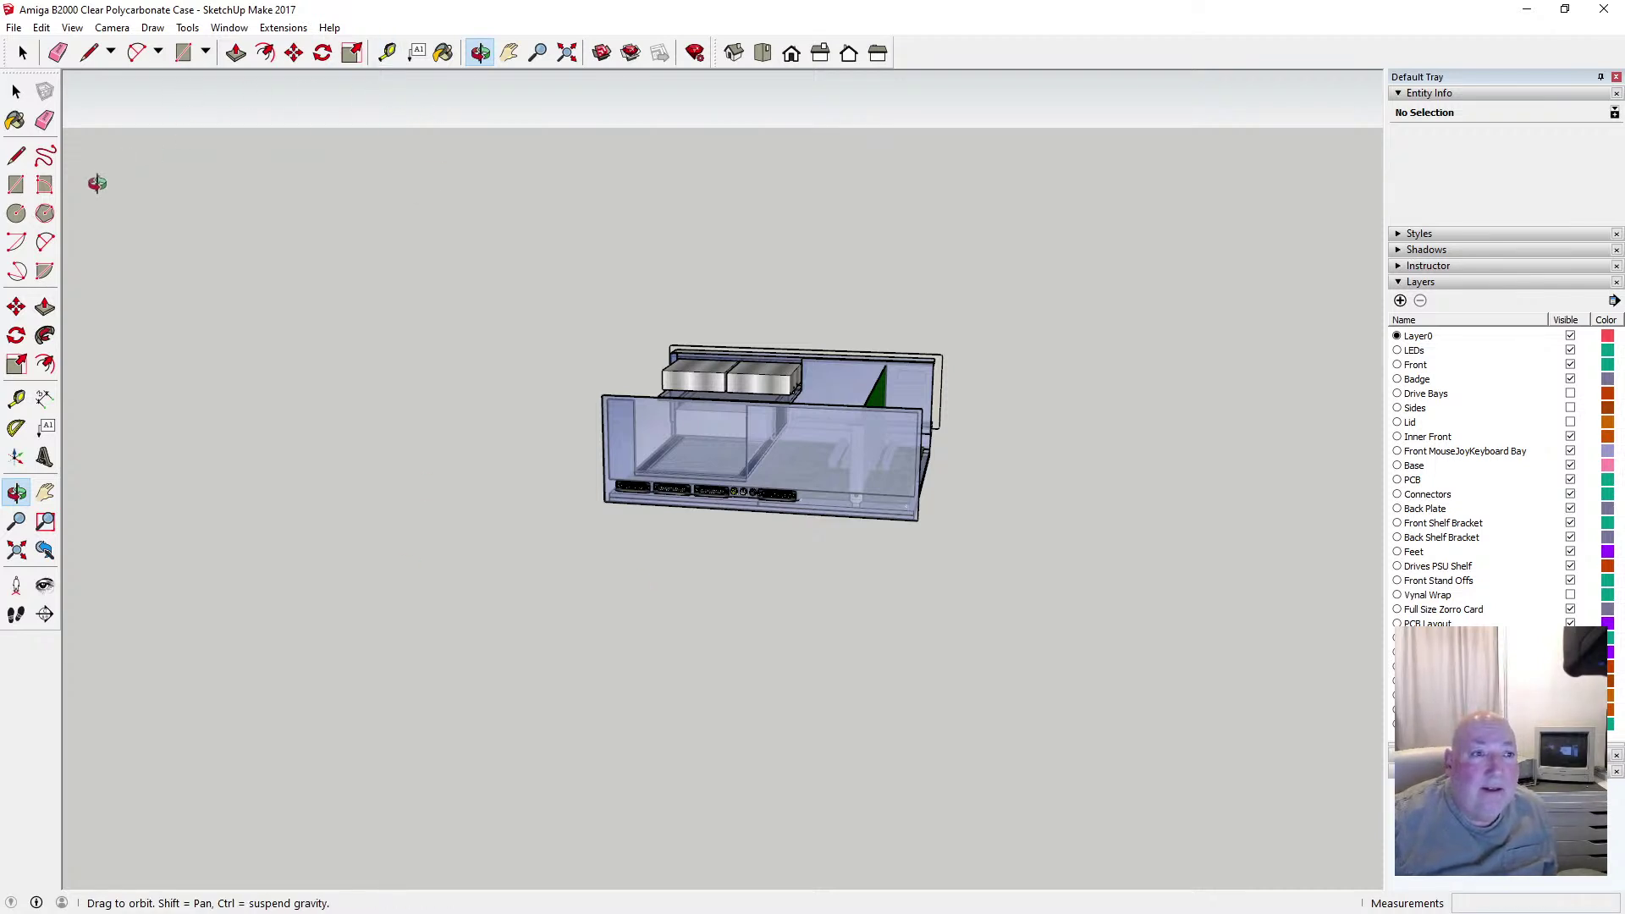
# Draw a 150 by 160 mm rectangle on the ground beside the connector side of the case
pyautogui.click(16, 184)
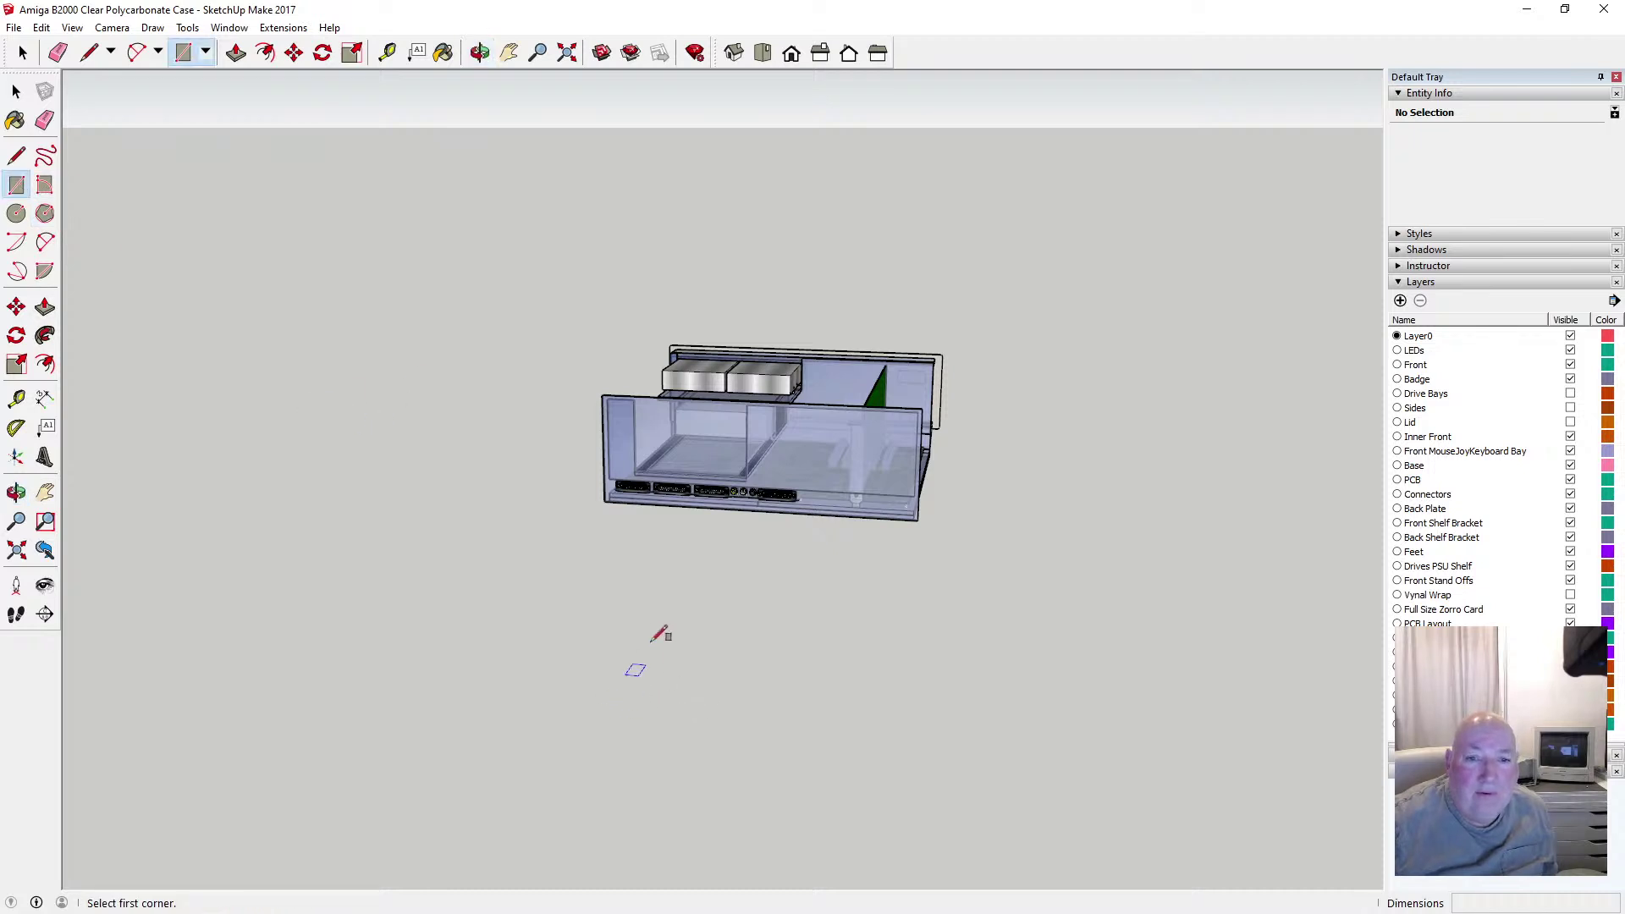
pyautogui.click(602, 586)
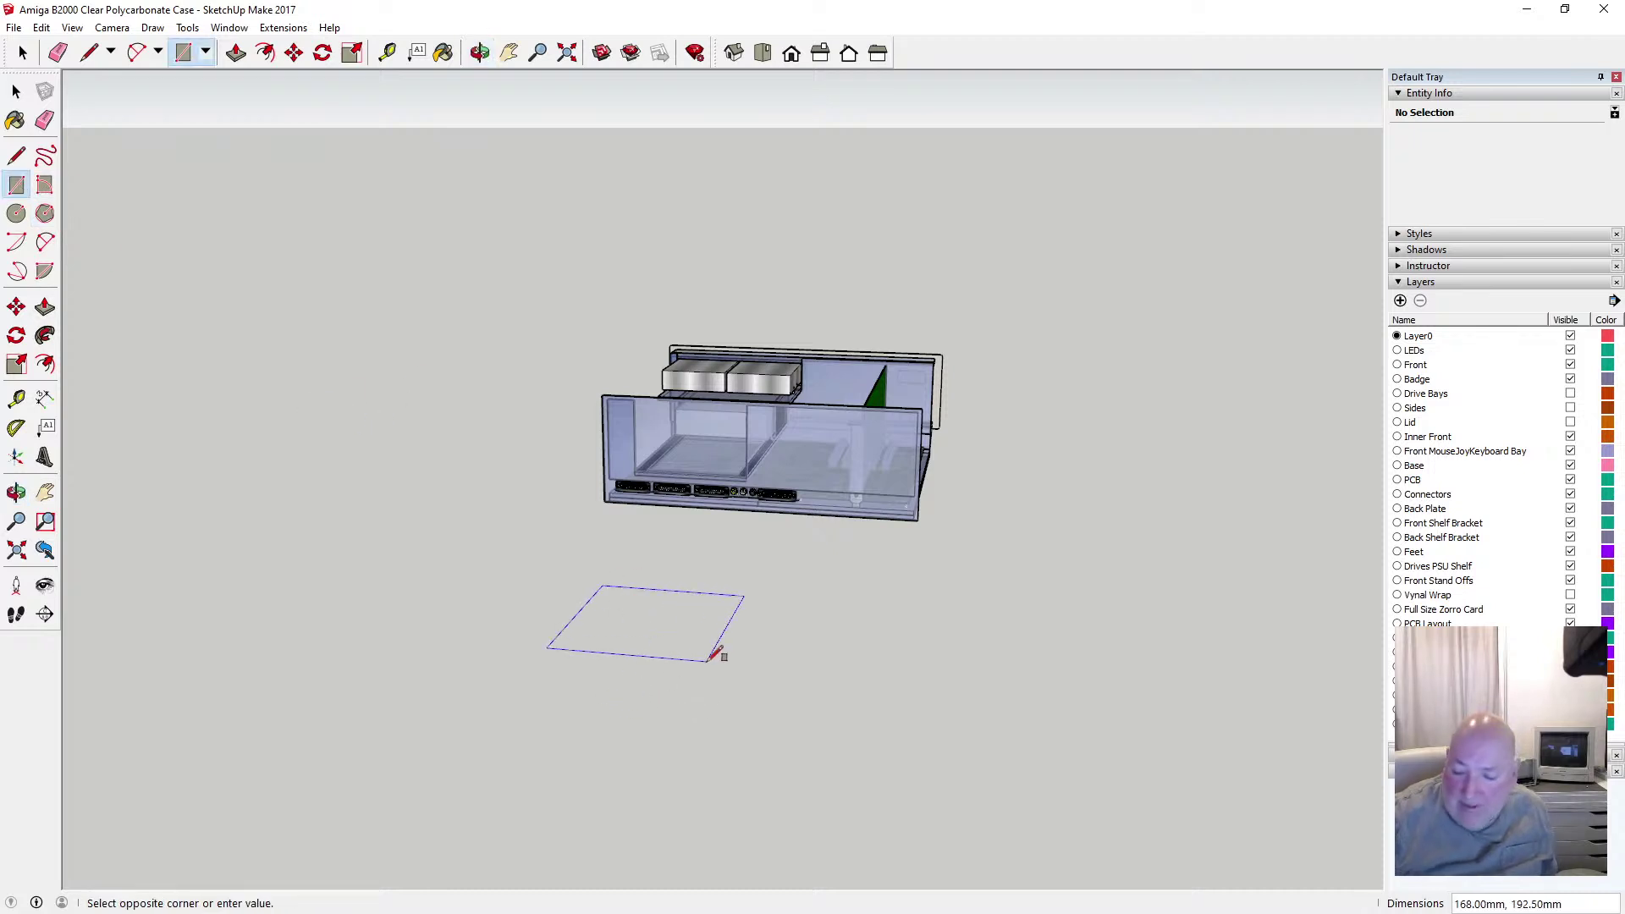
pyautogui.write('15')
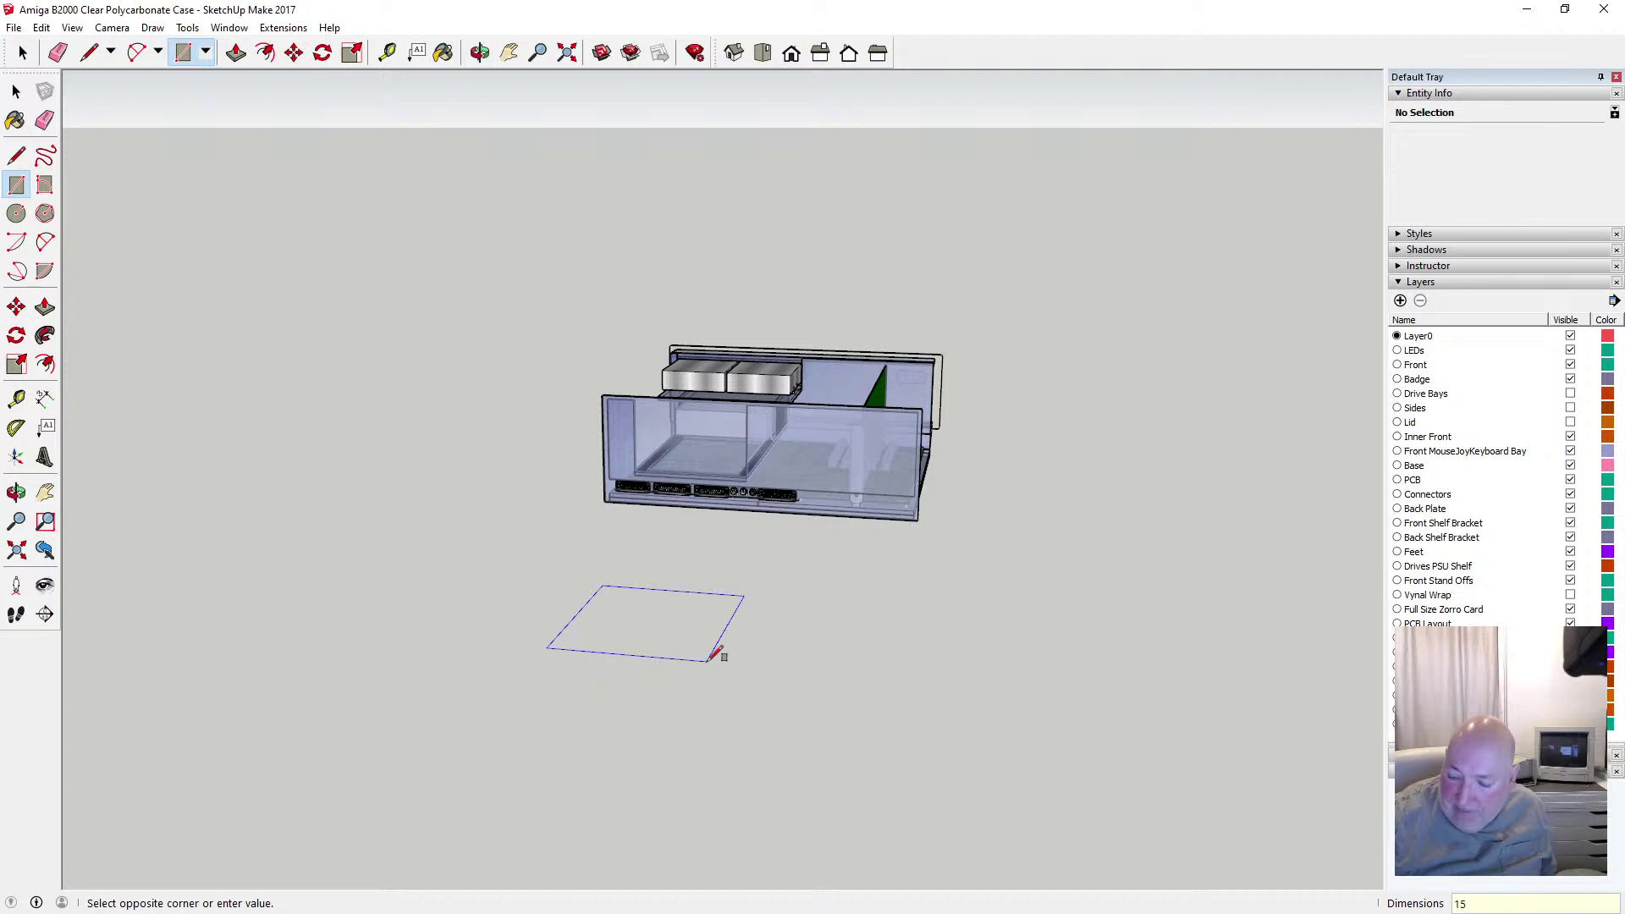
pyautogui.write('0,')
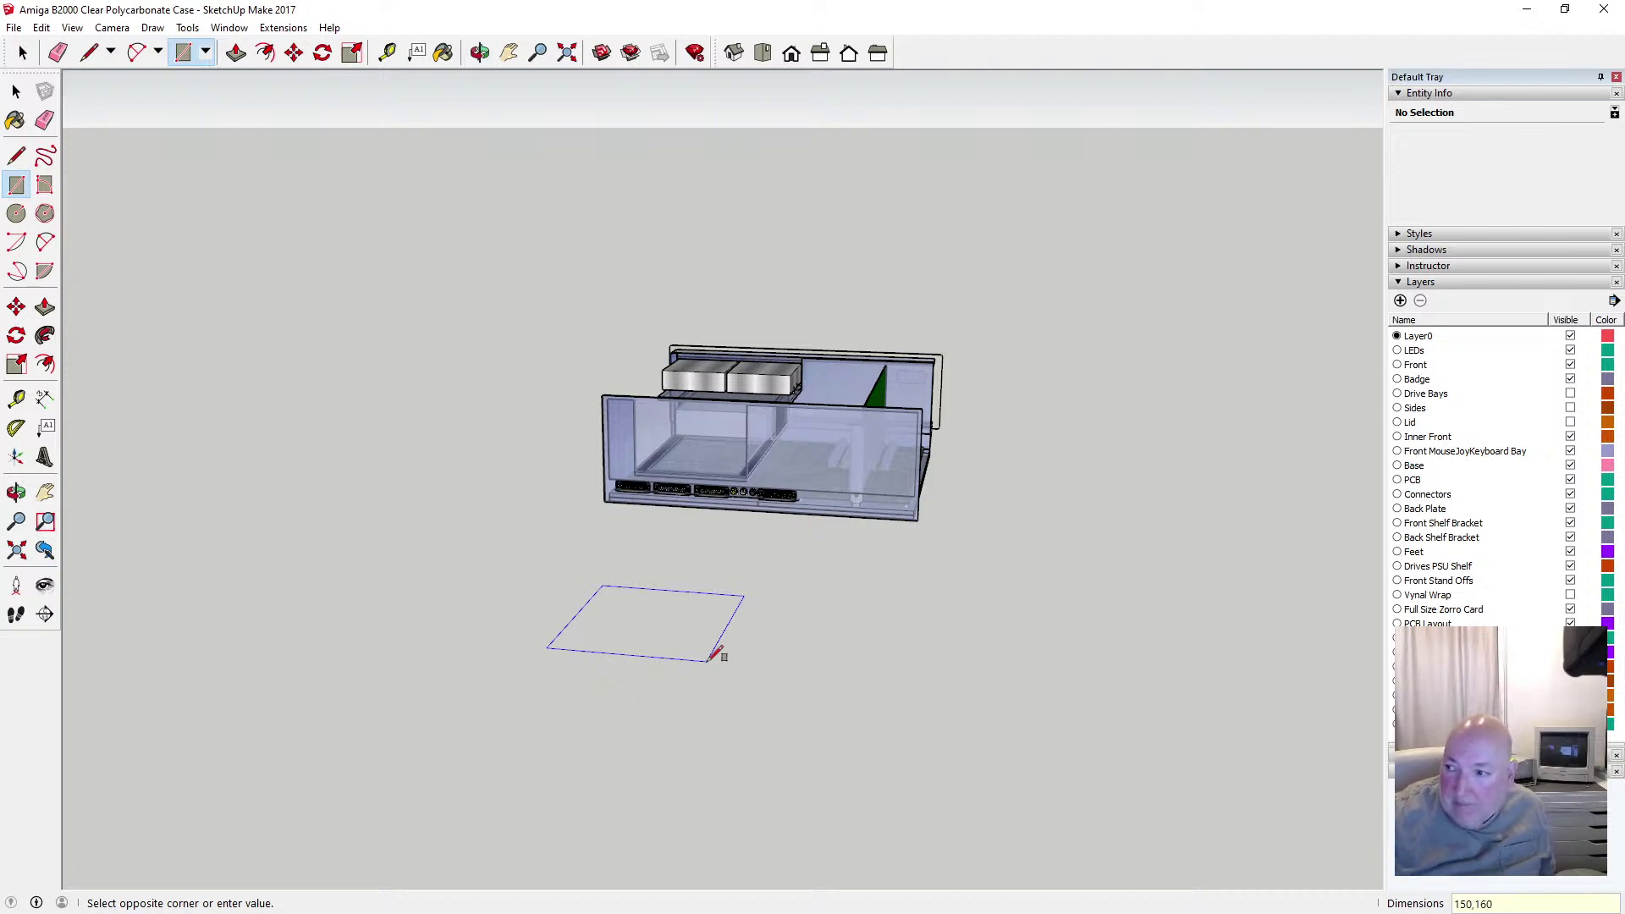
pyautogui.write('160')
pyautogui.press('Return')
pyautogui.scroll(4, 701, 654)
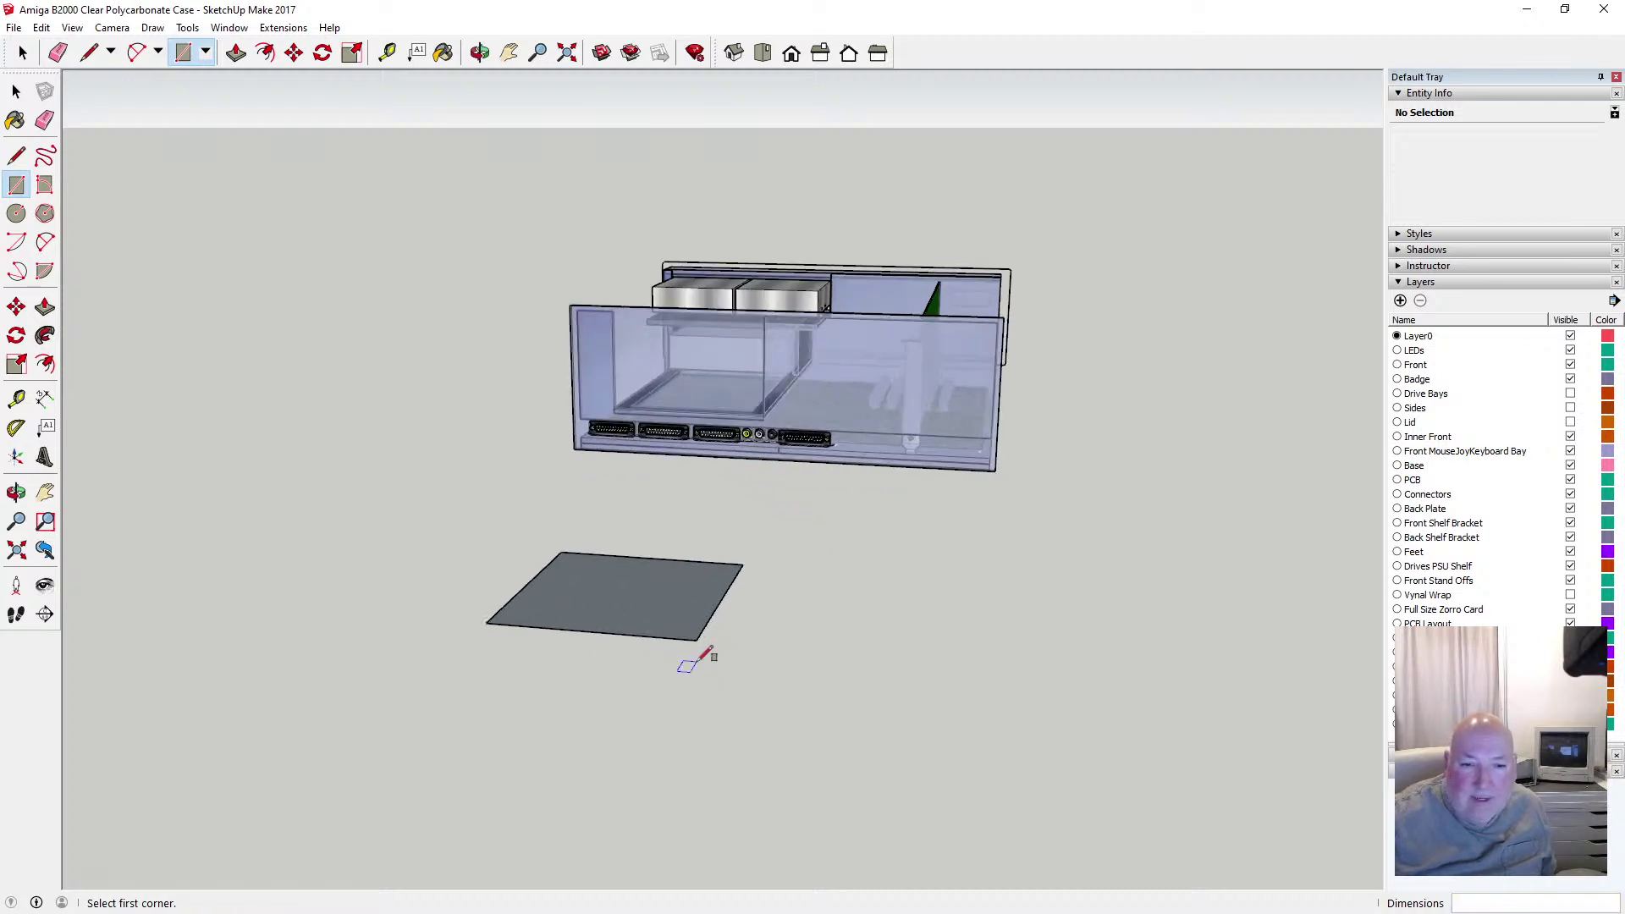
# Measure the distance between the rectangle's near and far edges with the Tape Measure
pyautogui.click(479, 52)
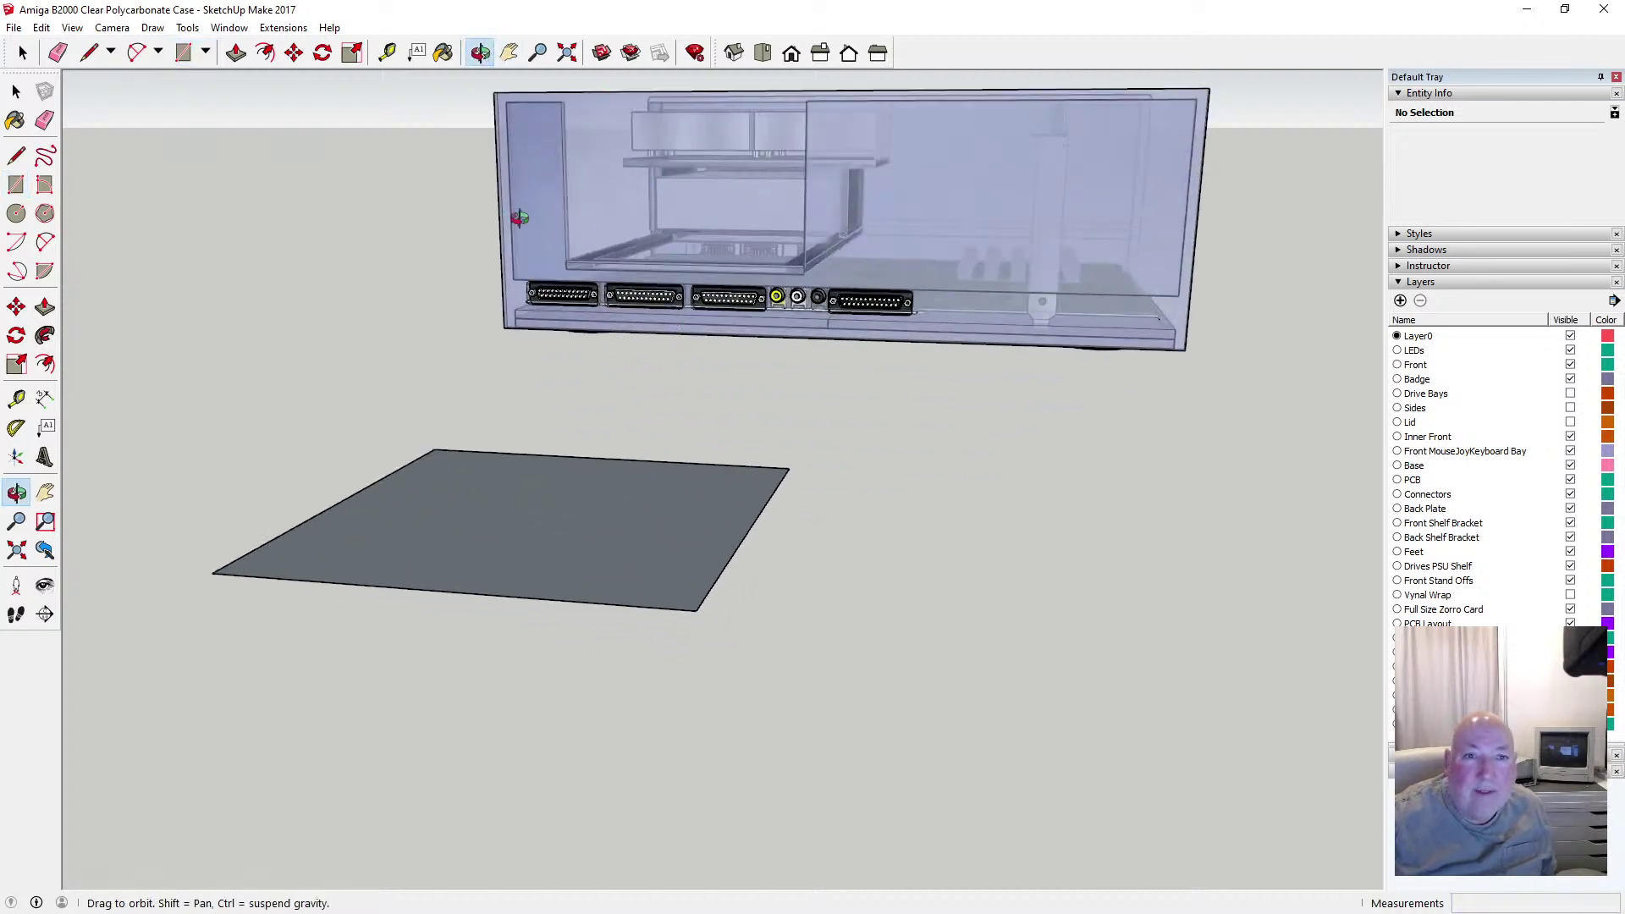
pyautogui.moveTo(523, 227); pyautogui.dragTo(555, 247)
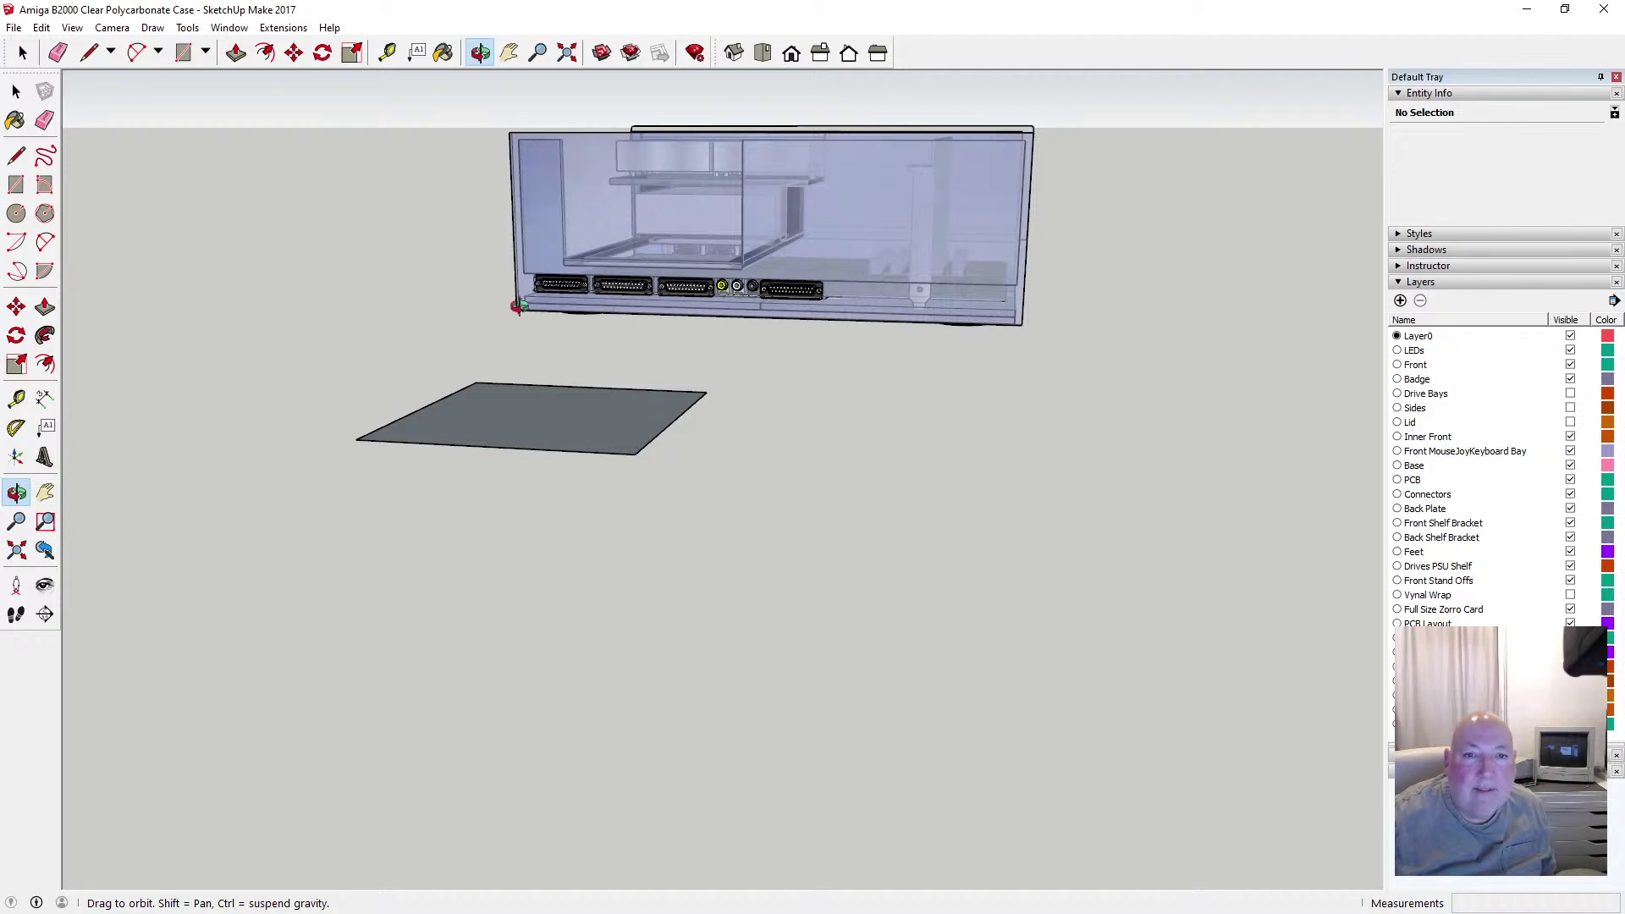
pyautogui.click(387, 52)
pyautogui.click(422, 409)
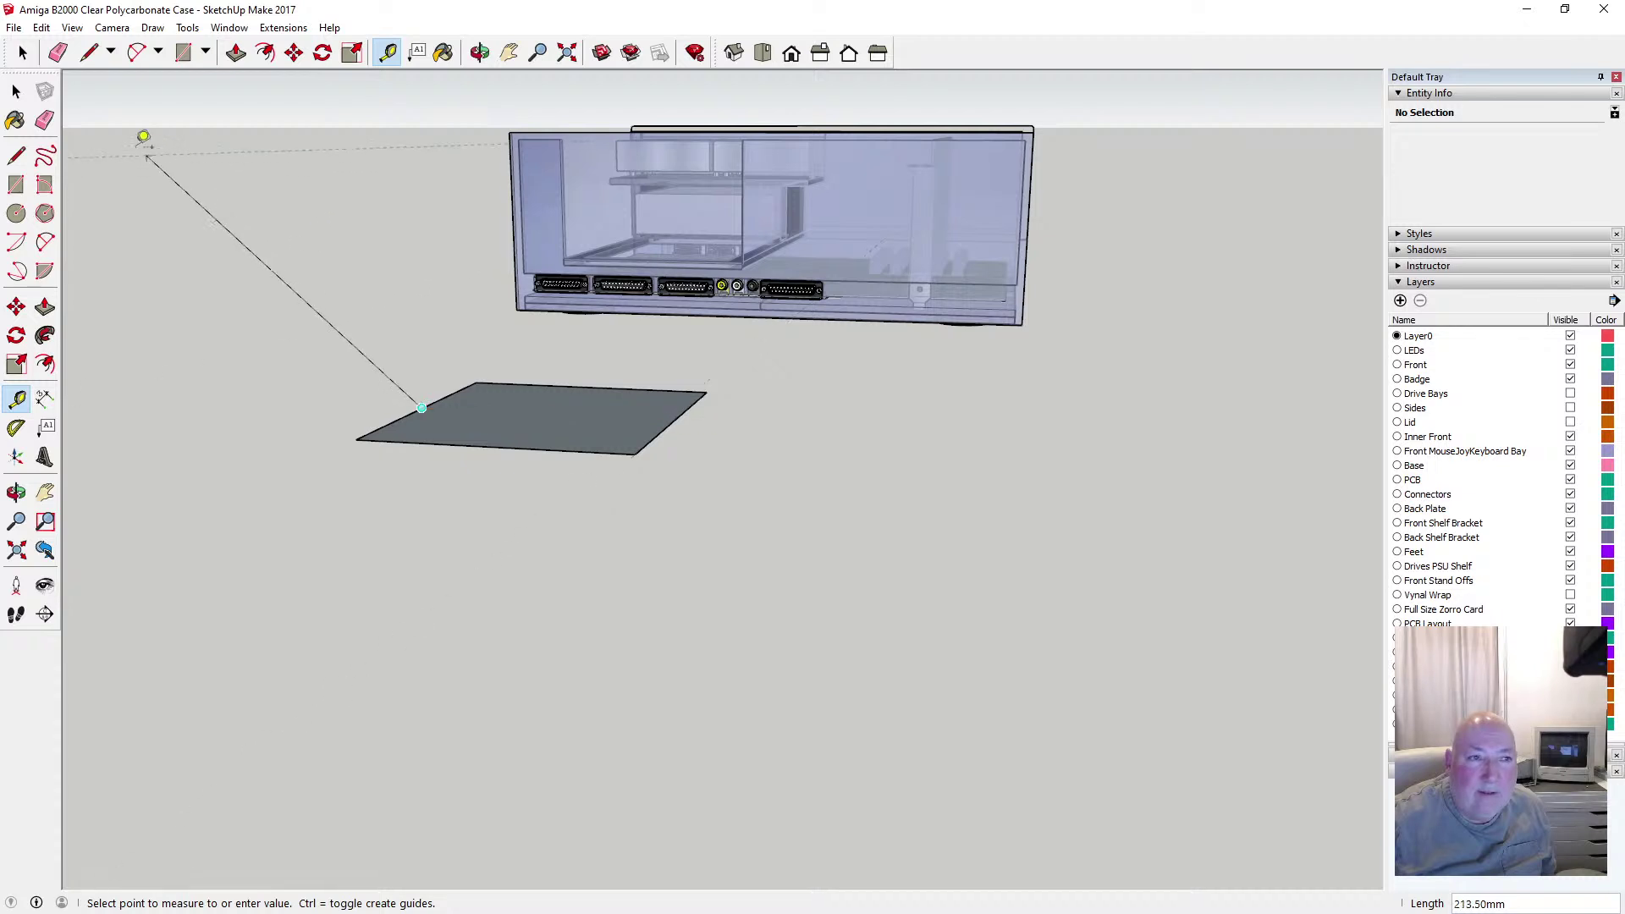
pyautogui.click(16, 92)
pyautogui.click(387, 52)
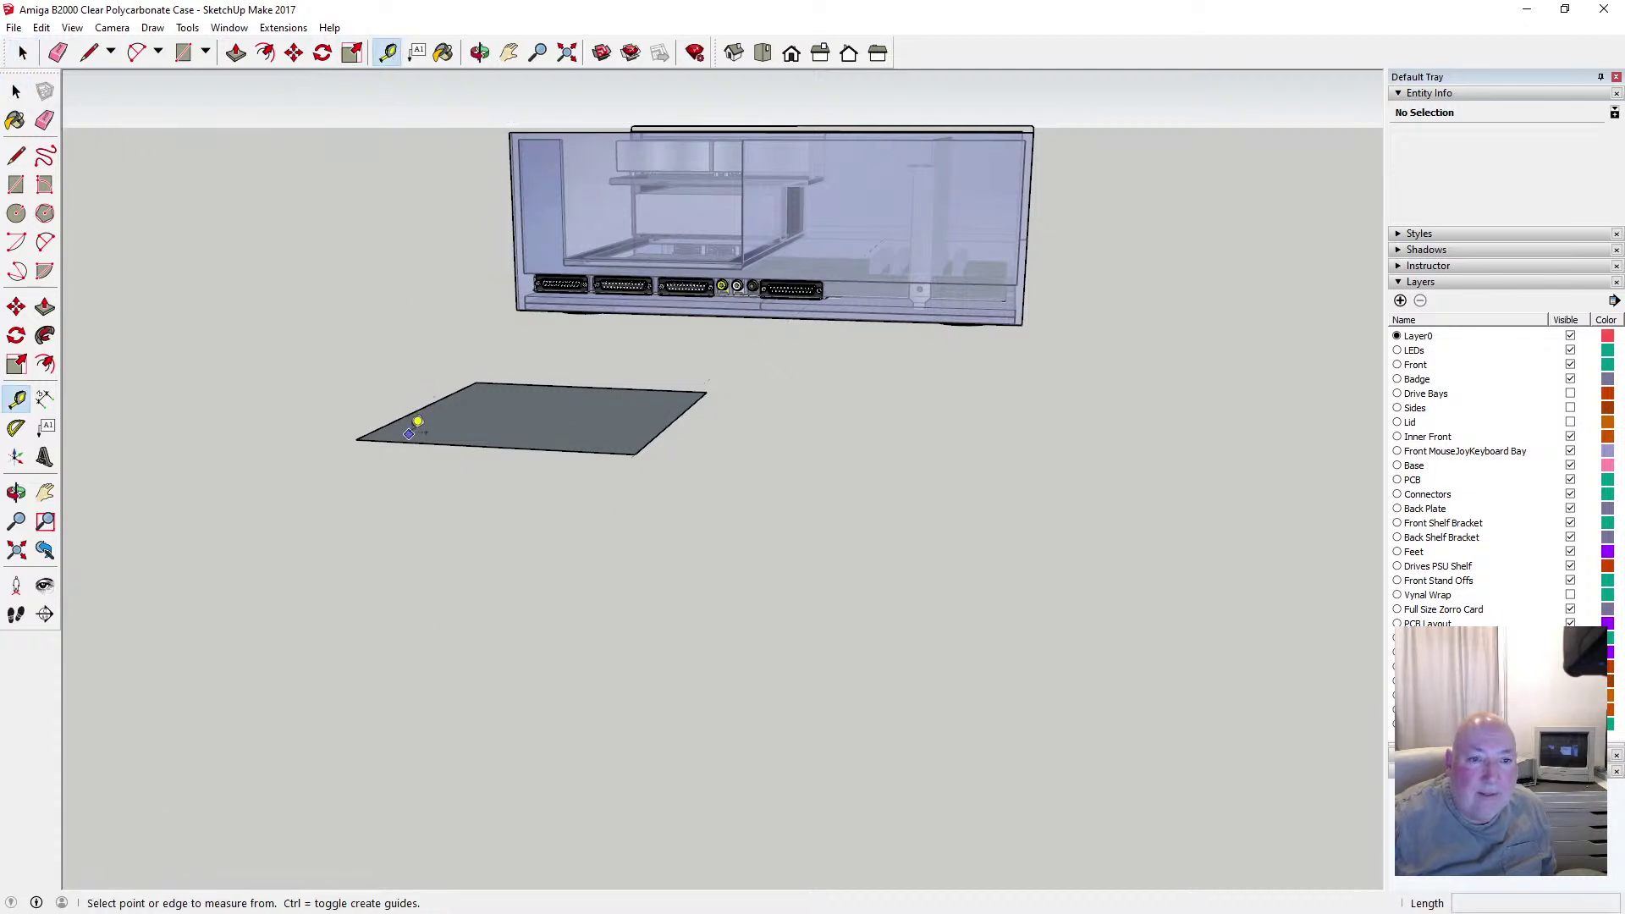
pyautogui.click(404, 442)
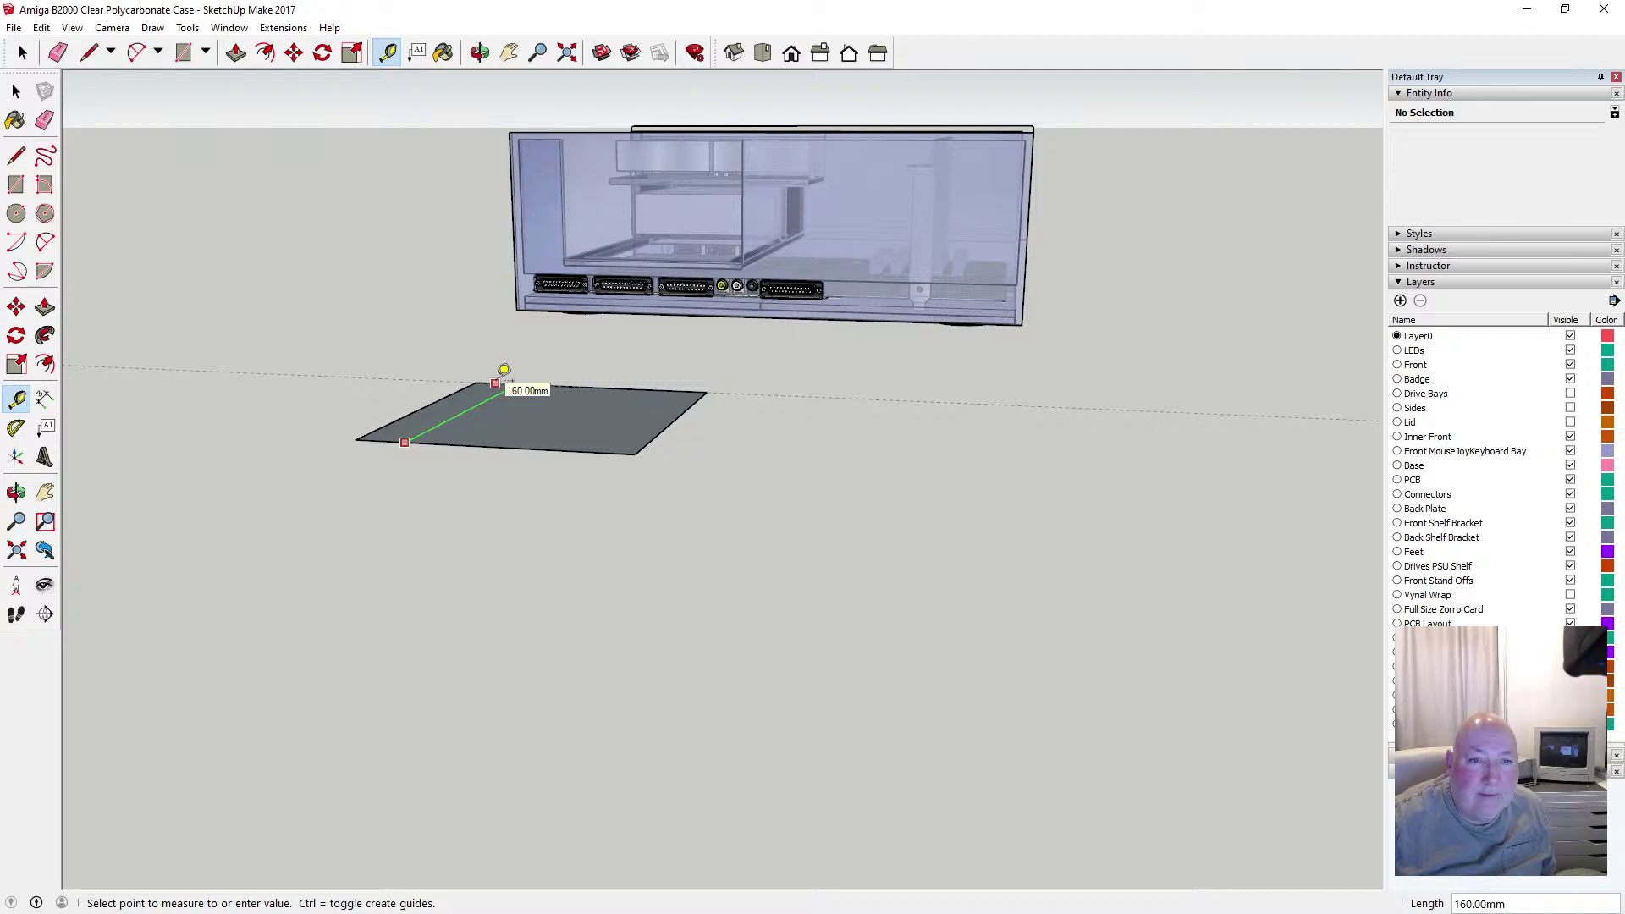
pyautogui.press('space')
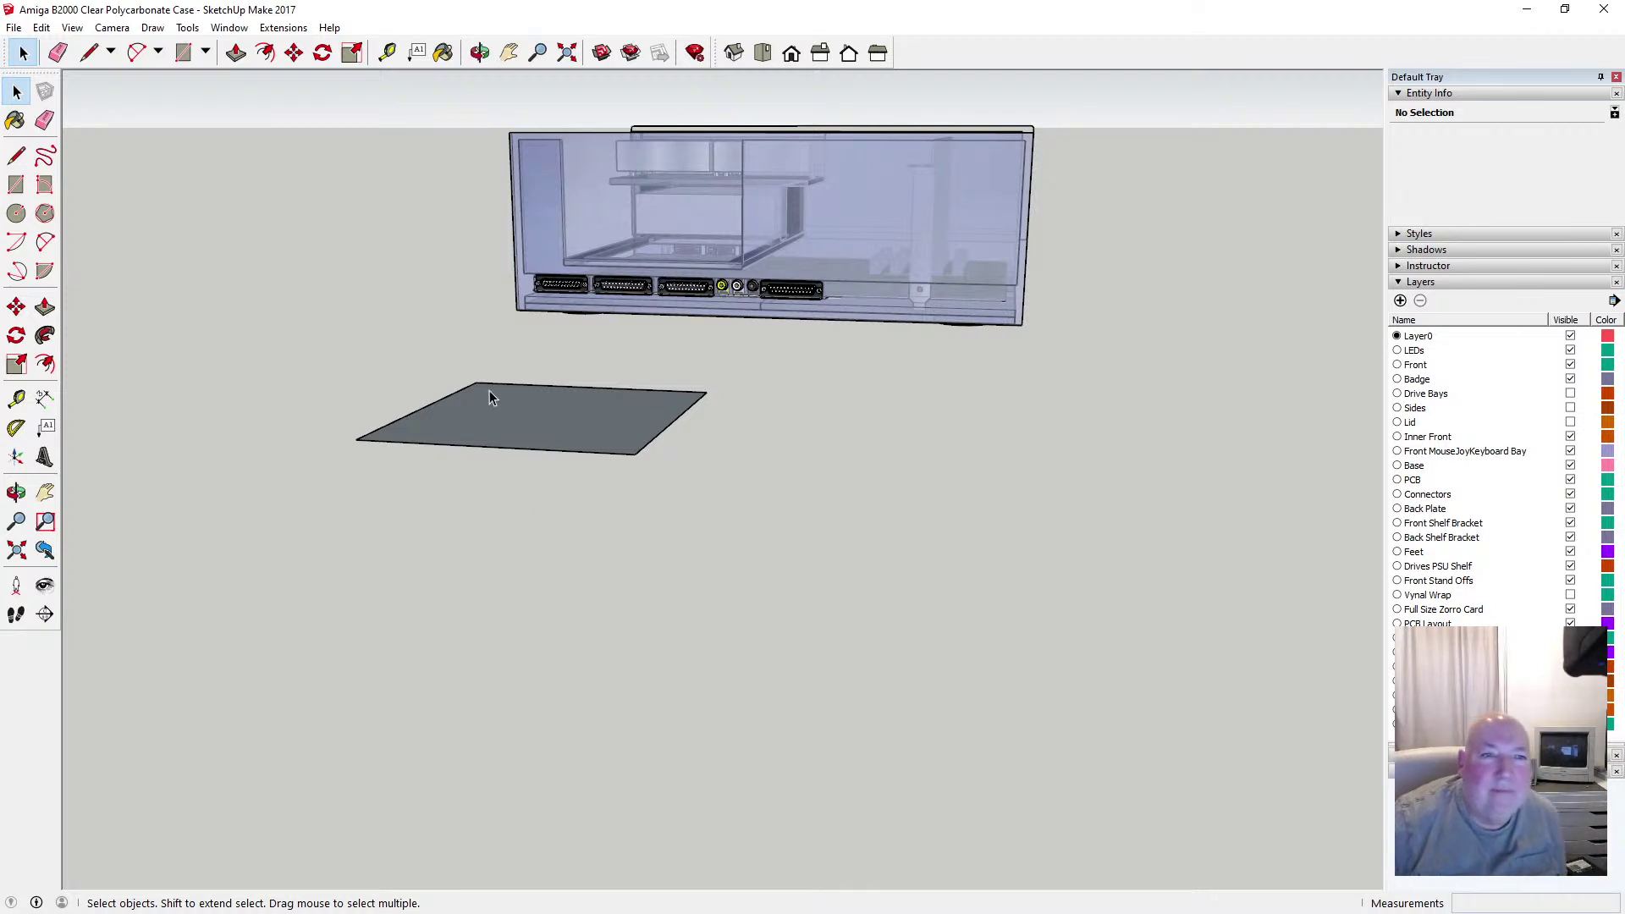
# Push/Pull the rectangle upward by 87 mm to form a solid box
pyautogui.click(238, 54)
pyautogui.moveTo(529, 431); pyautogui.dragTo(508, 397)
pyautogui.write('87')
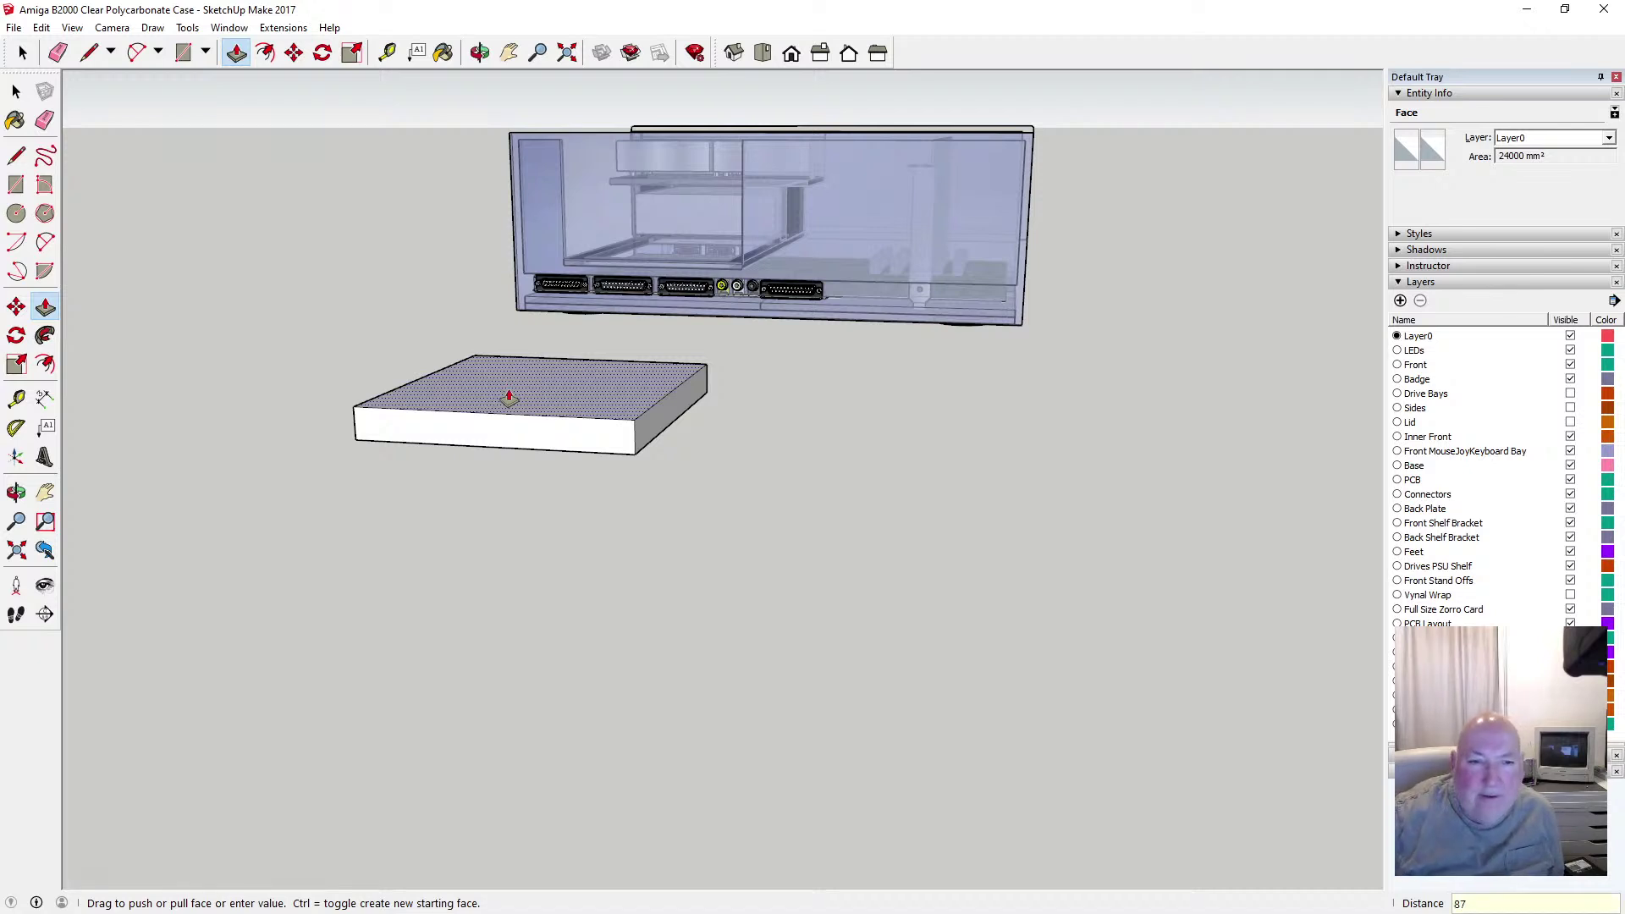
pyautogui.press('Return')
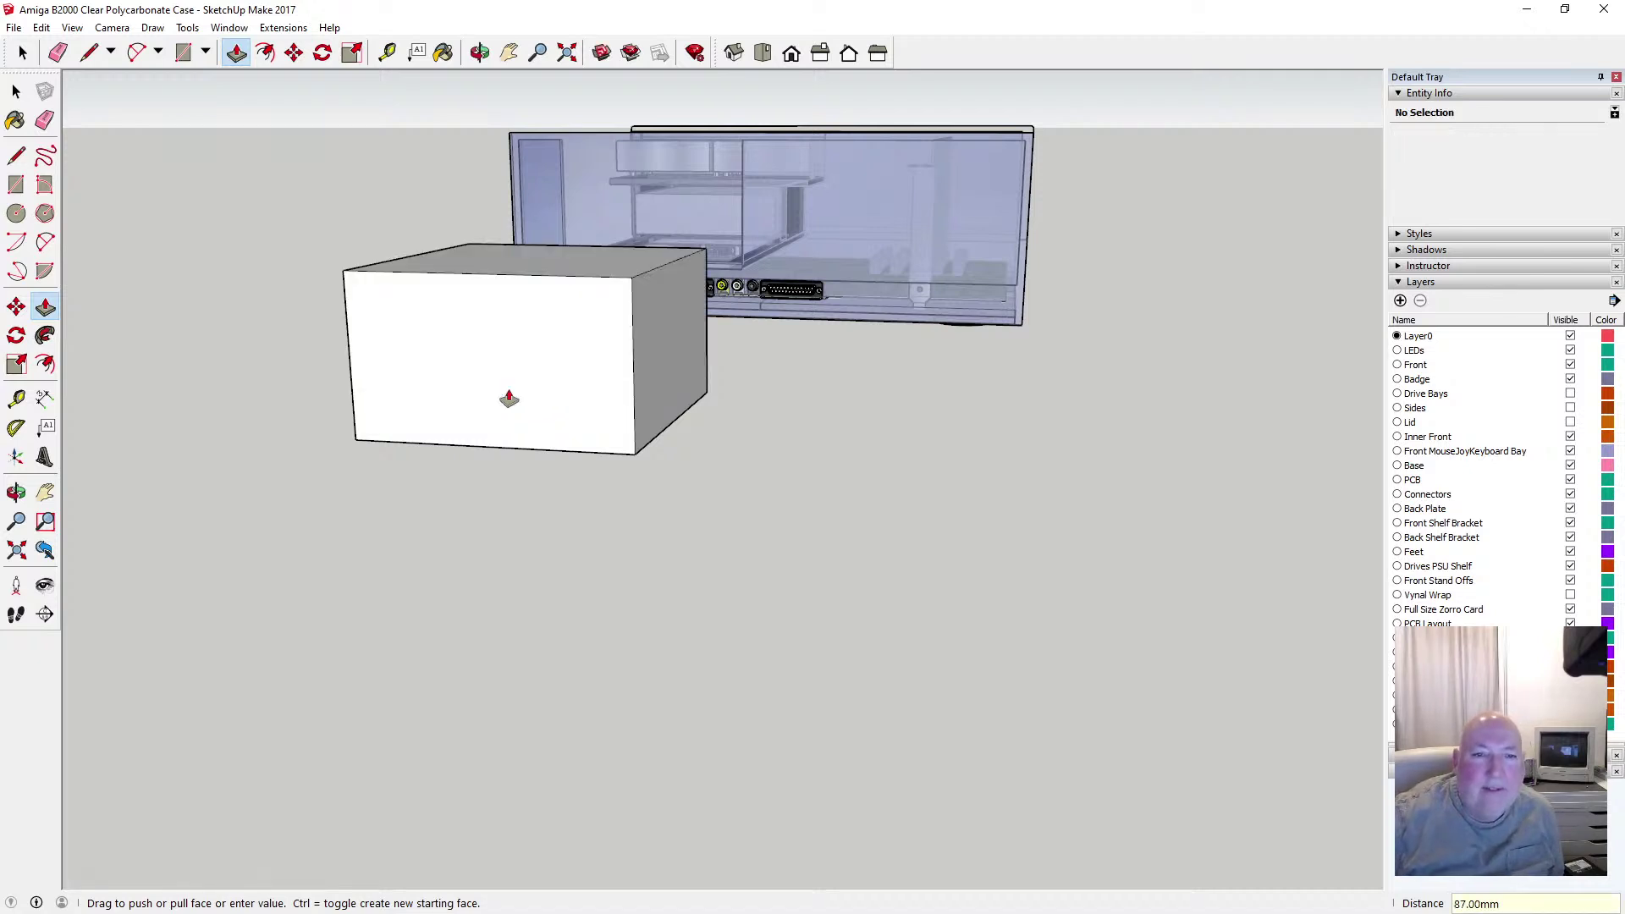
pyautogui.click(481, 54)
pyautogui.moveTo(617, 164); pyautogui.dragTo(661, 280)
pyautogui.moveTo(723, 359); pyautogui.dragTo(646, 364)
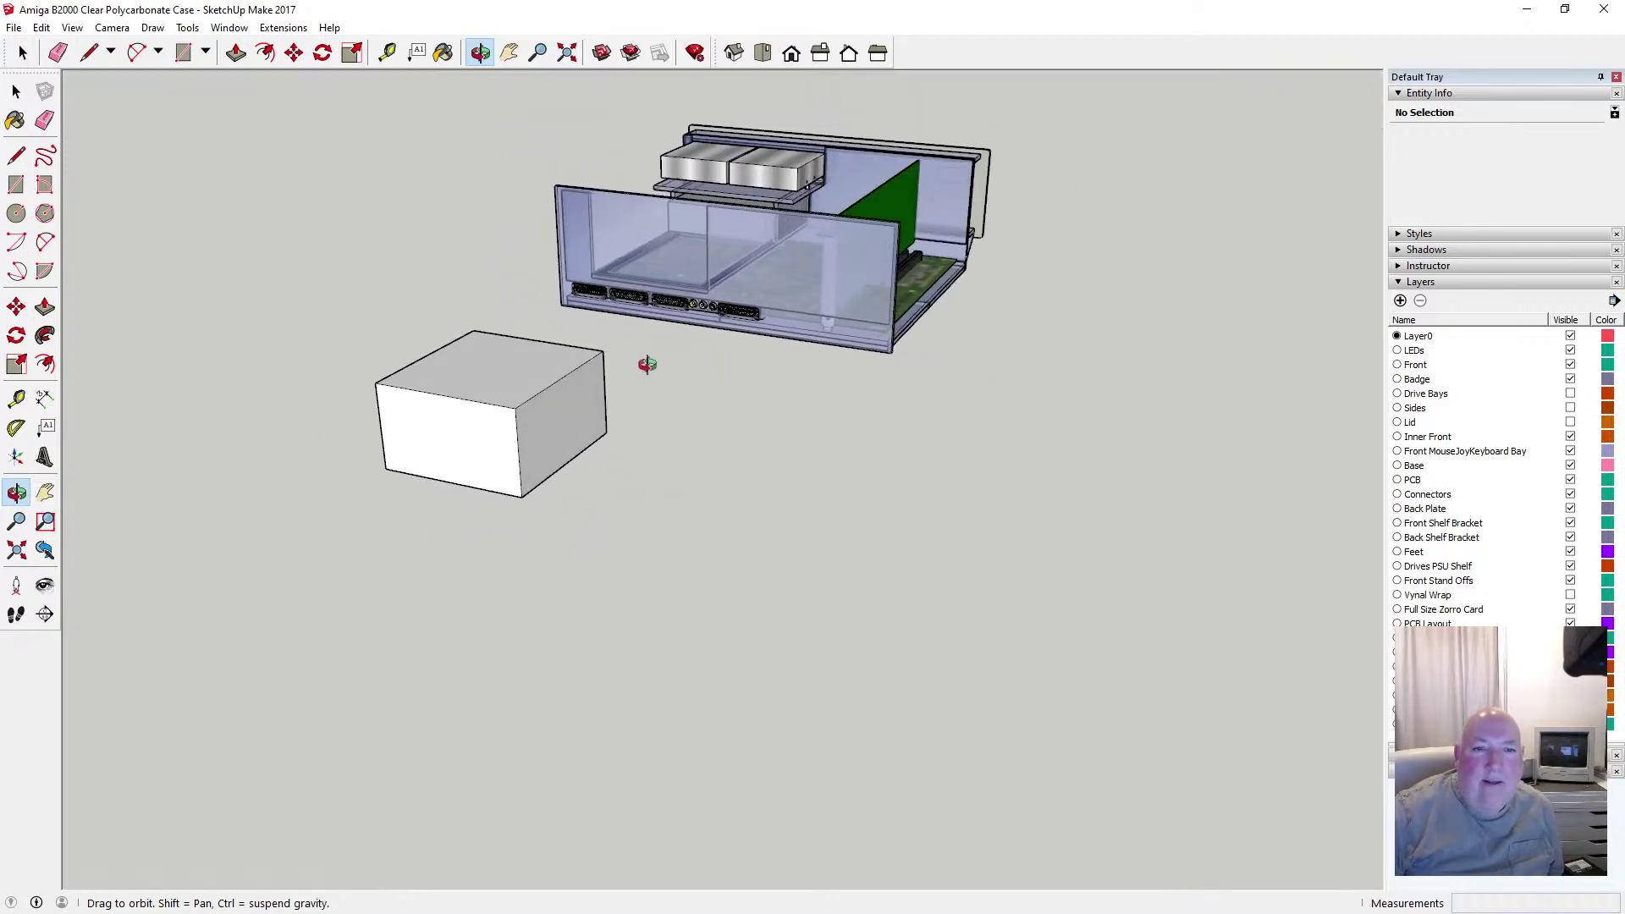
pyautogui.click(15, 91)
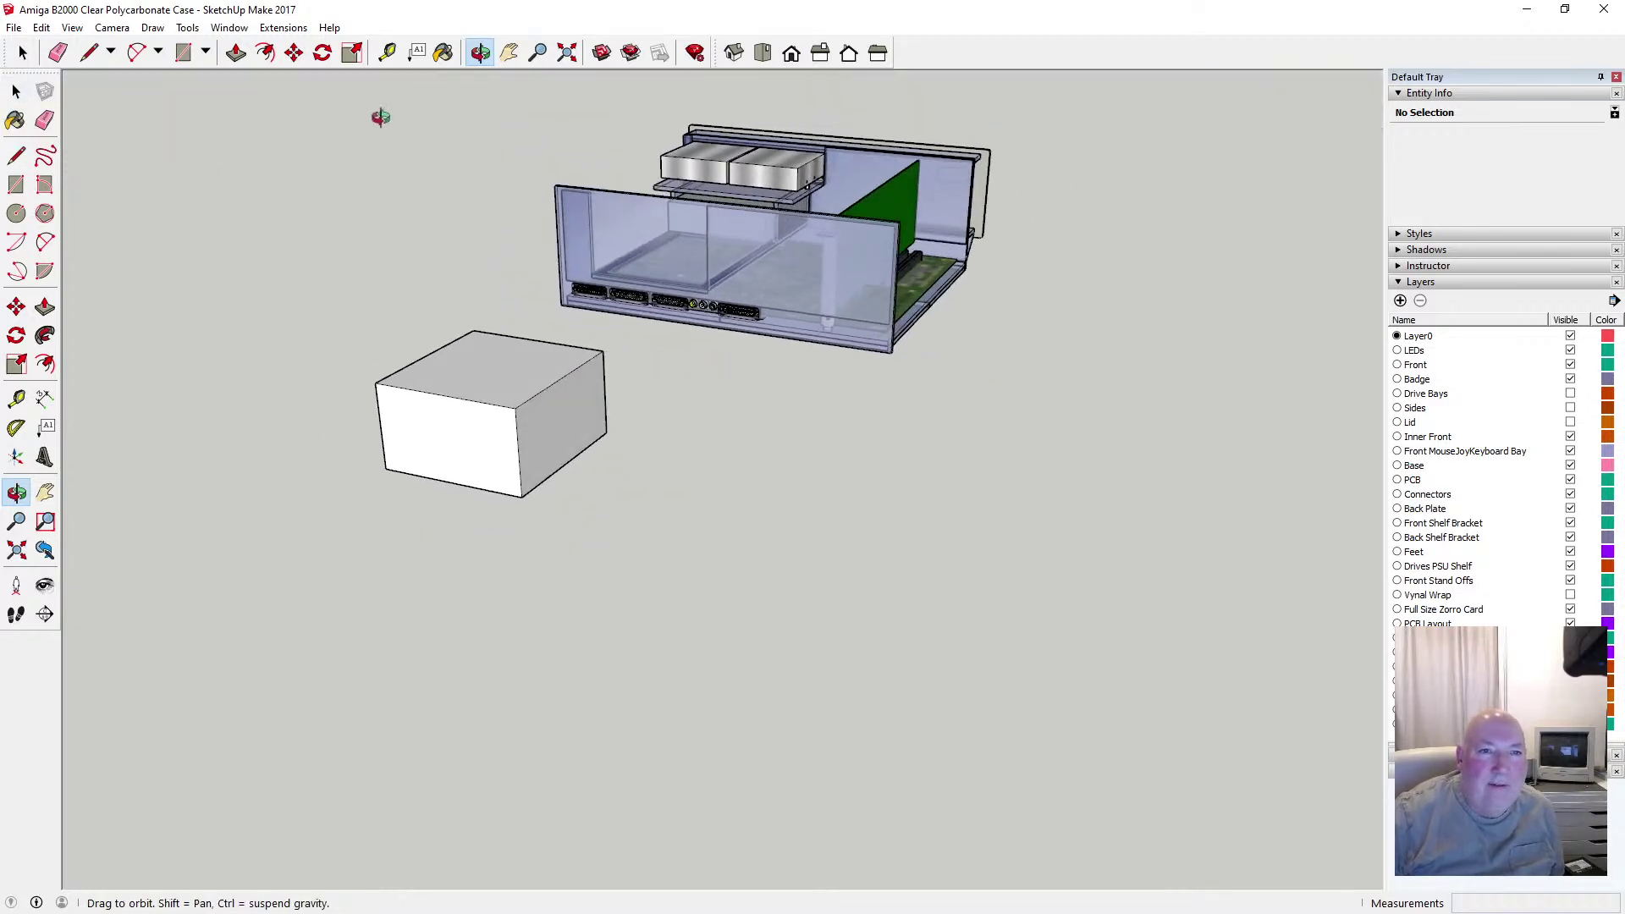
pyautogui.click(13, 27)
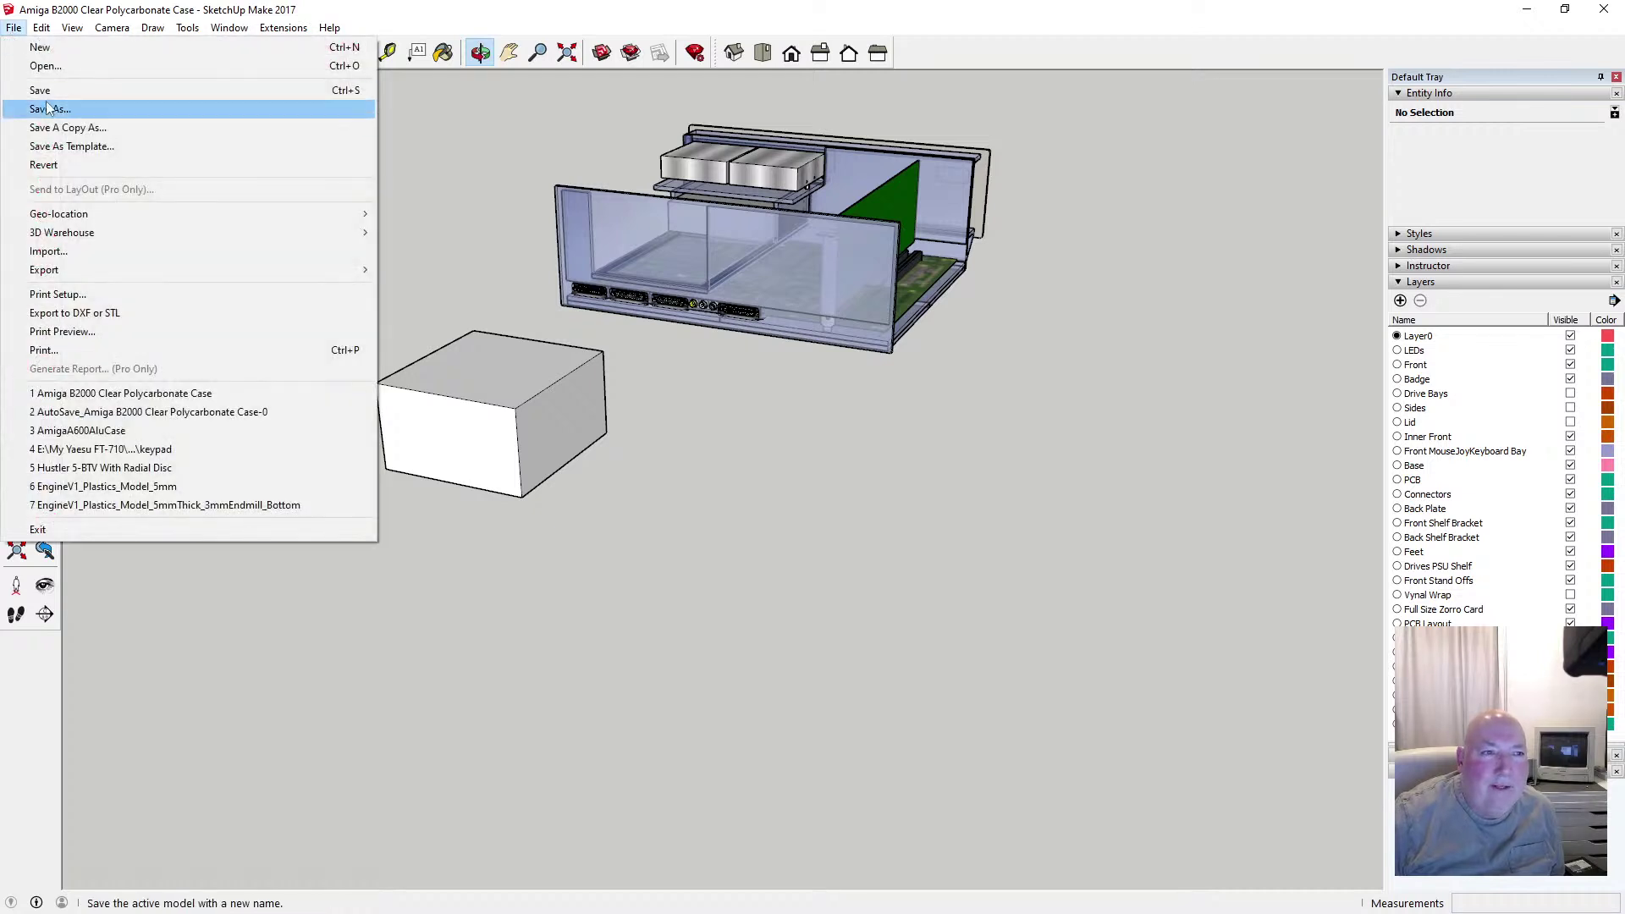
pyautogui.press('Escape')
pyautogui.press('p')
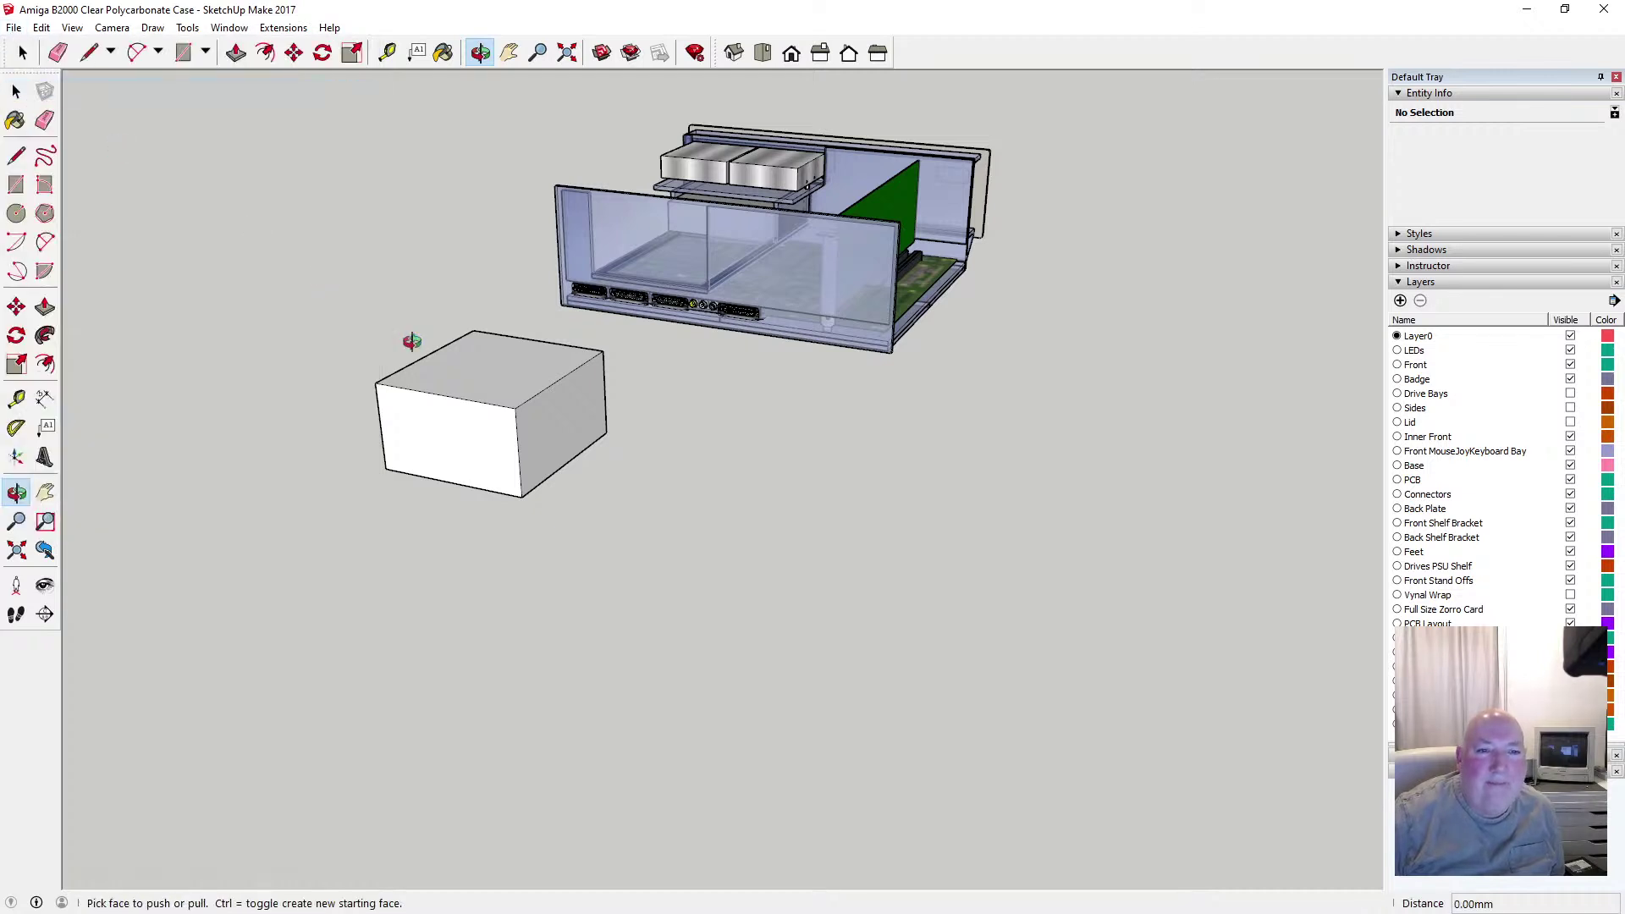
# Select the entire box and make it a component with the default settings
pyautogui.press('space')
pyautogui.moveTo(320, 303); pyautogui.dragTo(623, 537)
pyautogui.rightClick(454, 417)
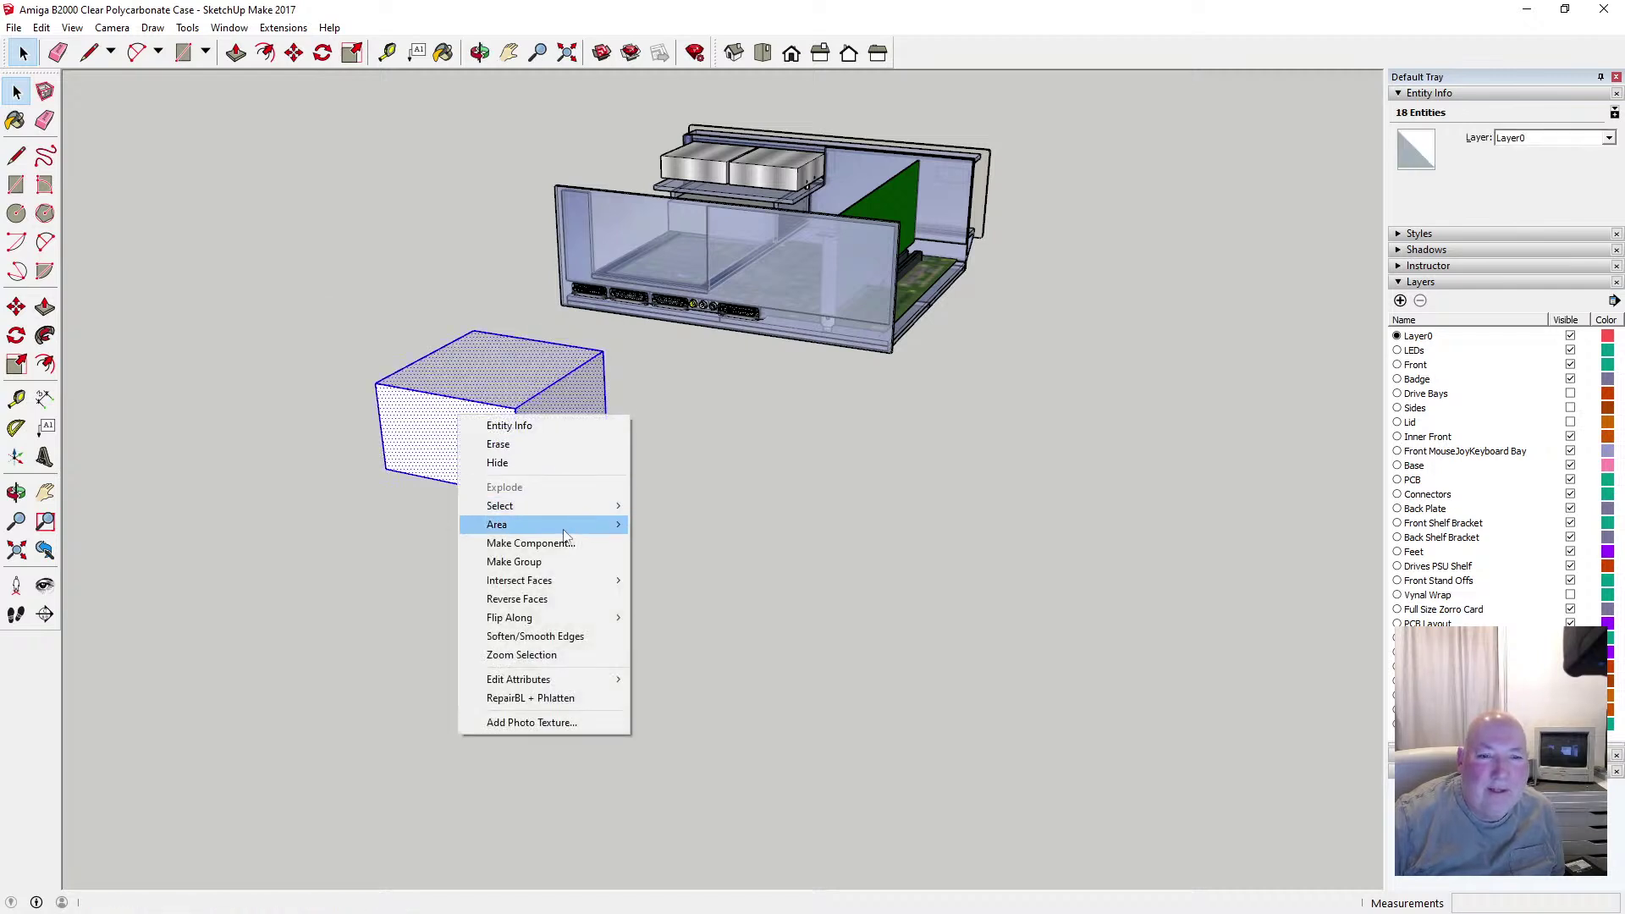
pyautogui.click(541, 544)
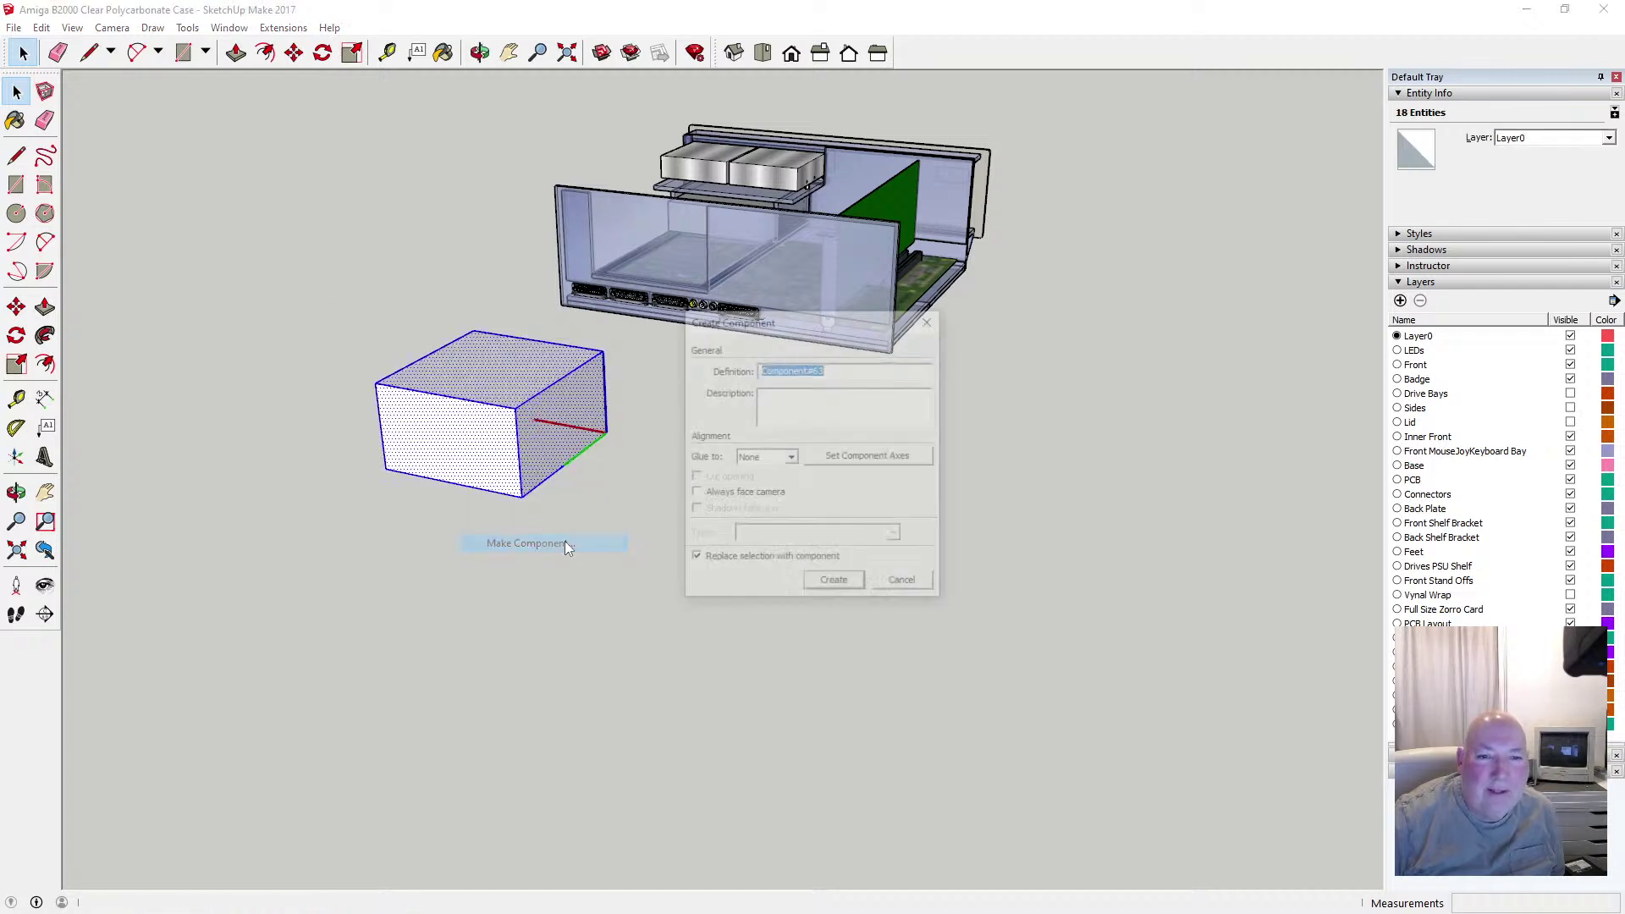
pyautogui.click(835, 584)
# Move the box component by its lower near corner into the case, onto the shelf corner behind the connector-side back plate
pyautogui.click(294, 53)
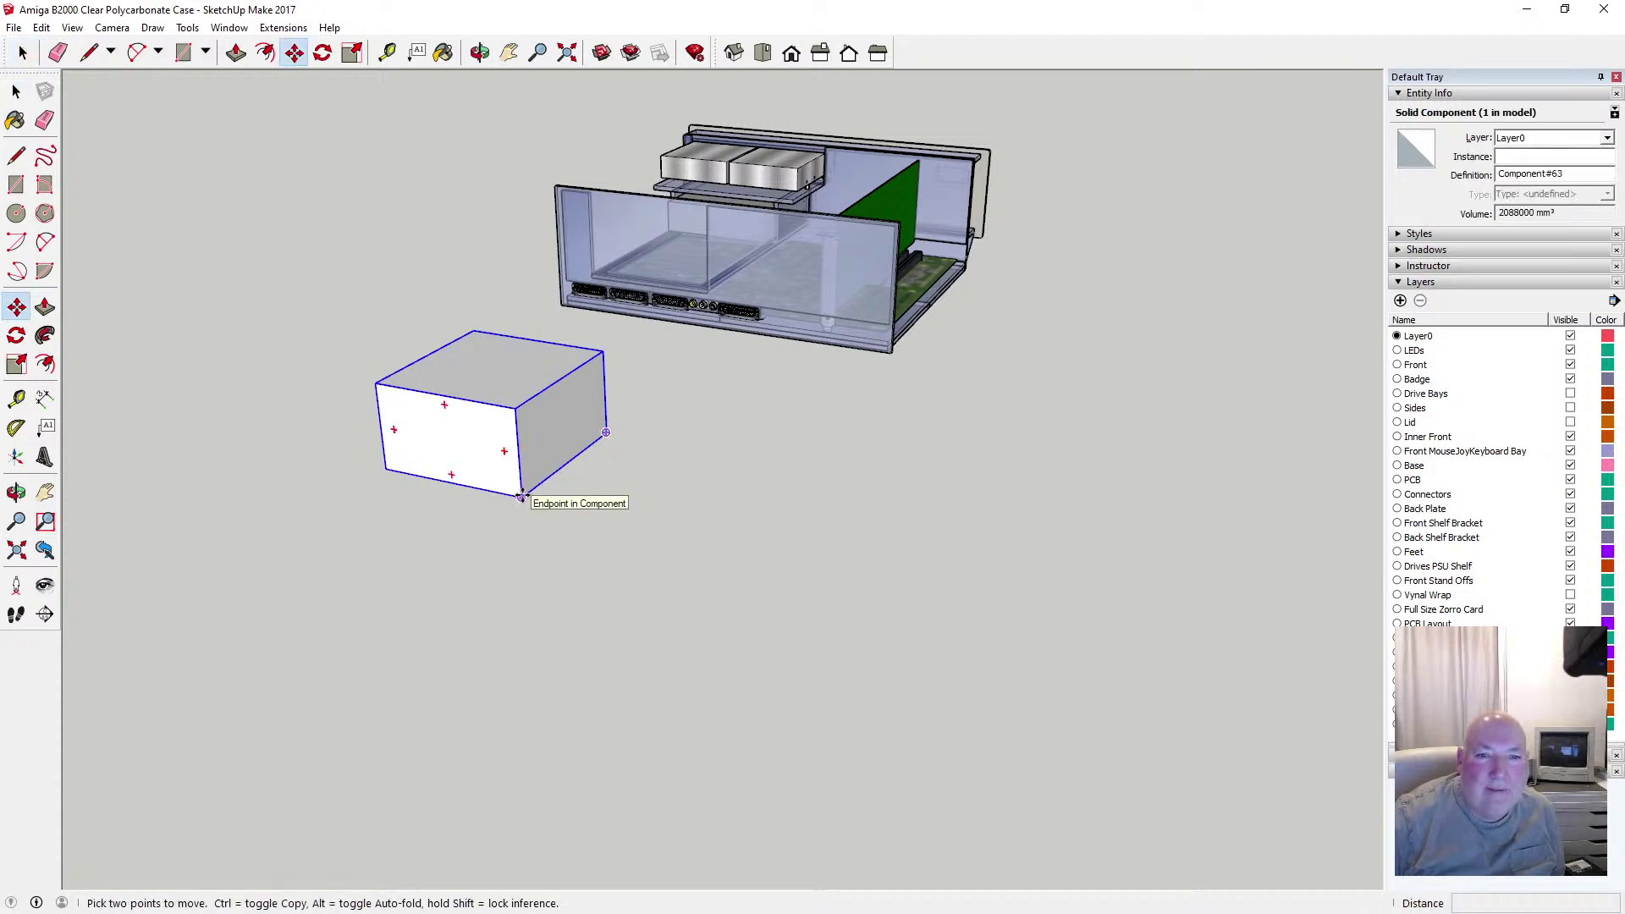
pyautogui.click(521, 495)
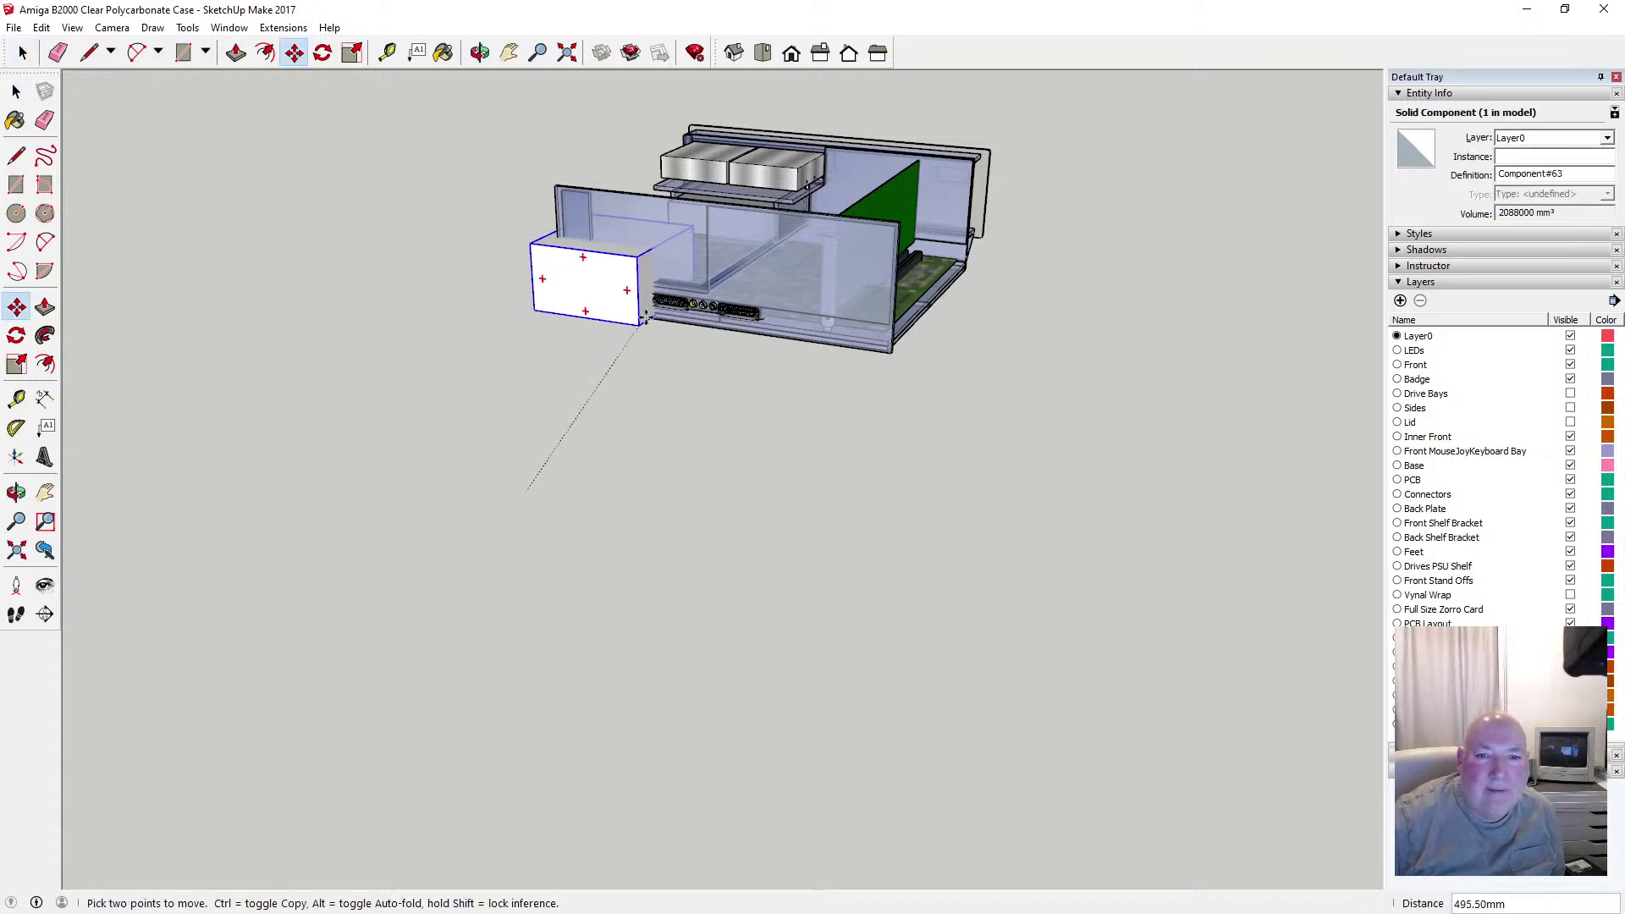
pyautogui.click(706, 285)
# Shift the box about 5.5 mm along the red axis, away from the expansion card, and deselect it
pyautogui.click(480, 53)
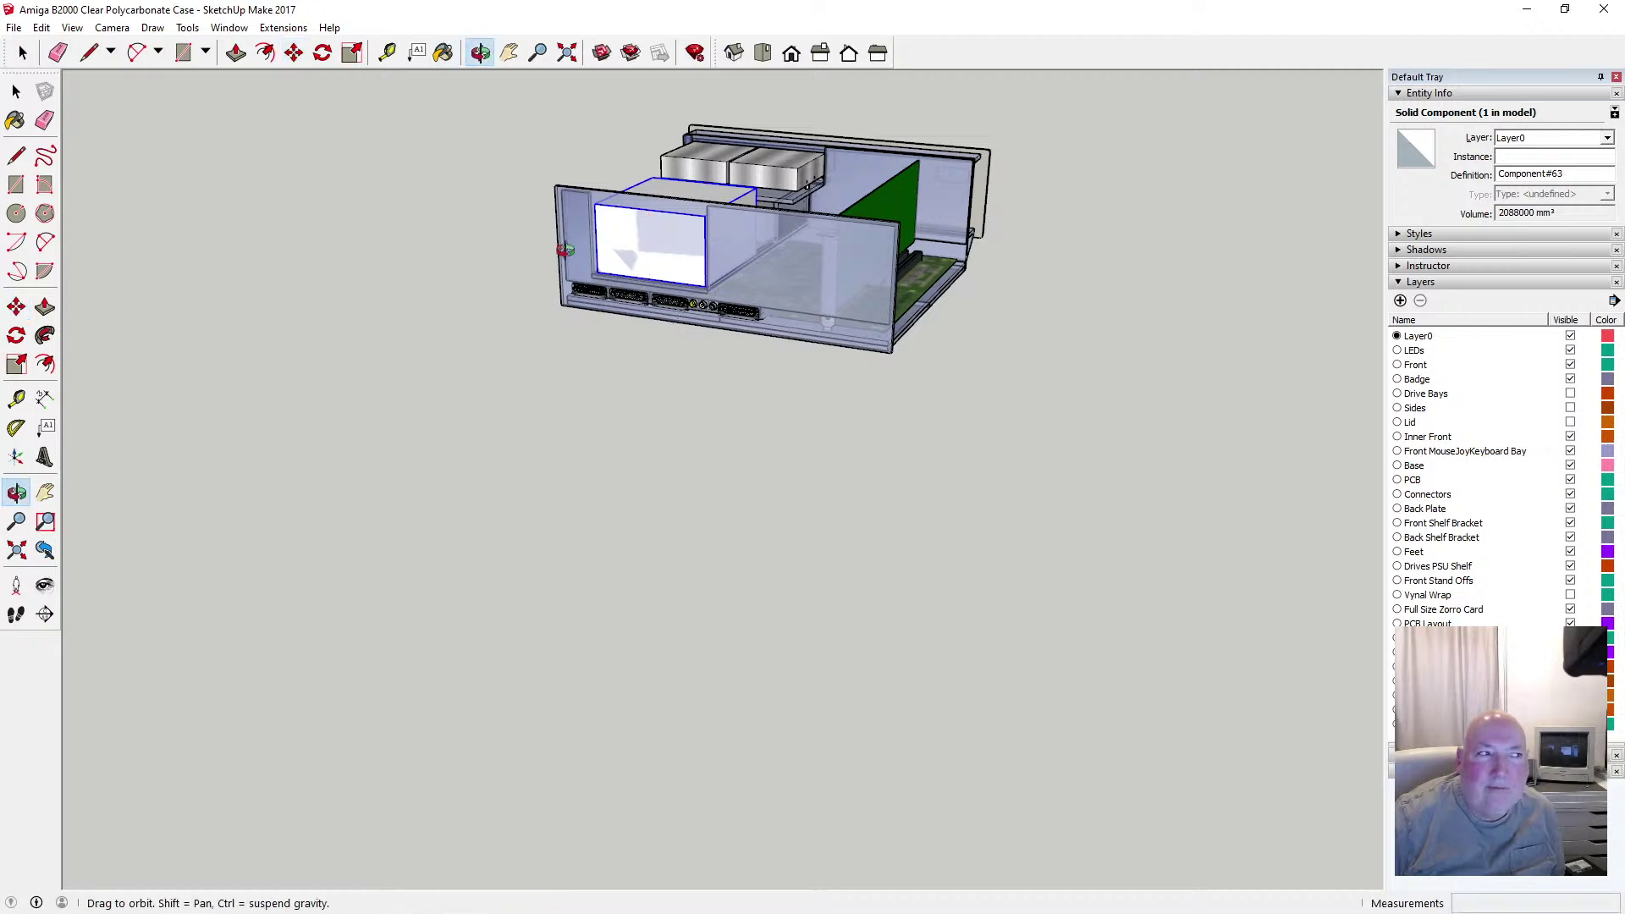
pyautogui.moveTo(808, 317); pyautogui.dragTo(829, 678)
pyautogui.moveTo(837, 602); pyautogui.dragTo(1071, 607)
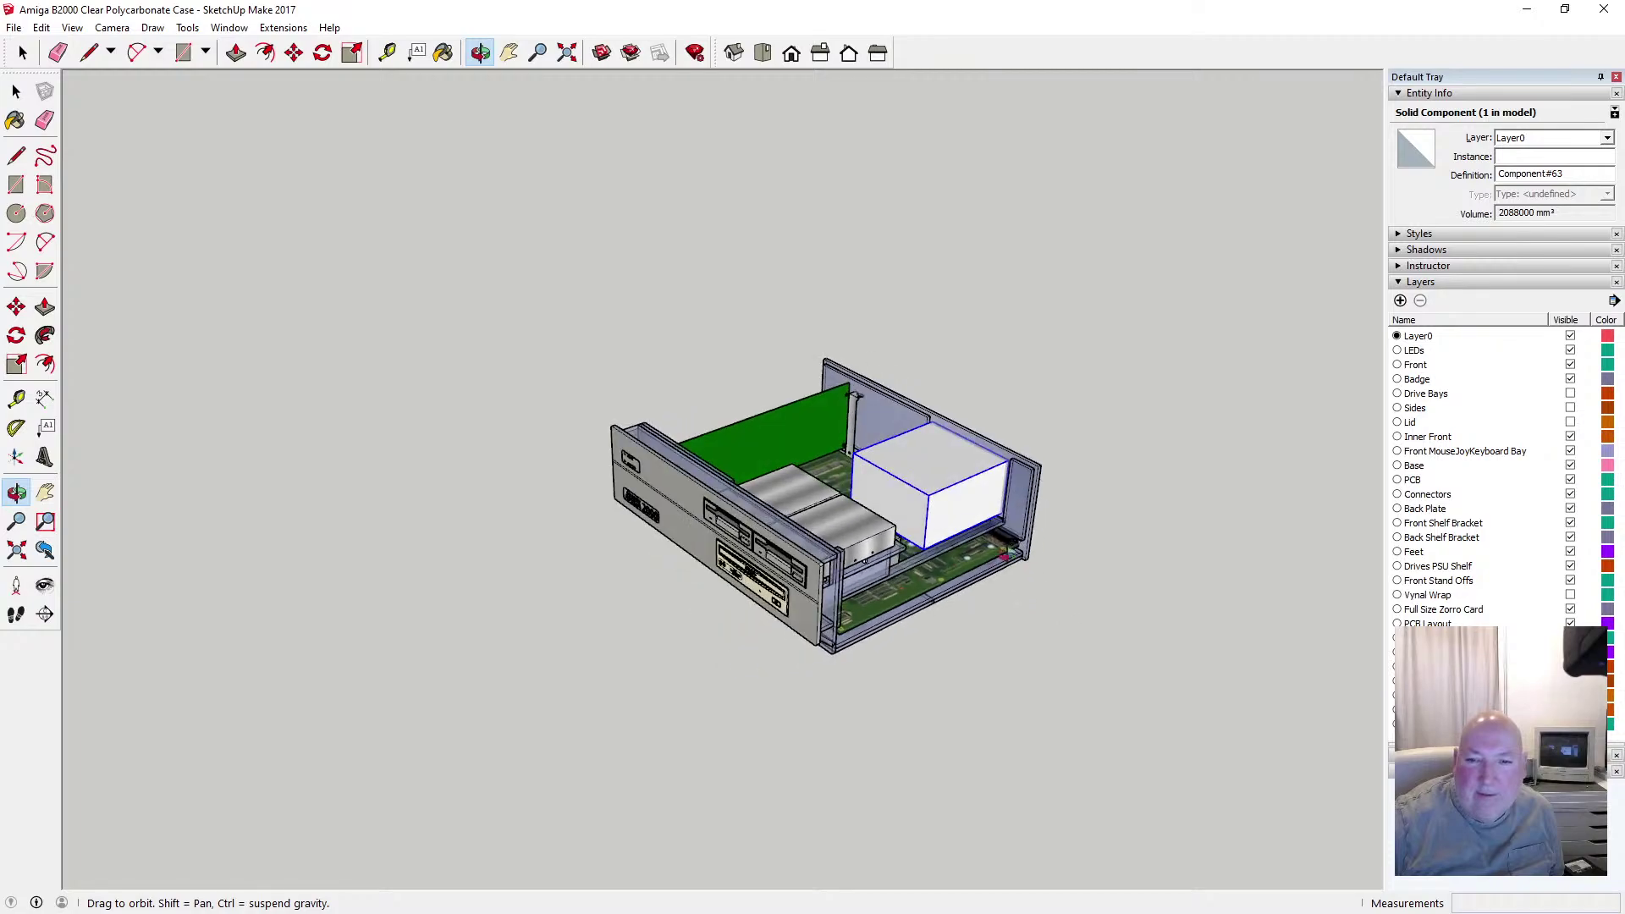
pyautogui.scroll(6, 962, 509)
pyautogui.moveTo(755, 506); pyautogui.dragTo(774, 647)
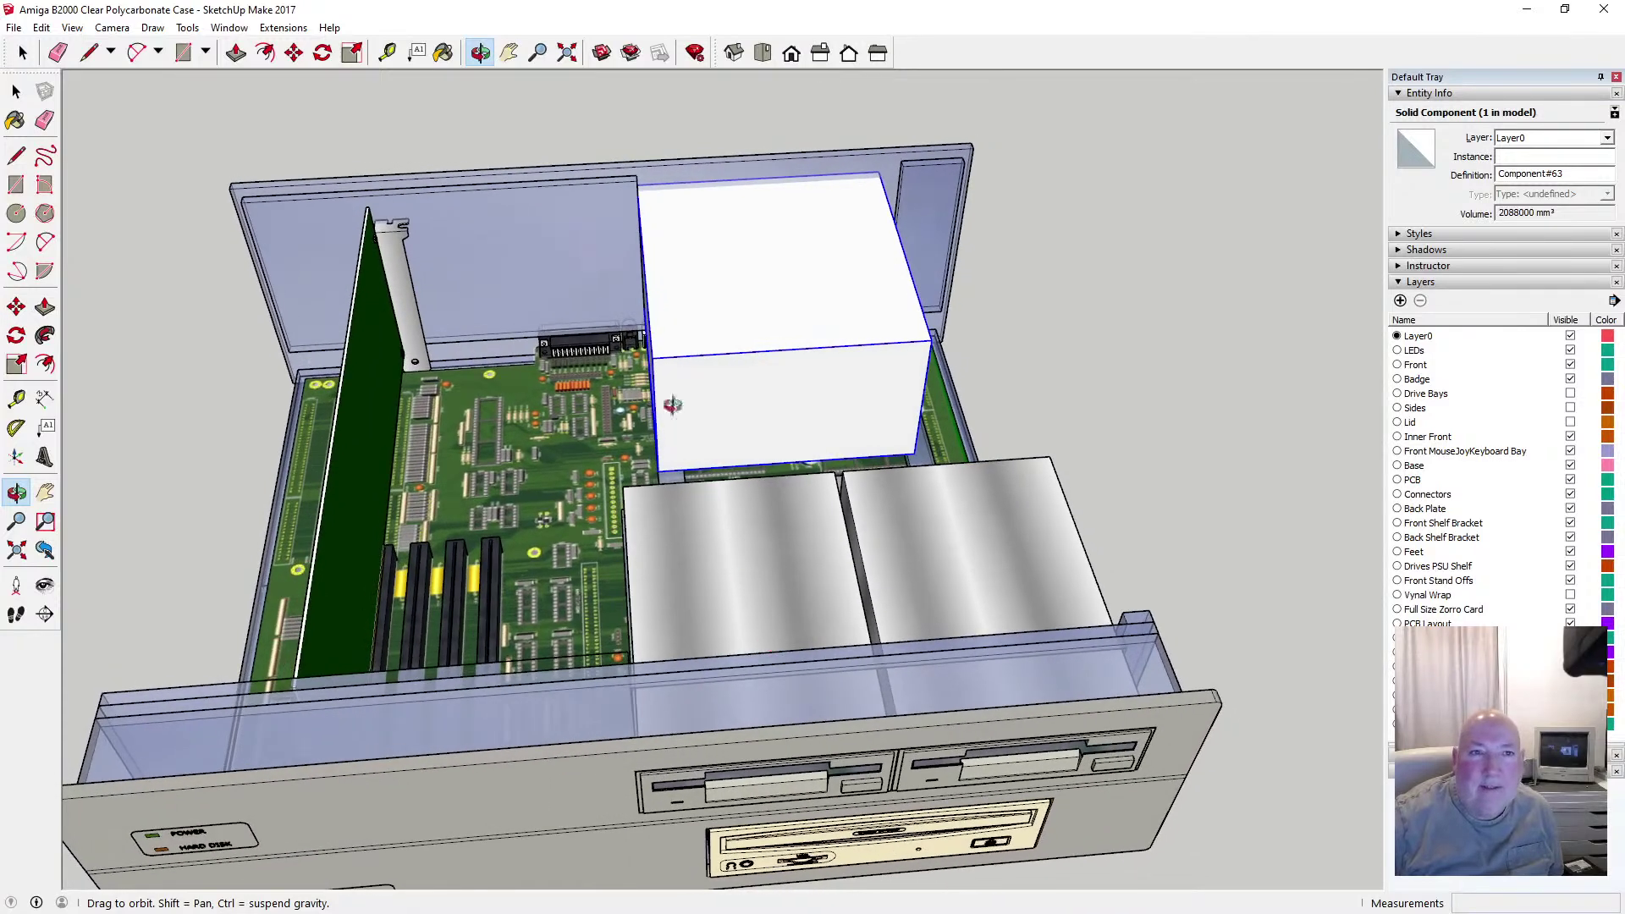
pyautogui.click(294, 53)
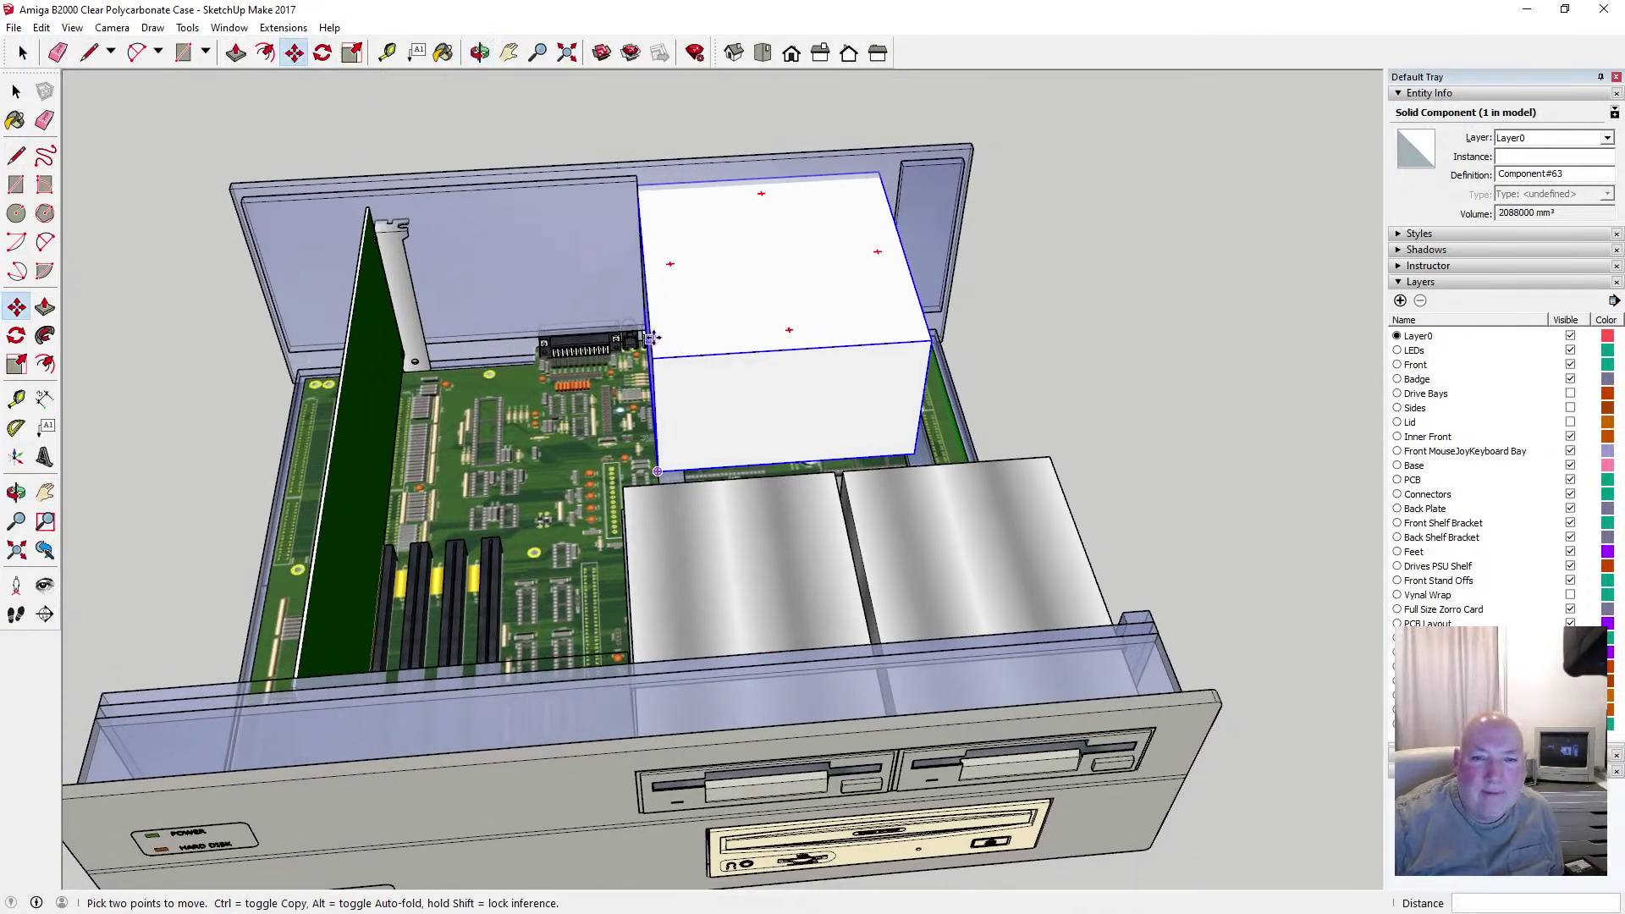
pyautogui.click(650, 335)
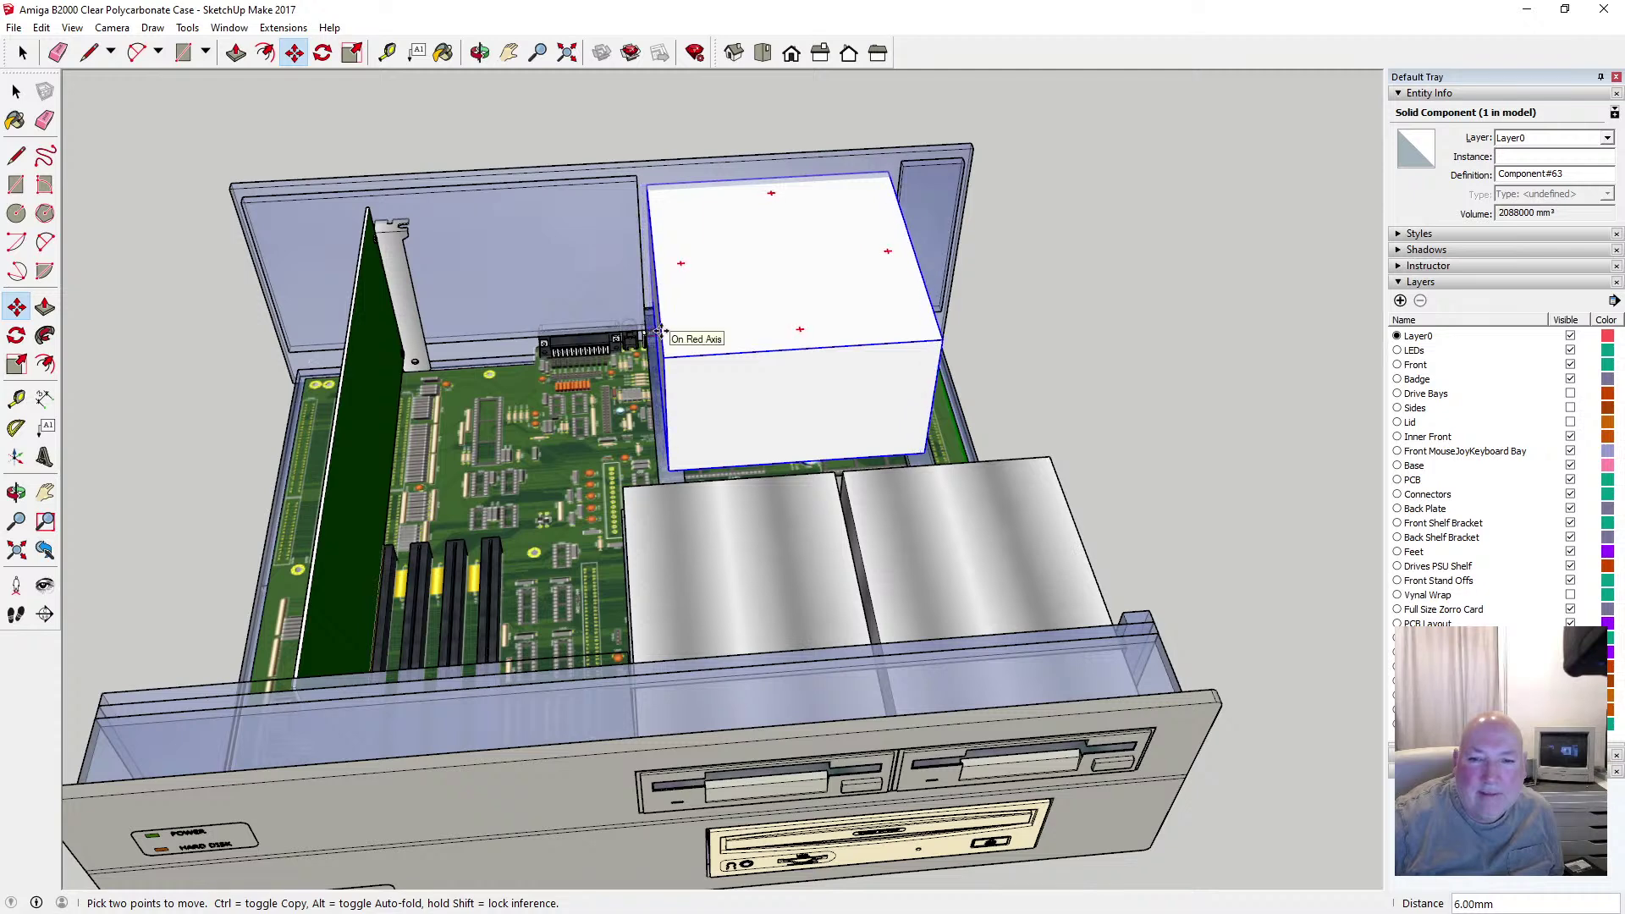
pyautogui.click(661, 332)
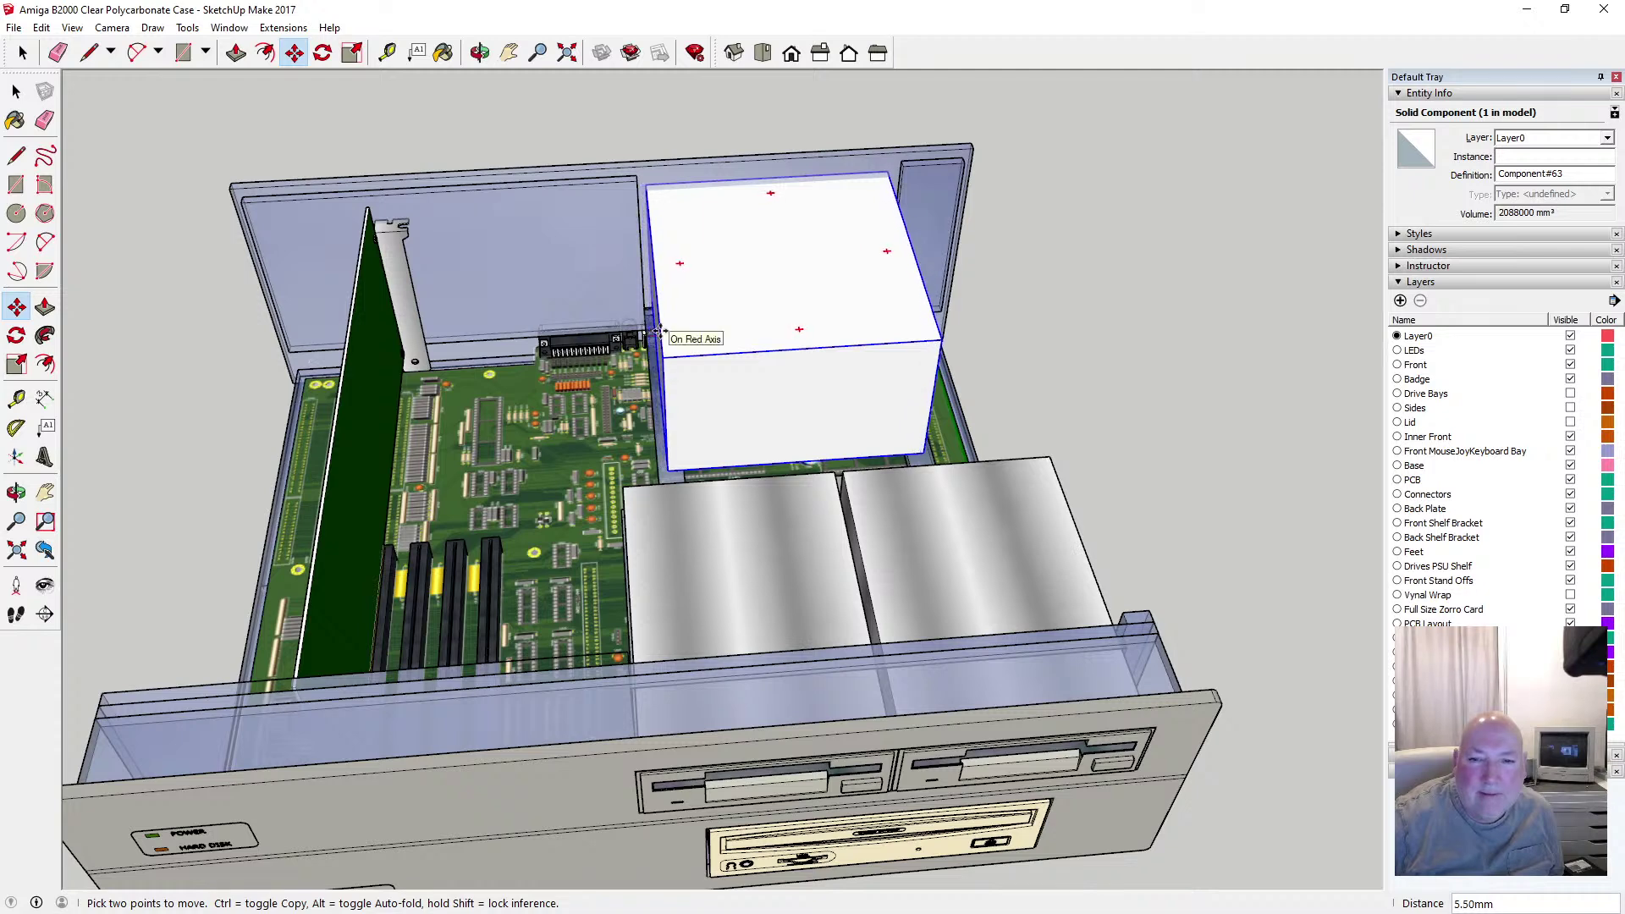
pyautogui.press('space')
pyautogui.click(291, 104)
# Examine how the box fits in the case relative to the back plate, shelf and drives
pyautogui.click(480, 52)
pyautogui.moveTo(809, 264); pyautogui.dragTo(305, 431)
pyautogui.scroll(-4, 631, 334)
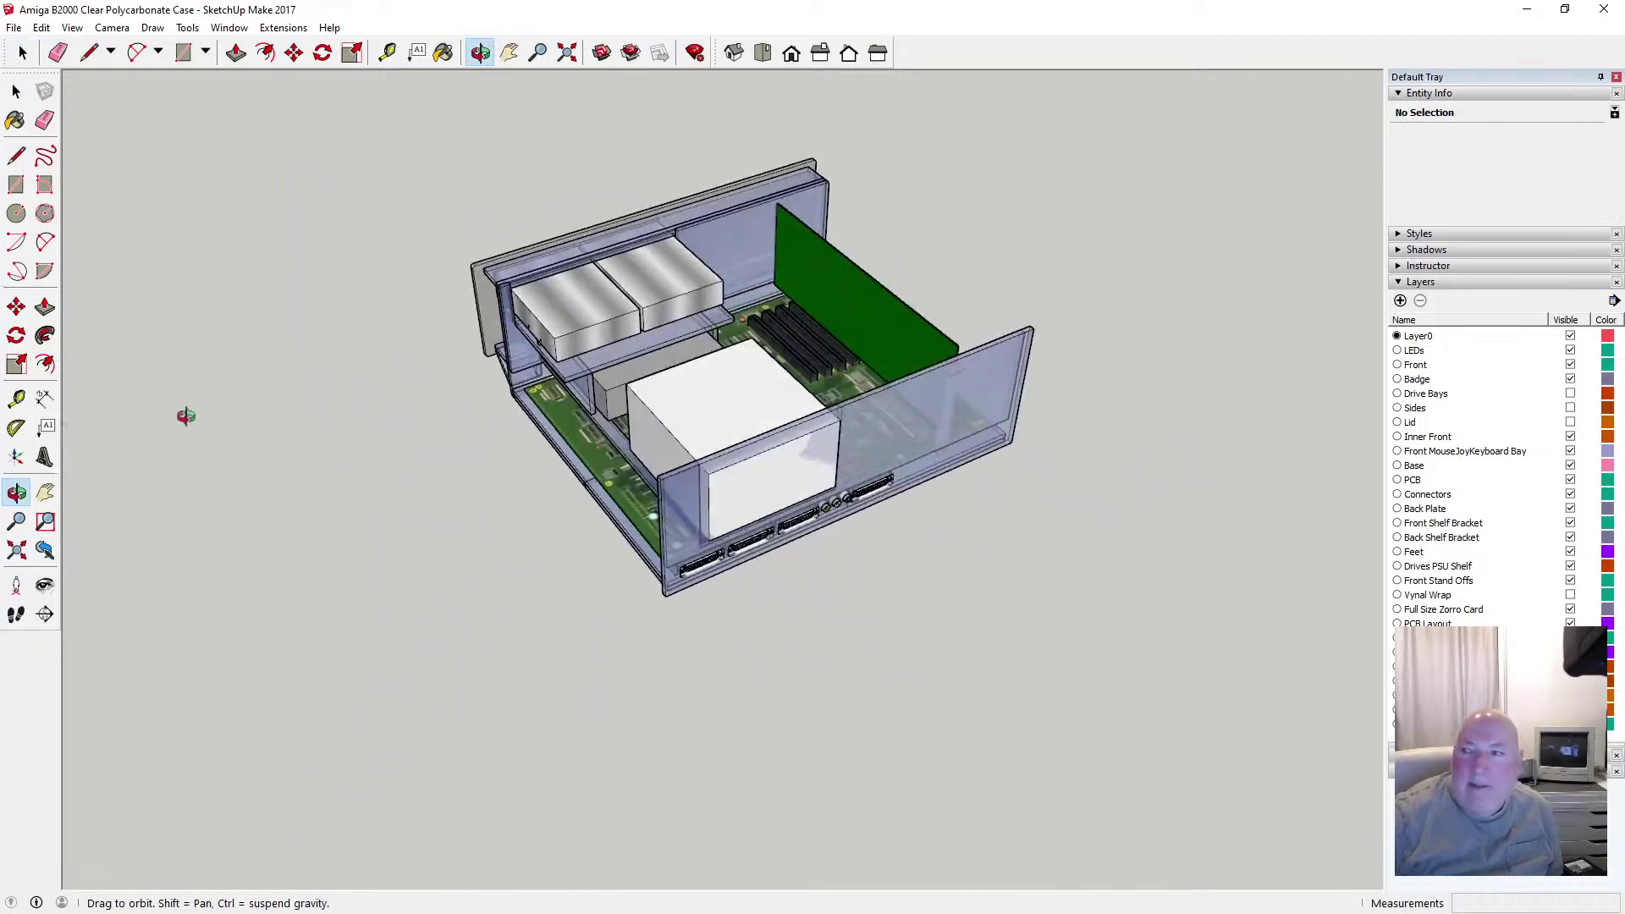
pyautogui.scroll(6, 694, 464)
pyautogui.moveTo(733, 465); pyautogui.dragTo(454, 364)
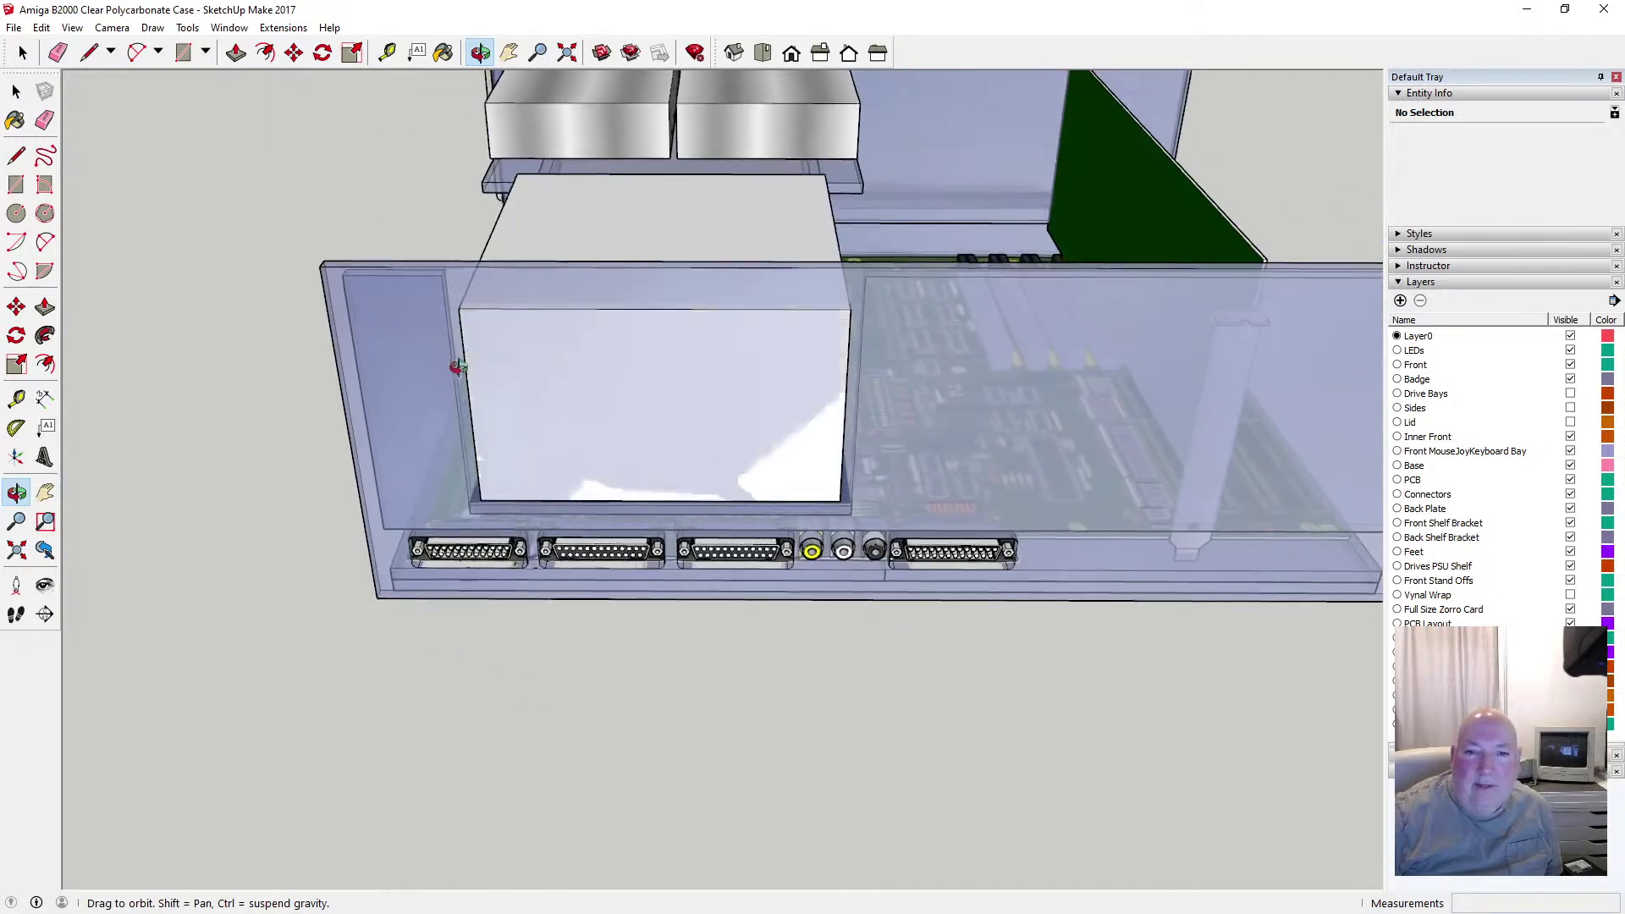
pyautogui.scroll(-2, 554, 448)
pyautogui.press('space')
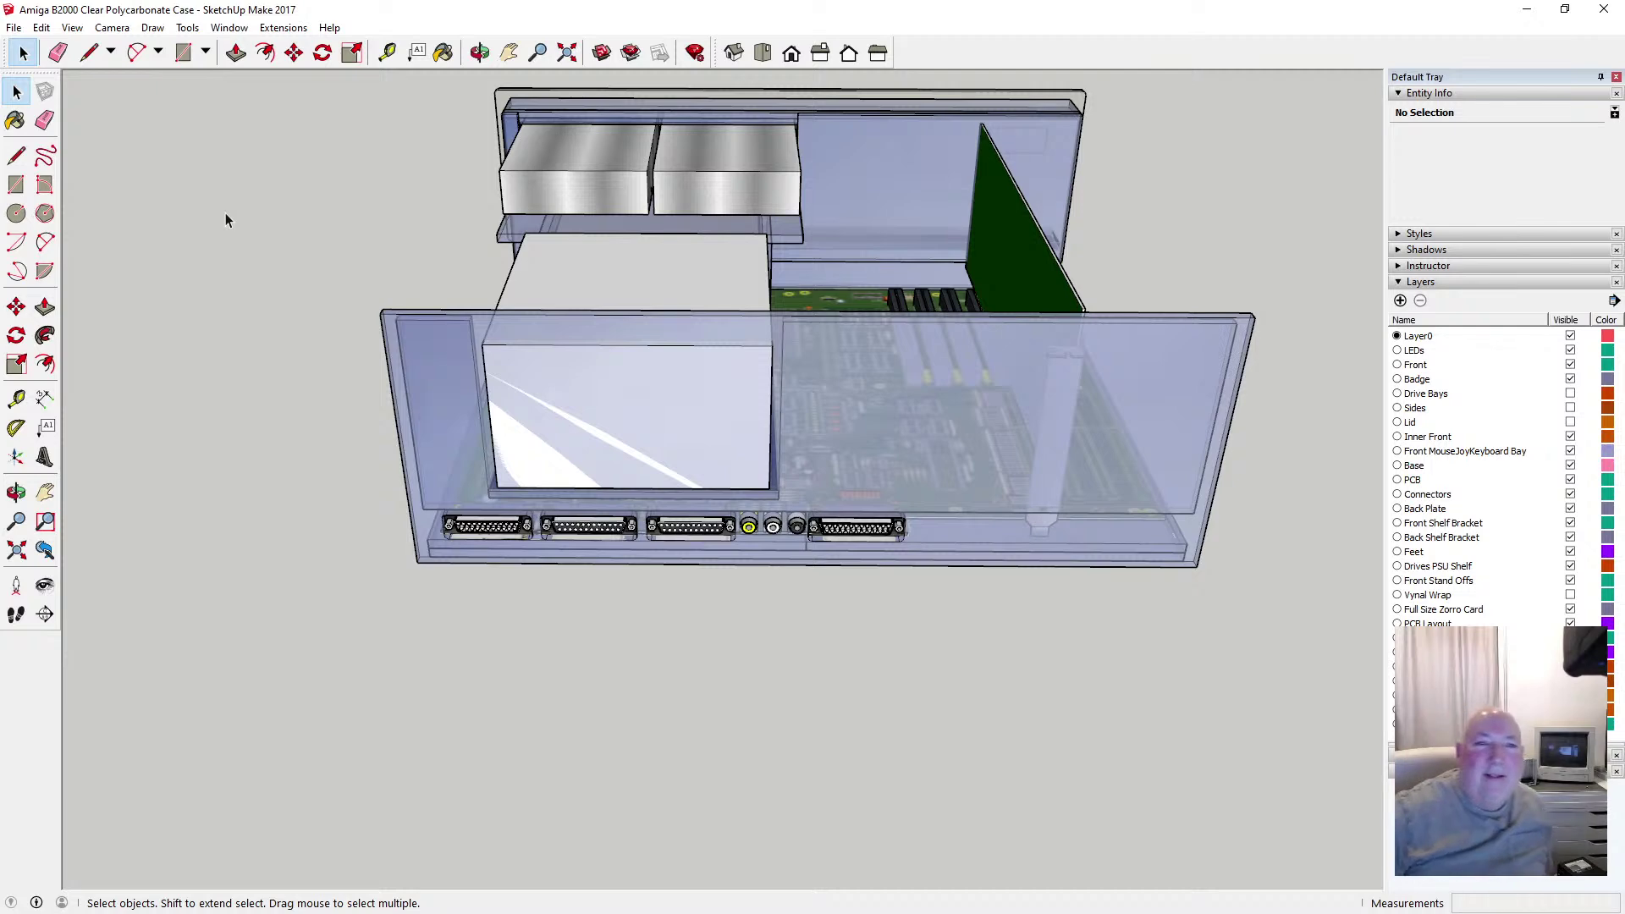
pyautogui.click(479, 53)
pyautogui.moveTo(653, 364)
pyautogui.mouseDown()
pyautogui.moveTo(719, 207)
pyautogui.moveTo(601, 271)
pyautogui.moveTo(660, 265)
pyautogui.moveTo(627, 352)
pyautogui.moveTo(592, 386)
pyautogui.moveTo(640, 366)
pyautogui.mouseUp()
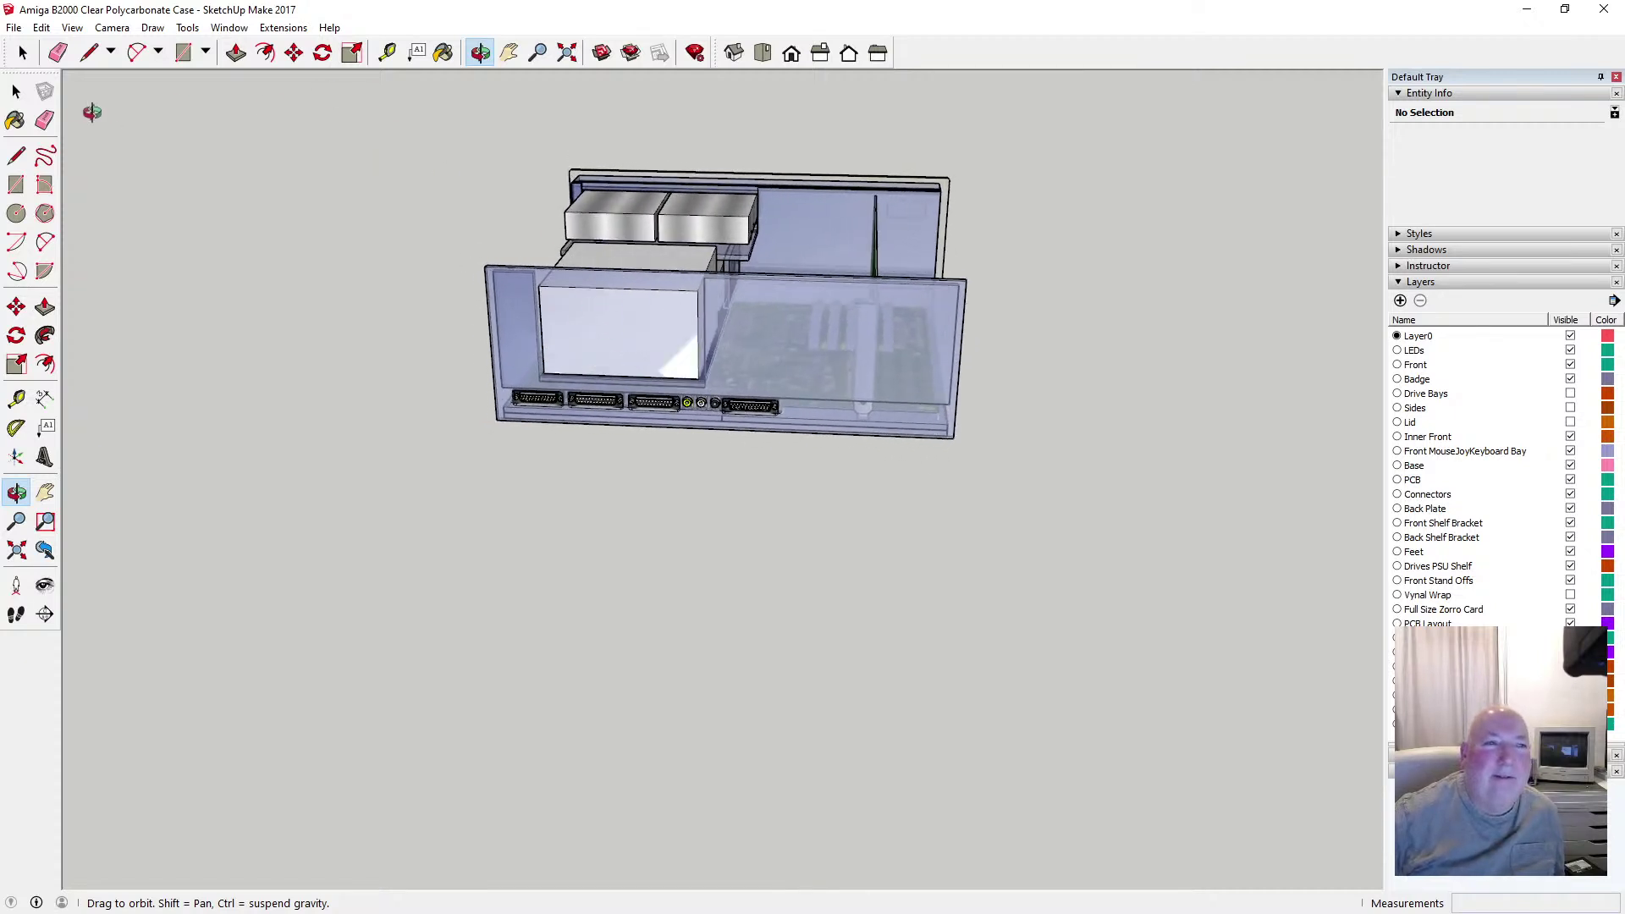
# Move the box component about 591.5 mm along the green axis, out of the case past the back plate
pyautogui.click(16, 156)
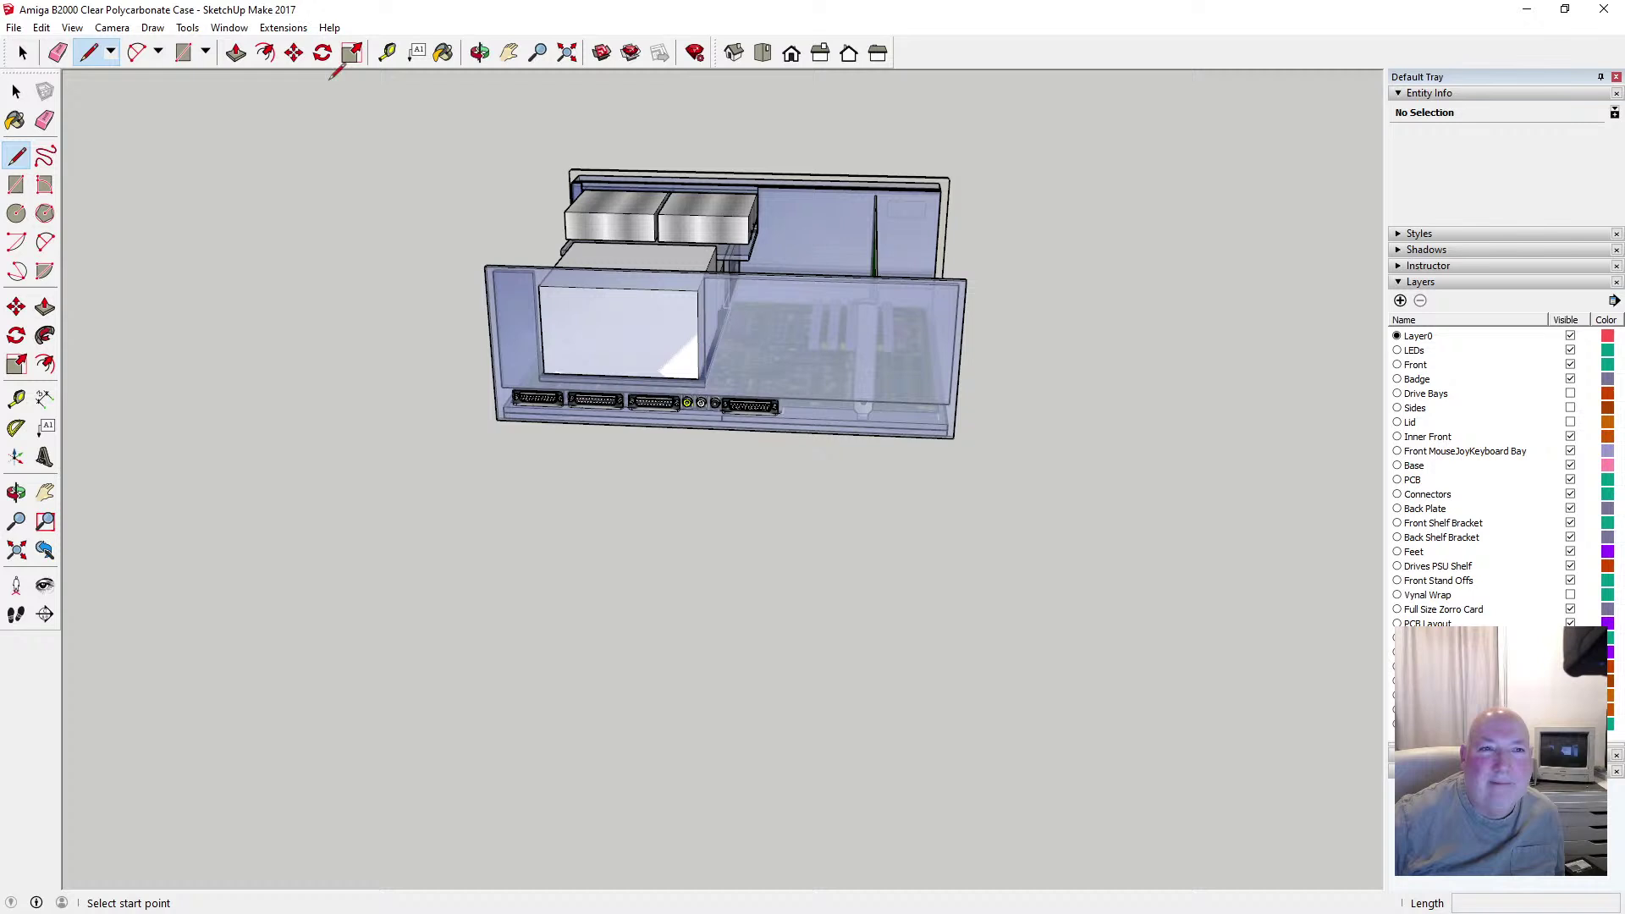
pyautogui.click(16, 91)
pyautogui.click(618, 330)
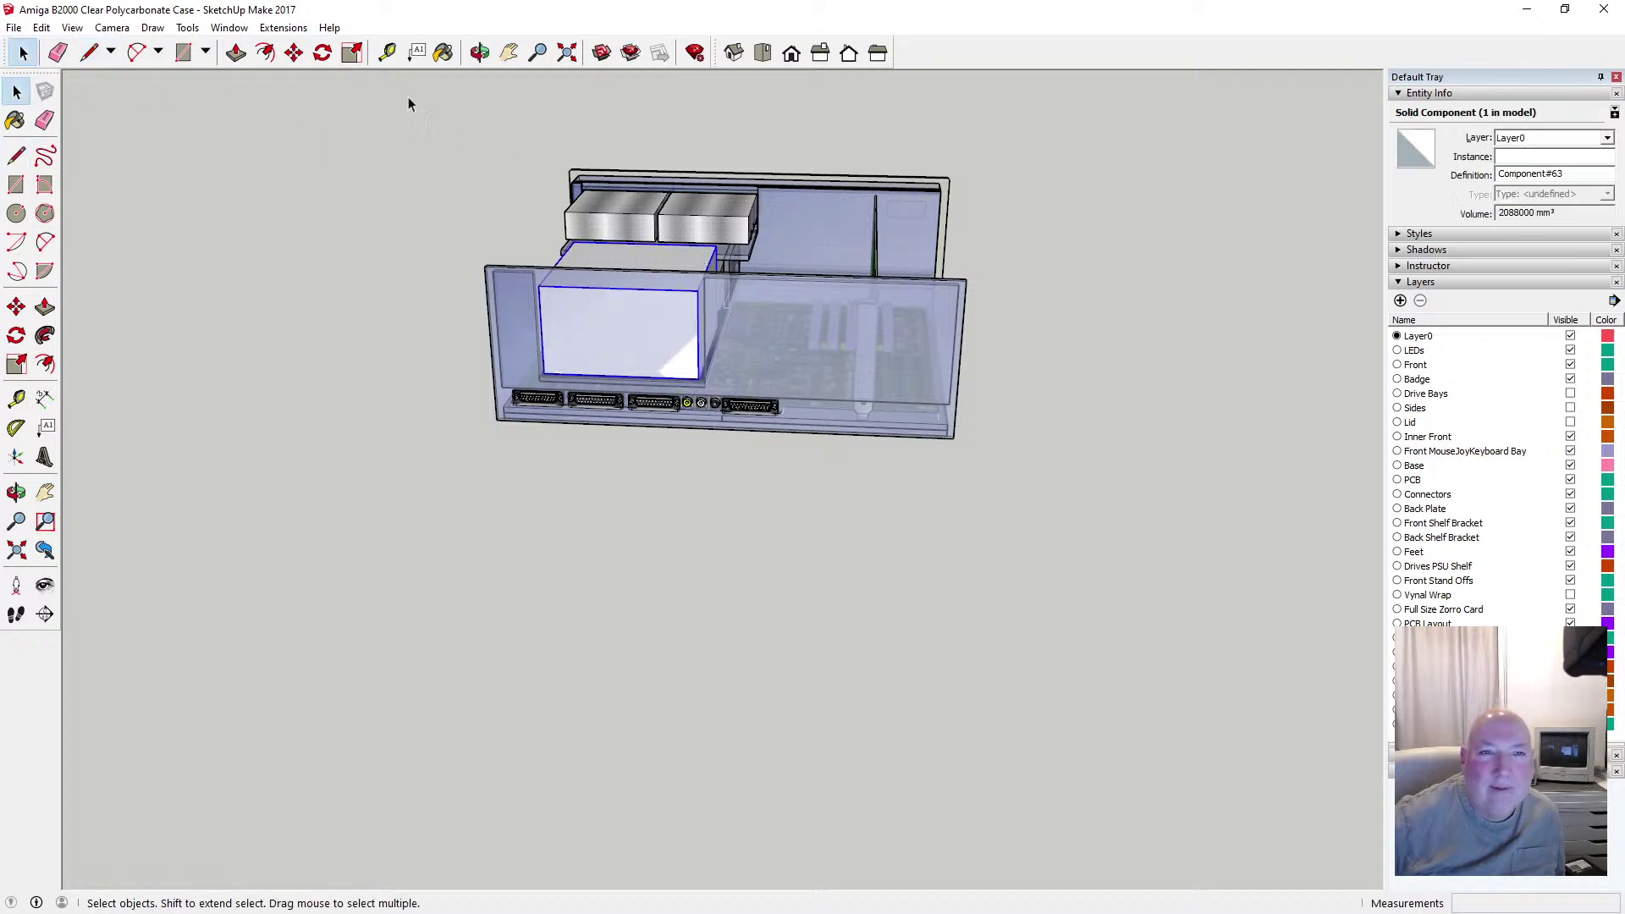
pyautogui.click(293, 52)
pyautogui.click(688, 244)
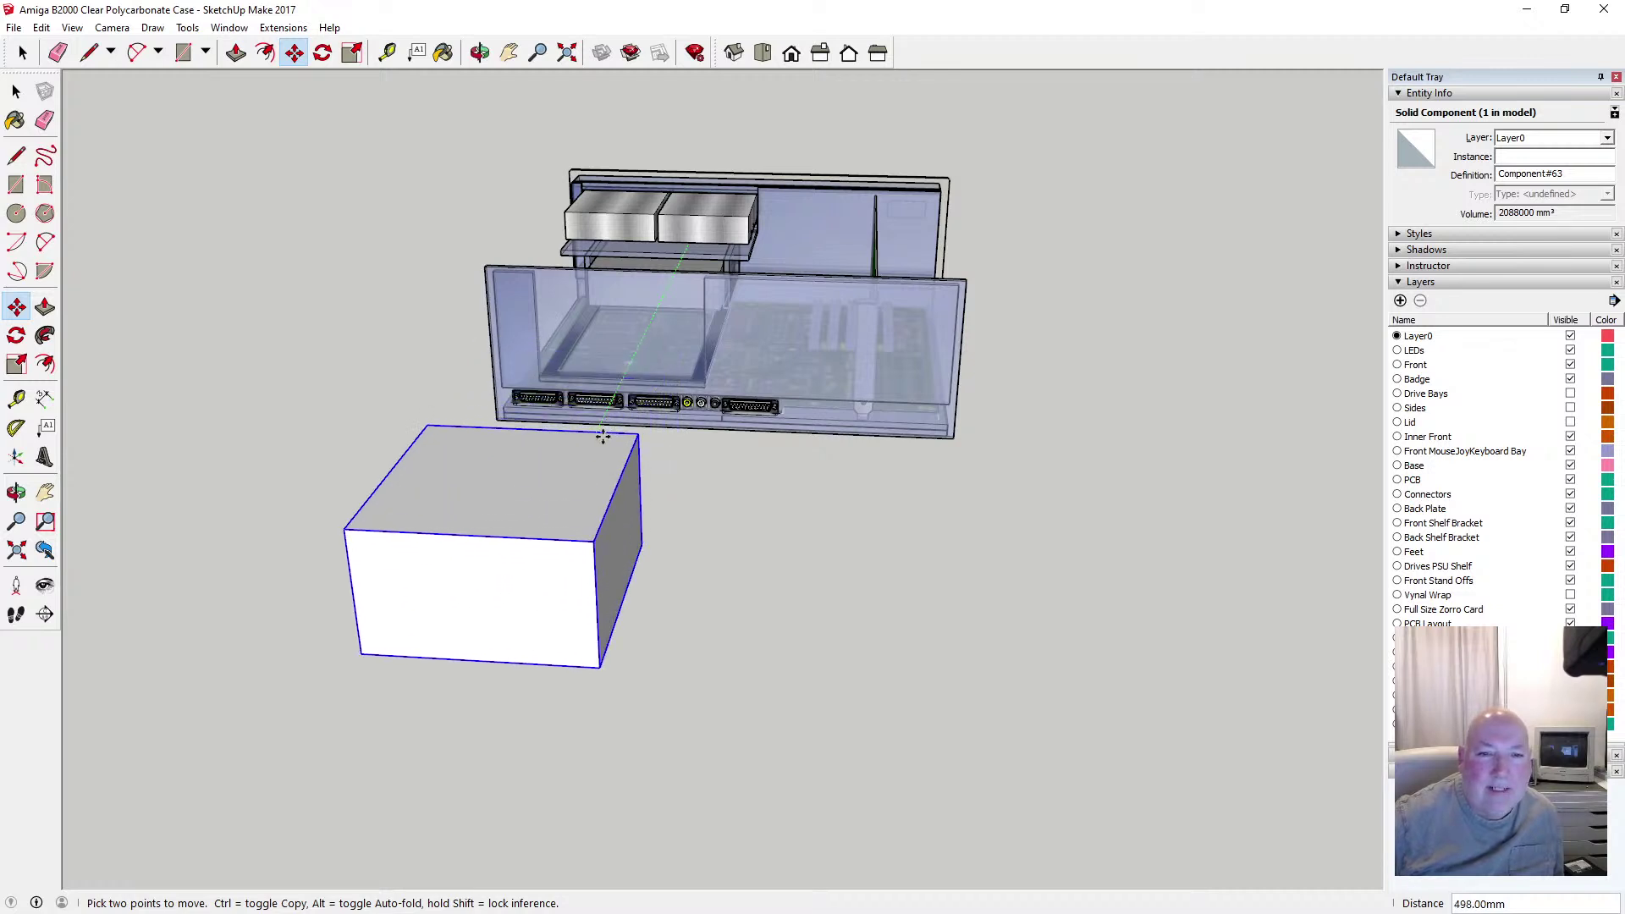
pyautogui.click(567, 484)
pyautogui.click(16, 90)
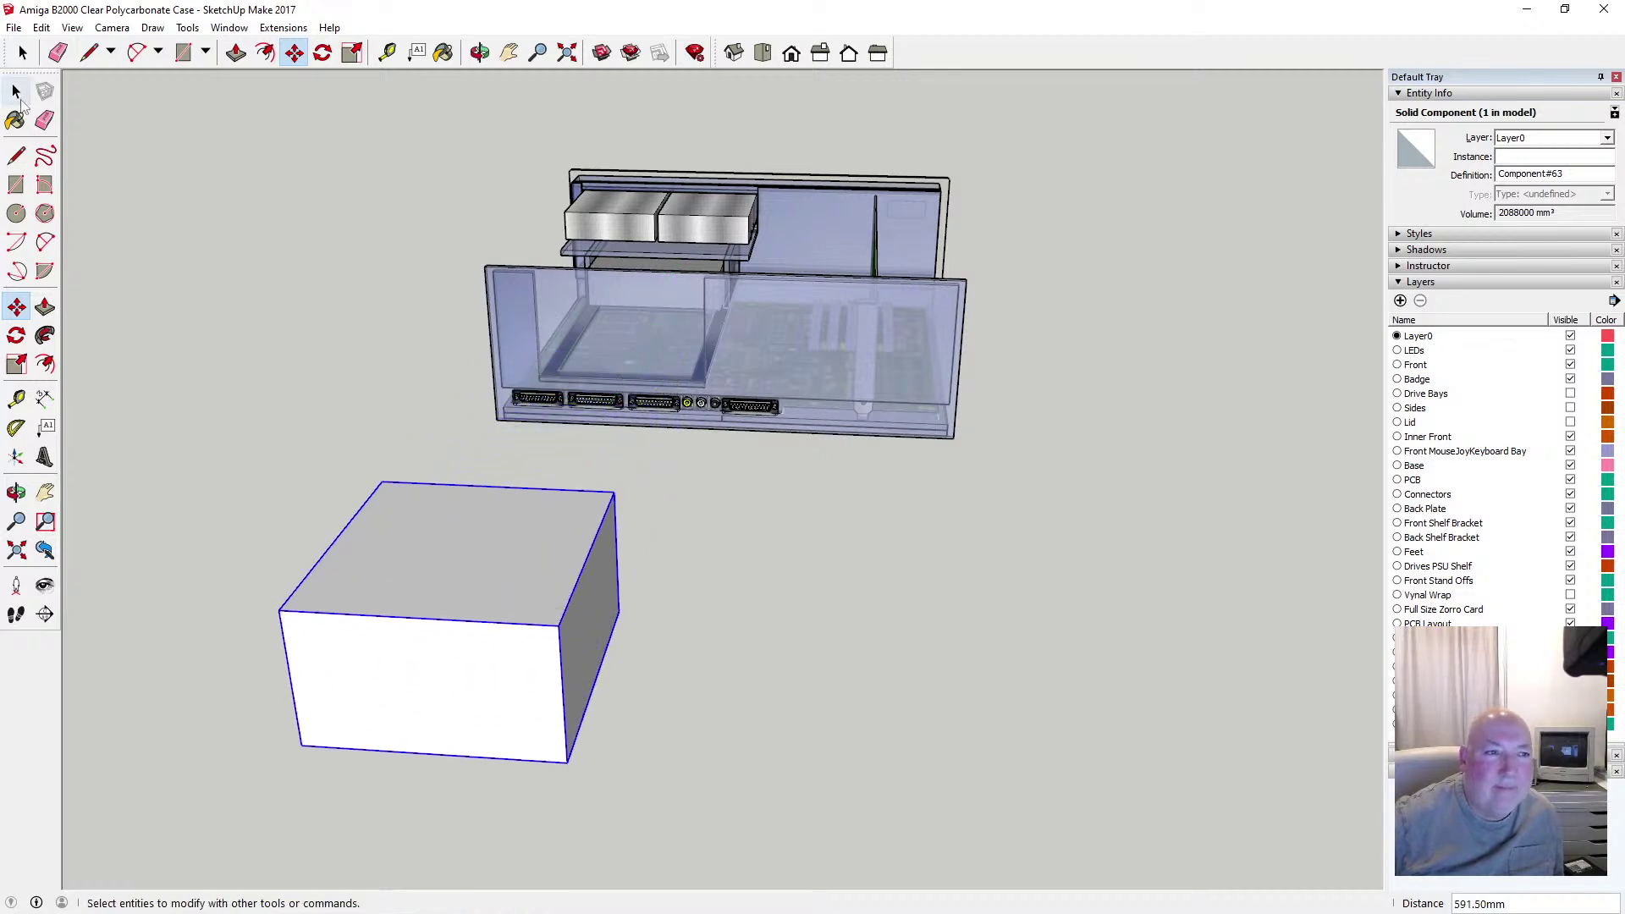
# Open the box component for editing with its outer end face in view, and clear the selection inside it
pyautogui.scroll(-3, 696, 355)
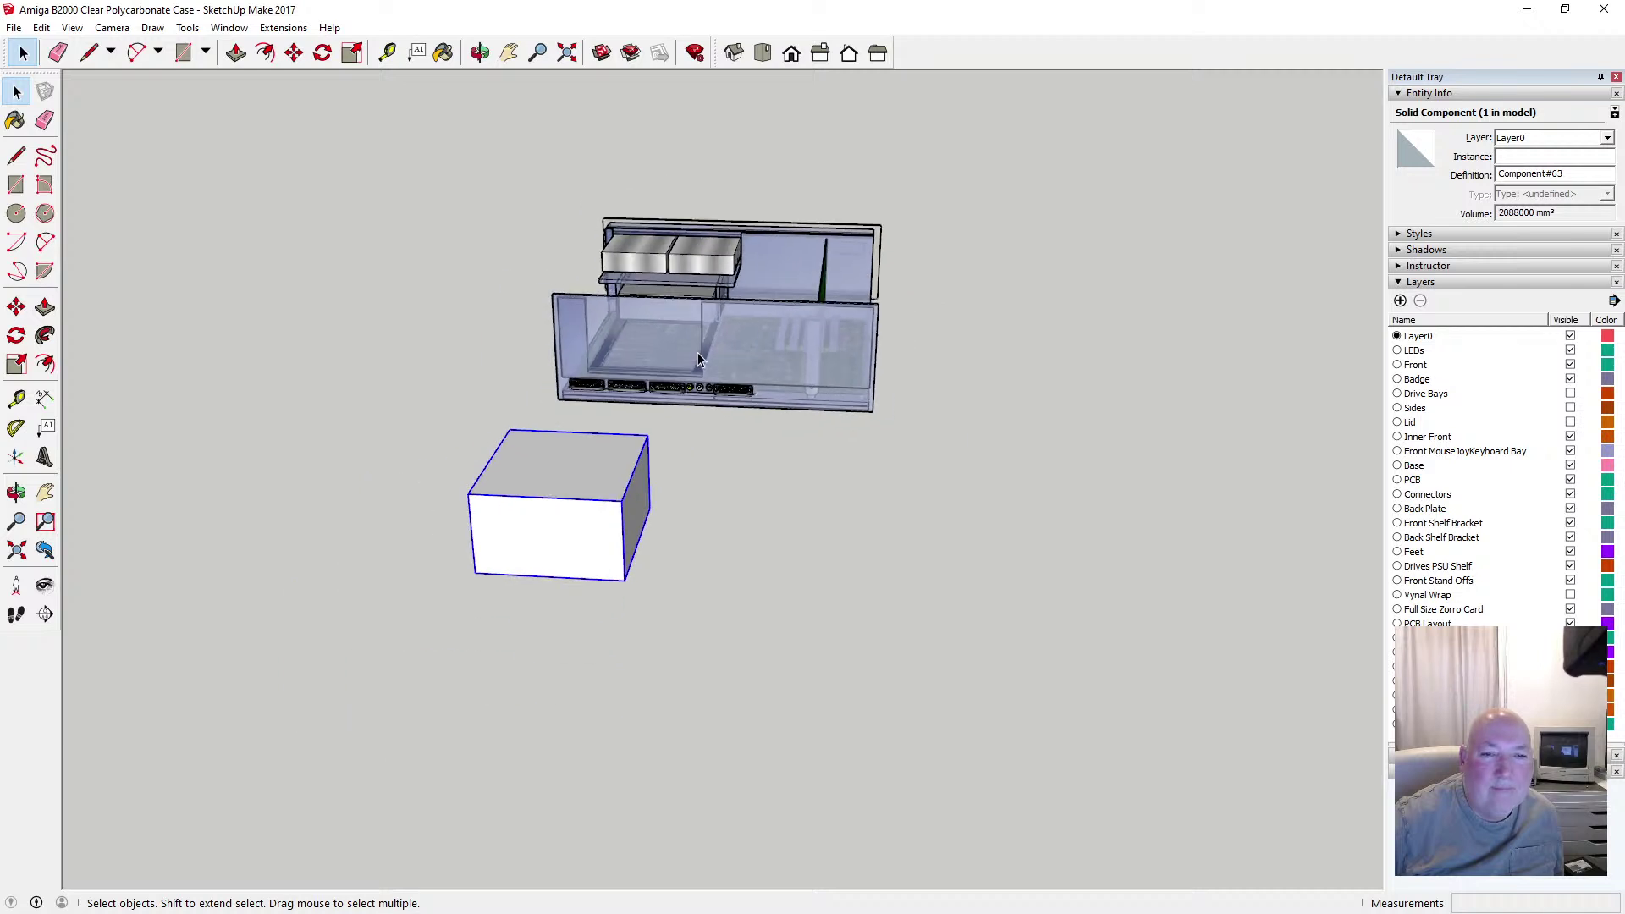
pyautogui.scroll(6, 628, 513)
pyautogui.scroll(1, 628, 512)
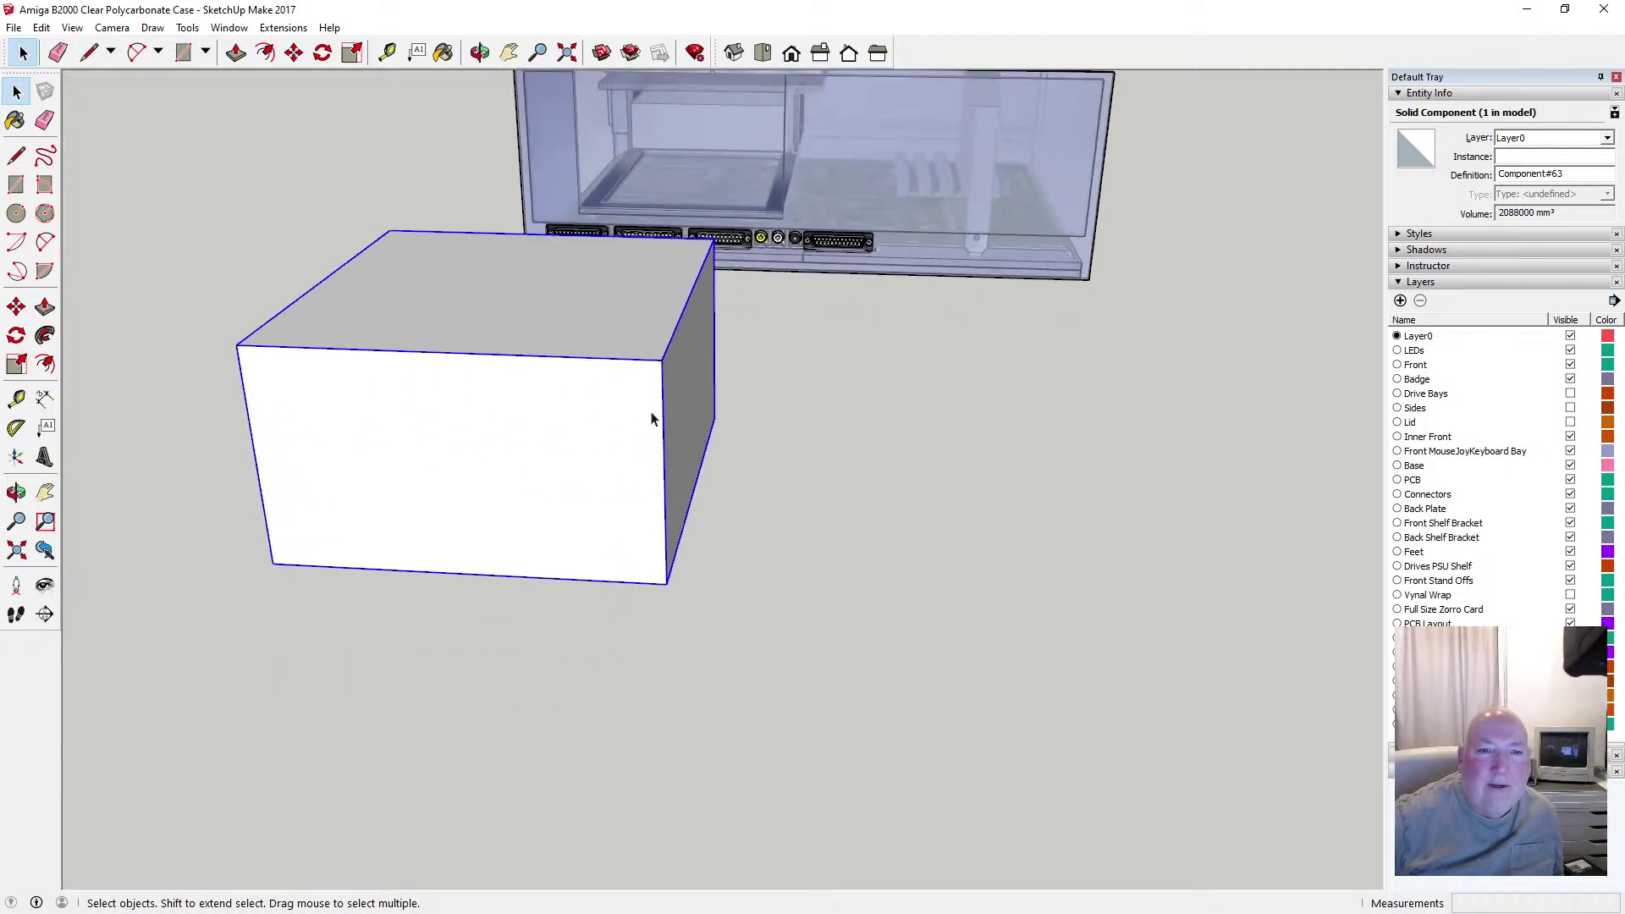
pyautogui.click(480, 52)
pyautogui.moveTo(515, 220); pyautogui.dragTo(547, 260)
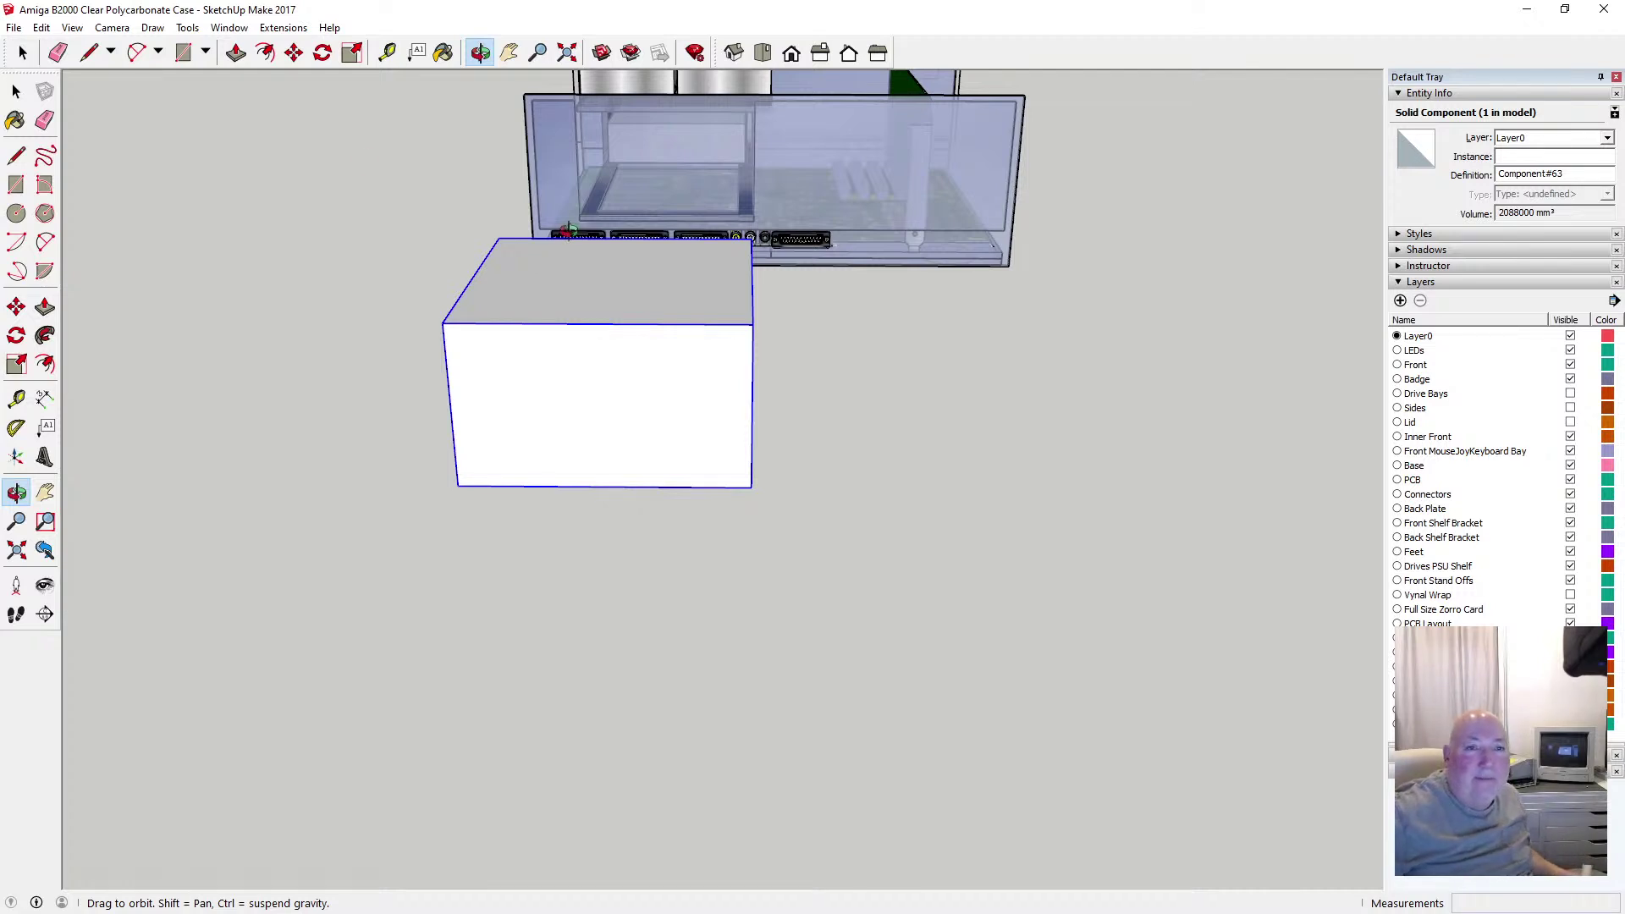
pyautogui.click(390, 56)
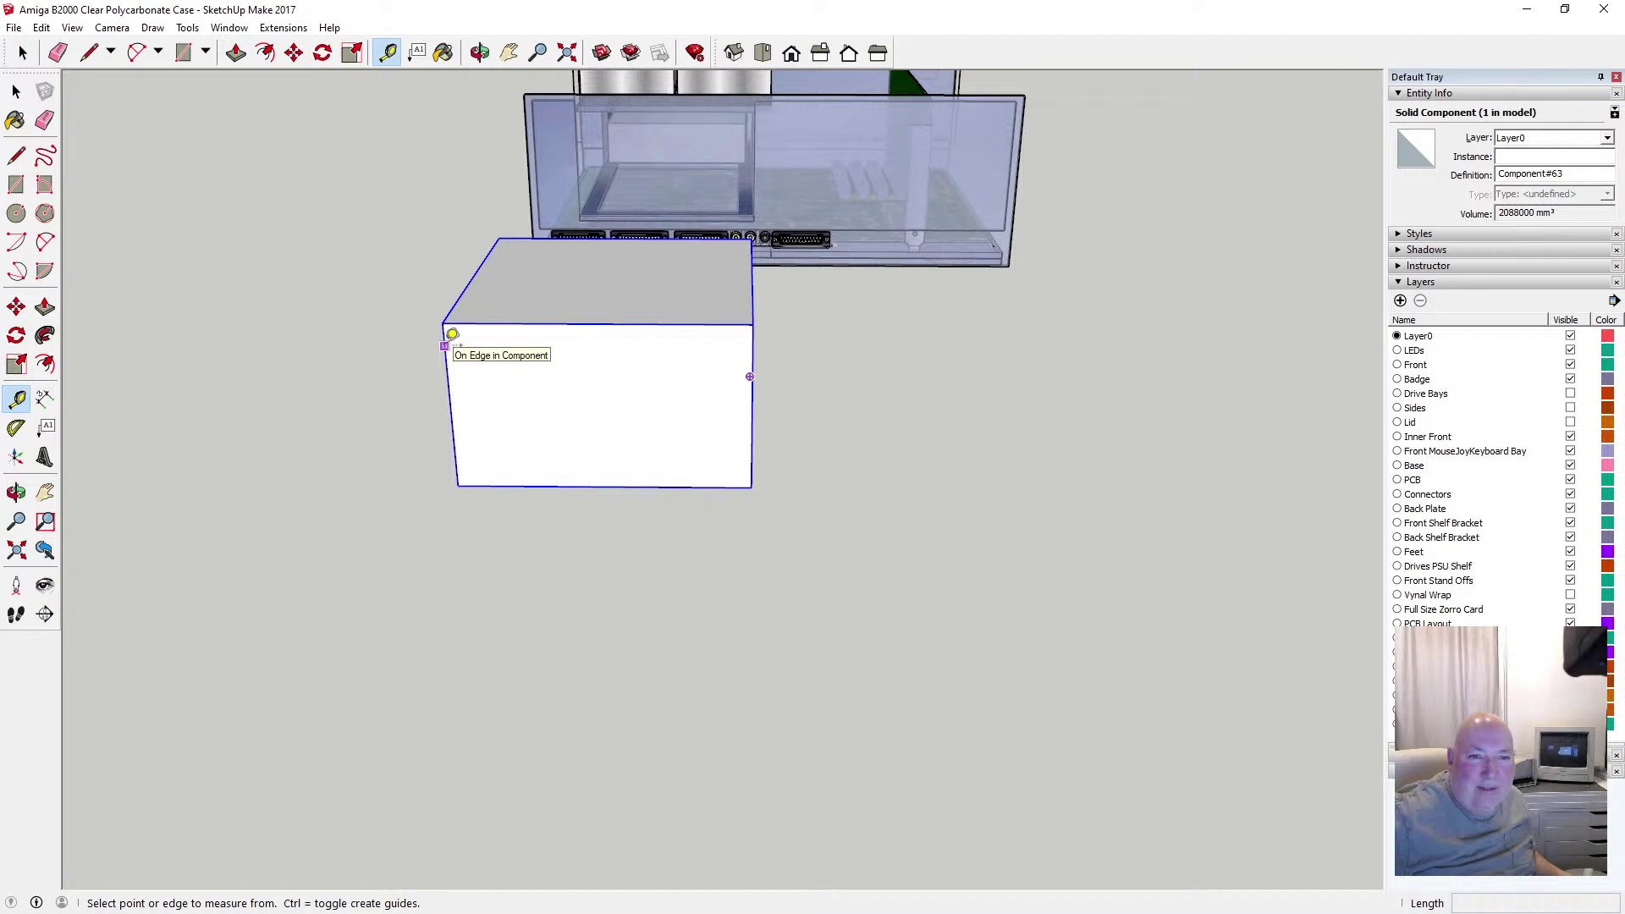
pyautogui.click(16, 92)
pyautogui.doubleClick(508, 386)
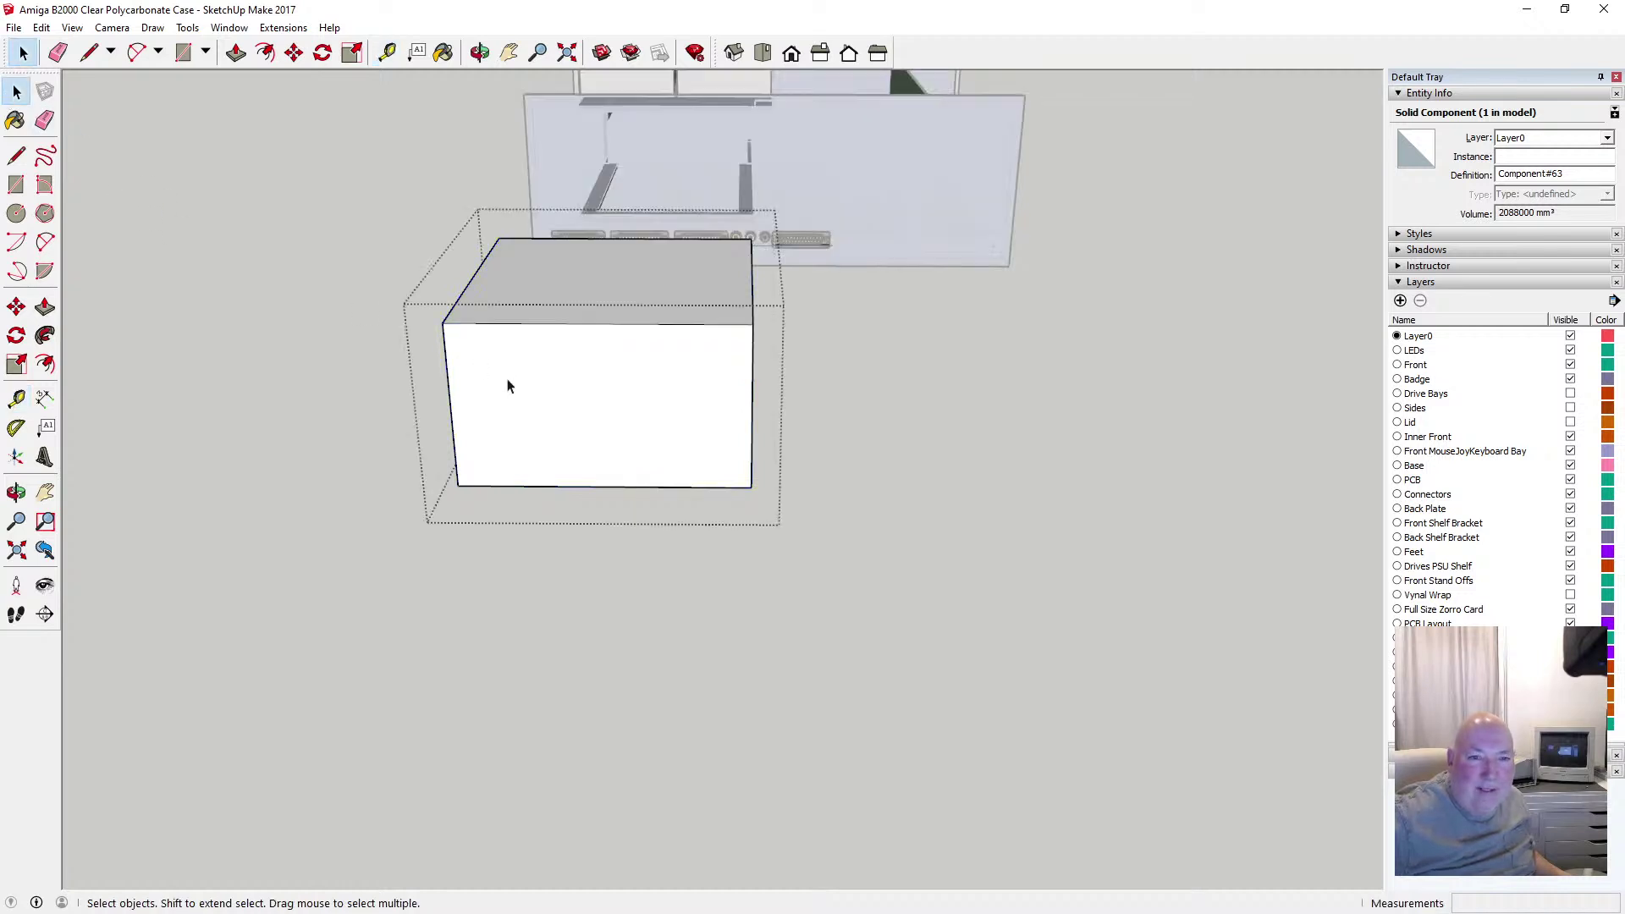
pyautogui.click(391, 155)
# Place two vertical guides on the box's outer end face, 30 mm and 144 mm from its left vertical edge
pyautogui.click(387, 53)
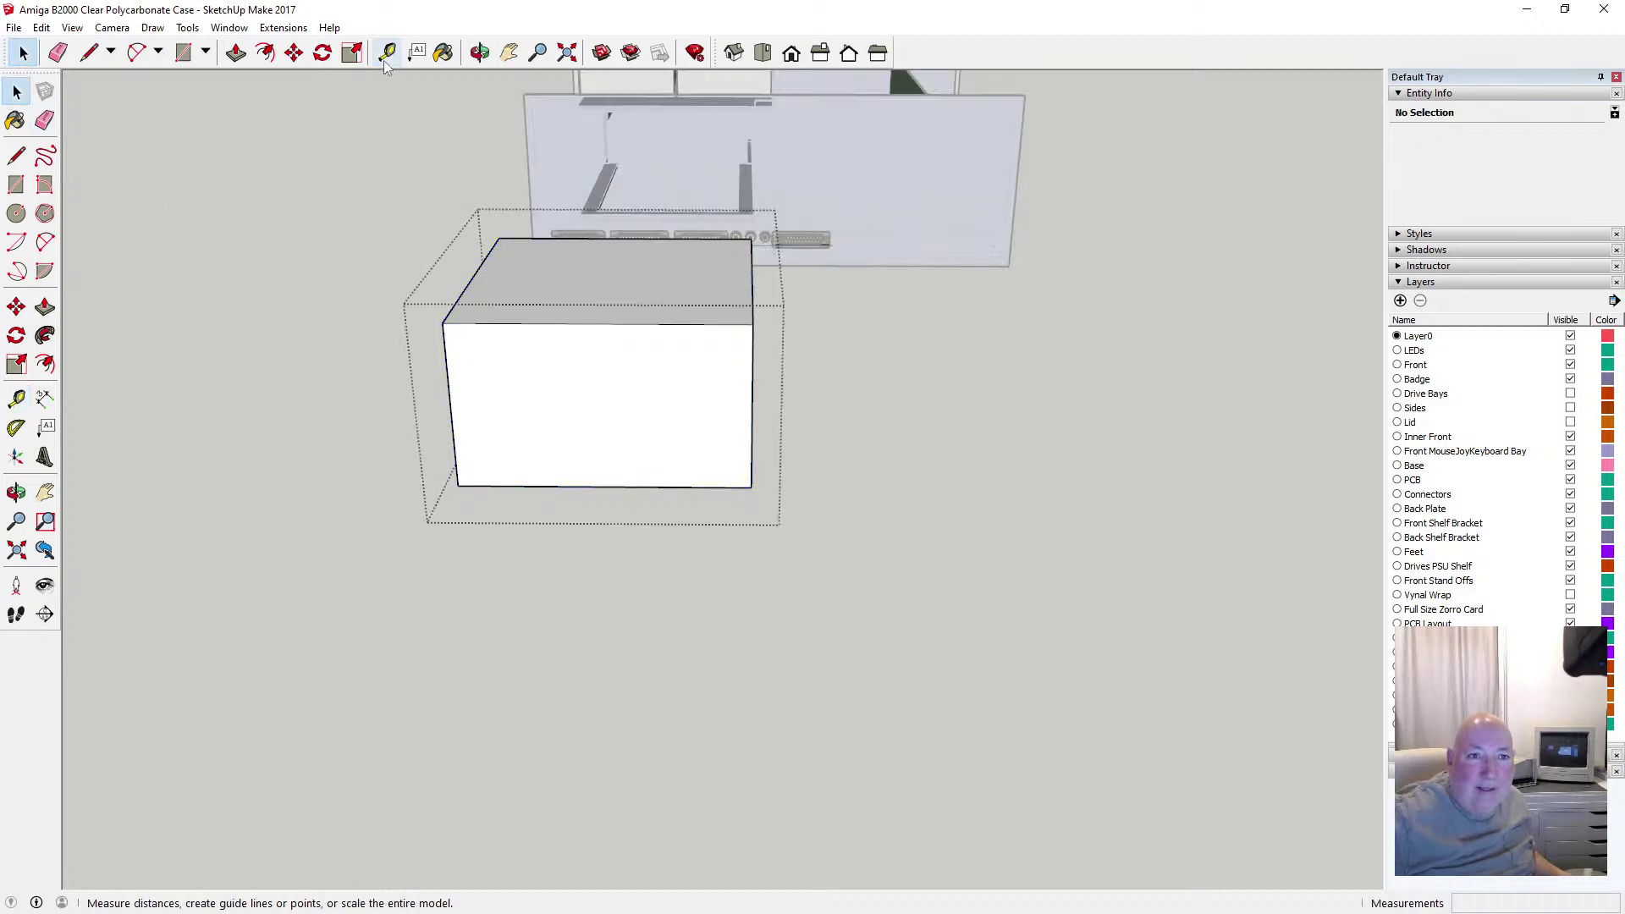
pyautogui.click(446, 359)
pyautogui.write('30')
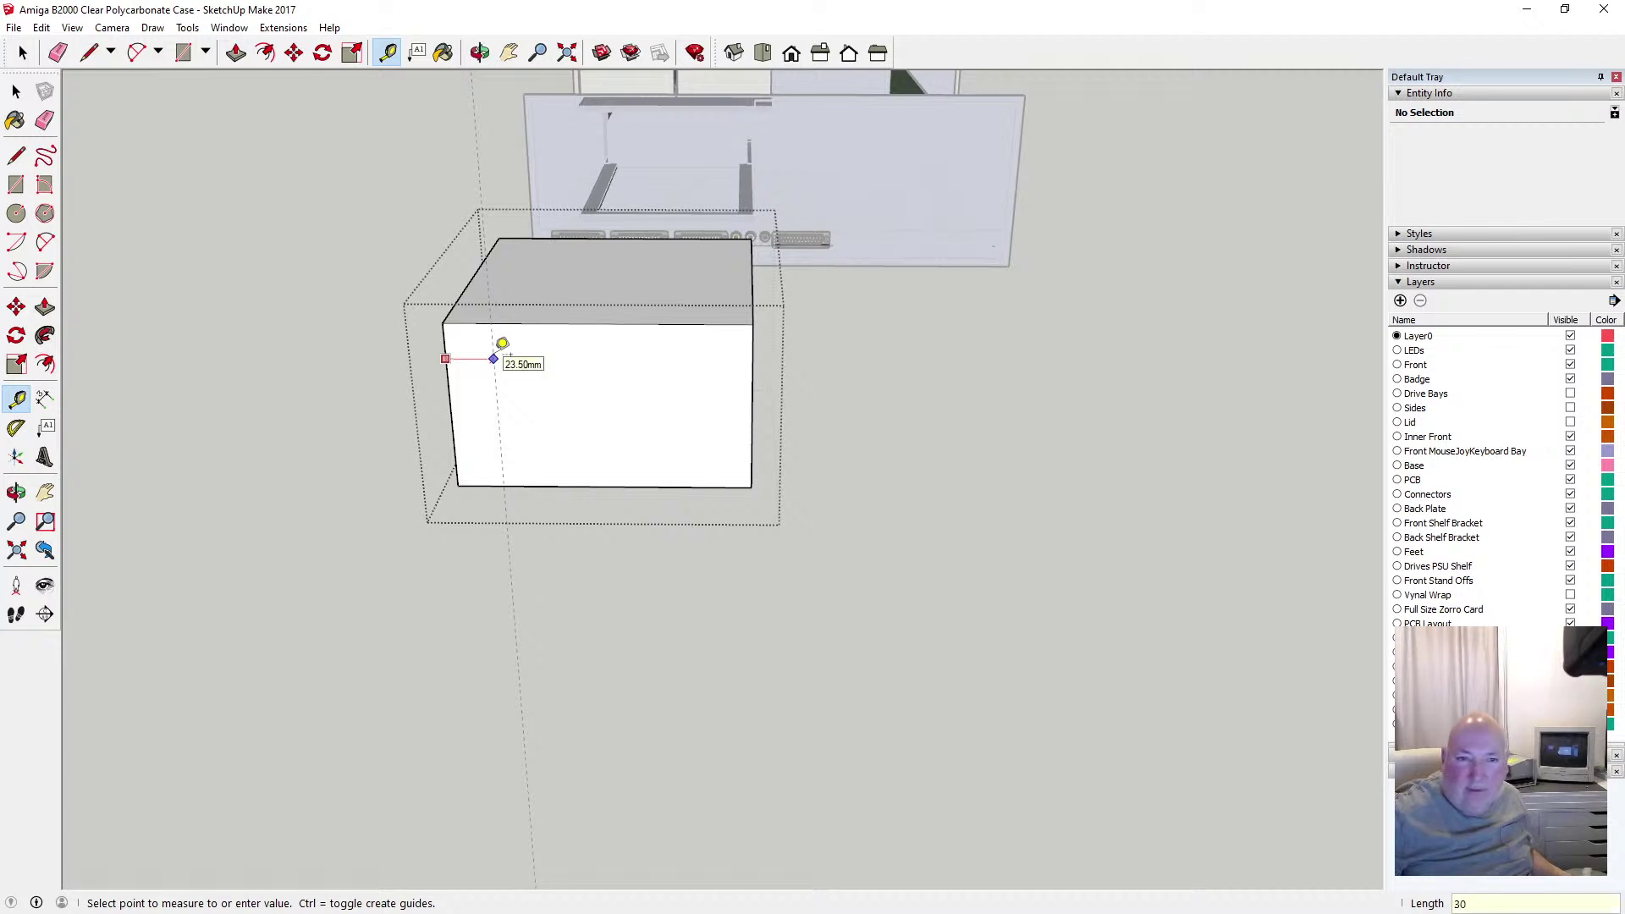
pyautogui.press('Return')
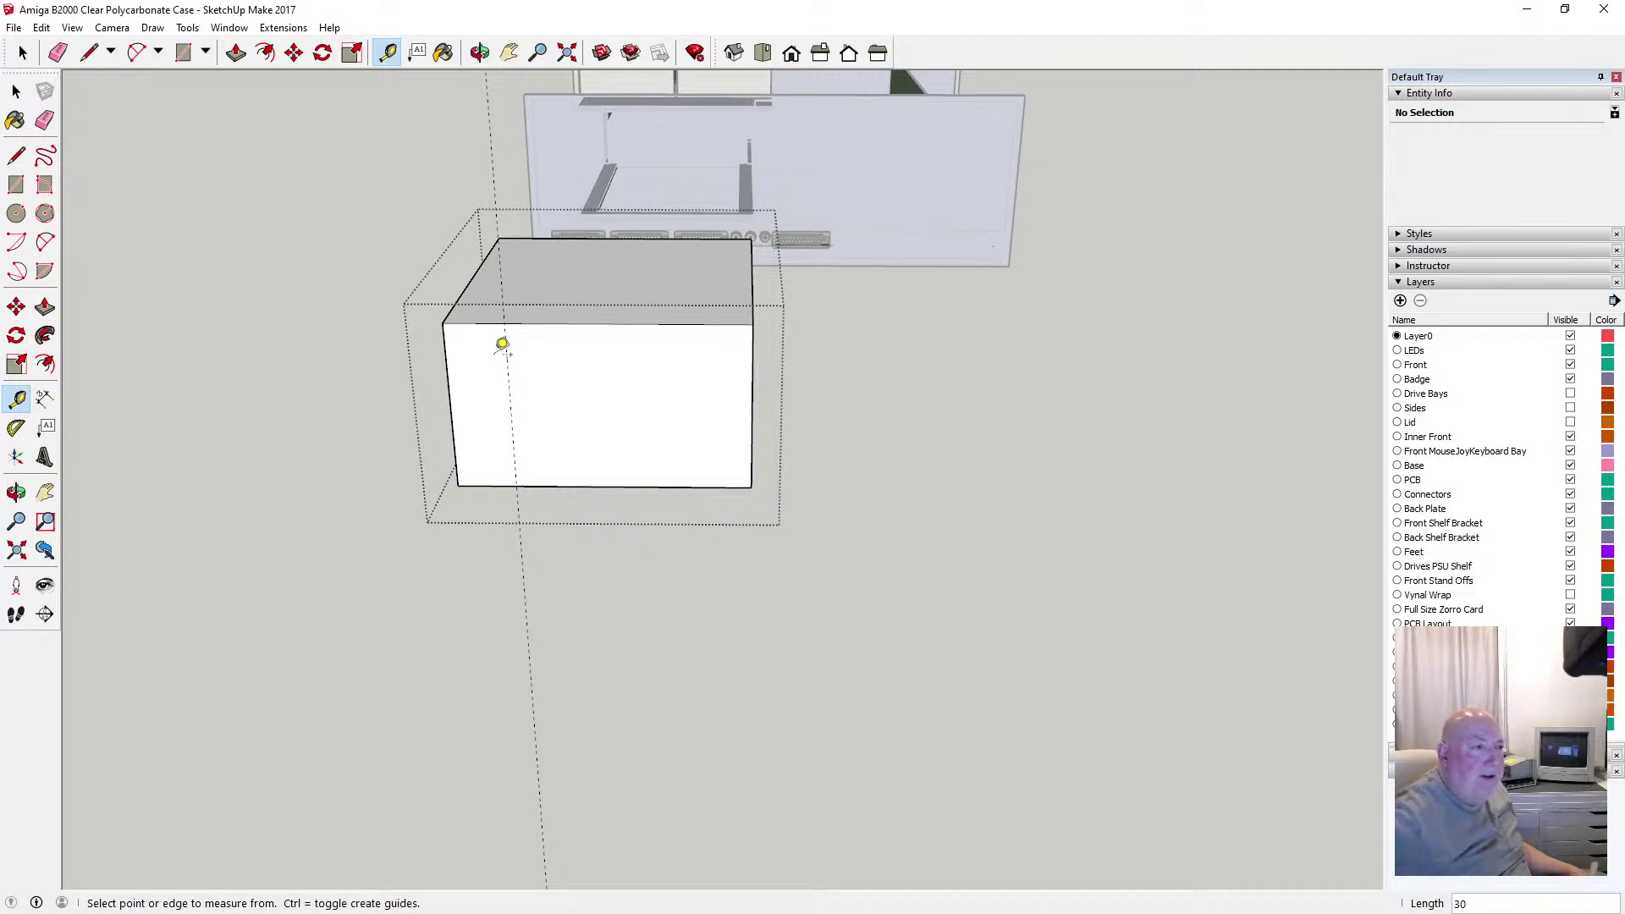
pyautogui.click(447, 371)
pyautogui.write('144')
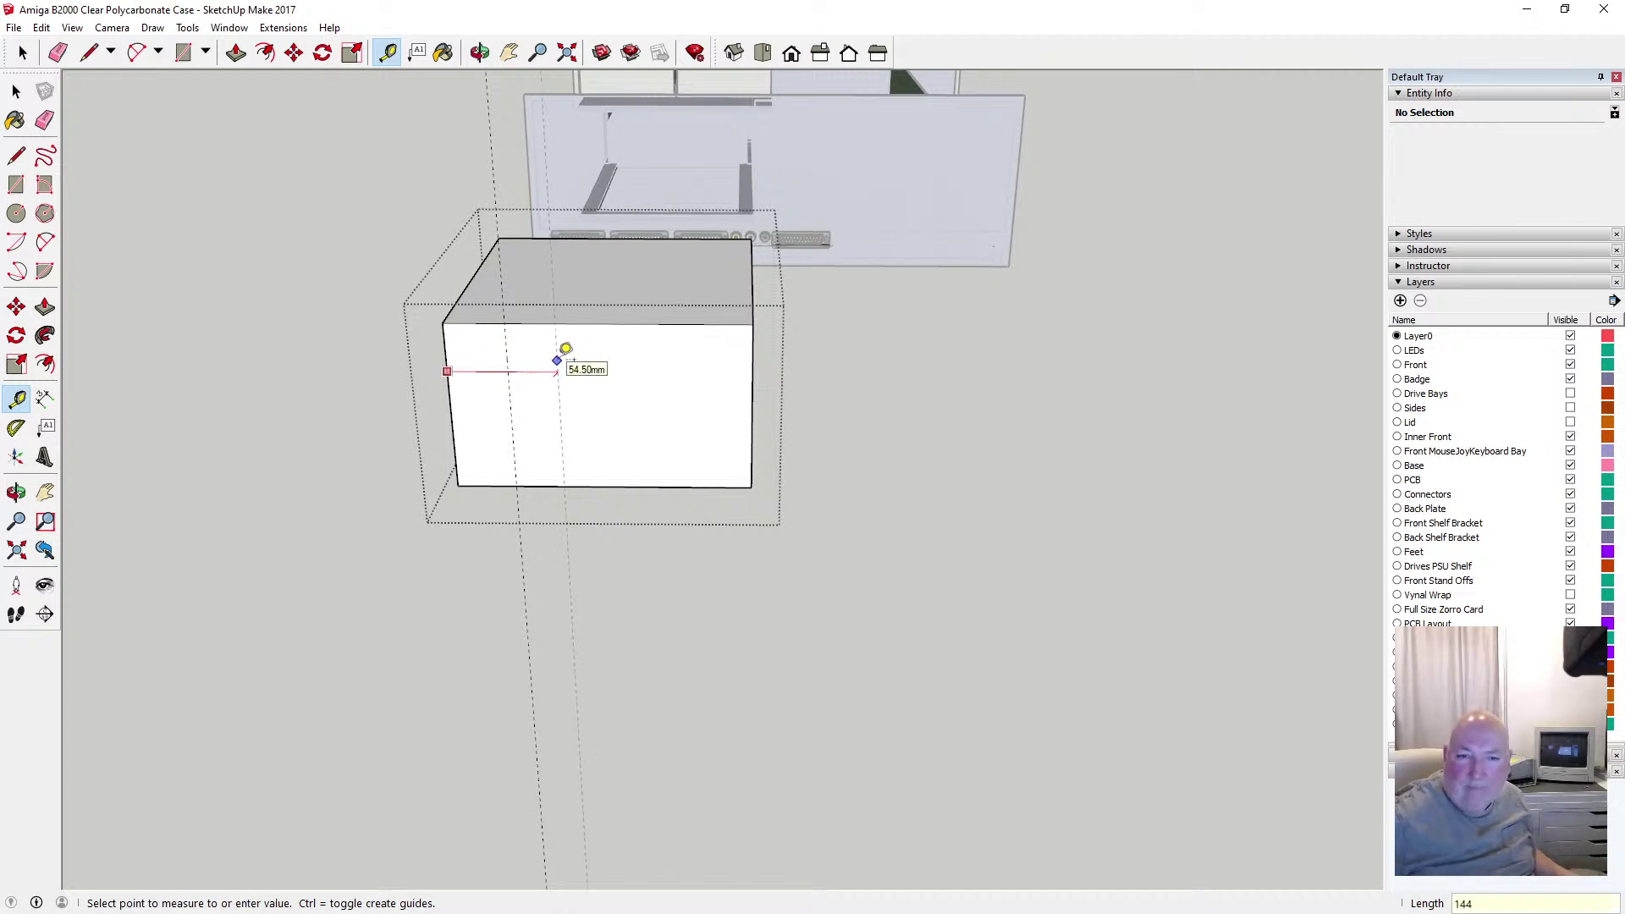
pyautogui.press('Return')
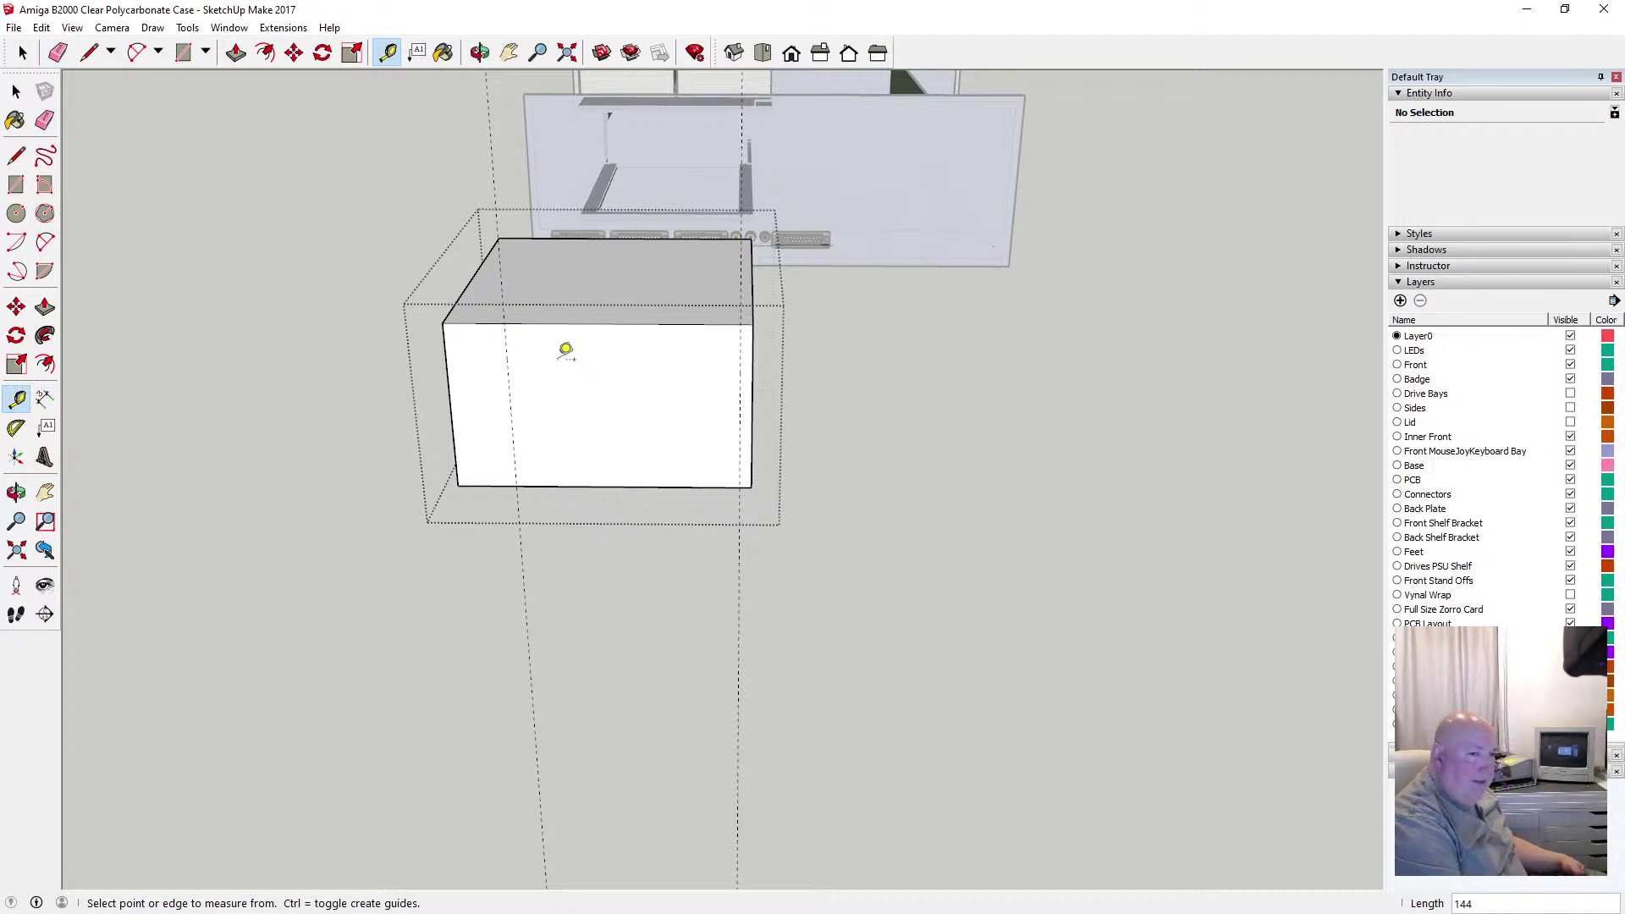
# Add a vertical guide 6 mm from the end face's left edge and measure the gap between the right edge and the 144 mm guide
pyautogui.click(450, 407)
pyautogui.click(552, 387)
pyautogui.write('6')
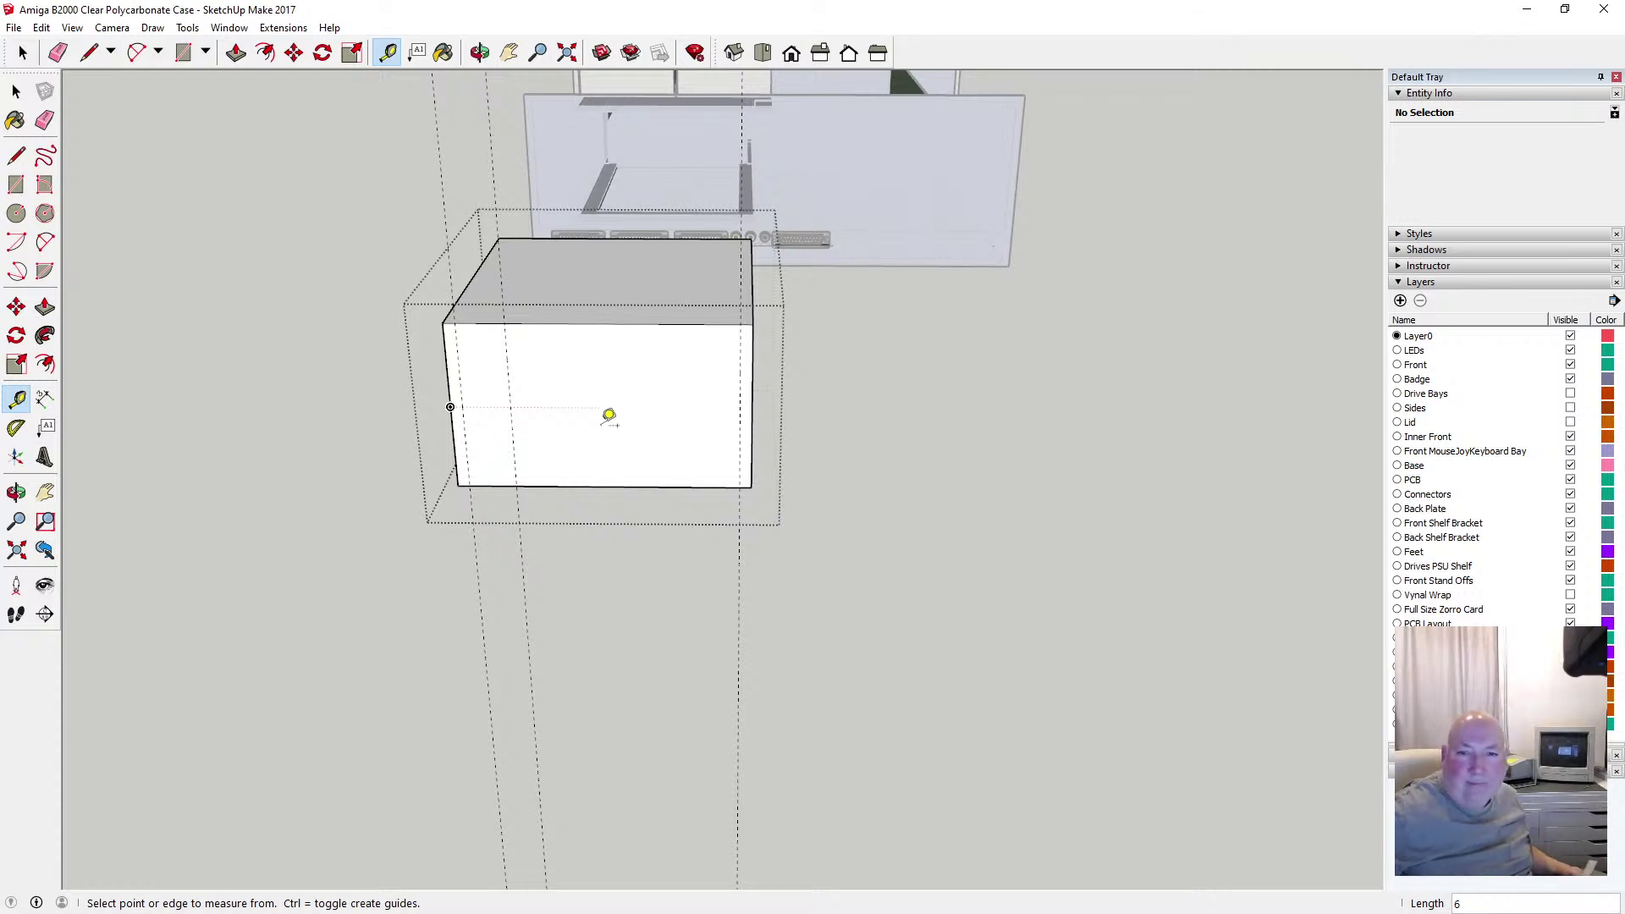
pyautogui.click(754, 423)
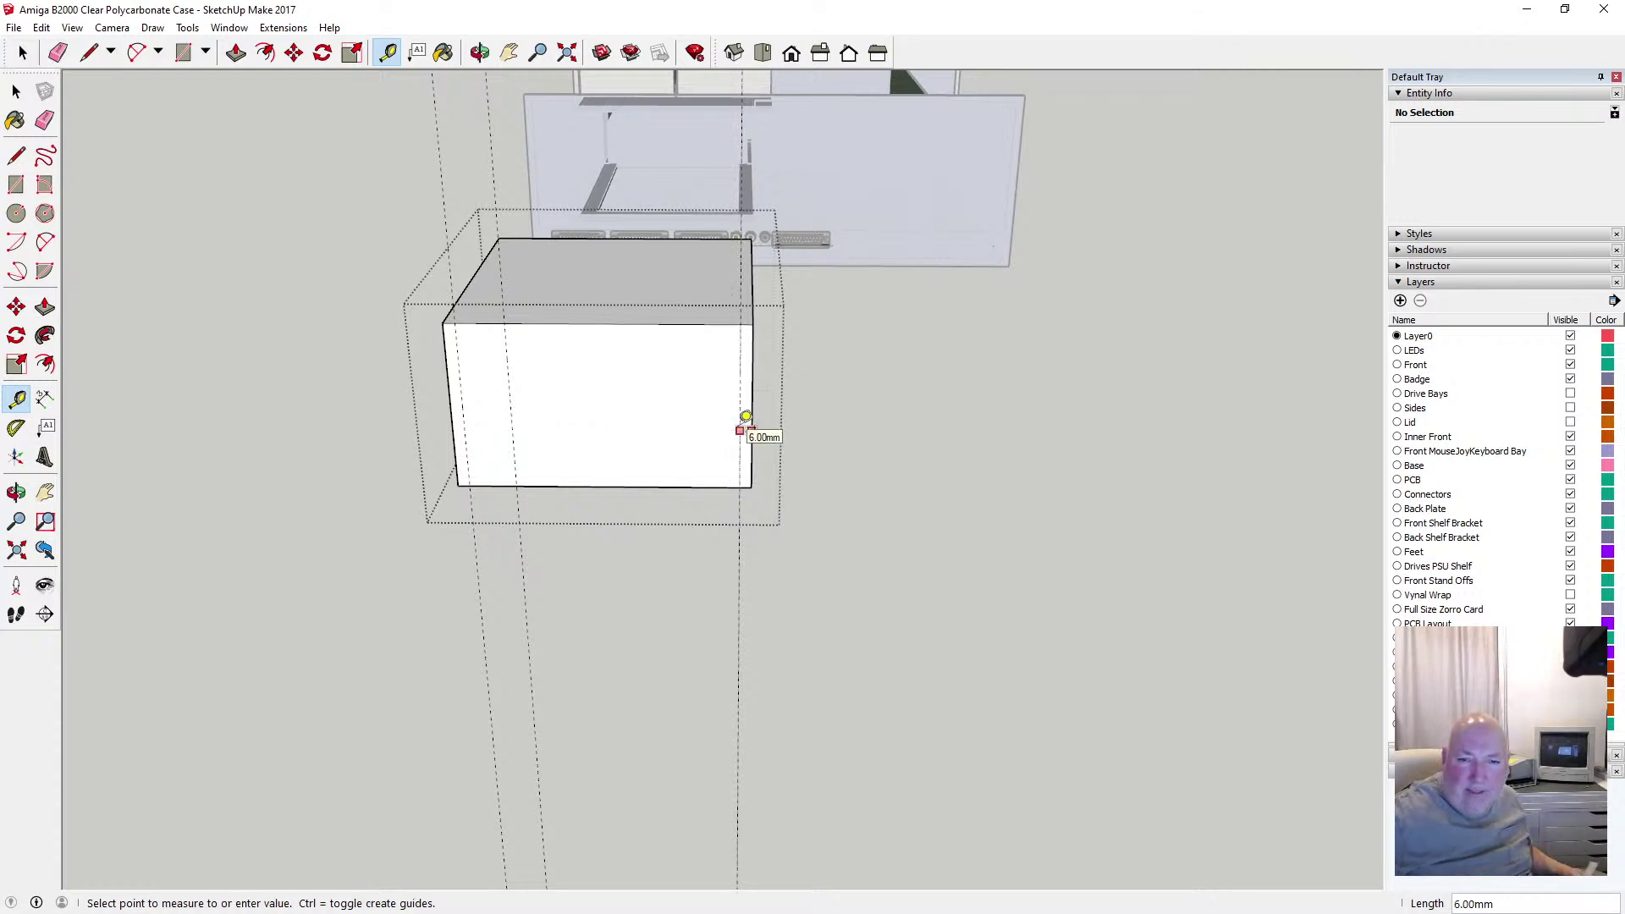
pyautogui.press('space')
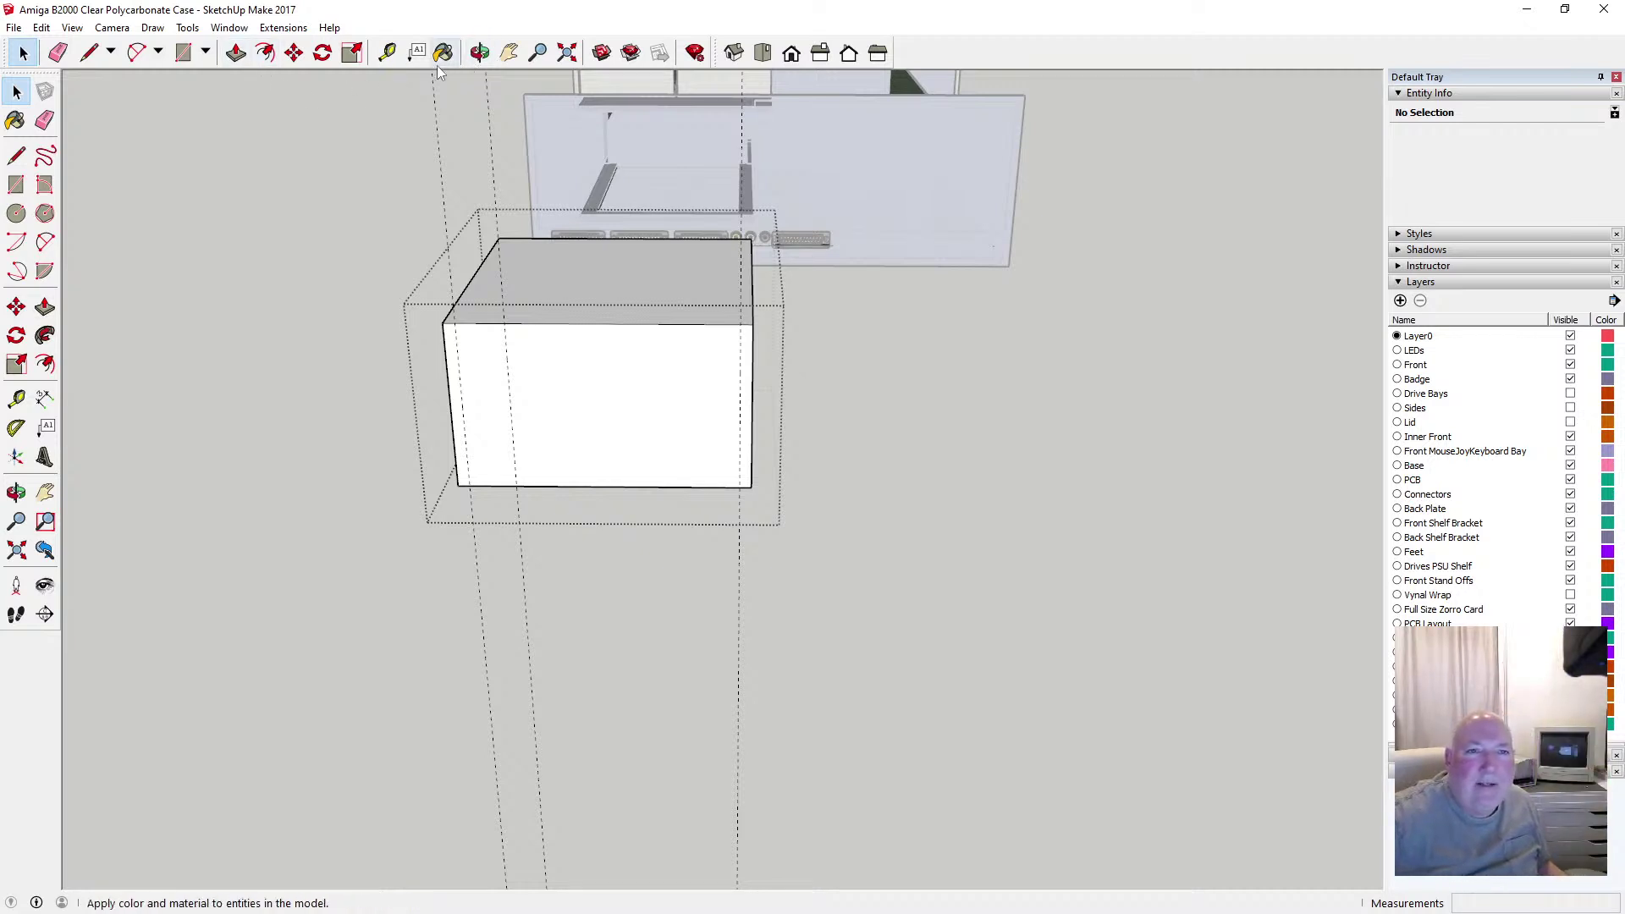
# Place horizontal guides on the end face 6 mm above its bottom edge and 6 mm and 16 mm below its top edge
pyautogui.click(387, 55)
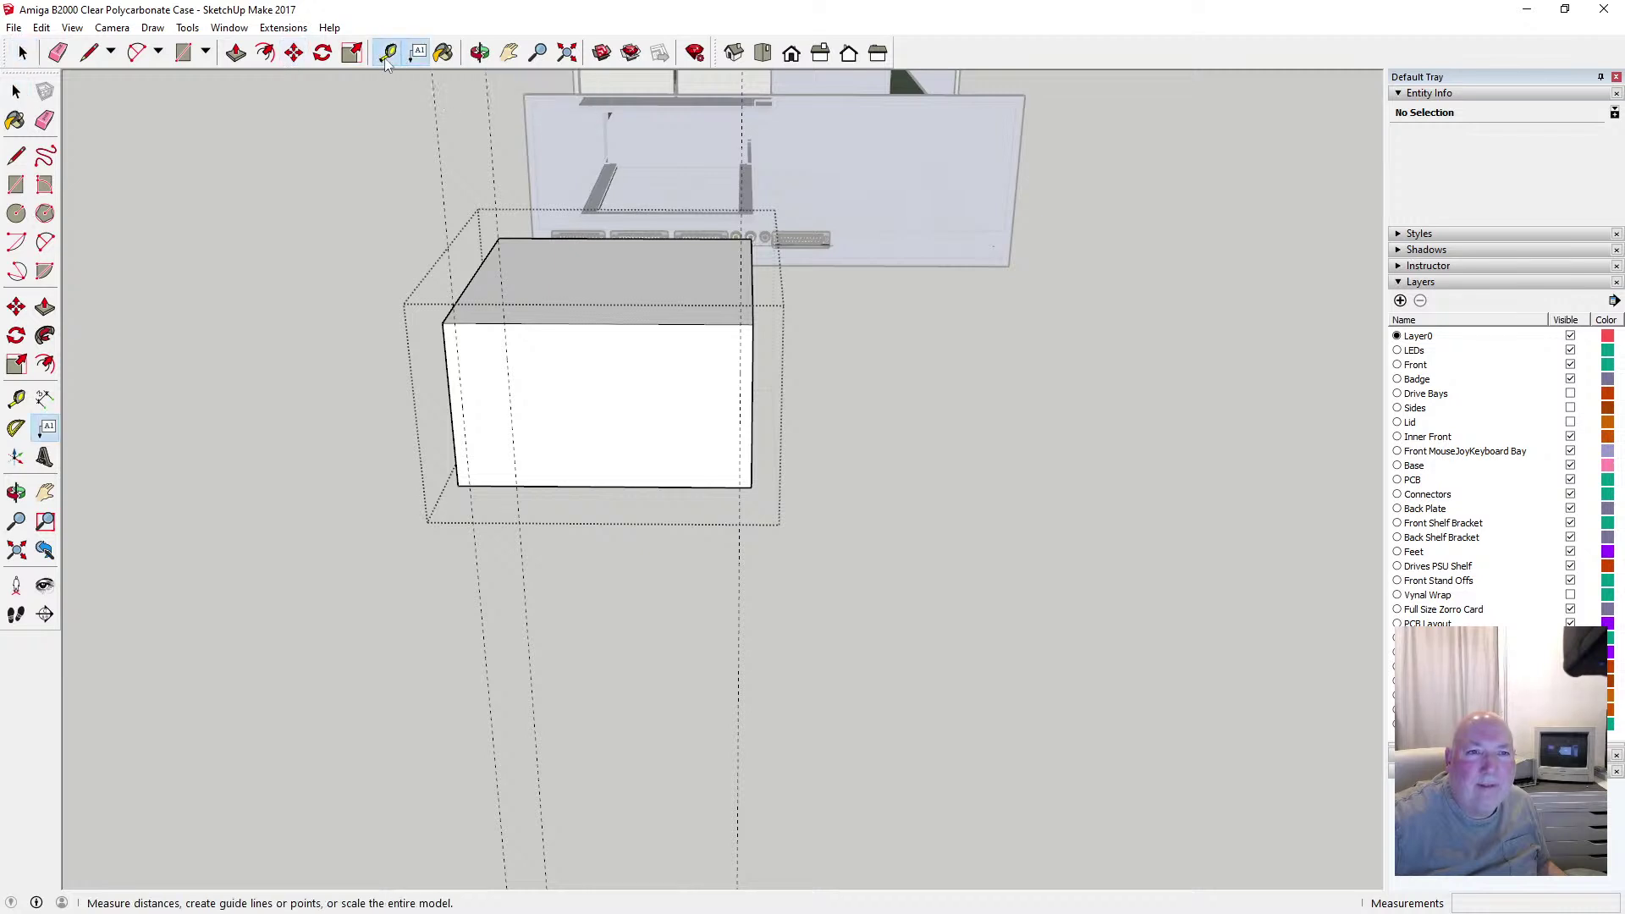
pyautogui.click(543, 486)
pyautogui.click(557, 450)
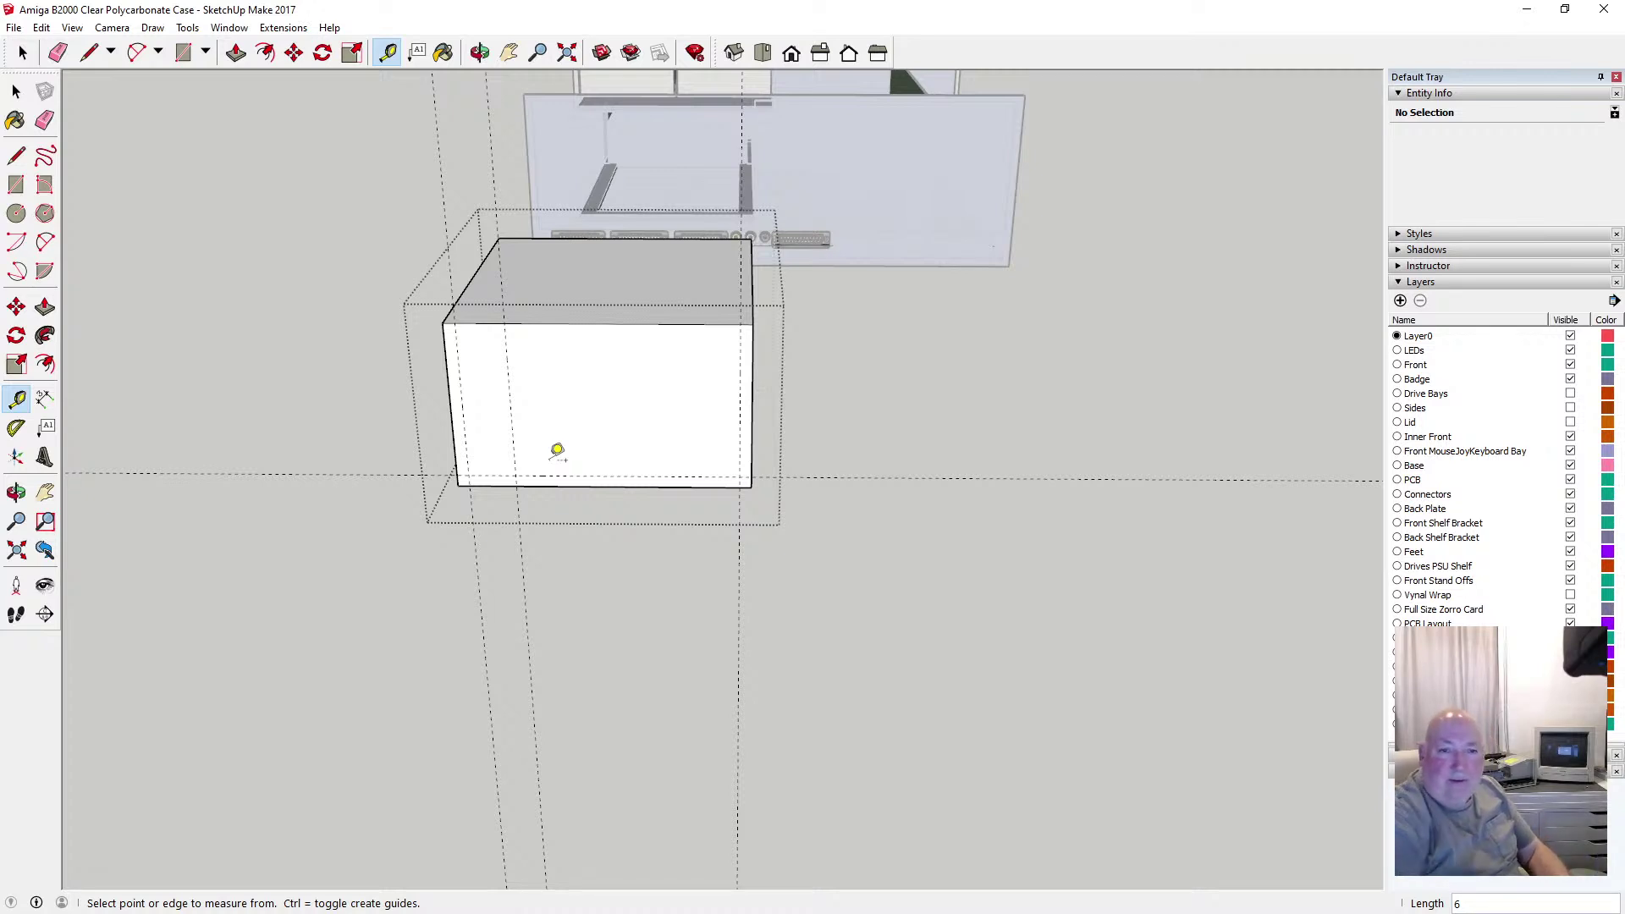
pyautogui.click(543, 324)
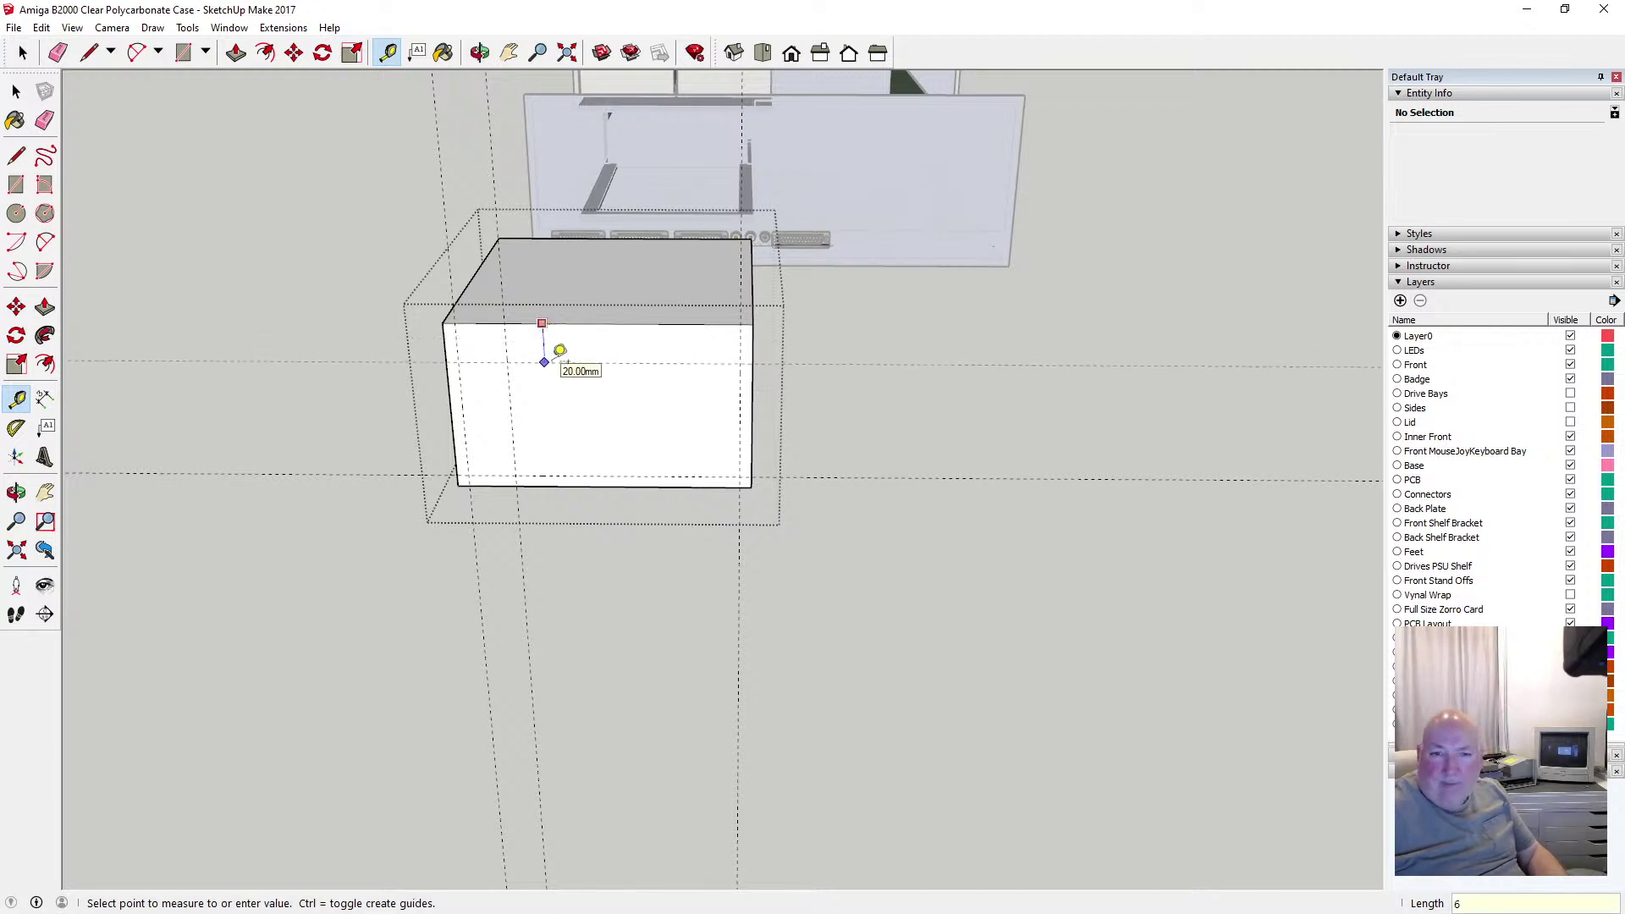
pyautogui.press('Return')
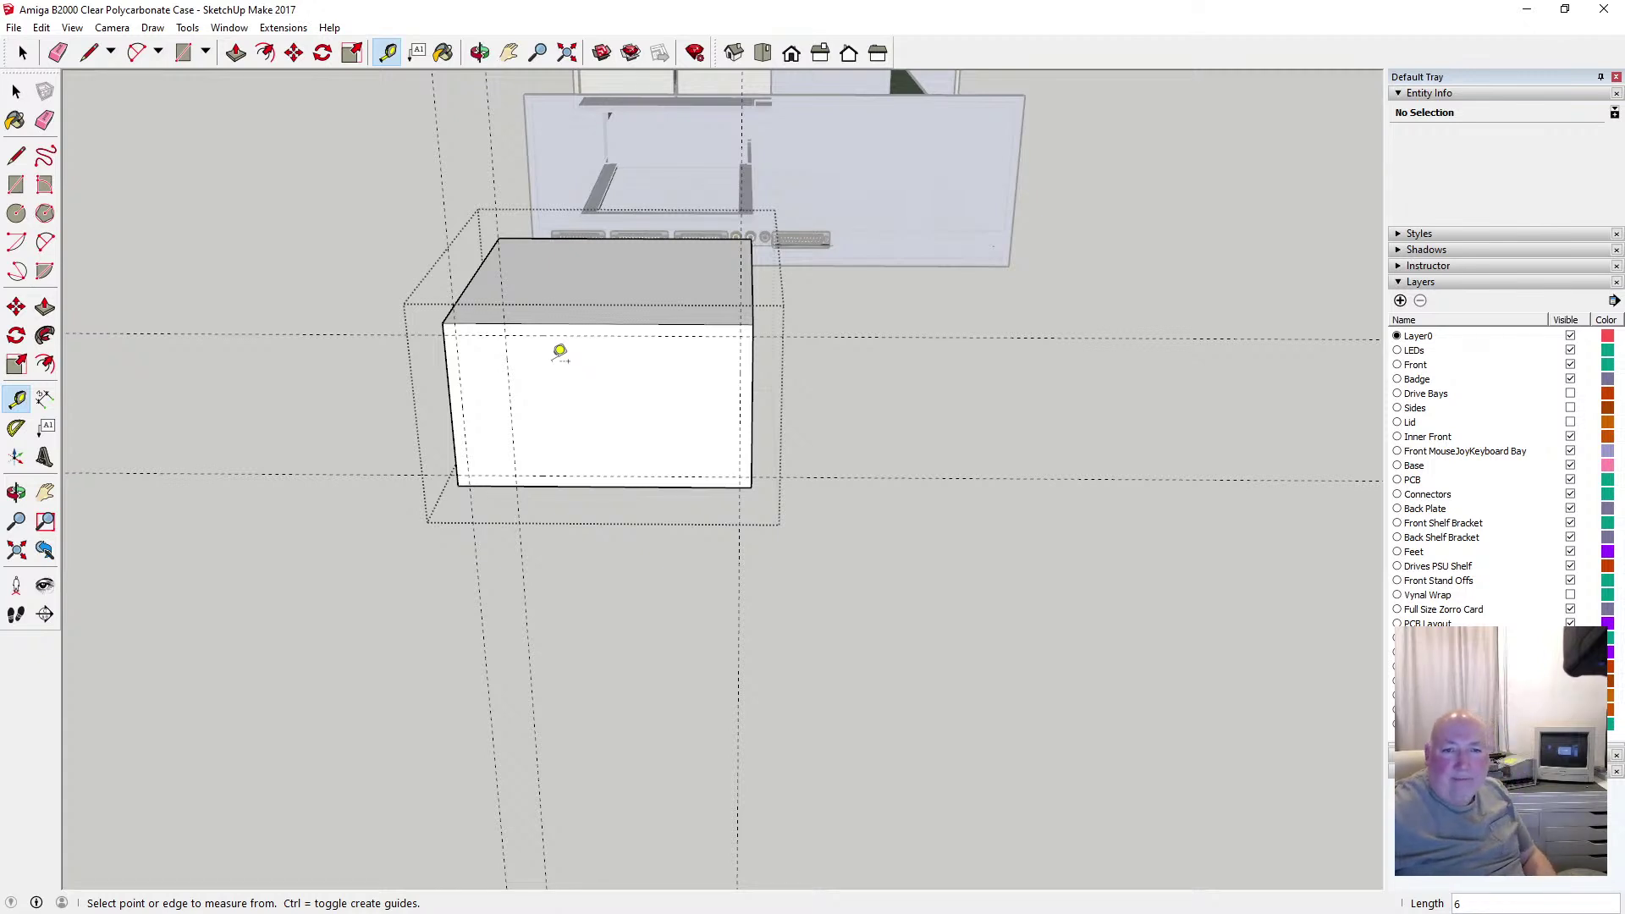
pyautogui.click(586, 322)
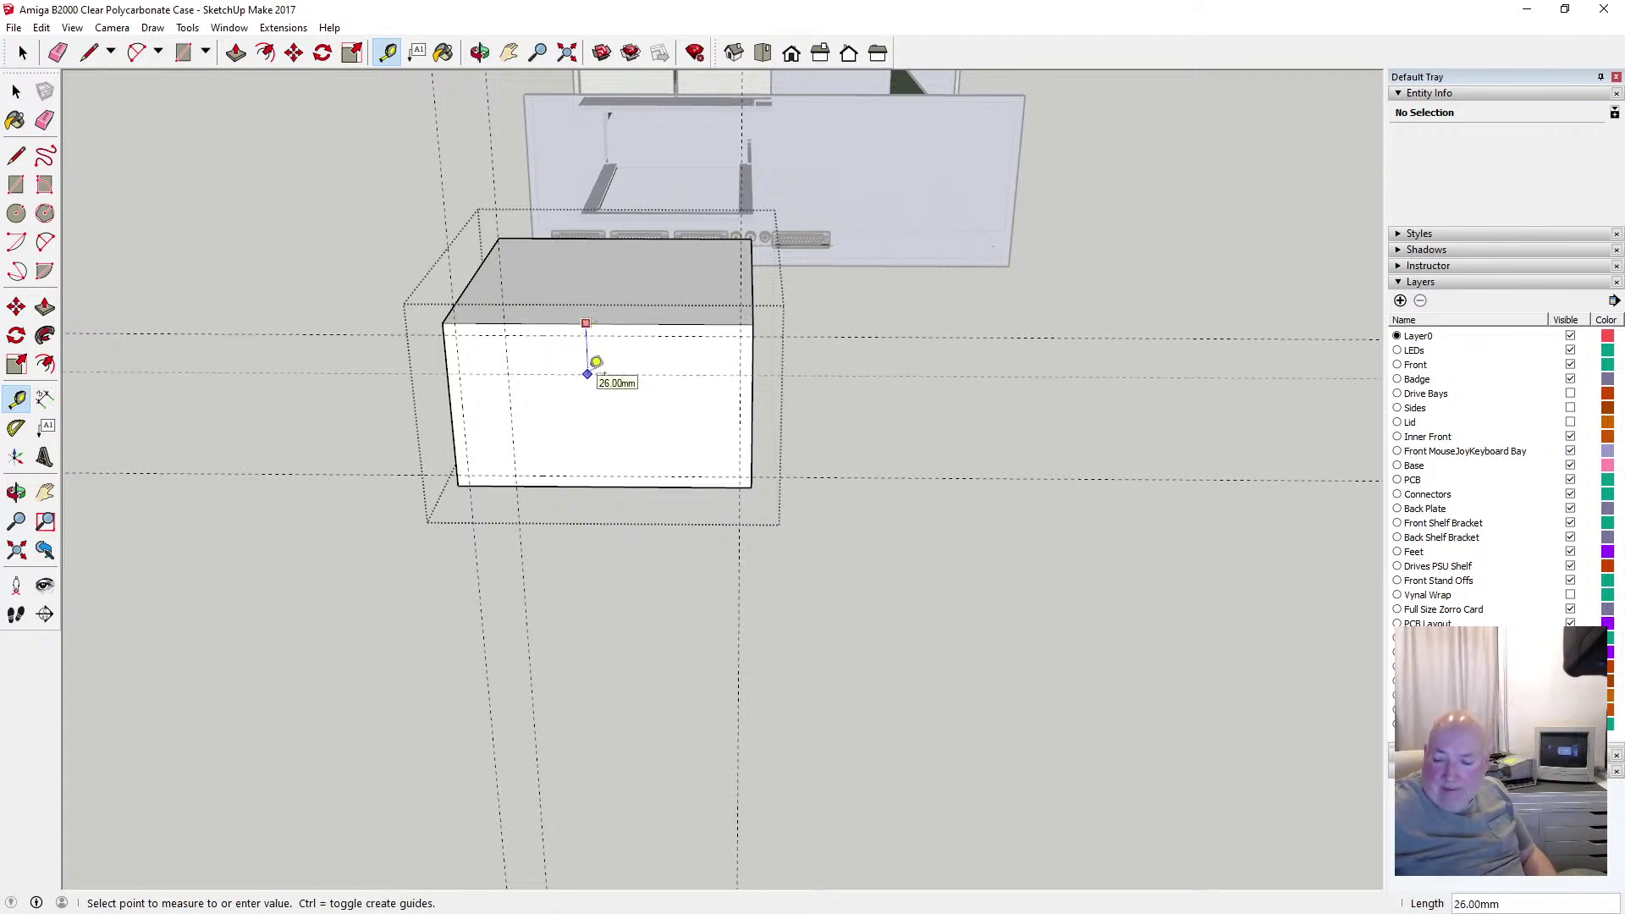
pyautogui.write('16')
pyautogui.press('Return')
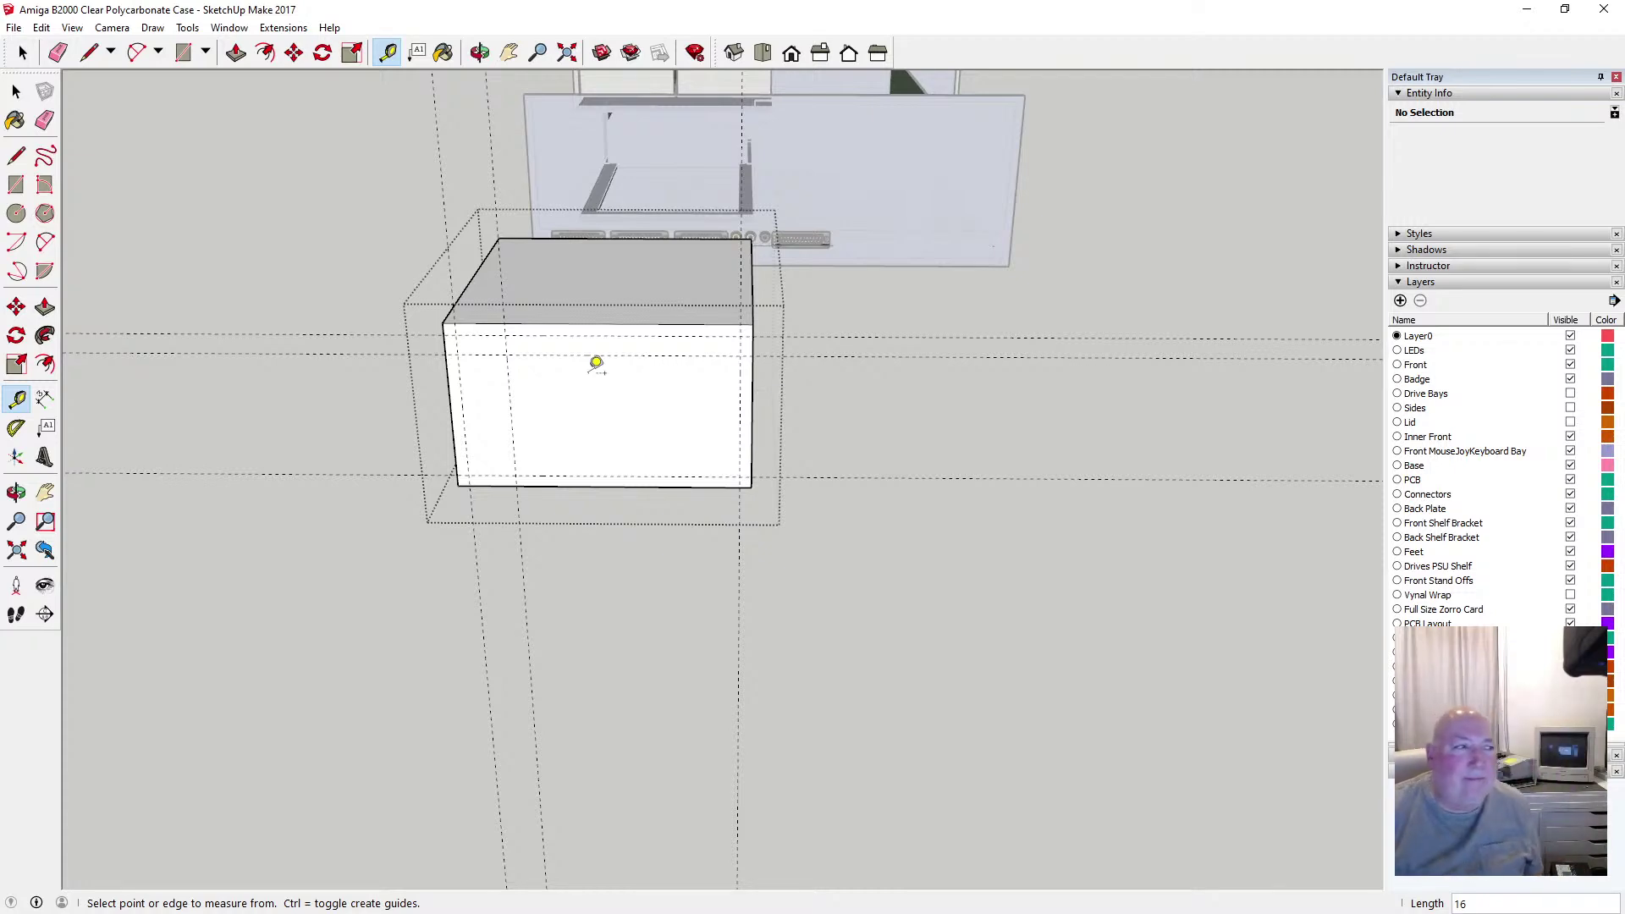
# Draw 1.5 mm radius circles where the 30 mm guide meets the upper 6 mm guide and where the left and bottom 6 mm guides cross
pyautogui.click(17, 214)
pyautogui.scroll(6, 434, 385)
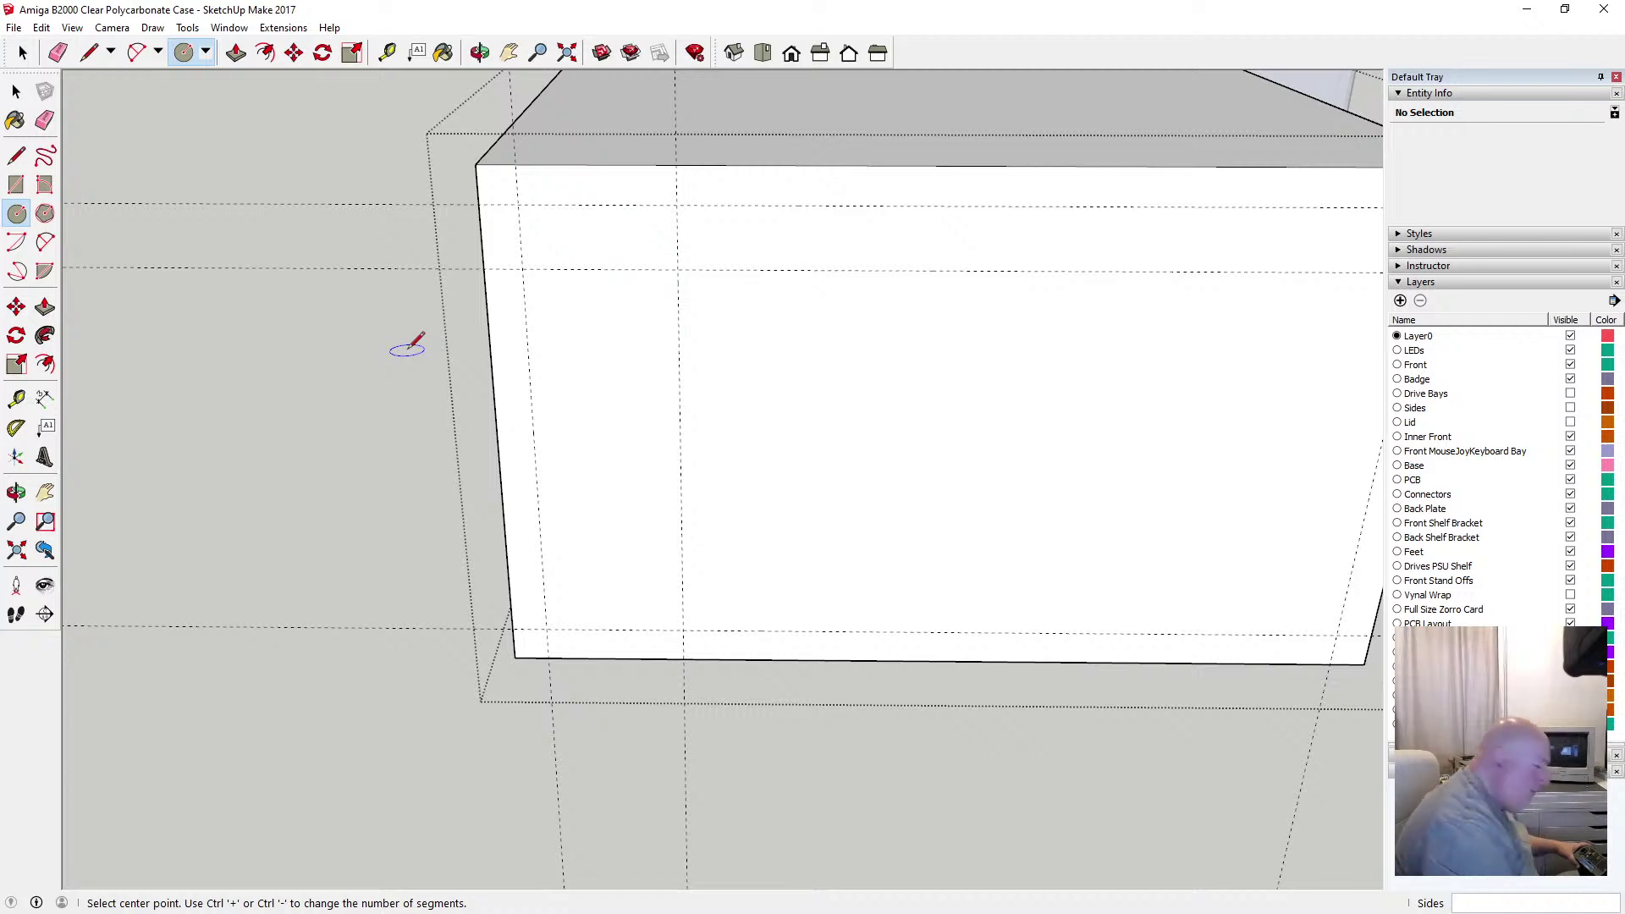
pyautogui.scroll(-4, 414, 342)
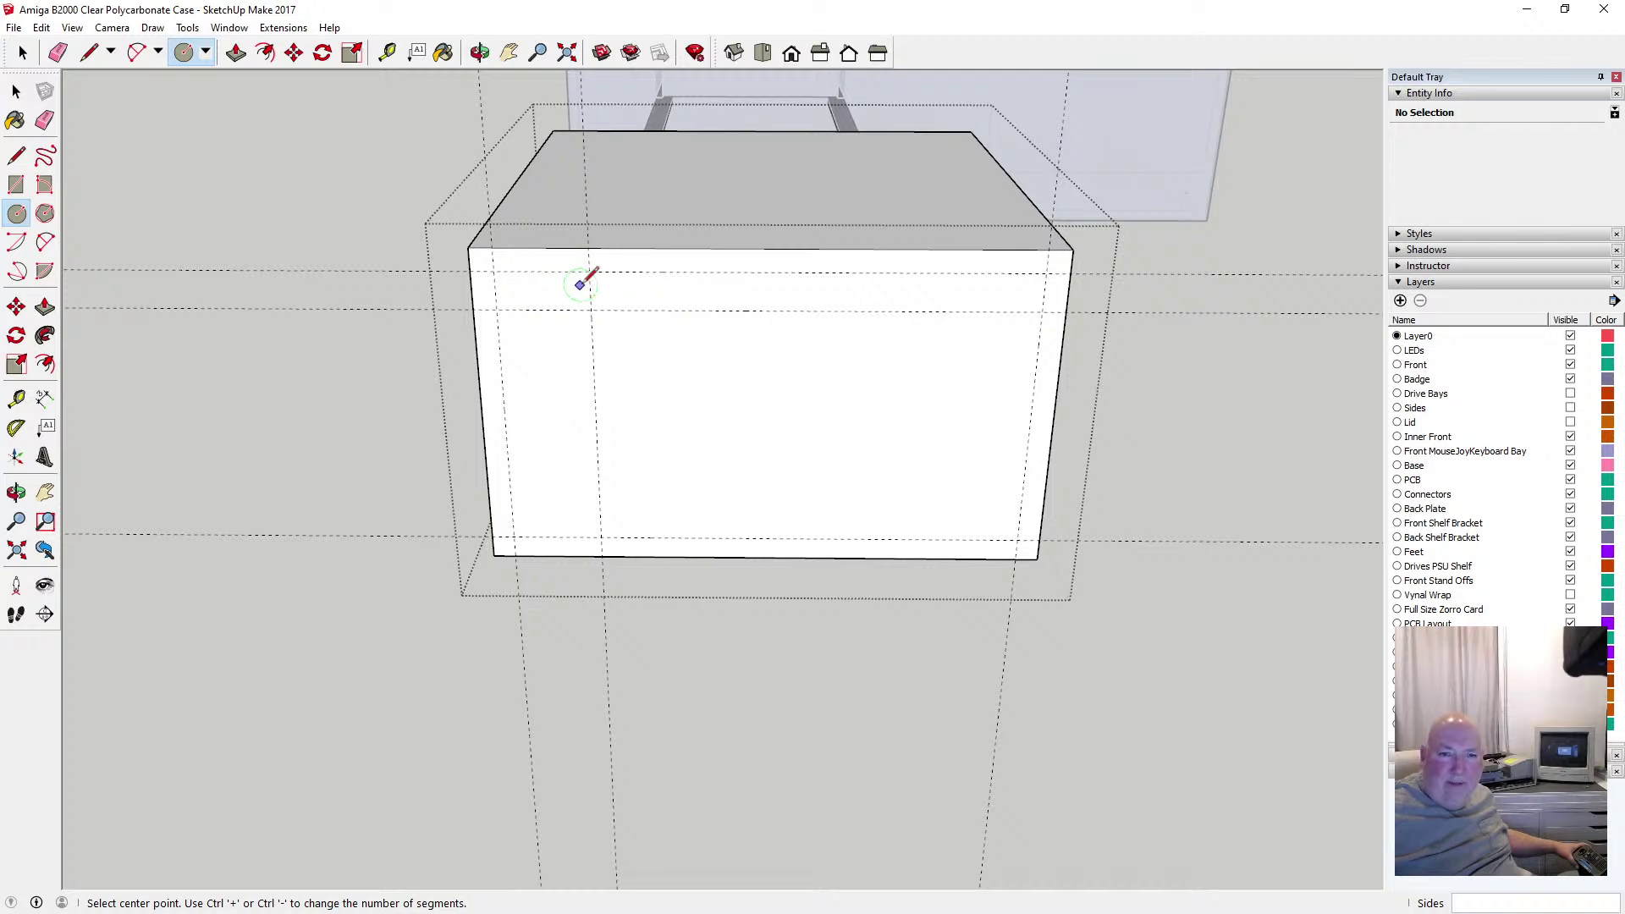
pyautogui.scroll(3, 605, 296)
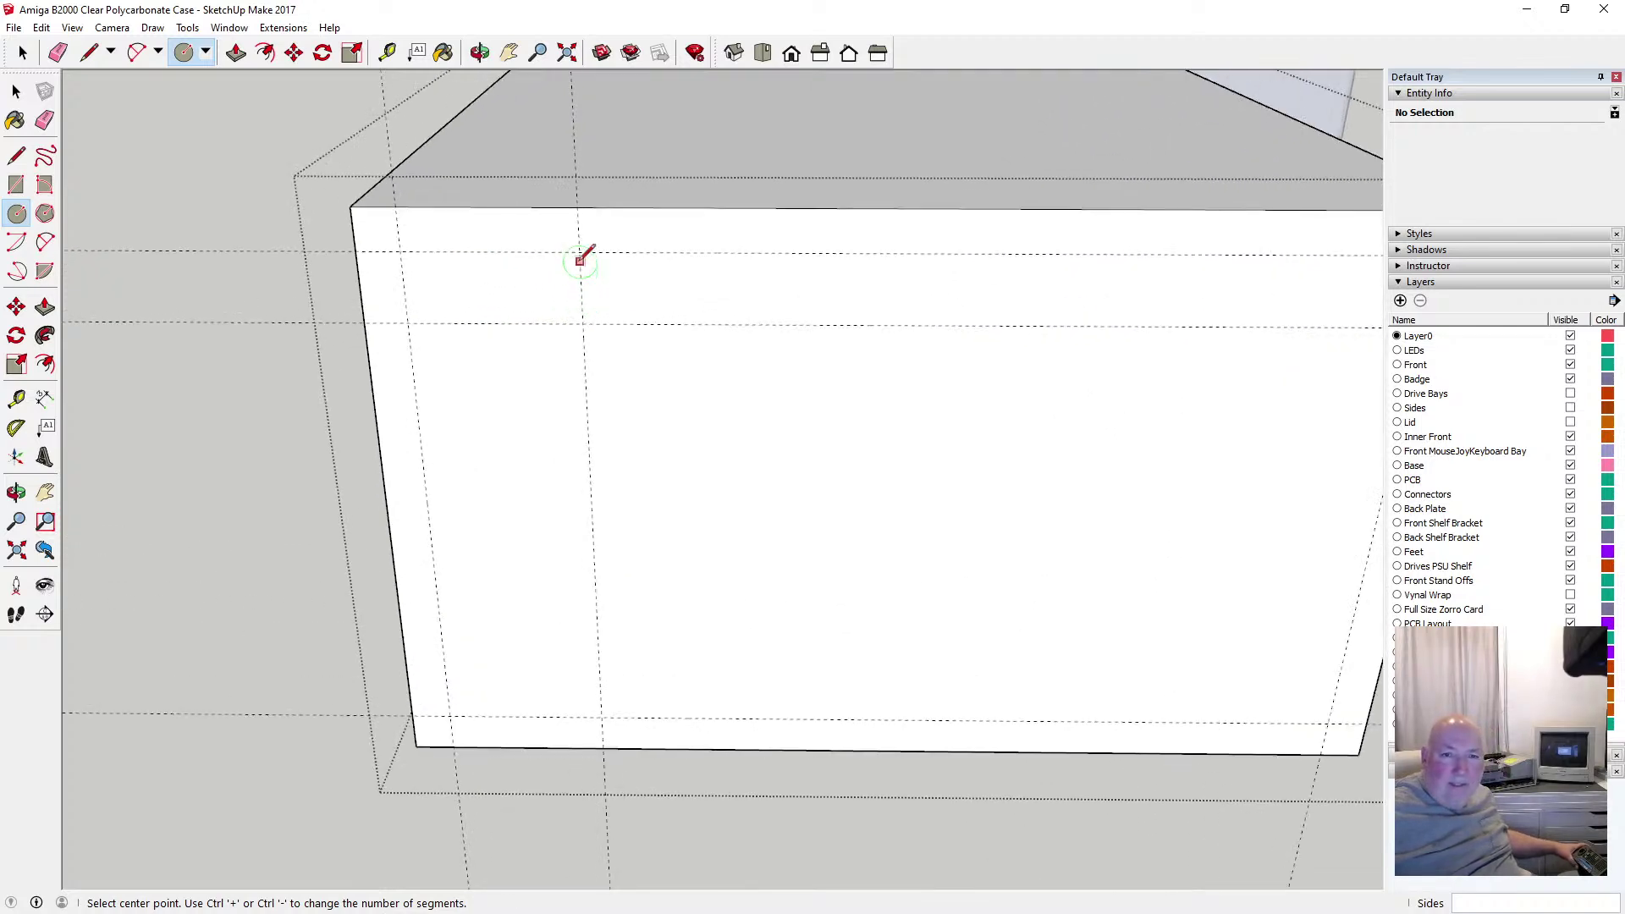
pyautogui.click(580, 250)
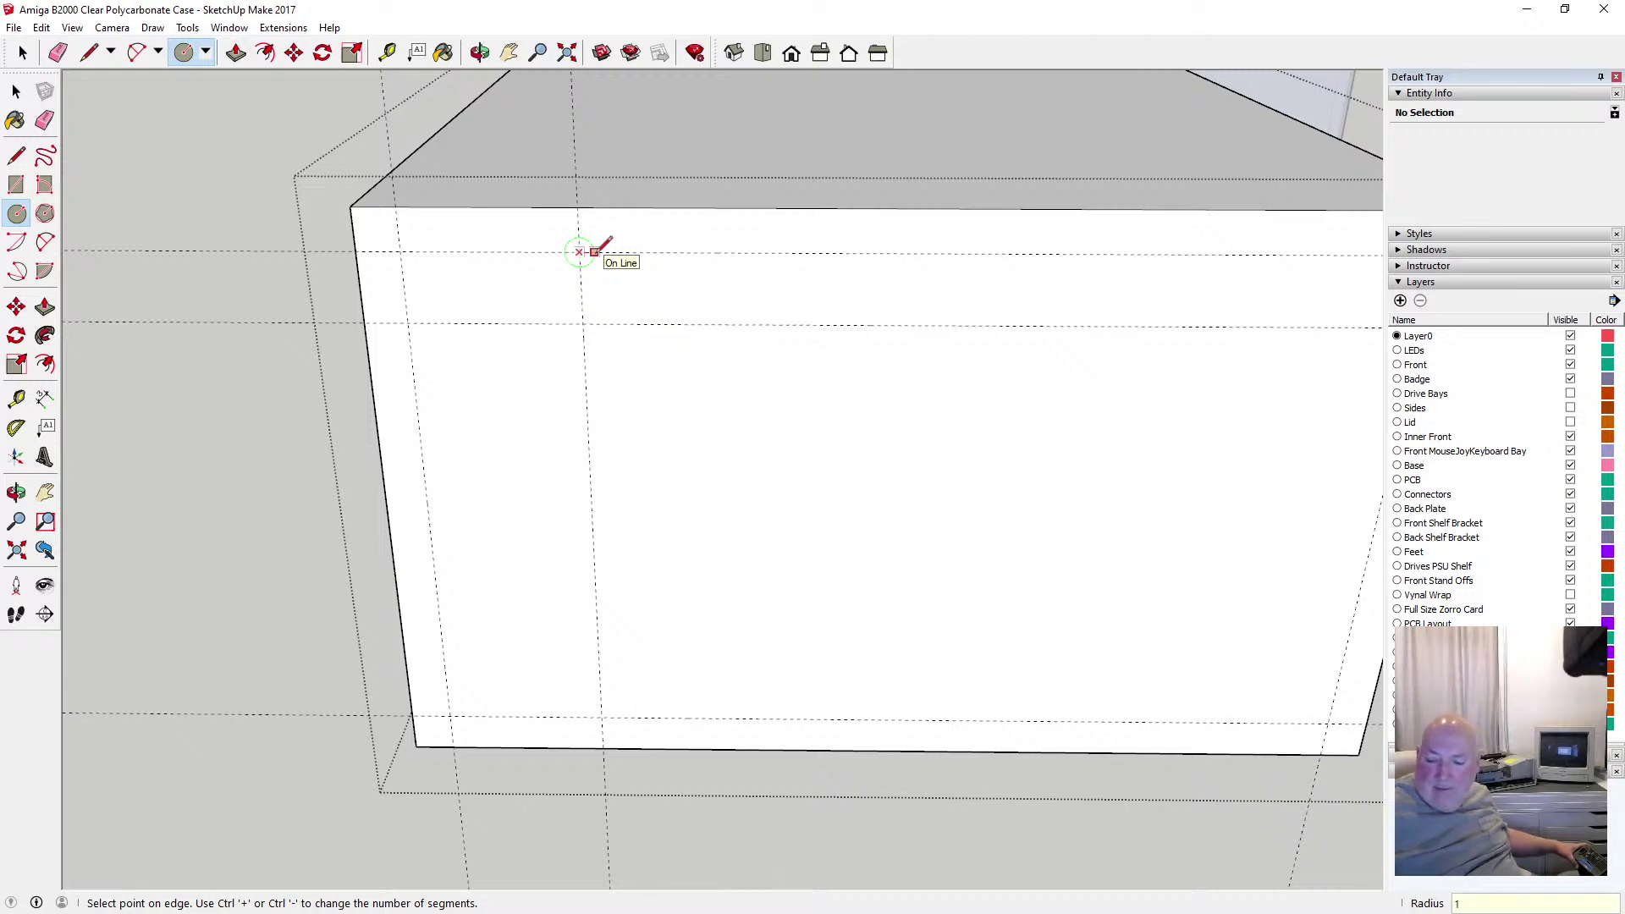
pyautogui.write('1.5')
pyautogui.press('Return')
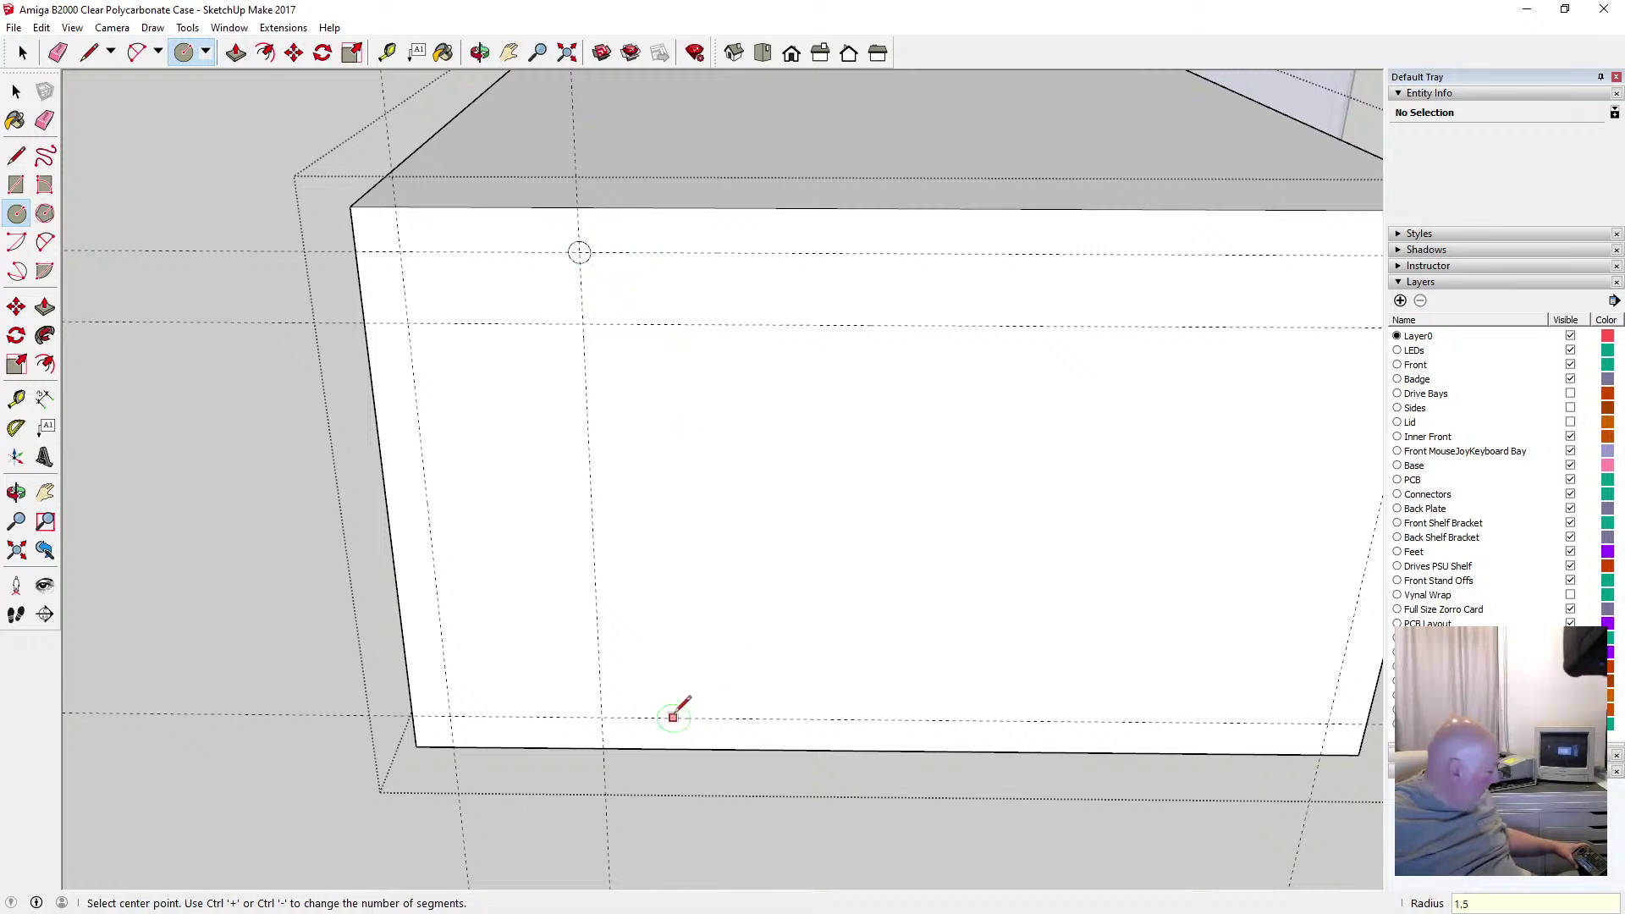
pyautogui.click(450, 716)
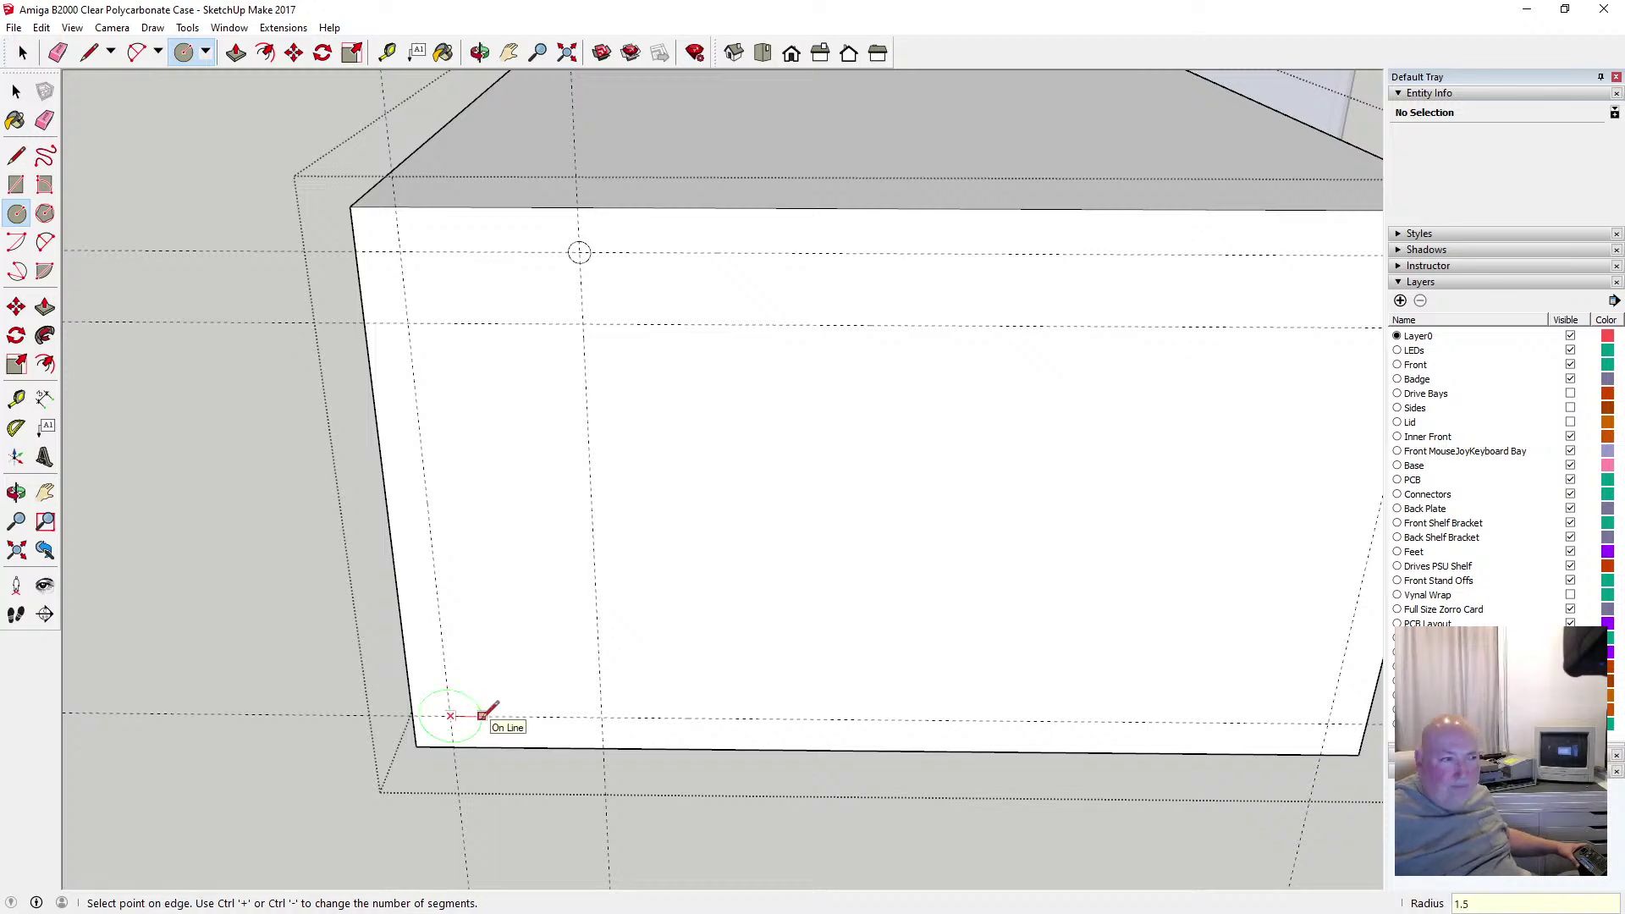
pyautogui.press('Return')
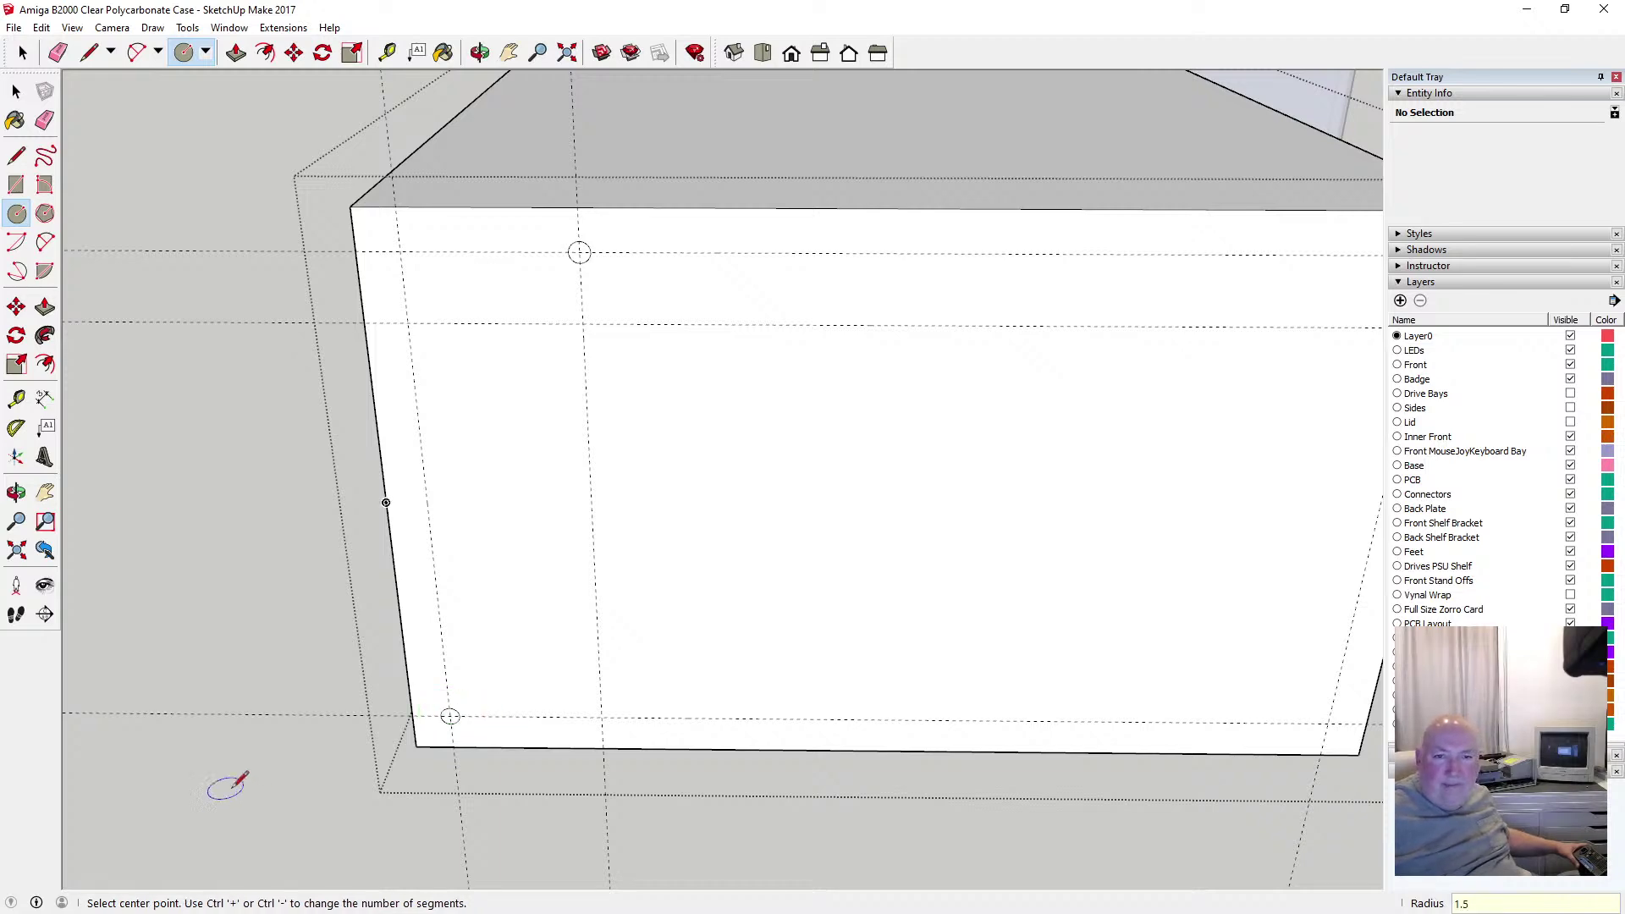
# Draw 1.5 mm radius circles where the 144 mm vertical guide crosses the 16 mm guide and the bottom 6 mm guide
pyautogui.scroll(-3, 221, 777)
pyautogui.scroll(1, 880, 591)
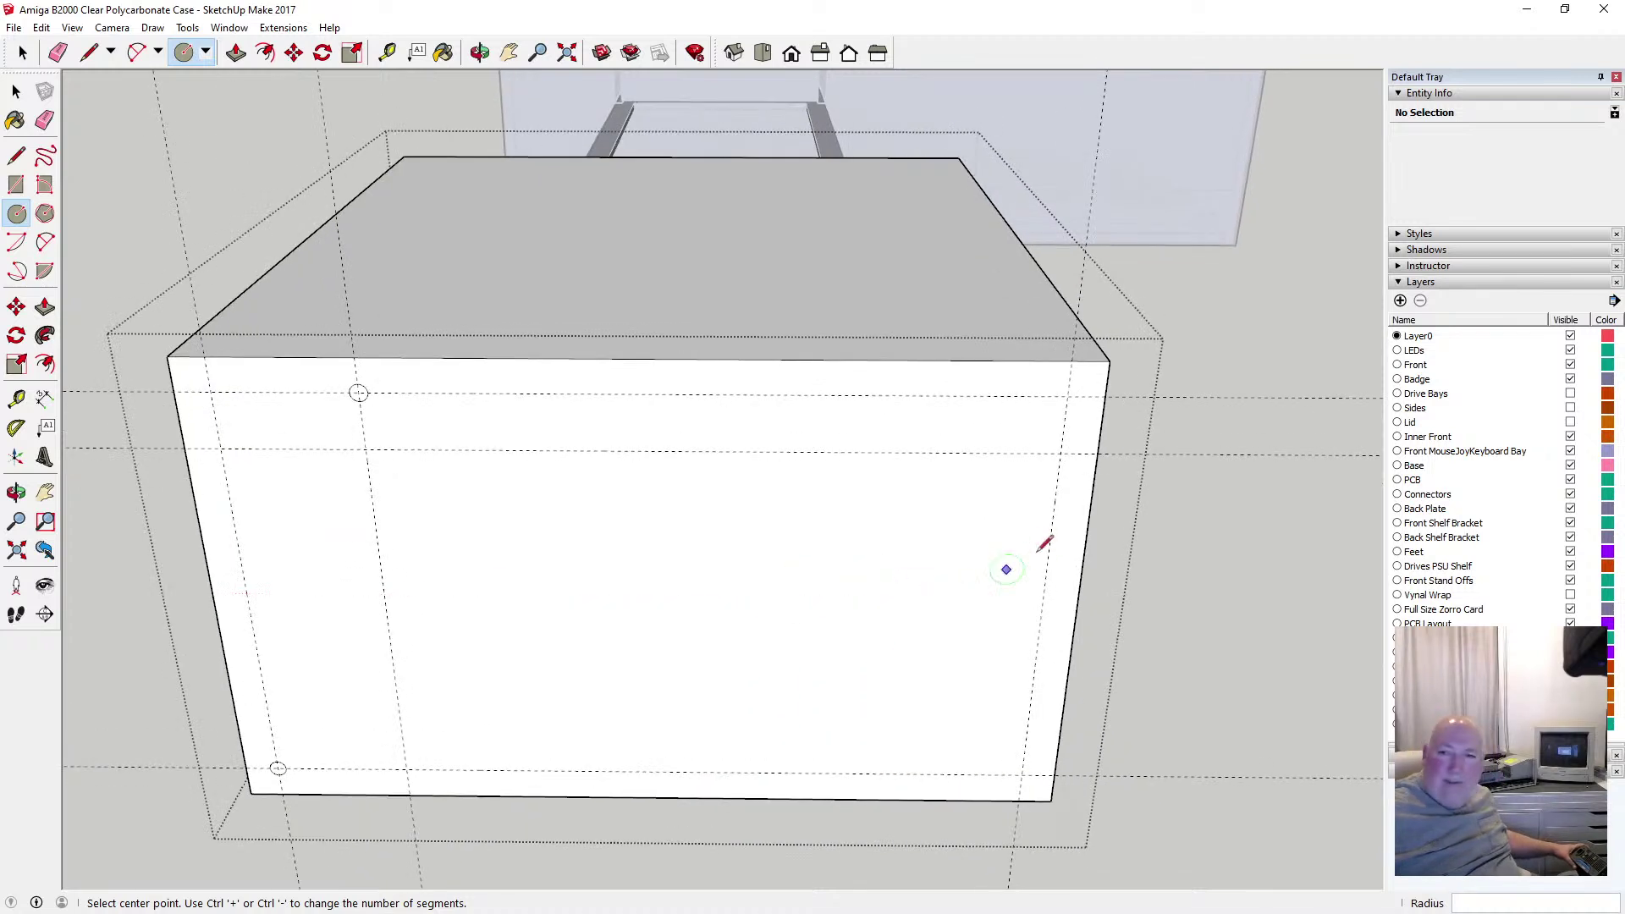
pyautogui.click(1061, 454)
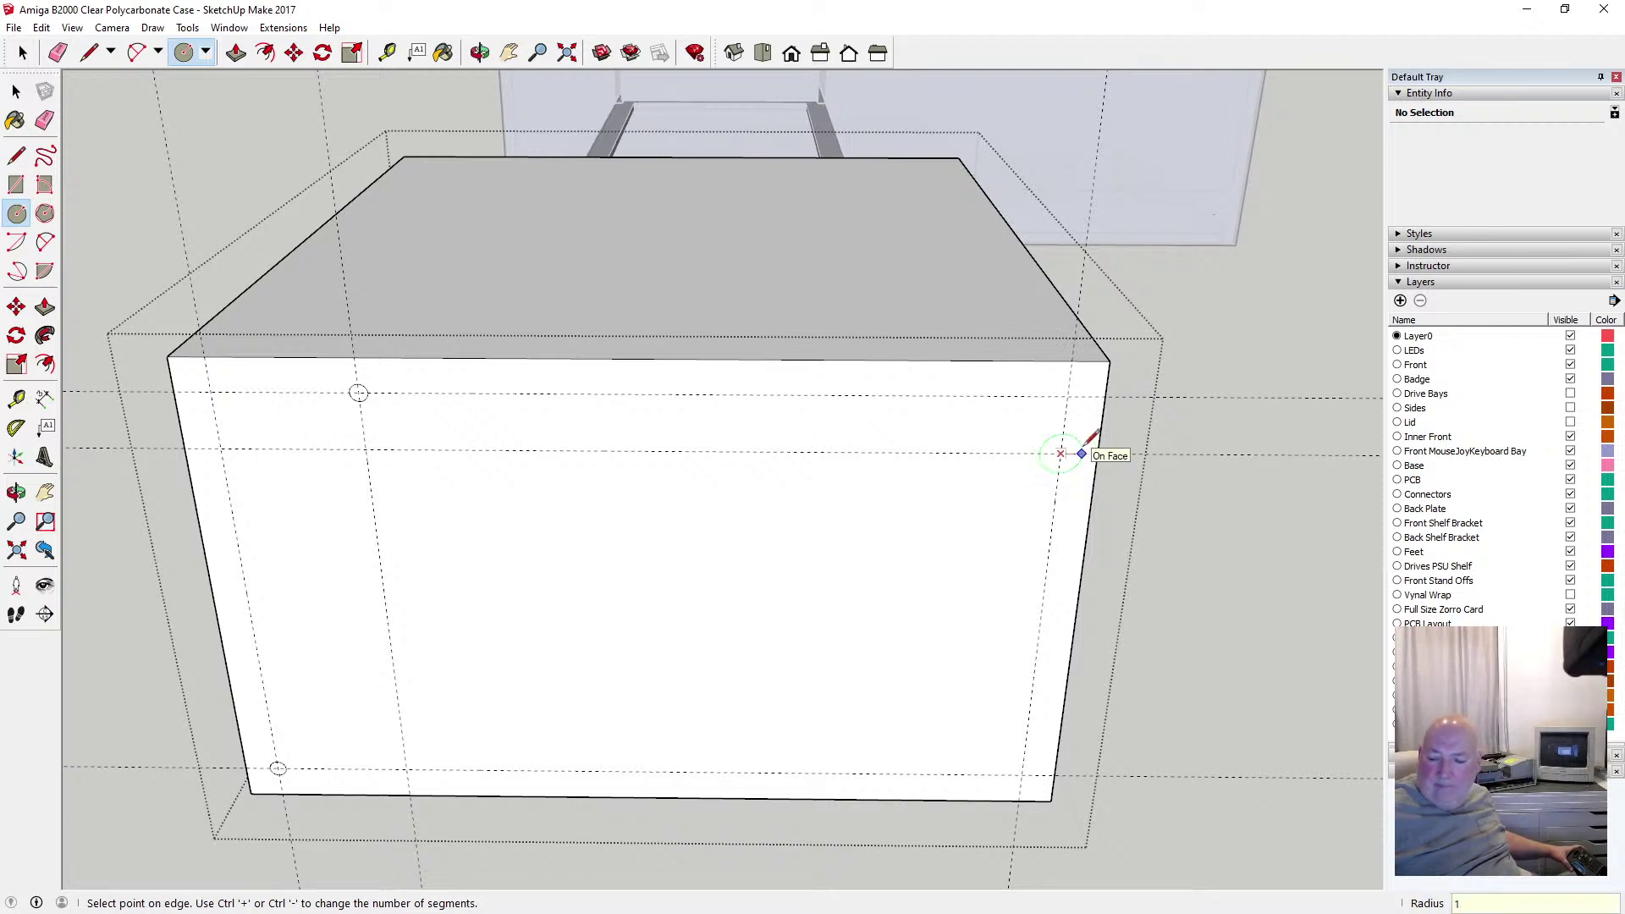
pyautogui.press('Return')
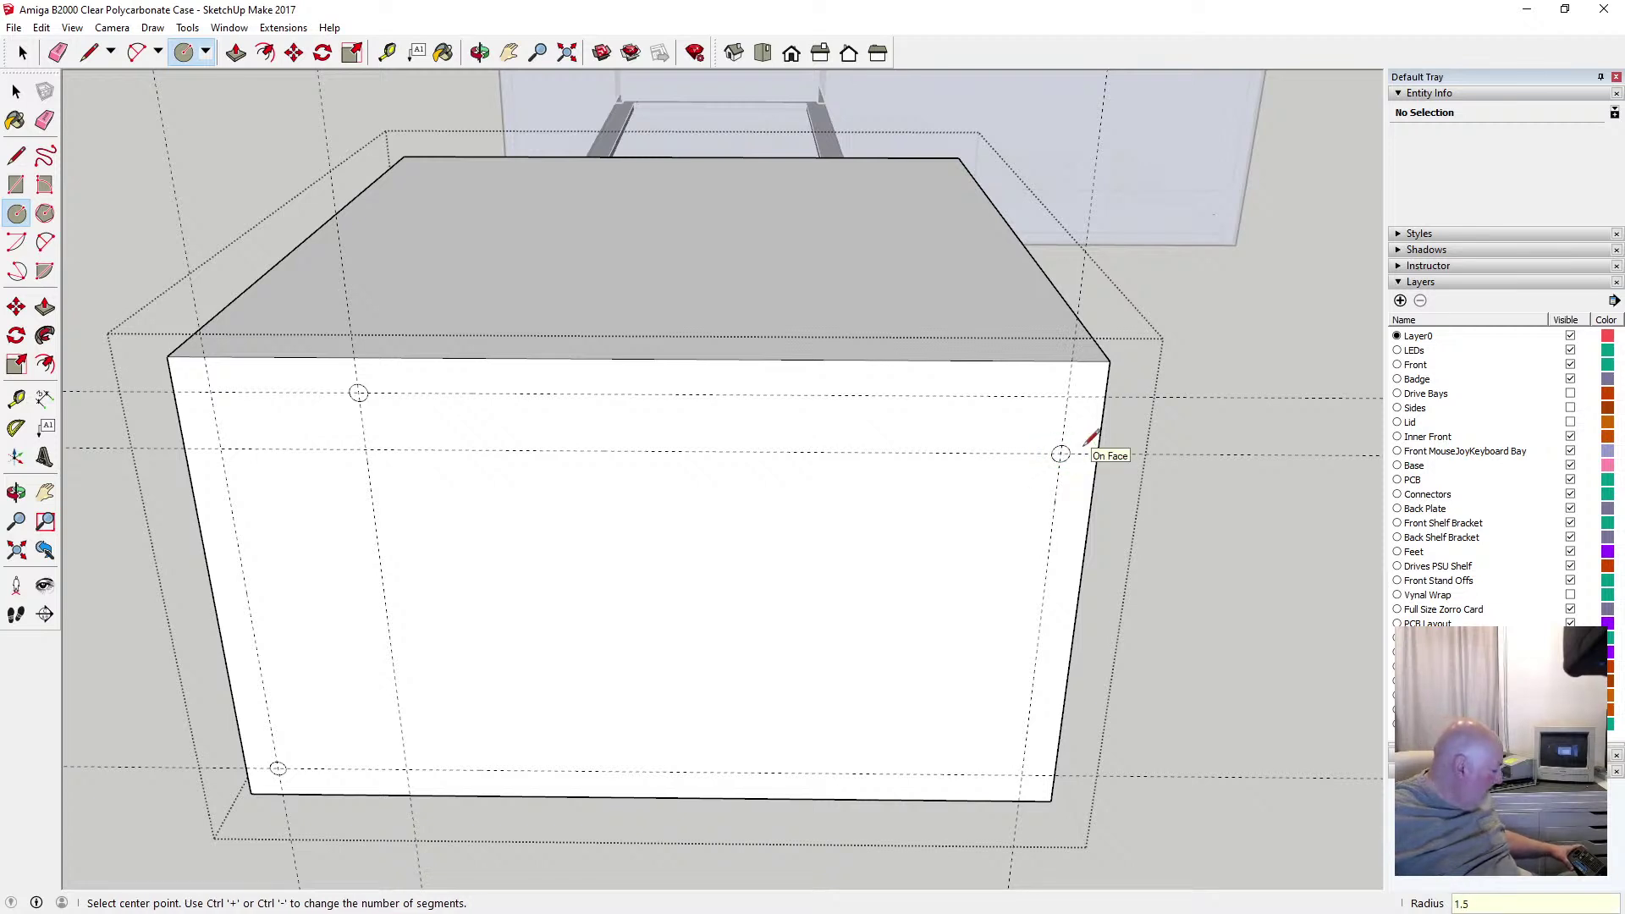
pyautogui.click(1023, 773)
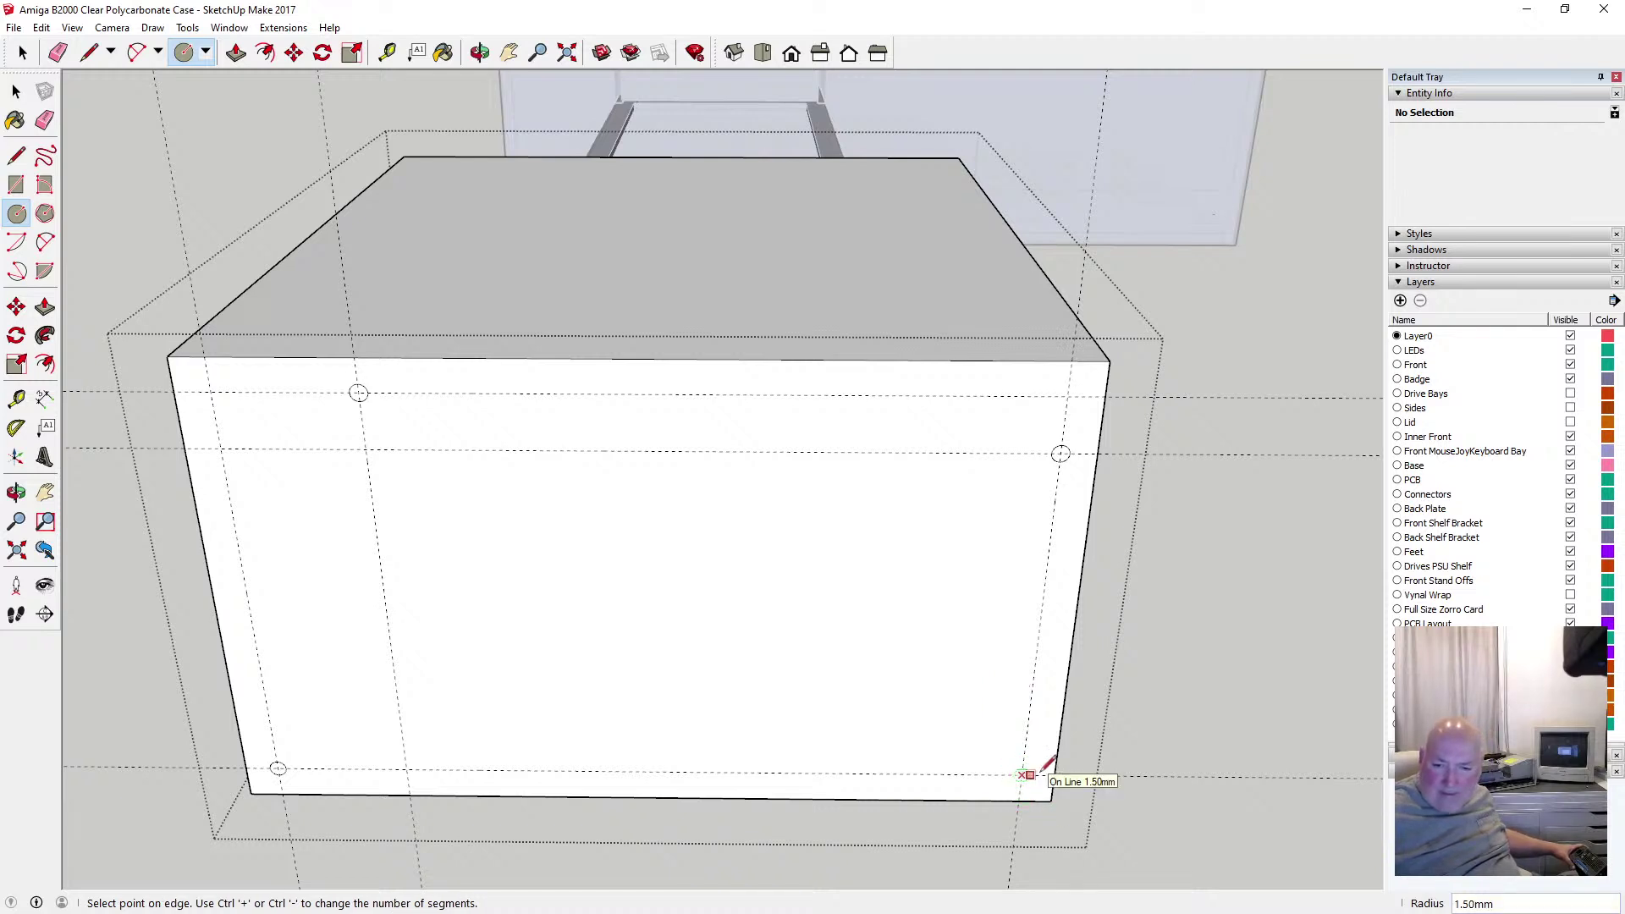
pyautogui.press('Return')
pyautogui.click(22, 95)
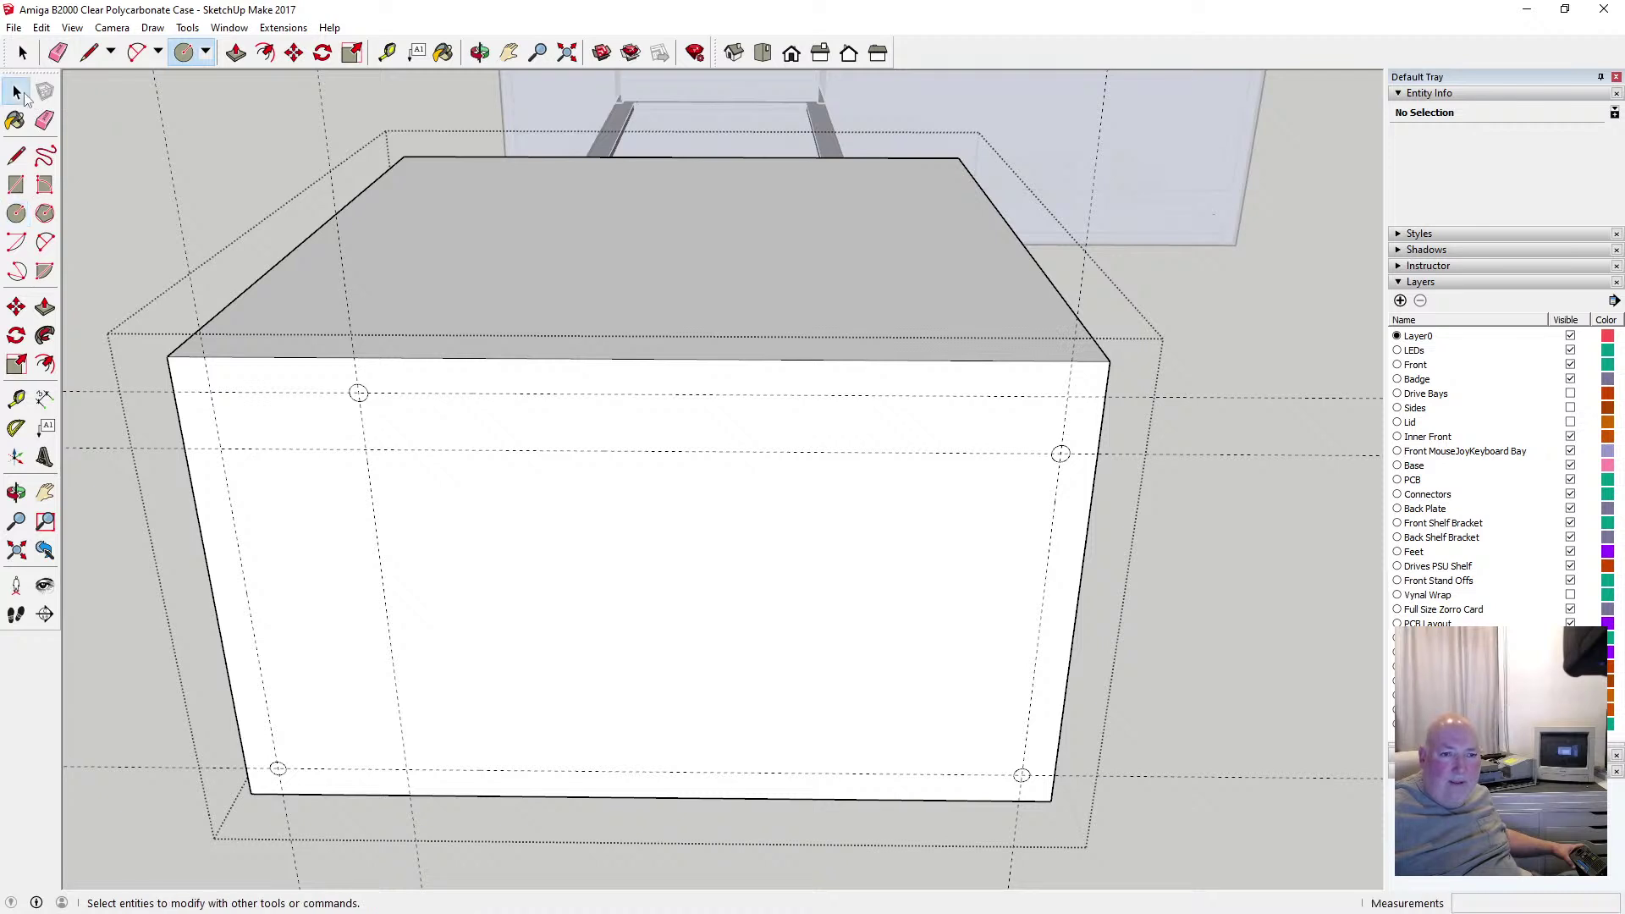
pyautogui.click(20, 94)
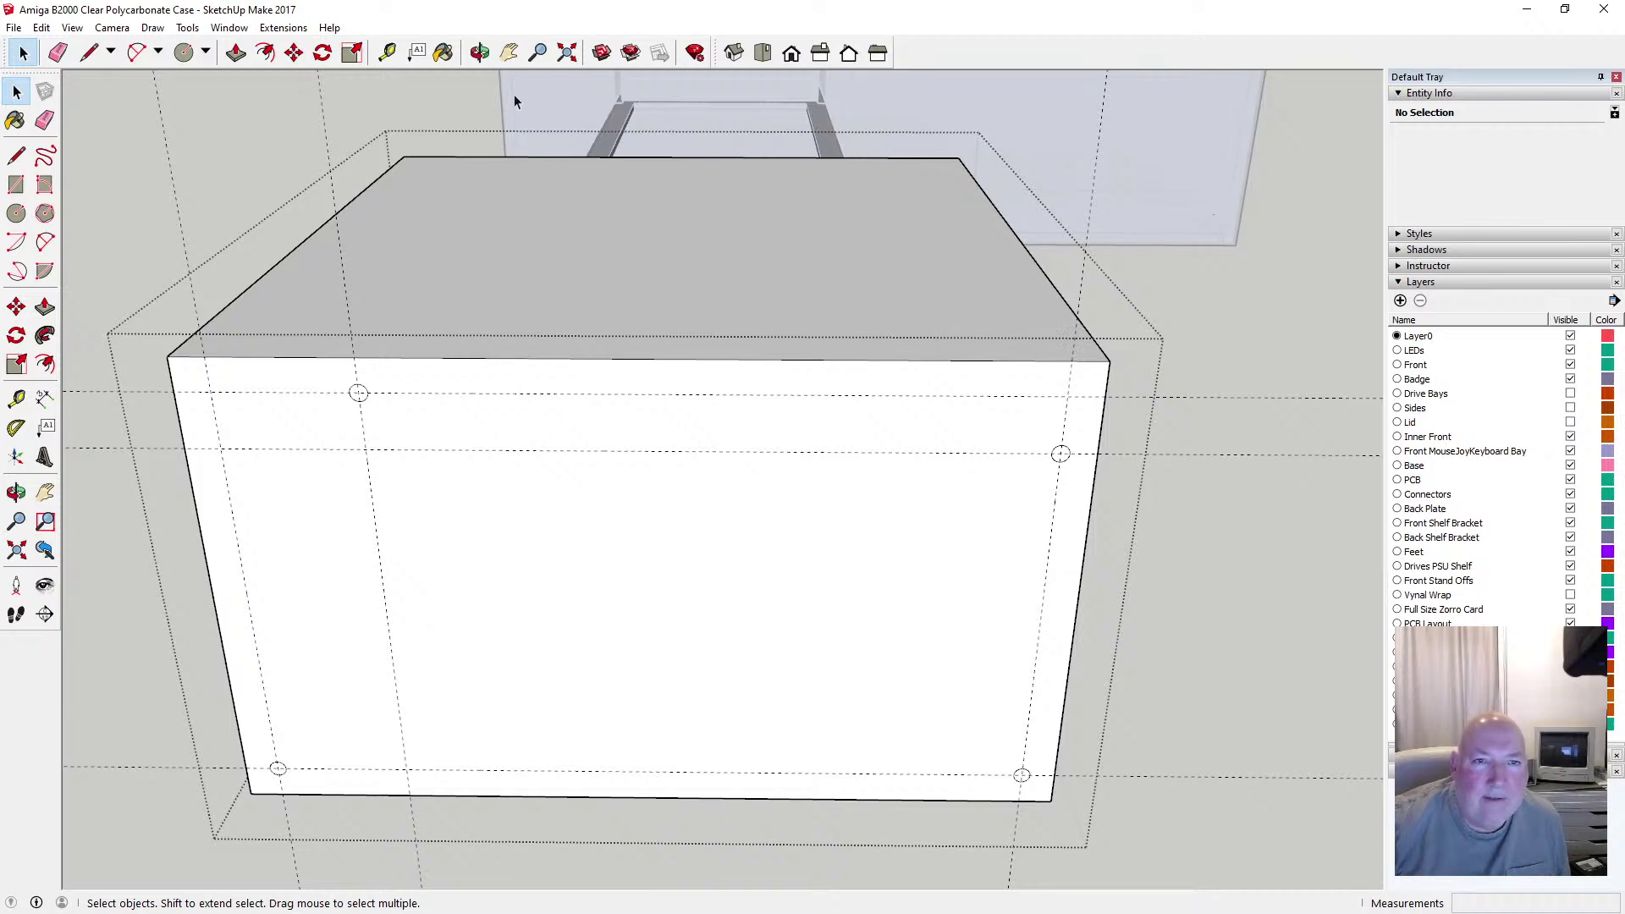
pyautogui.click(480, 53)
pyautogui.moveTo(602, 427); pyautogui.dragTo(602, 320)
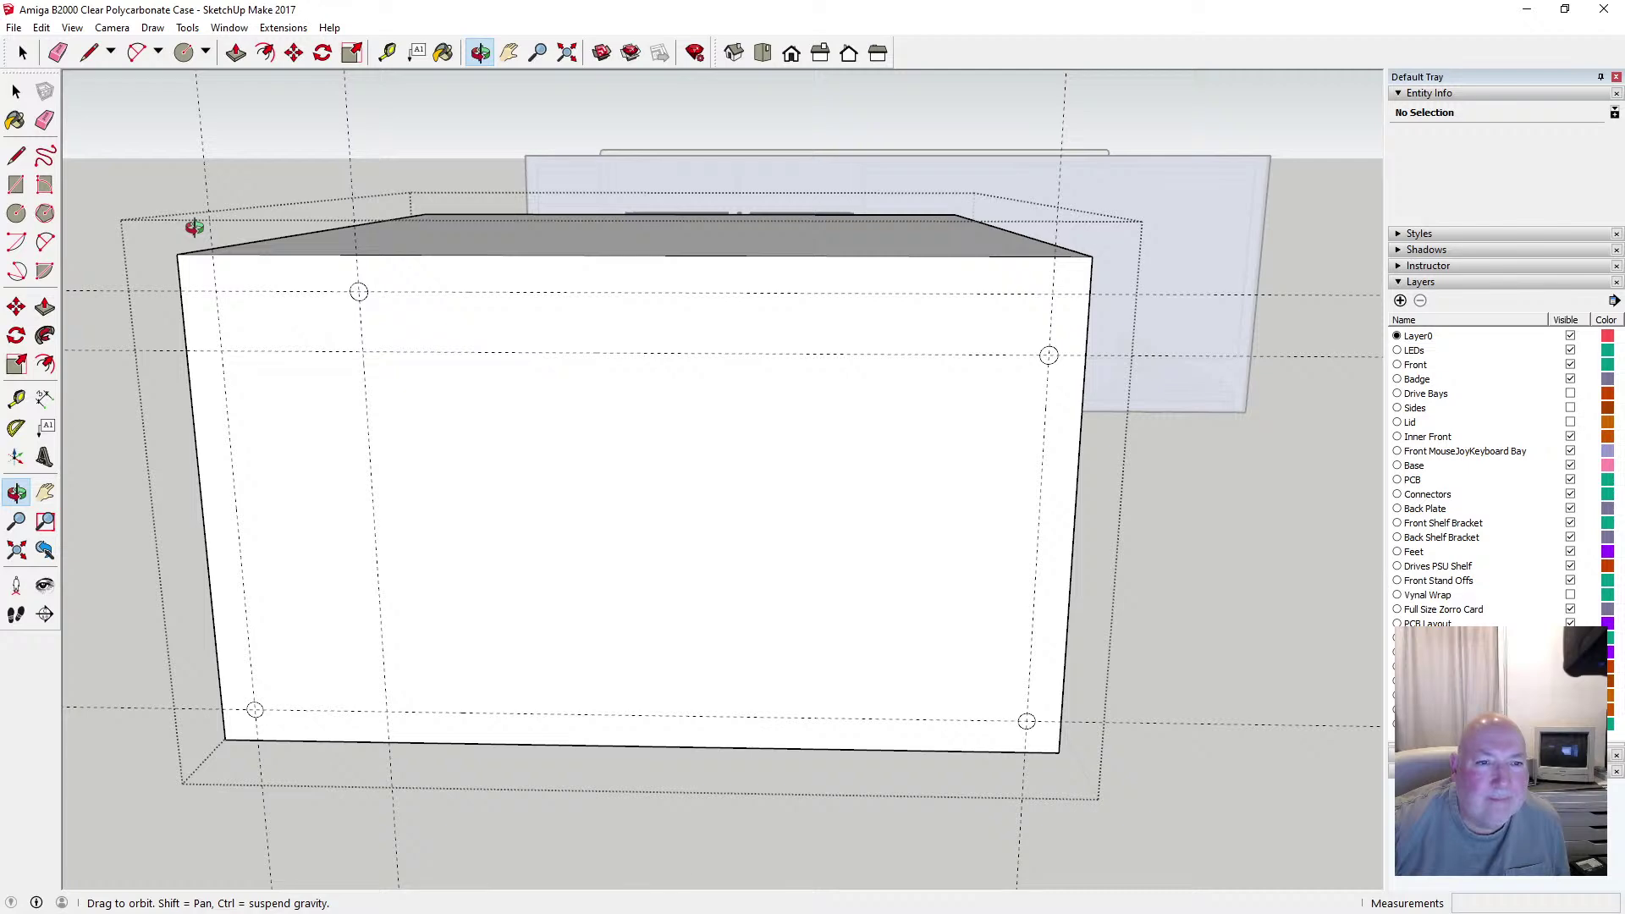
pyautogui.scroll(1, 319, 345)
pyautogui.scroll(-1, 319, 345)
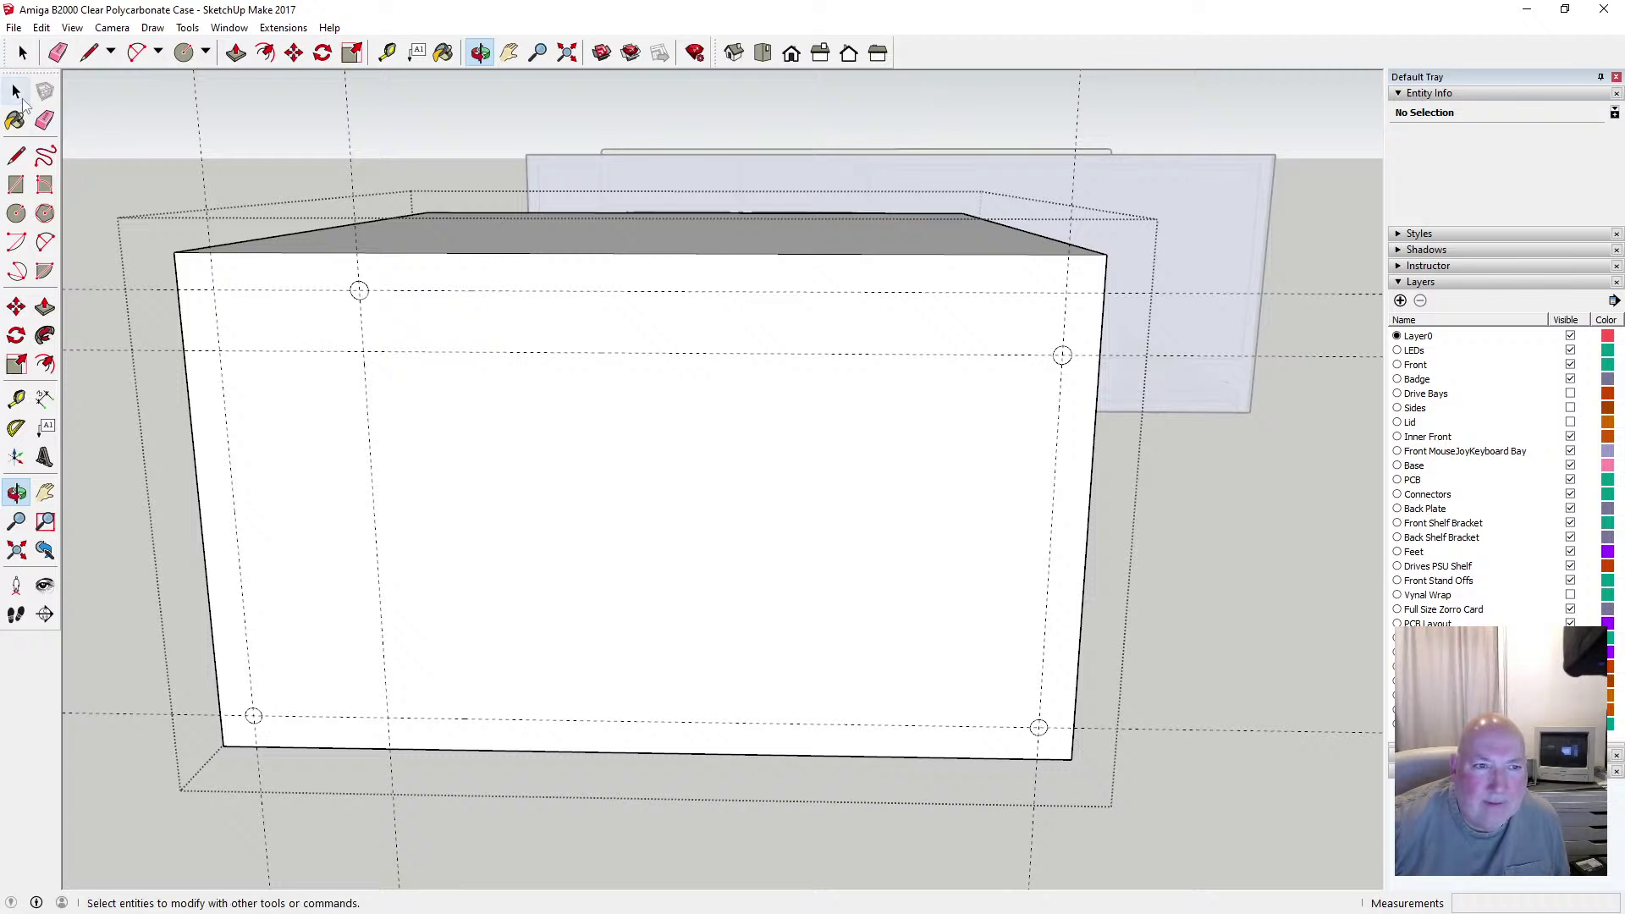
pyautogui.click(16, 92)
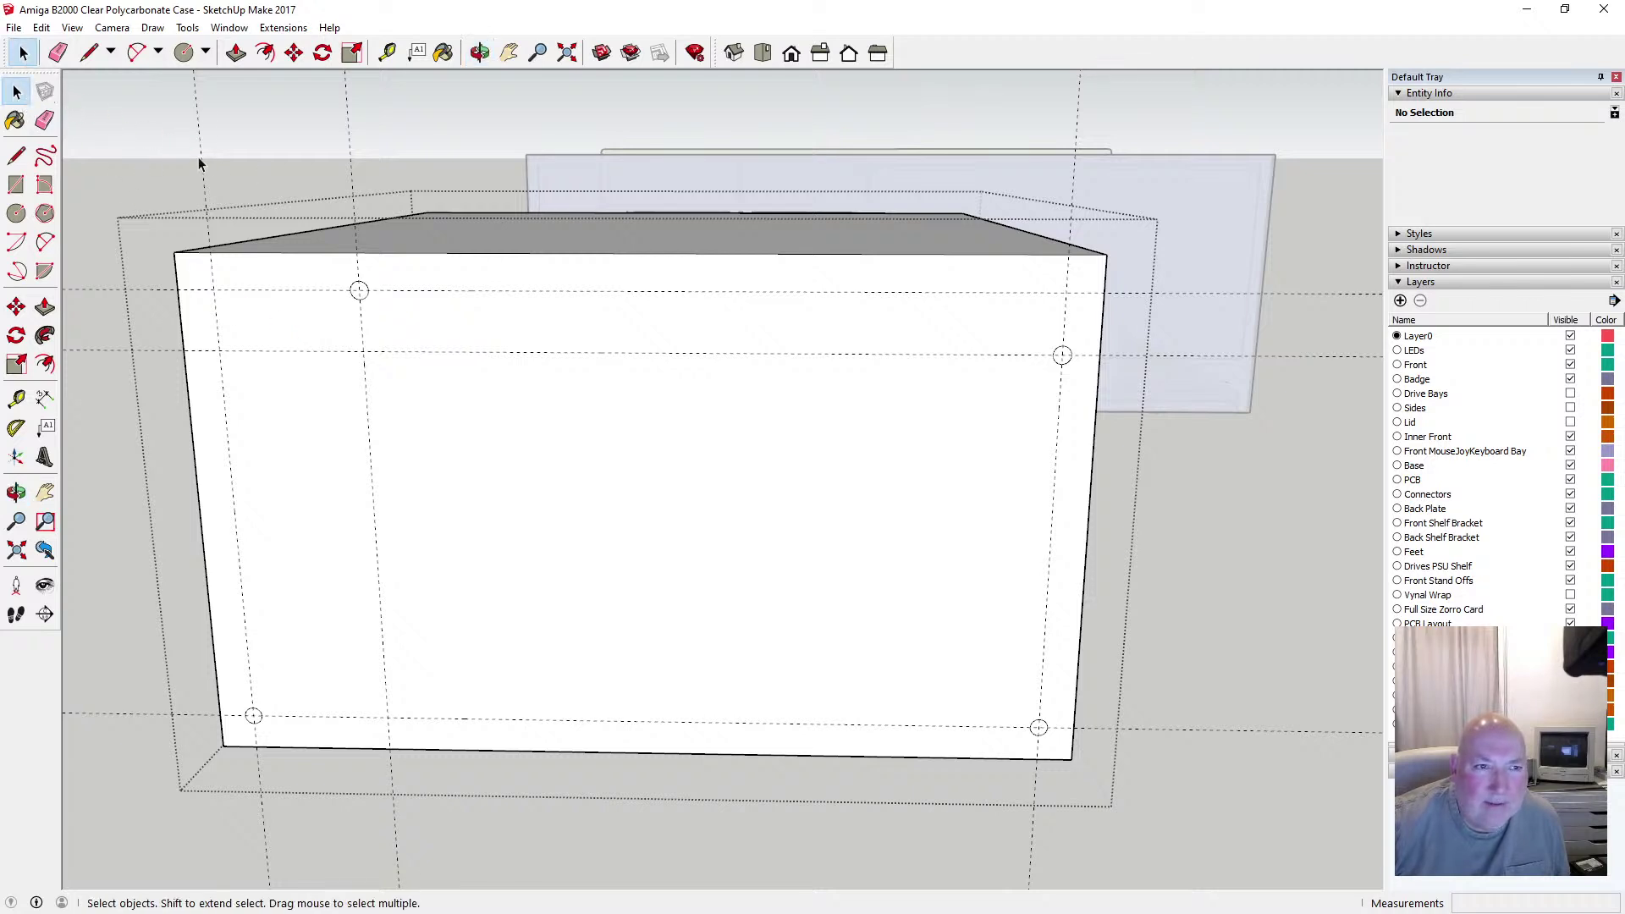
# Delete all the vertical and horizontal construction guides from the box's end face, keeping the four hole circles
pyautogui.click(203, 160)
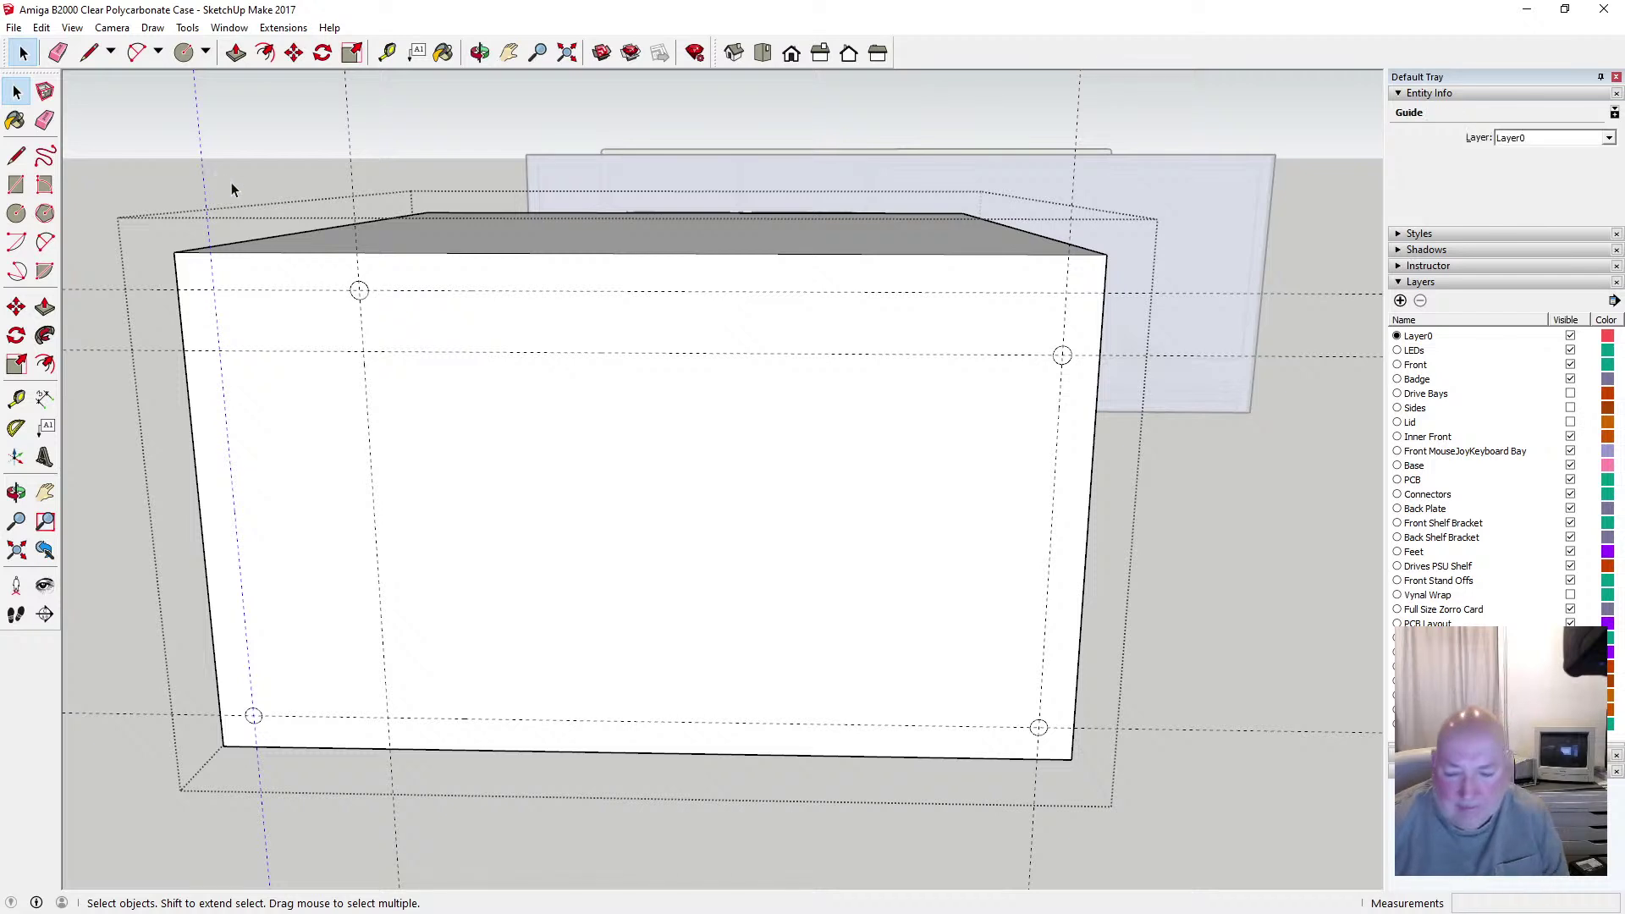
pyautogui.press('Delete')
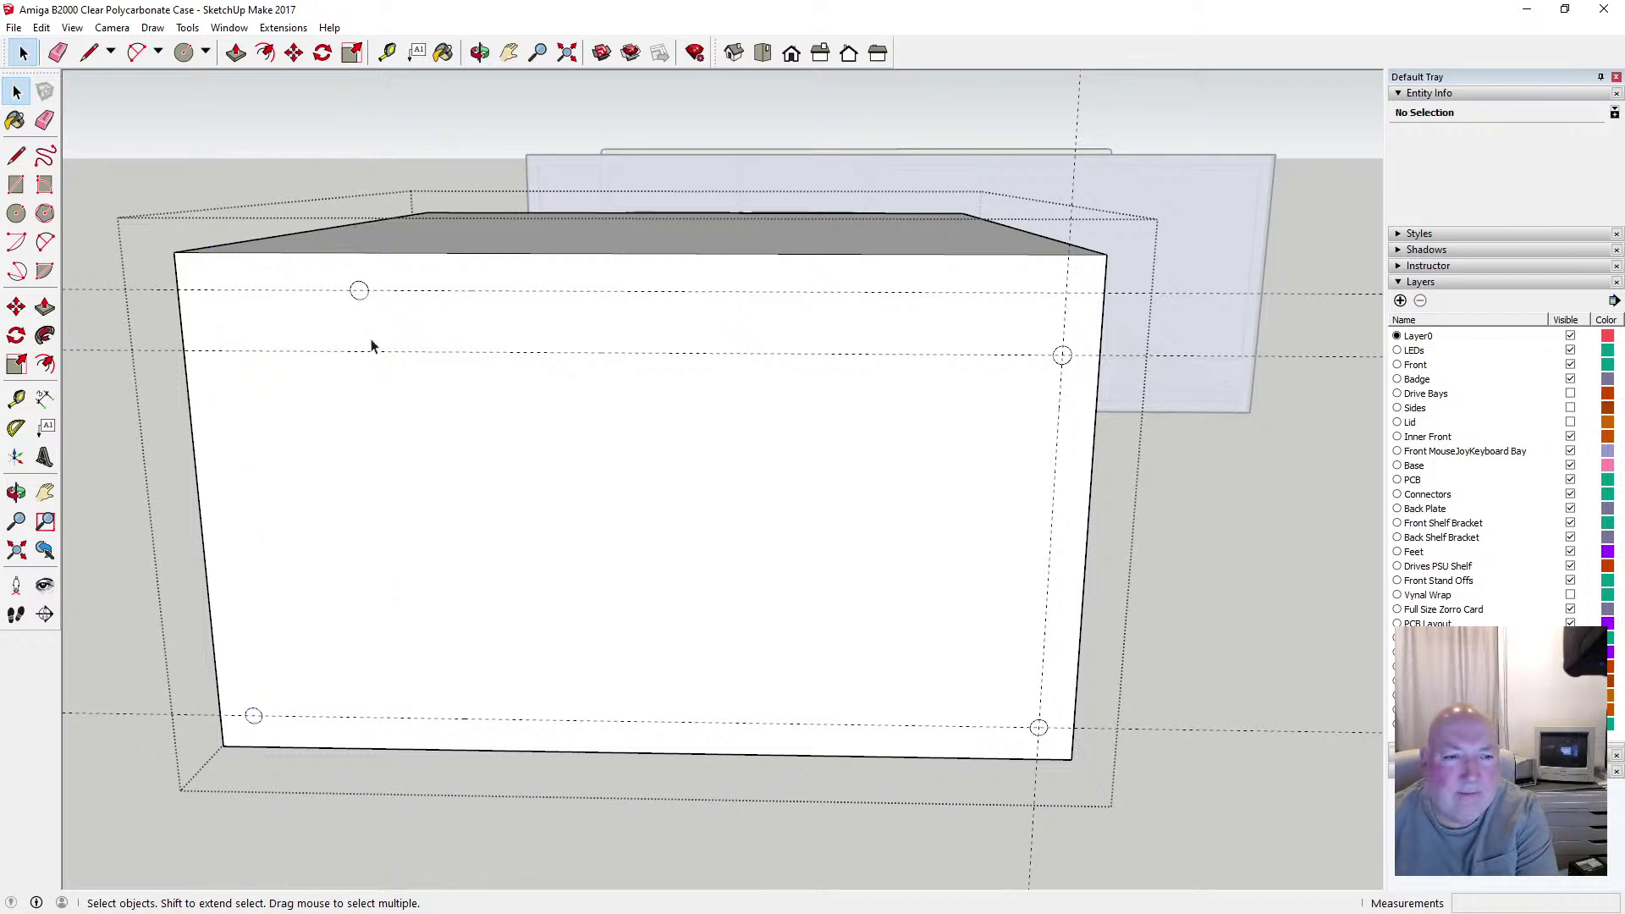
pyautogui.click(324, 719)
pyautogui.press('Delete')
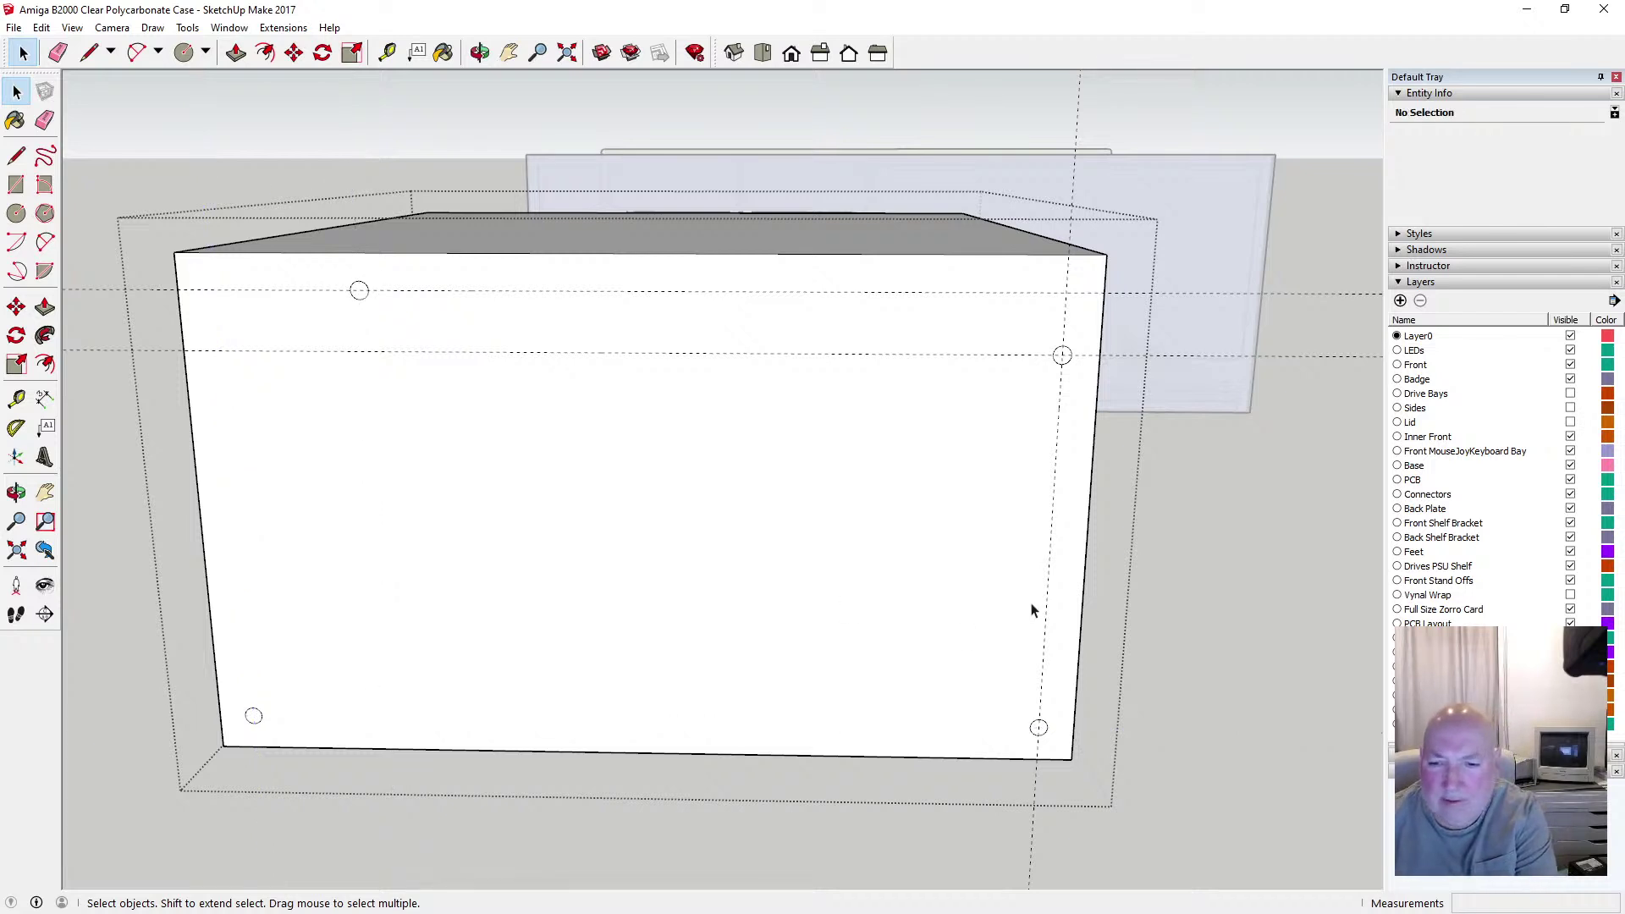
pyautogui.click(1047, 572)
pyautogui.press('Delete')
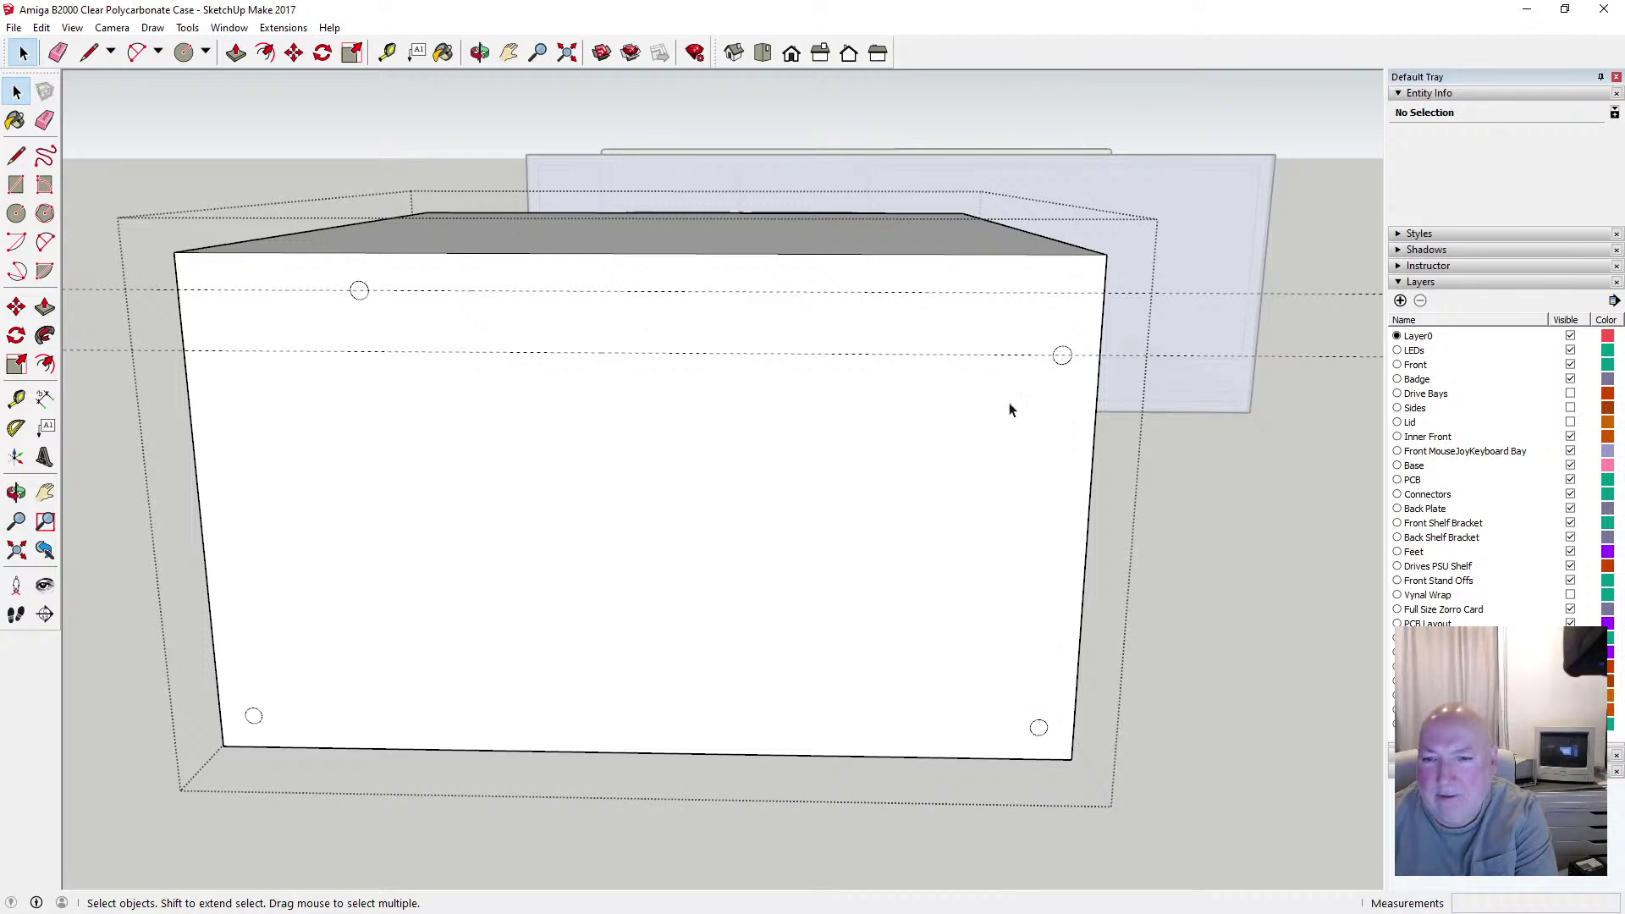
pyautogui.click(1015, 359)
pyautogui.press('Delete')
pyautogui.click(1003, 294)
pyautogui.press('Delete')
pyautogui.scroll(-3, 918, 480)
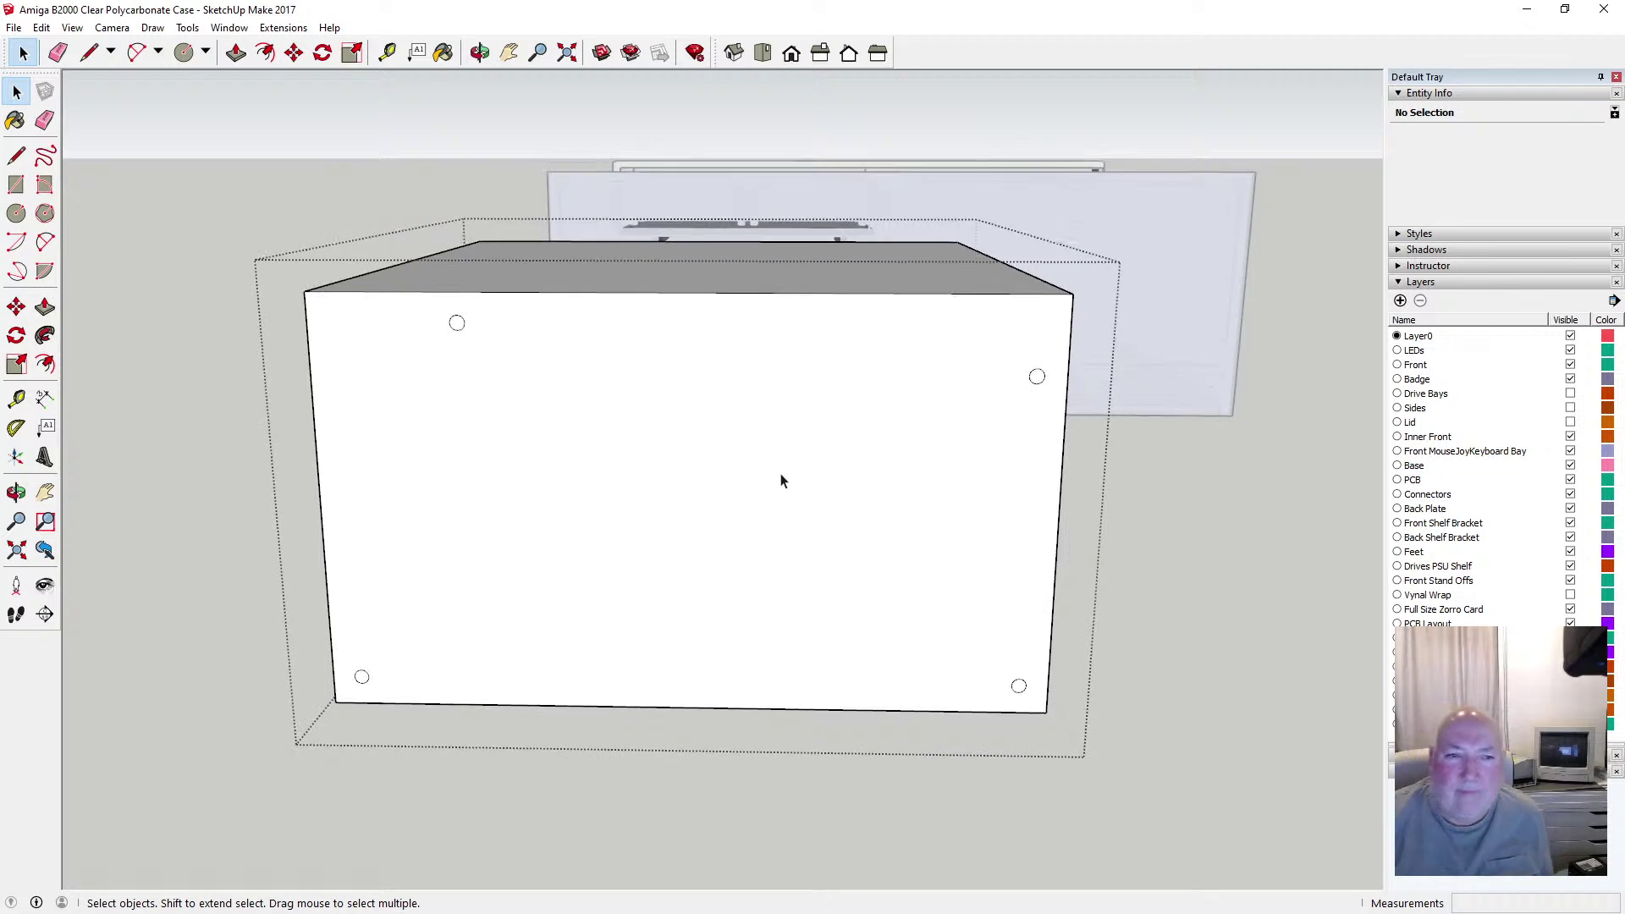
pyautogui.click(14, 27)
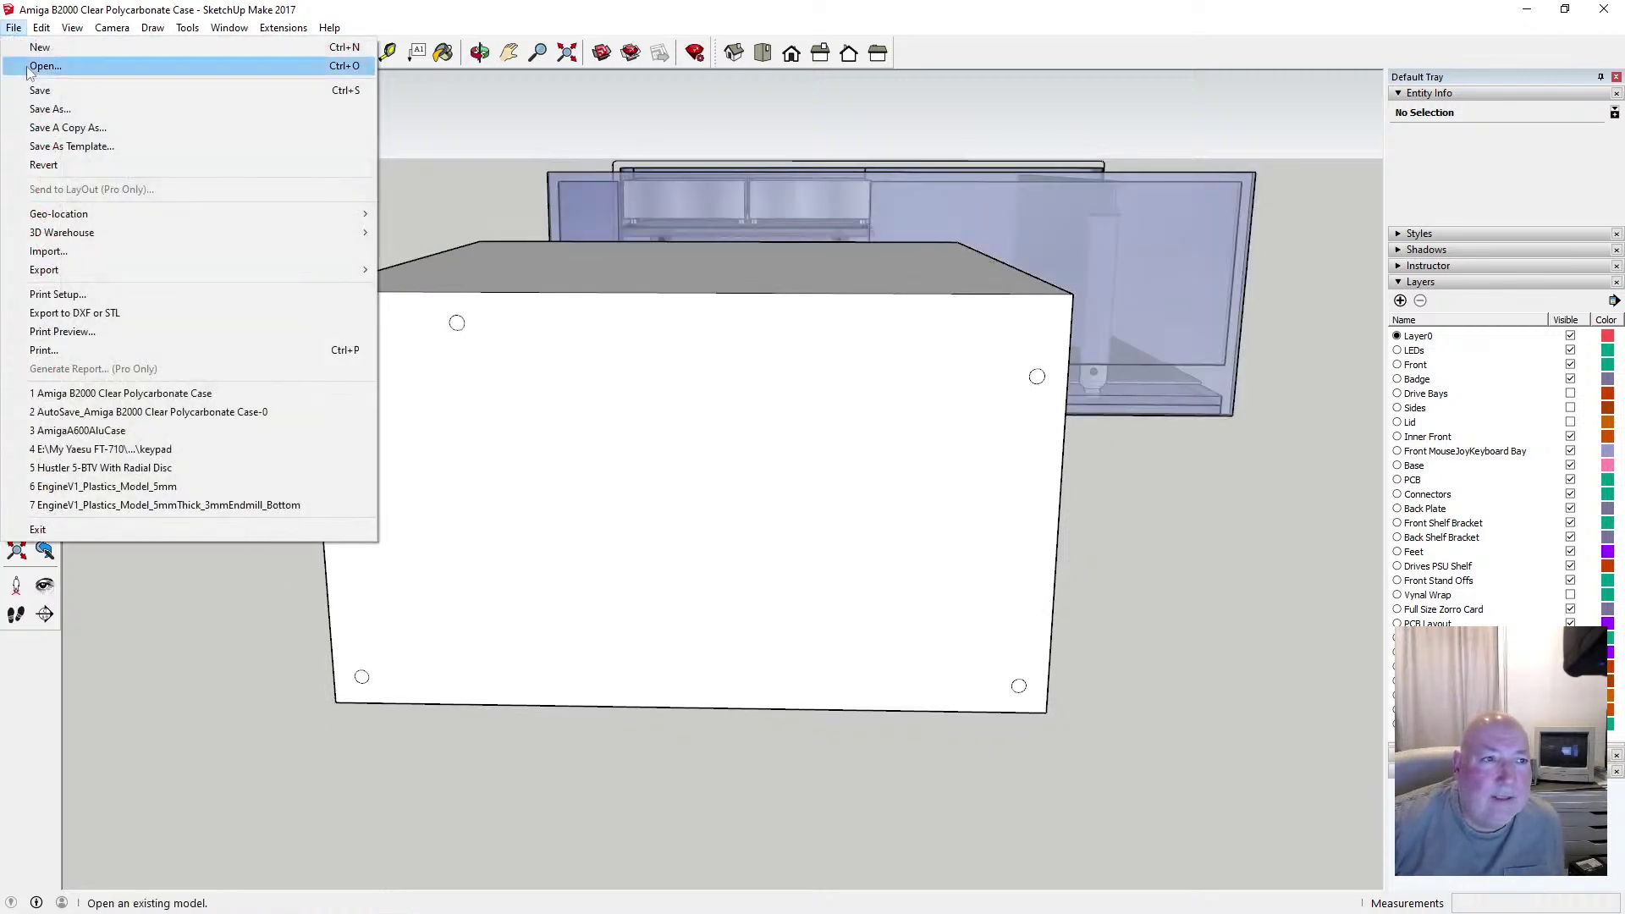
pyautogui.click(34, 62)
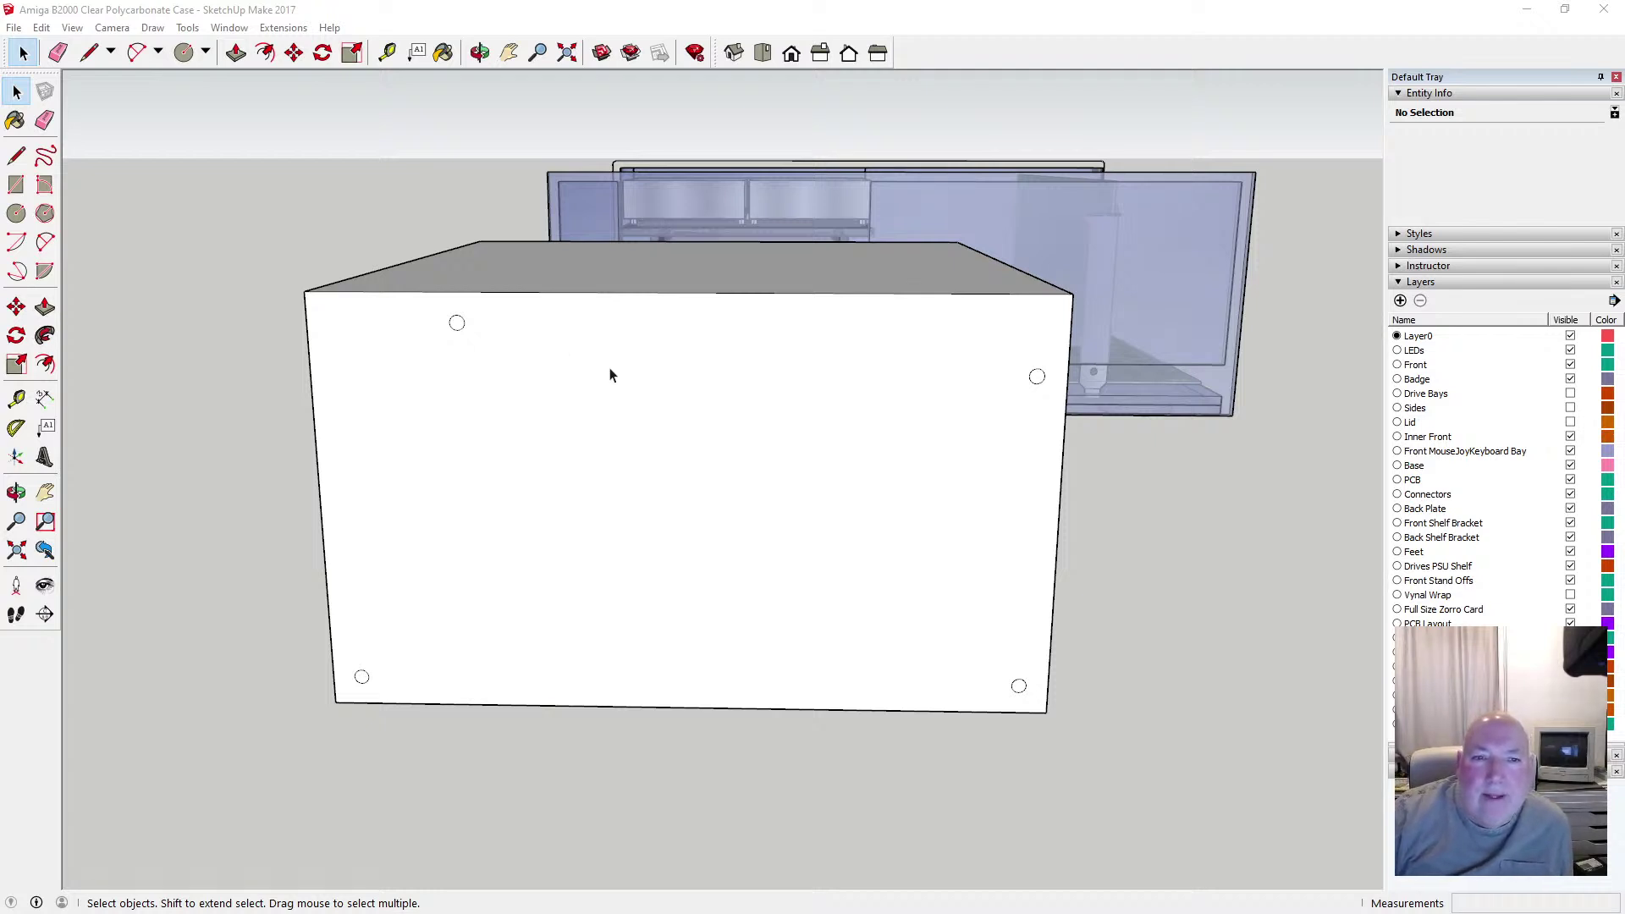
pyautogui.press('o')
pyautogui.moveTo(657, 373); pyautogui.dragTo(730, 441)
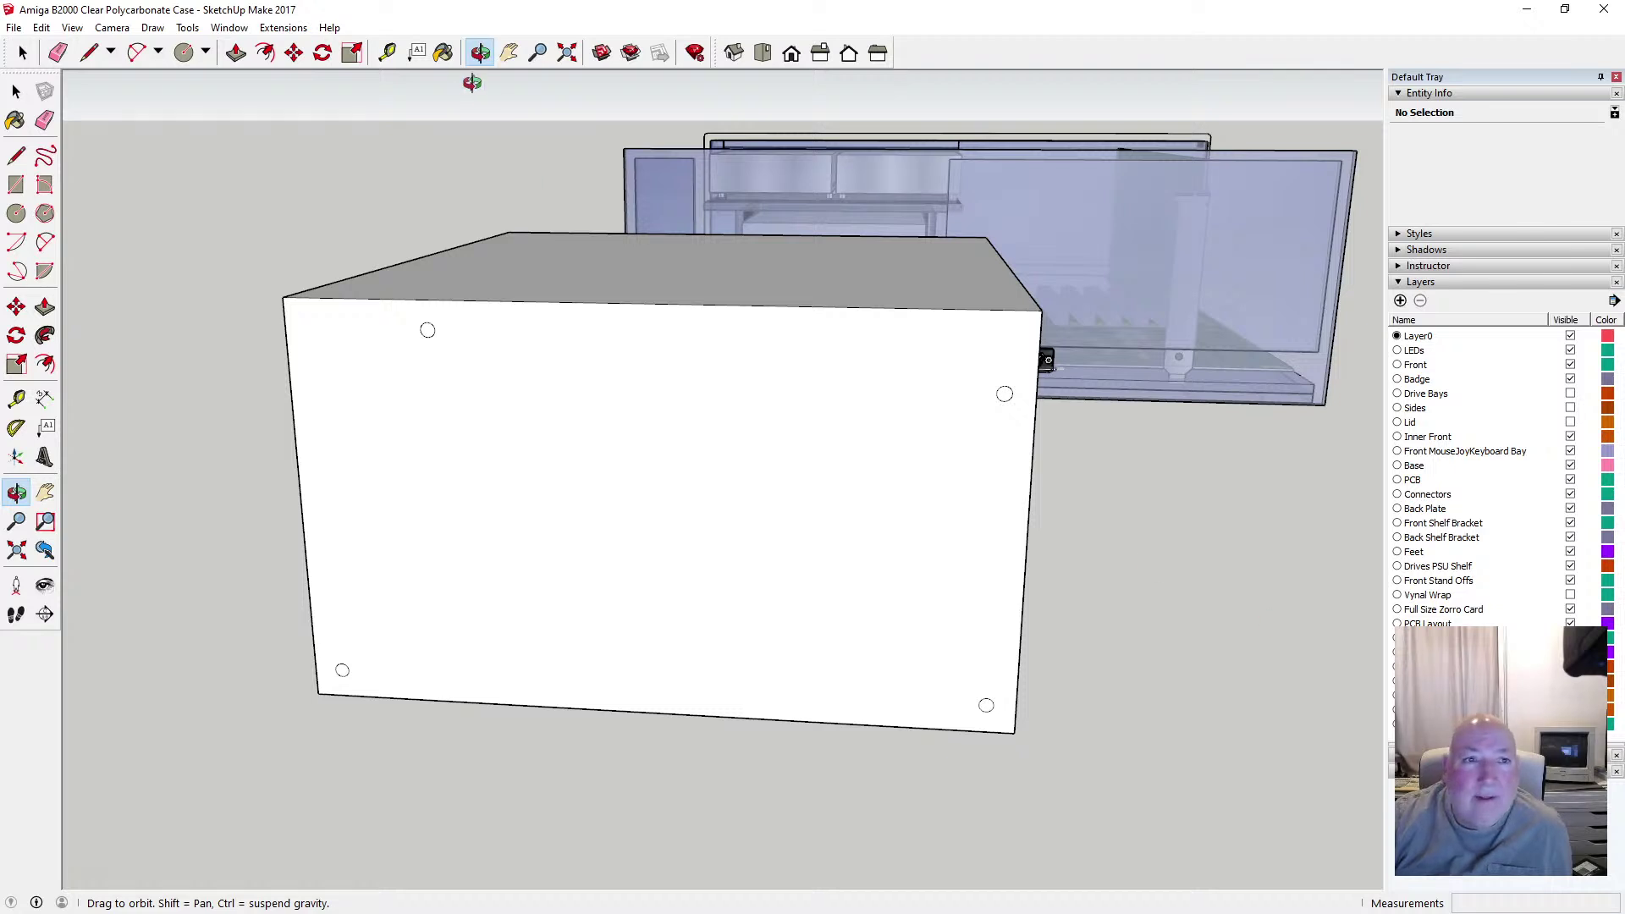
# Open the box component for editing and paint its end face with Formica Laminate Dark from the Synthetic Surfaces materials
pyautogui.click(444, 53)
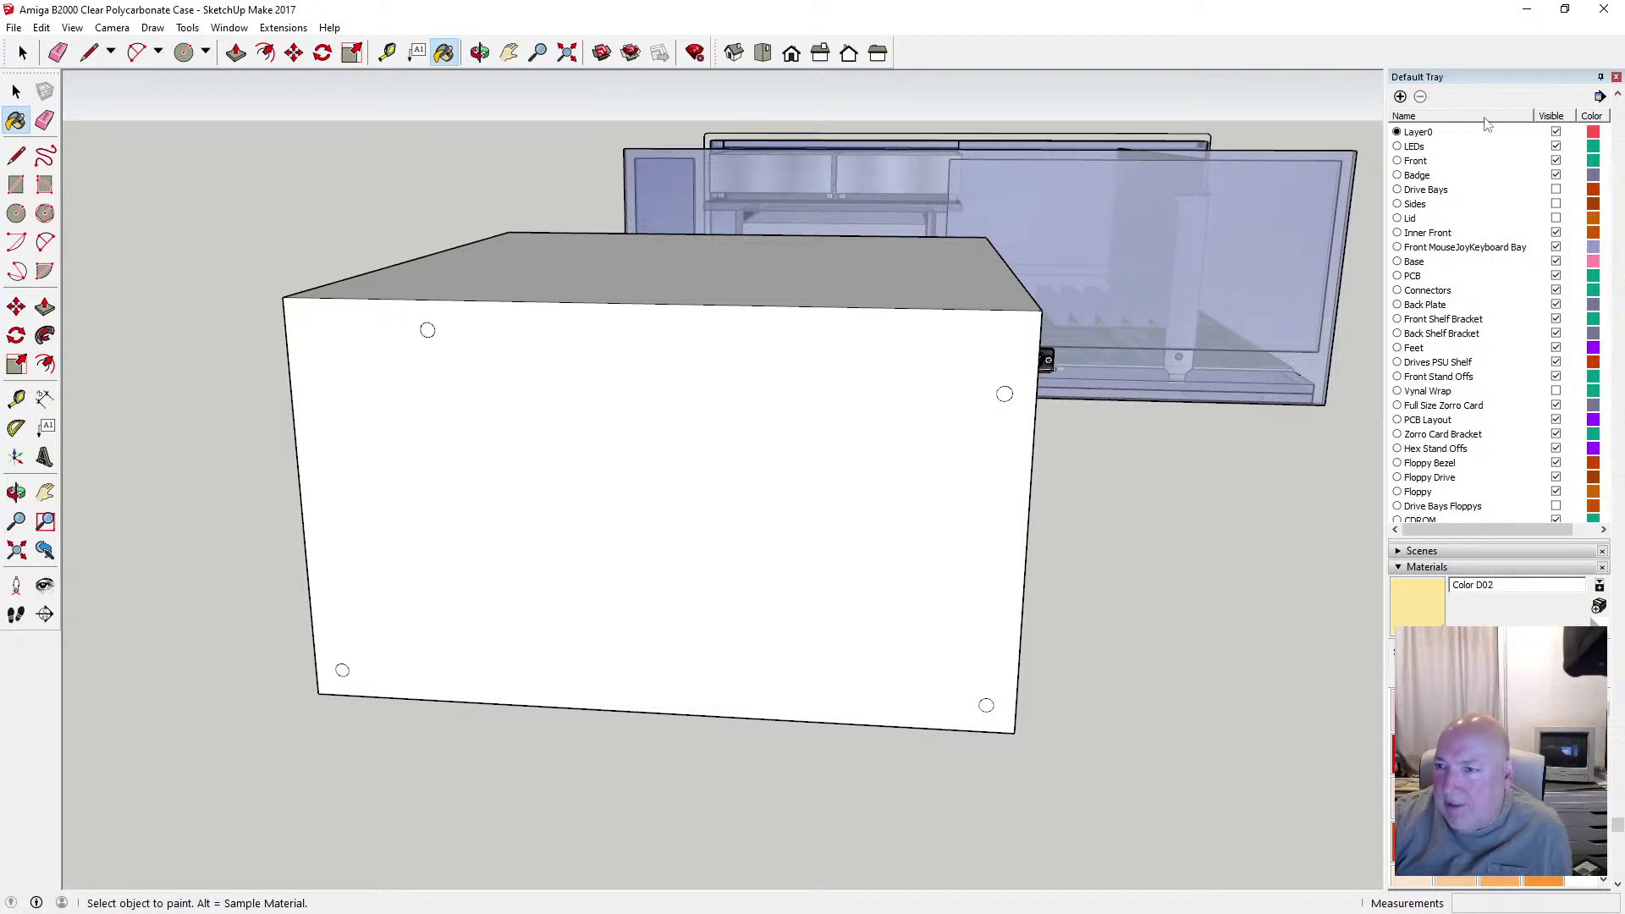
pyautogui.scroll(3, 1487, 124)
pyautogui.click(1398, 282)
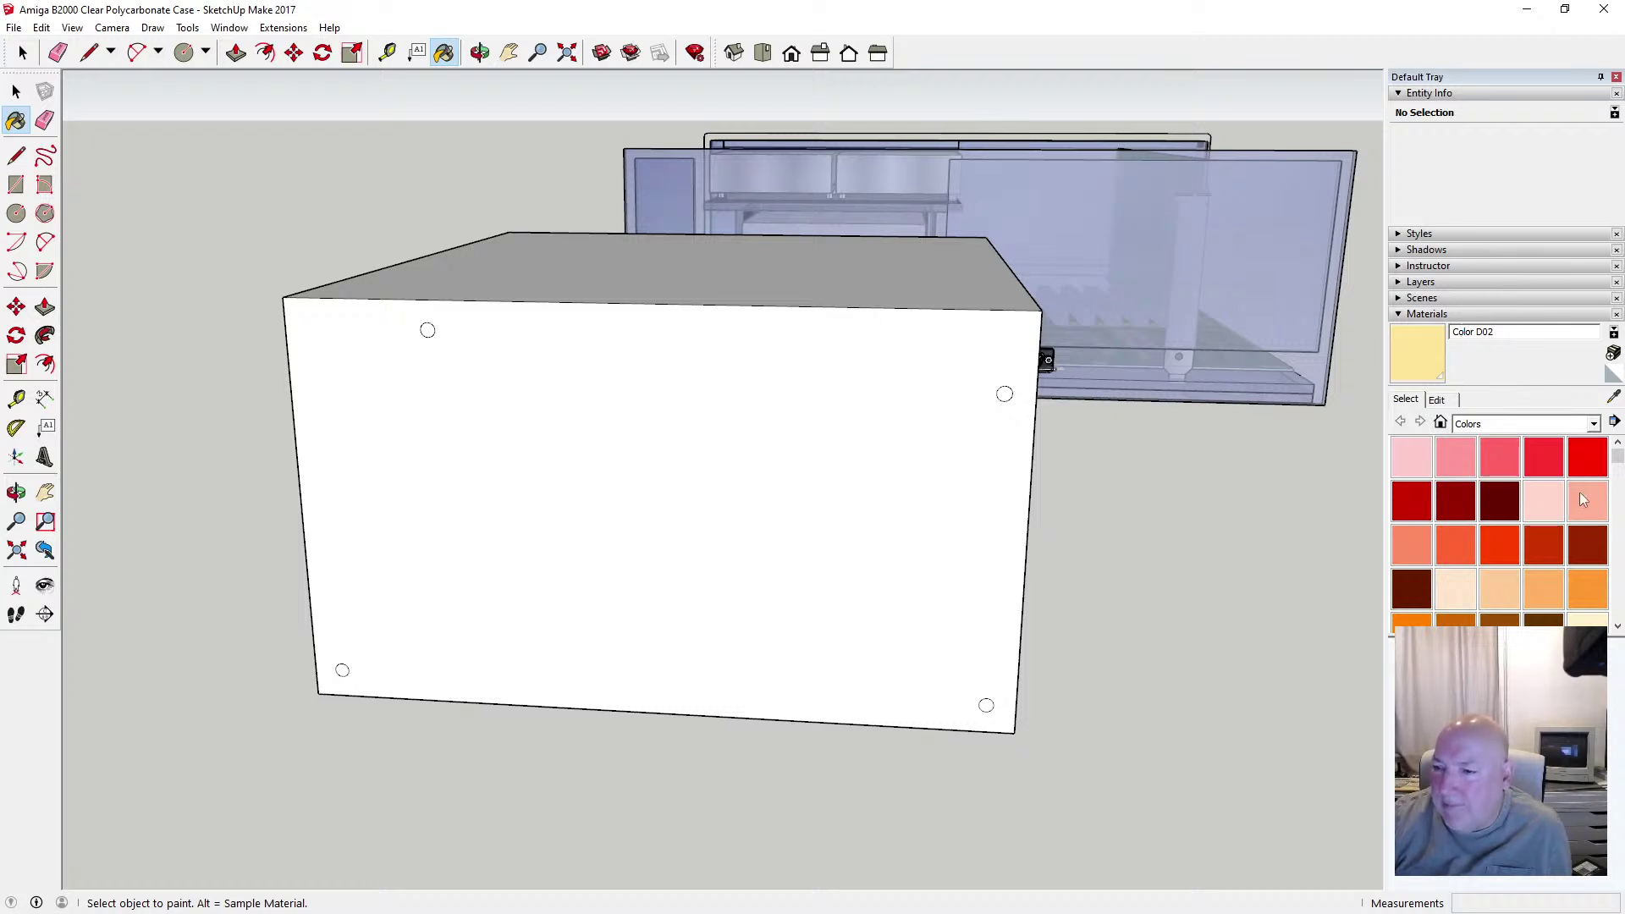
pyautogui.click(1594, 424)
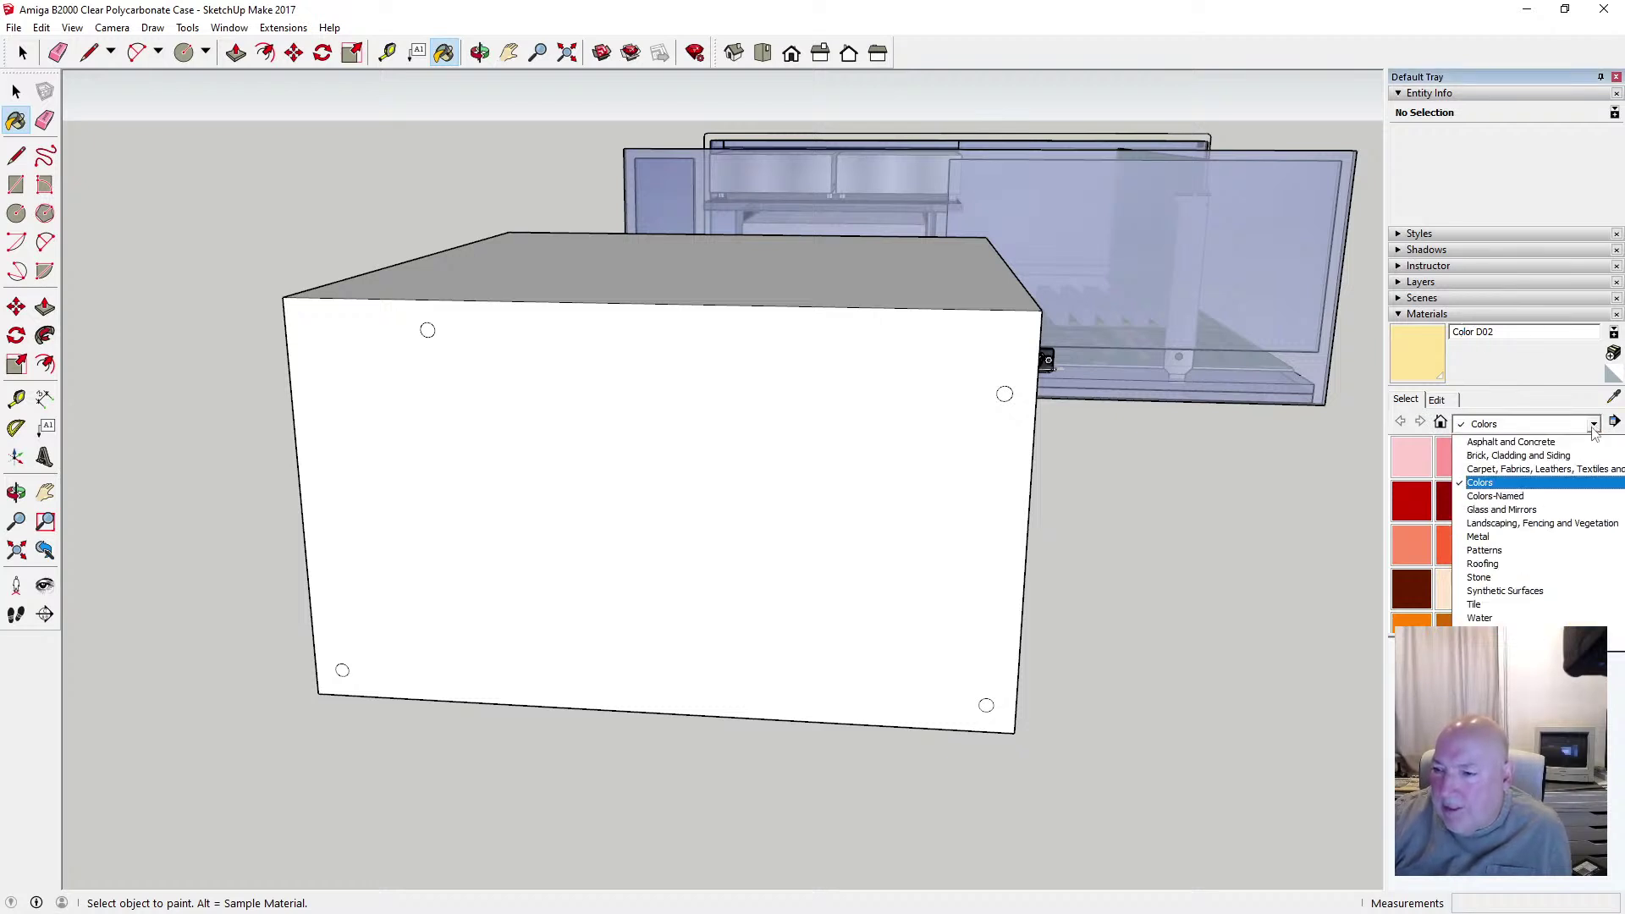
pyautogui.click(1543, 592)
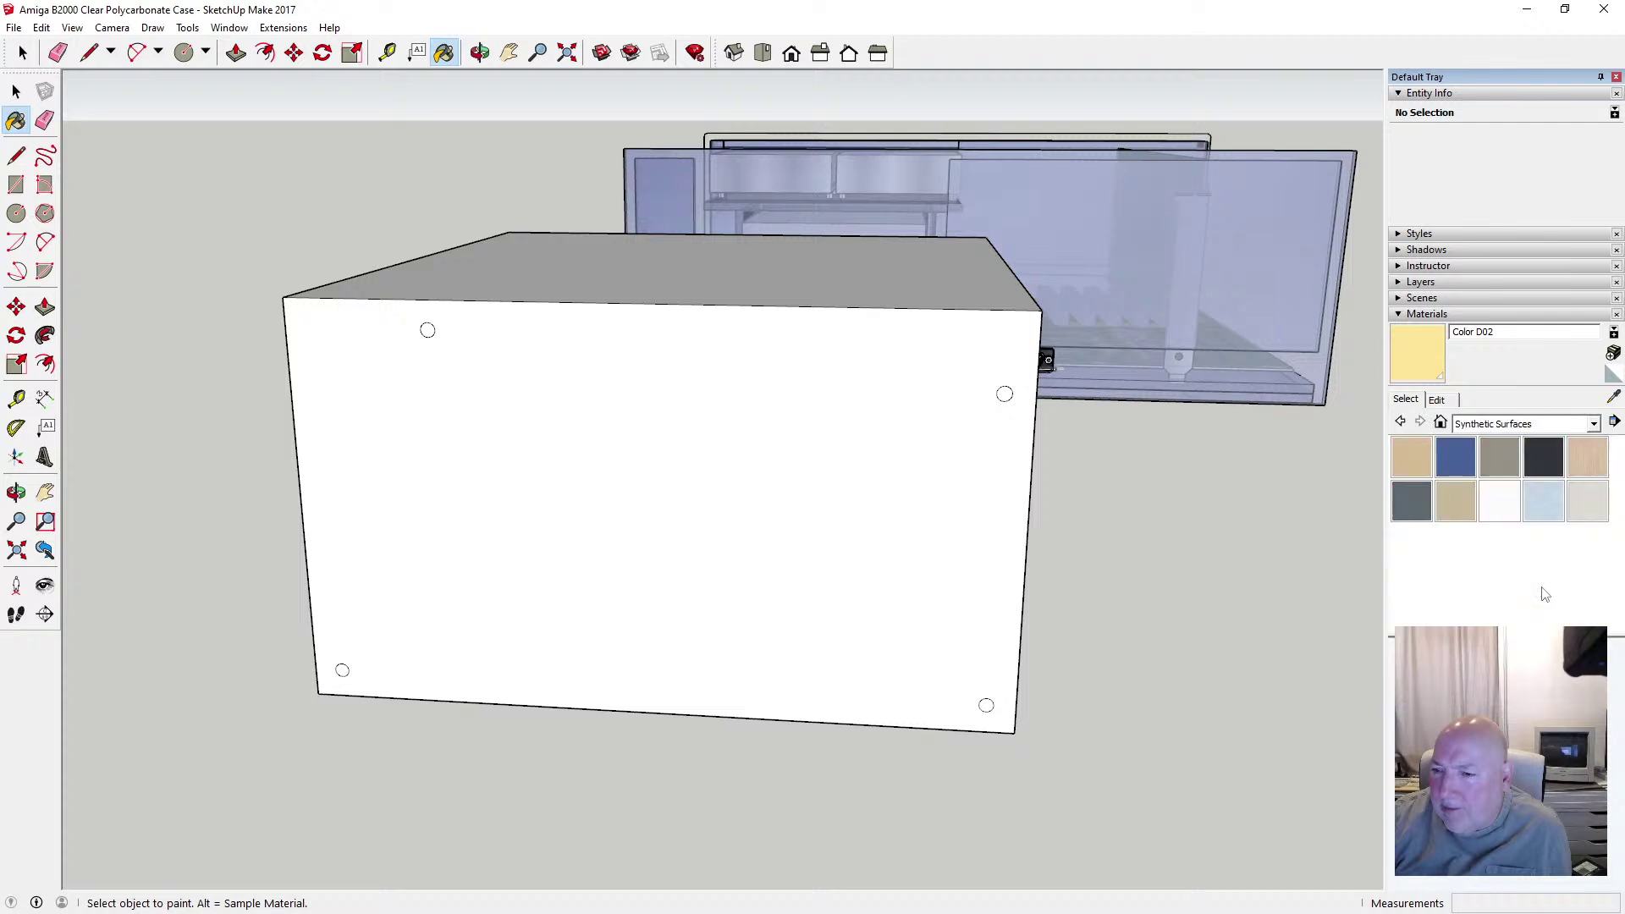
pyautogui.click(1544, 461)
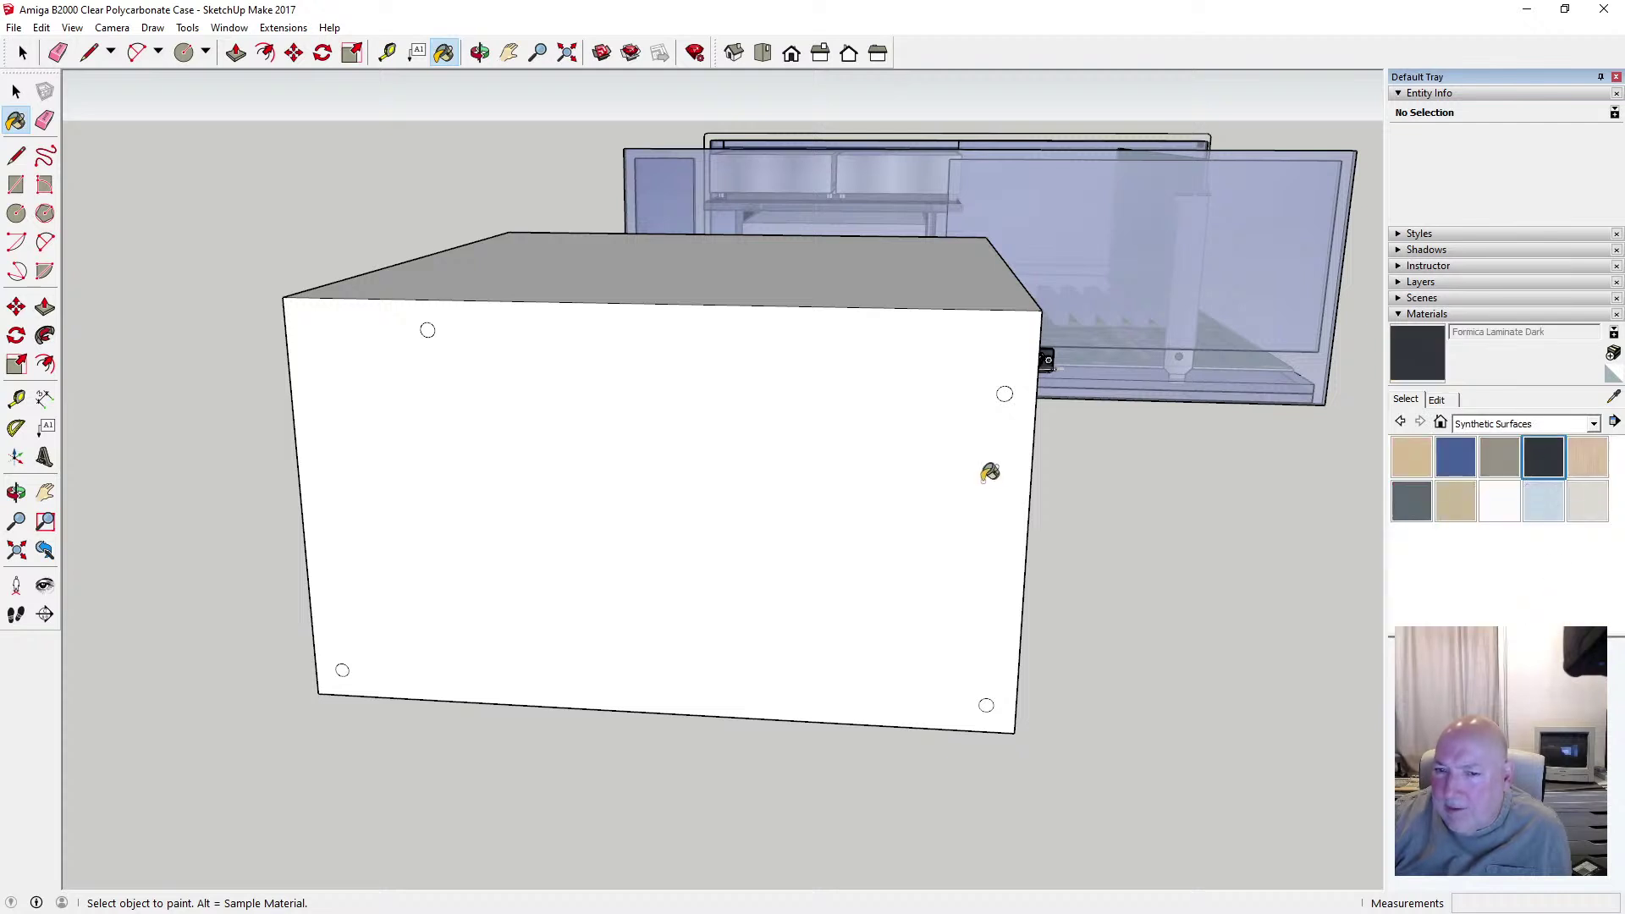
pyautogui.click(16, 91)
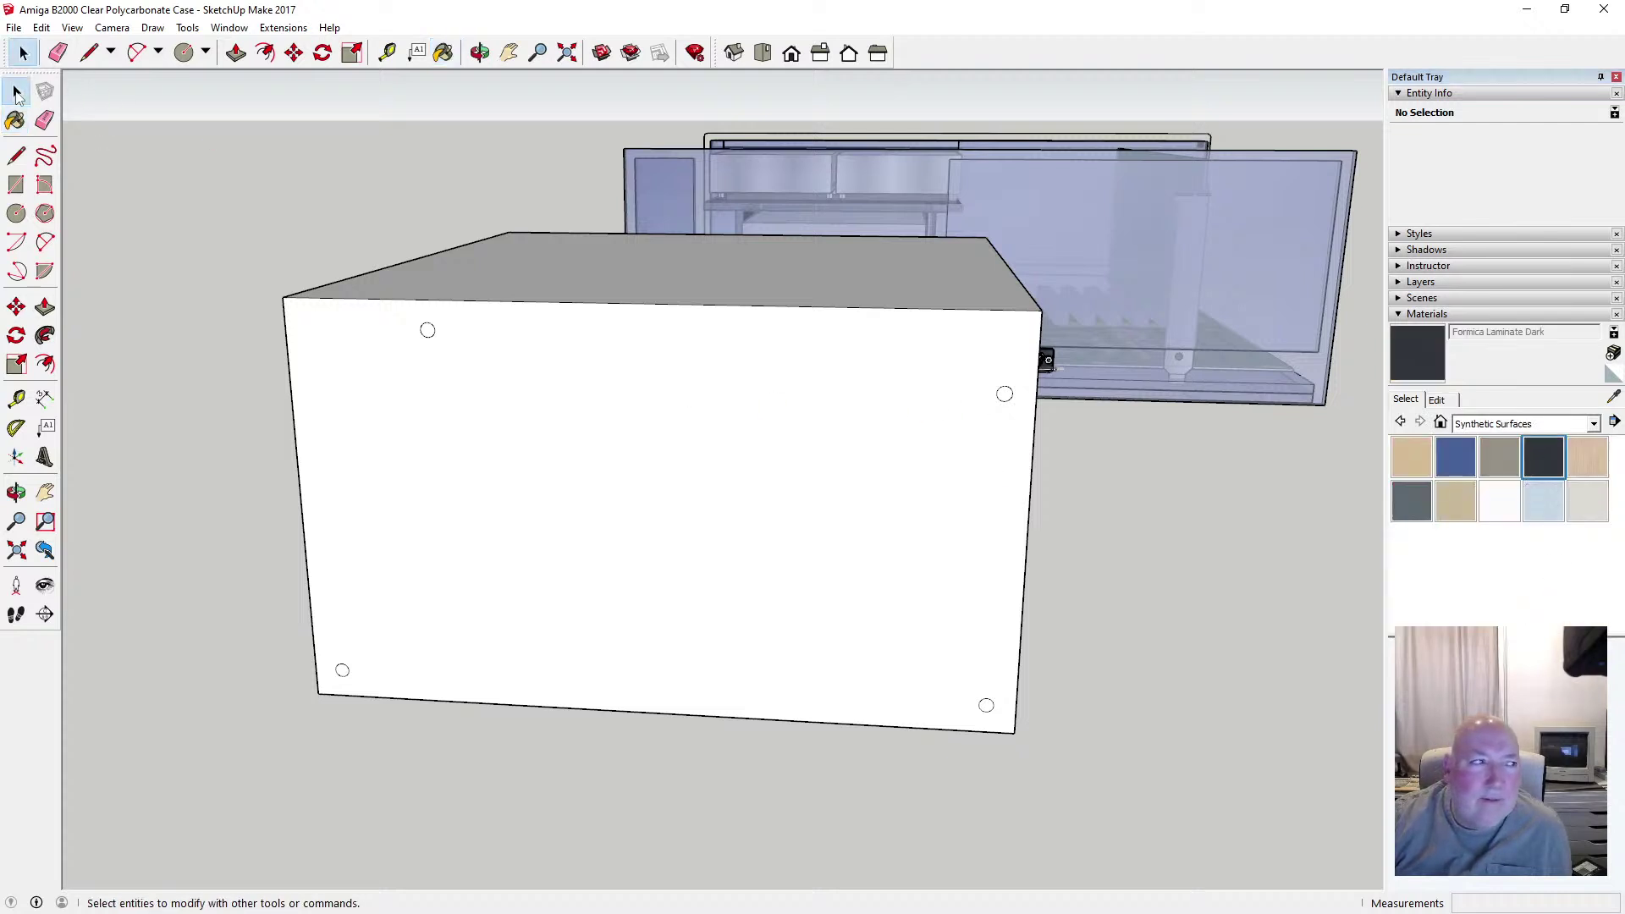
pyautogui.click(559, 458)
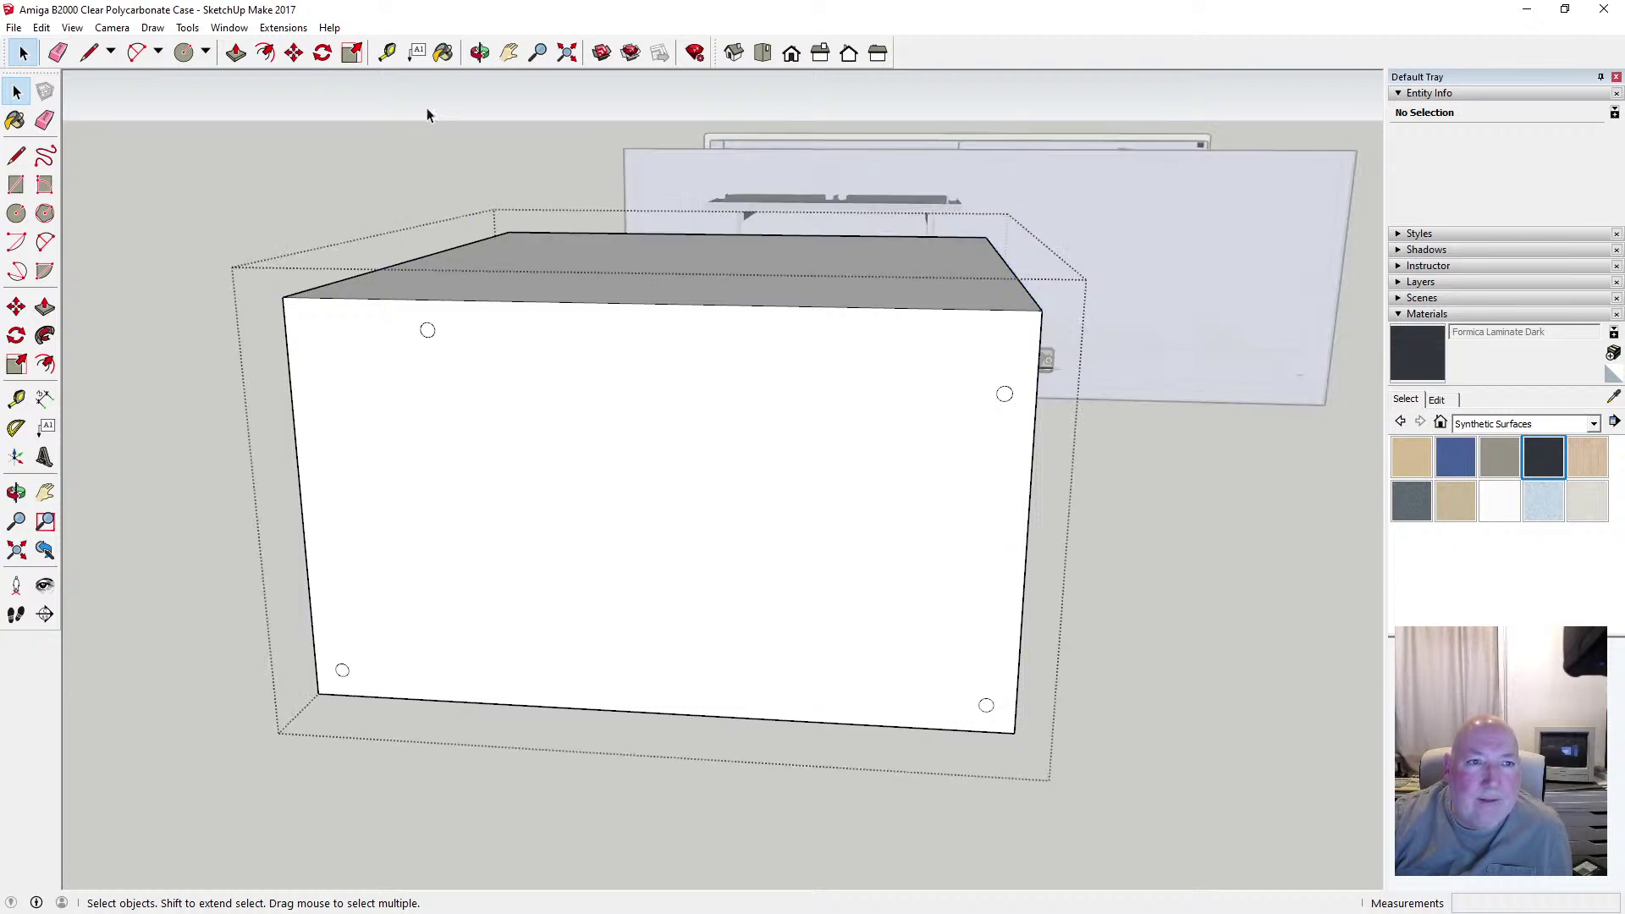
pyautogui.click(442, 52)
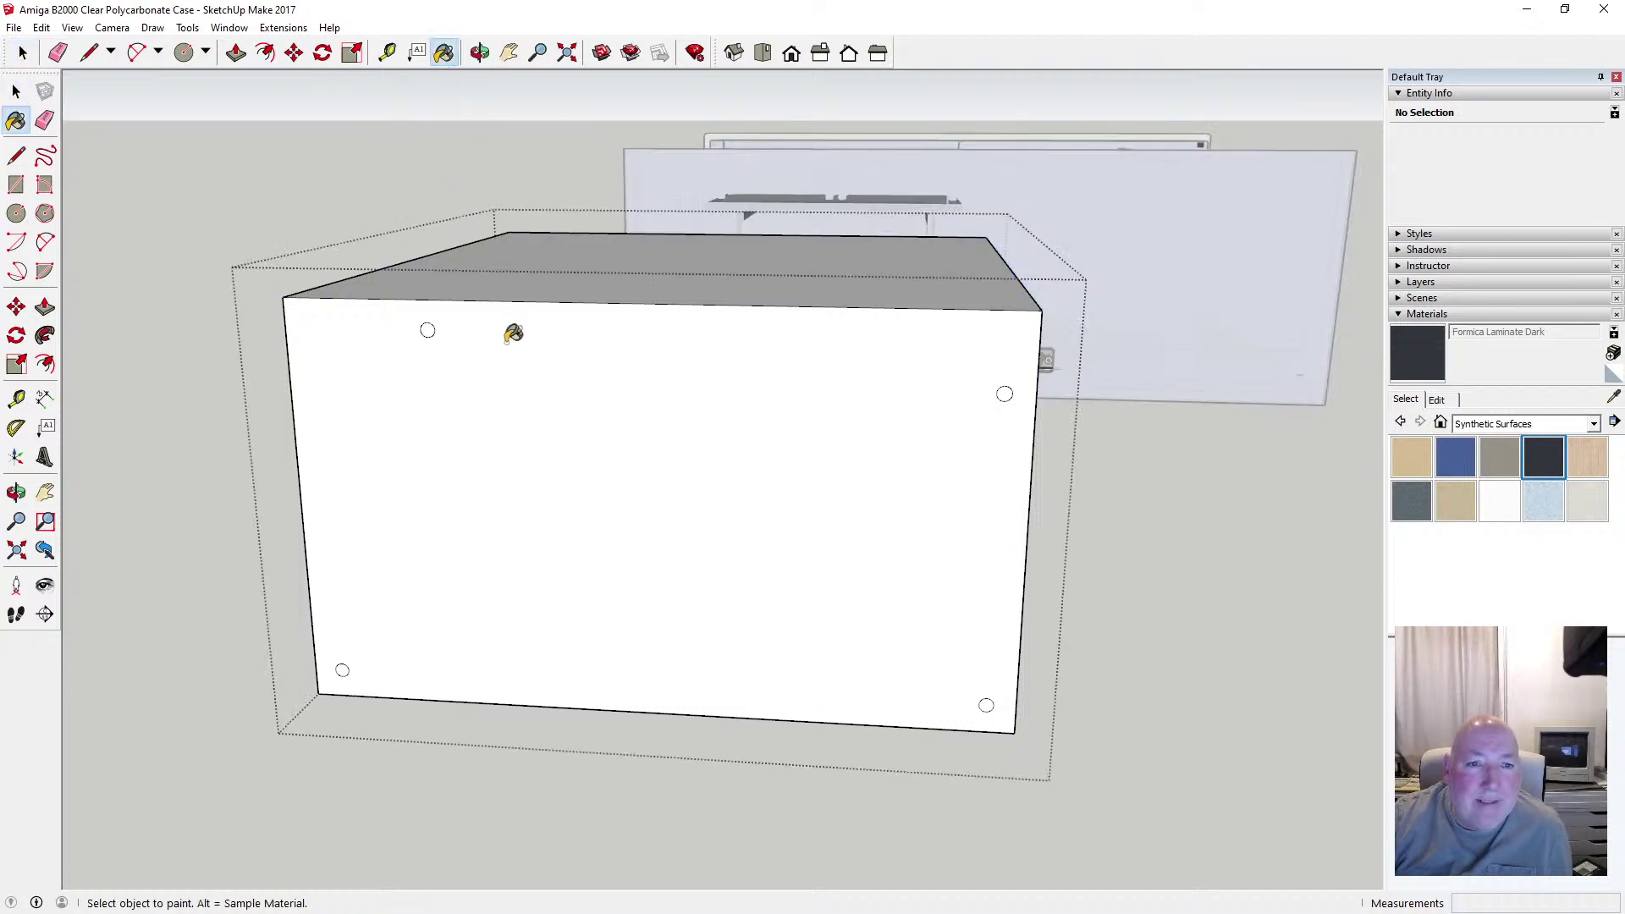
pyautogui.click(513, 335)
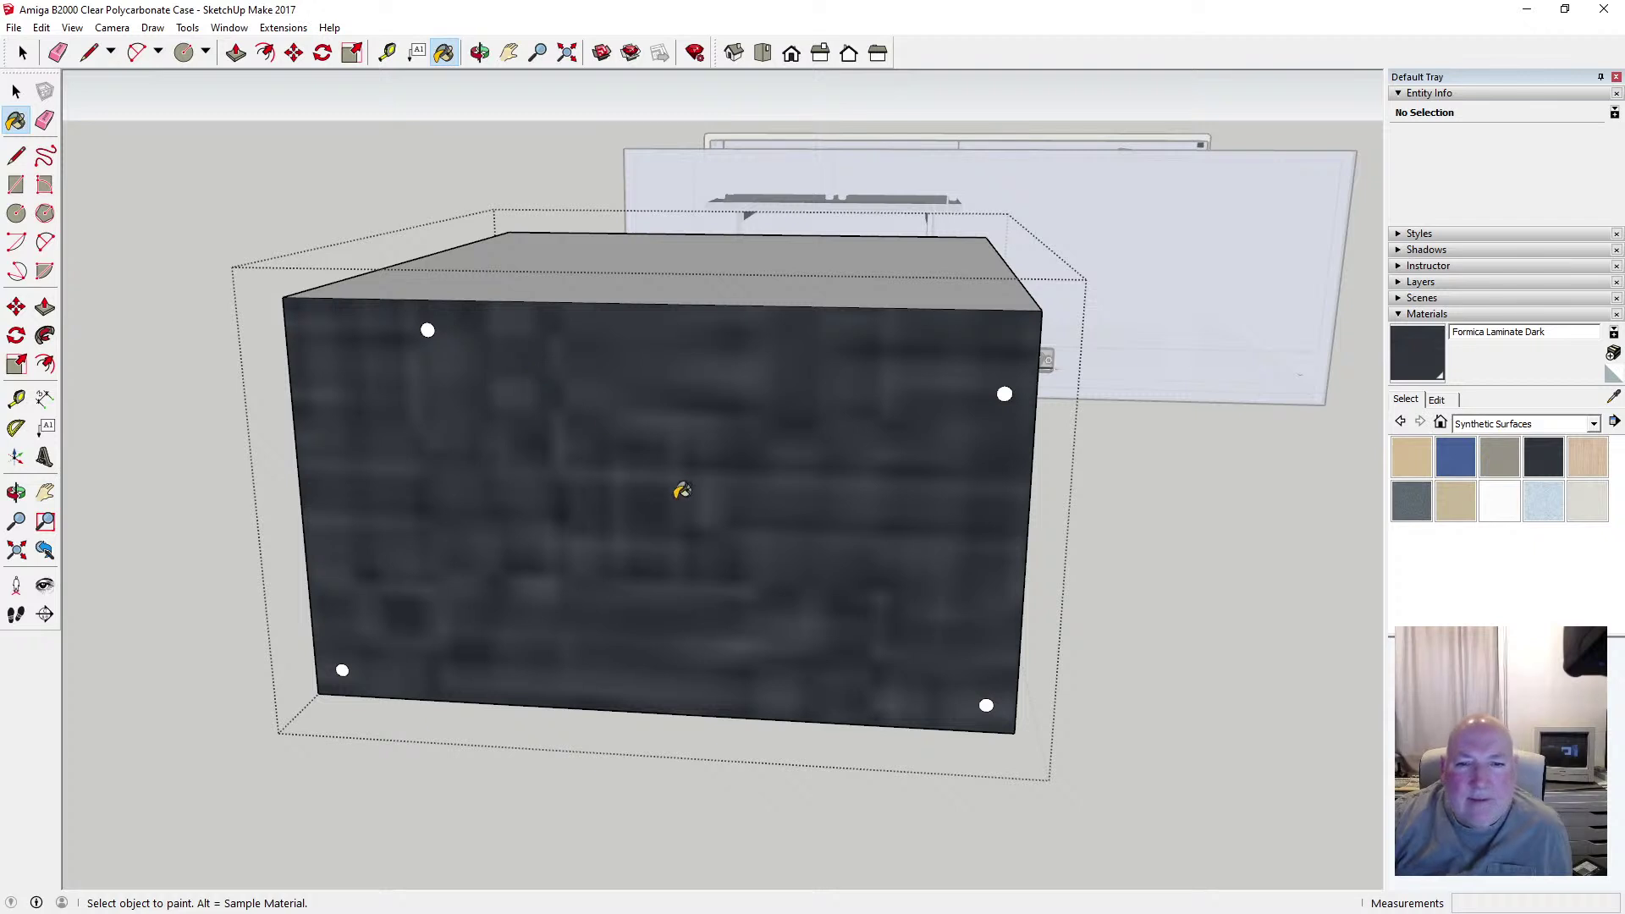
# Try Formica Speckled Grey and Formica Blue on the box's end face
pyautogui.scroll(-3, 679, 496)
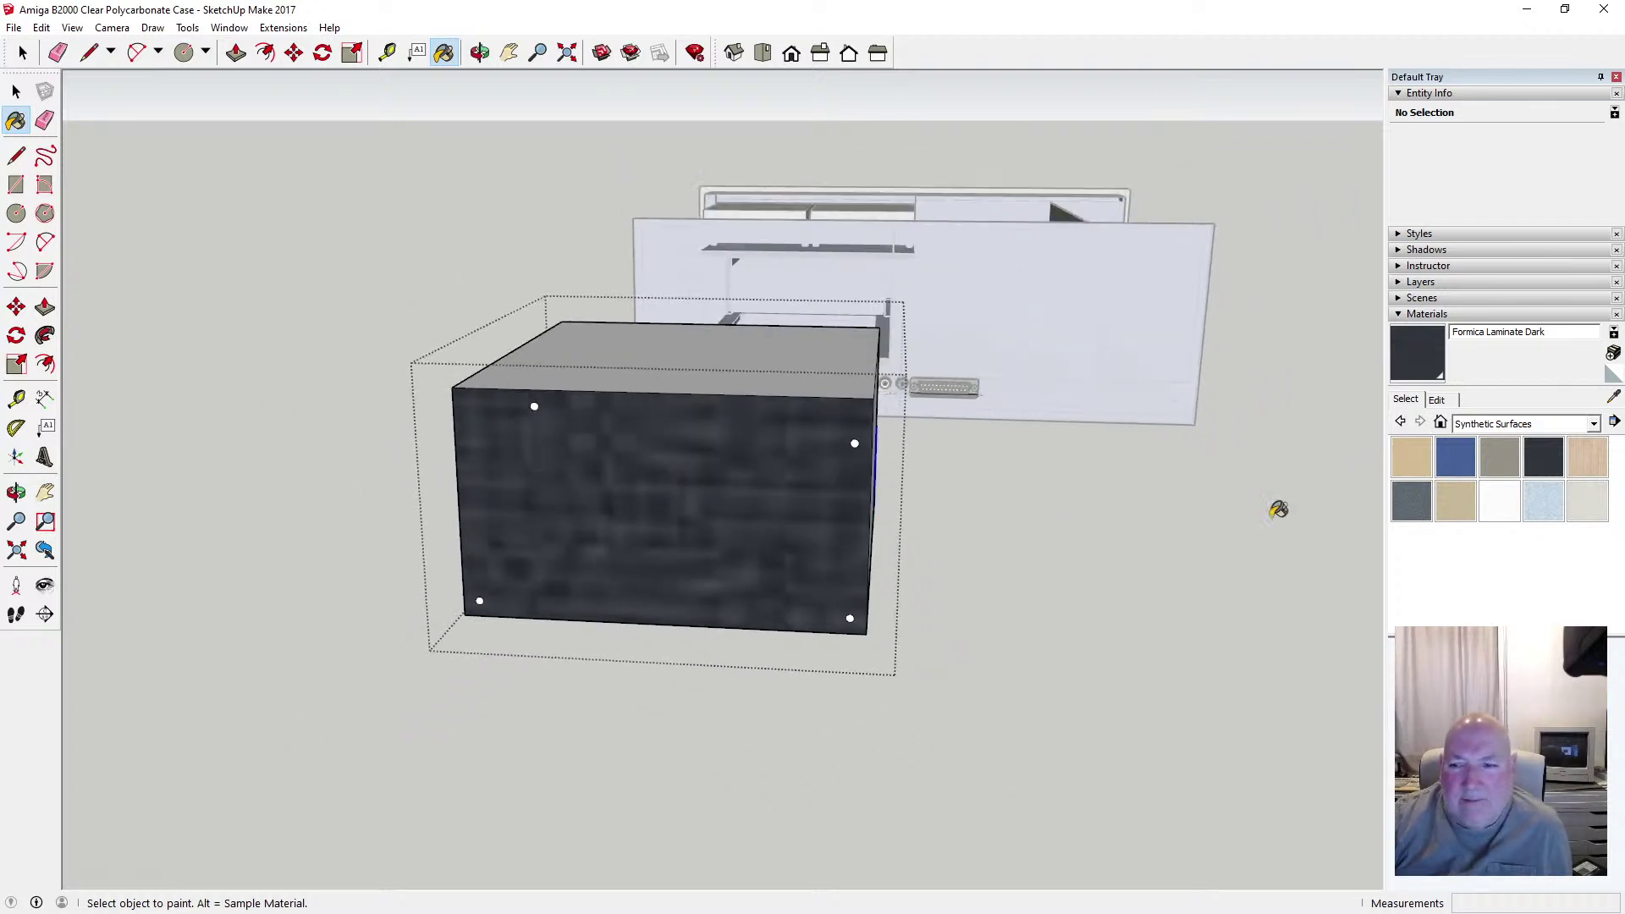
pyautogui.click(1412, 500)
pyautogui.click(773, 495)
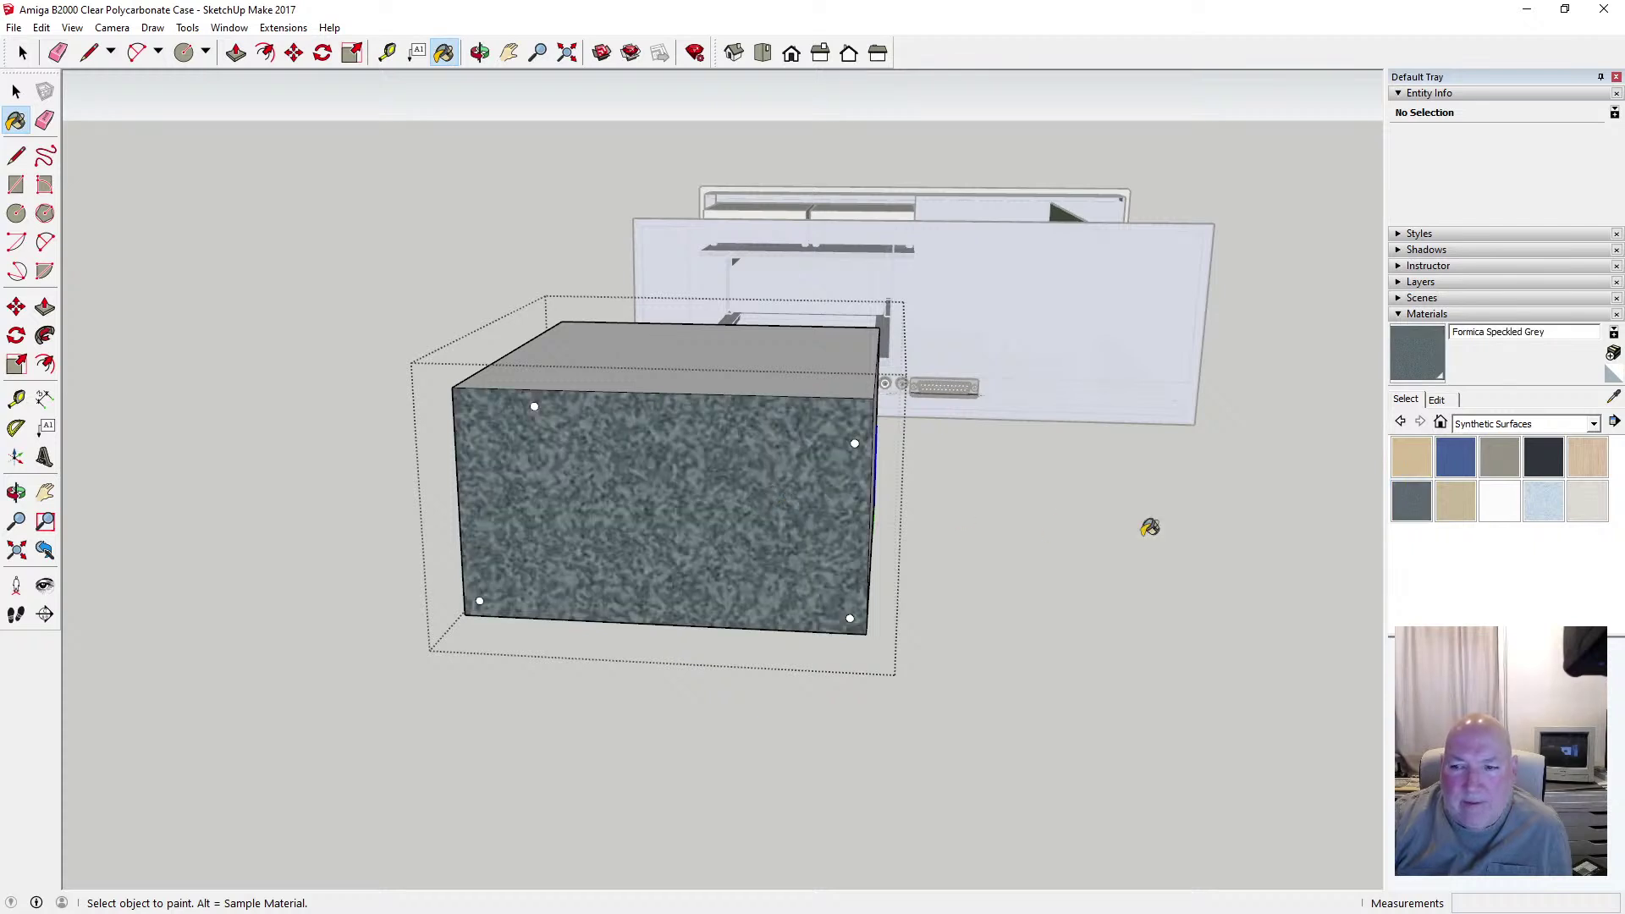
pyautogui.click(1456, 458)
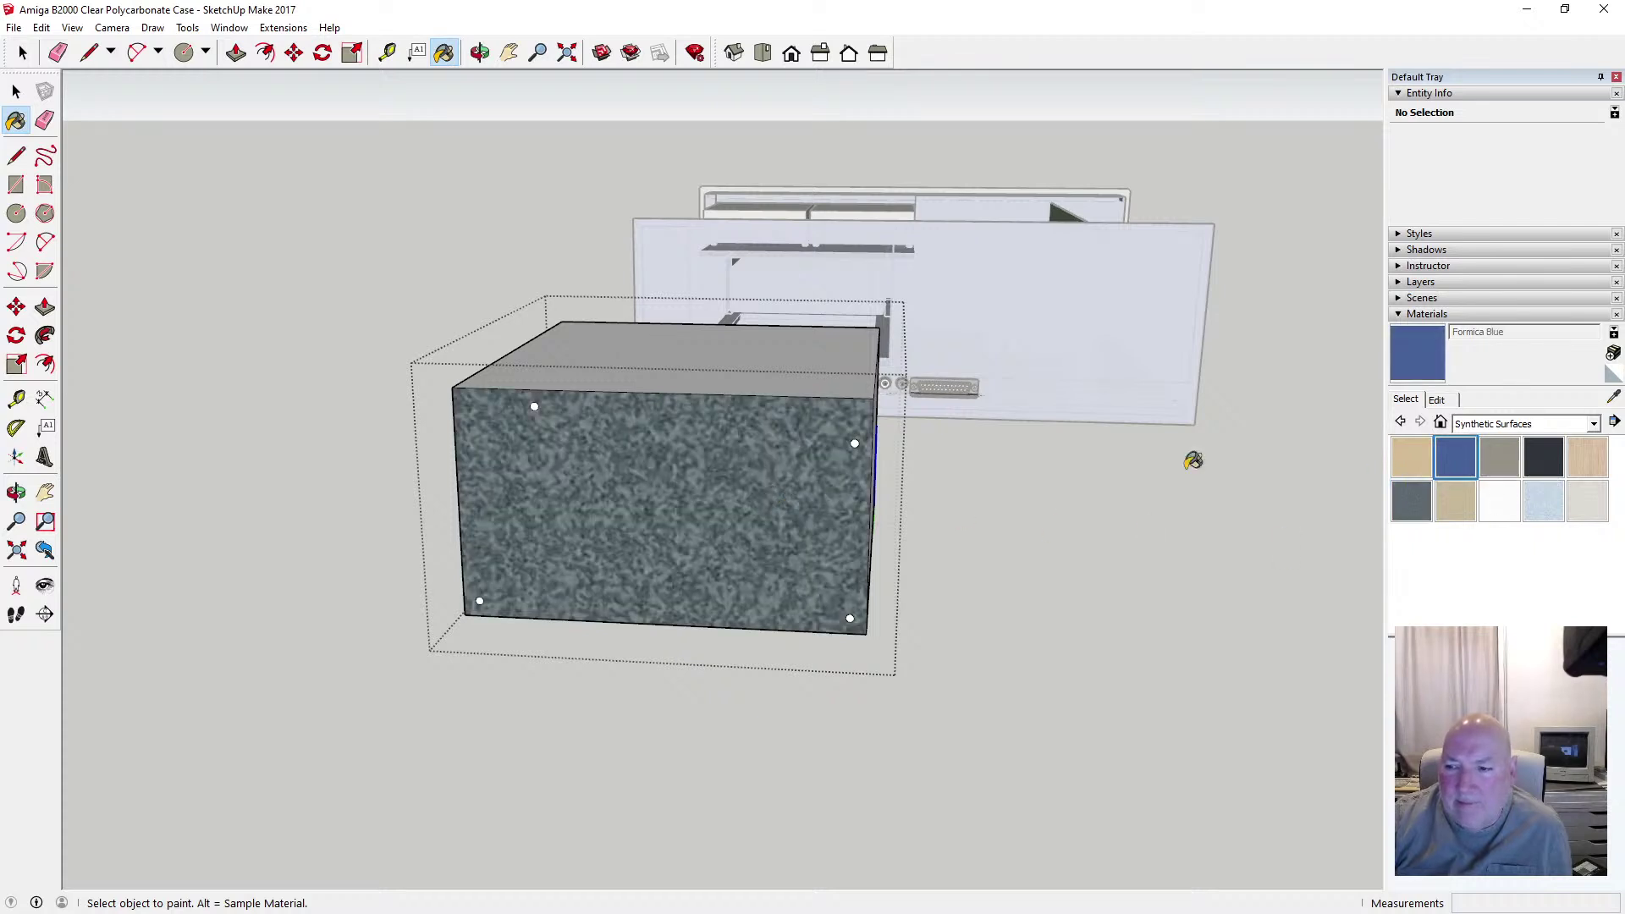
pyautogui.click(832, 481)
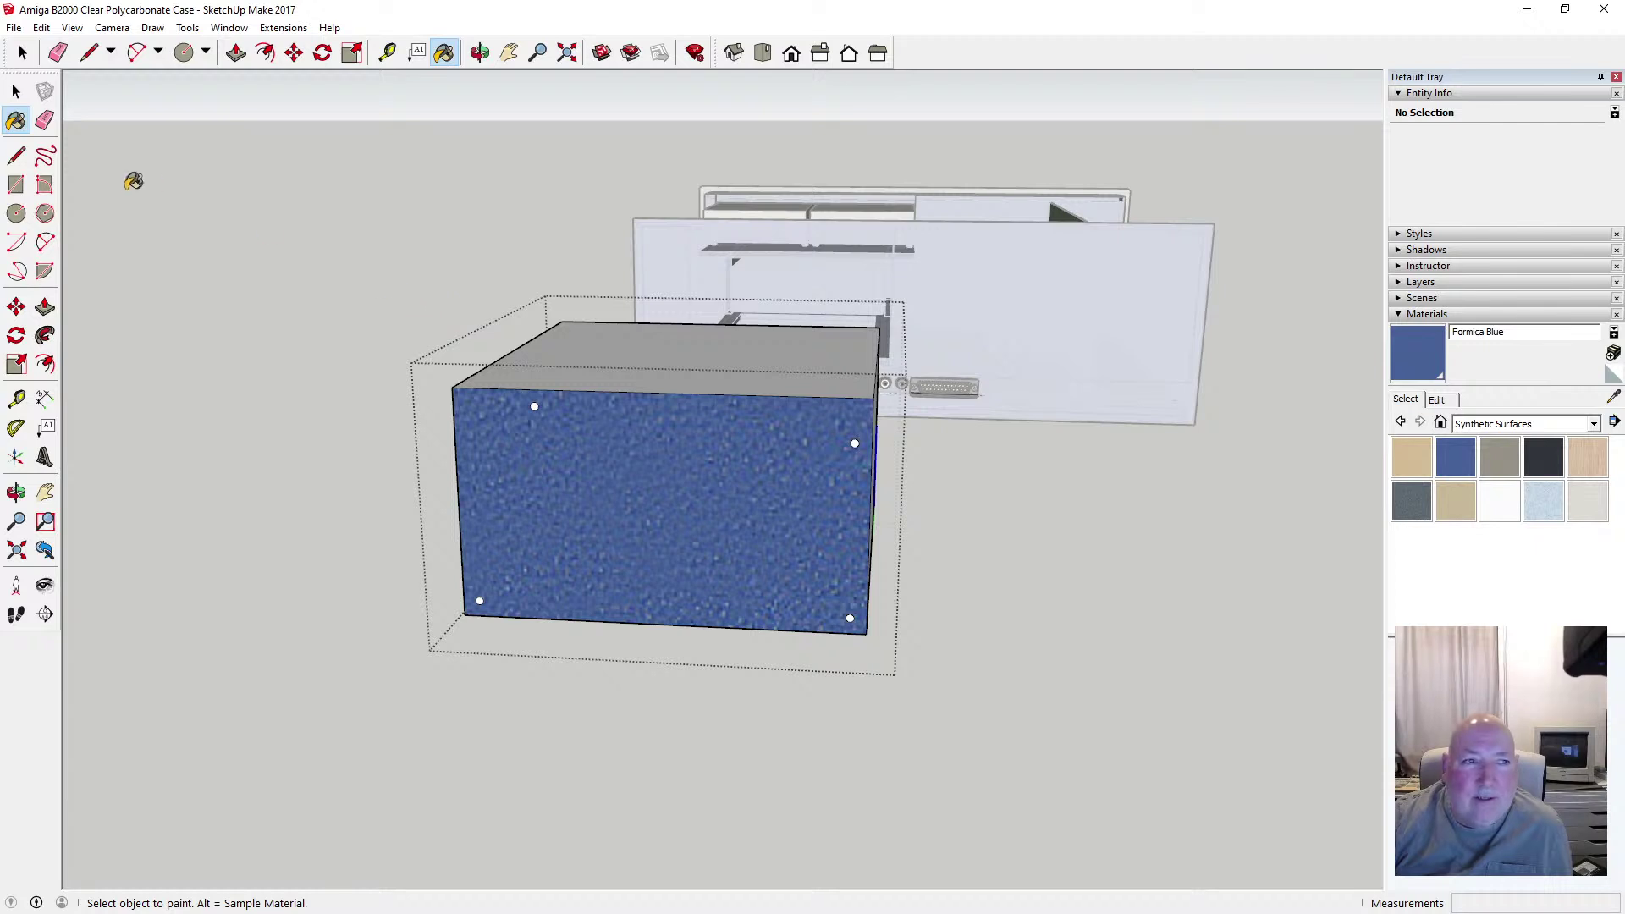
# Undo the three paint operations on the box's end face
pyautogui.click(42, 27)
pyautogui.click(52, 46)
pyautogui.click(42, 27)
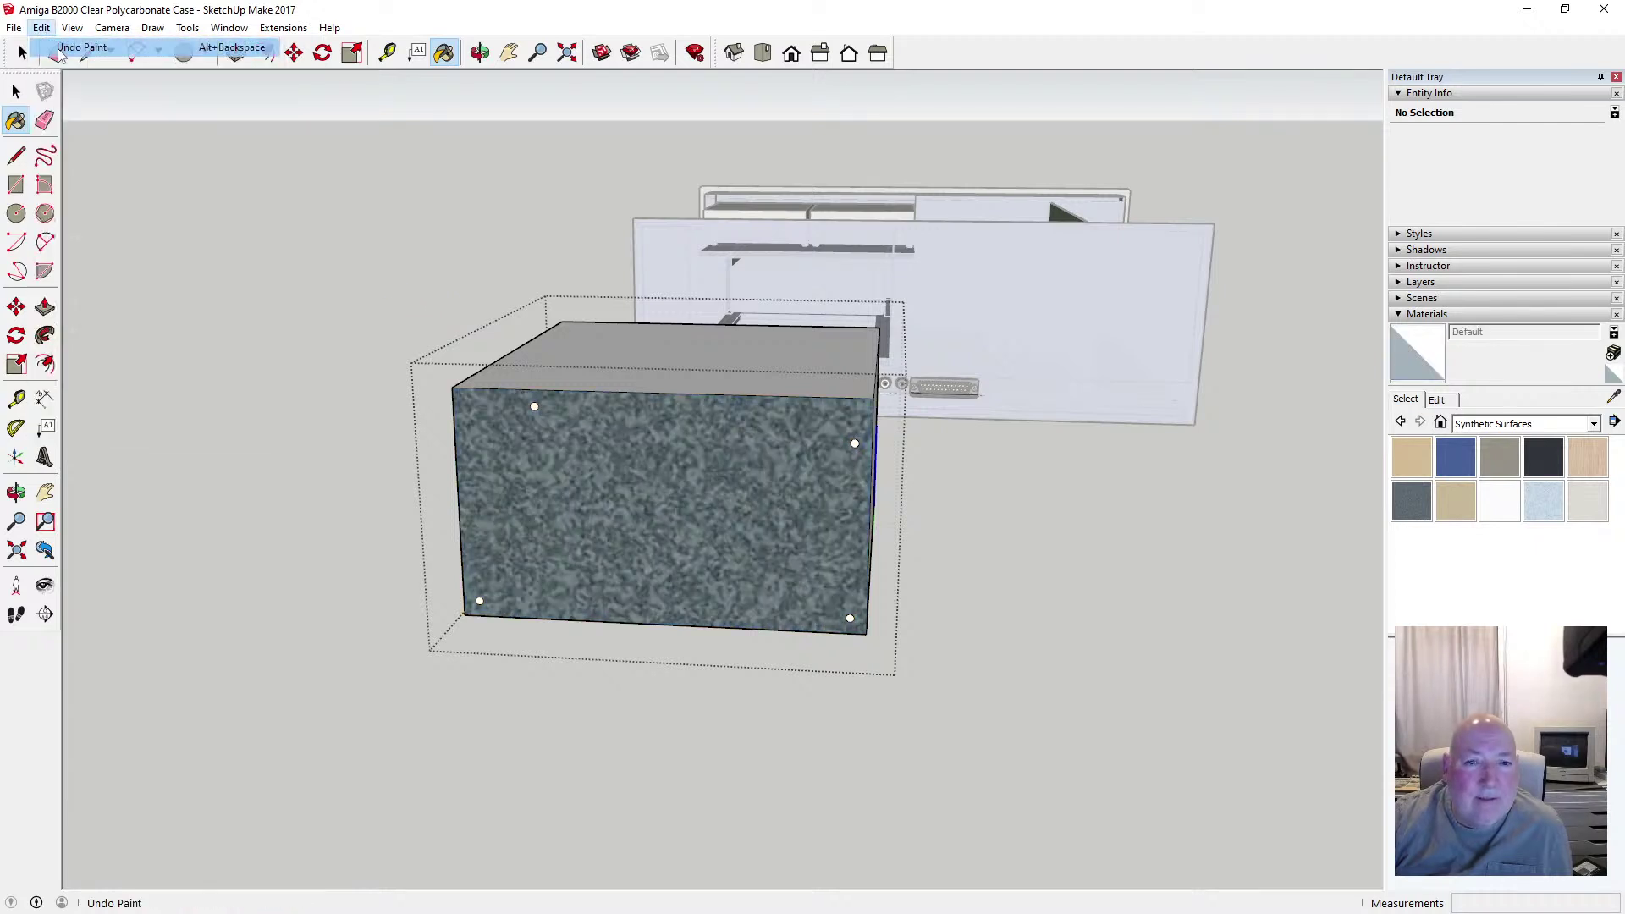
pyautogui.click(52, 47)
pyautogui.click(41, 27)
pyautogui.click(52, 46)
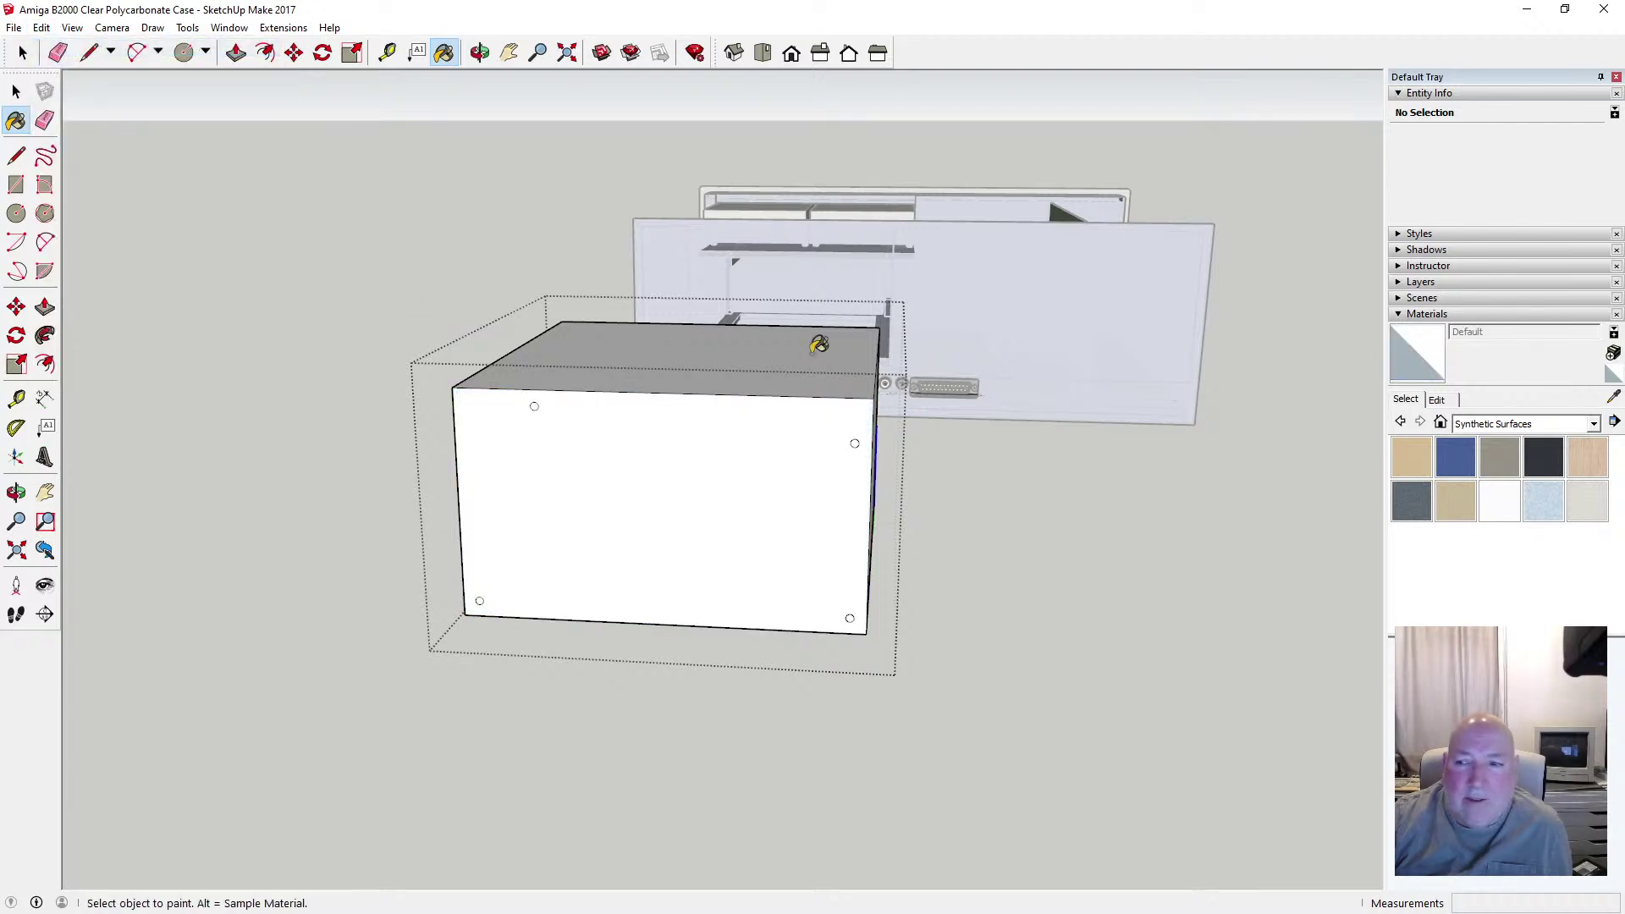
# Paint the end face with Leather Blue from the Carpet, Fabrics, Leathers and Textiles materials
pyautogui.click(1594, 423)
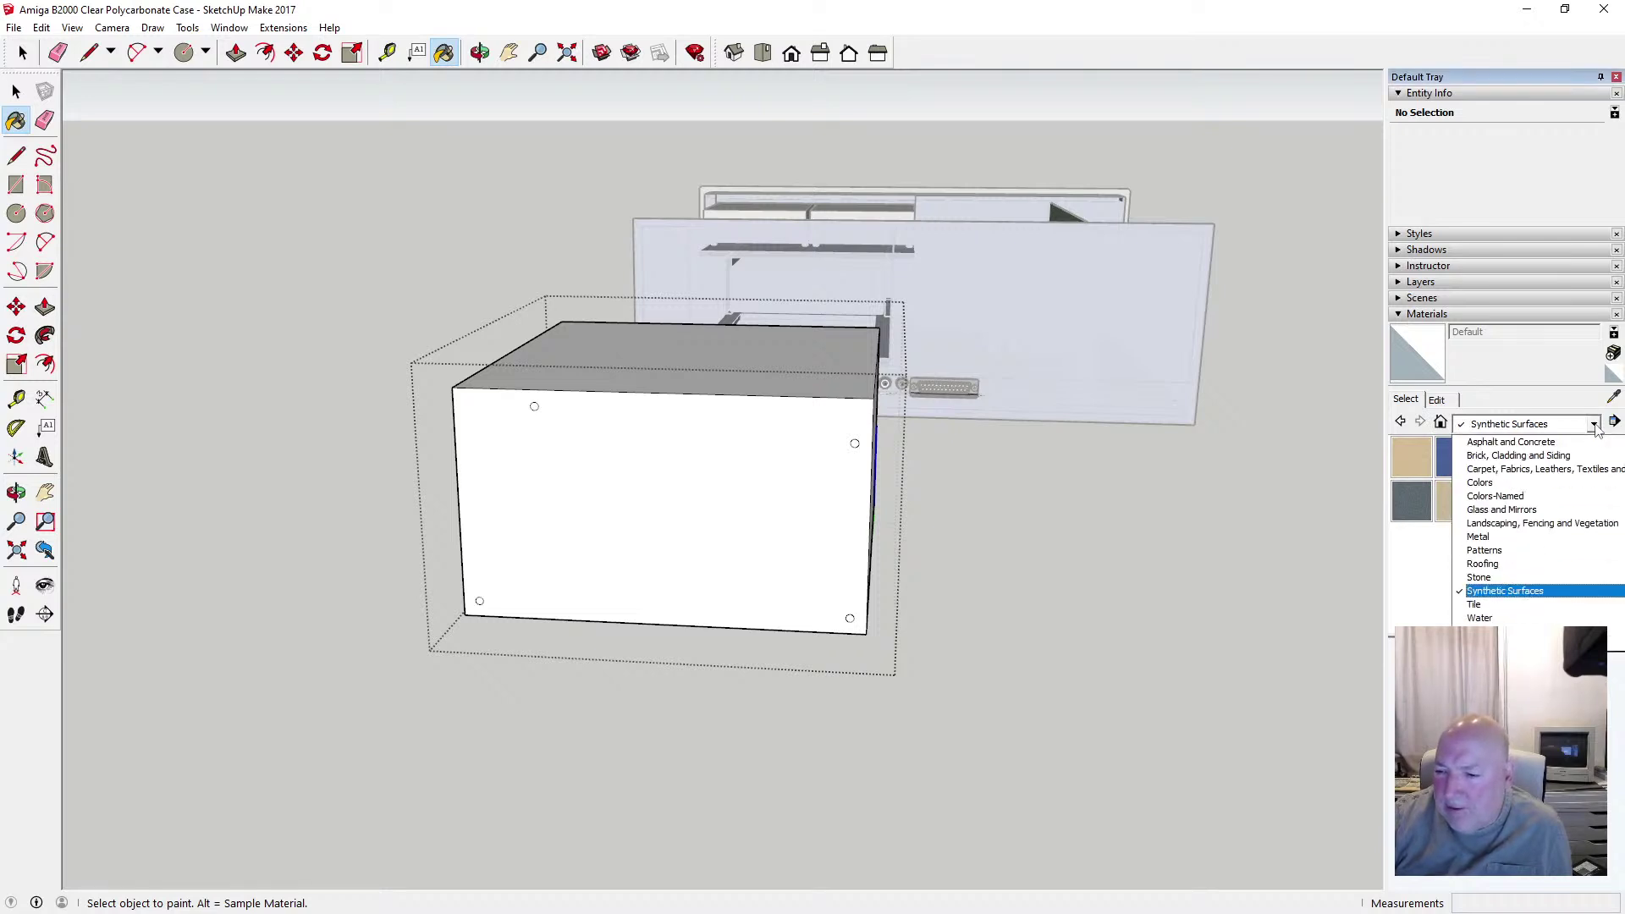
pyautogui.click(1507, 632)
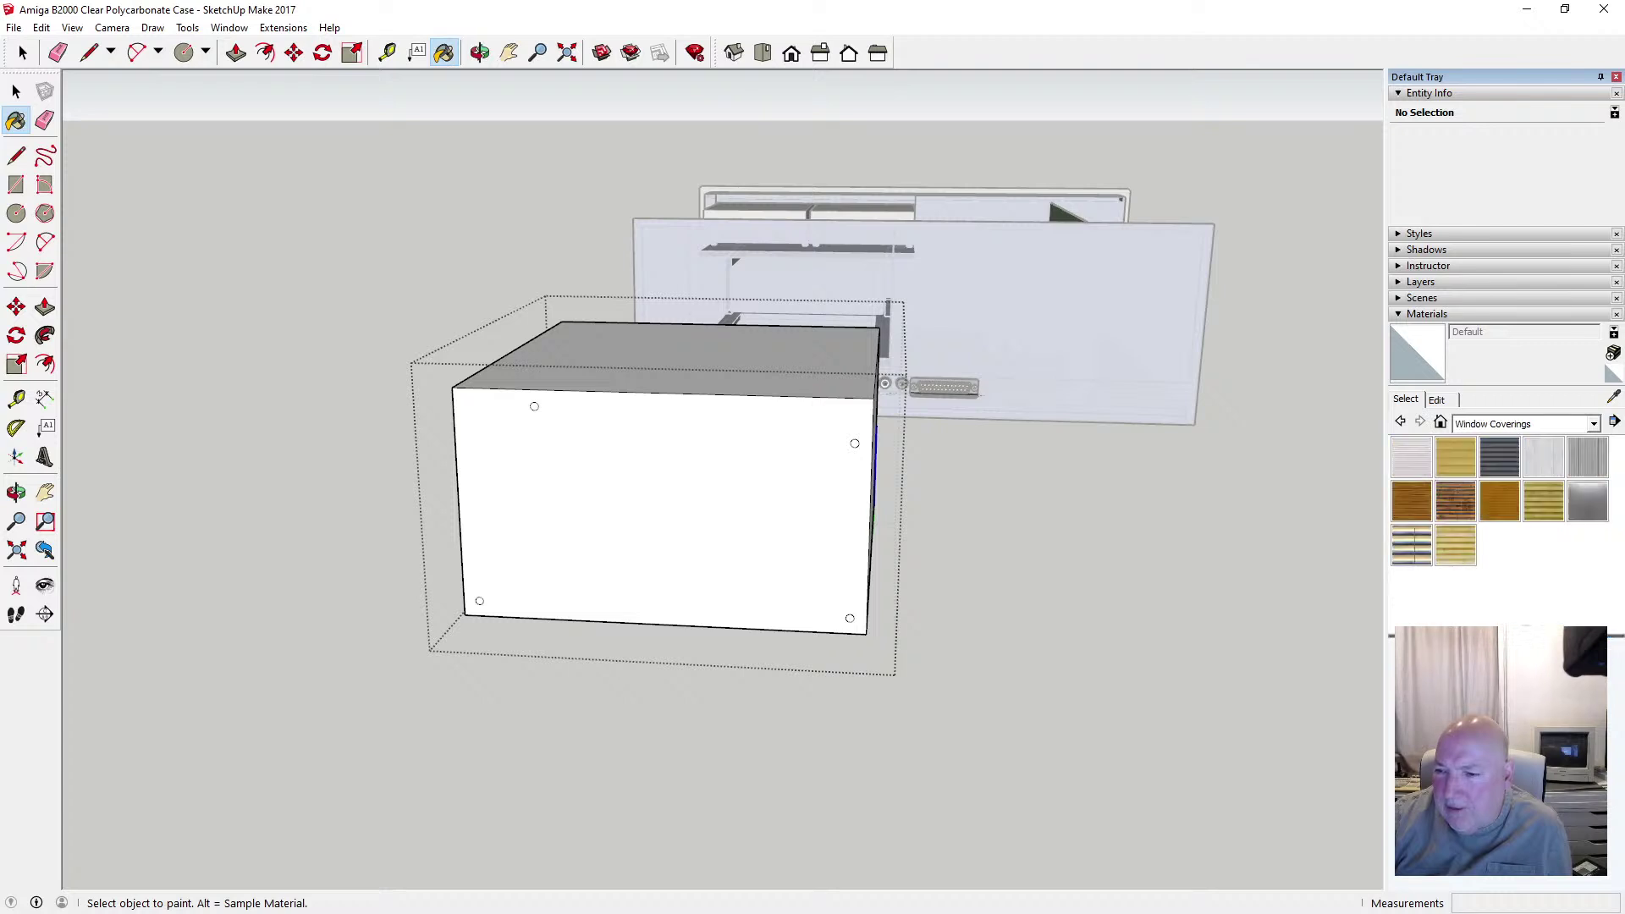
pyautogui.click(1595, 425)
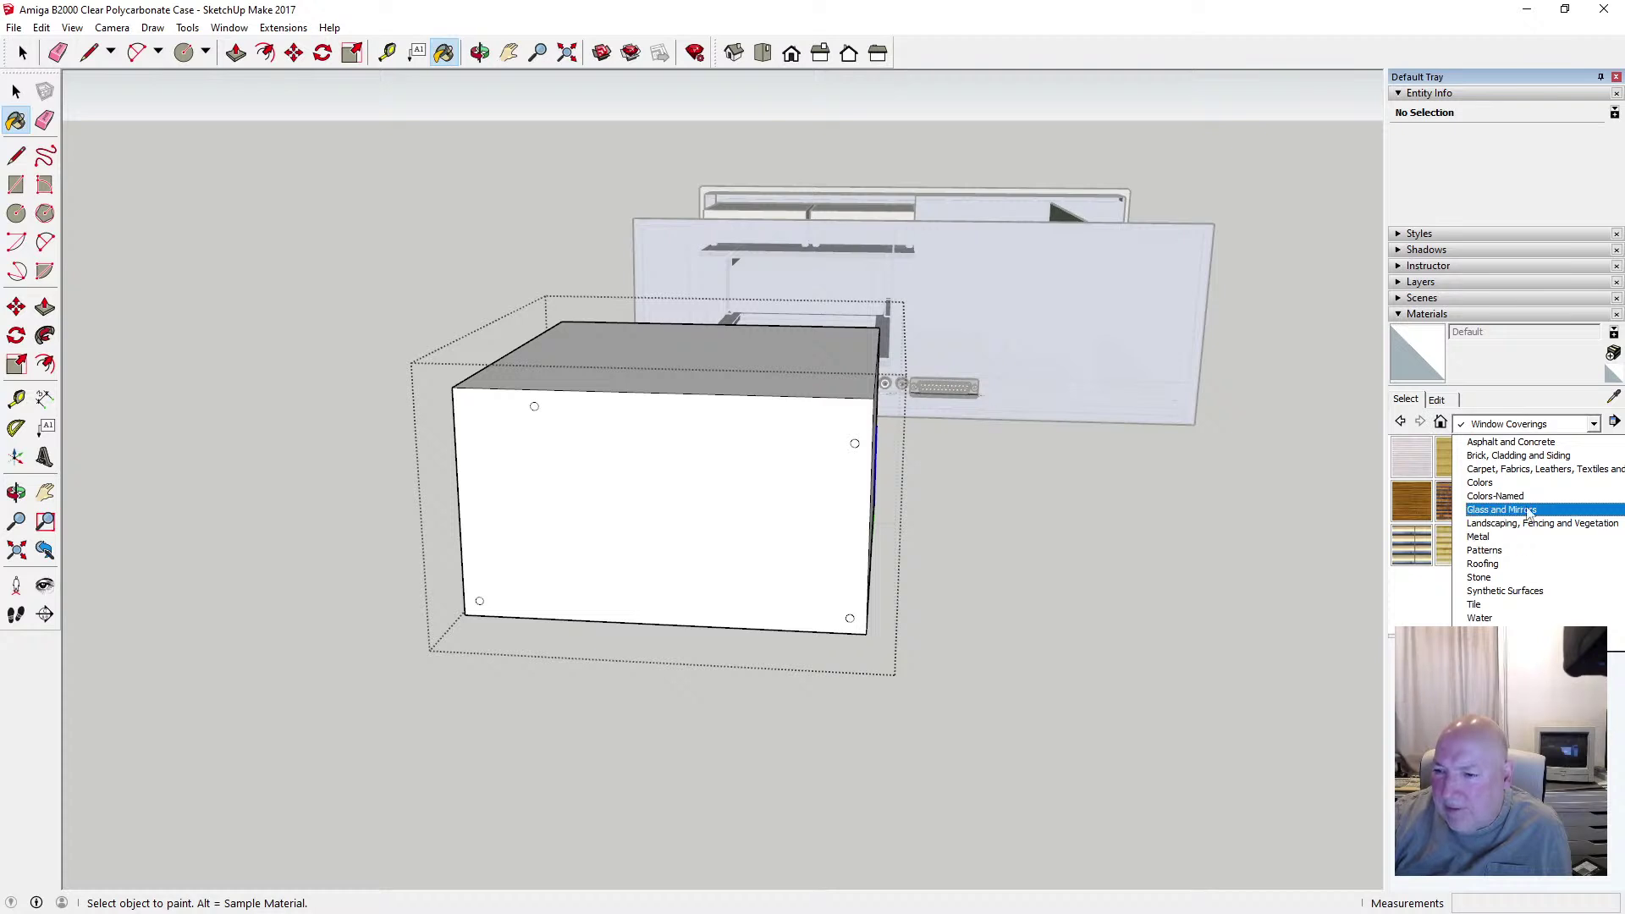
pyautogui.click(1542, 470)
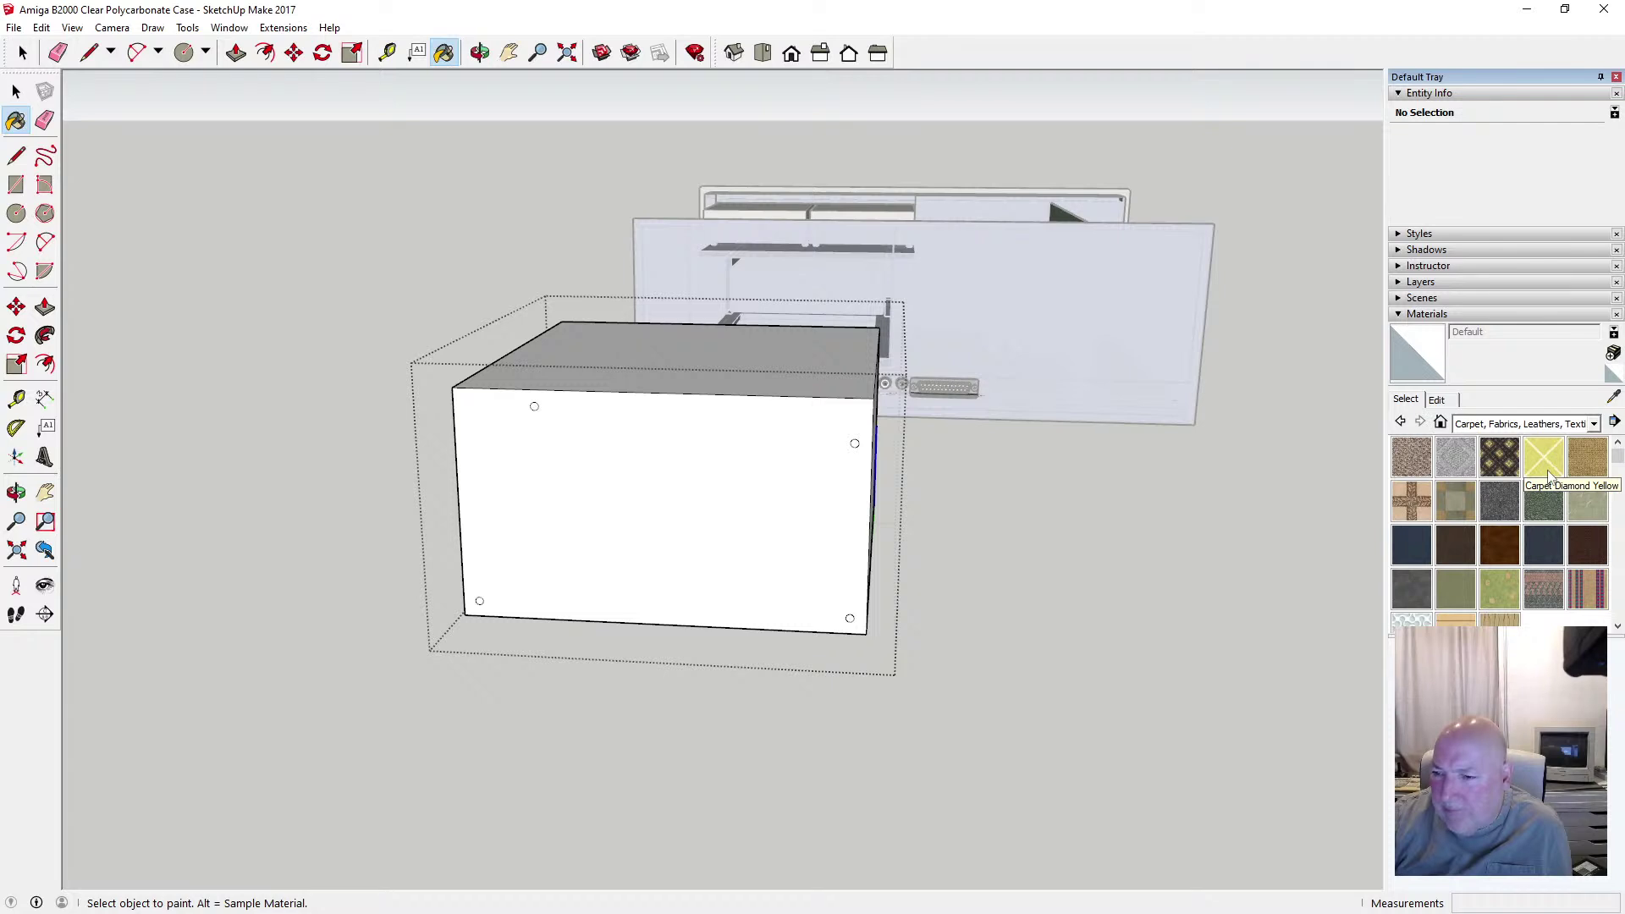
pyautogui.click(1413, 546)
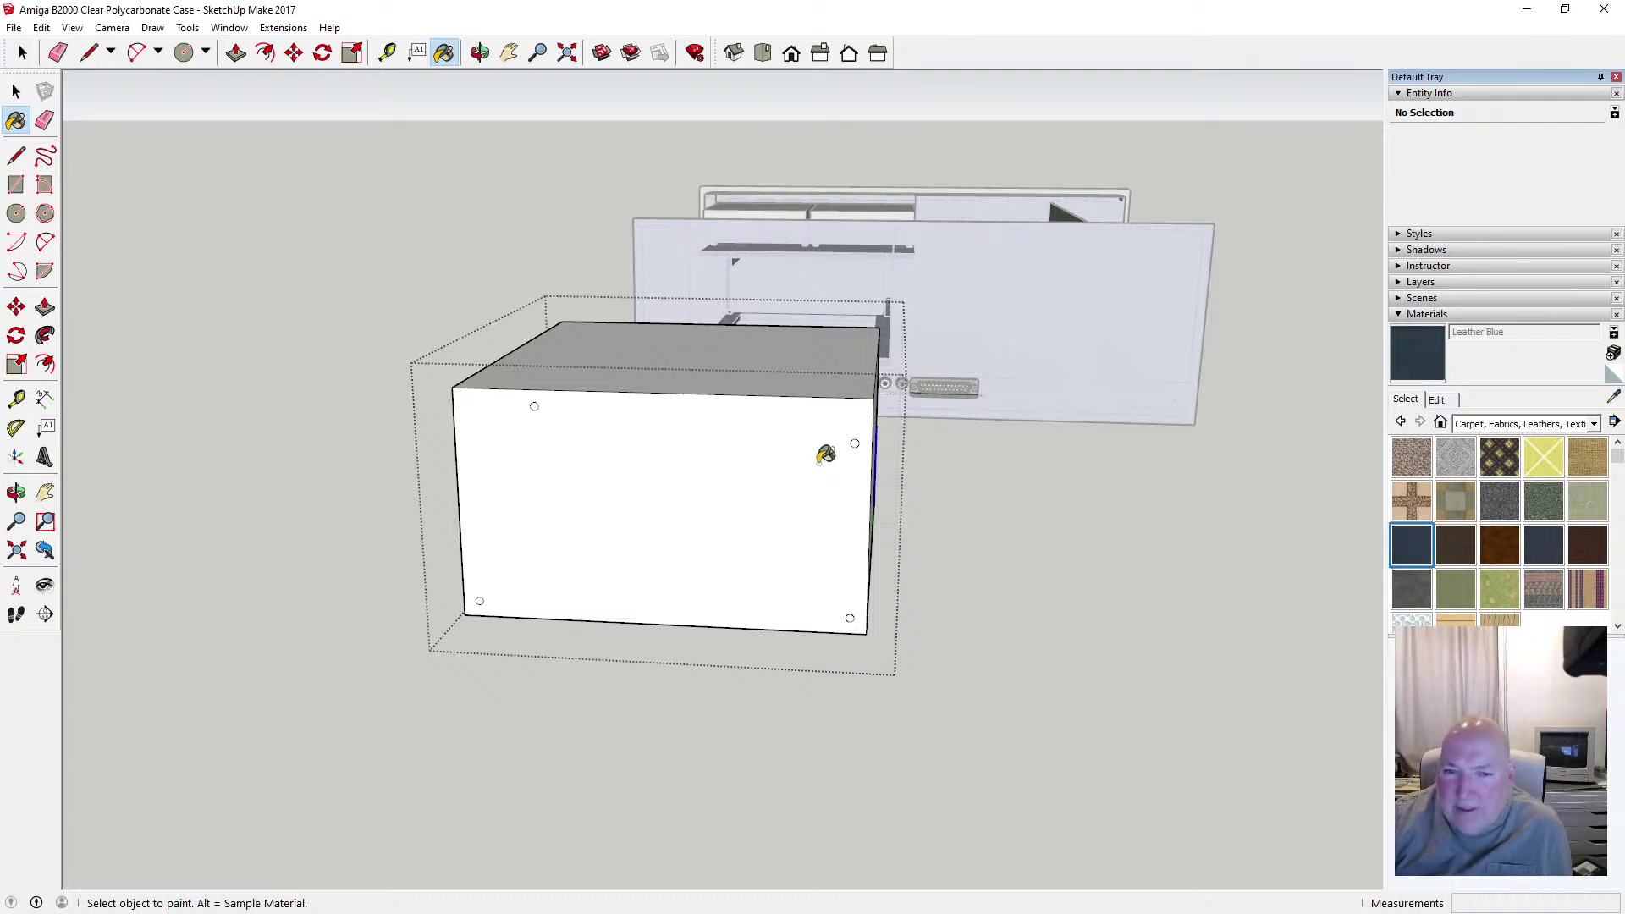
pyautogui.click(820, 455)
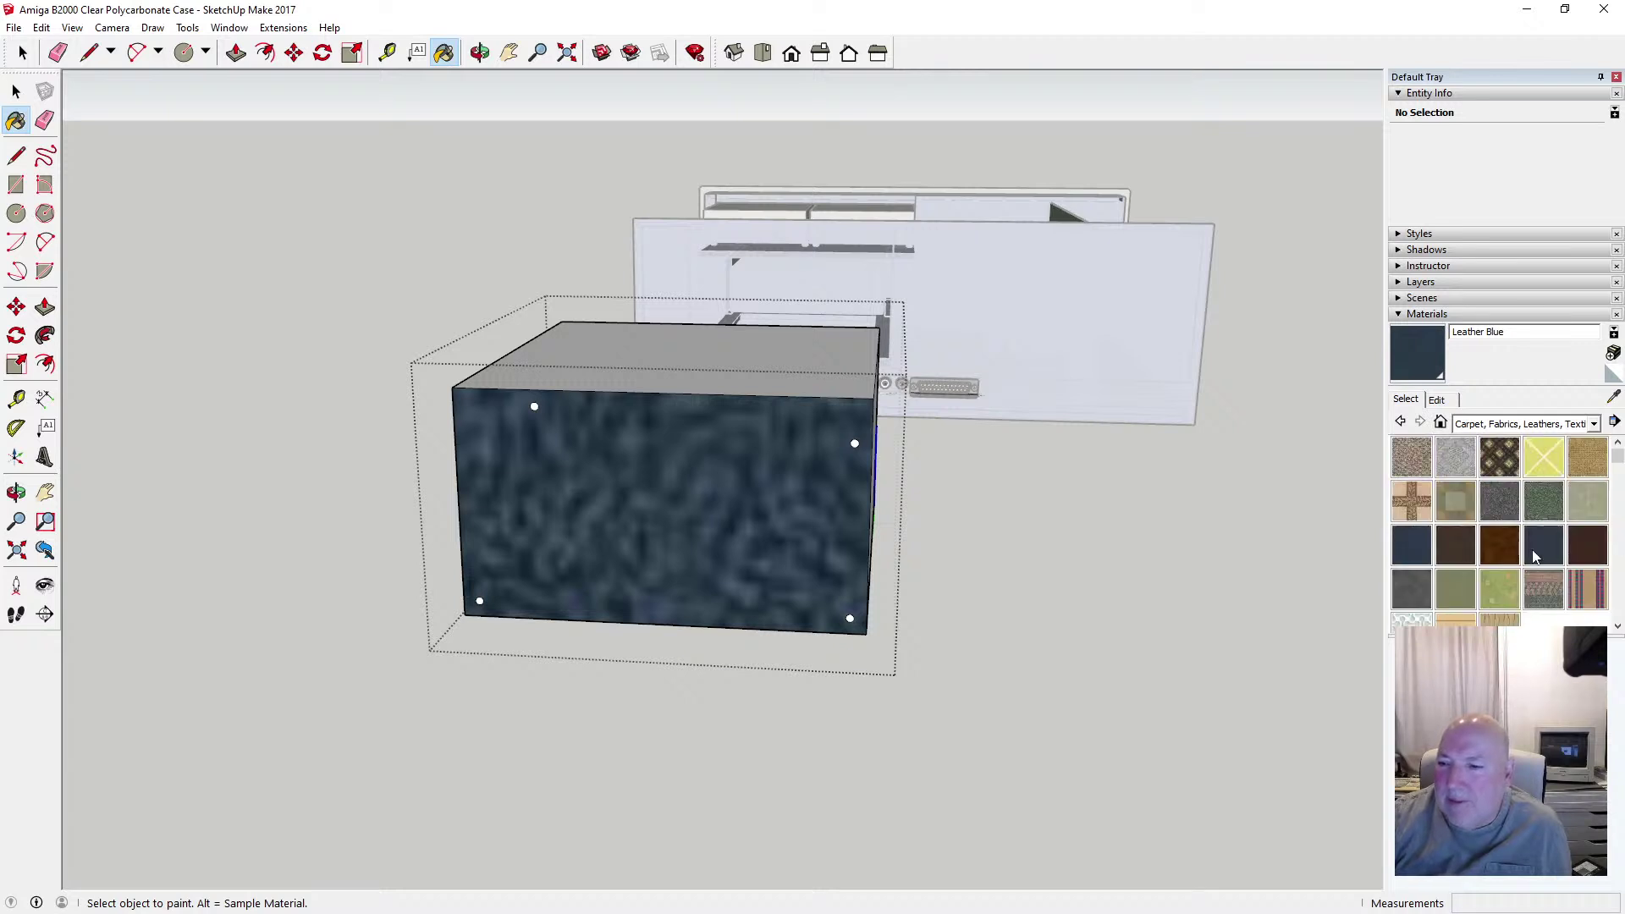
# Repaint the end face with Blacktop New from the Asphalt and Concrete materials
pyautogui.click(1594, 424)
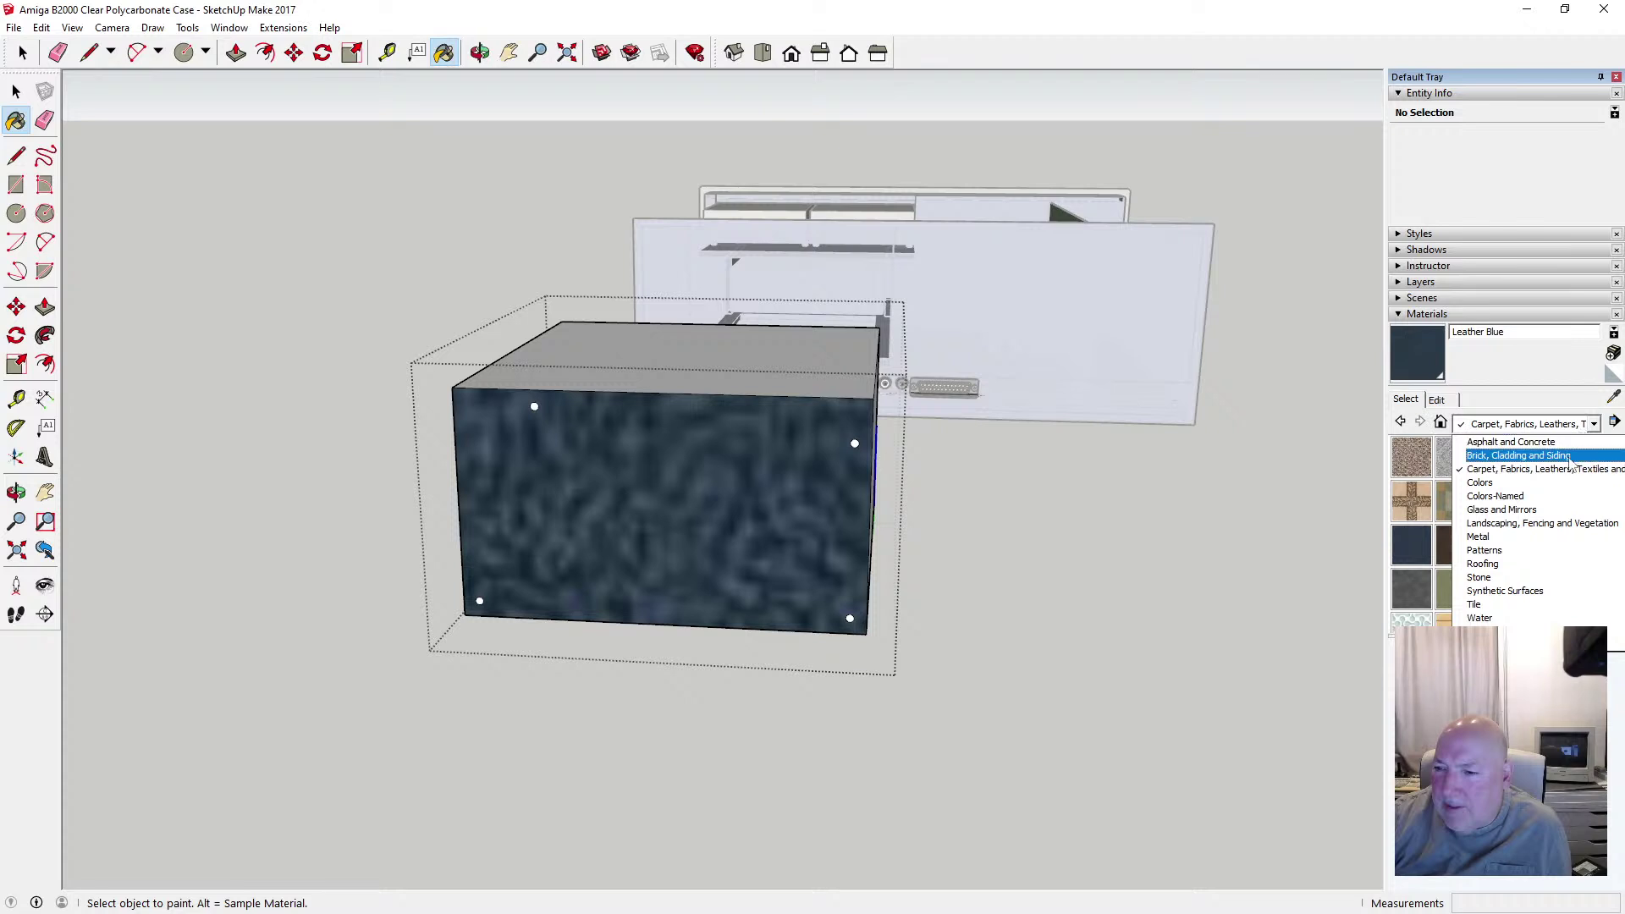
pyautogui.click(1570, 457)
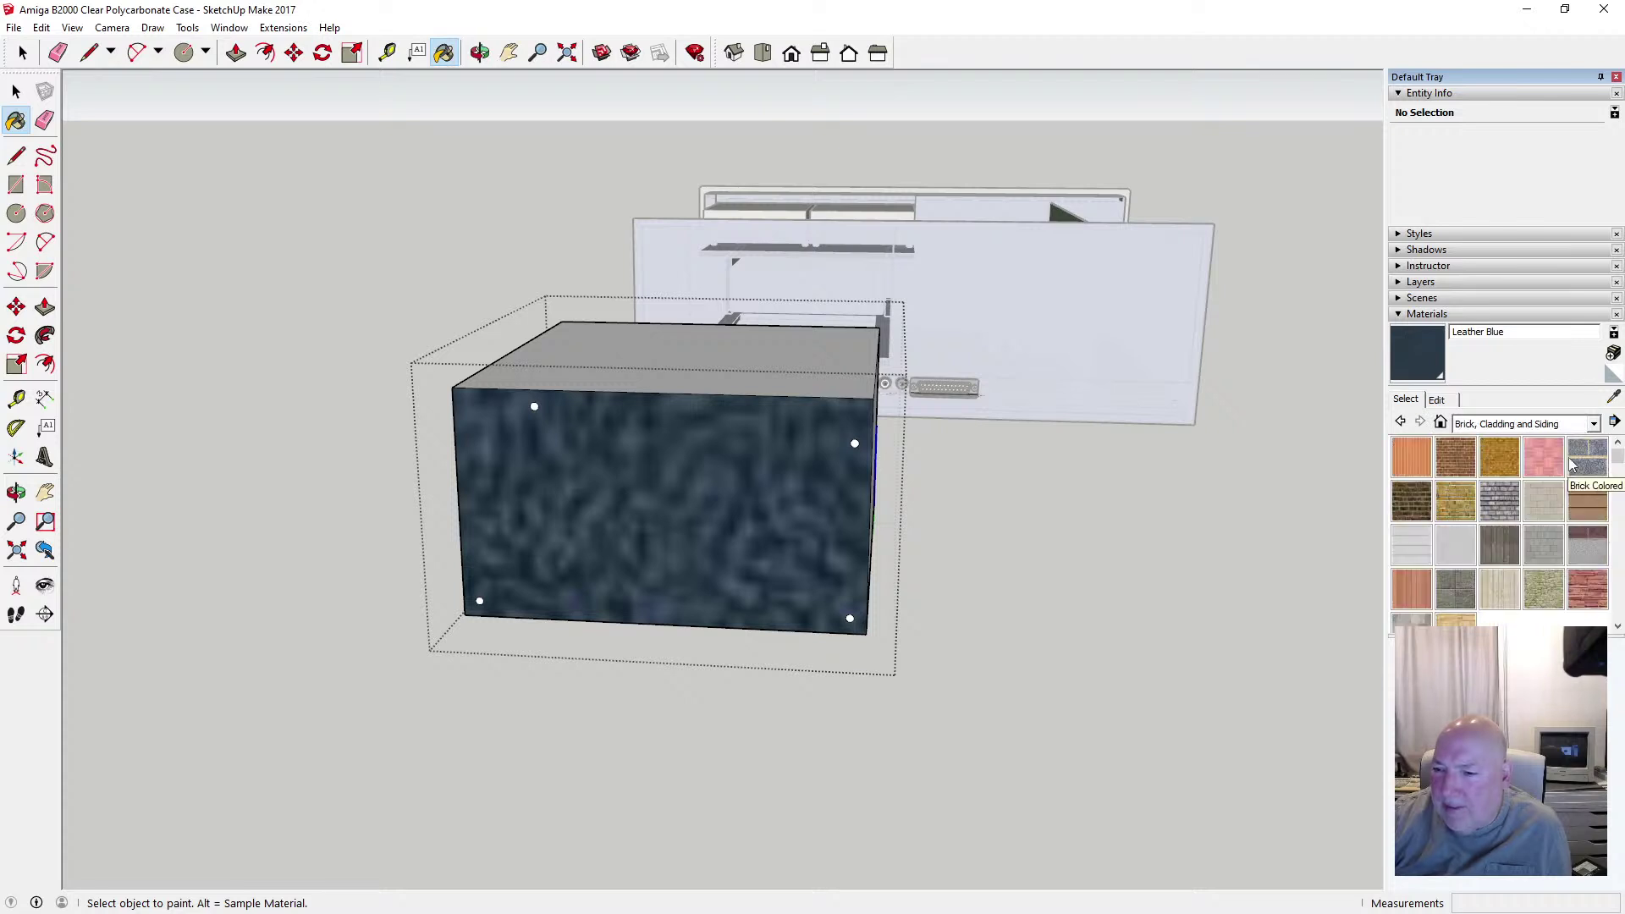
pyautogui.click(1594, 424)
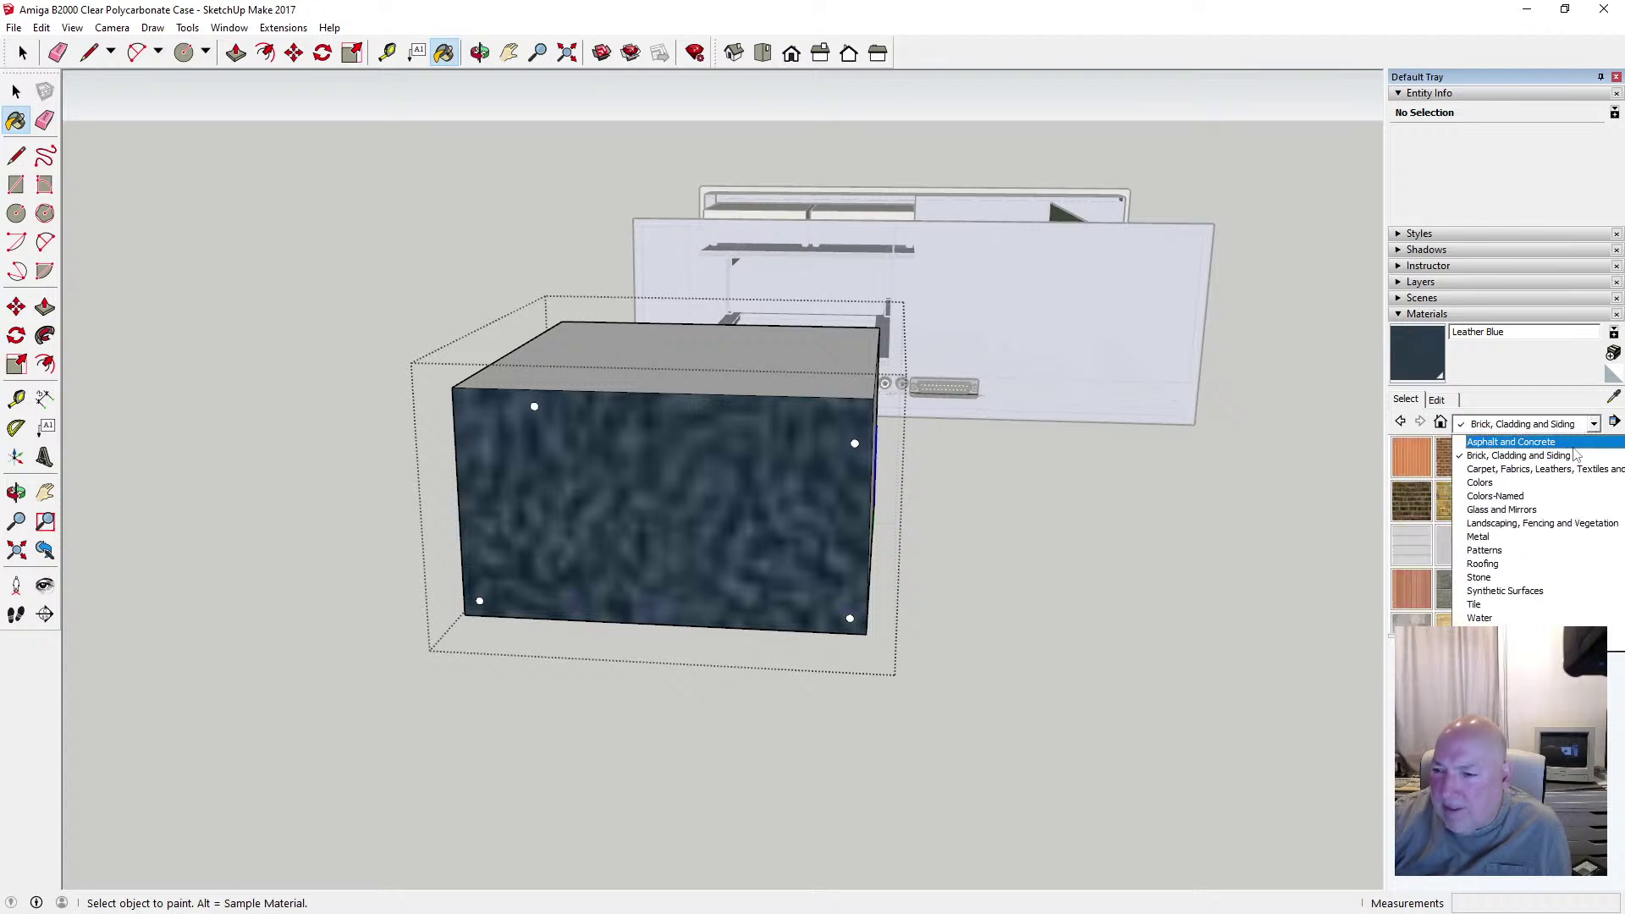
pyautogui.click(1574, 446)
pyautogui.click(1458, 464)
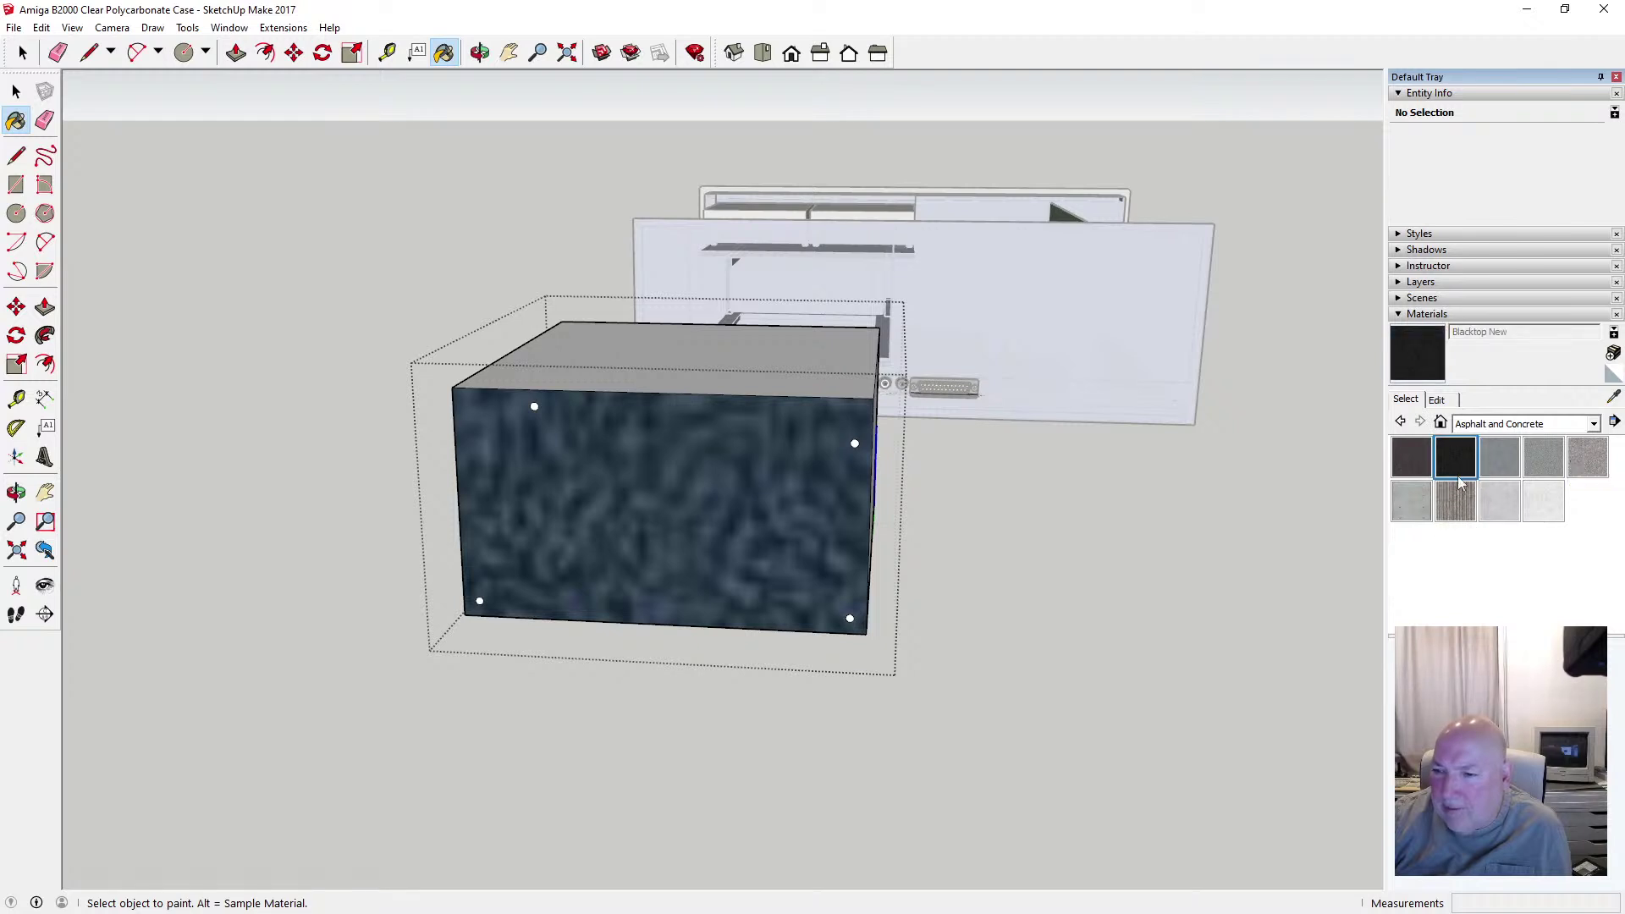
pyautogui.click(829, 449)
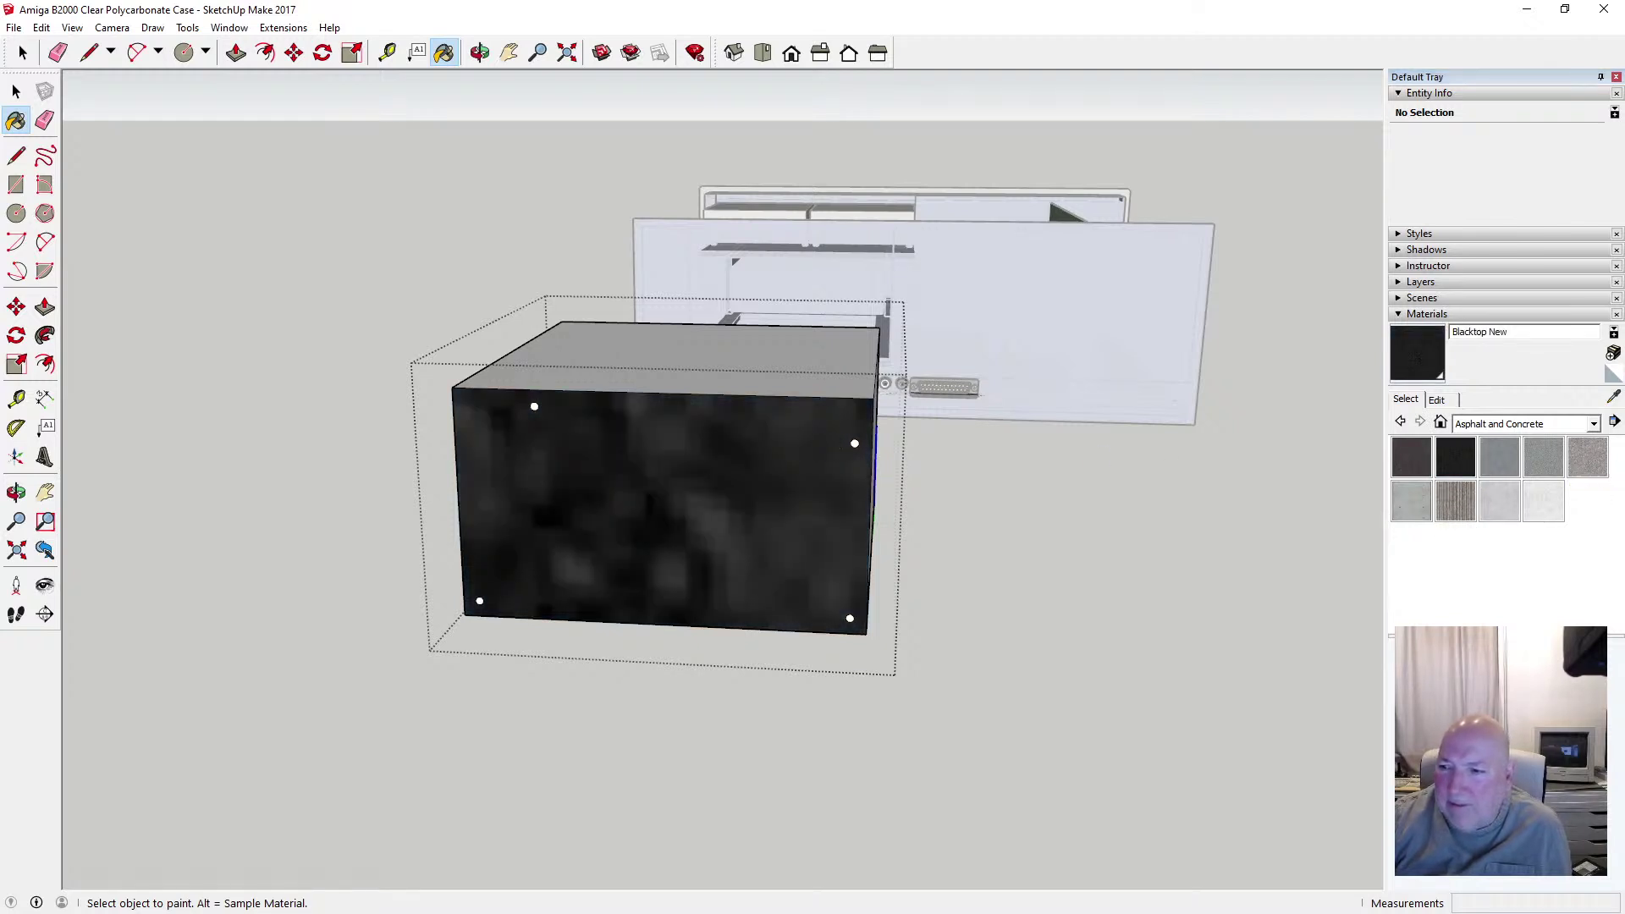
# Repaint the box's end face with Color M08 from the Colors materials
pyautogui.click(1594, 425)
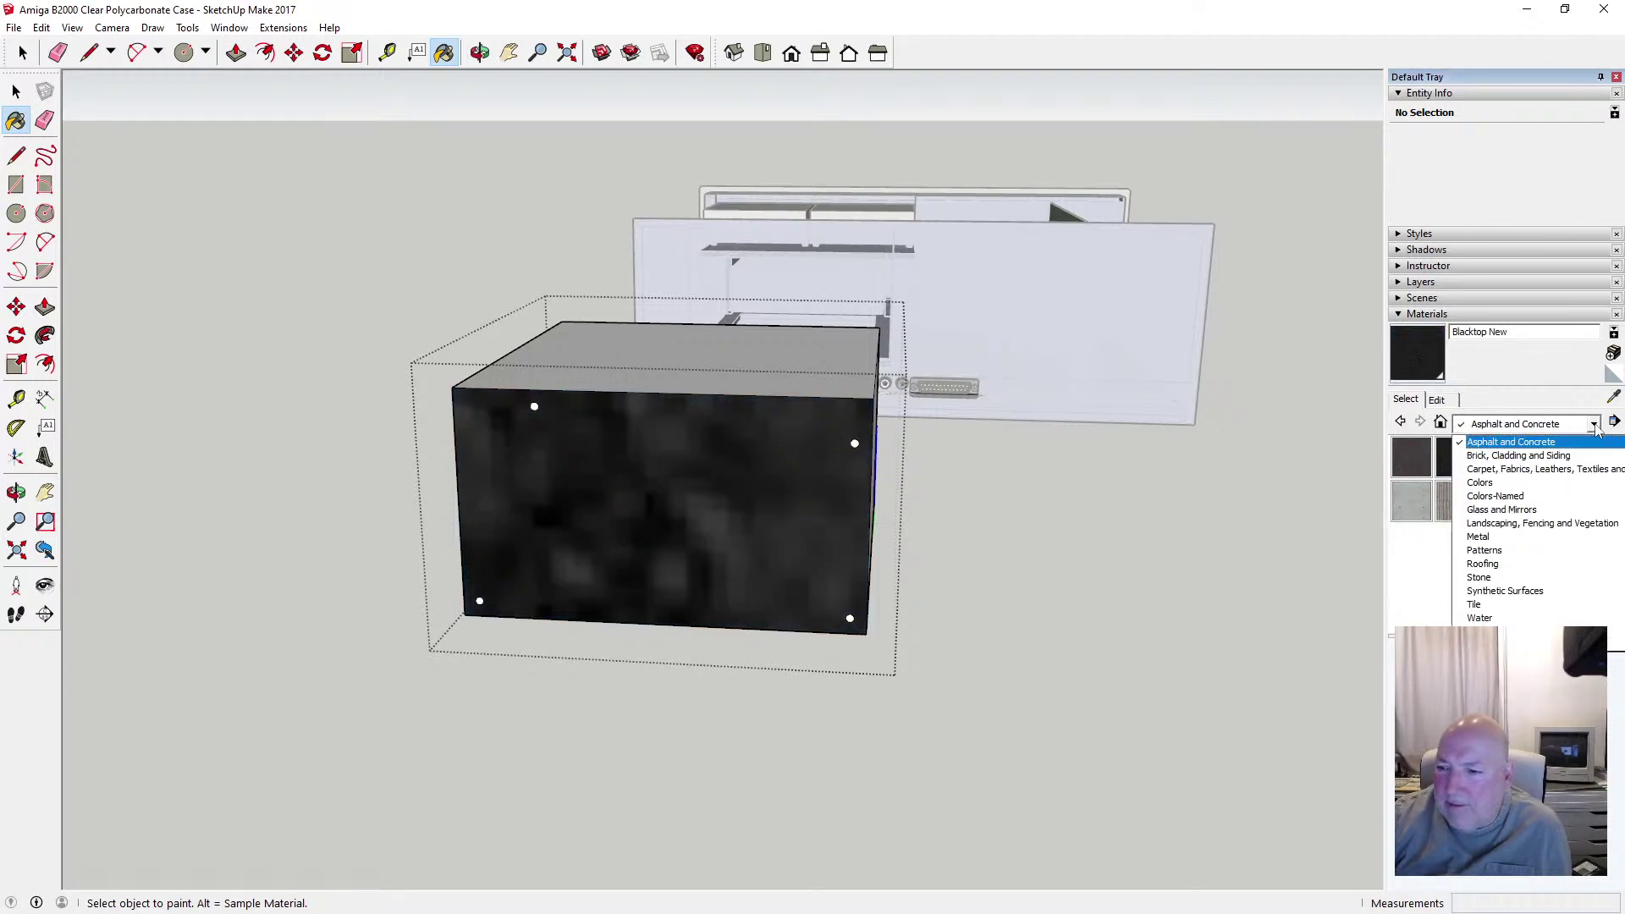
pyautogui.click(1551, 488)
pyautogui.moveTo(1618, 459); pyautogui.dragTo(1618, 603)
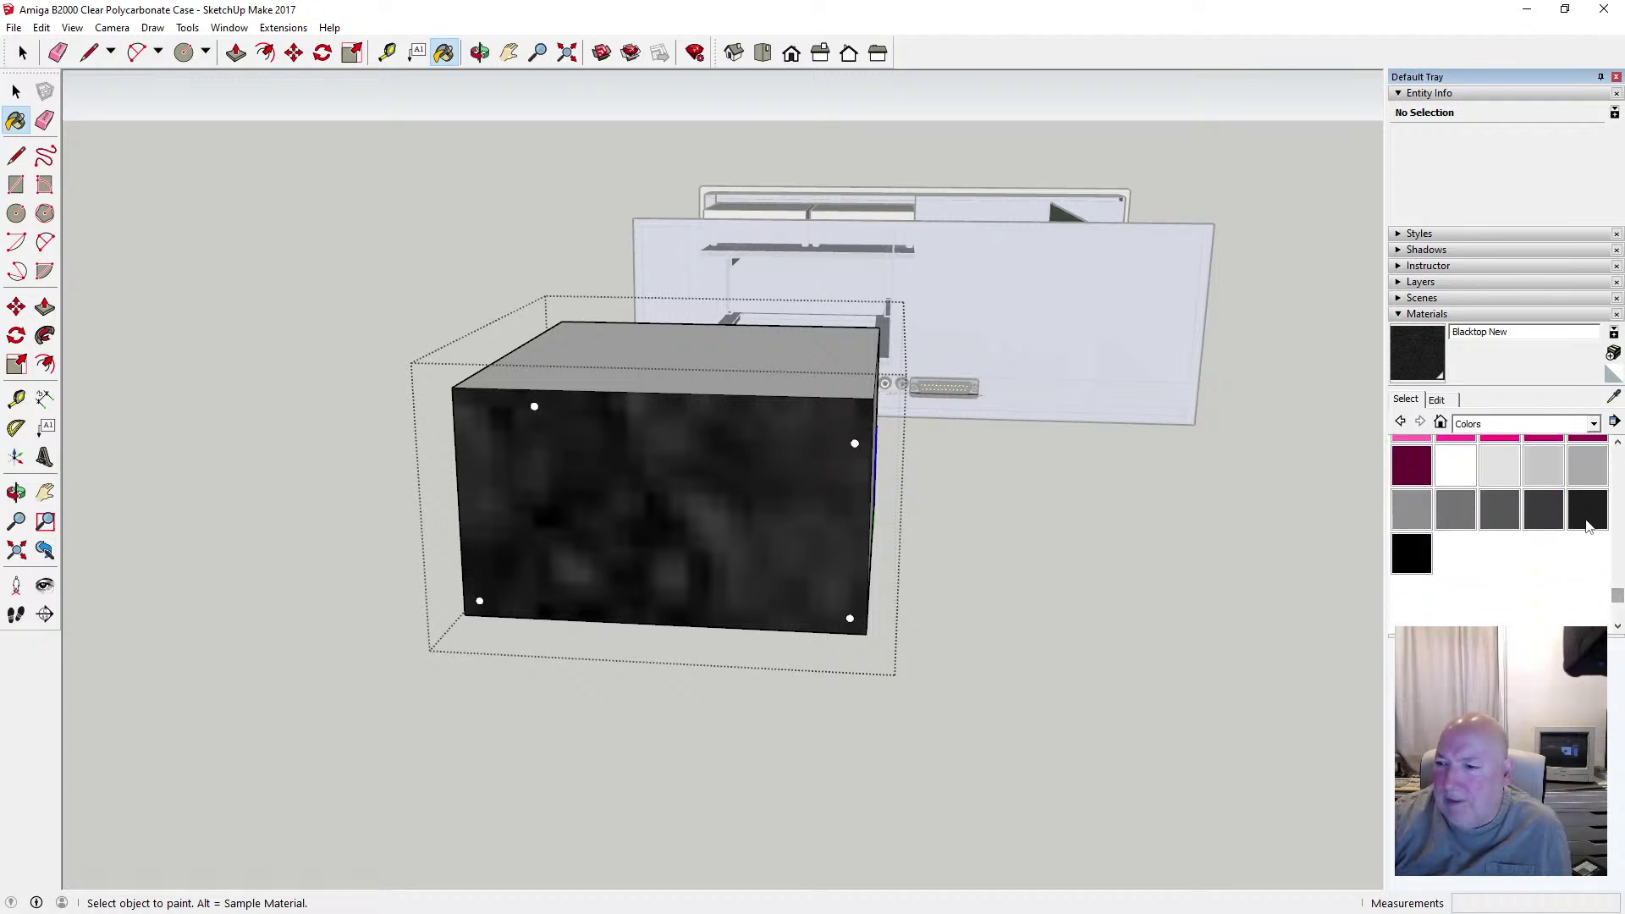
pyautogui.click(1595, 513)
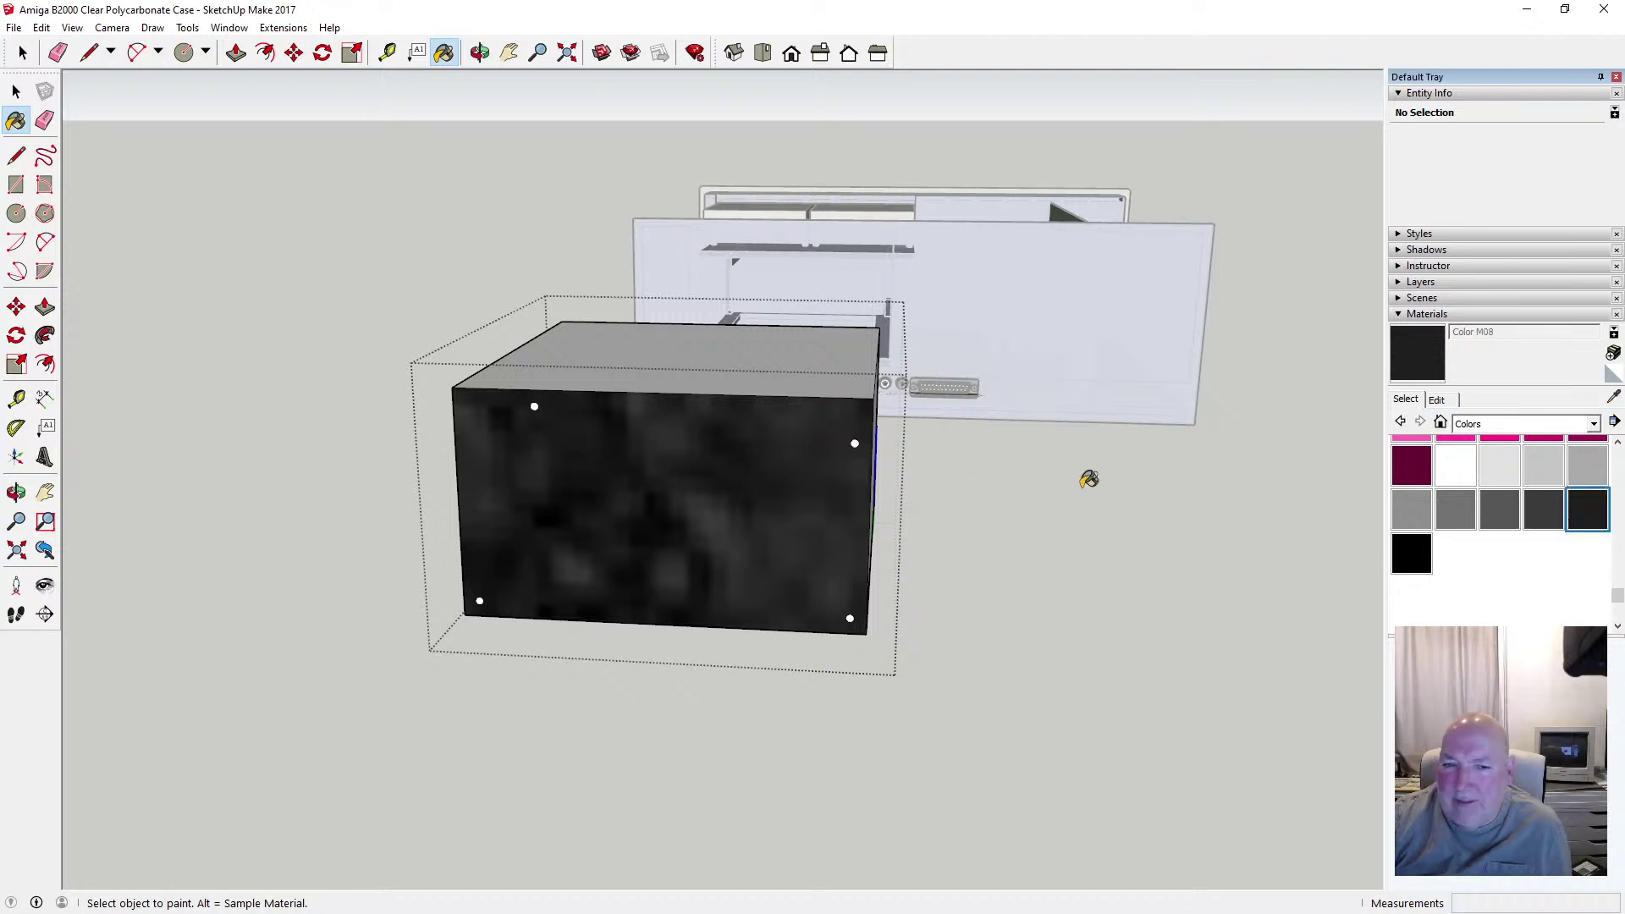
pyautogui.click(798, 464)
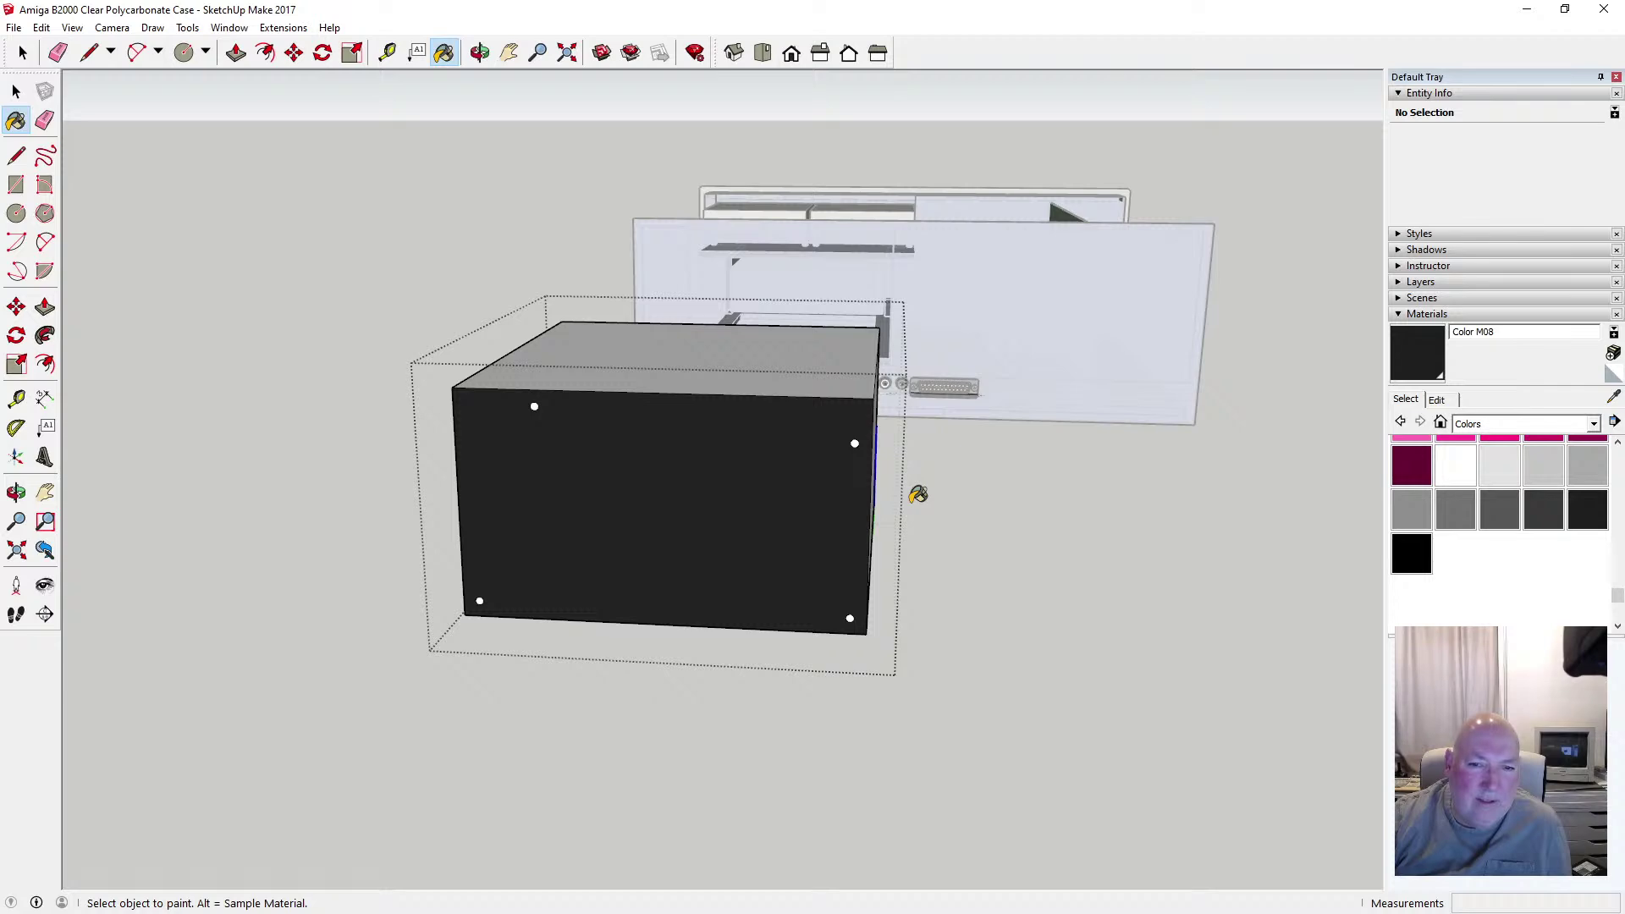
# Apply Color M07 to the box's end face and top face
pyautogui.click(479, 52)
pyautogui.moveTo(499, 153)
pyautogui.mouseDown()
pyautogui.moveTo(537, 233)
pyautogui.moveTo(1074, 373)
pyautogui.mouseUp()
pyautogui.click(1544, 509)
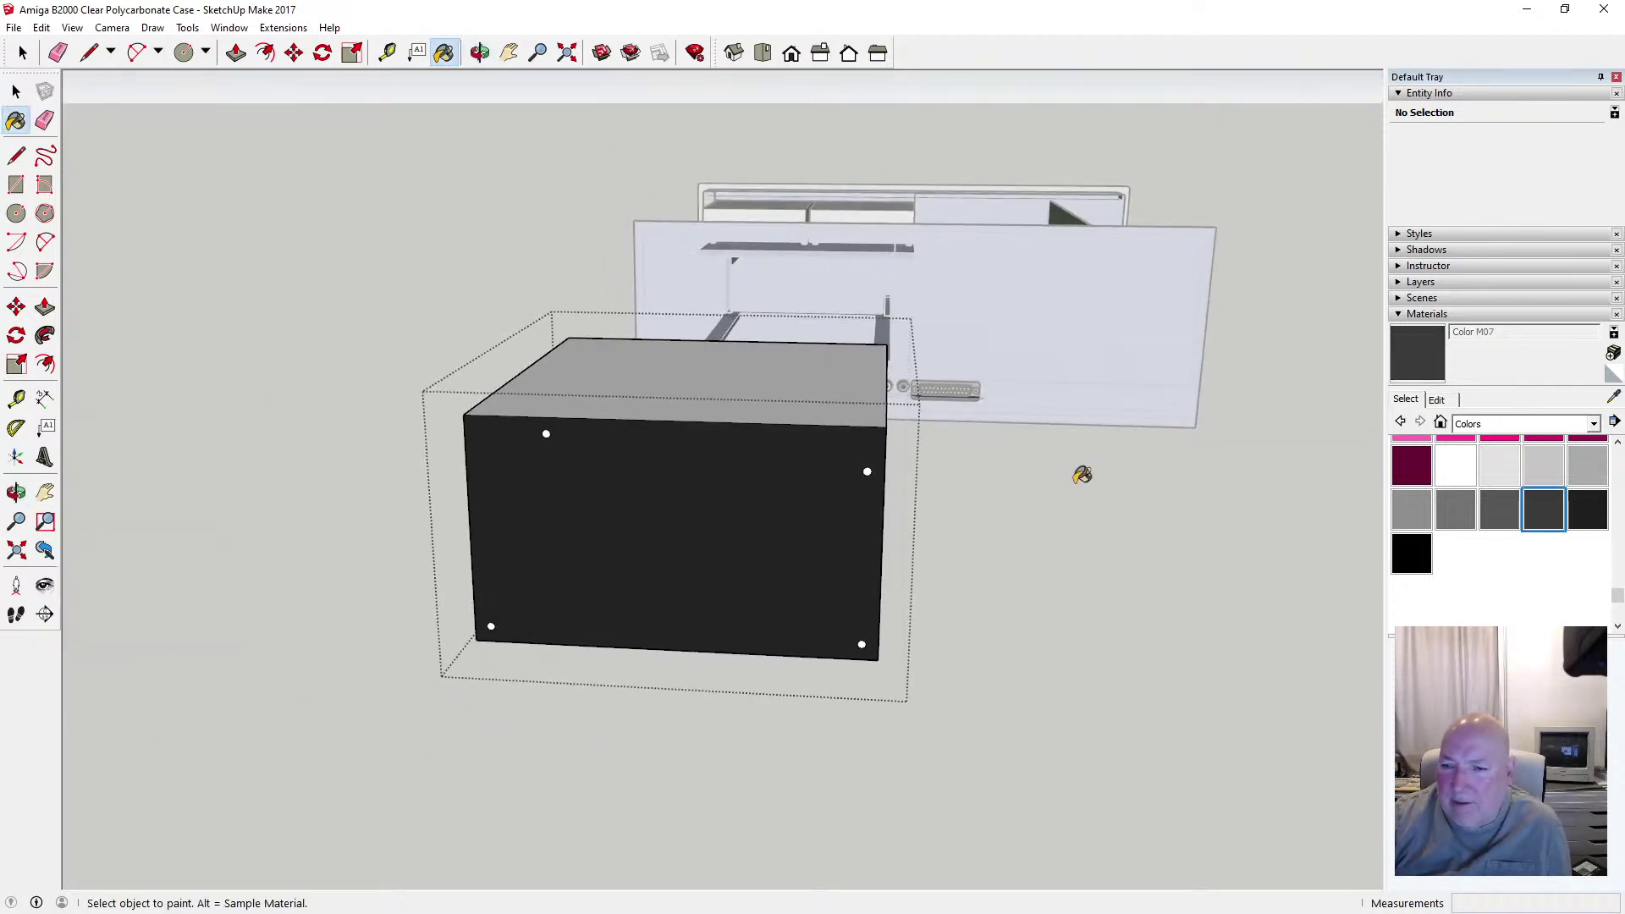
pyautogui.click(802, 472)
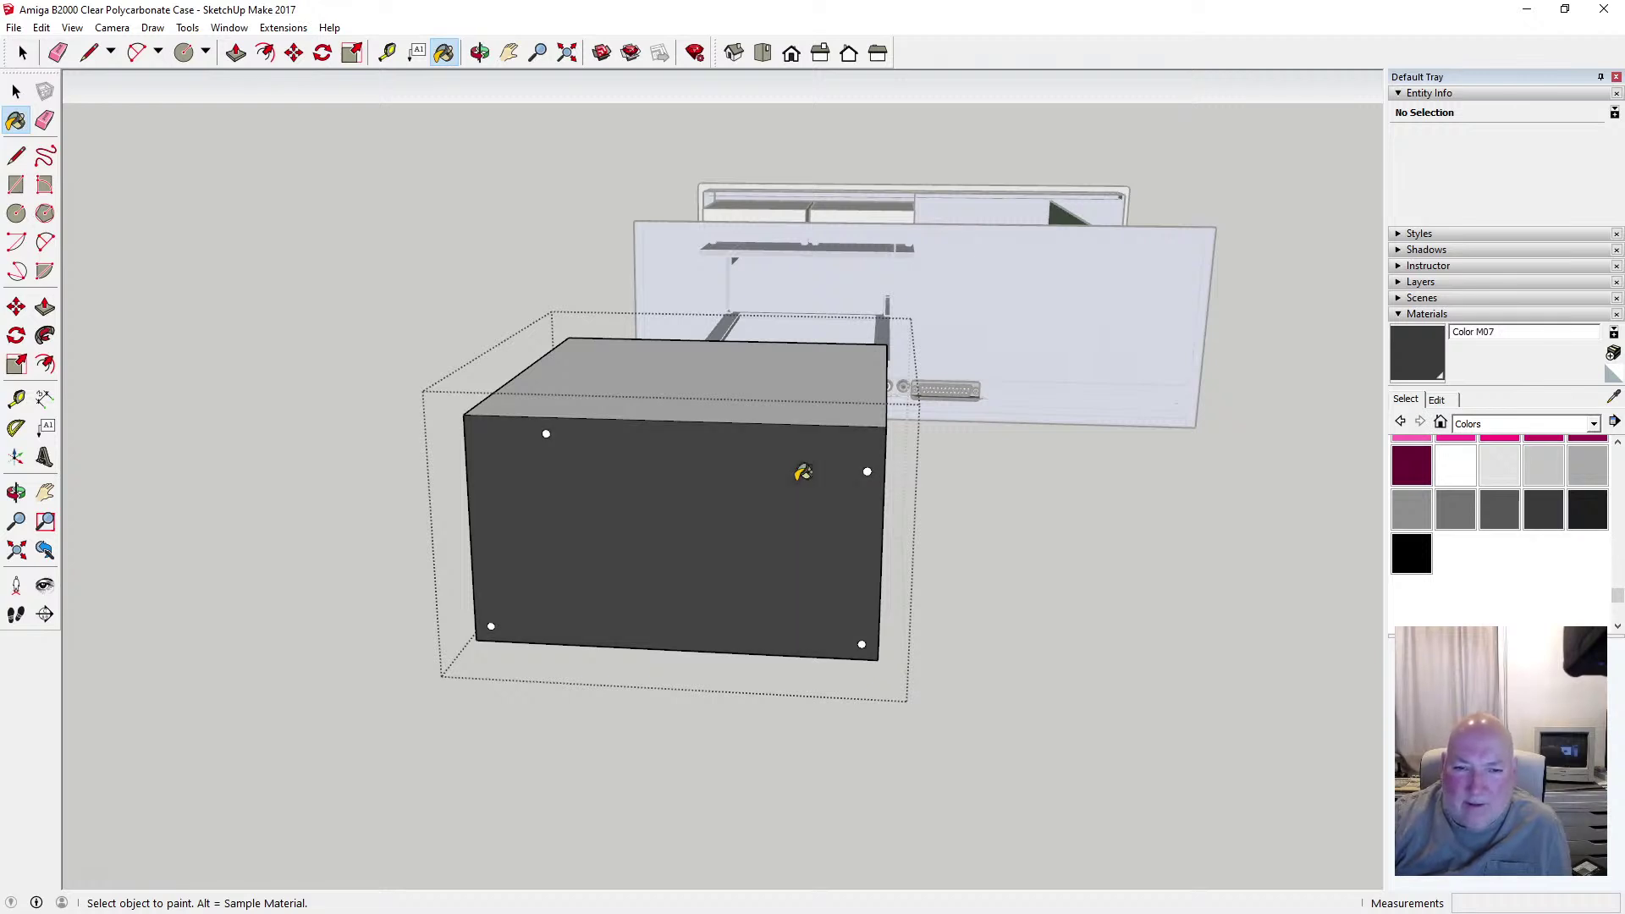
pyautogui.click(745, 376)
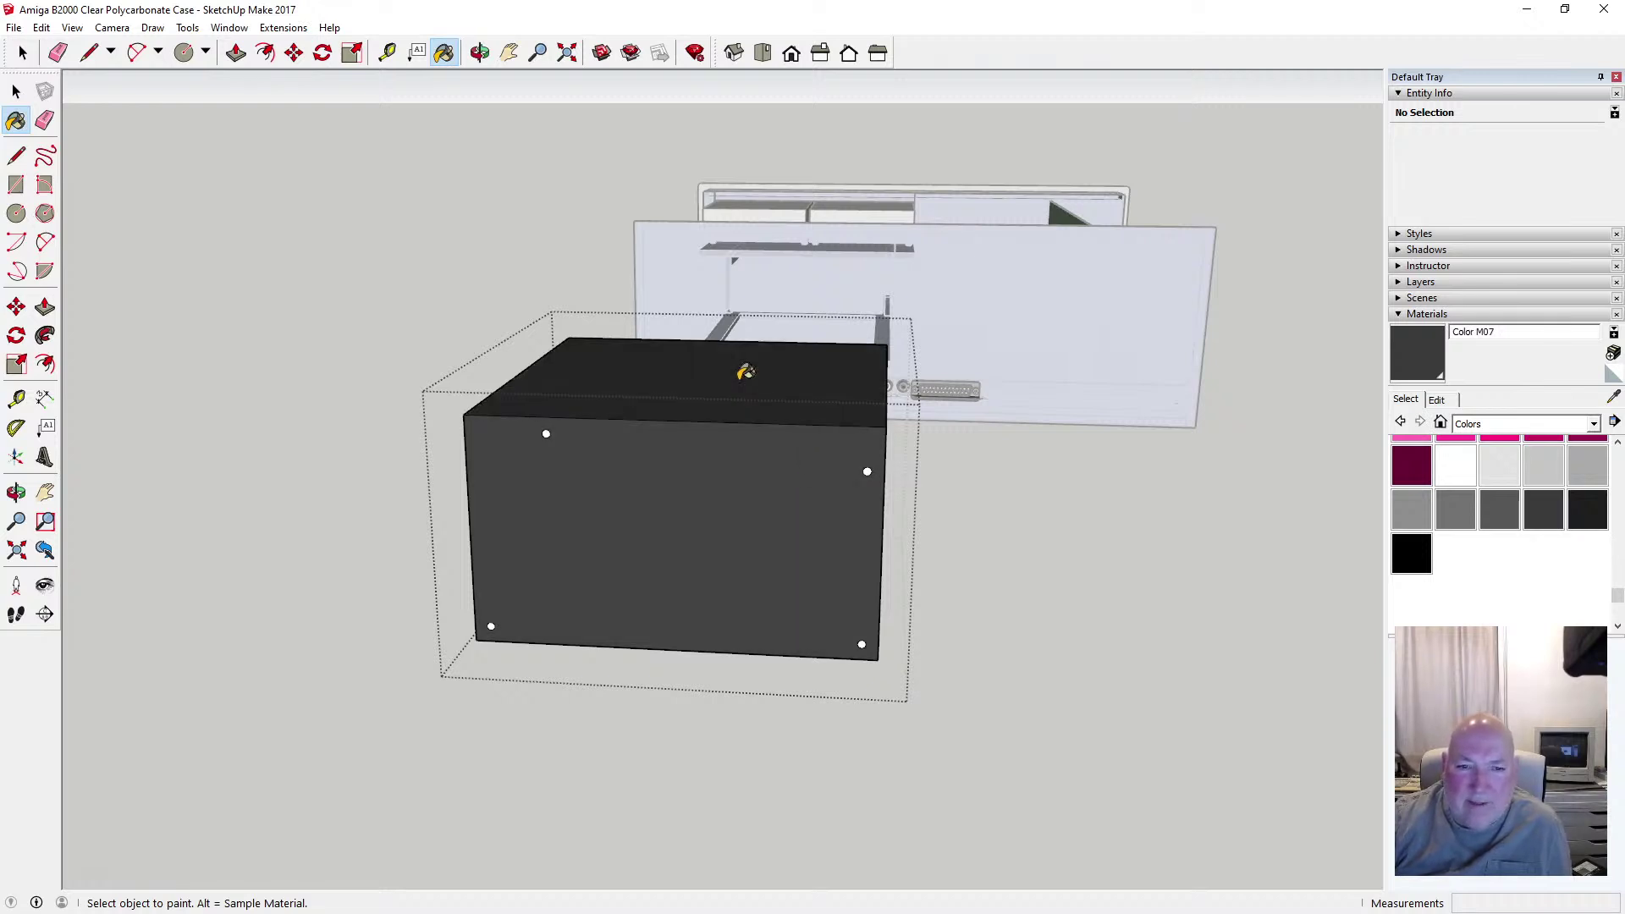
# Paint the side face to the right of the end face and the box's underside with Color M07
pyautogui.click(480, 52)
pyautogui.moveTo(784, 304); pyautogui.dragTo(675, 296)
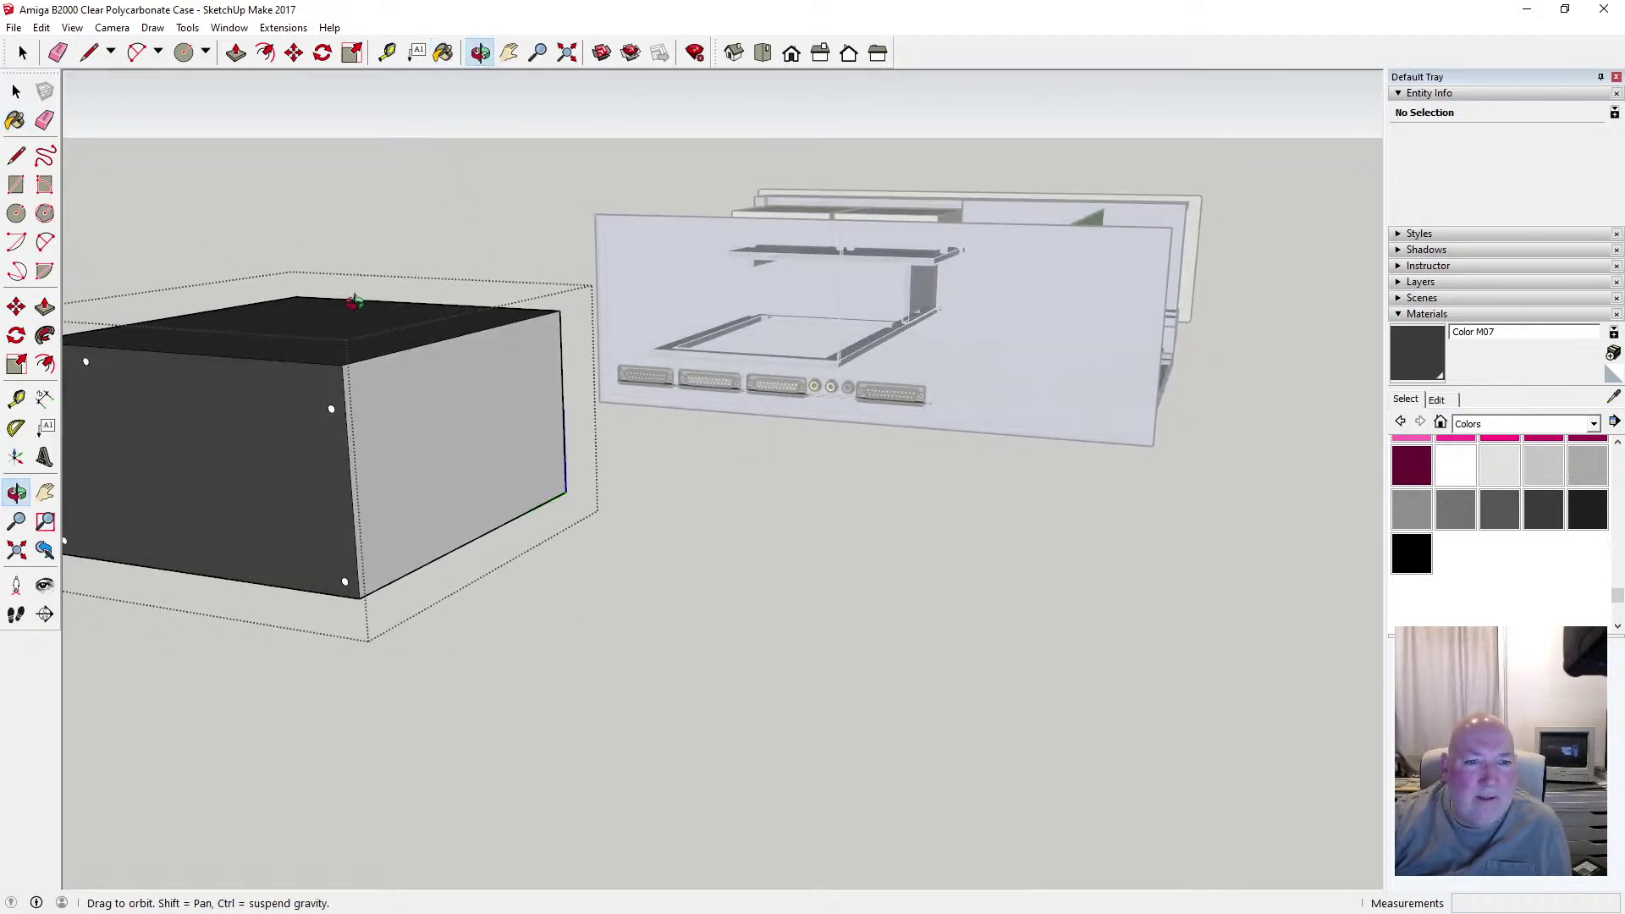
pyautogui.click(444, 53)
pyautogui.click(491, 357)
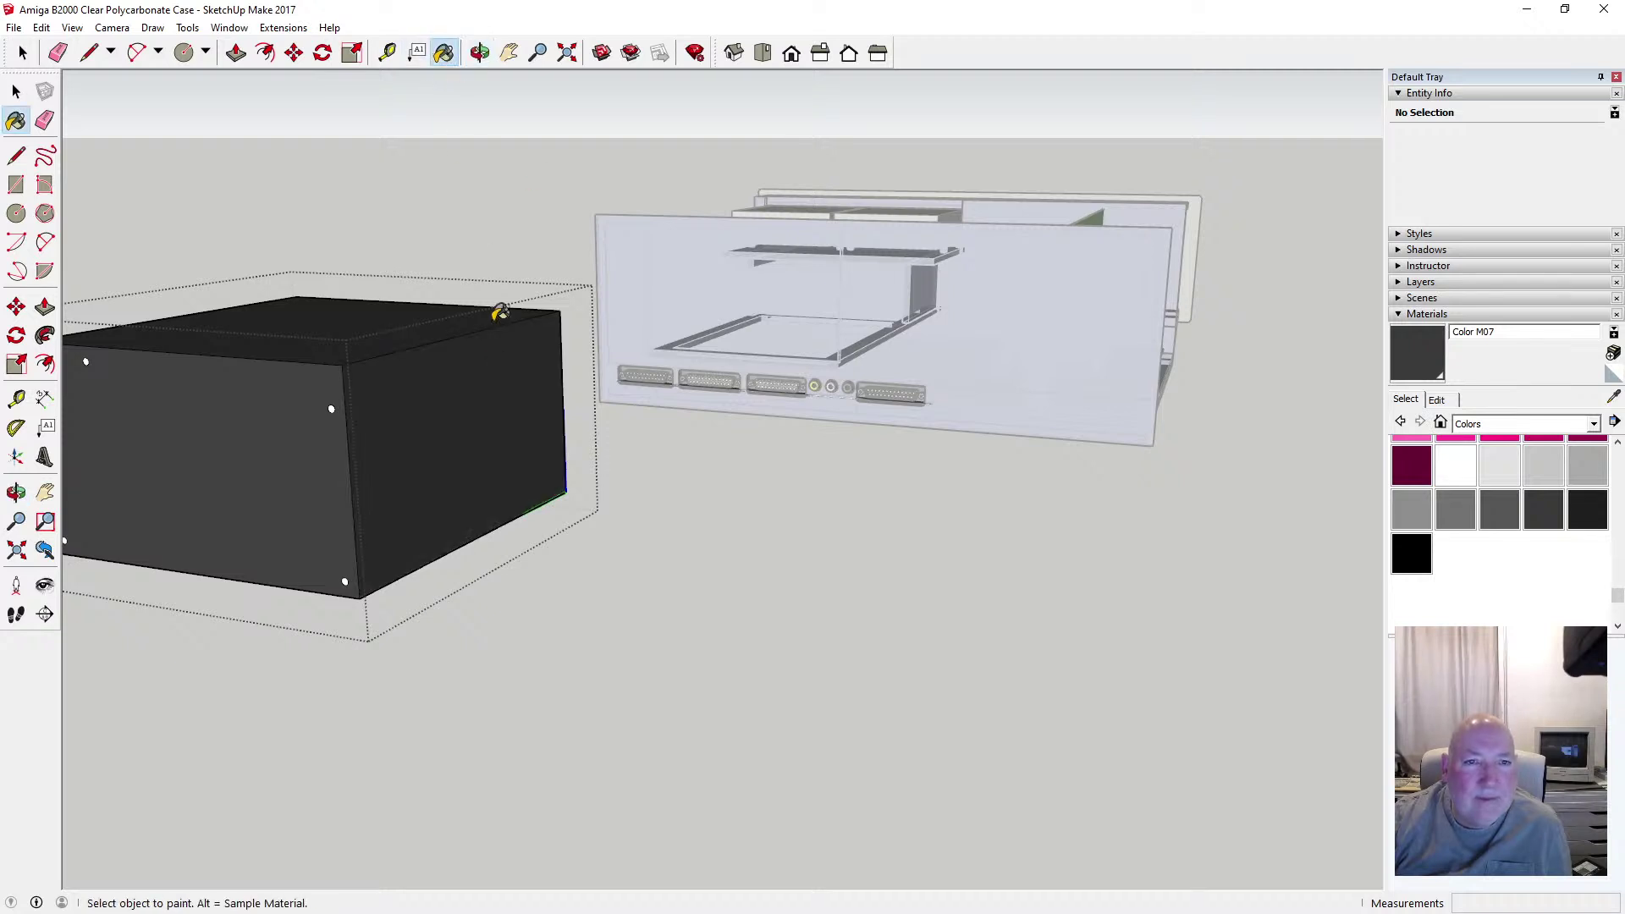
pyautogui.click(480, 54)
pyautogui.moveTo(611, 388); pyautogui.dragTo(660, 232)
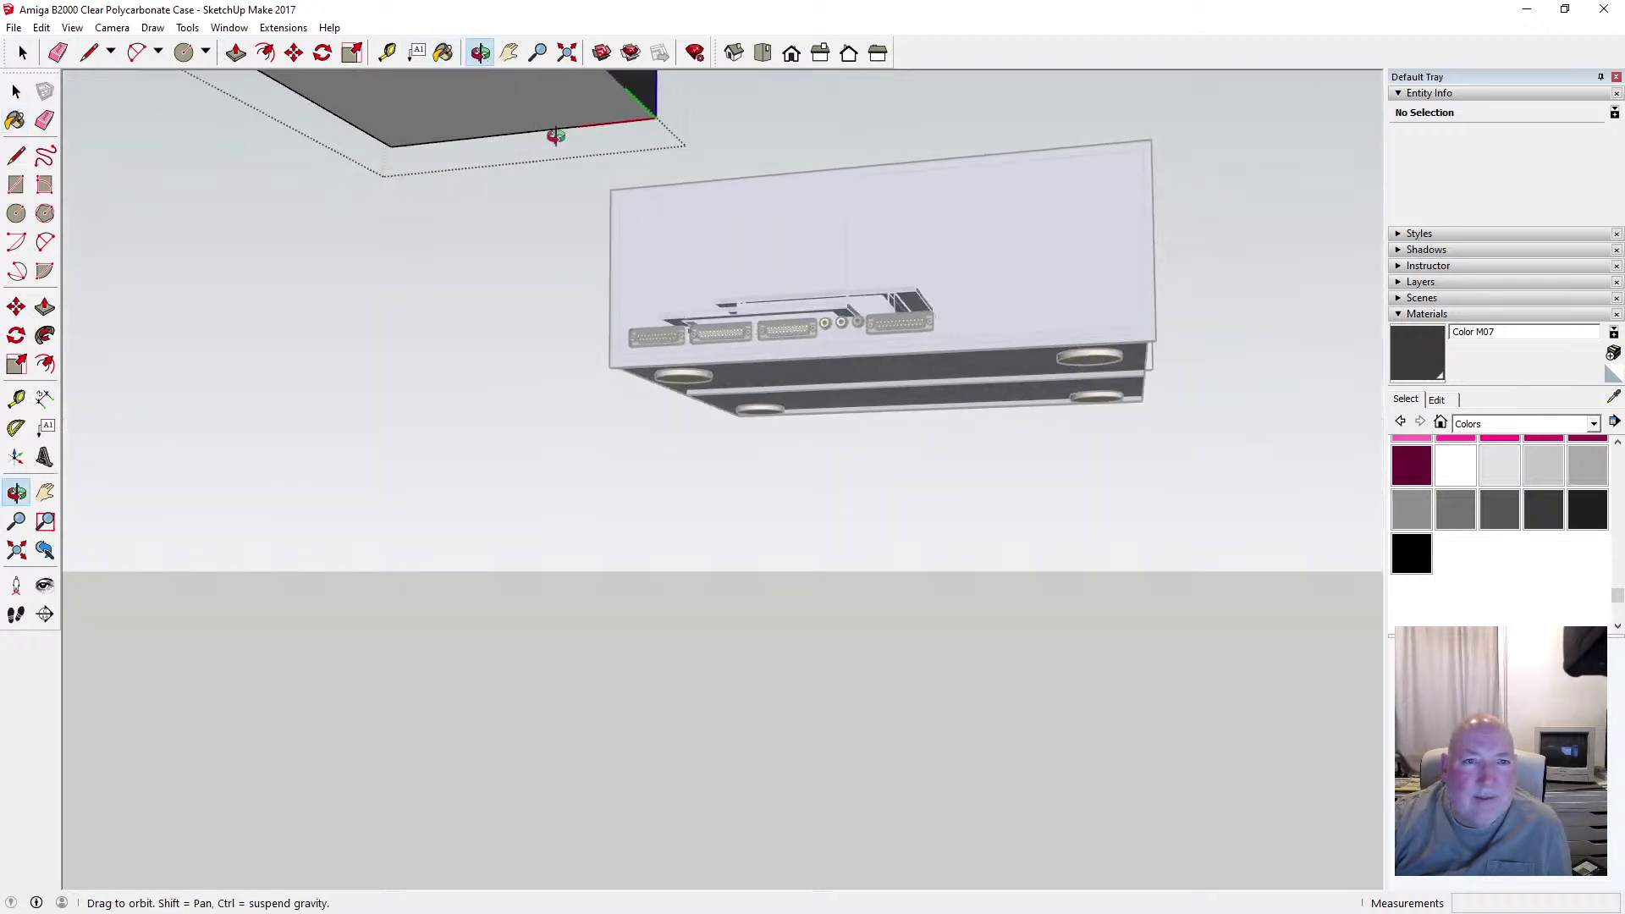
pyautogui.click(443, 52)
pyautogui.click(469, 89)
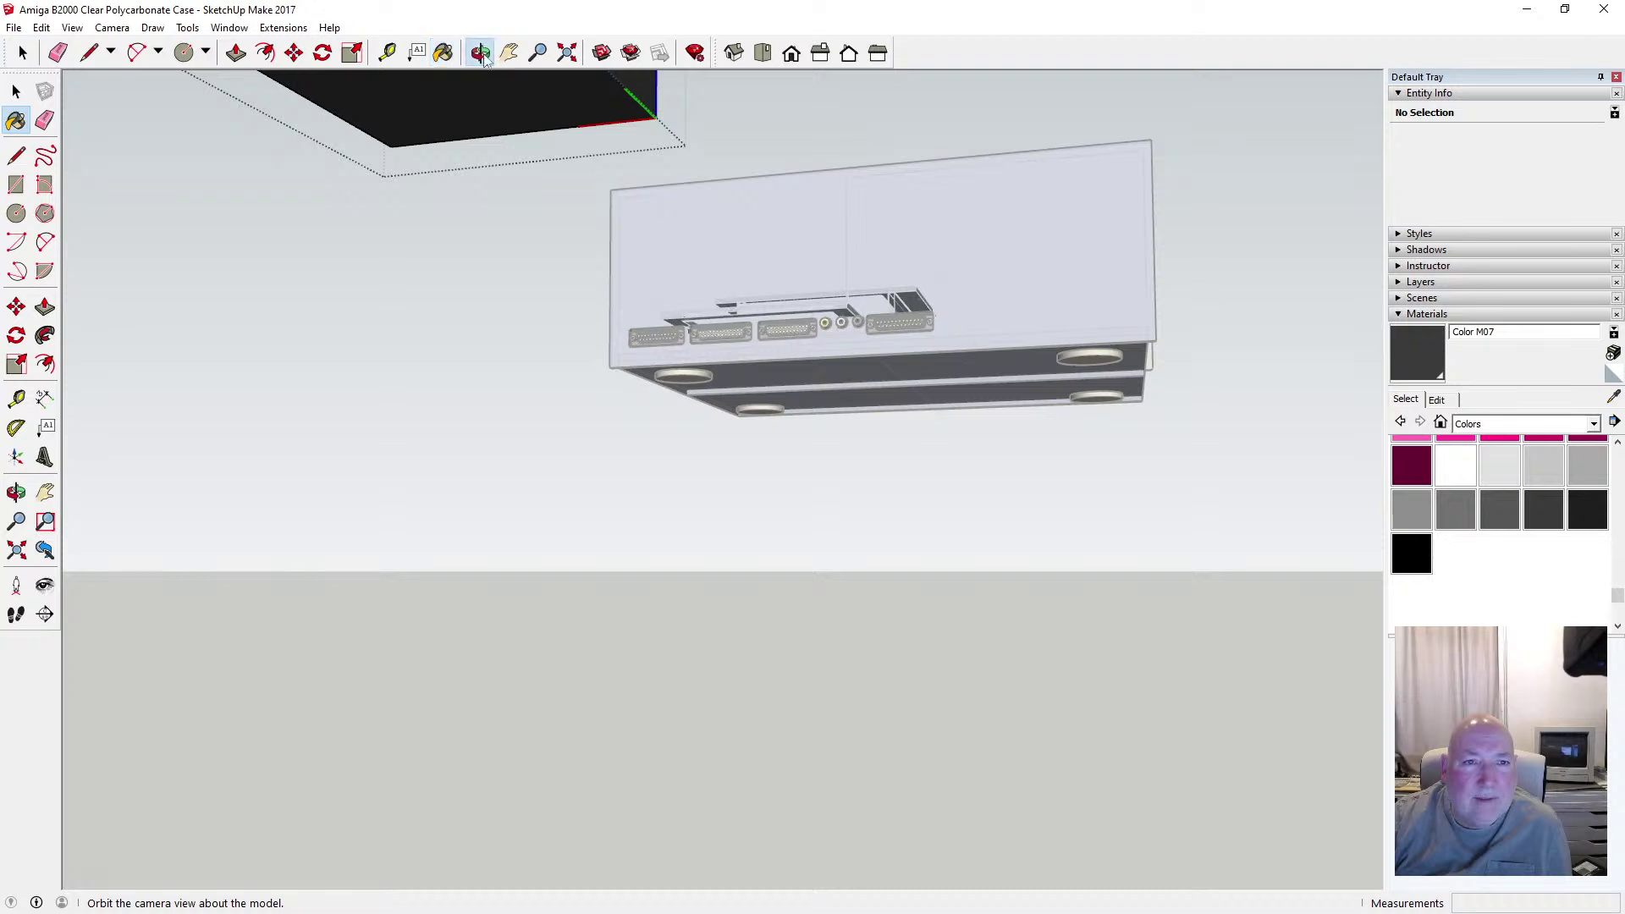
# Paint the opposite side face and the rear face of the box with Color M07
pyautogui.click(480, 53)
pyautogui.moveTo(480, 68); pyautogui.dragTo(479, 71)
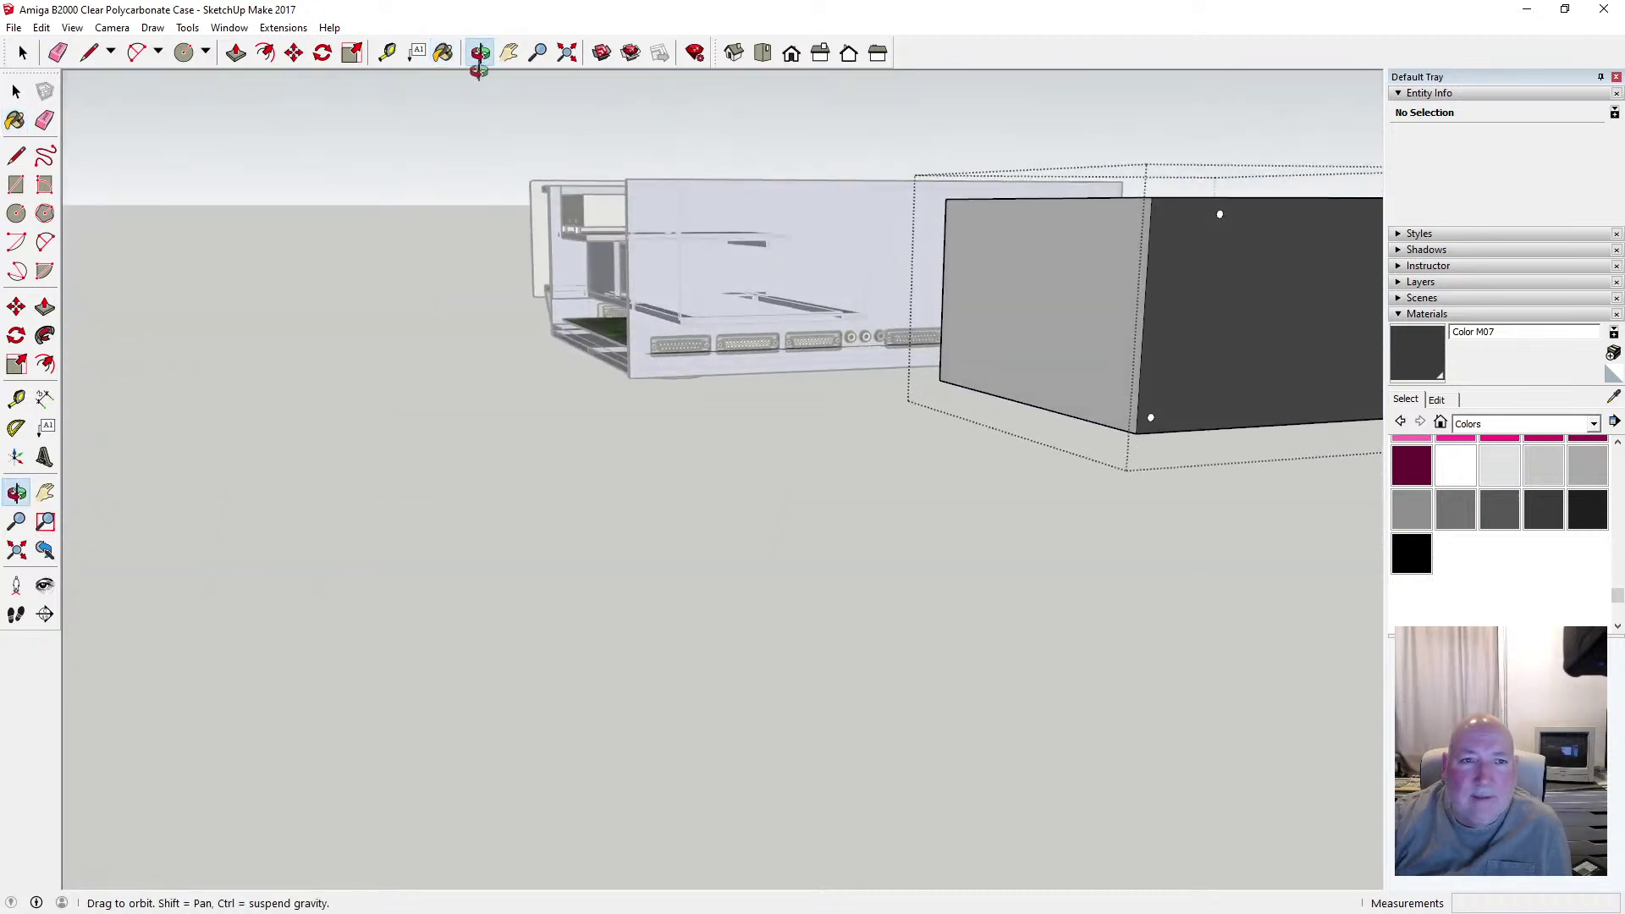
pyautogui.click(443, 52)
pyautogui.click(1034, 297)
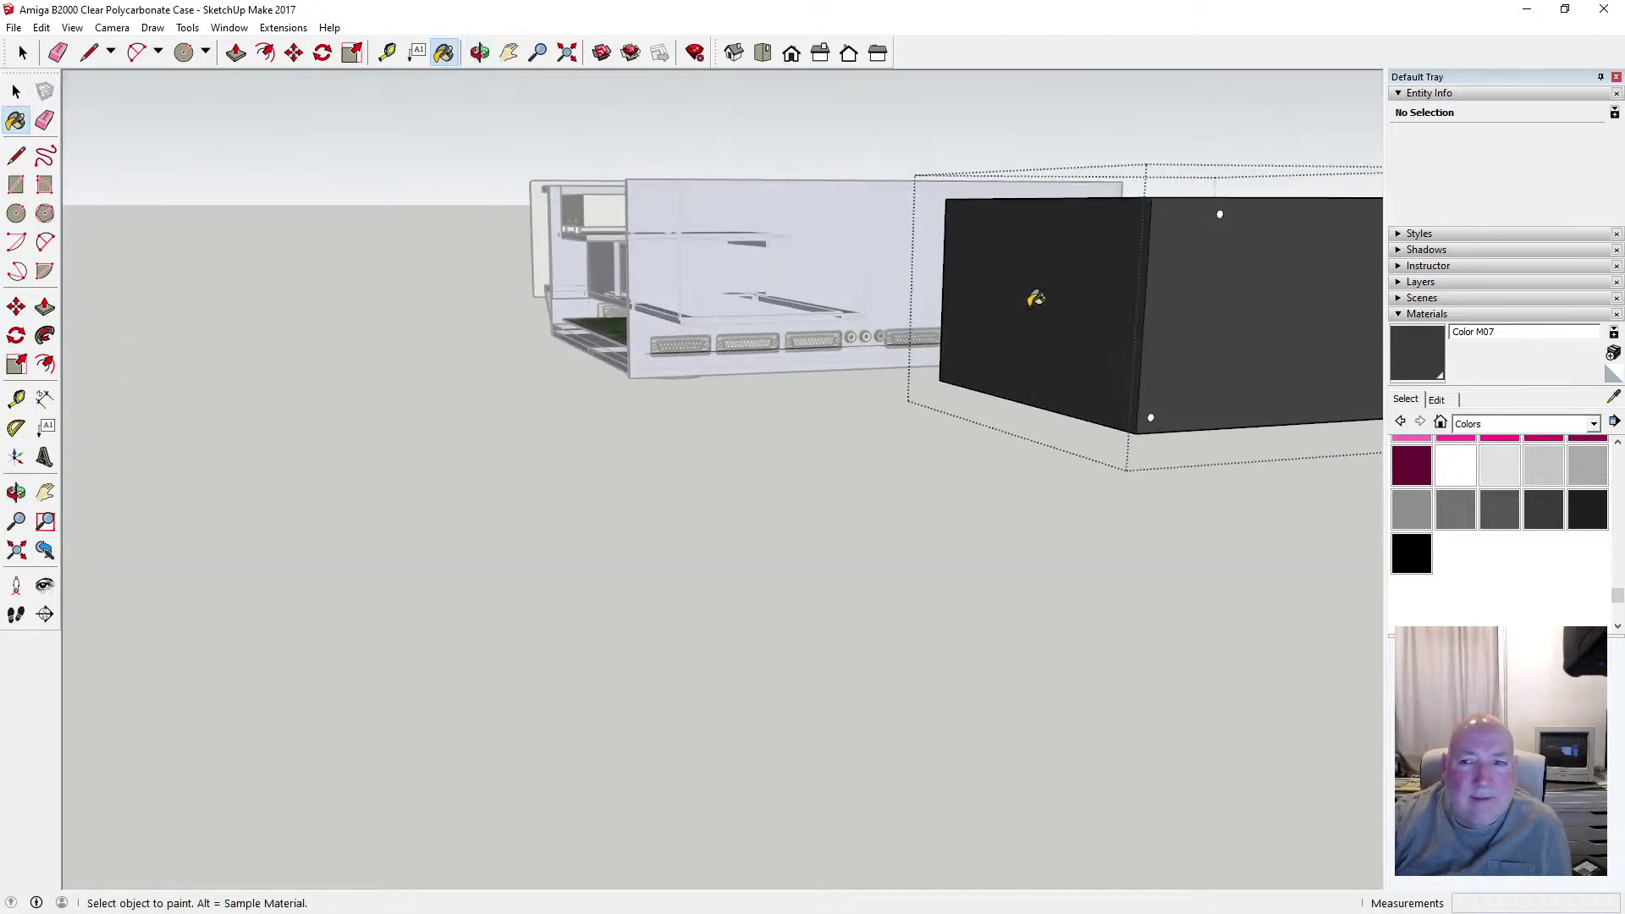
pyautogui.click(480, 53)
pyautogui.moveTo(511, 158)
pyautogui.mouseDown()
pyautogui.moveTo(573, 181)
pyautogui.moveTo(1025, 241)
pyautogui.moveTo(1245, 221)
pyautogui.moveTo(1132, 192)
pyautogui.mouseUp()
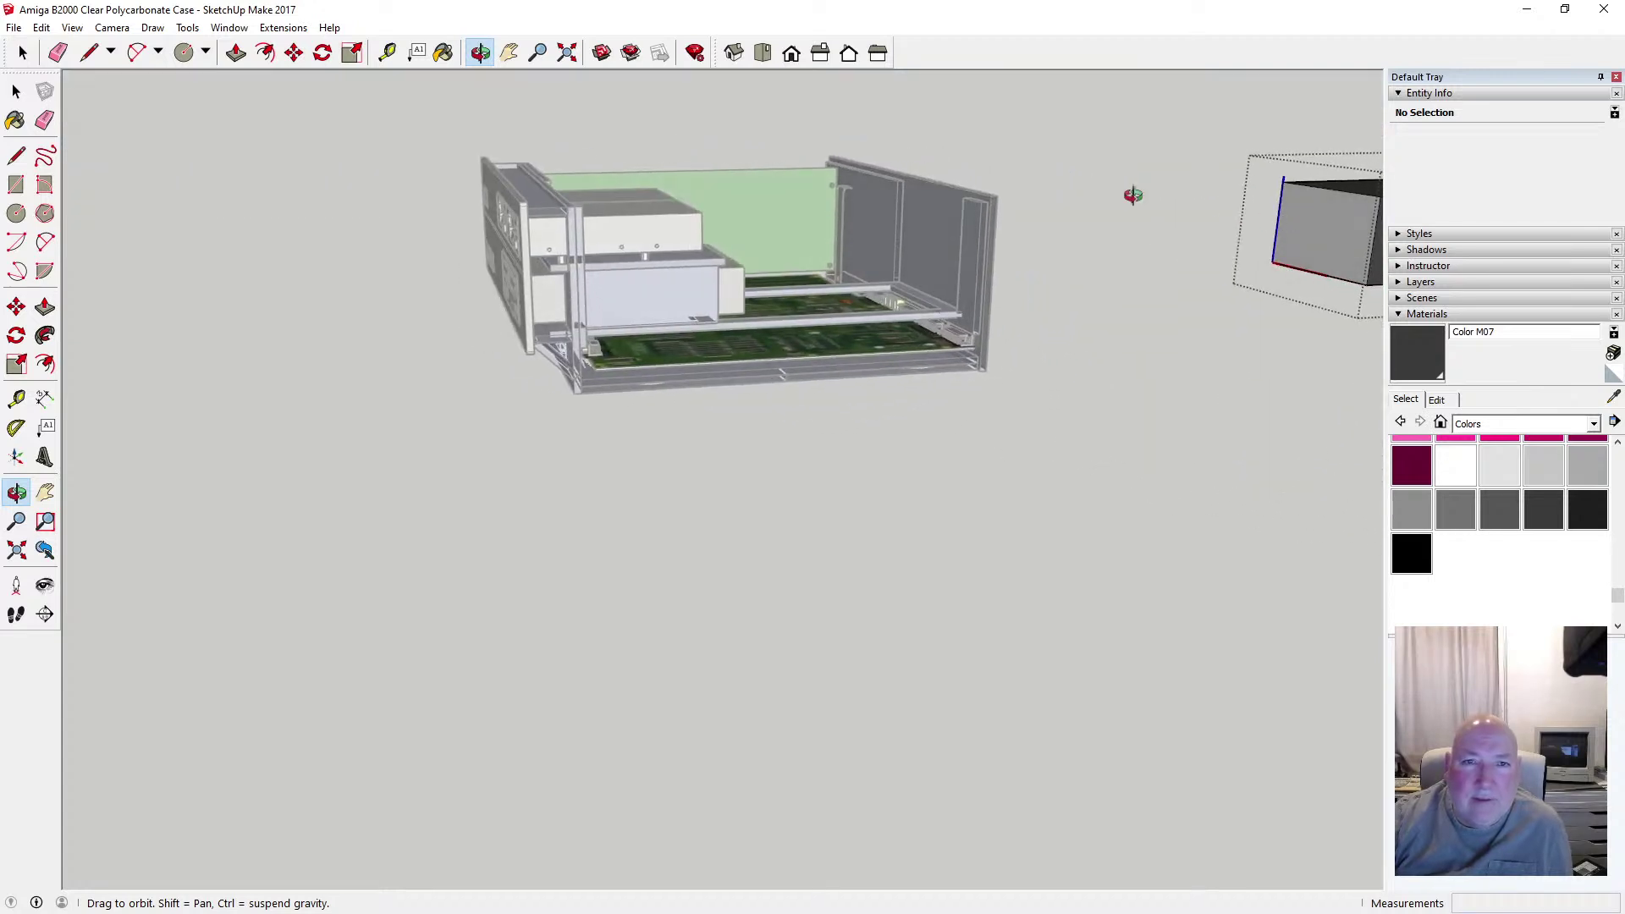
pyautogui.click(444, 53)
pyautogui.click(1323, 227)
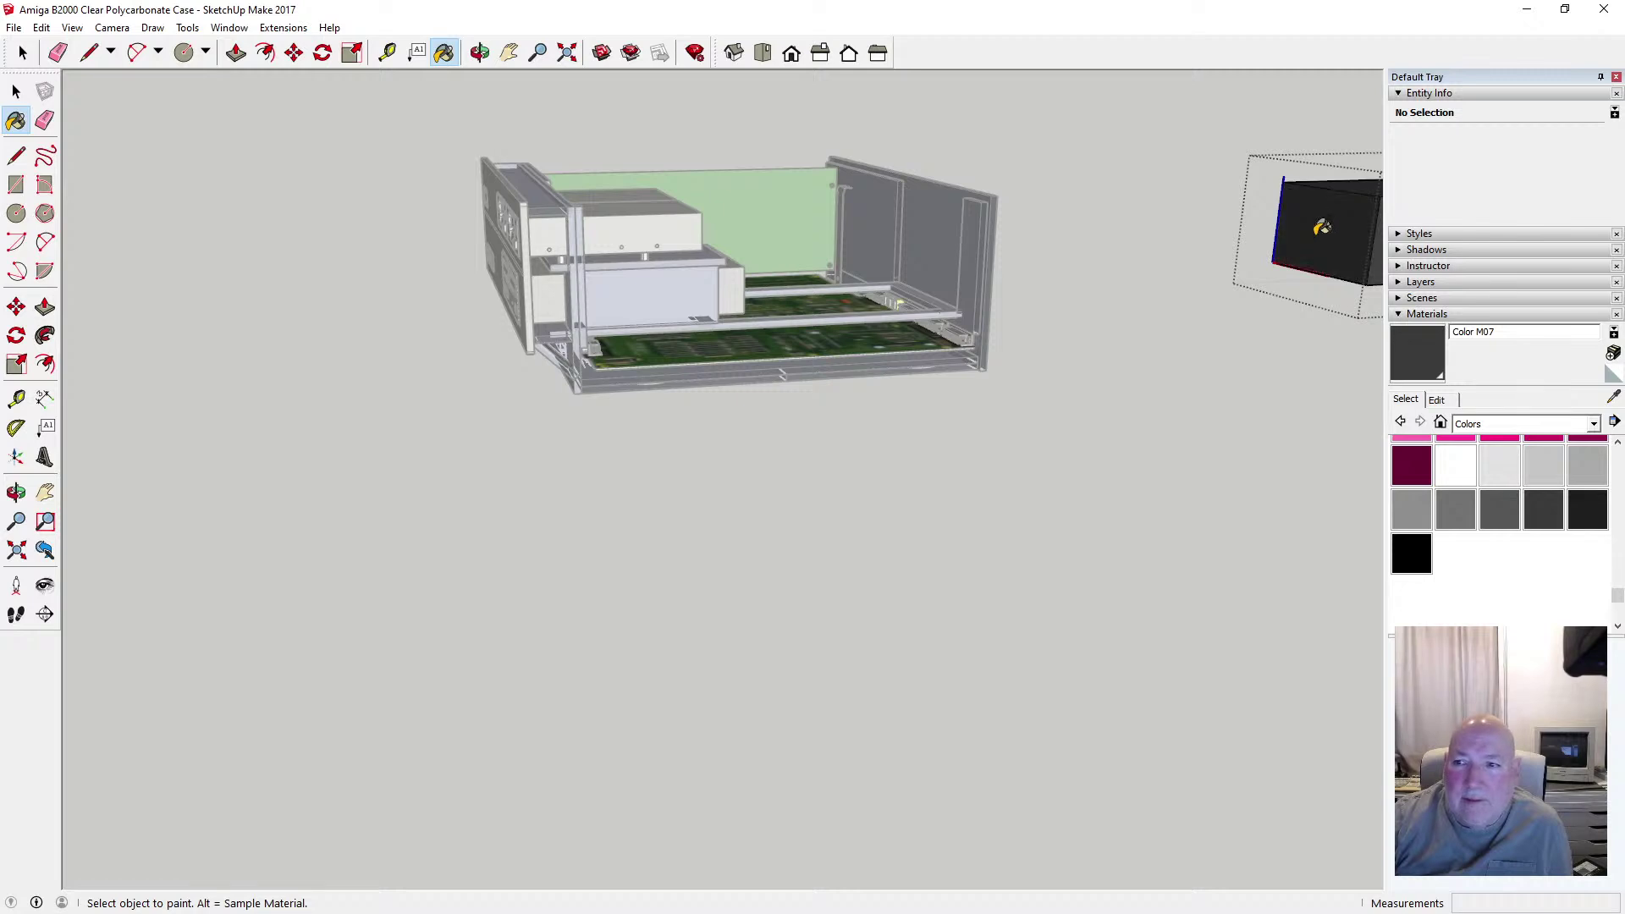
# Fill the four mounting-hole circles on the end face with Color M07
pyautogui.click(480, 52)
pyautogui.moveTo(926, 155); pyautogui.dragTo(435, 189)
pyautogui.scroll(2, 531, 305)
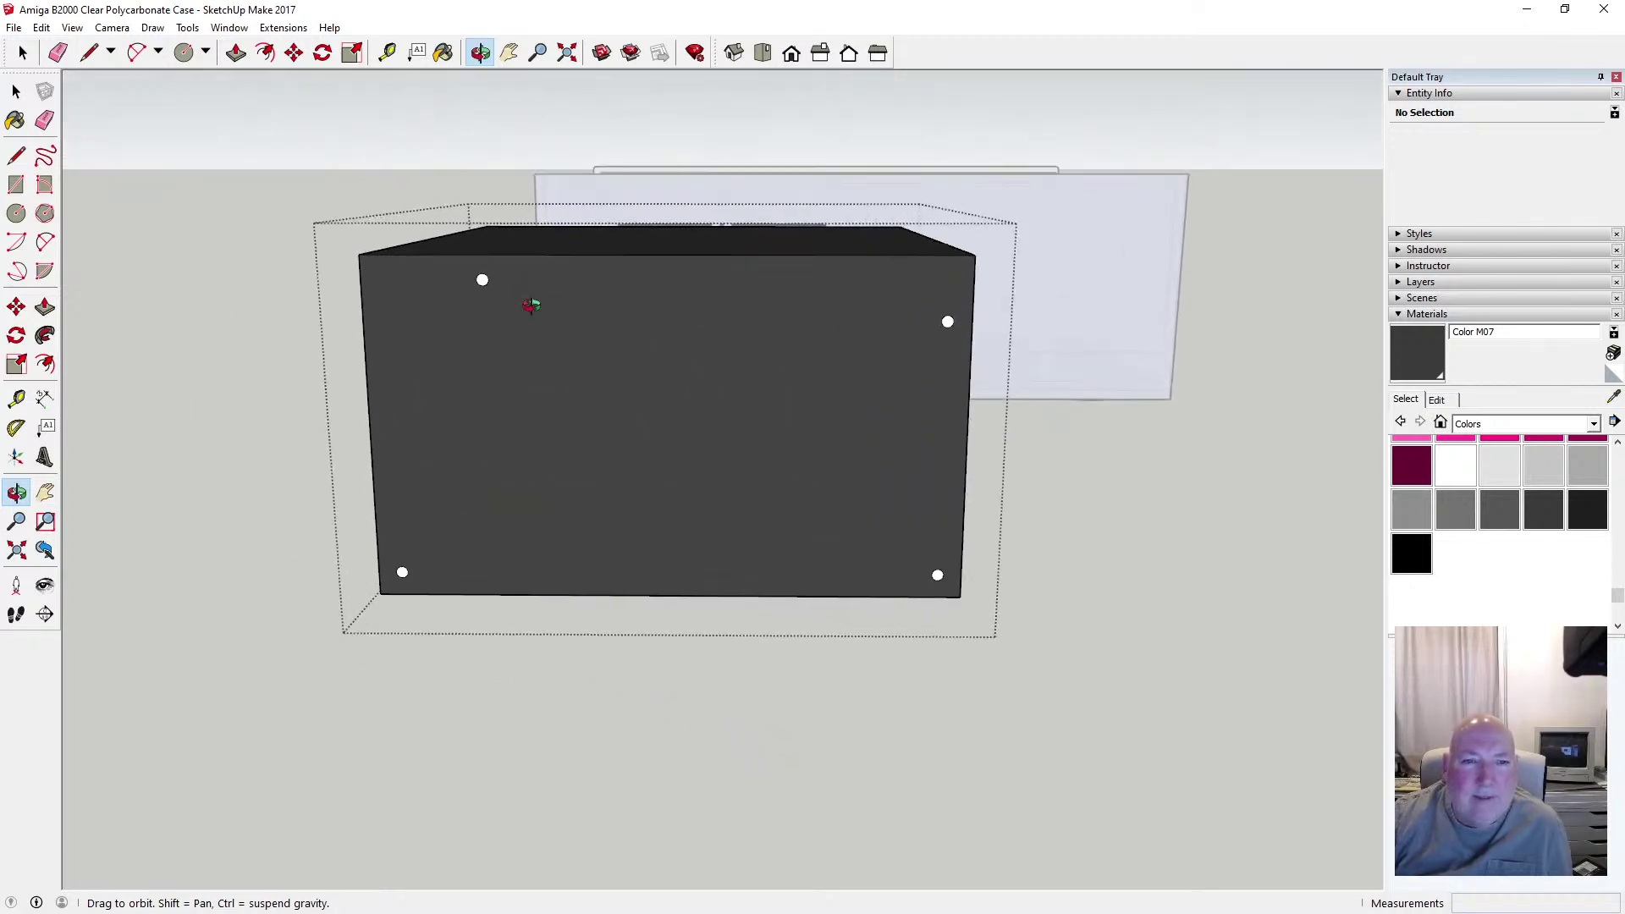
pyautogui.scroll(4, 531, 305)
pyautogui.scroll(-2, 534, 305)
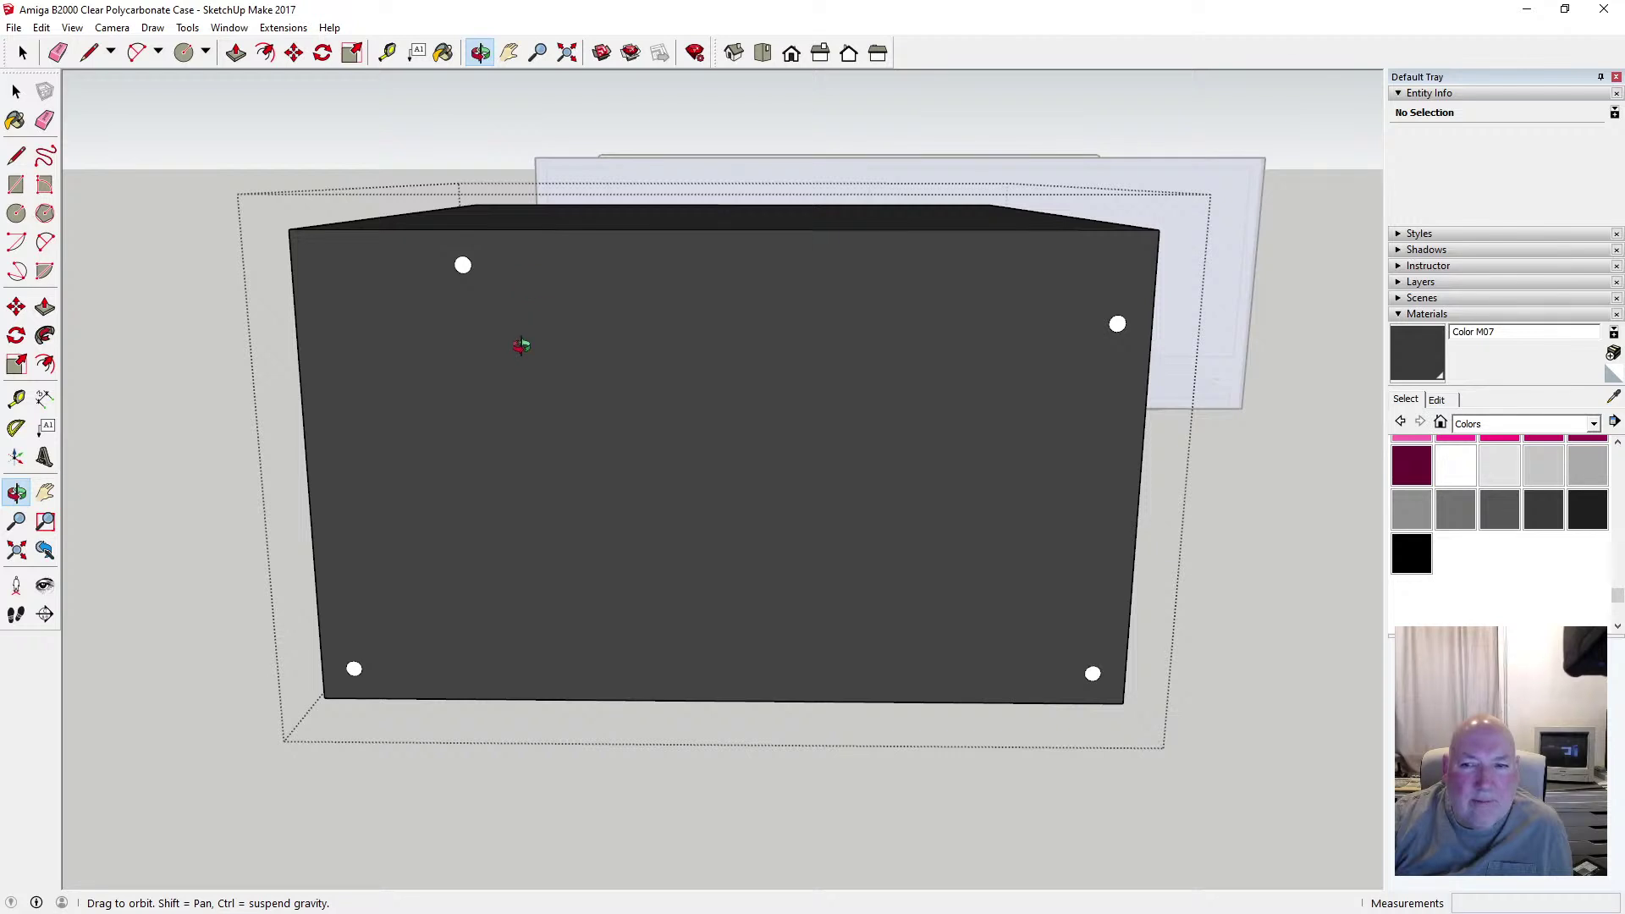
pyautogui.scroll(2, 521, 346)
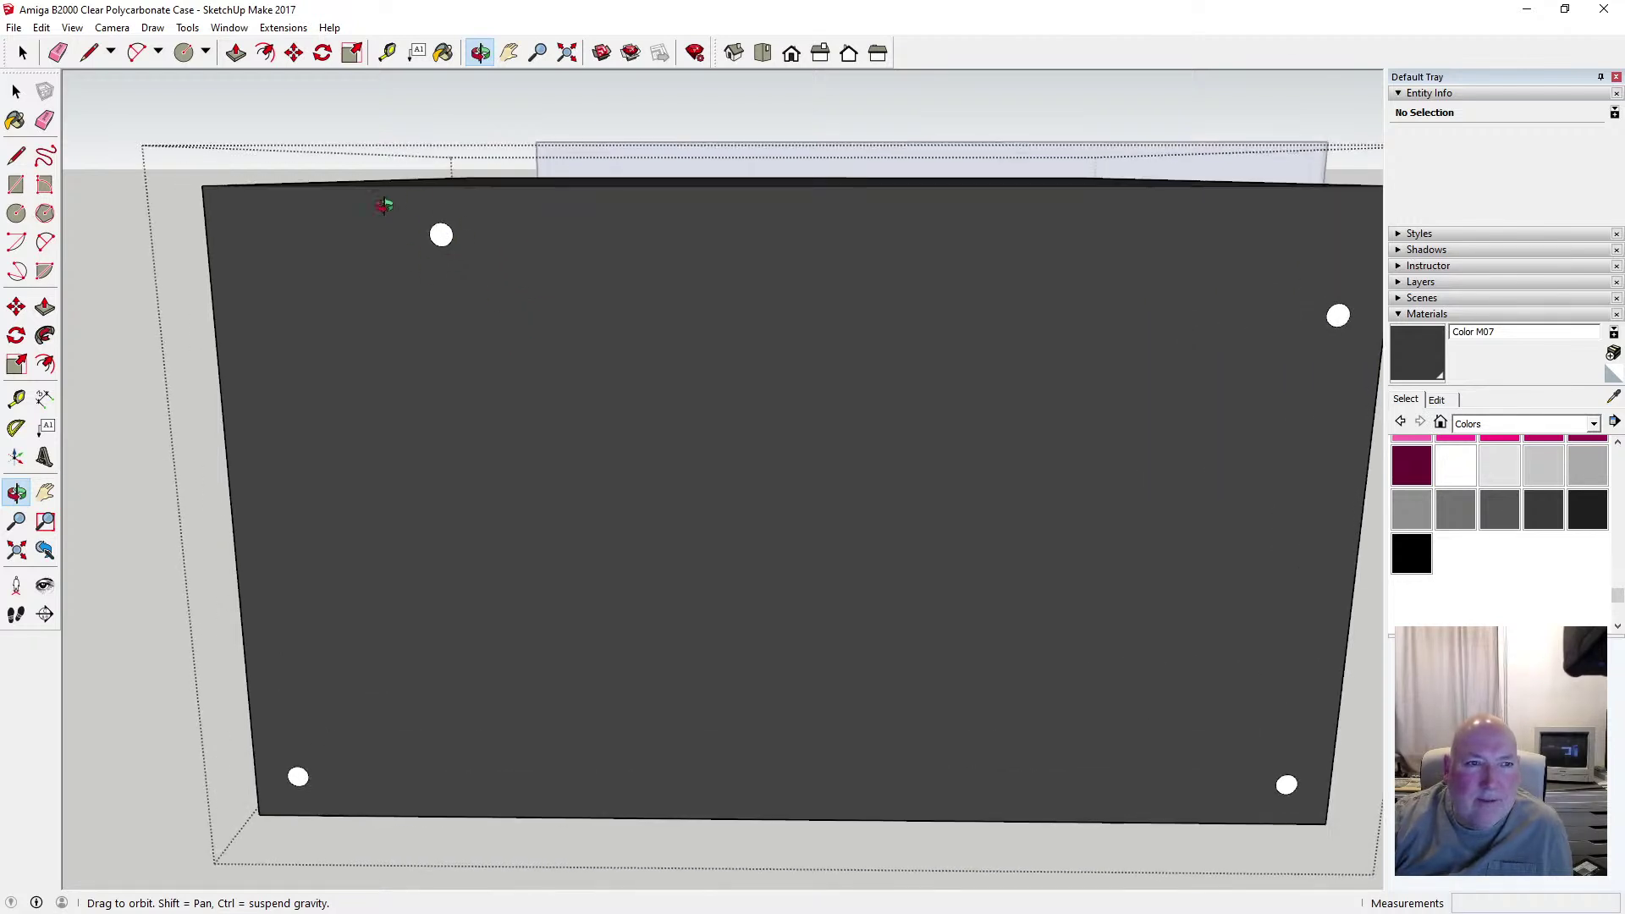
pyautogui.press('b')
pyautogui.click(441, 235)
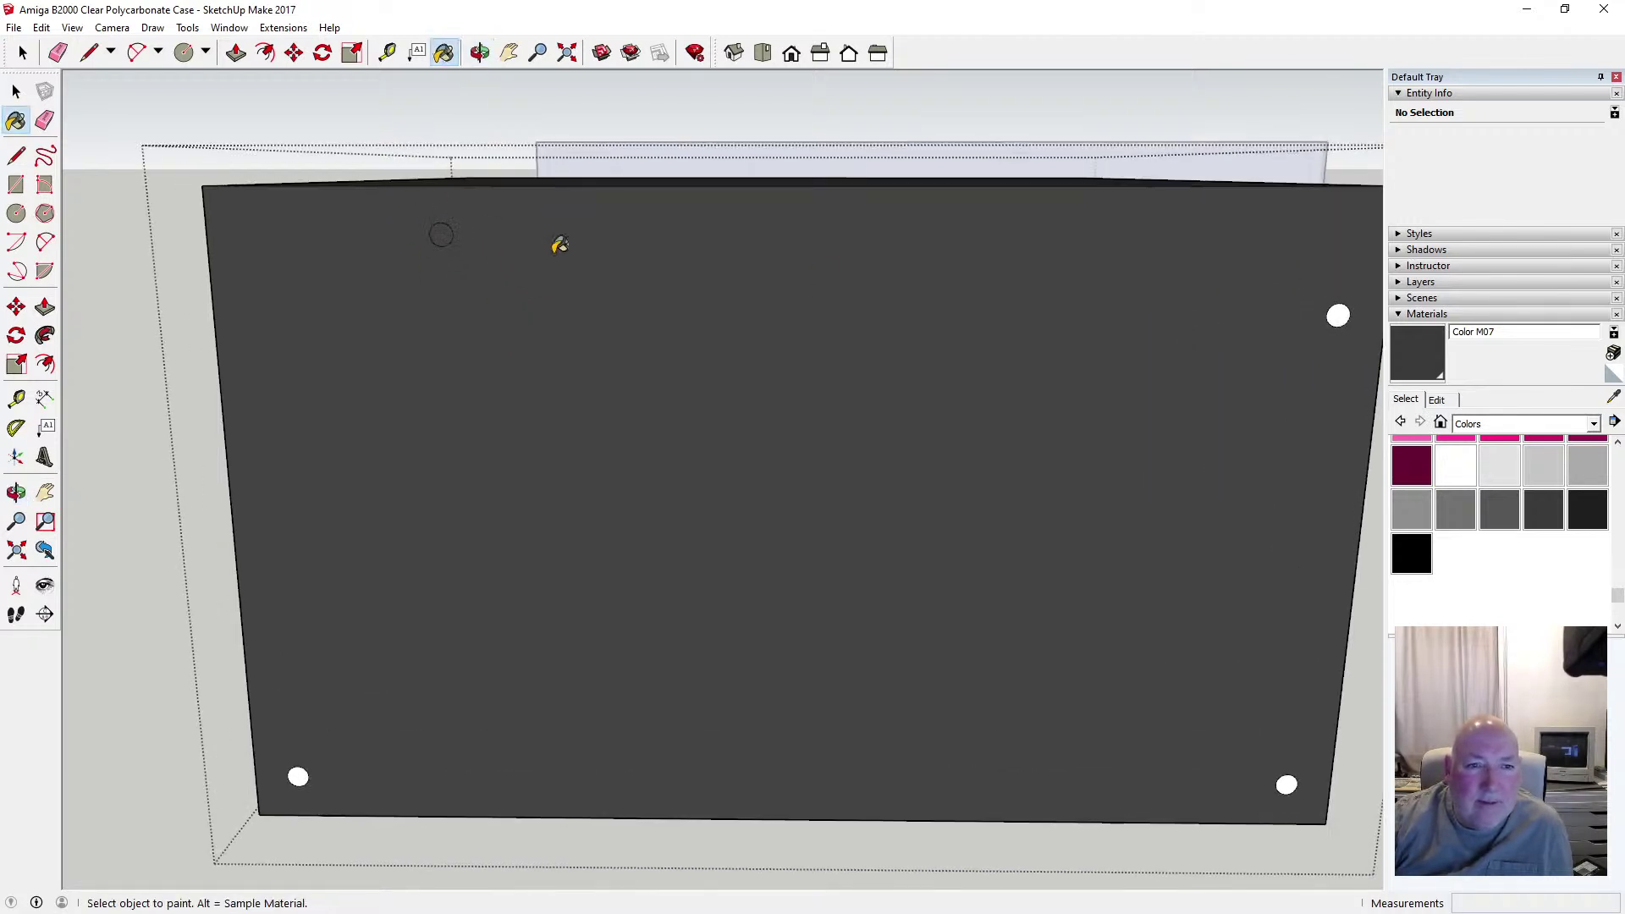
pyautogui.click(1336, 315)
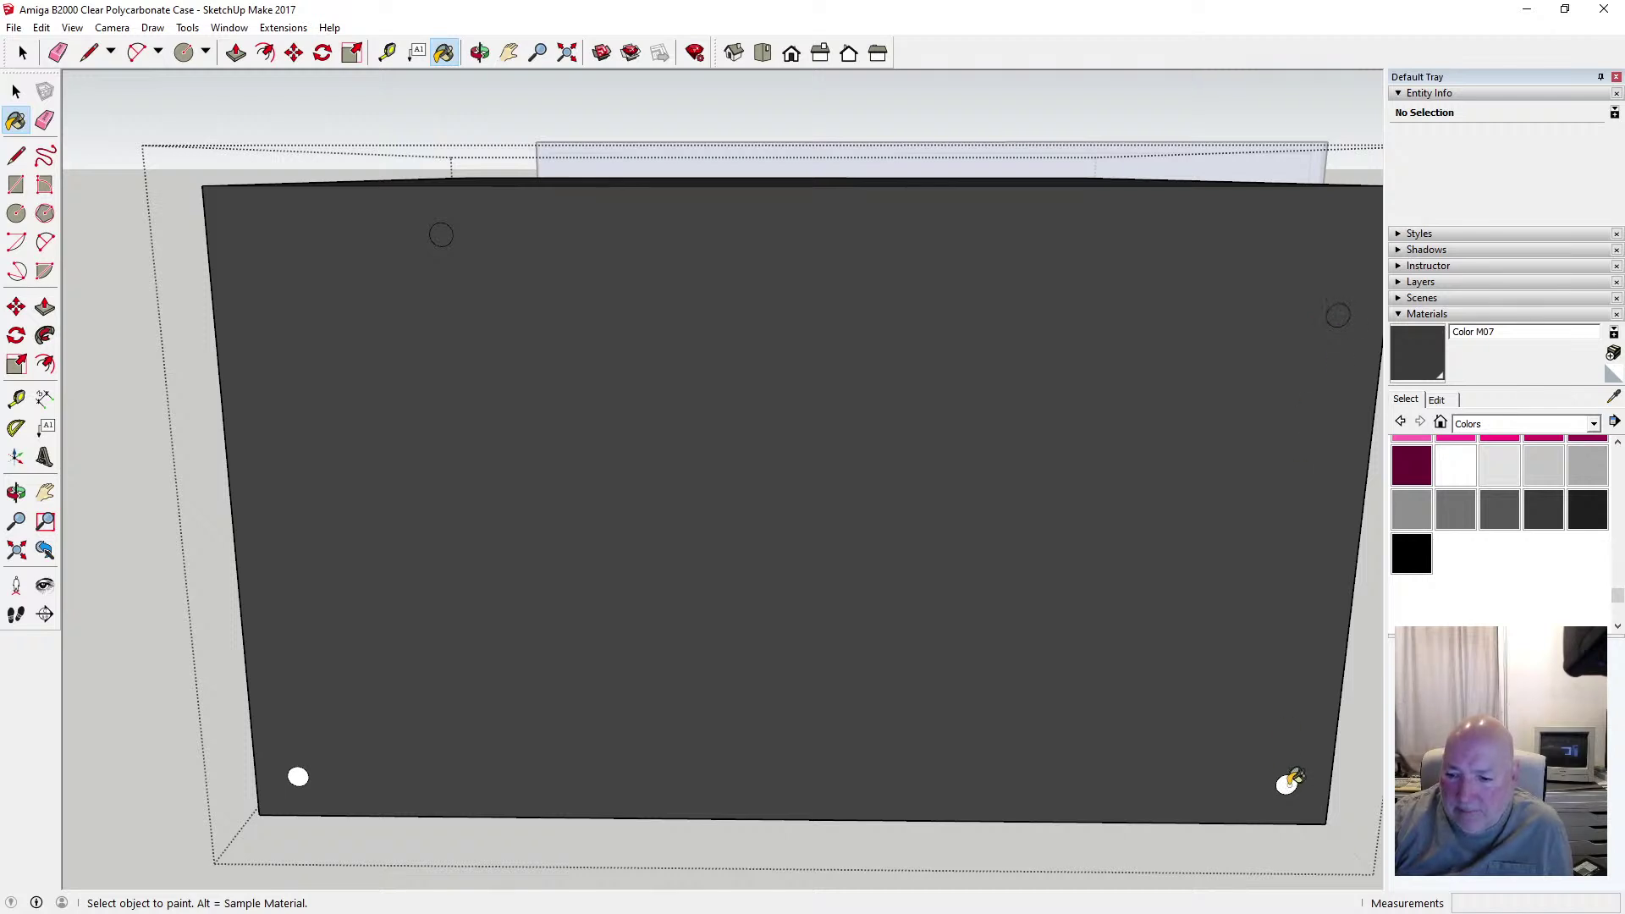
pyautogui.click(1287, 782)
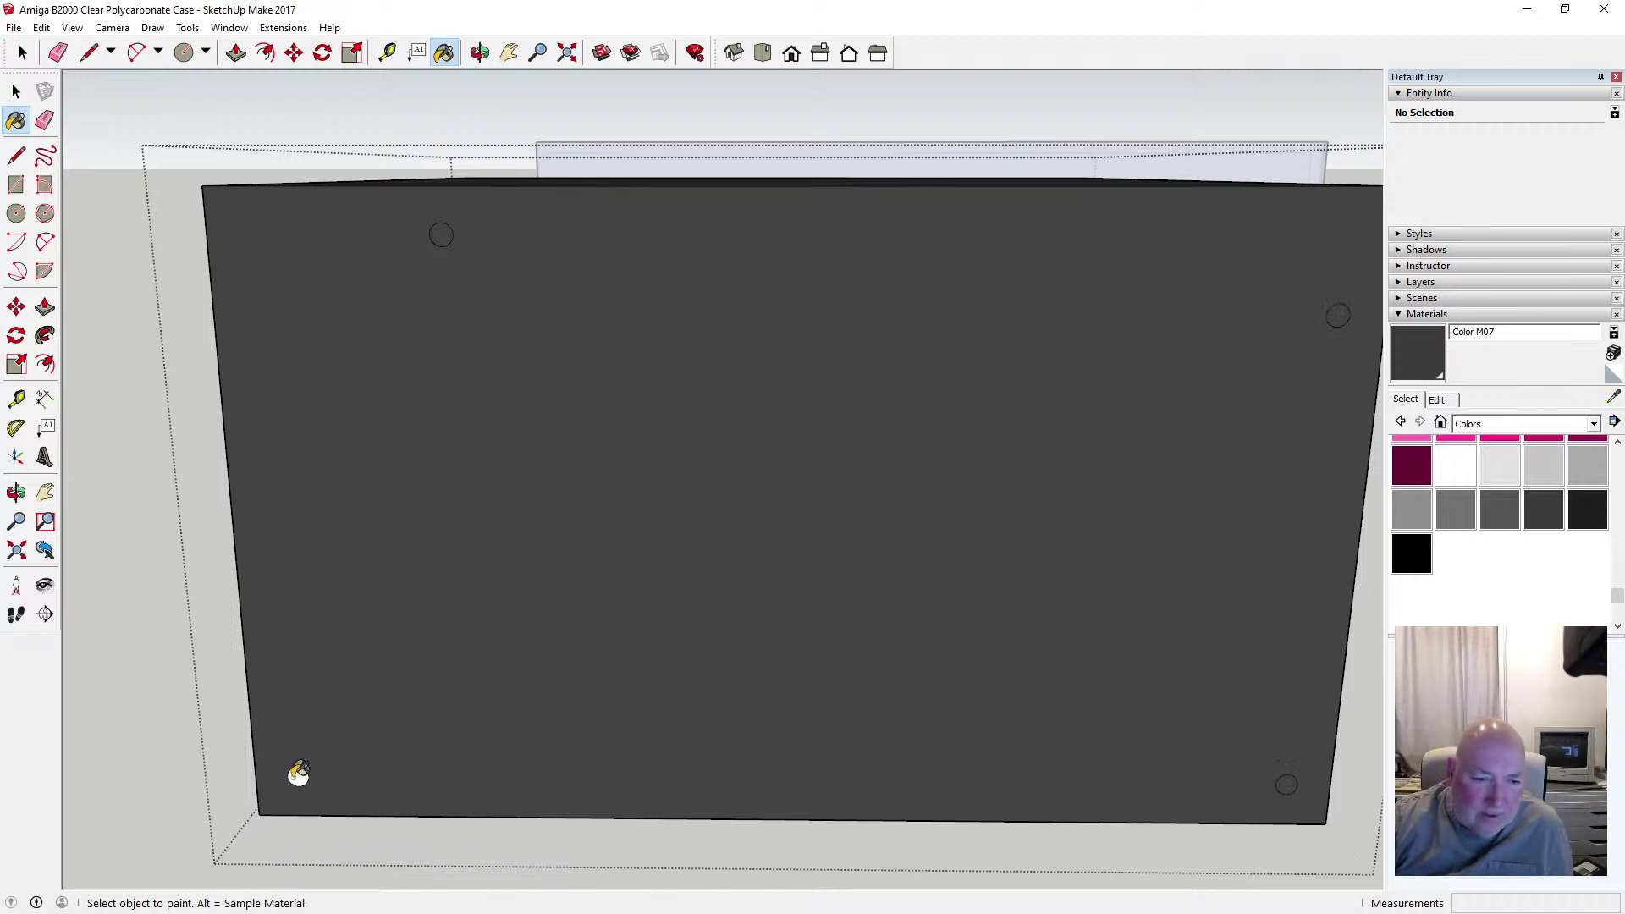
pyautogui.click(298, 772)
# Try recessing the end face's upper-left hole circle with Push/Pull, using 2 mm and 10 mm depths
pyautogui.click(236, 52)
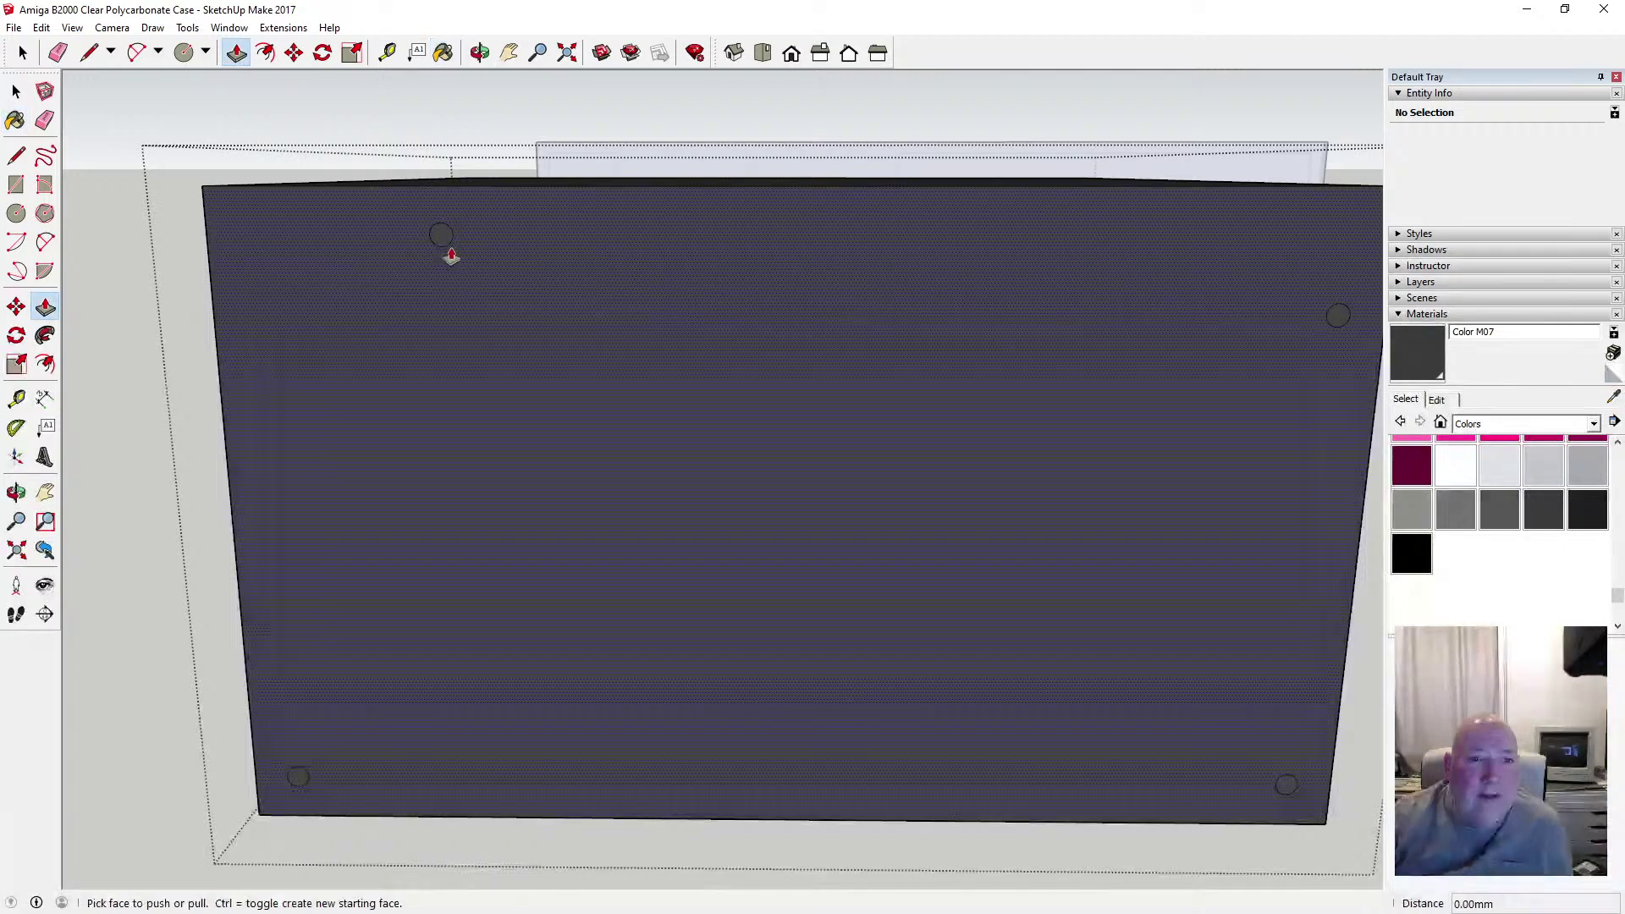
pyautogui.moveTo(442, 239); pyautogui.dragTo(453, 244)
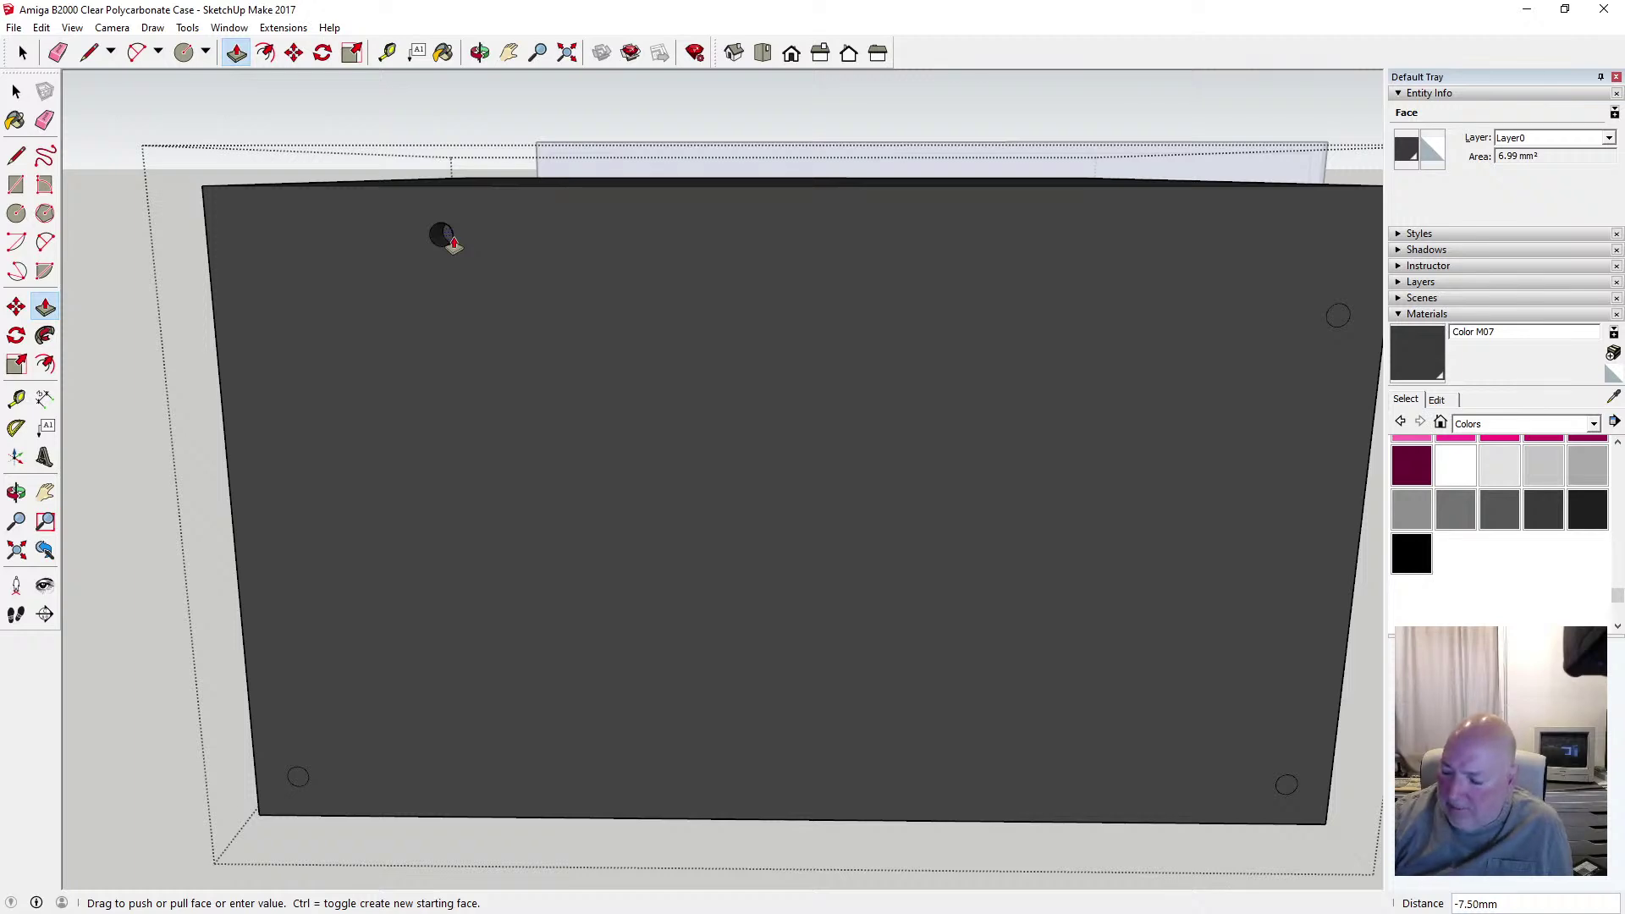
pyautogui.press('Return')
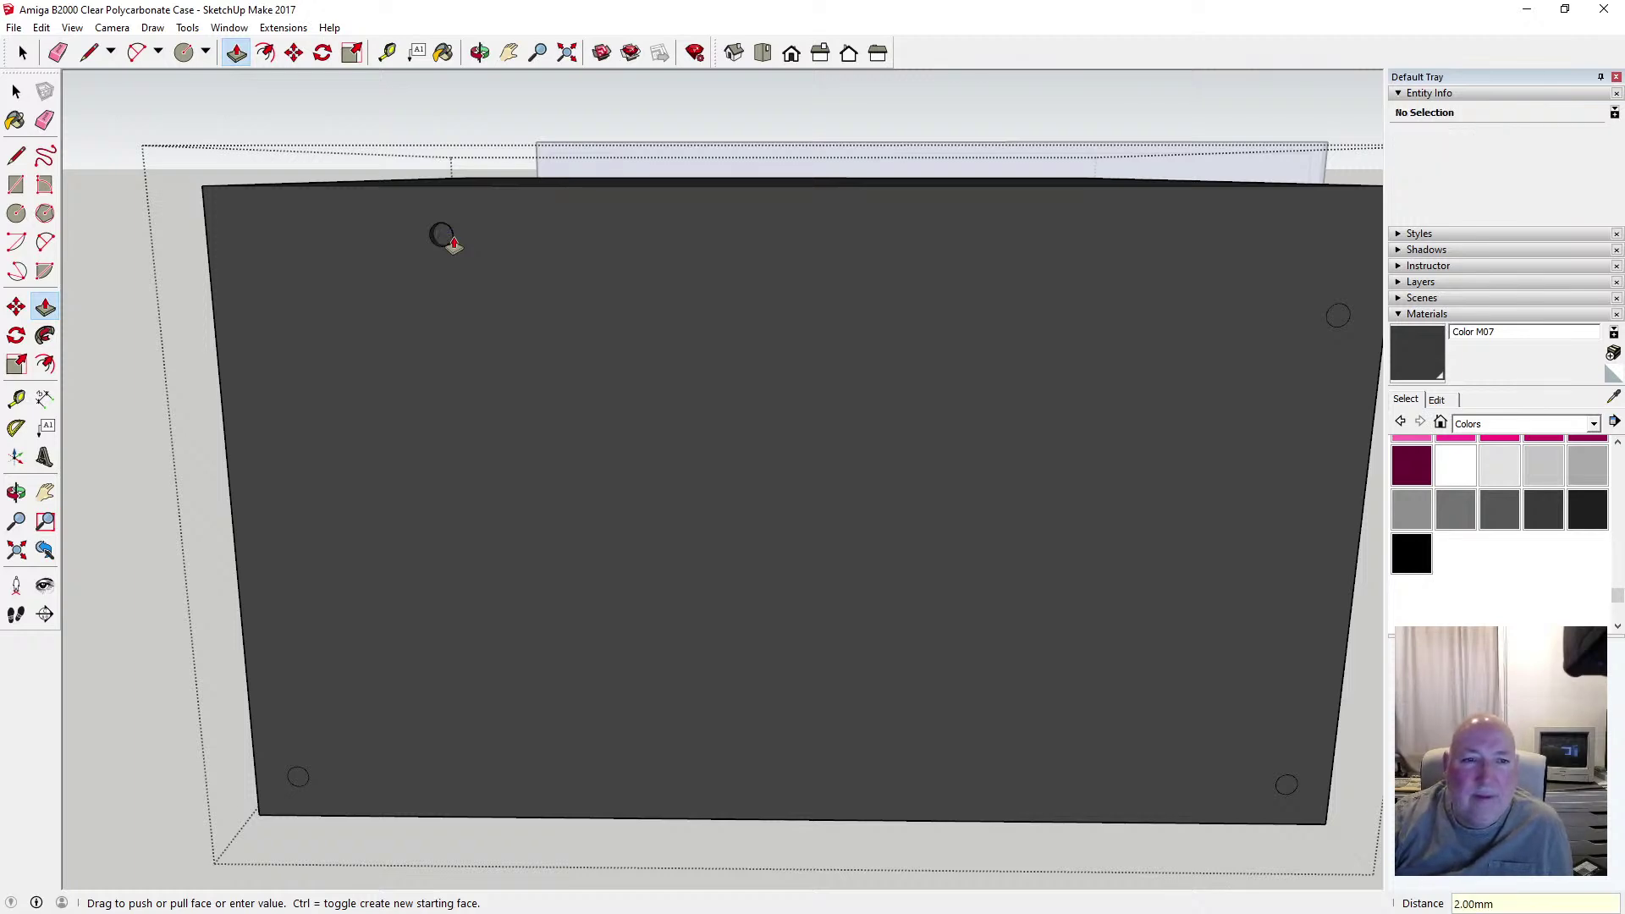
pyautogui.click(1341, 328)
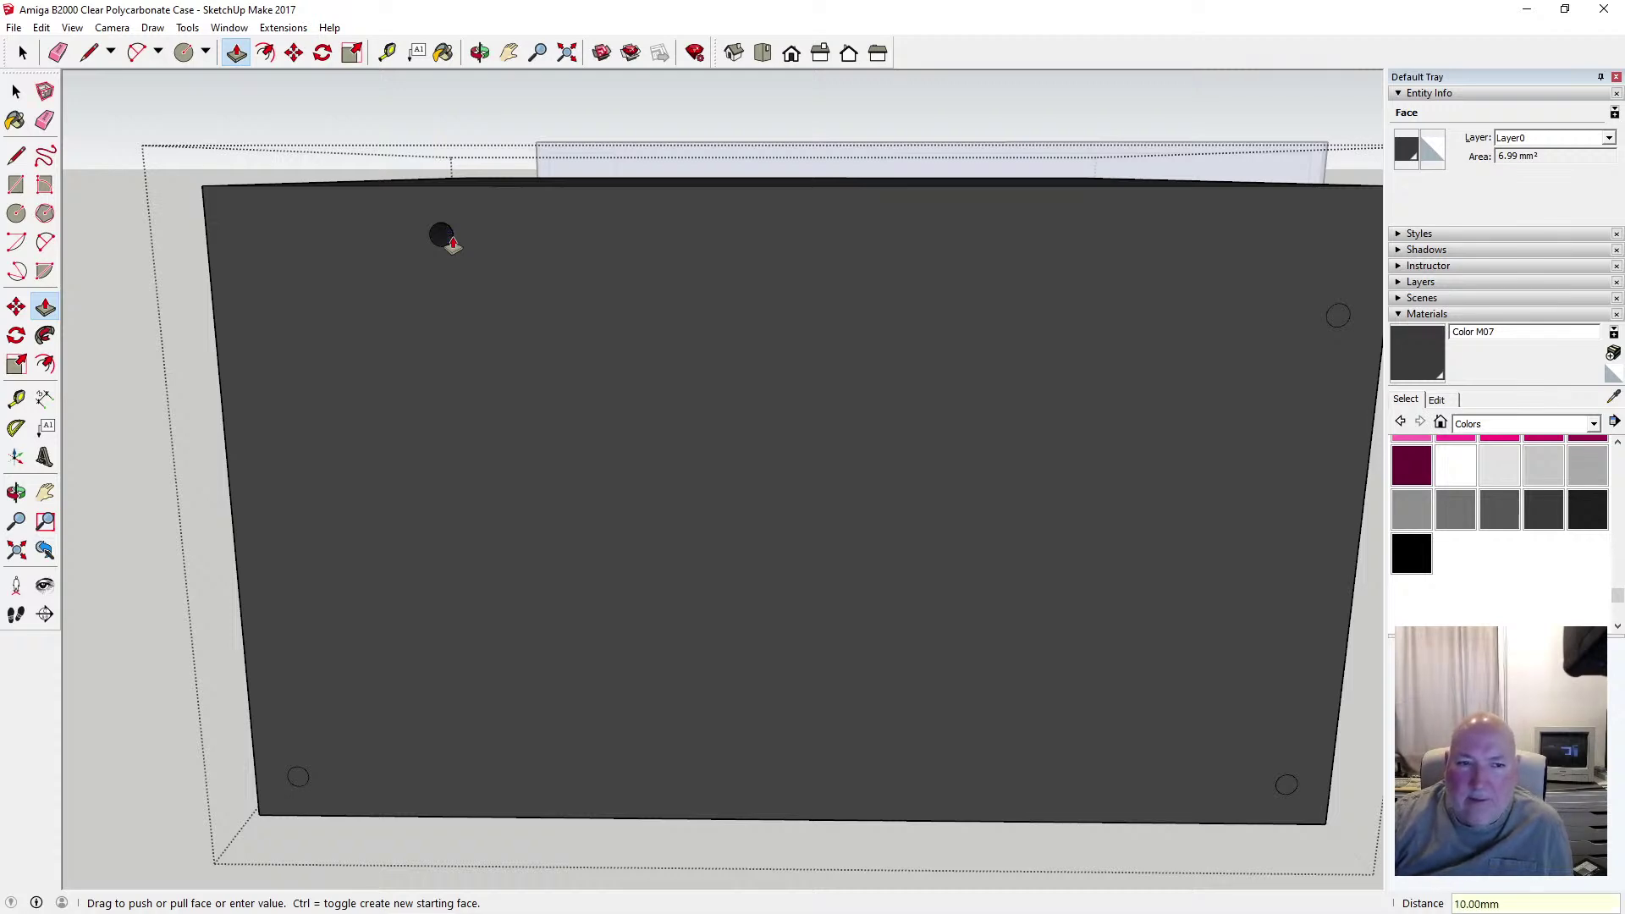
pyautogui.click(480, 53)
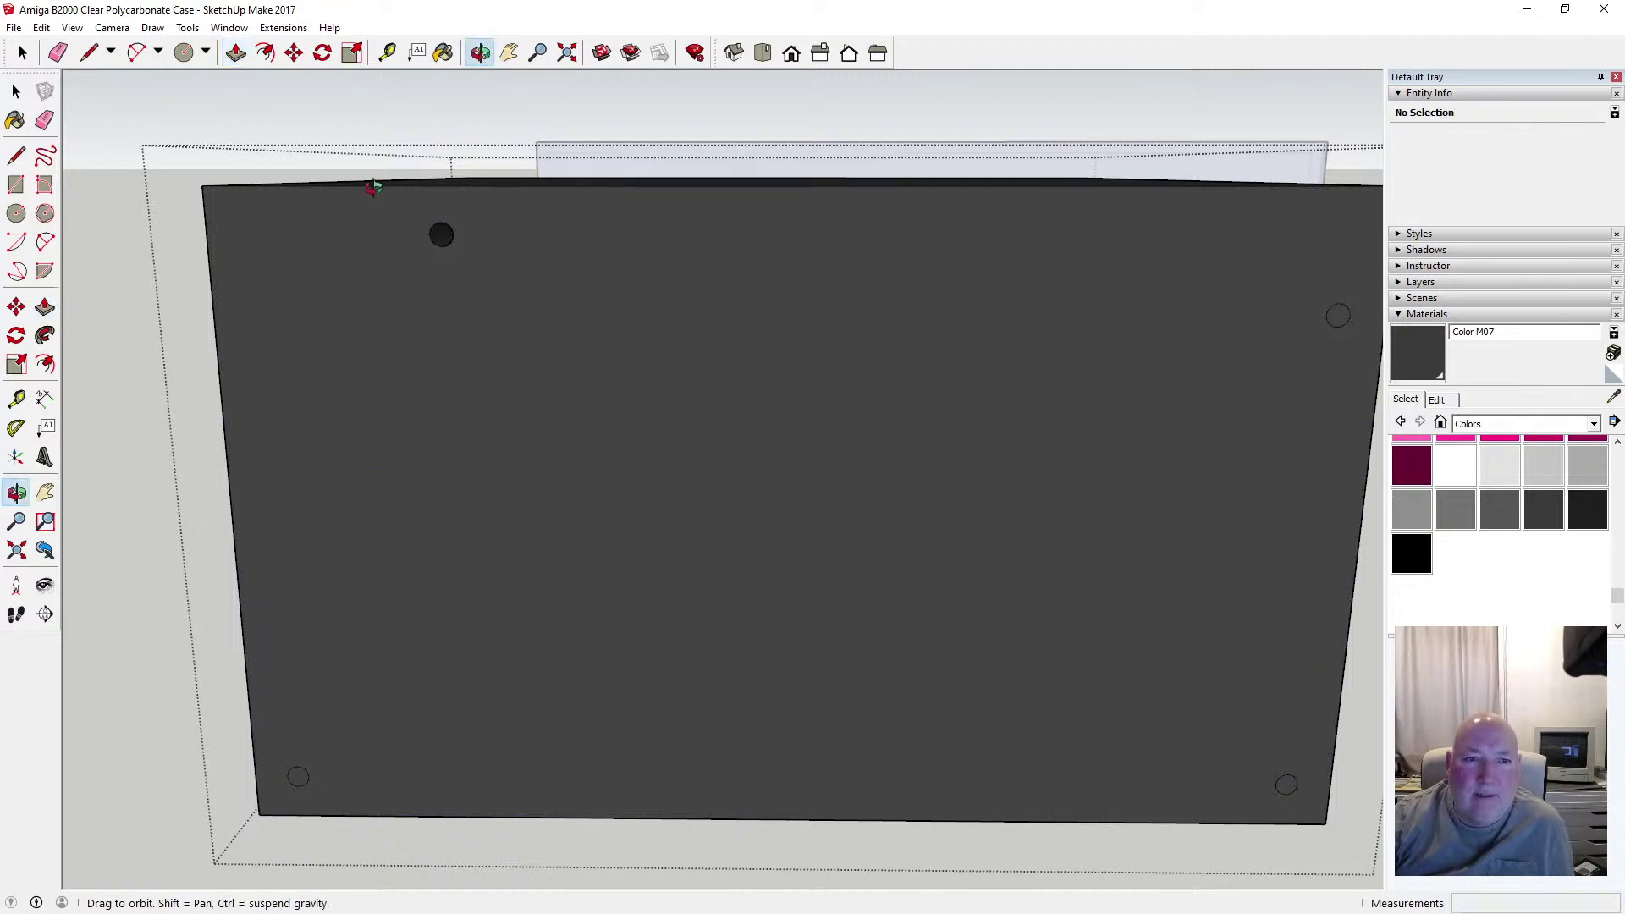
pyautogui.moveTo(377, 181); pyautogui.dragTo(341, 214)
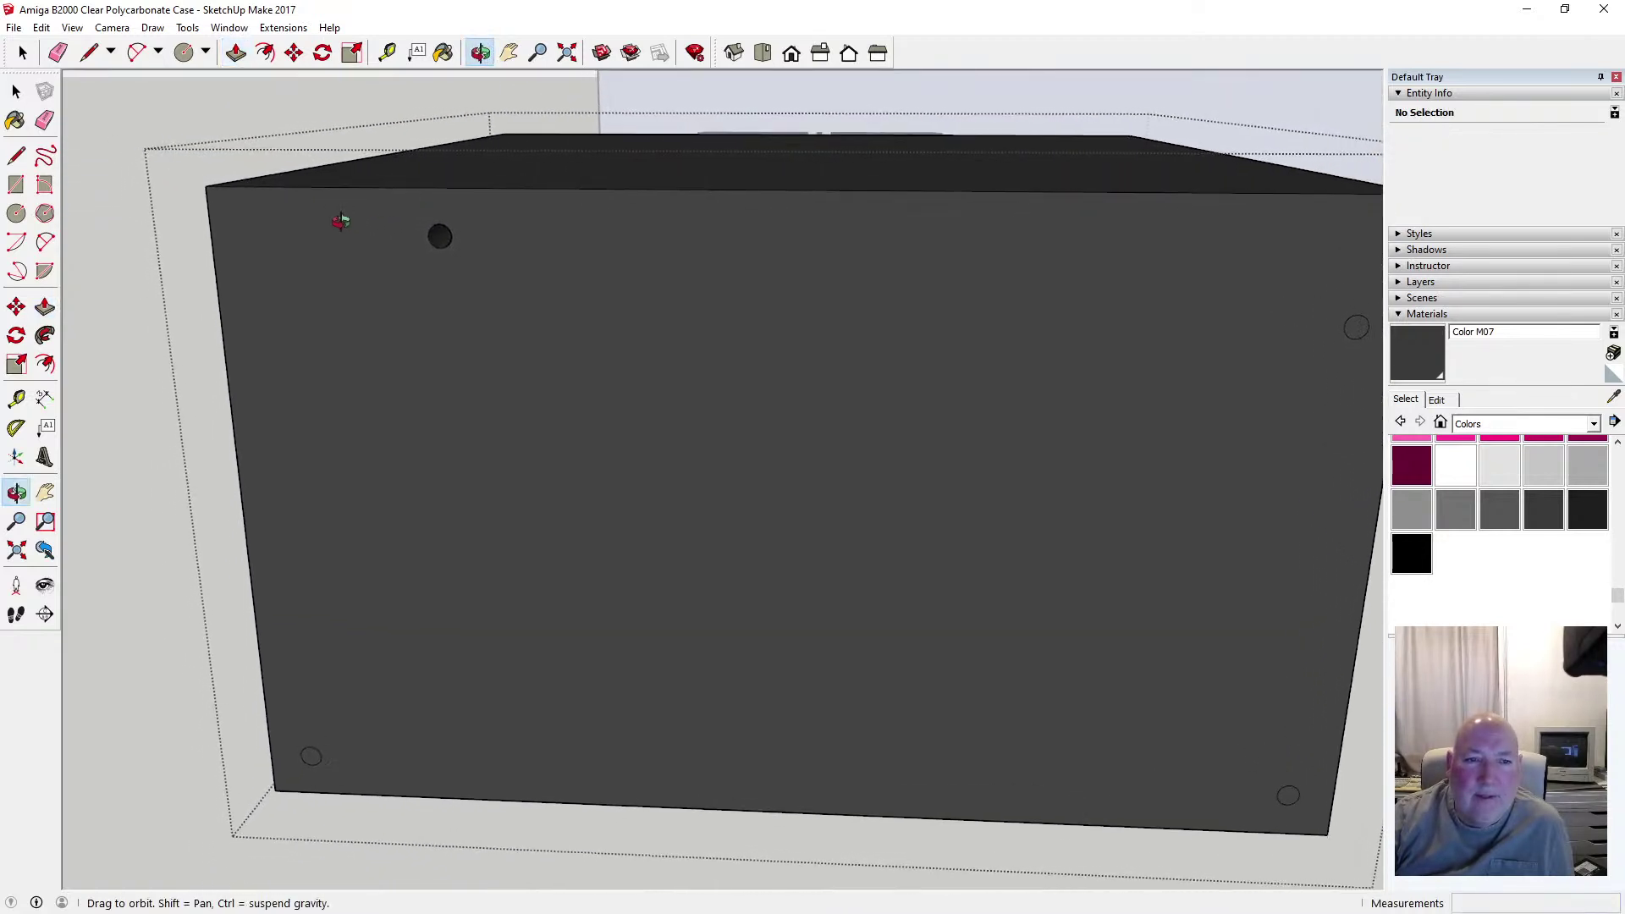
pyautogui.scroll(-3, 336, 214)
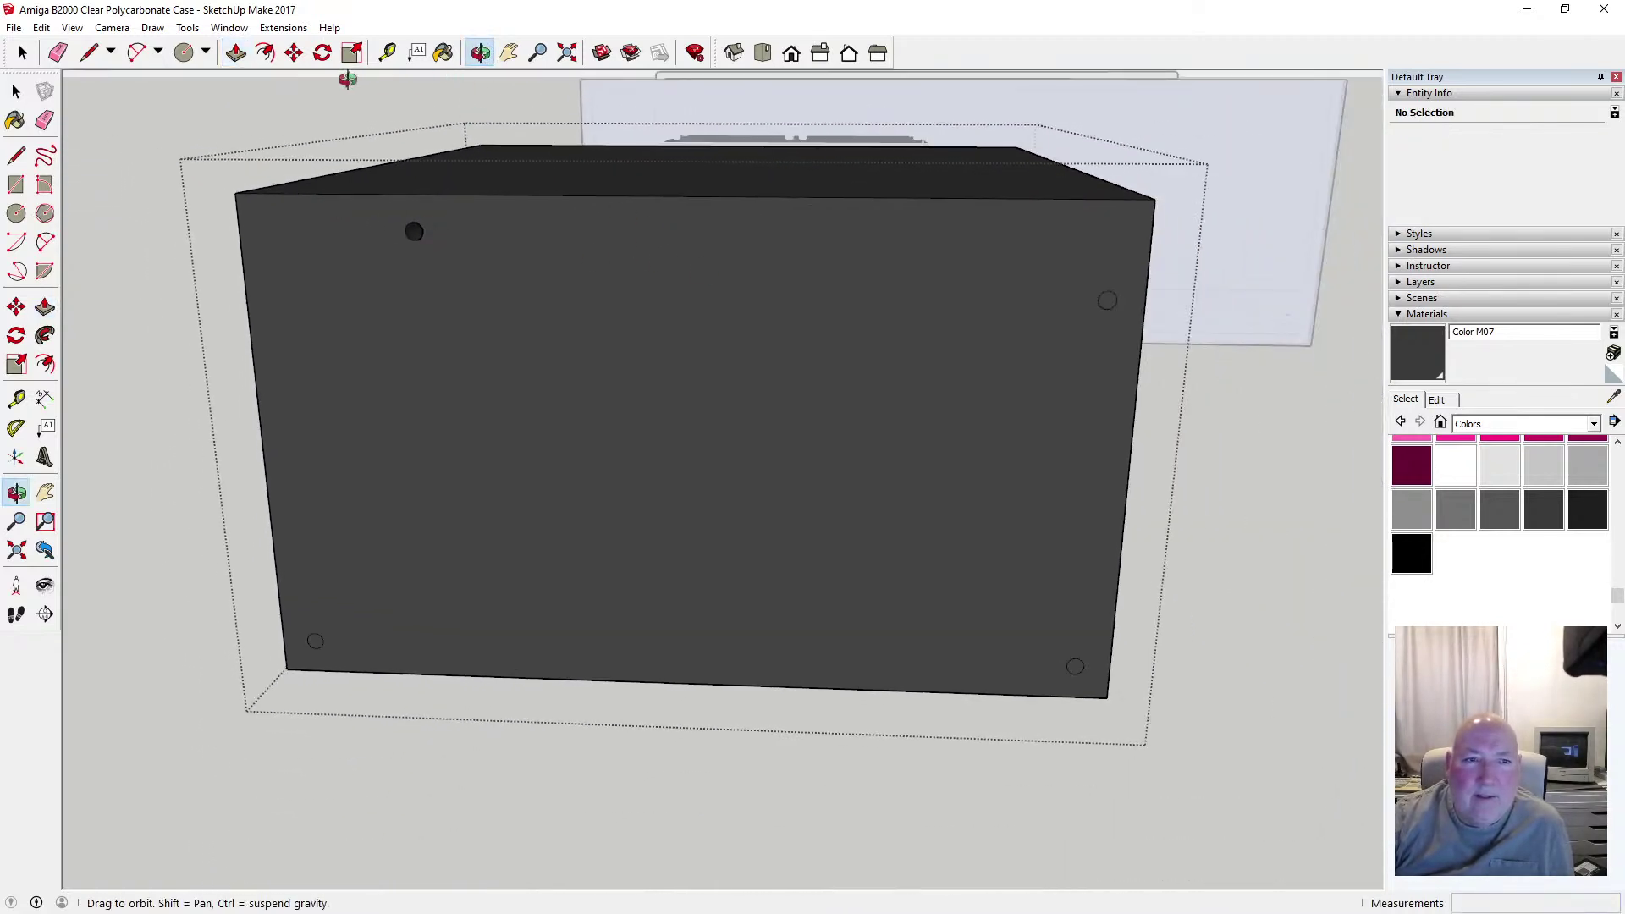
# Undo the Push/Pull operations on the end face's upper-left hole
pyautogui.click(442, 54)
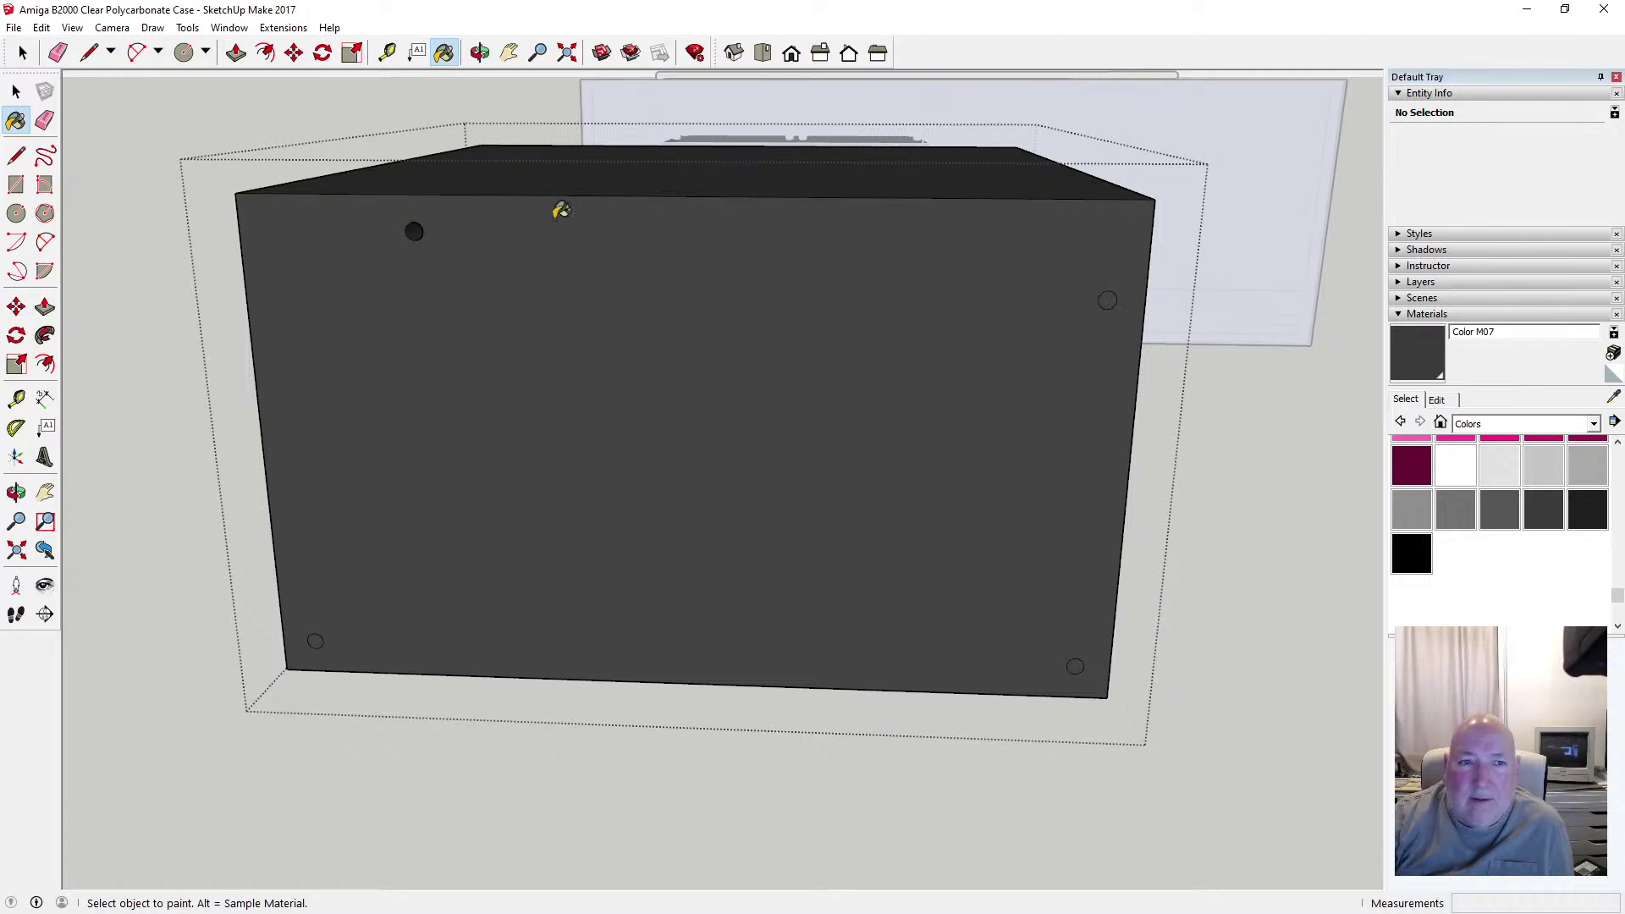
pyautogui.click(236, 53)
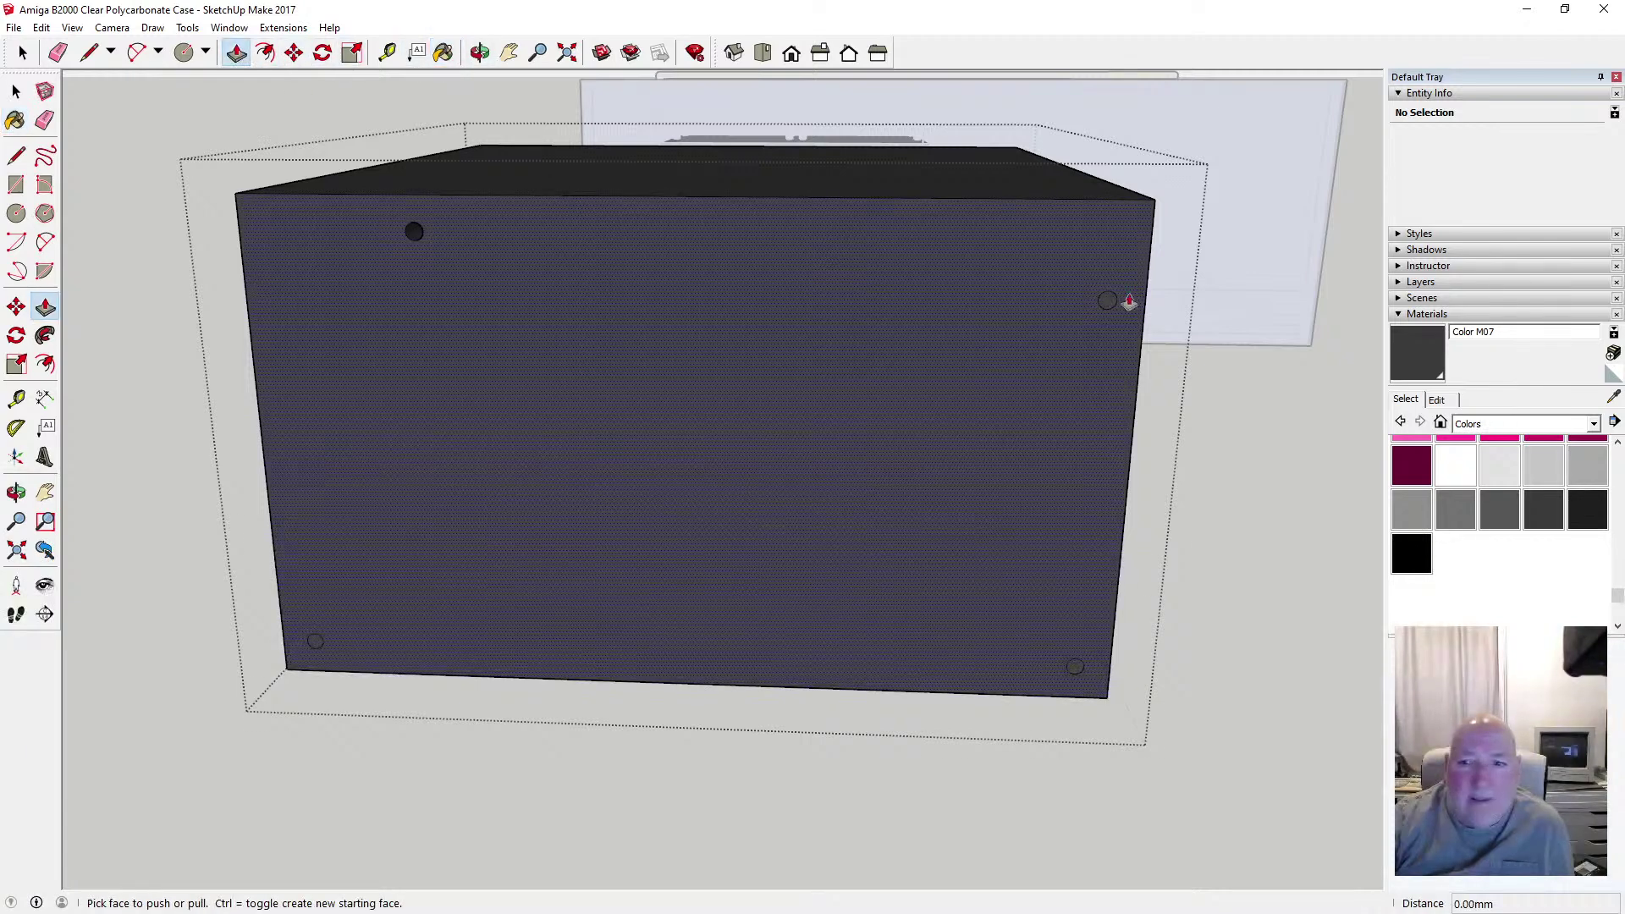
pyautogui.click(42, 29)
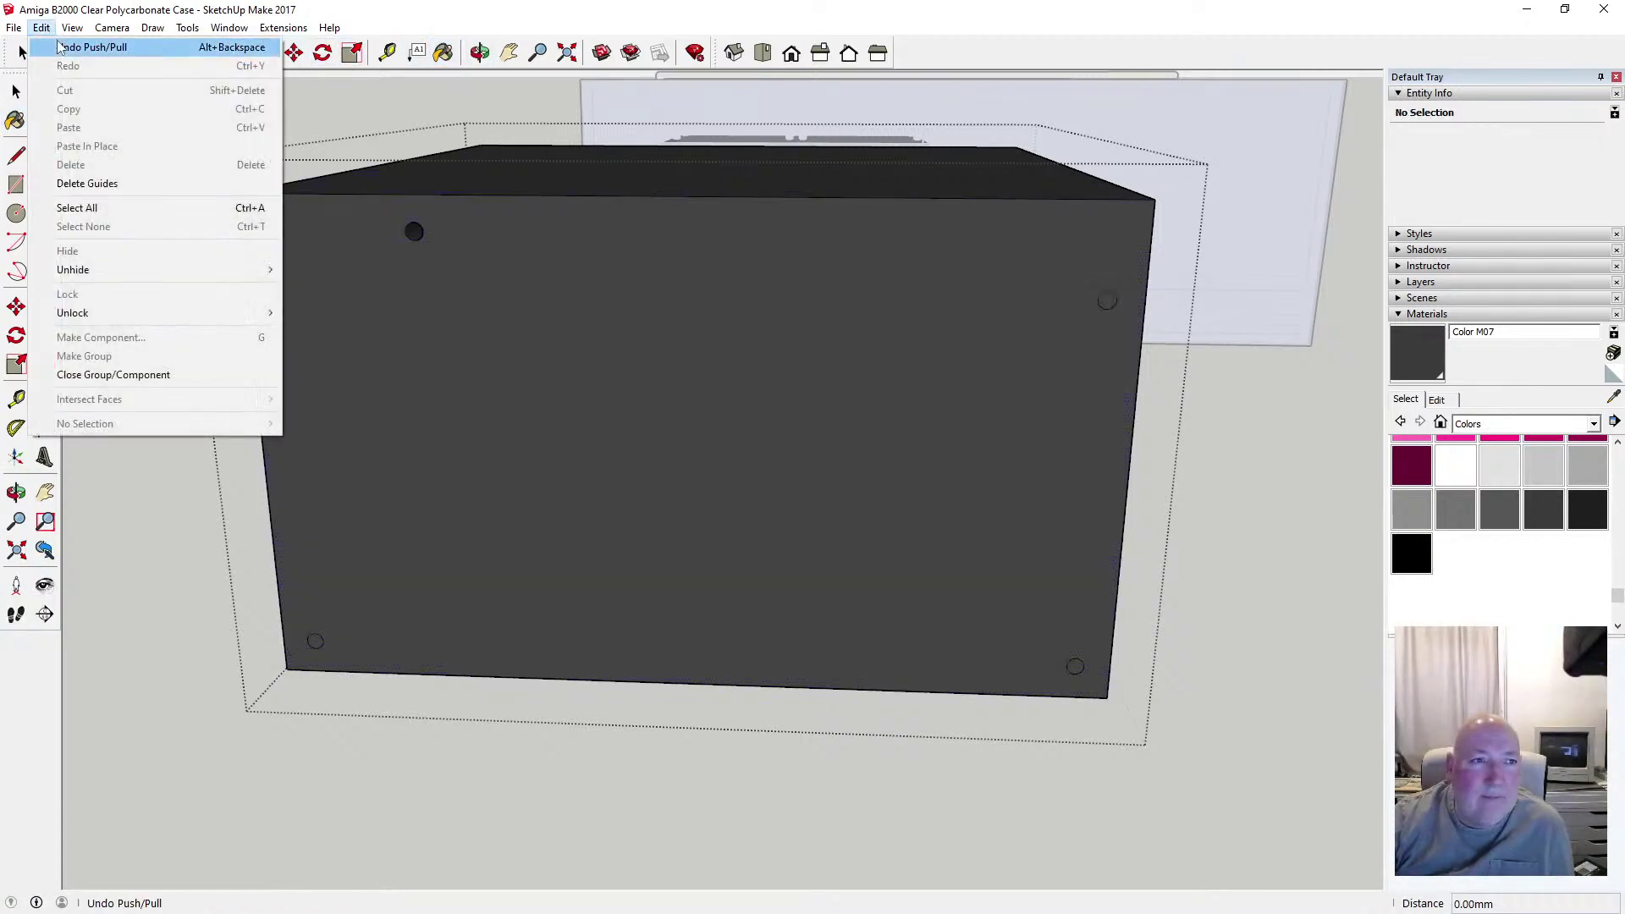
pyautogui.click(44, 44)
pyautogui.click(42, 31)
pyautogui.click(44, 44)
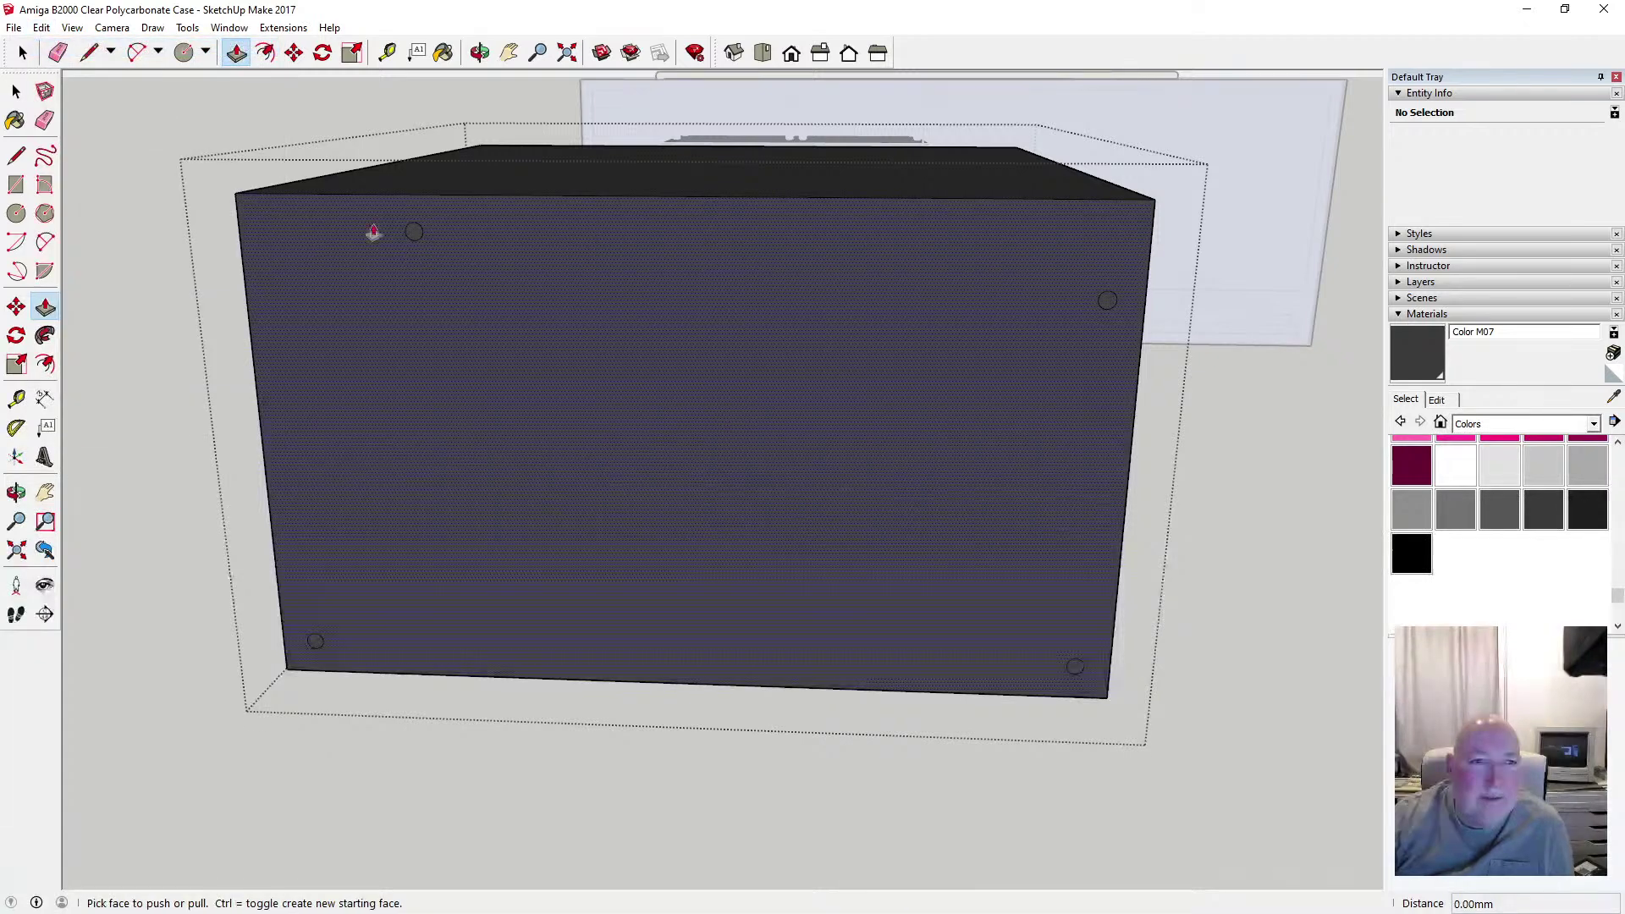
# Push all four mounting-hole circles on the end face 4 mm into the box
pyautogui.click(413, 238)
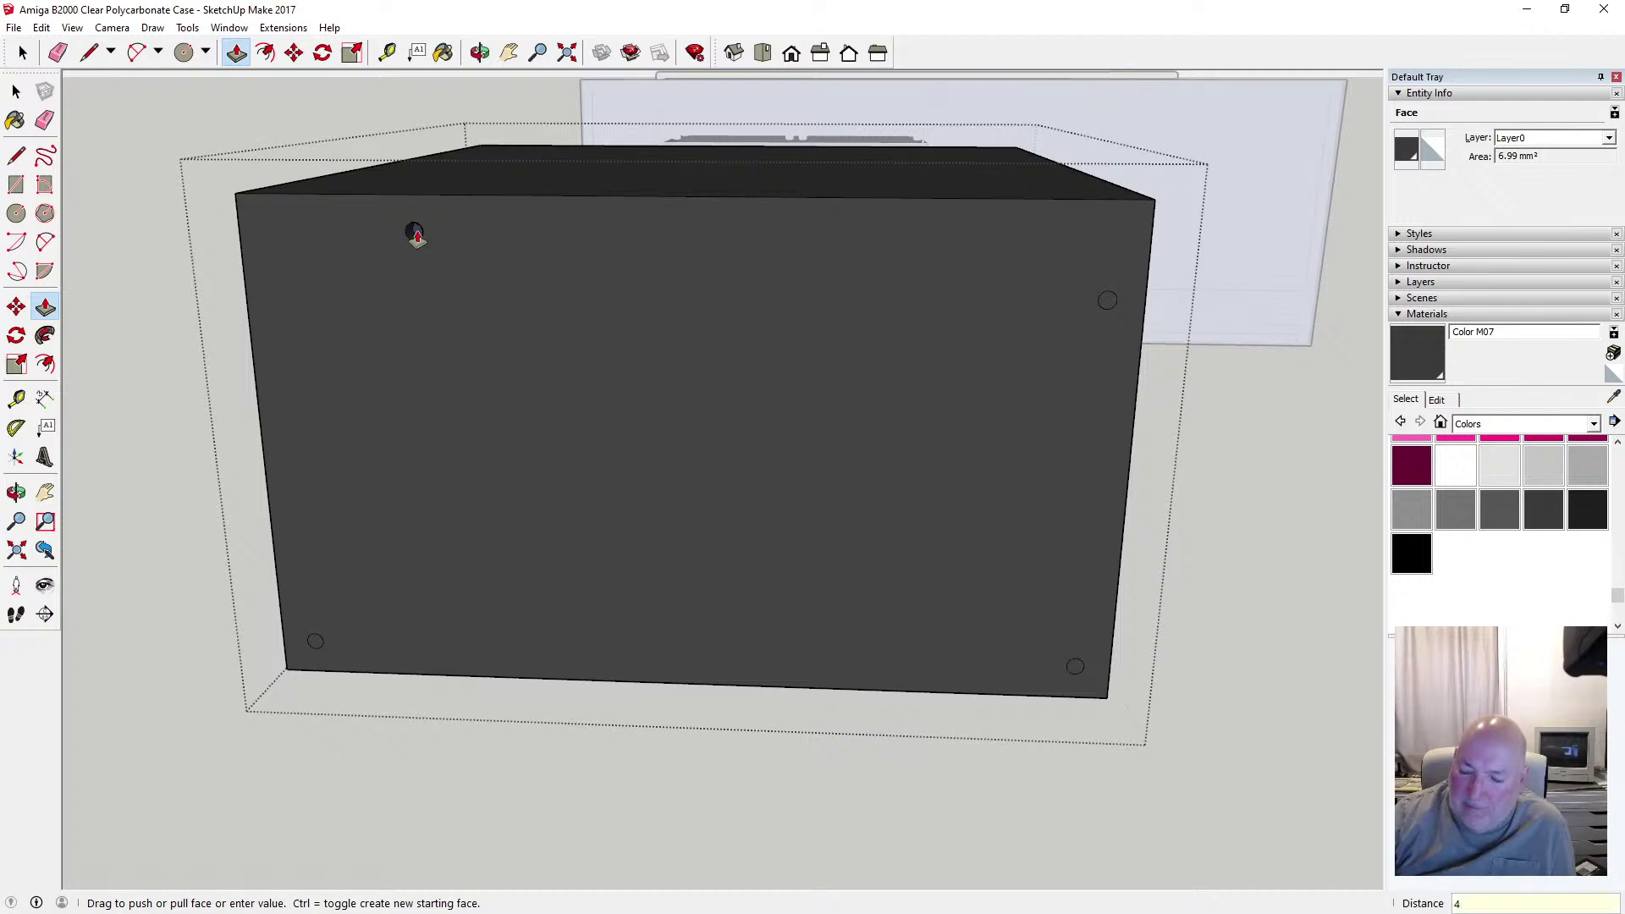
pyautogui.write('4')
pyautogui.press('Return')
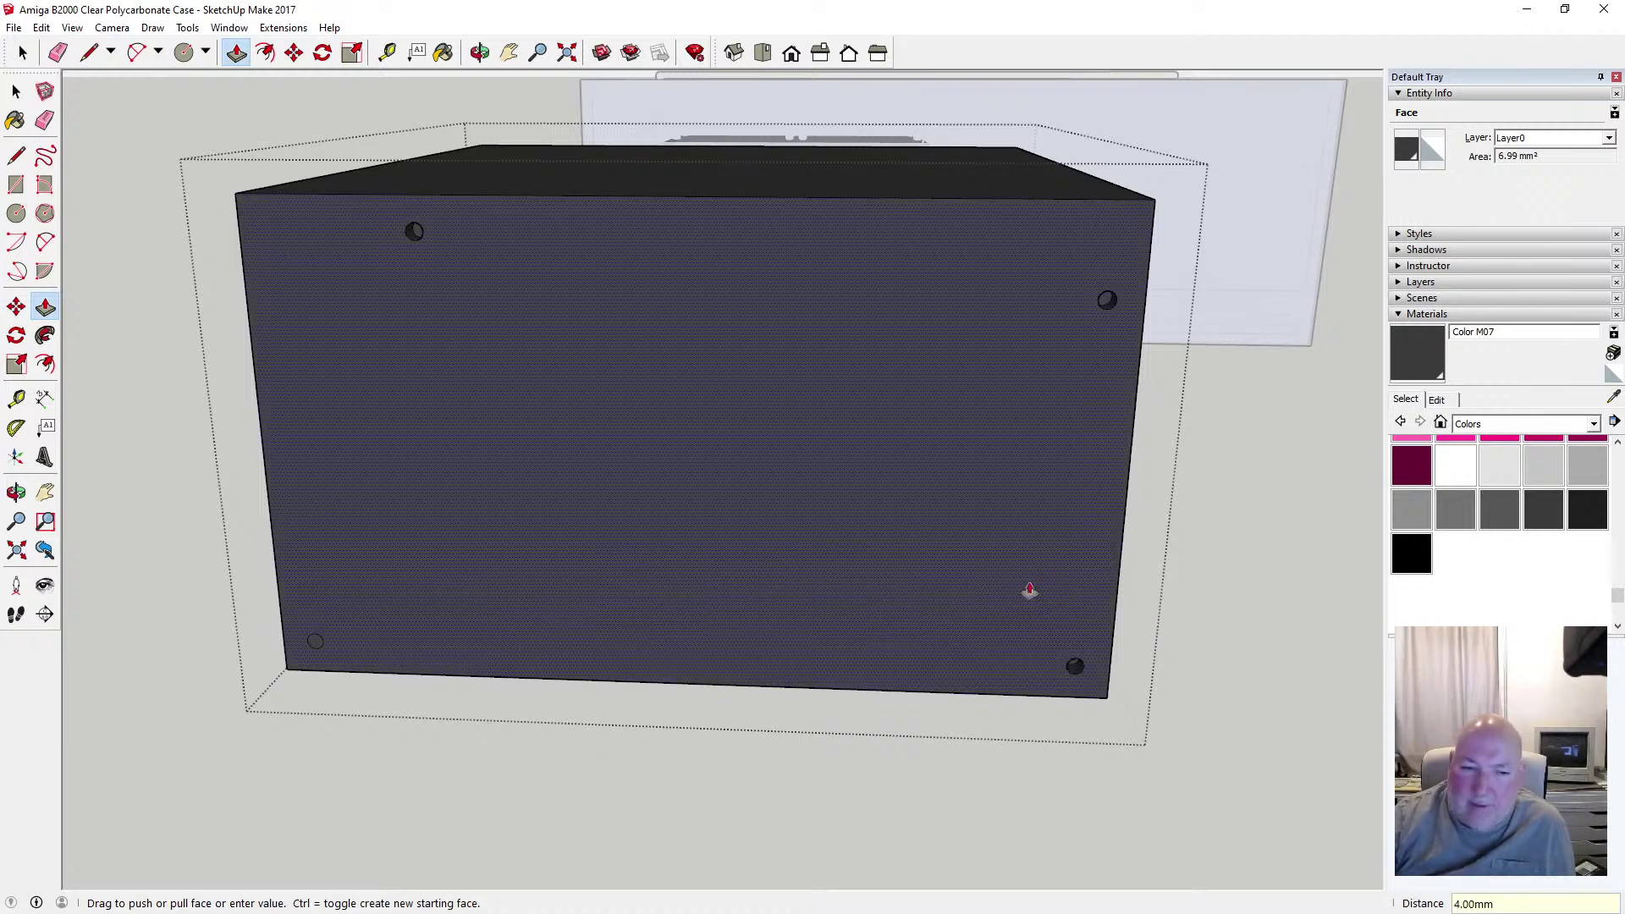
pyautogui.click(311, 645)
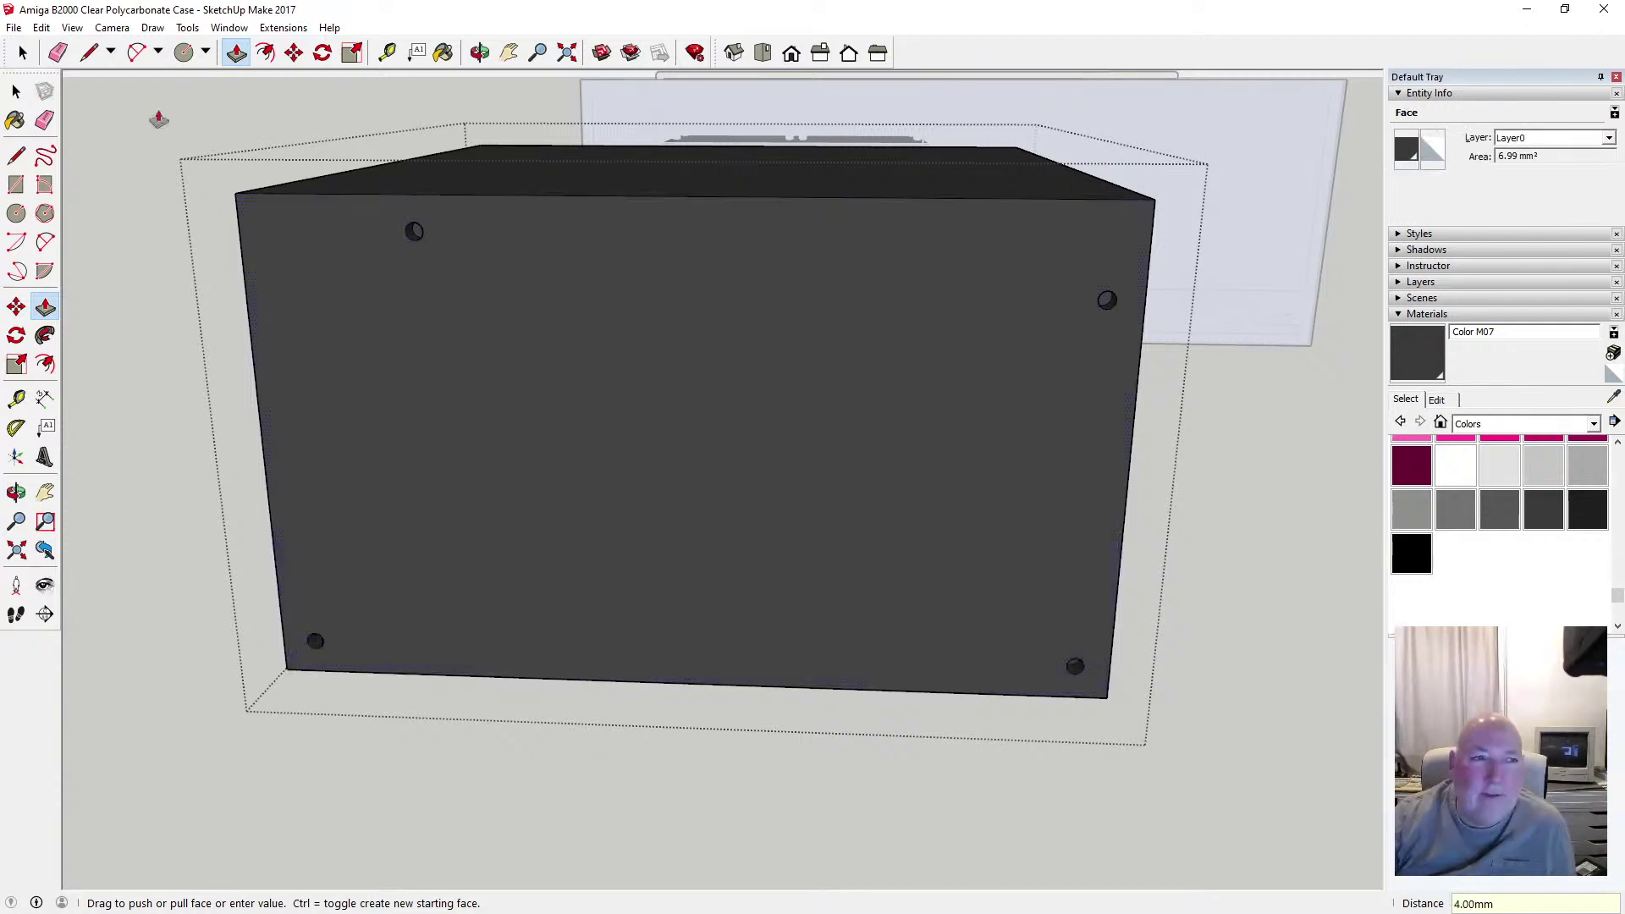
# Finish editing the box component and save the Amiga B2000 case model
pyautogui.click(16, 91)
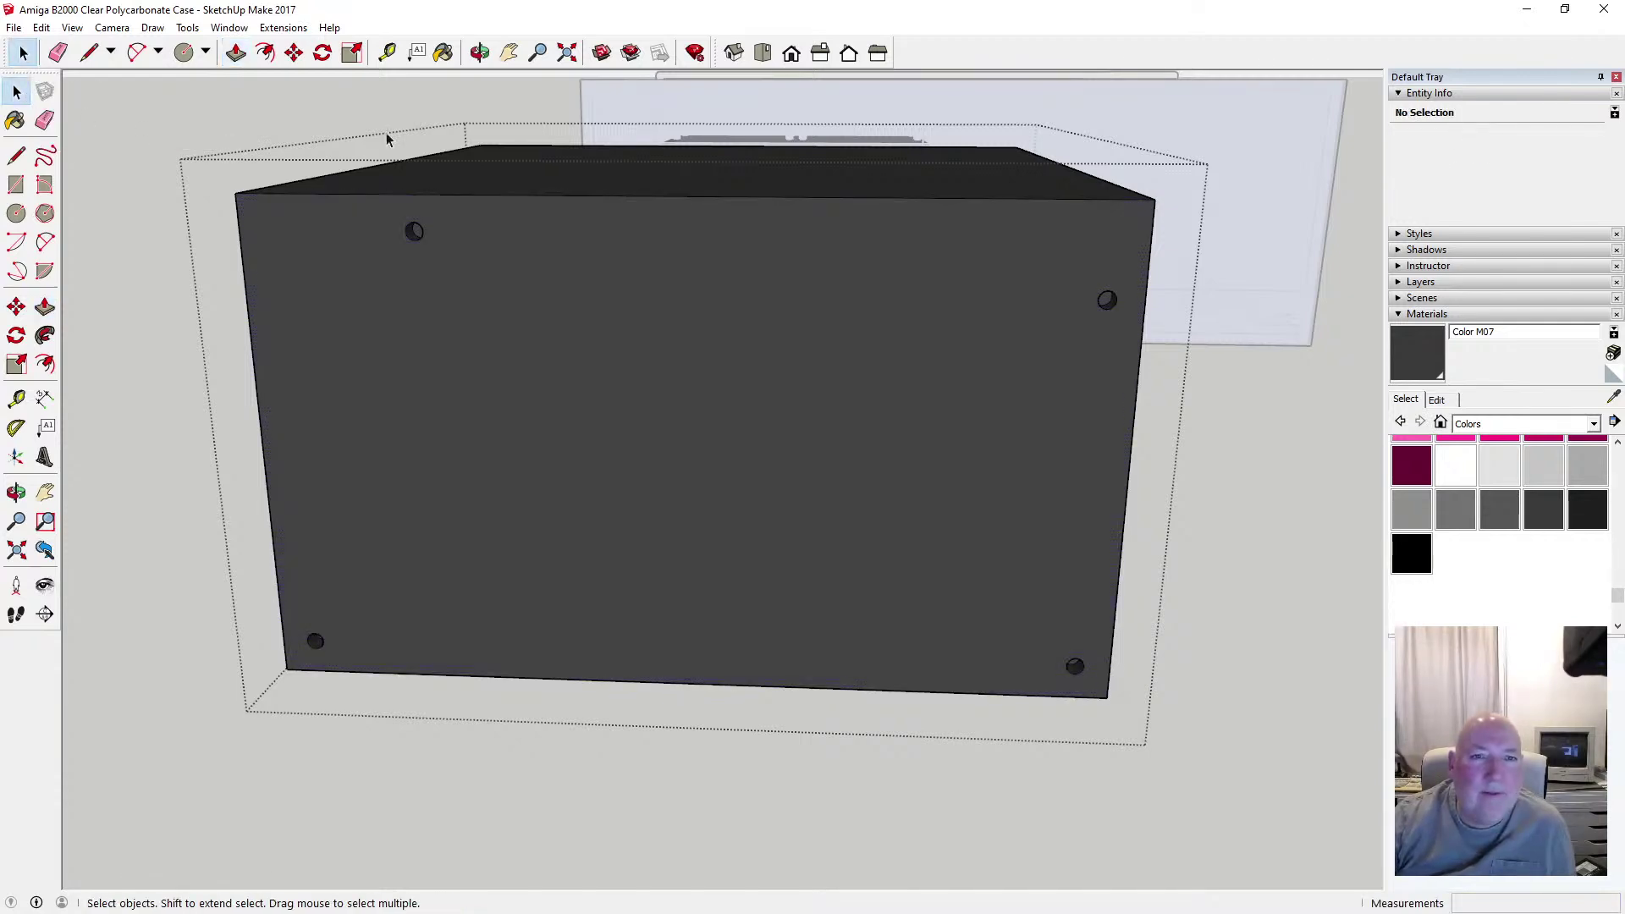
pyautogui.click(356, 119)
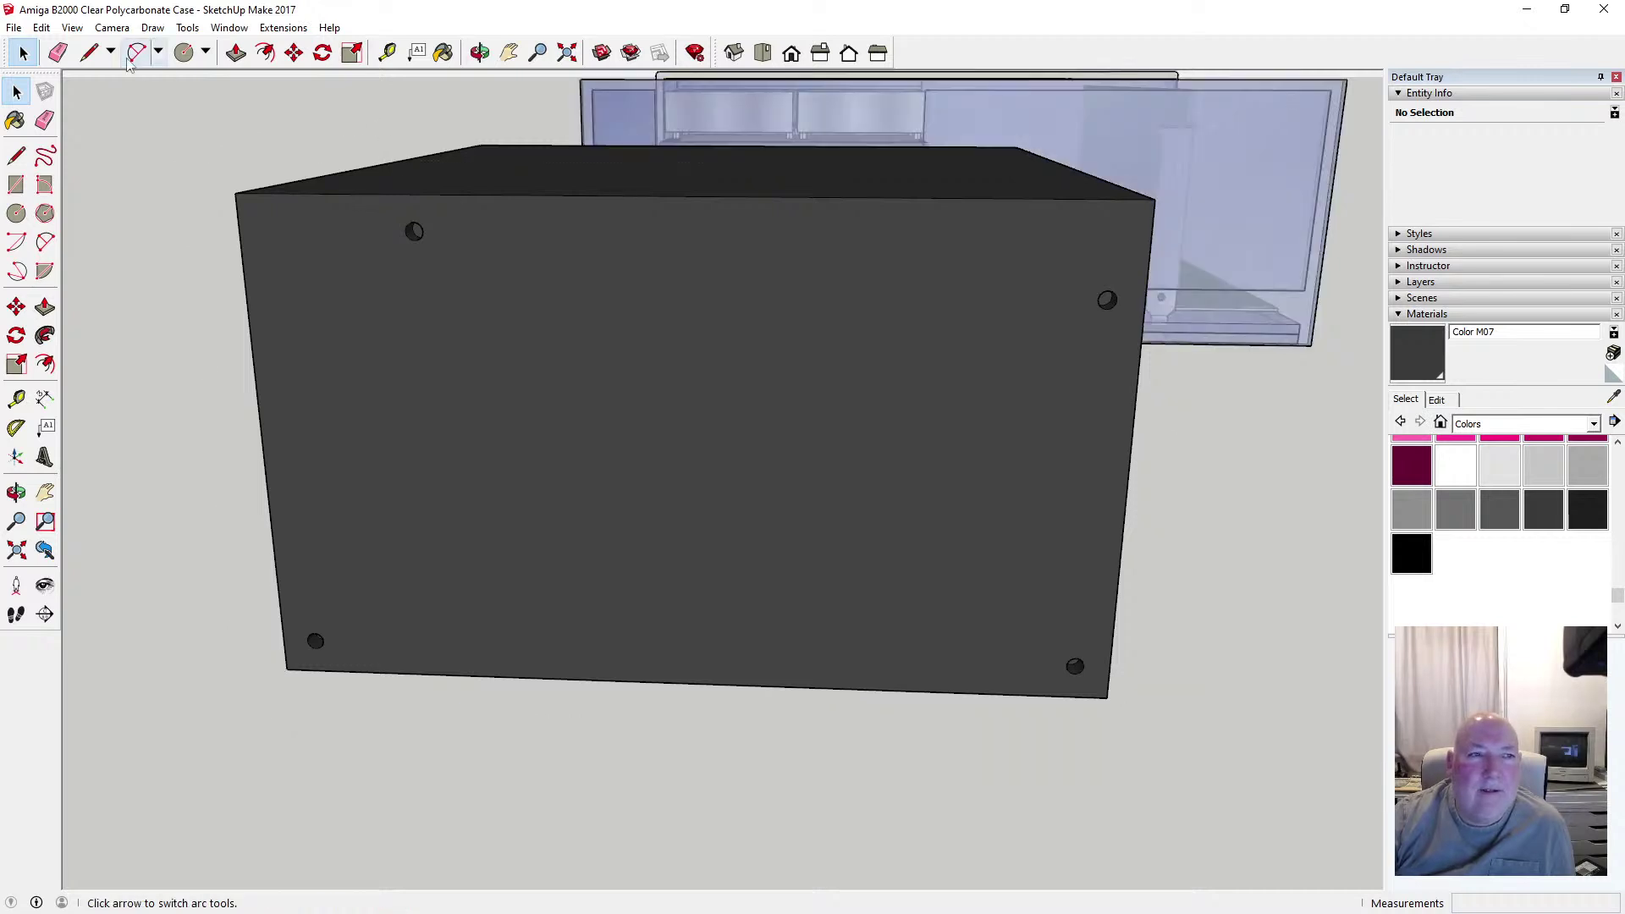
pyautogui.click(15, 27)
pyautogui.click(38, 88)
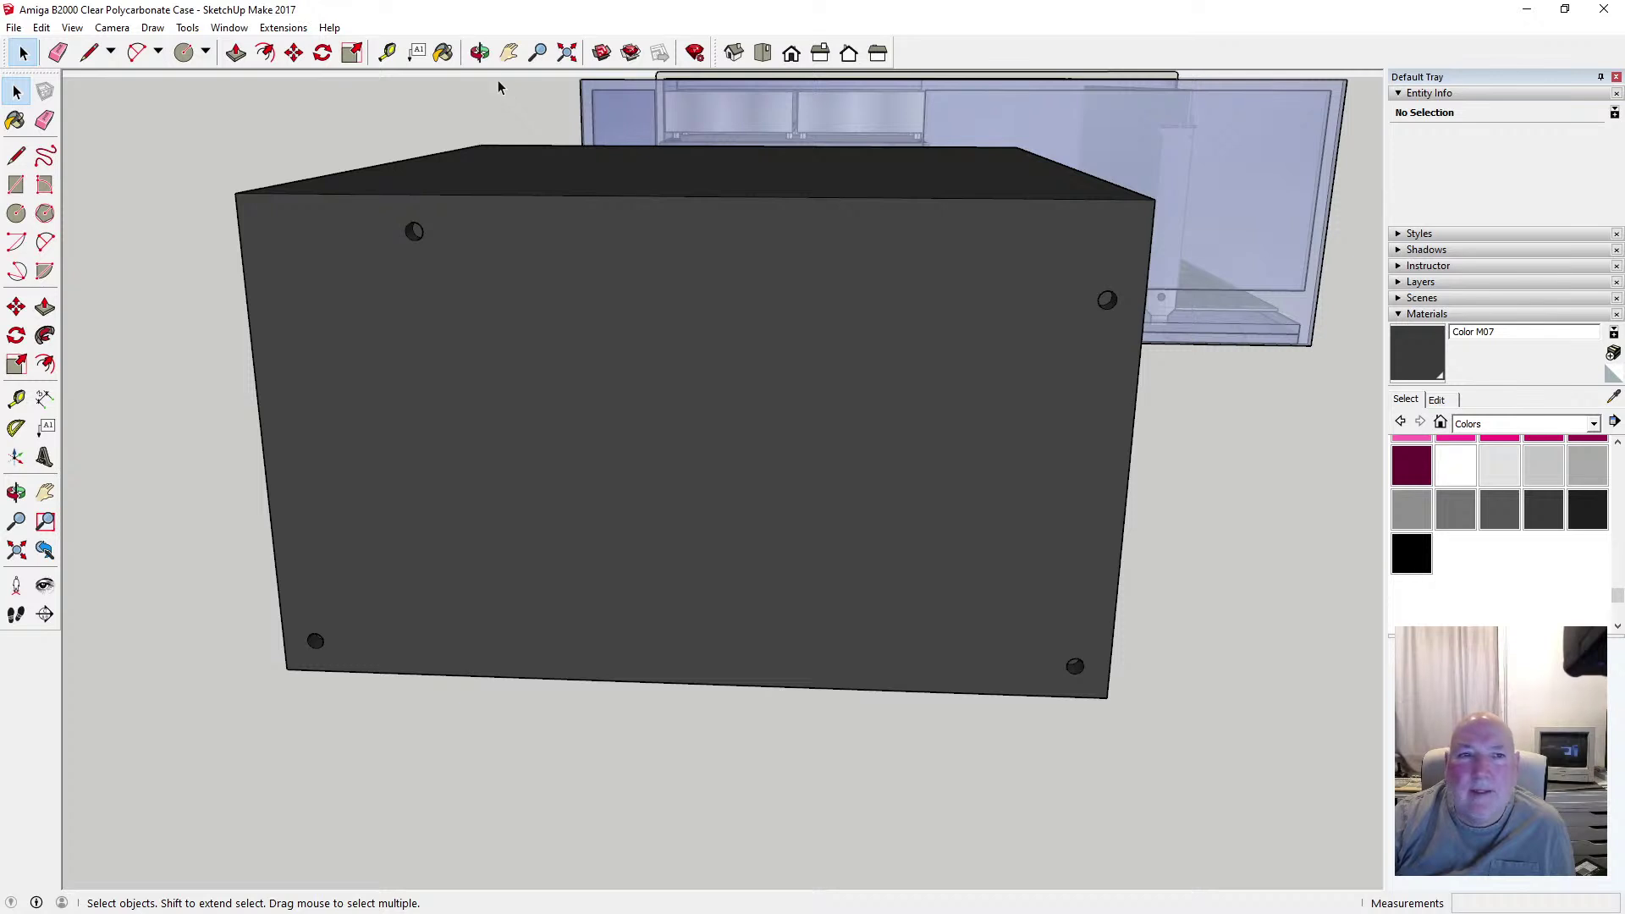
# Examine the dark grey box and its recessed end-face mounting holes from several angles against the polycarbonate case
pyautogui.click(479, 53)
pyautogui.moveTo(720, 227); pyautogui.dragTo(554, 331)
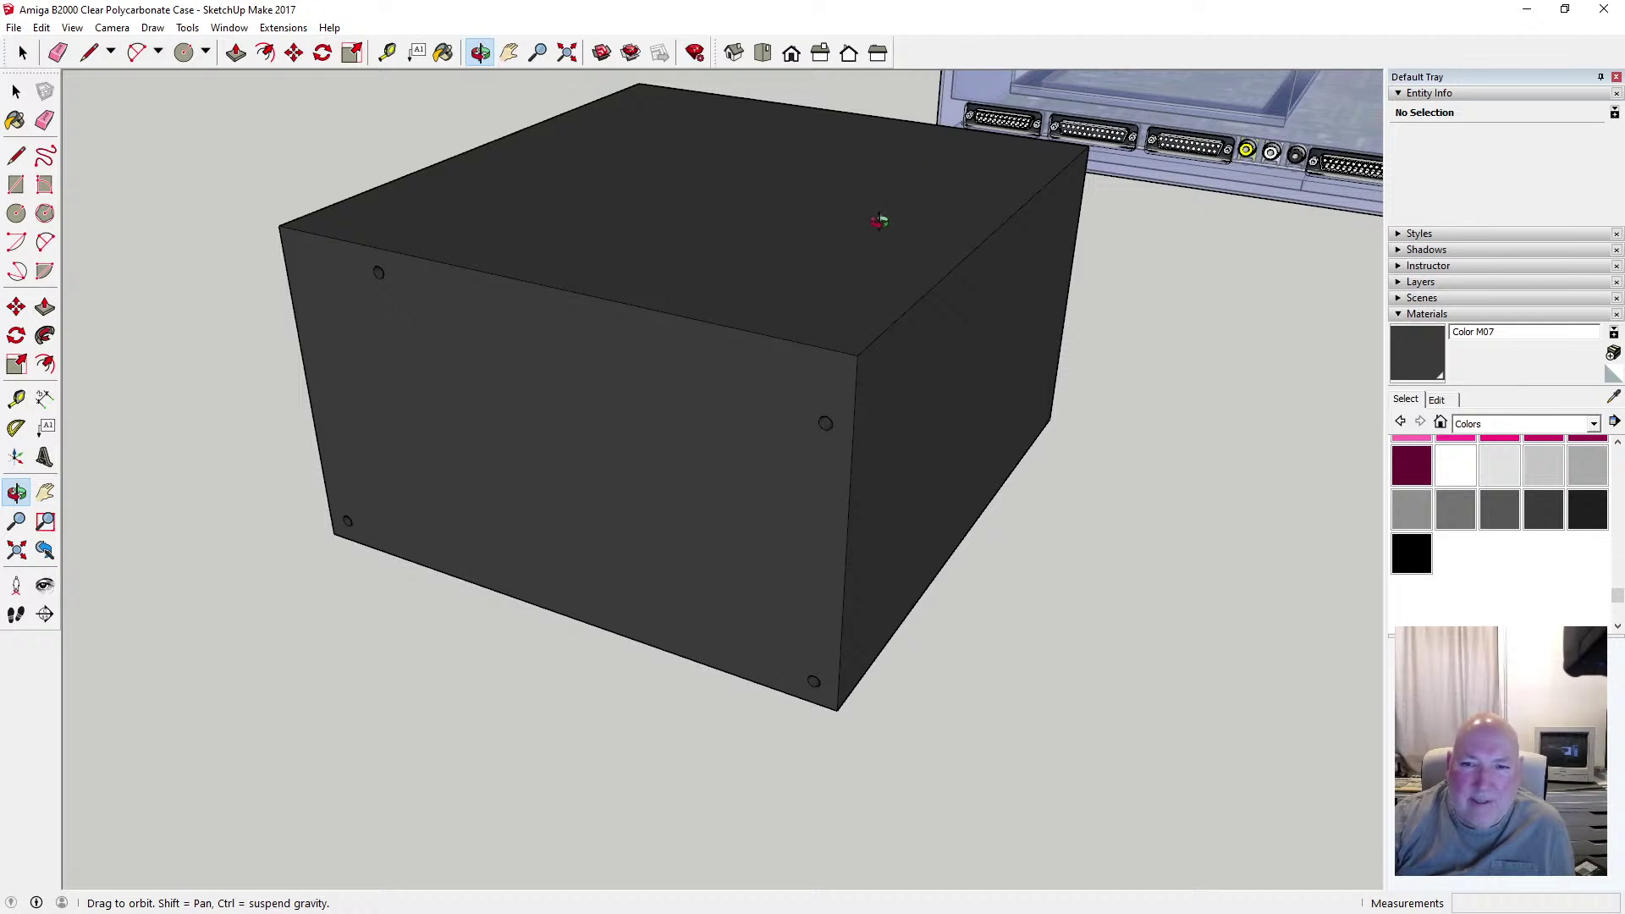
pyautogui.moveTo(729, 326); pyautogui.dragTo(878, 224)
pyautogui.moveTo(703, 344); pyautogui.dragTo(814, 310)
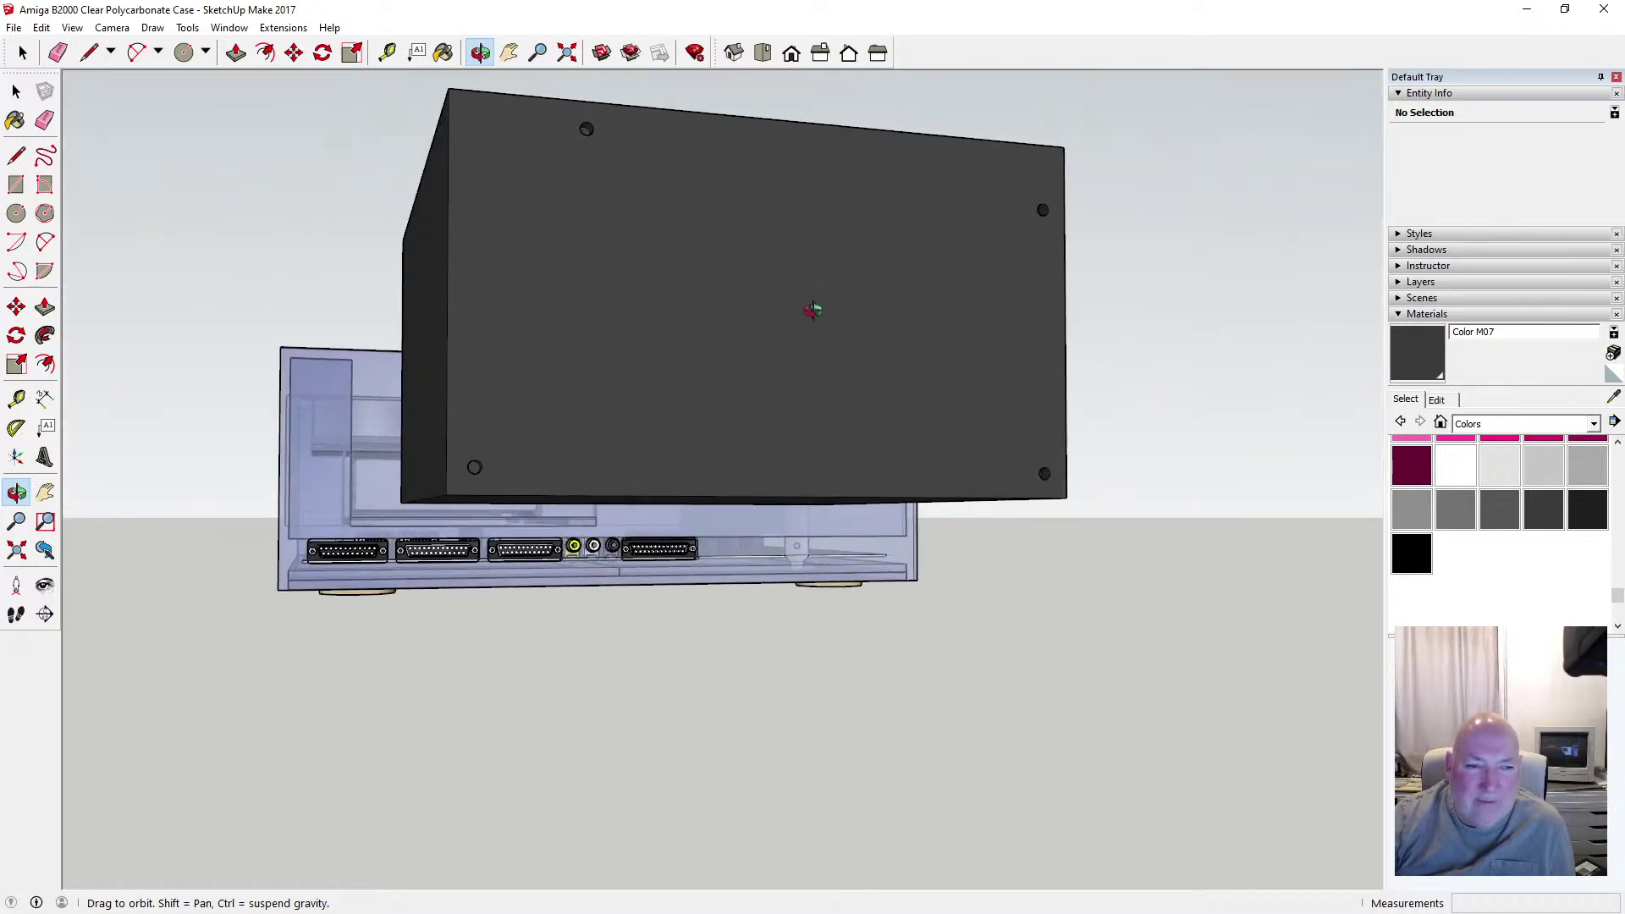
pyautogui.moveTo(683, 355); pyautogui.dragTo(670, 264)
pyautogui.moveTo(817, 319); pyautogui.dragTo(598, 388)
pyautogui.scroll(3, 599, 389)
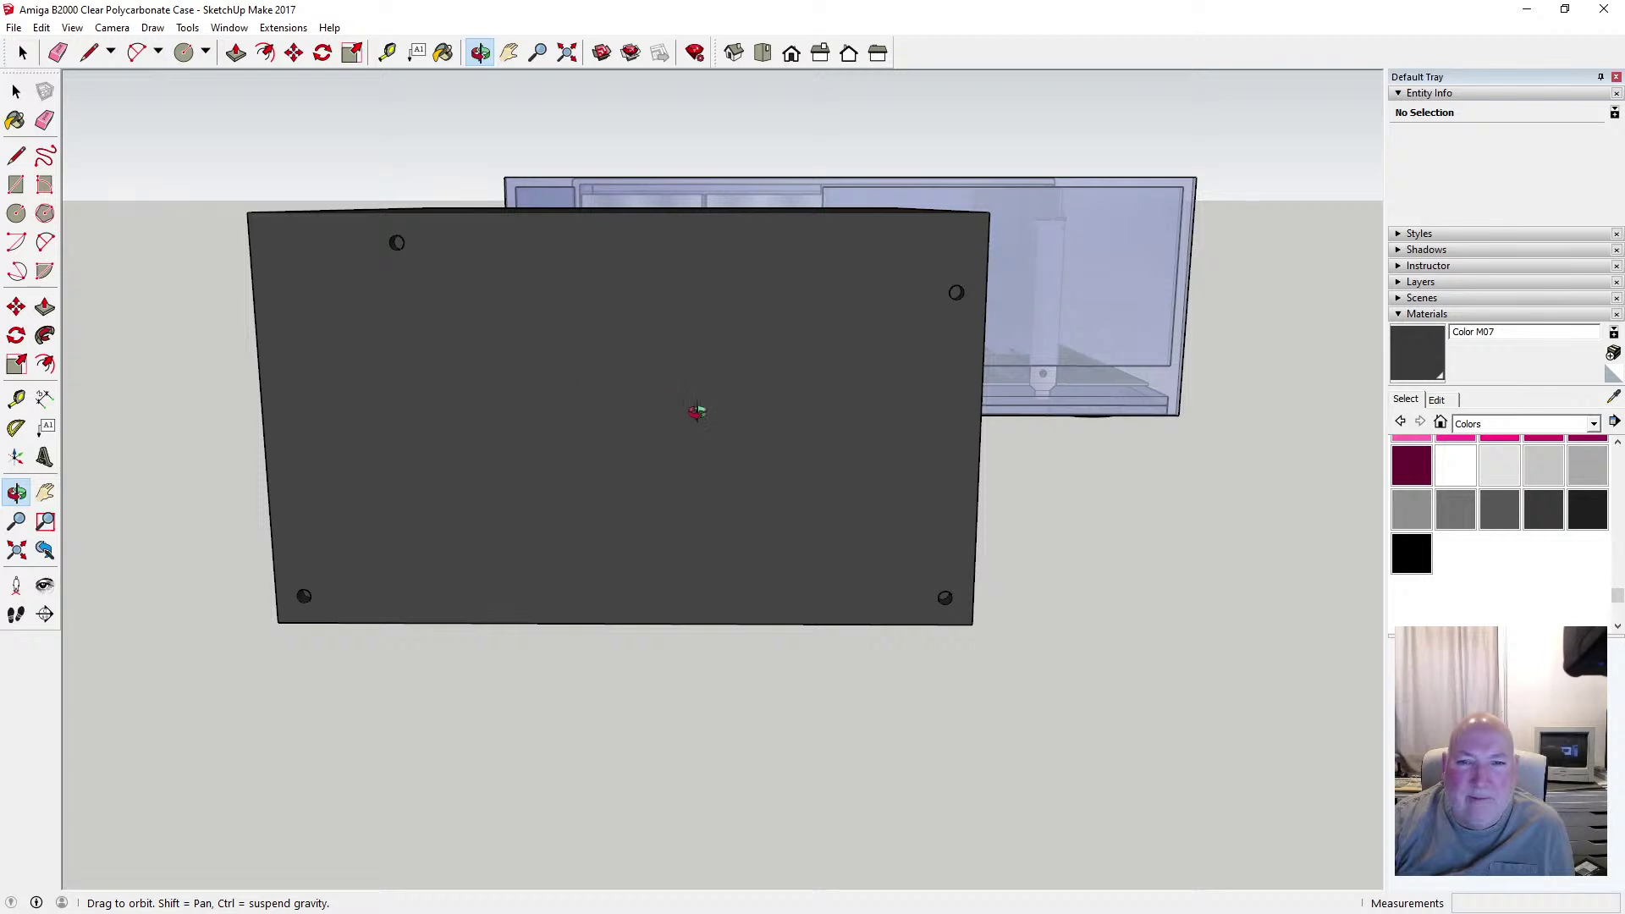
pyautogui.moveTo(697, 411)
pyautogui.mouseDown()
pyautogui.moveTo(592, 424)
pyautogui.moveTo(530, 461)
pyautogui.moveTo(561, 431)
pyautogui.moveTo(548, 450)
pyautogui.moveTo(701, 441)
pyautogui.mouseUp()
pyautogui.scroll(1, 561, 431)
pyautogui.scroll(-1, 566, 449)
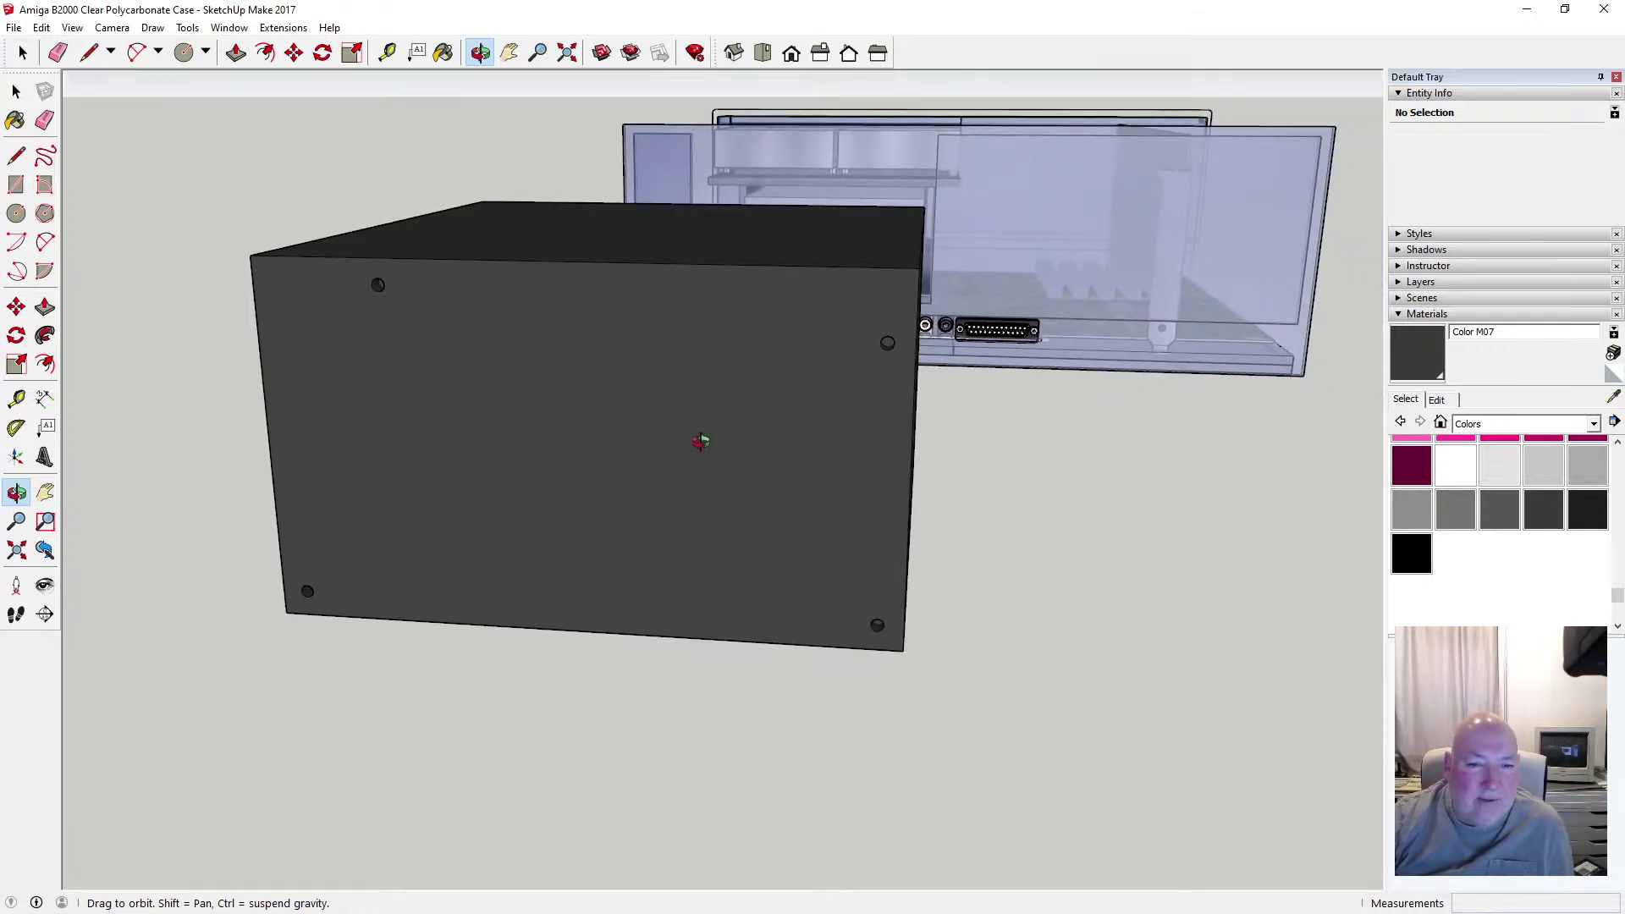
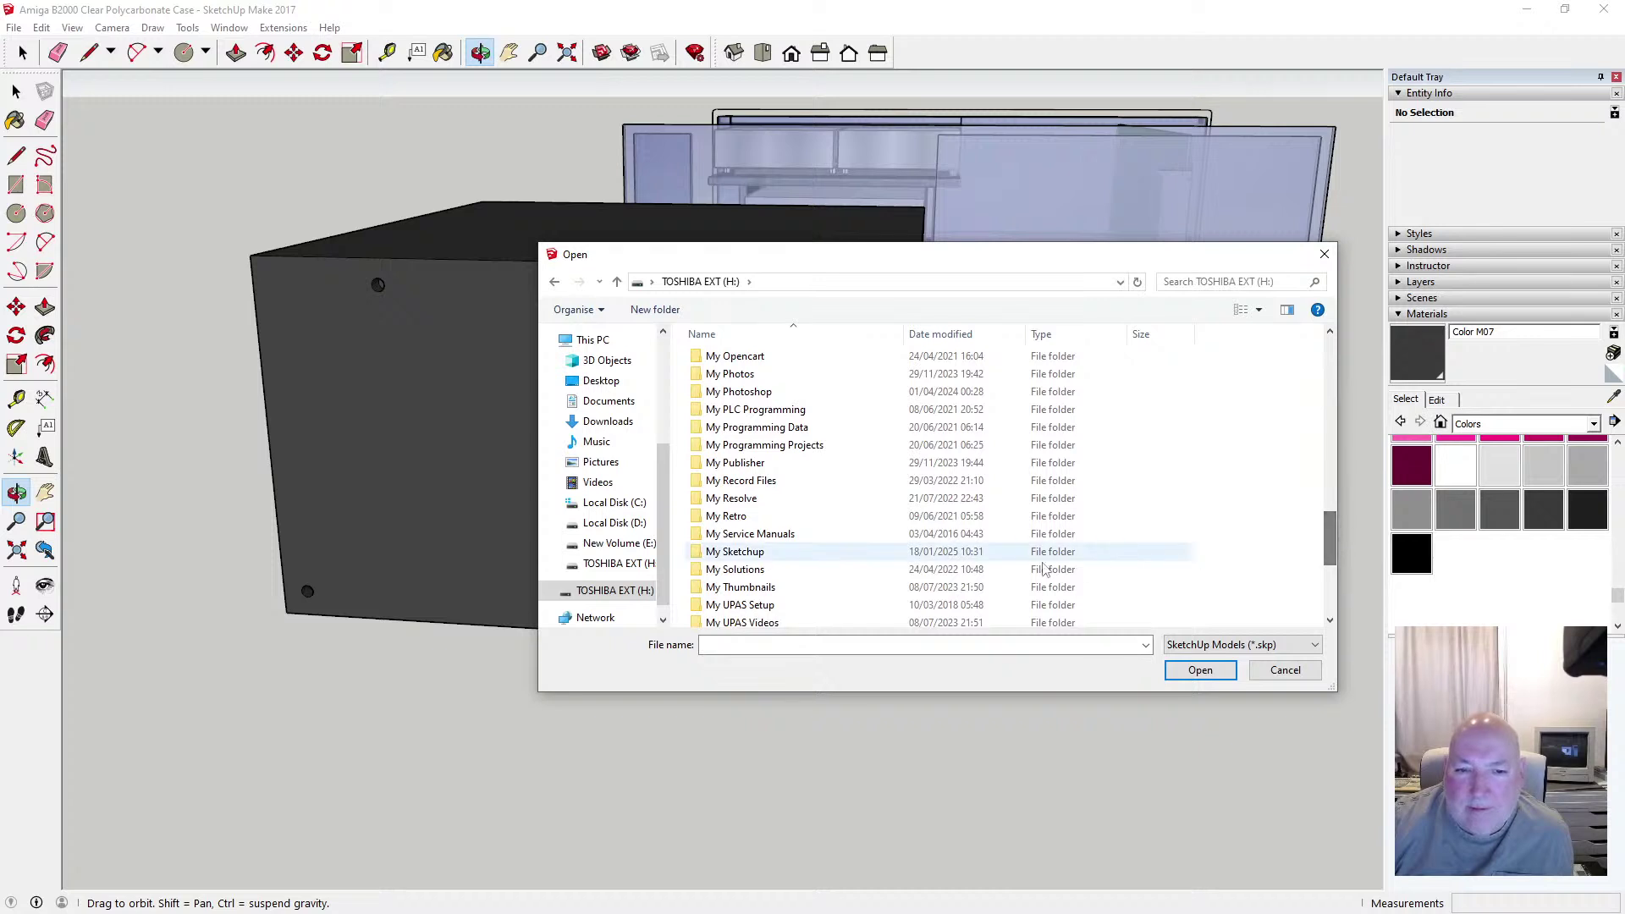
# Open the A500case model from the My Sketchup folder, accept the version notice and view the case from another side
pyautogui.doubleClick(779, 552)
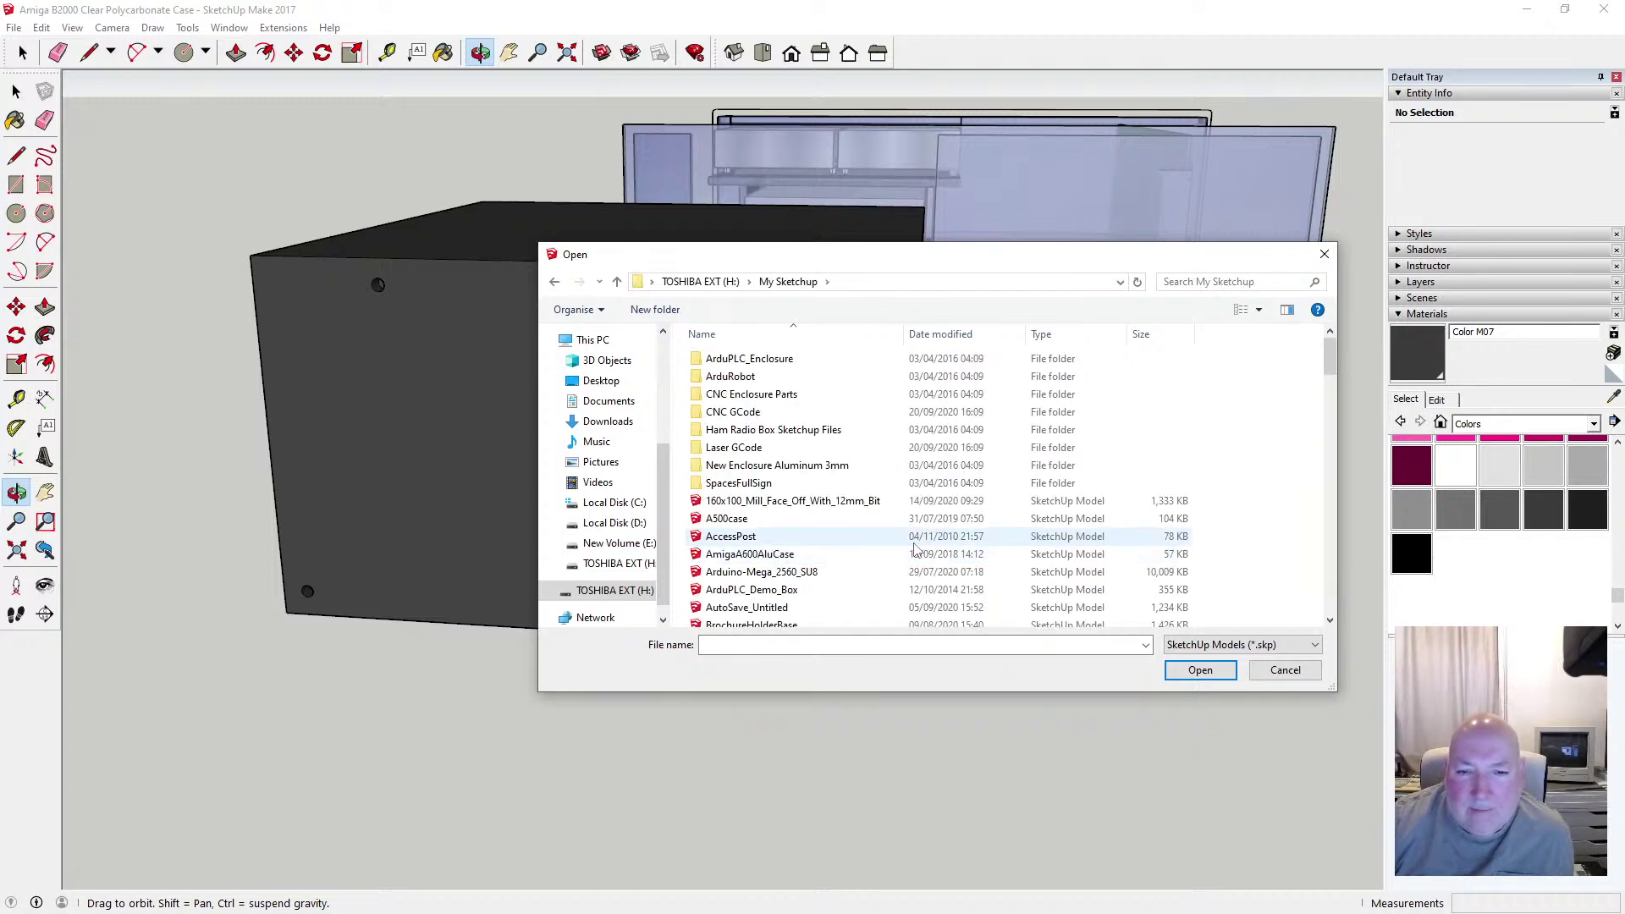
pyautogui.scroll(-1, 916, 551)
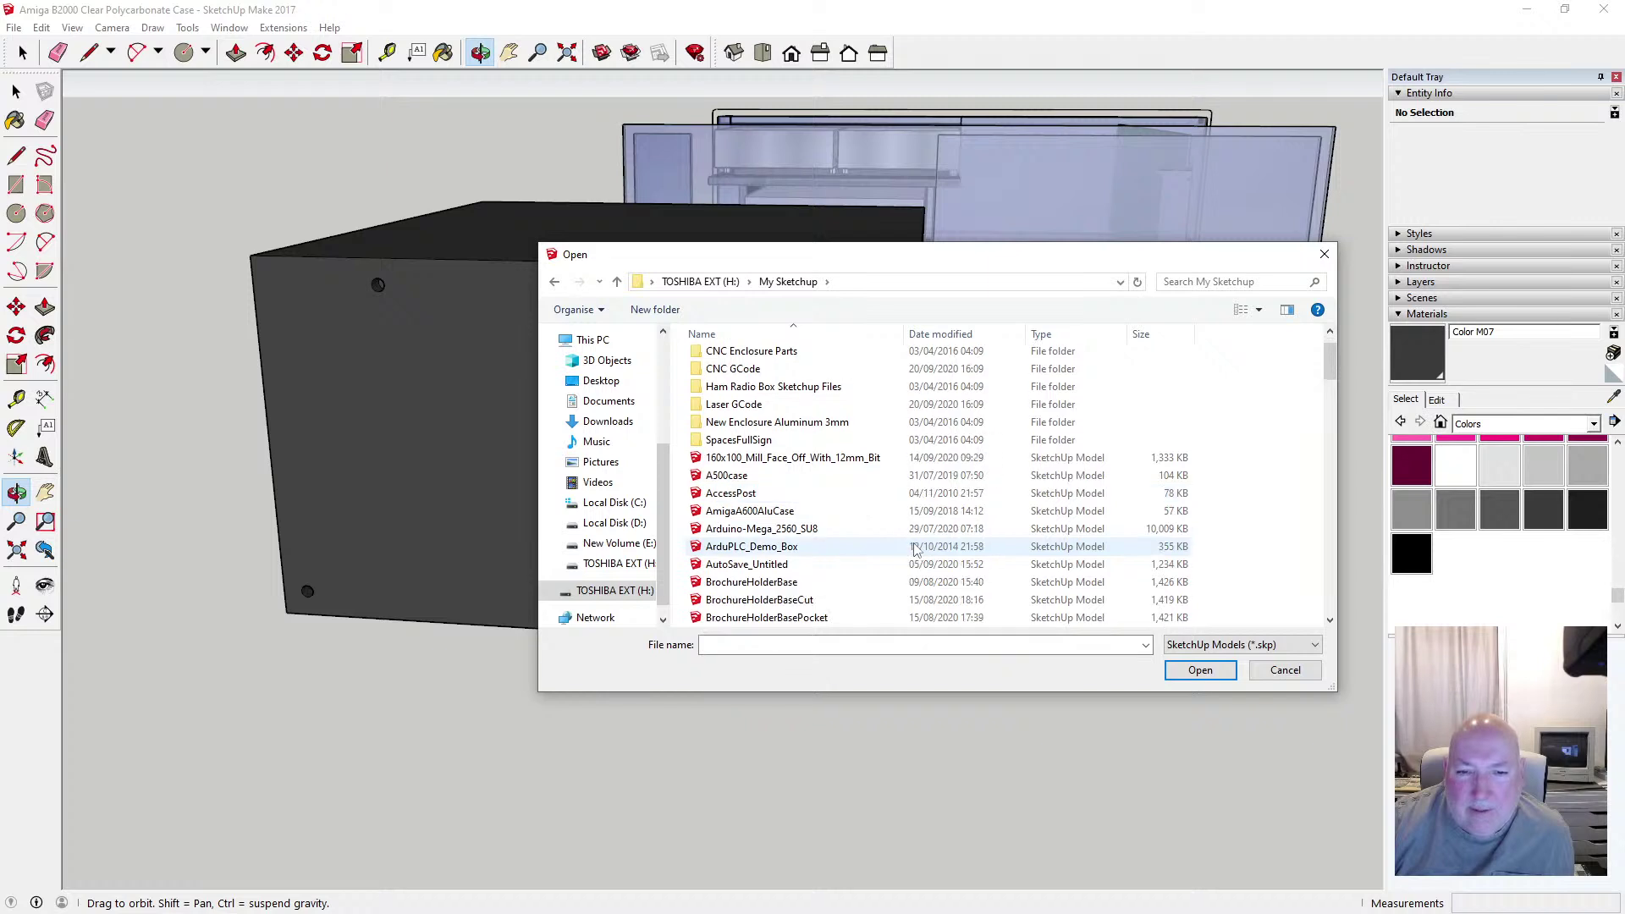
pyautogui.click(746, 480)
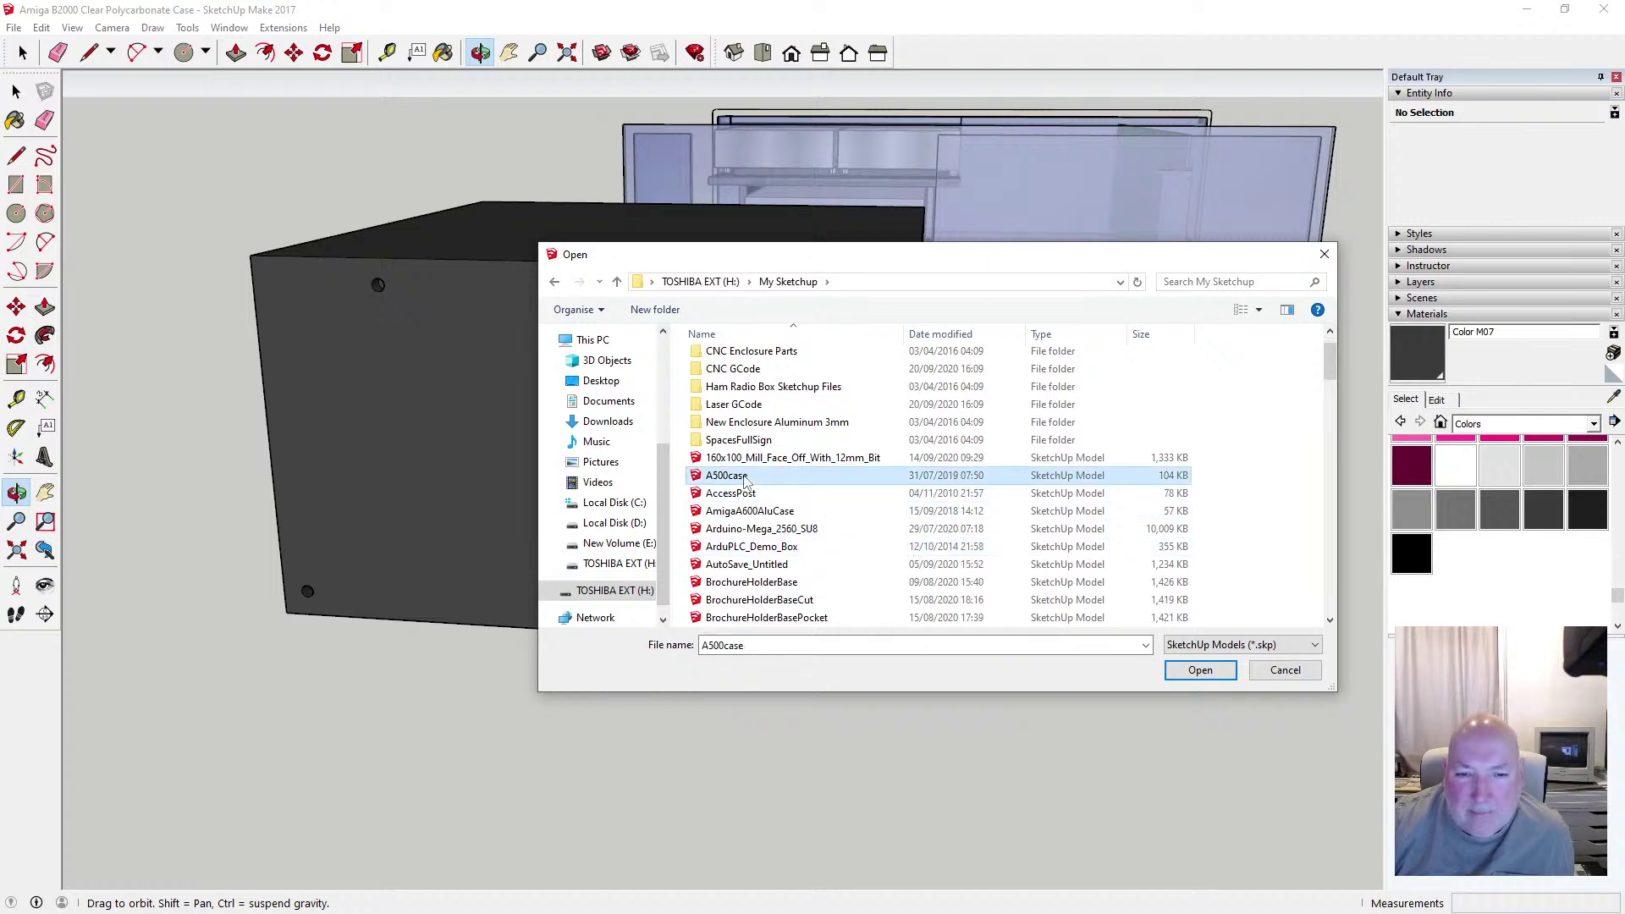
pyautogui.click(1211, 674)
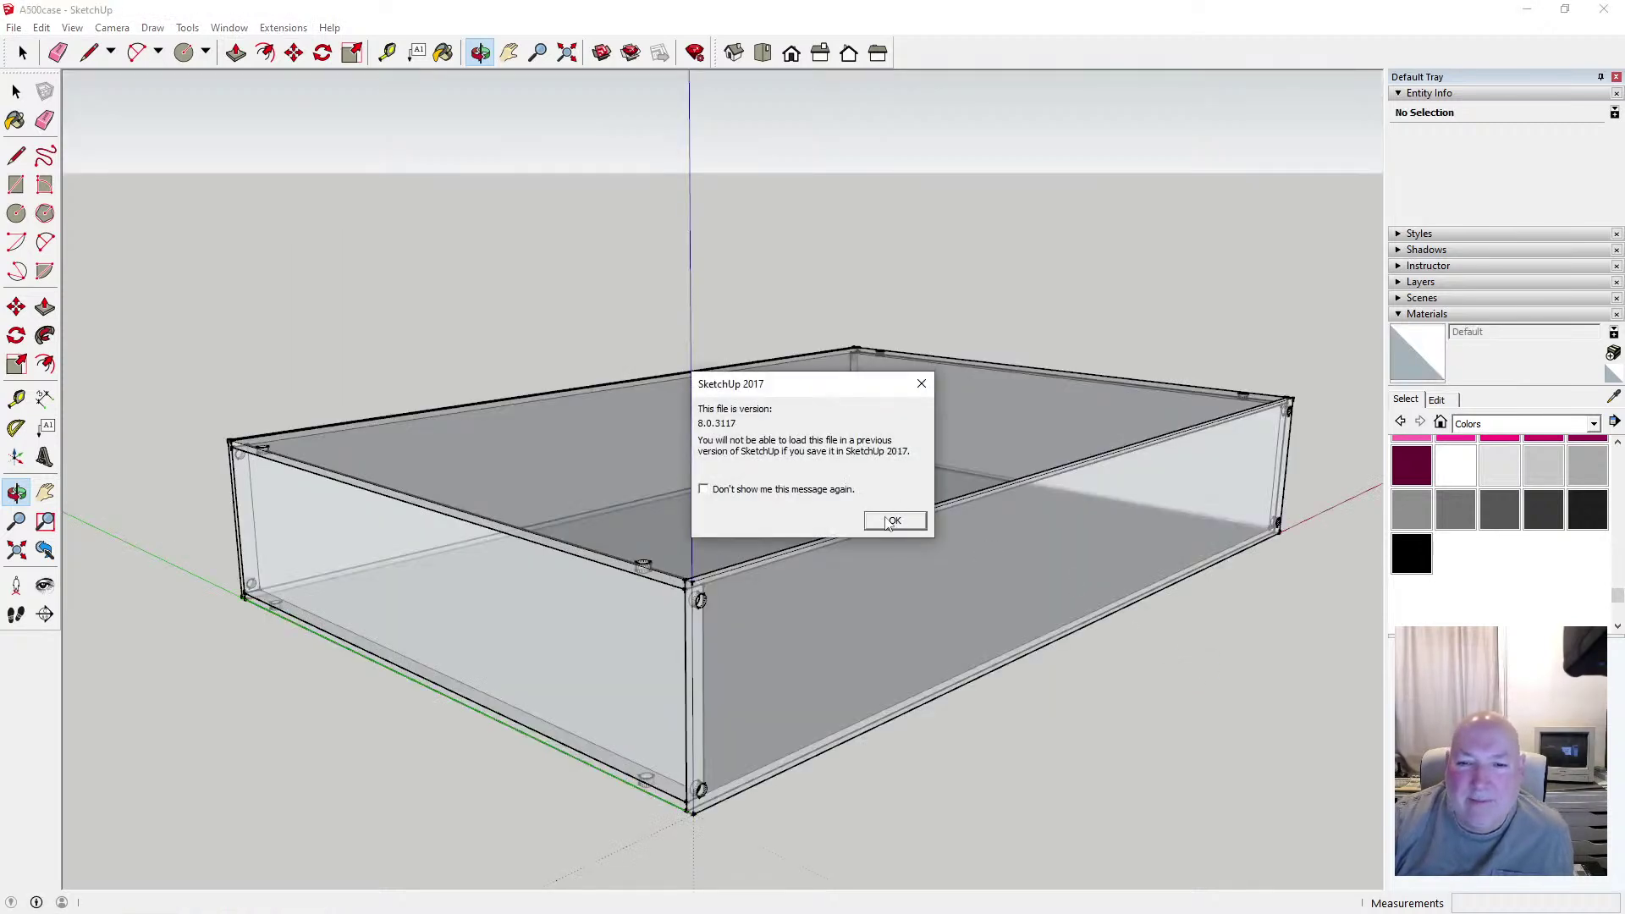
pyautogui.click(894, 520)
pyautogui.click(480, 52)
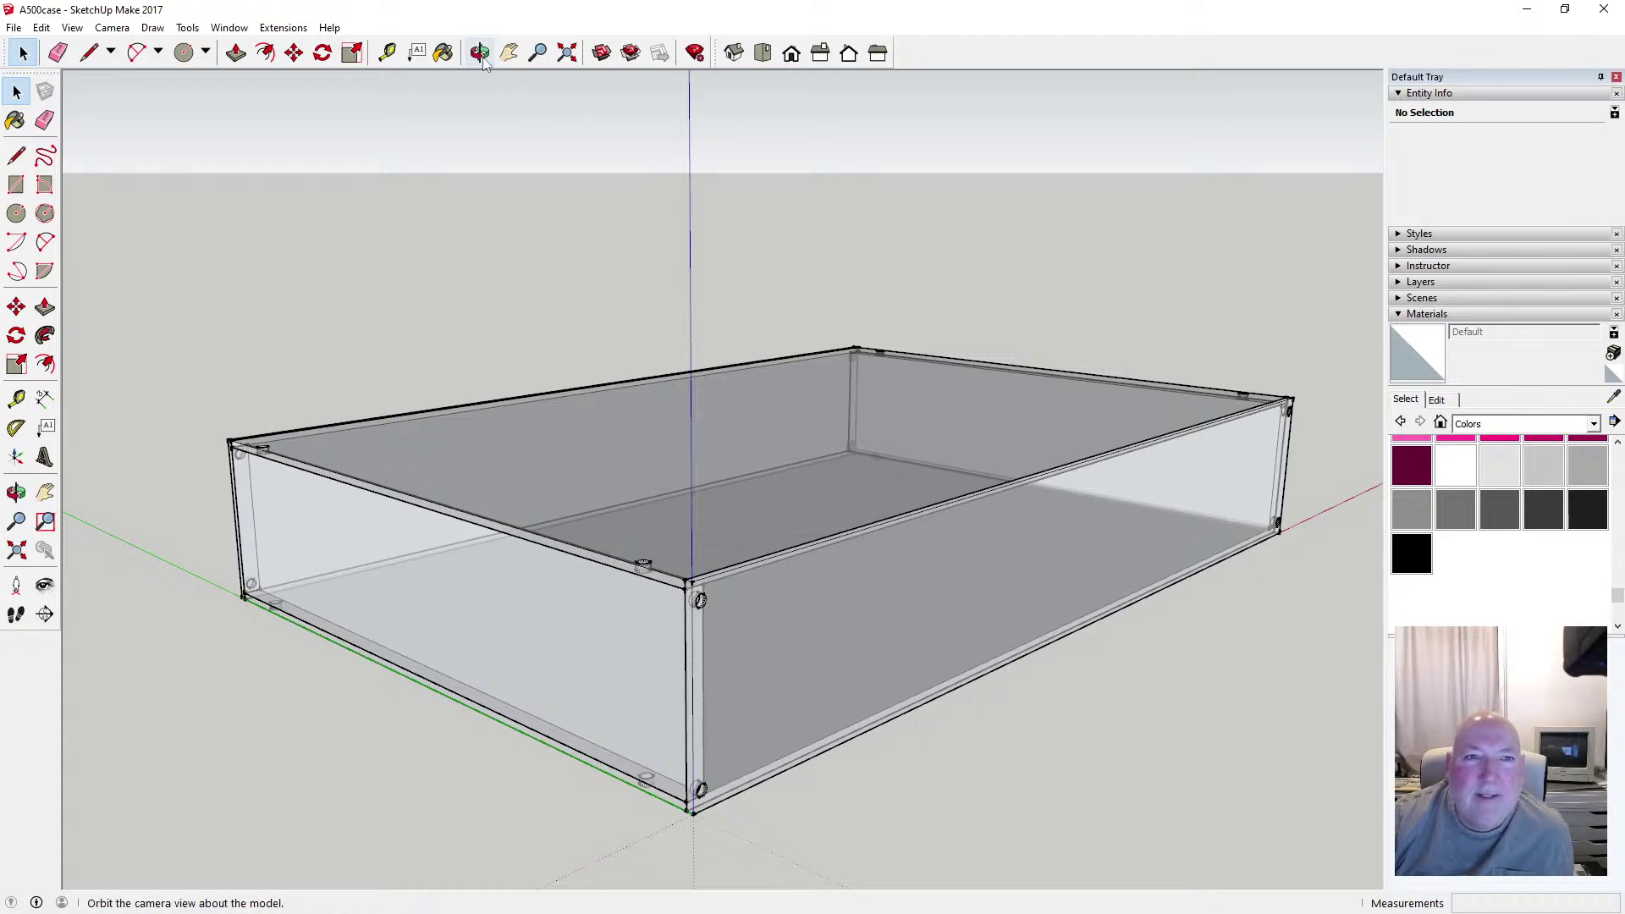
pyautogui.moveTo(752, 377); pyautogui.dragTo(706, 577)
# Open the ArduPLC_Demo_Box model from the My Sketchup folder and accept the version notice
pyautogui.click(13, 27)
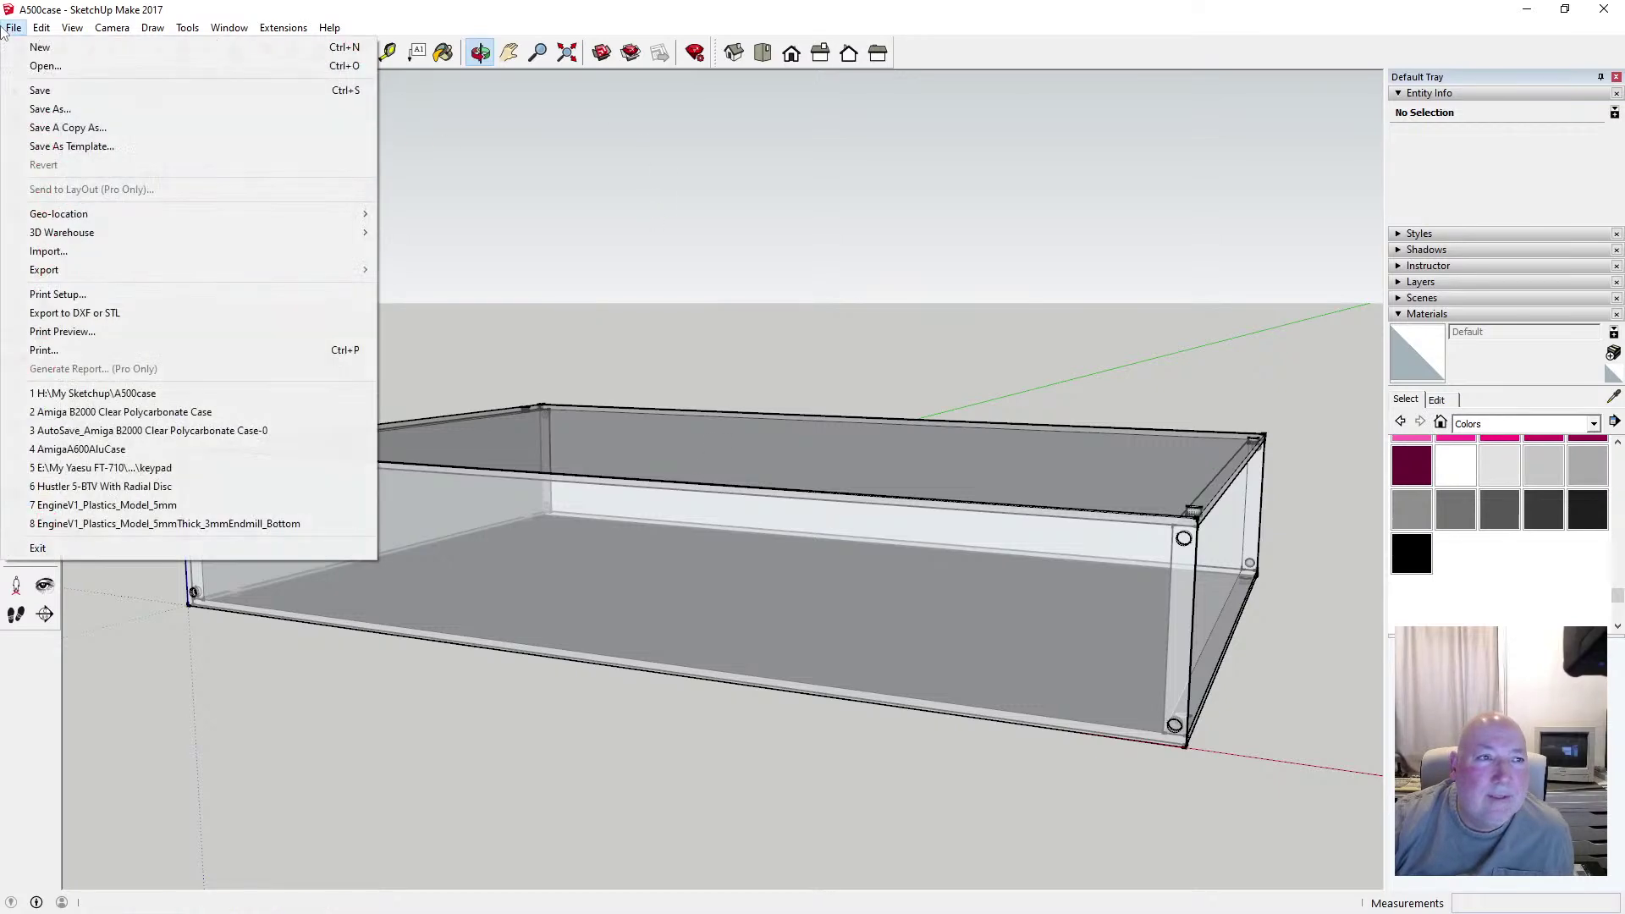
pyautogui.click(33, 65)
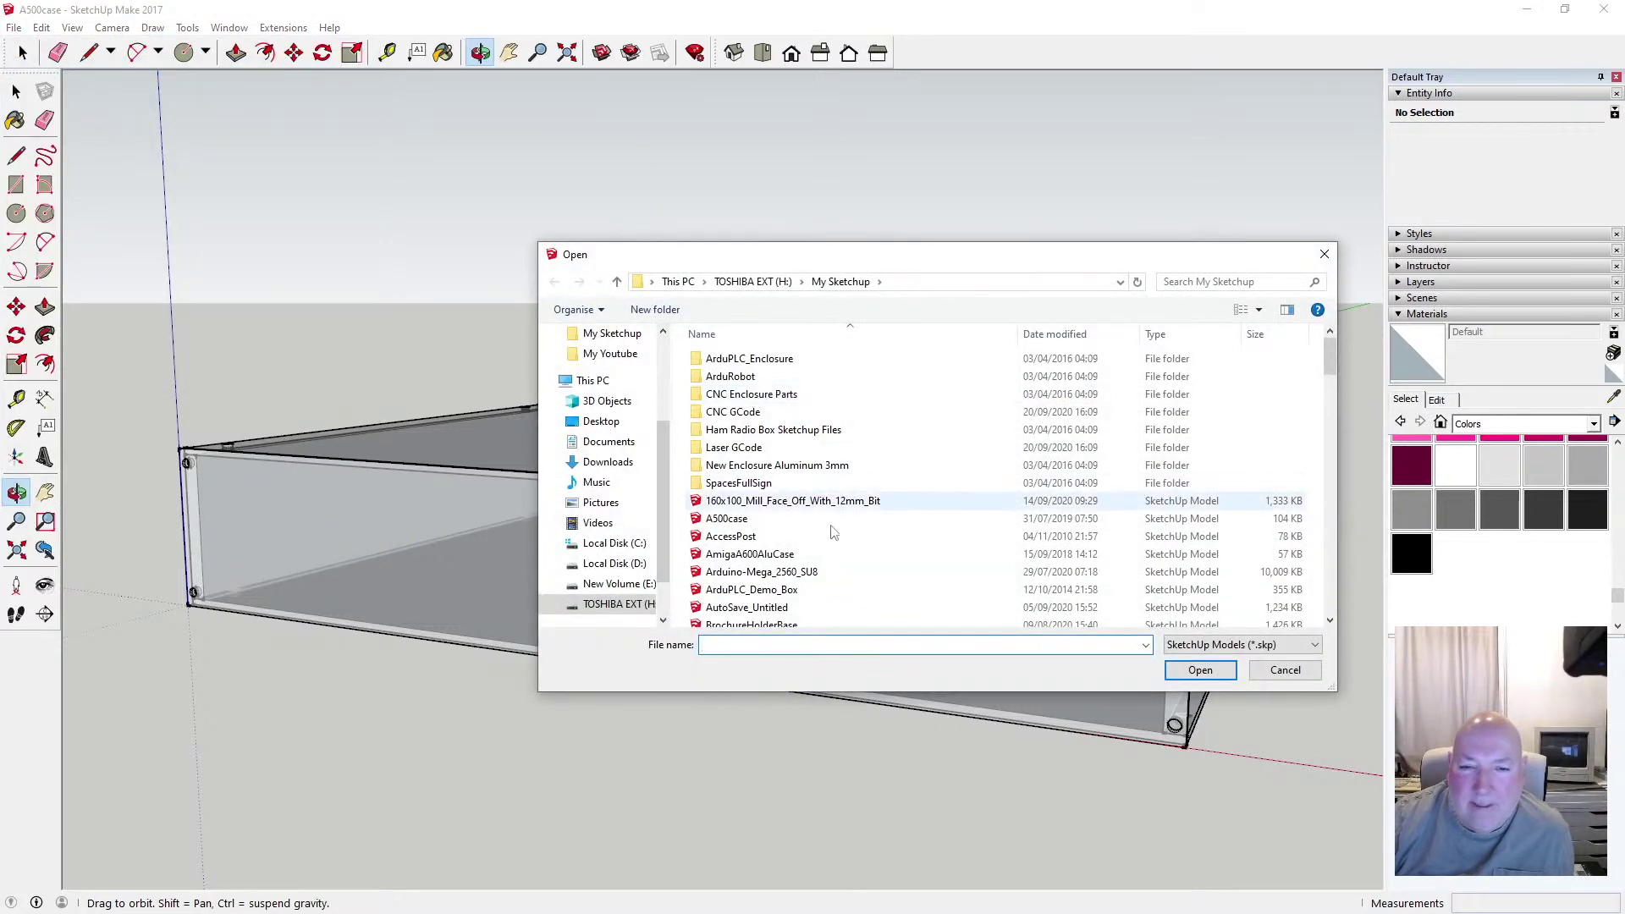
pyautogui.scroll(-1, 868, 540)
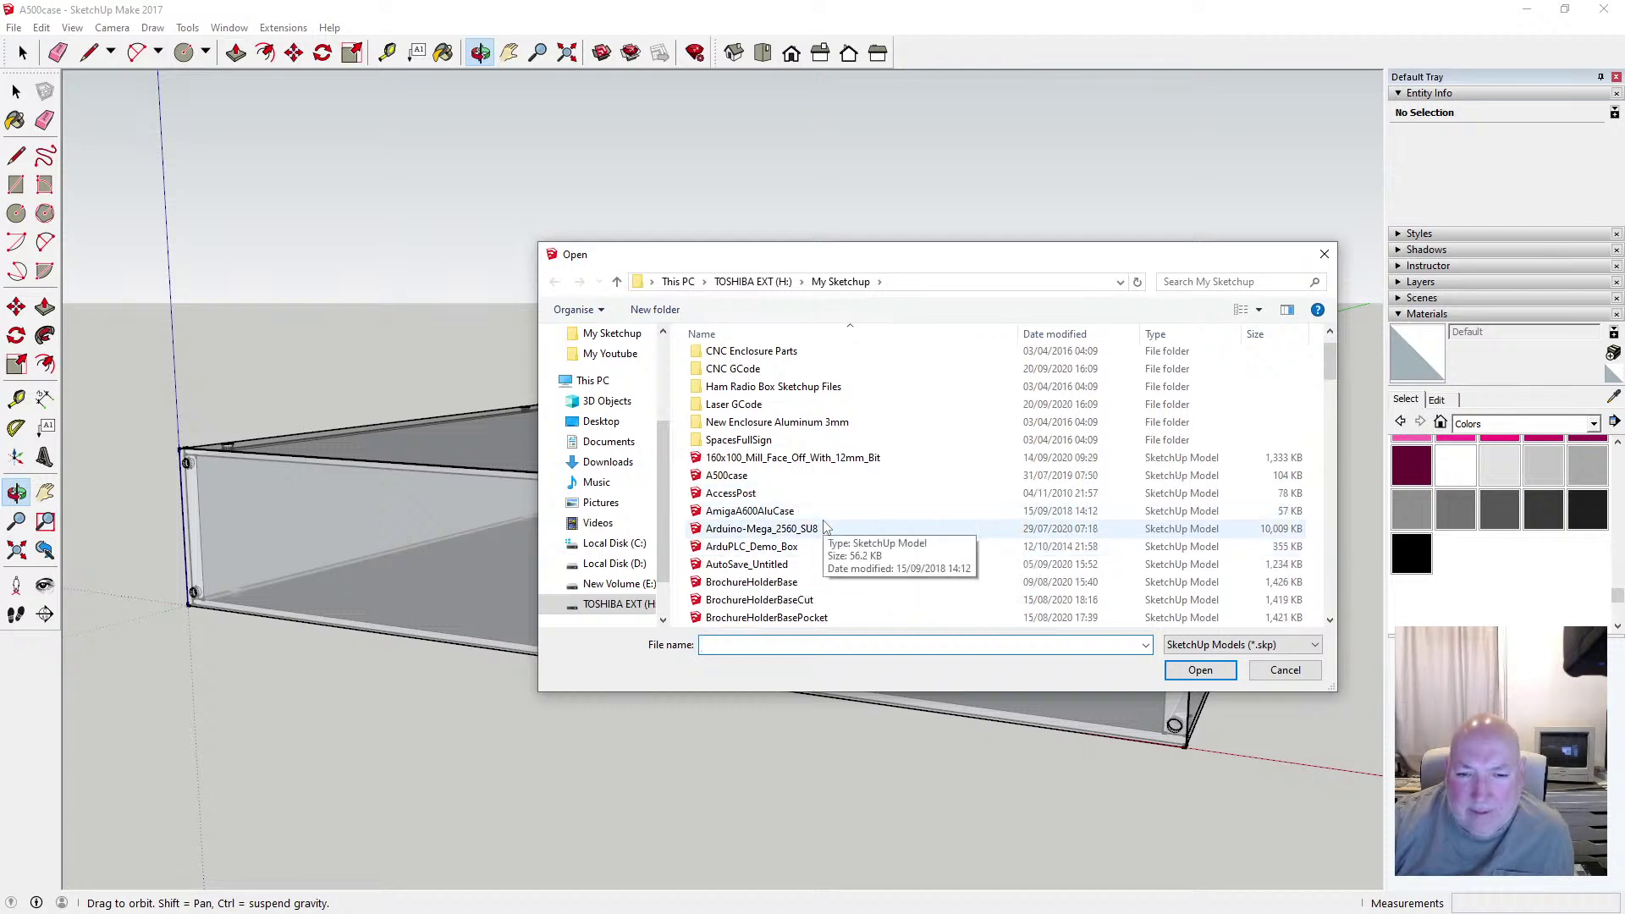
pyautogui.click(786, 548)
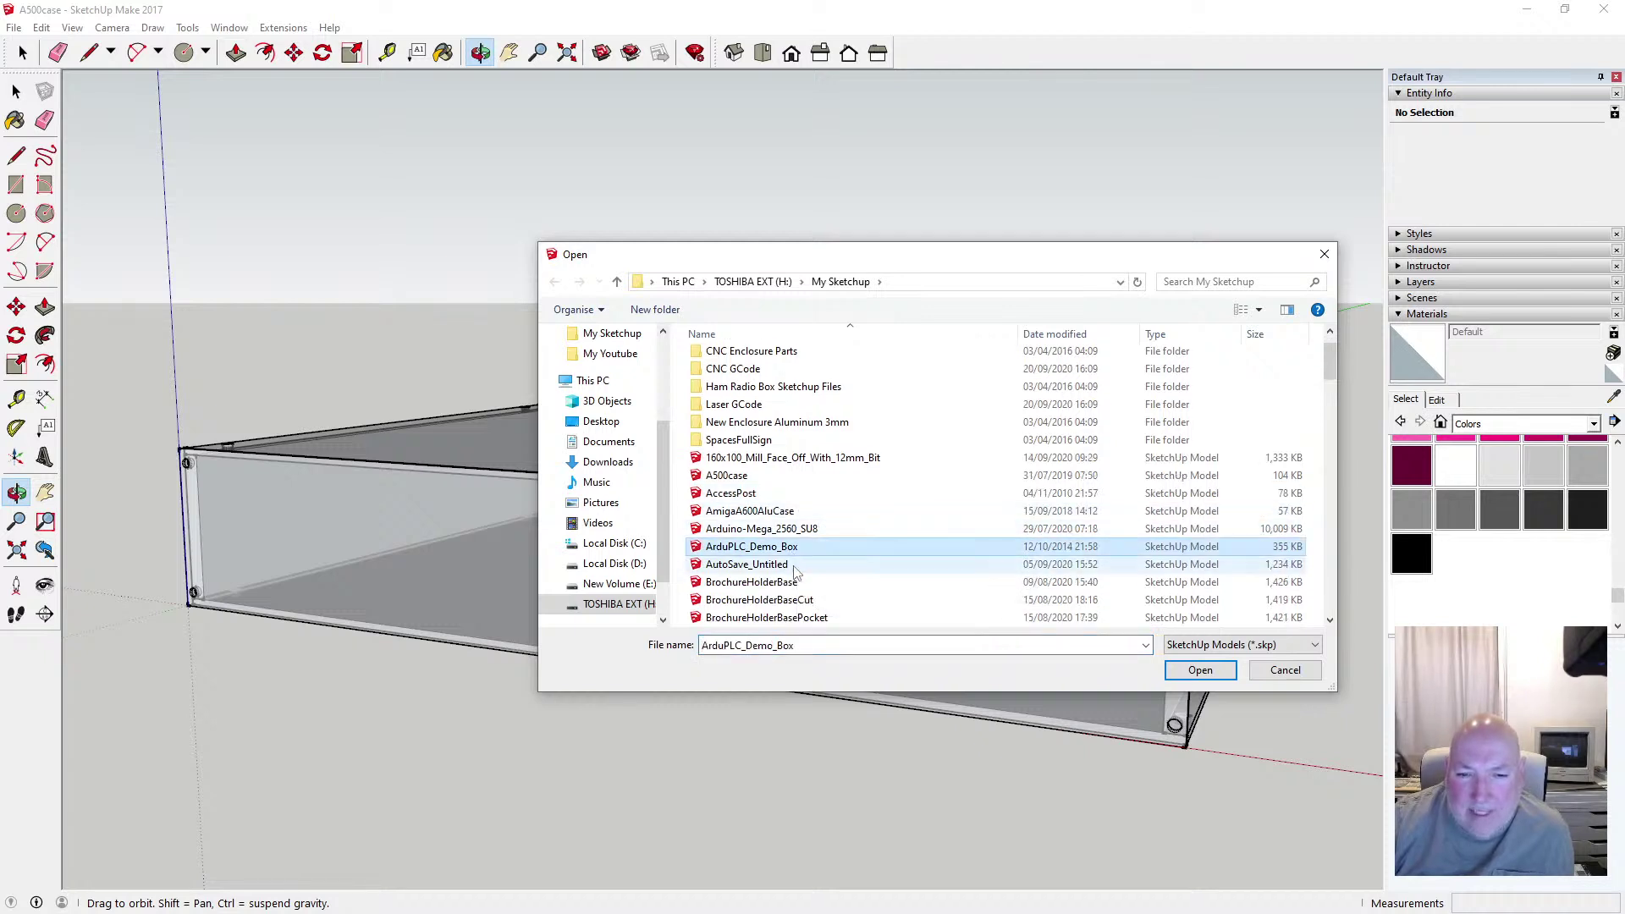
pyautogui.click(1202, 670)
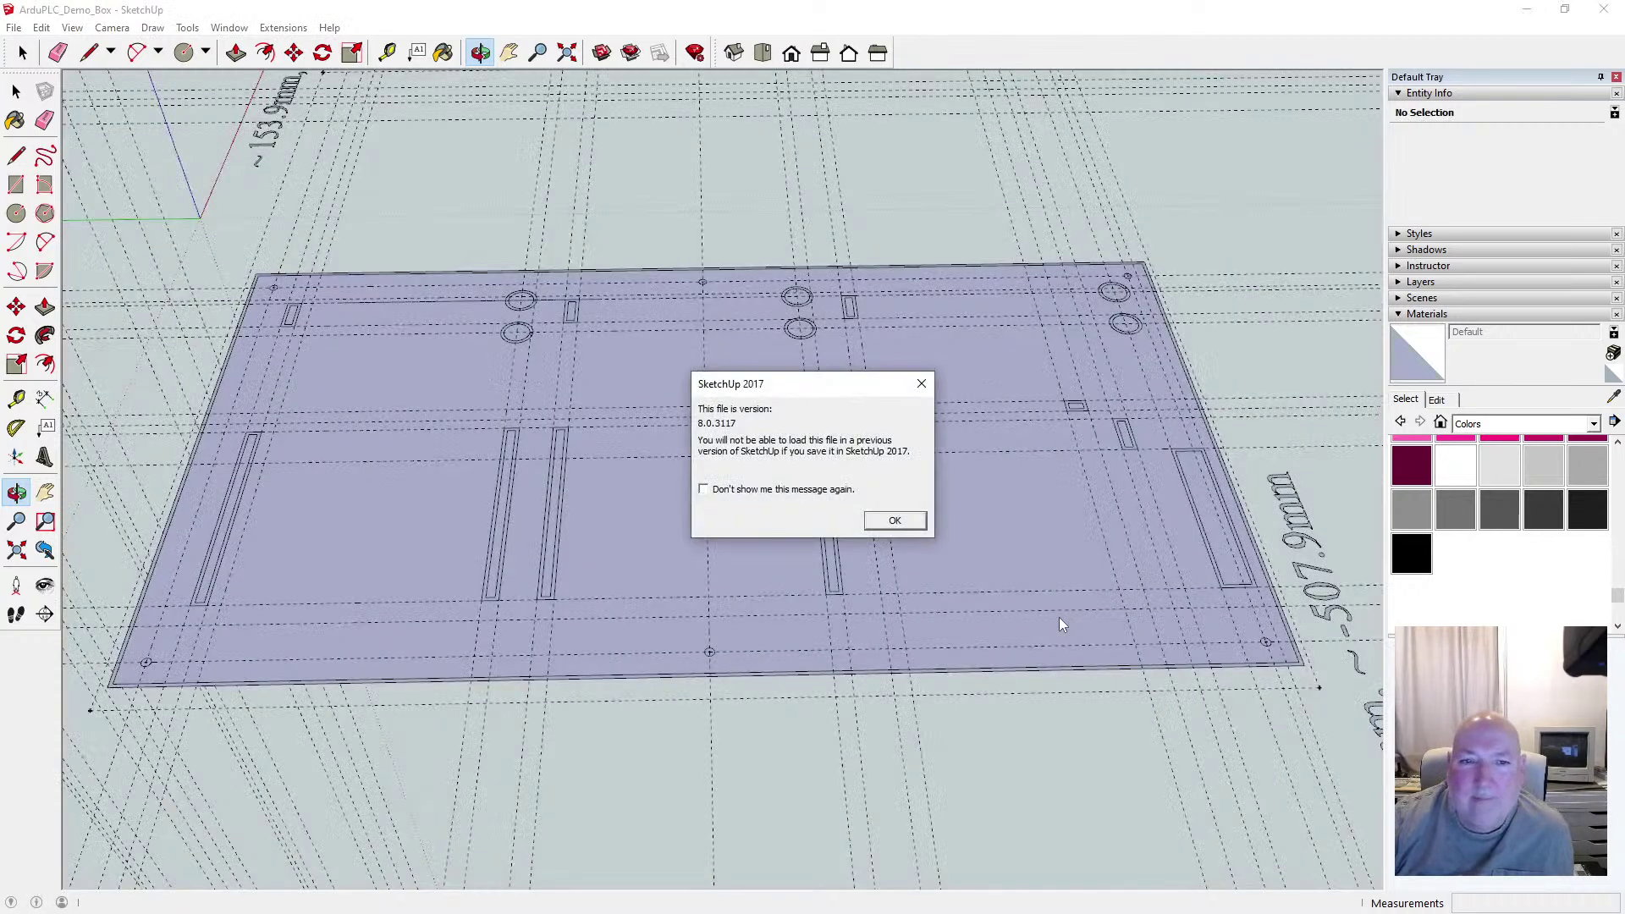
pyautogui.click(904, 525)
# Examine the ArduPLC demo box's panels, component blocks and construction guides, both in overview and close up
pyautogui.scroll(-2, 866, 582)
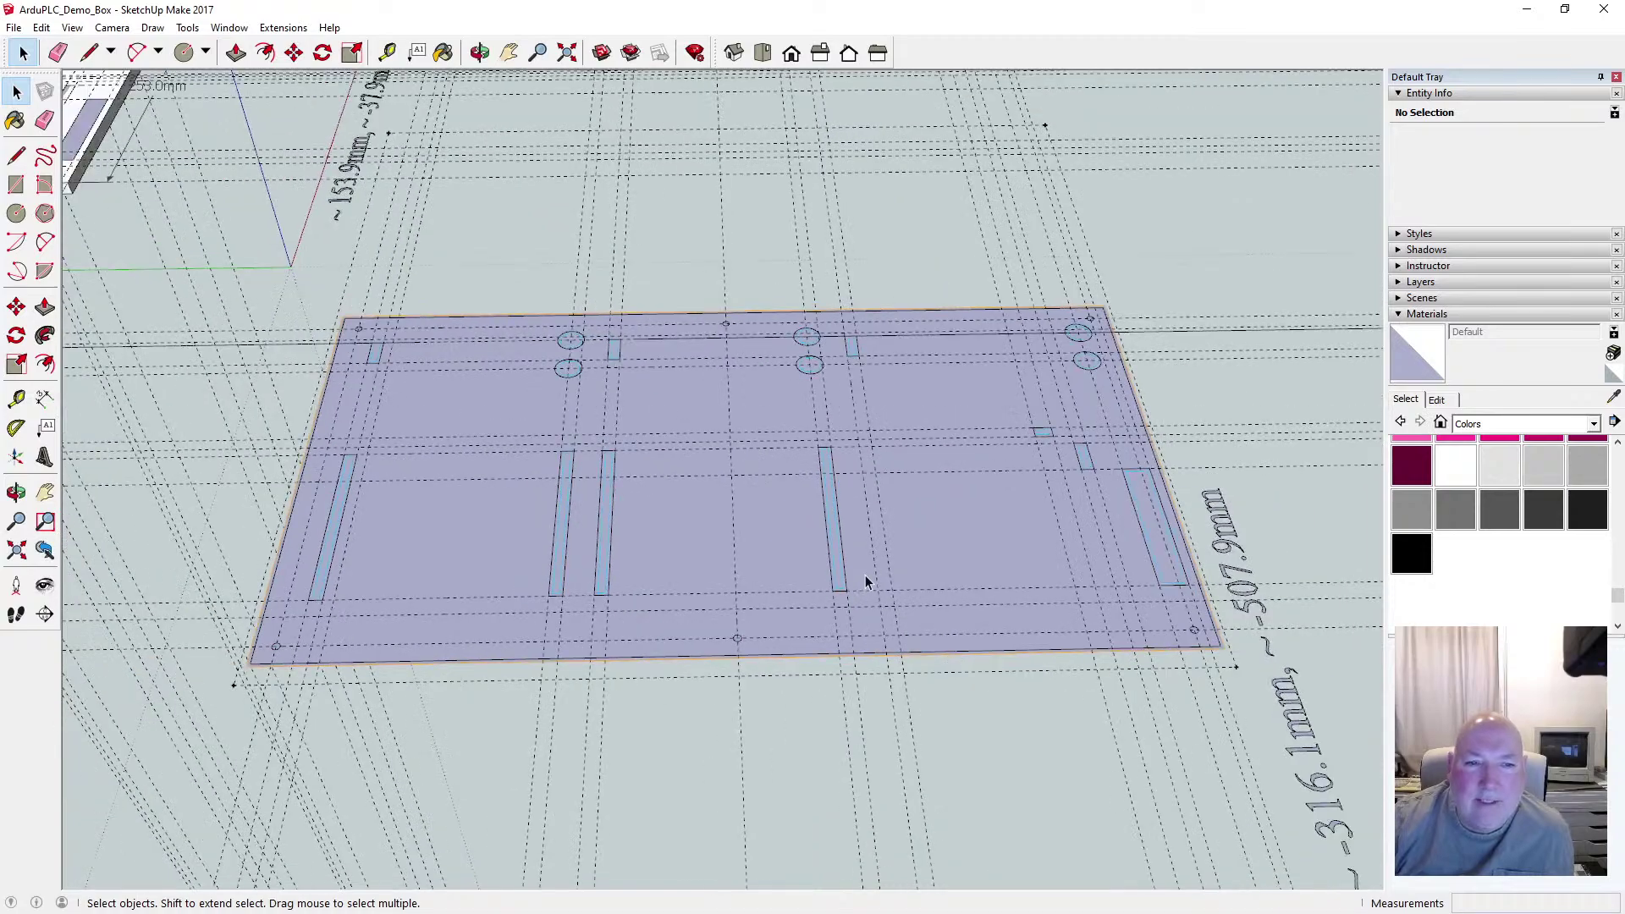
pyautogui.scroll(-3, 794, 601)
pyautogui.scroll(-5, 847, 584)
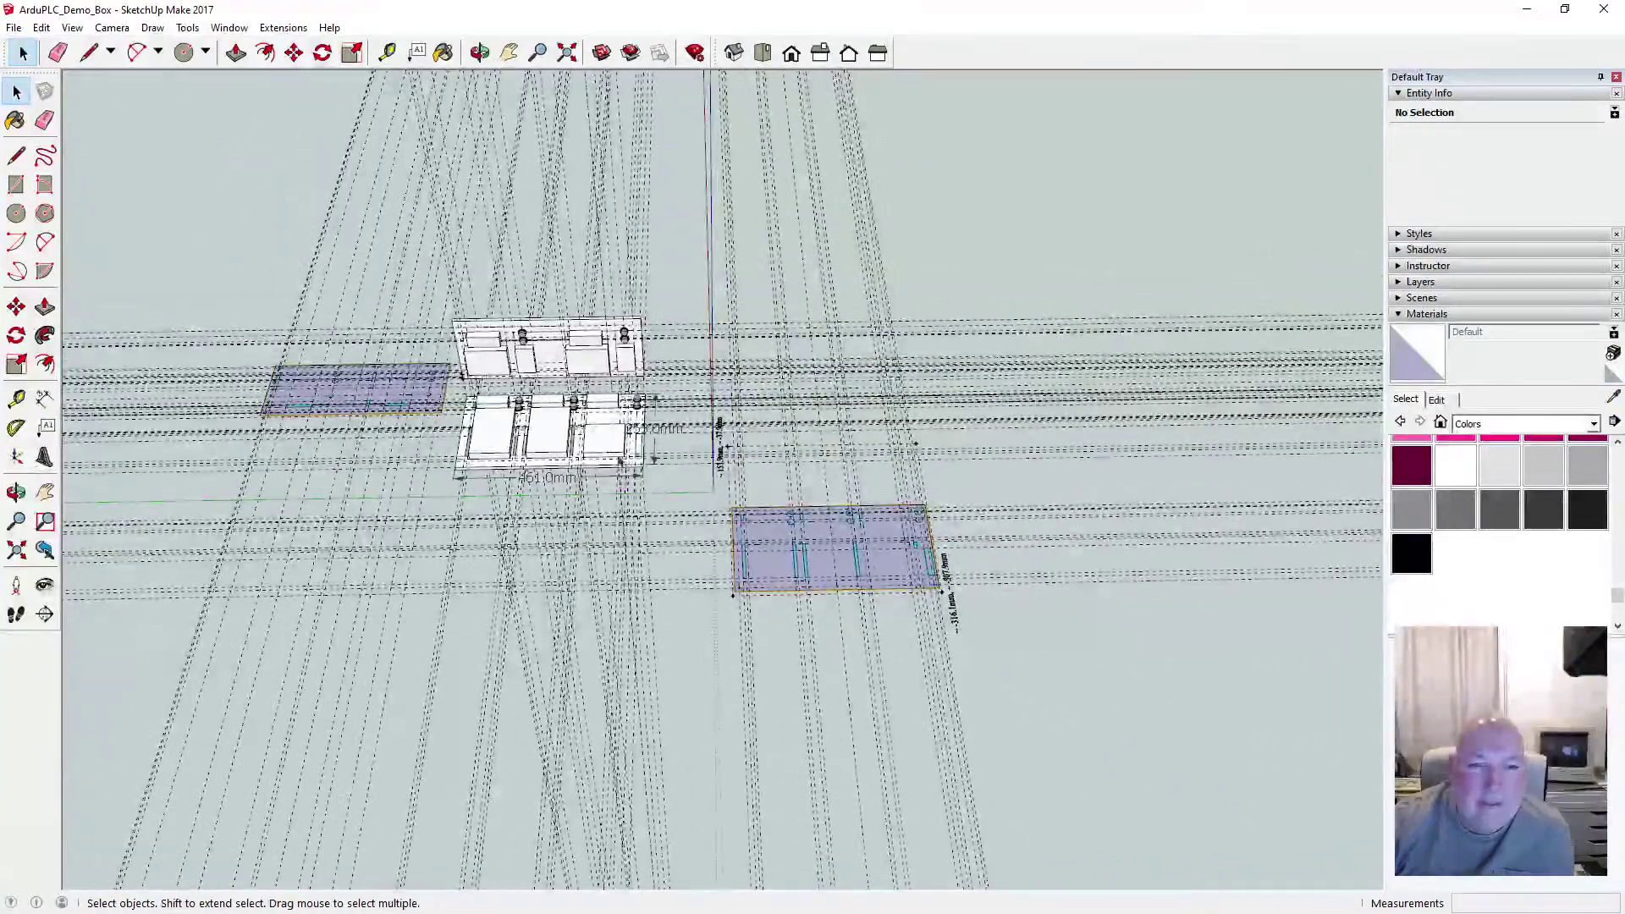
pyautogui.scroll(5, 545, 447)
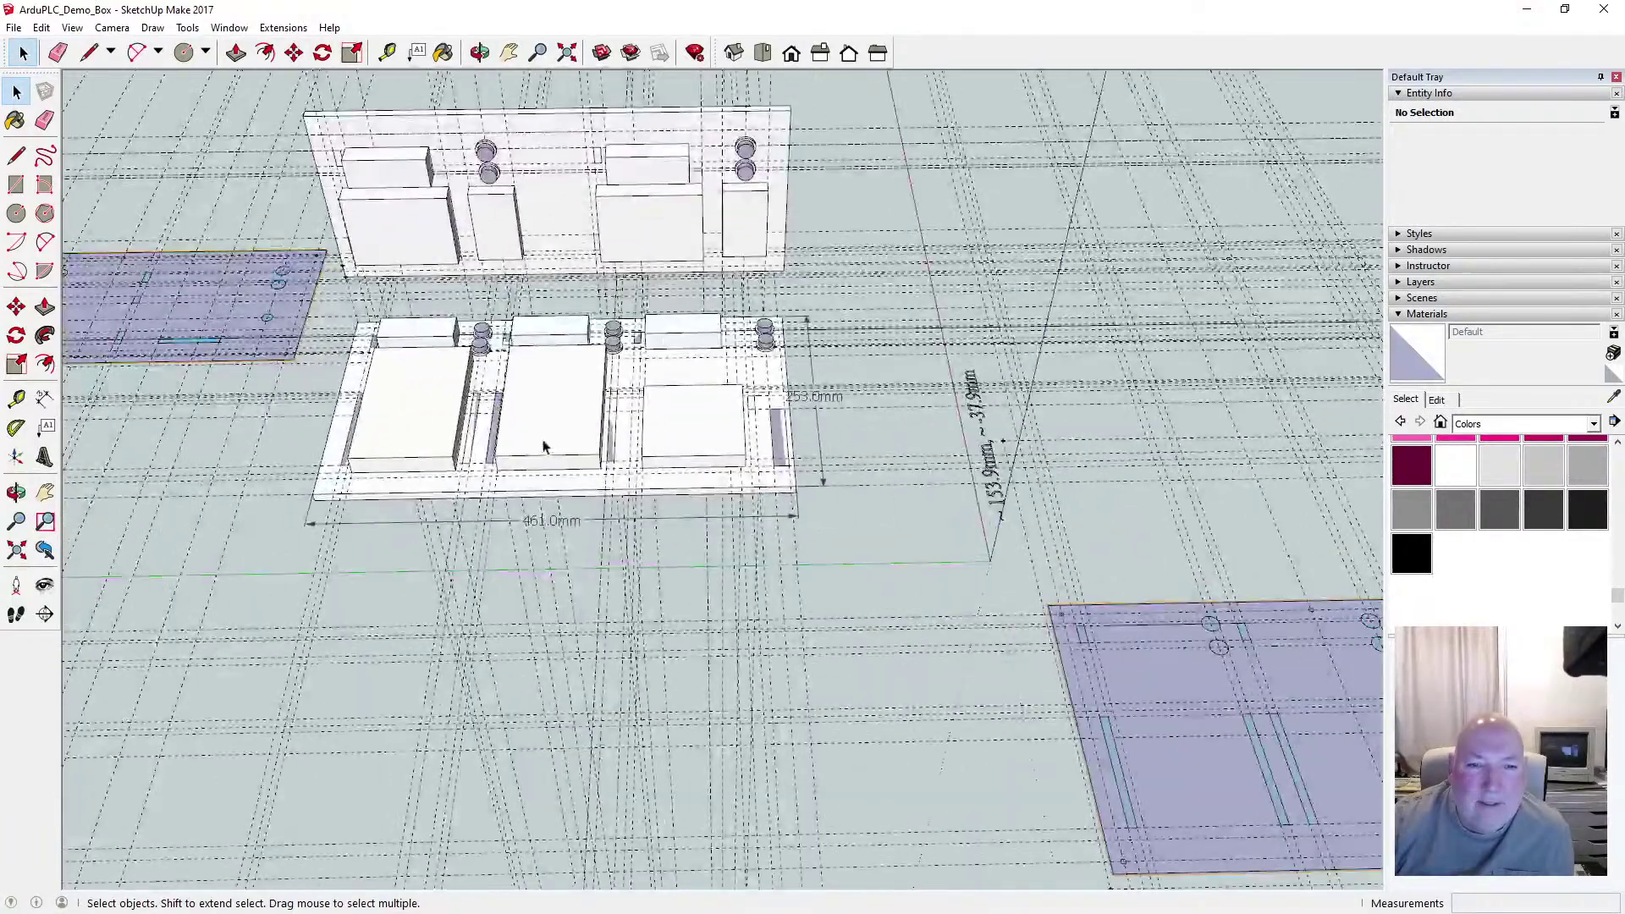
pyautogui.scroll(-4, 978, 575)
pyautogui.scroll(-5, 725, 624)
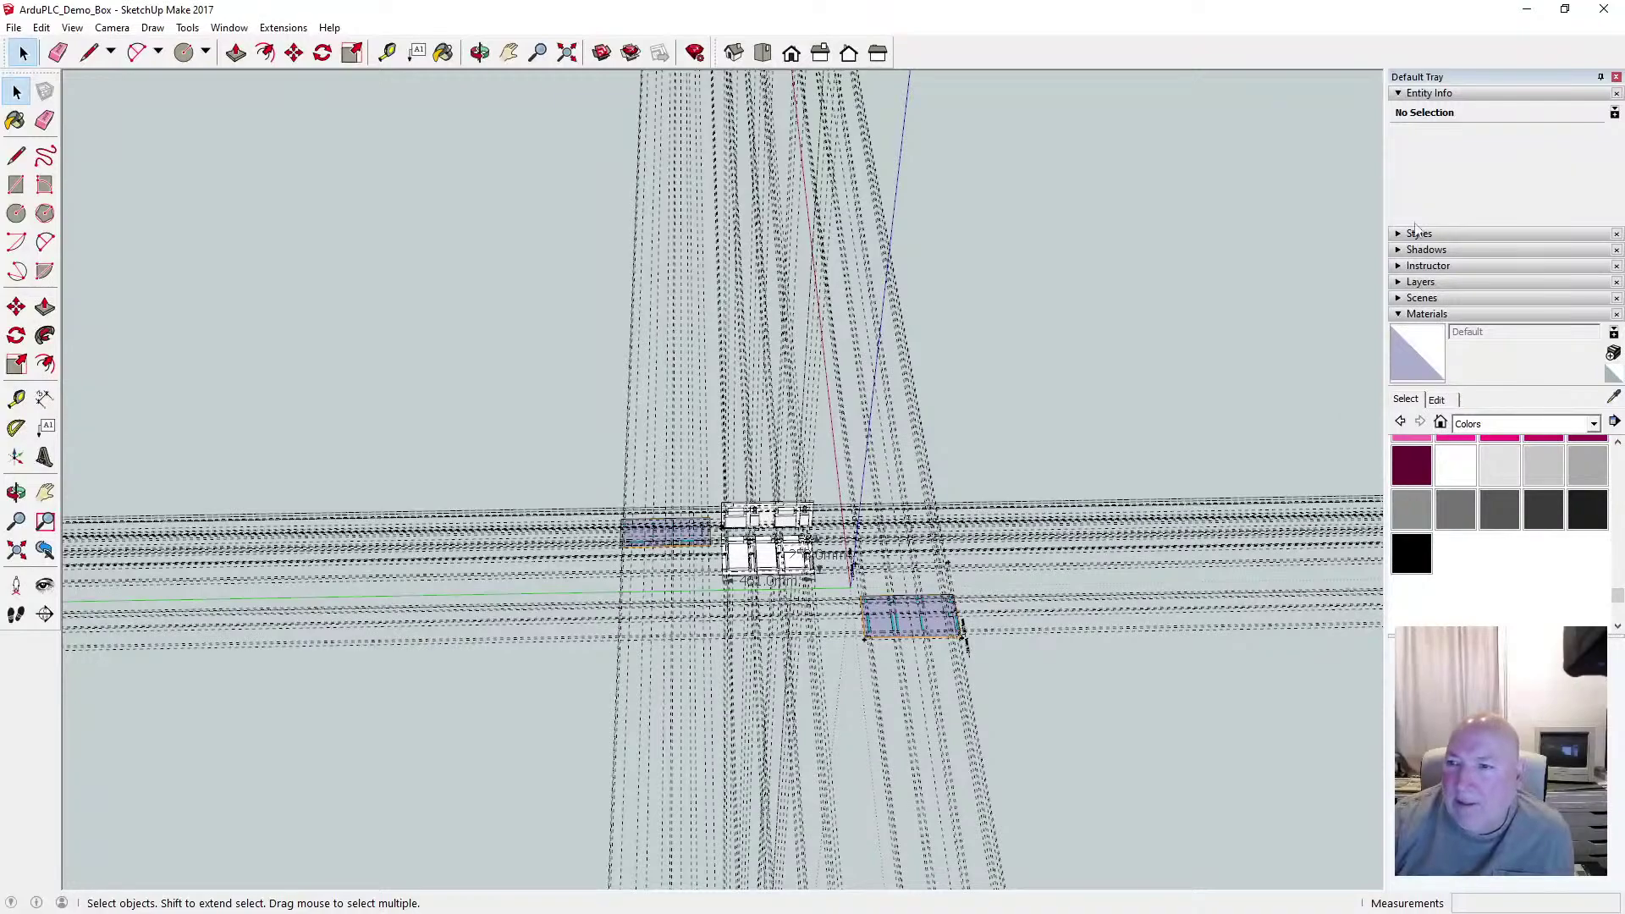
pyautogui.scroll(-1, 968, 400)
pyautogui.scroll(-3, 967, 401)
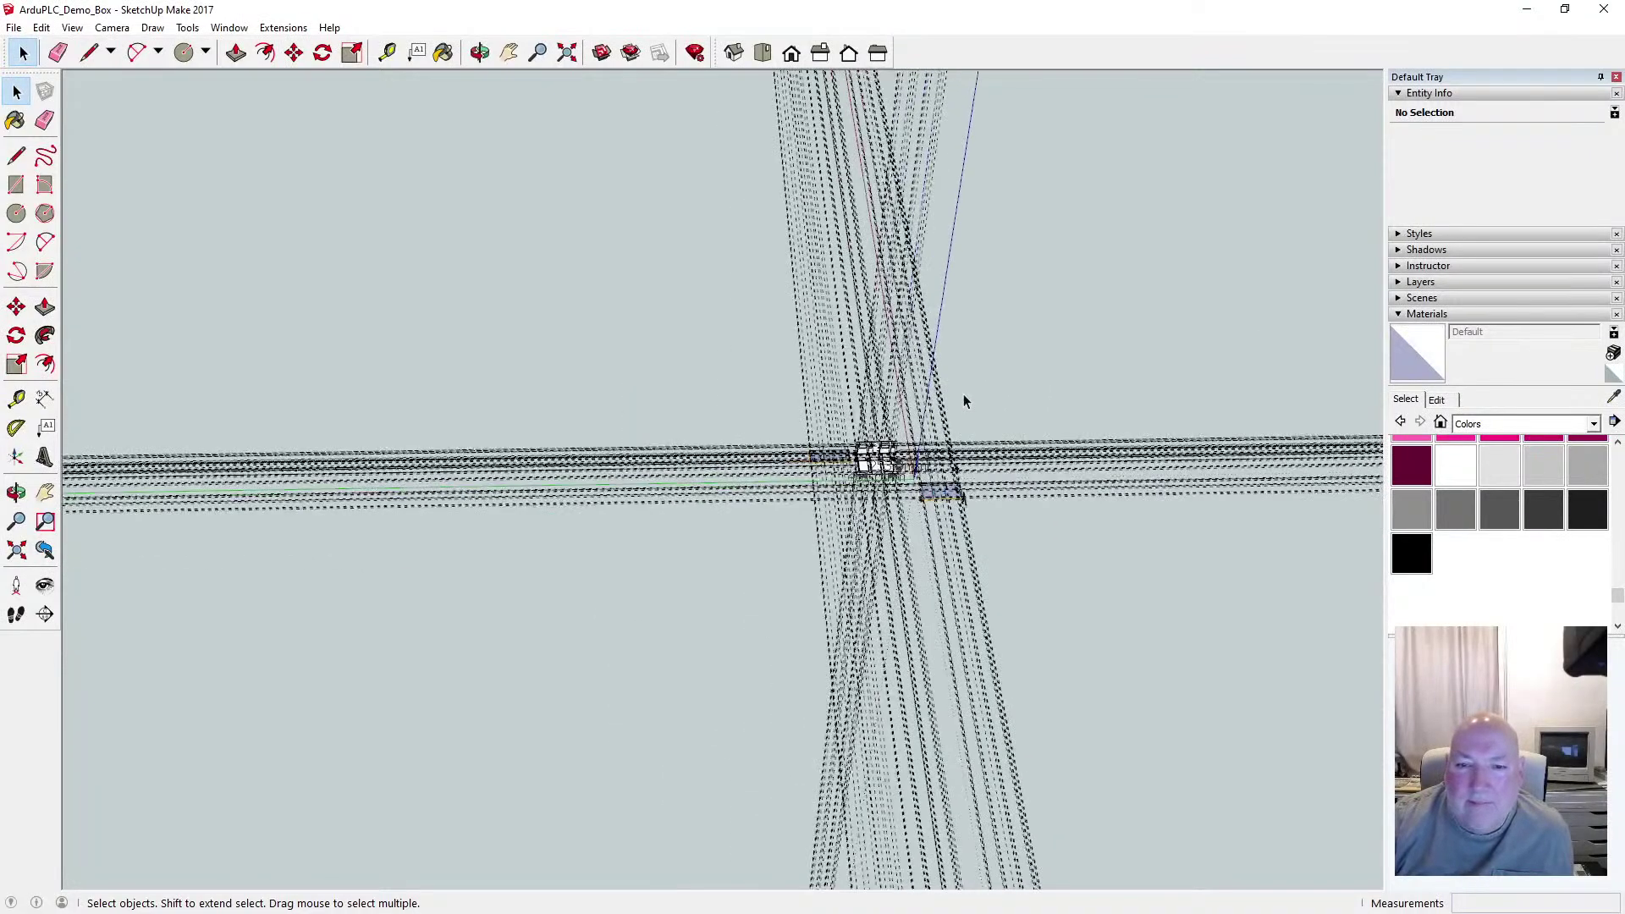
pyautogui.scroll(7, 889, 472)
pyautogui.scroll(8, 916, 471)
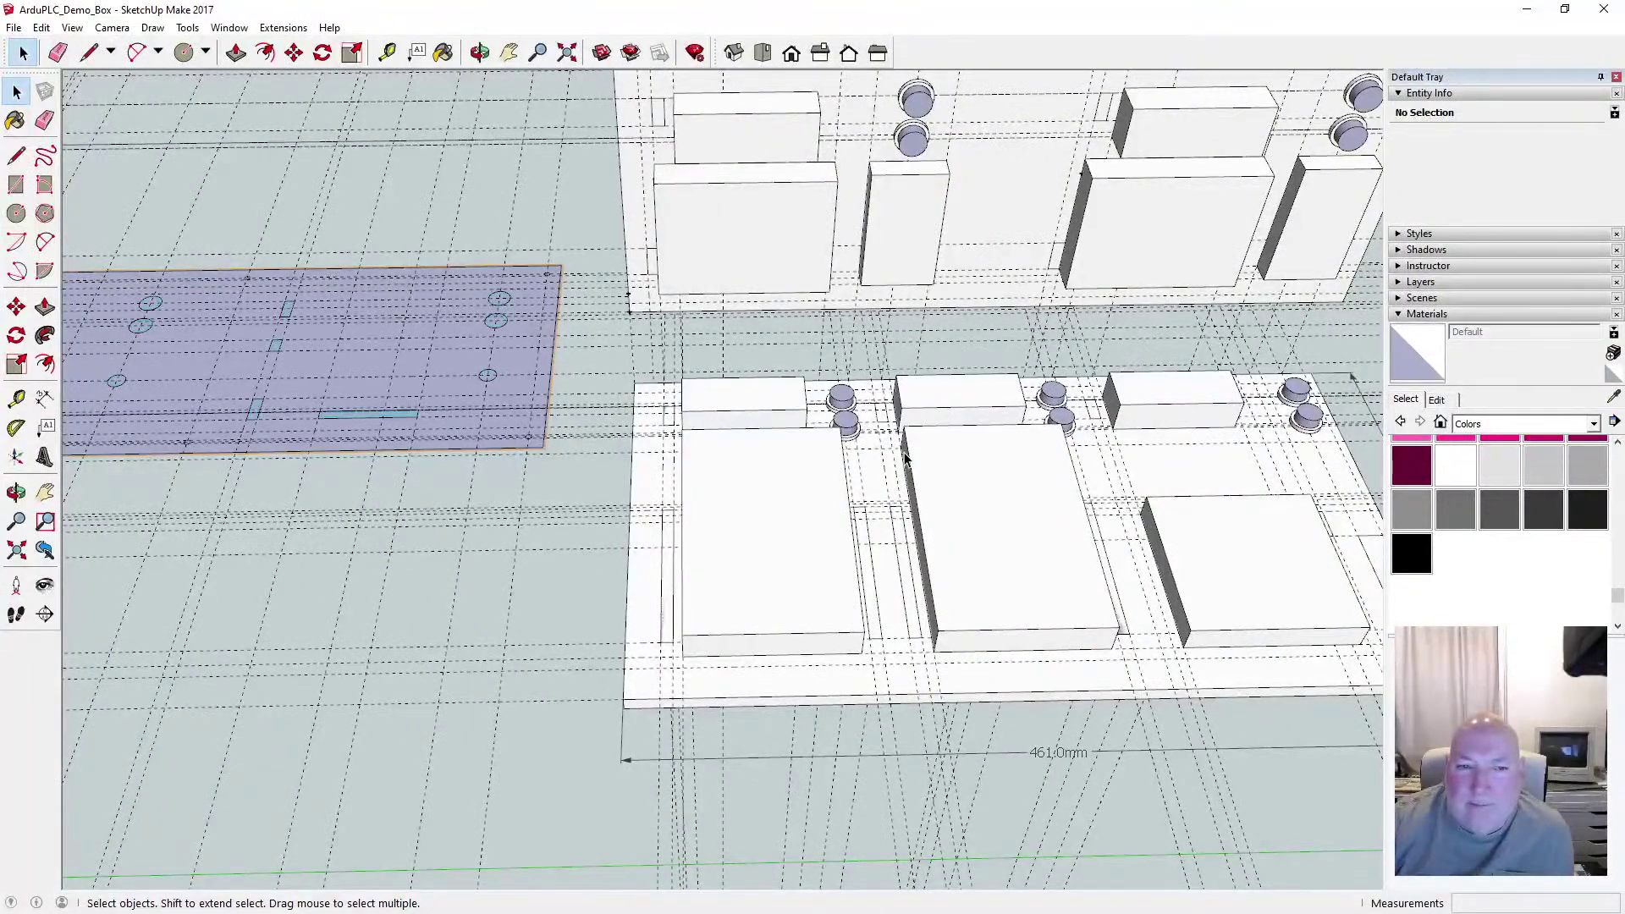
pyautogui.scroll(-2, 906, 455)
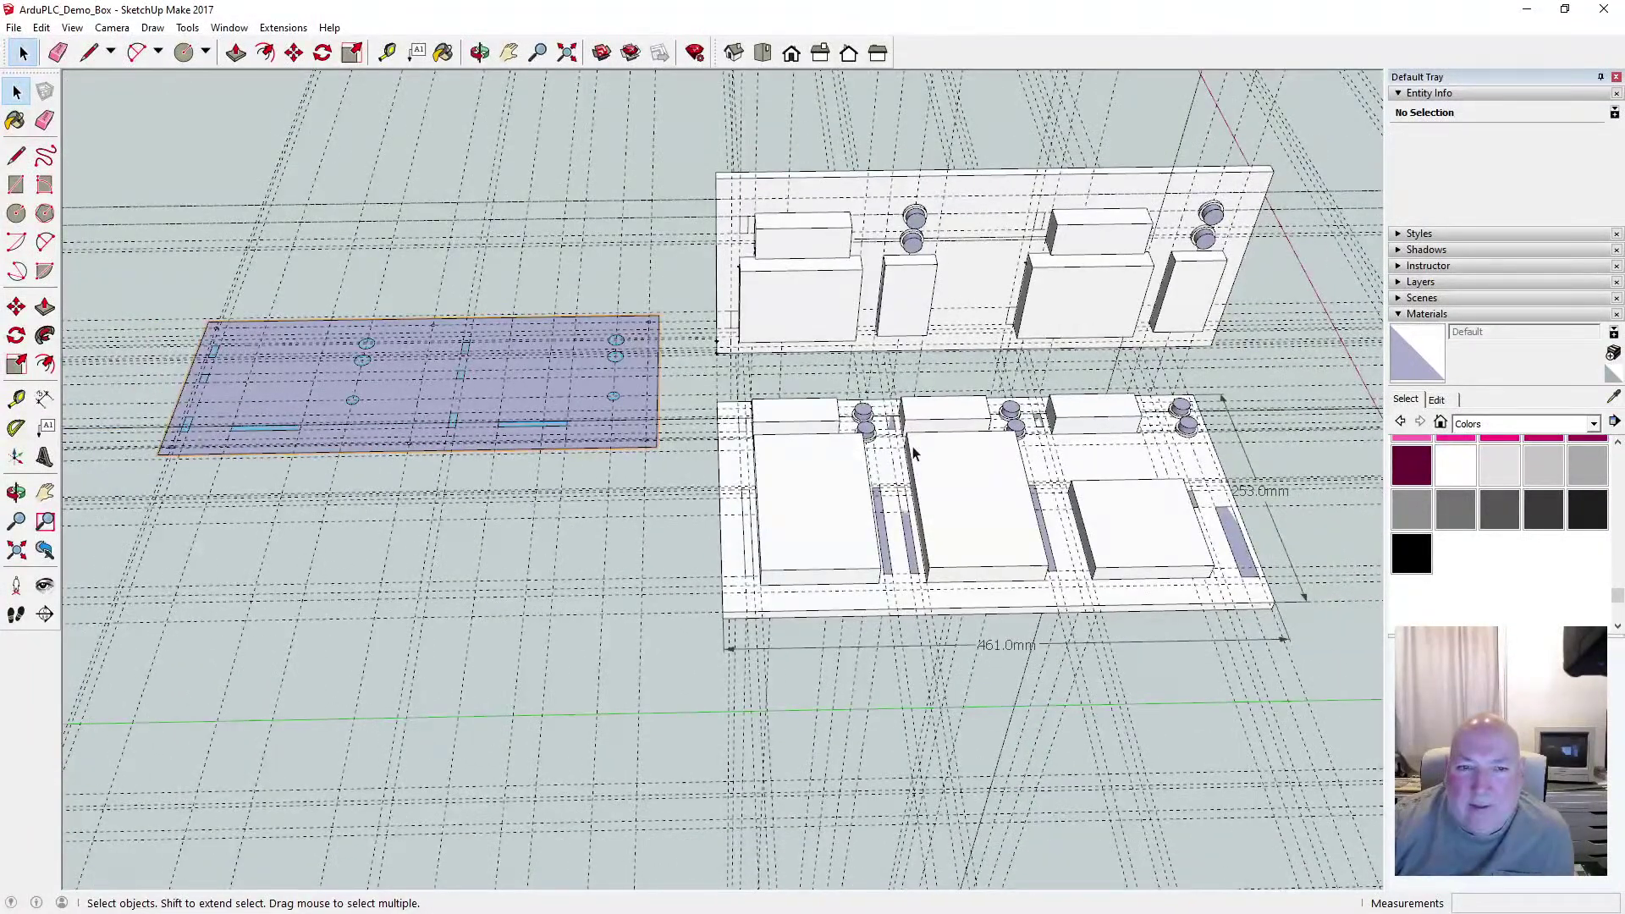
pyautogui.click(480, 53)
pyautogui.moveTo(449, 221); pyautogui.dragTo(573, 319)
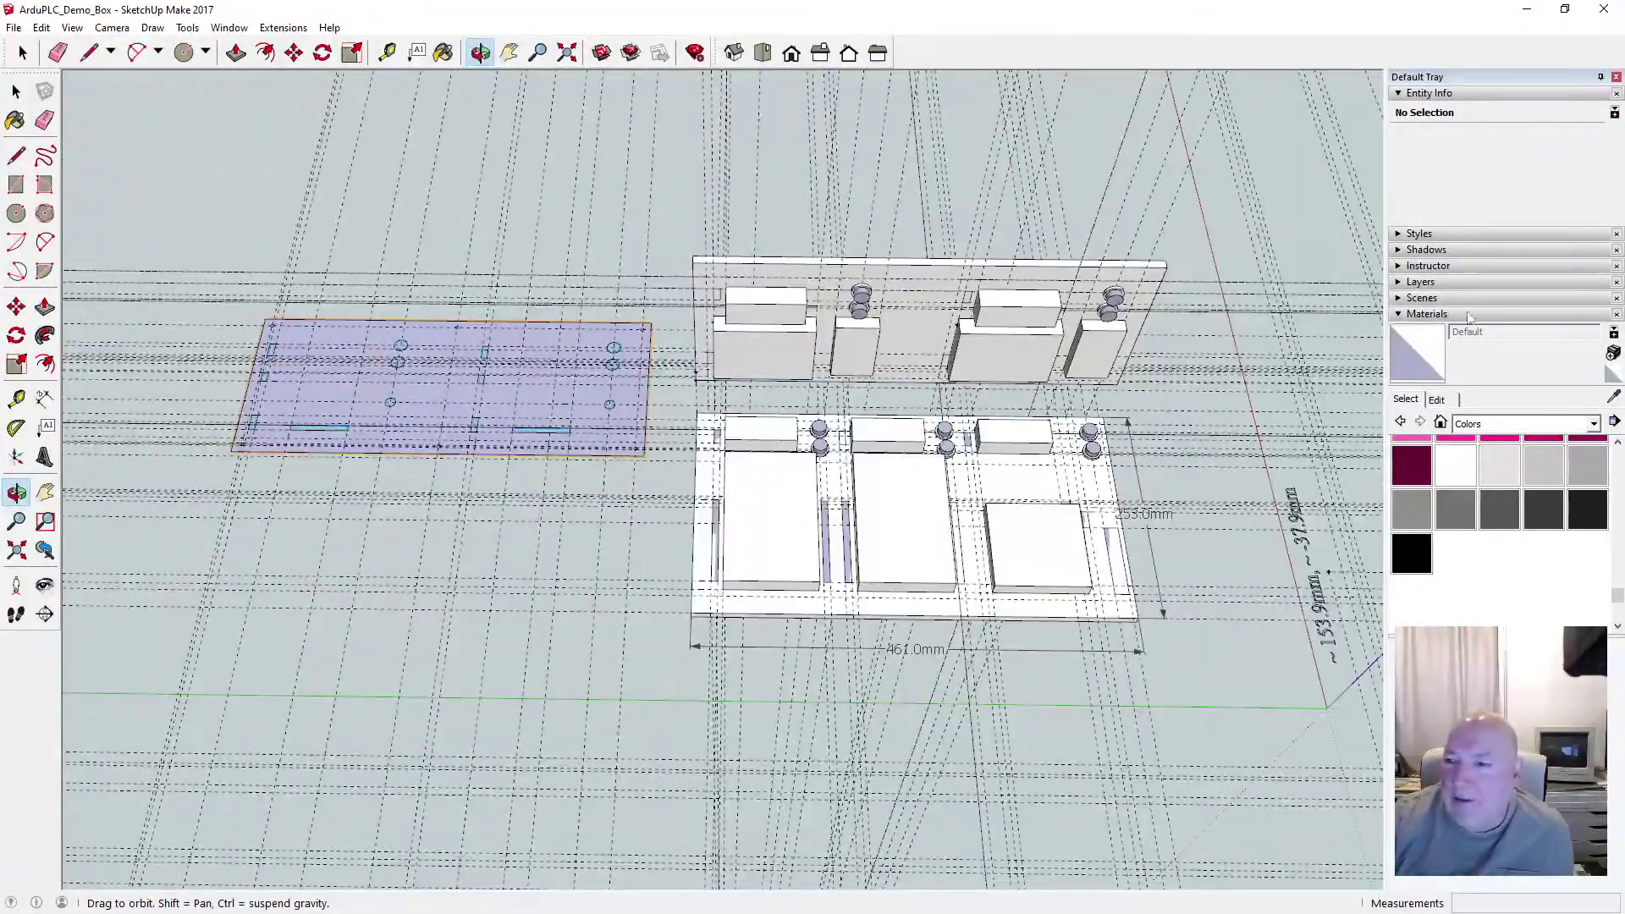
# Check the demo box model's layer list and collapse the material browser
pyautogui.click(1404, 283)
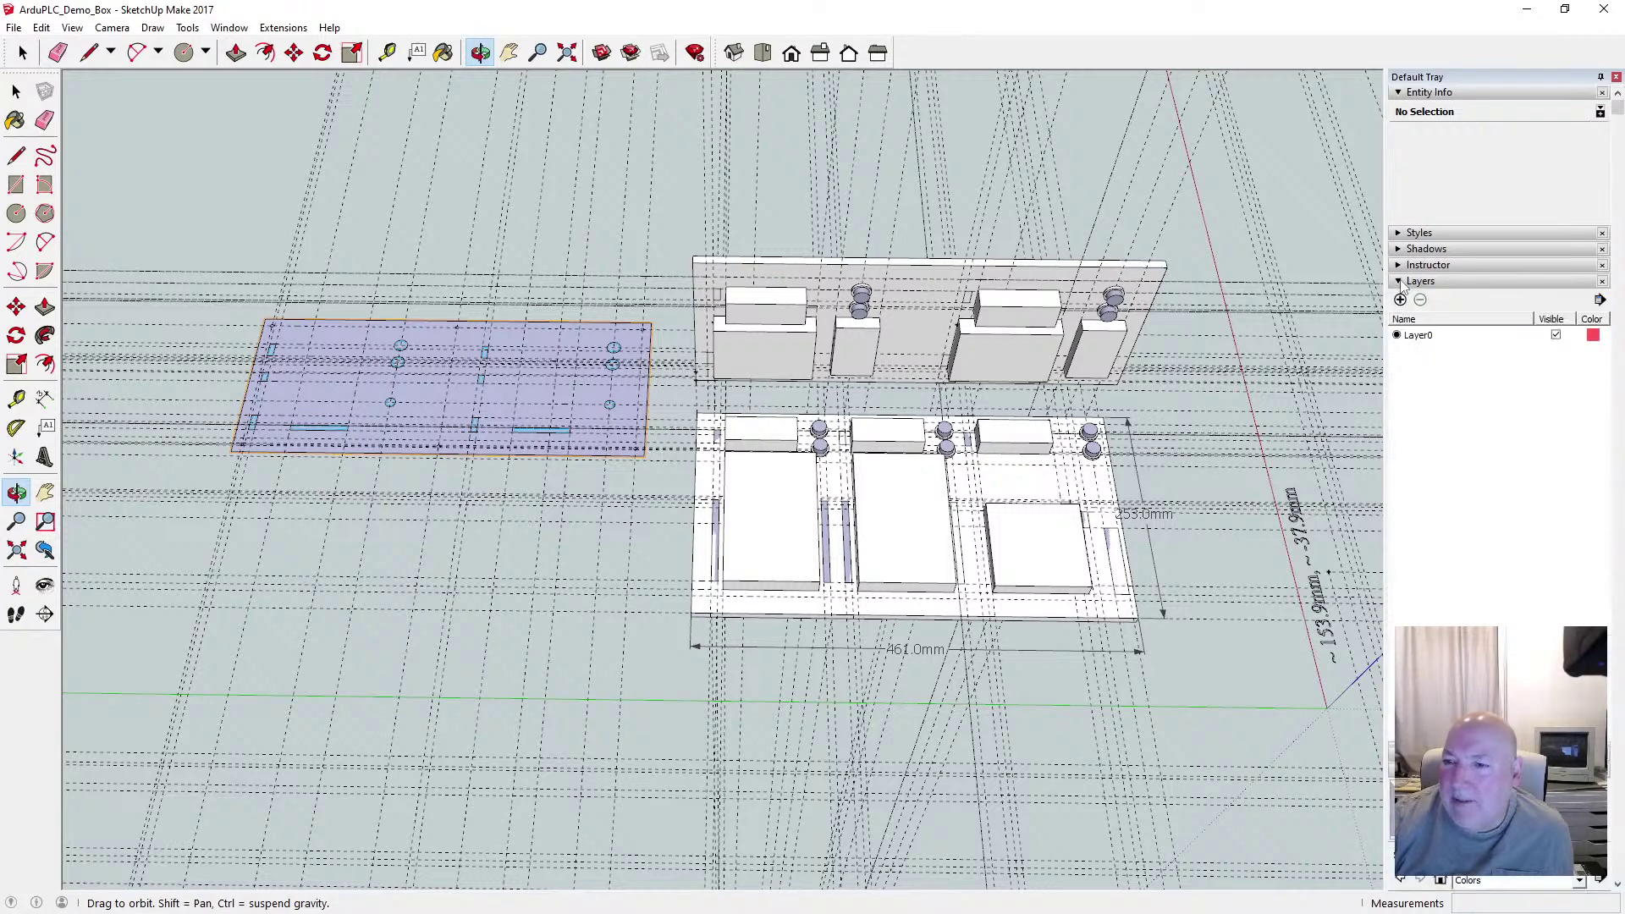
pyautogui.click(1399, 283)
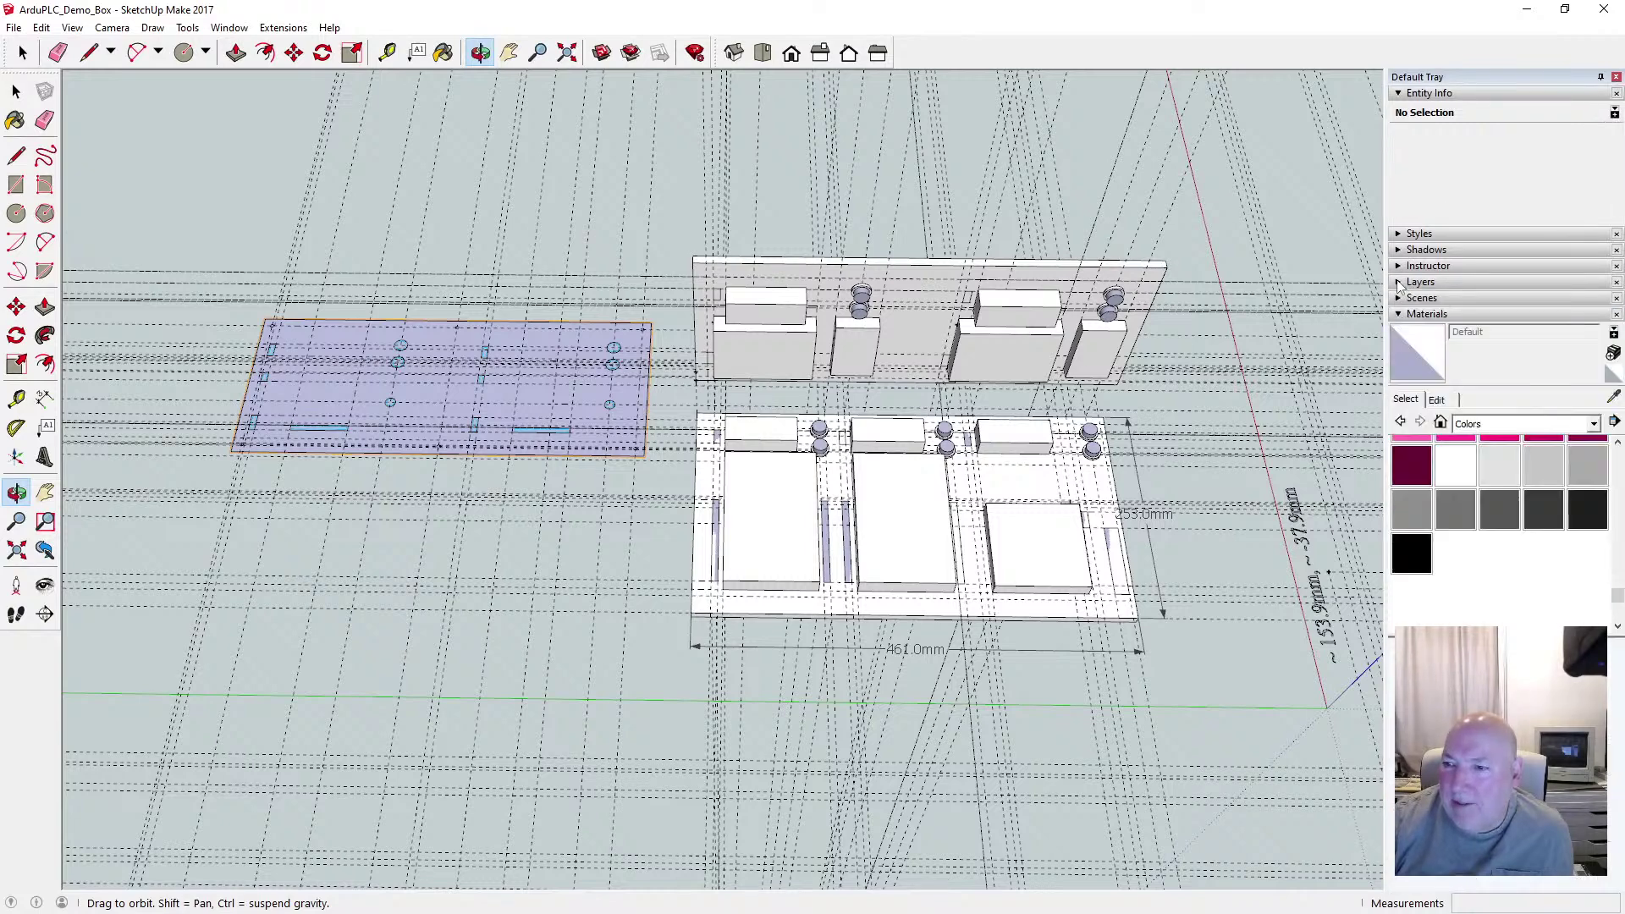
pyautogui.click(1402, 315)
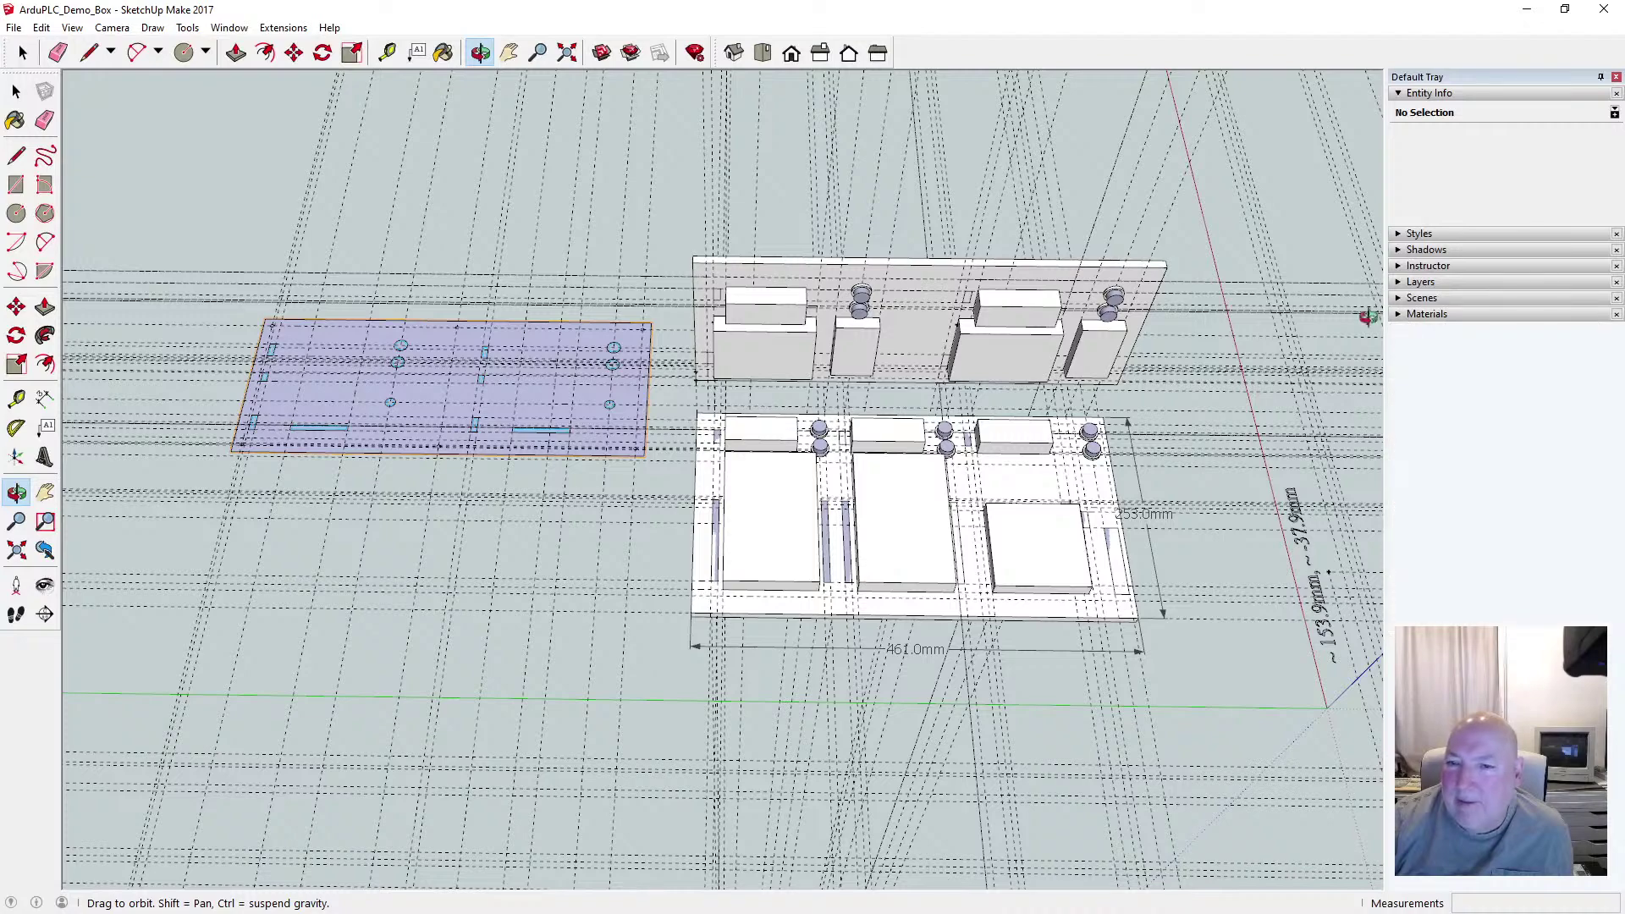
# Browse the model files in the My Sketchup folder through to the end of the list and leave without opening one
pyautogui.click(14, 28)
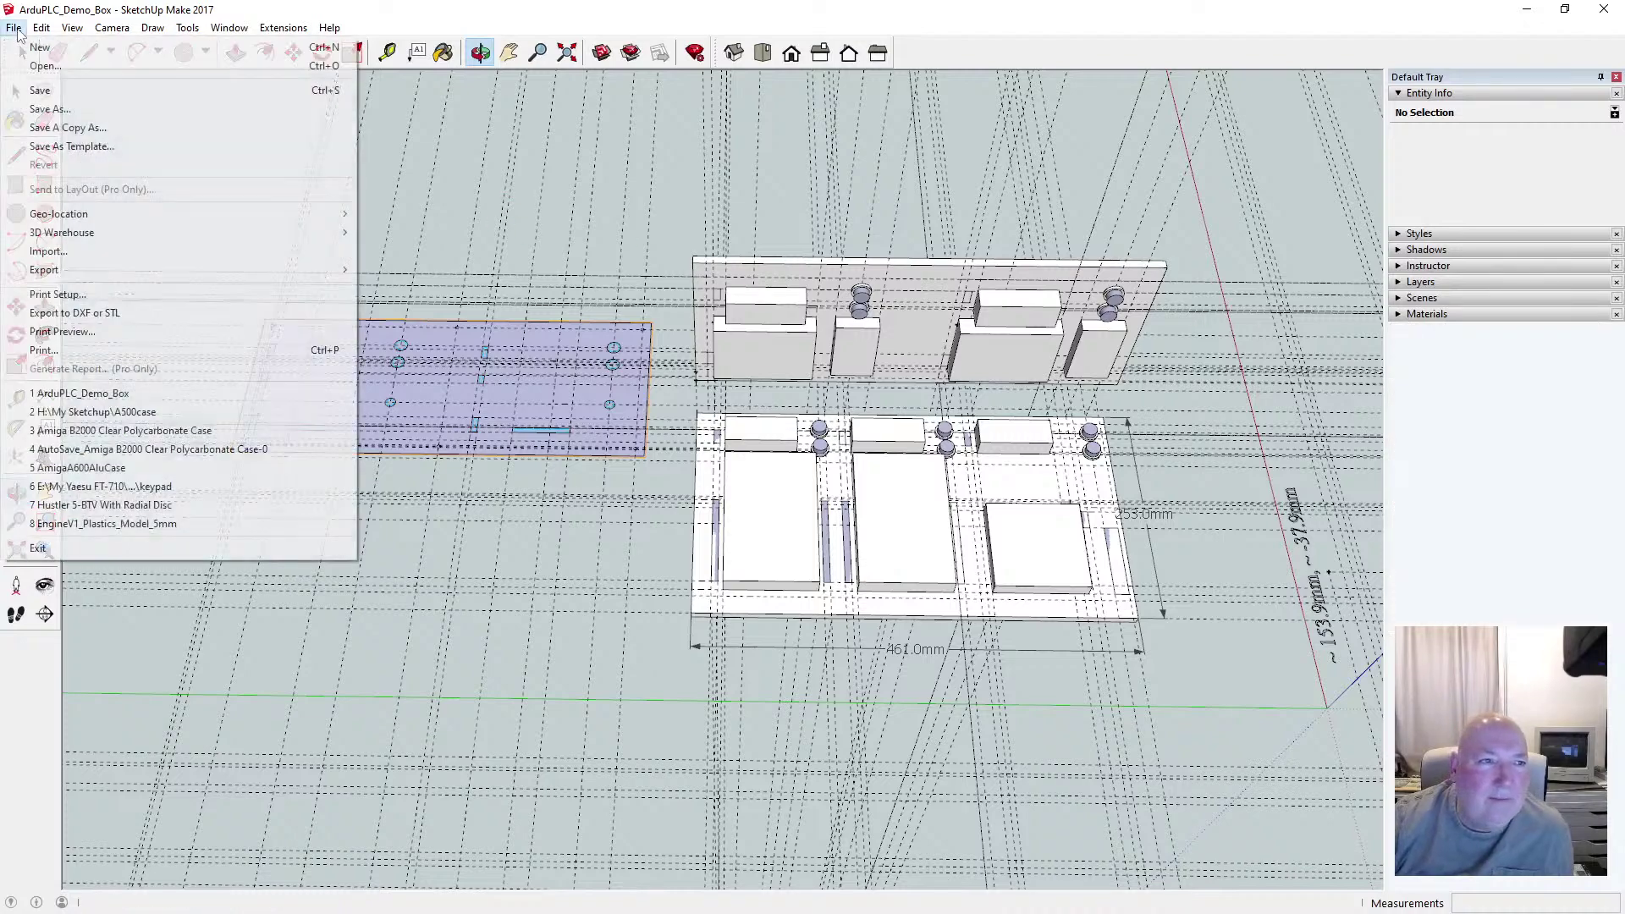
pyautogui.click(30, 65)
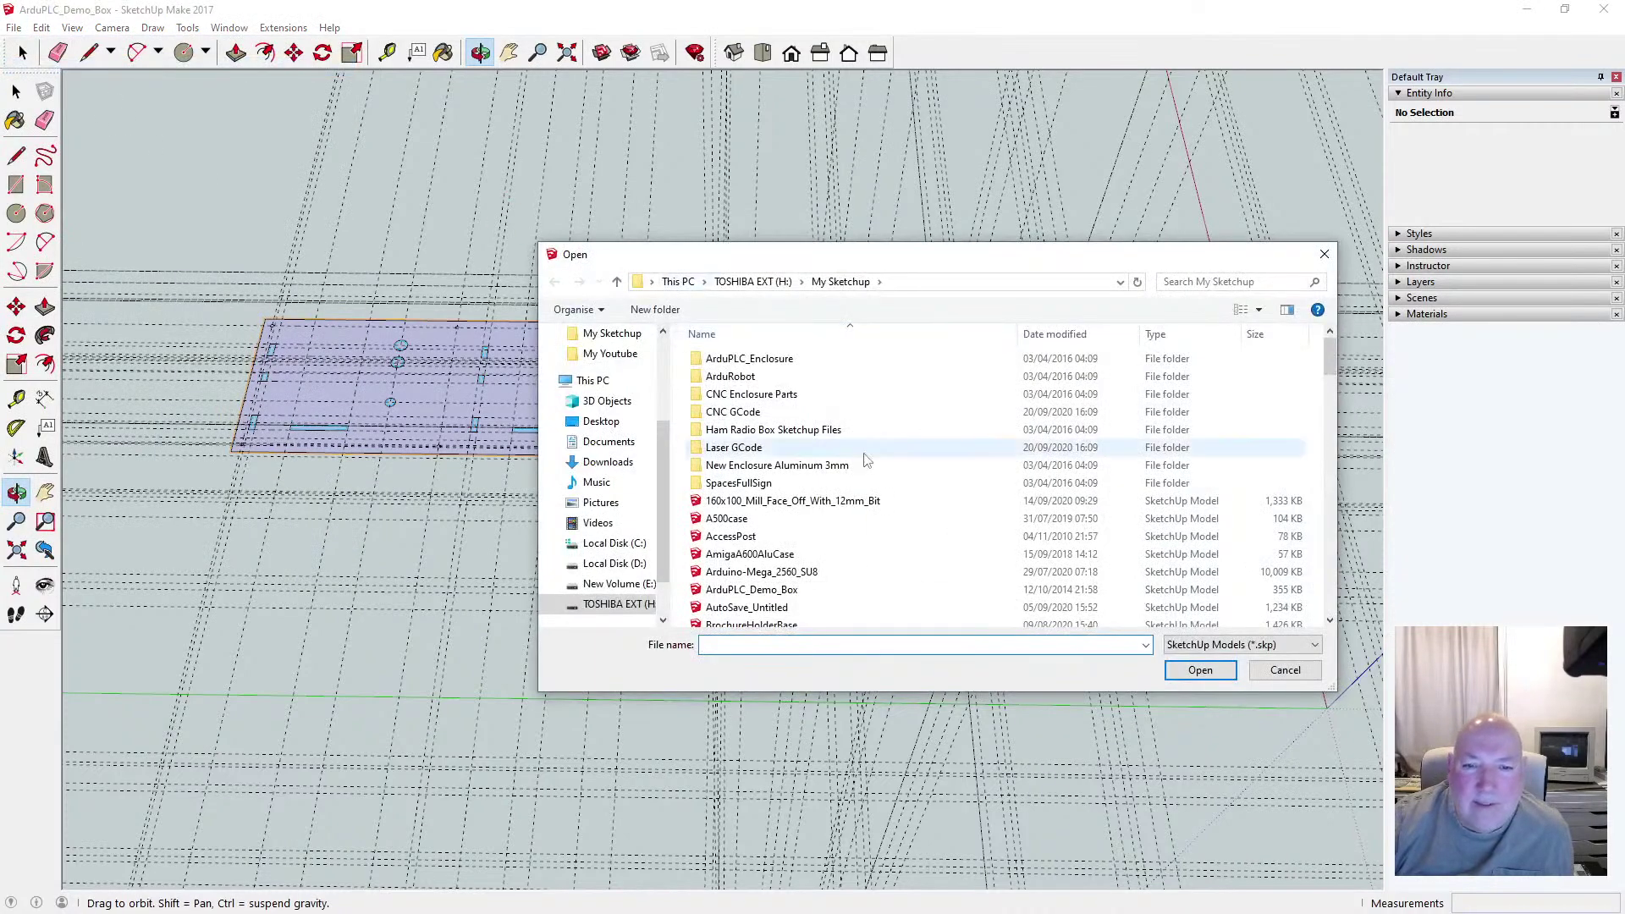
pyautogui.scroll(-1, 904, 509)
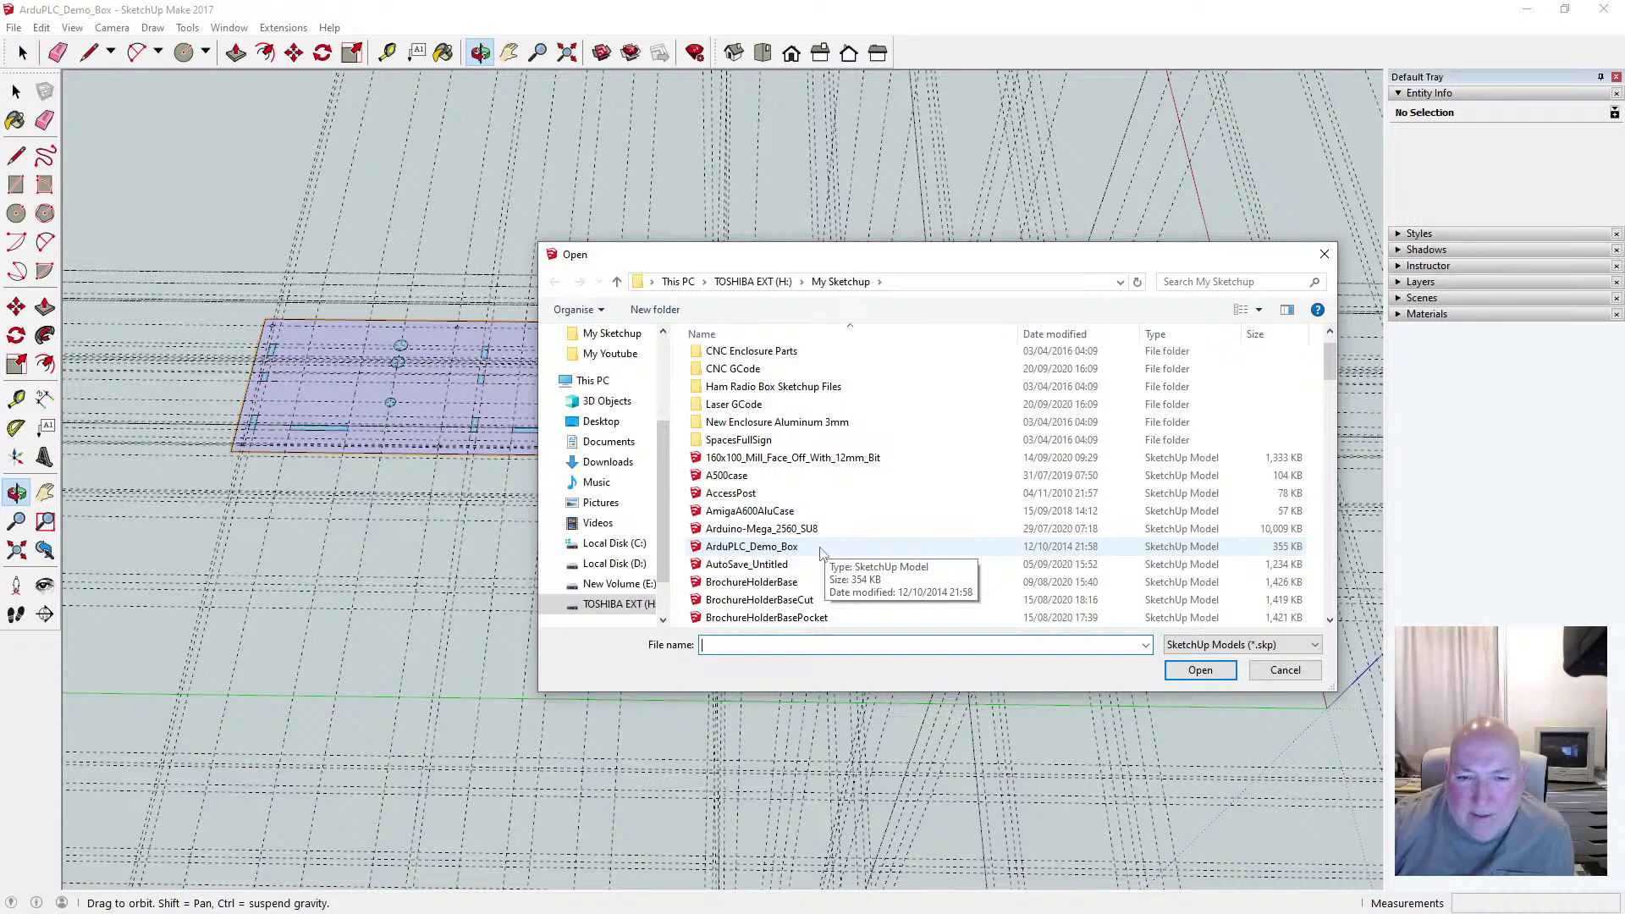
pyautogui.scroll(-5, 820, 551)
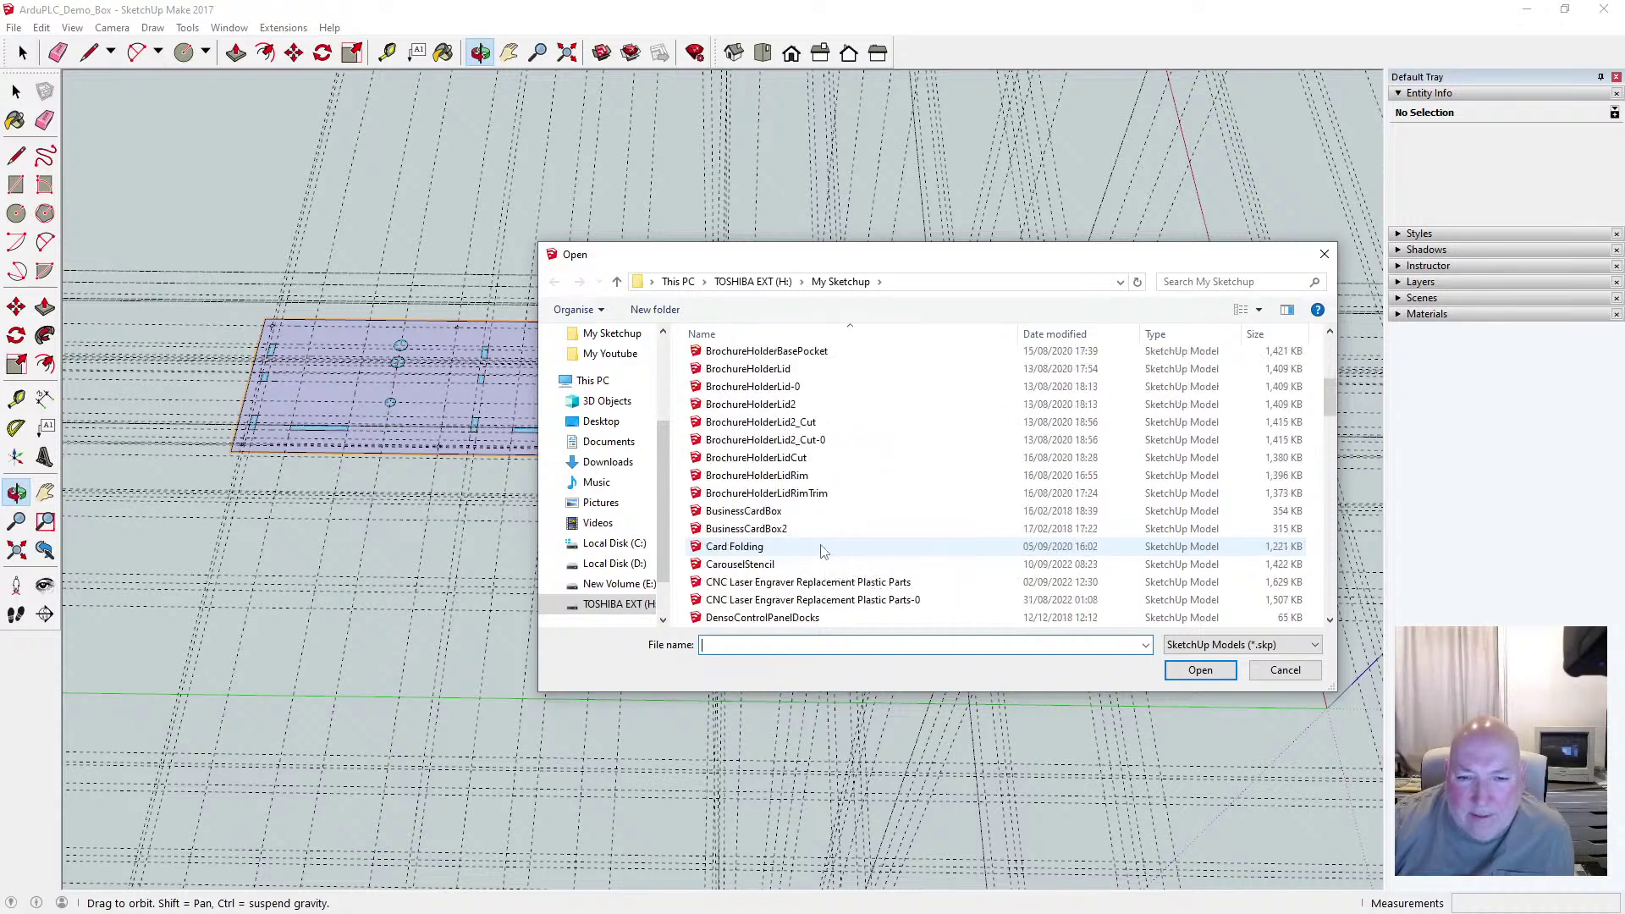
pyautogui.scroll(-1, 820, 552)
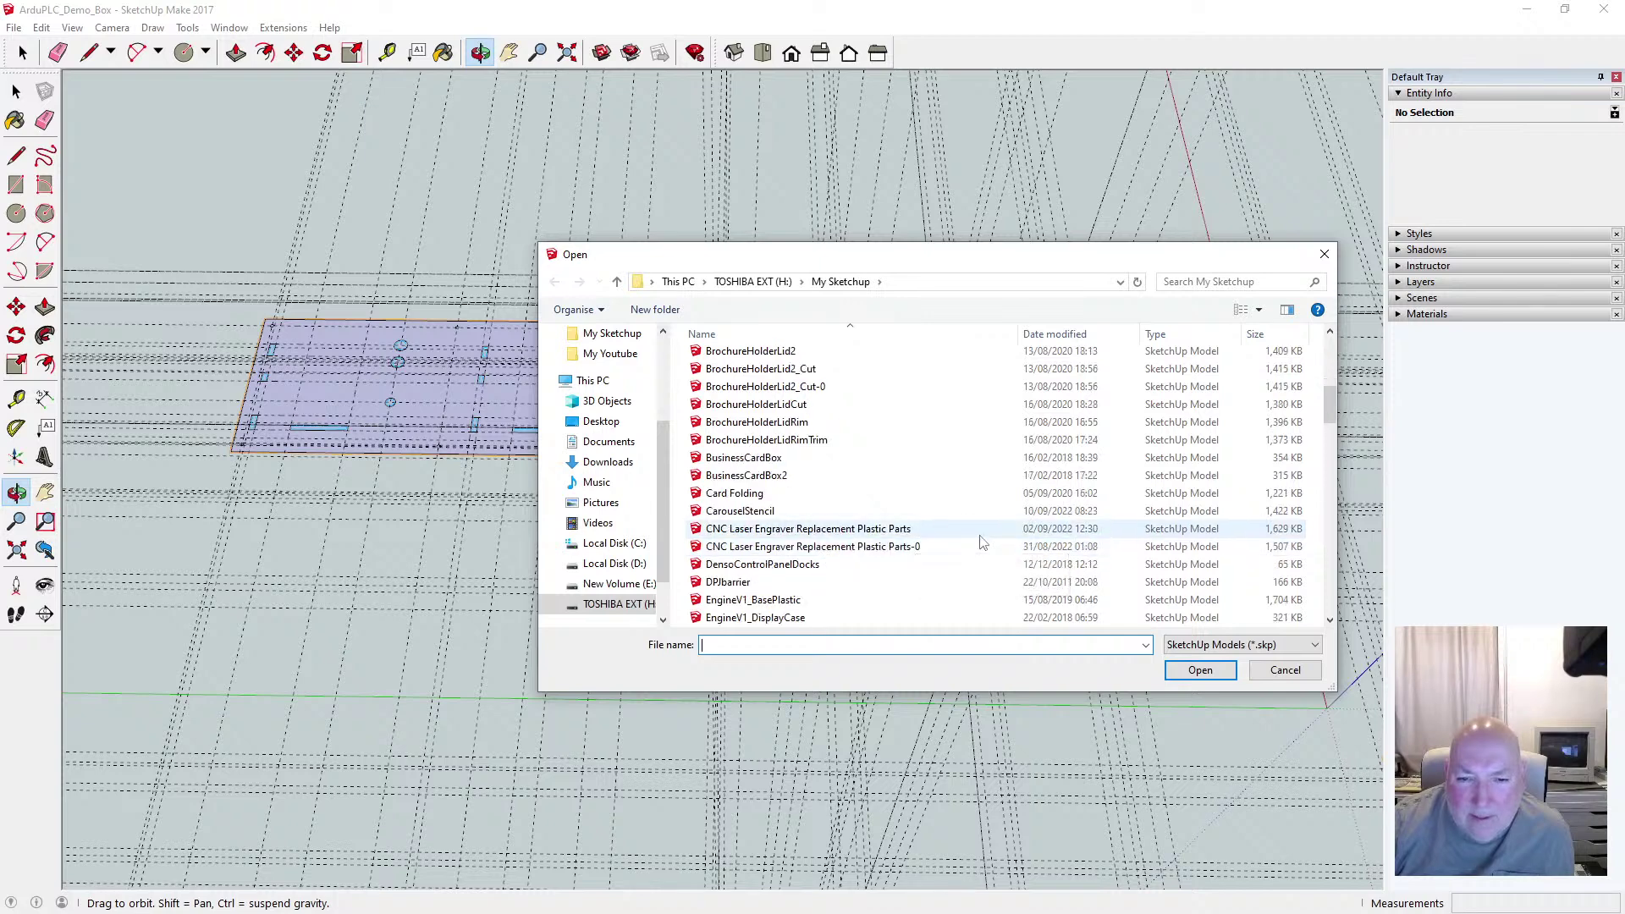
pyautogui.scroll(-1, 982, 540)
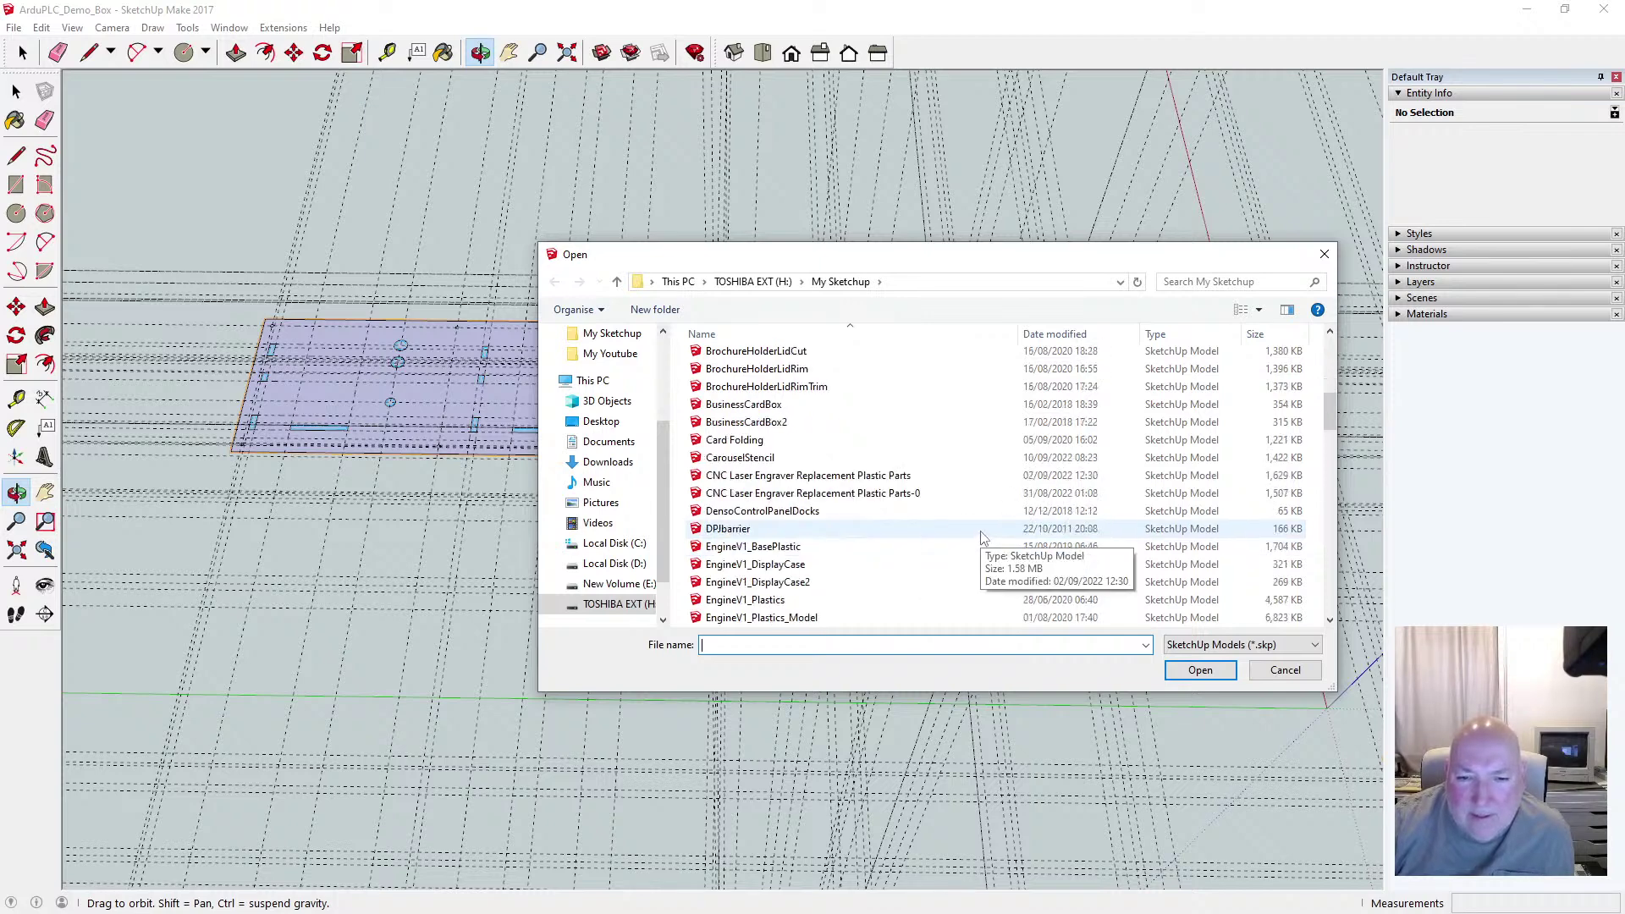
pyautogui.scroll(-1, 982, 538)
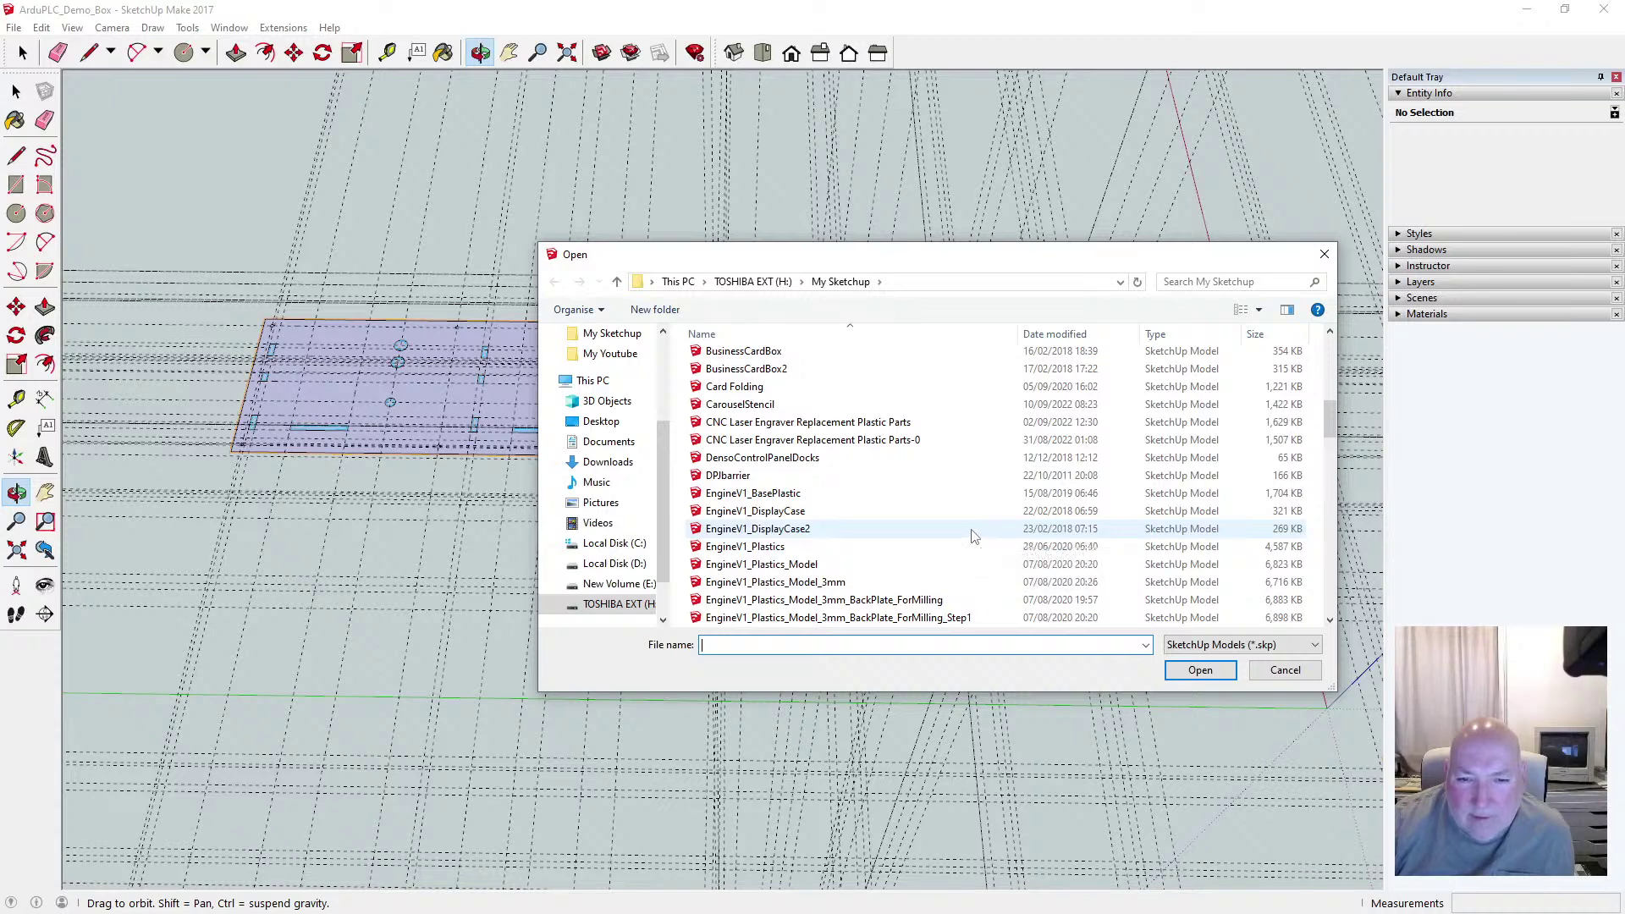
pyautogui.scroll(-4, 982, 538)
pyautogui.scroll(-5, 974, 536)
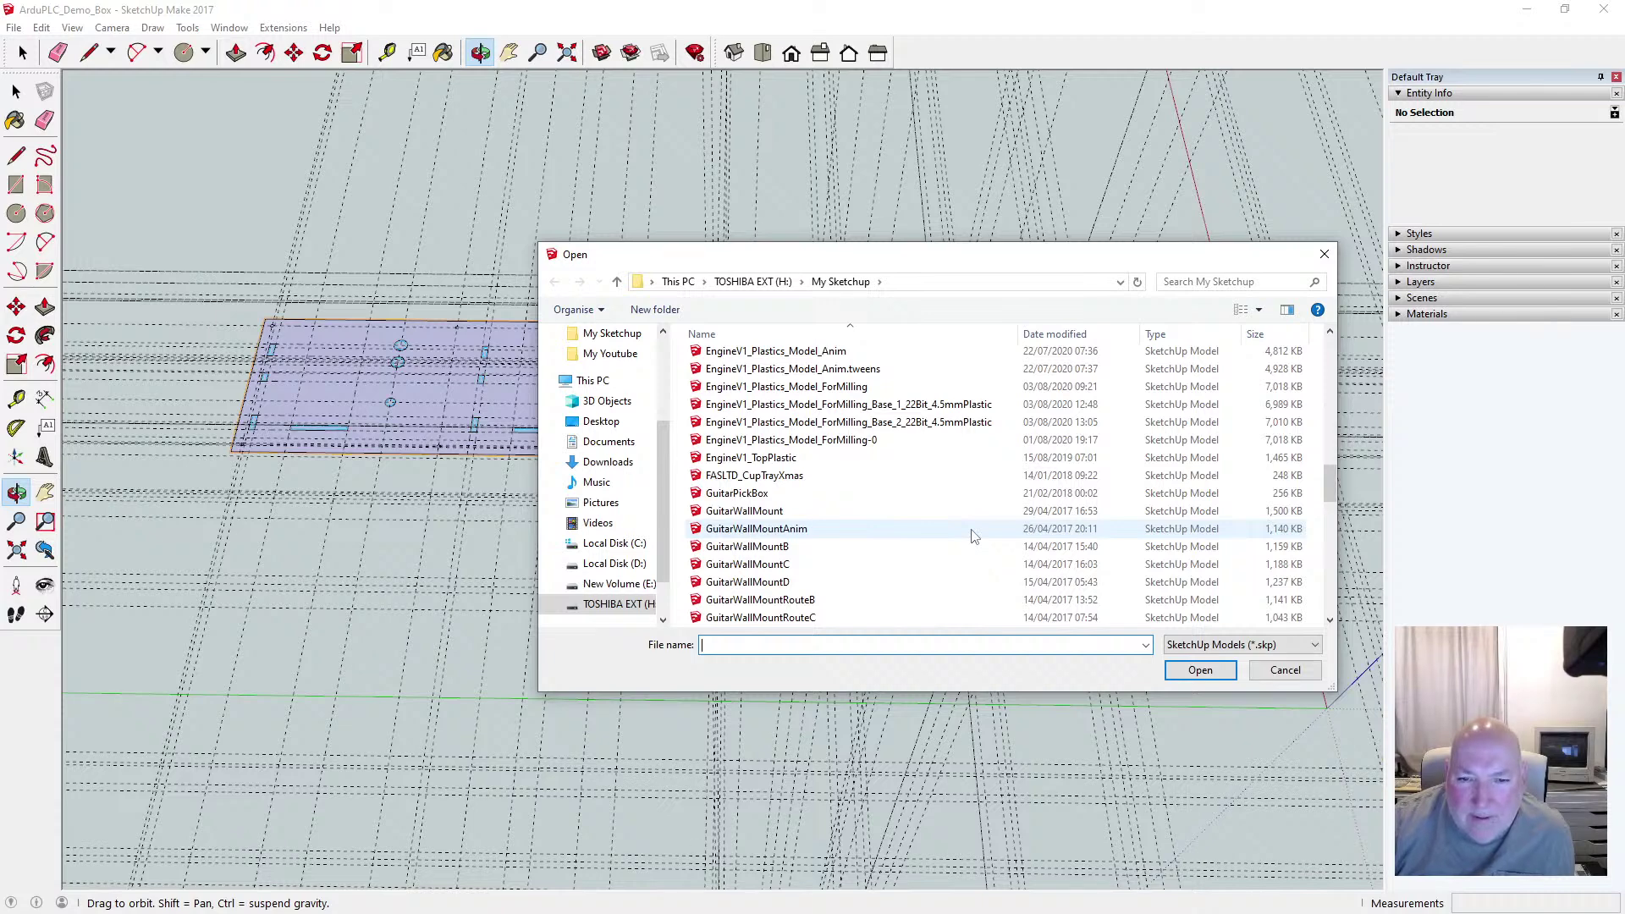
pyautogui.scroll(-1, 973, 536)
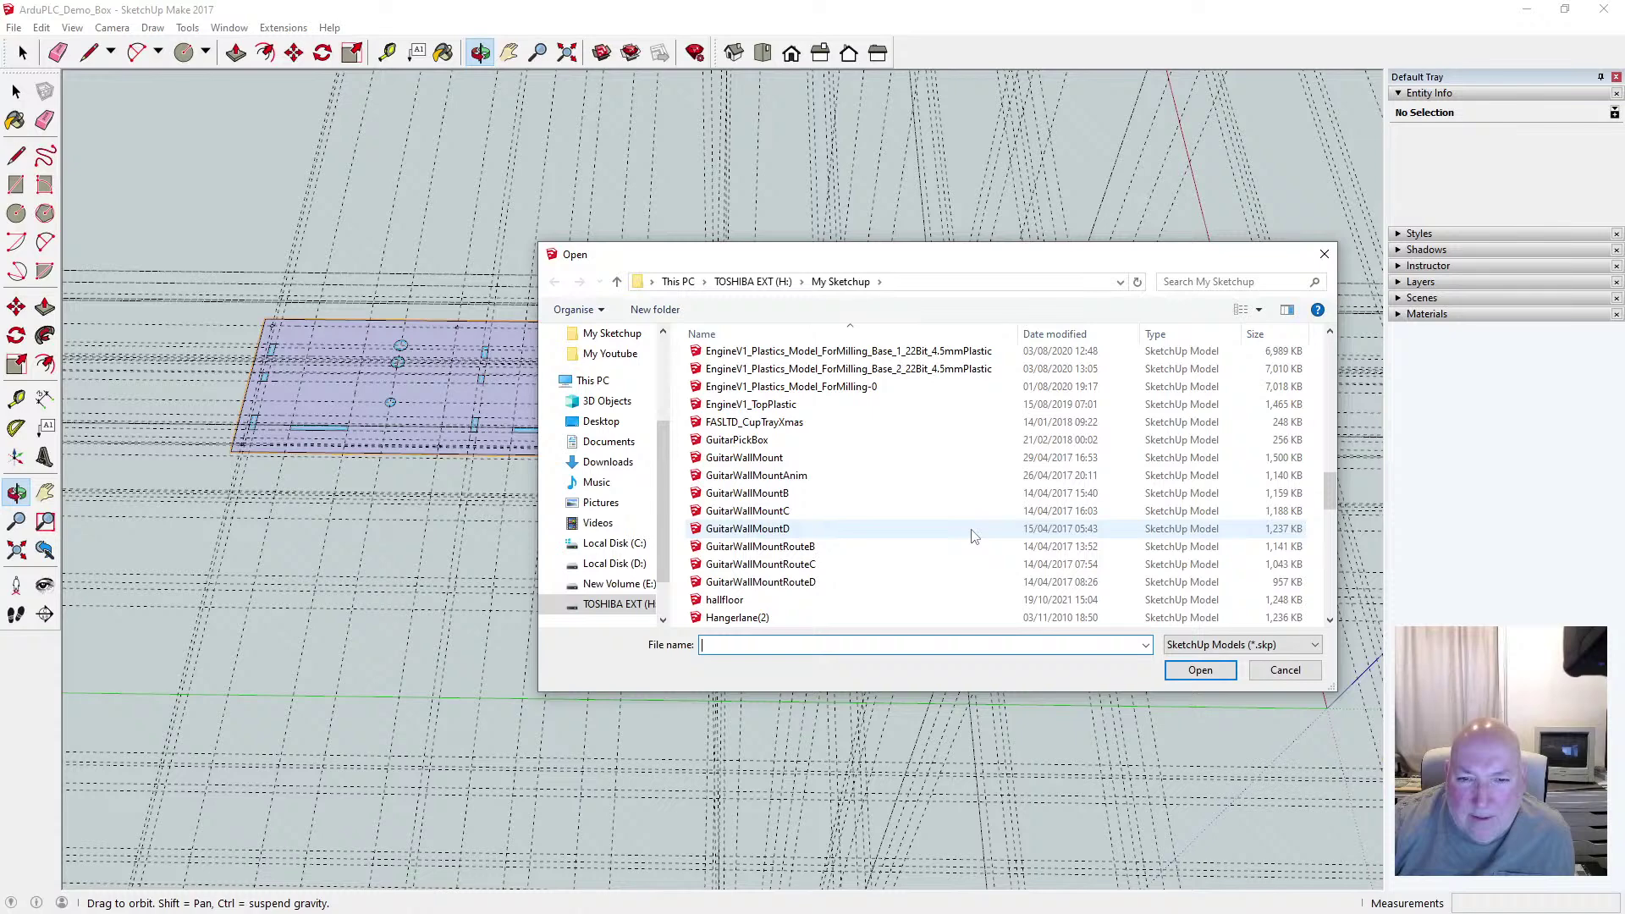
pyautogui.scroll(-1, 974, 536)
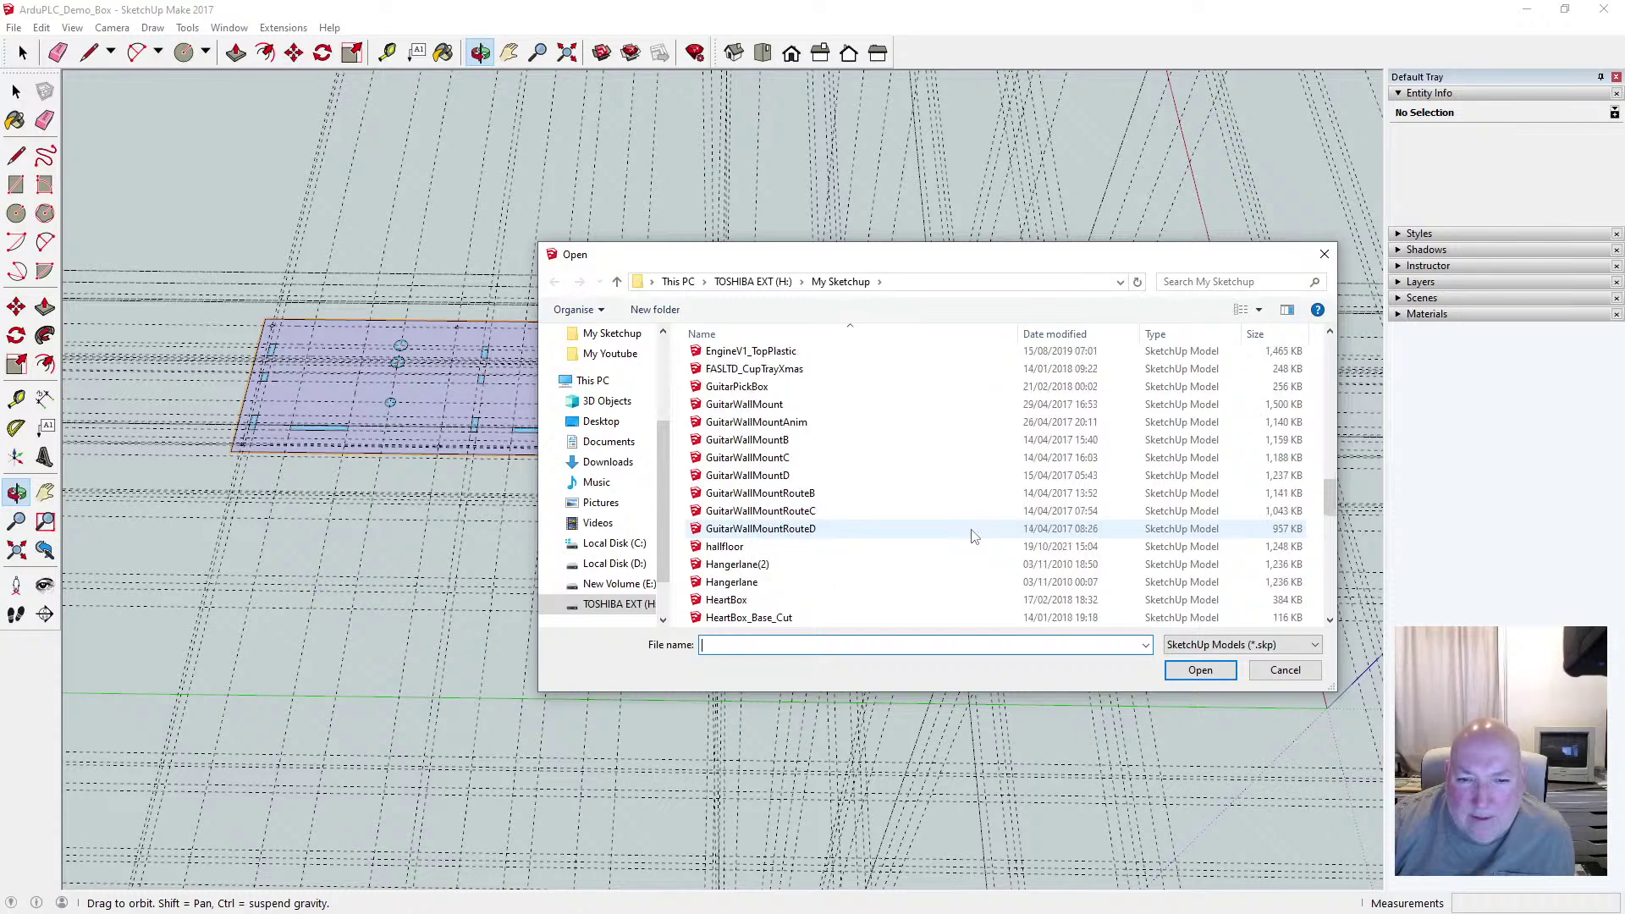
pyautogui.scroll(-1, 973, 536)
pyautogui.scroll(-1, 973, 536)
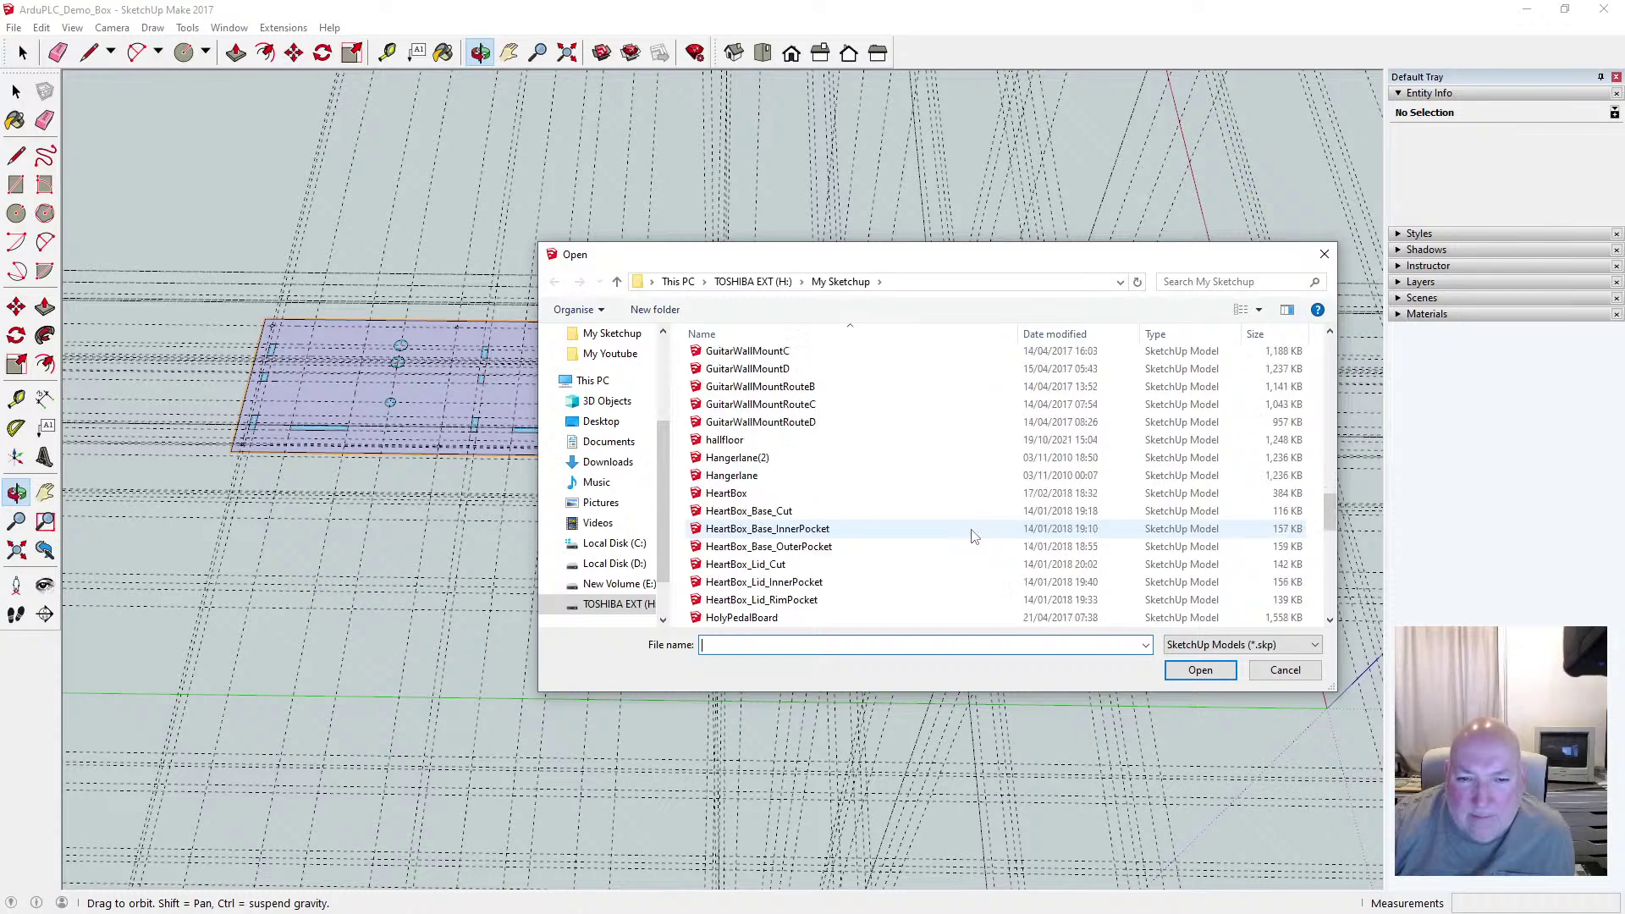
pyautogui.scroll(-2, 974, 536)
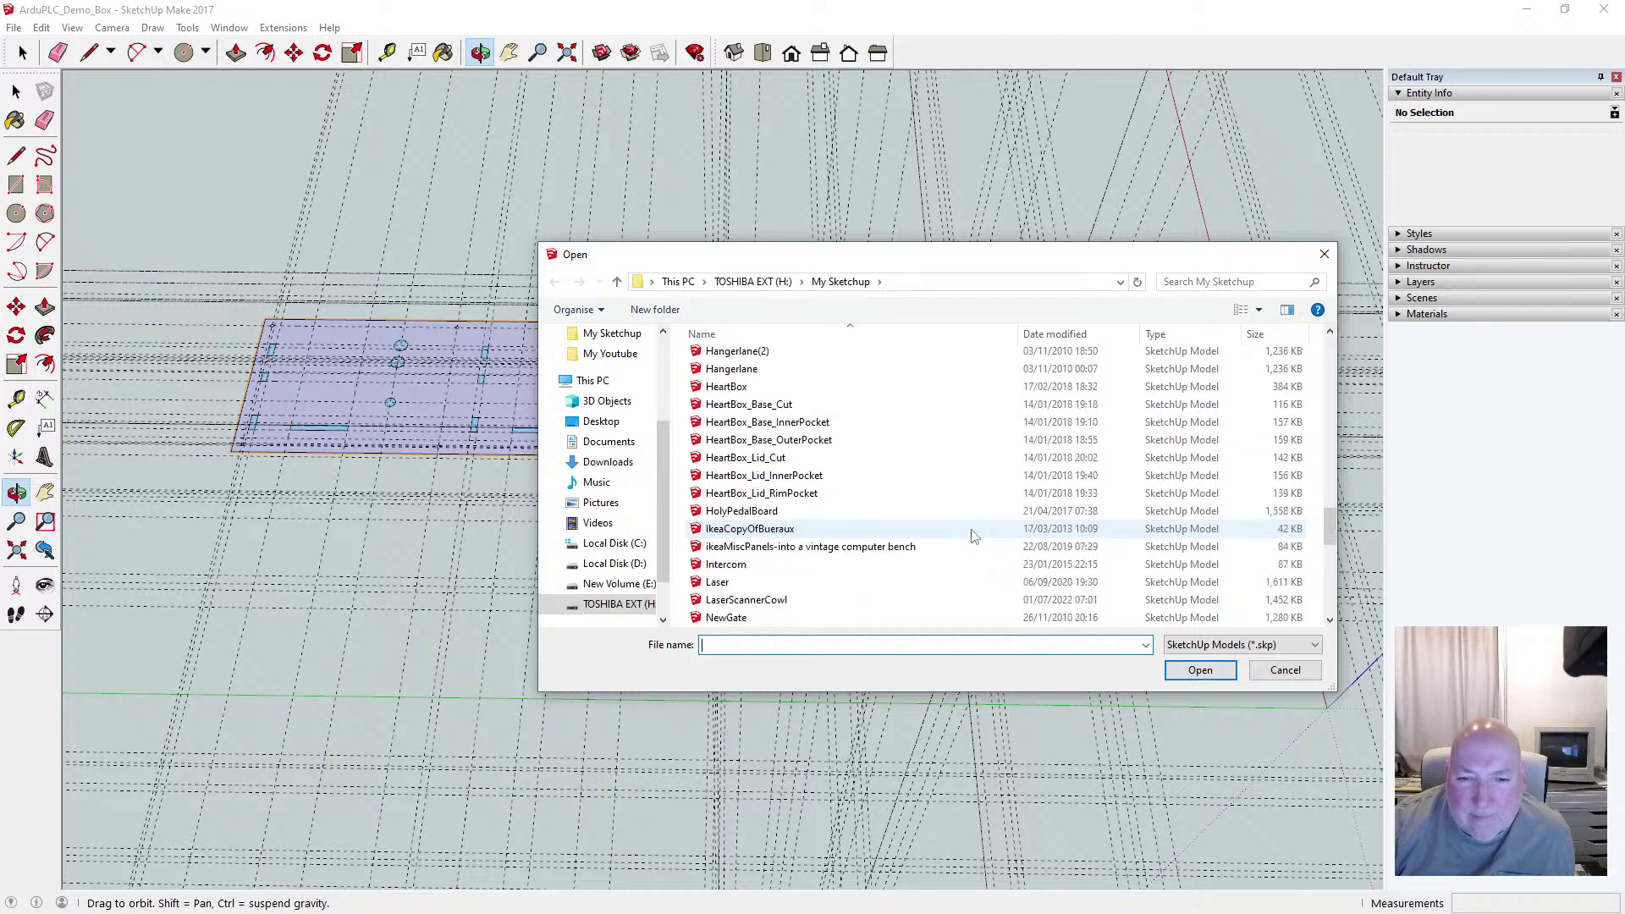
pyautogui.scroll(-2, 974, 536)
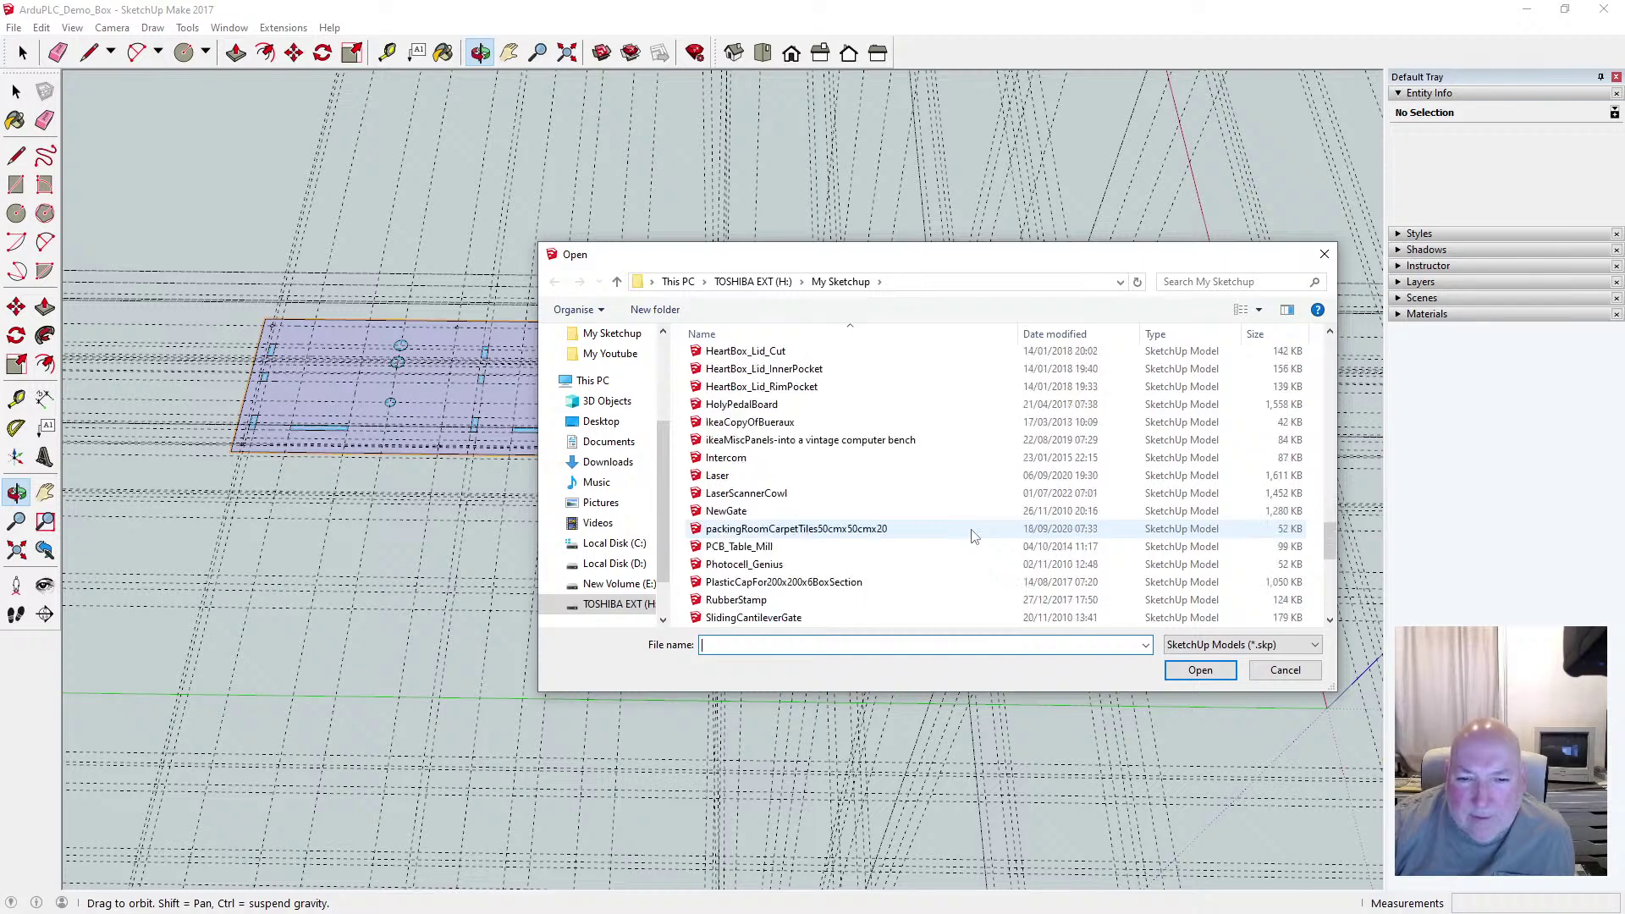
pyautogui.scroll(-1, 974, 536)
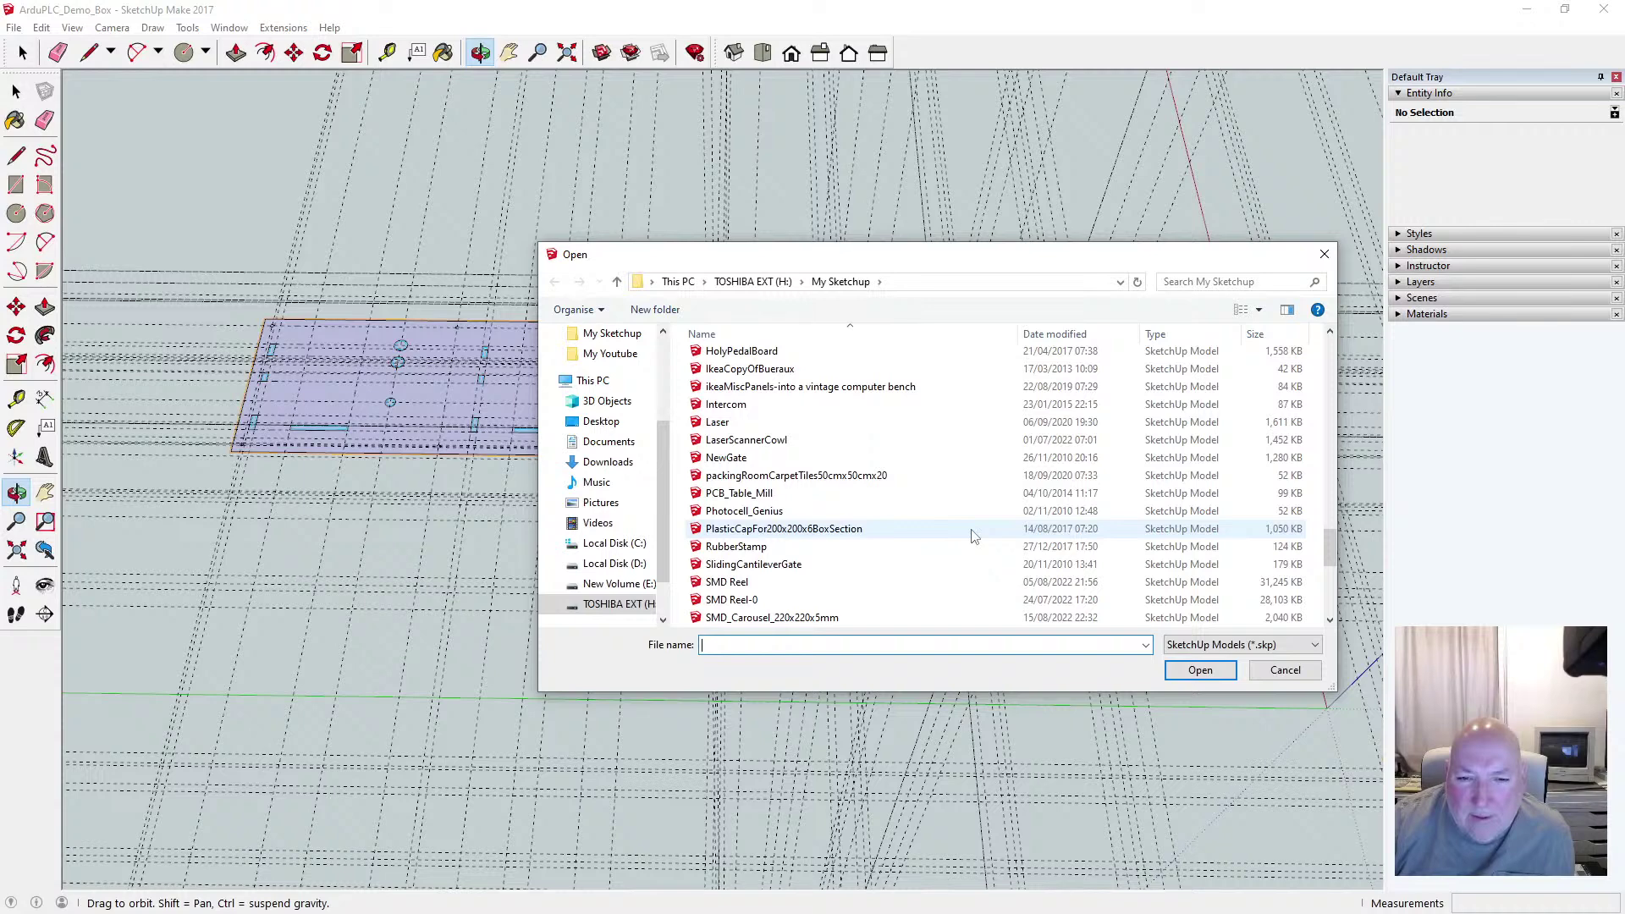
pyautogui.scroll(-3, 974, 536)
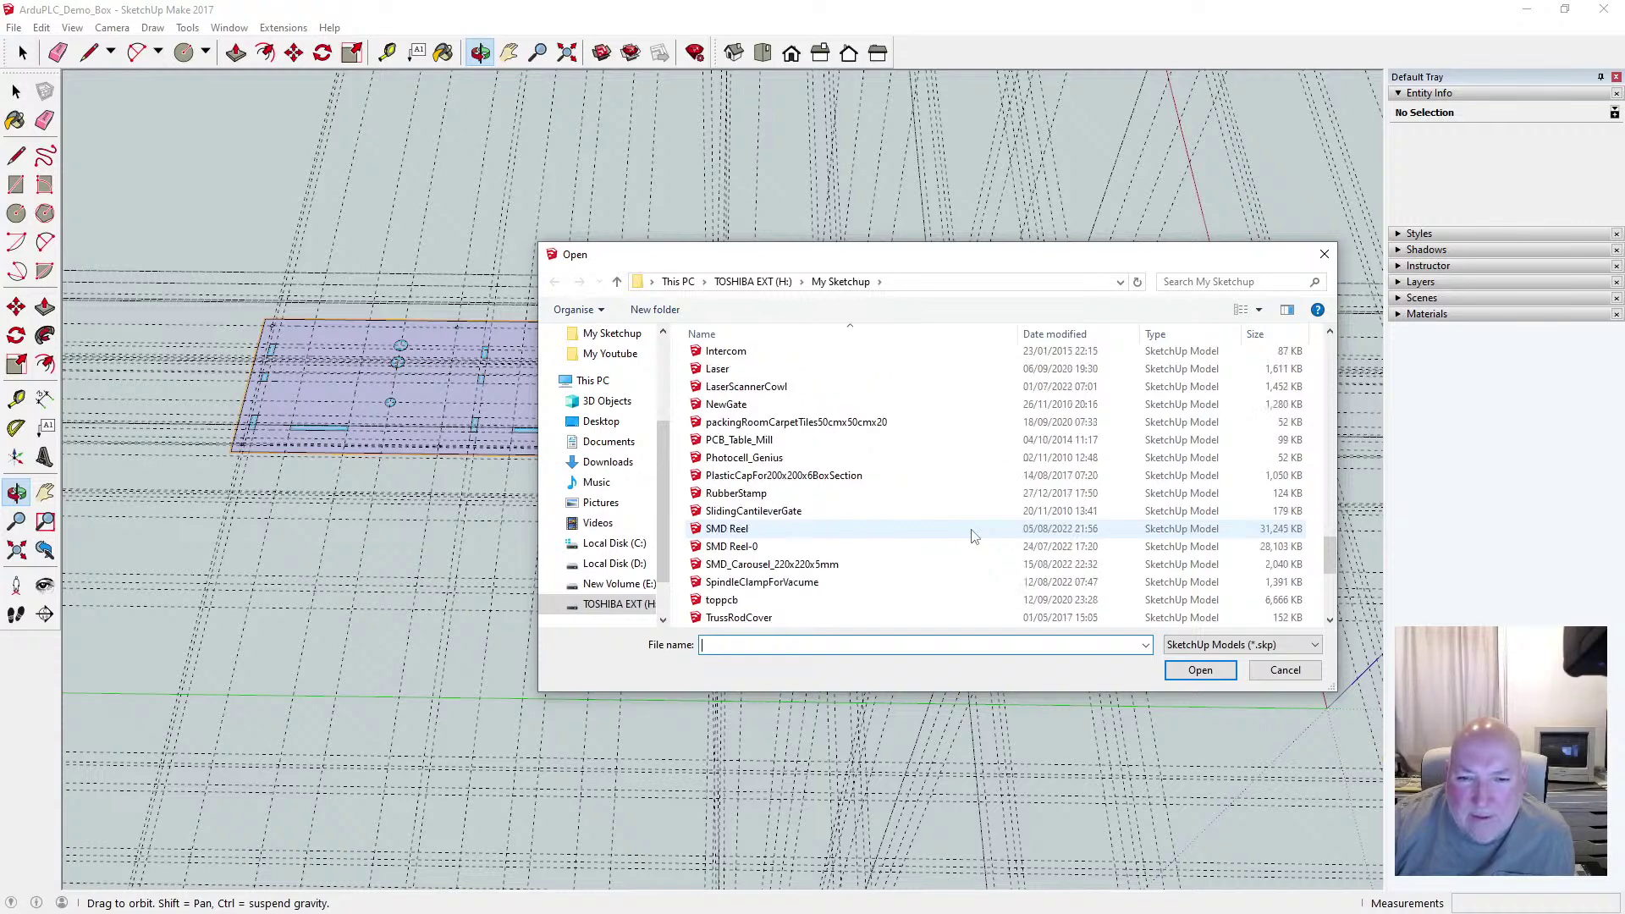
pyautogui.scroll(1, 973, 536)
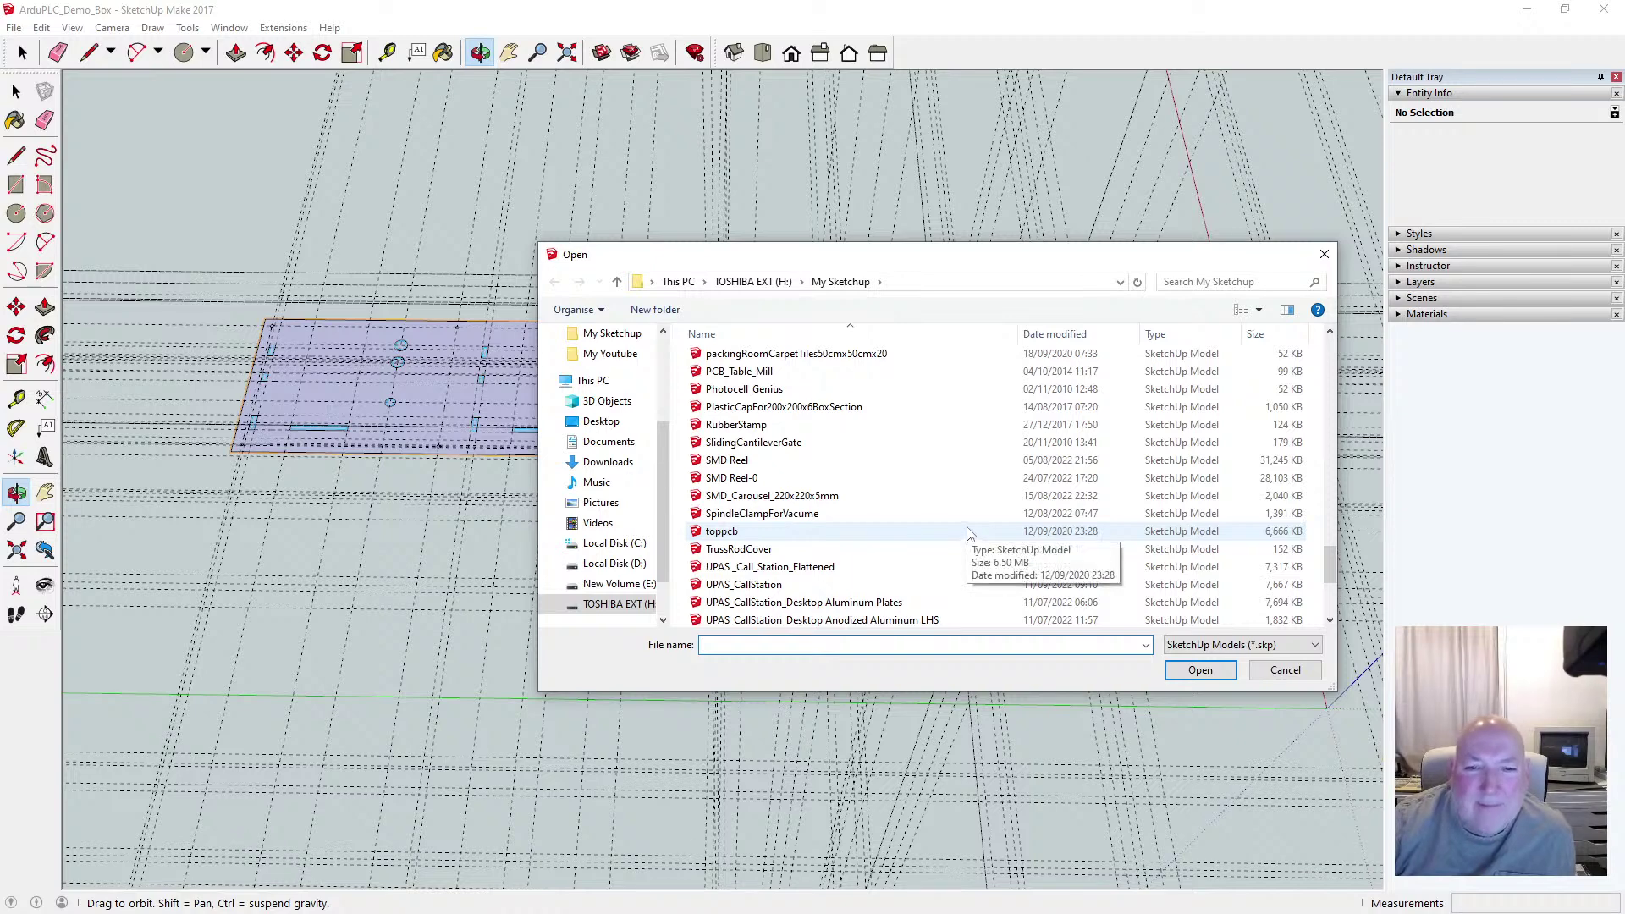
pyautogui.scroll(-2, 974, 536)
pyautogui.scroll(-3, 972, 534)
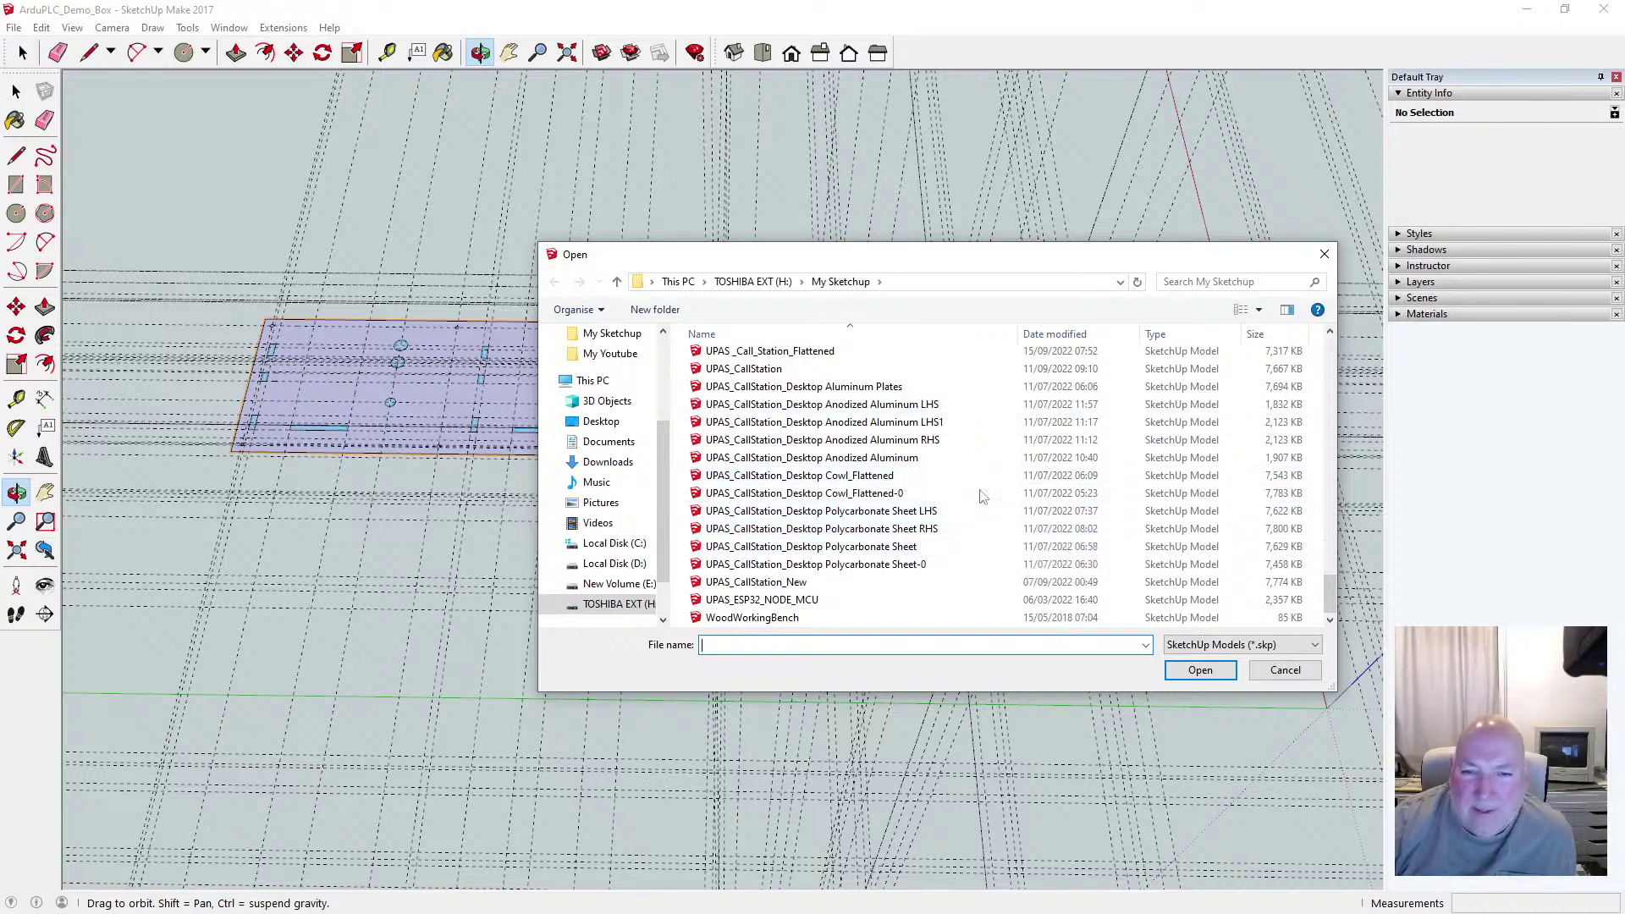
pyautogui.click(1286, 671)
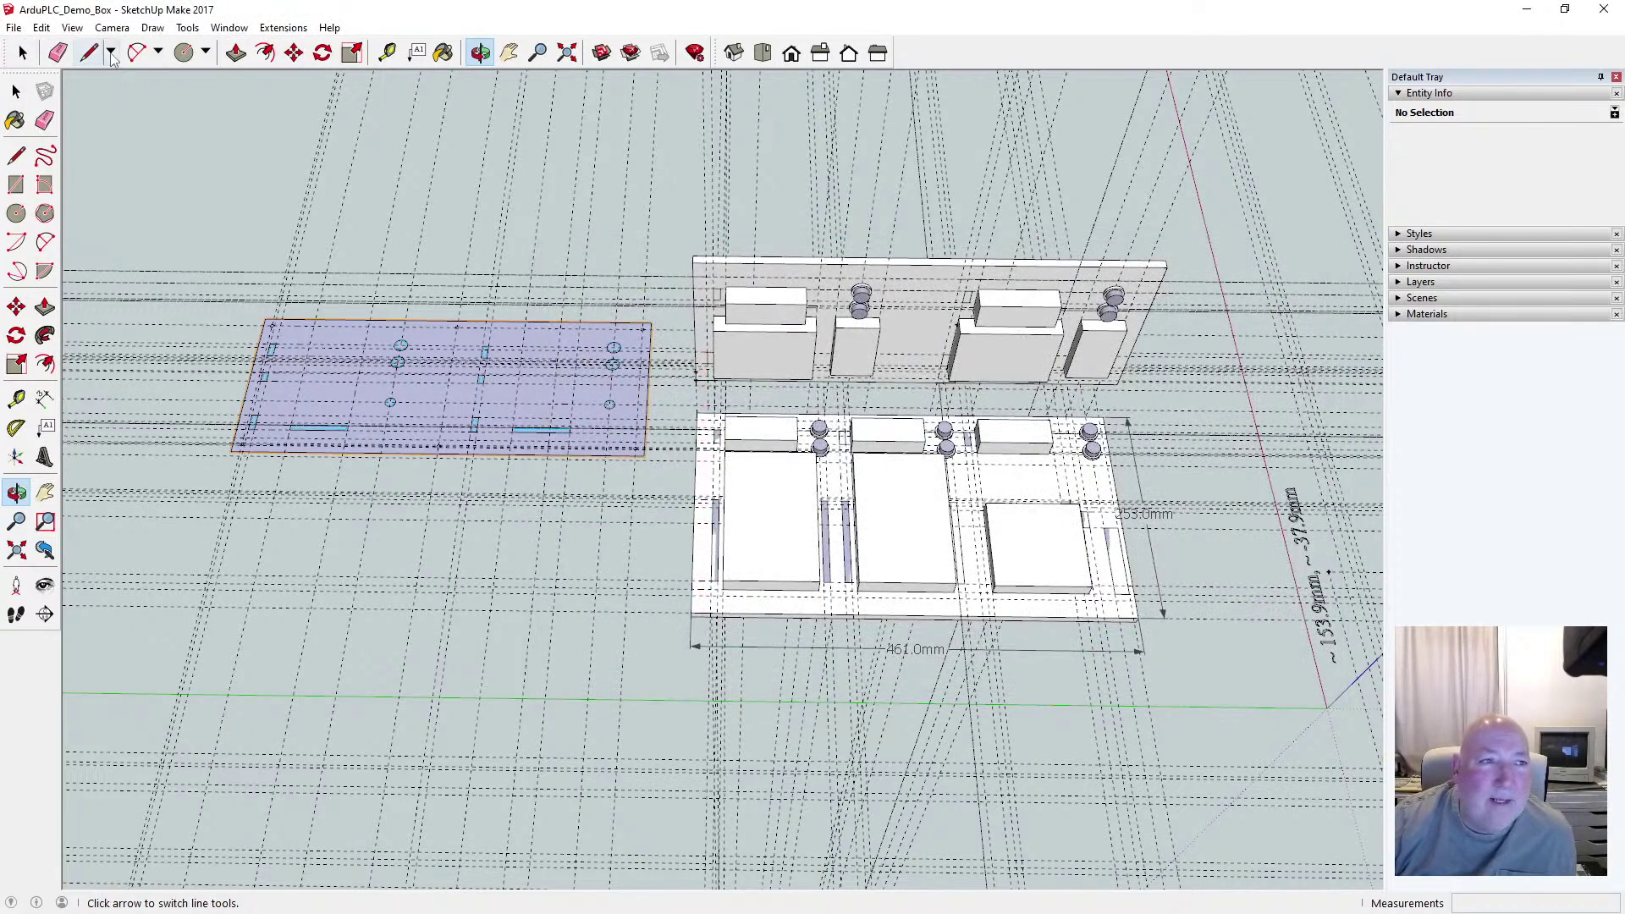
# Reopen the recent Amiga B2000 Clear Polycarbonate Case model and frame the dark grey box's face with the four screw holes
pyautogui.click(15, 28)
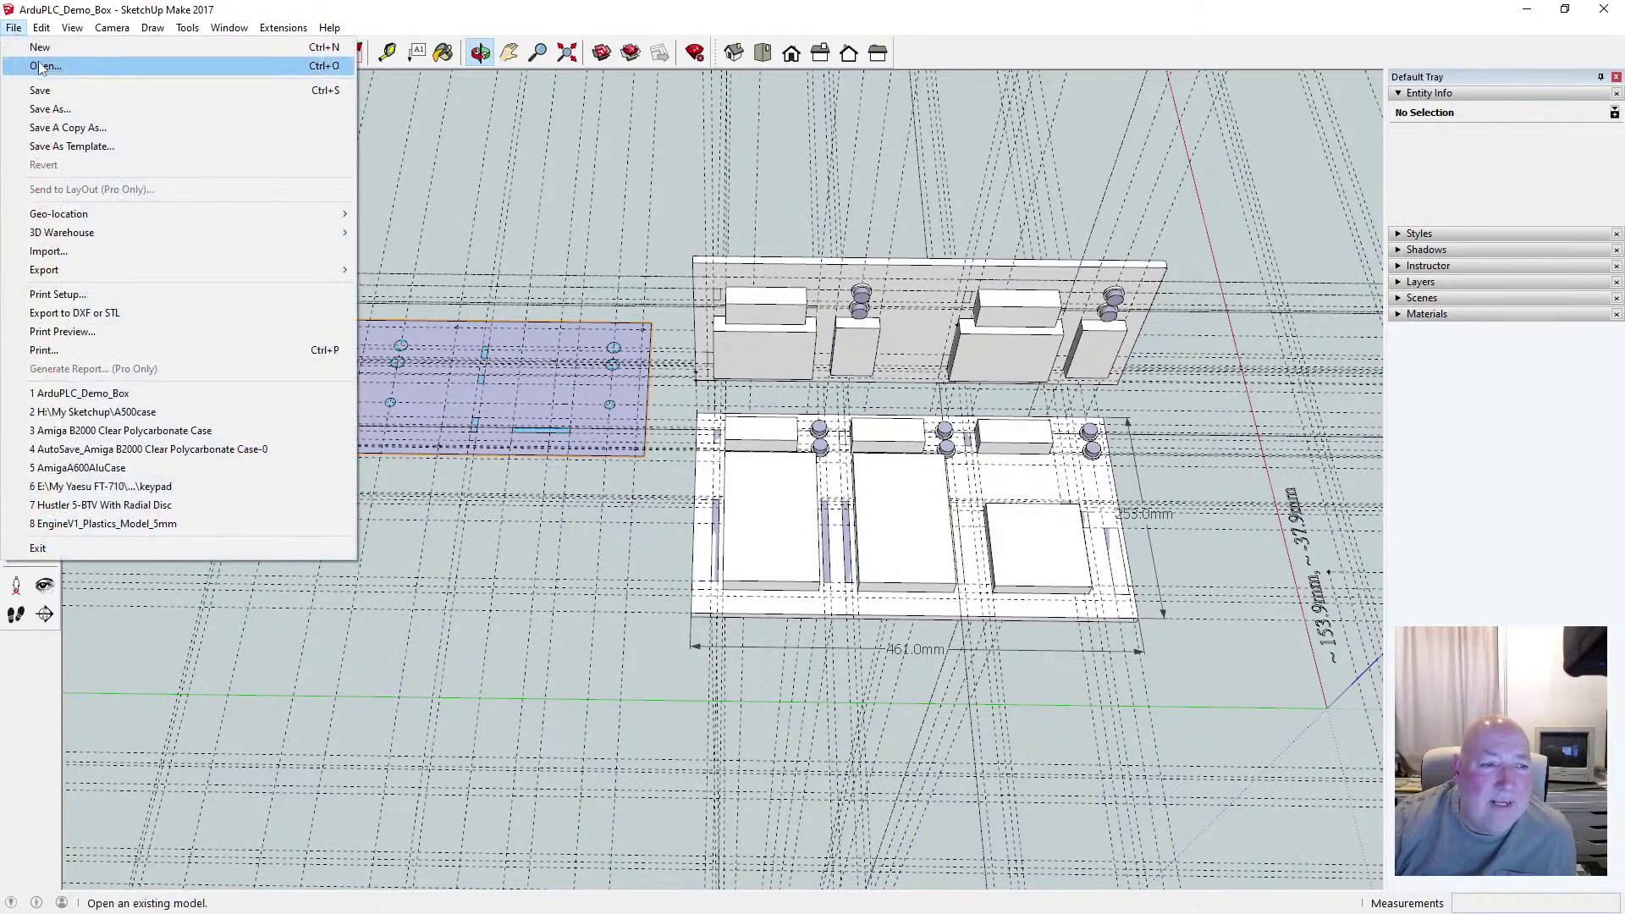
pyautogui.click(211, 432)
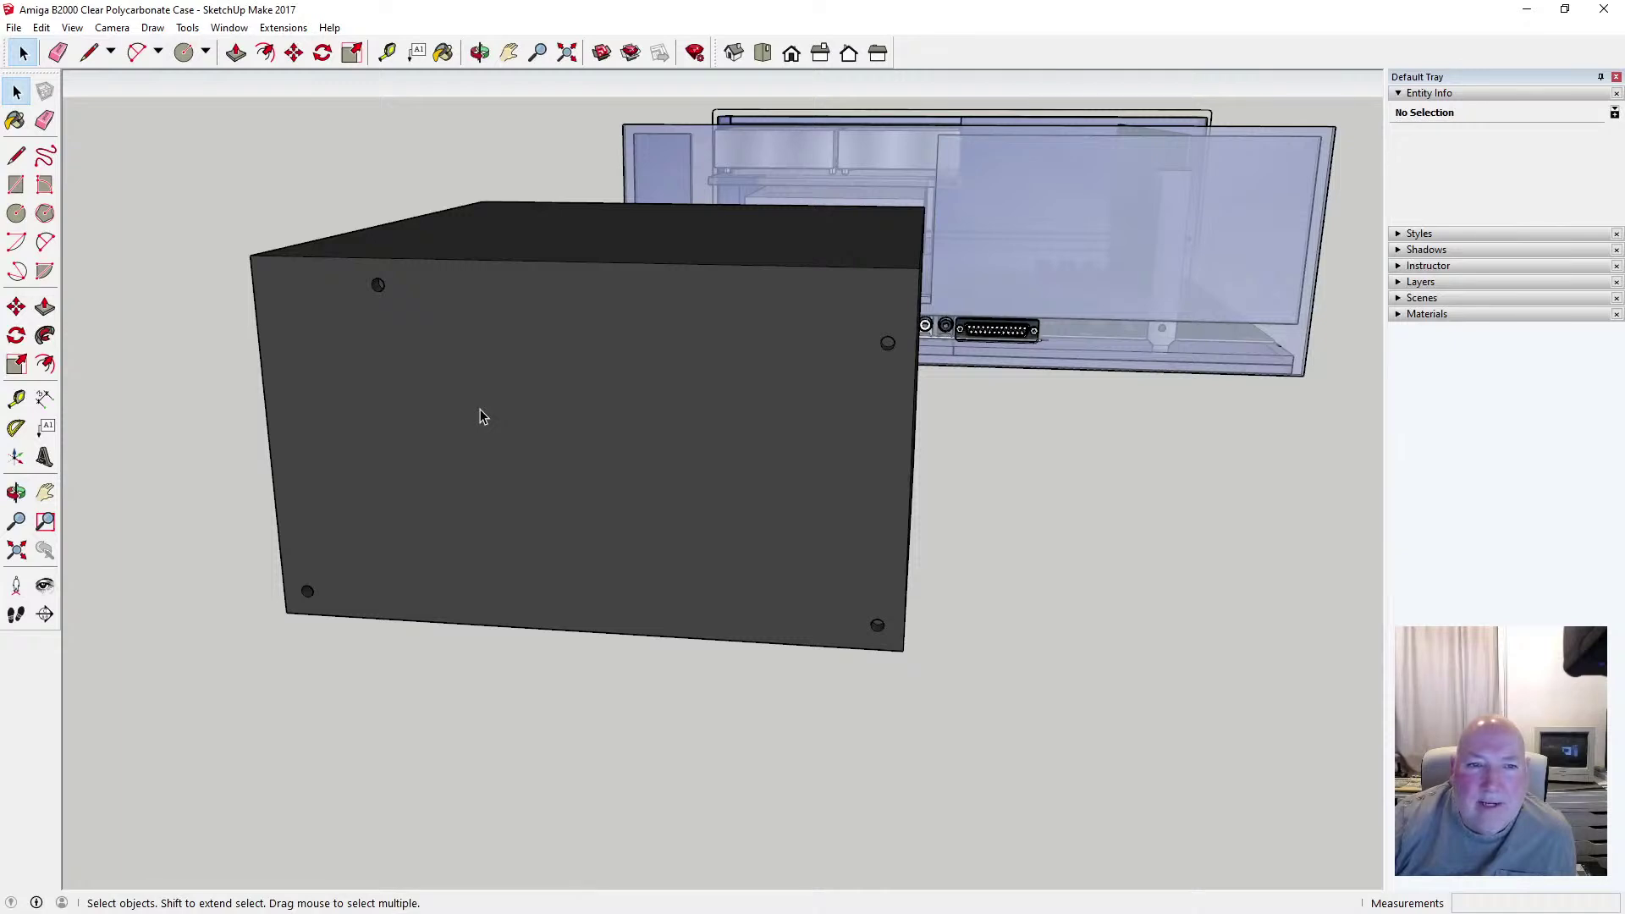
pyautogui.moveTo(528, 463); pyautogui.dragTo(591, 458, button='middle')
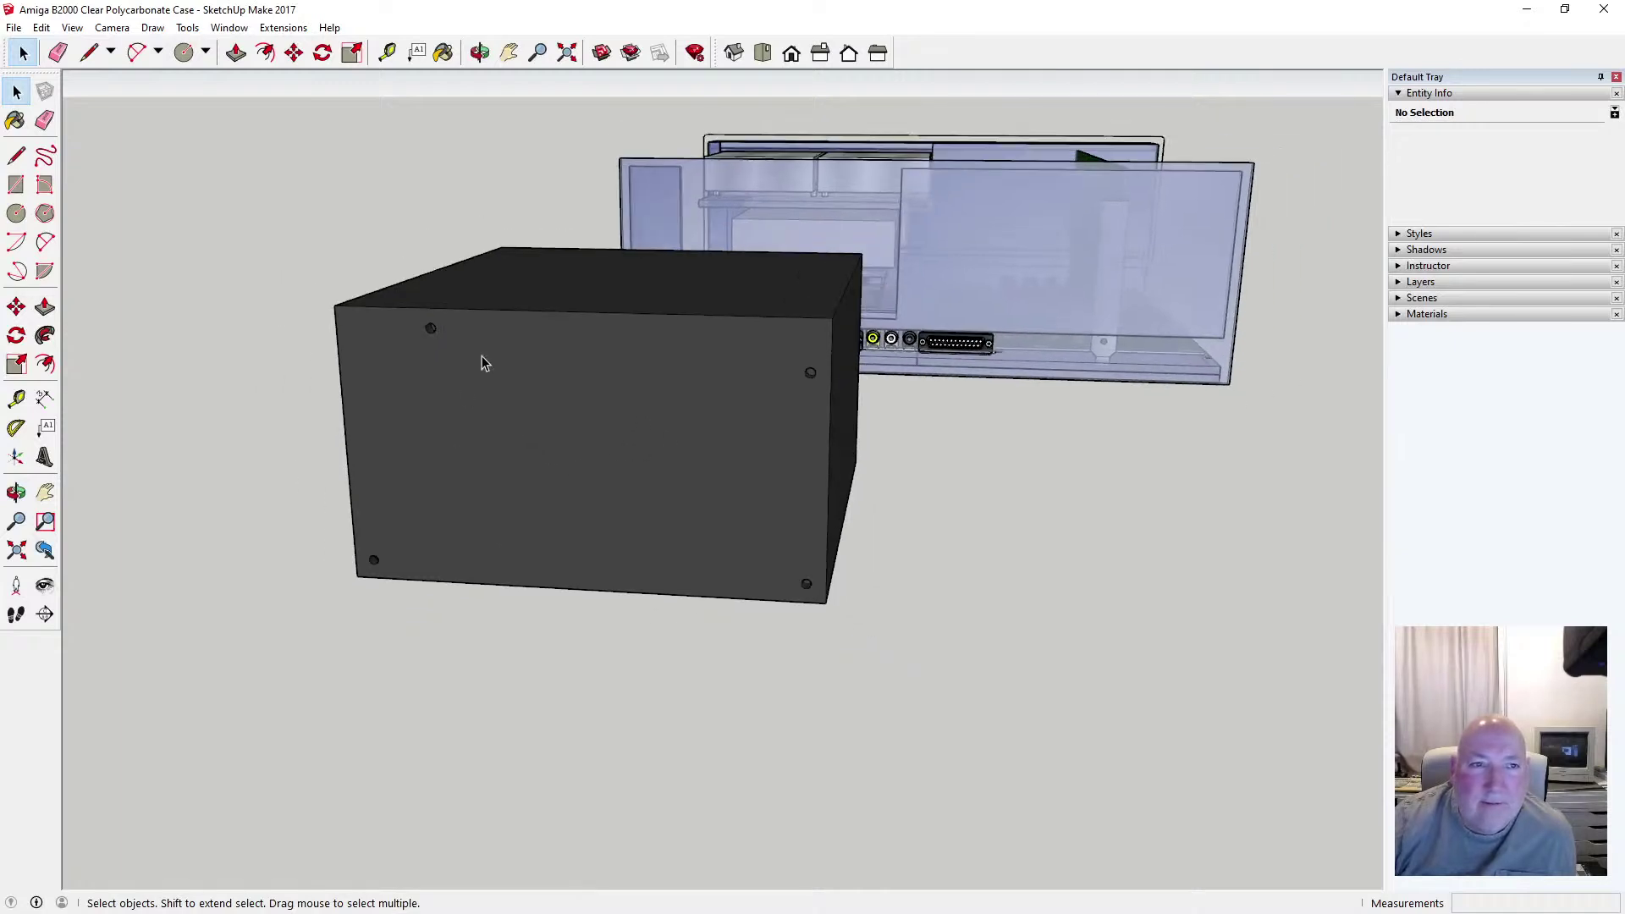
pyautogui.scroll(-2, 667, 364)
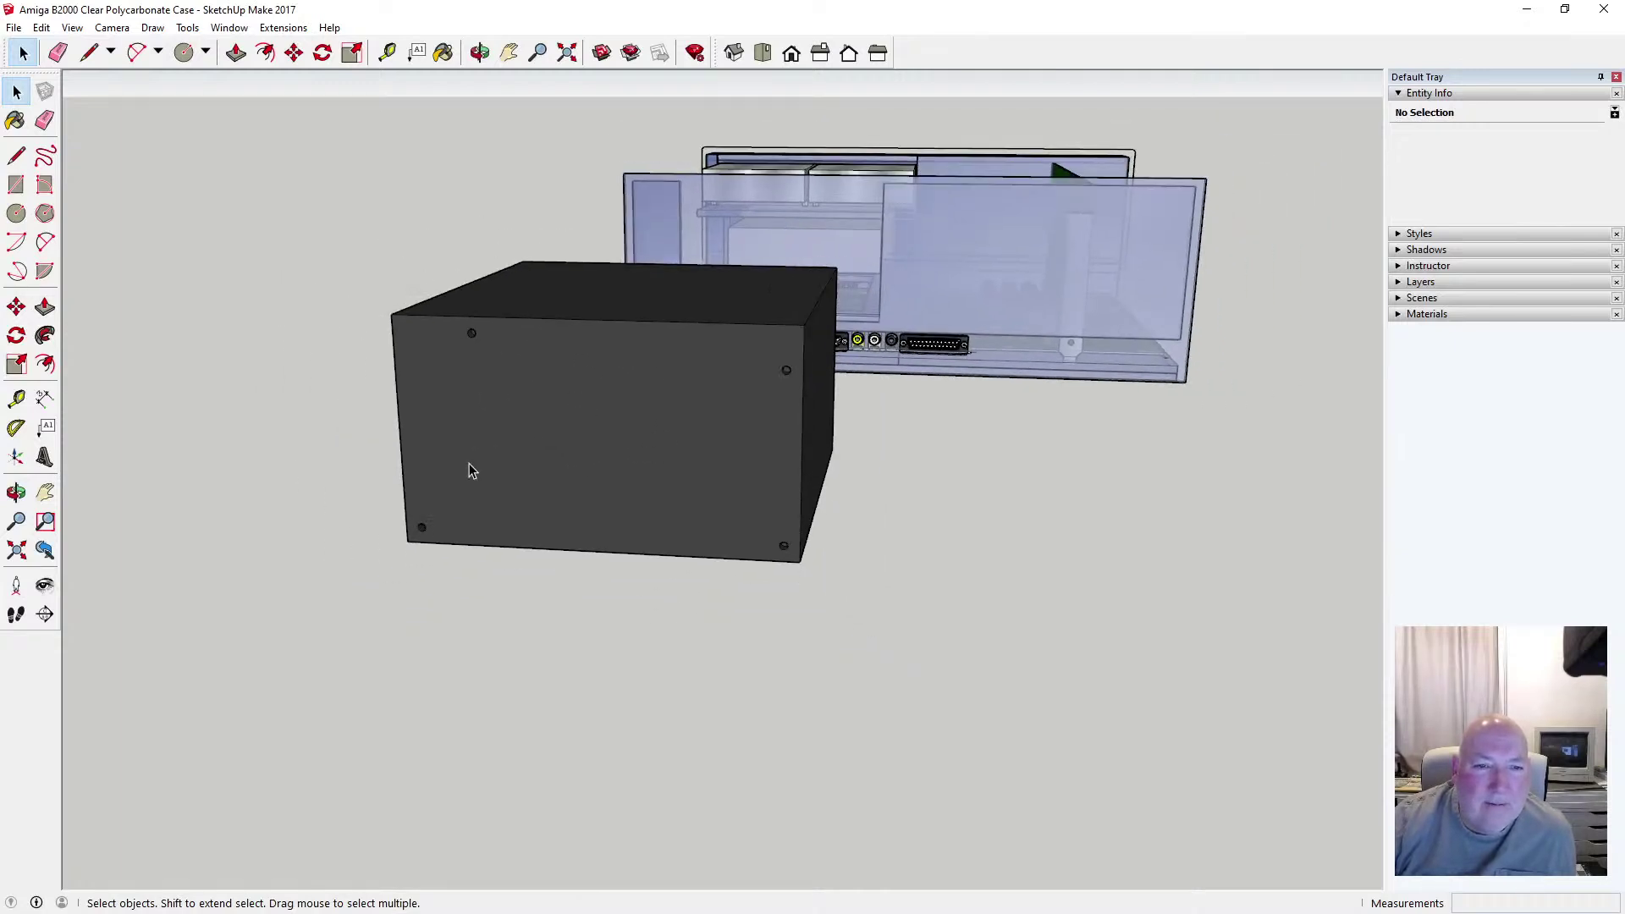
pyautogui.scroll(3, 469, 461)
pyautogui.scroll(1, 466, 446)
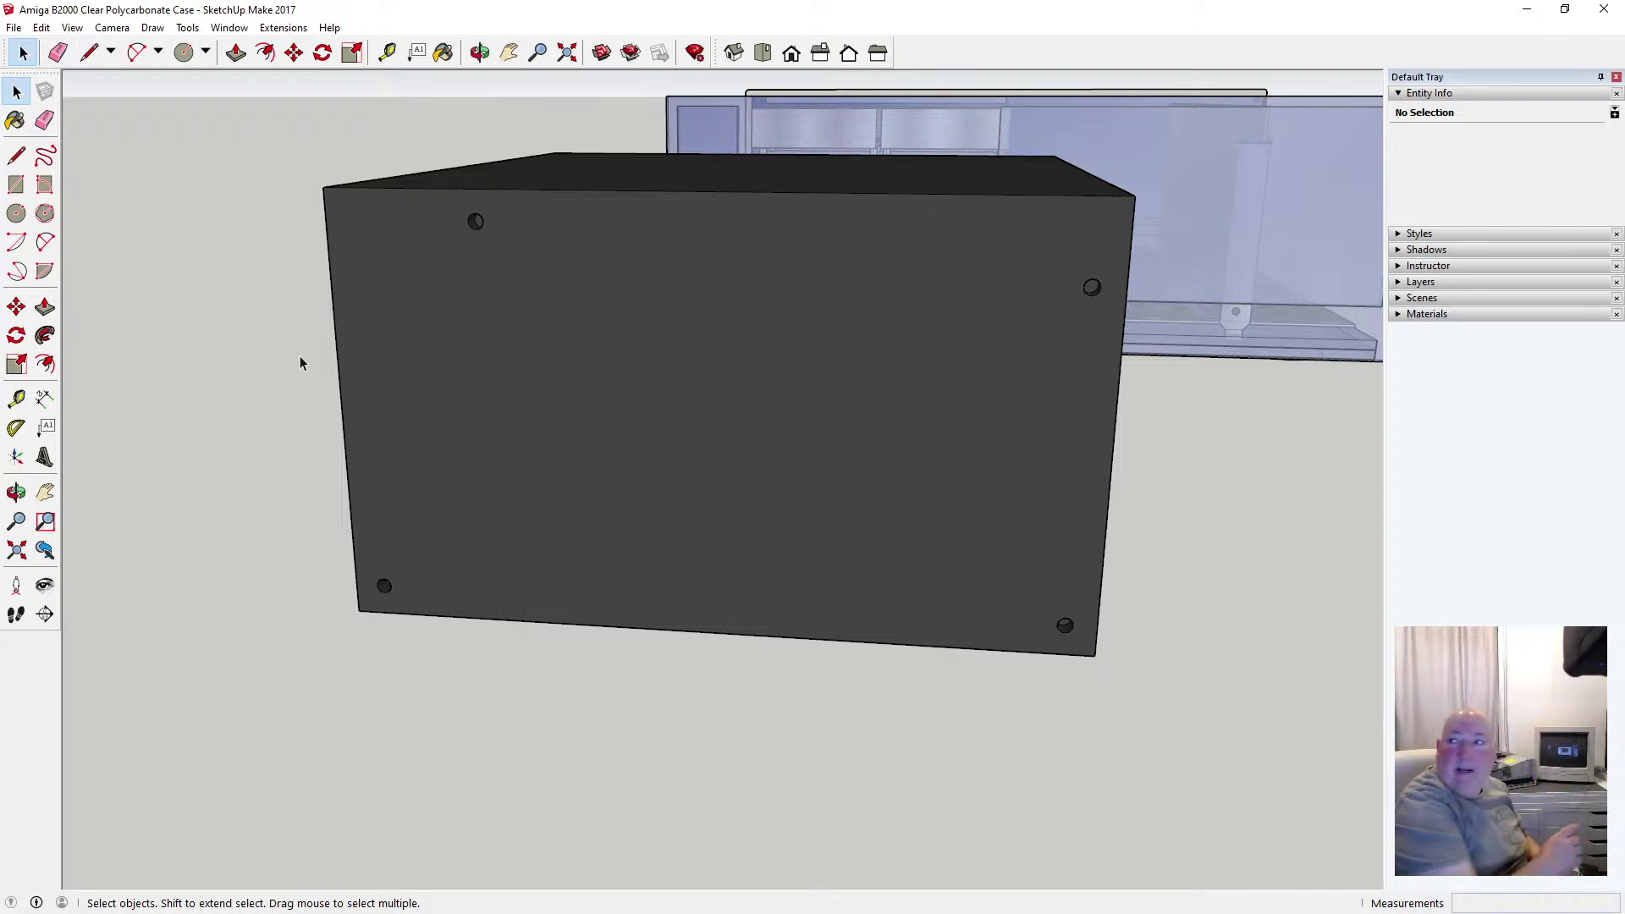
# Add guides on the dark grey box's screw-hole face, 8 mm in from the left edge and 22 mm below the top edge
pyautogui.press('t')
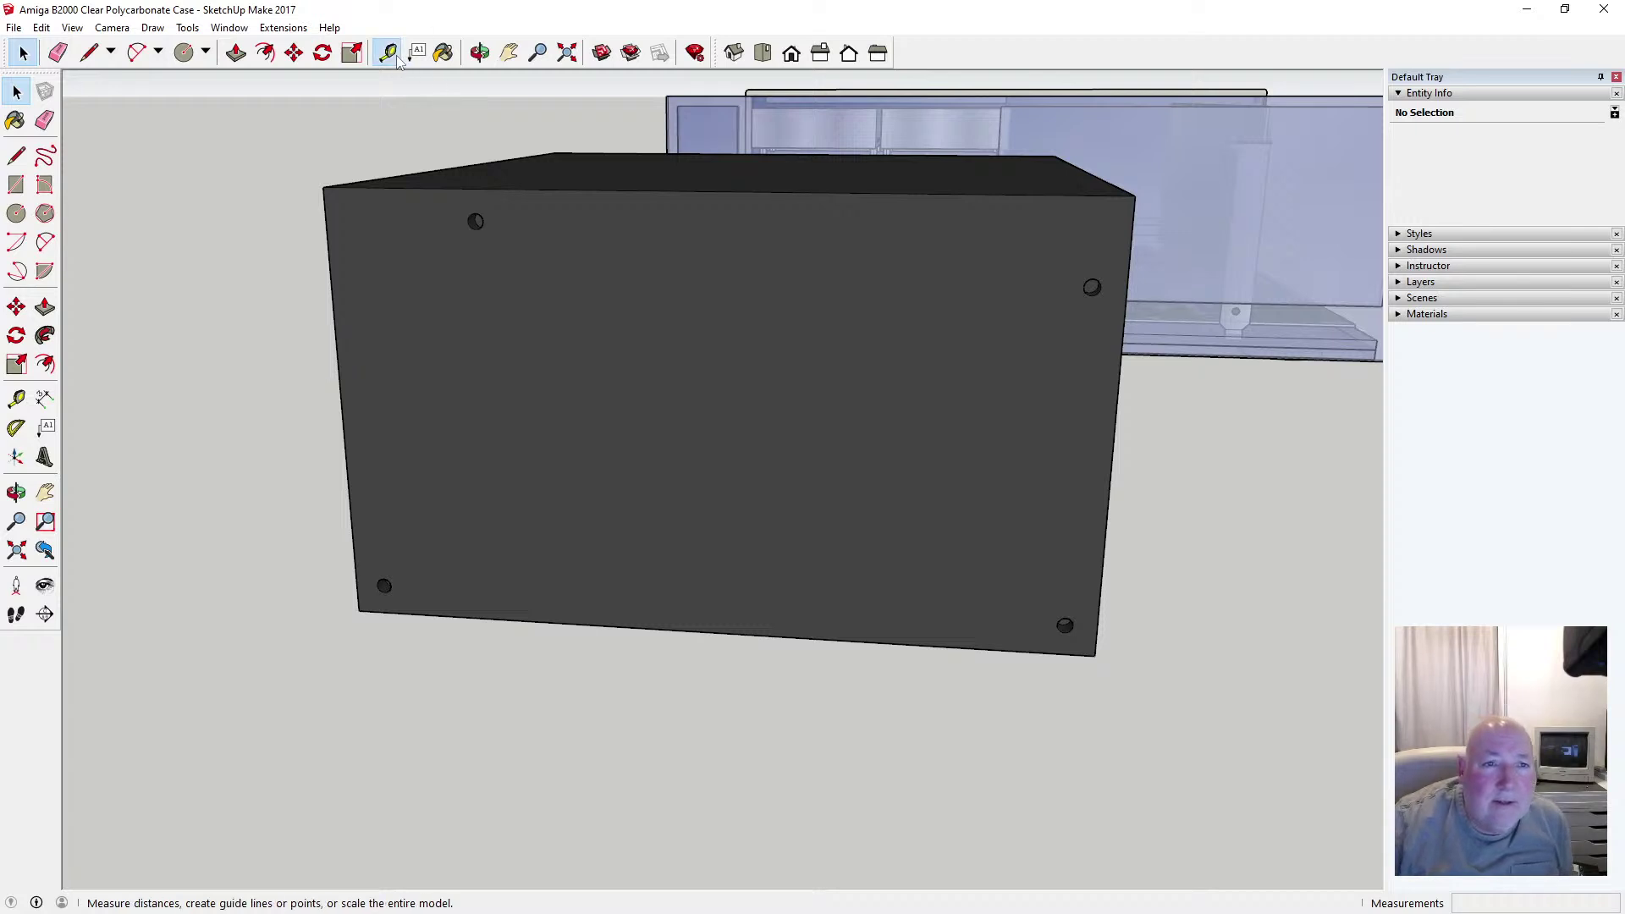
pyautogui.click(332, 295)
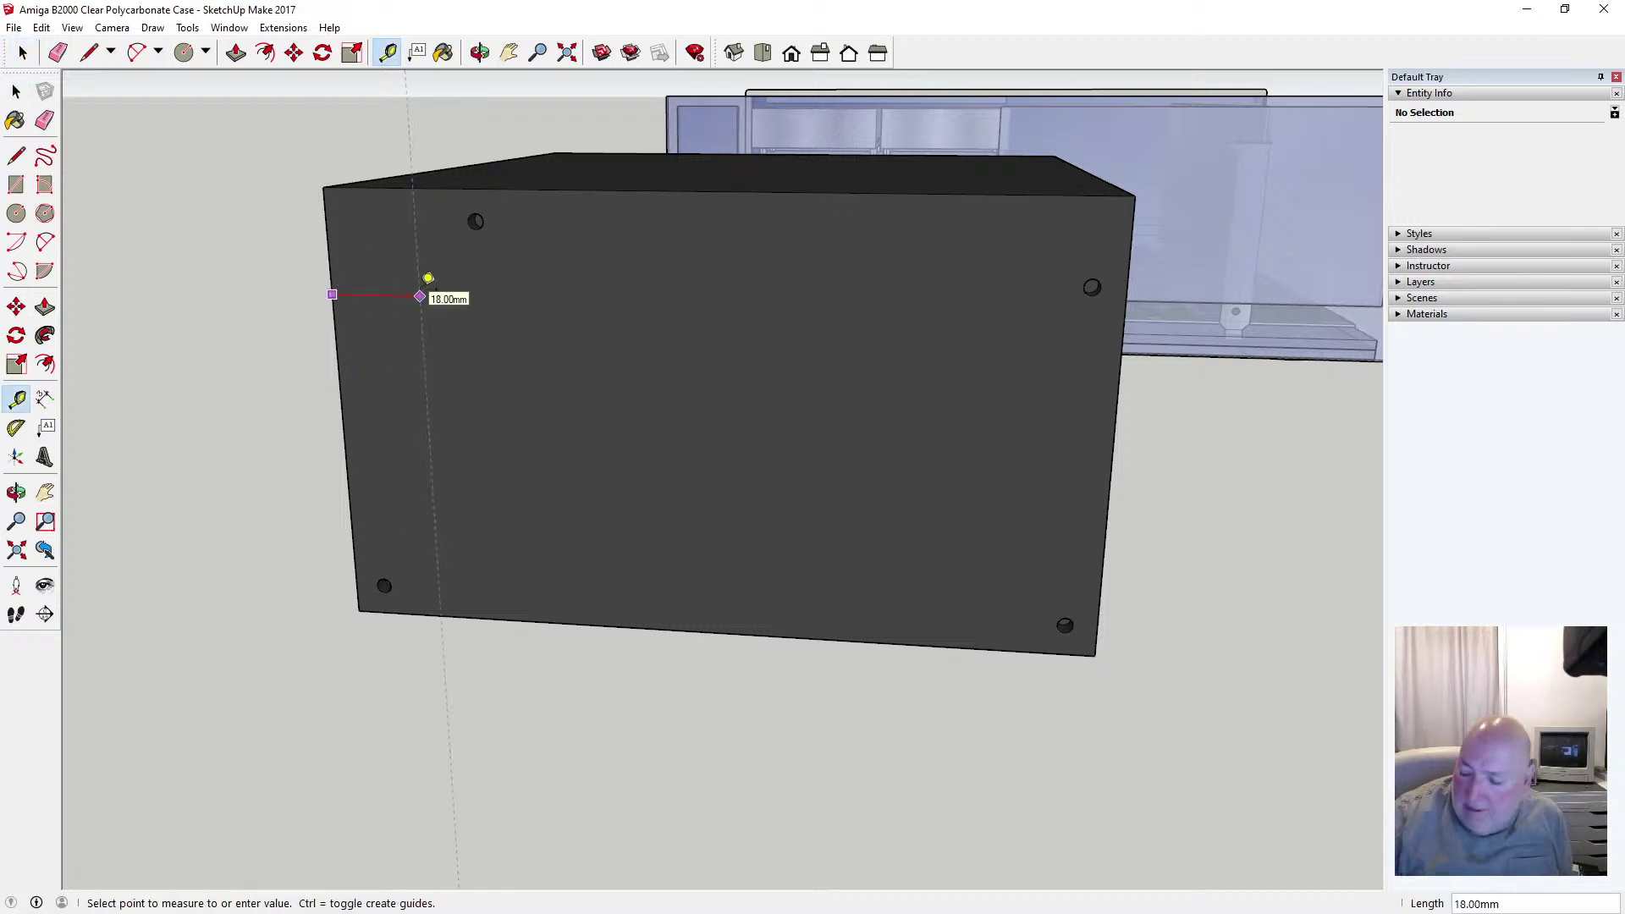
pyautogui.write('8')
pyautogui.press('Return')
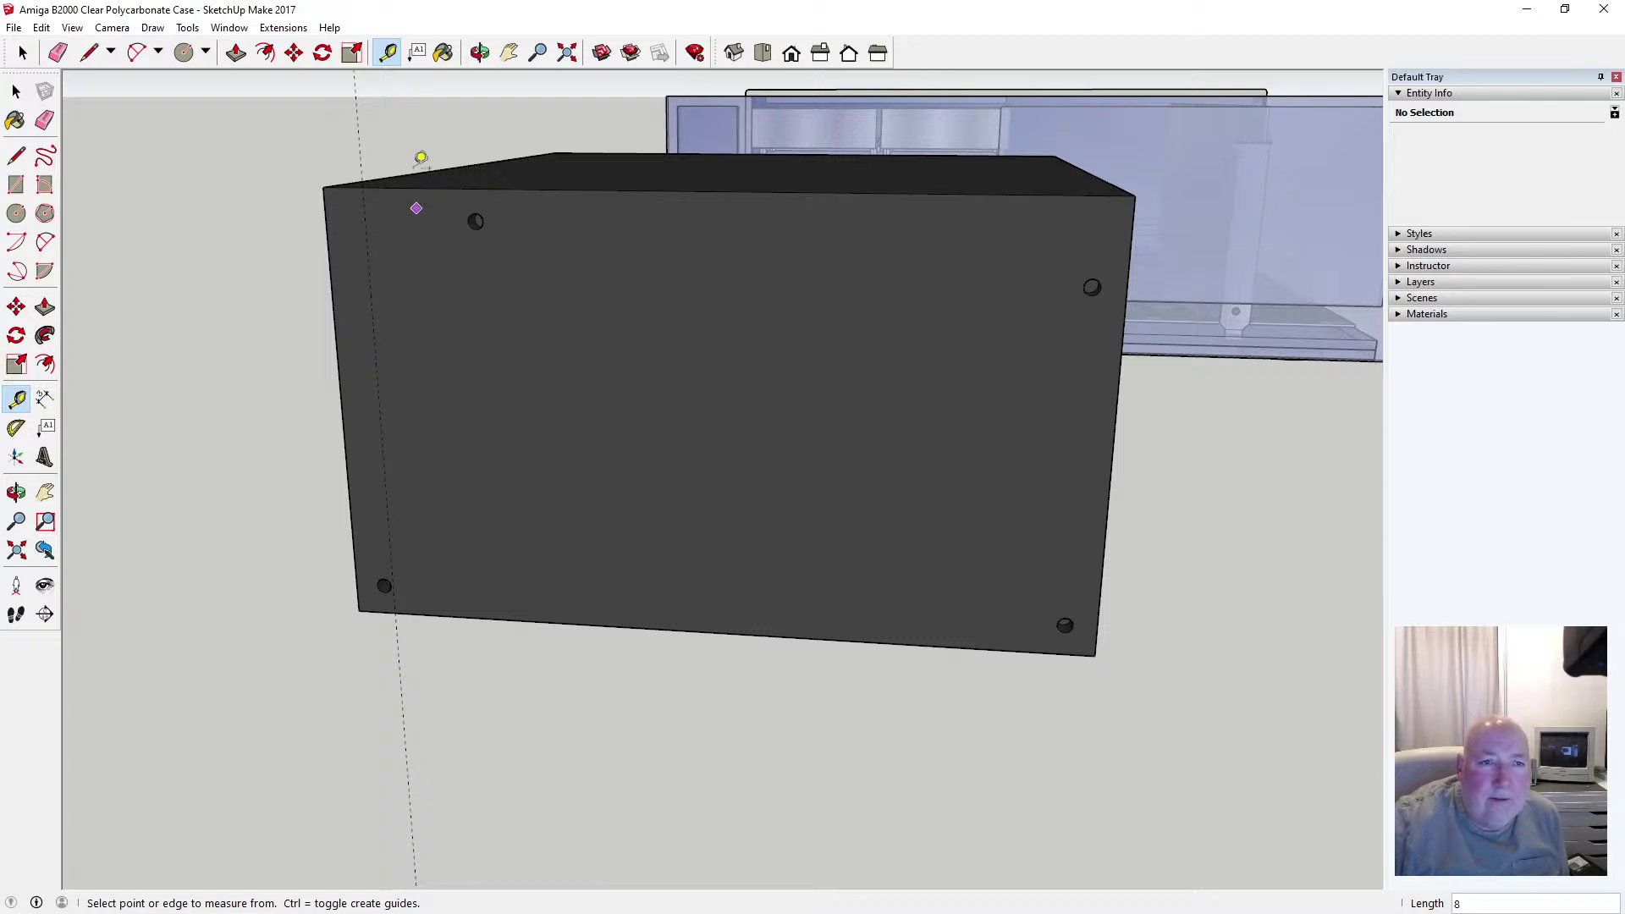
pyautogui.click(411, 188)
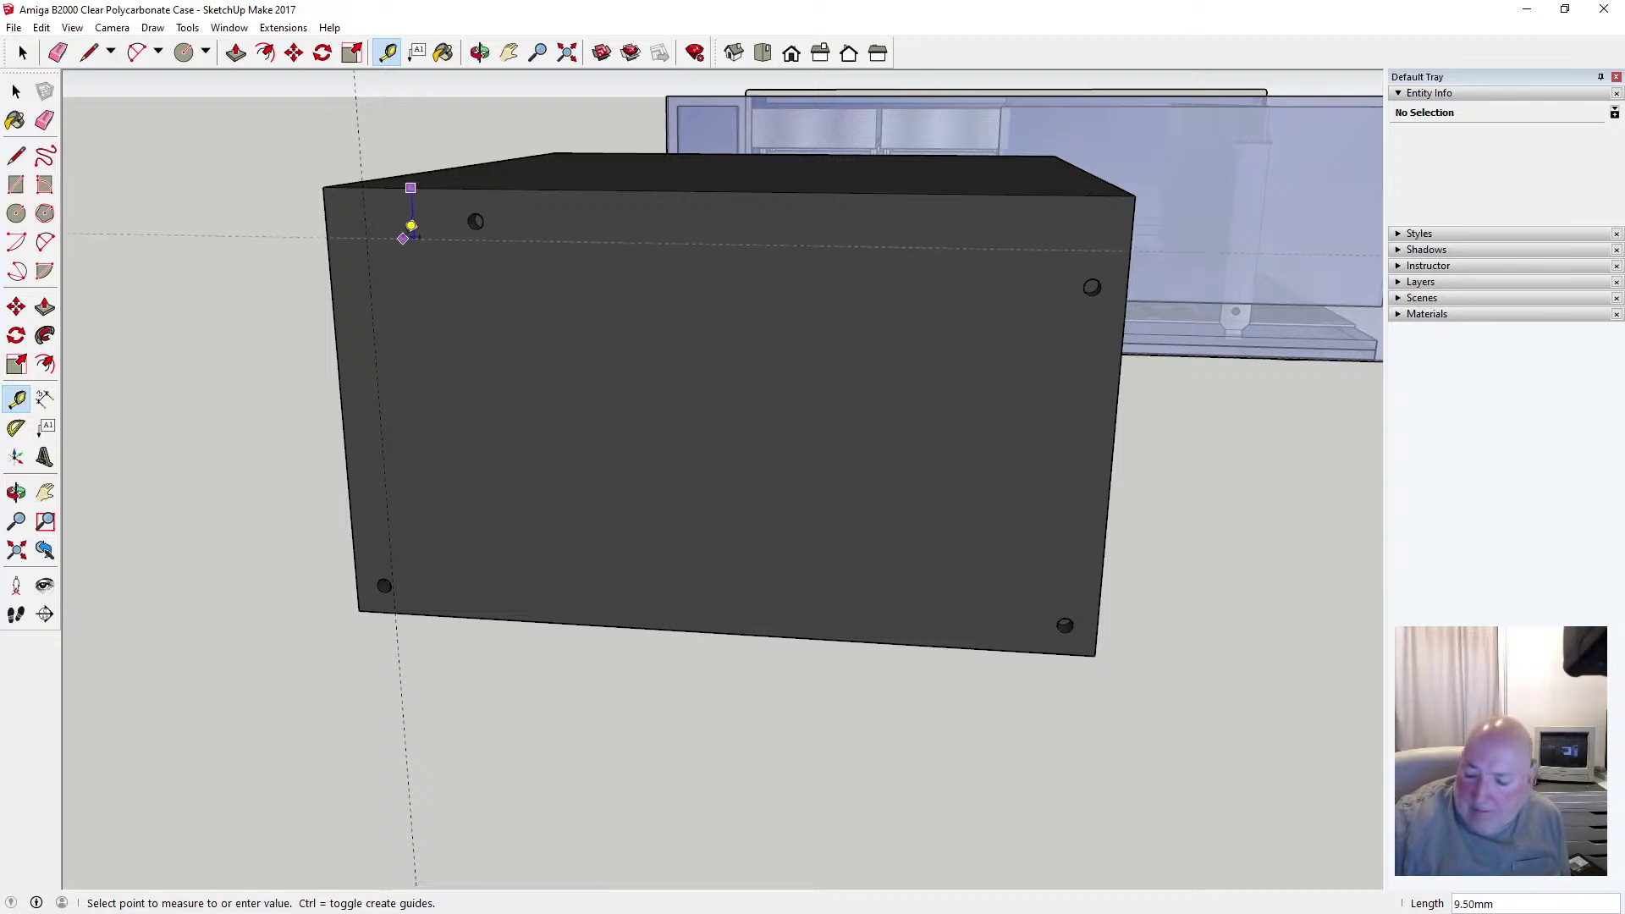
pyautogui.write('22')
pyautogui.press('Return')
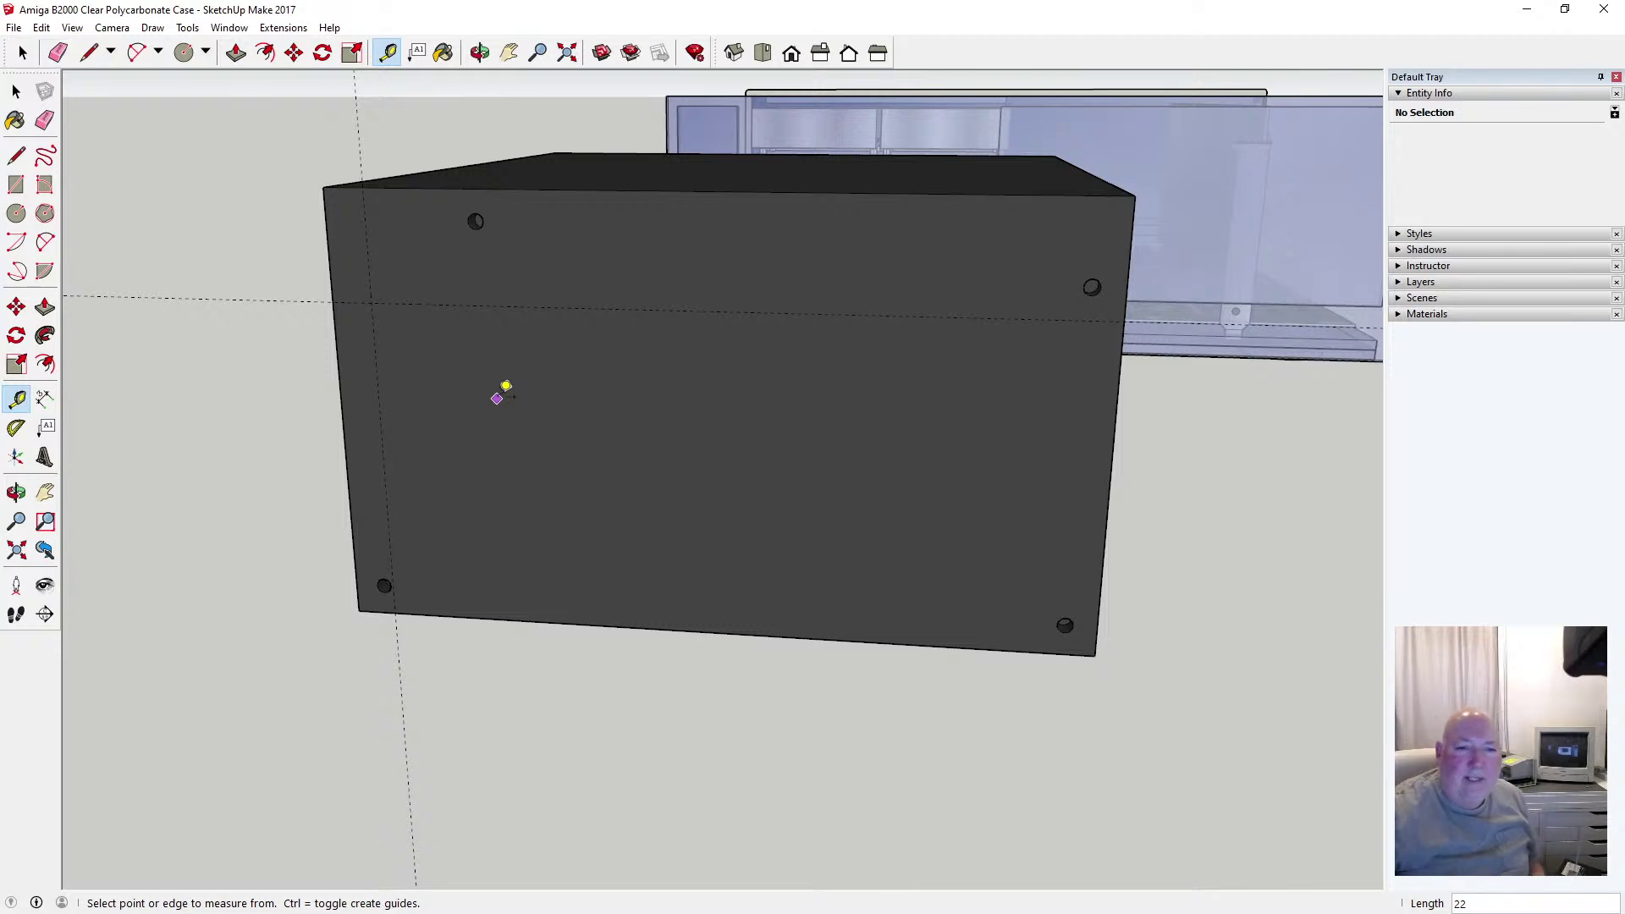
# Place a horizontal guide 33 mm above the face's bottom edge and measure its distance to the upper horizontal guide
pyautogui.click(431, 612)
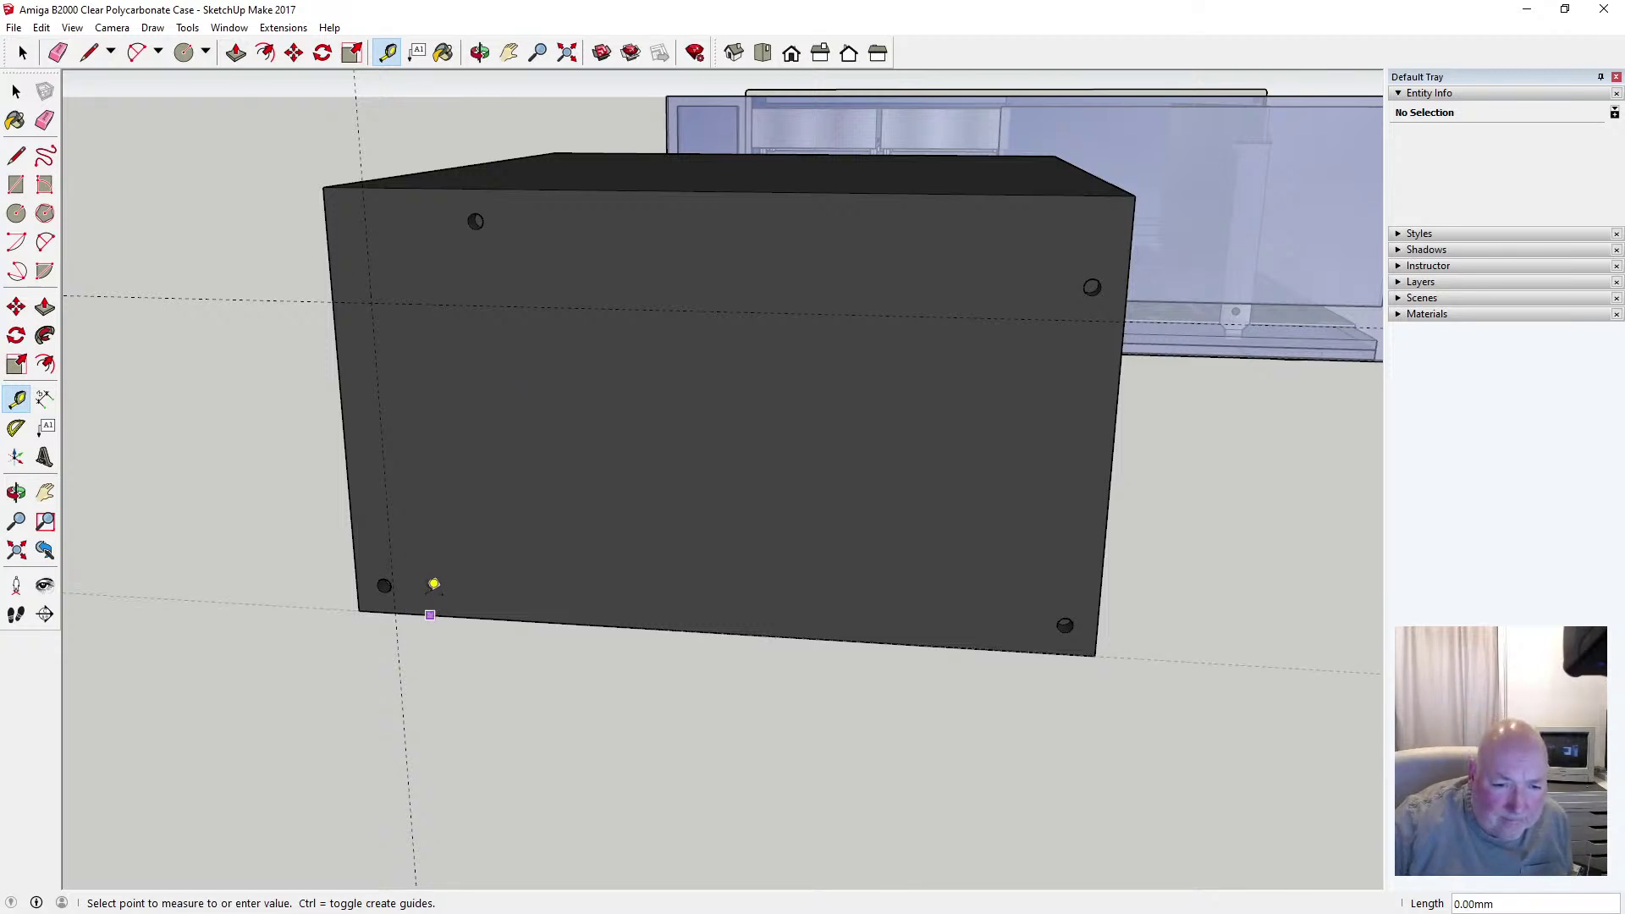
pyautogui.press('Return')
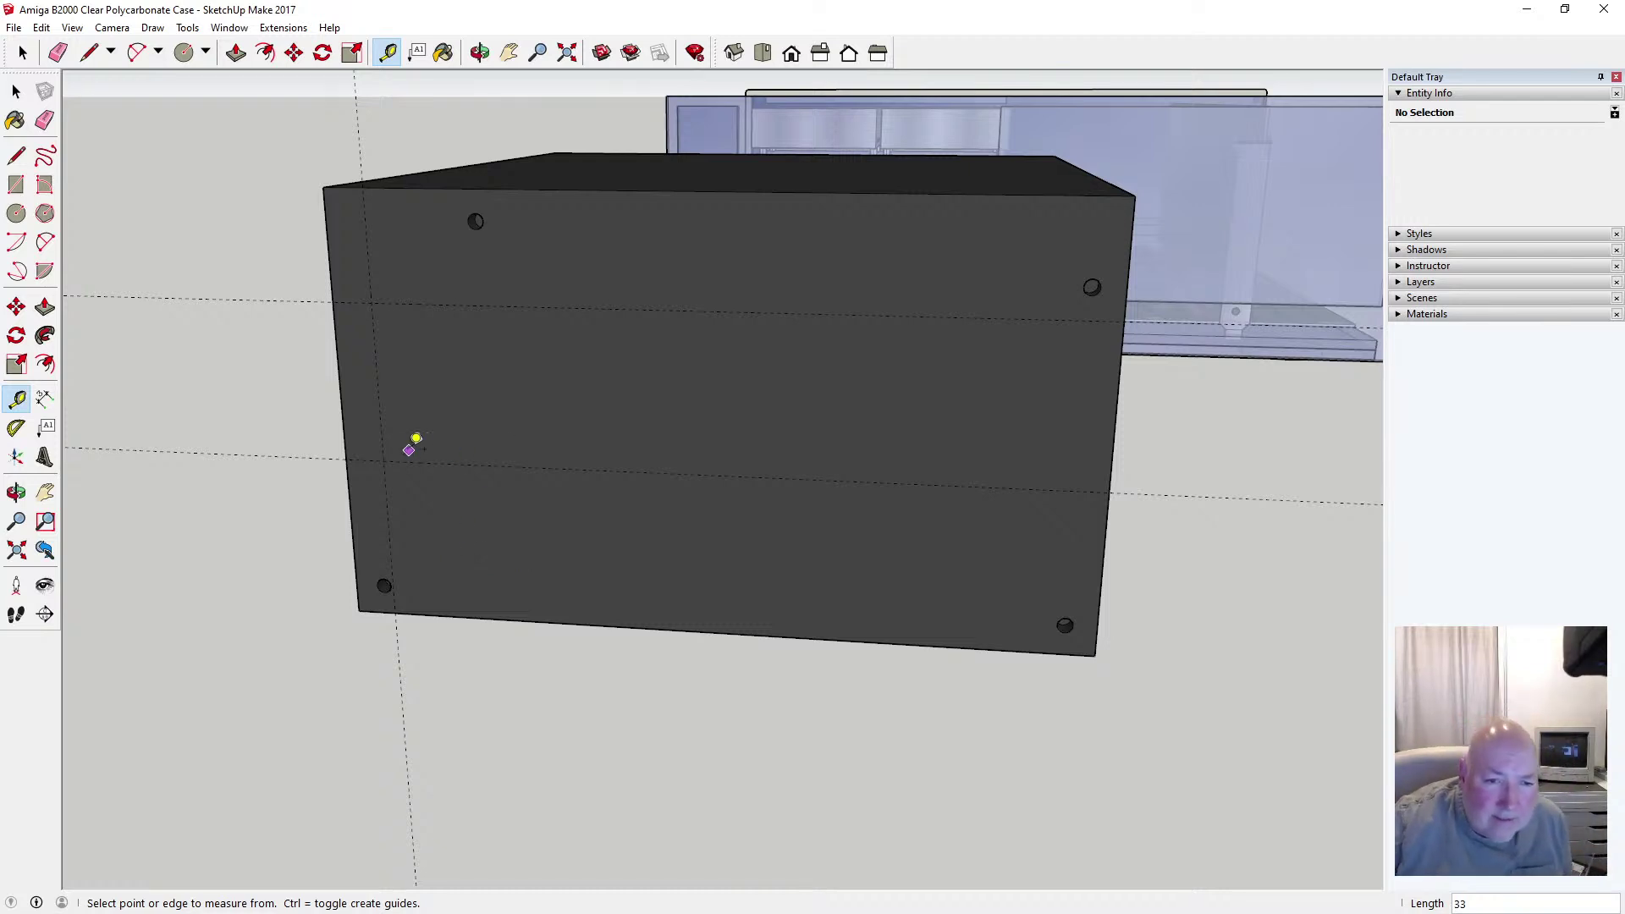
pyautogui.click(400, 462)
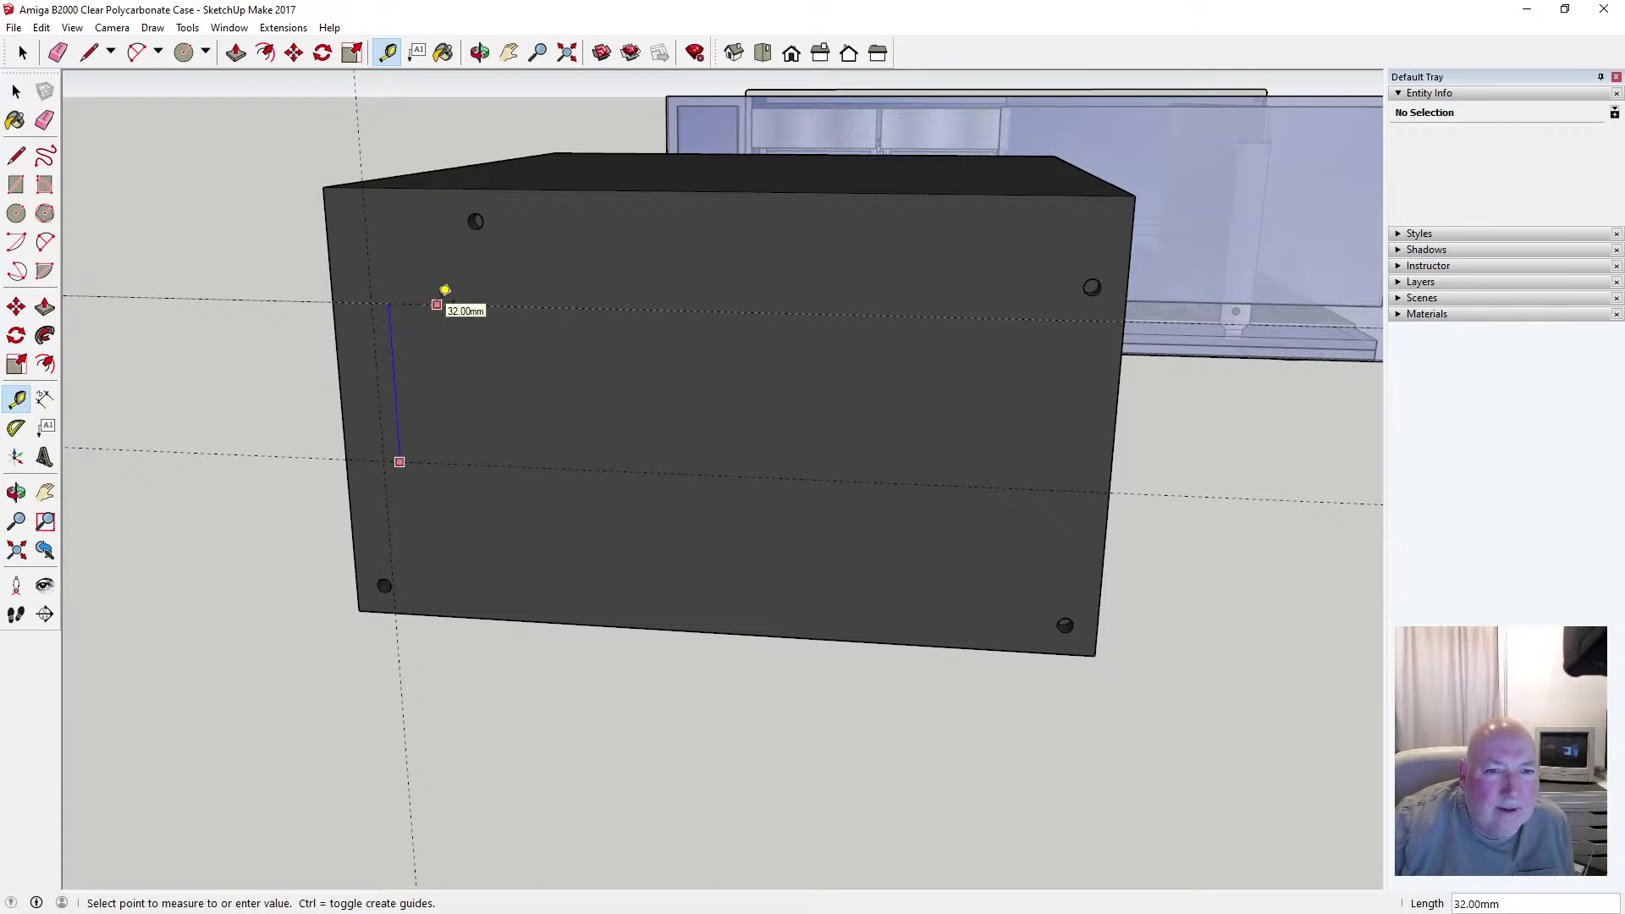
pyautogui.press('Escape')
# Replace the lower horizontal guide with one 34 mm above the face's bottom edge and measure its distance to the upper guide
pyautogui.press('space')
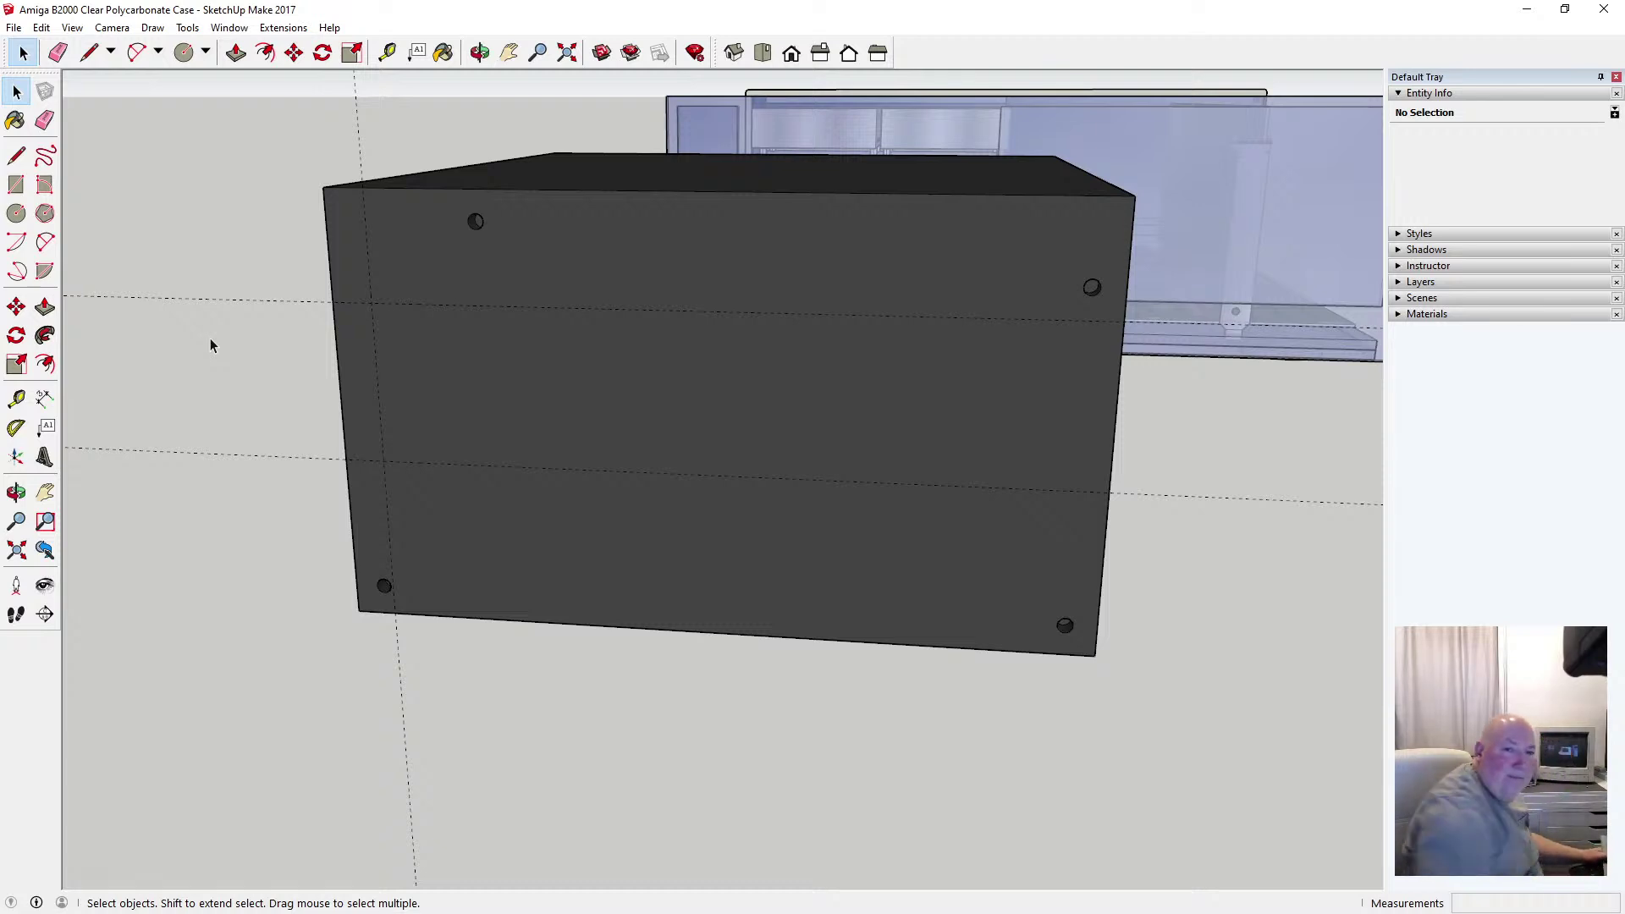
pyautogui.click(196, 452)
pyautogui.click(387, 53)
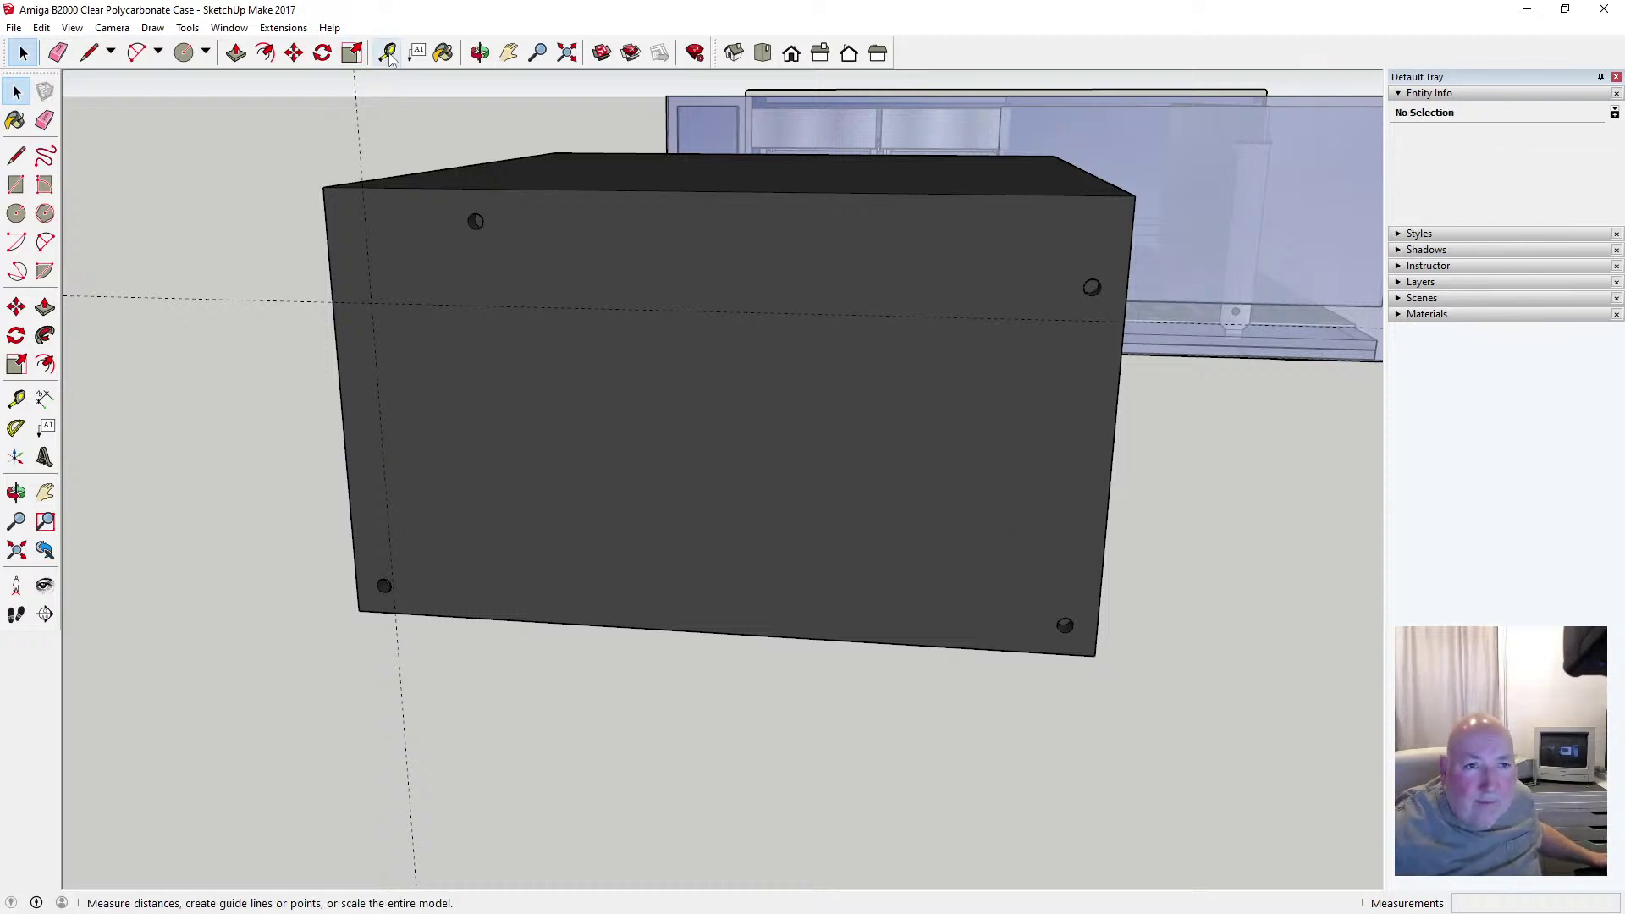
pyautogui.click(444, 616)
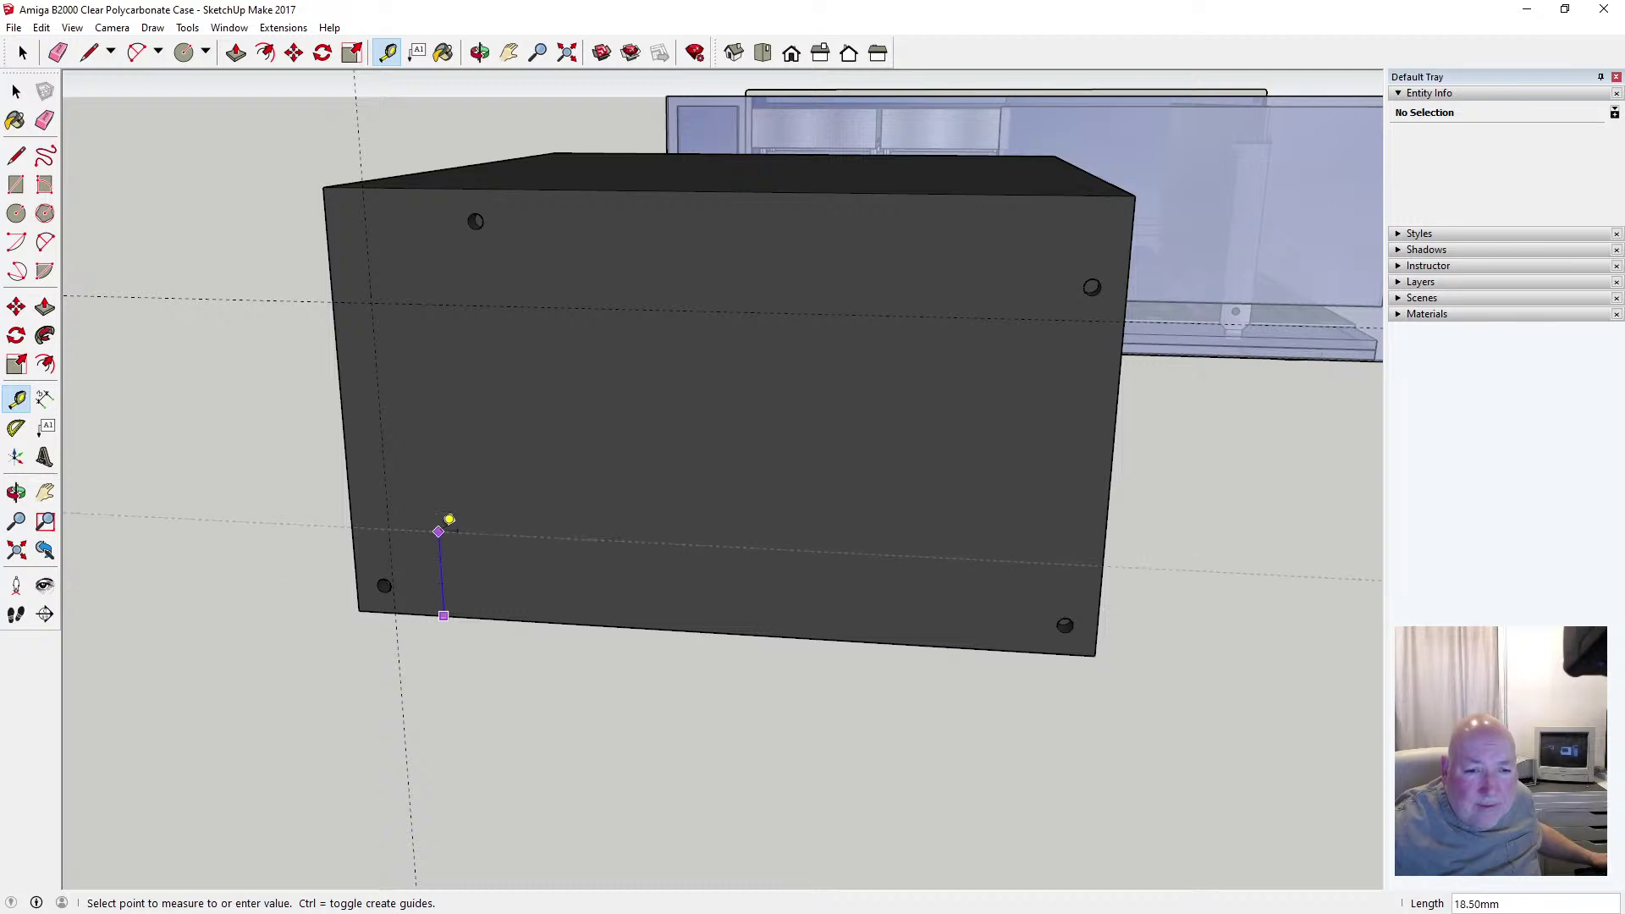
pyautogui.write('34')
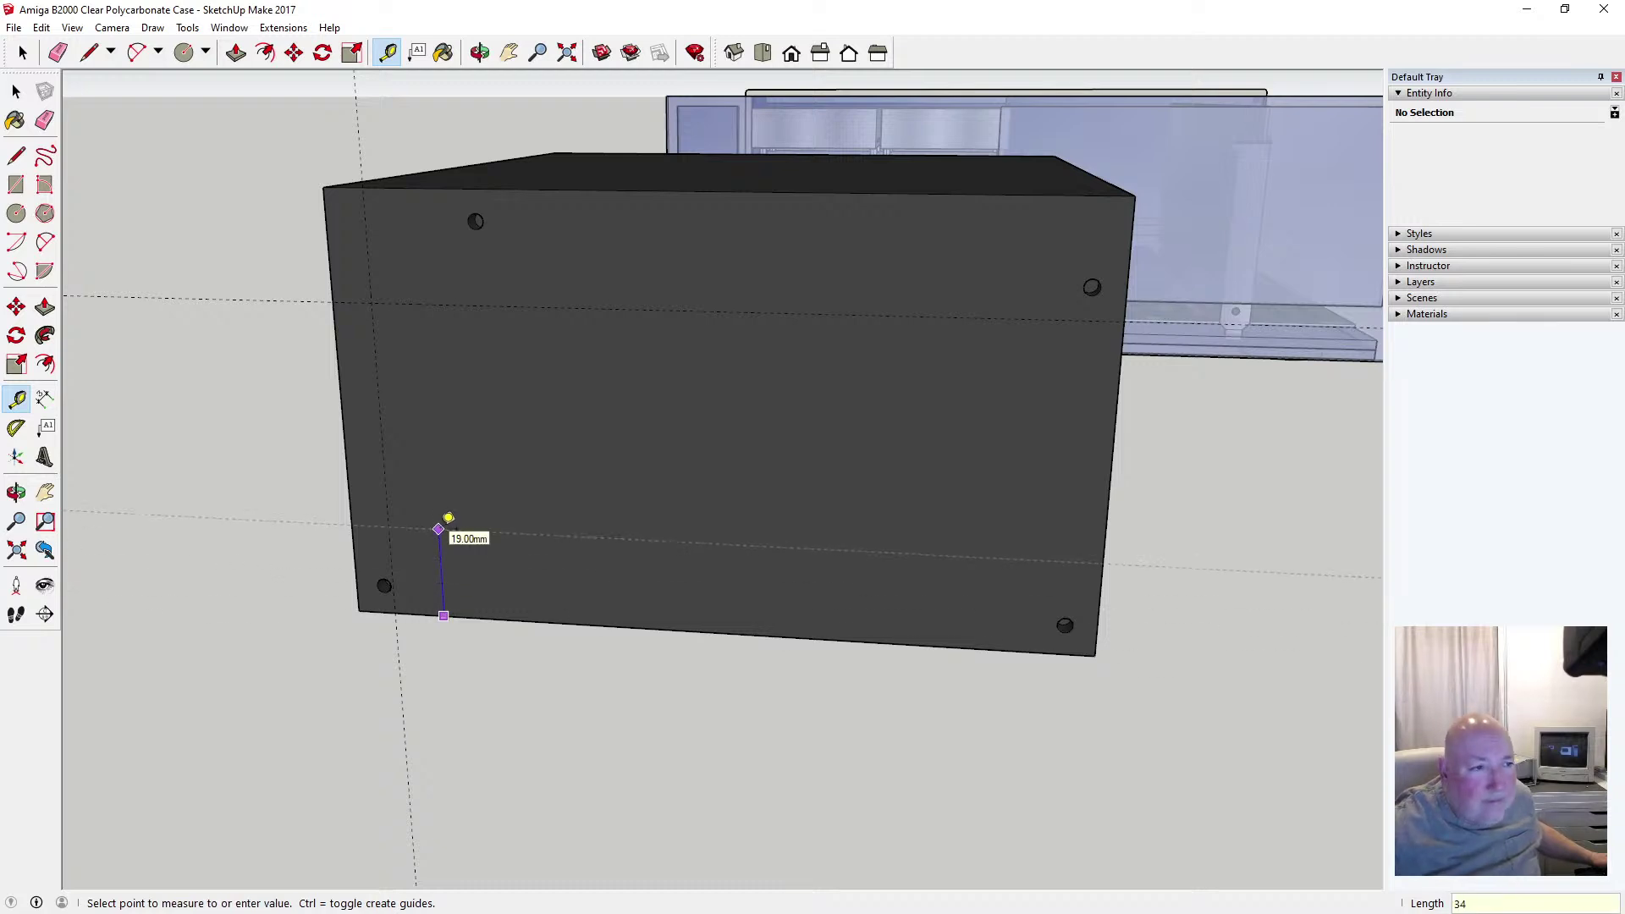
pyautogui.press('Return')
pyautogui.click(417, 457)
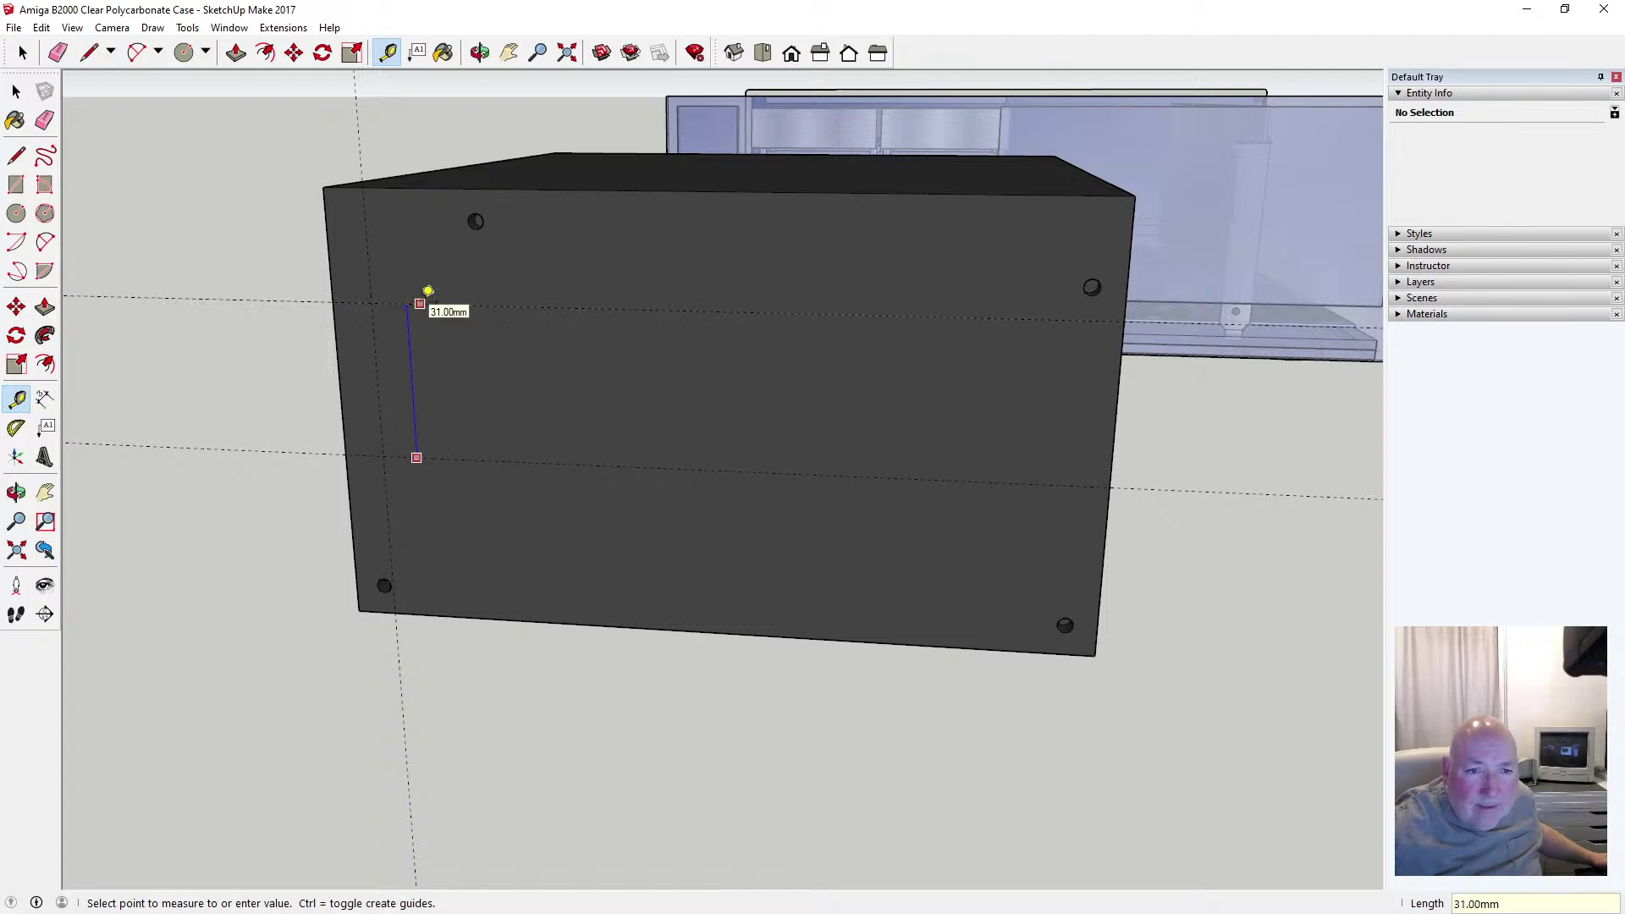
pyautogui.press('space')
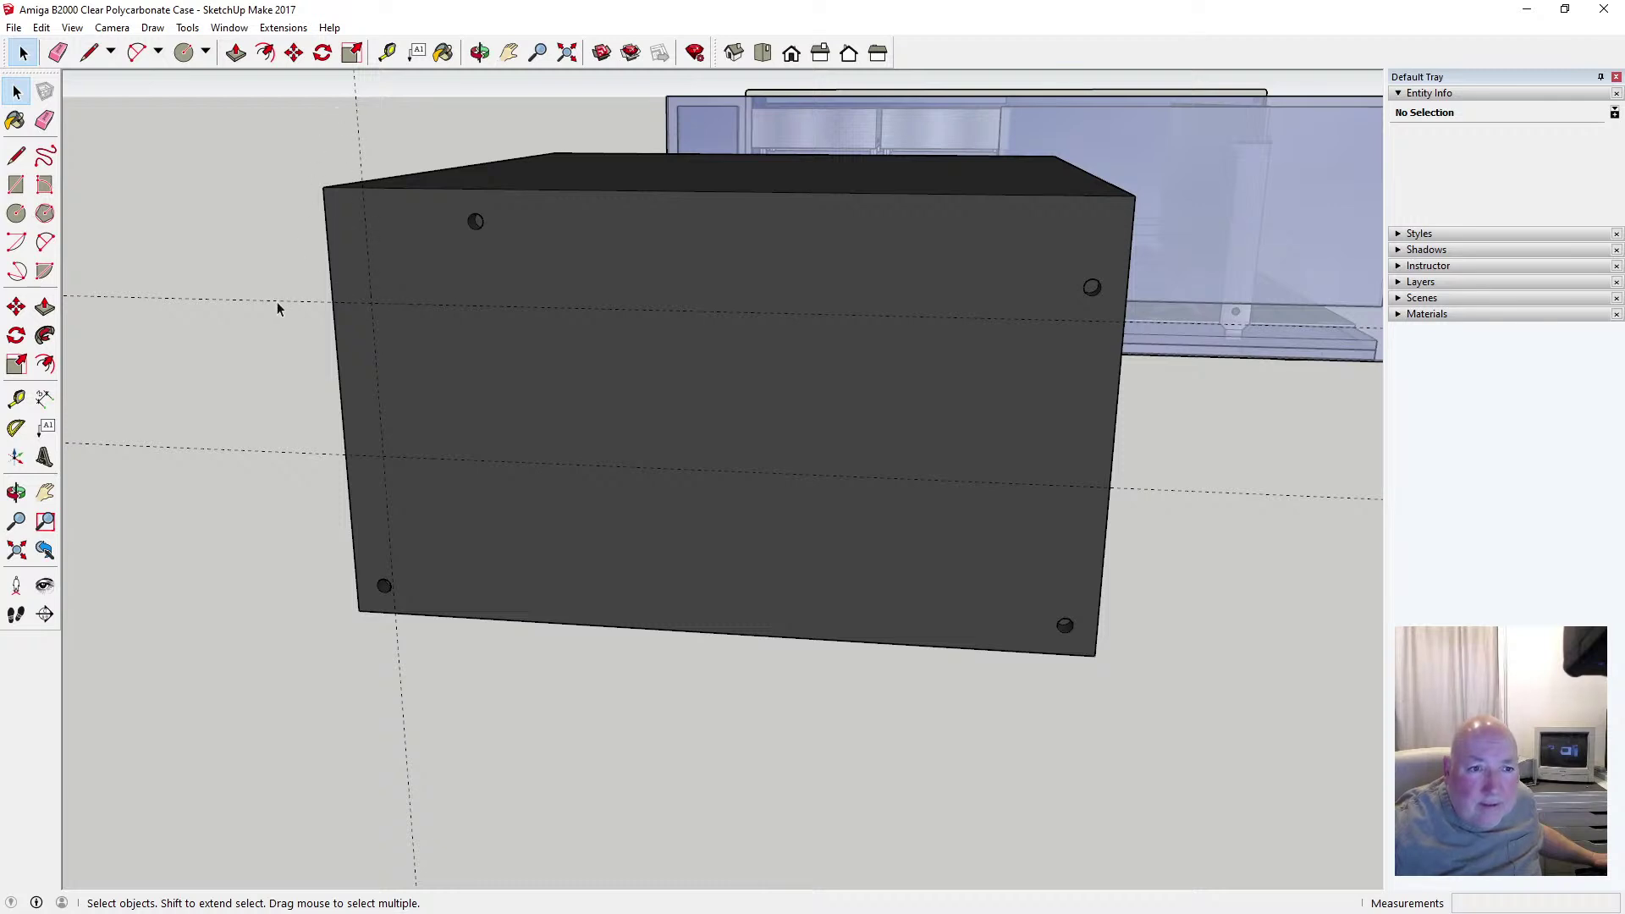
# Replace the upper horizontal guide with one 22.5 mm below the face's top edge and measure its distance to the lower guide
pyautogui.press('t')
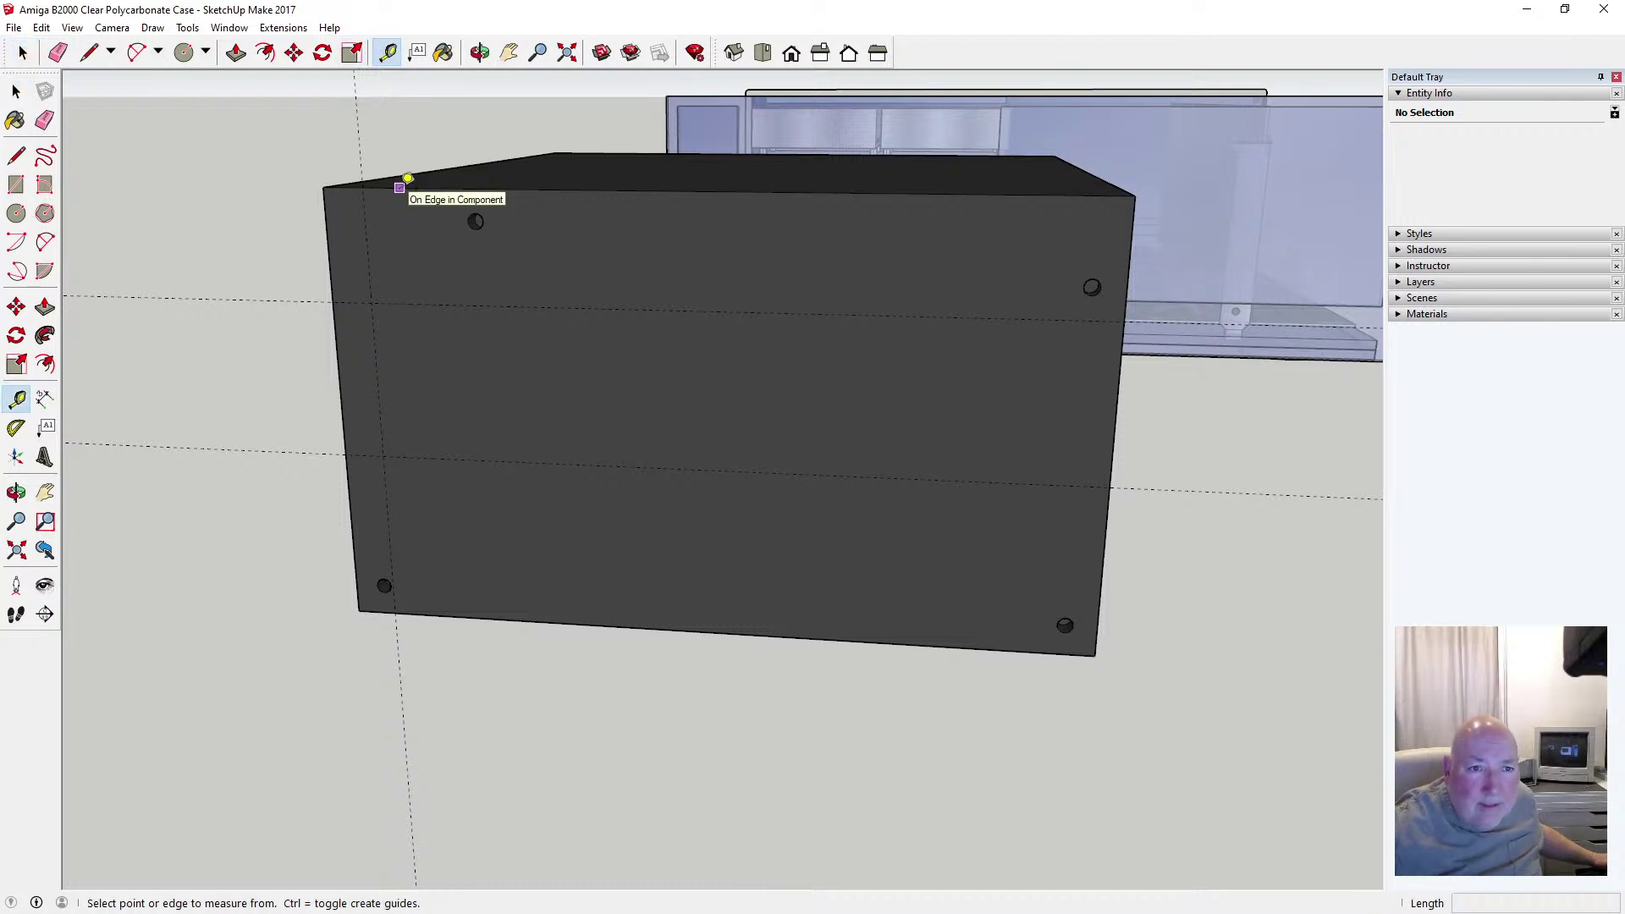
pyautogui.click(398, 186)
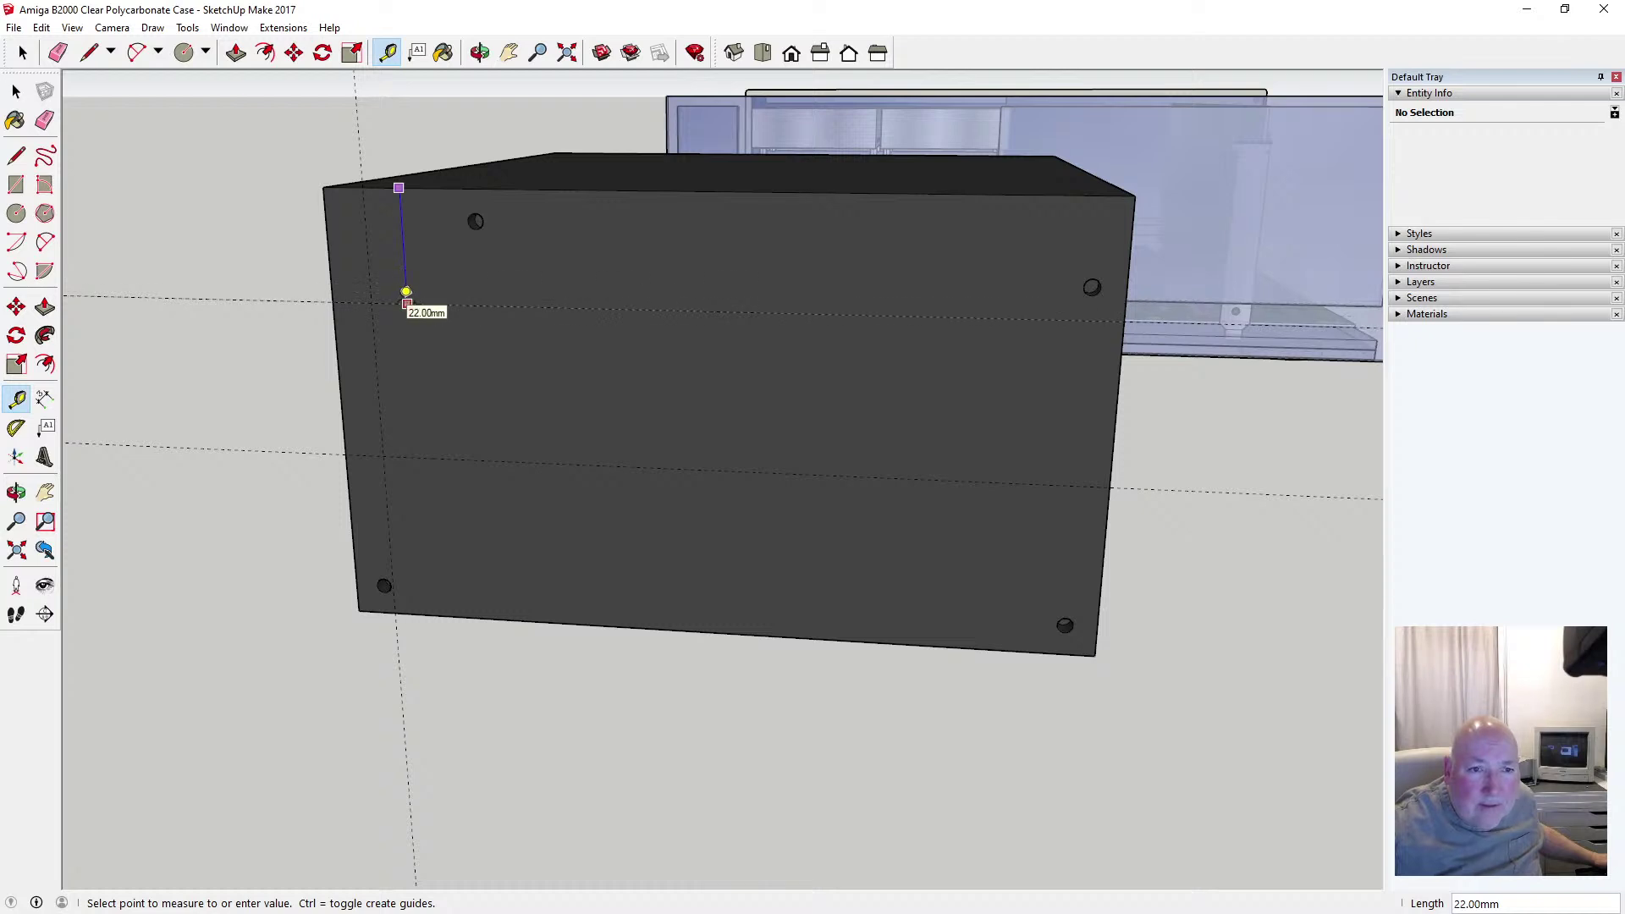
pyautogui.click(16, 91)
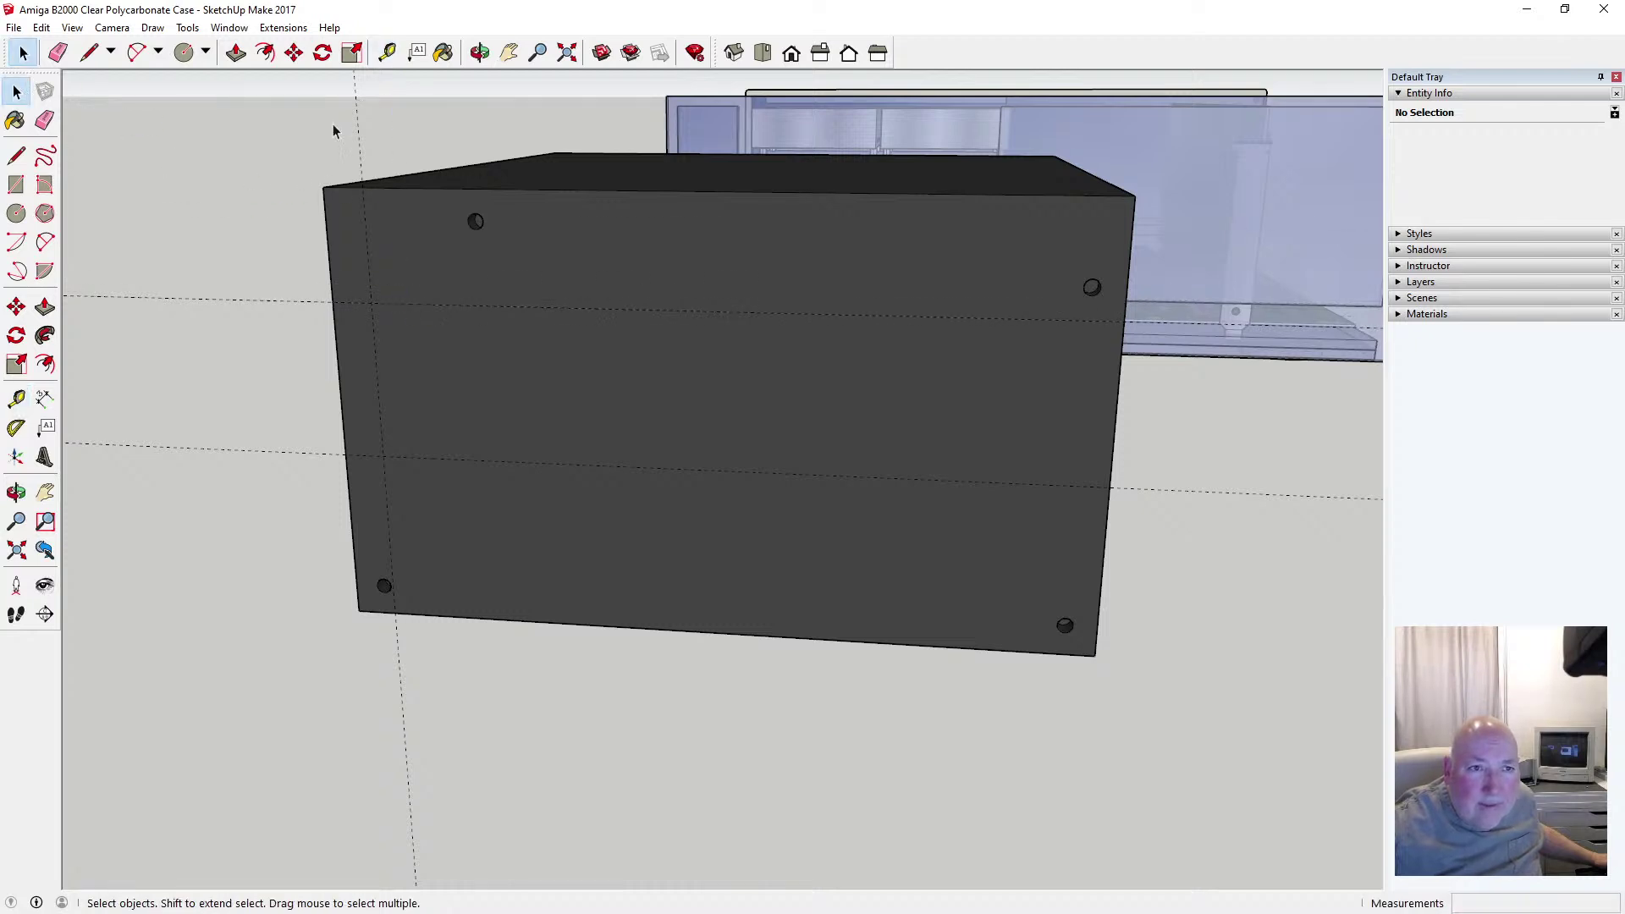
pyautogui.click(139, 300)
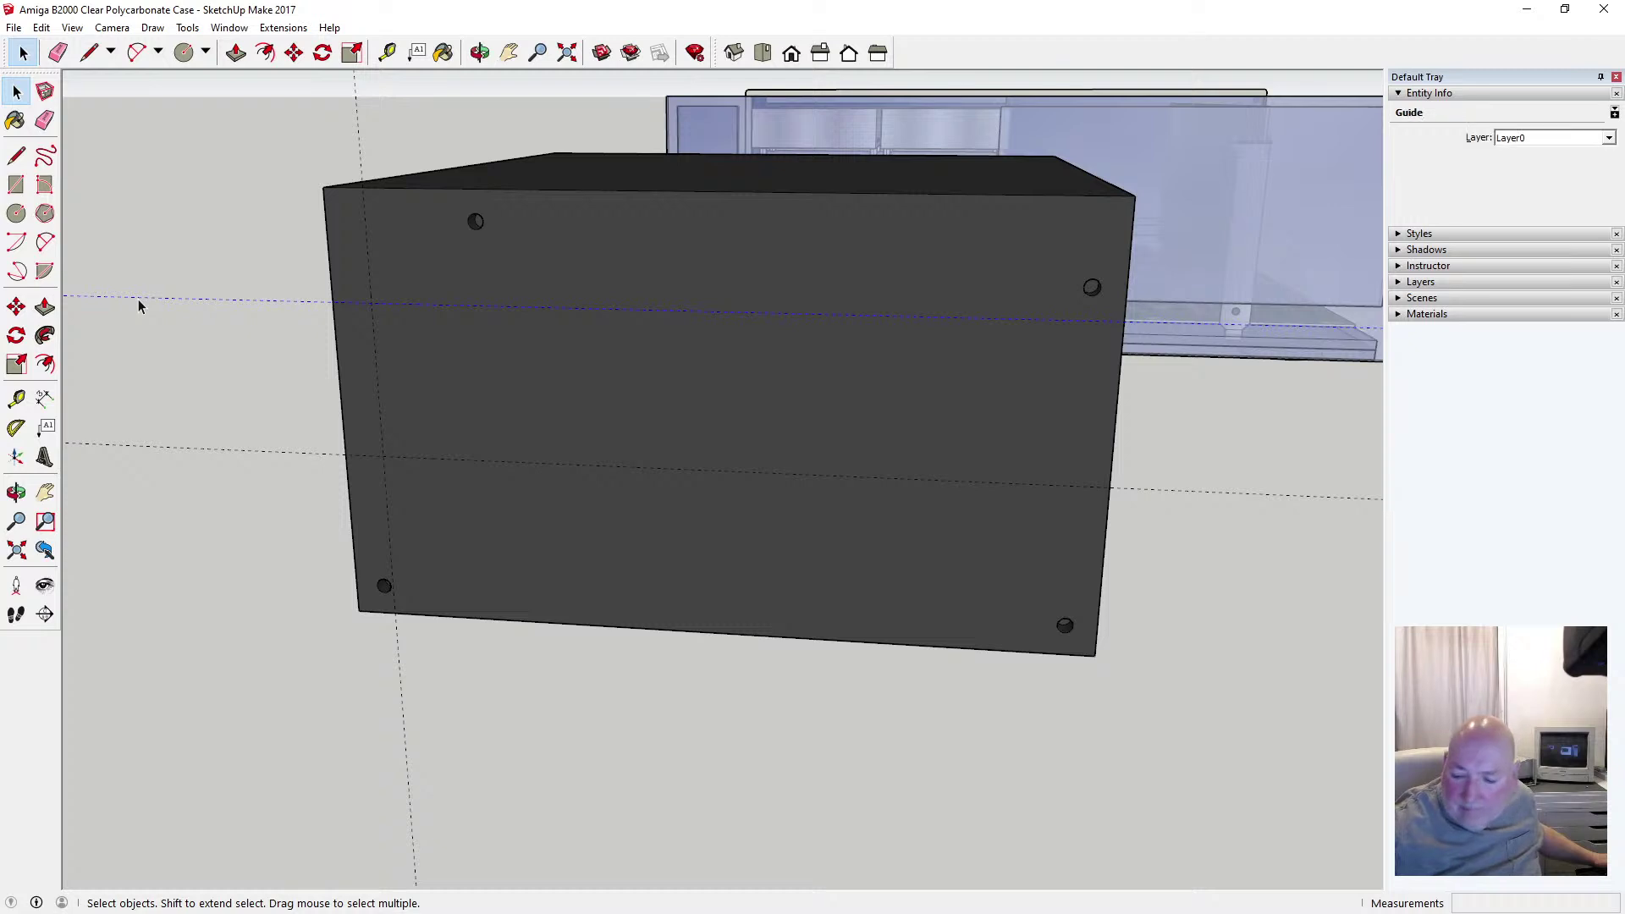
pyautogui.press('Delete')
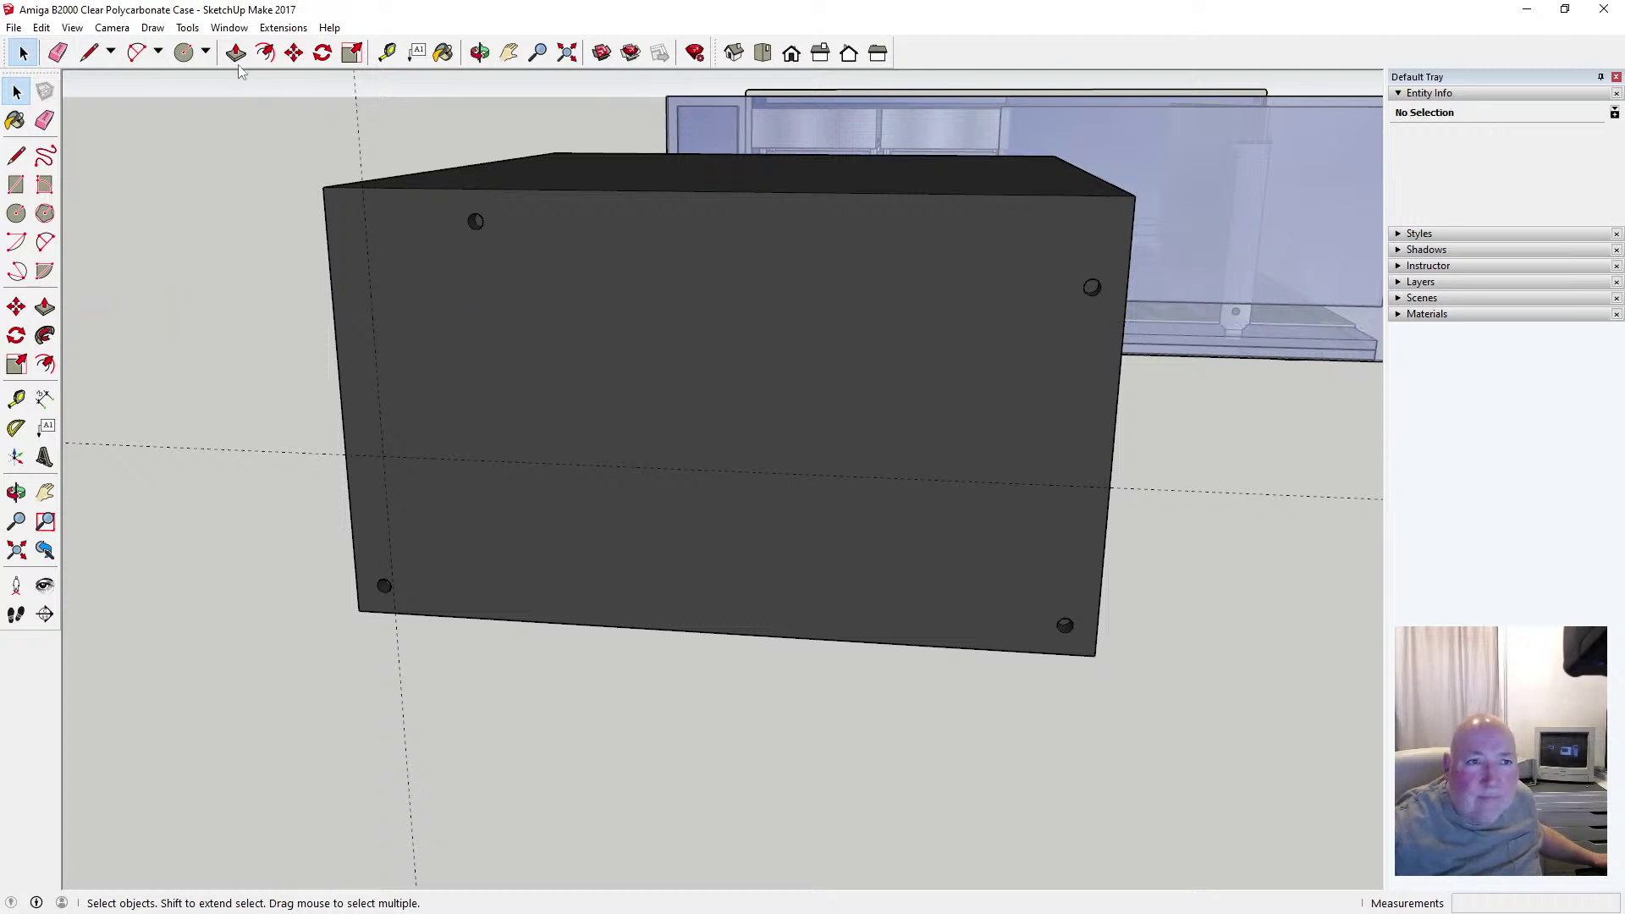
pyautogui.click(387, 54)
pyautogui.click(415, 187)
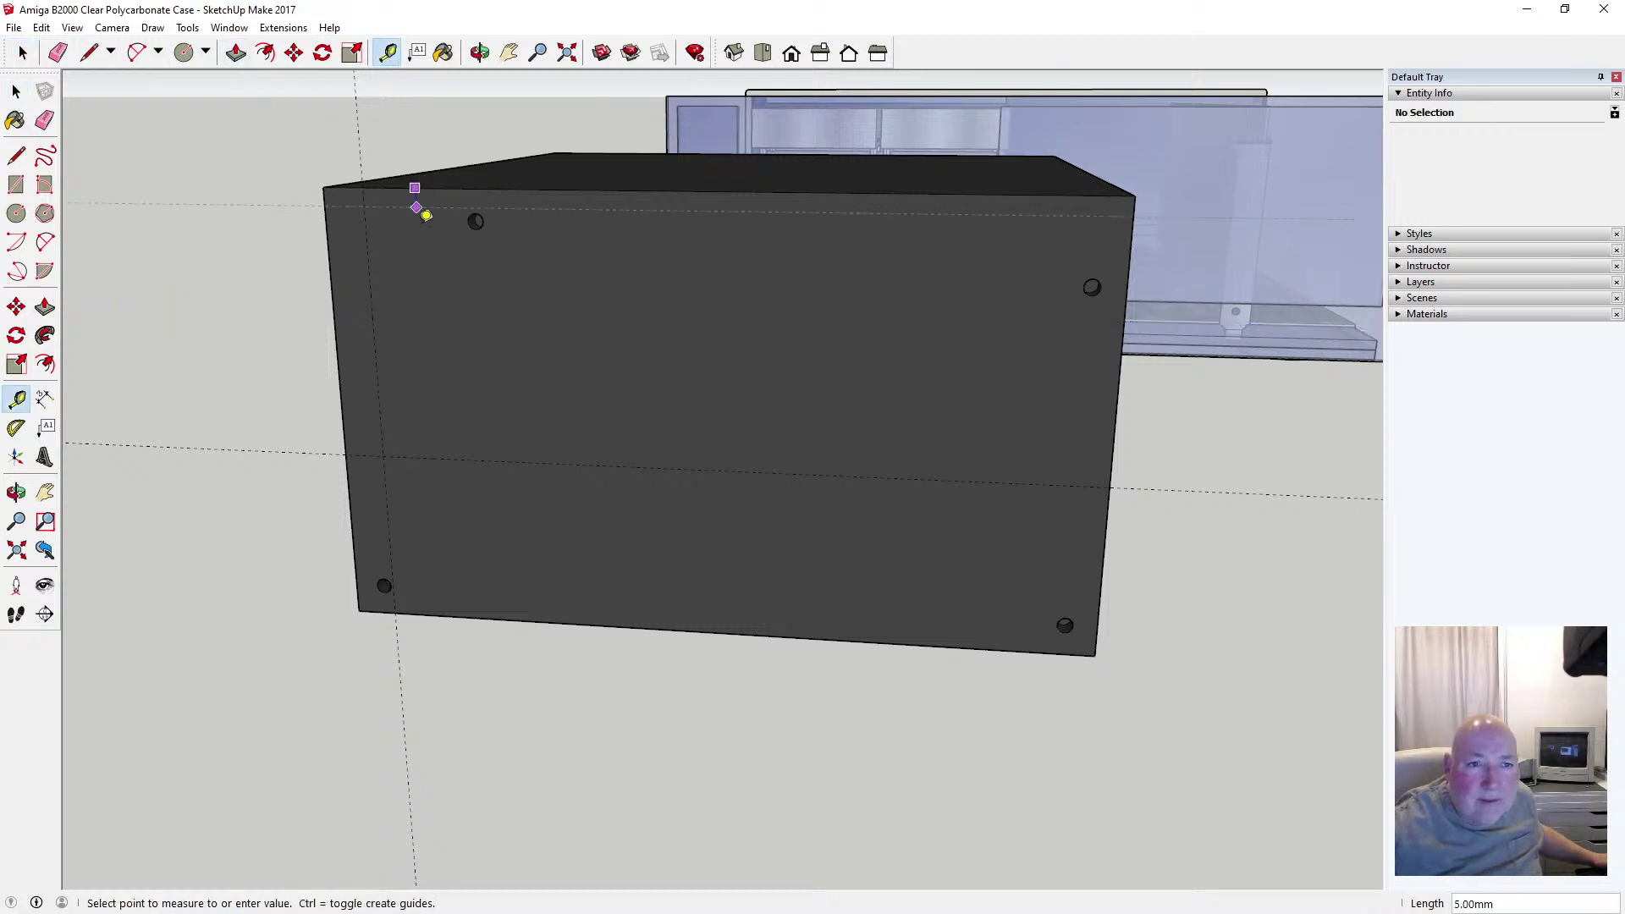
pyautogui.write('22.5')
pyautogui.press('Return')
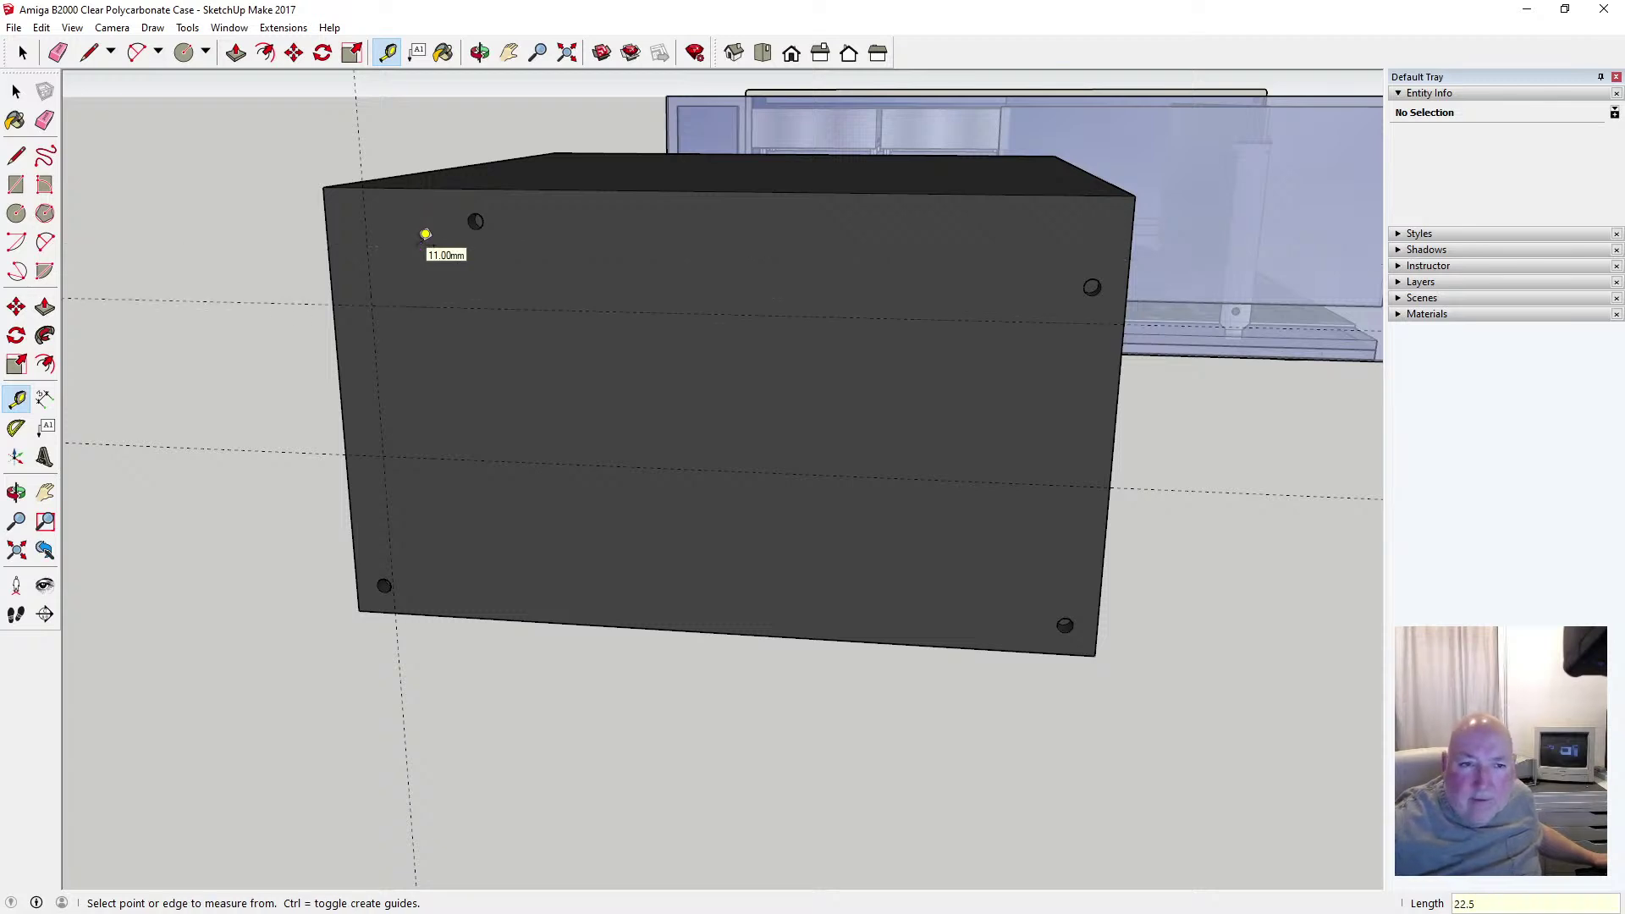
pyautogui.click(413, 305)
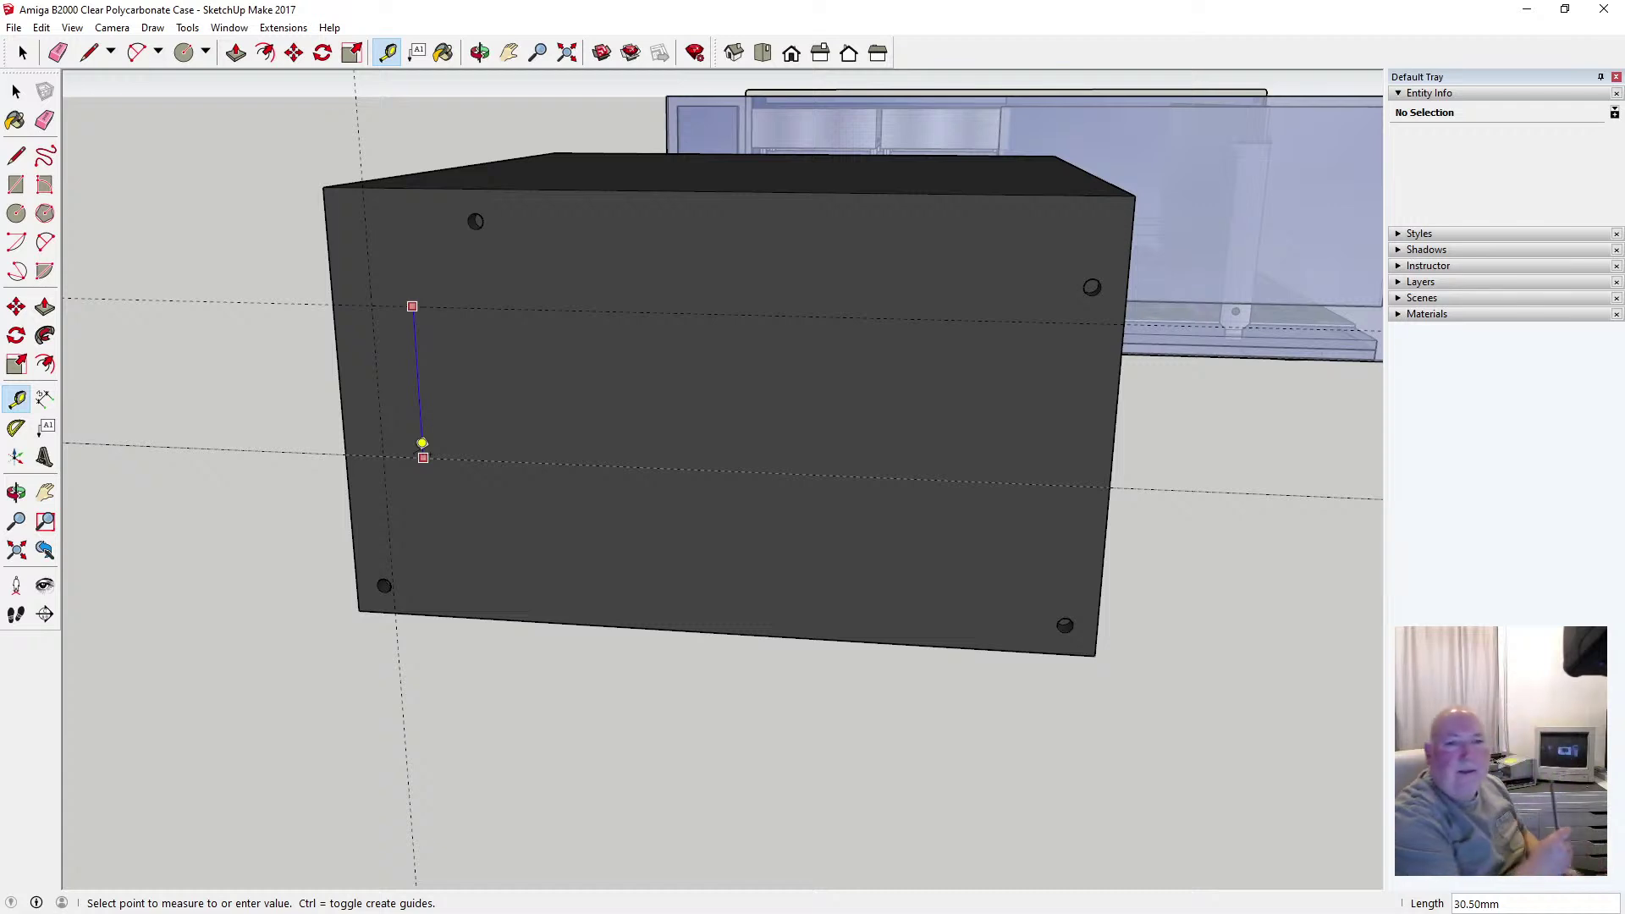
pyautogui.write('10')
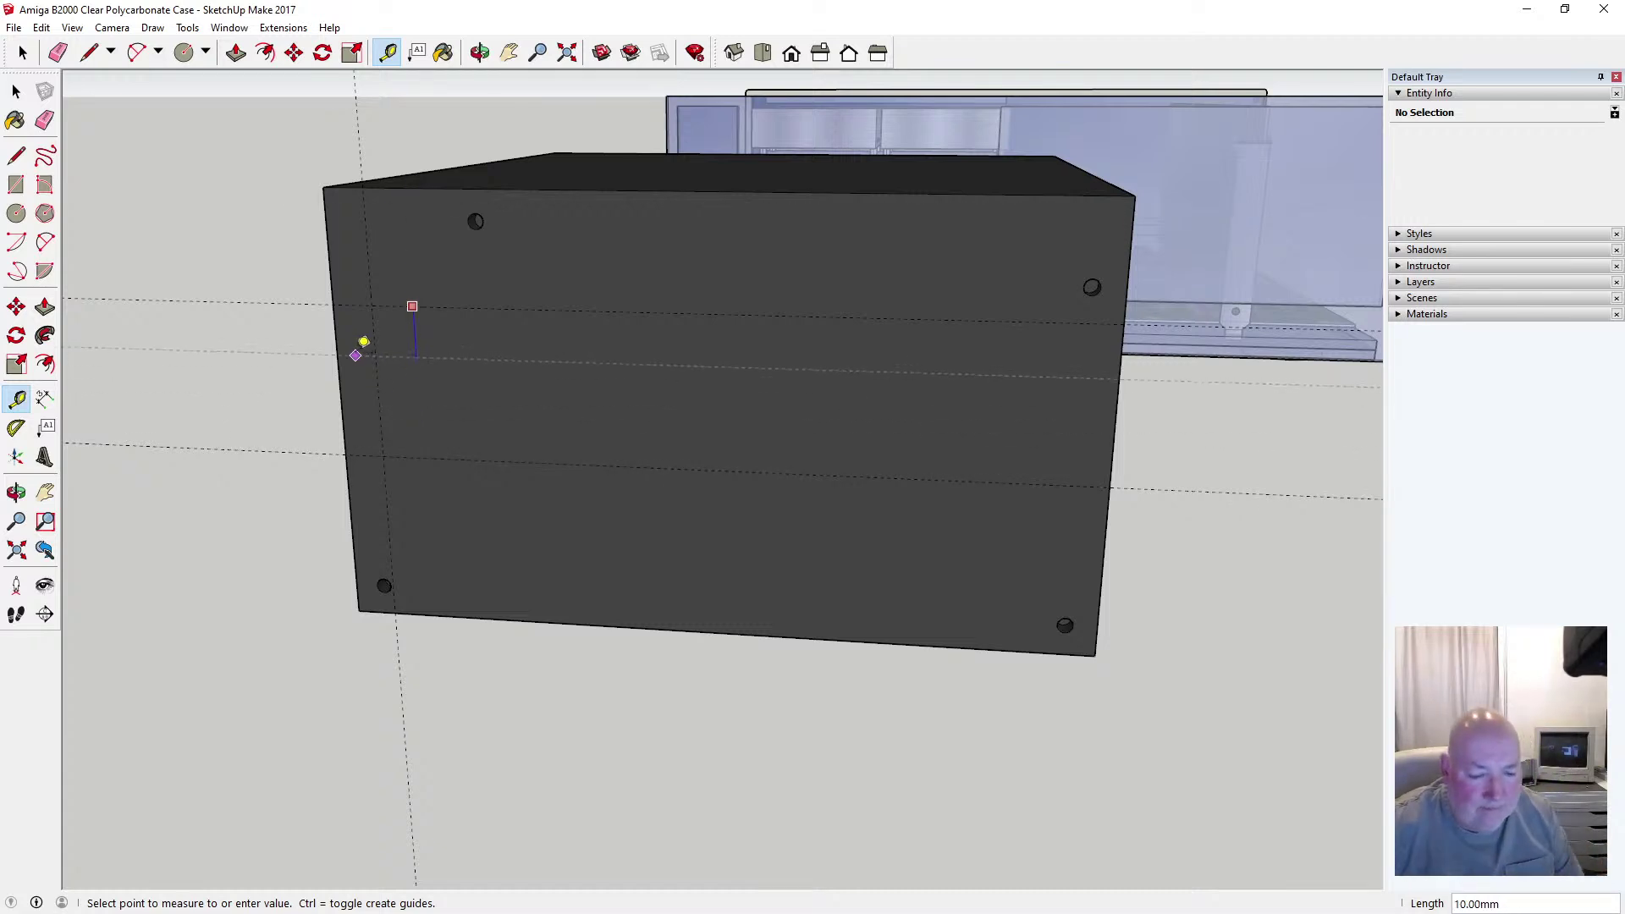
pyautogui.press('Return')
# Add a second vertical guide 29 mm in from the face's left edge and measure the distance between the two vertical guides
pyautogui.click(339, 365)
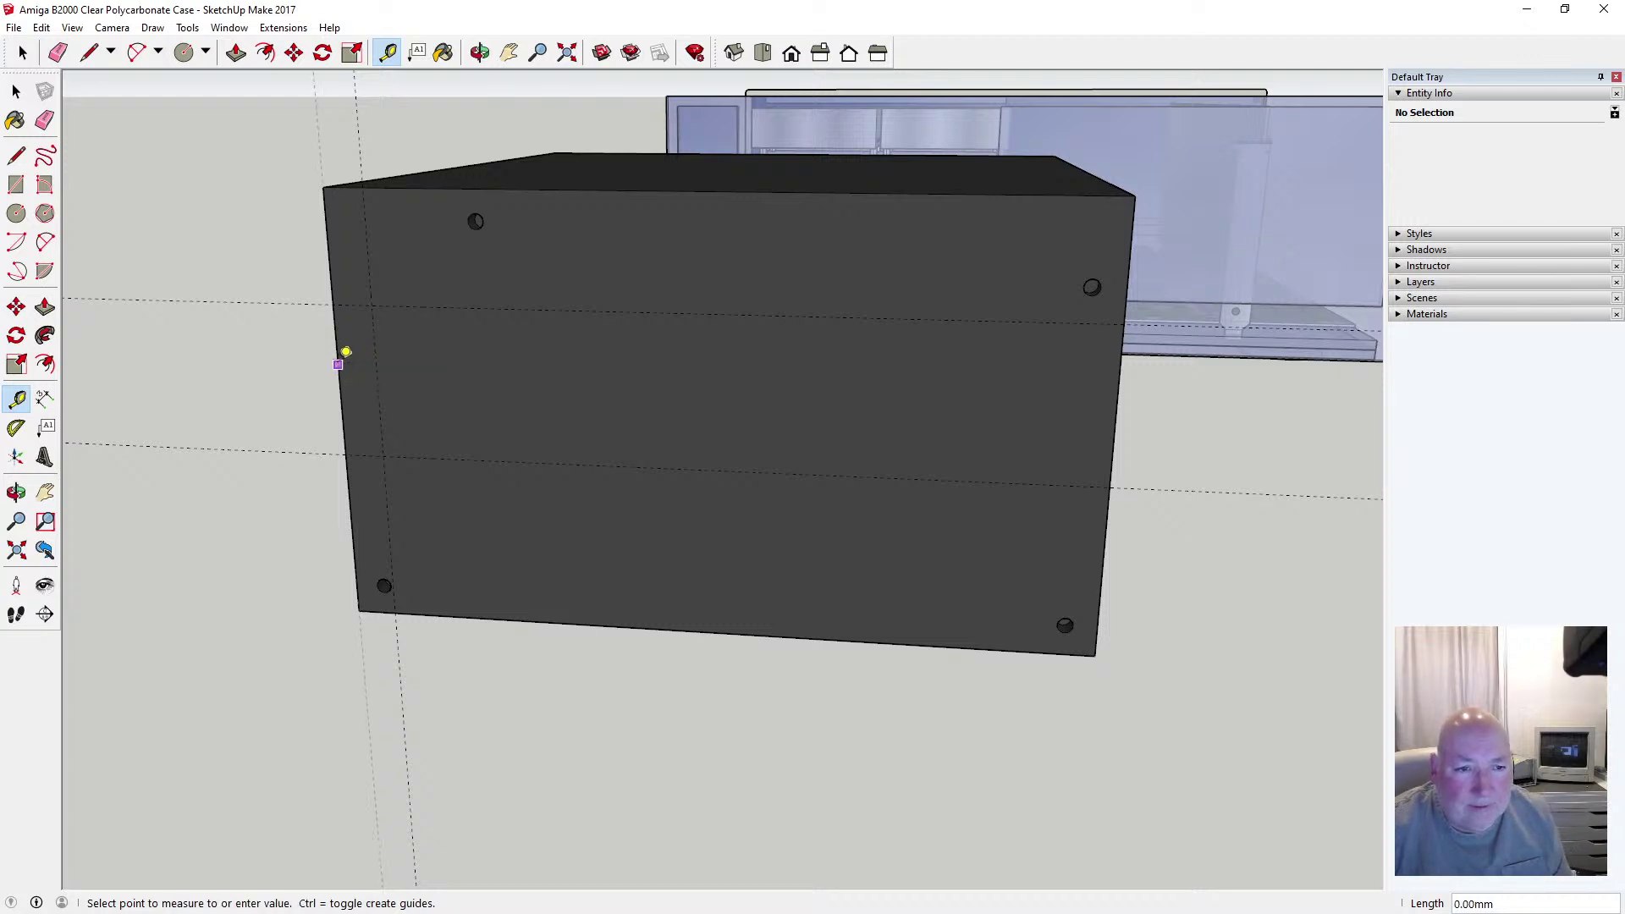
pyautogui.click(406, 359)
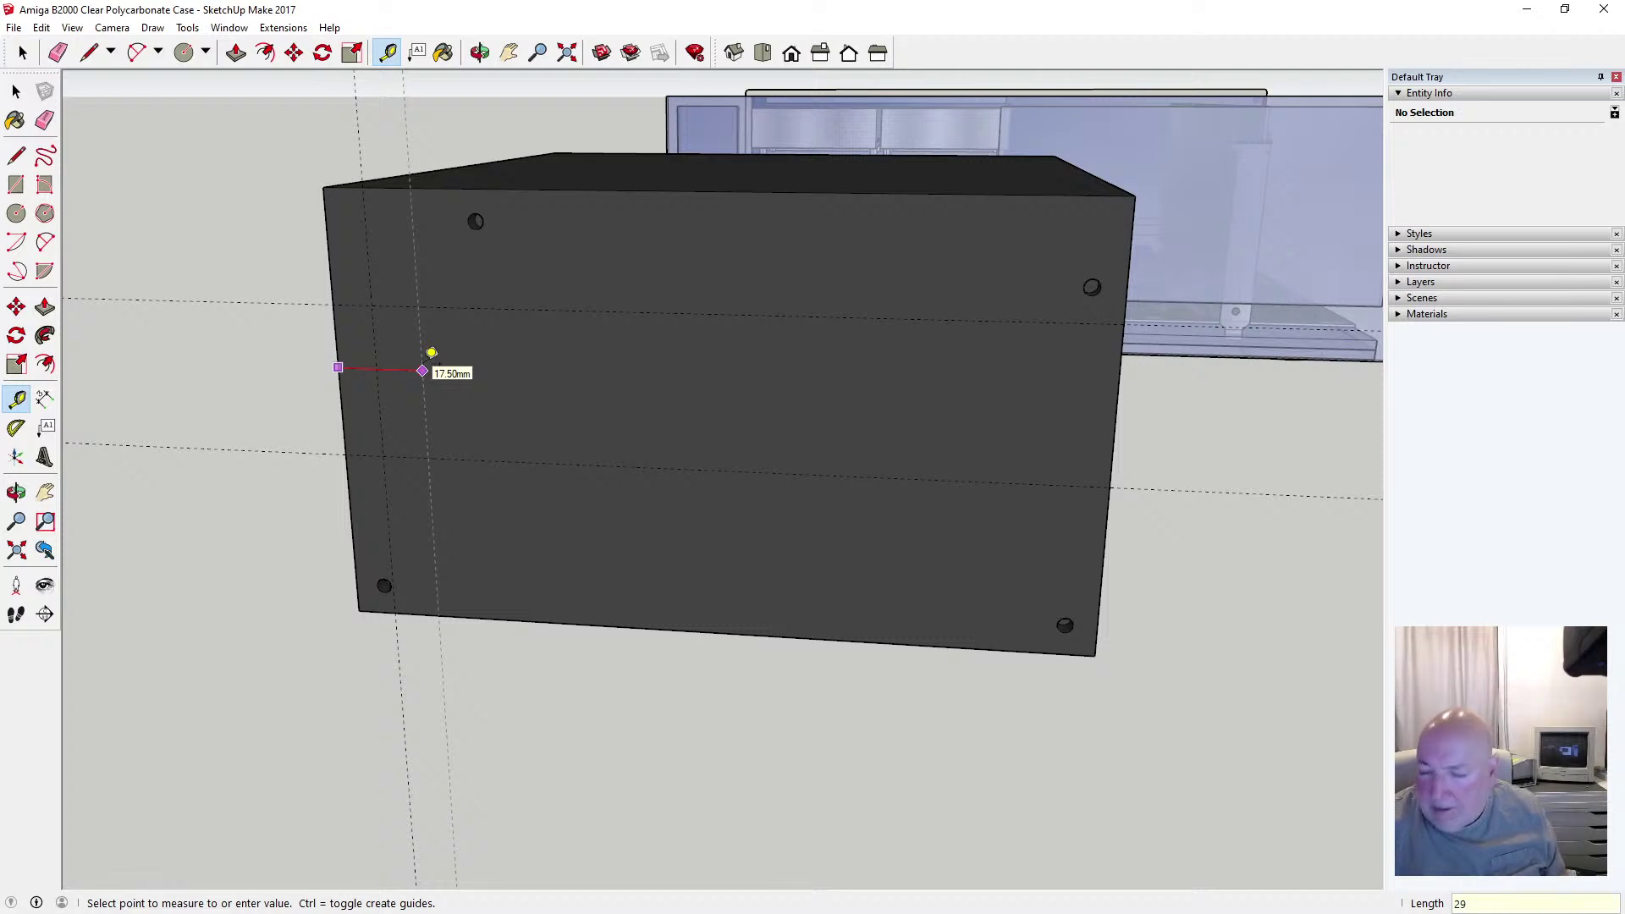
pyautogui.write('29')
pyautogui.press('Return')
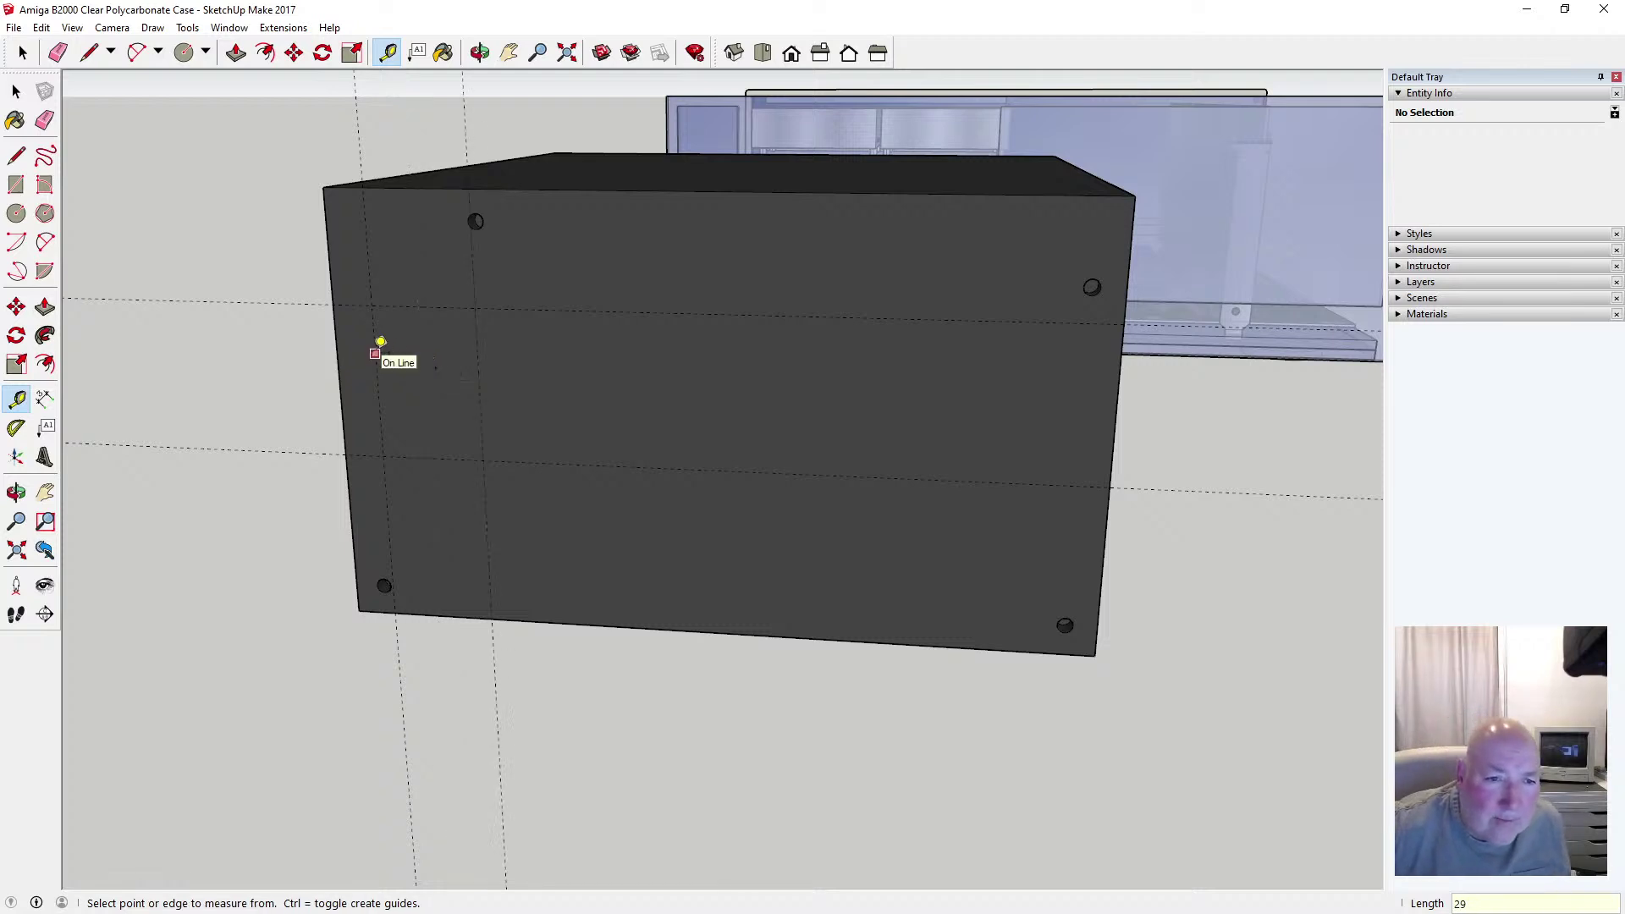
pyautogui.click(375, 354)
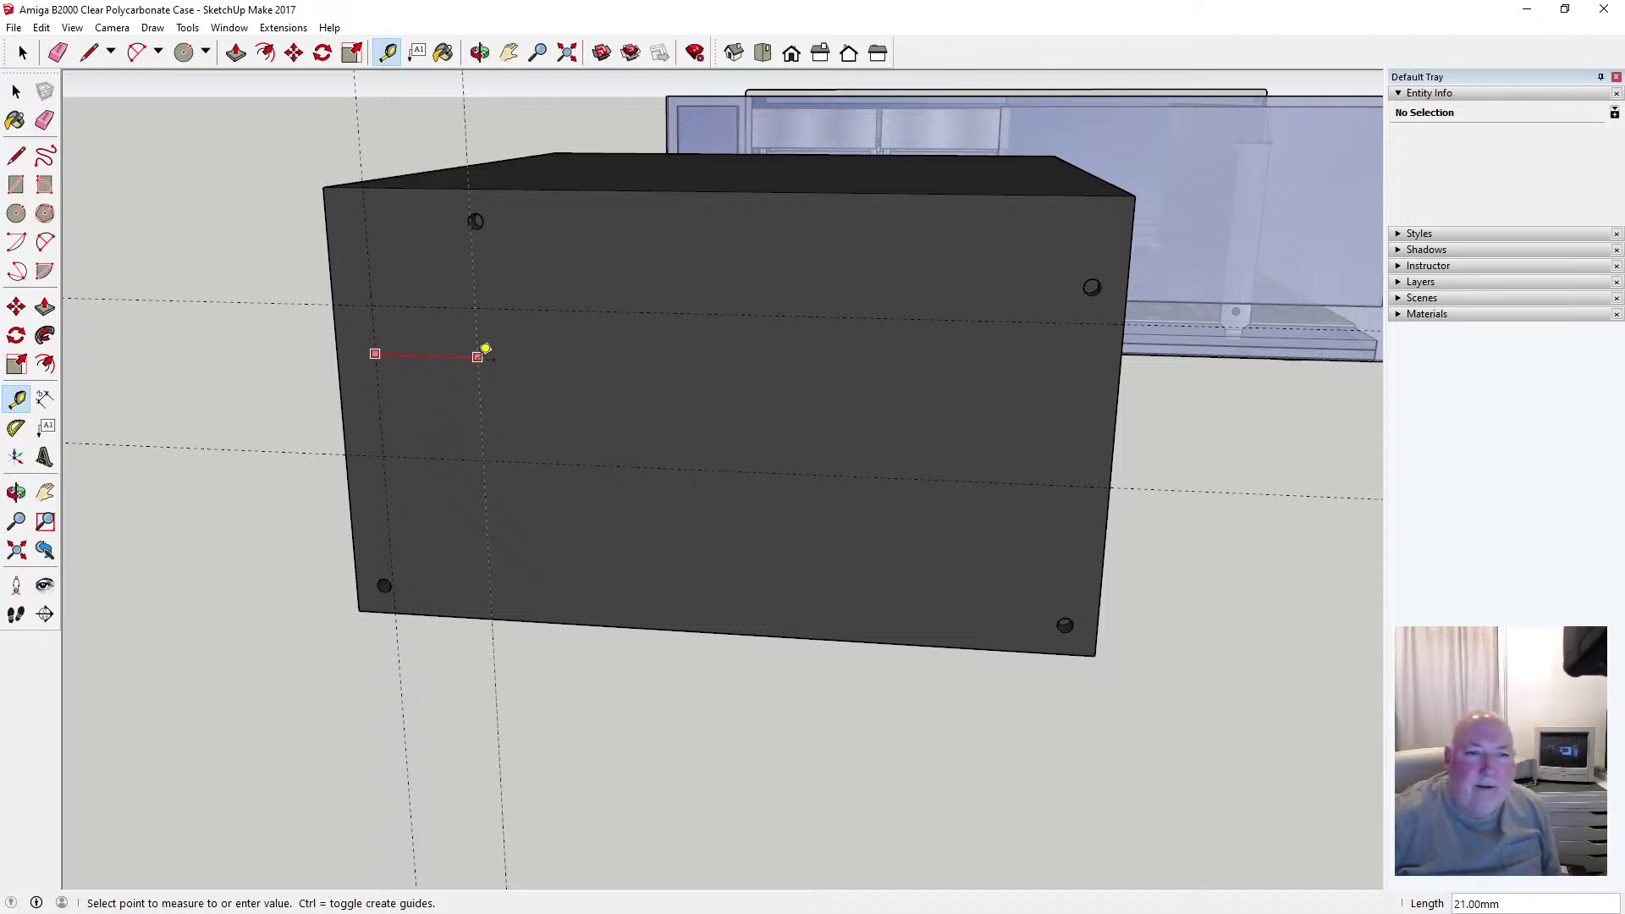
pyautogui.press('space')
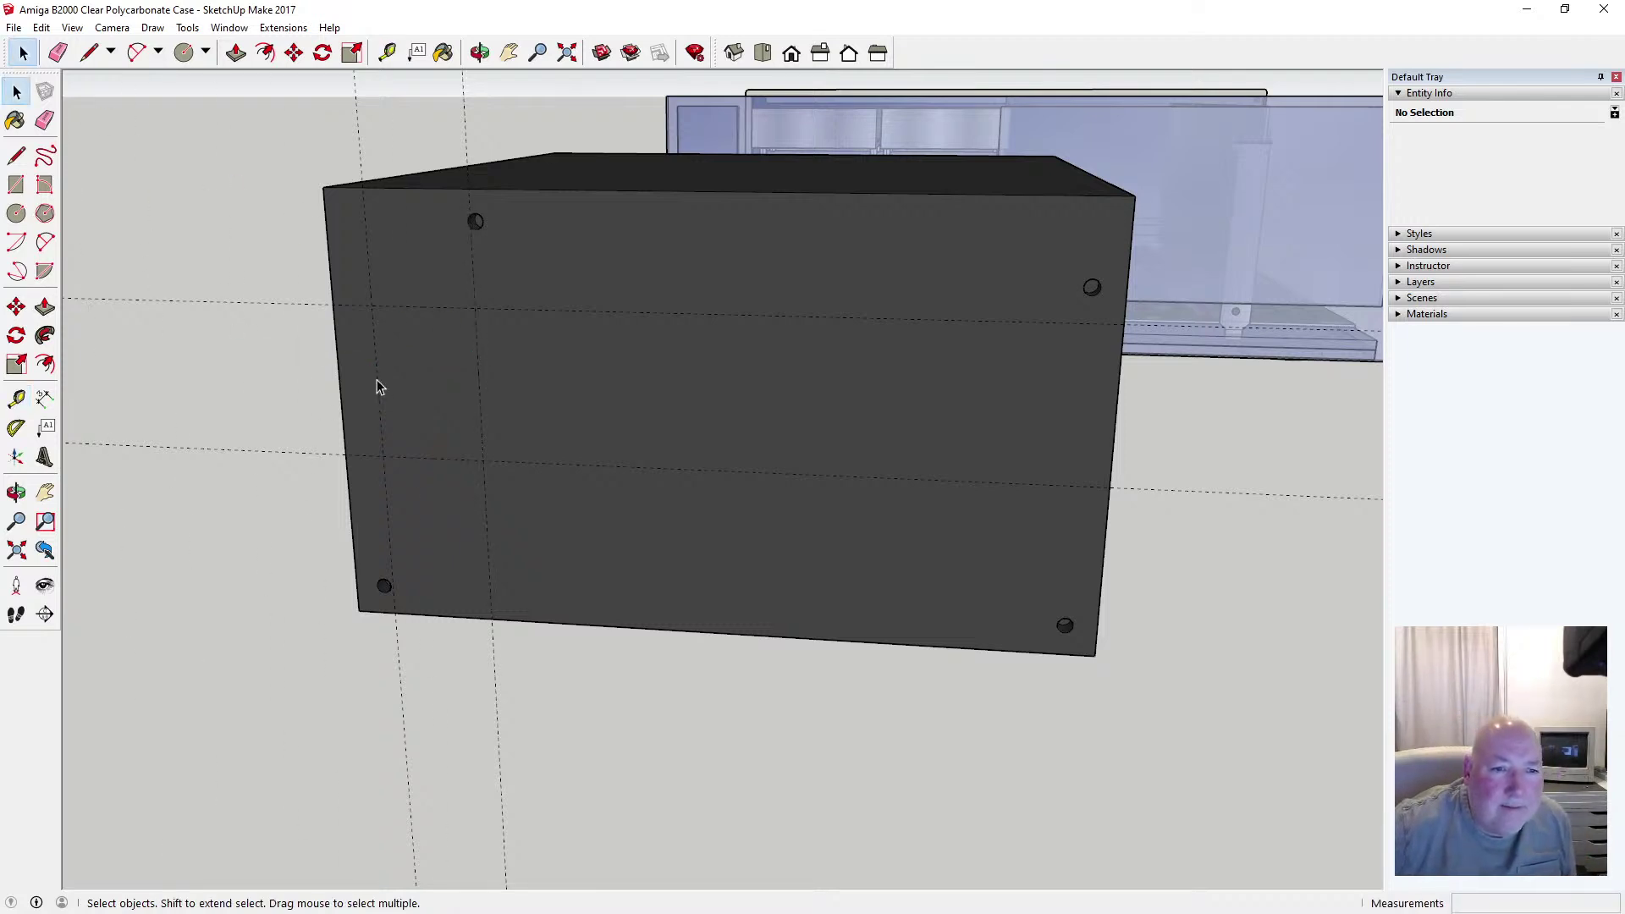
# Delete the leftmost vertical guide, place it again 8 mm in from the left edge, and measure its distance to the other vertical guide
pyautogui.click(377, 379)
pyautogui.press('Delete')
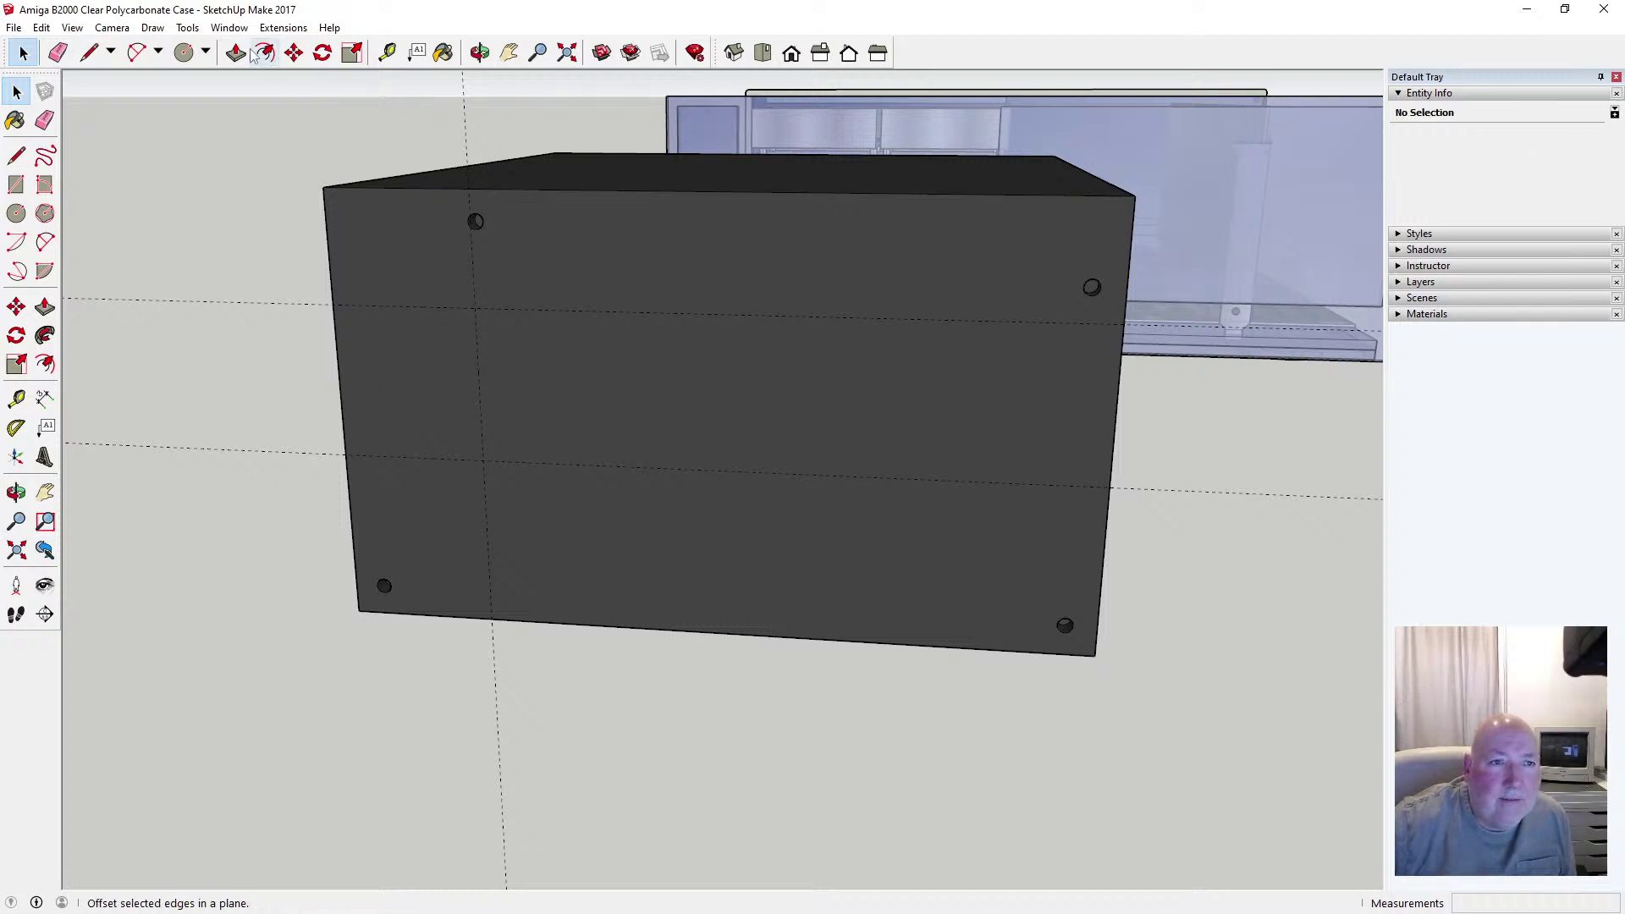
pyautogui.click(387, 53)
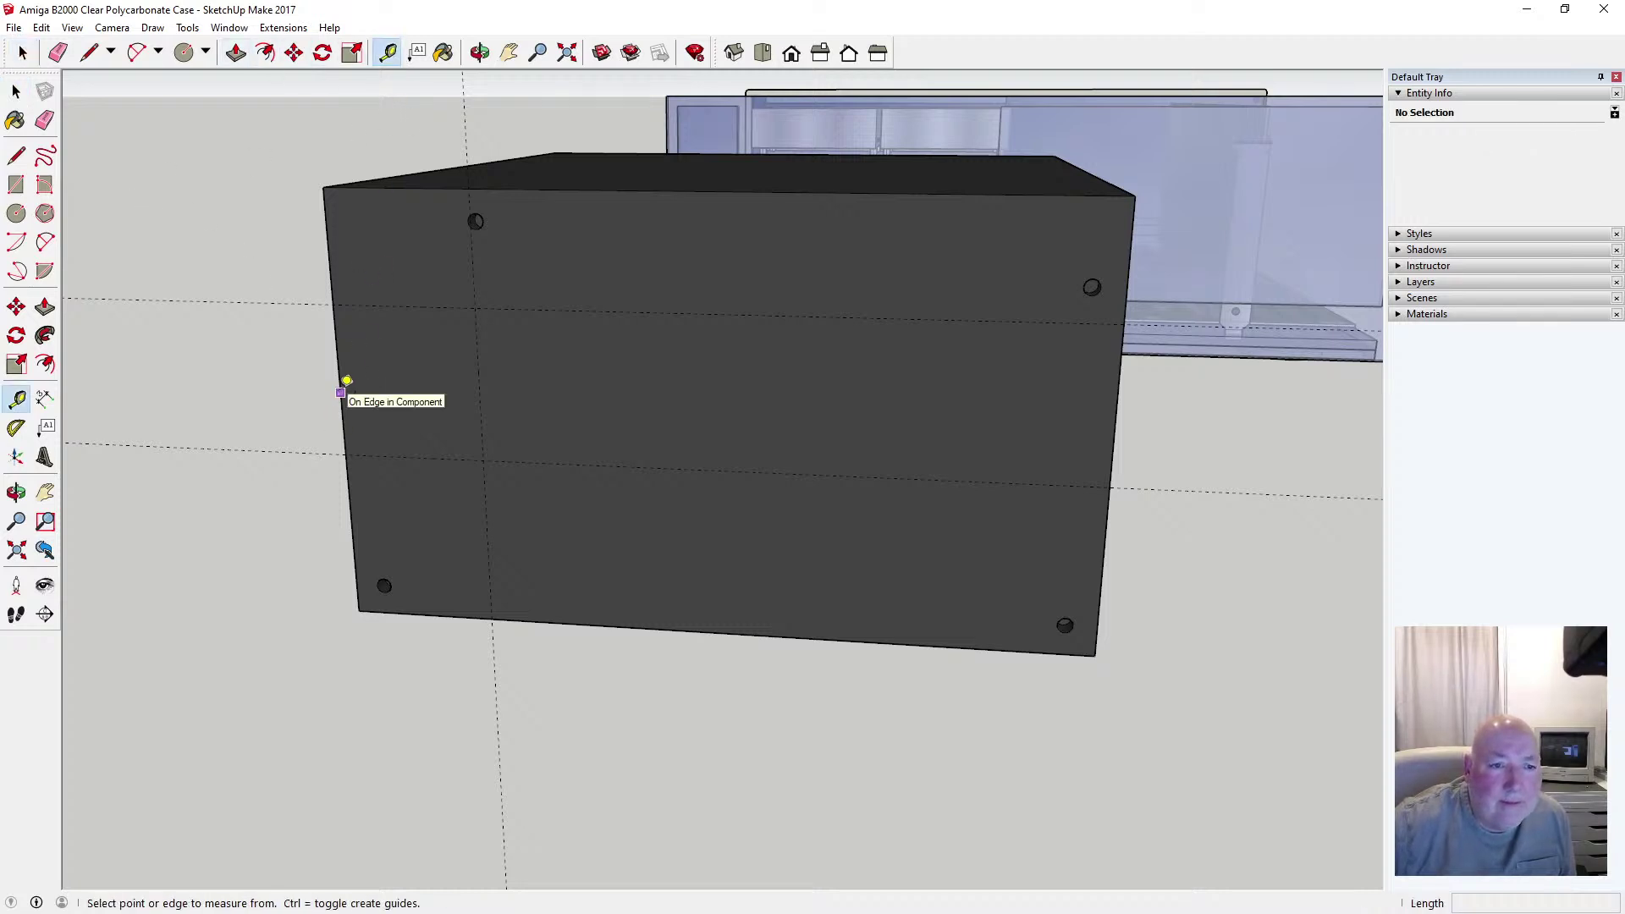
pyautogui.click(342, 392)
pyautogui.write('8')
pyautogui.press('Return')
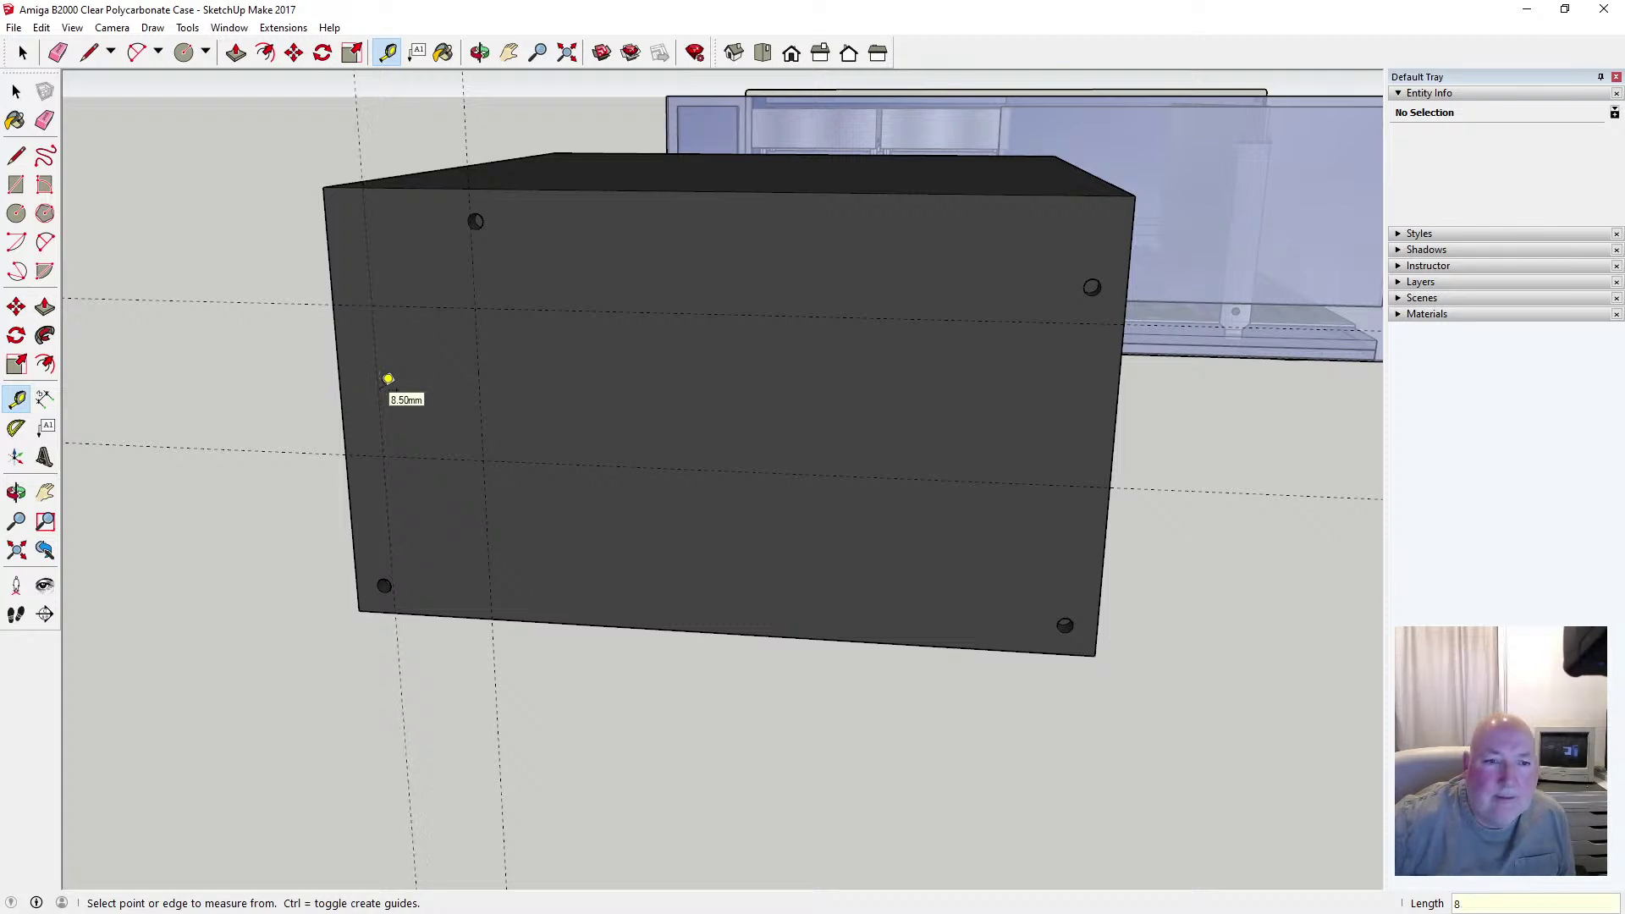
pyautogui.click(377, 375)
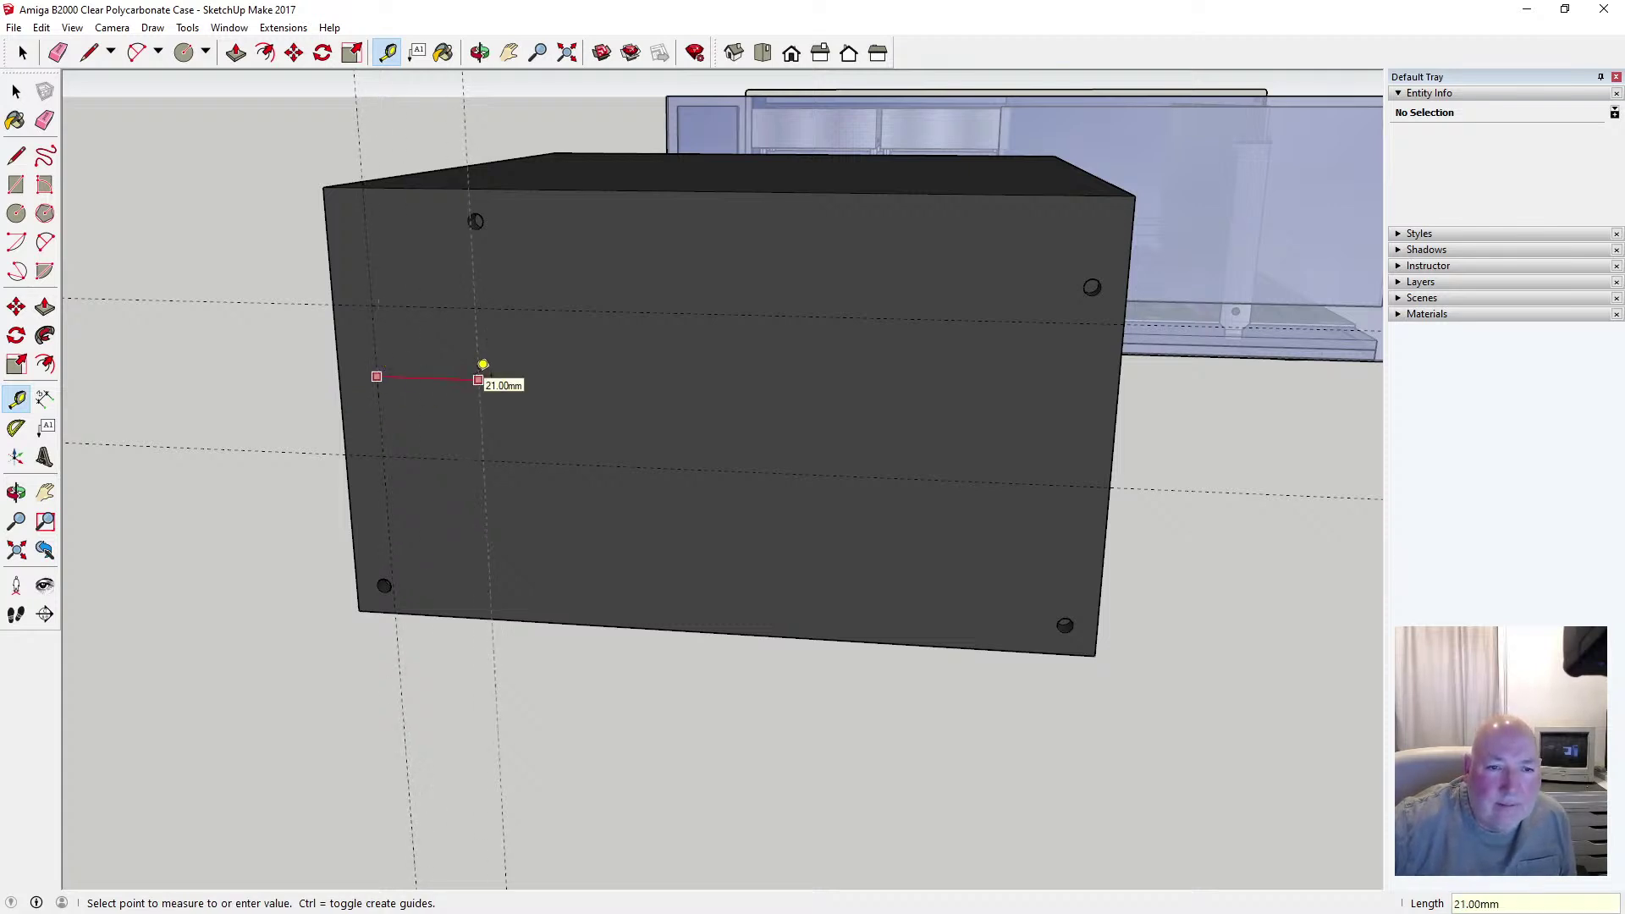
pyautogui.click(17, 92)
# Replace the 29 mm vertical guide with one 30 mm in from the left edge and check its distance from the leftmost guide
pyautogui.press('t')
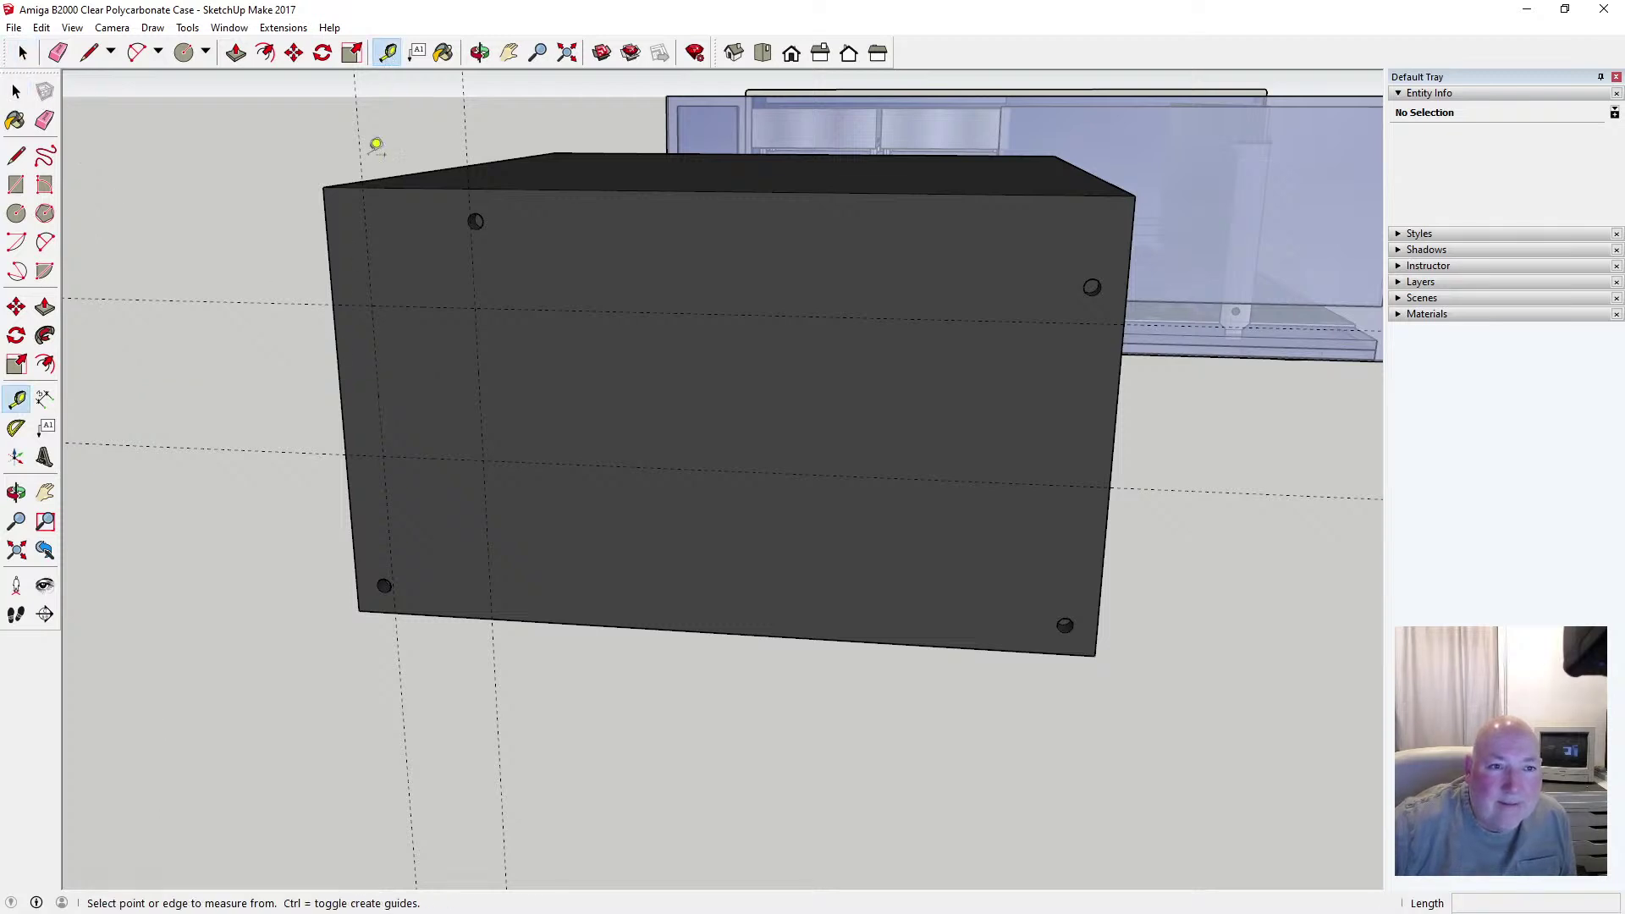
pyautogui.click(337, 357)
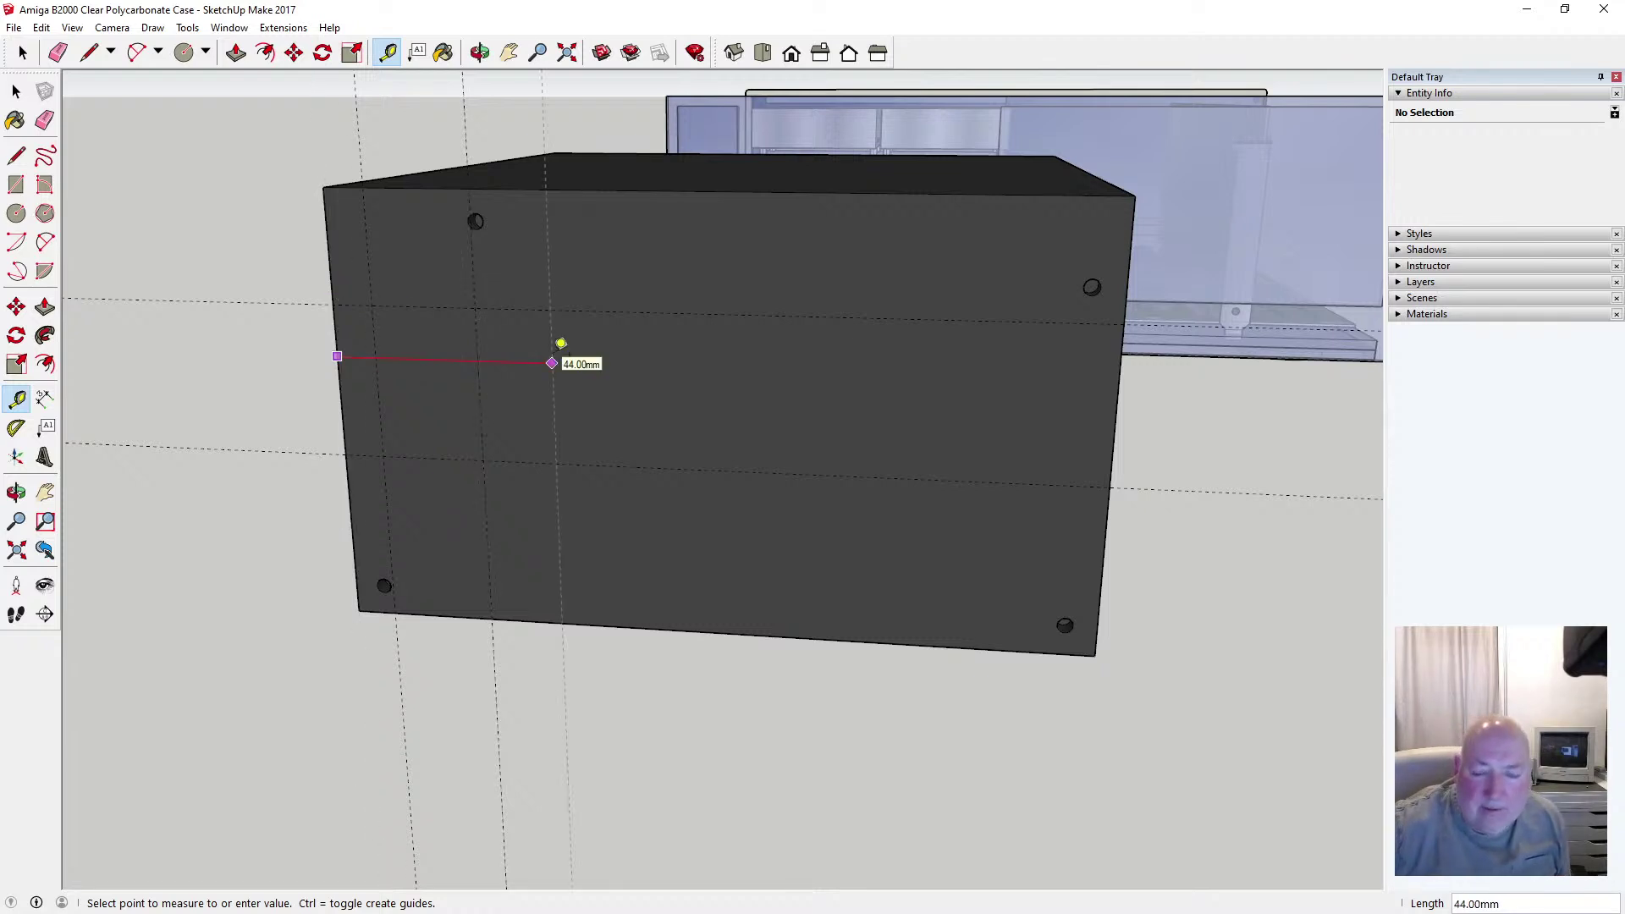
pyautogui.press('Escape')
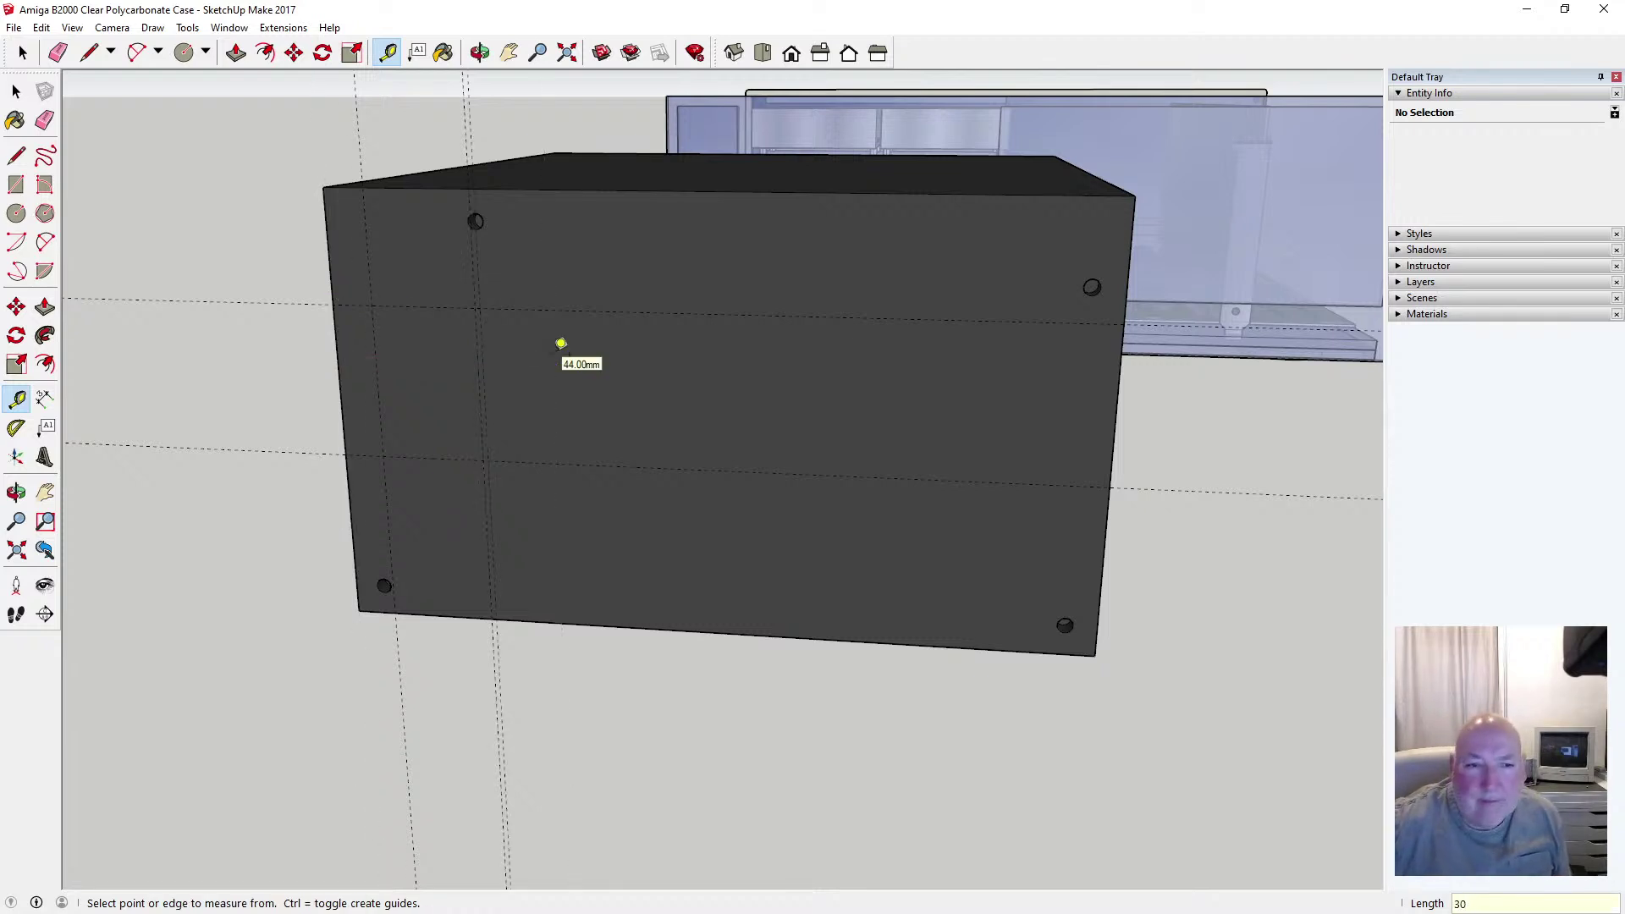
pyautogui.click(16, 91)
pyautogui.click(479, 356)
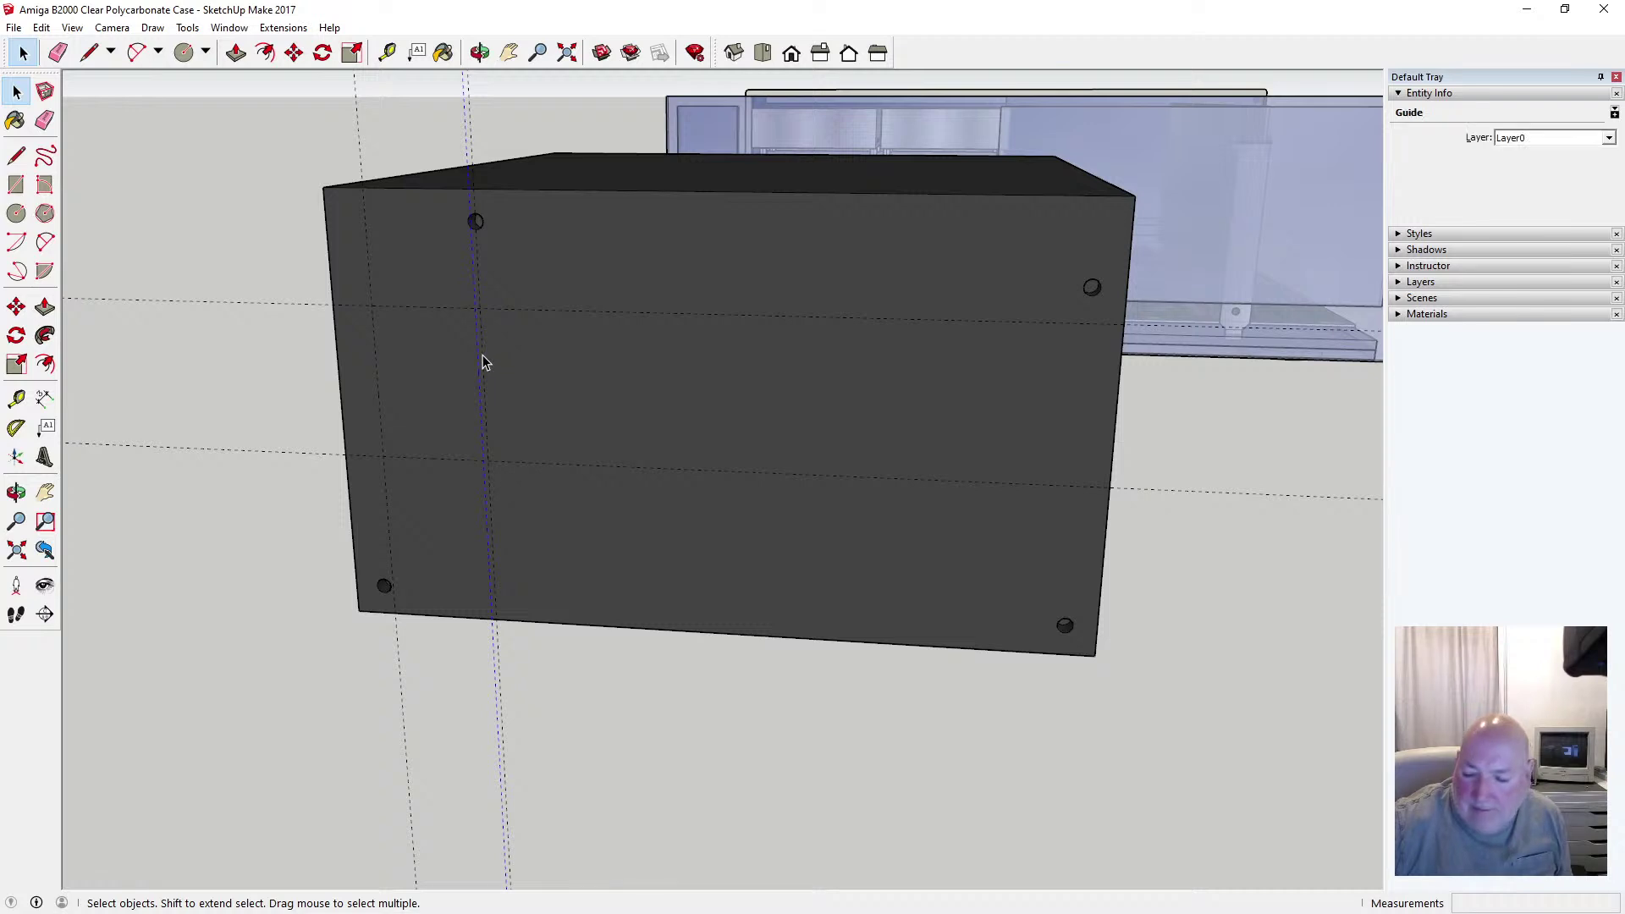
pyautogui.click(480, 358)
pyautogui.click(387, 52)
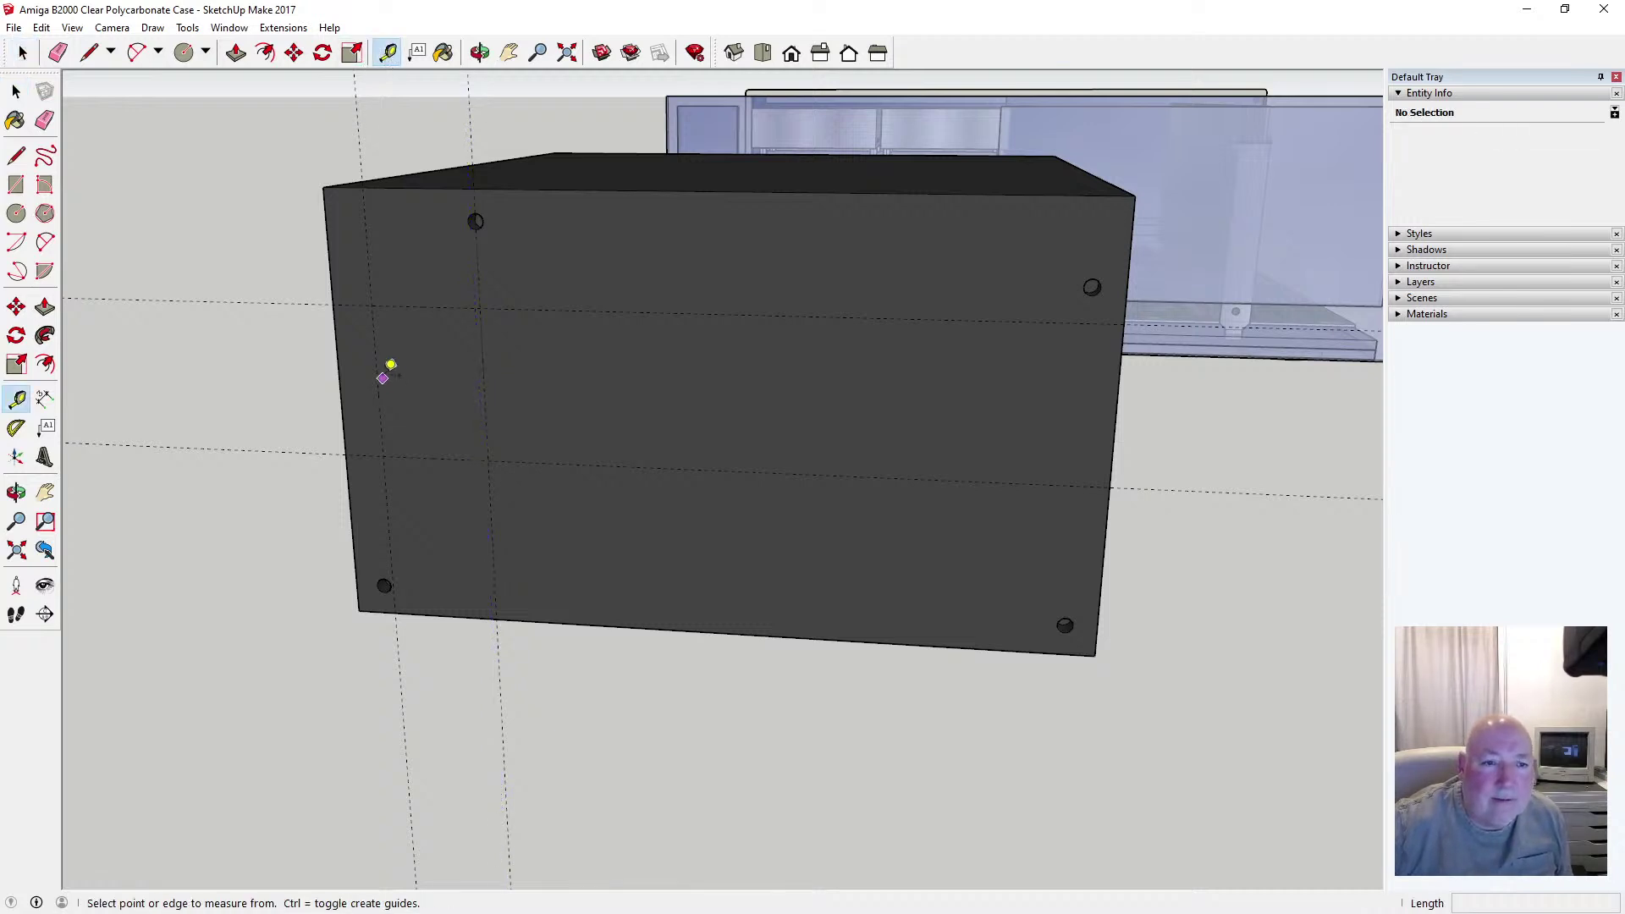
pyautogui.click(377, 373)
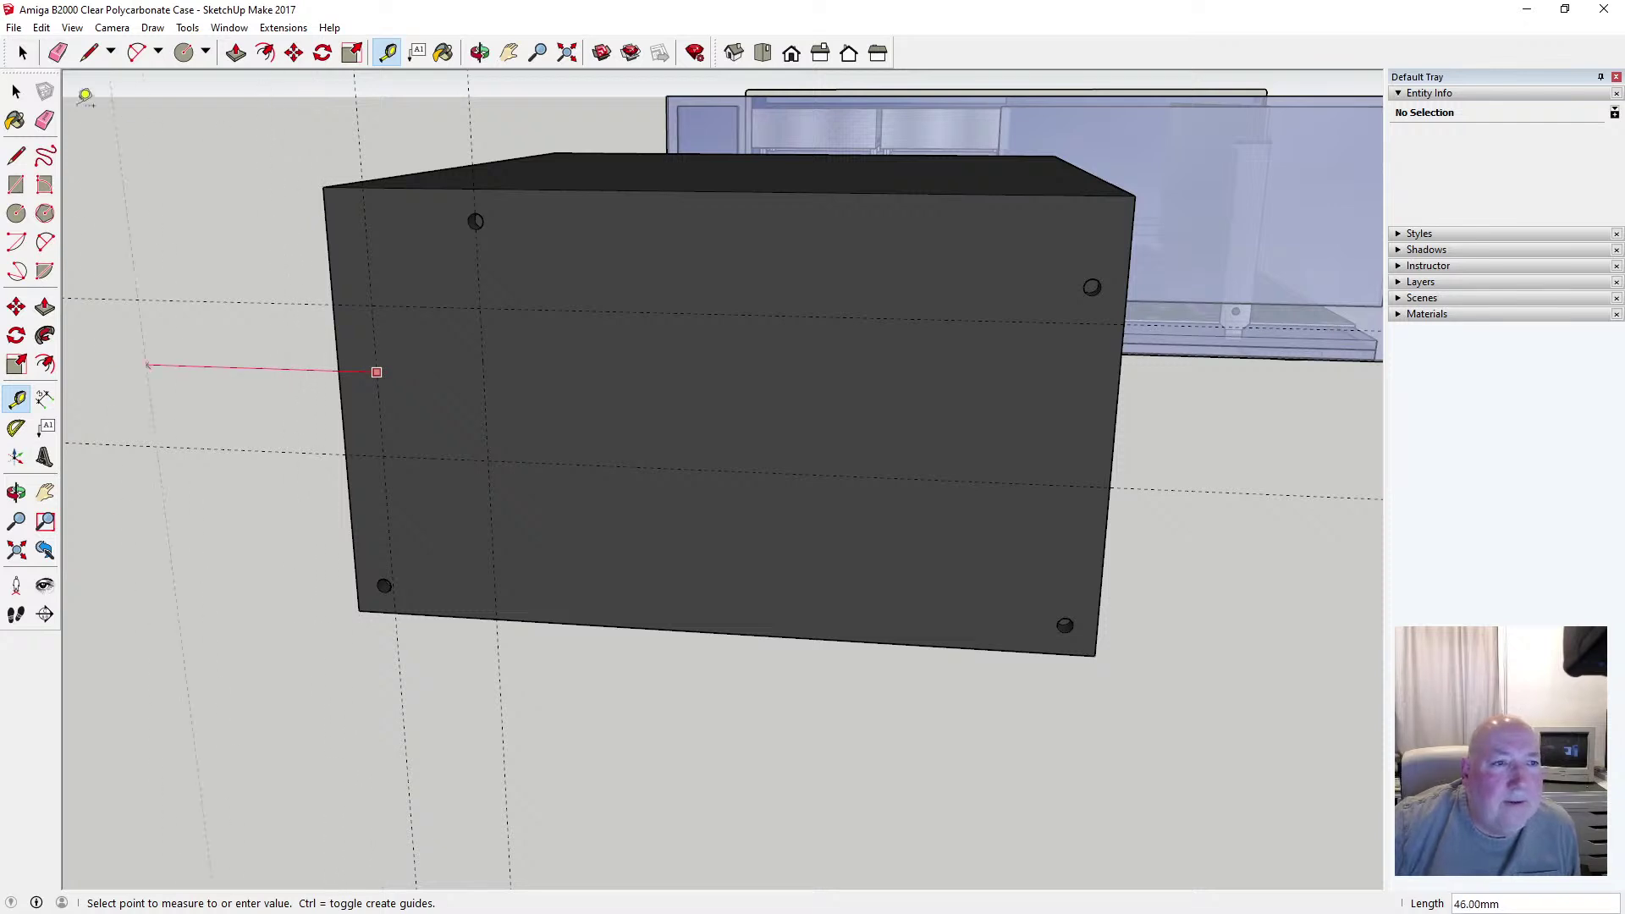
pyautogui.press('space')
# Add guides 2.5 mm below the upper horizontal guide and 2.5 mm to the right of the leftmost vertical guide
pyautogui.scroll(6, 377, 334)
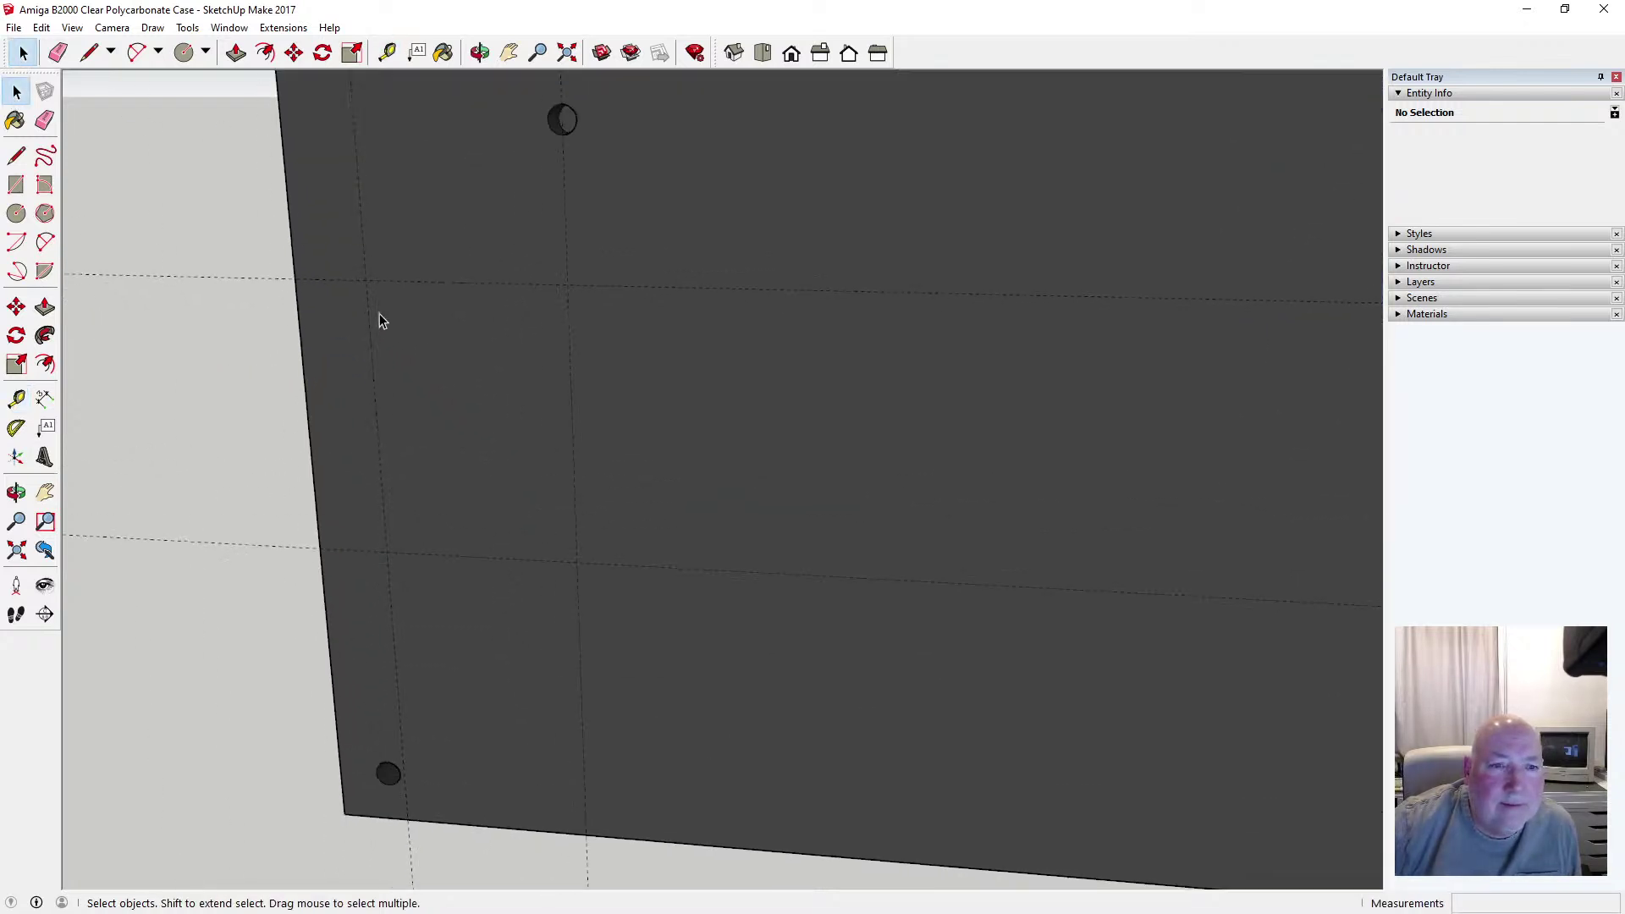
pyautogui.scroll(1, 377, 312)
pyautogui.scroll(-3, 580, 334)
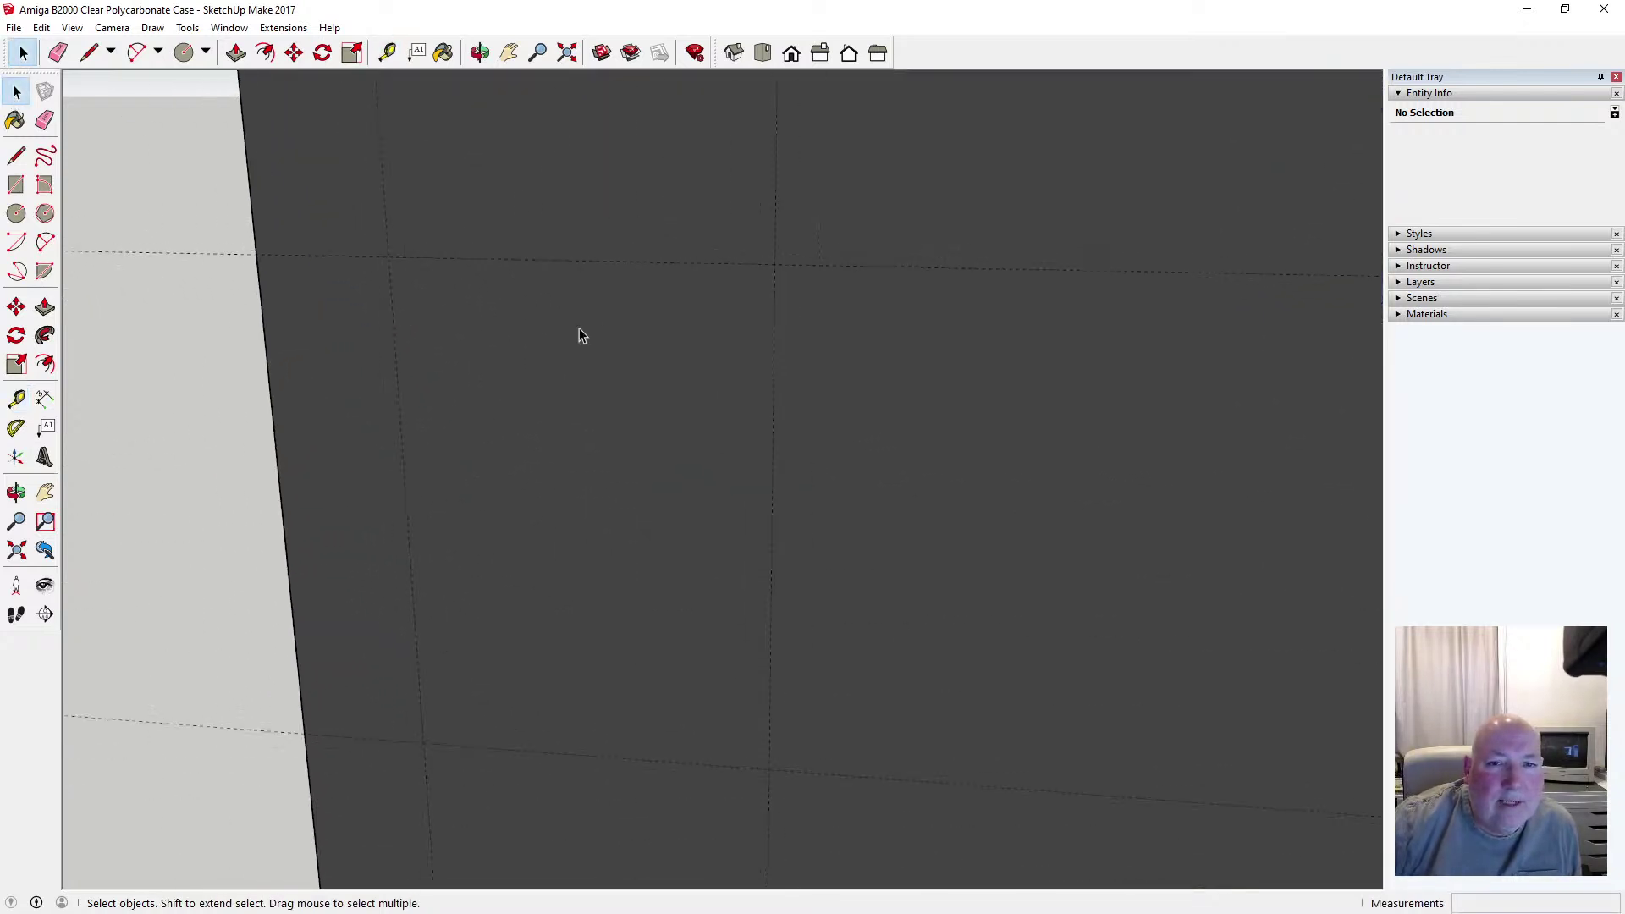
pyautogui.click(388, 52)
pyautogui.click(433, 265)
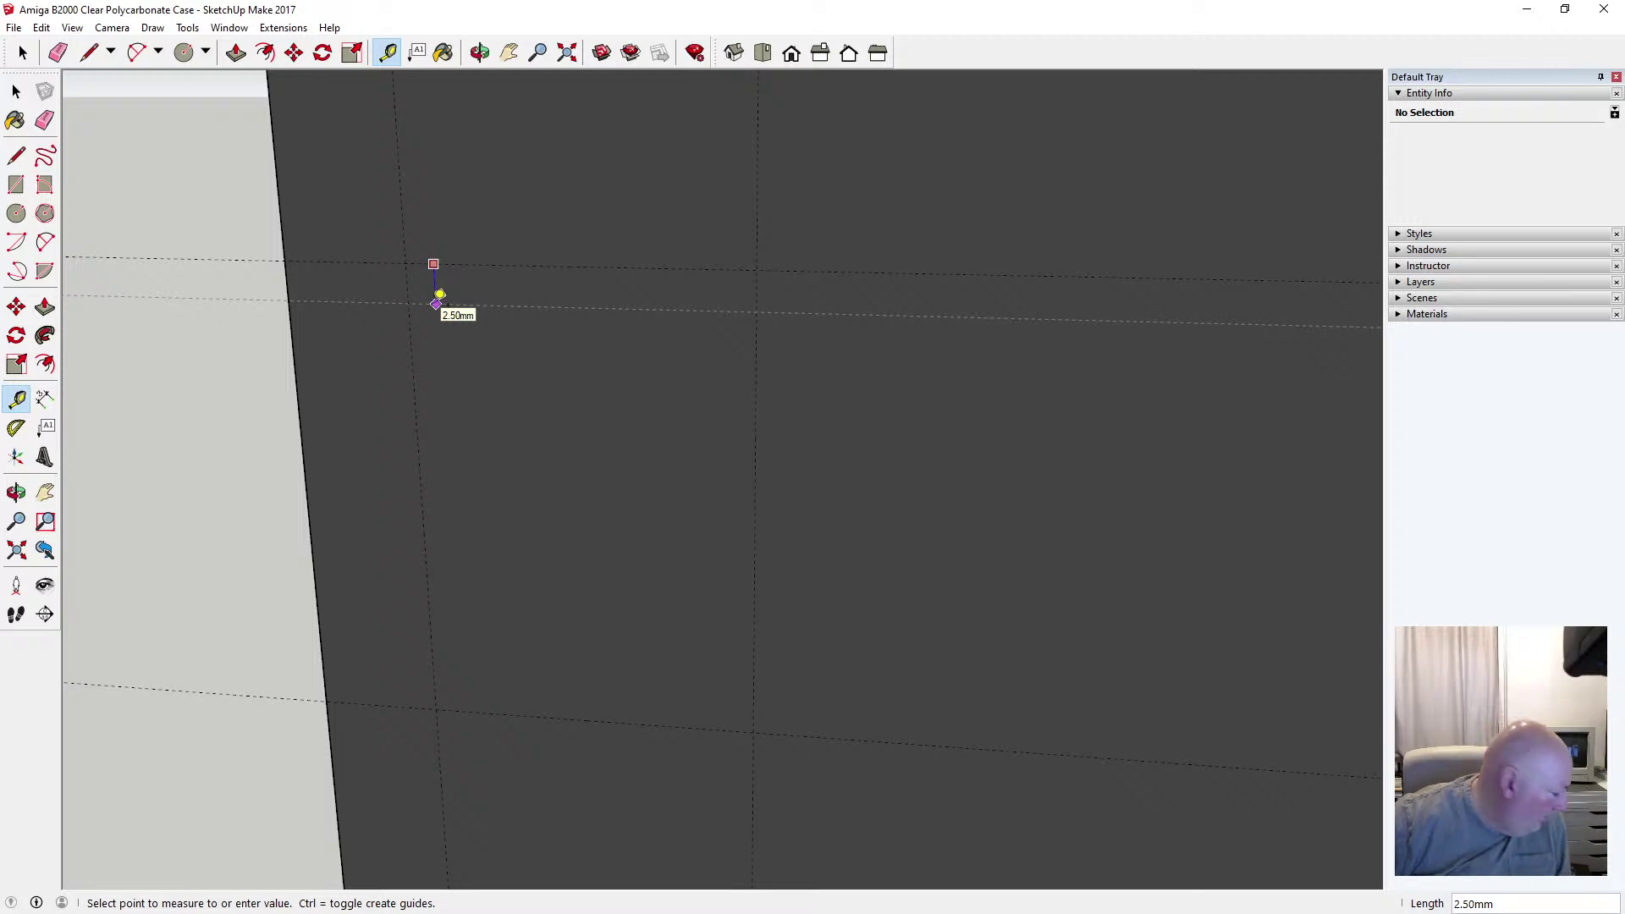
pyautogui.click(436, 304)
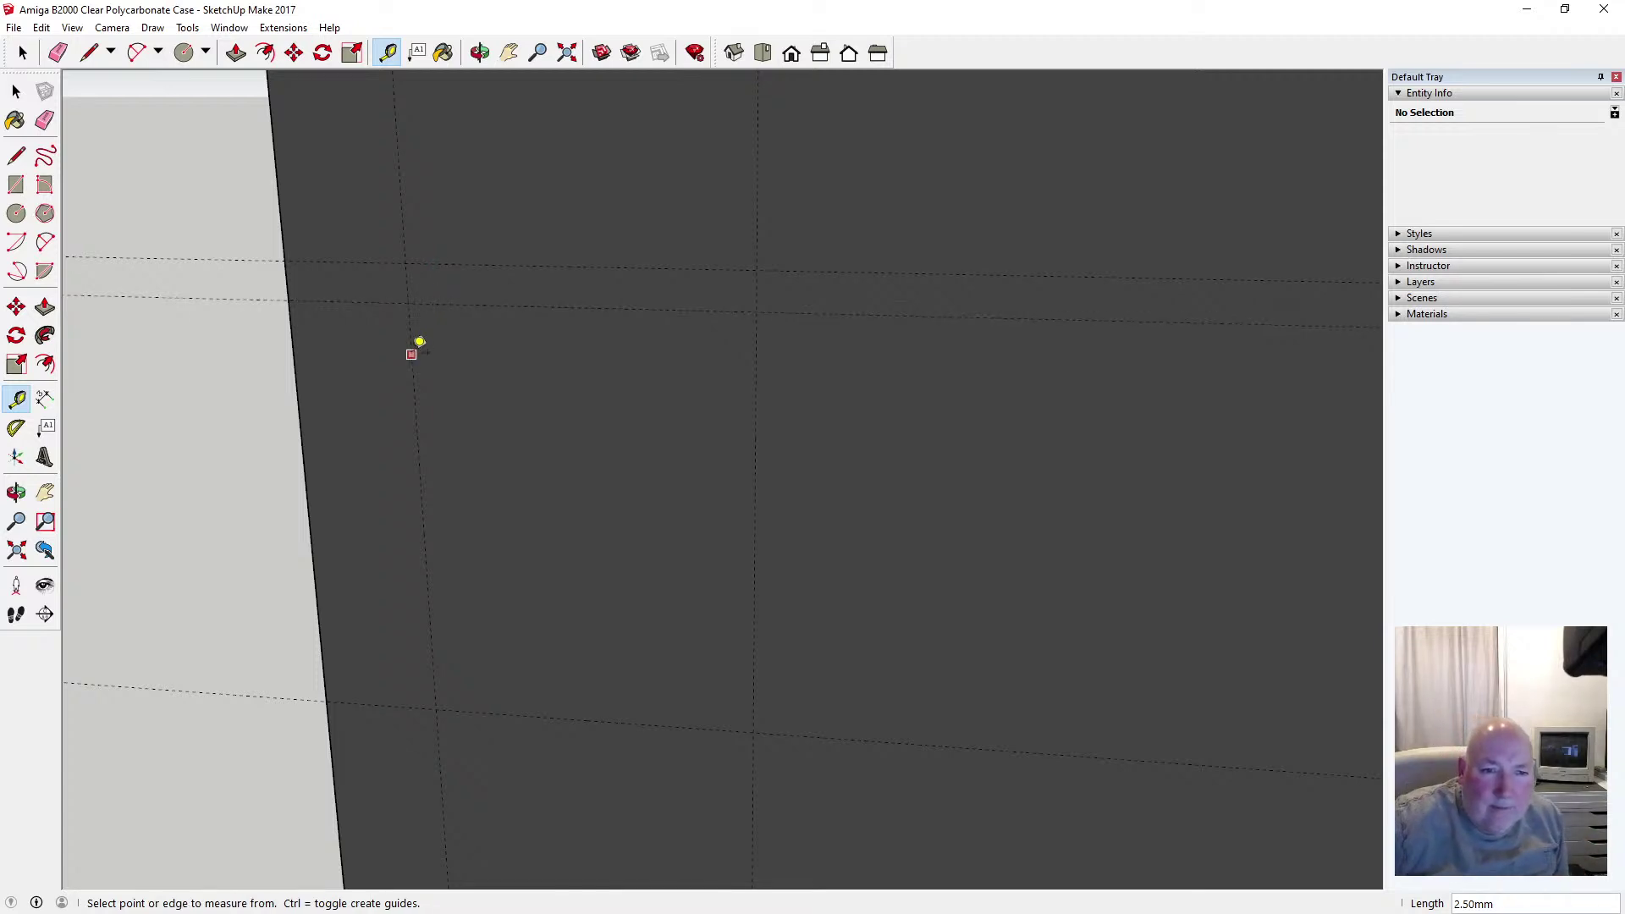
pyautogui.click(415, 354)
pyautogui.write('2.5')
pyautogui.press('Return')
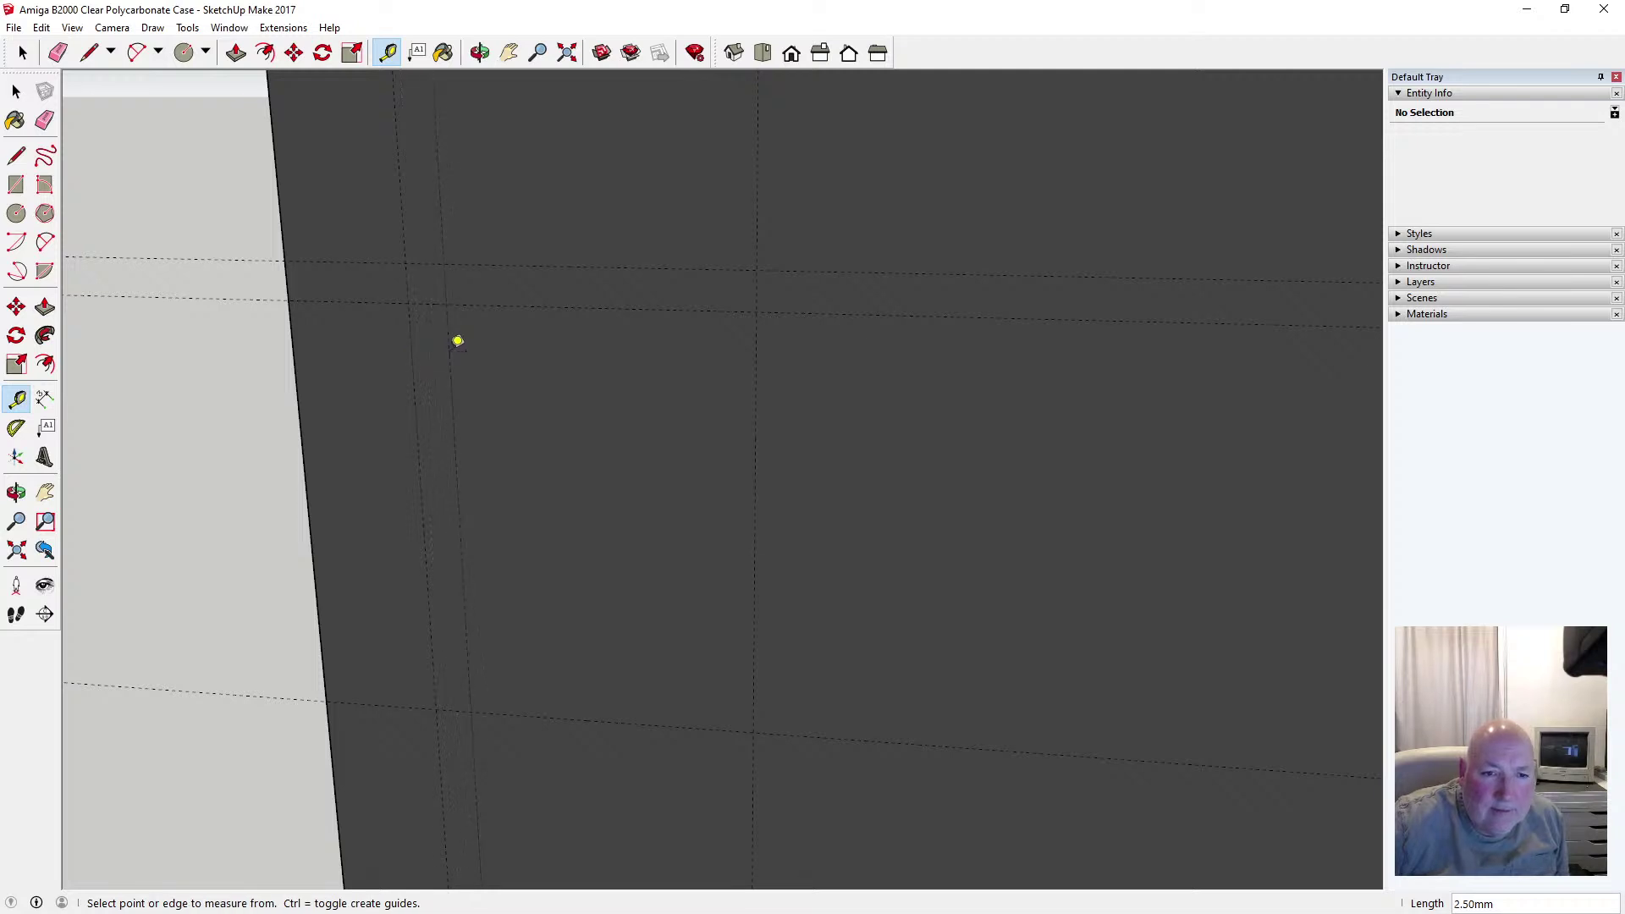
# Add guides 2.5 mm to the left of the rightmost vertical guide and 2.5 mm above the lowest horizontal guide
pyautogui.click(755, 430)
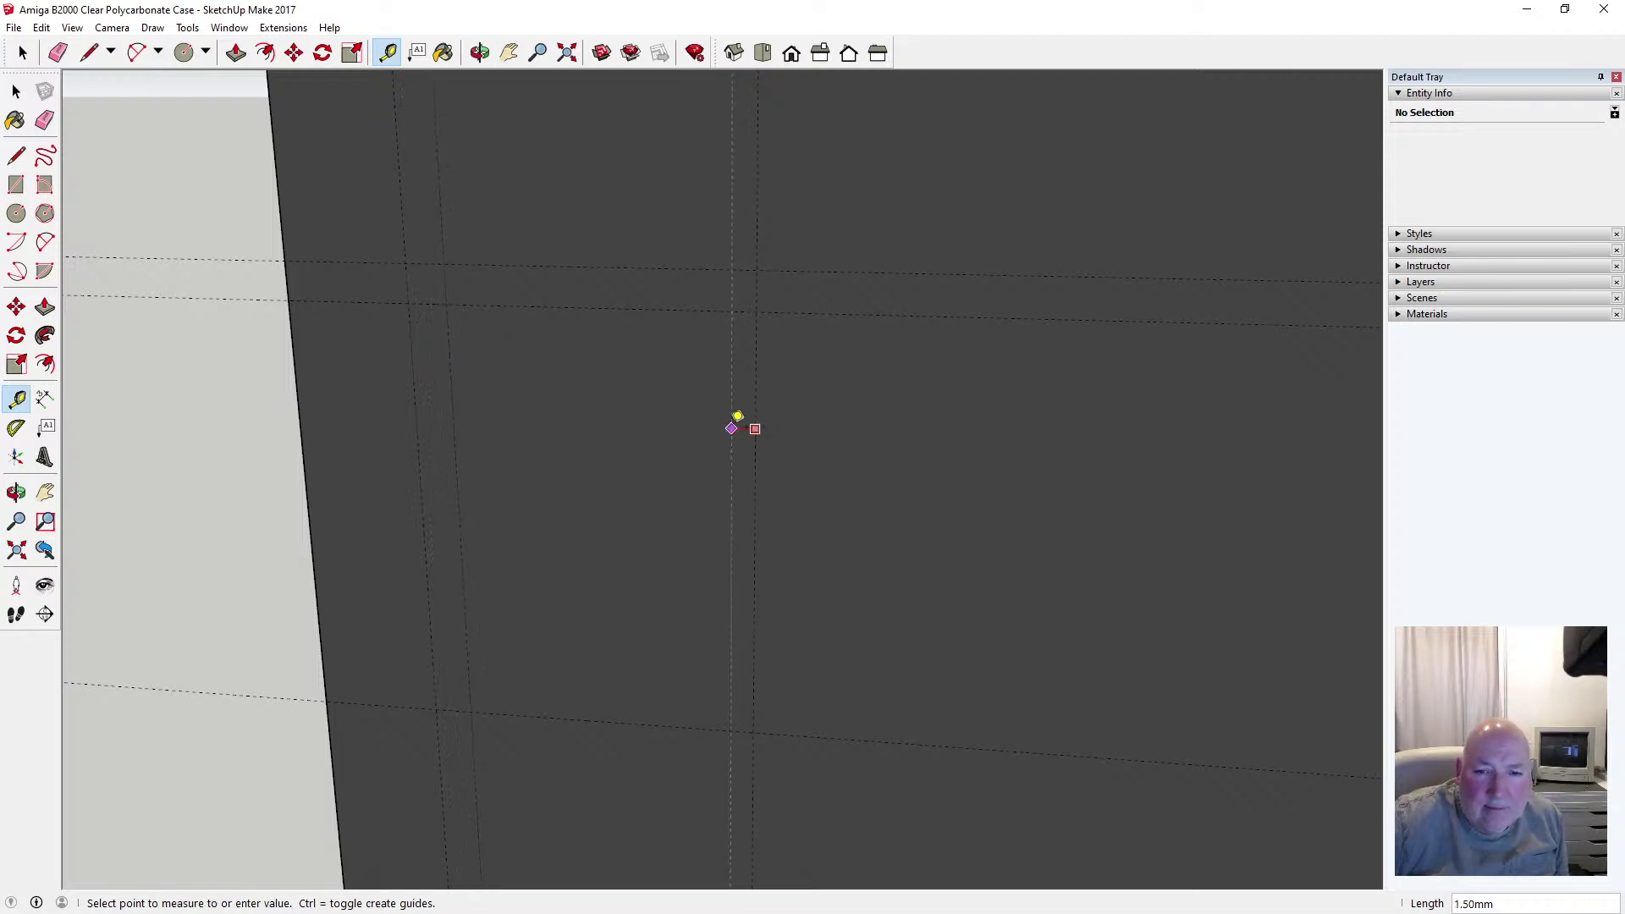
pyautogui.write('2.5')
pyautogui.press('Return')
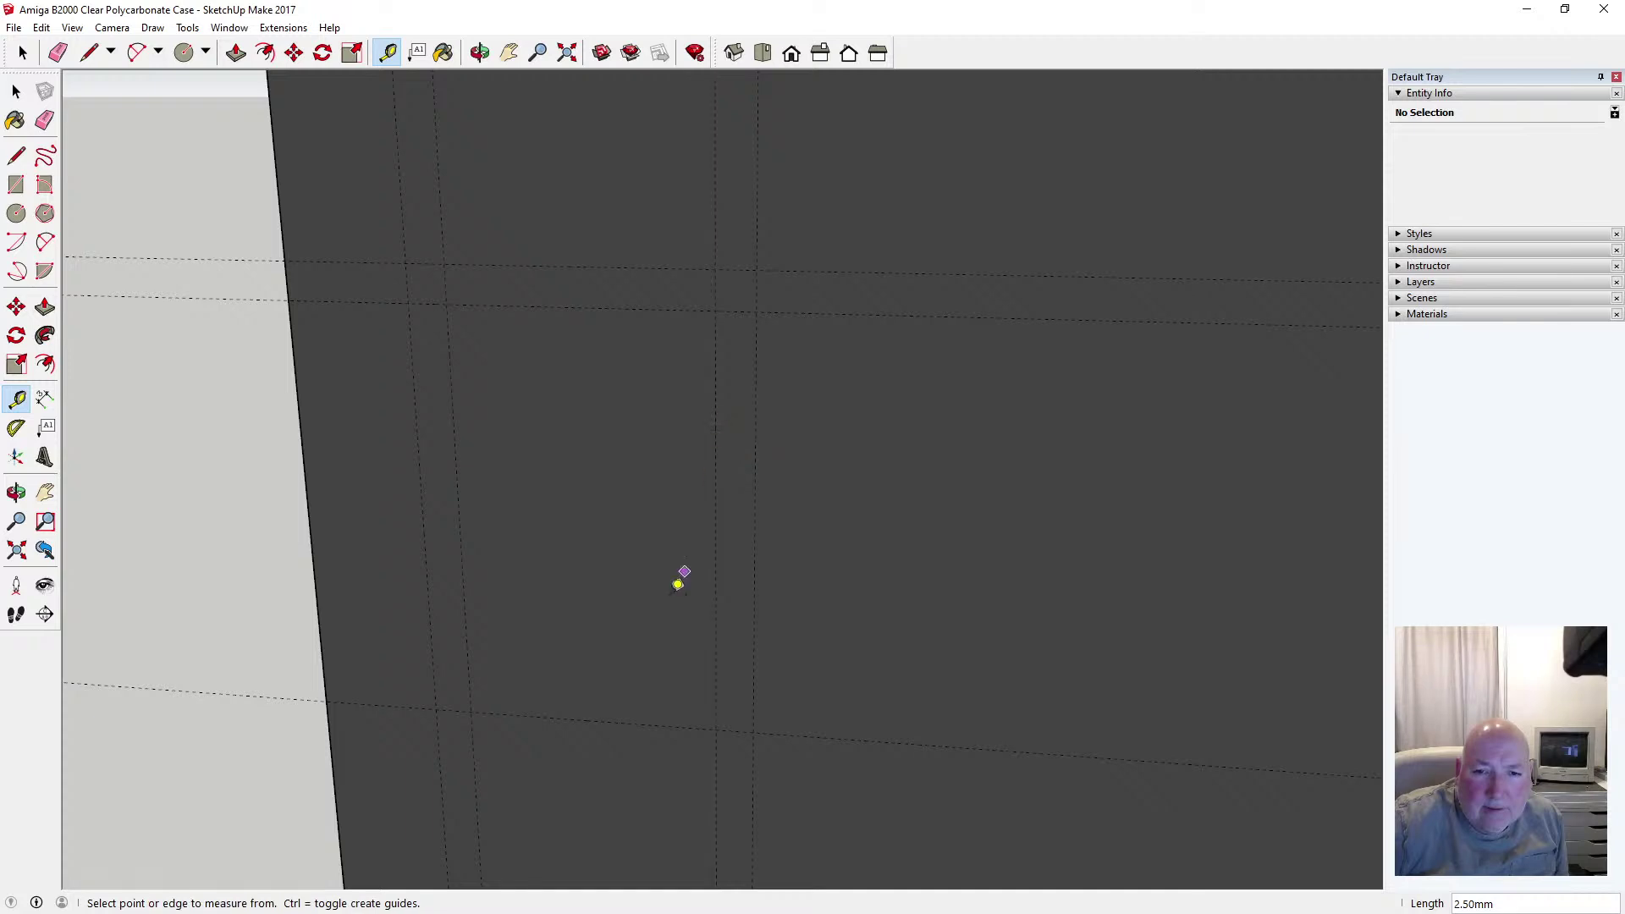
pyautogui.click(619, 719)
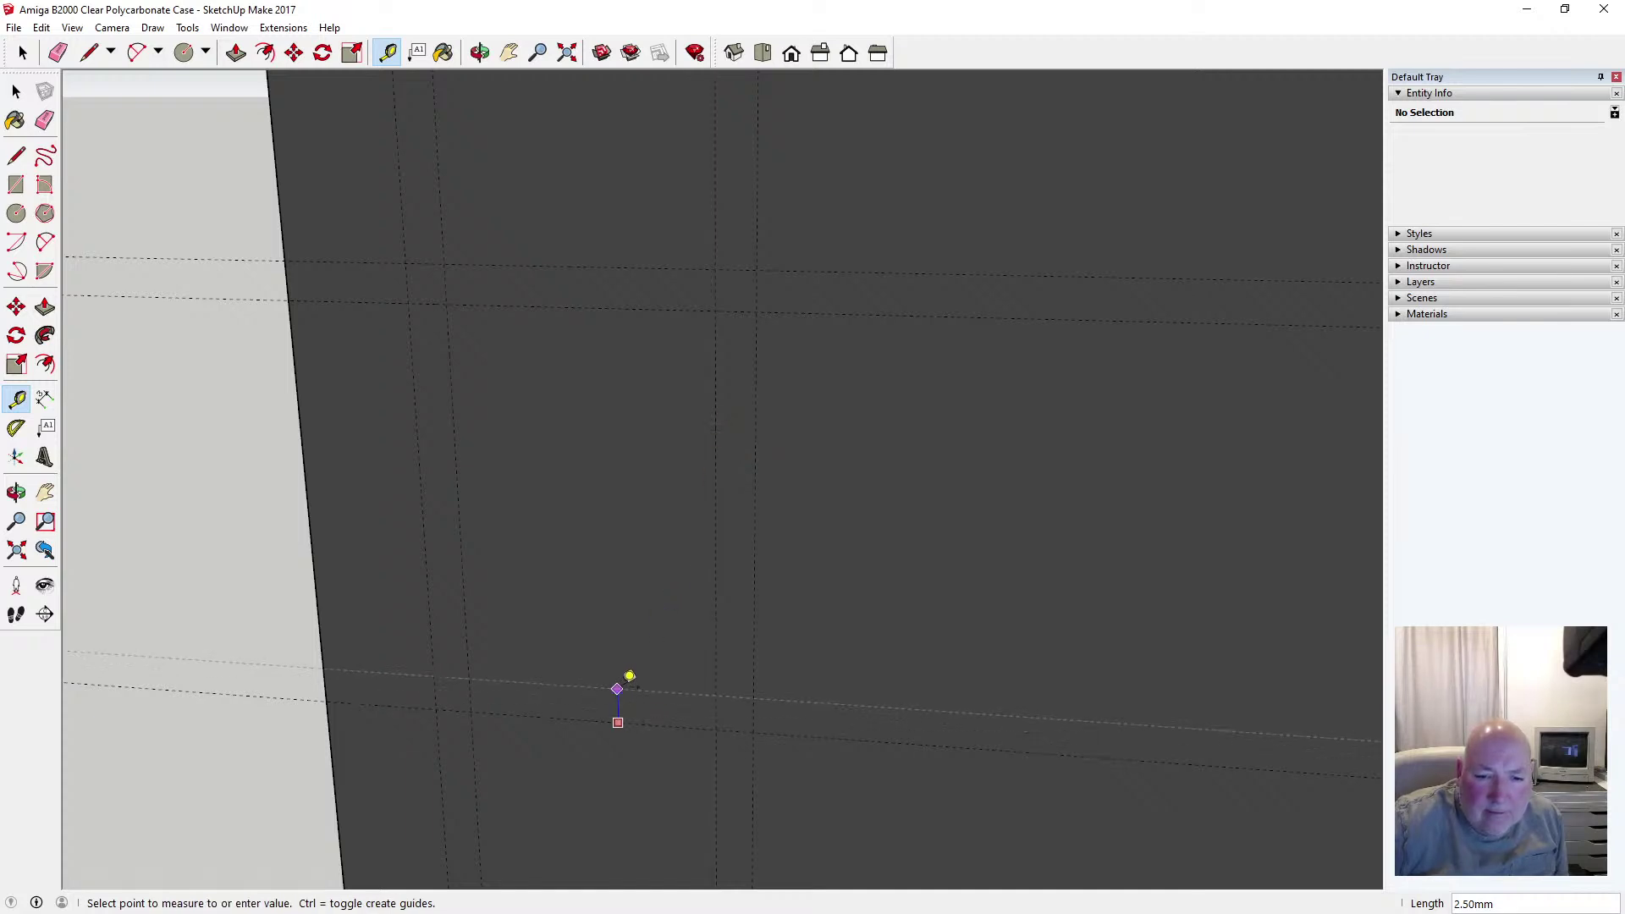
pyautogui.write('2.5')
pyautogui.press('Return')
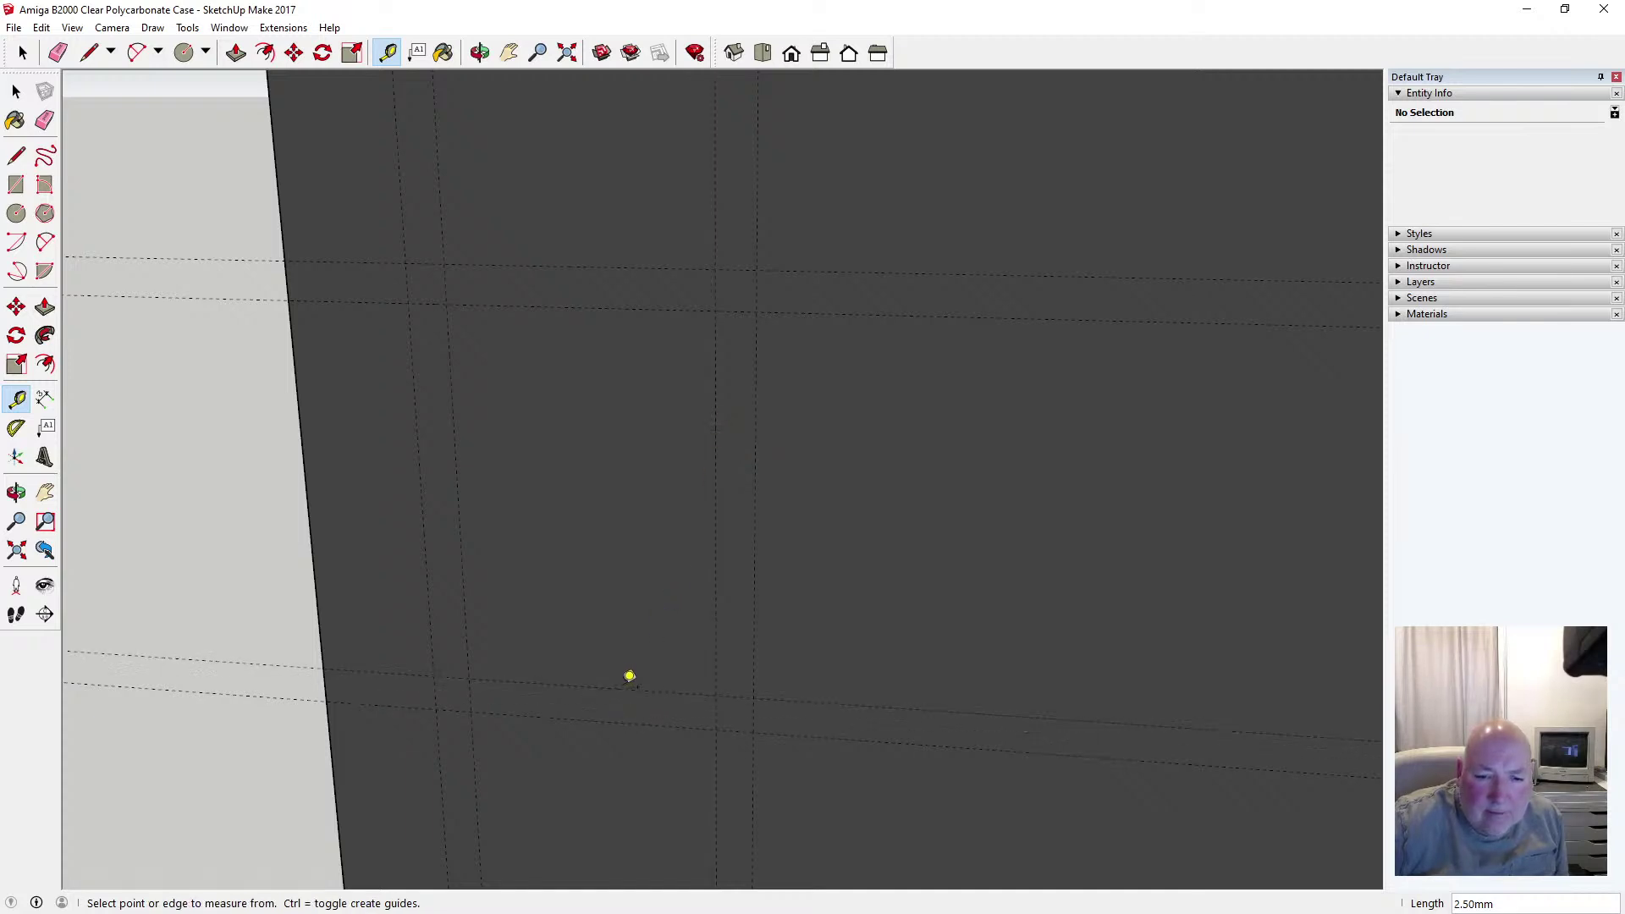
pyautogui.click(45, 242)
pyautogui.click(408, 302)
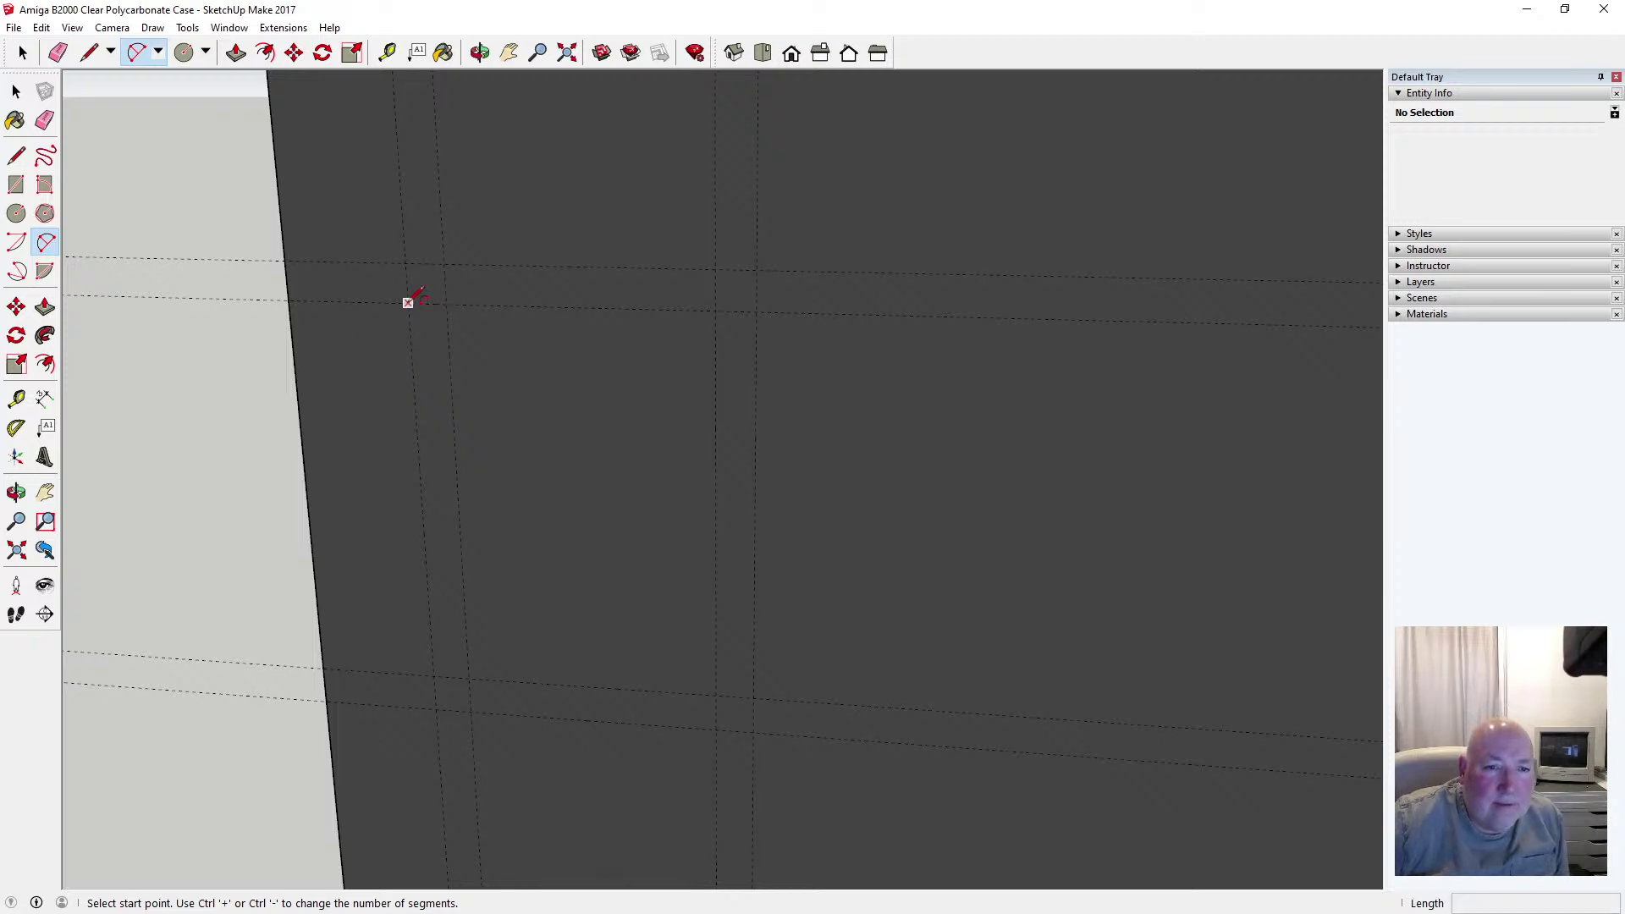
pyautogui.click(443, 263)
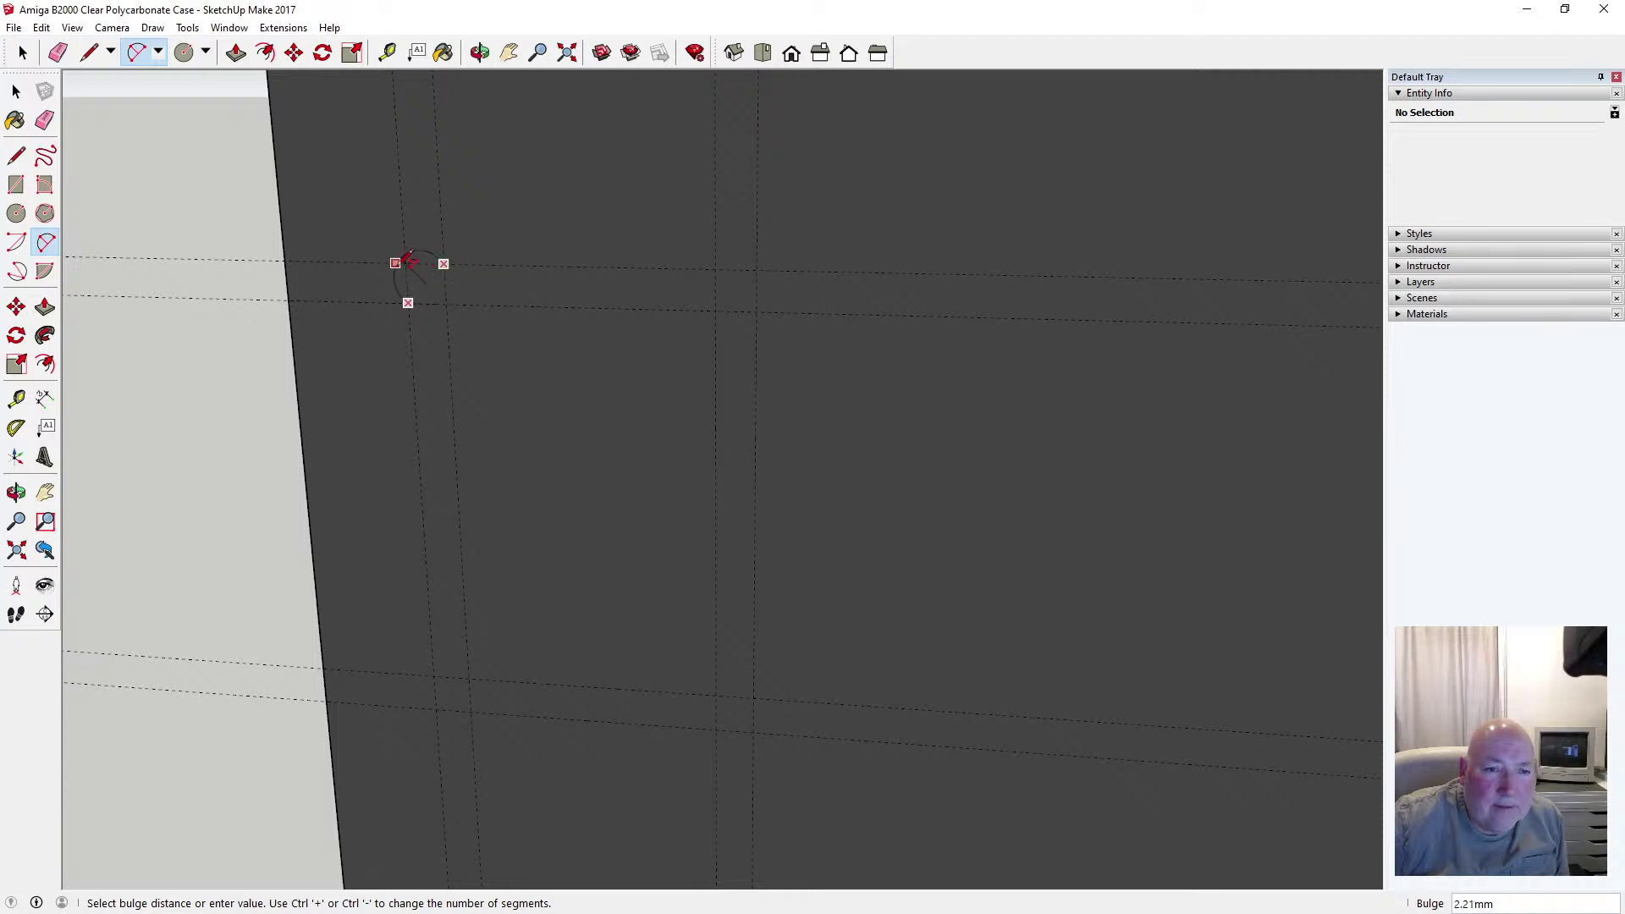
pyautogui.press('space')
# Draw a horizontal edge along the uppermost guide and a 25.5 mm vertical edge along the rightmost guide, both ending at the inner guides
pyautogui.press('l')
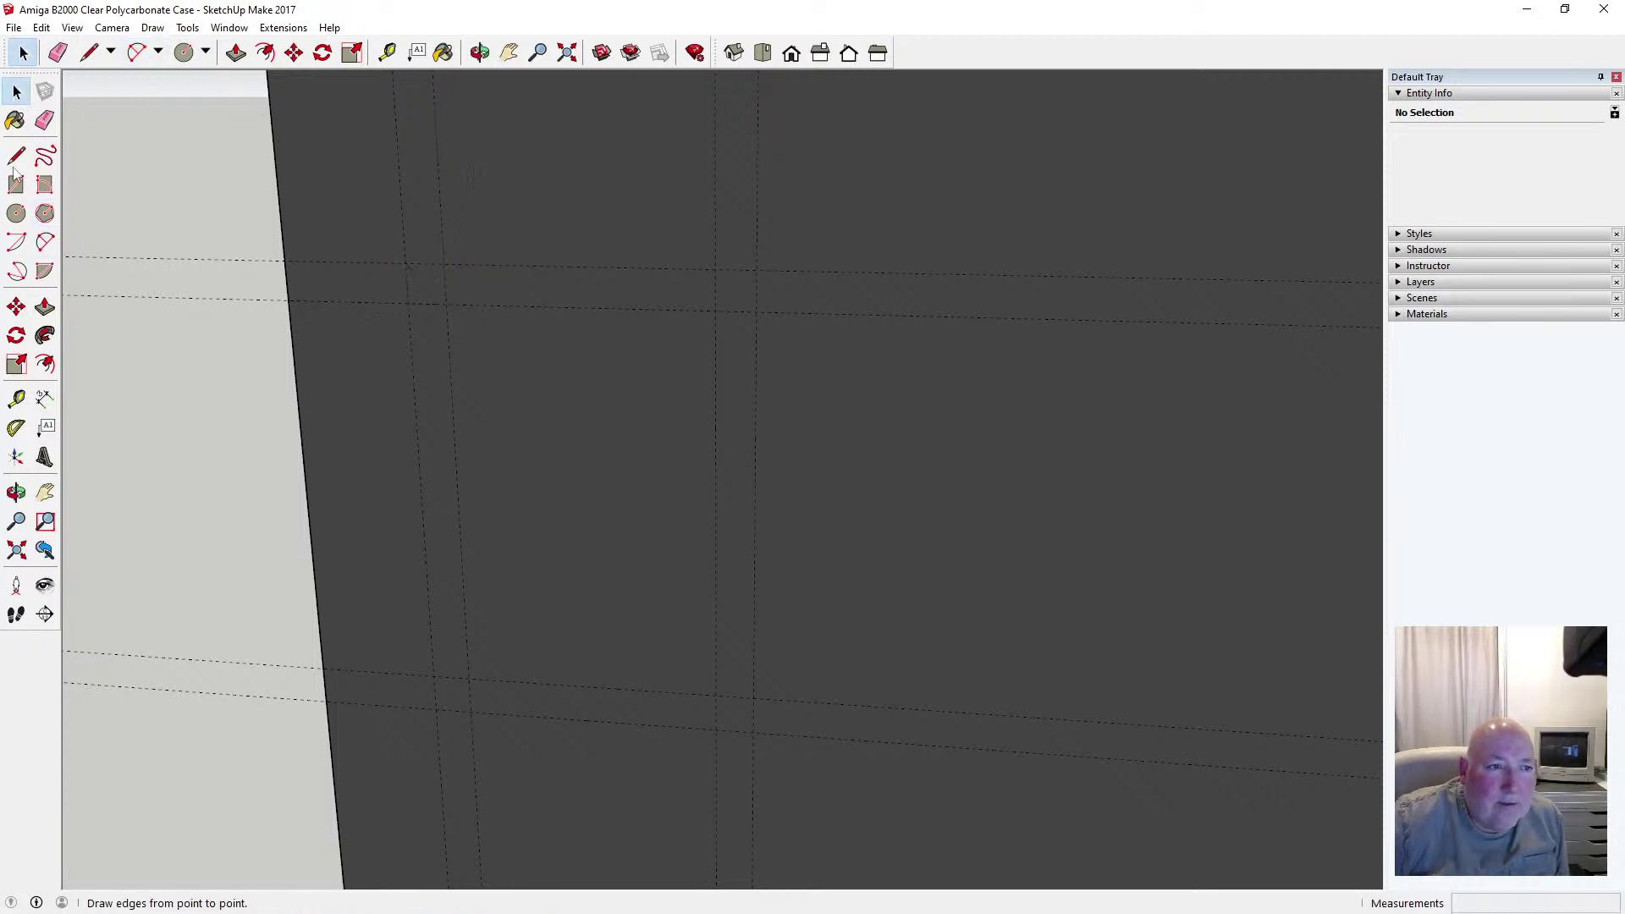
pyautogui.click(444, 263)
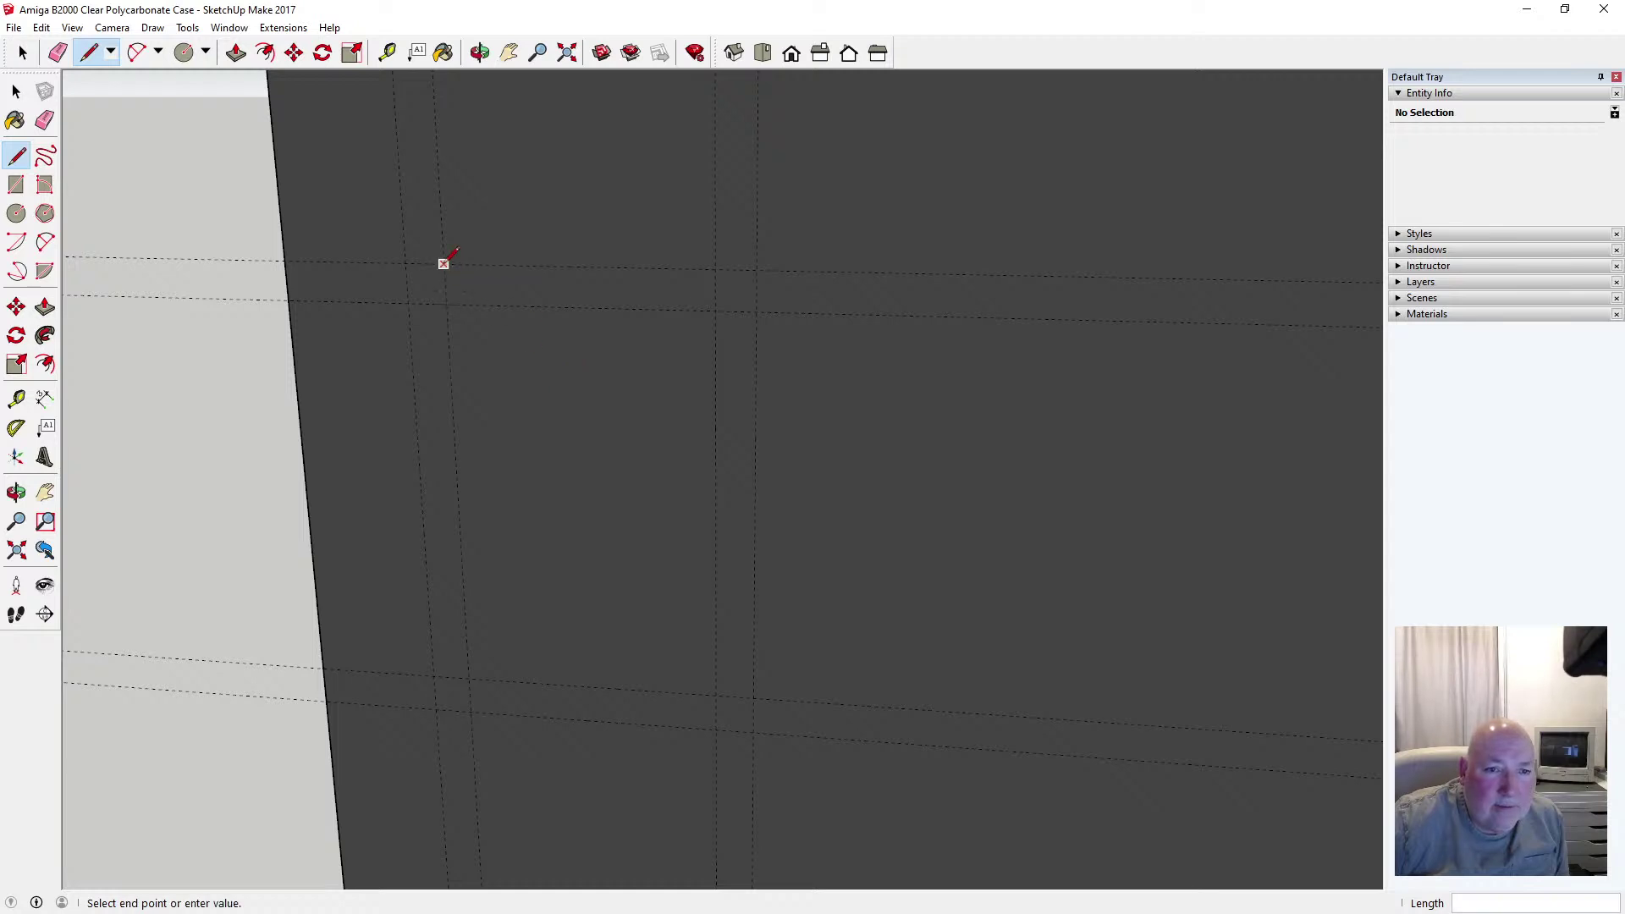
pyautogui.click(715, 269)
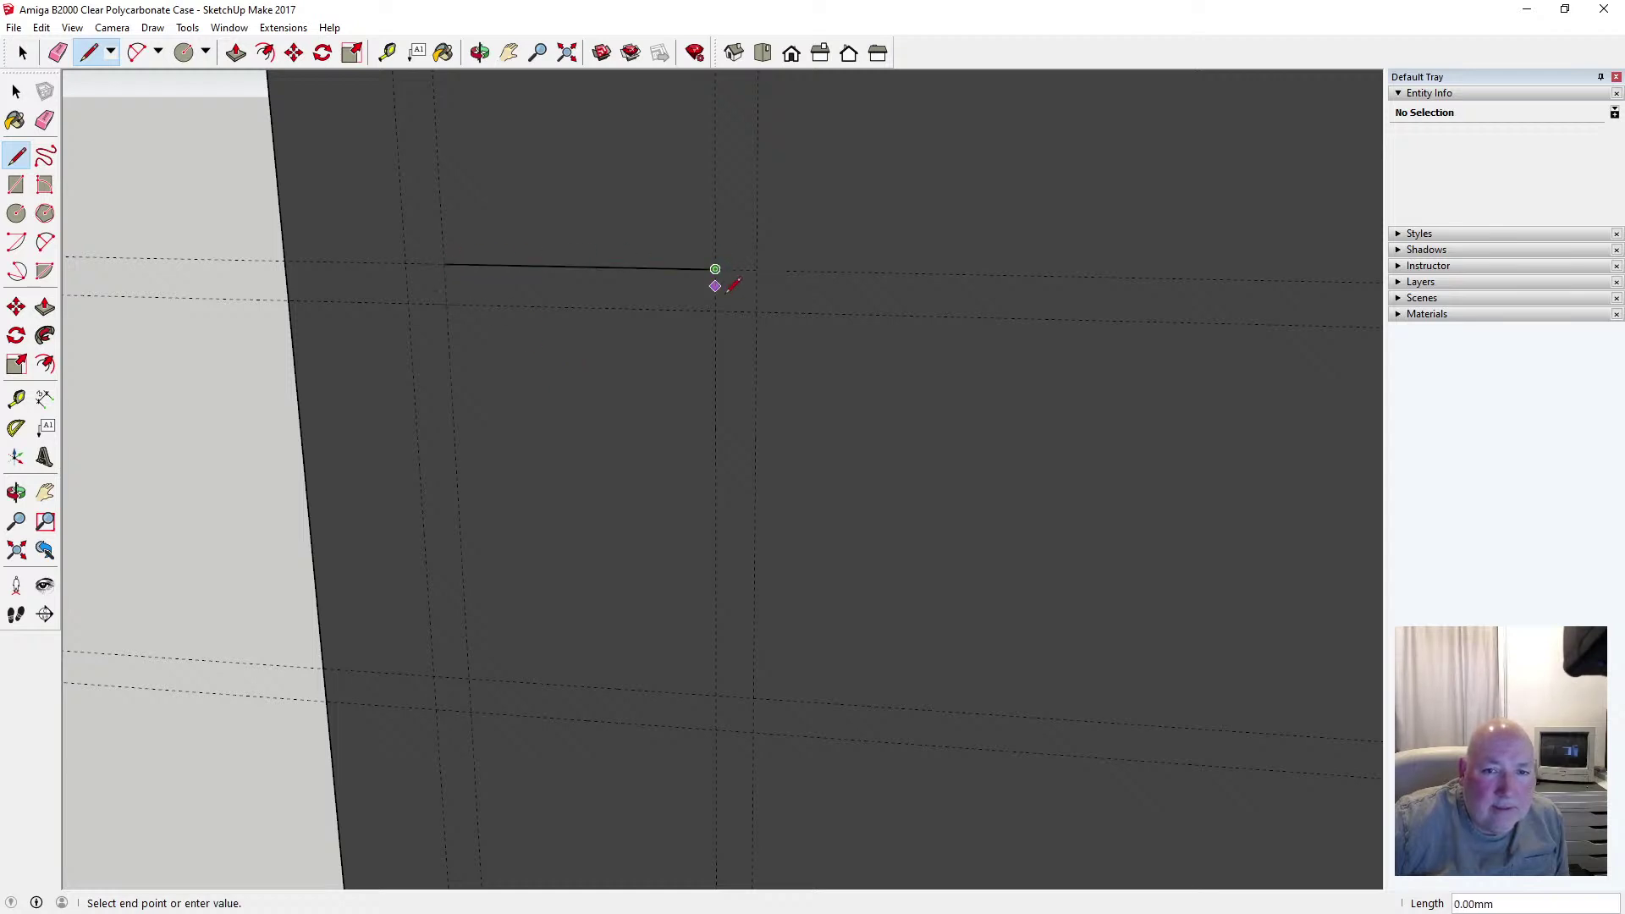
pyautogui.press('Escape')
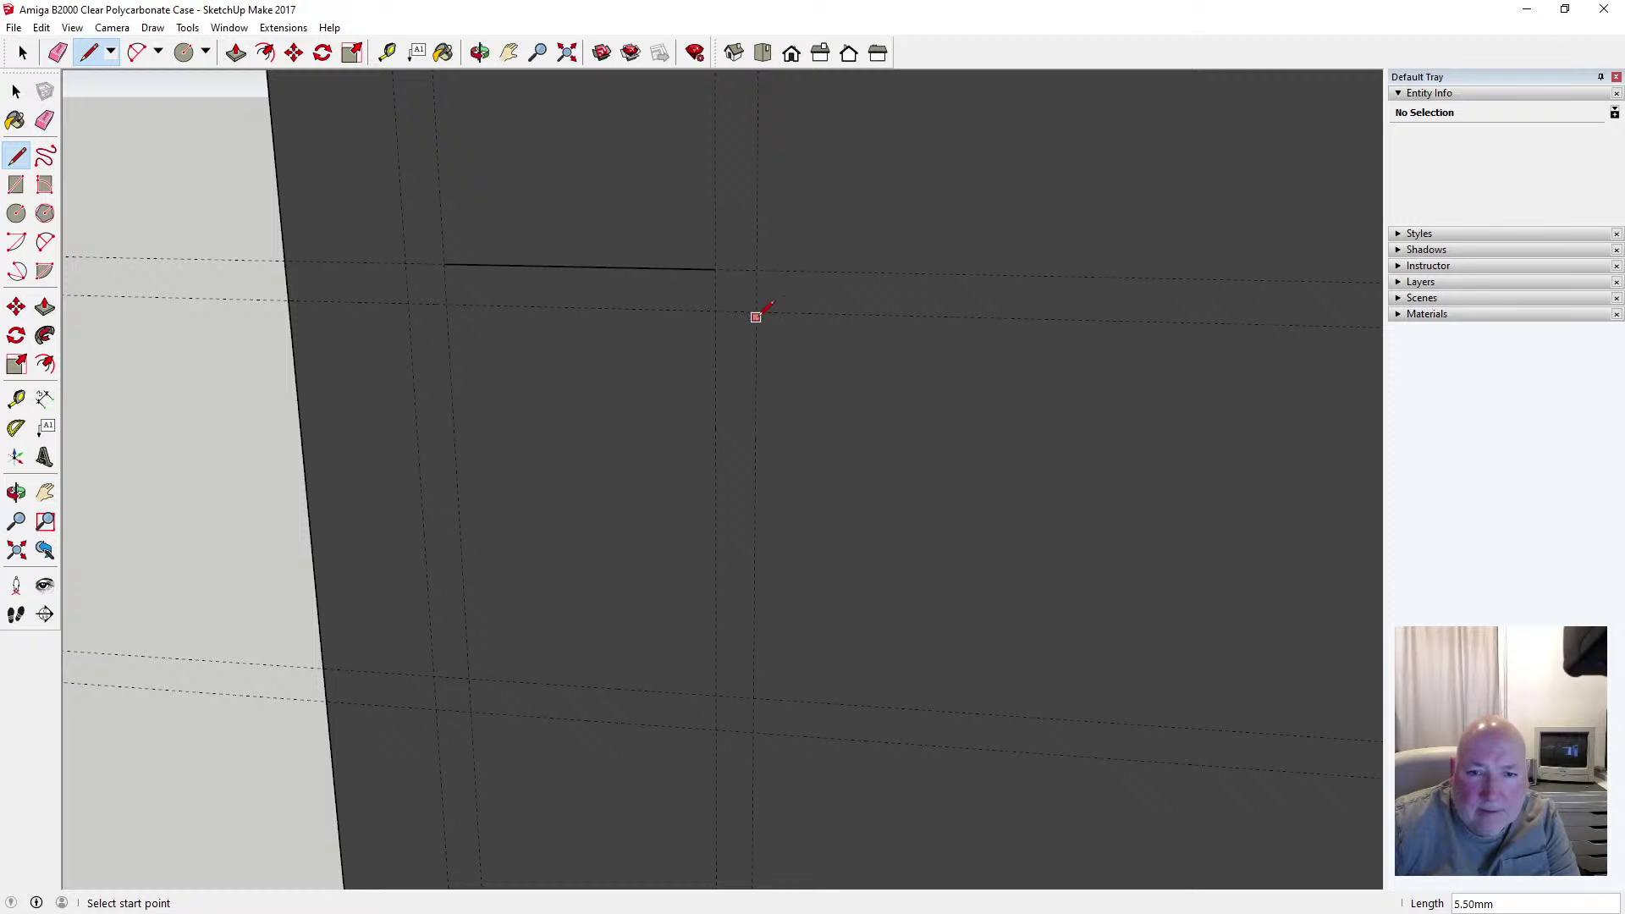
pyautogui.click(756, 312)
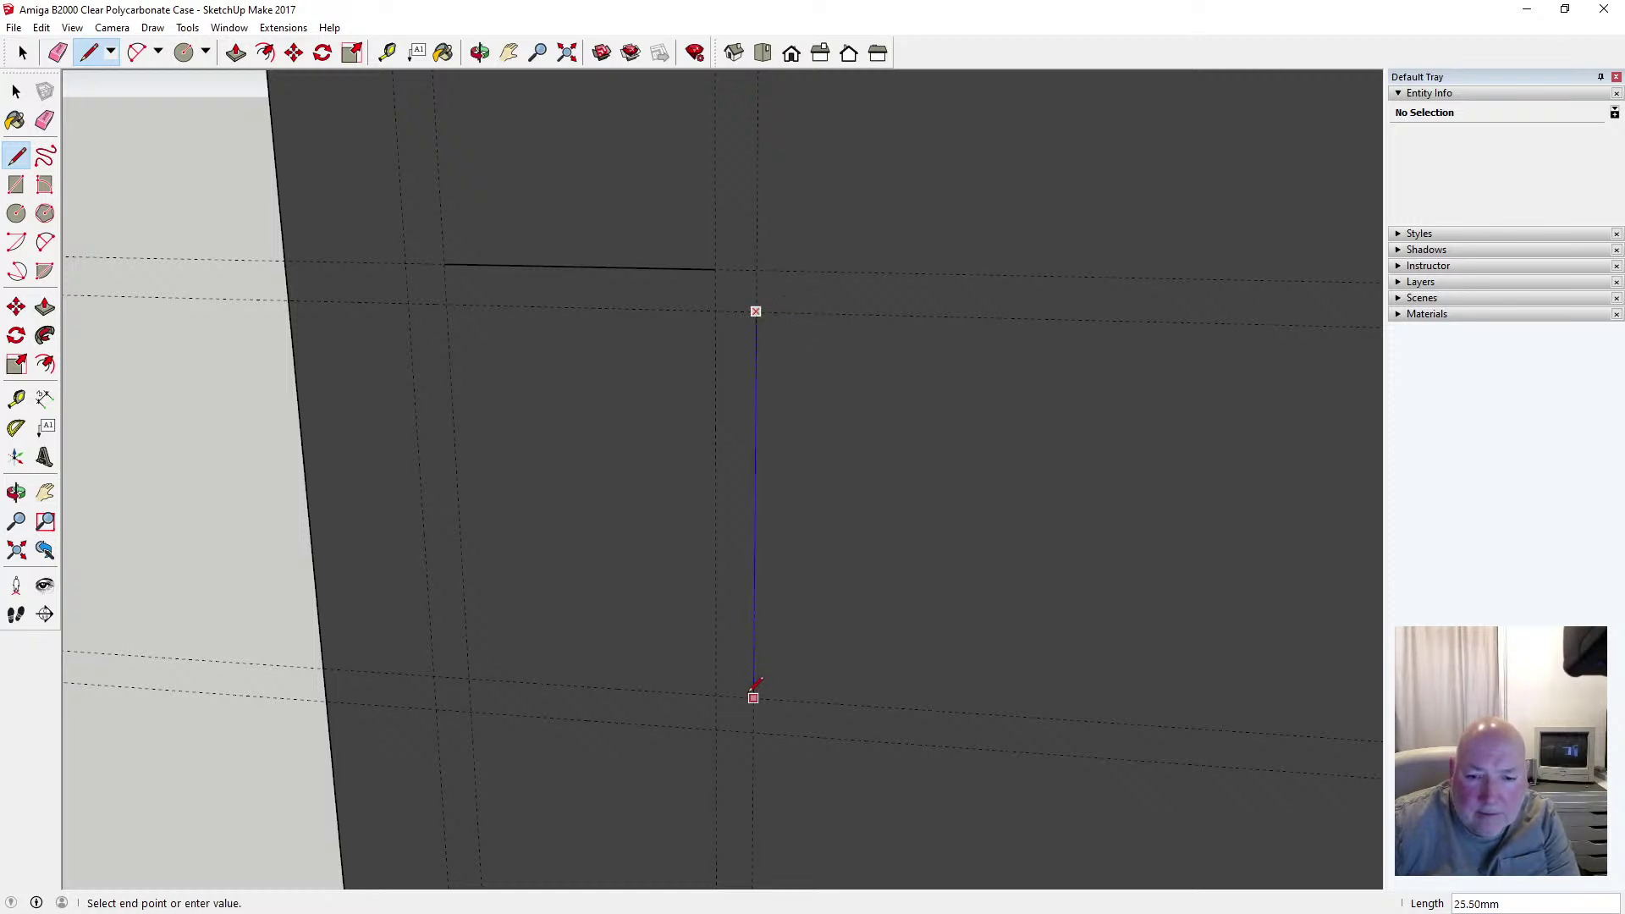
pyautogui.click(754, 697)
pyautogui.press('Escape')
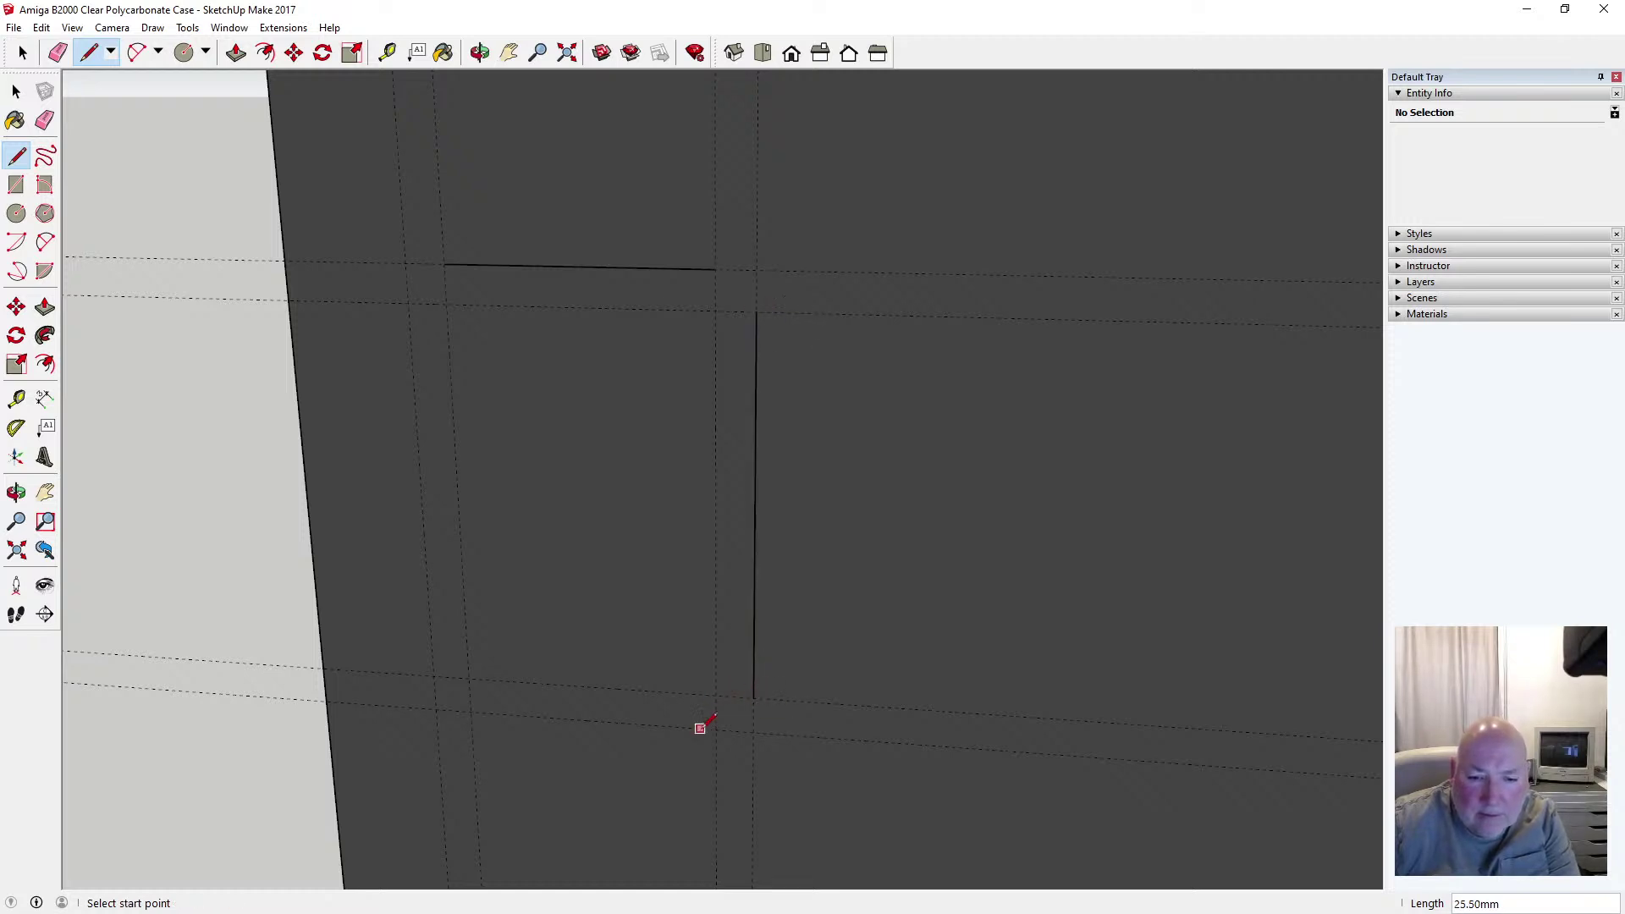
# Draw a 17 mm horizontal edge along the lowest guide and a 25.5 mm vertical edge along the leftmost guide, both ending at the inner guides
pyautogui.click(716, 727)
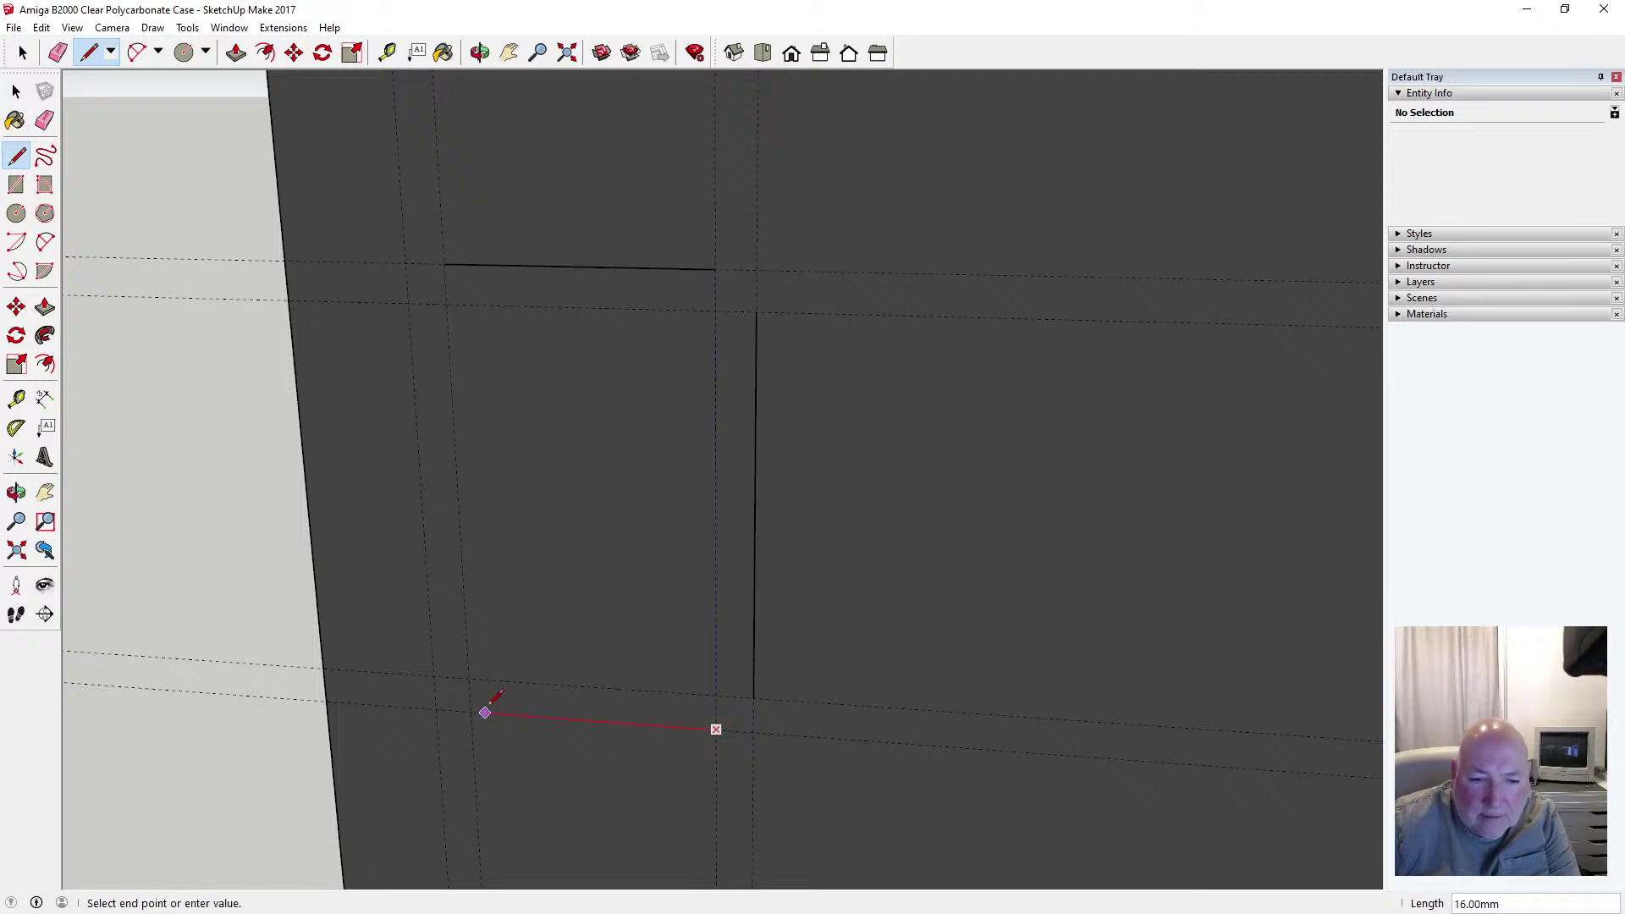
pyautogui.click(471, 711)
pyautogui.press('Escape')
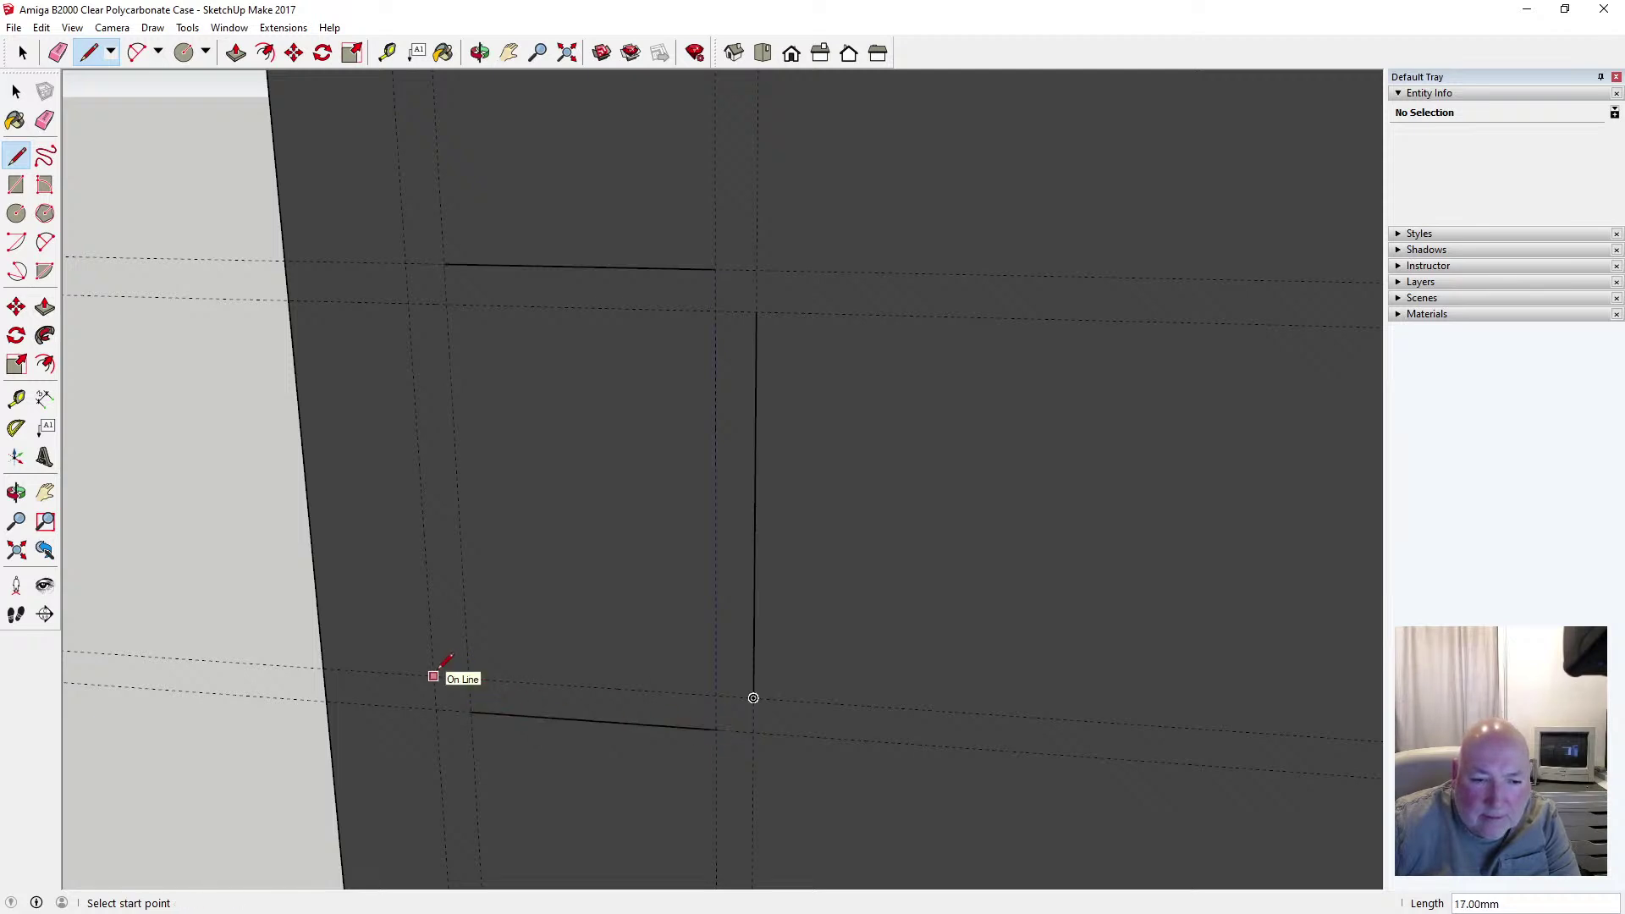
pyautogui.click(433, 675)
pyautogui.click(409, 304)
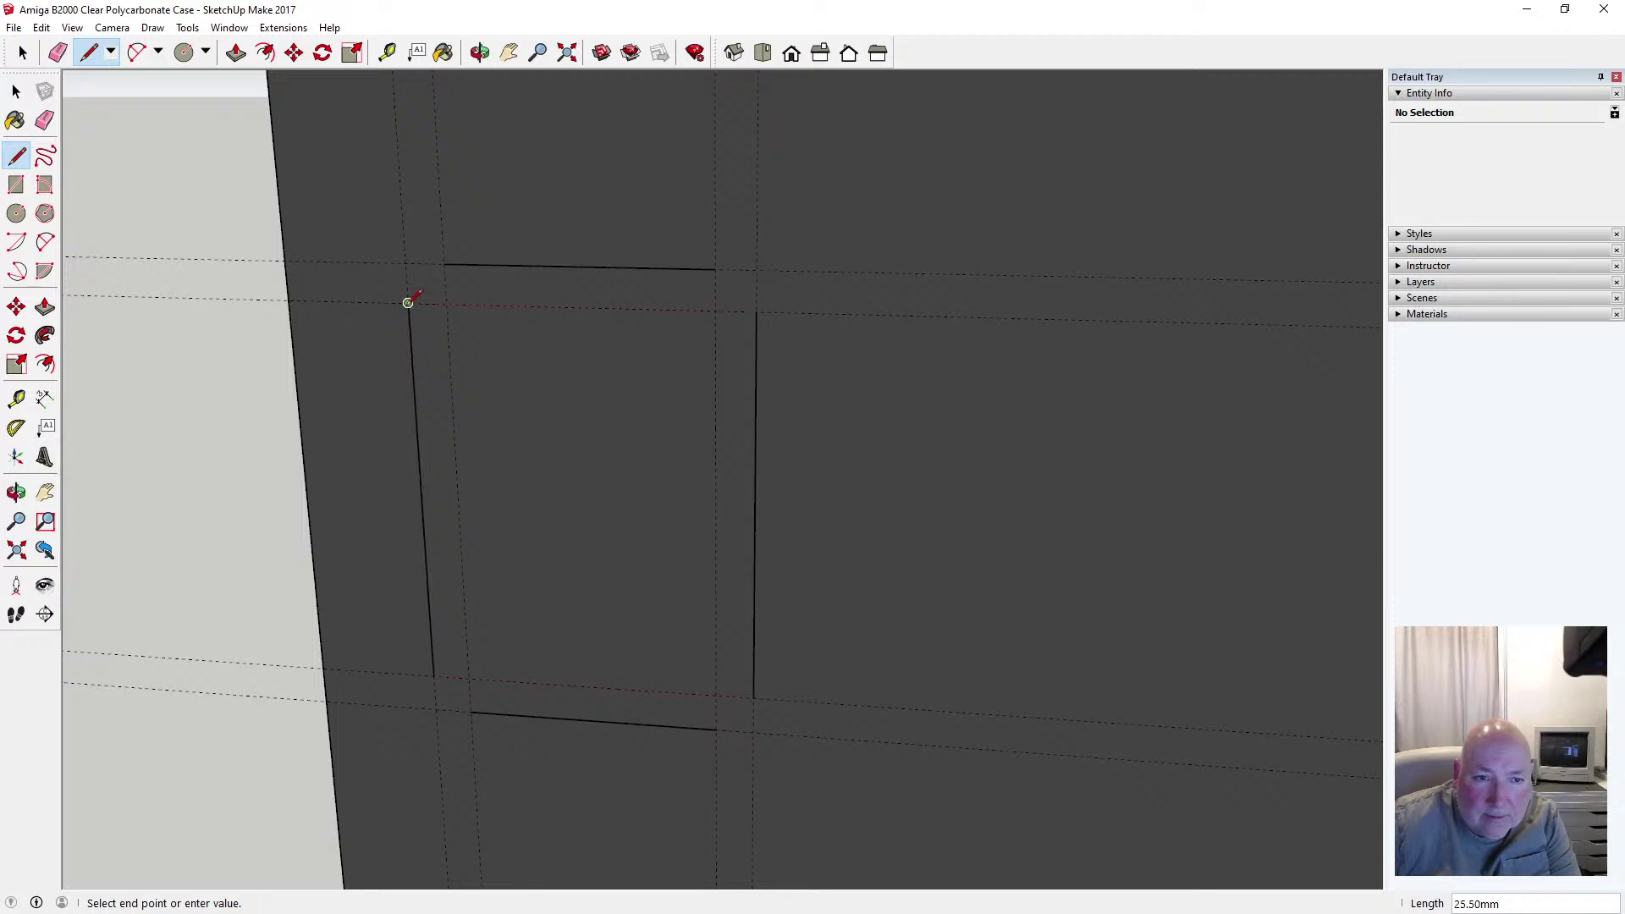
pyautogui.press('Escape')
# Try to join the upper and left edges with a 2.5 mm radius arc at the rectangle's upper-left corner
pyautogui.click(45, 242)
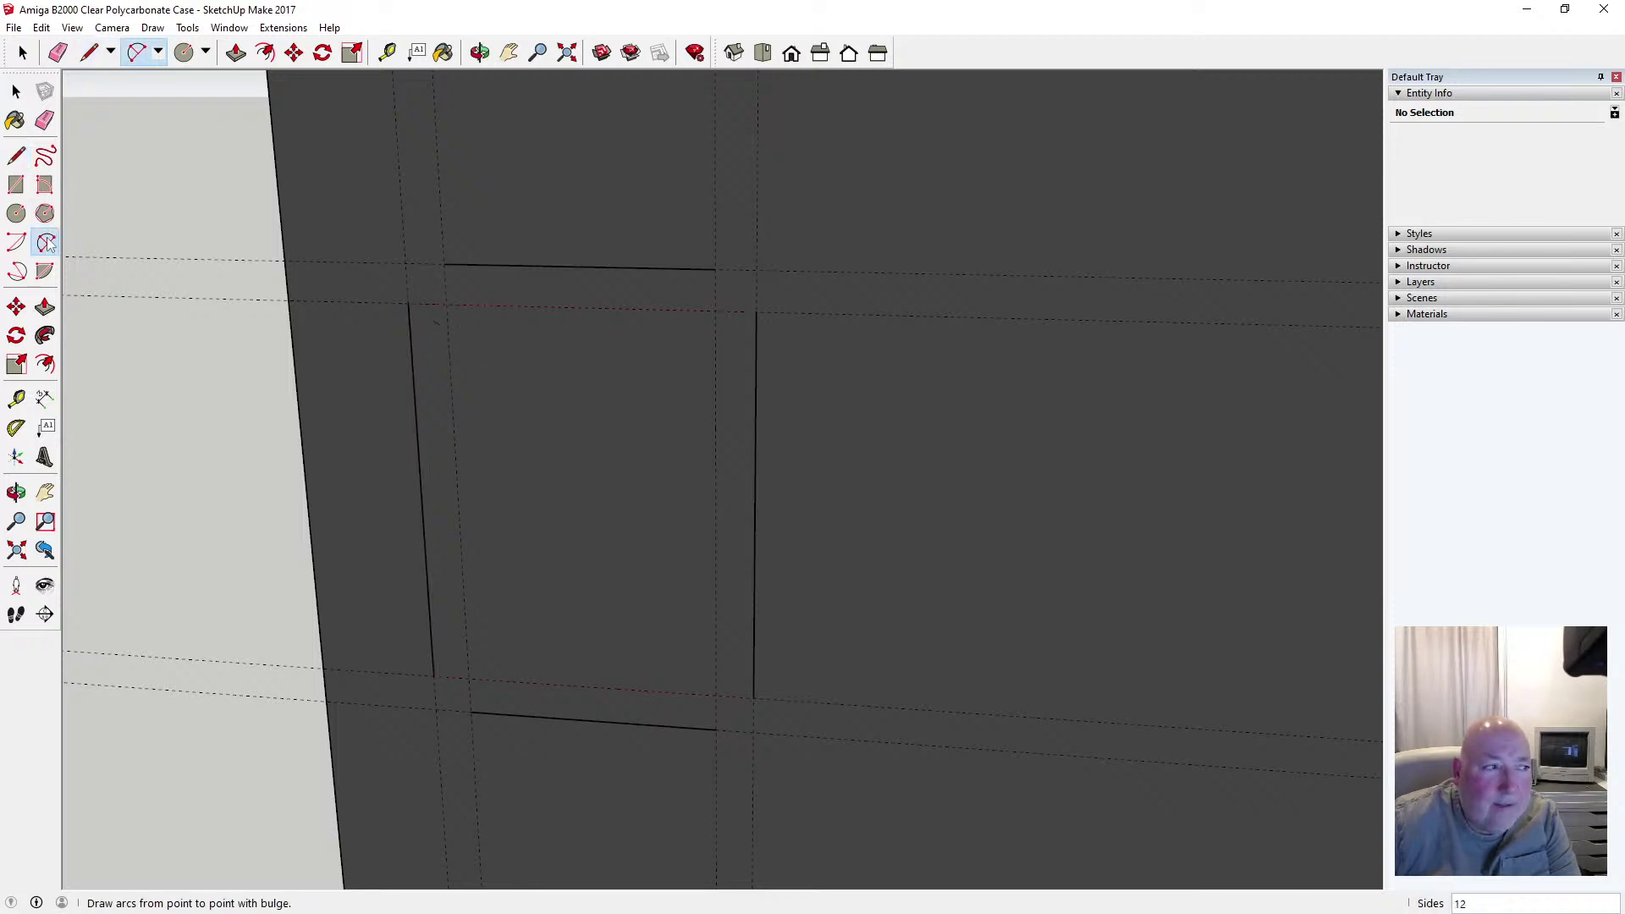
pyautogui.click(408, 302)
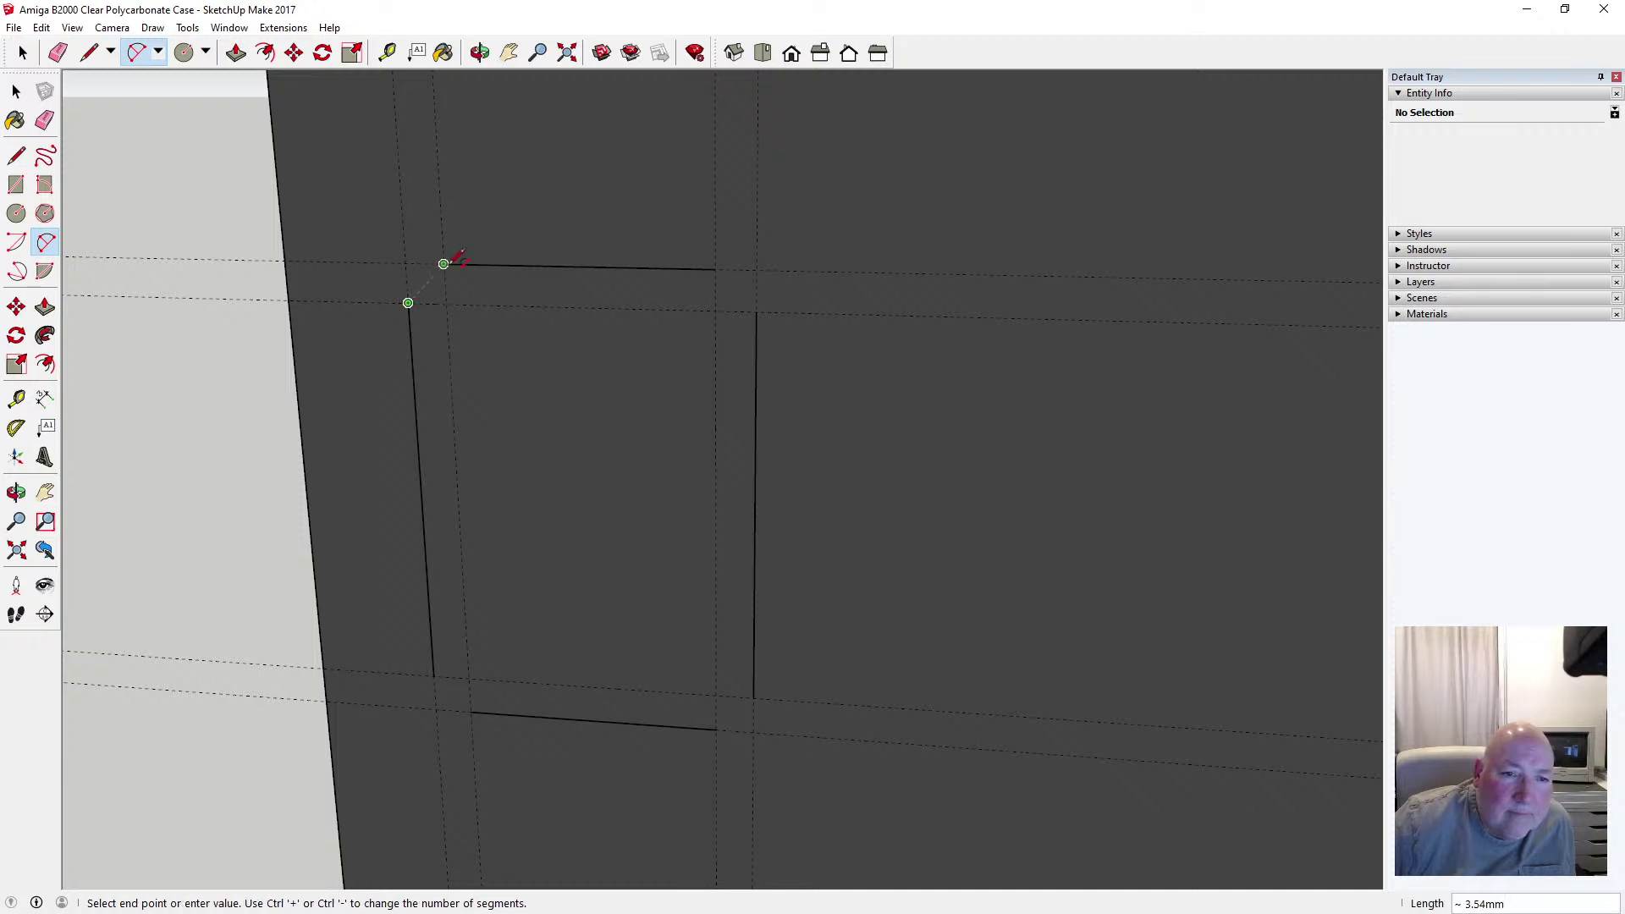
pyautogui.click(443, 264)
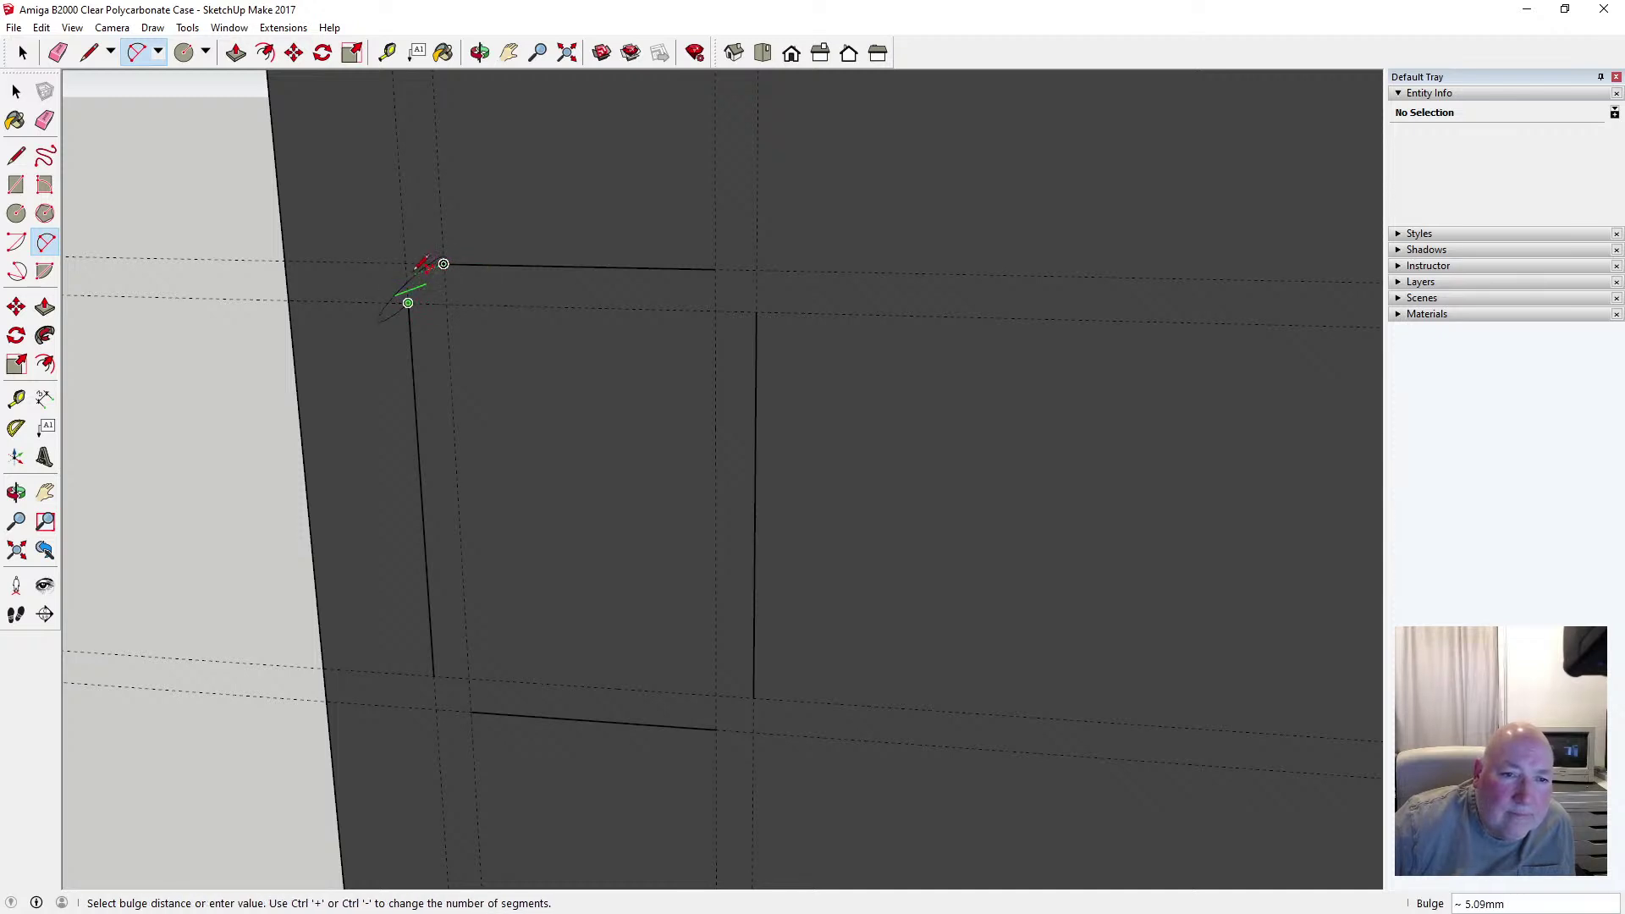
pyautogui.scroll(3, 431, 266)
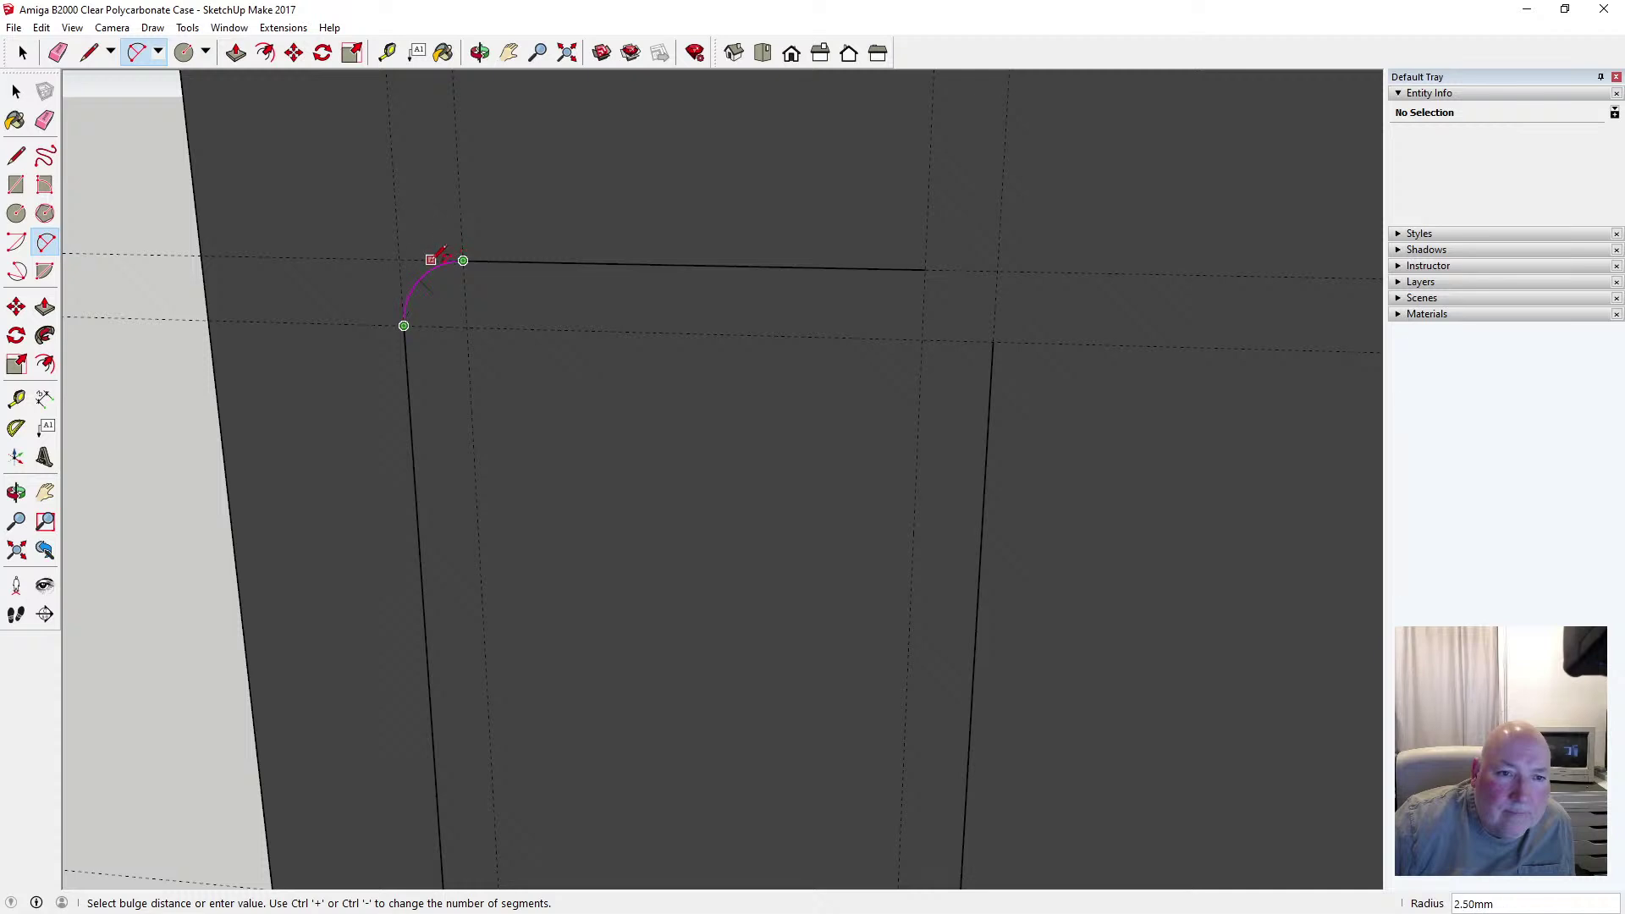
pyautogui.click(435, 263)
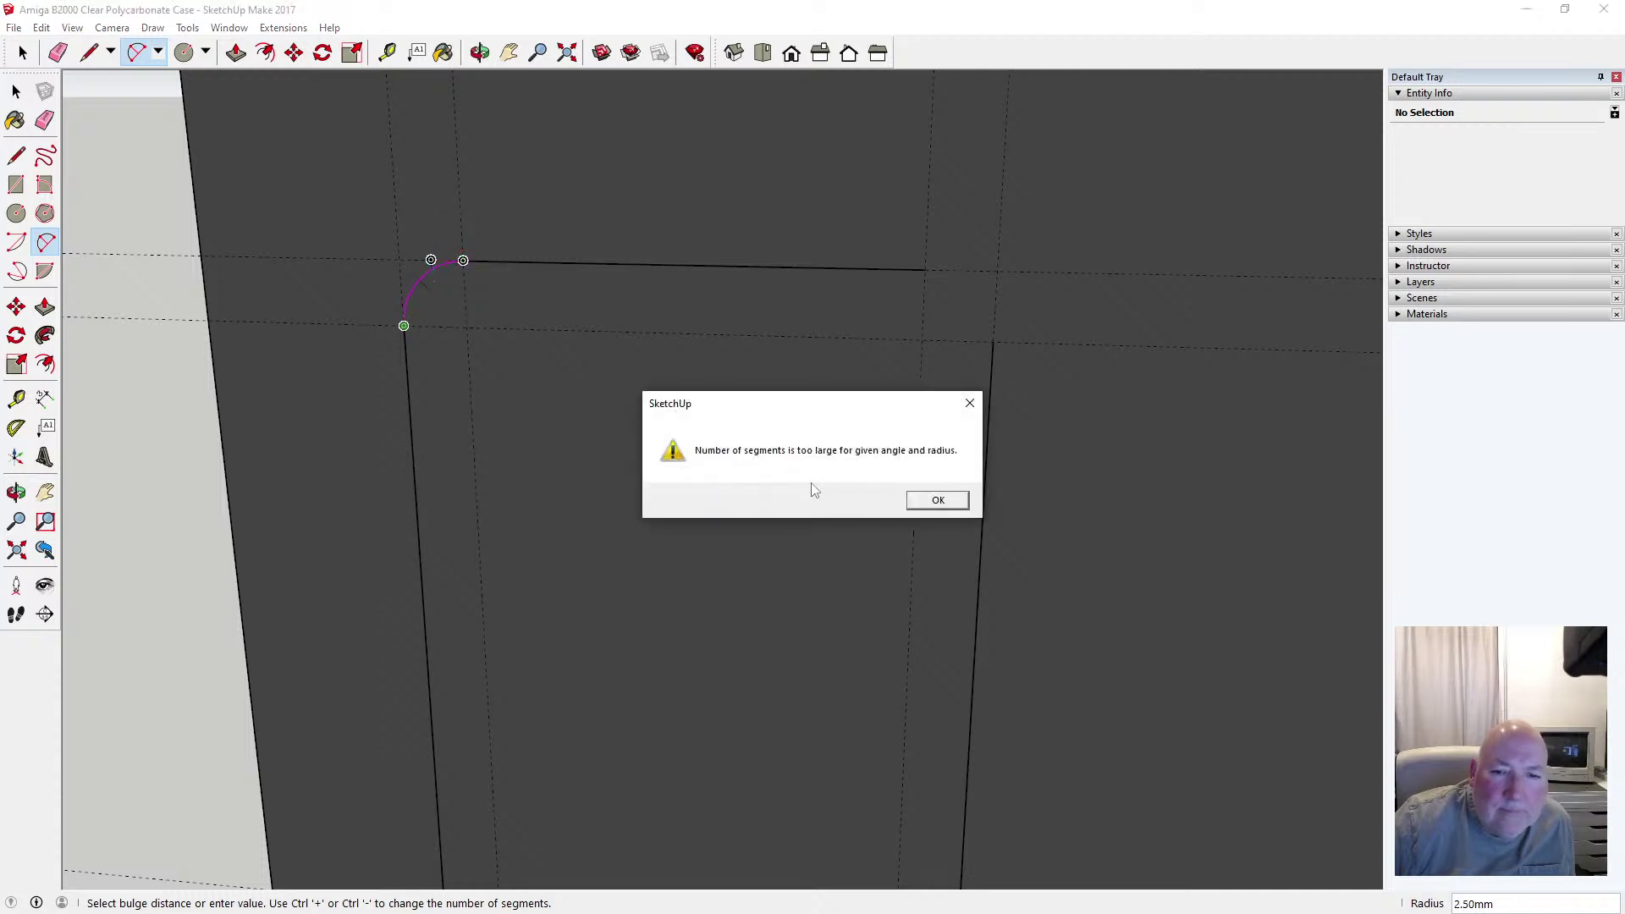
pyautogui.click(923, 507)
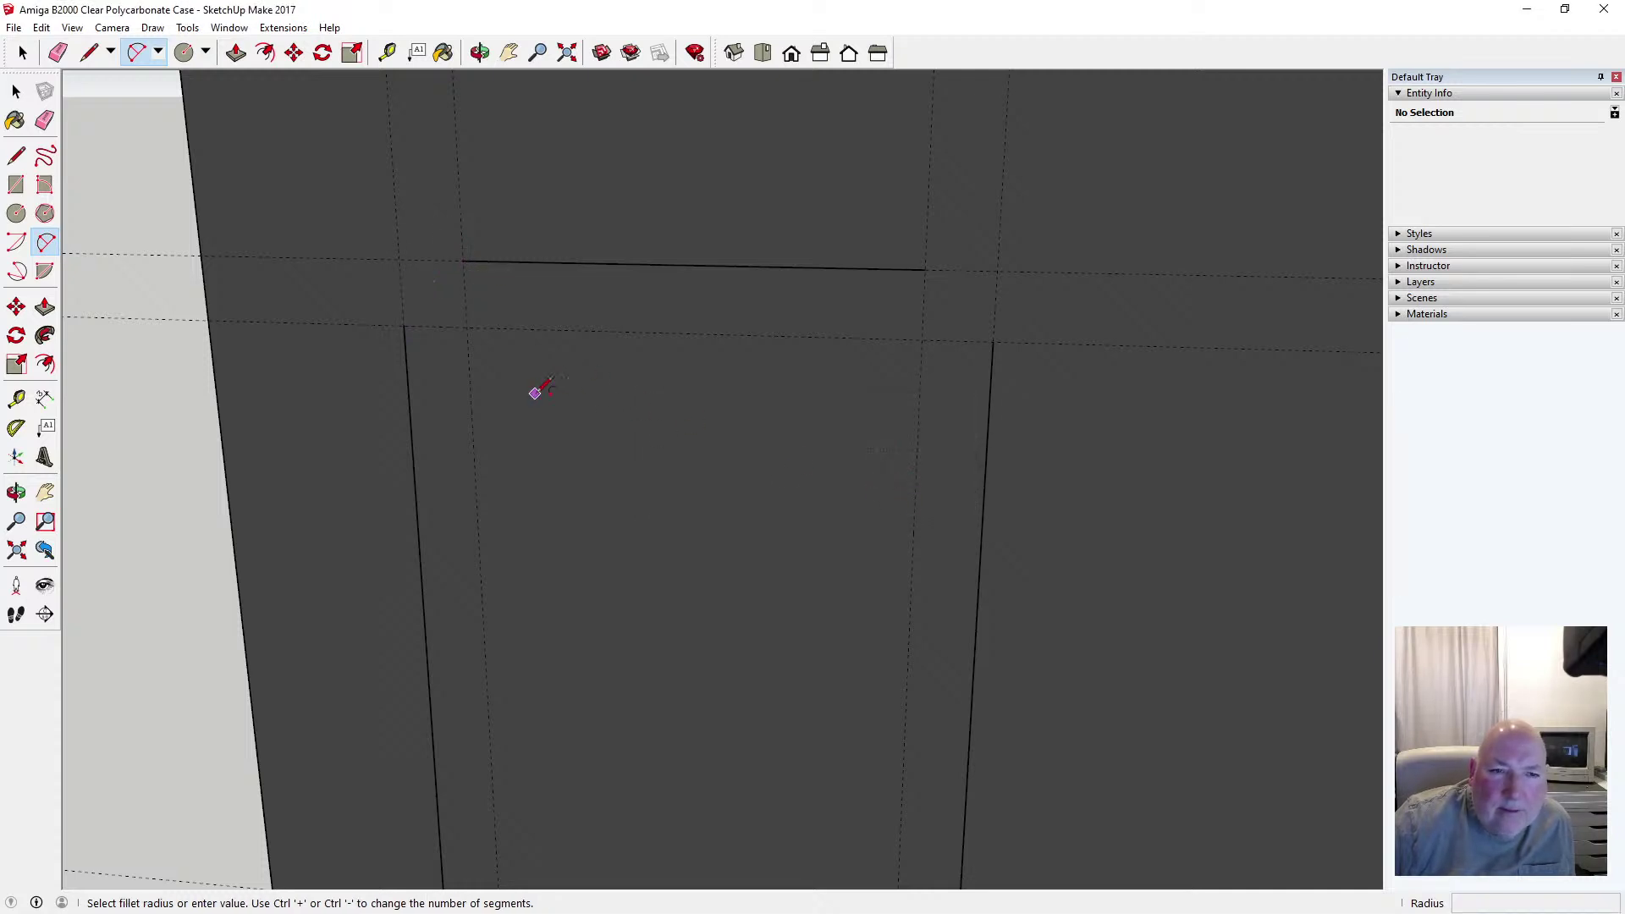
# Draw 2.5 mm radius circles centred on the inner guide intersections at the rectangle's two upper corners
pyautogui.scroll(-1, 488, 329)
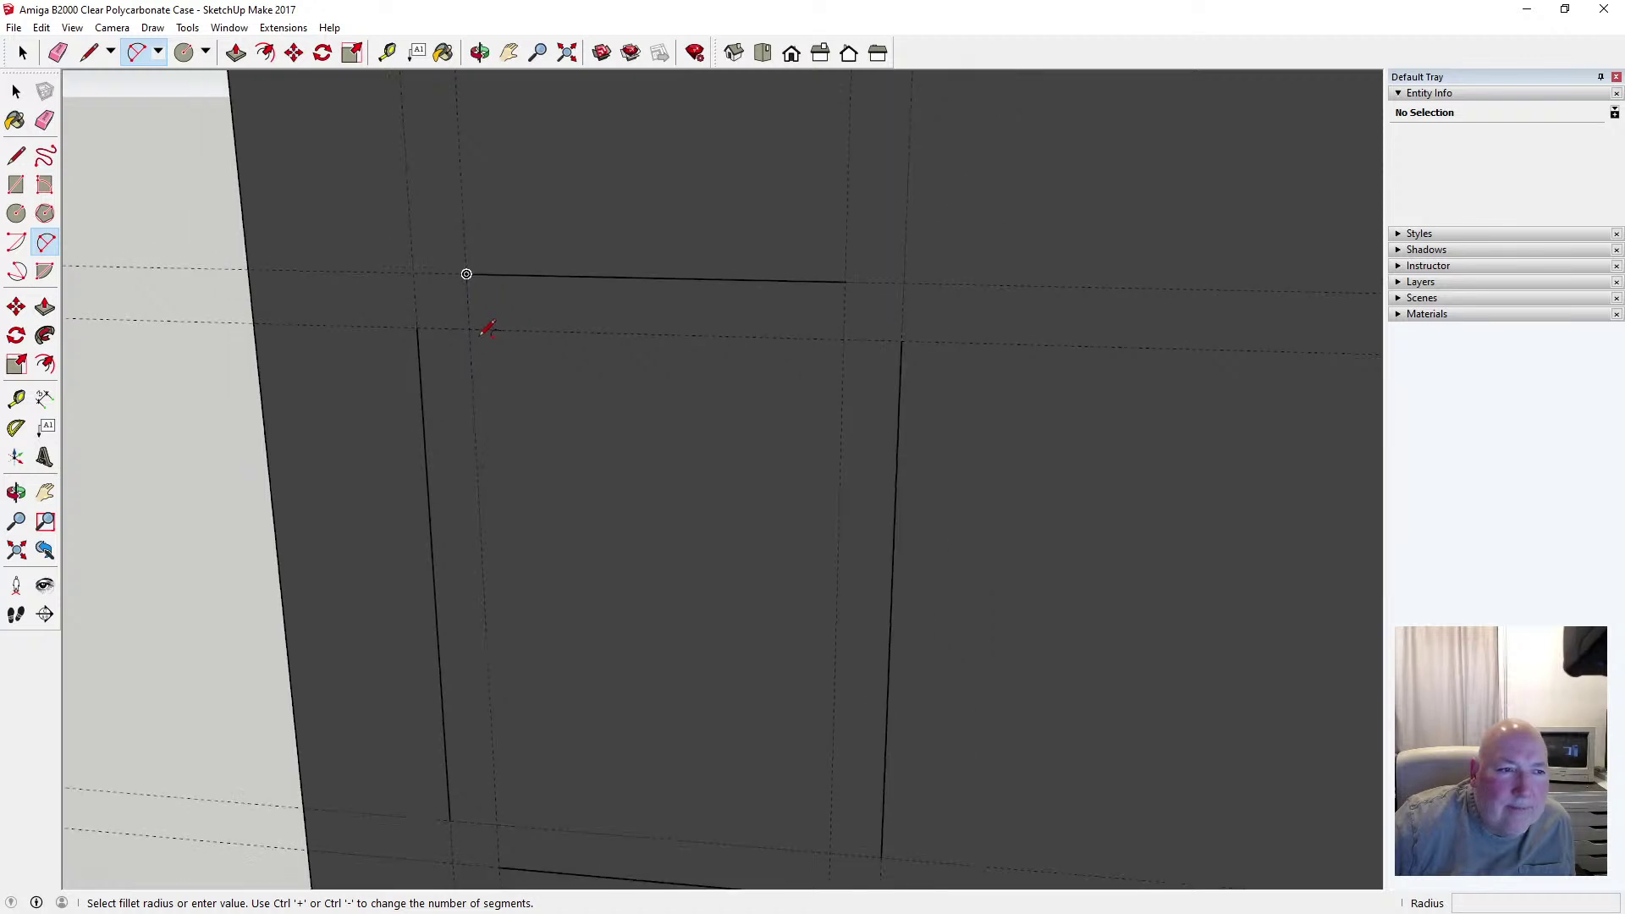
pyautogui.click(16, 213)
pyautogui.click(469, 329)
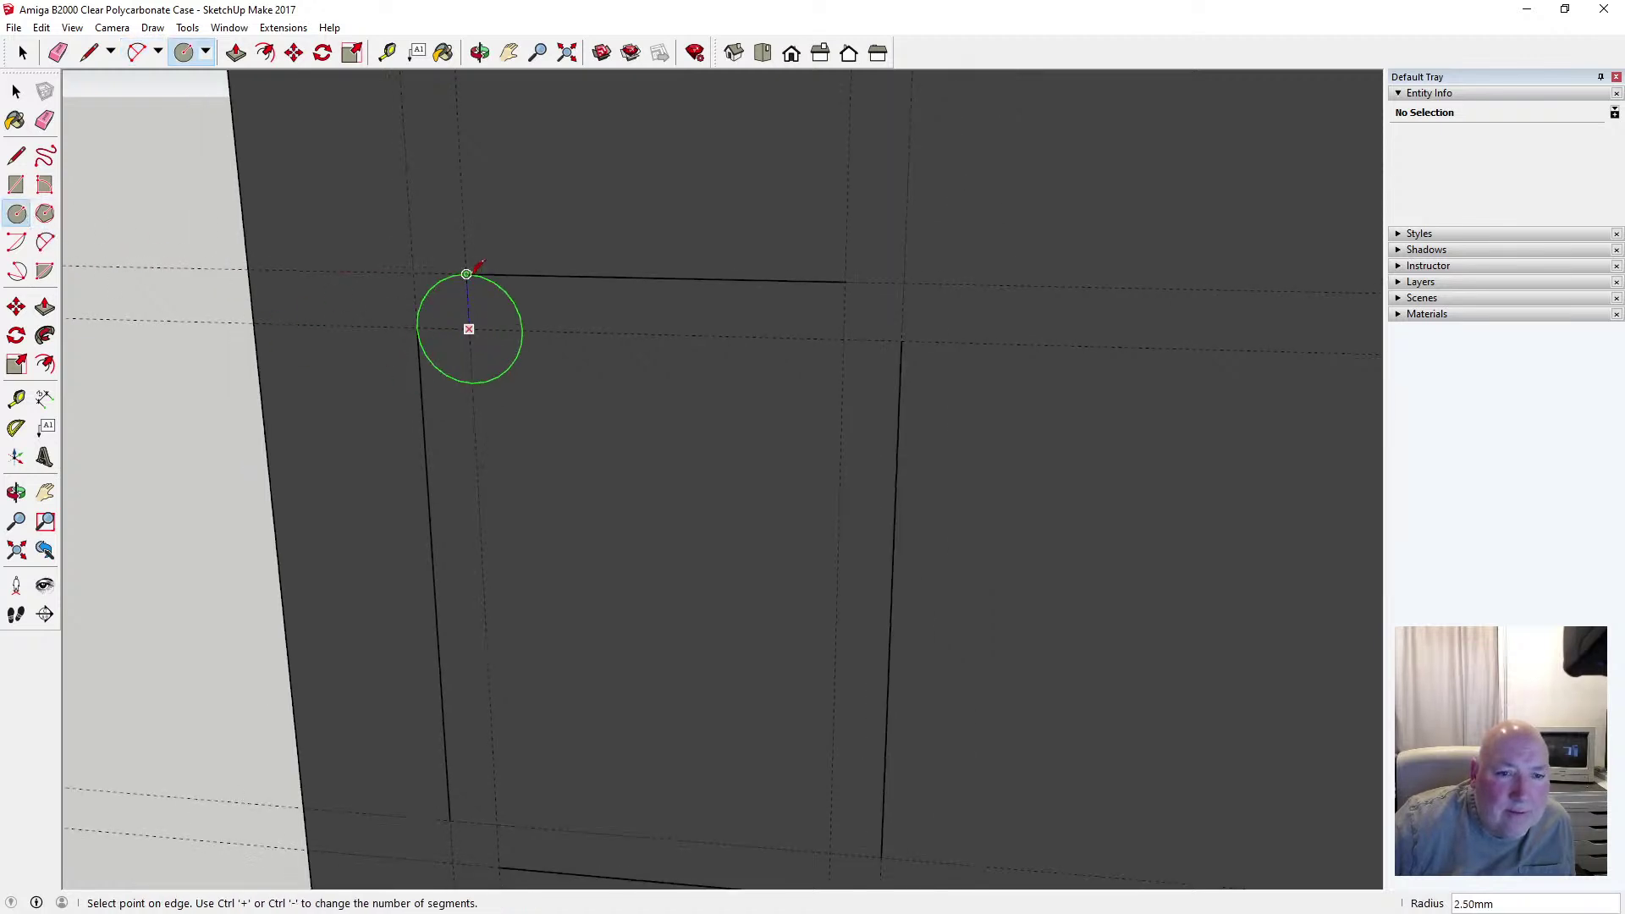
pyautogui.click(467, 275)
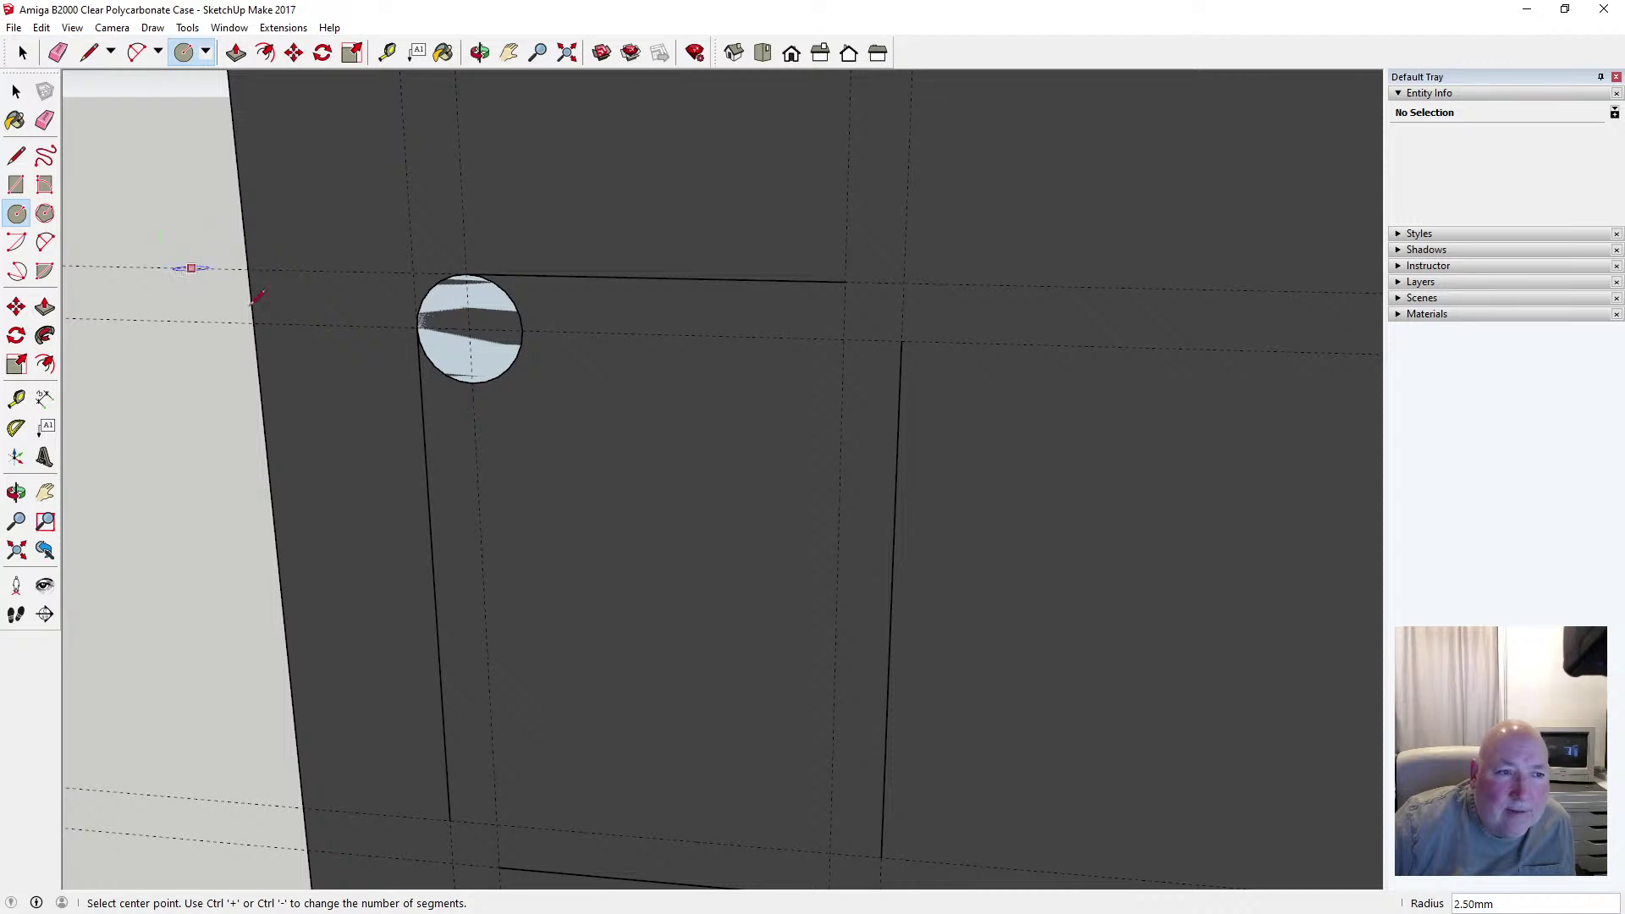
pyautogui.click(843, 338)
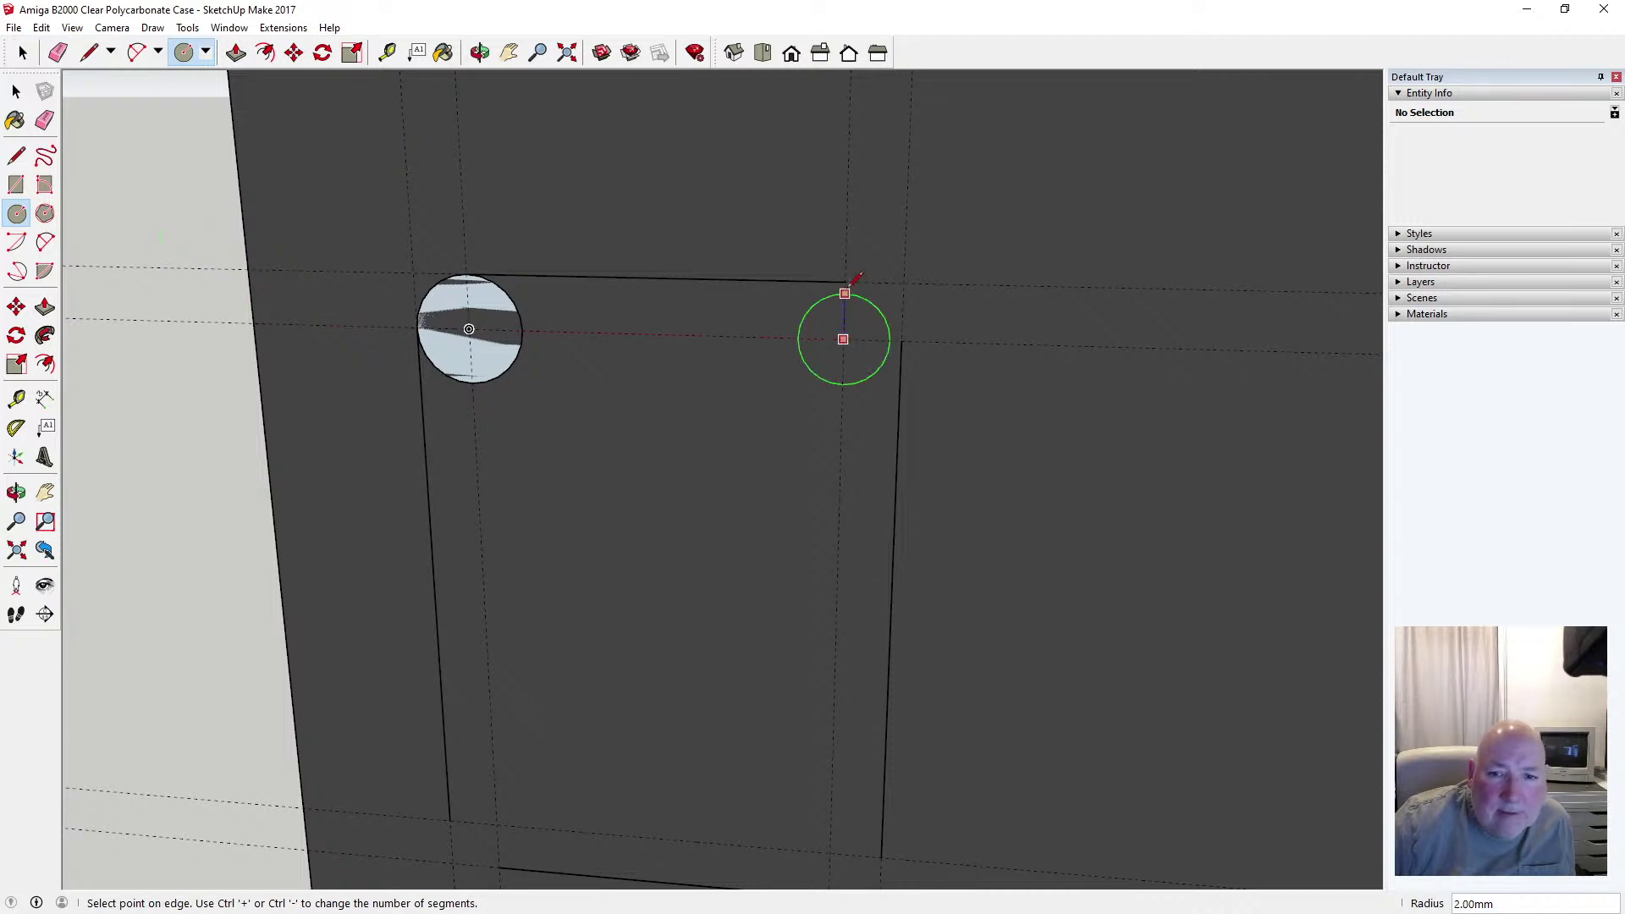
pyautogui.click(846, 291)
# Draw 2.5 mm radius circles centred on the inner guide intersections at the rectangle's two lower corners
pyautogui.scroll(-3, 756, 313)
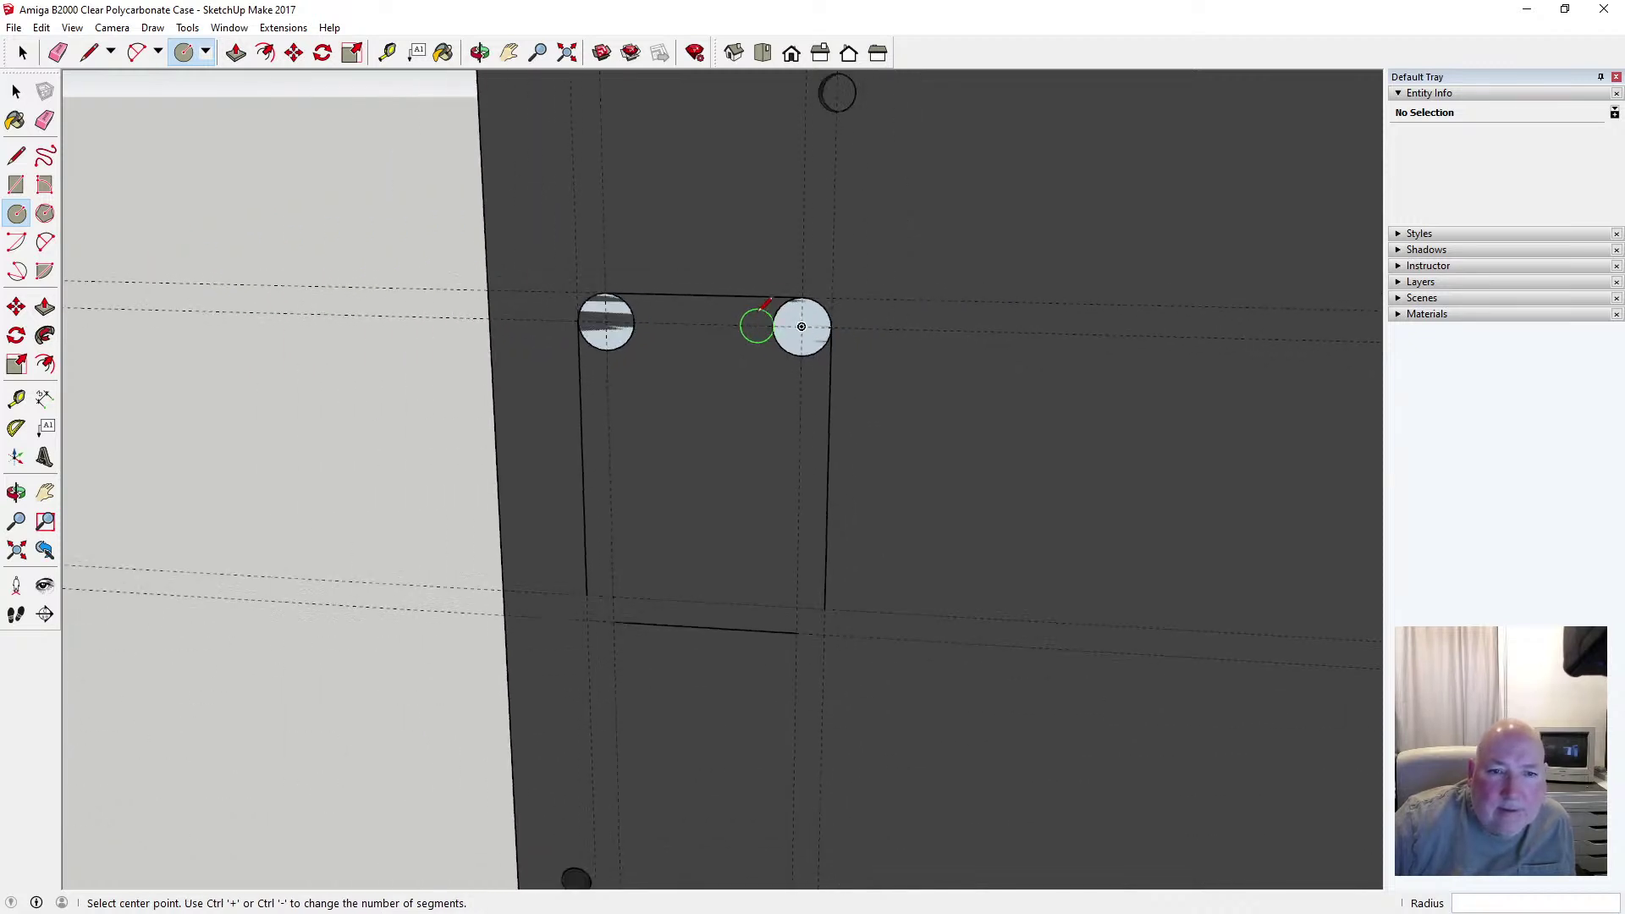
pyautogui.click(613, 598)
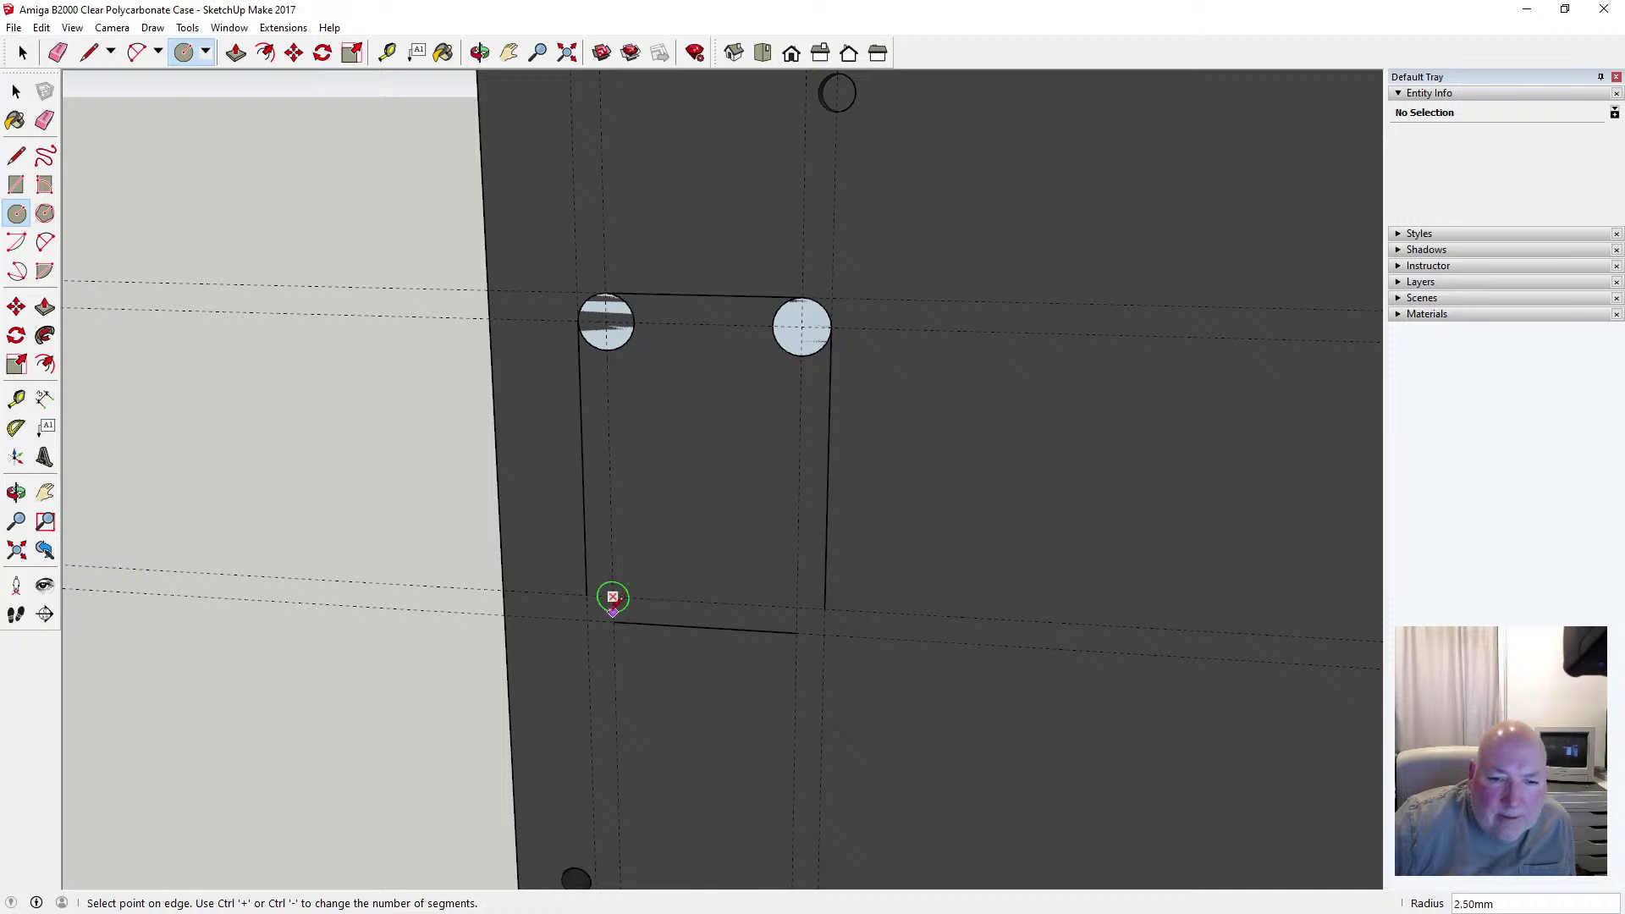
pyautogui.click(614, 623)
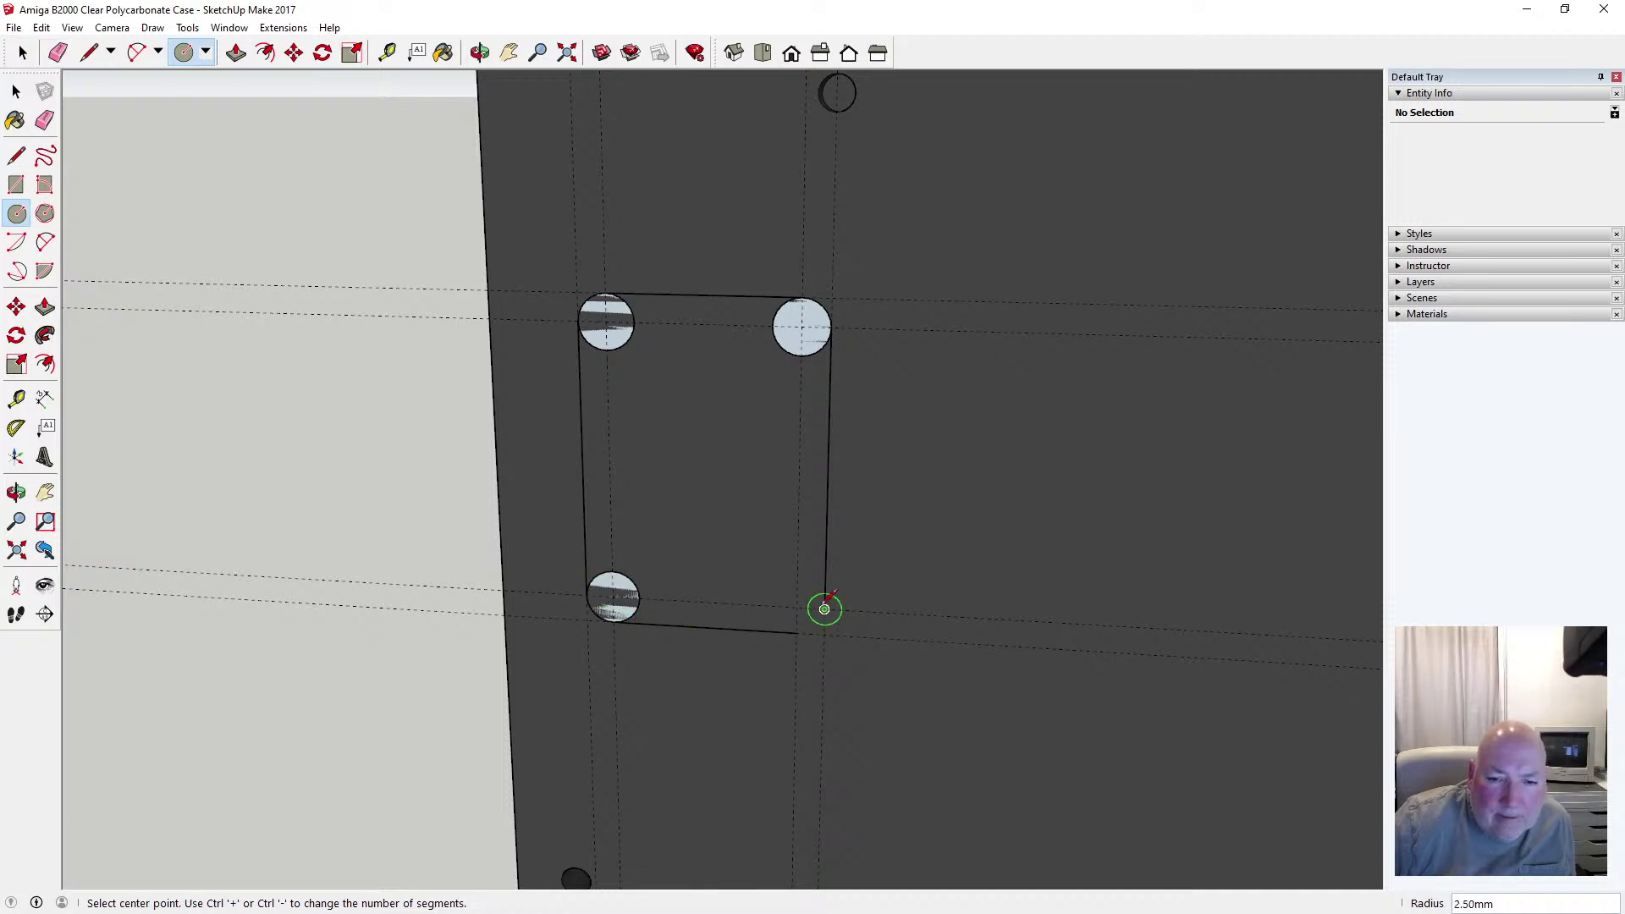
pyautogui.click(797, 606)
pyautogui.click(799, 633)
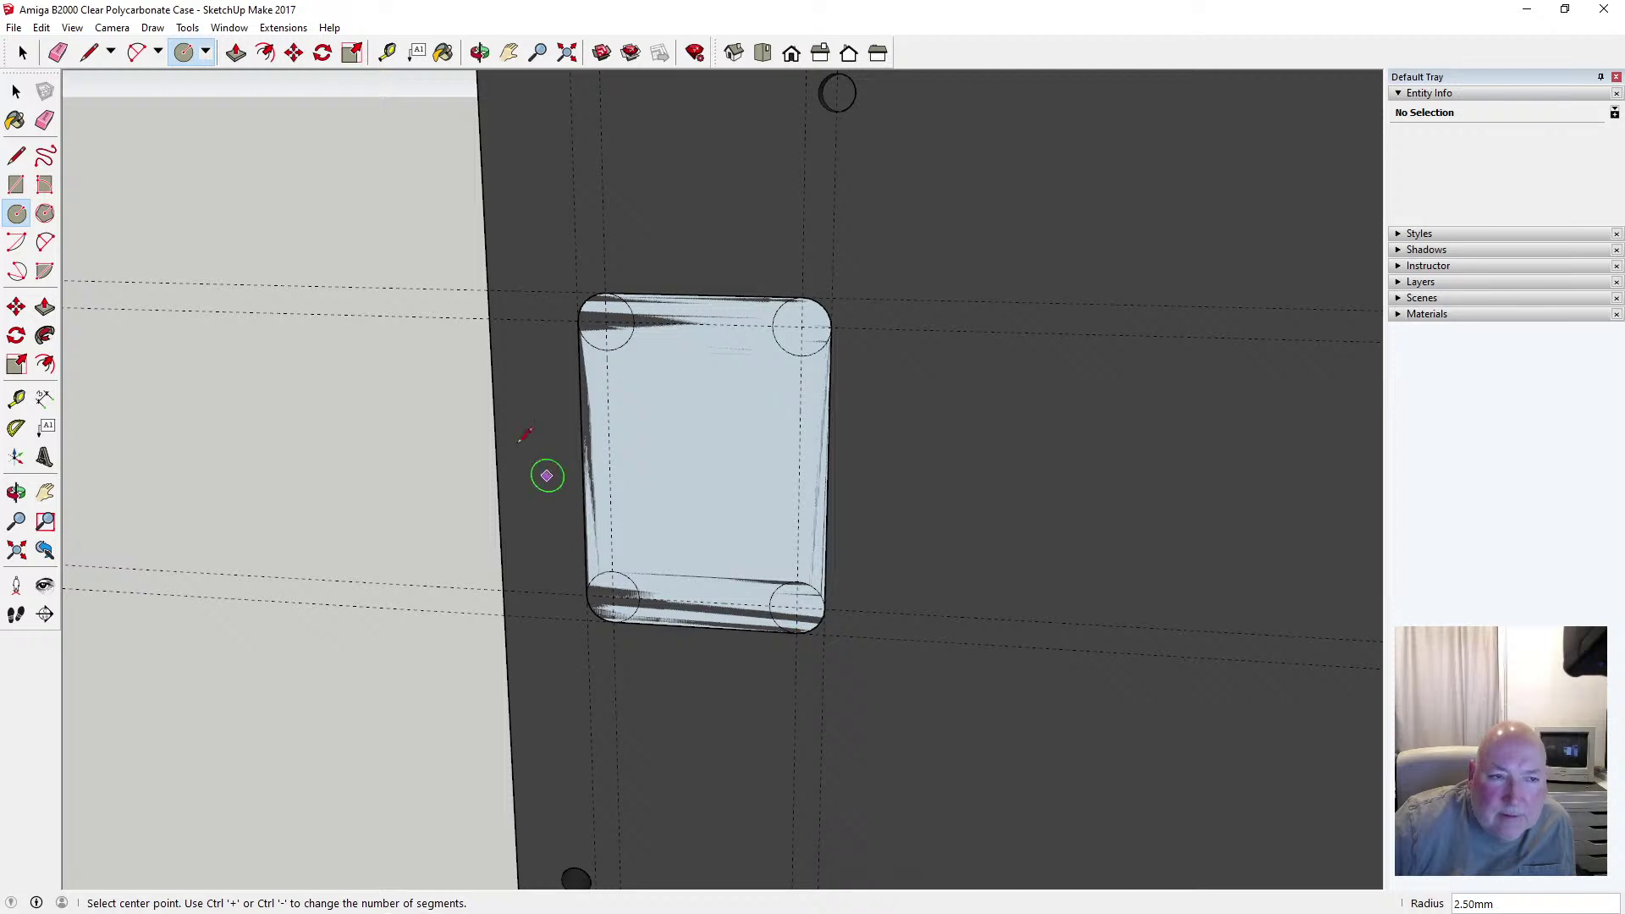
# Delete the inner arcs of the four corner circles so that only the rounded rectangle outline remains
pyautogui.press('space')
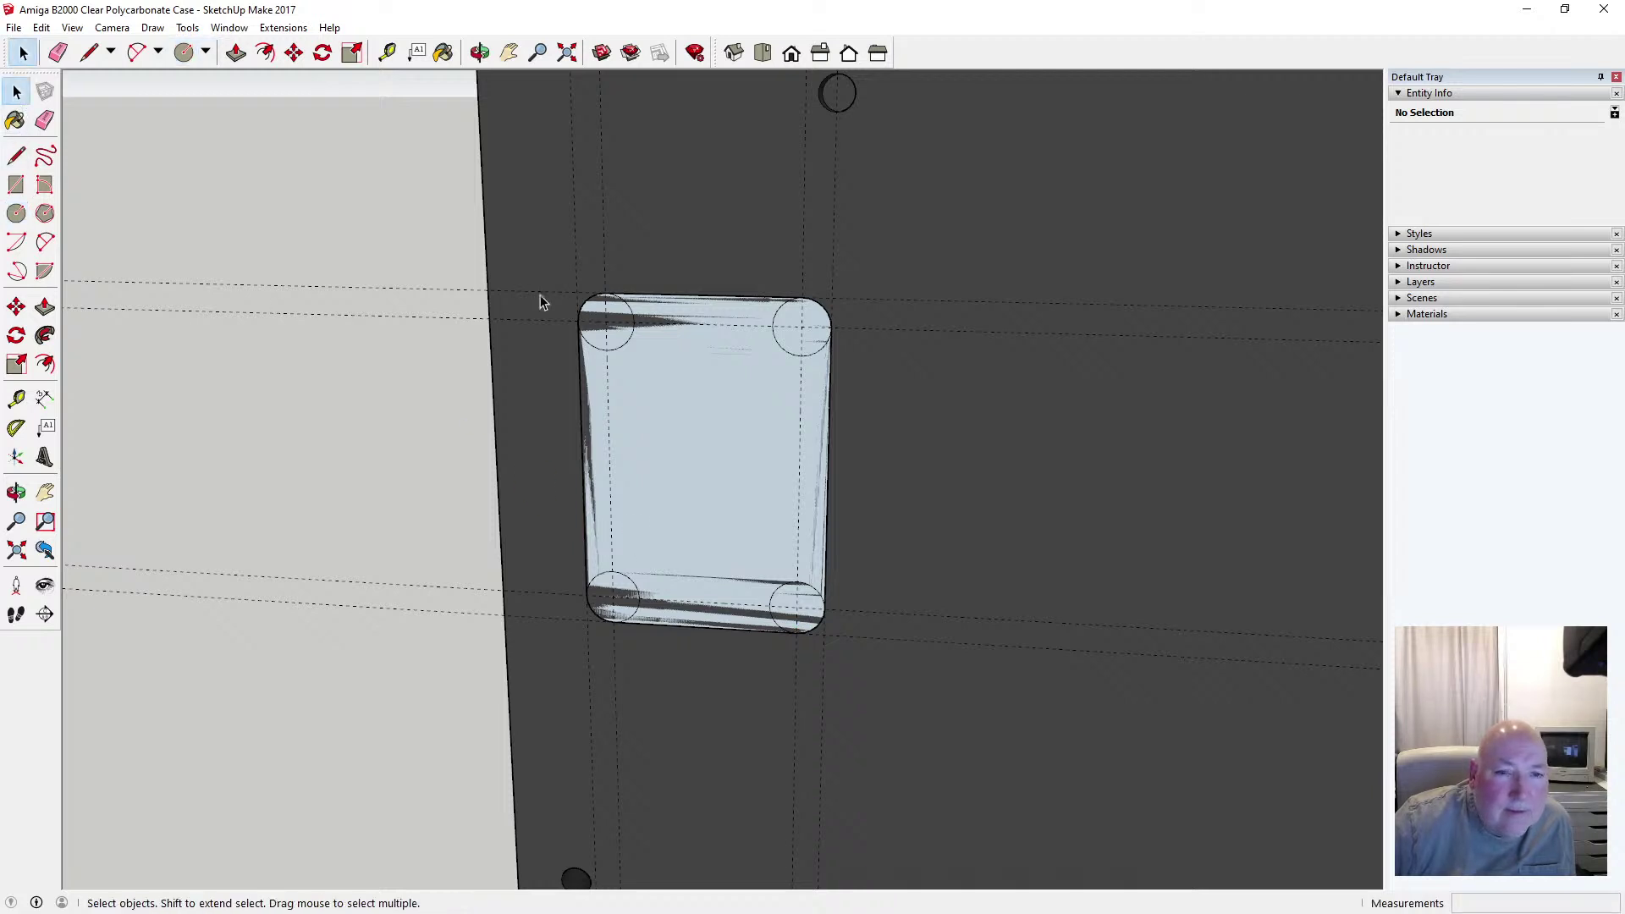
pyautogui.click(596, 348)
pyautogui.press('Delete')
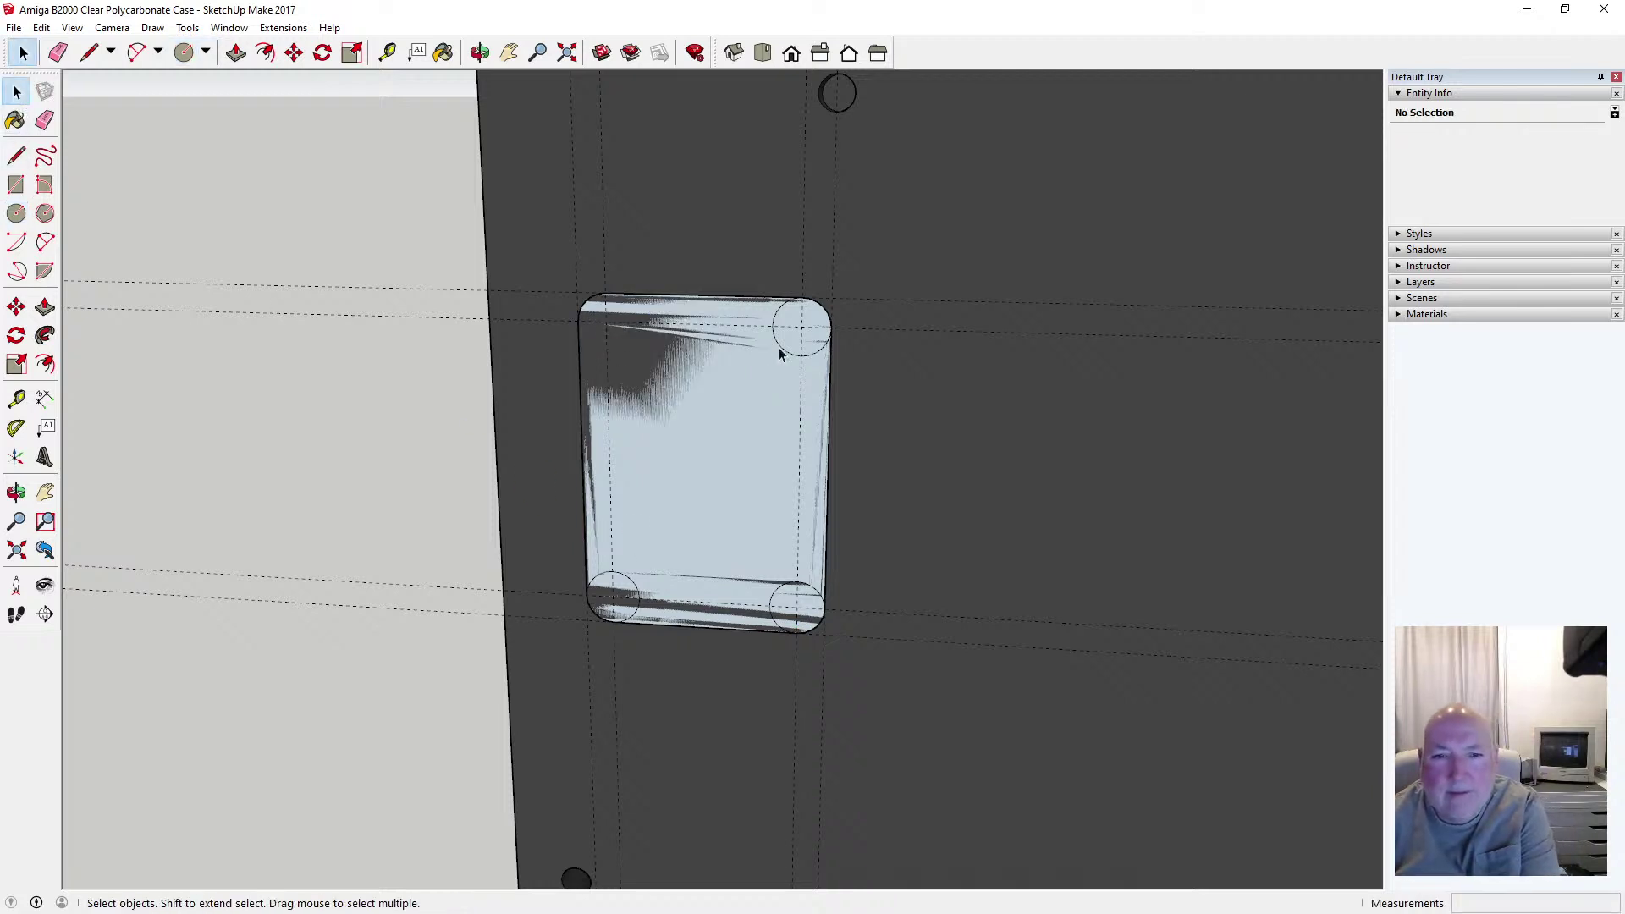
pyautogui.click(779, 347)
pyautogui.press('Delete')
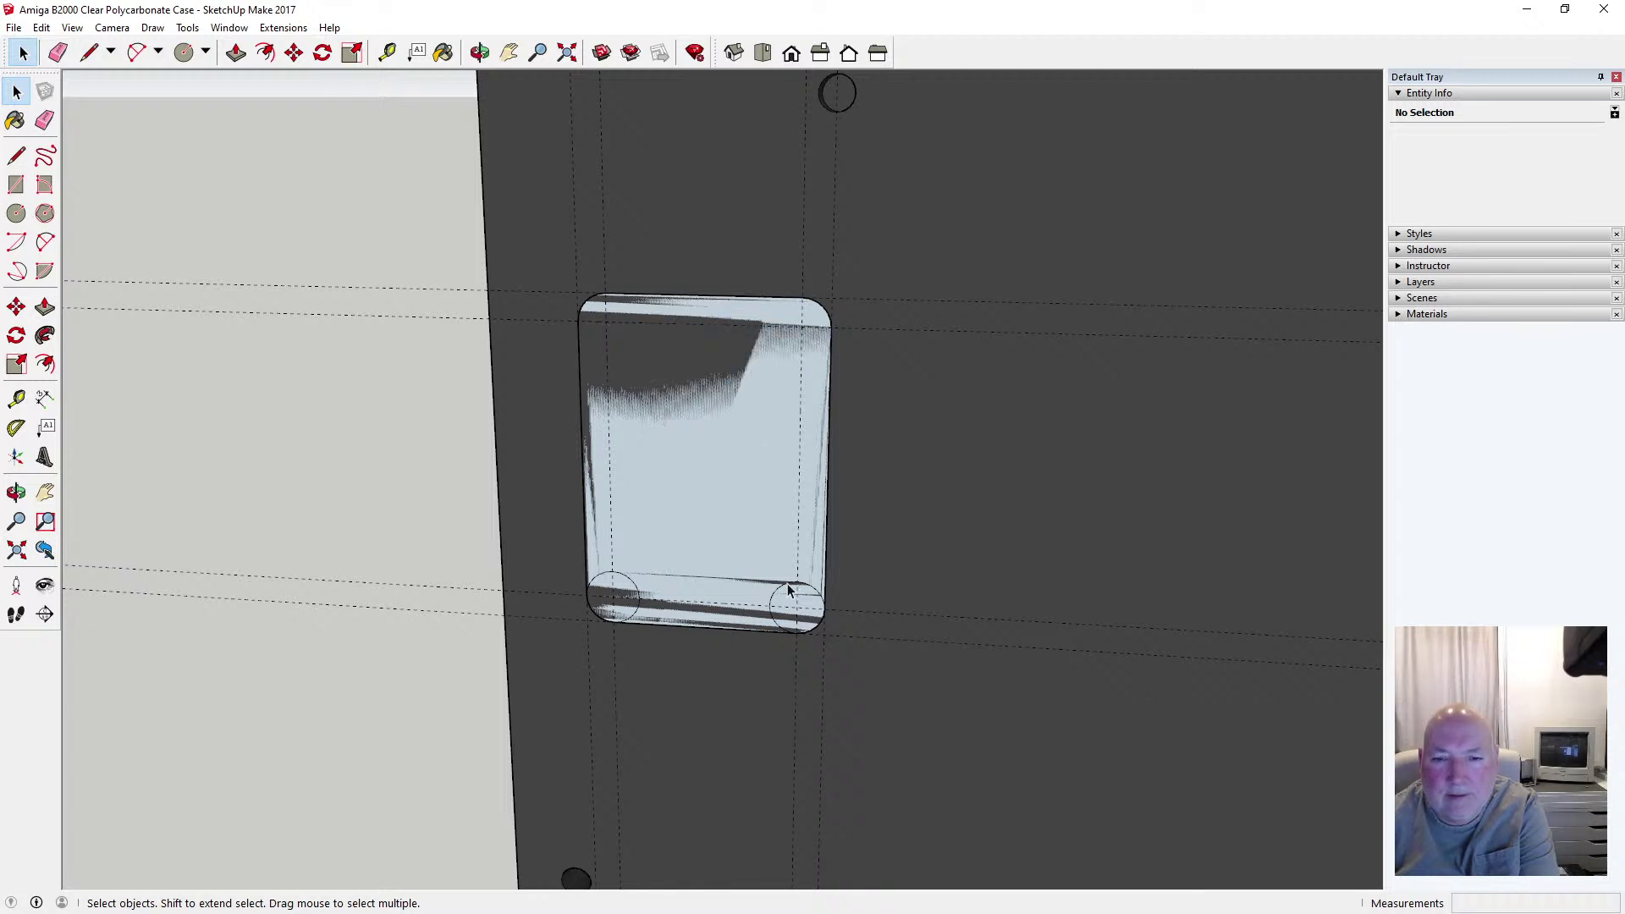
pyautogui.press('Delete')
pyautogui.click(631, 590)
pyautogui.press('Delete')
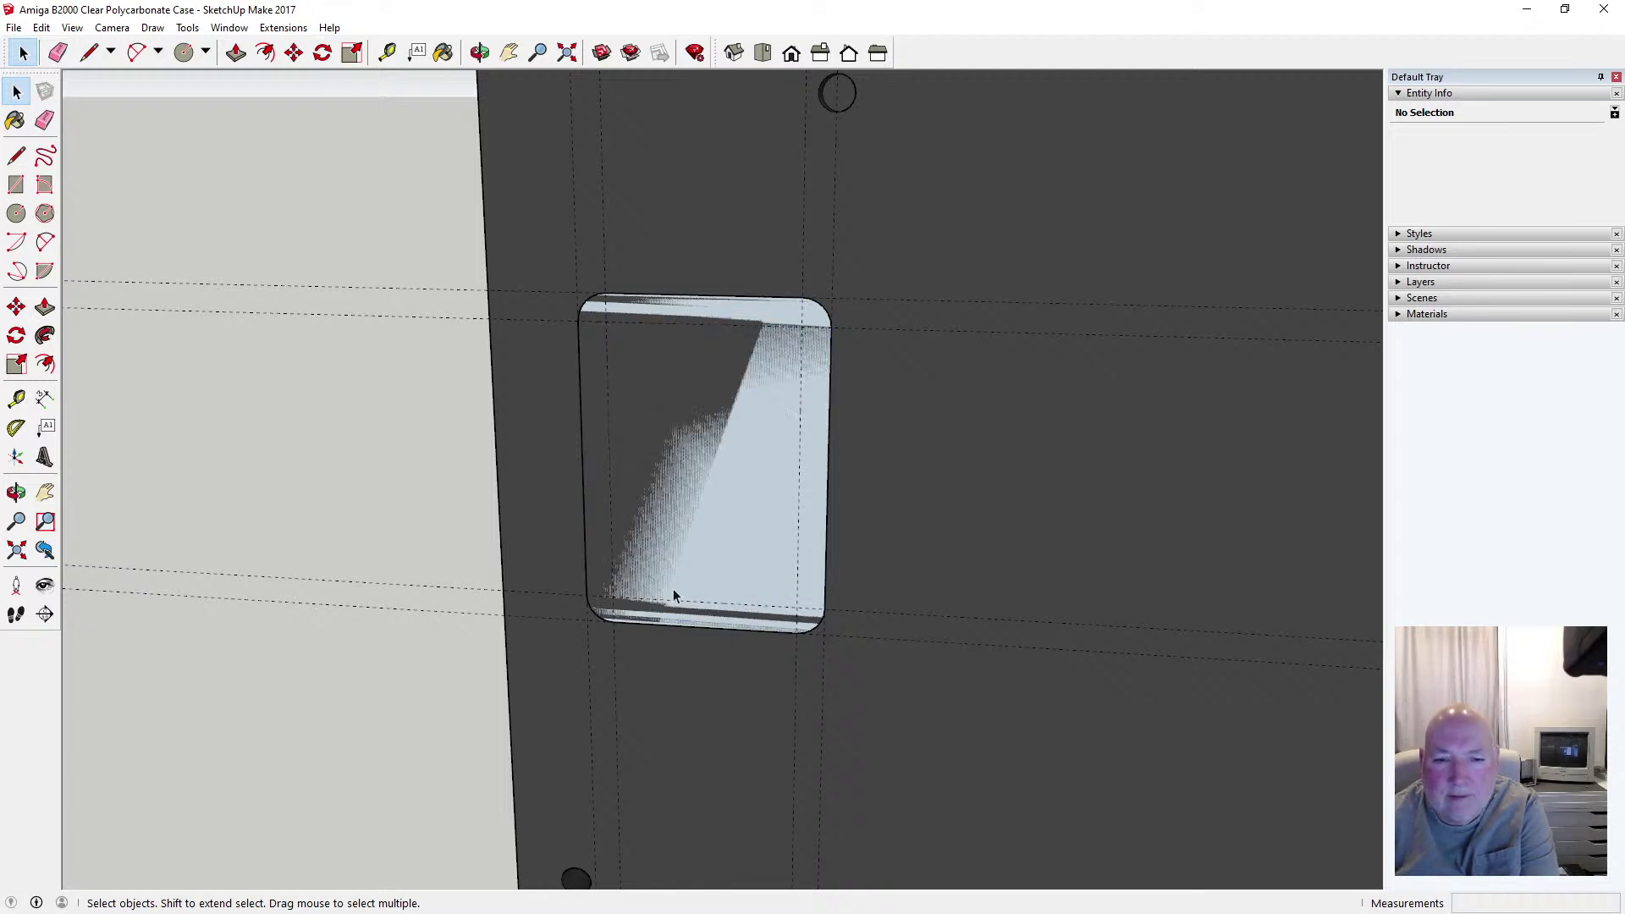
pyautogui.scroll(-1, 550, 491)
pyautogui.scroll(2, 575, 460)
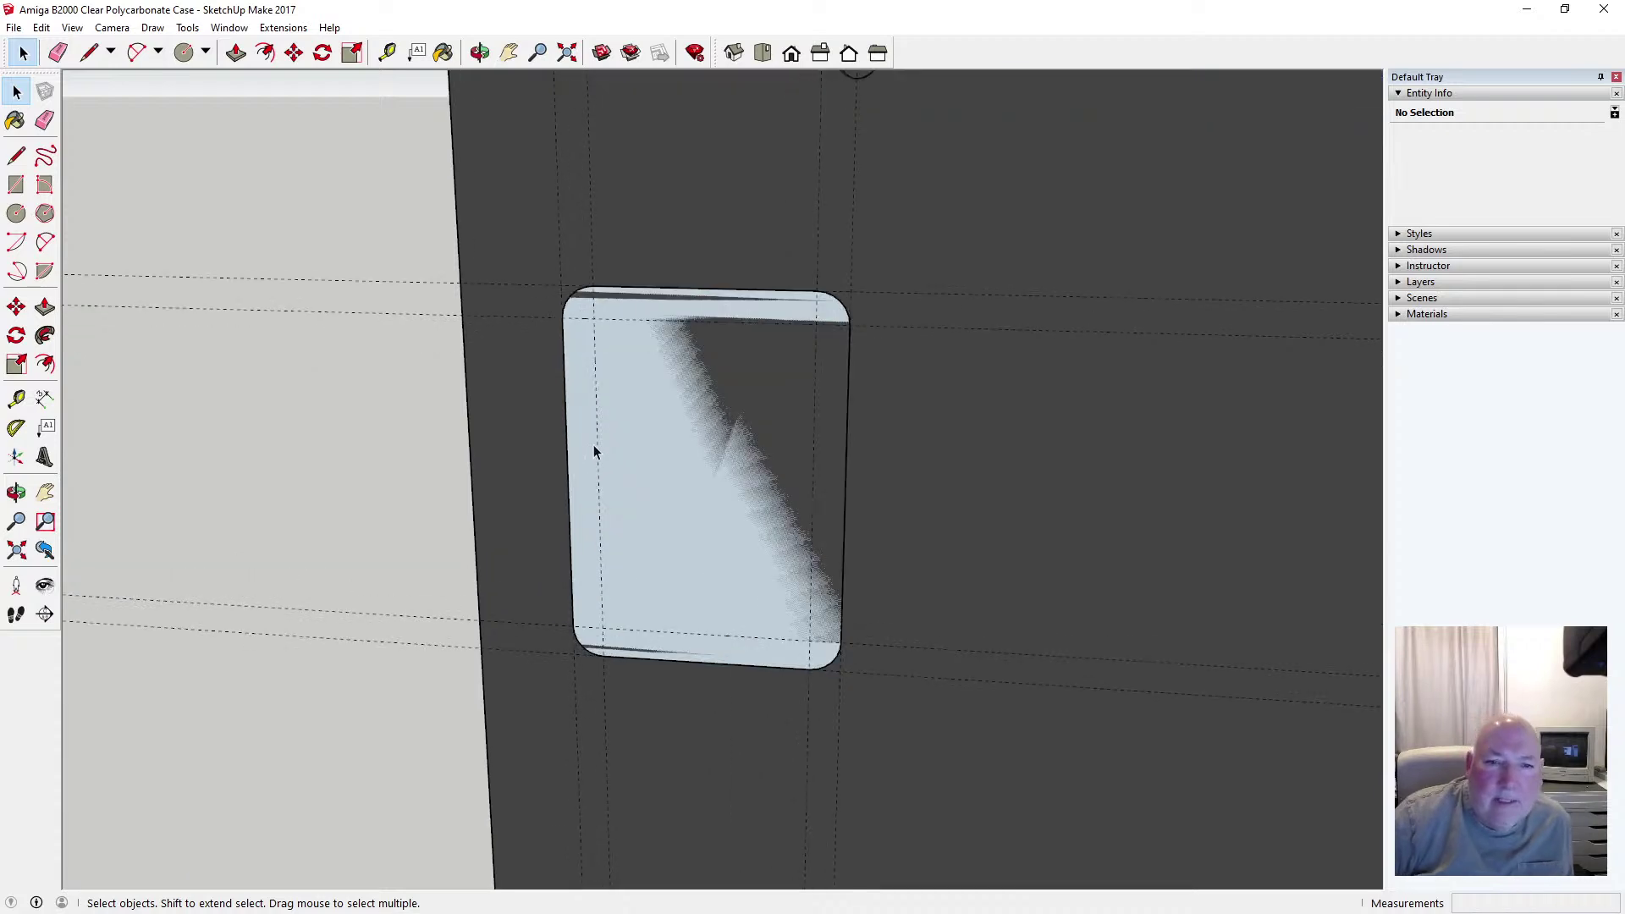
pyautogui.scroll(-1, 718, 427)
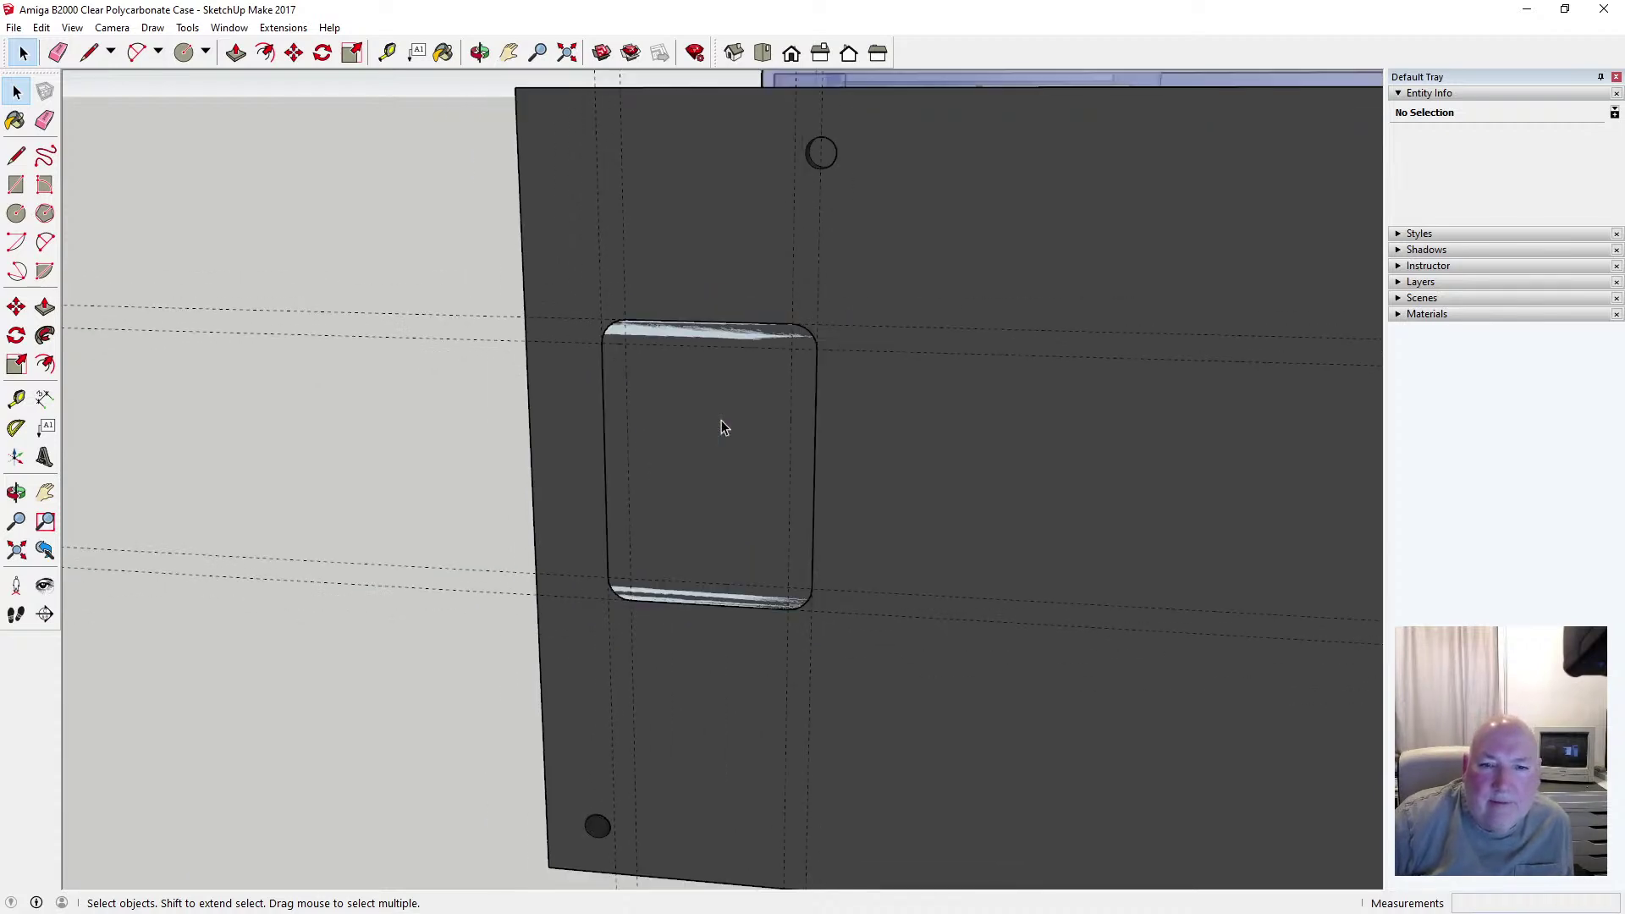
# Extrude the rounded rectangle face 5 mm outward from the screw-hole face of the dark grey box
pyautogui.scroll(1, 724, 427)
pyautogui.scroll(1, 722, 420)
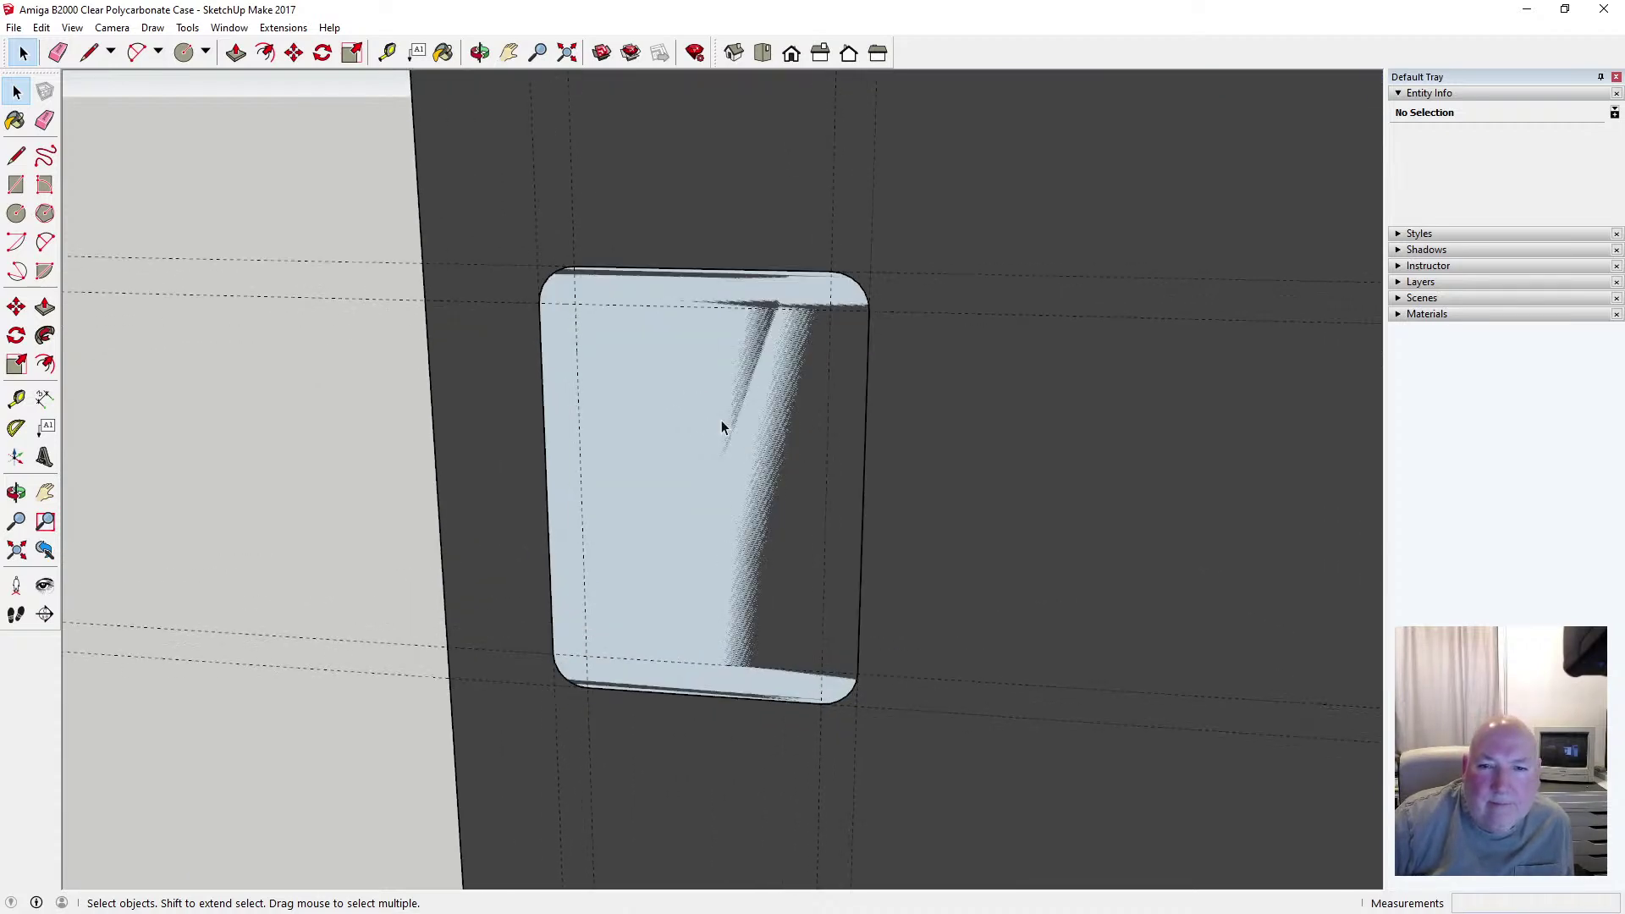
pyautogui.scroll(2, 721, 420)
pyautogui.scroll(-1, 721, 429)
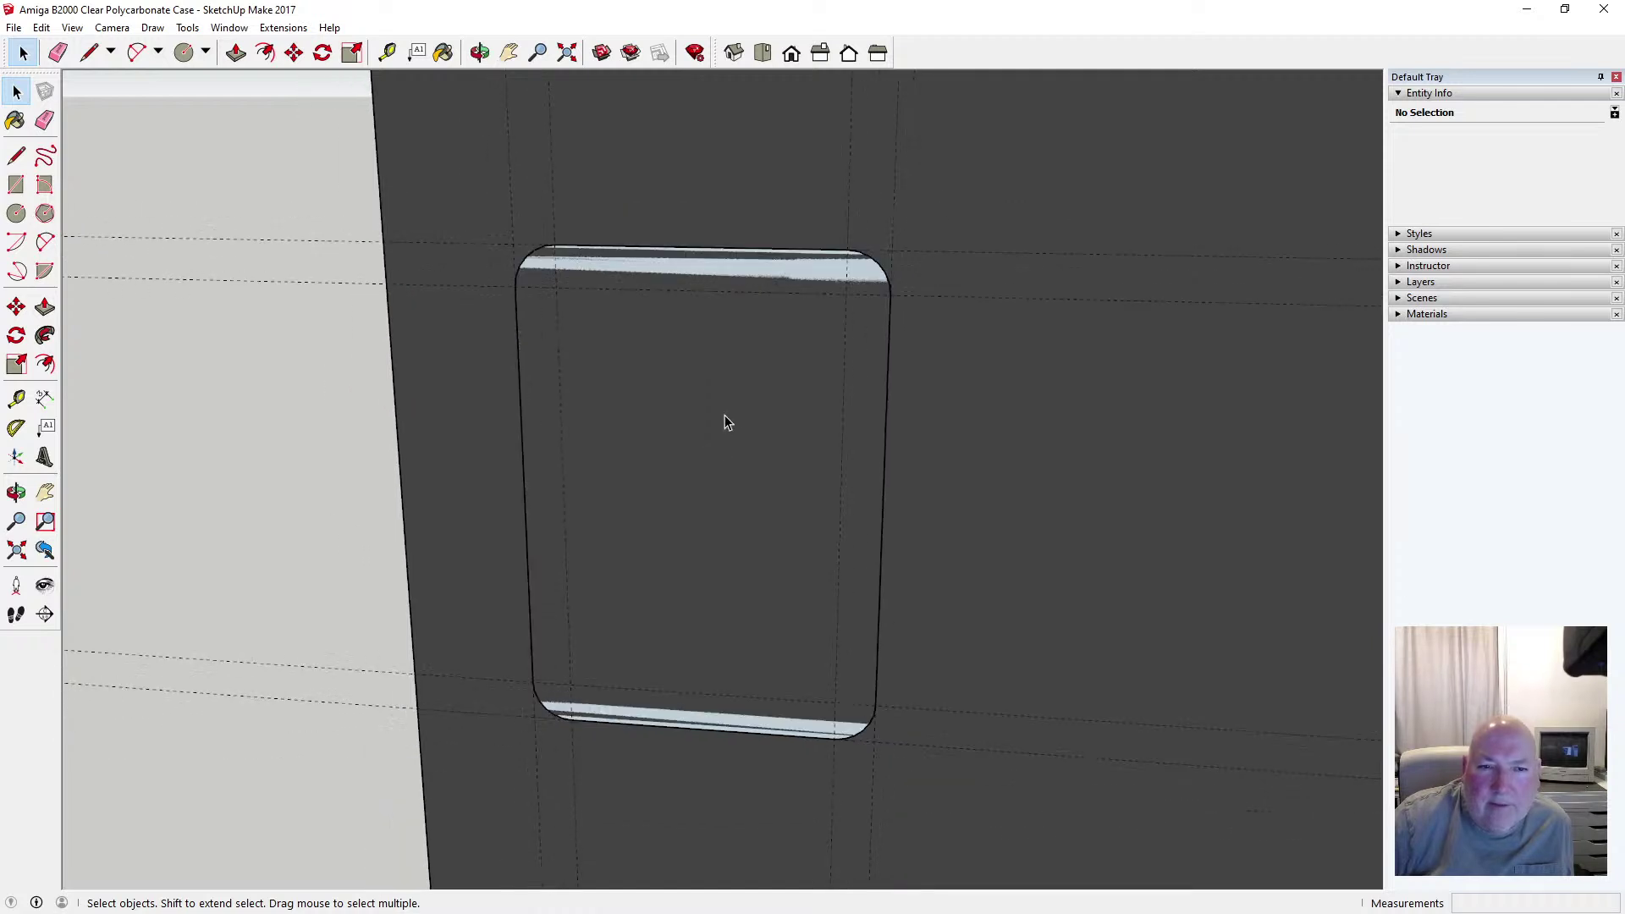
pyautogui.scroll(-1, 726, 422)
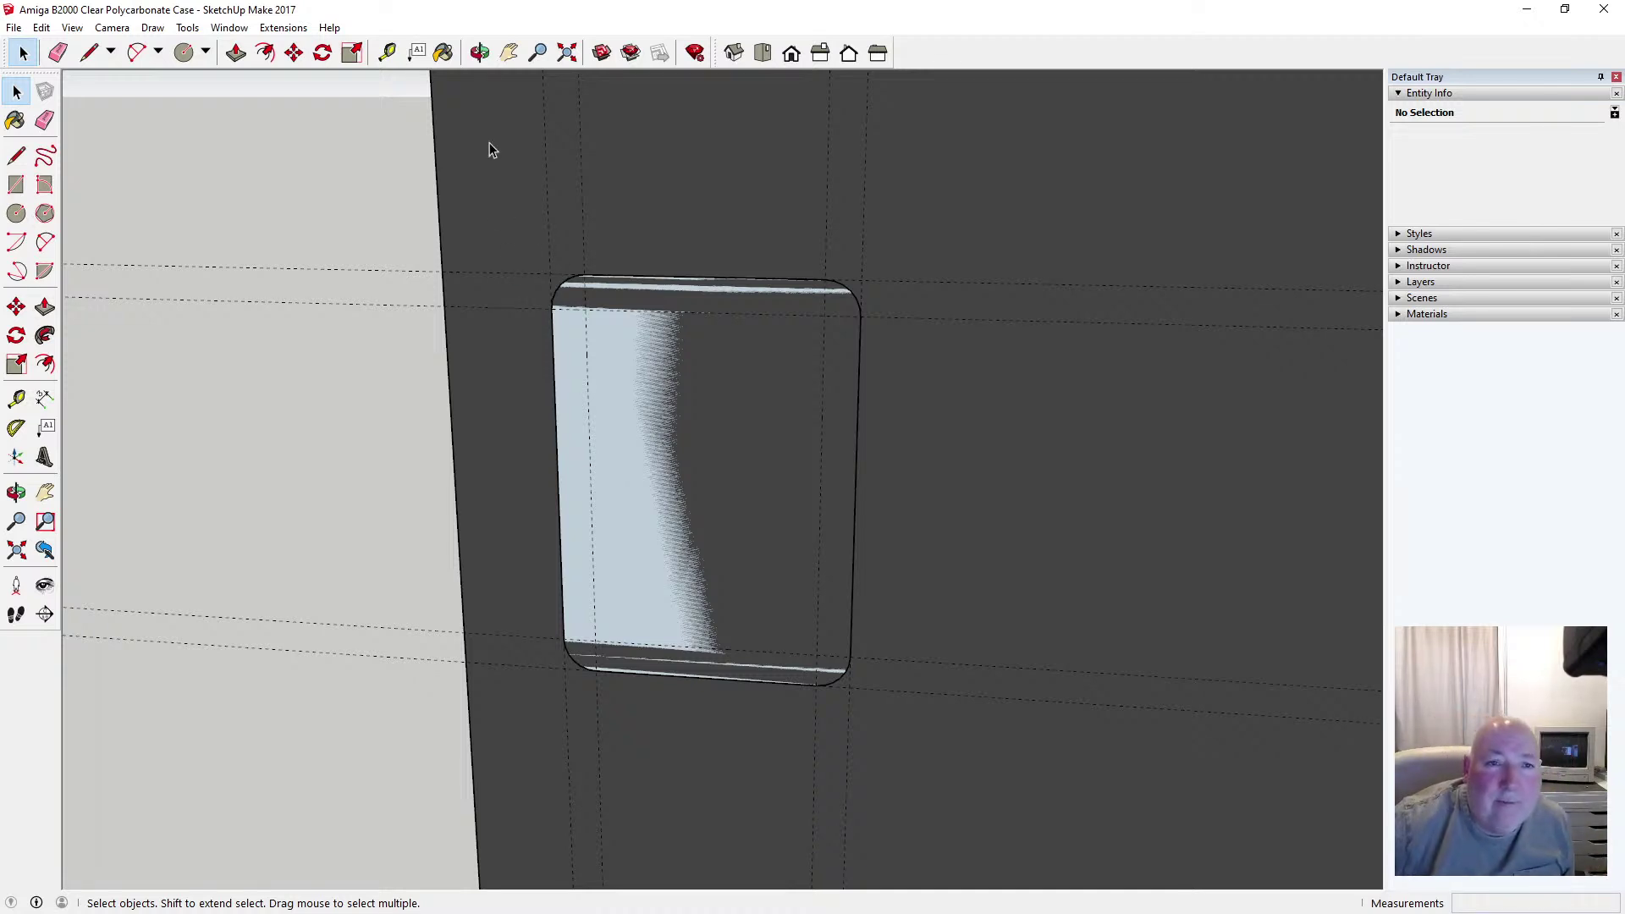
pyautogui.click(480, 53)
pyautogui.moveTo(664, 460); pyautogui.dragTo(704, 389)
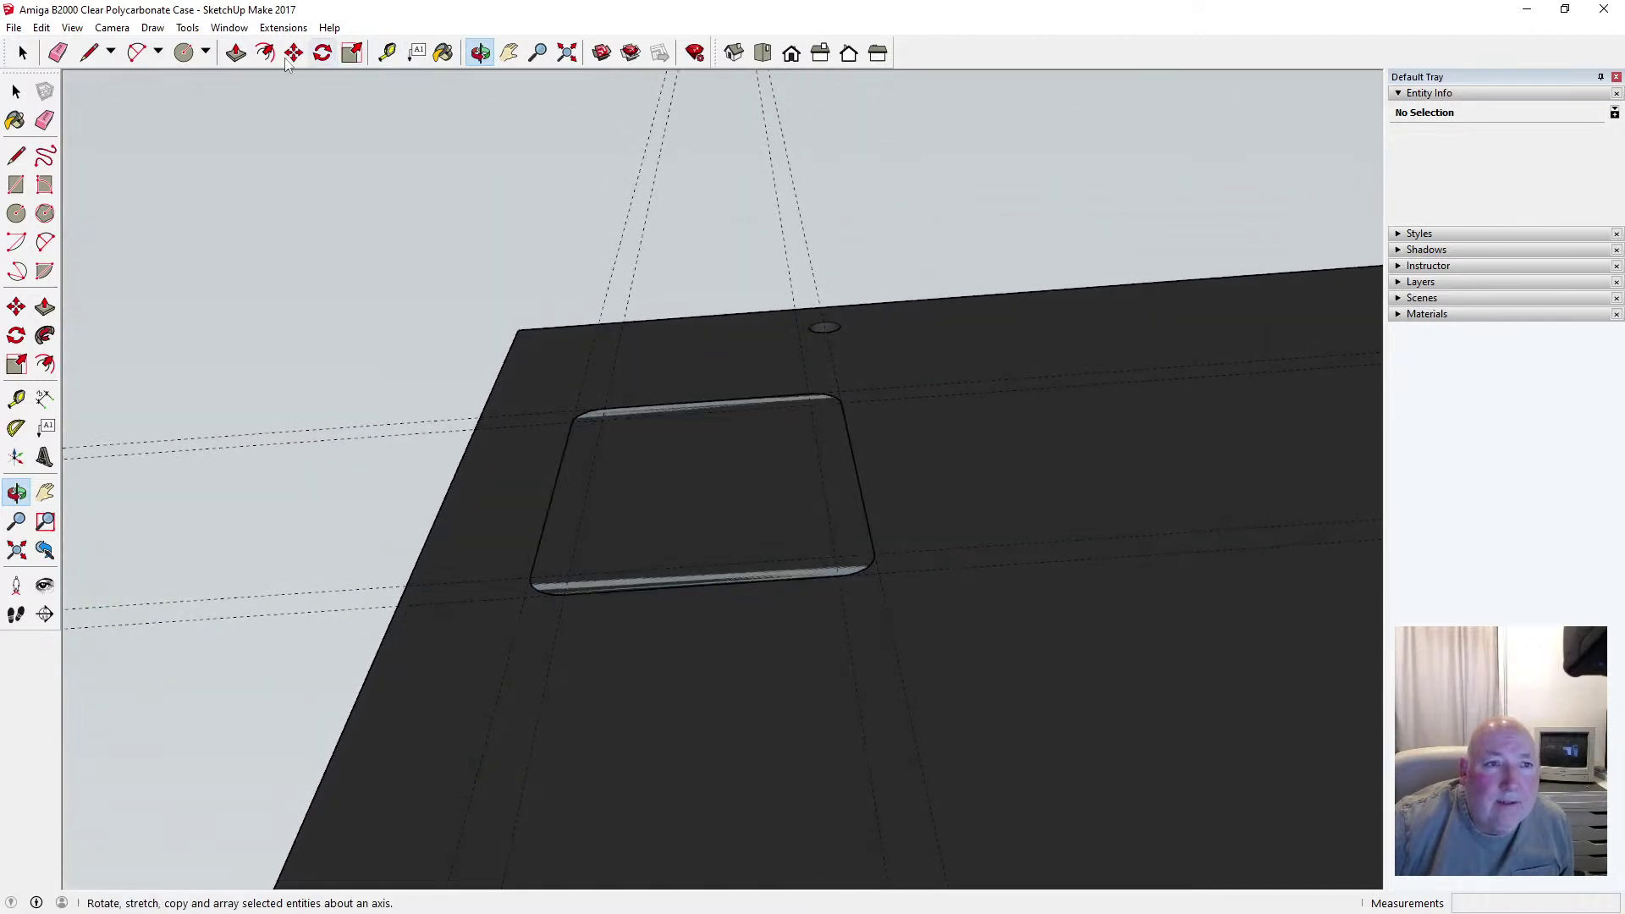
pyautogui.click(236, 52)
pyautogui.moveTo(635, 464); pyautogui.dragTo(634, 452)
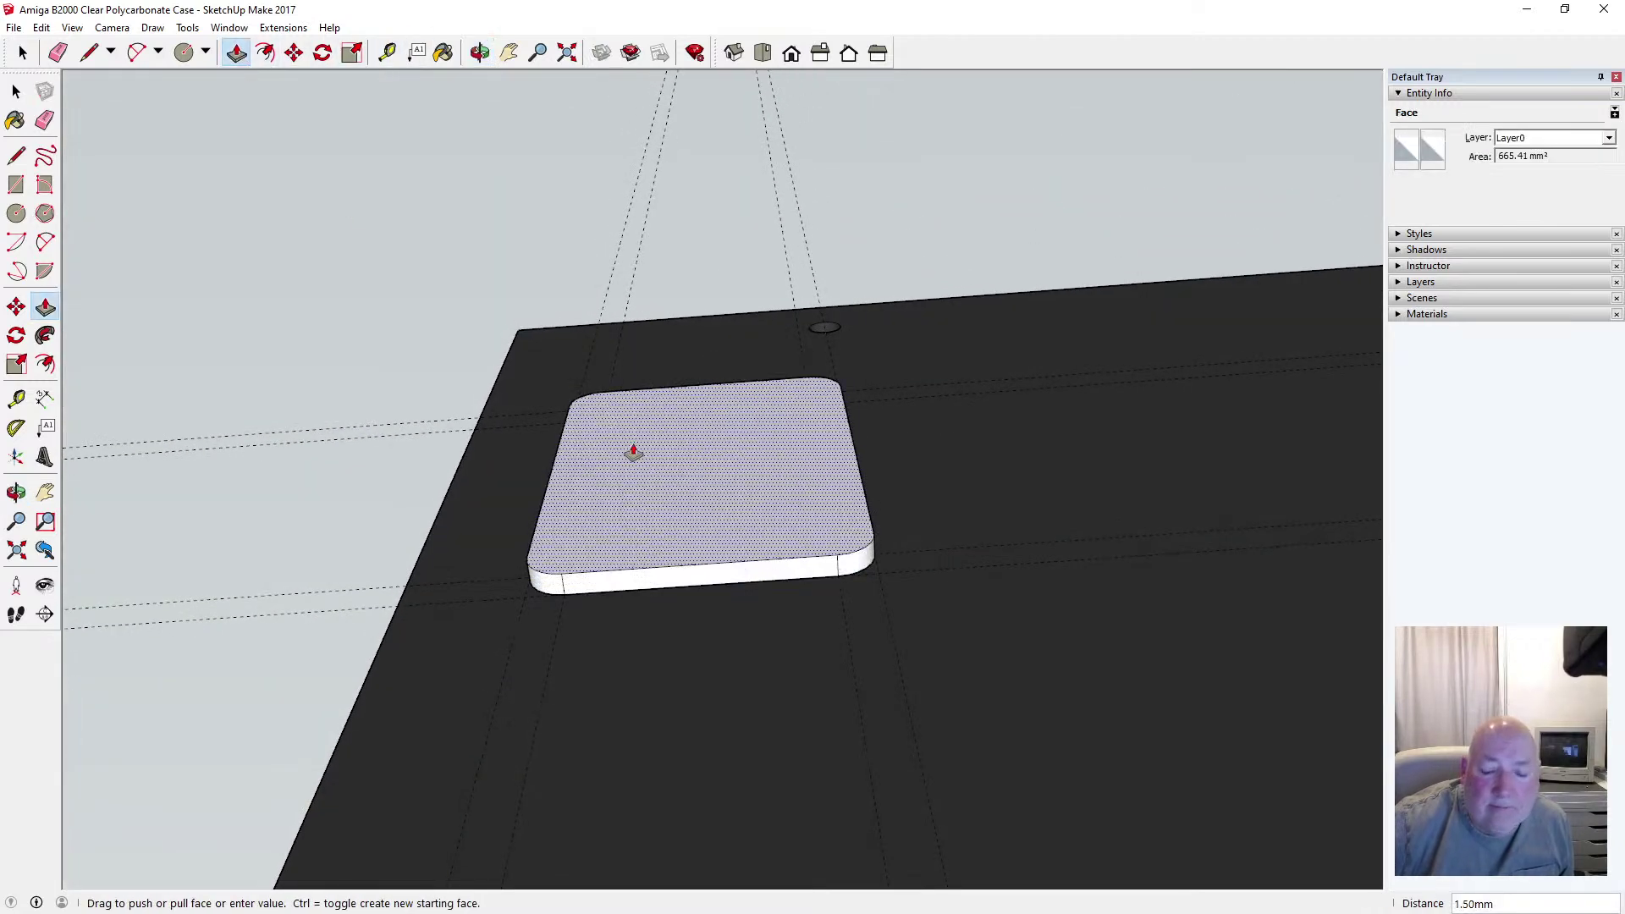
pyautogui.write('5')
pyautogui.press('Return')
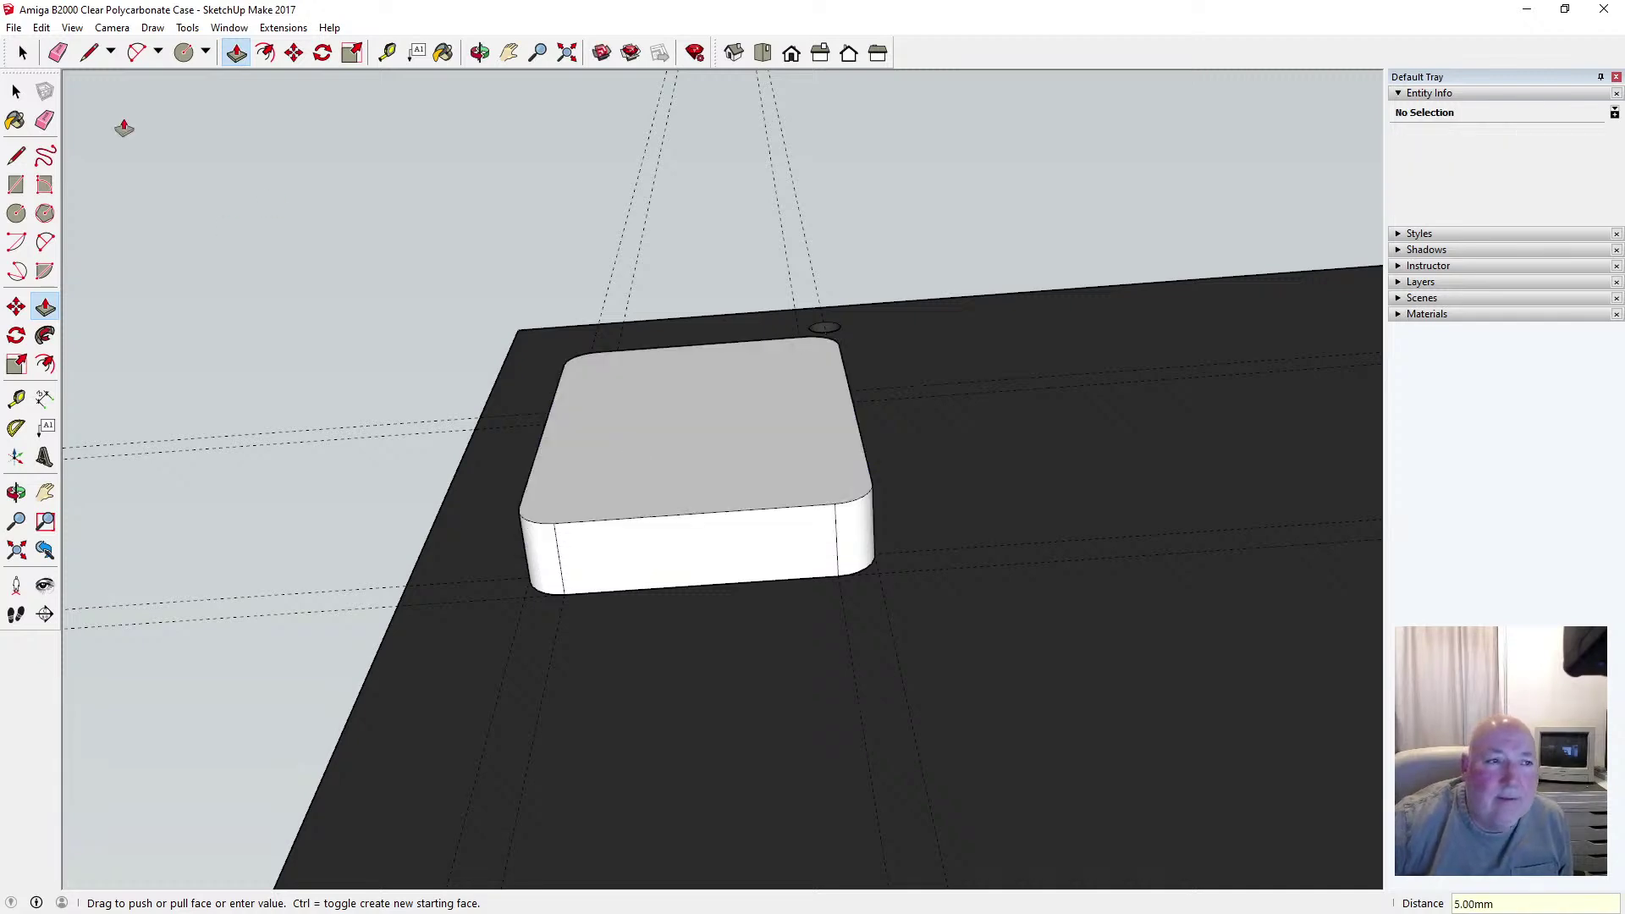
pyautogui.press('space')
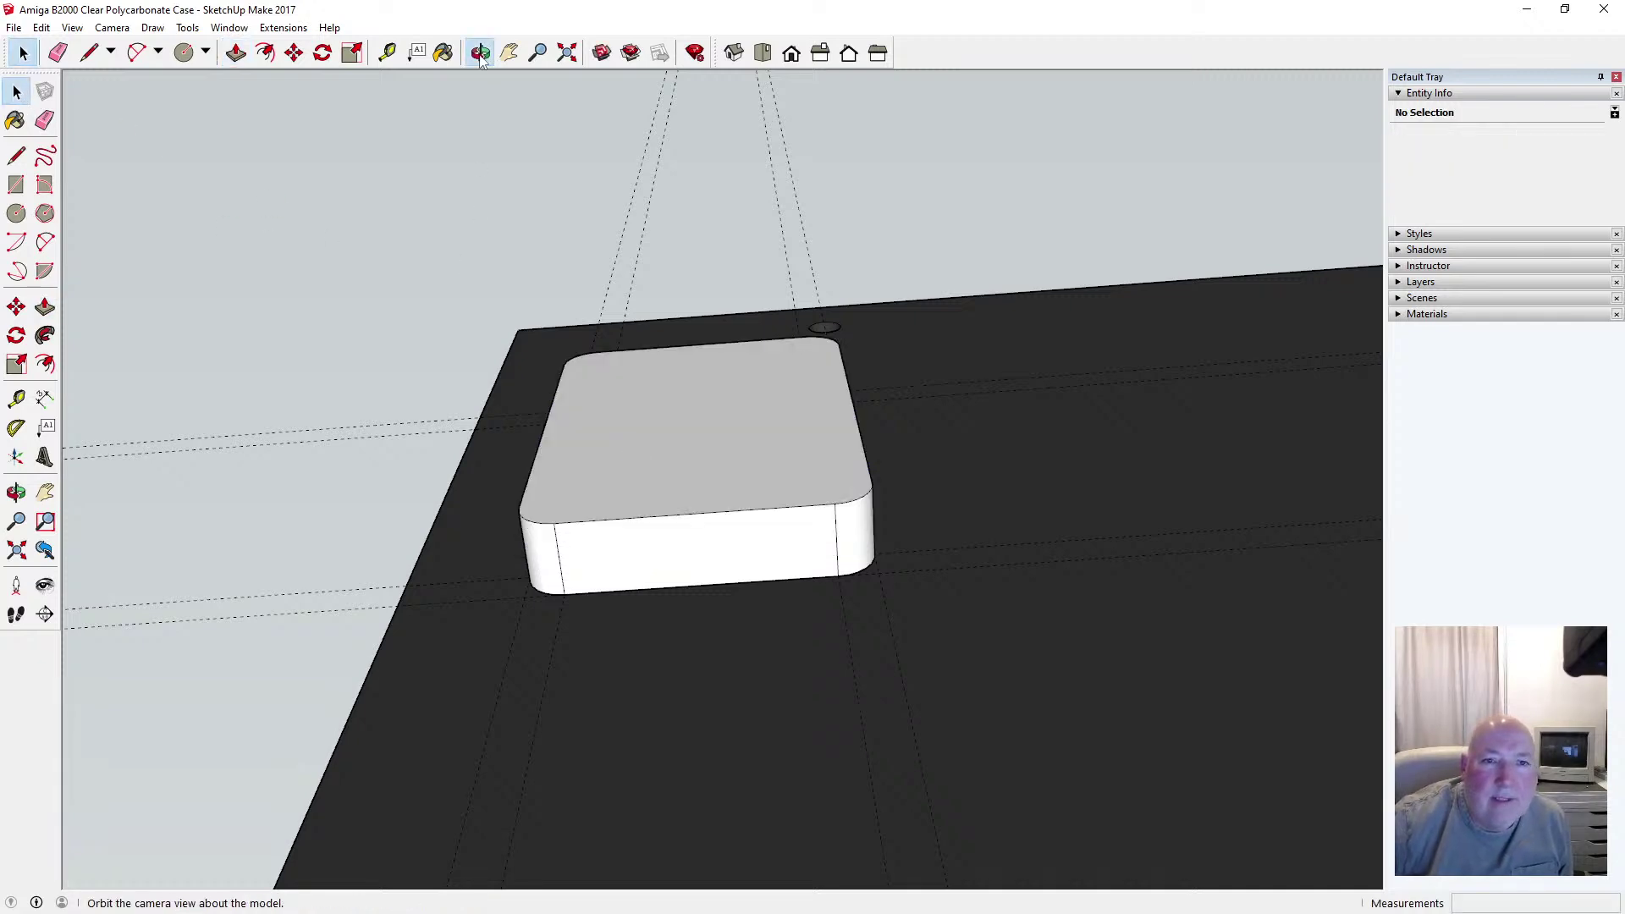
# Add a horizontal guide 9 mm below the lower edge of the raised rounded block, on the box face
pyautogui.moveTo(460, 267); pyautogui.dragTo(646, 547, button='middle')
pyautogui.scroll(-3, 656, 493)
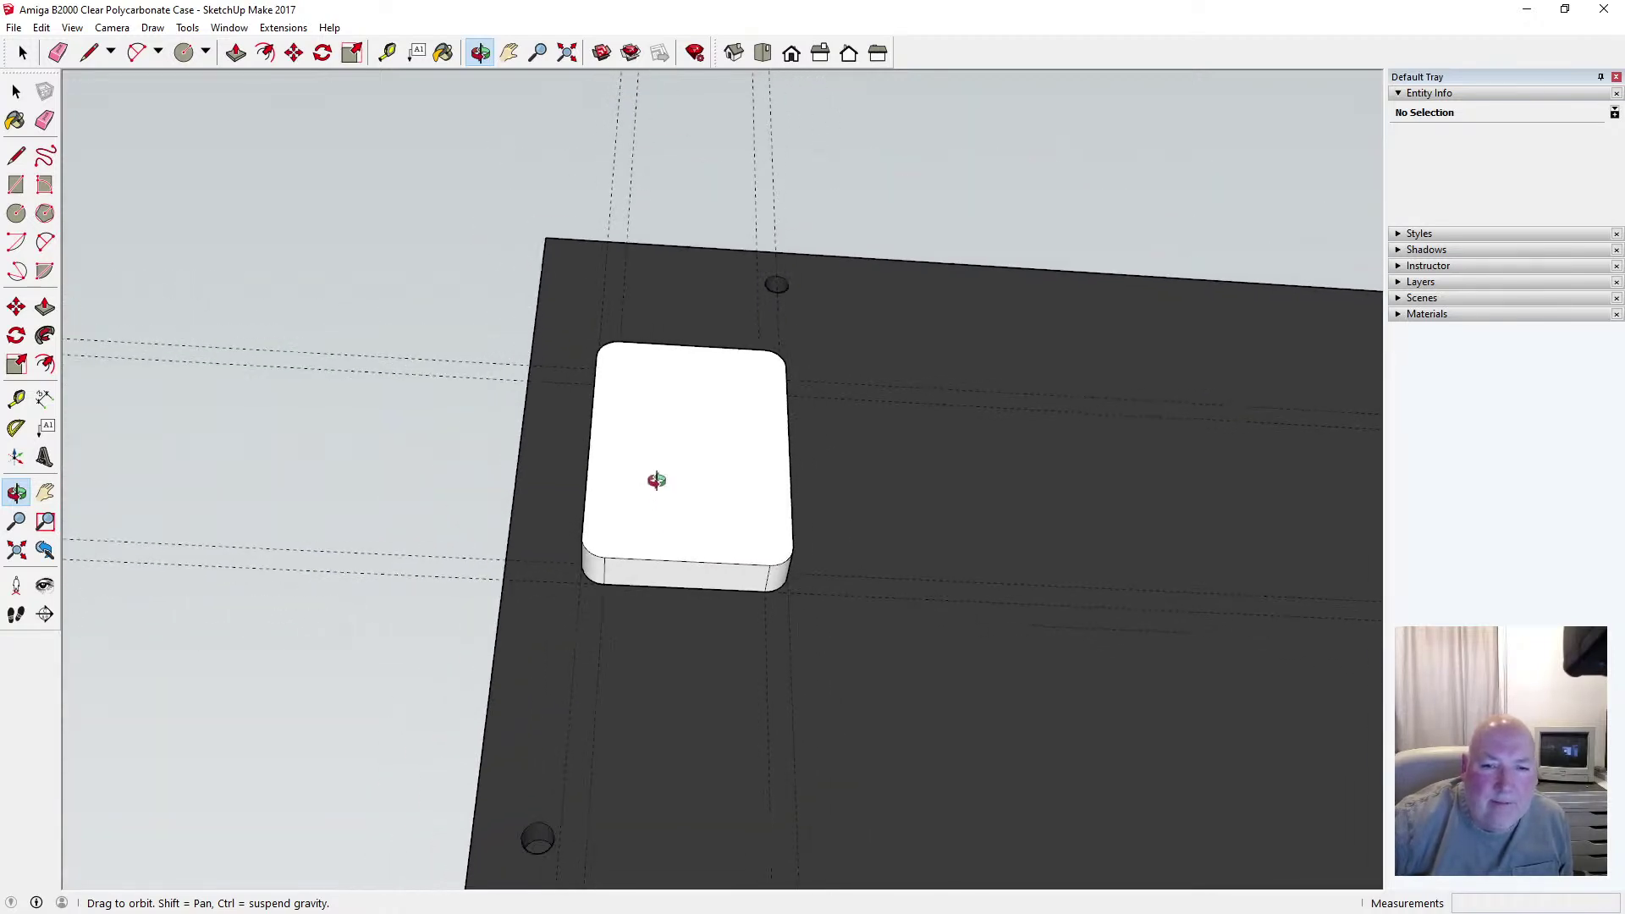
pyautogui.moveTo(653, 465); pyautogui.dragTo(624, 519, button='middle')
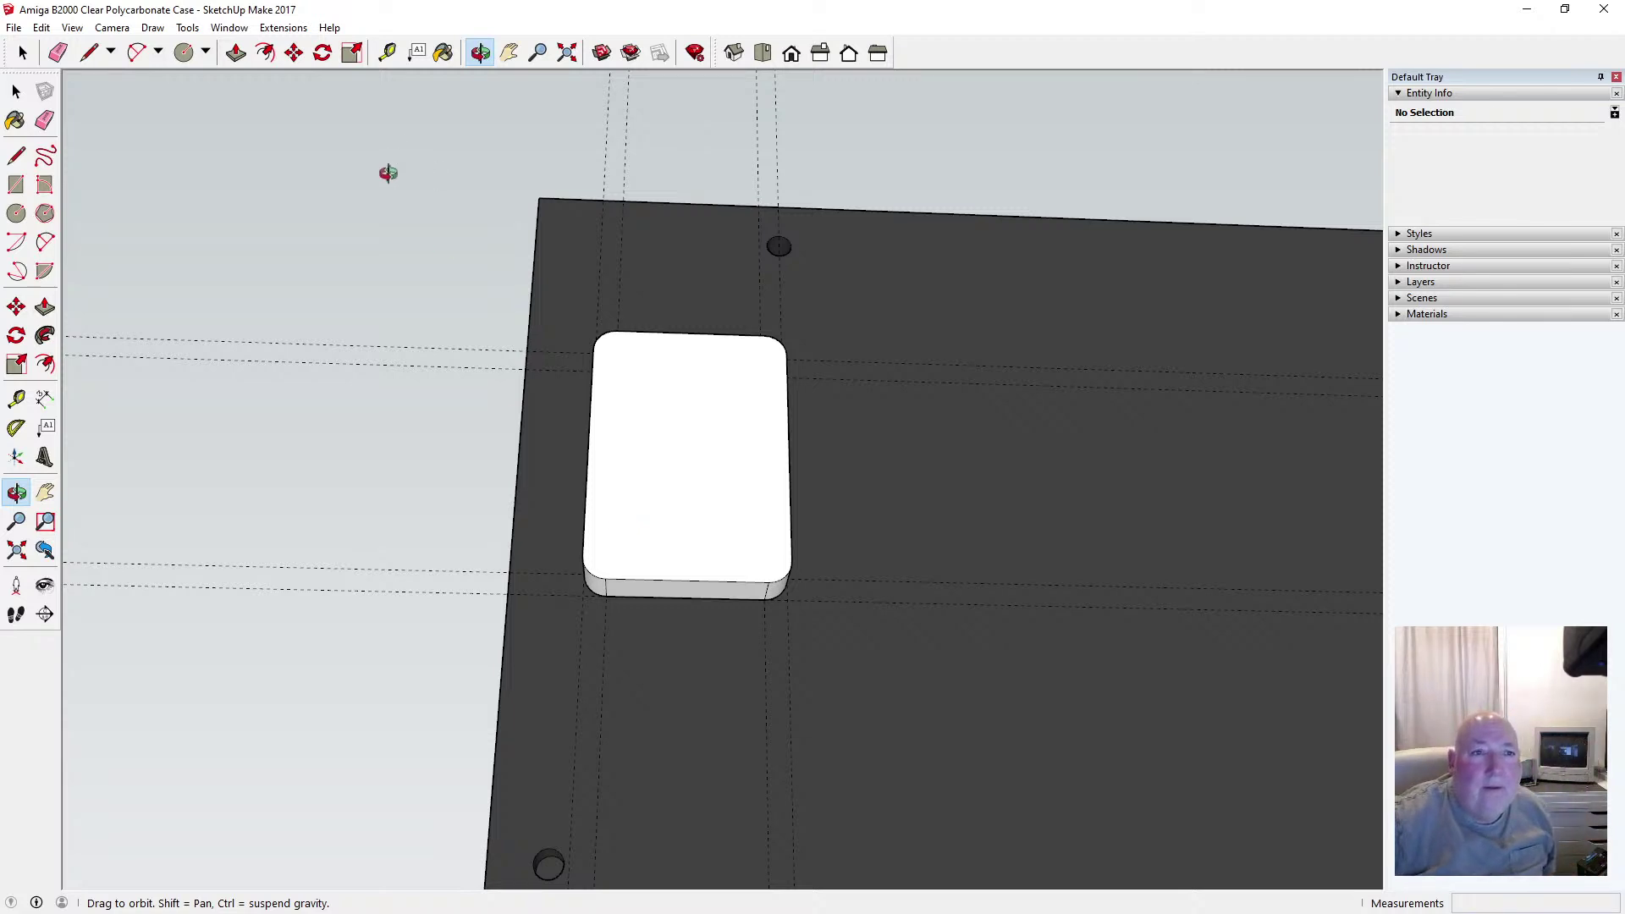
pyautogui.click(387, 52)
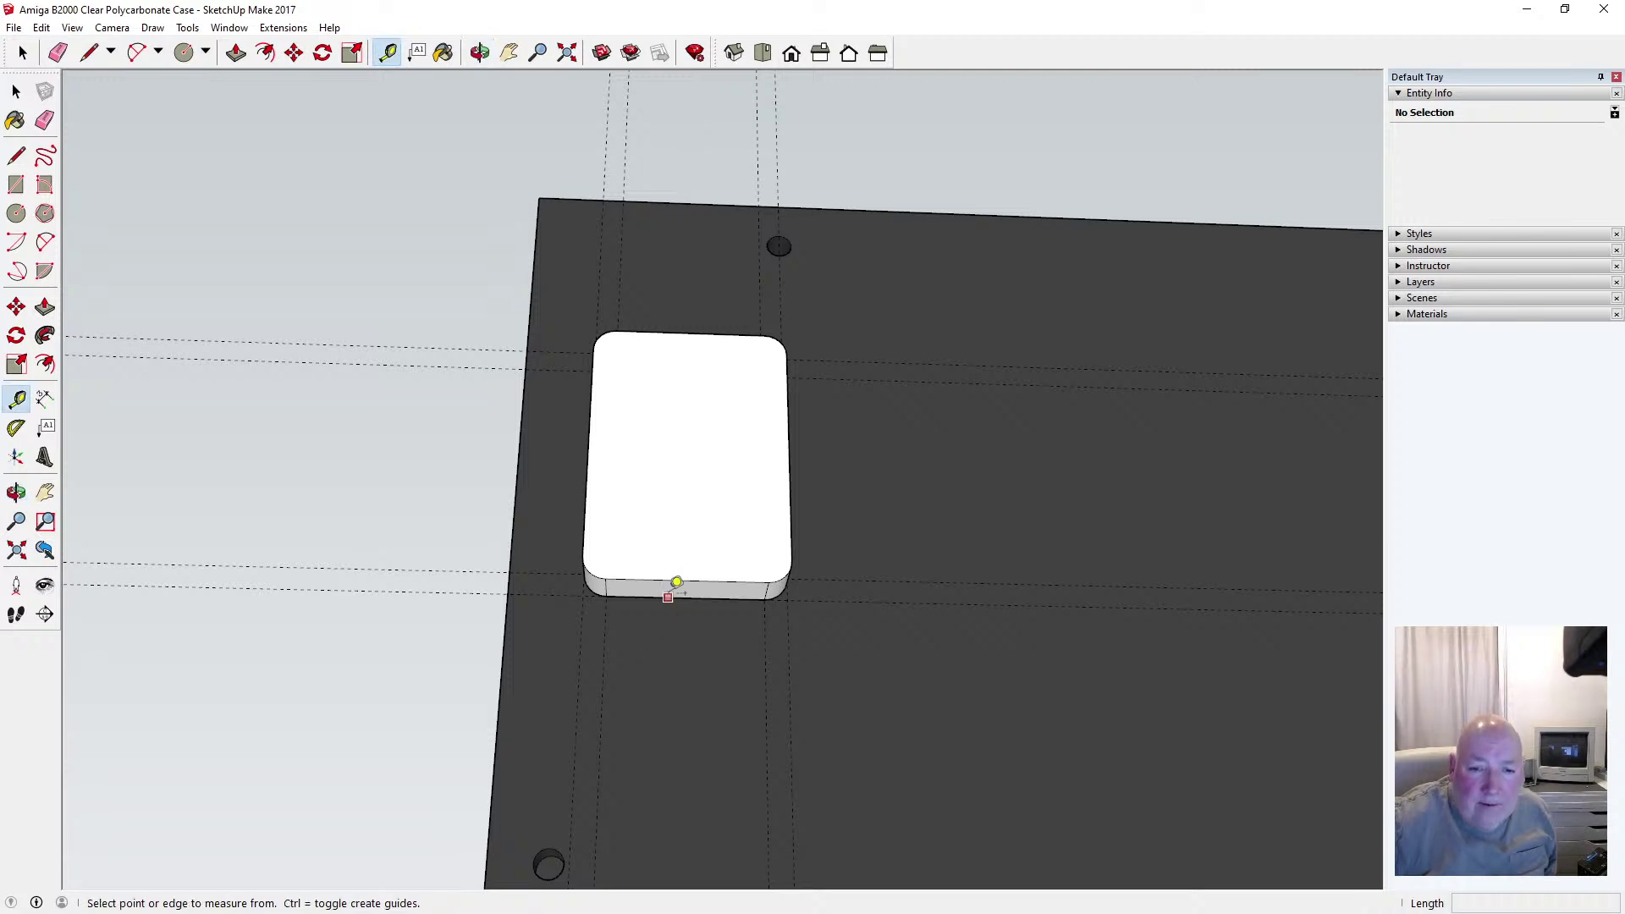
pyautogui.click(670, 593)
pyautogui.write('9')
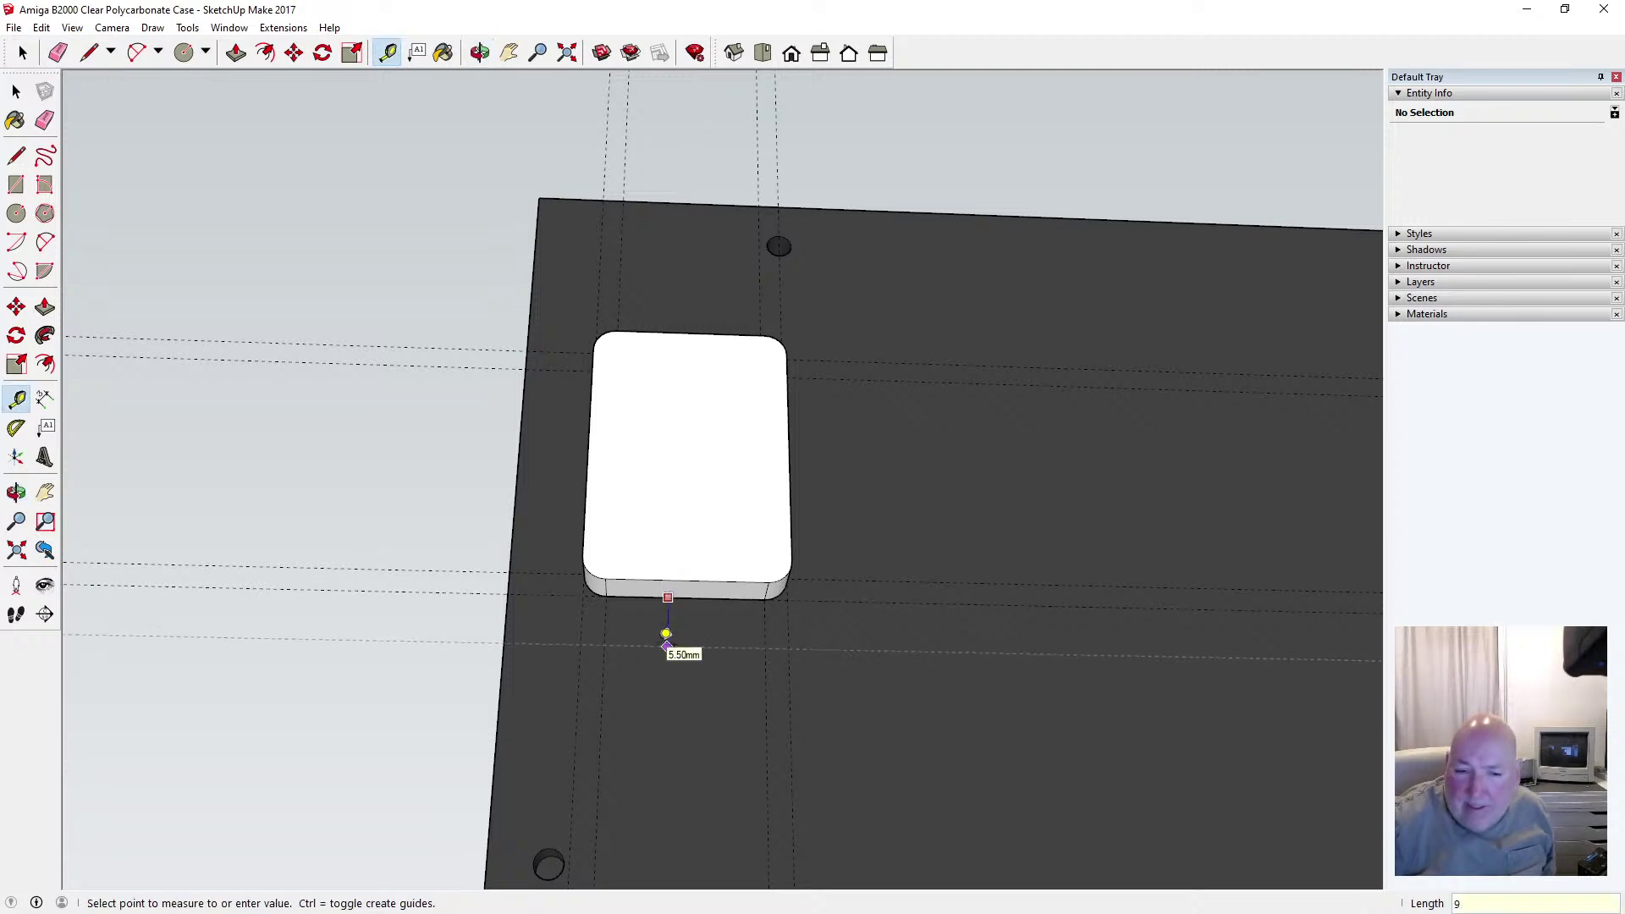
pyautogui.press('Return')
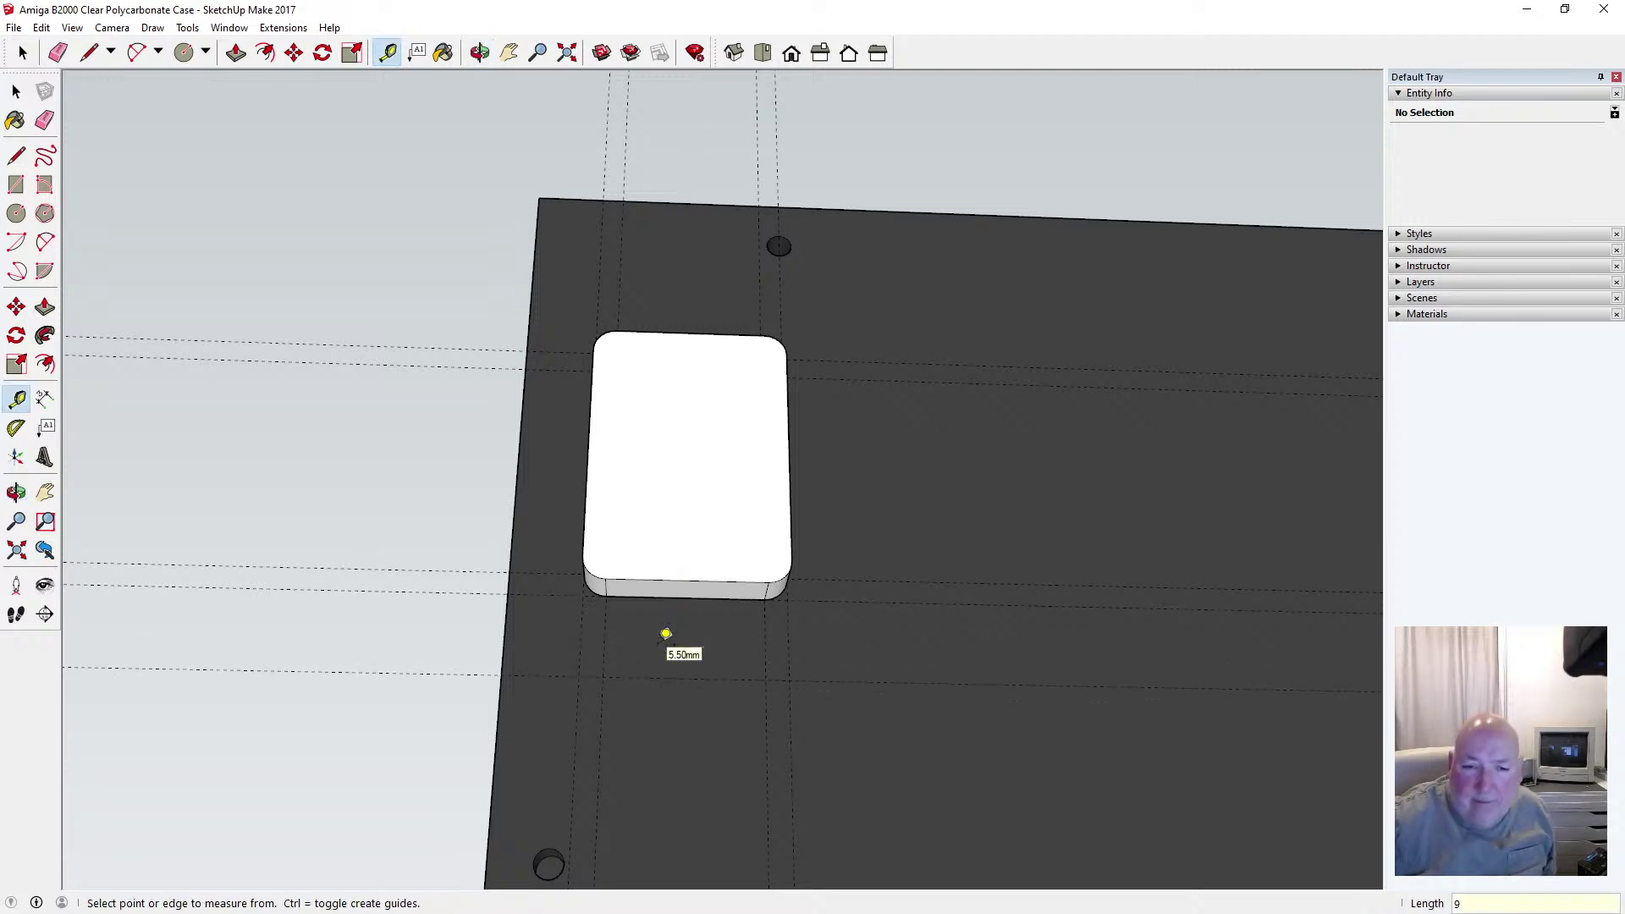
# Add a horizontal guide 9 mm above the block's upper edge and a vertical centre guide 11 mm from its left outer guide
pyautogui.click(480, 53)
pyautogui.moveTo(645, 202); pyautogui.dragTo(635, 598)
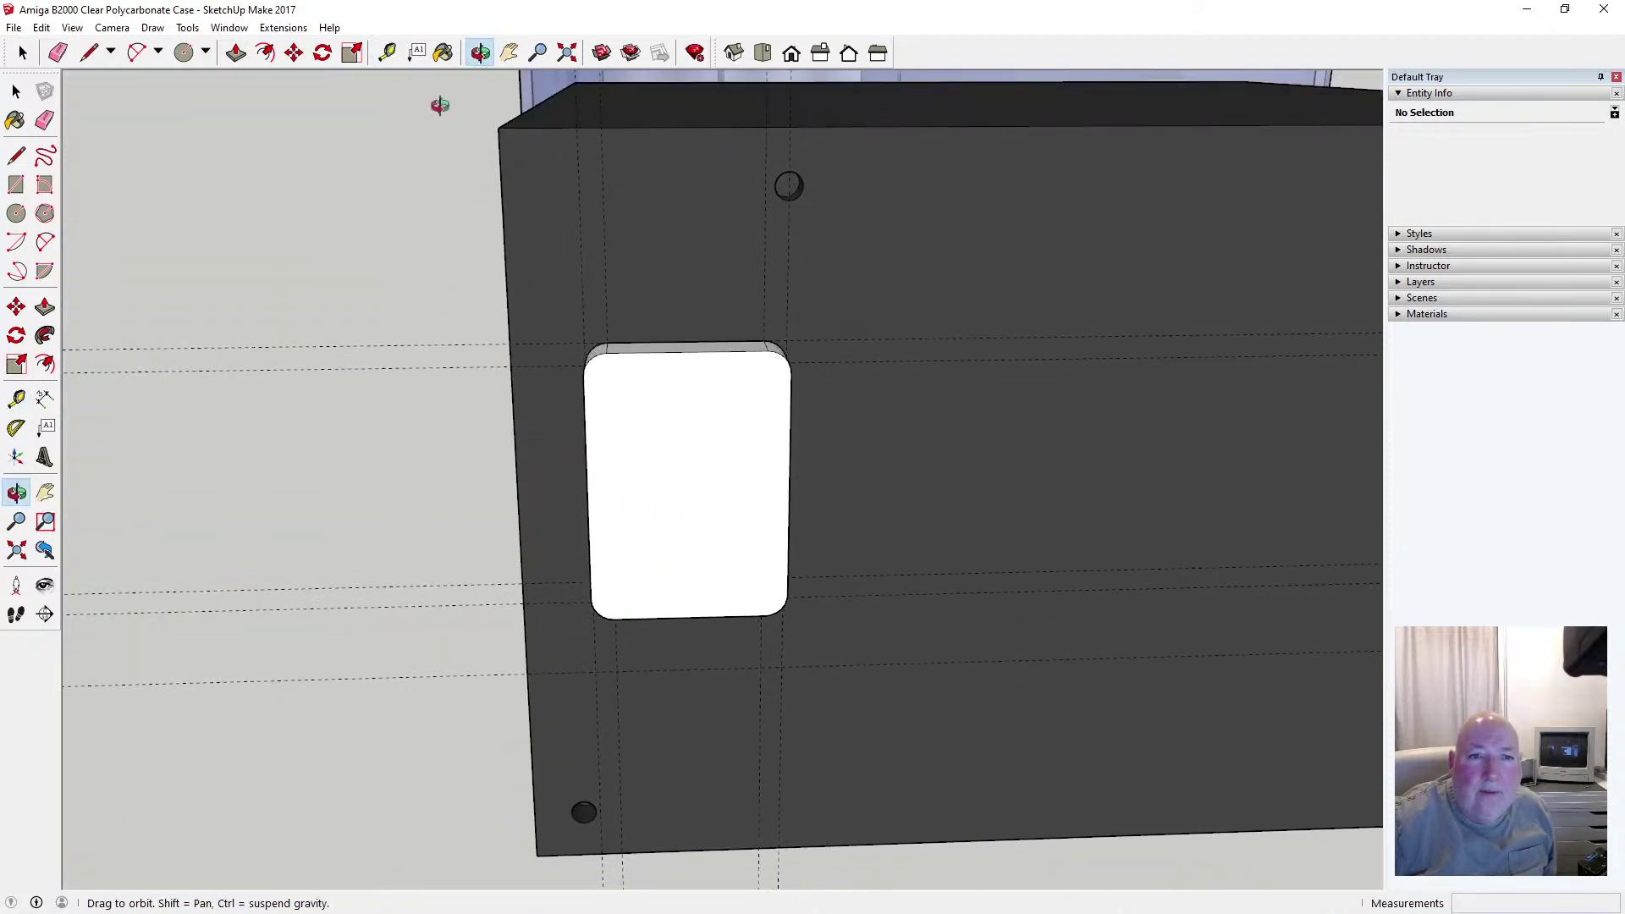
pyautogui.click(388, 53)
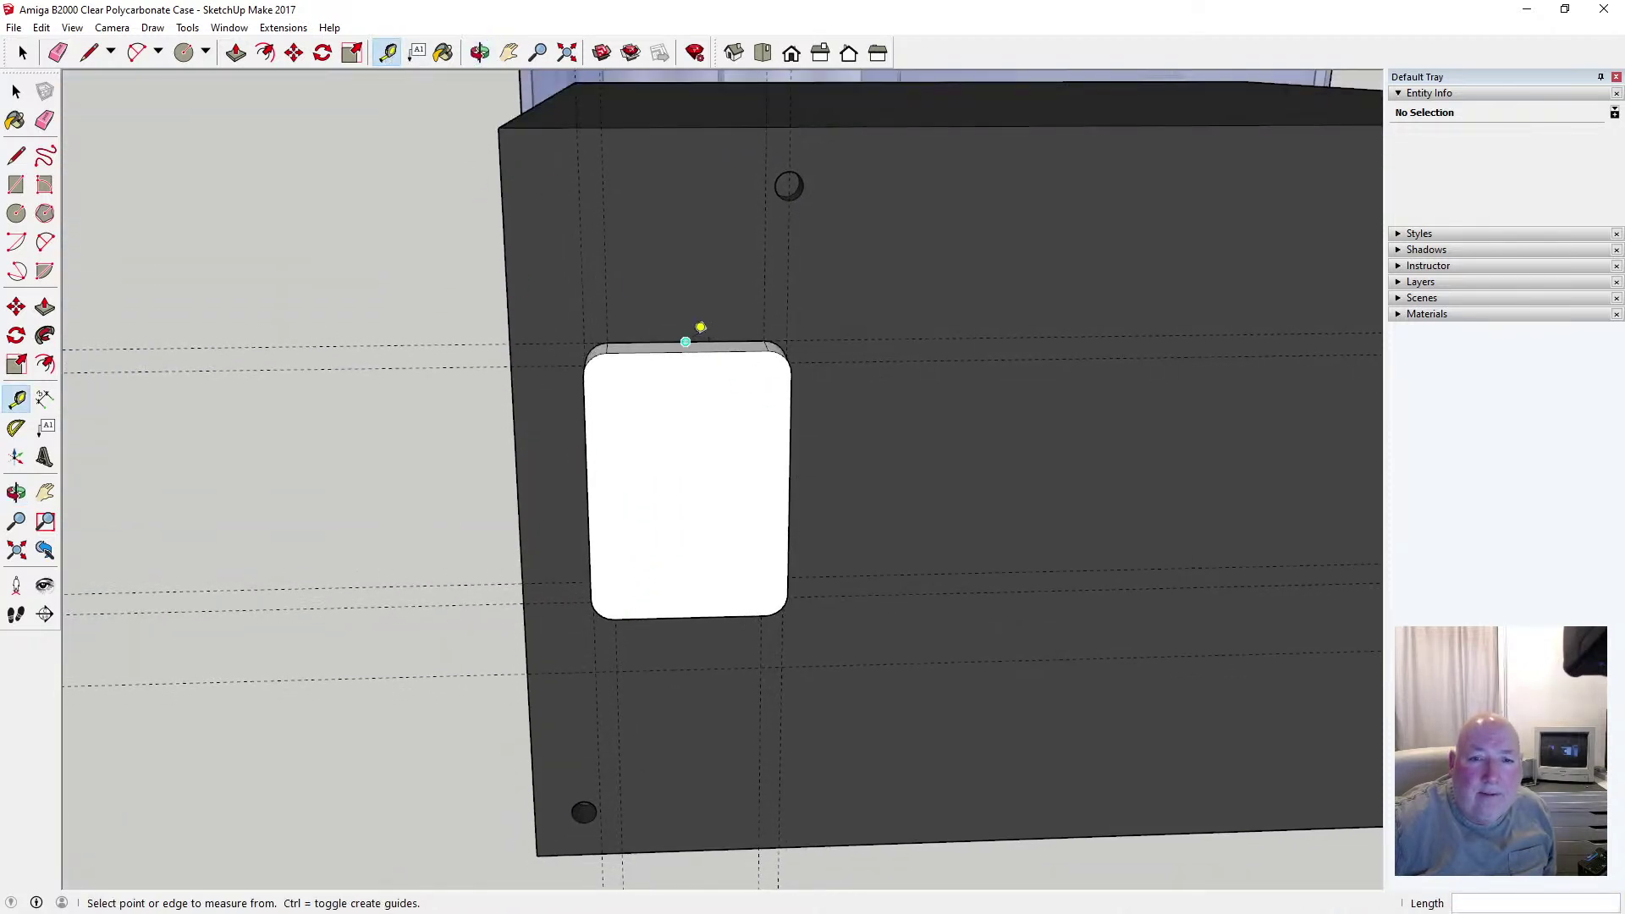
pyautogui.click(686, 342)
pyautogui.write('9')
pyautogui.press('Return')
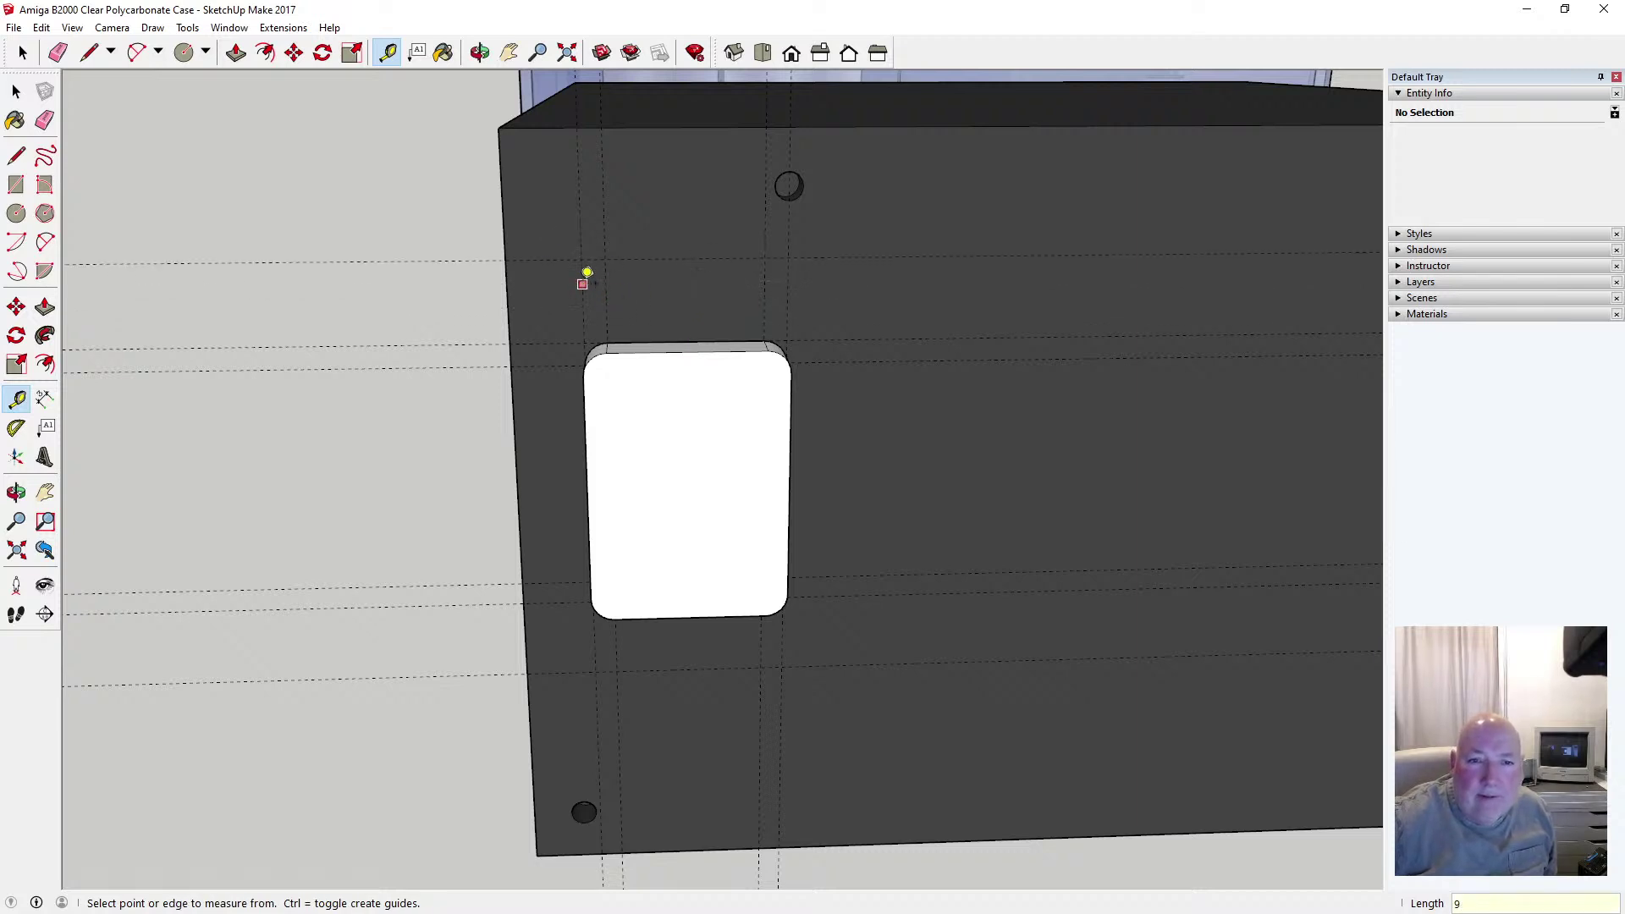
pyautogui.click(582, 285)
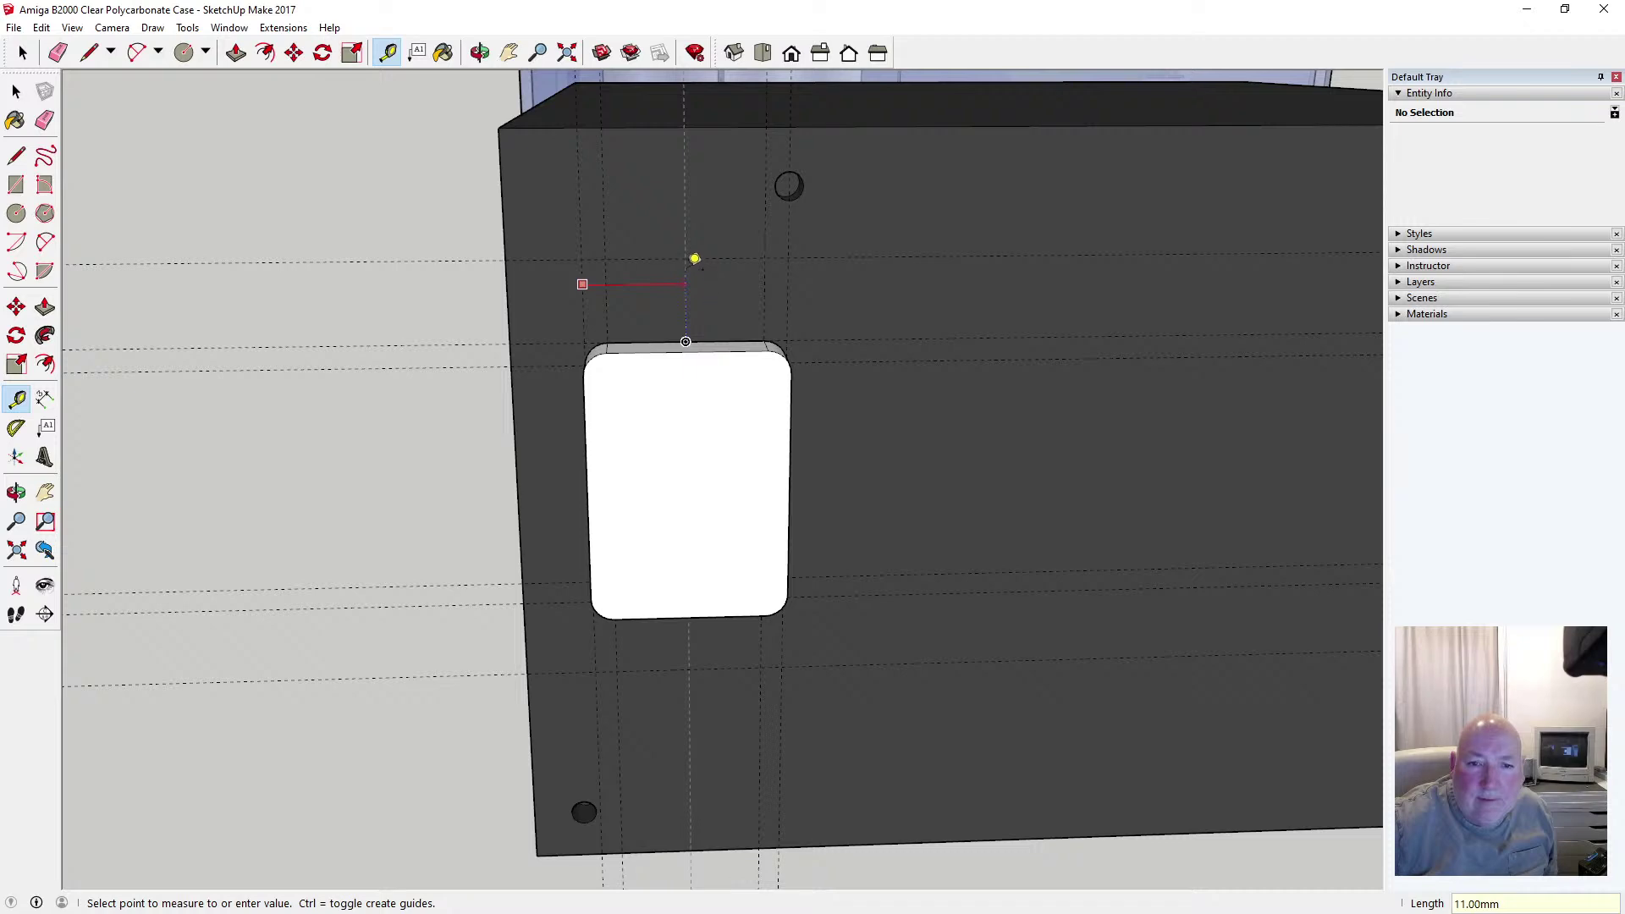
pyautogui.click(693, 255)
# Offset guides 2.5 mm toward the block from the outermost horizontal guides below and above it
pyautogui.press('o')
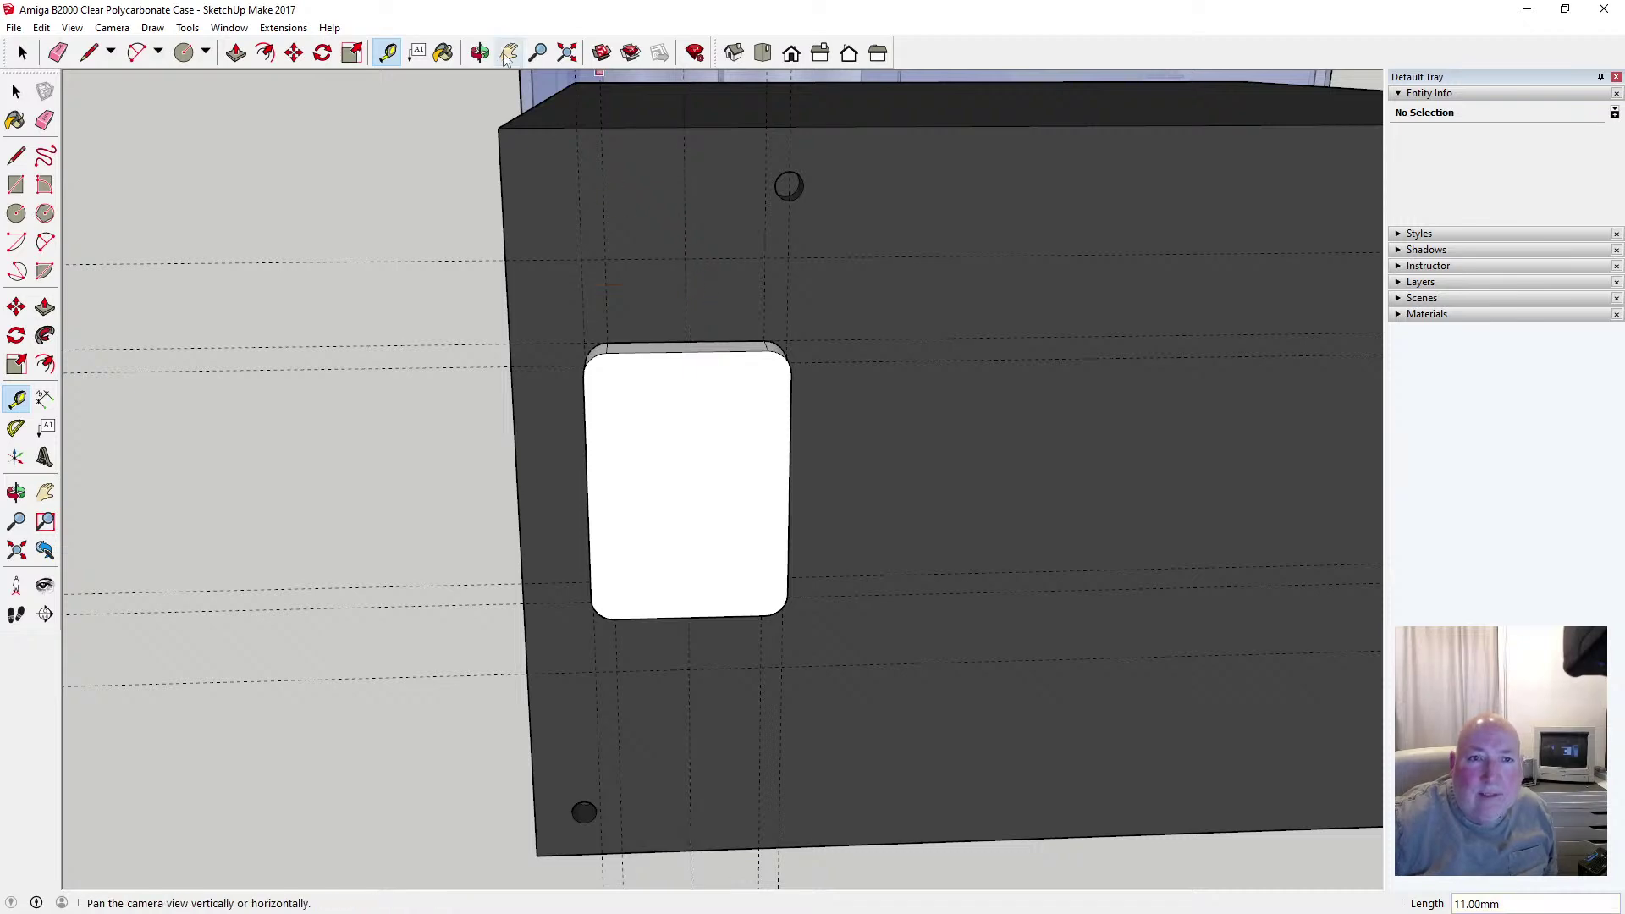
pyautogui.moveTo(671, 338); pyautogui.dragTo(677, 305)
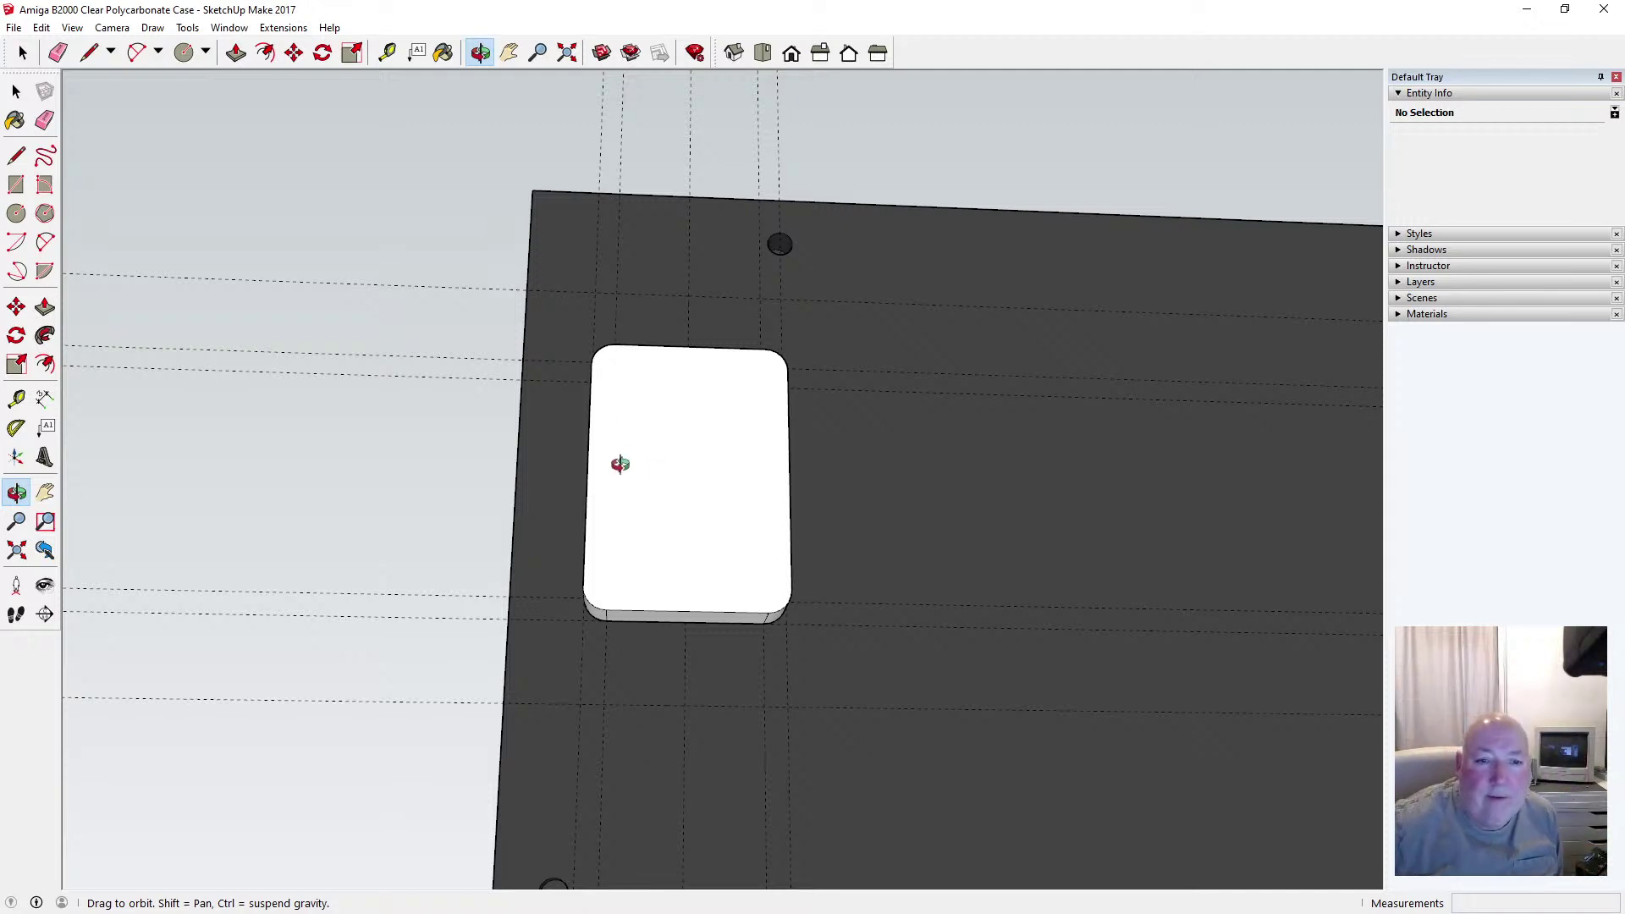
pyautogui.click(387, 52)
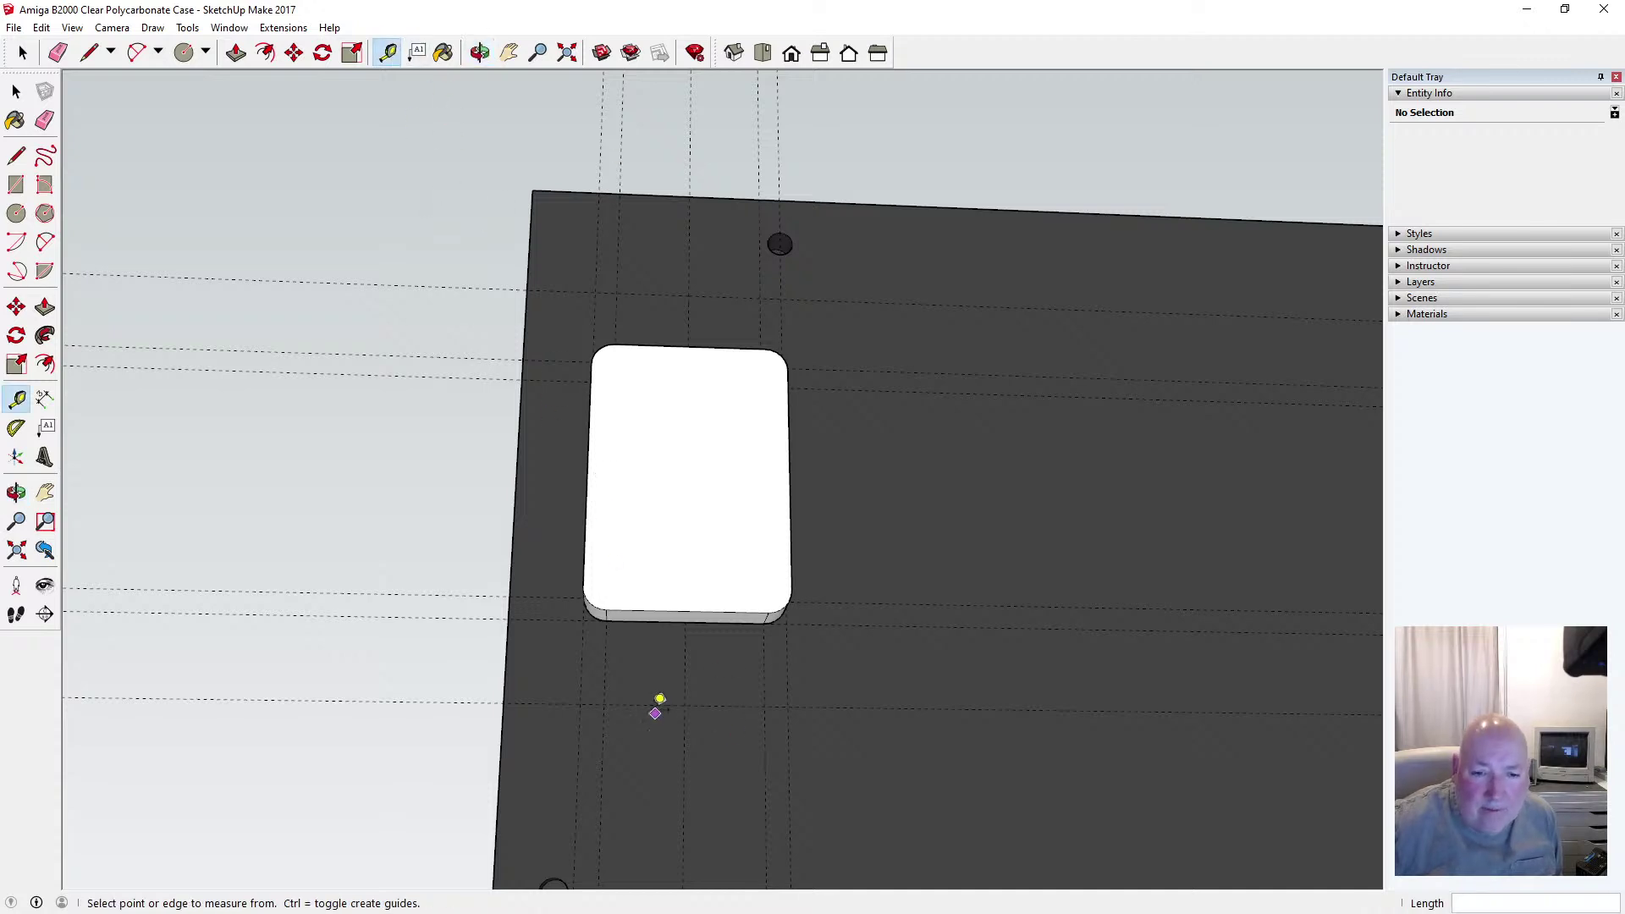
pyautogui.click(647, 704)
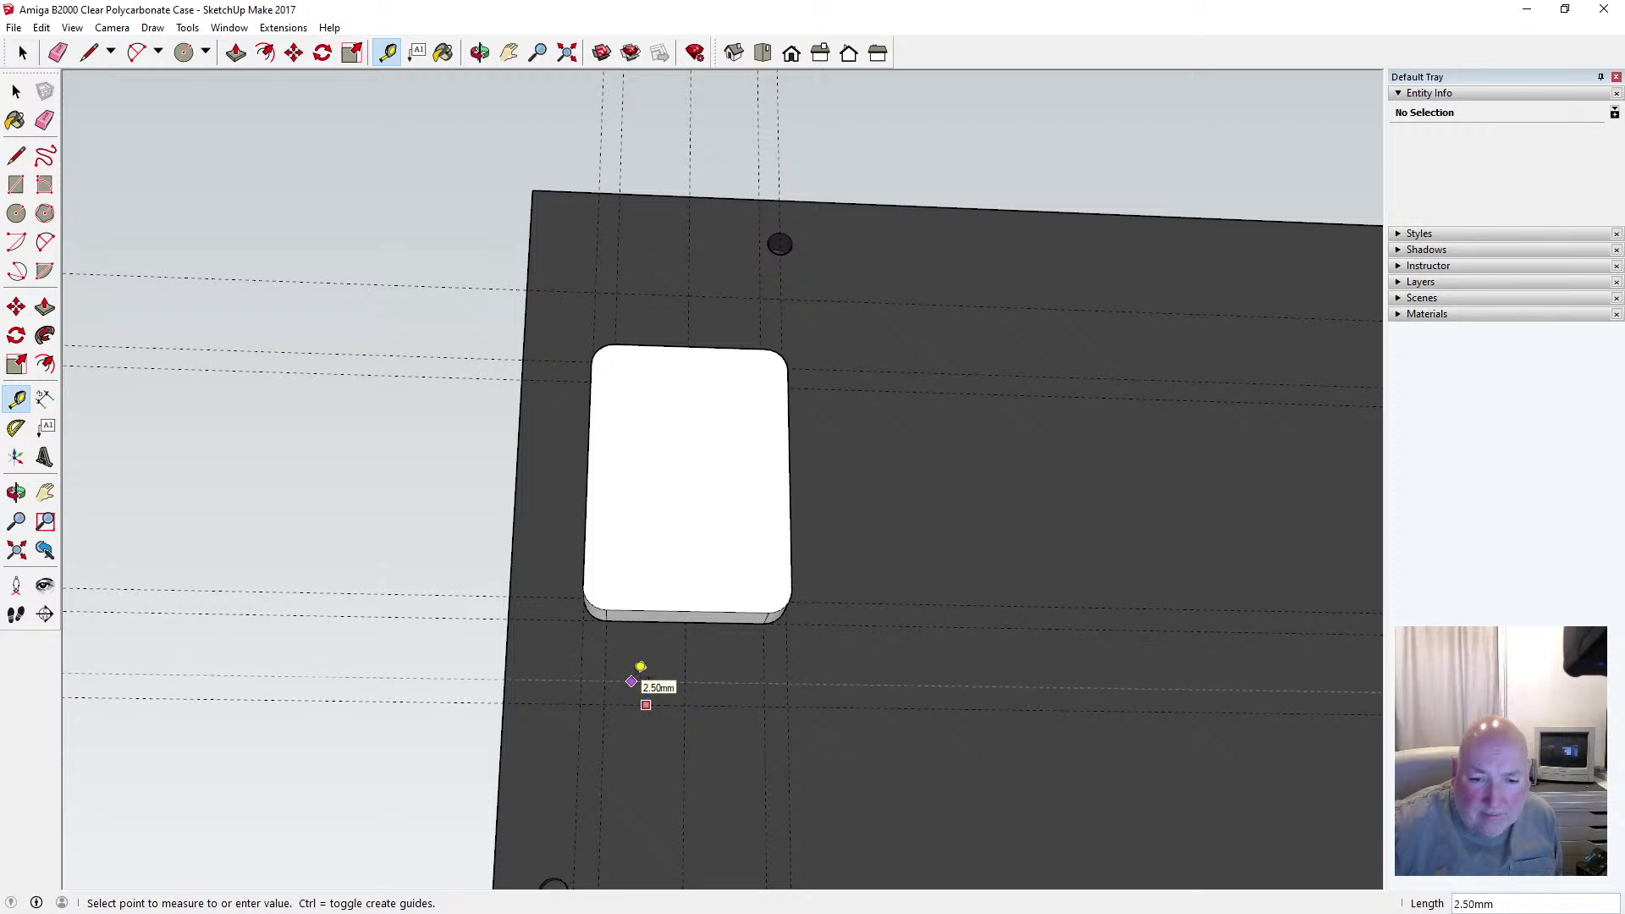
pyautogui.click(641, 667)
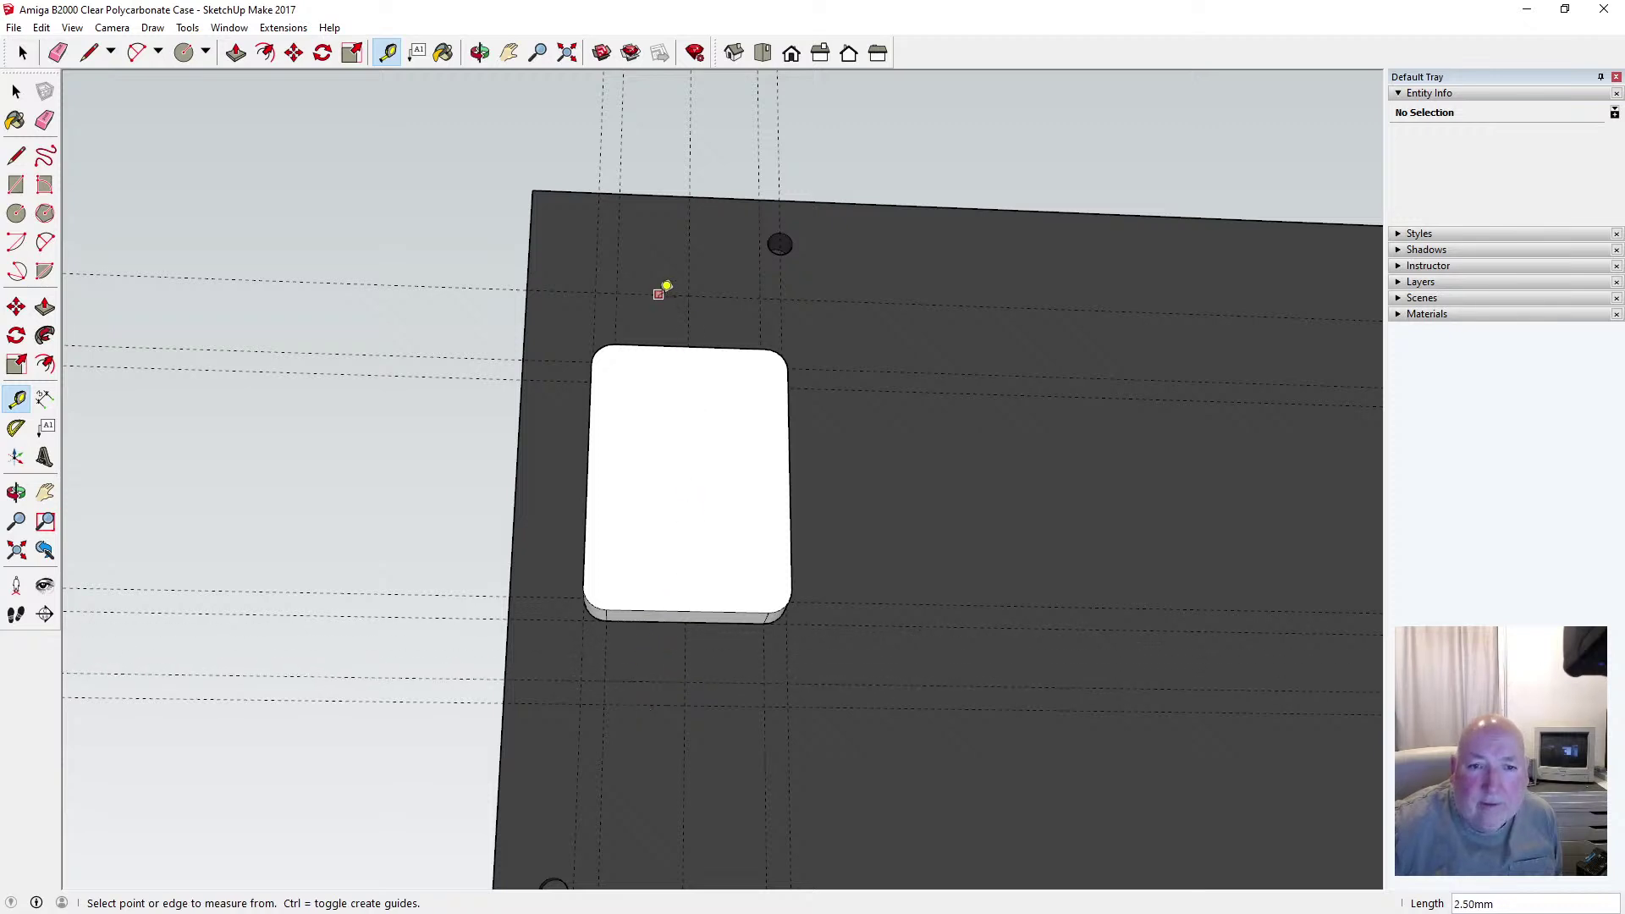
pyautogui.click(658, 294)
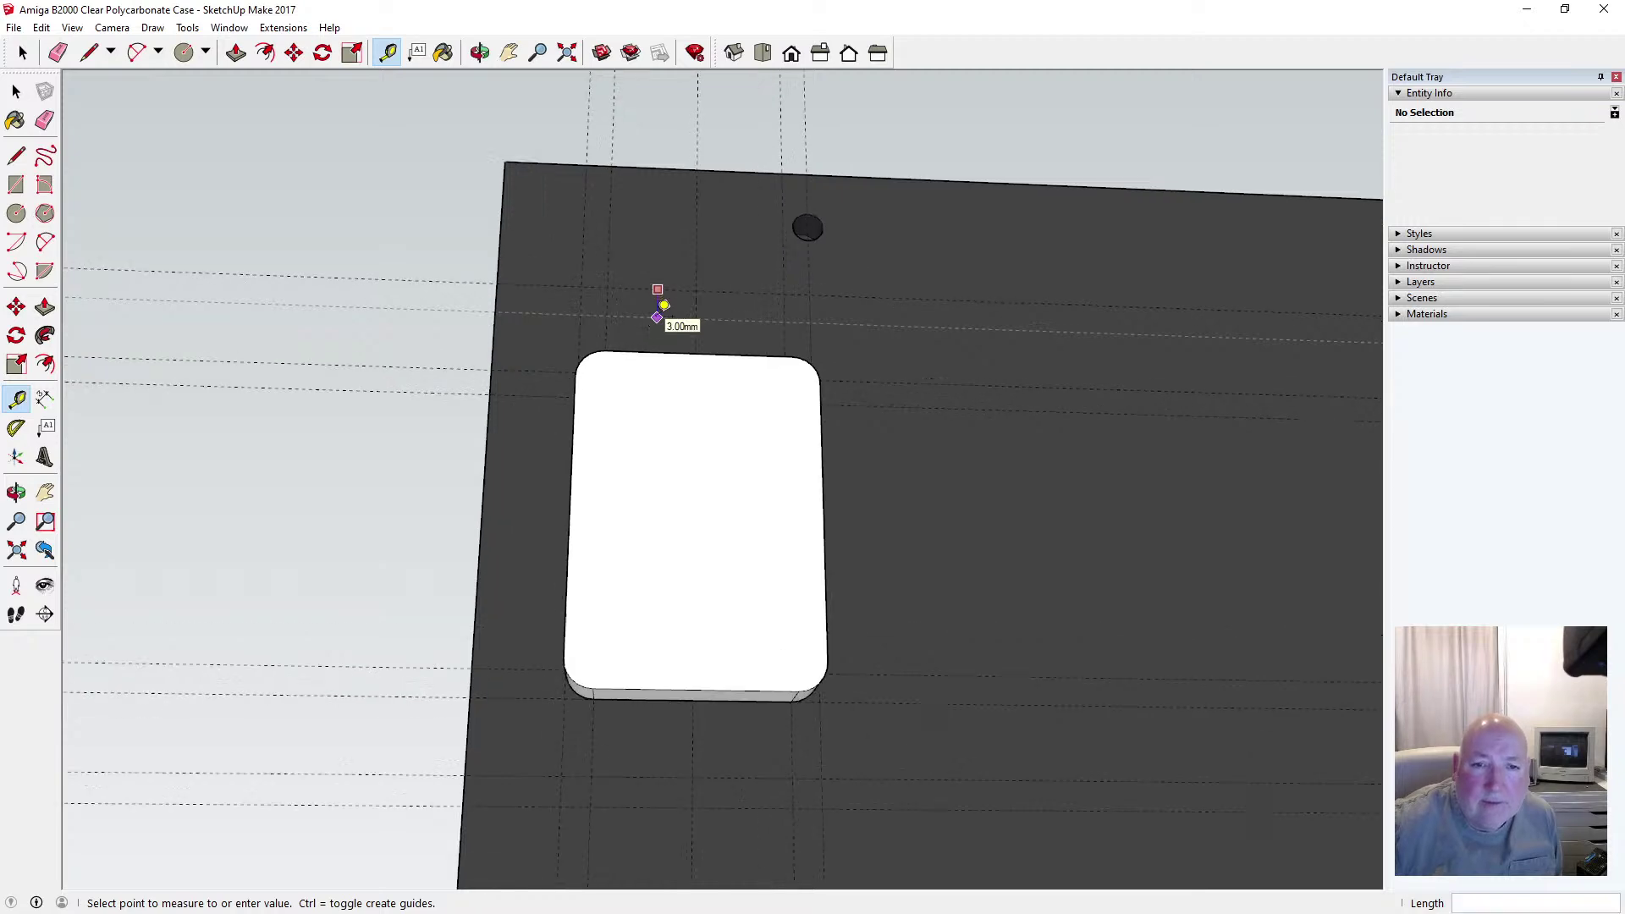
pyautogui.scroll(3, 665, 306)
pyautogui.click(664, 301)
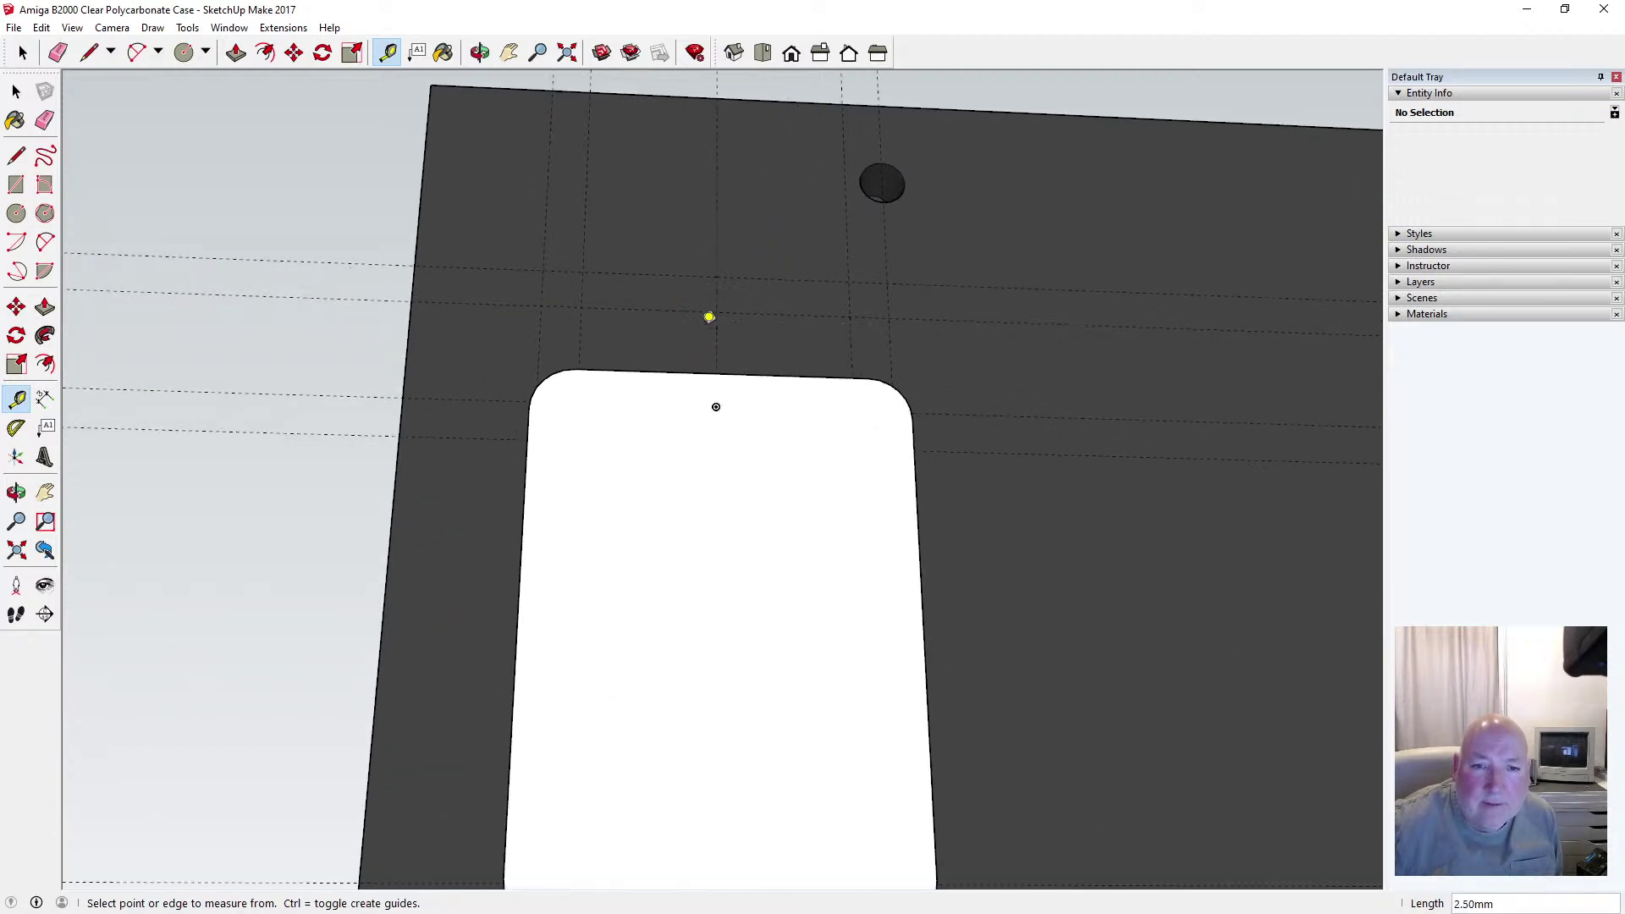
# Add vertical guides 3.5 mm to each side of the vertical centre guide
pyautogui.scroll(-2, 708, 309)
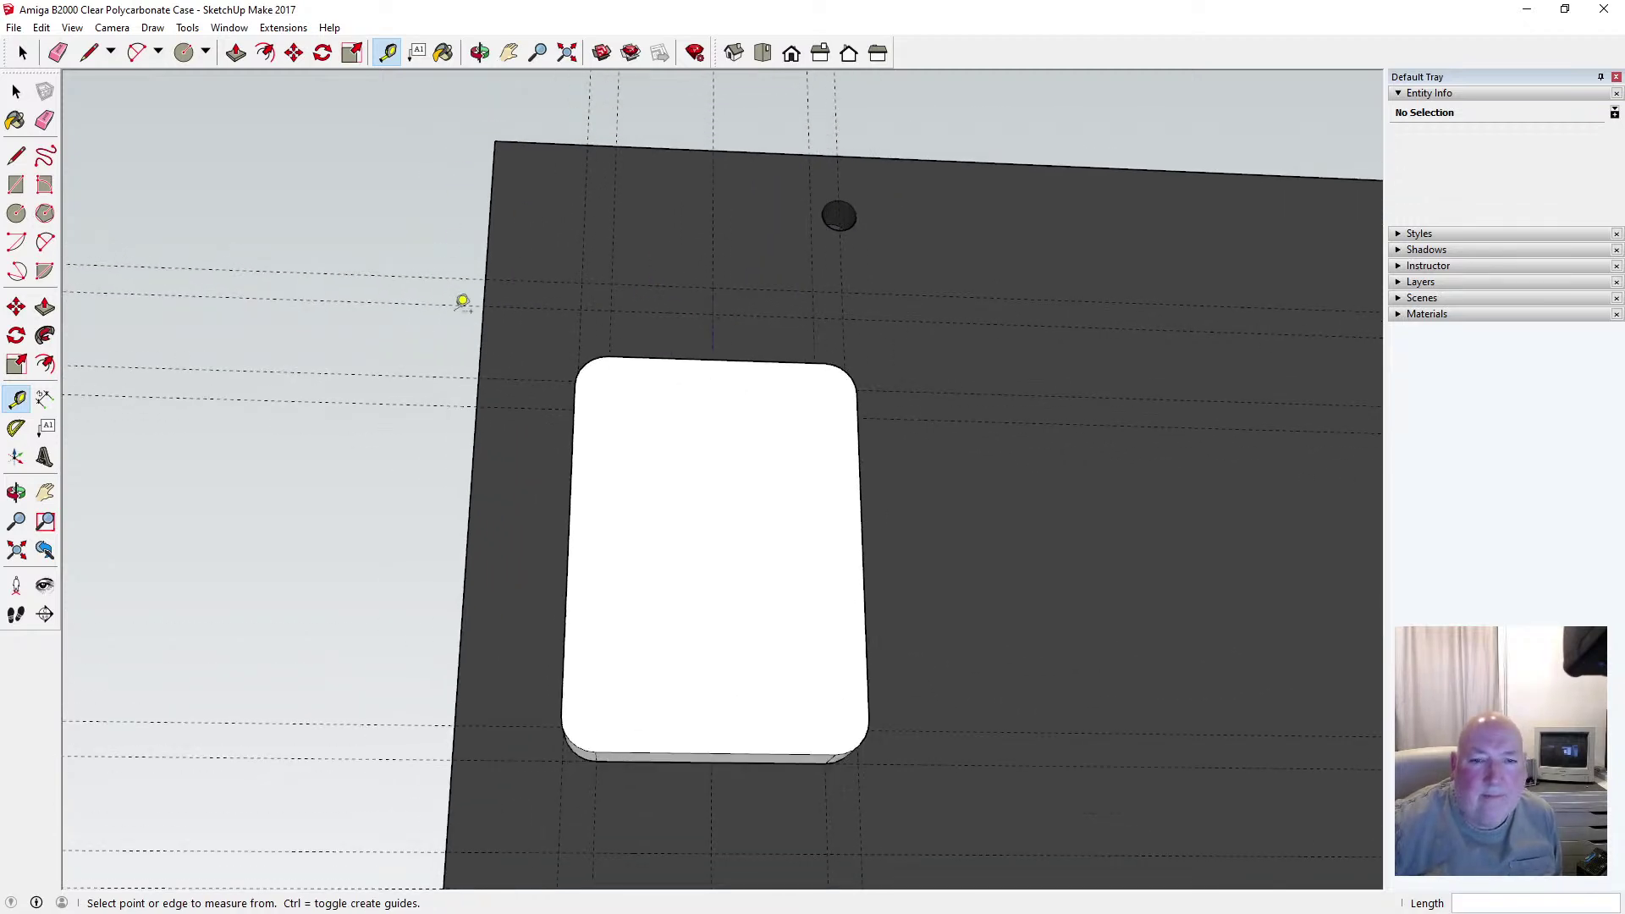
pyautogui.scroll(-3, 462, 300)
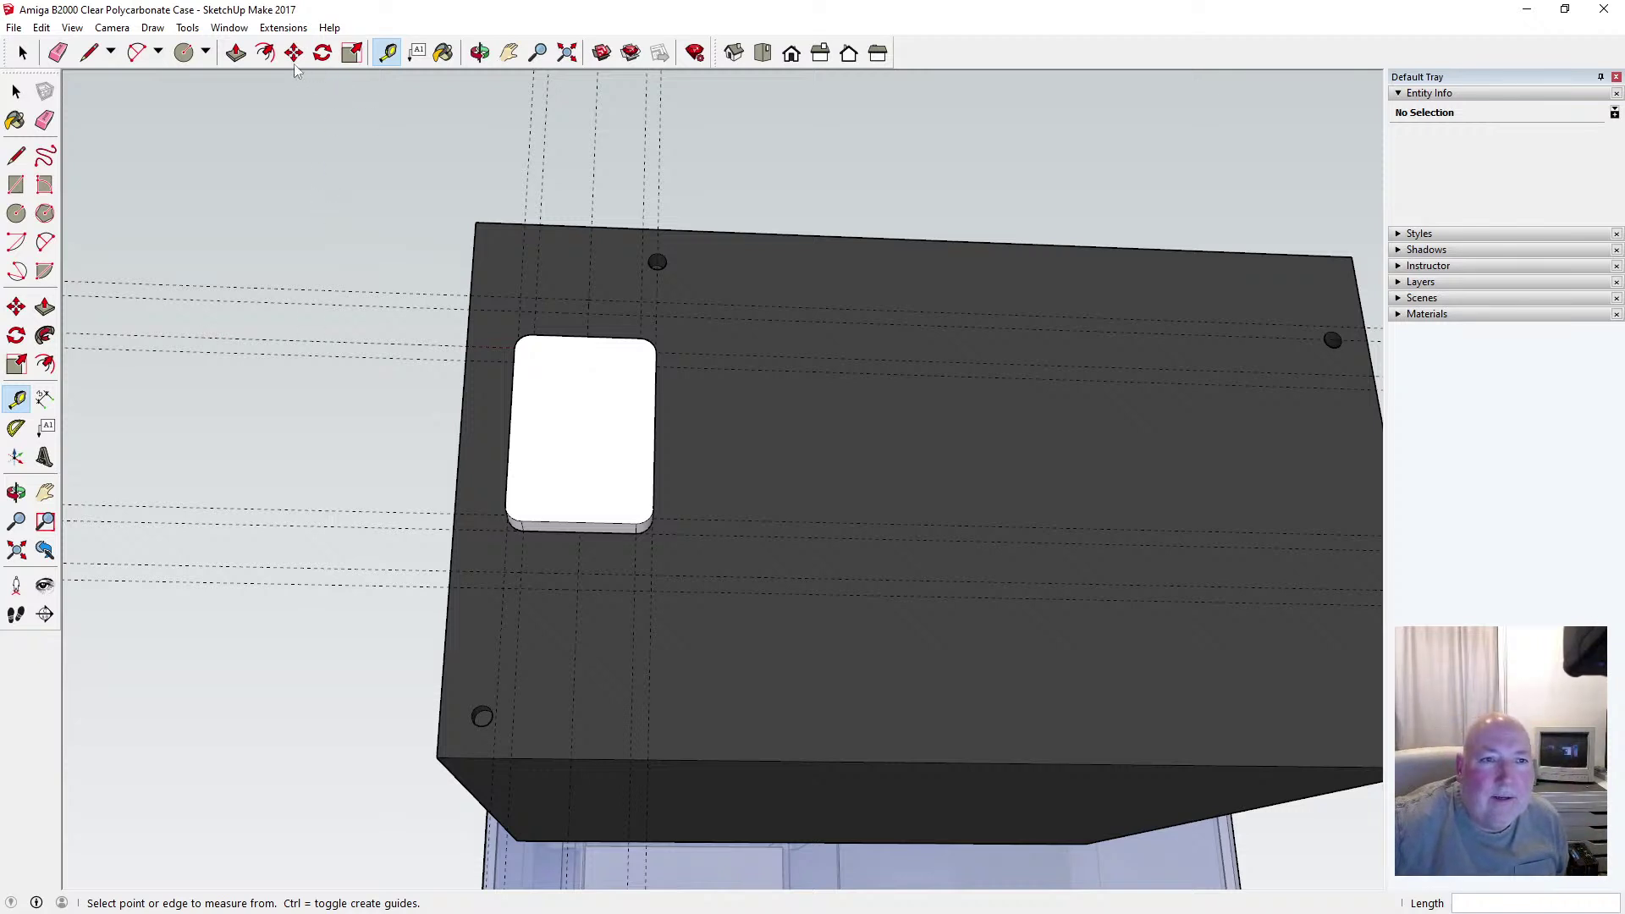
pyautogui.click(591, 266)
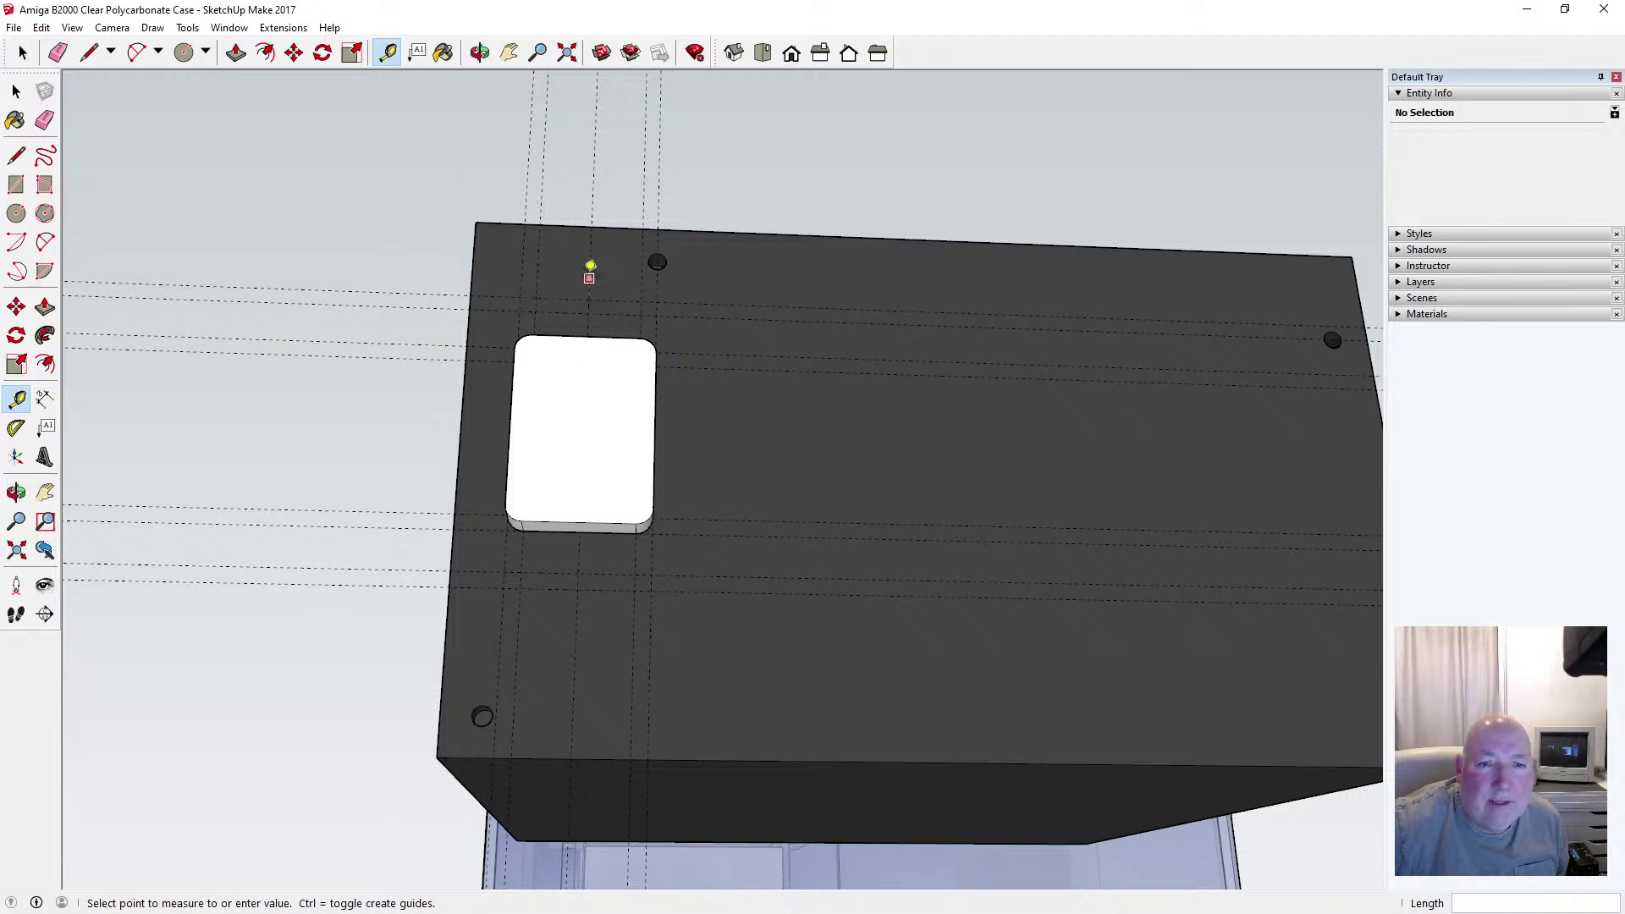
pyautogui.write('3.5')
pyautogui.press('Return')
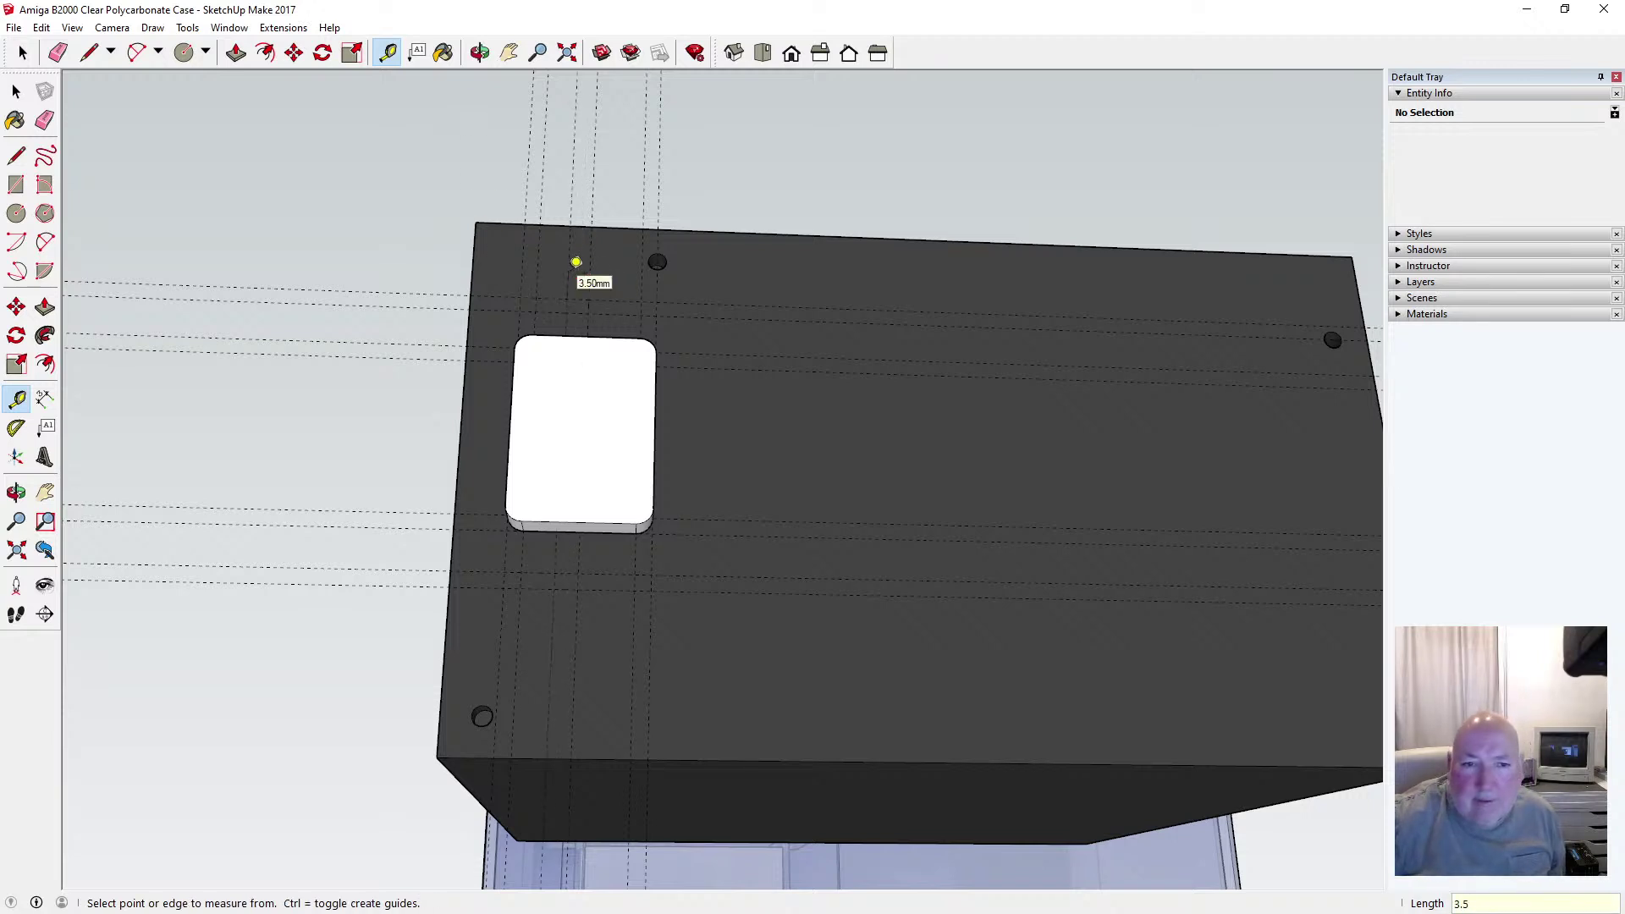
pyautogui.click(597, 268)
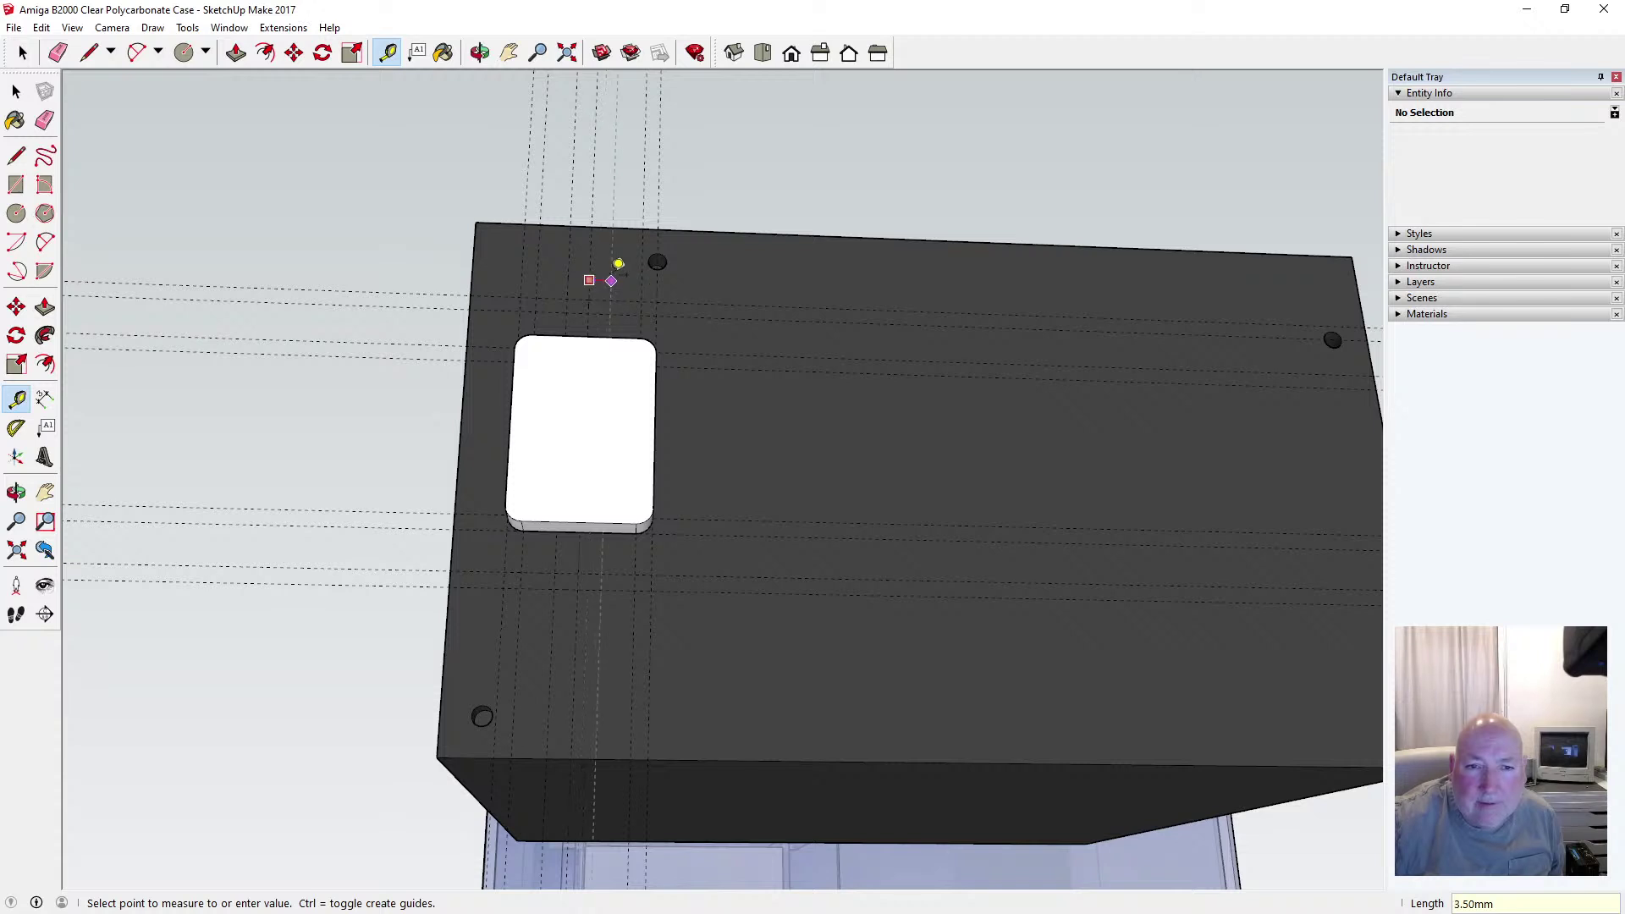
pyautogui.click(619, 264)
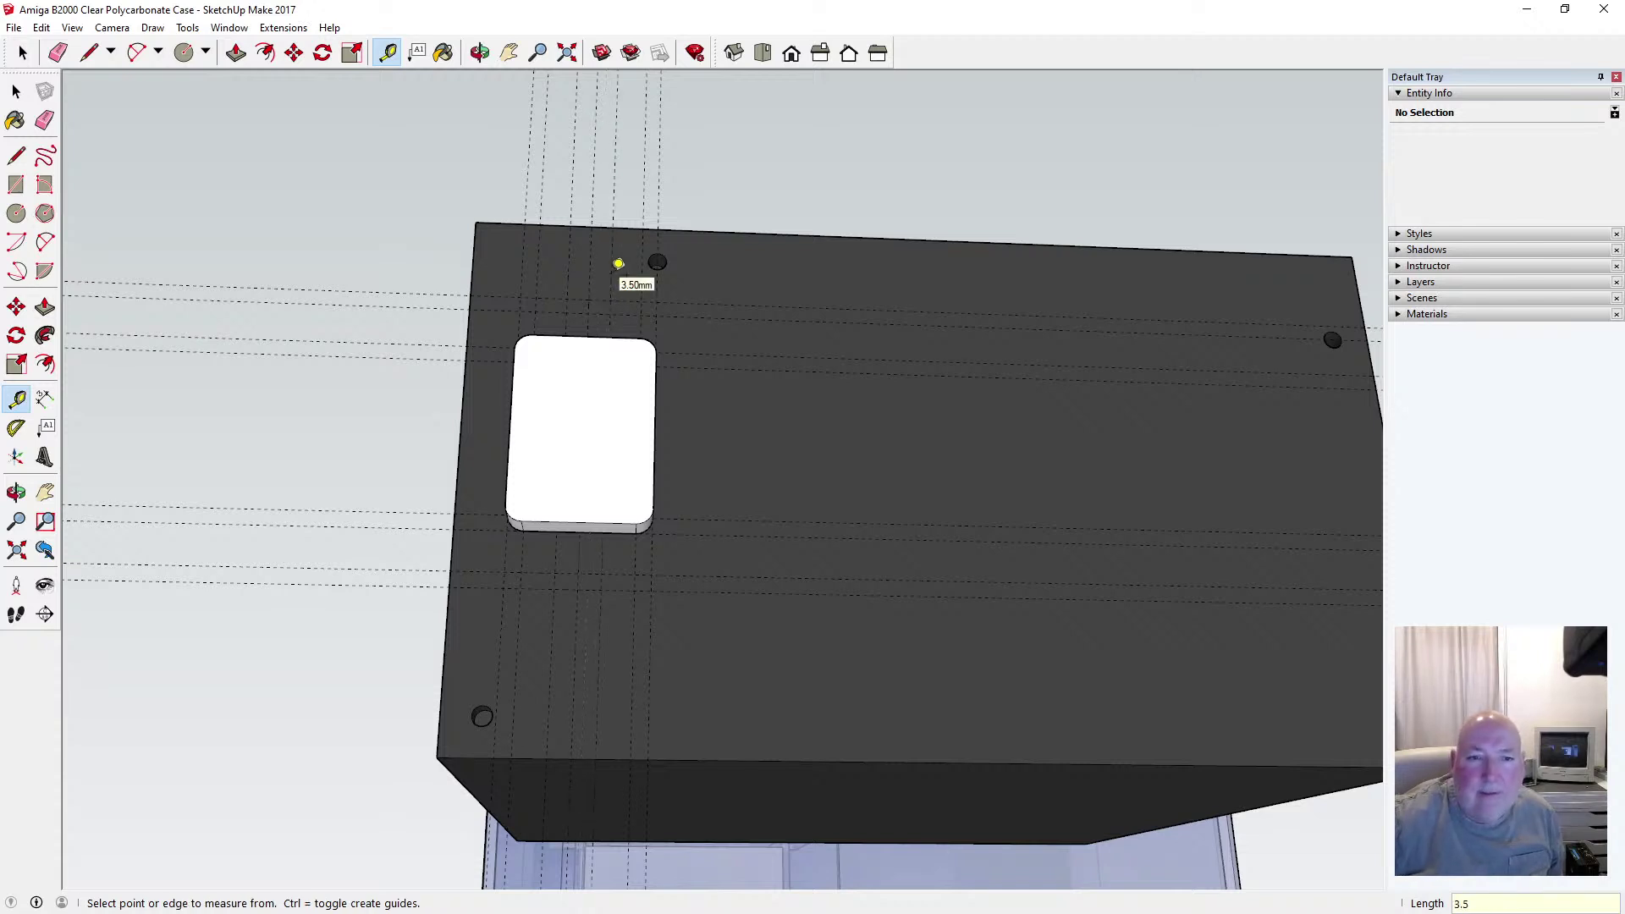
# Draw a line about 9.9 mm long from the left 3.5 mm guide's intersection with the inner lower guide to the block's lower-left rounded corner
pyautogui.click(17, 157)
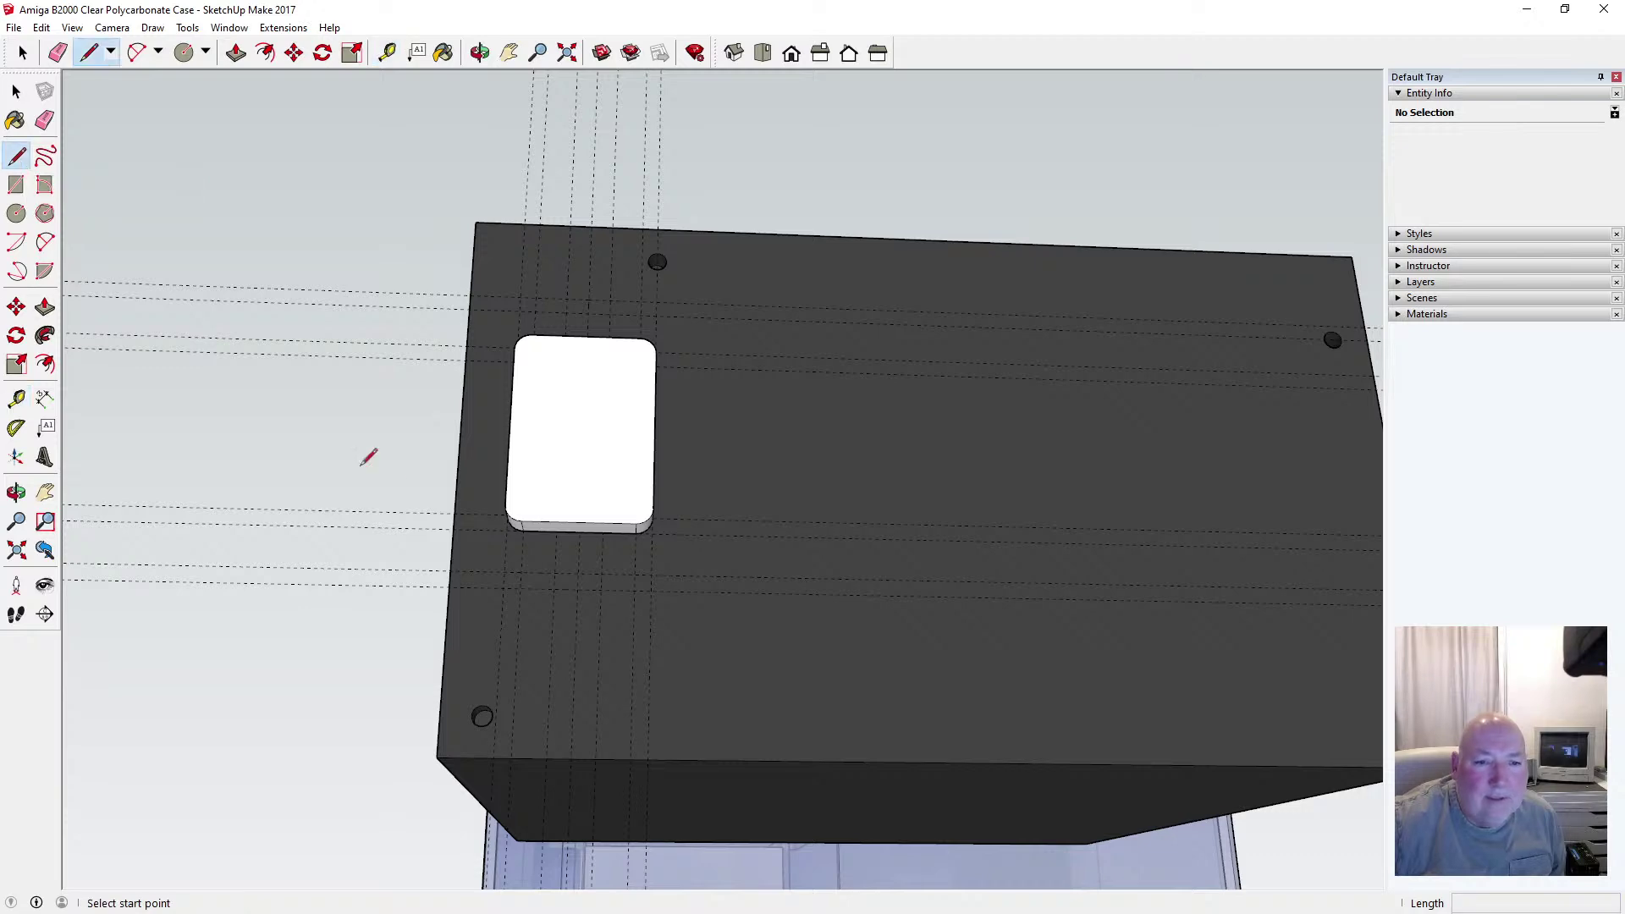
pyautogui.scroll(4, 555, 574)
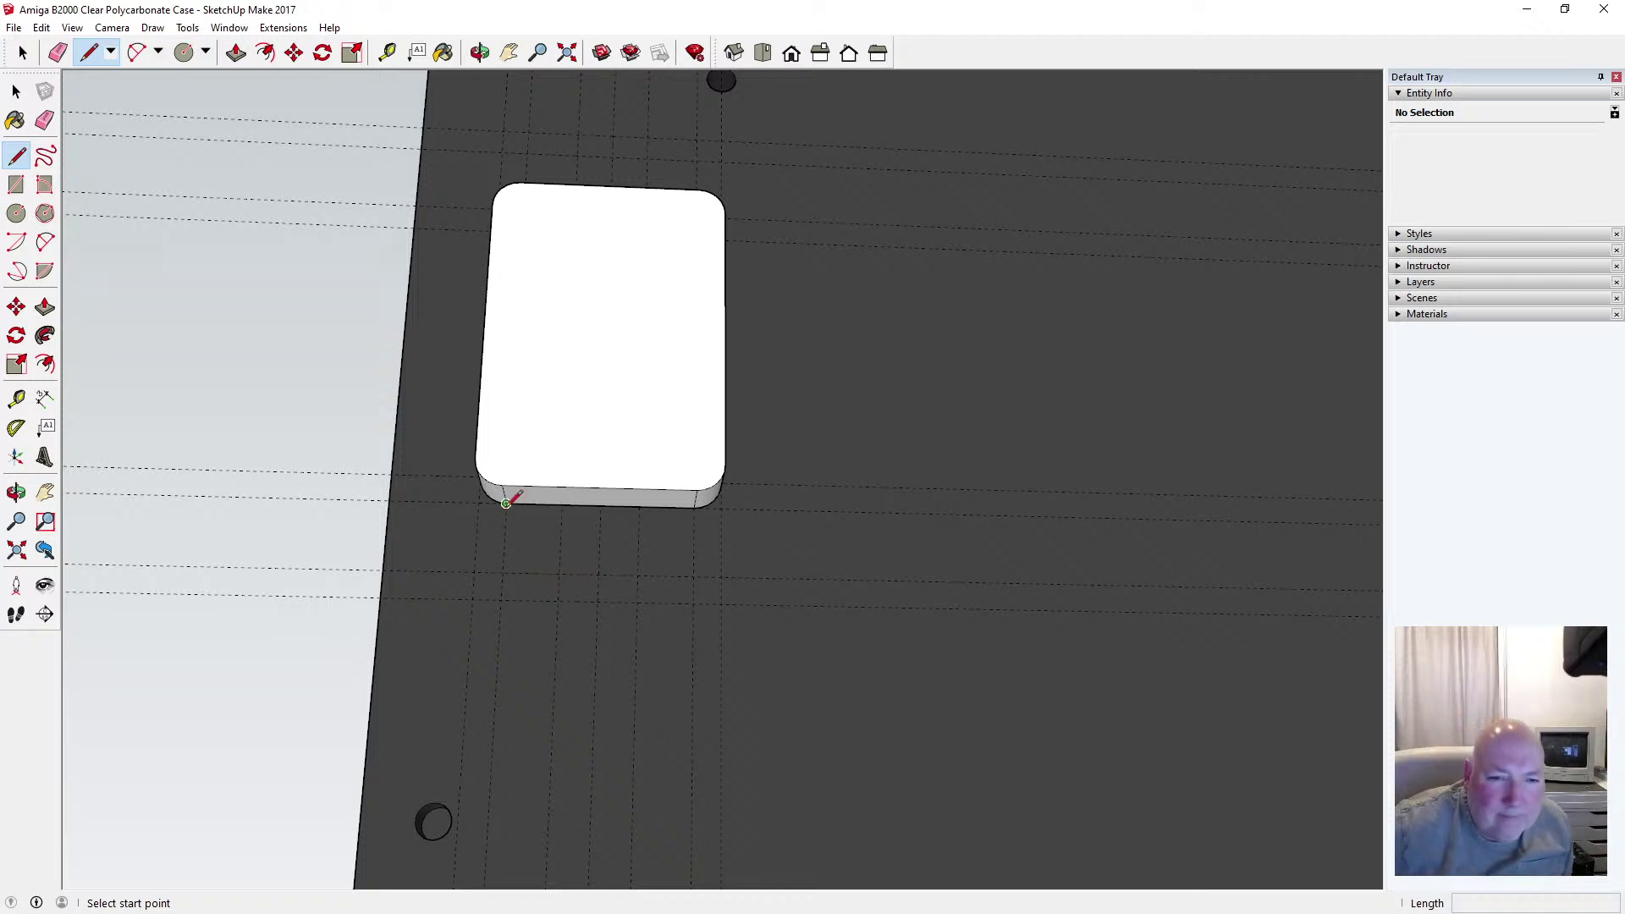
pyautogui.scroll(3, 506, 498)
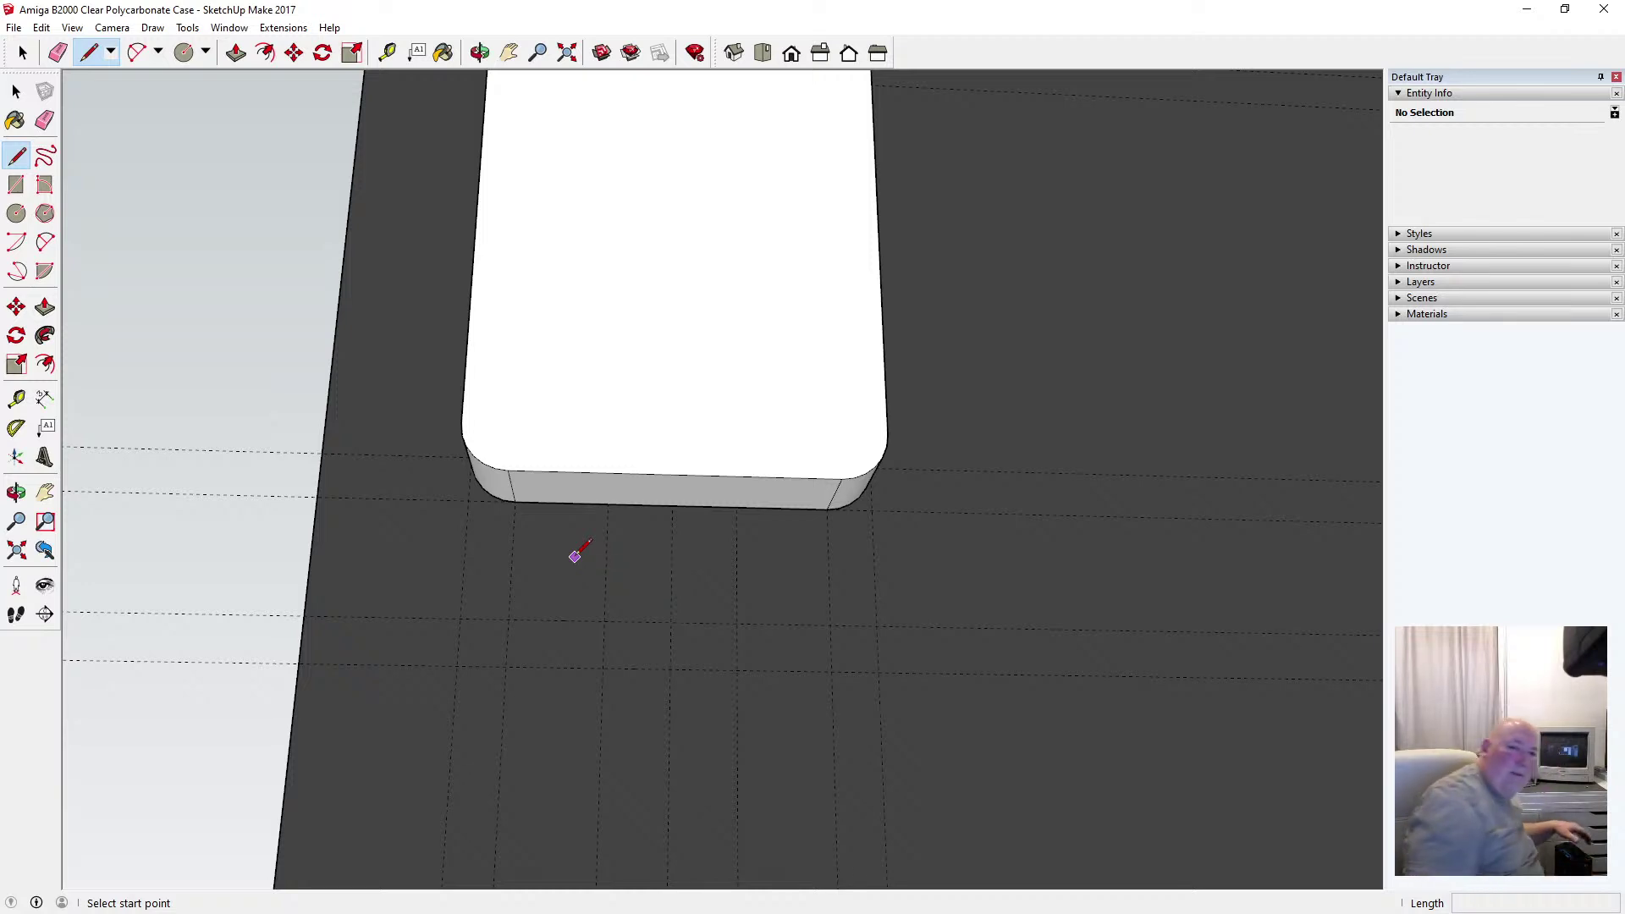
pyautogui.scroll(3, 495, 514)
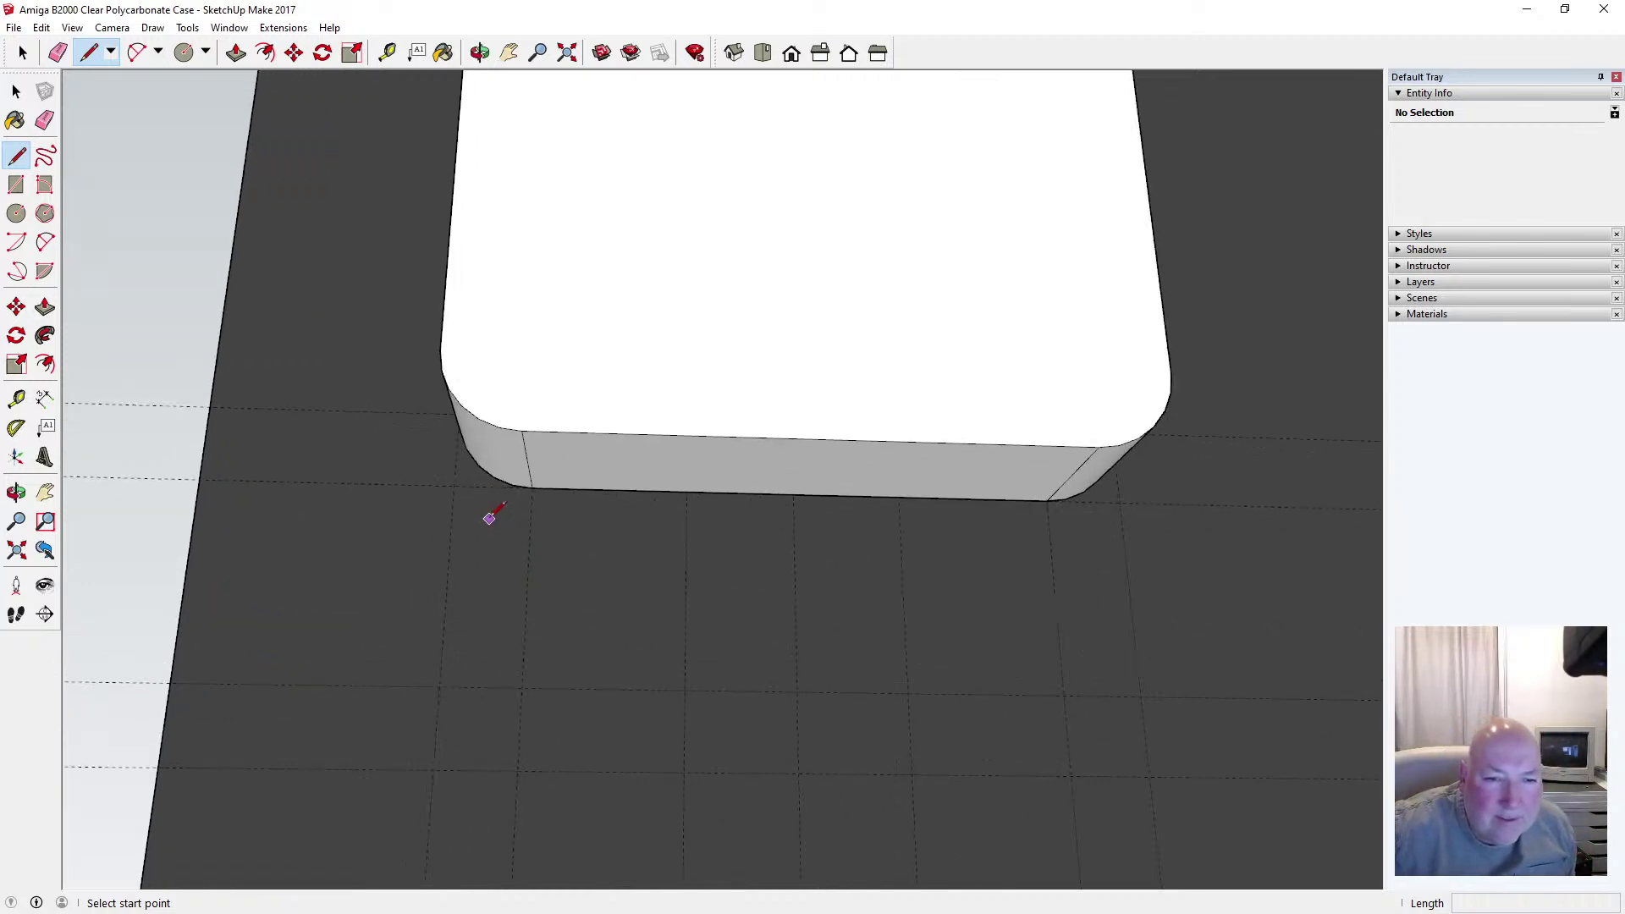
pyautogui.scroll(-1, 496, 529)
pyautogui.scroll(-2, 496, 529)
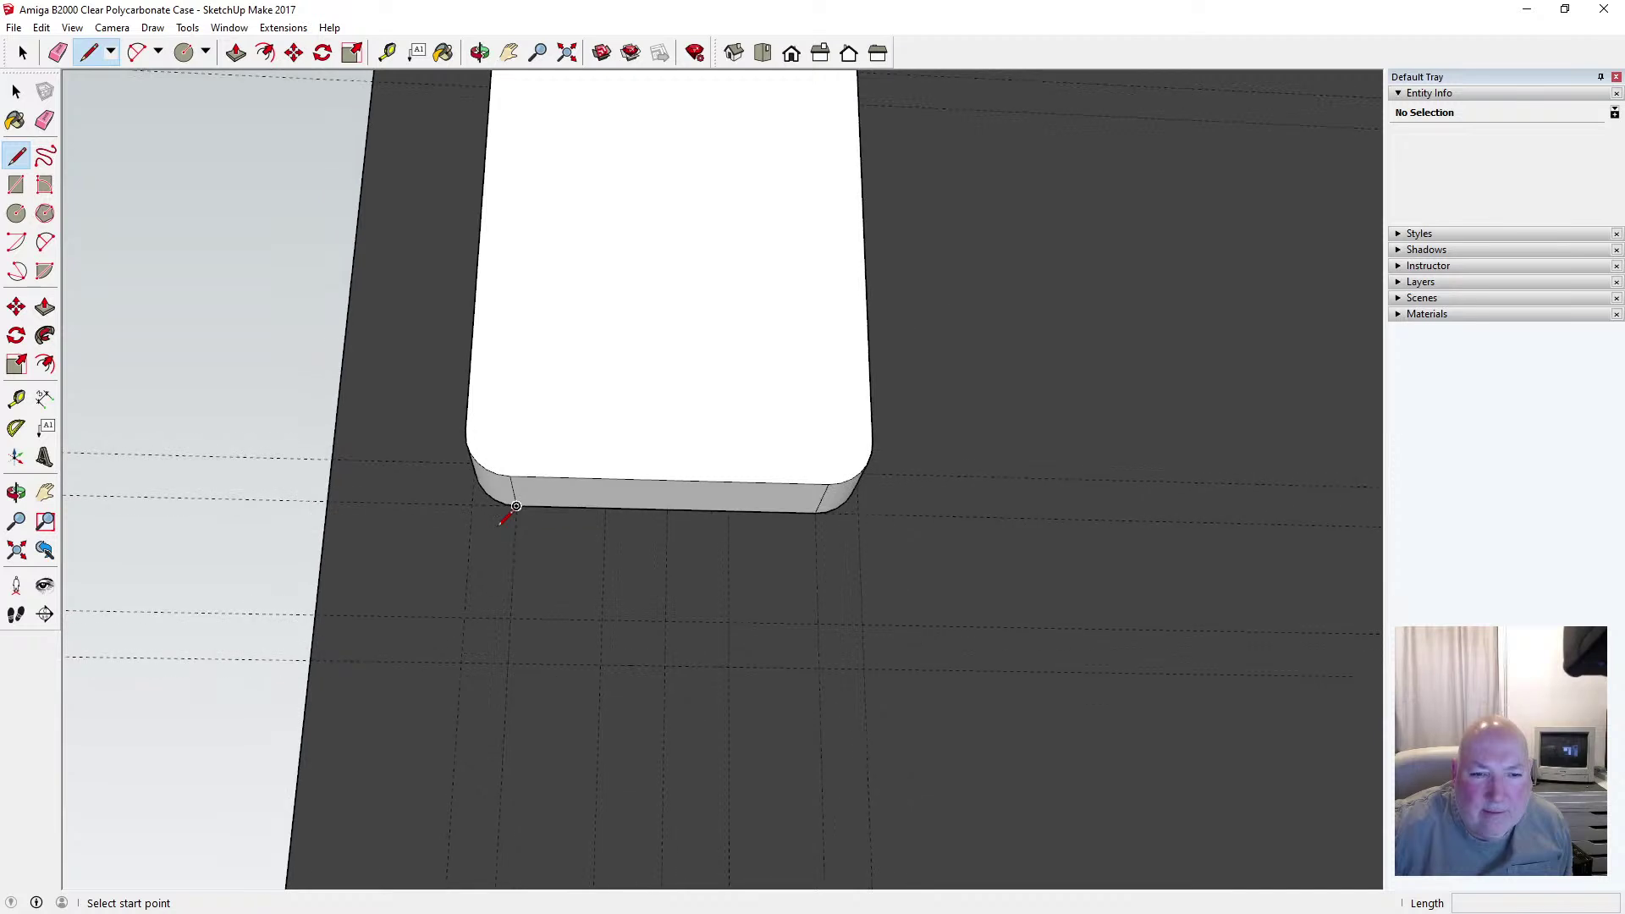
pyautogui.click(601, 618)
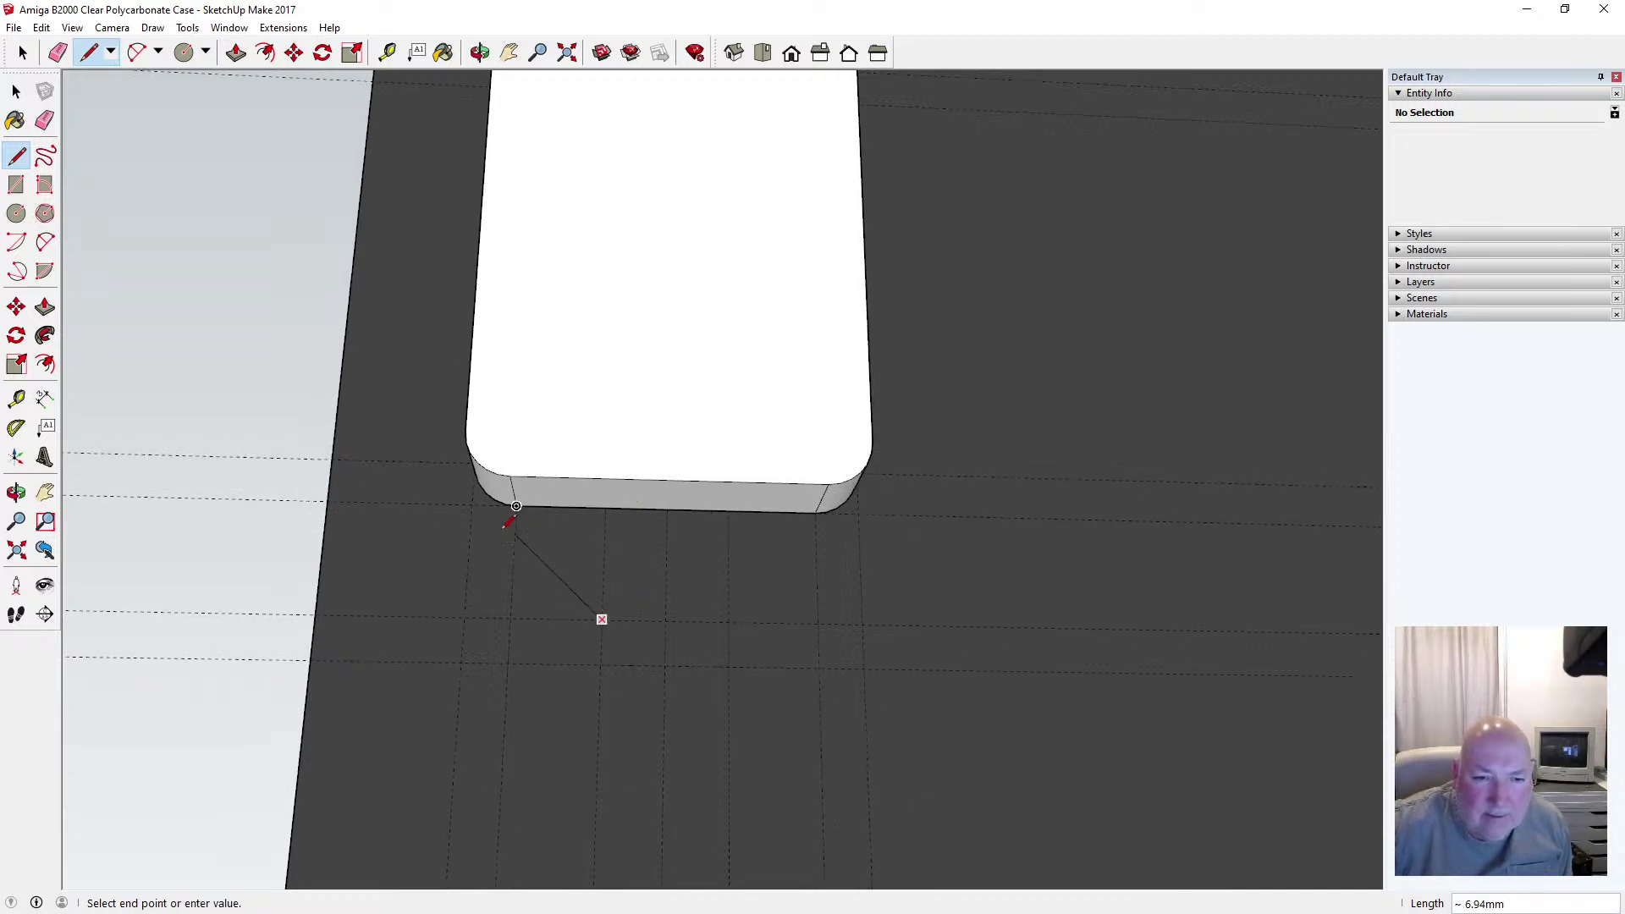
pyautogui.scroll(2, 508, 508)
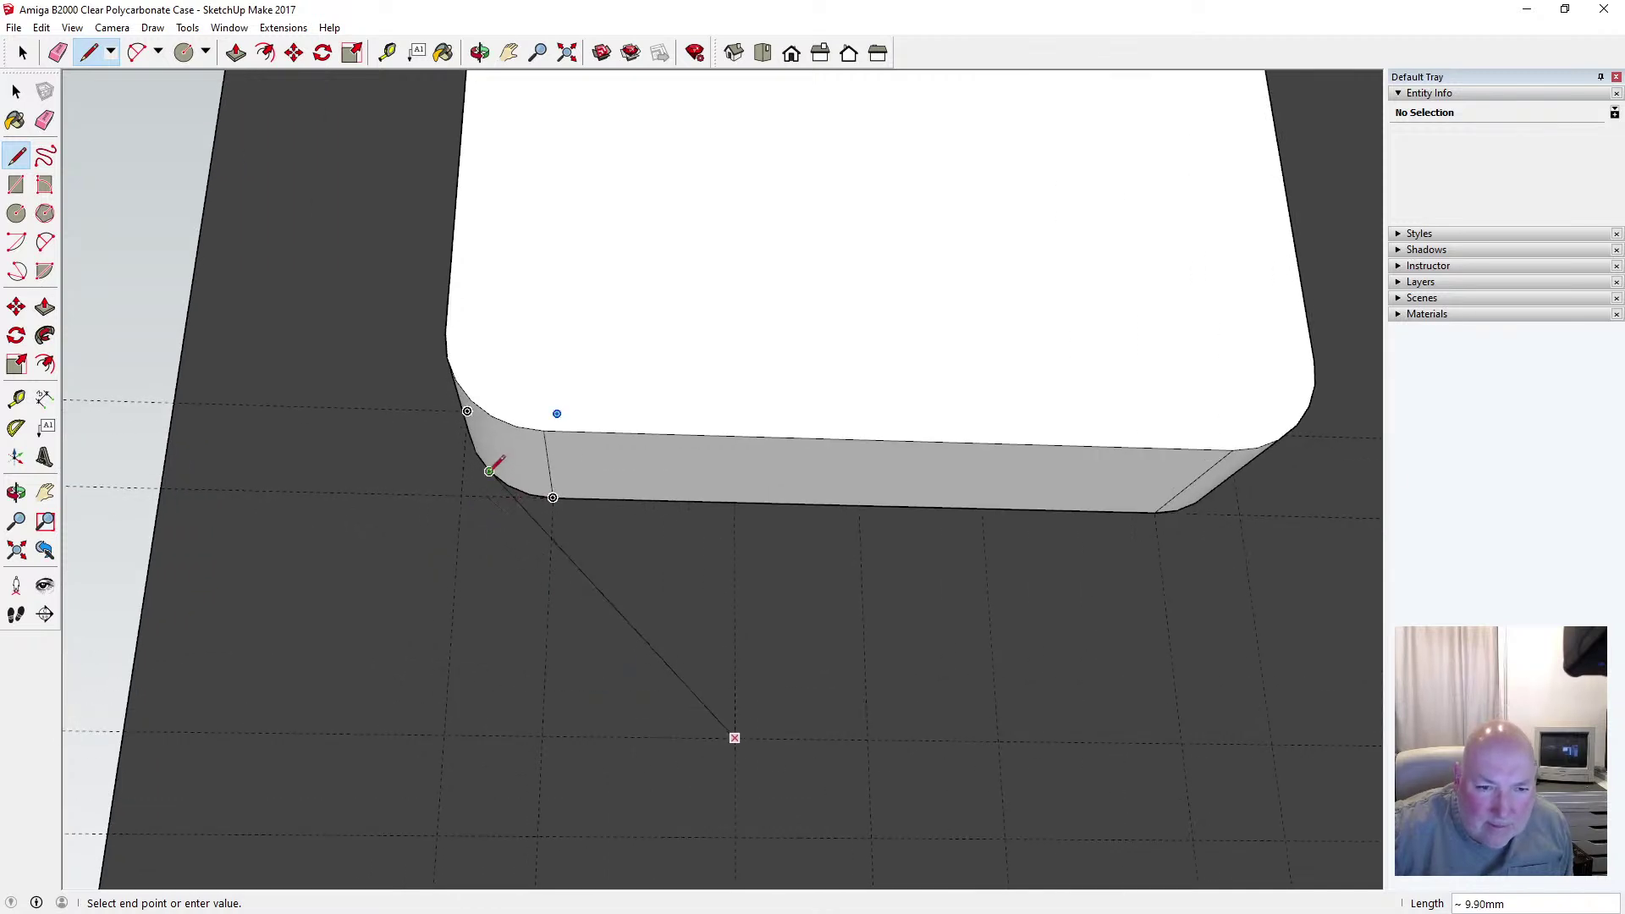
pyautogui.click(490, 471)
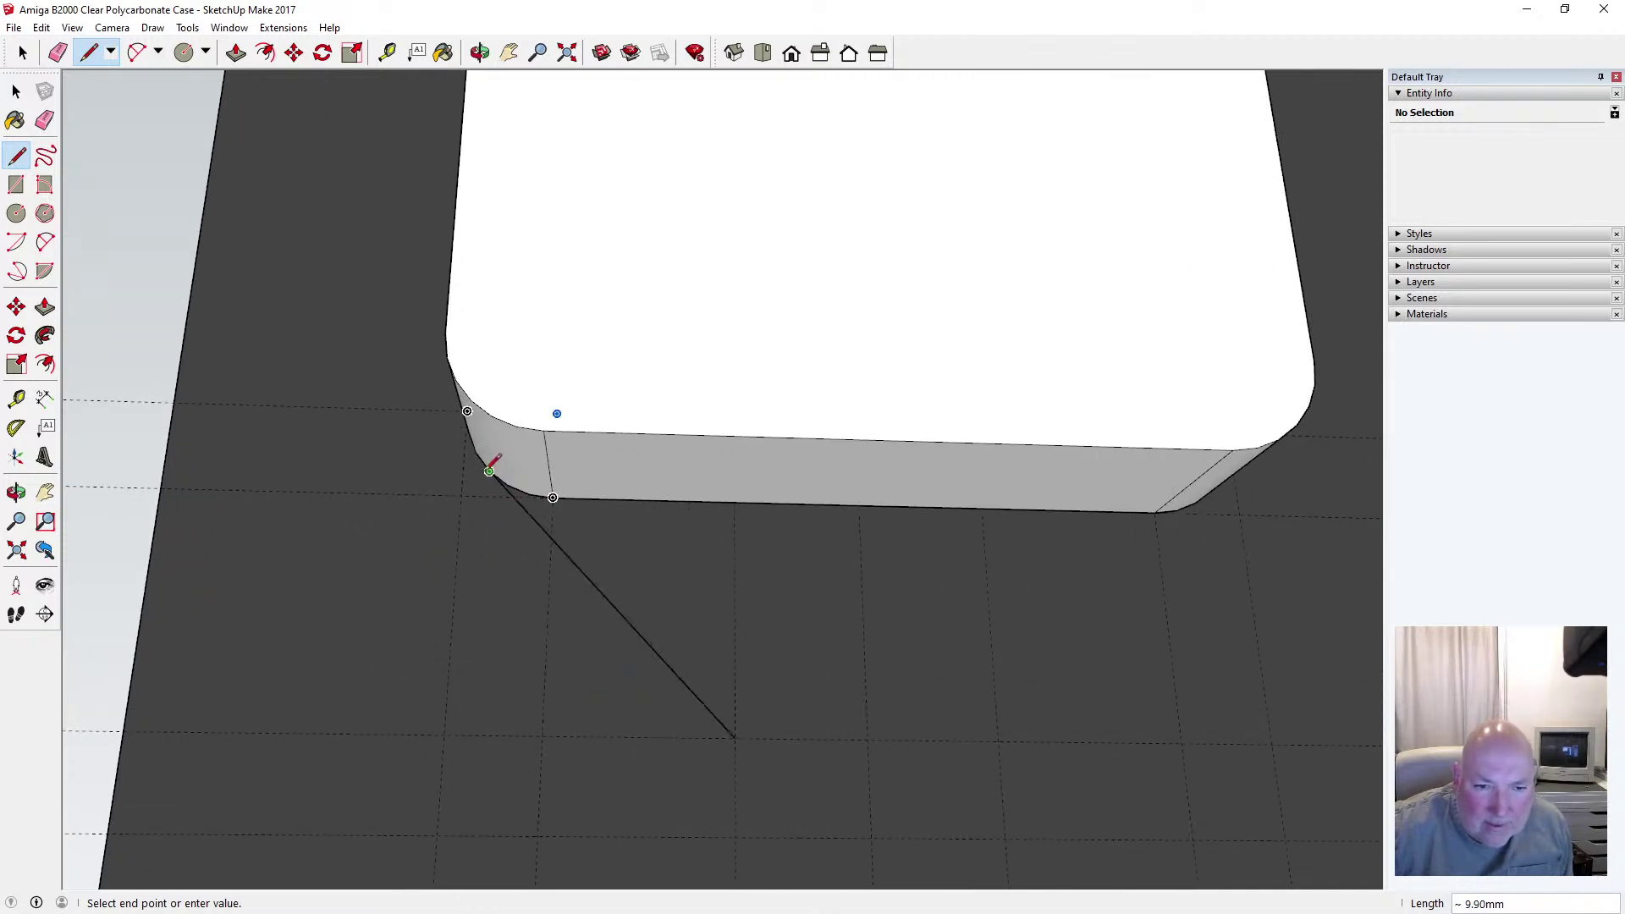
pyautogui.press('Escape')
pyautogui.scroll(-2, 418, 555)
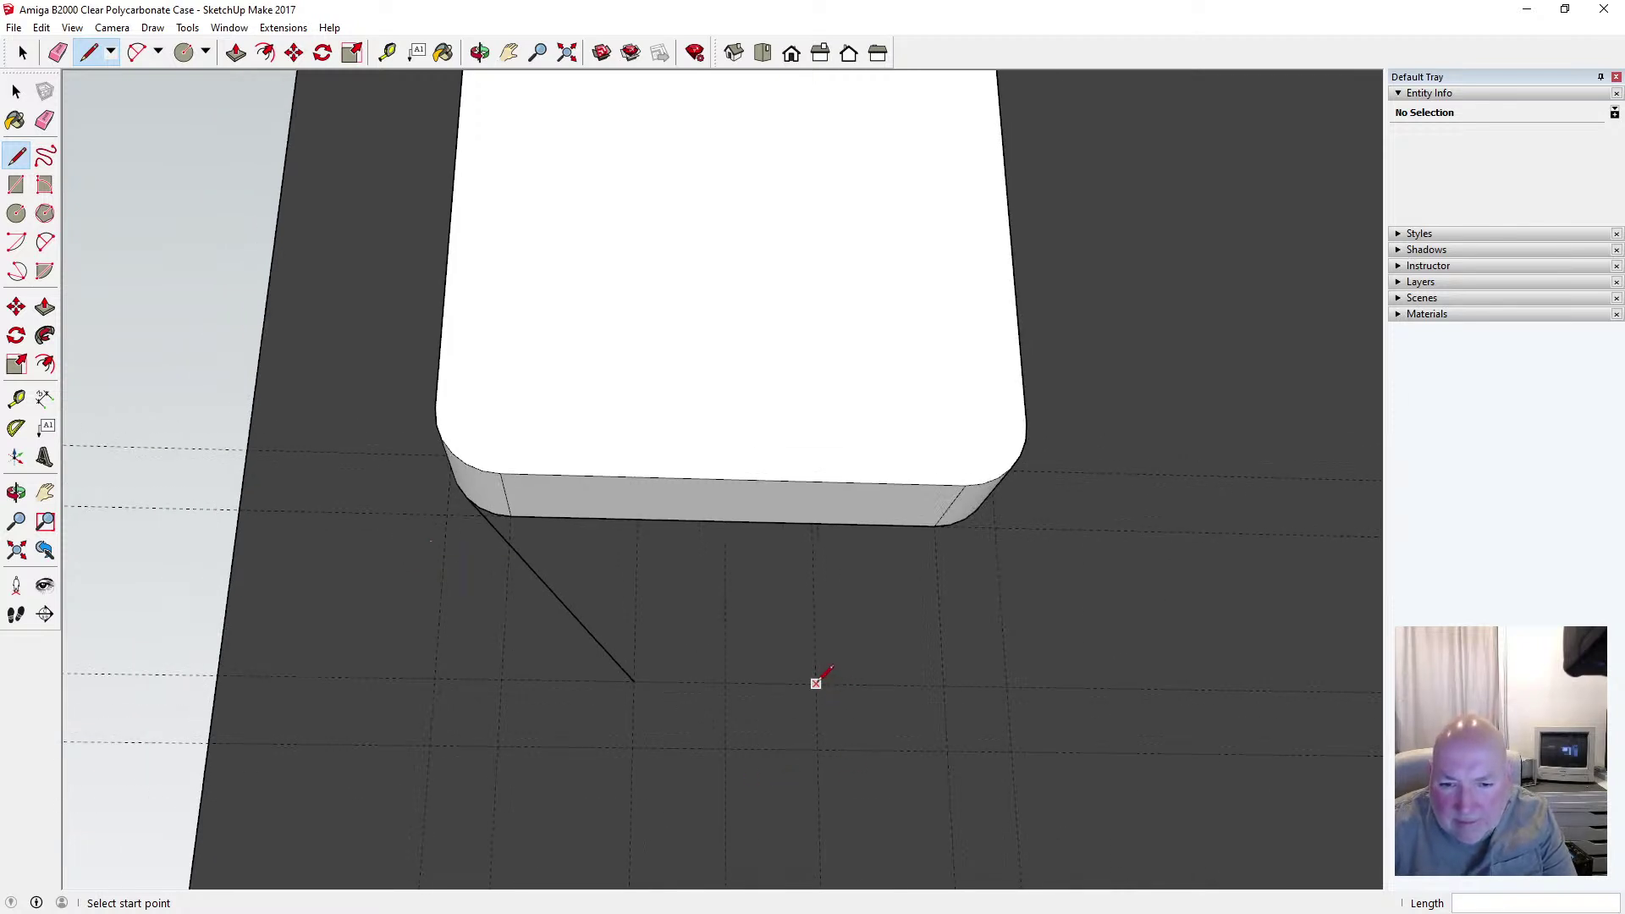
pyautogui.click(816, 683)
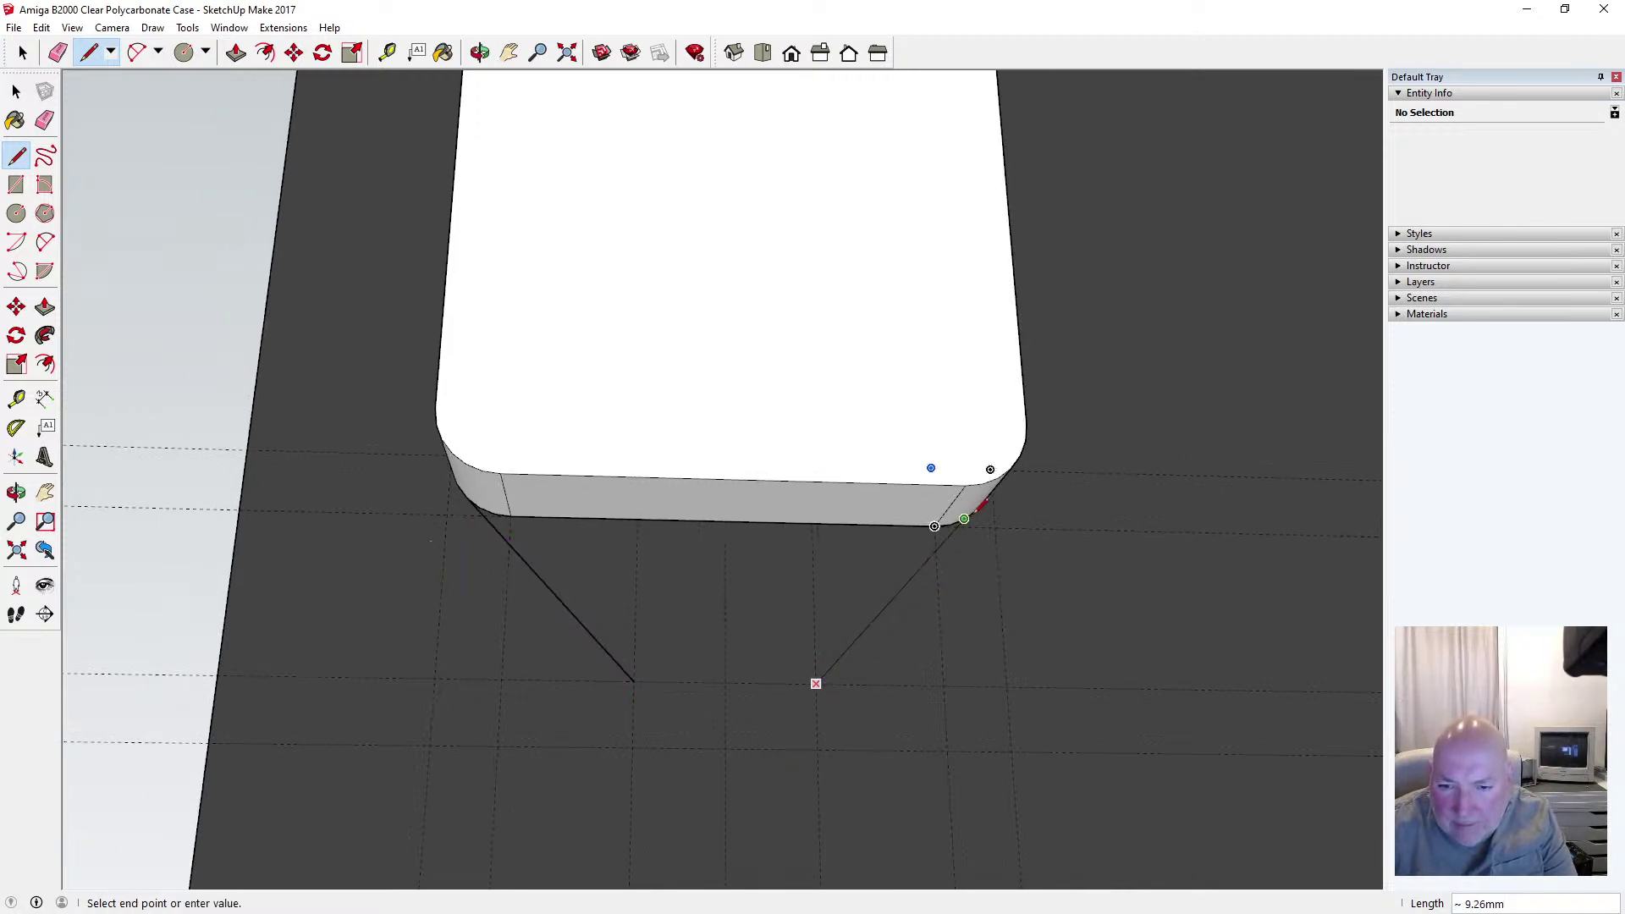
pyautogui.scroll(2, 975, 511)
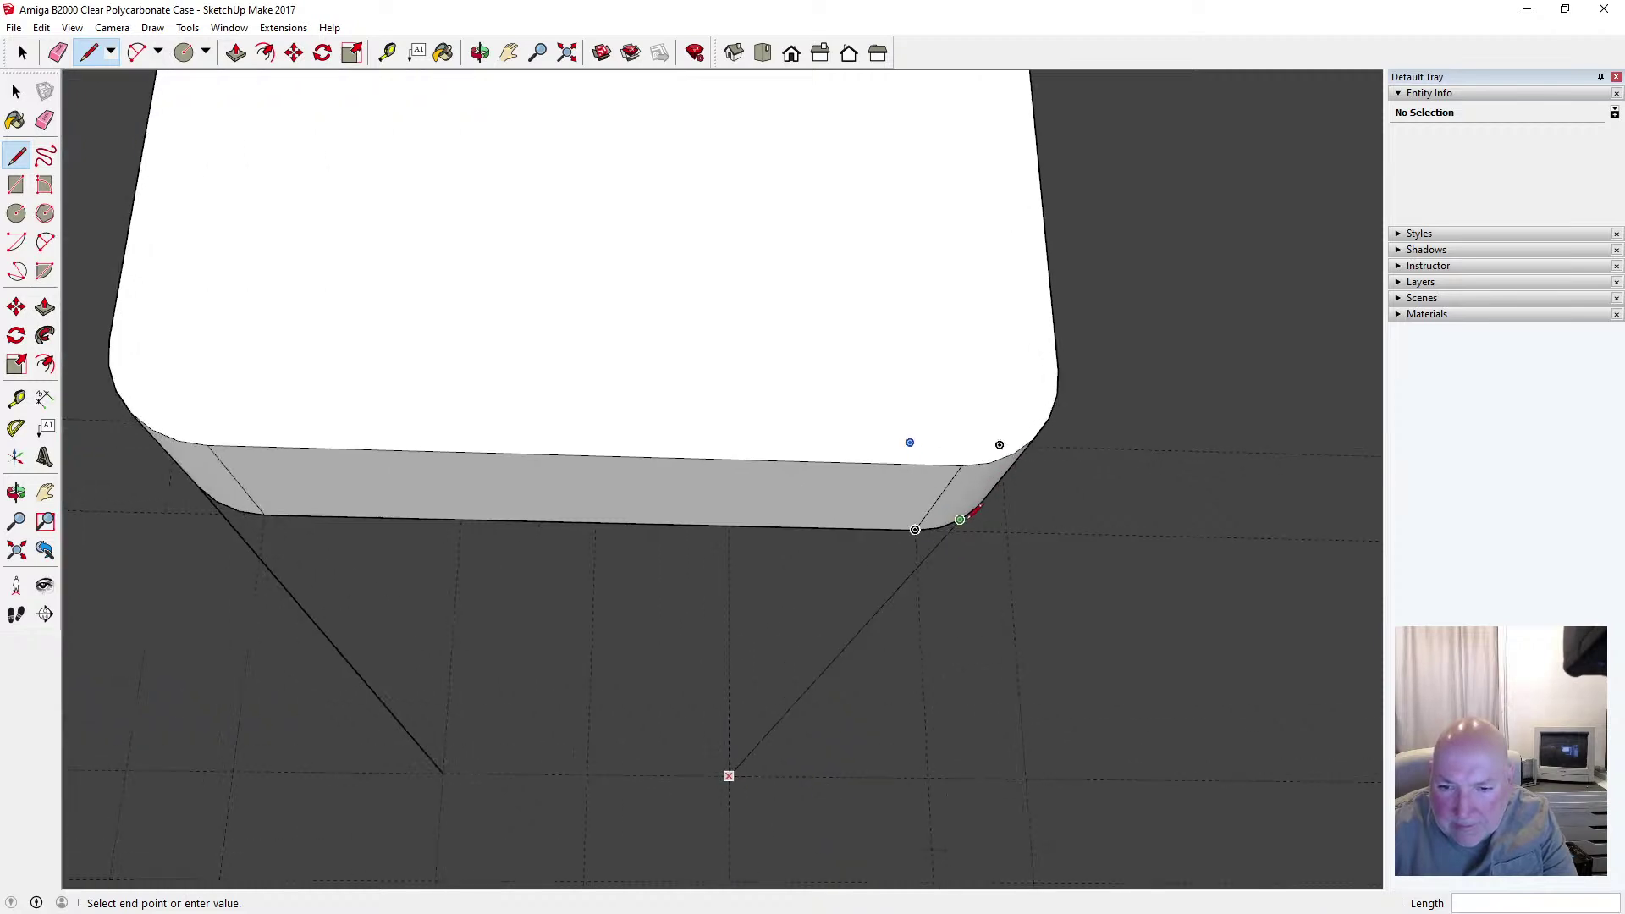
pyautogui.scroll(2, 975, 510)
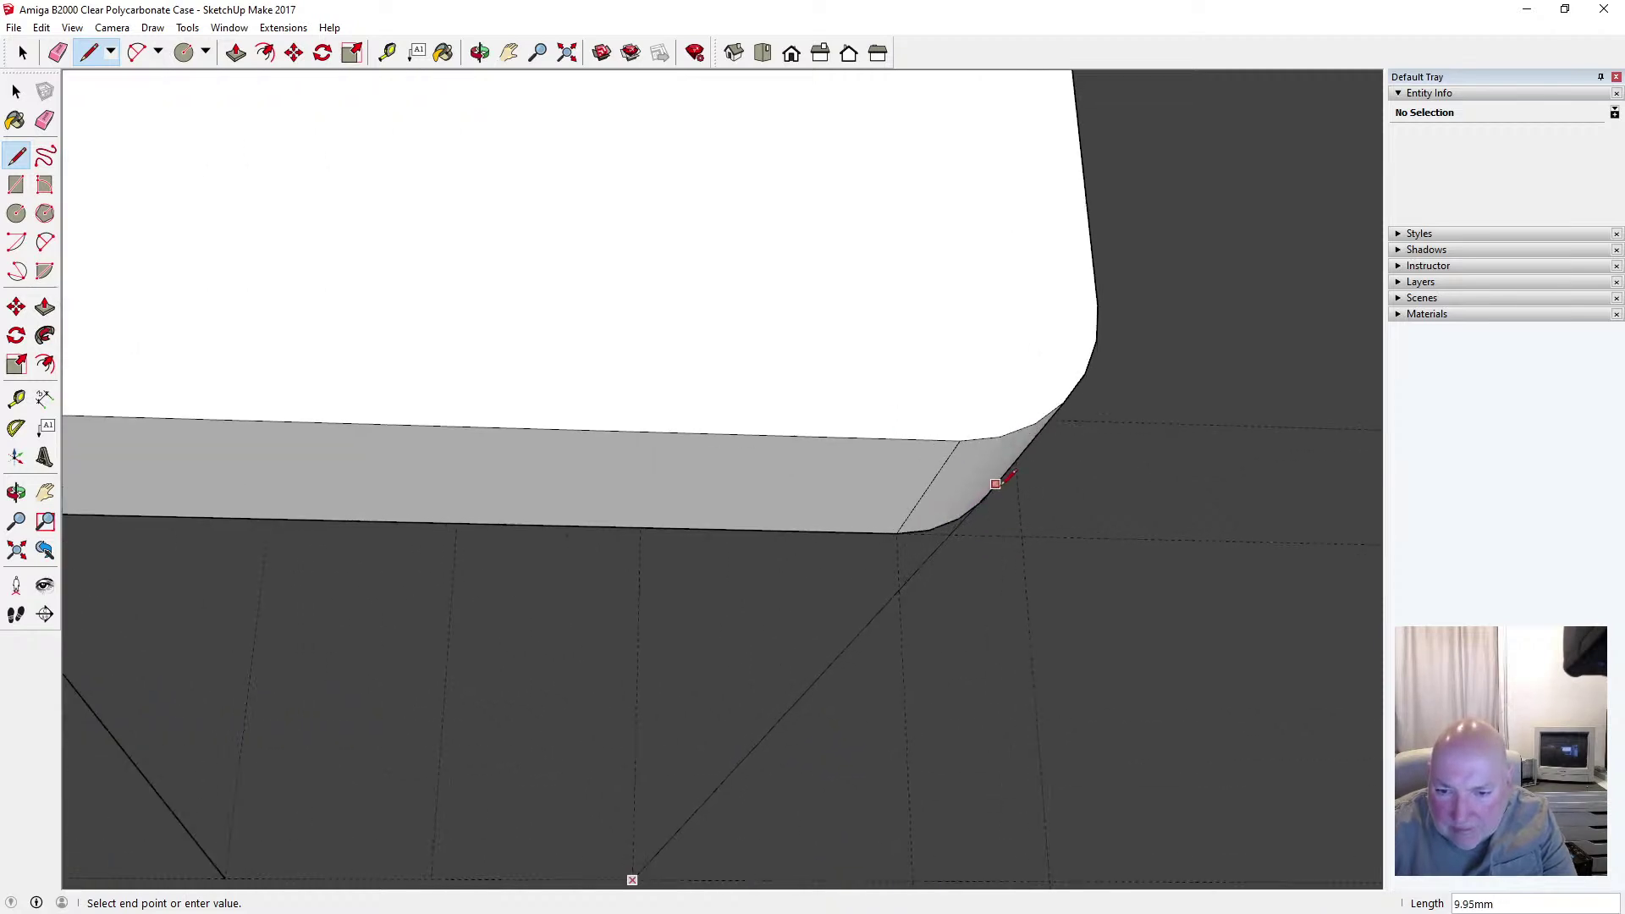
pyautogui.press('Escape')
# Draw a line about 9.9 mm long from the right 3.5 mm guide's intersection with the inner lower guide to the block's lower-right rounded corner
pyautogui.click(480, 52)
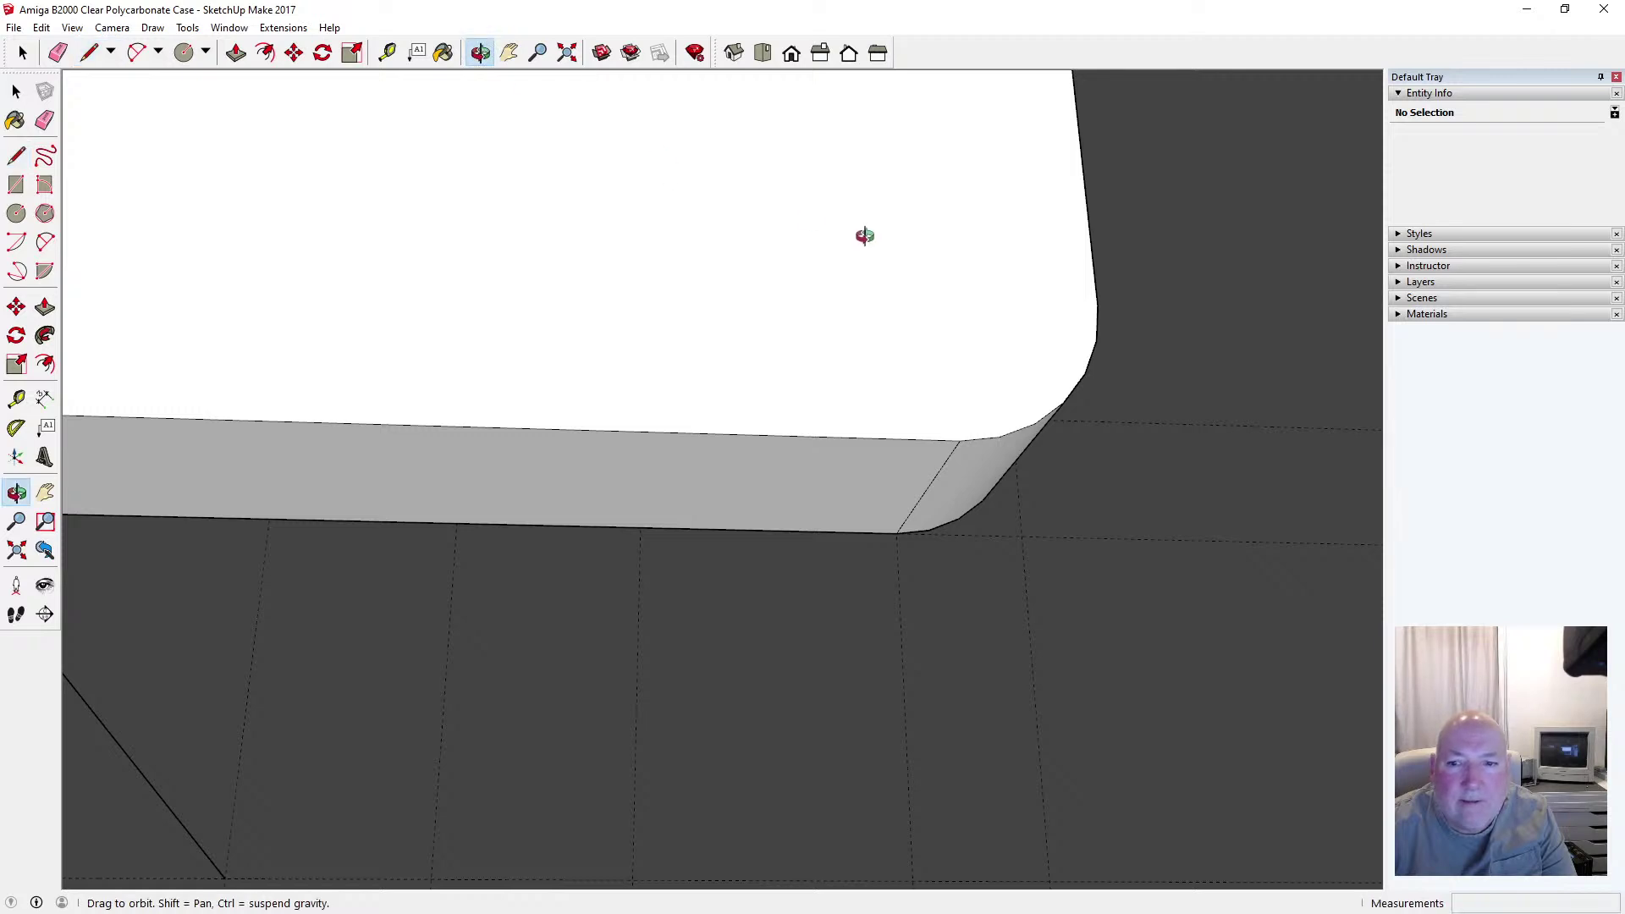
pyautogui.moveTo(864, 236); pyautogui.dragTo(722, 210)
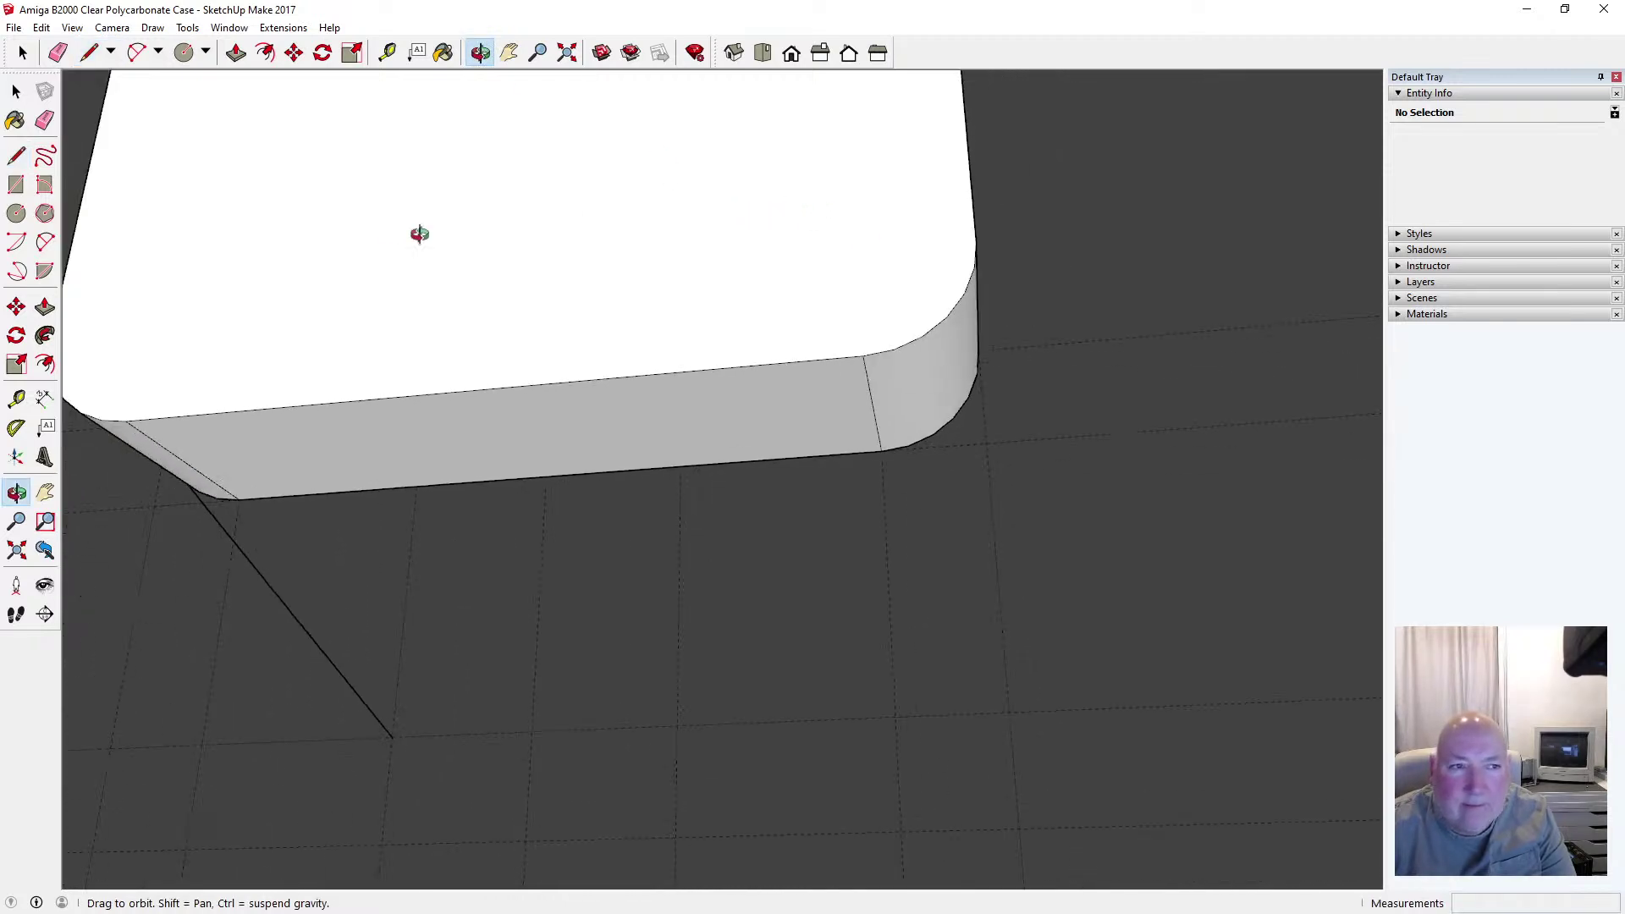
pyautogui.click(16, 156)
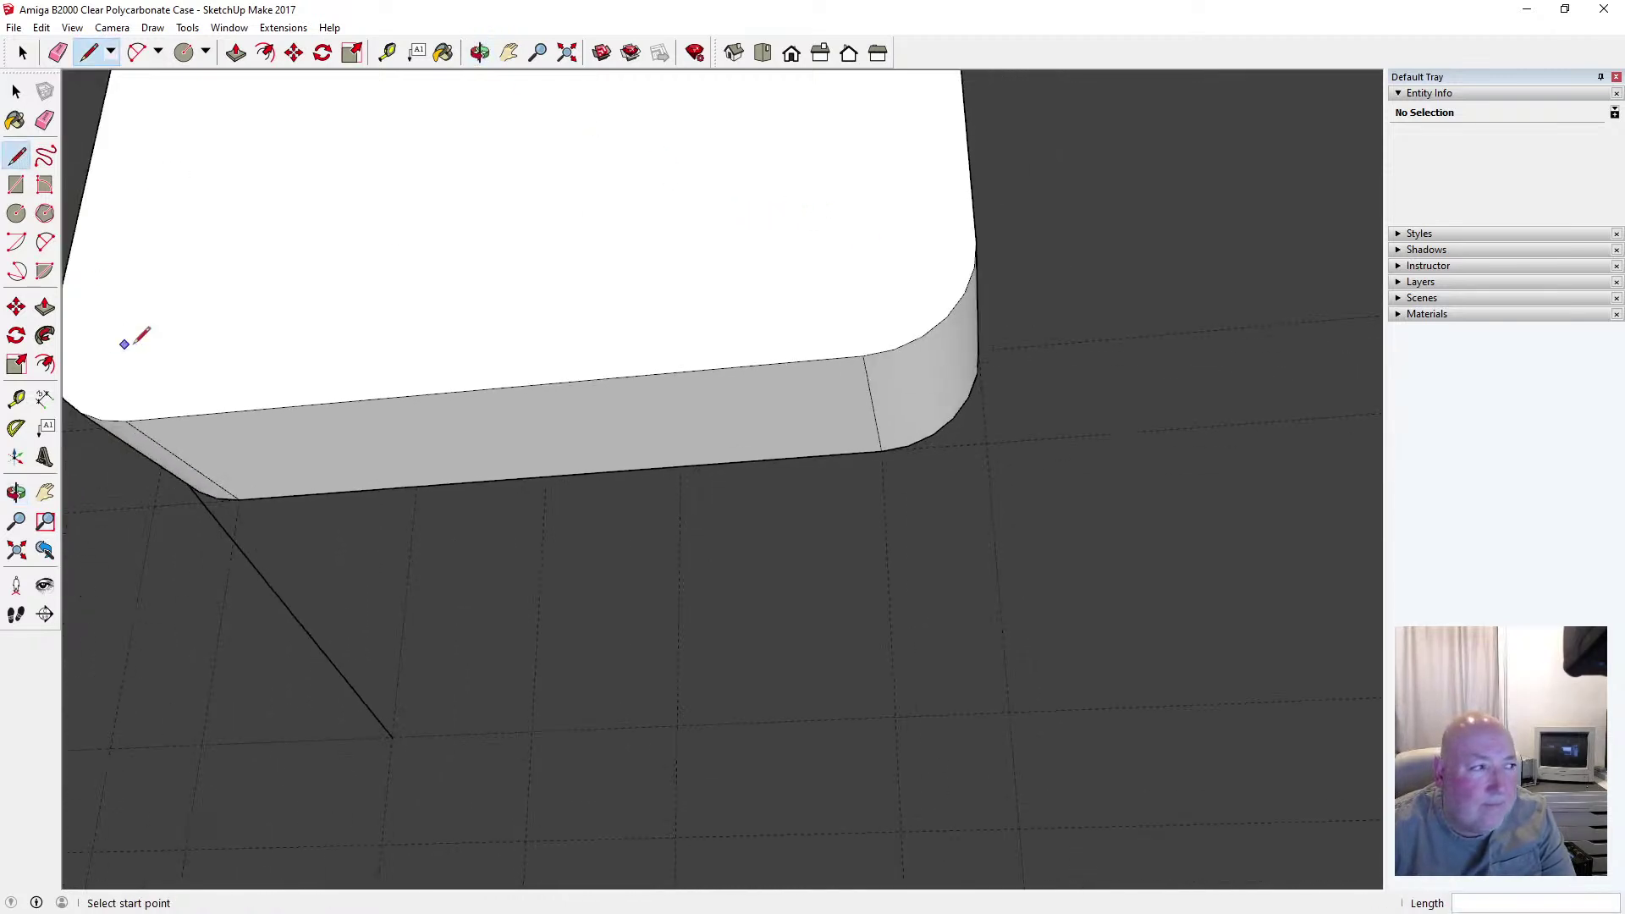
pyautogui.click(677, 726)
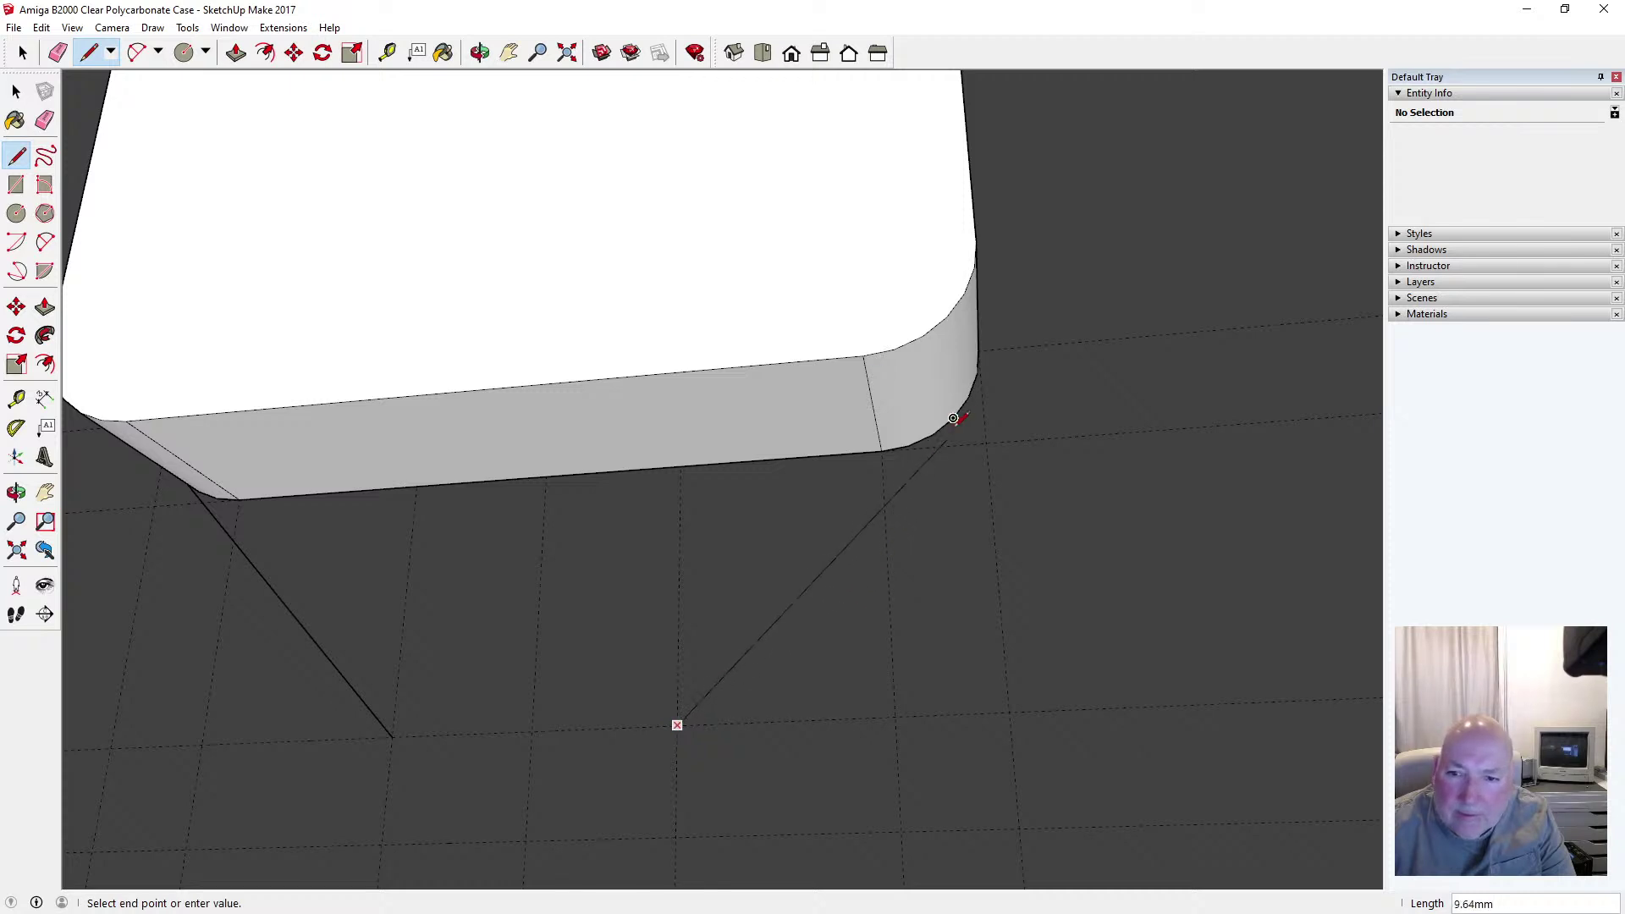
pyautogui.click(972, 395)
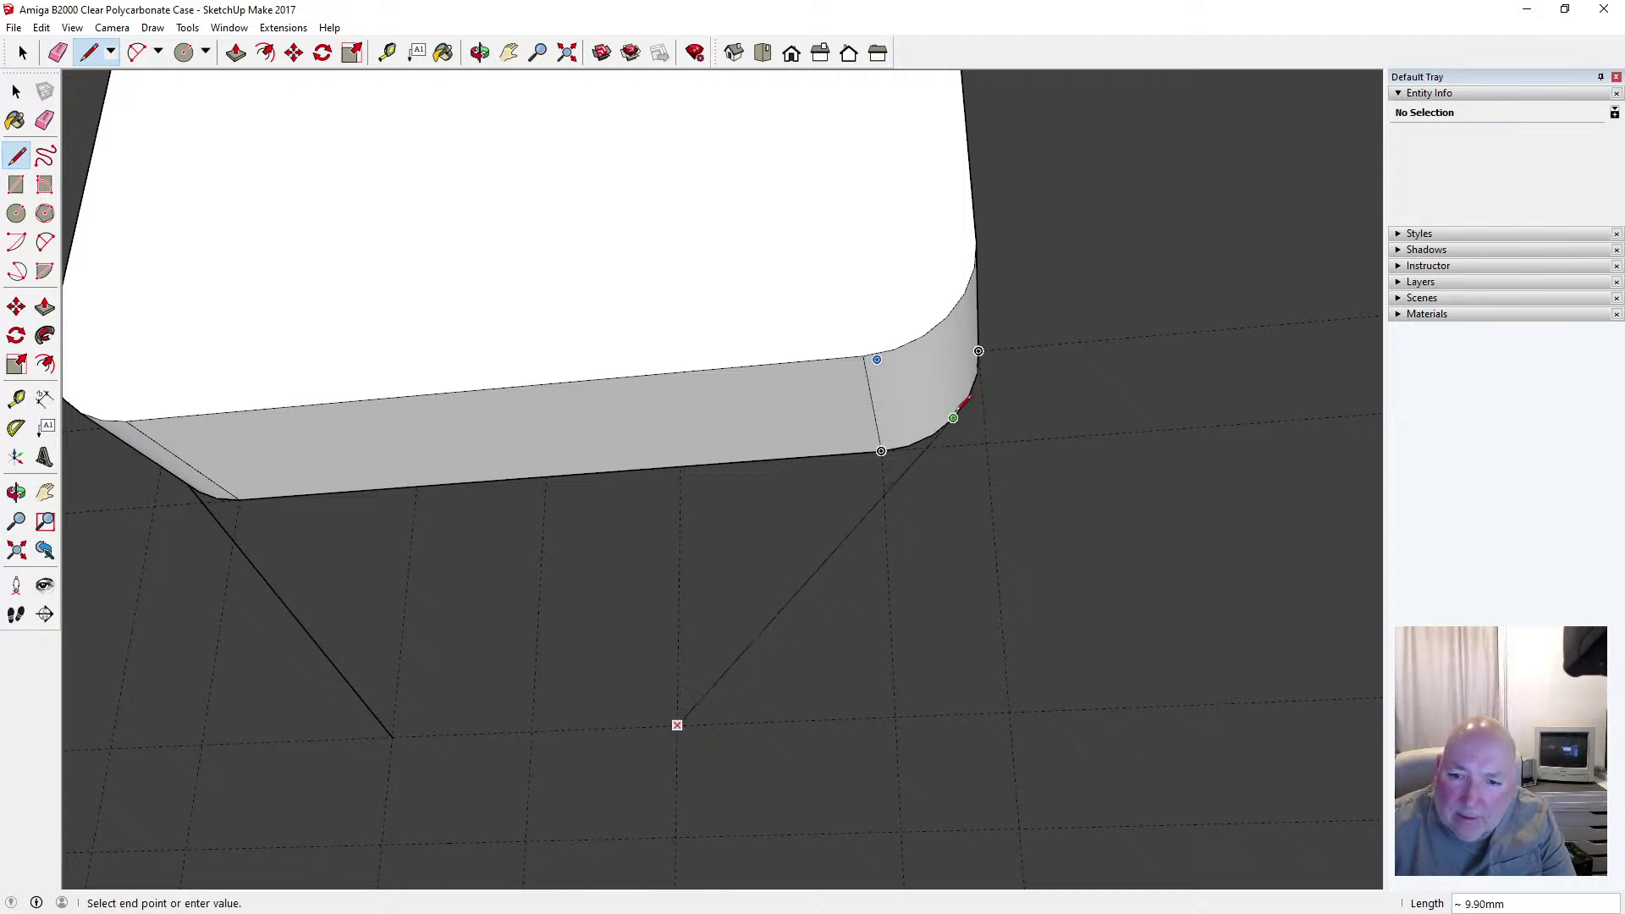
pyautogui.press('Escape')
pyautogui.moveTo(972, 396); pyautogui.dragTo(885, 505, button='middle')
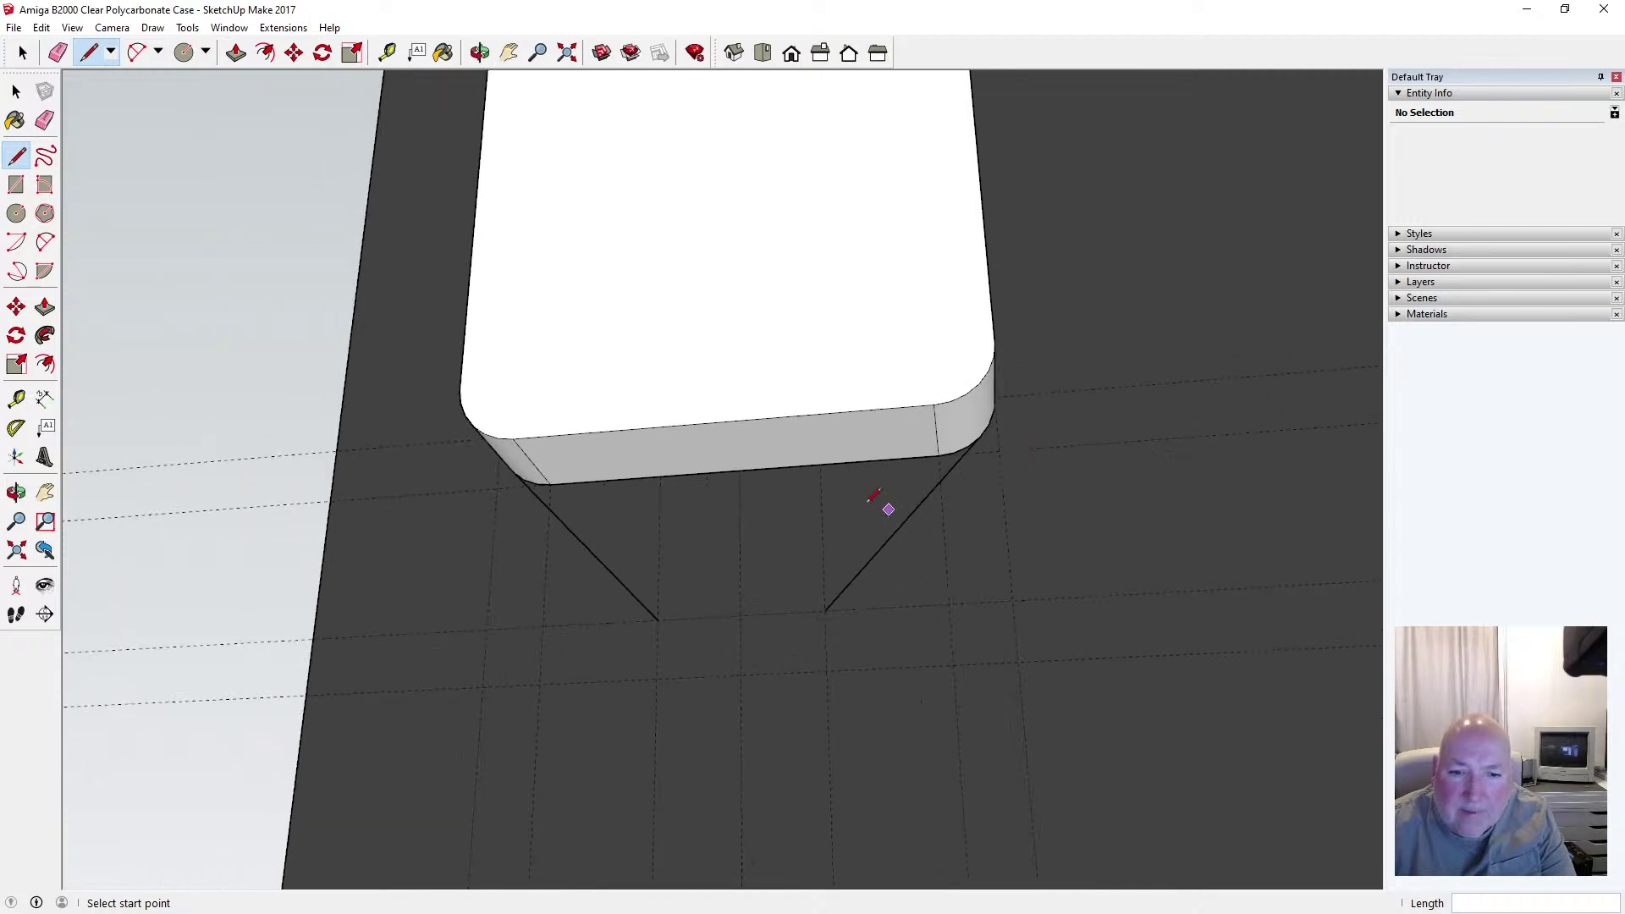
# Draw a downward-bulging tangent arc of about 4.79 mm radius between the lower ends of the two slanted lines
pyautogui.click(45, 242)
pyautogui.click(658, 620)
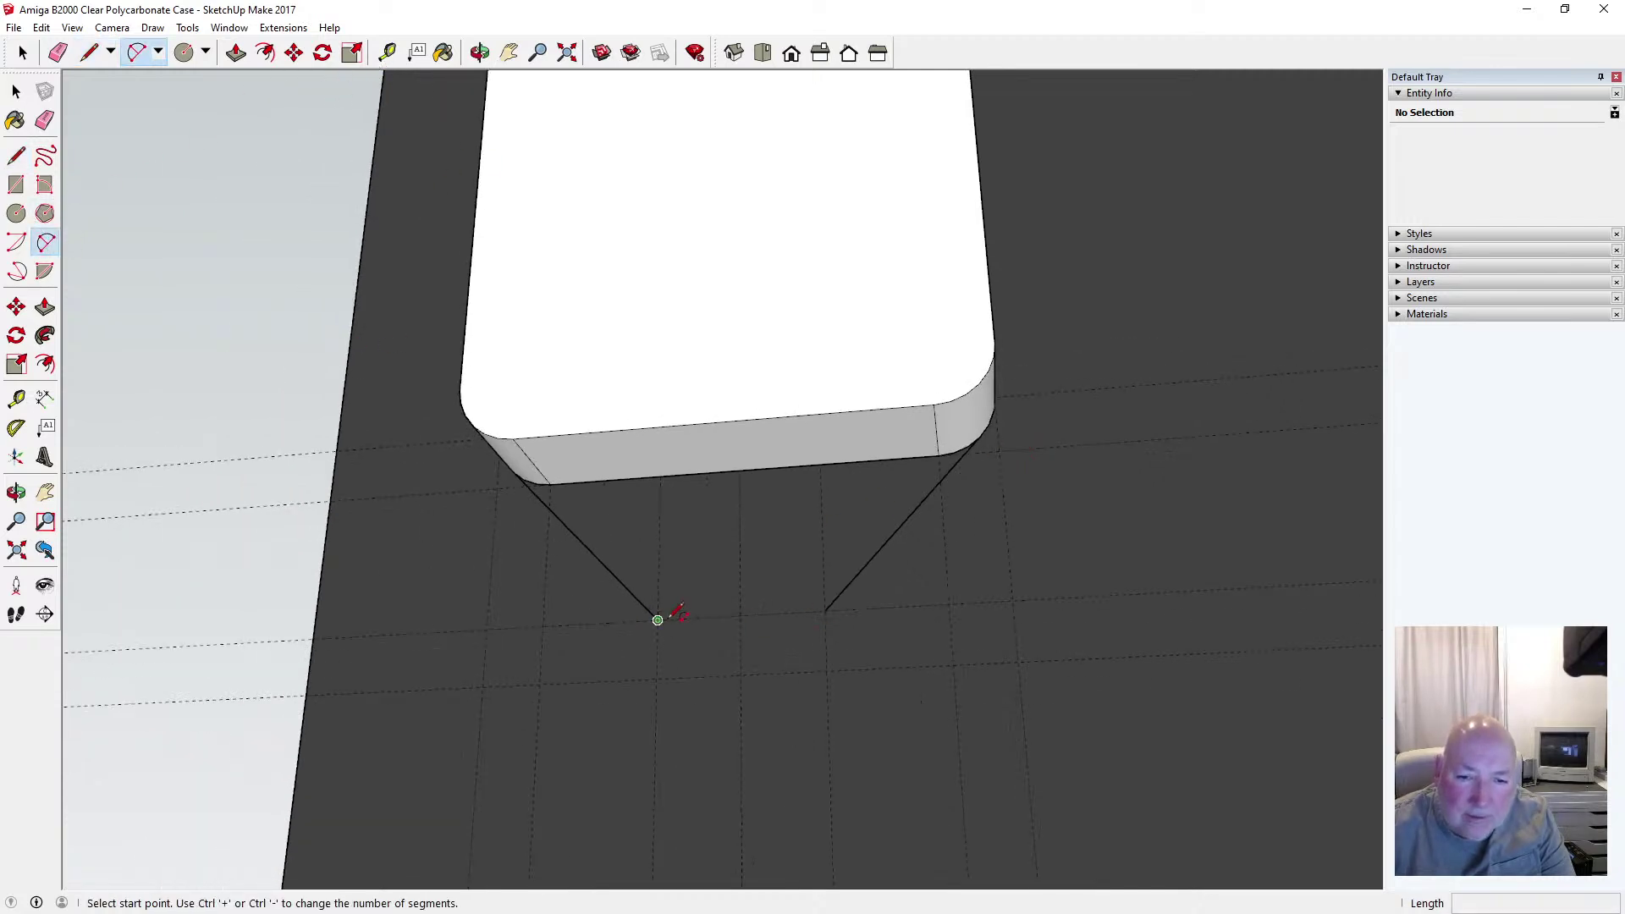
pyautogui.click(825, 610)
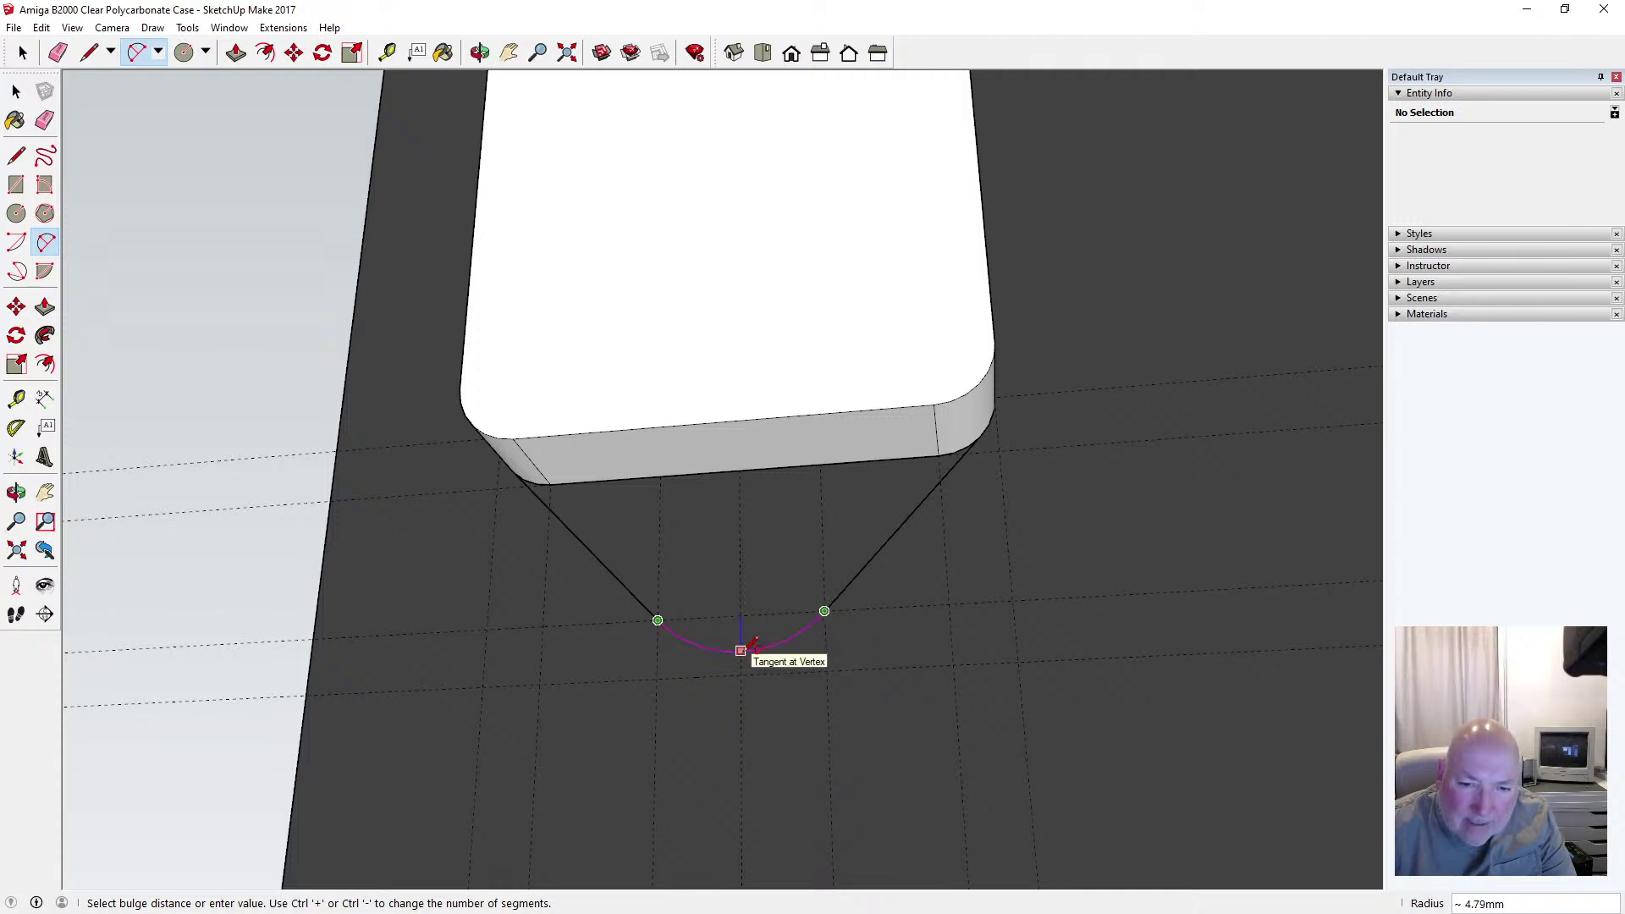
pyautogui.click(741, 650)
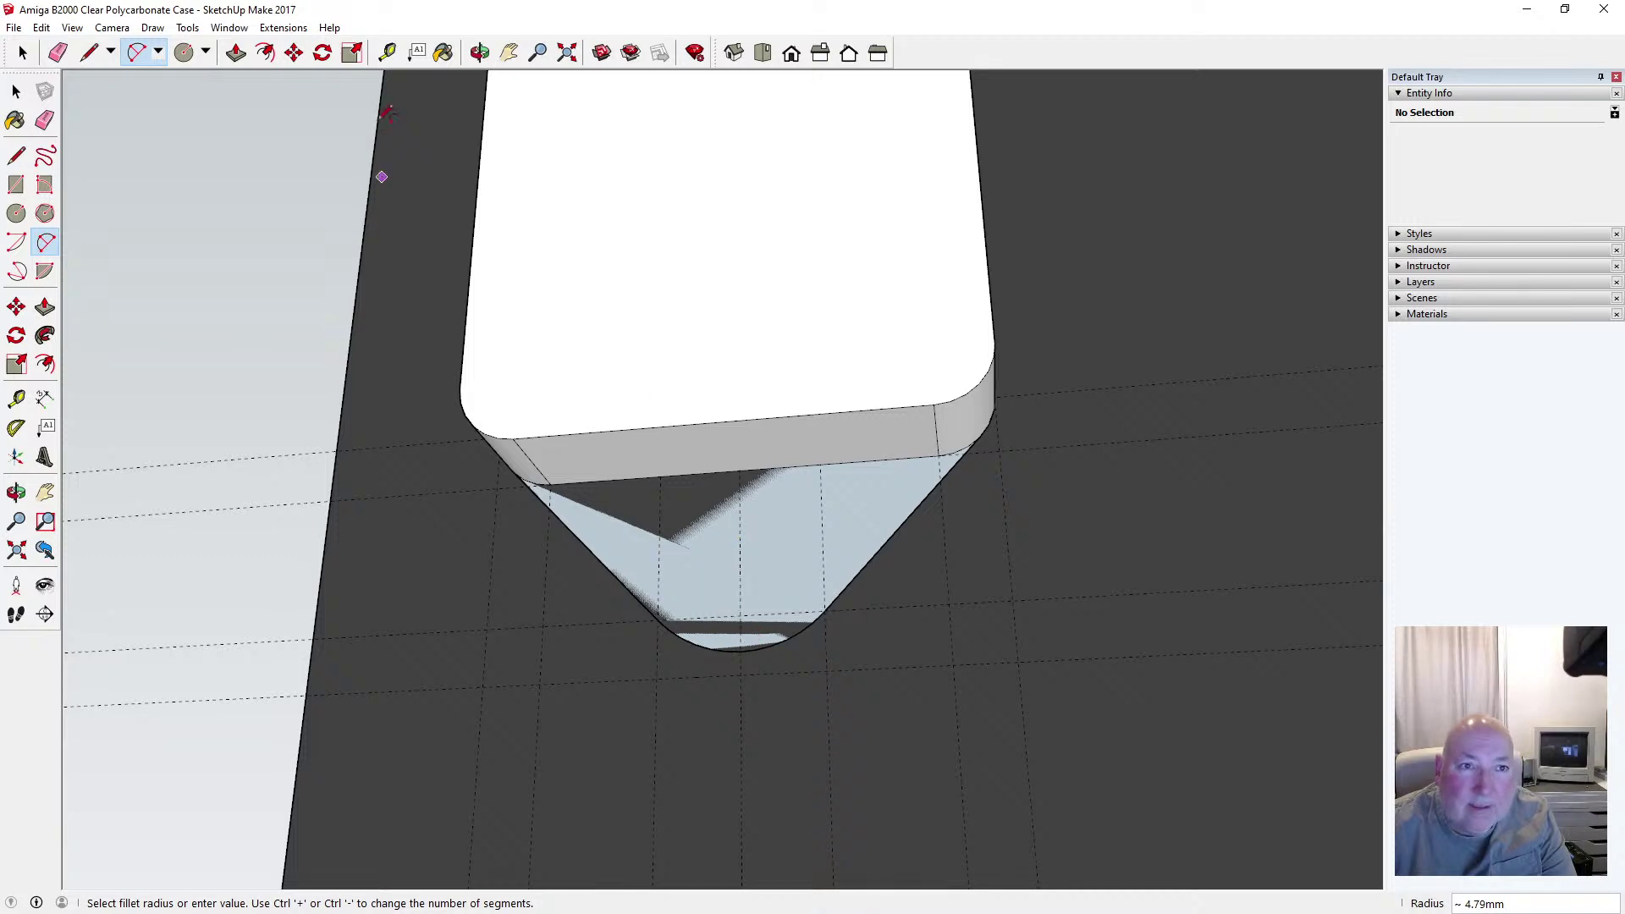
# Measure the distance from the block's lower edge to the lowest point of the arc
pyautogui.click(387, 53)
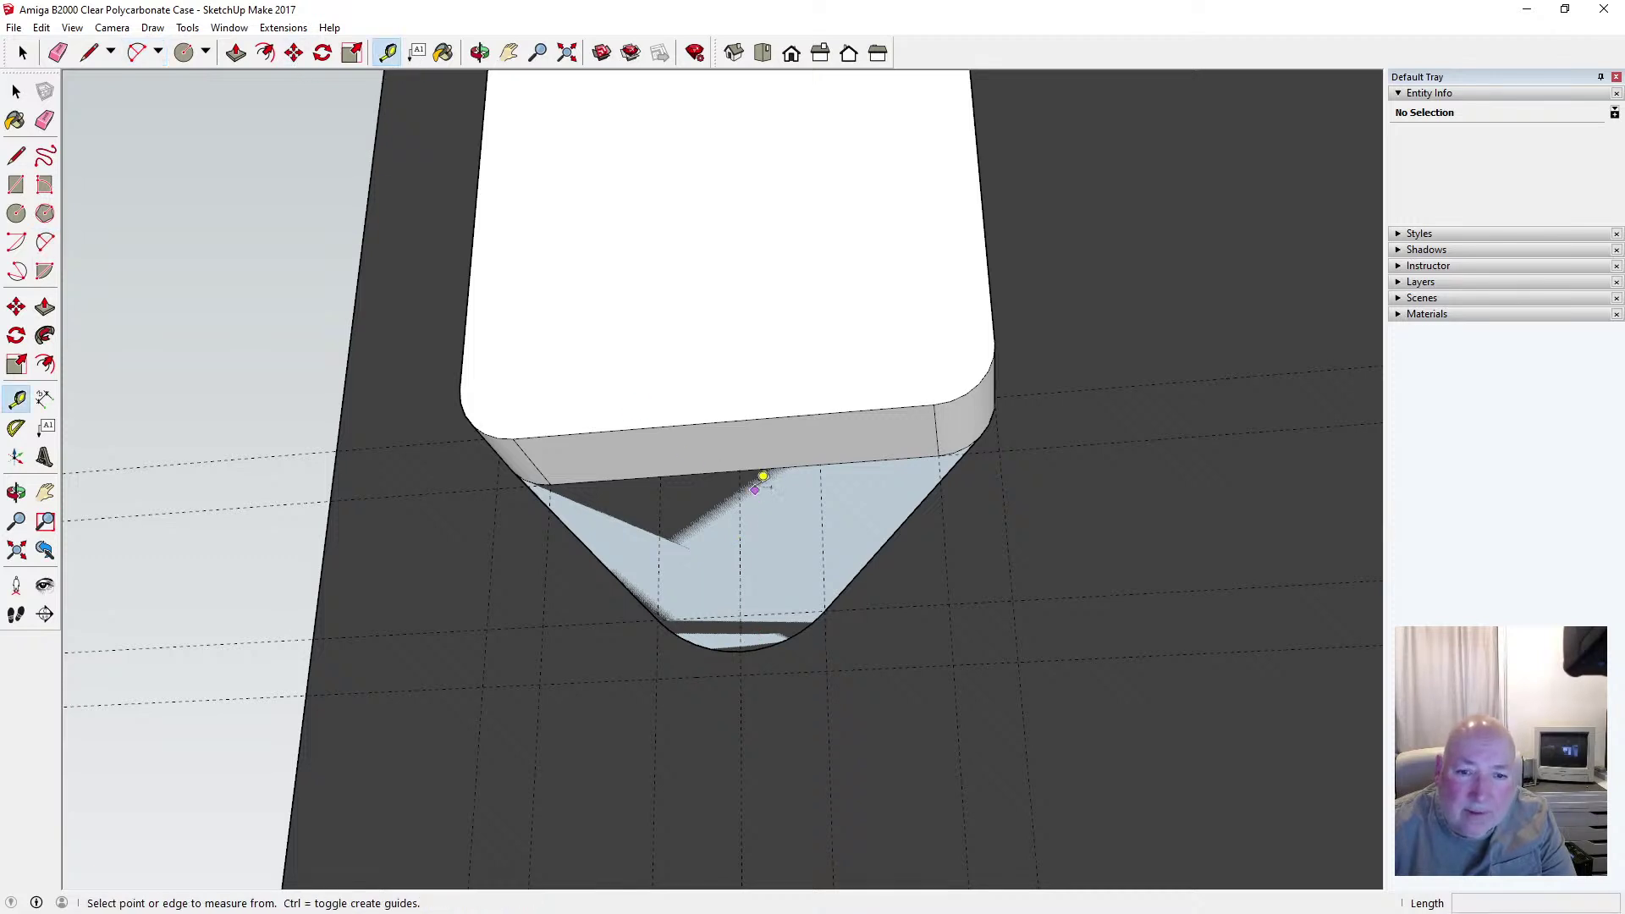
pyautogui.click(749, 460)
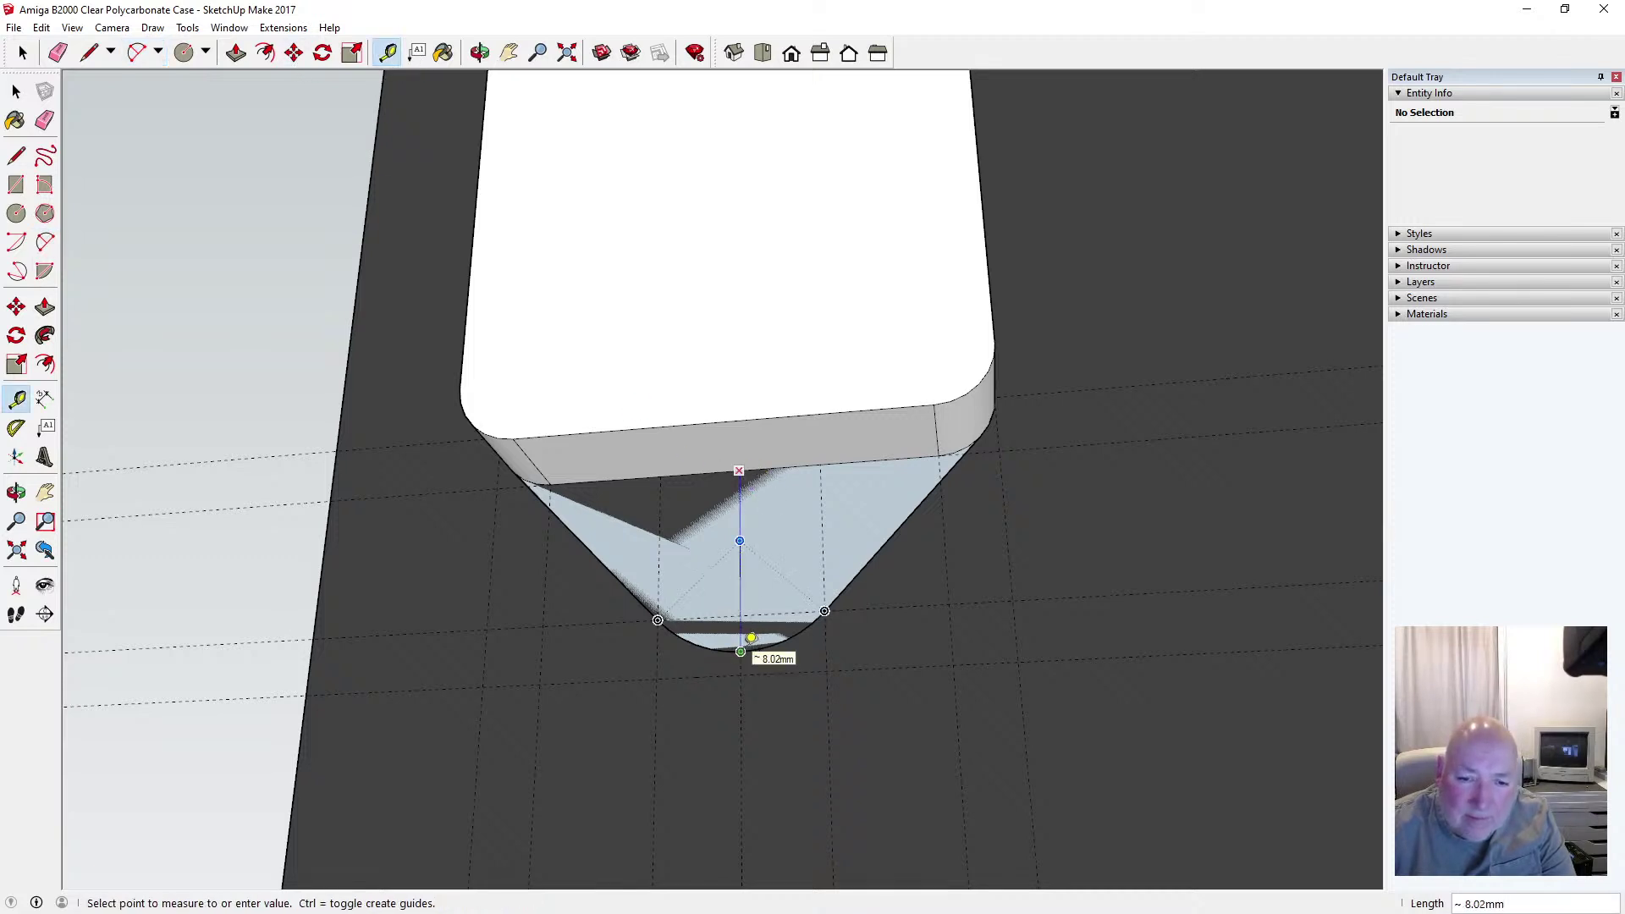
pyautogui.click(538, 615)
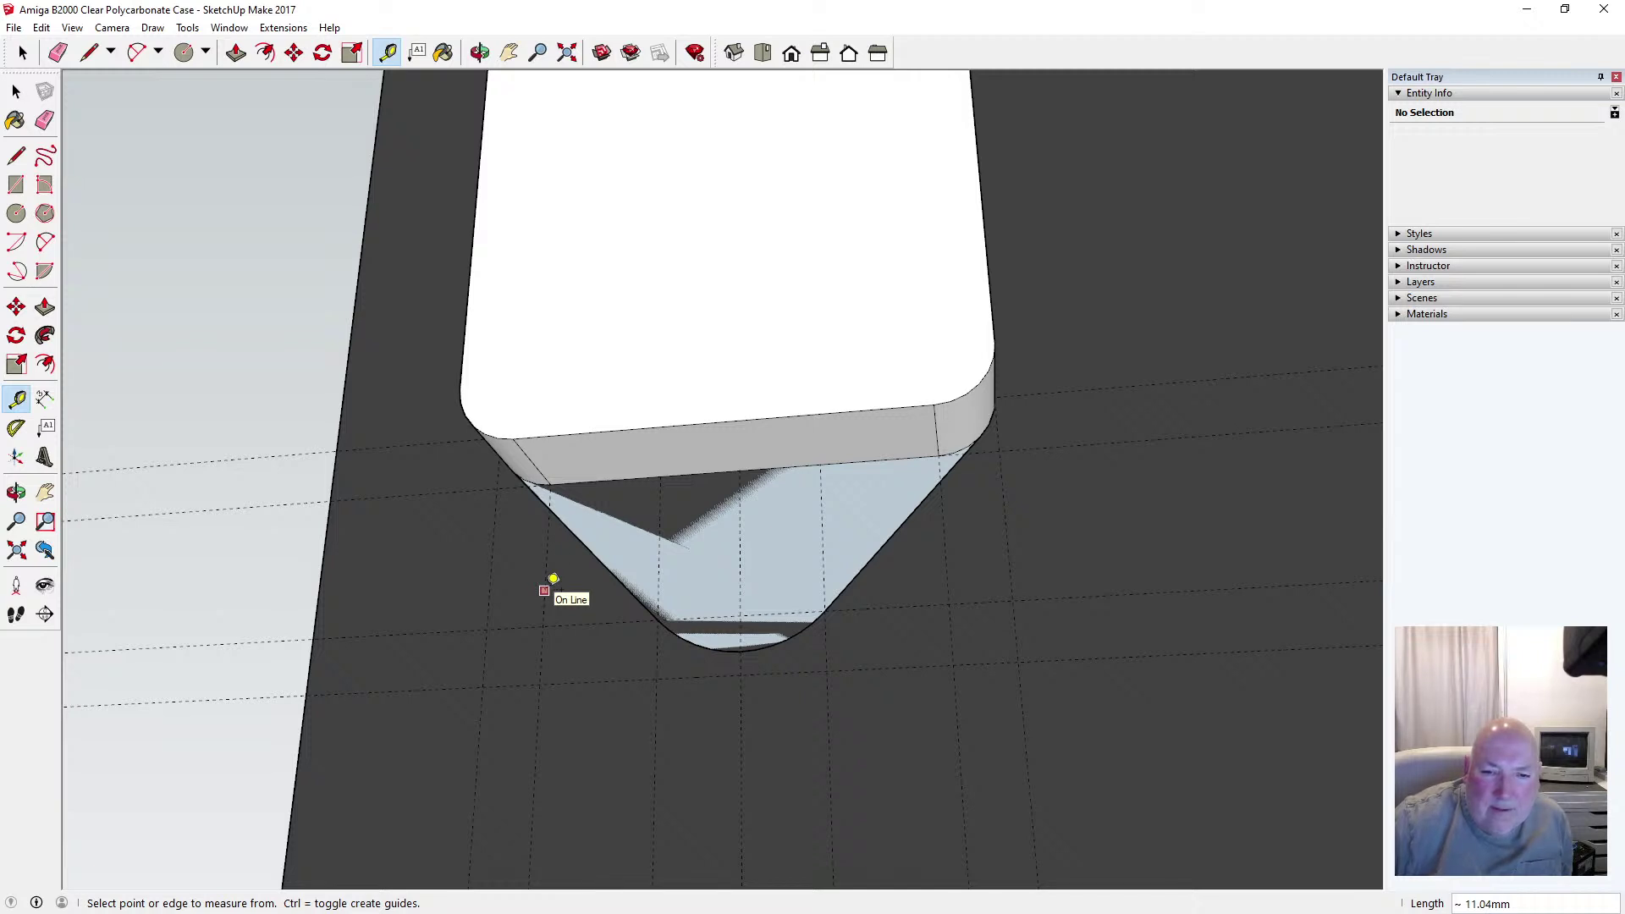
# Undo the arc and both slanted lines below the block
pyautogui.click(42, 28)
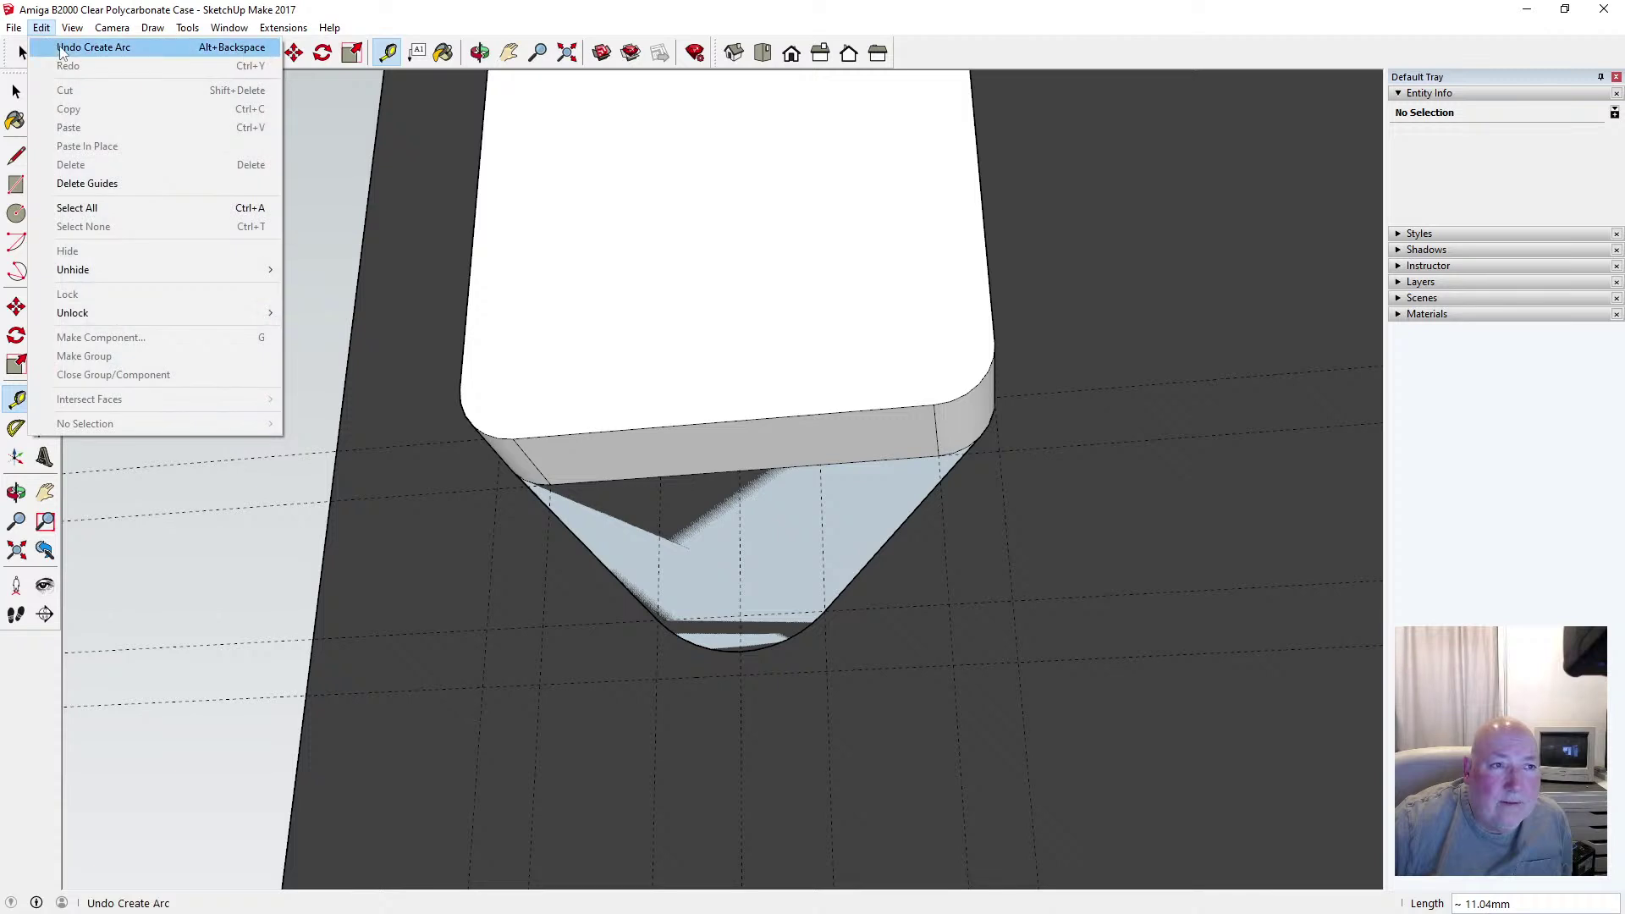
pyautogui.click(61, 49)
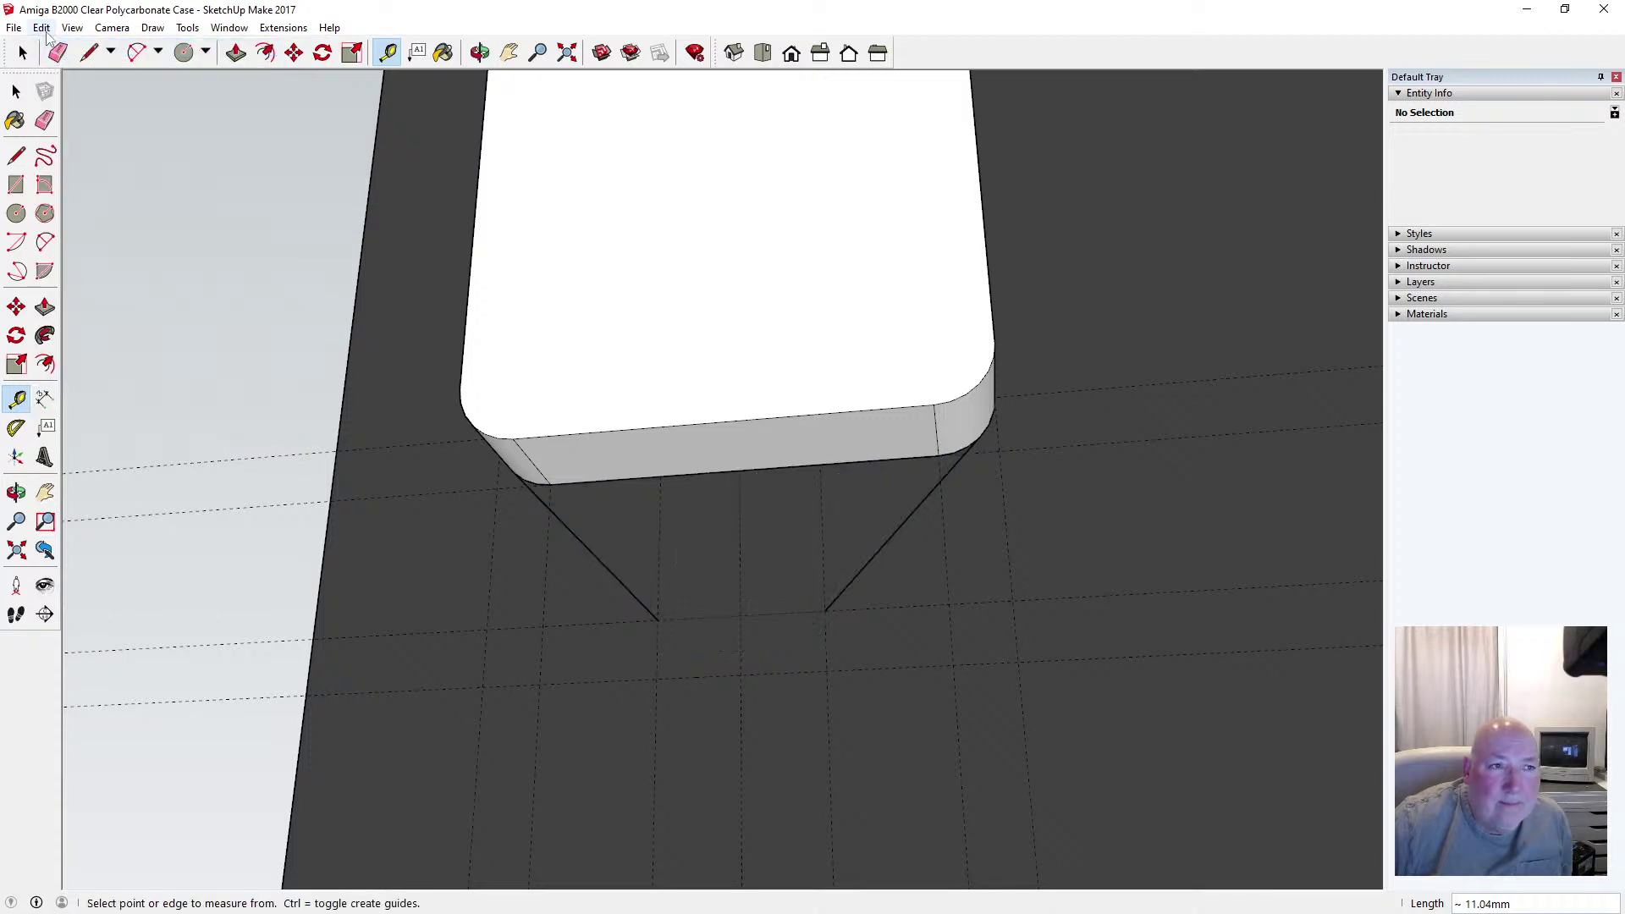
pyautogui.click(42, 28)
pyautogui.click(61, 47)
pyautogui.click(42, 28)
pyautogui.click(61, 48)
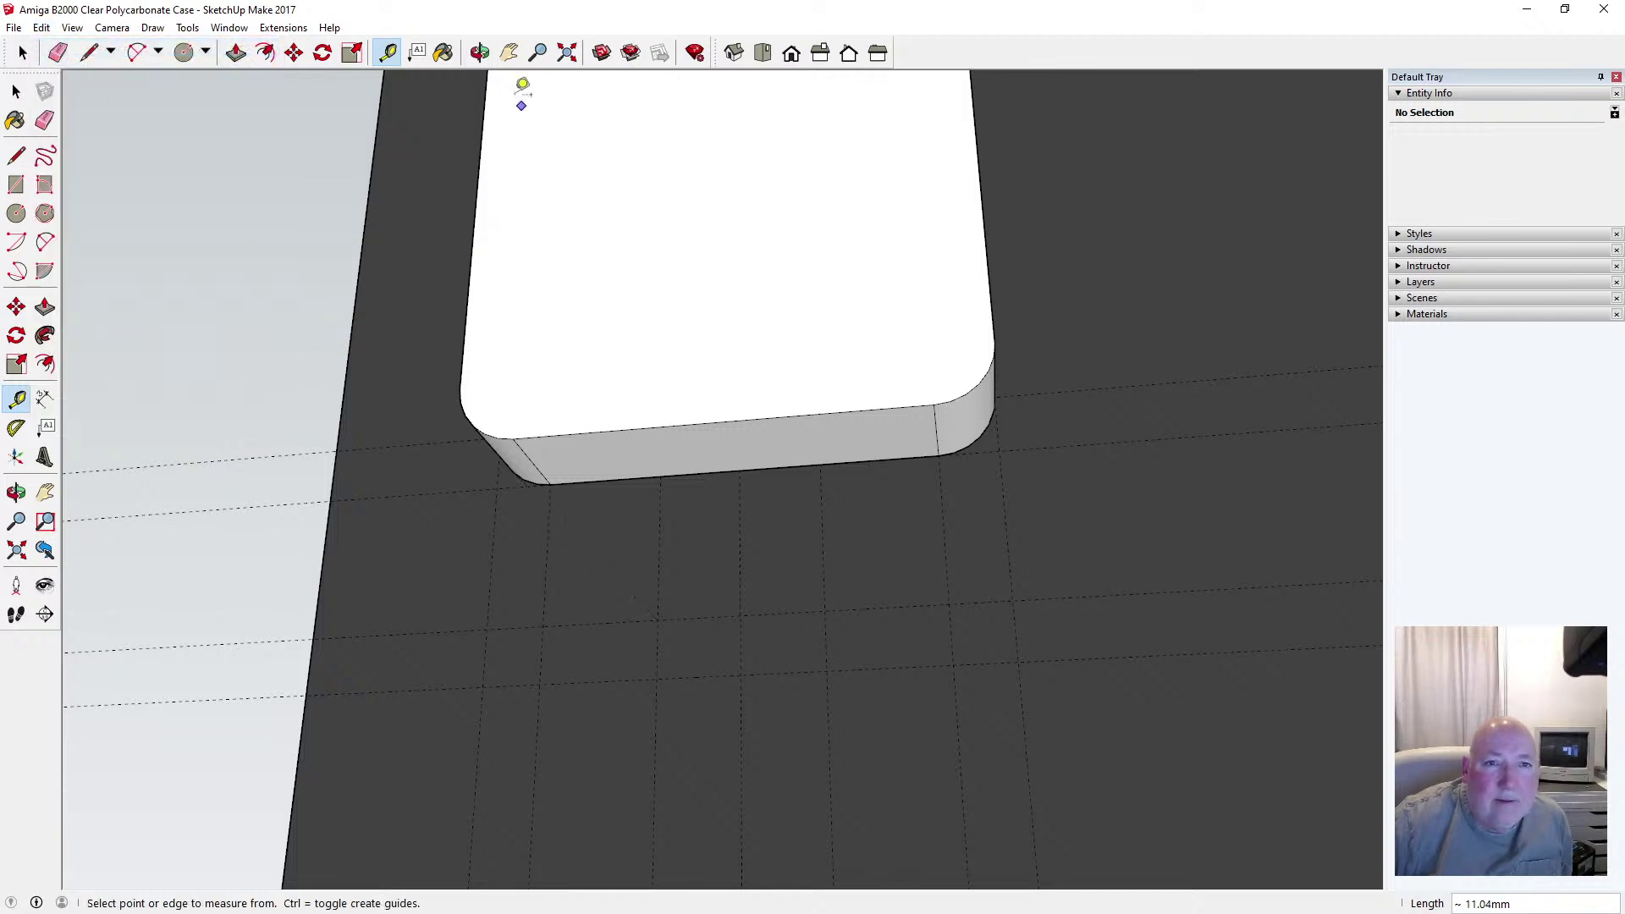
# Add vertical guides 4 mm to each side of the vertical centre guide
pyautogui.click(740, 571)
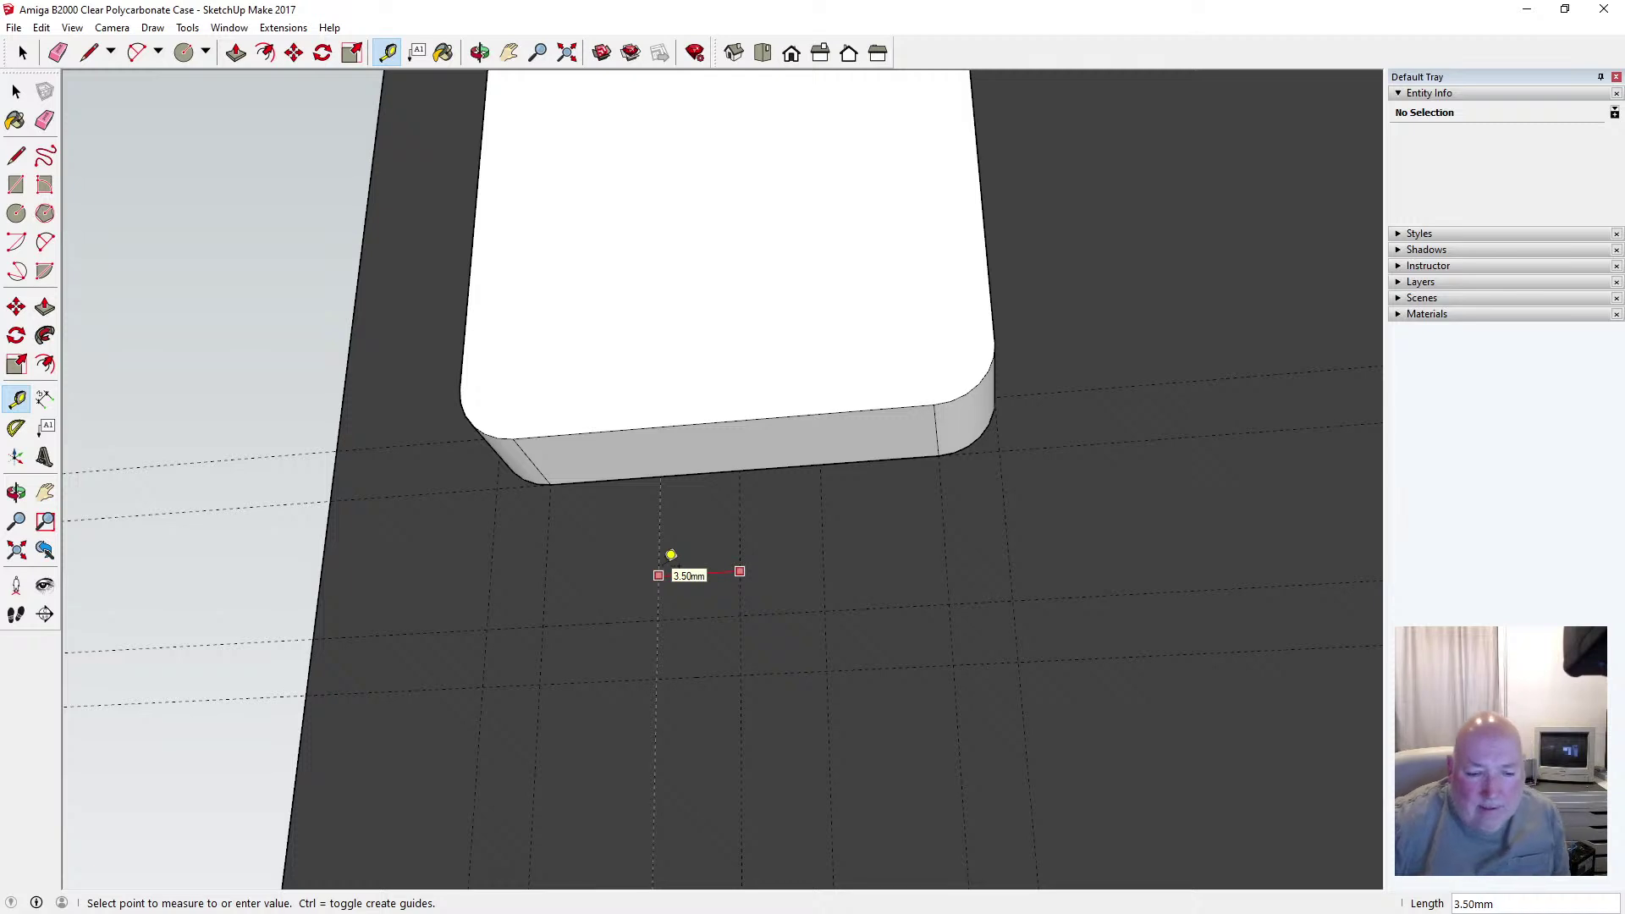
pyautogui.press('Escape')
pyautogui.click(742, 584)
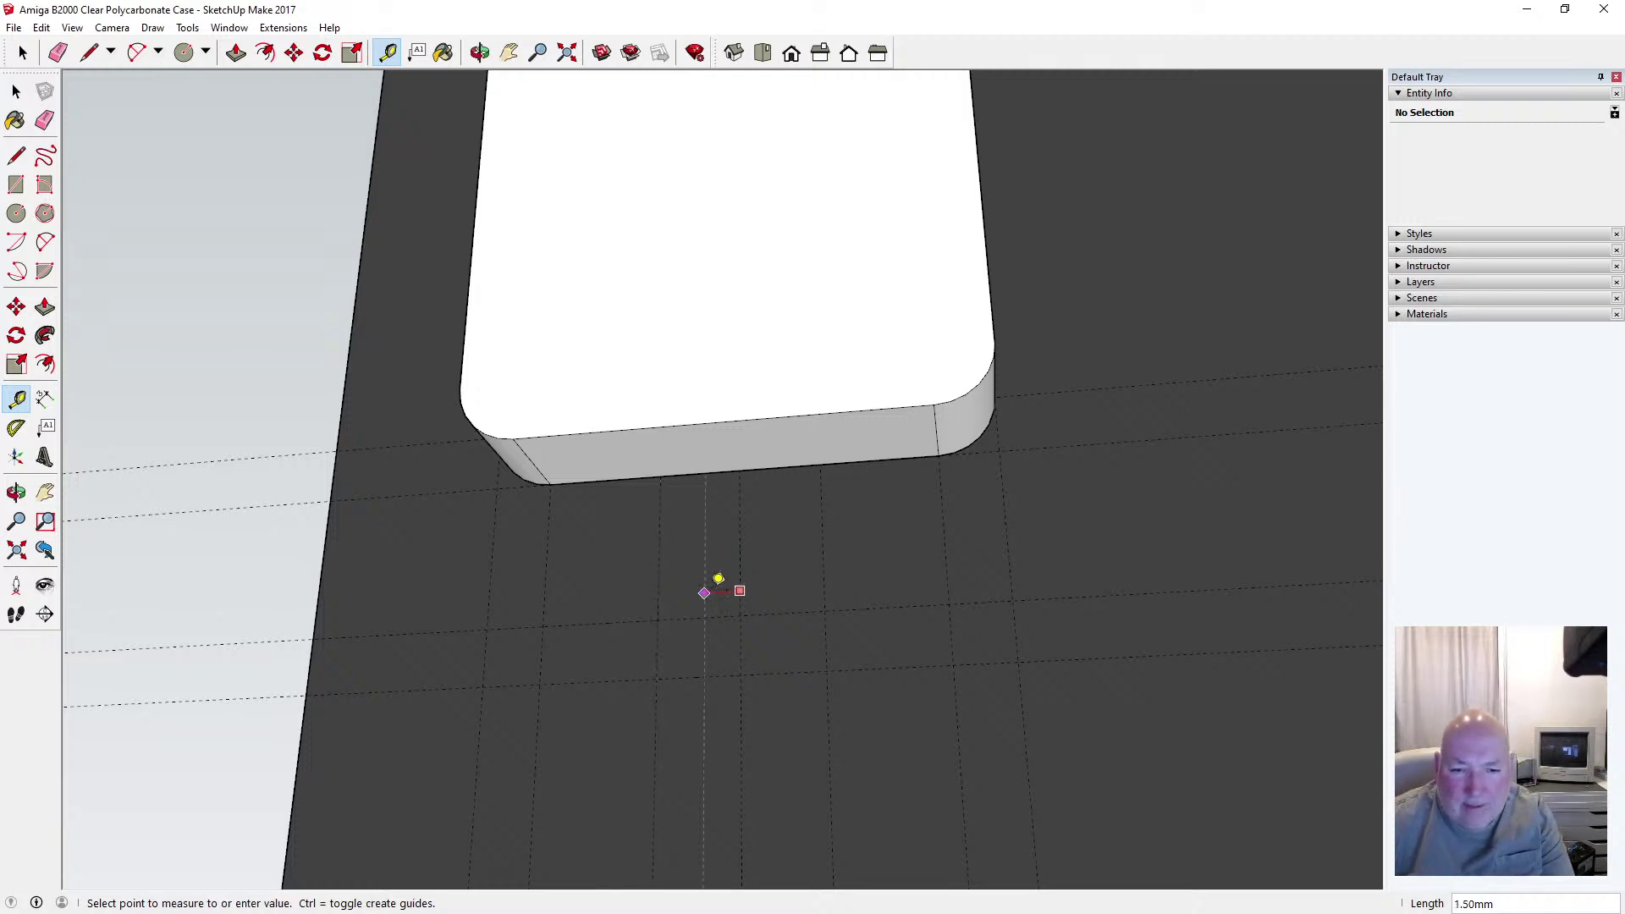
pyautogui.click(709, 578)
pyautogui.write('4')
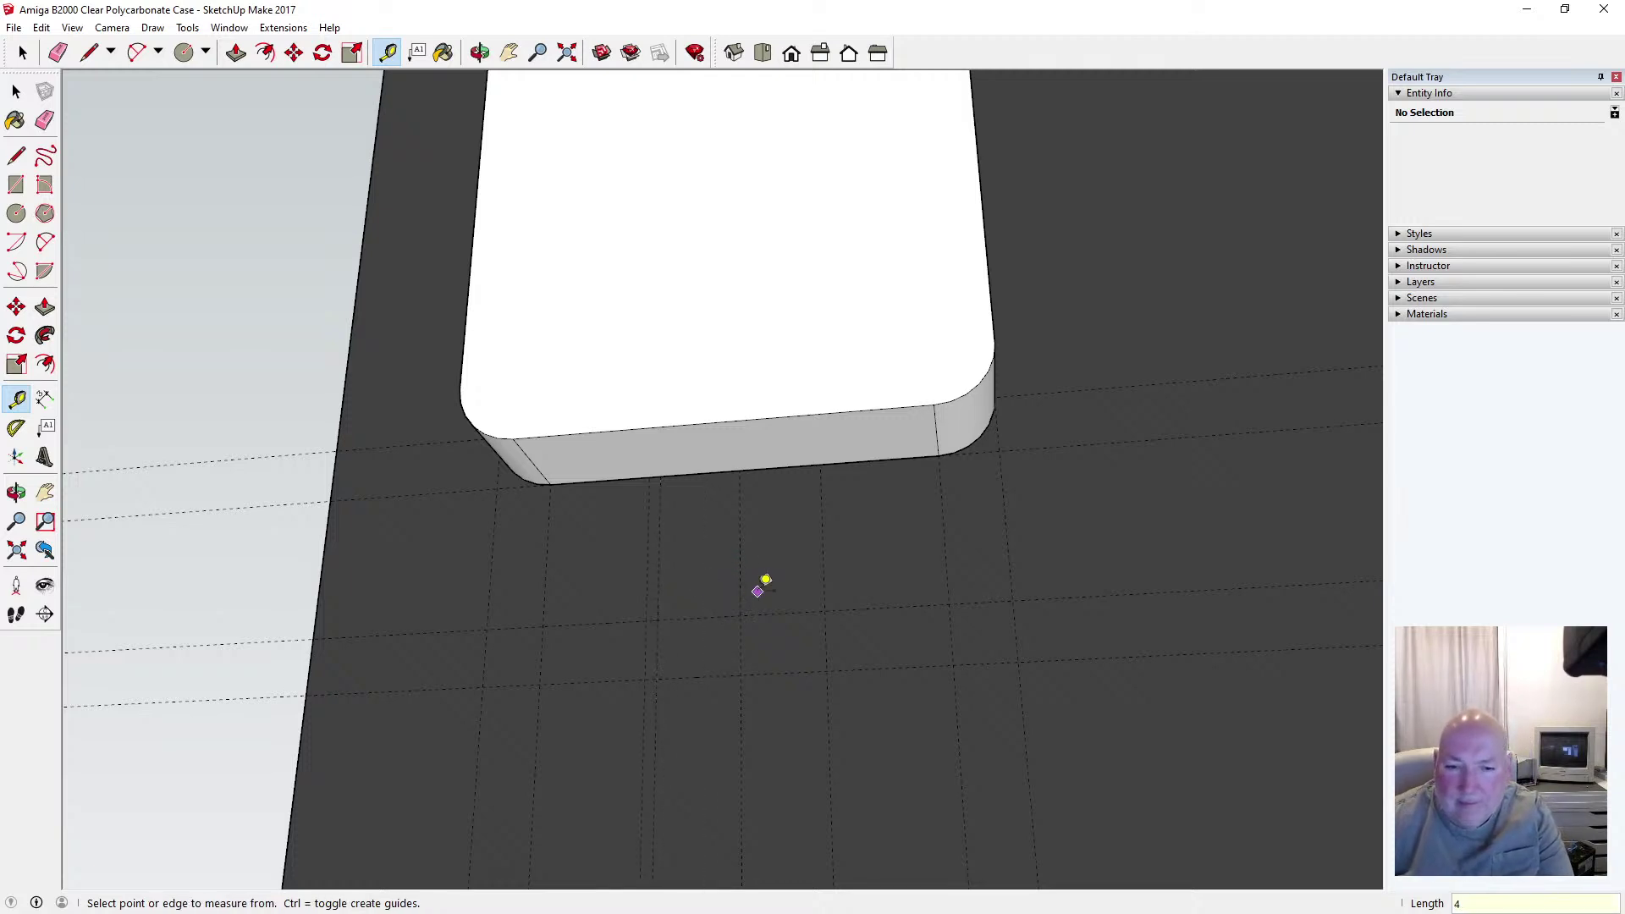
pyautogui.click(740, 572)
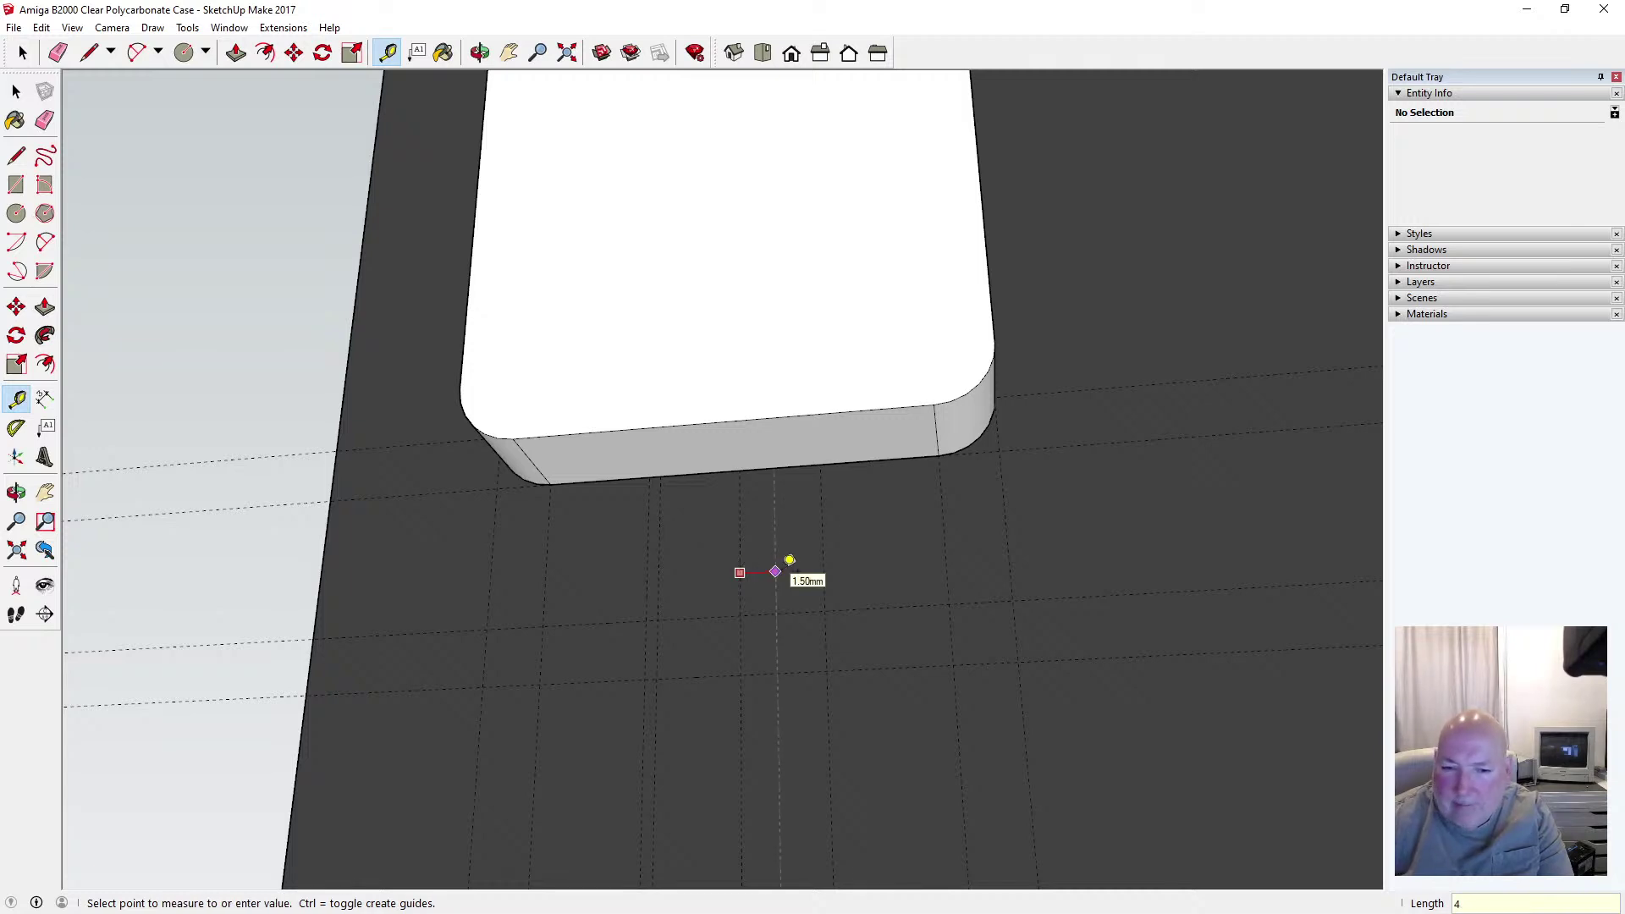
pyautogui.press('Escape')
# Delete the two vertical guides 3.5 mm either side of the centre guide and activate the Line tool
pyautogui.press('space')
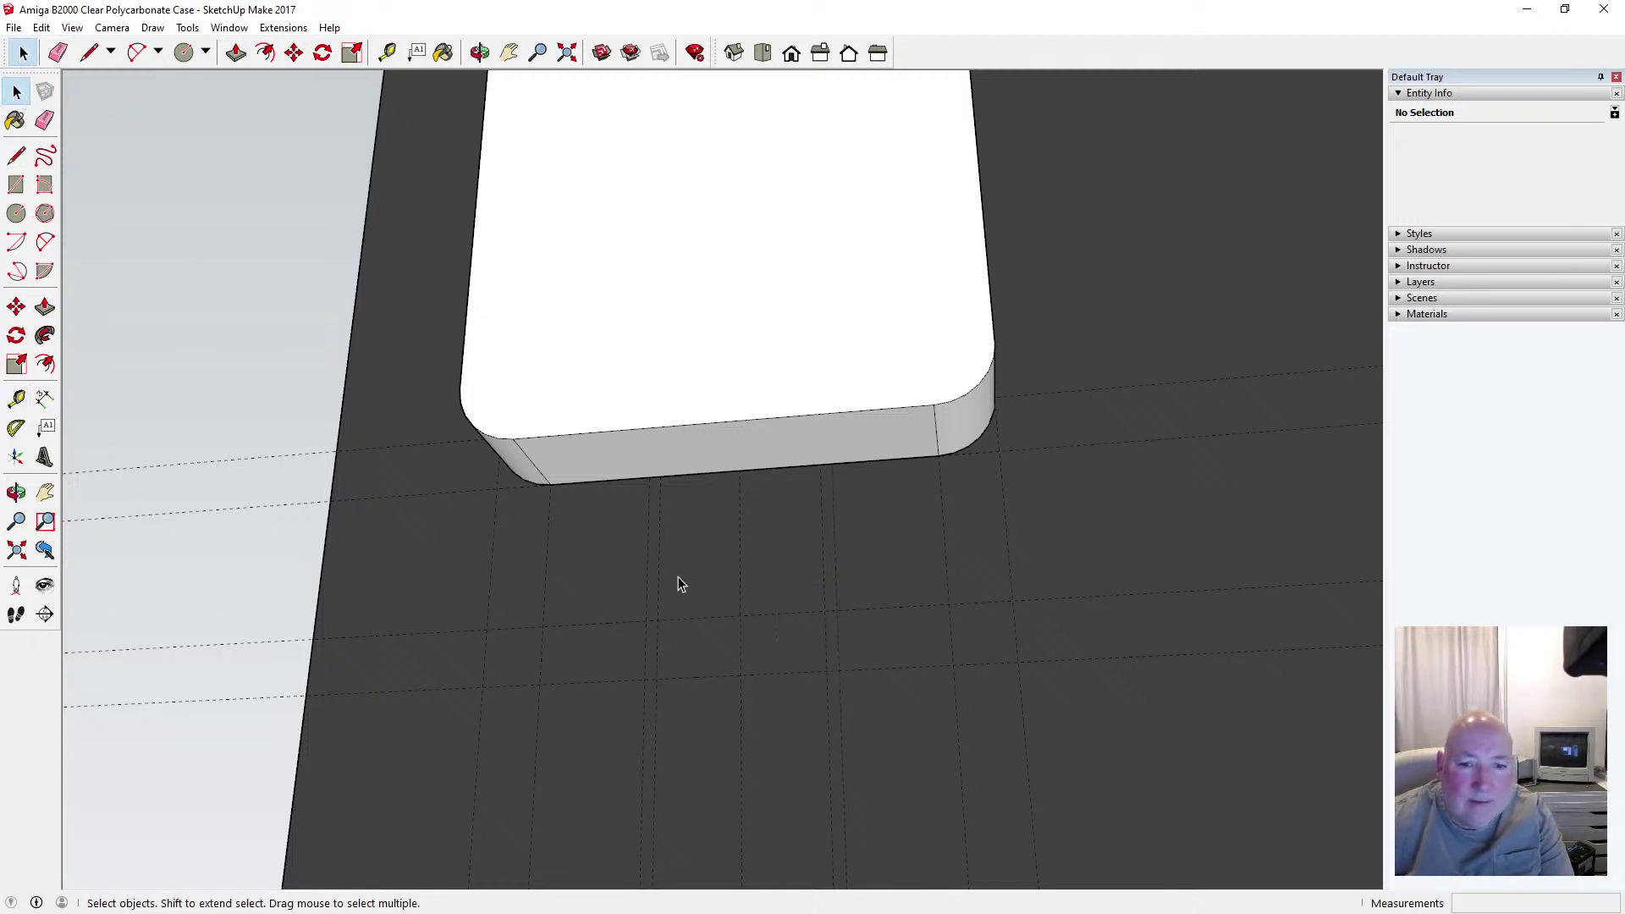
pyautogui.click(660, 555)
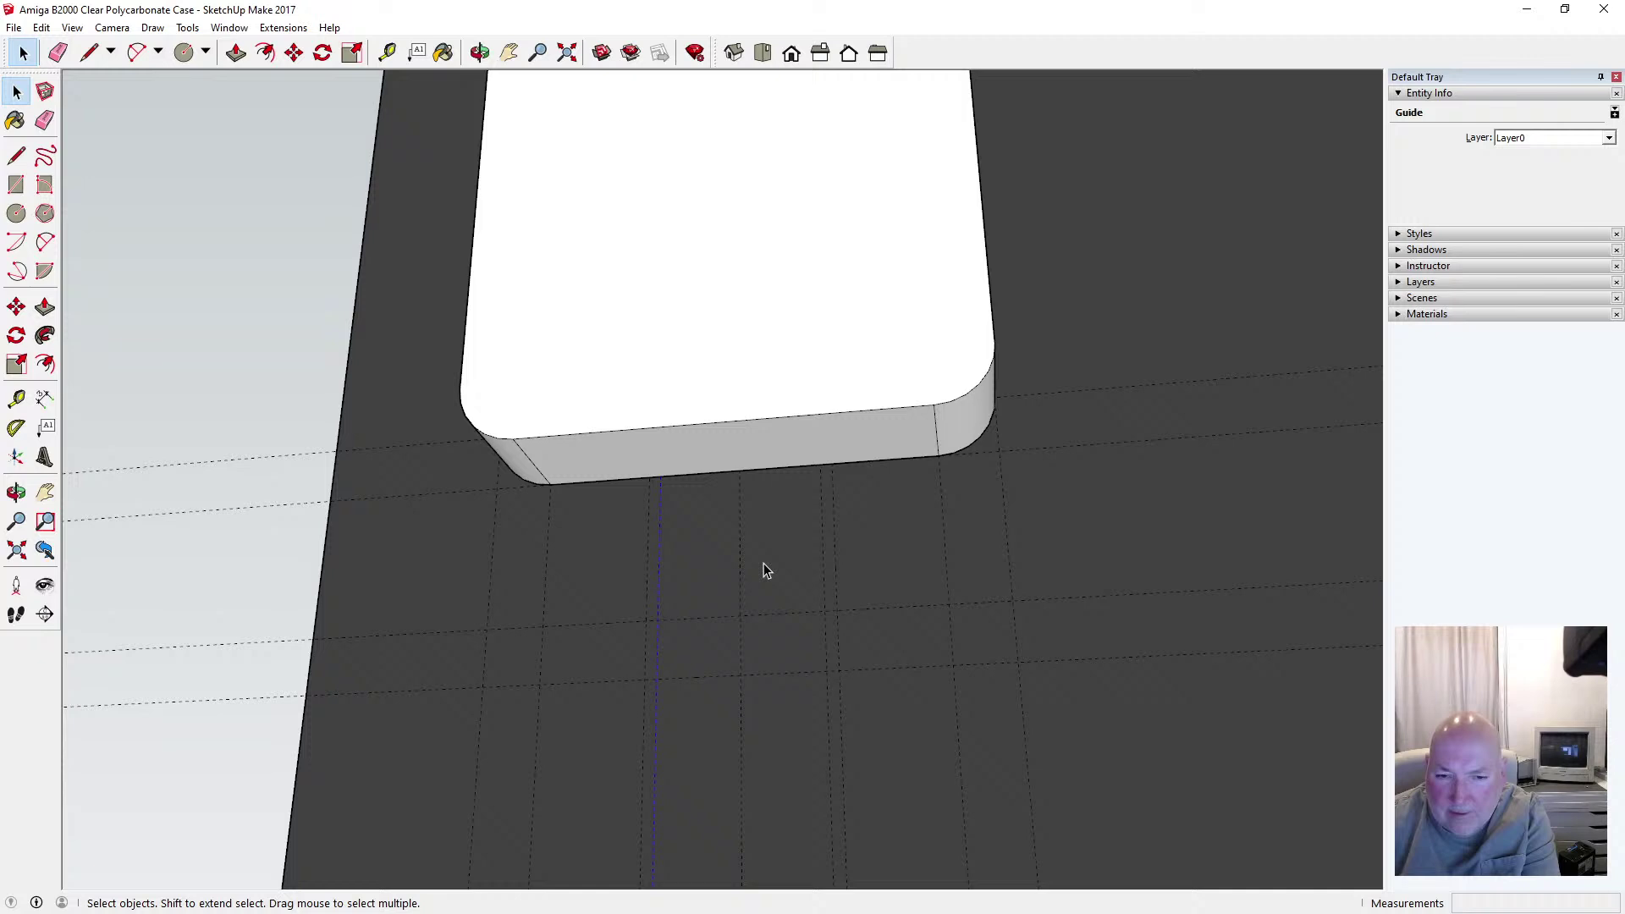
pyautogui.click(824, 556)
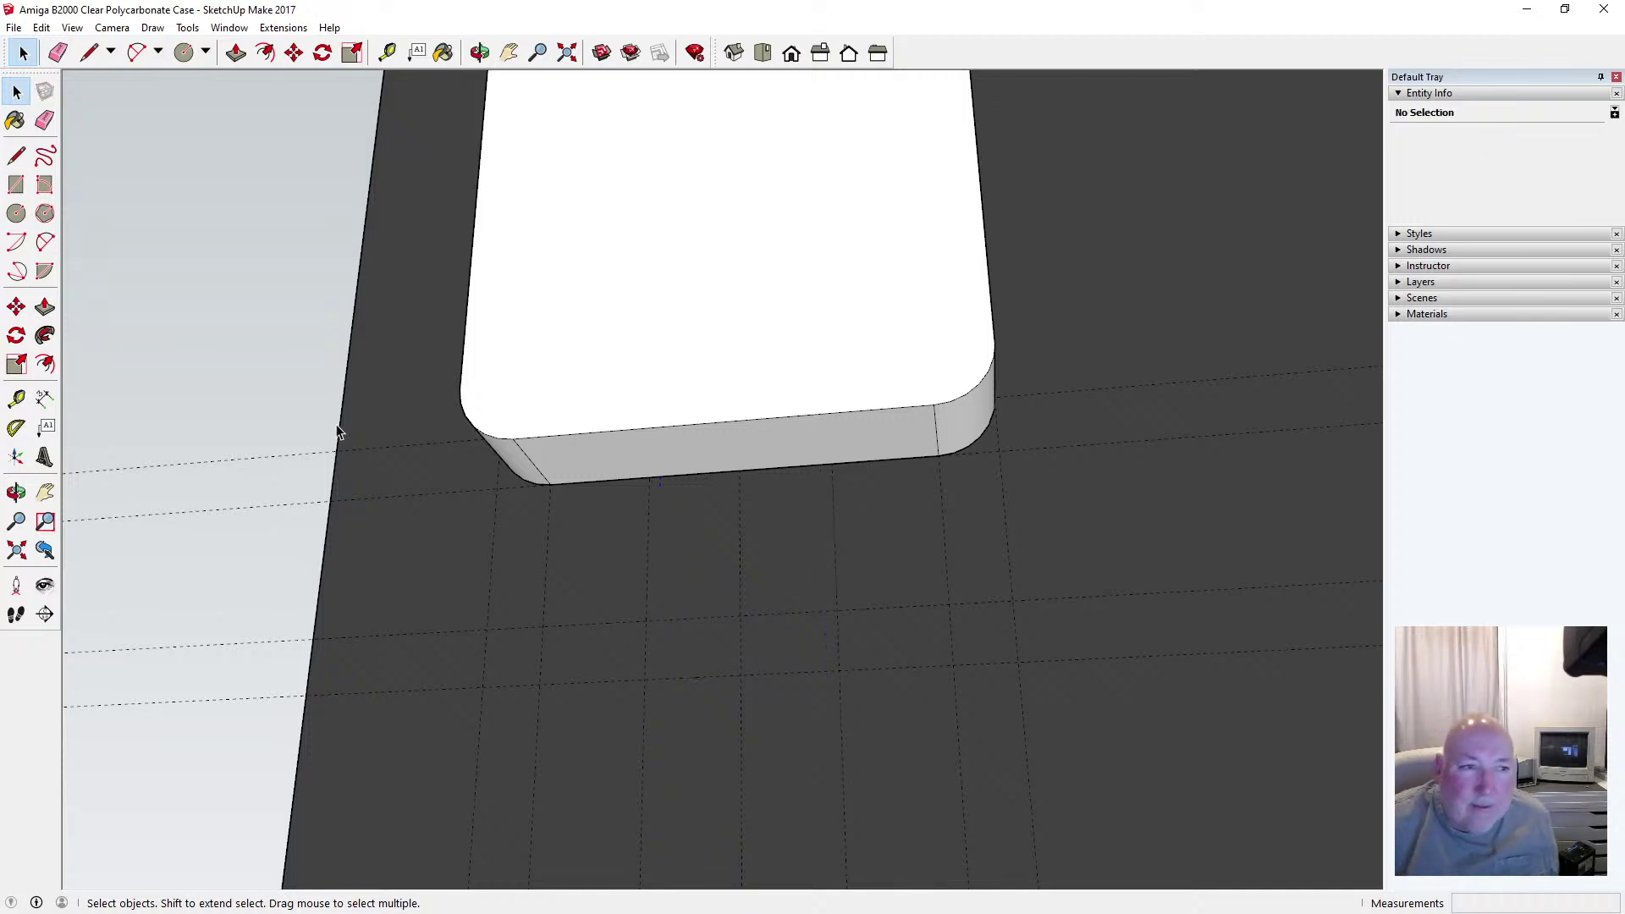
pyautogui.click(16, 156)
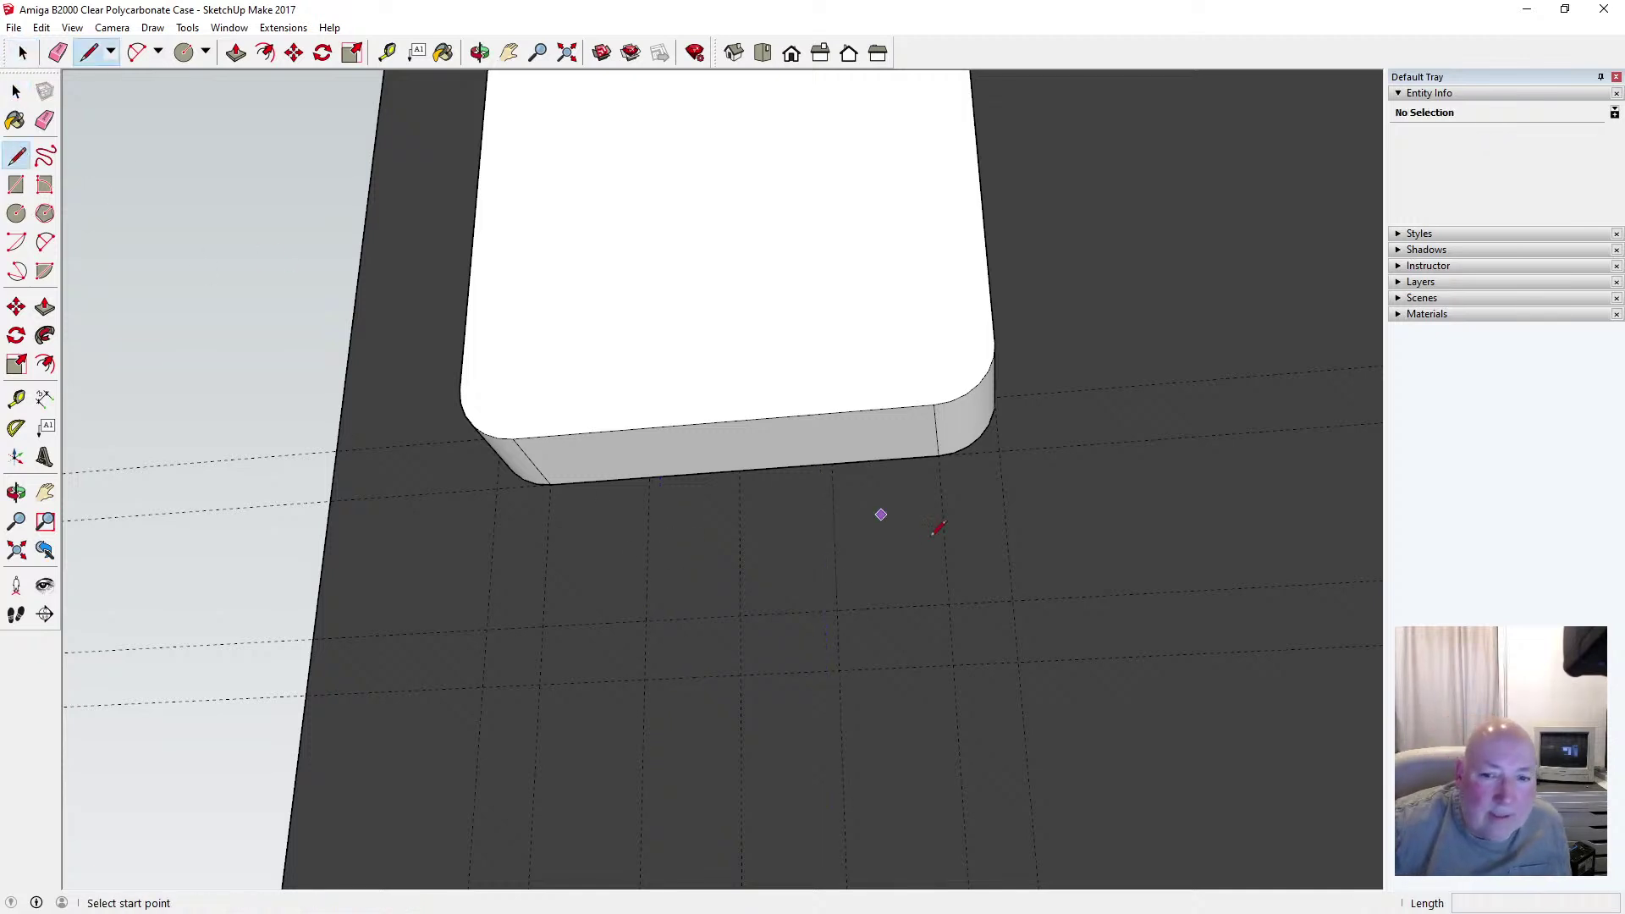
# Draw two slanted lines, about 9.6 mm long, from the 4 mm guides' intersections below the block up to its lower rounded corners
pyautogui.click(837, 609)
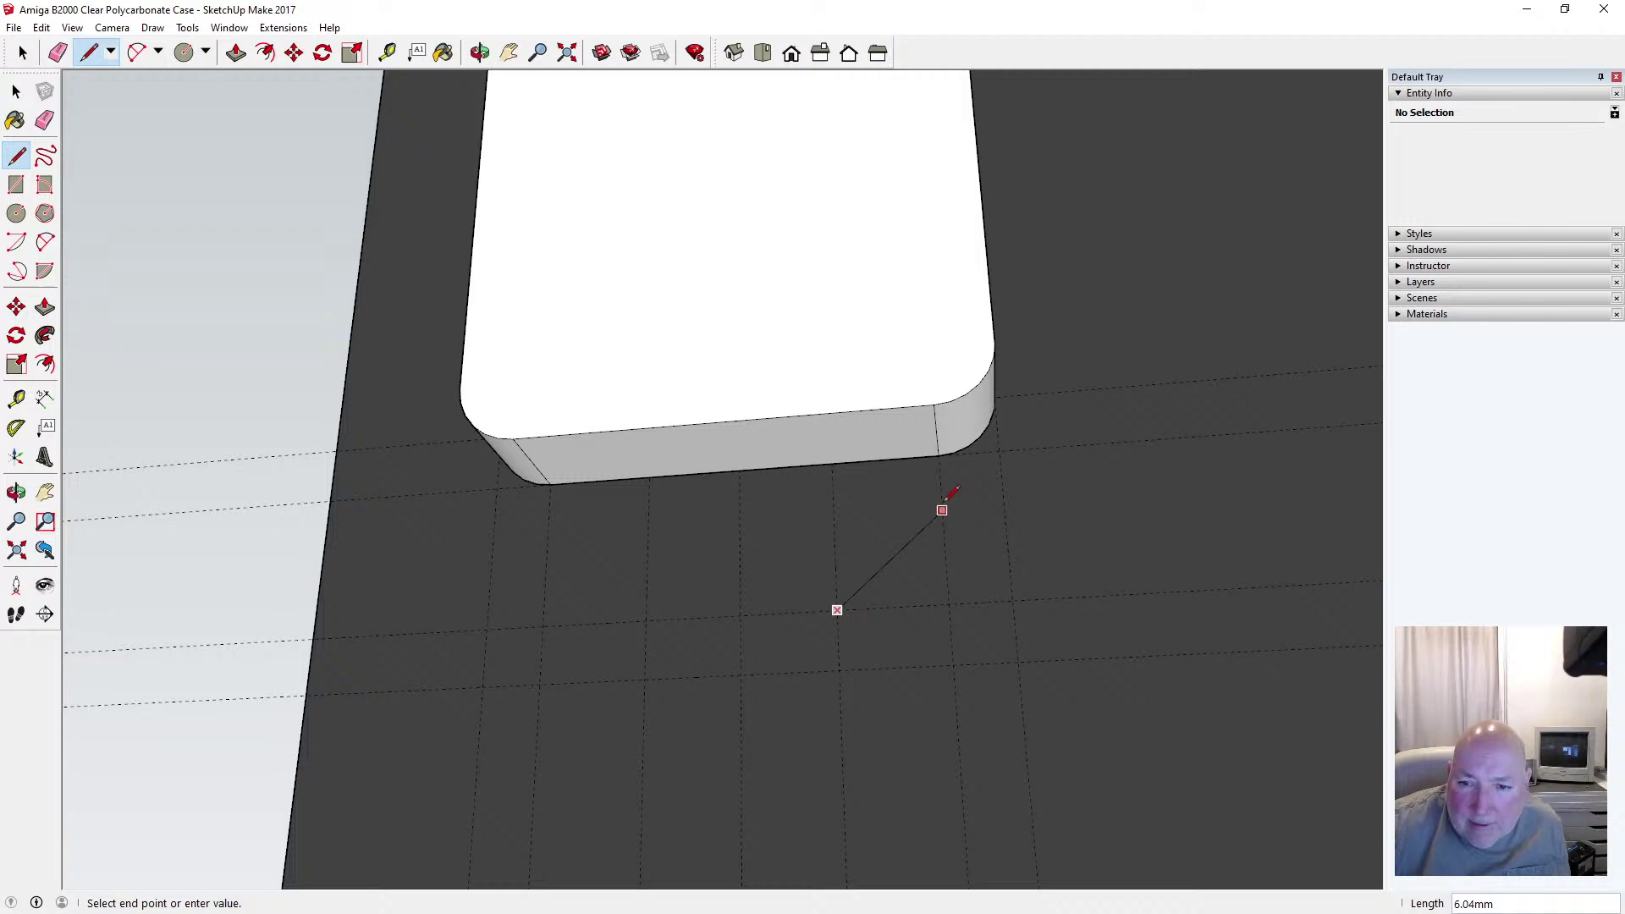
pyautogui.click(989, 424)
pyautogui.press('Escape')
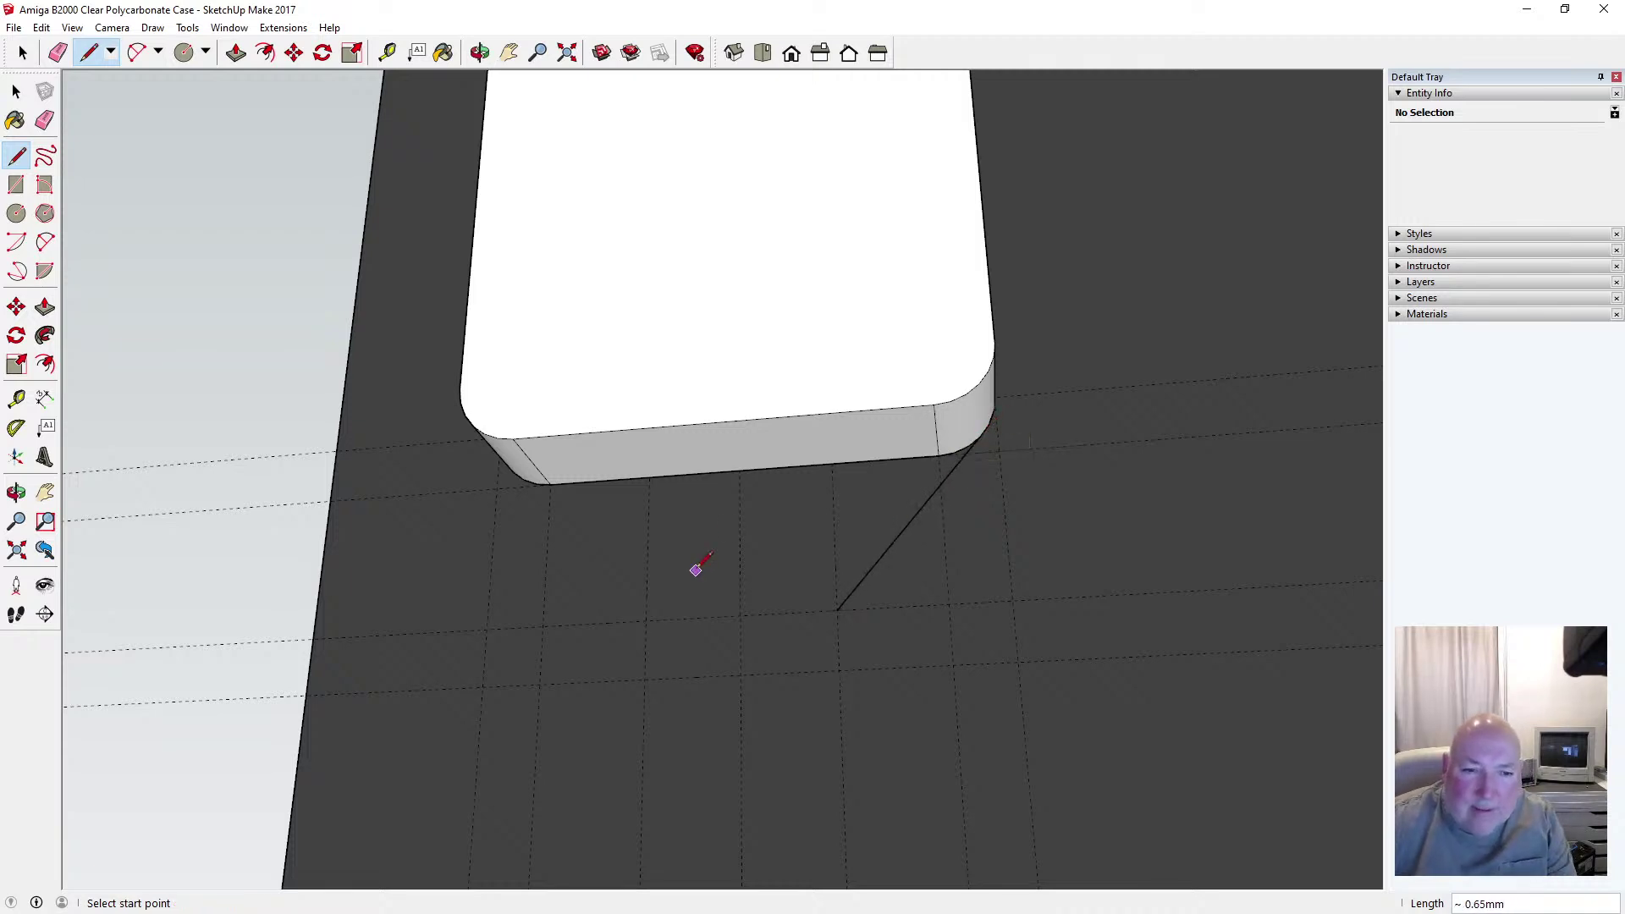
pyautogui.click(480, 52)
pyautogui.moveTo(575, 110); pyautogui.dragTo(653, 150)
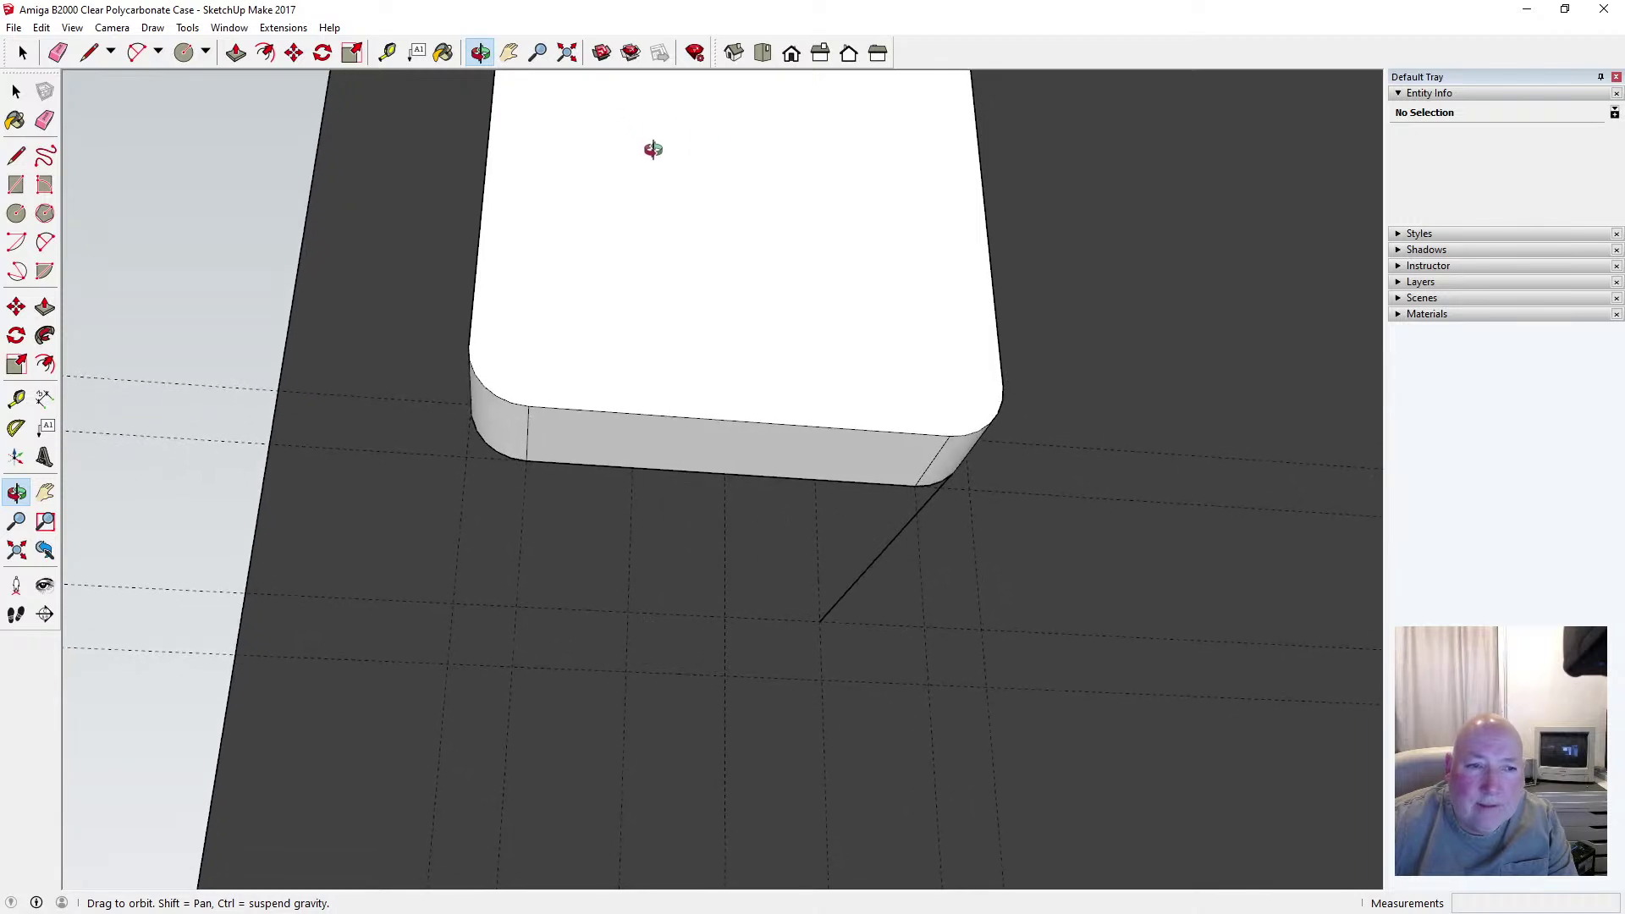
pyautogui.click(16, 156)
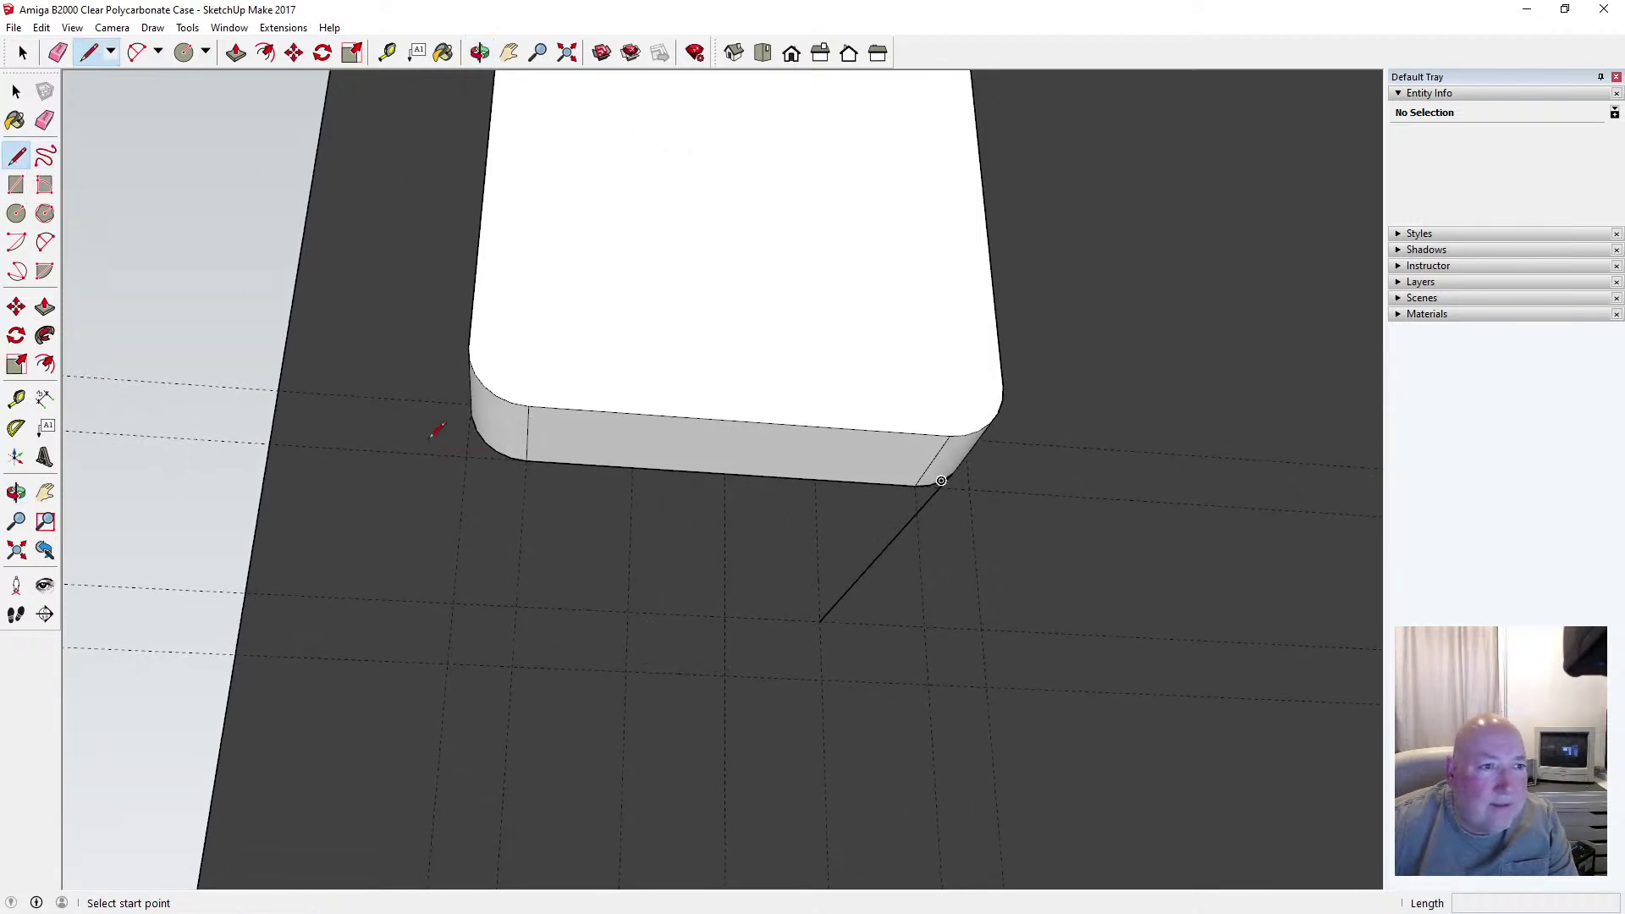
pyautogui.click(629, 610)
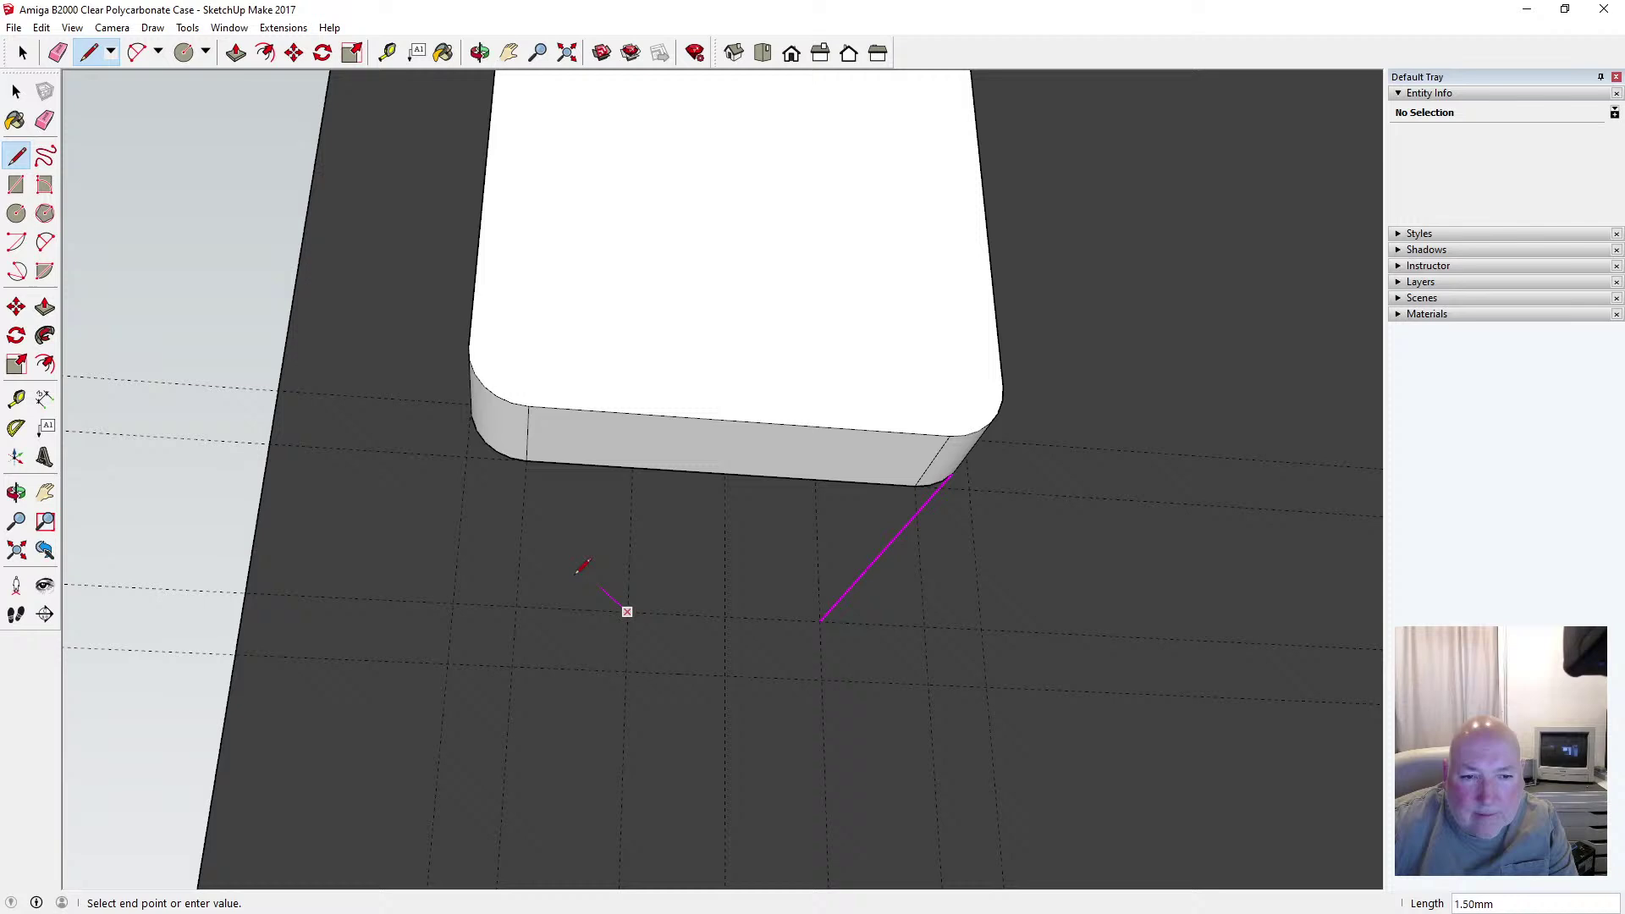
pyautogui.click(485, 442)
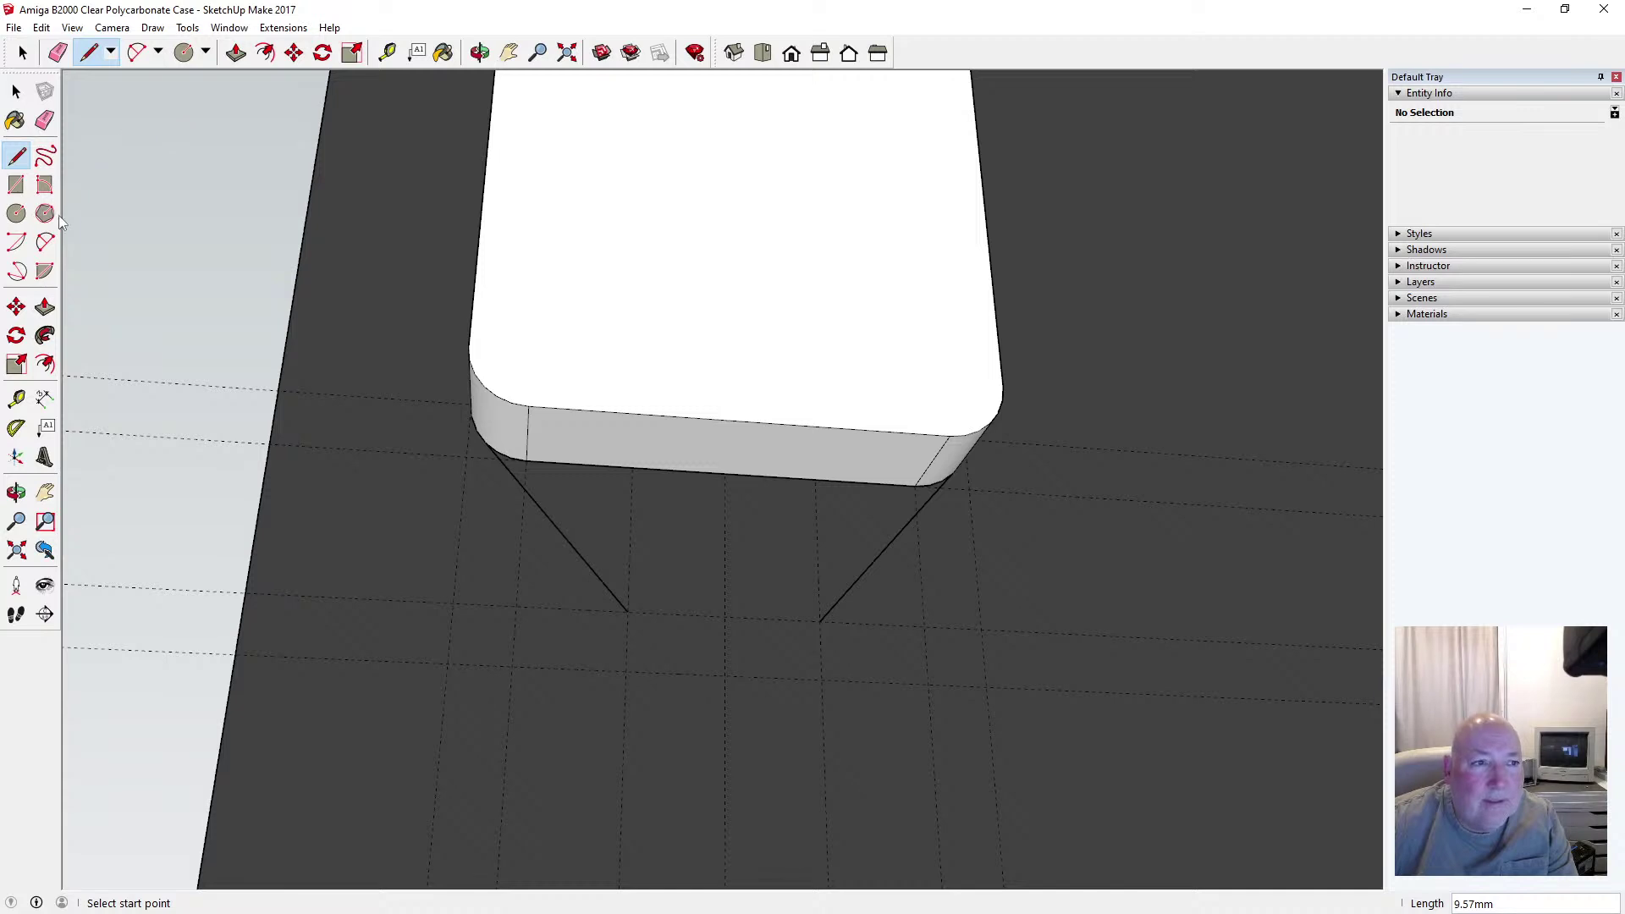
# Join the lower ends of the two slanted lines with a downward tangent arc of about 5.3 mm radius
pyautogui.click(44, 242)
pyautogui.click(627, 611)
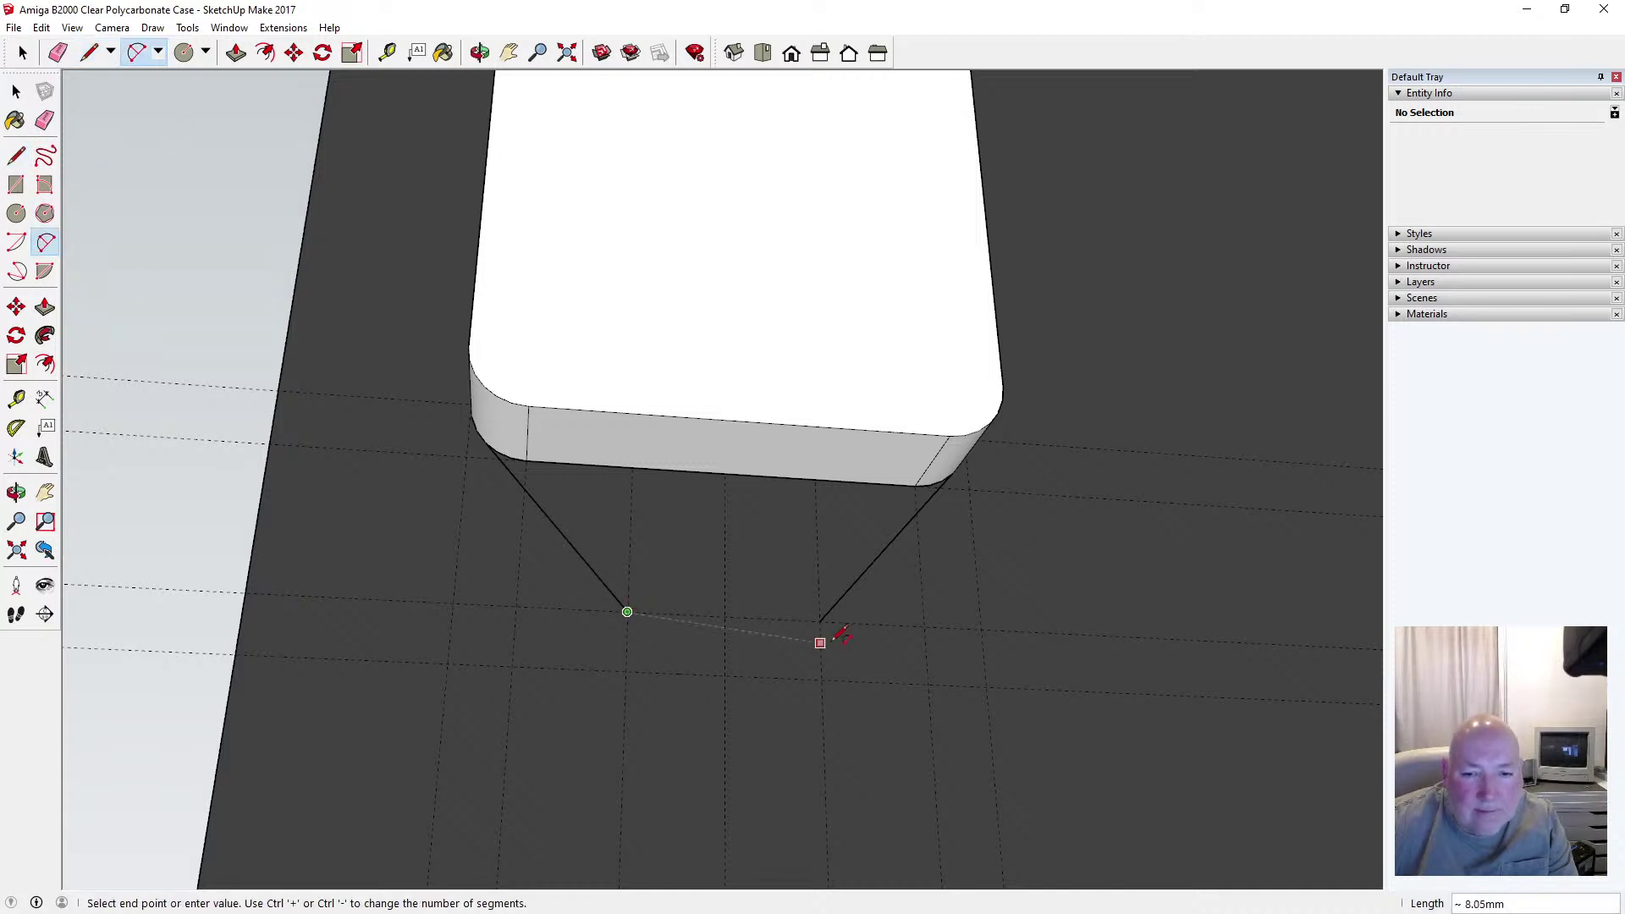
pyautogui.click(819, 621)
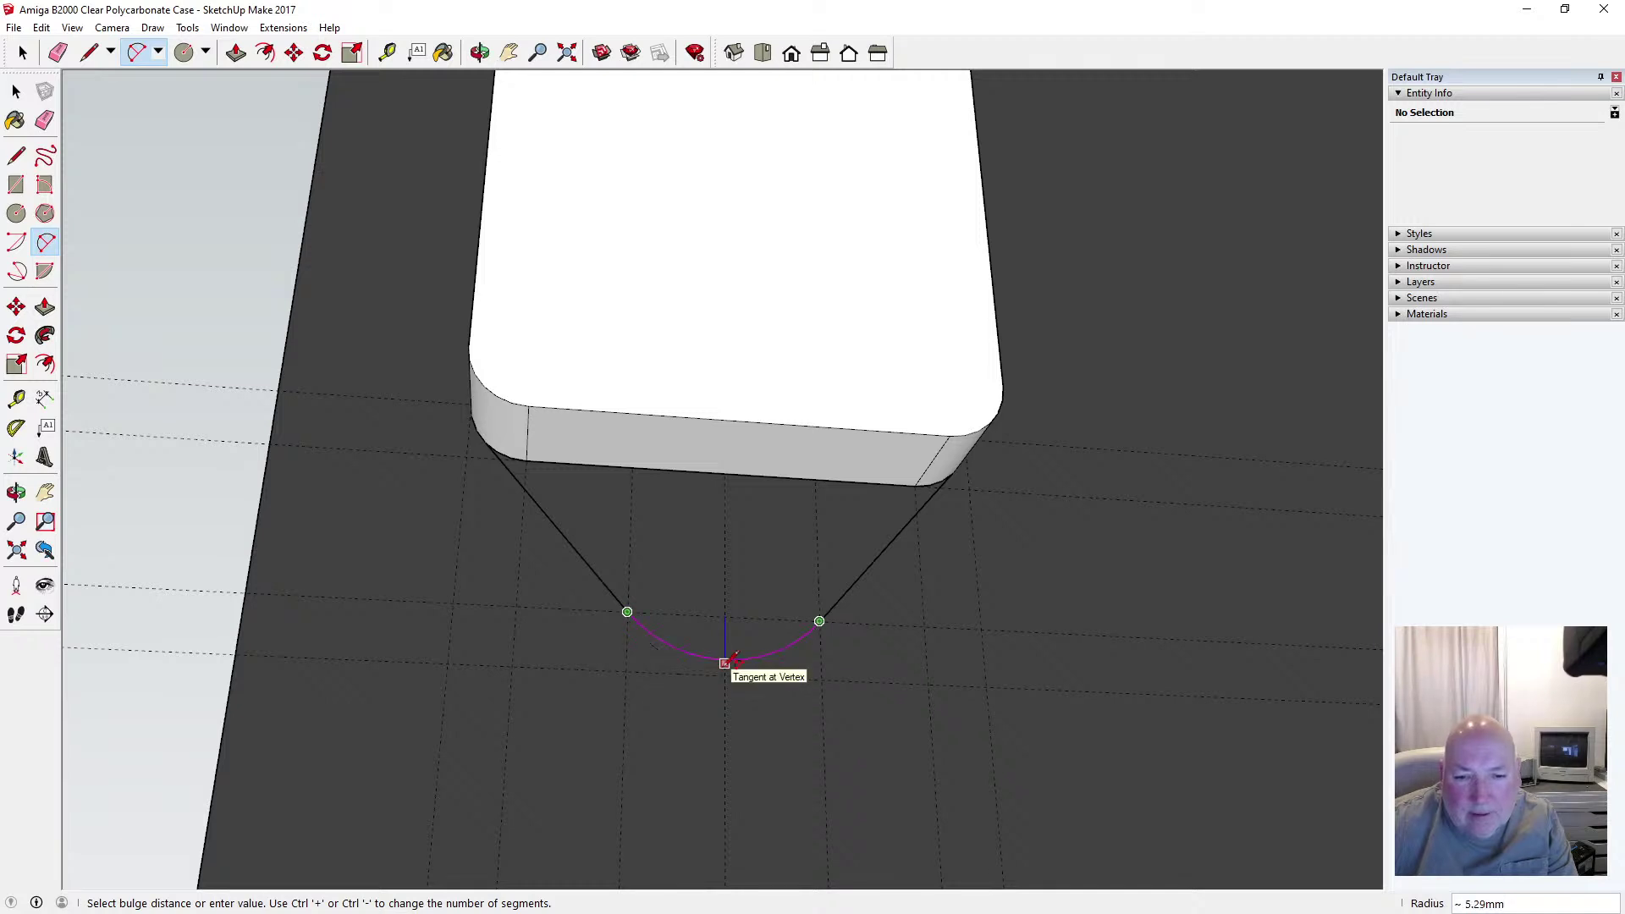
pyautogui.click(731, 662)
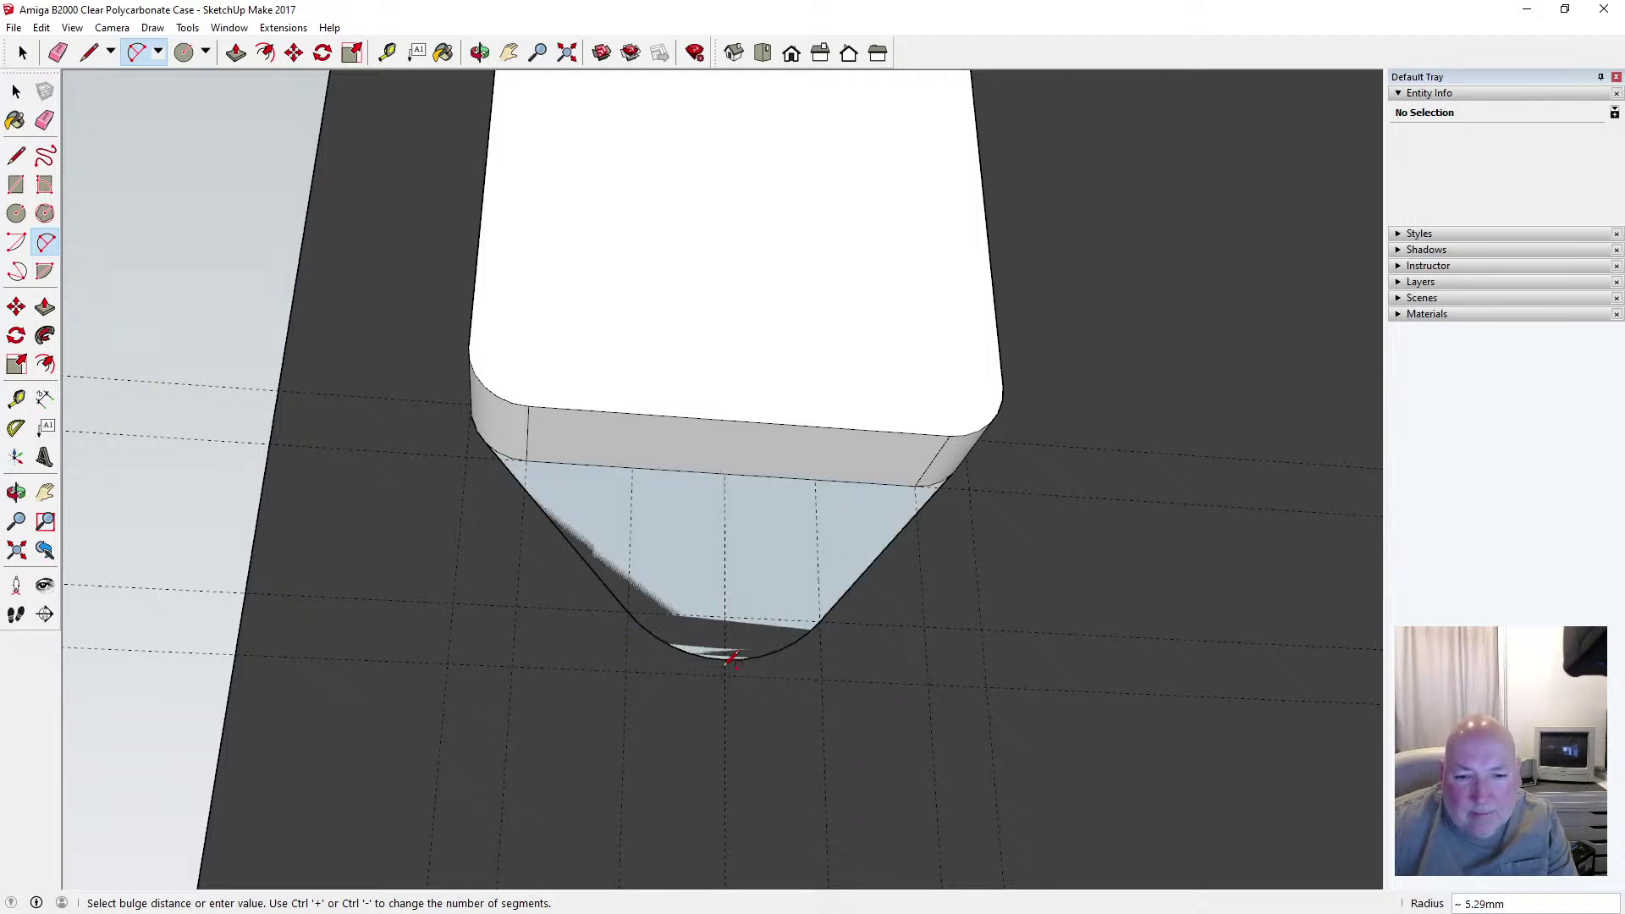
# Select the two slanted lines and the arc below the block and copy them to the clipboard
pyautogui.click(16, 91)
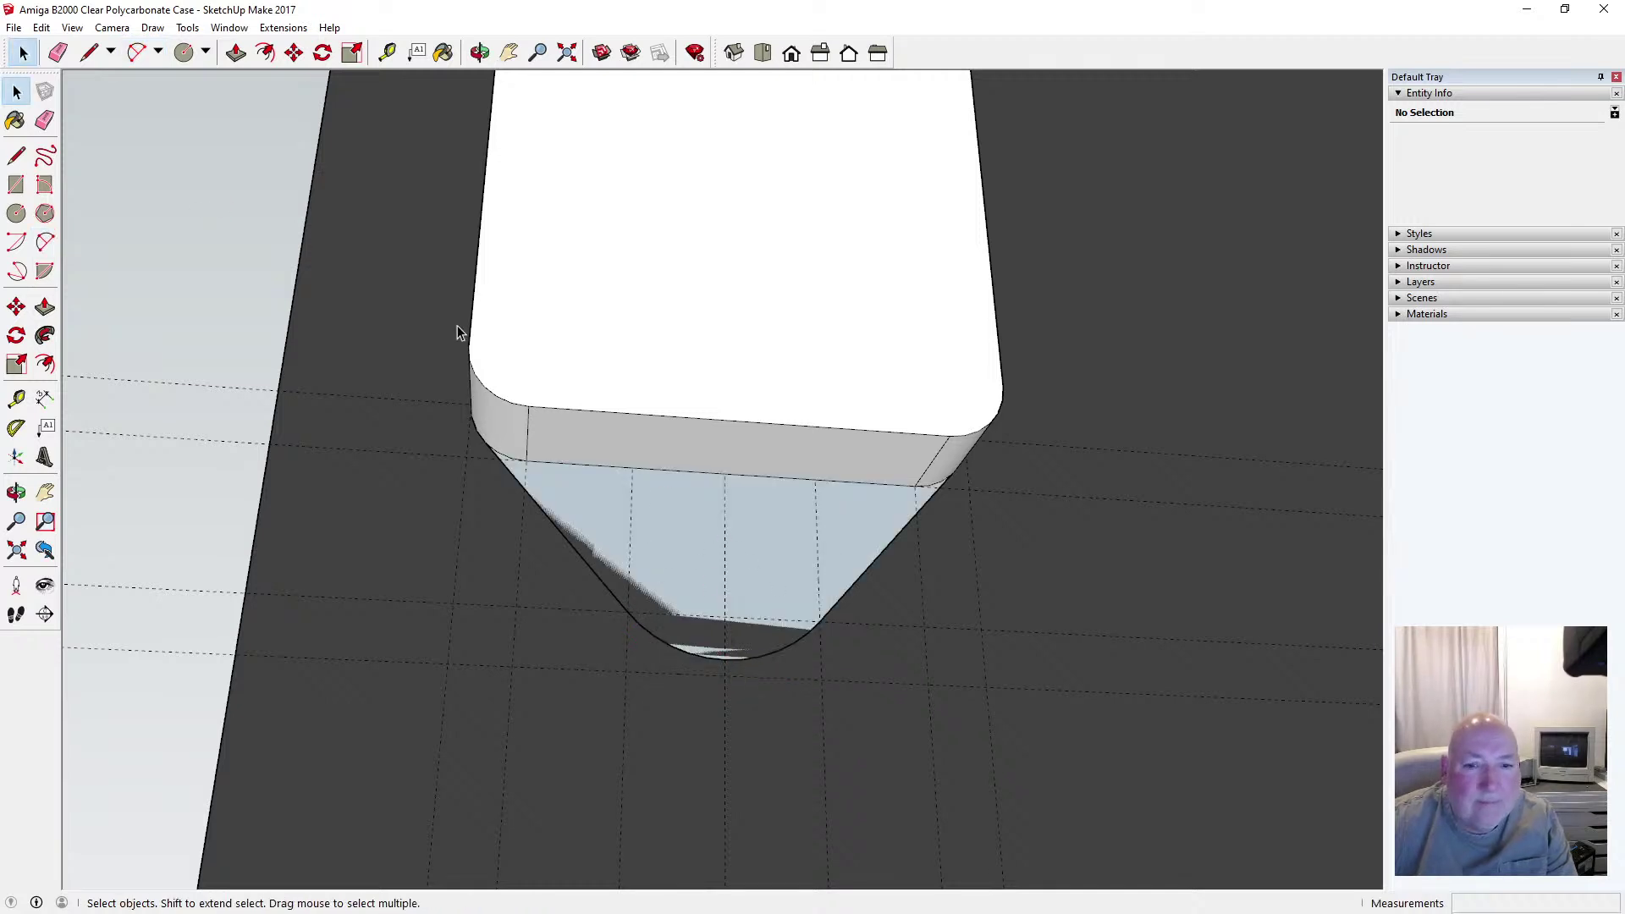
pyautogui.click(520, 502)
pyautogui.keyDown('shift'); pyautogui.click(824, 624); pyautogui.keyUp('shift')
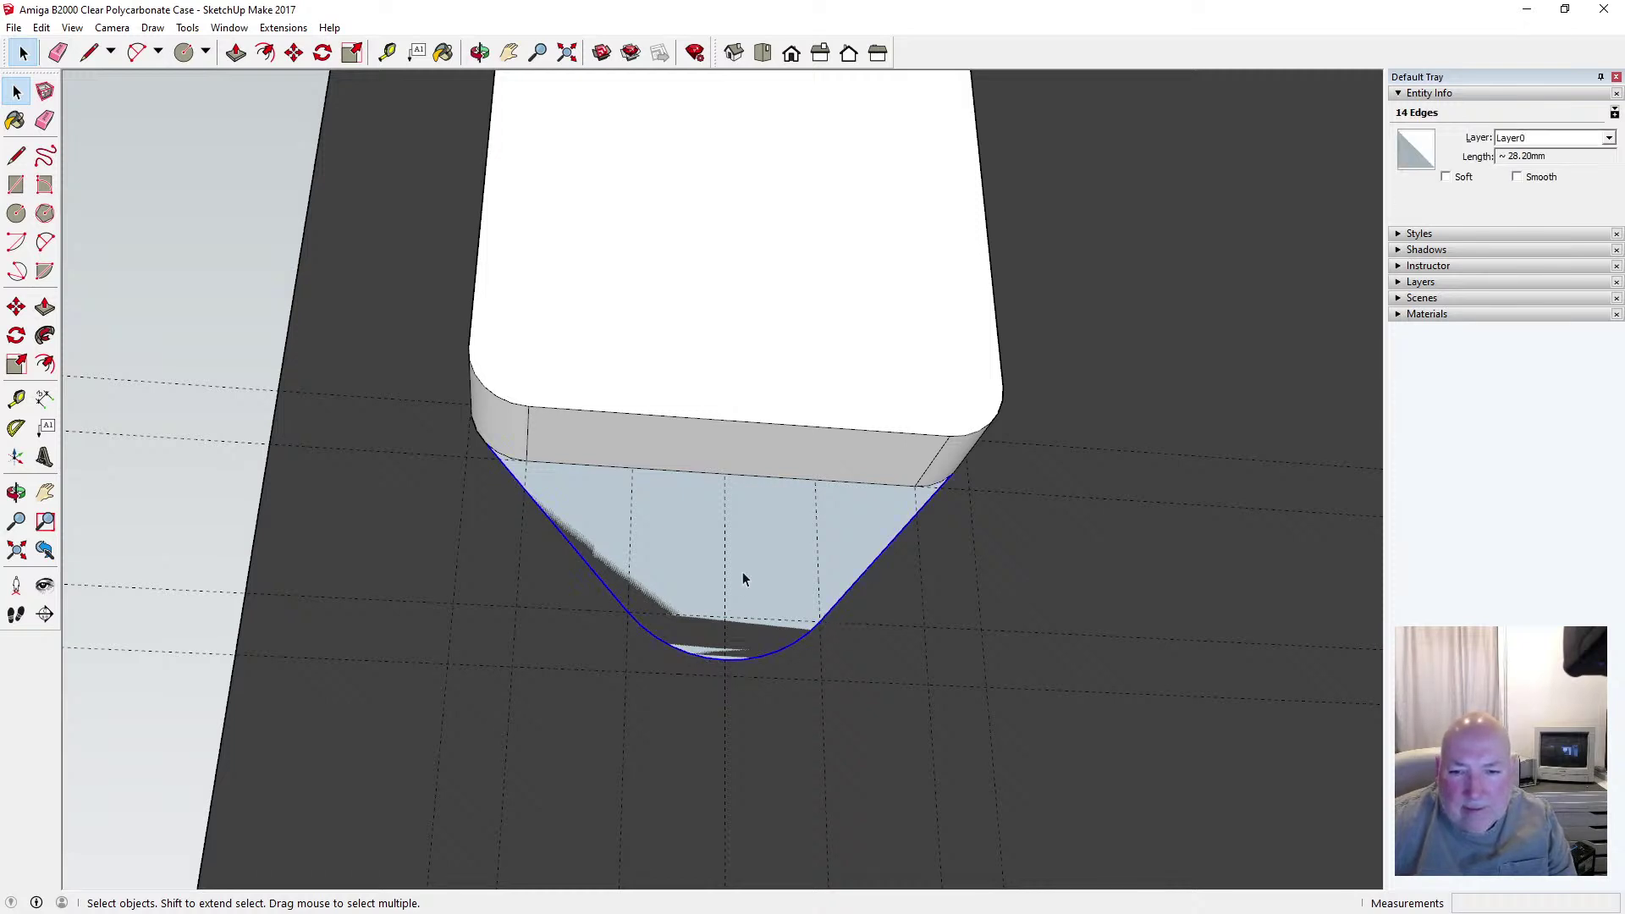
pyautogui.click(41, 27)
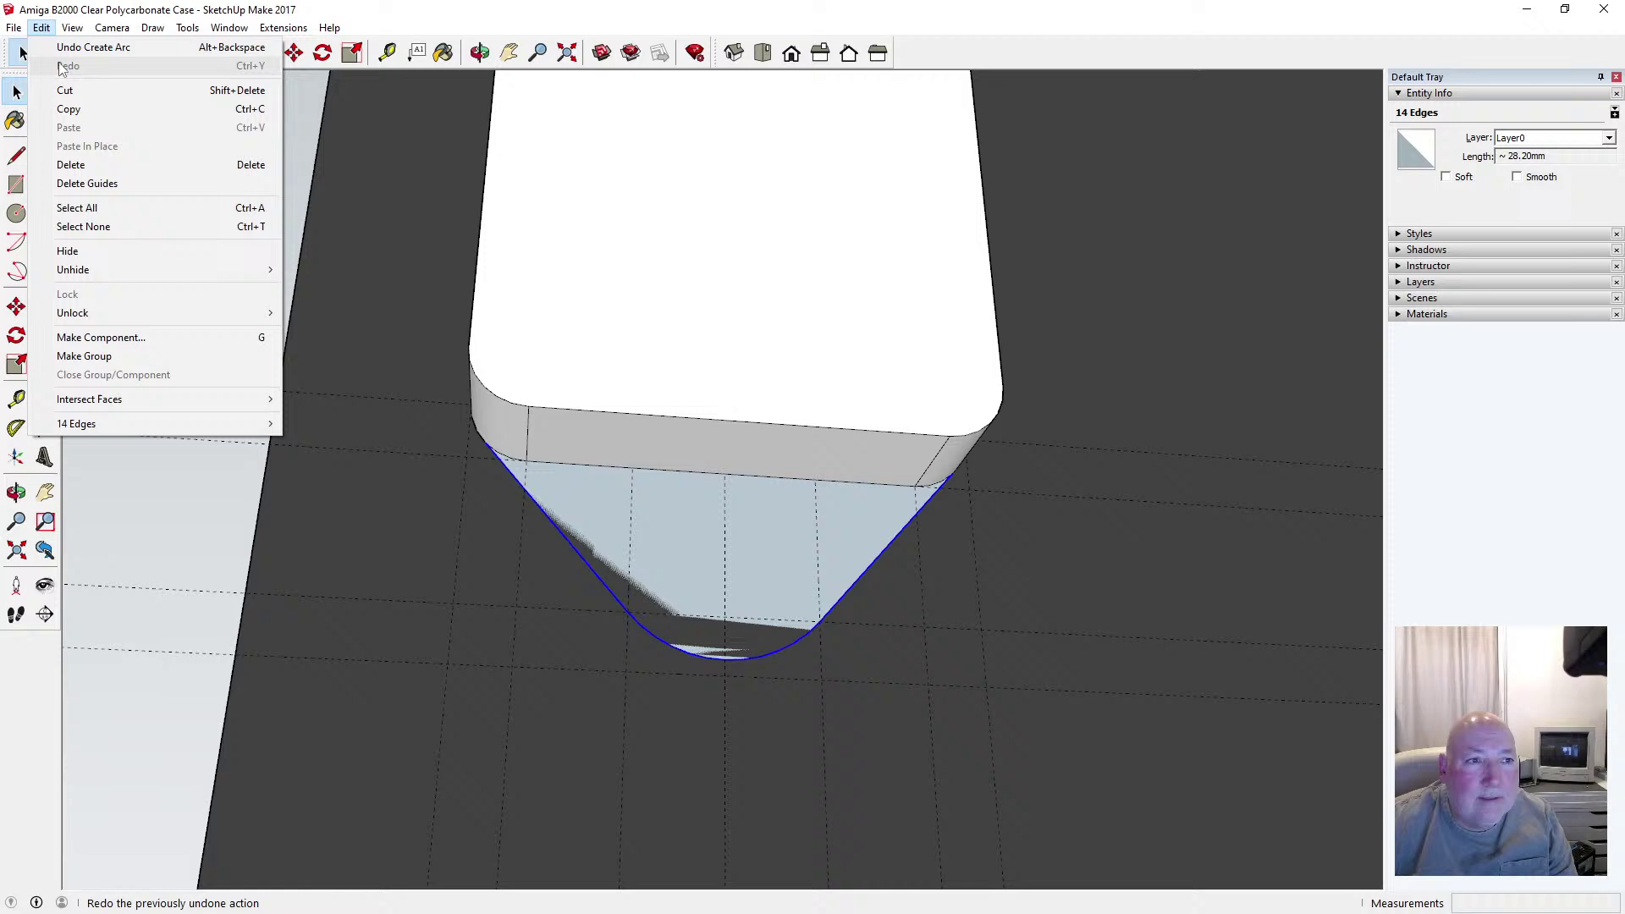
pyautogui.click(81, 112)
pyautogui.click(480, 52)
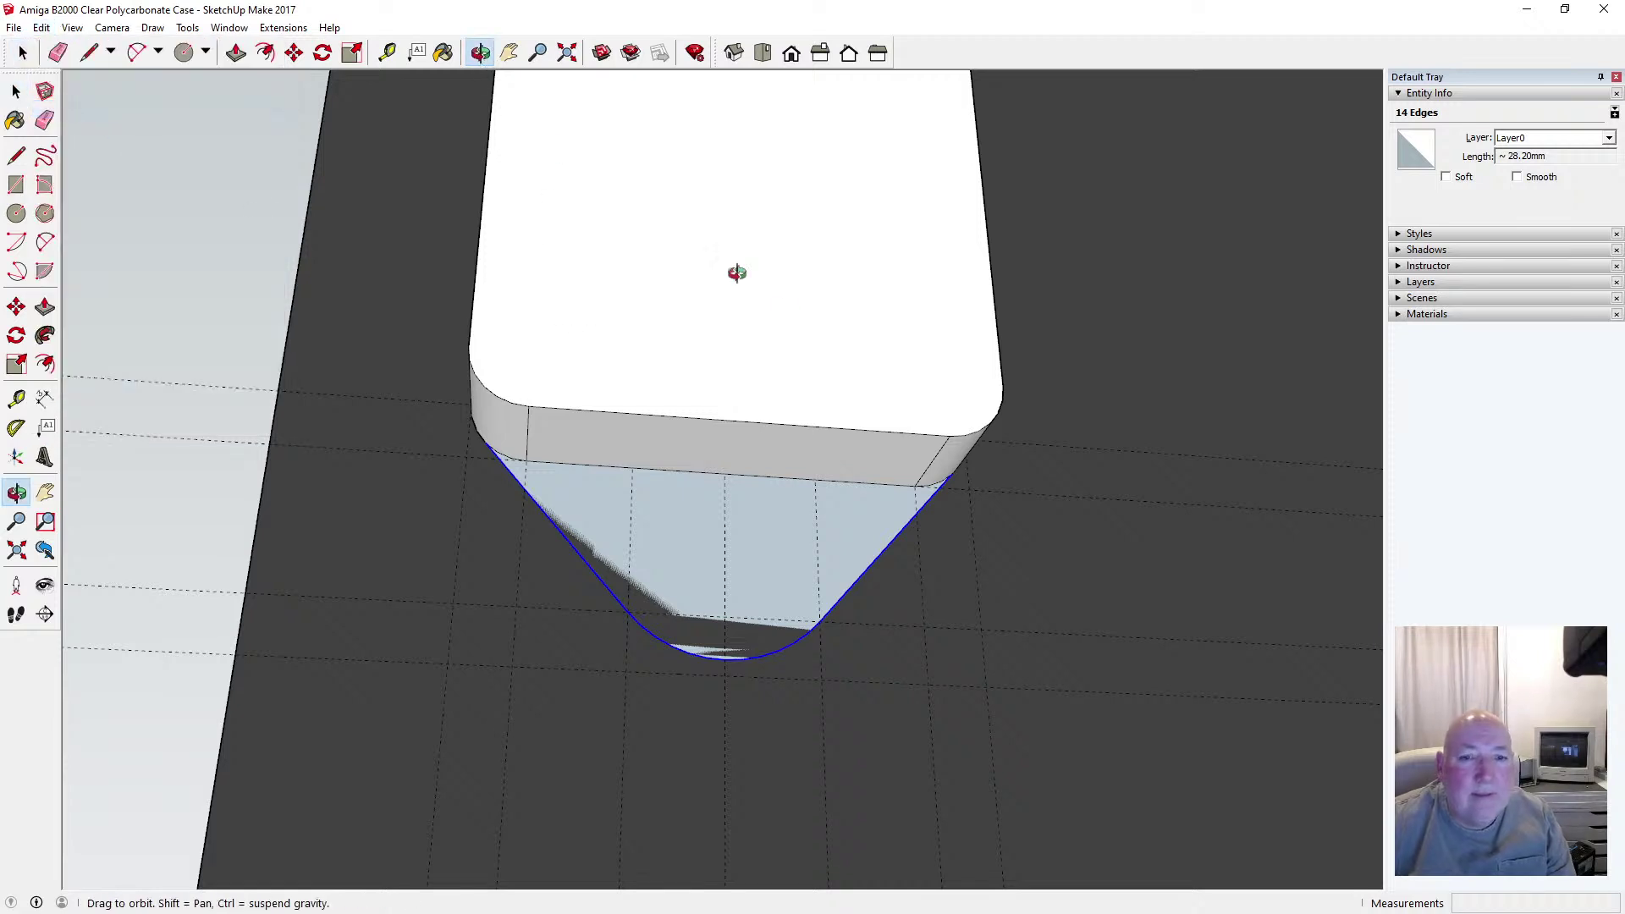
pyautogui.moveTo(779, 432); pyautogui.dragTo(1027, 440)
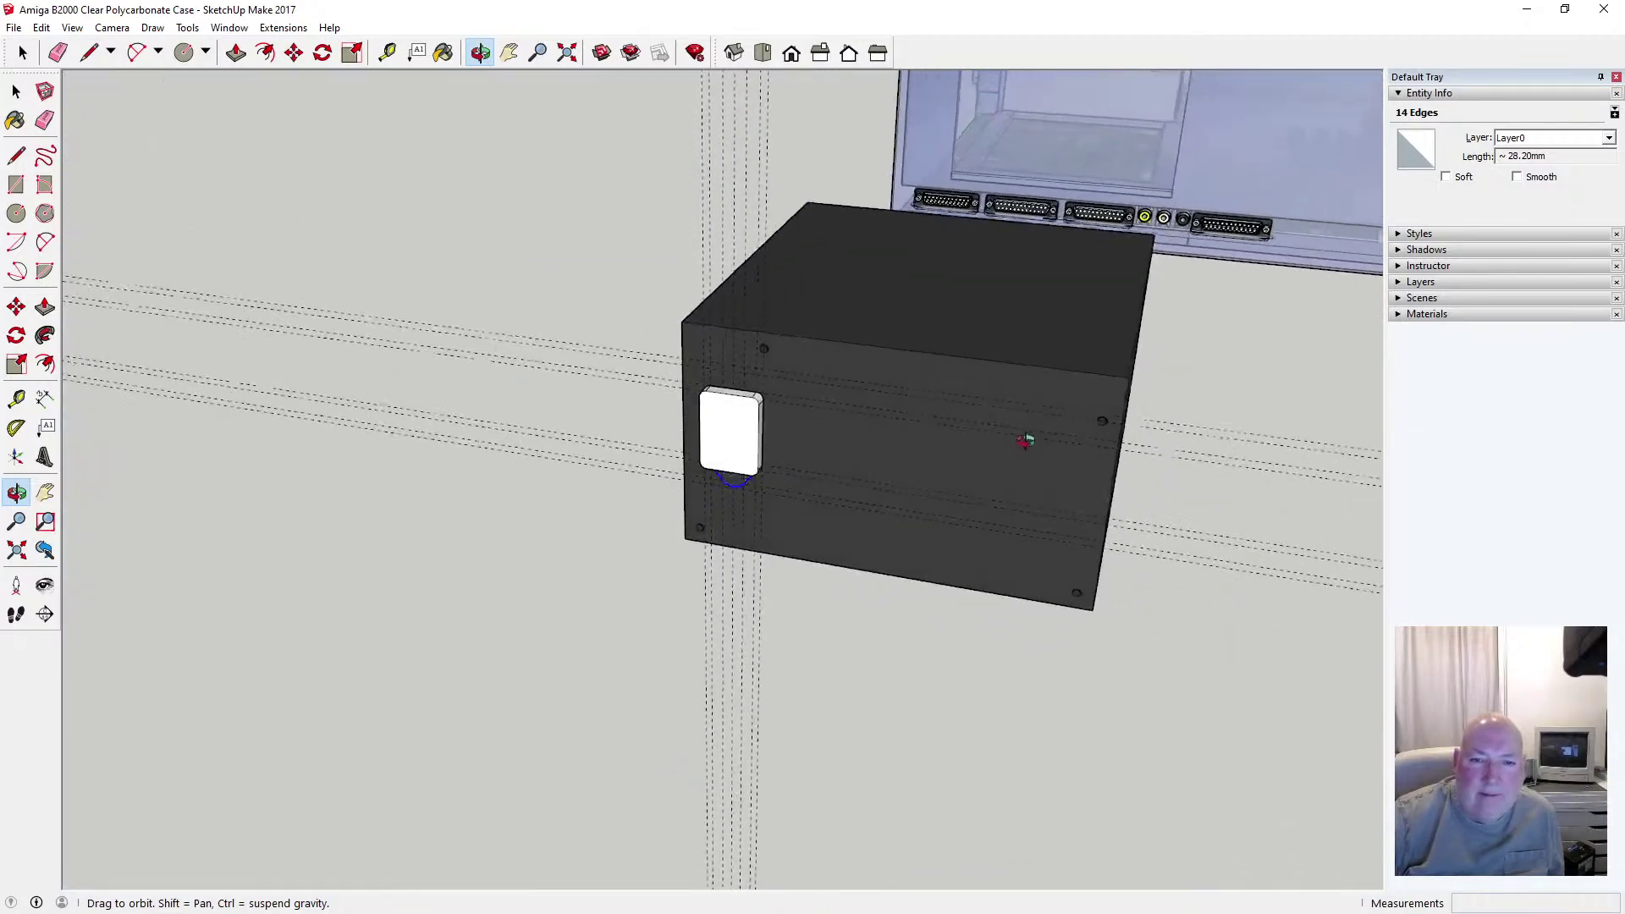
pyautogui.scroll(5, 748, 407)
pyautogui.scroll(8, 749, 407)
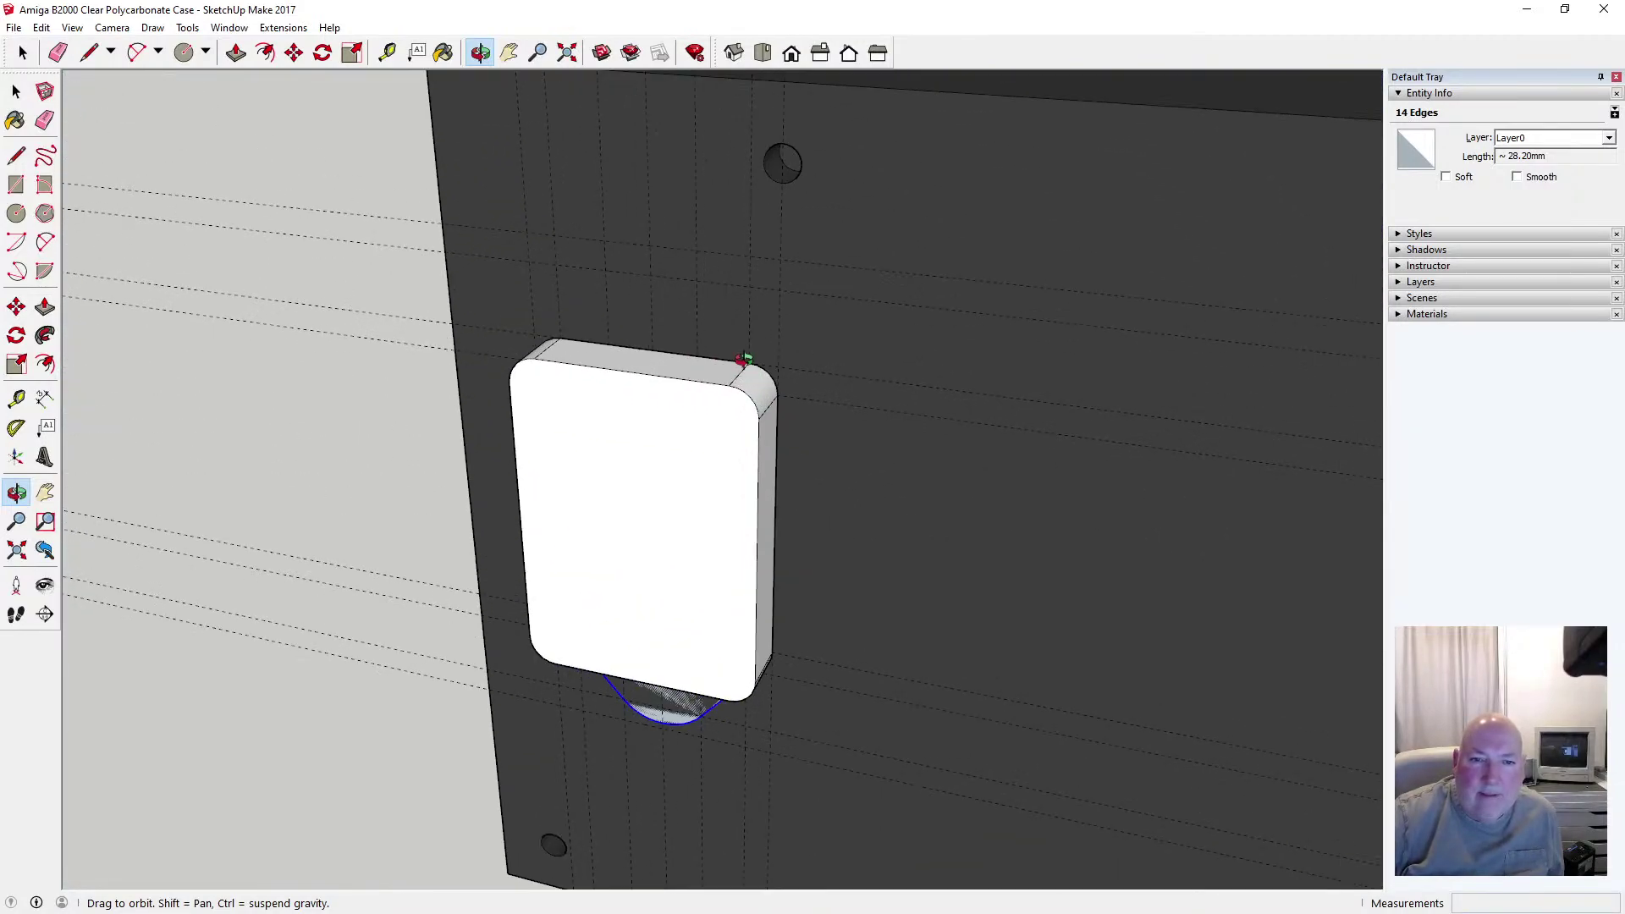
pyautogui.moveTo(910, 302); pyautogui.dragTo(619, 380)
pyautogui.click(16, 91)
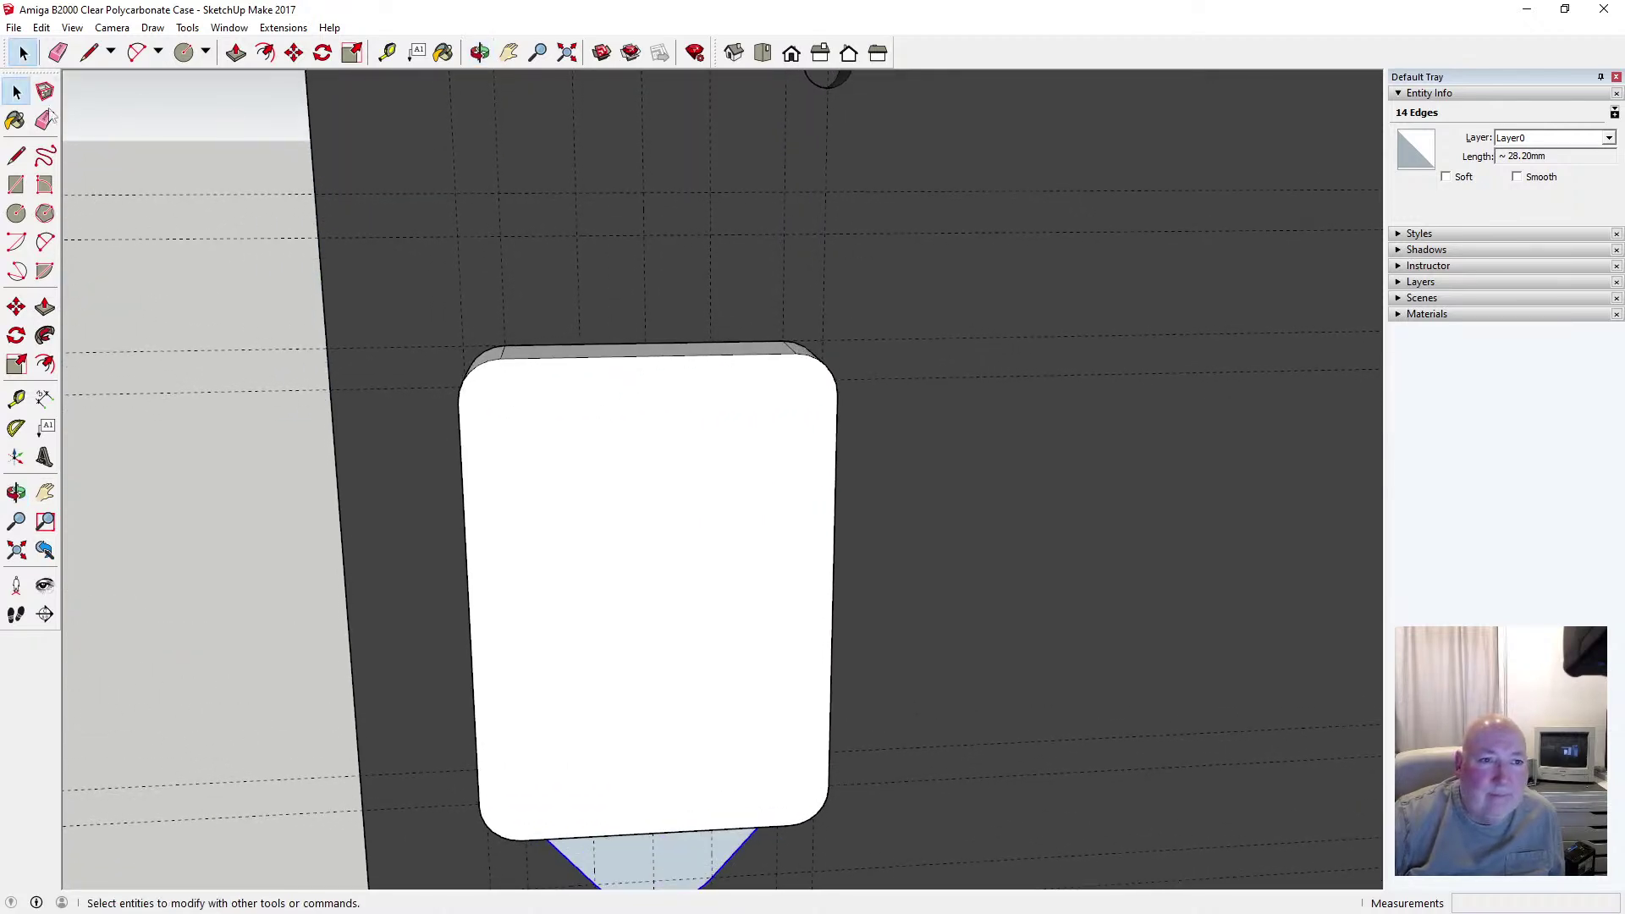
# Draw a slanted line about 9.57 mm long from the guide intersection above the white block down to its upper-left rounded corner
pyautogui.click(16, 156)
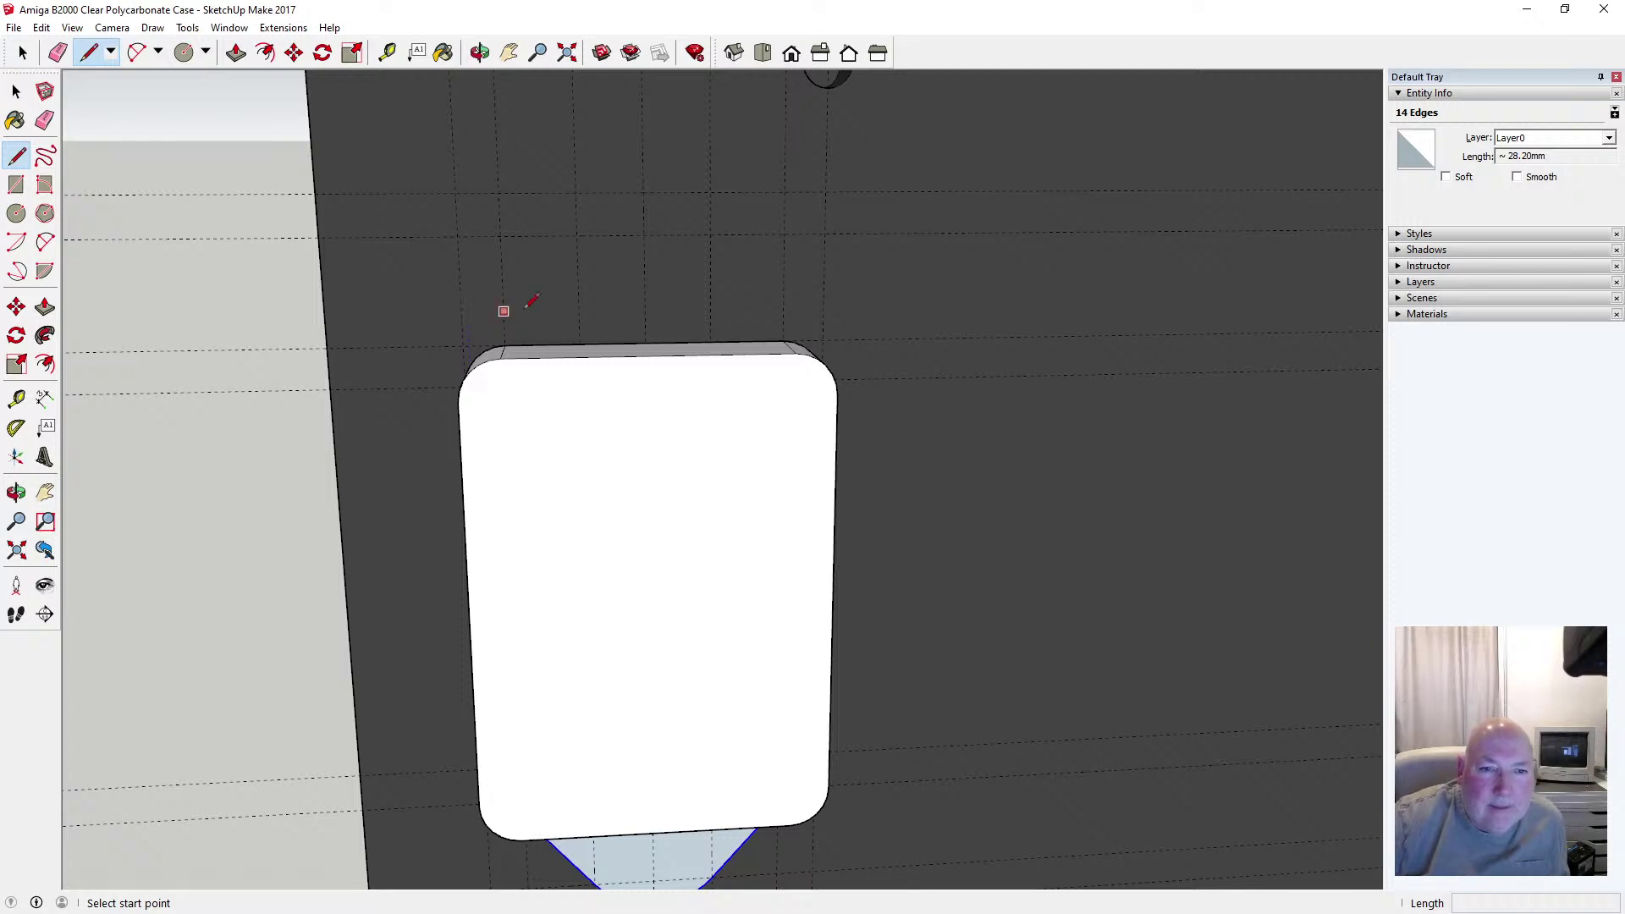
pyautogui.click(577, 235)
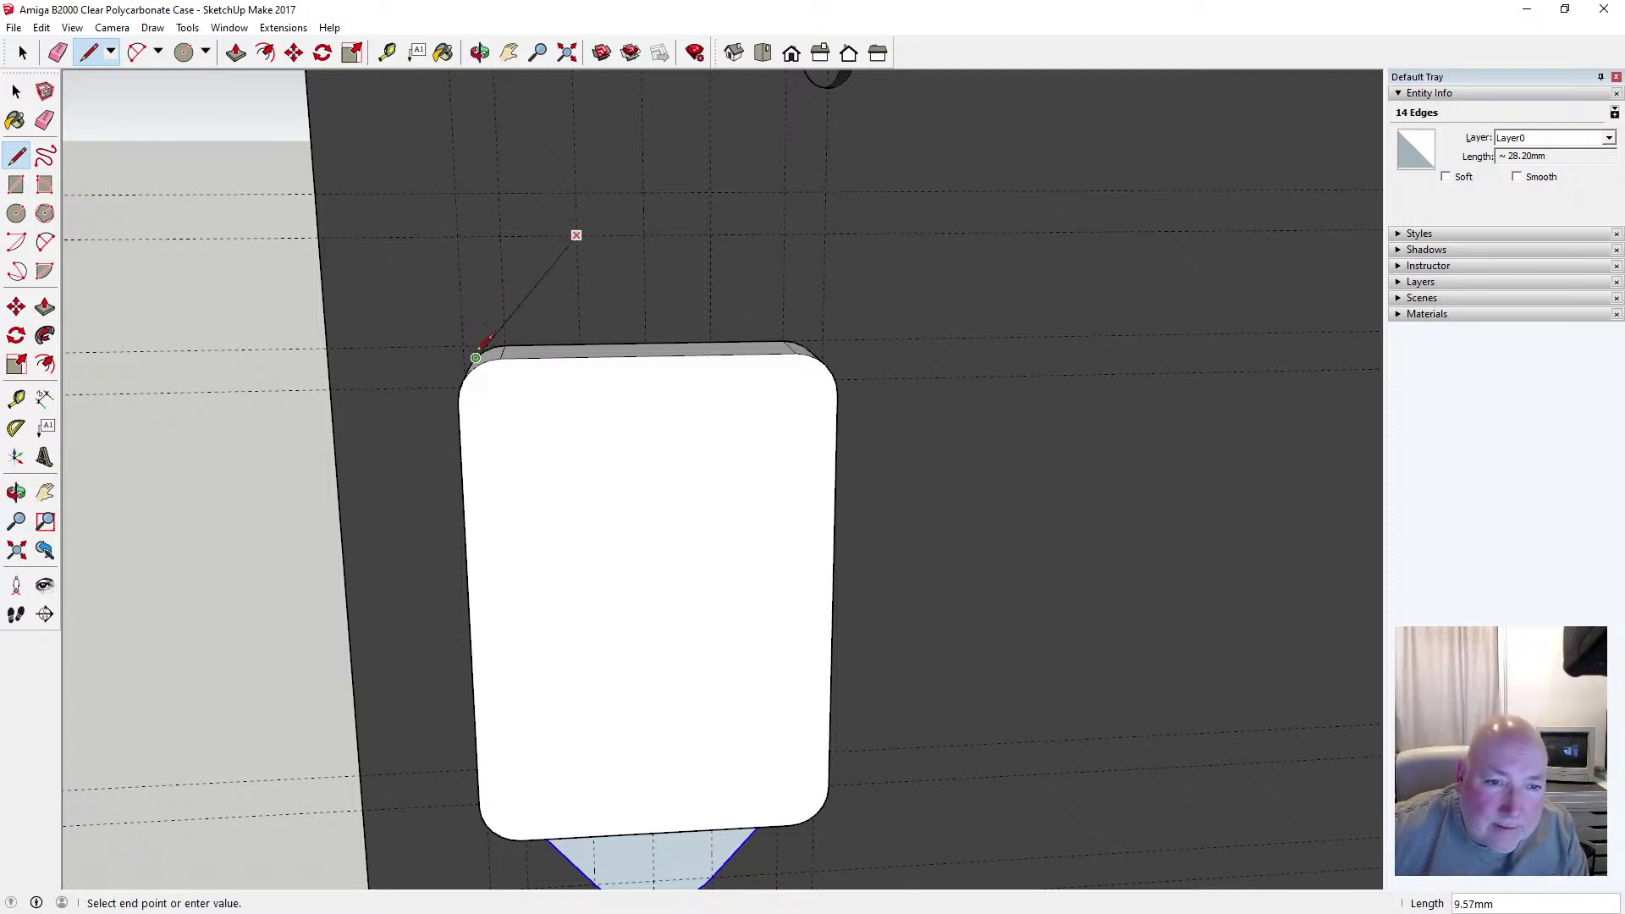
pyautogui.click(476, 358)
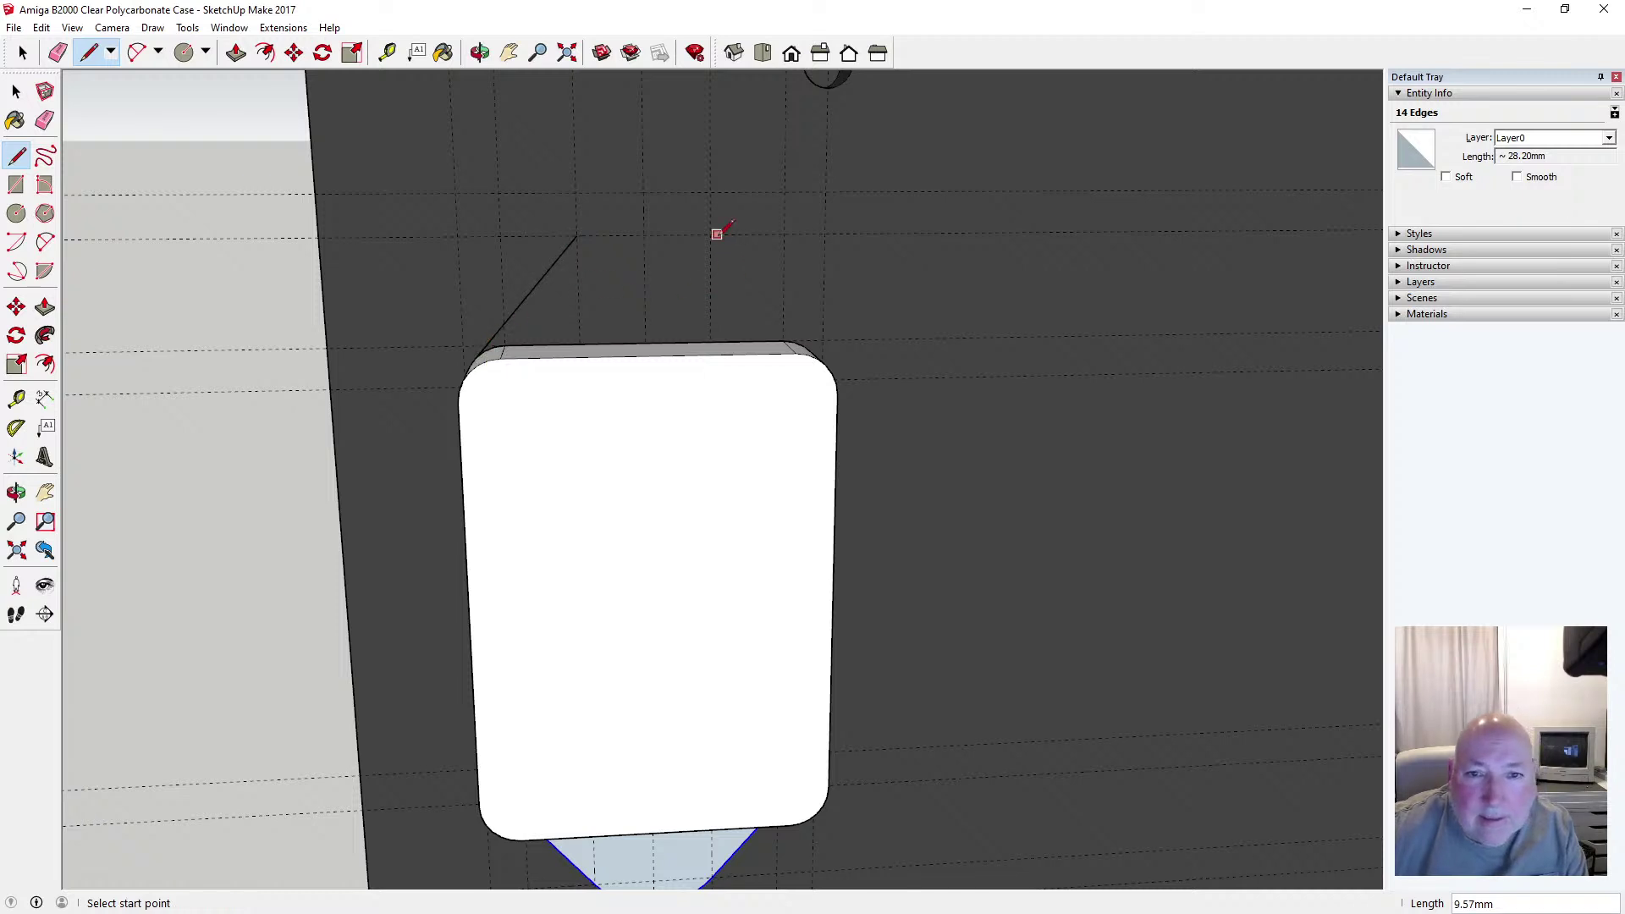
pyautogui.click(717, 233)
pyautogui.press('Escape')
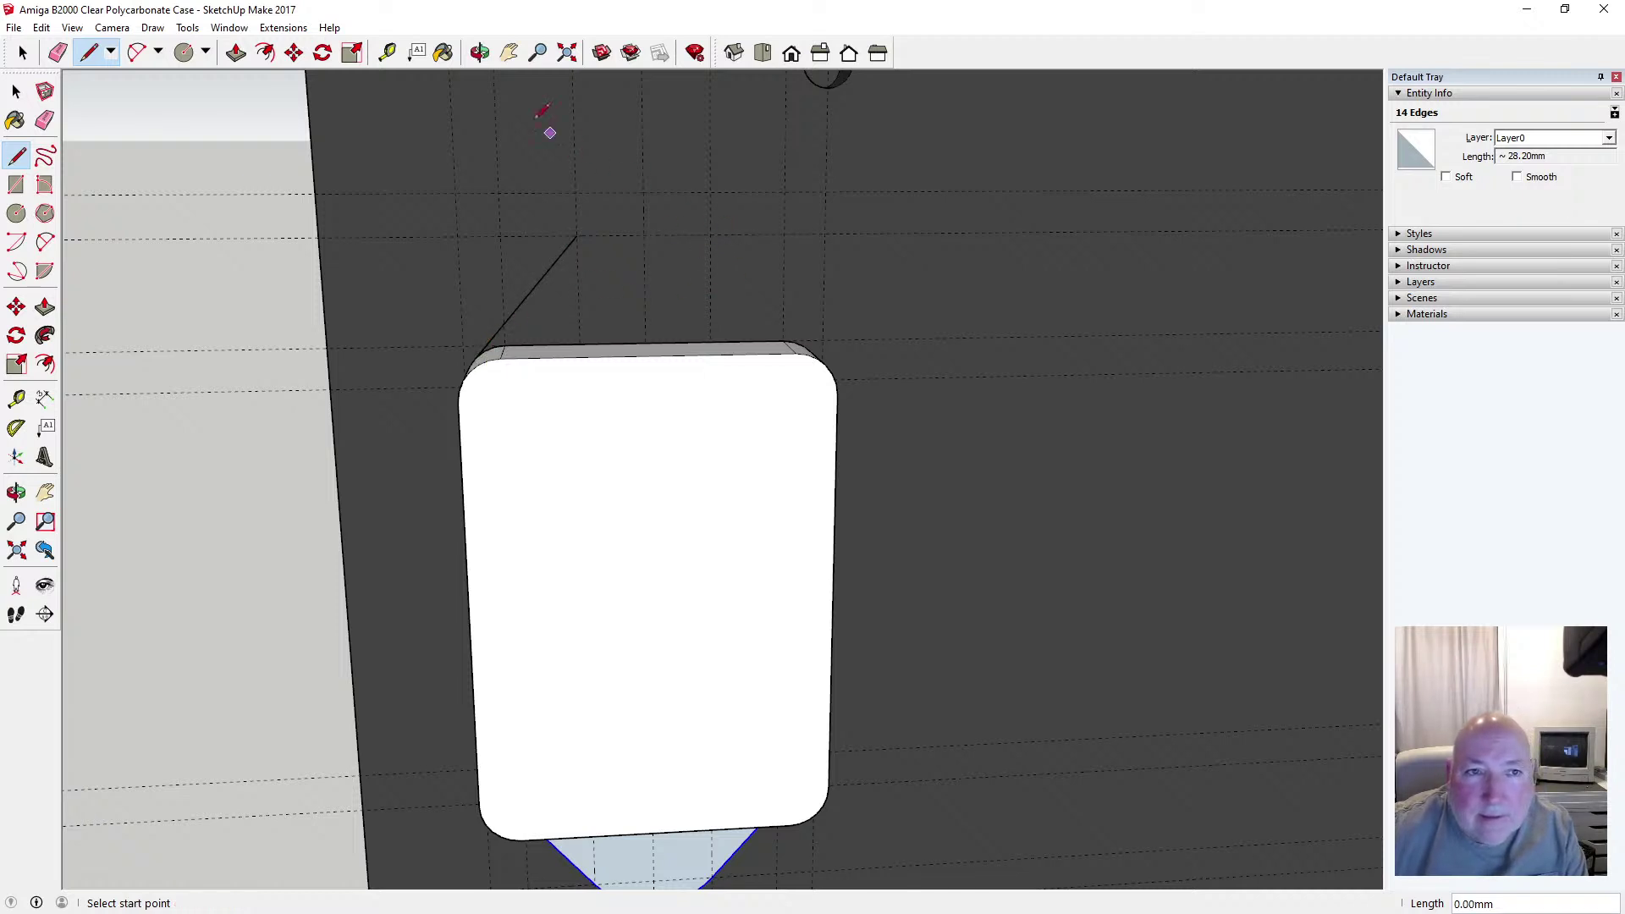
# Draw the mirrored slanted line from the guide intersection above the block down to its upper-right rounded corner
pyautogui.click(480, 52)
pyautogui.moveTo(728, 201); pyautogui.dragTo(622, 175)
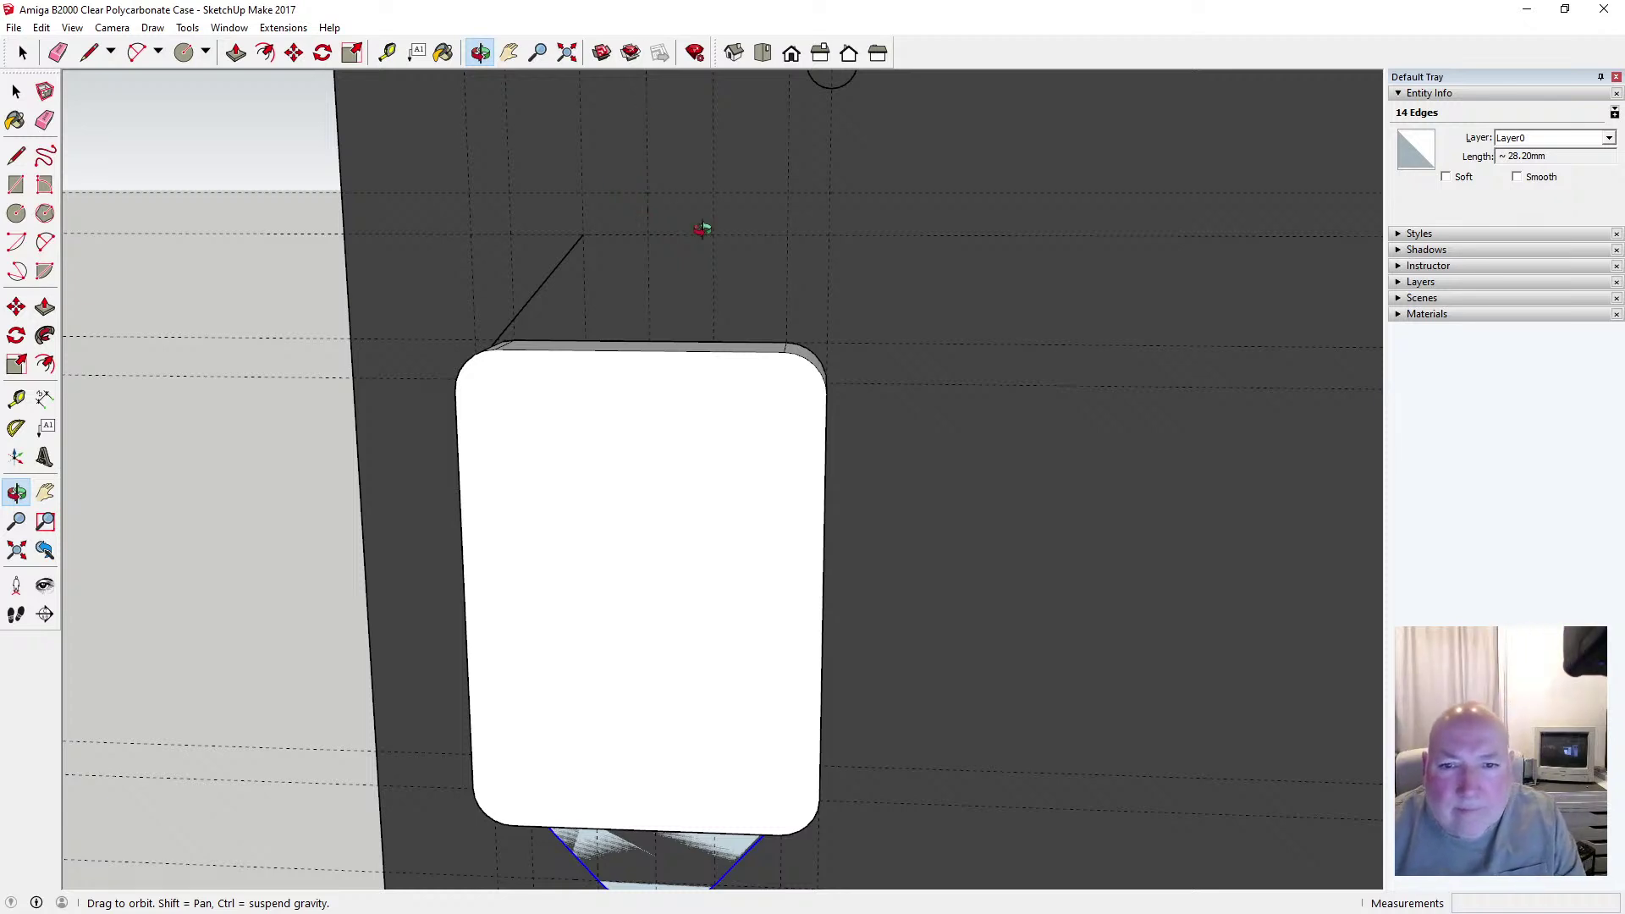
pyautogui.click(18, 154)
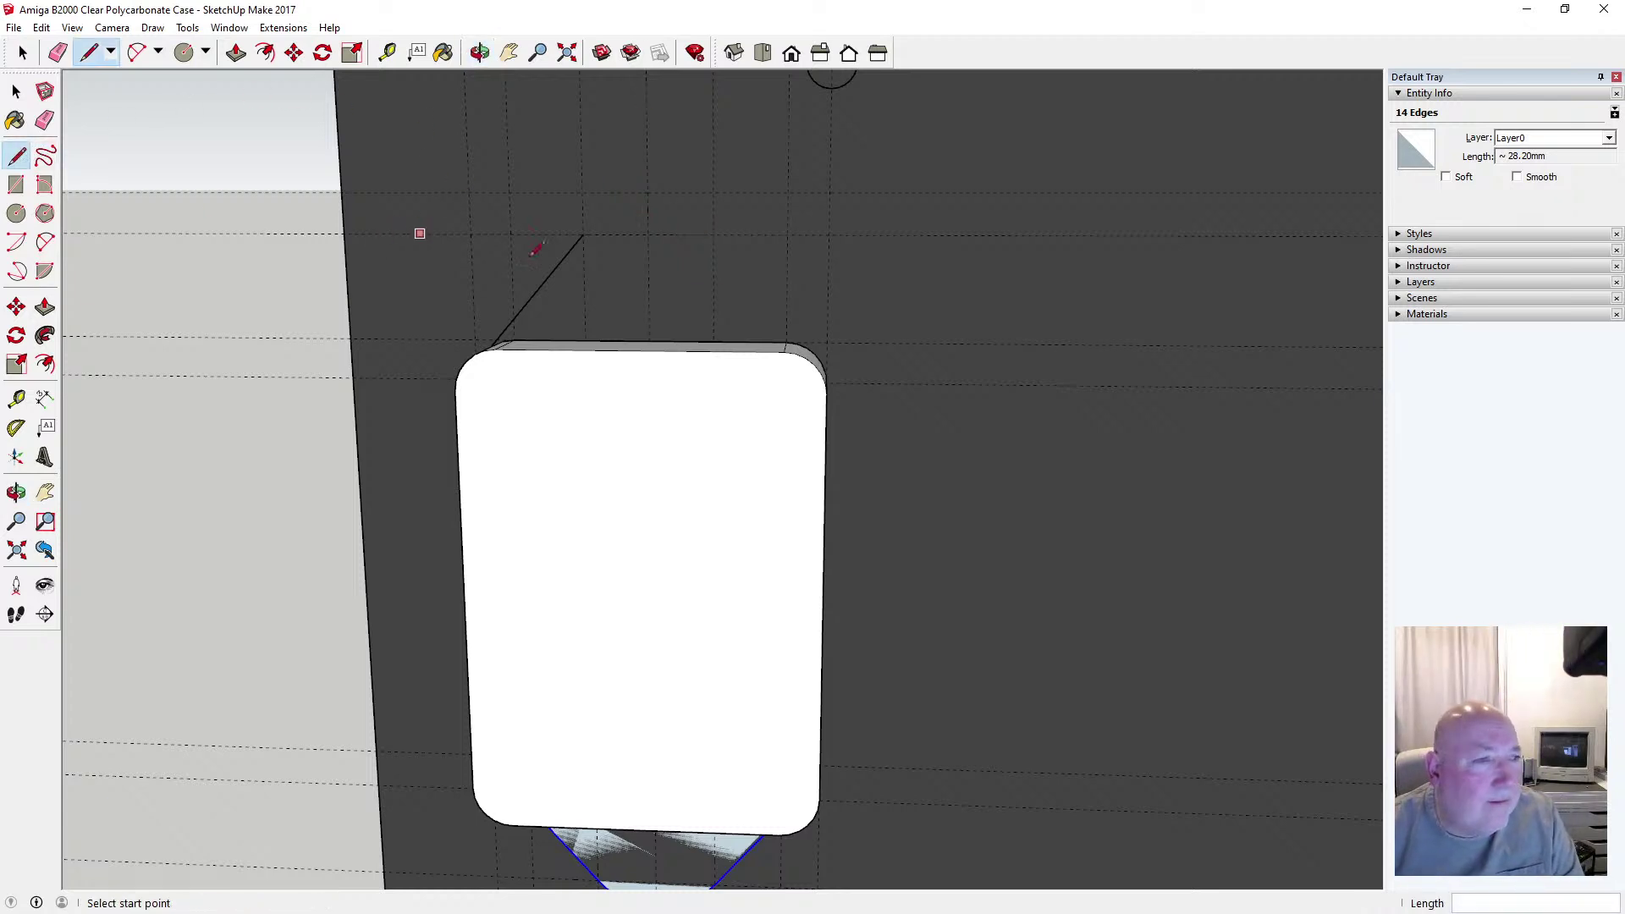
pyautogui.click(714, 234)
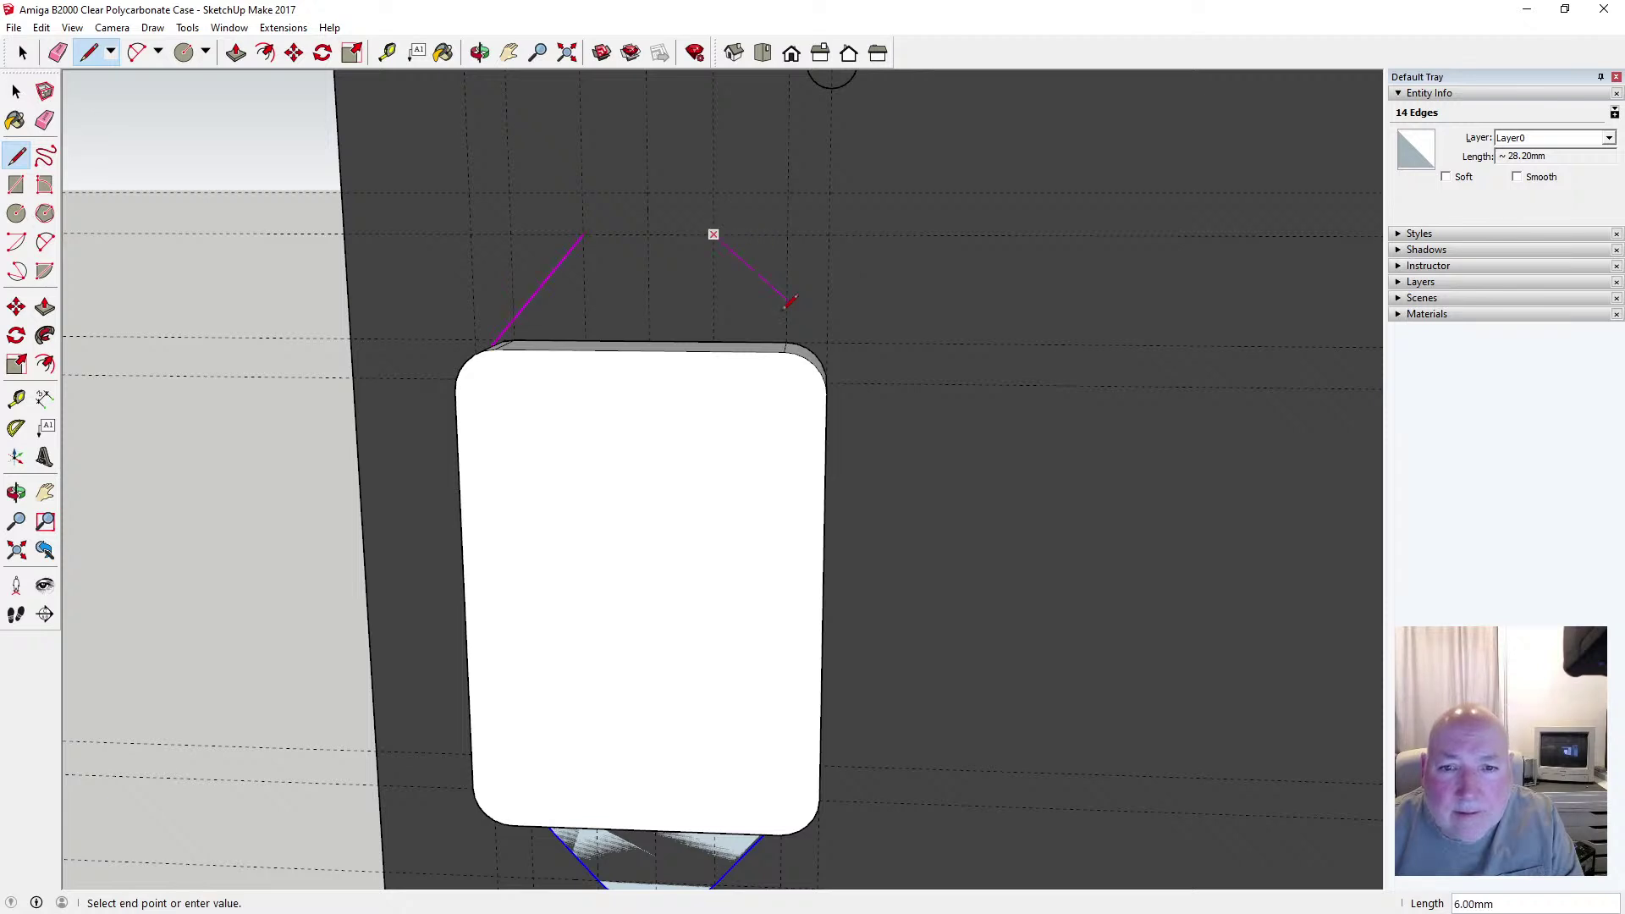
pyautogui.click(815, 354)
pyautogui.press('Escape')
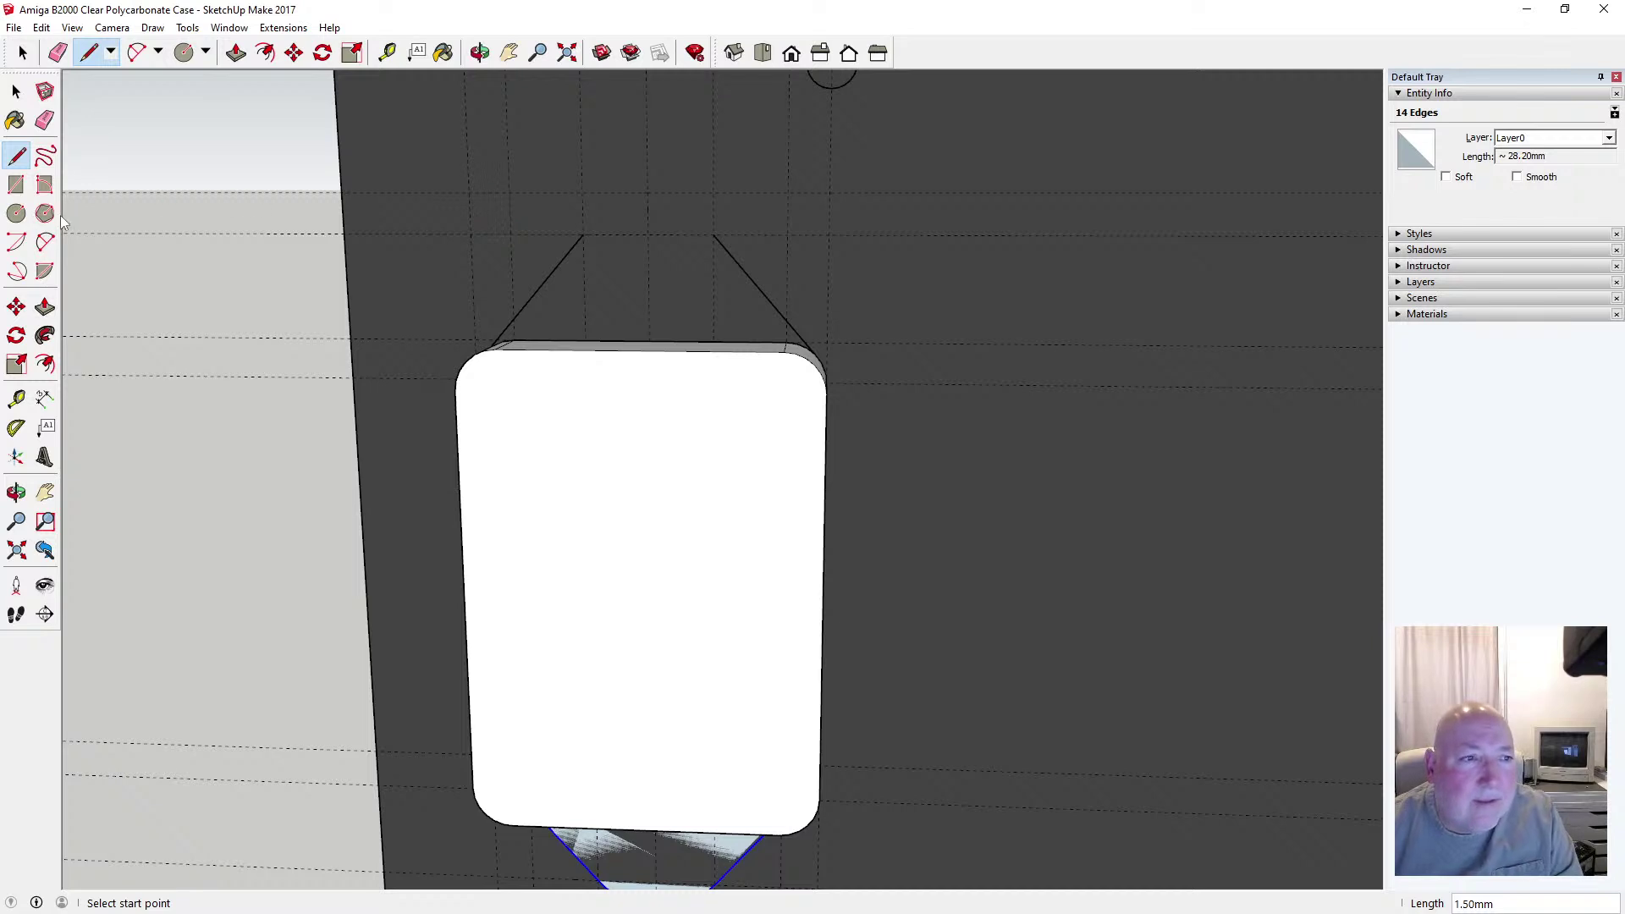
# Close the upper tab outline with an outward-bulging two-point arc spanning the 8 mm gap between the slanted lines' ends, peaking on the centre guide
pyautogui.click(45, 242)
pyautogui.click(583, 234)
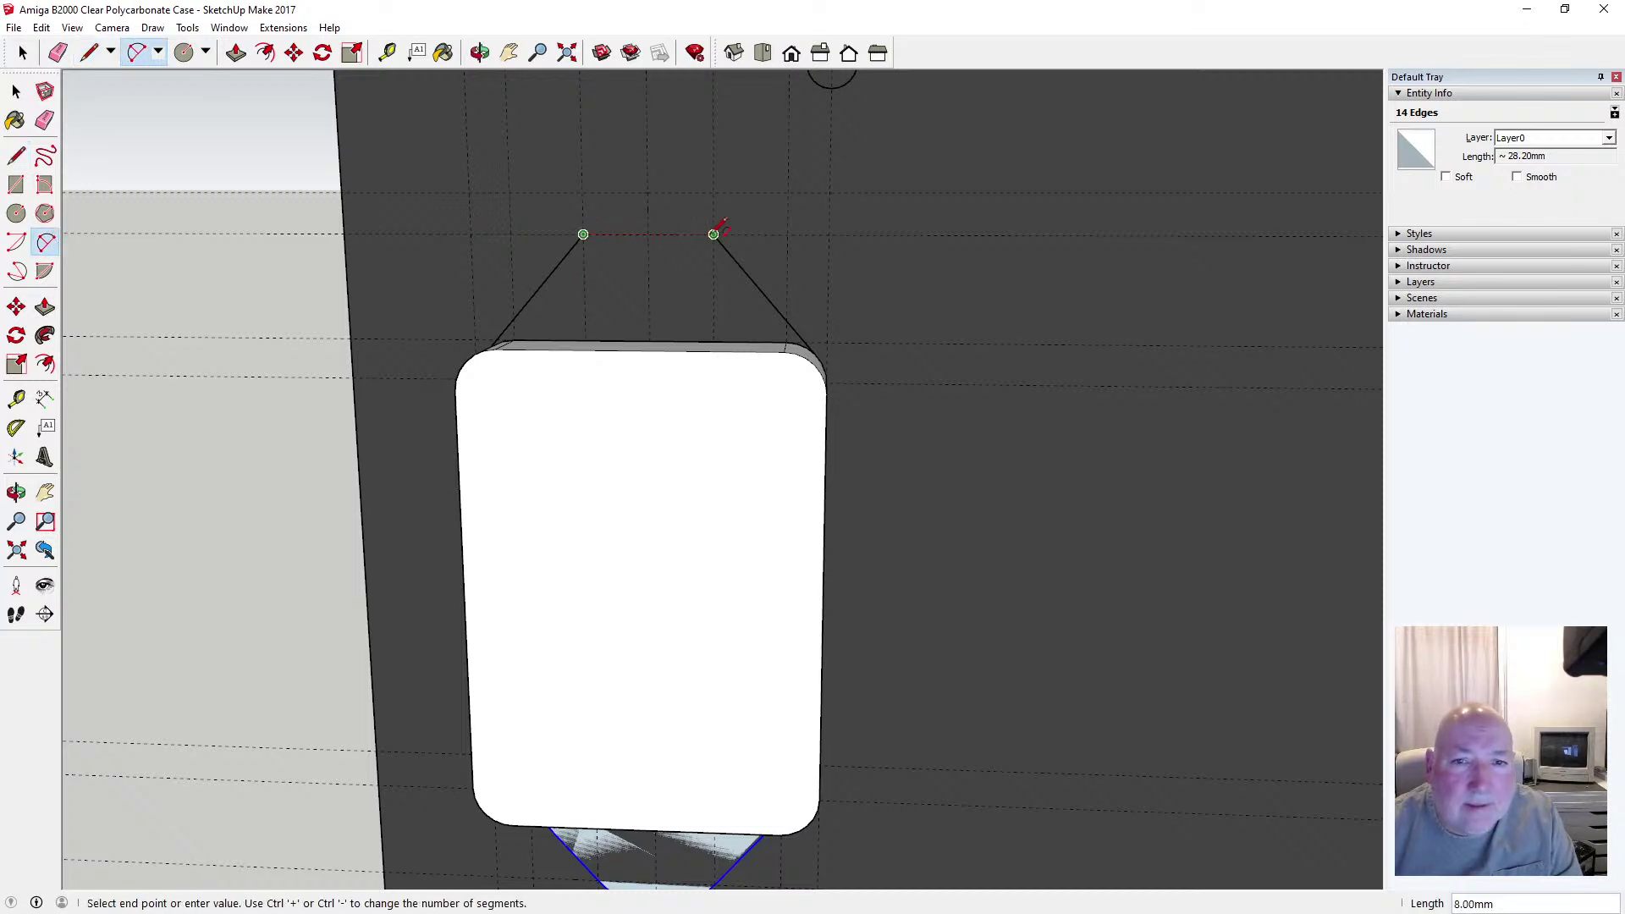
pyautogui.click(713, 233)
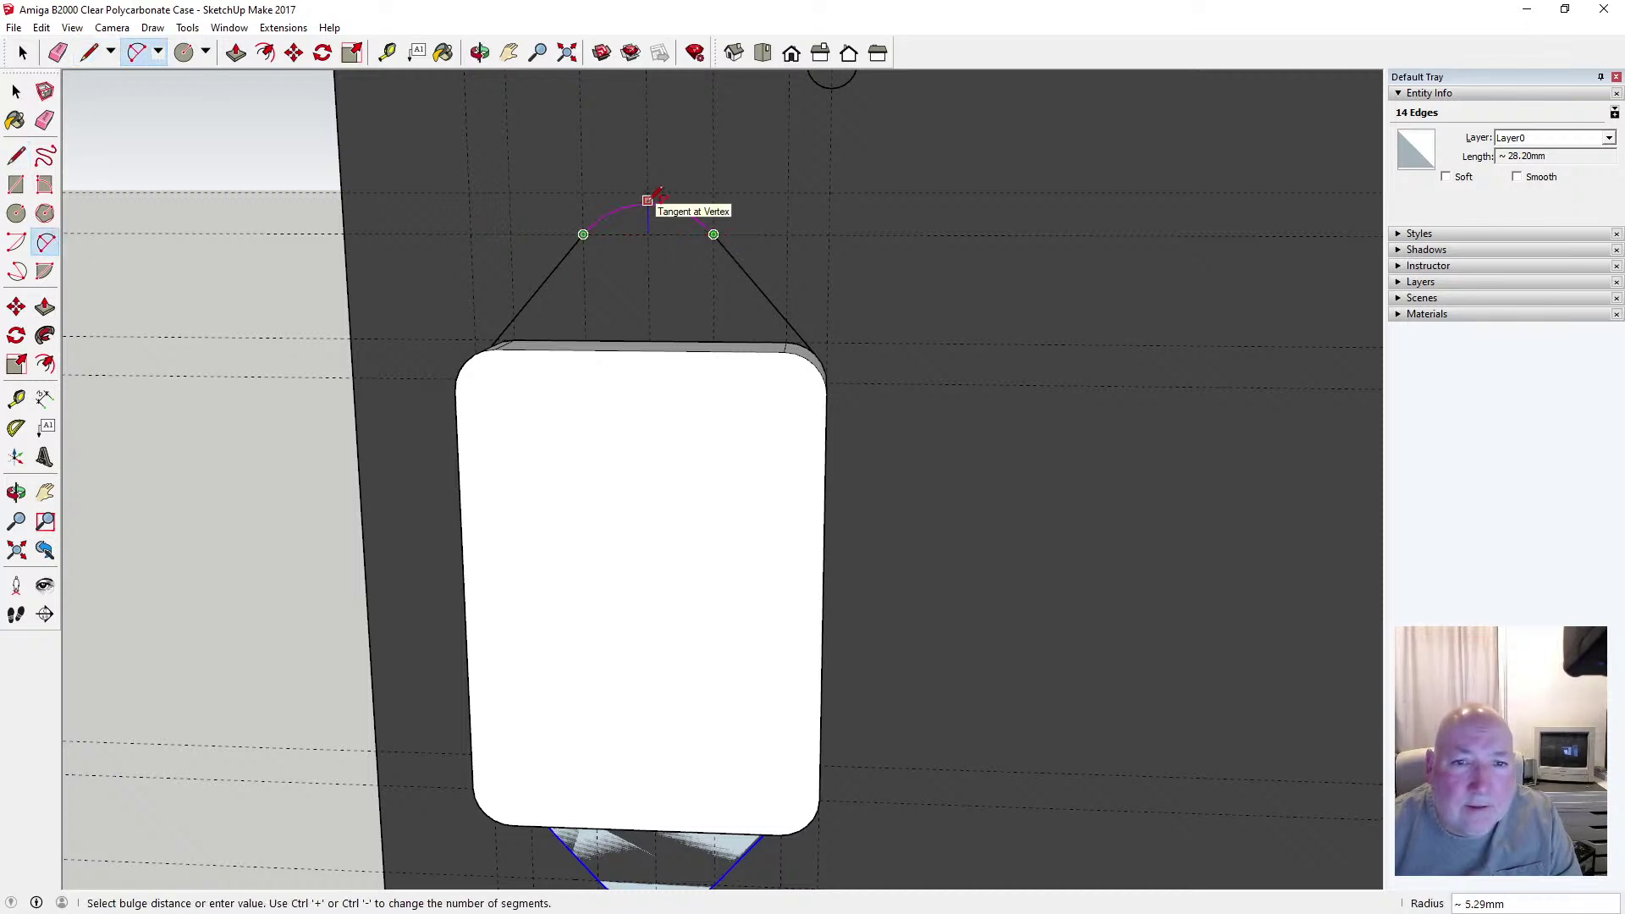
pyautogui.click(648, 206)
pyautogui.press('space')
# Extrude both pointed tab faces at the block's lower and upper ends 2.5 mm outward from the panel with Push/Pull
pyautogui.moveTo(437, 285); pyautogui.dragTo(600, 298, button='middle')
pyautogui.press('o')
pyautogui.moveTo(633, 237); pyautogui.dragTo(716, 557)
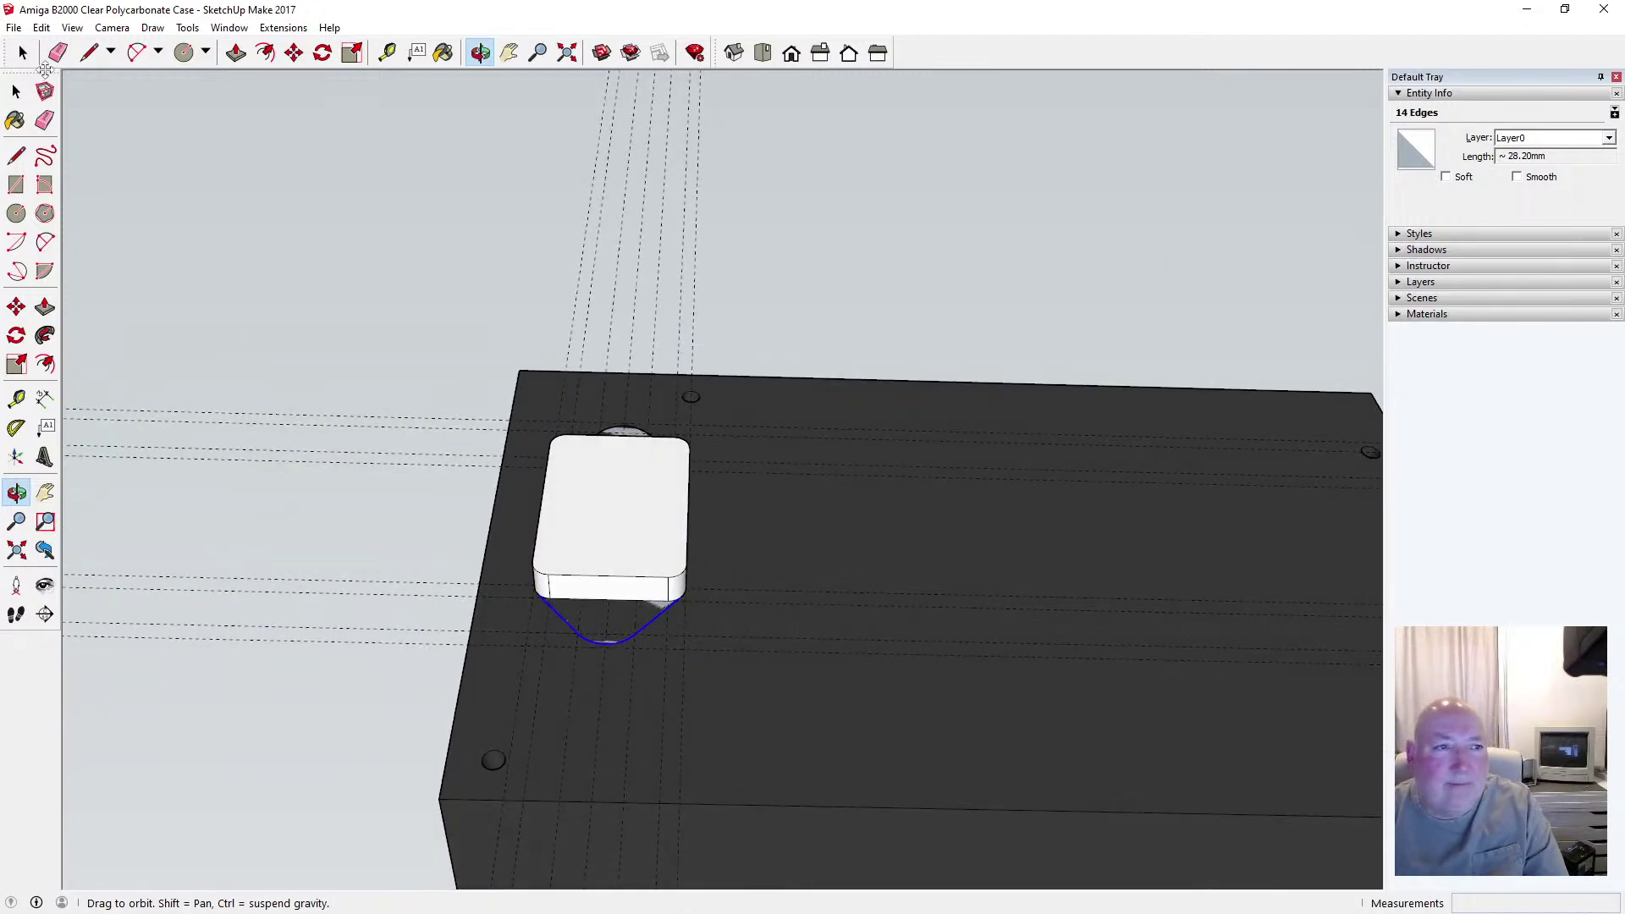
pyautogui.press('space')
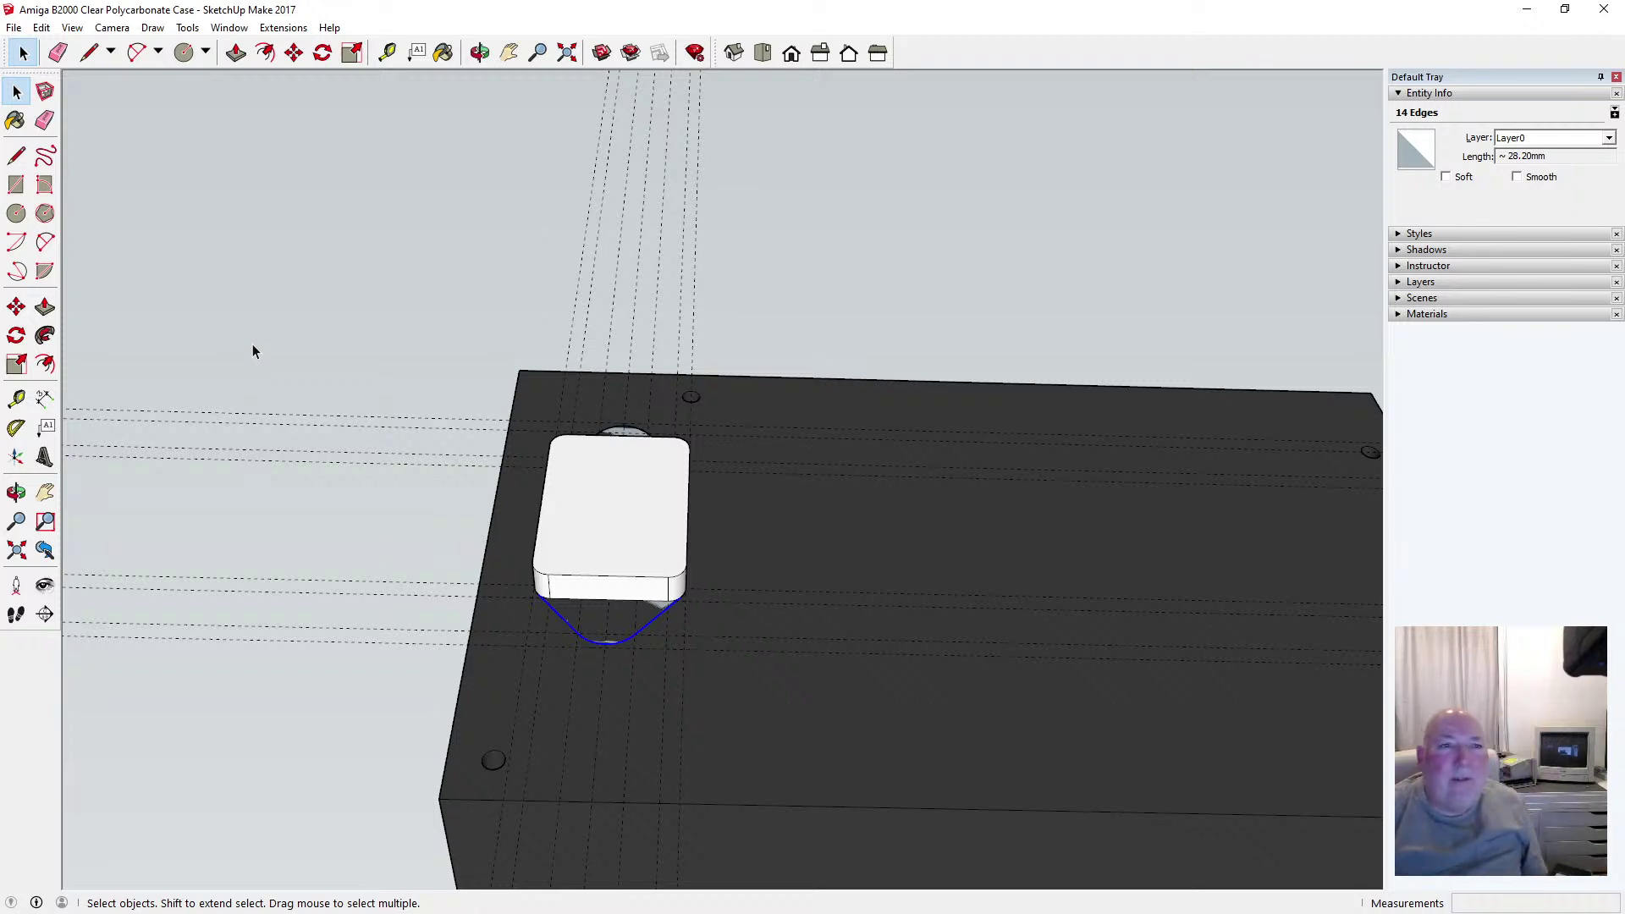
pyautogui.click(236, 53)
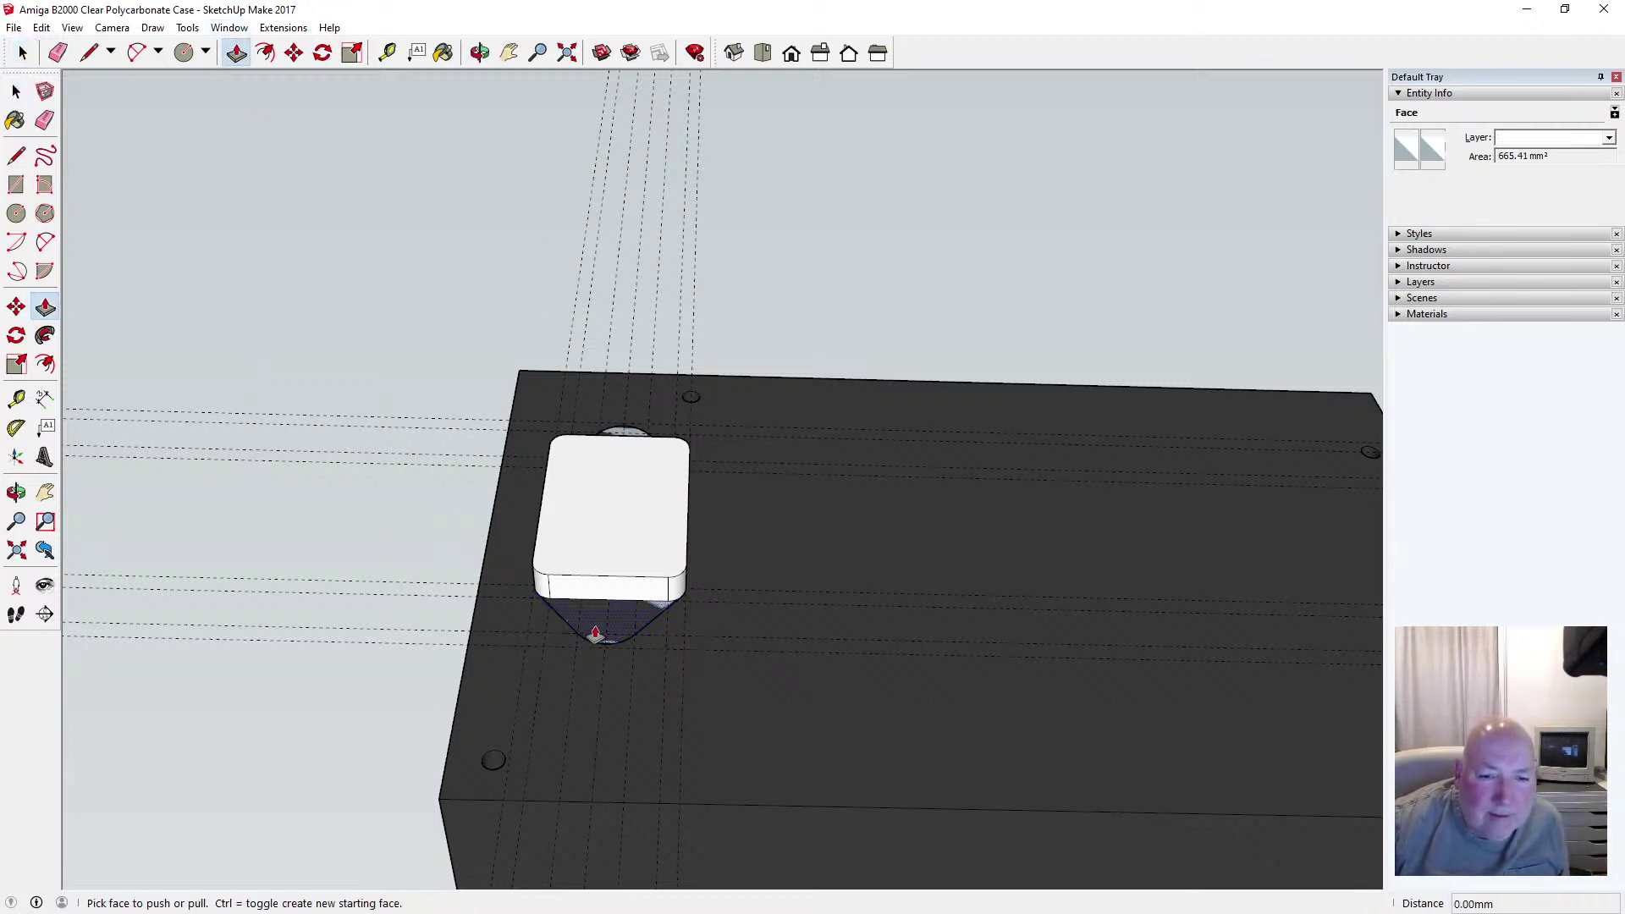
pyautogui.click(595, 627)
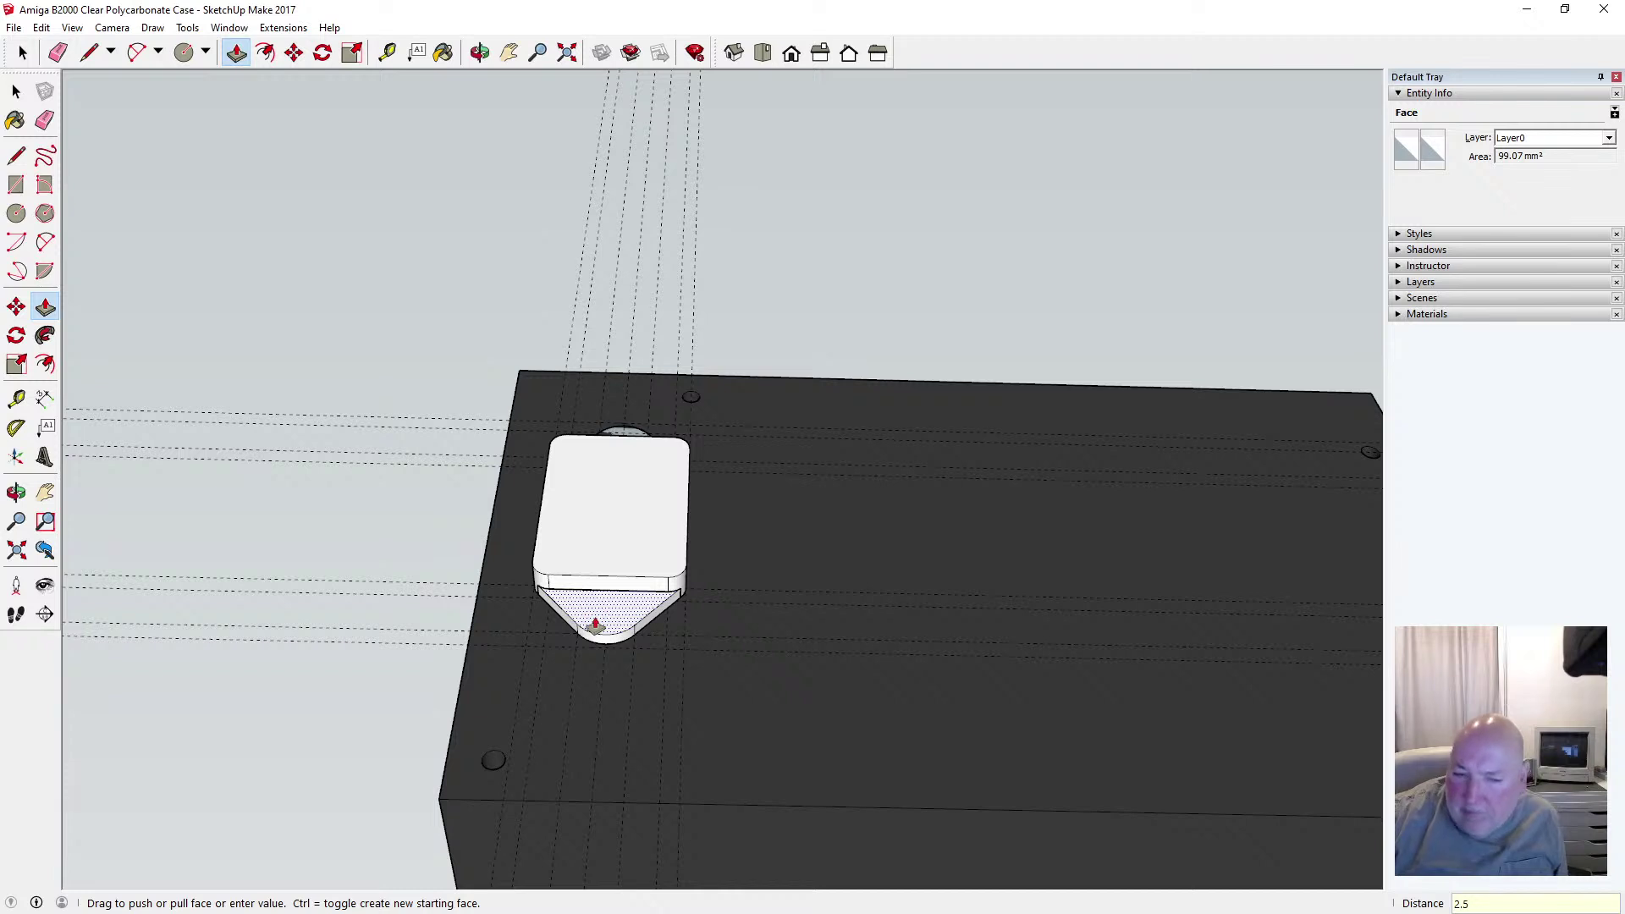
pyautogui.press('Return')
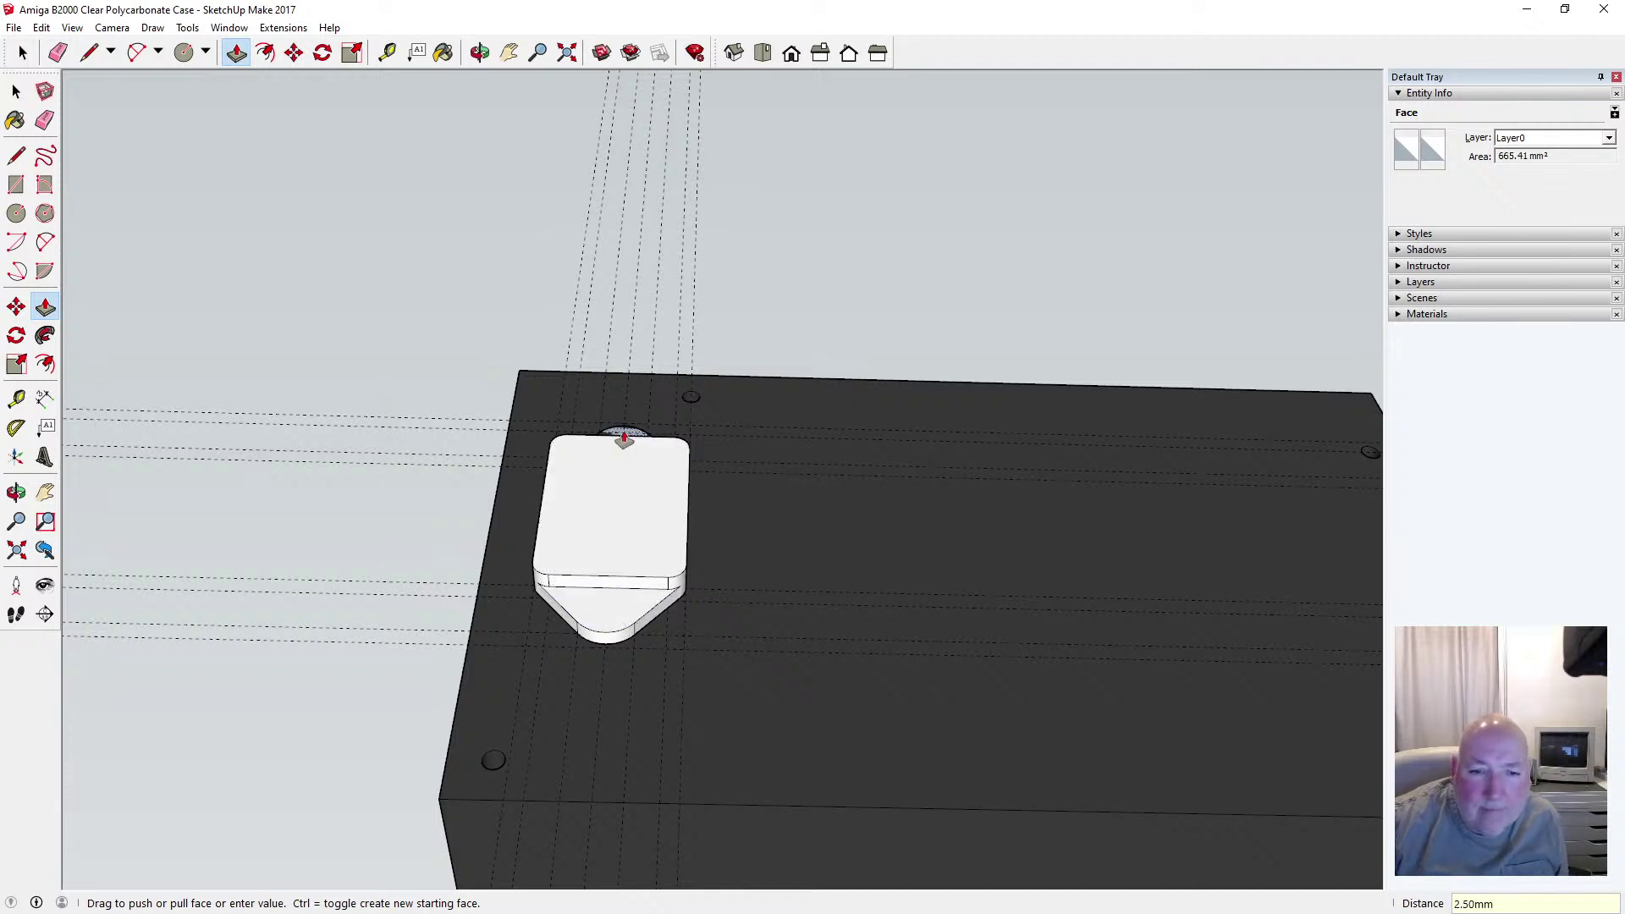
pyautogui.click(624, 438)
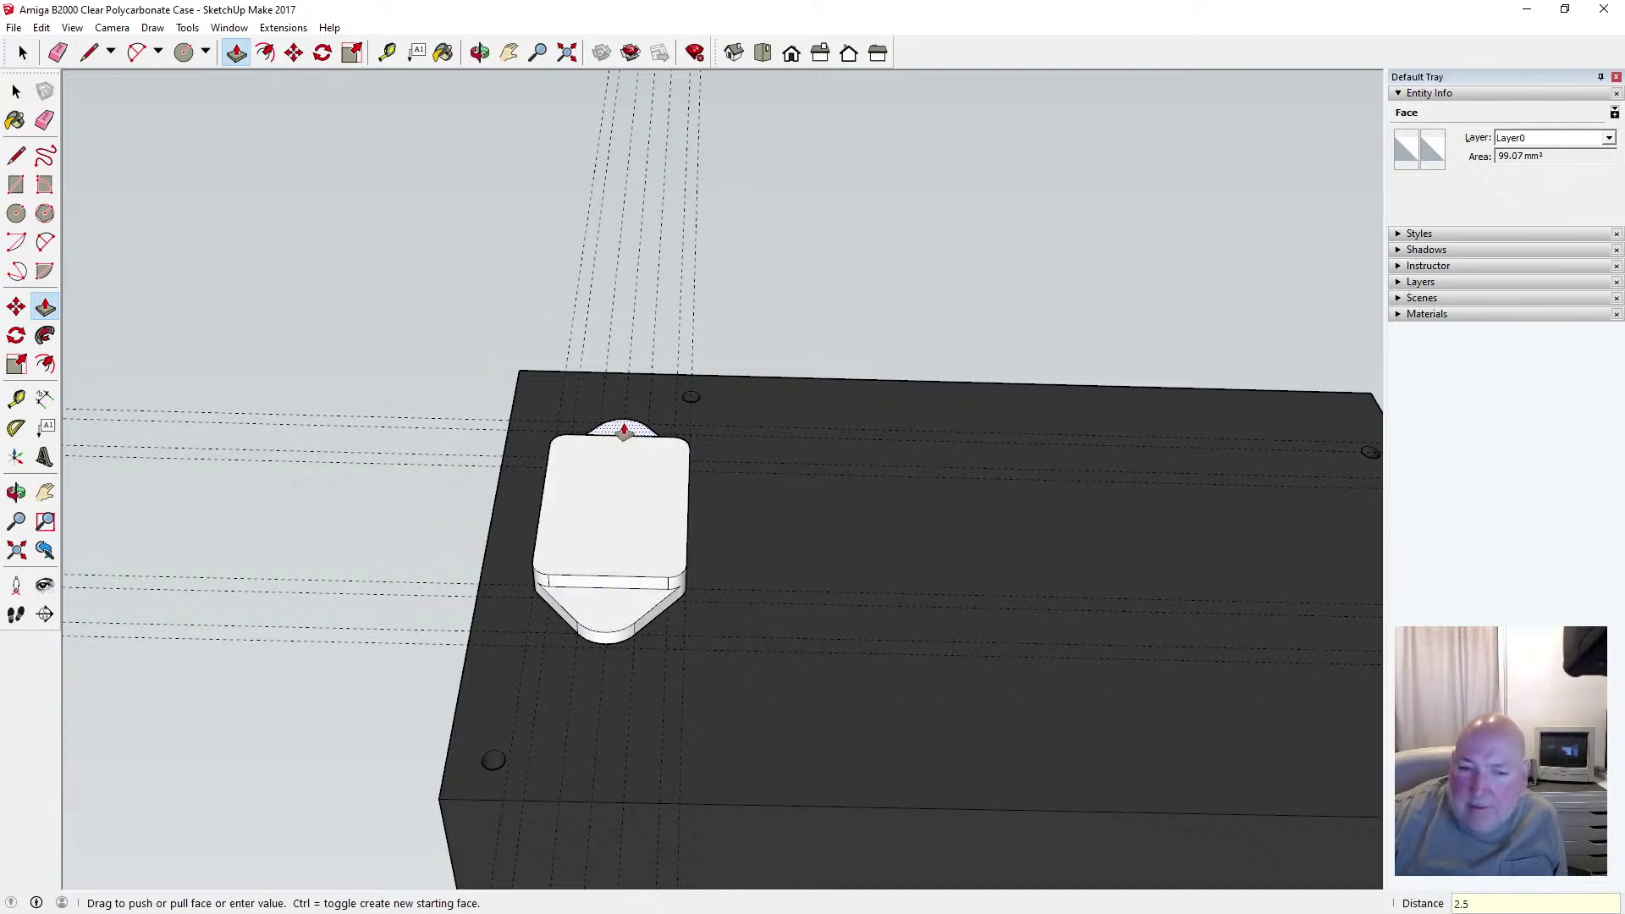
pyautogui.click(624, 431)
pyautogui.press('space')
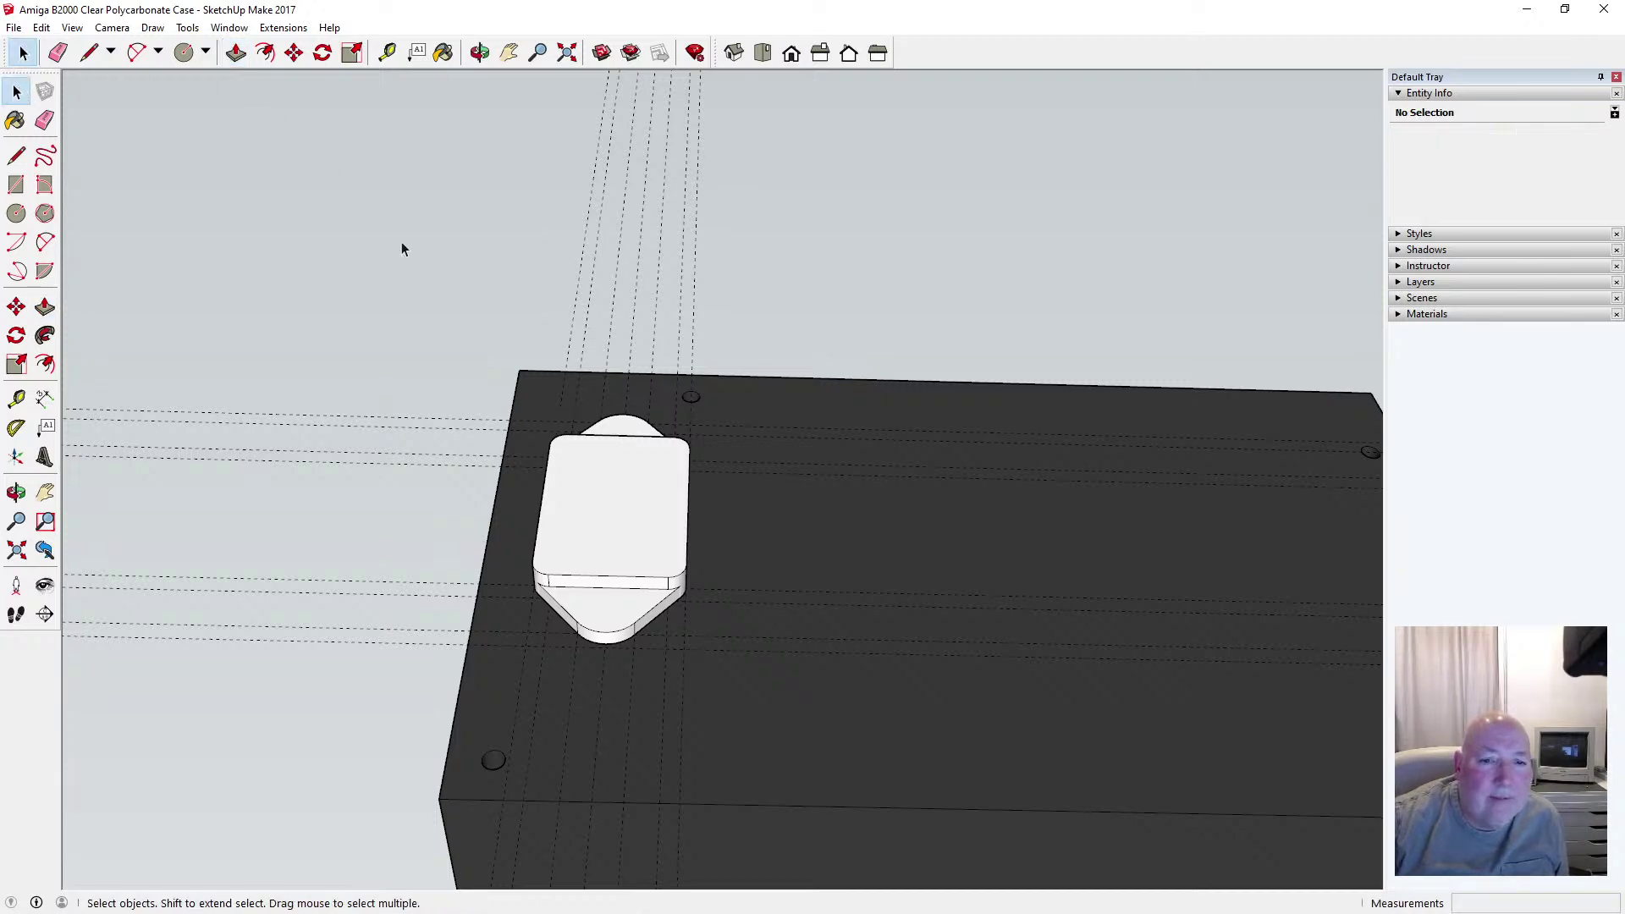
# Place a guide line across the lower tab, offset 5 mm from the block's lower edge
pyautogui.click(480, 53)
pyautogui.moveTo(598, 218); pyautogui.dragTo(637, 488)
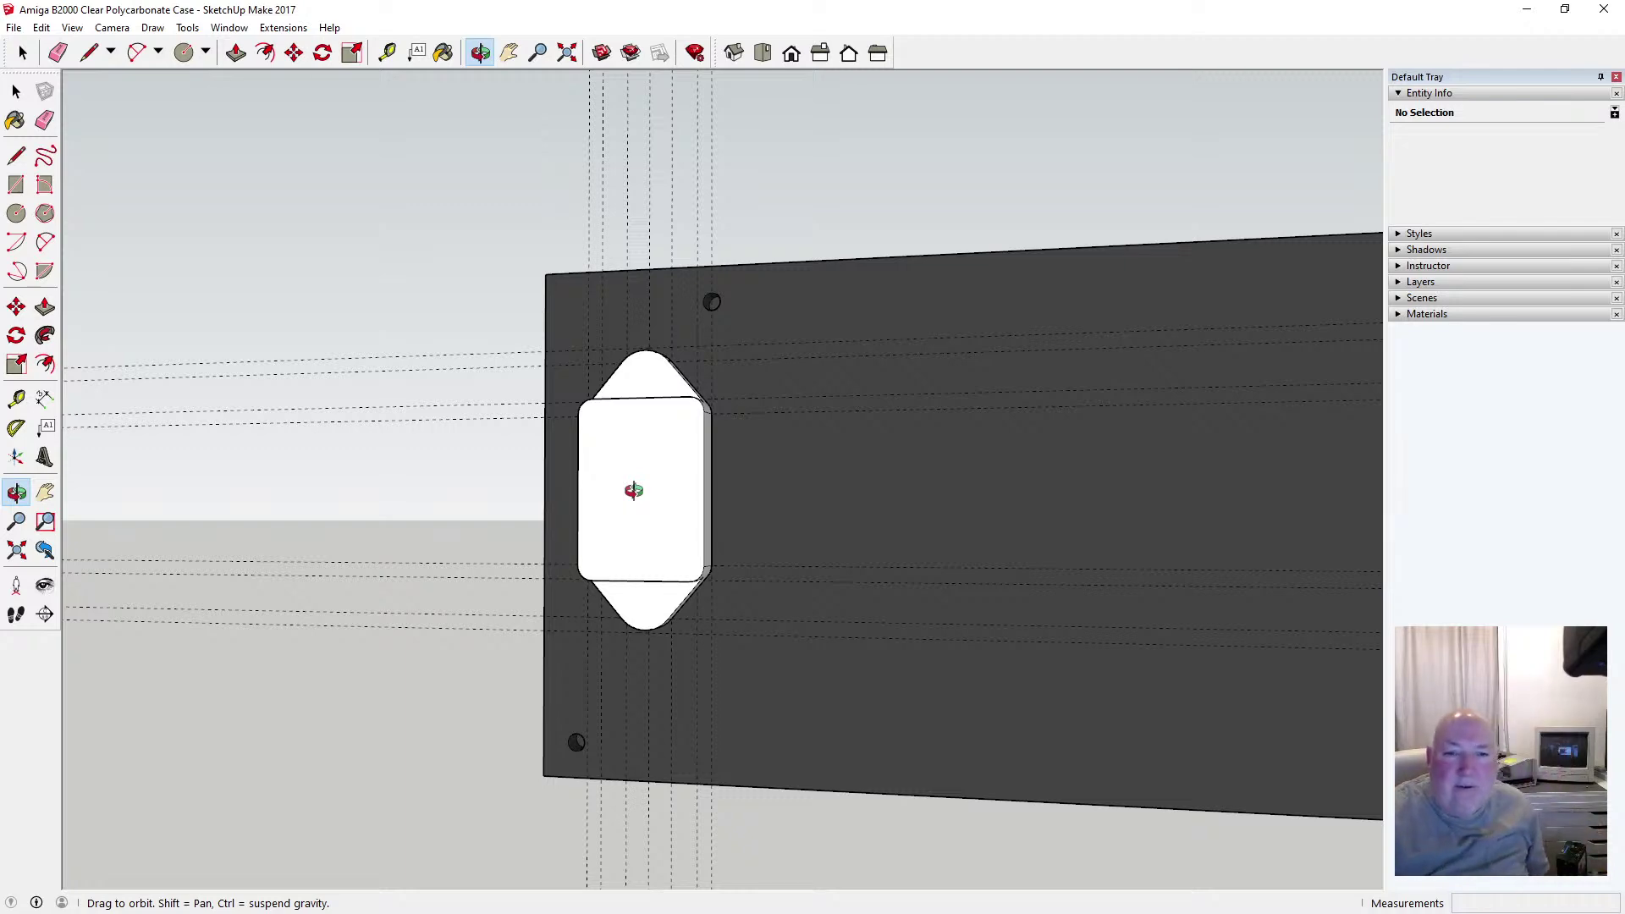
pyautogui.moveTo(612, 477); pyautogui.dragTo(435, 279)
pyautogui.click(387, 53)
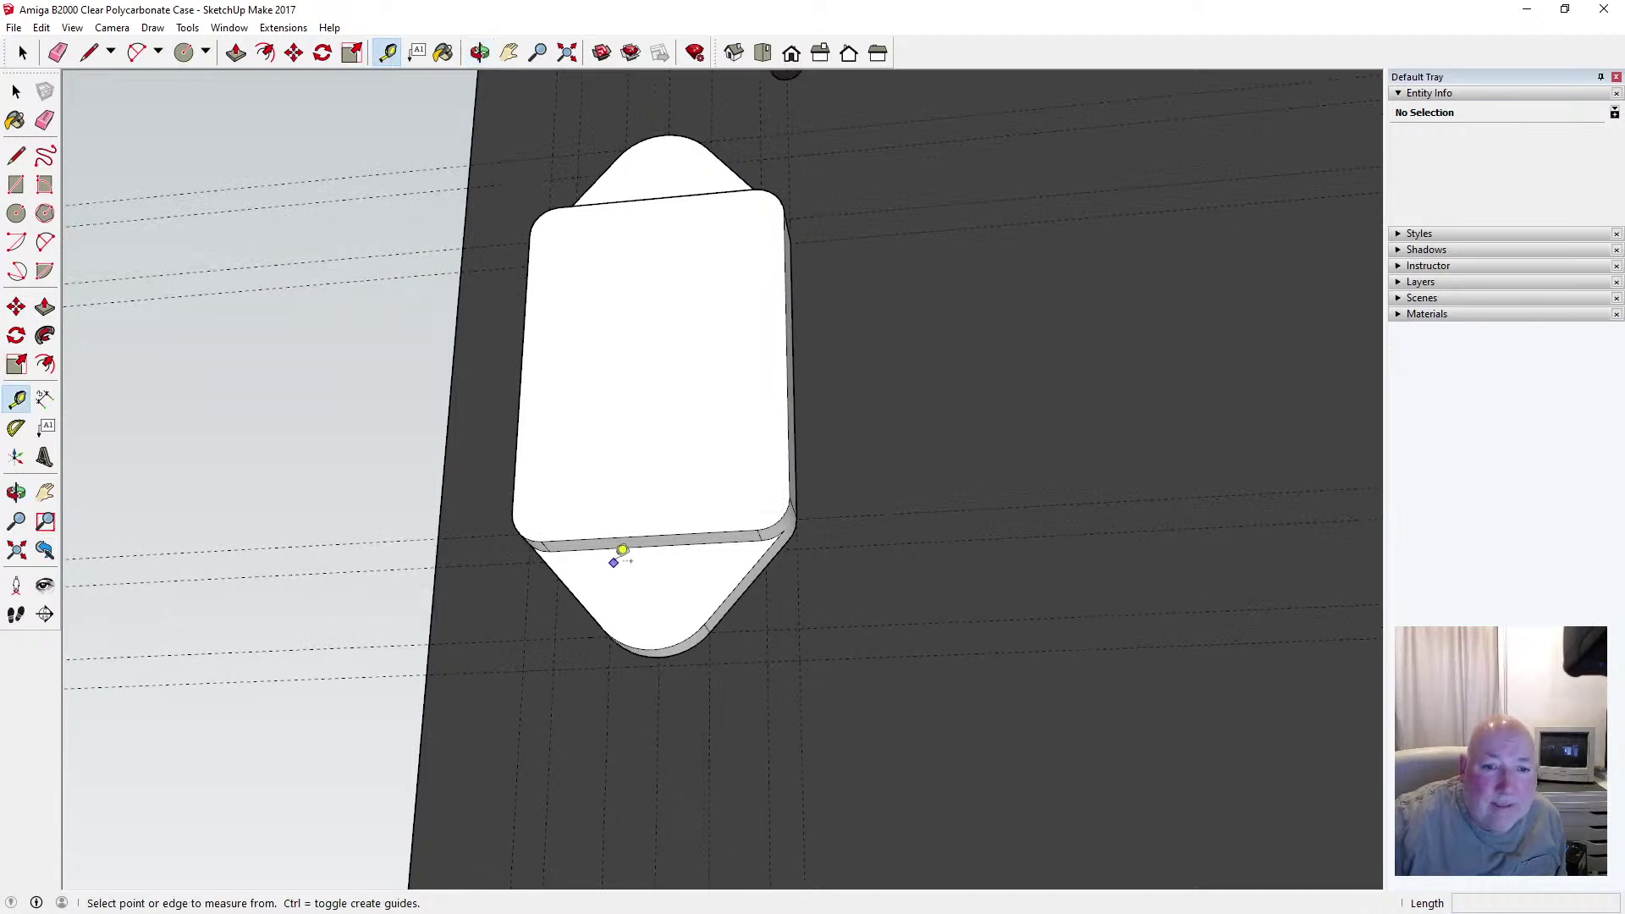
pyautogui.click(609, 544)
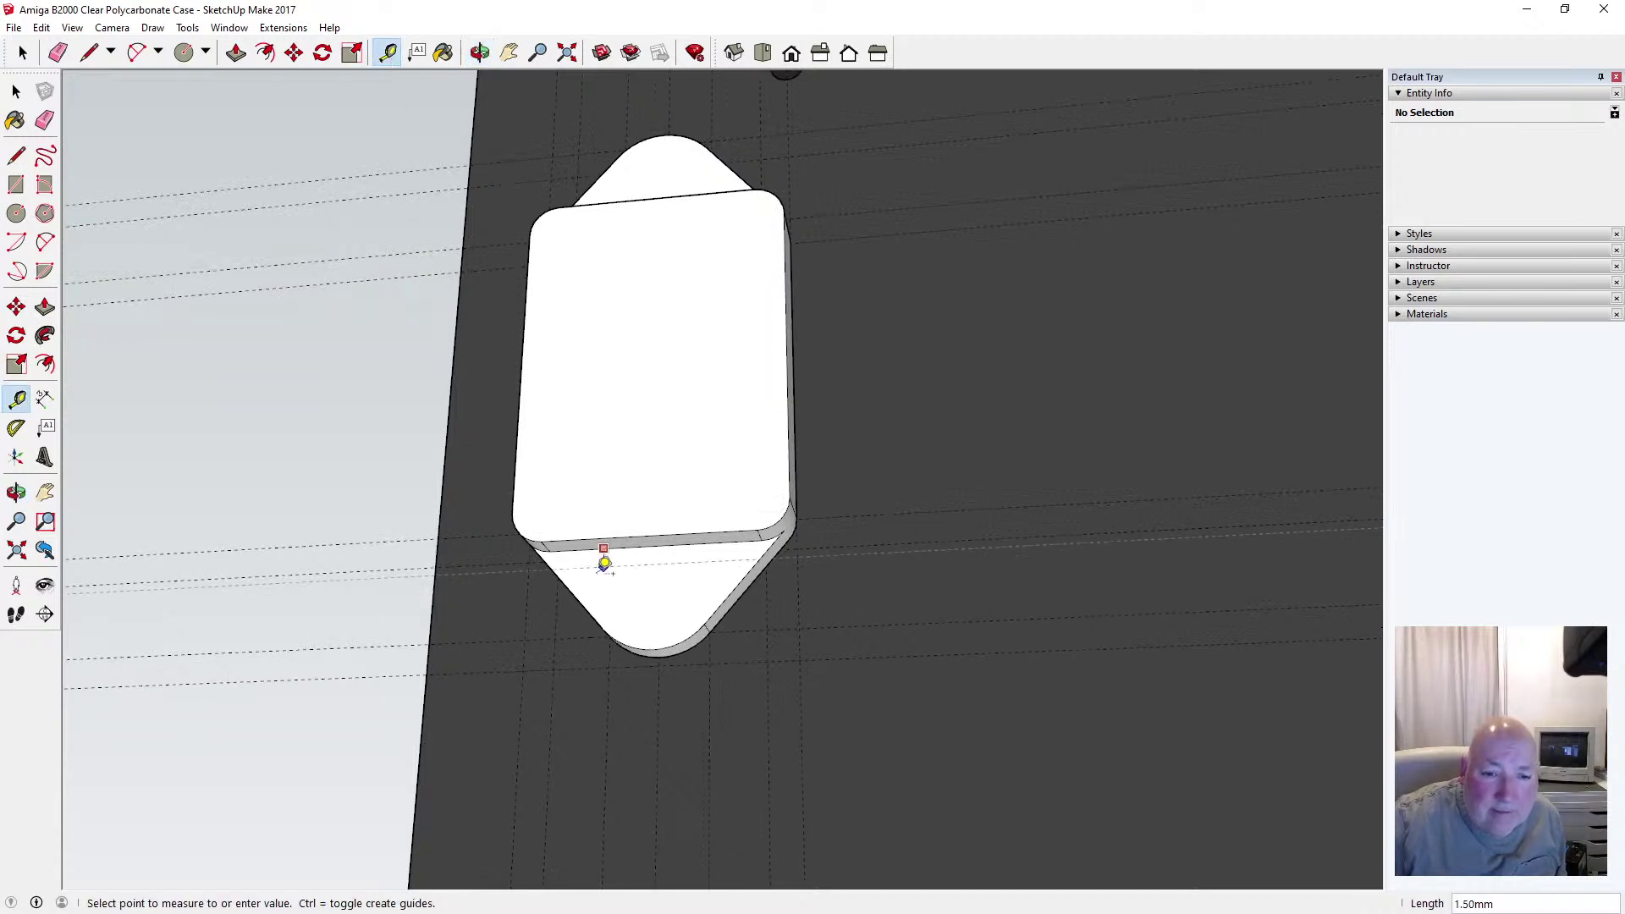
pyautogui.write('5')
pyautogui.press('Return')
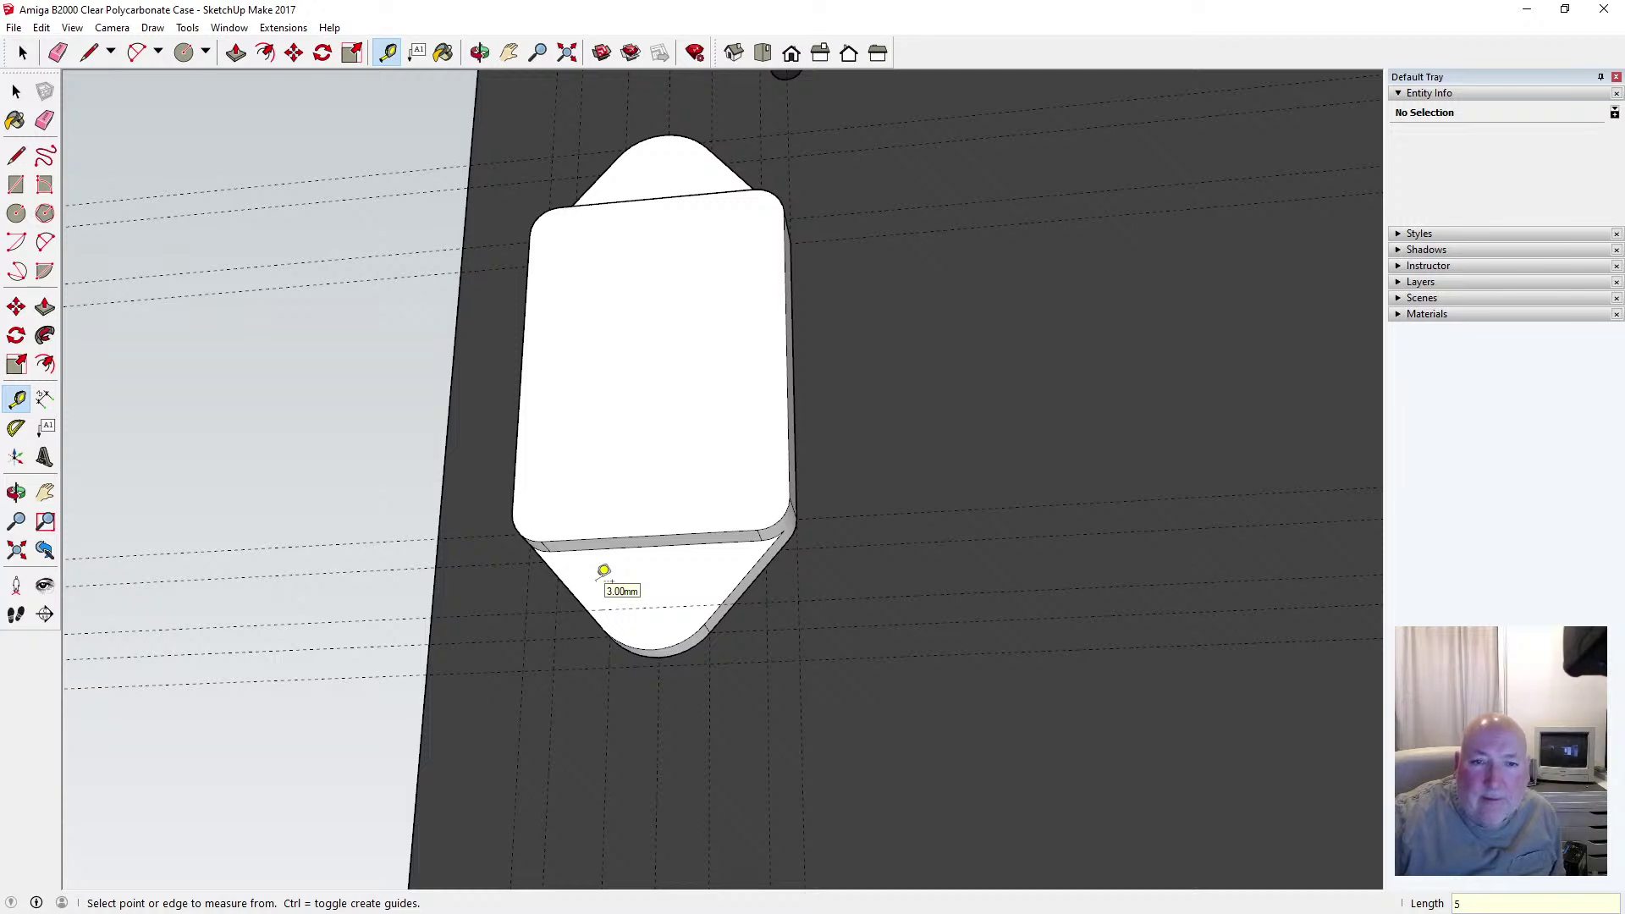
# Place a guide line across the upper tab, offset 5 mm from the block's upper edge
pyautogui.click(480, 53)
pyautogui.moveTo(550, 135); pyautogui.dragTo(587, 357)
pyautogui.press('t')
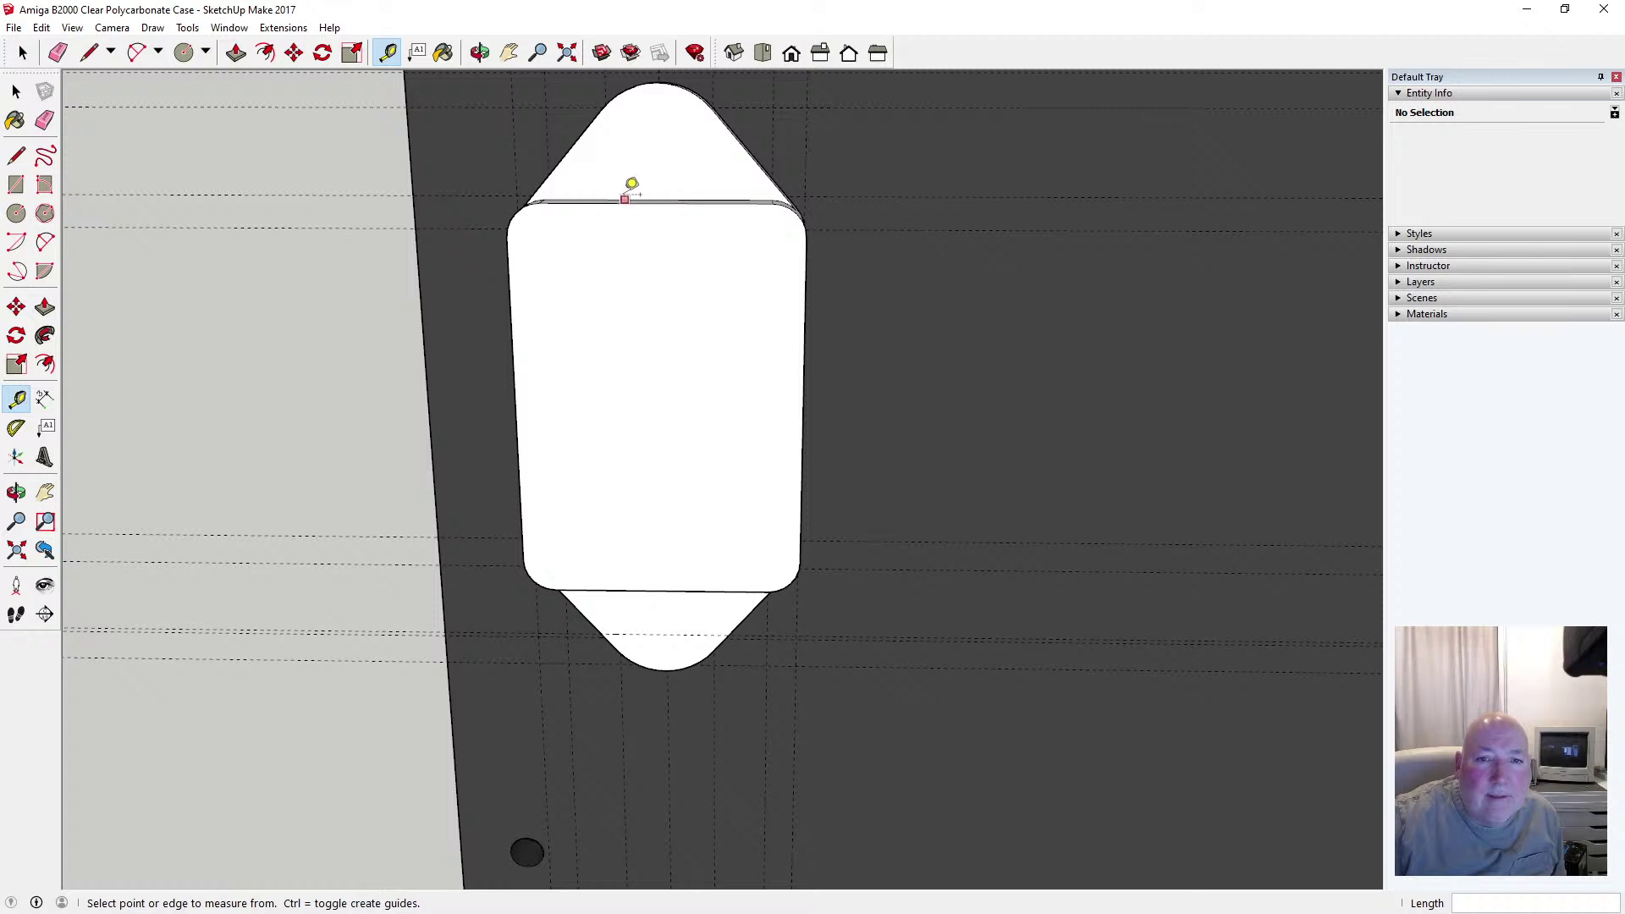
pyautogui.click(625, 199)
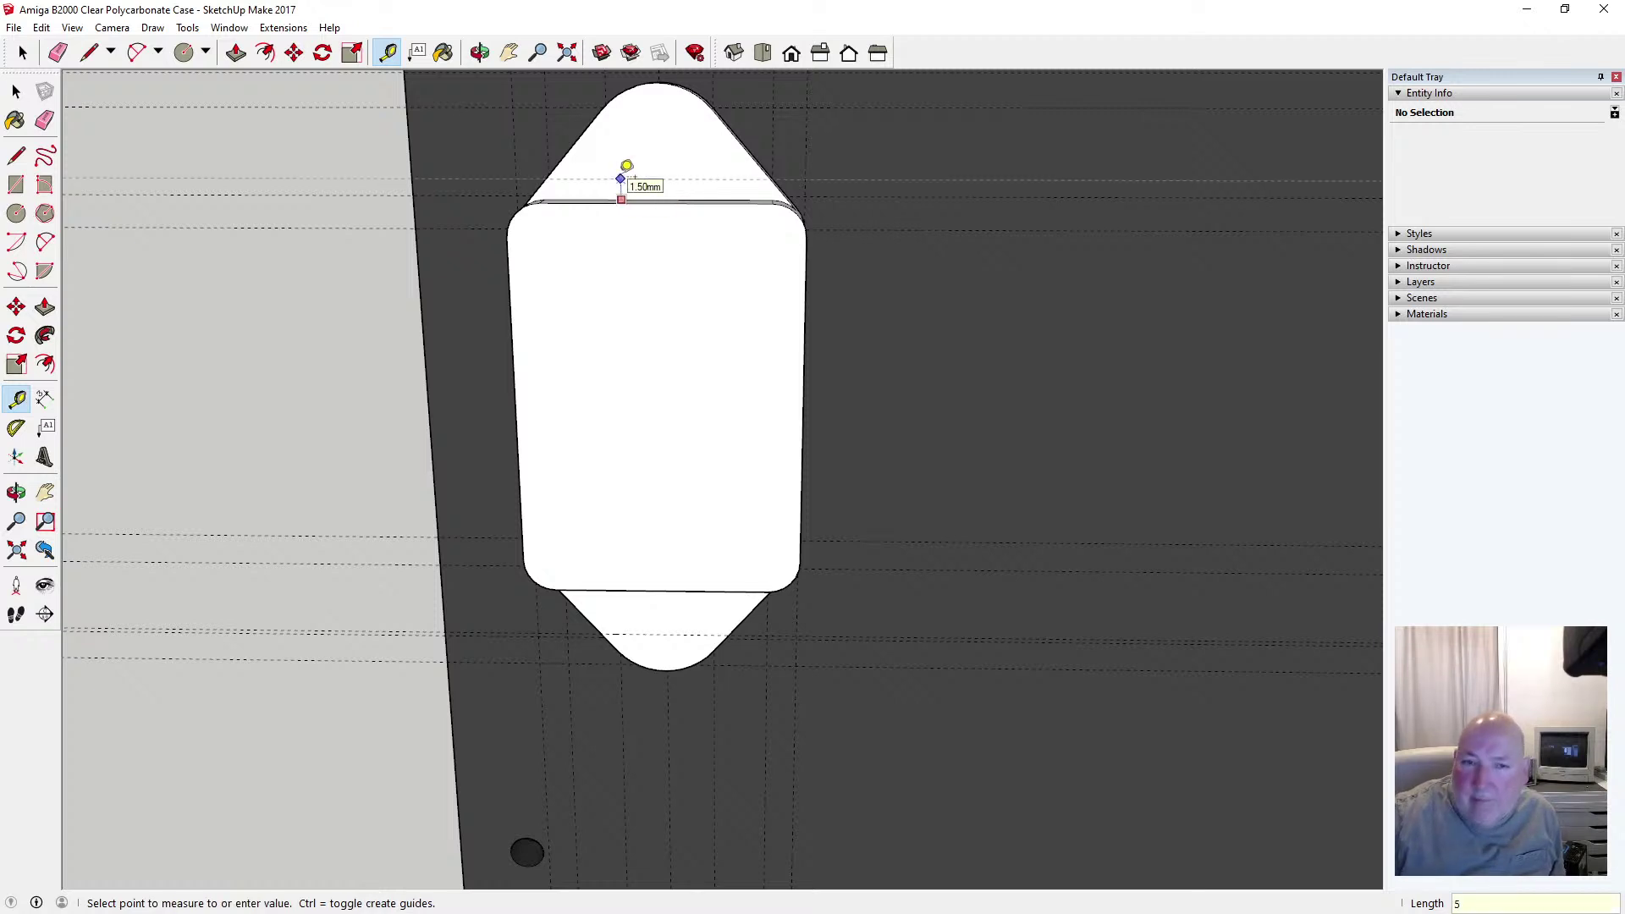
pyautogui.press('Return')
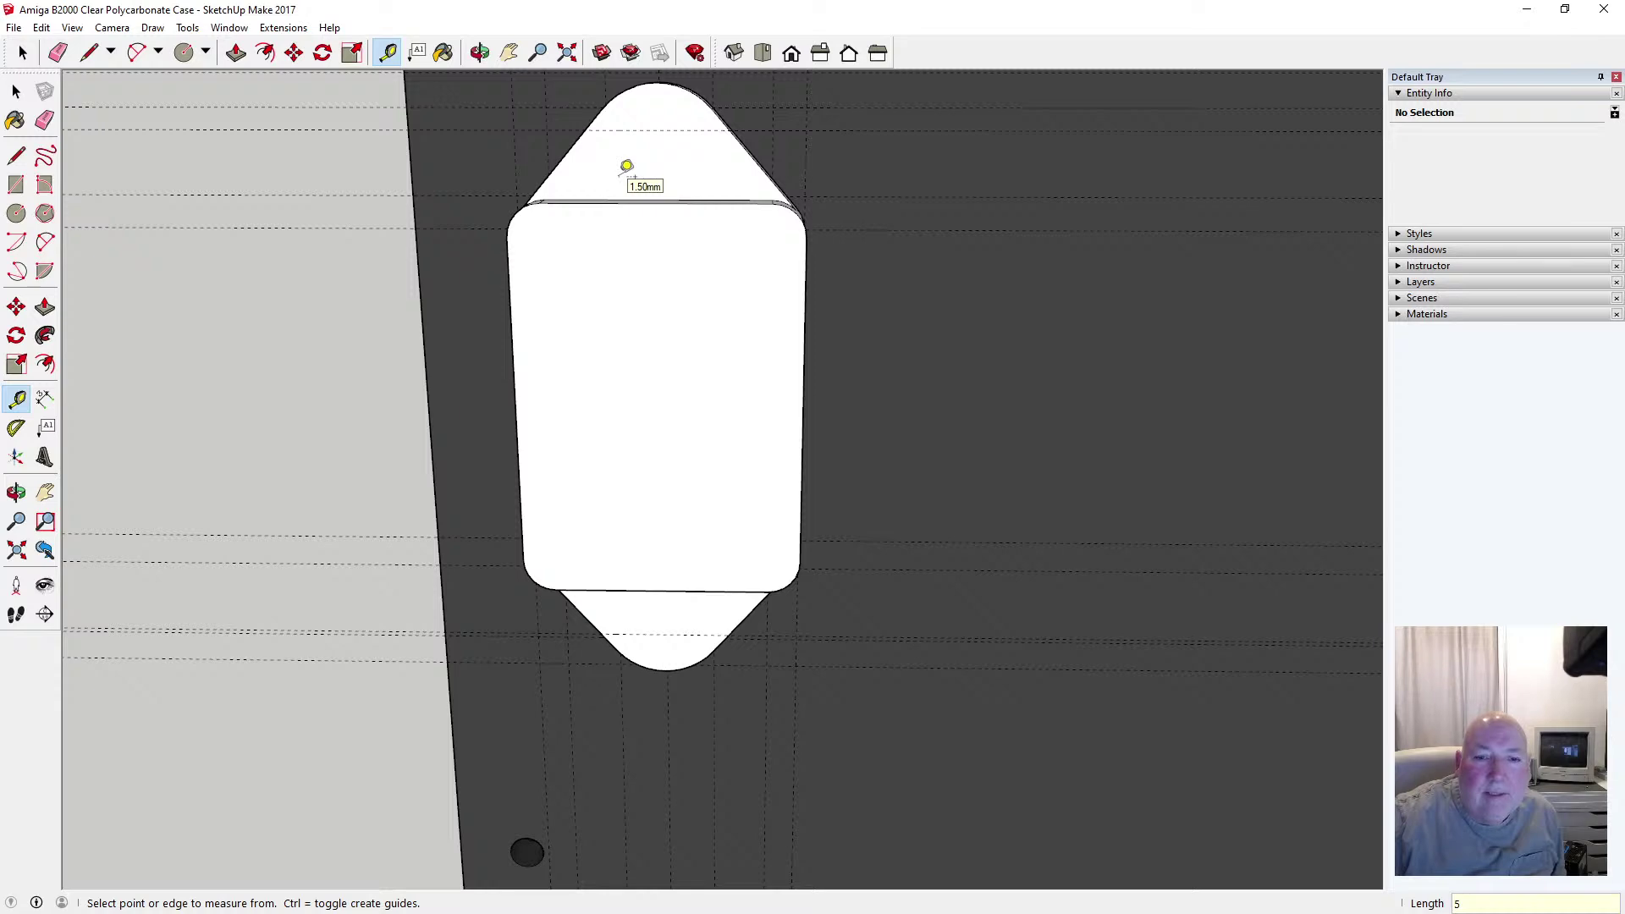
# Draw a circle with a 2.5 mm radius on the lower tab, centred where the 5 mm guide meets the tab's centreline
pyautogui.click(480, 52)
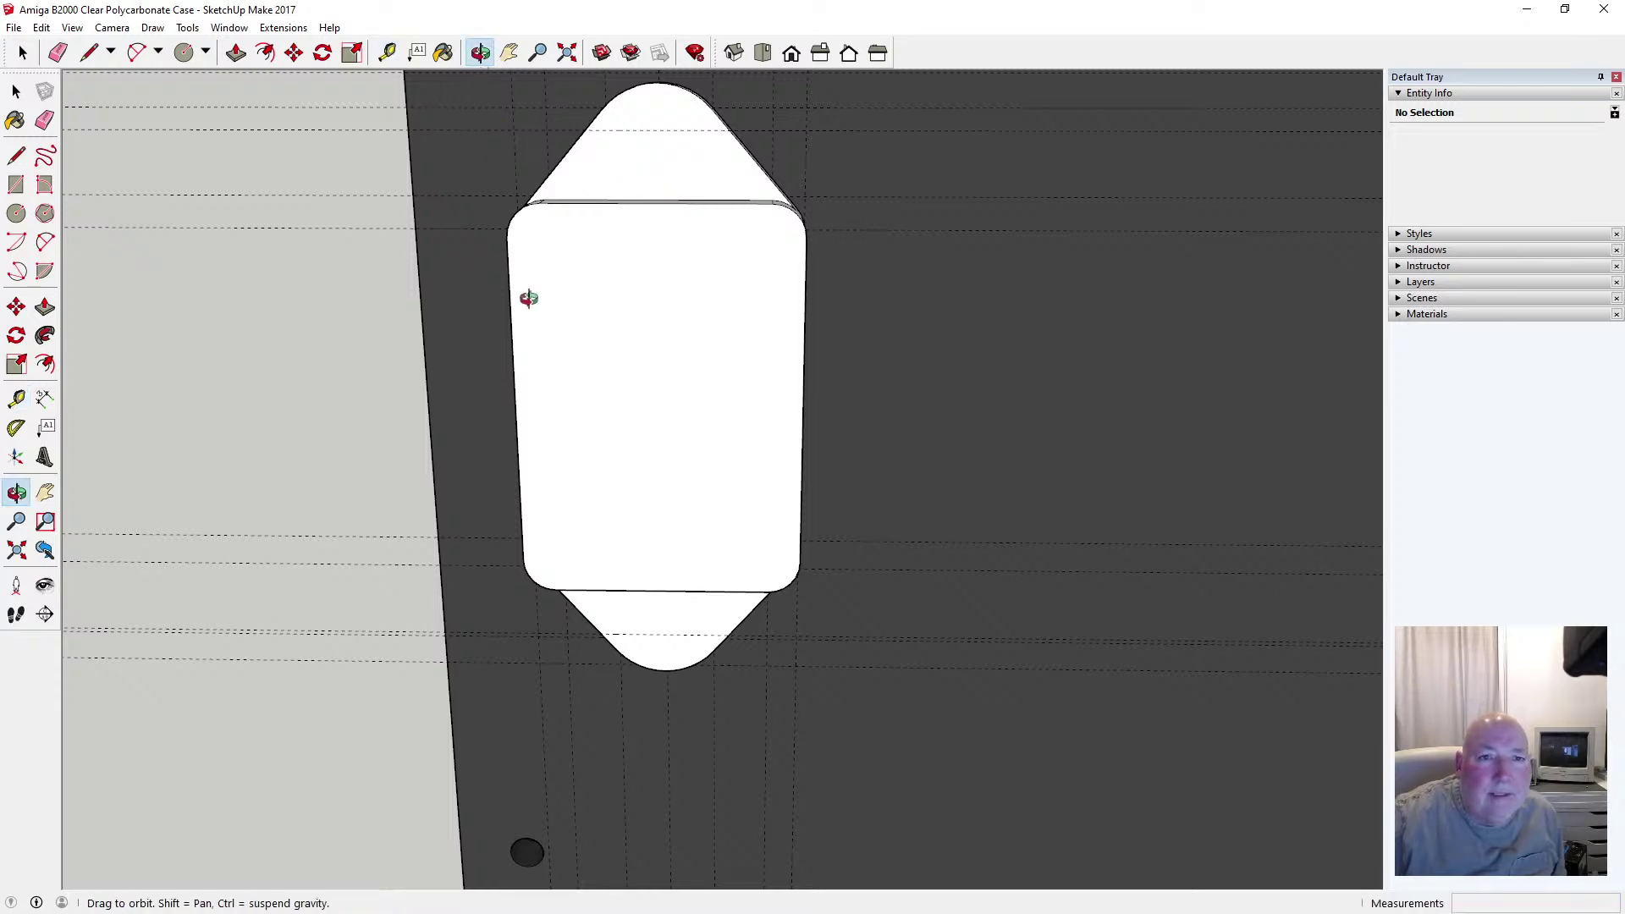
pyautogui.moveTo(528, 298)
pyautogui.mouseDown()
pyautogui.moveTo(541, 221)
pyautogui.moveTo(544, 292)
pyautogui.mouseUp()
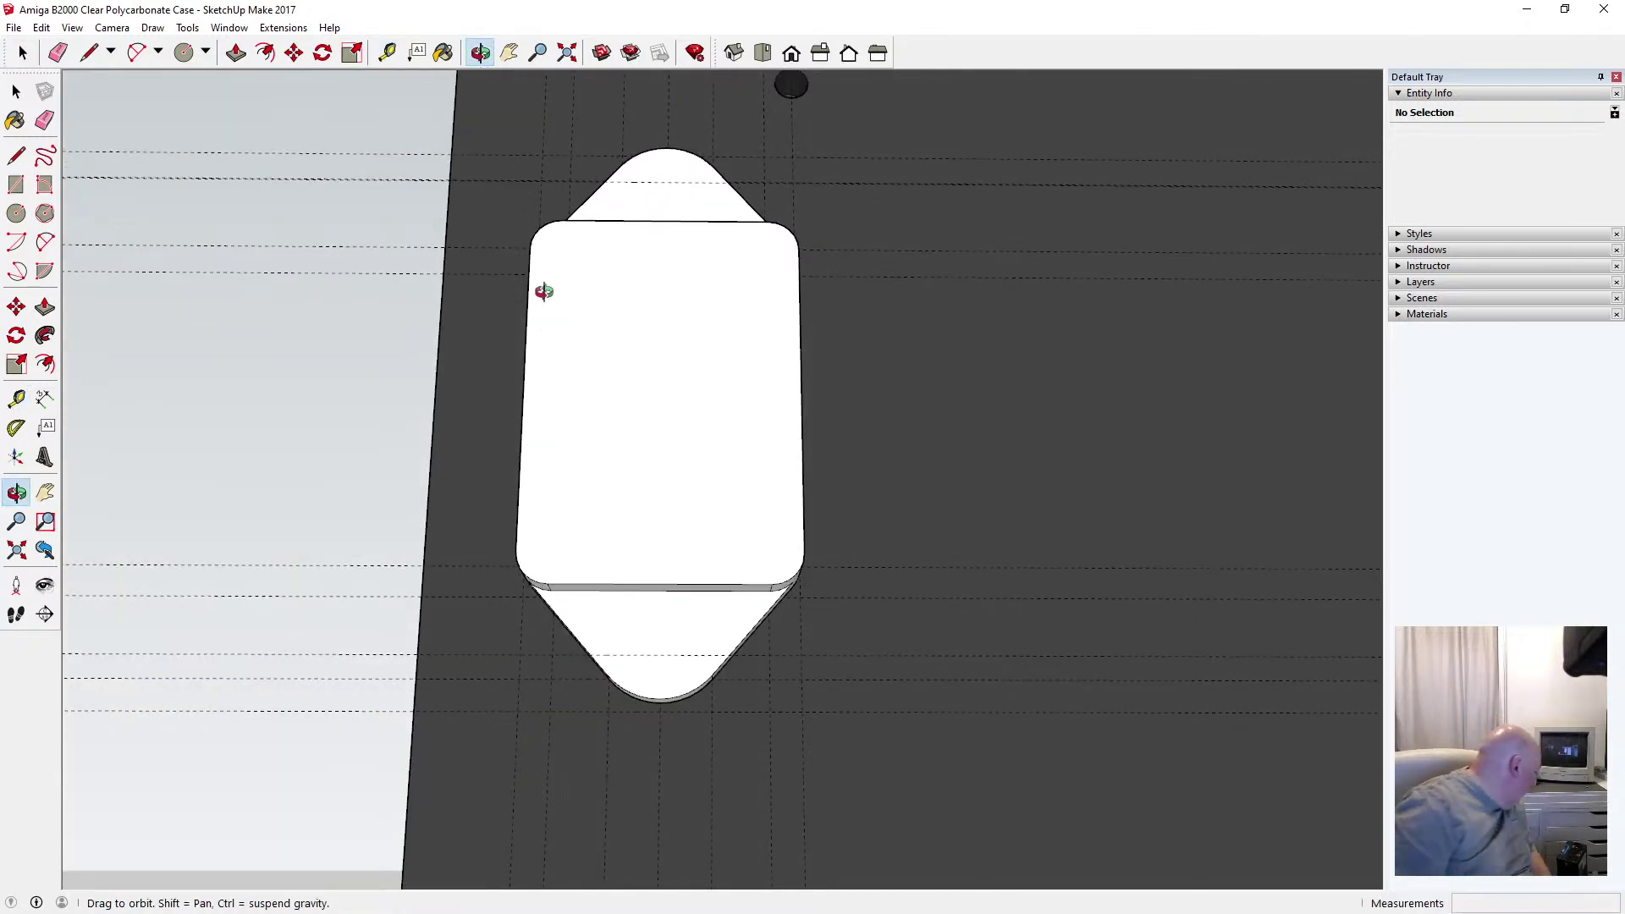
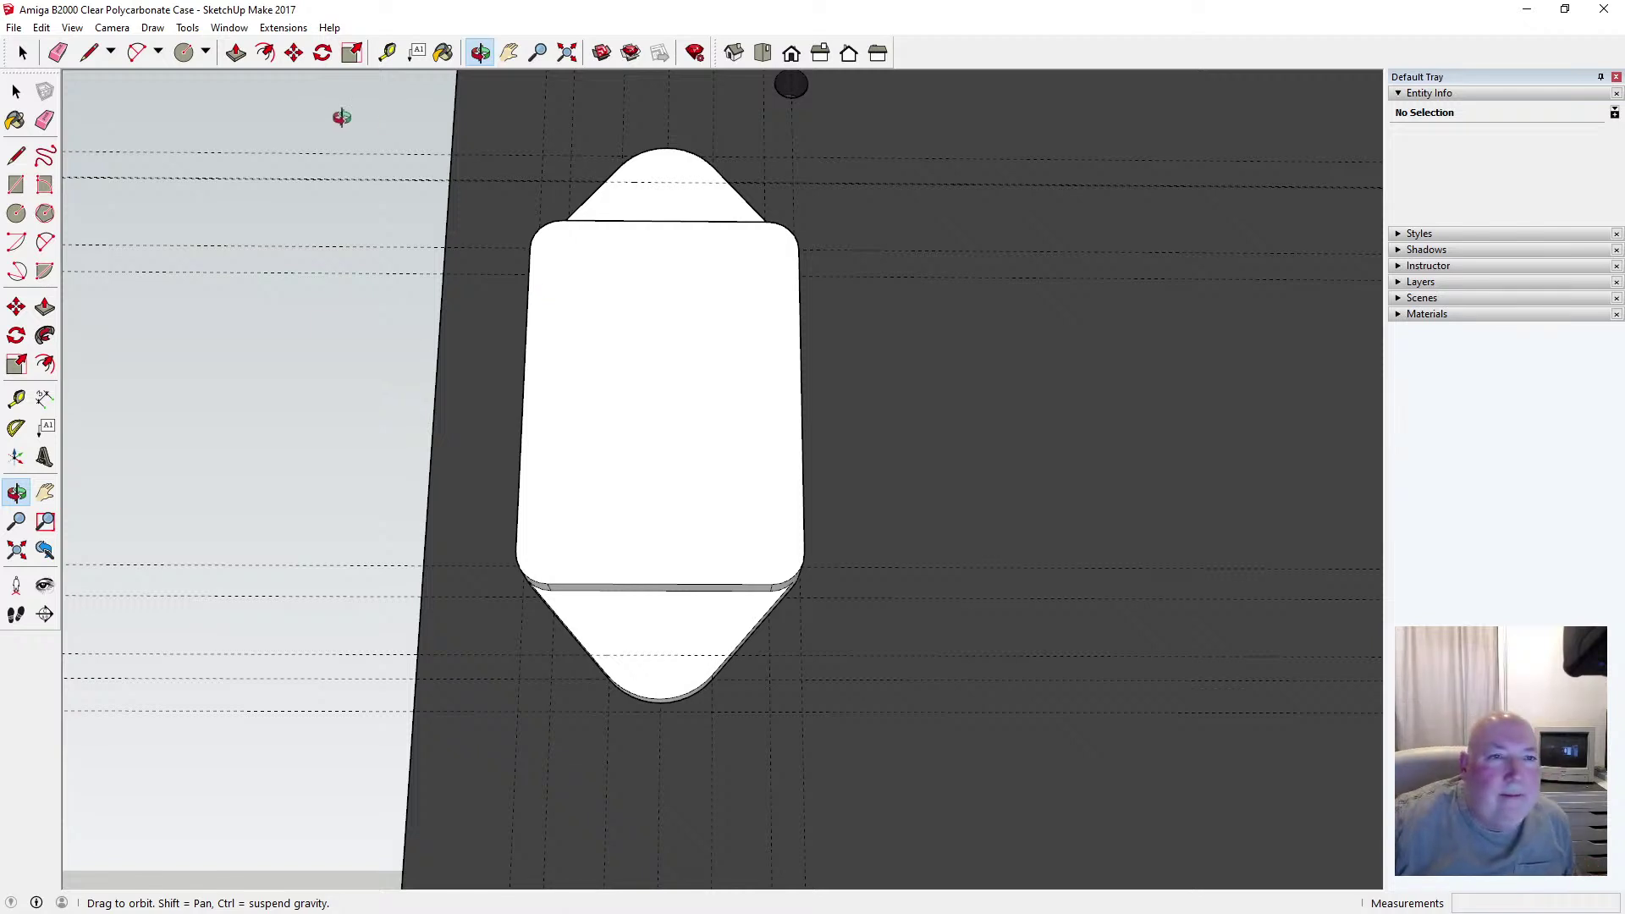
pyautogui.click(16, 213)
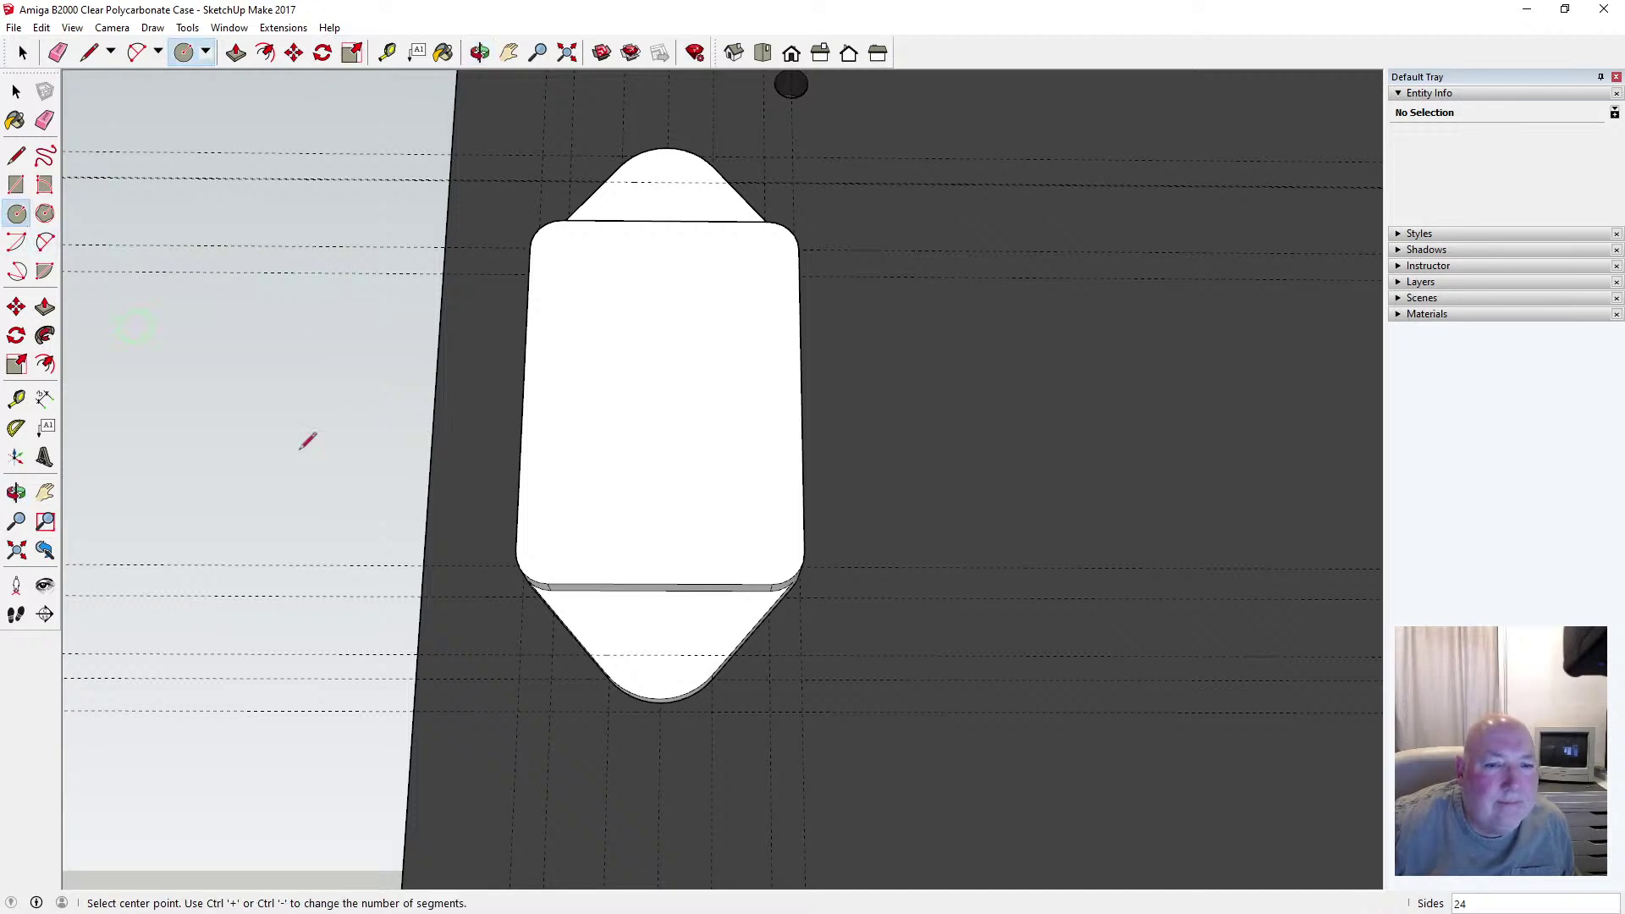
pyautogui.click(660, 654)
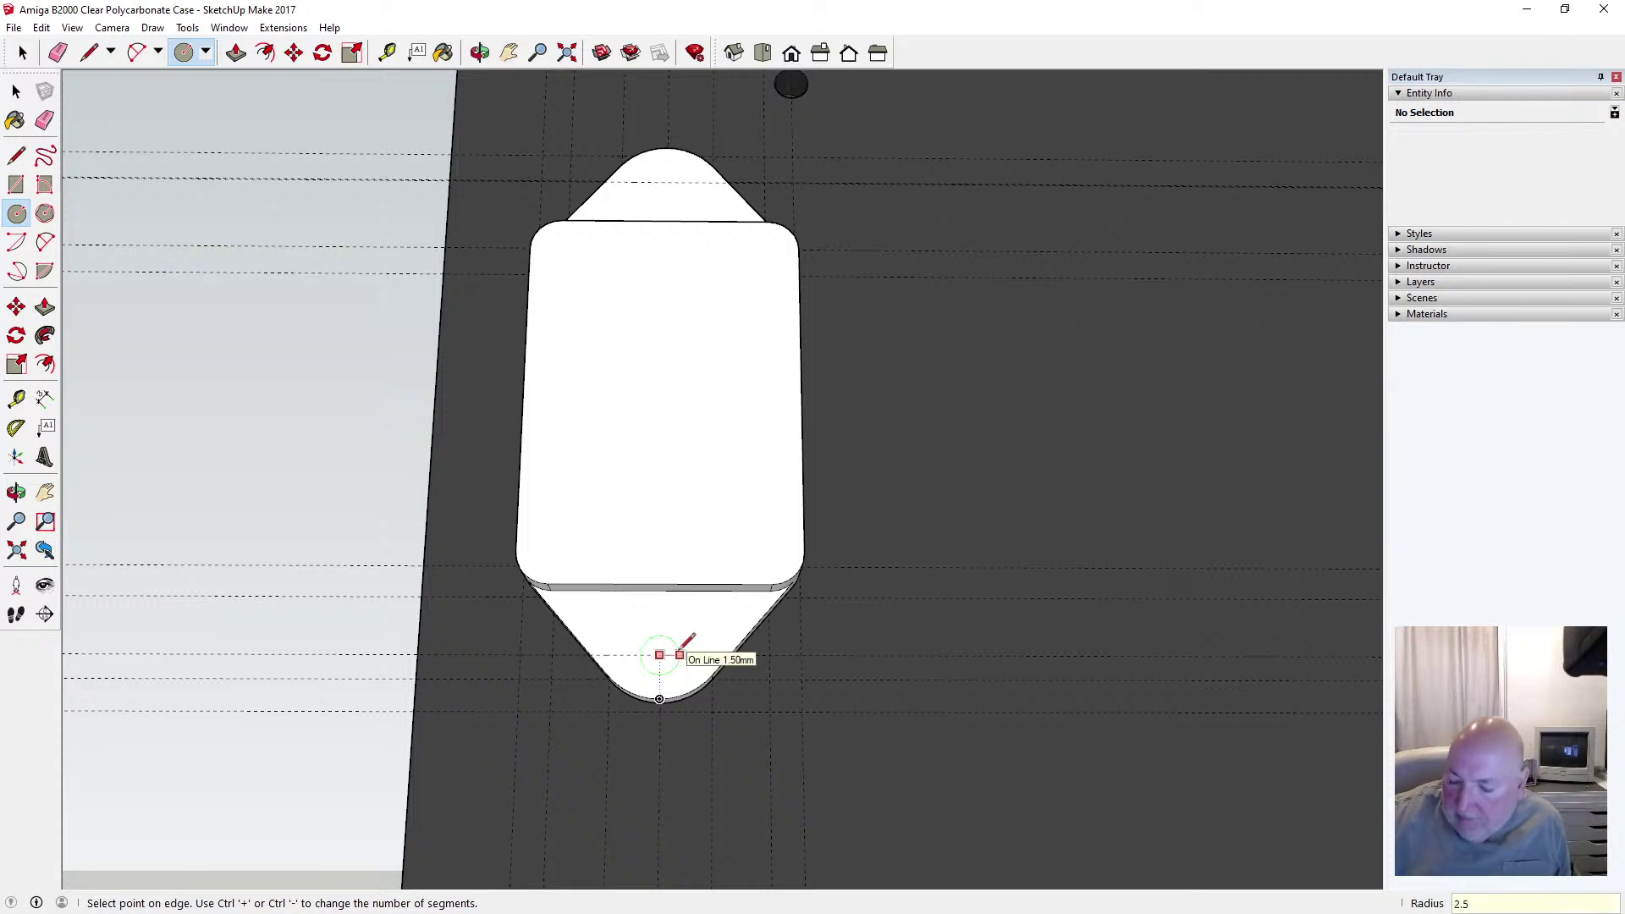
pyautogui.write('2.5')
pyautogui.press('Return')
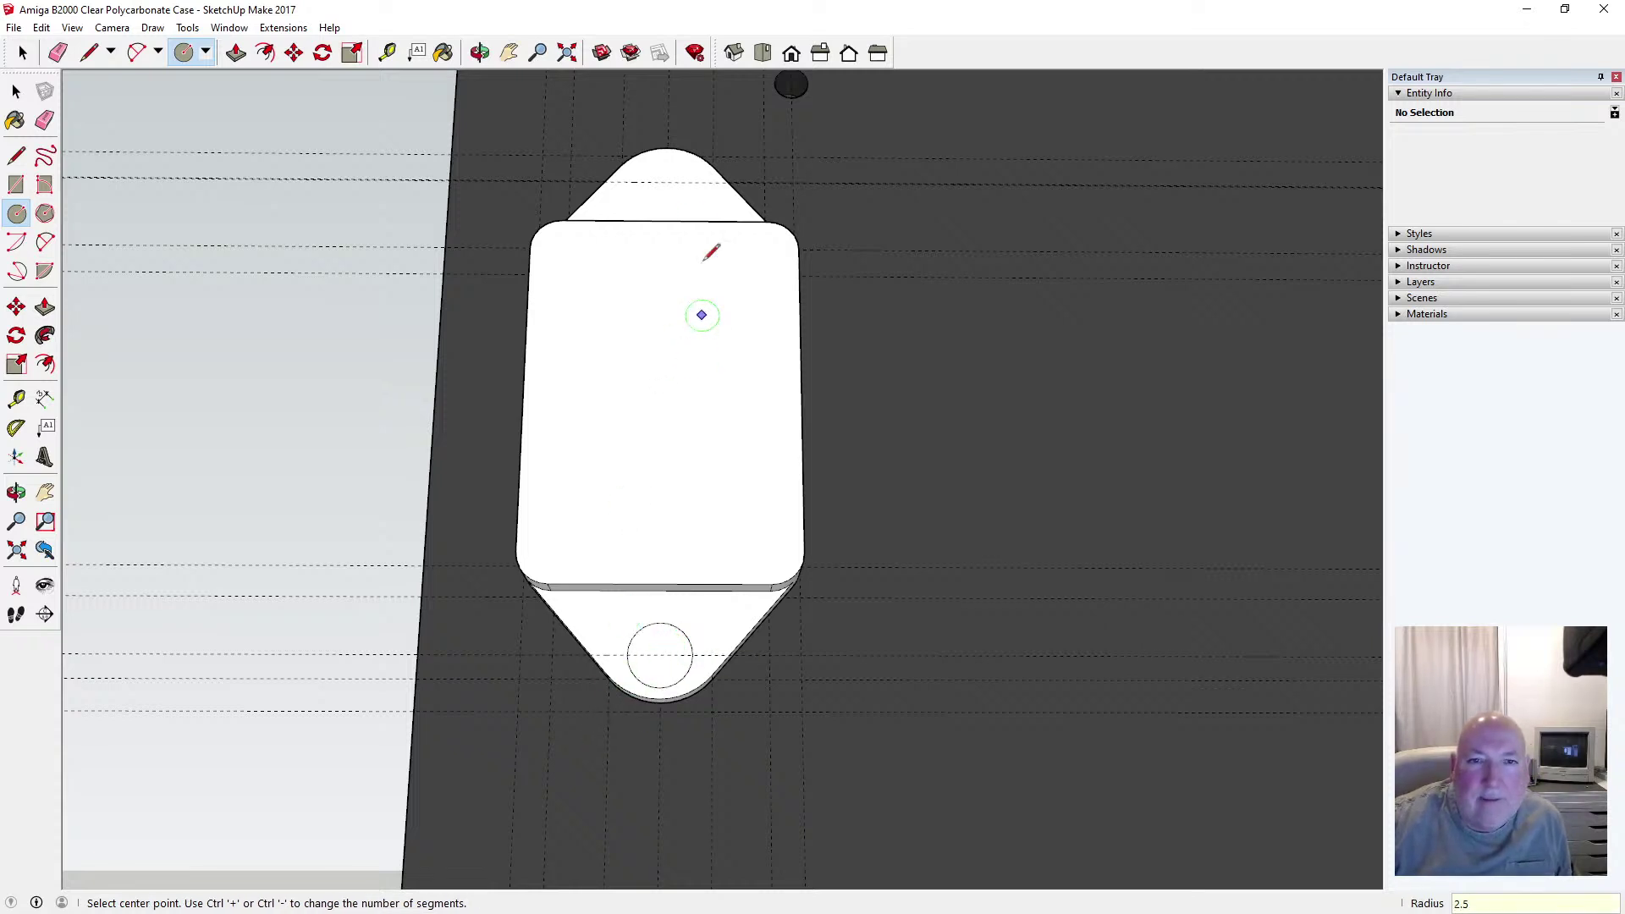
# Draw a matching circle with a 2.5 mm radius on the upper tab, centred on its 5 mm guide at the tab's centreline
pyautogui.click(667, 148)
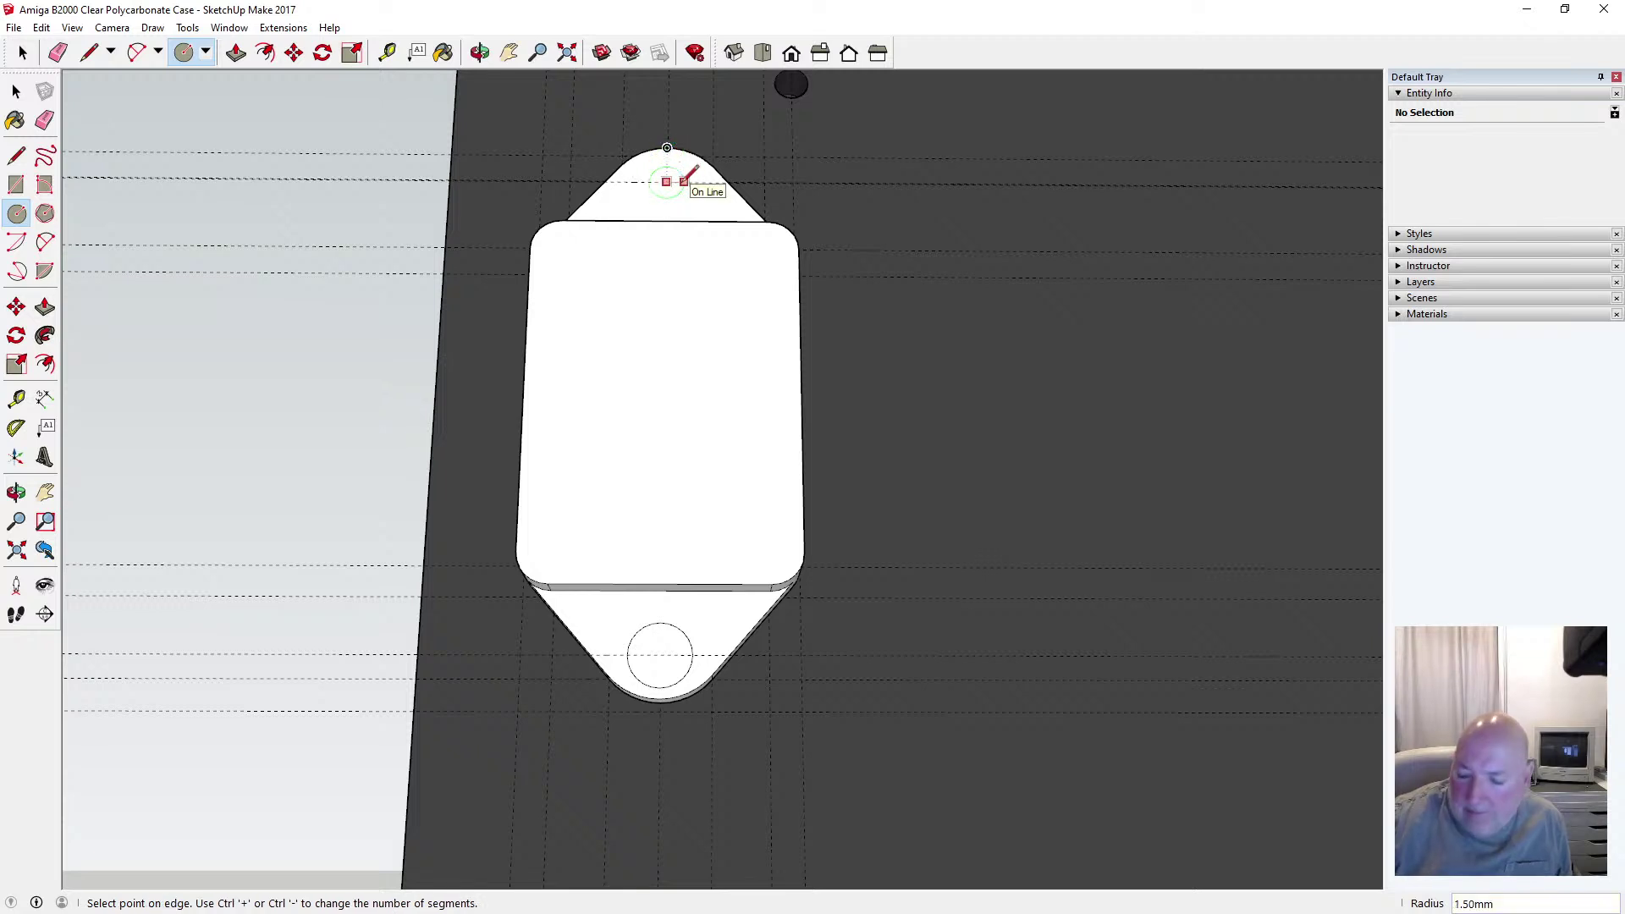
pyautogui.press('Return')
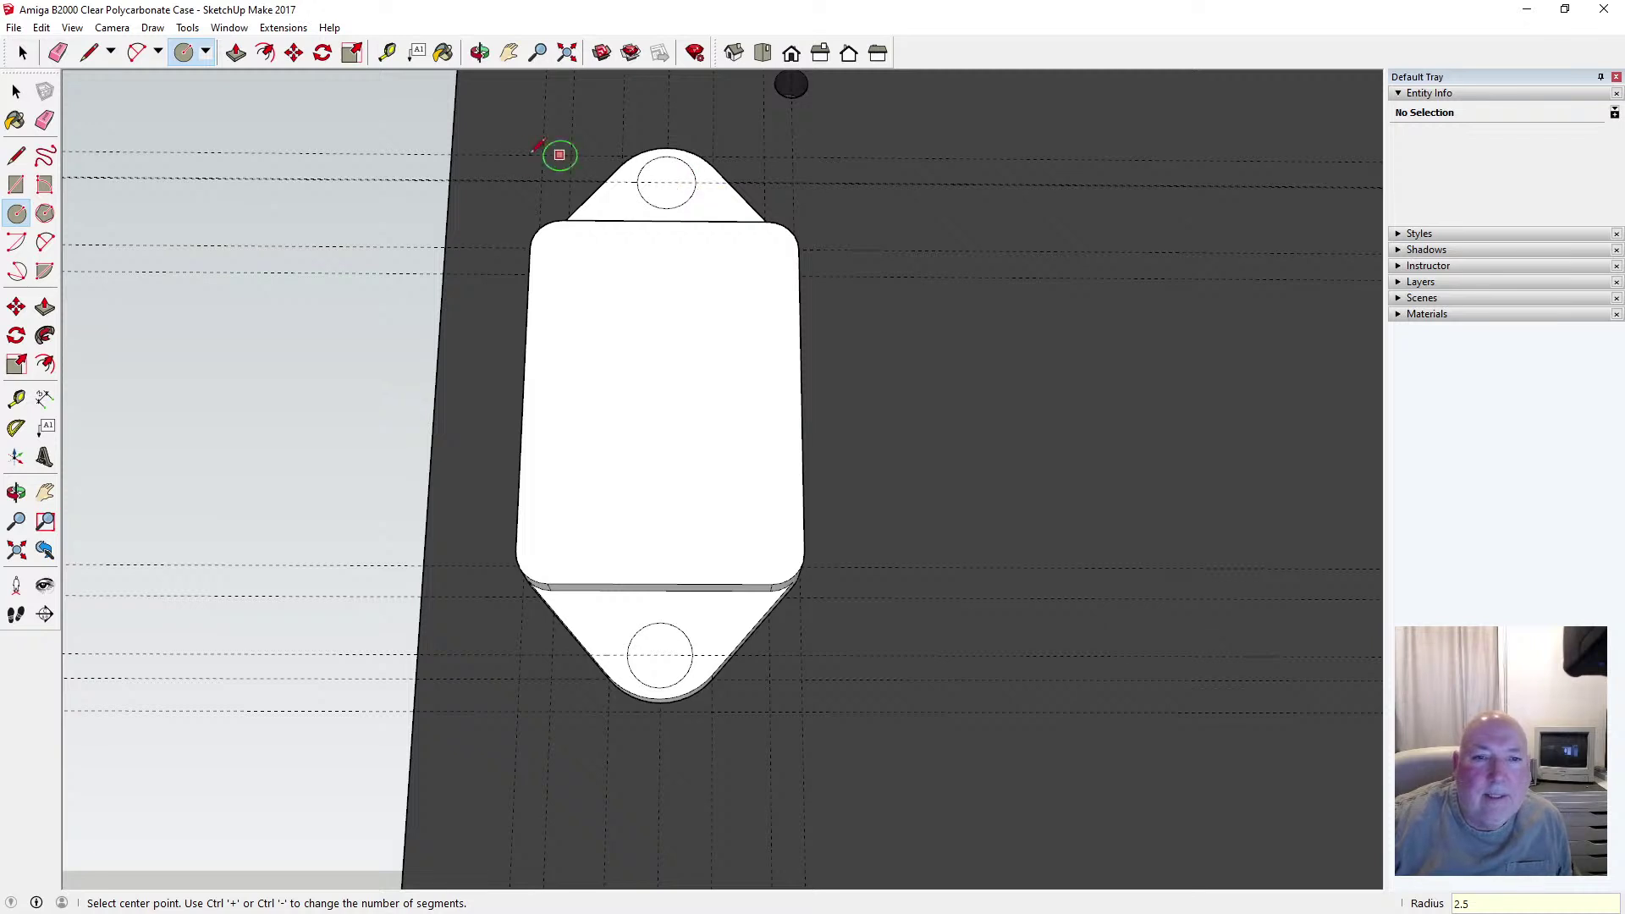
pyautogui.press('space')
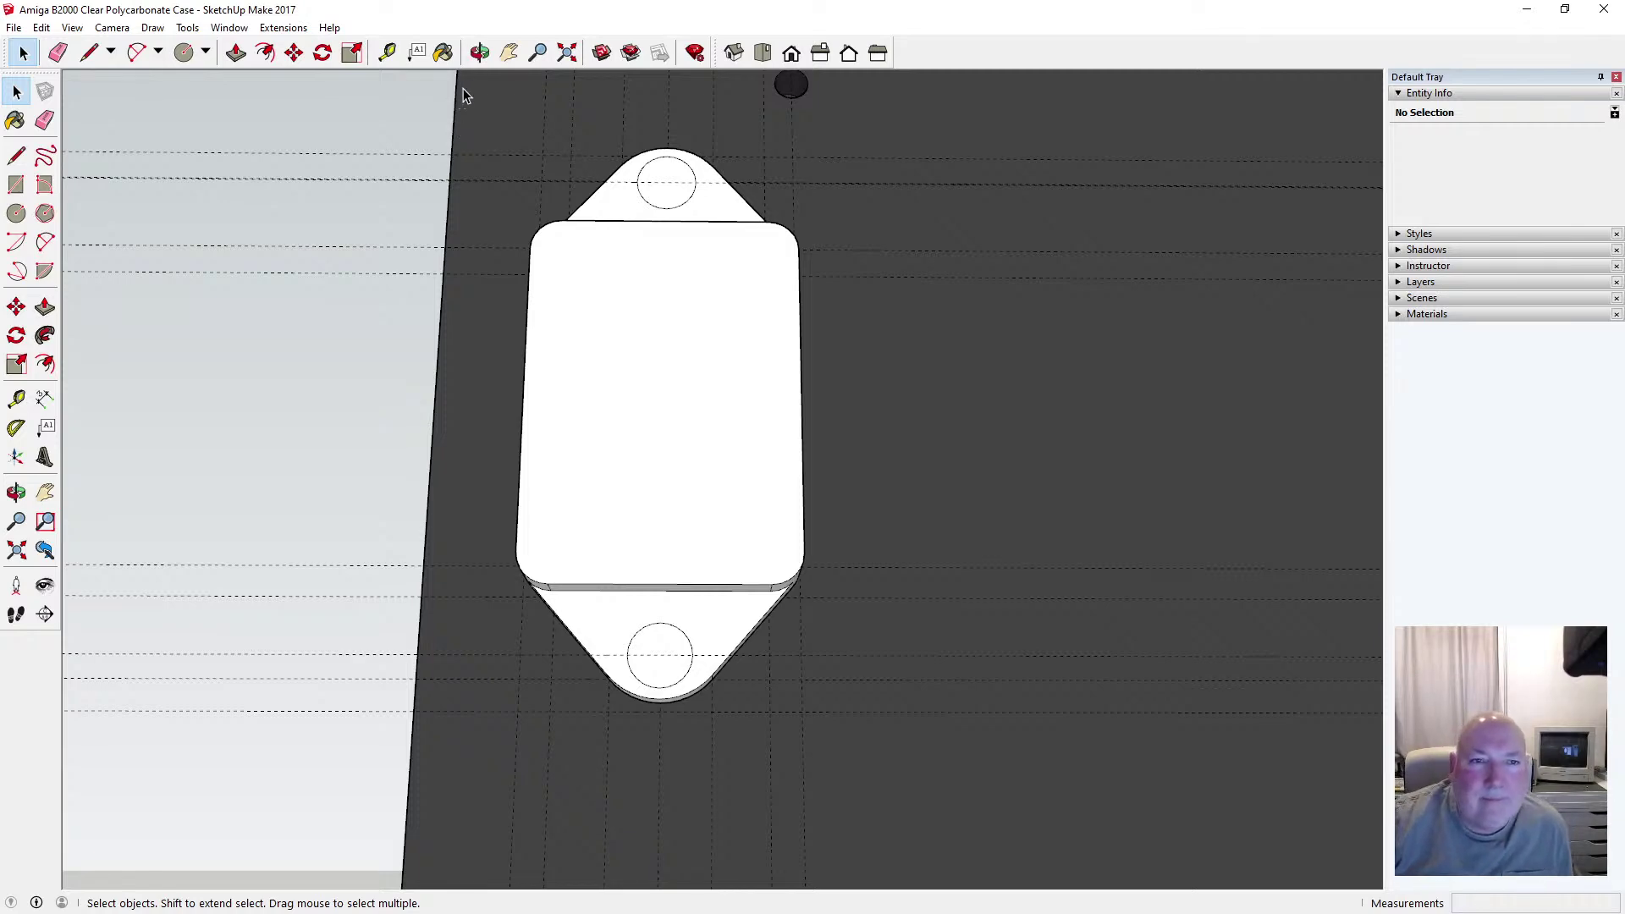
# Draw a circle with a 1.5 mm radius inside the existing circle on the lower tab, sharing its centre
pyautogui.press('o')
pyautogui.moveTo(581, 207); pyautogui.dragTo(640, 323)
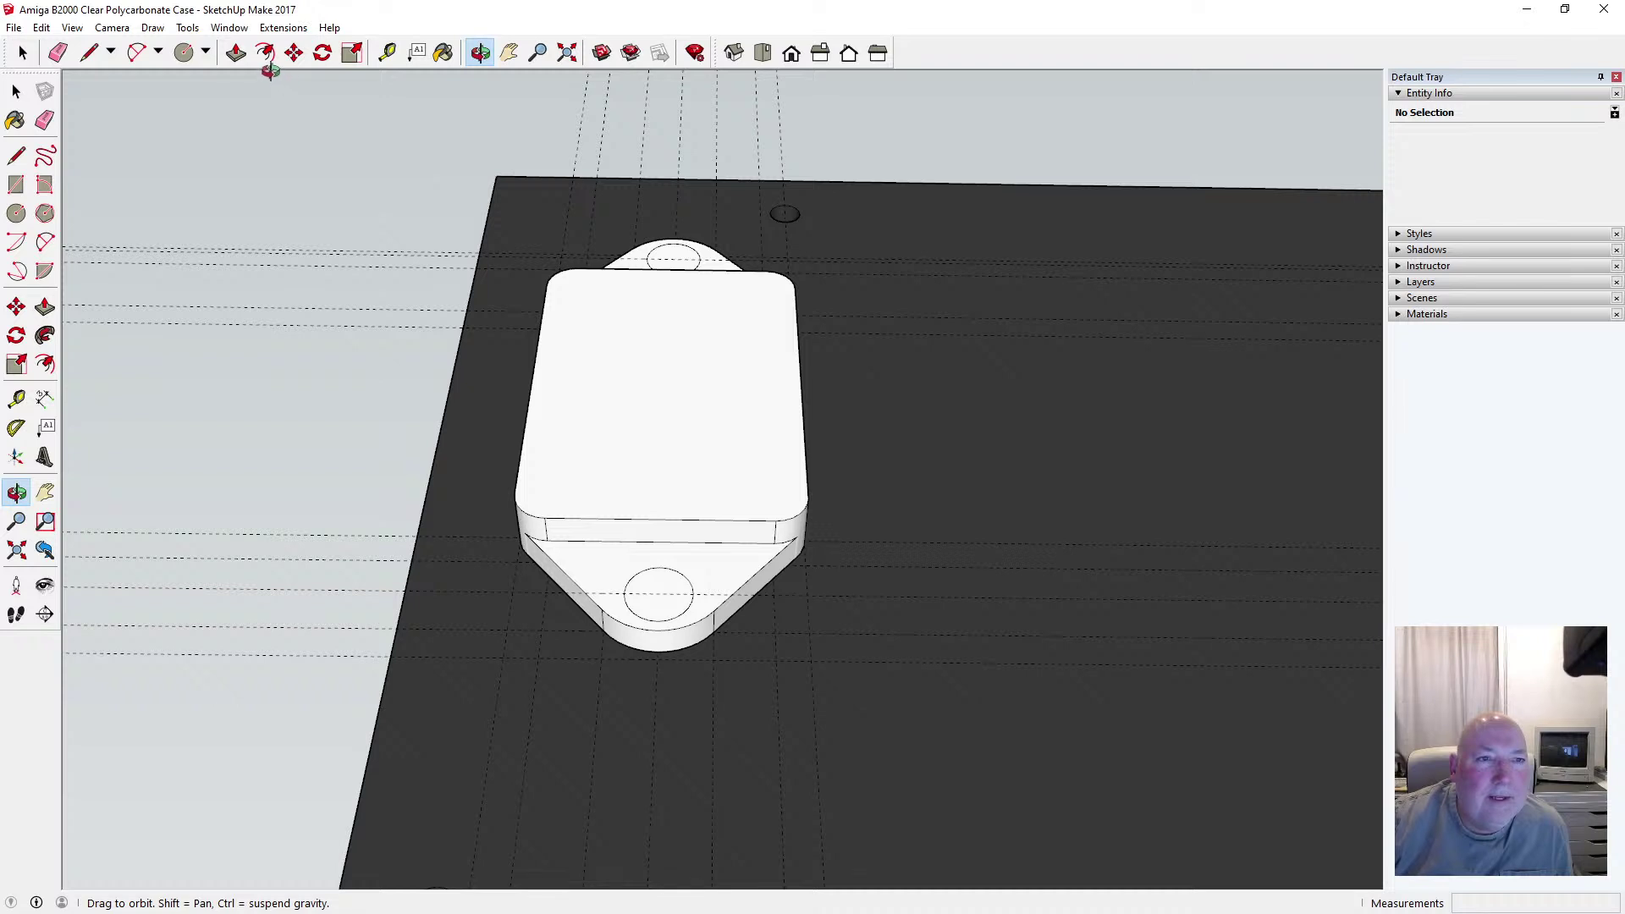
pyautogui.click(16, 212)
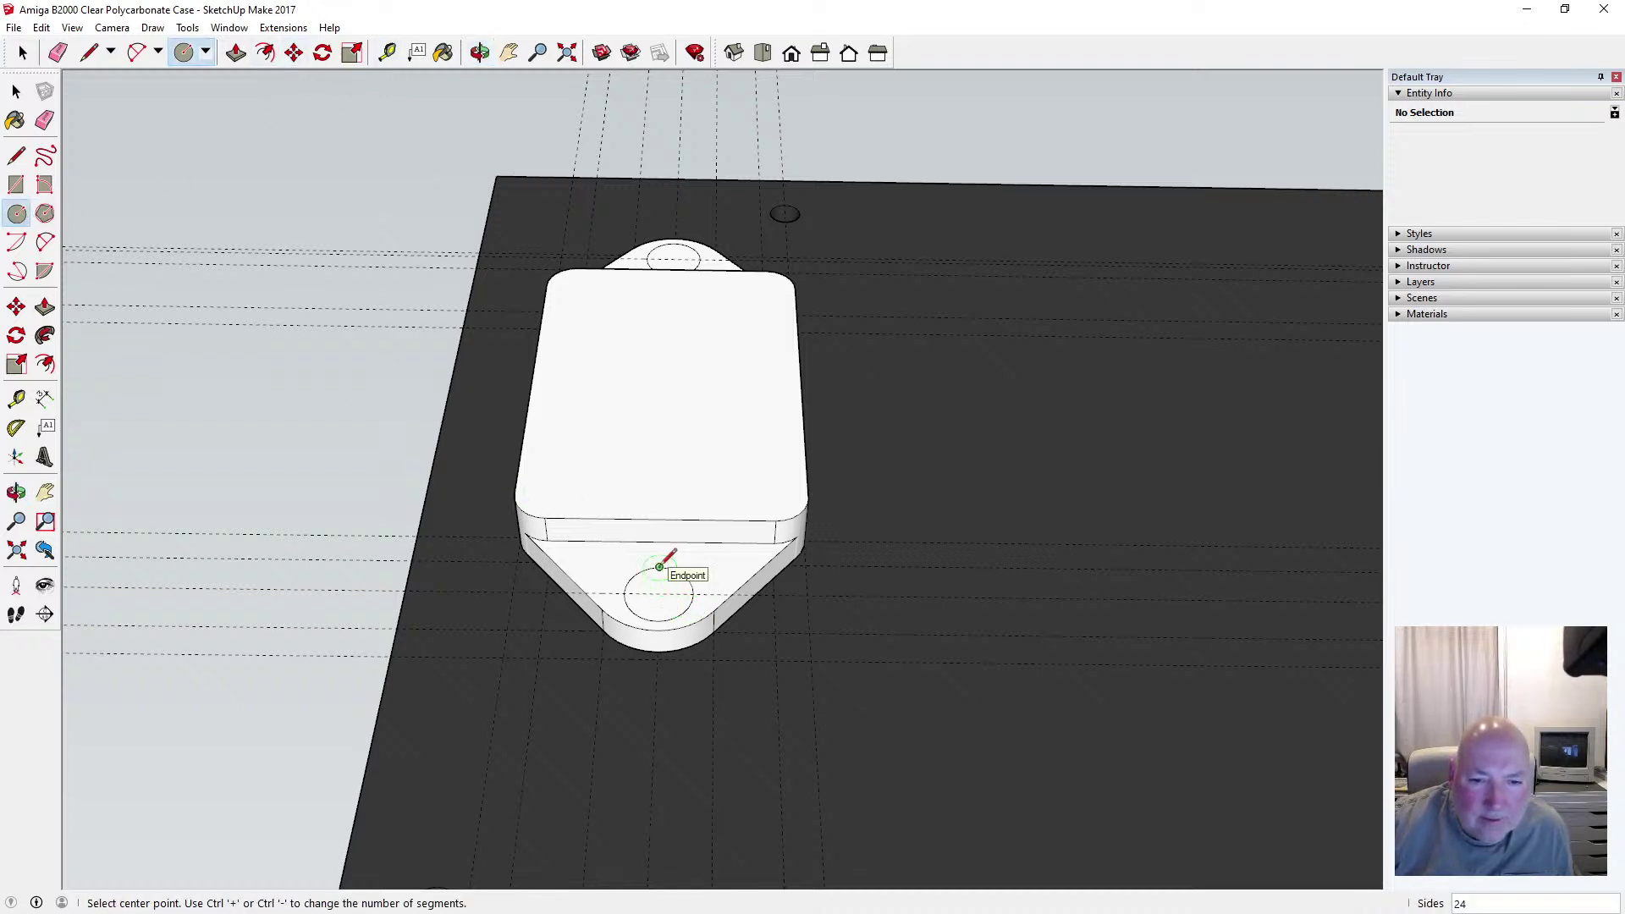
pyautogui.click(658, 593)
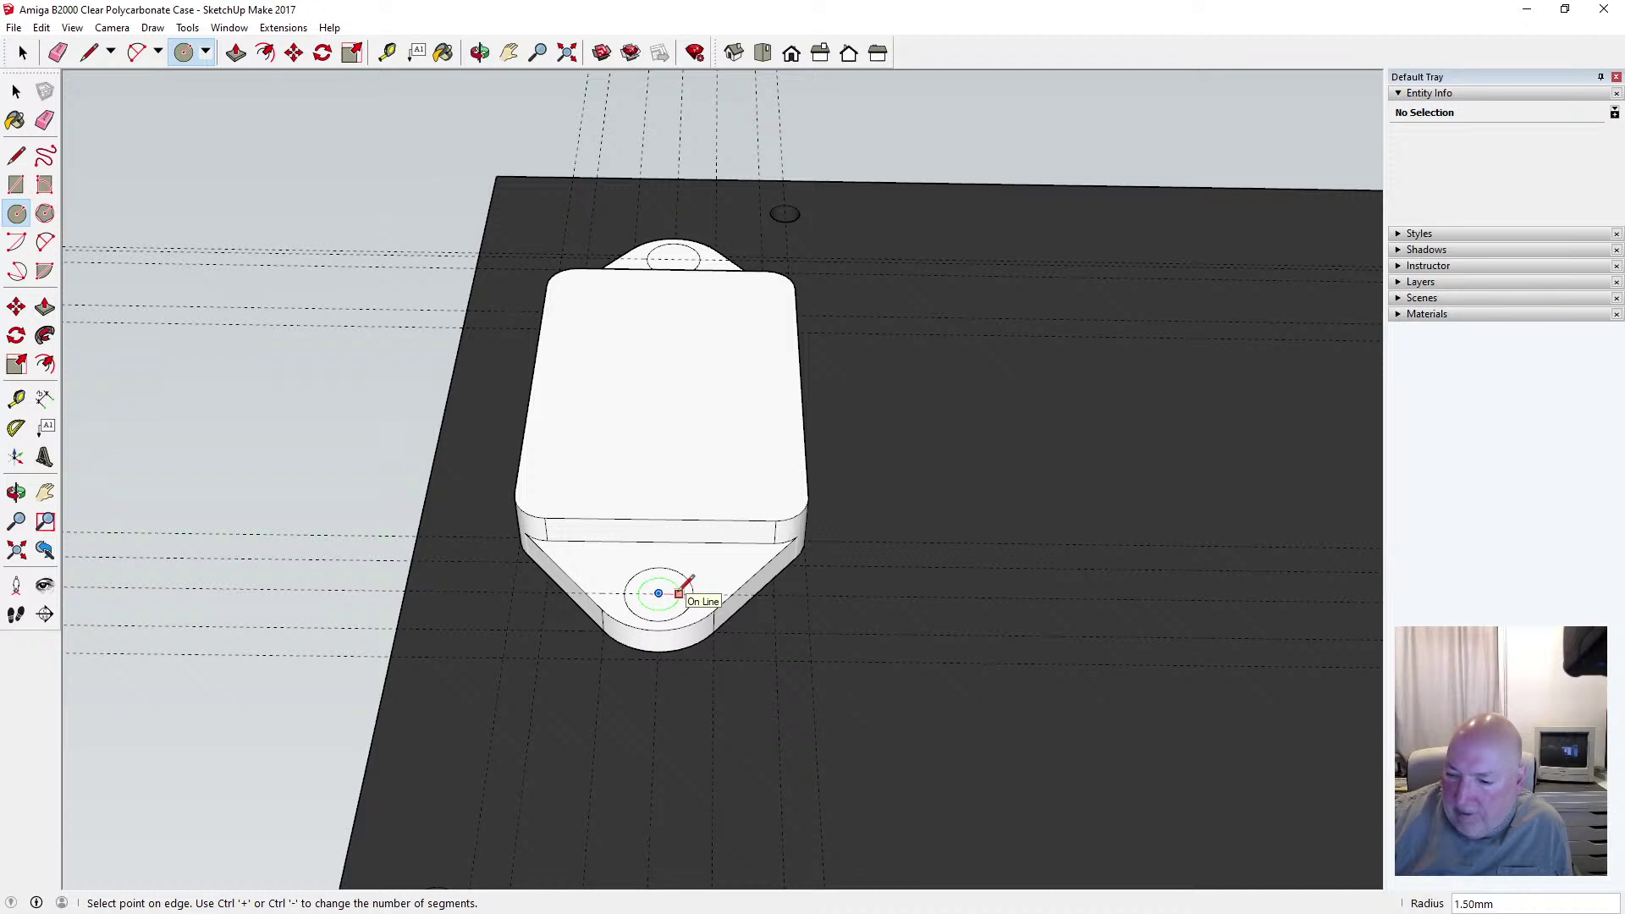
pyautogui.click(680, 593)
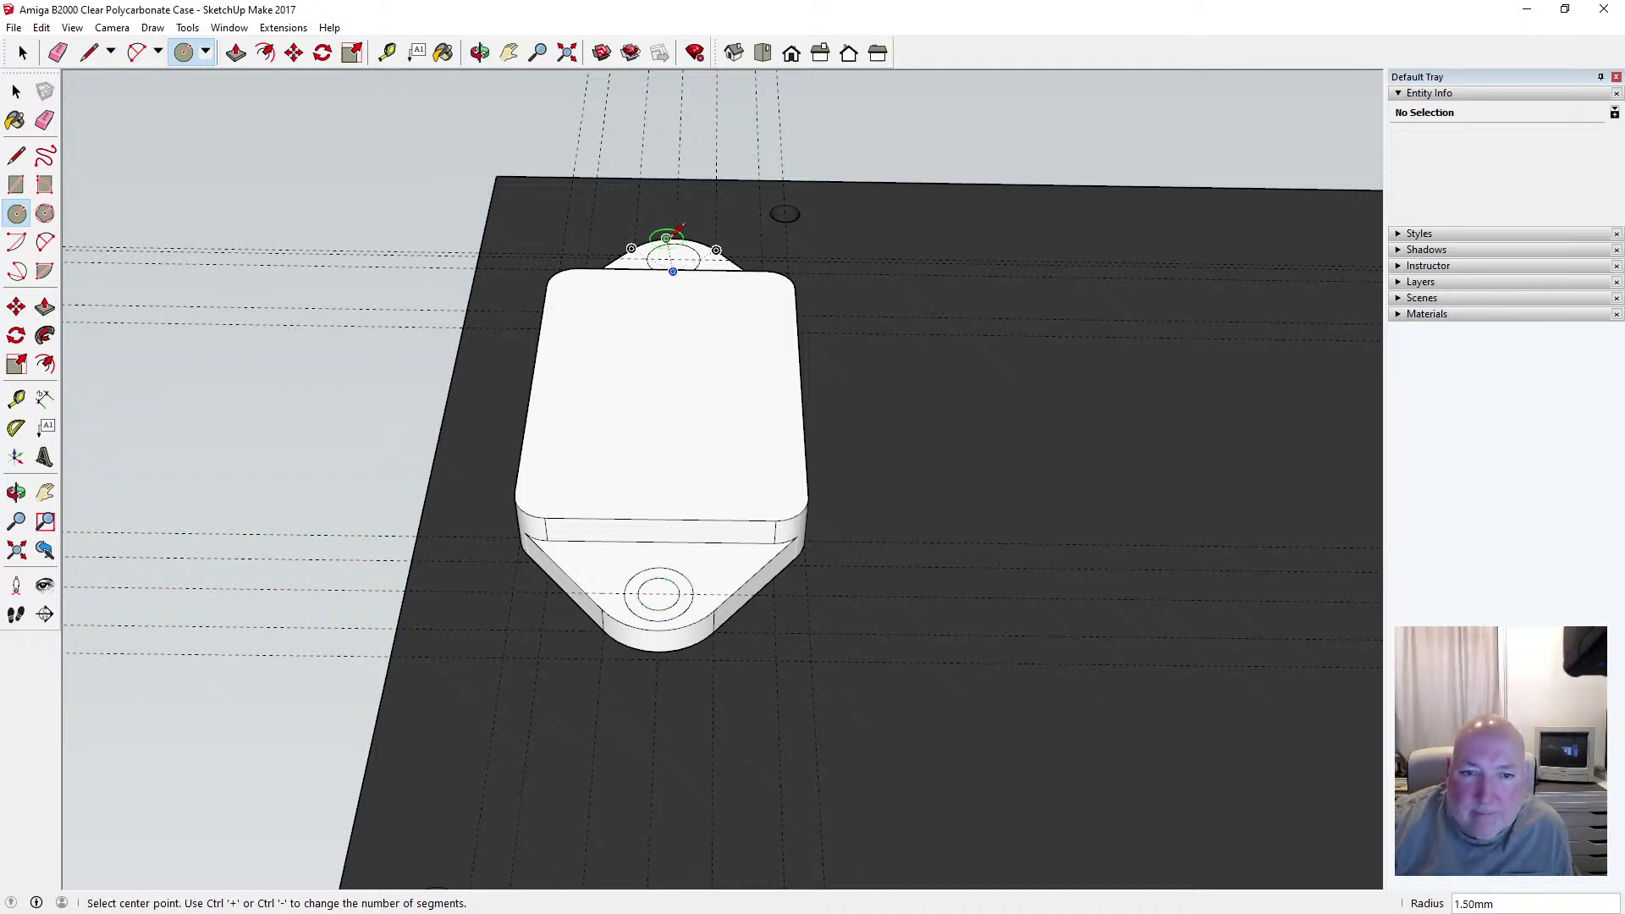
# Draw a matching concentric circle with a 1.5 mm radius inside the upper tab's circle
pyautogui.click(673, 258)
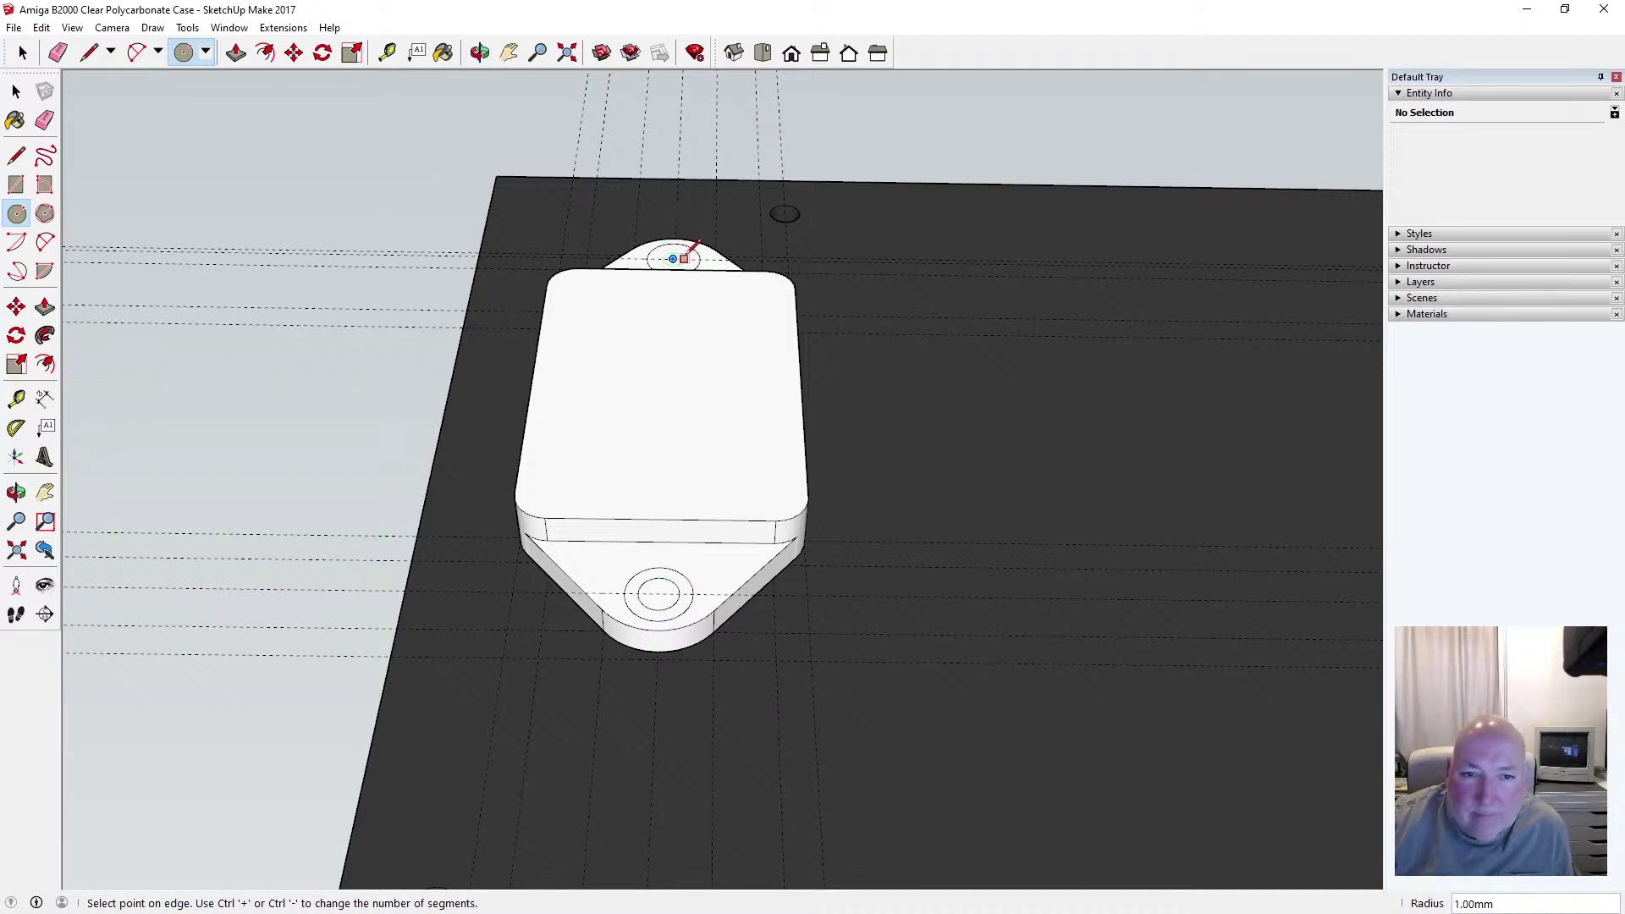
pyautogui.click(690, 258)
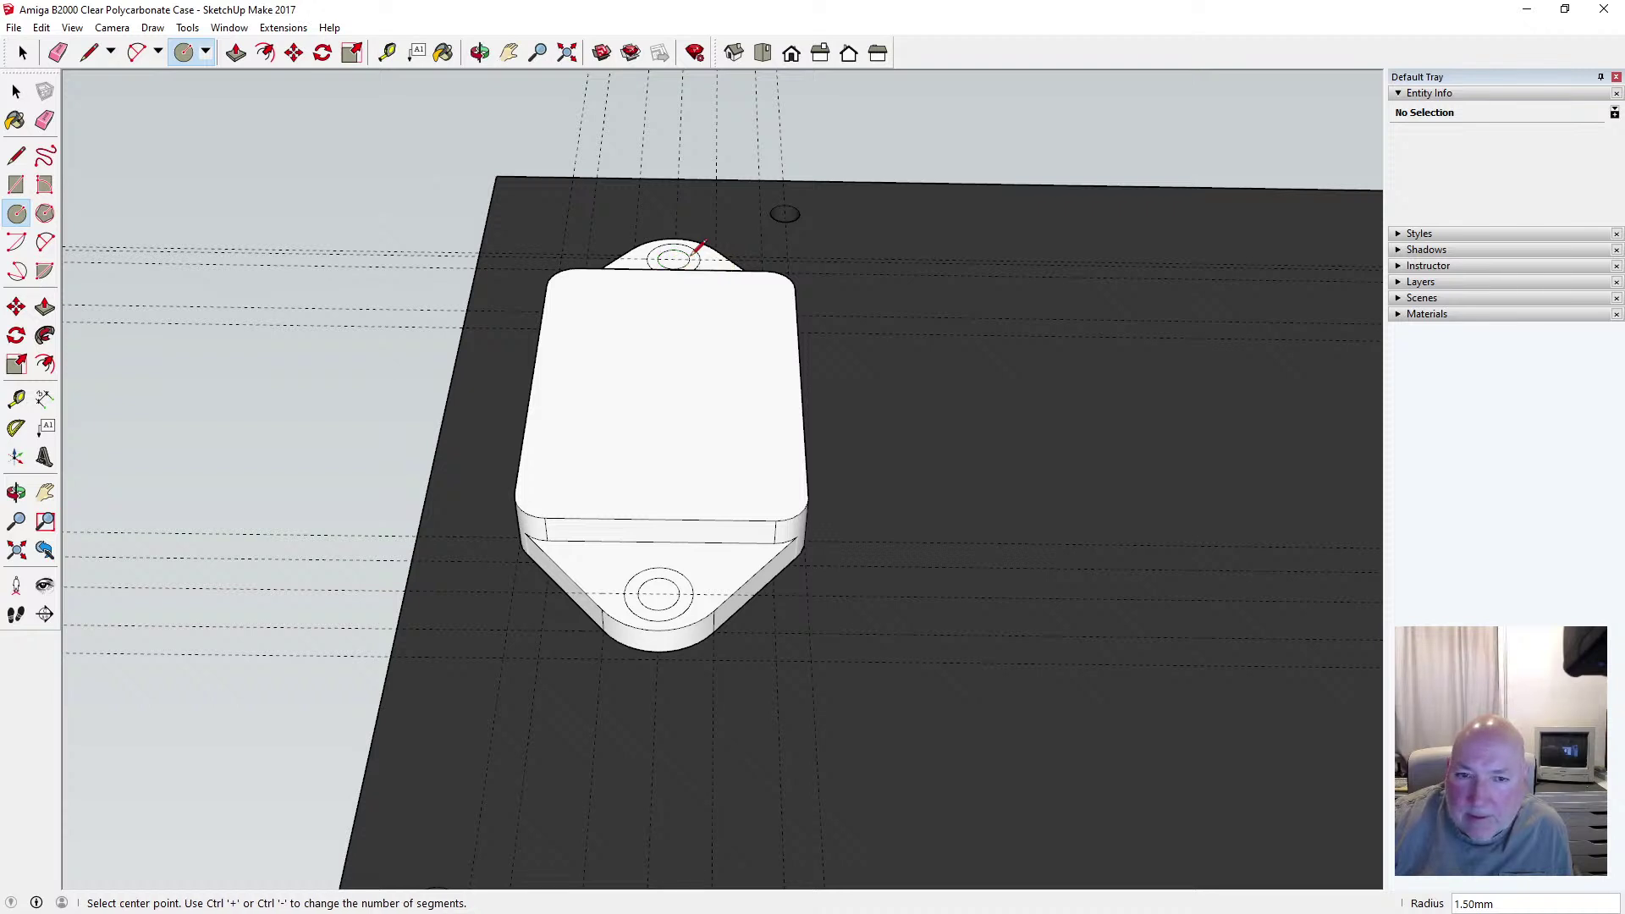
pyautogui.press('space')
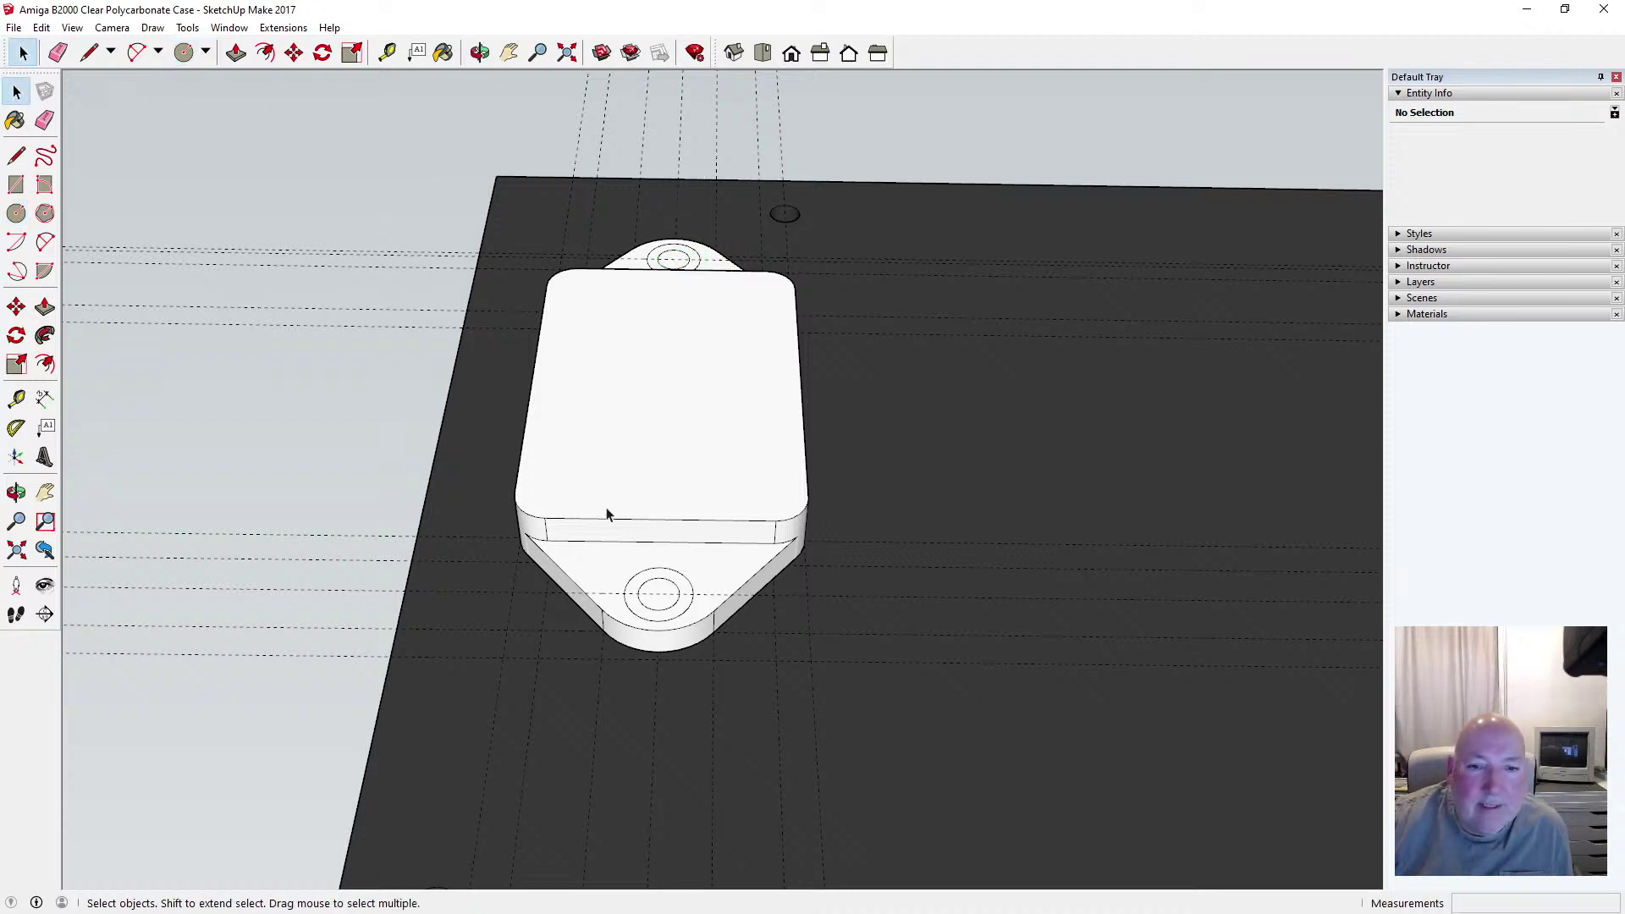
# Examine the lower tab's face and its concentric circles up close and from different angles
pyautogui.click(658, 593)
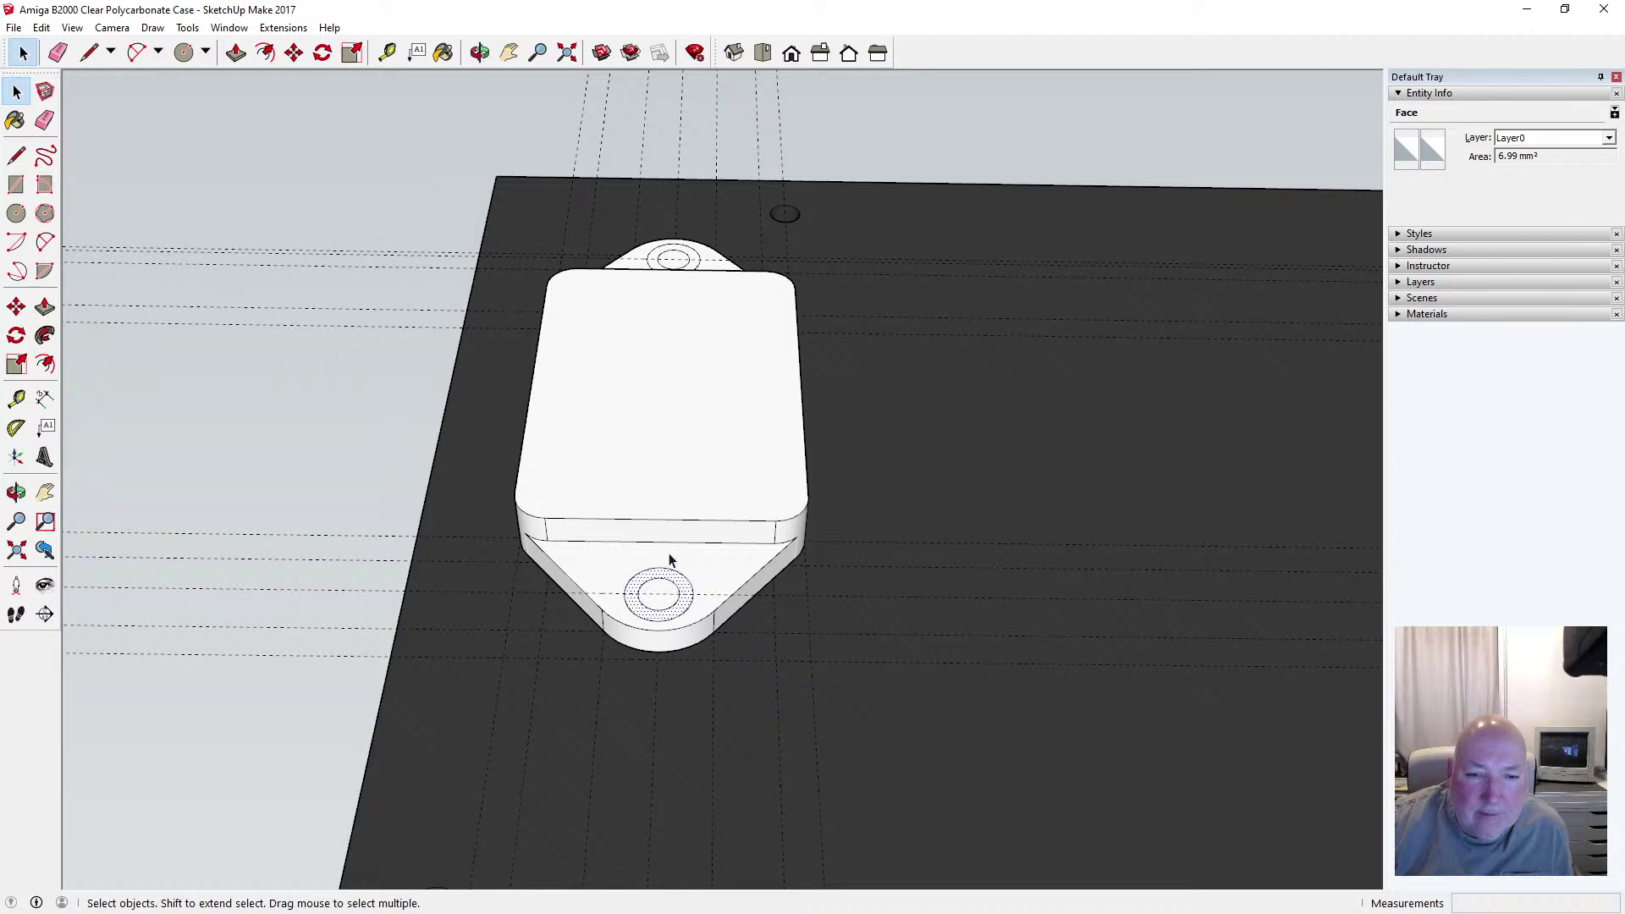
pyautogui.click(480, 53)
pyautogui.moveTo(460, 222); pyautogui.dragTo(454, 110)
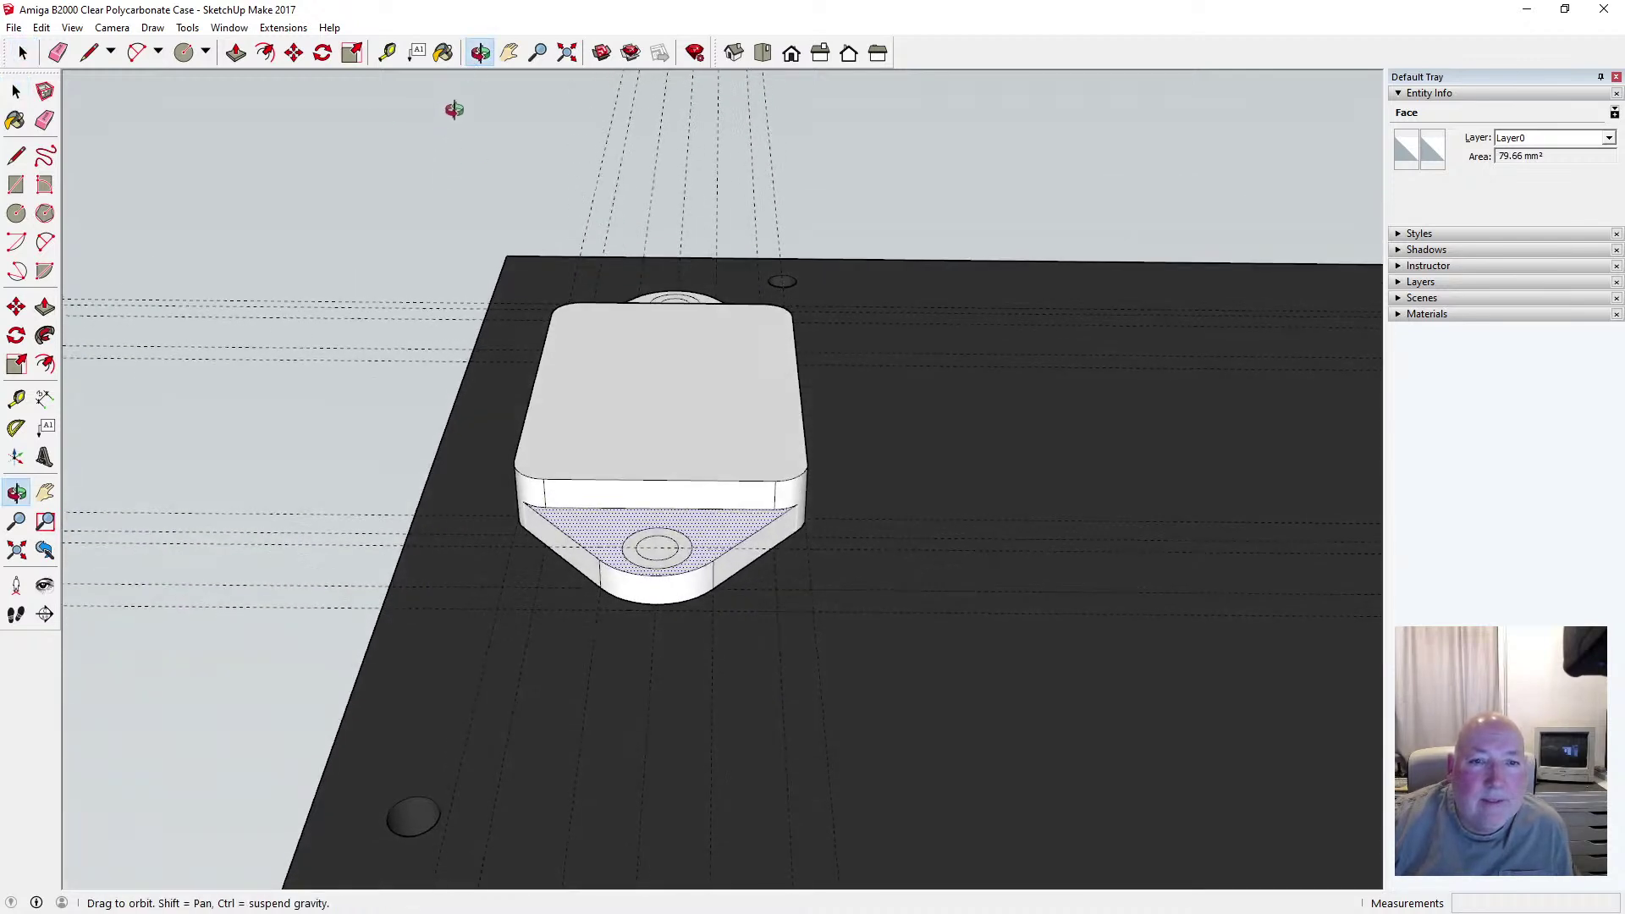
pyautogui.click(14, 27)
pyautogui.click(42, 89)
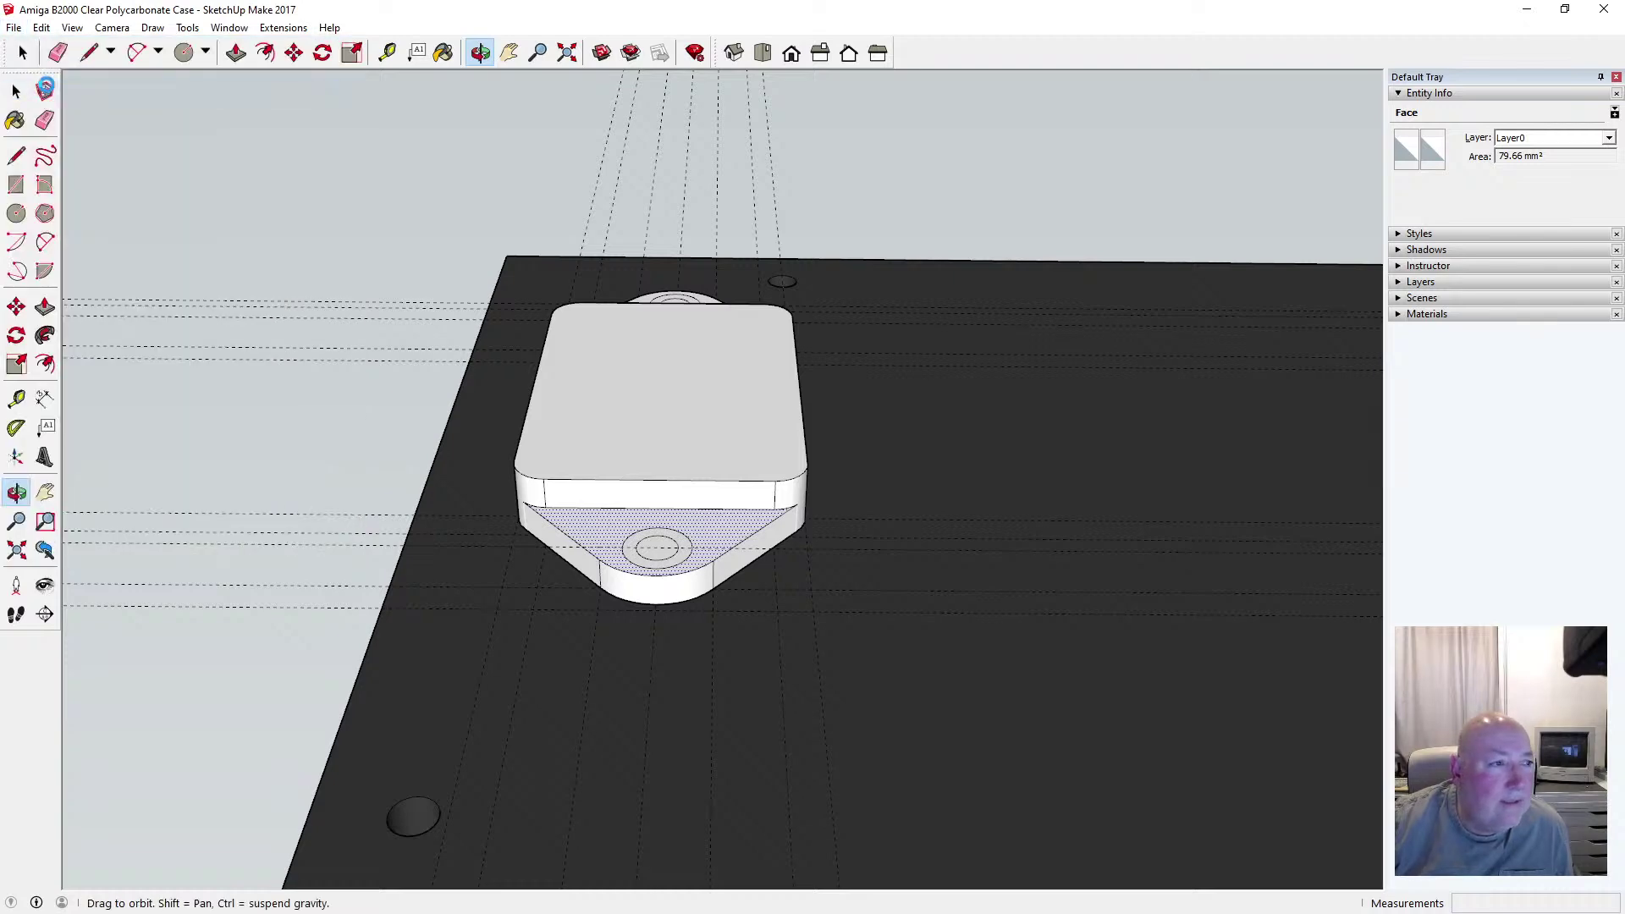
pyautogui.moveTo(658, 564); pyautogui.dragTo(672, 624)
pyautogui.scroll(6, 679, 520)
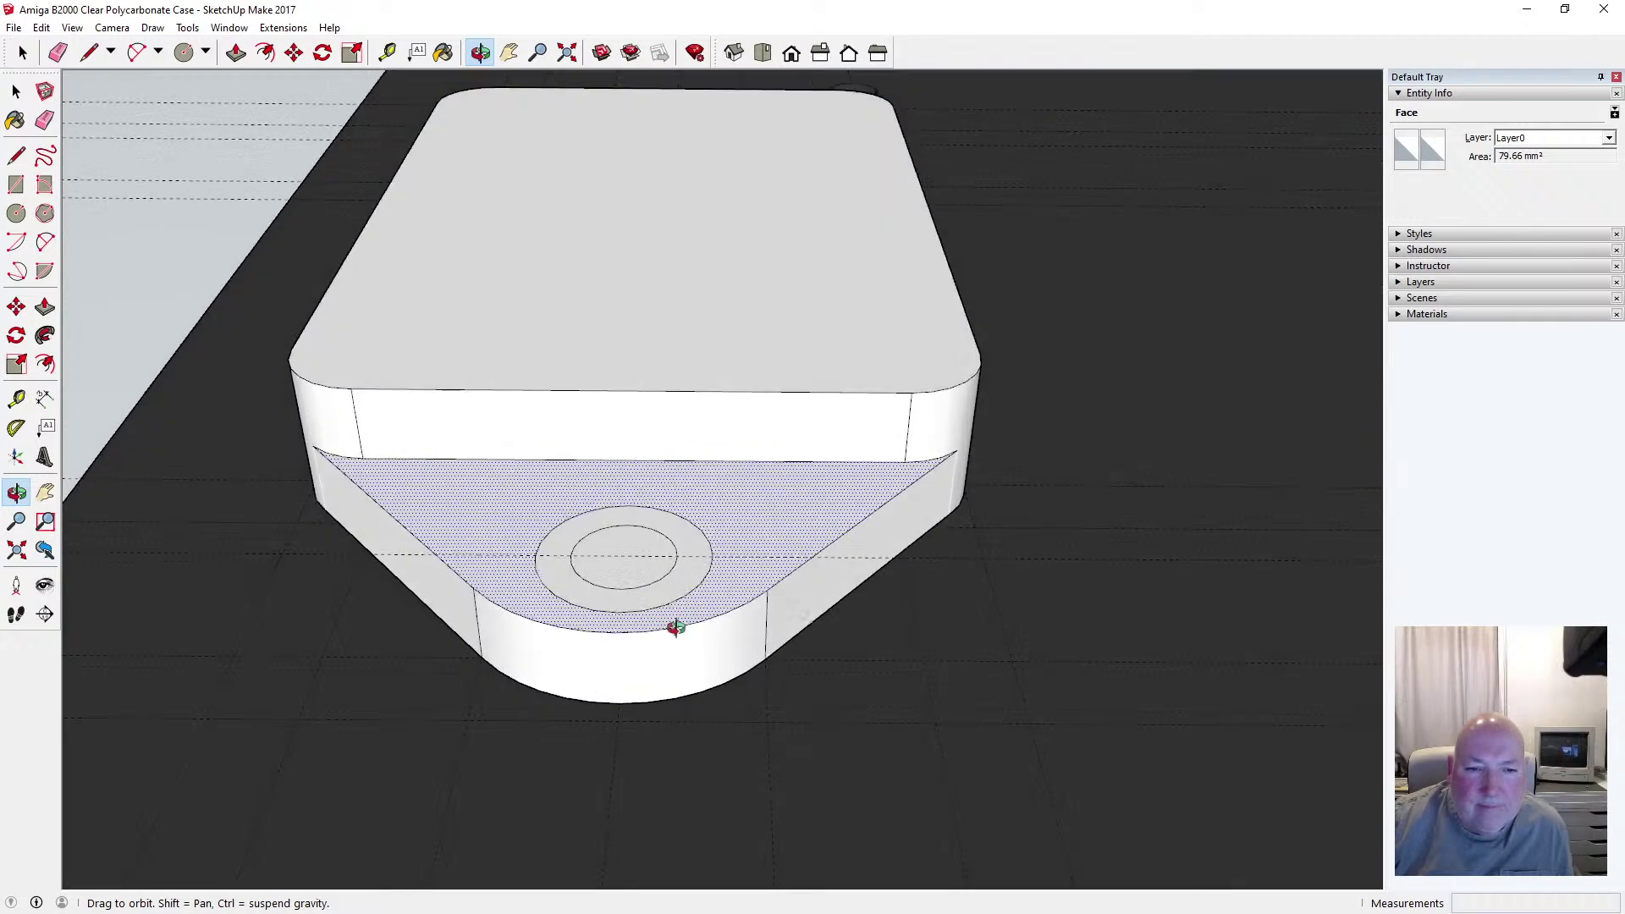
pyautogui.scroll(2, 678, 620)
pyautogui.scroll(-5, 682, 613)
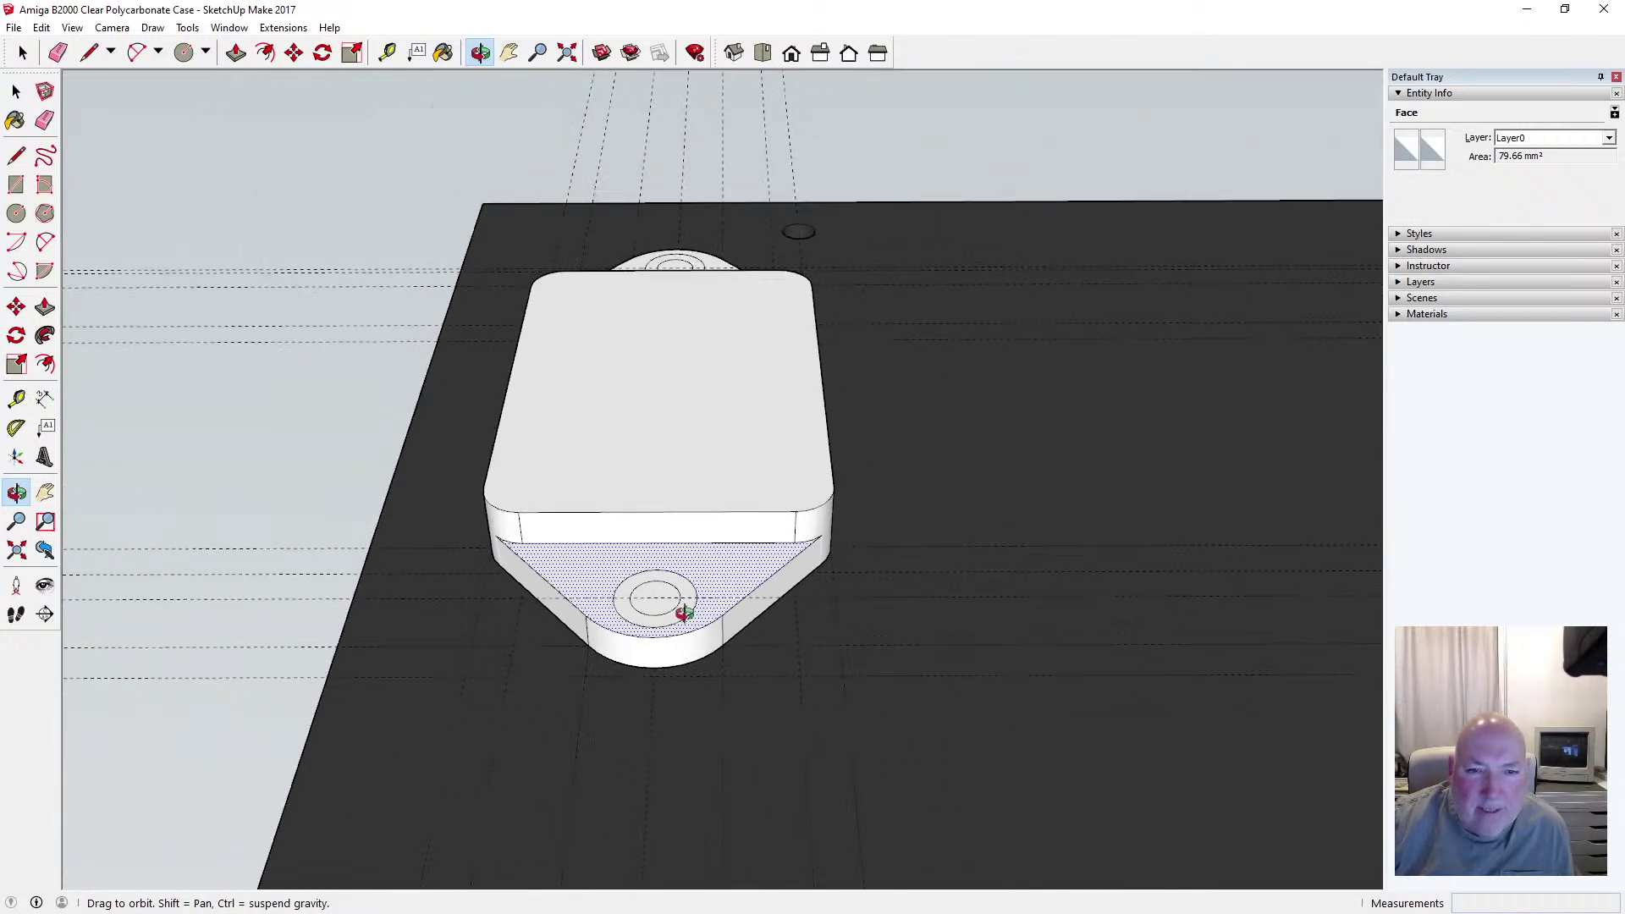
pyautogui.scroll(-1, 685, 614)
pyautogui.moveTo(697, 581); pyautogui.dragTo(705, 628)
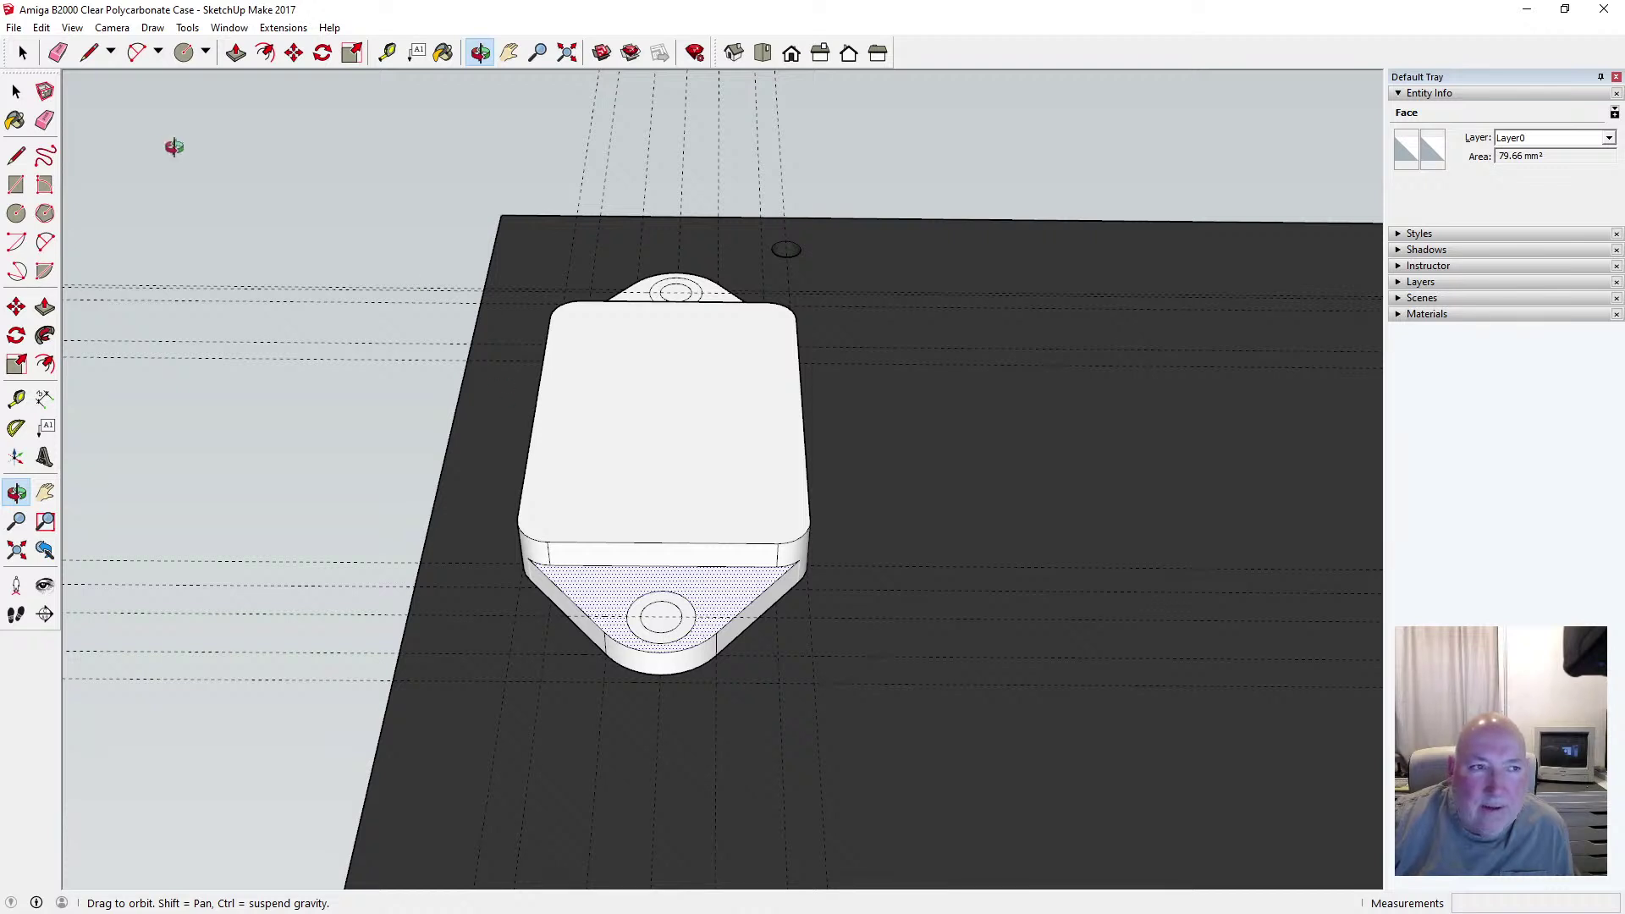
pyautogui.click(16, 91)
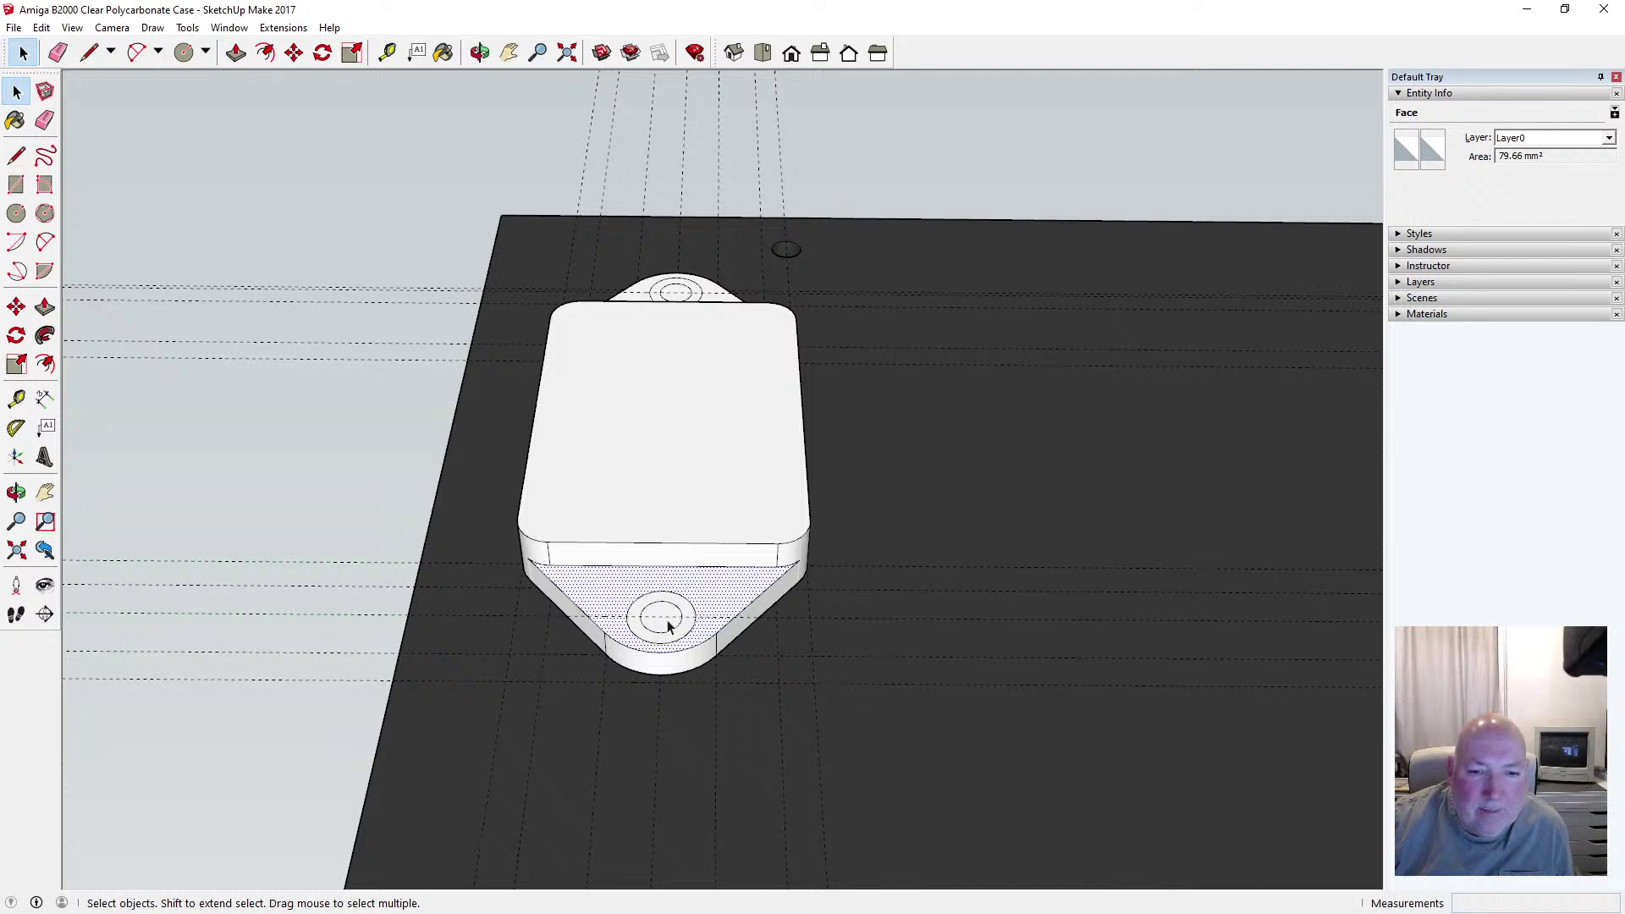
pyautogui.click(235, 53)
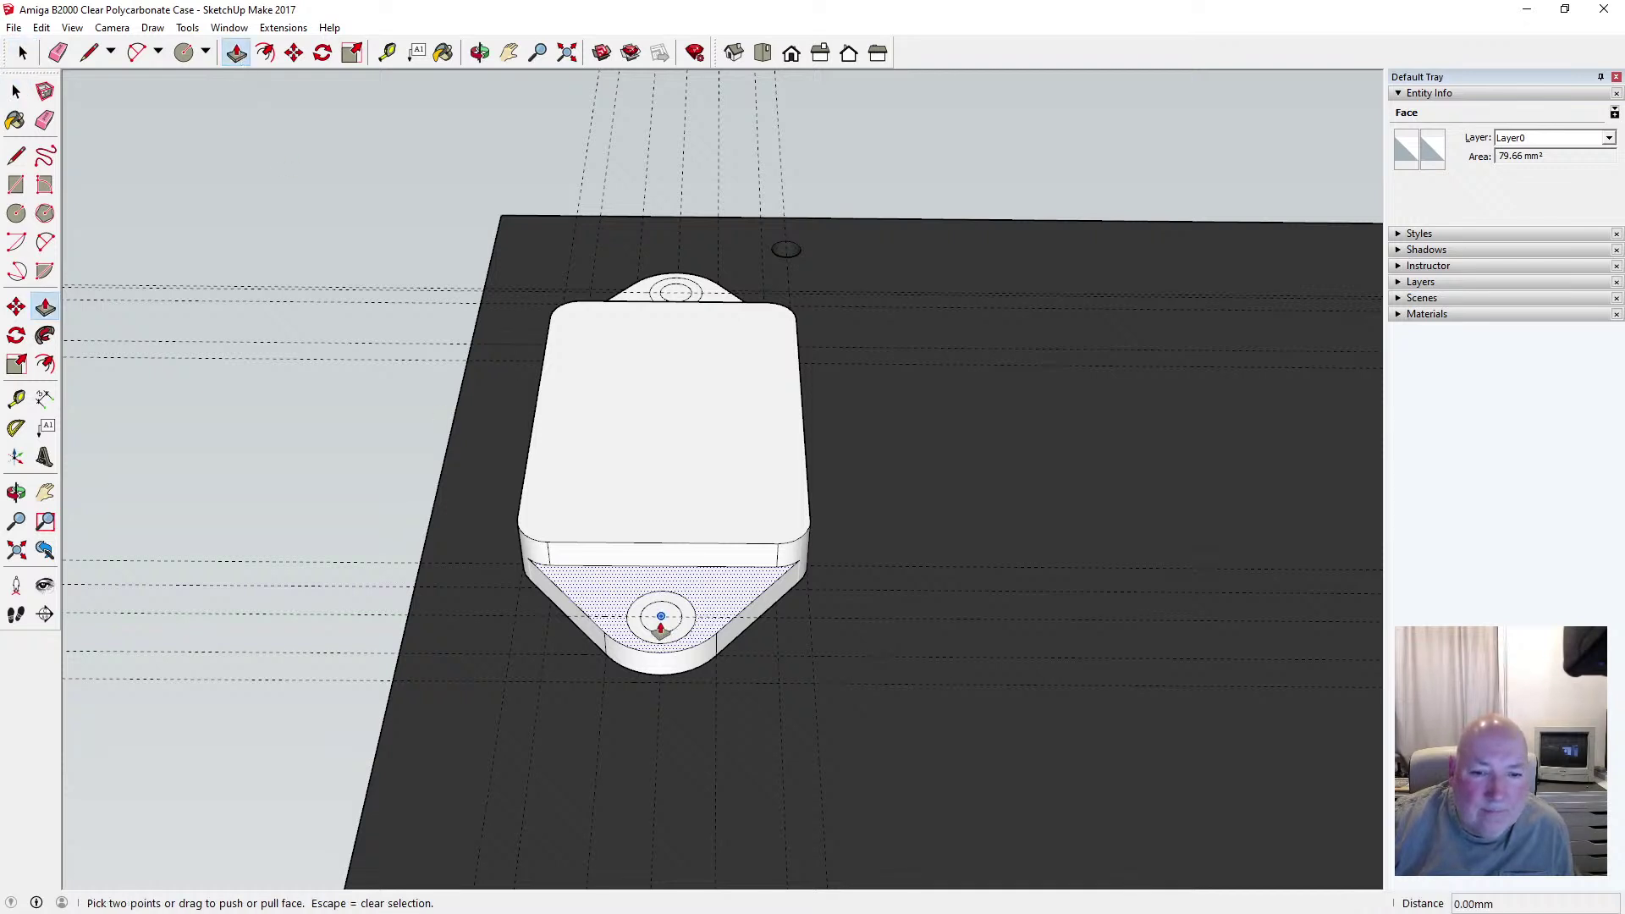
pyautogui.click(16, 91)
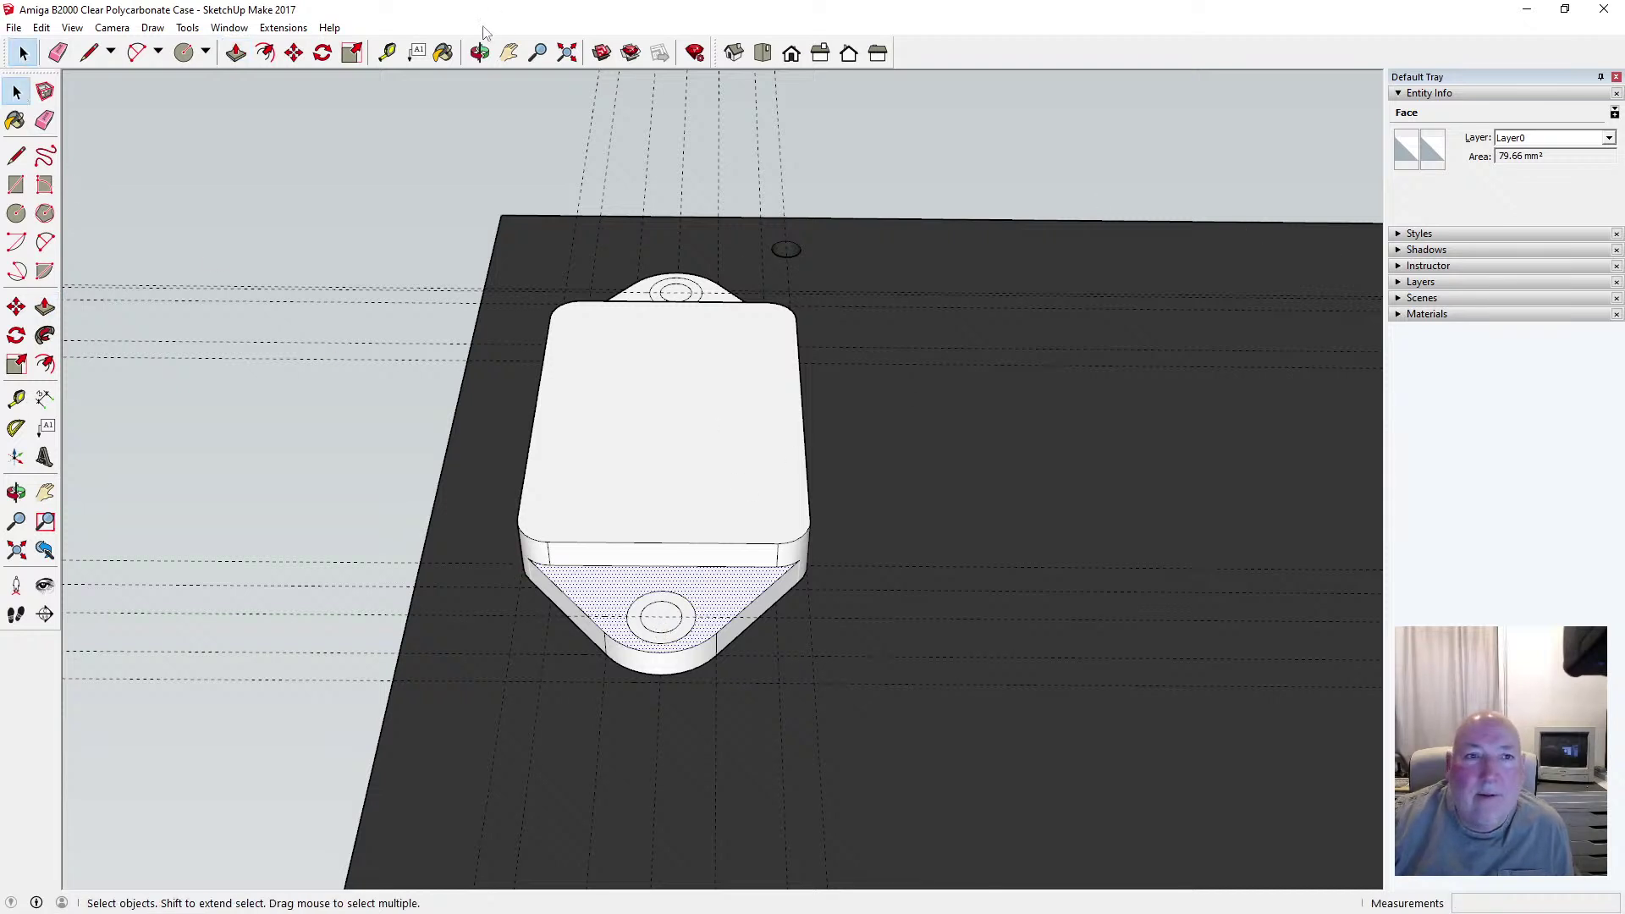
# Try Color M07, Color M08 and Color M06 on the raised block's front face to compare the shades
pyautogui.click(444, 52)
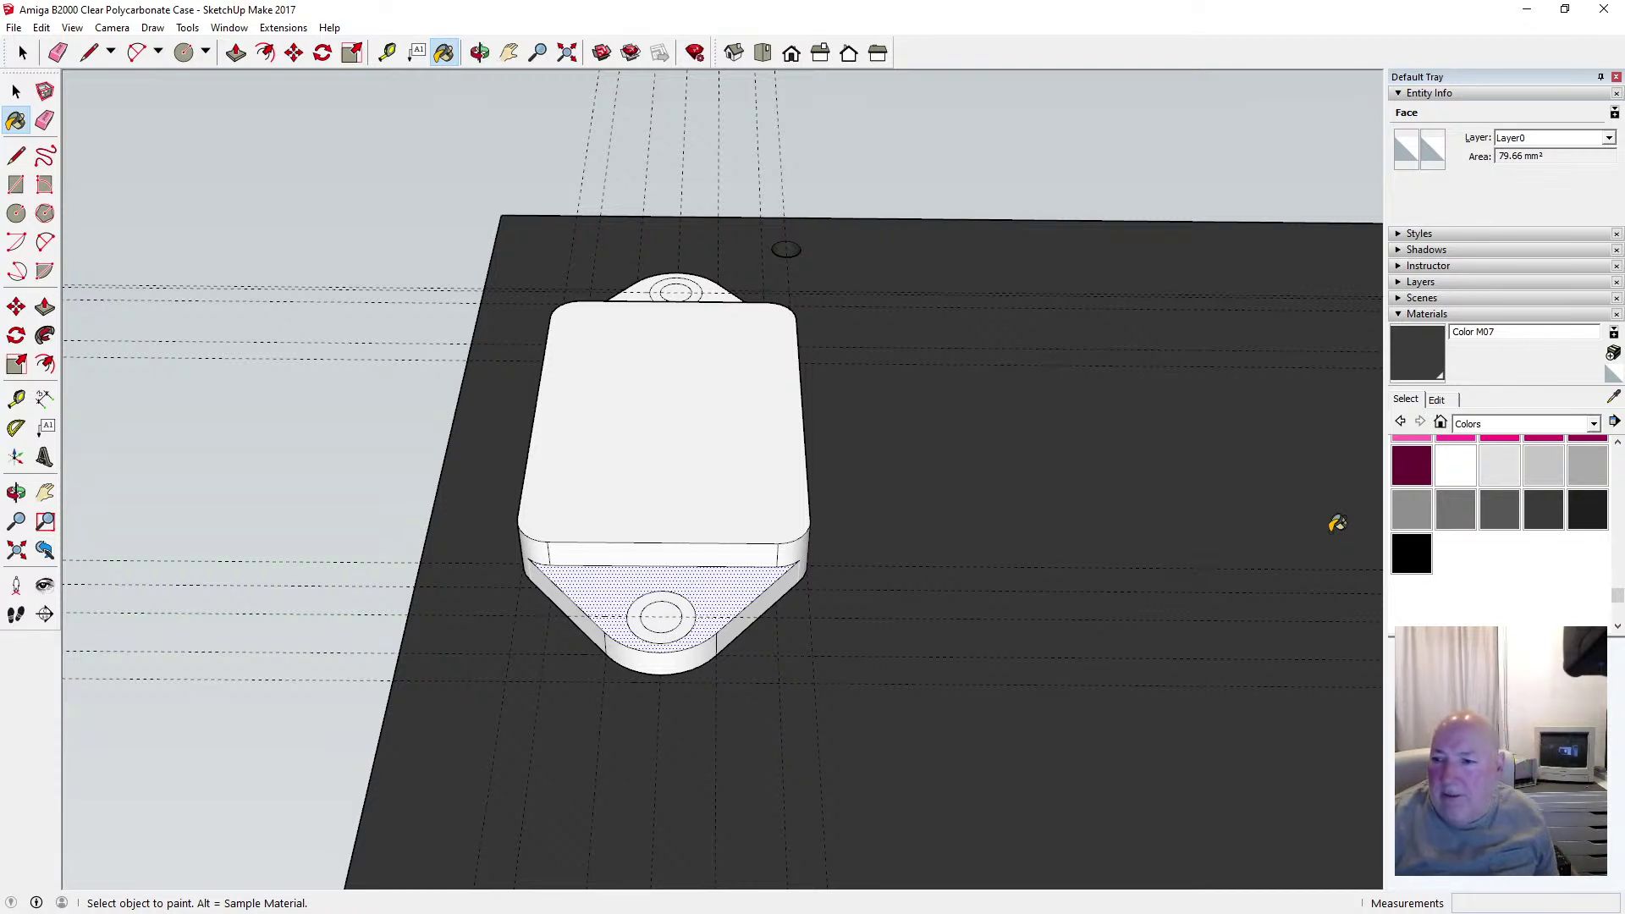
pyautogui.click(1544, 509)
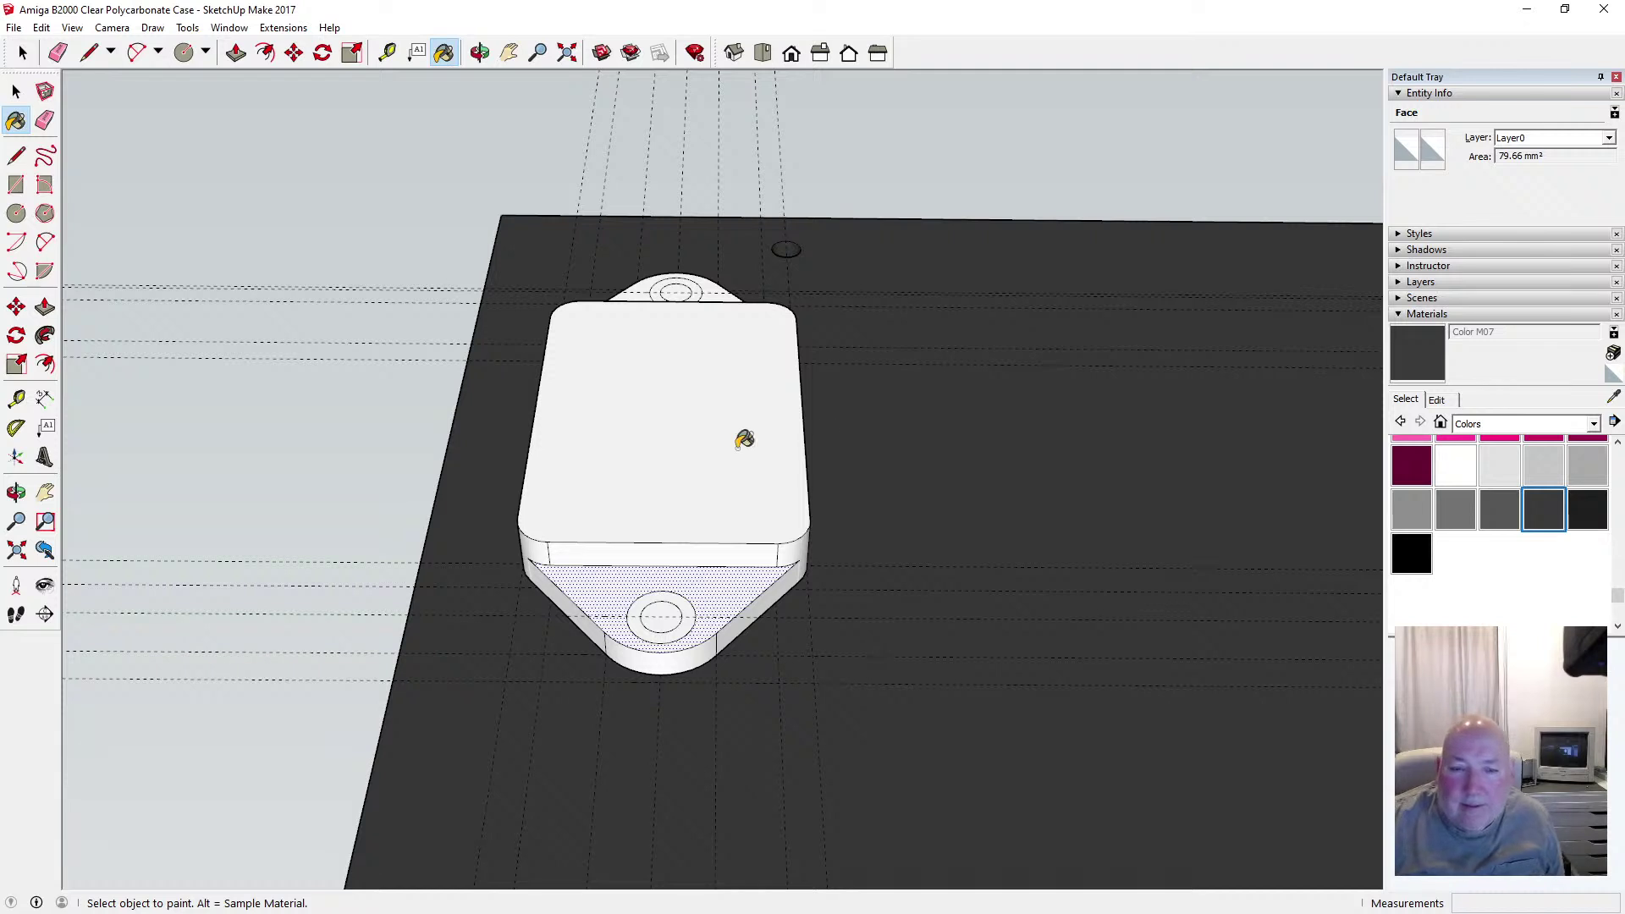
pyautogui.click(730, 489)
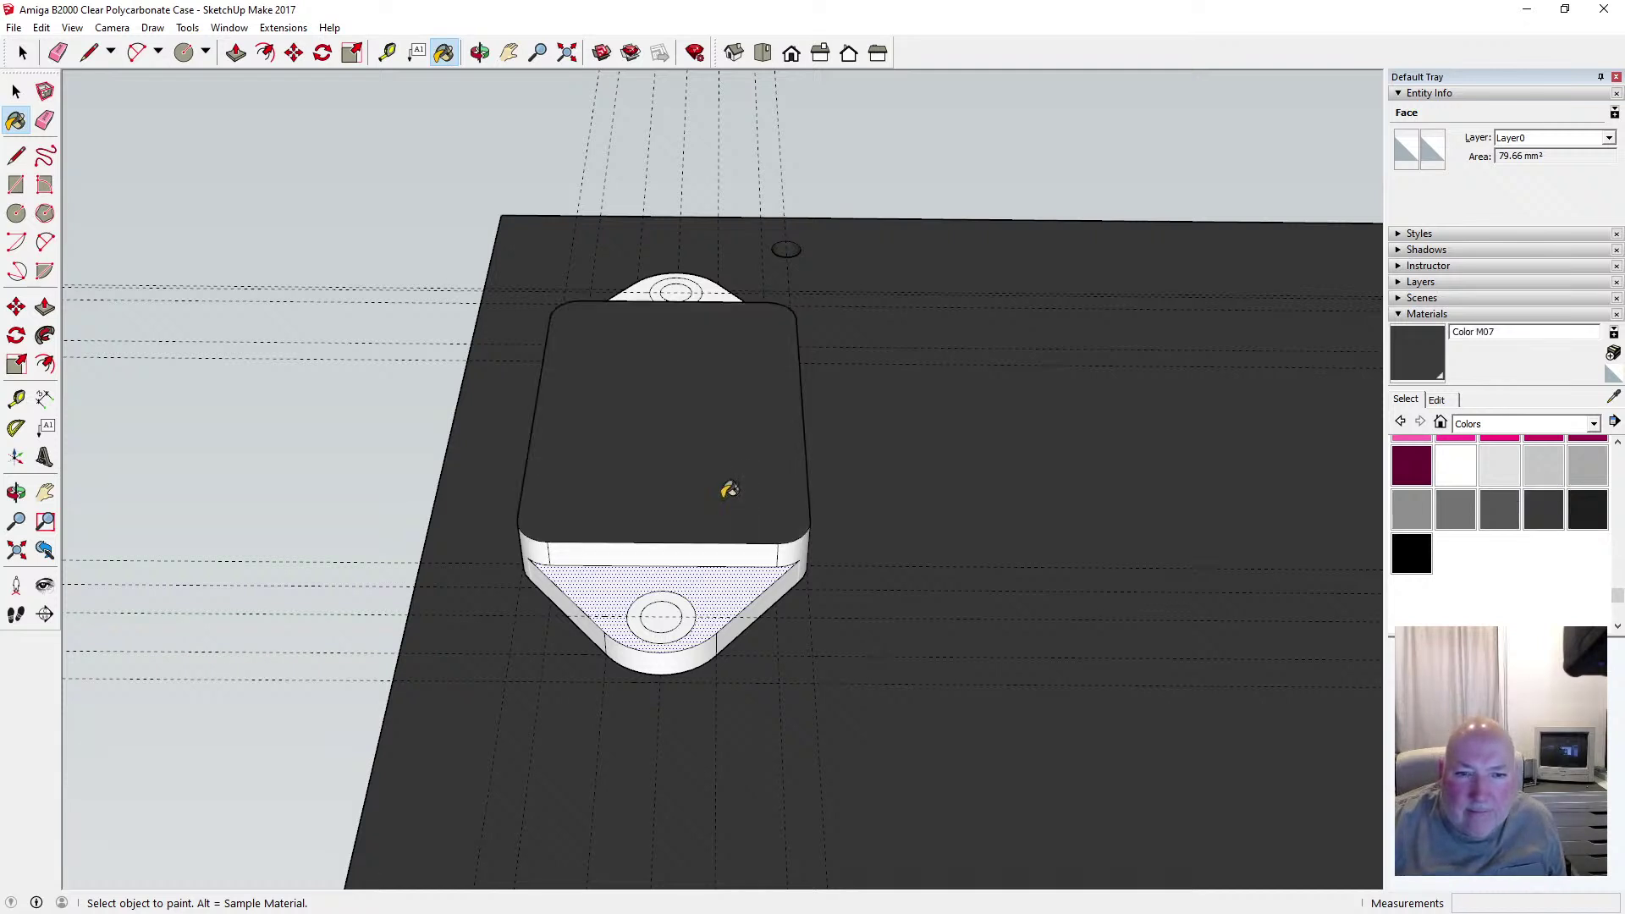
pyautogui.click(1585, 517)
pyautogui.click(722, 461)
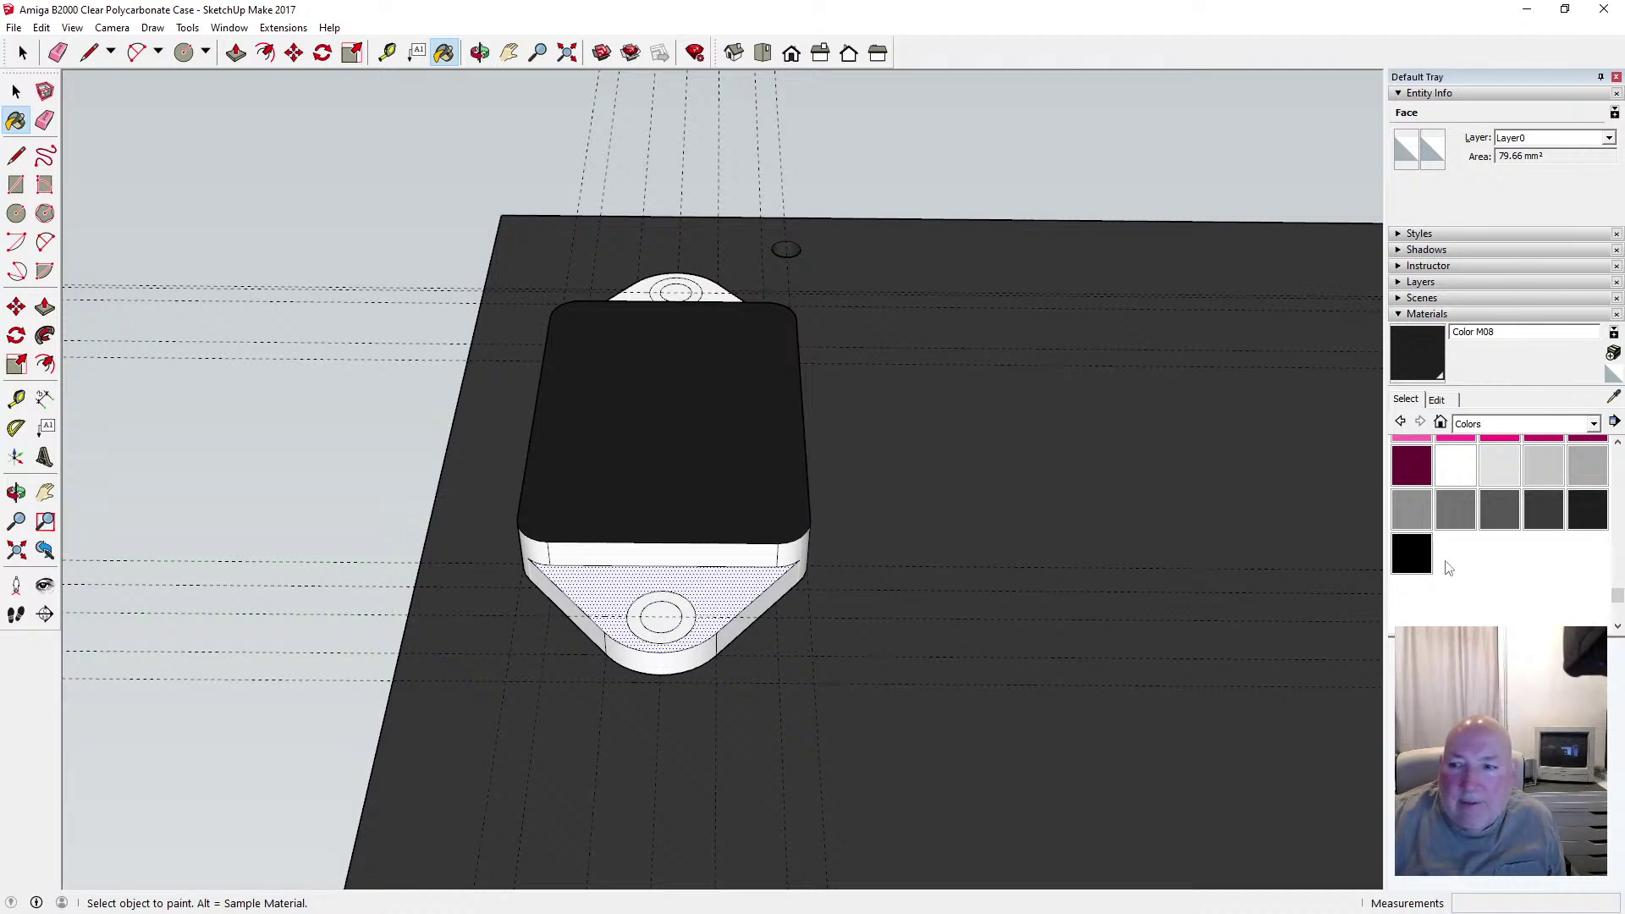
pyautogui.click(1532, 512)
pyautogui.click(733, 475)
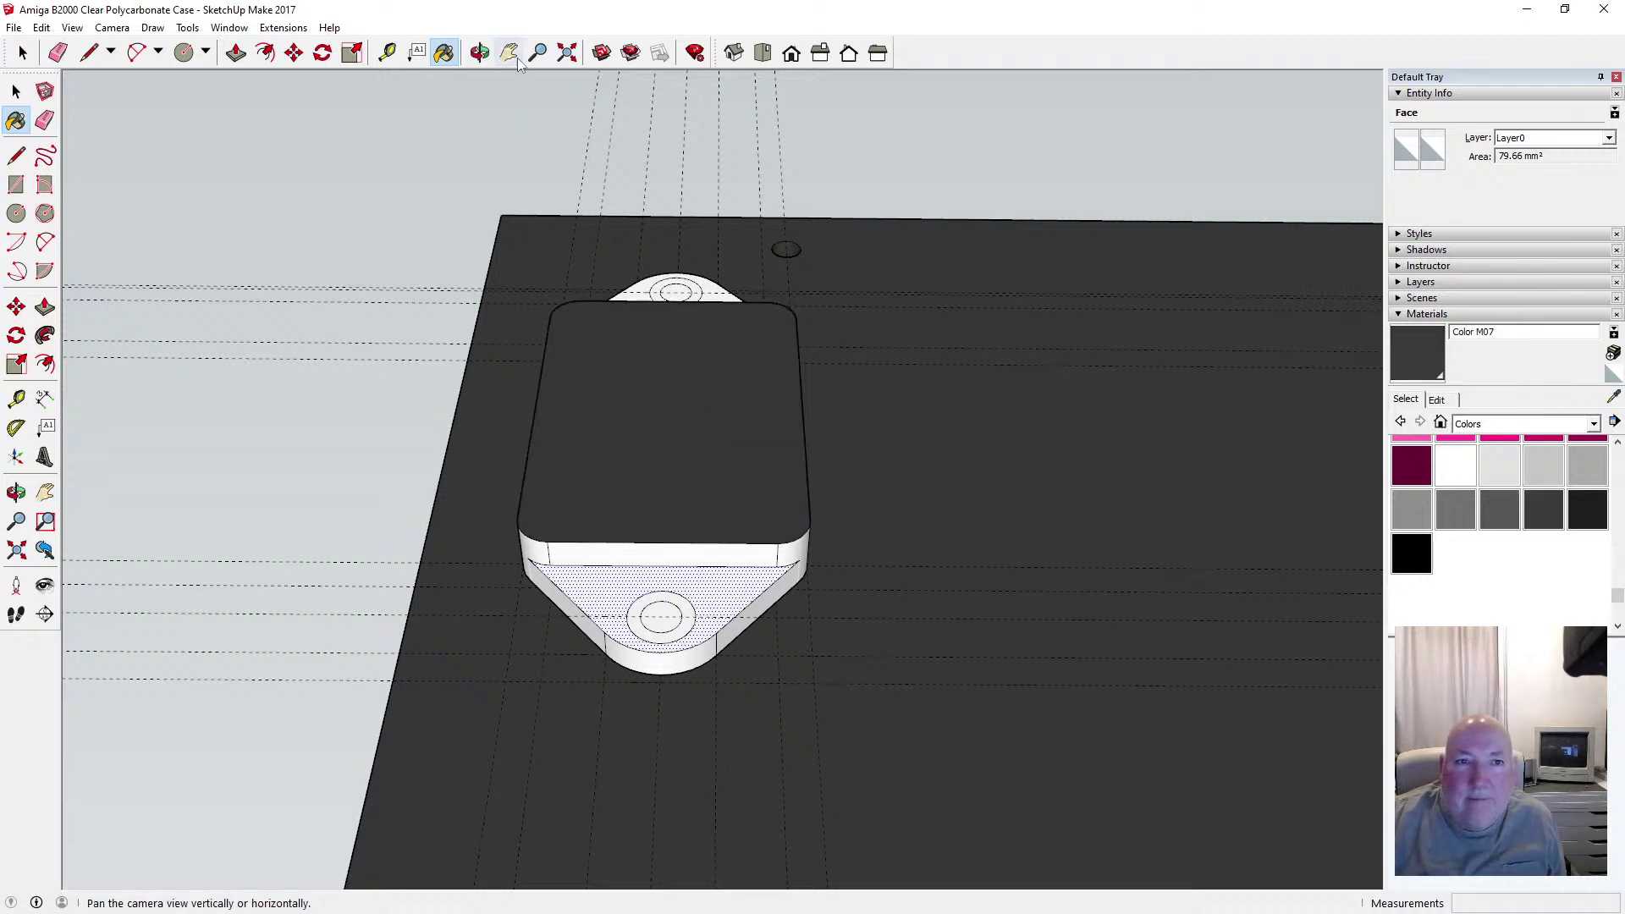
pyautogui.press('o')
pyautogui.moveTo(551, 138); pyautogui.dragTo(796, 538)
pyautogui.click(1519, 516)
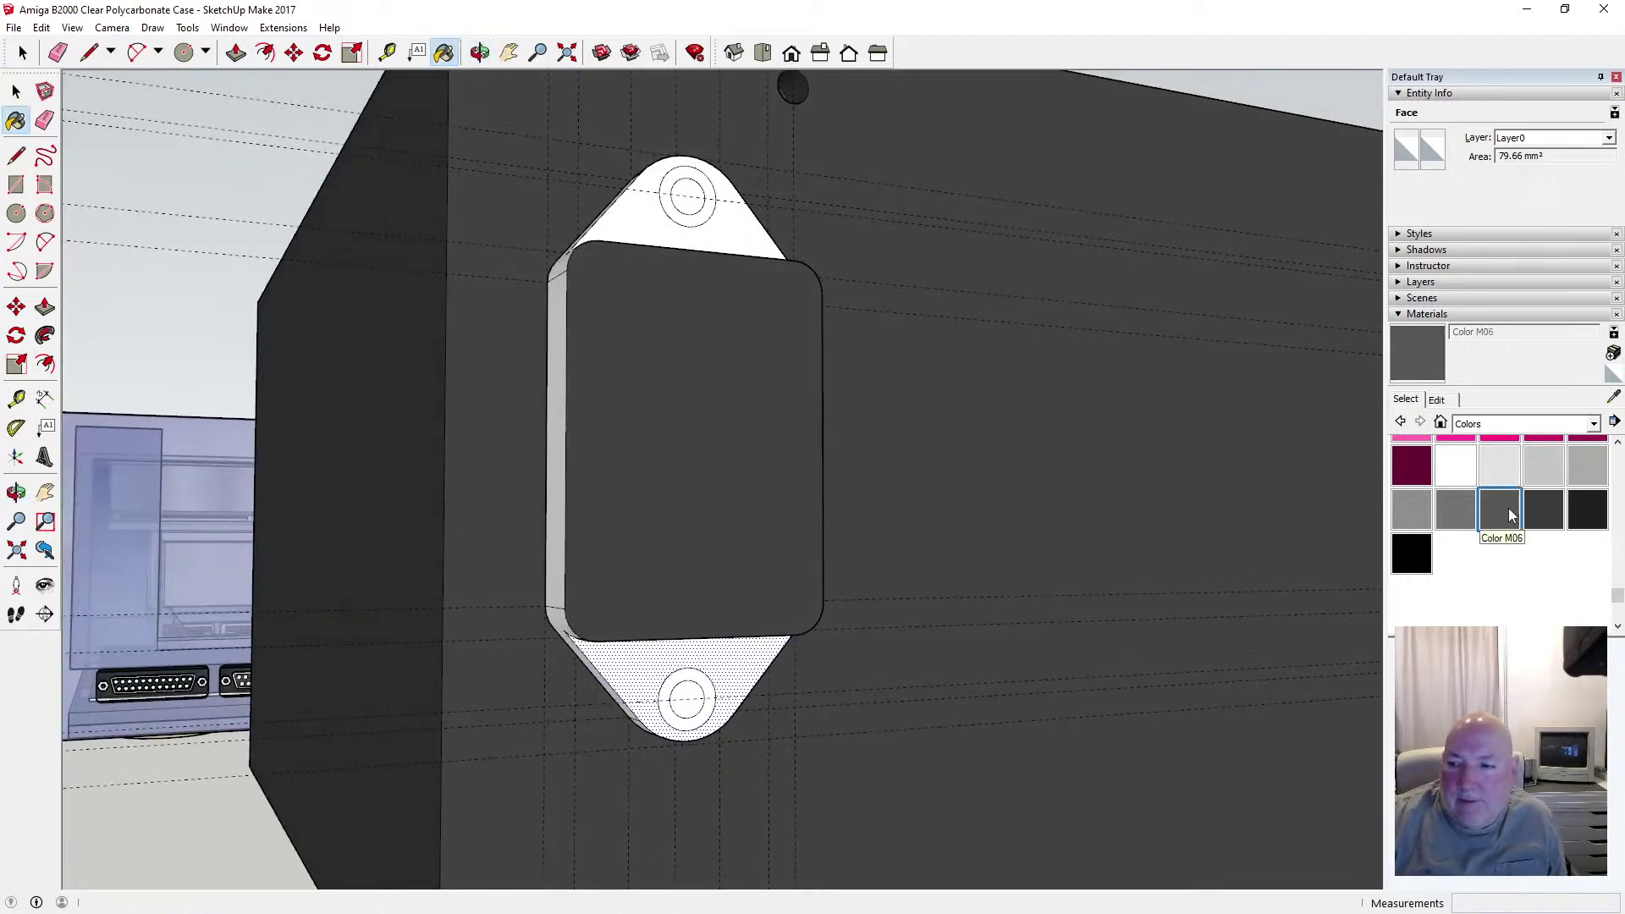
pyautogui.click(707, 389)
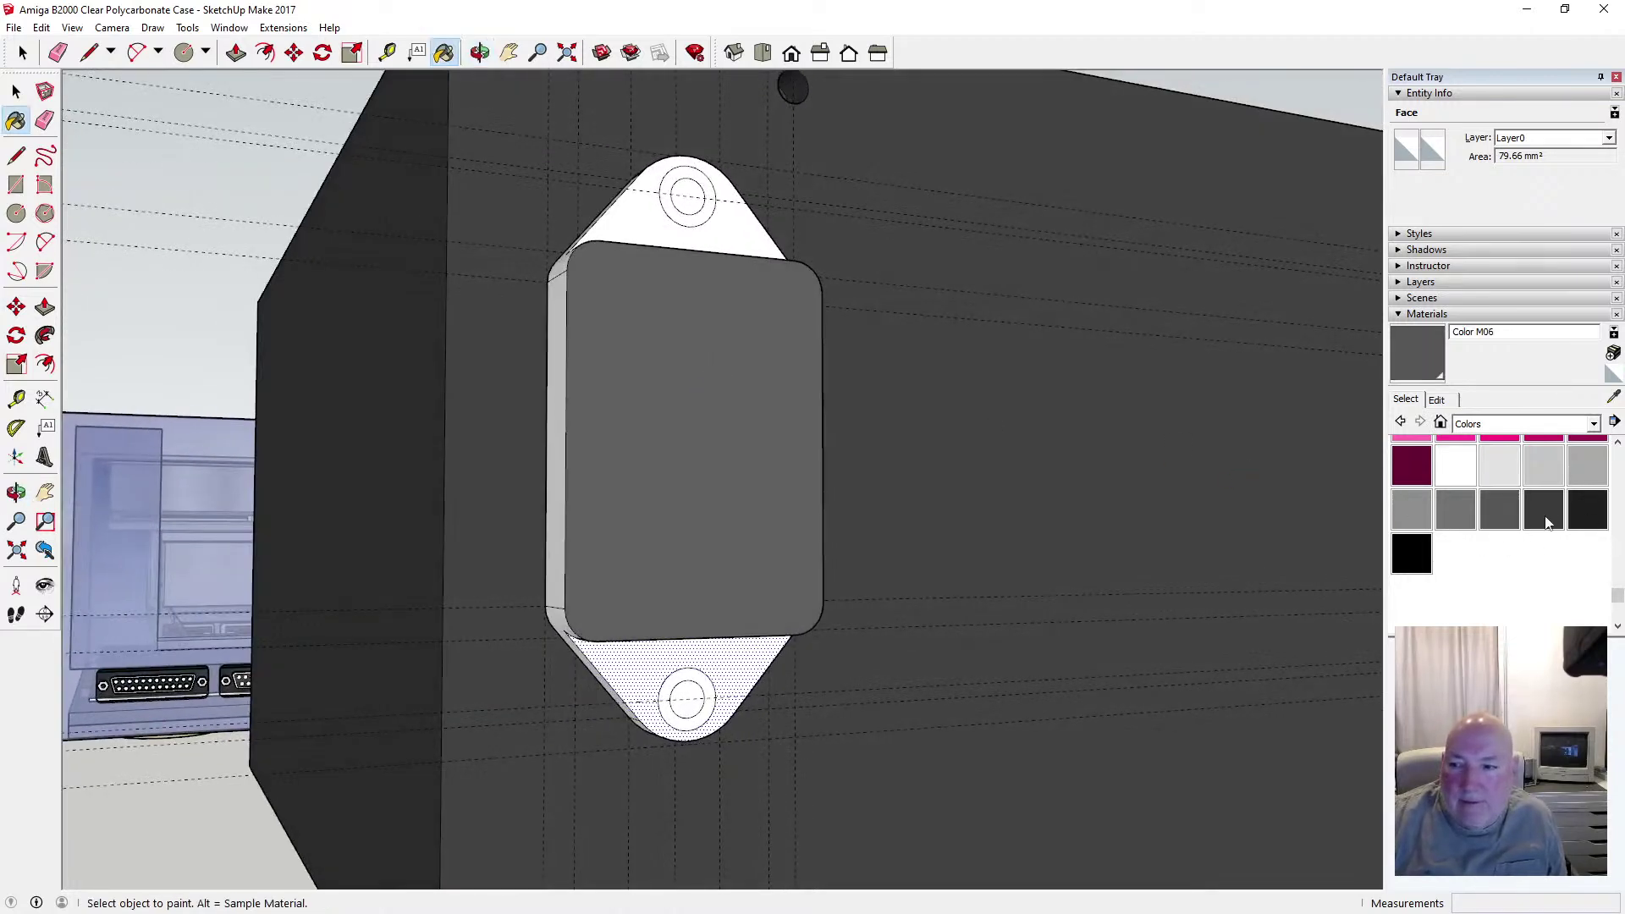
# Paint the block's front face, both tab faces and one long side of the block with Color M08
pyautogui.click(1587, 509)
pyautogui.click(765, 384)
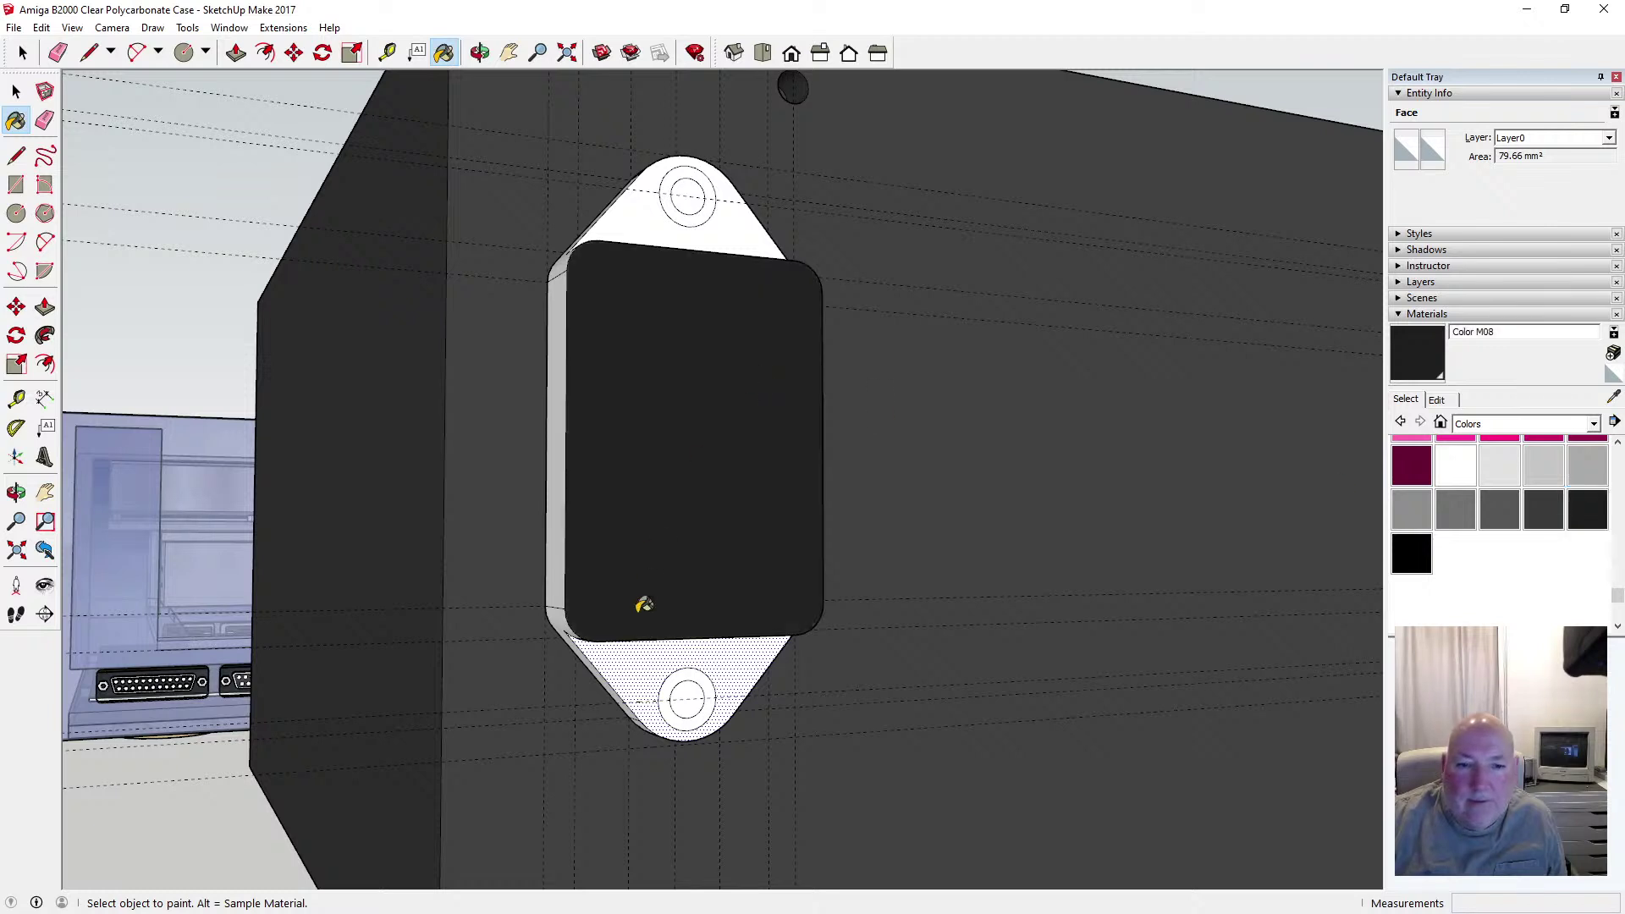
pyautogui.click(643, 665)
pyautogui.click(638, 203)
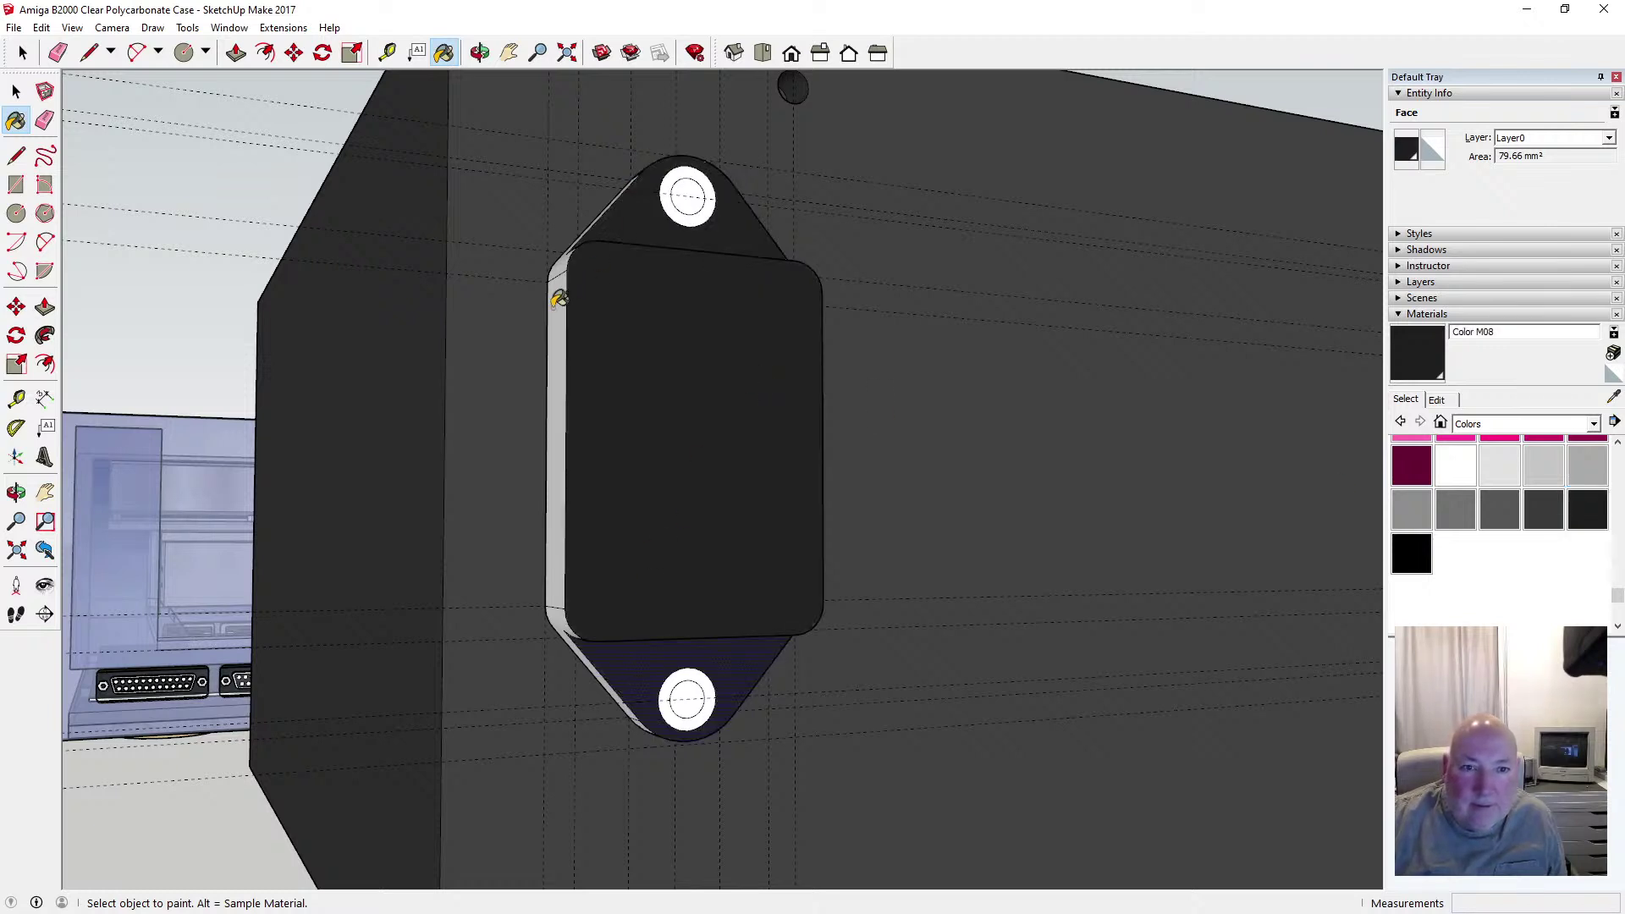
pyautogui.click(558, 300)
# Paint the lower tab's ring and inner circle, its slanted side and the adjoining rounded block corner with Color M08
pyautogui.scroll(4, 699, 678)
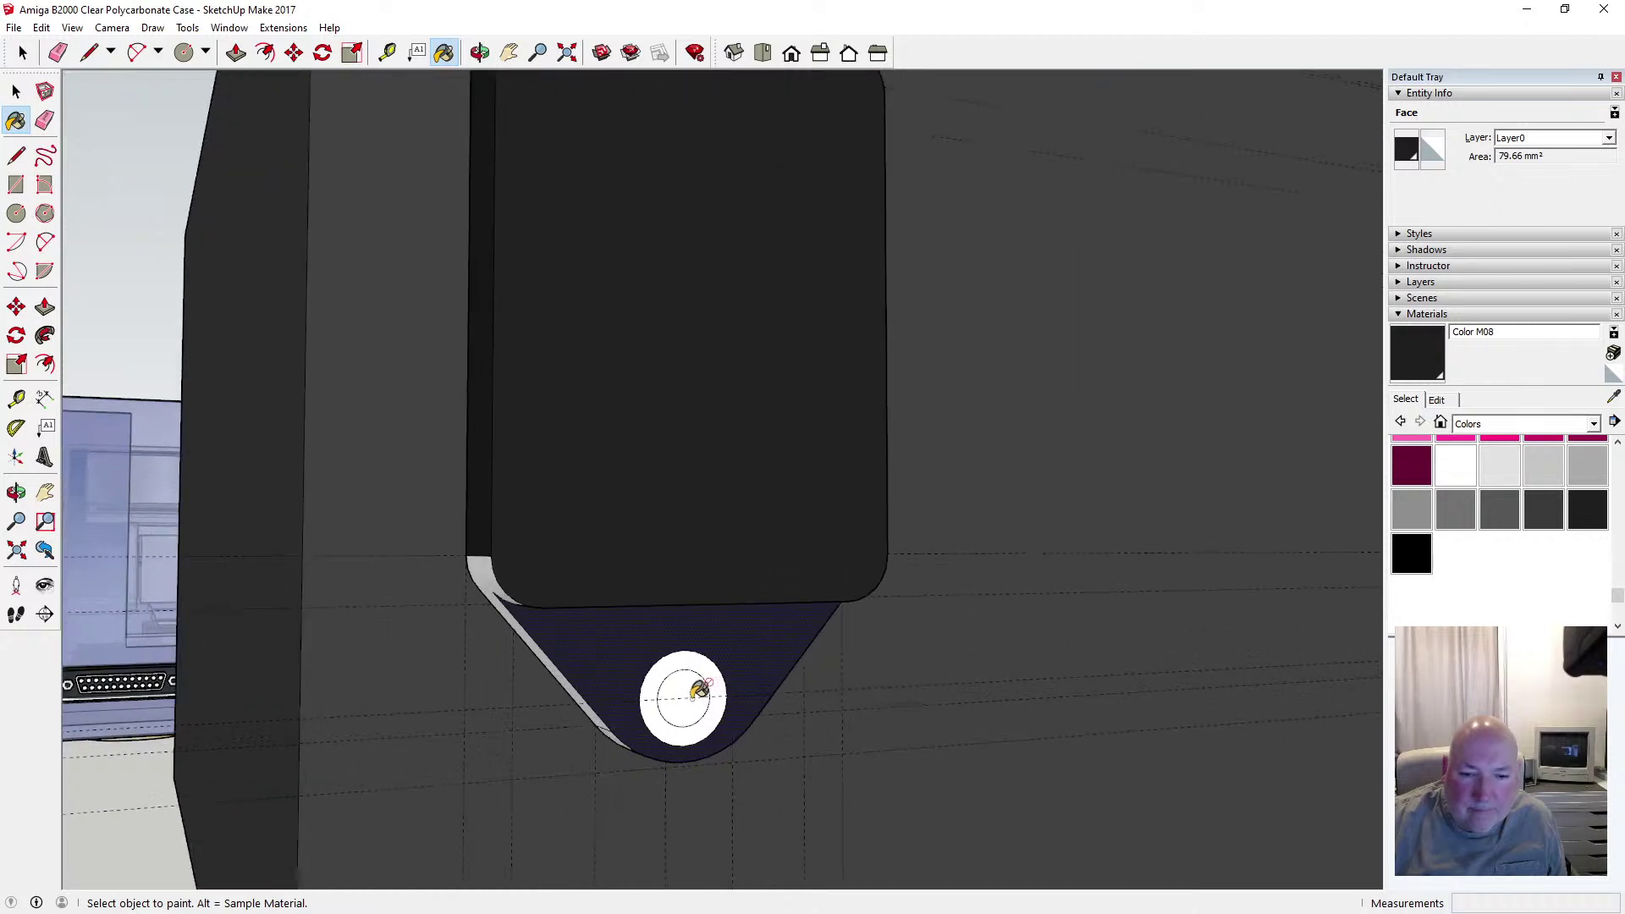
pyautogui.click(681, 644)
pyautogui.click(684, 671)
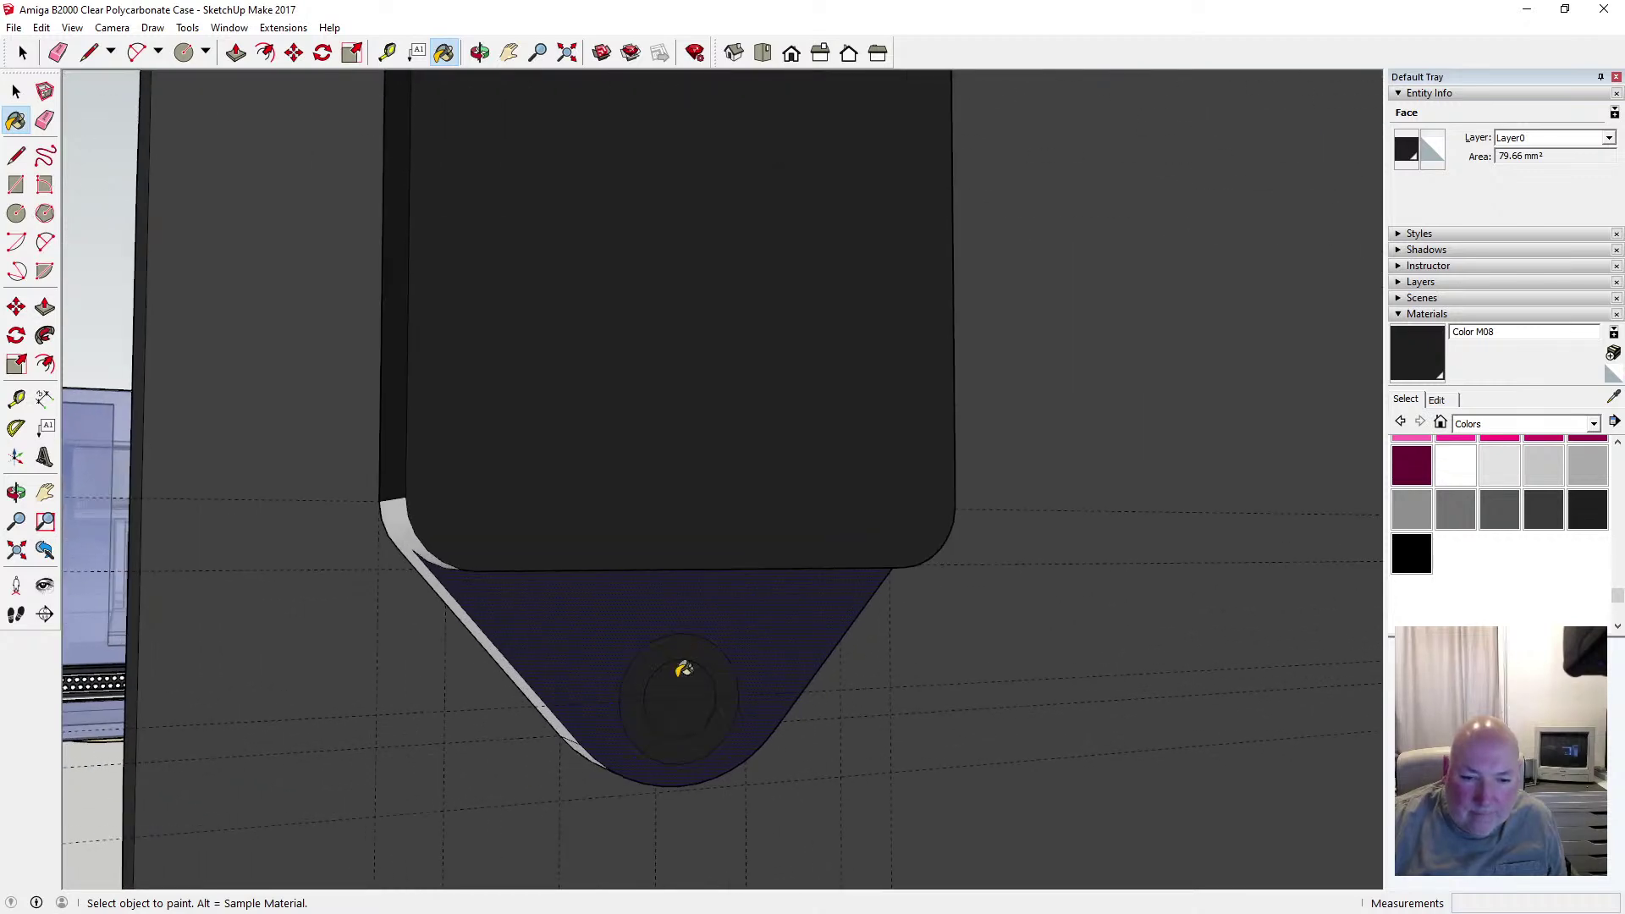
pyautogui.click(482, 638)
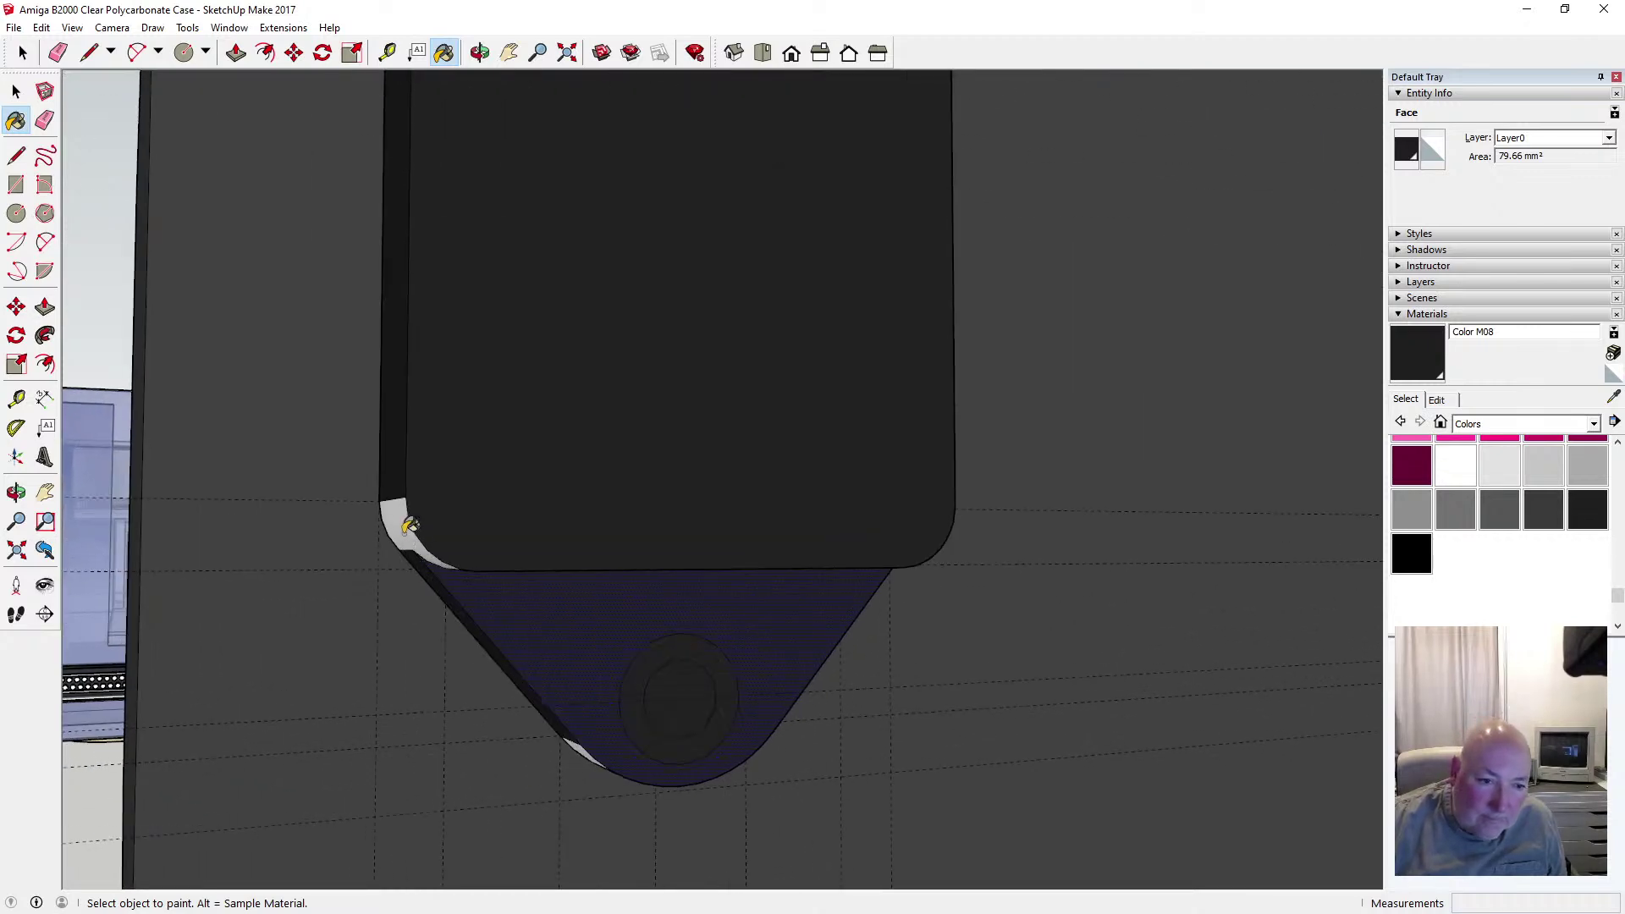
pyautogui.click(405, 519)
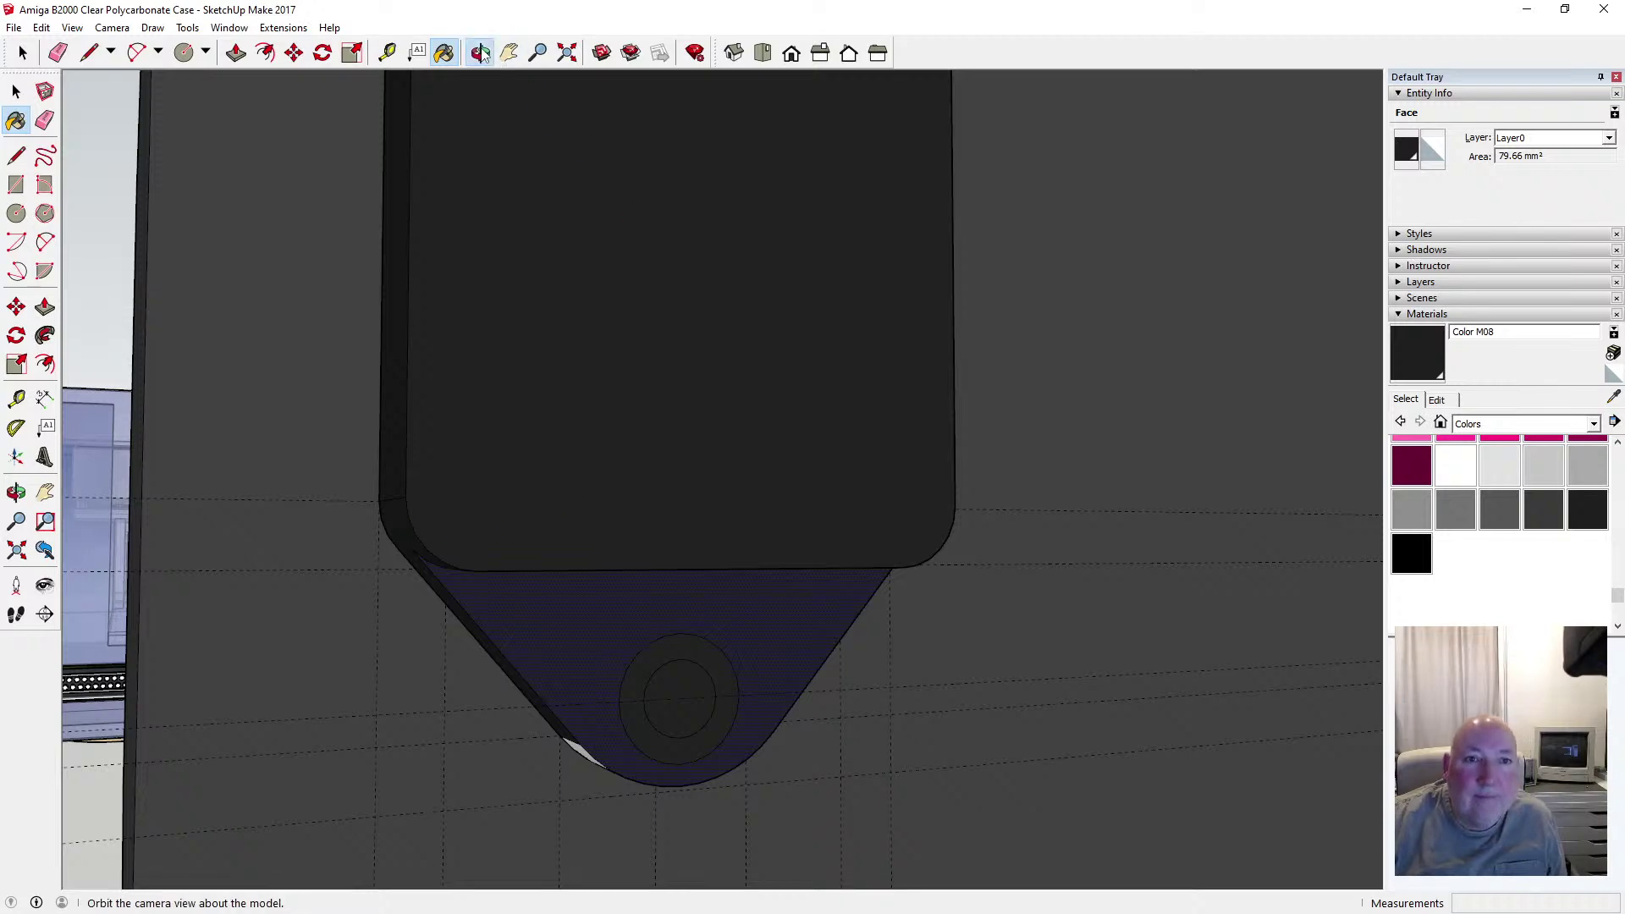
# Paint the block's lower end, the lower tab's rounded end and other slanted side, and the block's remaining corner and long side with Color M08
pyautogui.moveTo(558, 121)
pyautogui.mouseDown(button='middle')
pyautogui.moveTo(827, 265)
pyautogui.moveTo(686, 305)
pyautogui.moveTo(817, 390)
pyautogui.moveTo(602, 181)
pyautogui.mouseUp(button='middle')
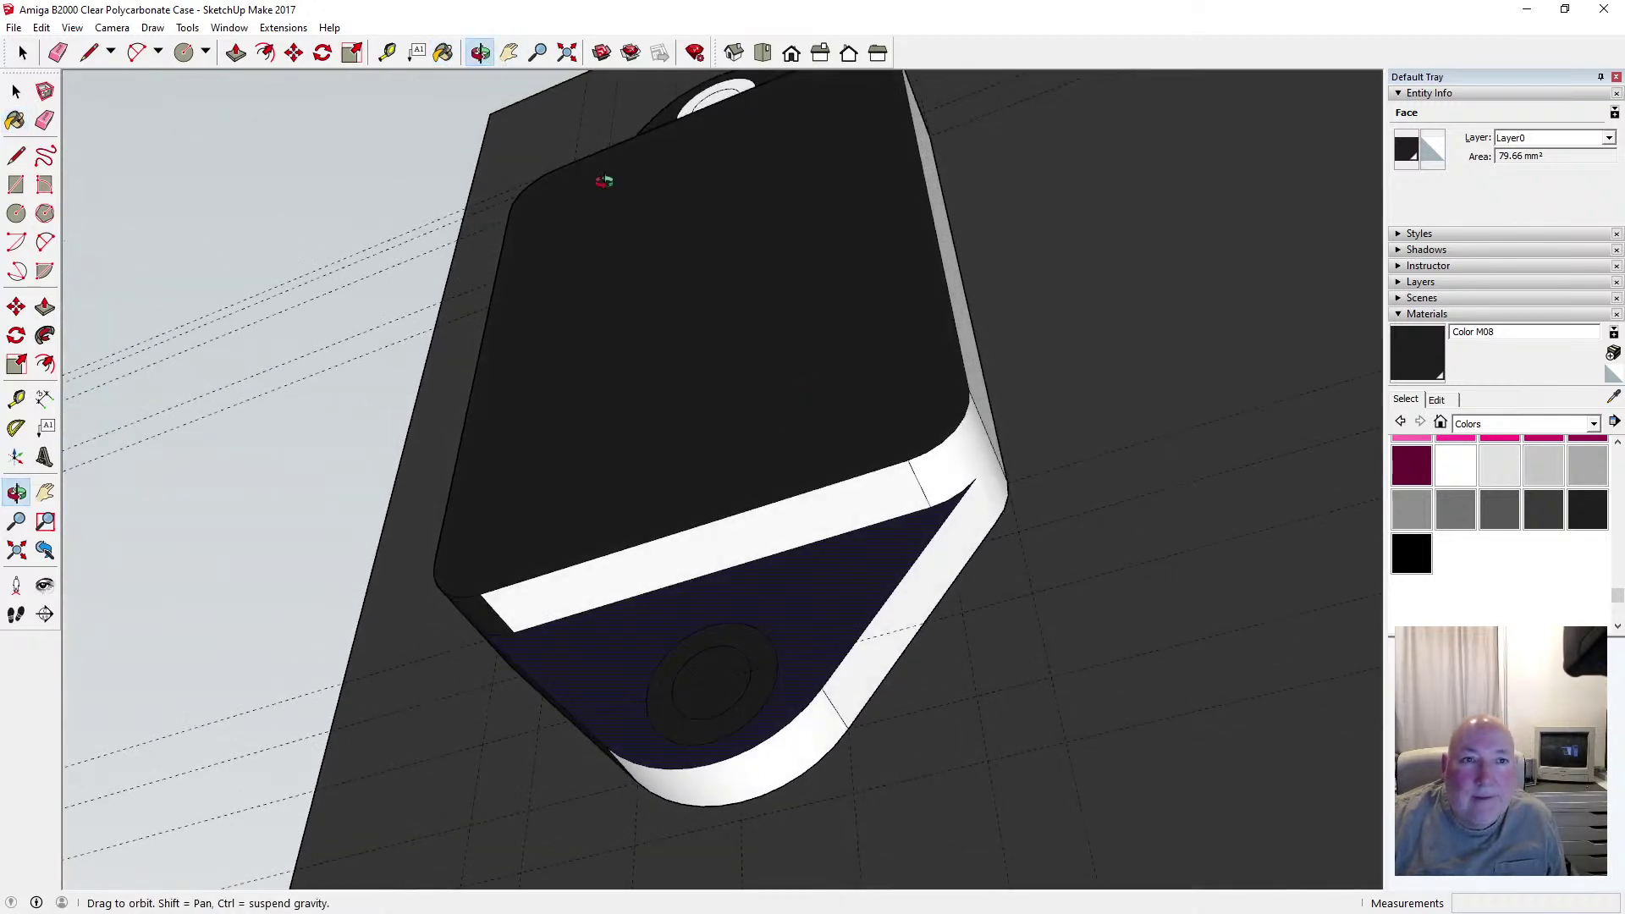
pyautogui.click(444, 53)
pyautogui.click(592, 574)
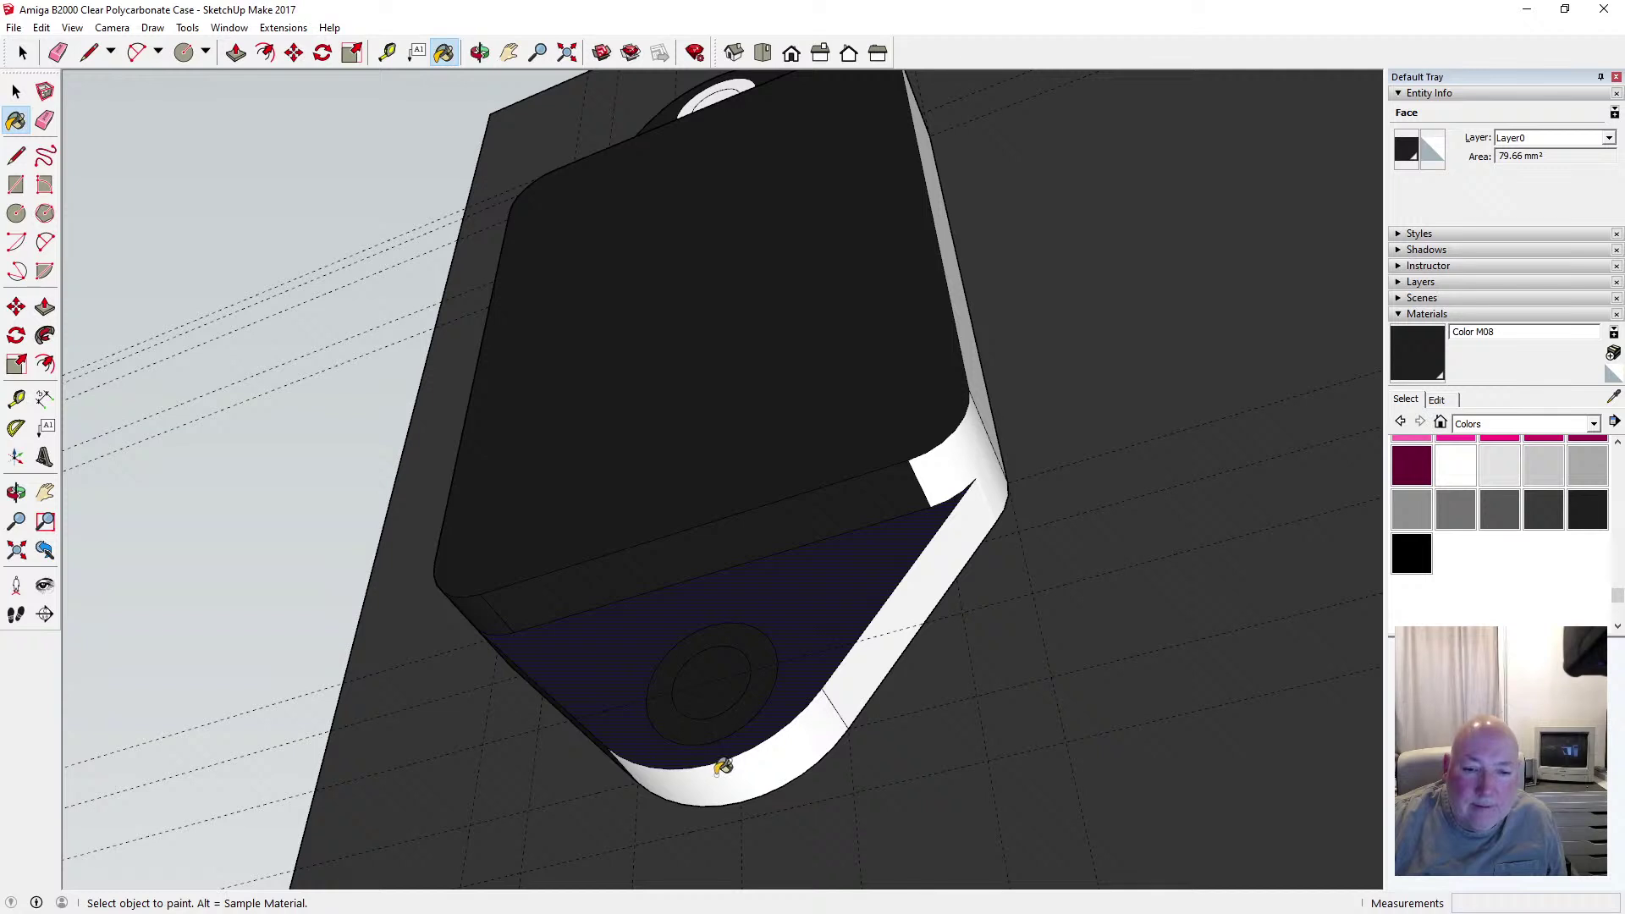
pyautogui.click(723, 766)
pyautogui.click(883, 662)
pyautogui.click(973, 438)
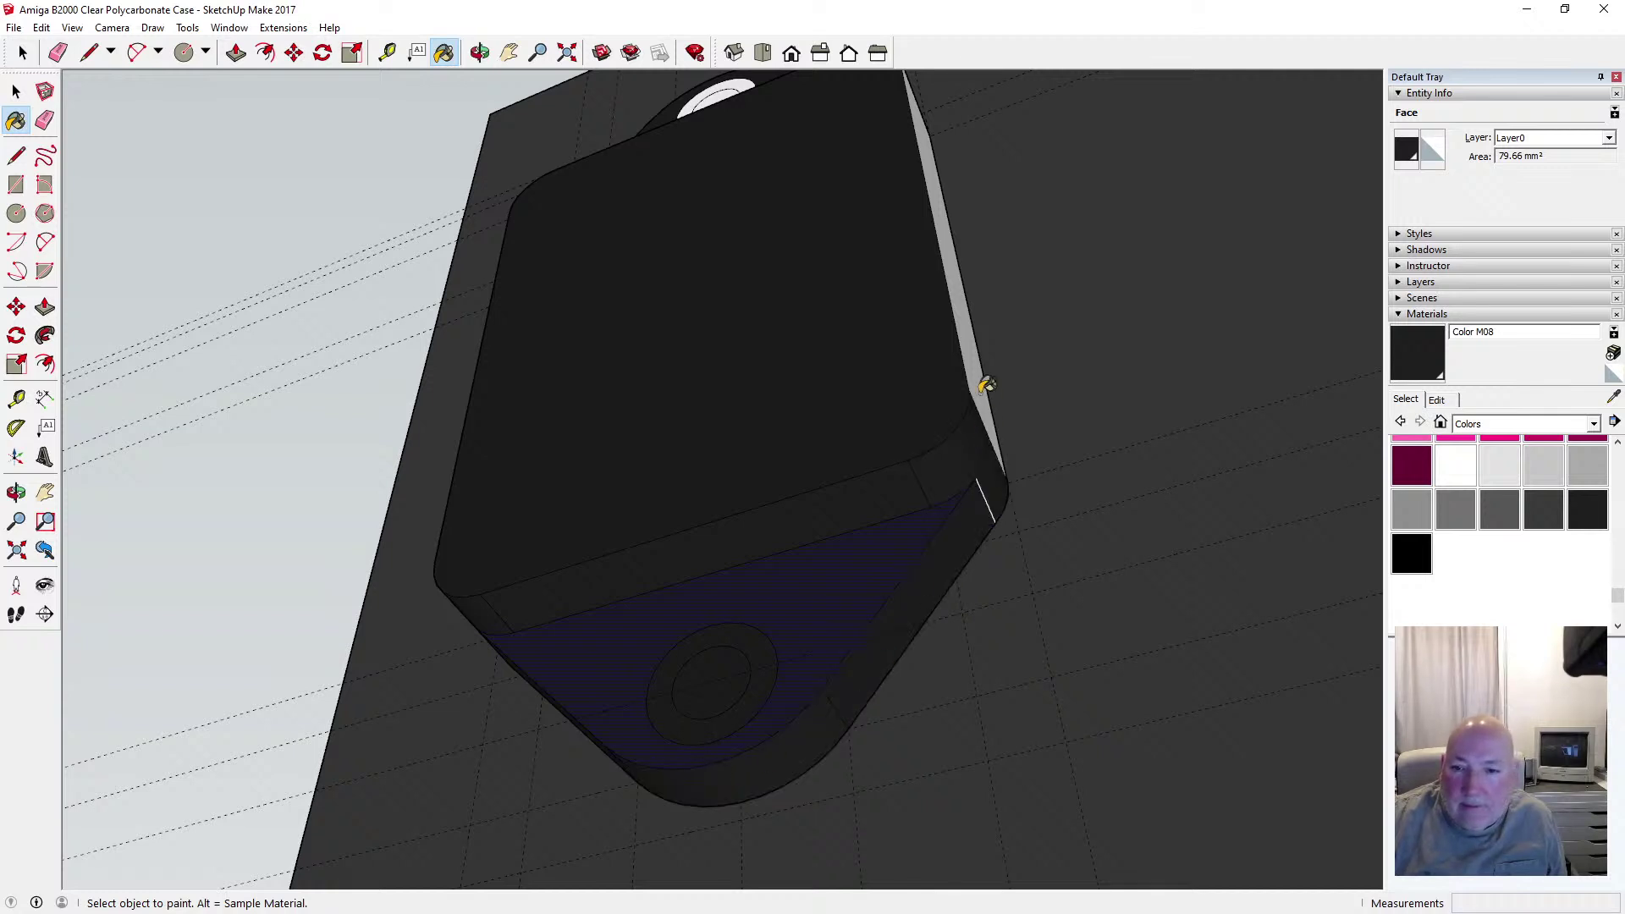
pyautogui.click(984, 382)
# Inspect the thin seam where the lower tab's slanted side meets the block's rounded corner
pyautogui.scroll(5, 990, 507)
pyautogui.scroll(6, 993, 505)
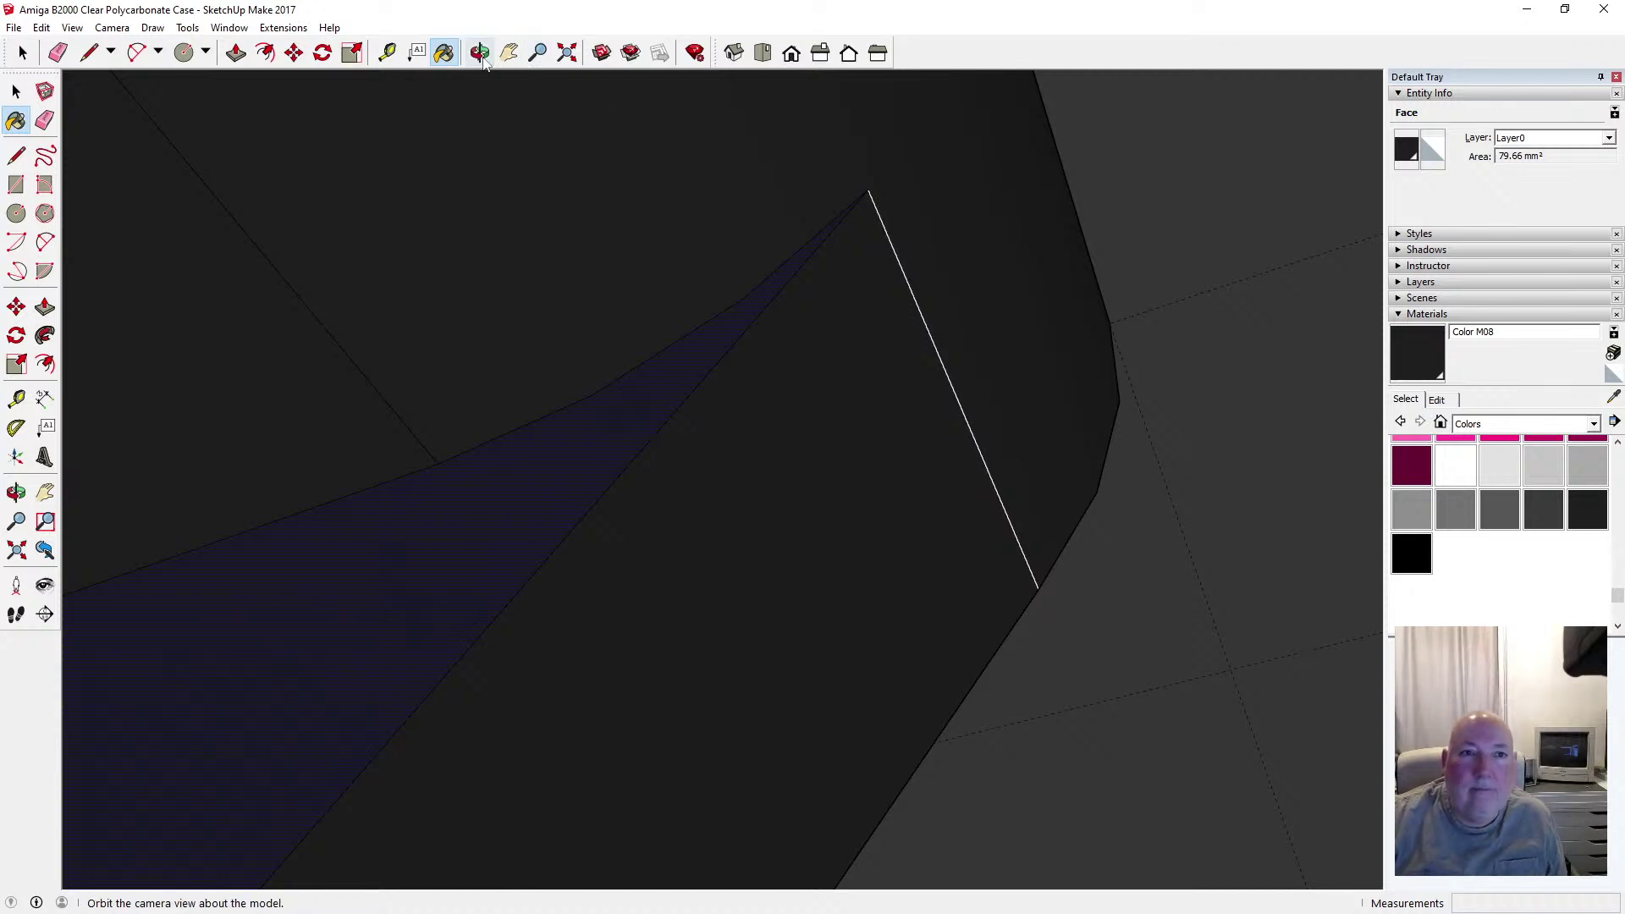
pyautogui.click(480, 52)
pyautogui.moveTo(838, 348); pyautogui.dragTo(806, 580)
pyautogui.scroll(-5, 806, 580)
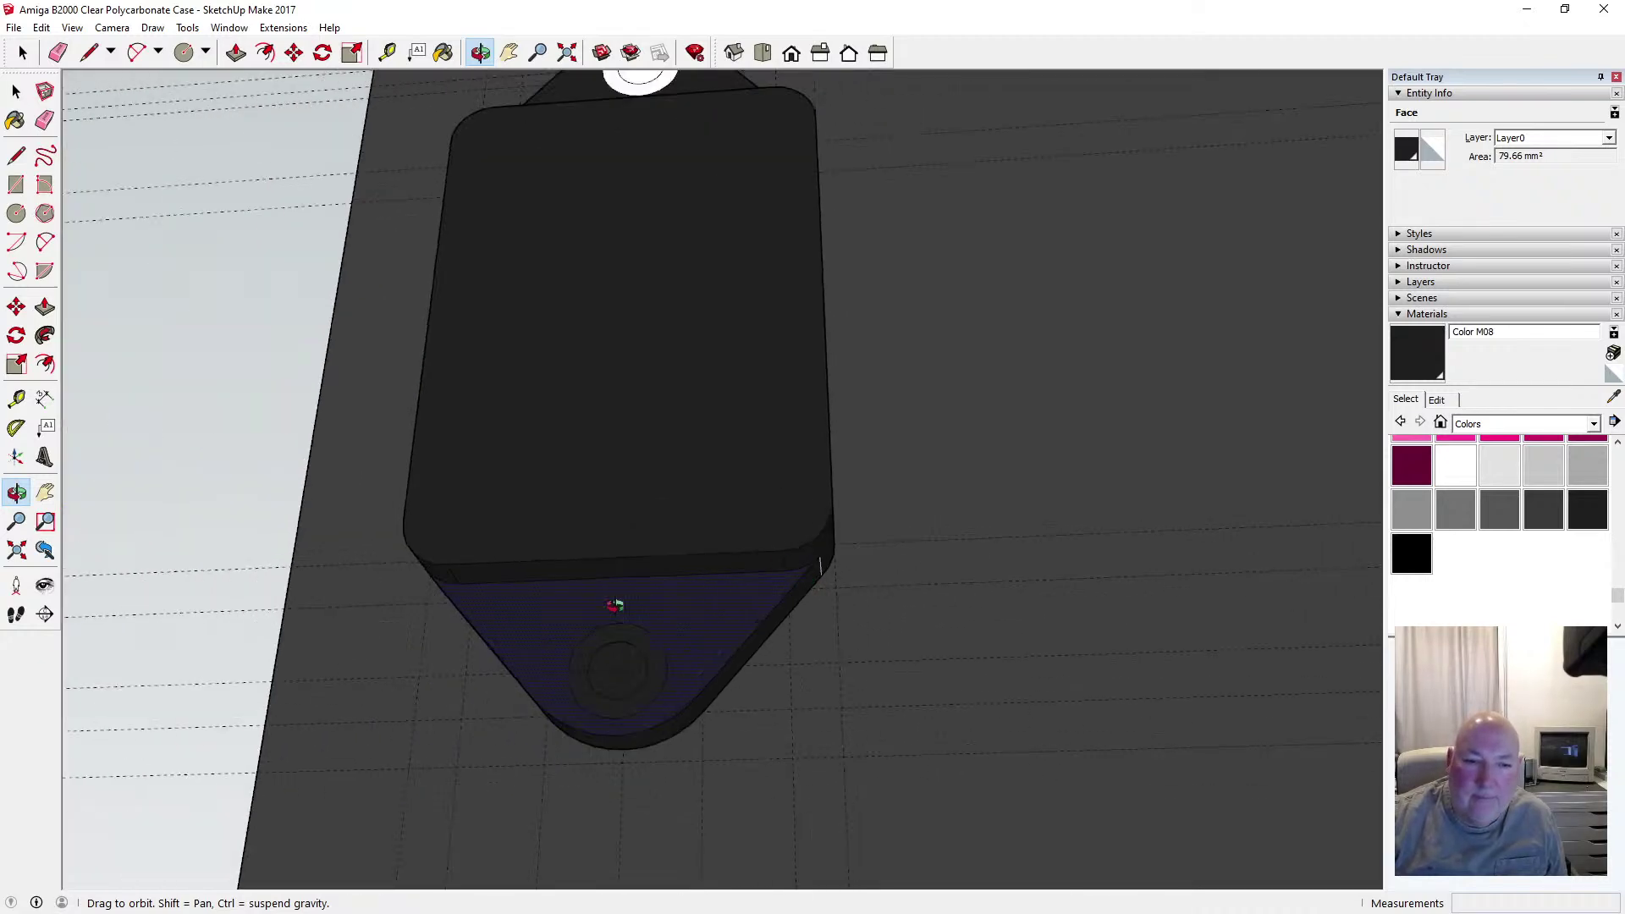
# Paint the upper tab's two slanted sides and its rounded end with Color M08
pyautogui.moveTo(617, 606); pyautogui.dragTo(699, 483)
pyautogui.moveTo(661, 306); pyautogui.dragTo(573, 345)
pyautogui.click(443, 53)
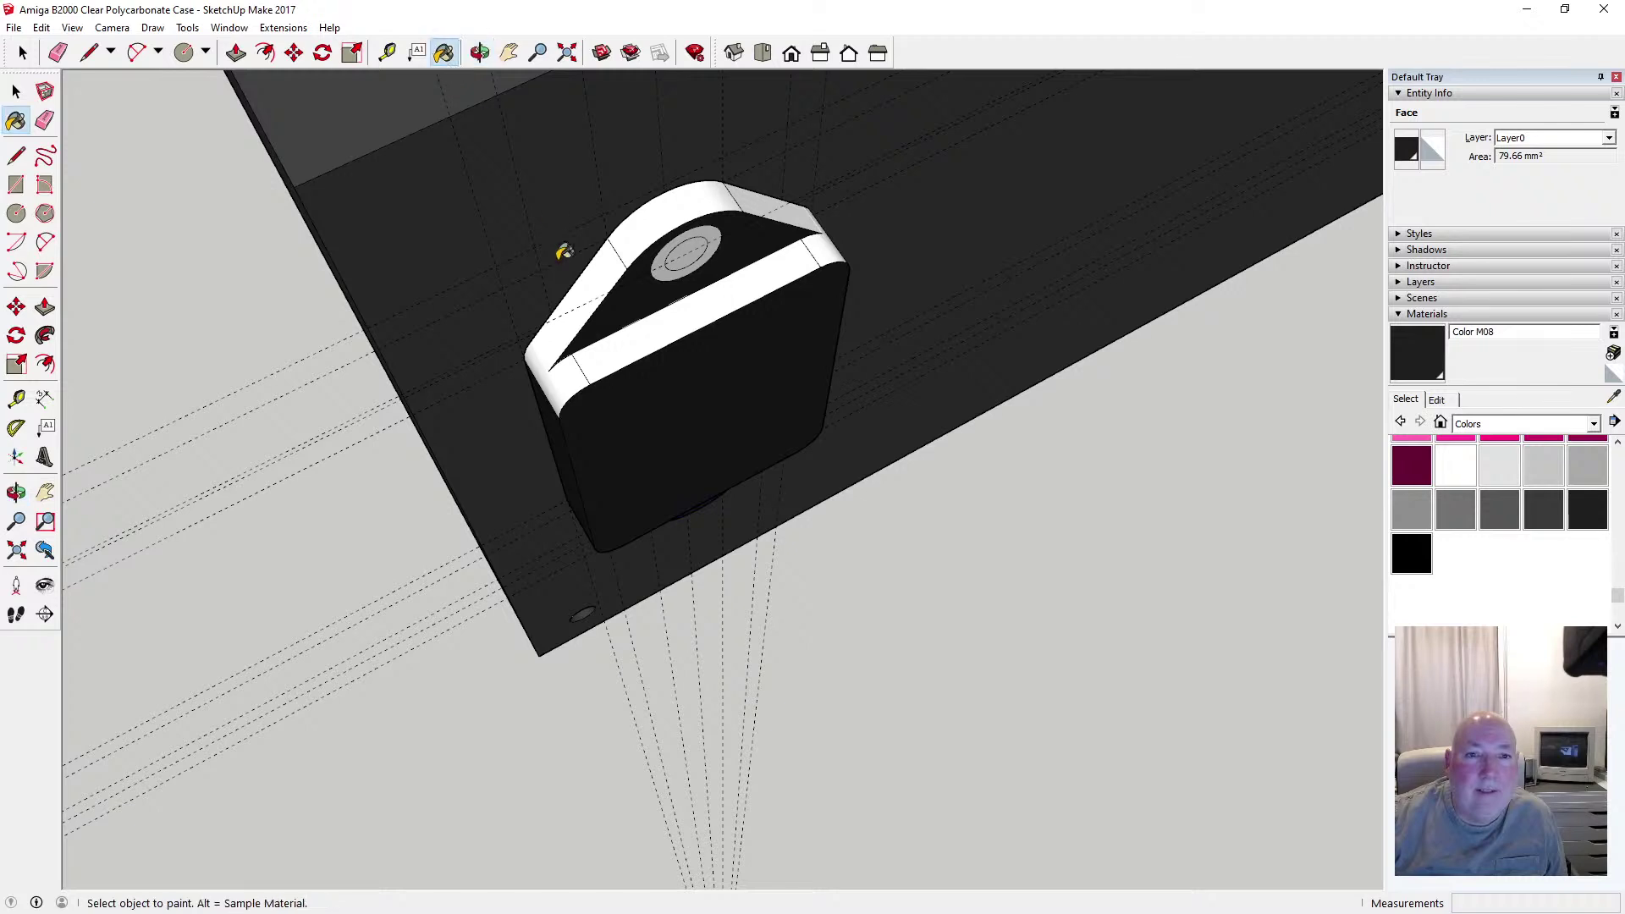
pyautogui.click(597, 267)
pyautogui.click(728, 197)
pyautogui.click(791, 212)
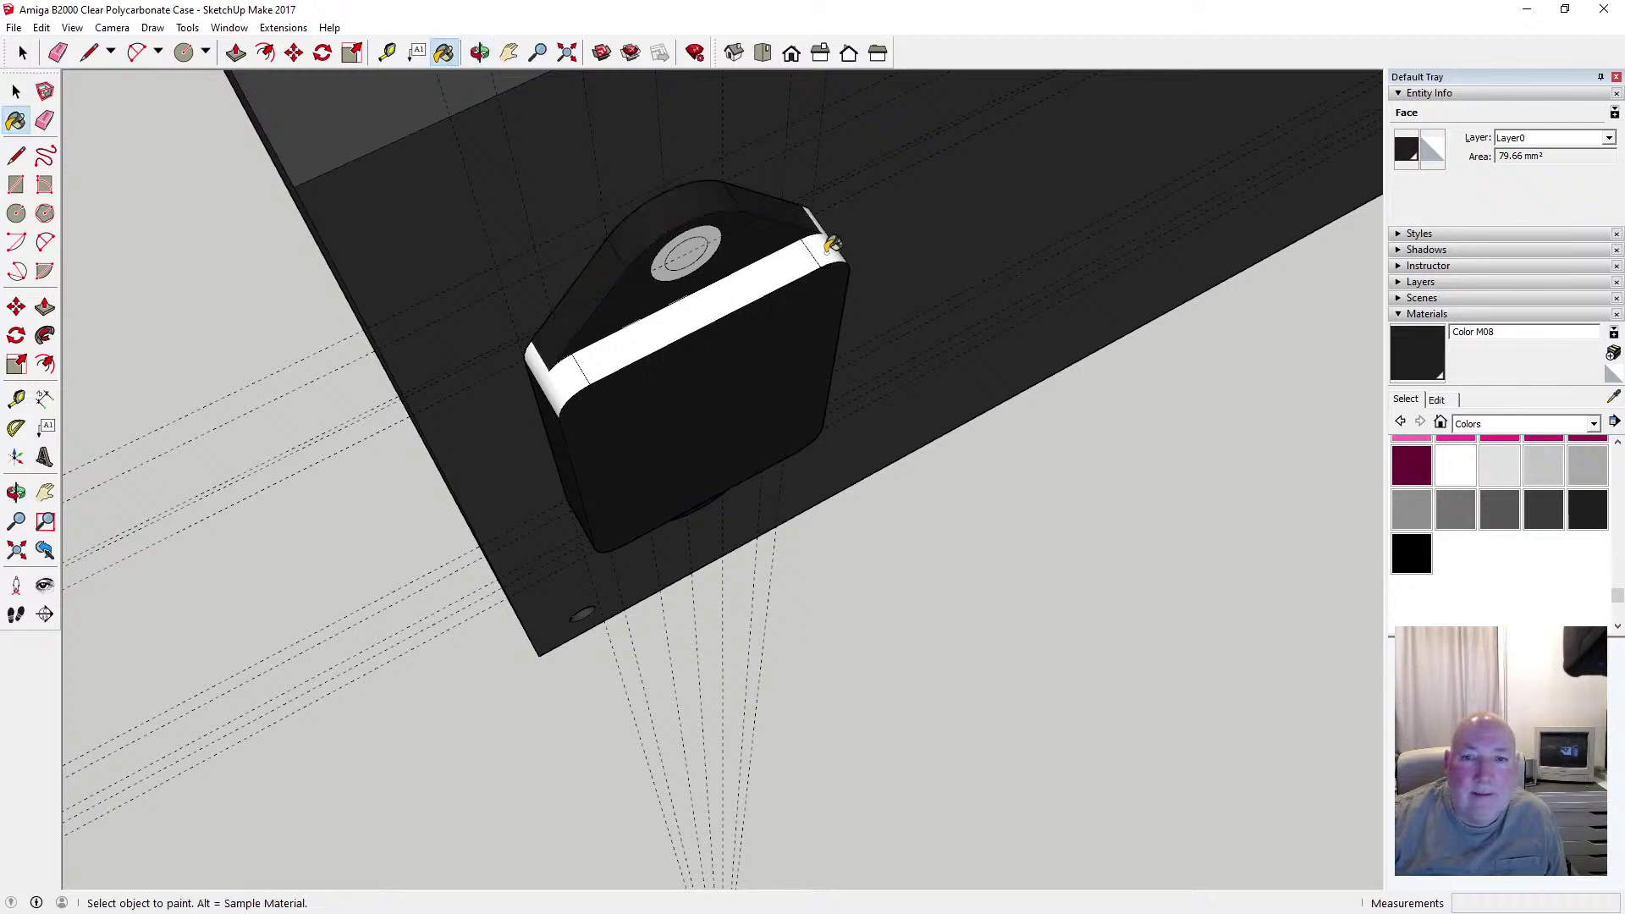
# Paint the block's upper end with its adjoining rounded corners and the upper tab's ring and inner circle with Color M08
pyautogui.click(814, 248)
pyautogui.click(800, 258)
pyautogui.click(558, 375)
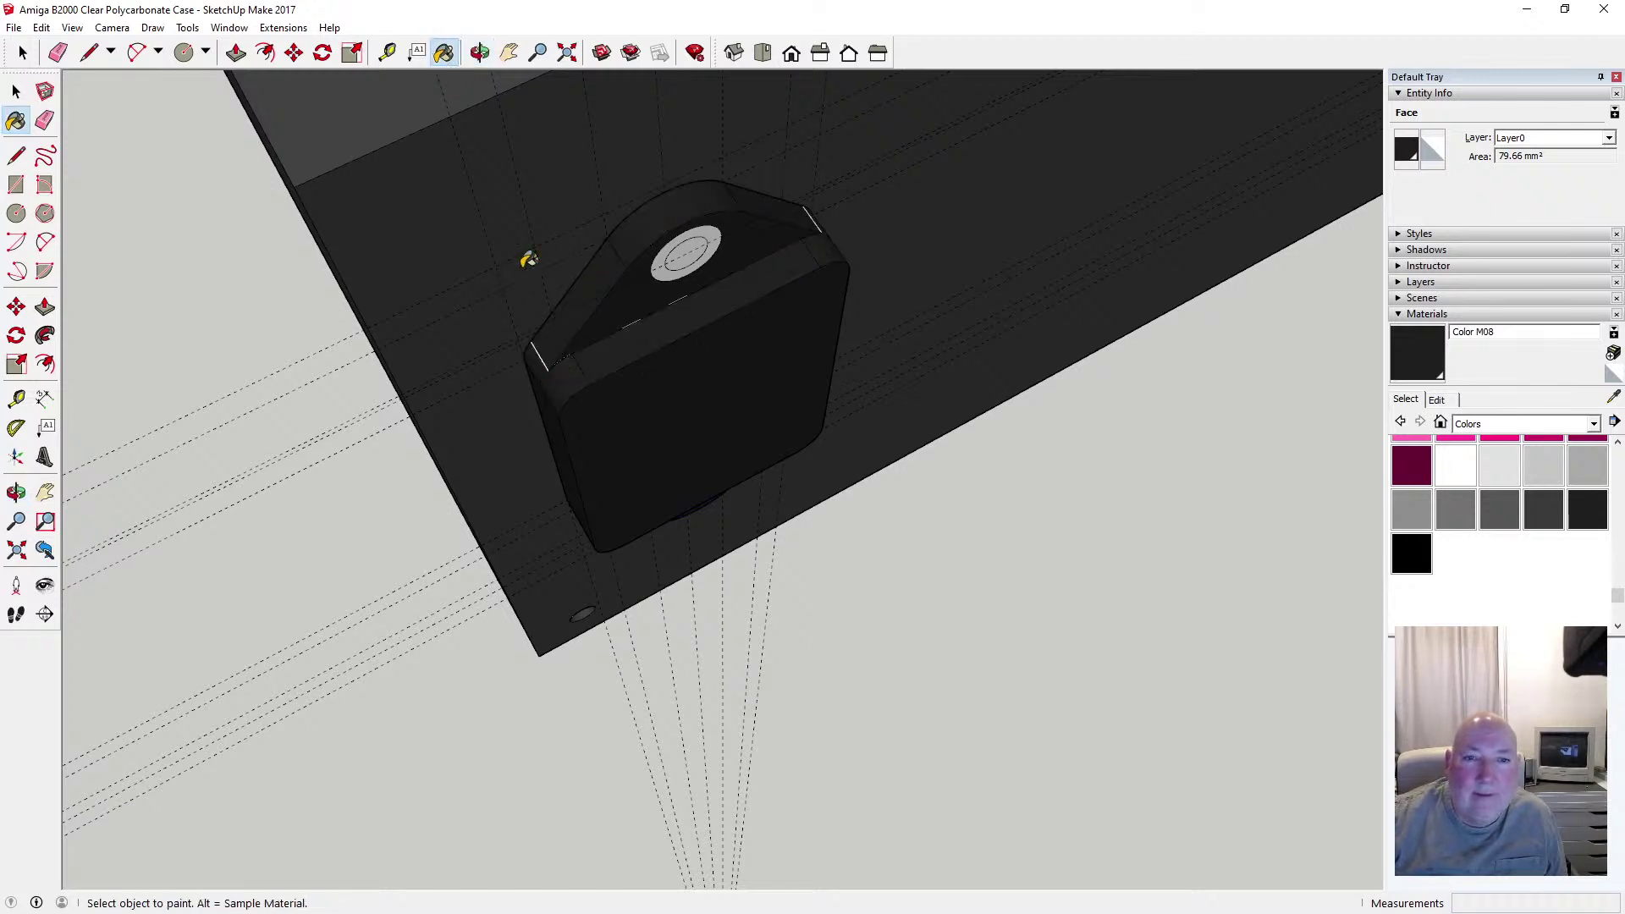
pyautogui.click(659, 271)
pyautogui.click(694, 259)
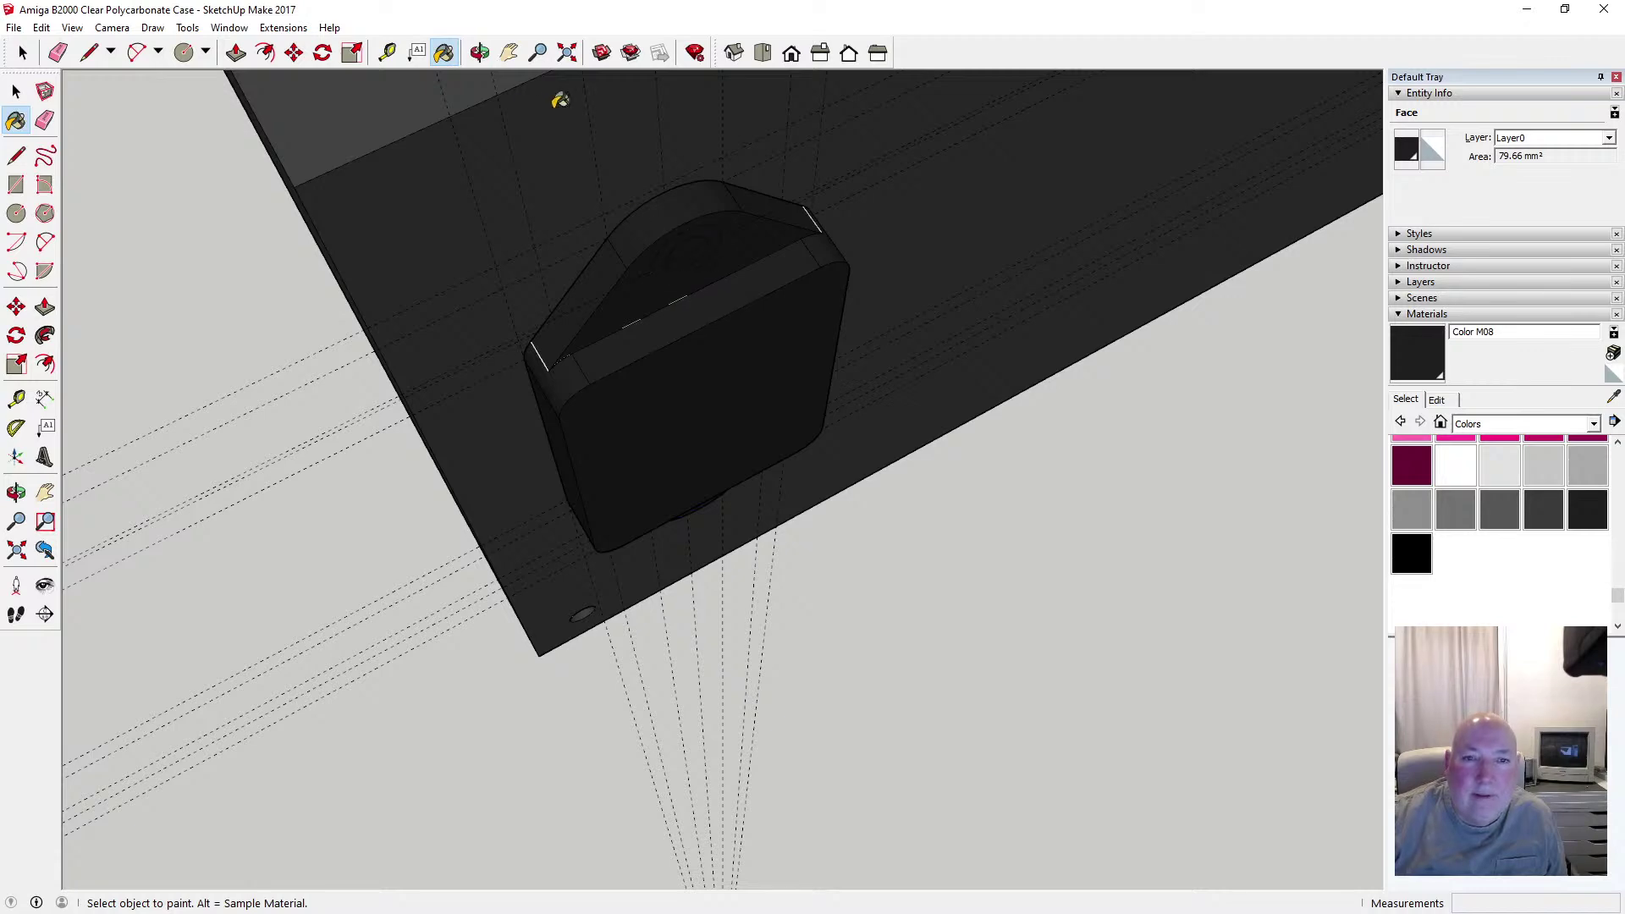
# Inspect the white seams where the lower tab's slanted sides meet the block's rounded corners
pyautogui.click(480, 53)
pyautogui.moveTo(580, 207)
pyautogui.mouseDown()
pyautogui.moveTo(567, 125)
pyautogui.moveTo(689, 280)
pyautogui.moveTo(668, 265)
pyautogui.moveTo(428, 313)
pyautogui.moveTo(563, 311)
pyautogui.moveTo(547, 410)
pyautogui.moveTo(646, 436)
pyautogui.moveTo(599, 397)
pyautogui.moveTo(602, 367)
pyautogui.mouseUp()
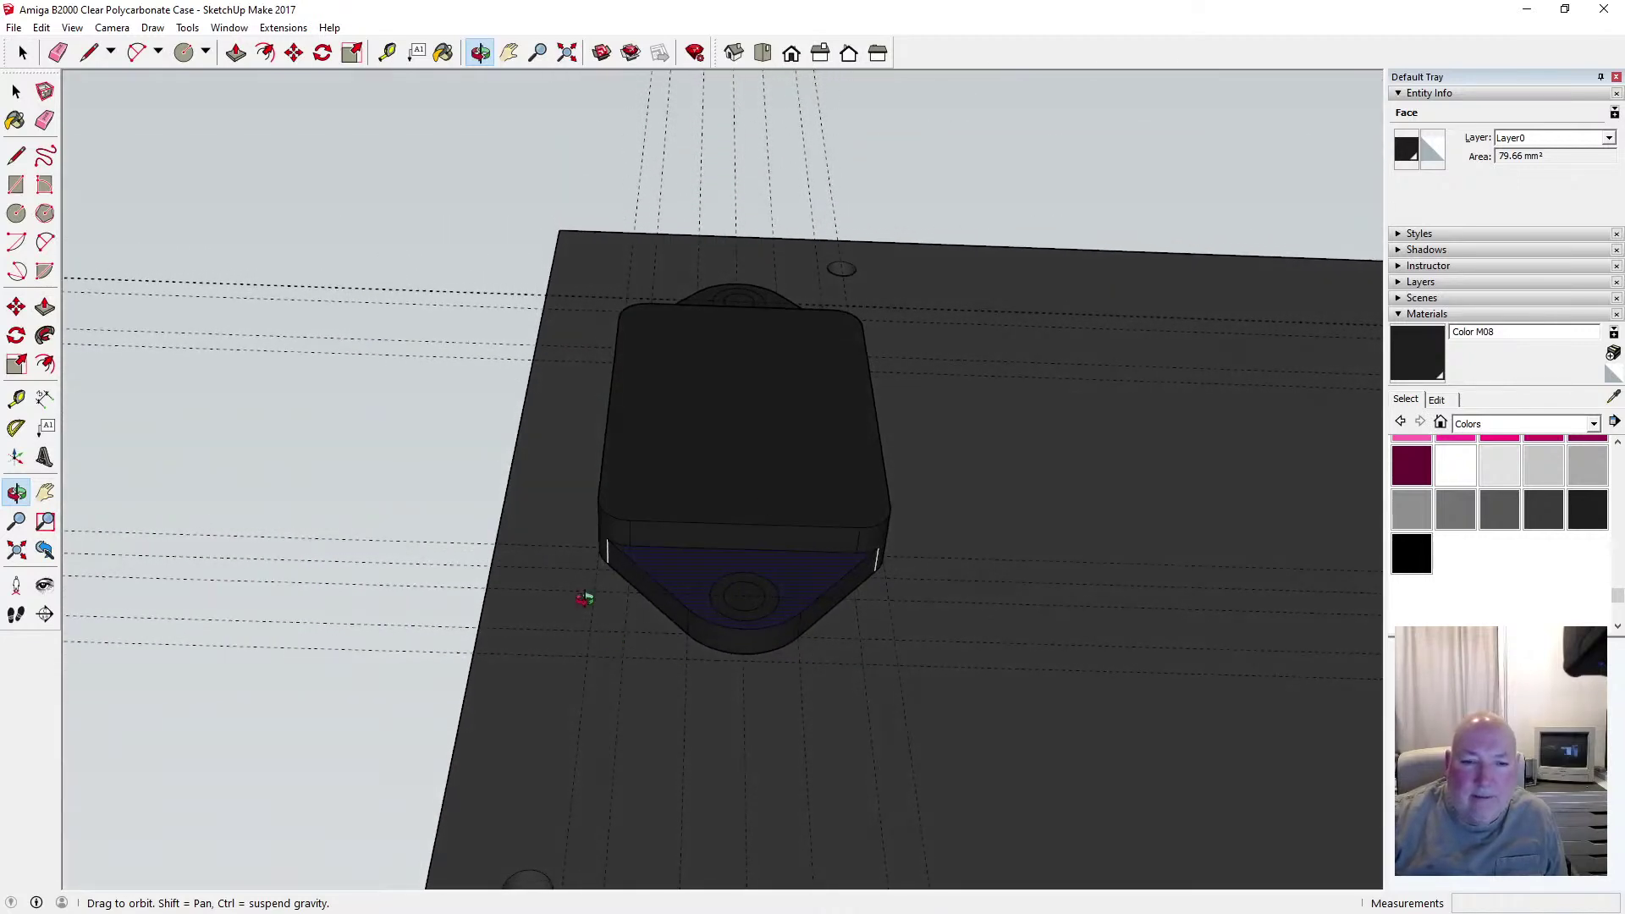
pyautogui.scroll(5, 602, 546)
pyautogui.scroll(6, 608, 539)
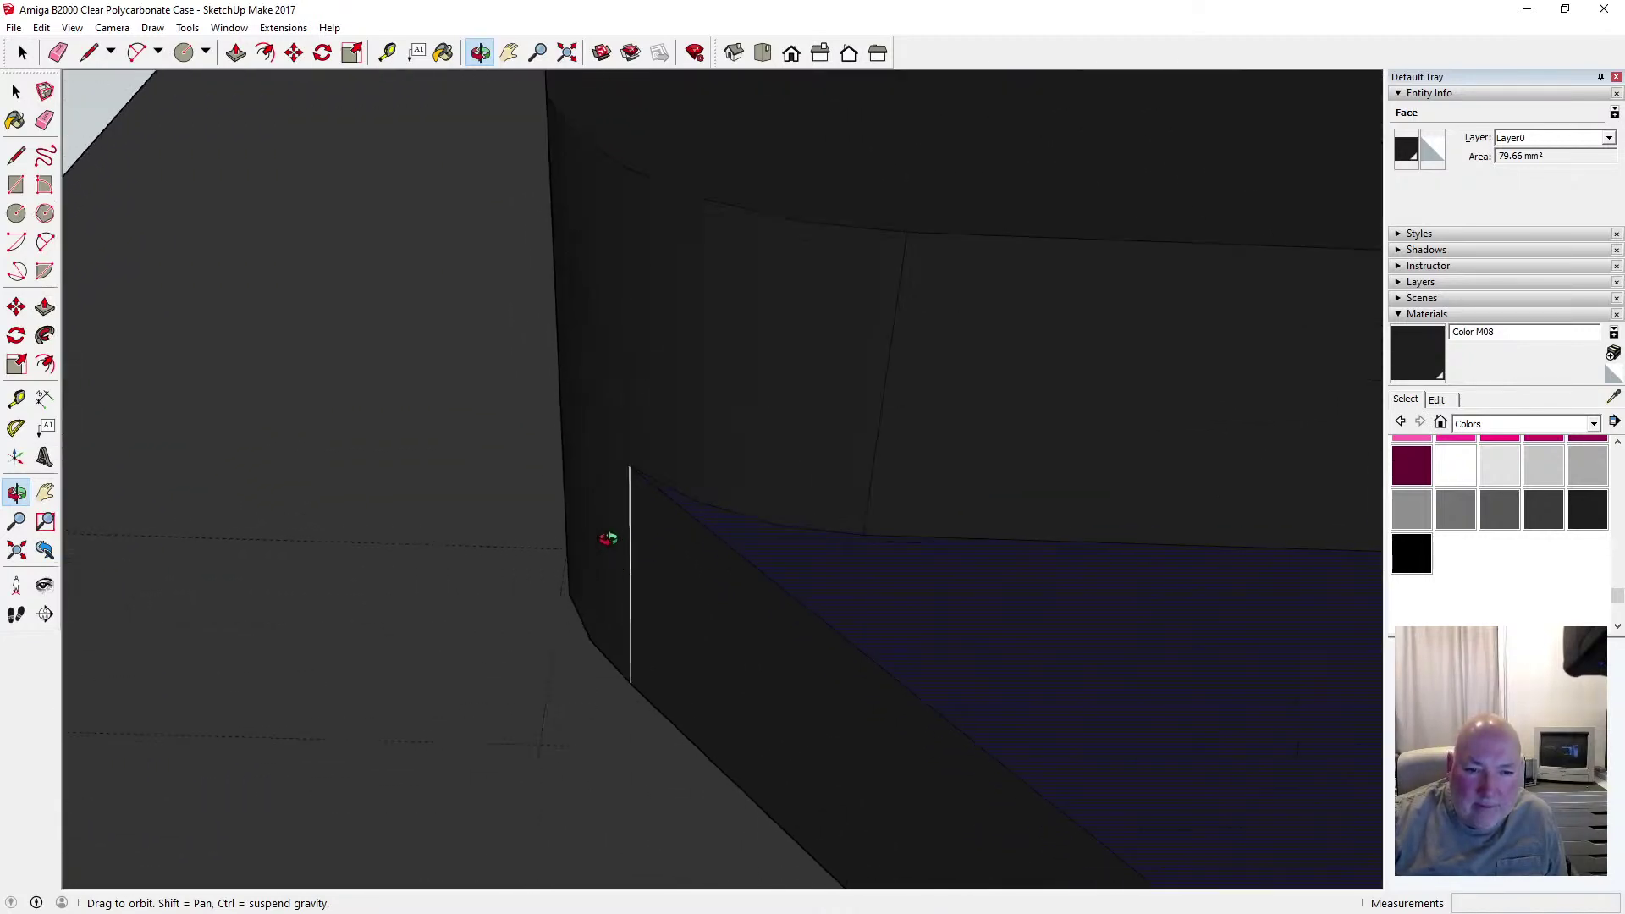
pyautogui.scroll(-6, 649, 519)
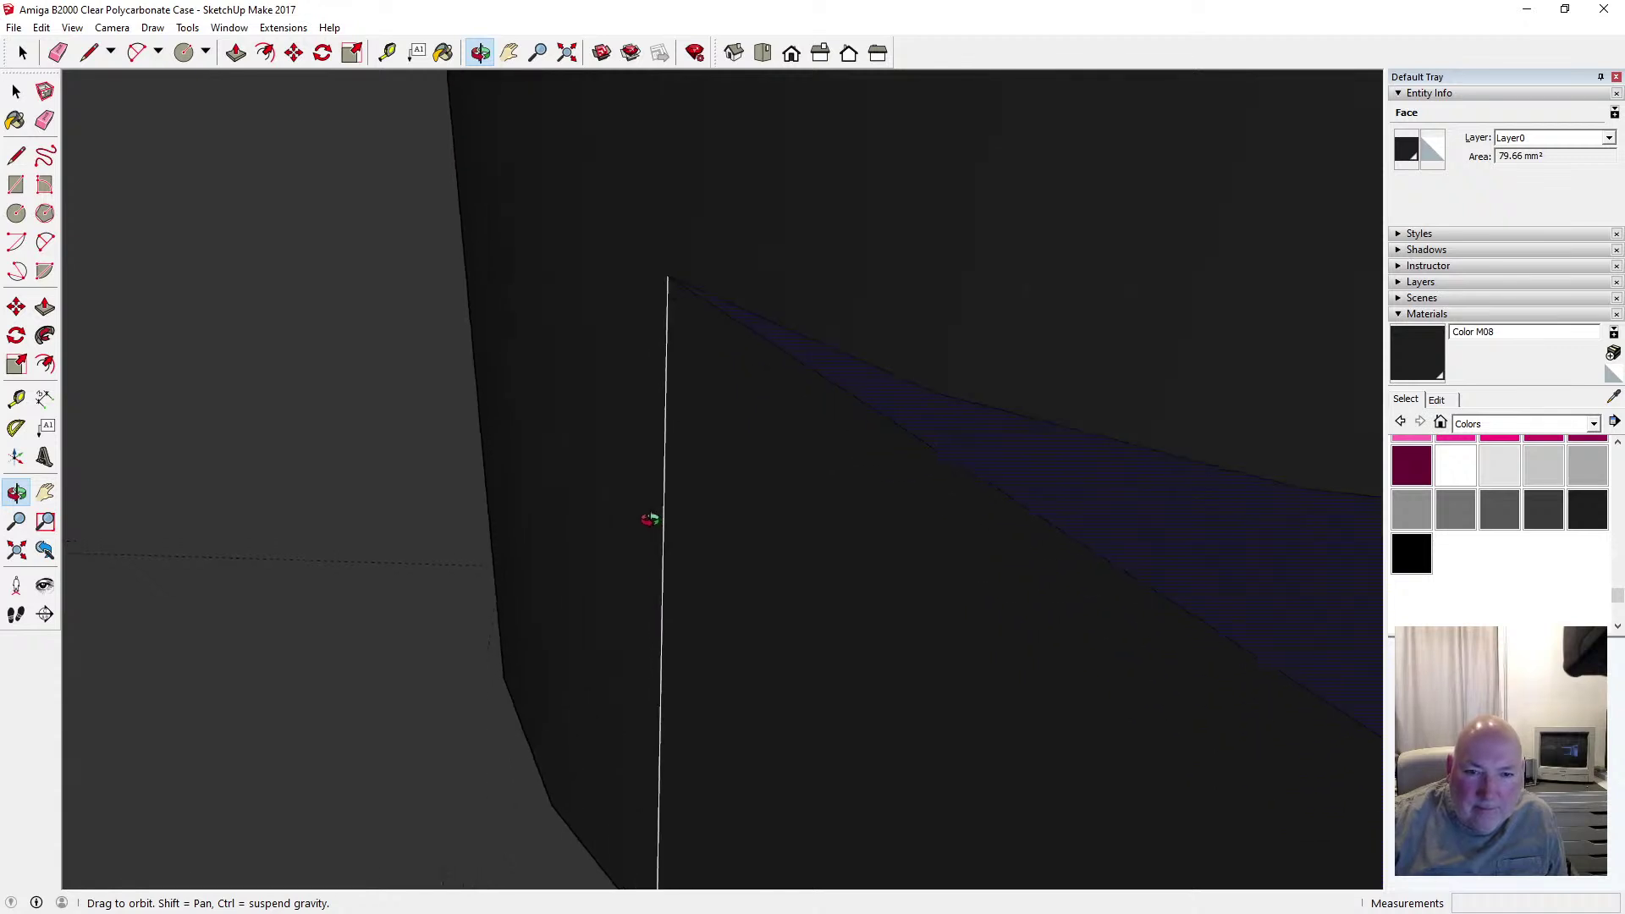
pyautogui.scroll(-8, 635, 512)
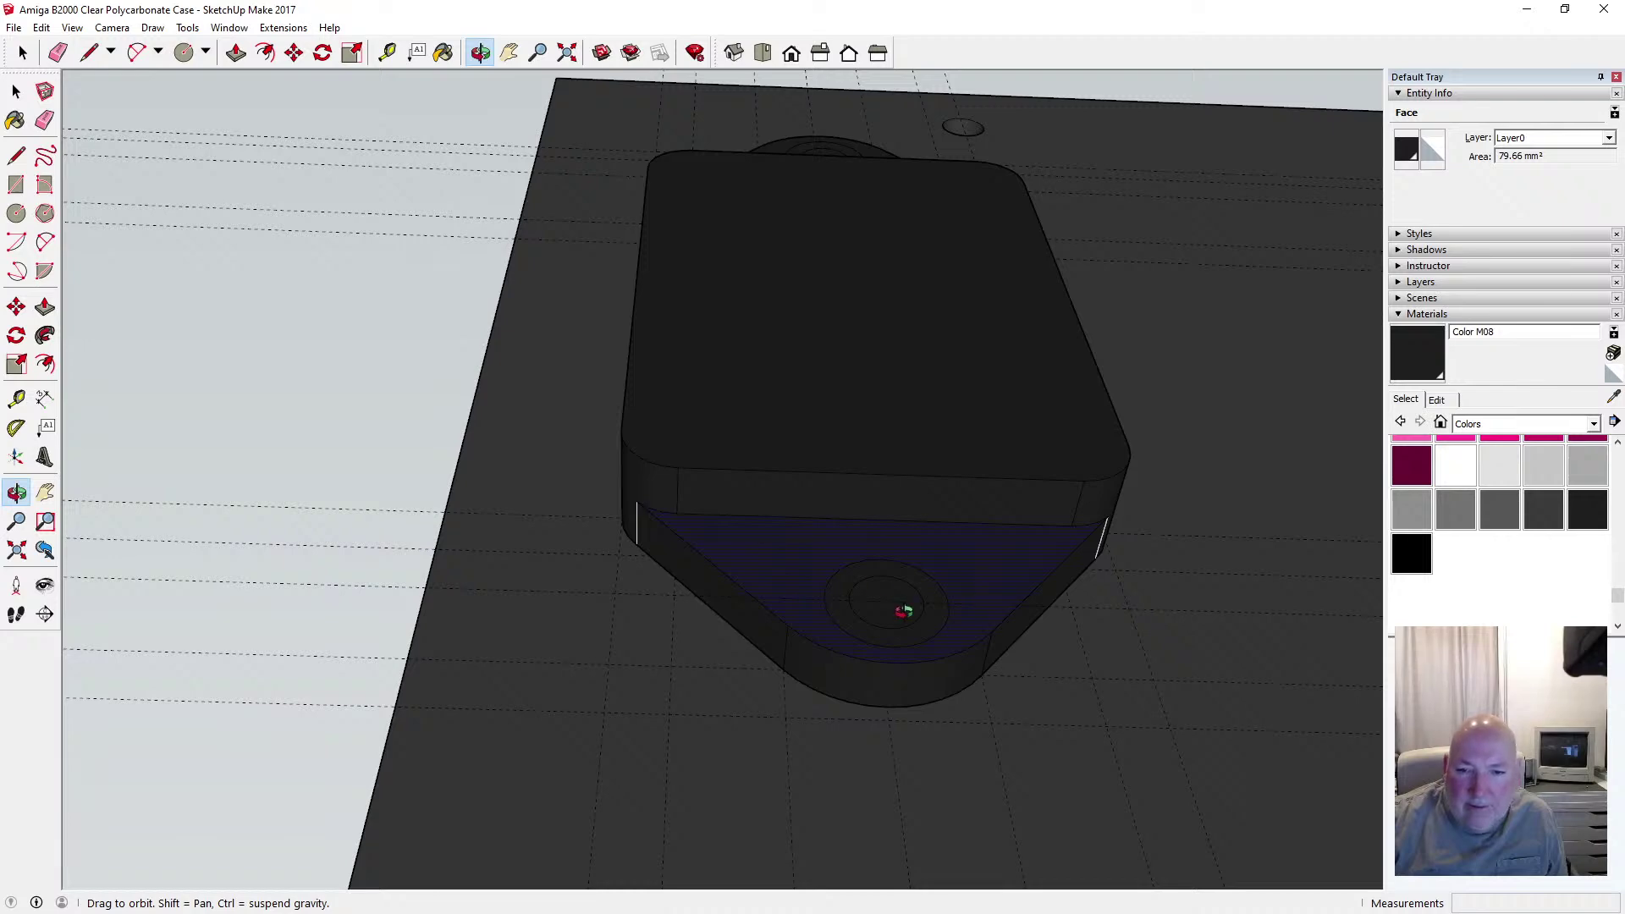
# Push the lower tab's inner circle 2.5 mm inward with Push/Pull to cut the screw hole
pyautogui.scroll(5, 904, 608)
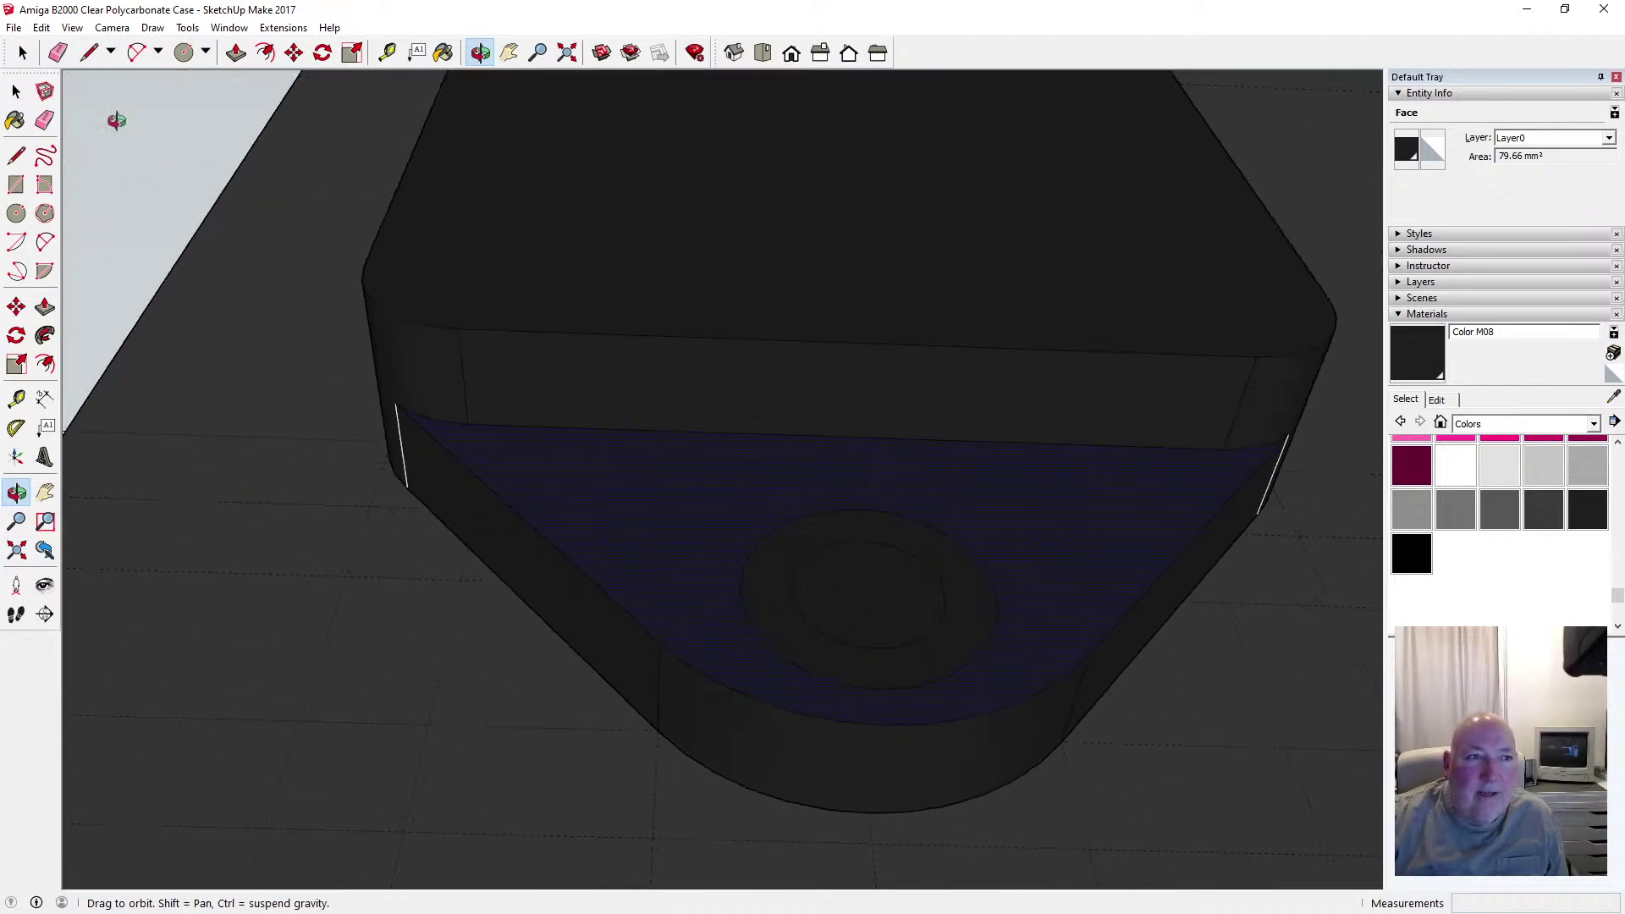
pyautogui.press('space')
pyautogui.scroll(-2, 457, 238)
pyautogui.click(237, 54)
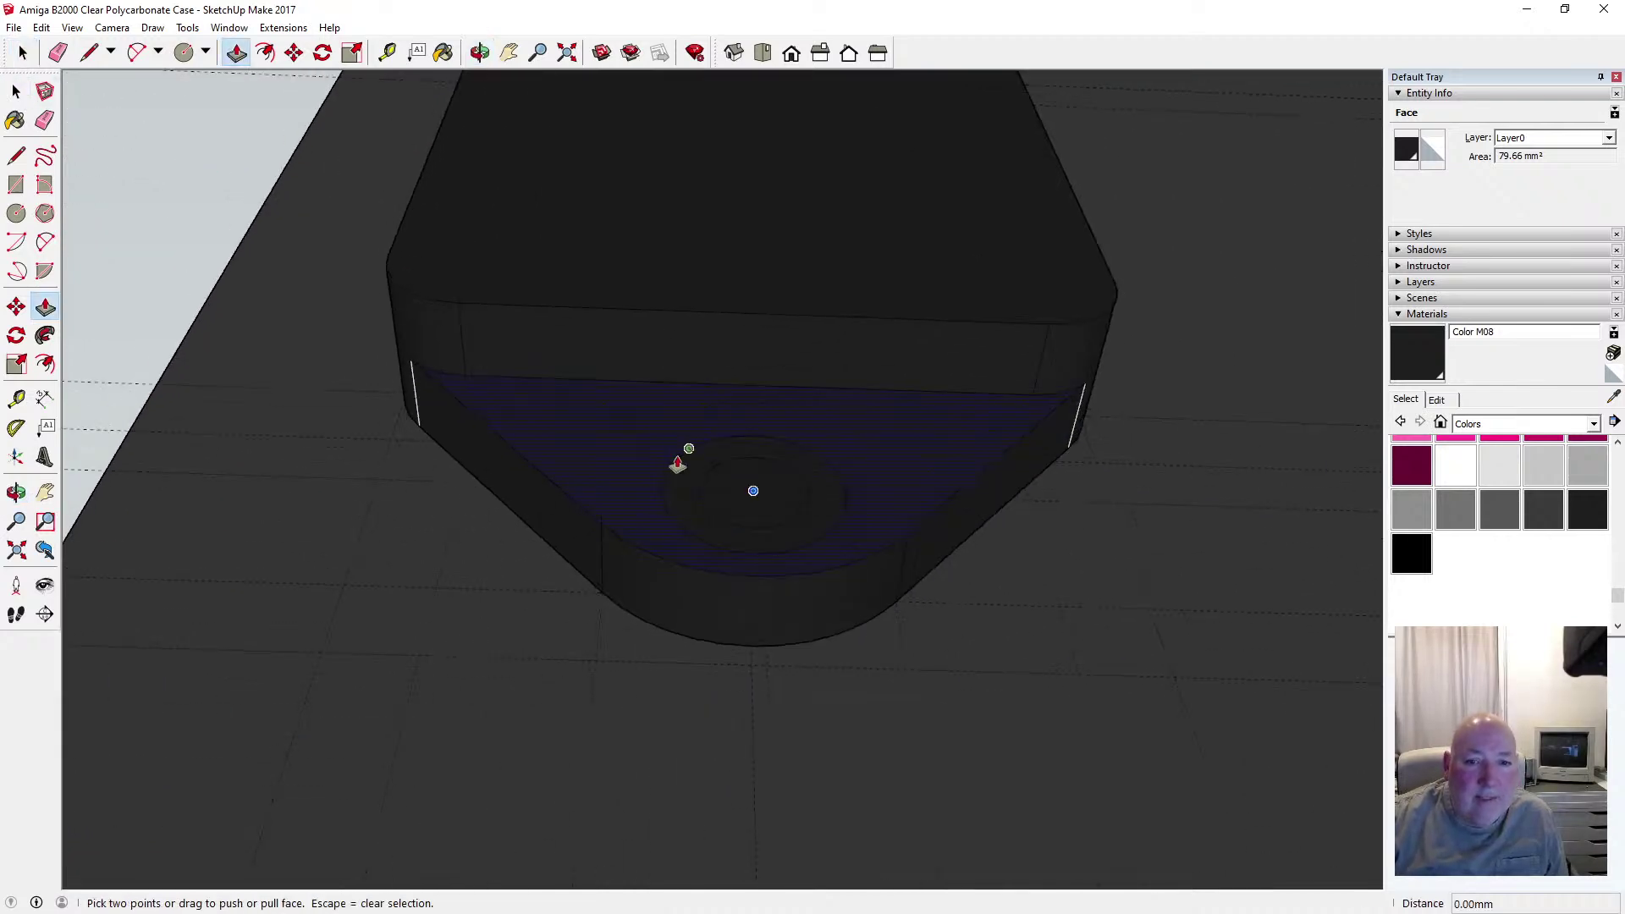
pyautogui.click(16, 90)
pyautogui.click(745, 484)
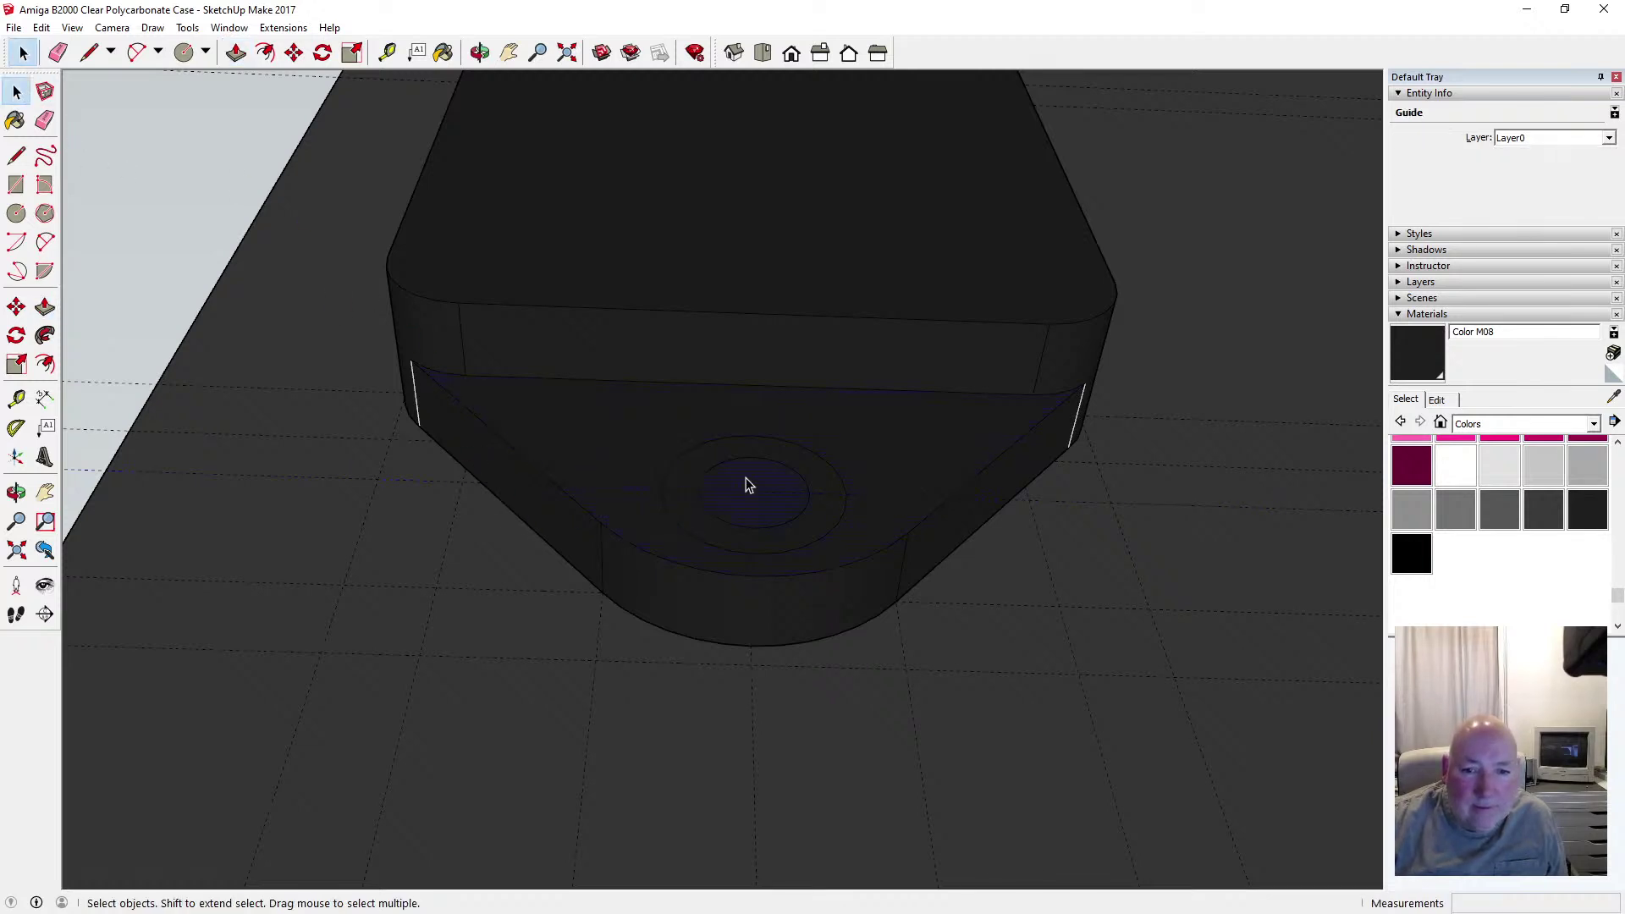
pyautogui.click(237, 55)
pyautogui.moveTo(737, 521); pyautogui.dragTo(562, 435)
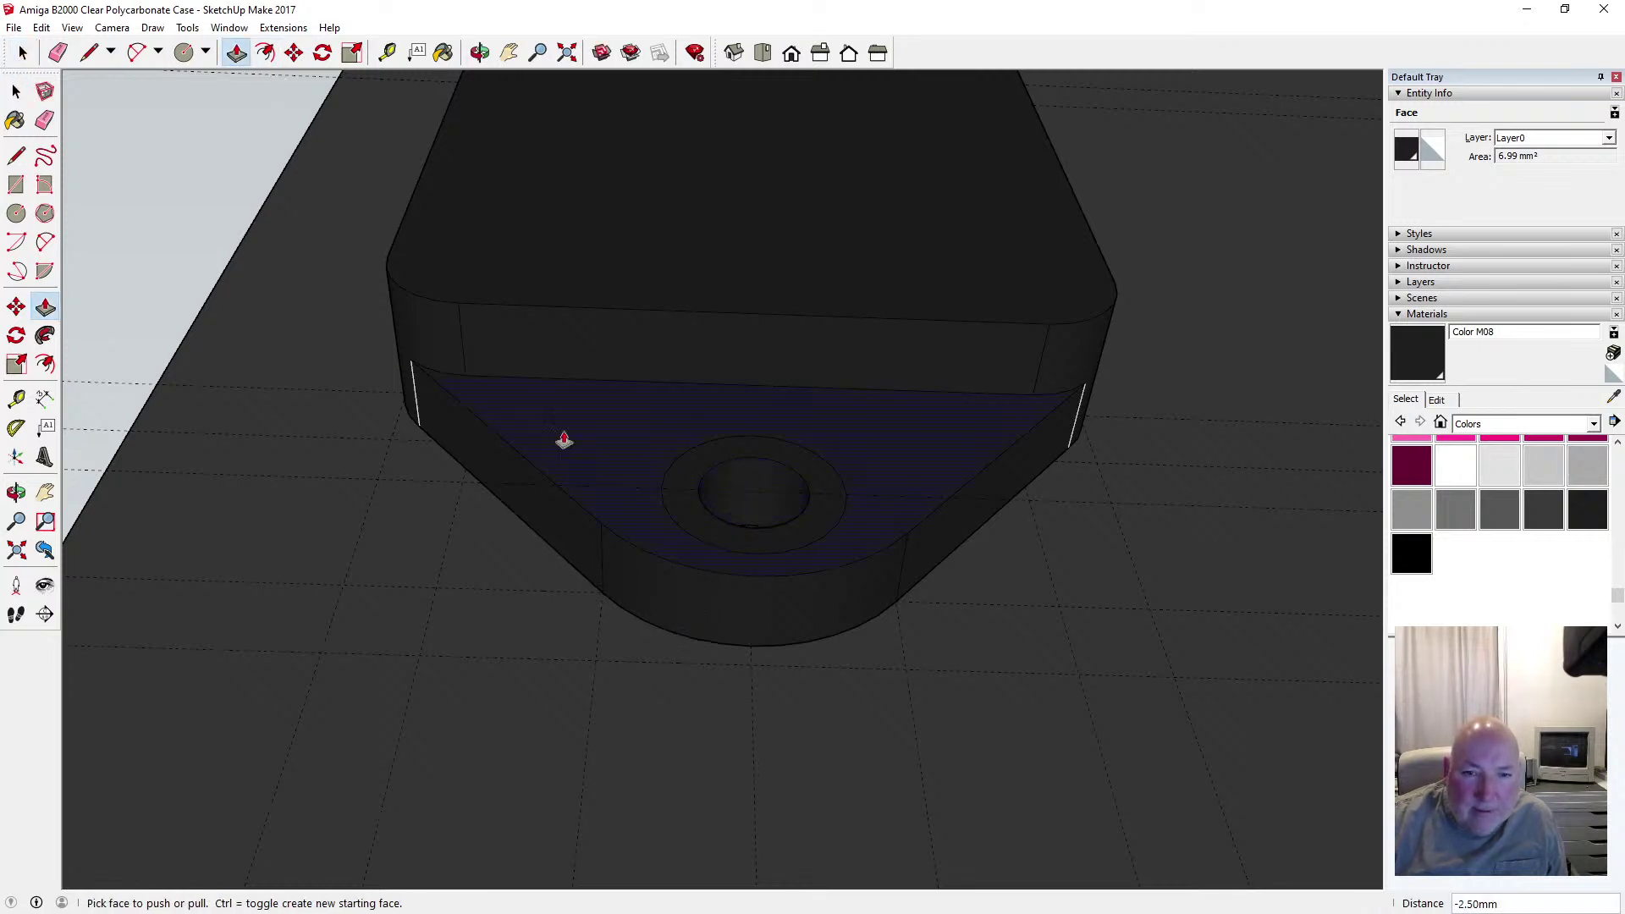
# Push the upper tab's inner circle inward with Push/Pull to cut a matching screw hole through the tab
pyautogui.press('o')
pyautogui.moveTo(715, 373); pyautogui.dragTo(578, 505)
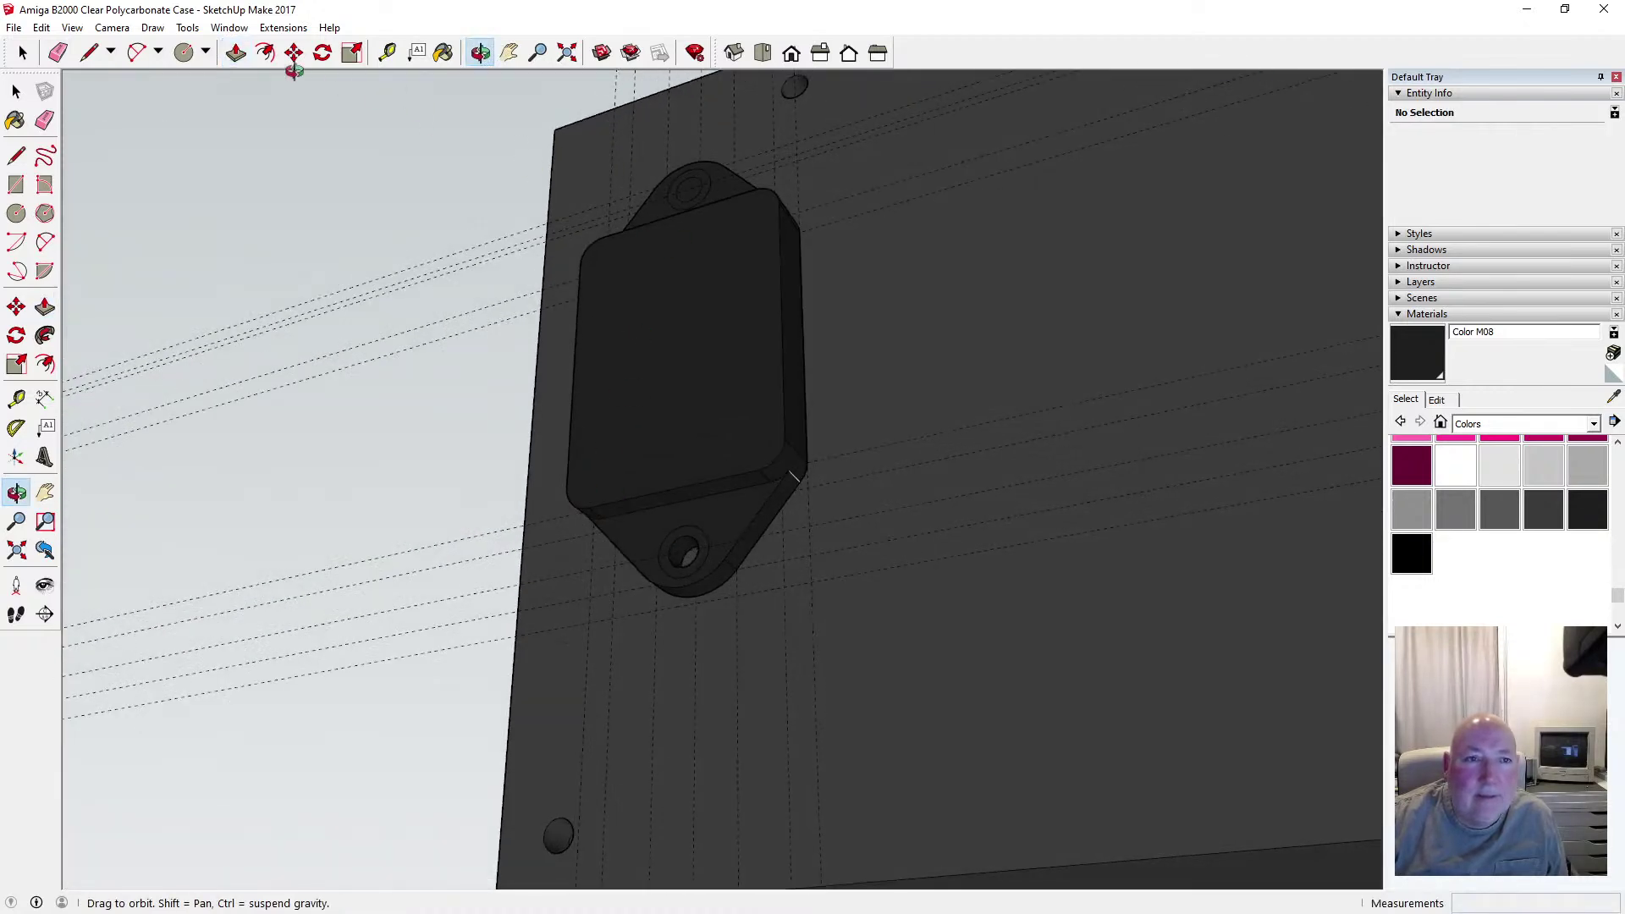
pyautogui.click(237, 52)
pyautogui.click(690, 203)
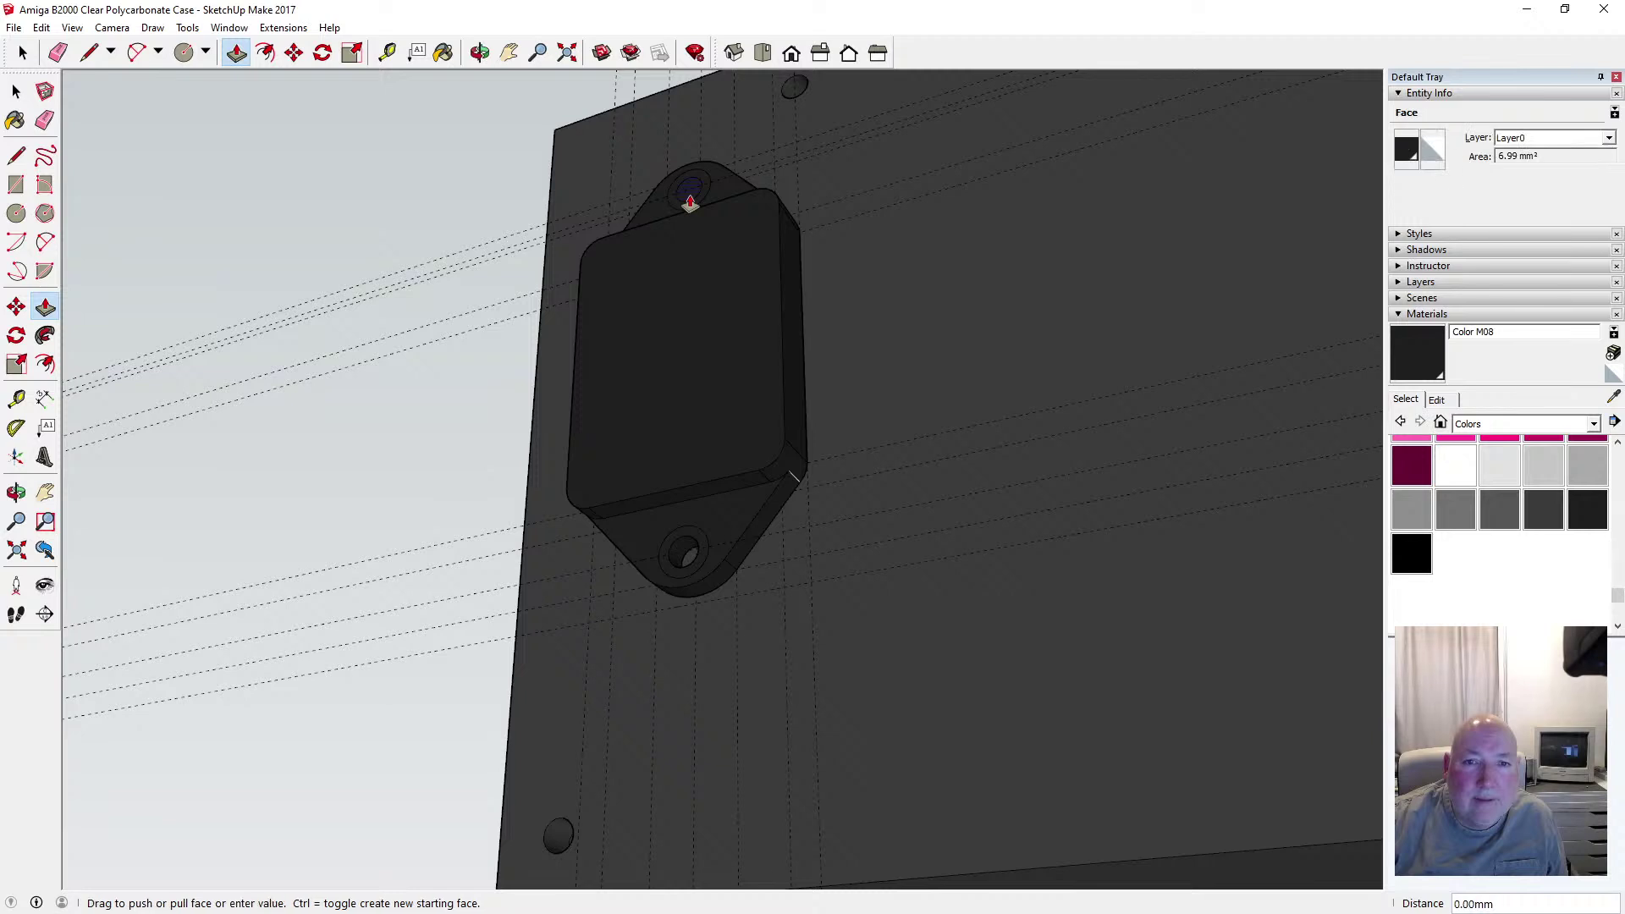
pyautogui.click(801, 312)
# Save the model
pyautogui.click(23, 52)
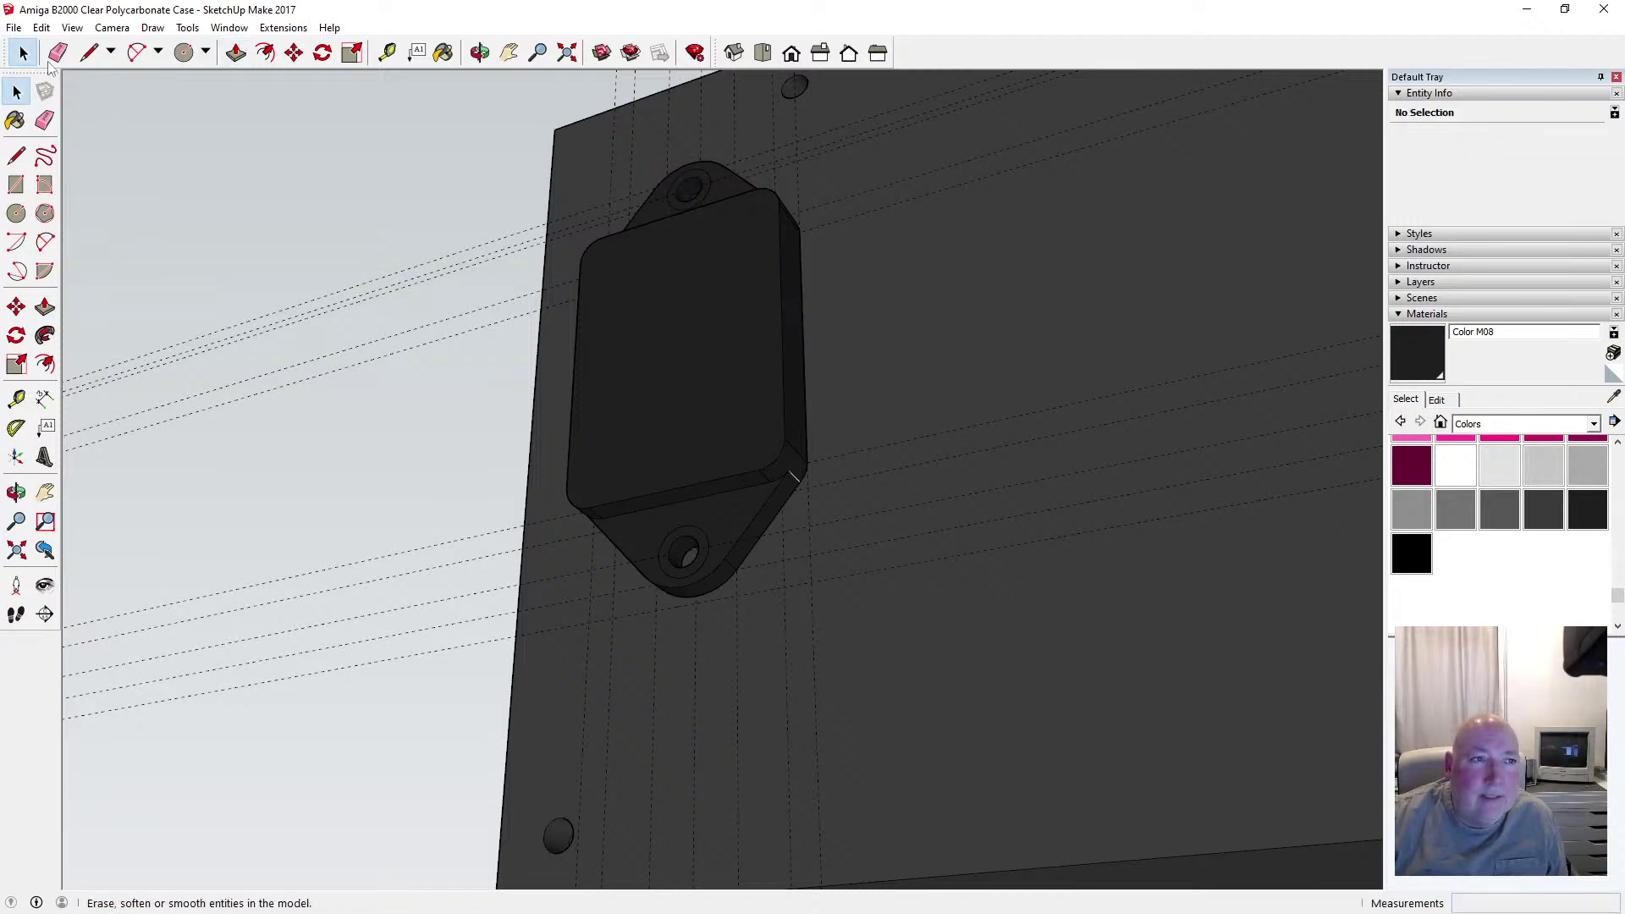
pyautogui.click(13, 27)
pyautogui.click(50, 92)
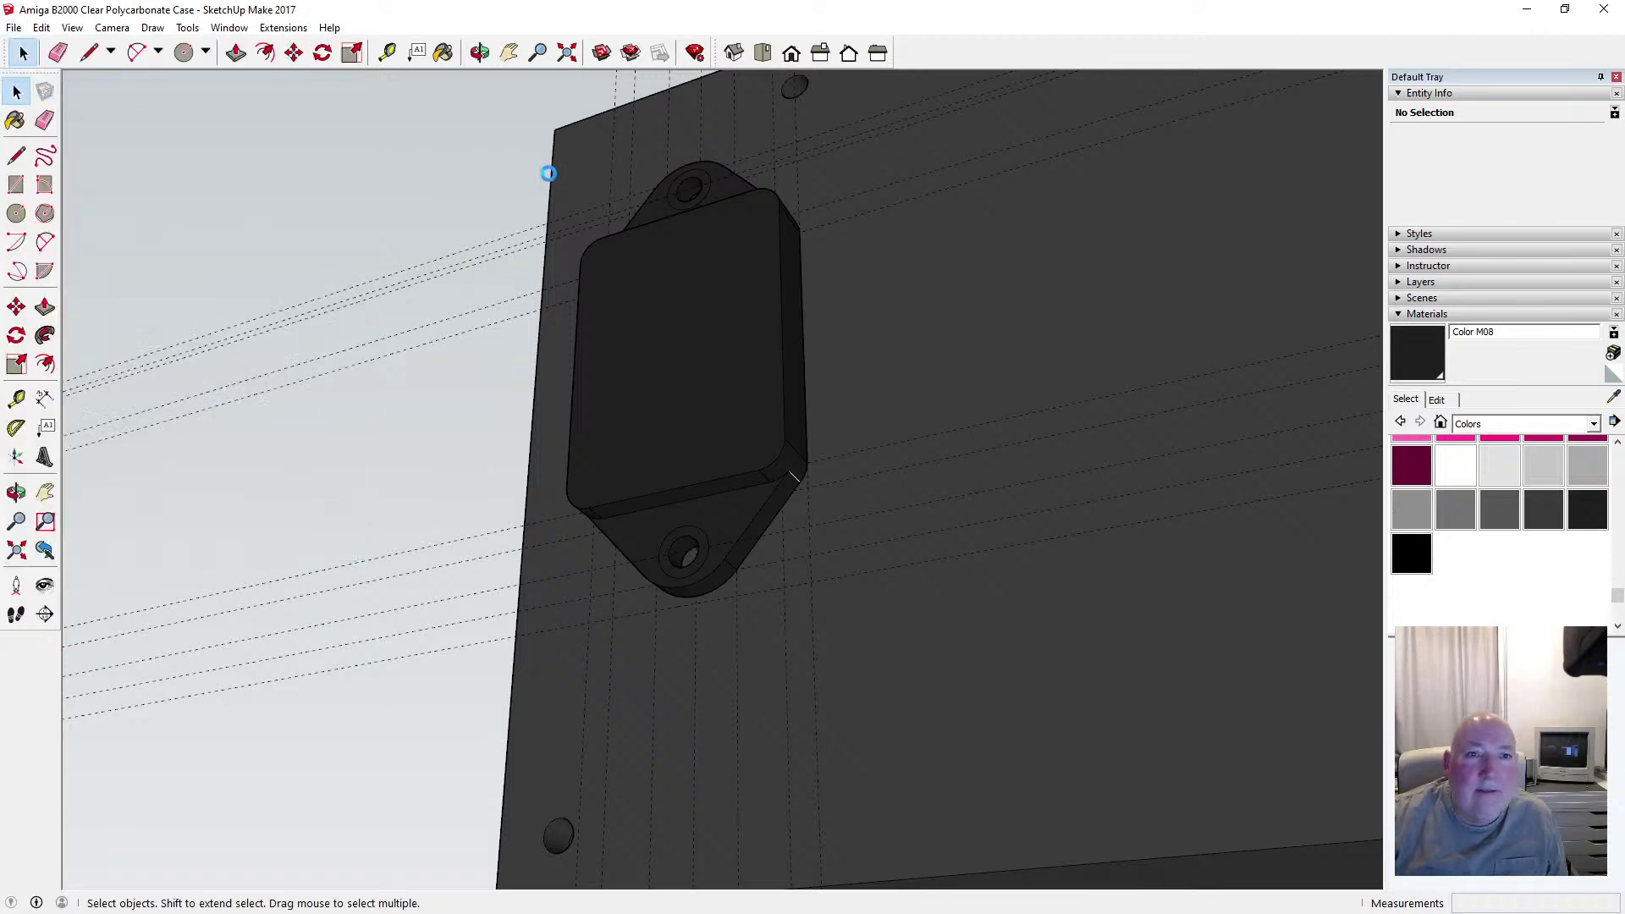
# Examine the screw holes cut through the lower and upper tabs from close up
pyautogui.click(480, 52)
pyautogui.moveTo(660, 212); pyautogui.dragTo(781, 256)
pyautogui.moveTo(718, 358); pyautogui.dragTo(759, 536)
pyautogui.scroll(5, 745, 507)
pyautogui.scroll(5, 745, 506)
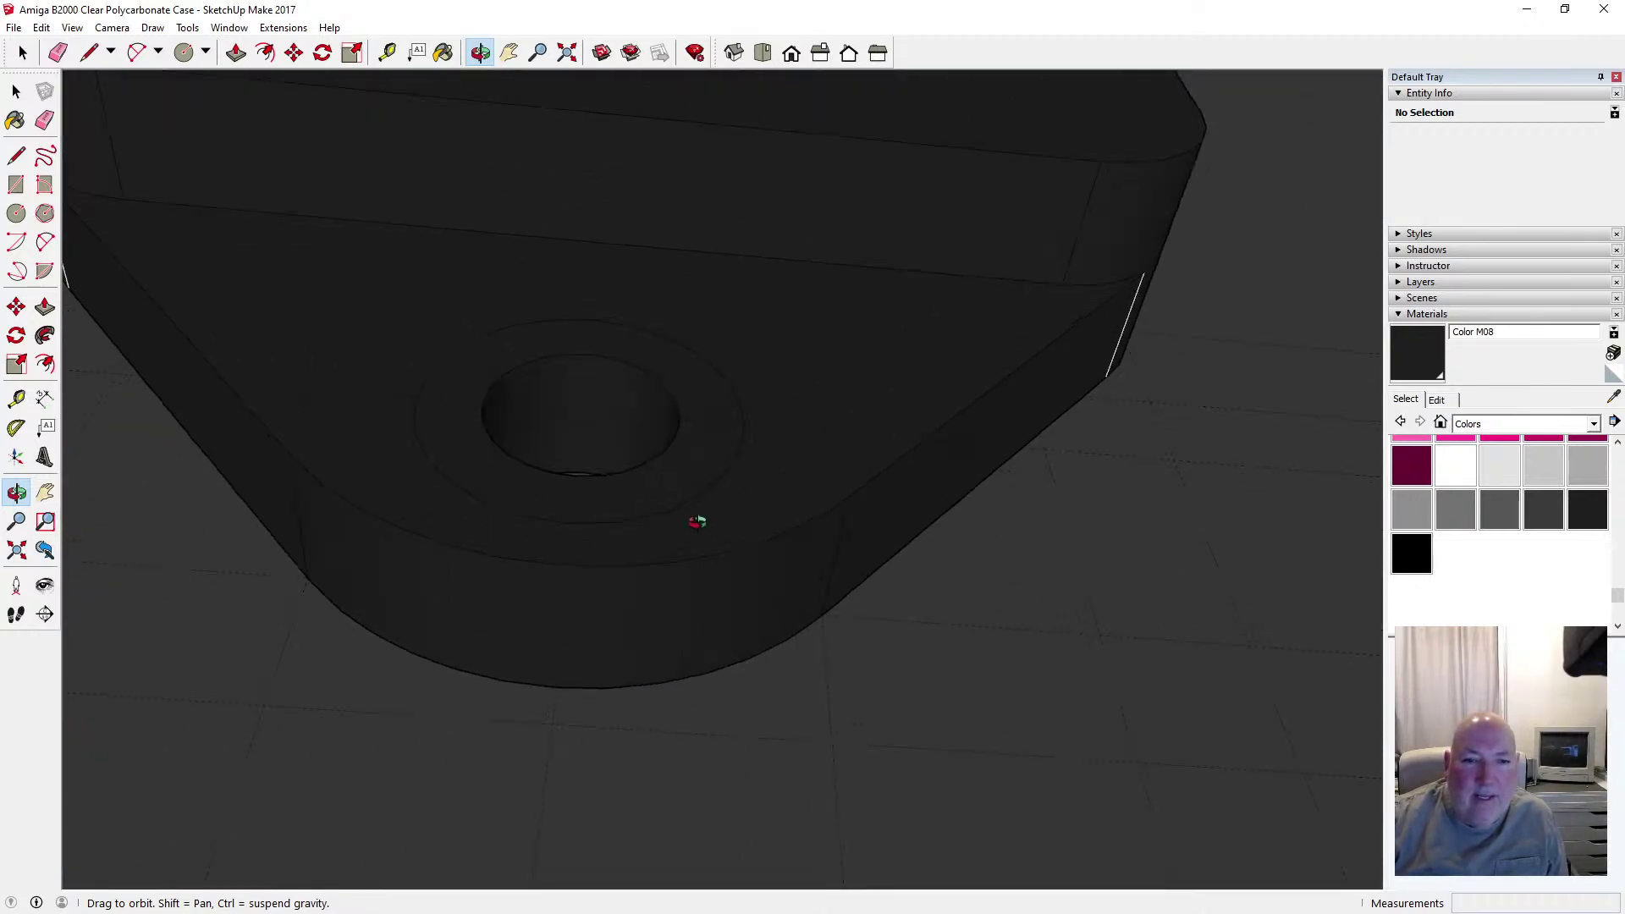
pyautogui.press('space')
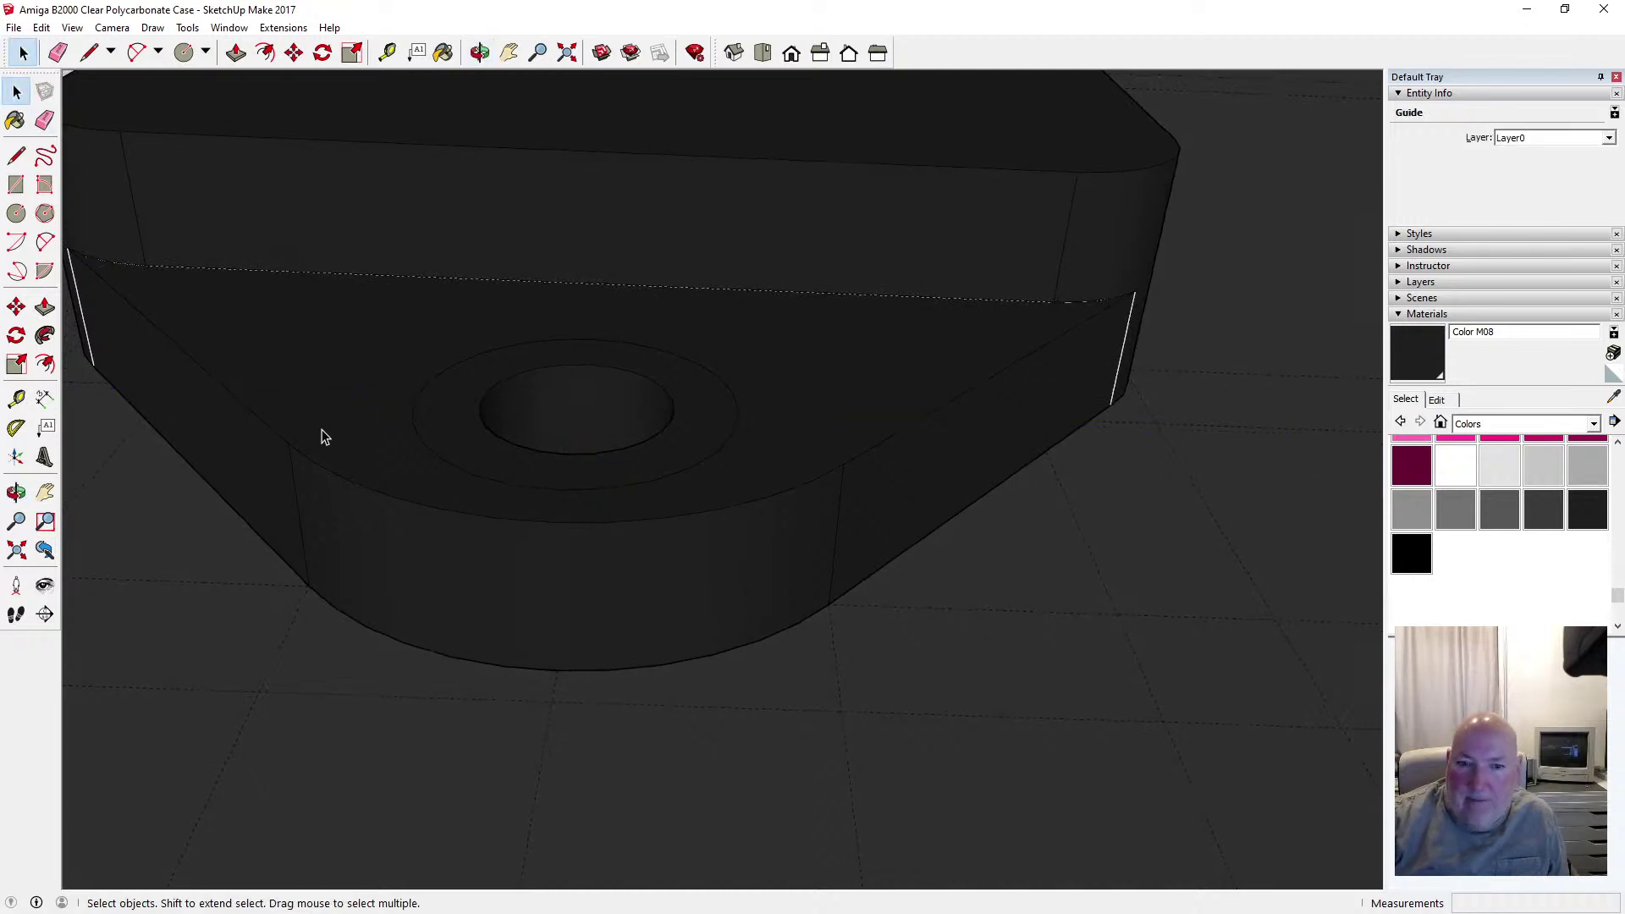
pyautogui.scroll(-2, 666, 538)
pyautogui.scroll(-3, 672, 538)
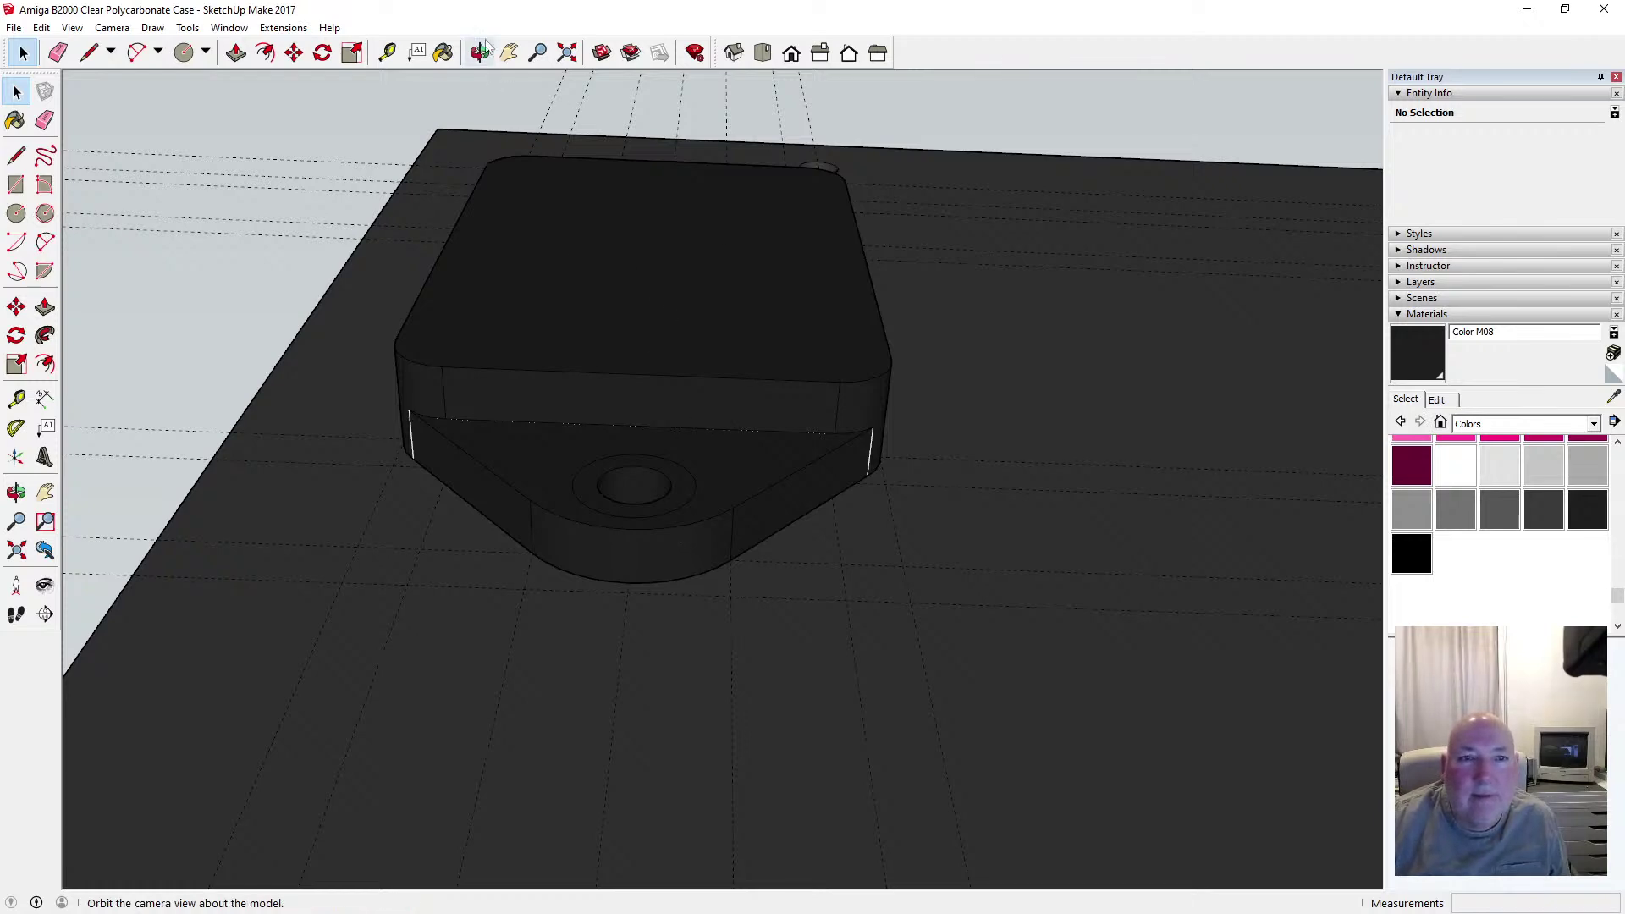
pyautogui.click(484, 52)
pyautogui.moveTo(617, 169); pyautogui.dragTo(663, 204)
pyautogui.scroll(4, 663, 204)
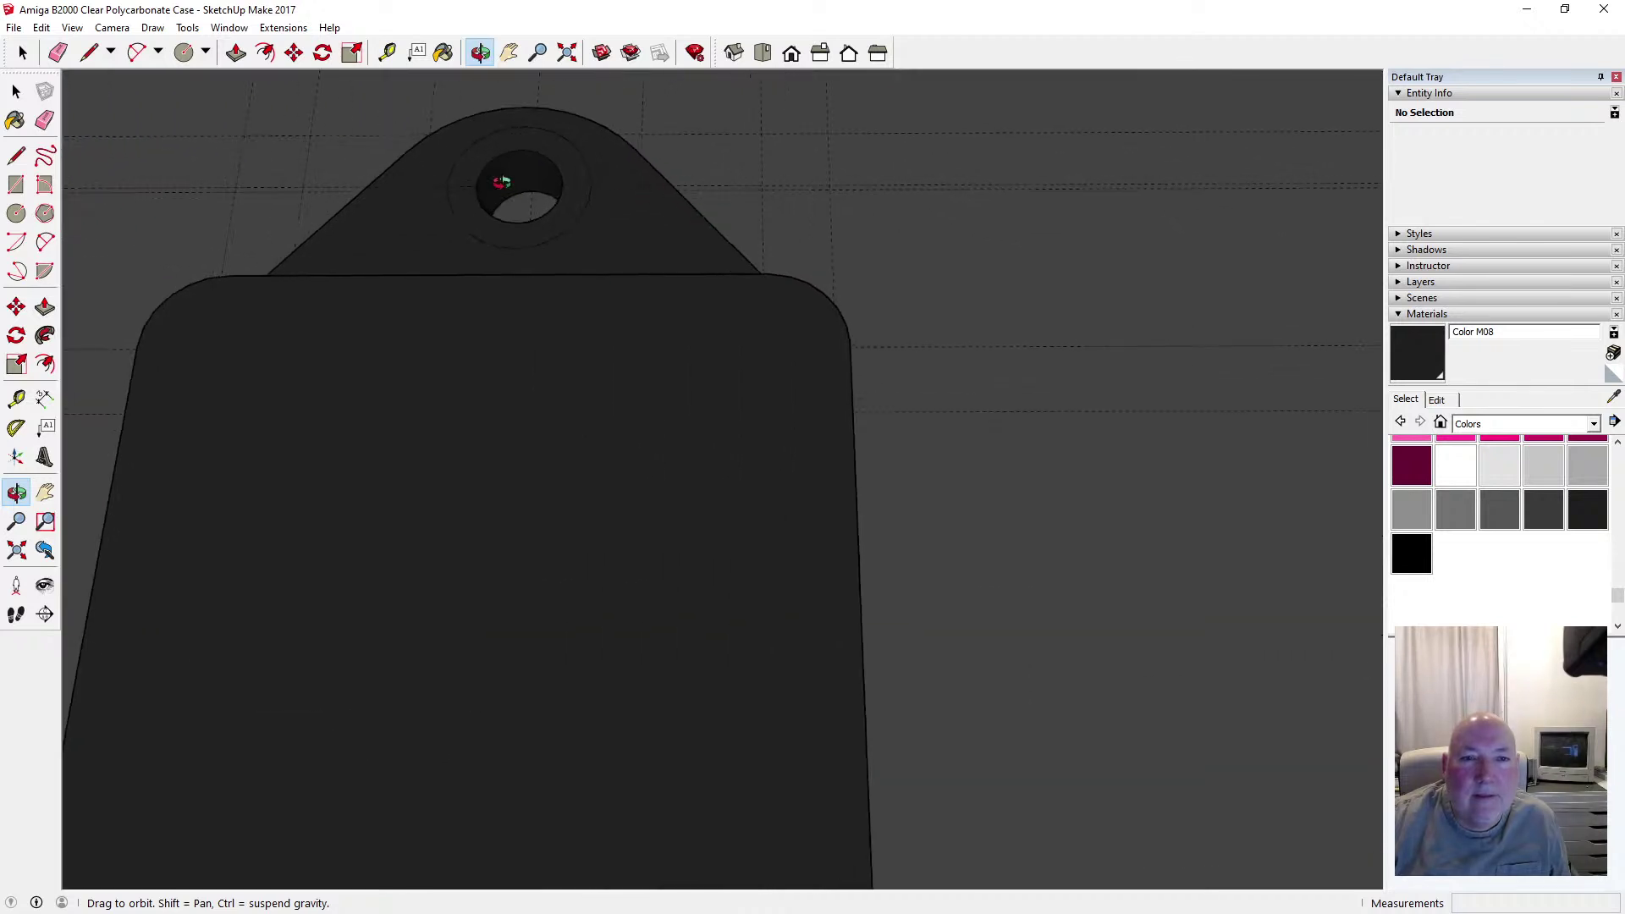
pyautogui.press('space')
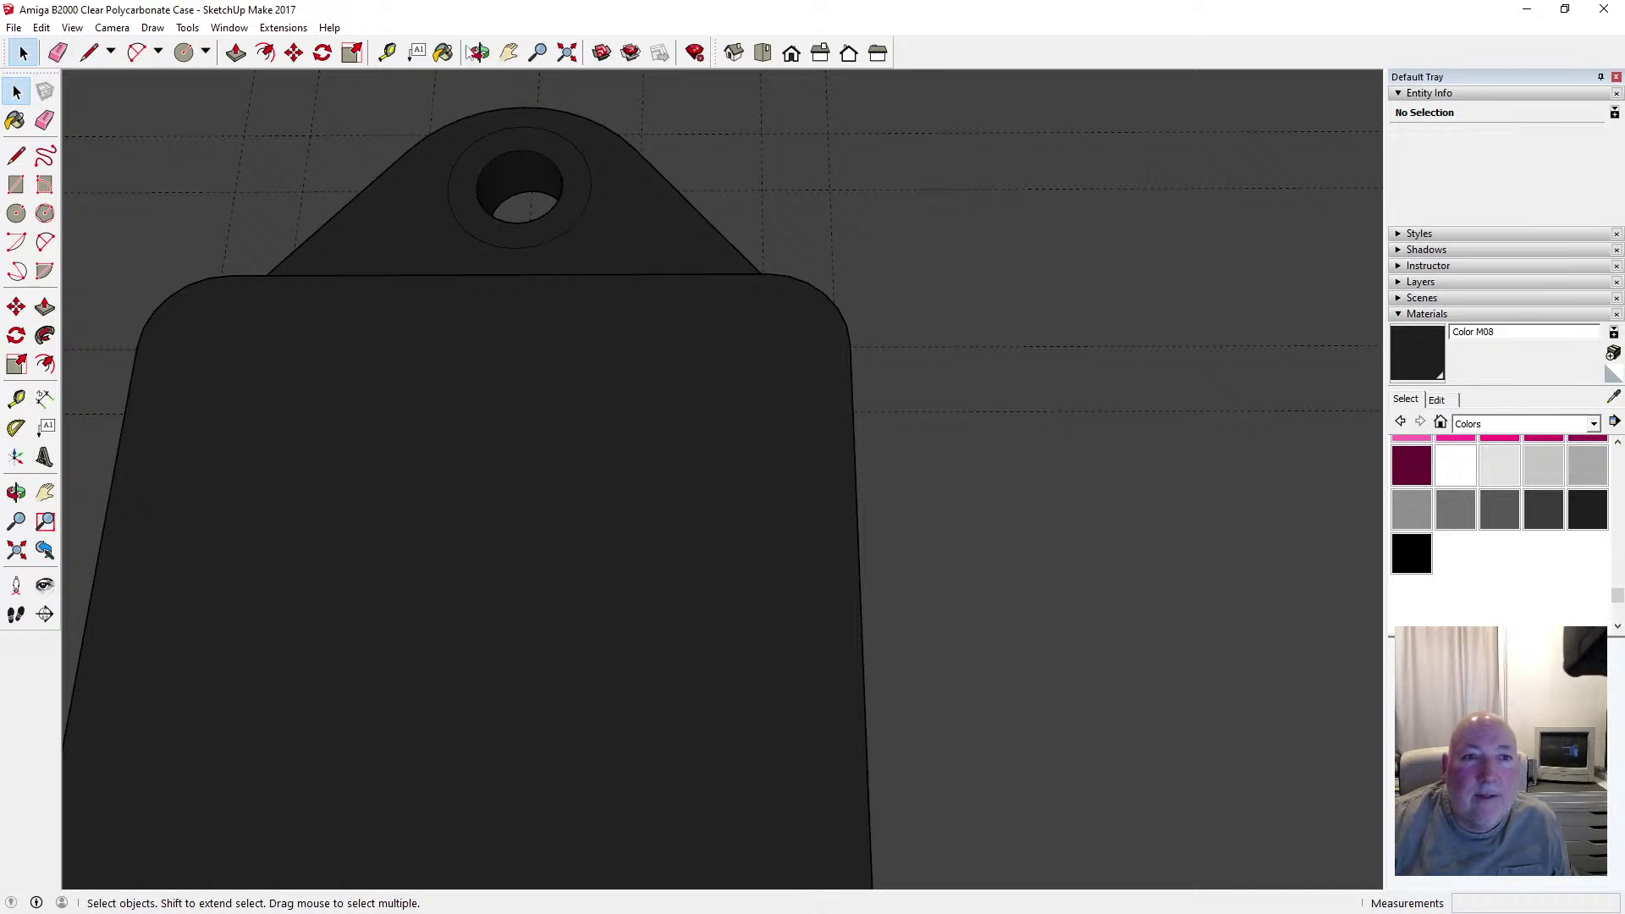
# Try to countersink the lower tab's screw hole by moving its inner rim 2.5 mm into the hole, and undo that move
pyautogui.click(478, 53)
pyautogui.moveTo(631, 224); pyautogui.dragTo(518, 569)
pyautogui.moveTo(554, 609); pyautogui.dragTo(555, 599)
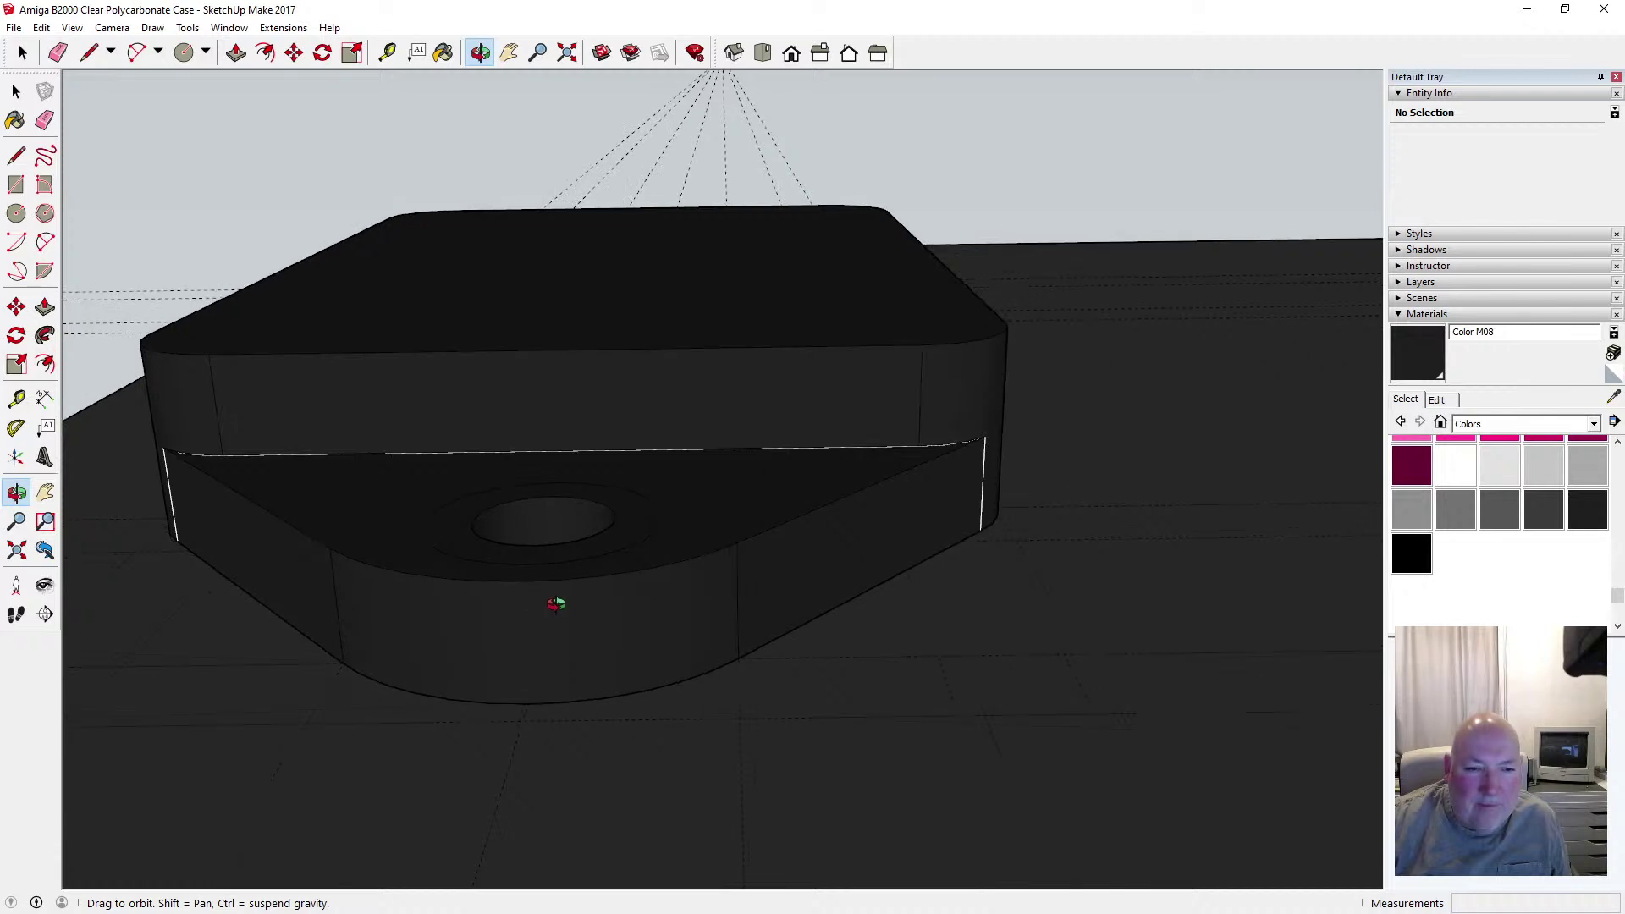
pyautogui.click(296, 56)
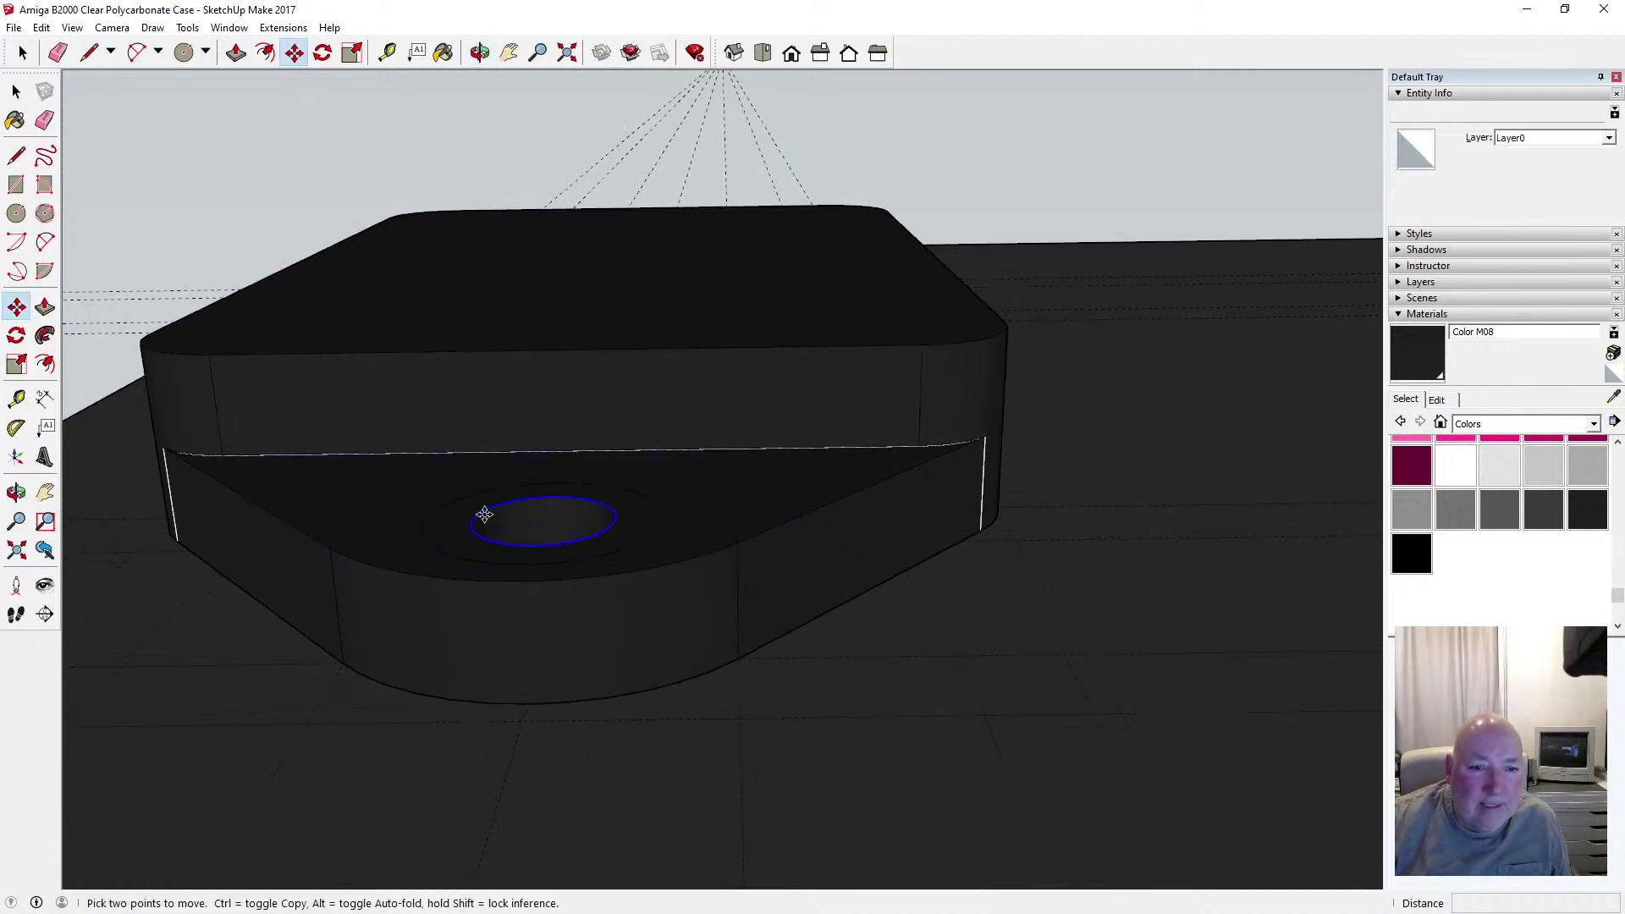
pyautogui.click(486, 511)
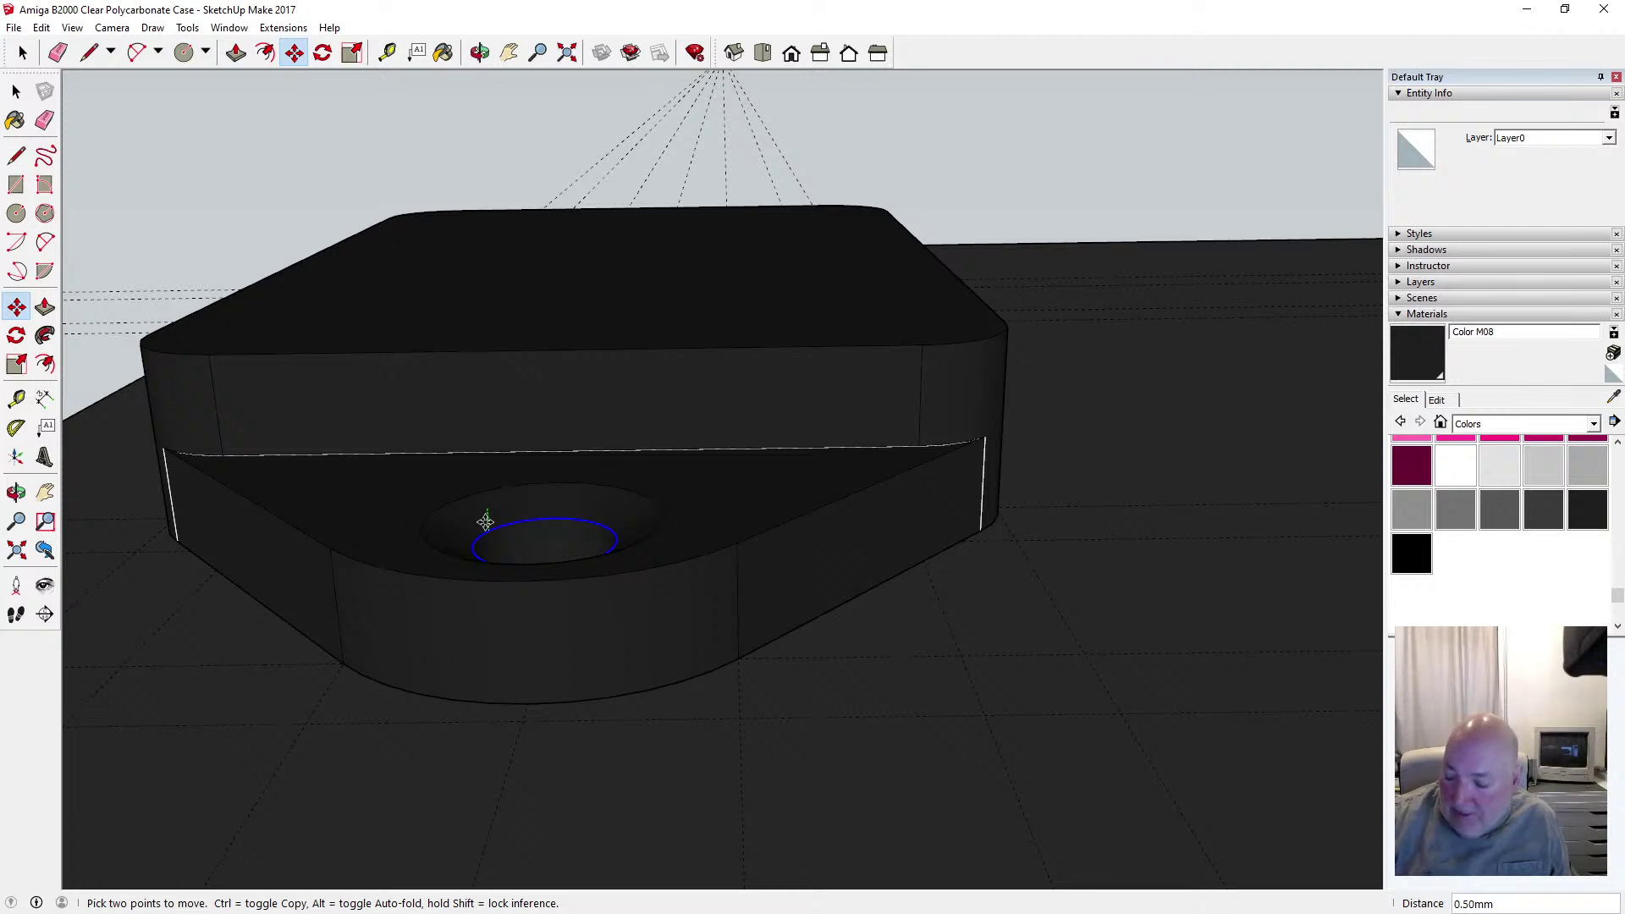
pyautogui.write('2.5')
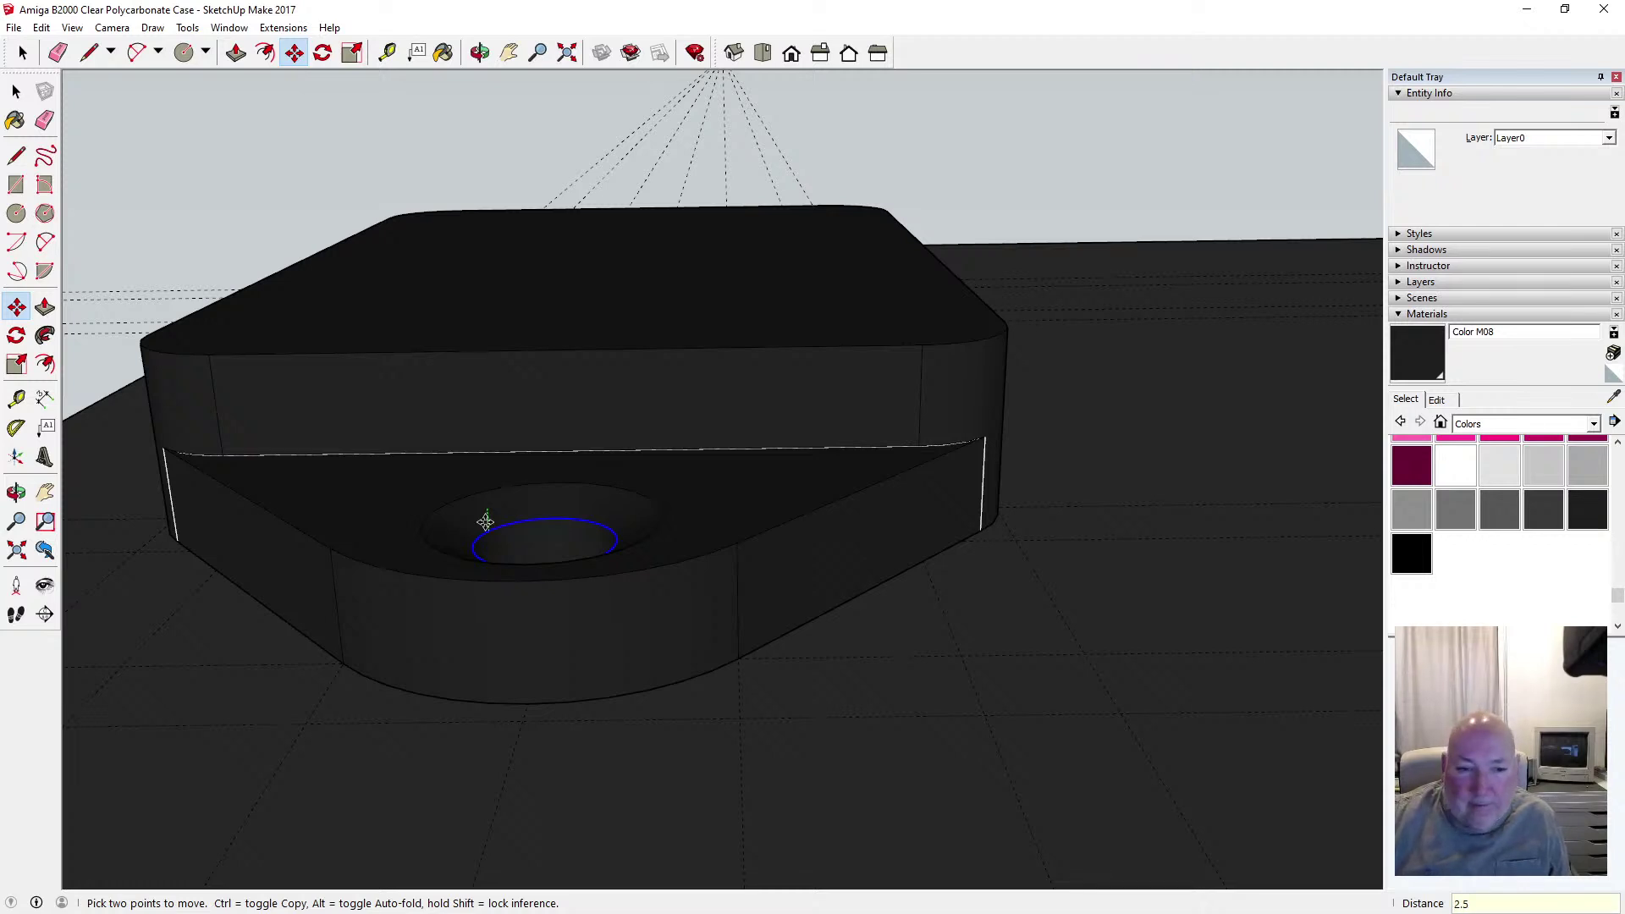
pyautogui.press('Return')
pyautogui.click(480, 53)
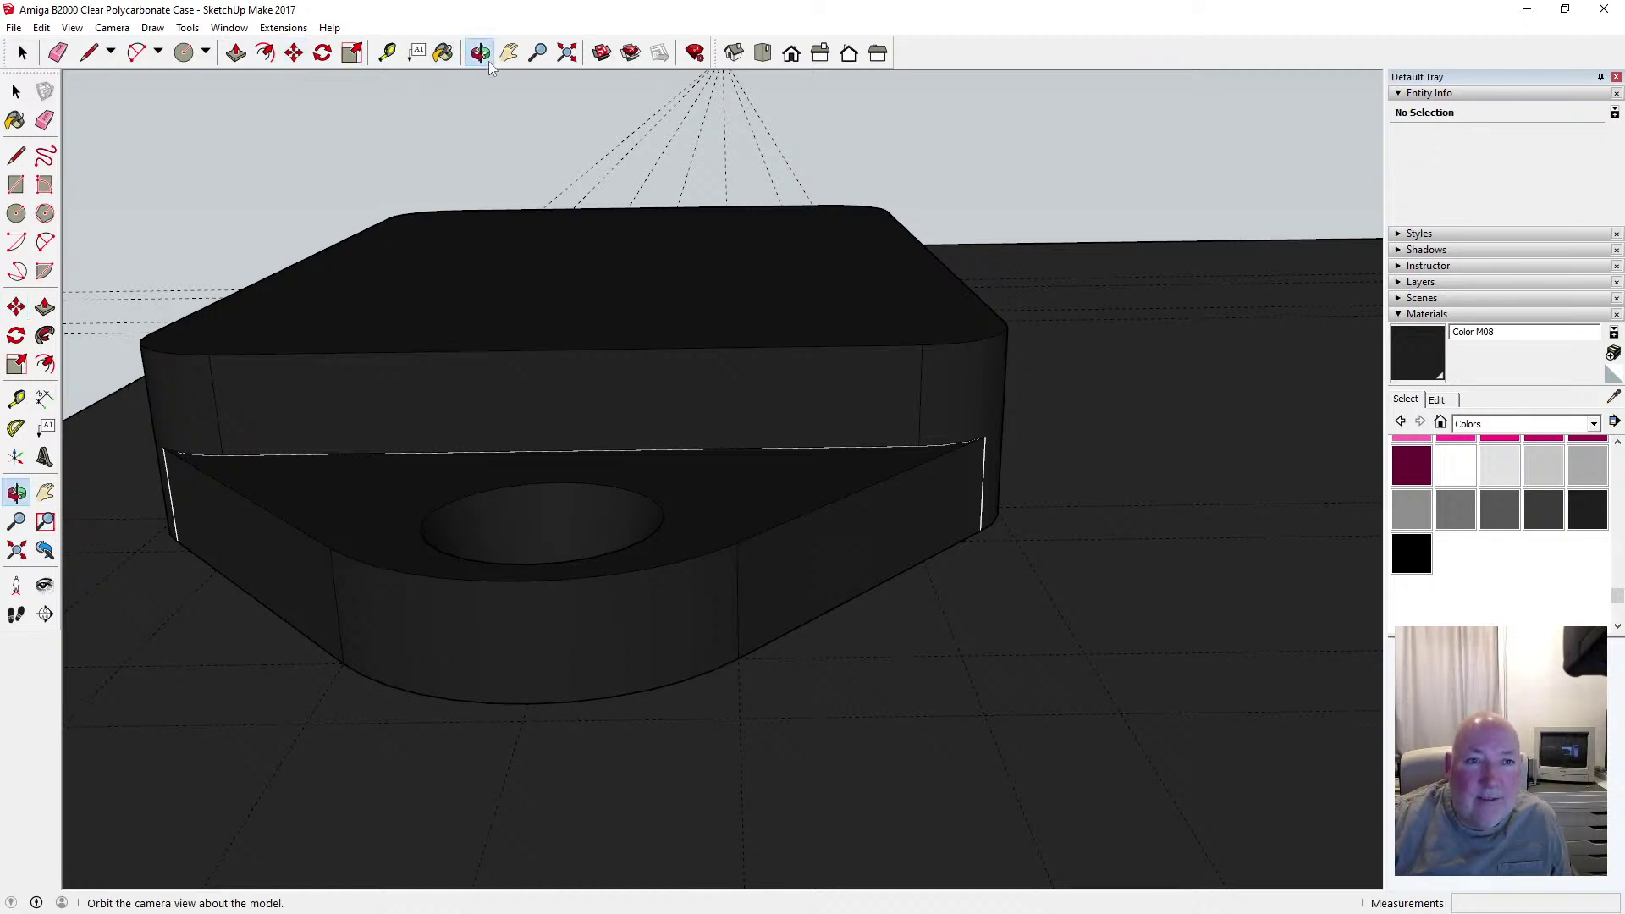
pyautogui.moveTo(537, 199); pyautogui.dragTo(552, 531)
pyautogui.scroll(-4, 711, 372)
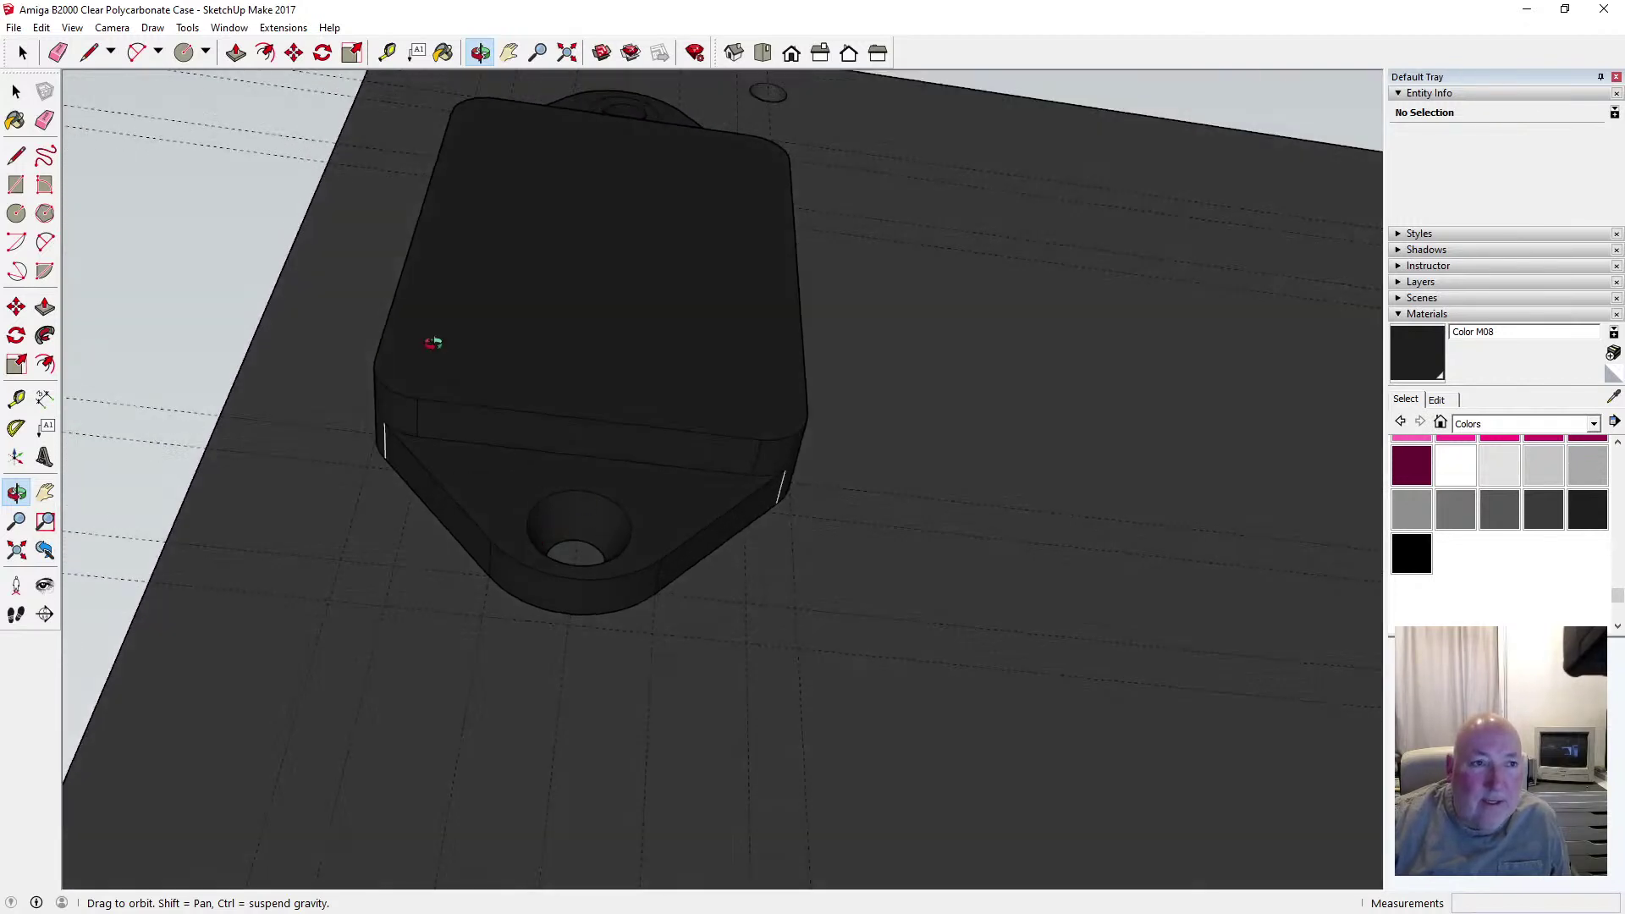
pyautogui.click(40, 27)
pyautogui.click(70, 50)
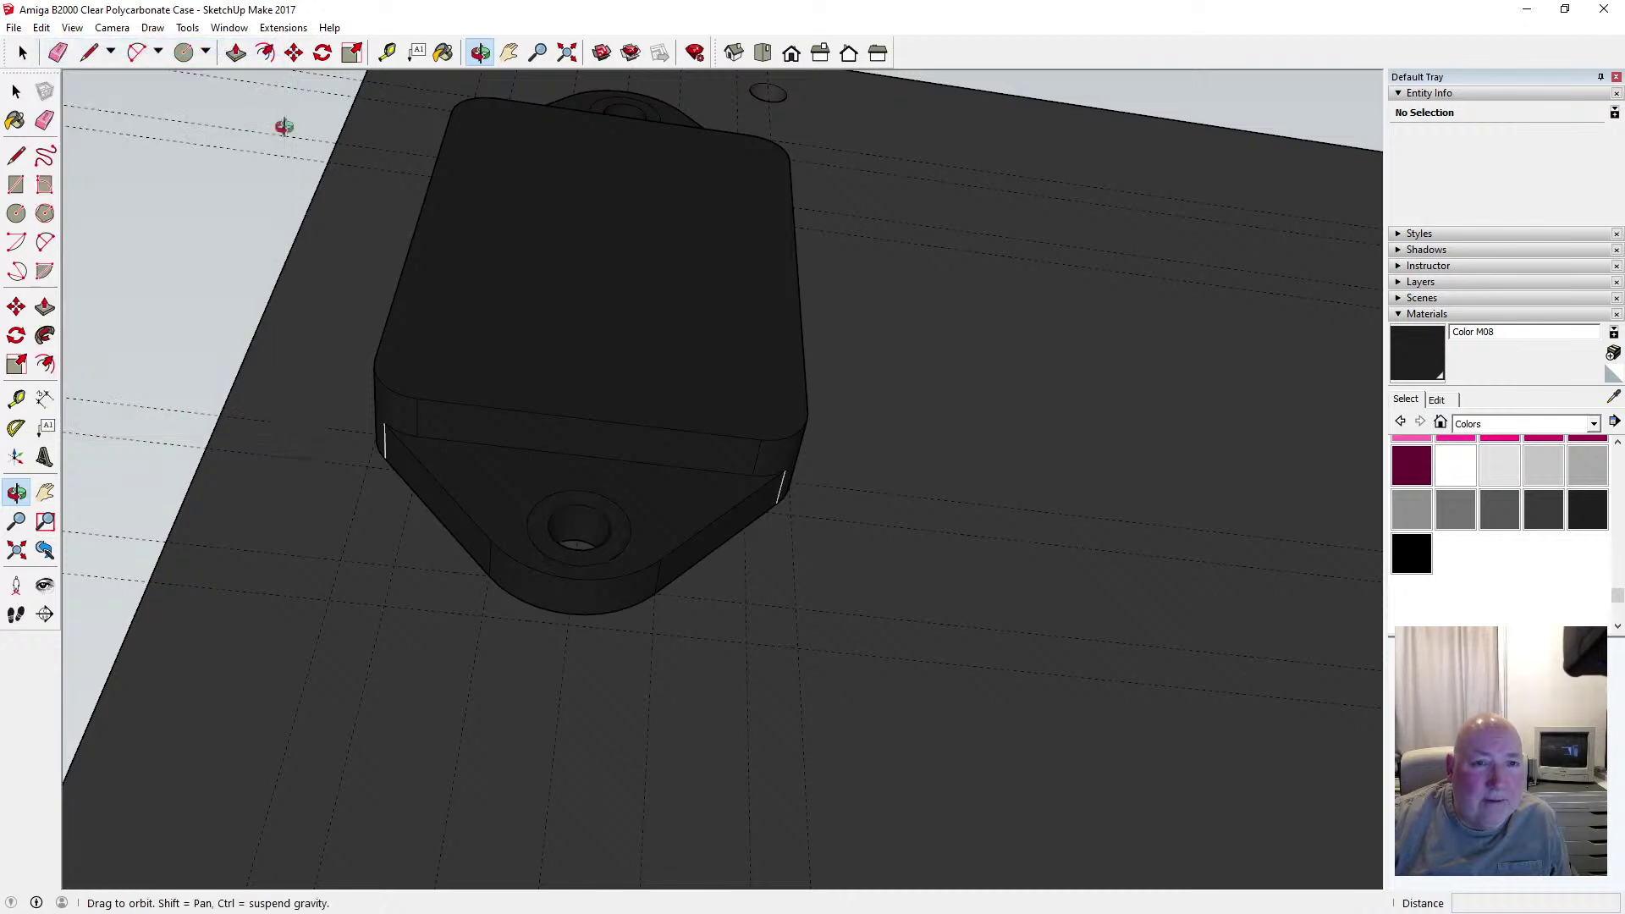
# Countersink the lower tab's screw hole by moving its inner rim 2 mm into the hole along the green axis
pyautogui.moveTo(618, 484); pyautogui.dragTo(565, 319)
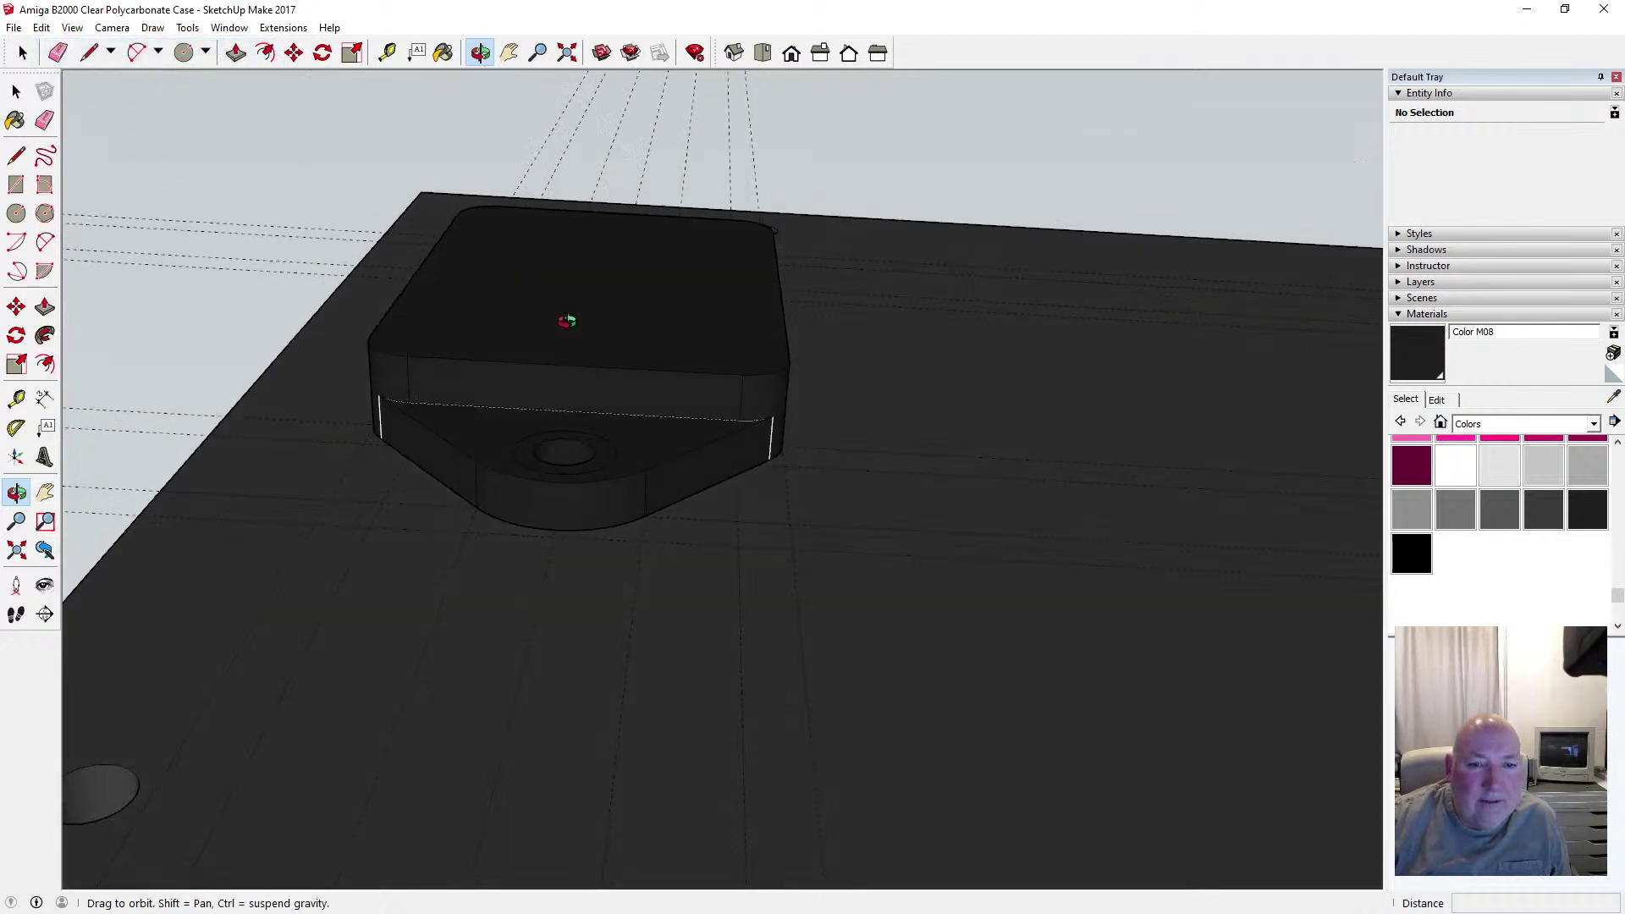
pyautogui.scroll(6, 562, 449)
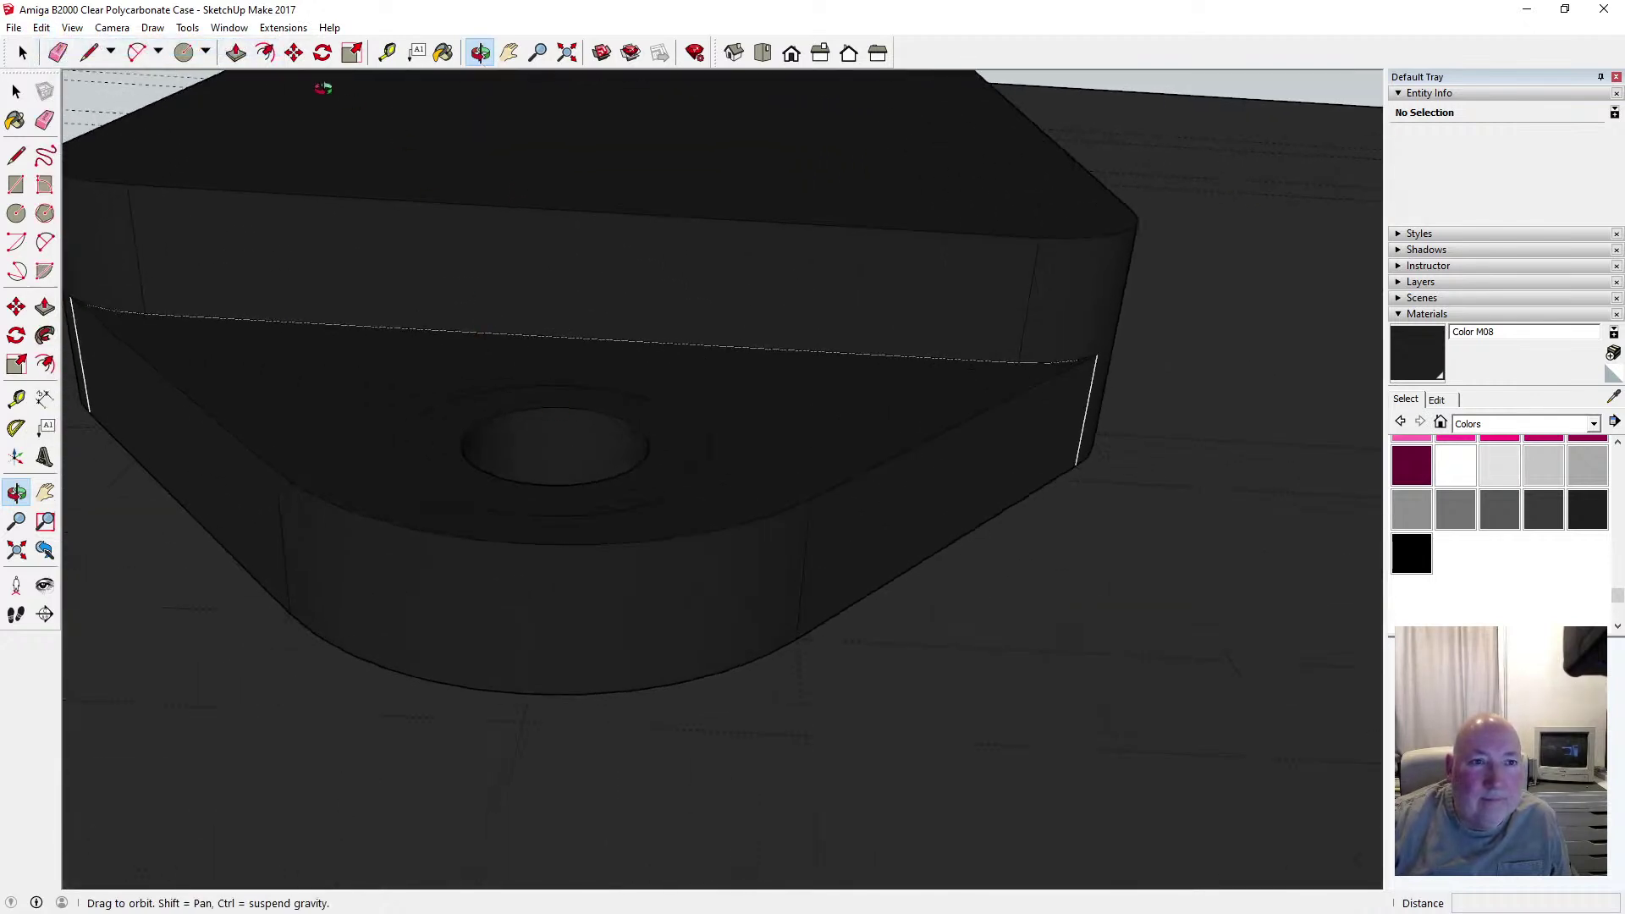
pyautogui.click(294, 52)
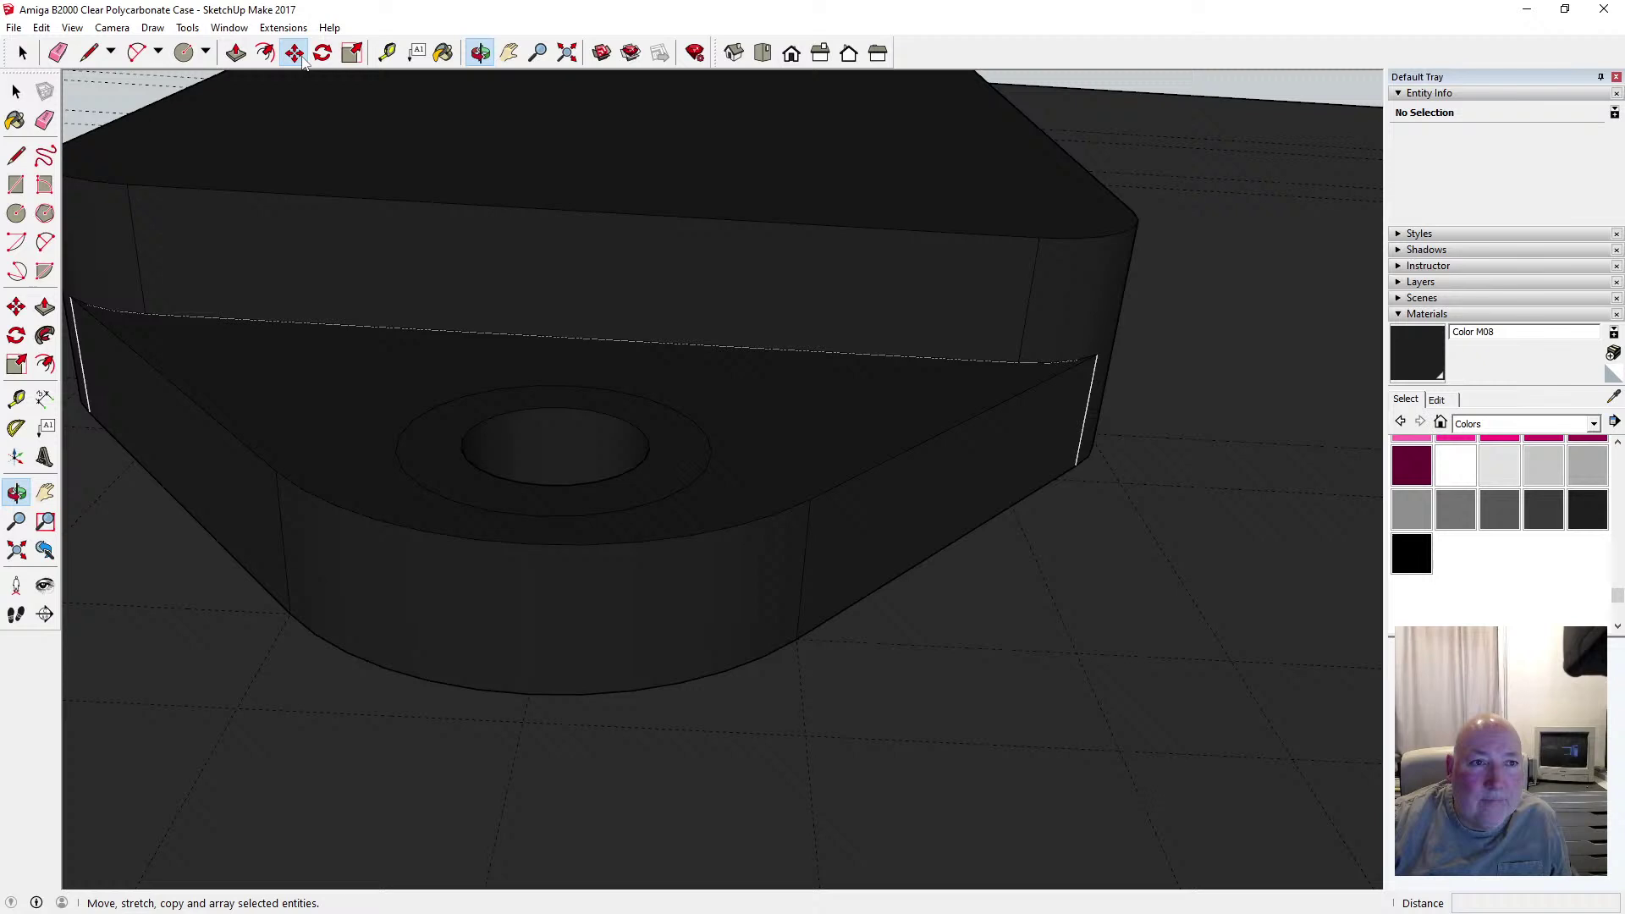
pyautogui.click(499, 416)
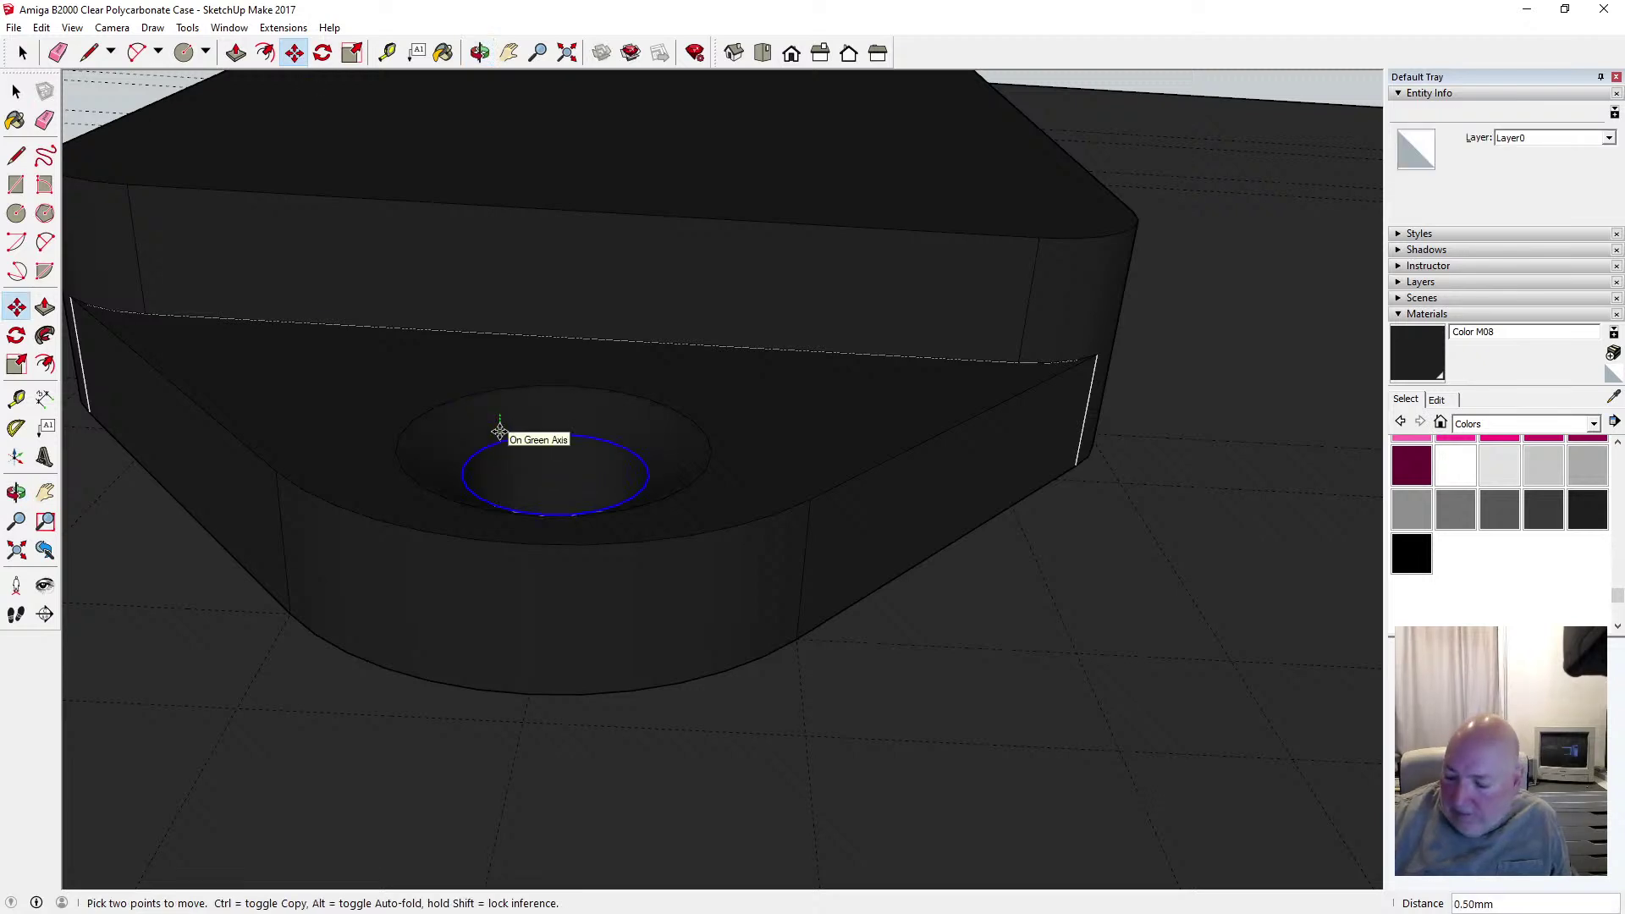
pyautogui.write('2')
pyautogui.press('Return')
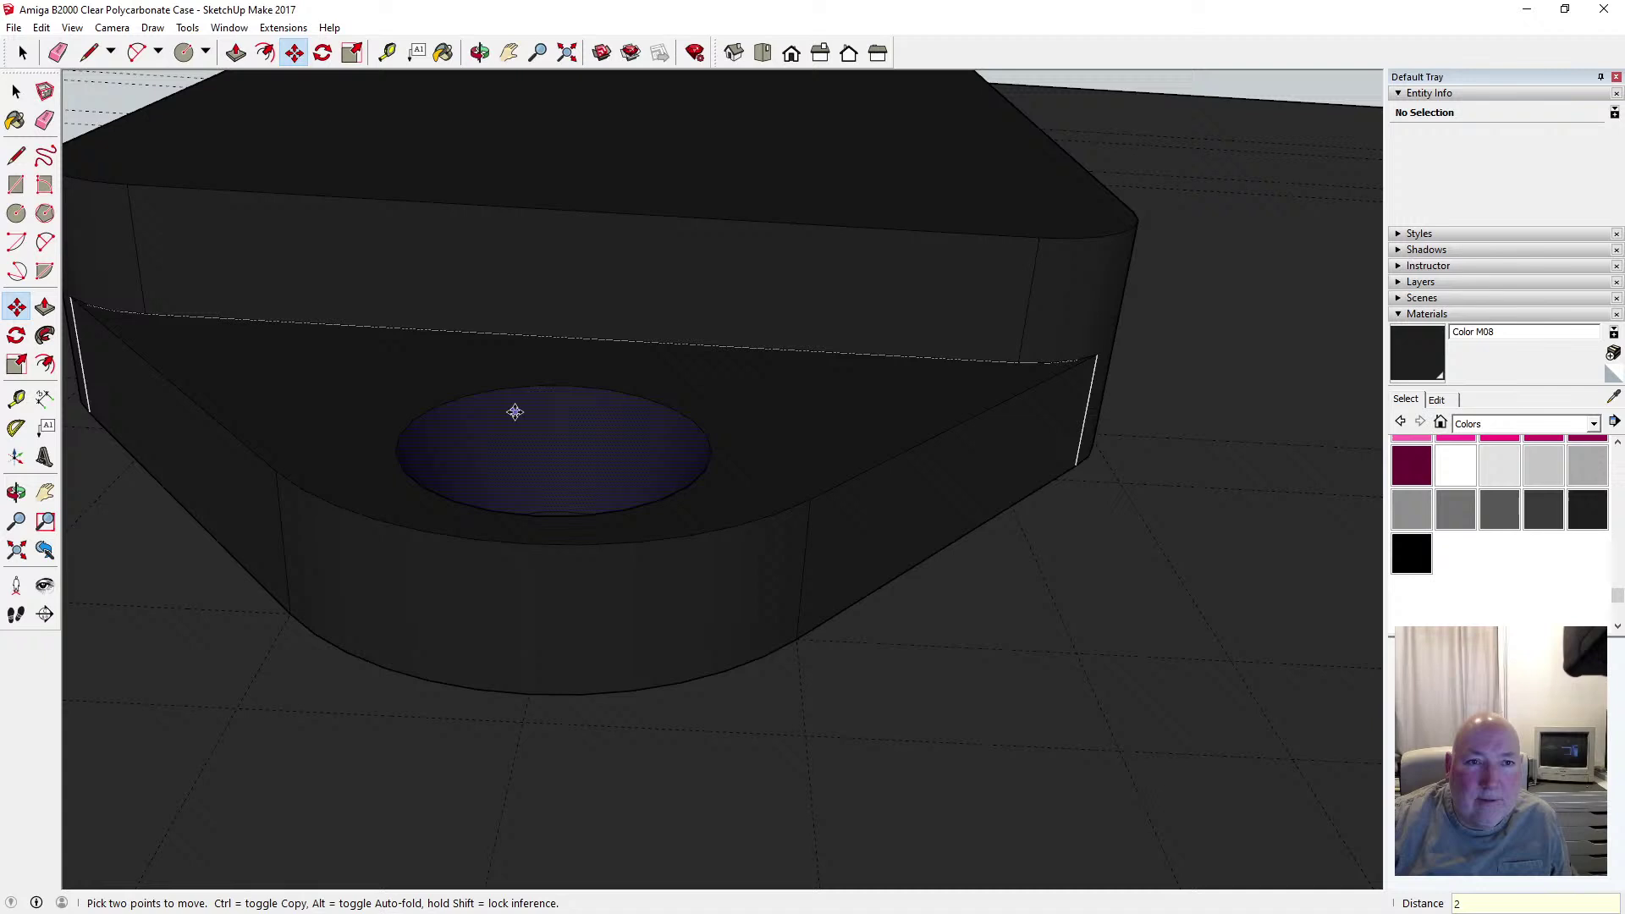
pyautogui.click(479, 53)
pyautogui.moveTo(573, 155); pyautogui.dragTo(559, 330)
pyautogui.scroll(-3, 562, 315)
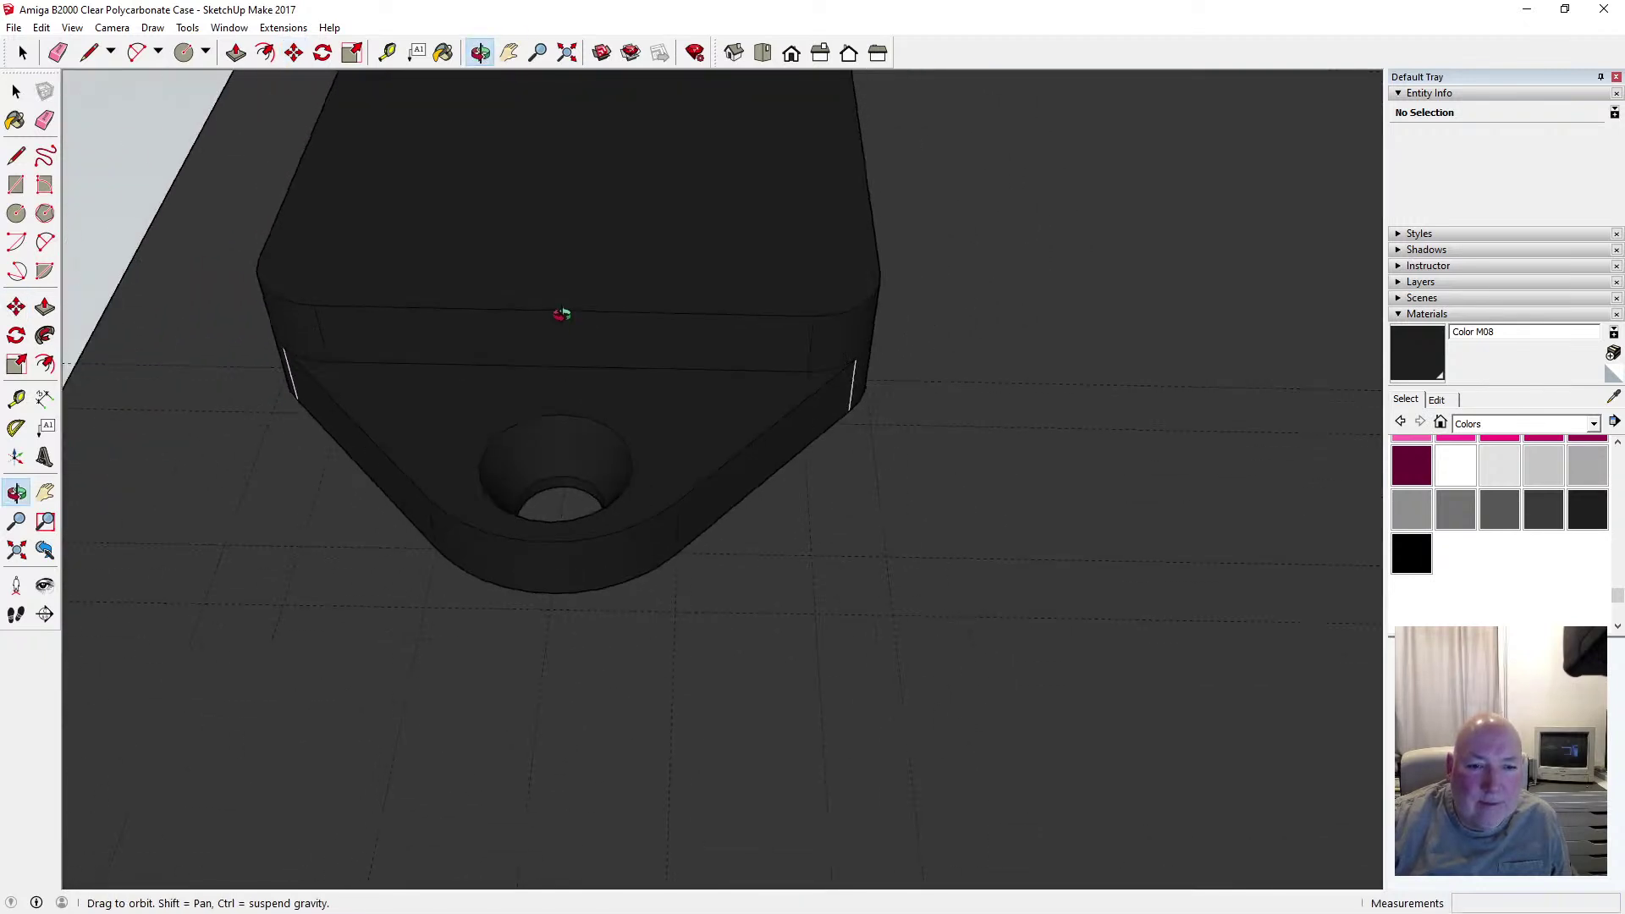
pyautogui.scroll(-2, 562, 314)
pyautogui.moveTo(552, 460); pyautogui.dragTo(472, 265)
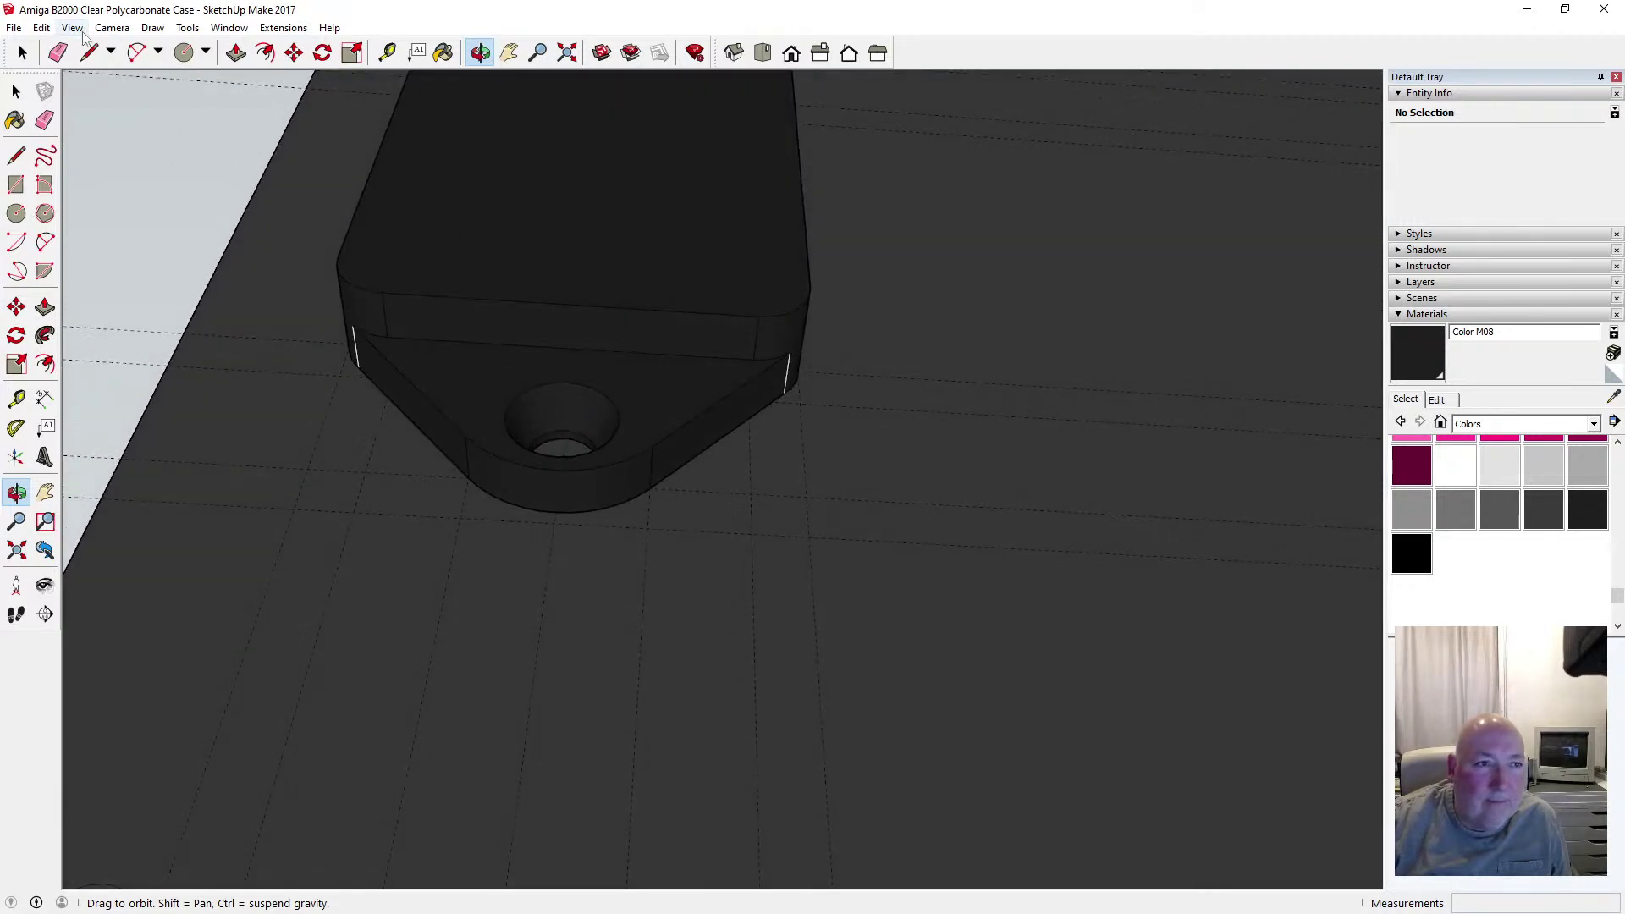
# Undo the last move of the inner rim of the lower tab's screw hole
pyautogui.click(41, 27)
pyautogui.click(70, 47)
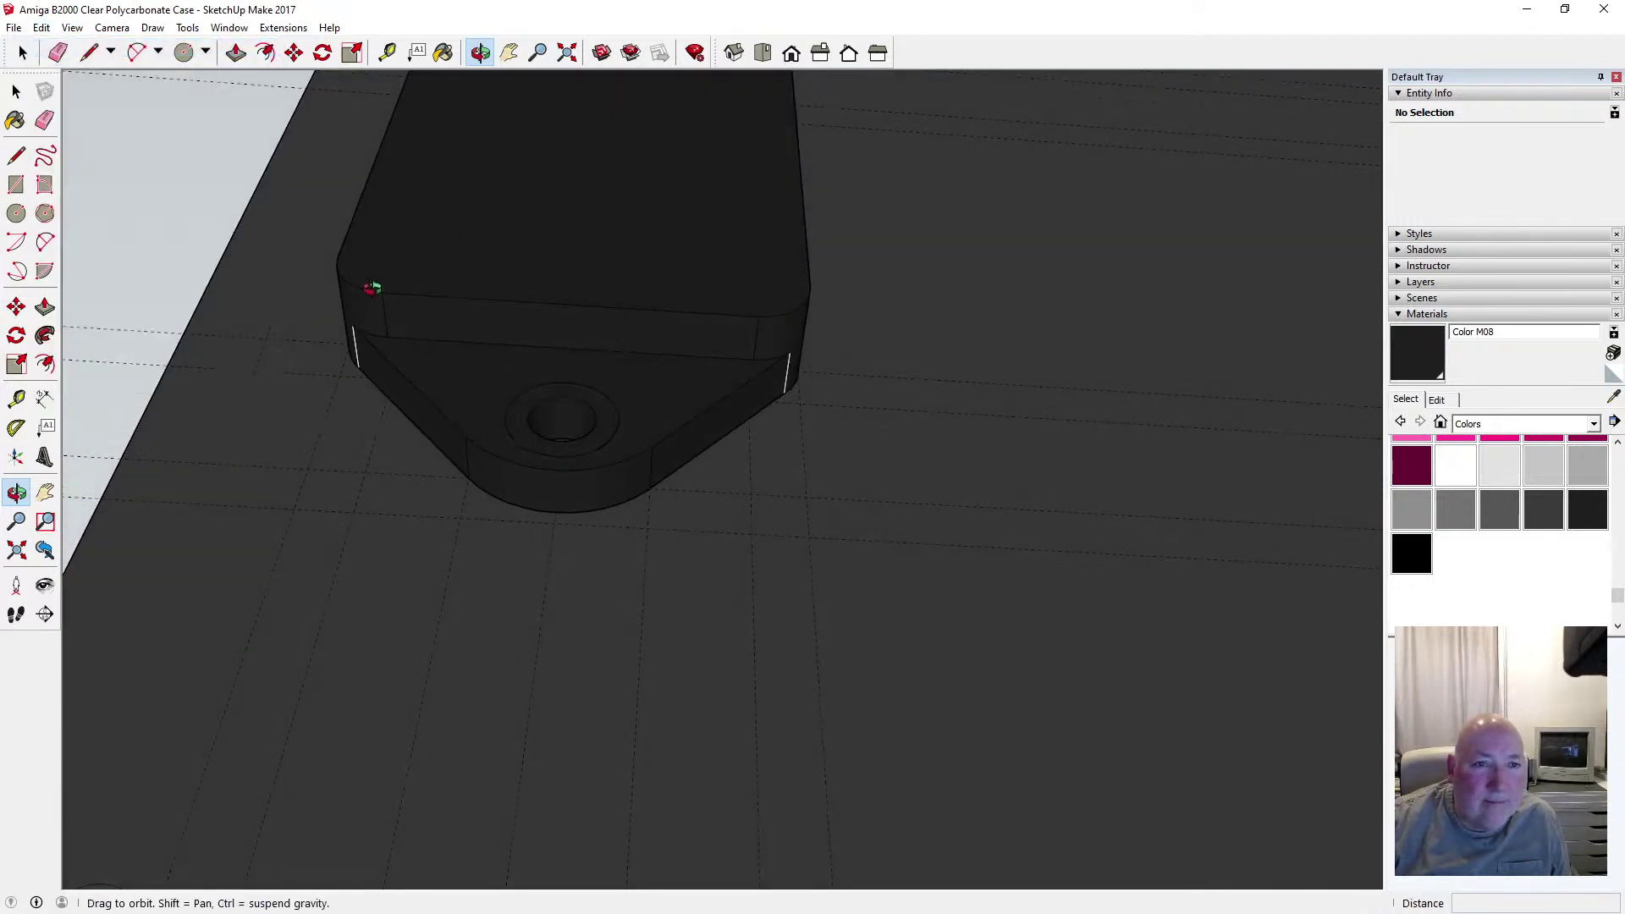
pyautogui.click(294, 52)
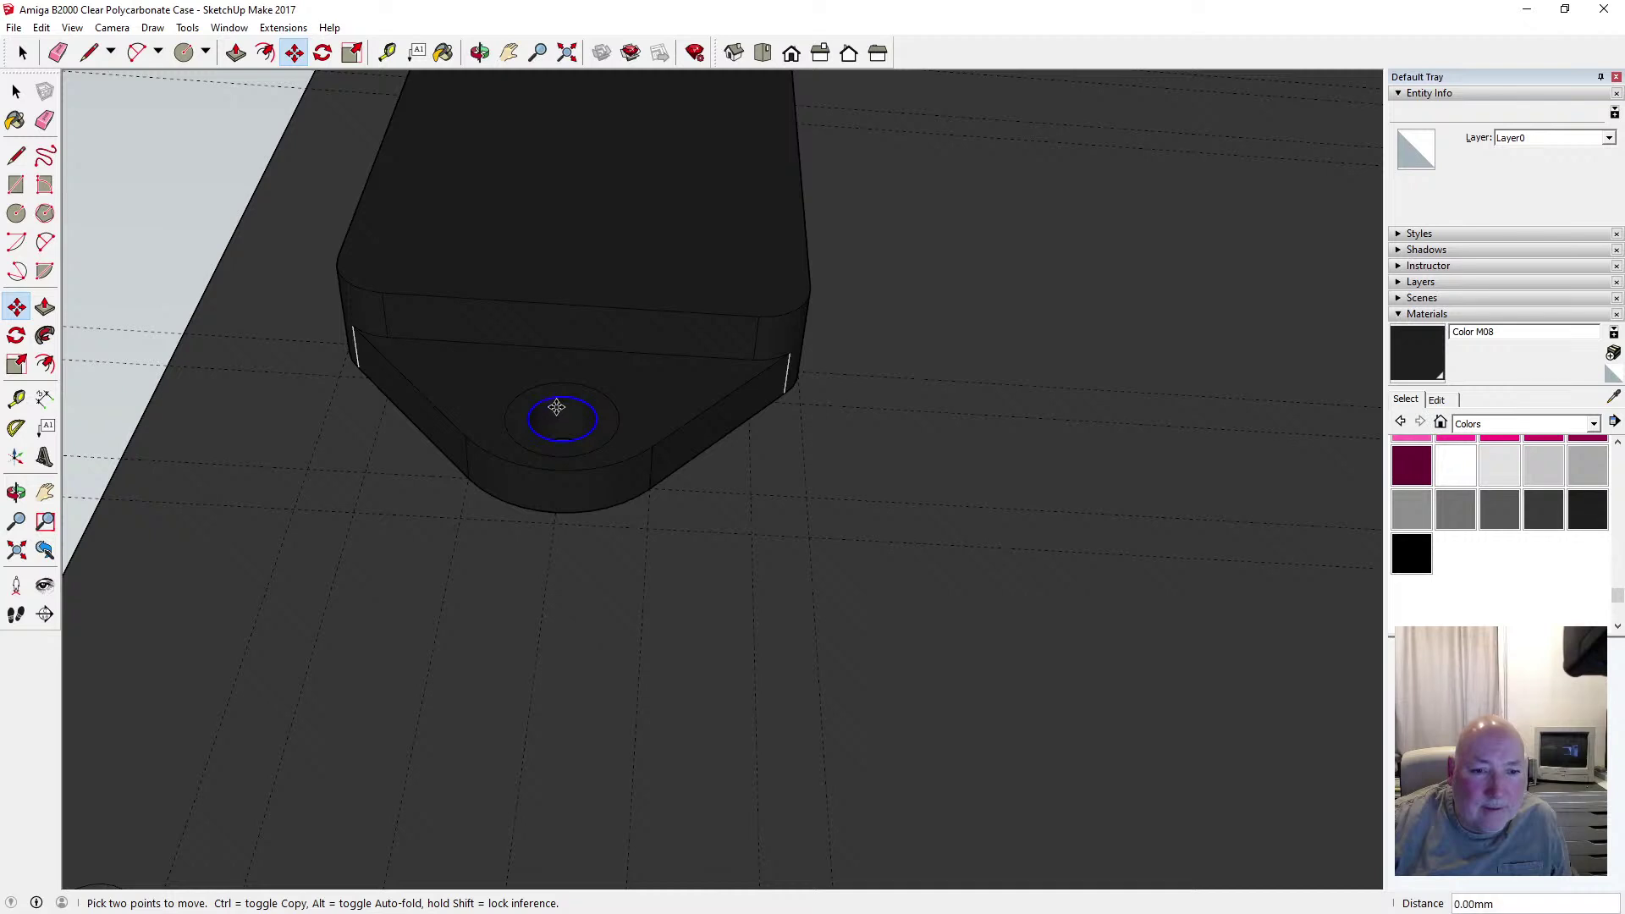
pyautogui.press('Escape')
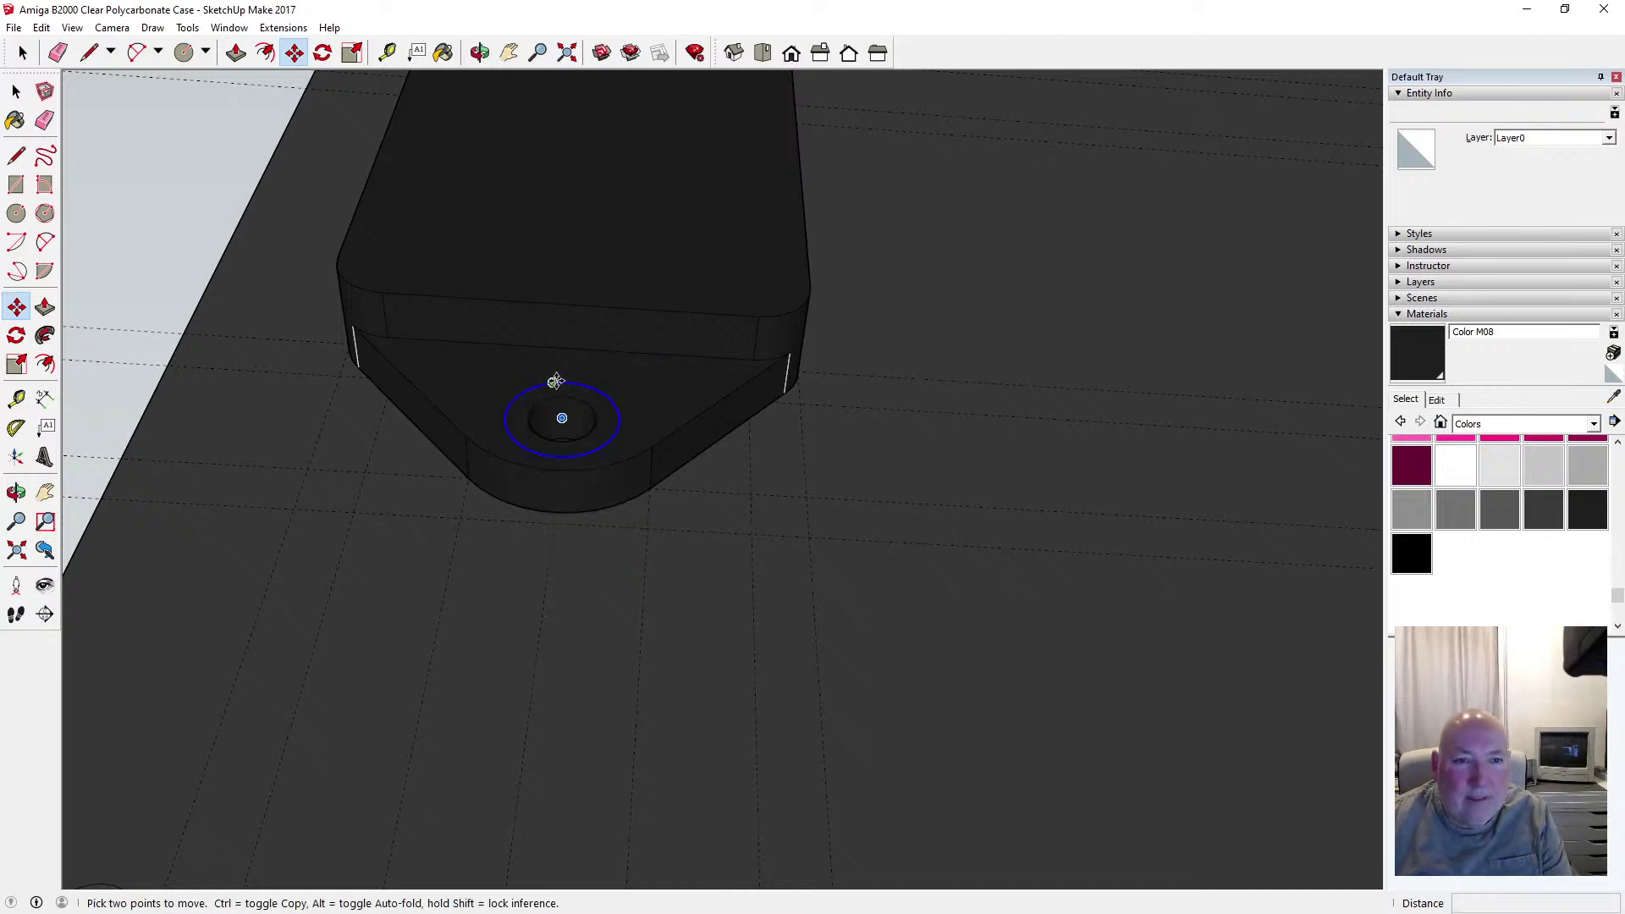
# Countersink the lower tab's screw hole by moving its inner rim 1.5 mm into the hole along the green axis
pyautogui.click(480, 52)
pyautogui.moveTo(598, 352); pyautogui.dragTo(586, 271)
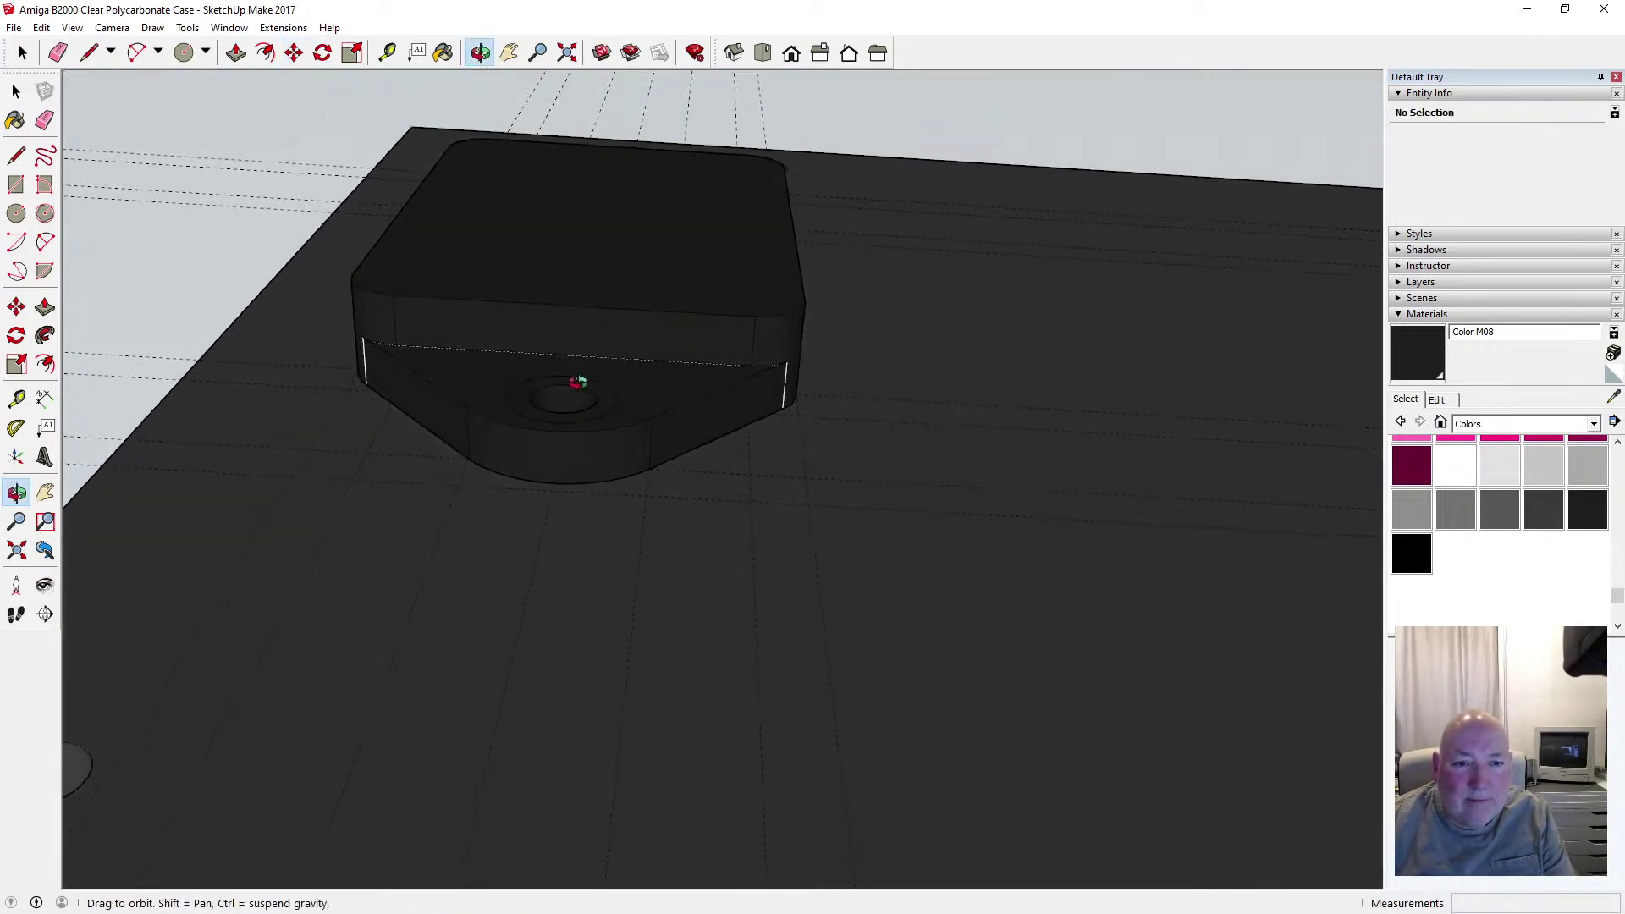
pyautogui.scroll(4, 578, 382)
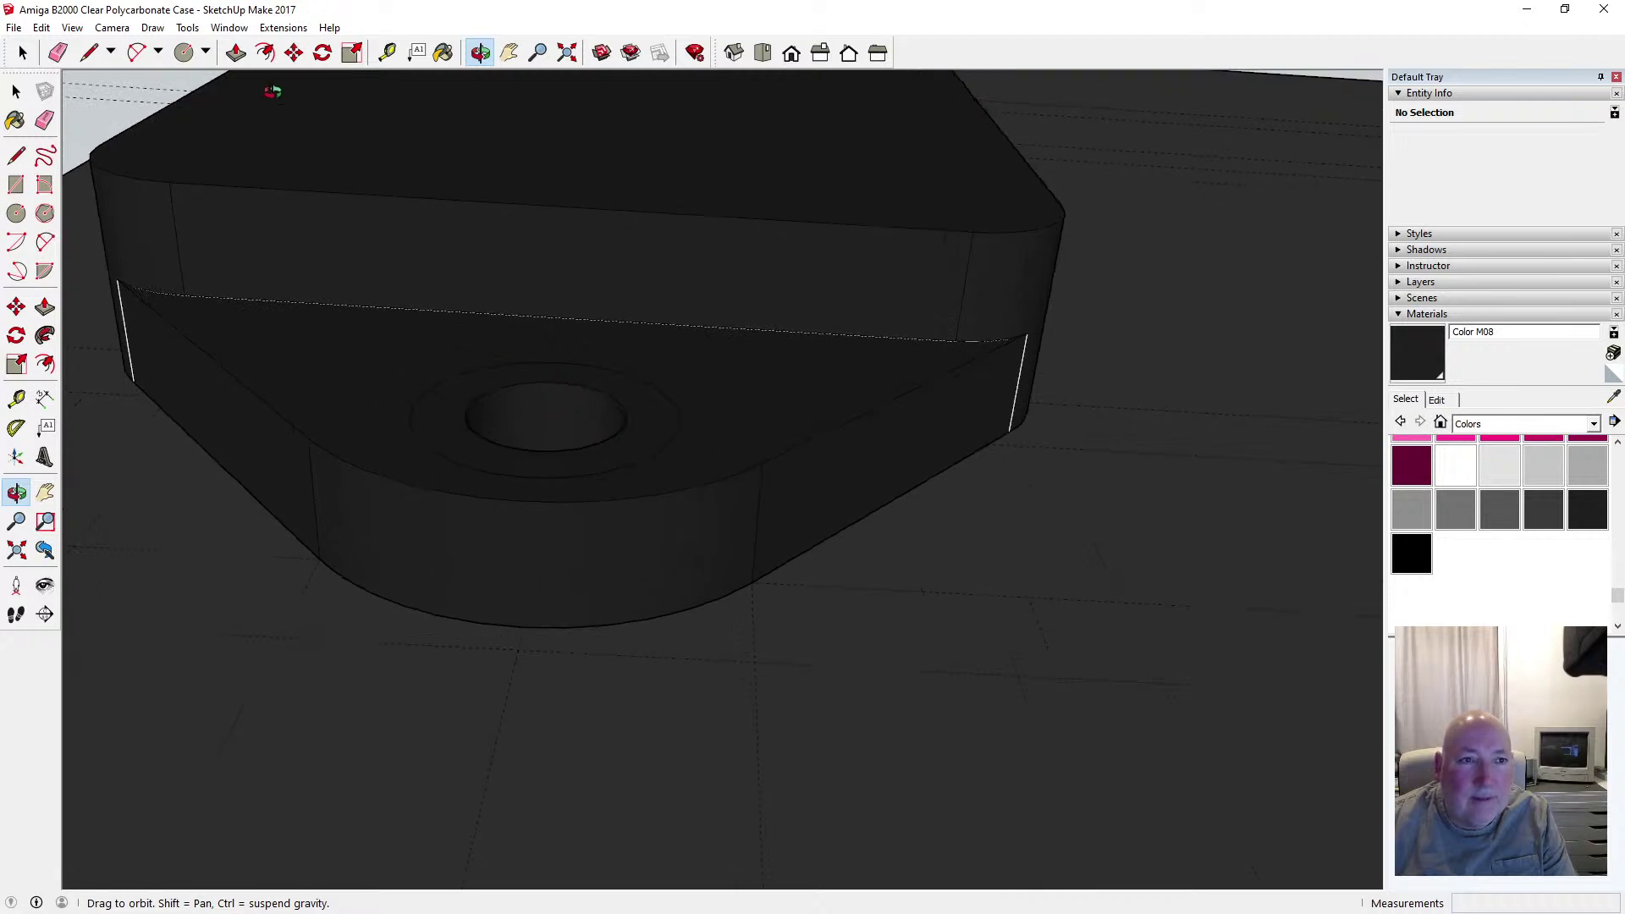
pyautogui.click(294, 53)
pyautogui.click(494, 389)
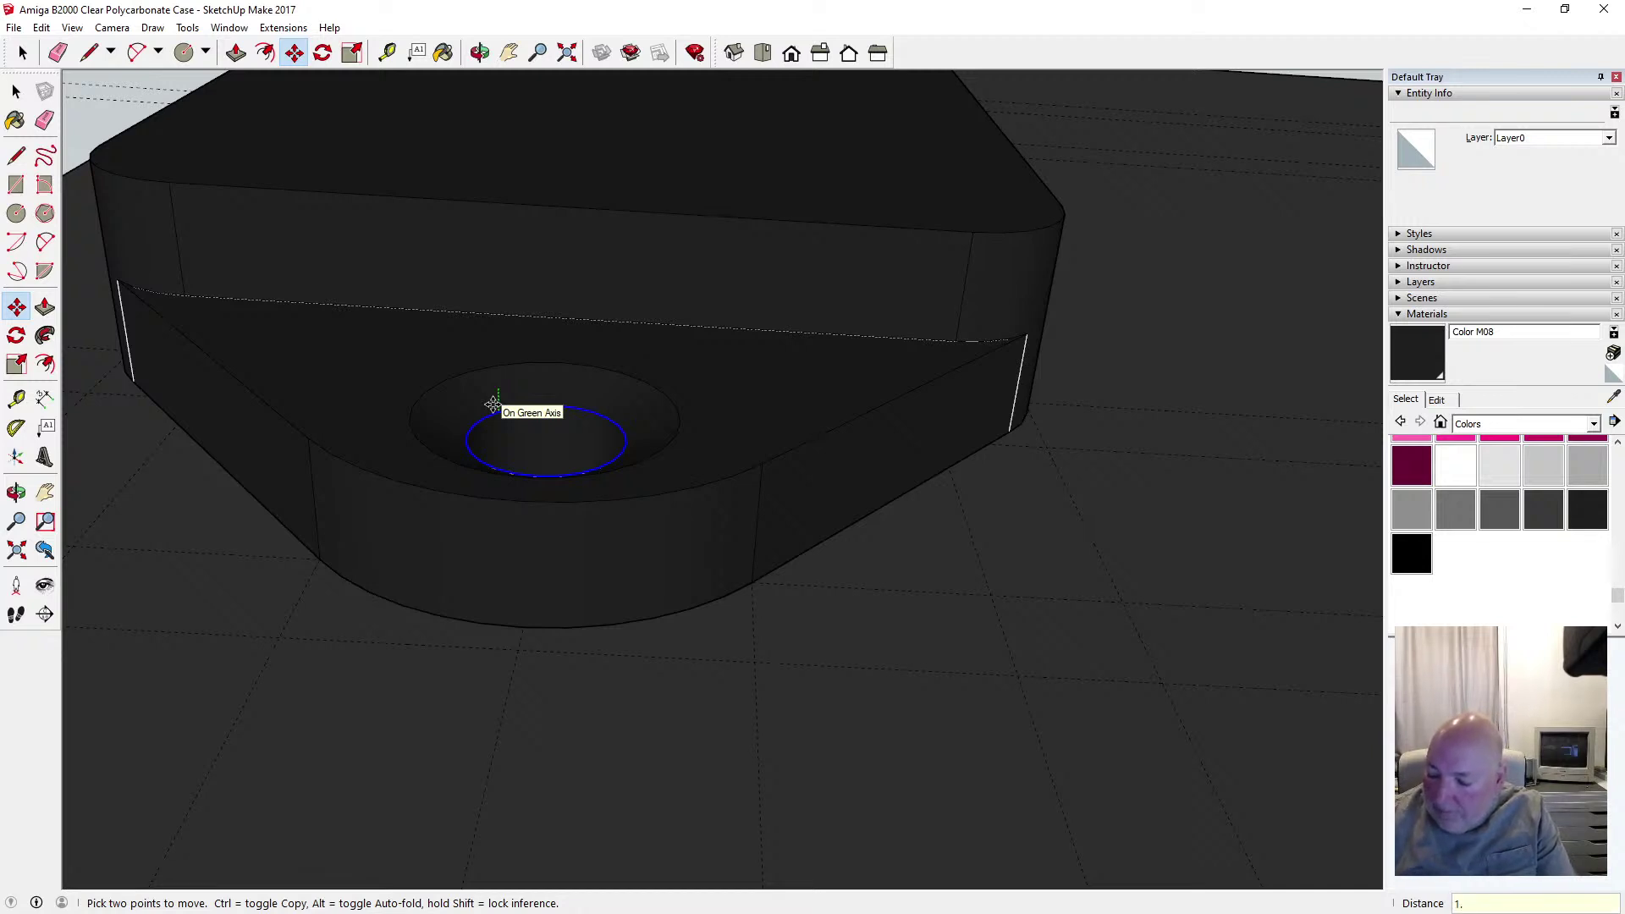
pyautogui.click(491, 406)
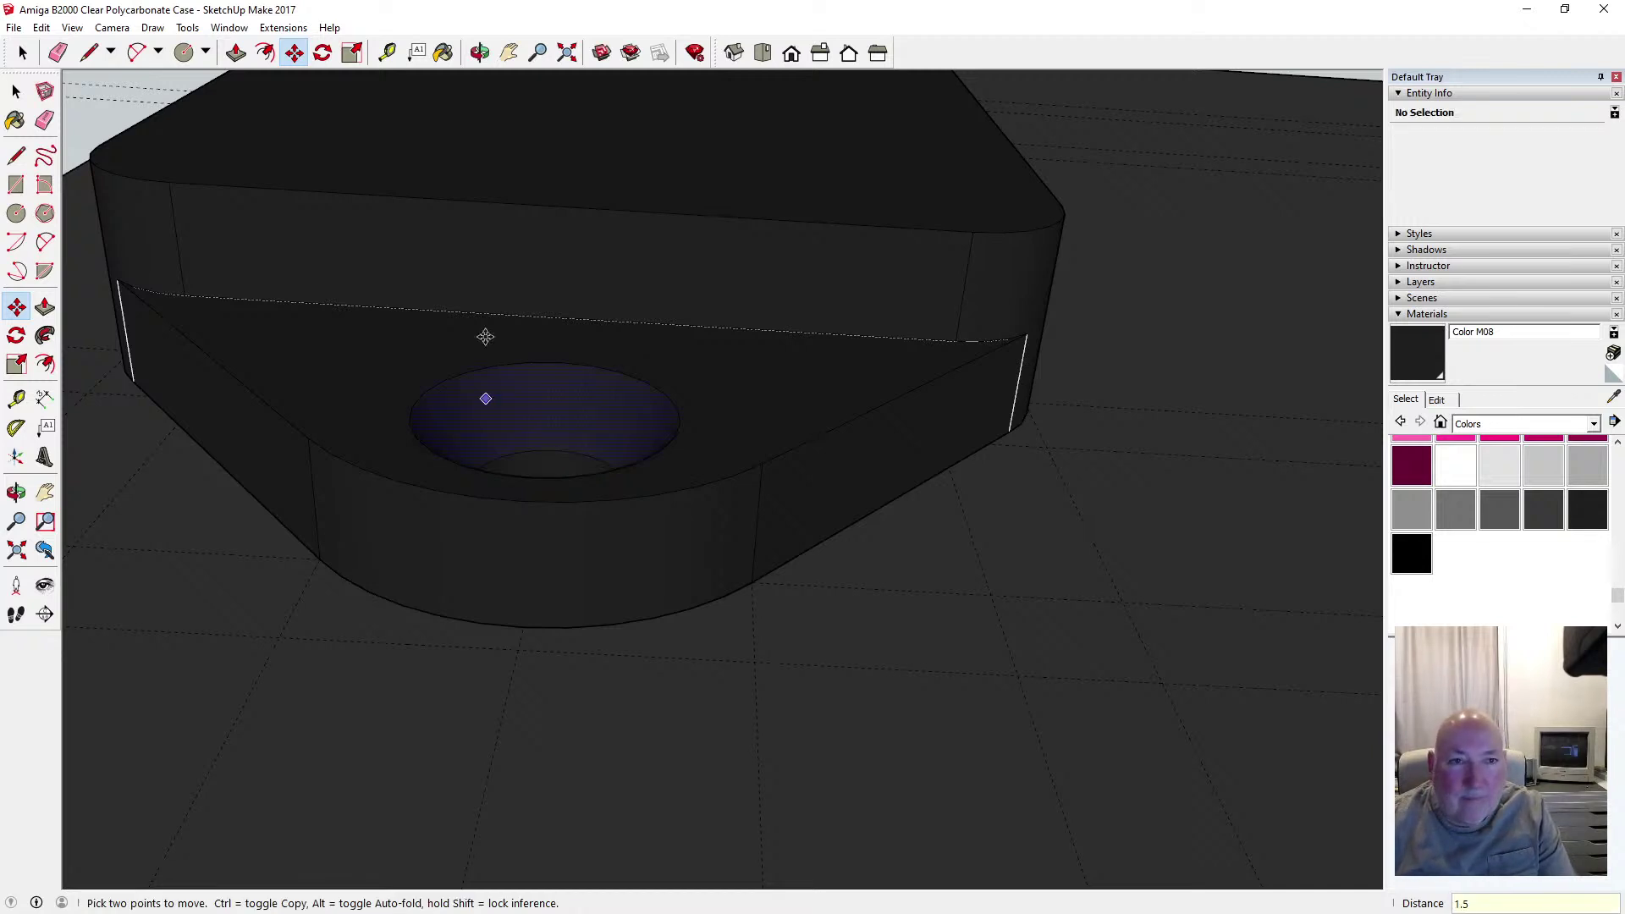
pyautogui.click(480, 52)
pyautogui.moveTo(576, 212); pyautogui.dragTo(583, 374)
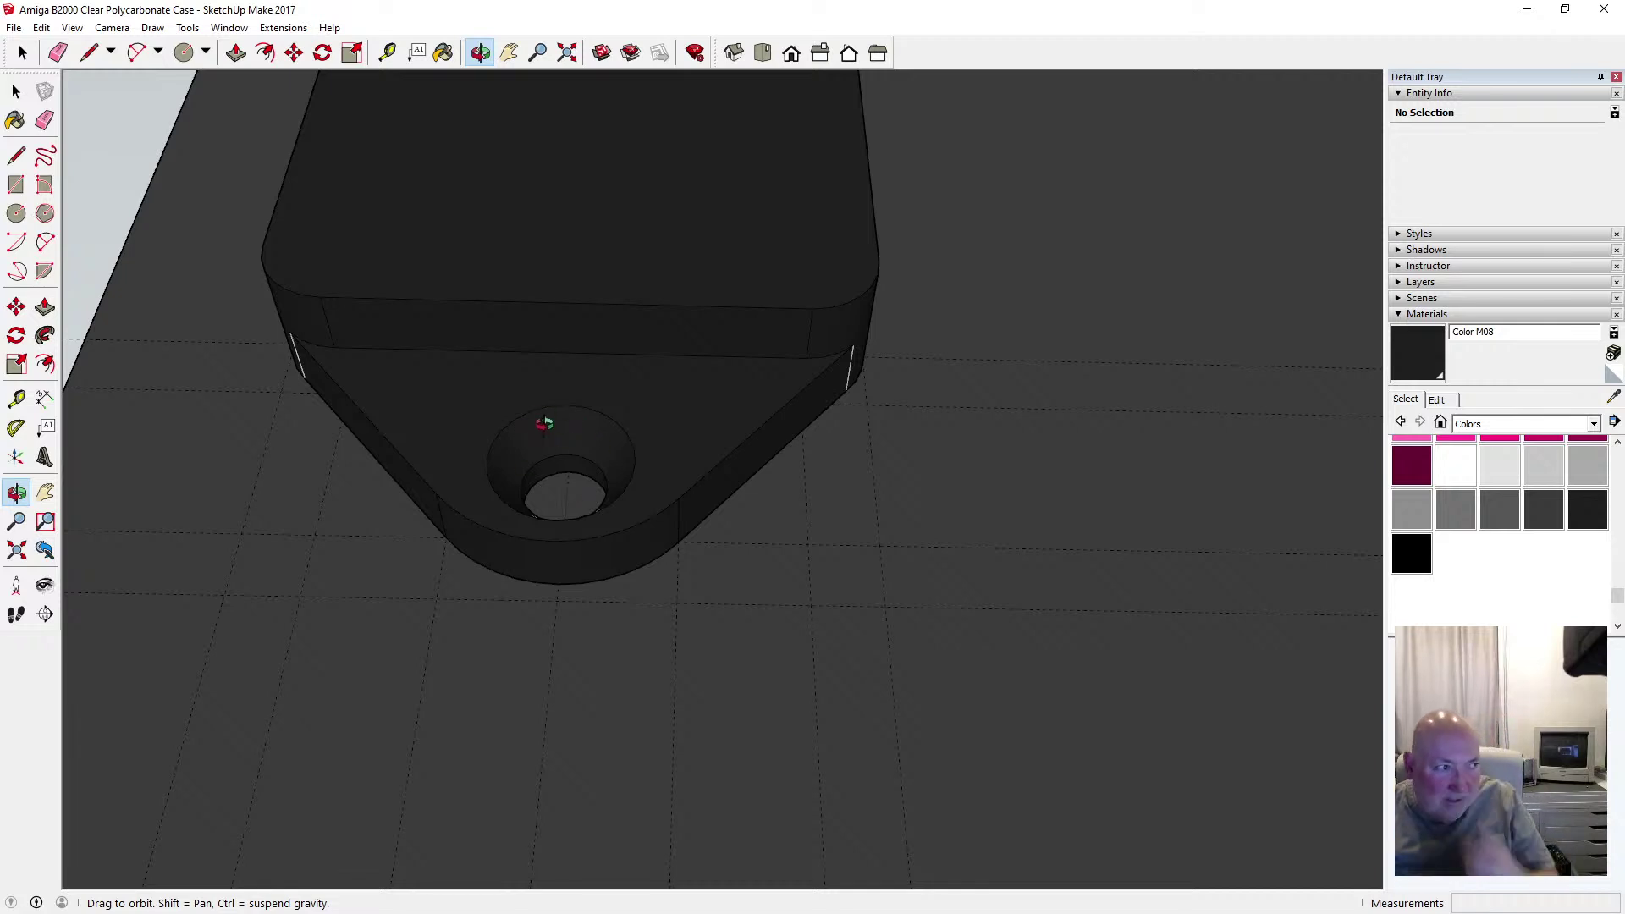
pyautogui.moveTo(555, 403); pyautogui.dragTo(602, 518)
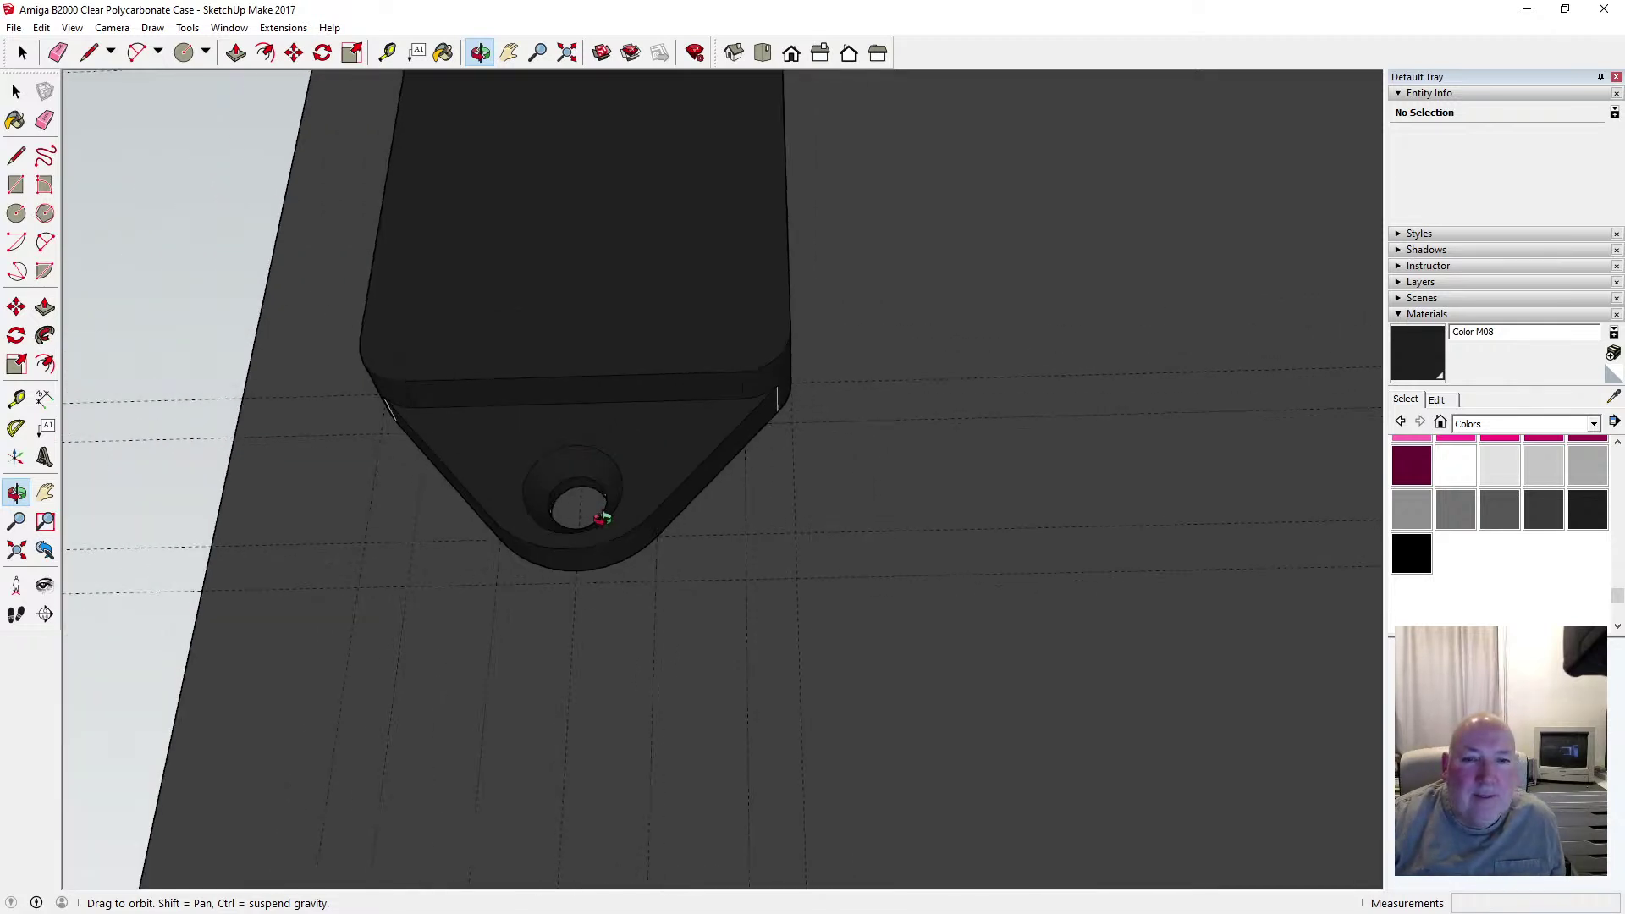
# Countersink the upper tab's screw hole by moving its inner rim 1.5 mm into the hole along the green axis
pyautogui.scroll(-6, 601, 518)
pyautogui.scroll(2, 582, 208)
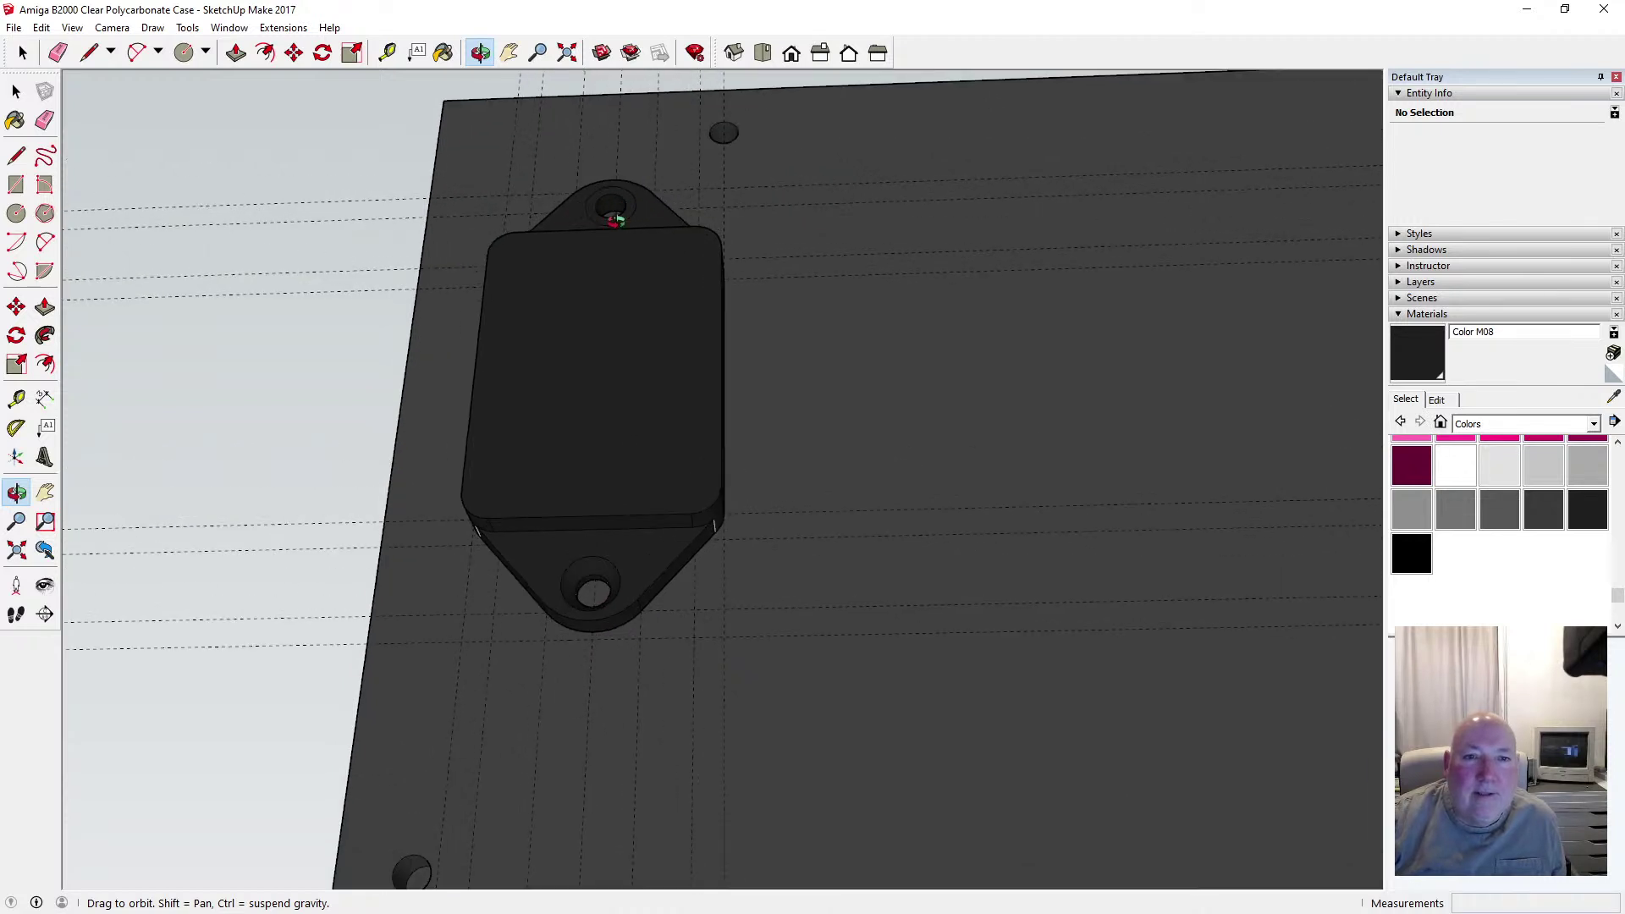
pyautogui.scroll(6, 615, 219)
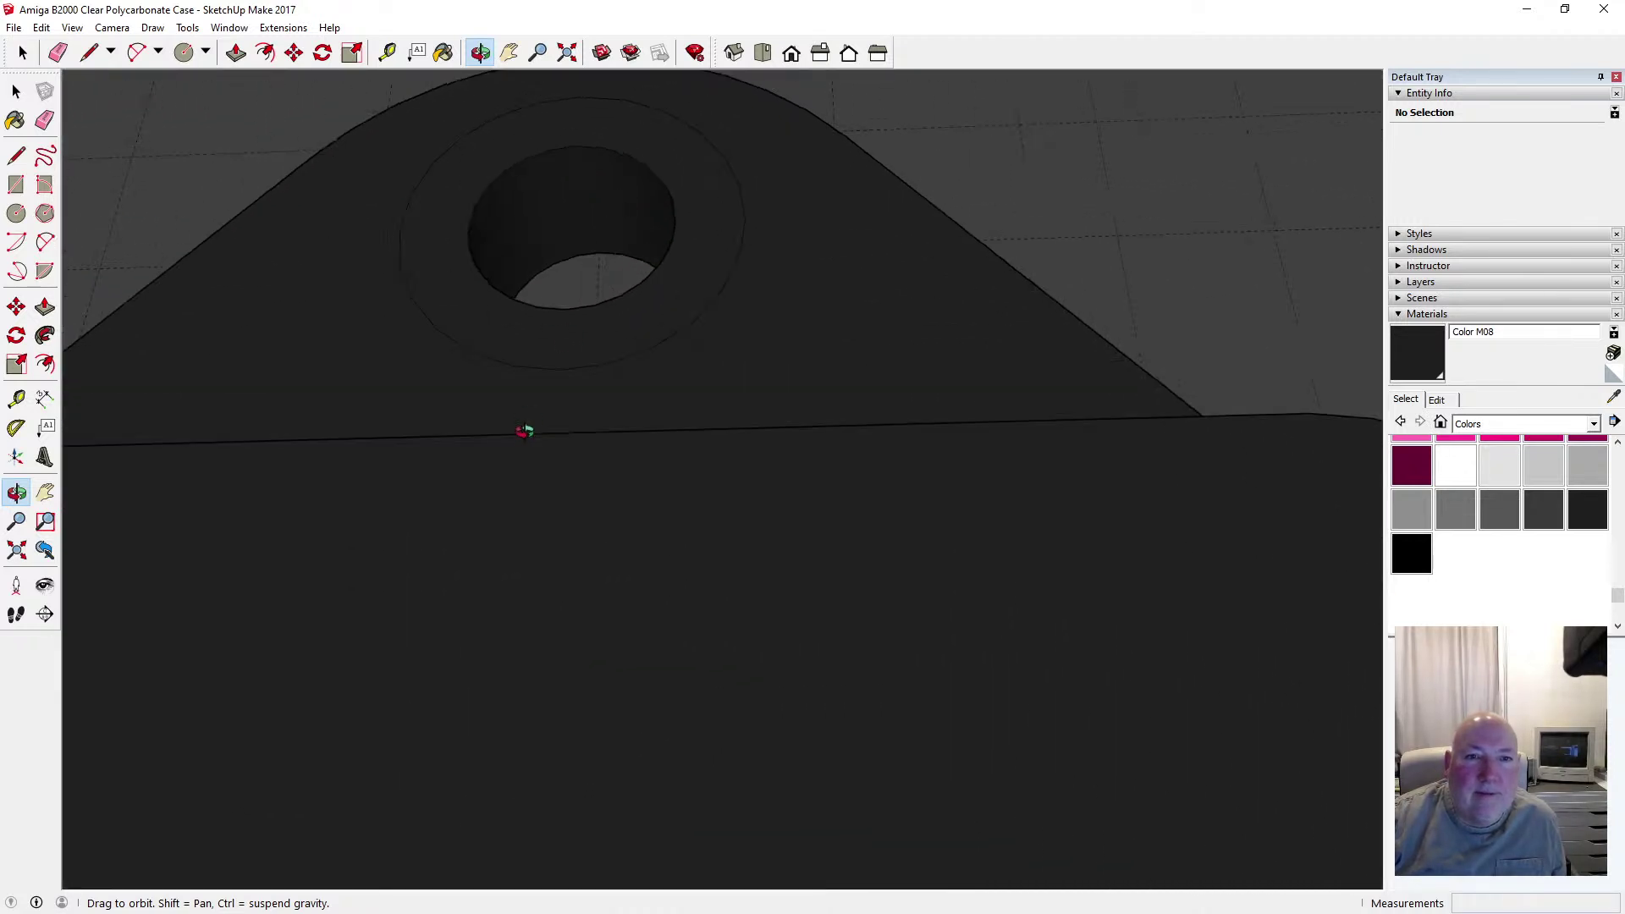
pyautogui.moveTo(525, 432); pyautogui.dragTo(549, 265)
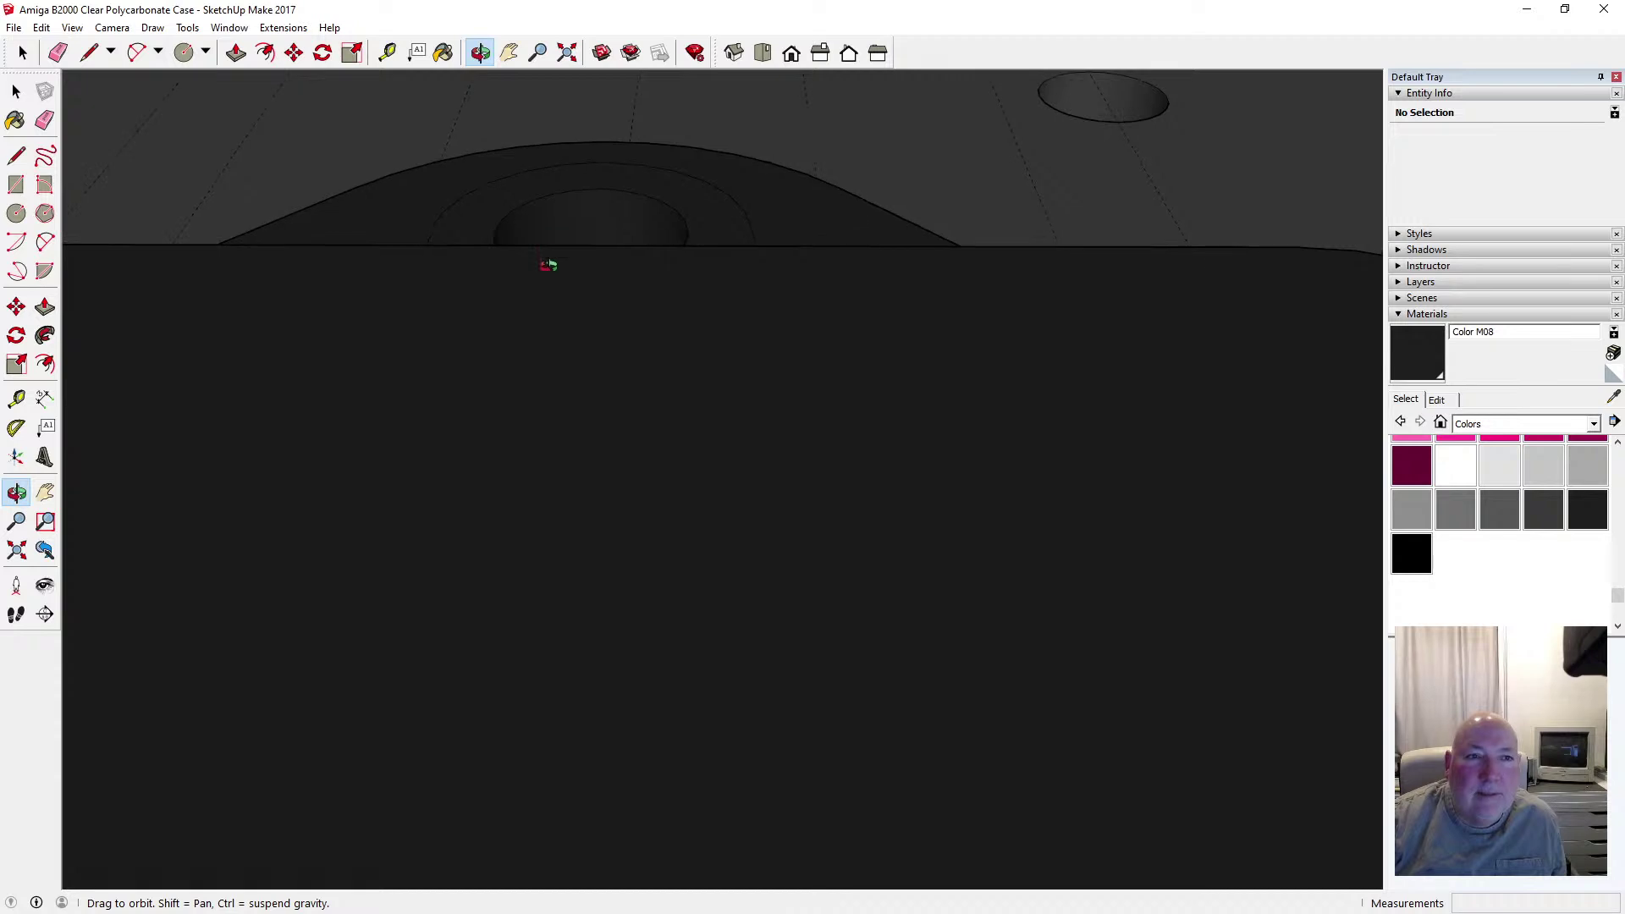
pyautogui.click(294, 53)
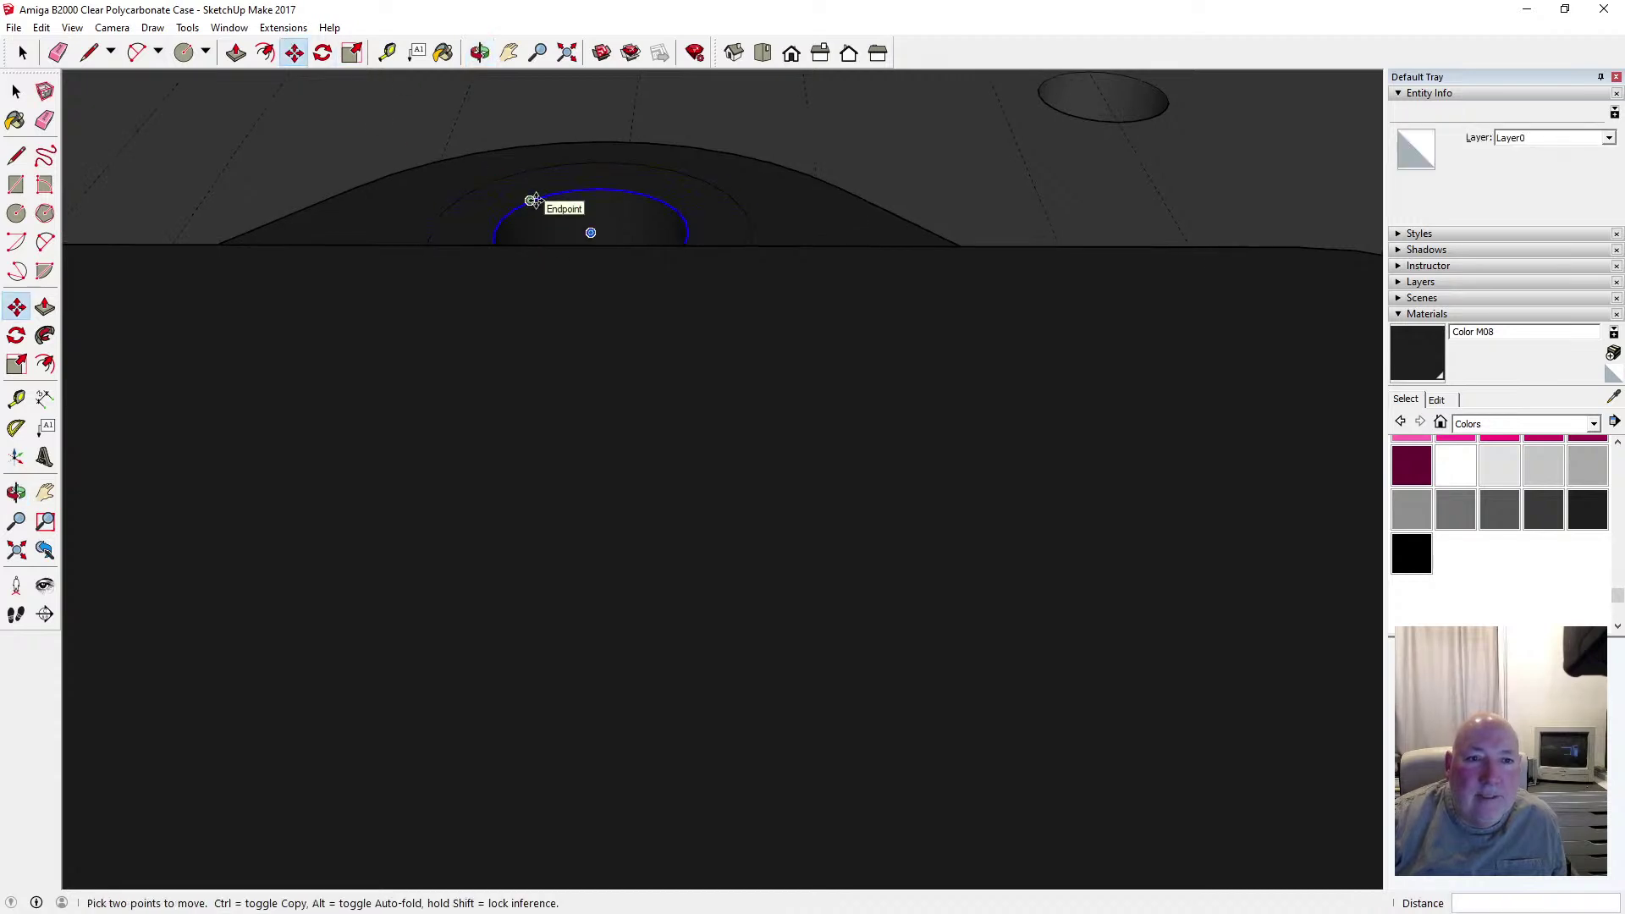
pyautogui.click(532, 200)
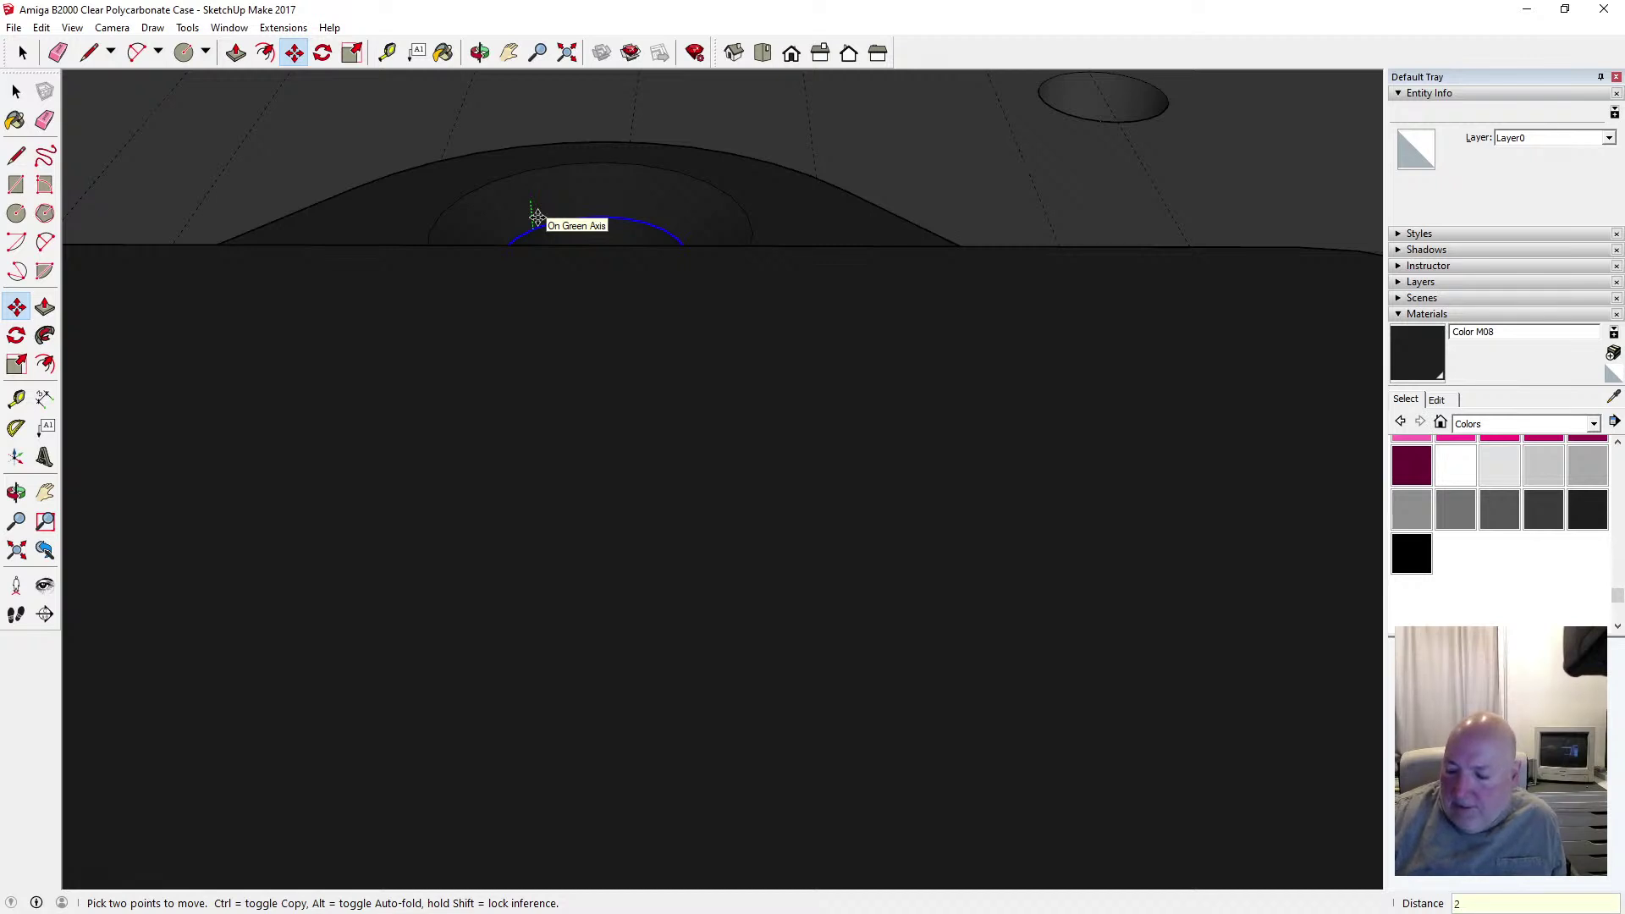
pyautogui.press('BackSpace')
pyautogui.write('1.5')
pyautogui.press('Return')
pyautogui.click(484, 53)
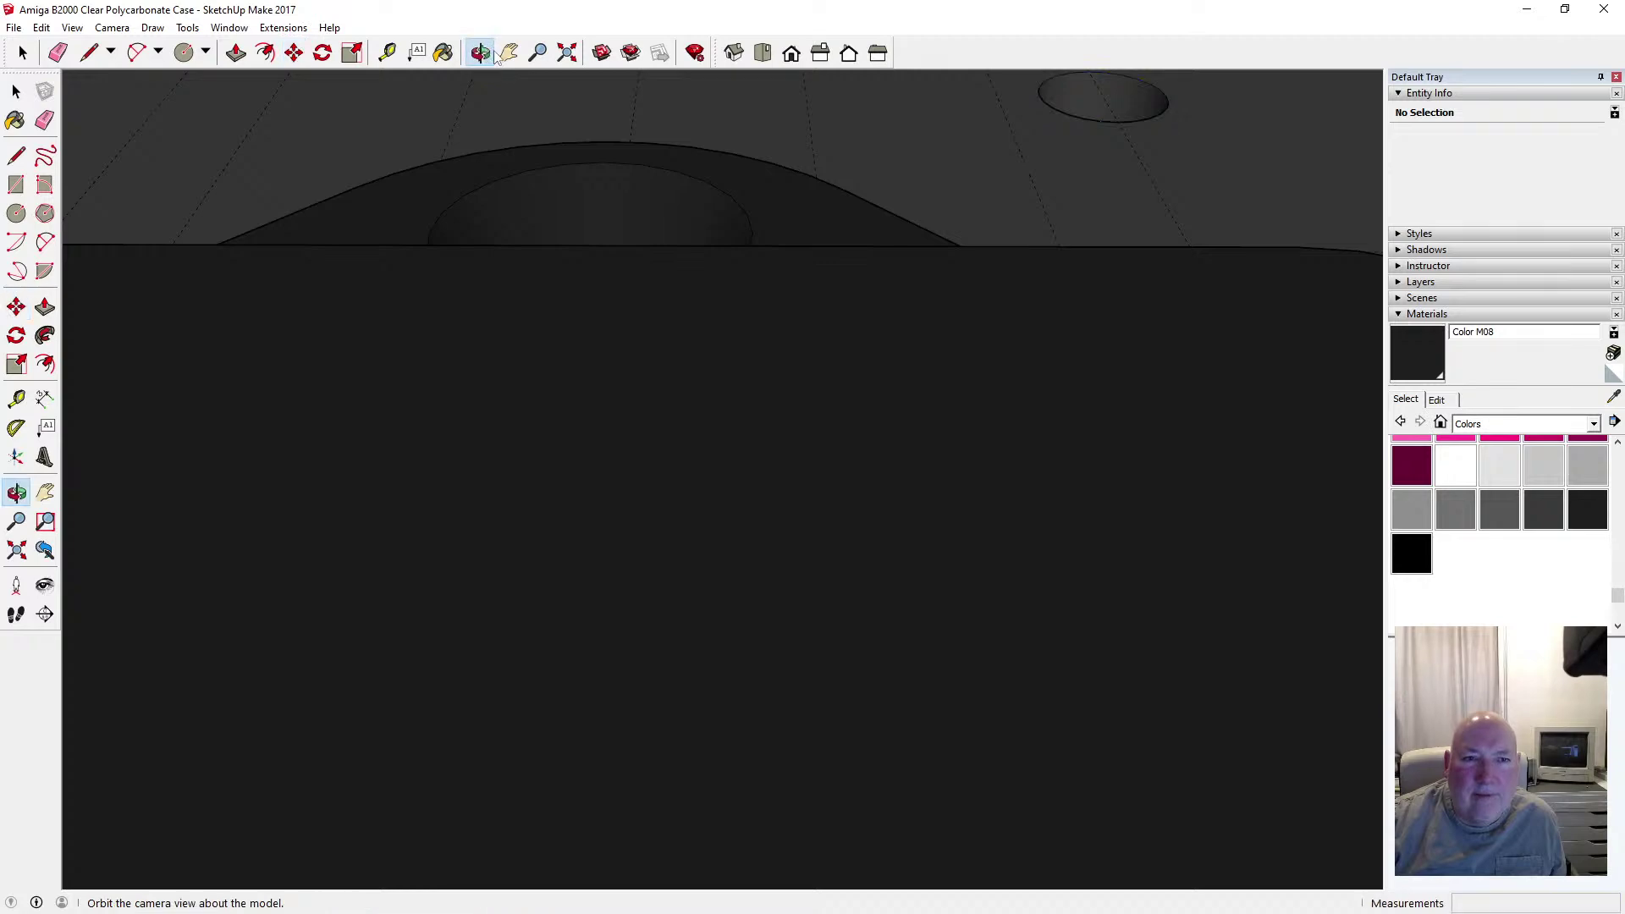
pyautogui.moveTo(592, 194); pyautogui.dragTo(705, 338)
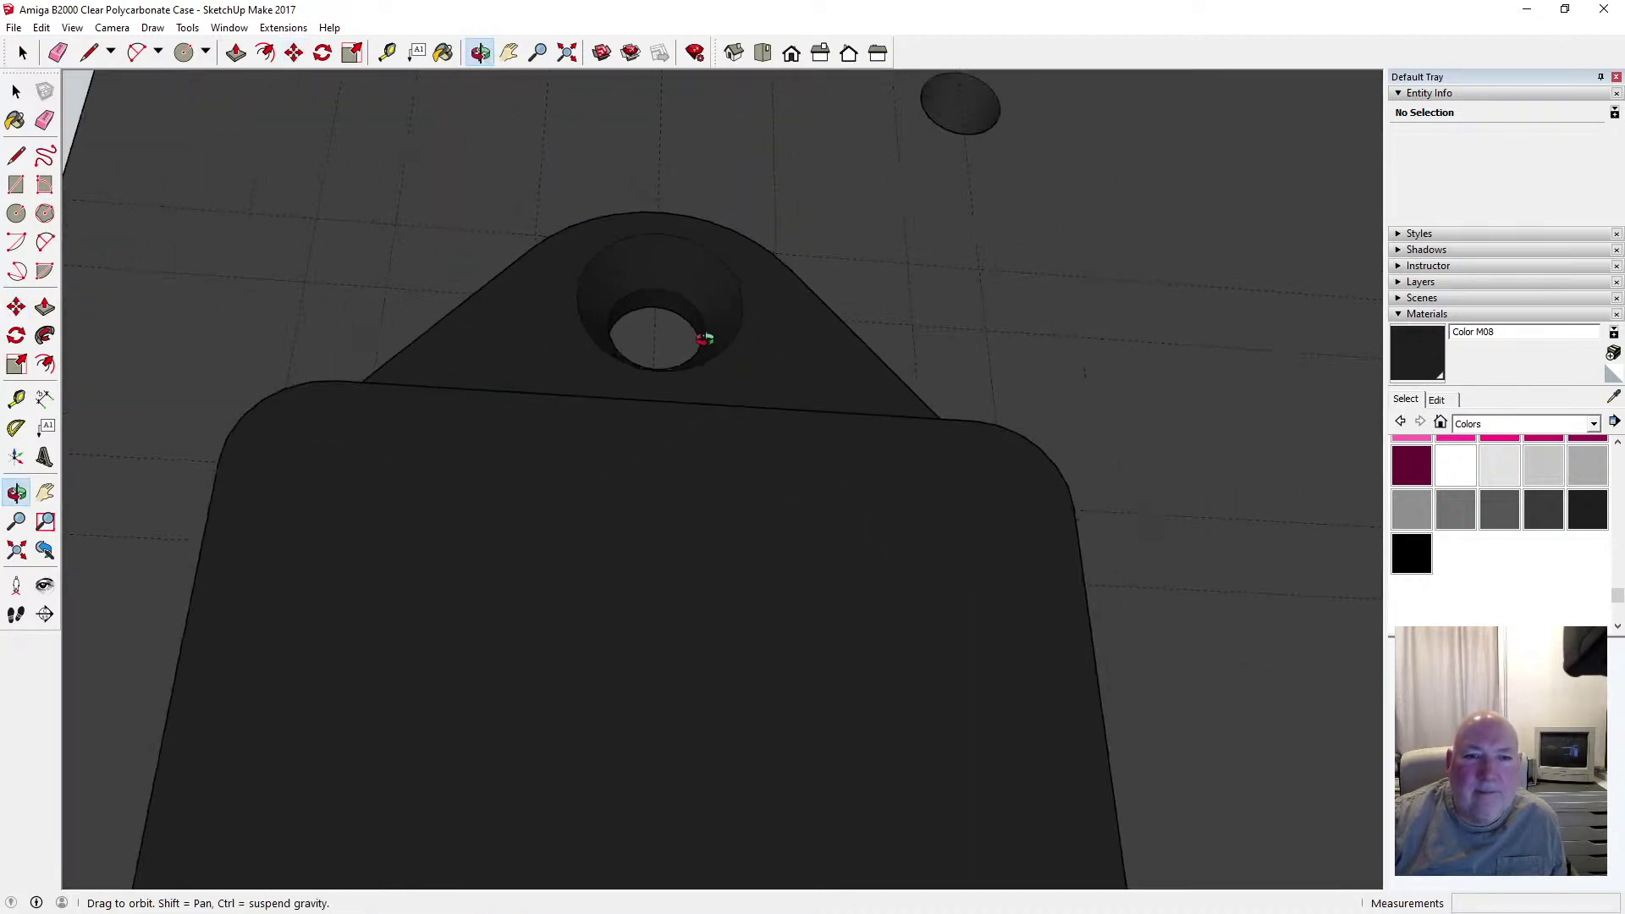
# Save the model with both tab holes countersunk
pyautogui.scroll(-8, 668, 290)
pyautogui.moveTo(653, 283); pyautogui.dragTo(678, 384)
pyautogui.scroll(2, 669, 479)
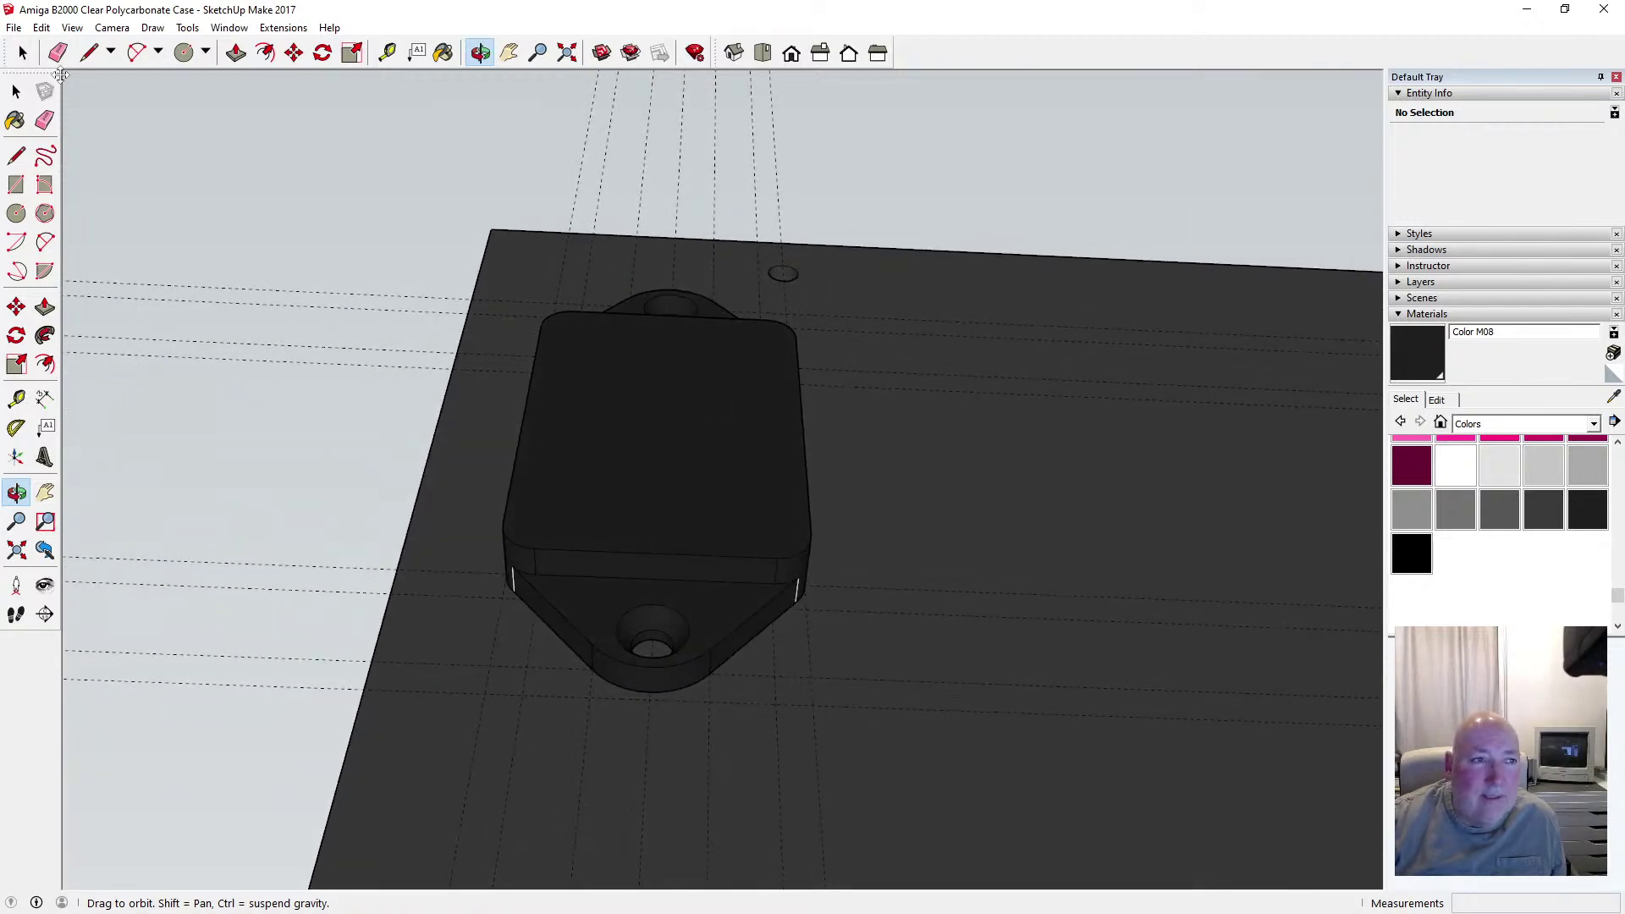
pyautogui.click(14, 27)
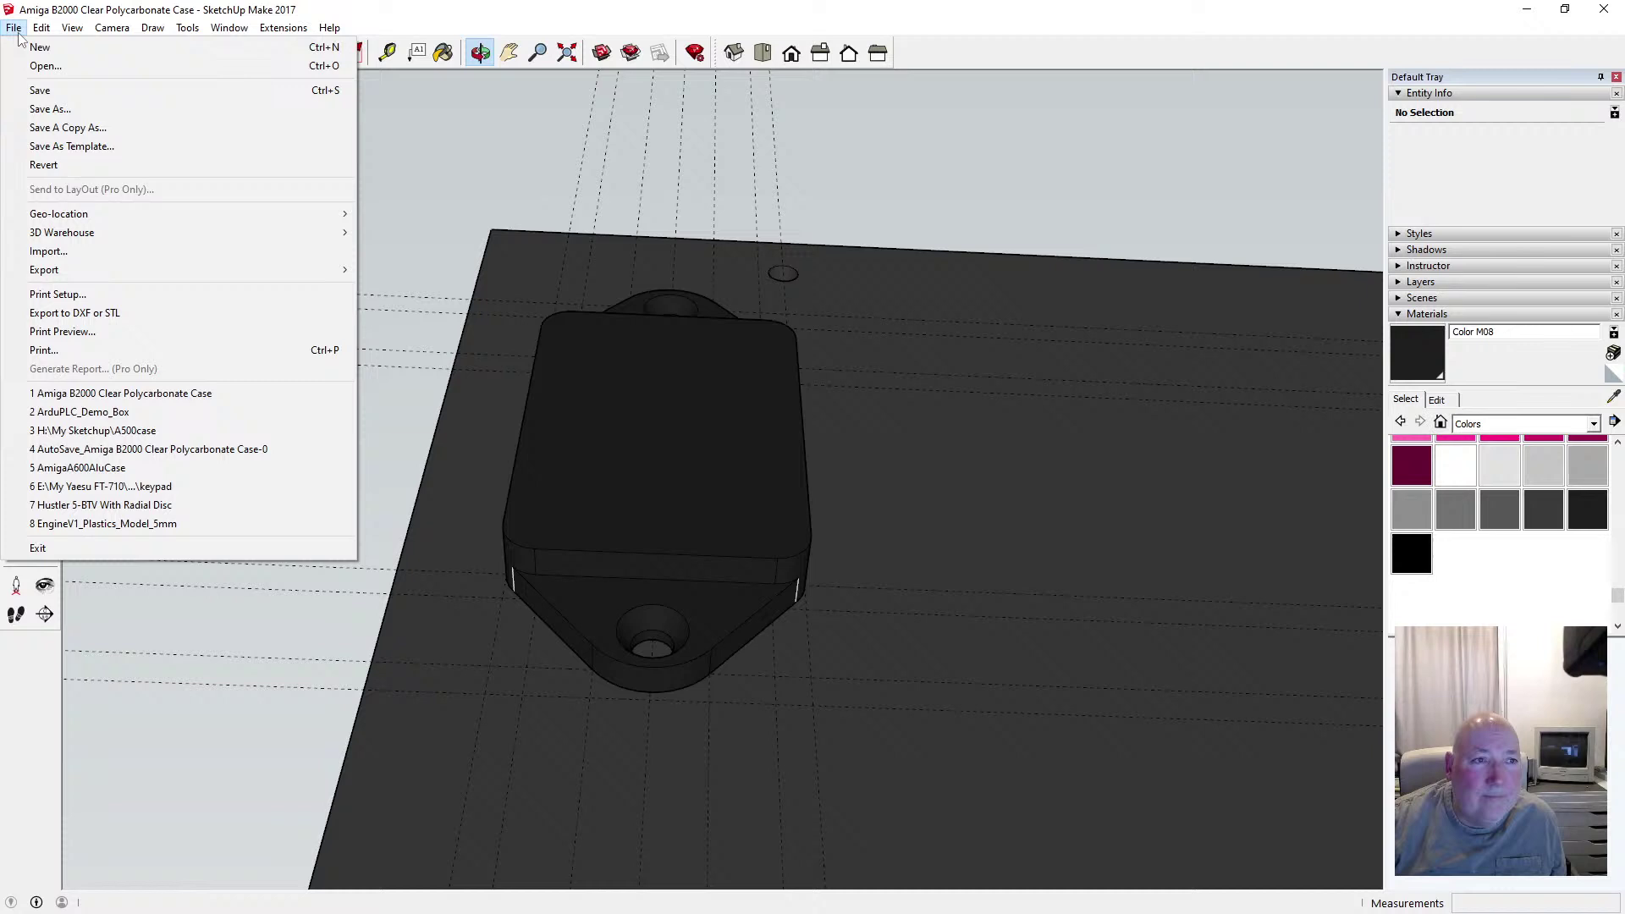
pyautogui.click(39, 91)
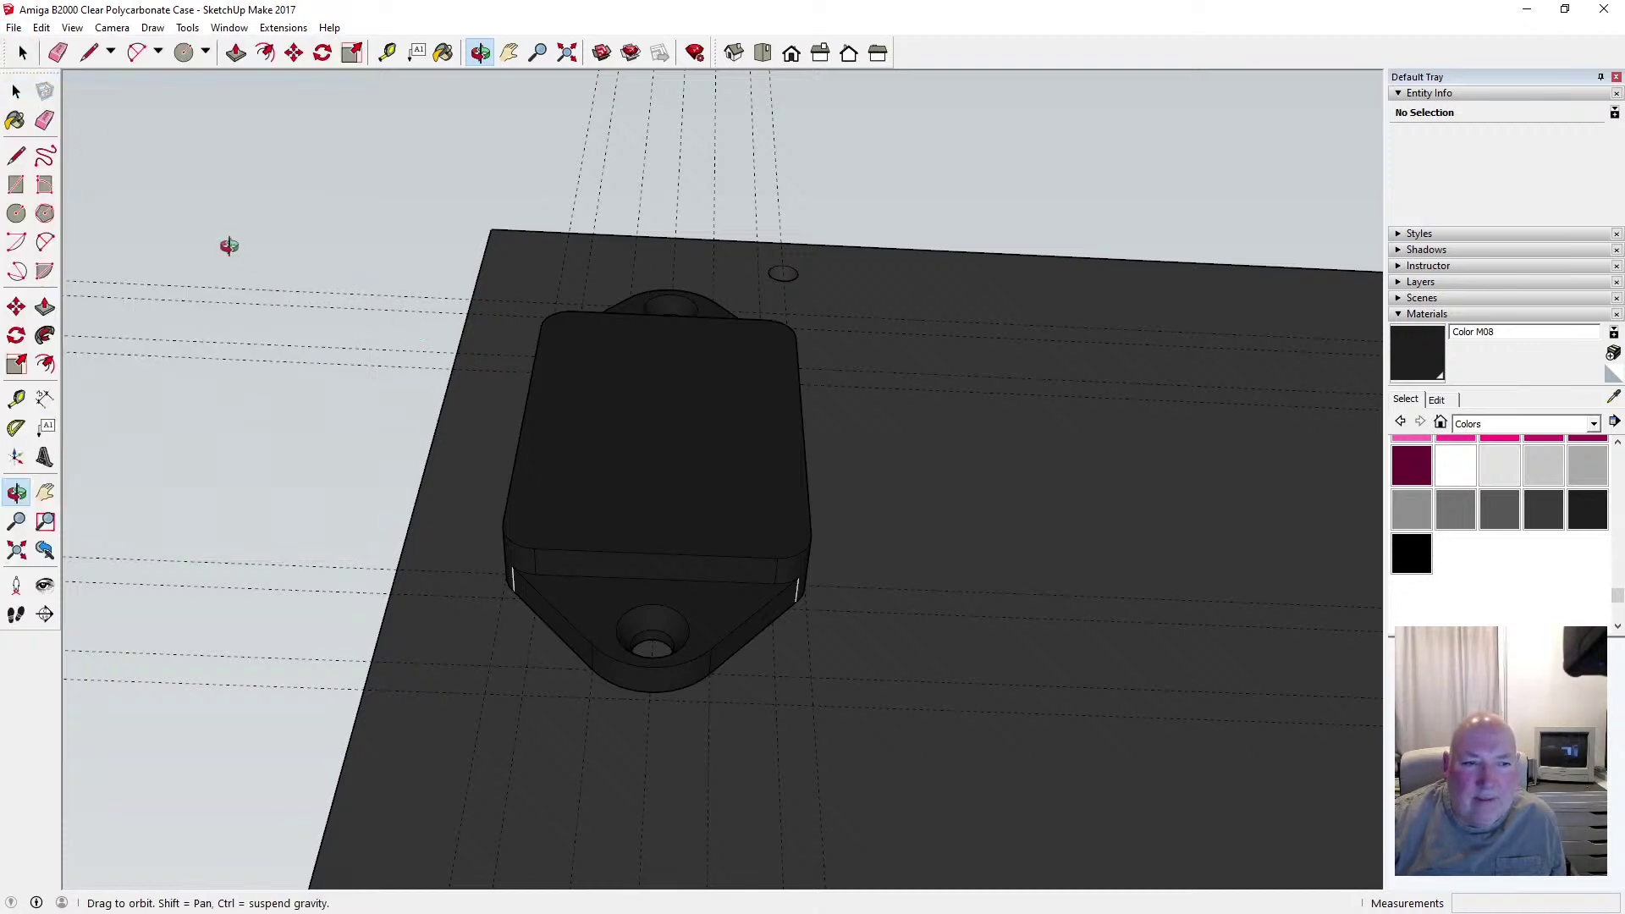
# Delete the construction guides running across the panel at the block and its two tabs
pyautogui.click(16, 91)
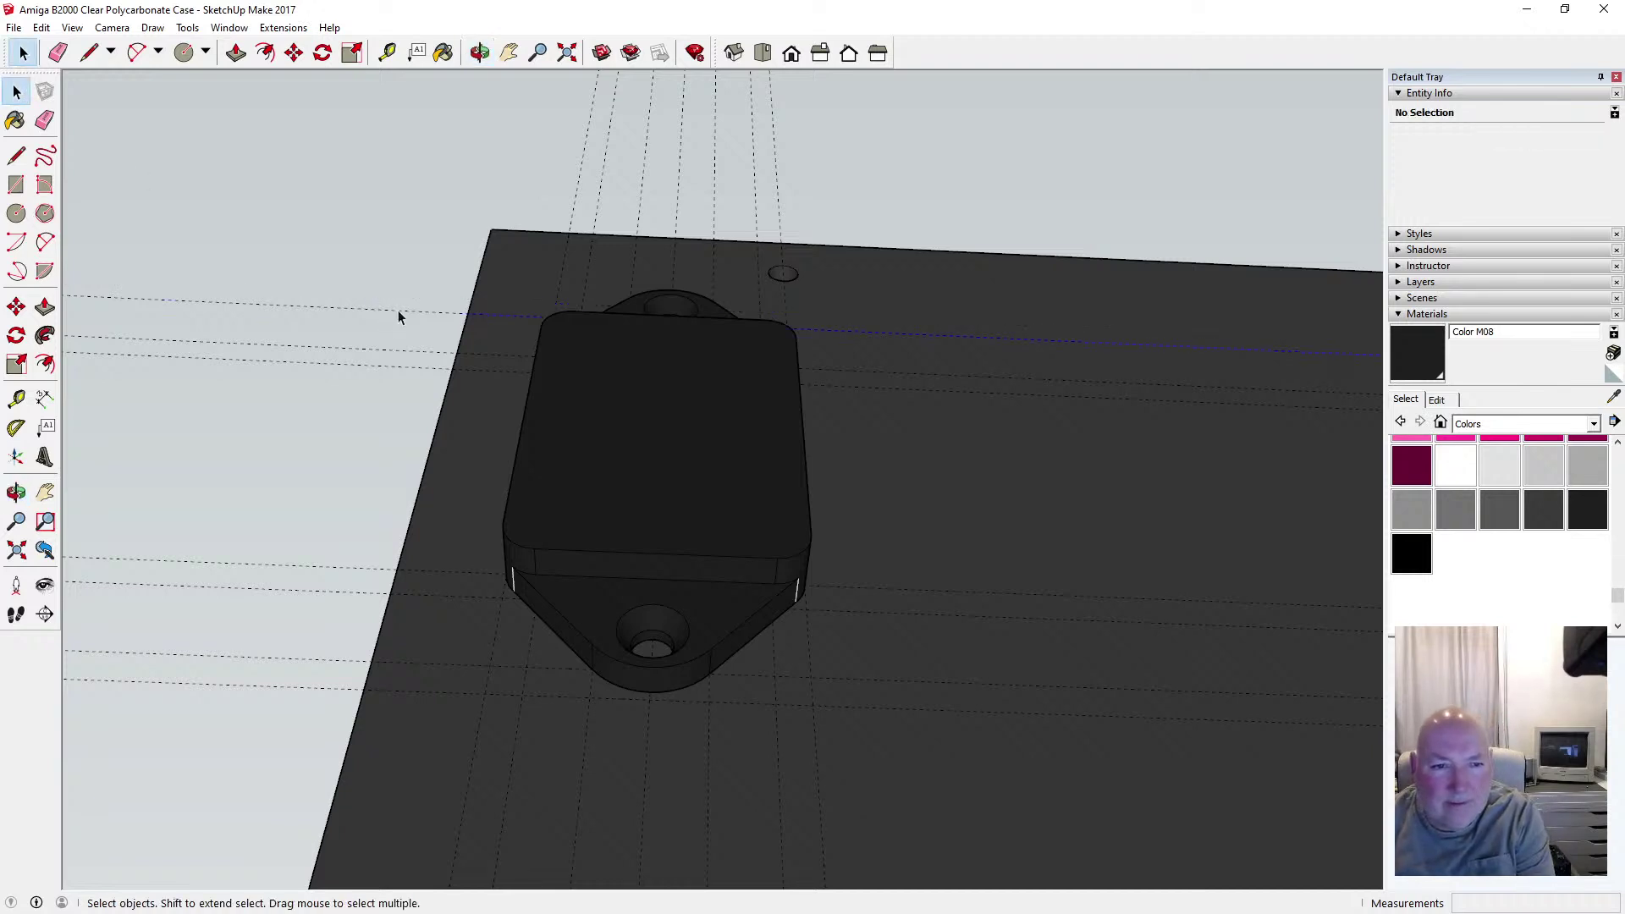
pyautogui.click(403, 367)
pyautogui.press('Delete')
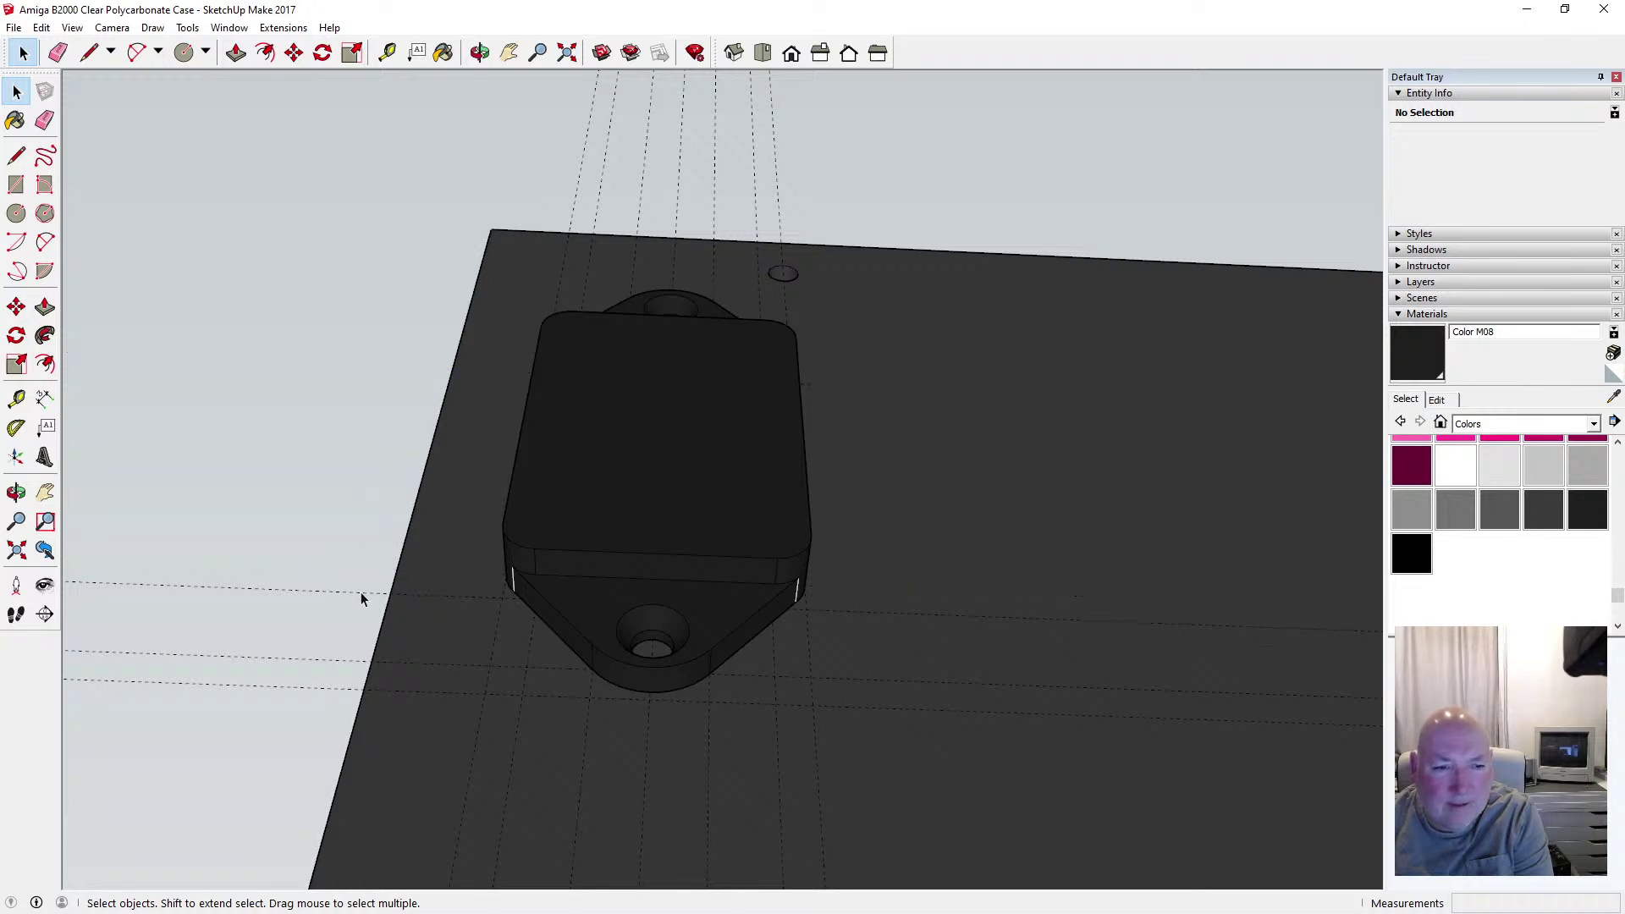
pyautogui.click(362, 593)
pyautogui.press('Delete')
pyautogui.click(357, 661)
pyautogui.press('Delete')
# Delete the remaining construction guides running lengthwise past the block and its tabs
pyautogui.click(497, 676)
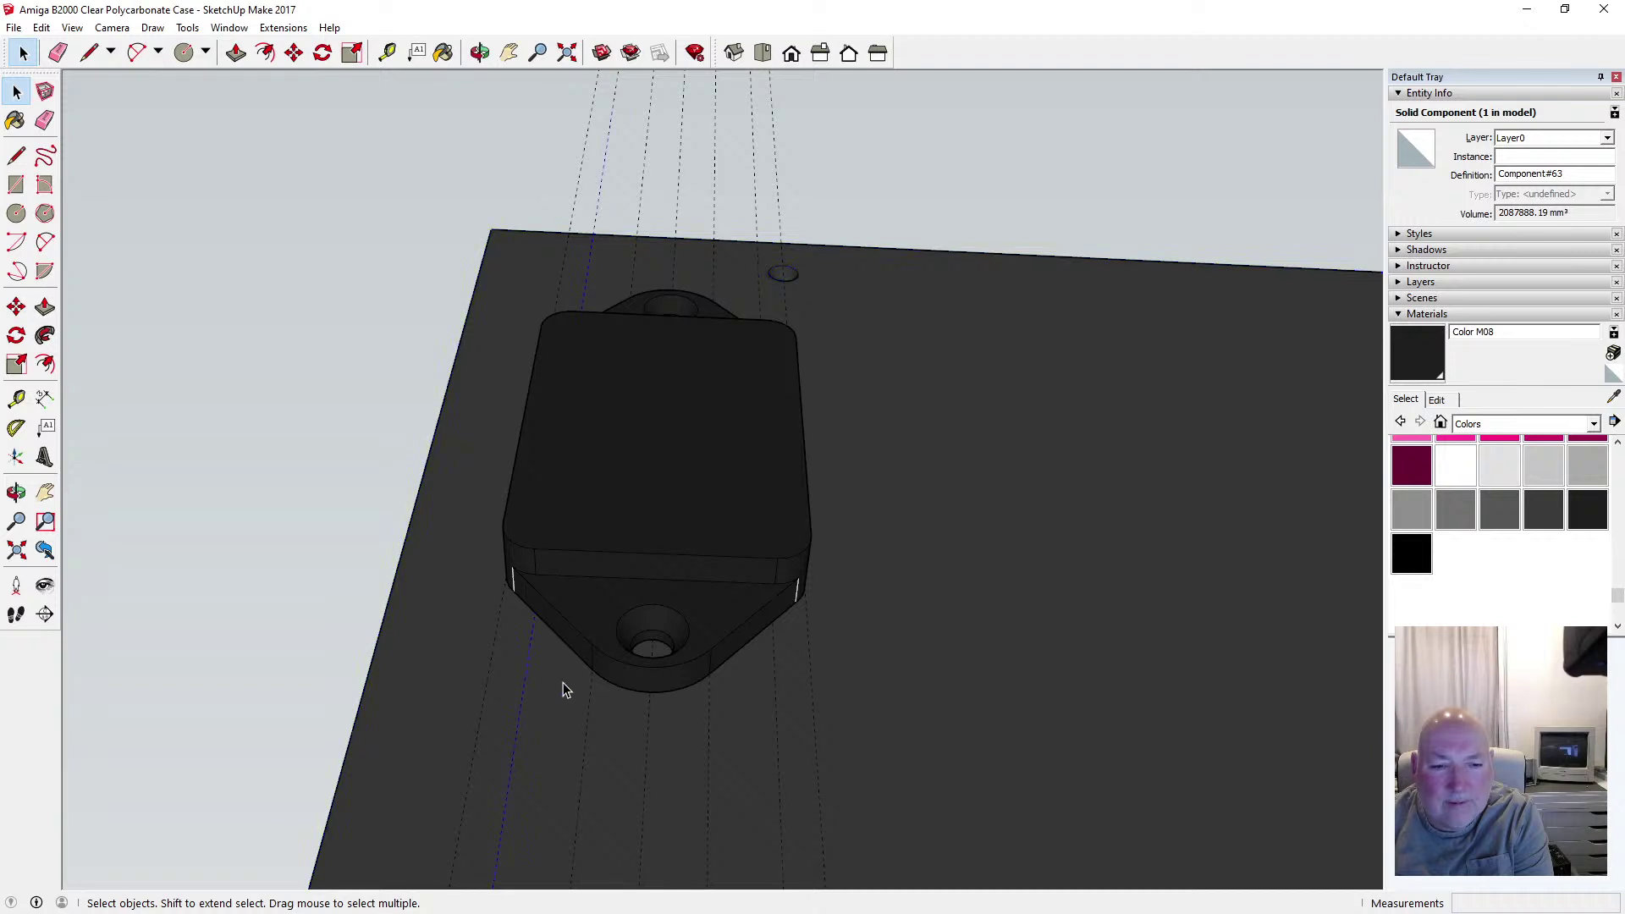
pyautogui.hotkey('ctrl', 't')
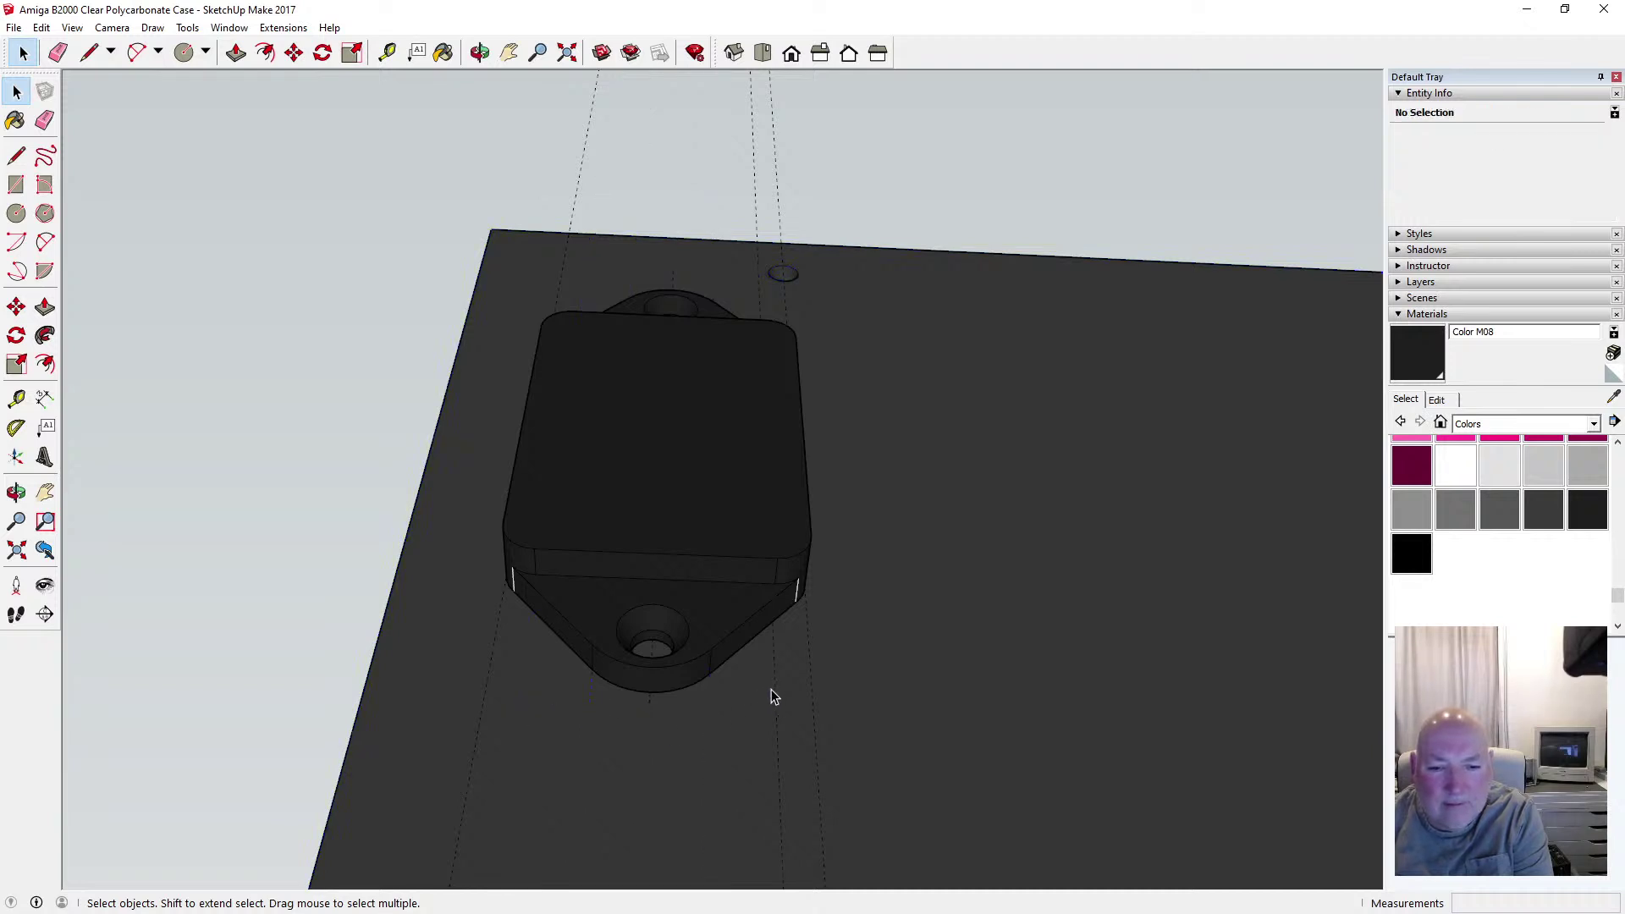
pyautogui.click(815, 694)
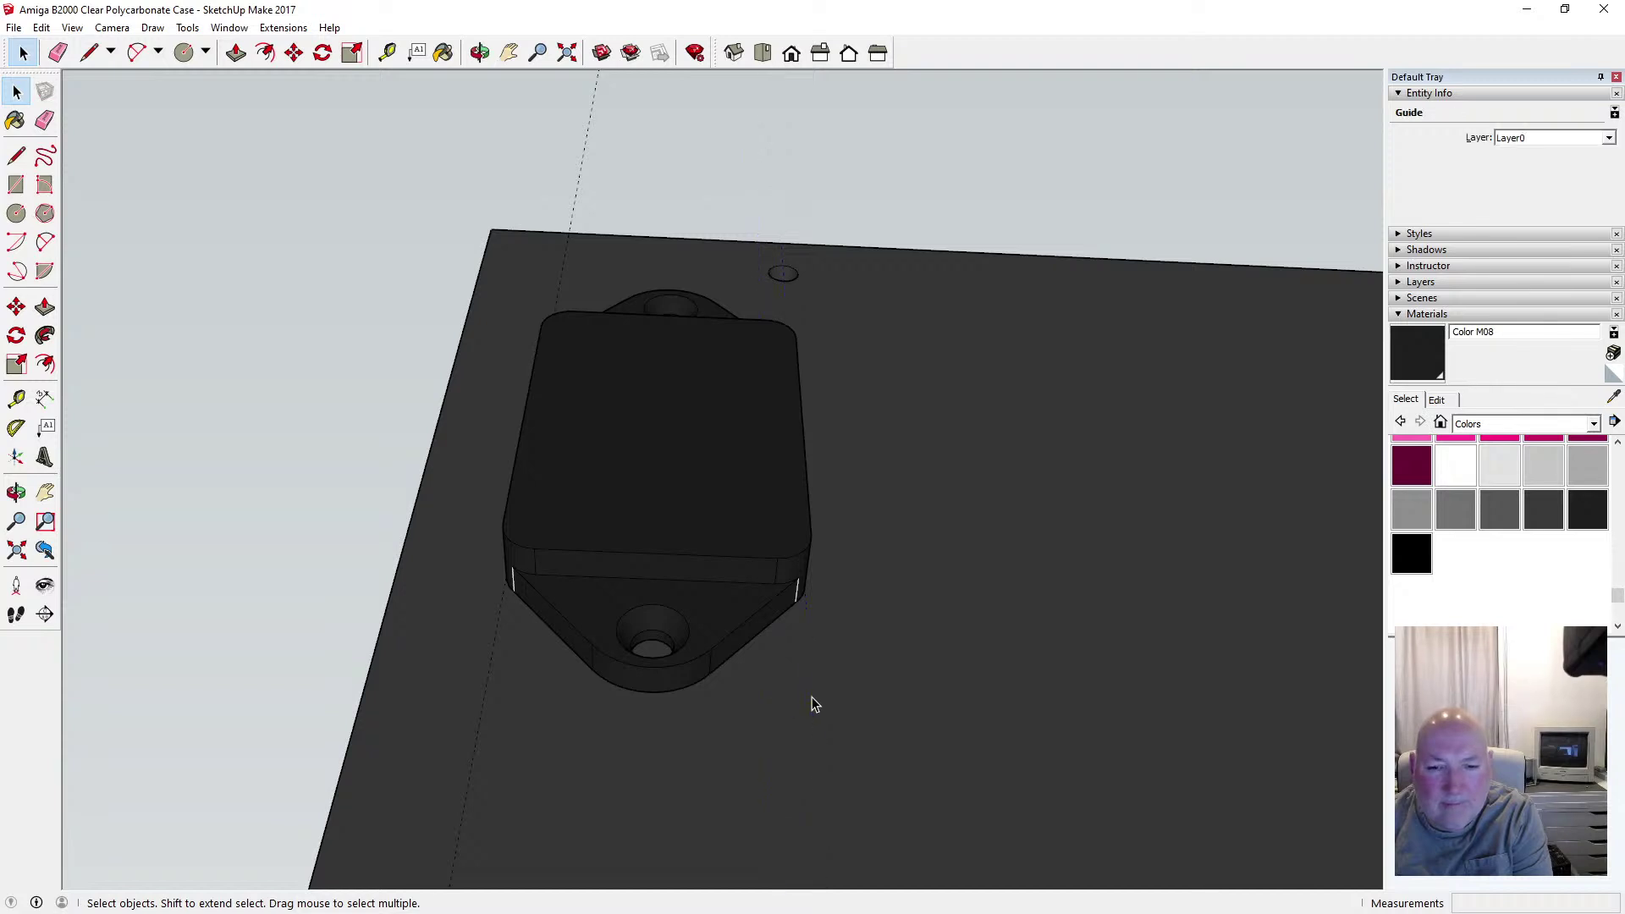
pyautogui.press('Delete')
pyautogui.click(498, 636)
pyautogui.press('Delete')
pyautogui.scroll(-3, 522, 722)
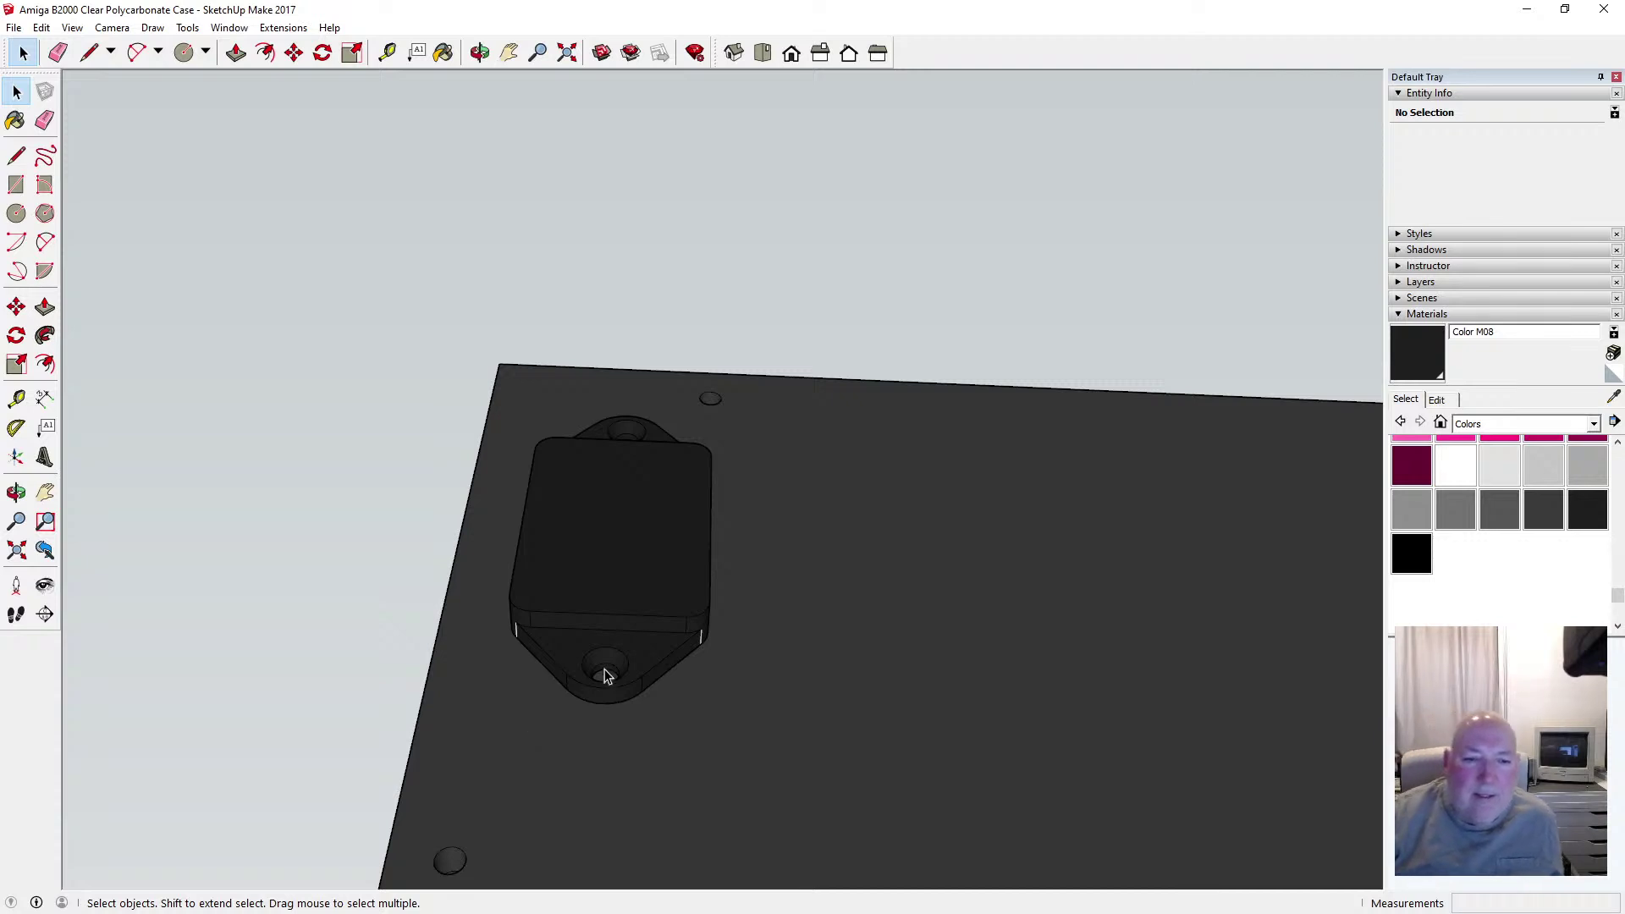
pyautogui.scroll(6, 536, 652)
pyautogui.scroll(5, 502, 623)
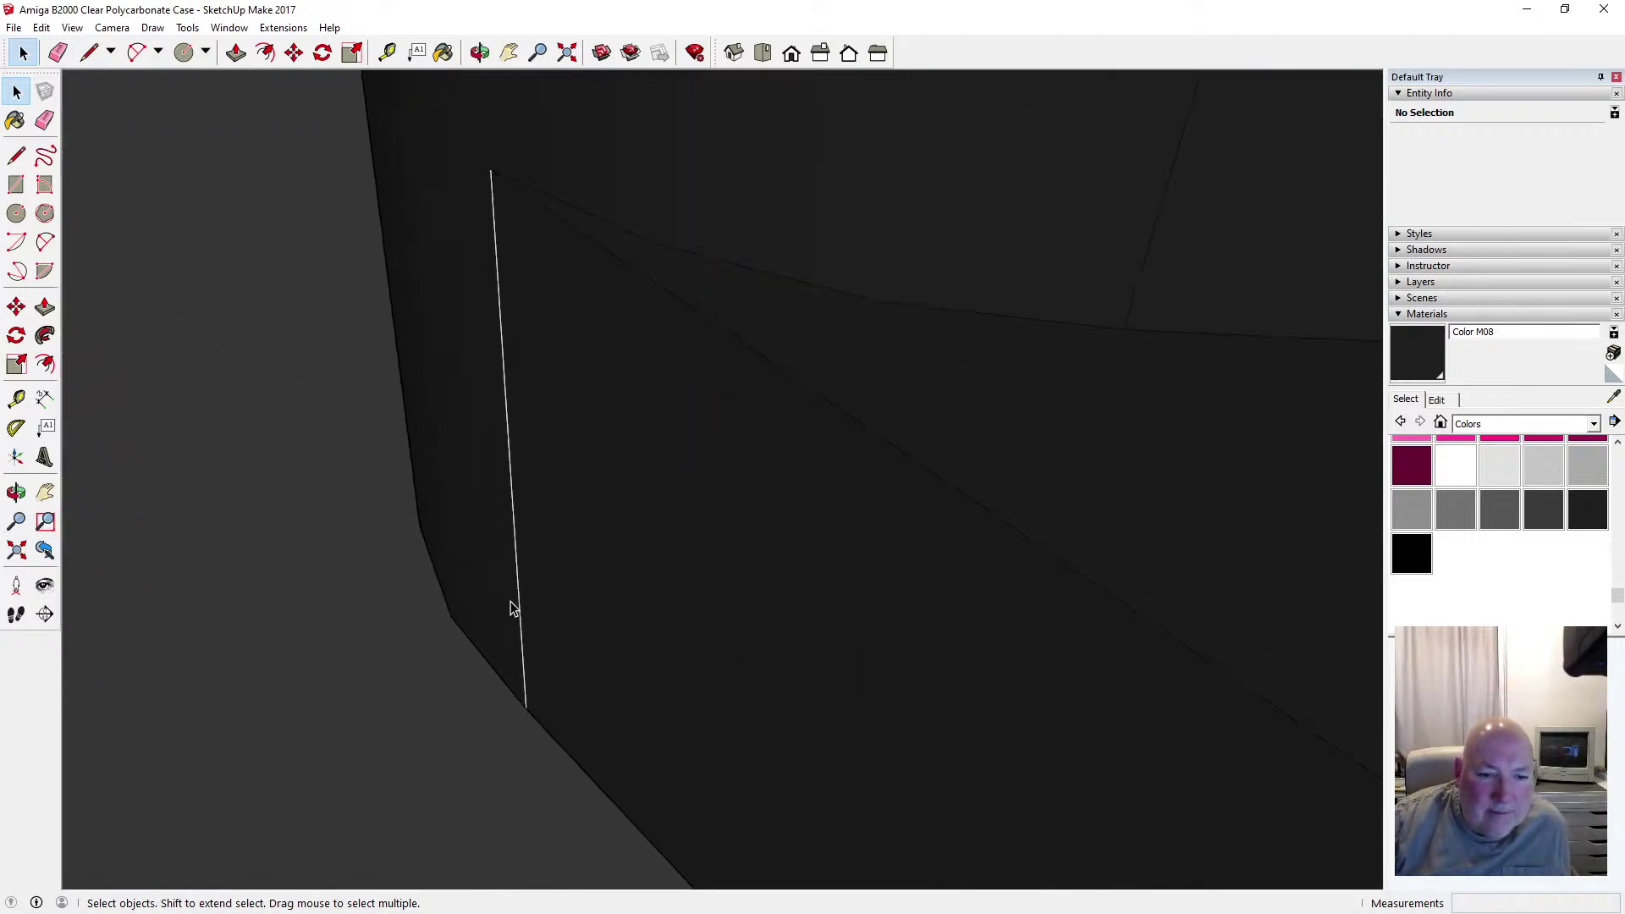
pyautogui.click(444, 52)
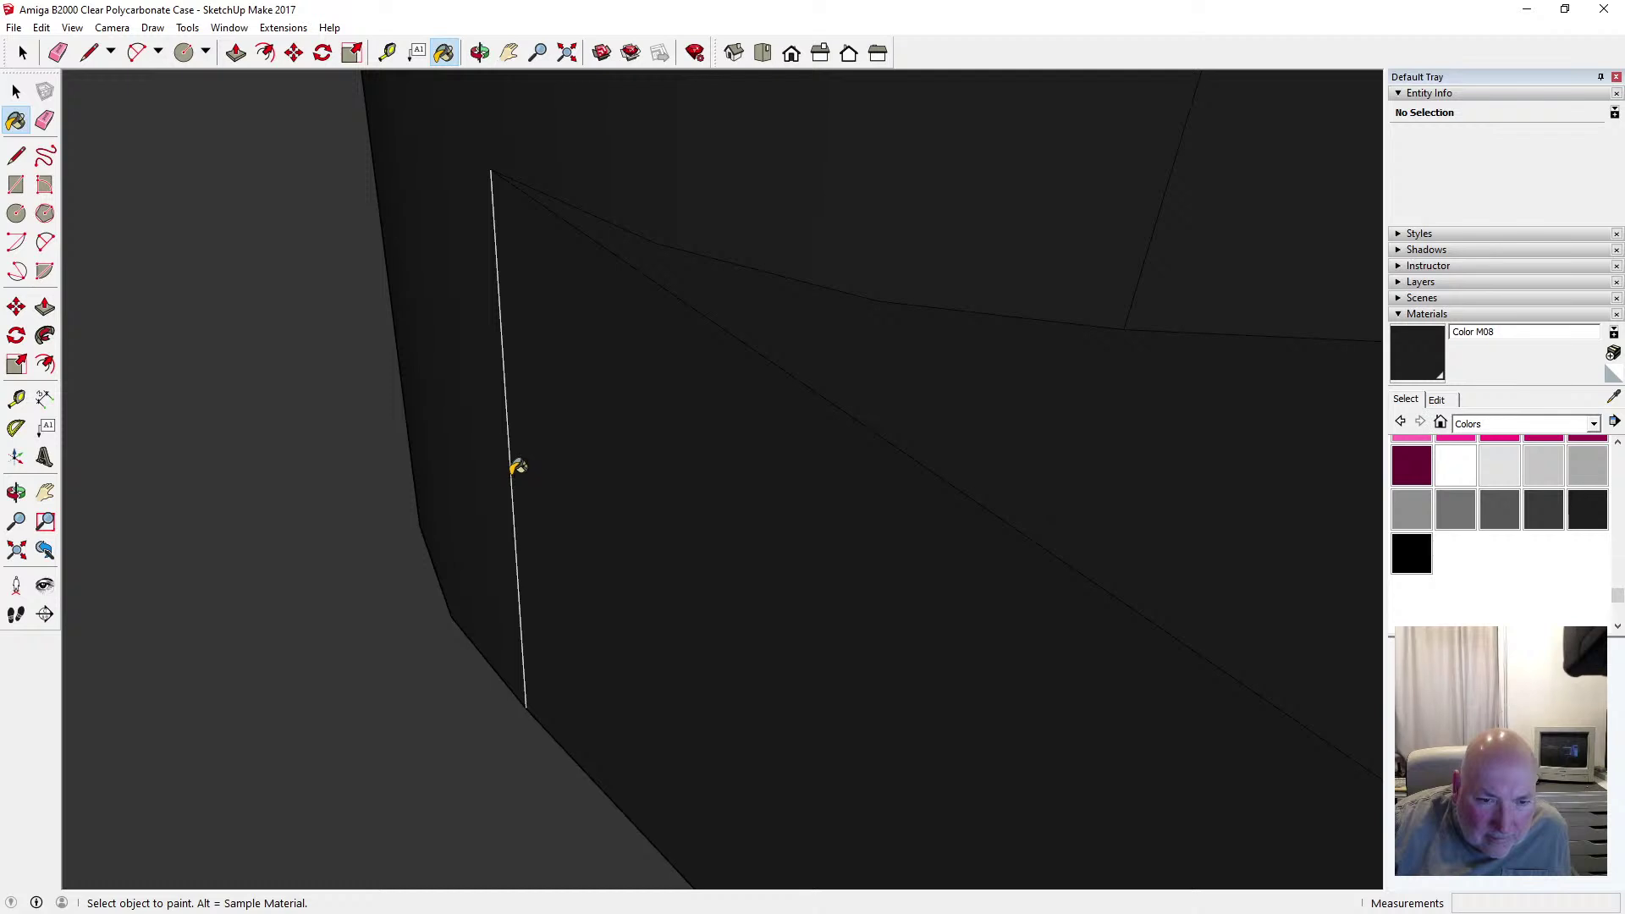
pyautogui.click(41, 27)
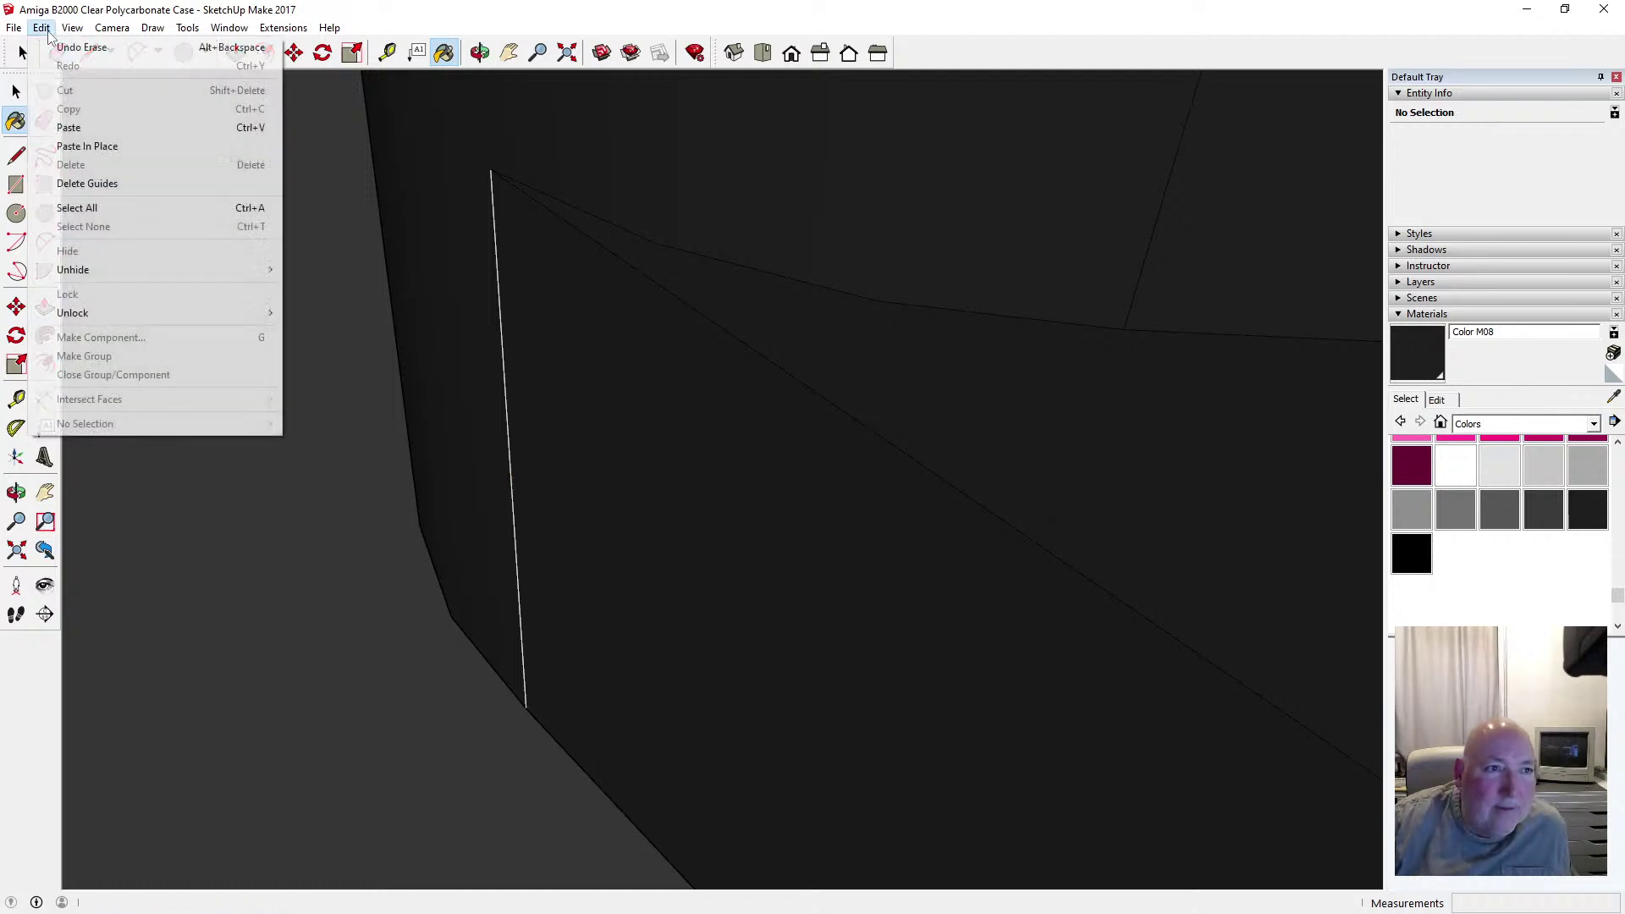
pyautogui.click(56, 49)
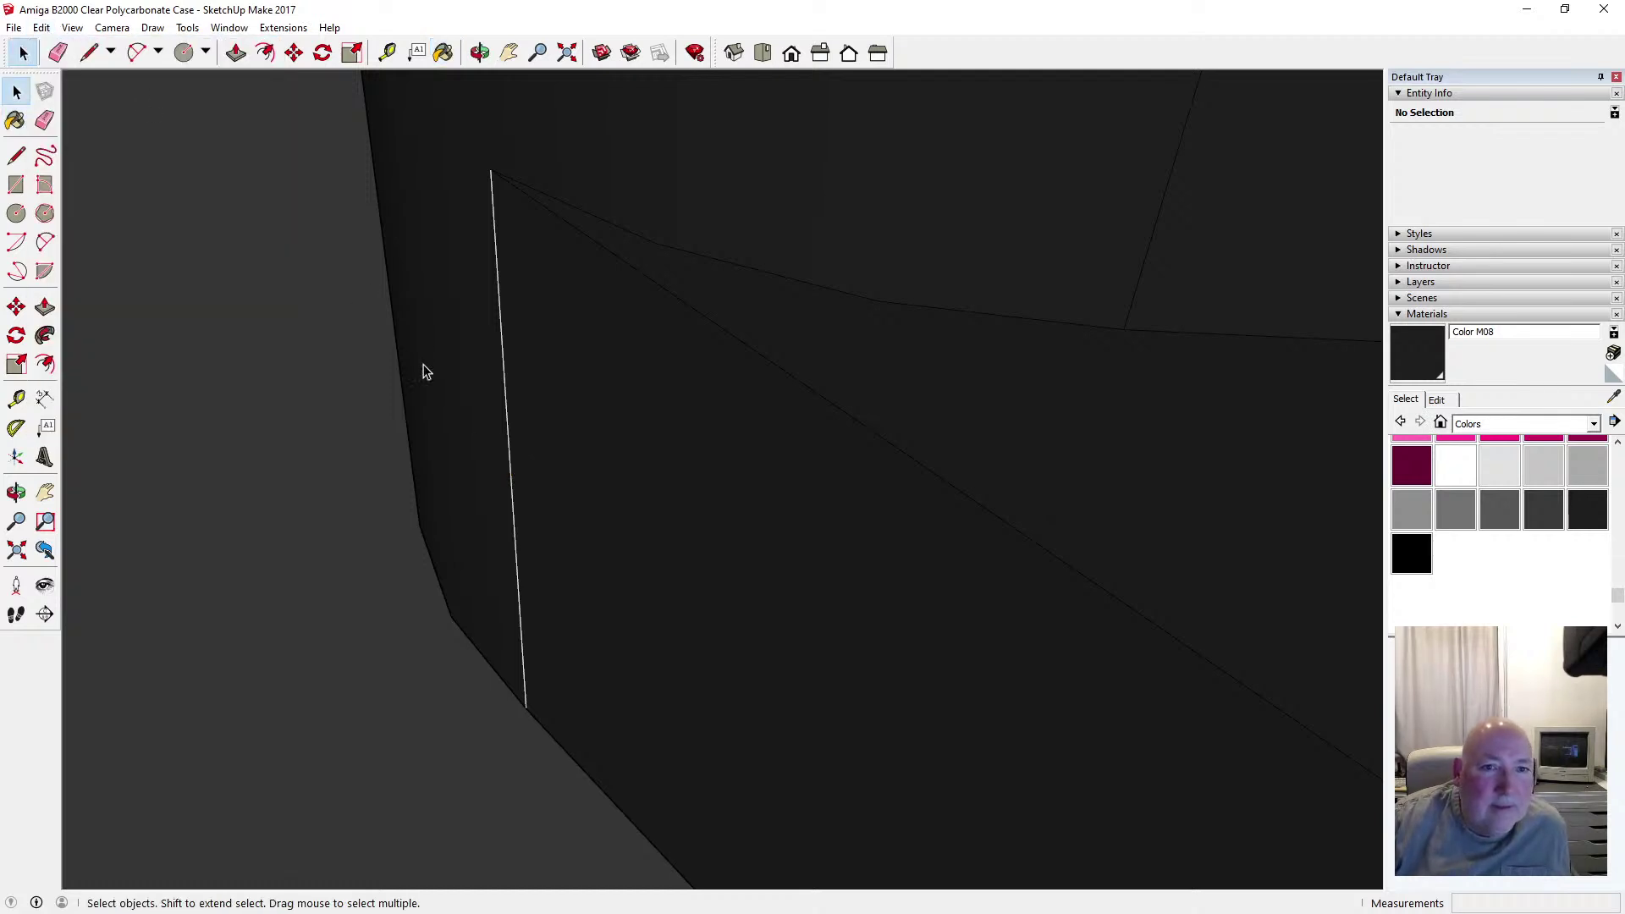
pyautogui.scroll(-4, 474, 419)
pyautogui.scroll(-8, 440, 419)
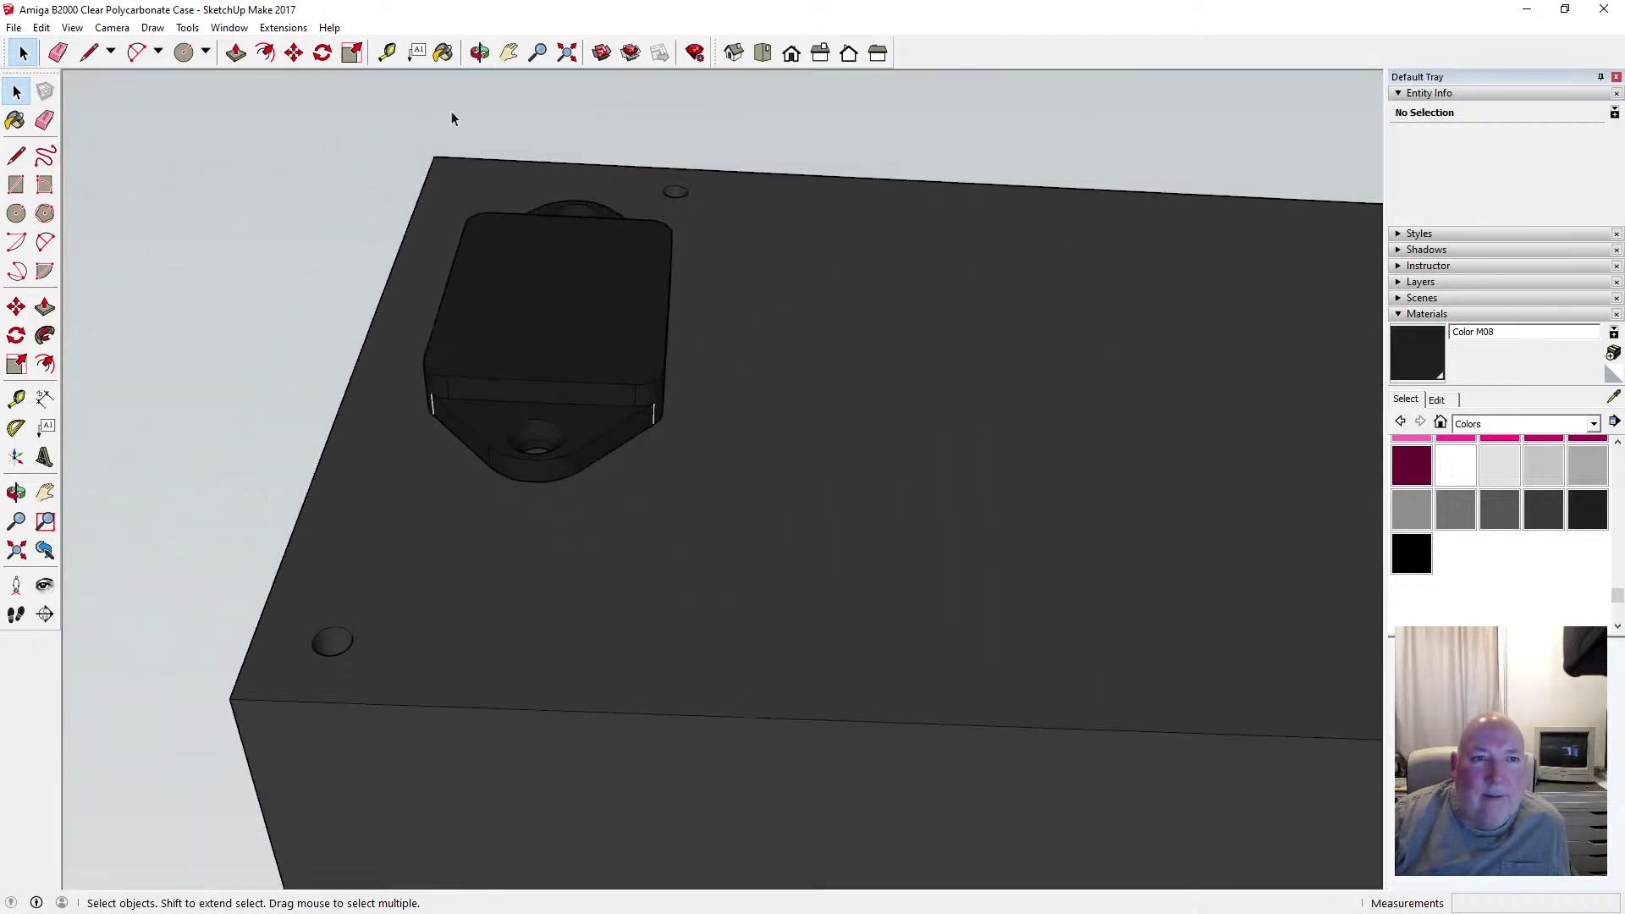
# Review the finished block and tabs from several angles and save the model
pyautogui.click(479, 53)
pyautogui.moveTo(550, 541); pyautogui.dragTo(635, 347)
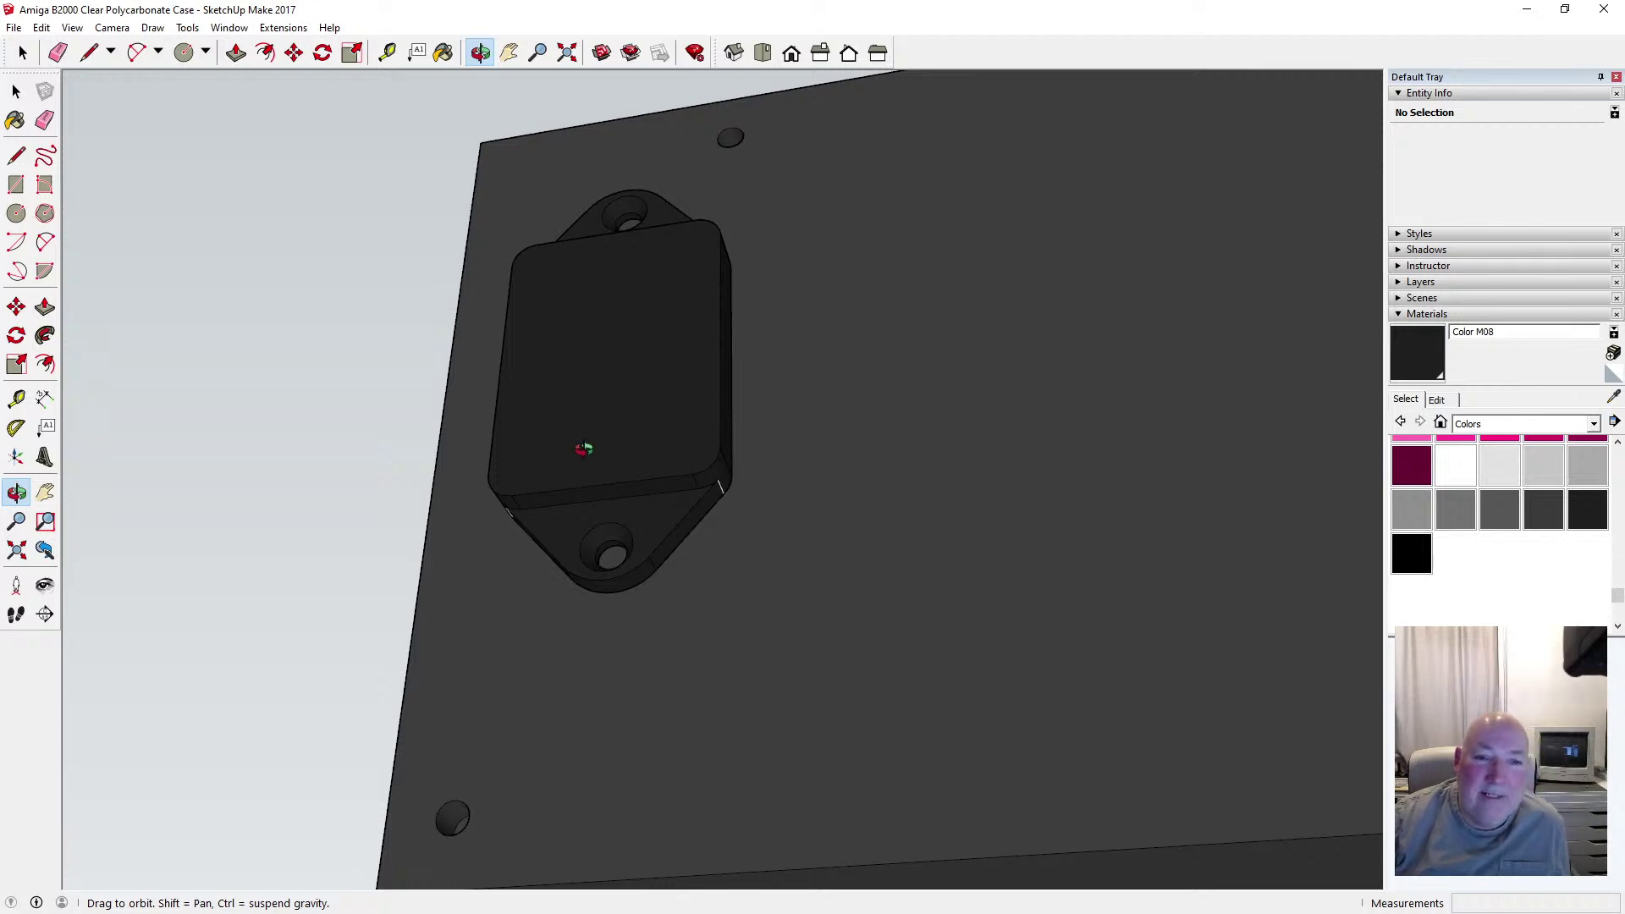
pyautogui.moveTo(585, 449); pyautogui.dragTo(703, 354)
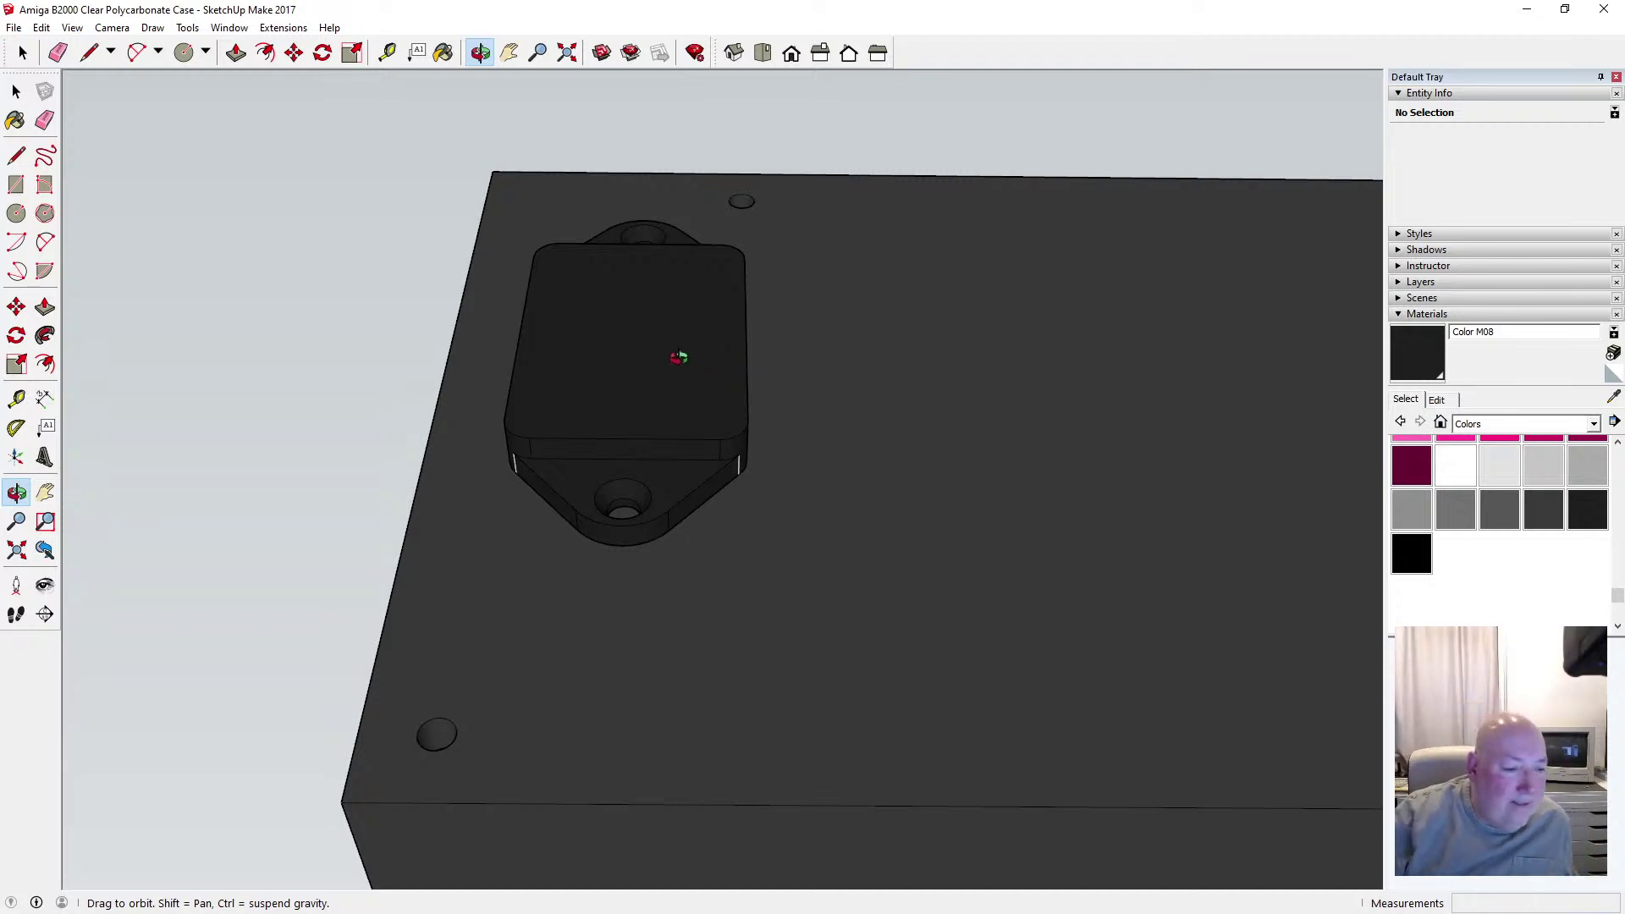
pyautogui.moveTo(652, 388)
pyautogui.mouseDown()
pyautogui.moveTo(629, 458)
pyautogui.moveTo(653, 409)
pyautogui.mouseUp()
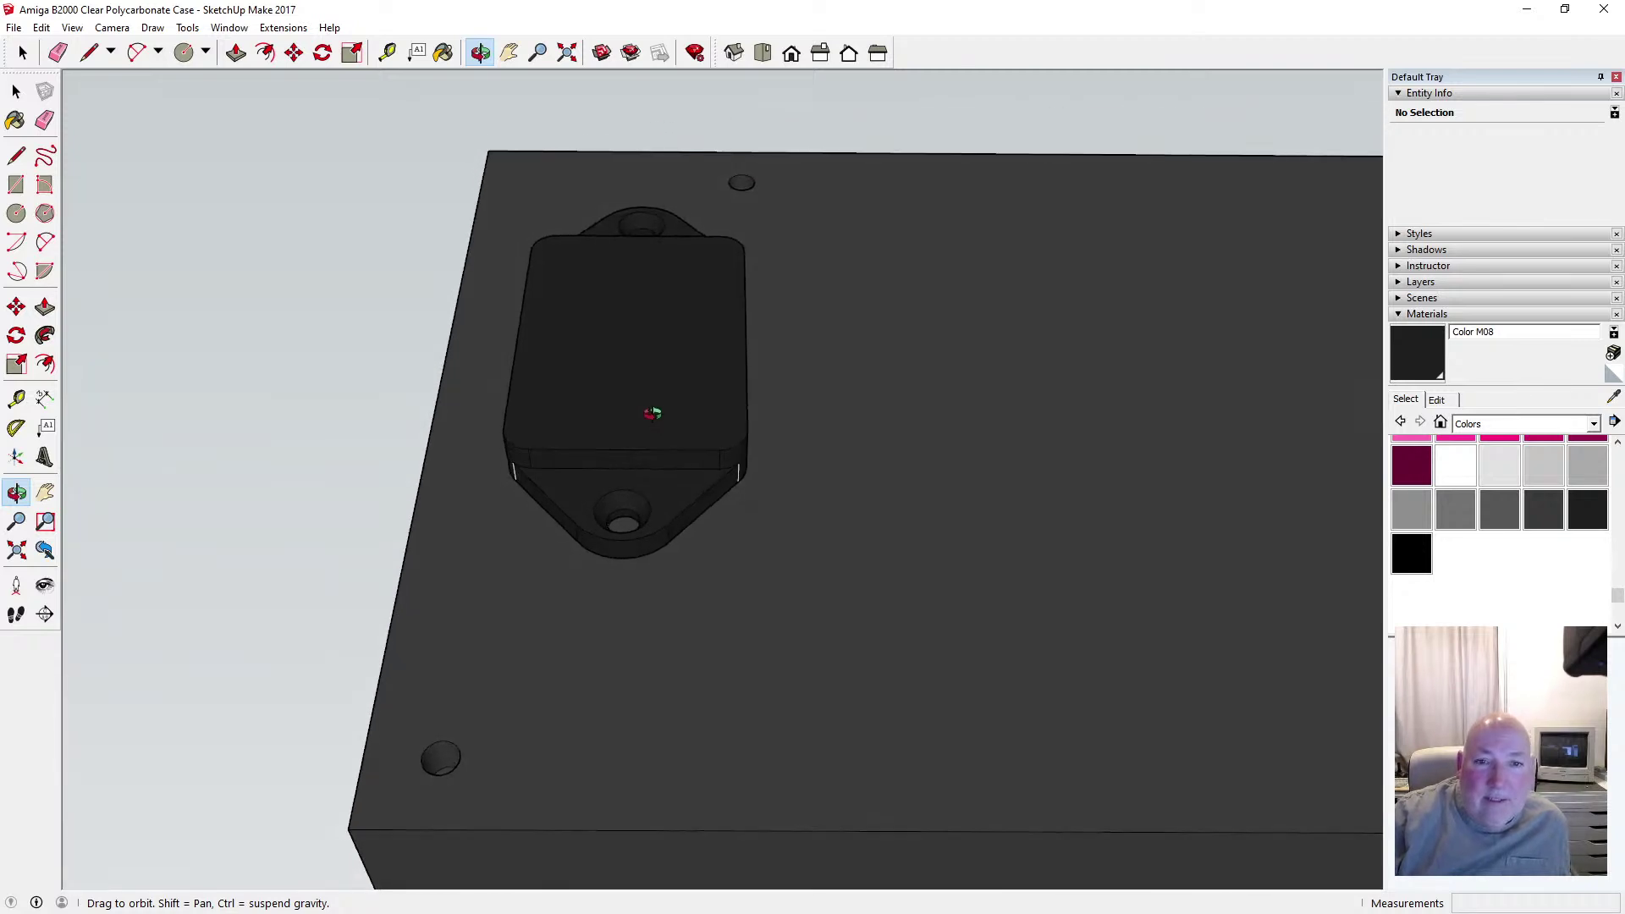
pyautogui.click(14, 27)
pyautogui.click(47, 90)
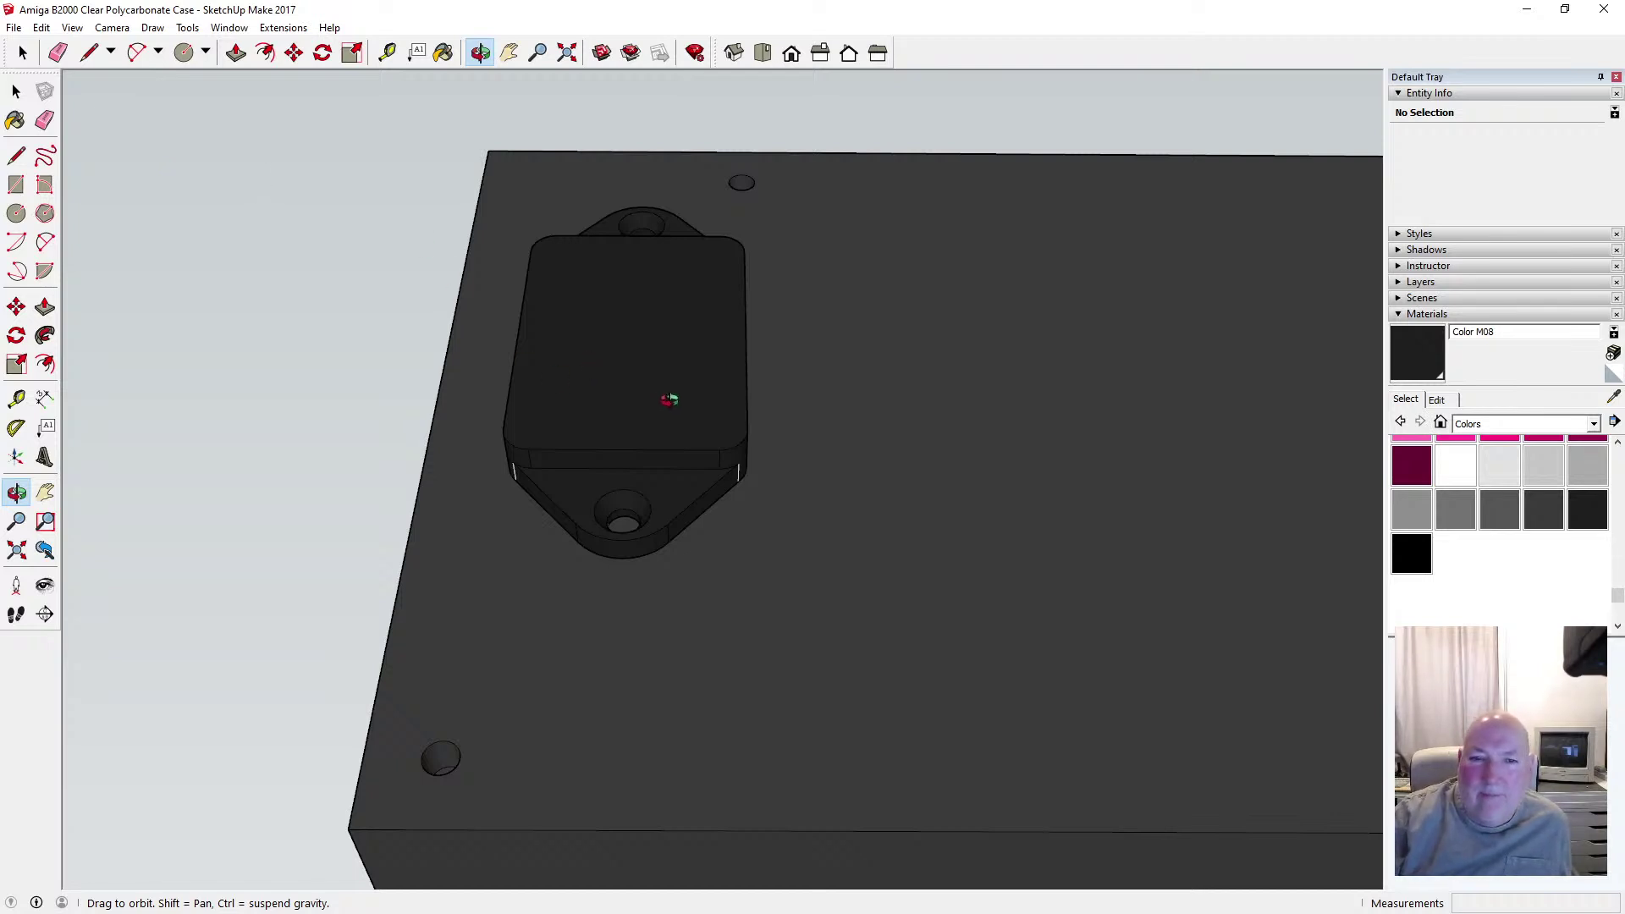
pyautogui.moveTo(669, 399); pyautogui.dragTo(628, 279)
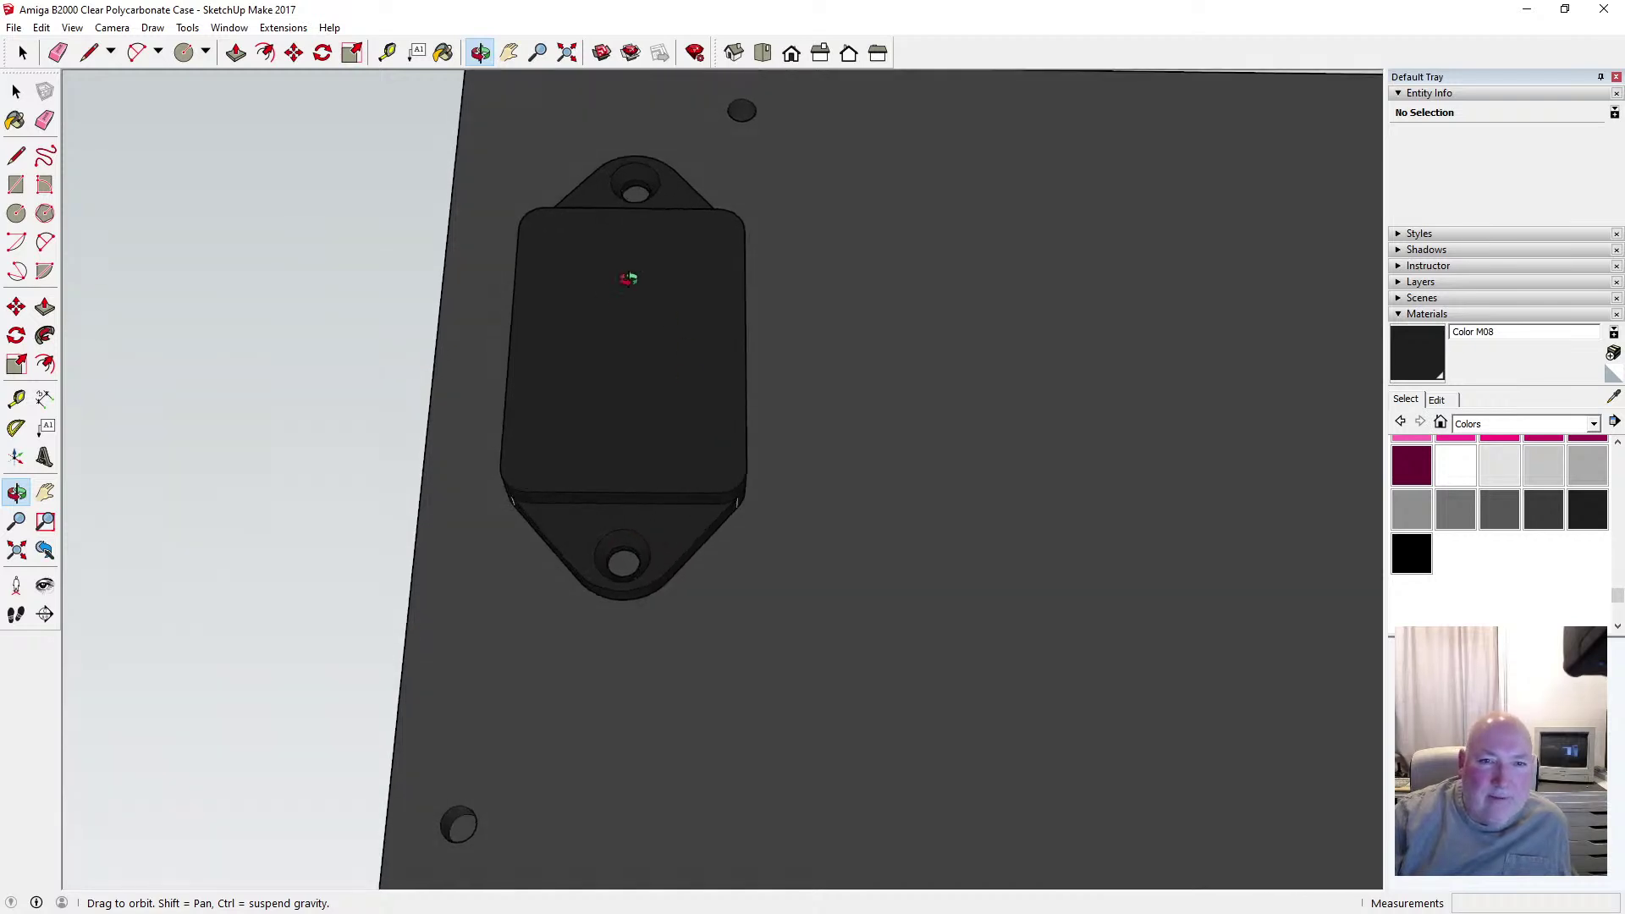
# Place lengthwise guides on the block's top face, 2.5 mm inside the left edge and 2 mm inside the right edge
pyautogui.scroll(-5, 402, 275)
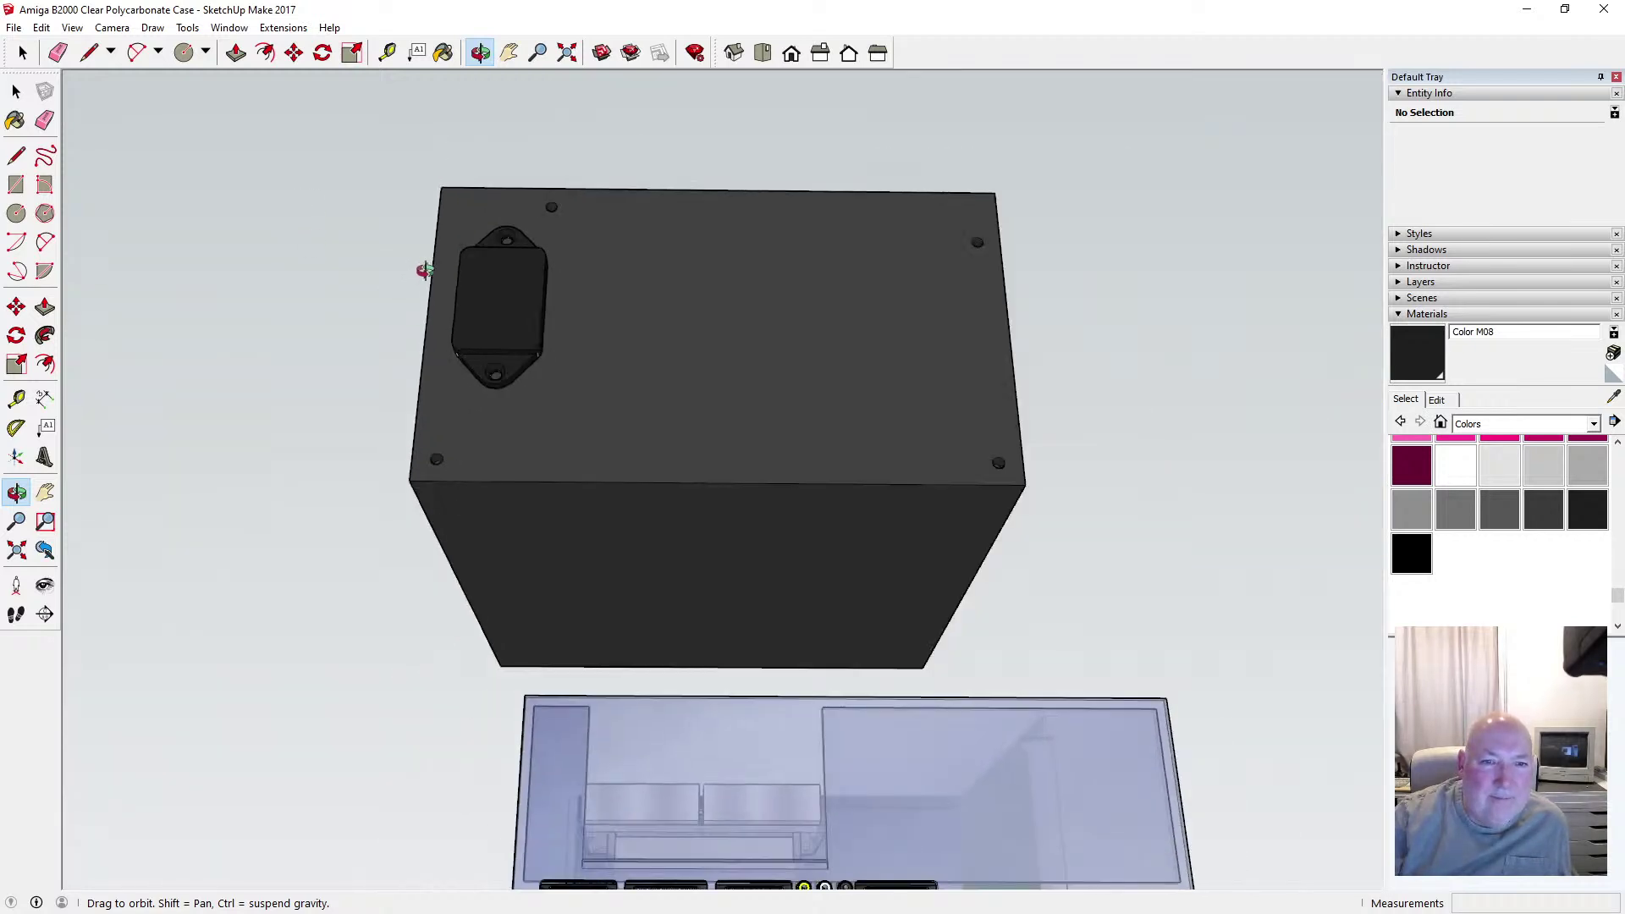
pyautogui.scroll(4, 517, 311)
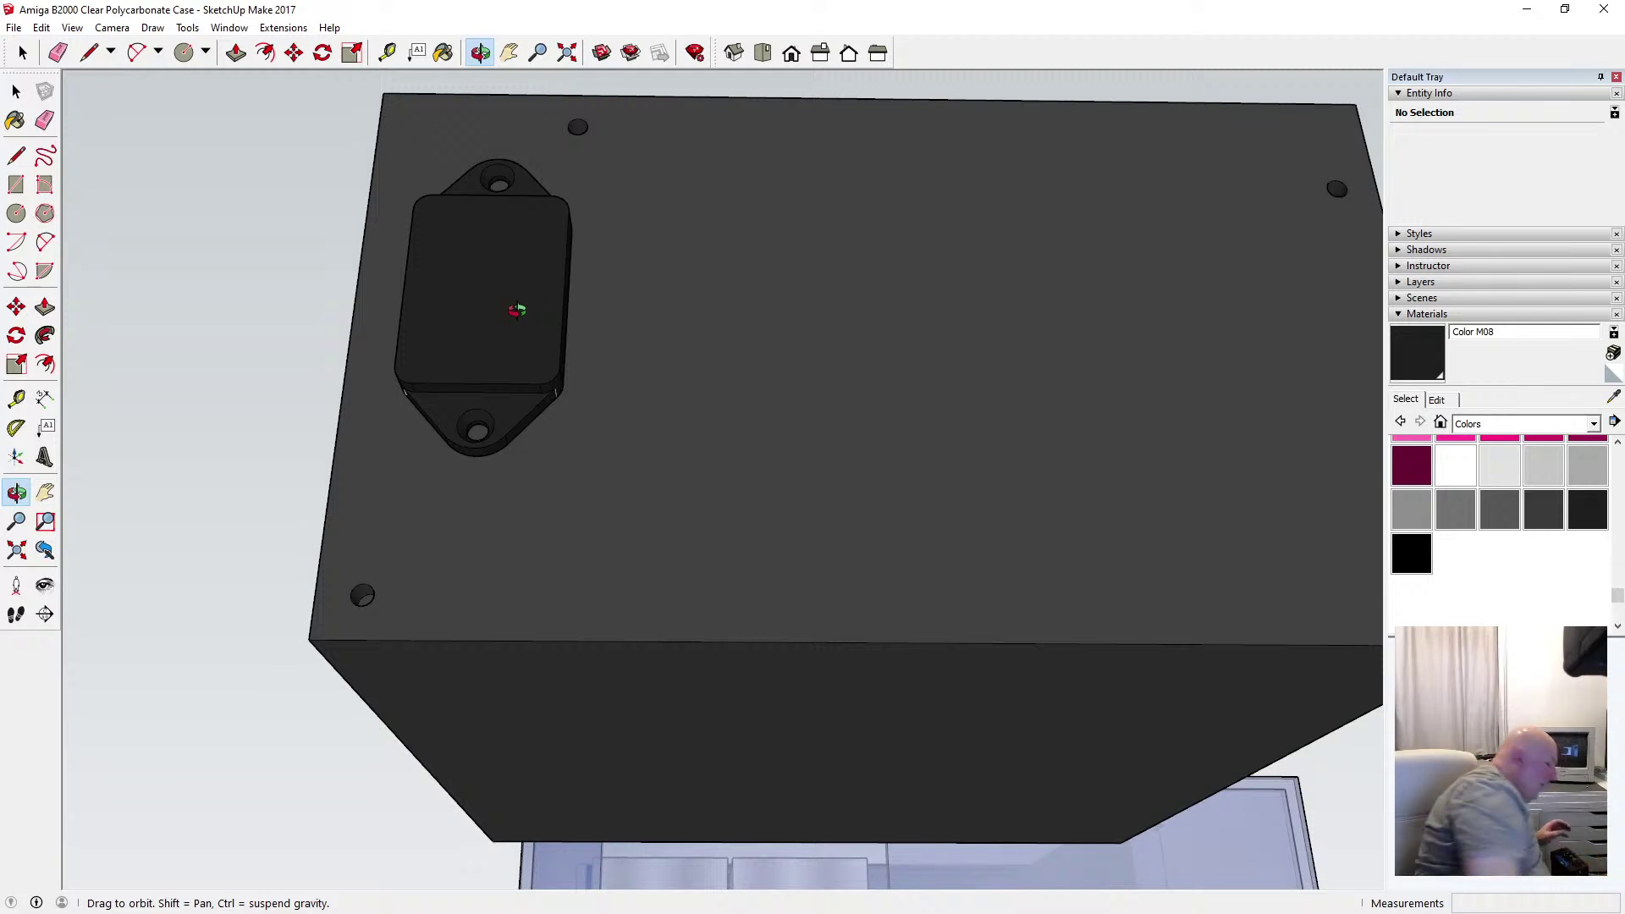
pyautogui.click(387, 53)
pyautogui.click(409, 257)
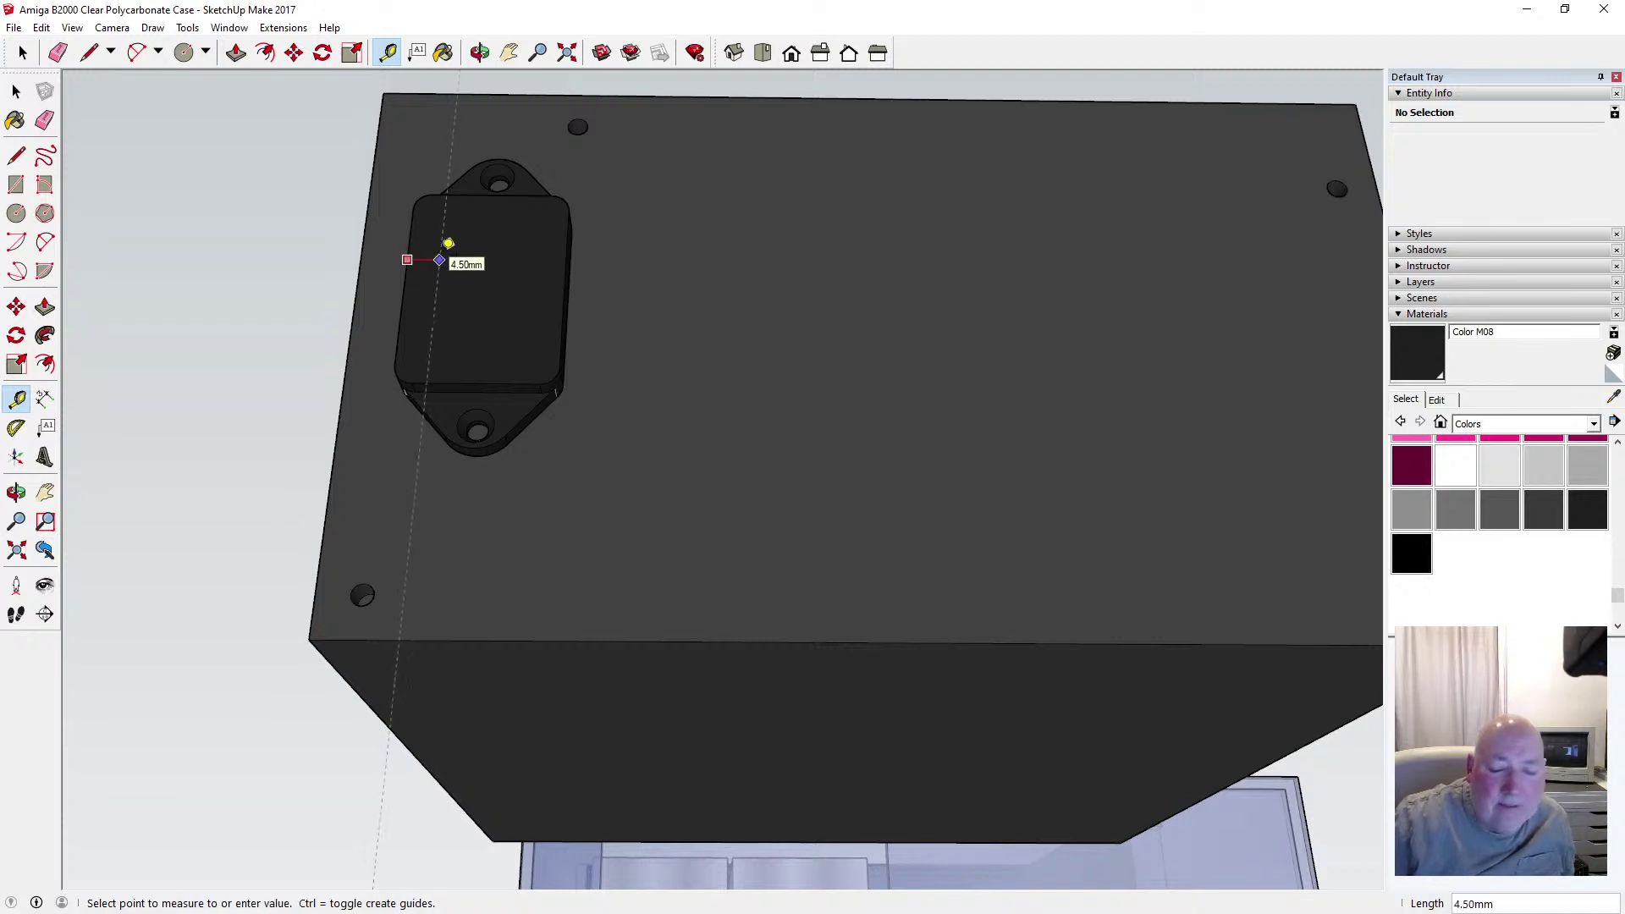
pyautogui.press('Return')
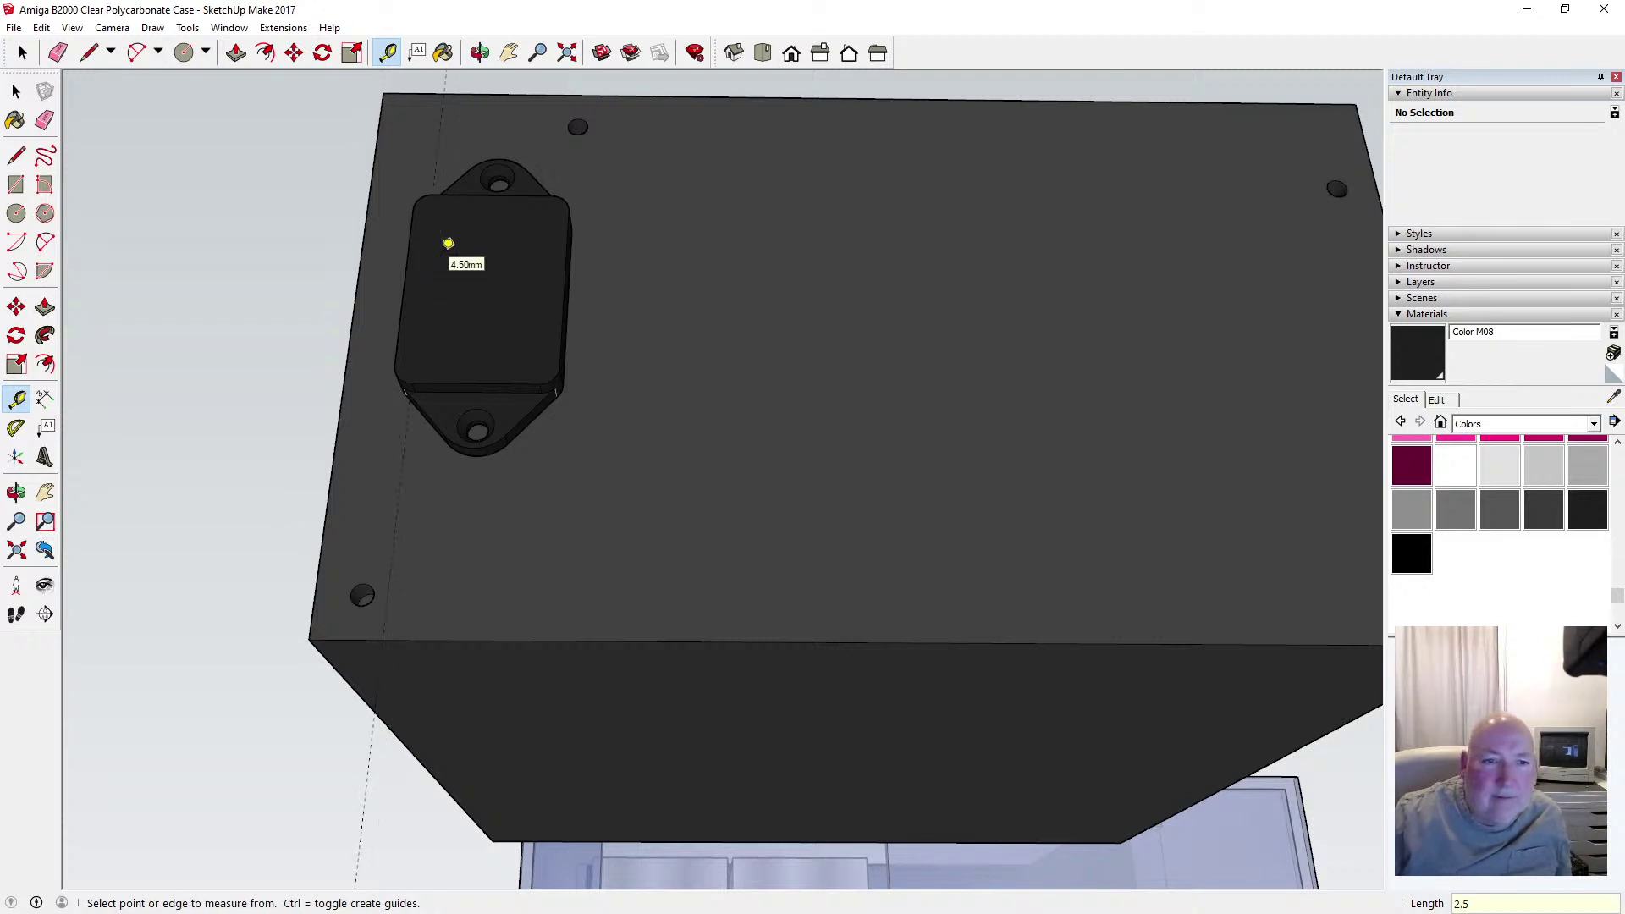
pyautogui.click(566, 284)
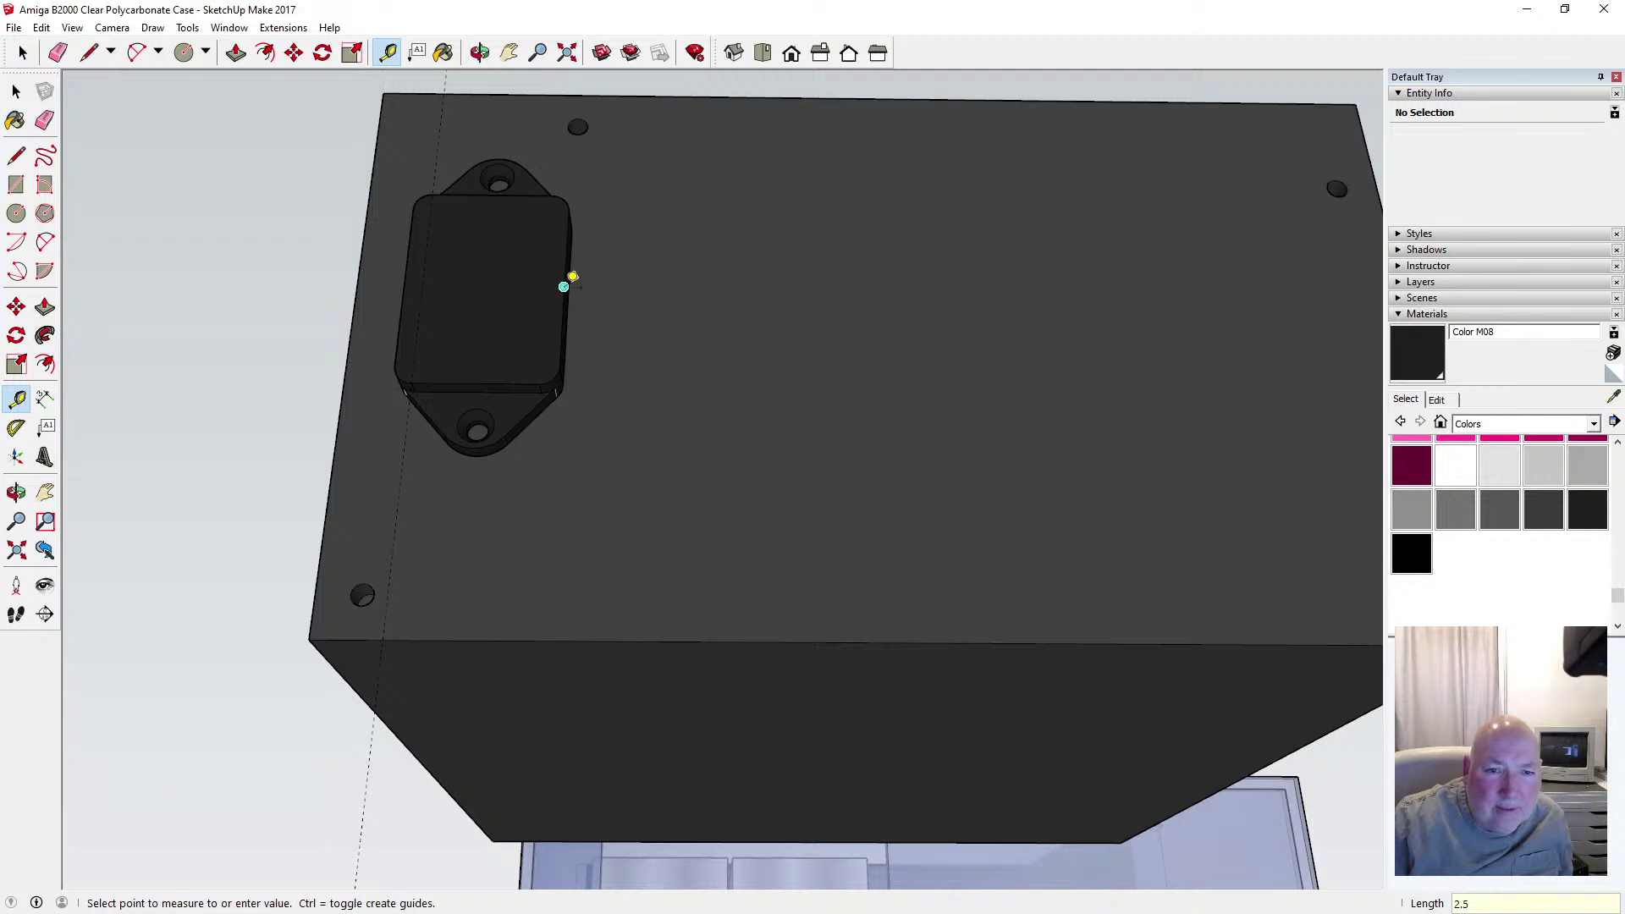
pyautogui.write('2')
pyautogui.press('Return')
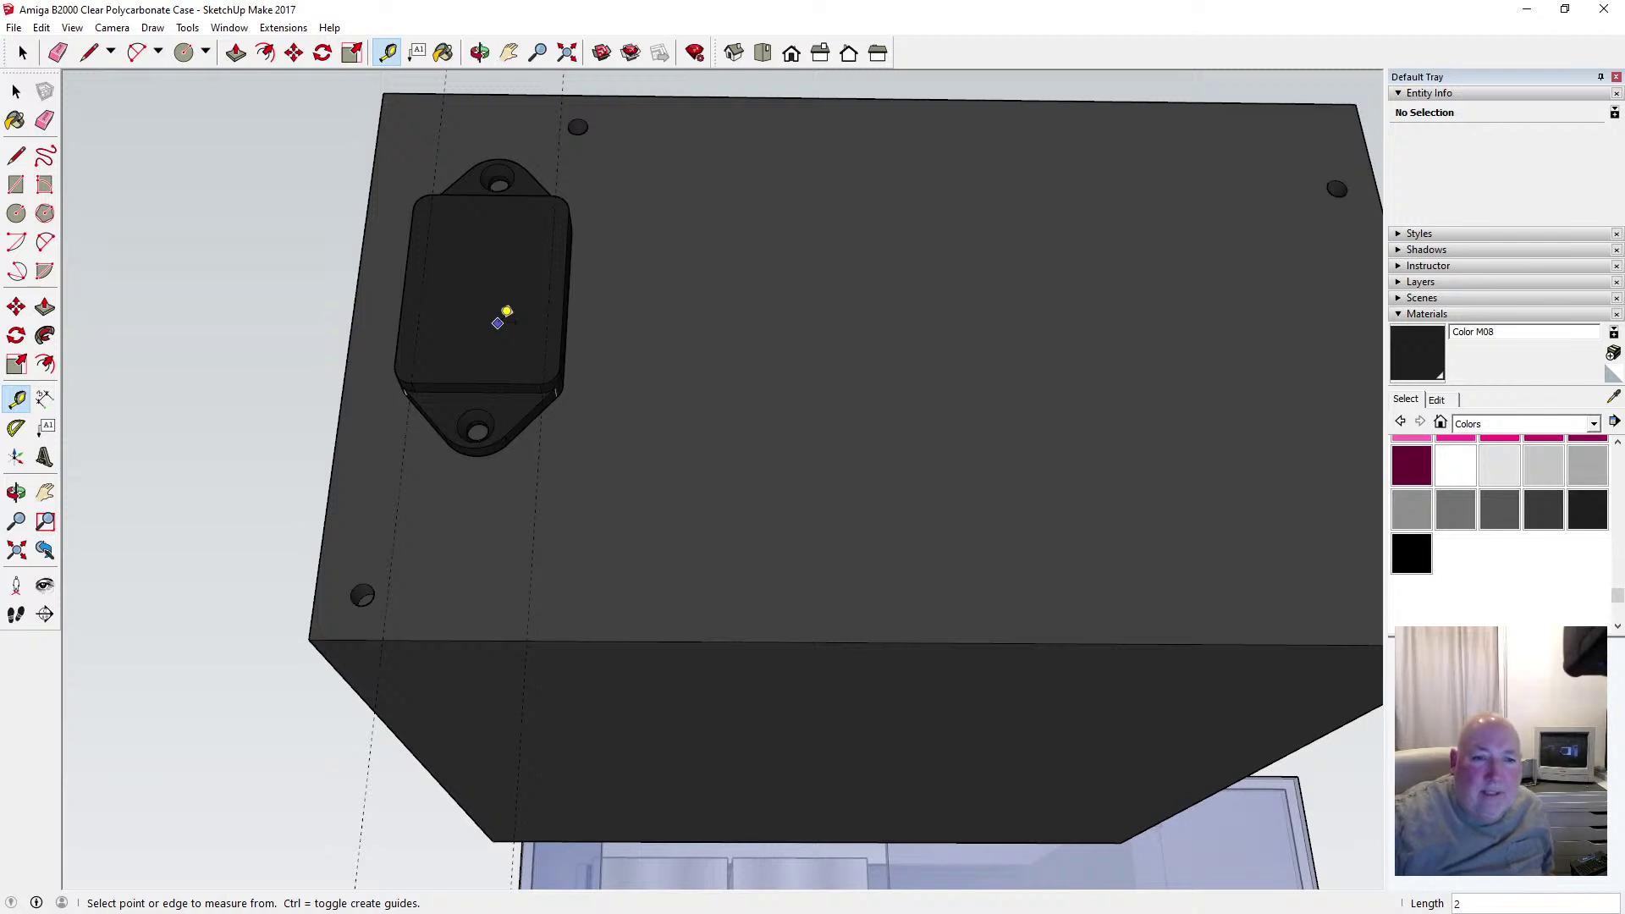
# Place guides 7 mm inside the lower, upper and left edges of the block's top face
pyautogui.click(446, 383)
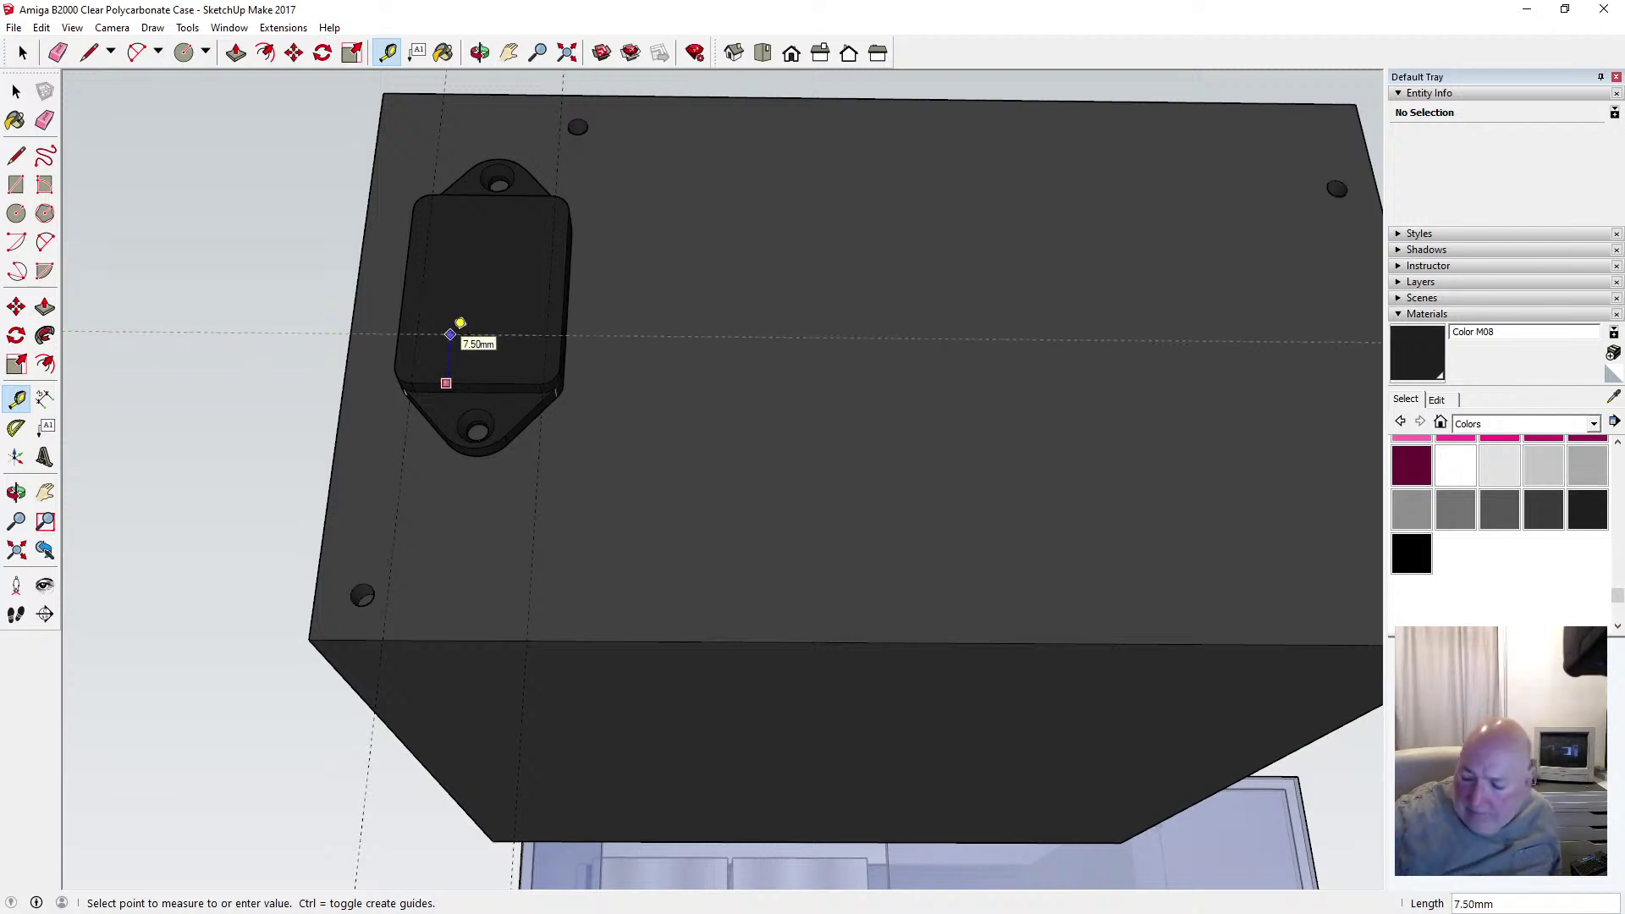
pyautogui.click(460, 324)
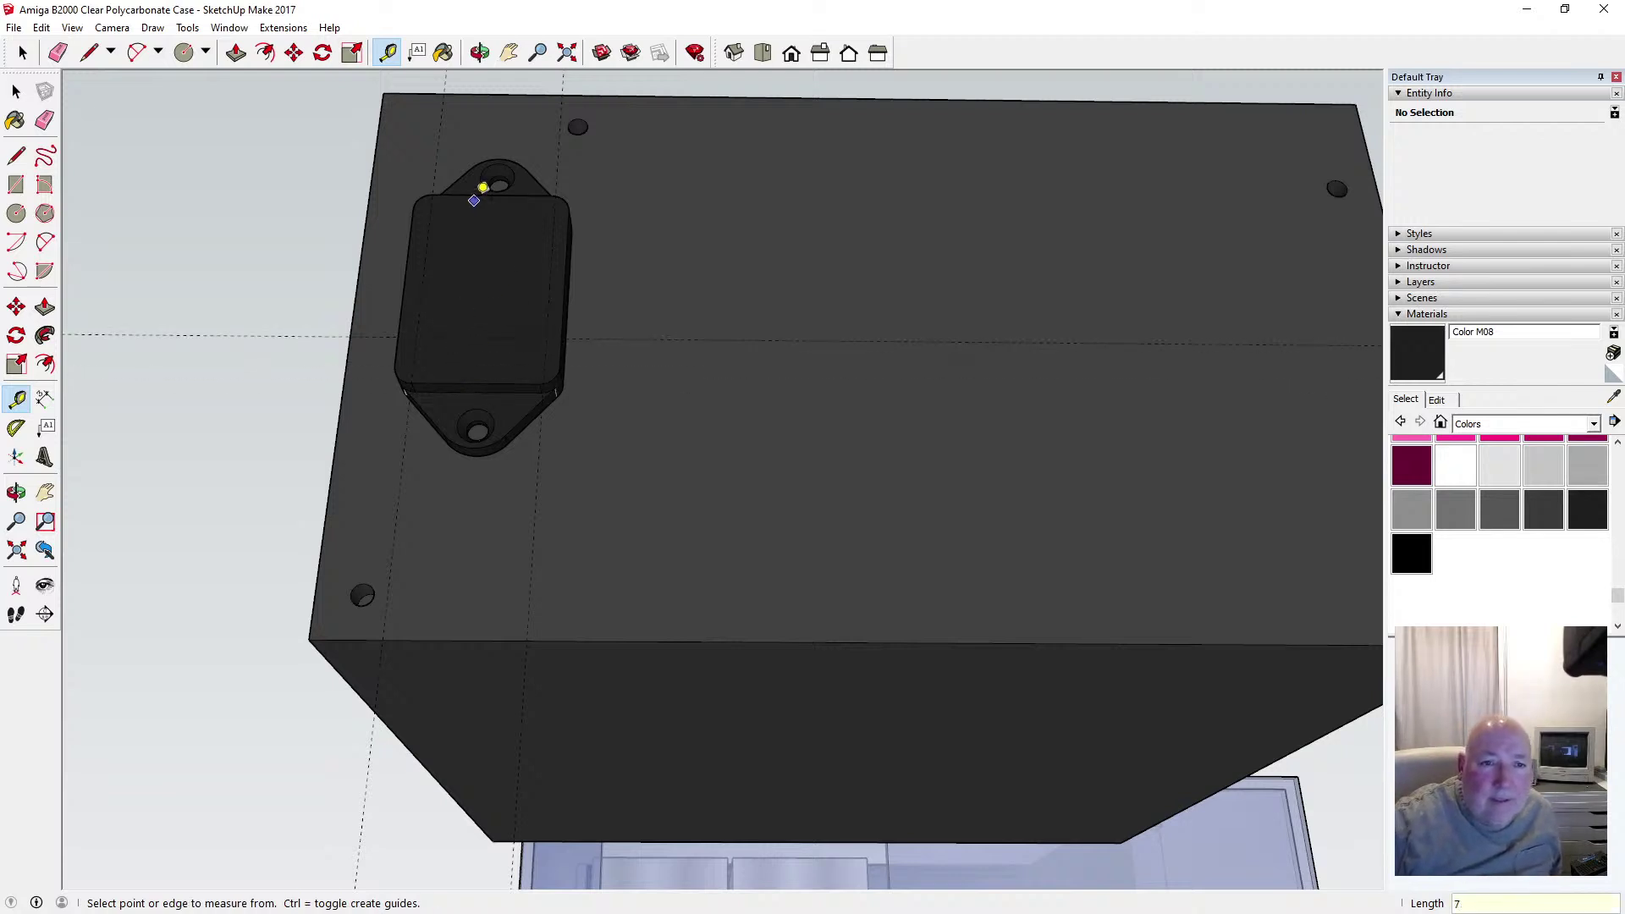
pyautogui.click(482, 185)
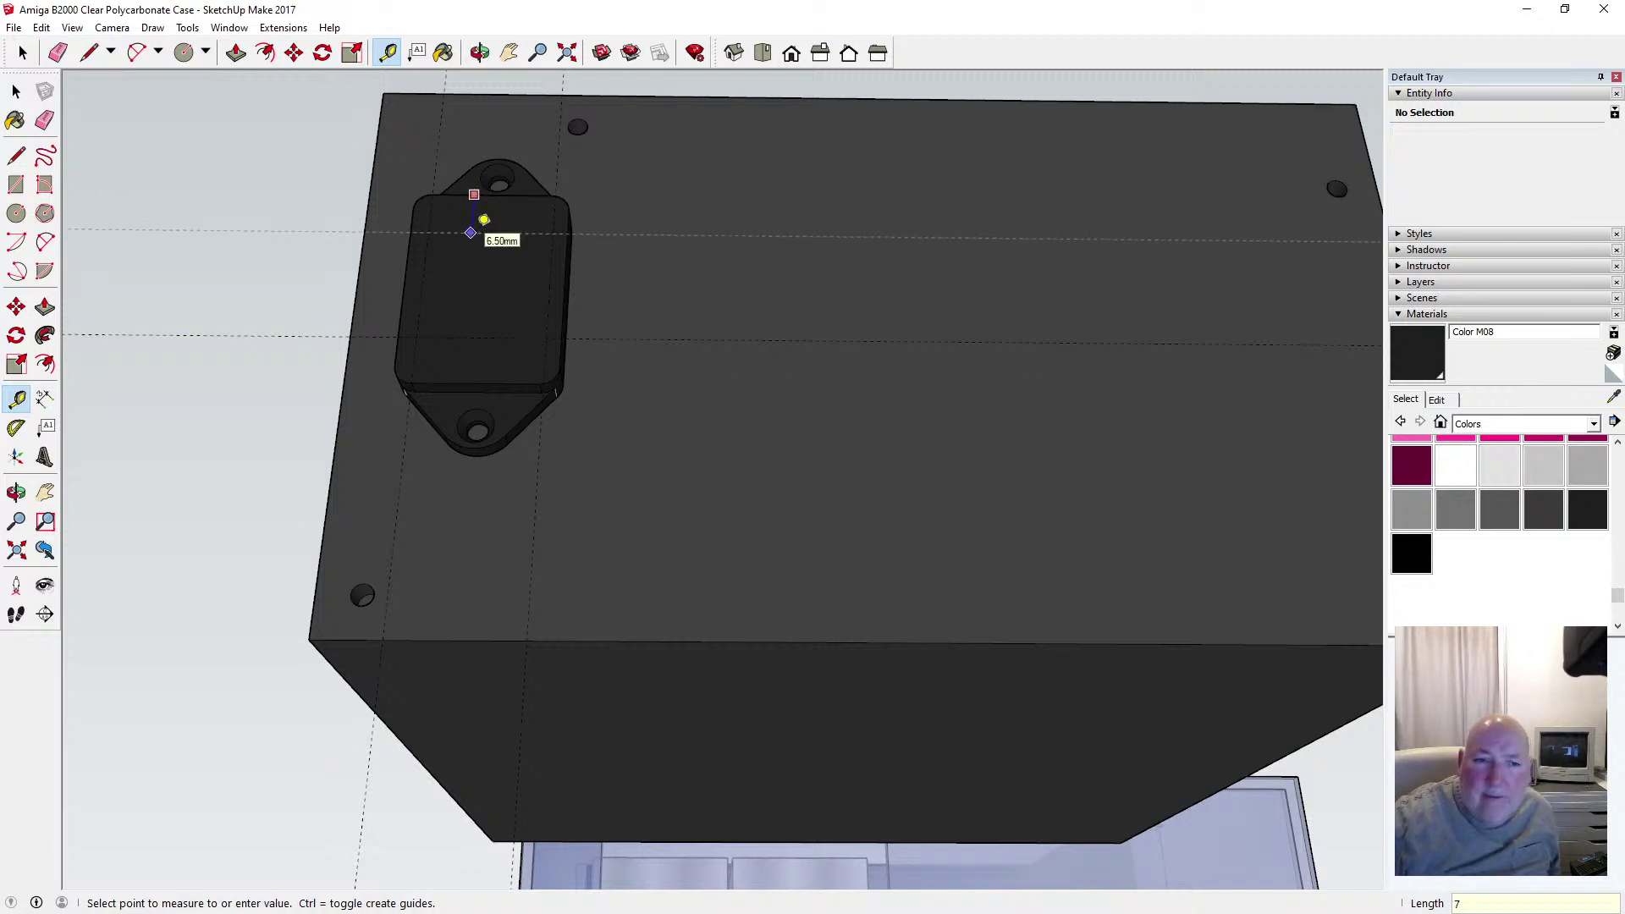
pyautogui.click(485, 220)
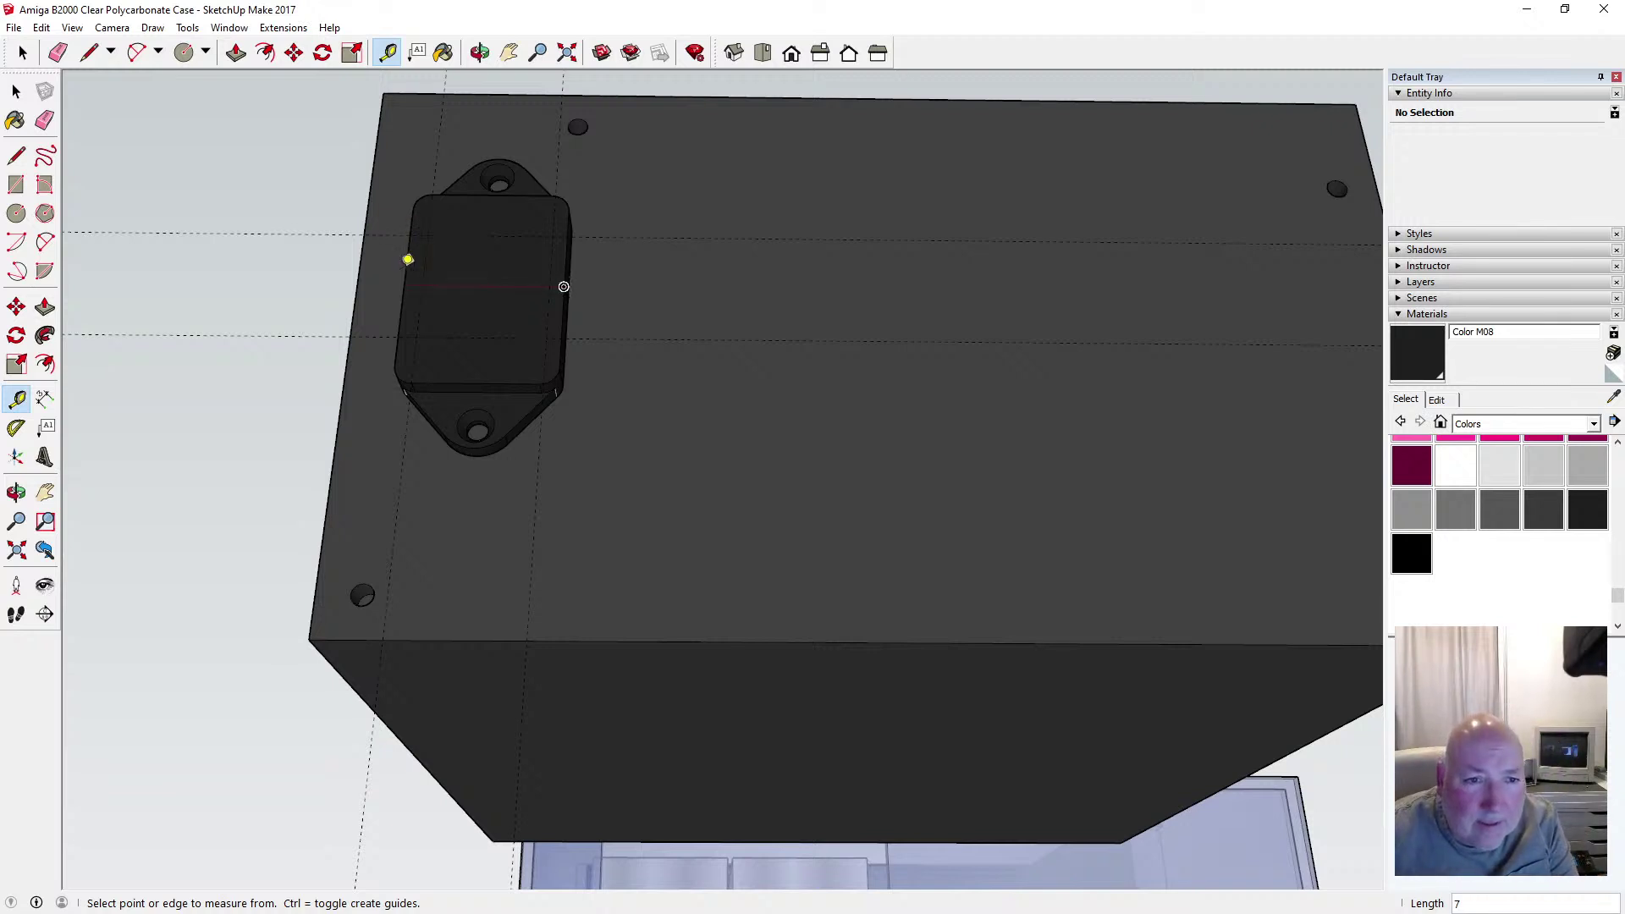
pyautogui.click(408, 259)
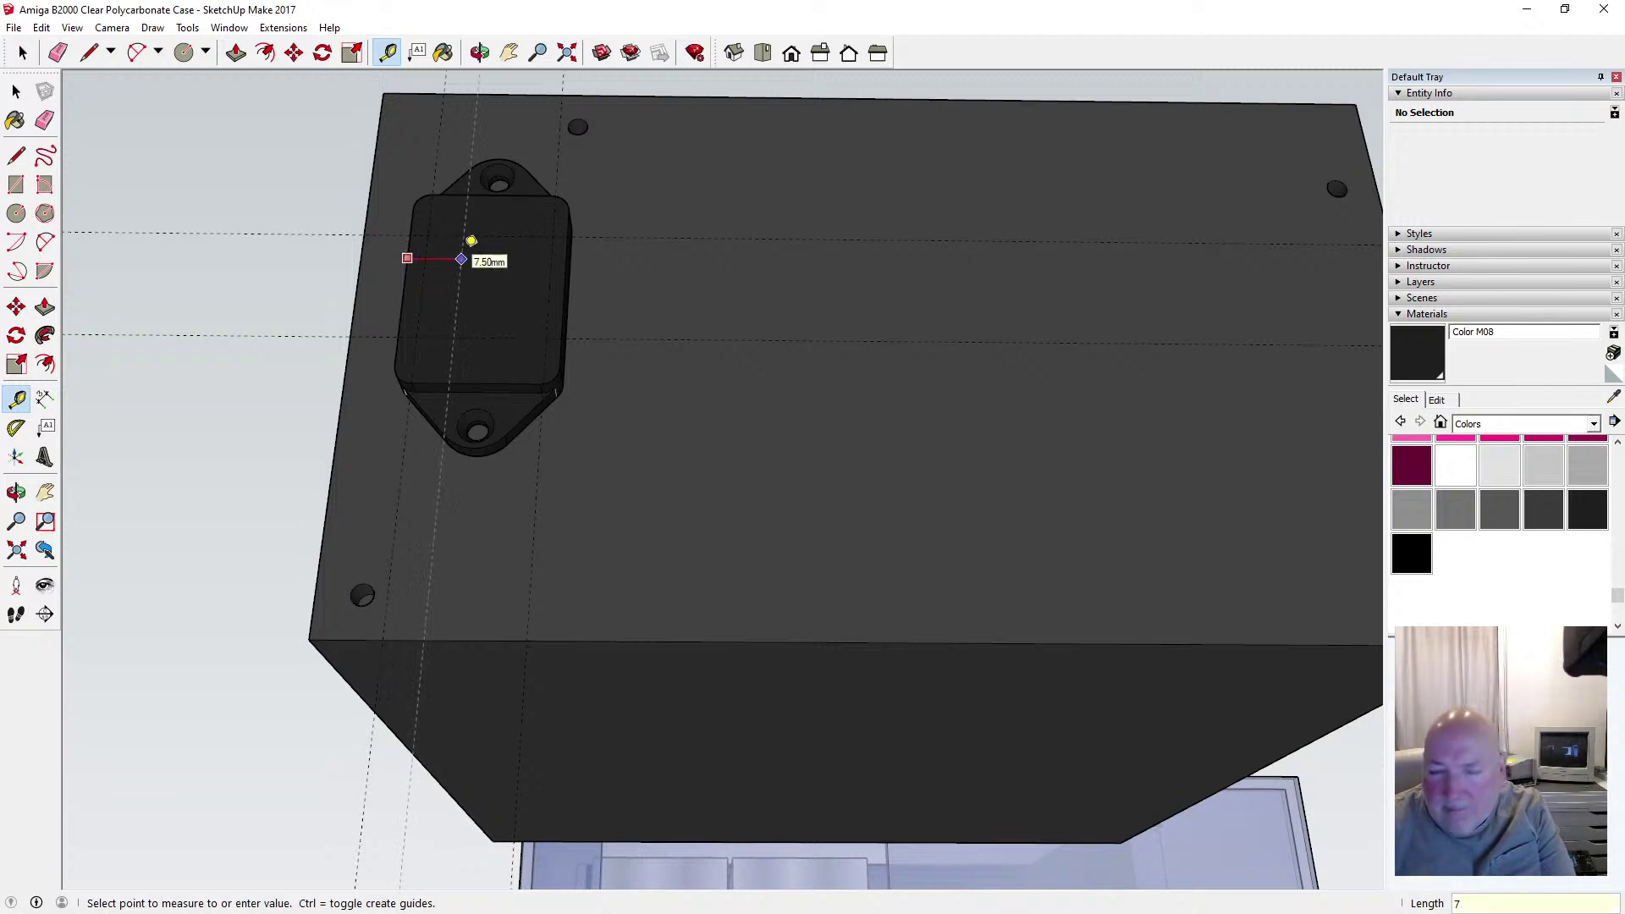
pyautogui.press('Return')
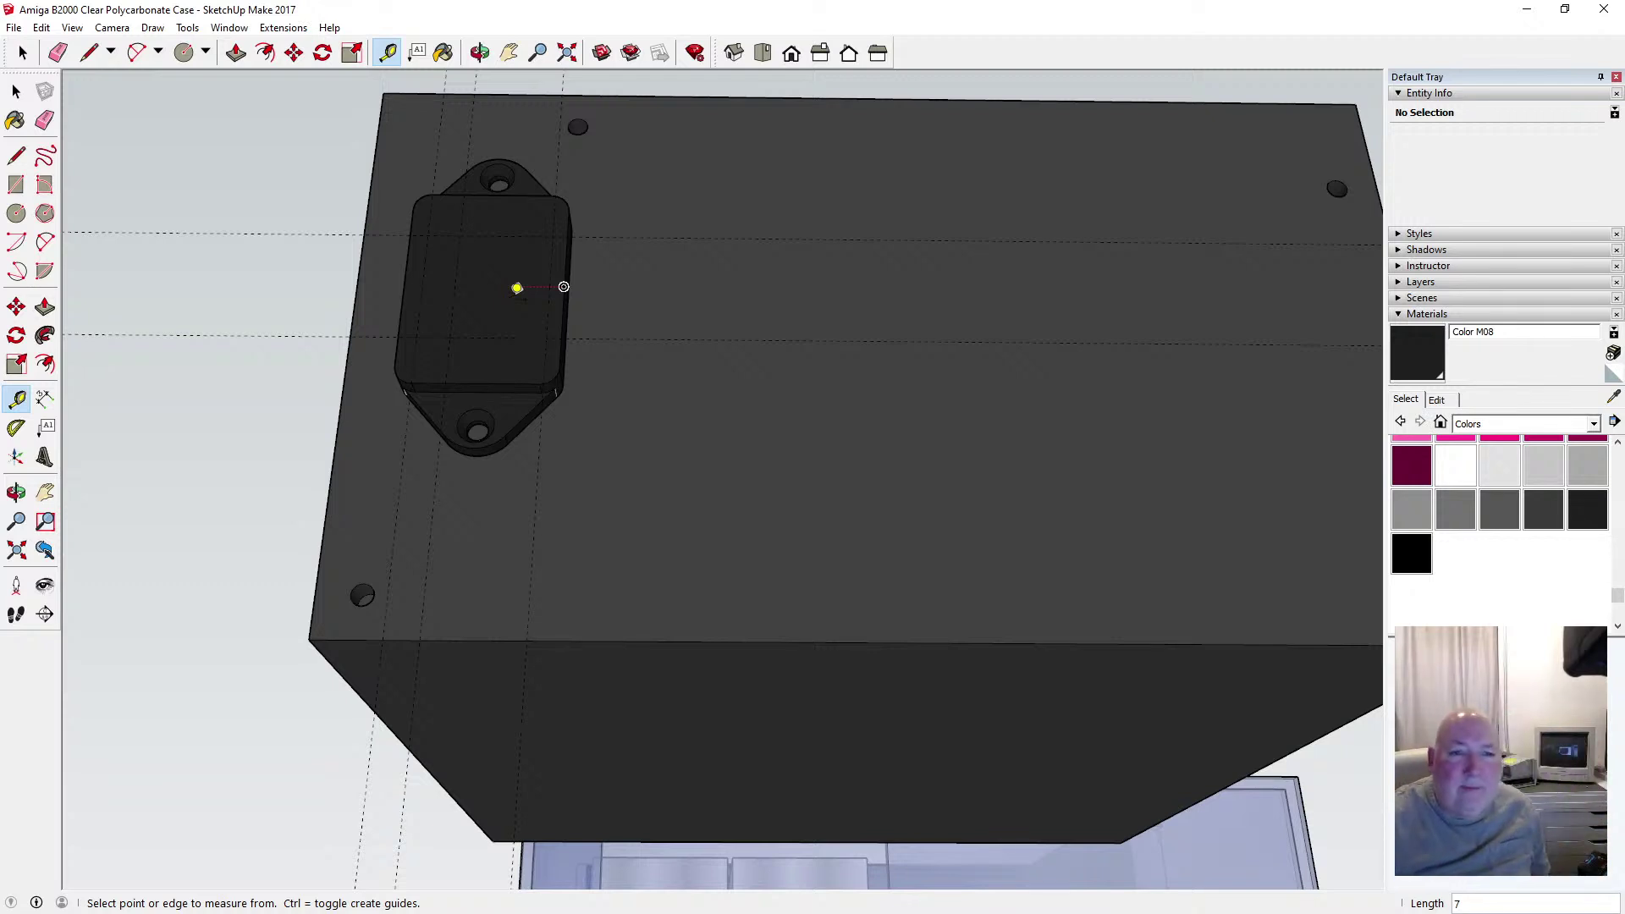
# Measure the spacing between the two crosswise guides and draw a line between them along the guide nearest the block's left edge
pyautogui.click(468, 337)
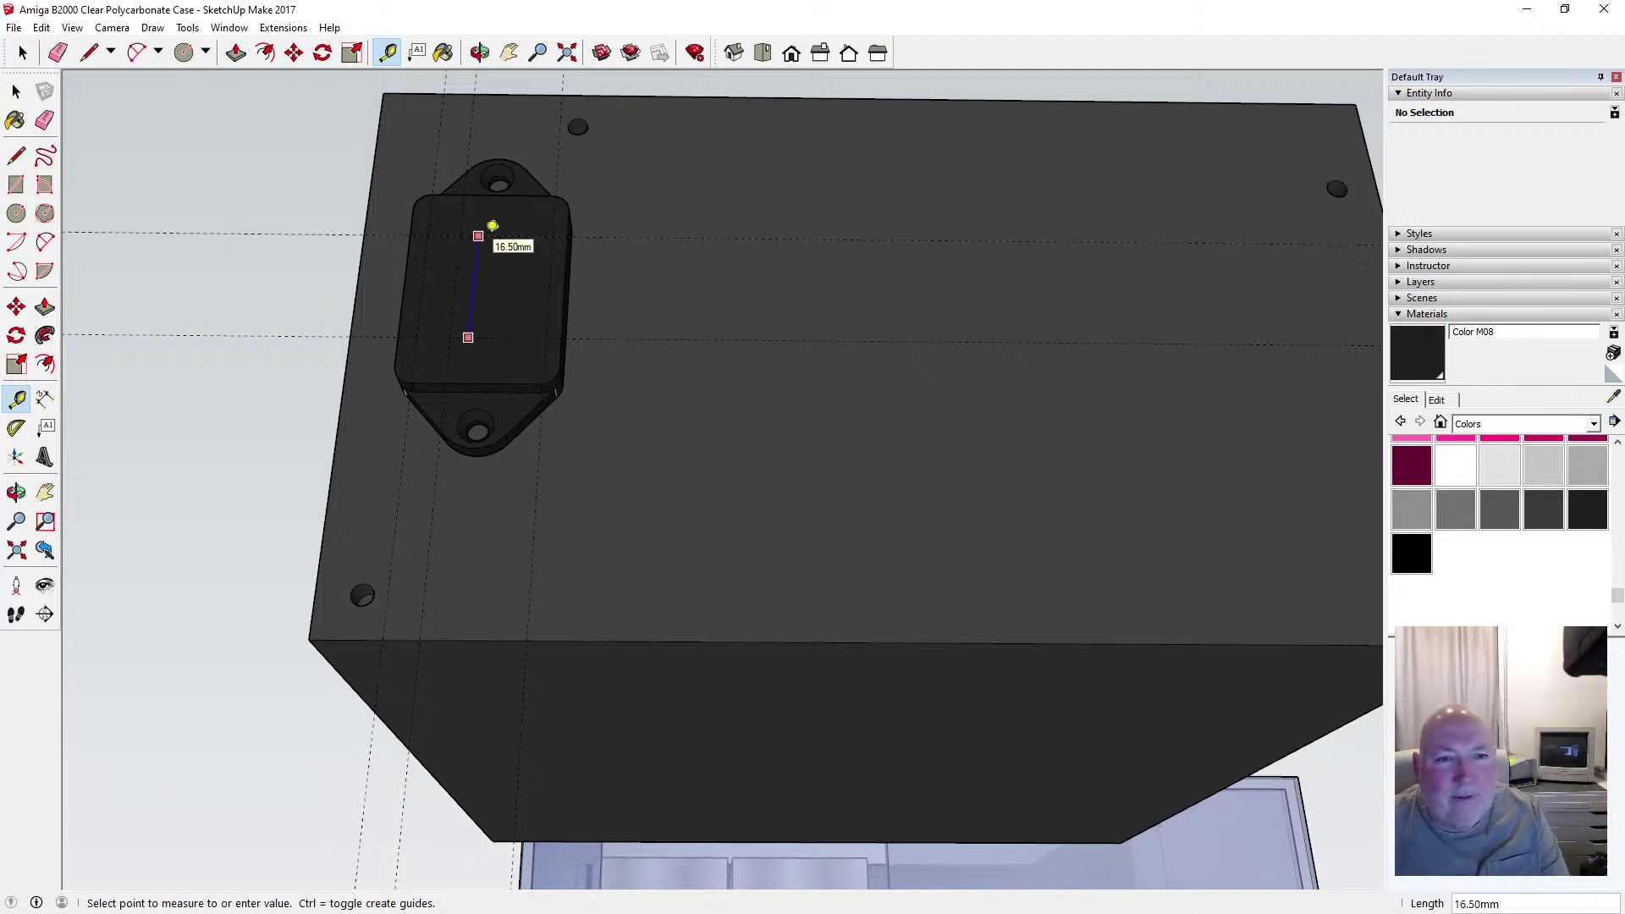
pyautogui.click(493, 226)
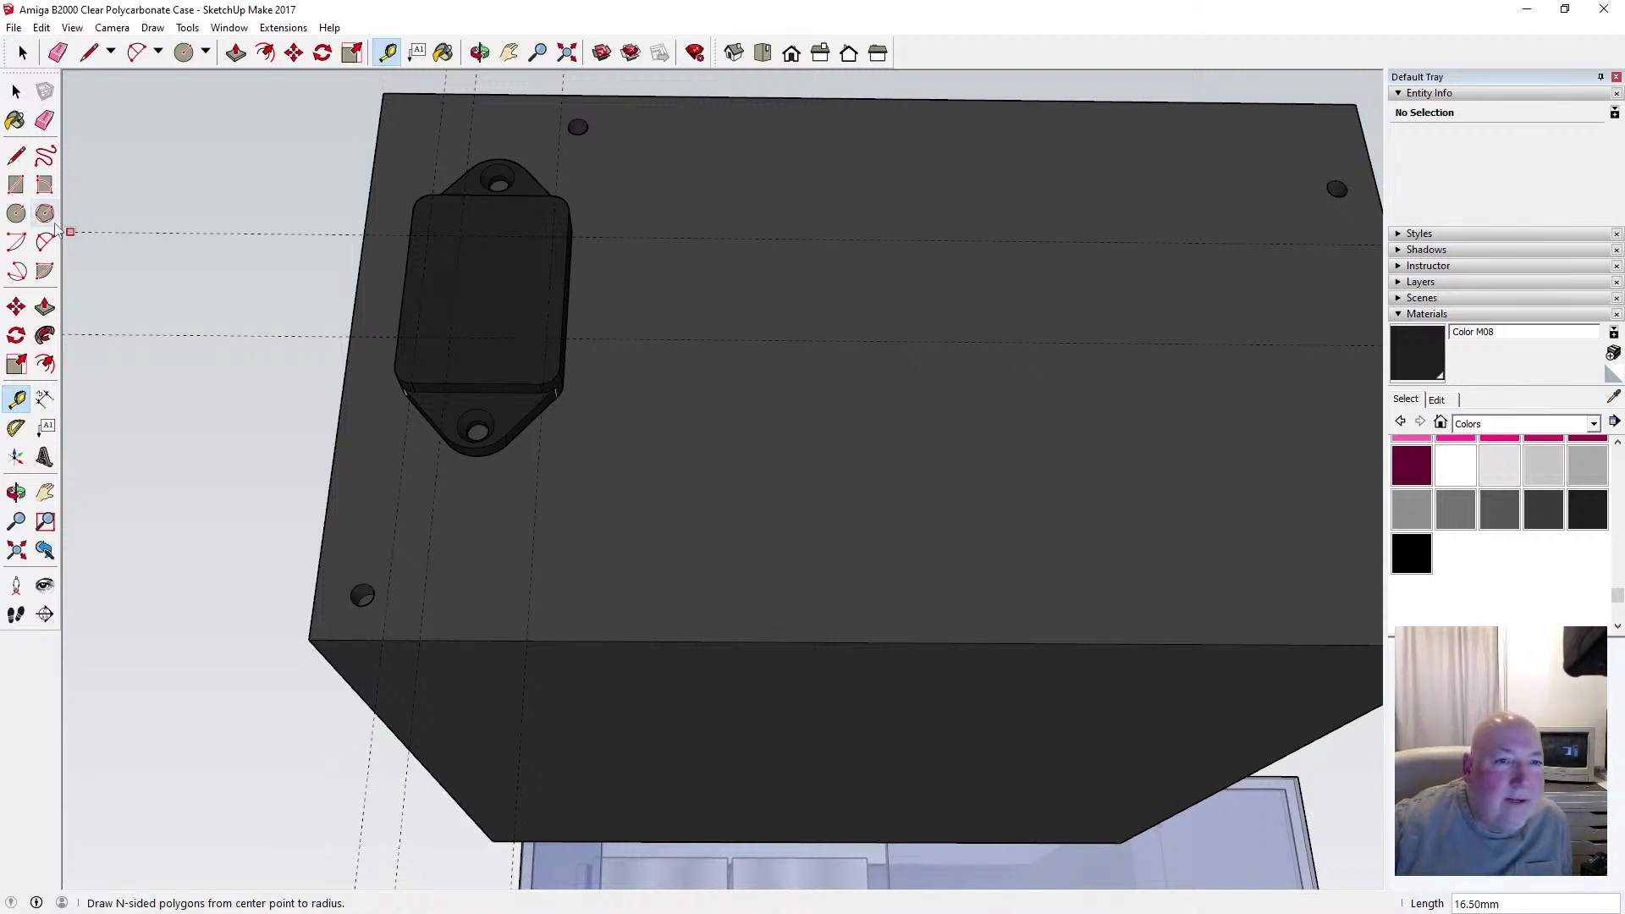
pyautogui.click(16, 155)
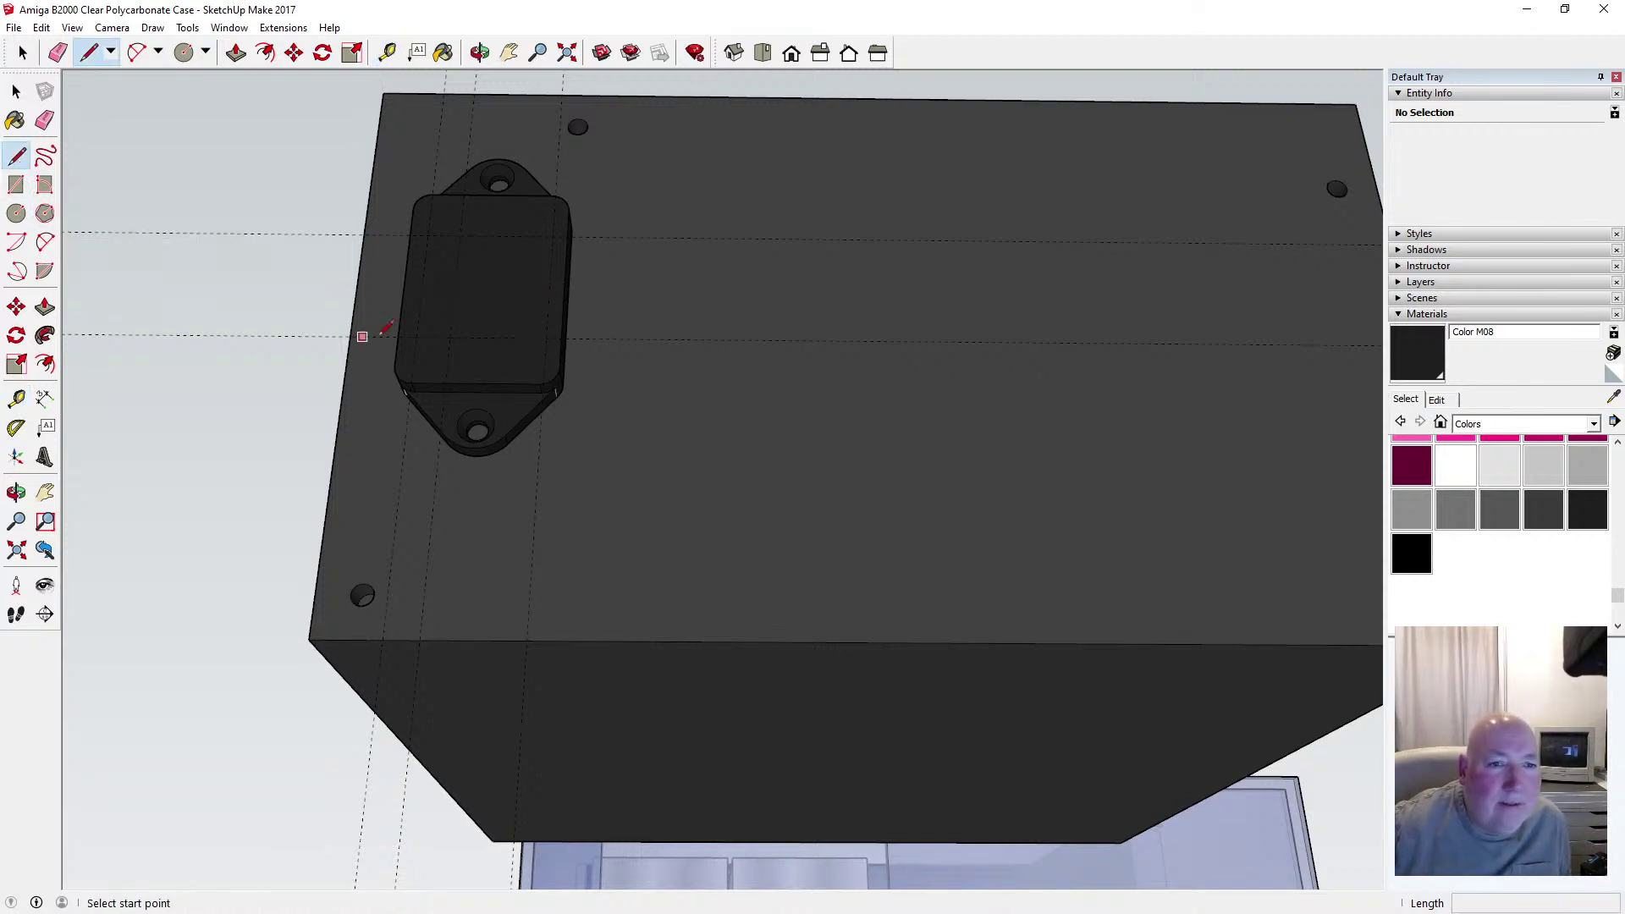
pyautogui.click(428, 235)
pyautogui.click(416, 336)
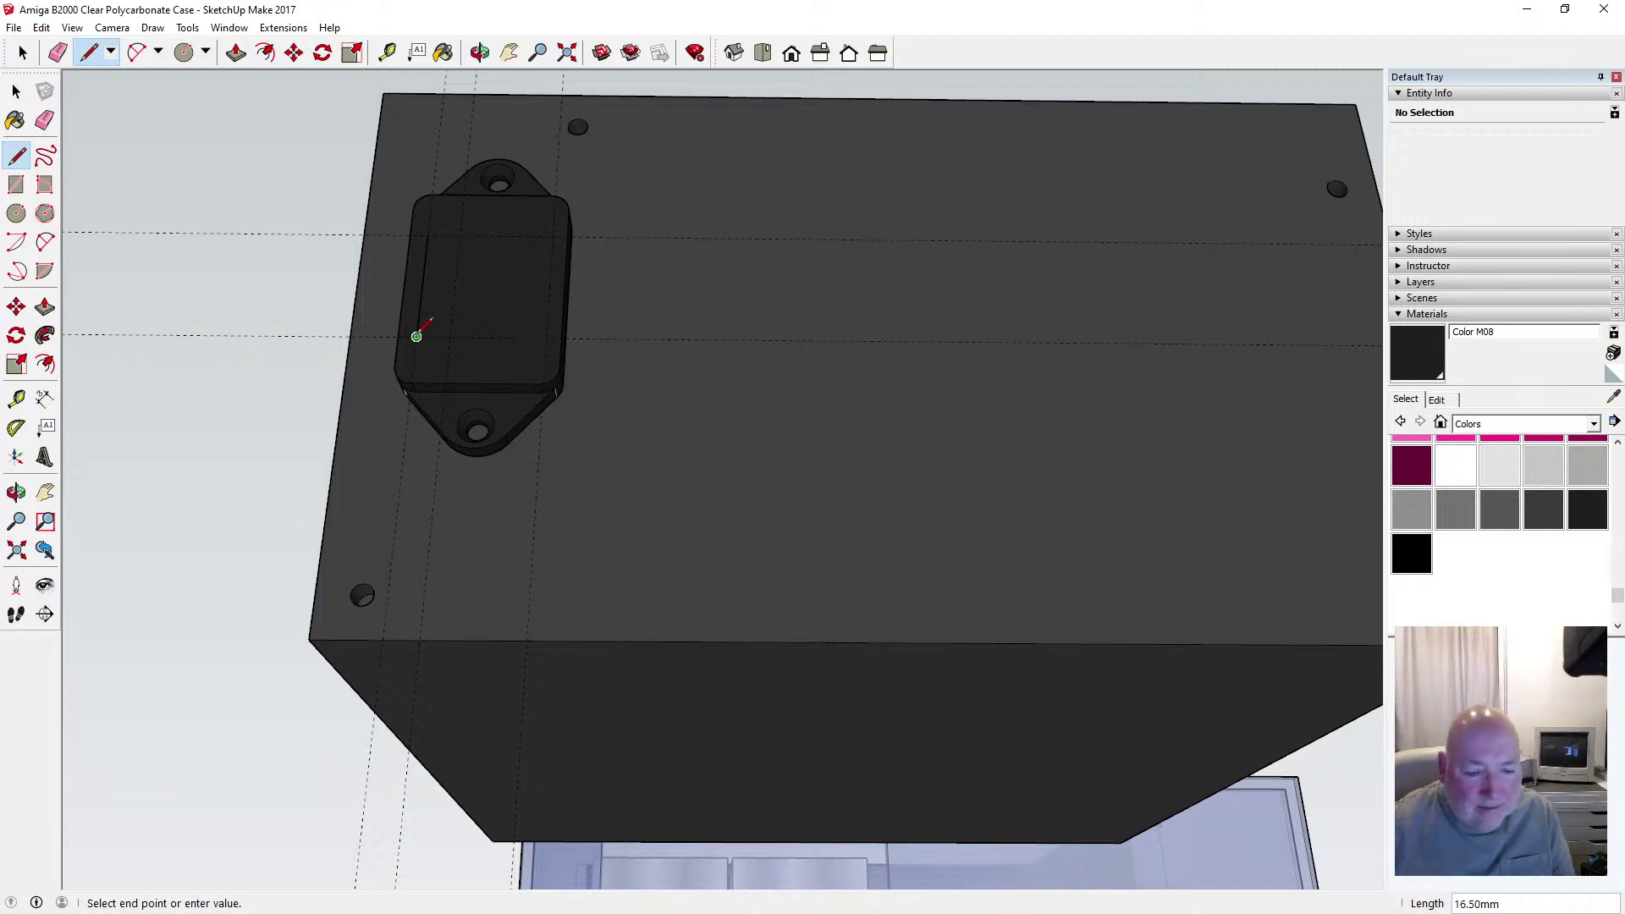
pyautogui.press('Escape')
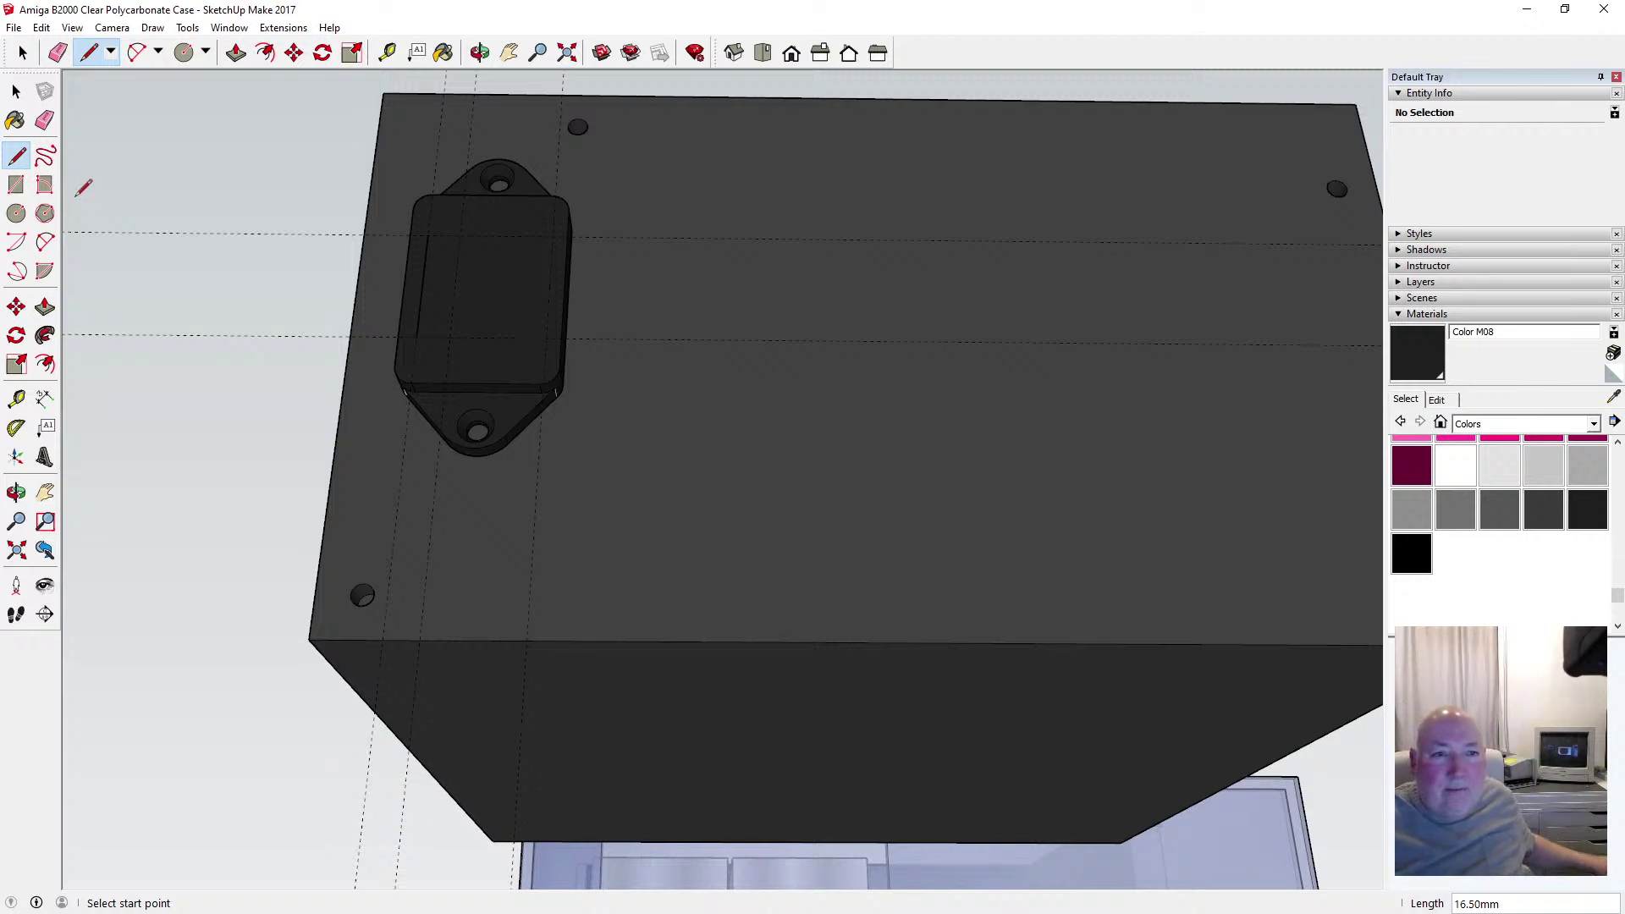
# Add crosswise guides 2.5 mm inside the lower and upper edges of the block's top face
pyautogui.click(387, 52)
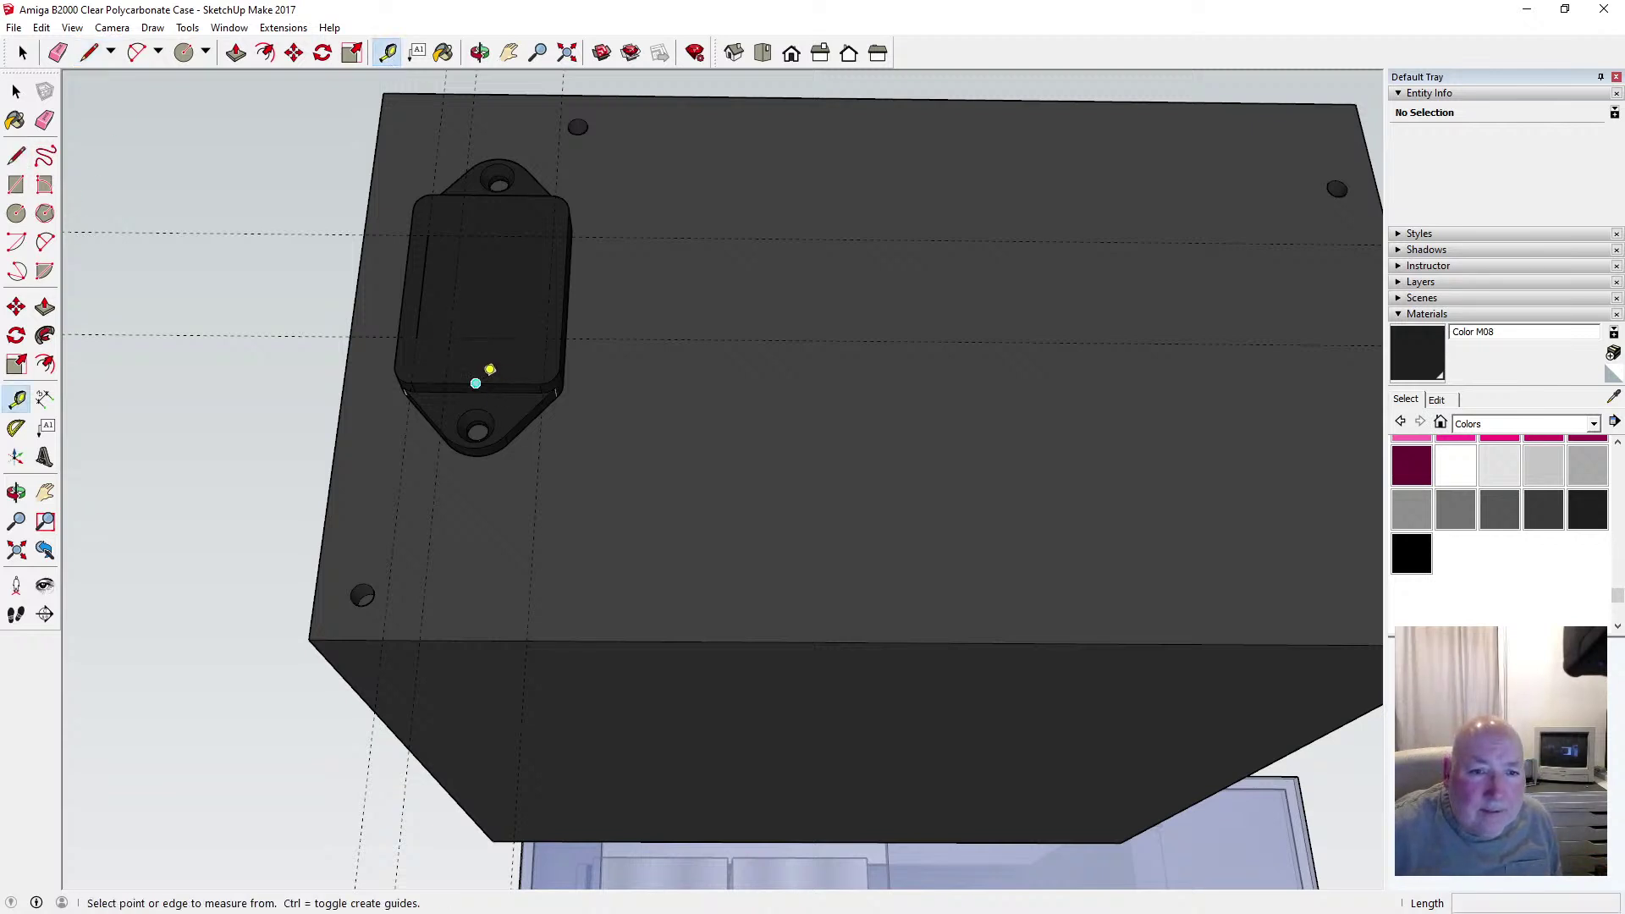
pyautogui.click(476, 383)
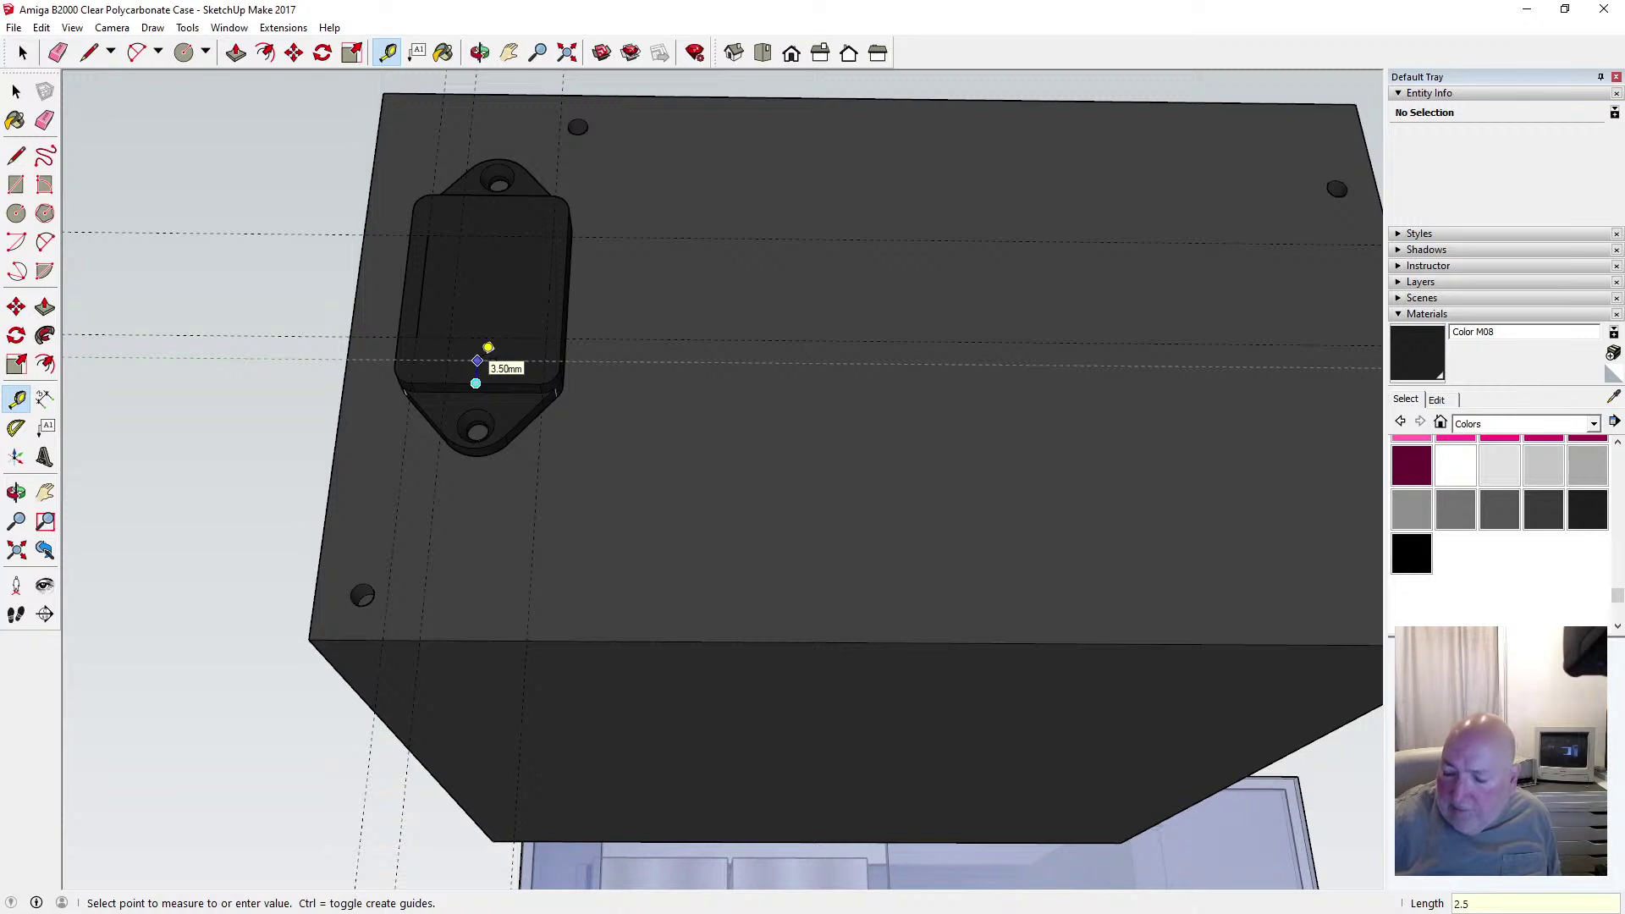
pyautogui.press('Return')
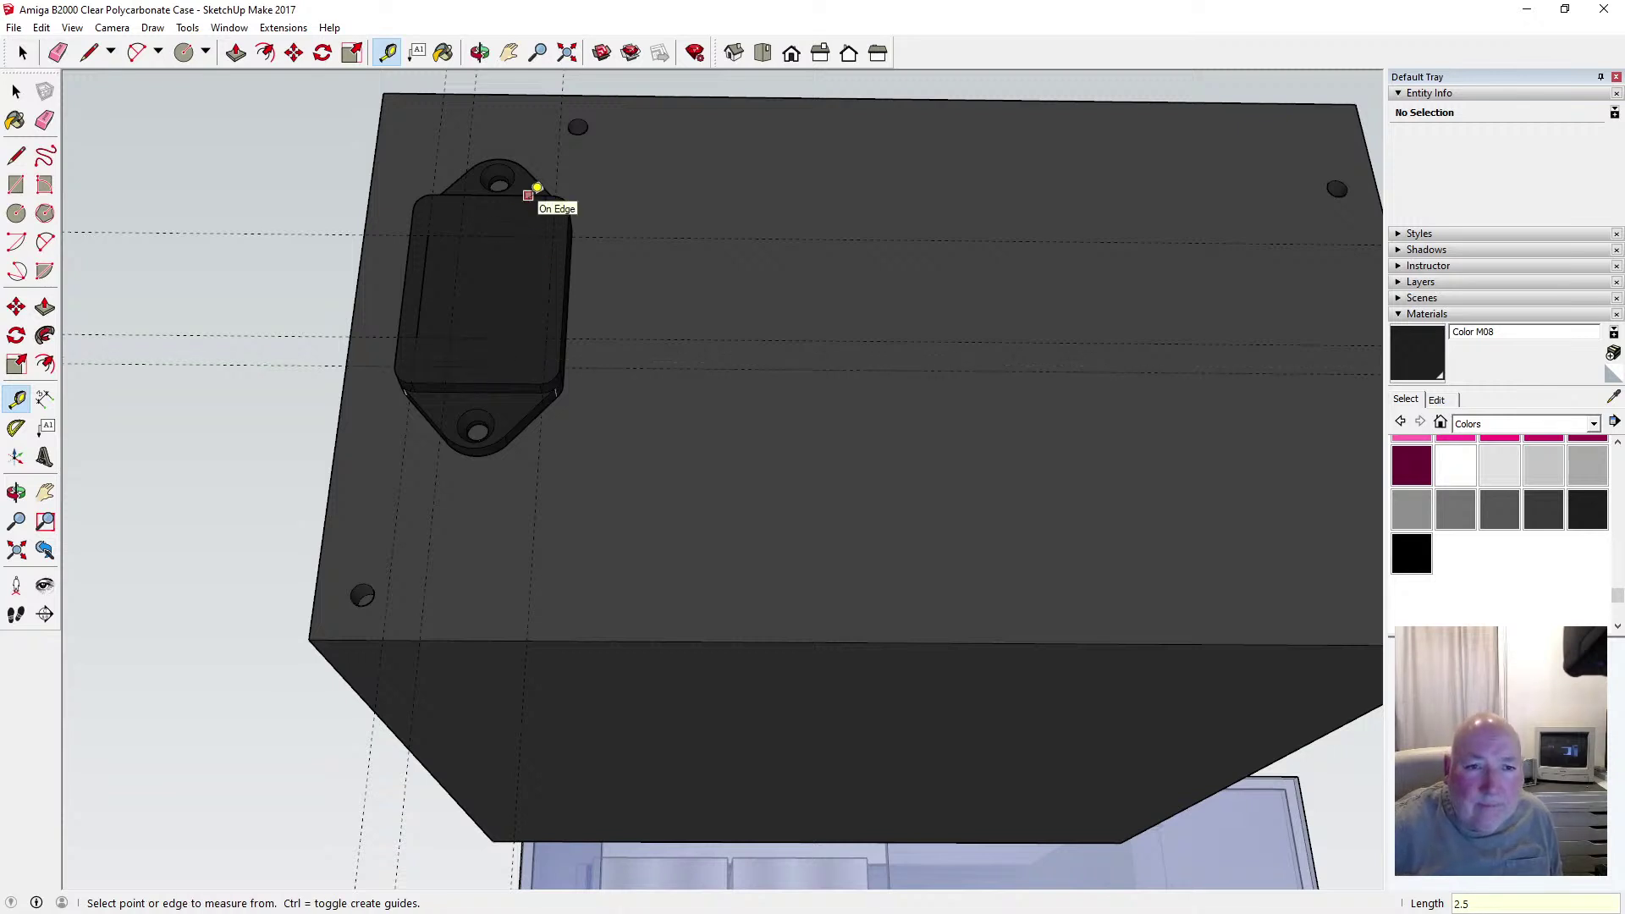
pyautogui.click(528, 195)
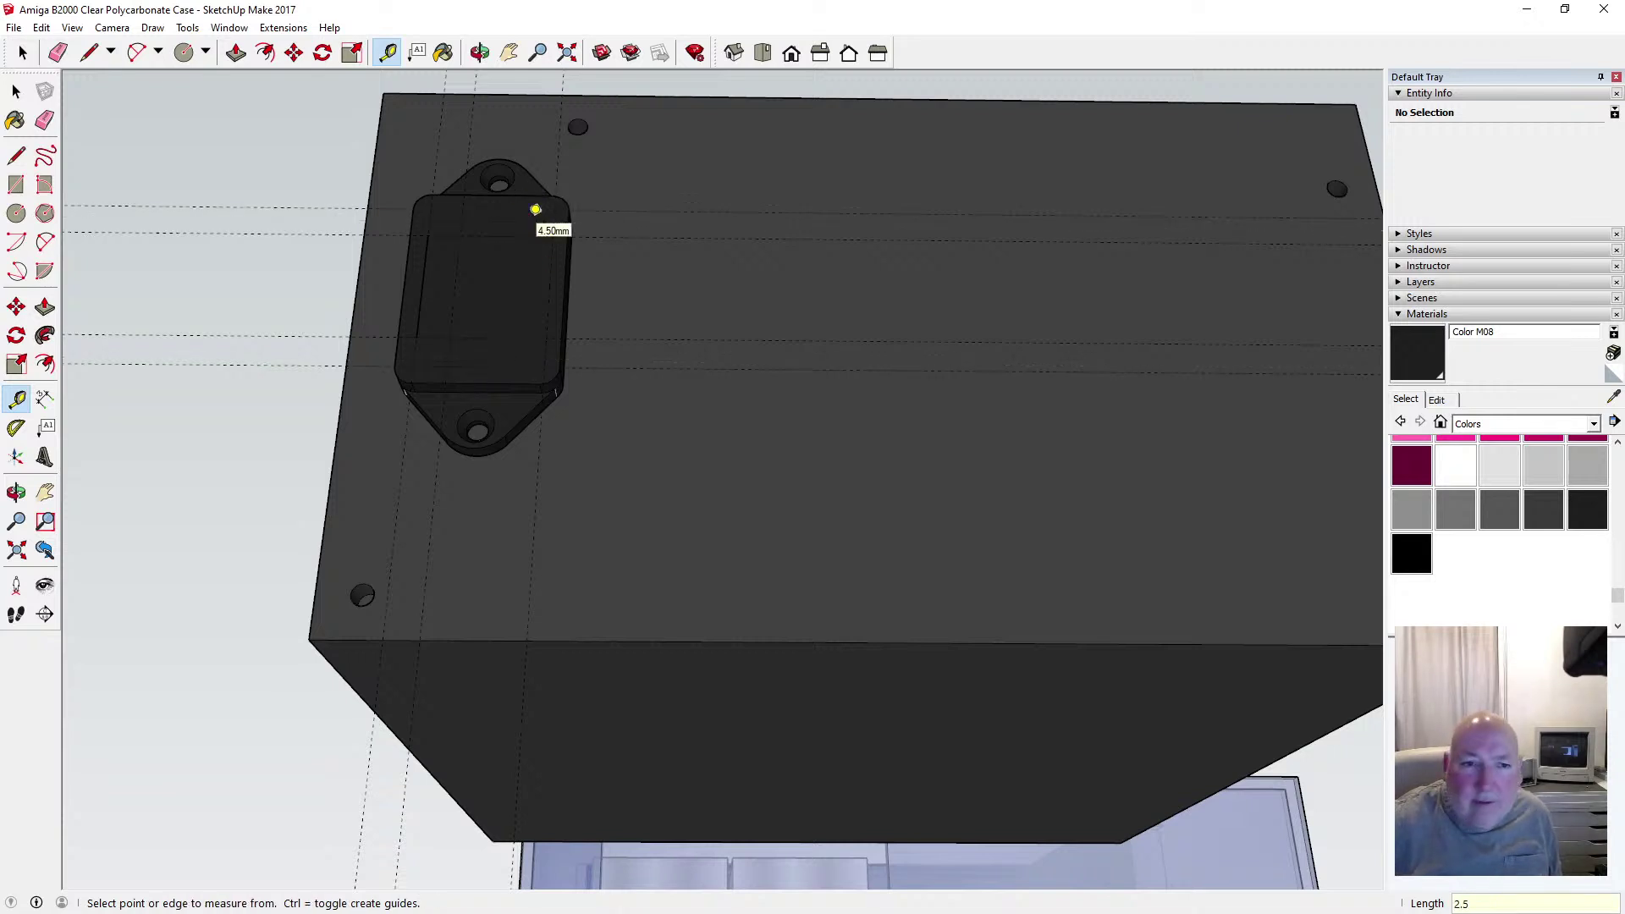
# Draw a diagonal corner line from each end of the left line to the guide intersections near the block's lower and upper edges
pyautogui.click(16, 156)
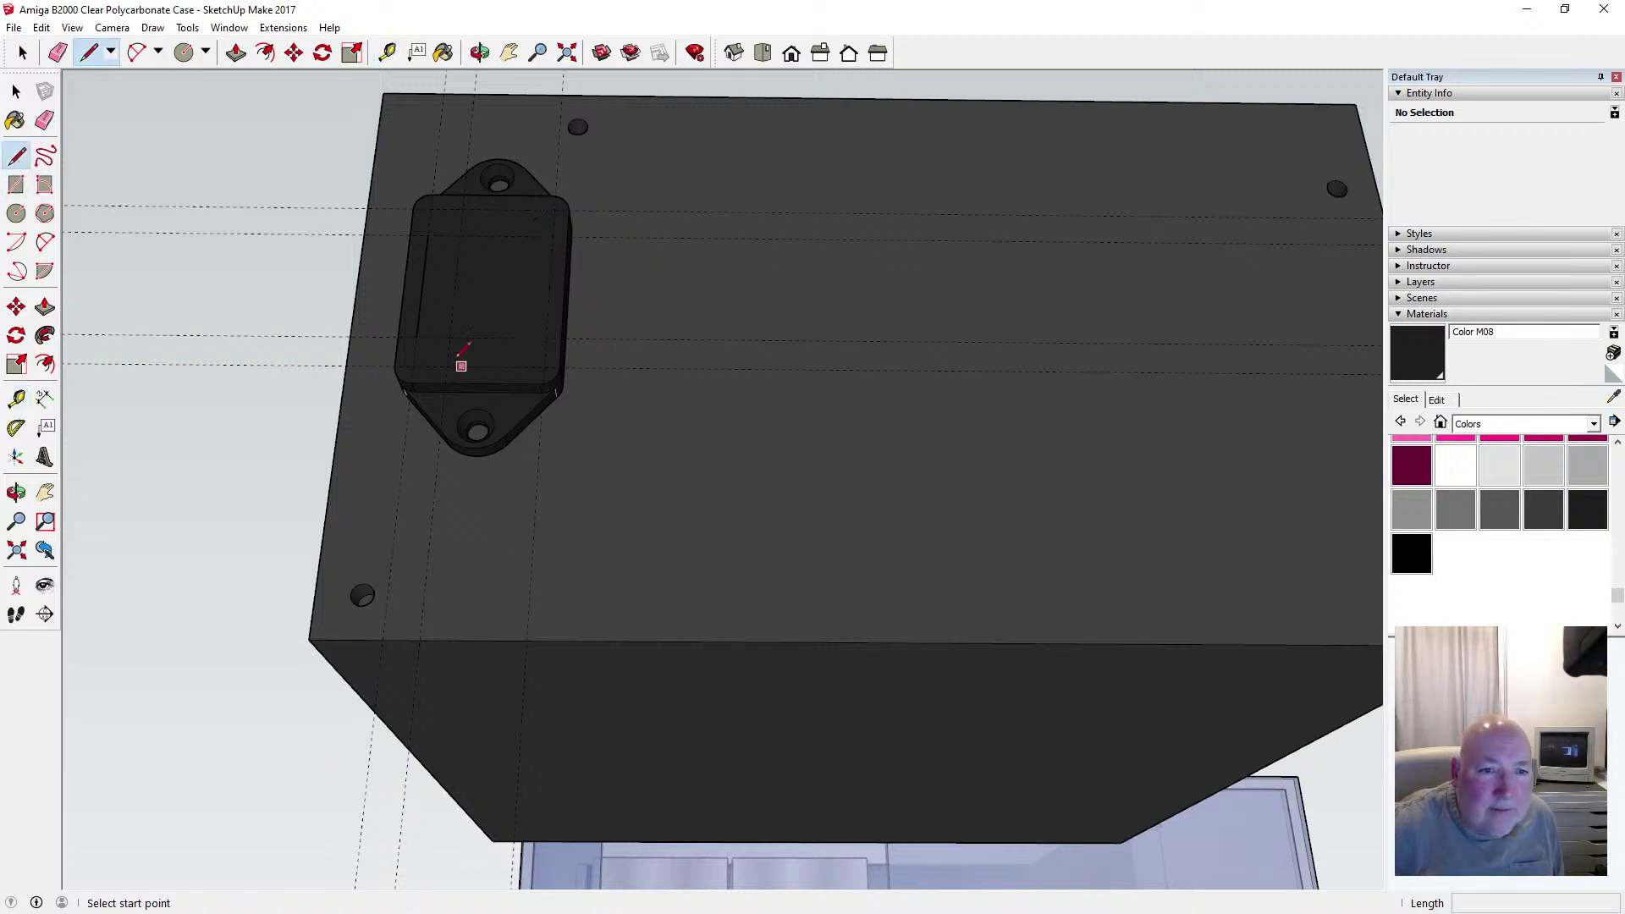
pyautogui.click(418, 338)
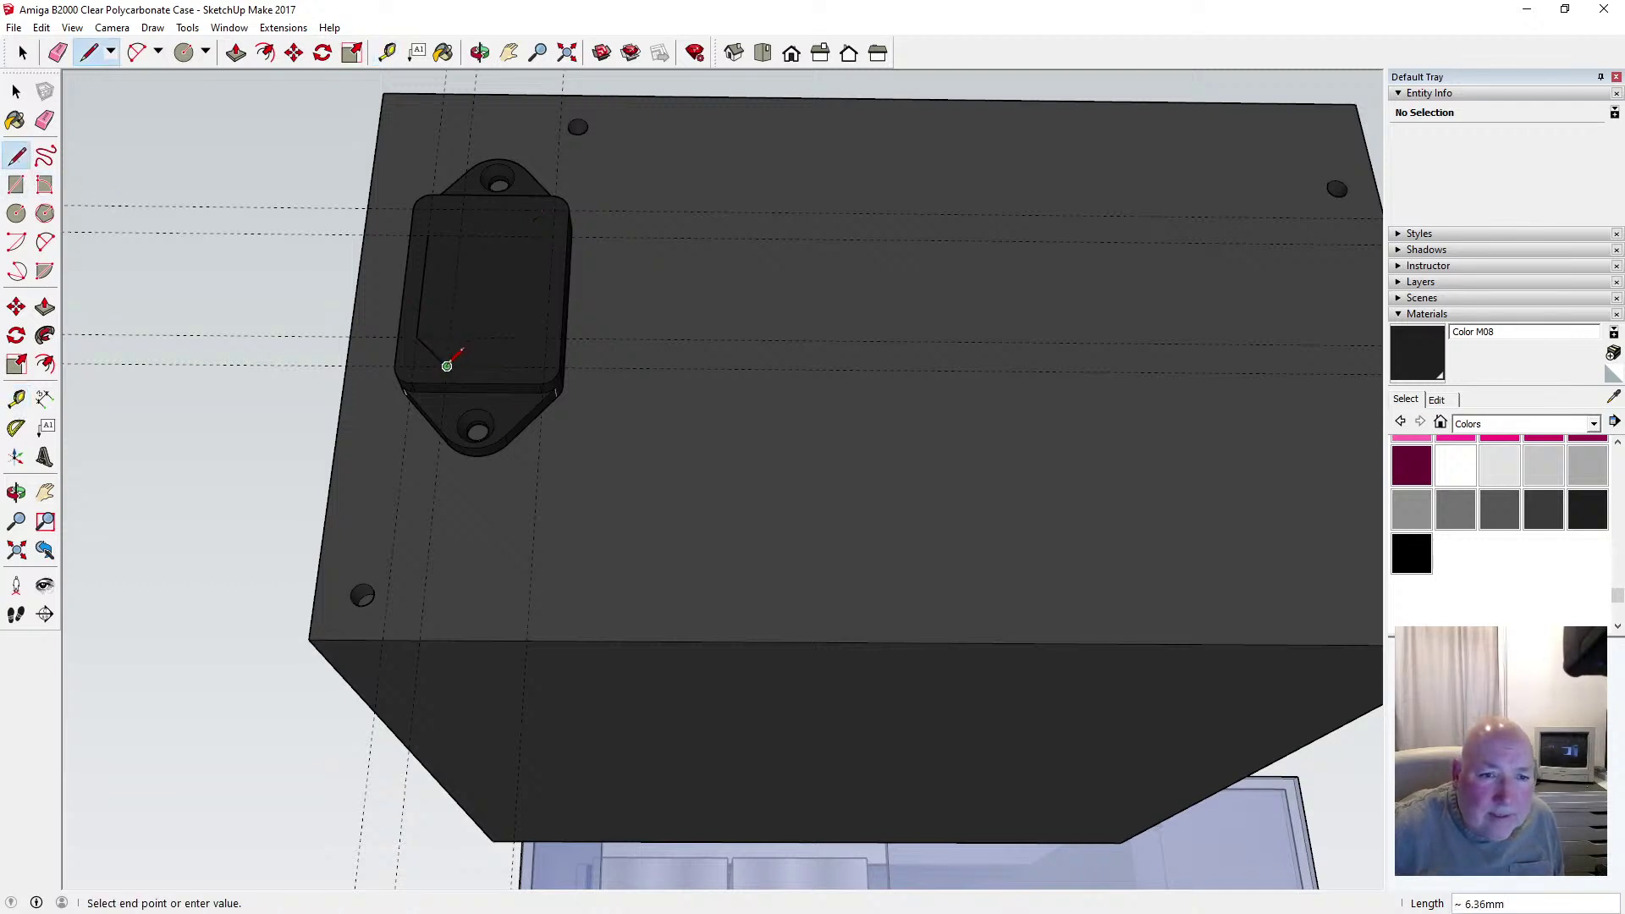
pyautogui.write('7')
pyautogui.press('Return')
pyautogui.click(428, 235)
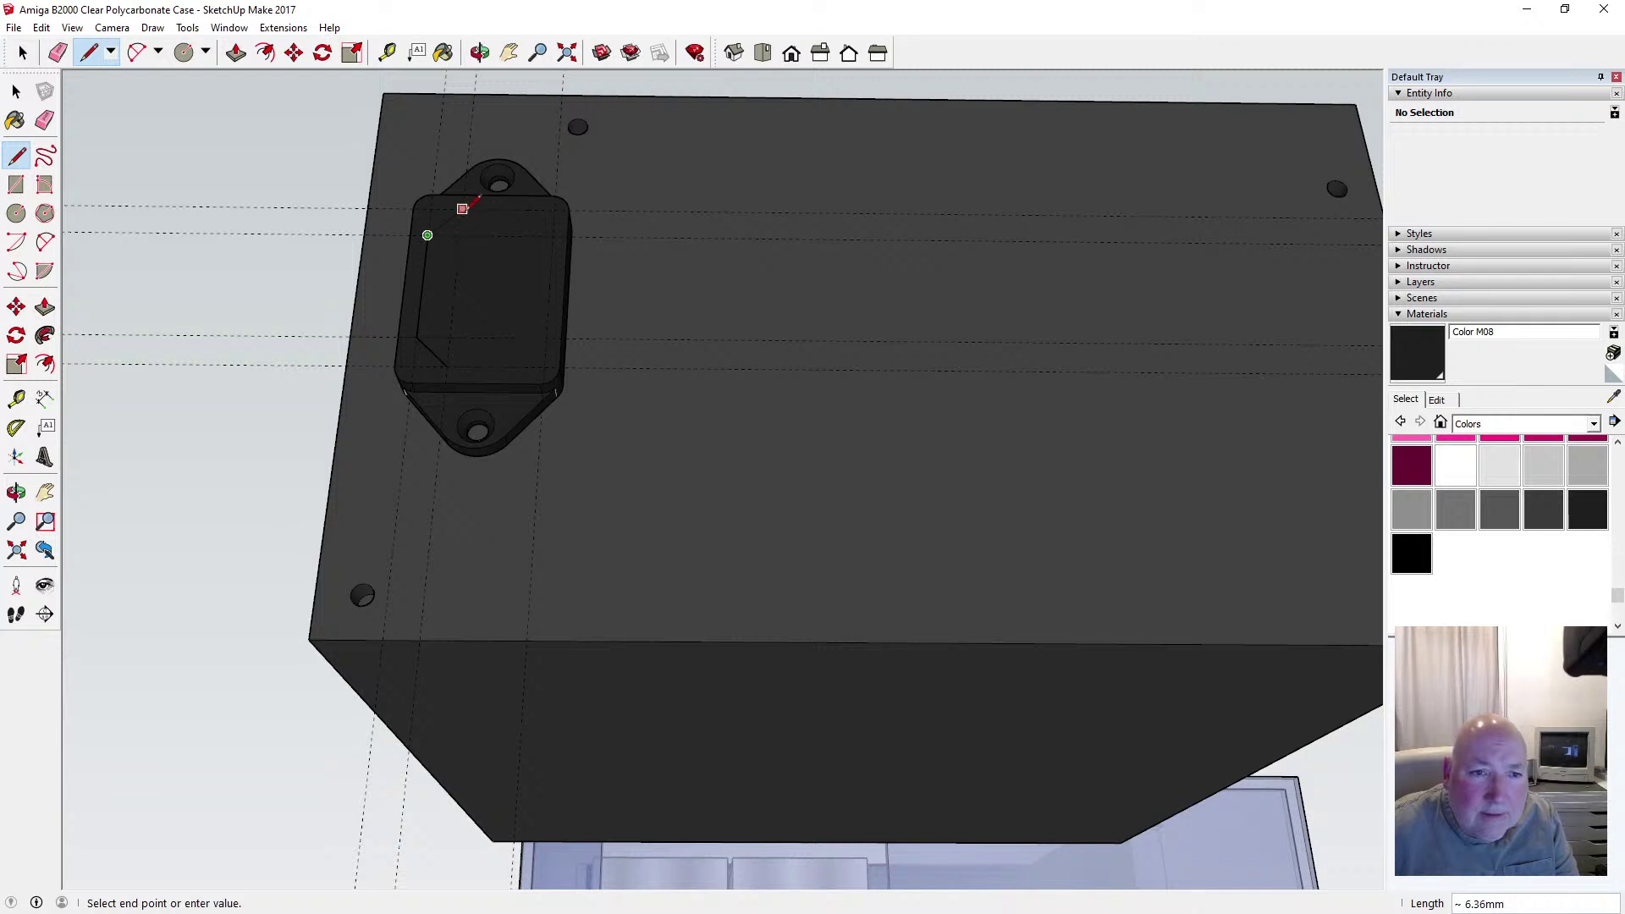
pyautogui.click(463, 211)
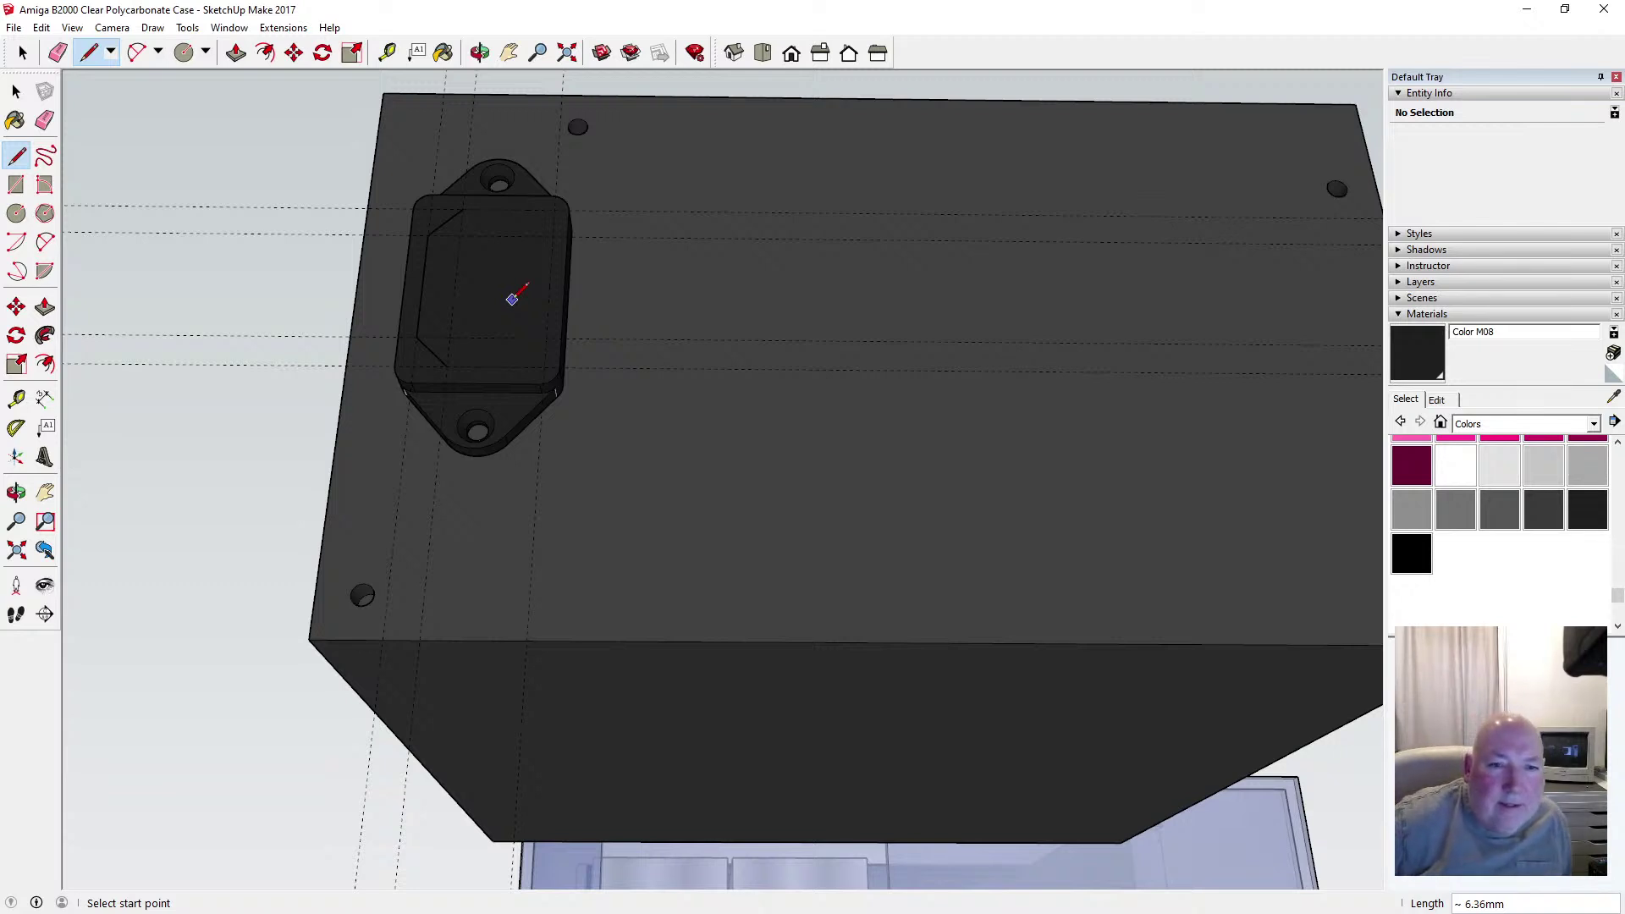
pyautogui.scroll(3, 511, 355)
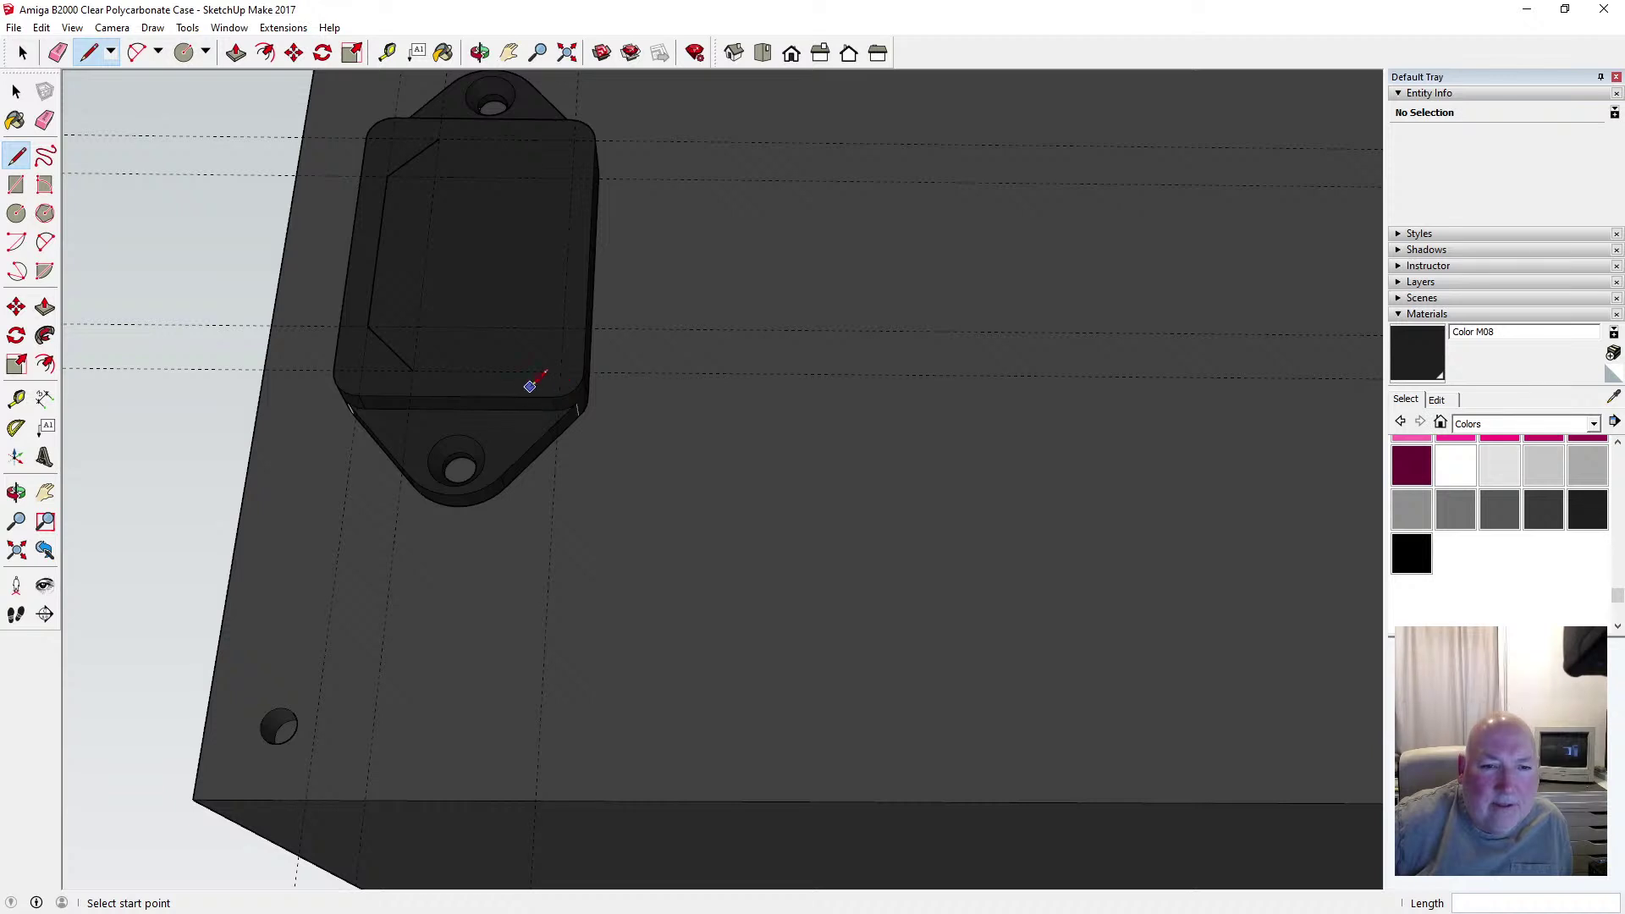
pyautogui.click(562, 343)
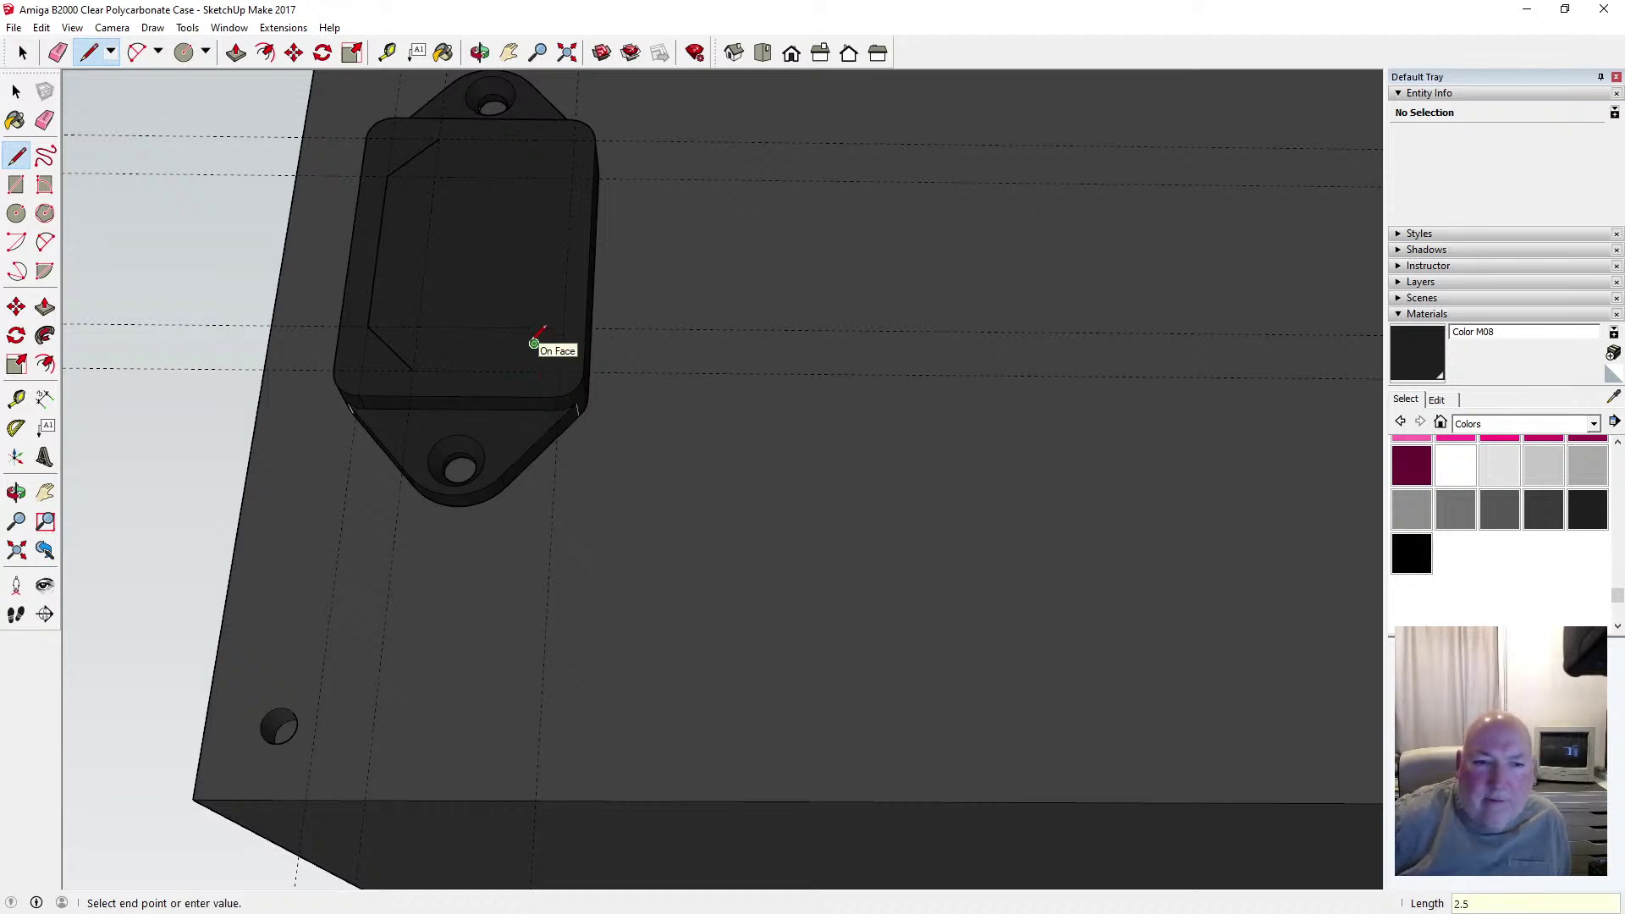
pyautogui.click(412, 369)
pyautogui.click(43, 28)
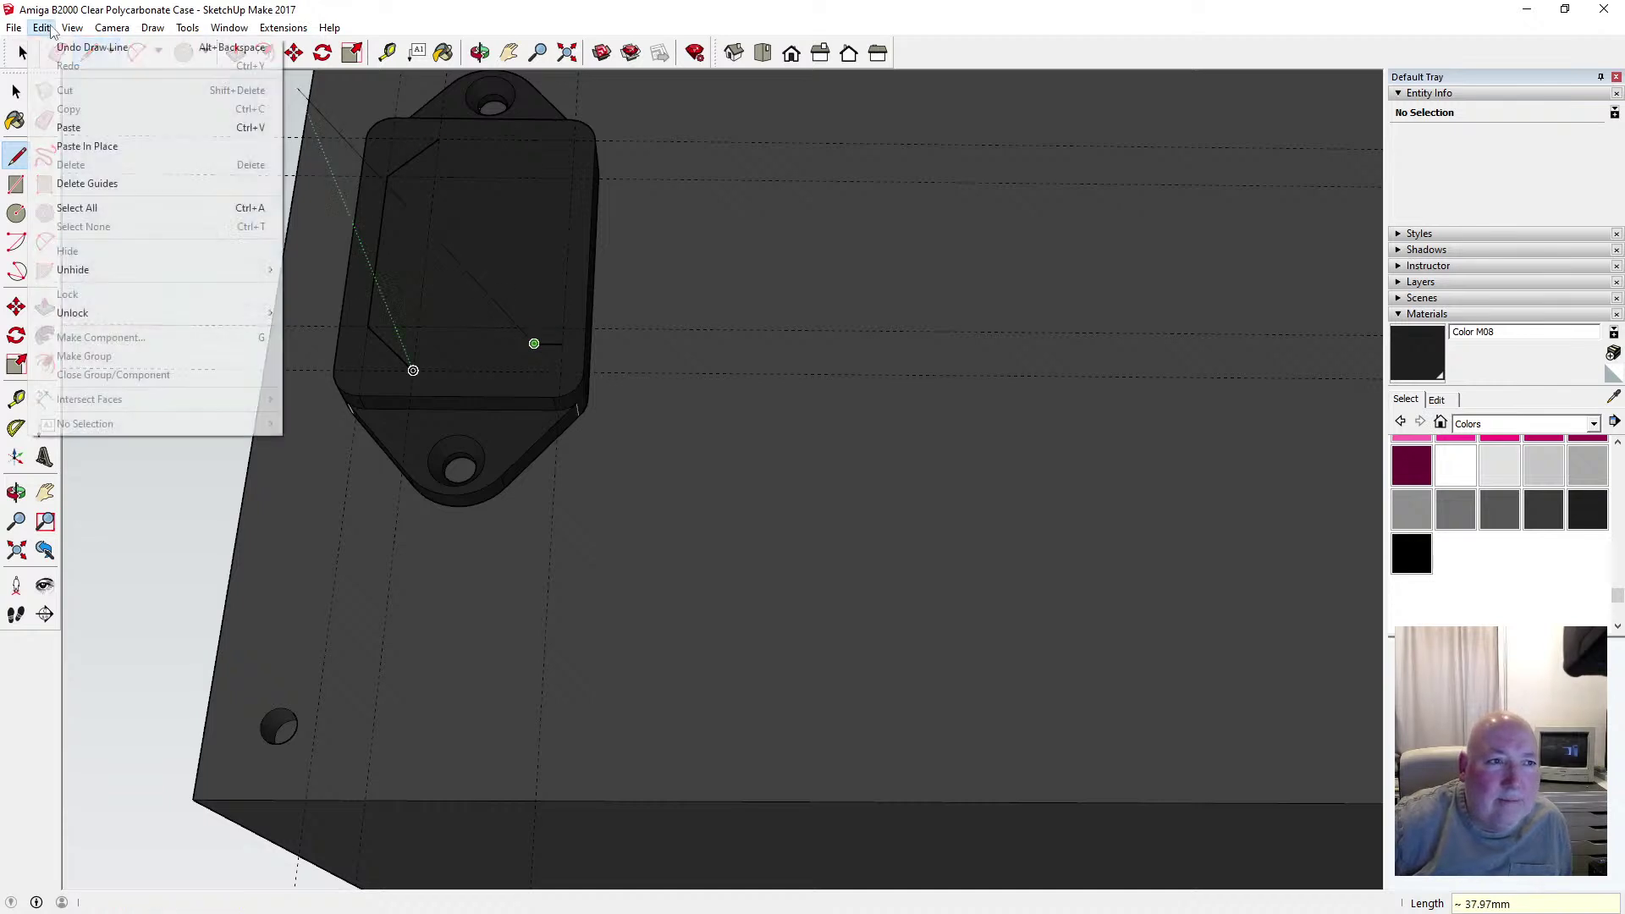
pyautogui.click(93, 47)
# Offset a lengthwise guide 2.5 mm inward from the guide near the block's right edge
pyautogui.click(388, 53)
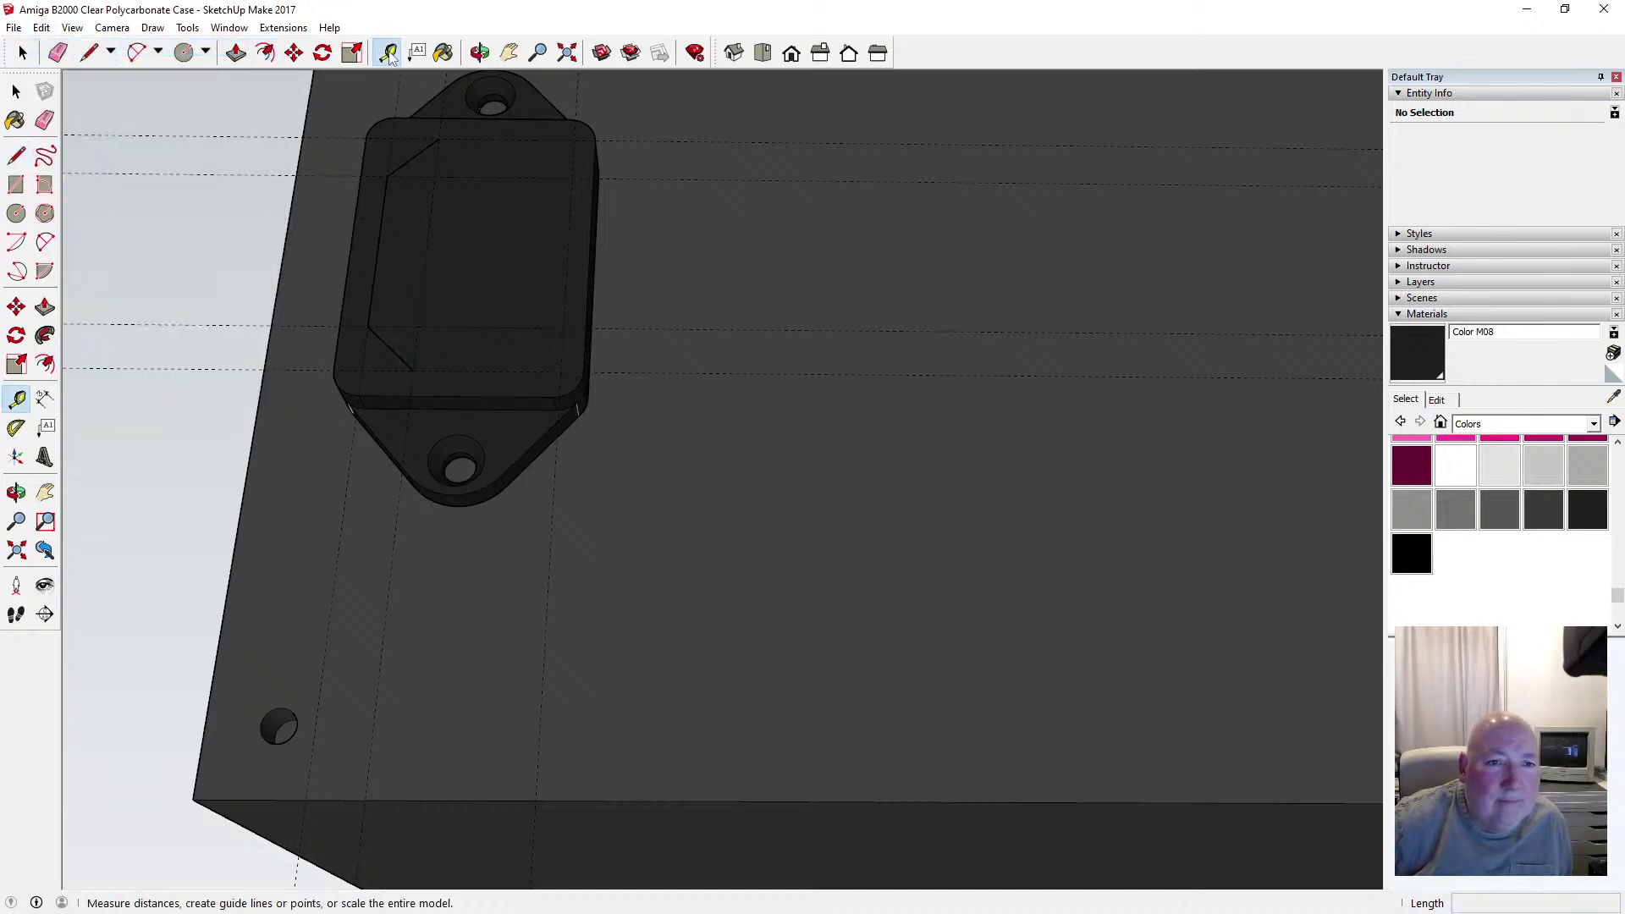
pyautogui.click(565, 288)
pyautogui.write('2')
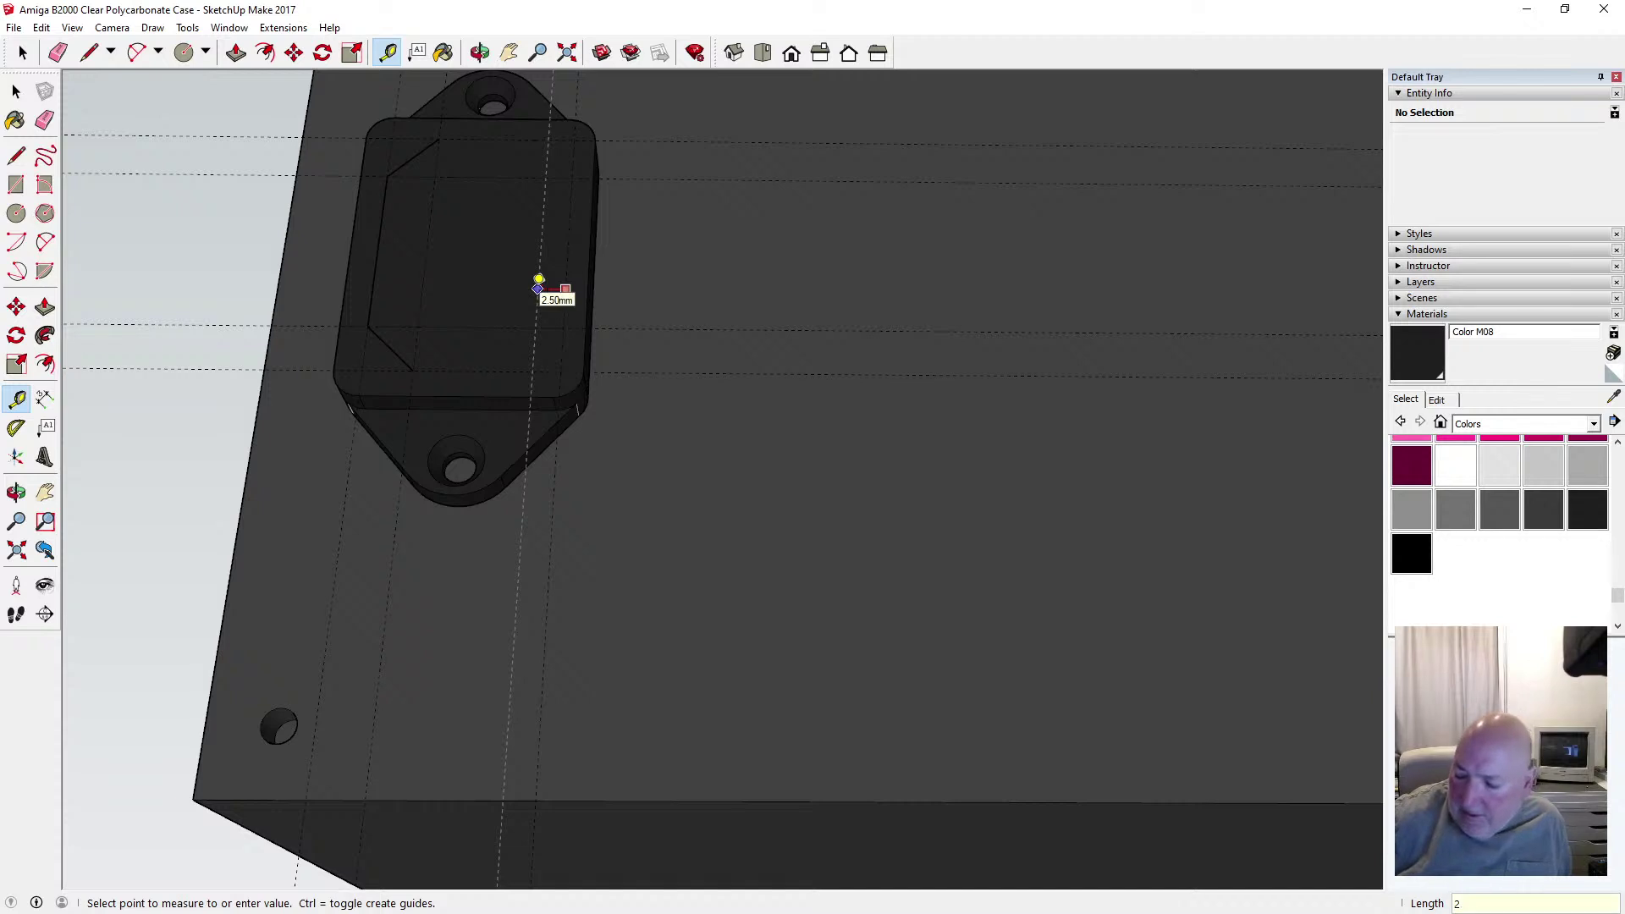
pyautogui.write('.5')
pyautogui.press('Return')
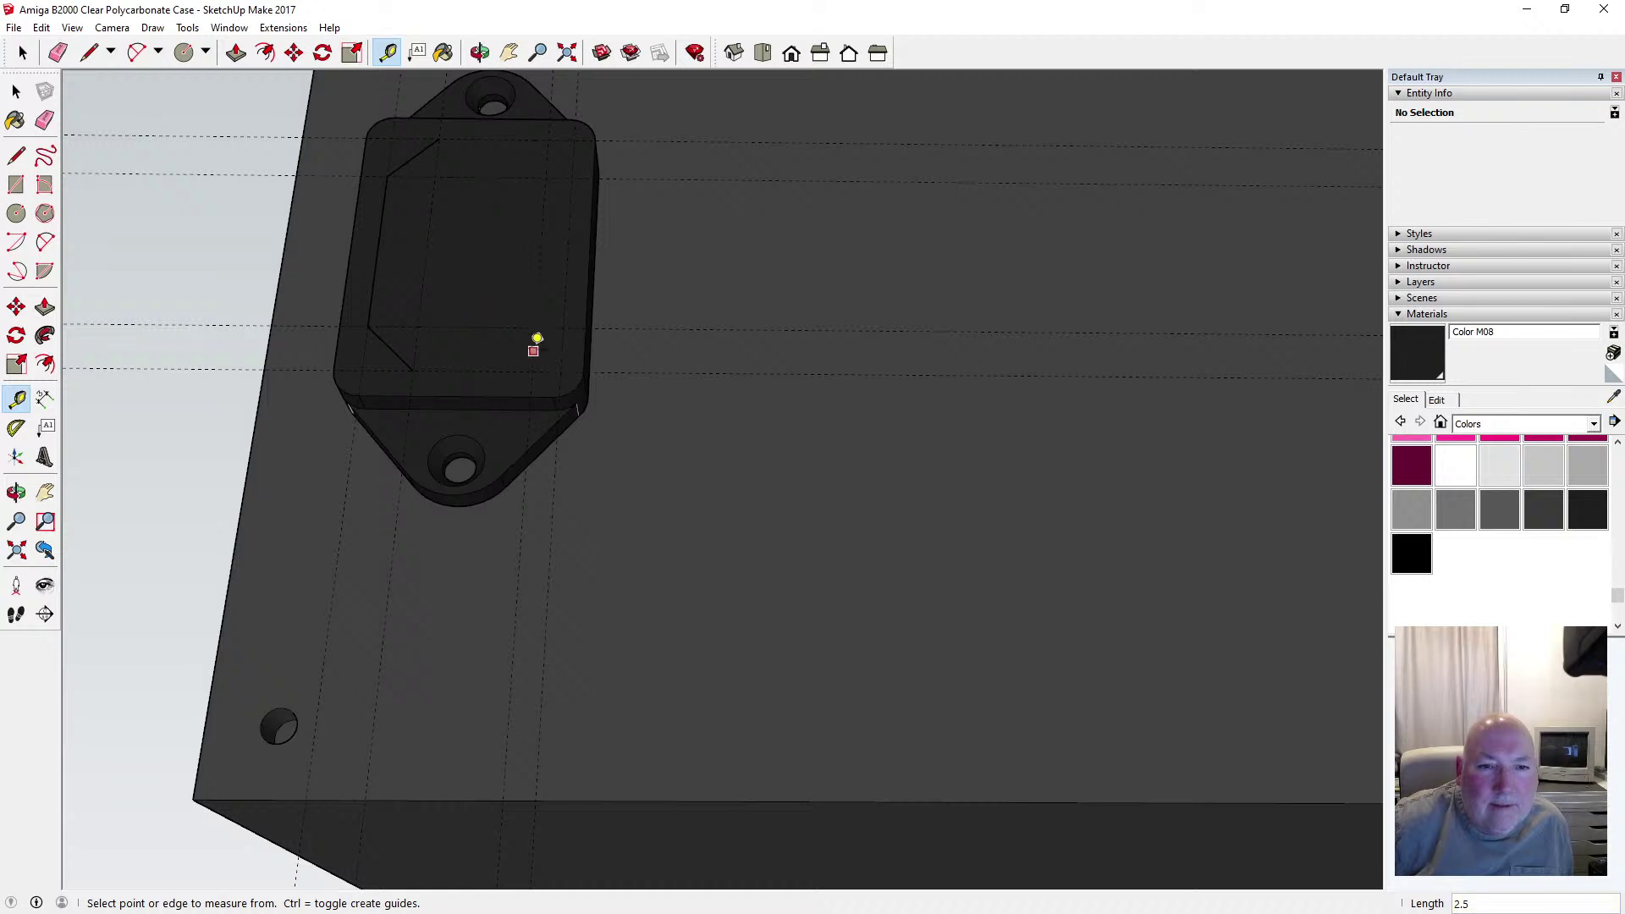
# Try to offset a crosswise guide 2.5 mm inward from the guide near the block's lower edge and measure its spacing
pyautogui.click(505, 358)
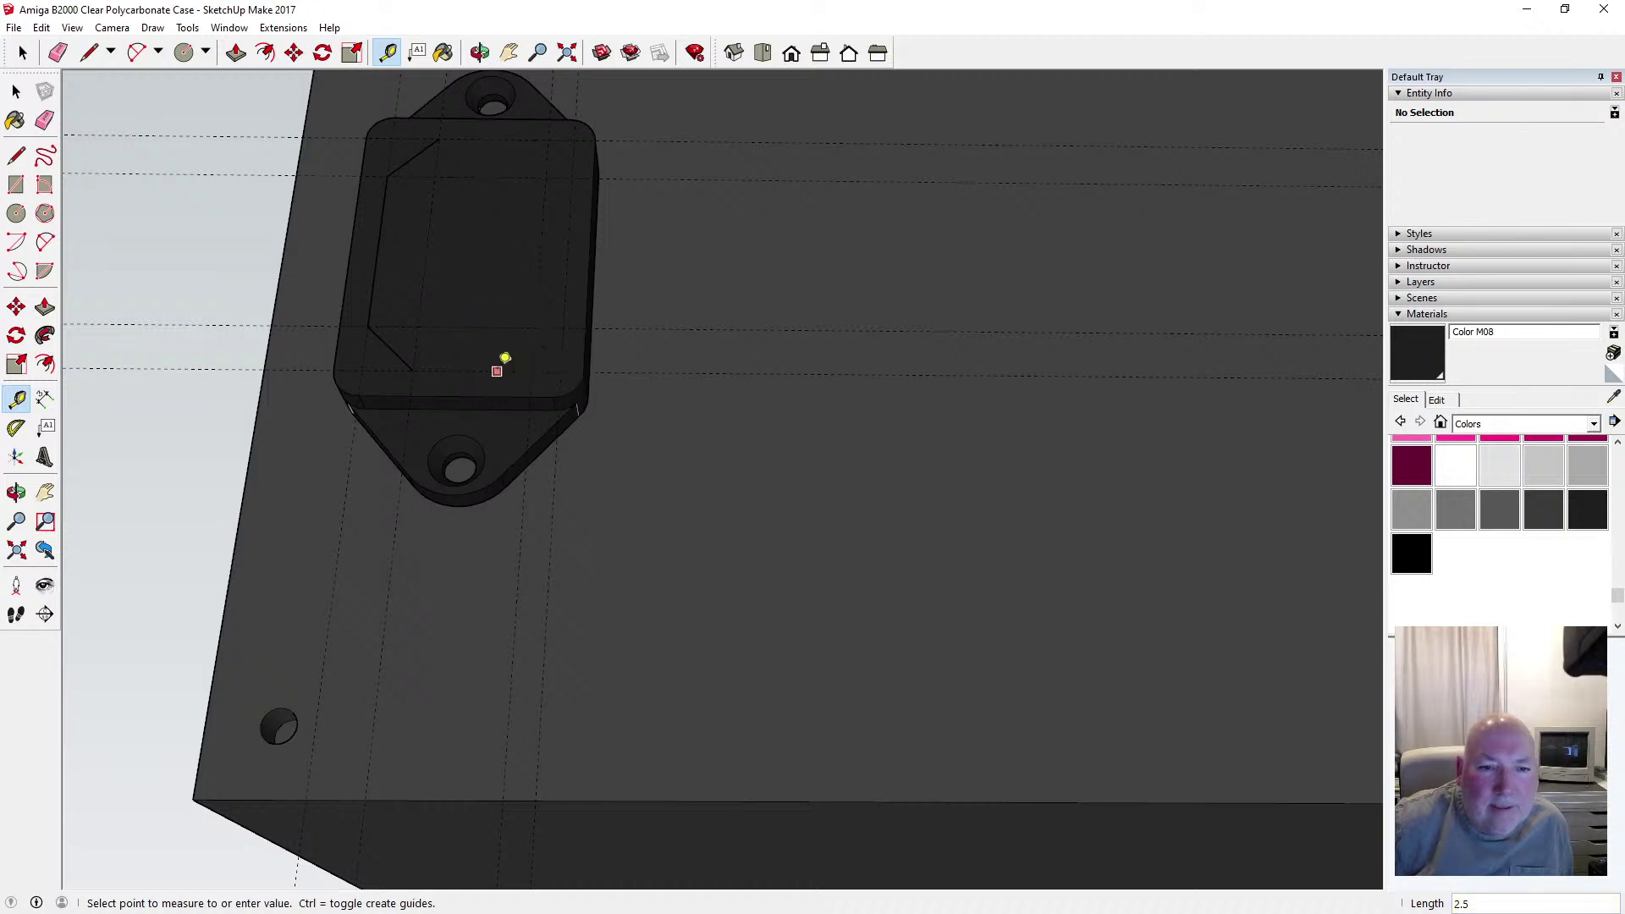
pyautogui.write('2.5')
pyautogui.press('Return')
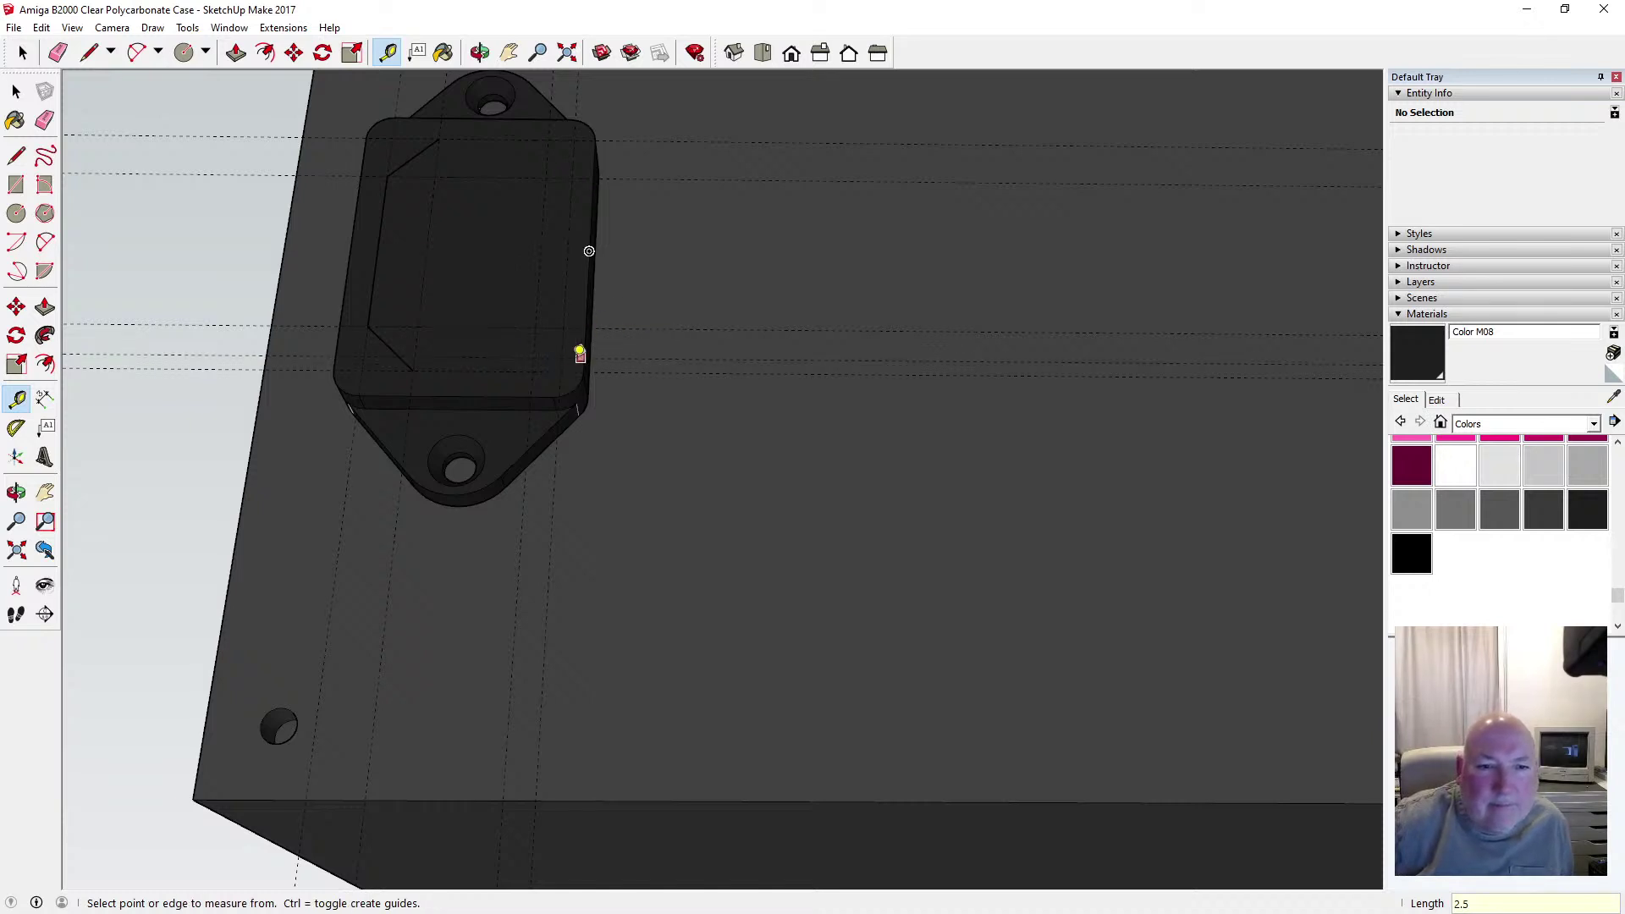
pyautogui.scroll(4, 555, 354)
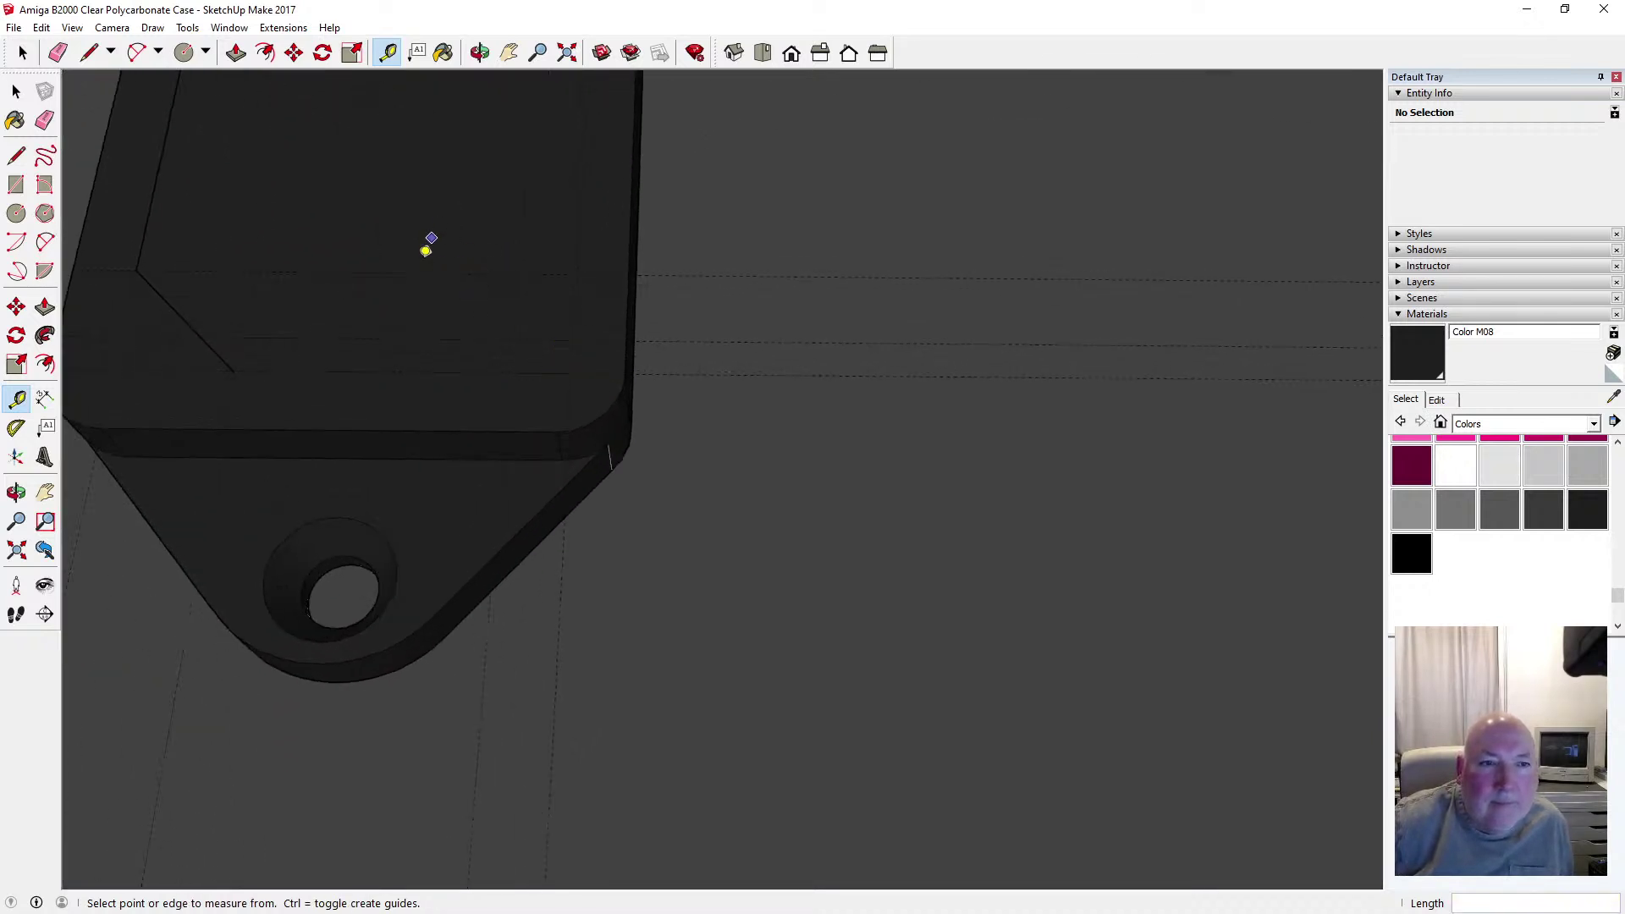
pyautogui.click(410, 372)
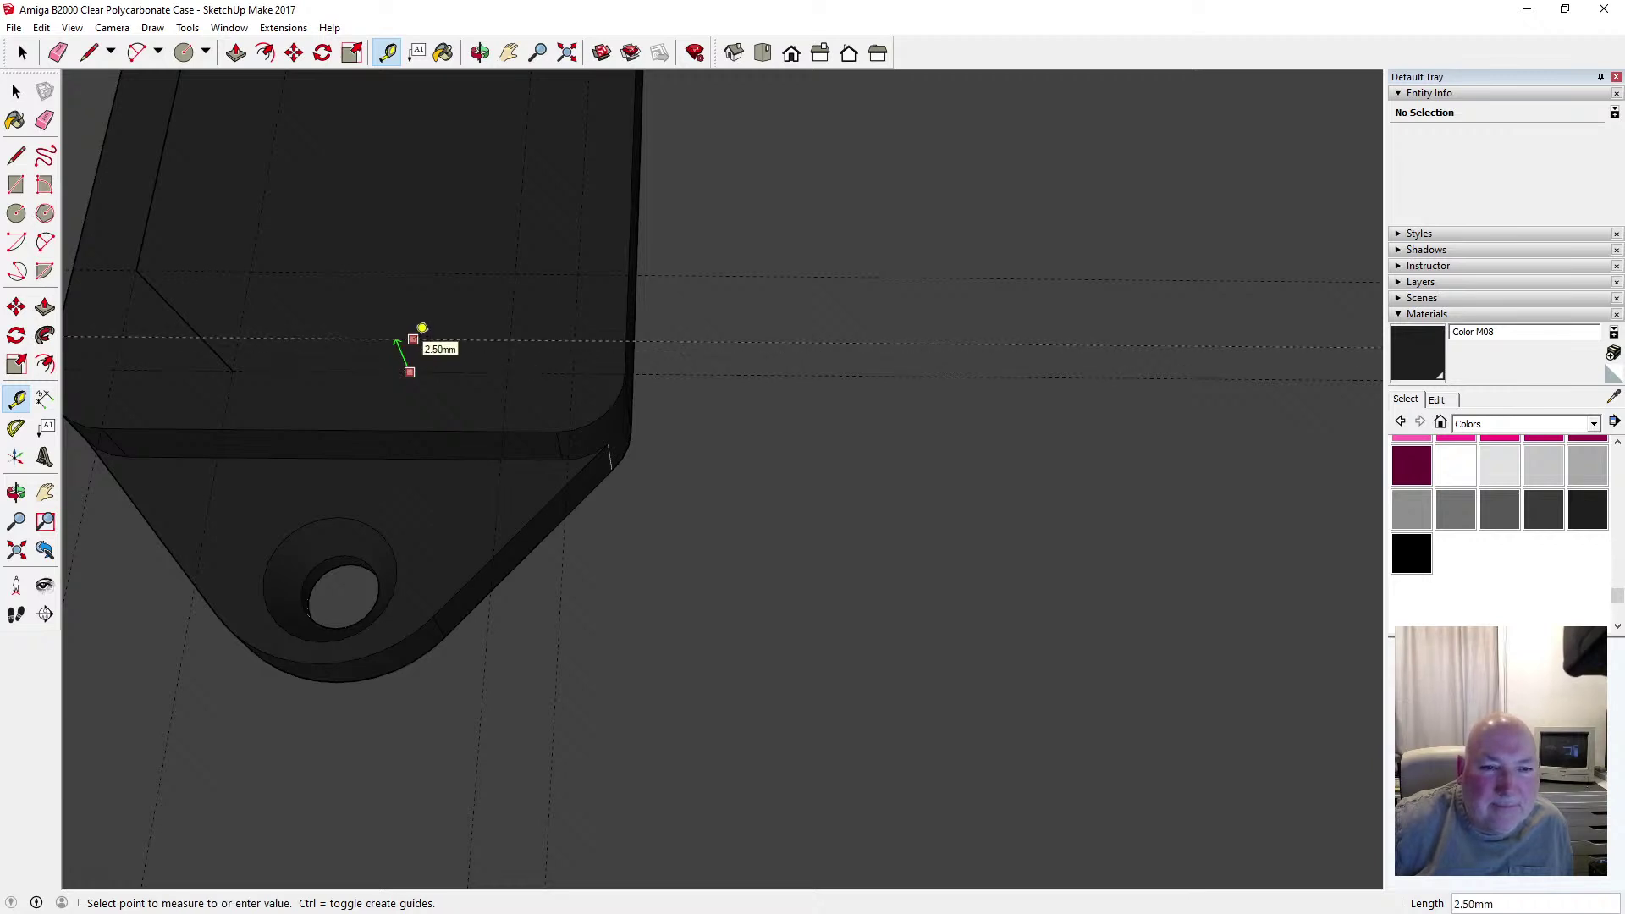
pyautogui.press('space')
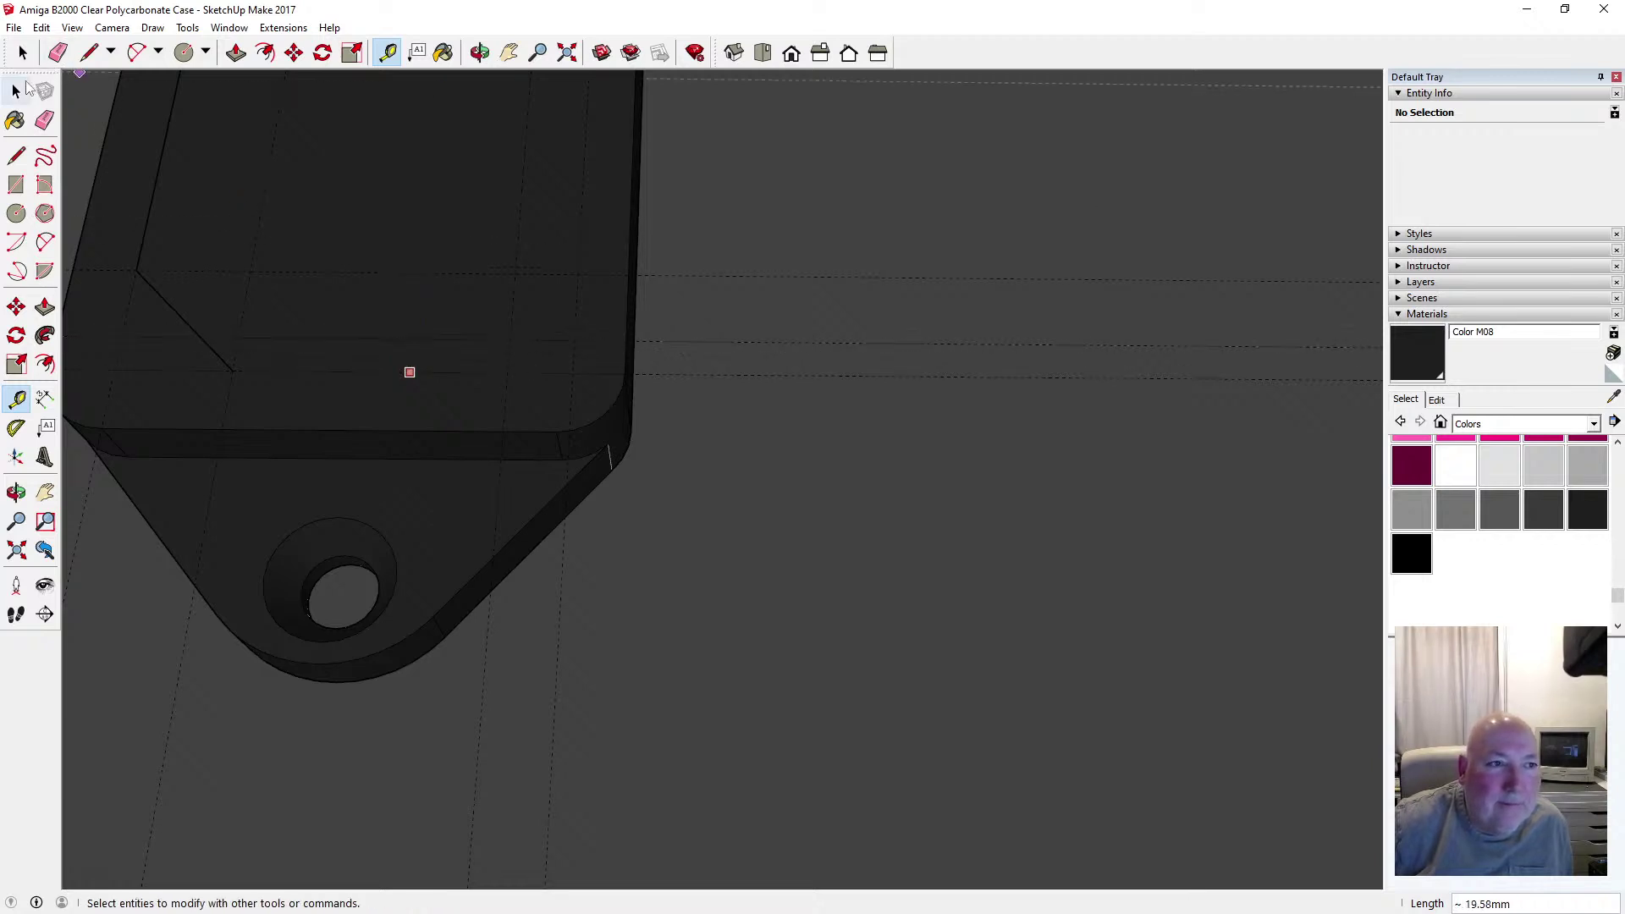
# Undo the last guide
pyautogui.click(40, 27)
pyautogui.moveTo(59, 37)
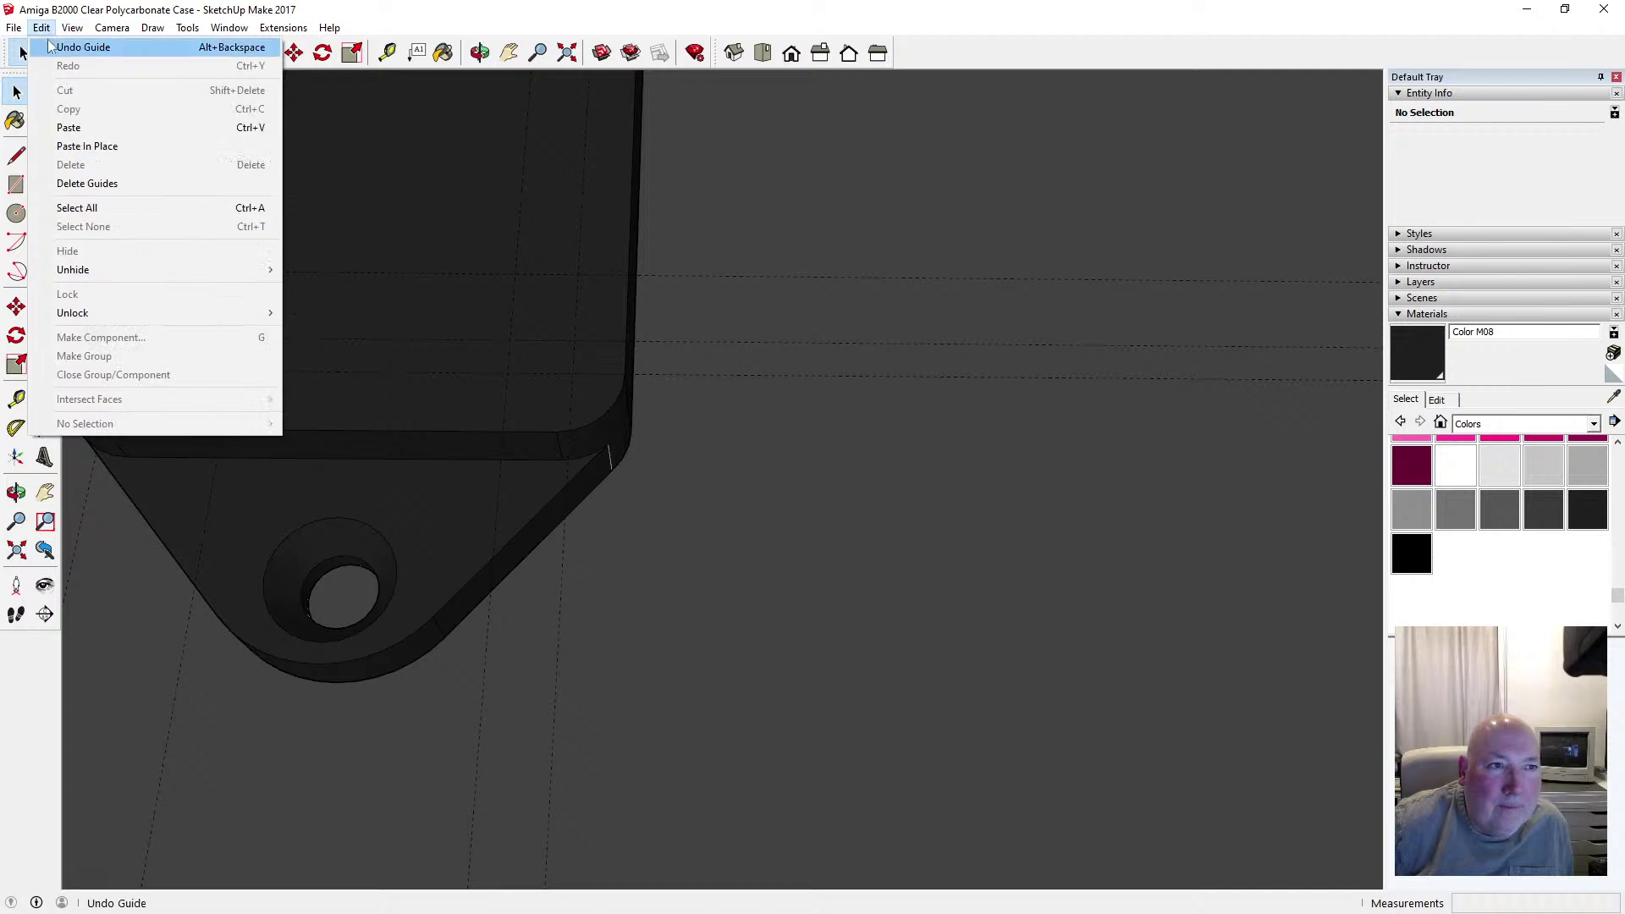
pyautogui.click(66, 46)
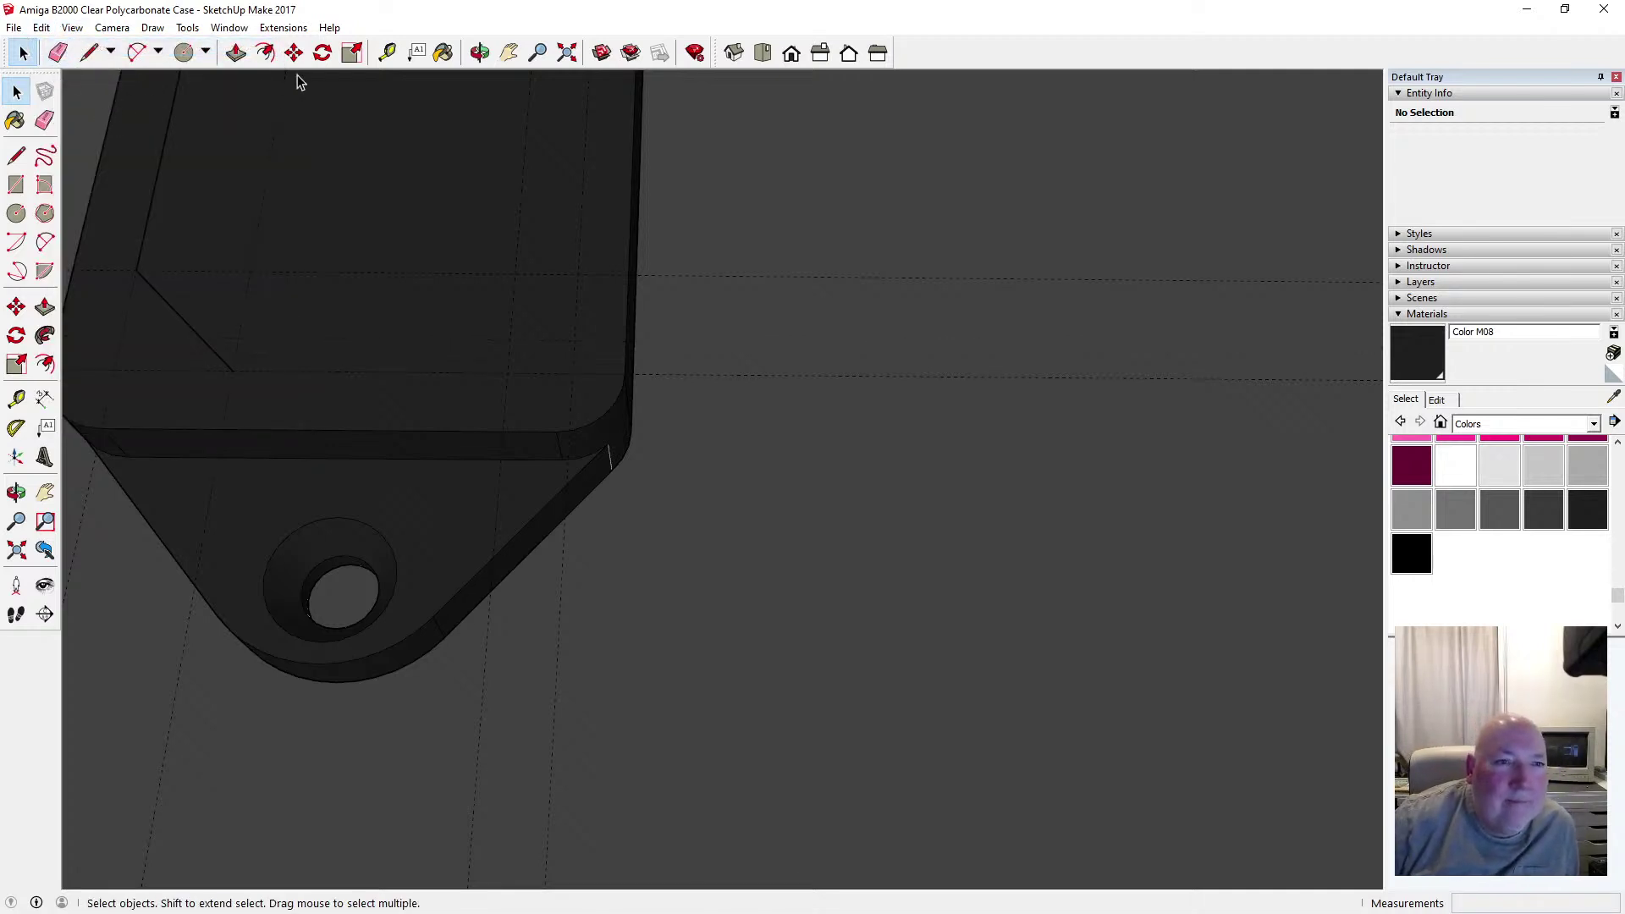
# Offset a crosswise guide 2.5 mm inward from the guide near the block's lower edge and measure the spacing of the right-hand lengthwise guides
pyautogui.click(387, 53)
pyautogui.click(461, 372)
pyautogui.write('2.')
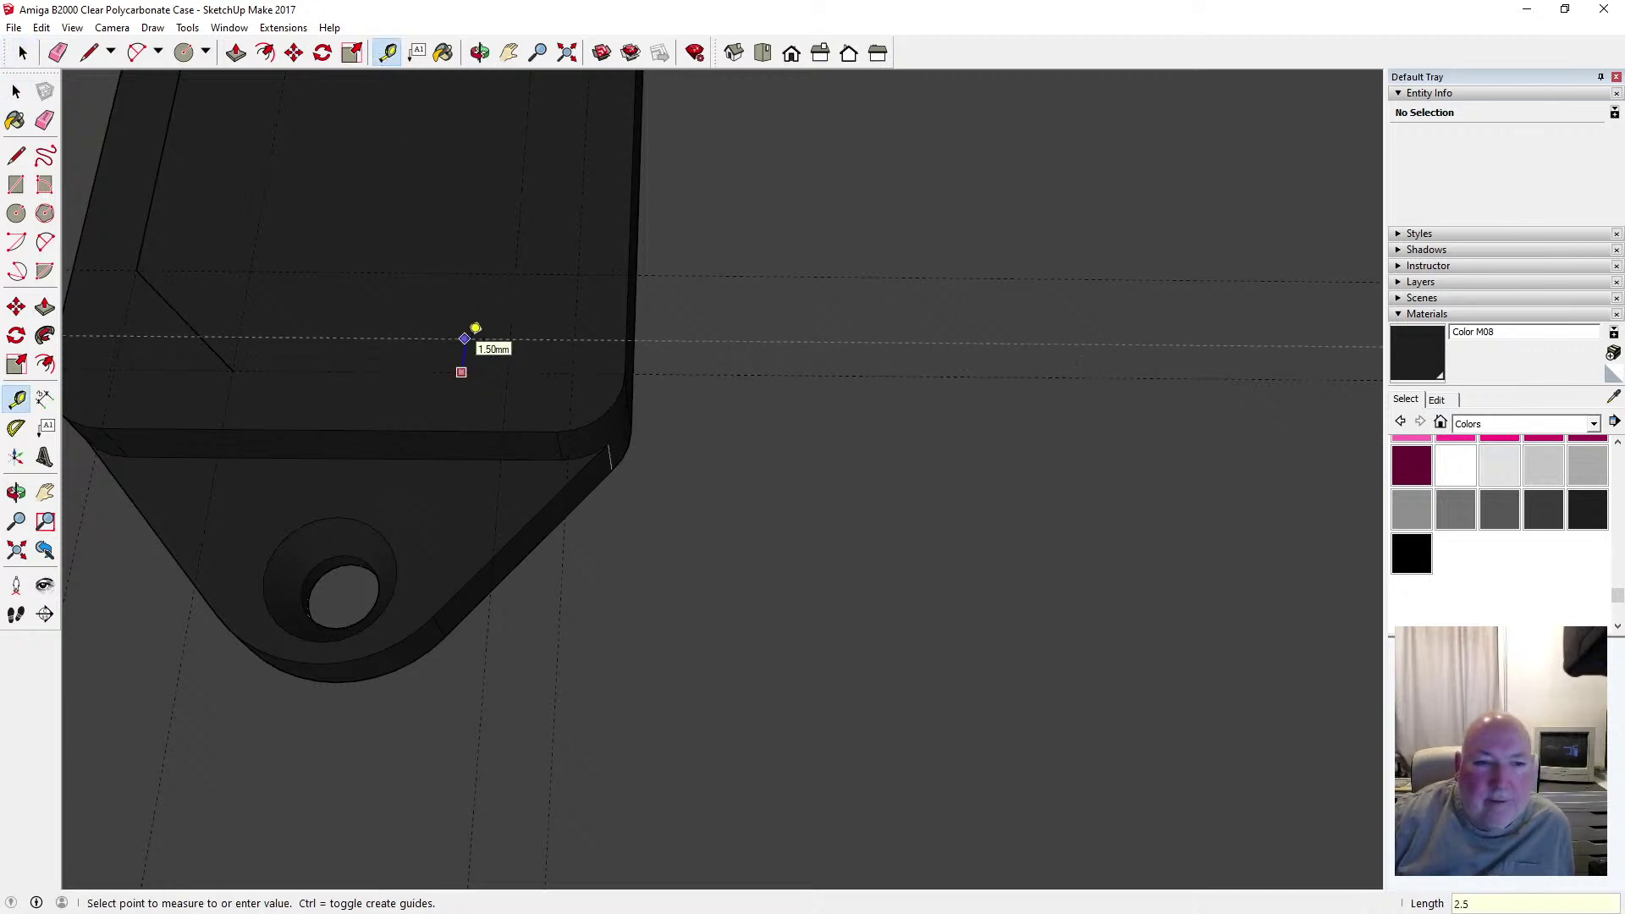
pyautogui.write('5')
pyautogui.press('Return')
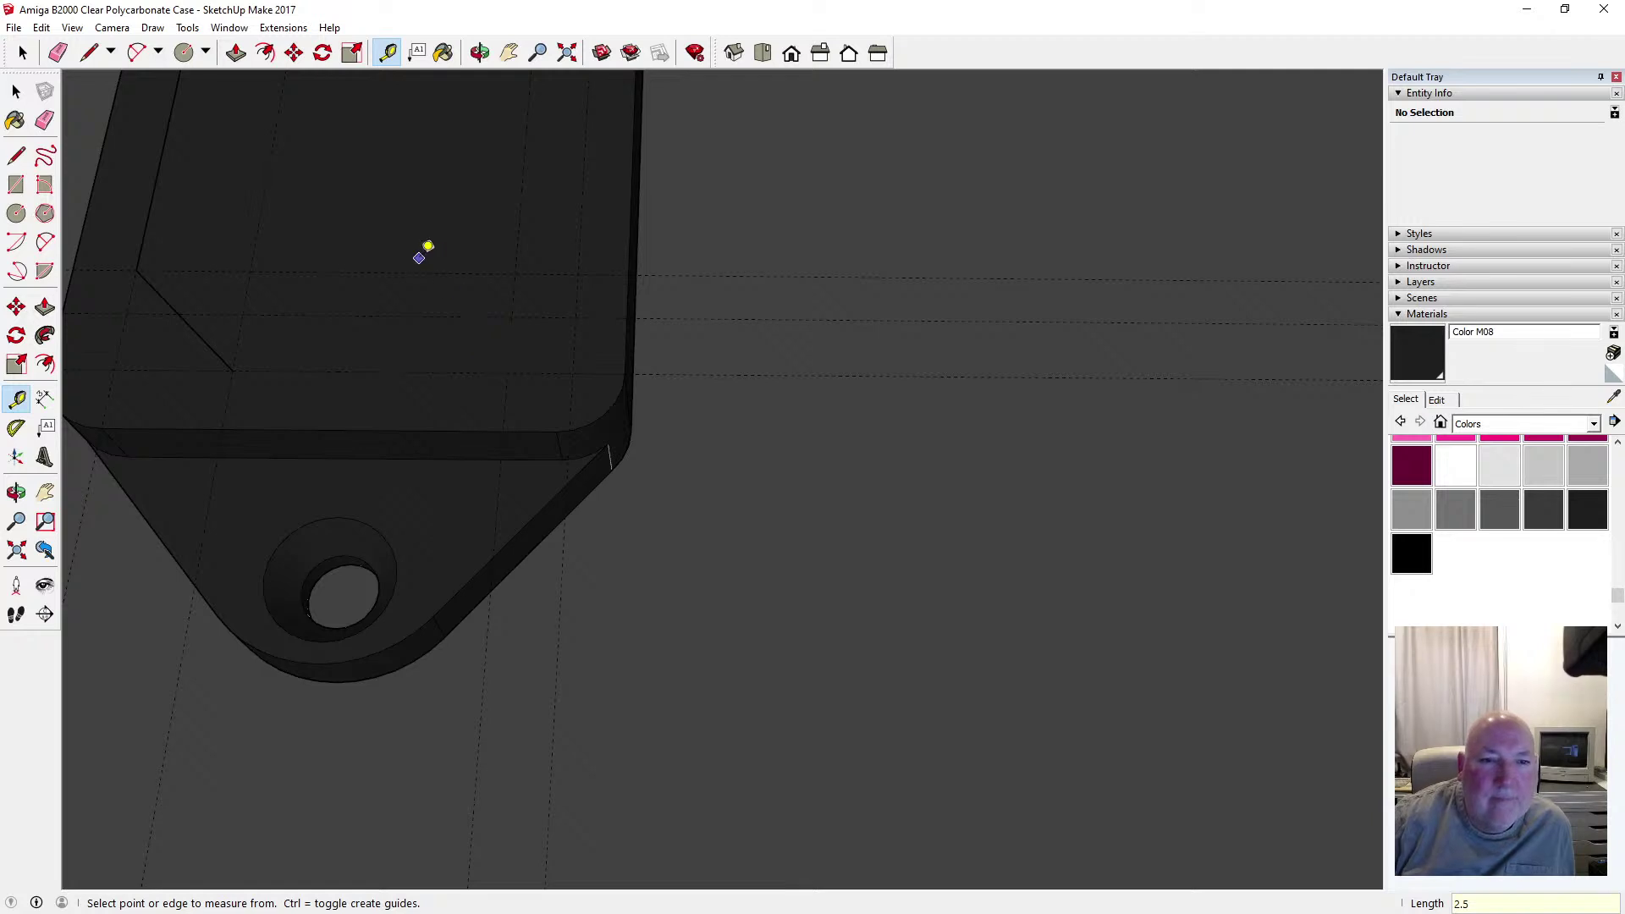
pyautogui.click(575, 339)
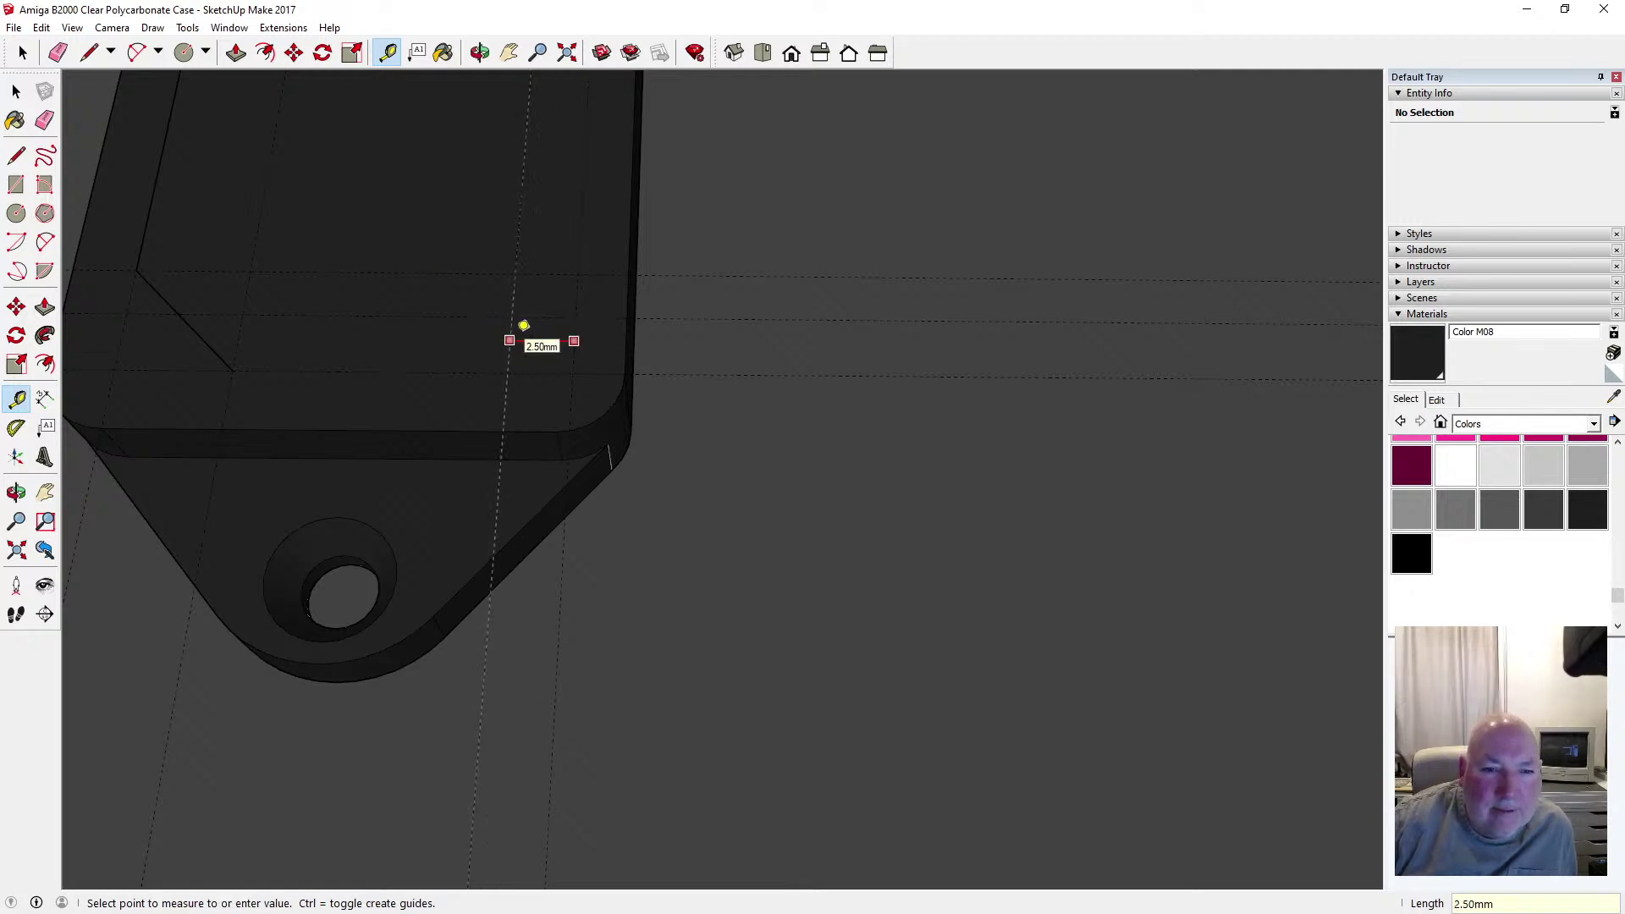
pyautogui.press('space')
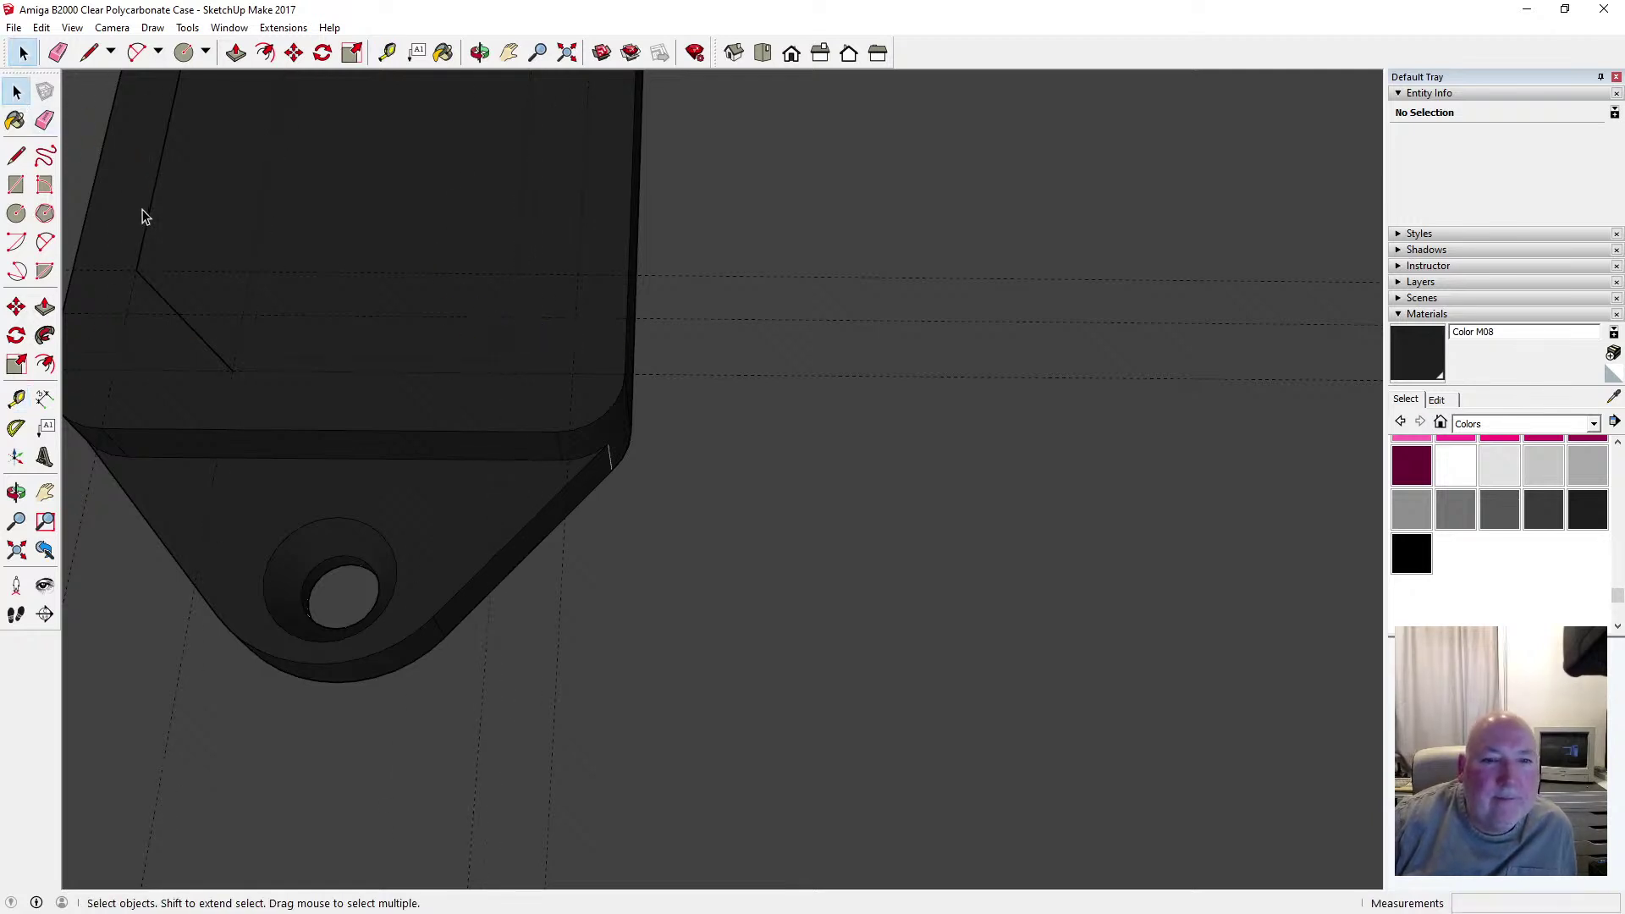
# Draw the outline's lower line from the end of the lower diagonal to the inner right-hand lengthwise guide
pyautogui.click(16, 155)
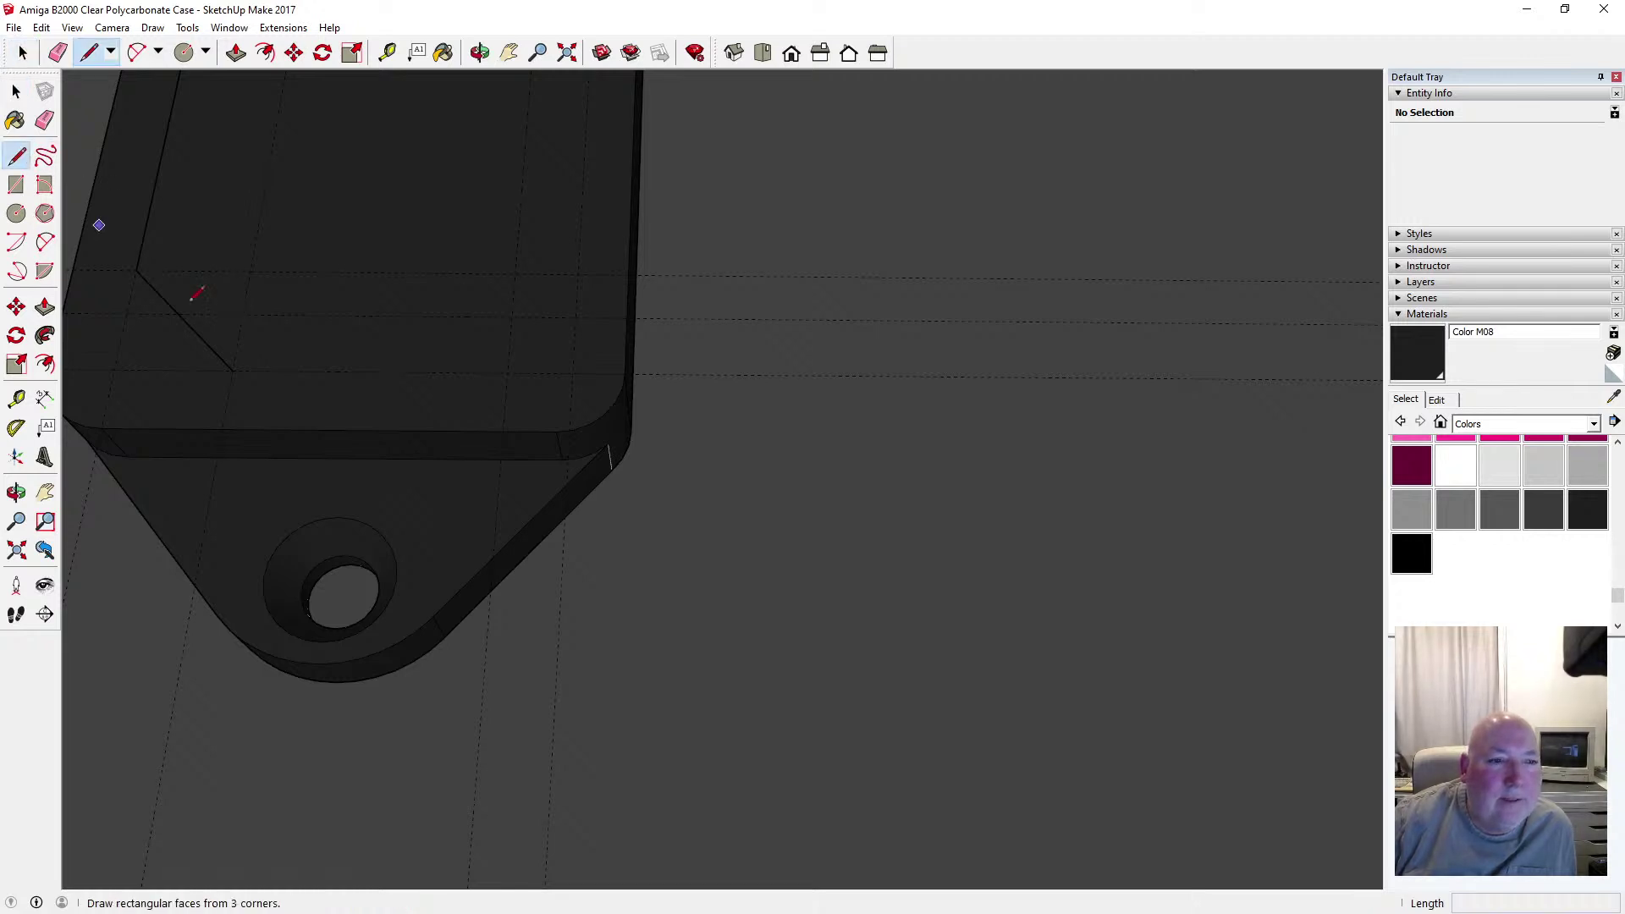
pyautogui.click(233, 370)
pyautogui.click(507, 372)
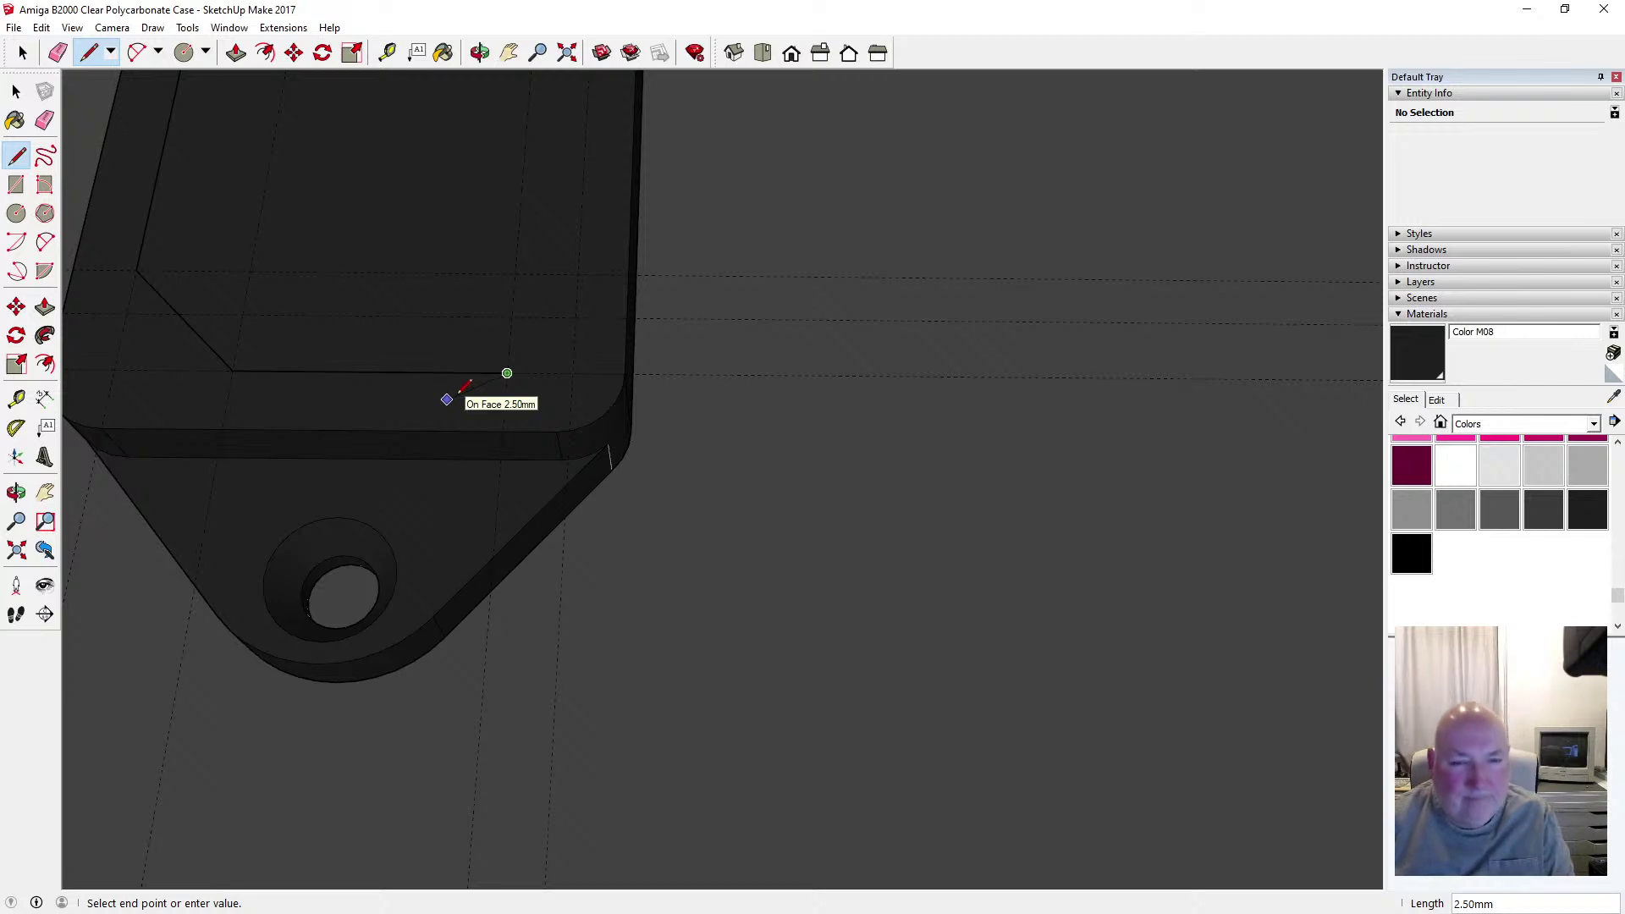
pyautogui.press('Escape')
# Offset a crosswise guide 2.5 mm inward from the guide near the block's upper edge
pyautogui.scroll(-3, 525, 472)
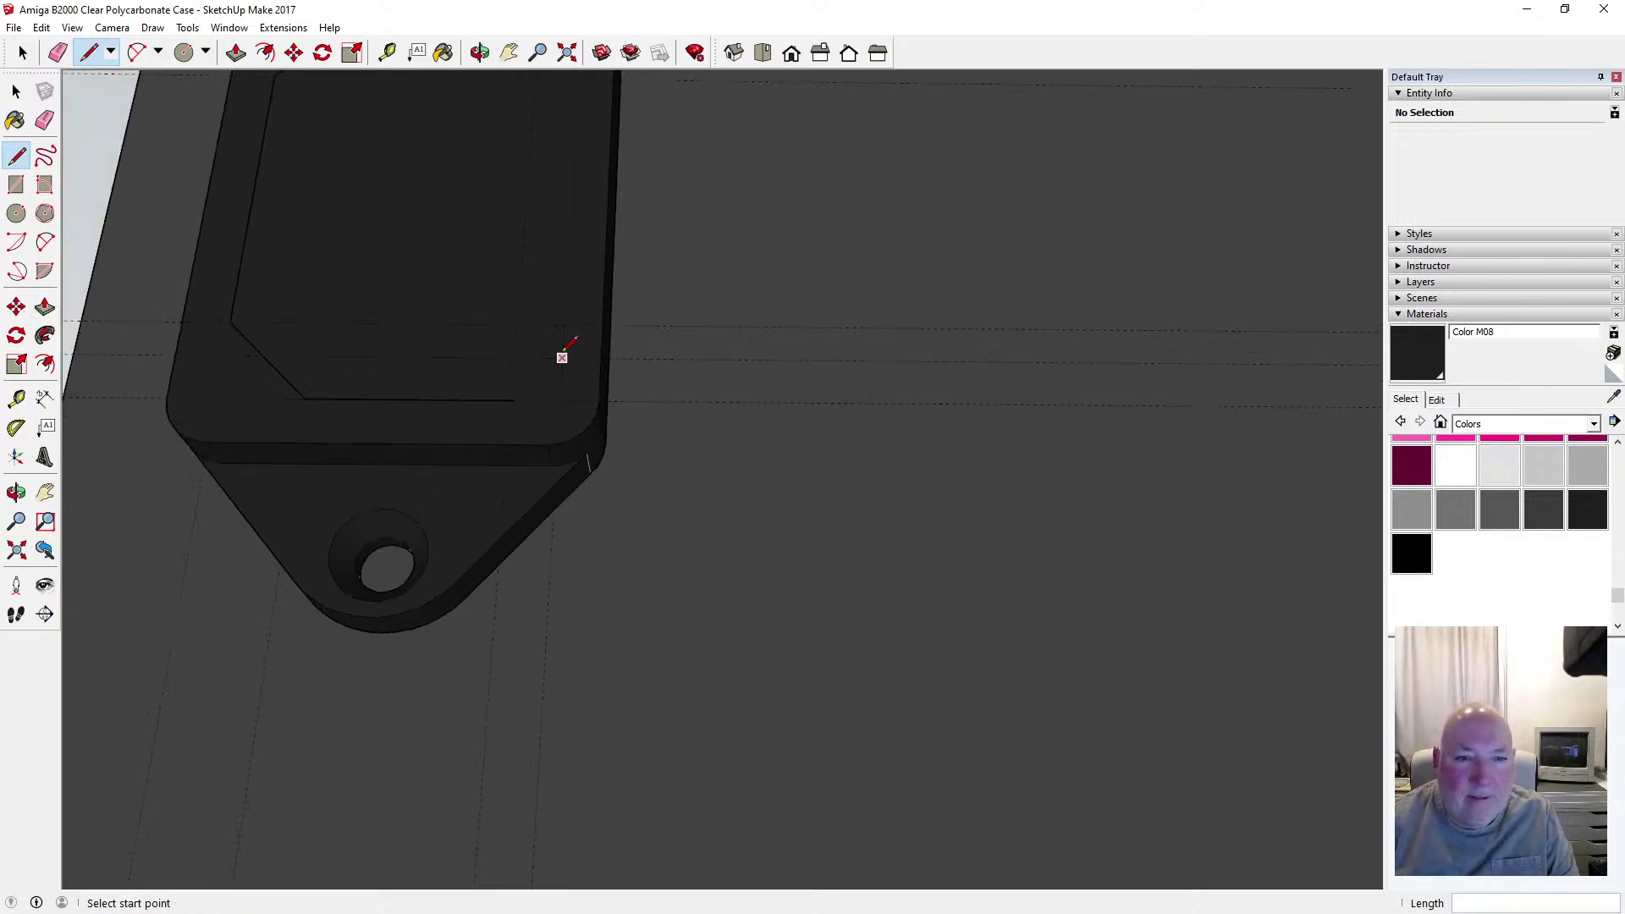
pyautogui.scroll(-3, 579, 459)
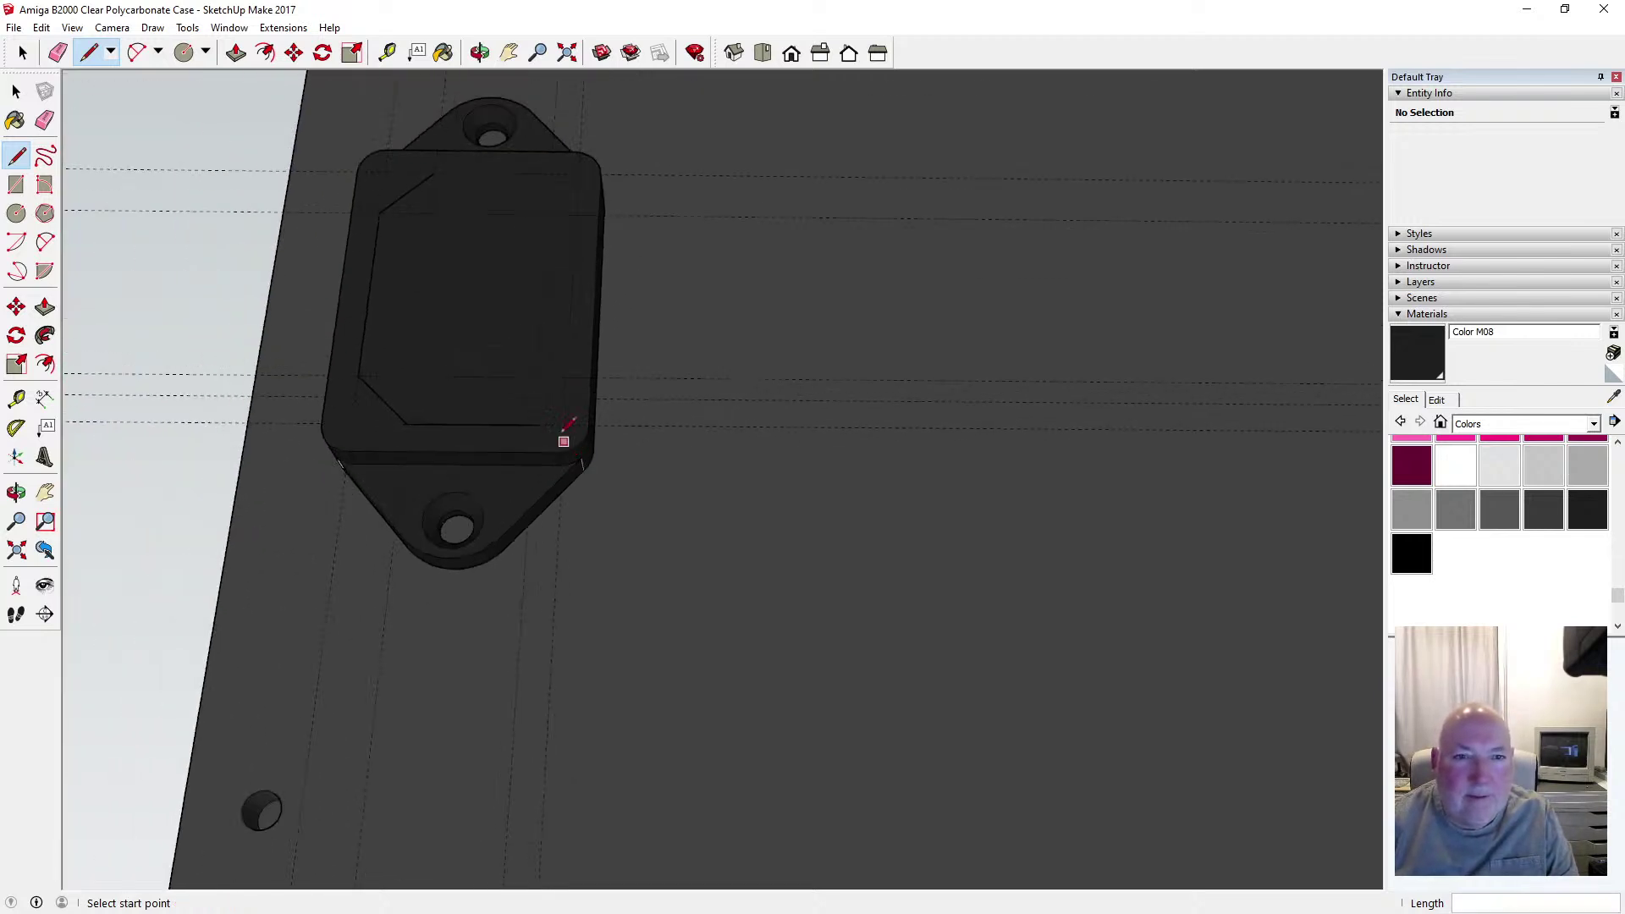
pyautogui.click(387, 53)
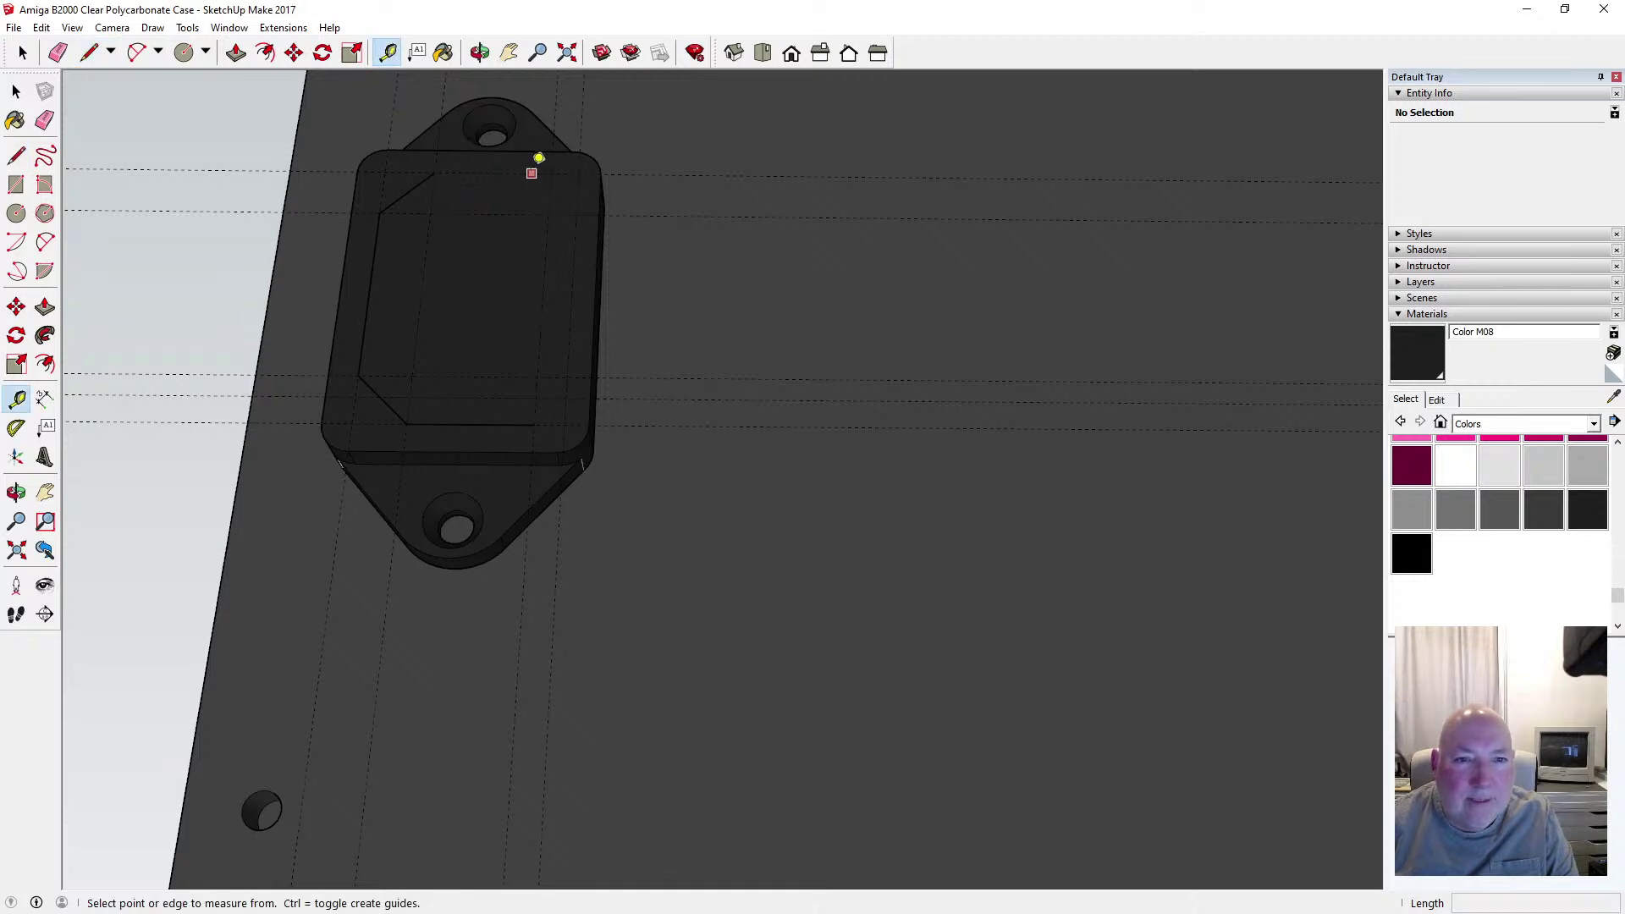
pyautogui.click(534, 157)
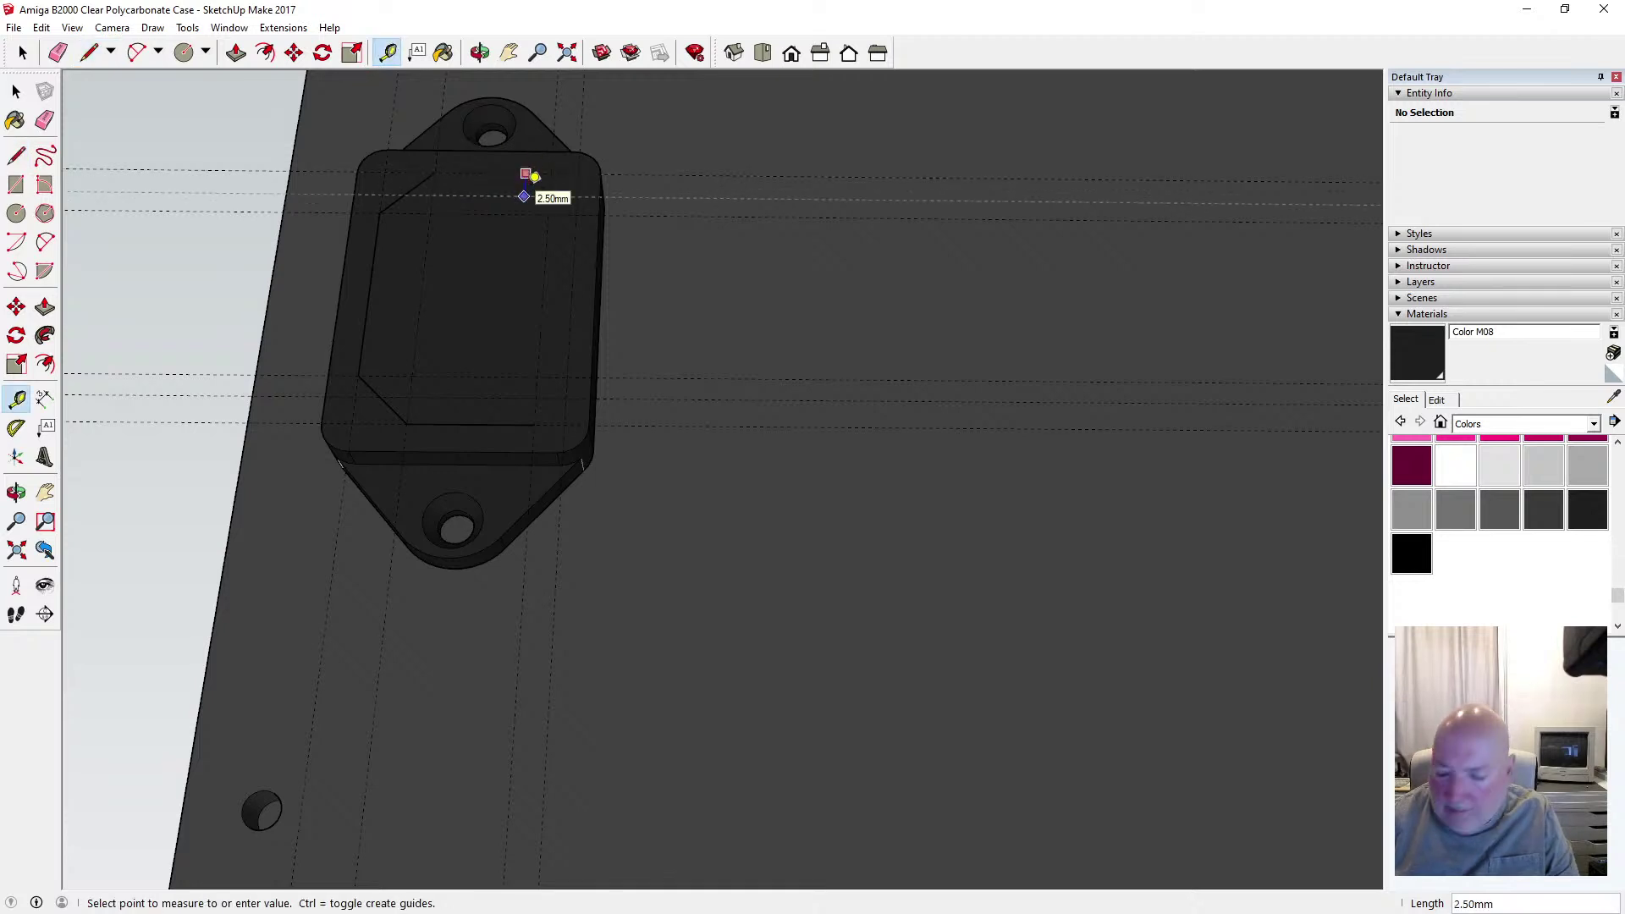
pyautogui.write('2.5')
pyautogui.press('Return')
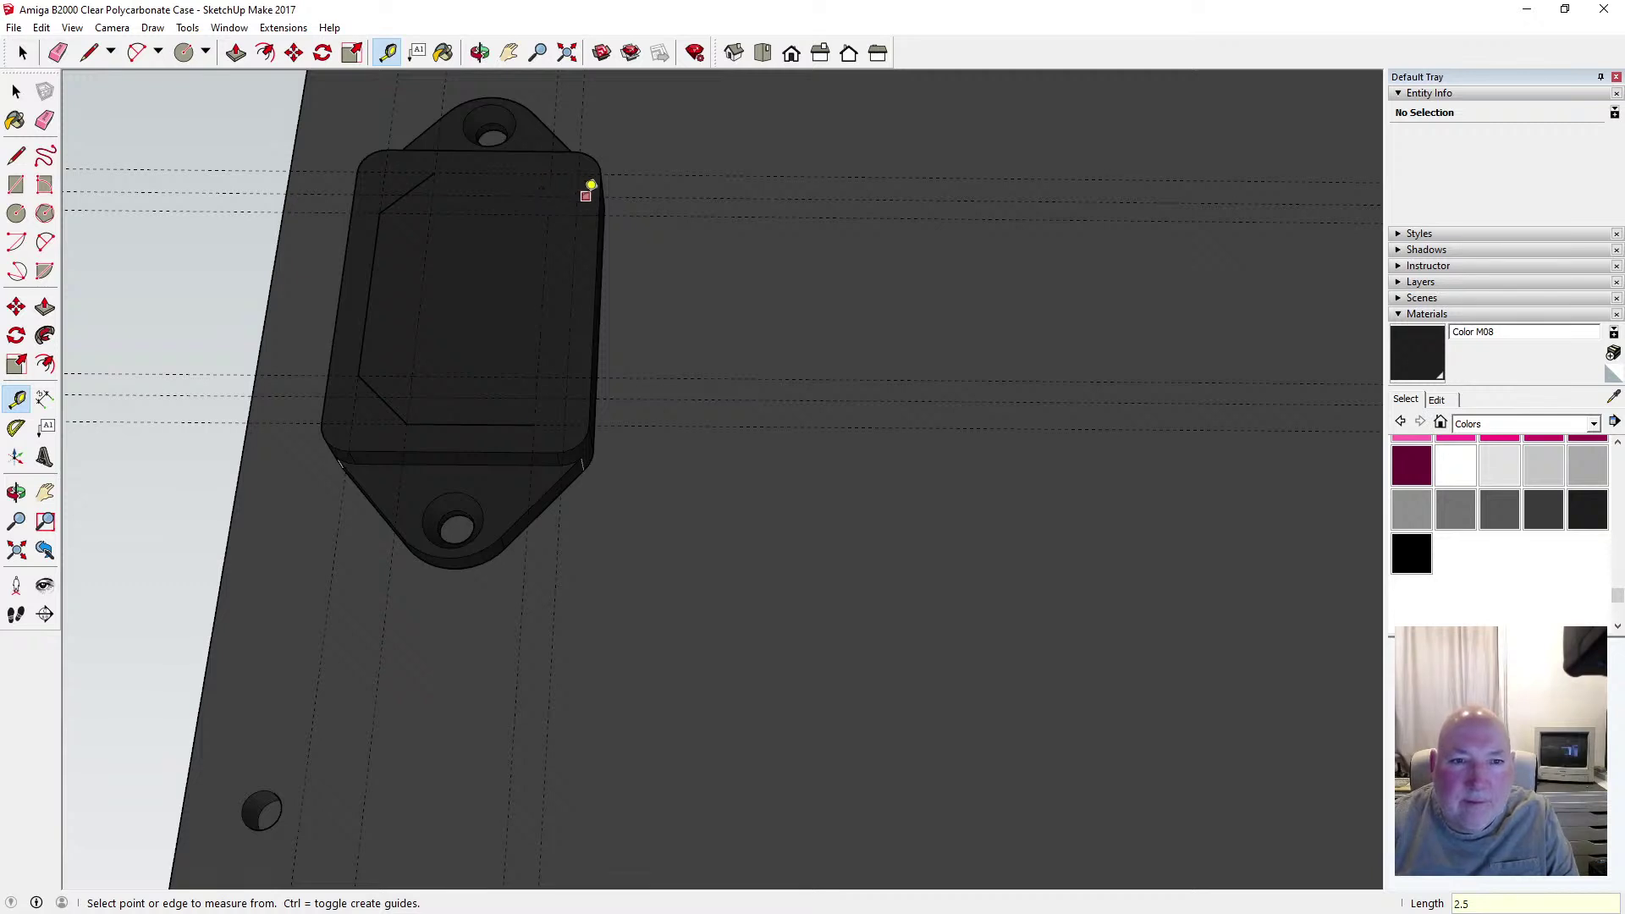
# Draw the outline's right line between the inner crosswise guides and its upper line from the upper diagonal to the inner lengthwise guide
pyautogui.scroll(1, 540, 242)
pyautogui.scroll(1, 540, 242)
pyautogui.press('l')
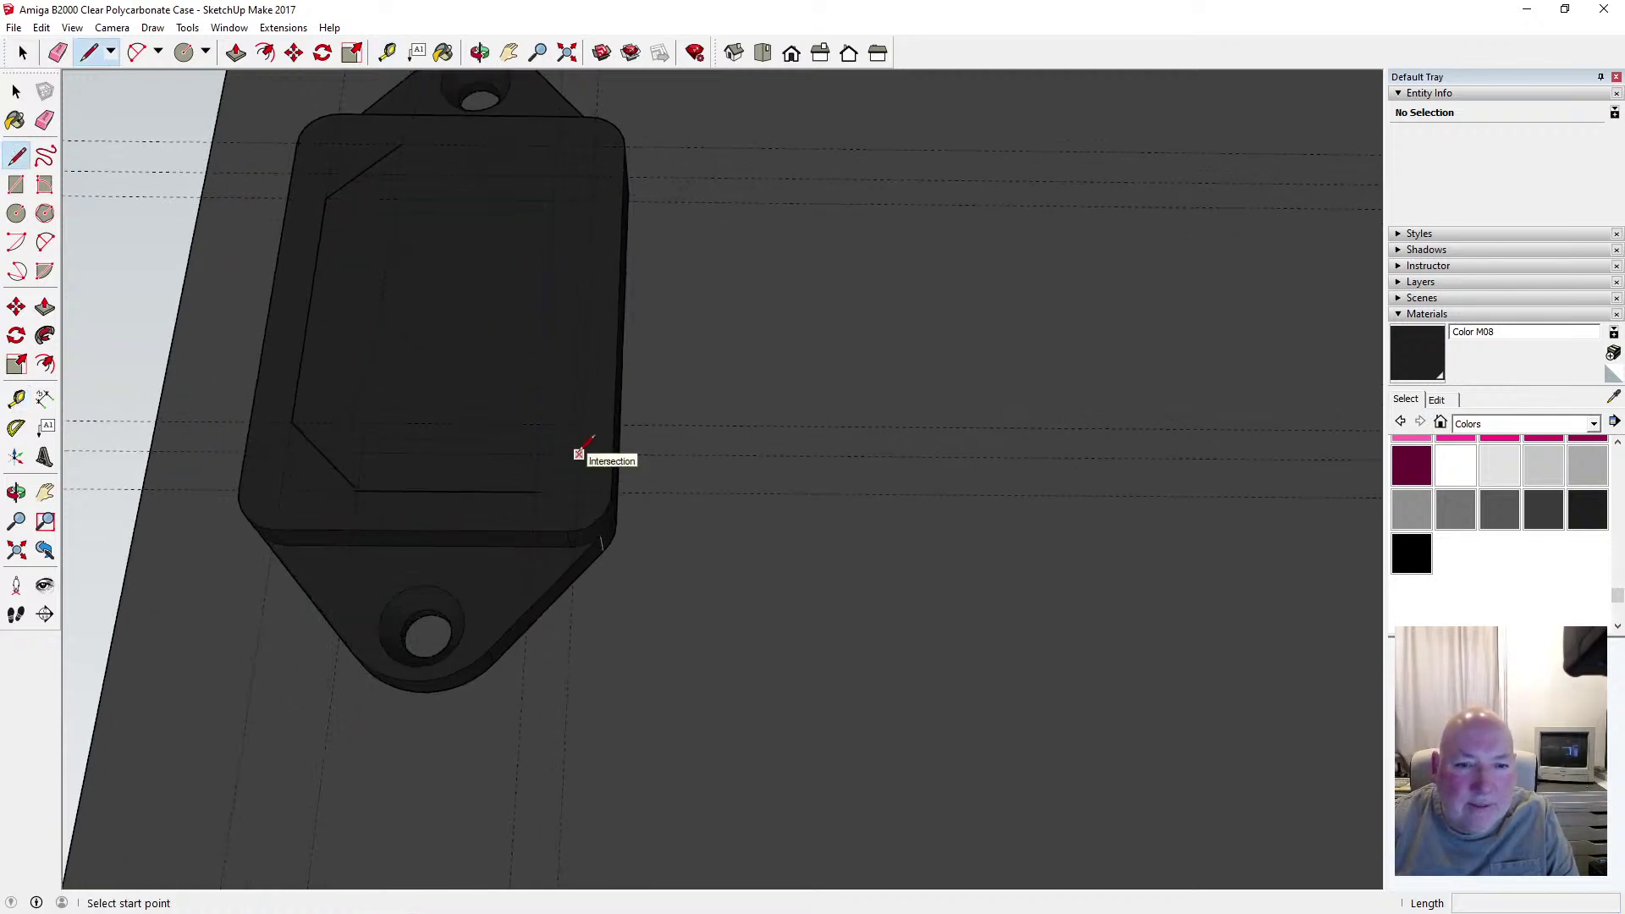
pyautogui.click(579, 455)
pyautogui.press('Escape')
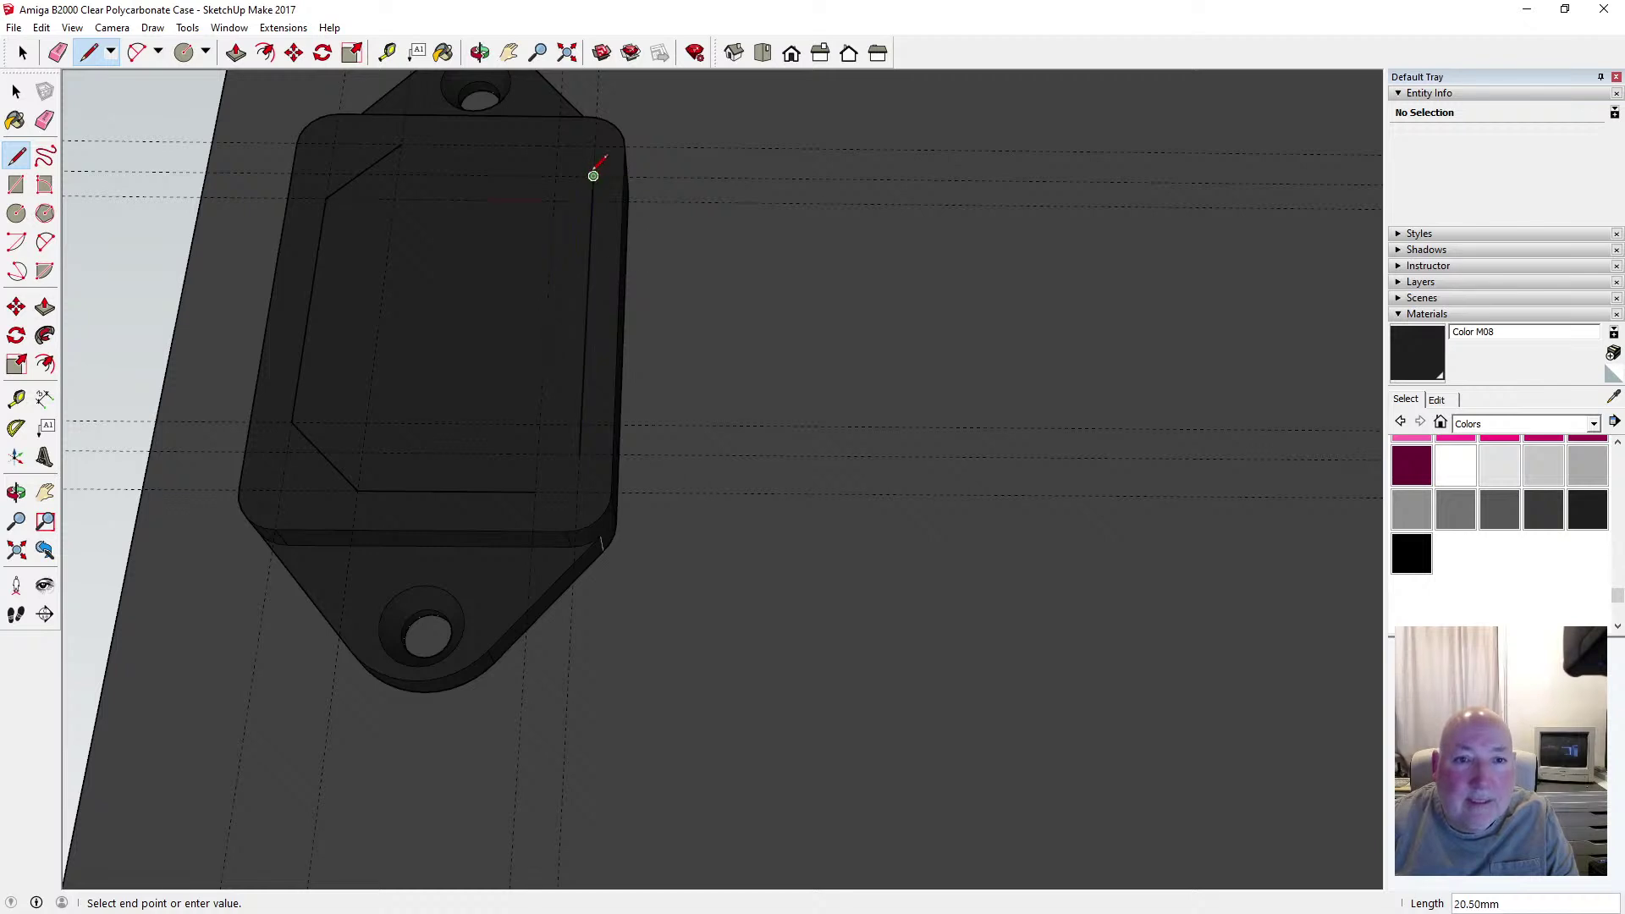
pyautogui.click(401, 144)
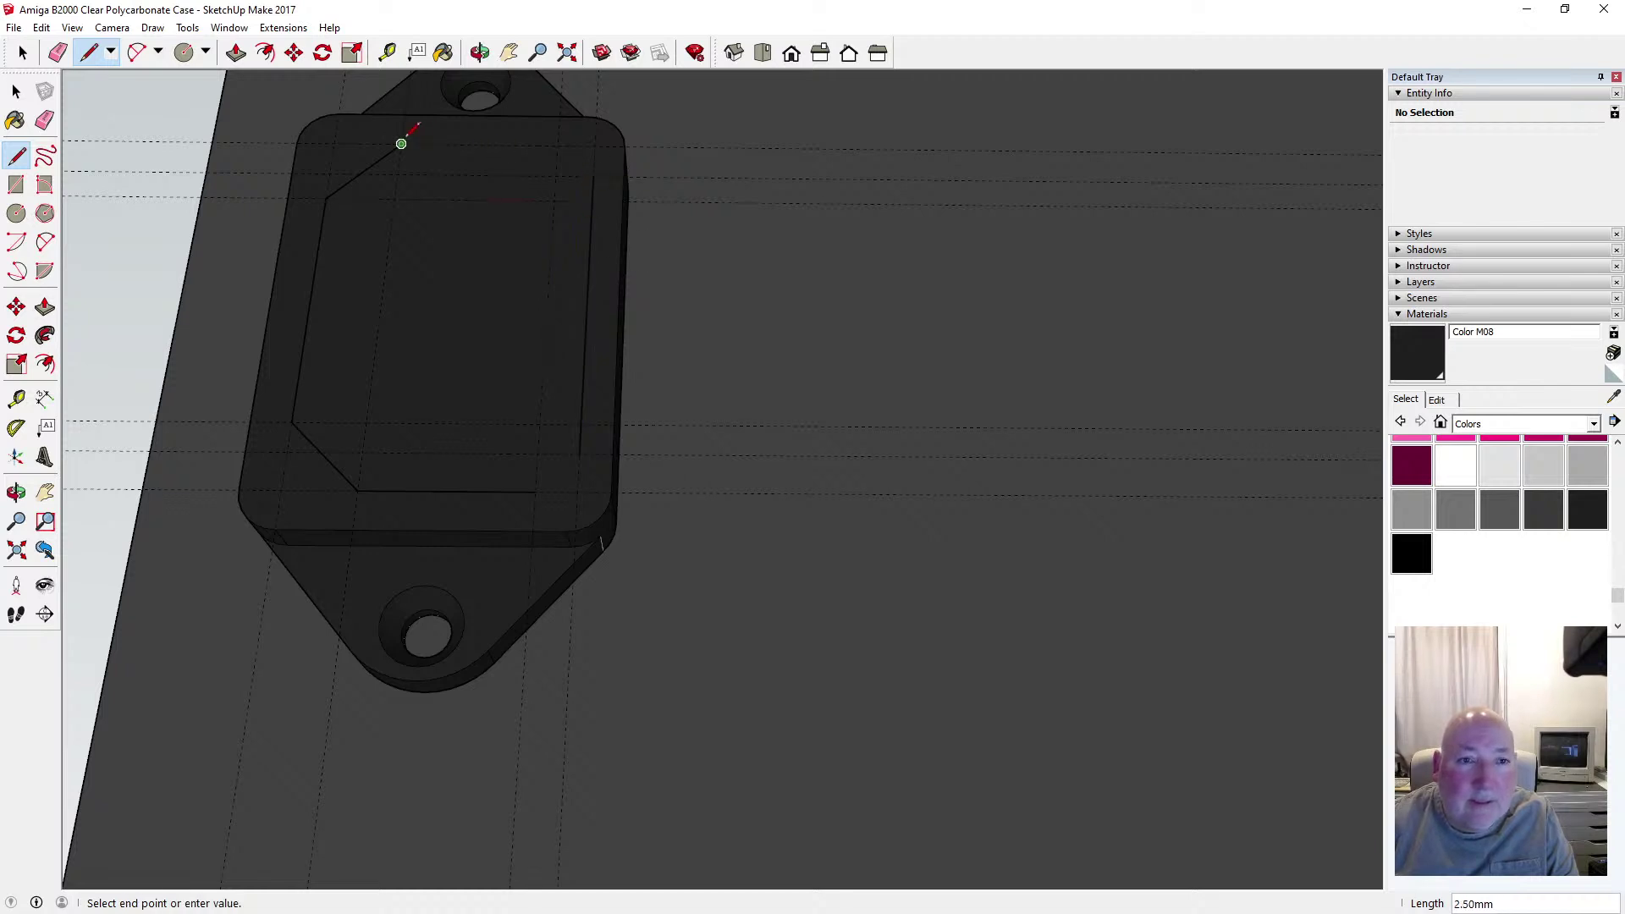
pyautogui.click(557, 146)
pyautogui.press('Escape')
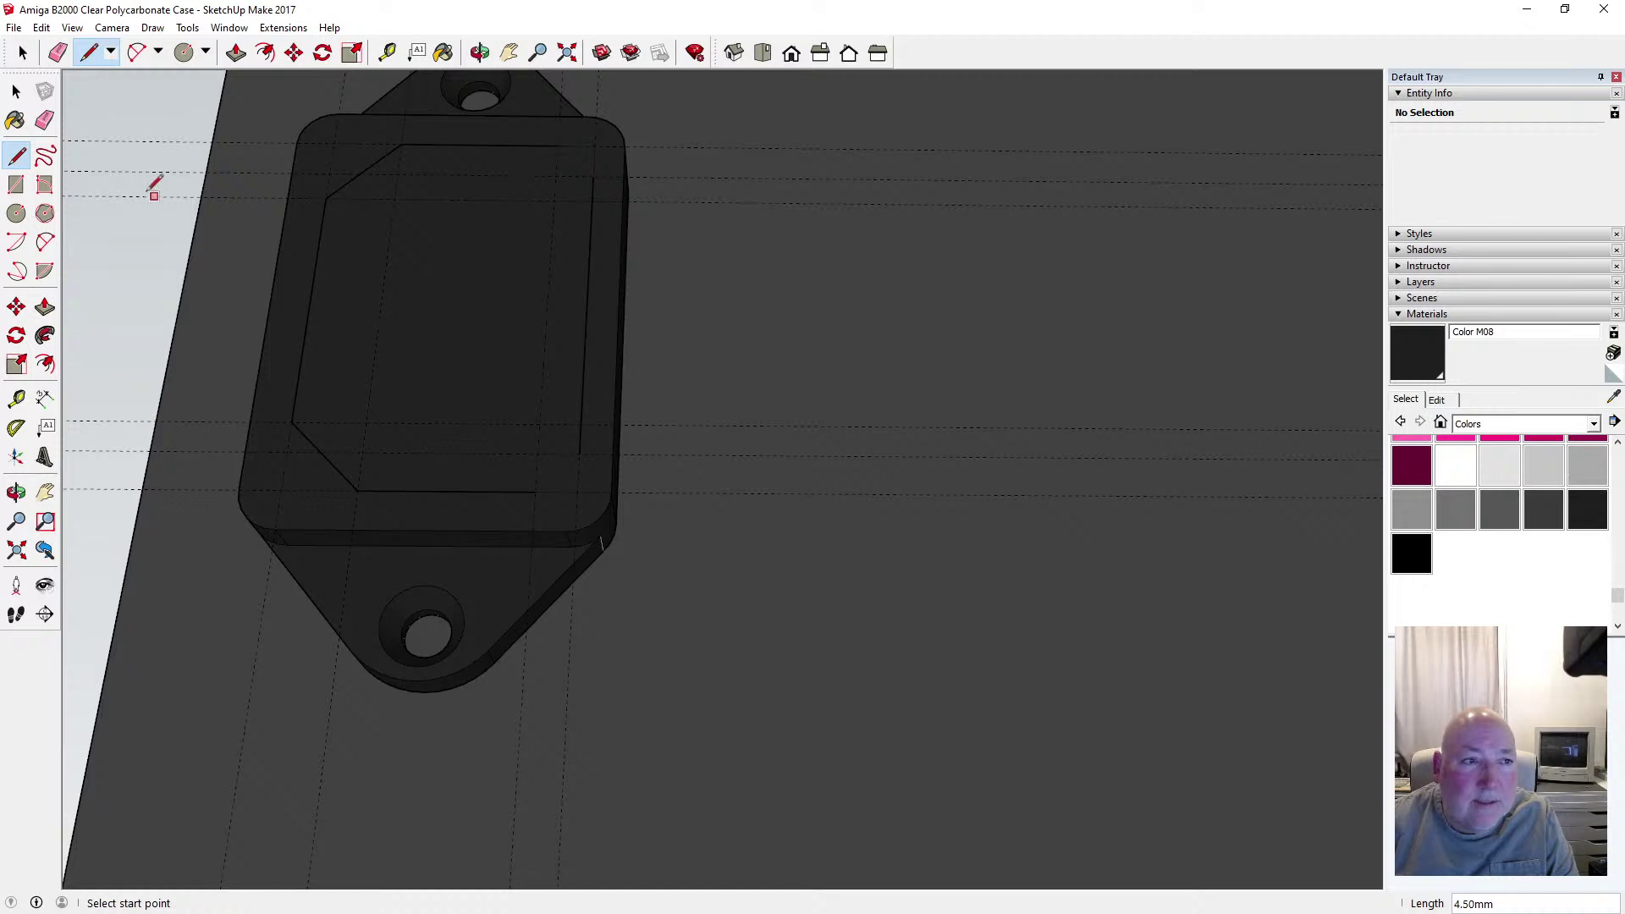
# Try to join the upper and right lines with a tangent arc at the upper-right corner of the outline
pyautogui.click(45, 242)
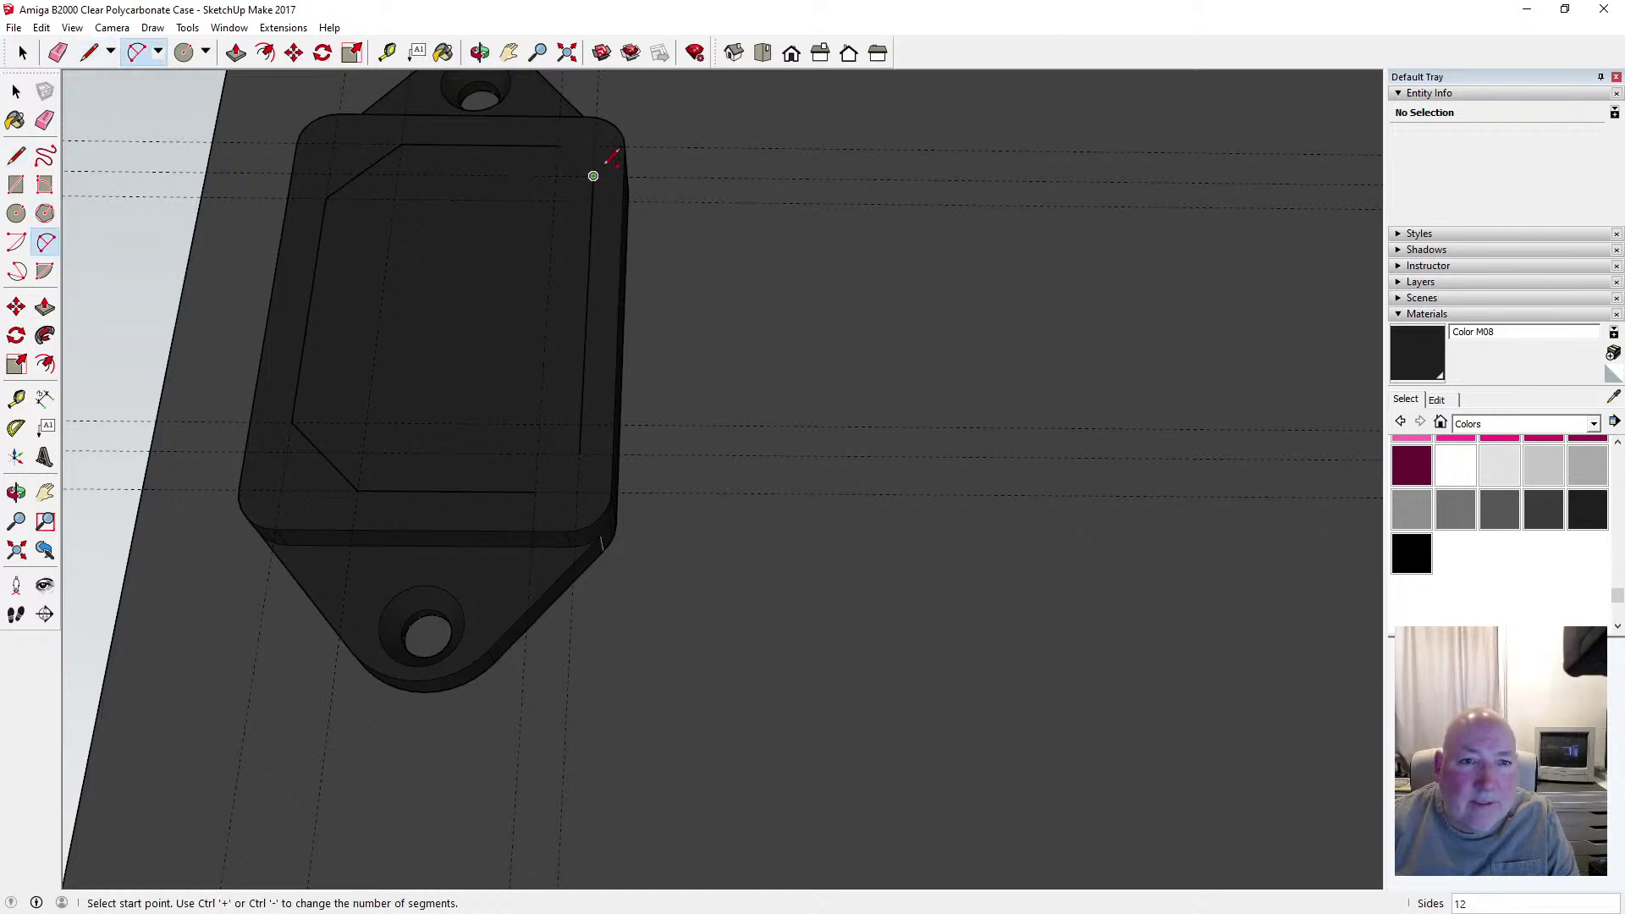
pyautogui.click(557, 146)
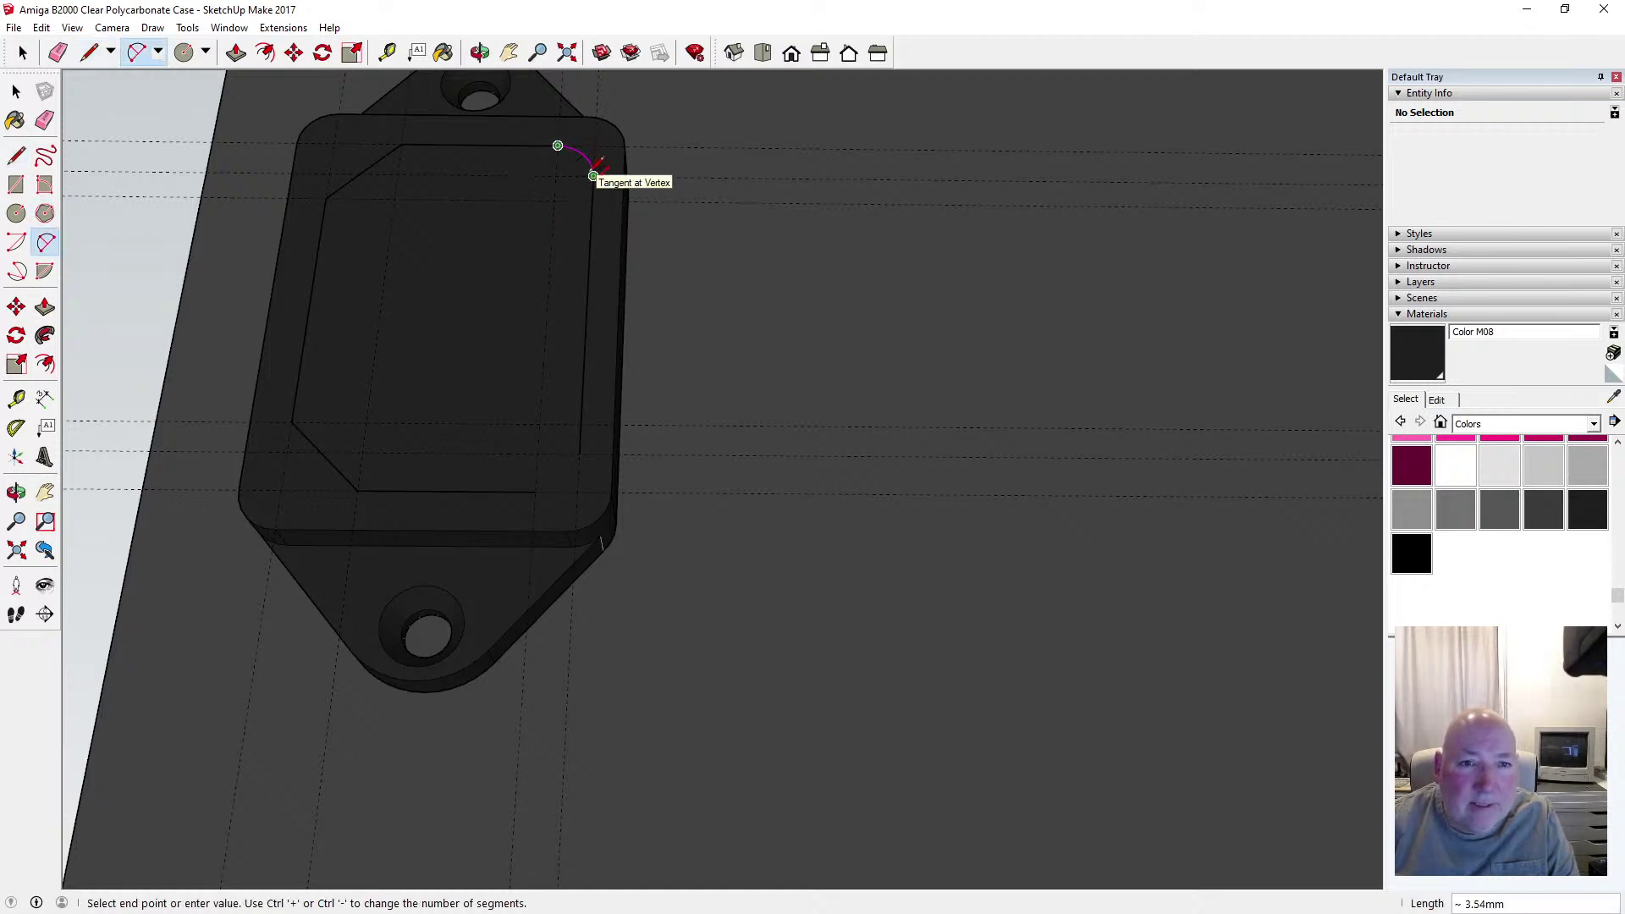
pyautogui.click(593, 176)
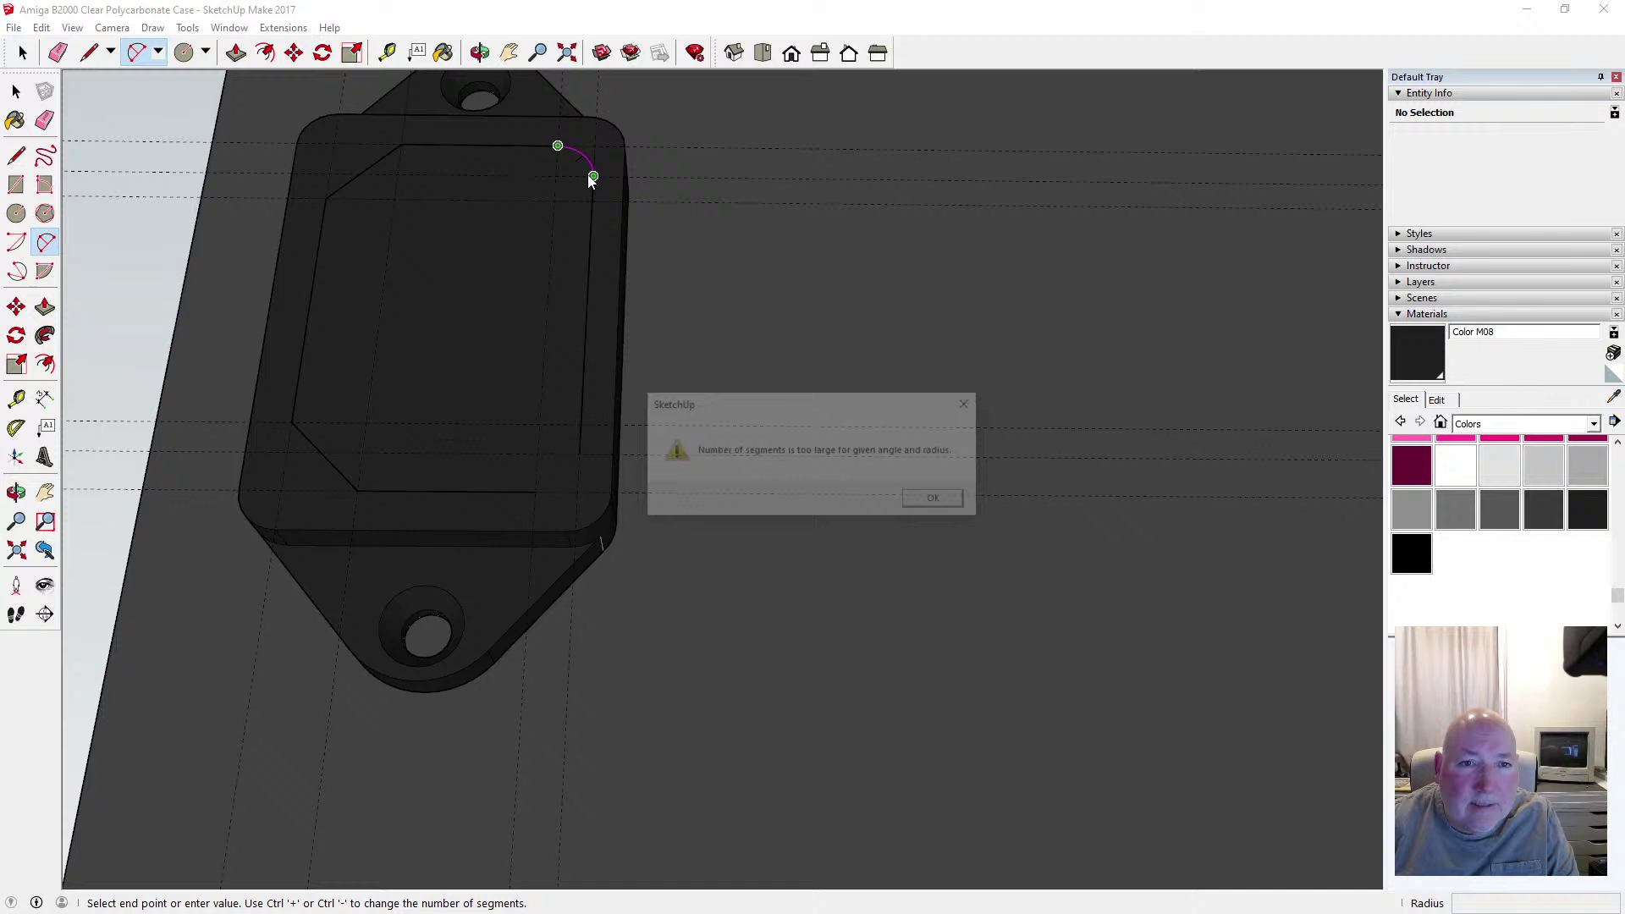
pyautogui.click(936, 501)
# Draw a 2.5 mm radius circle centred on the inner guide intersection at each right-hand corner of the outline
pyautogui.press('c')
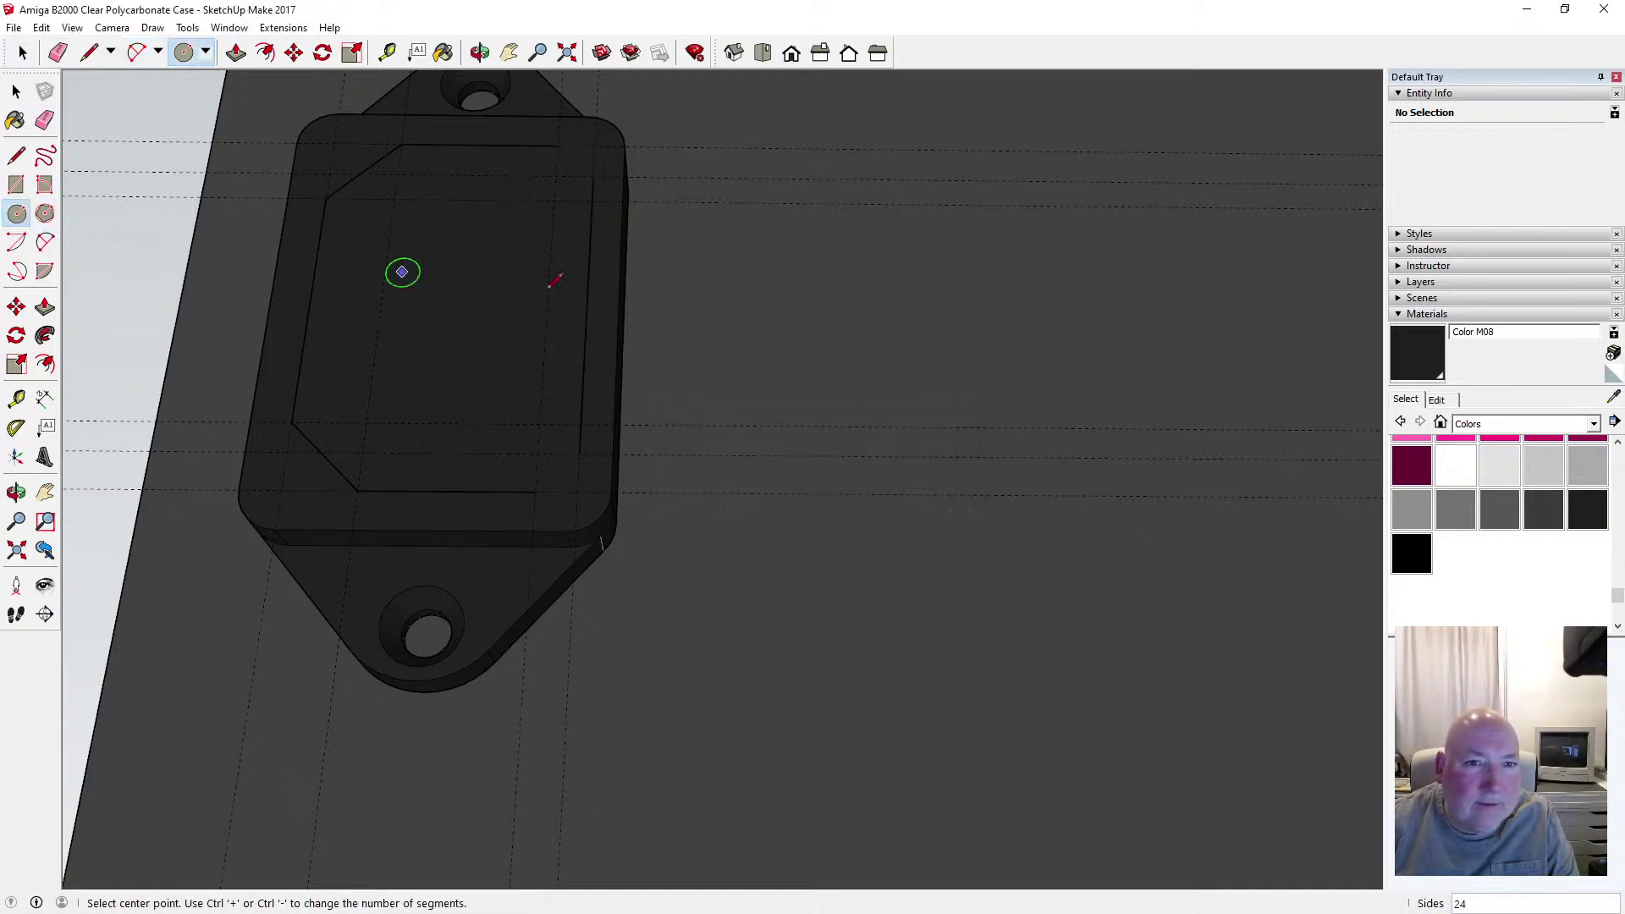
pyautogui.click(555, 176)
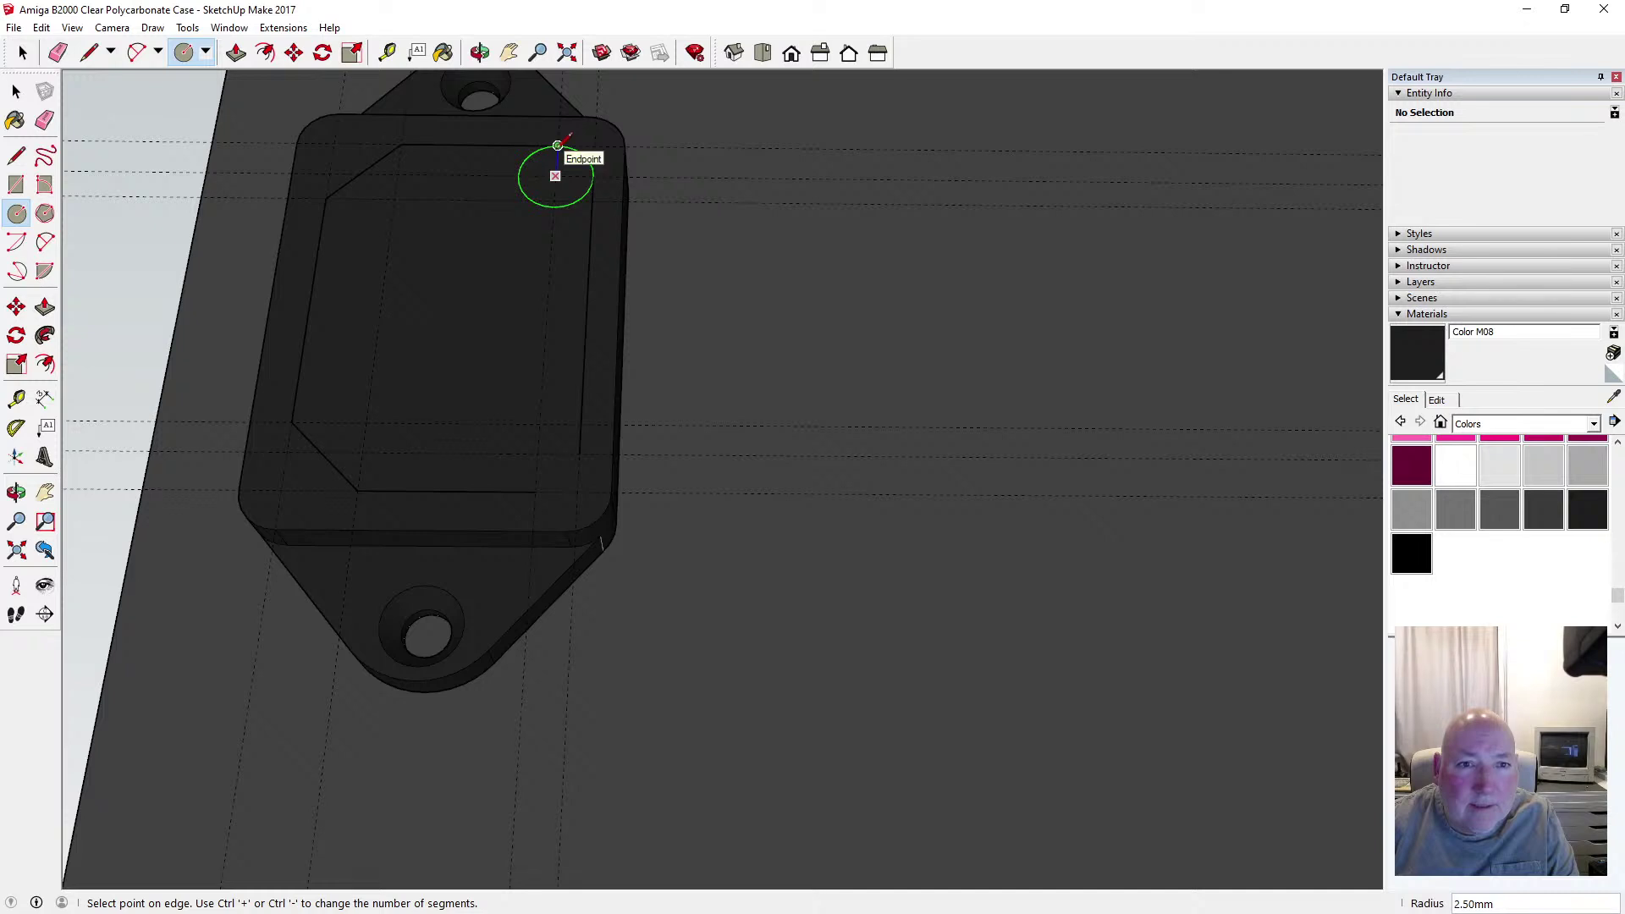
pyautogui.click(558, 145)
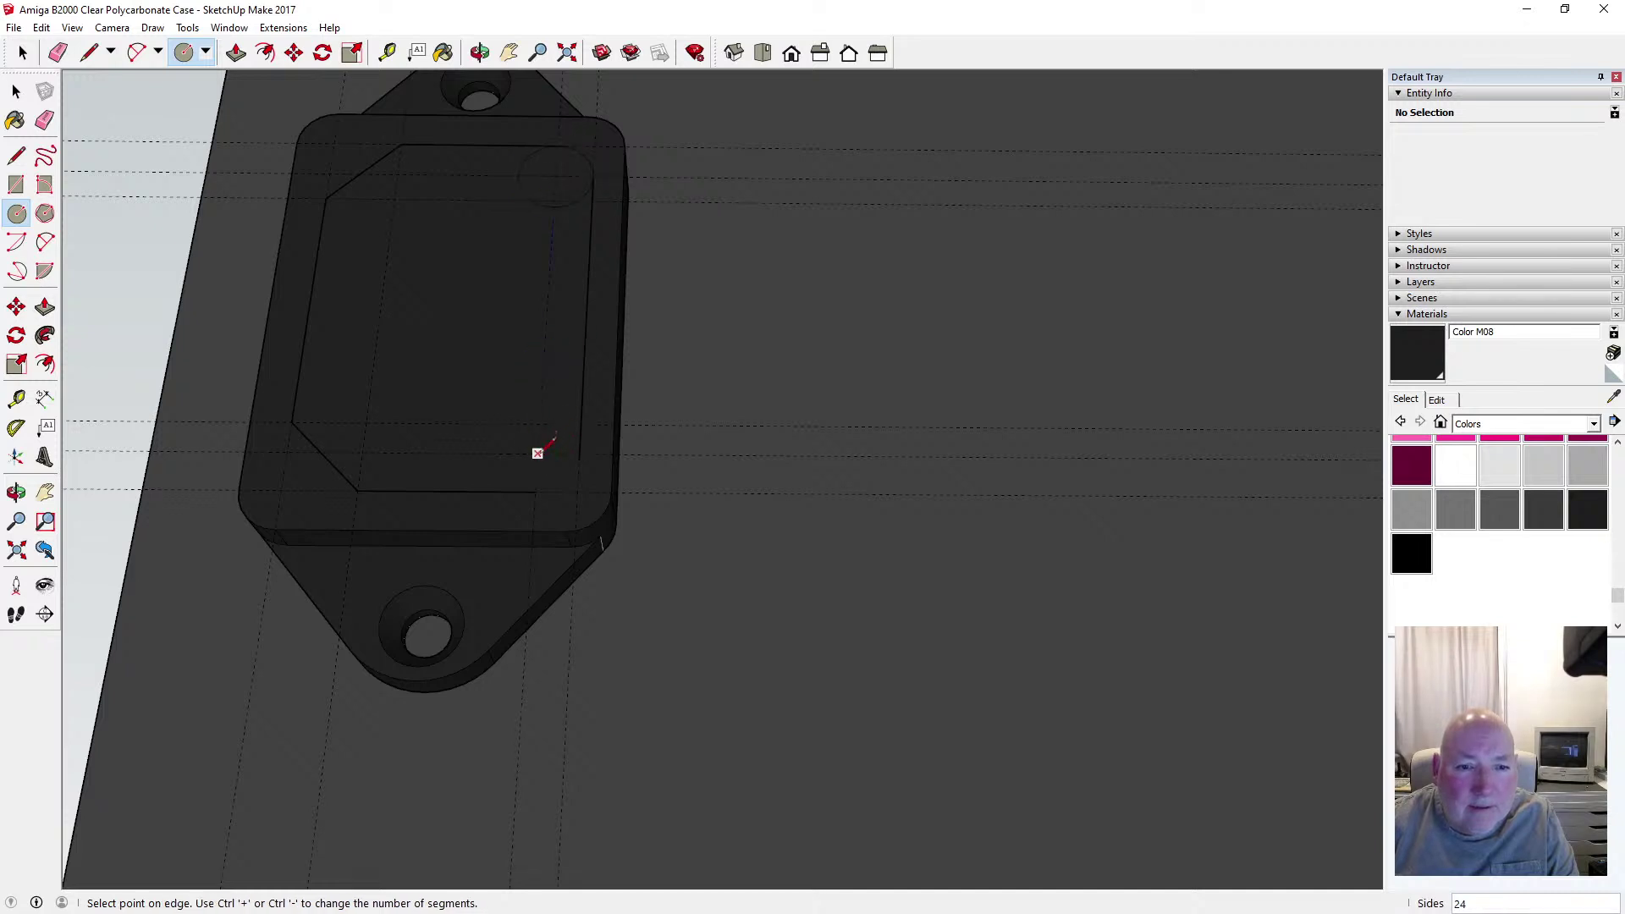
pyautogui.write('2.50mm')
pyautogui.press('Return')
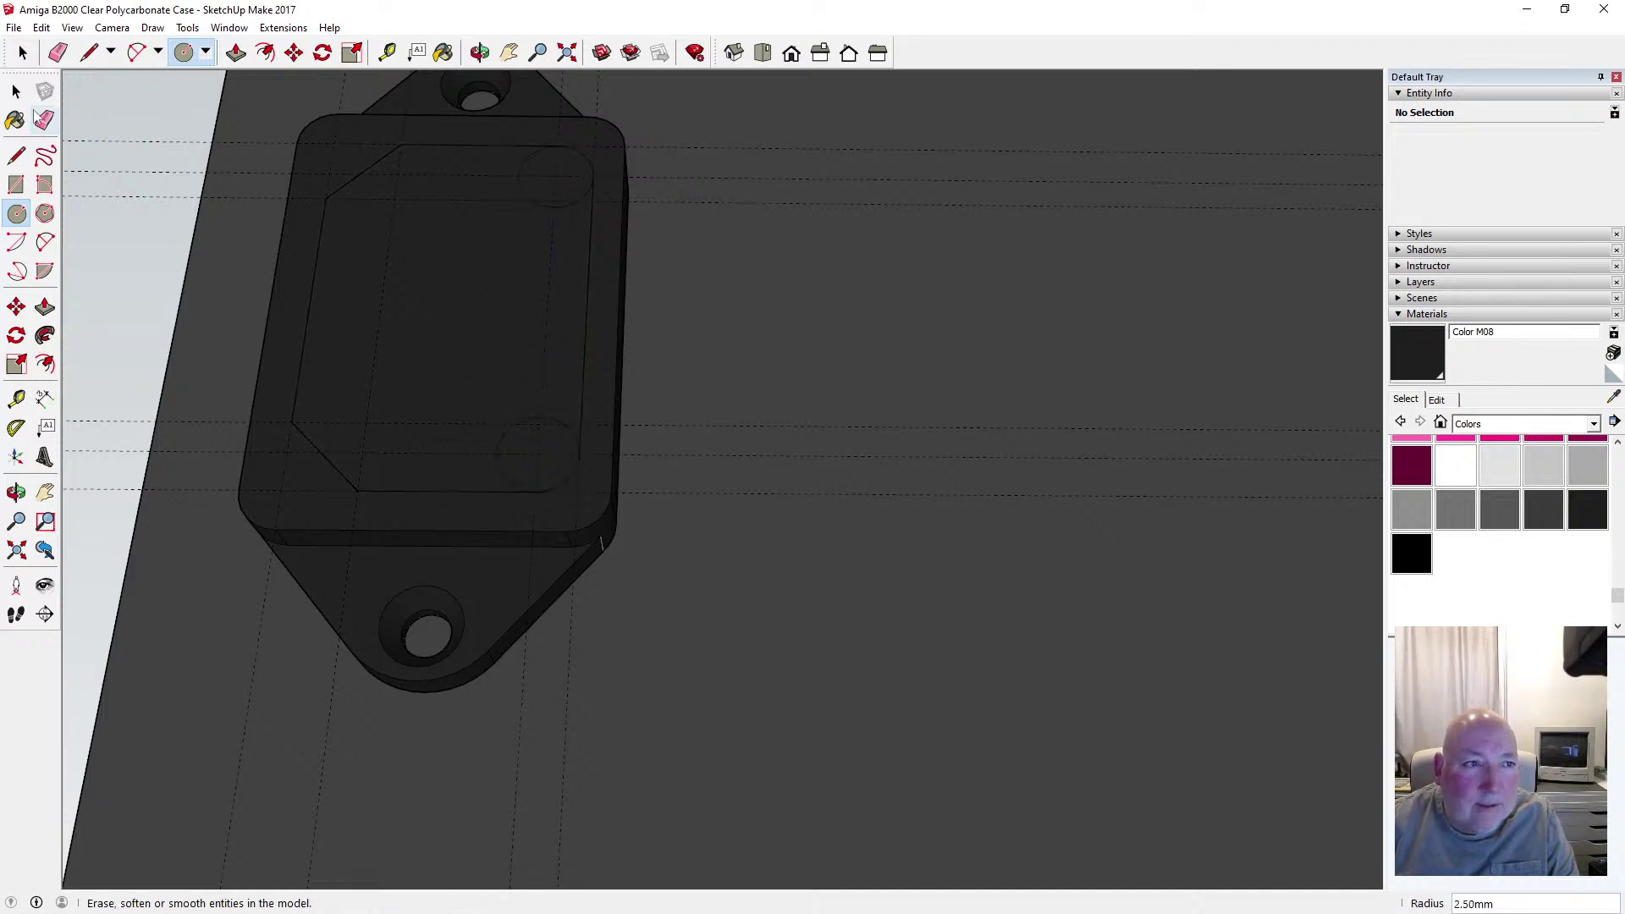
# Delete the inner arc of both corner circles, leaving only the rounded corners of the outline
pyautogui.press('space')
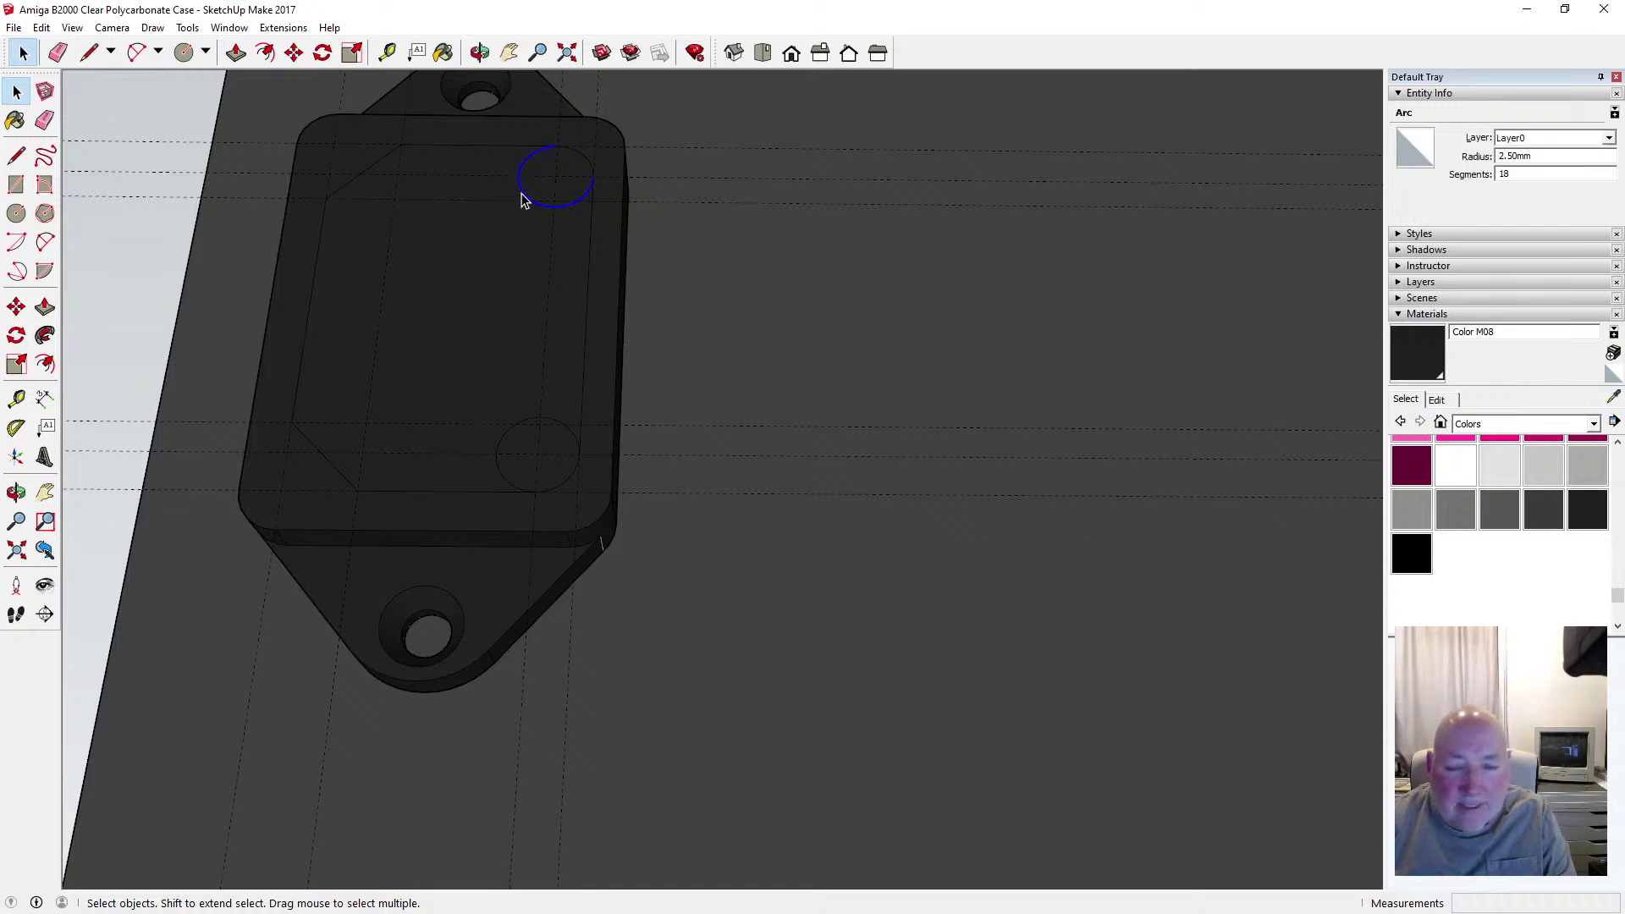
pyautogui.press('Delete')
pyautogui.click(508, 485)
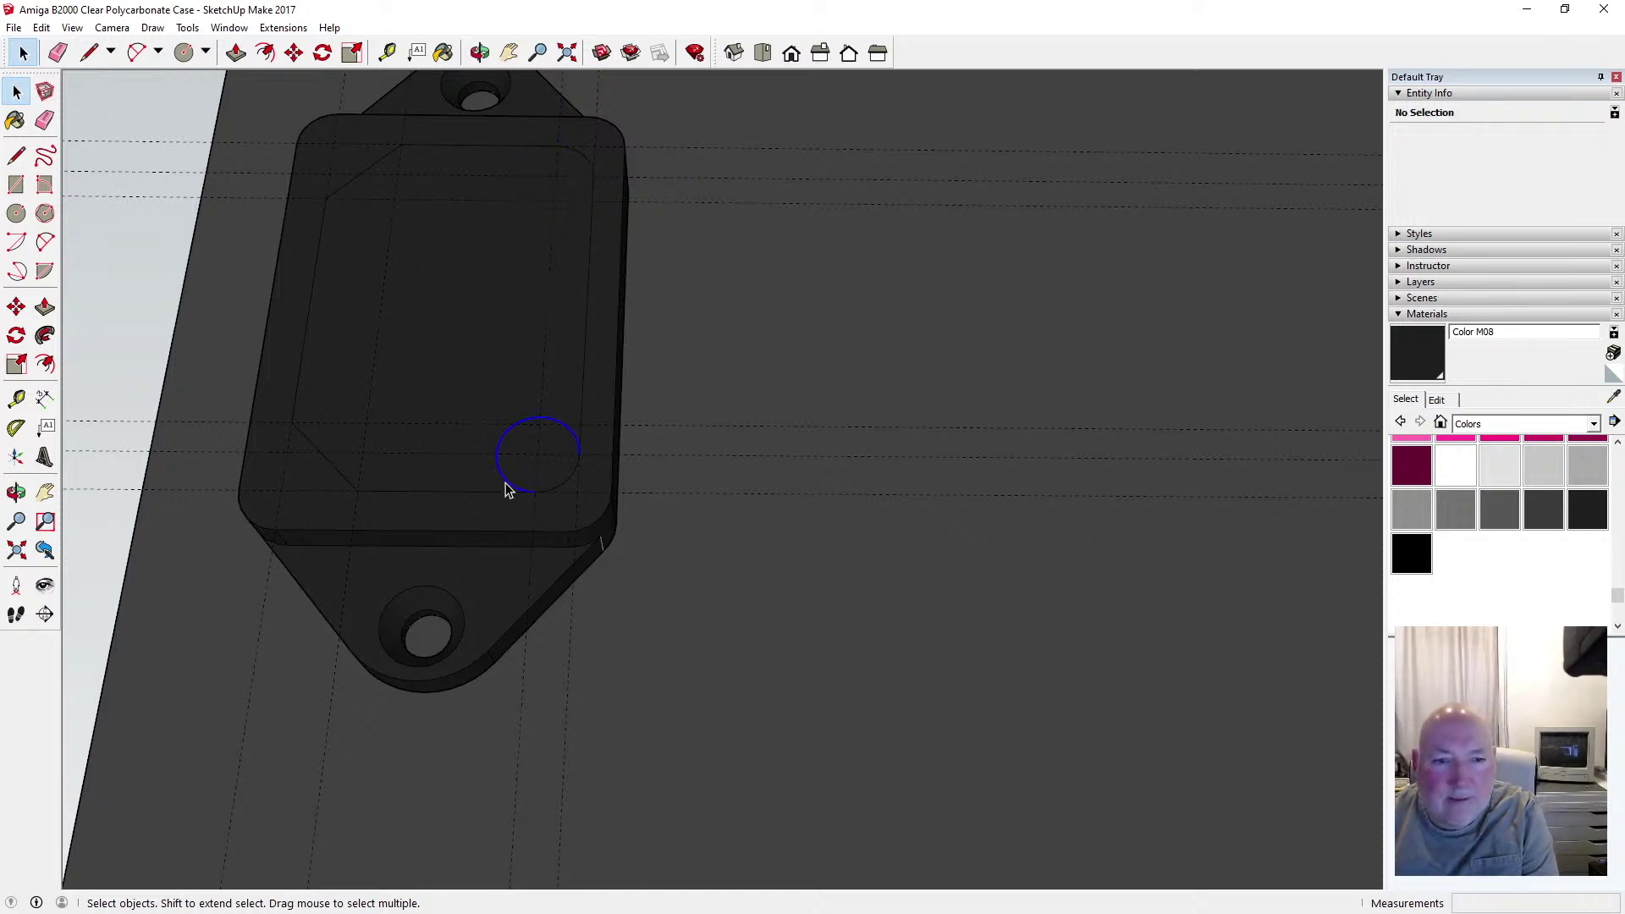
pyautogui.press('Delete')
# Push the outlined recess face in the tabbed block inward by 17.5 mm
pyautogui.scroll(-1, 561, 546)
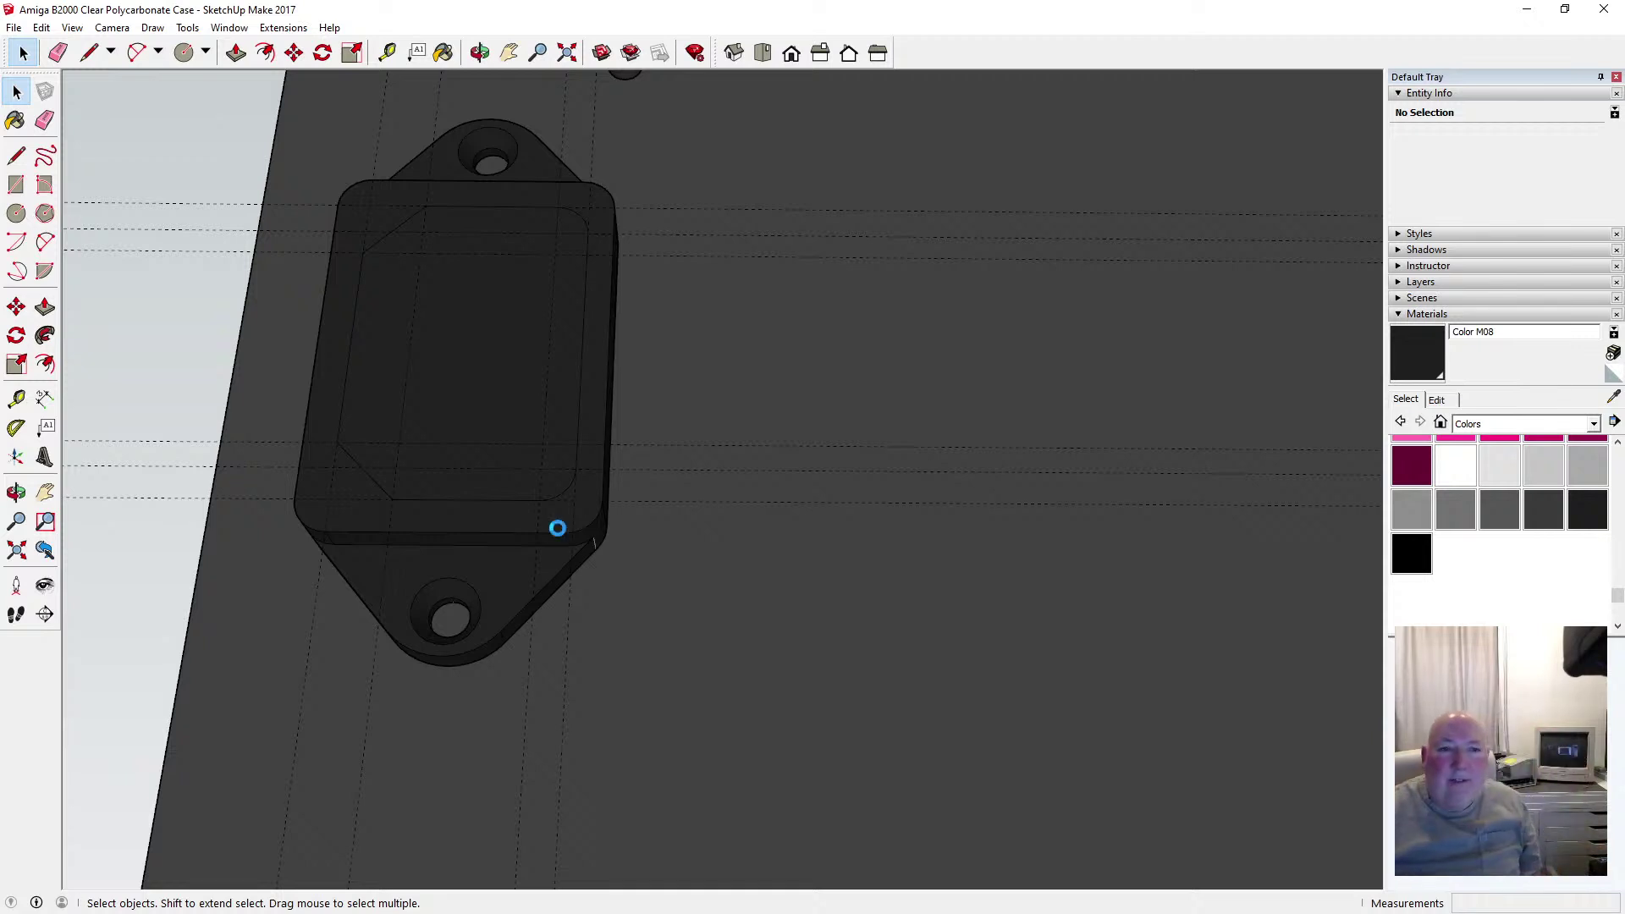
pyautogui.click(237, 53)
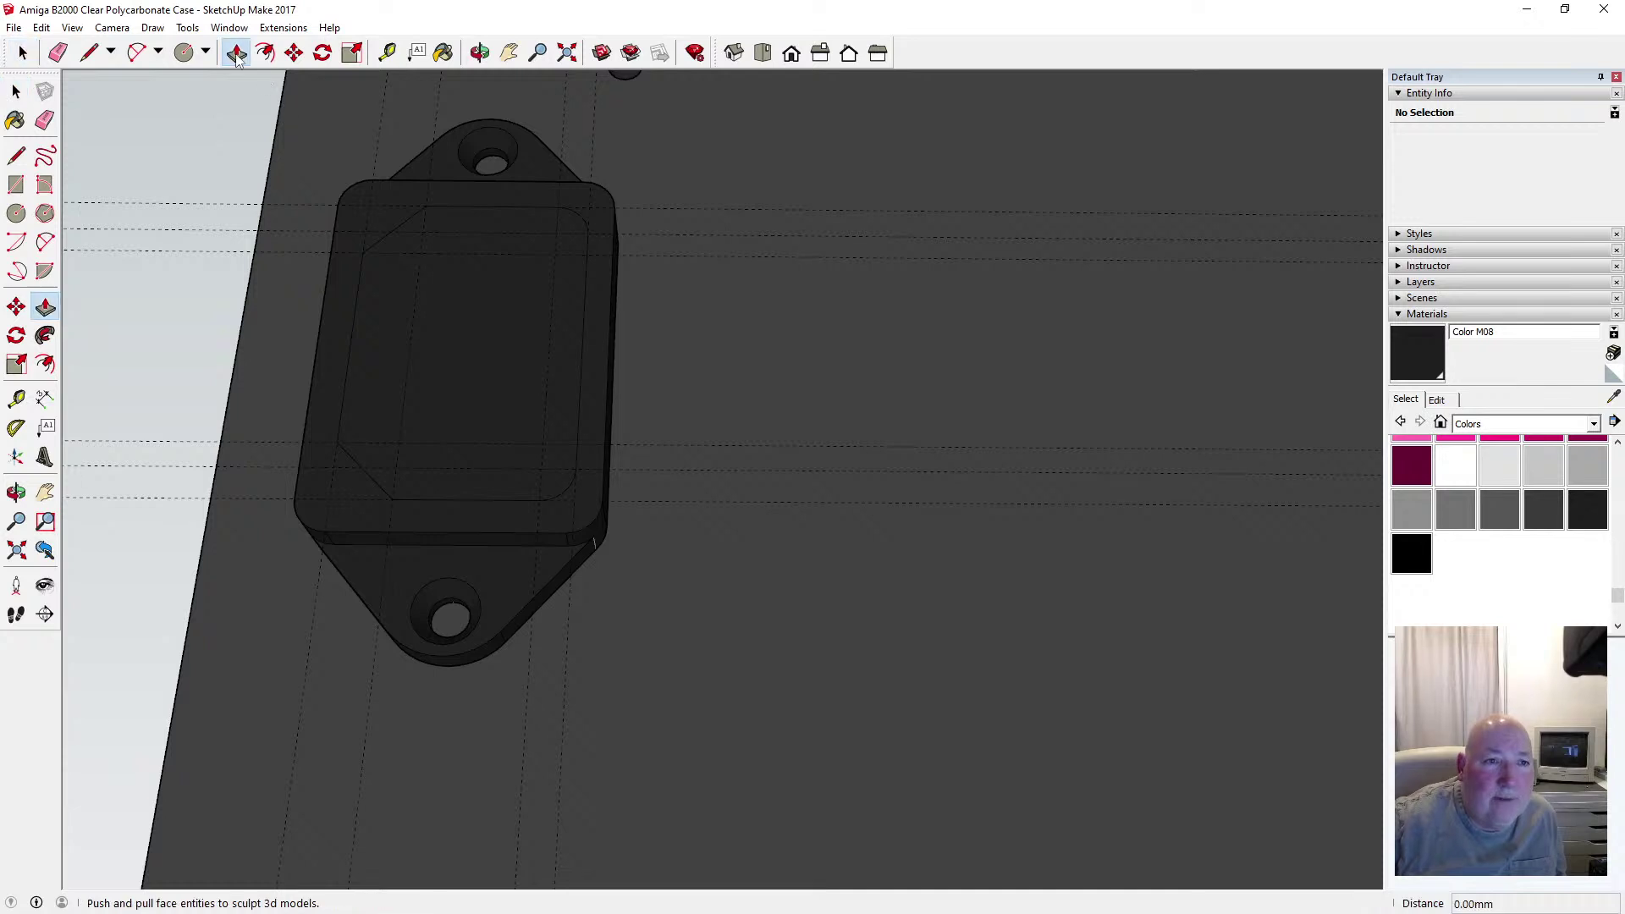
pyautogui.click(465, 330)
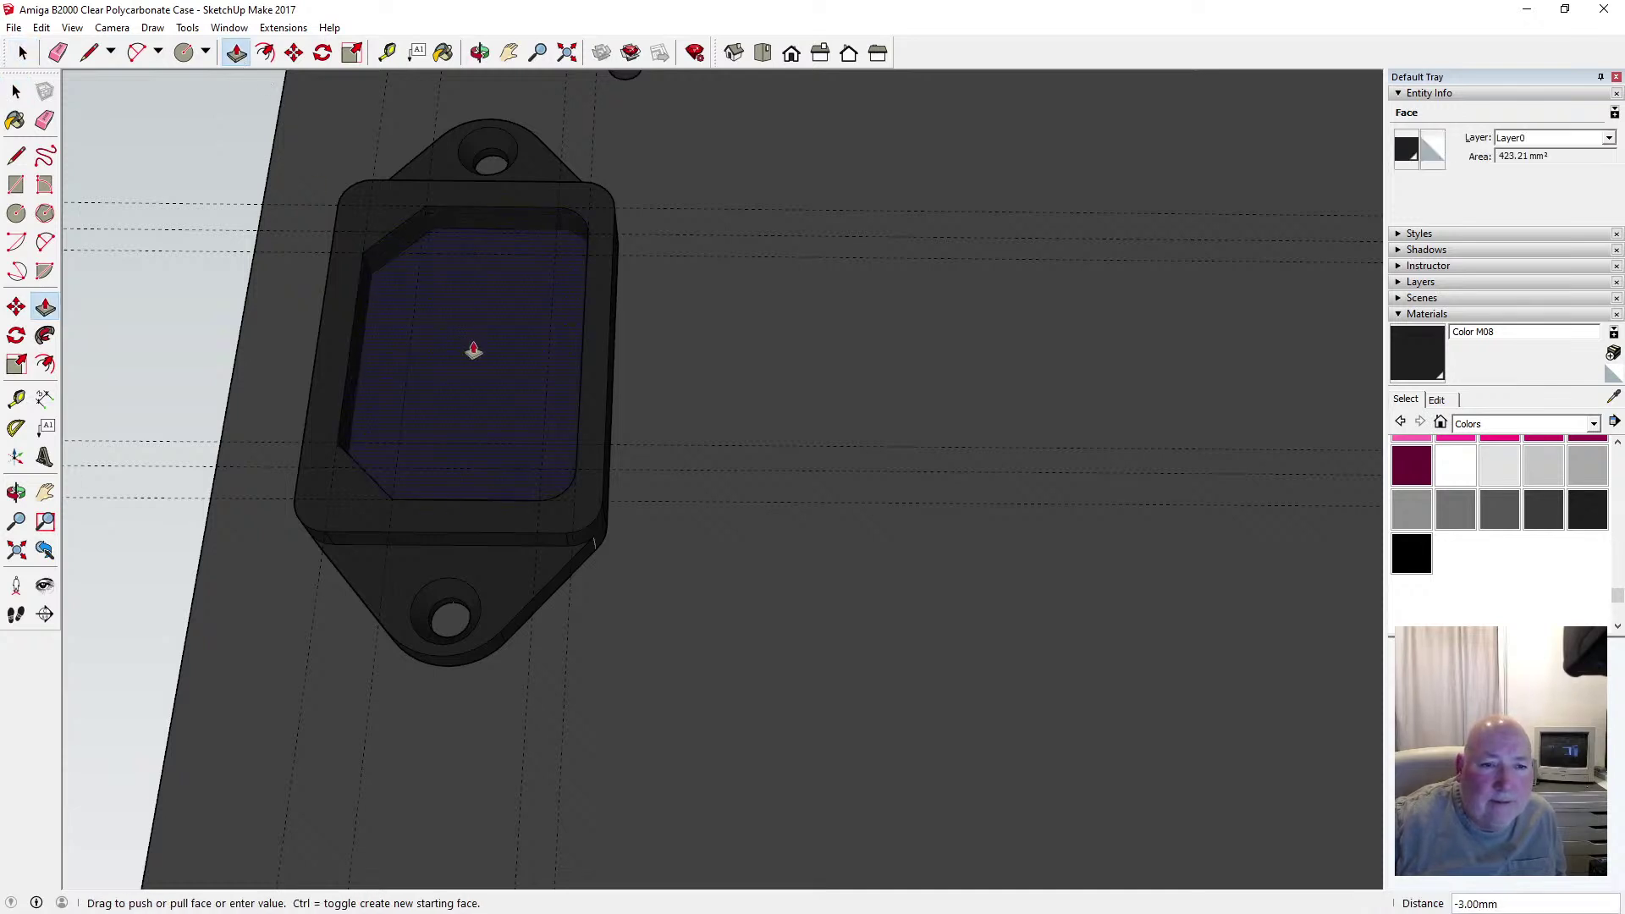
pyautogui.write('17.')
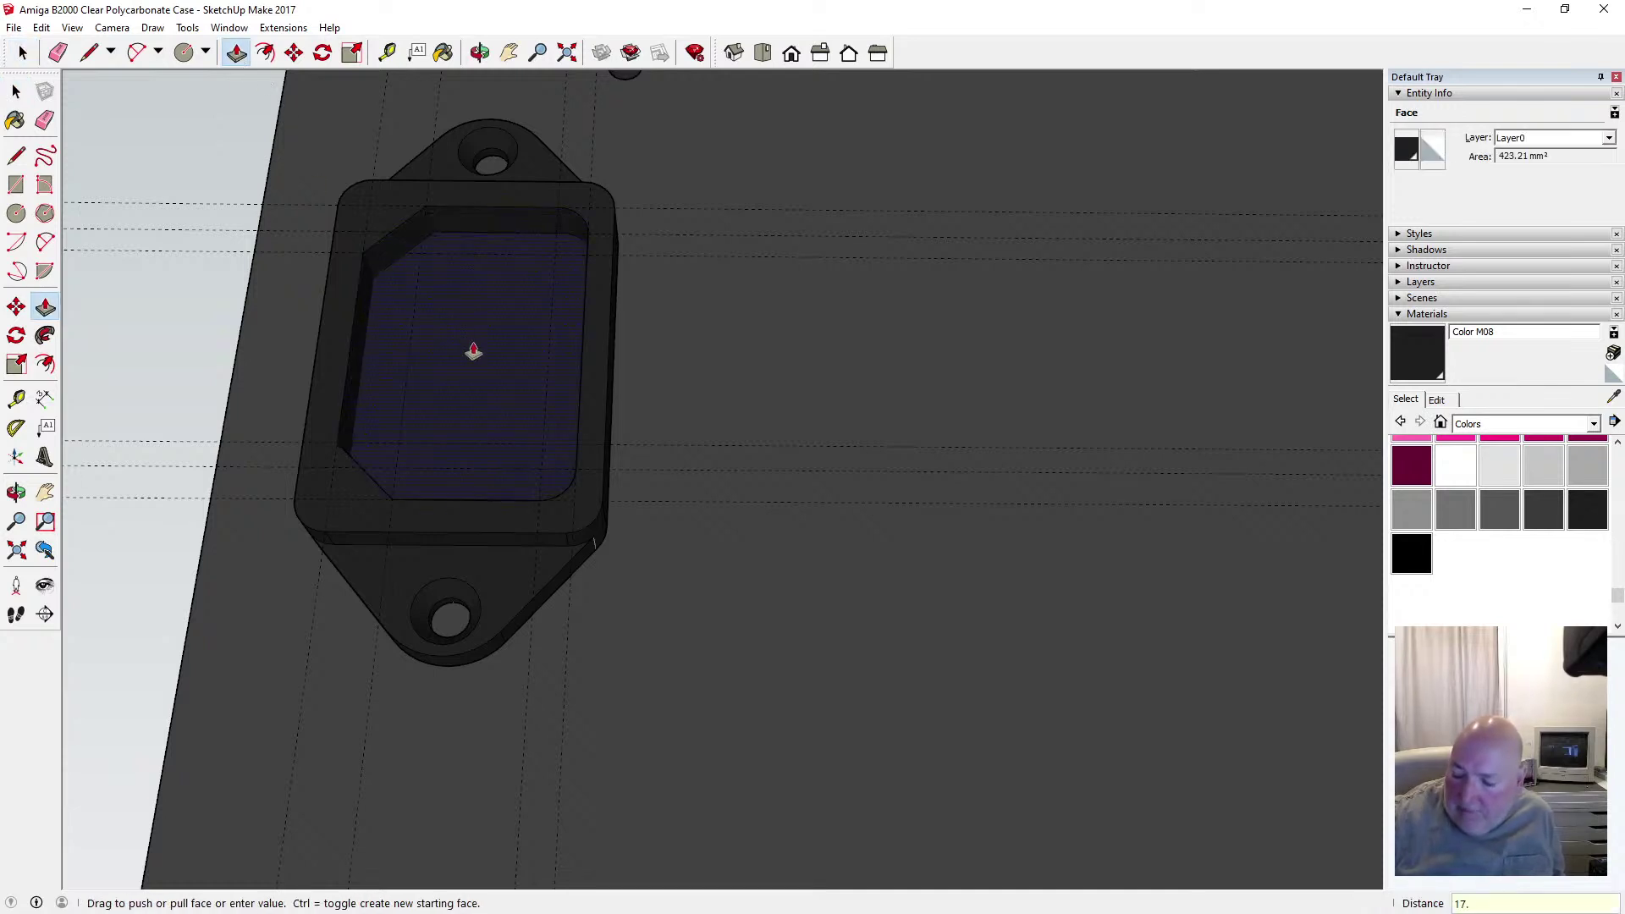
pyautogui.write('5')
pyautogui.press('Return')
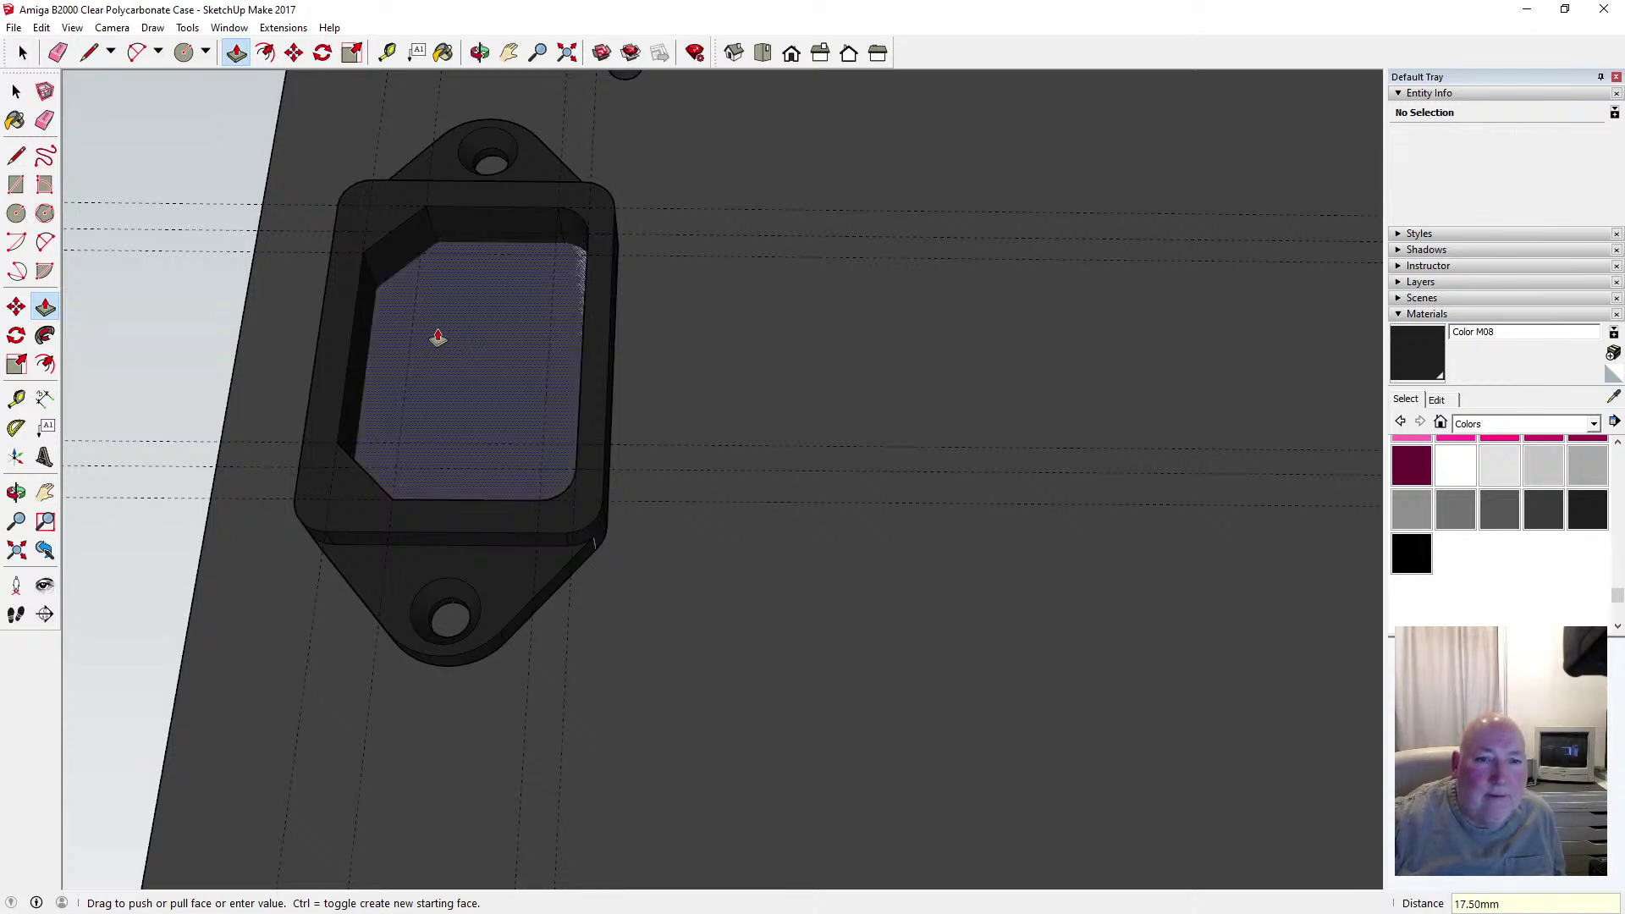
pyautogui.click(17, 93)
# Assign the large dark grey box component behind the tabbed block to the PSU layer and hide that layer
pyautogui.scroll(-2, 276, 364)
pyautogui.moveTo(276, 364); pyautogui.dragTo(200, 200, button='middle')
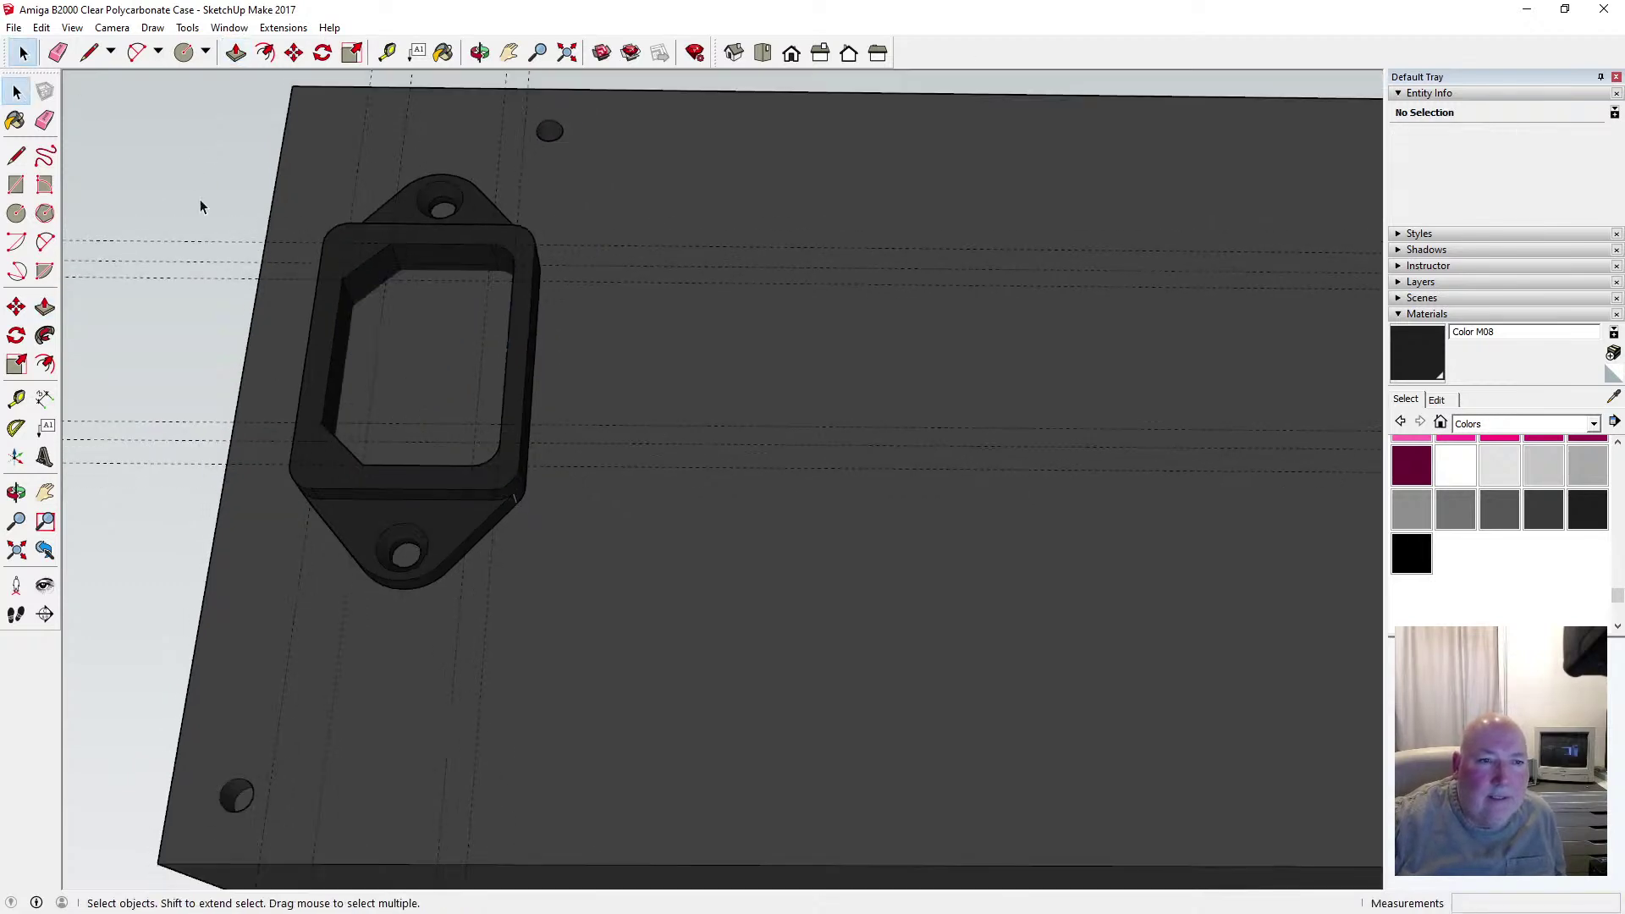
pyautogui.scroll(-1, 540, 362)
pyautogui.scroll(-1, 542, 364)
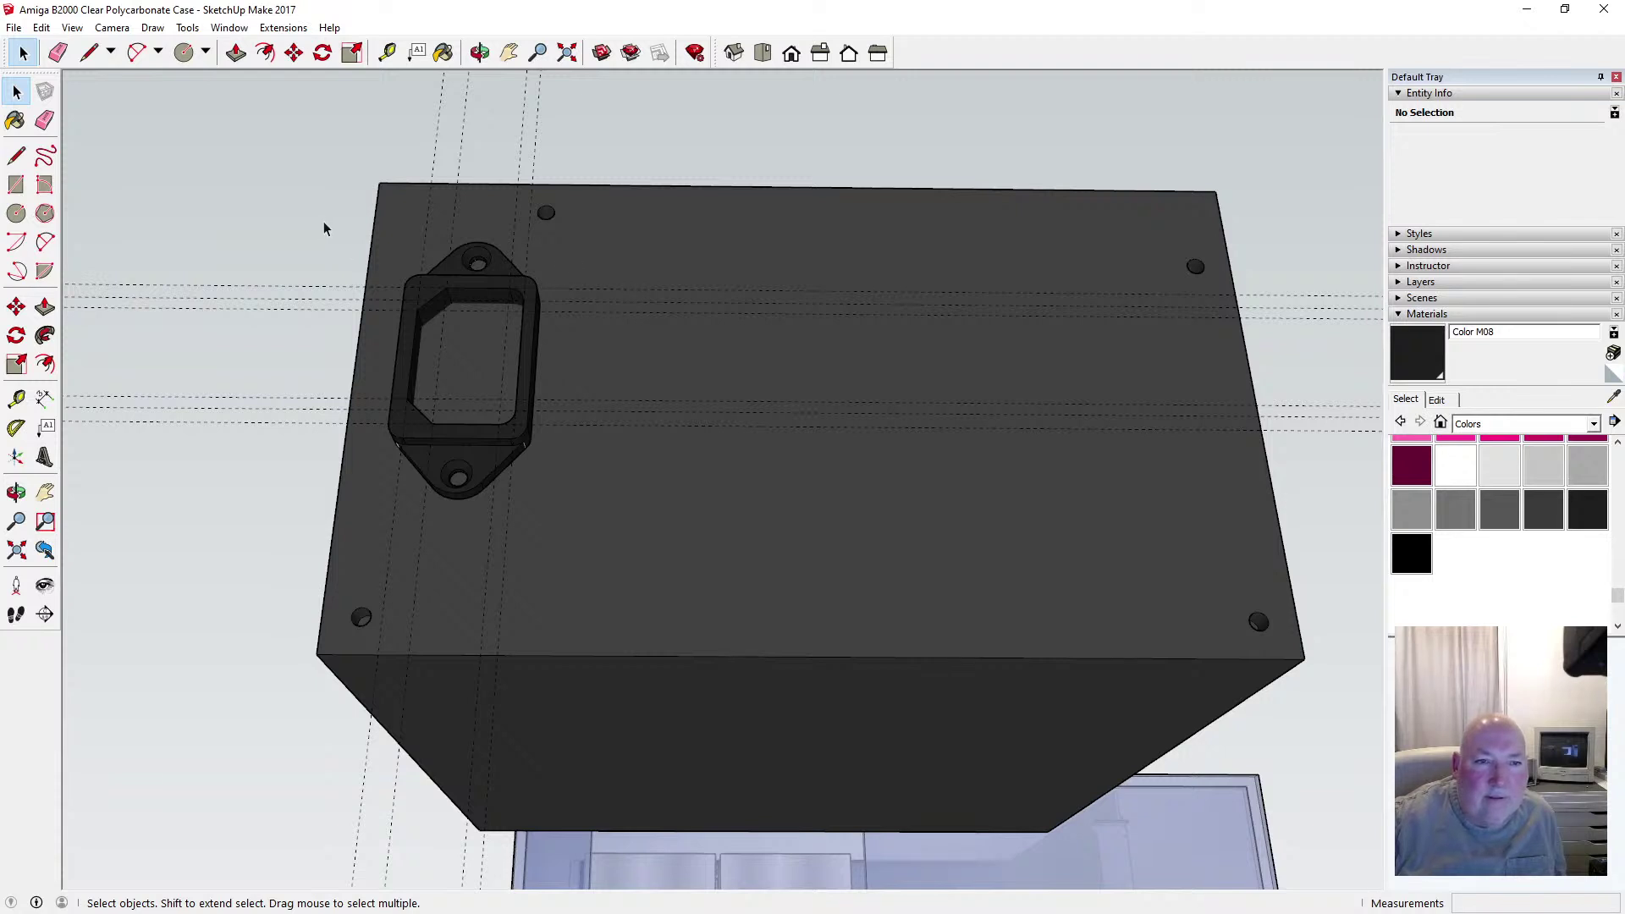
pyautogui.scroll(2, 534, 373)
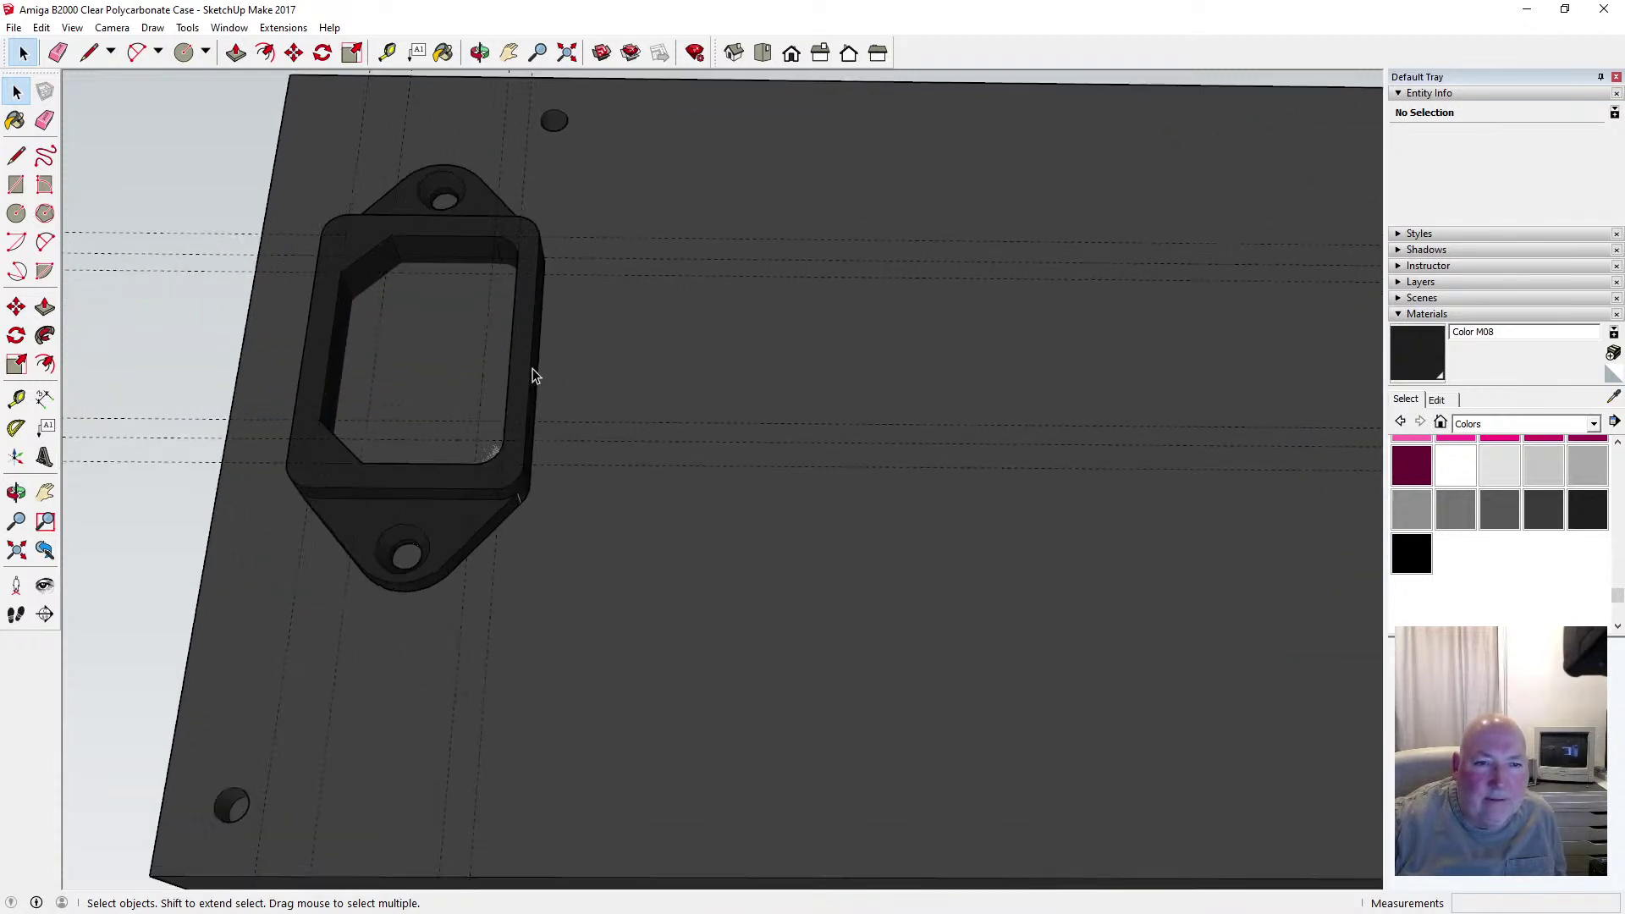
pyautogui.scroll(-2, 584, 376)
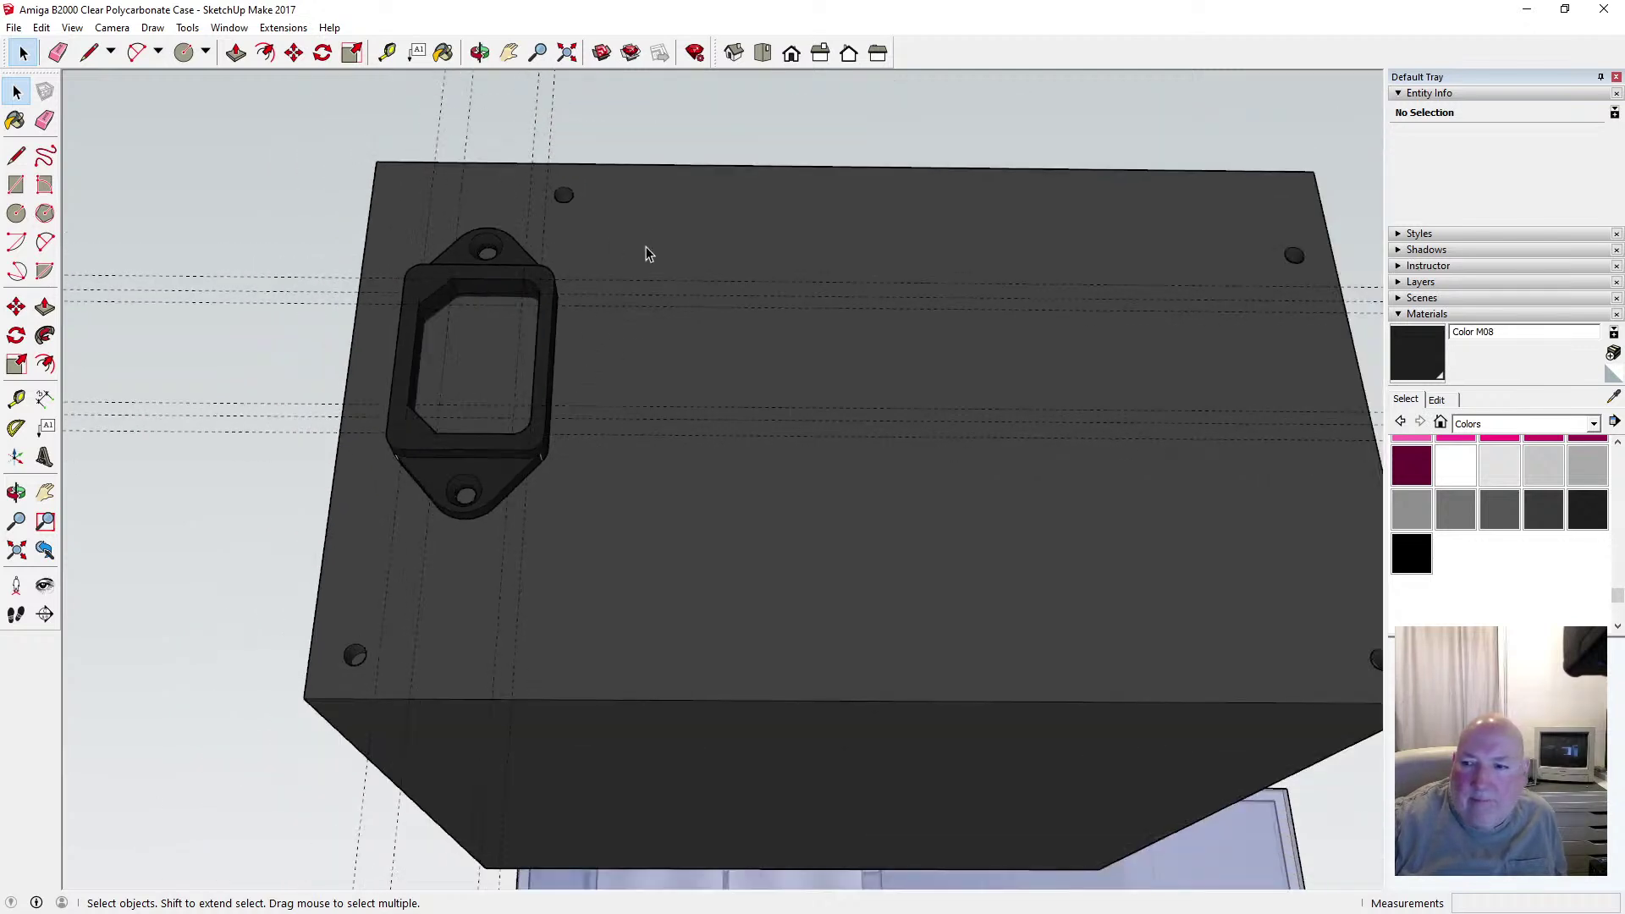
pyautogui.scroll(-1, 467, 386)
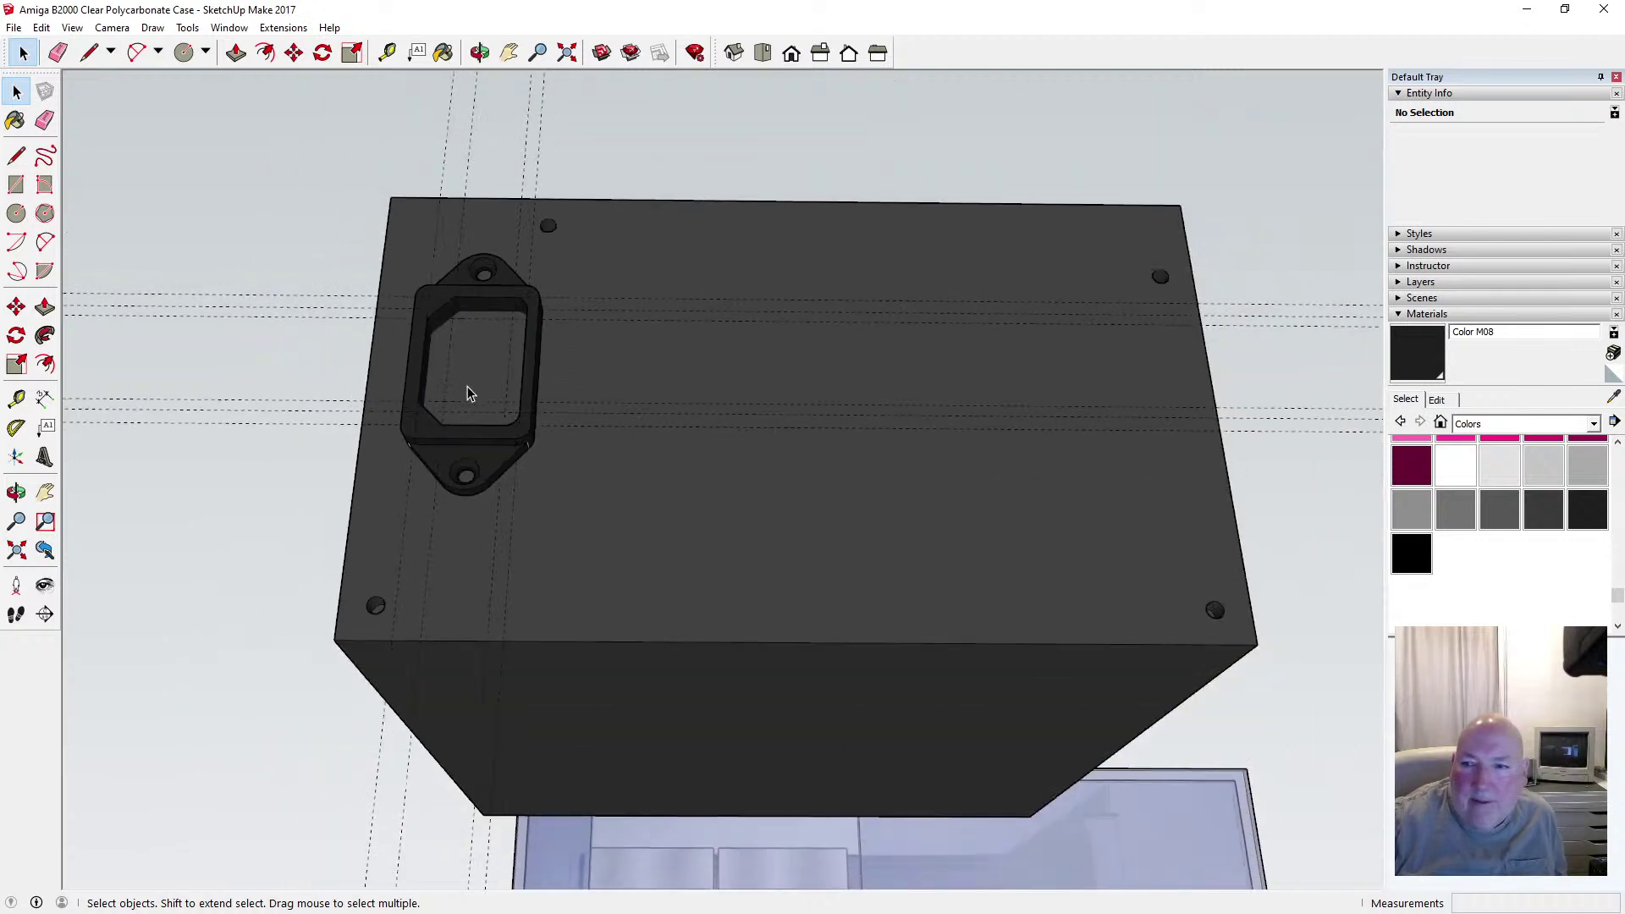
pyautogui.click(1399, 315)
pyautogui.click(1401, 285)
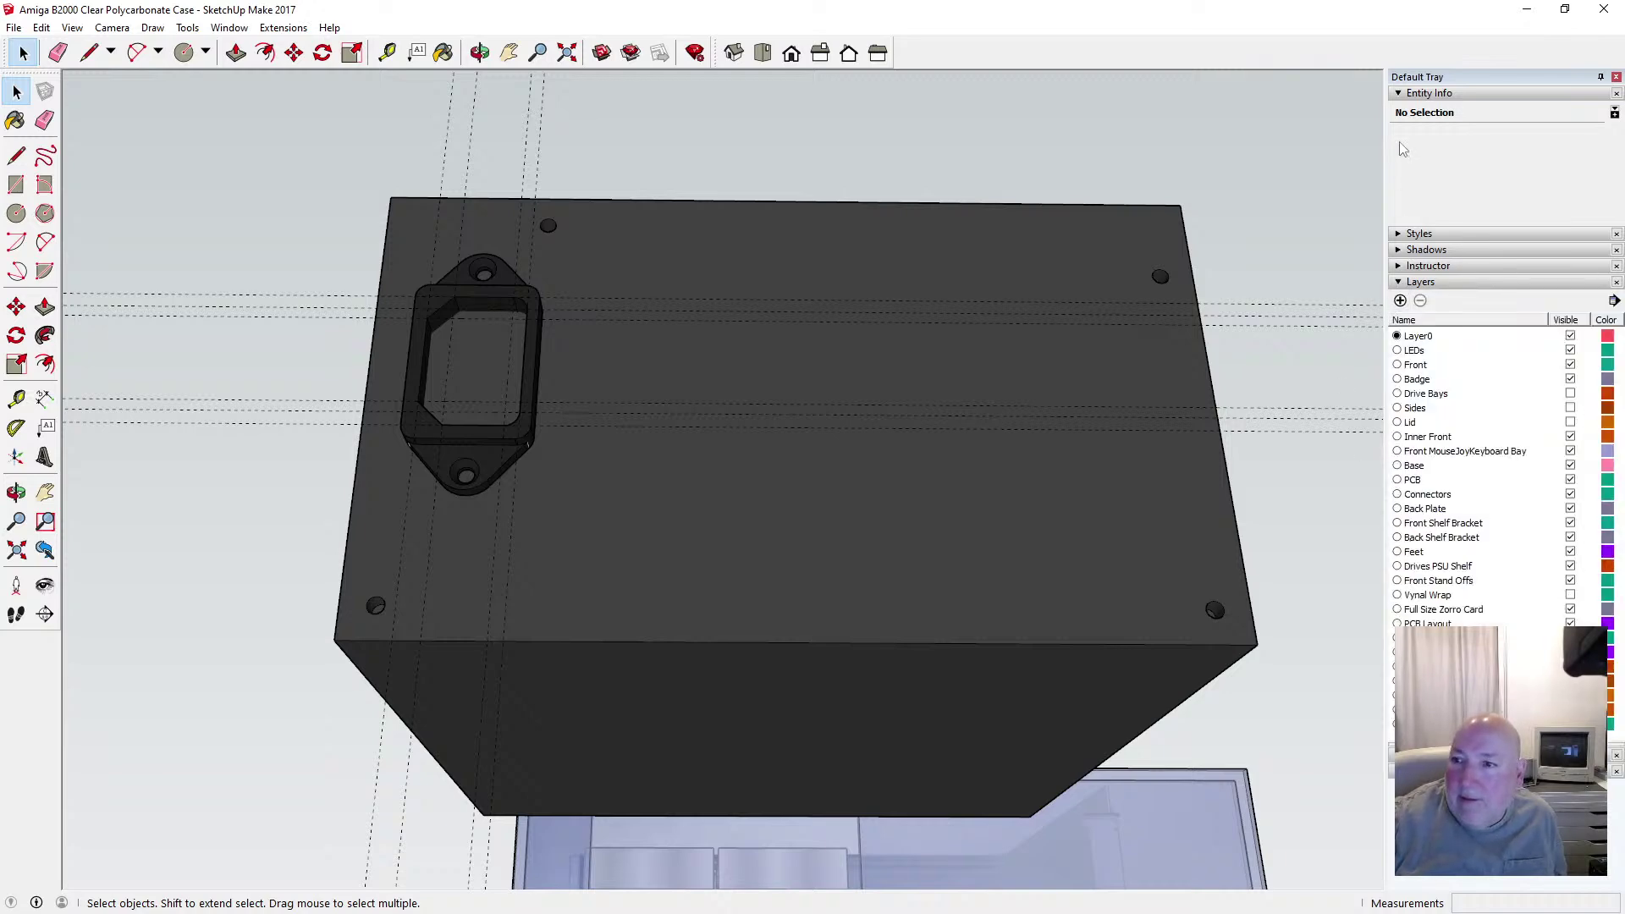
pyautogui.click(1402, 301)
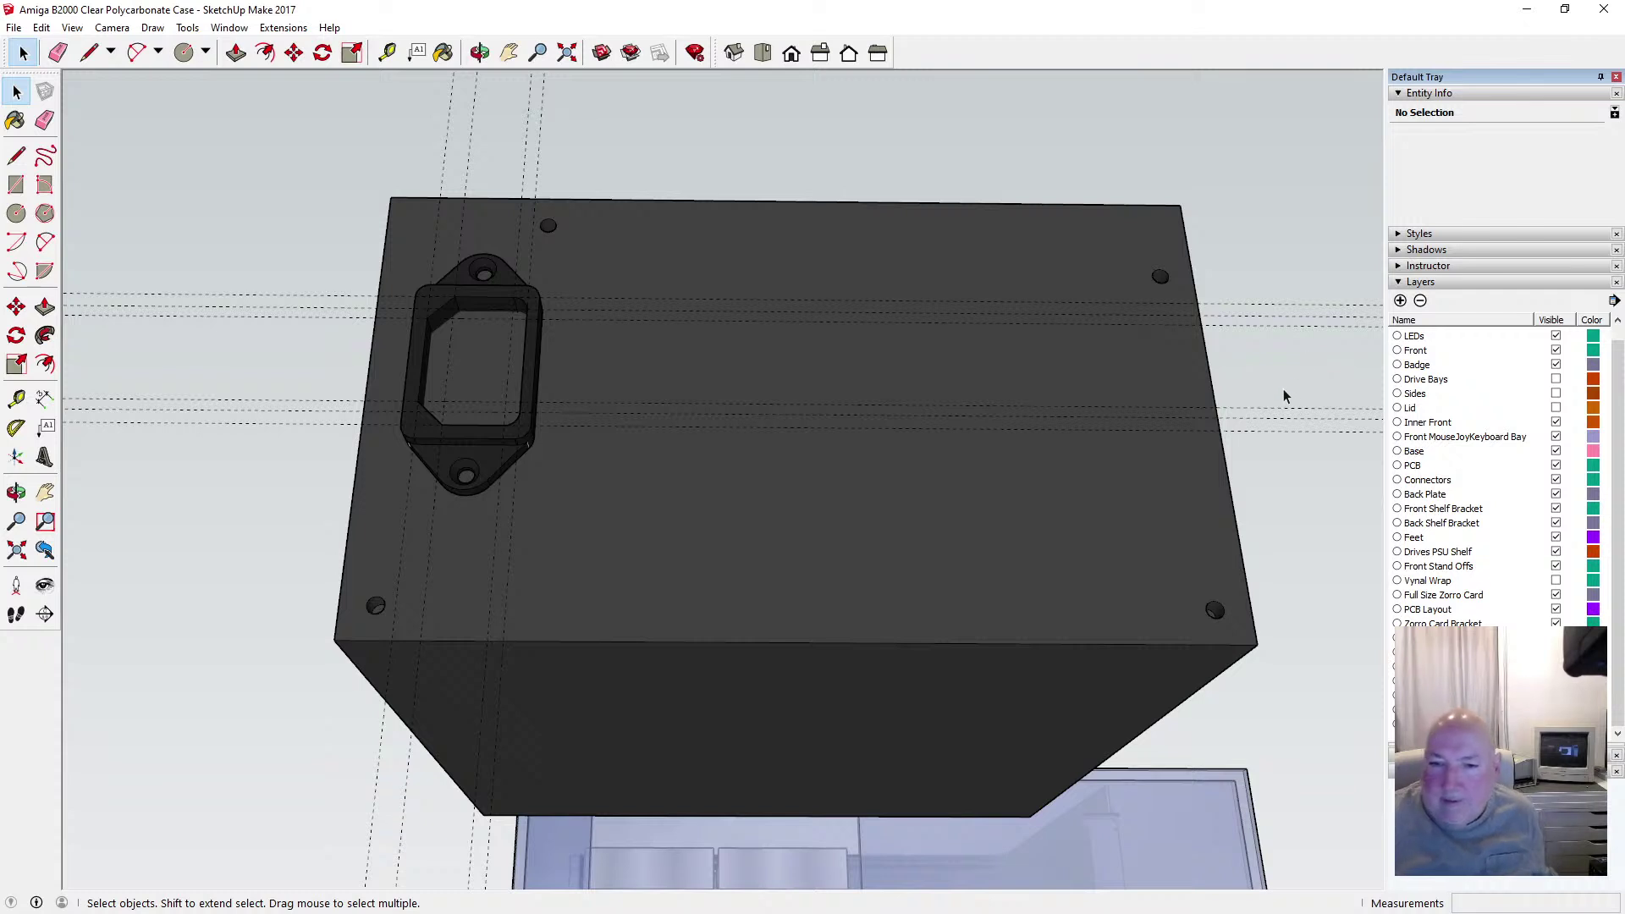
pyautogui.click(1061, 462)
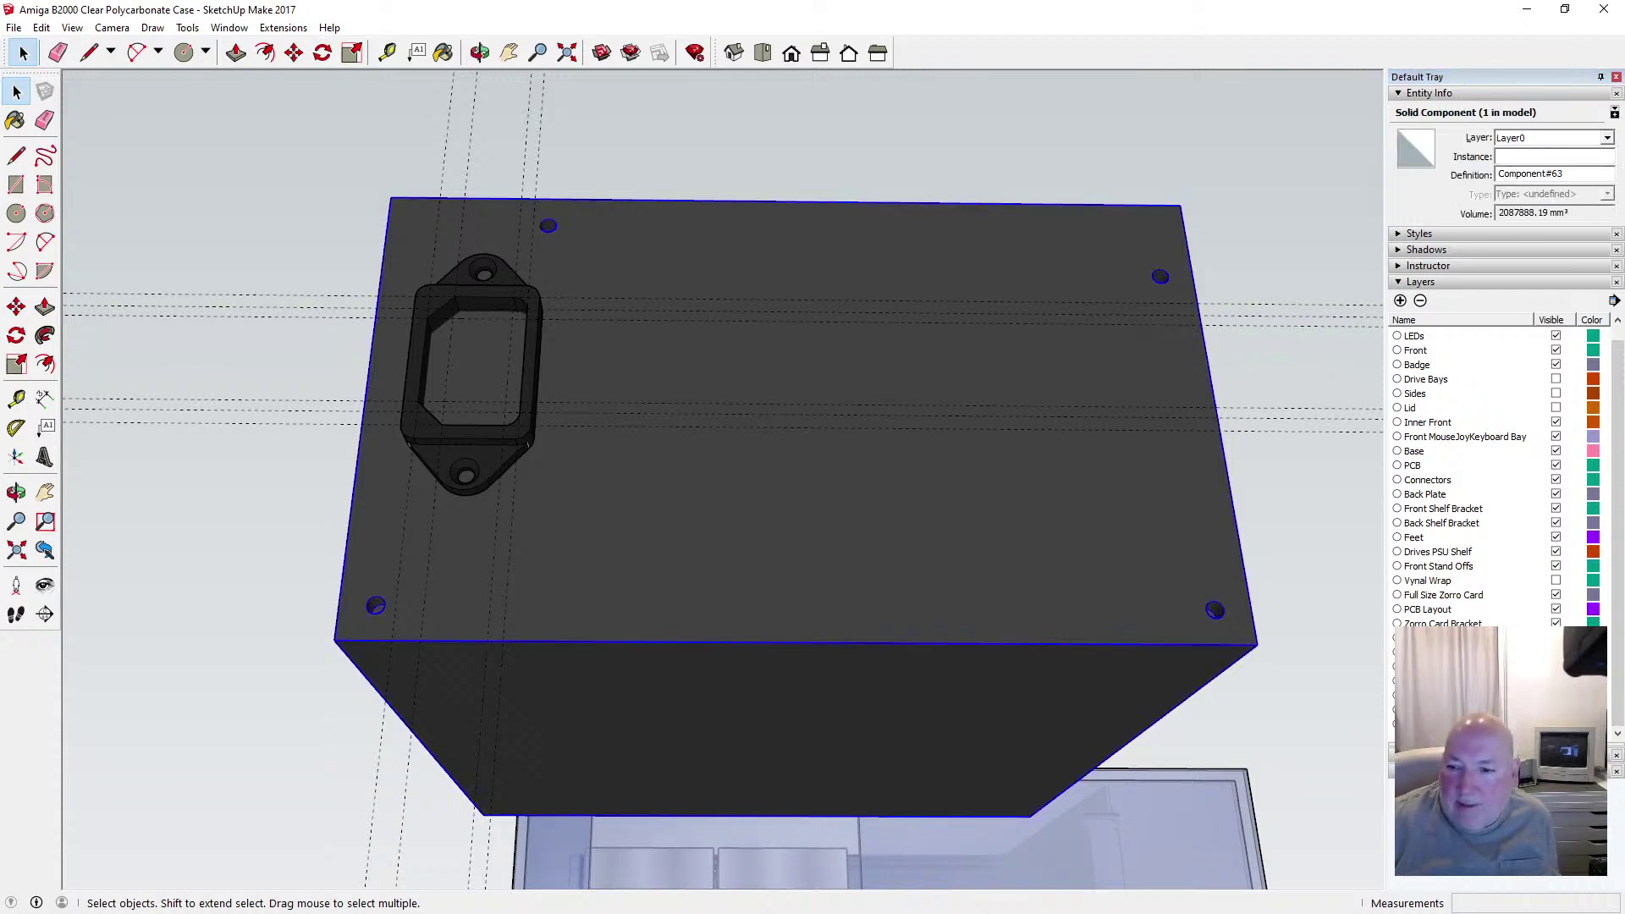
pyautogui.click(1607, 139)
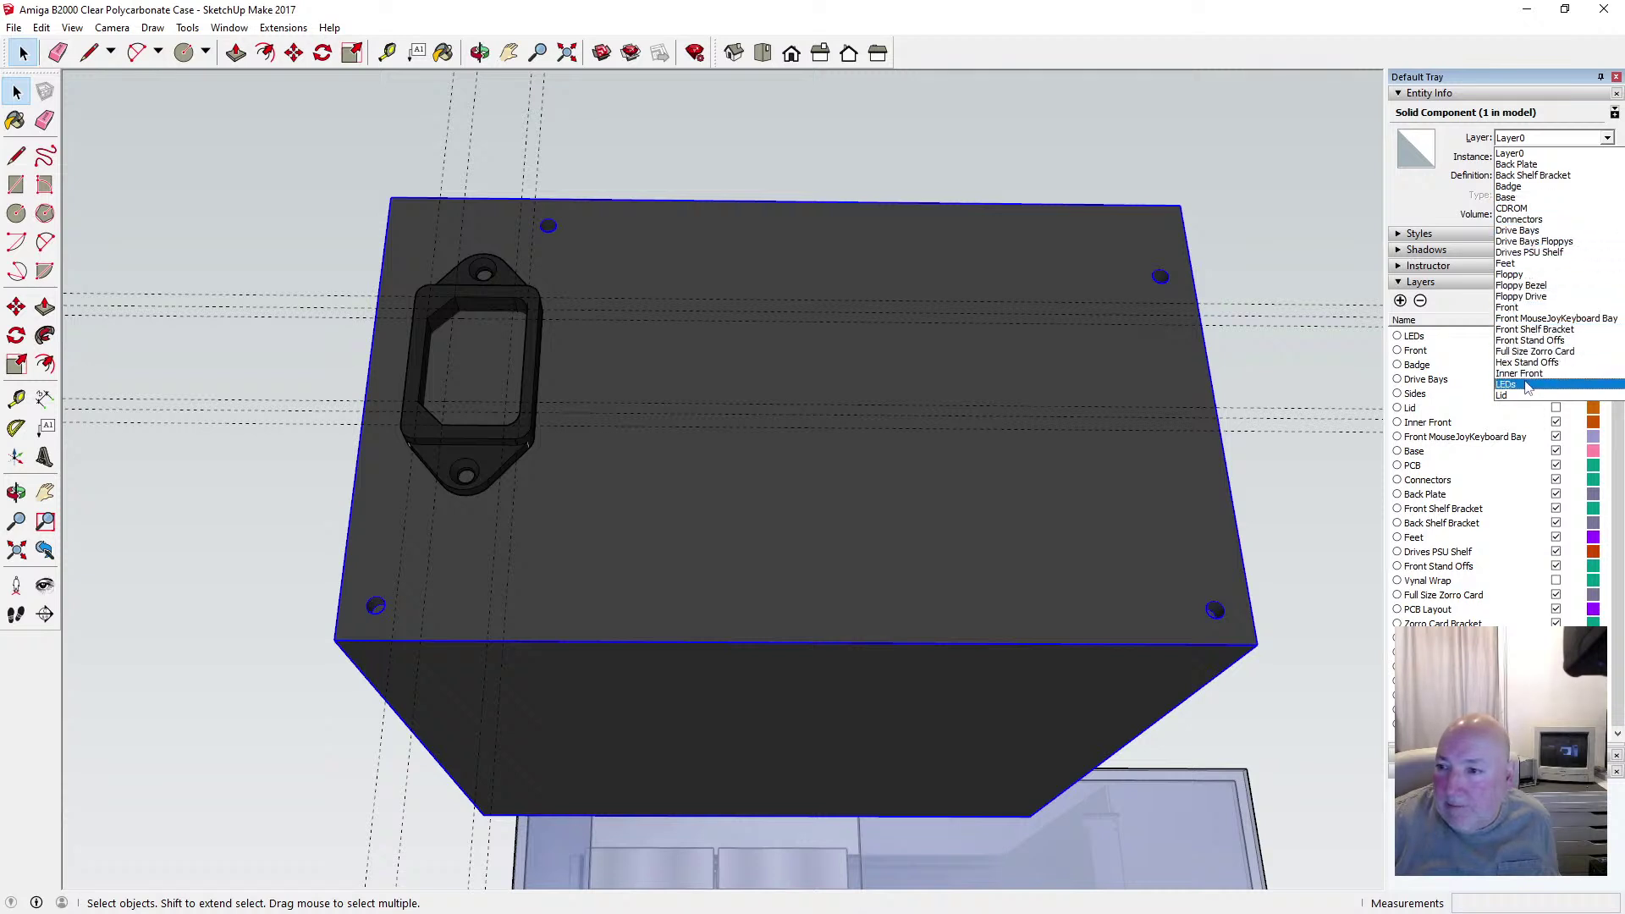
pyautogui.scroll(-2, 1506, 381)
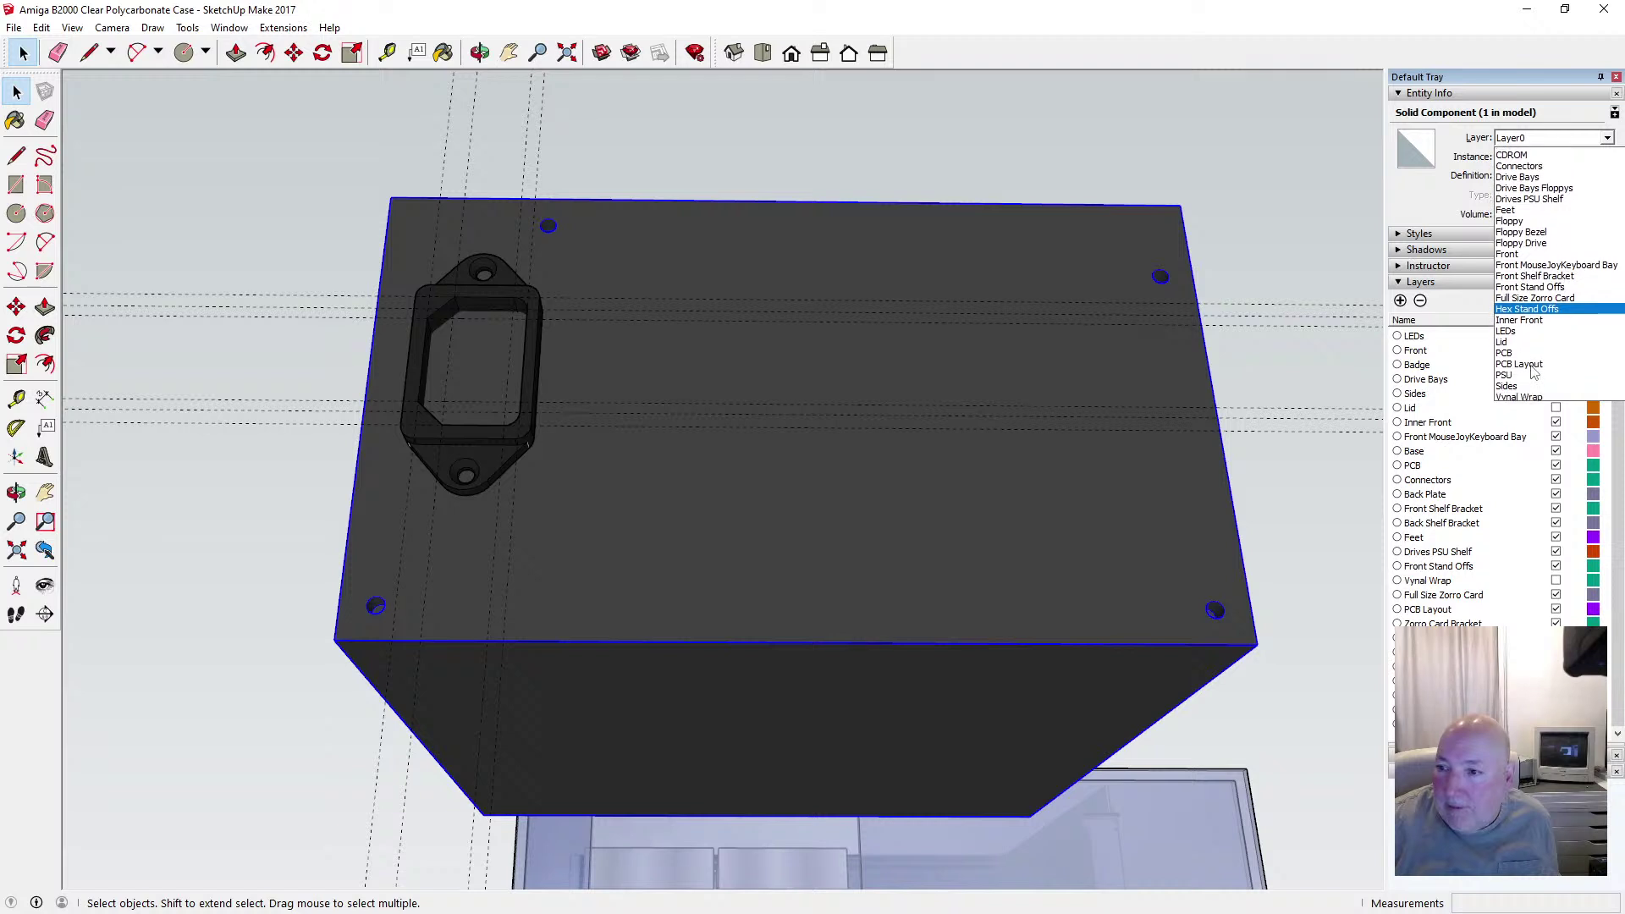
pyautogui.click(1526, 364)
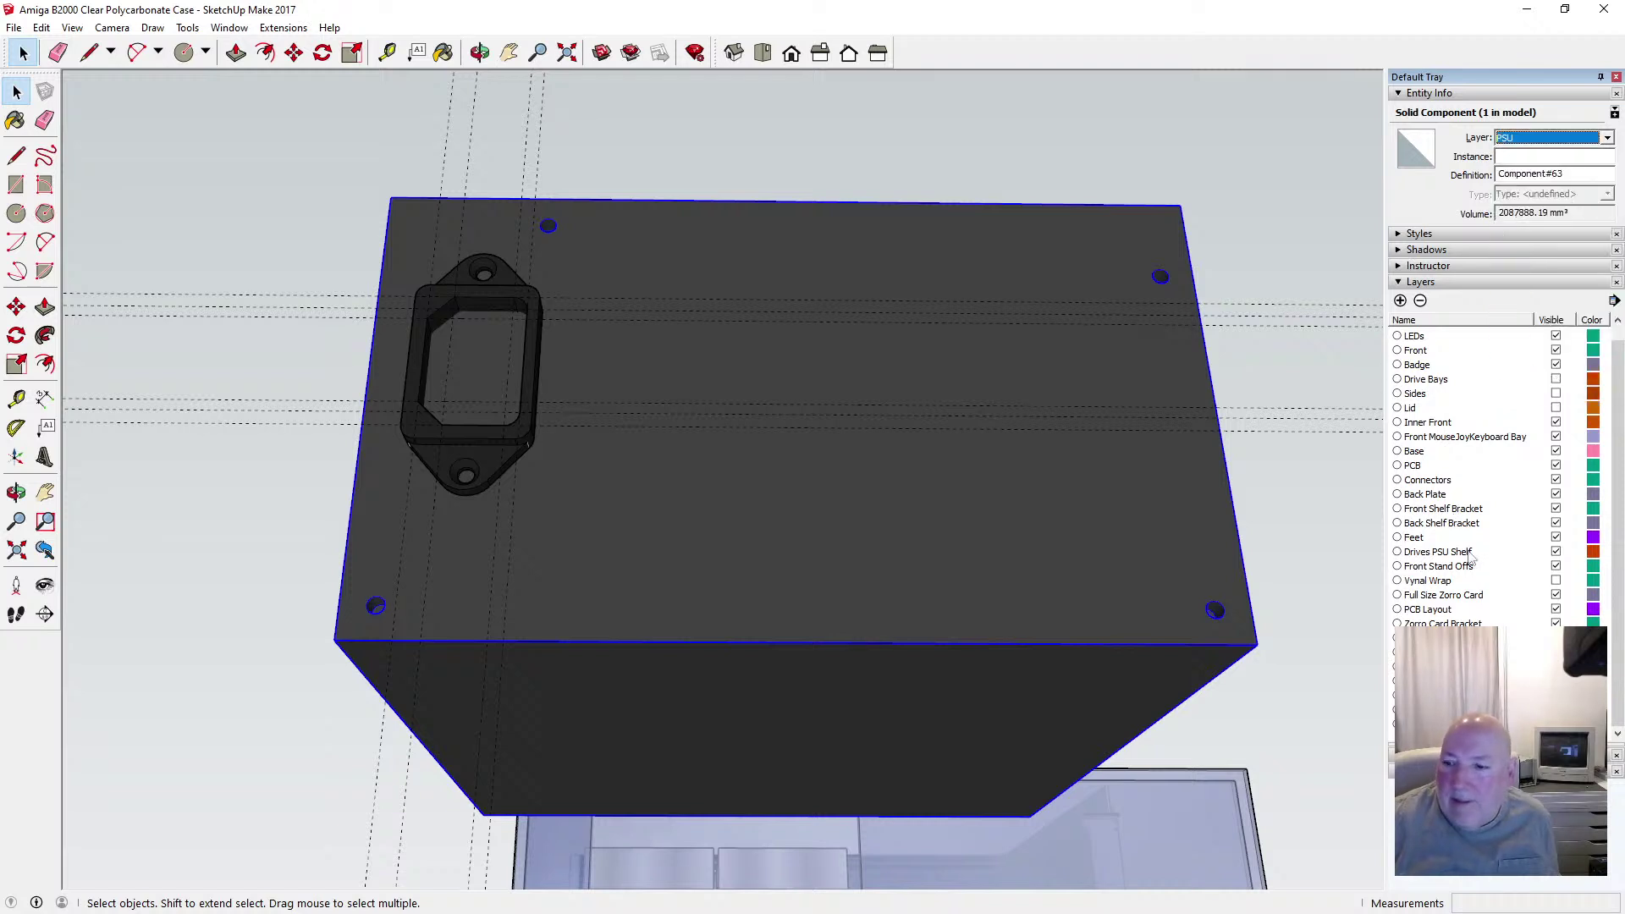
pyautogui.click(1556, 723)
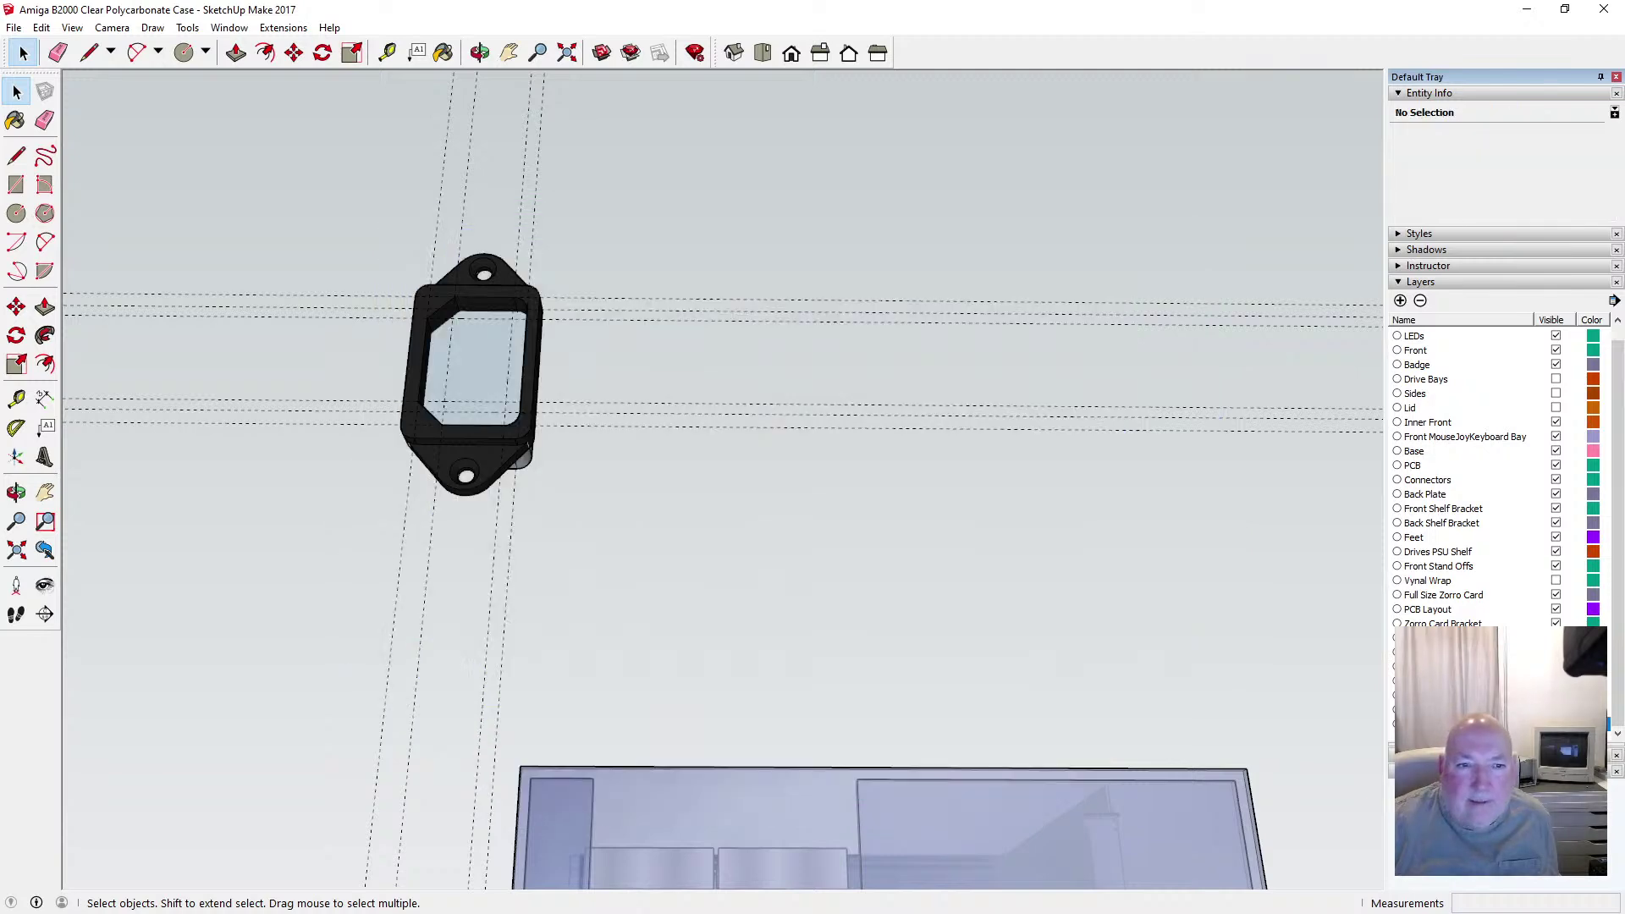
# Inspect the recessed block from the side, then undo the layer changes and the 17.5 mm push
pyautogui.click(481, 54)
pyautogui.moveTo(519, 327); pyautogui.dragTo(498, 374)
pyautogui.moveTo(498, 374); pyautogui.dragTo(693, 537)
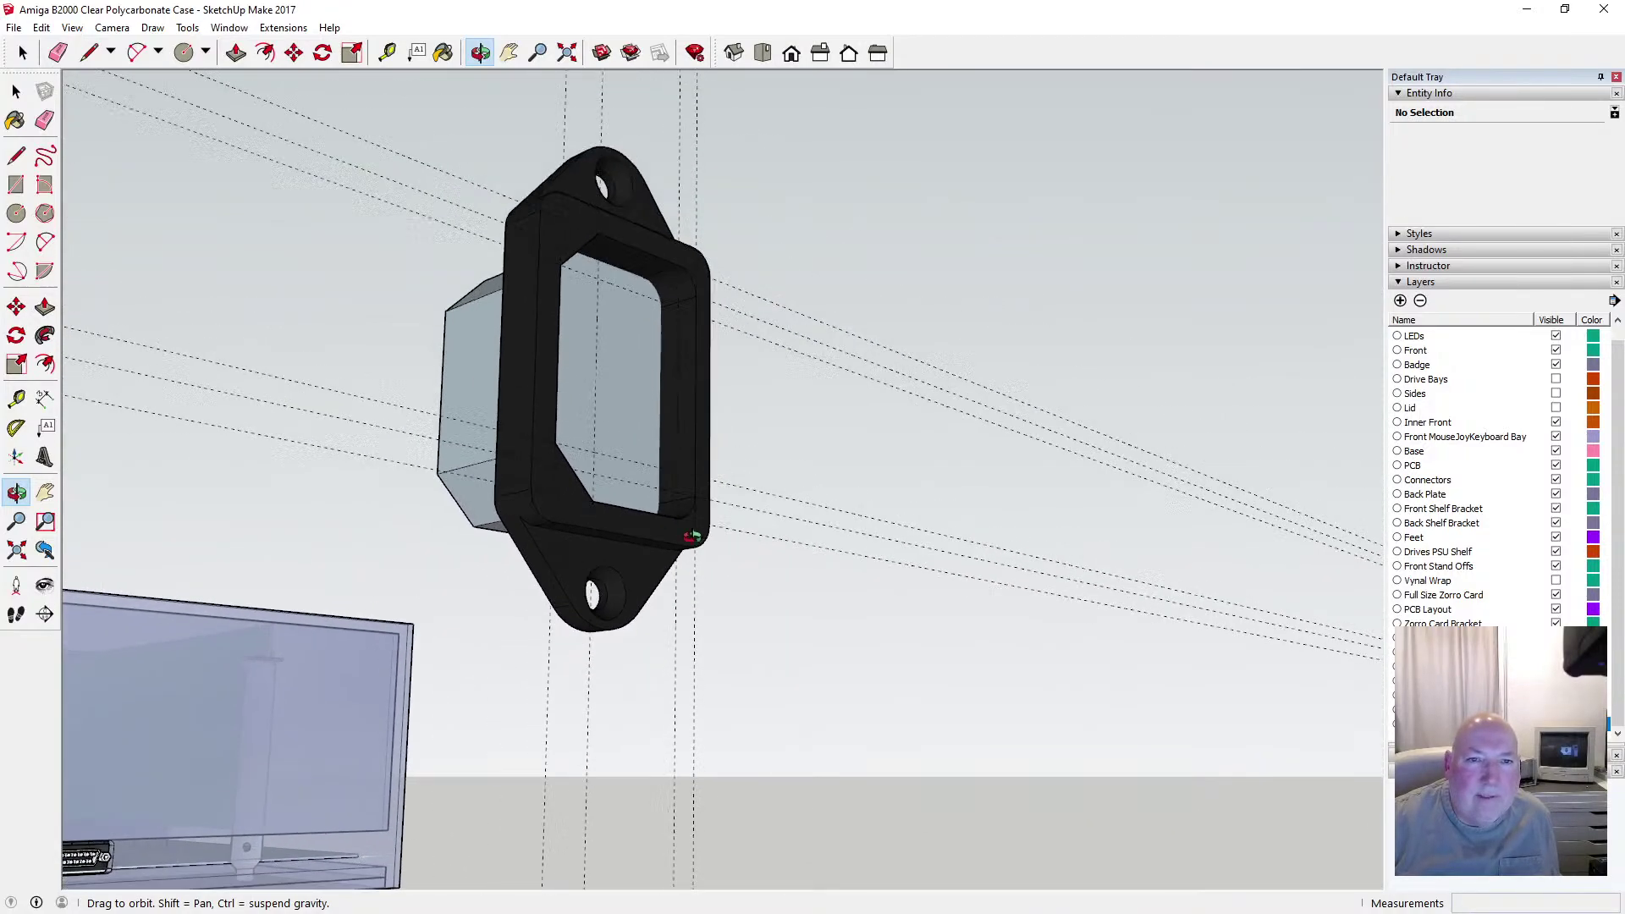
pyautogui.click(41, 28)
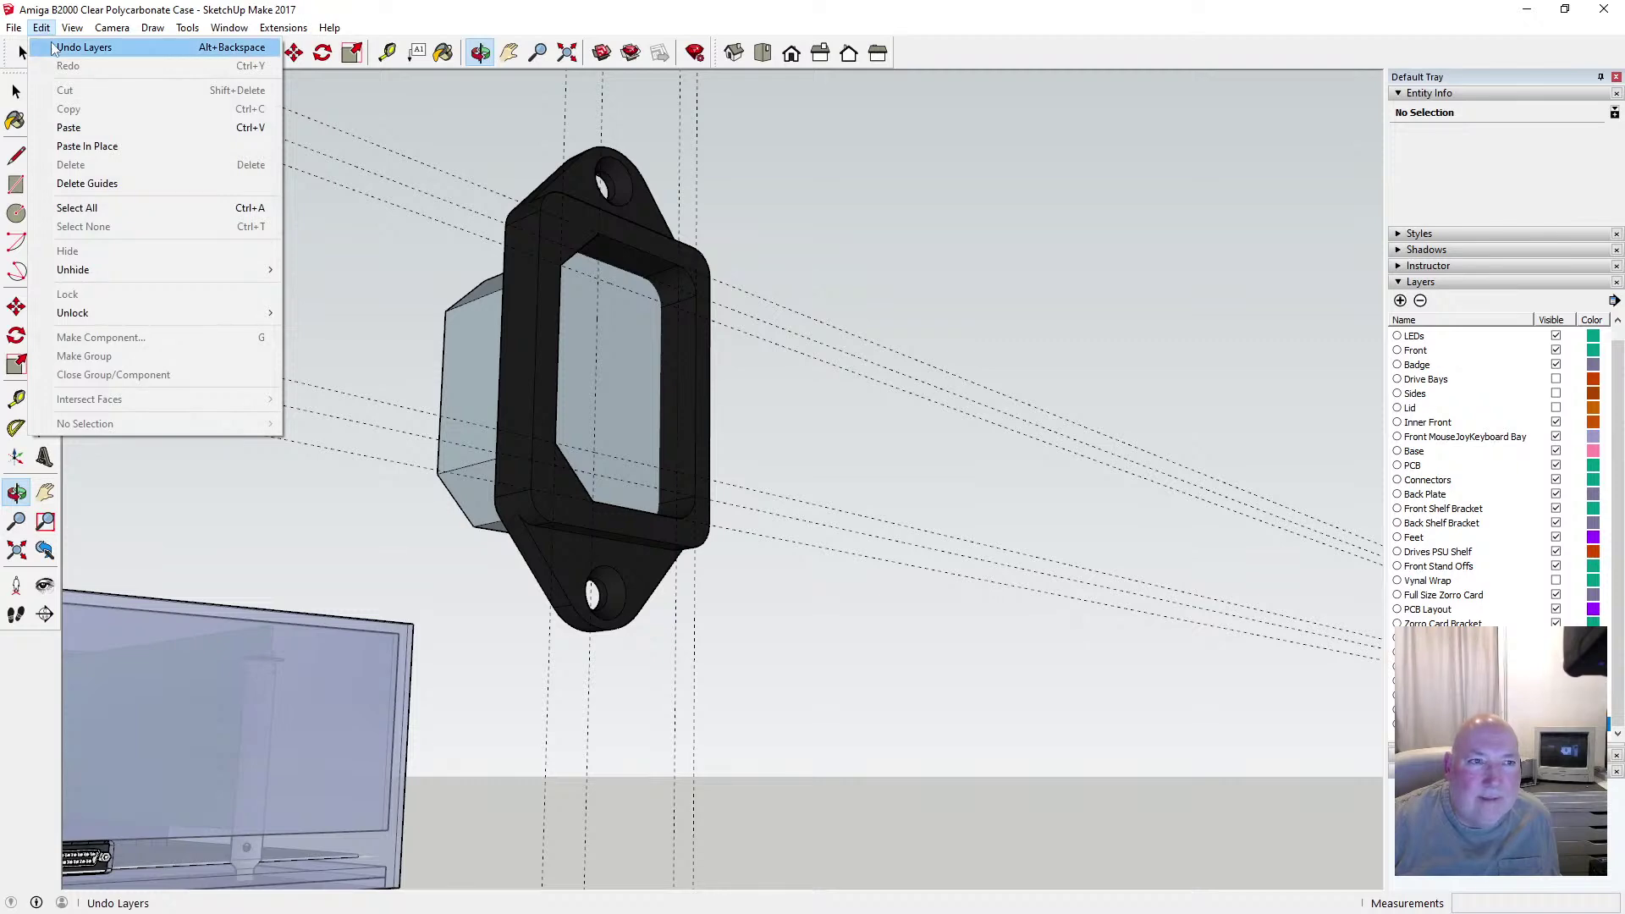
pyautogui.click(84, 47)
pyautogui.click(42, 28)
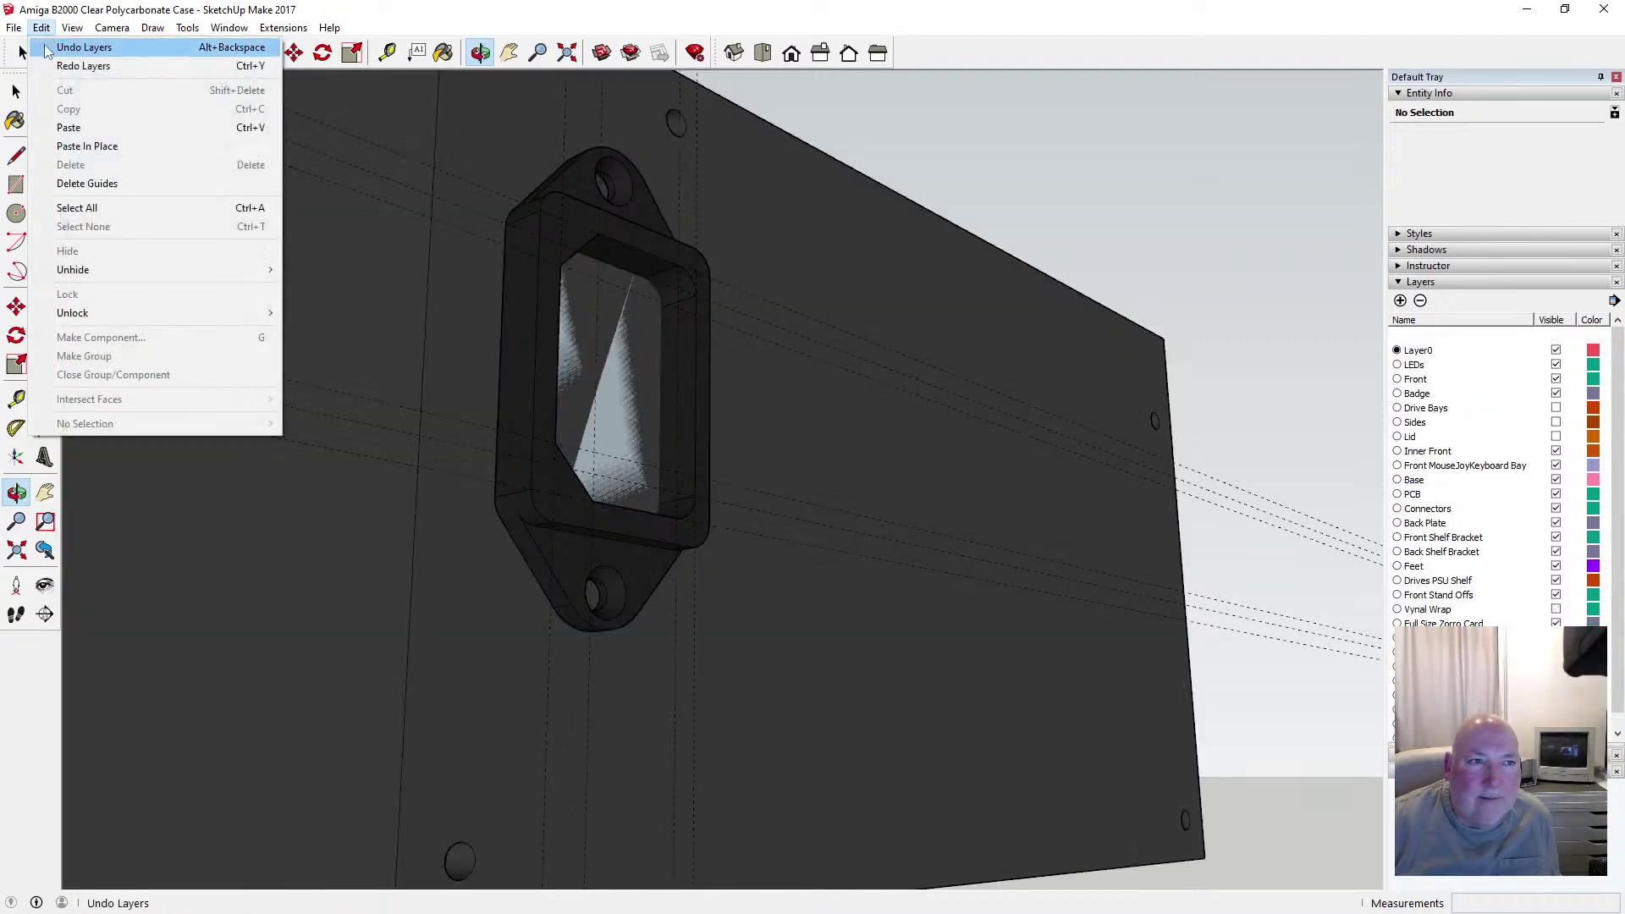
pyautogui.click(43, 29)
pyautogui.click(42, 29)
pyautogui.click(43, 29)
pyautogui.click(43, 29)
pyautogui.click(53, 47)
pyautogui.click(42, 29)
pyautogui.click(53, 48)
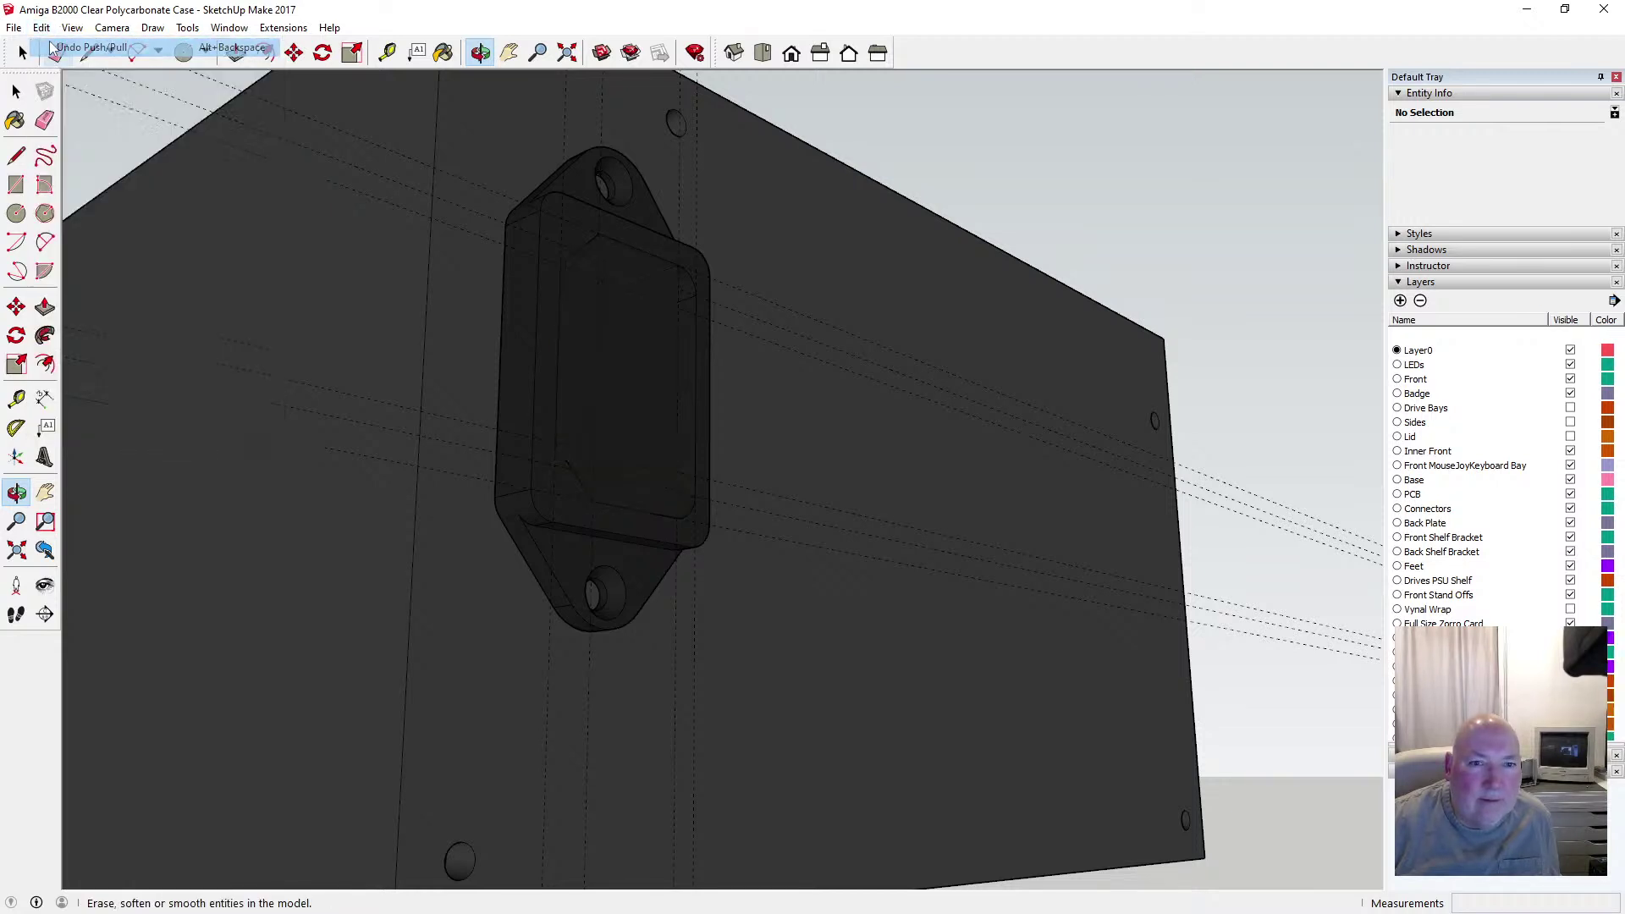
# Move the large box component from Layer0 to the PSU layer and turn off that layer's visibility
pyautogui.click(16, 90)
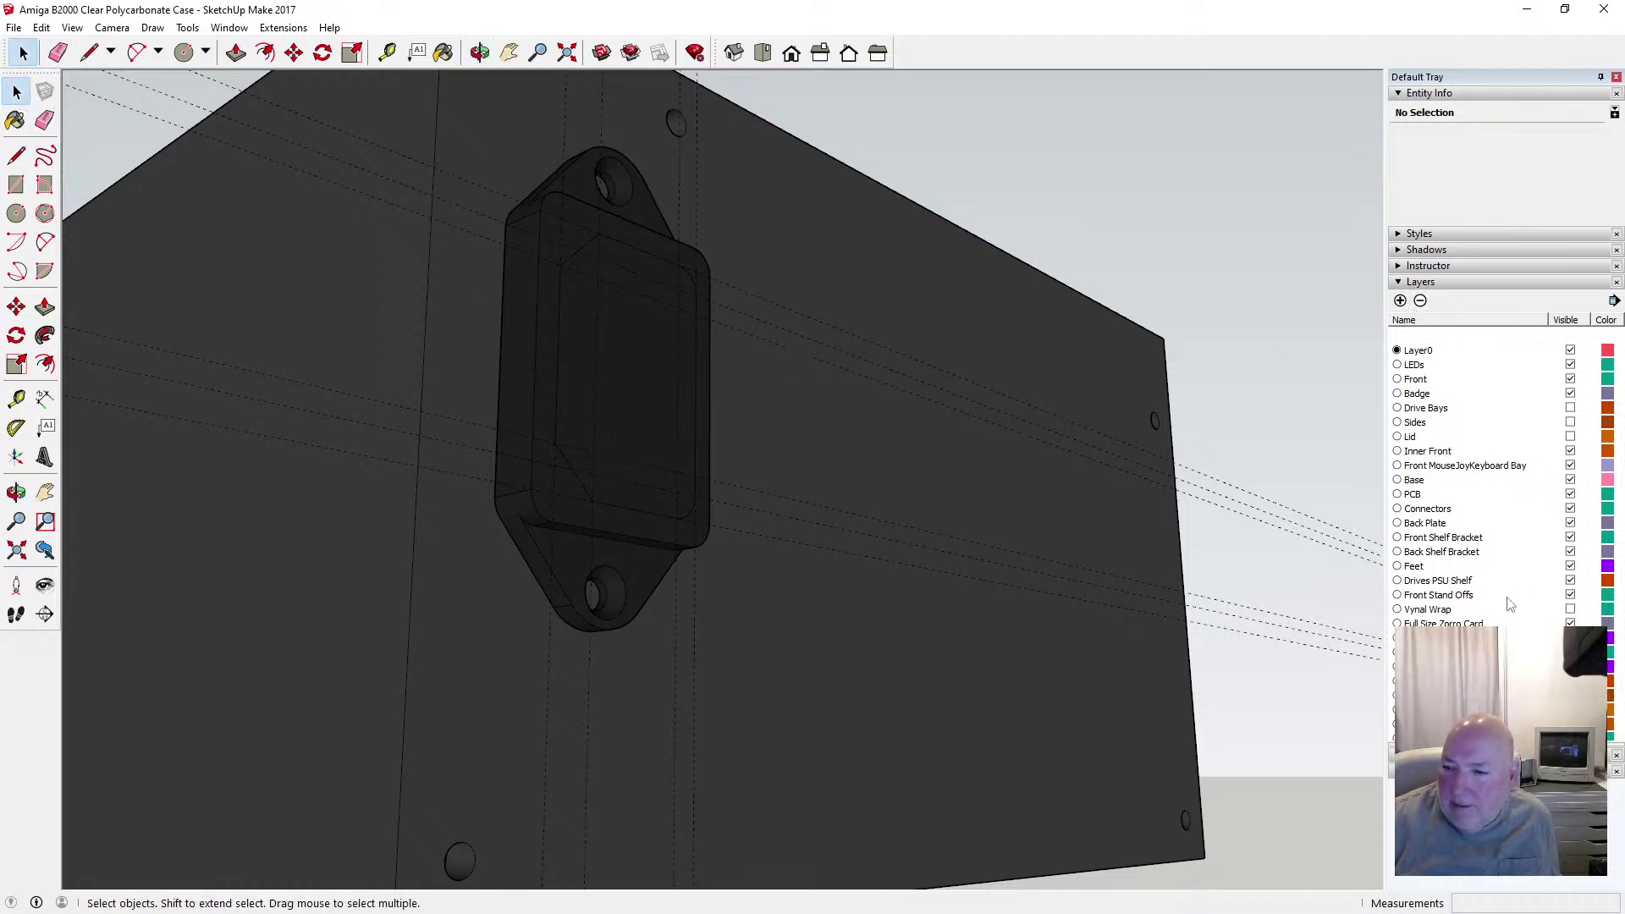
pyautogui.moveTo(1503, 745); pyautogui.dragTo(1503, 821)
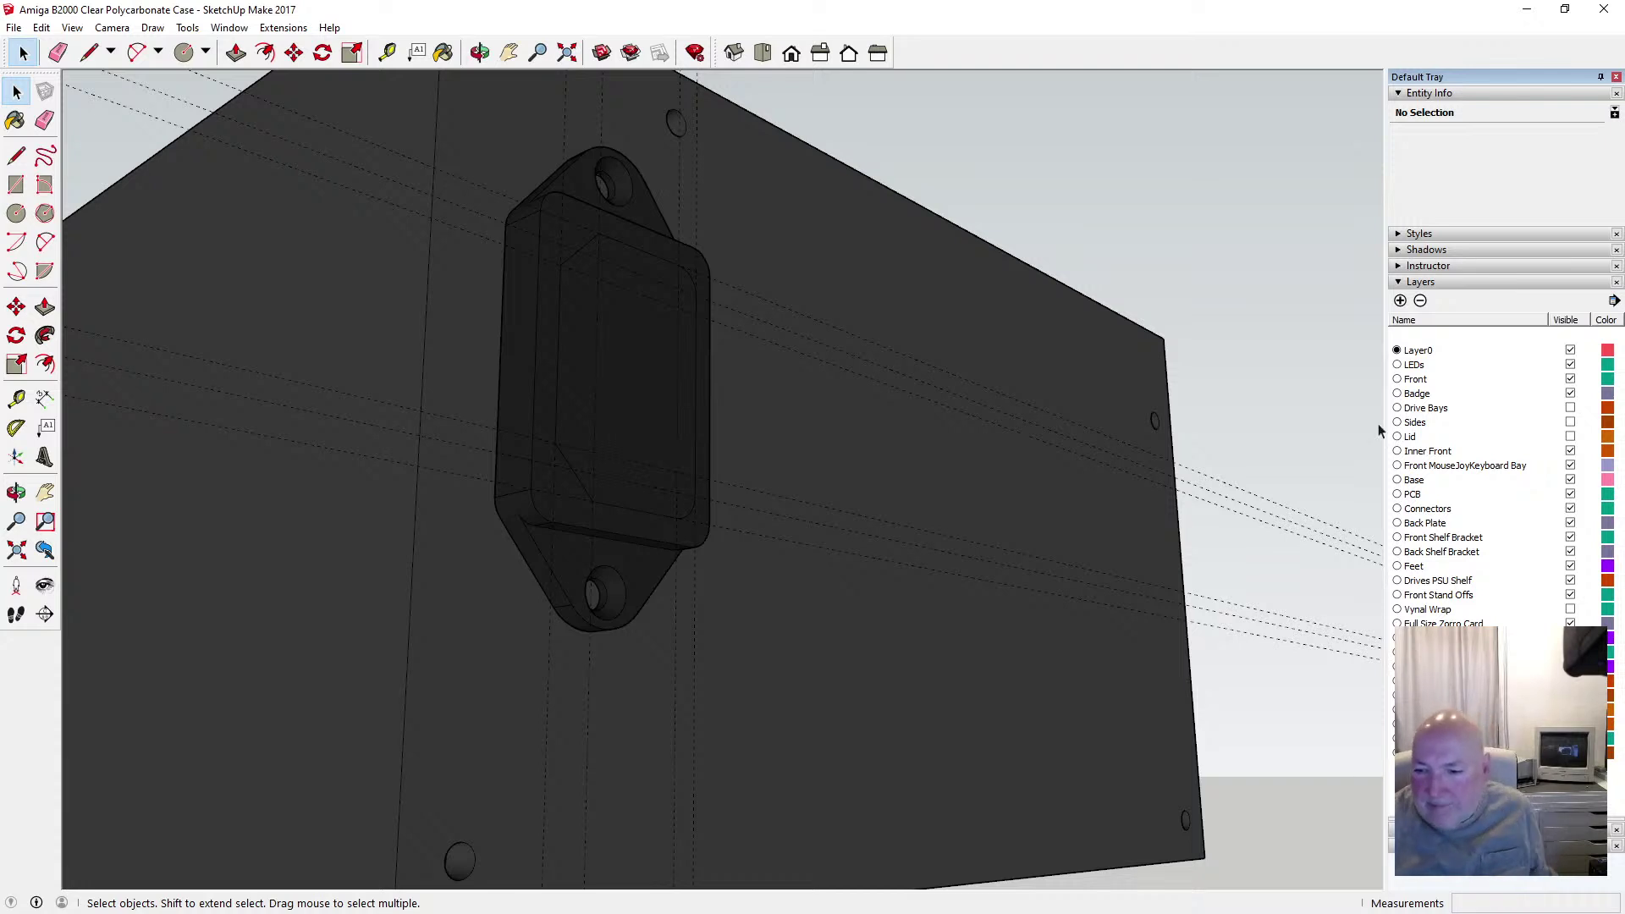
pyautogui.click(1060, 373)
pyautogui.click(1607, 138)
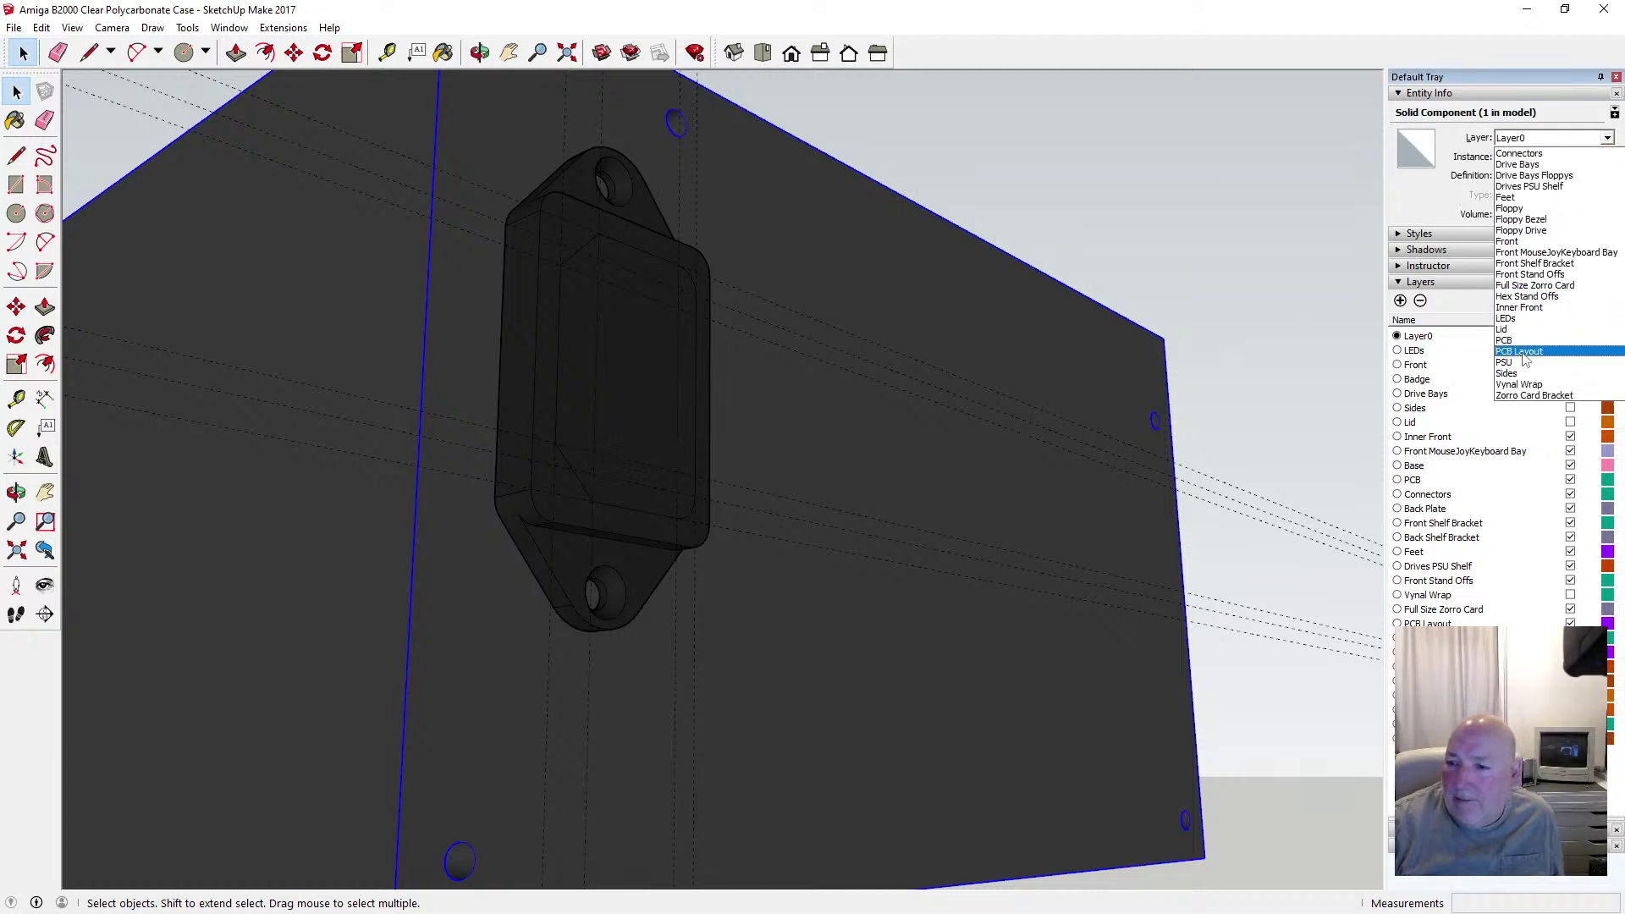
pyautogui.click(1522, 362)
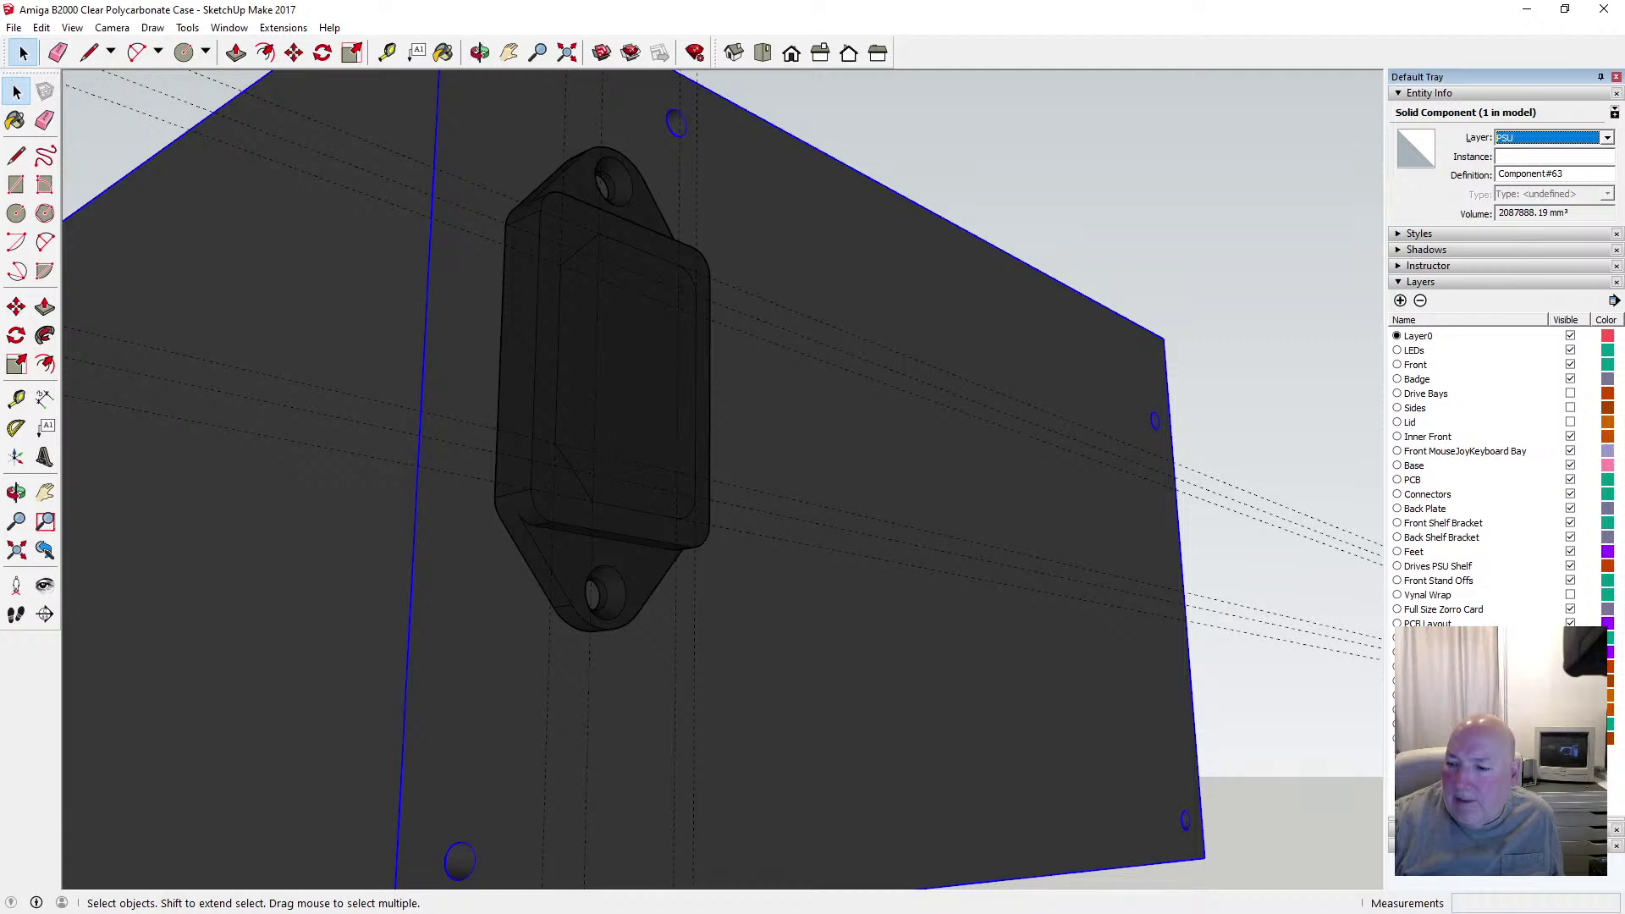
pyautogui.click(1570, 738)
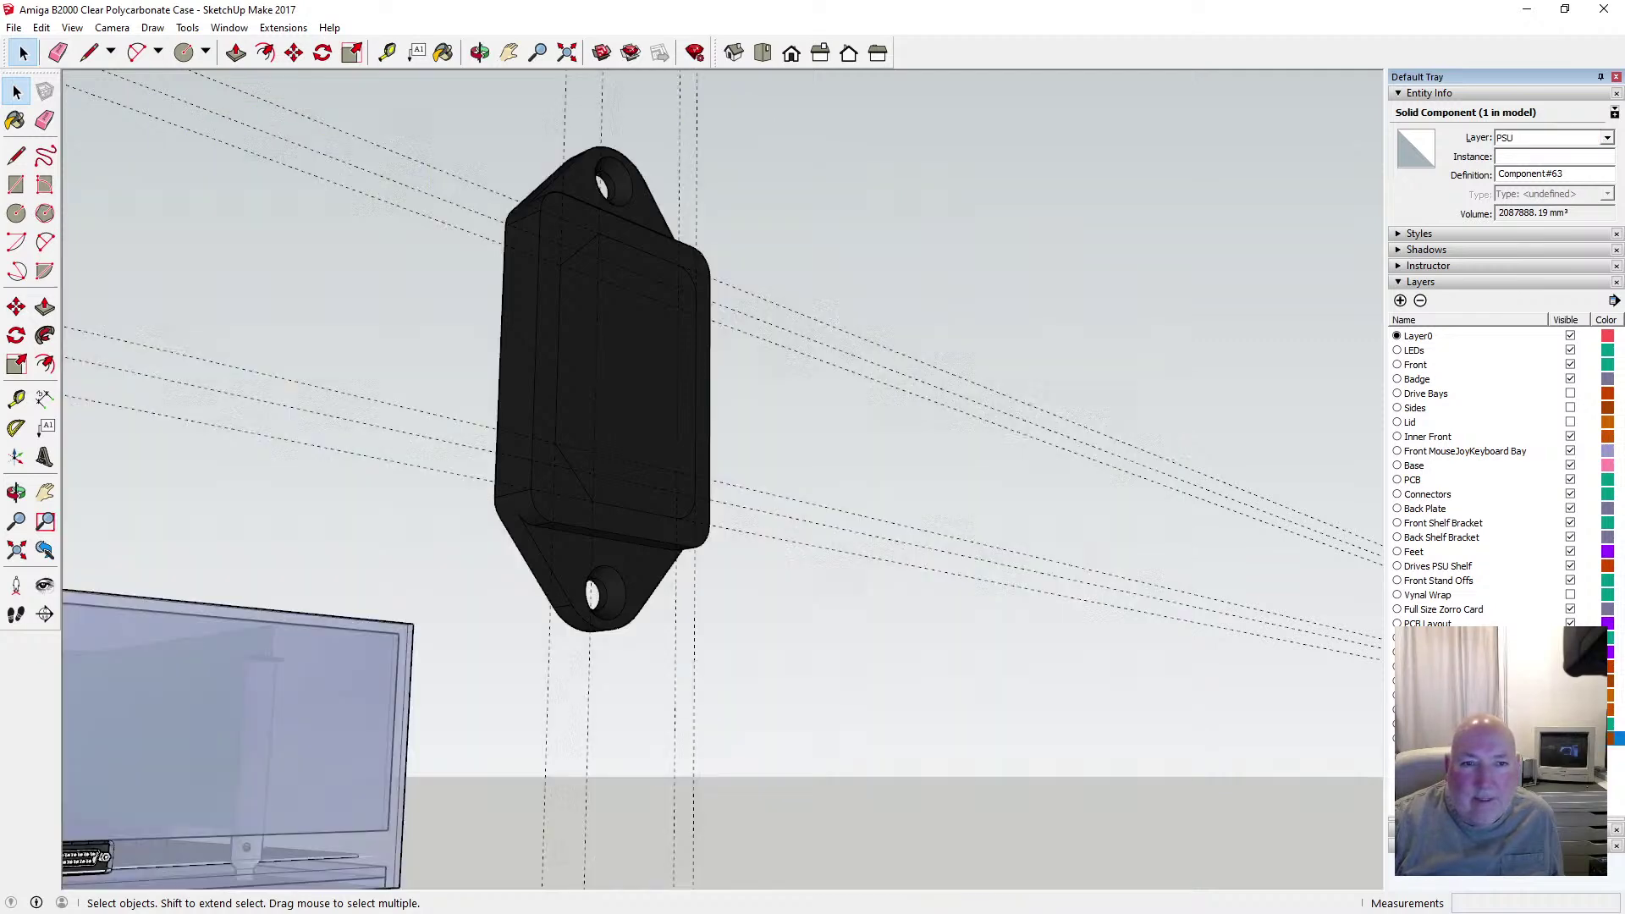
# Delete all the crosswise and lengthwise guide lines around the tabbed block
pyautogui.click(480, 52)
pyautogui.moveTo(474, 254); pyautogui.dragTo(689, 327)
pyautogui.scroll(3, 675, 330)
pyautogui.scroll(-2, 679, 328)
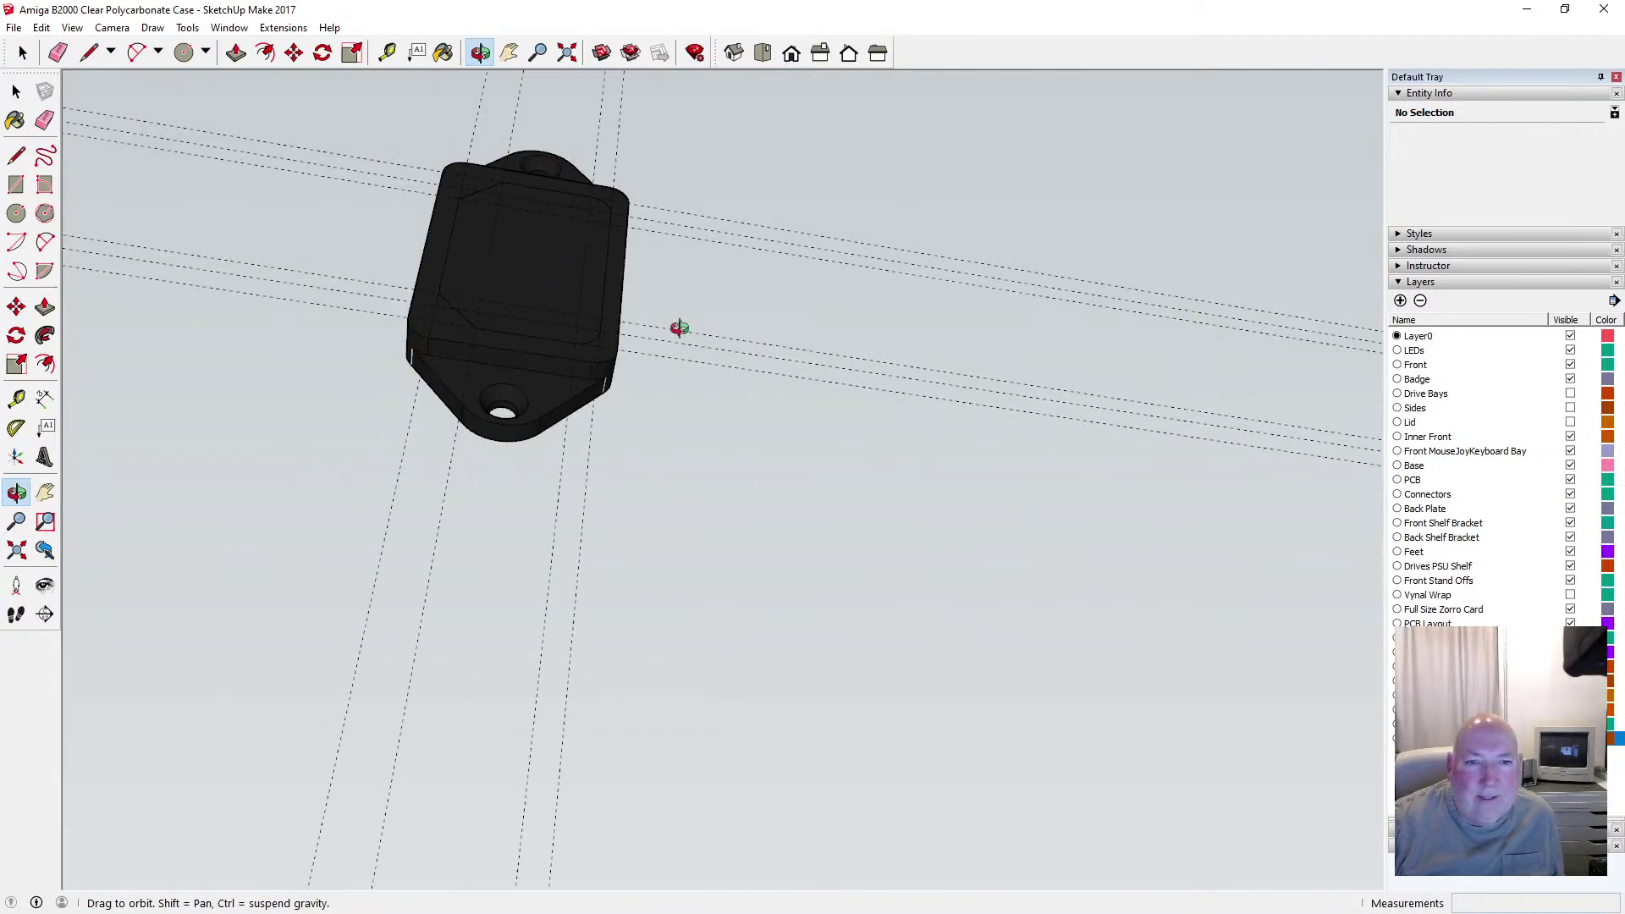
pyautogui.click(16, 90)
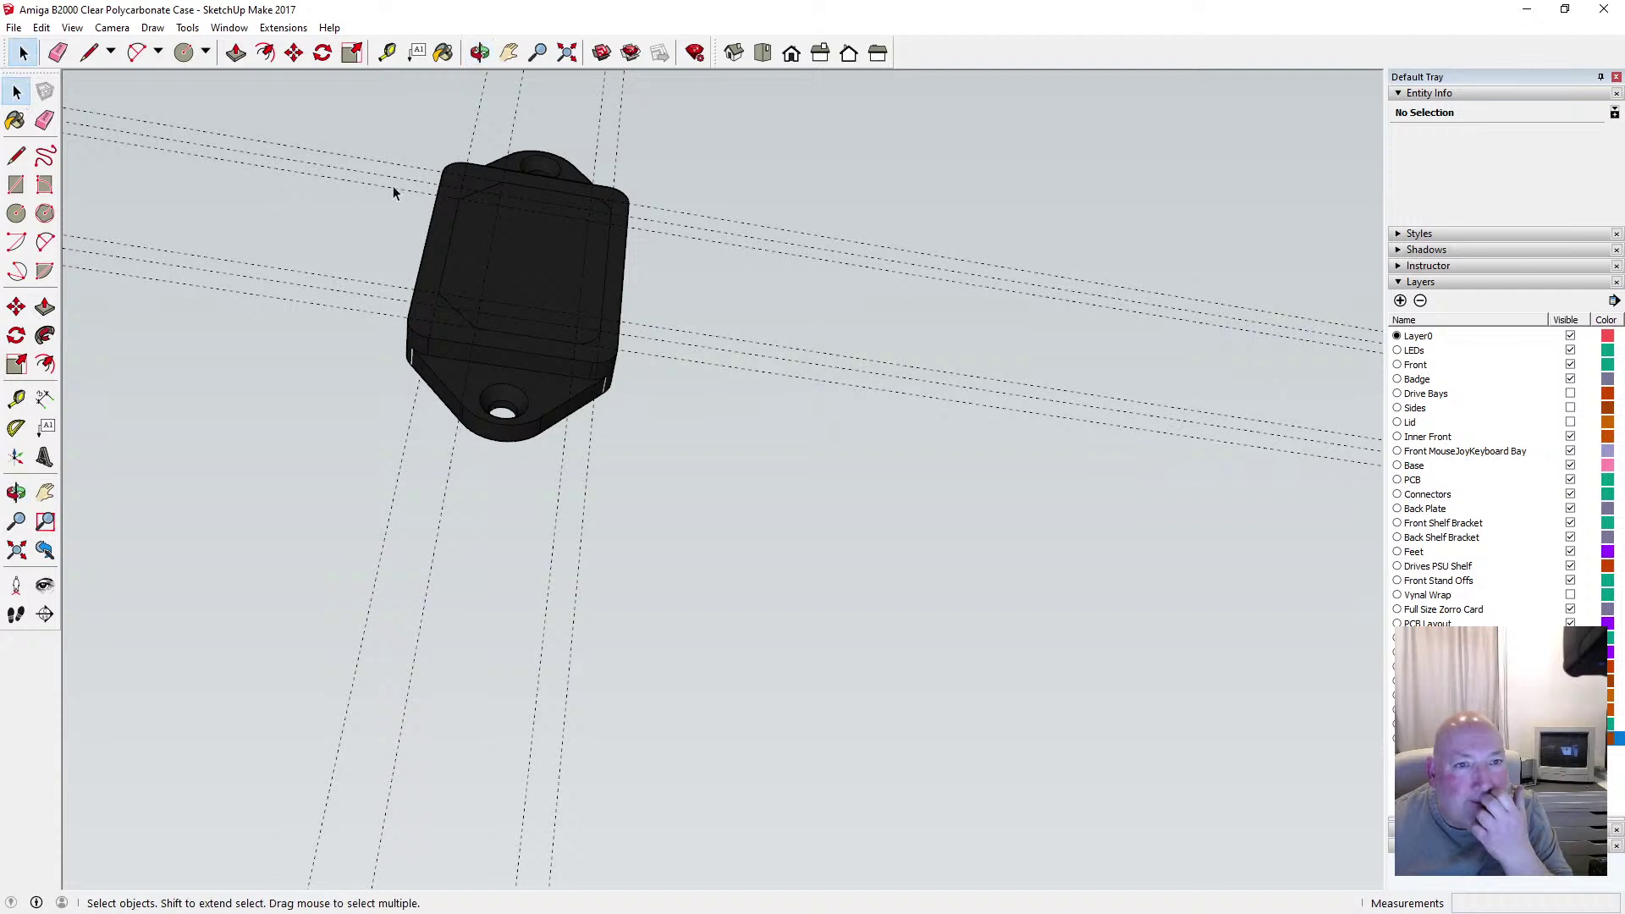
pyautogui.click(379, 169)
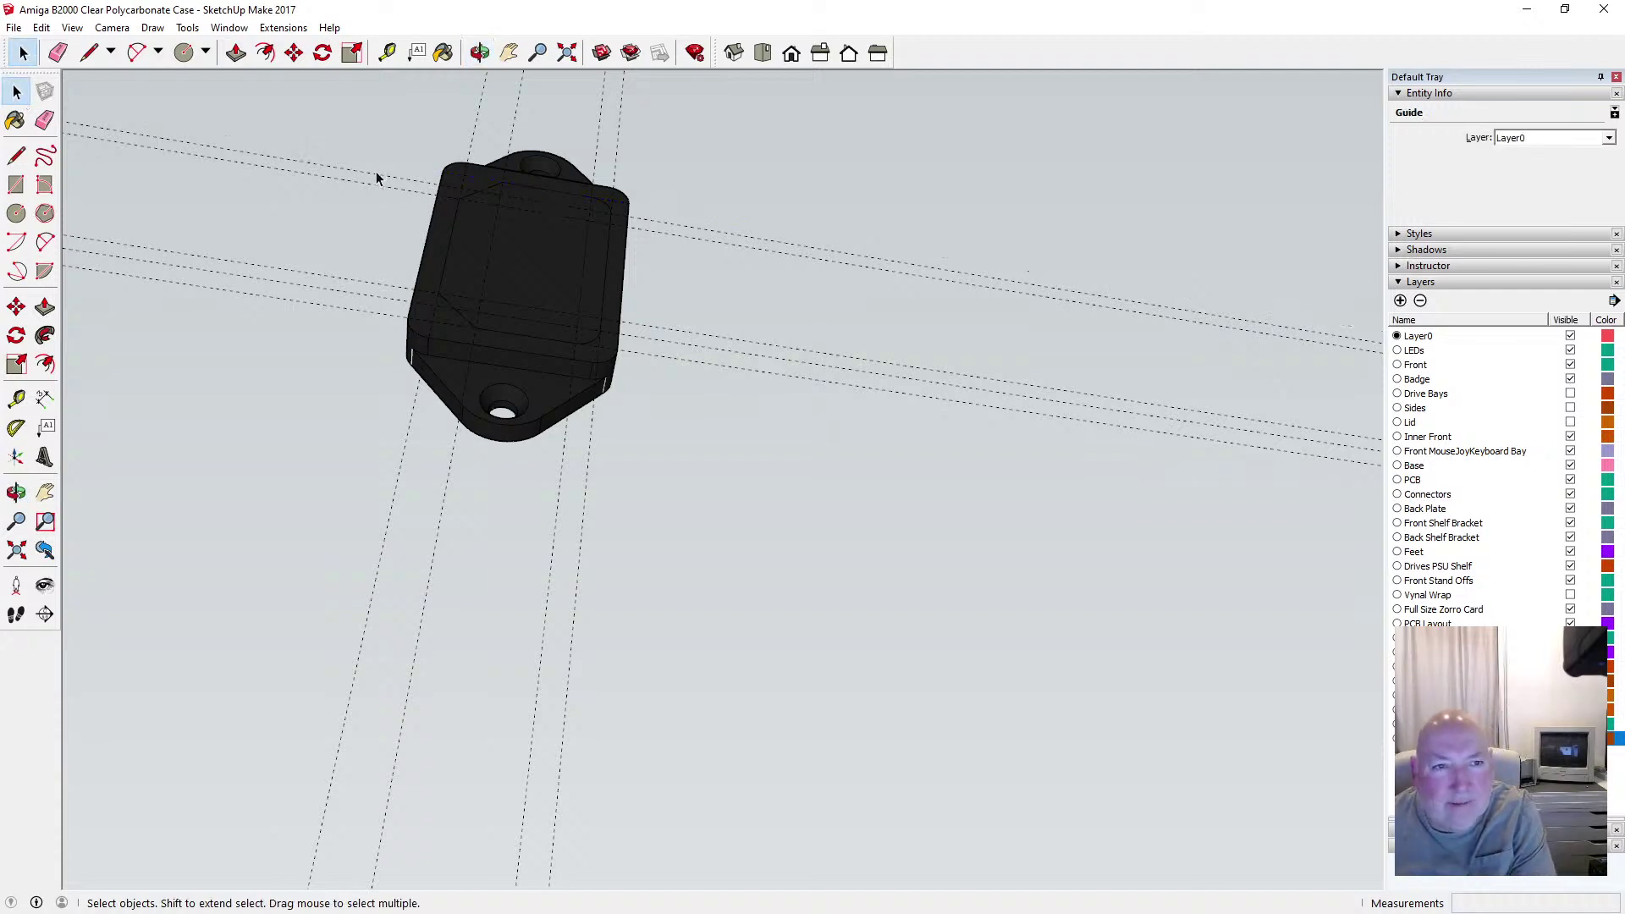
pyautogui.click(378, 181)
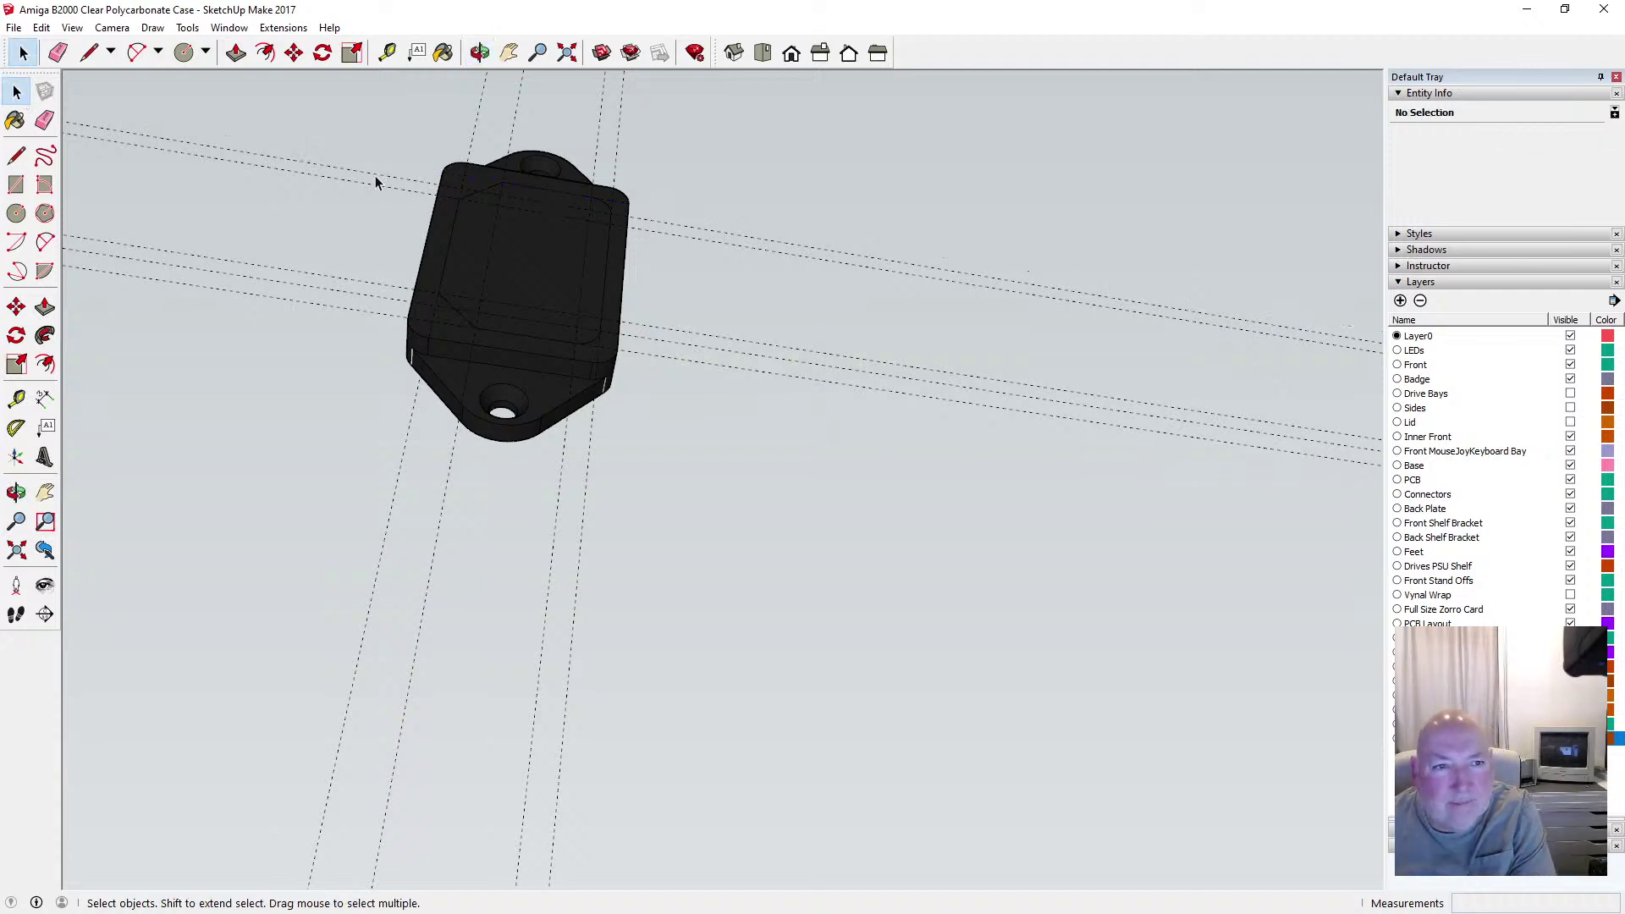
pyautogui.click(365, 280)
pyautogui.press('Delete')
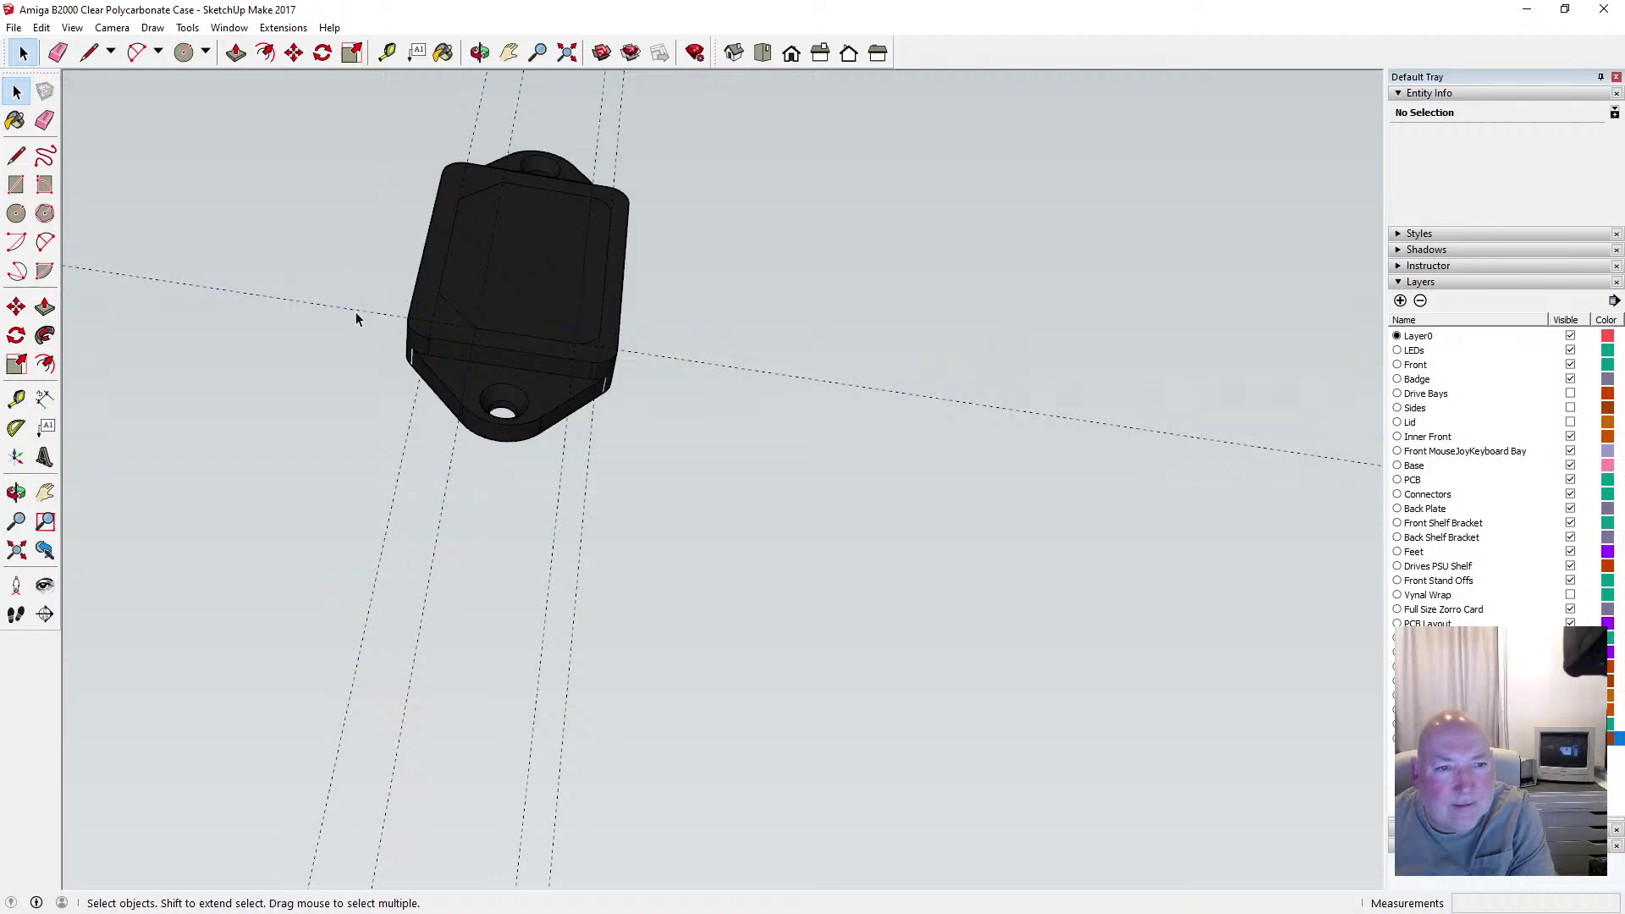
pyautogui.click(416, 406)
pyautogui.press('Delete')
pyautogui.click(454, 460)
pyautogui.press('Delete')
pyautogui.click(566, 460)
pyautogui.press('Delete')
pyautogui.press('Delete')
# Delete the straight seam edge and two corner arcs between the block's back face and its upper mounting tab
pyautogui.click(480, 53)
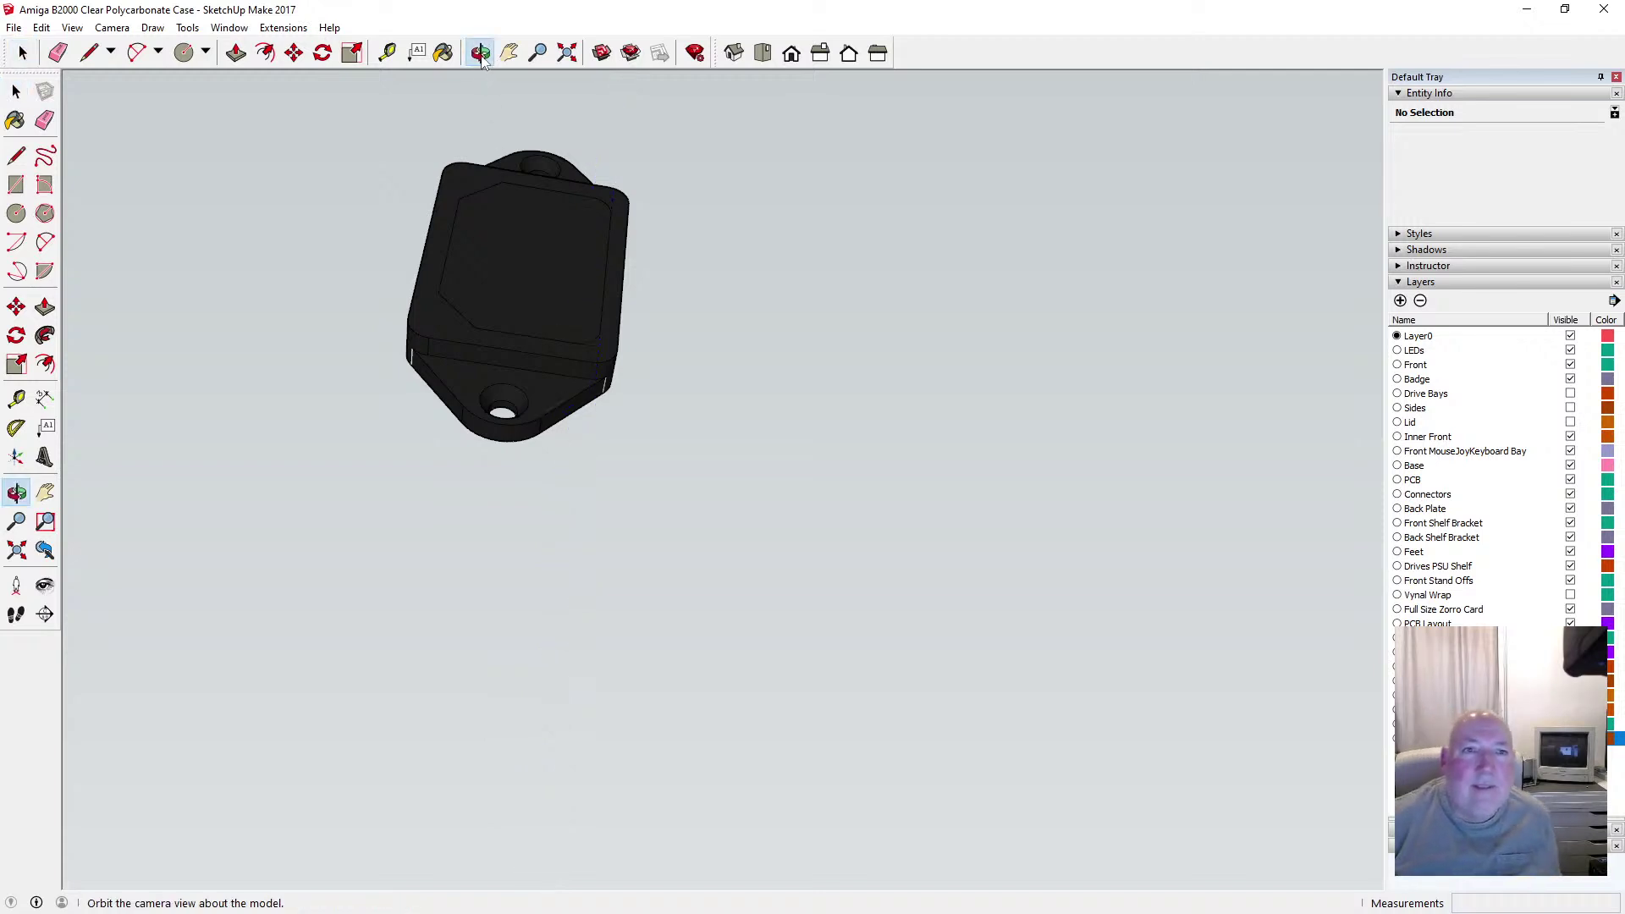
pyautogui.moveTo(576, 212); pyautogui.dragTo(566, 254)
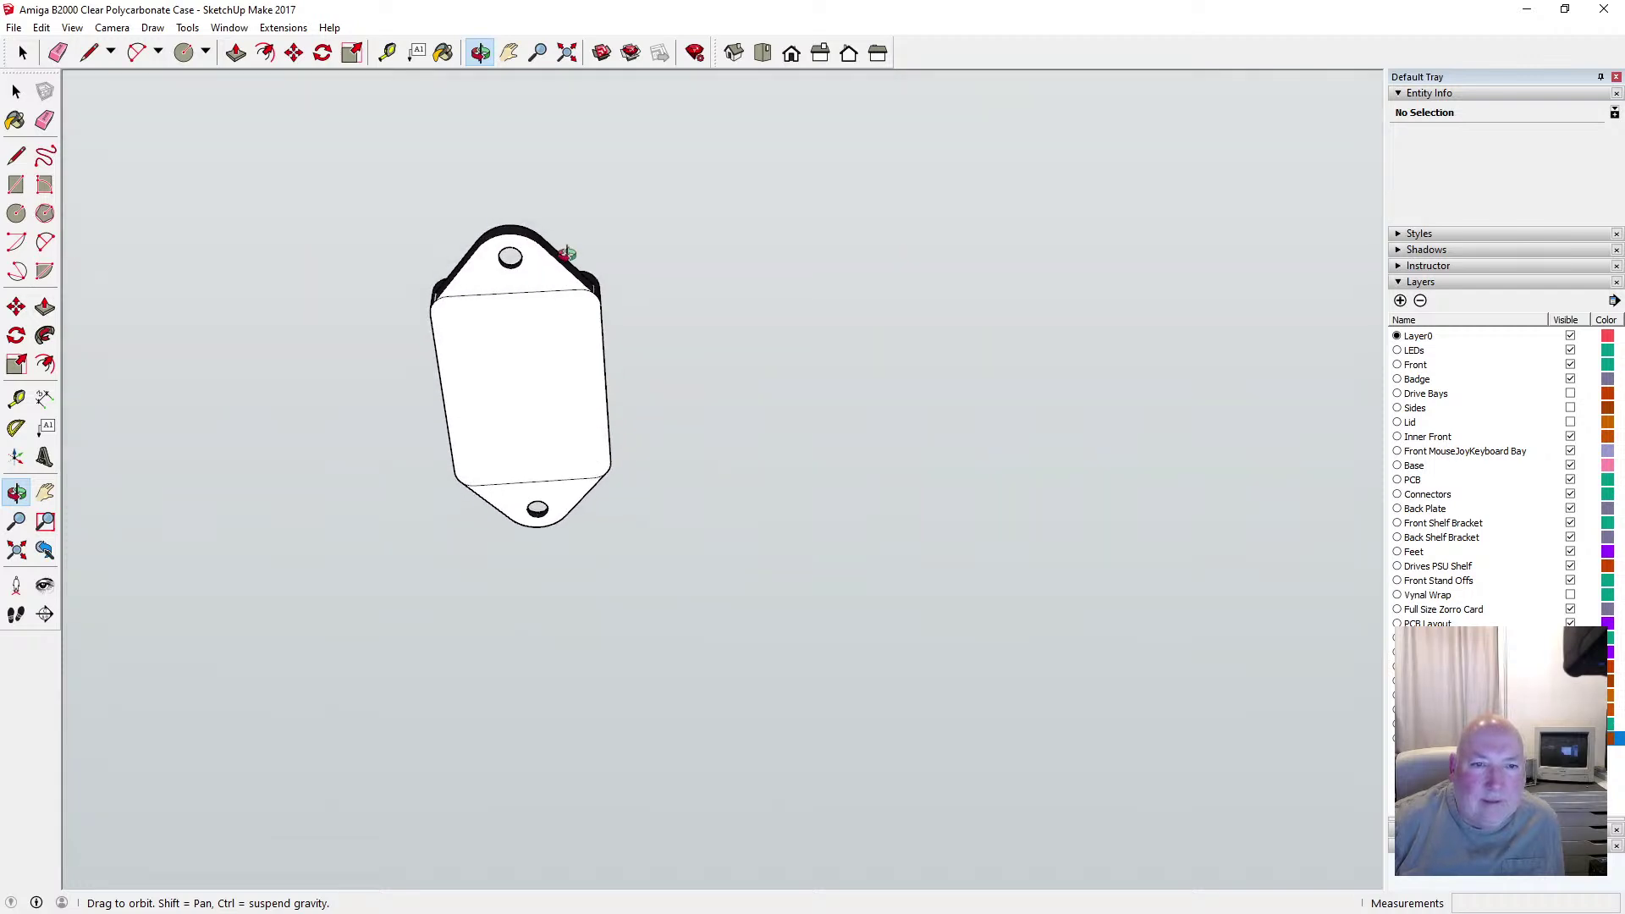
pyautogui.scroll(5, 528, 295)
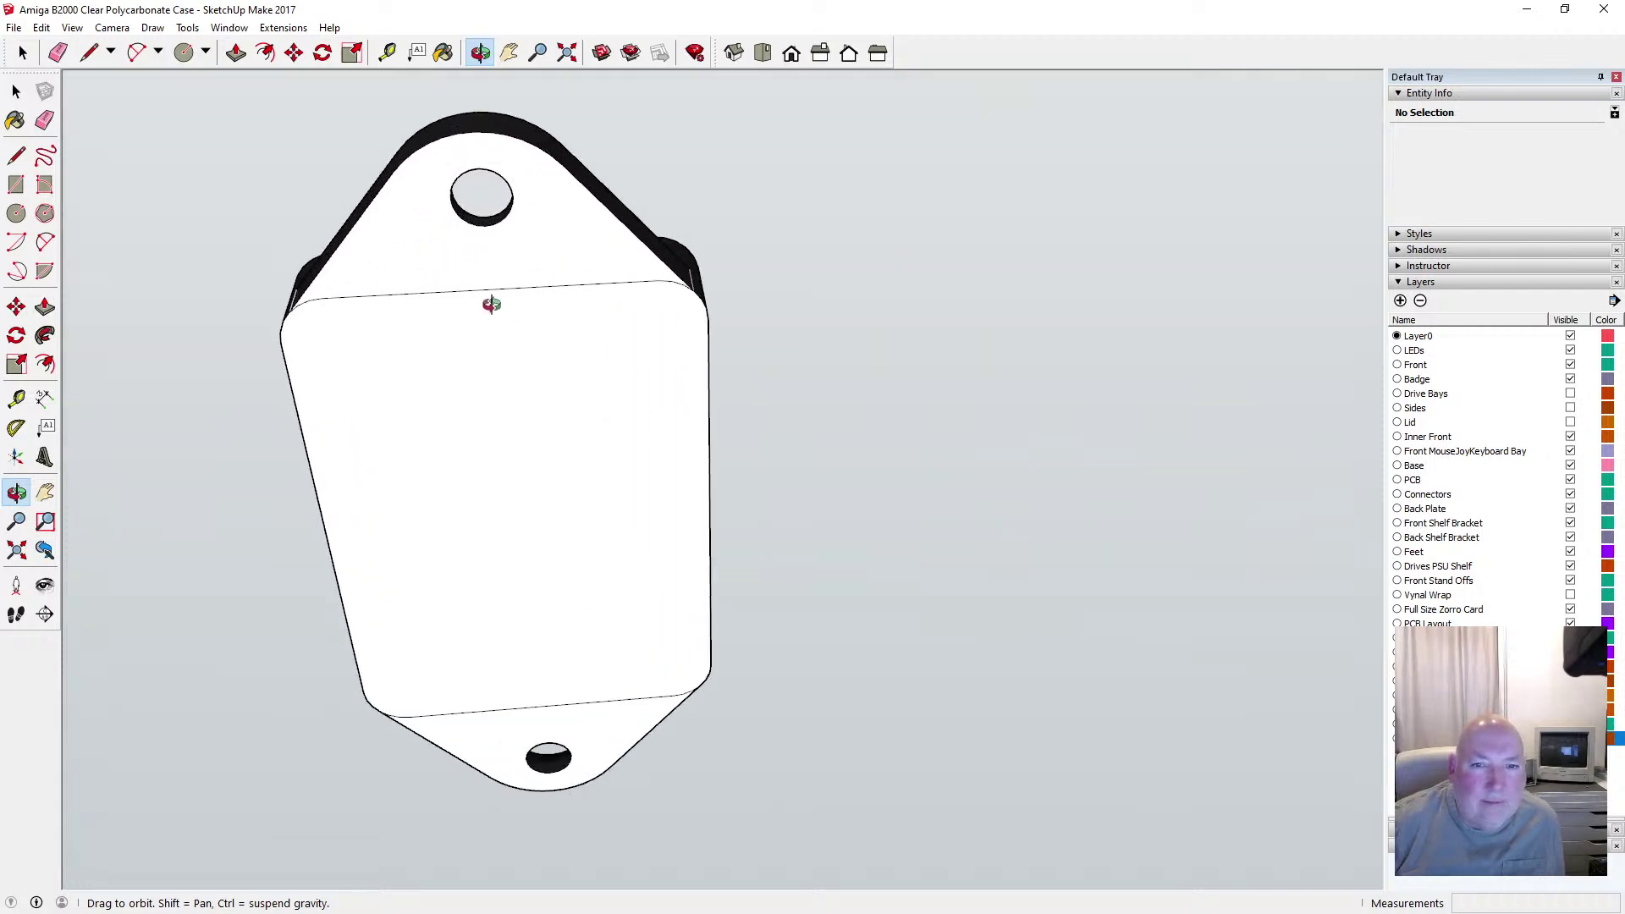
pyautogui.press('space')
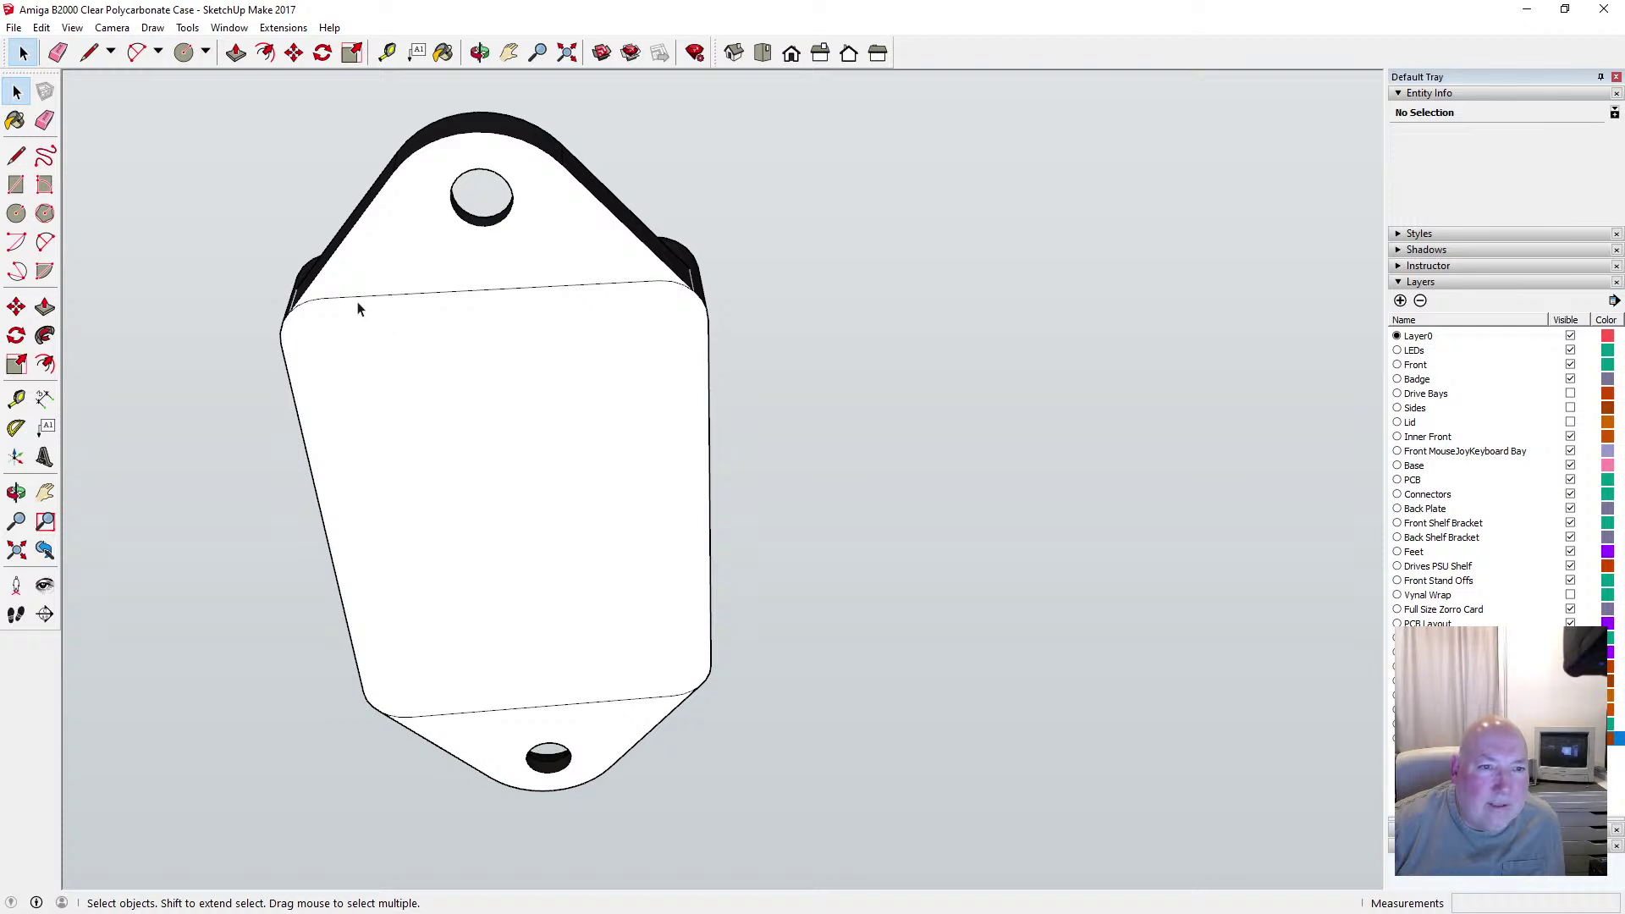
pyautogui.click(356, 304)
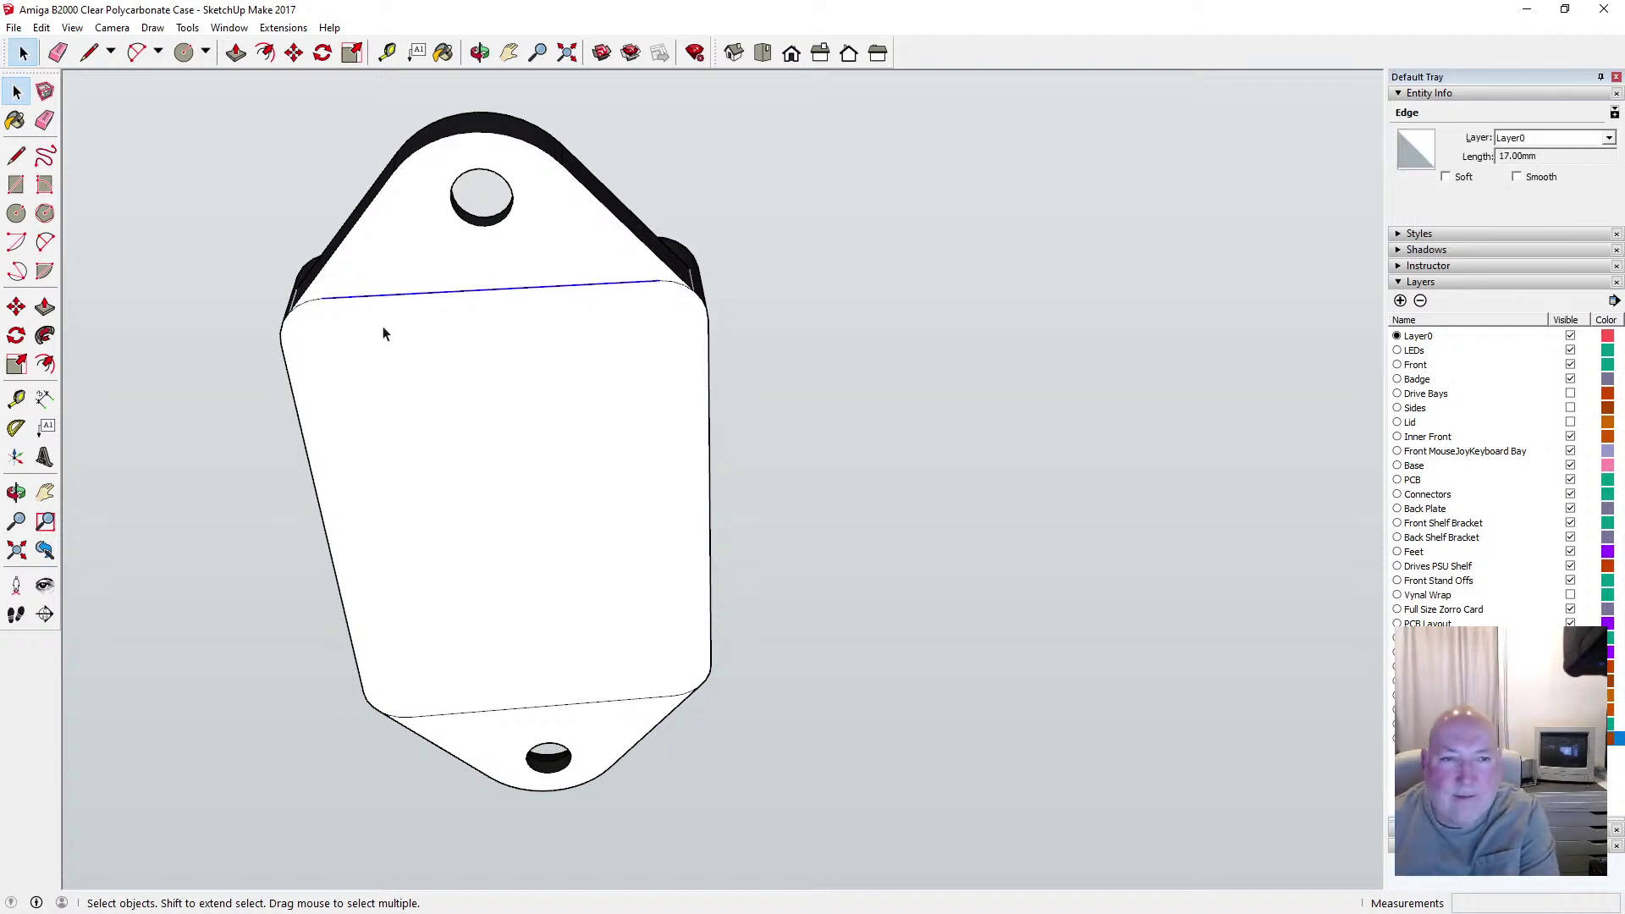
pyautogui.press('Delete')
pyautogui.click(316, 303)
pyautogui.press('Delete')
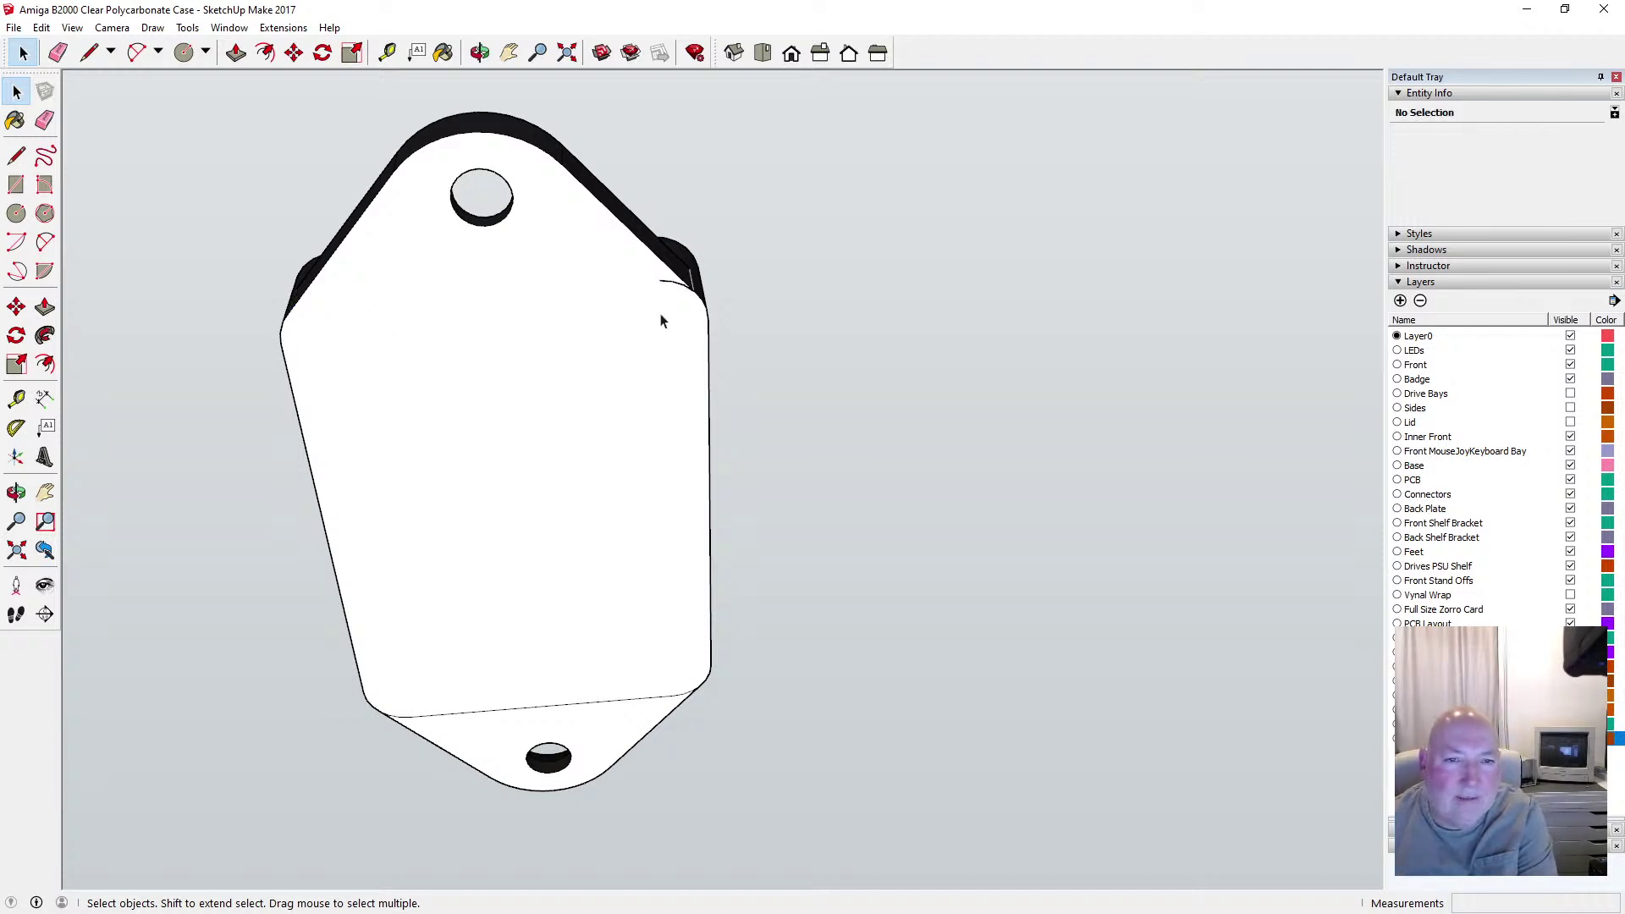
pyautogui.click(665, 288)
pyautogui.press('Delete')
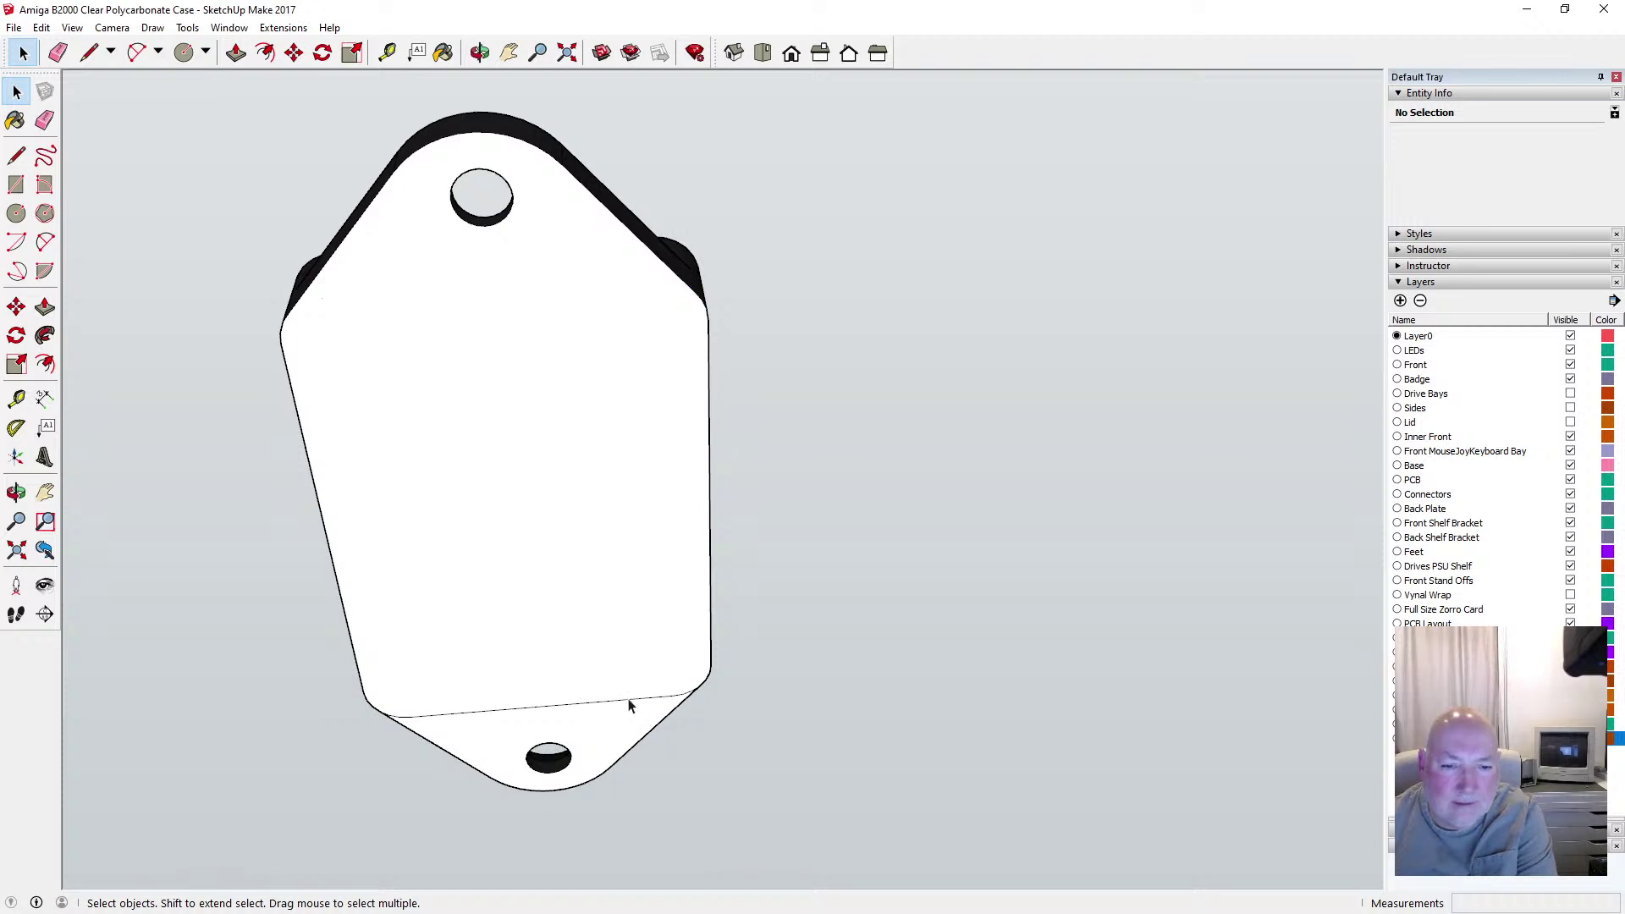
# Delete the straight seam edge and two corner arcs between the back face and the lower mounting tab
pyautogui.click(627, 699)
pyautogui.press('Delete')
pyautogui.click(684, 693)
pyautogui.press('Delete')
pyautogui.click(404, 720)
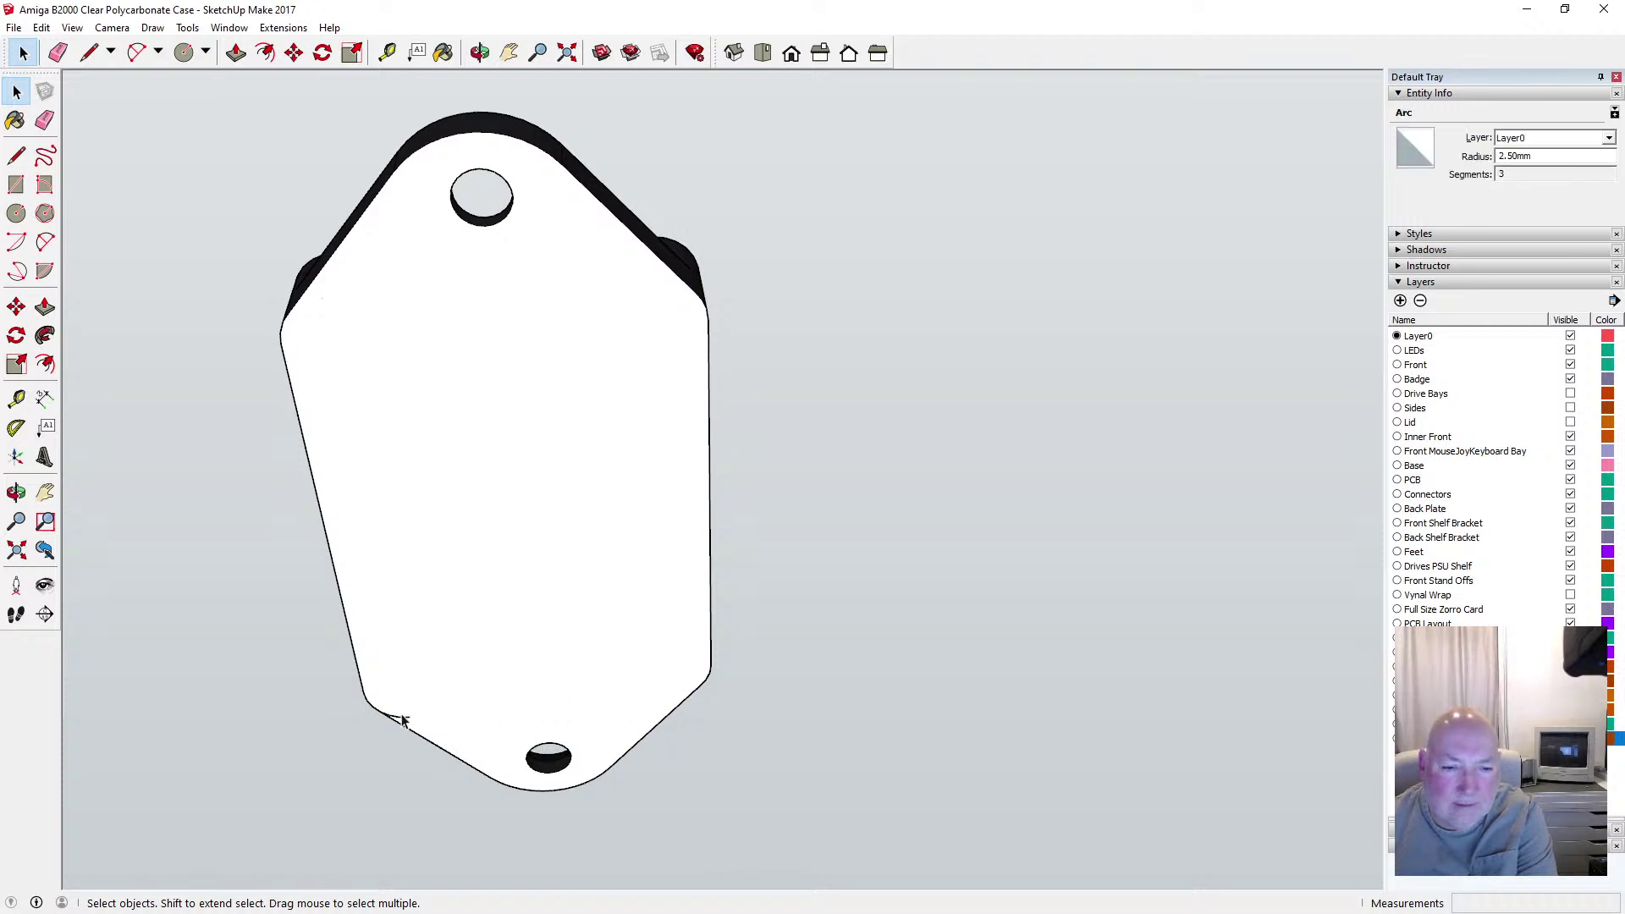
pyautogui.press('Delete')
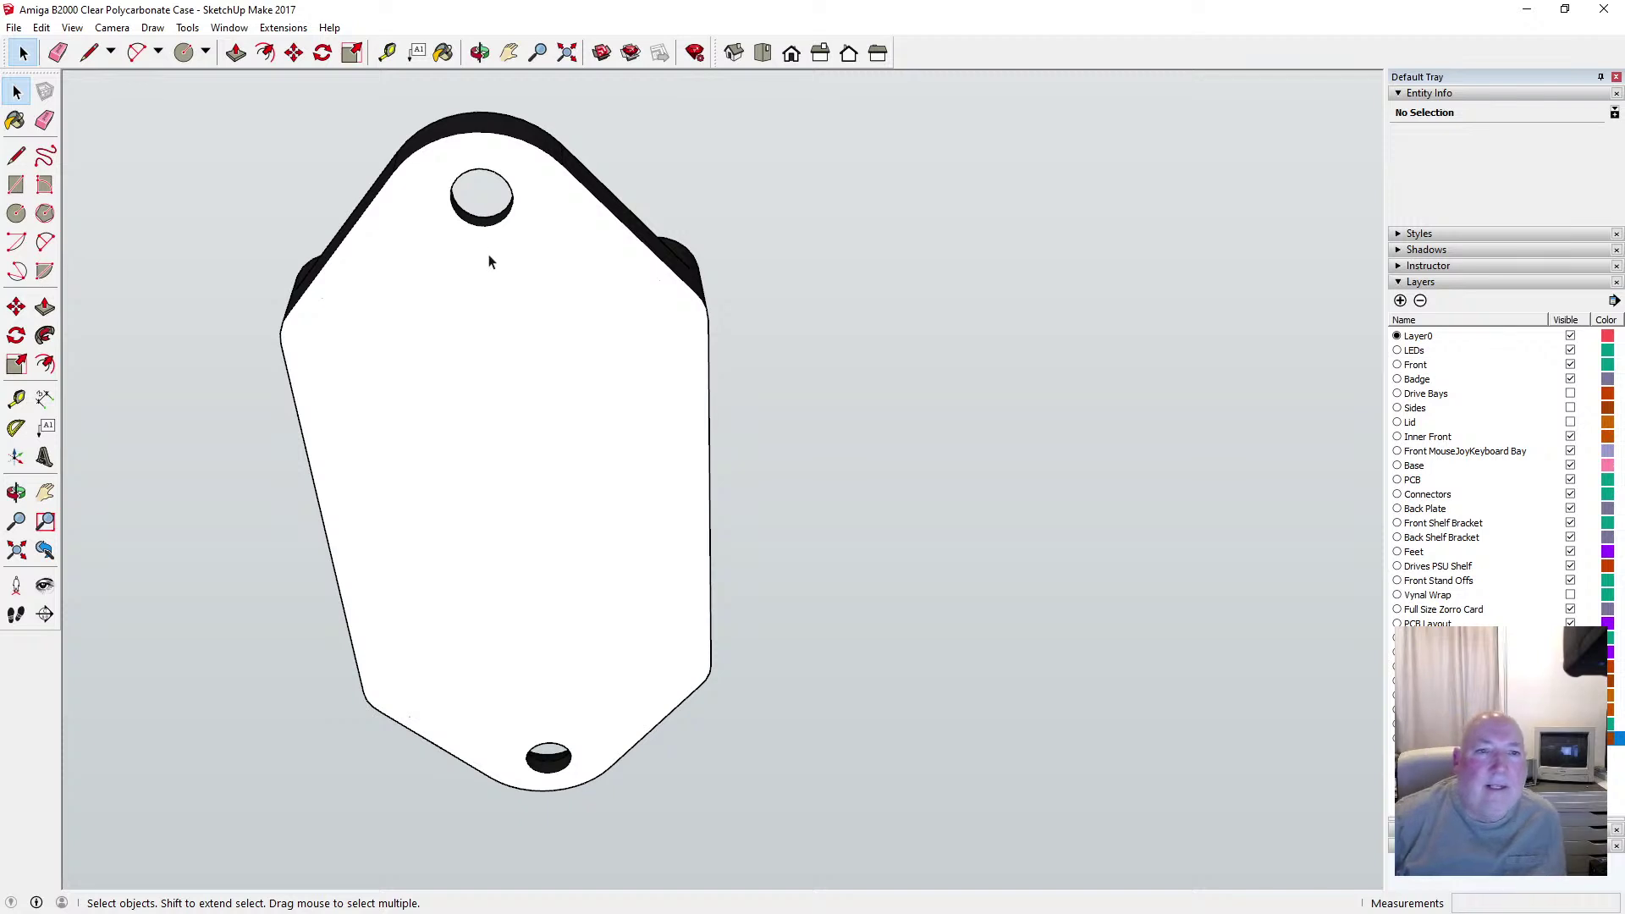
# Paint the merged back face of the tabbed block with Color M08
pyautogui.click(443, 56)
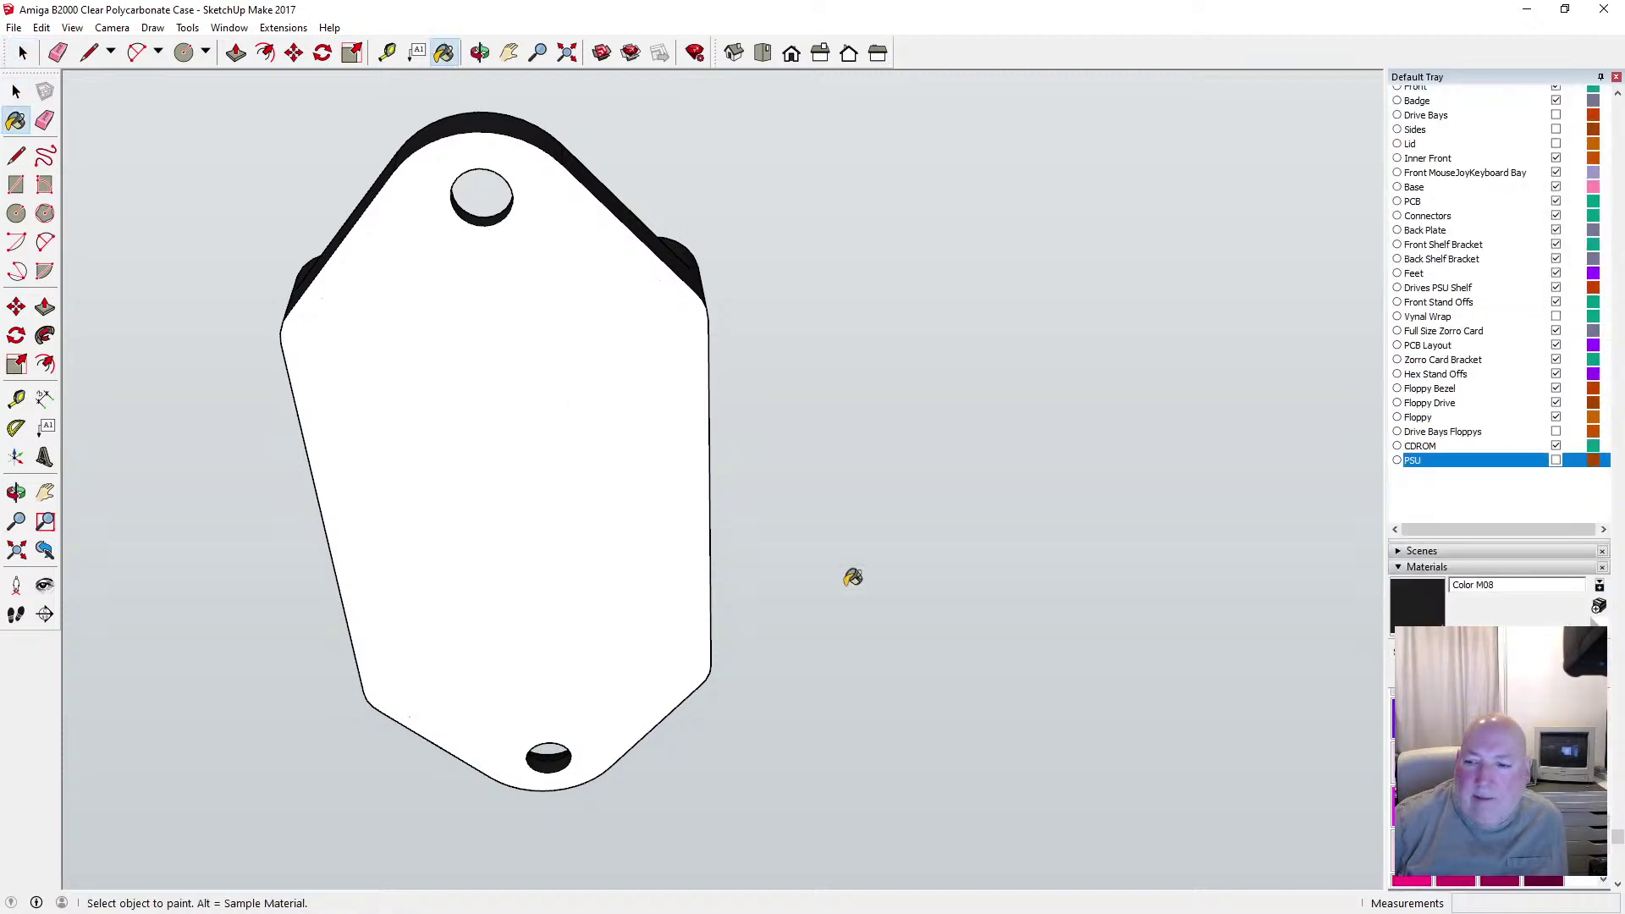
pyautogui.click(600, 415)
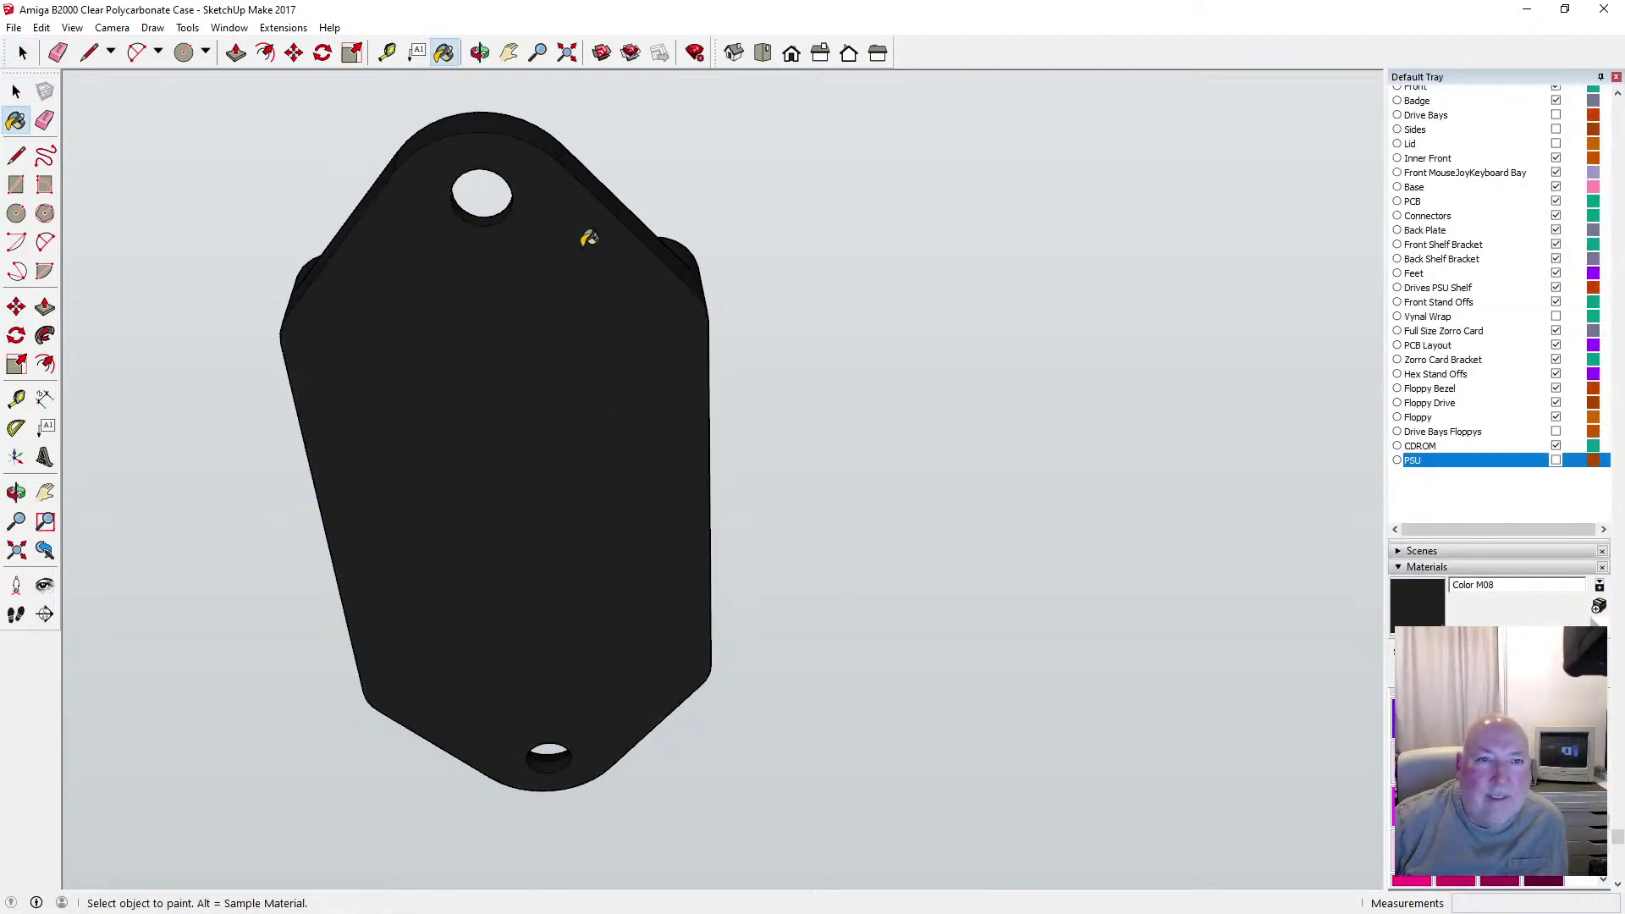
pyautogui.click(480, 53)
pyautogui.scroll(-3, 652, 267)
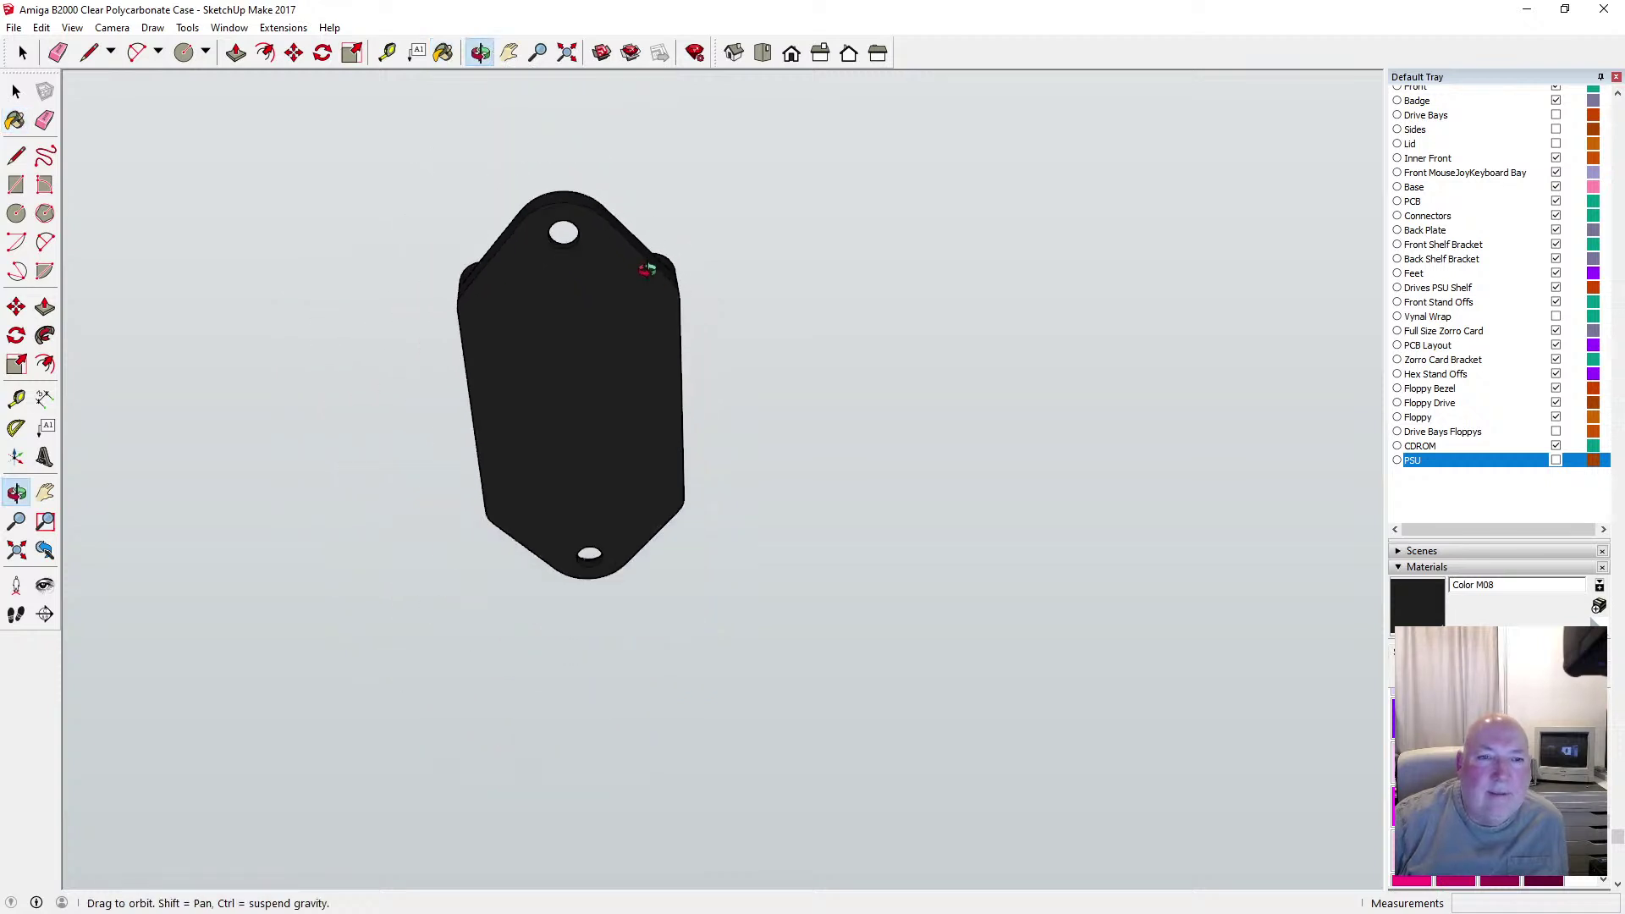
pyautogui.moveTo(615, 253); pyautogui.dragTo(590, 394)
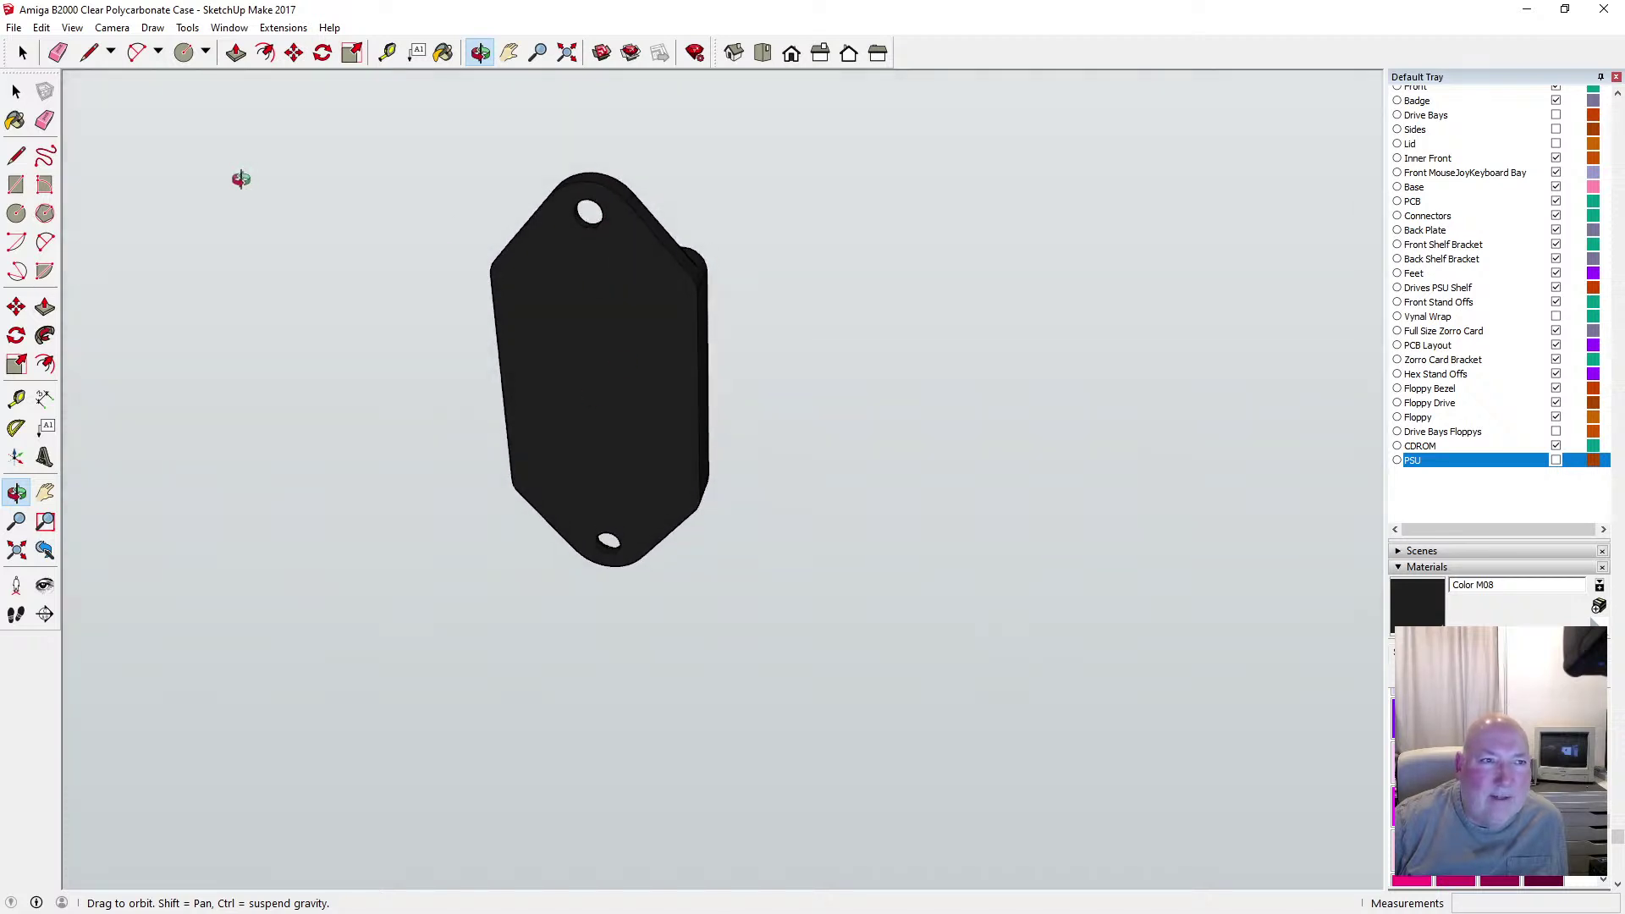
# Undo the back face painting and all six deletions of seam edges and arcs at both mounting tabs
pyautogui.click(43, 28)
pyautogui.click(82, 47)
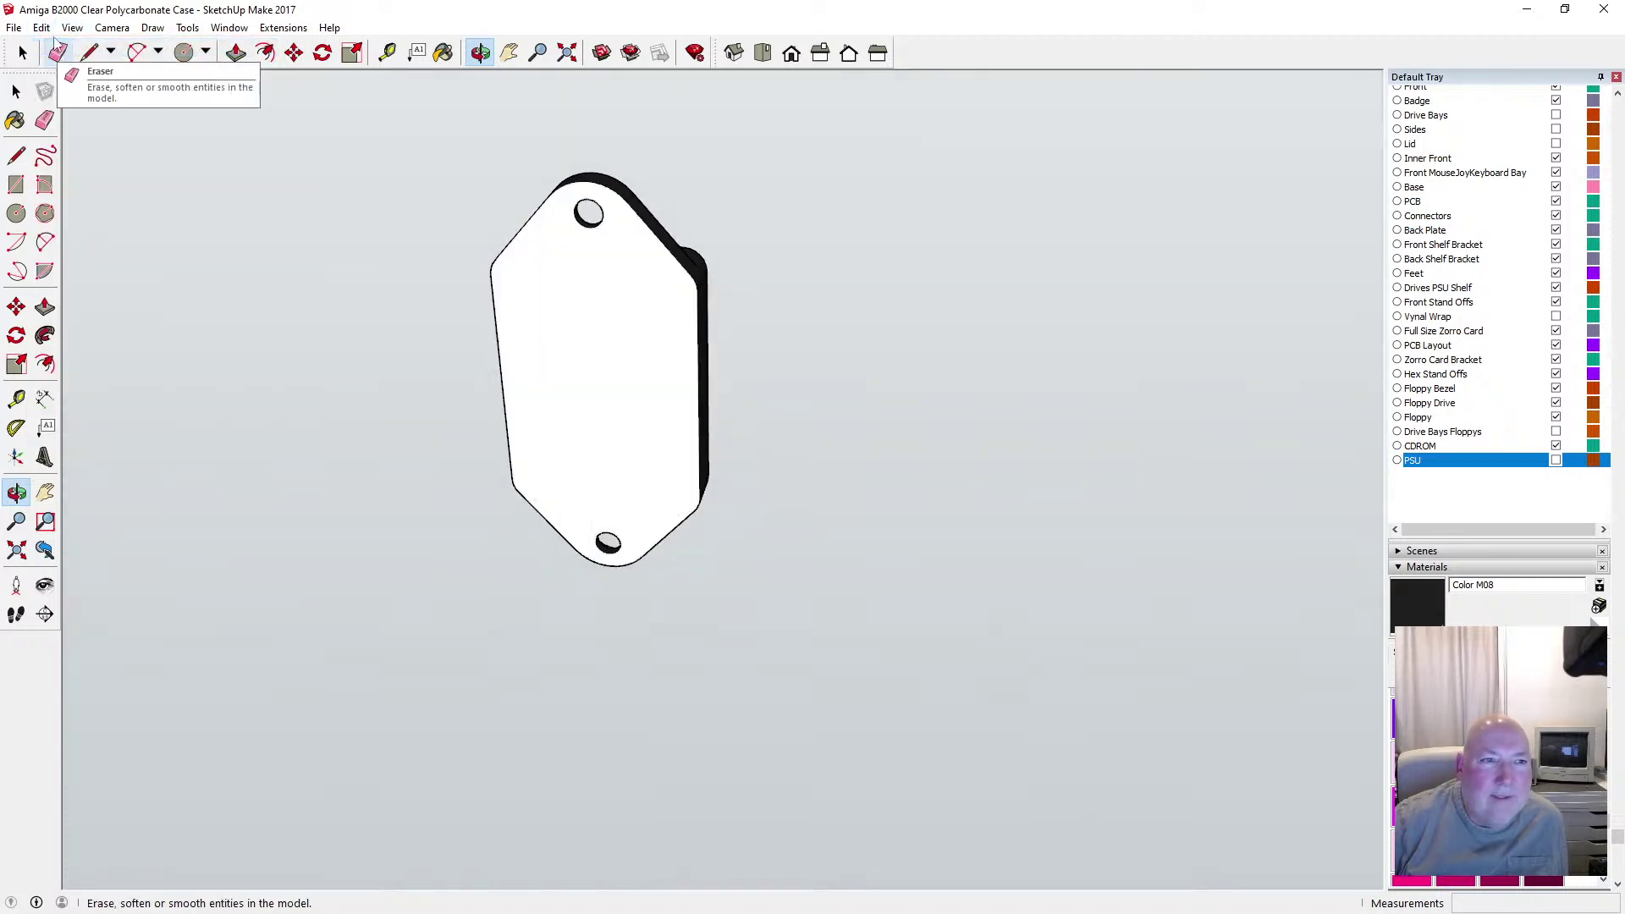
pyautogui.click(42, 28)
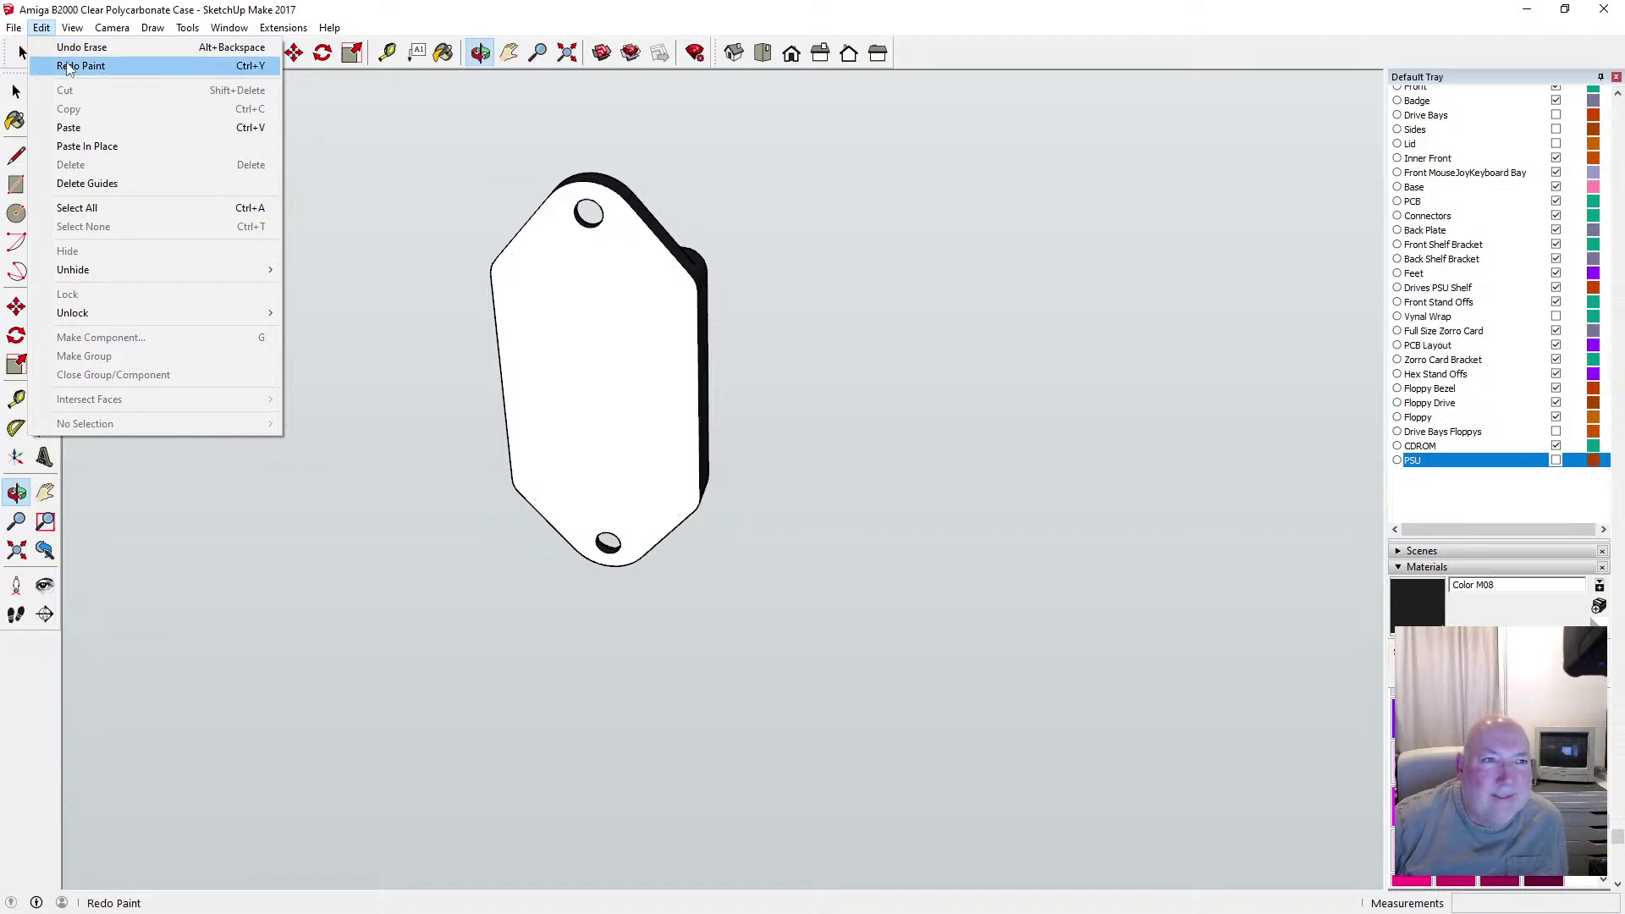
pyautogui.click(68, 47)
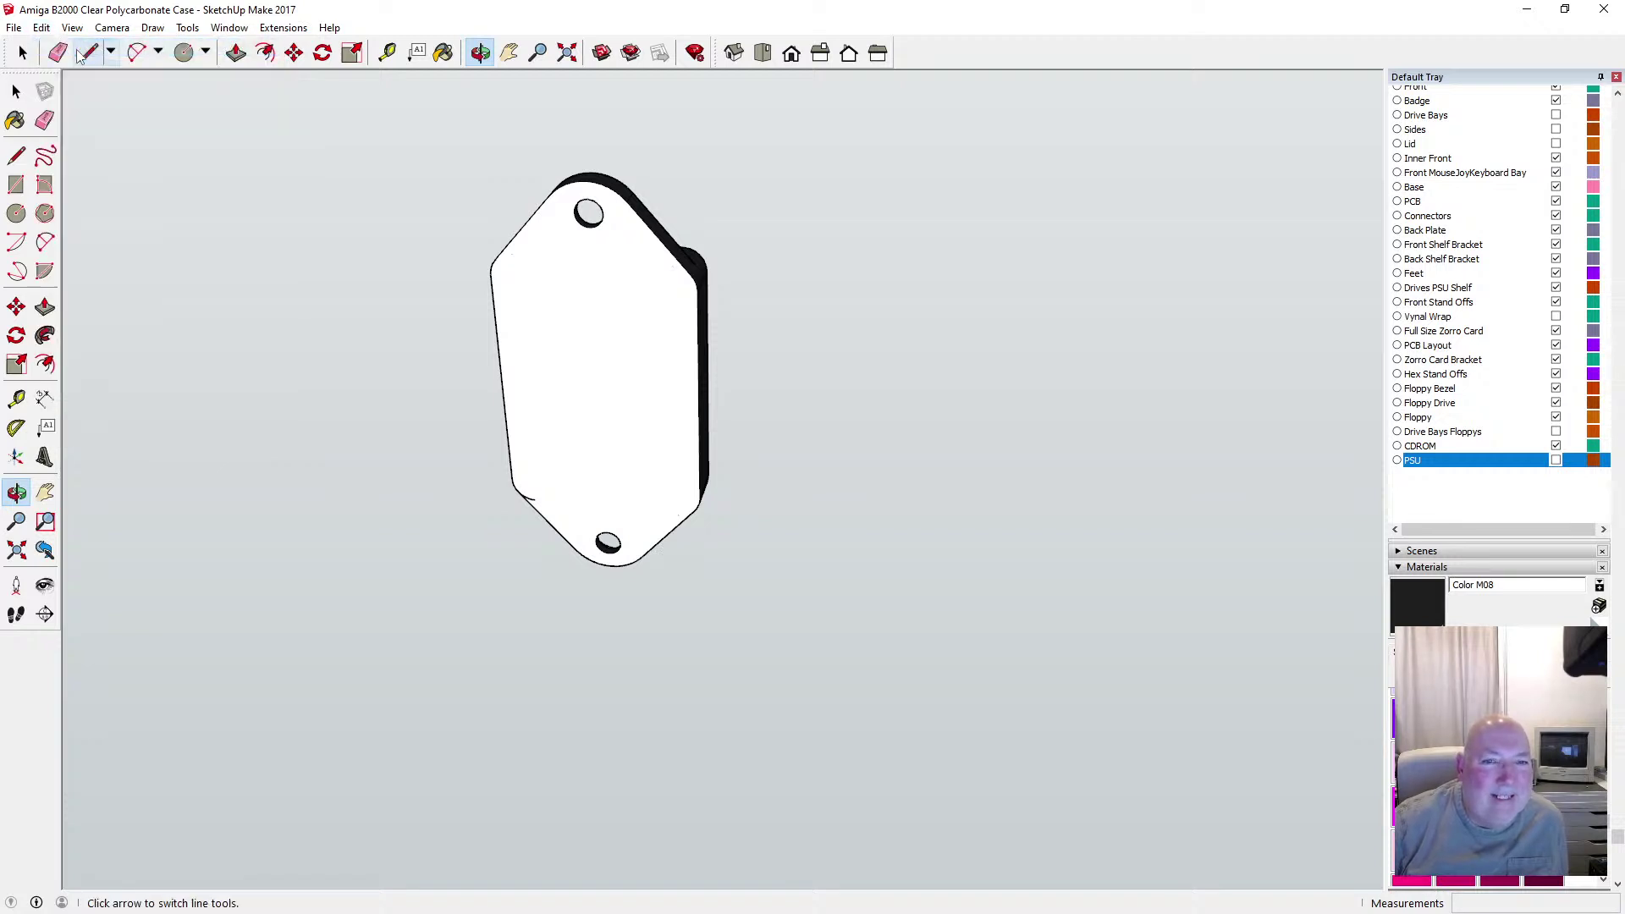
pyautogui.click(41, 28)
pyautogui.click(56, 47)
pyautogui.click(41, 28)
pyautogui.click(56, 47)
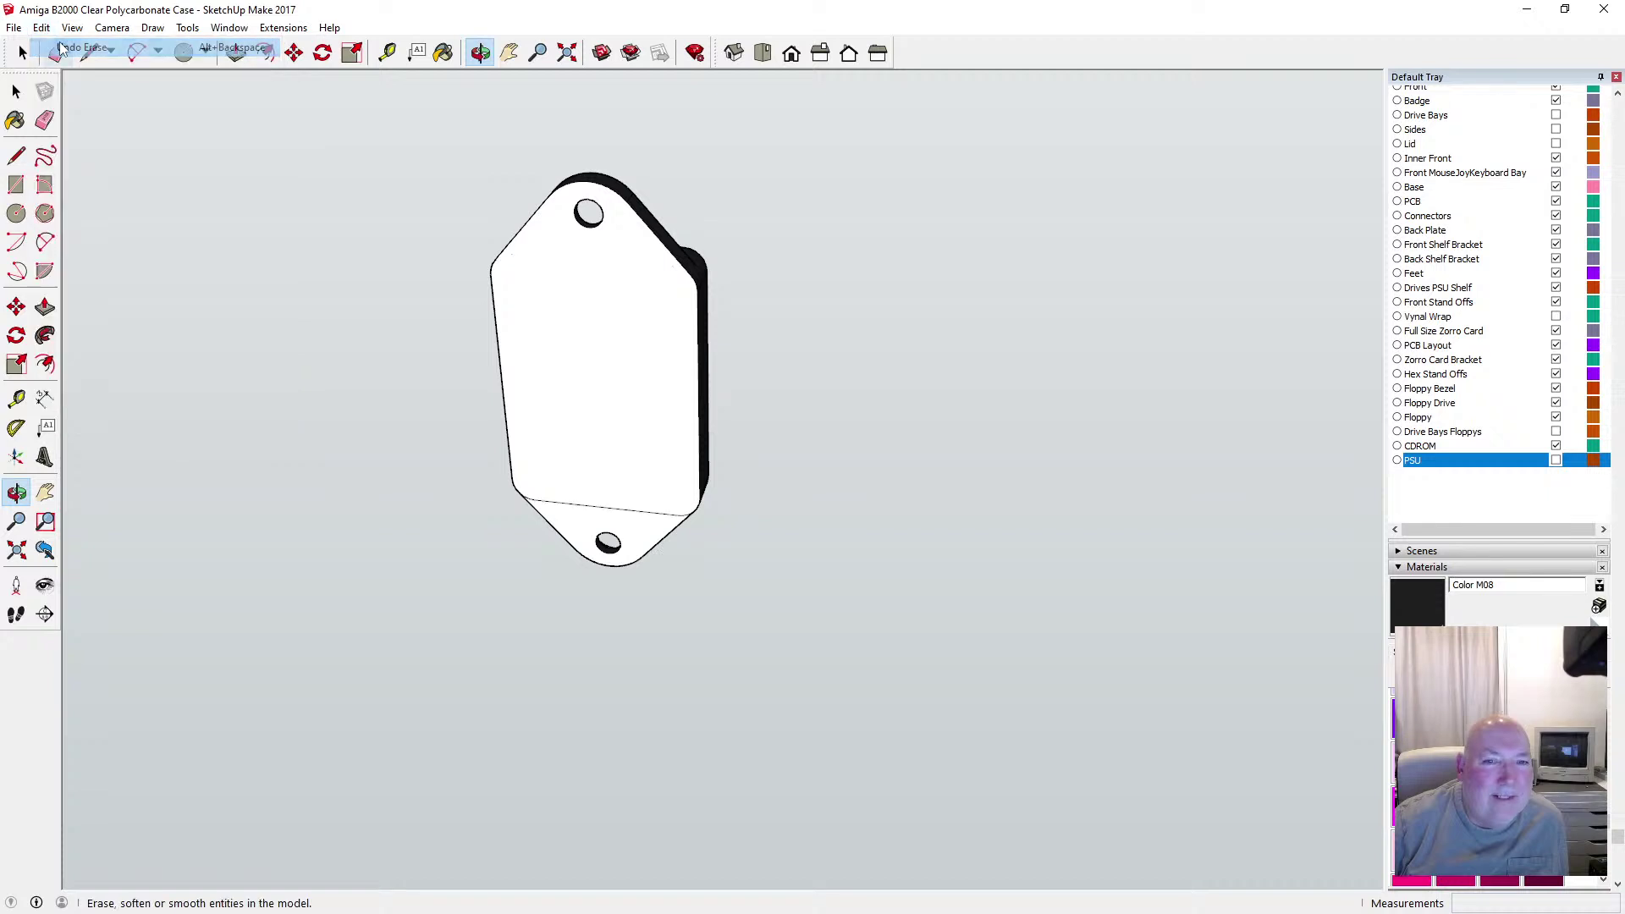
pyautogui.click(42, 28)
pyautogui.click(58, 48)
pyautogui.click(41, 28)
pyautogui.click(58, 47)
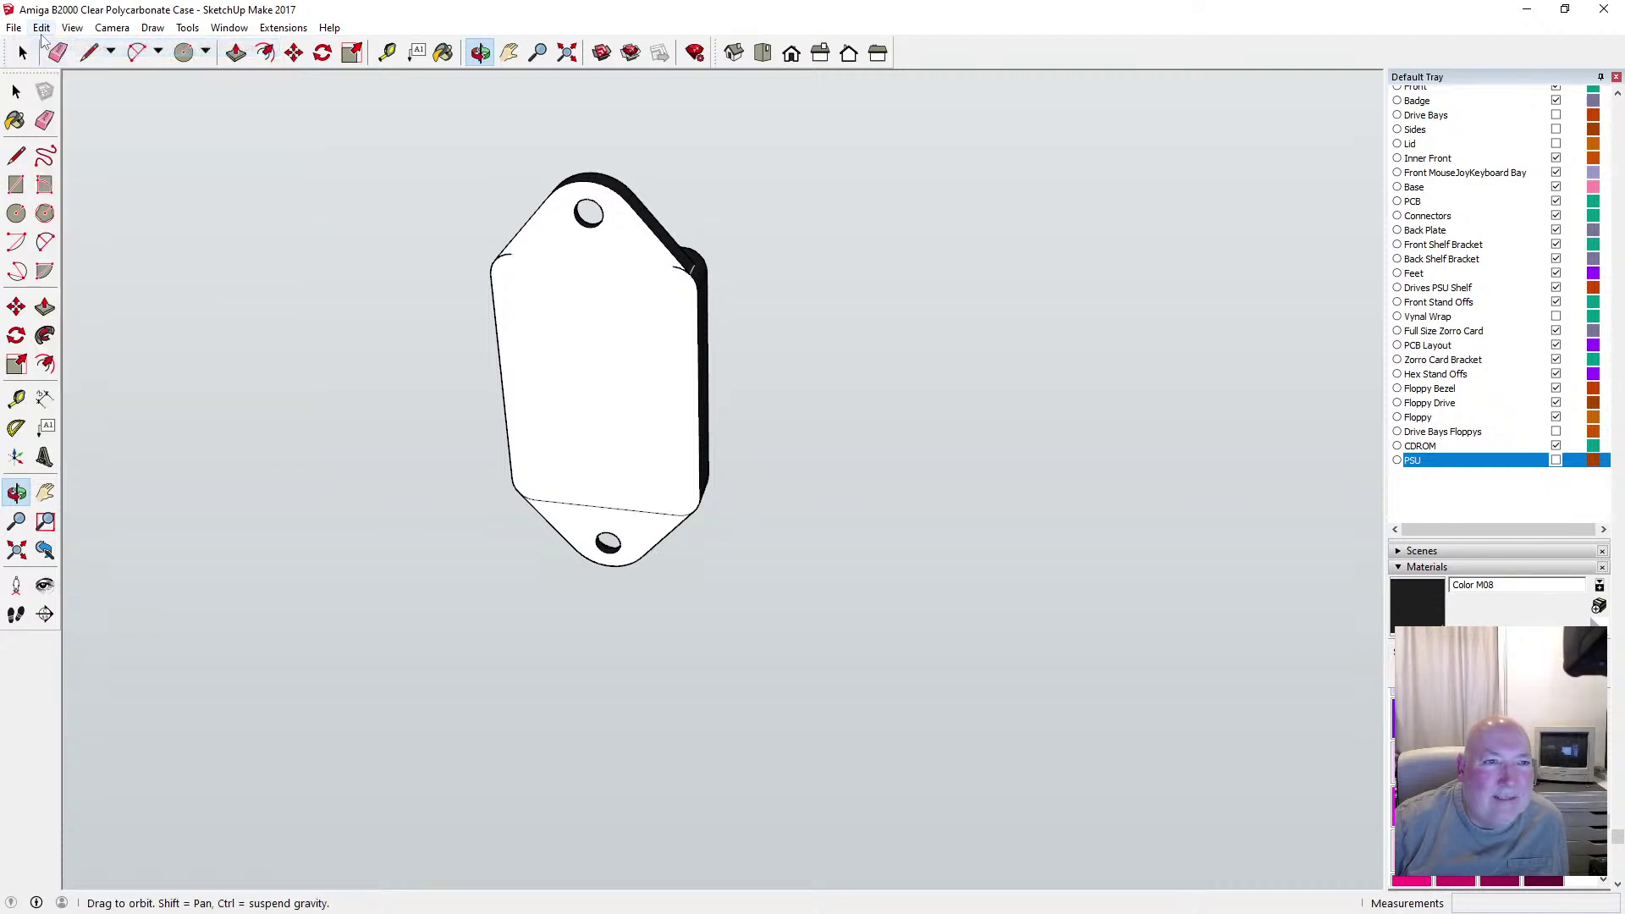
pyautogui.click(41, 28)
pyautogui.click(57, 48)
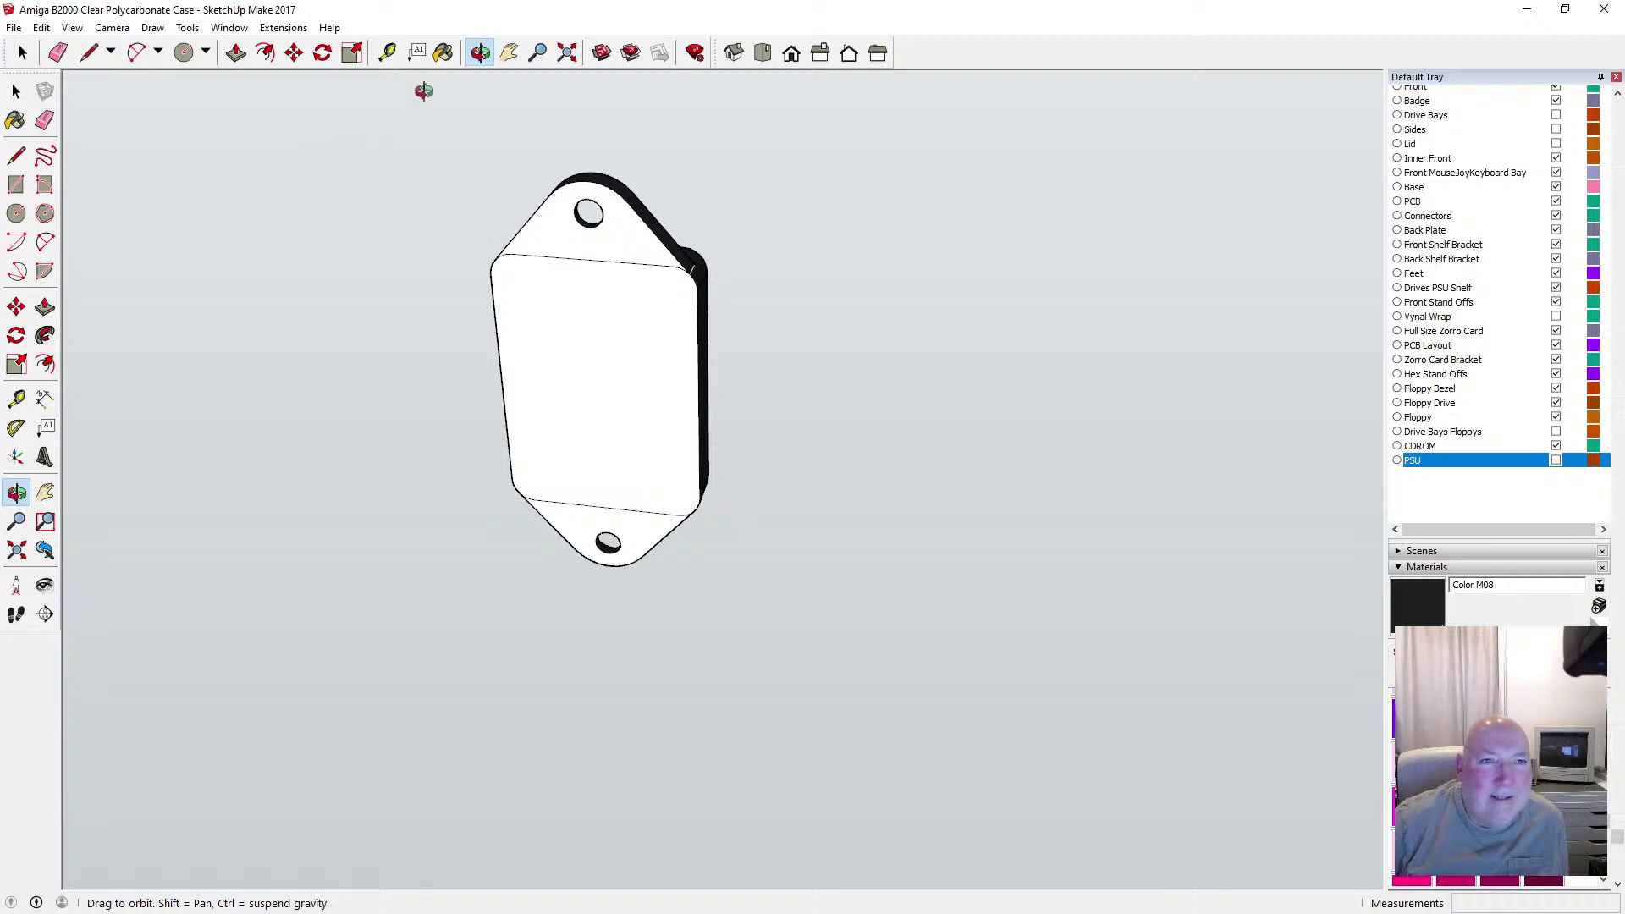
# Paint the back faces of both mounting tabs and the central back face with Color M08
pyautogui.click(444, 52)
pyautogui.click(558, 228)
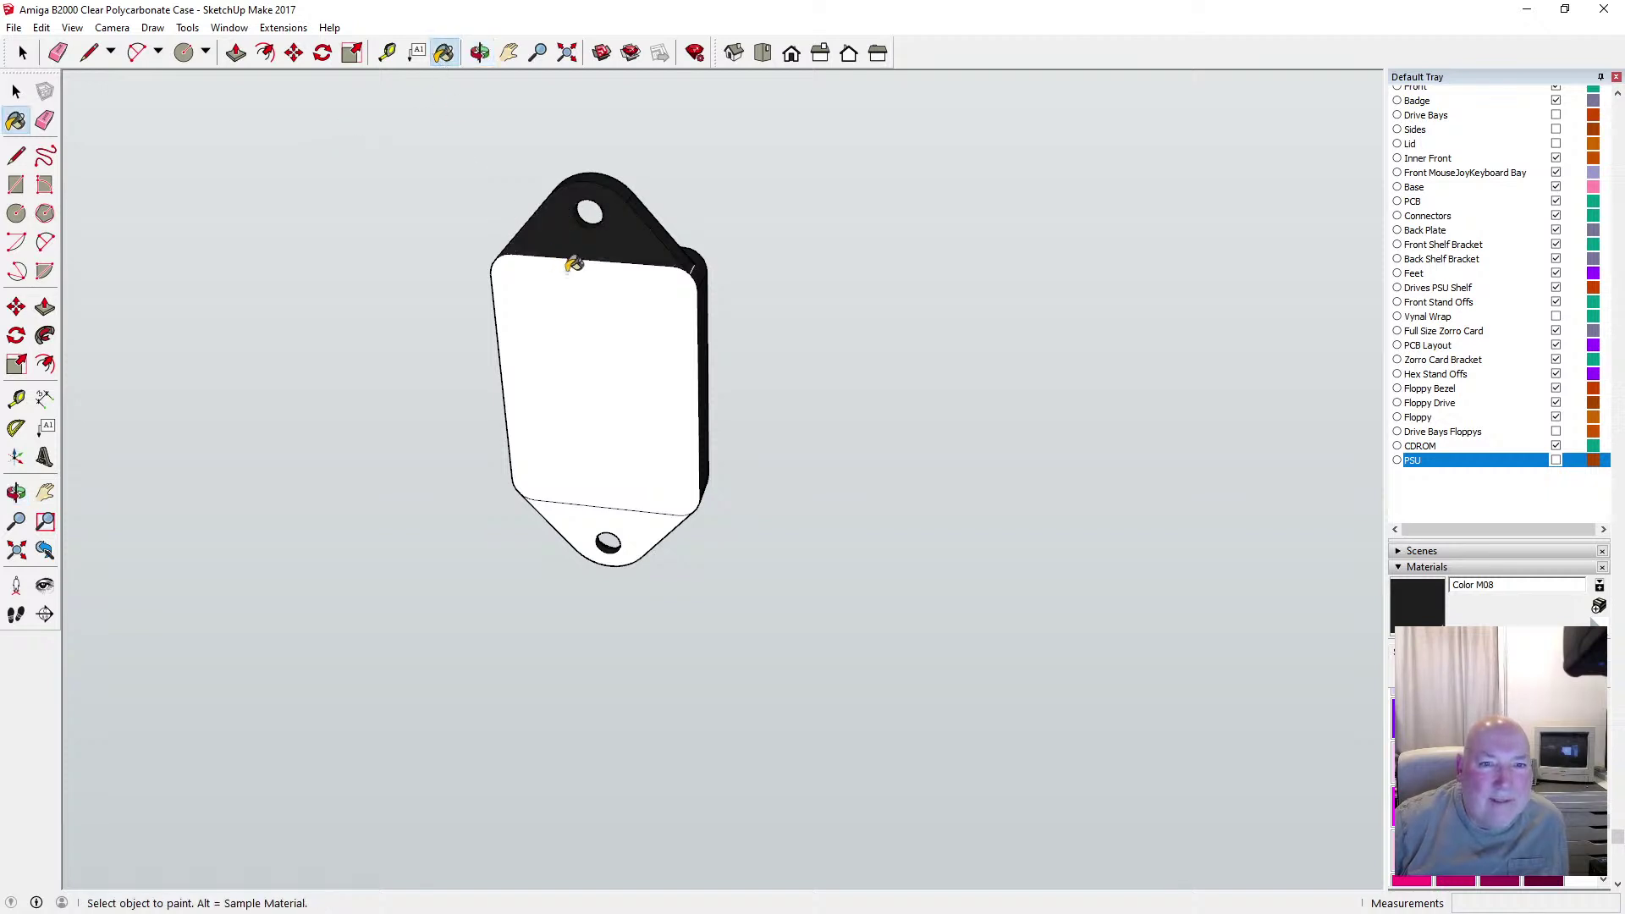
pyautogui.click(603, 356)
pyautogui.click(640, 519)
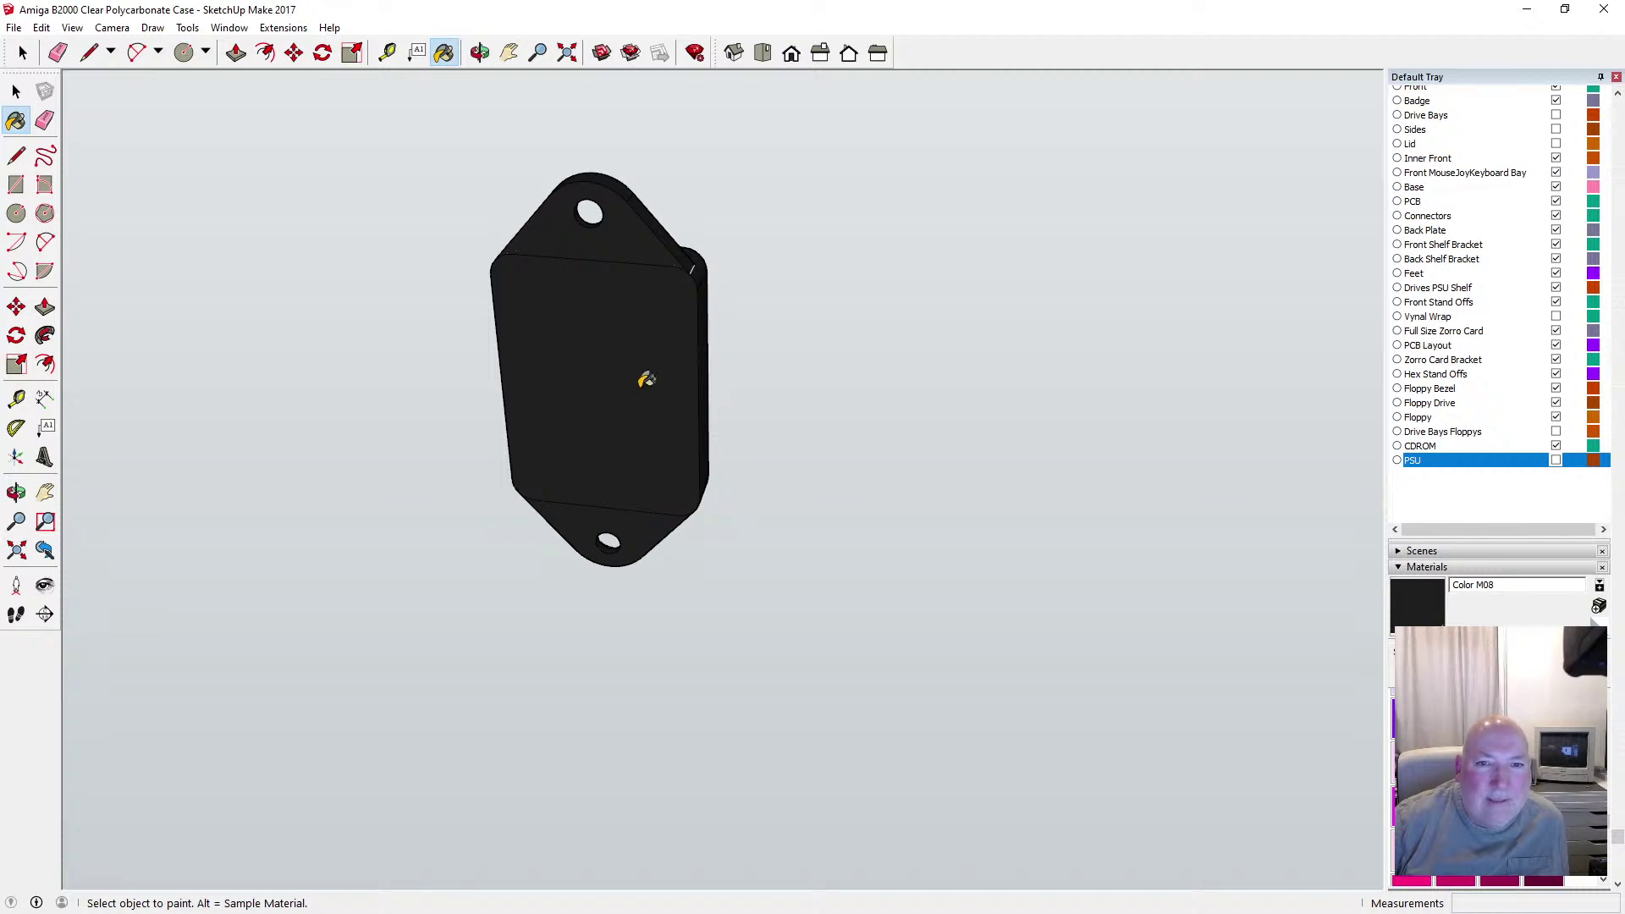
pyautogui.click(17, 91)
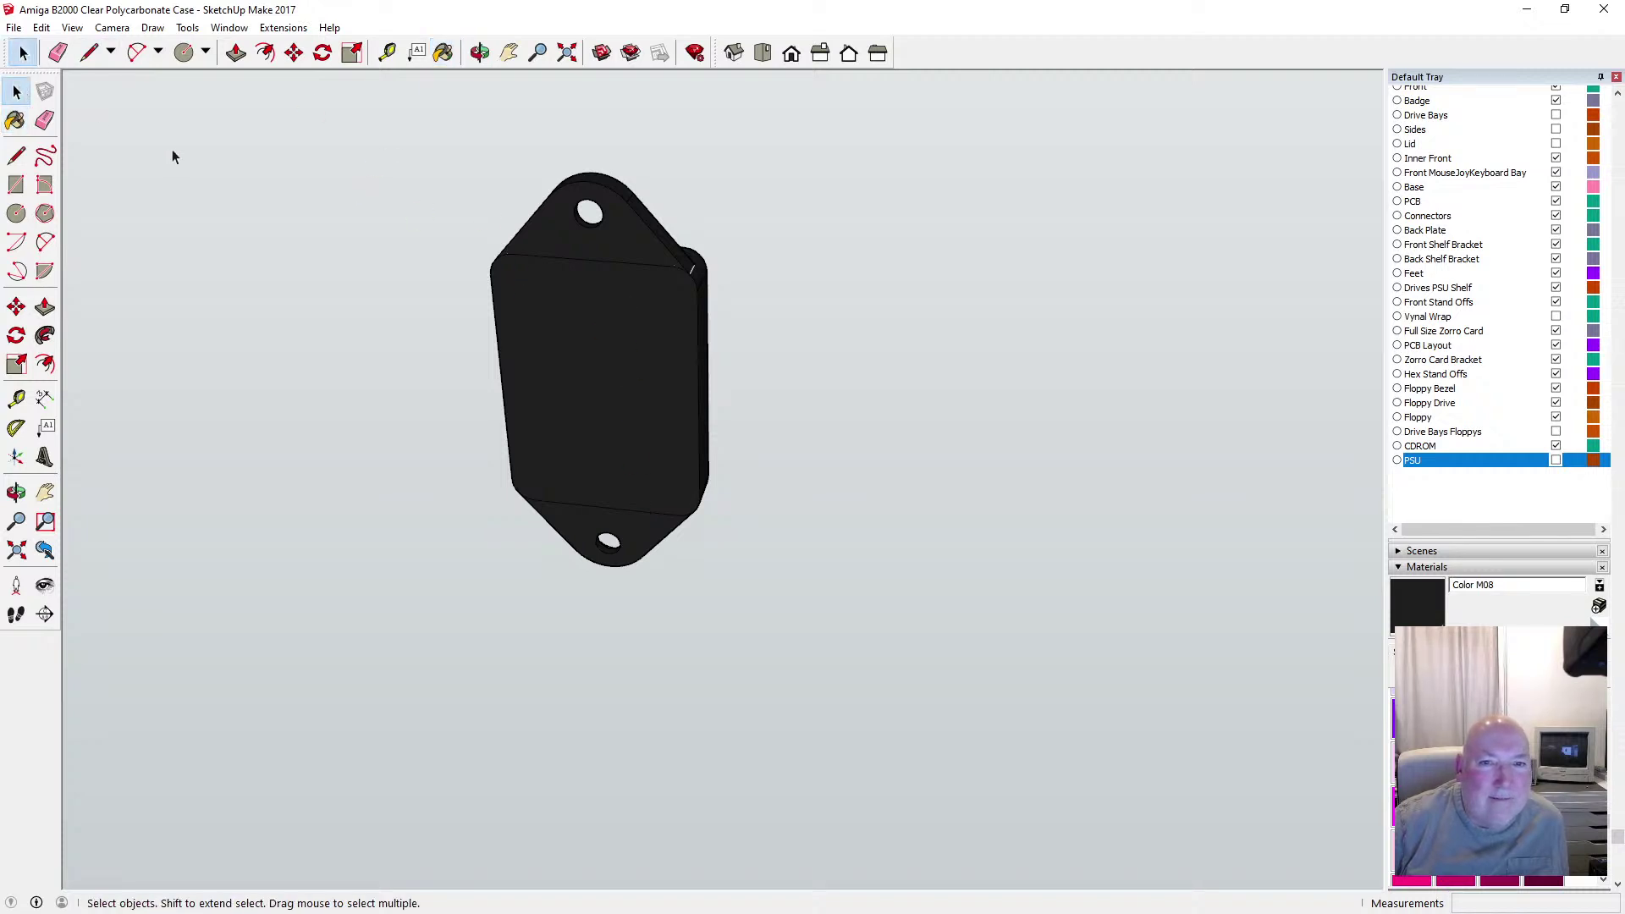
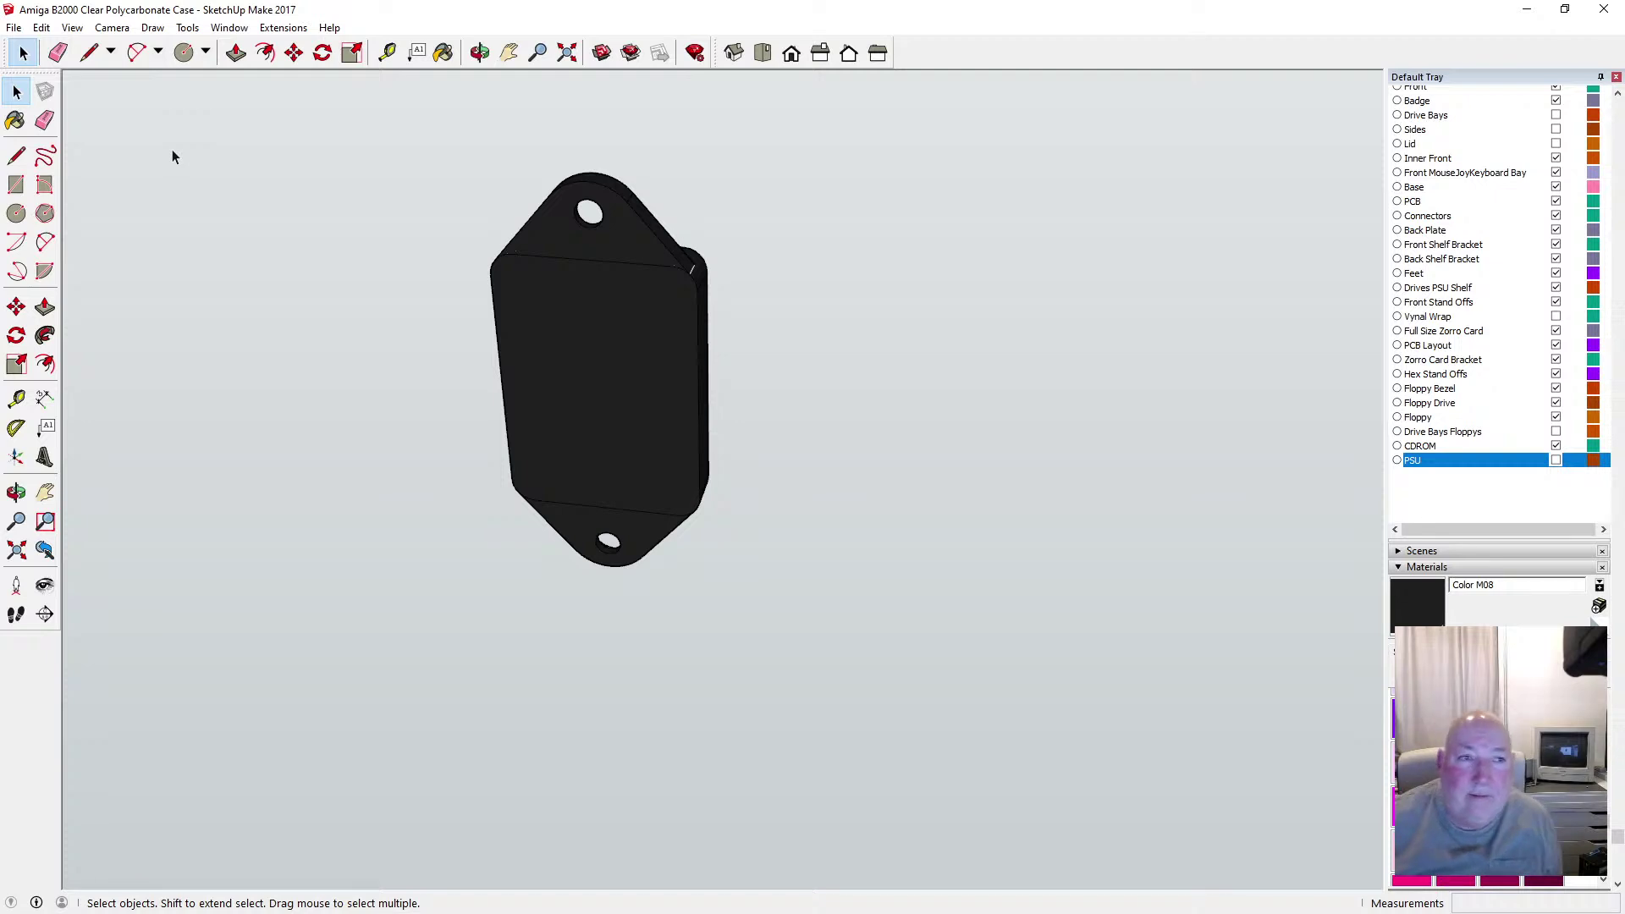
# Offset the central back face's outline inward by 2.5 mm, then undo the offset
pyautogui.click(265, 52)
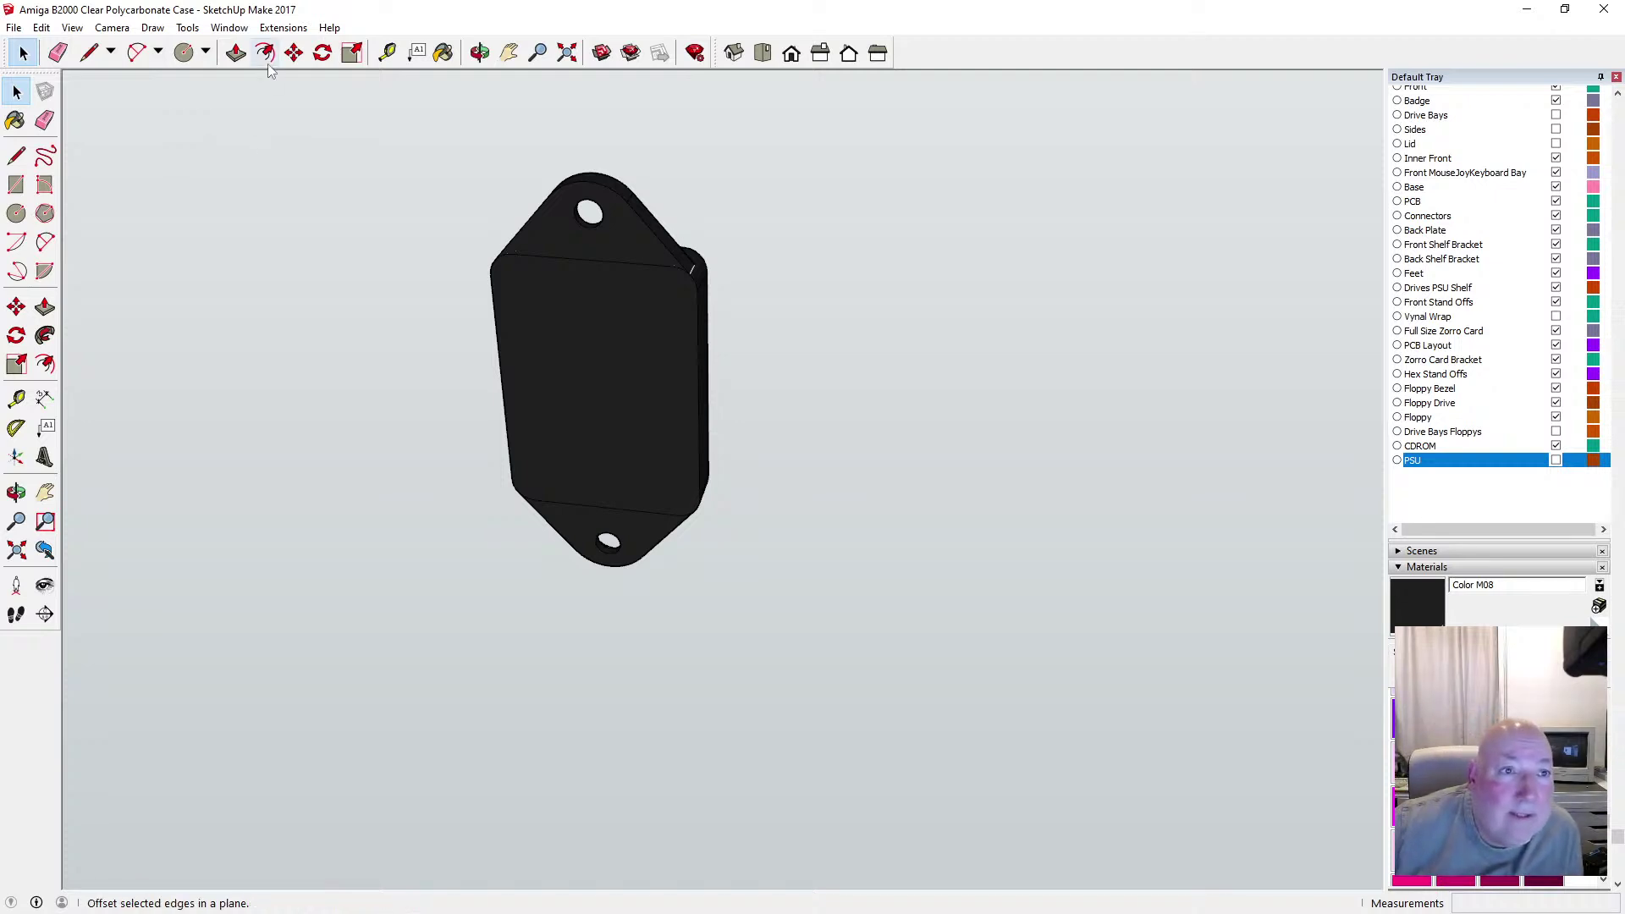
pyautogui.click(571, 275)
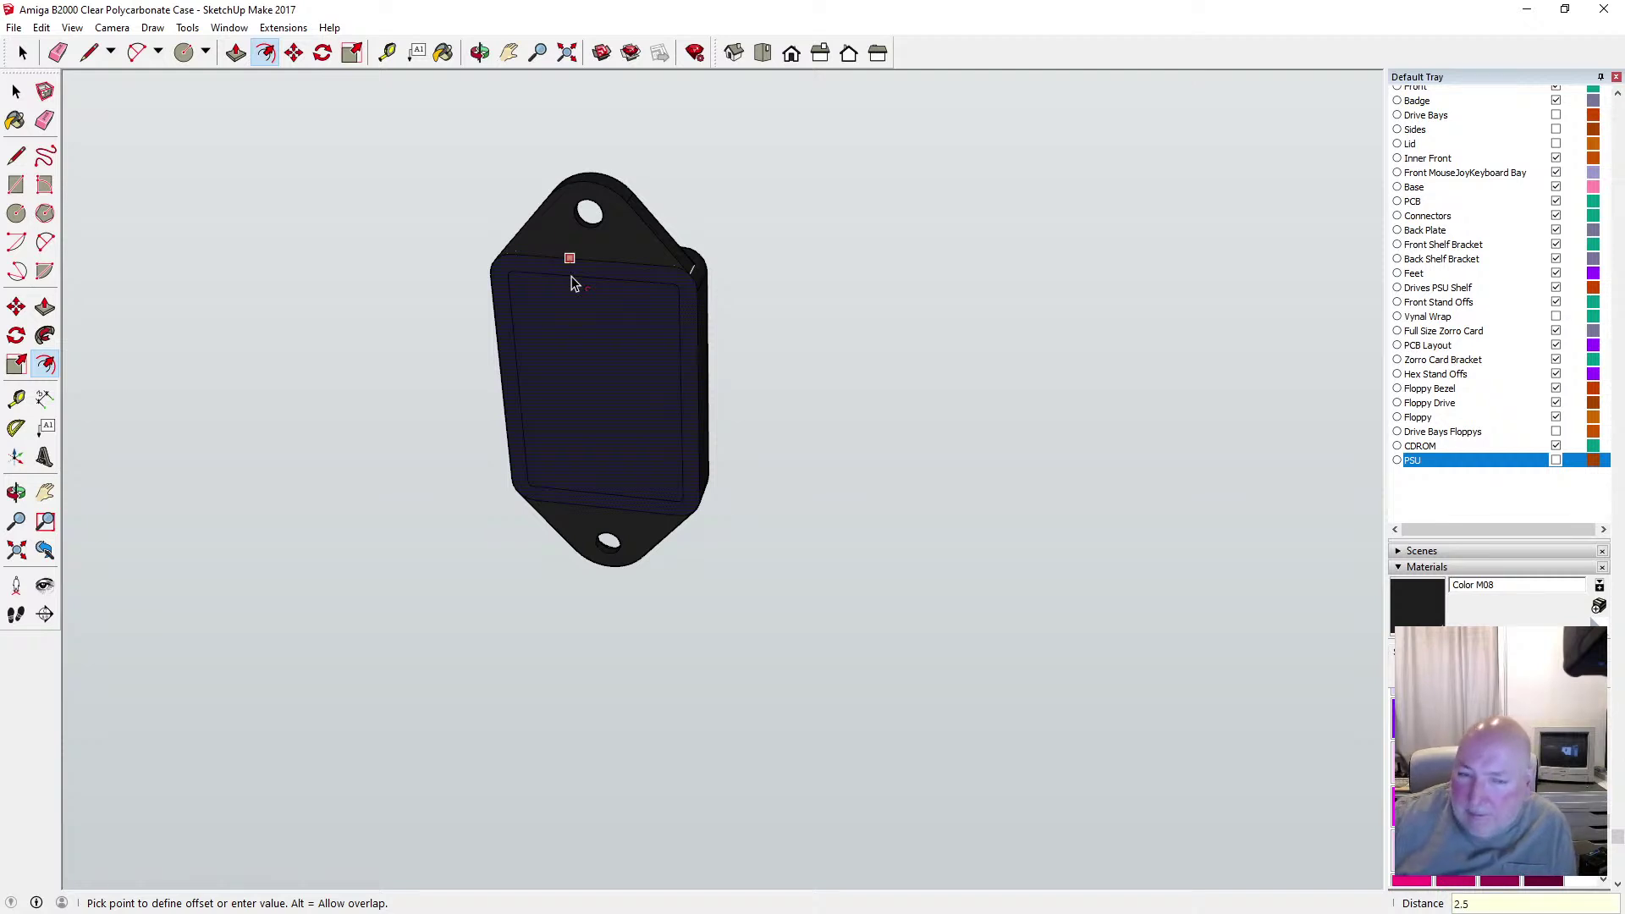
pyautogui.press('Return')
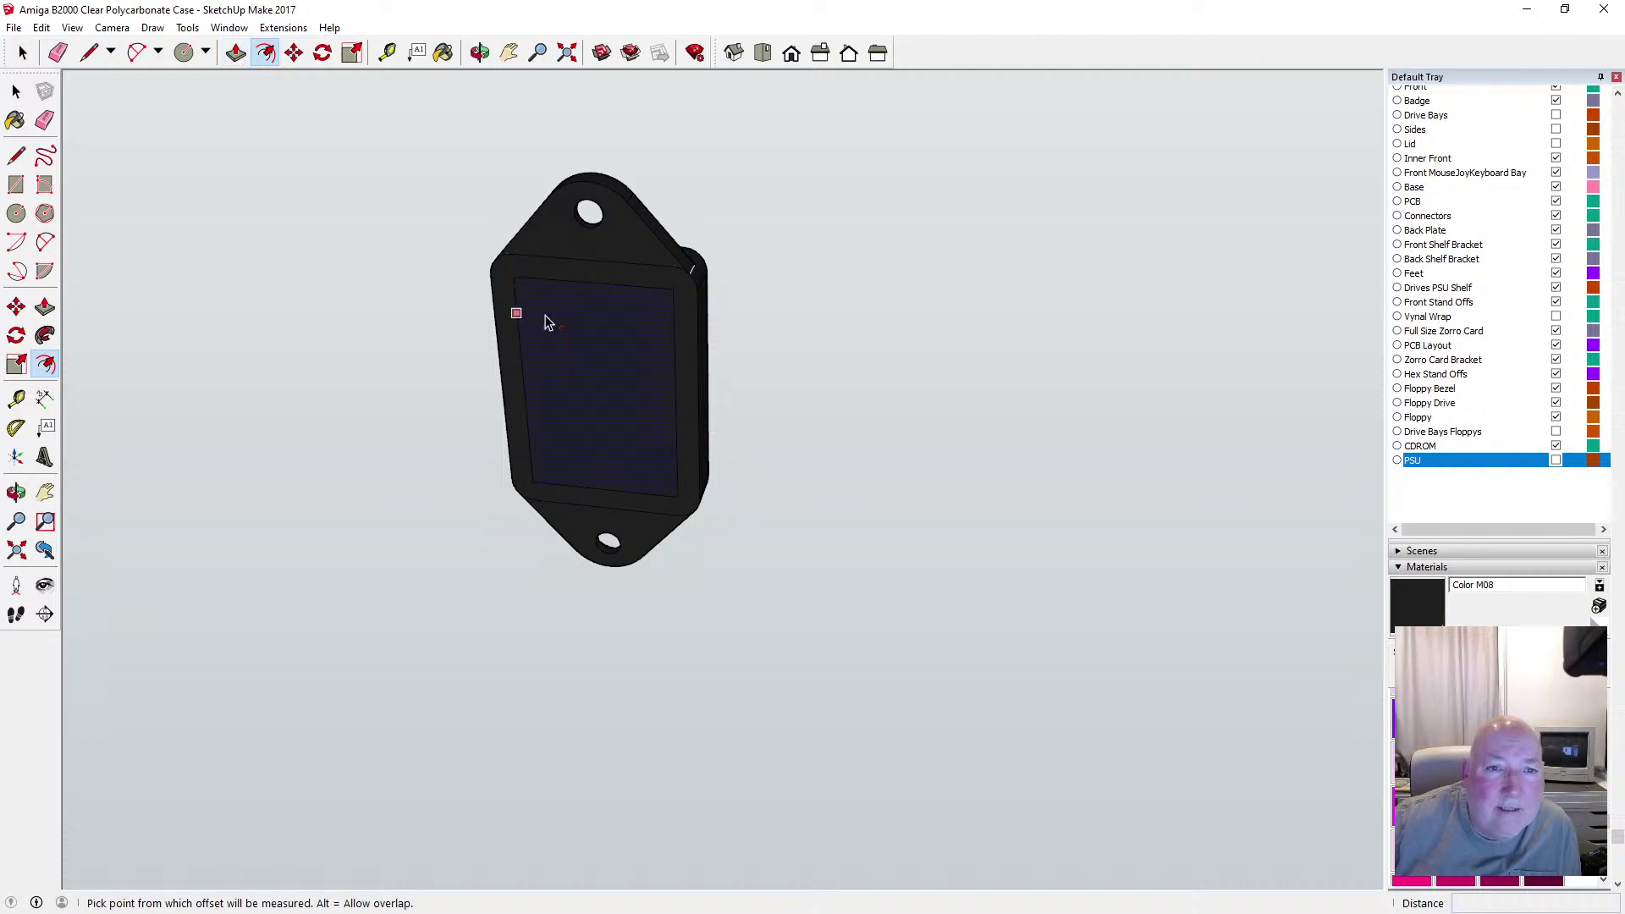
pyautogui.scroll(6, 546, 318)
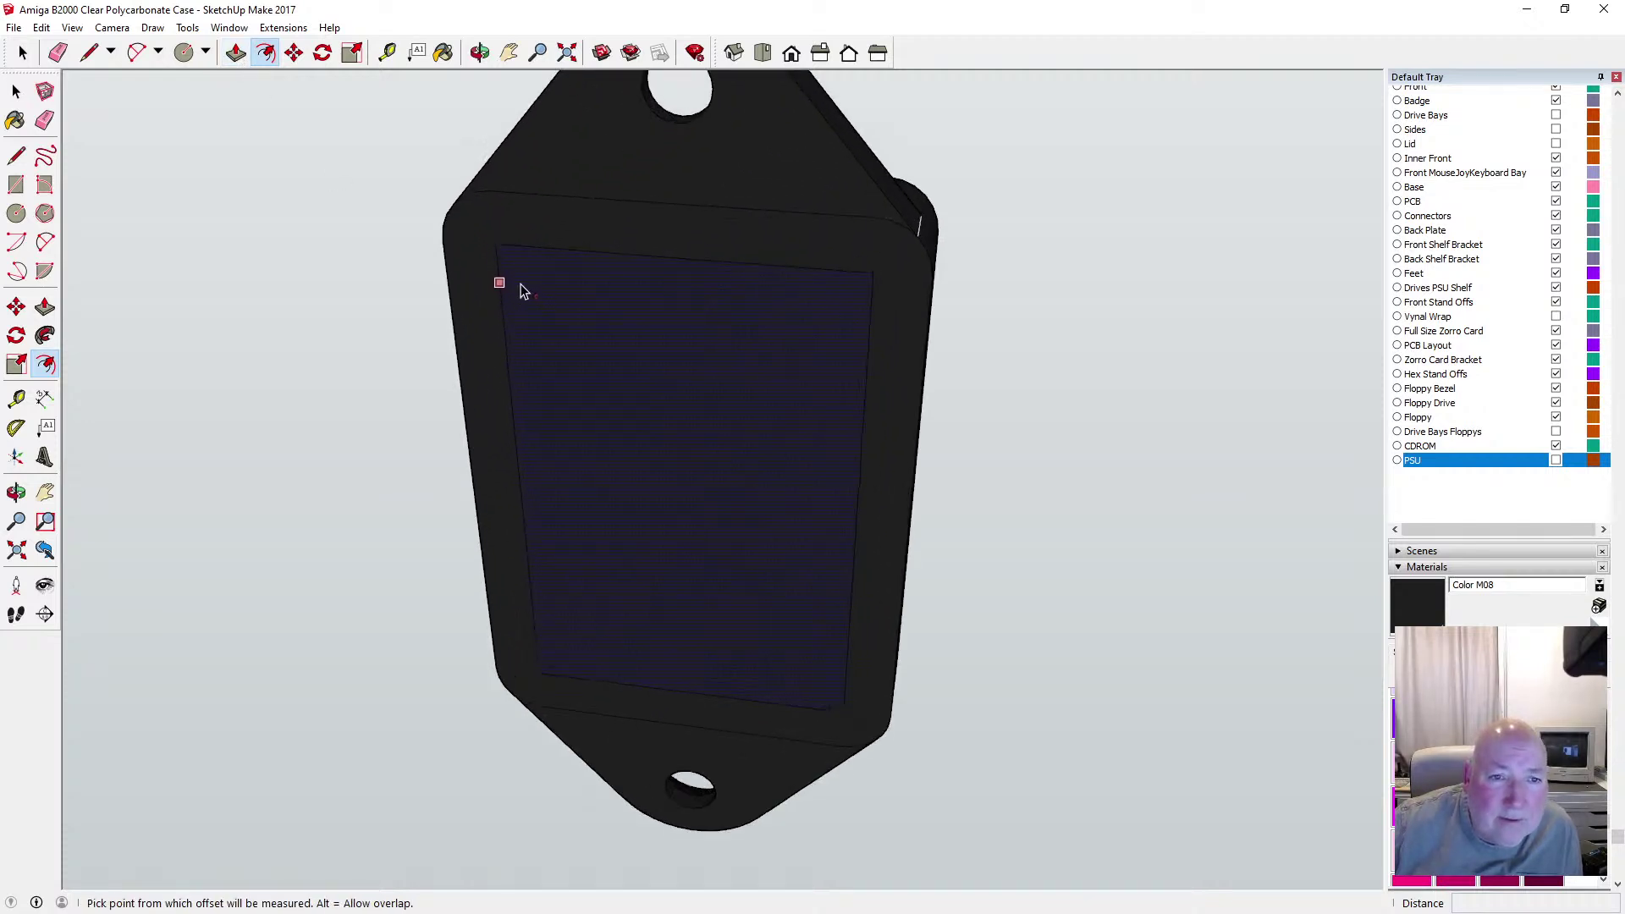
pyautogui.scroll(-2, 511, 275)
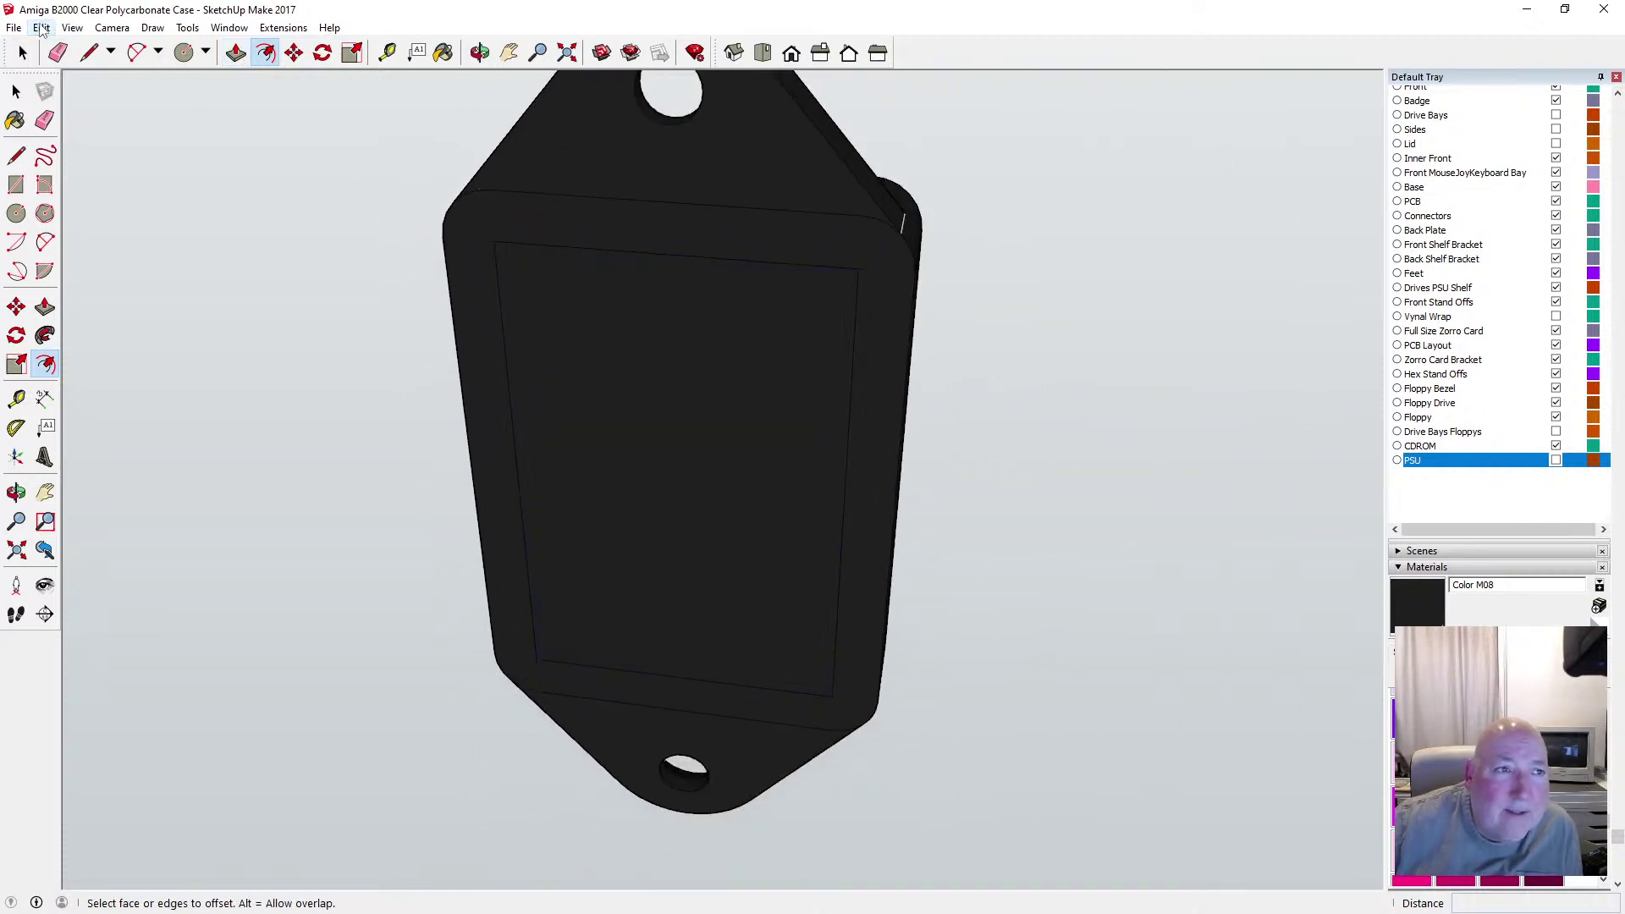
pyautogui.click(41, 27)
pyautogui.click(351, 225)
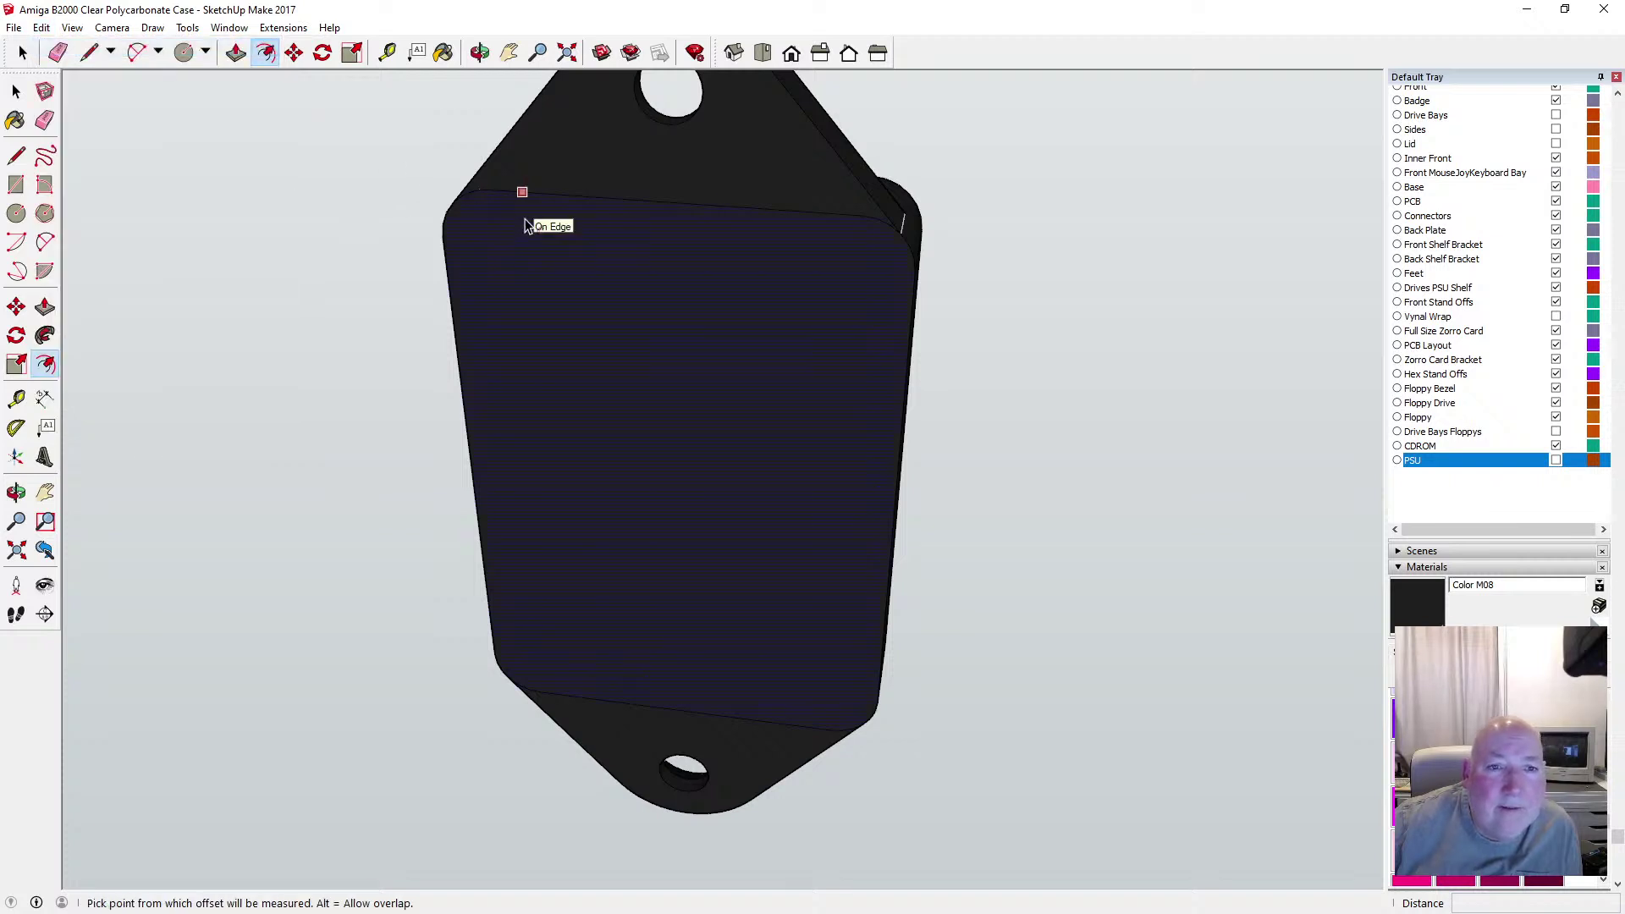
# Offset the outline of the central back face inward by 2 mm
pyautogui.click(525, 228)
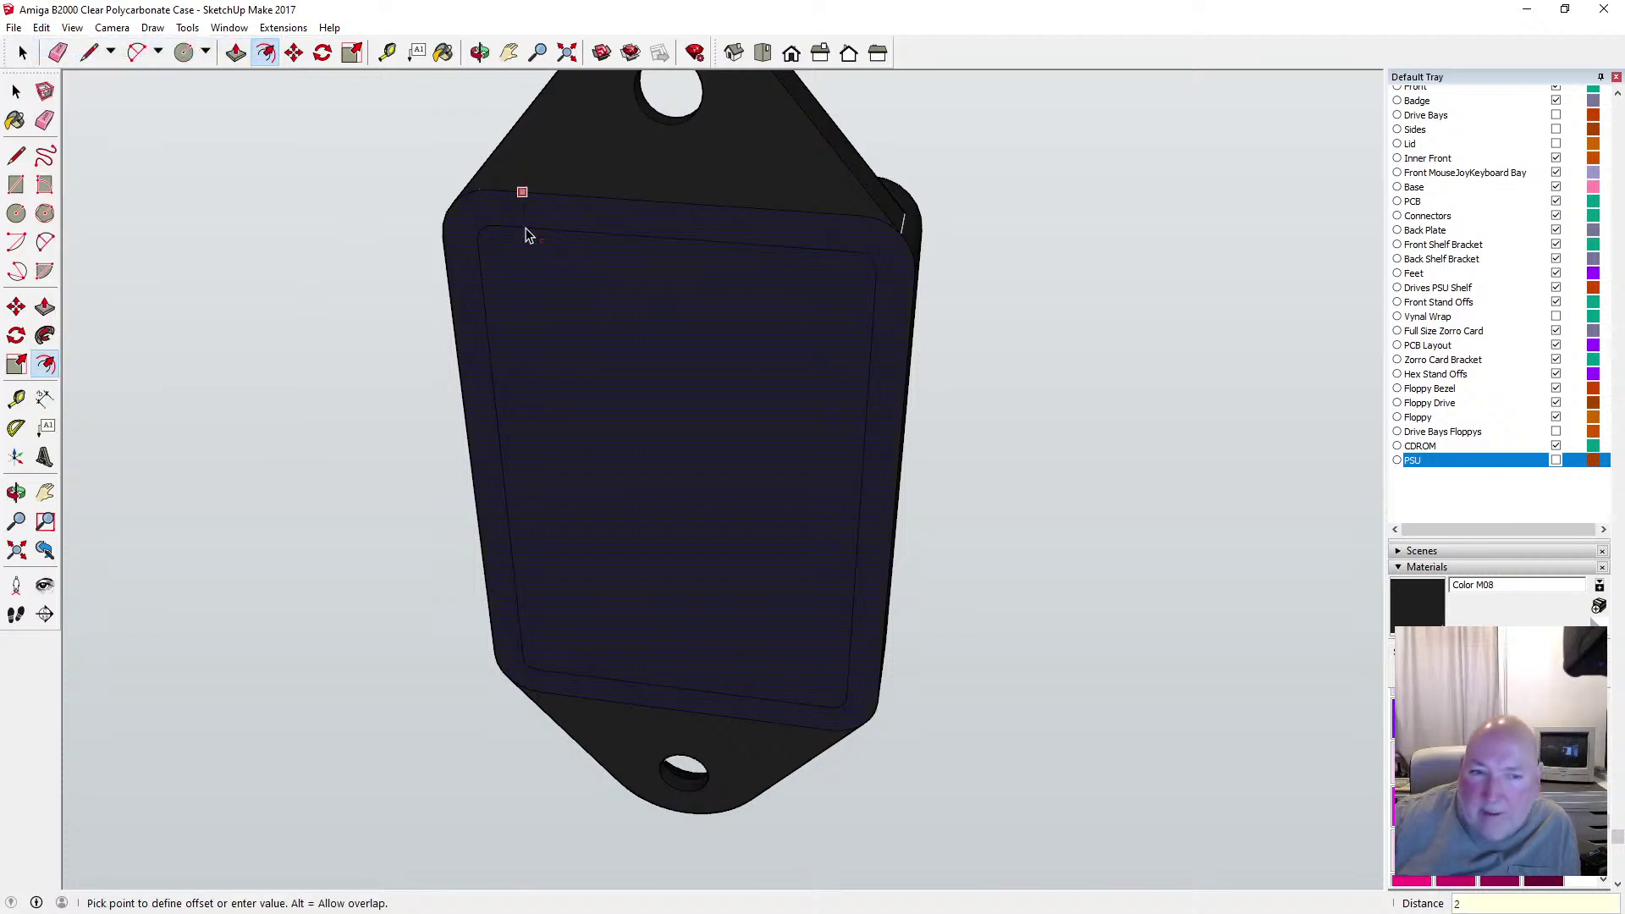
pyautogui.press('Return')
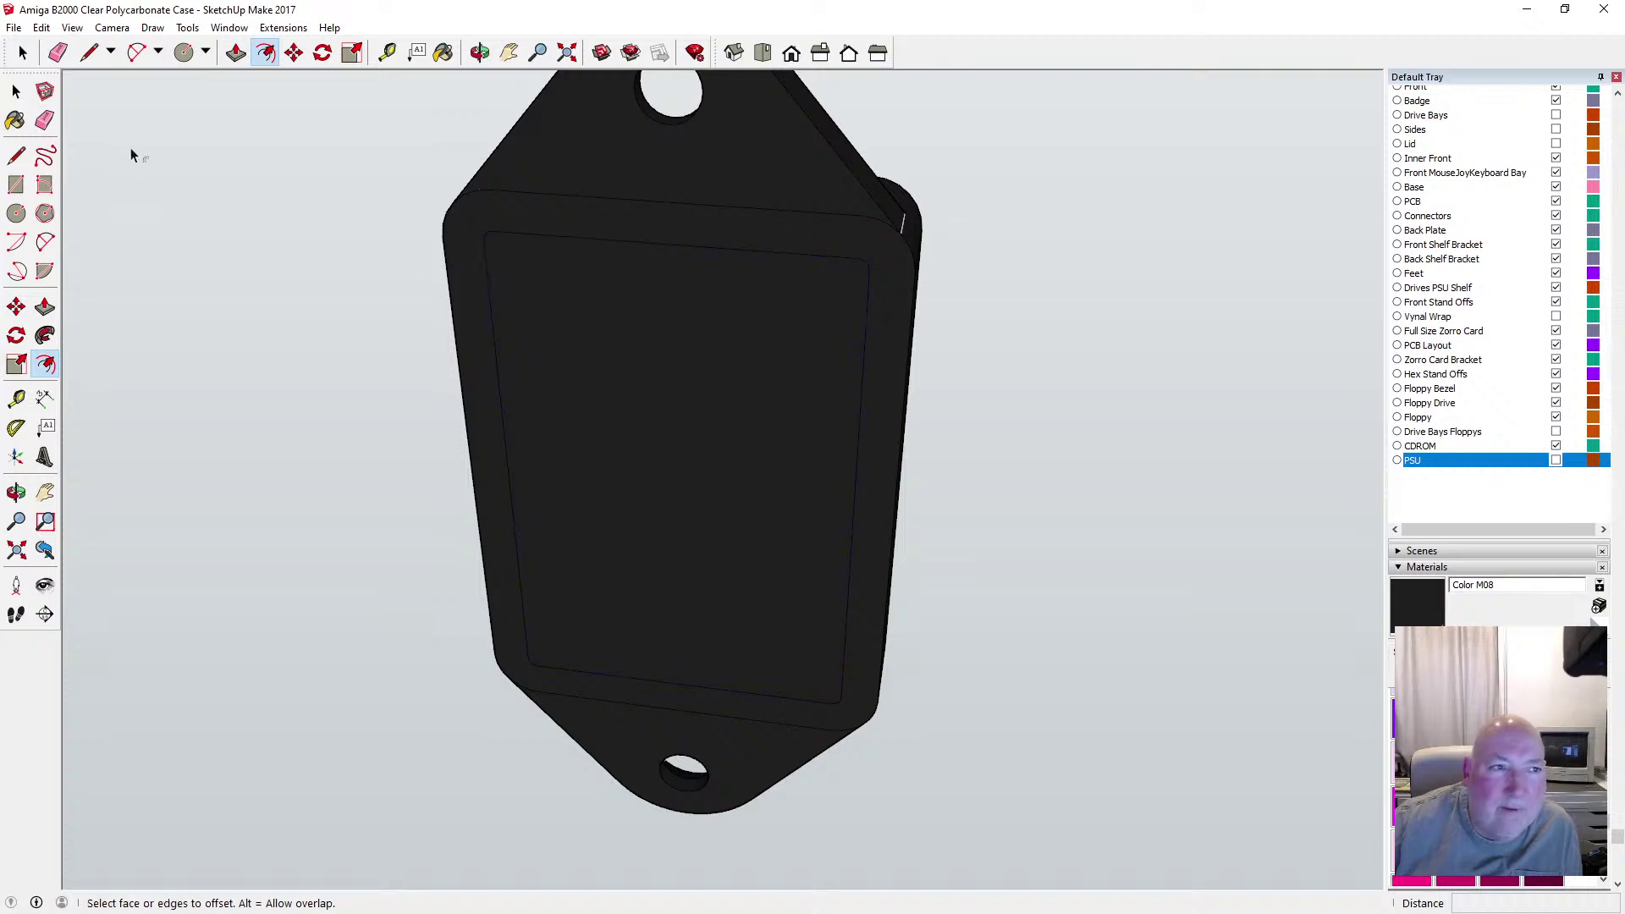
pyautogui.press('space')
# Extrude the inset central back face outward by 22.5 mm to form the rear body
pyautogui.scroll(-5, 515, 318)
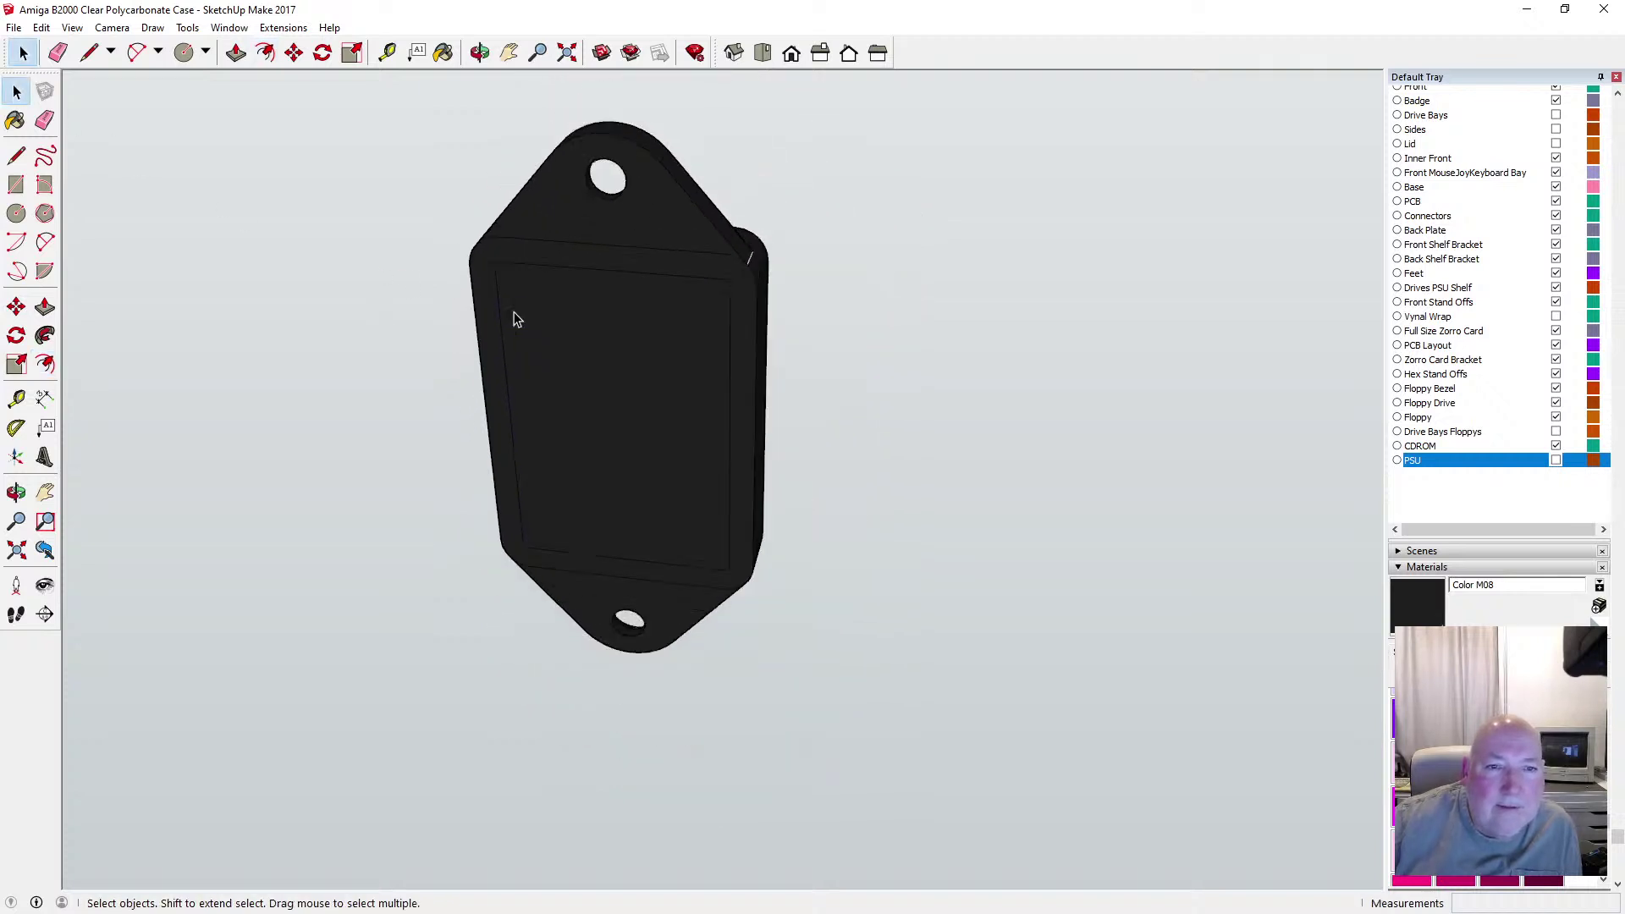
pyautogui.scroll(-3, 528, 327)
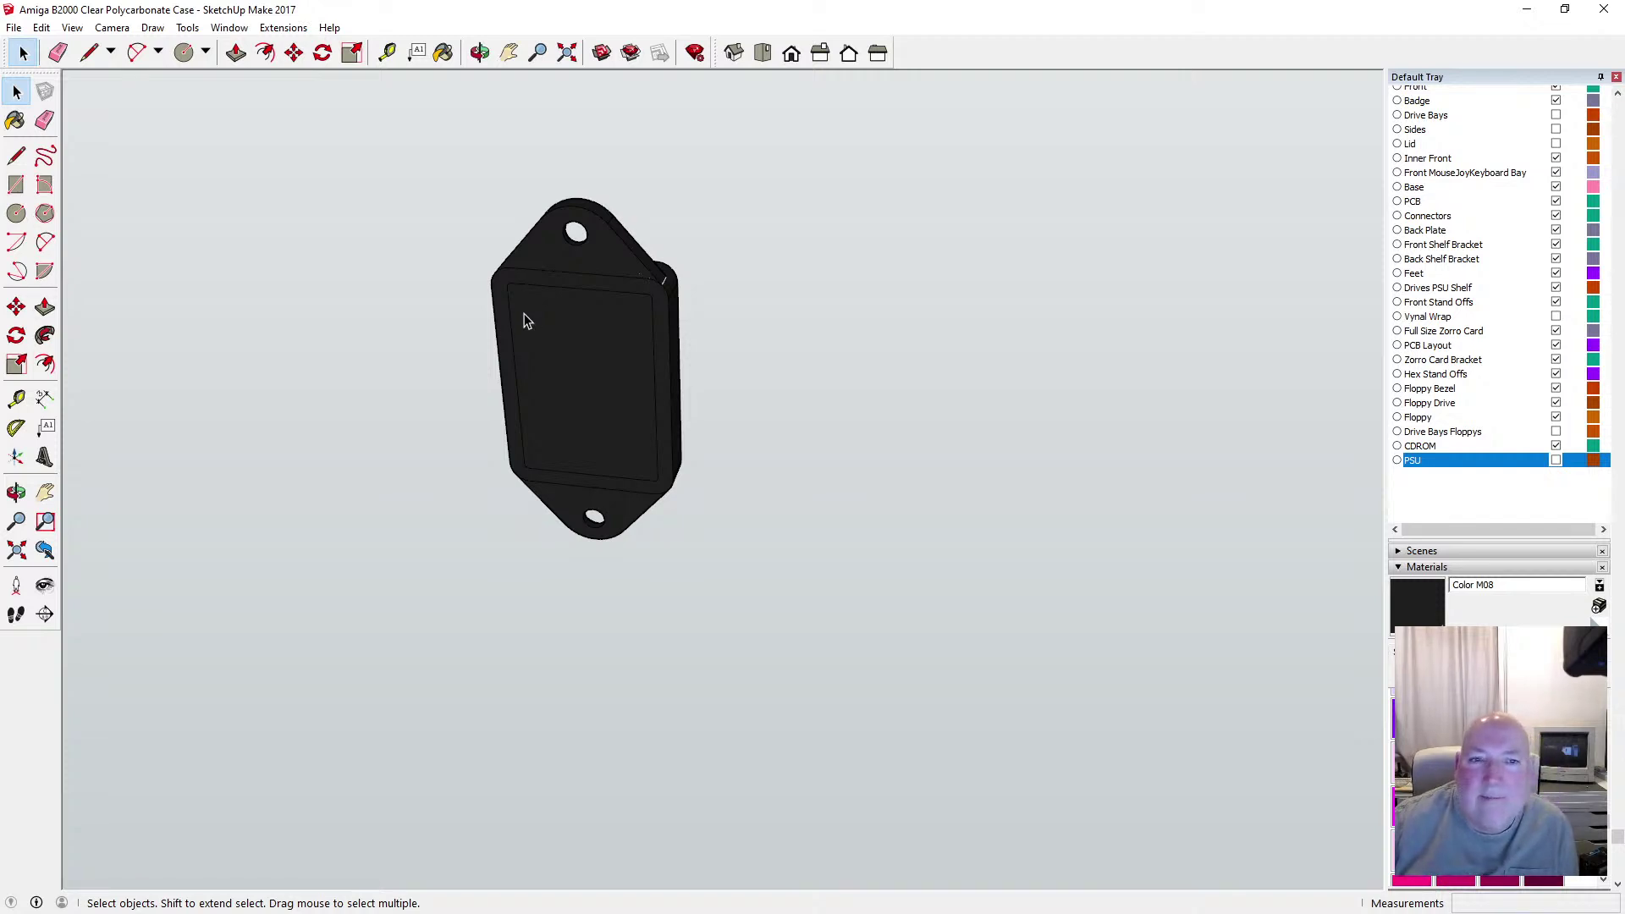
pyautogui.click(236, 53)
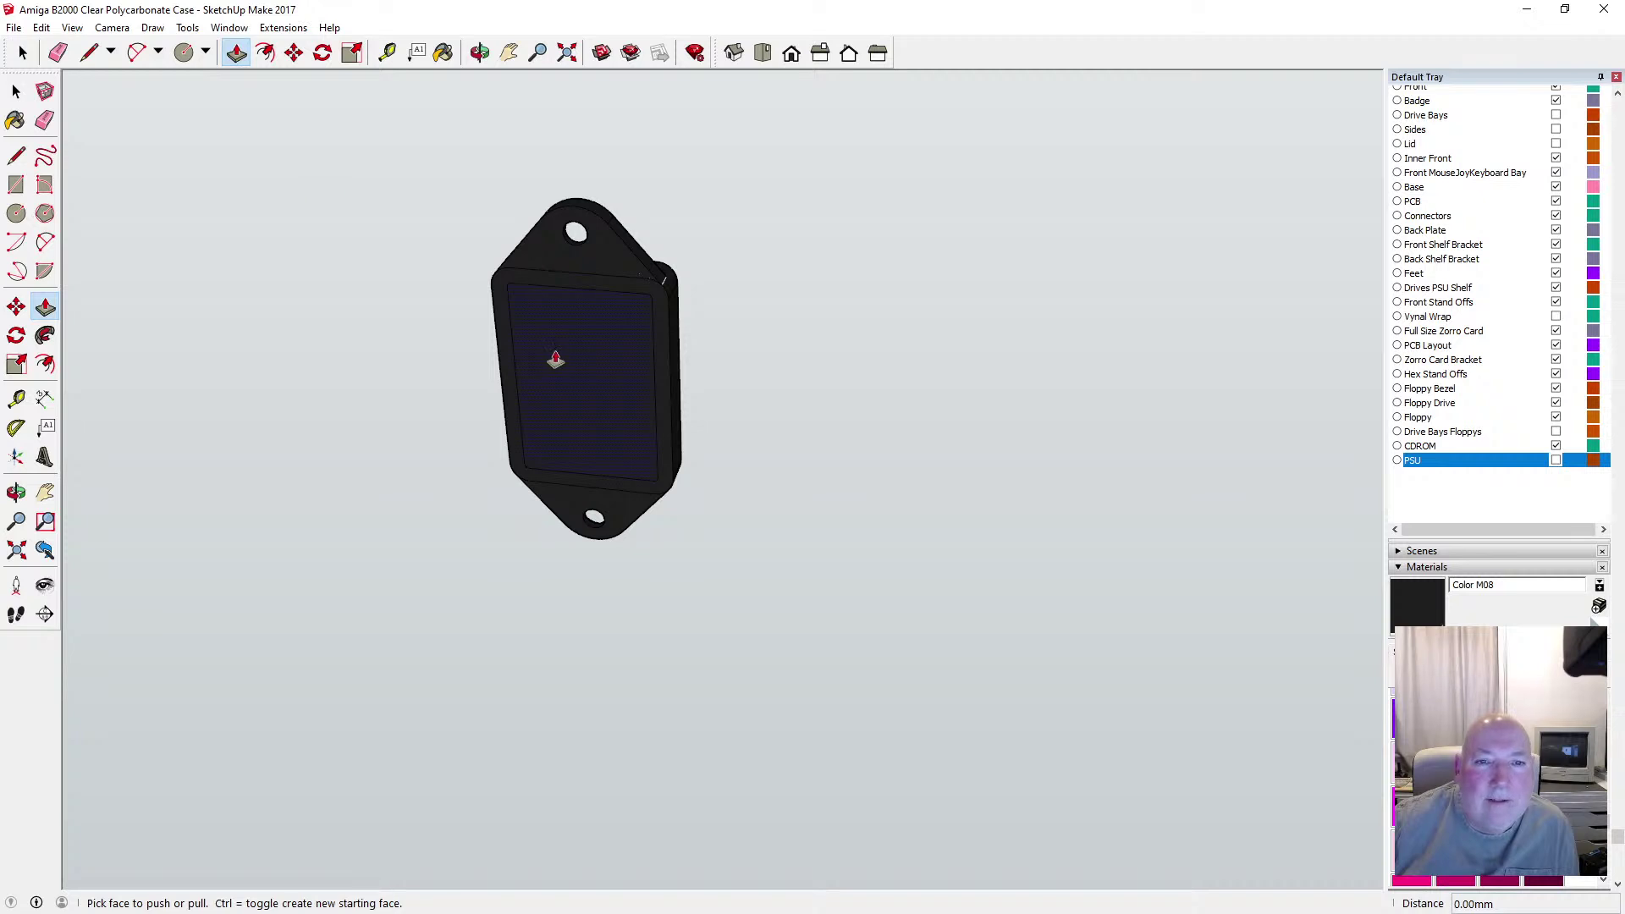
pyautogui.moveTo(556, 360); pyautogui.dragTo(542, 390)
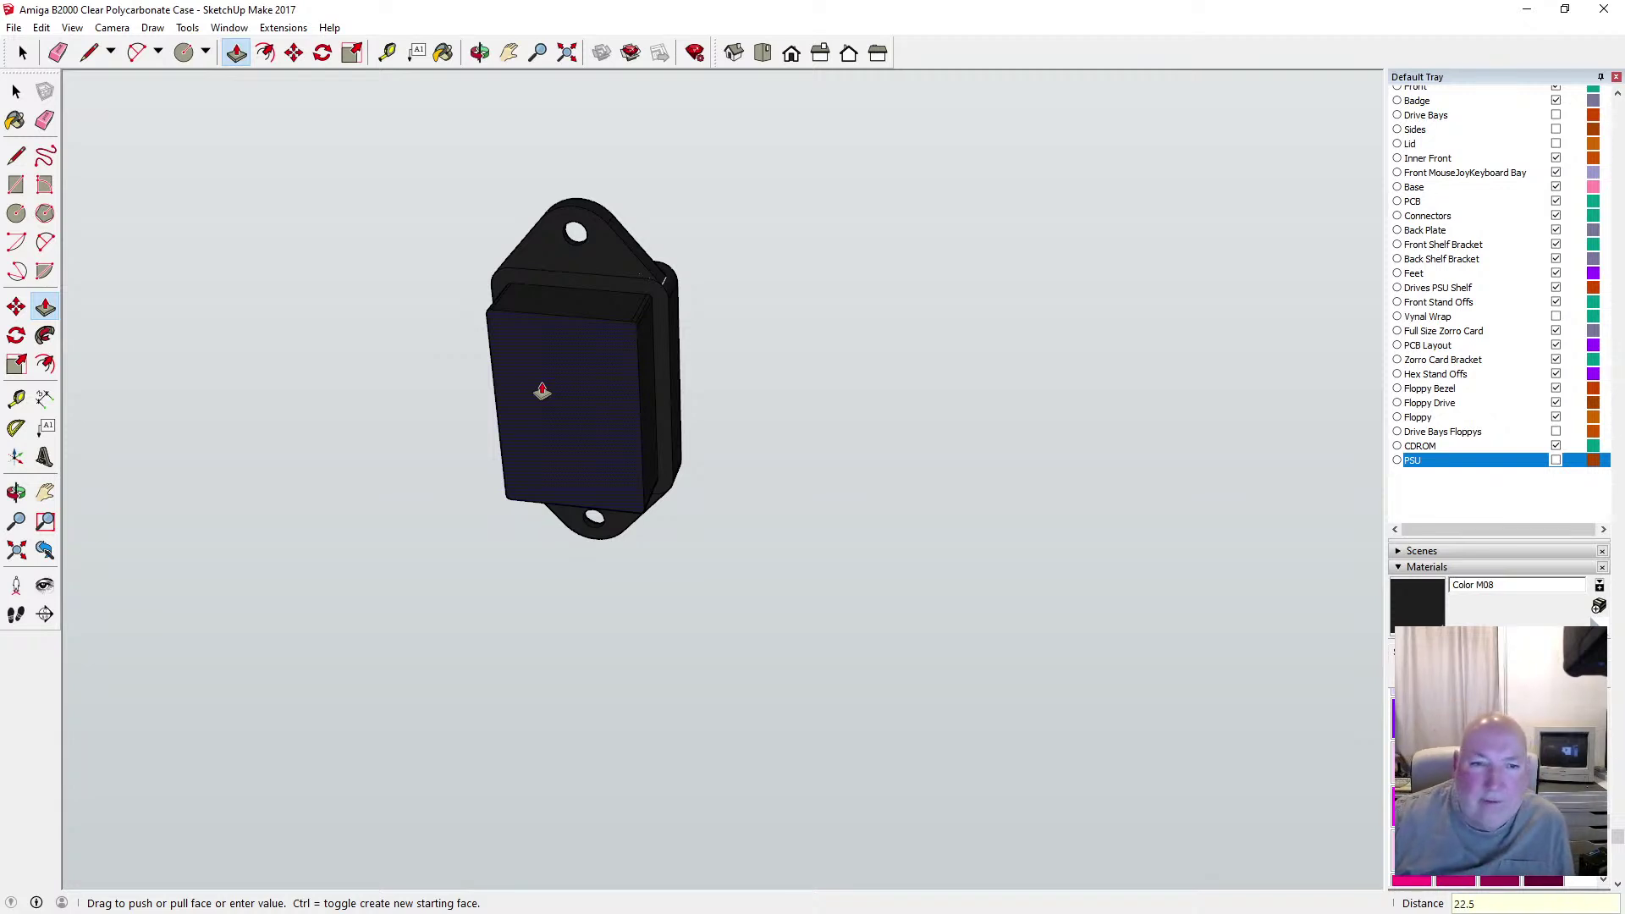
pyautogui.press('Return')
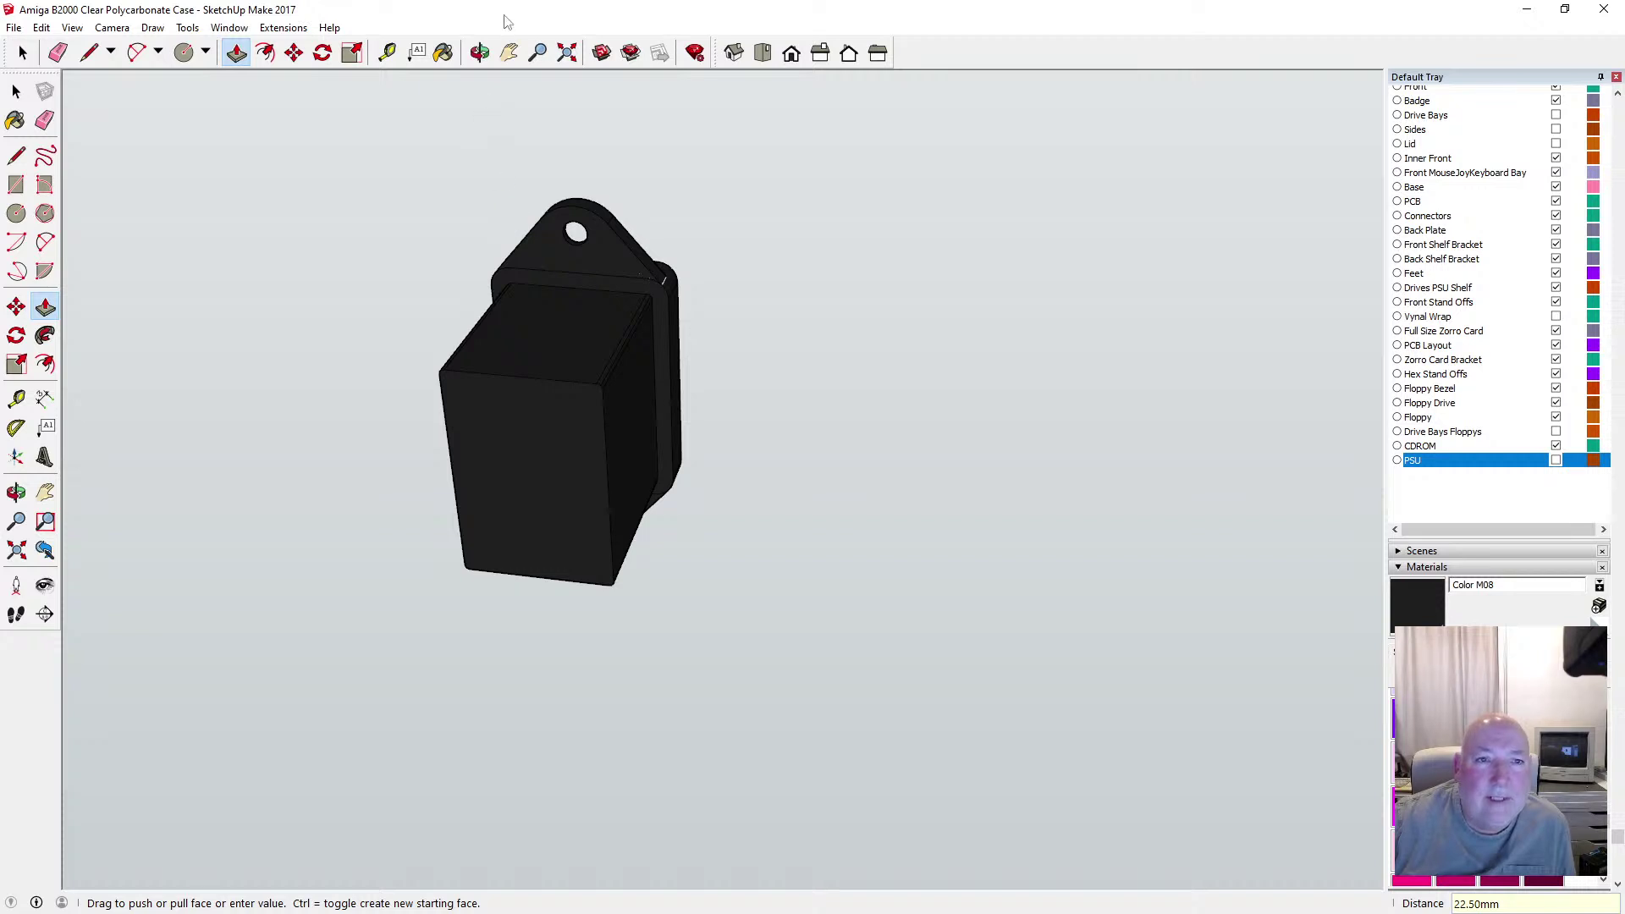
# Push the chamfered socket face on the front inward by 17.5 mm to form the recess
pyautogui.click(480, 52)
pyautogui.moveTo(542, 288); pyautogui.dragTo(526, 508)
pyautogui.click(236, 53)
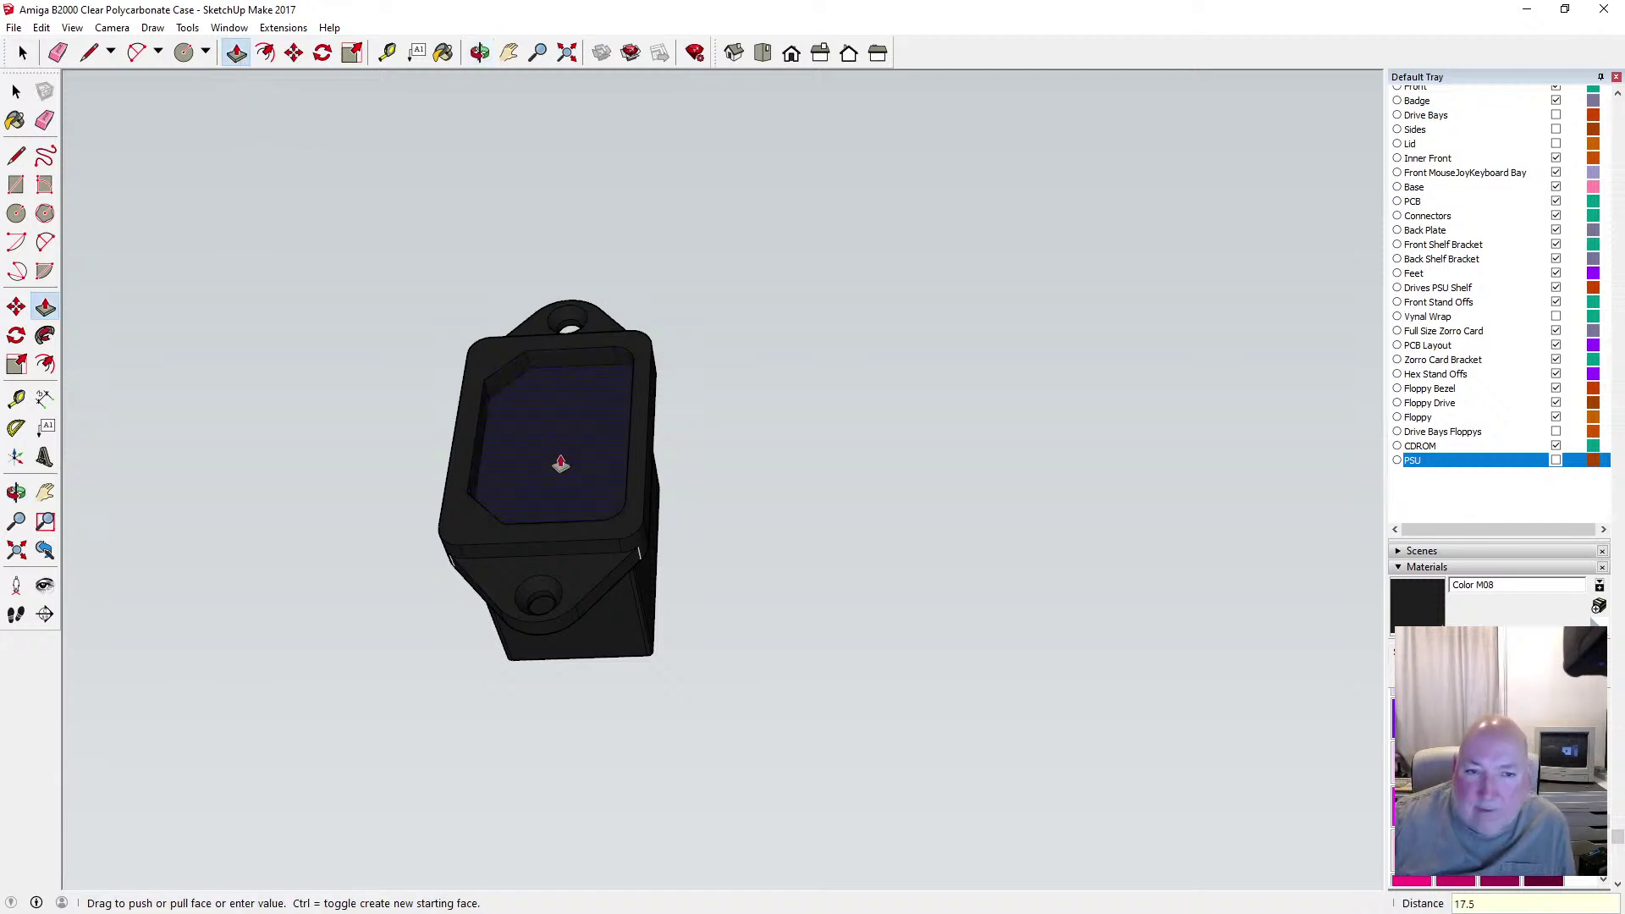
pyautogui.press('Return')
pyautogui.press('space')
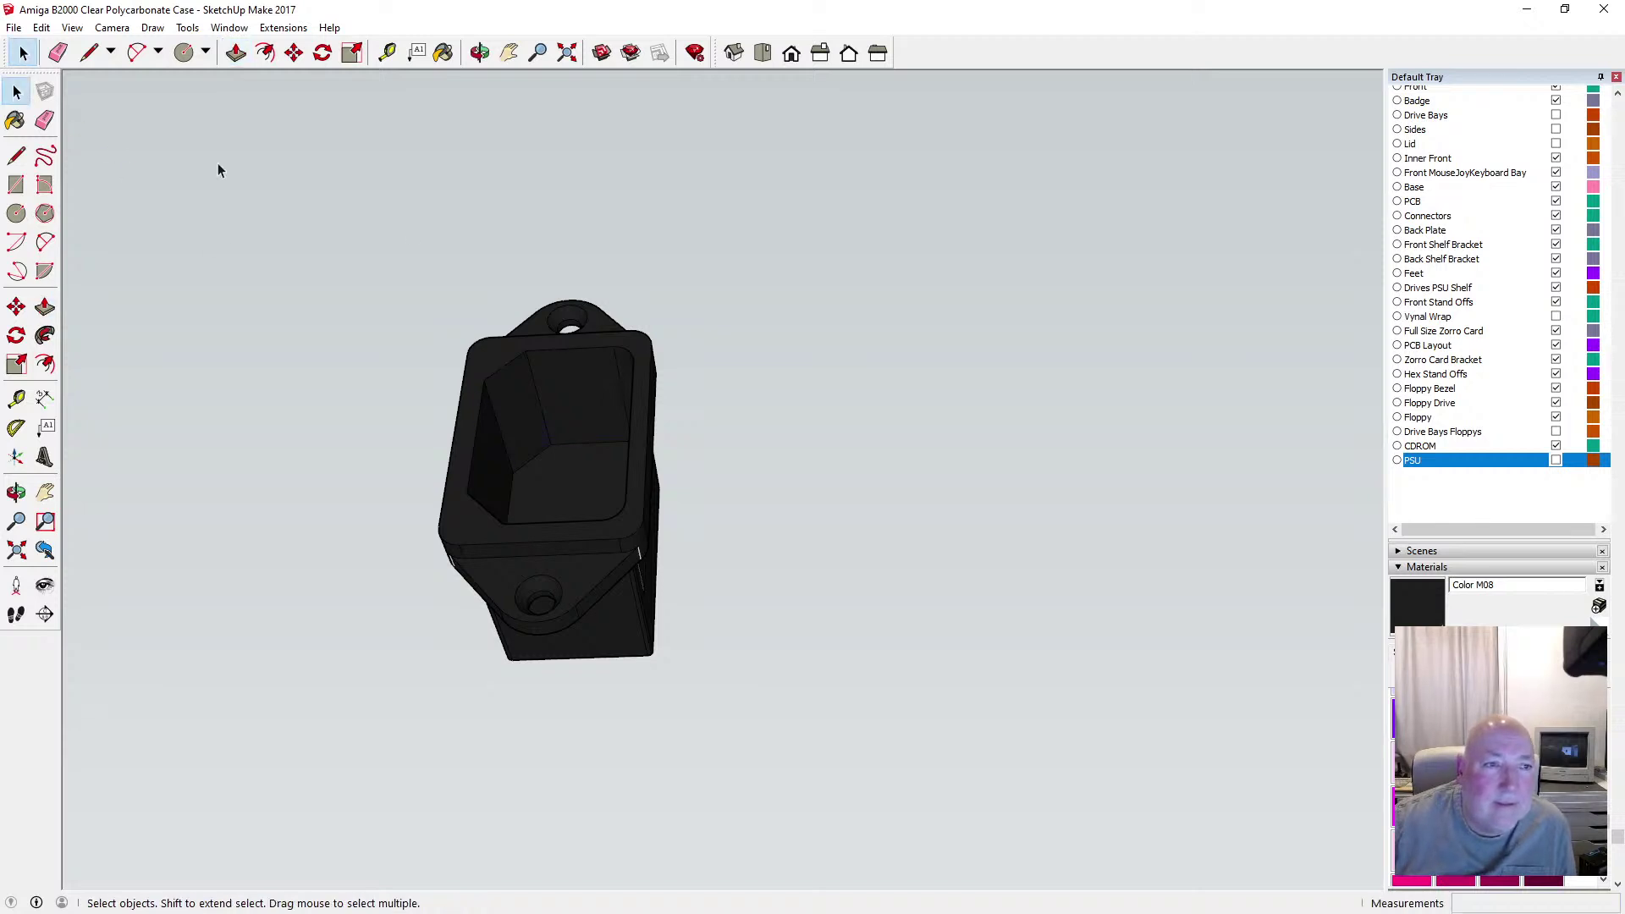
# Try deleting the vertical edge on the recess's inner side wall, then undo the deletion
pyautogui.scroll(2, 525, 488)
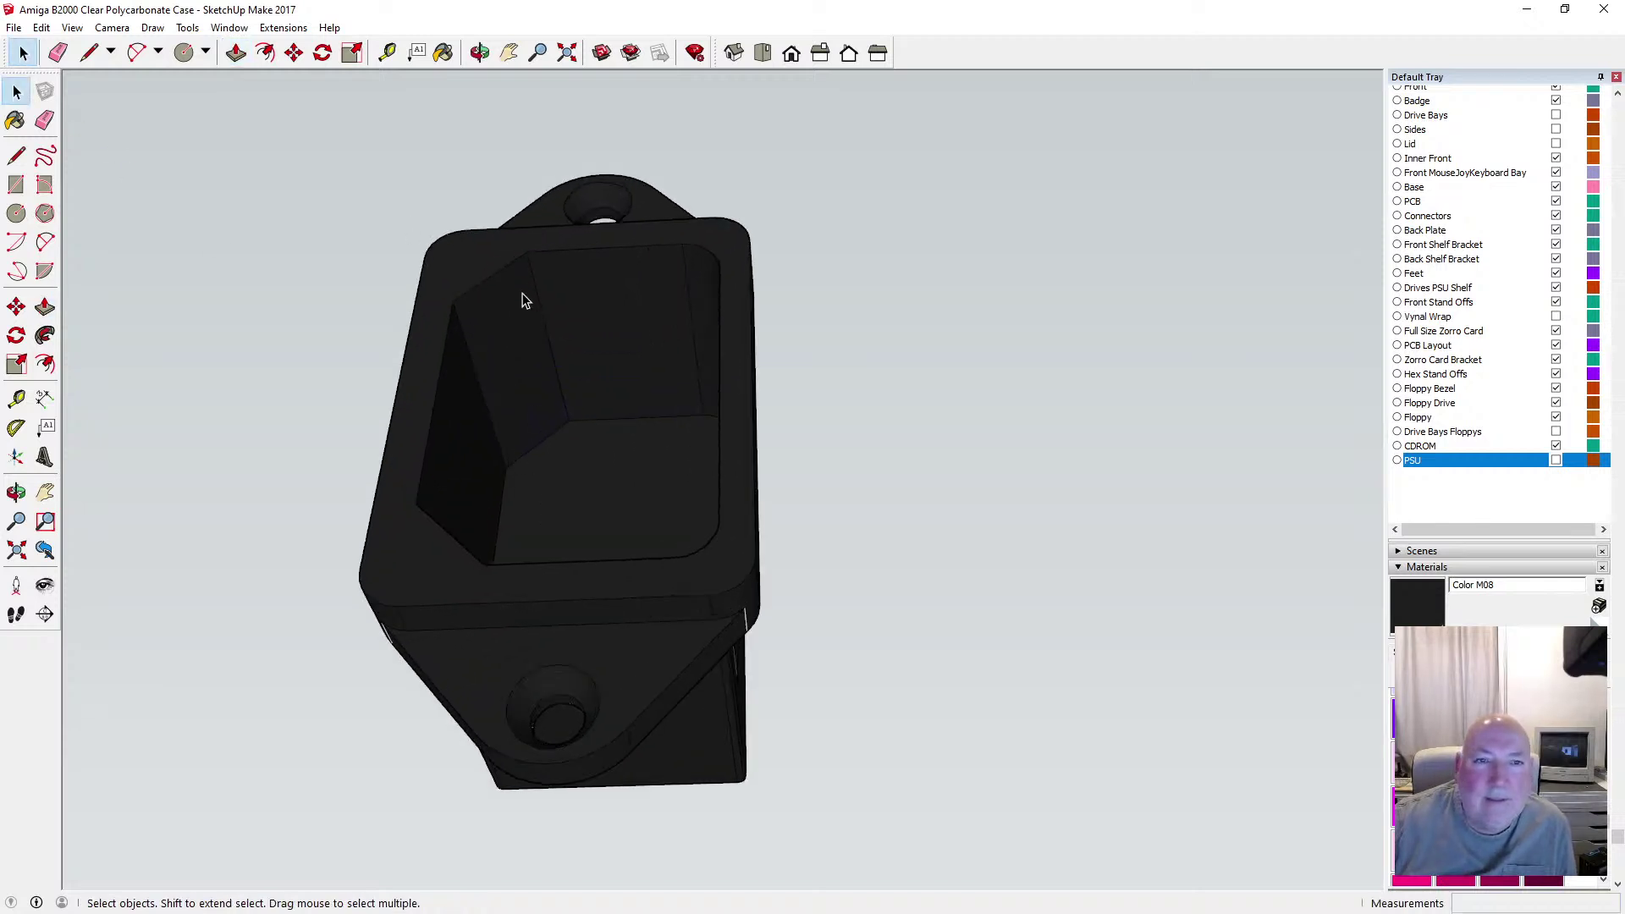
pyautogui.click(479, 52)
pyautogui.moveTo(504, 124); pyautogui.dragTo(532, 376)
pyautogui.press('space')
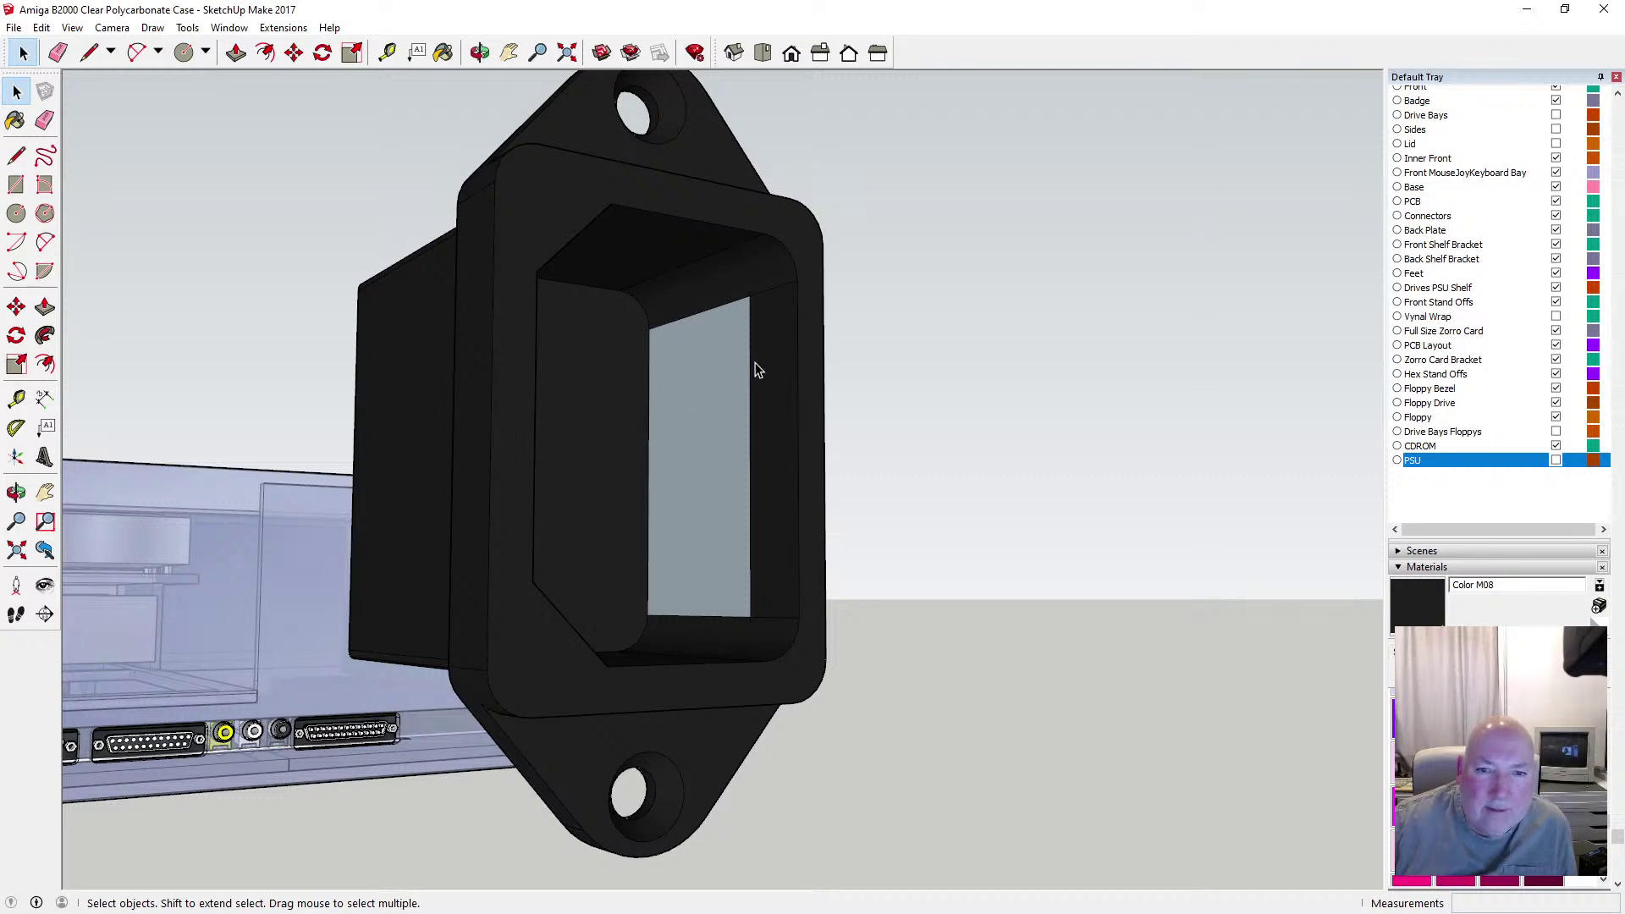
pyautogui.press('Delete')
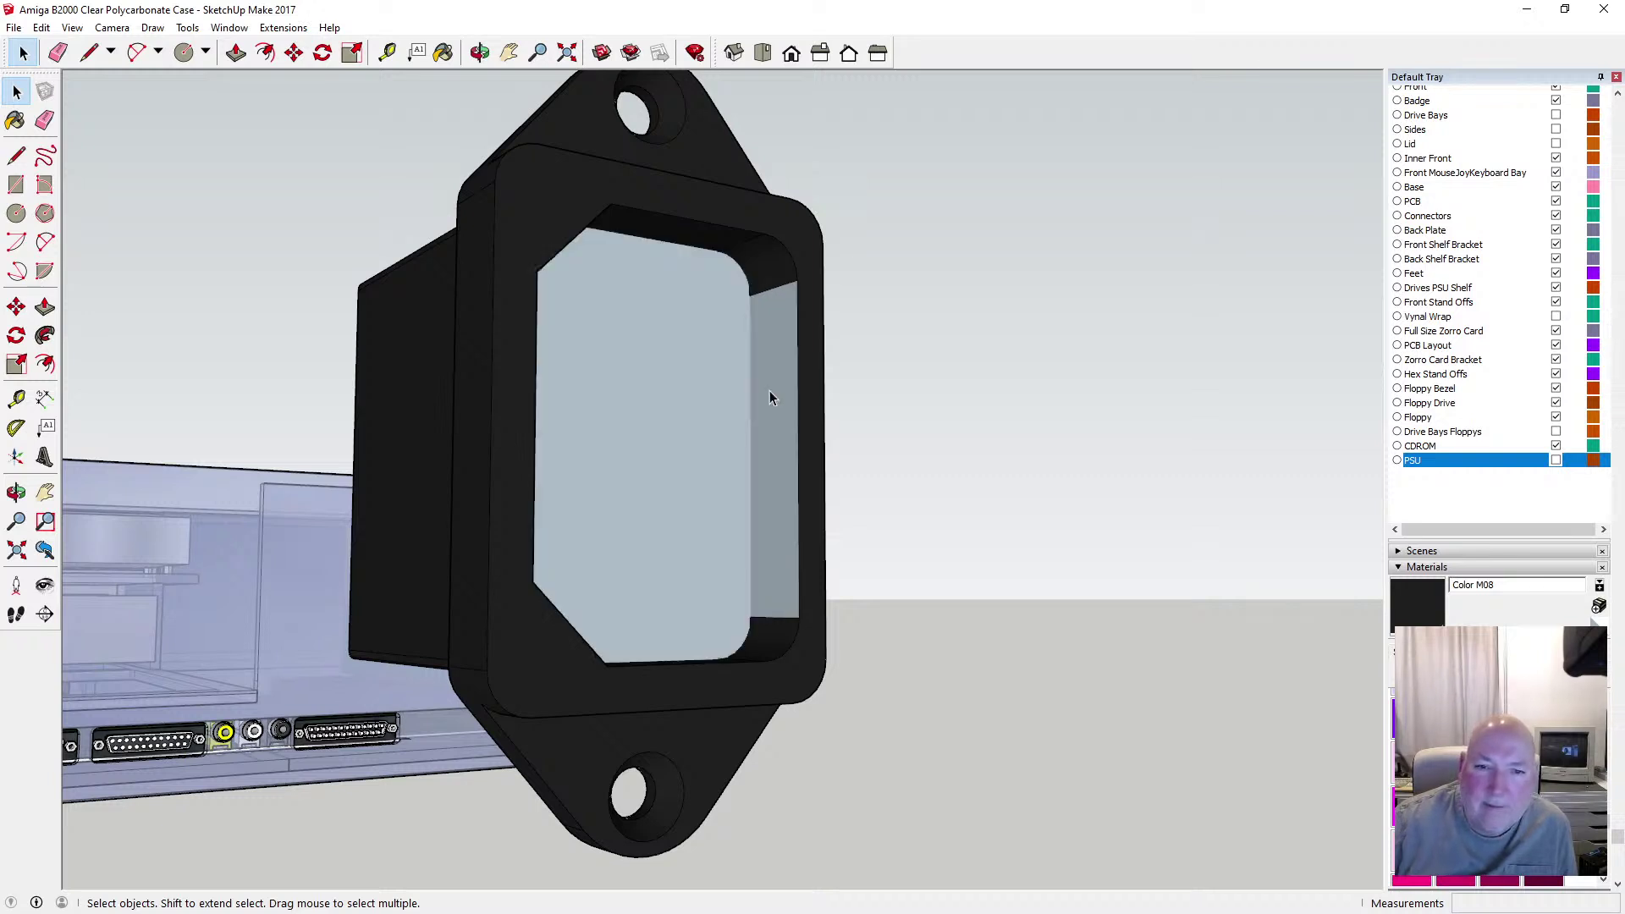
pyautogui.click(41, 27)
pyautogui.click(76, 48)
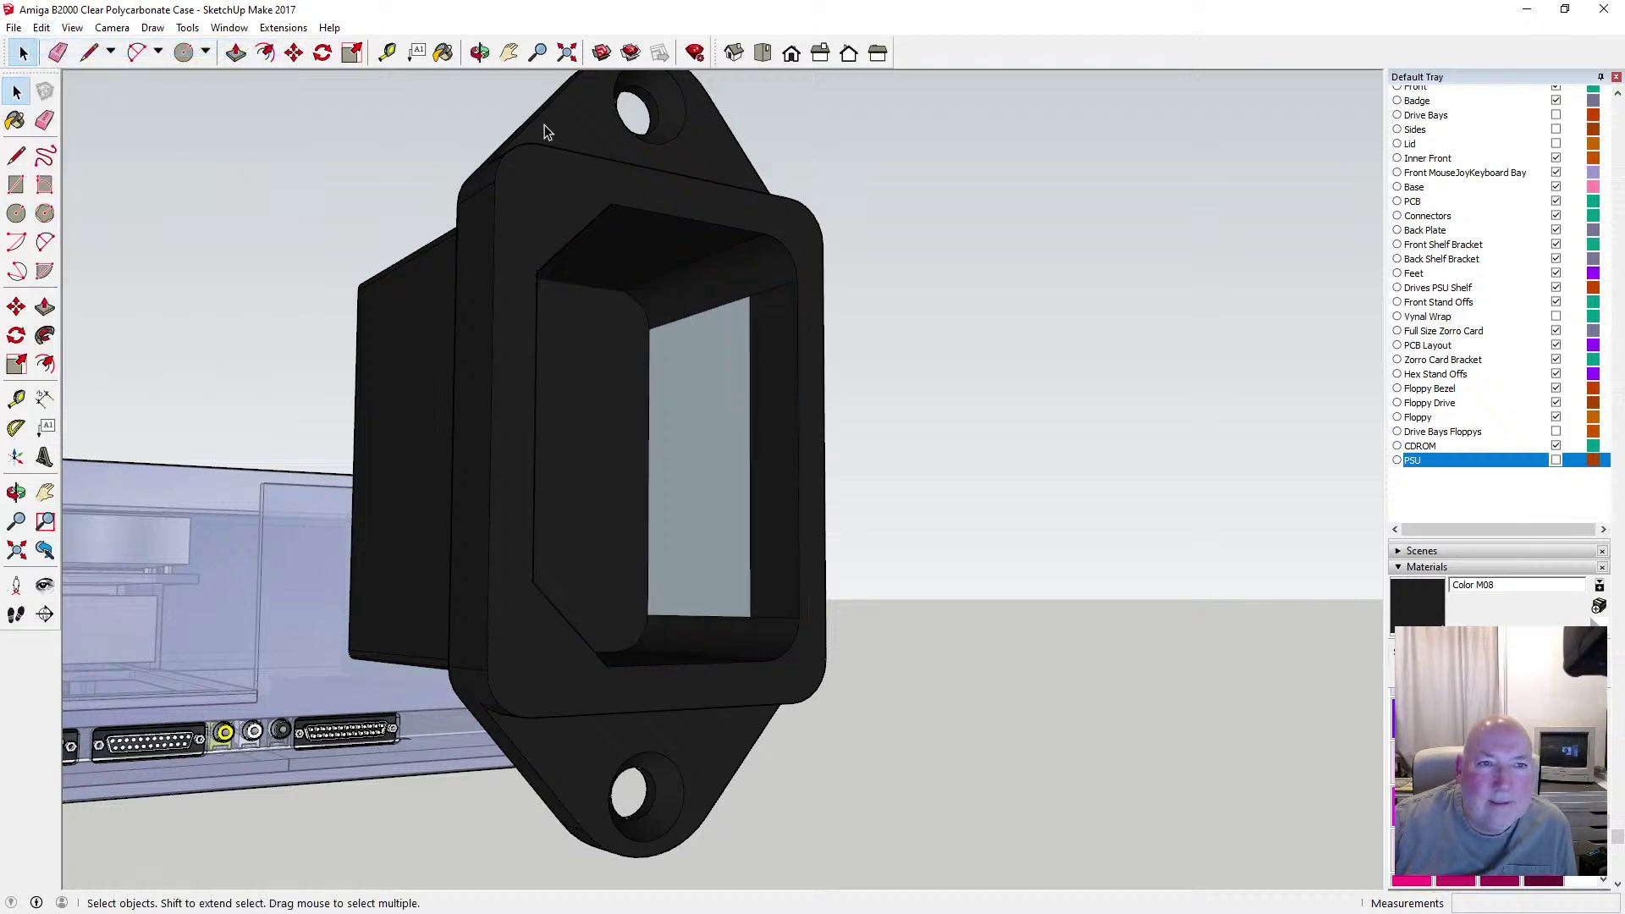
# Paint the unpainted strip of the recess's inner side wall with Color M08
pyautogui.click(481, 53)
pyautogui.moveTo(491, 170); pyautogui.dragTo(326, 178)
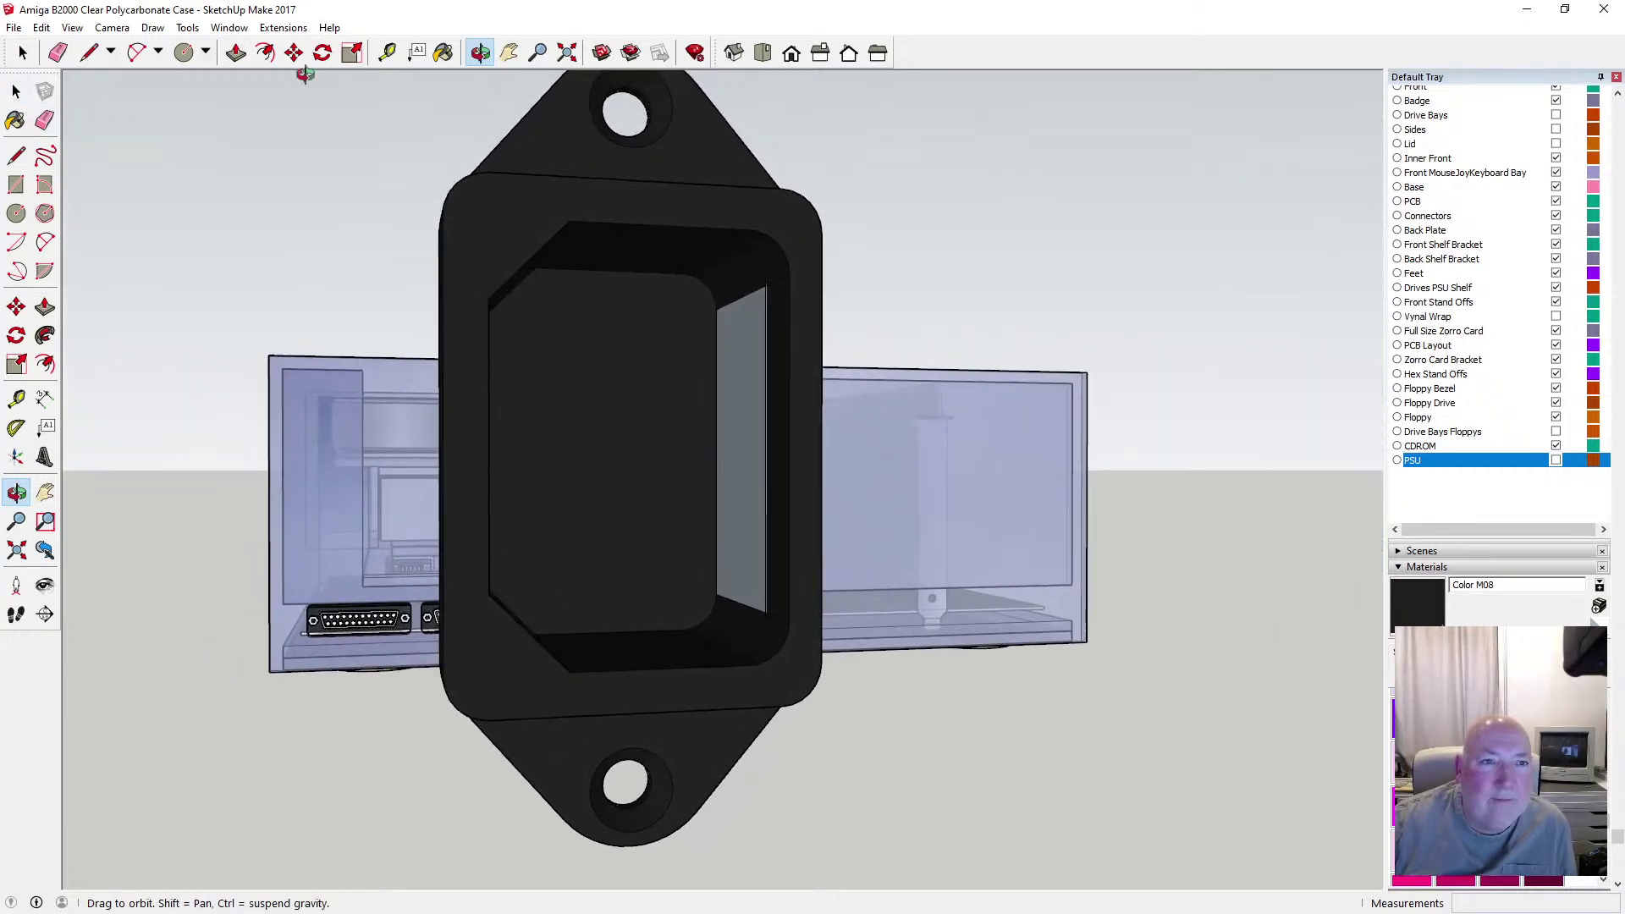
pyautogui.click(444, 53)
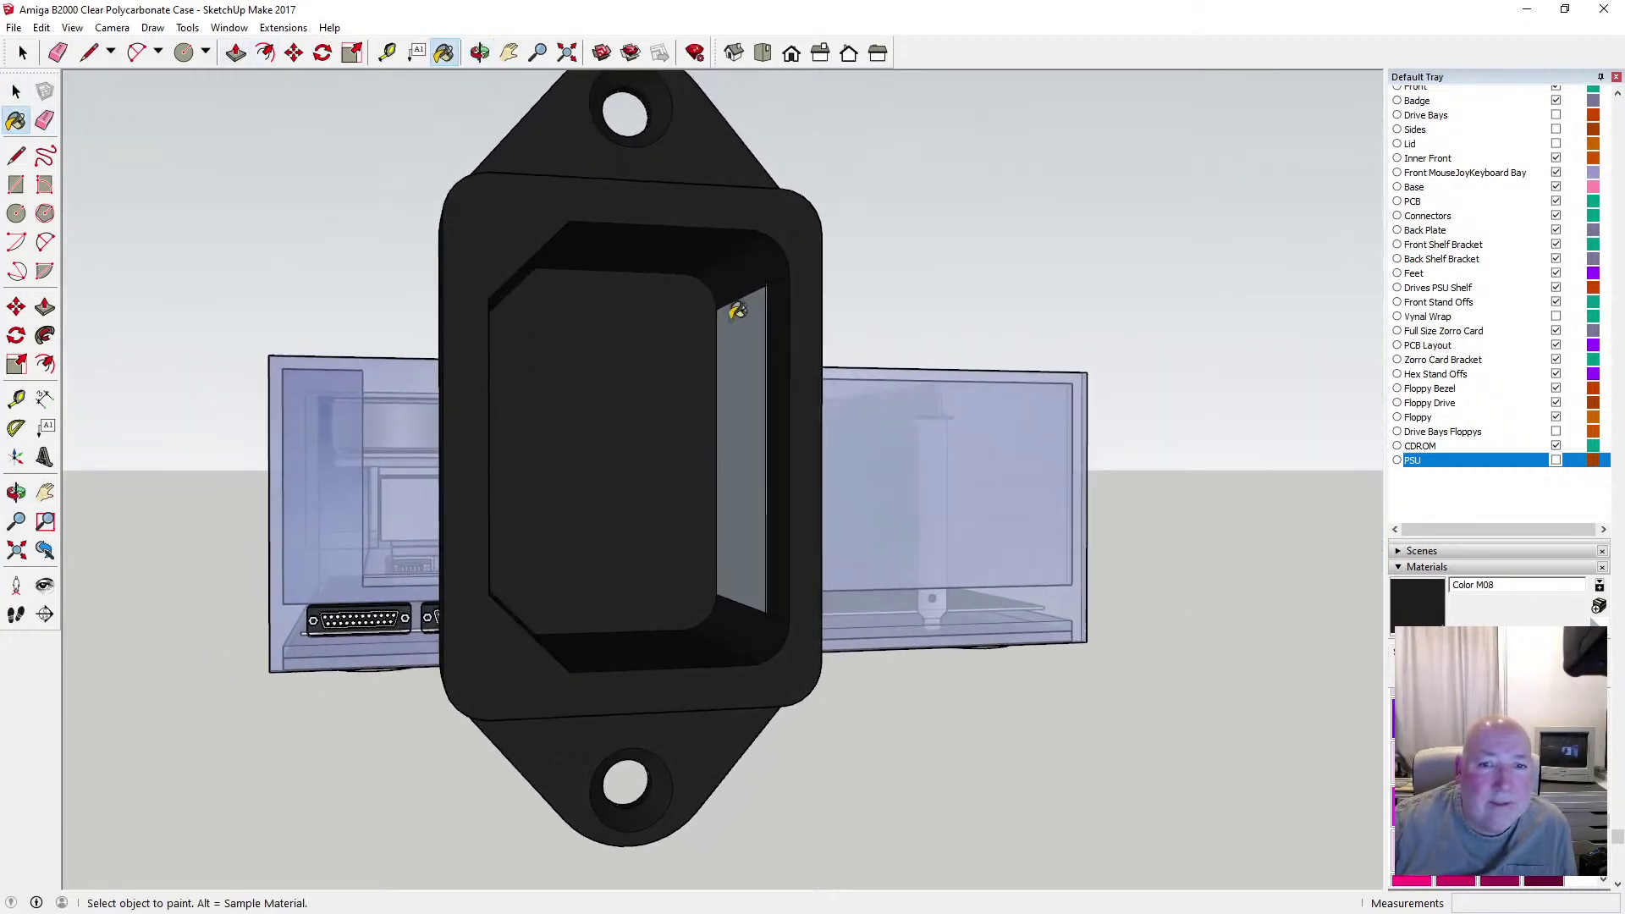
pyautogui.click(747, 328)
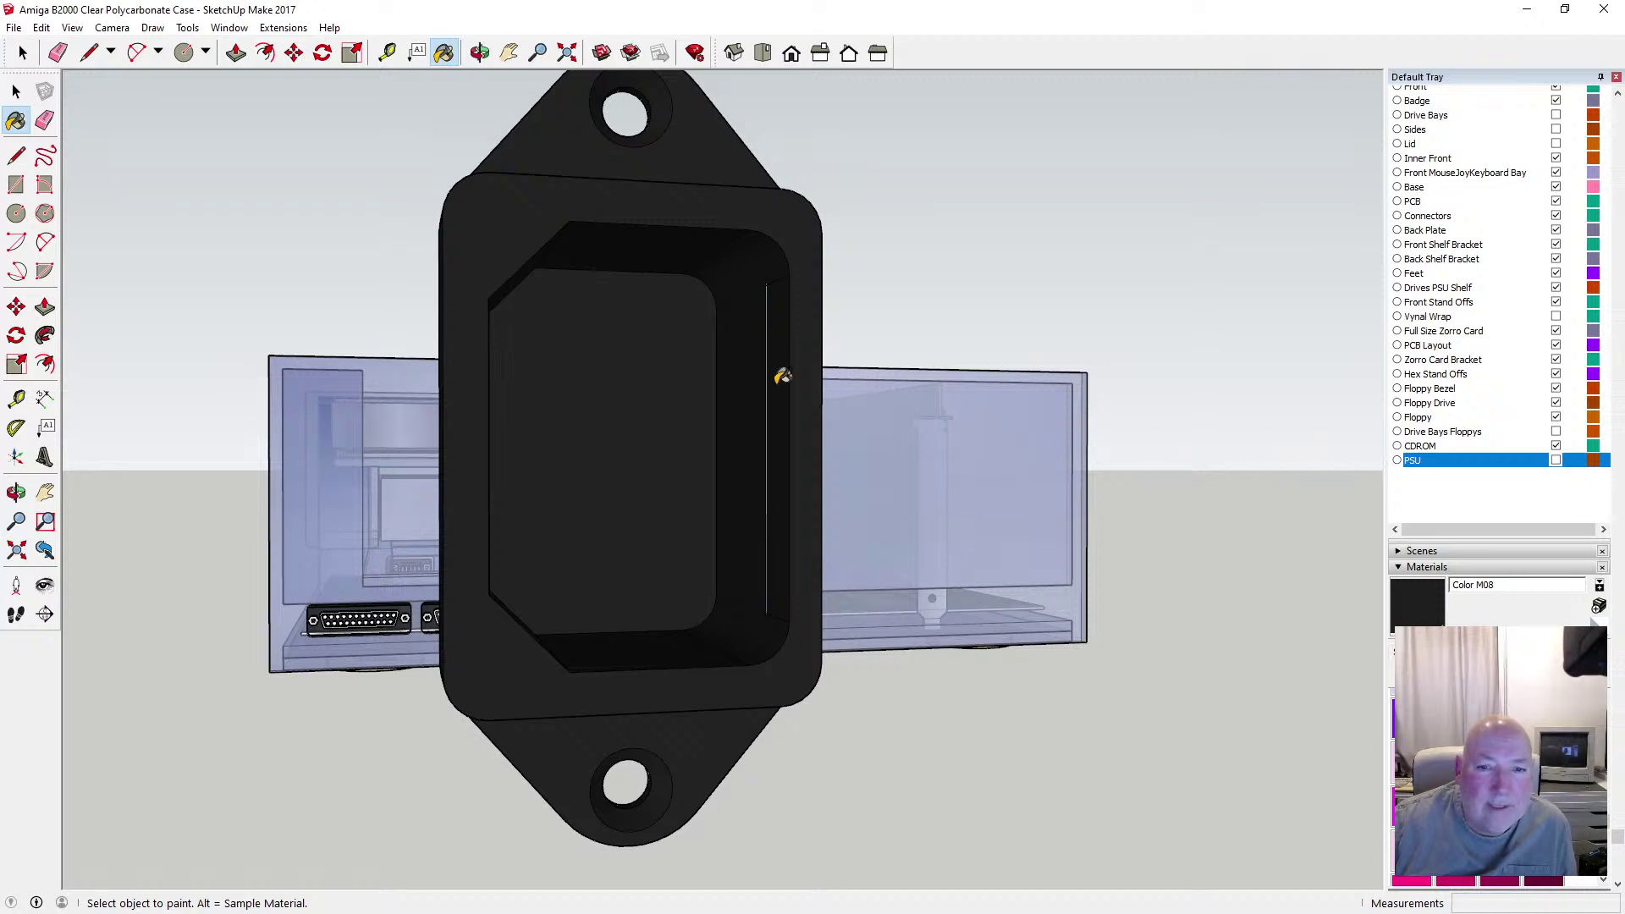
pyautogui.scroll(4, 783, 376)
pyautogui.scroll(3, 792, 254)
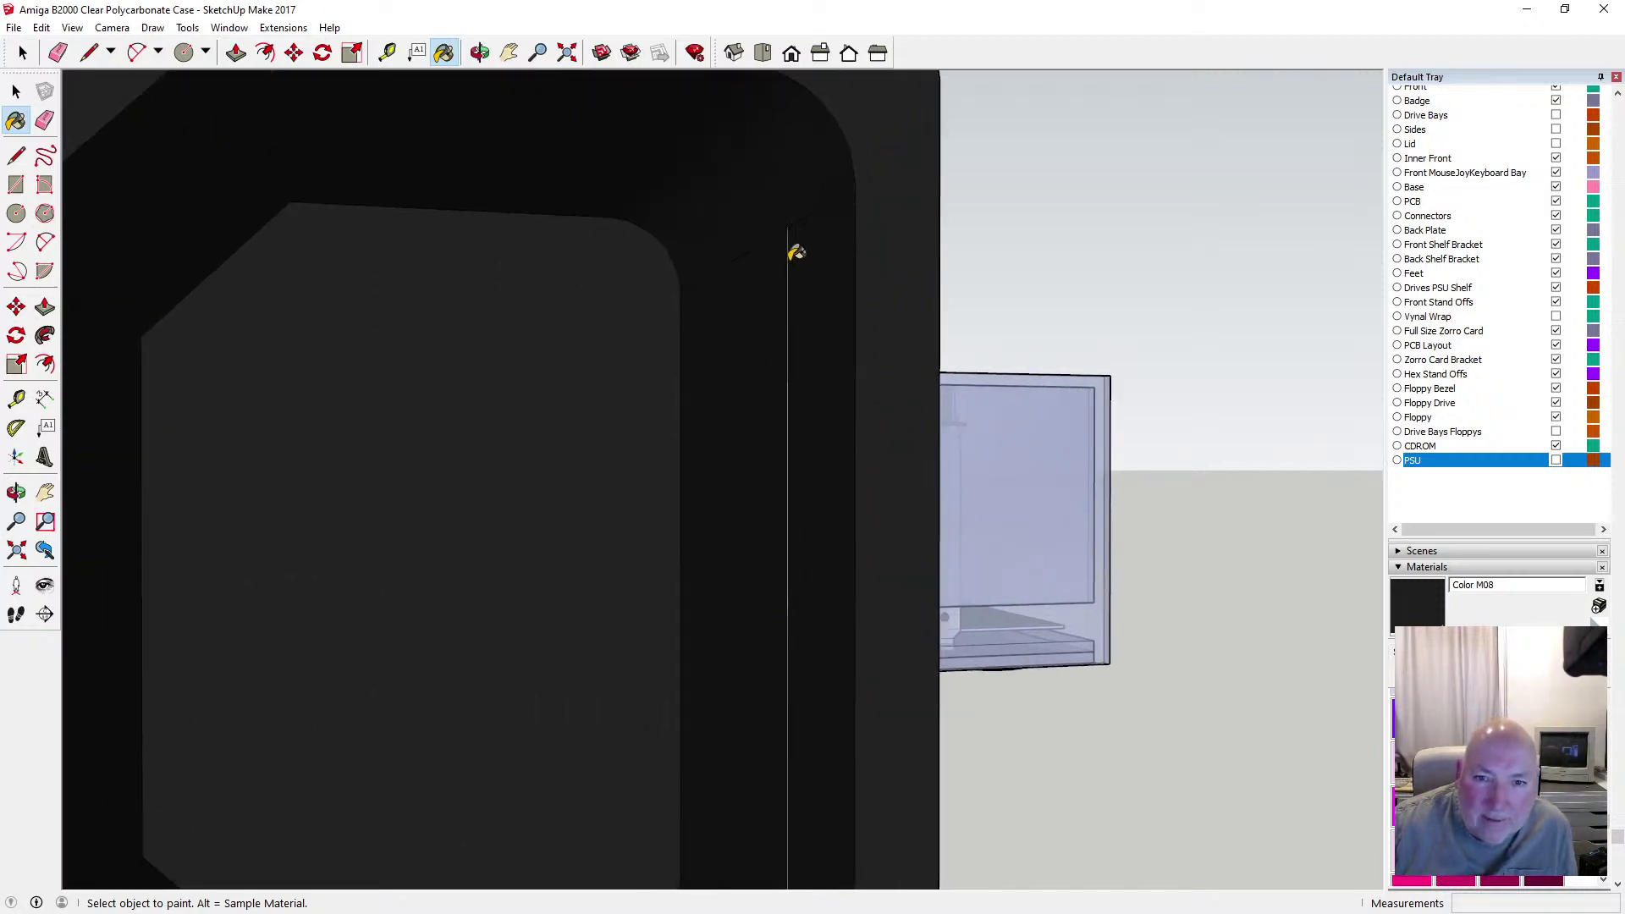
pyautogui.scroll(-6, 773, 281)
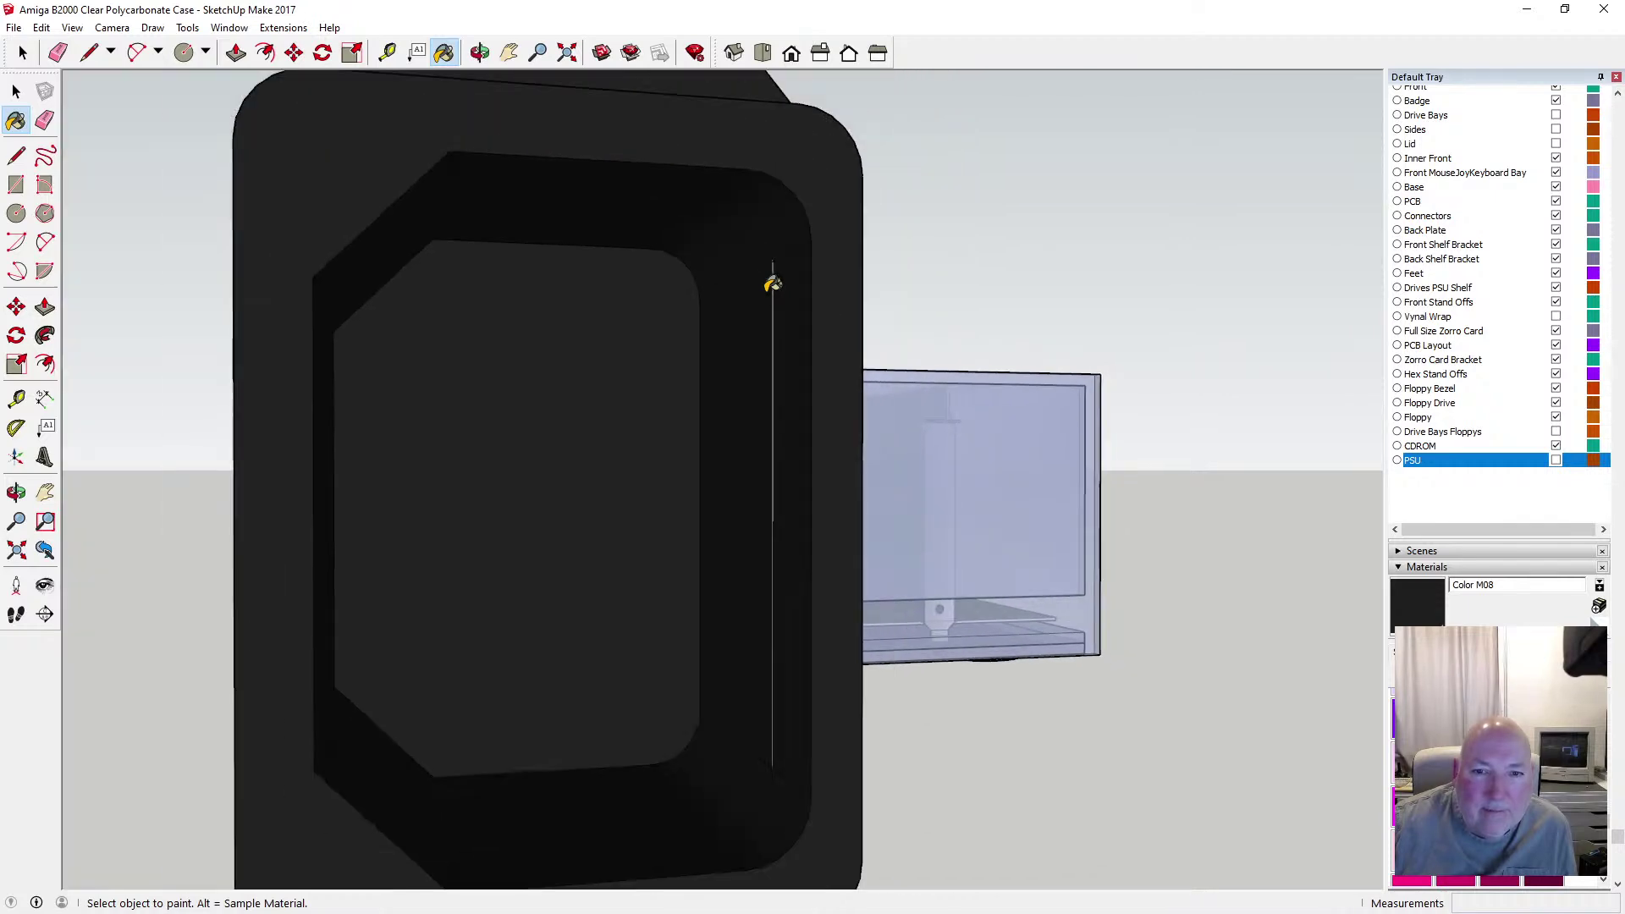
pyautogui.press('space')
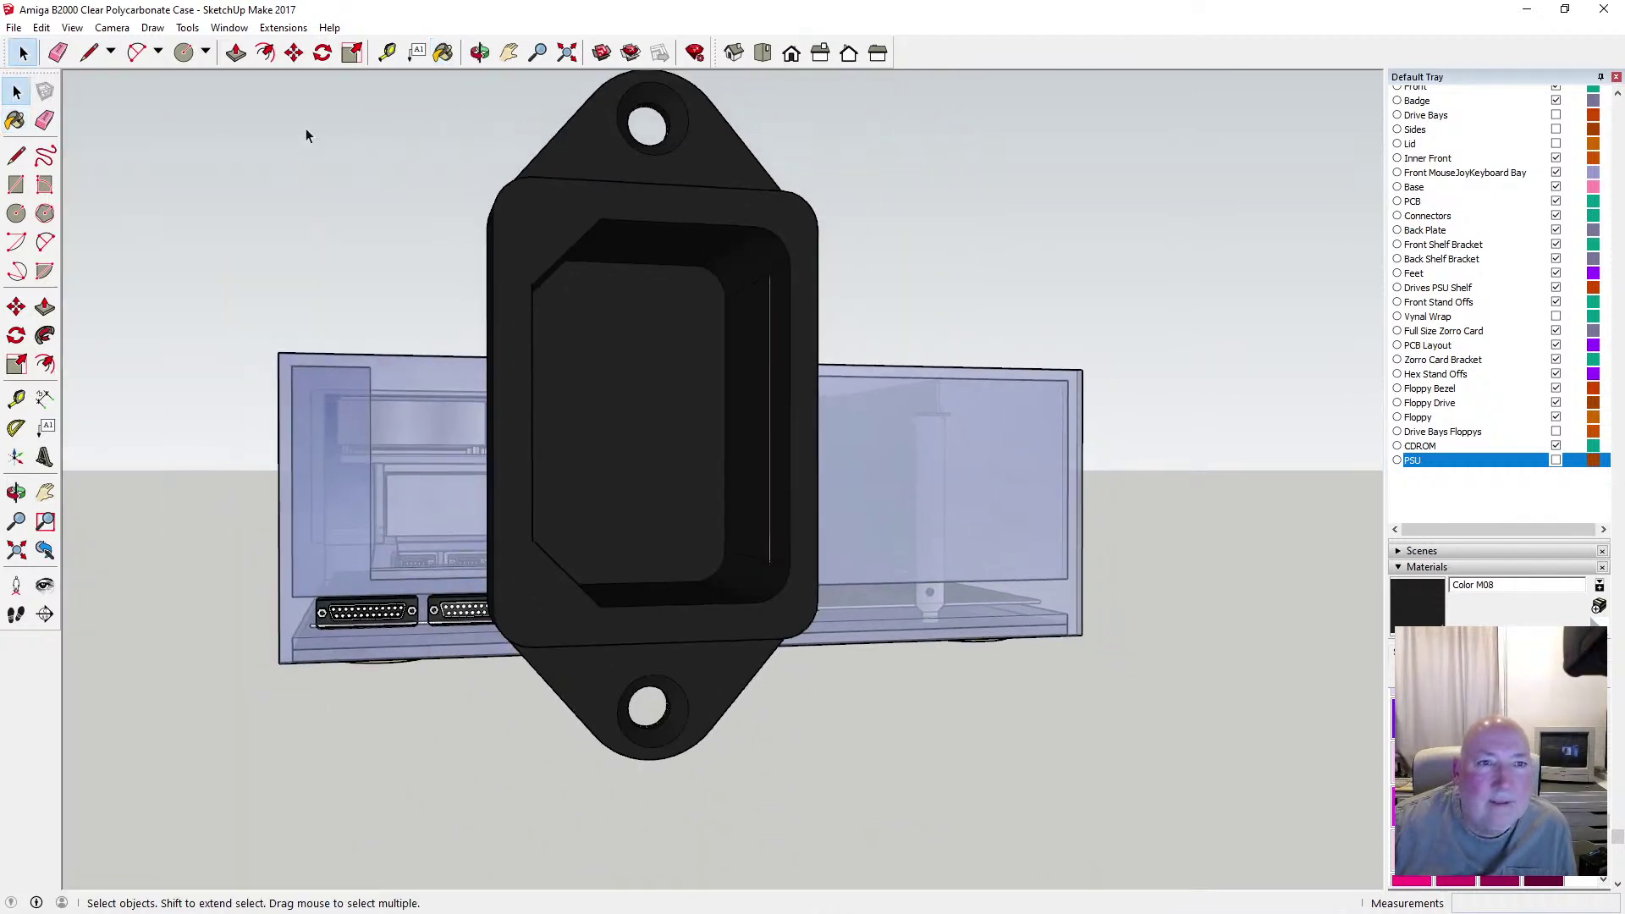
# Try deleting the vertical seam edge on the painted recess side wall, then undo the deletion
pyautogui.press('o')
pyautogui.moveTo(501, 213); pyautogui.dragTo(764, 422)
pyautogui.scroll(8, 755, 624)
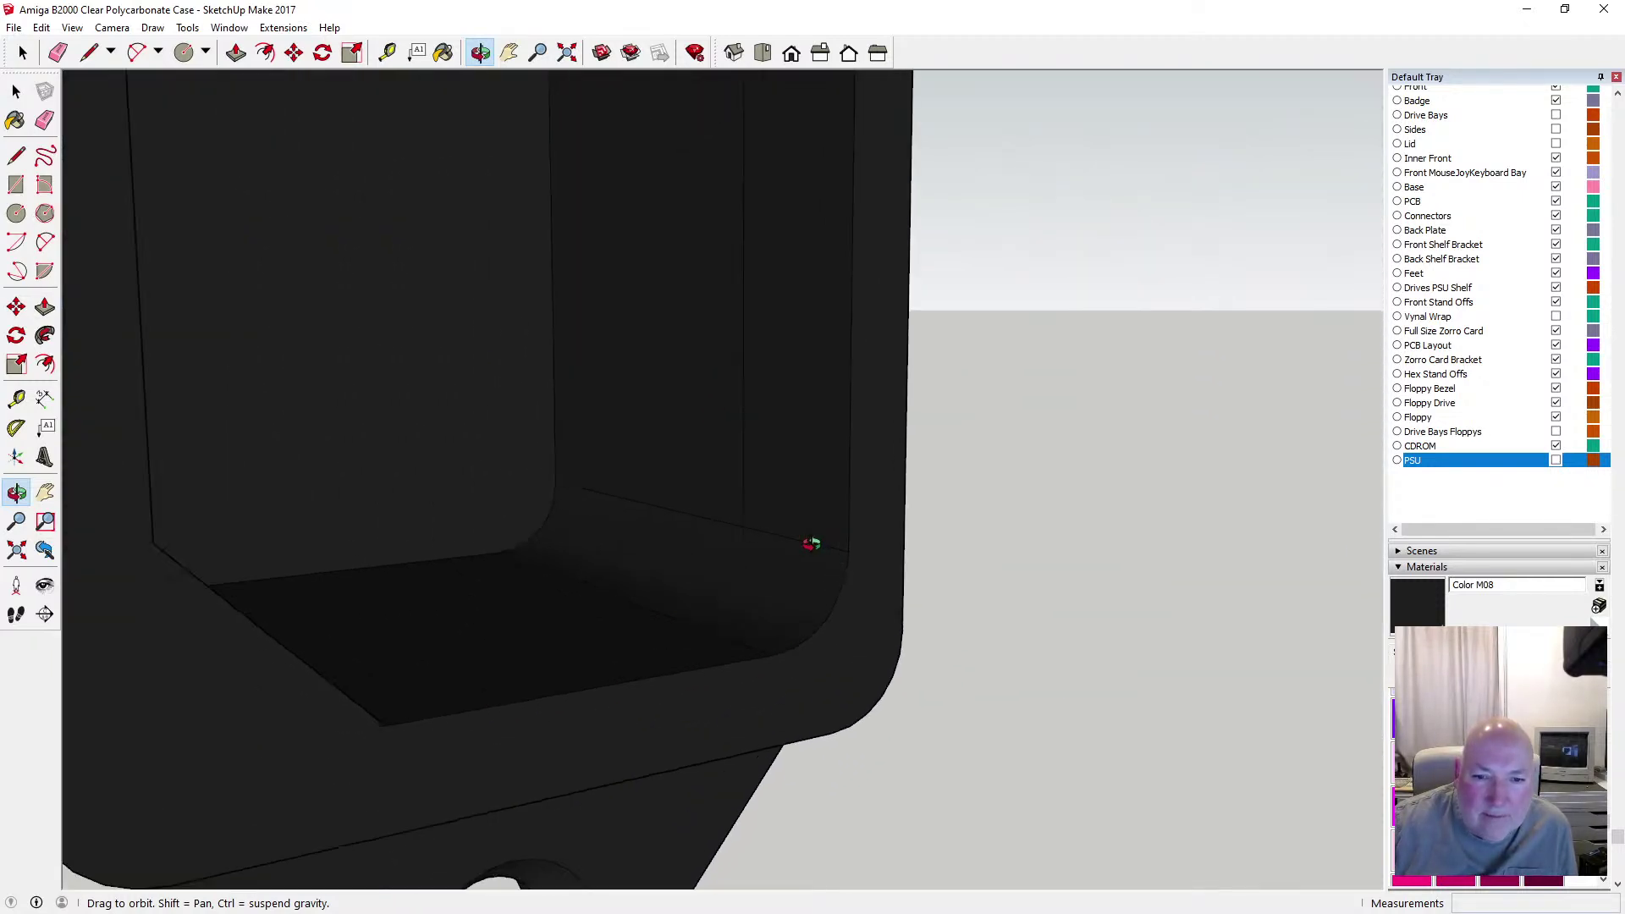
pyautogui.scroll(5, 730, 522)
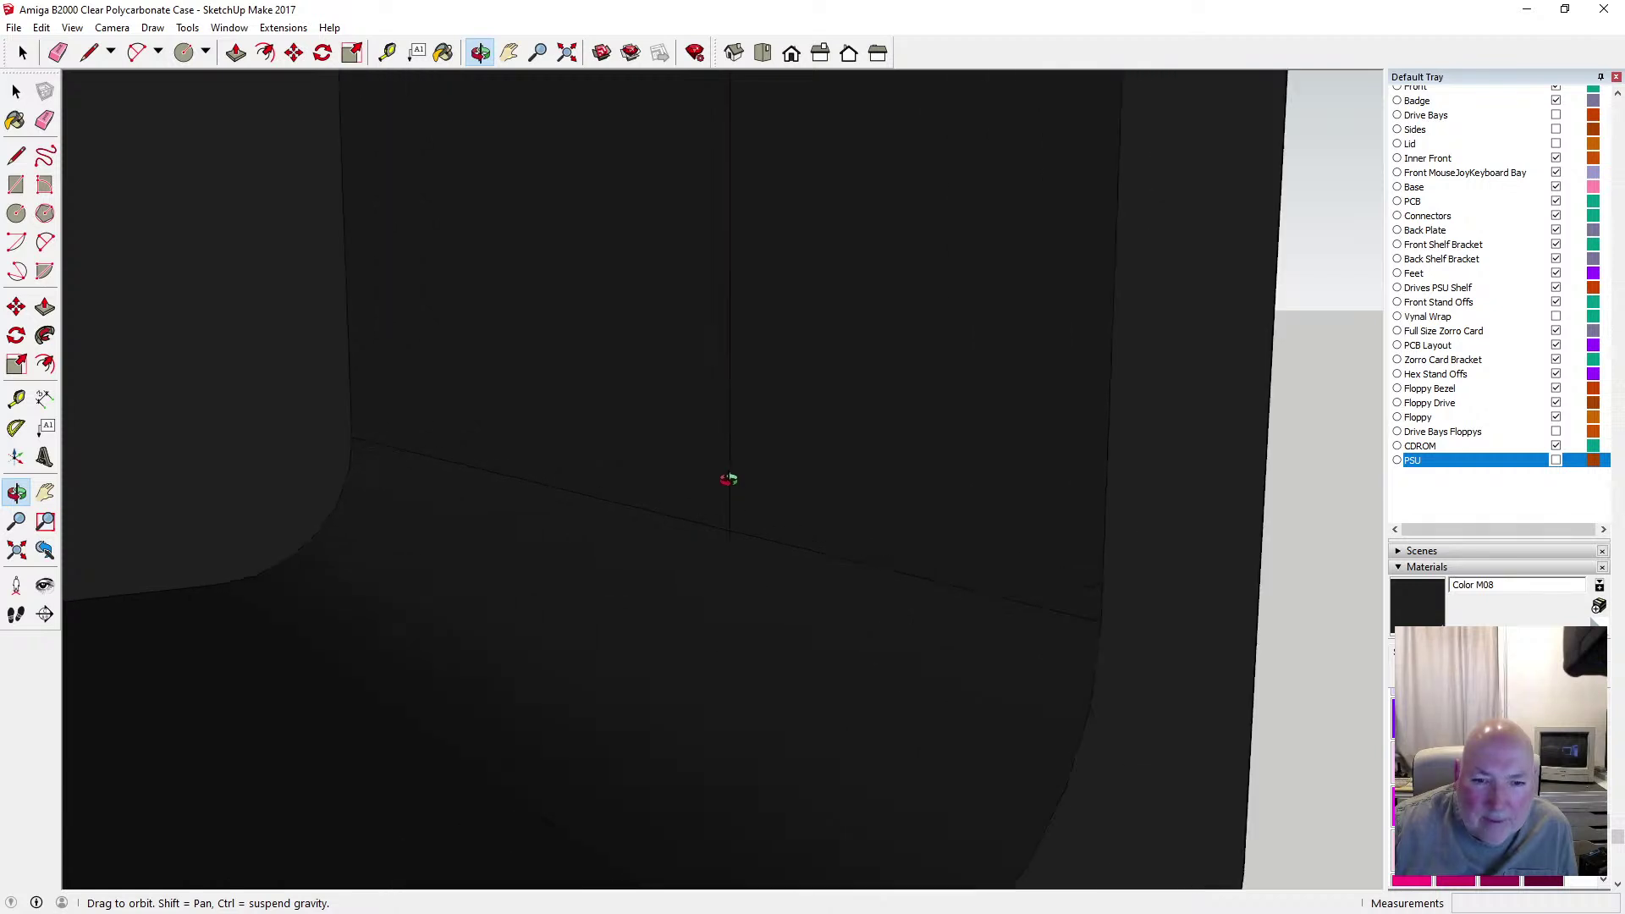
pyautogui.click(17, 92)
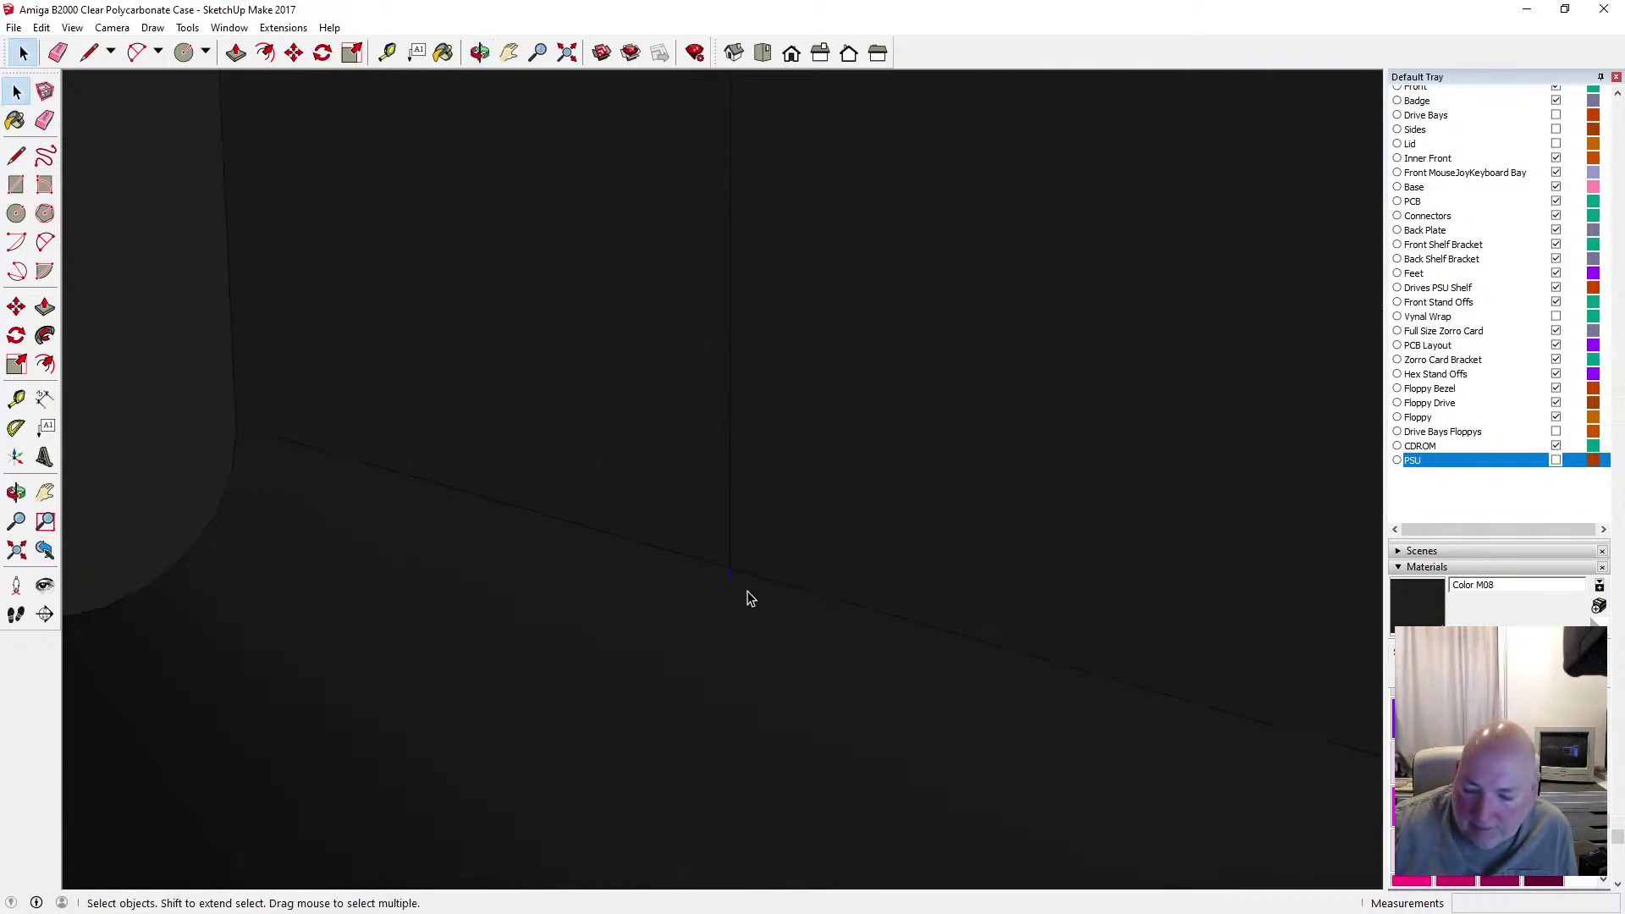
pyautogui.scroll(2, 747, 598)
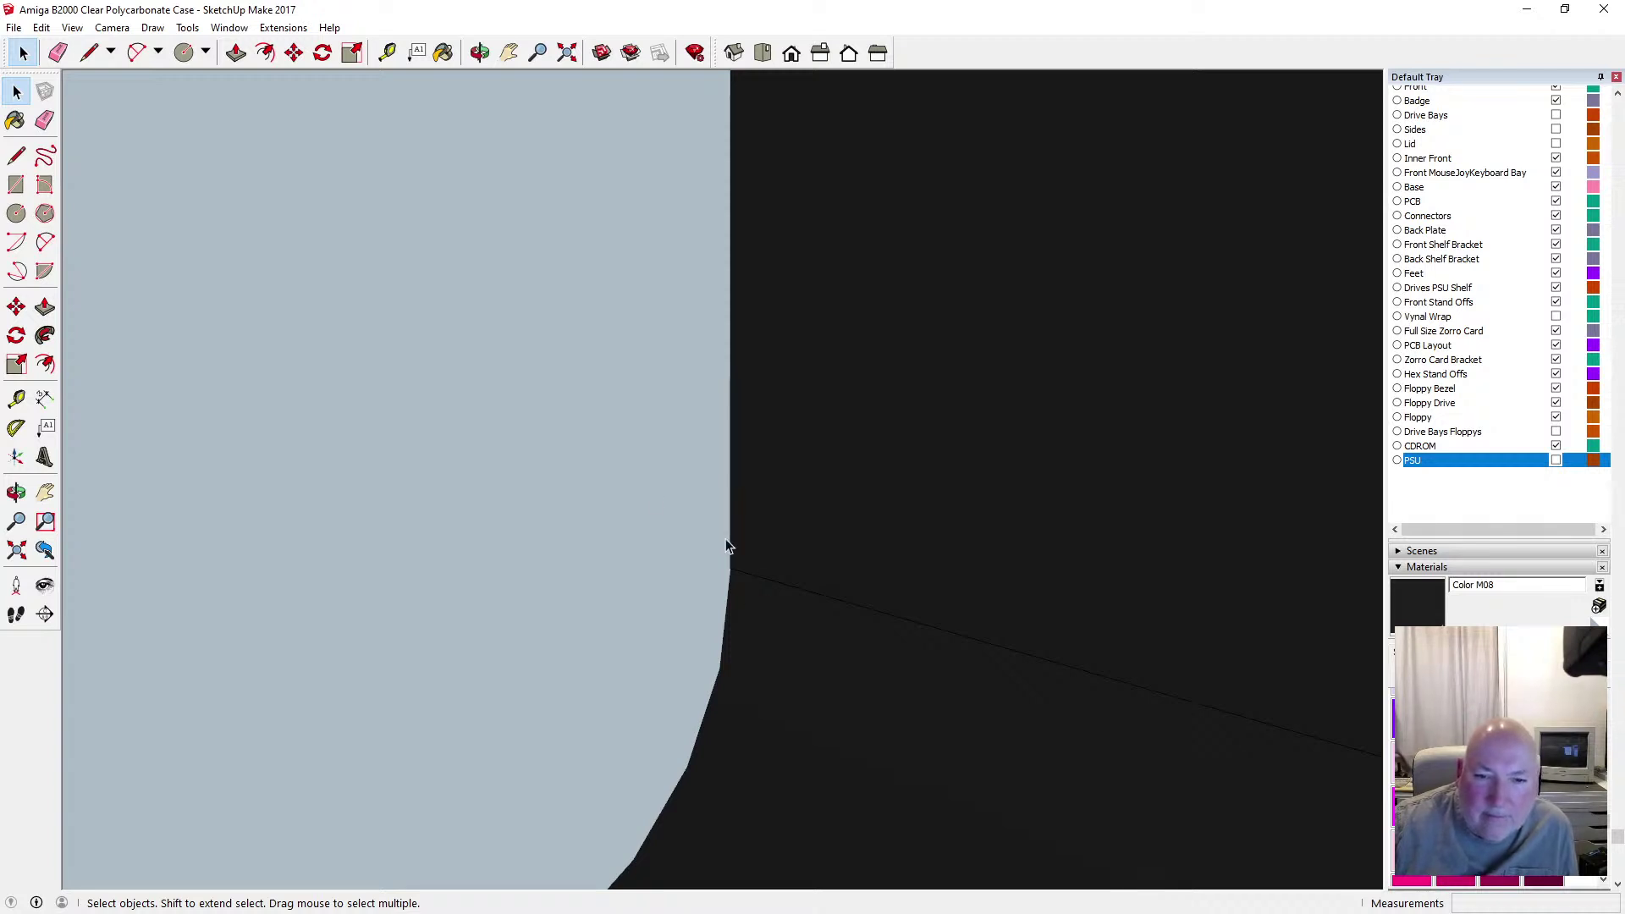
pyautogui.click(41, 28)
pyautogui.click(63, 47)
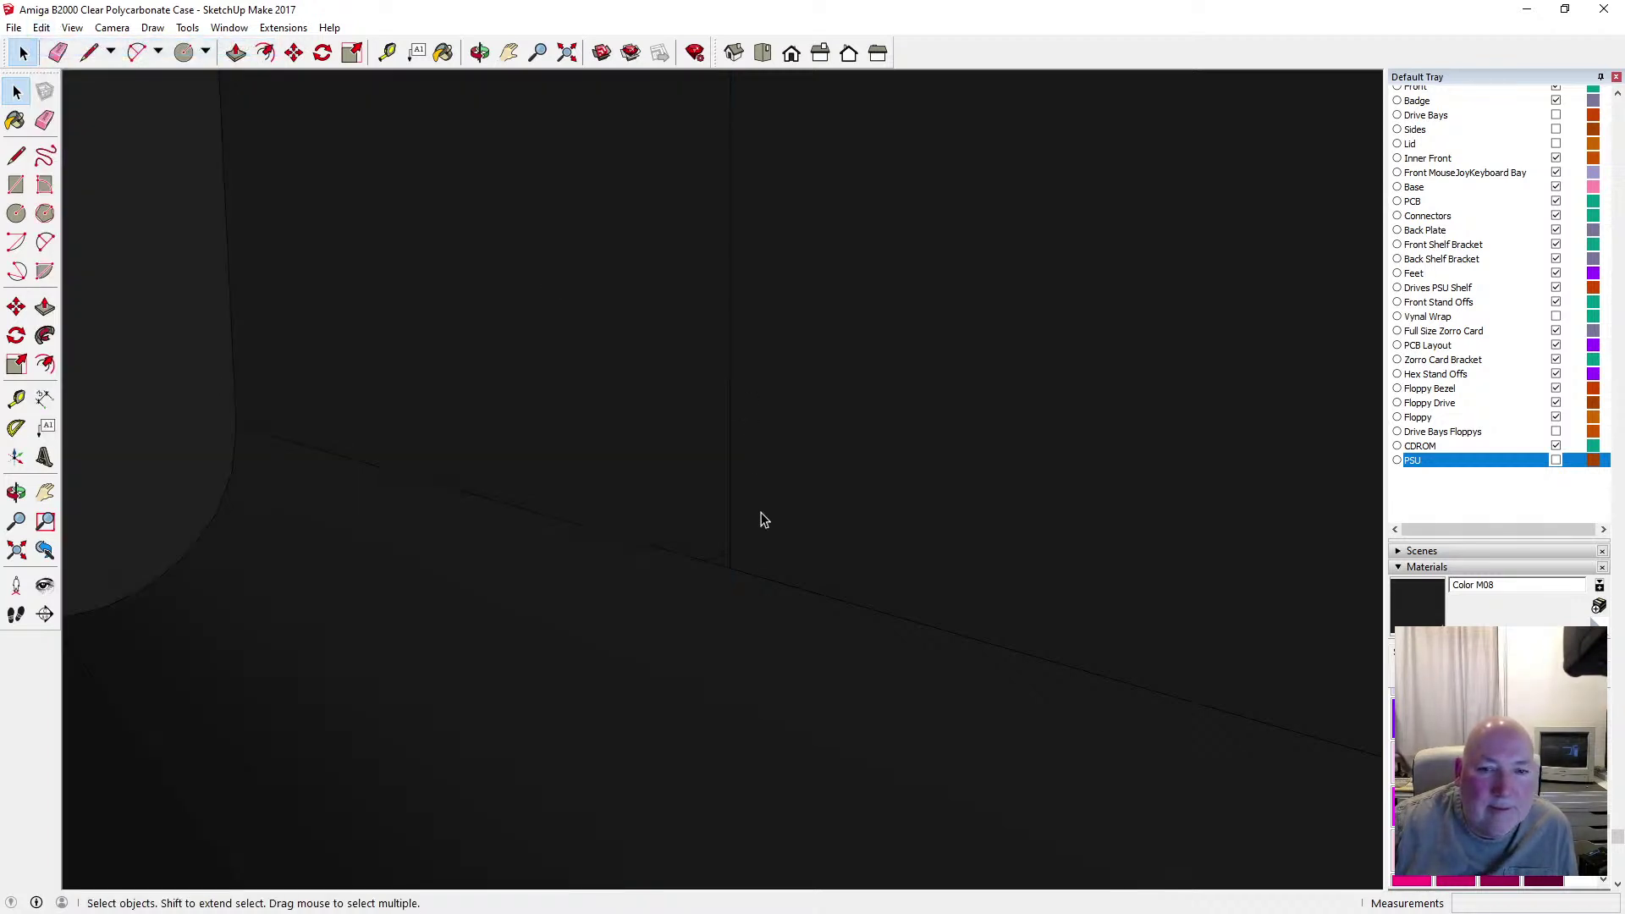
# Undo the painting of the recess side wall and the 17.5 mm push of the front recess
pyautogui.scroll(-5, 760, 520)
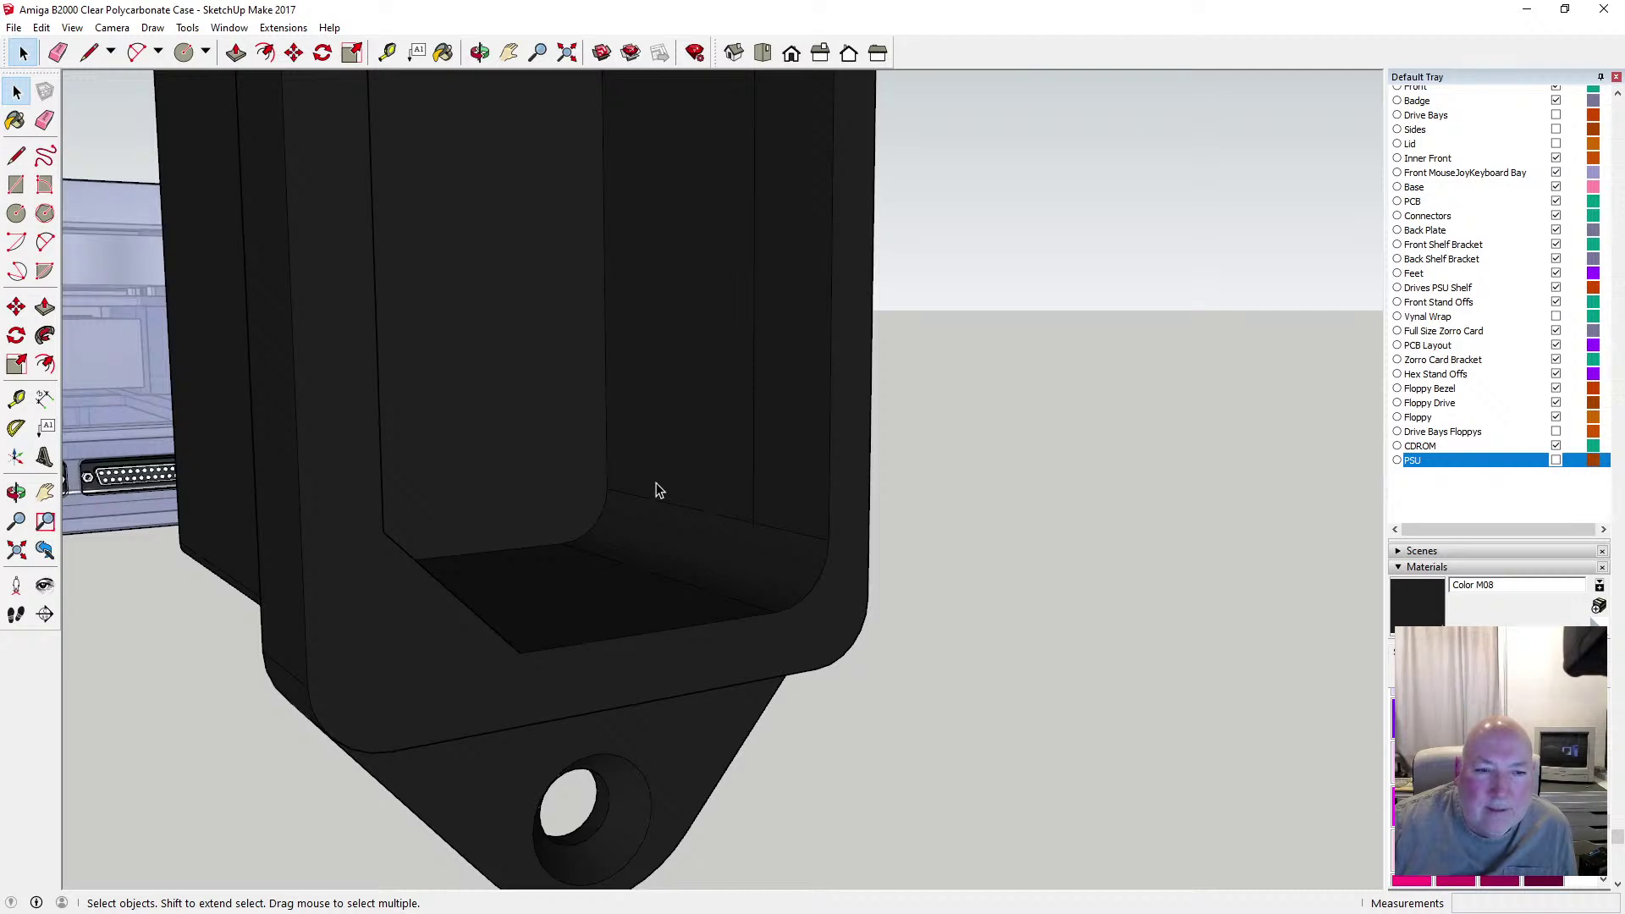
pyautogui.click(480, 53)
pyautogui.moveTo(512, 182); pyautogui.dragTo(483, 302)
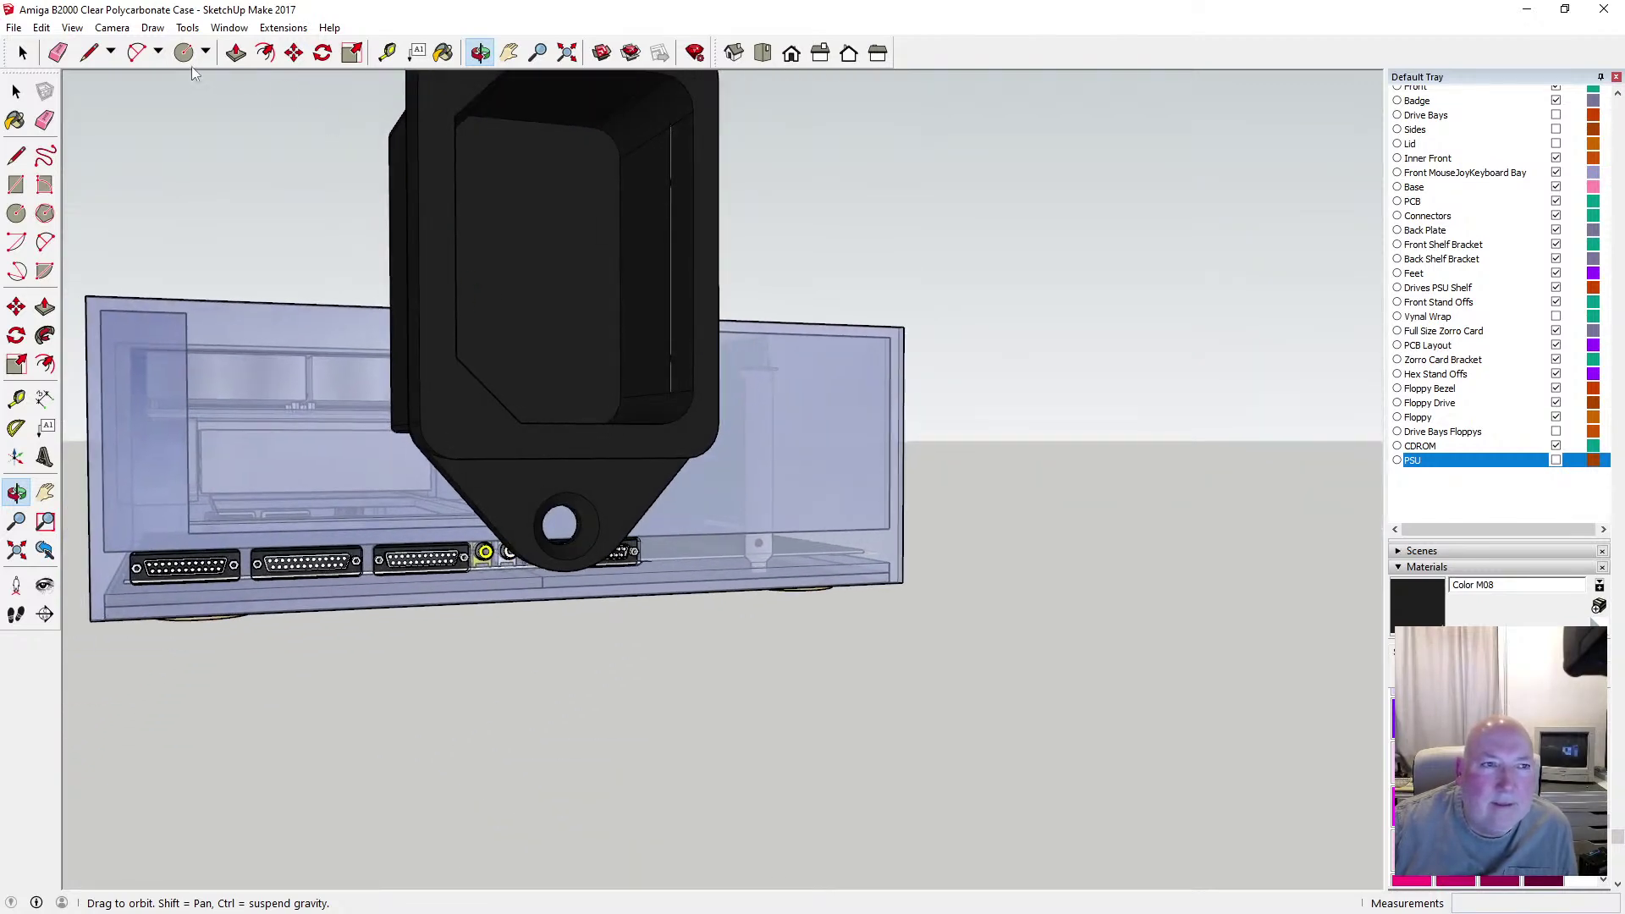
pyautogui.click(41, 28)
pyautogui.click(59, 49)
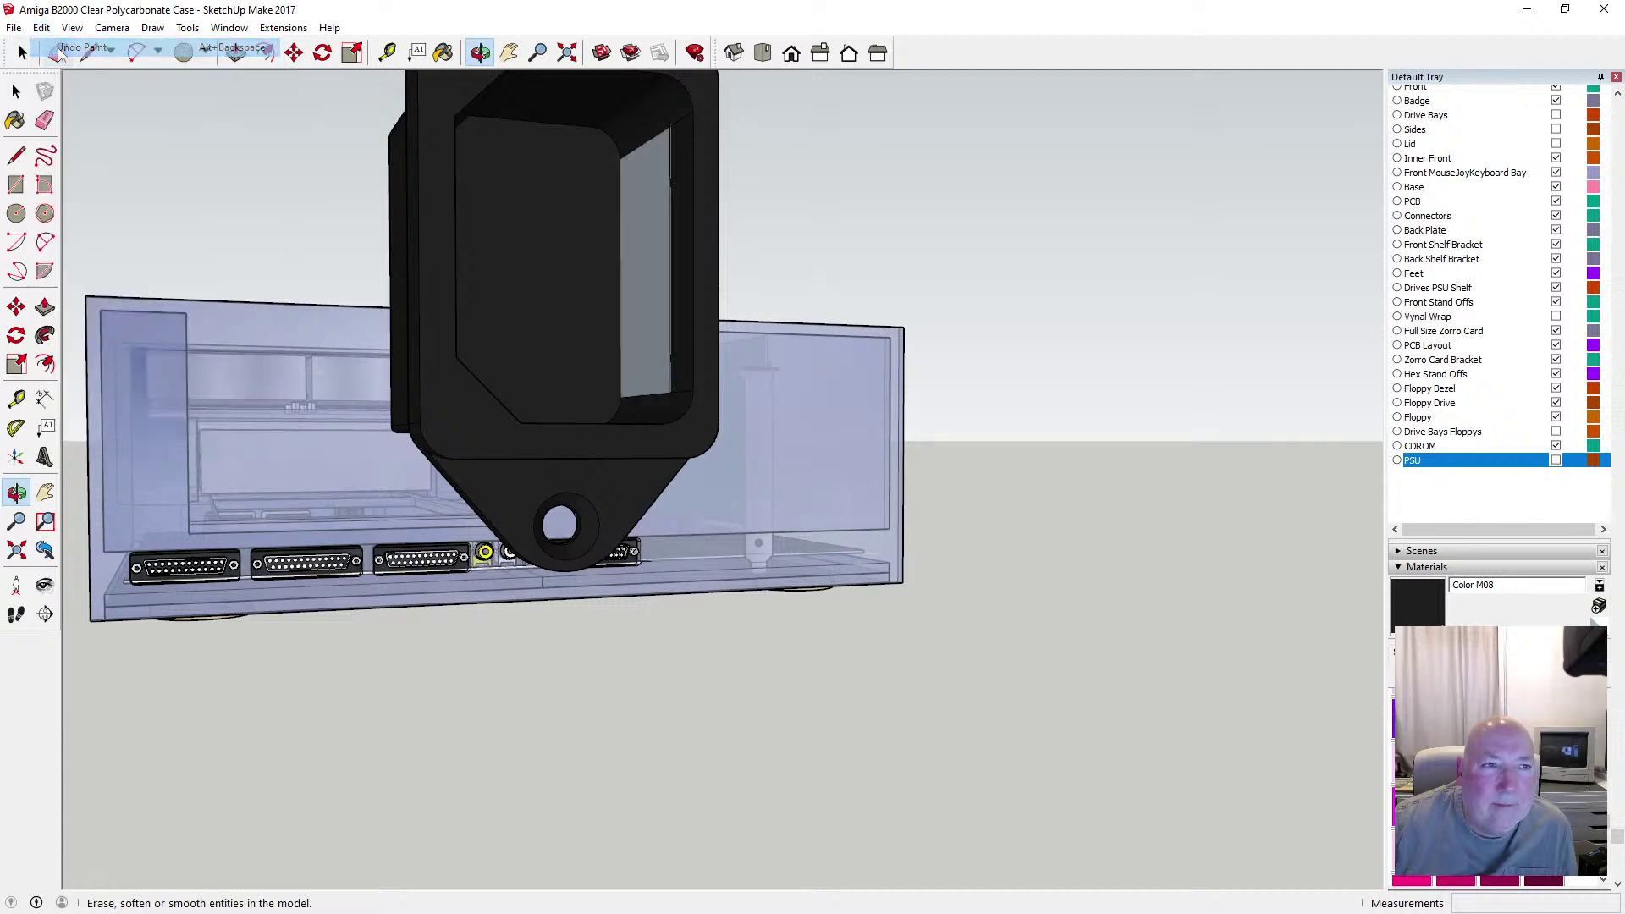
pyautogui.click(41, 28)
pyautogui.click(58, 47)
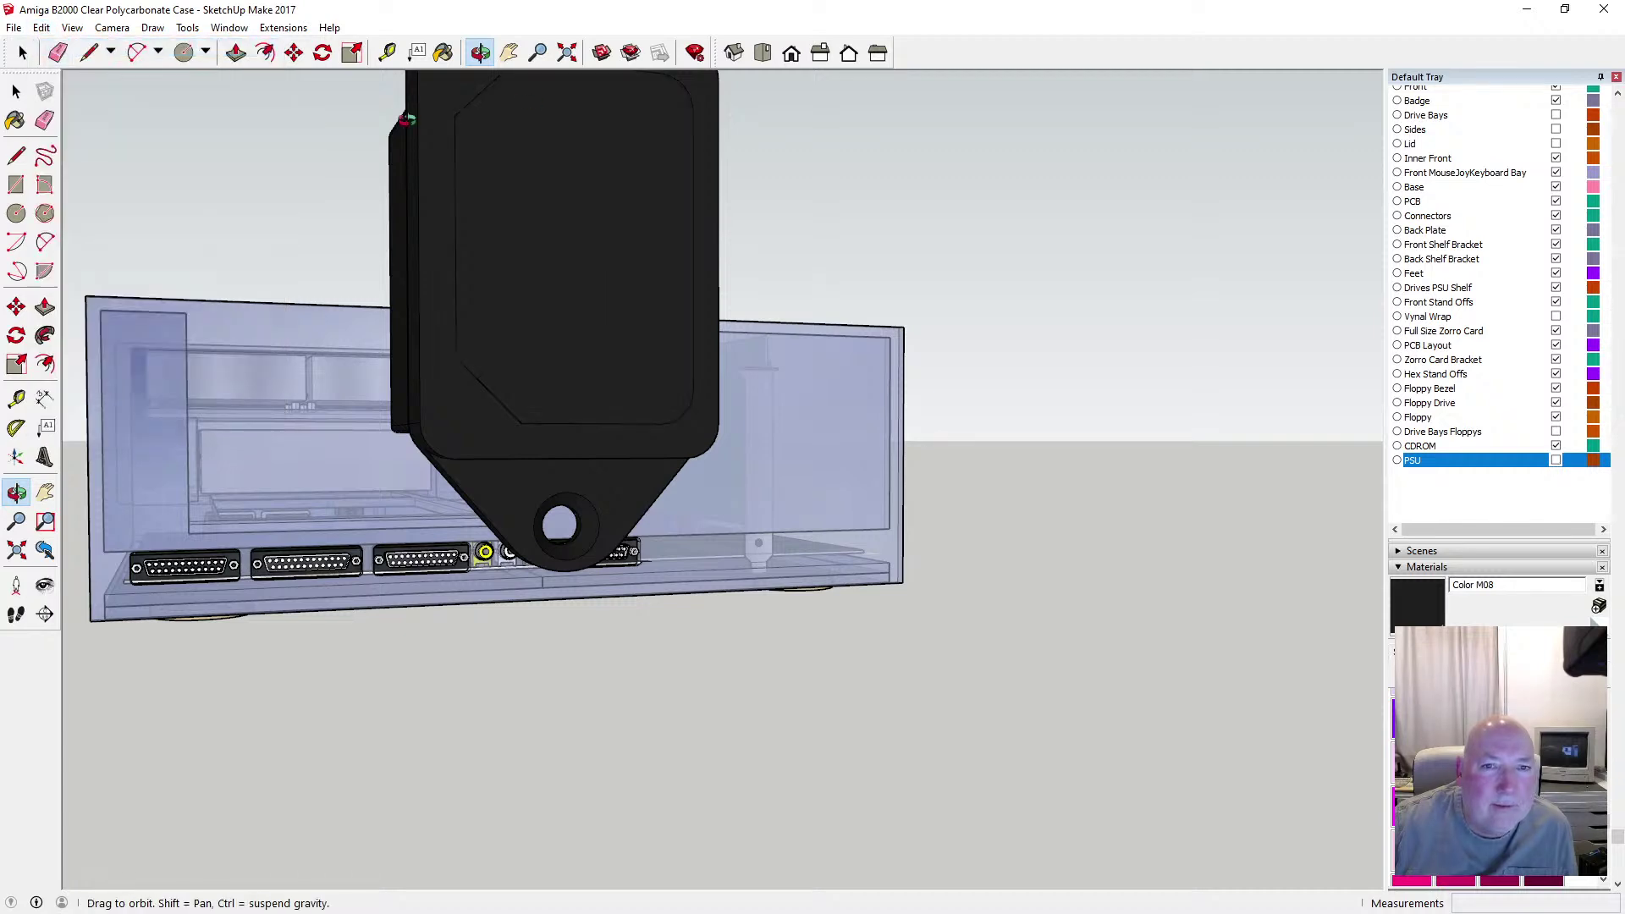
# Save the model with the socket's front recess closed
pyautogui.moveTo(559, 254); pyautogui.dragTo(858, 327)
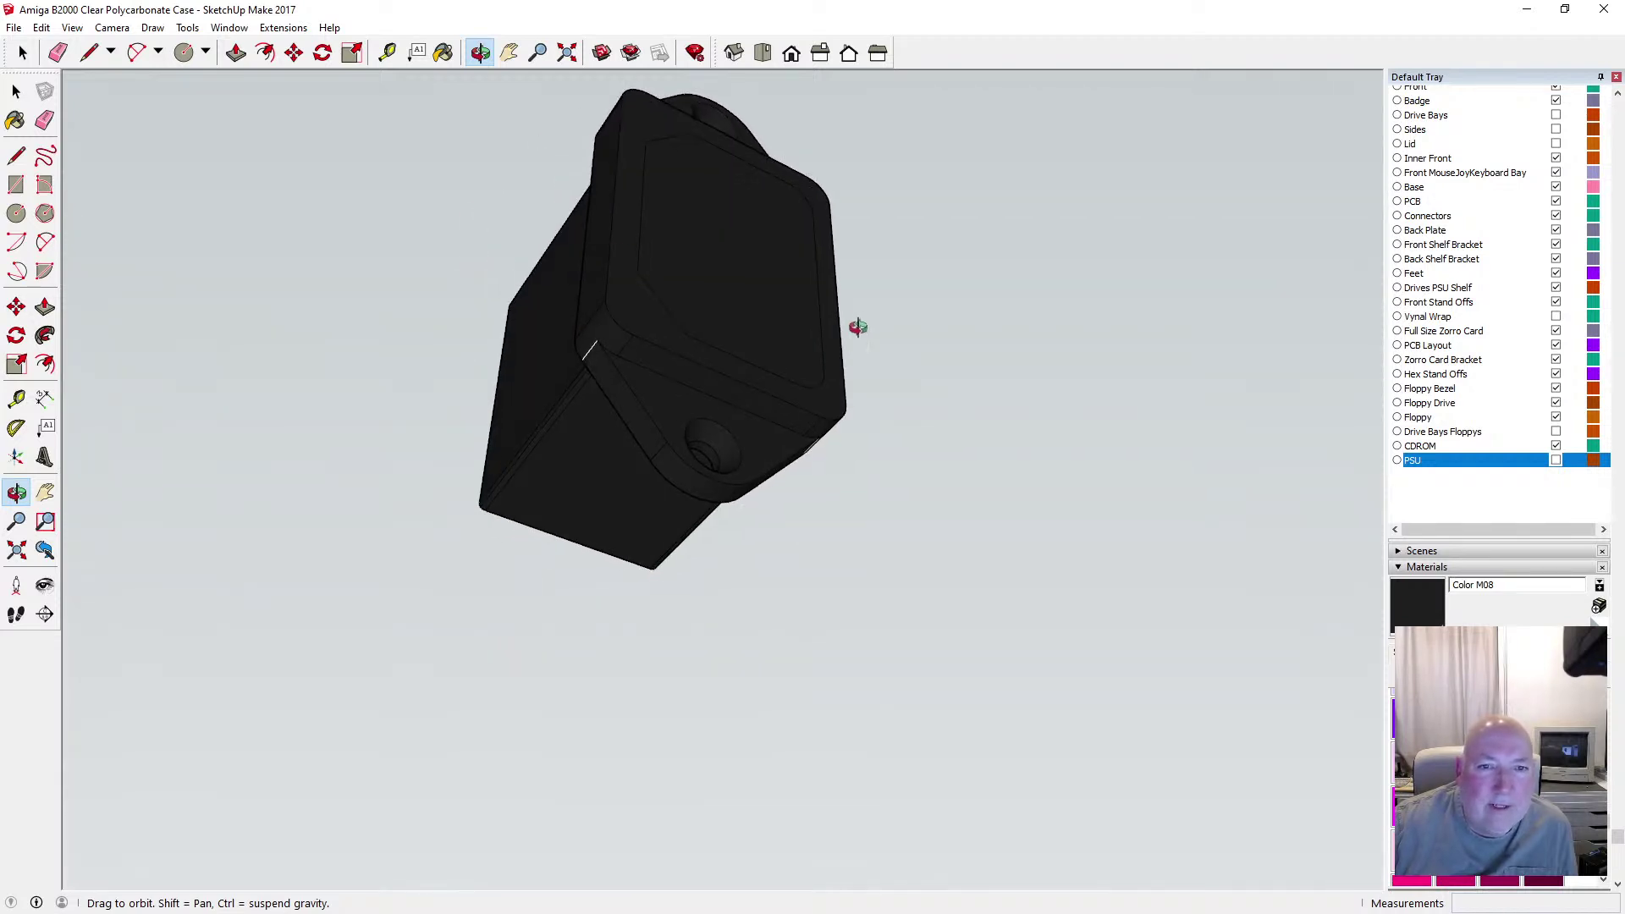
pyautogui.click(41, 27)
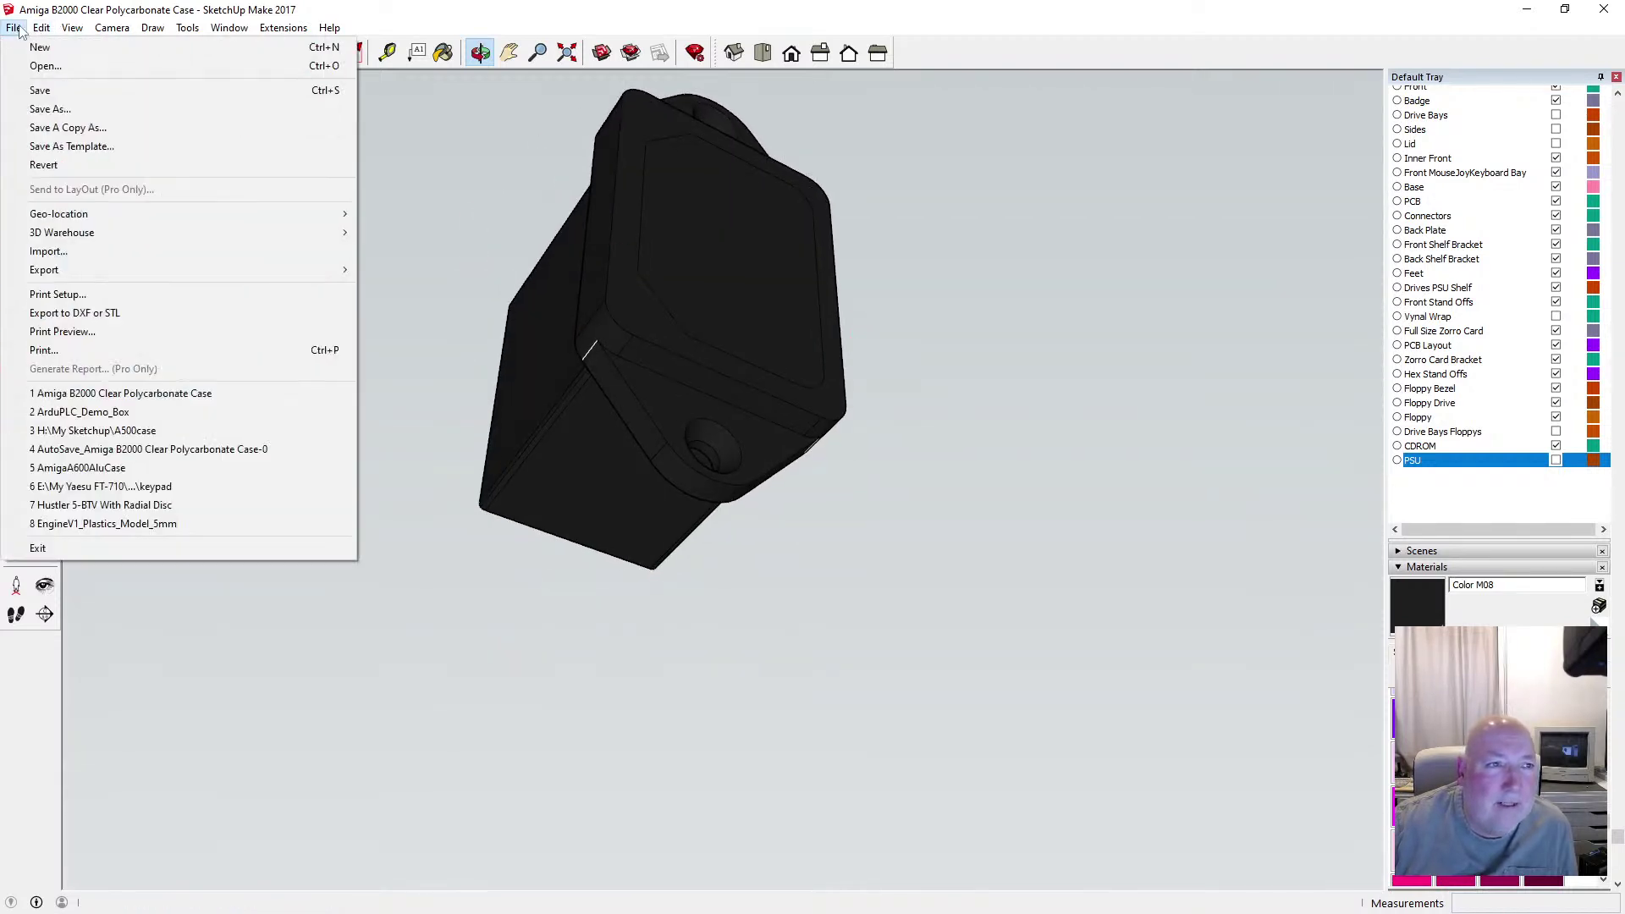
pyautogui.click(50, 90)
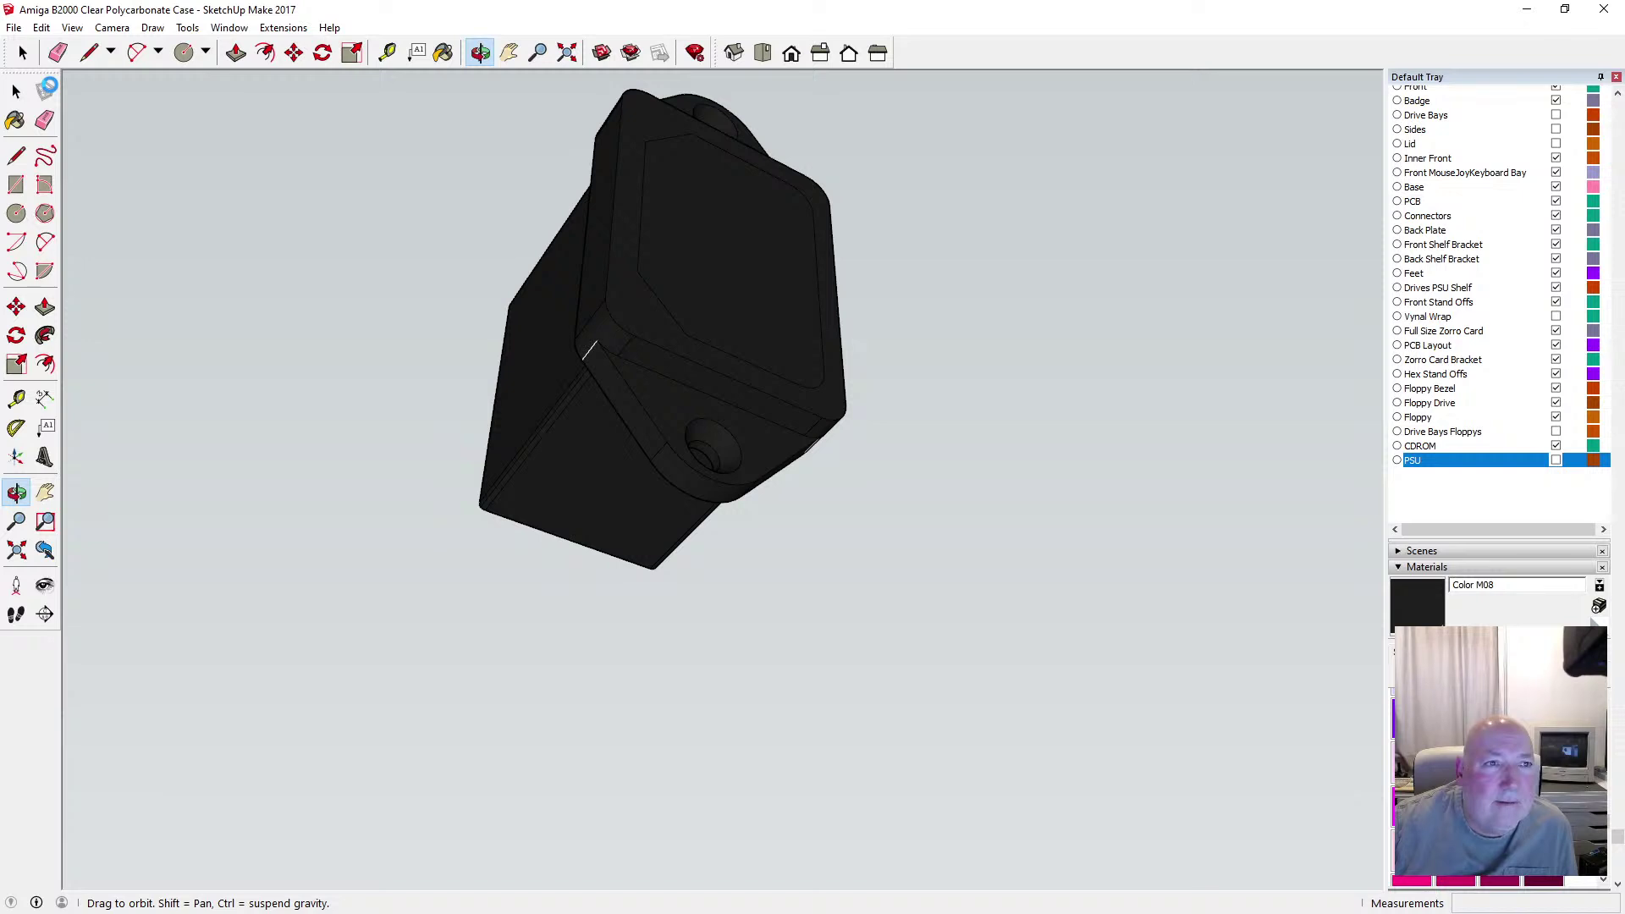
# Switch the face style to X-ray and examine how the socket outline lines up with the rear body
pyautogui.click(72, 27)
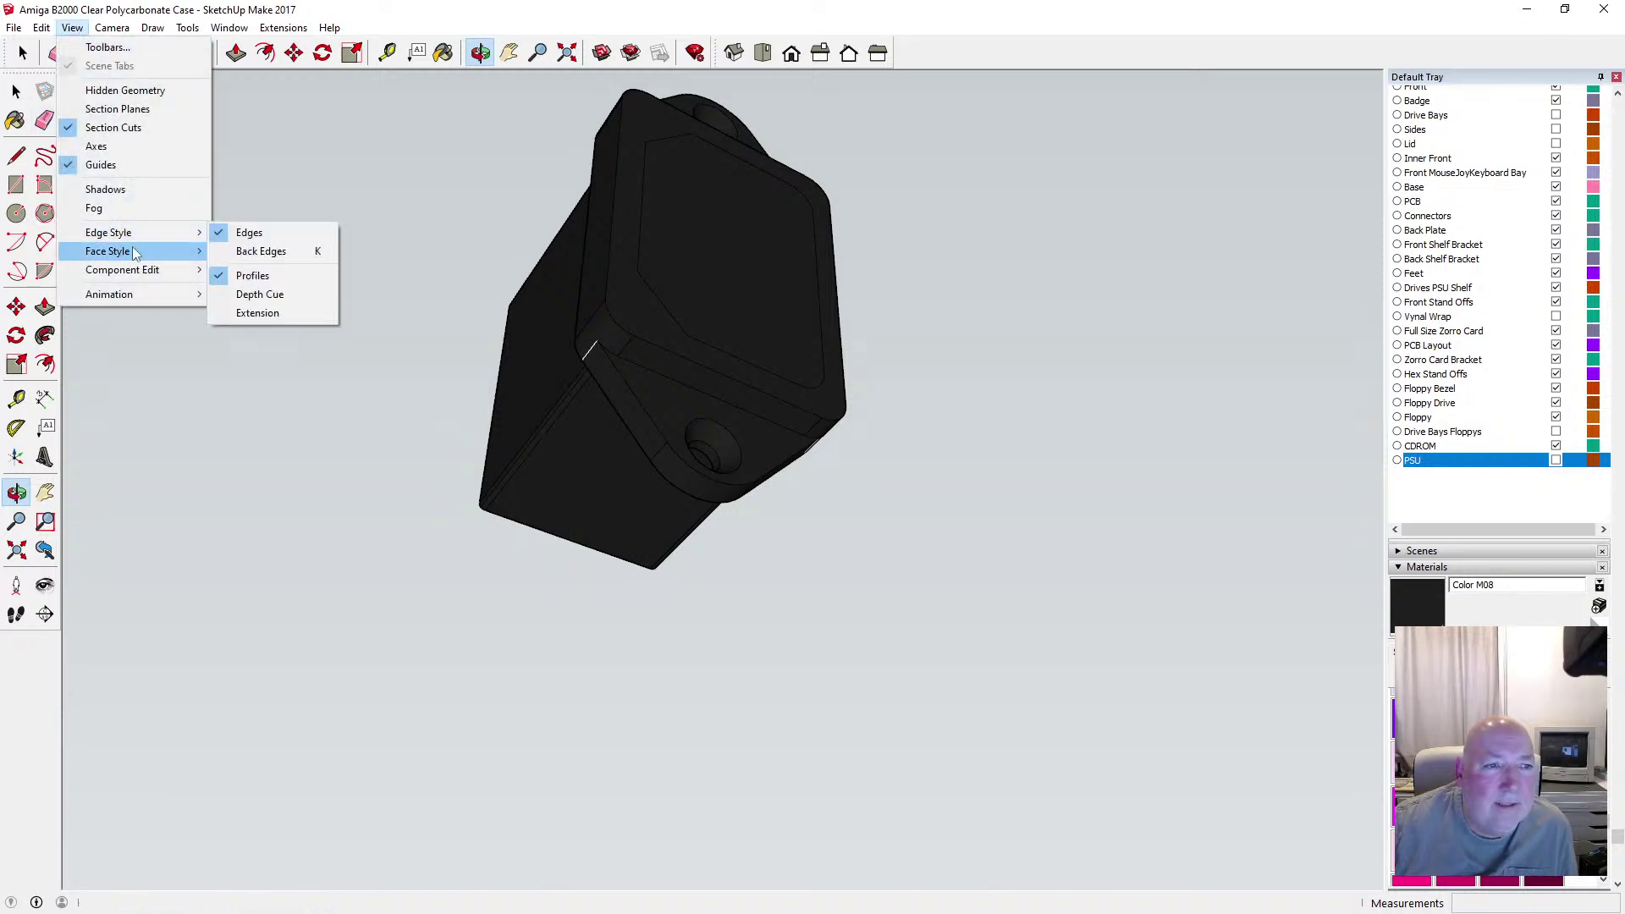
pyautogui.moveTo(127, 247)
pyautogui.click(245, 250)
pyautogui.moveTo(369, 245); pyautogui.dragTo(679, 349)
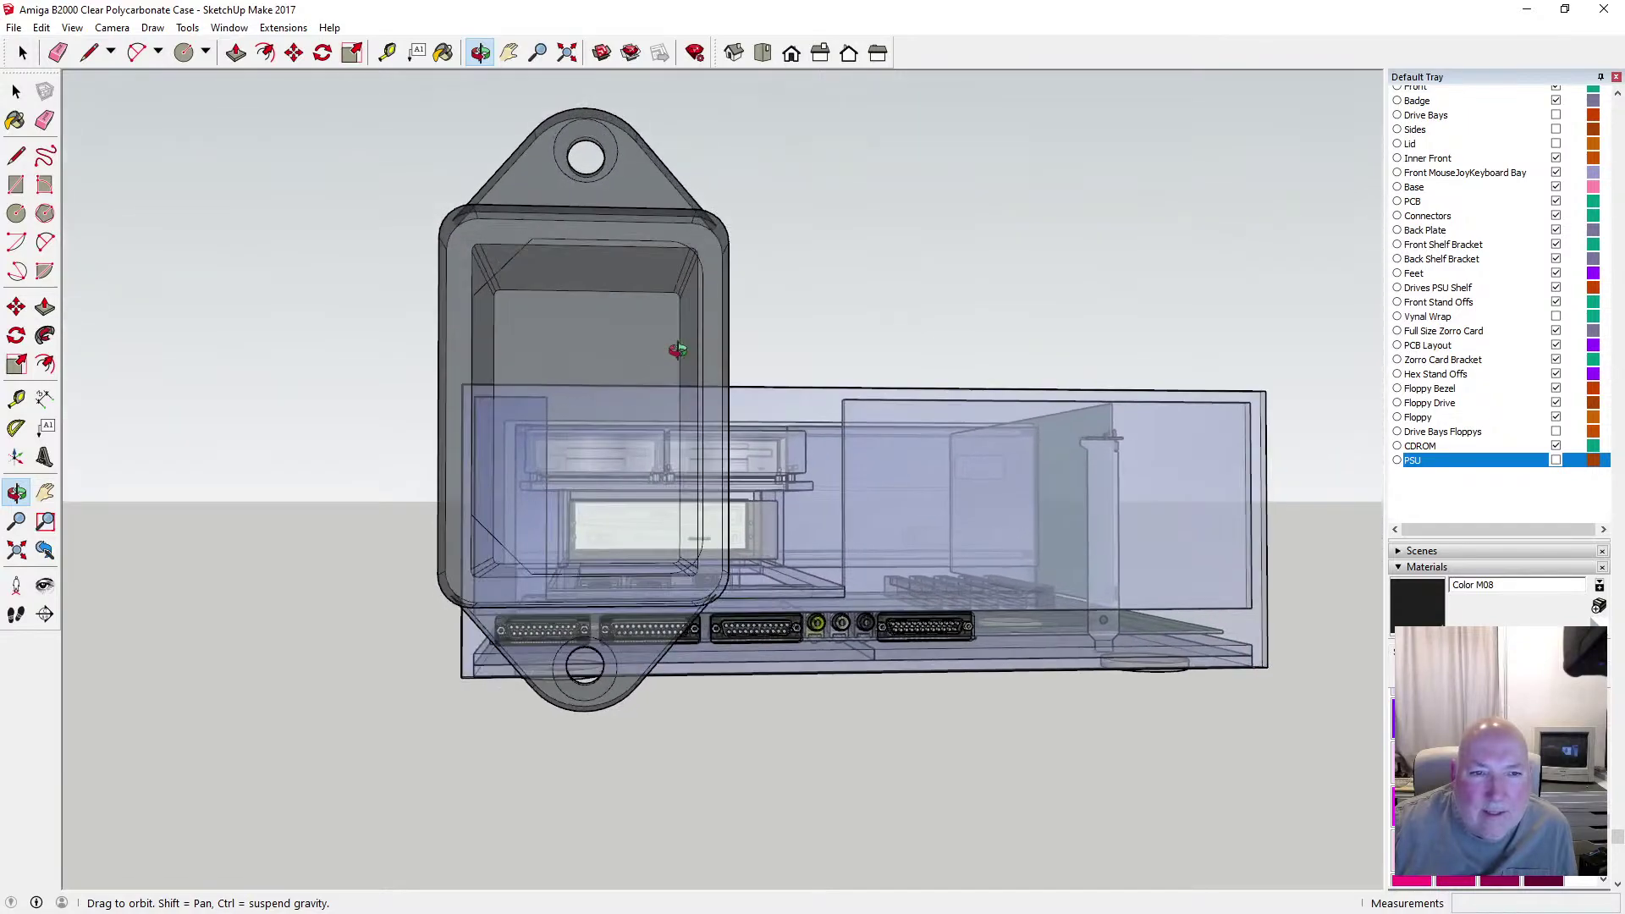
pyautogui.moveTo(575, 388); pyautogui.dragTo(290, 434)
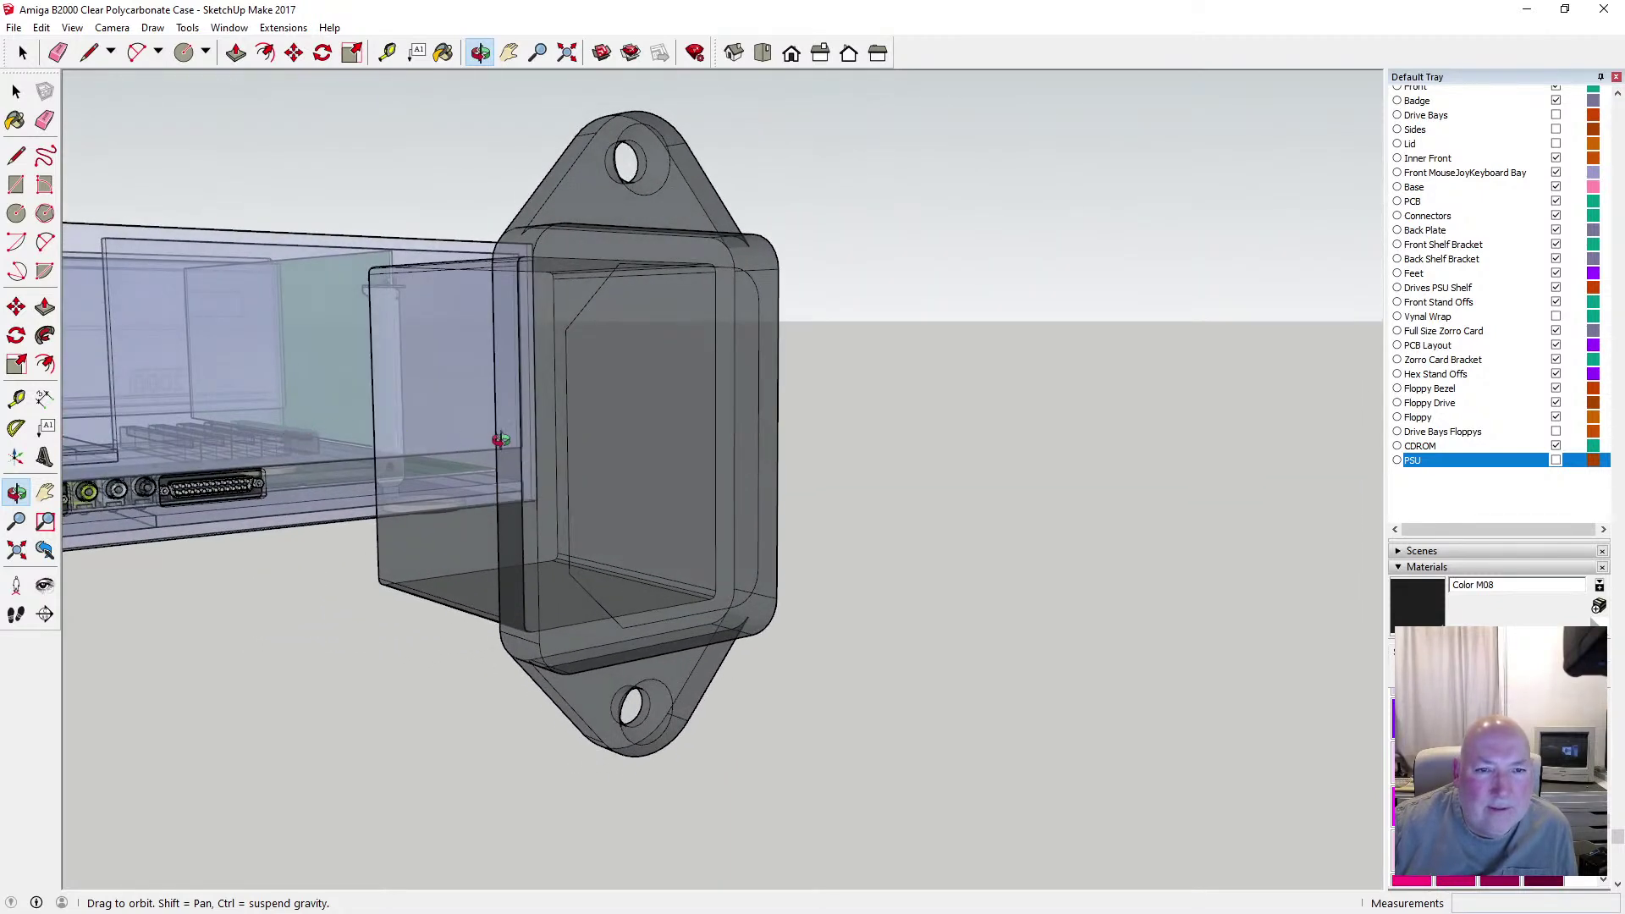
pyautogui.moveTo(501, 440); pyautogui.dragTo(843, 426)
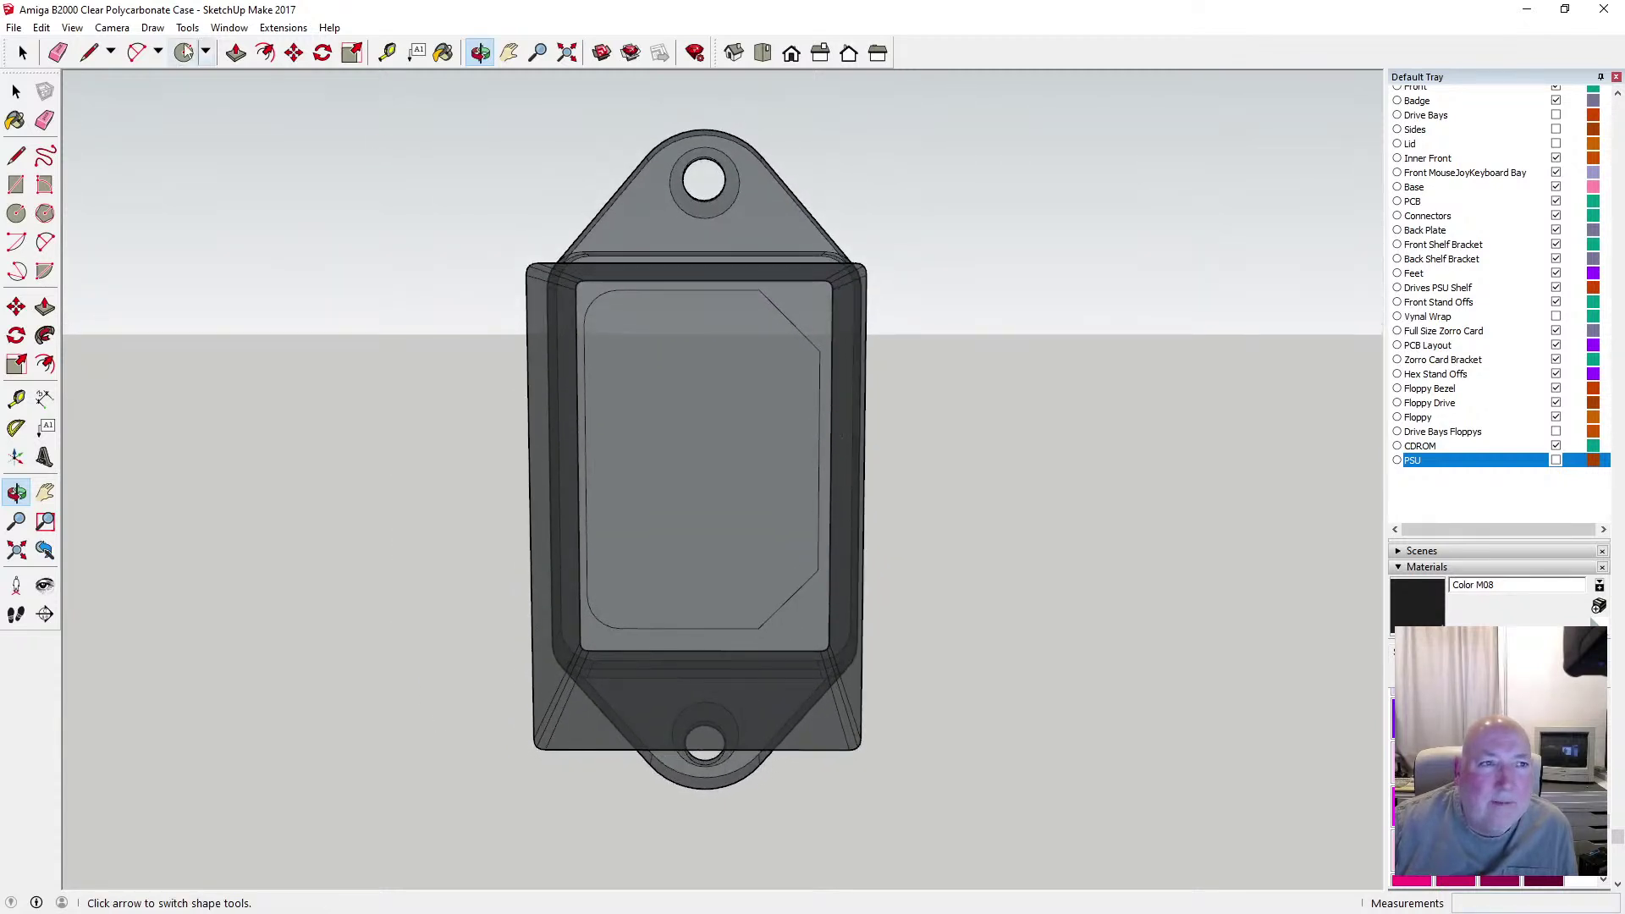
# Undo the 22.5 mm extrusion of the rear body
pyautogui.click(40, 27)
pyautogui.click(54, 46)
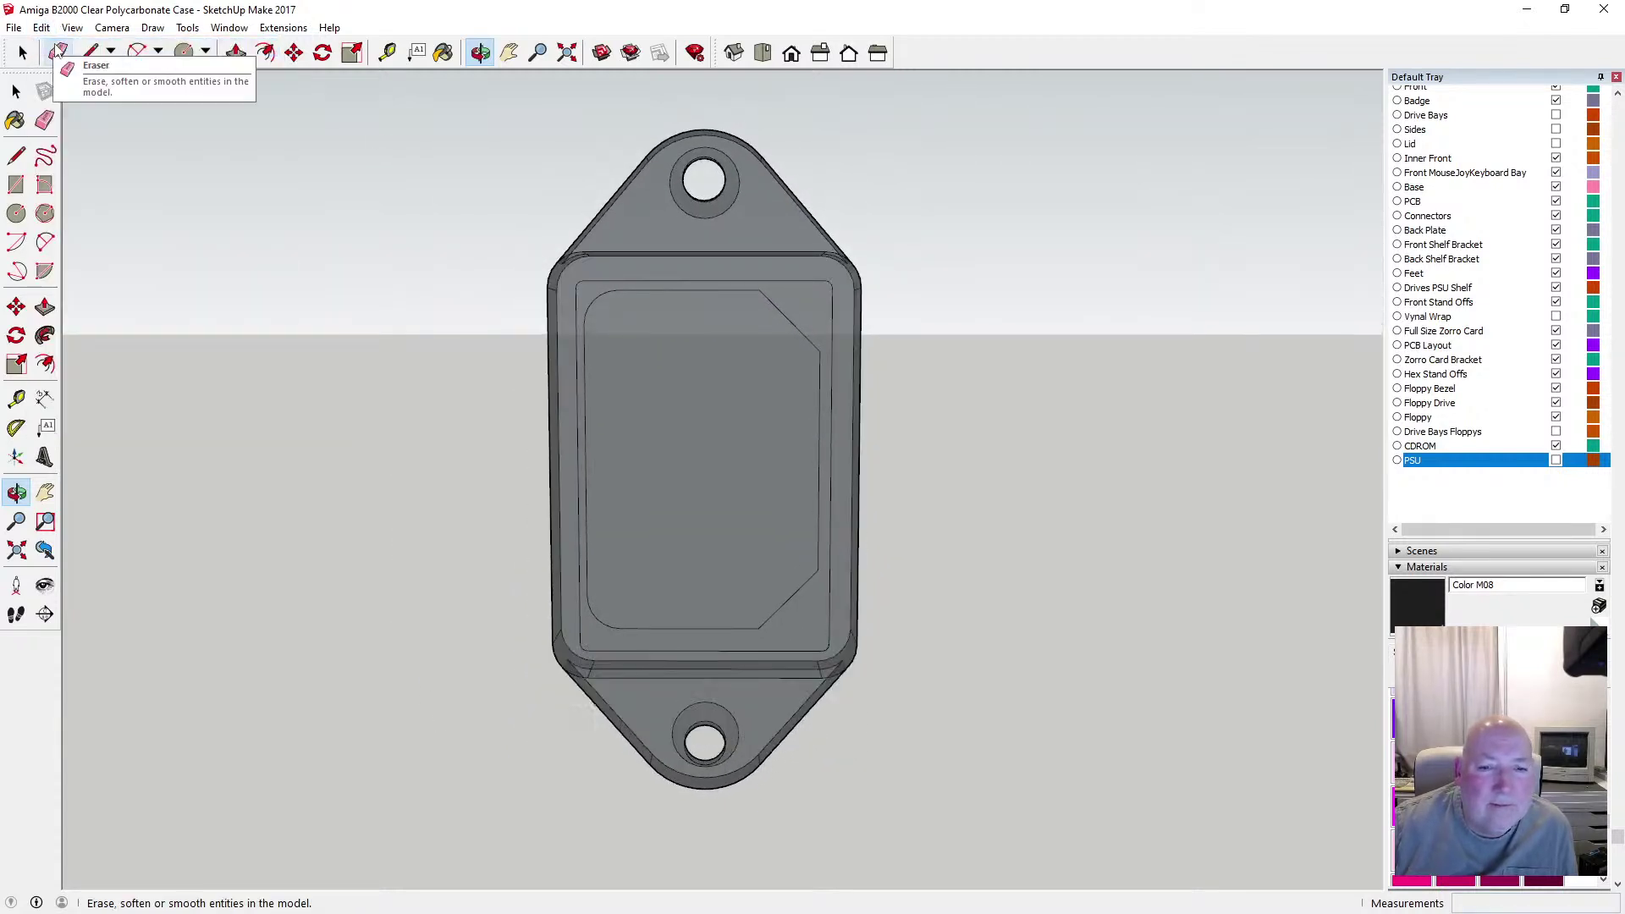
# Switch off the X-ray face style
pyautogui.click(72, 29)
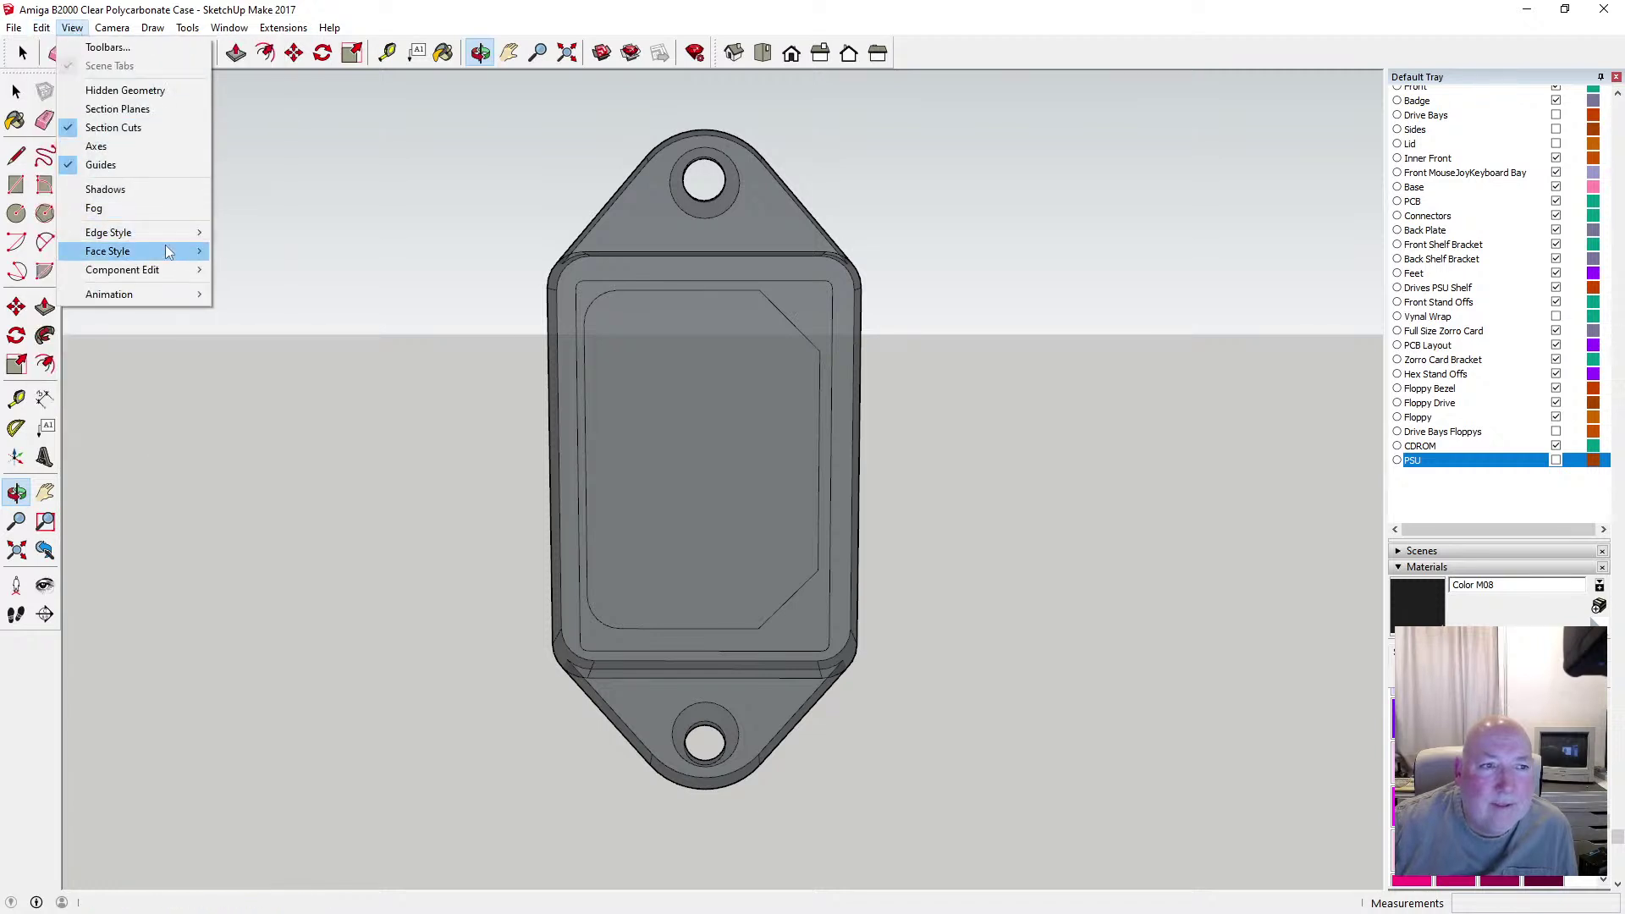
pyautogui.moveTo(127, 251)
pyautogui.click(226, 246)
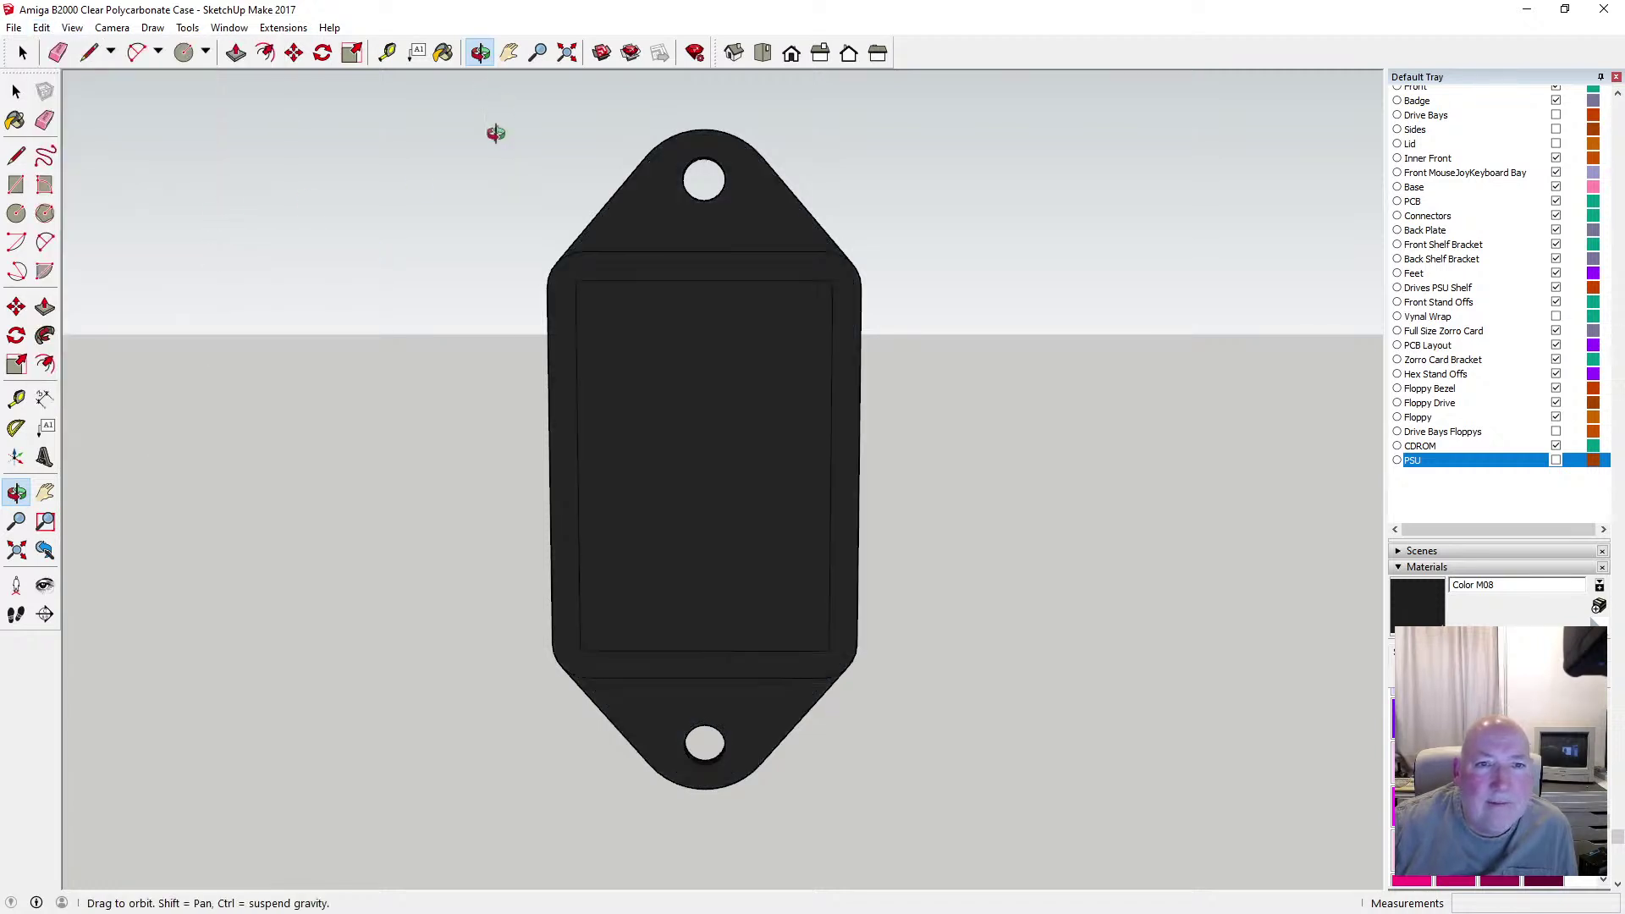
# Offset the outline of the rectangle on the socket's back face inward to form a border ring
pyautogui.moveTo(496, 133); pyautogui.dragTo(698, 410)
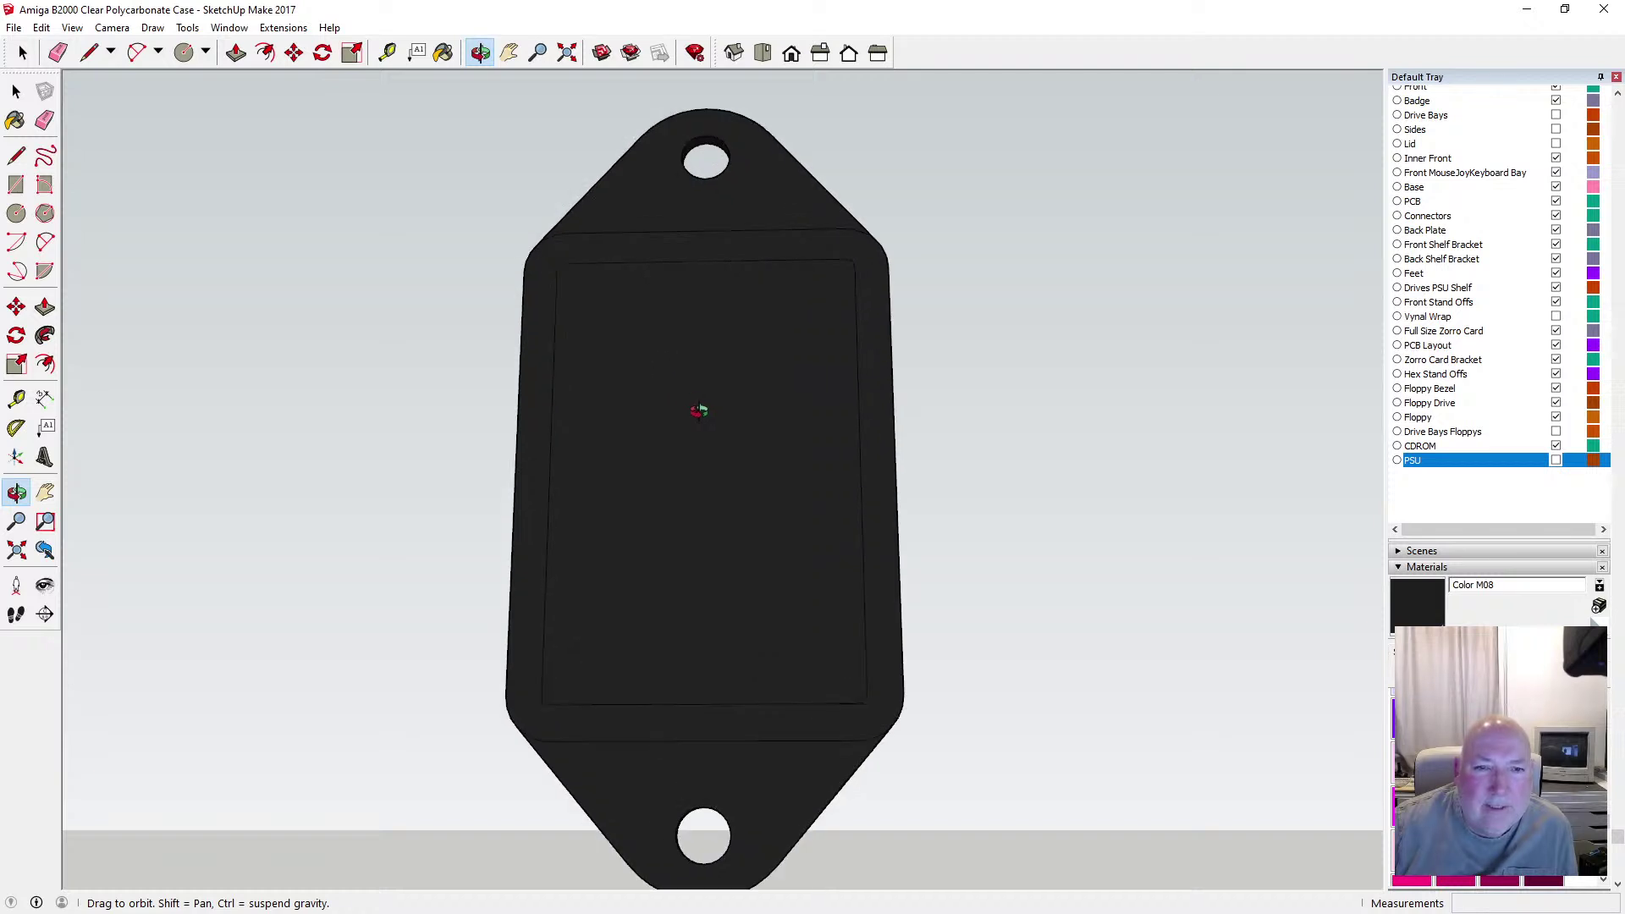
pyautogui.click(265, 55)
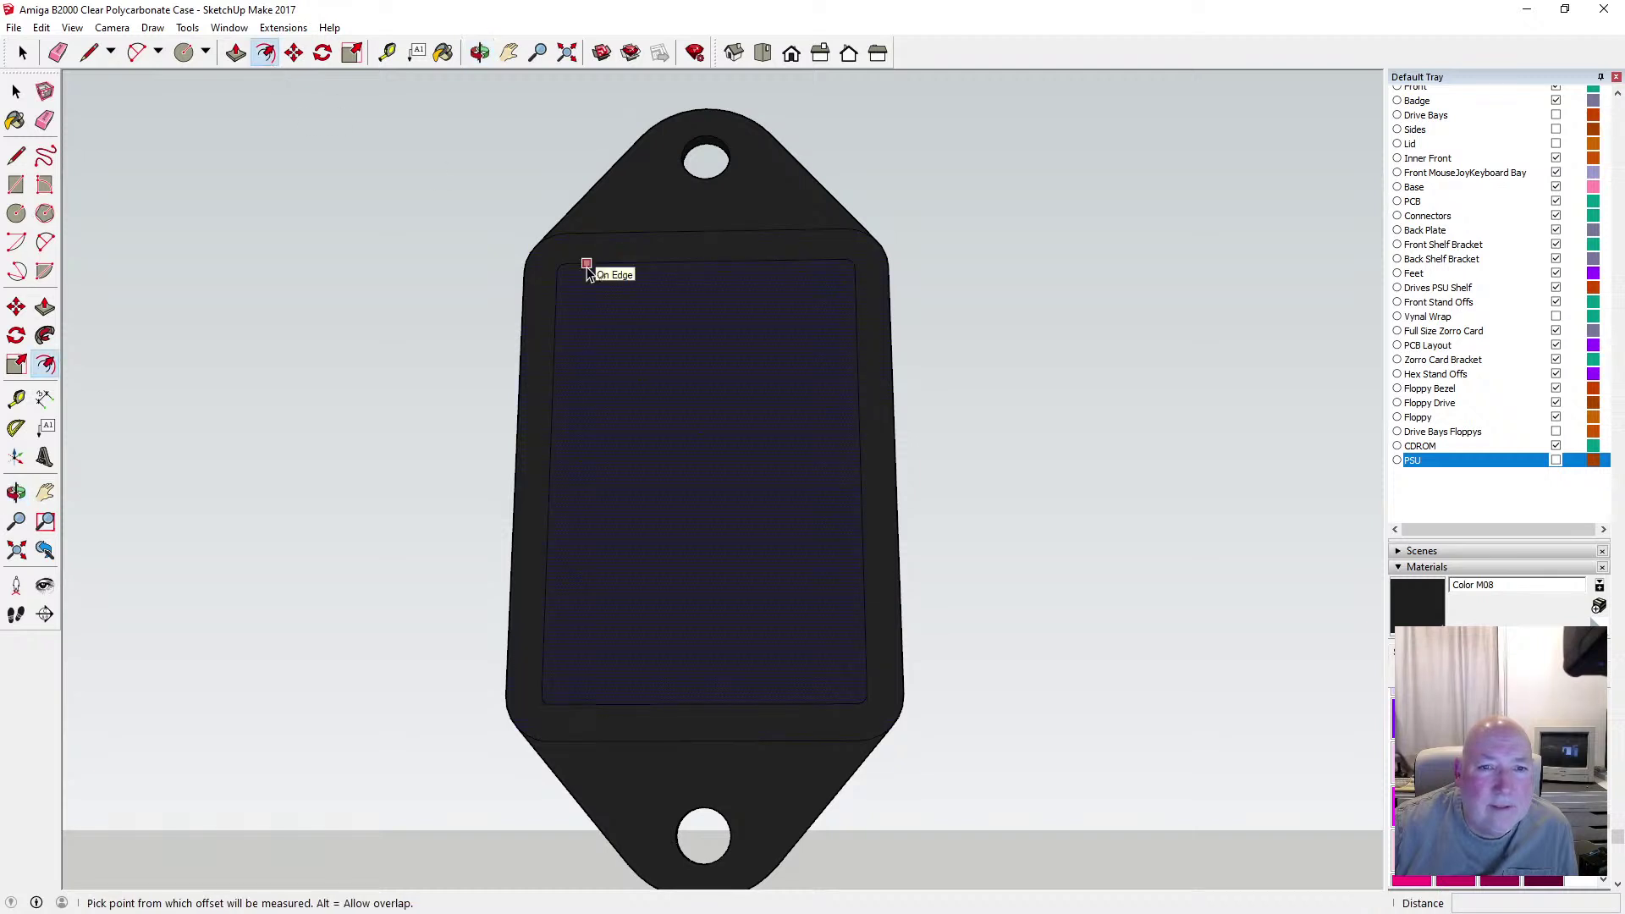
pyautogui.click(588, 271)
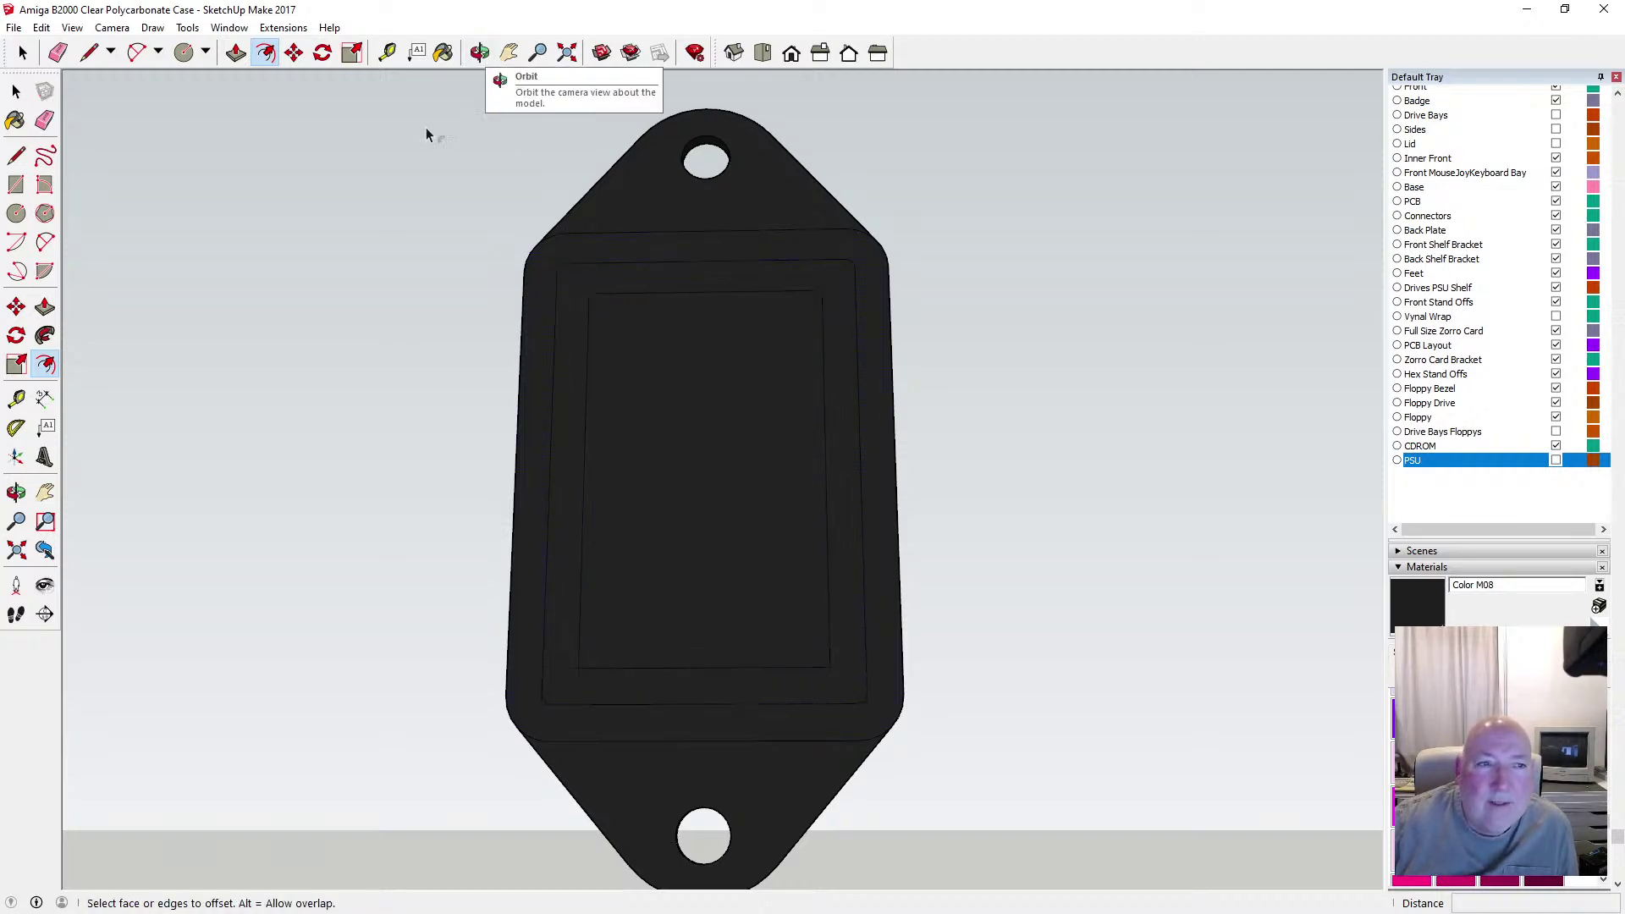
# Extrude the border ring and the inner rectangle on the back face outward by 22.5 mm each
pyautogui.click(236, 53)
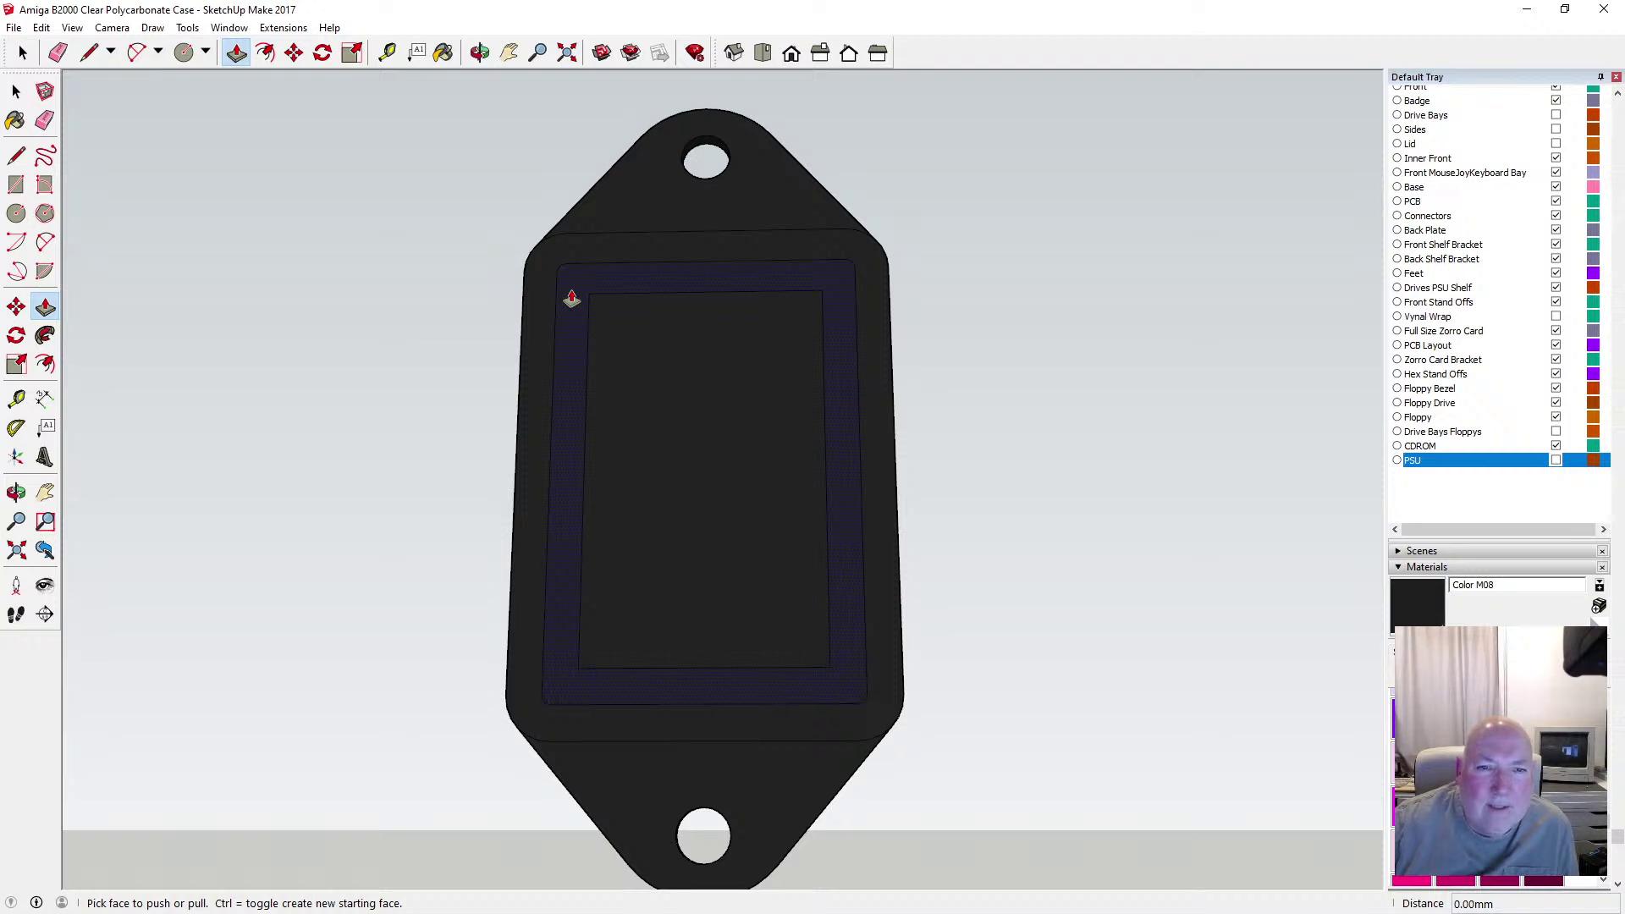
pyautogui.click(571, 298)
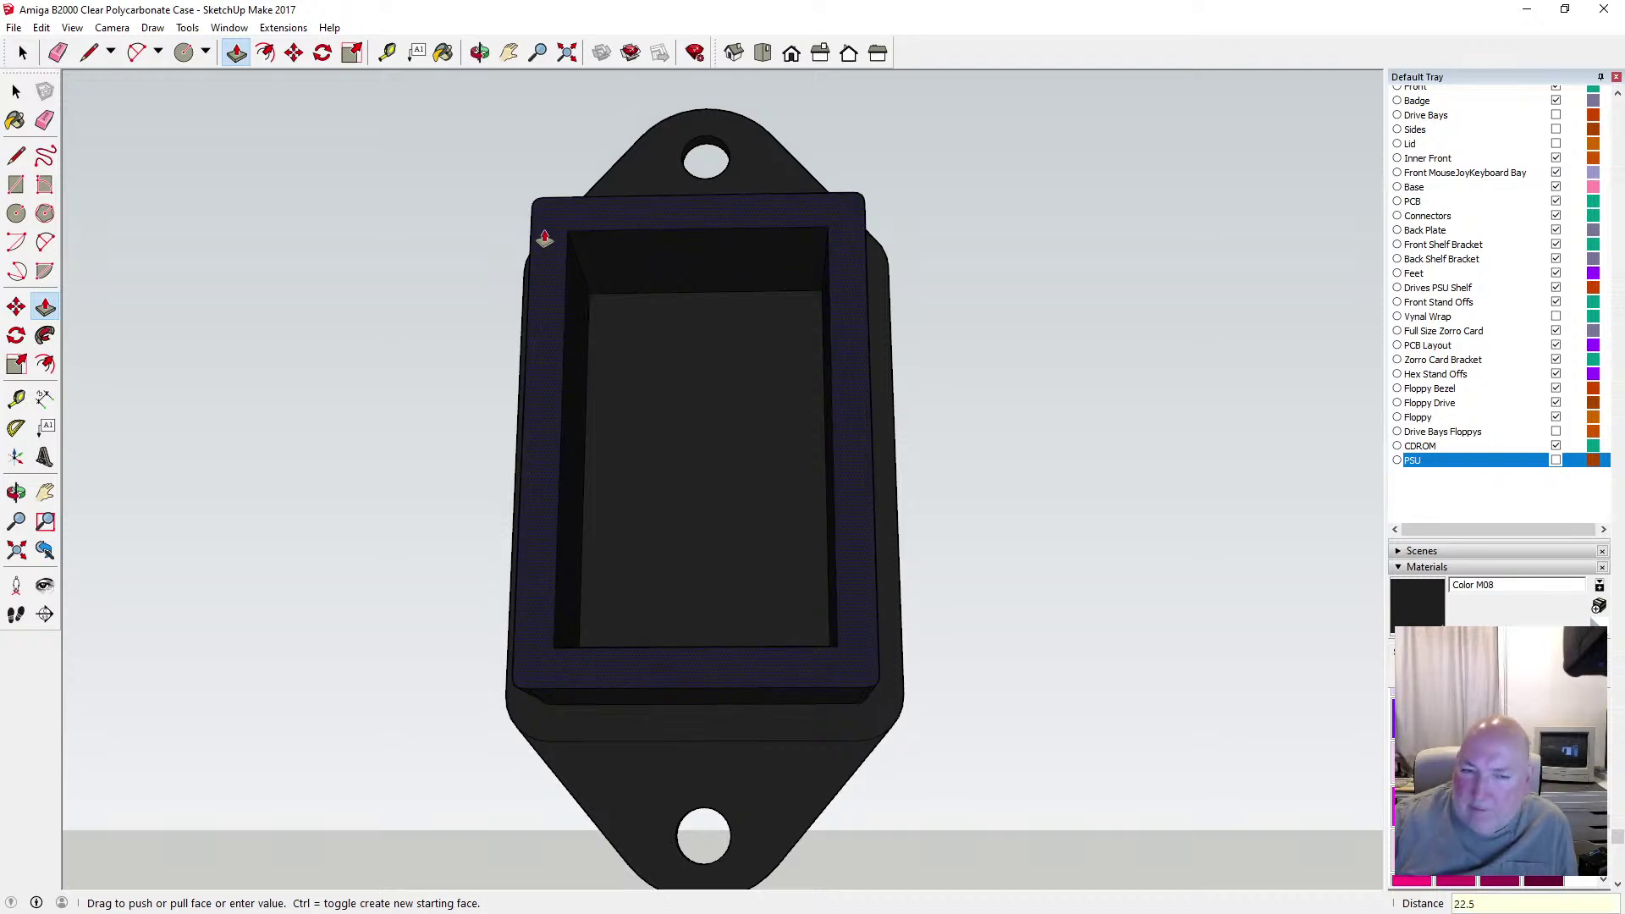
pyautogui.press('Return')
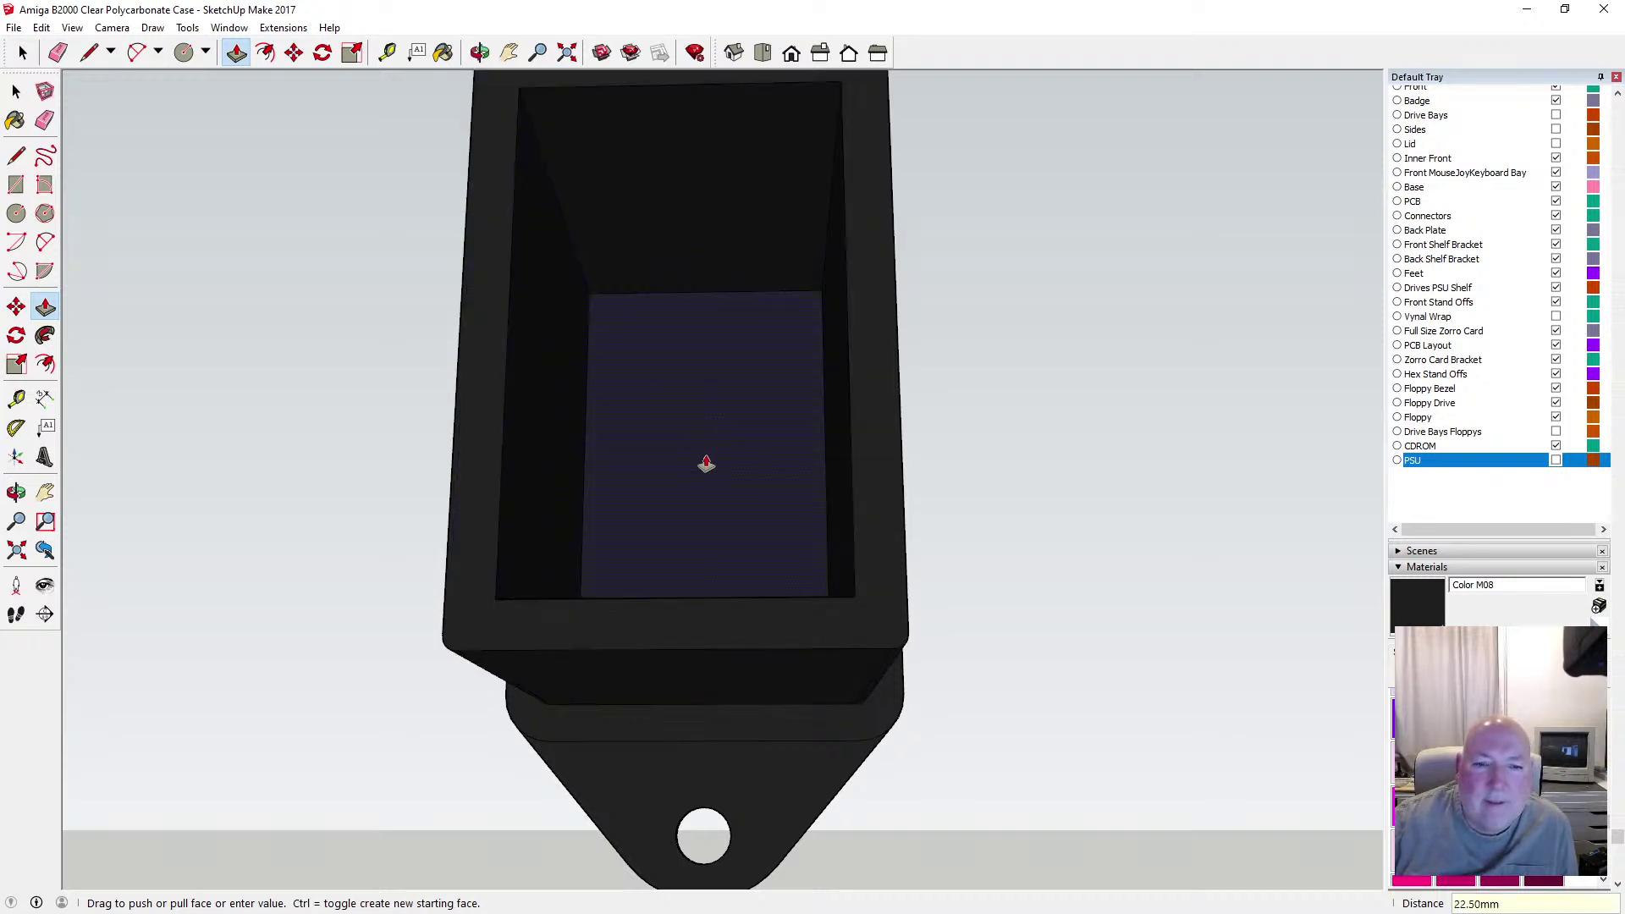
pyautogui.doubleClick(704, 467)
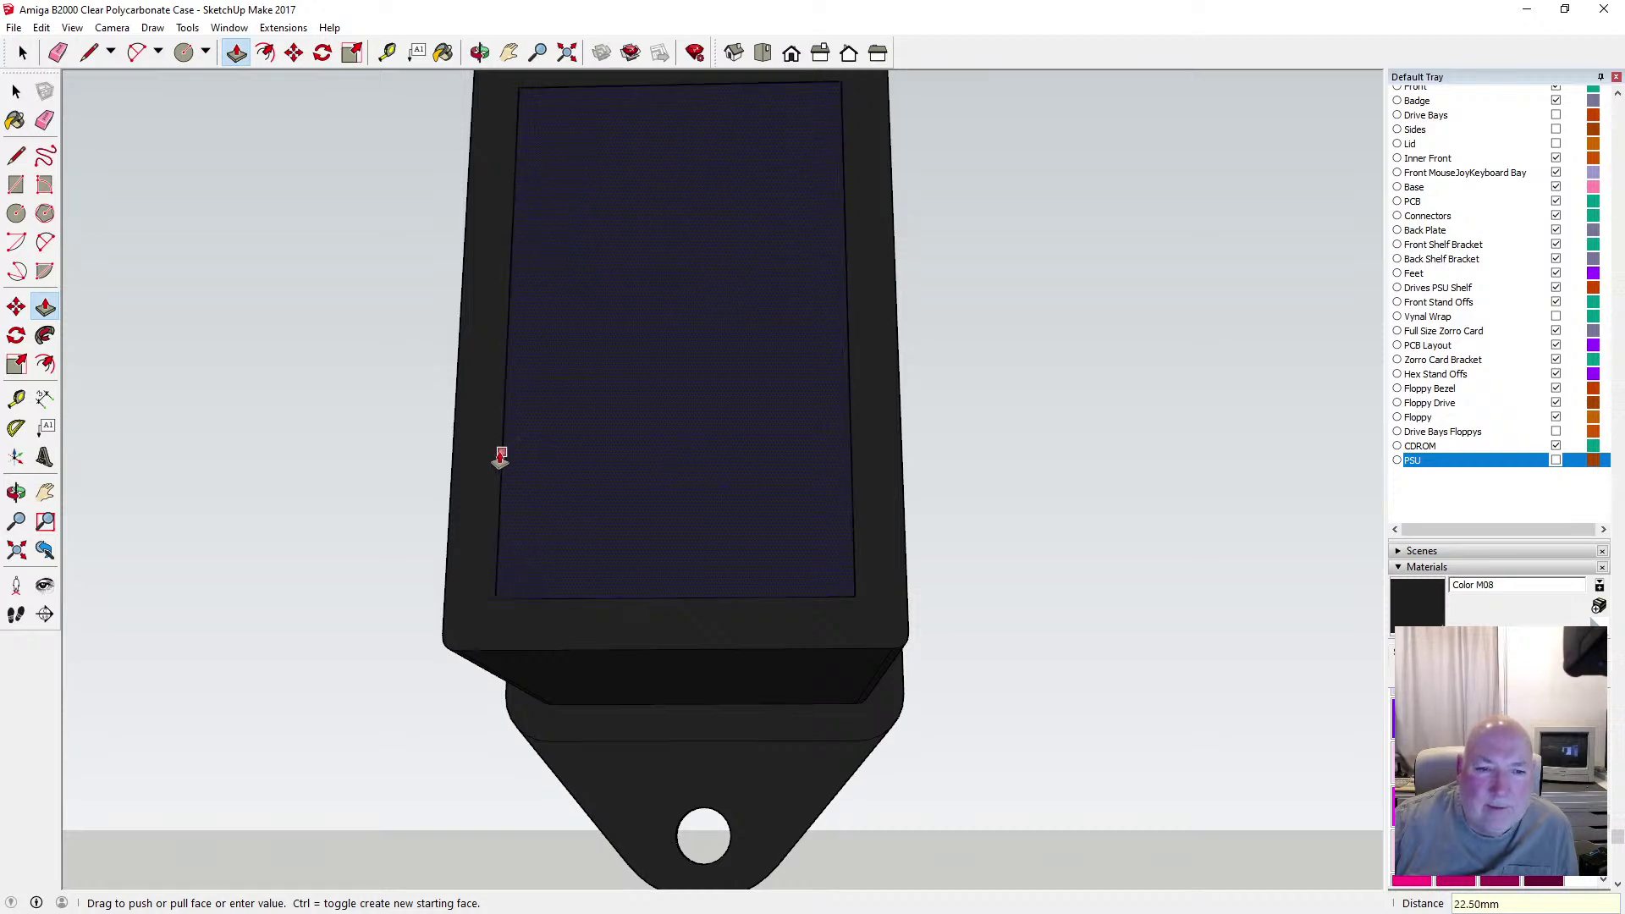
# Push the socket's front recess face 17.5 mm into the body
pyautogui.press('o')
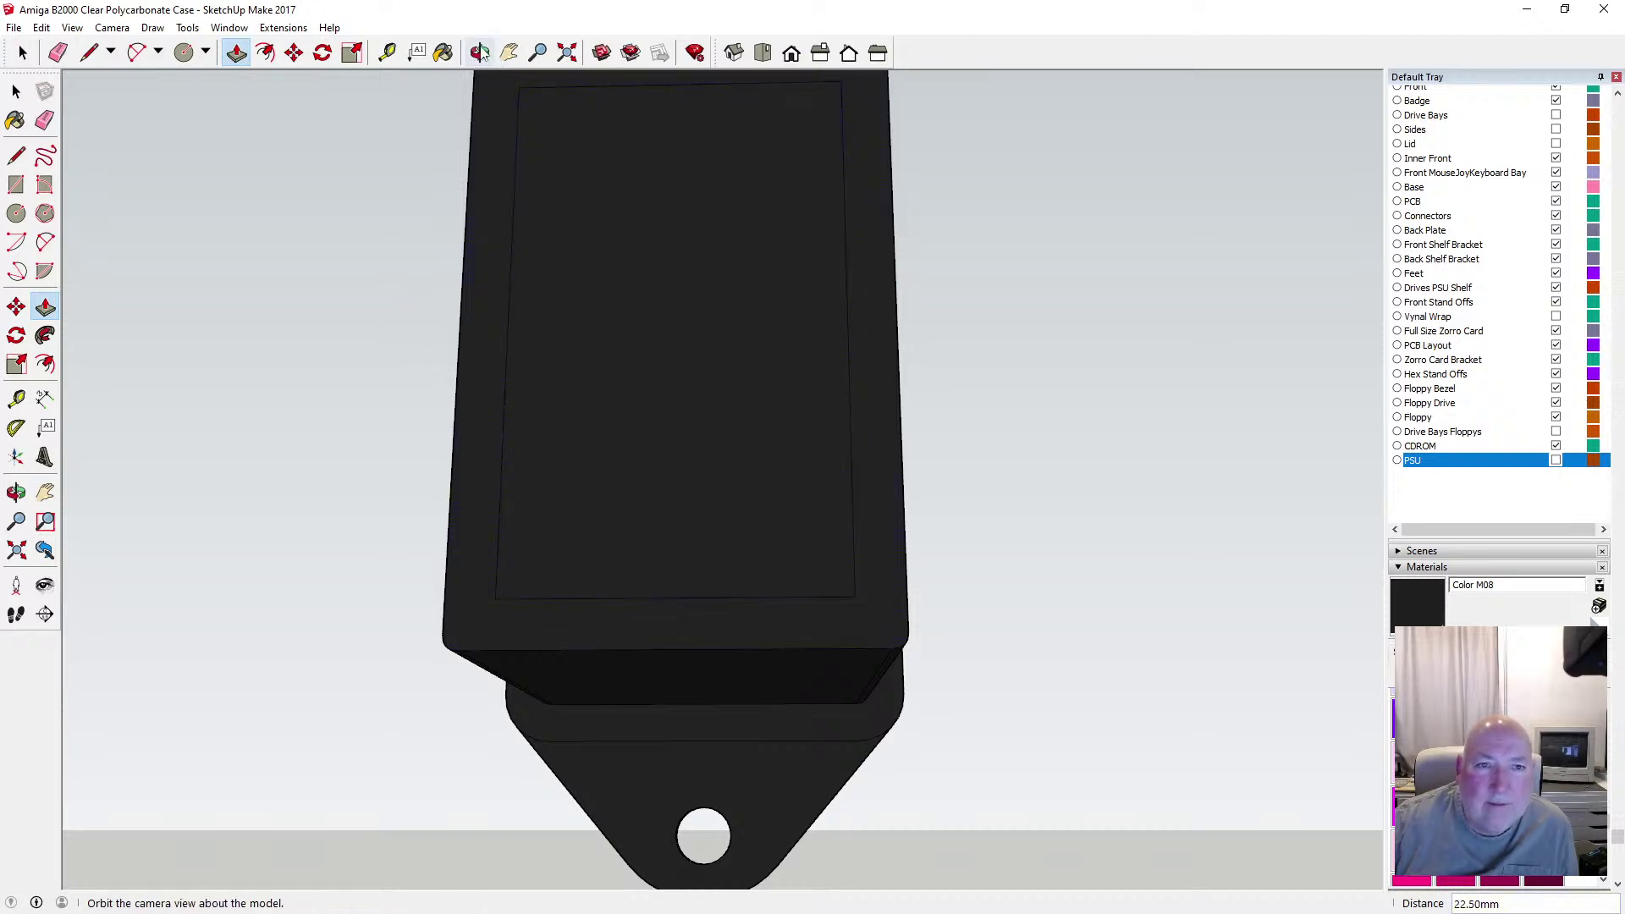
pyautogui.moveTo(799, 316); pyautogui.dragTo(505, 515)
pyautogui.moveTo(661, 460); pyautogui.dragTo(584, 394)
pyautogui.scroll(-3, 465, 403)
pyautogui.press('p')
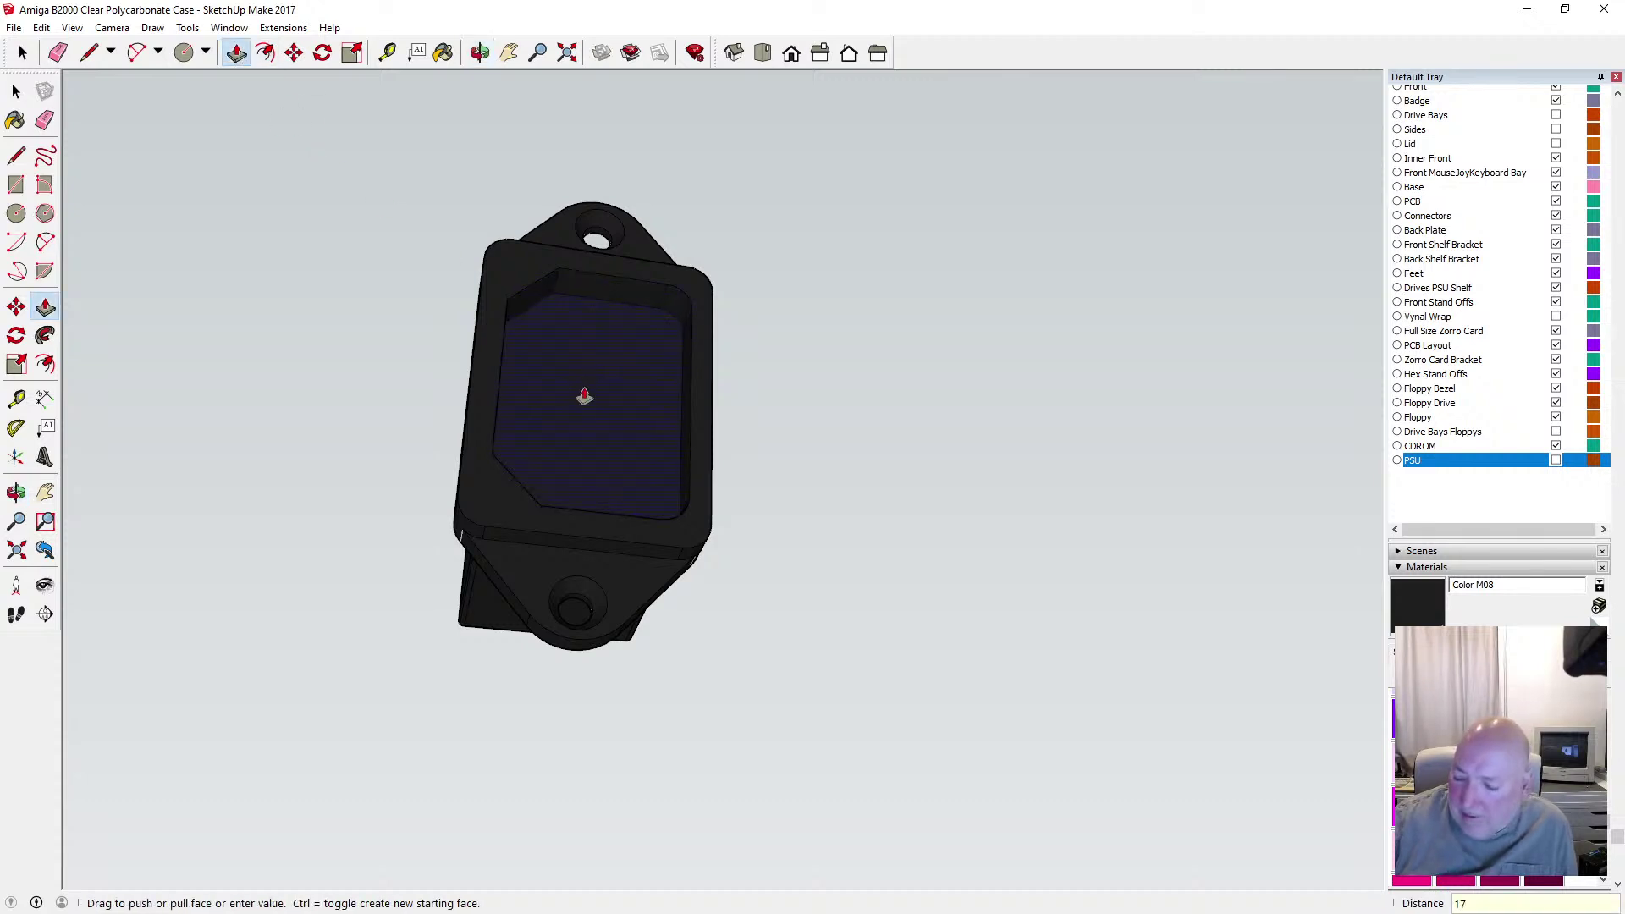
pyautogui.write('17.5')
pyautogui.press('Return')
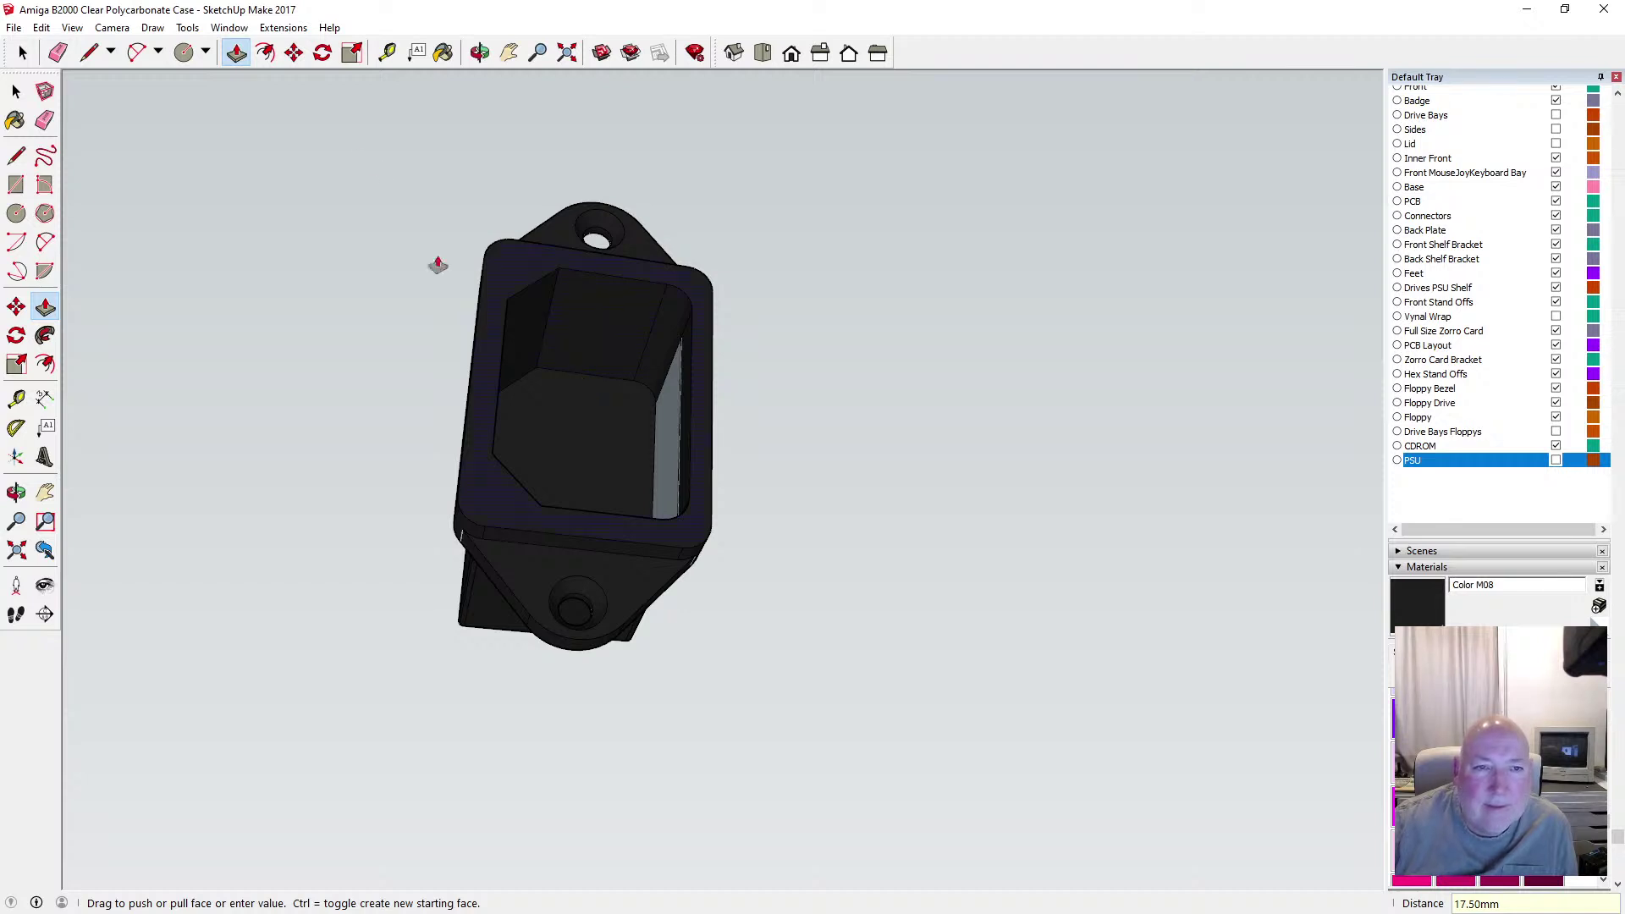
# Try pushing the recess floor about 9 mm deeper and undo that push
pyautogui.scroll(5, 624, 437)
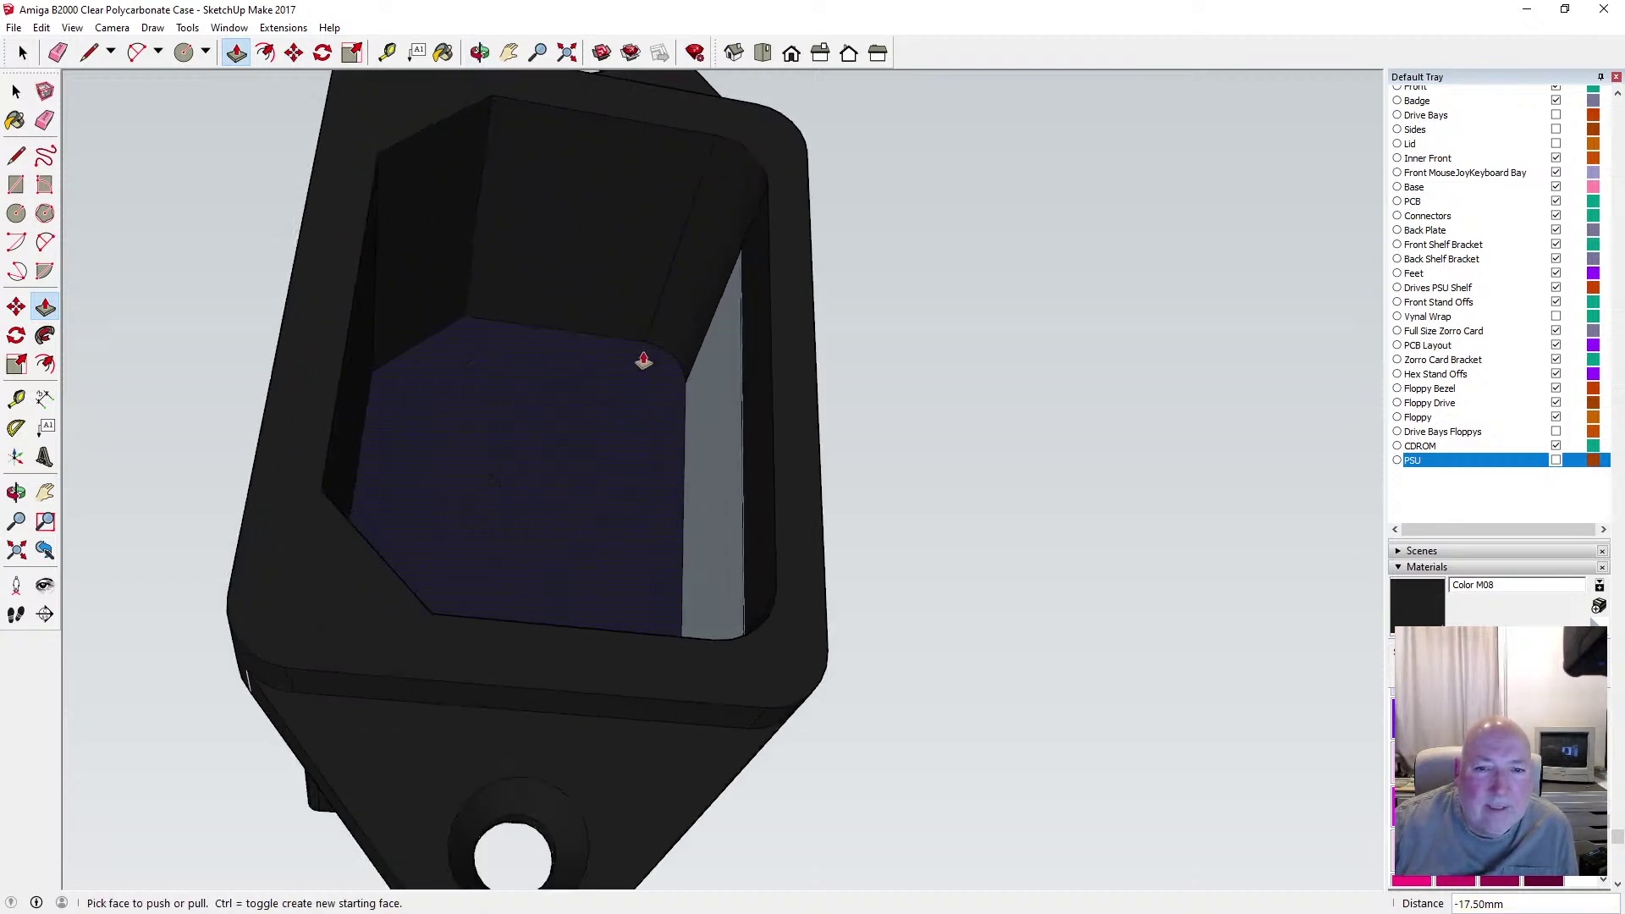
pyautogui.moveTo(643, 361); pyautogui.dragTo(617, 435)
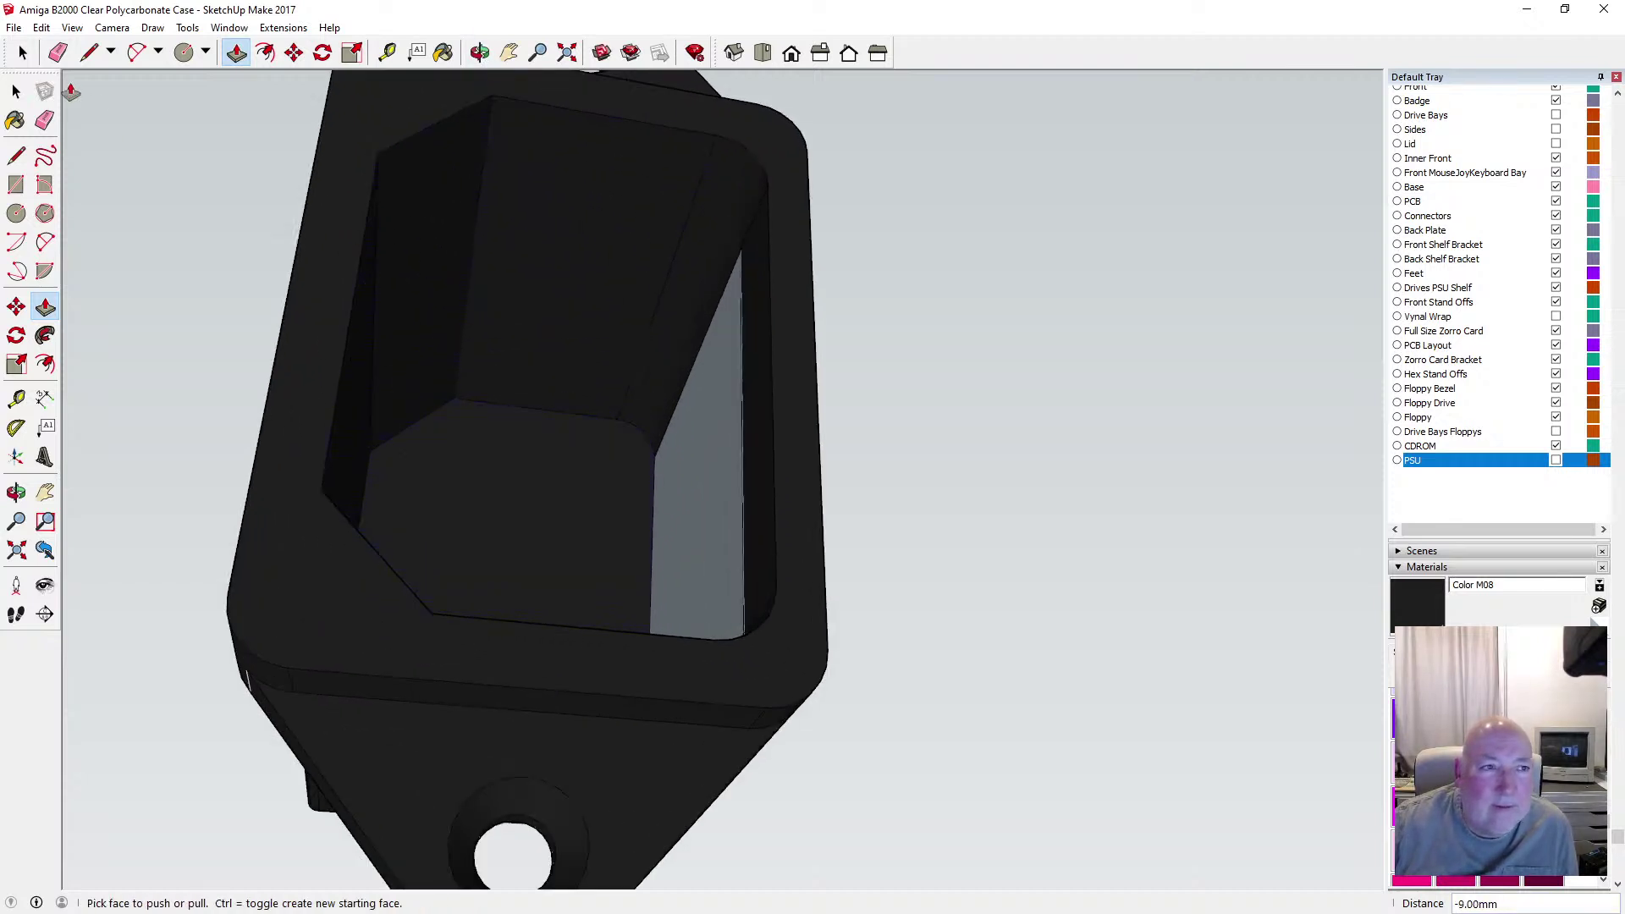
pyautogui.click(41, 27)
pyautogui.click(59, 38)
pyautogui.click(16, 91)
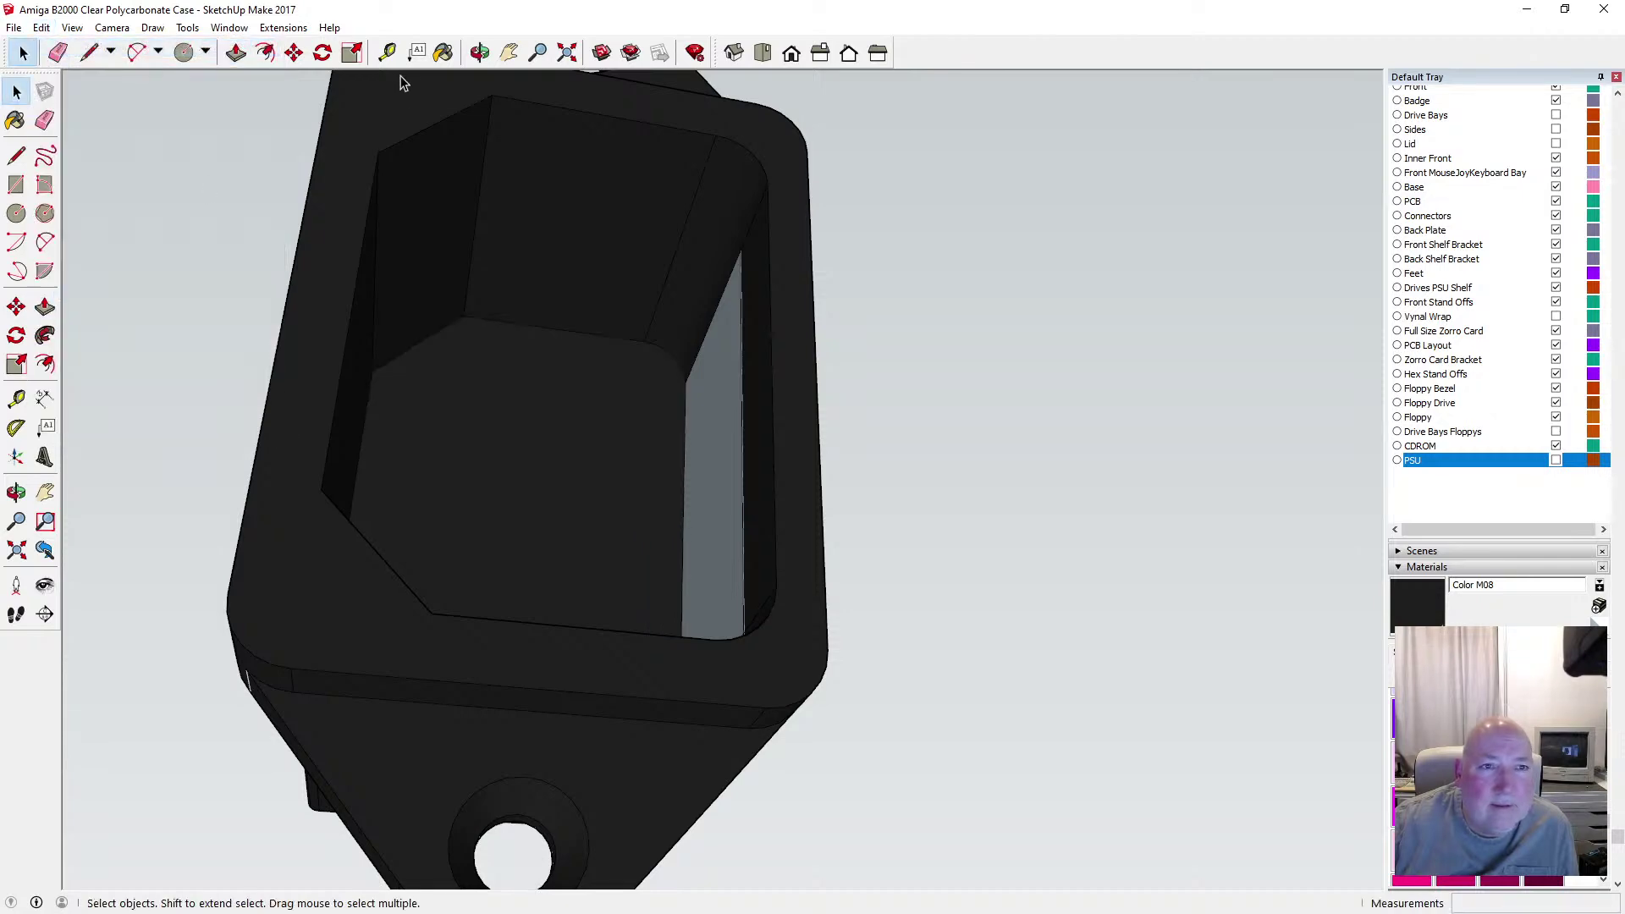
# Inspect the recess walls from inside and undo the 17.5 mm push of the front recess
pyautogui.click(480, 53)
pyautogui.moveTo(490, 246); pyautogui.dragTo(832, 432)
pyautogui.moveTo(706, 441); pyautogui.dragTo(606, 280)
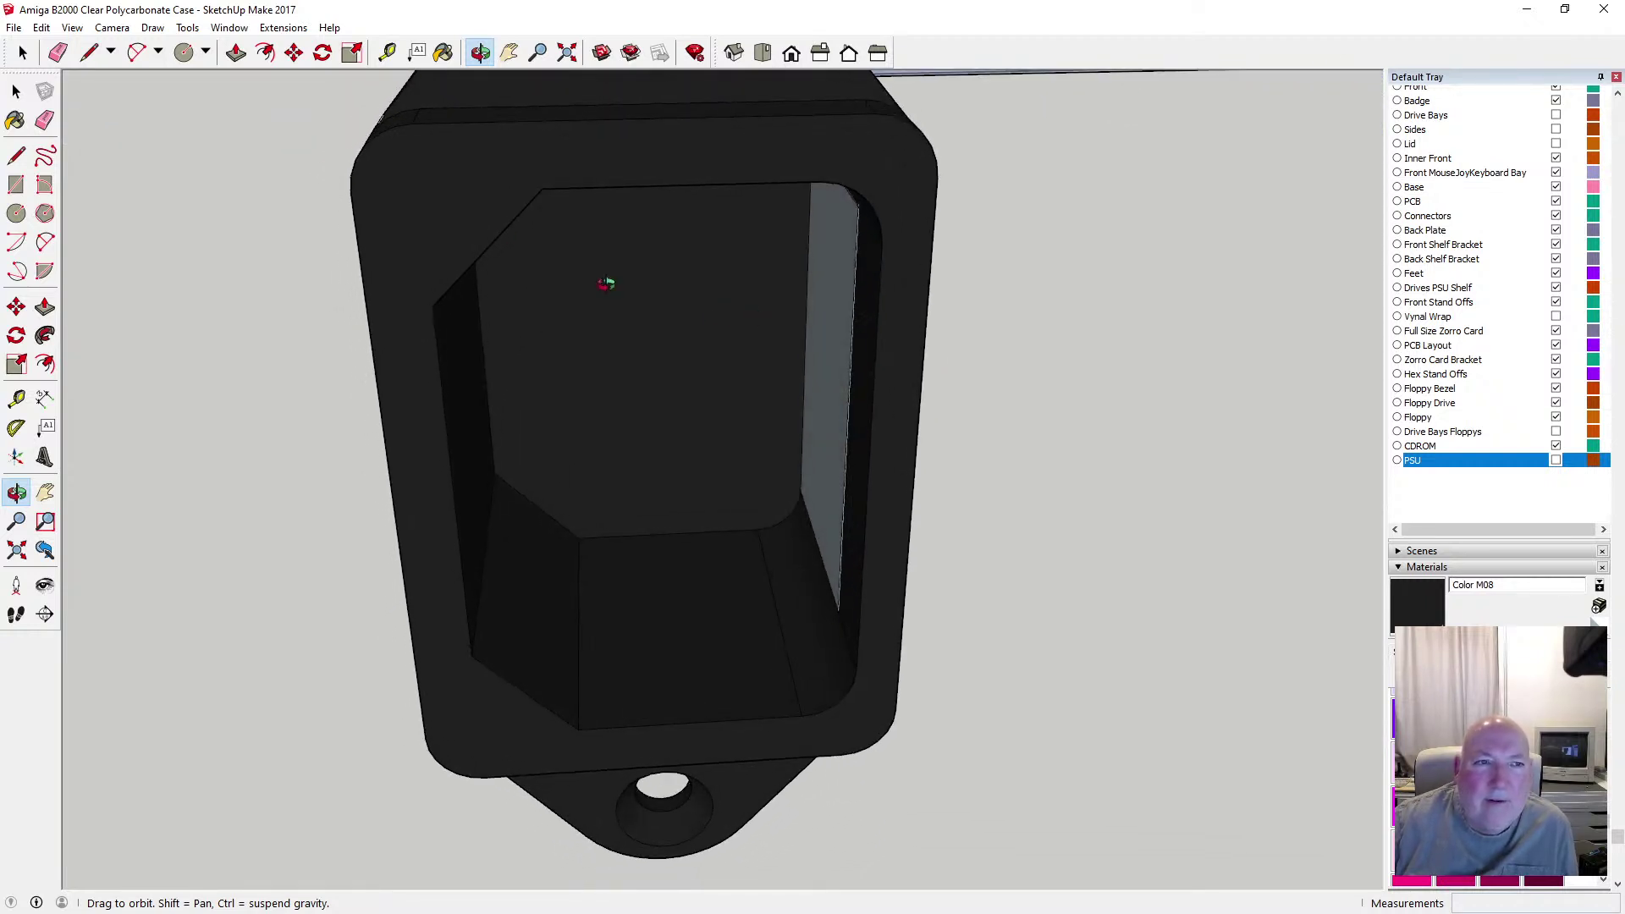
pyautogui.click(42, 27)
pyautogui.click(78, 44)
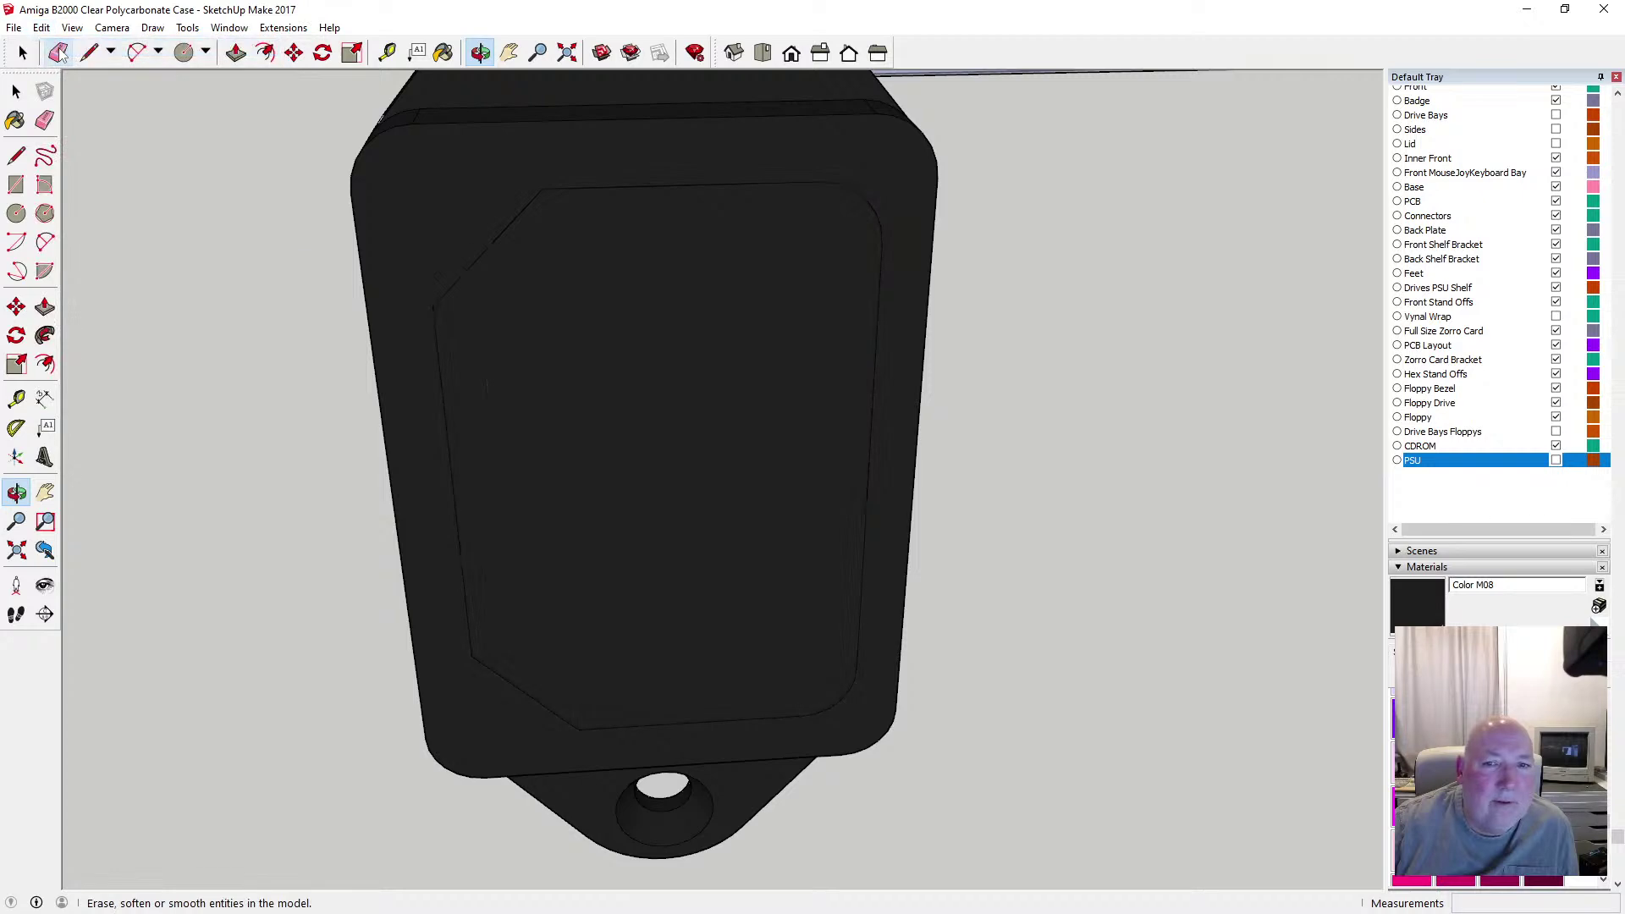
# Undo the 22.5 mm extrusions of the inner rectangle and the border ring on the back
pyautogui.moveTo(558, 255); pyautogui.dragTo(633, 371)
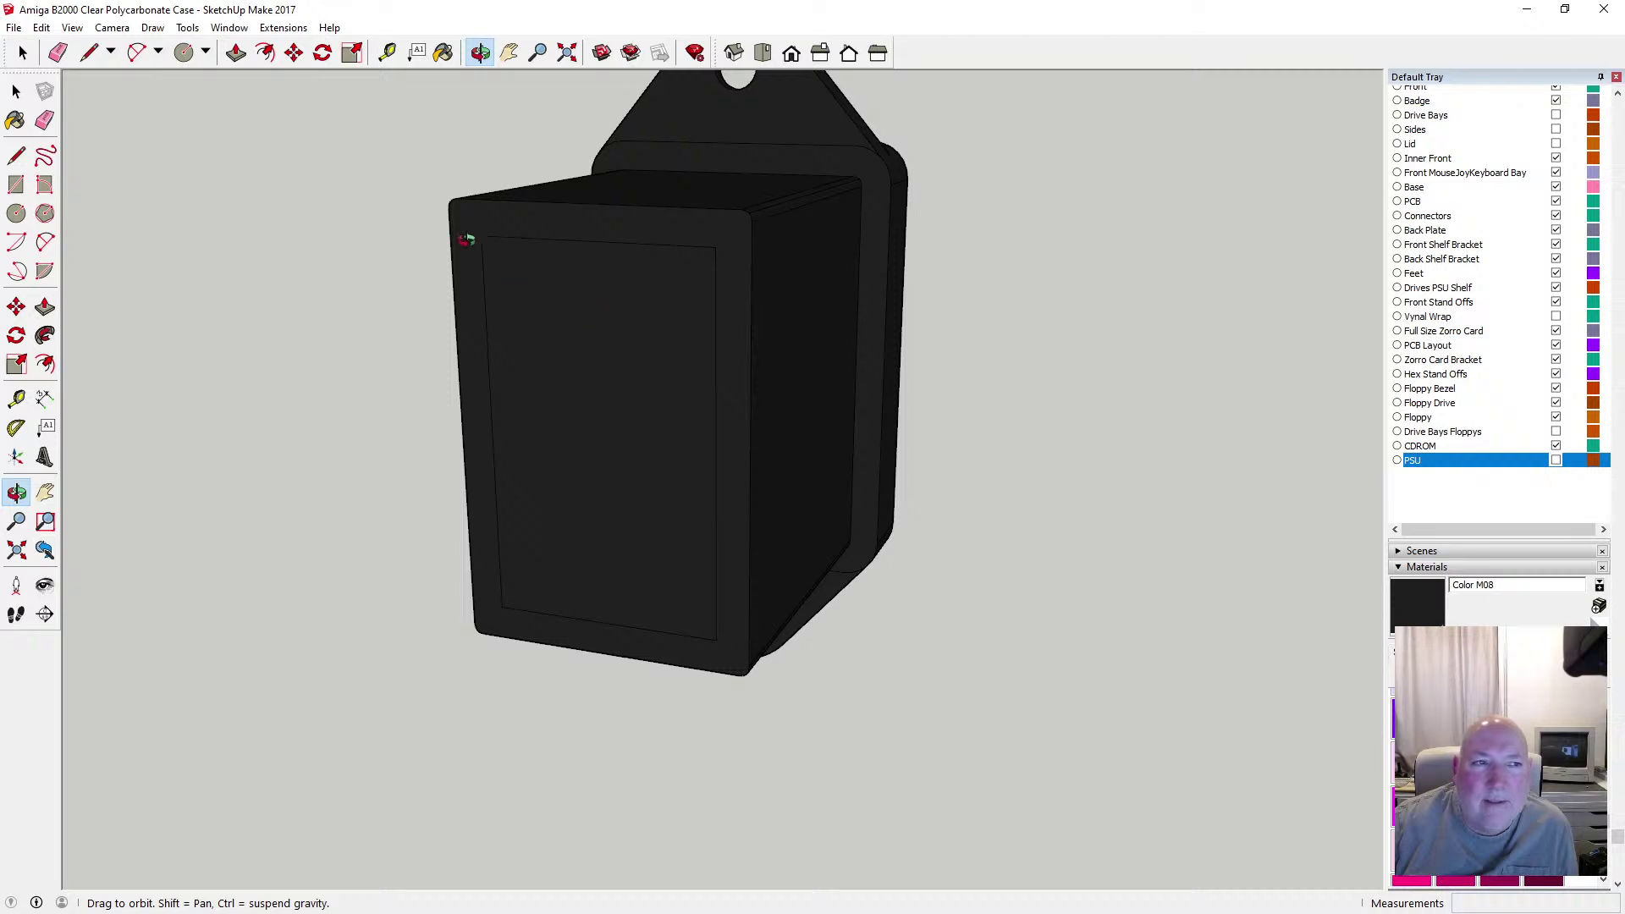
pyautogui.click(40, 27)
pyautogui.click(55, 46)
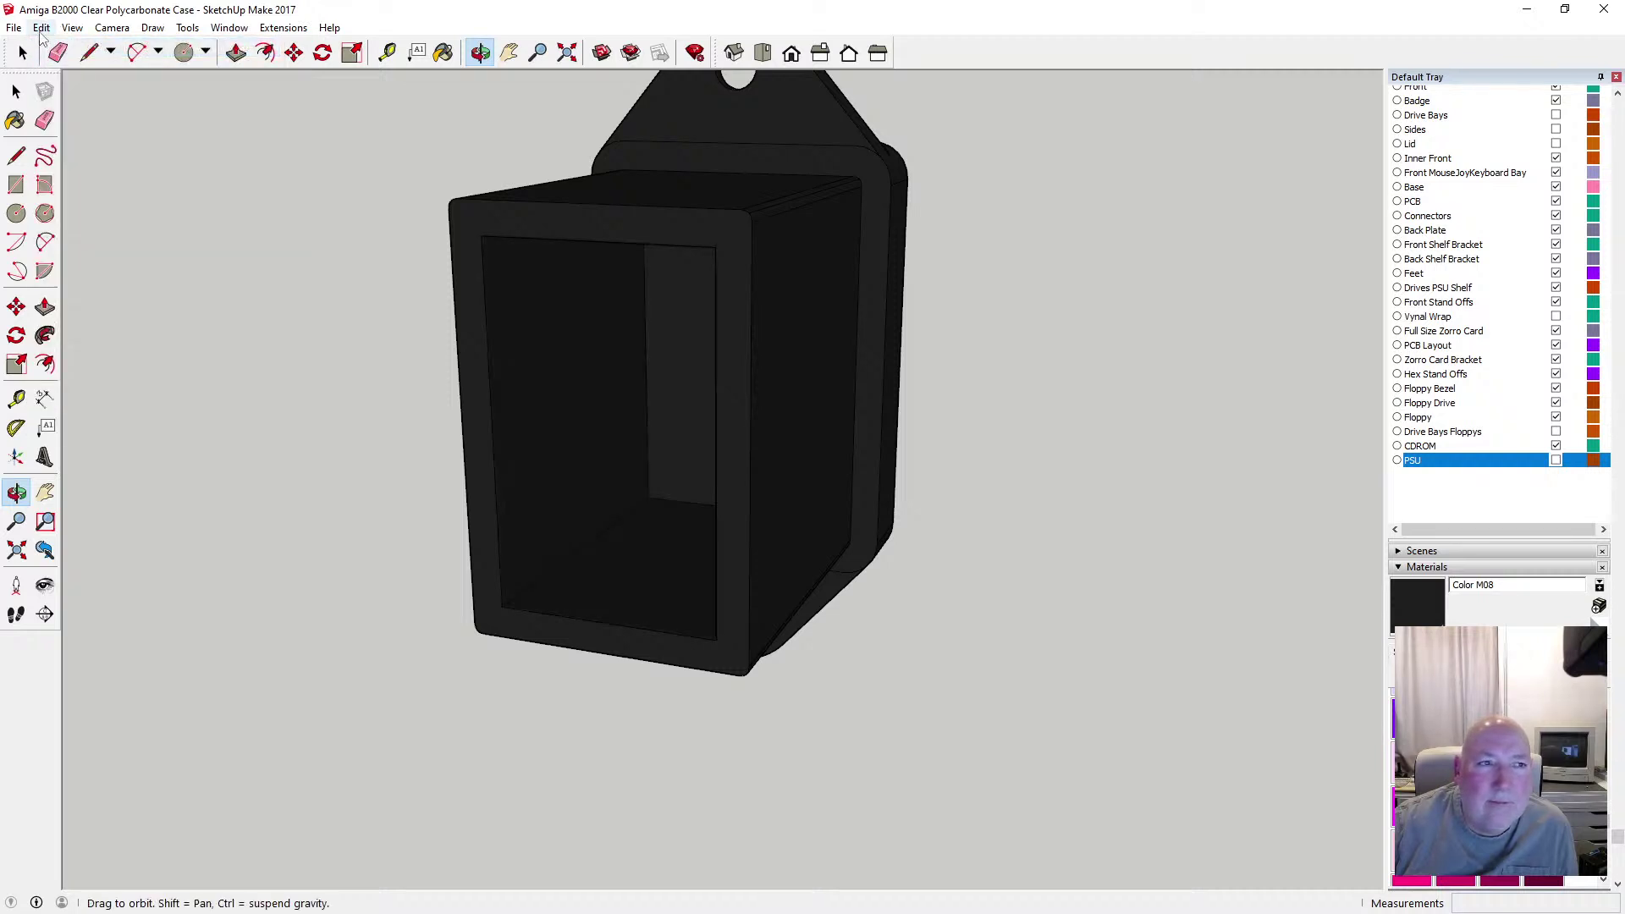
pyautogui.click(41, 27)
pyautogui.click(55, 46)
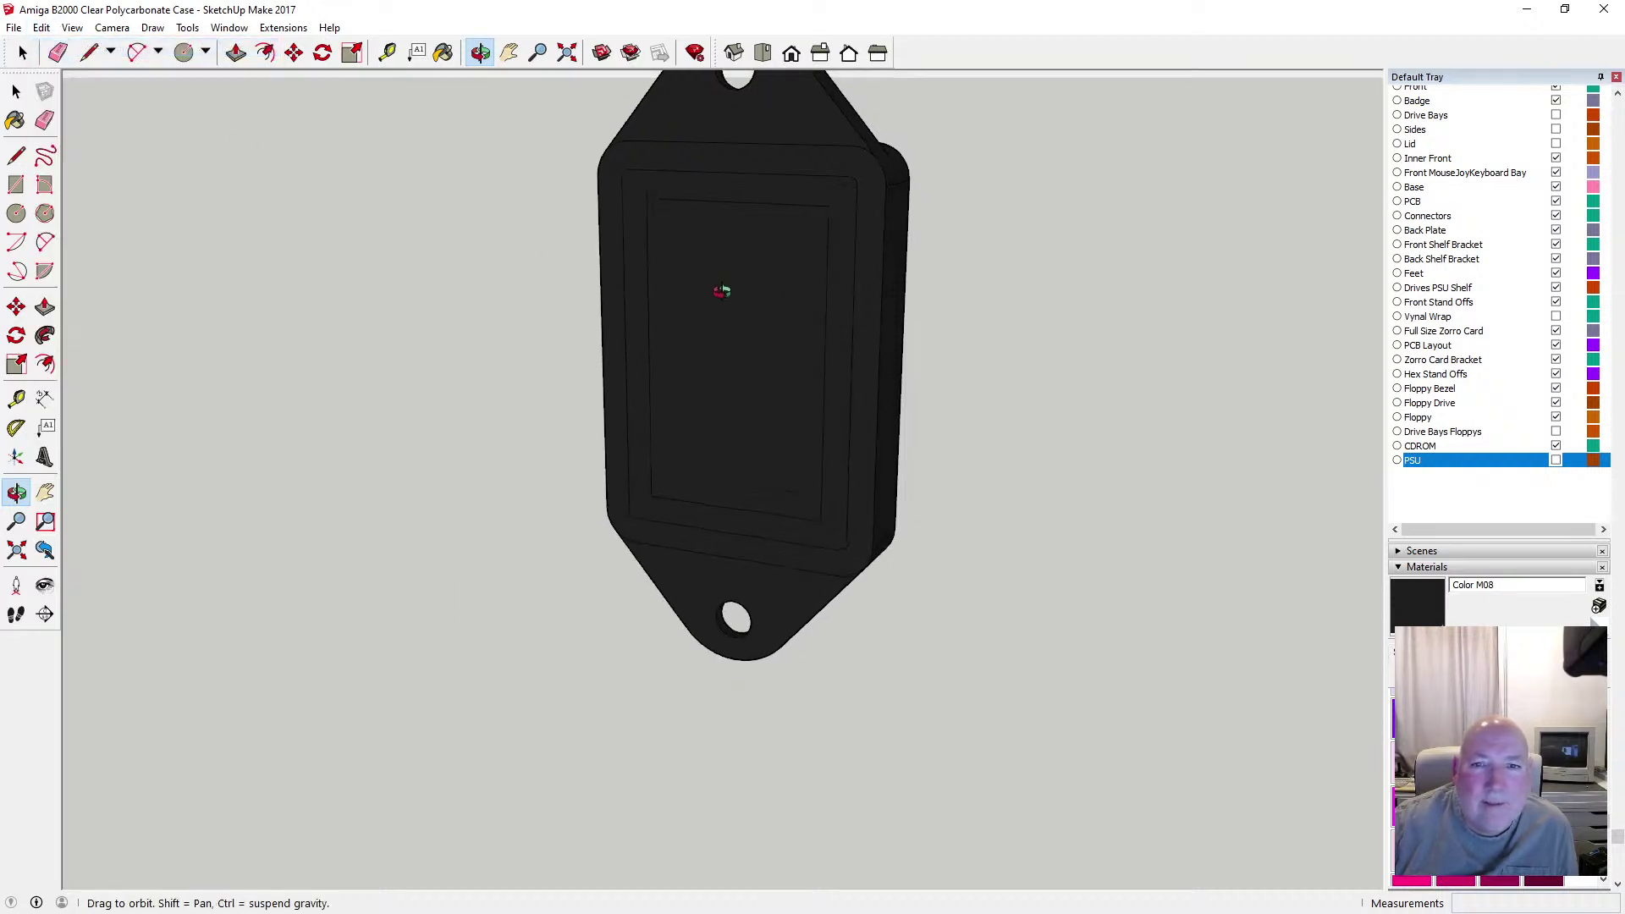
# Measure the socket front's width and the margins from its side and lower edges to the recess outline
pyautogui.moveTo(722, 290); pyautogui.dragTo(556, 364)
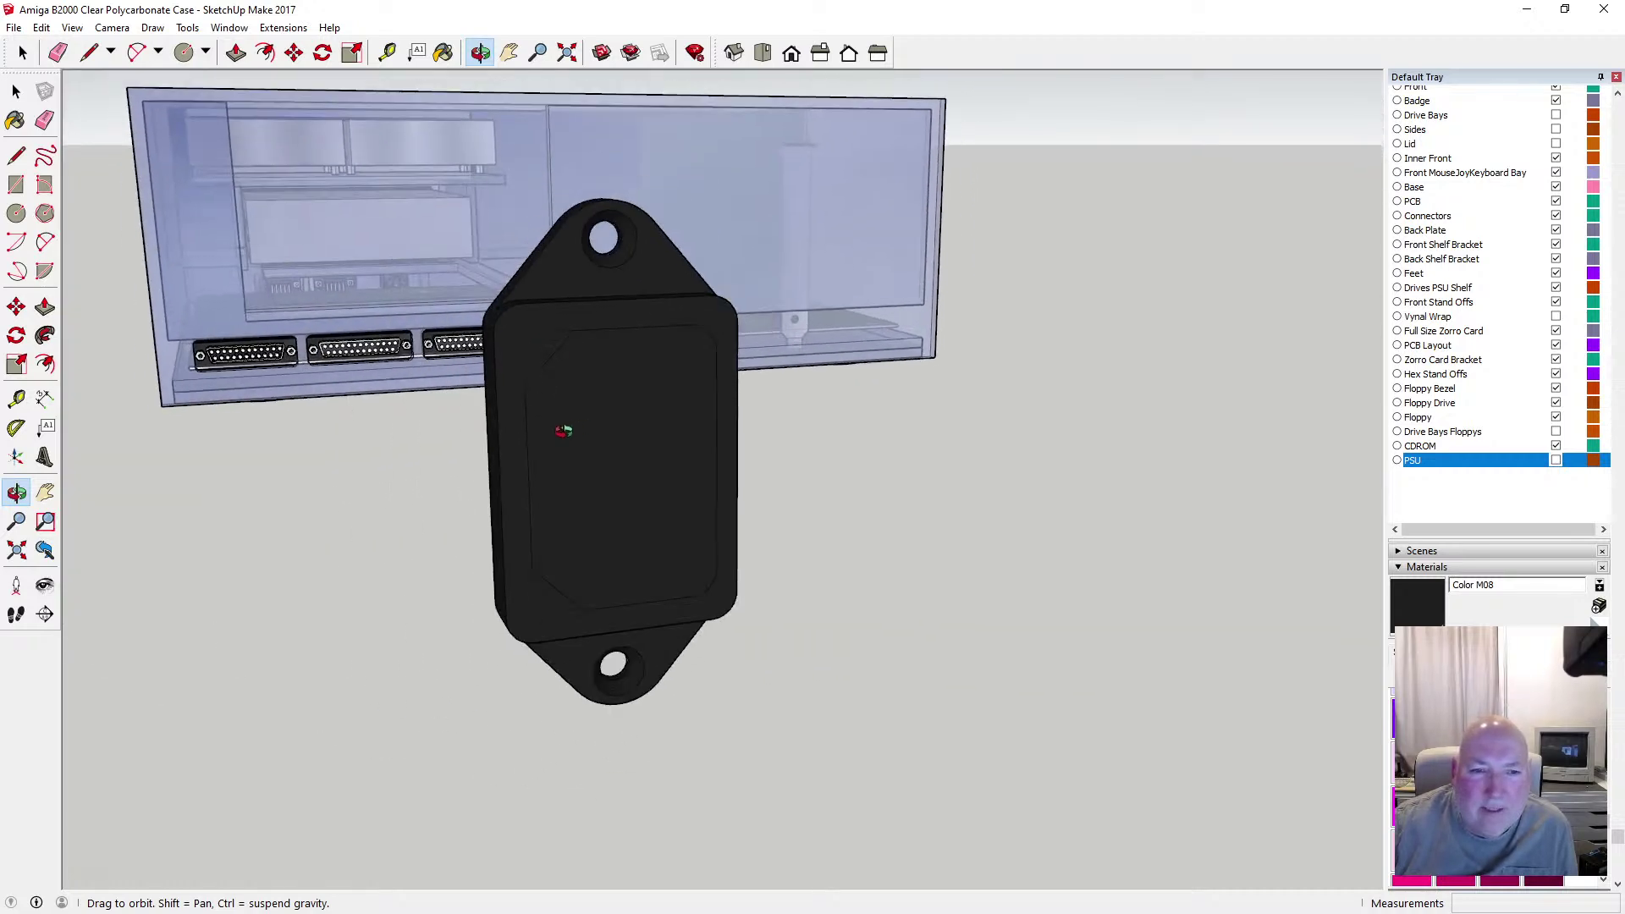
pyautogui.scroll(-2, 525, 420)
pyautogui.scroll(6, 525, 421)
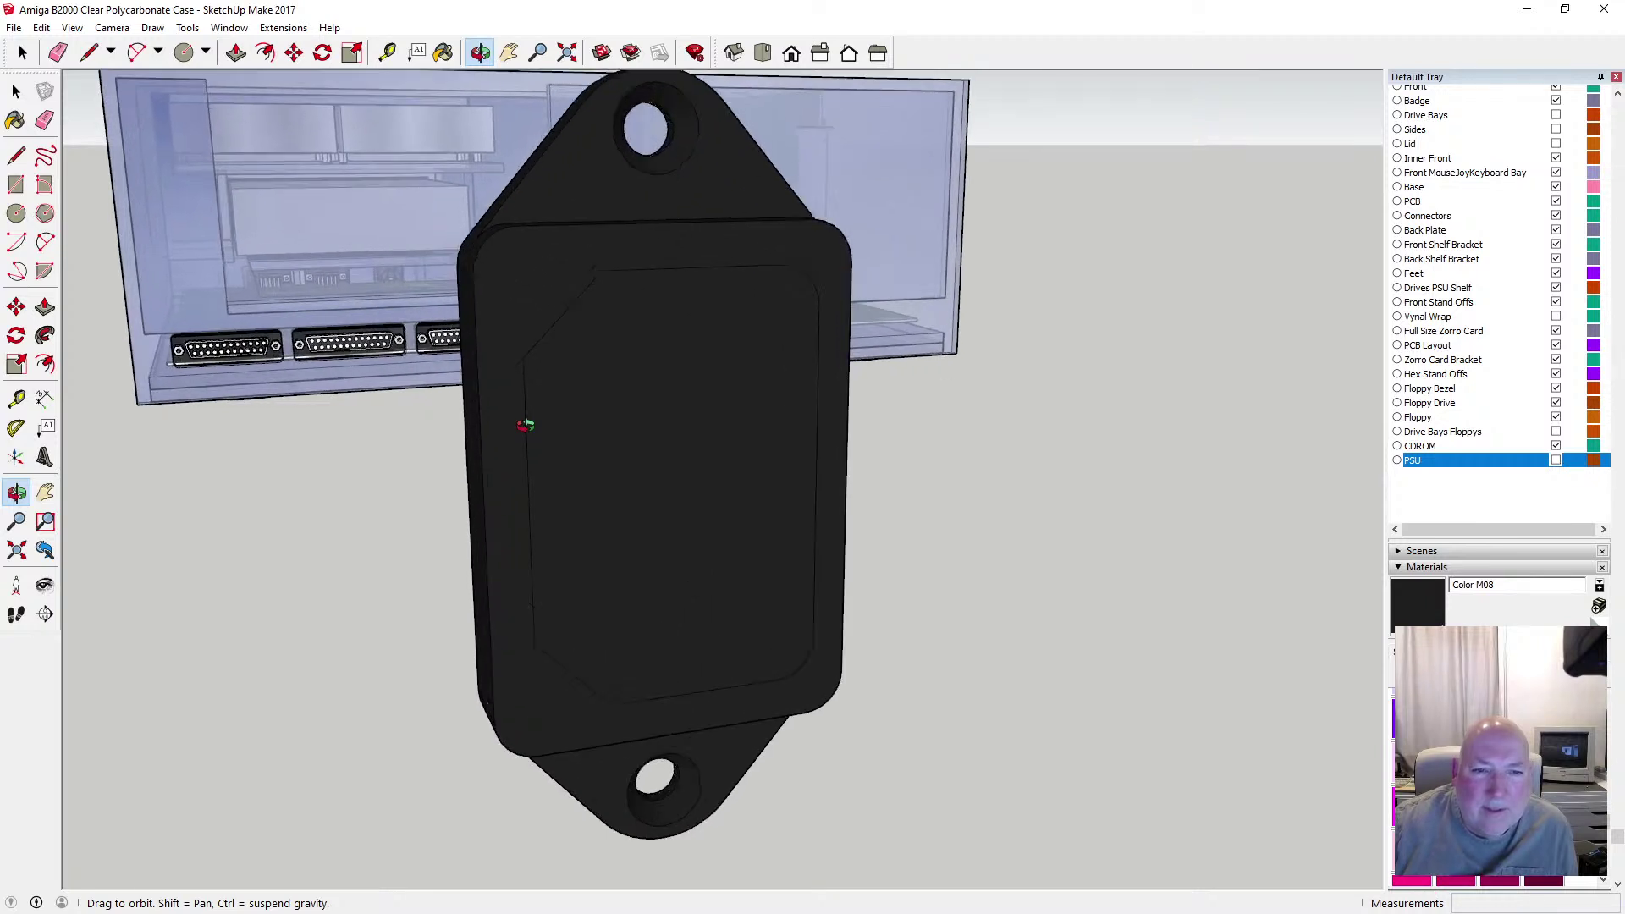
pyautogui.press('t')
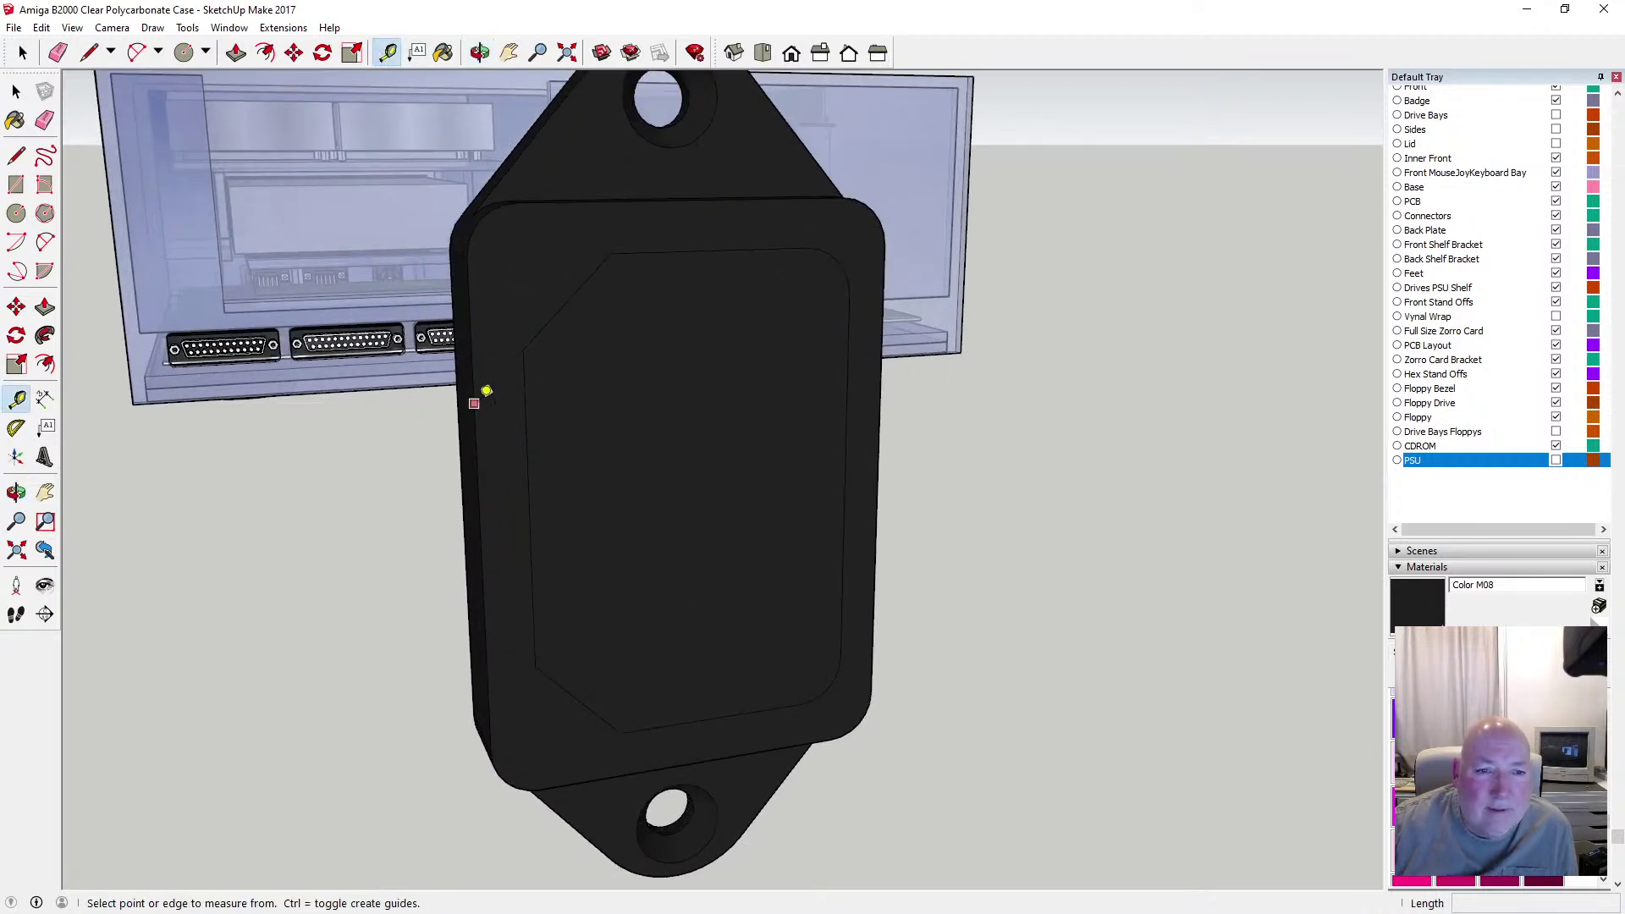
pyautogui.click(487, 390)
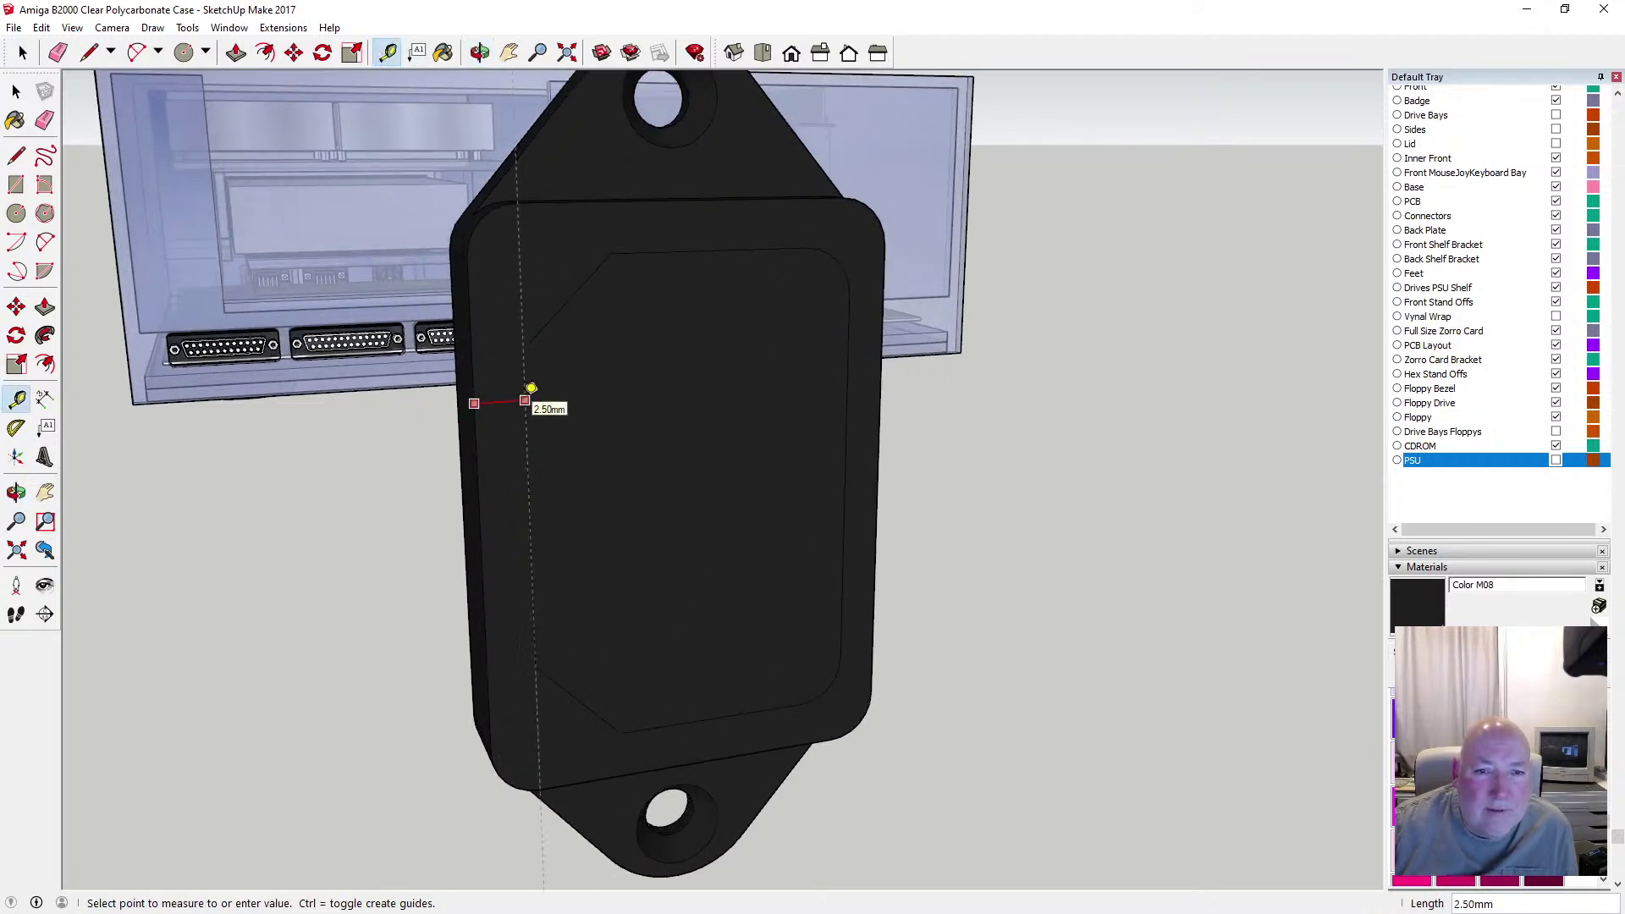
pyautogui.click(880, 461)
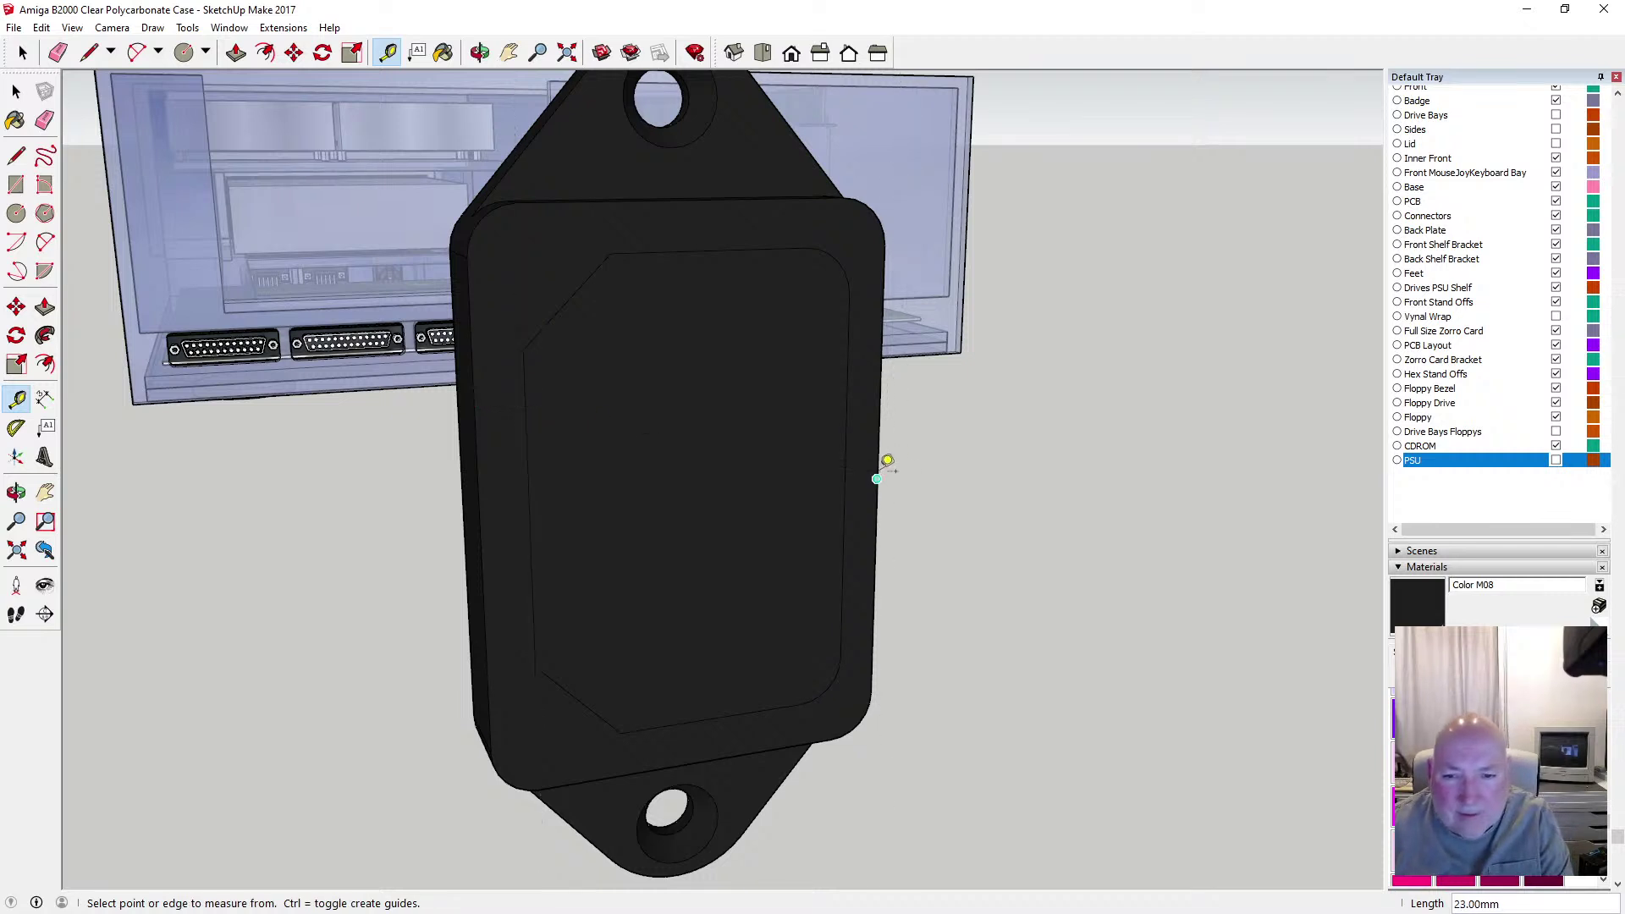
pyautogui.click(883, 461)
pyautogui.click(853, 464)
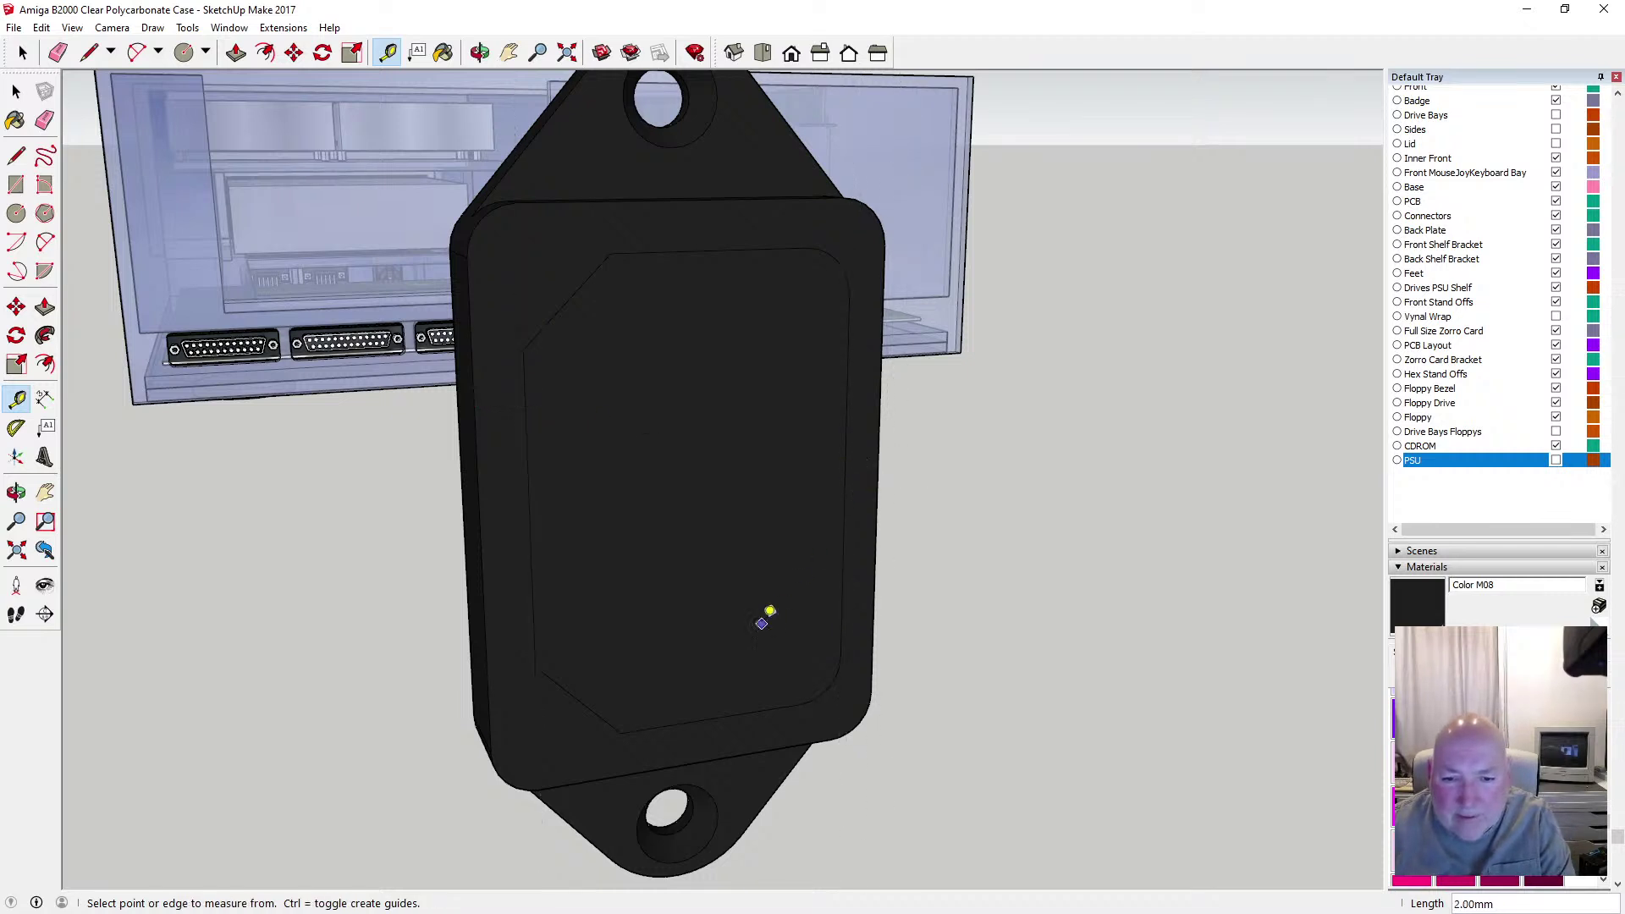
pyautogui.click(763, 739)
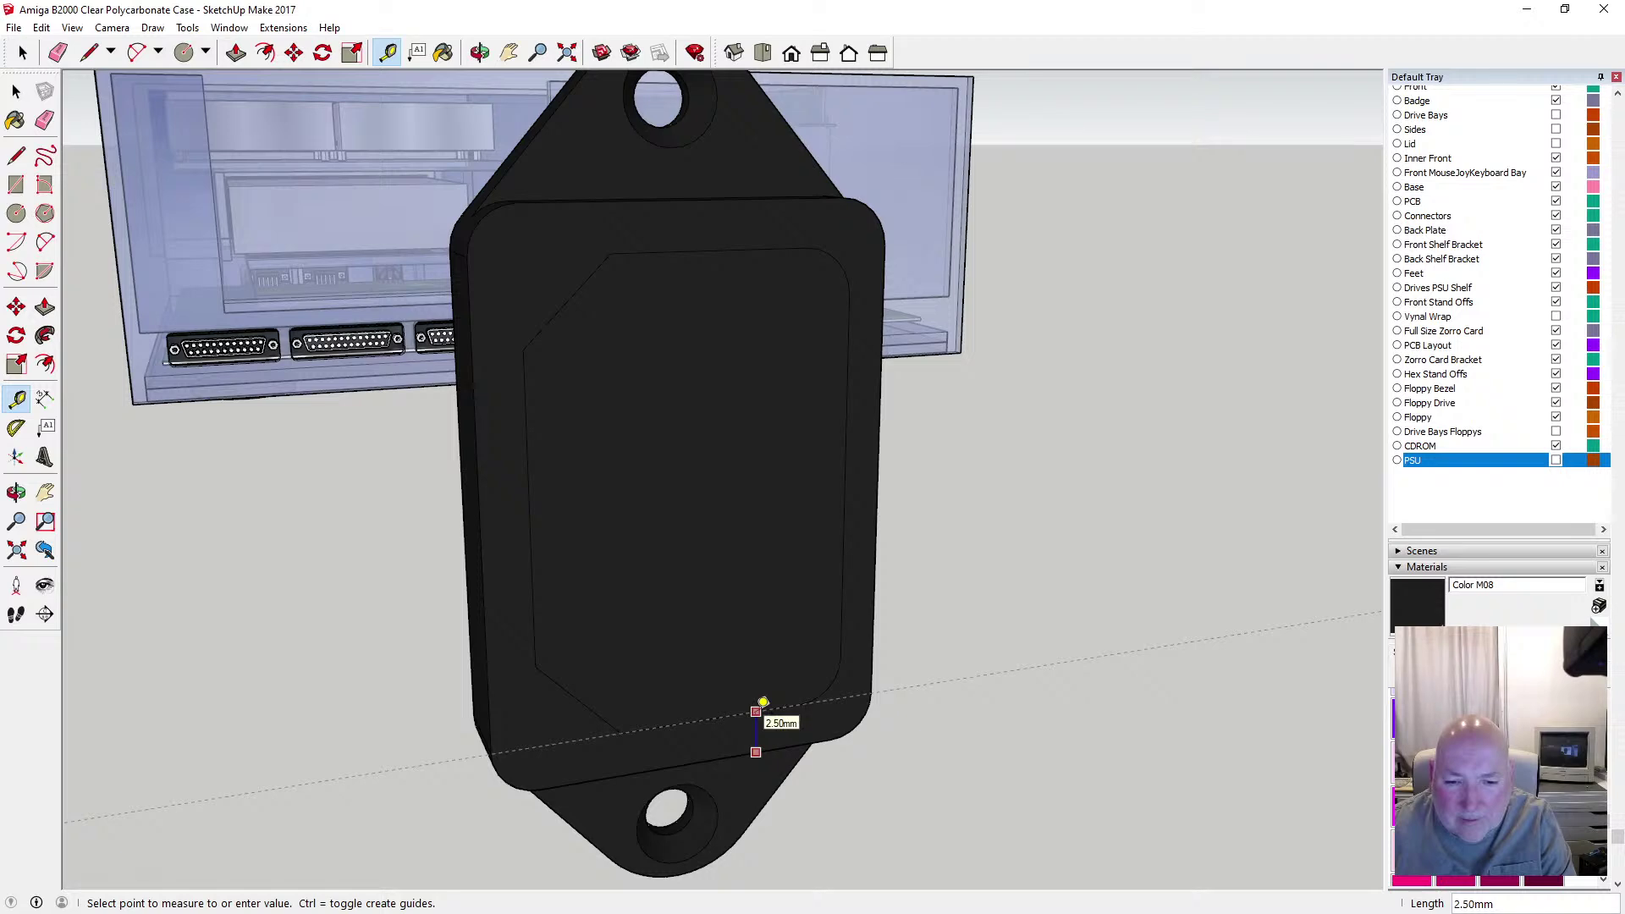
pyautogui.click(756, 712)
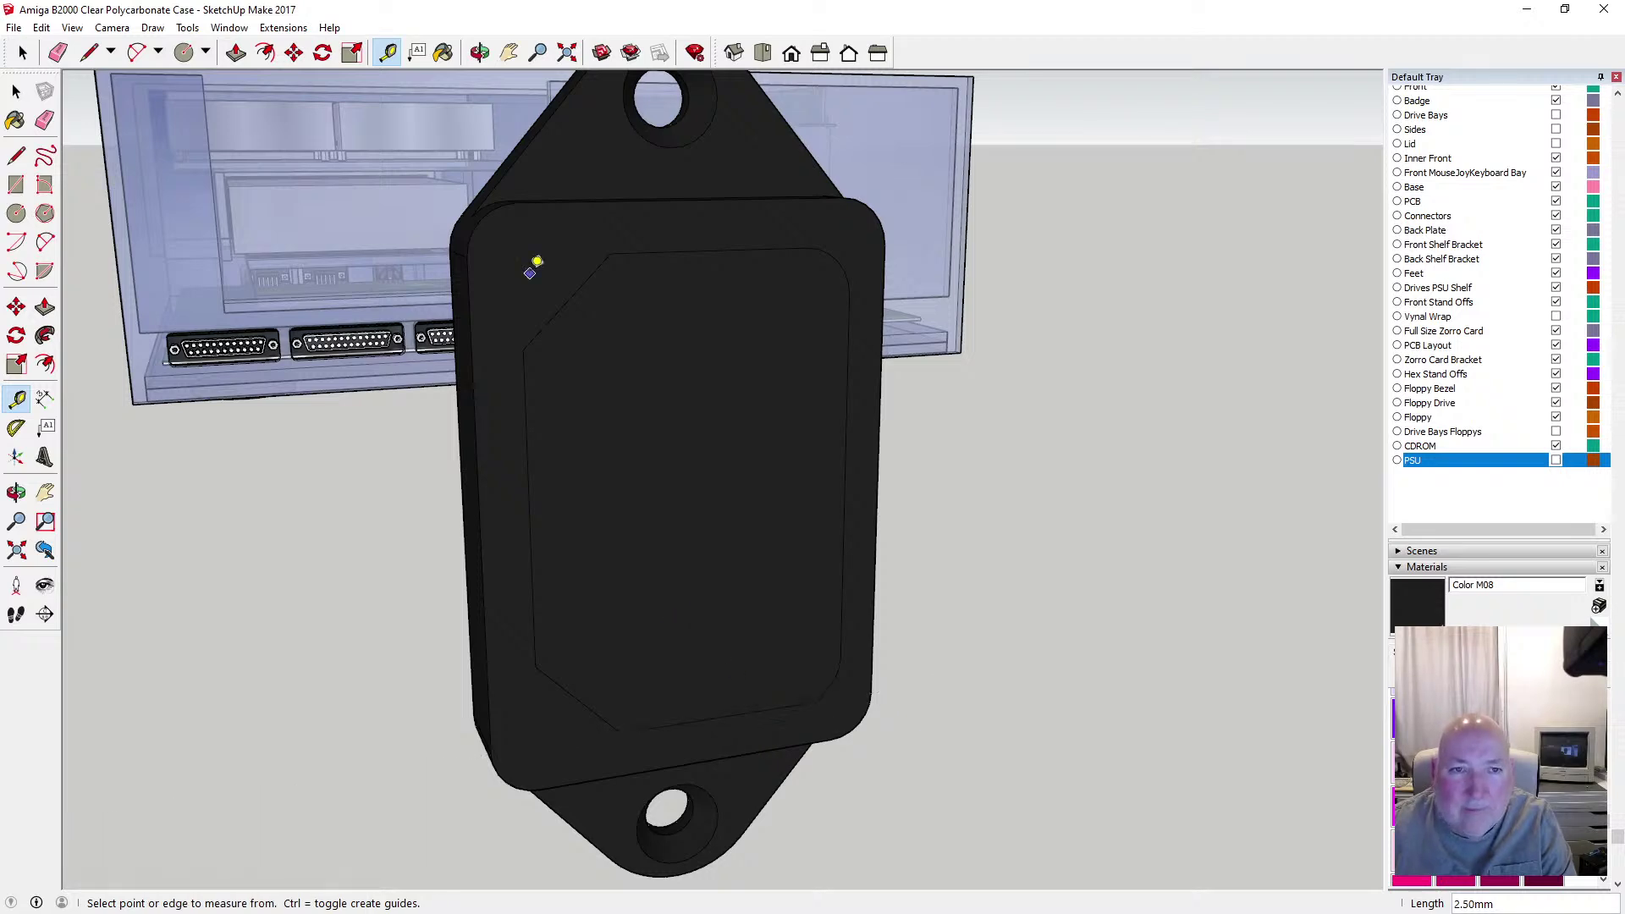
# Measure the margins from both side edges of the socket's back face to the outer offset outline
pyautogui.click(480, 52)
pyautogui.moveTo(442, 229); pyautogui.dragTo(779, 282)
pyautogui.moveTo(660, 290); pyautogui.dragTo(1124, 368)
pyautogui.scroll(10, 1005, 322)
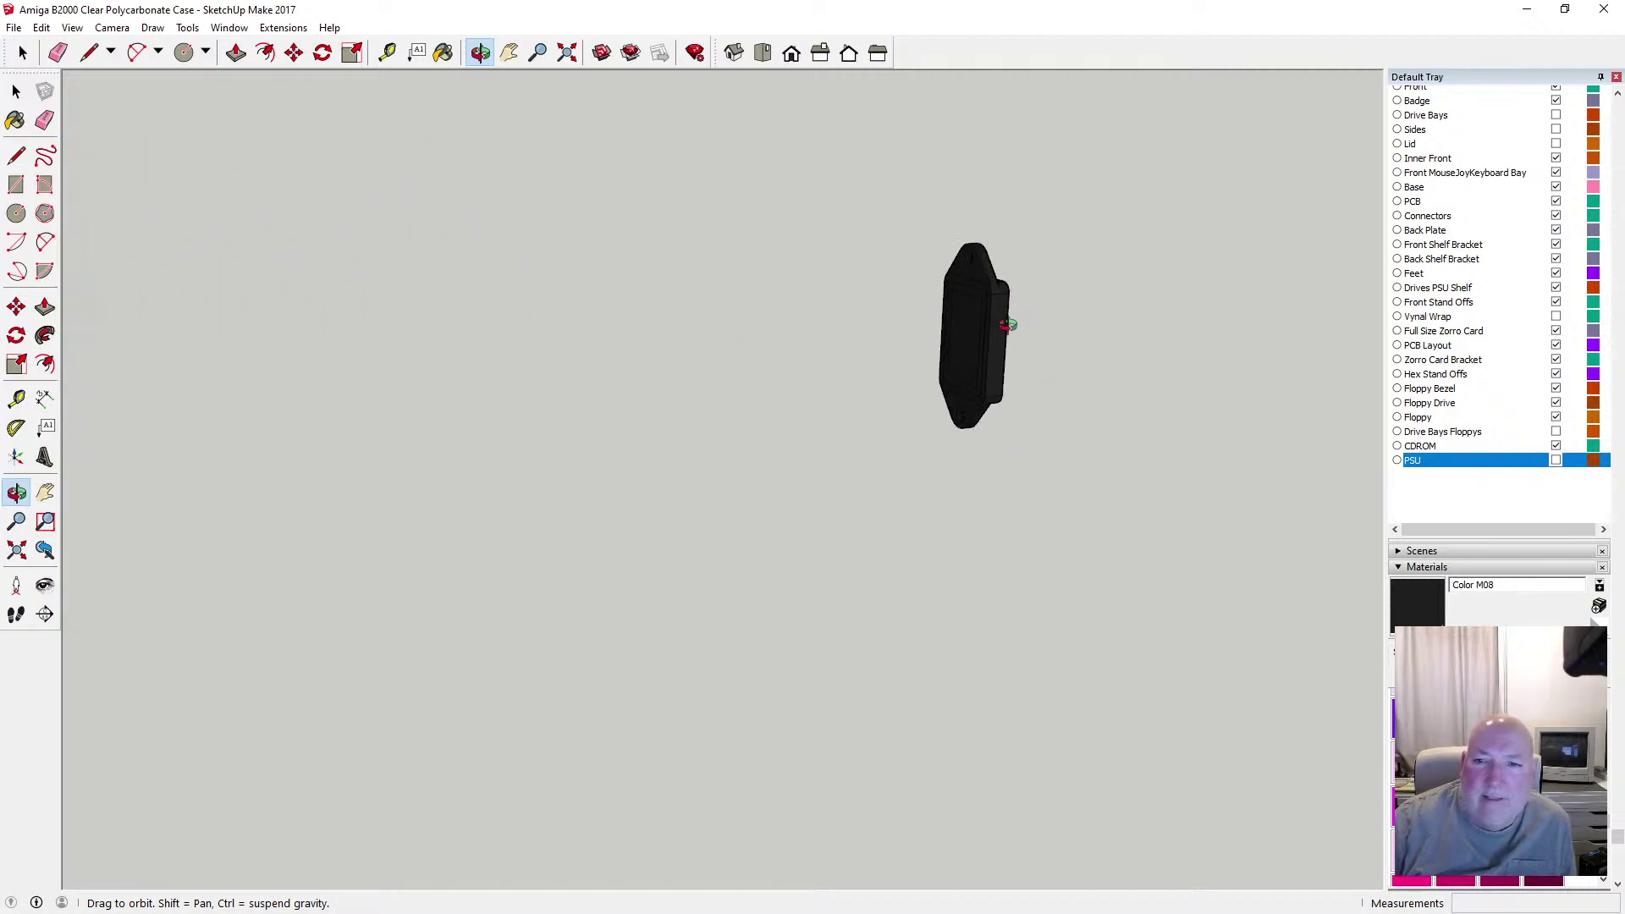
pyautogui.moveTo(969, 331); pyautogui.dragTo(929, 308)
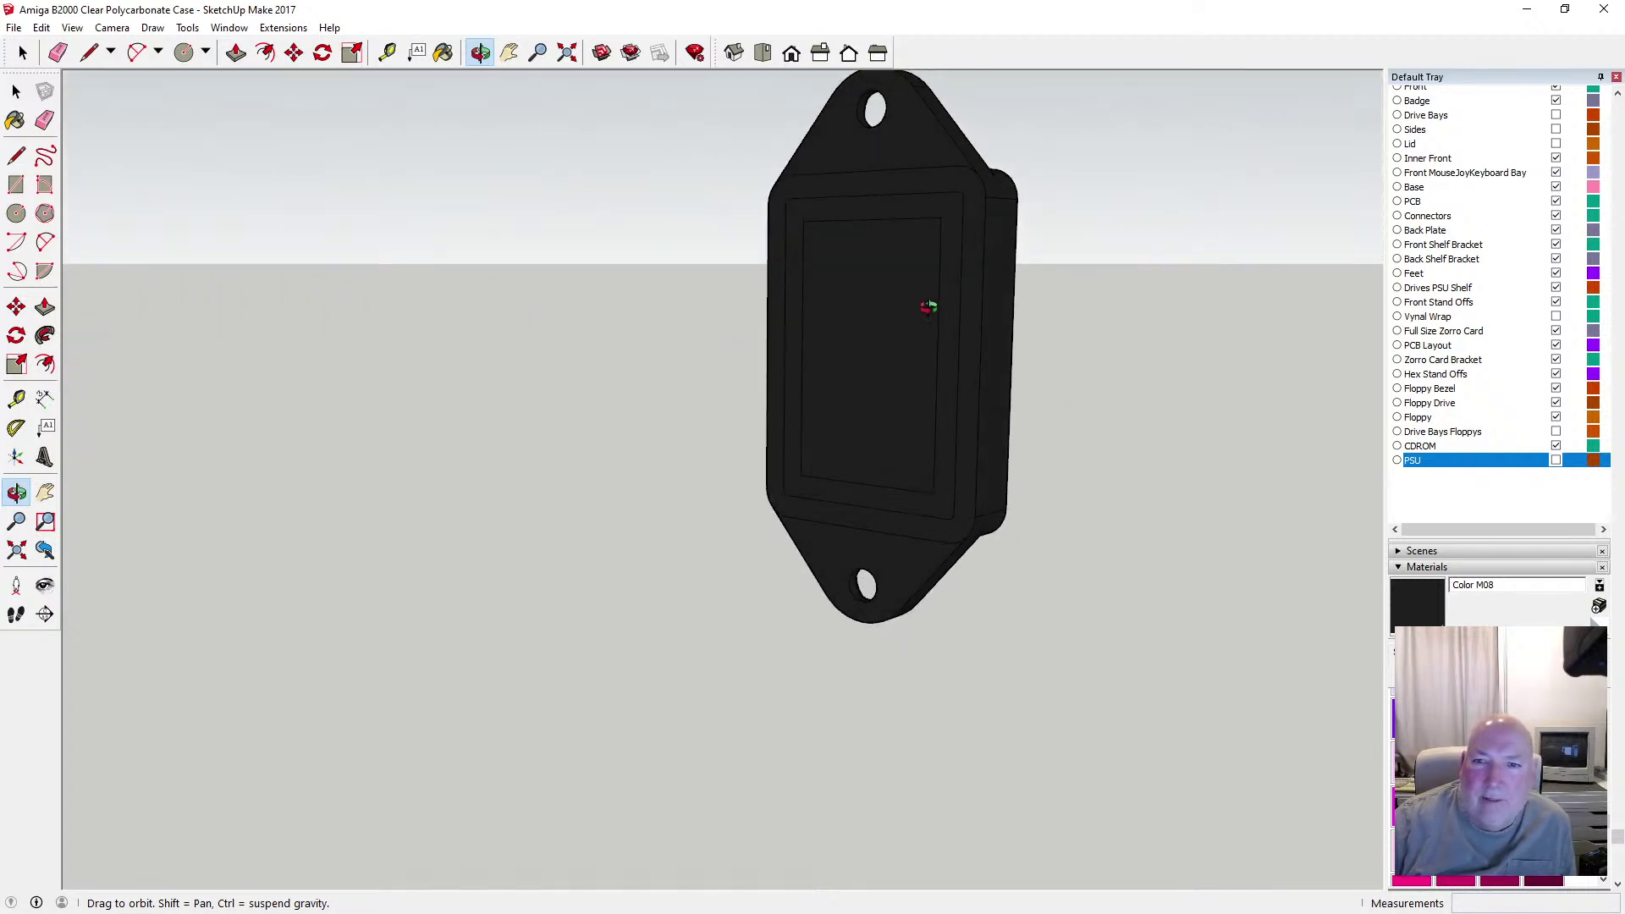
pyautogui.scroll(2, 832, 344)
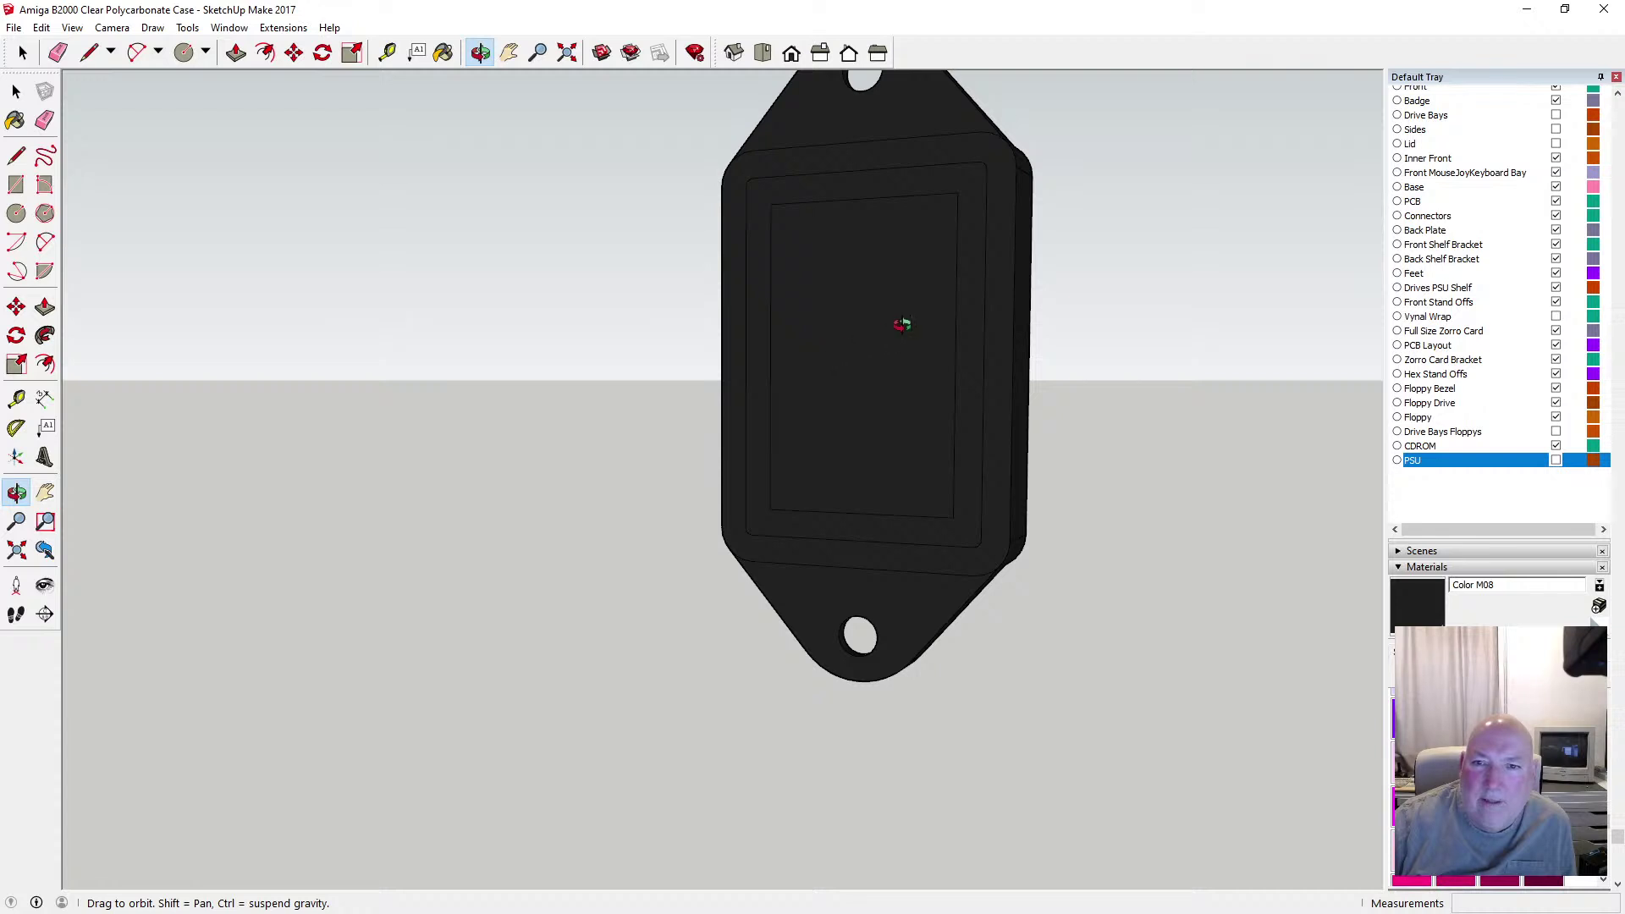
pyautogui.click(509, 53)
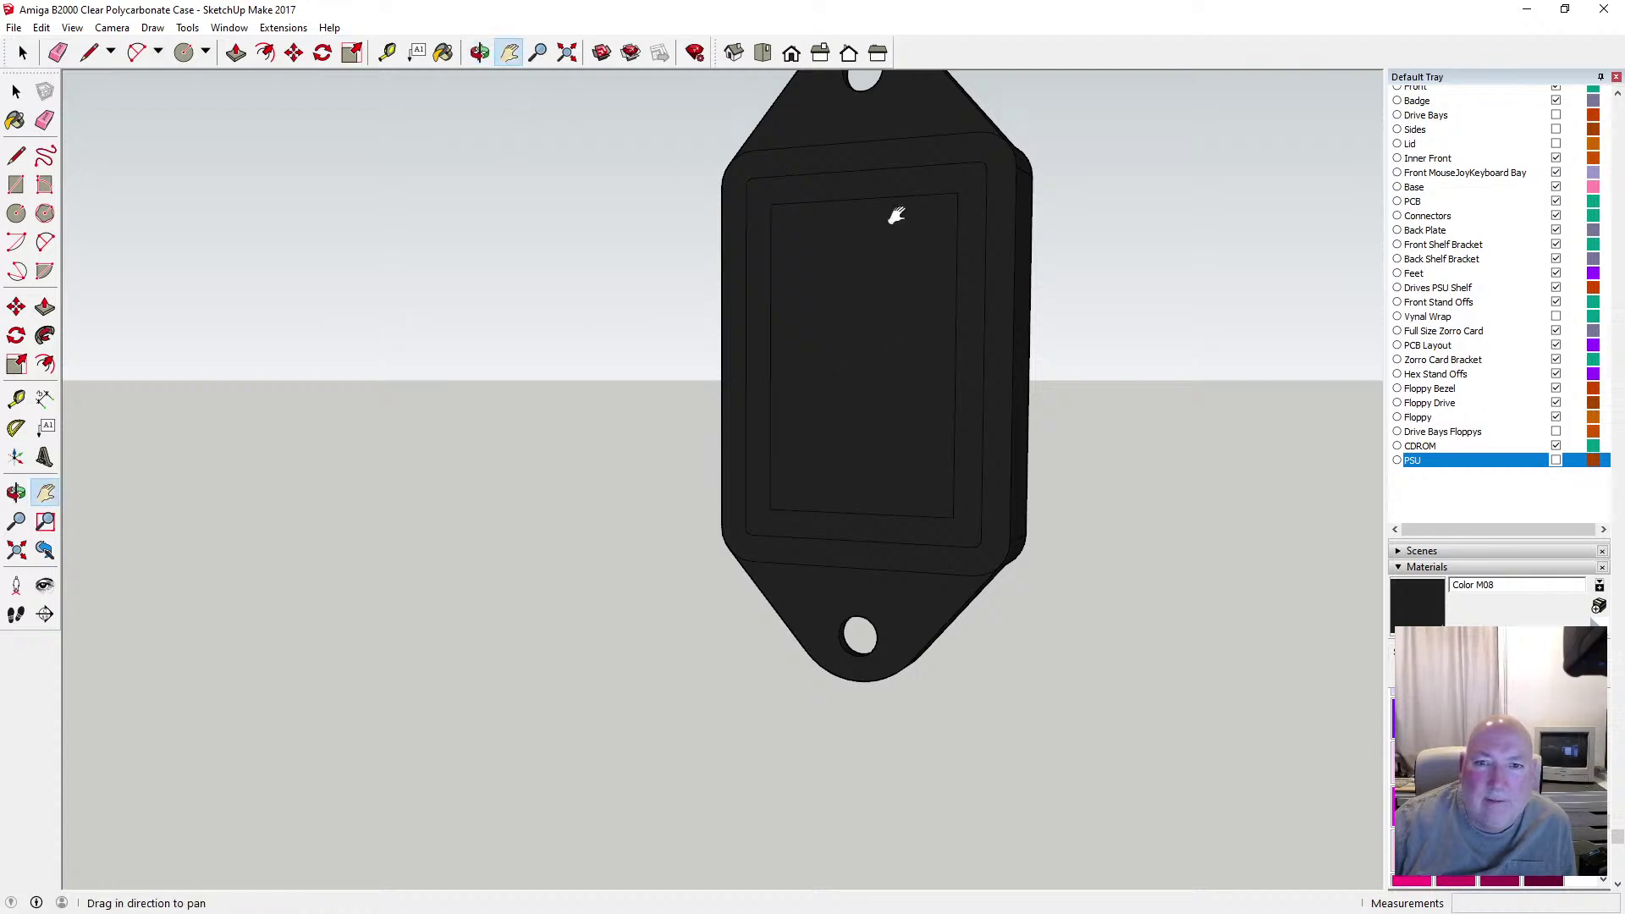
pyautogui.moveTo(897, 218); pyautogui.dragTo(742, 341)
pyautogui.press('o')
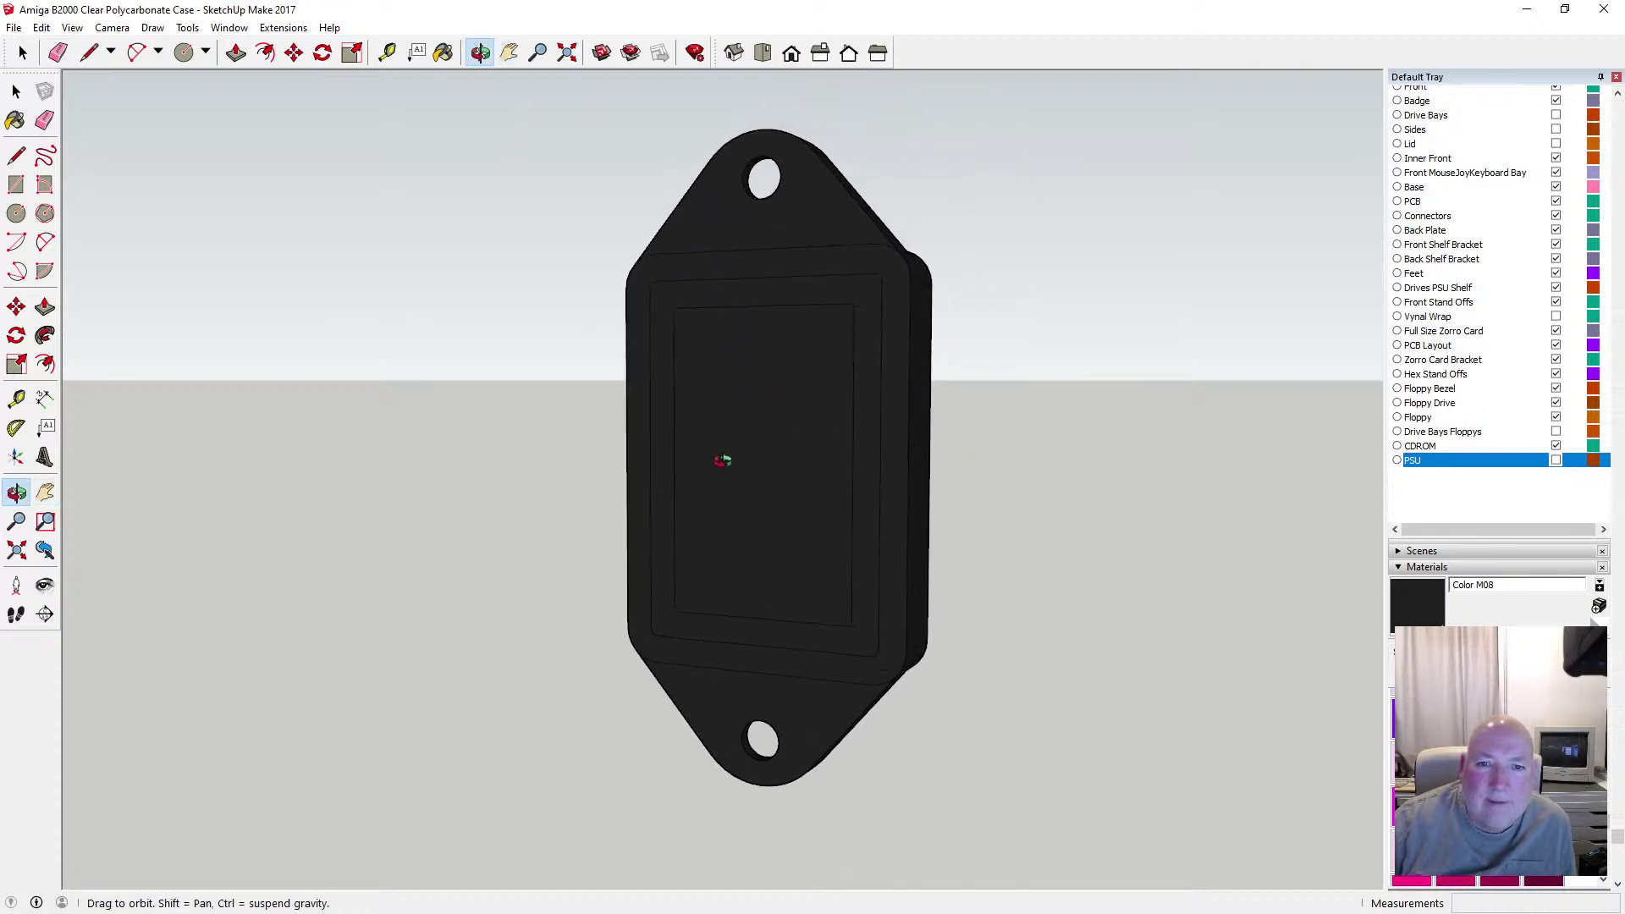
pyautogui.moveTo(725, 457)
pyautogui.mouseDown()
pyautogui.moveTo(736, 432)
pyautogui.moveTo(779, 465)
pyautogui.moveTo(739, 478)
pyautogui.mouseUp()
pyautogui.scroll(2, 781, 475)
pyautogui.scroll(-1, 738, 479)
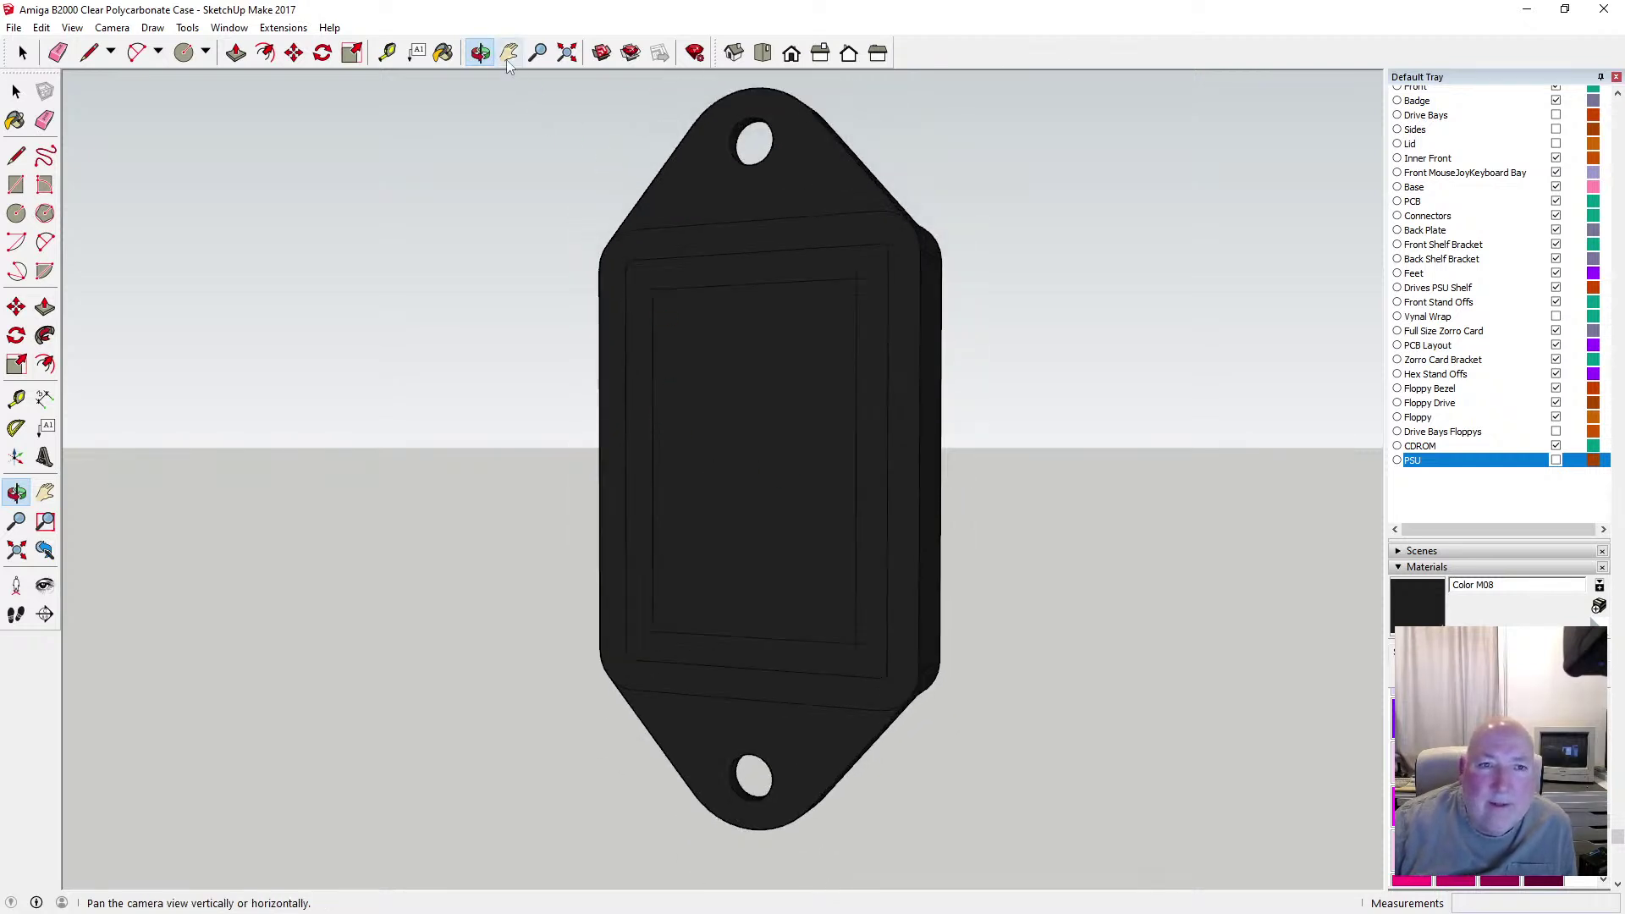
pyautogui.click(399, 55)
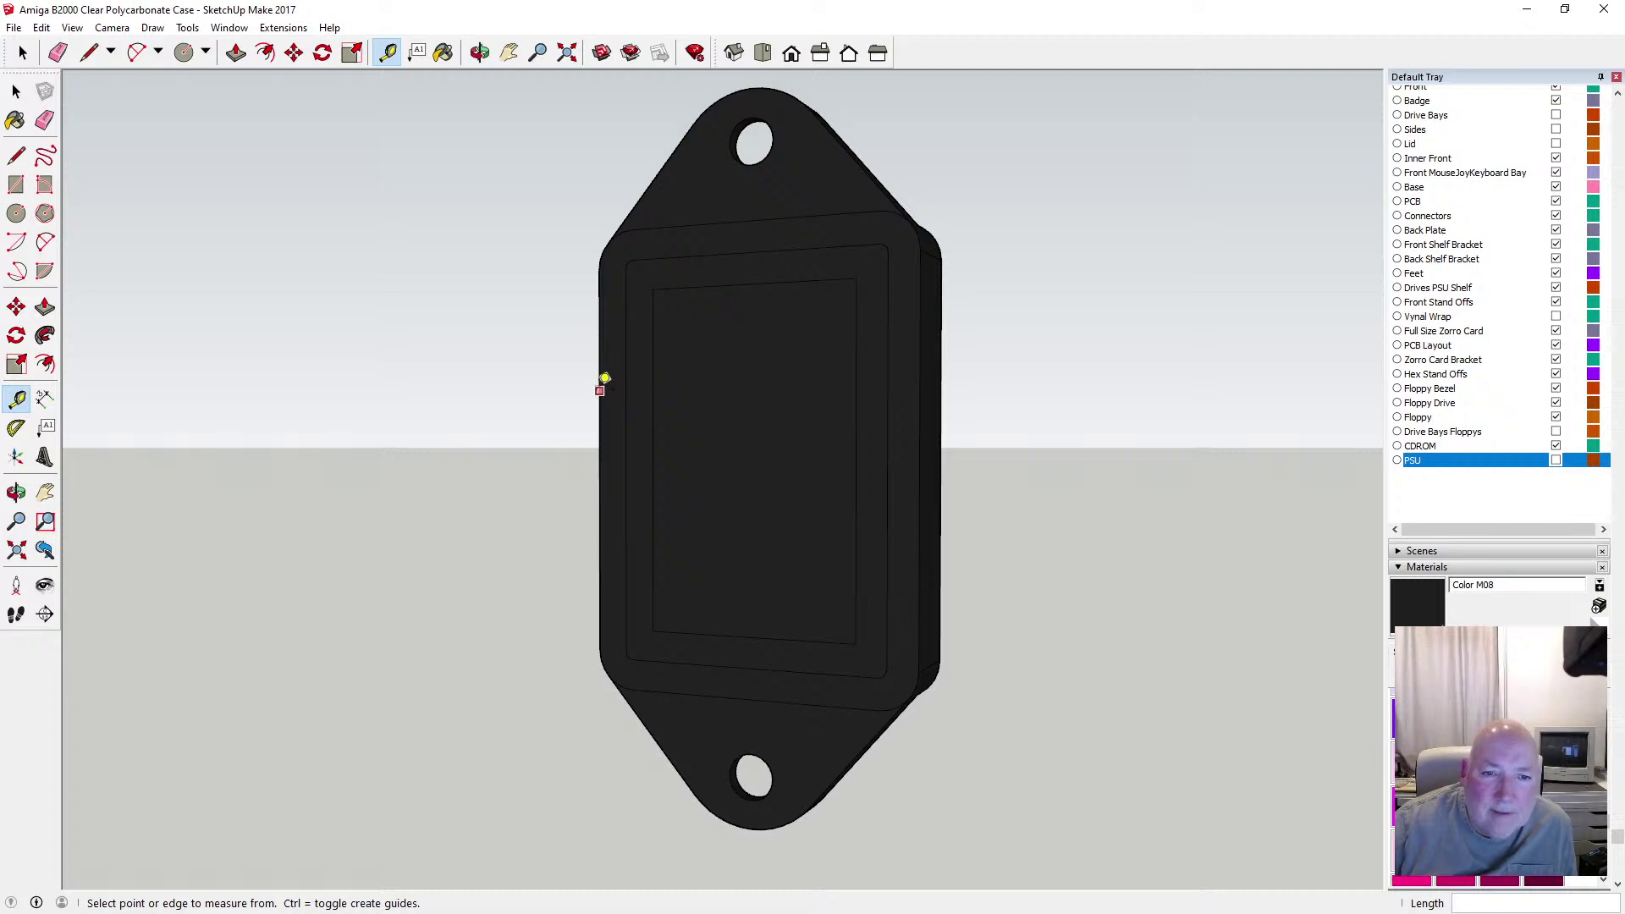
pyautogui.click(600, 390)
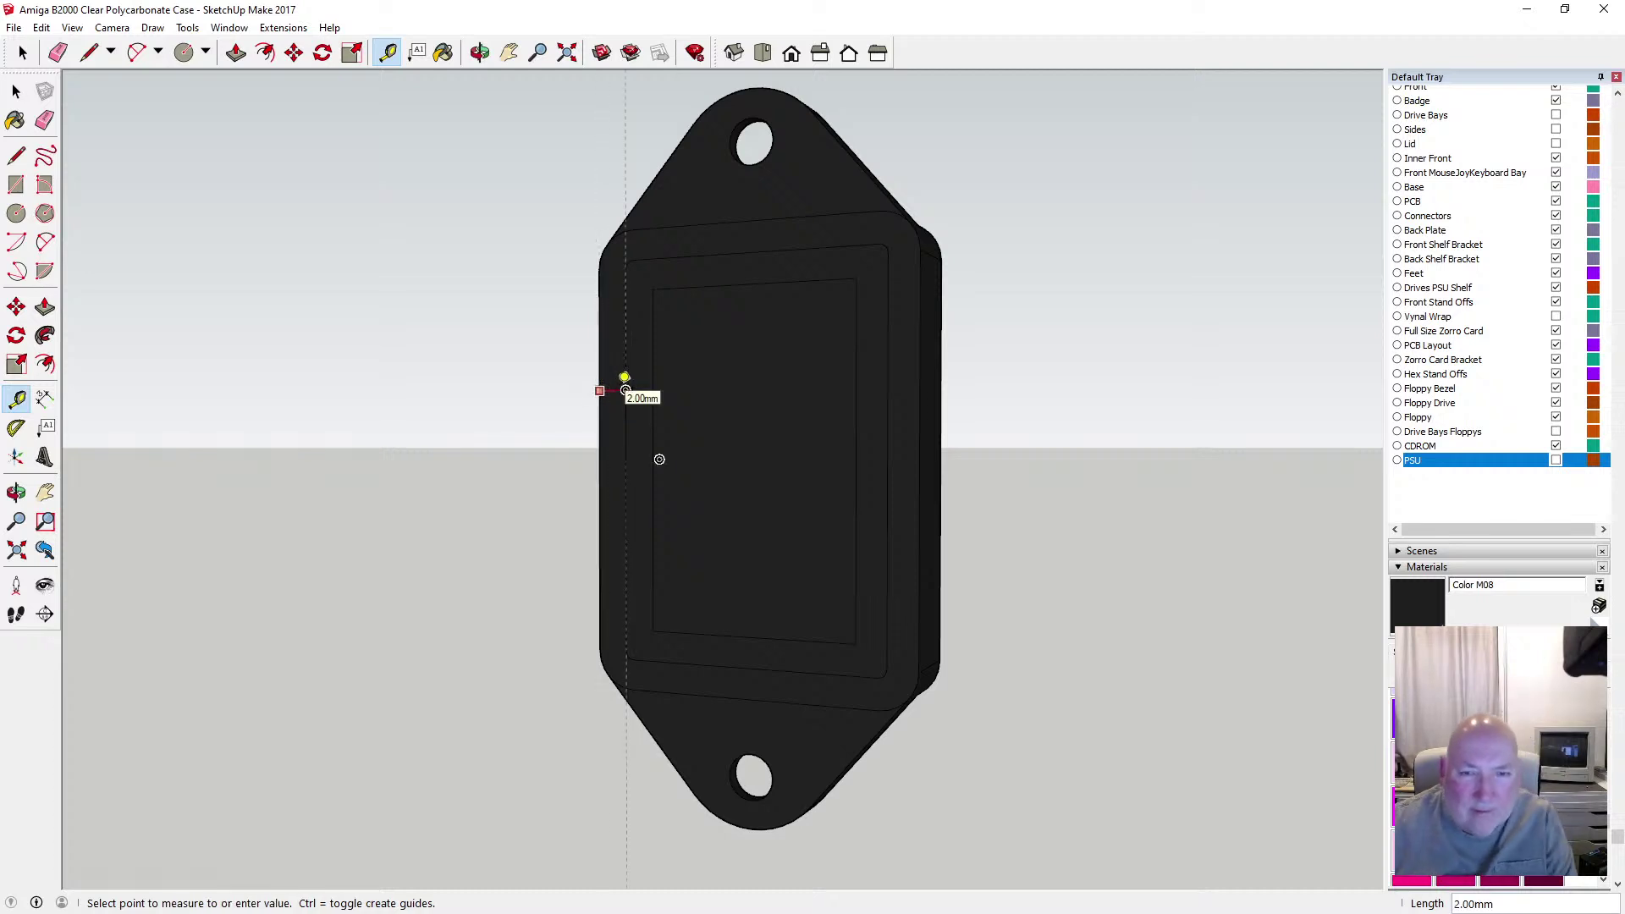
pyautogui.press('Escape')
pyautogui.click(920, 434)
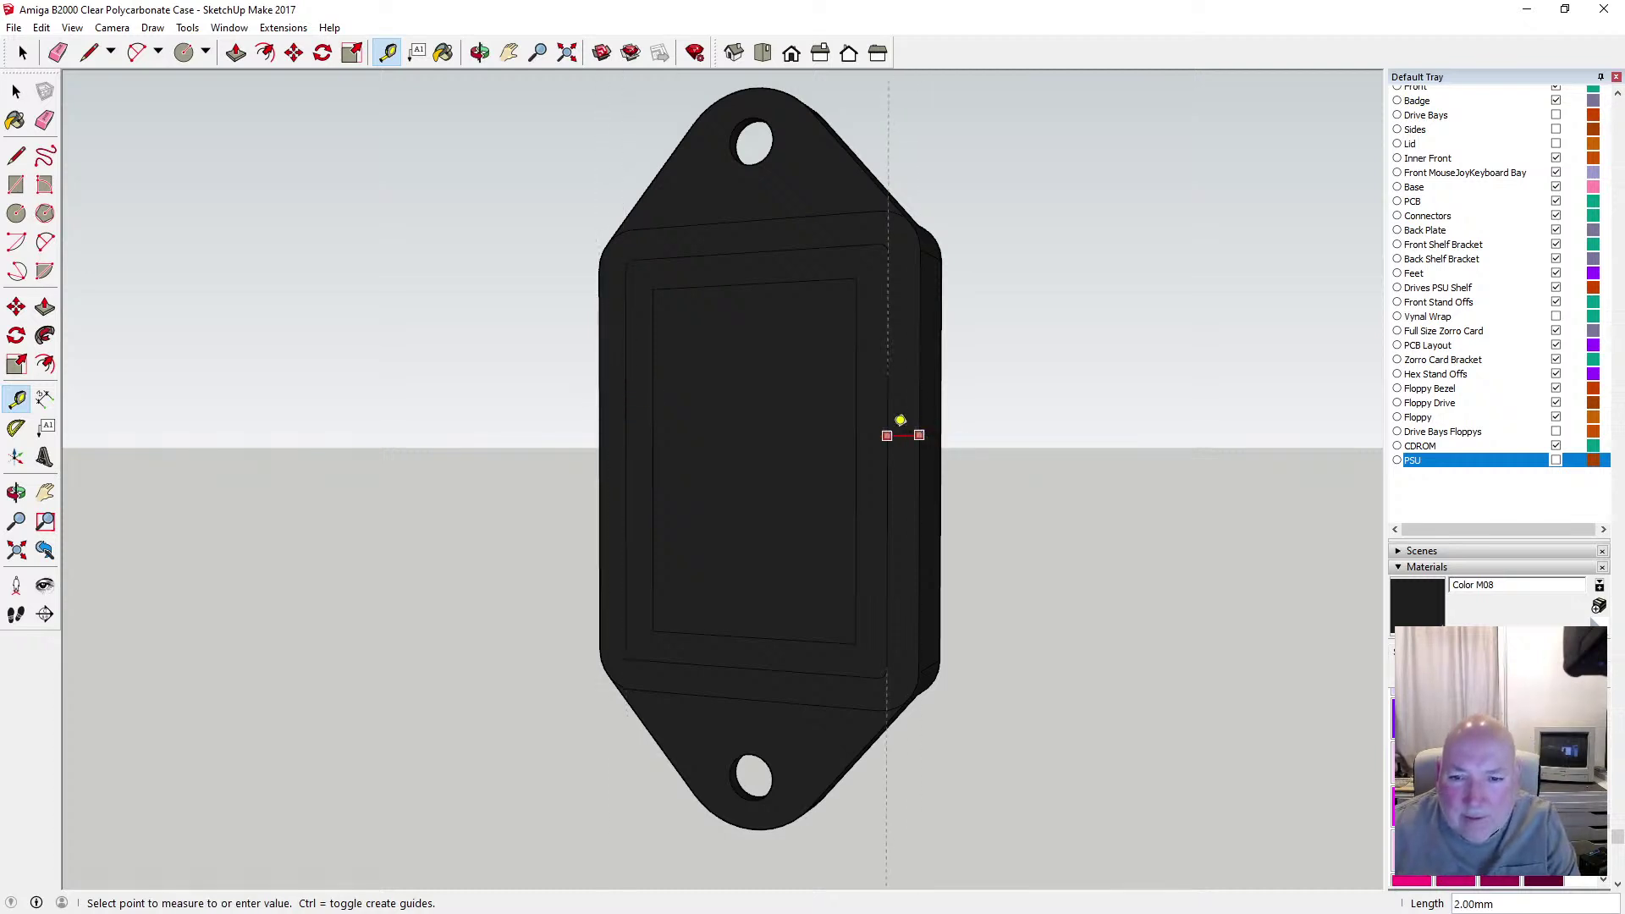
pyautogui.click(900, 421)
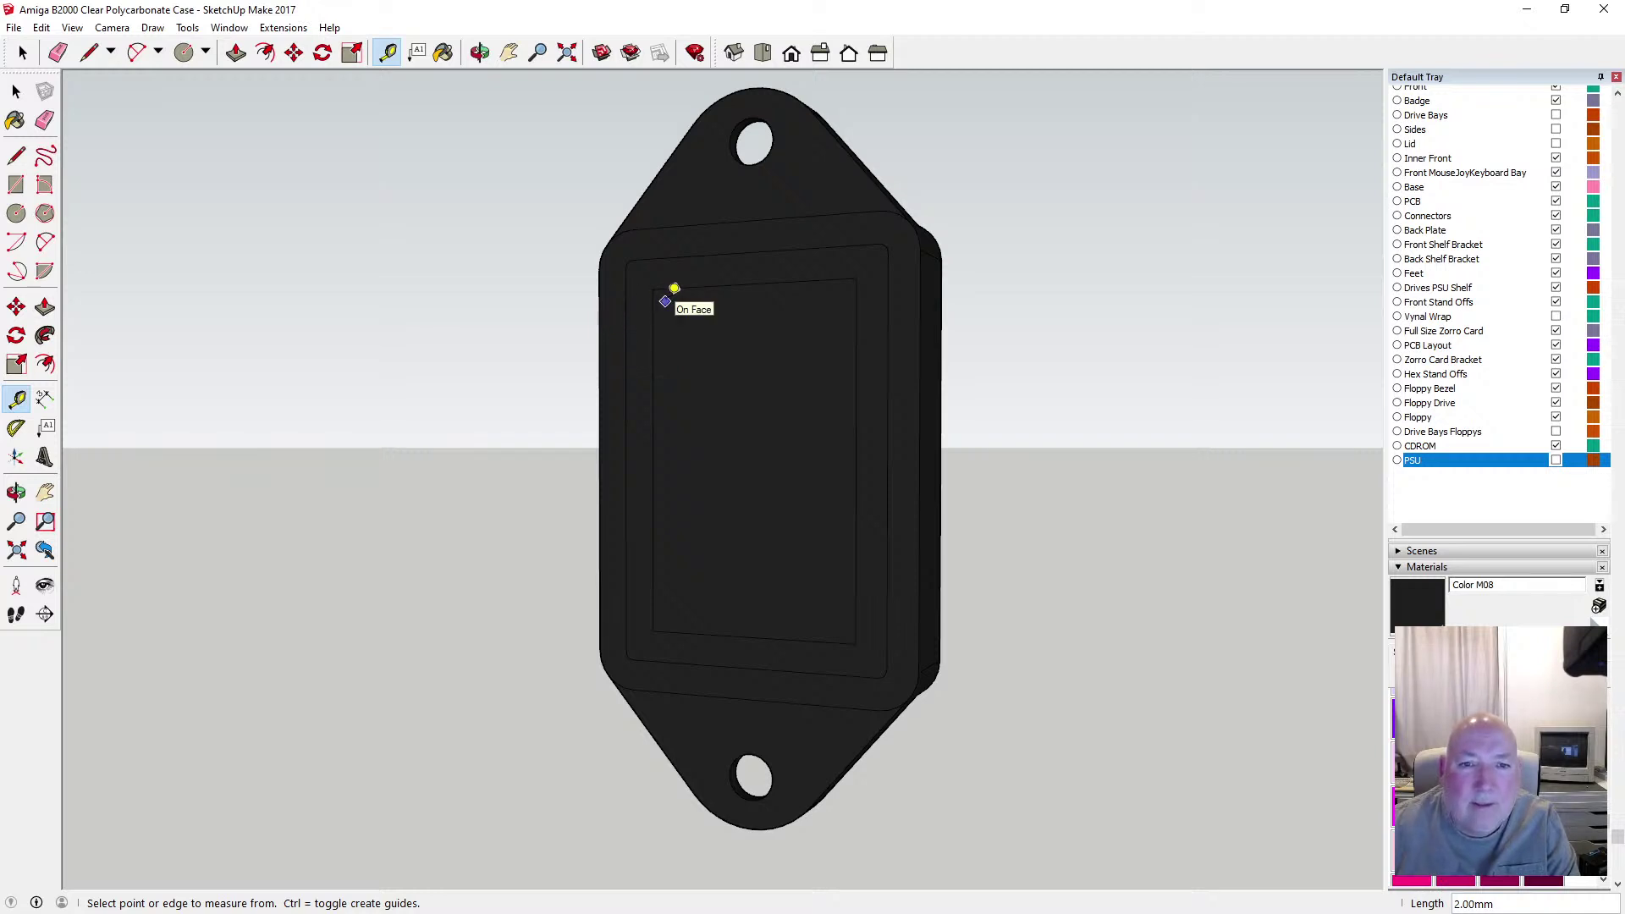
# Undo the two offset outlines on the socket's back face
pyautogui.click(41, 27)
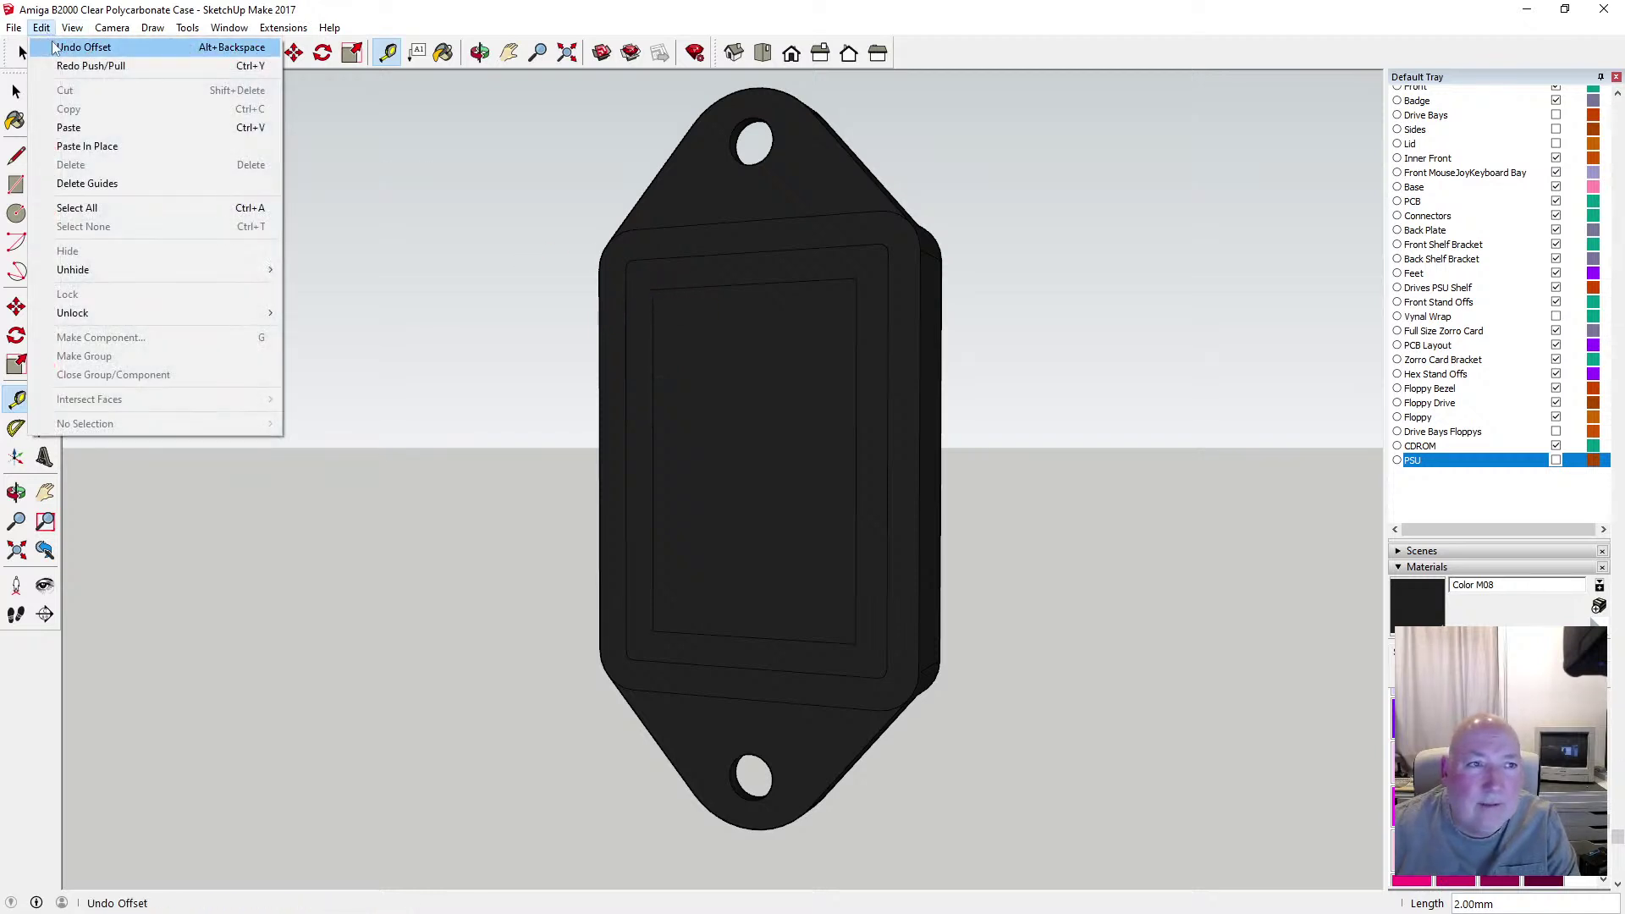
pyautogui.click(53, 49)
pyautogui.click(41, 27)
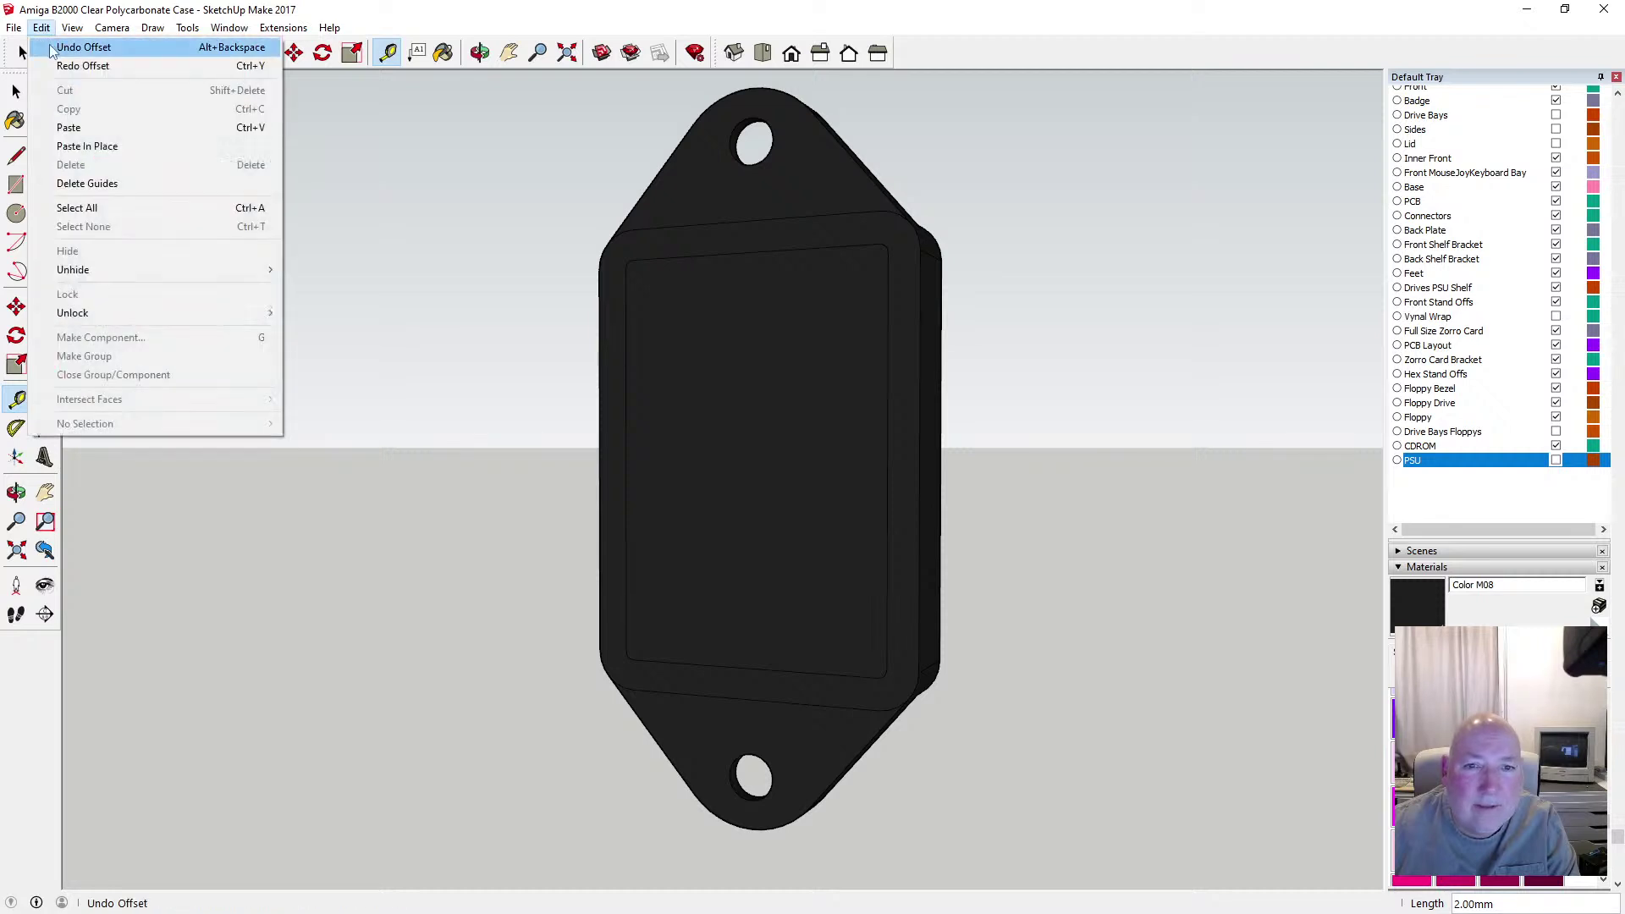
pyautogui.click(53, 47)
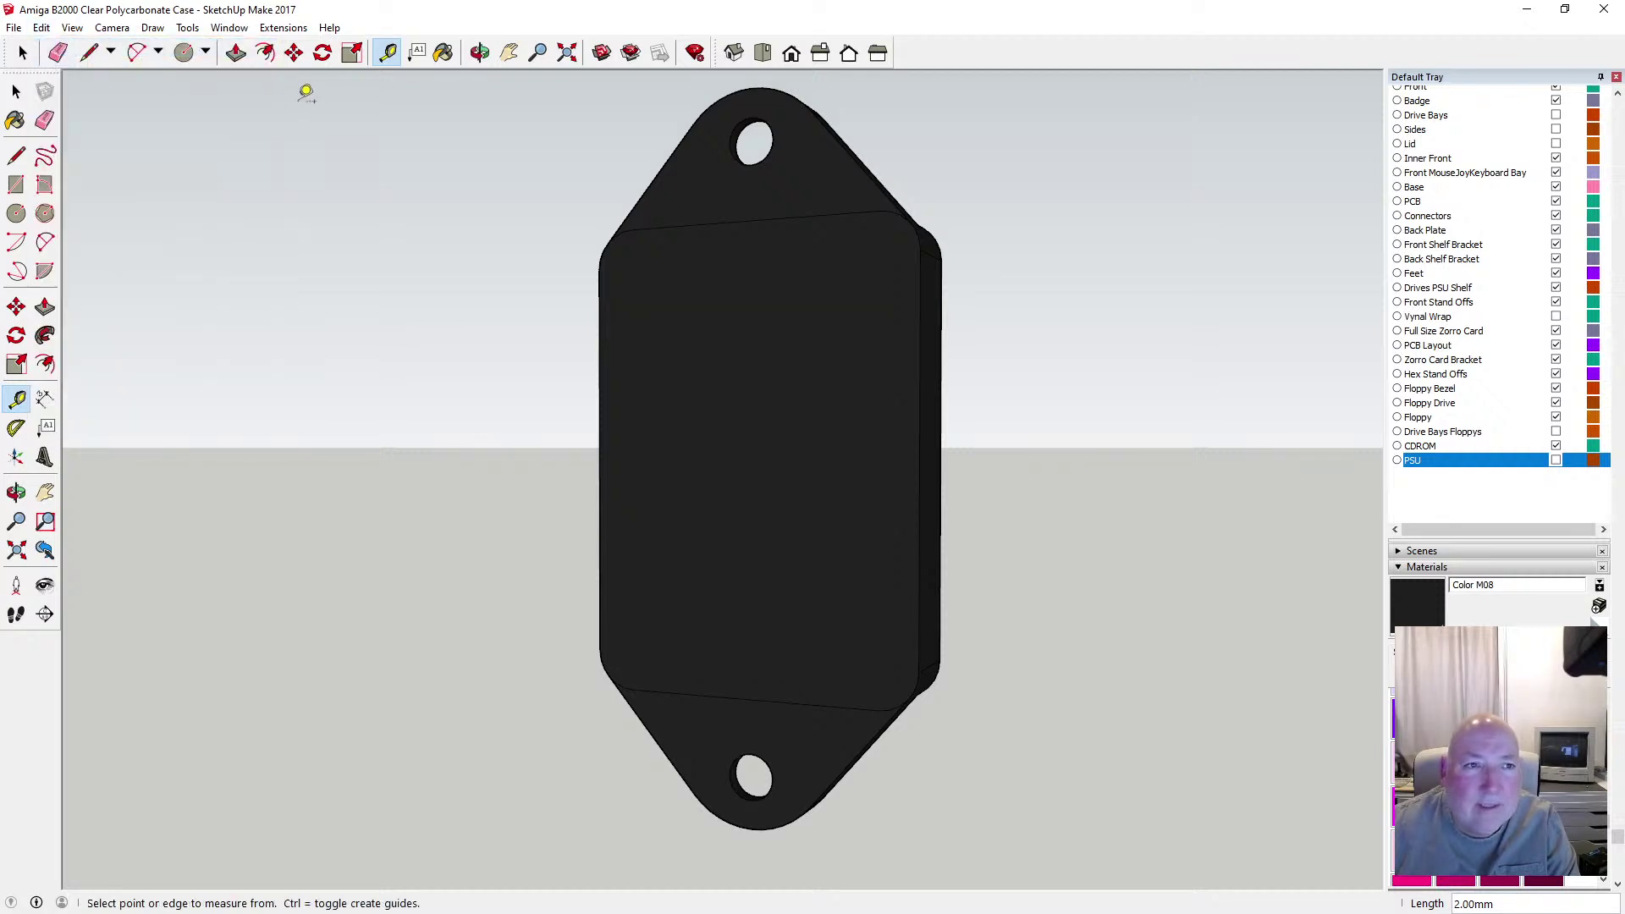
# Offset the outline of the socket's back face inward by 1.5 mm
pyautogui.click(265, 52)
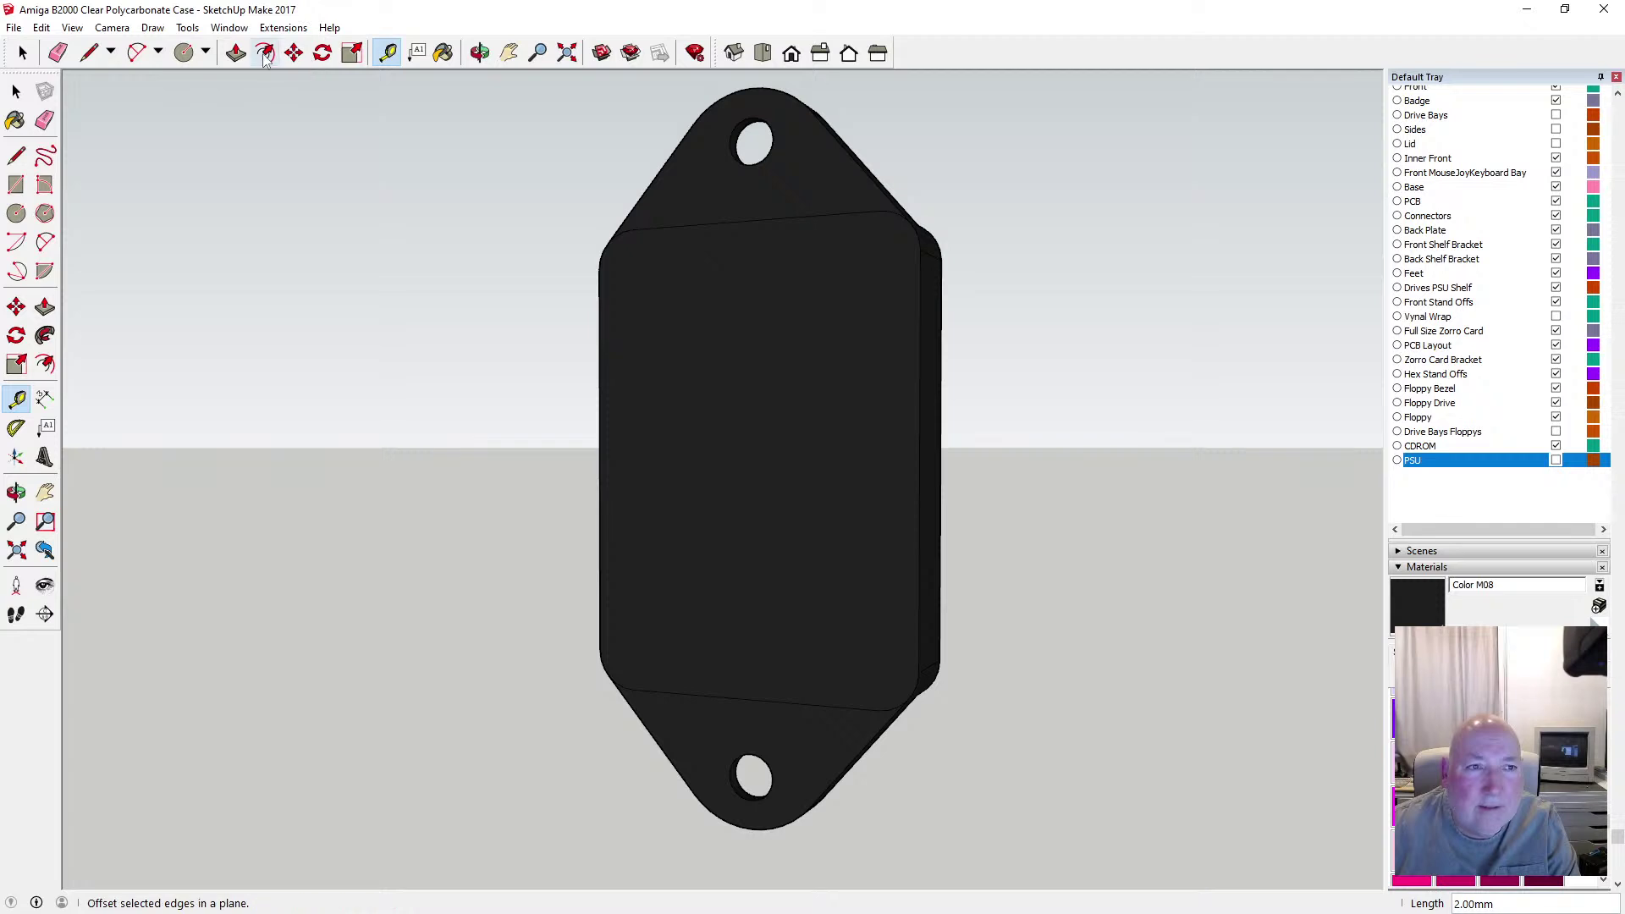
pyautogui.click(660, 241)
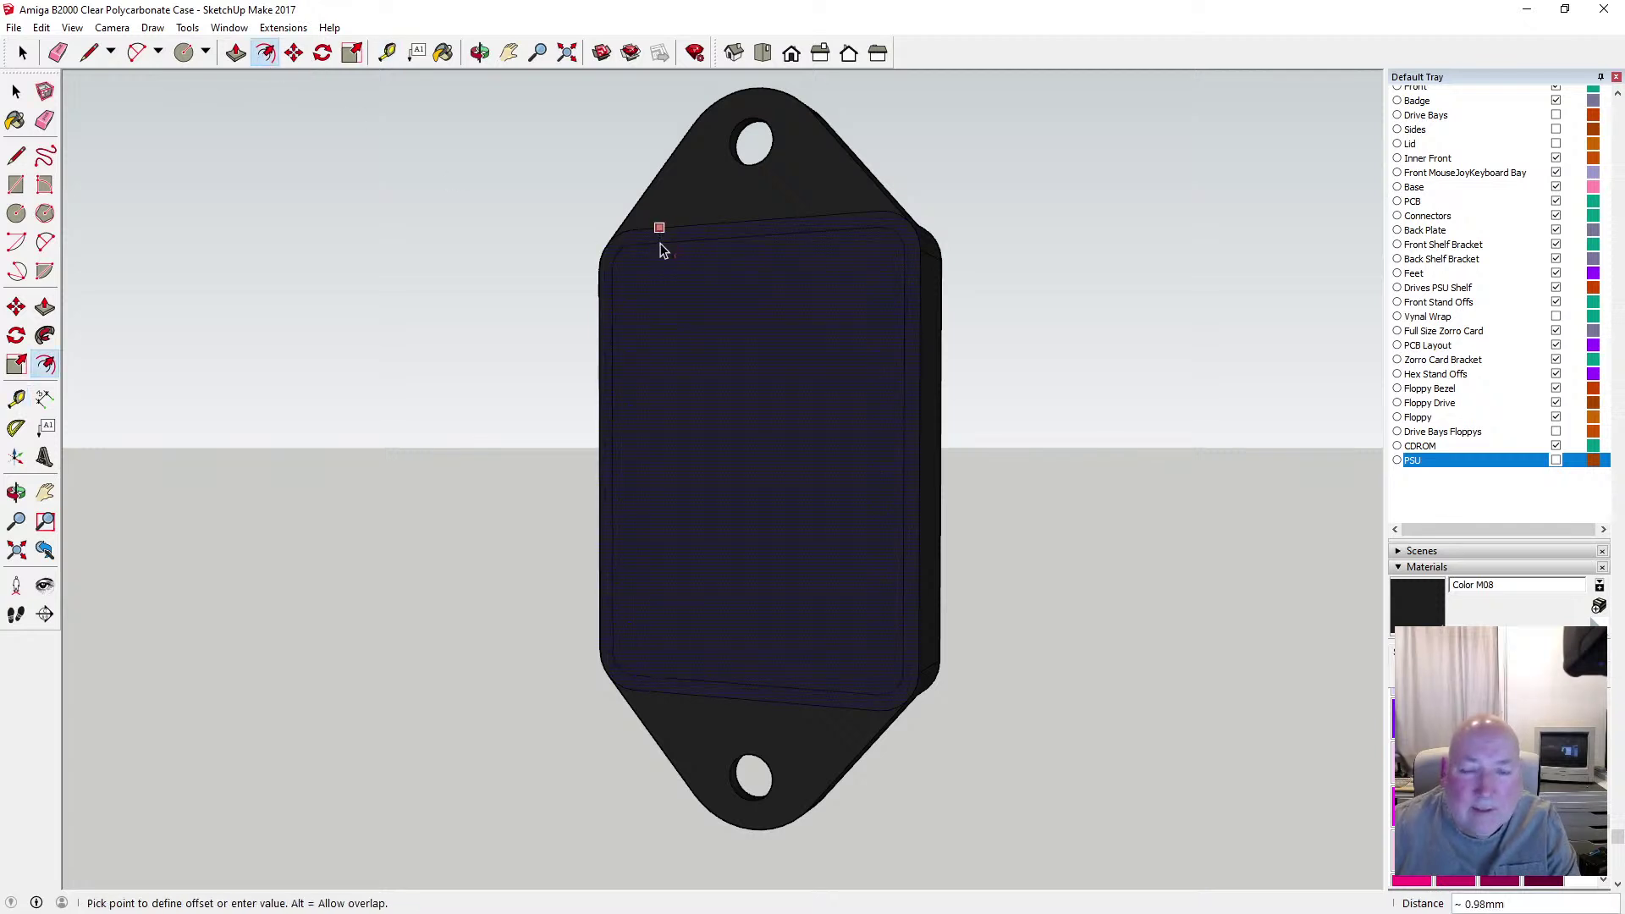
pyautogui.write('1.5')
pyautogui.press('Return')
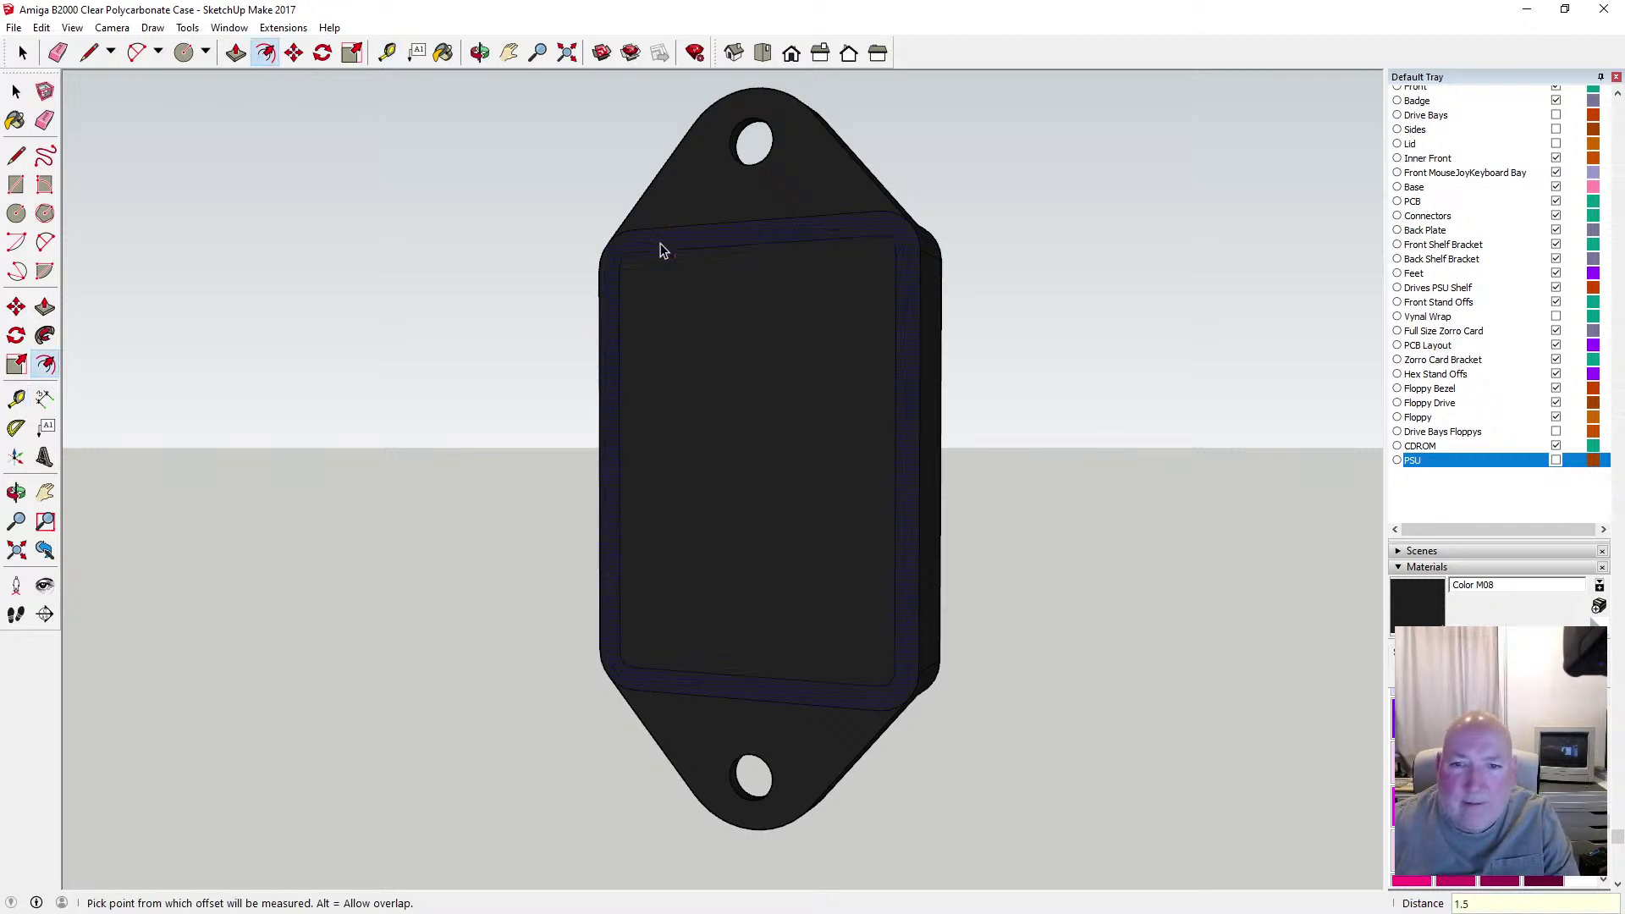
pyautogui.click(16, 92)
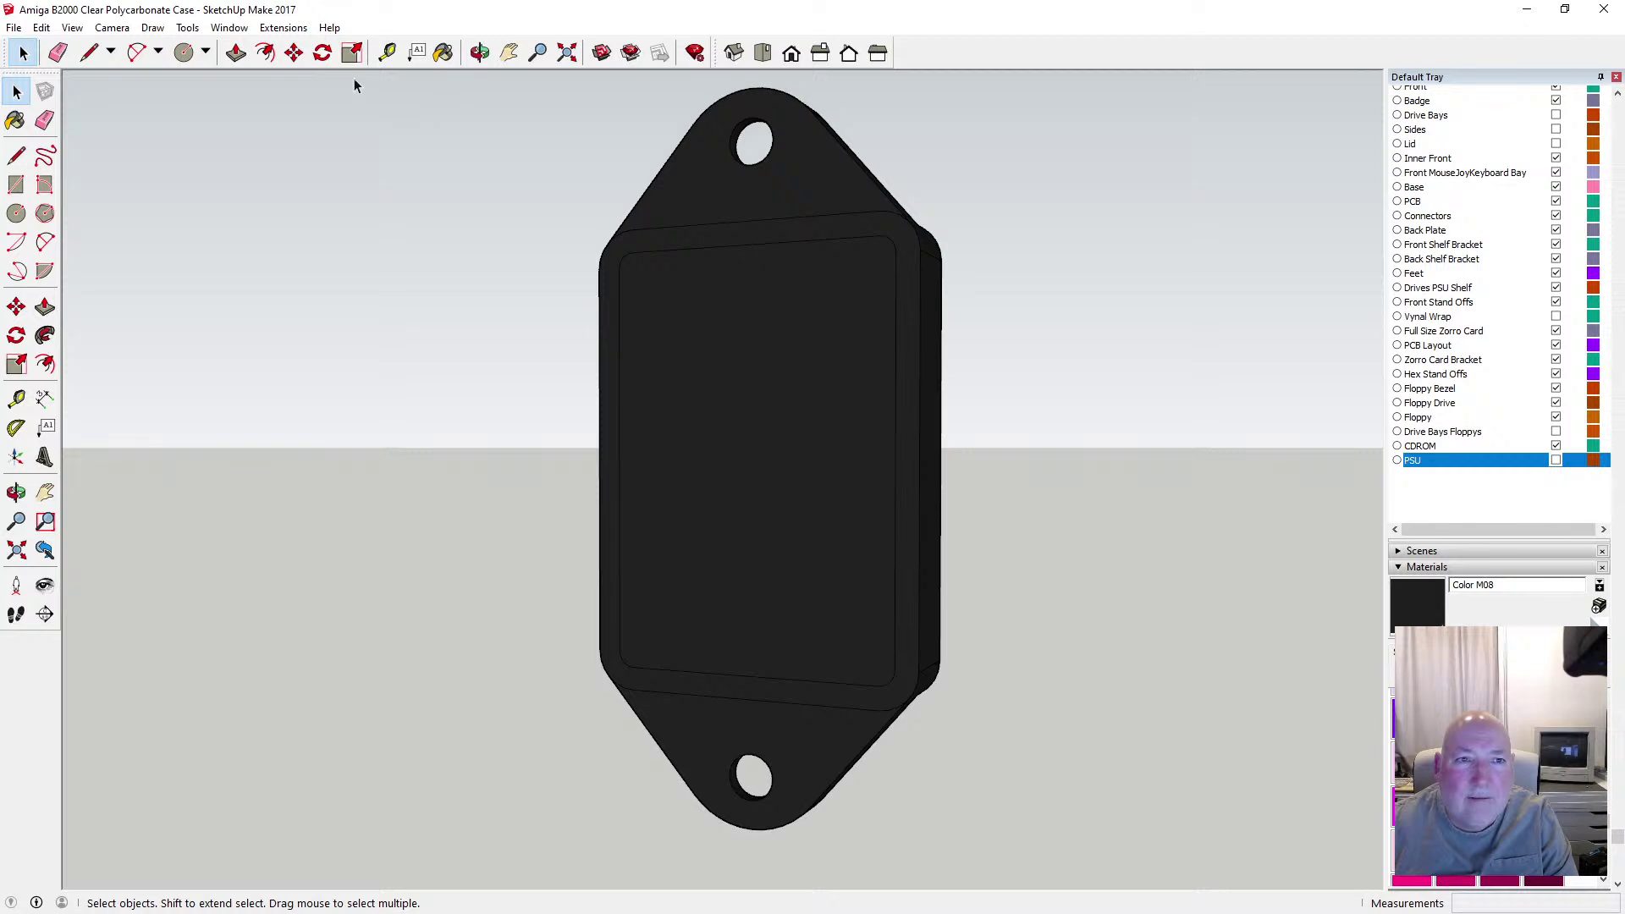
# Extrude the inner face of the back outline outward by 22.5 mm to form the rear body
pyautogui.click(236, 53)
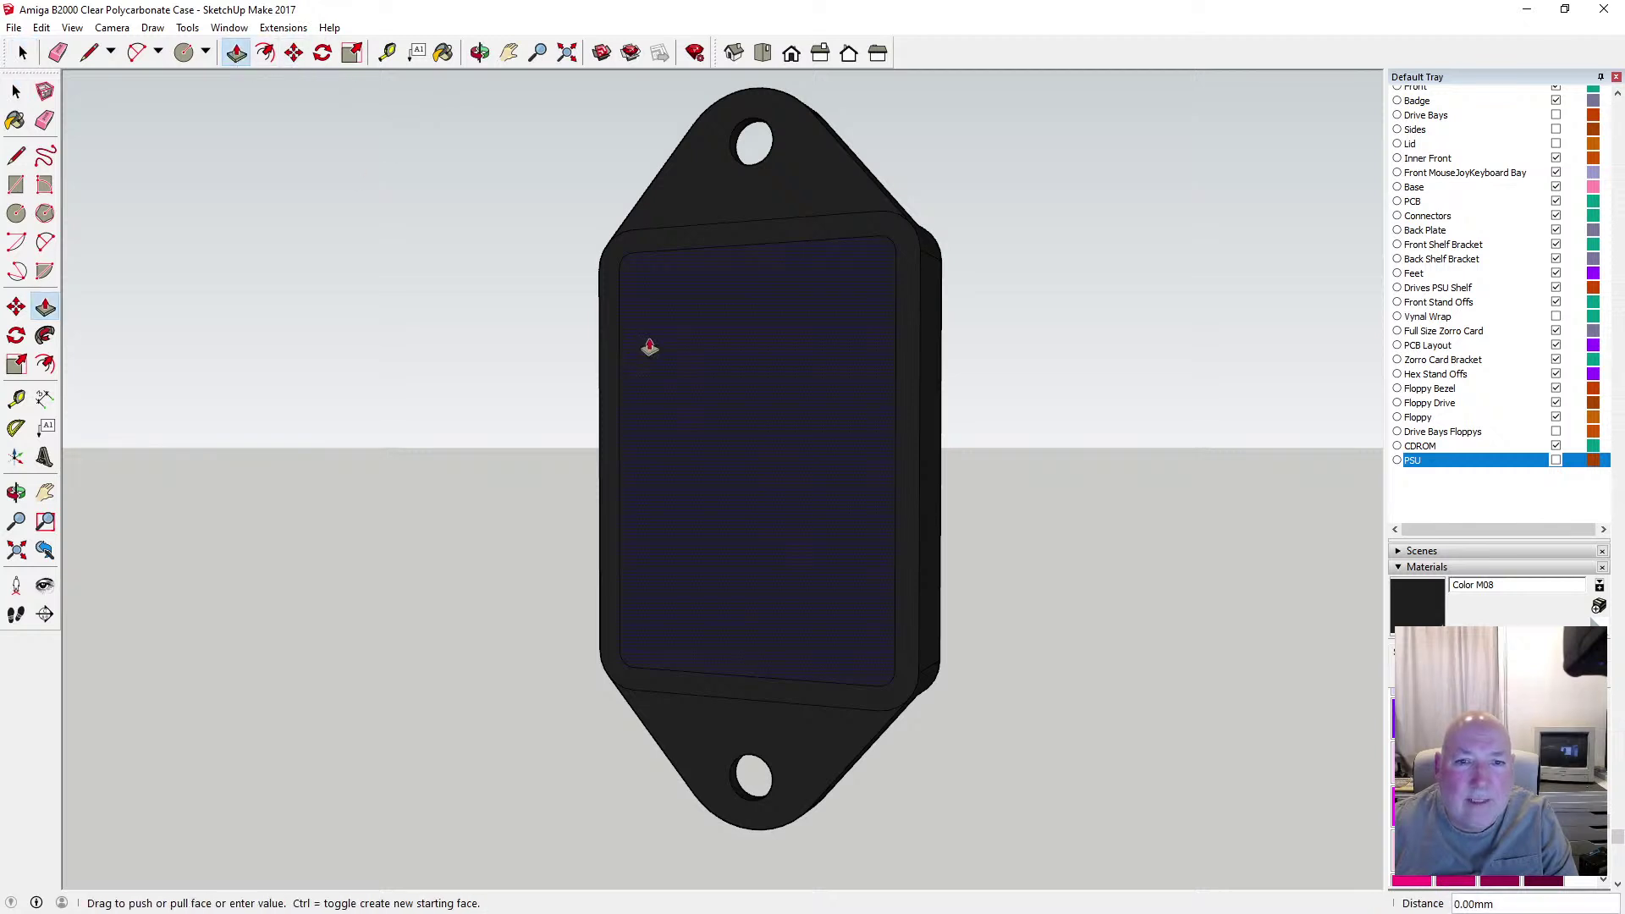
pyautogui.moveTo(650, 347); pyautogui.dragTo(606, 358)
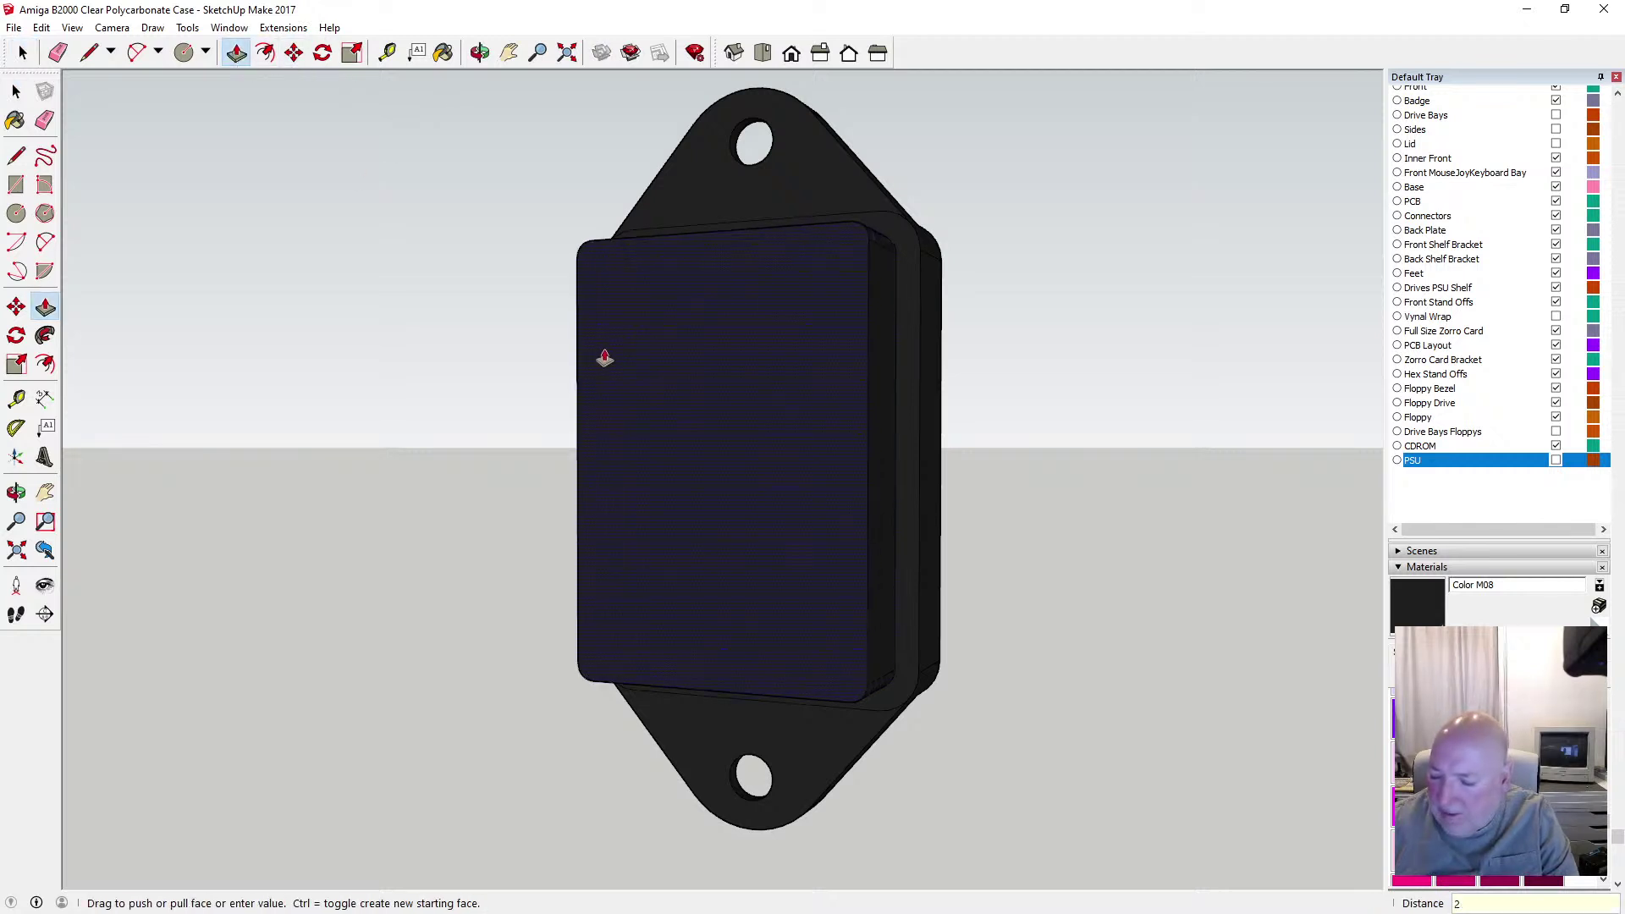
pyautogui.press('Return')
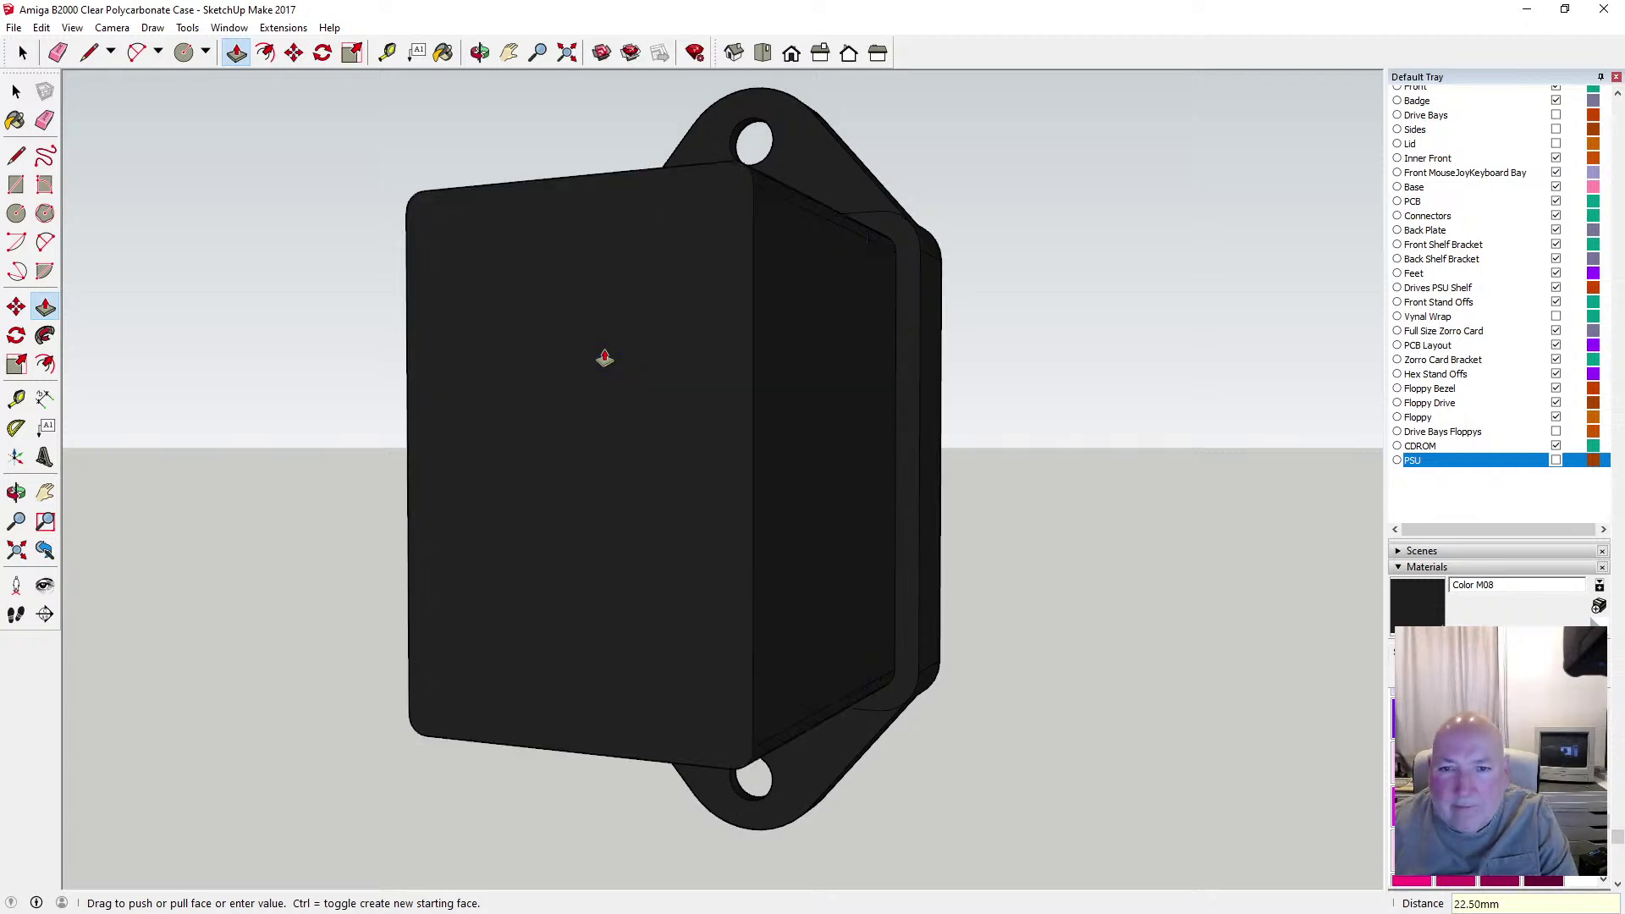
# Push the chamfered recess face on the socket's front inward by 17.5 mm
pyautogui.click(480, 52)
pyautogui.moveTo(525, 279); pyautogui.dragTo(363, 389)
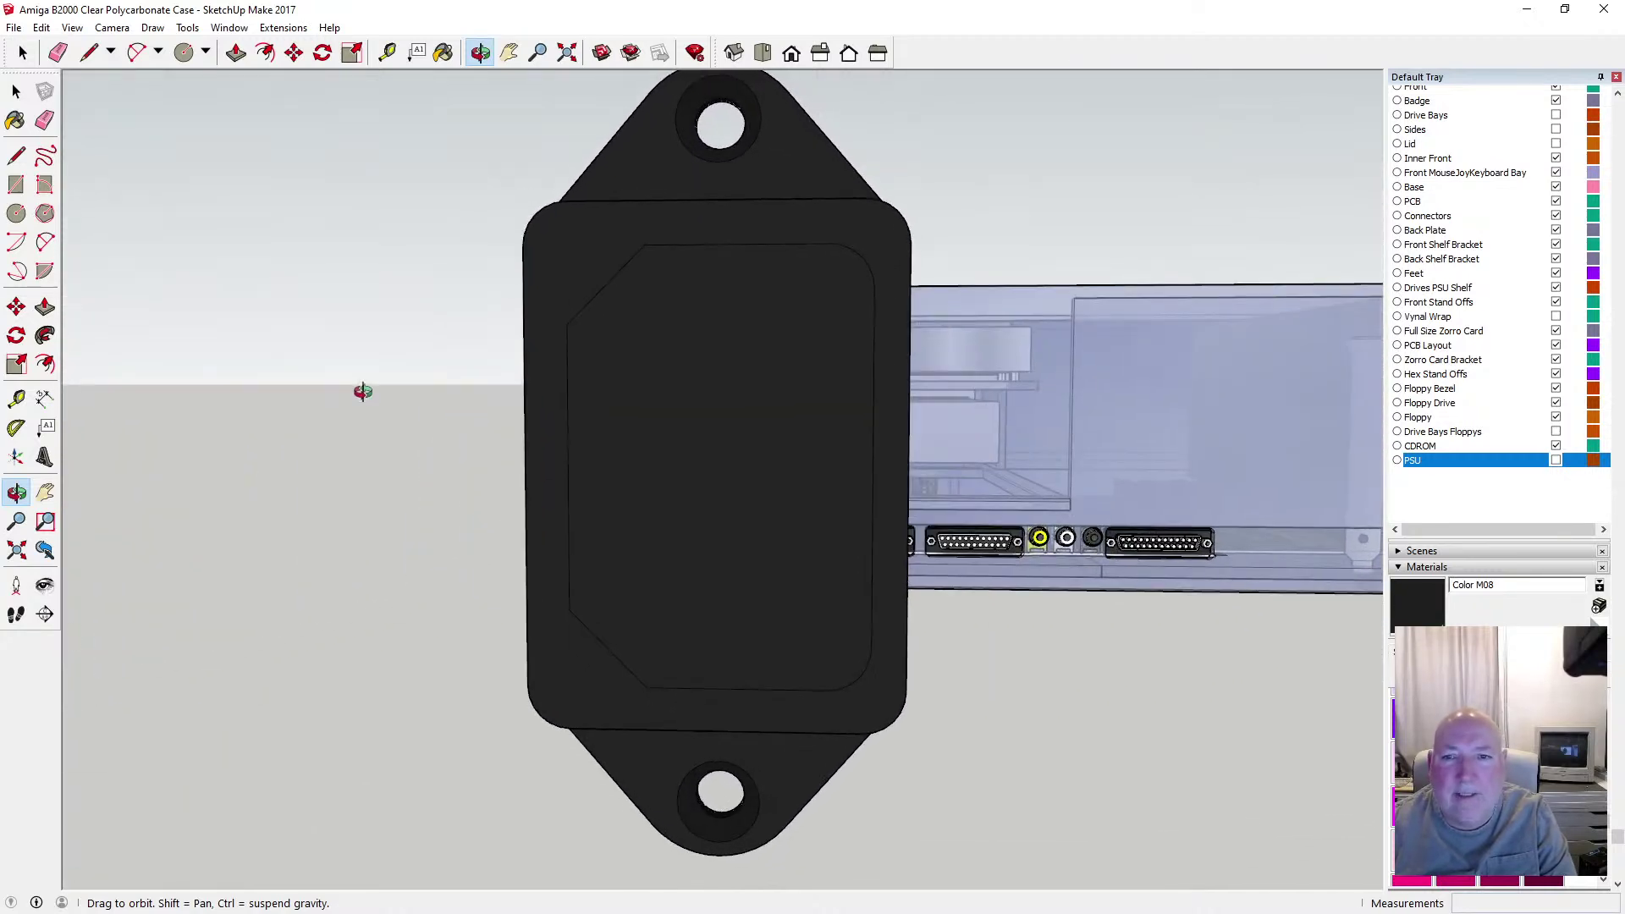
pyautogui.click(236, 52)
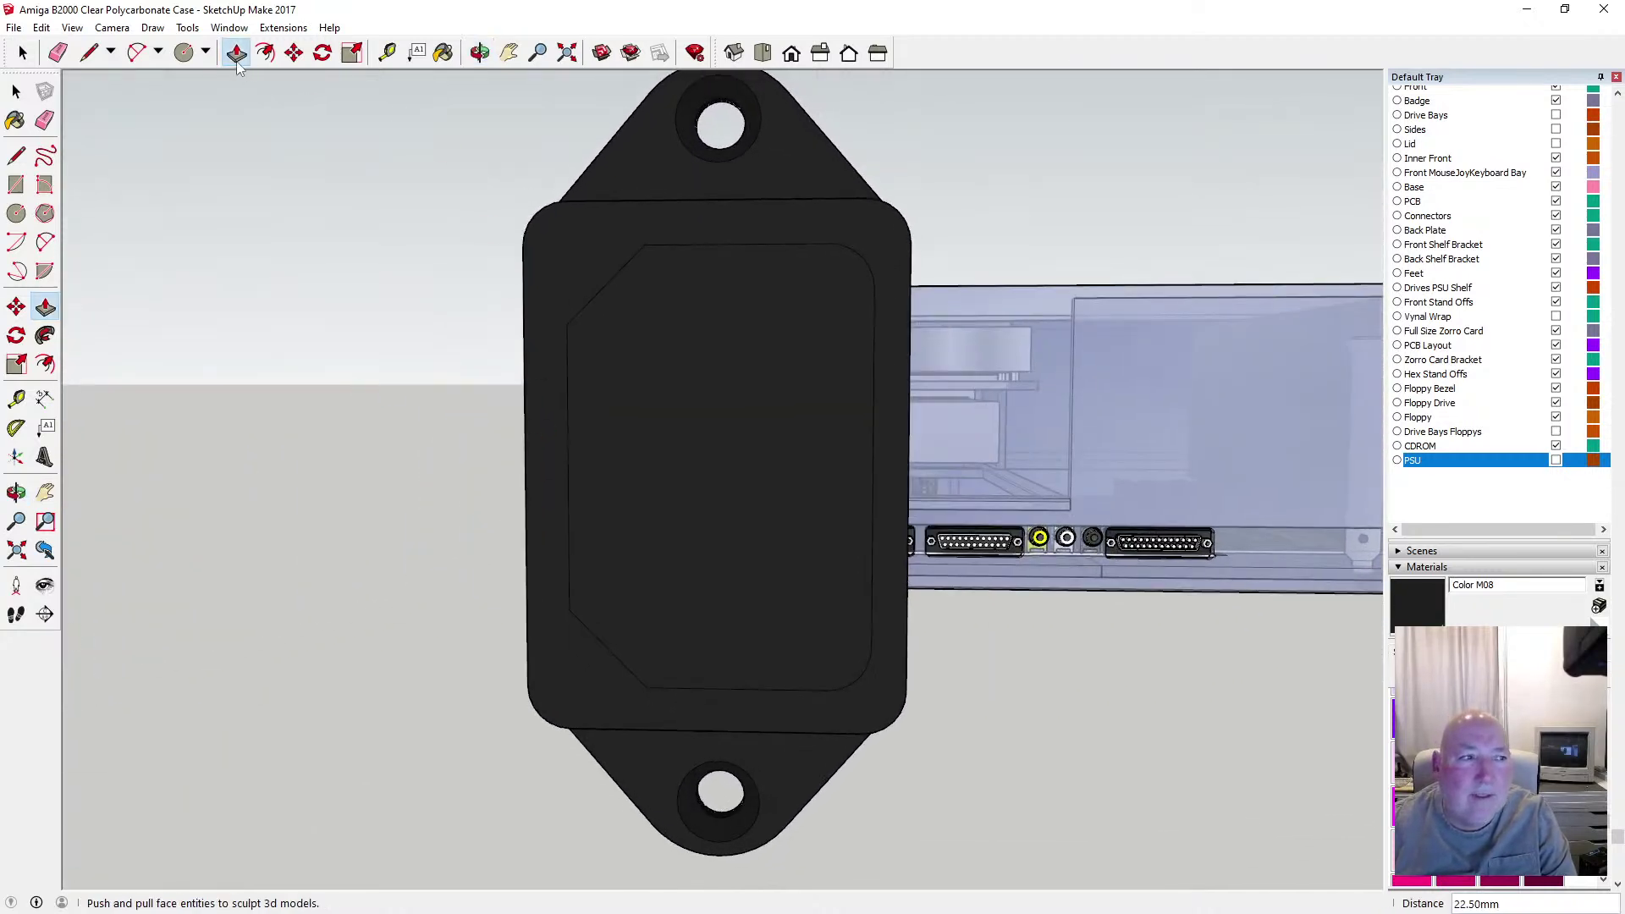
pyautogui.click(657, 409)
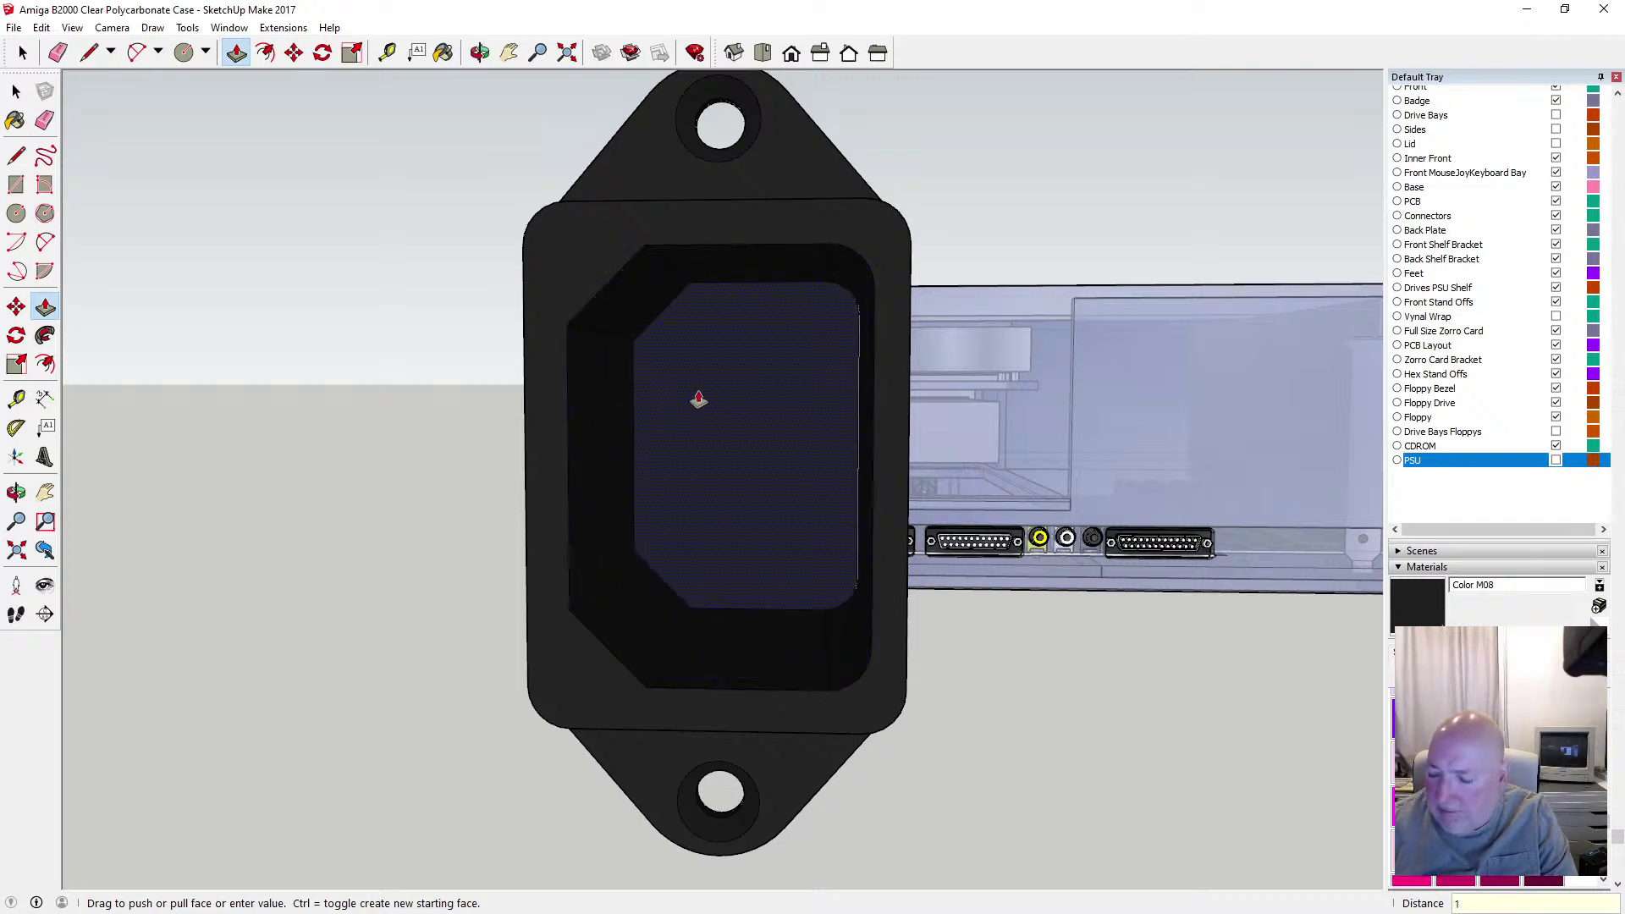
pyautogui.write('17.5')
pyautogui.press('Return')
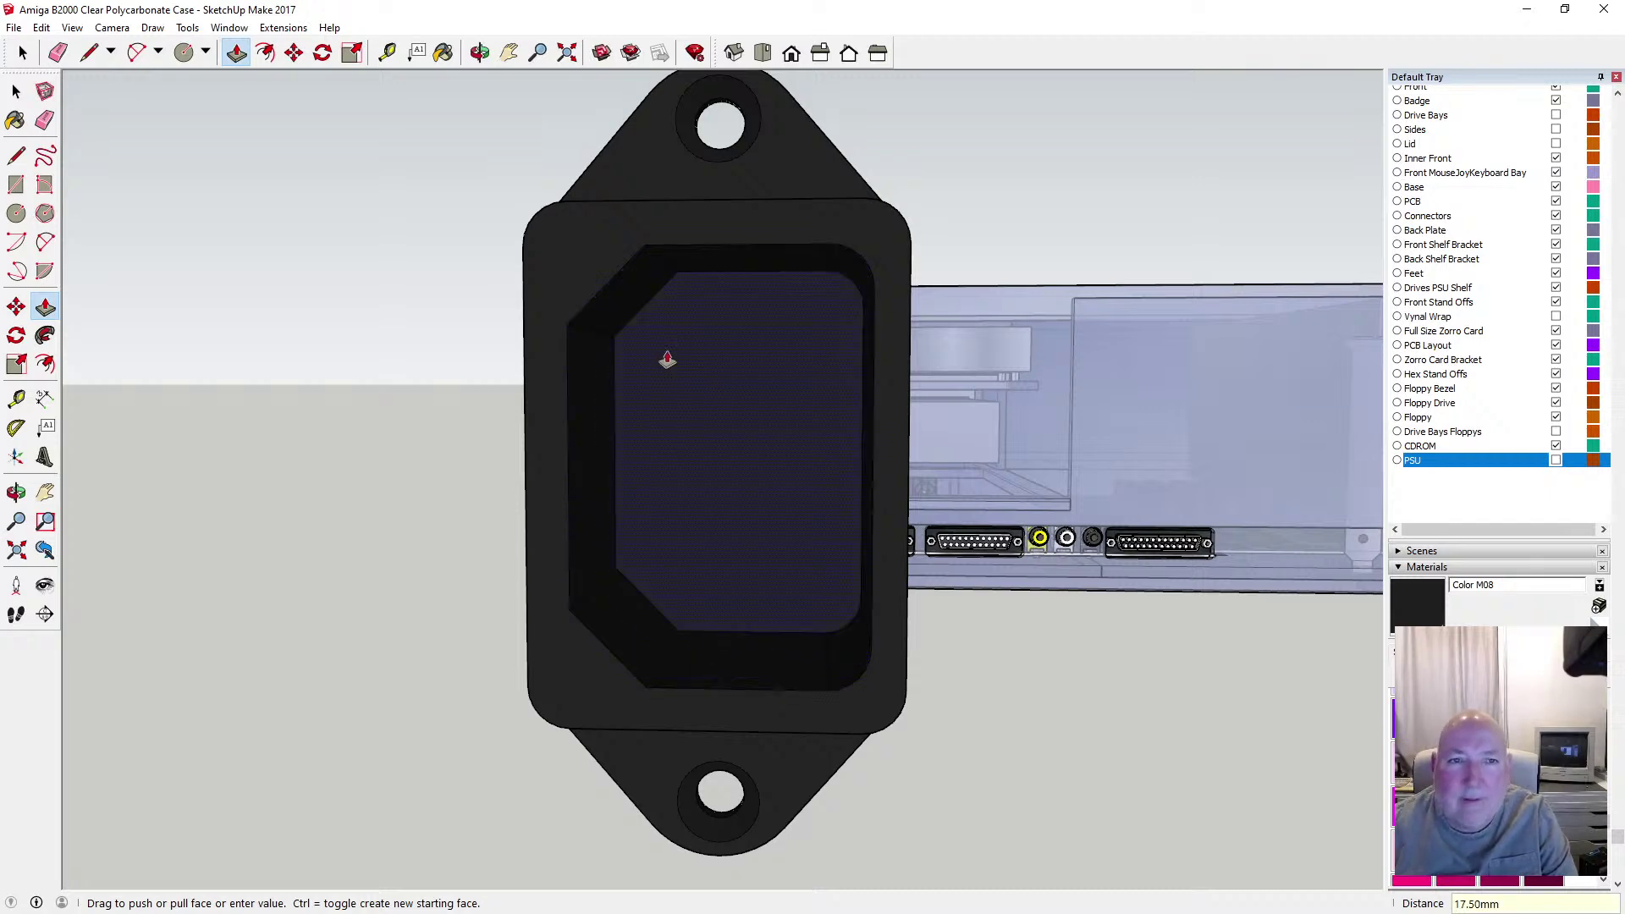
# Examine the recess interior and the outside of the rear body for clean walls
pyautogui.click(477, 52)
pyautogui.moveTo(592, 226); pyautogui.dragTo(603, 326)
pyautogui.moveTo(715, 465); pyautogui.dragTo(787, 573)
pyautogui.moveTo(856, 530); pyautogui.dragTo(665, 467)
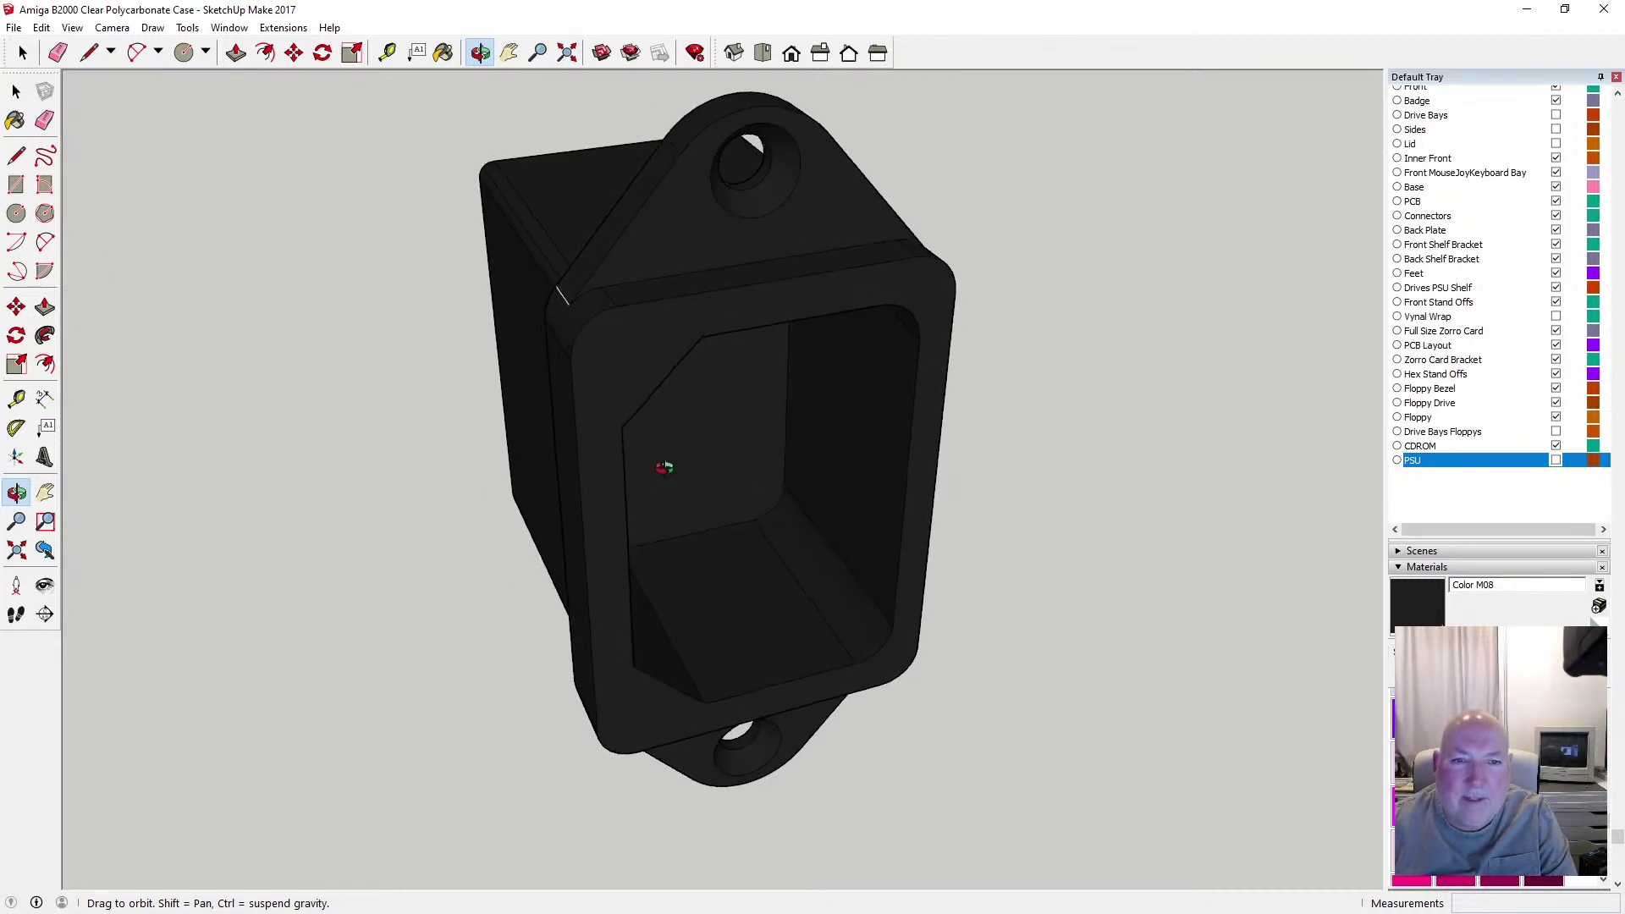
pyautogui.moveTo(566, 299); pyautogui.dragTo(618, 665)
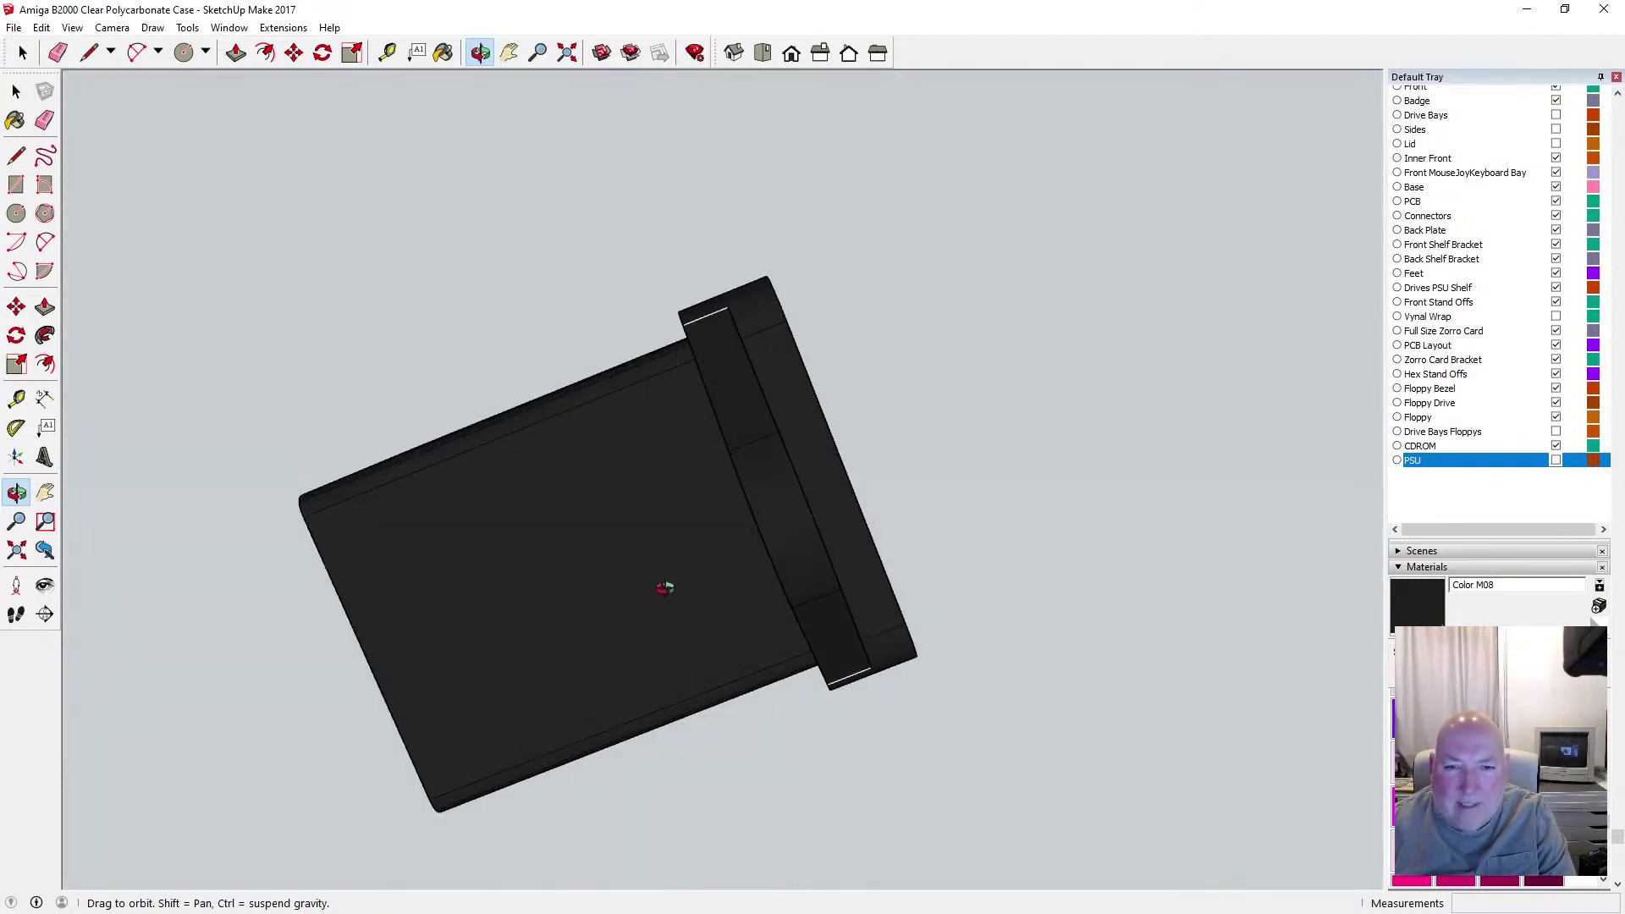
# Save the Amiga B2000 case model with the power socket
pyautogui.moveTo(664, 587); pyautogui.dragTo(597, 595)
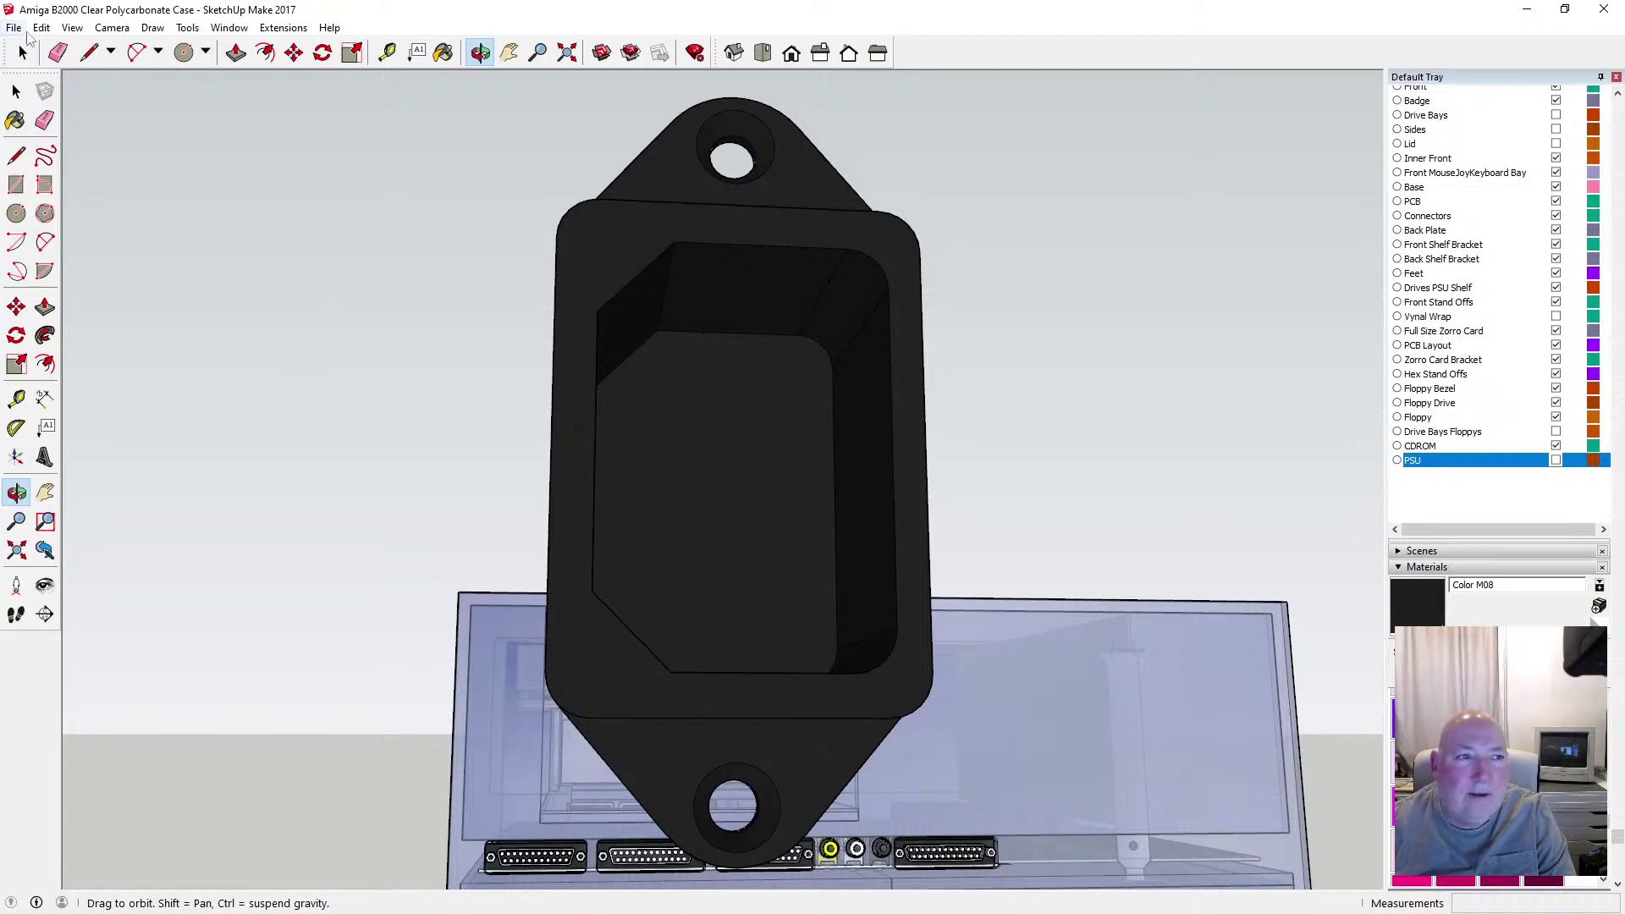
pyautogui.click(14, 27)
pyautogui.click(43, 88)
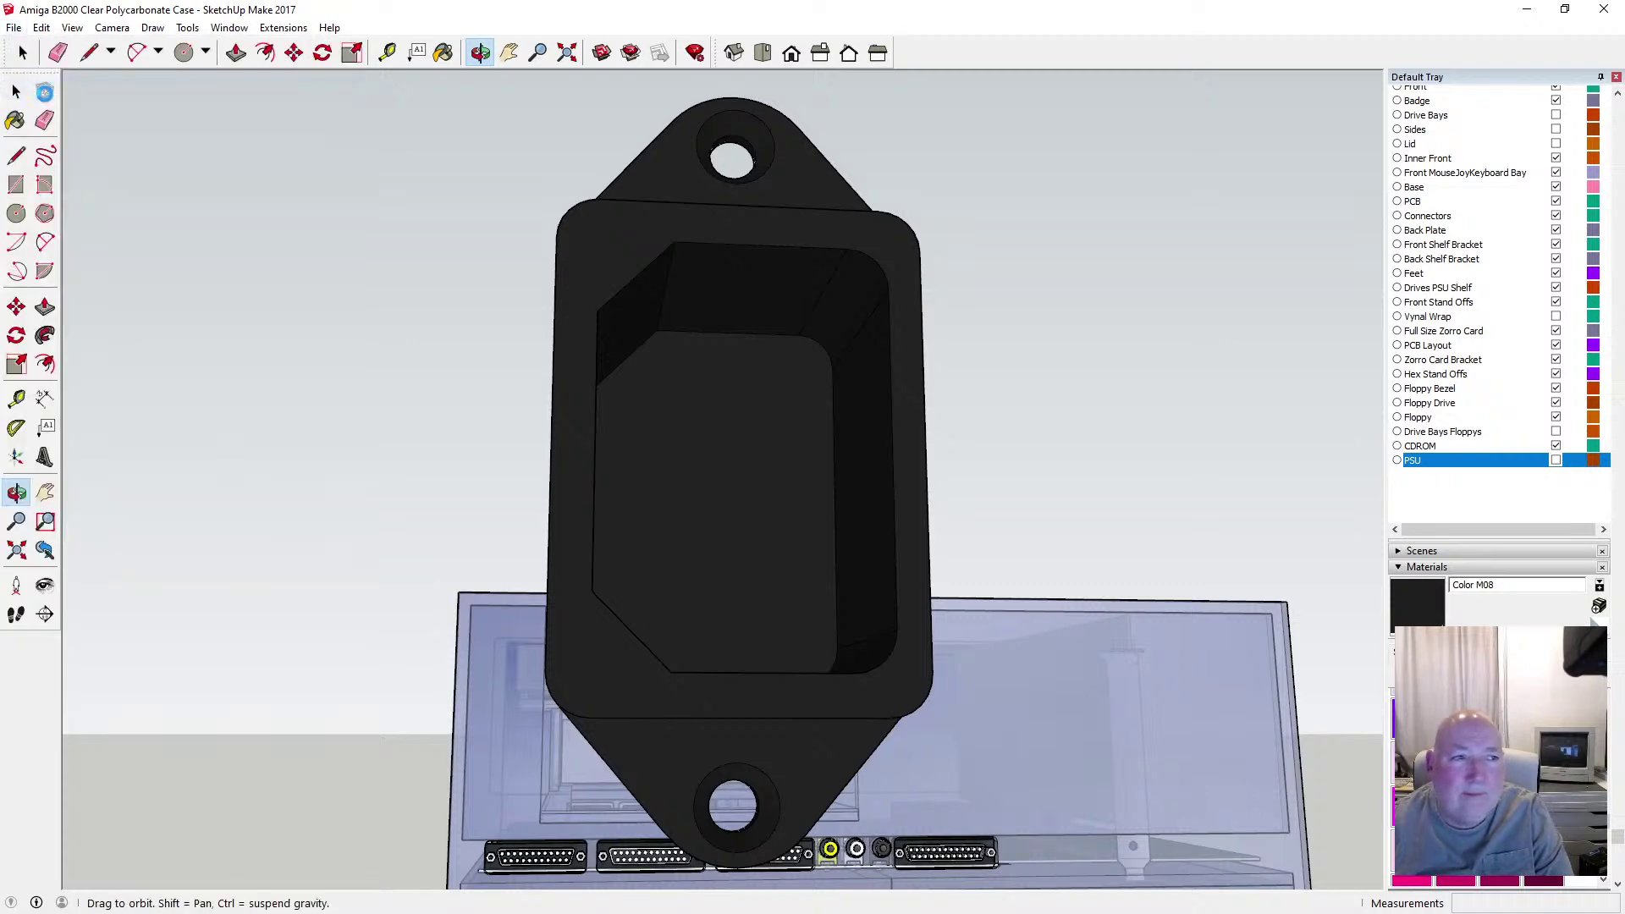
# Switch to the back view in parallel projection framed on the power socket, and save the model
pyautogui.moveTo(722, 460); pyautogui.dragTo(608, 581)
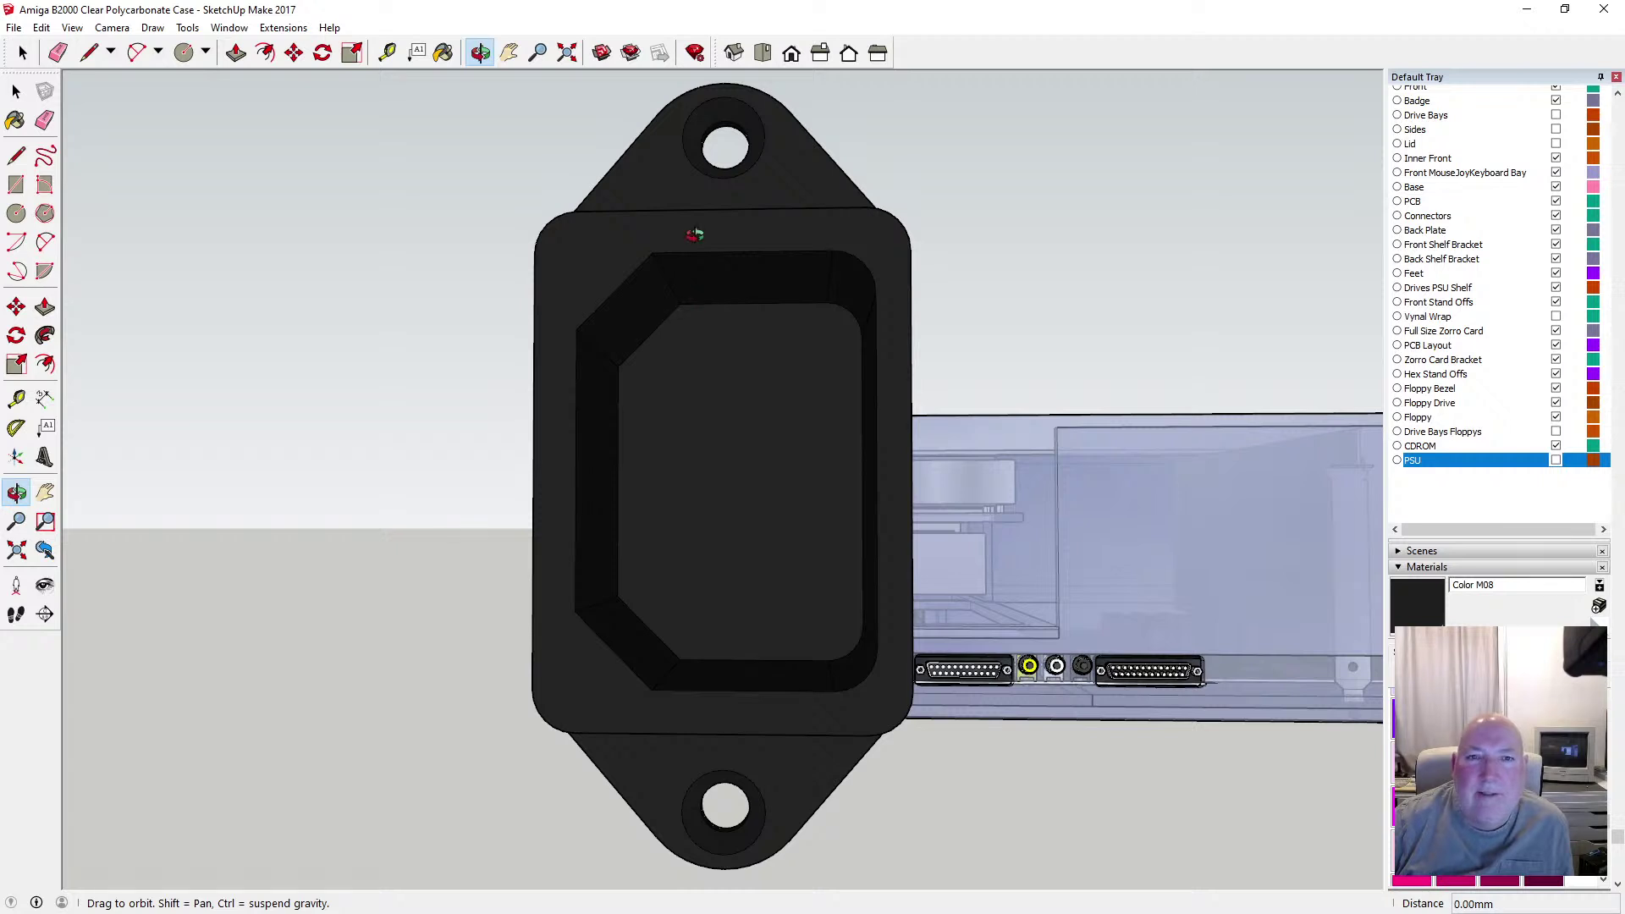
pyautogui.click(794, 55)
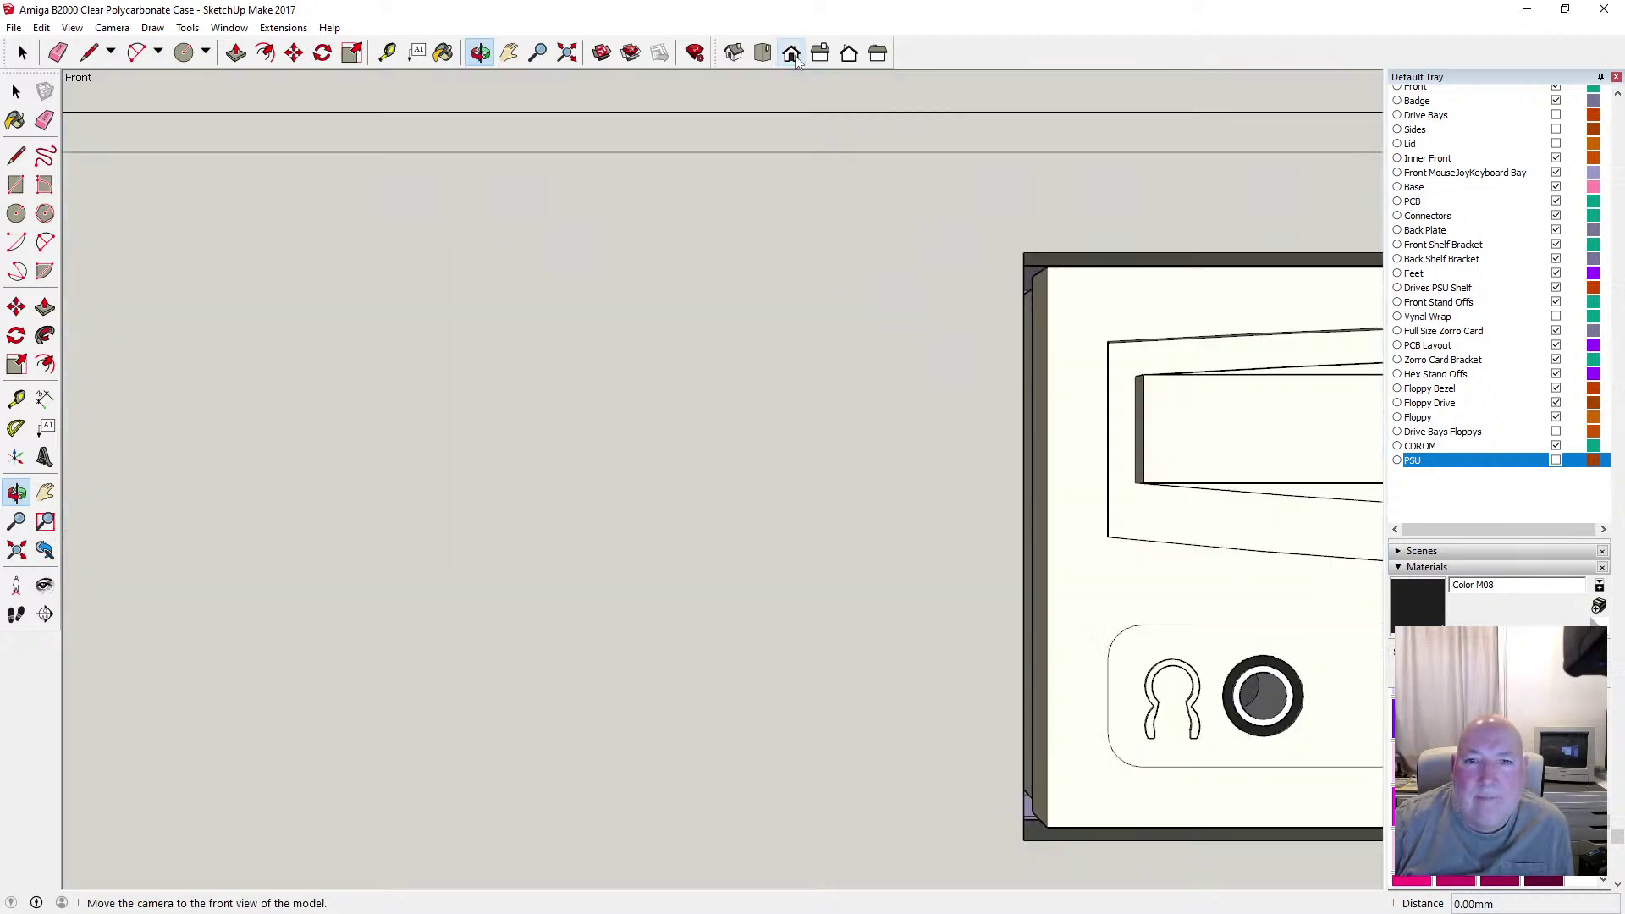
pyautogui.click(851, 56)
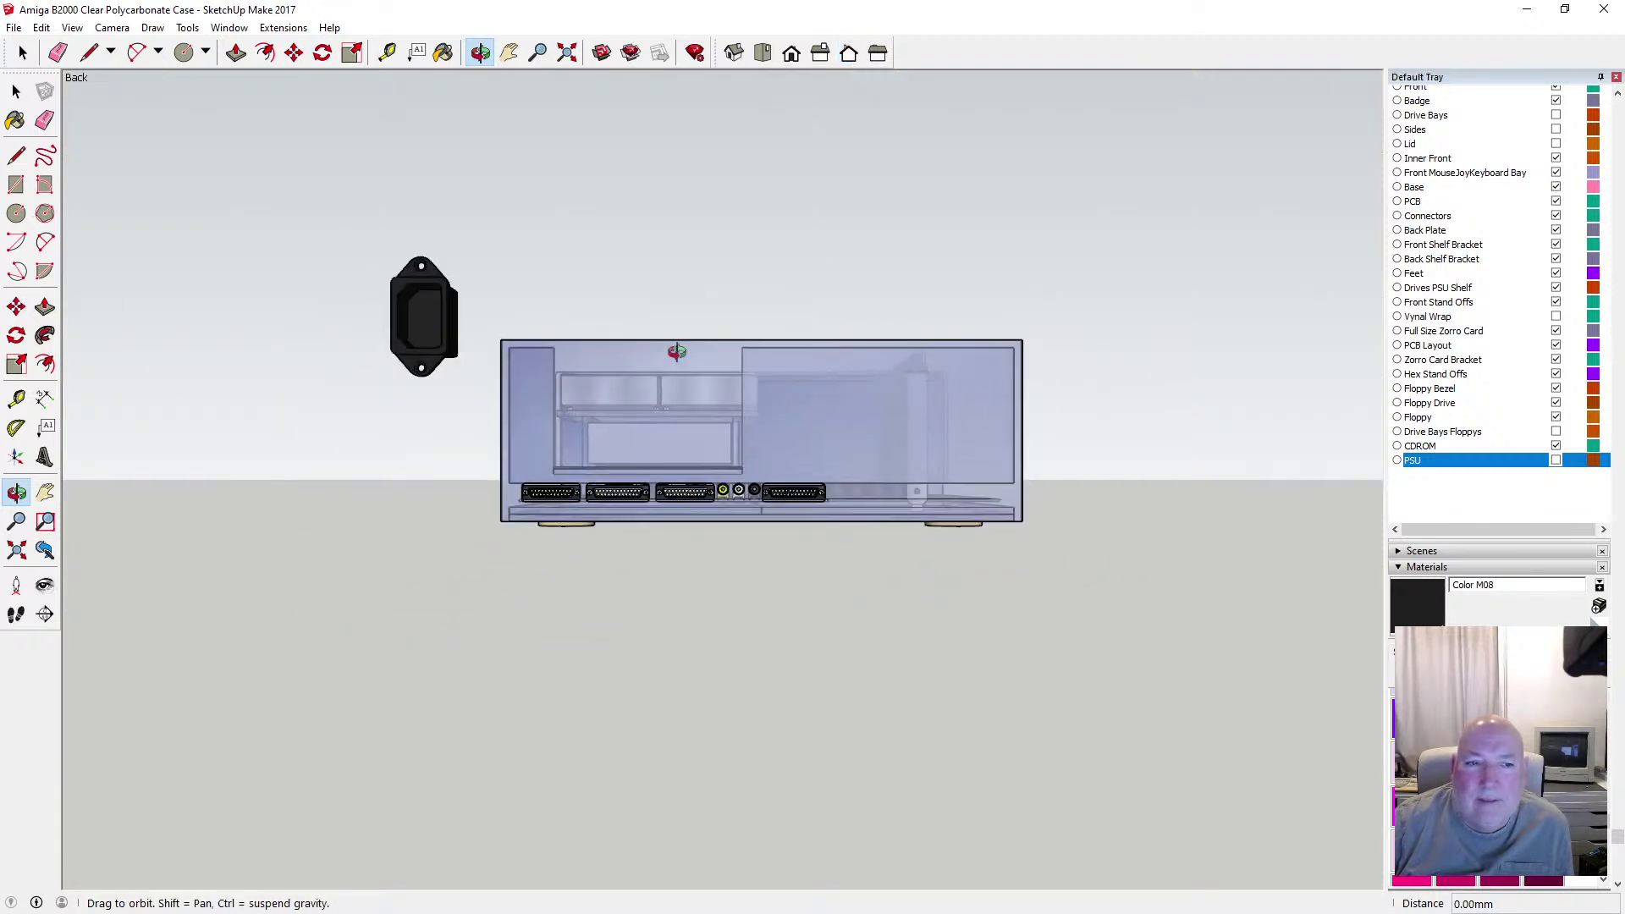
pyautogui.scroll(5, 429, 295)
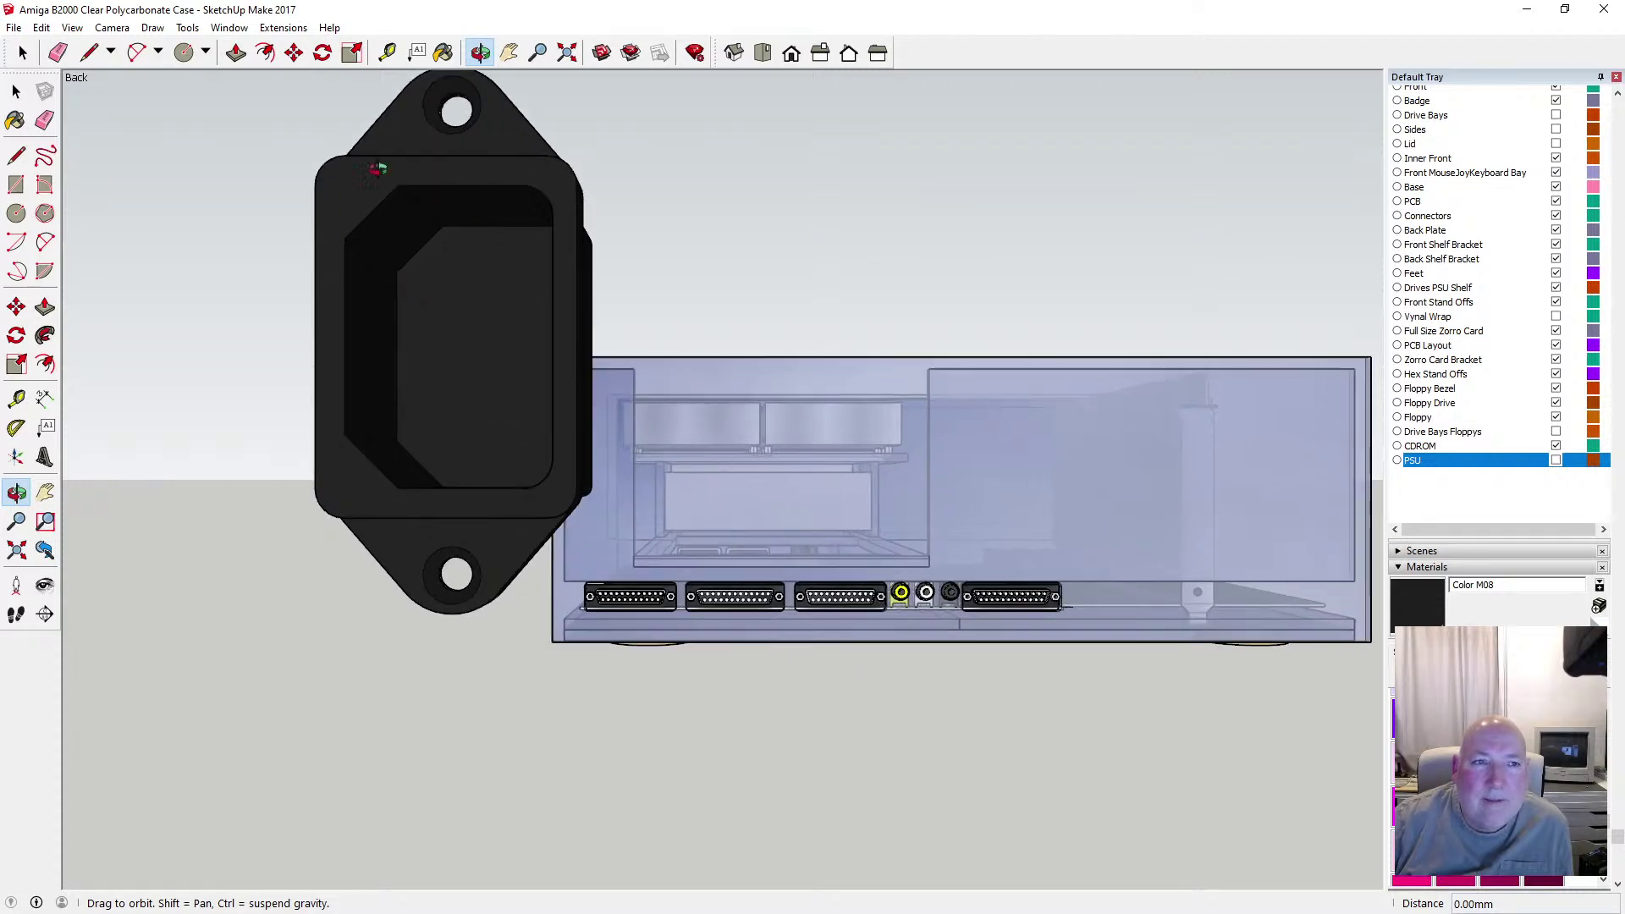
pyautogui.click(111, 27)
pyautogui.click(140, 103)
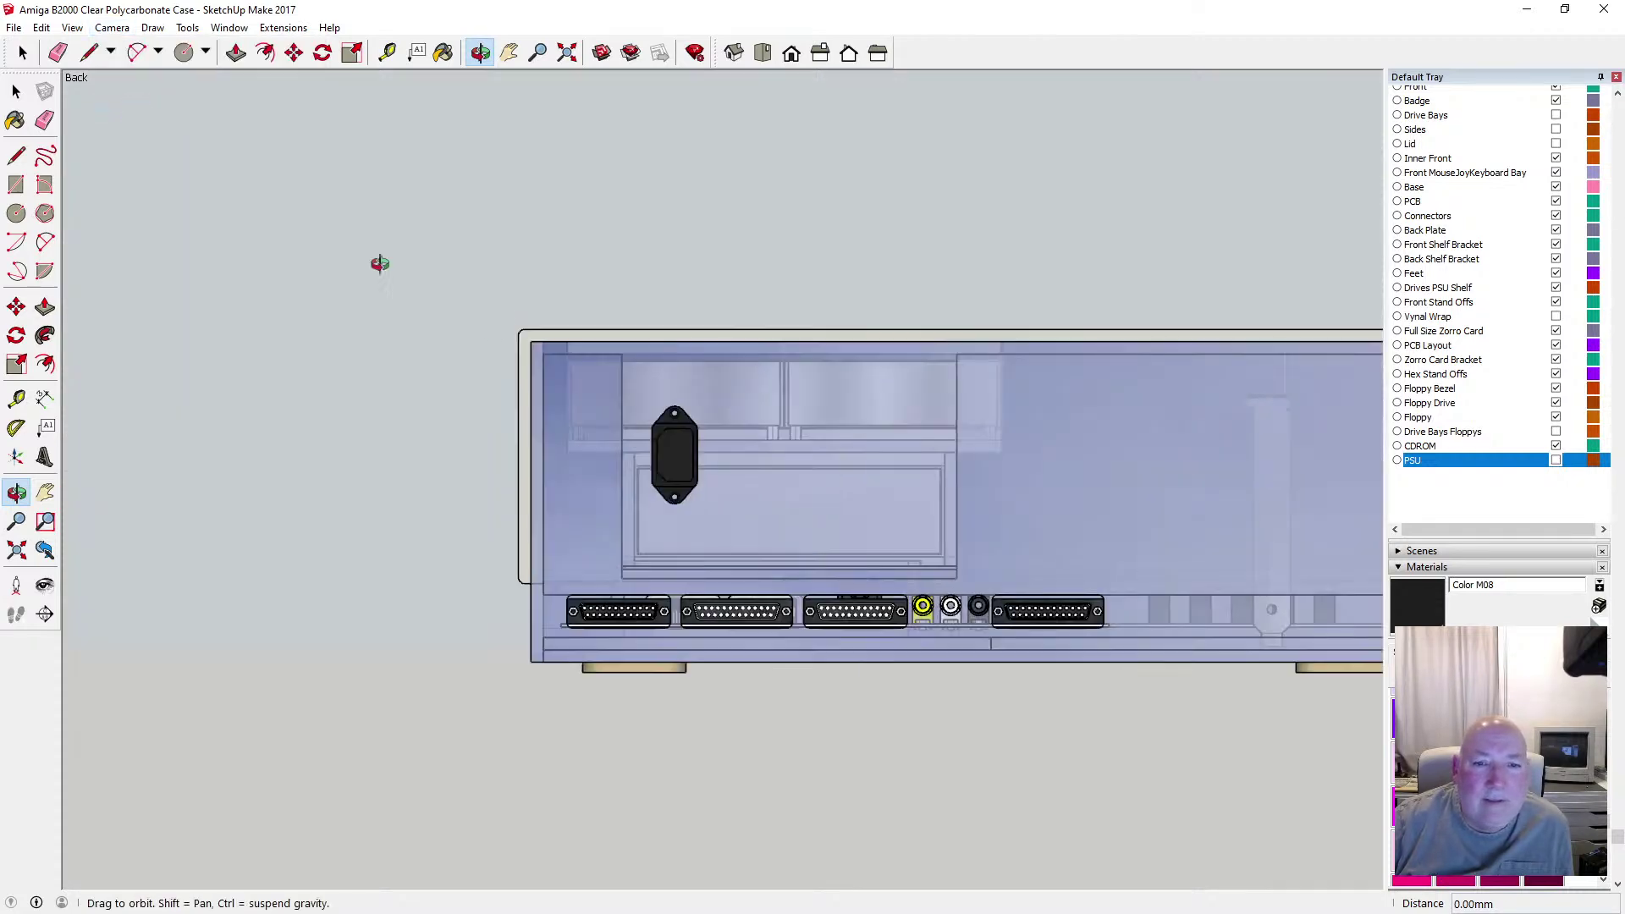
pyautogui.scroll(8, 680, 456)
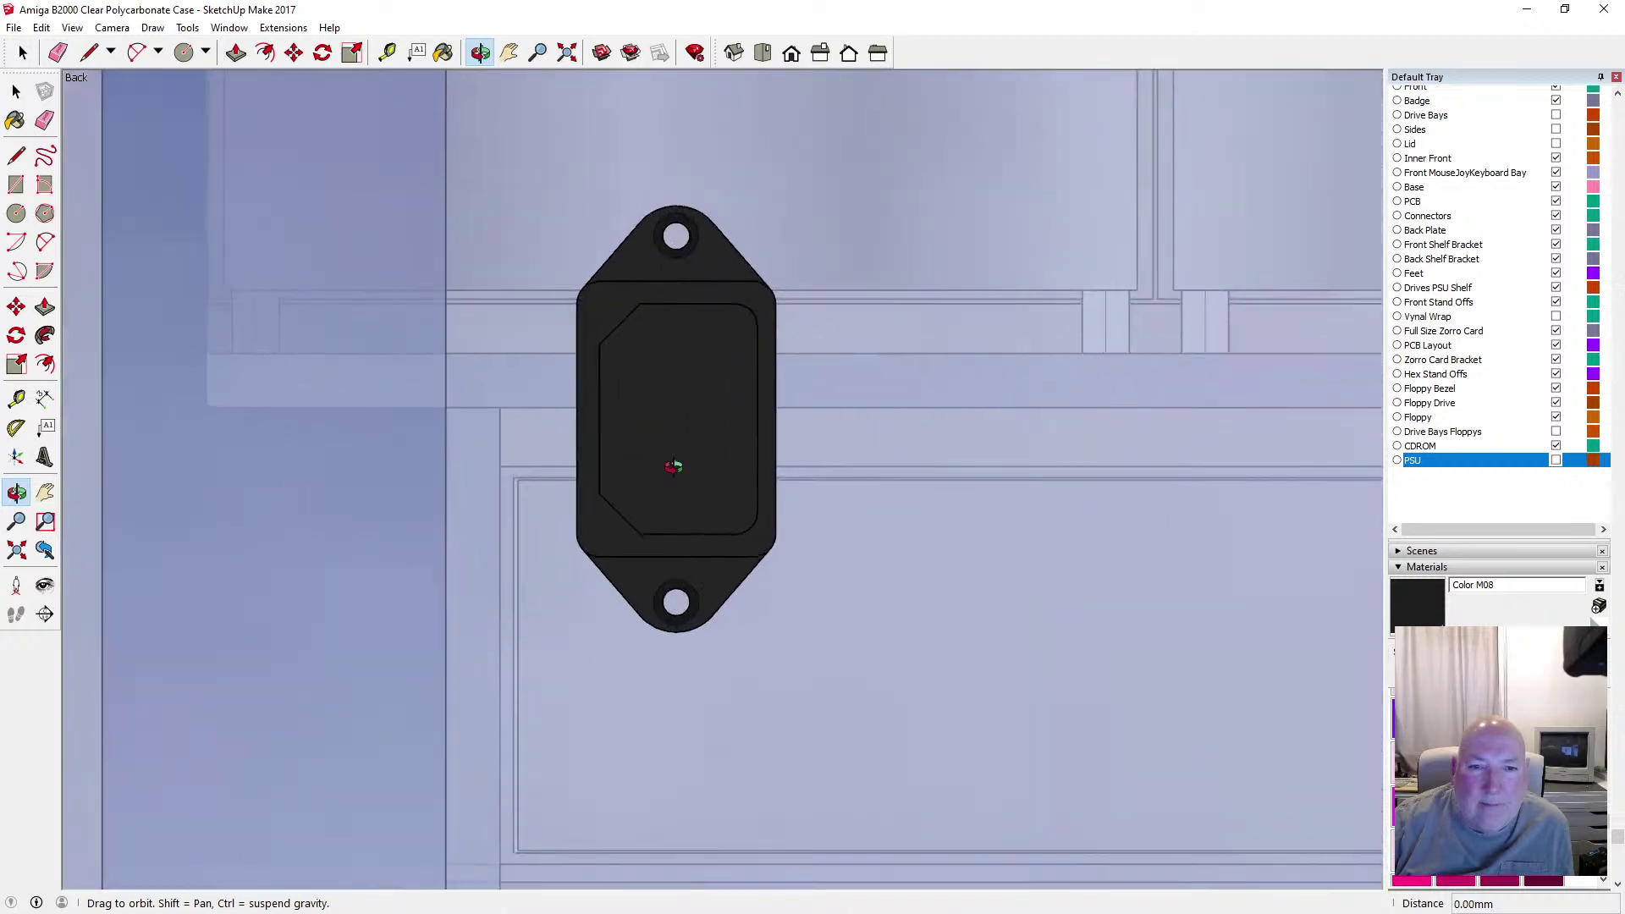
pyautogui.scroll(2, 673, 467)
pyautogui.scroll(-3, 659, 497)
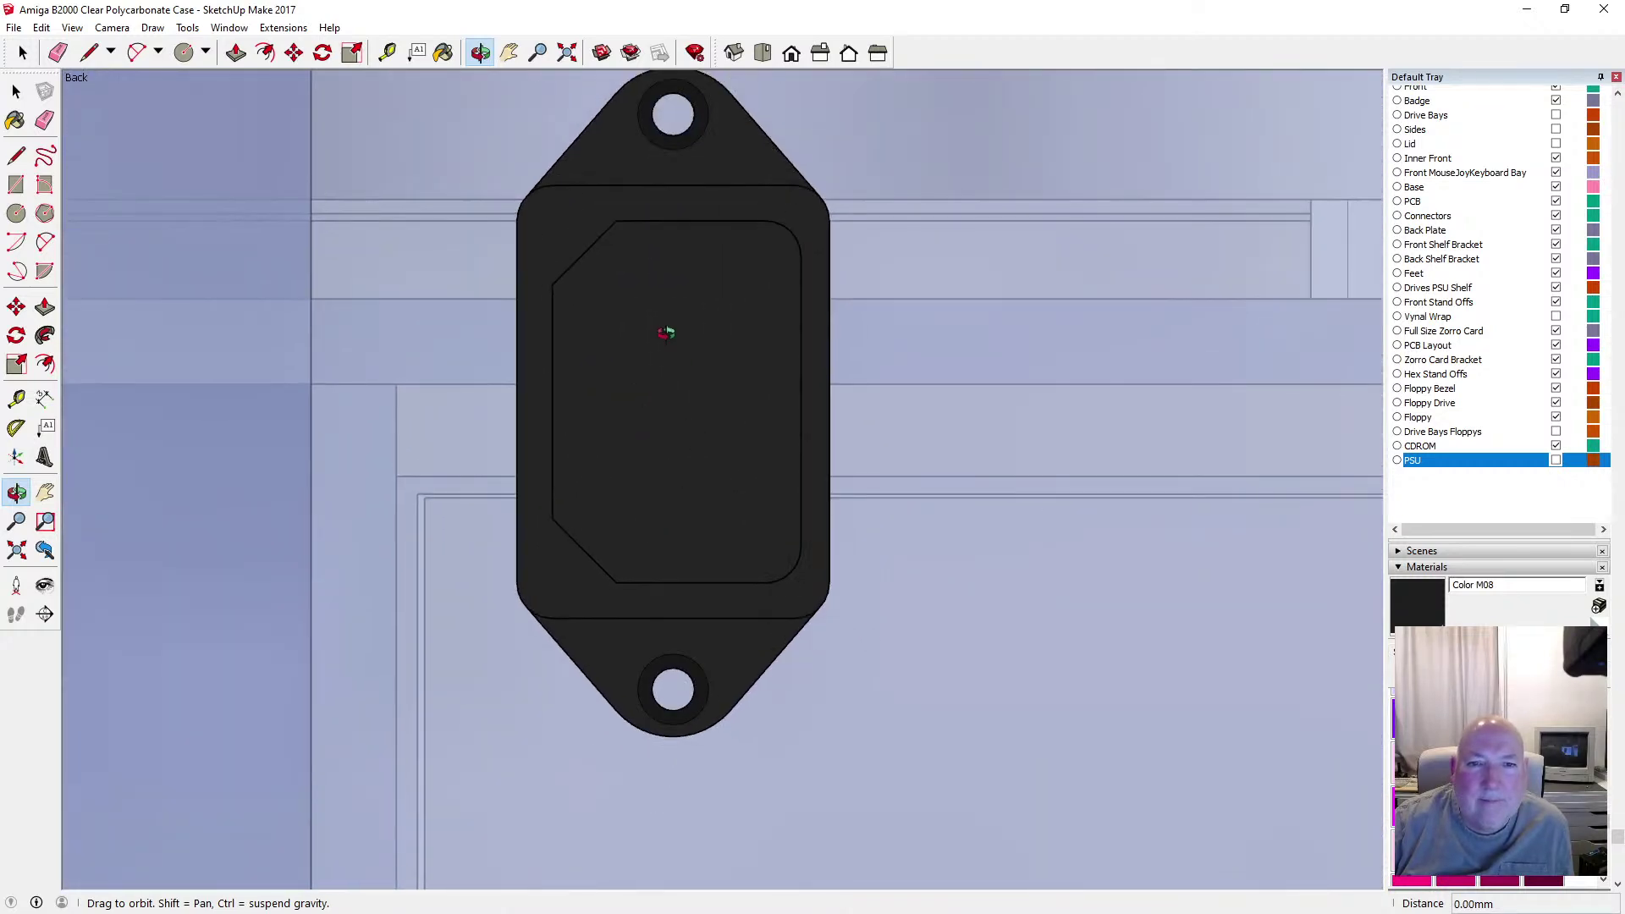
pyautogui.scroll(3, 672, 324)
pyautogui.scroll(-2, 672, 324)
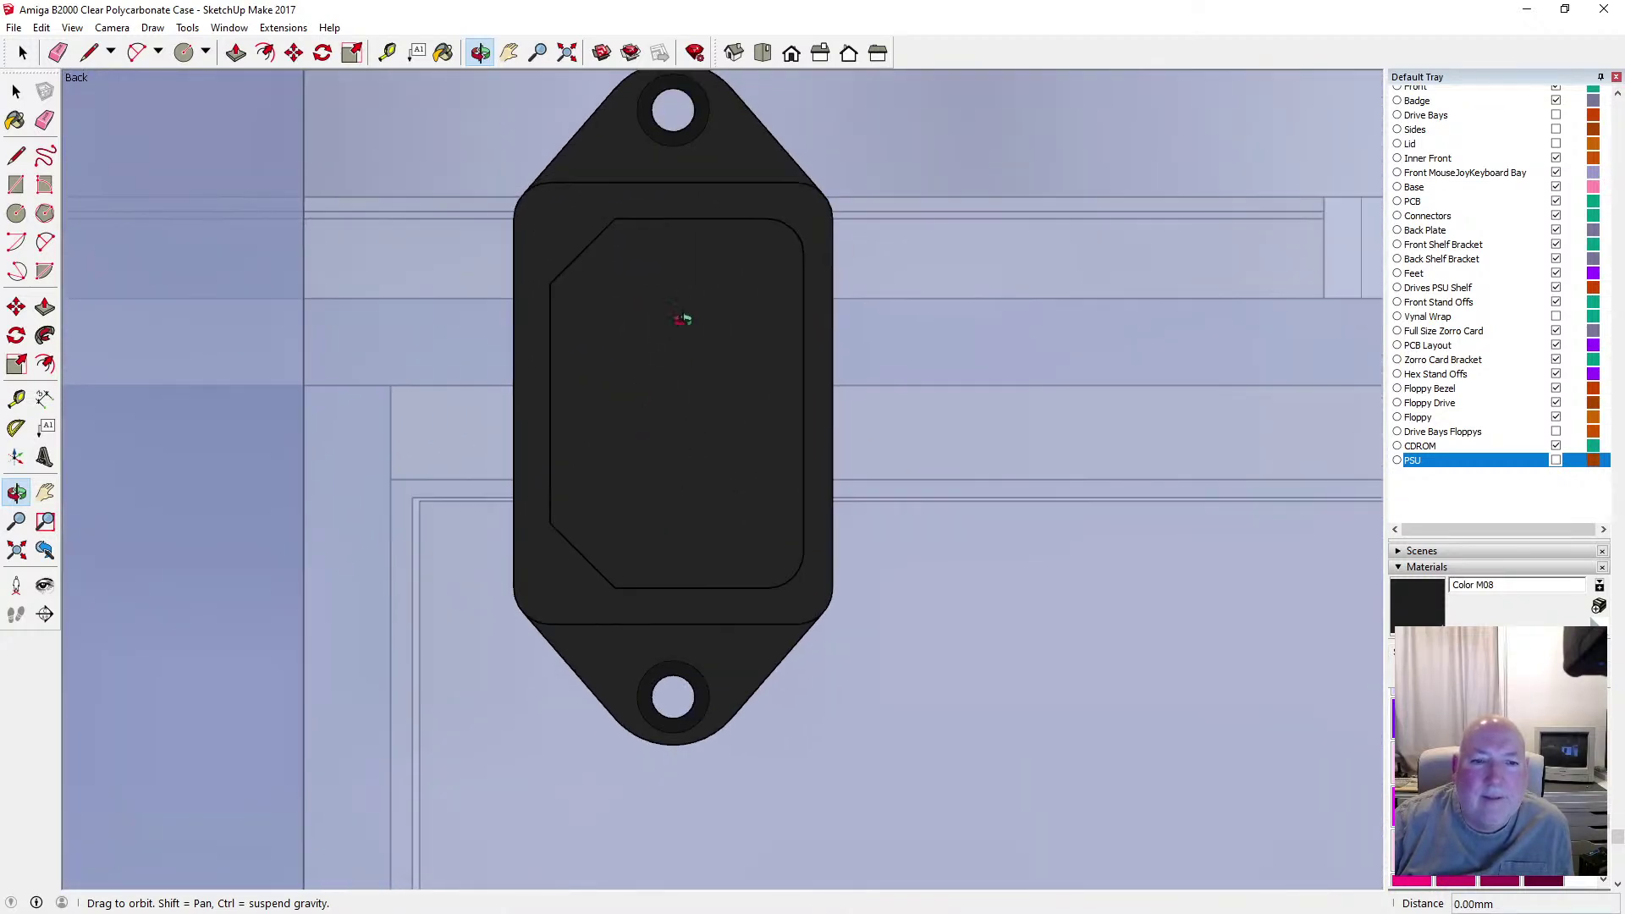
pyautogui.scroll(3, 706, 311)
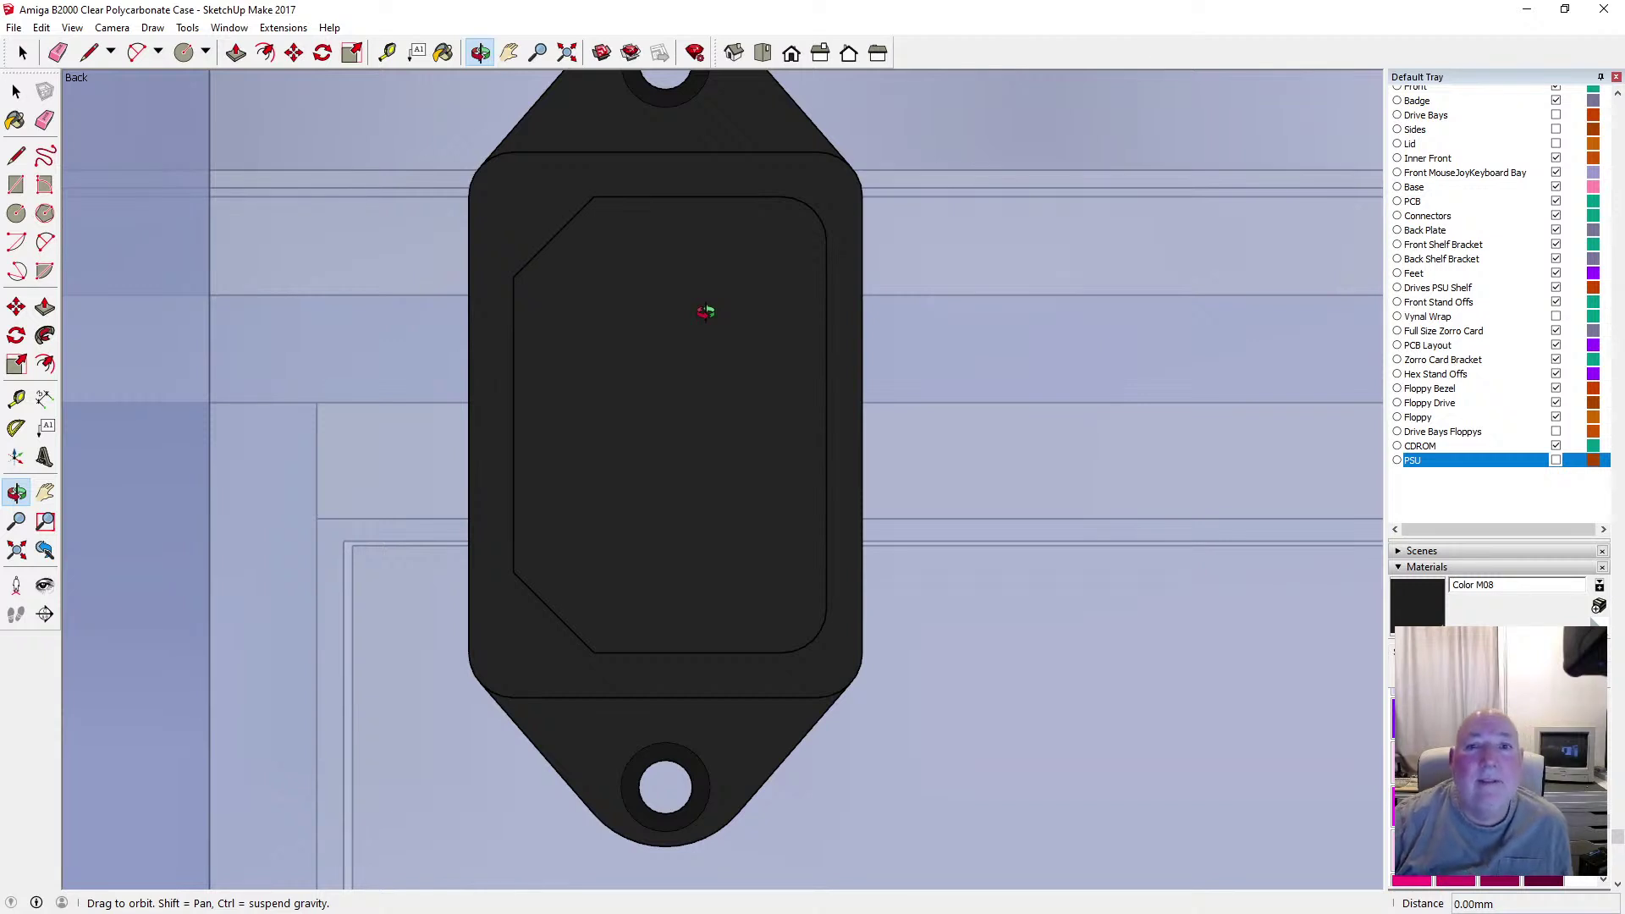
pyautogui.click(14, 27)
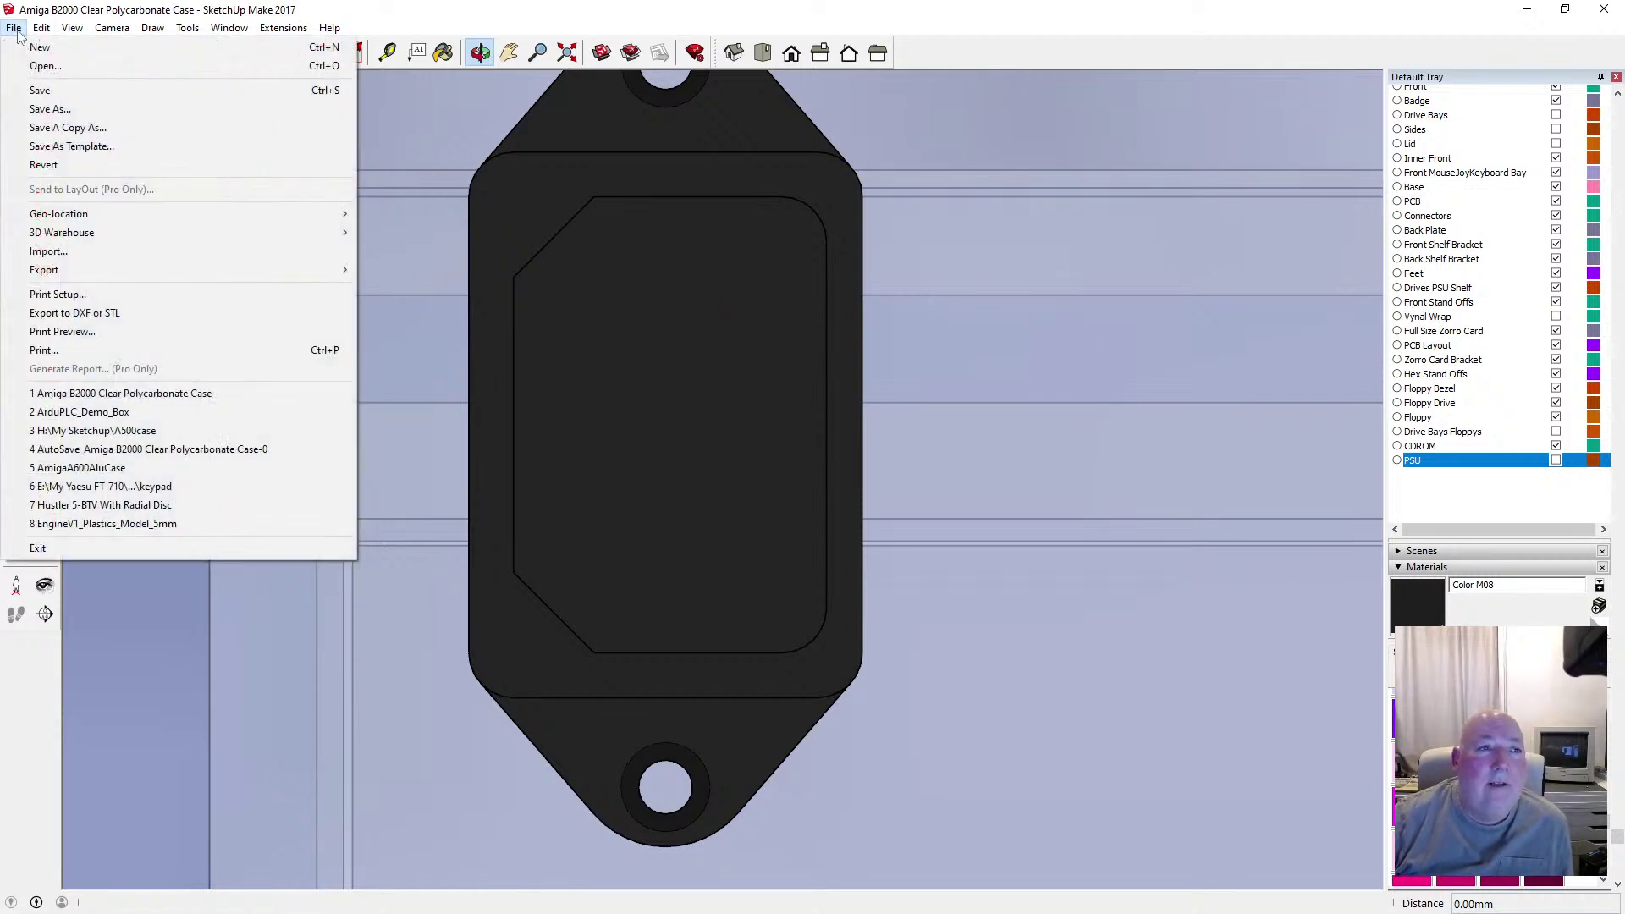
pyautogui.click(46, 89)
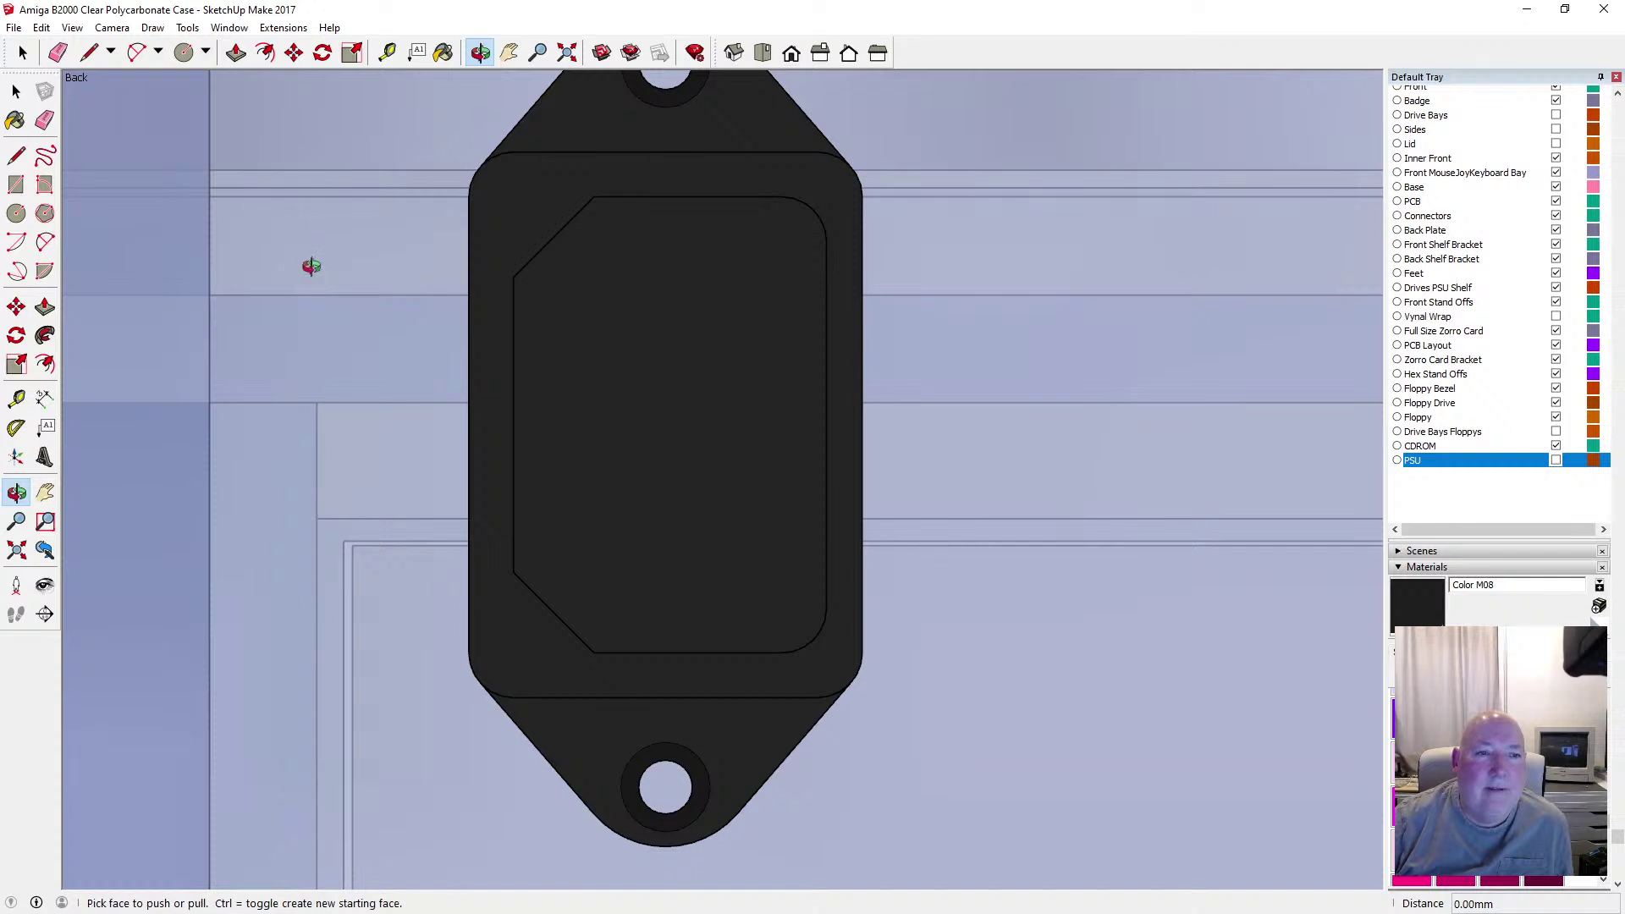
pyautogui.press('space')
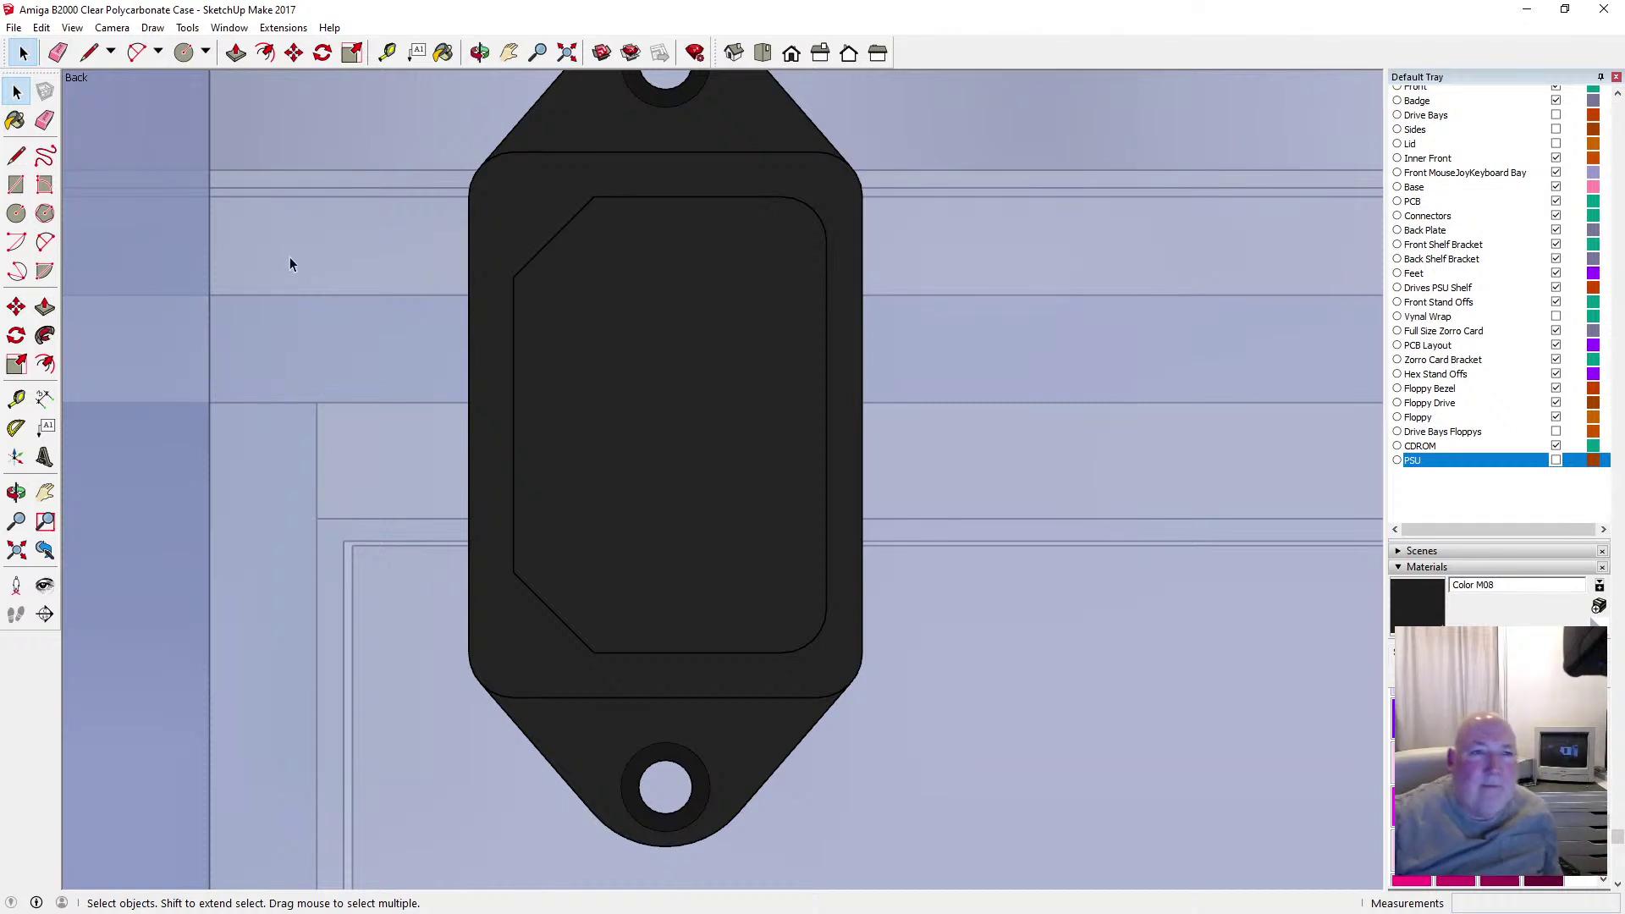
pyautogui.press('t')
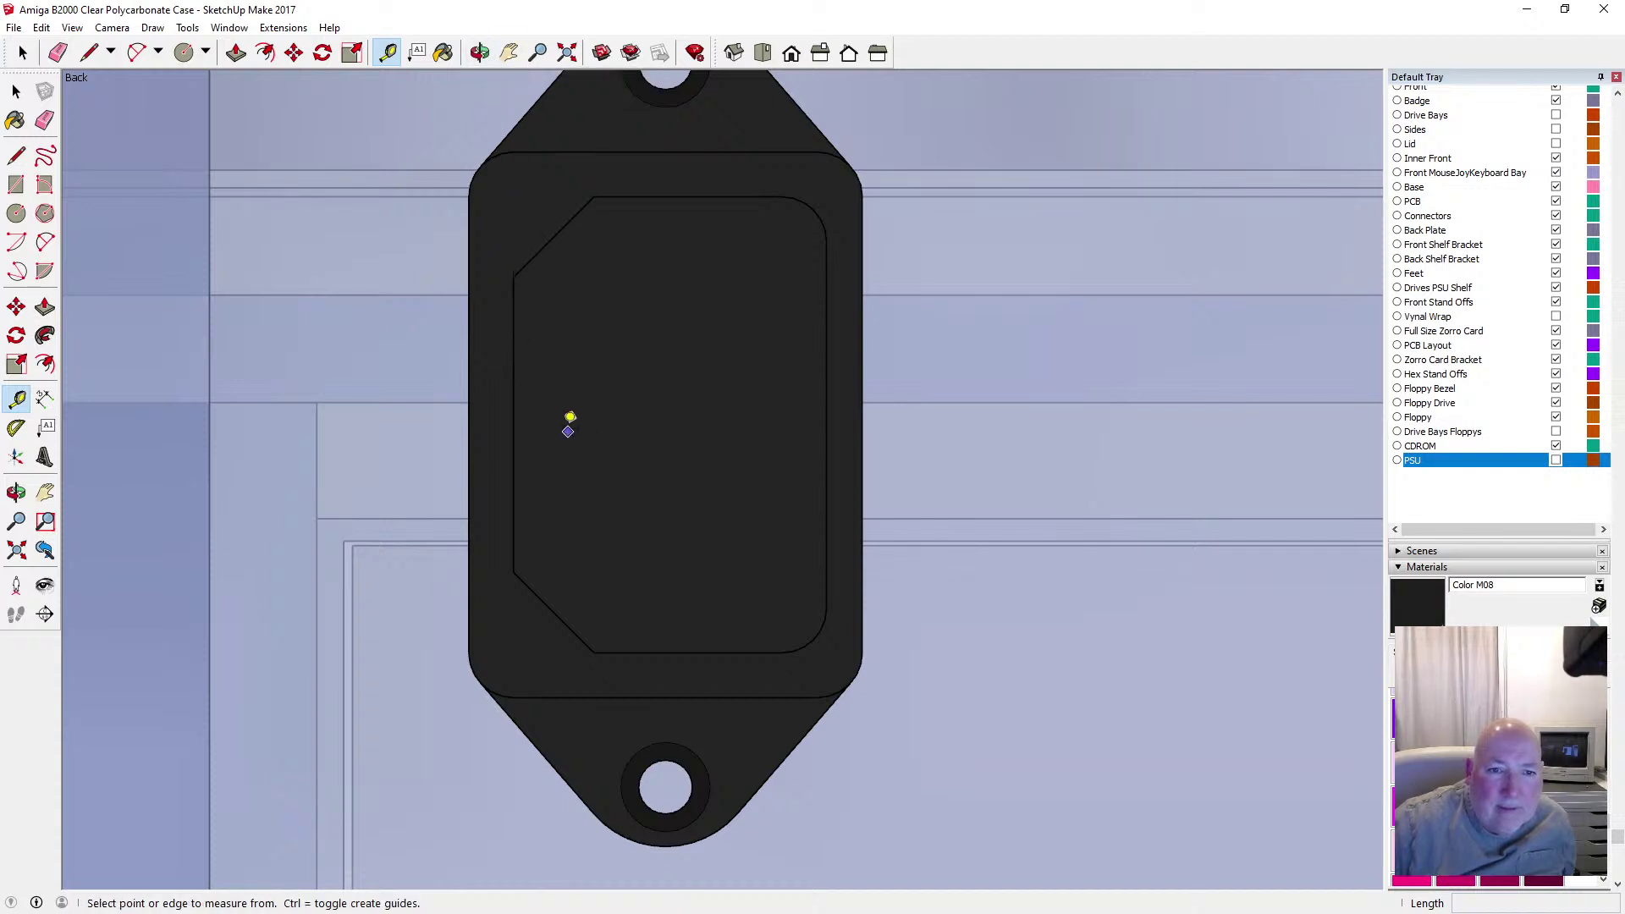
pyautogui.click(513, 398)
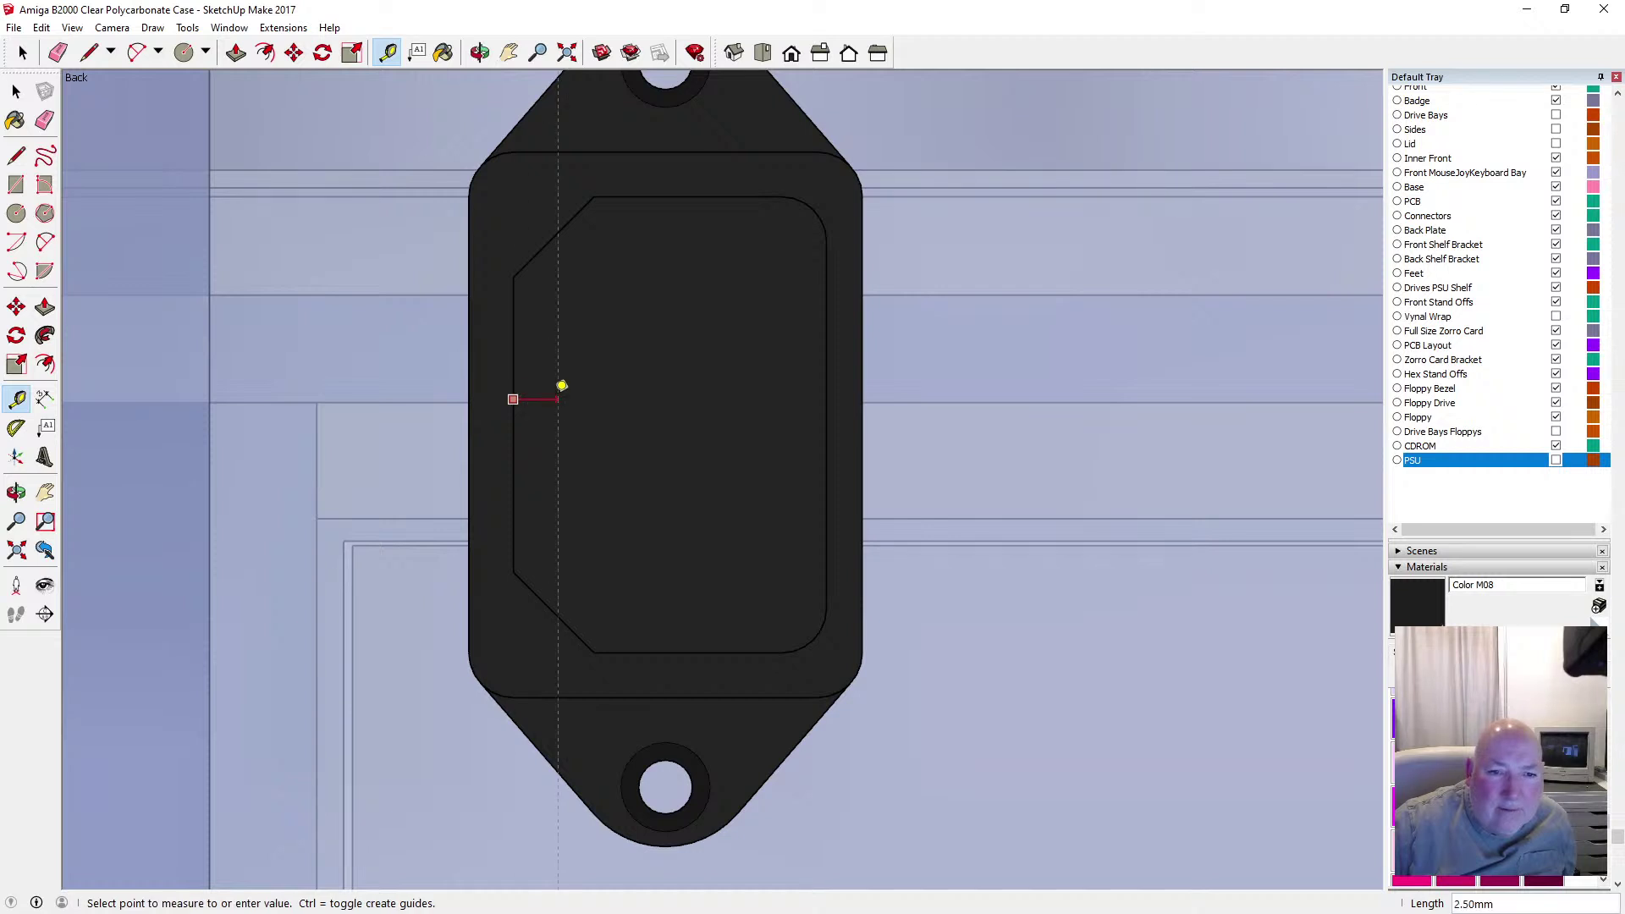
pyautogui.press('Escape')
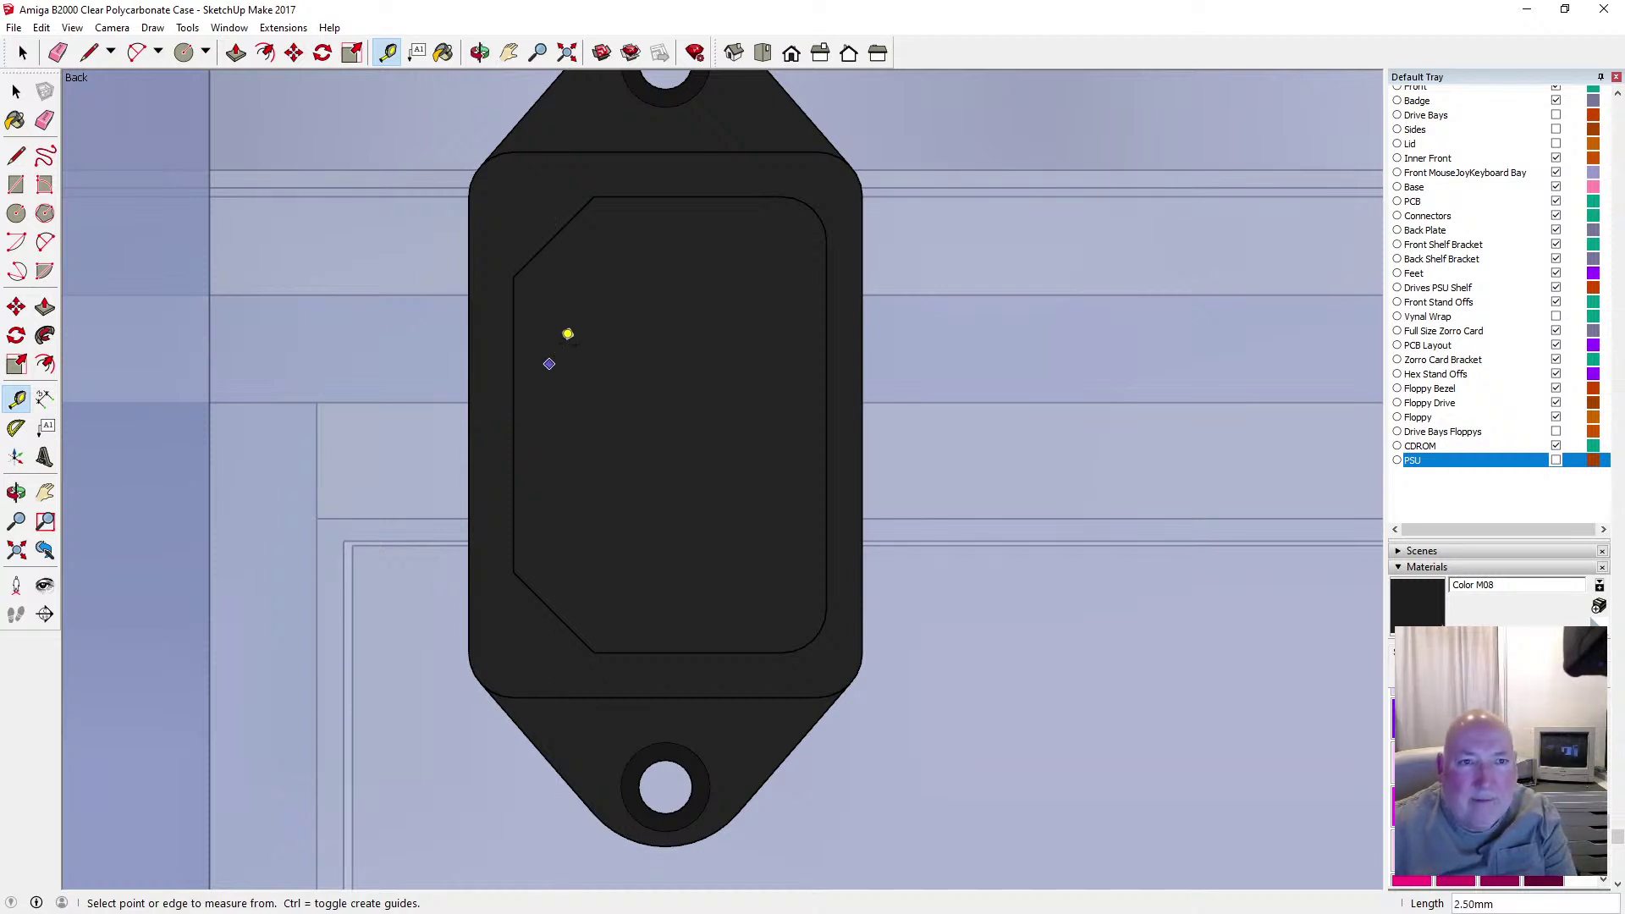
pyautogui.click(480, 52)
pyautogui.moveTo(591, 249); pyautogui.dragTo(570, 246)
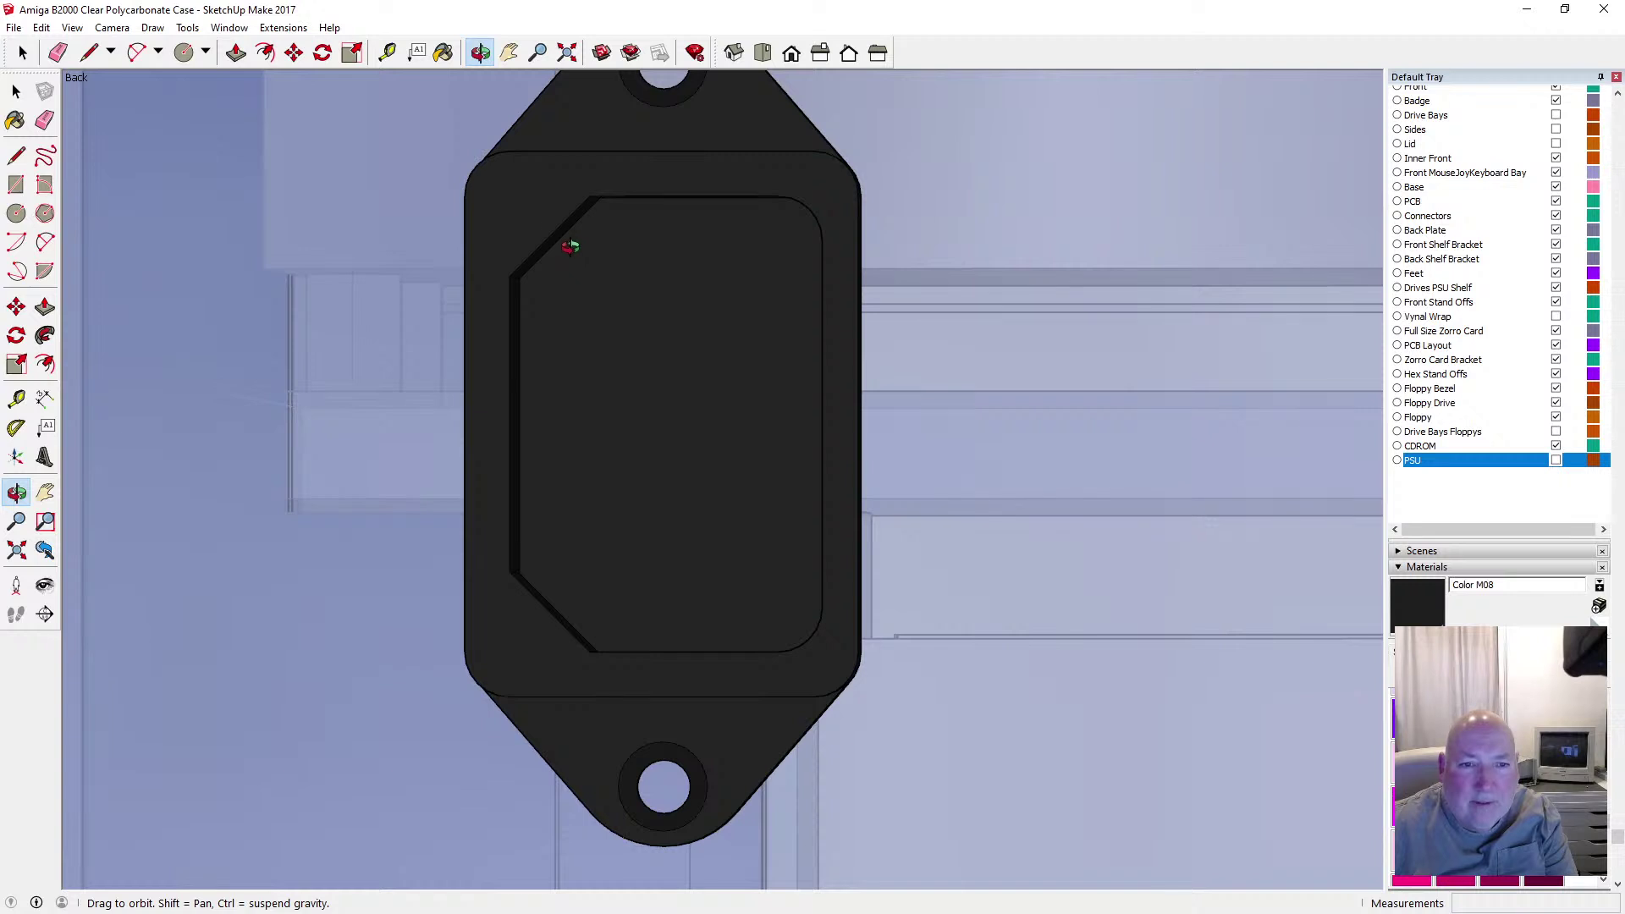
pyautogui.click(387, 52)
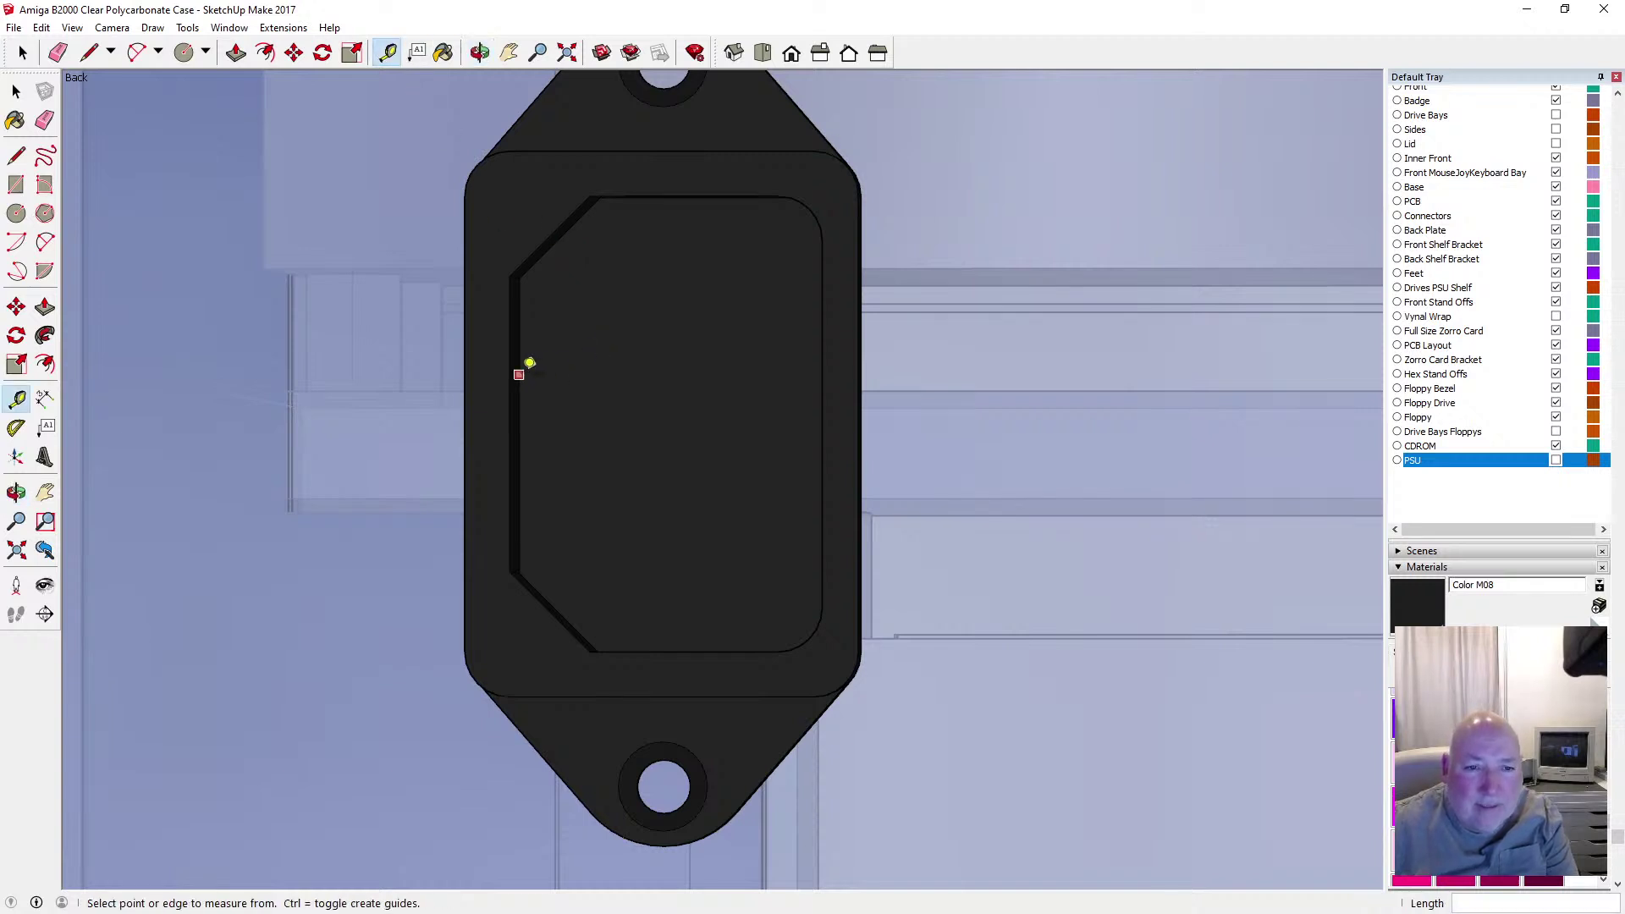
pyautogui.click(519, 375)
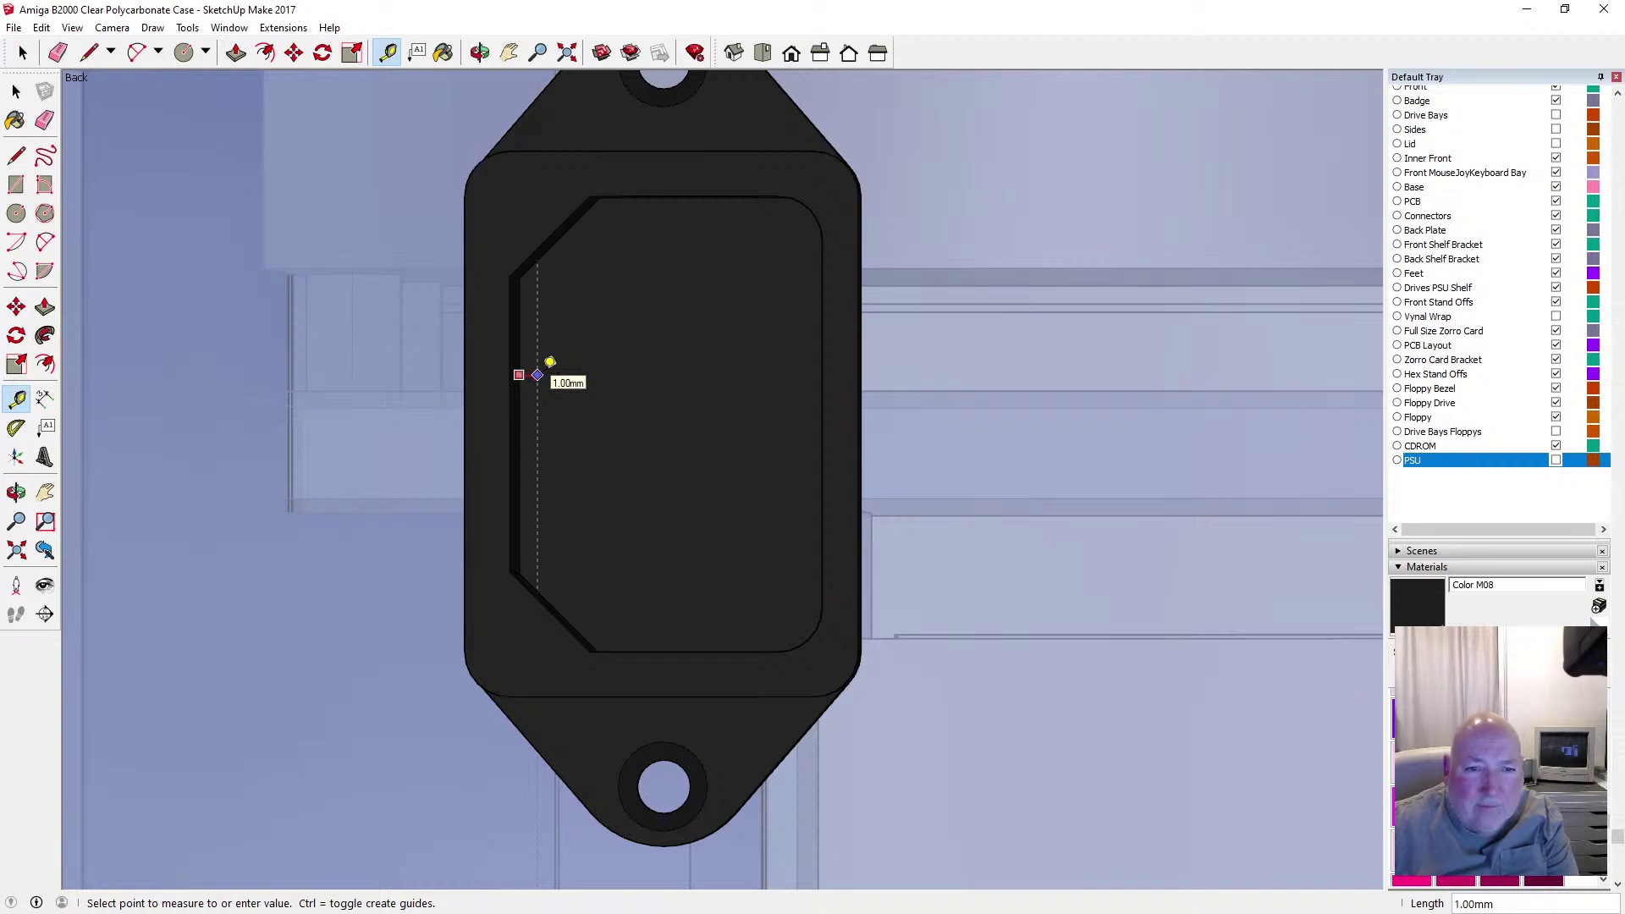
pyautogui.press('Escape')
# Undo the last push/pull on the socket's inner face and return to the back view
pyautogui.click(42, 28)
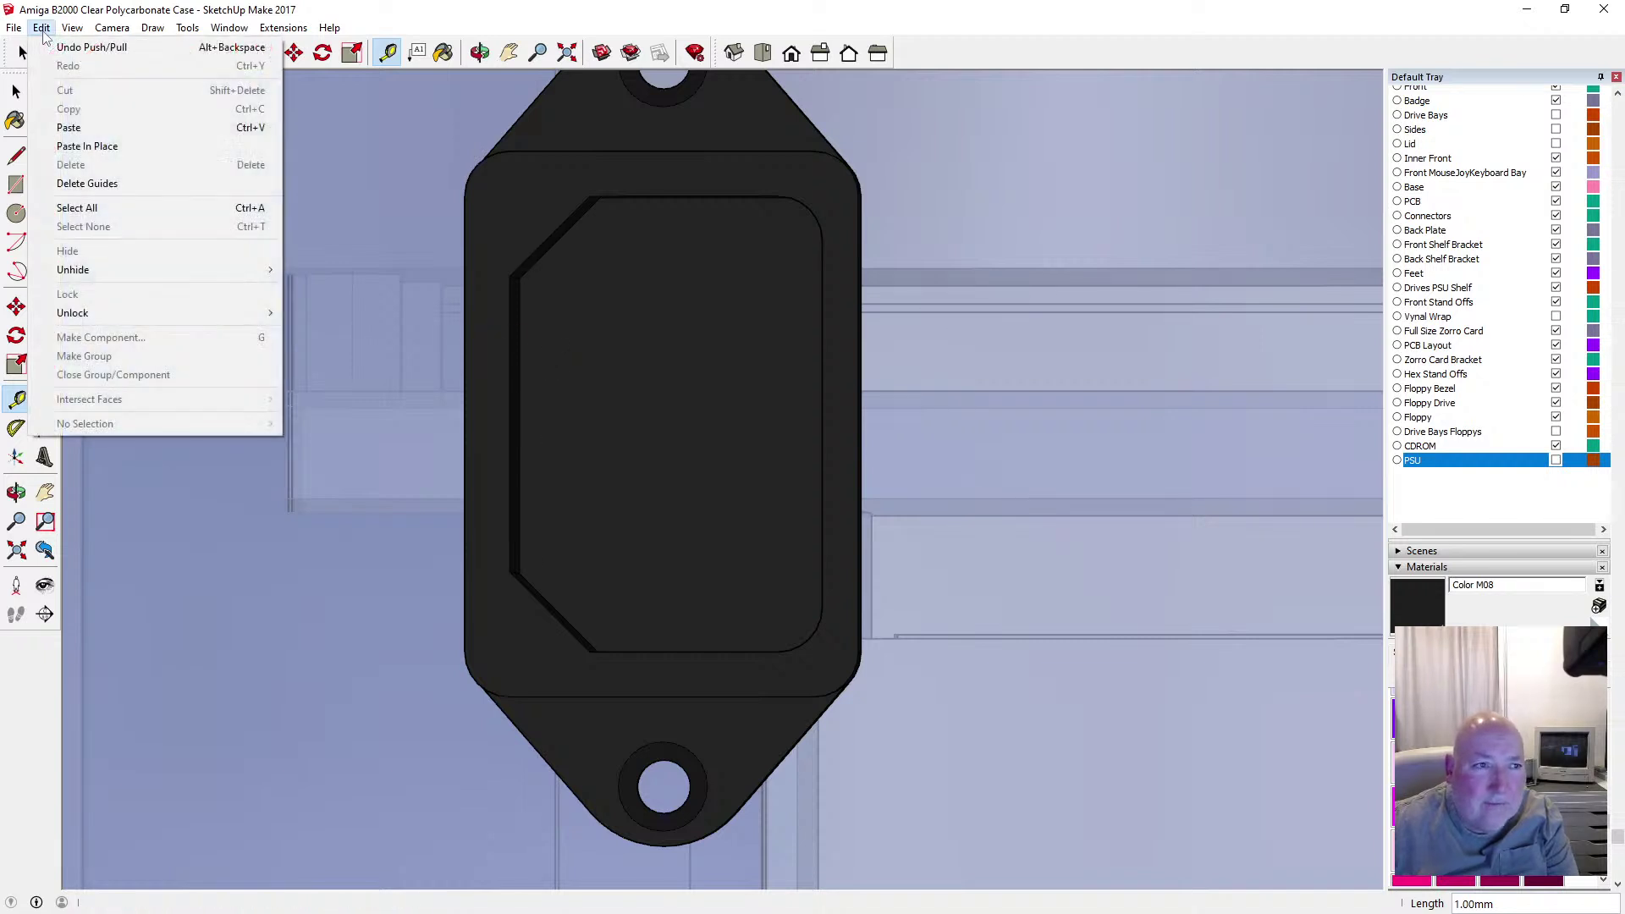
pyautogui.click(53, 47)
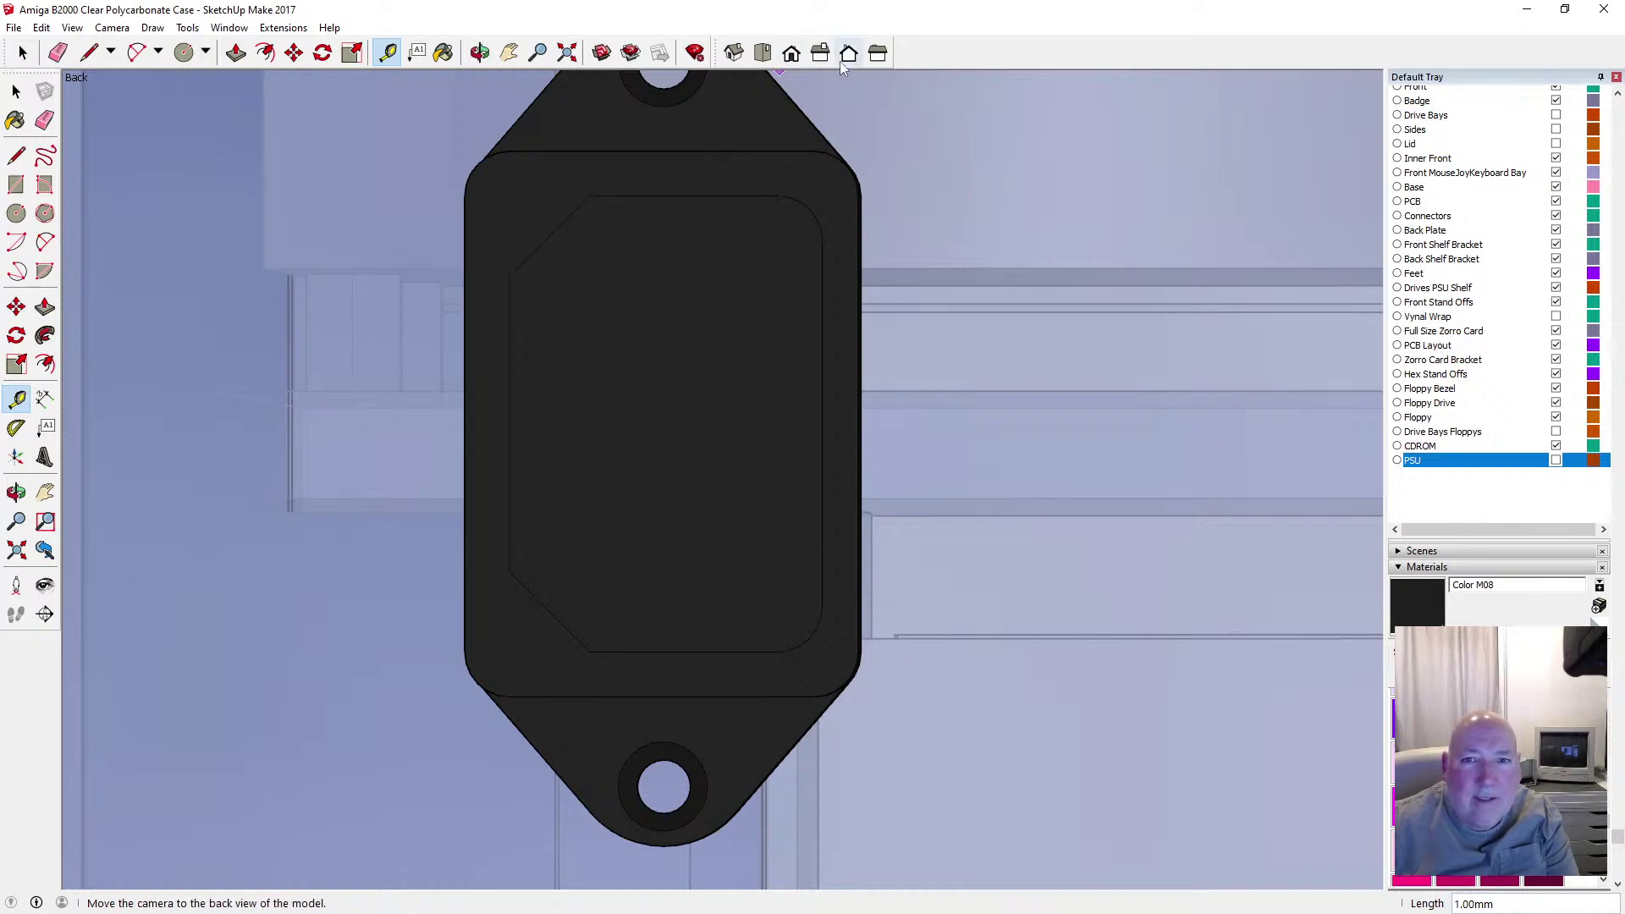
pyautogui.click(849, 53)
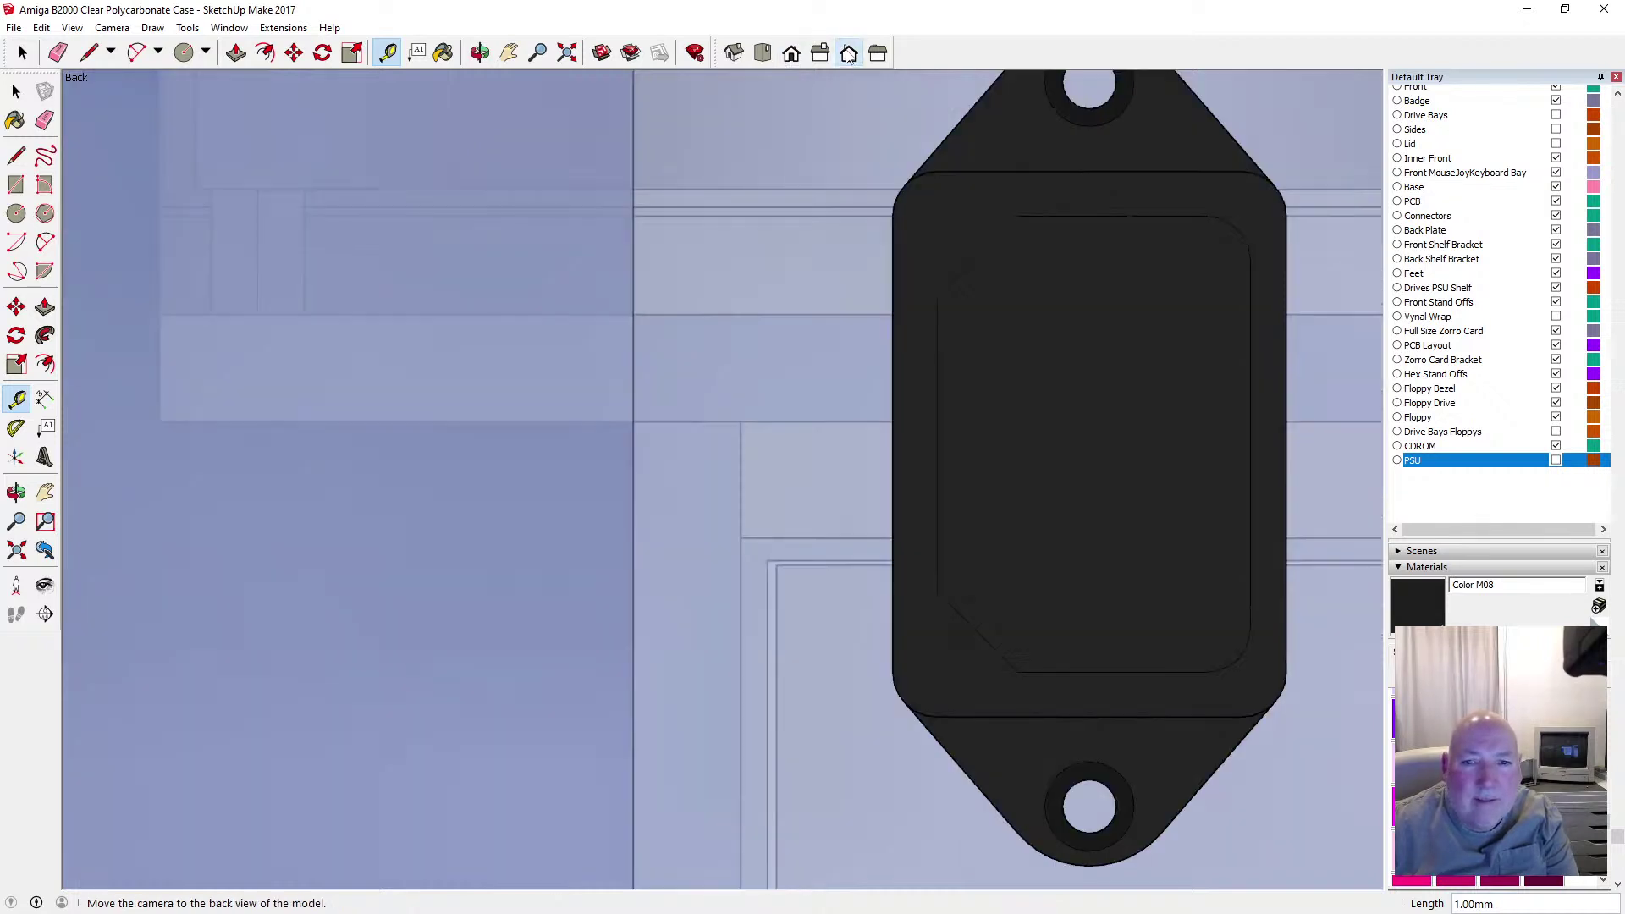
pyautogui.click(509, 52)
pyautogui.moveTo(1066, 276); pyautogui.dragTo(758, 302)
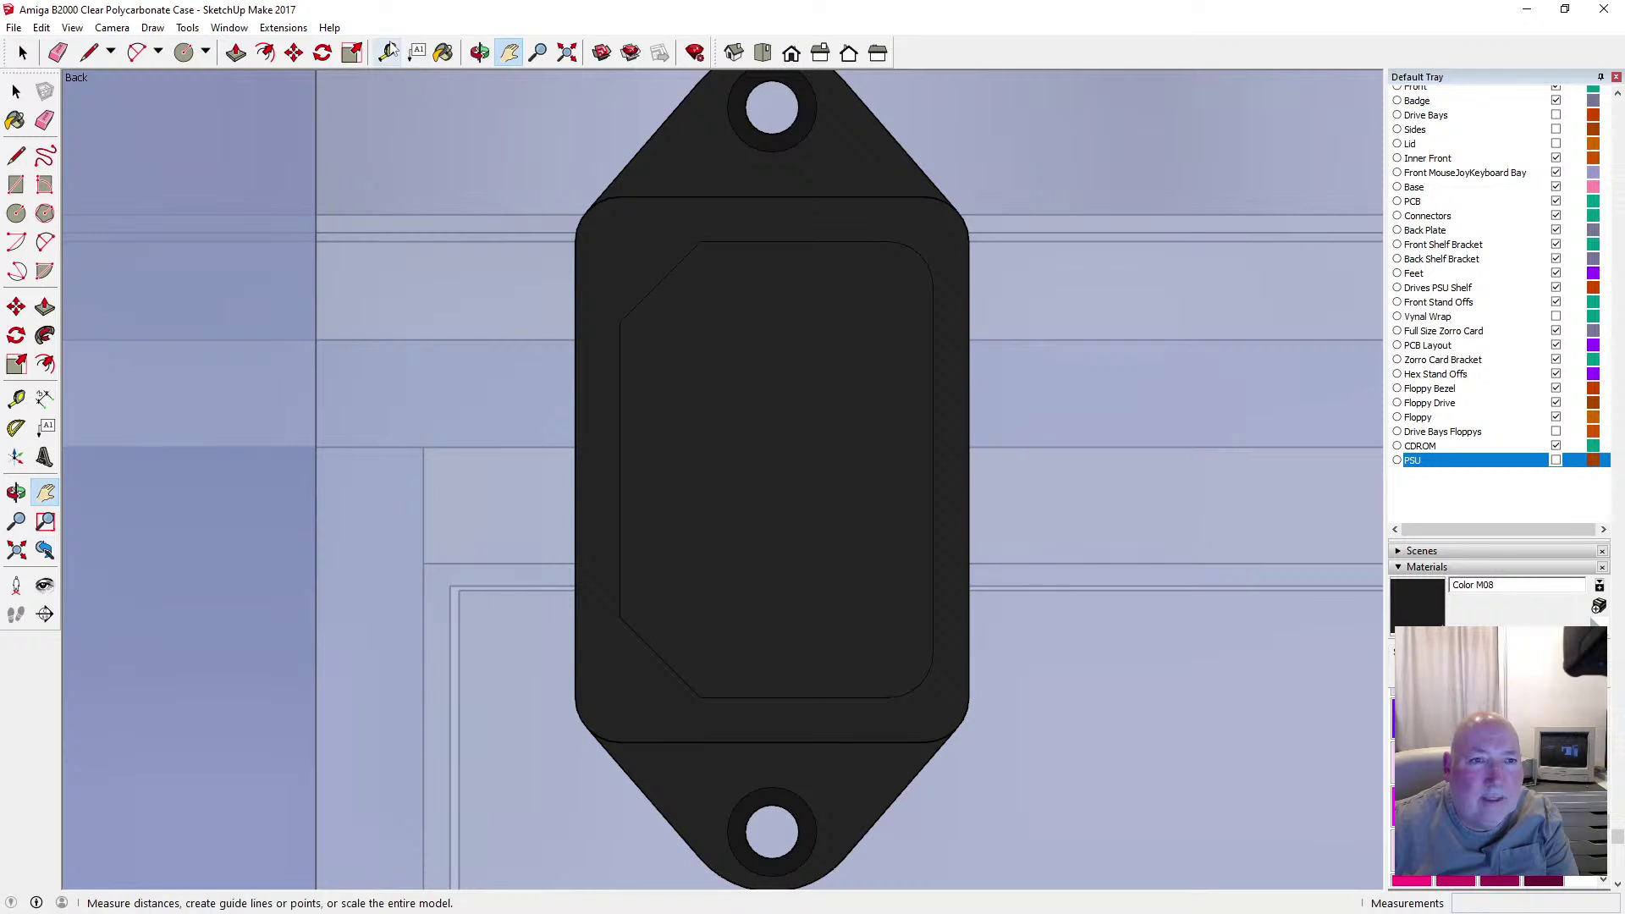
# Place a vertical guide 5 mm inward from the inner outline's edge between the two chamfered corners
pyautogui.click(389, 52)
pyautogui.click(619, 366)
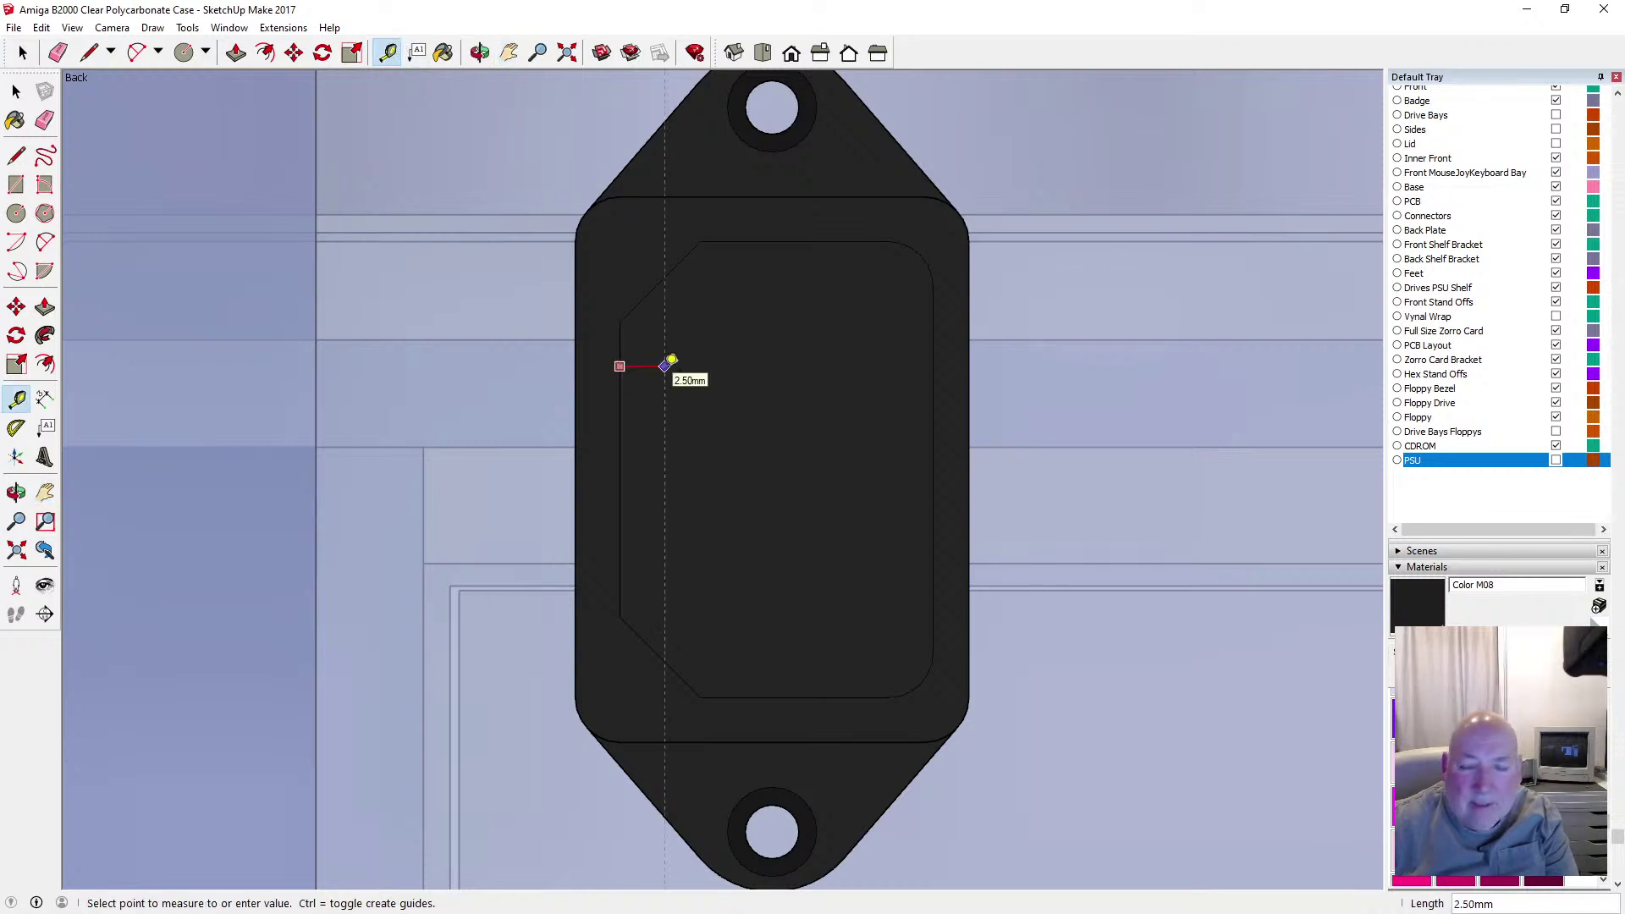
pyautogui.write('5')
pyautogui.press('Return')
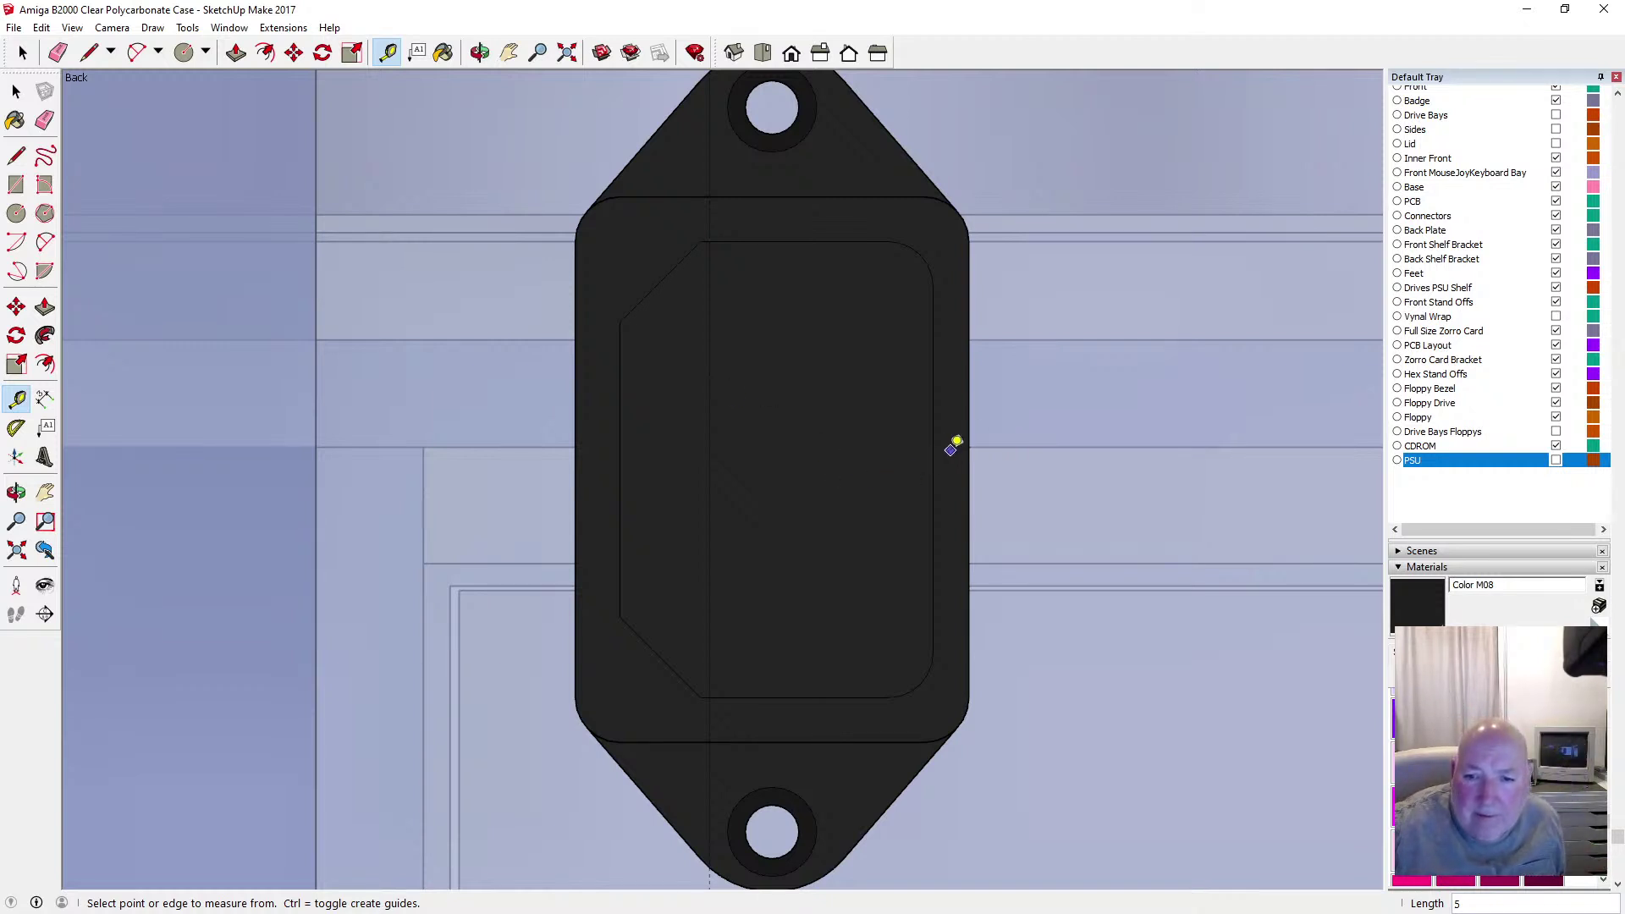
# Place a second vertical guide 8 mm inward from the inner outline's edge between the rounded corners
pyautogui.click(935, 463)
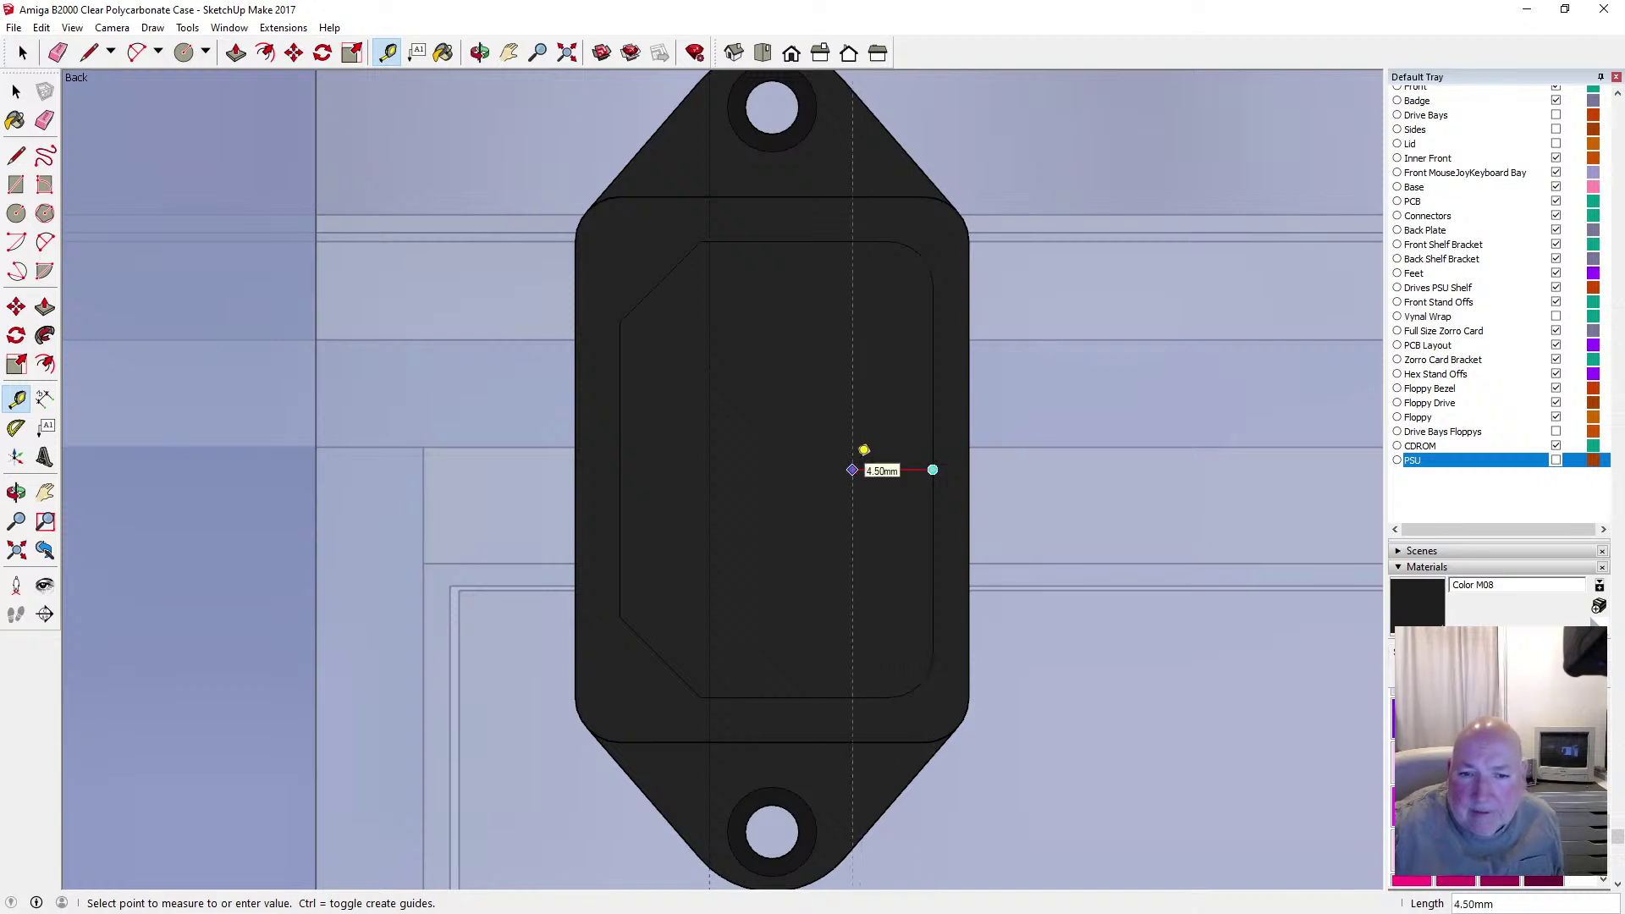
pyautogui.click(863, 451)
pyautogui.write('8')
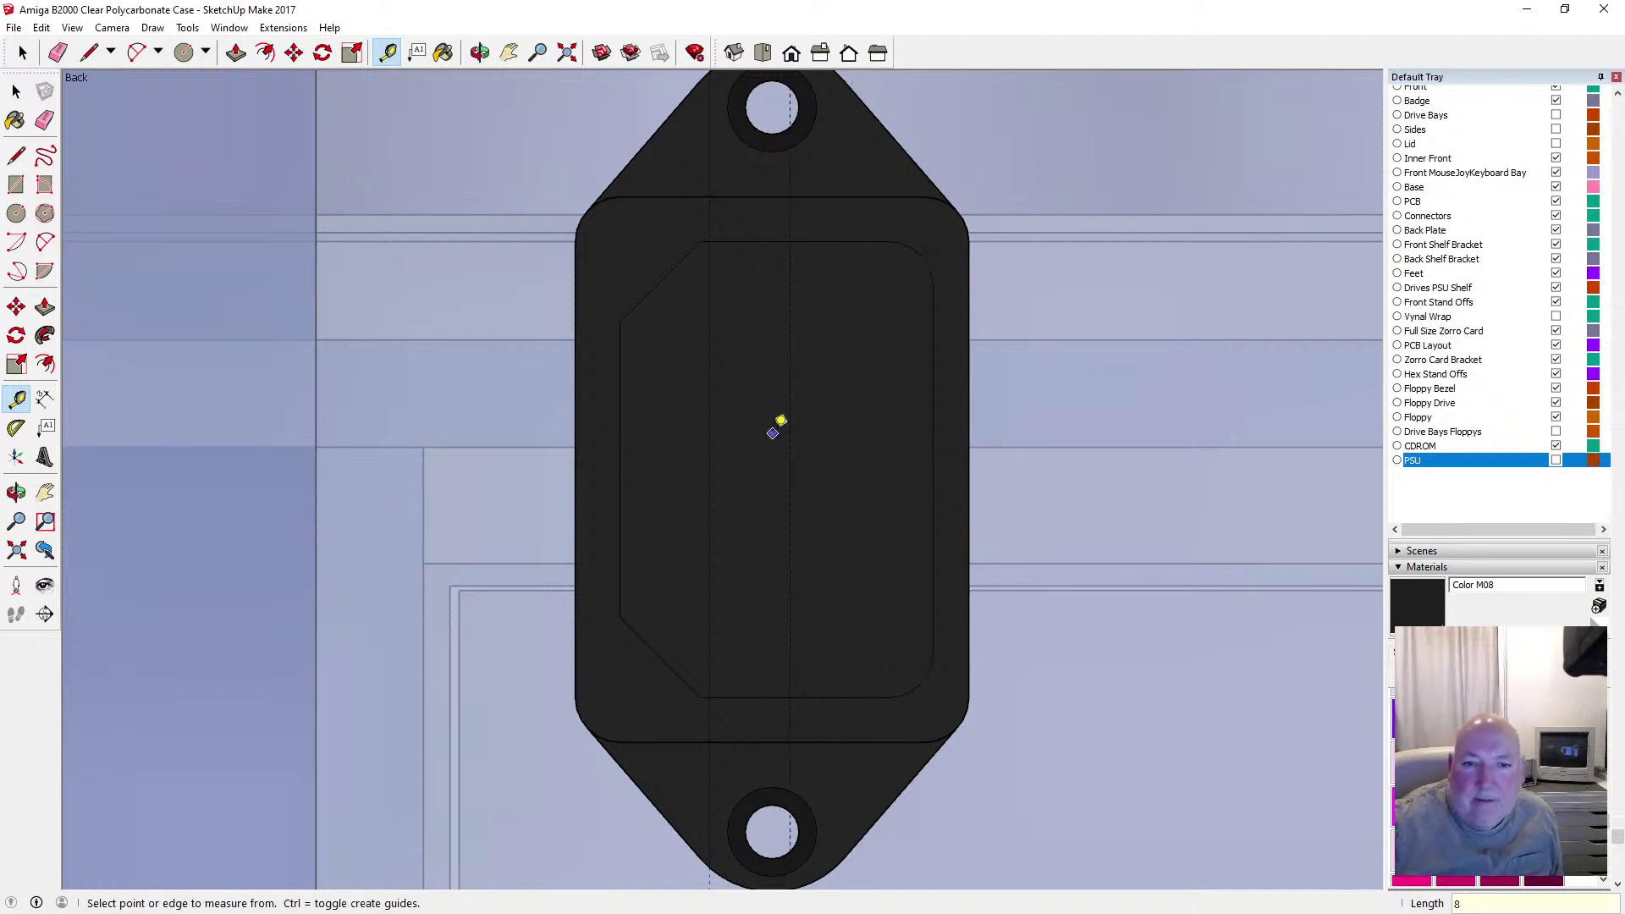
pyautogui.click(711, 435)
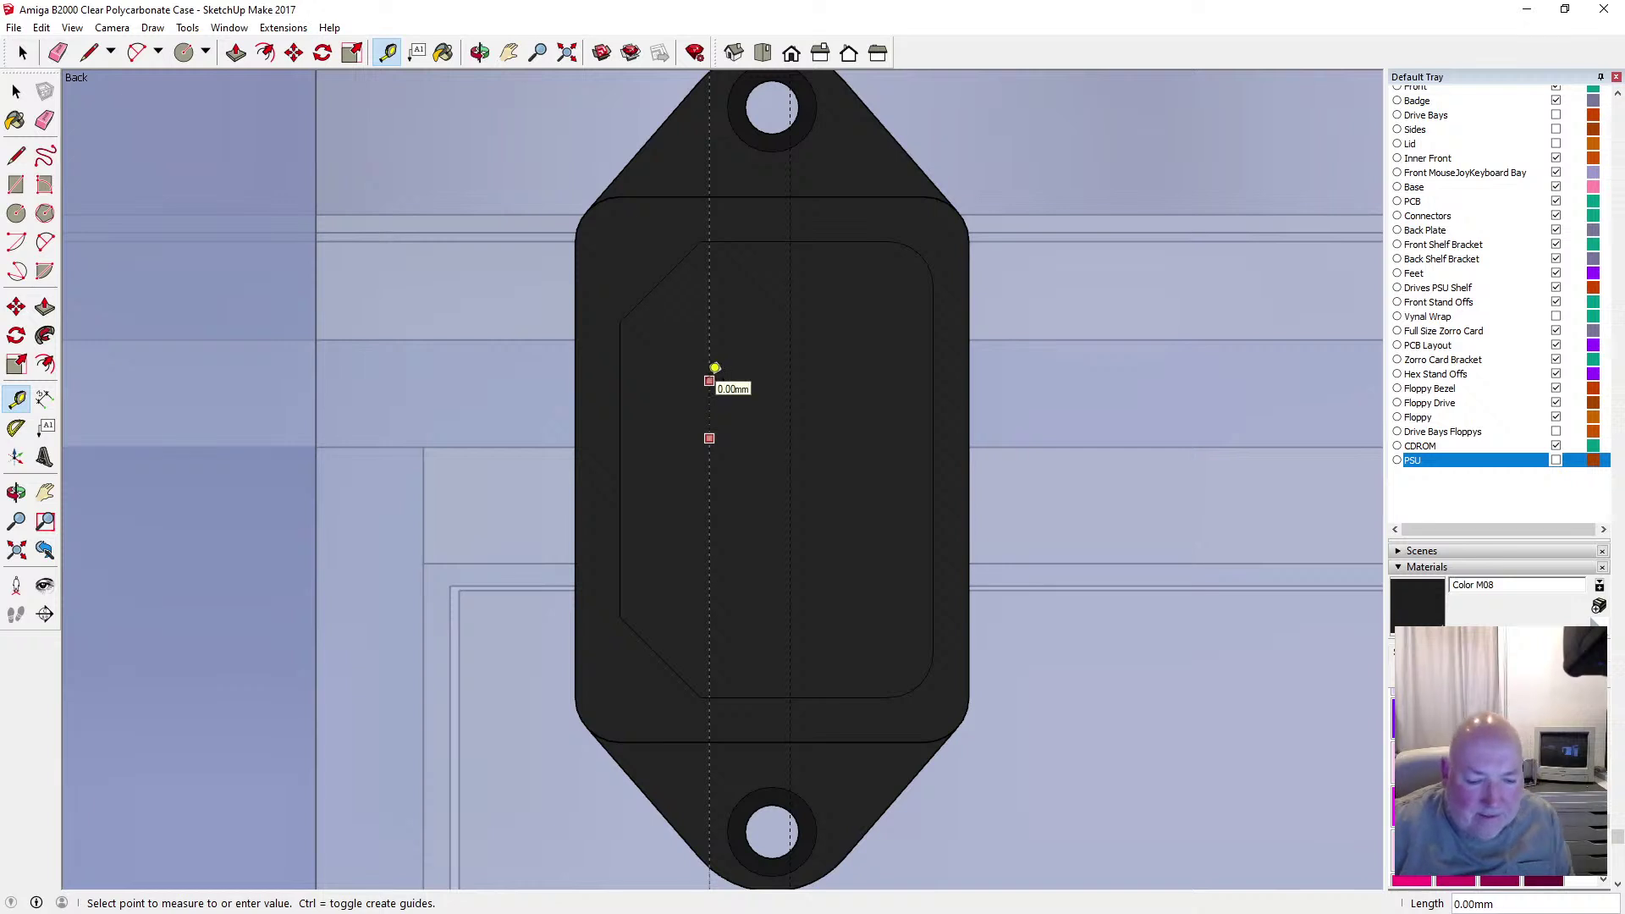
pyautogui.press('Escape')
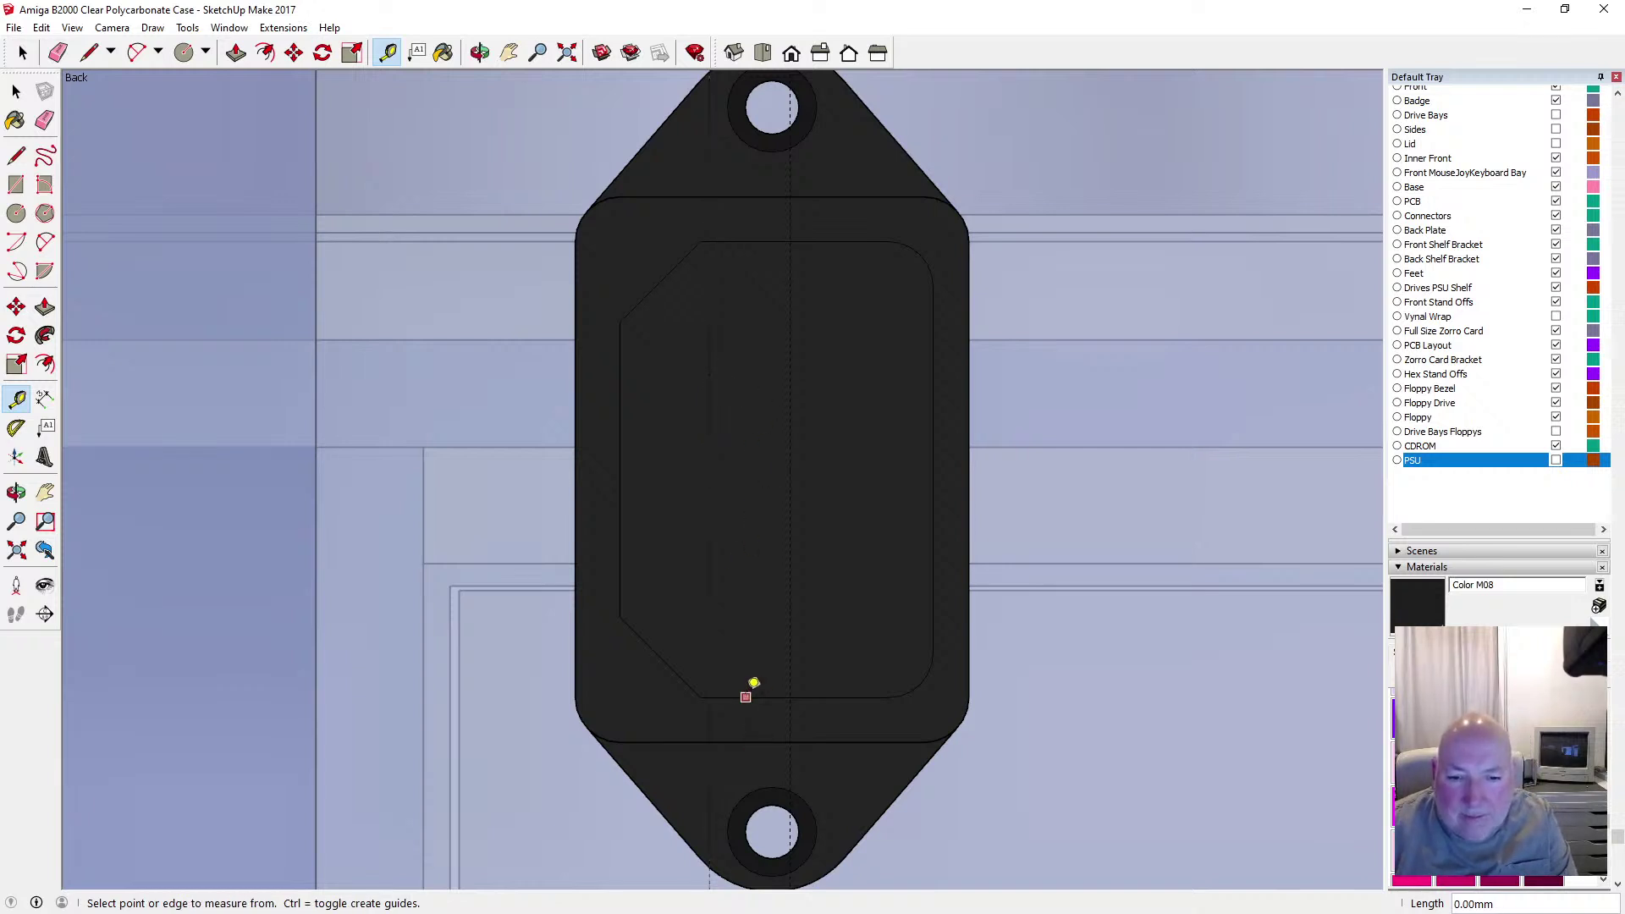
# Place a horizontal guide through the middle of the socket's inner face, with parallel guides 0.75 mm above and below it
pyautogui.click(745, 695)
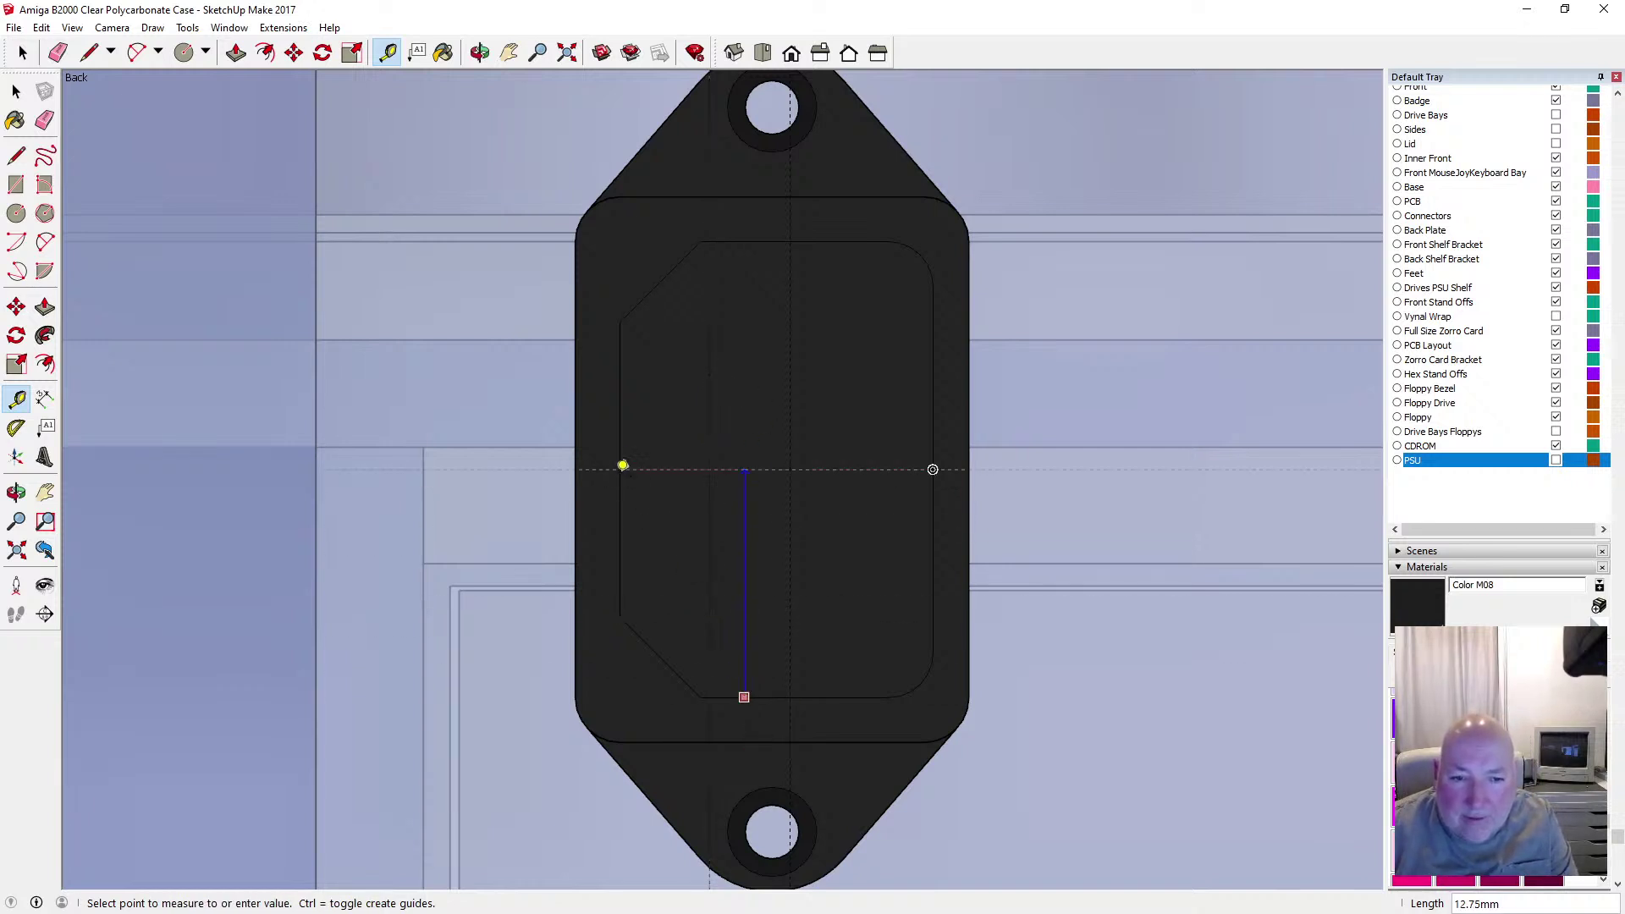
pyautogui.click(624, 465)
pyautogui.click(760, 469)
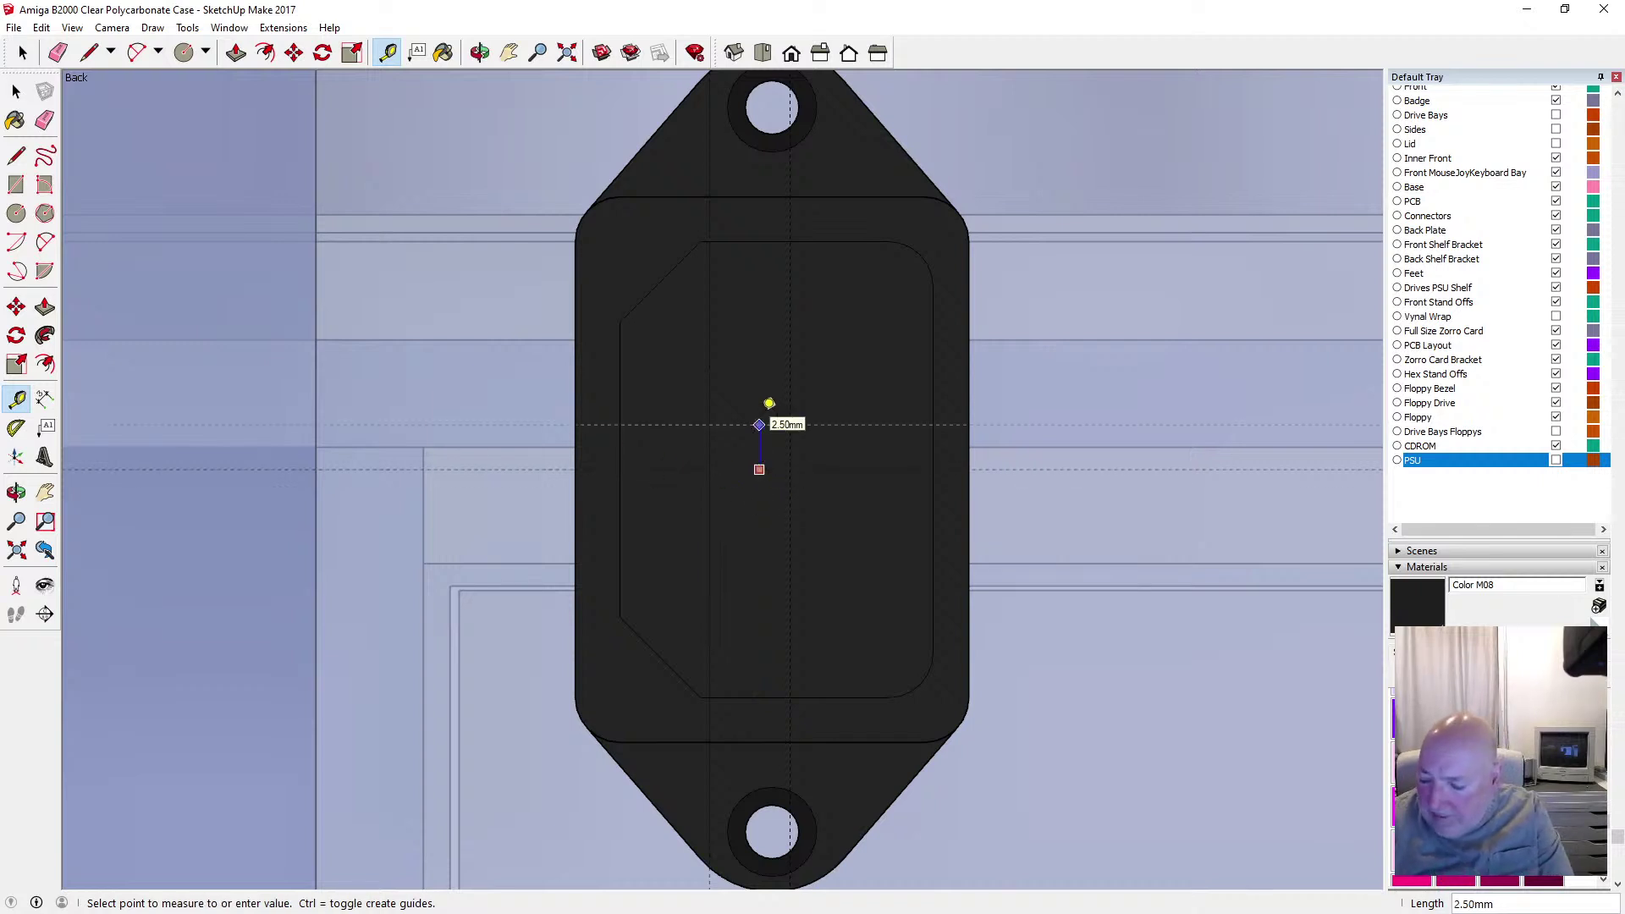
pyautogui.write('.75')
pyautogui.press('Return')
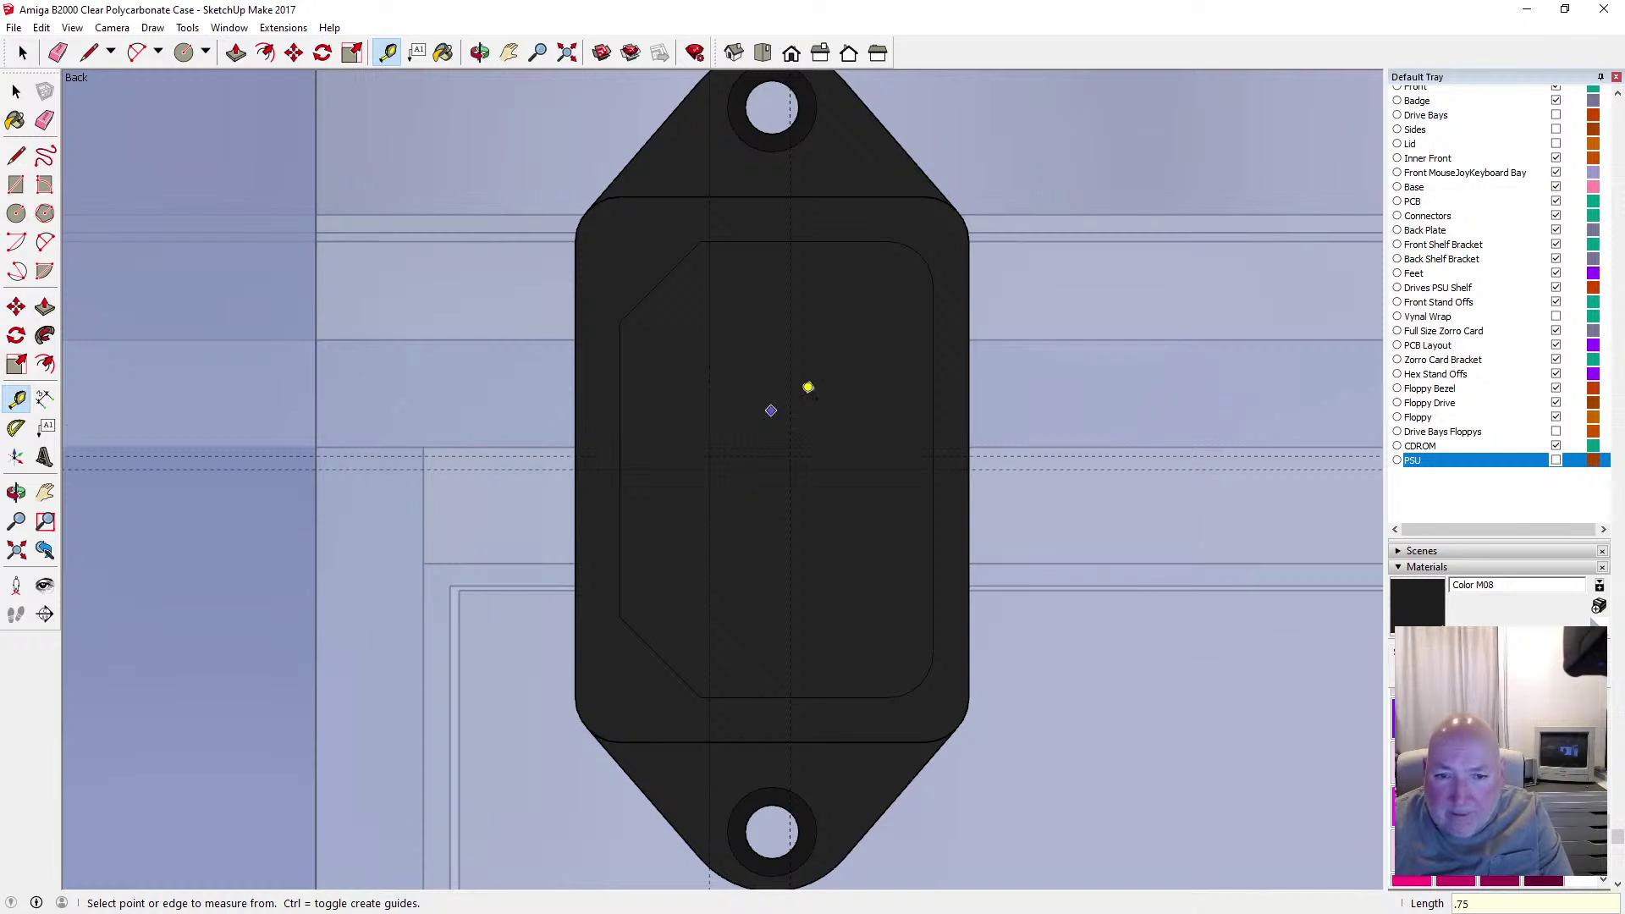
pyautogui.click(779, 458)
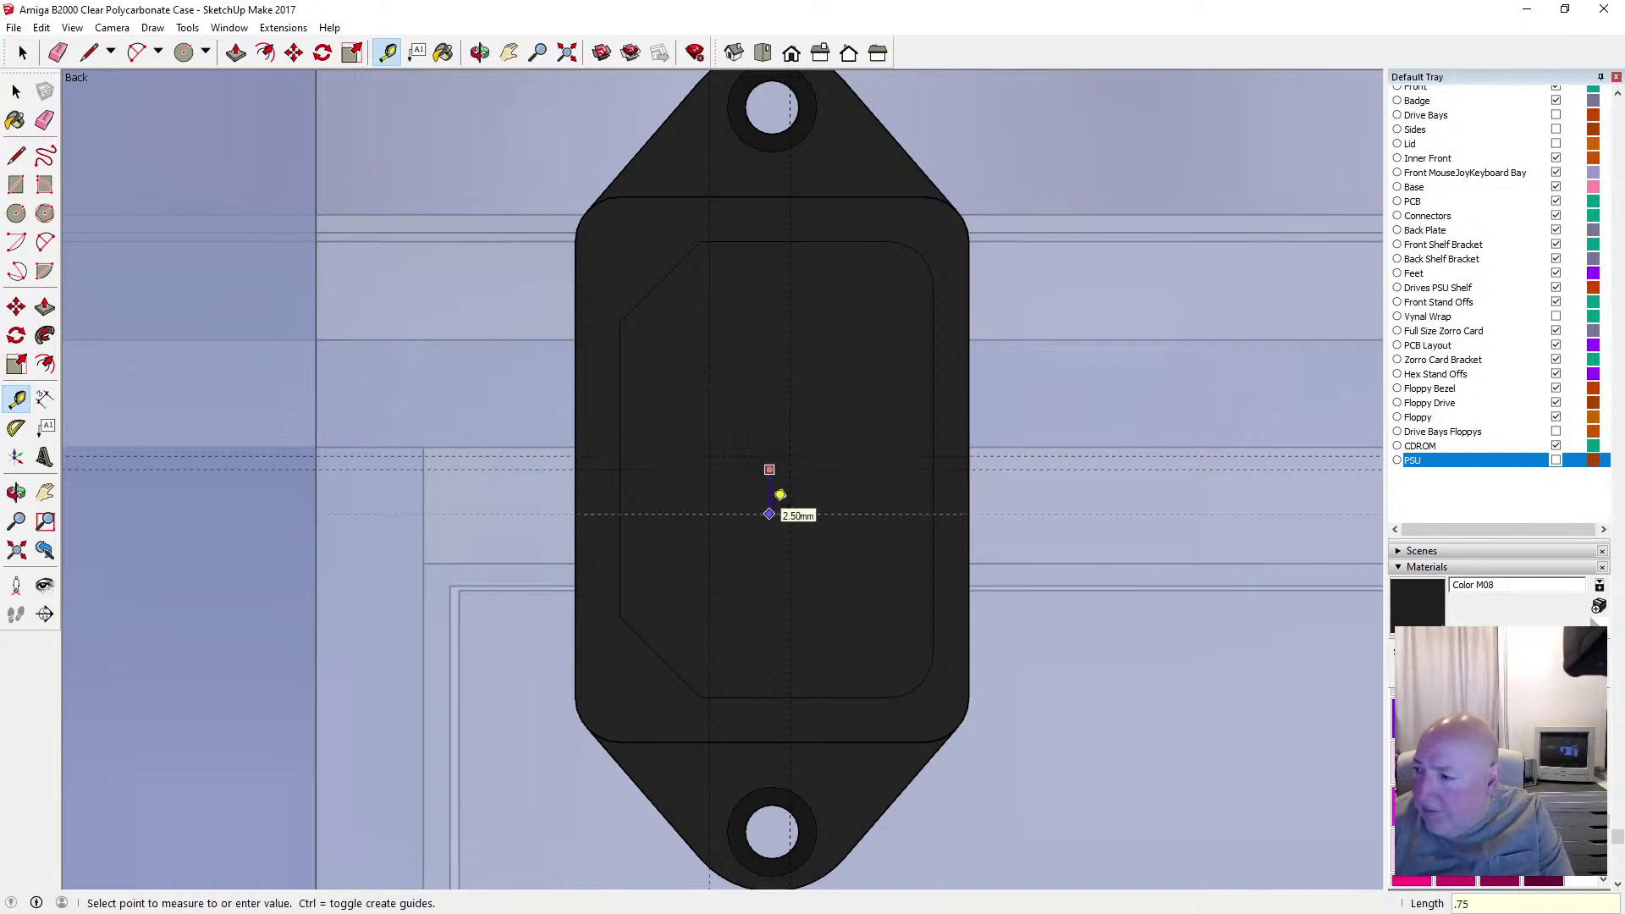
pyautogui.write('.75')
pyautogui.press('Return')
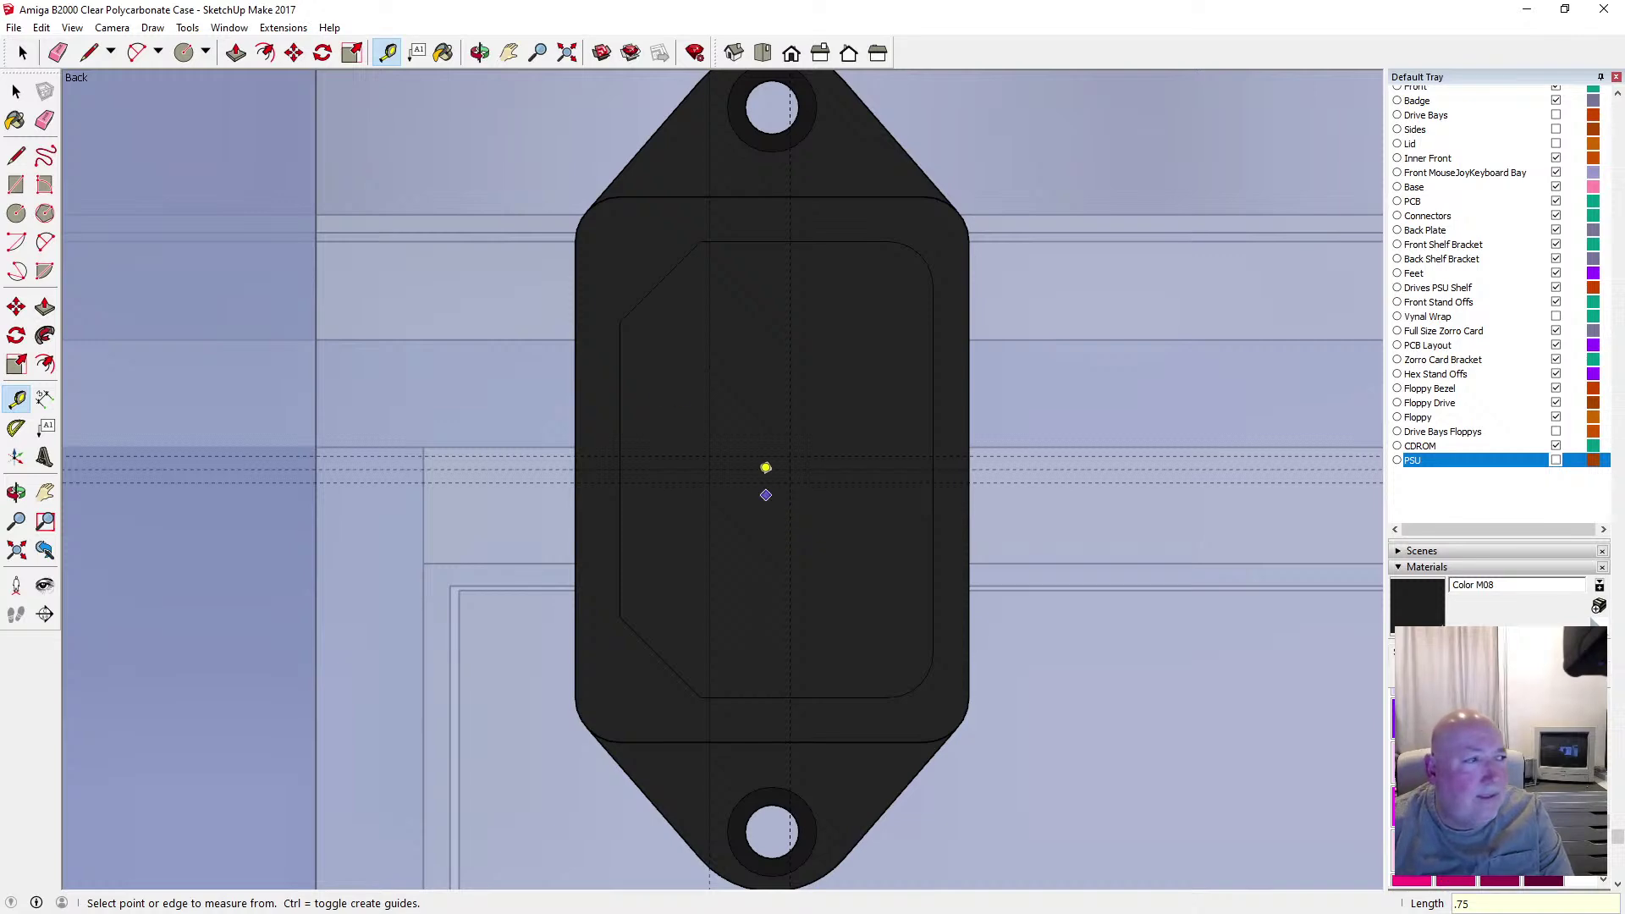
# Save the model and draw a 4.50 x 1.50 mm rectangle between the guides at the middle of the socket's inner face
pyautogui.click(13, 27)
pyautogui.click(44, 91)
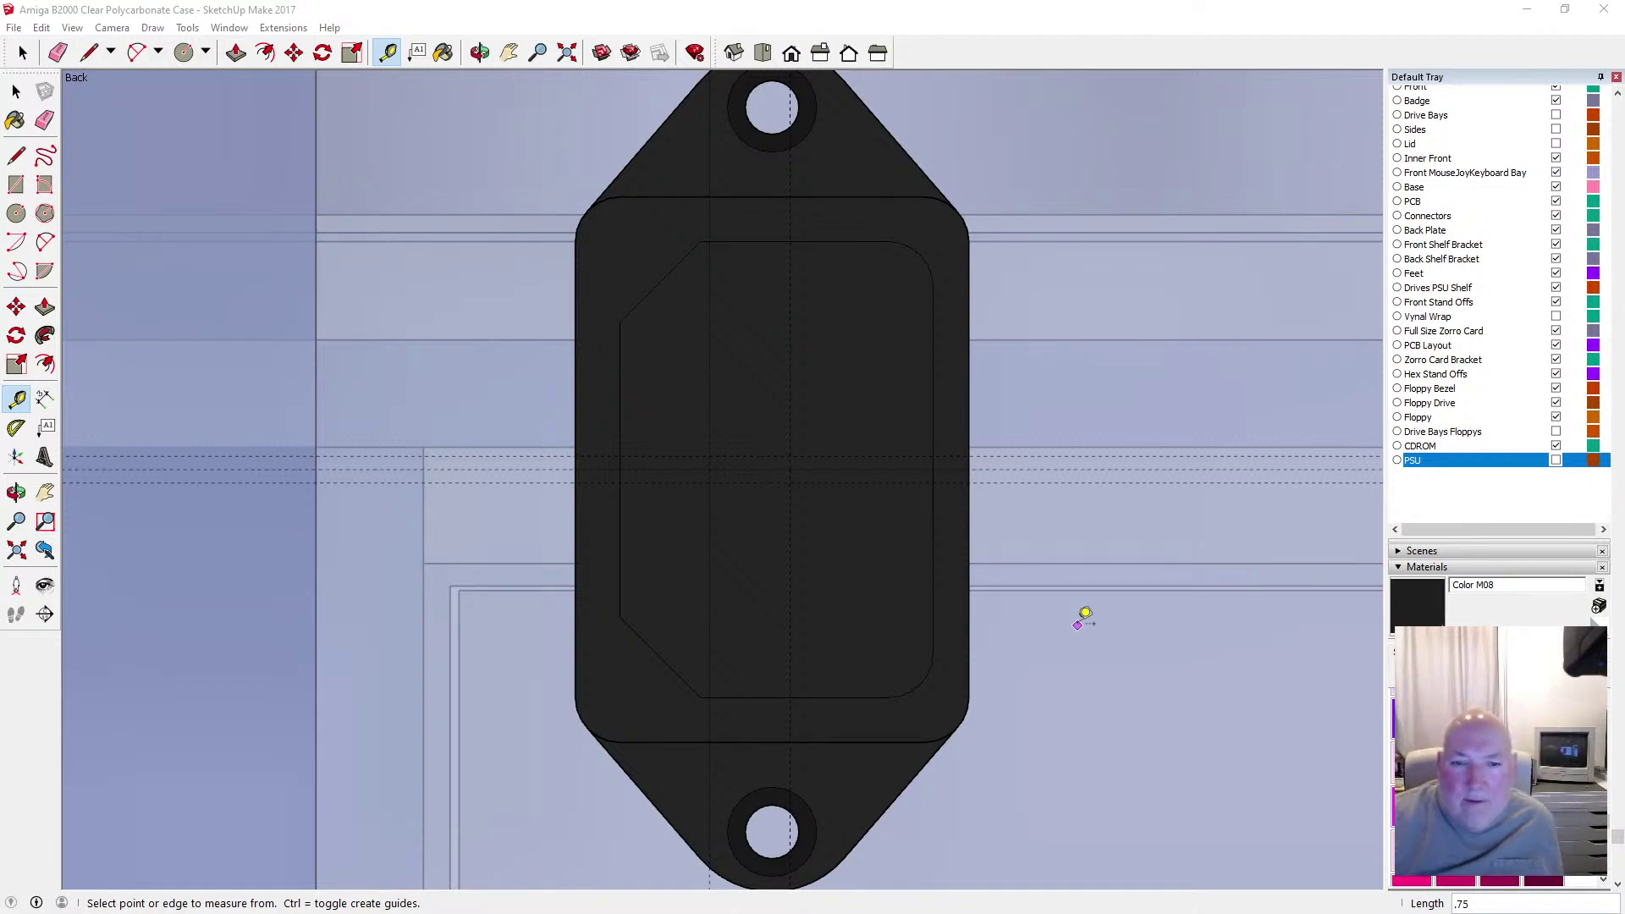
pyautogui.click(17, 156)
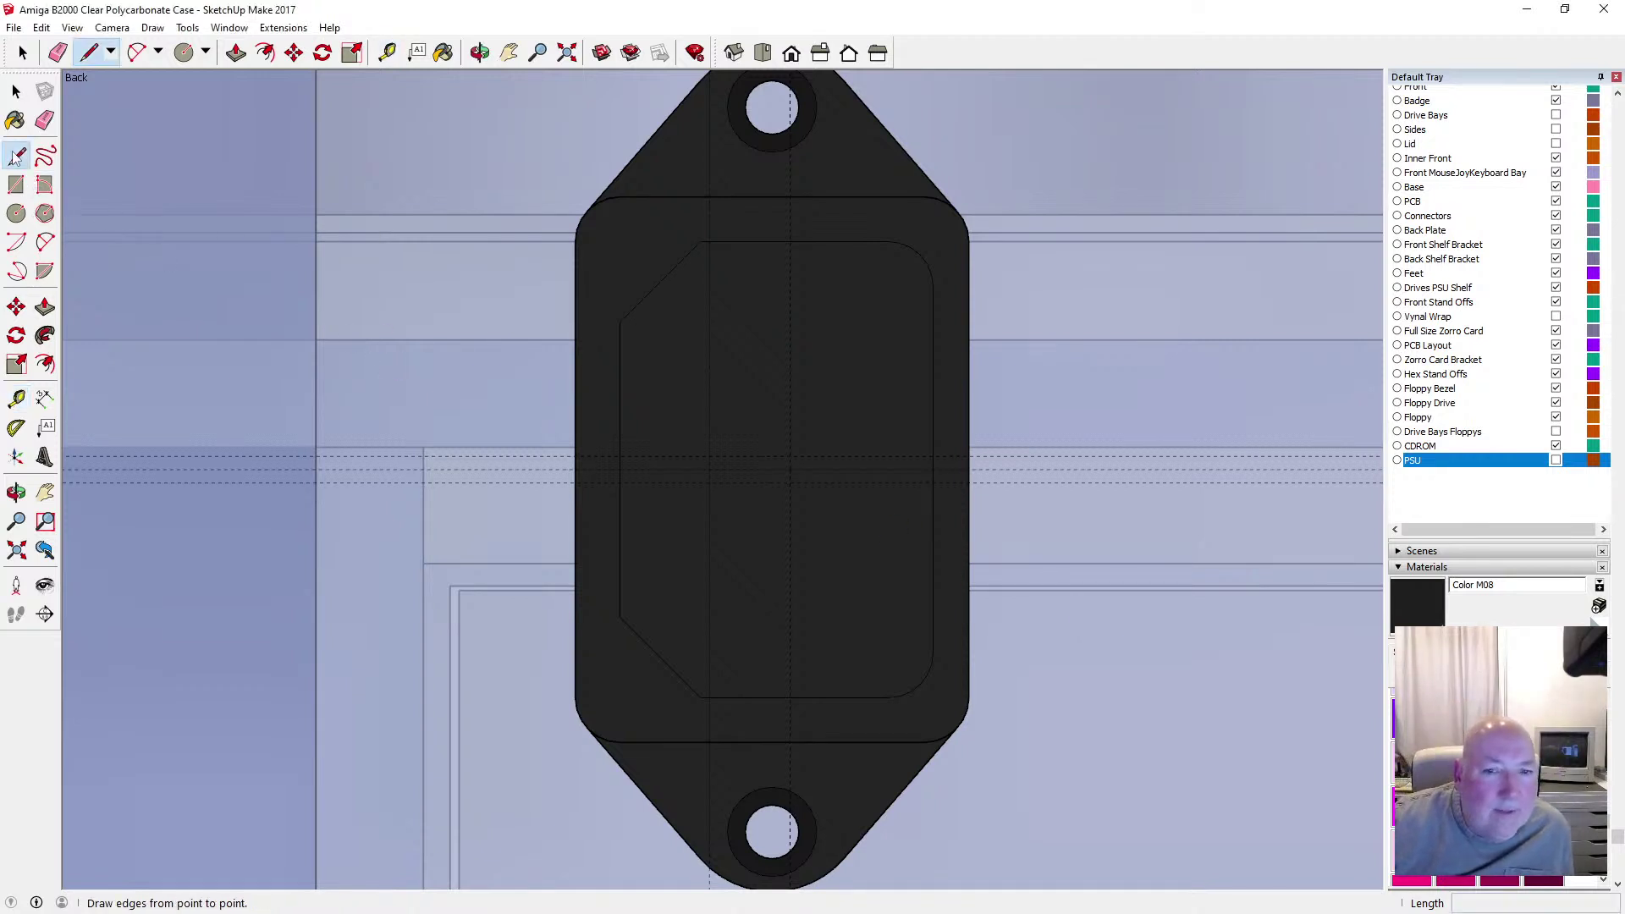
pyautogui.click(16, 185)
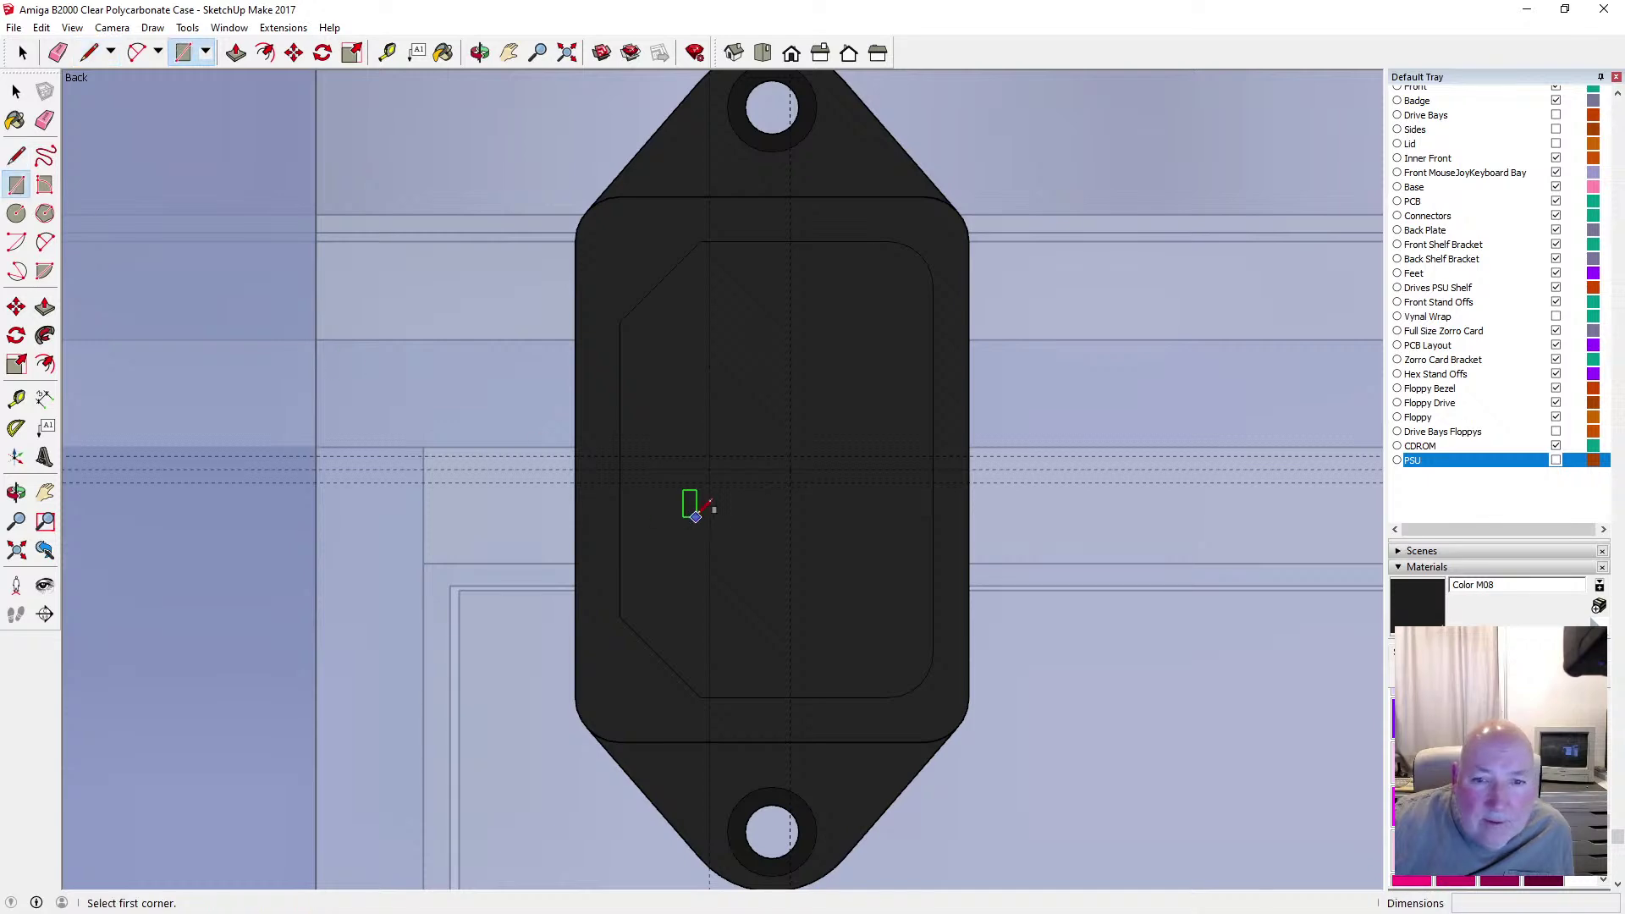
pyautogui.click(709, 457)
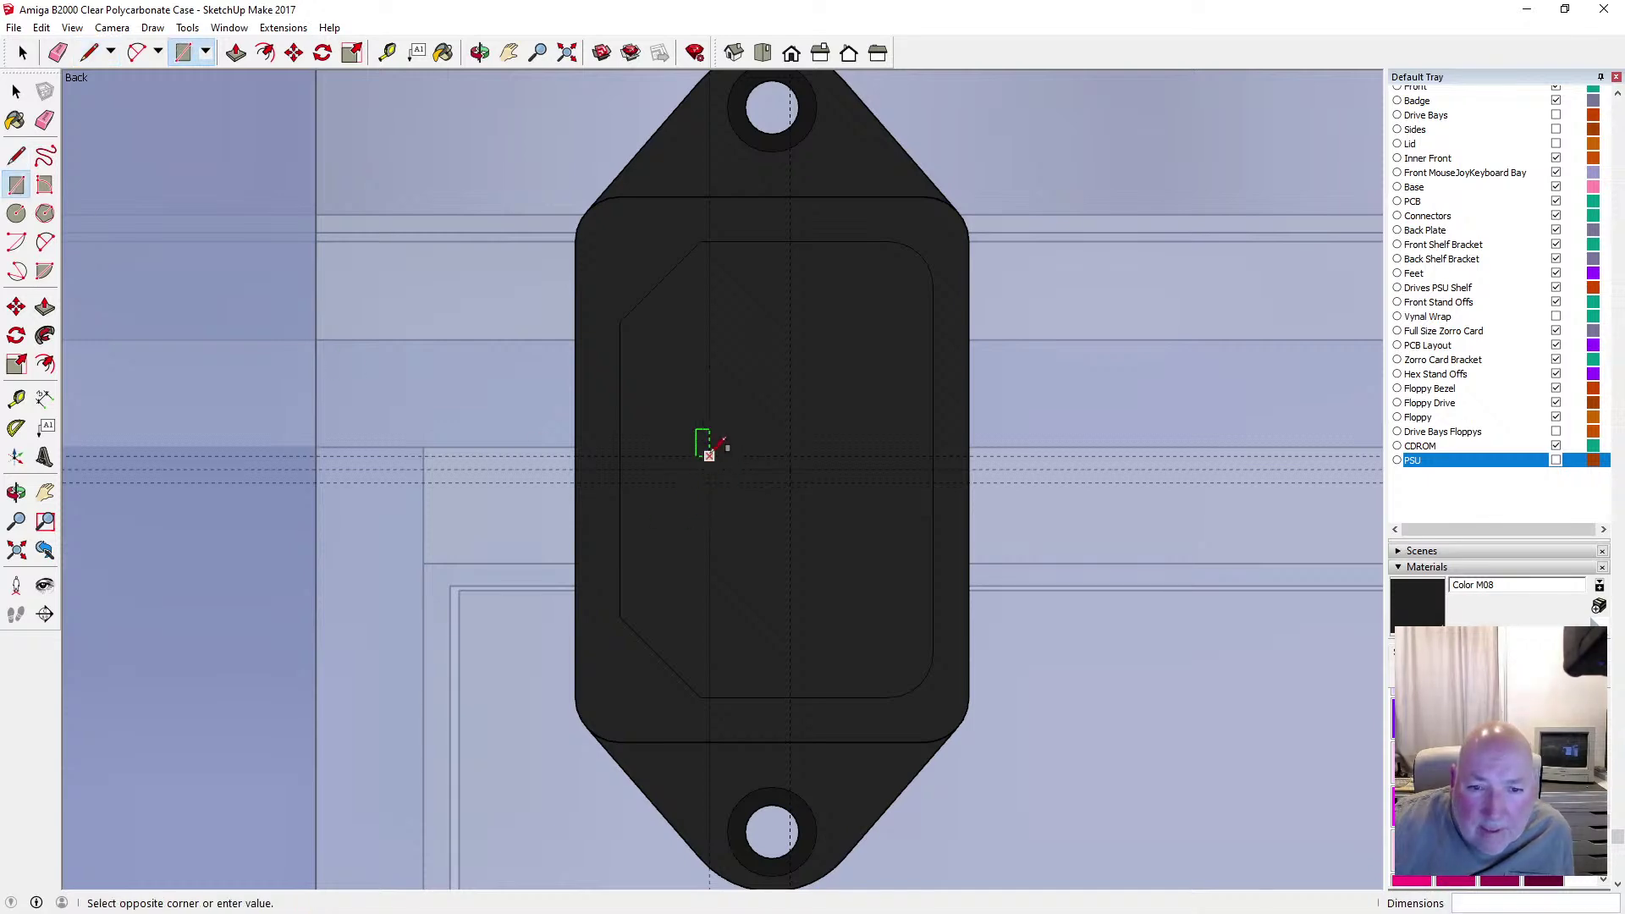
pyautogui.click(800, 470)
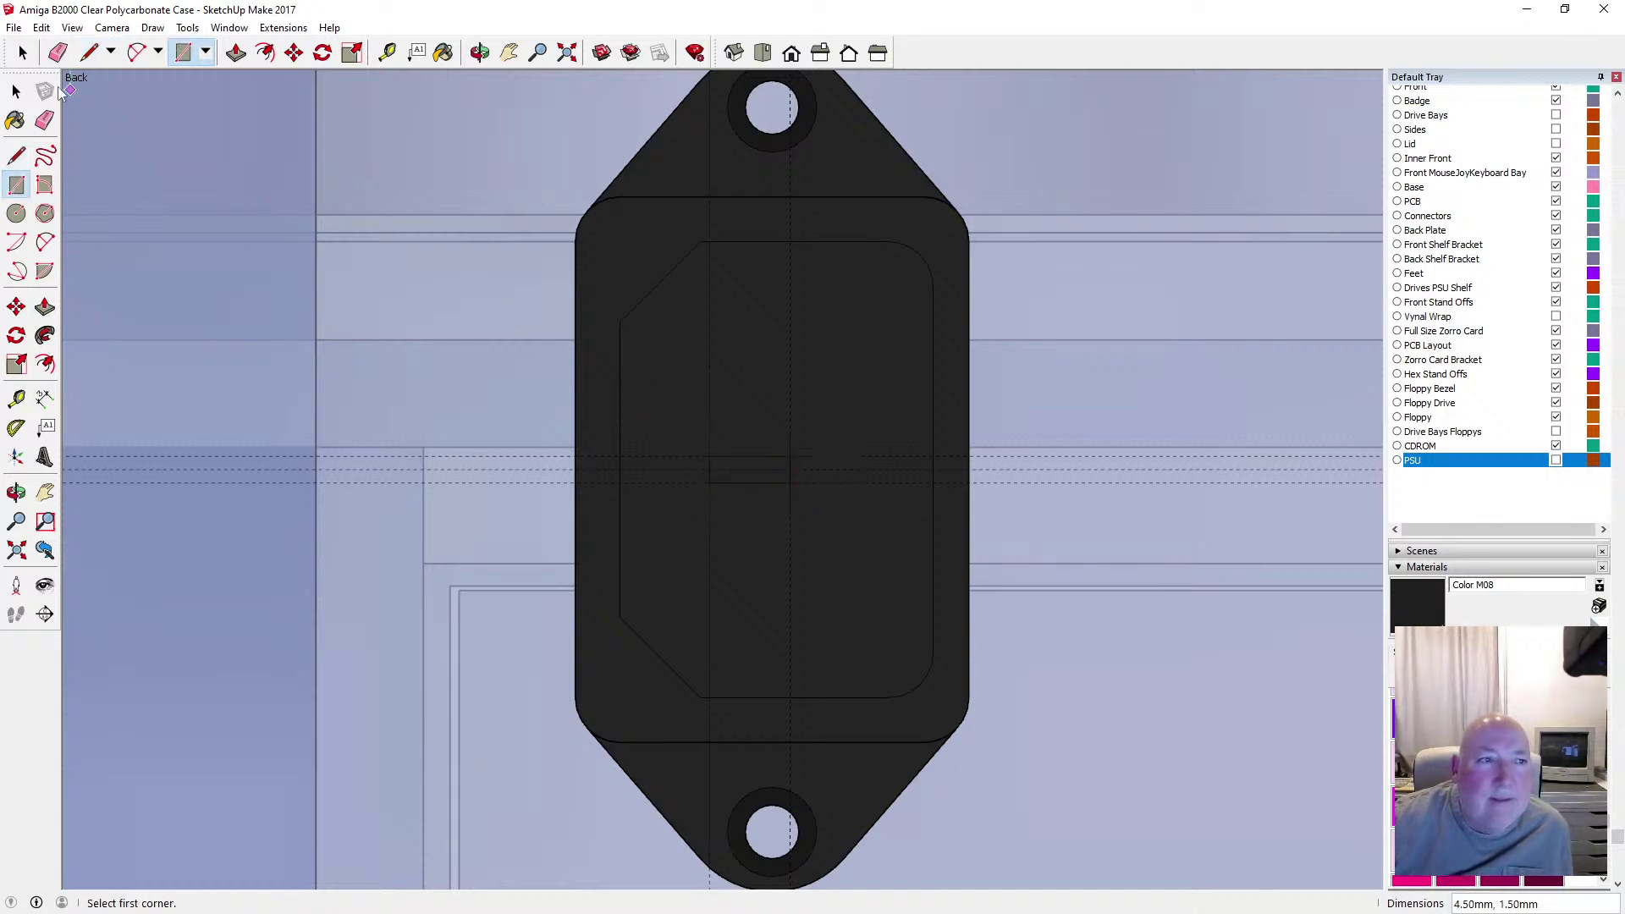
pyautogui.press('space')
# Place horizontal guides 5 mm inward from the upper and lower edges of the socket's inner outline
pyautogui.scroll(-4, 678, 516)
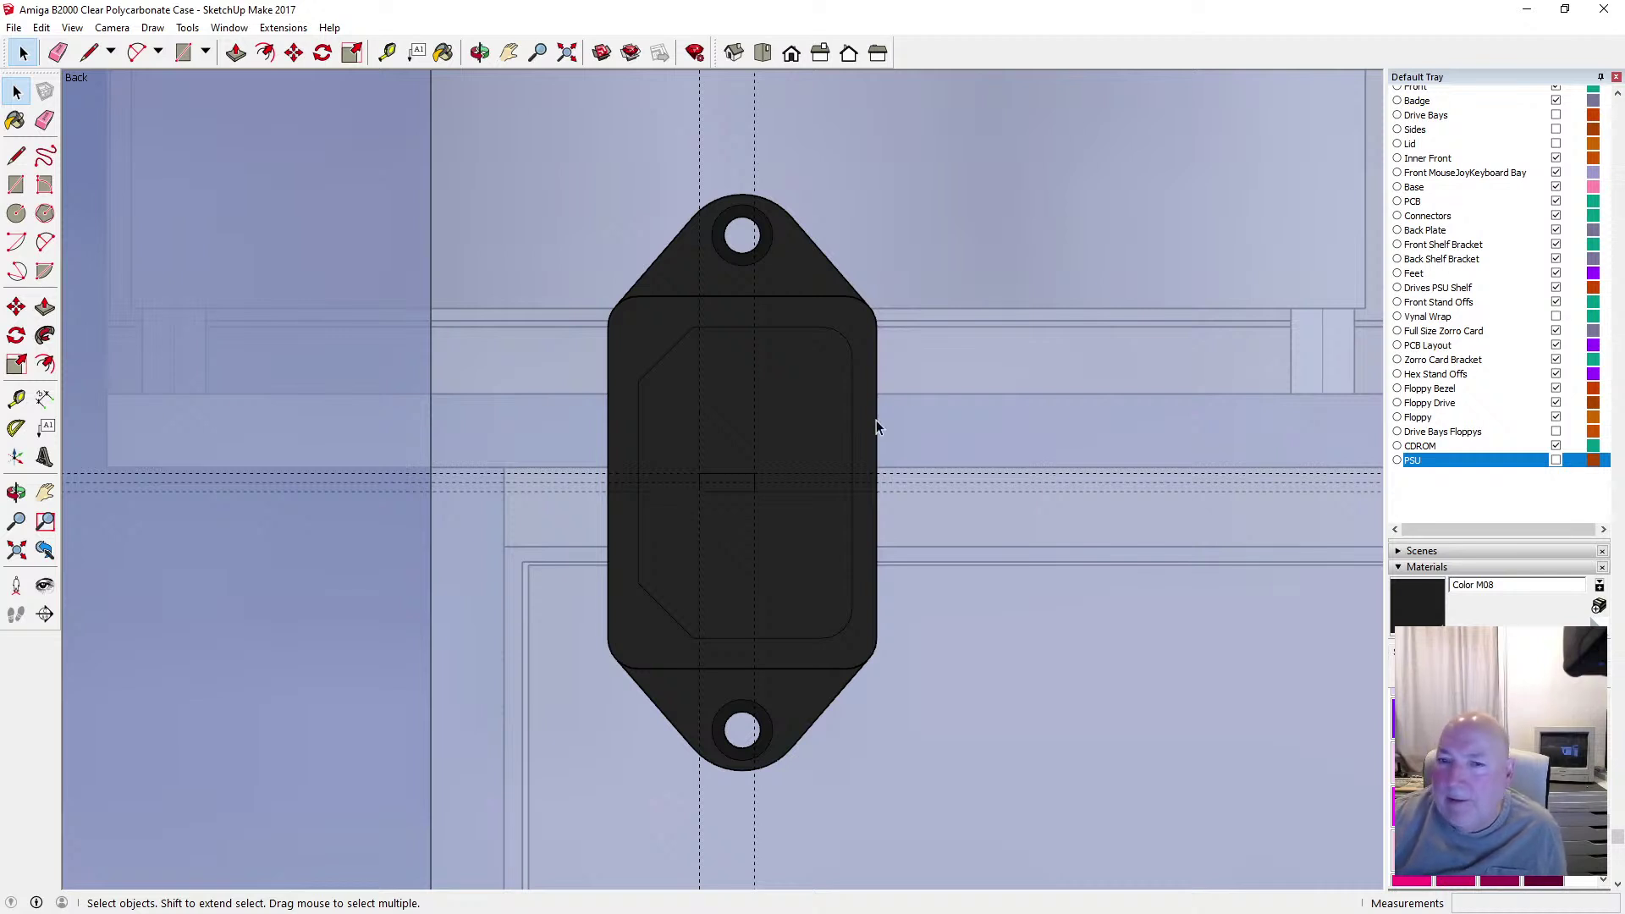
pyautogui.scroll(3, 814, 522)
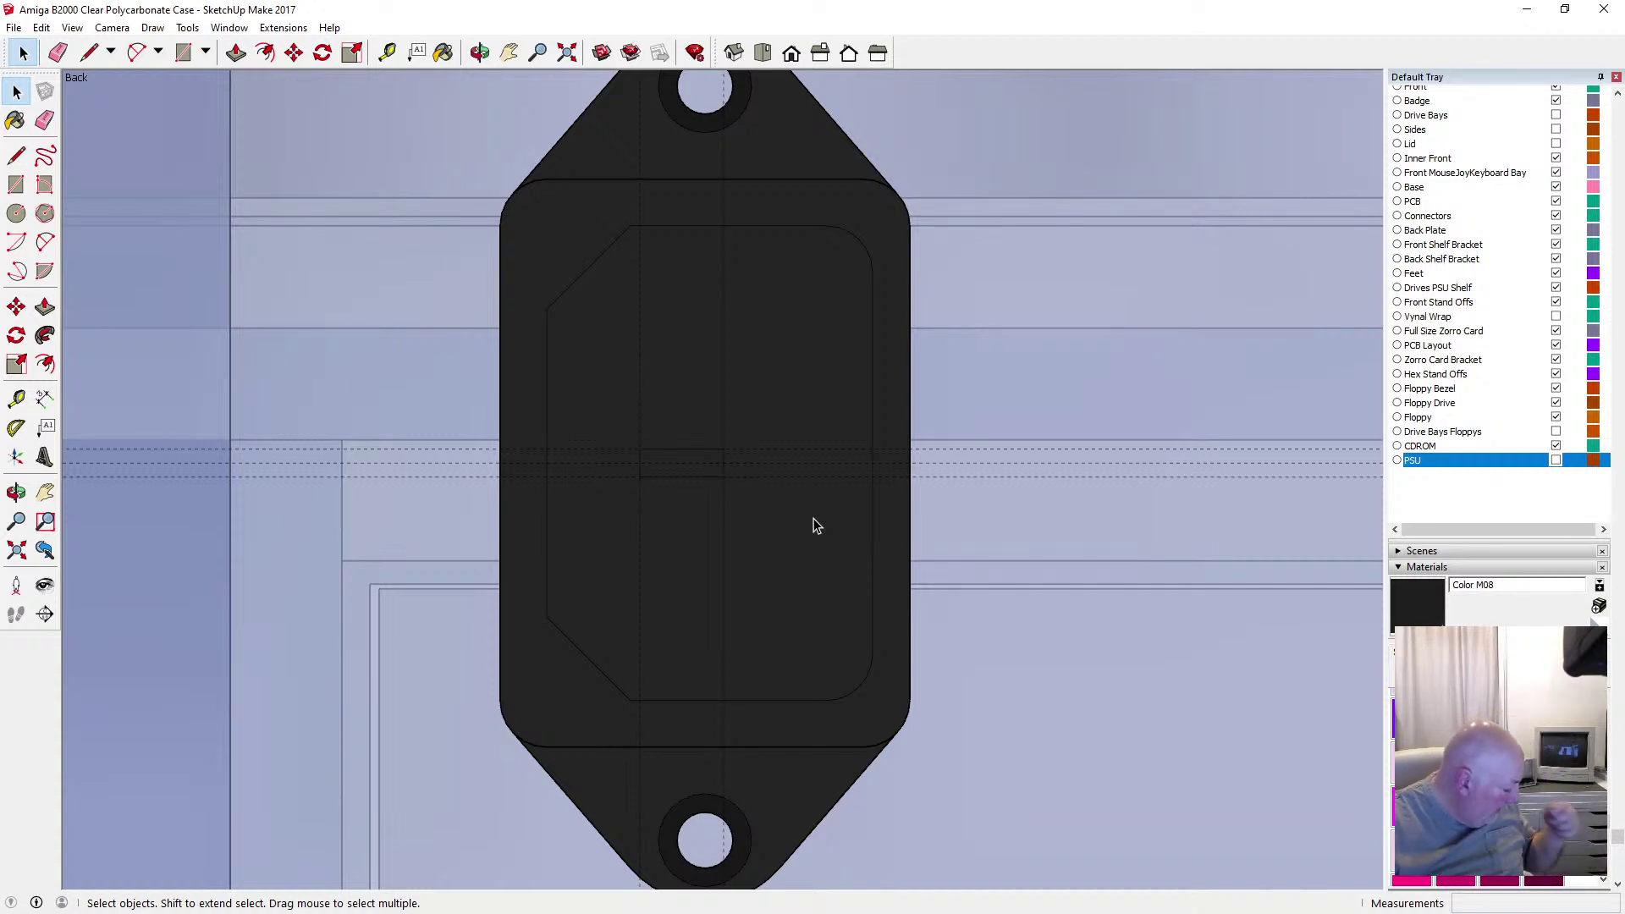
pyautogui.click(387, 53)
pyautogui.click(762, 225)
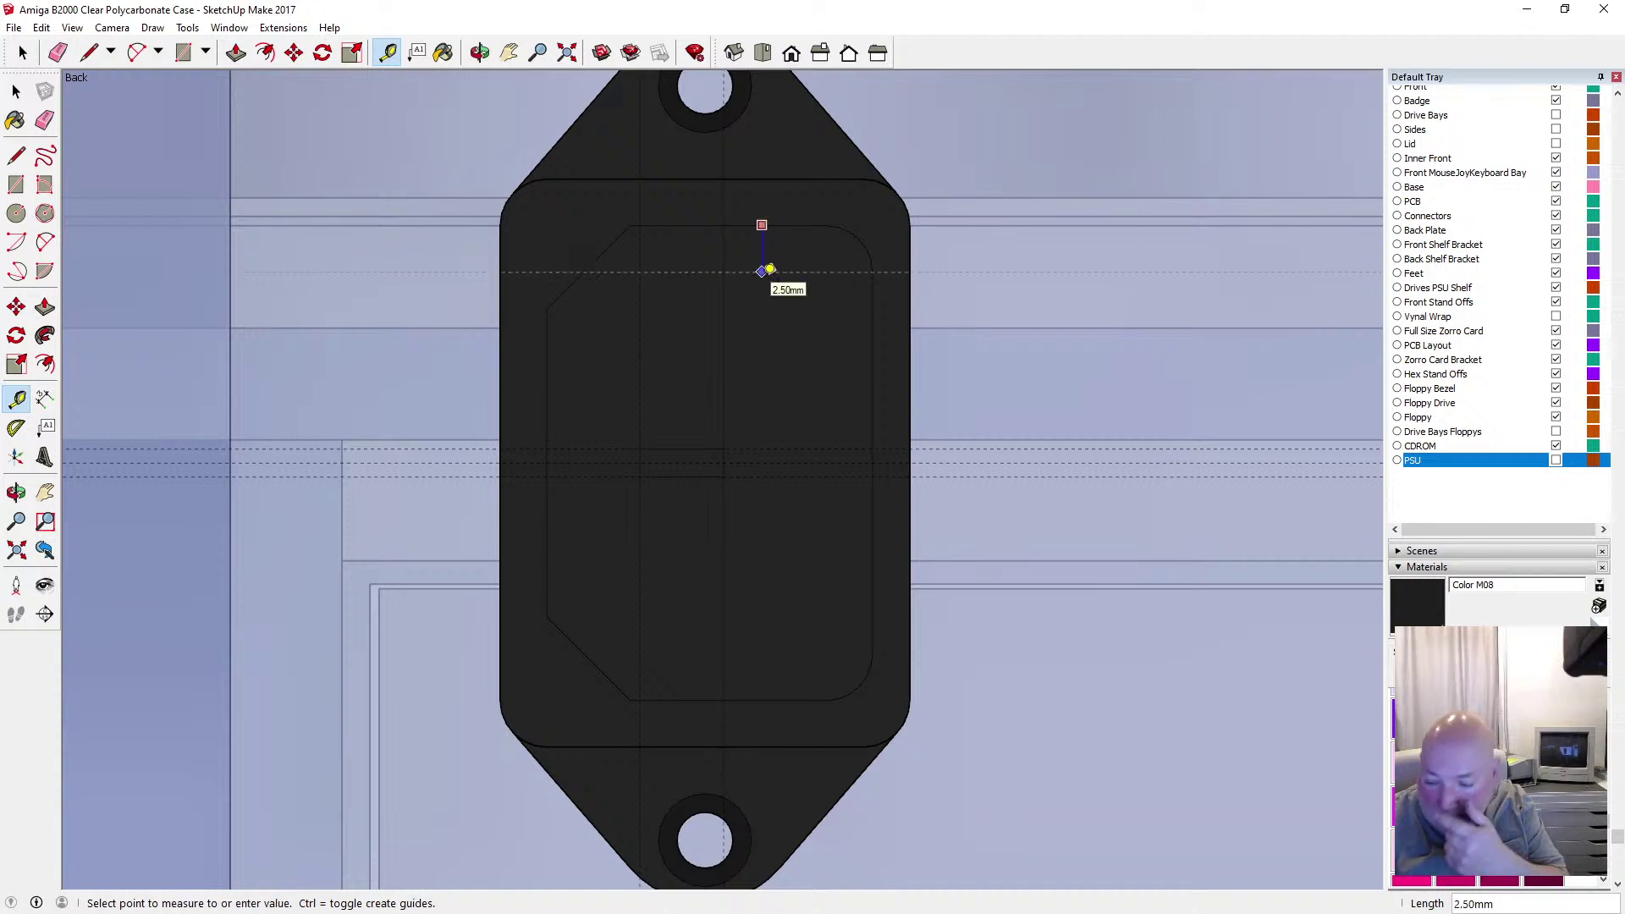
pyautogui.press('Return')
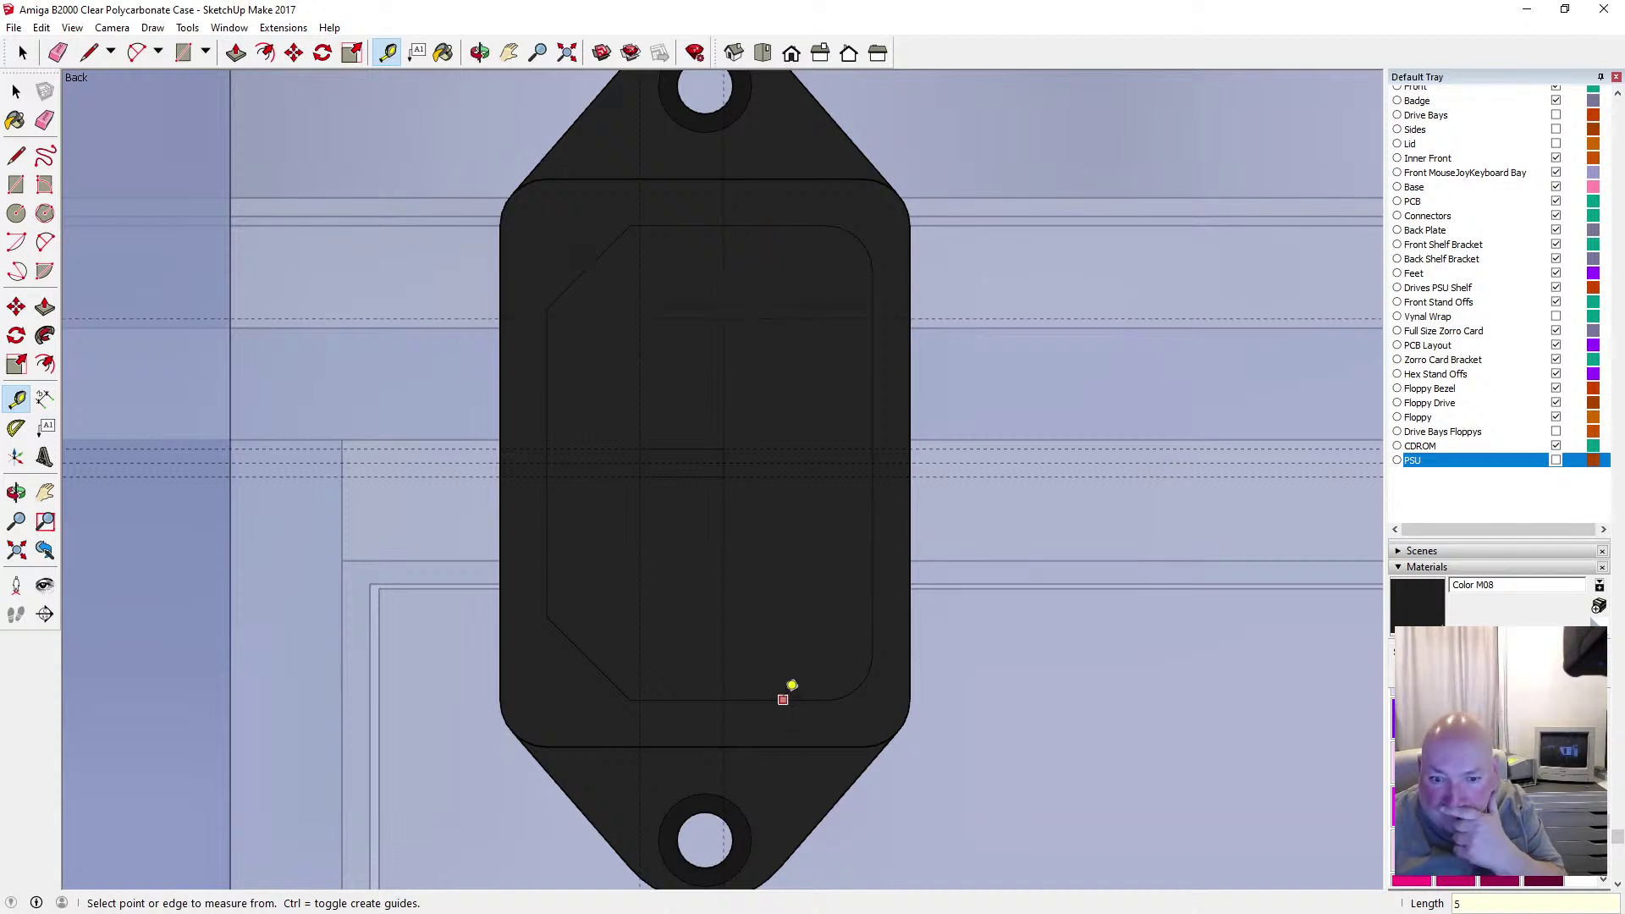
pyautogui.click(782, 700)
pyautogui.write('5')
pyautogui.press('Return')
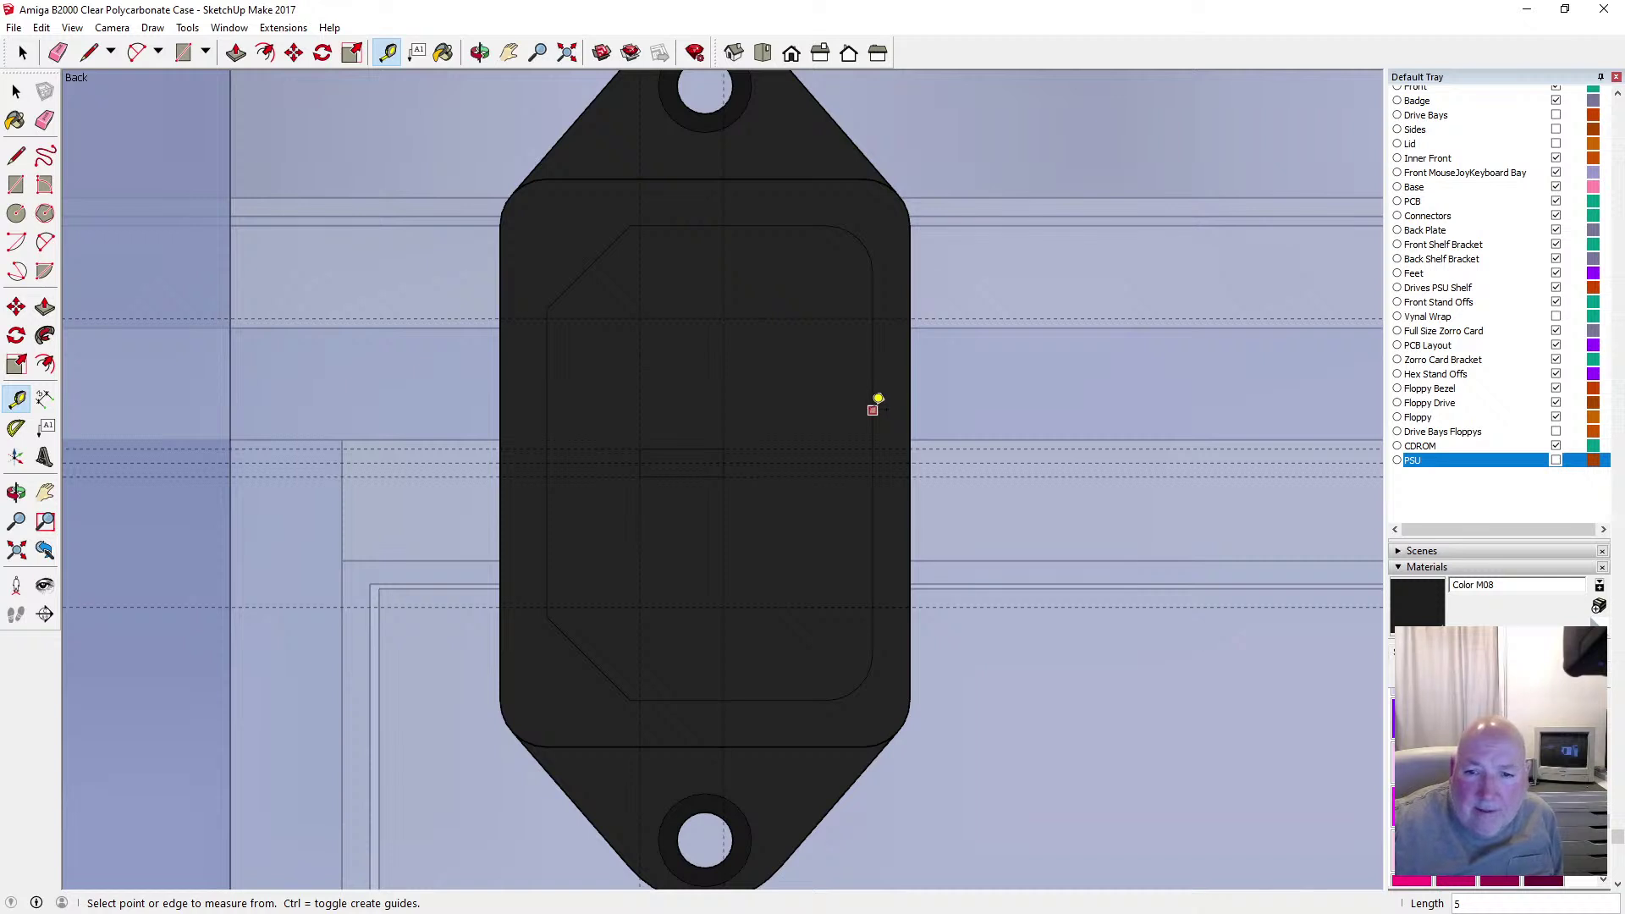
# Place a vertical guide 4 mm inward from the inner outline's edge between the rounded corners
pyautogui.click(873, 411)
pyautogui.click(832, 396)
pyautogui.write('4')
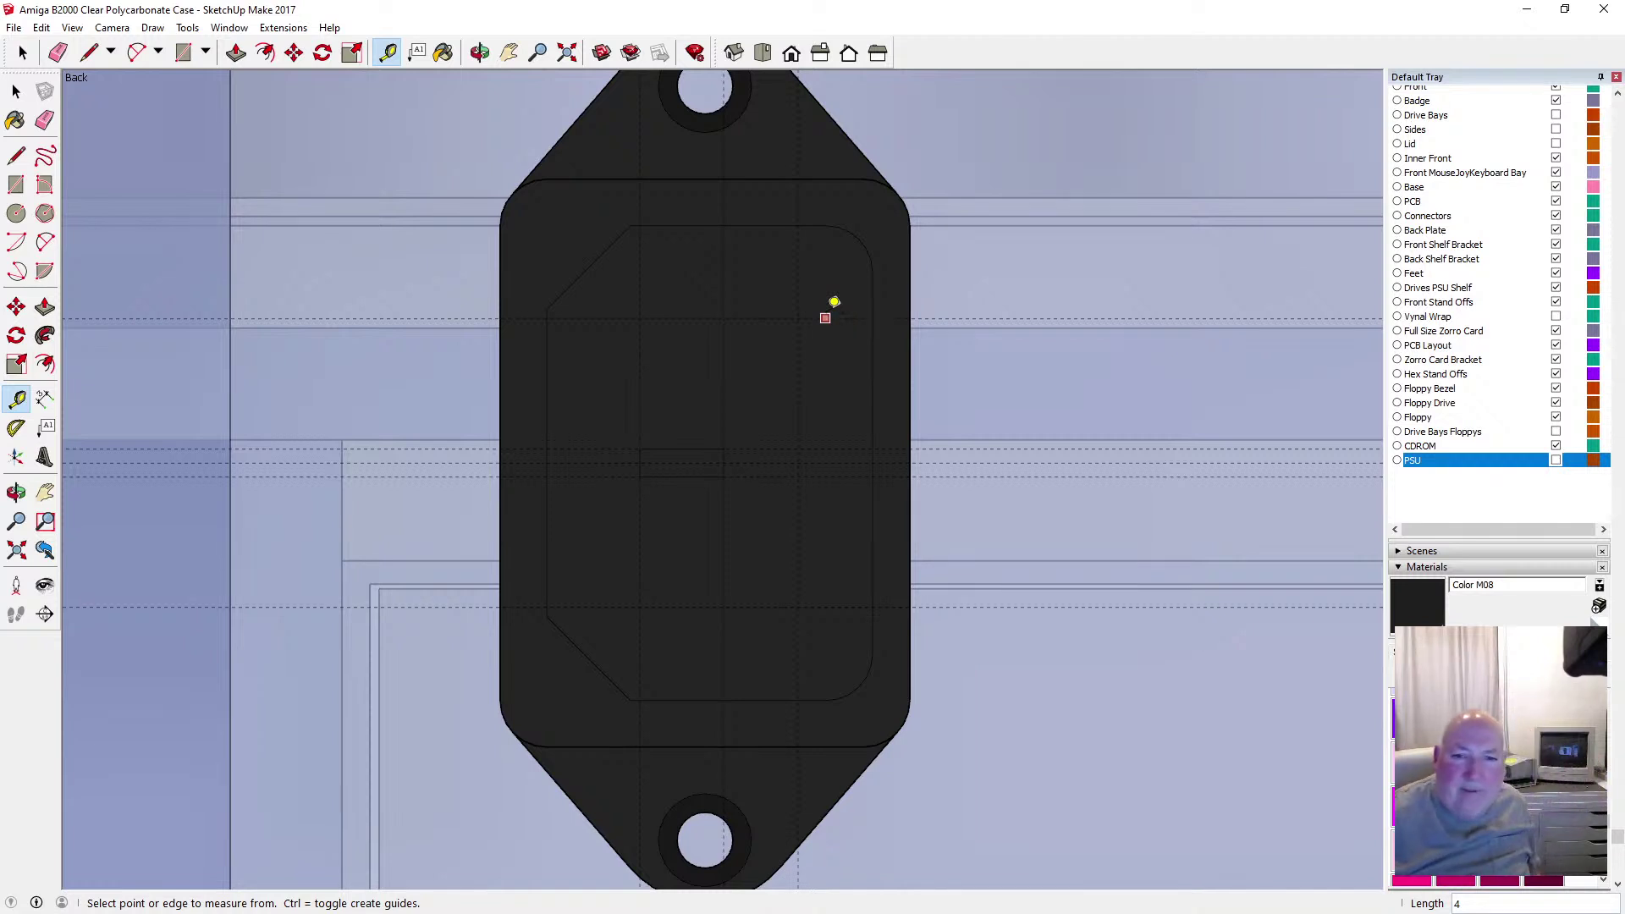
# Offset a parallel guide 1.5 mm towards the middle from each of the upper and lower horizontal guides
pyautogui.click(834, 303)
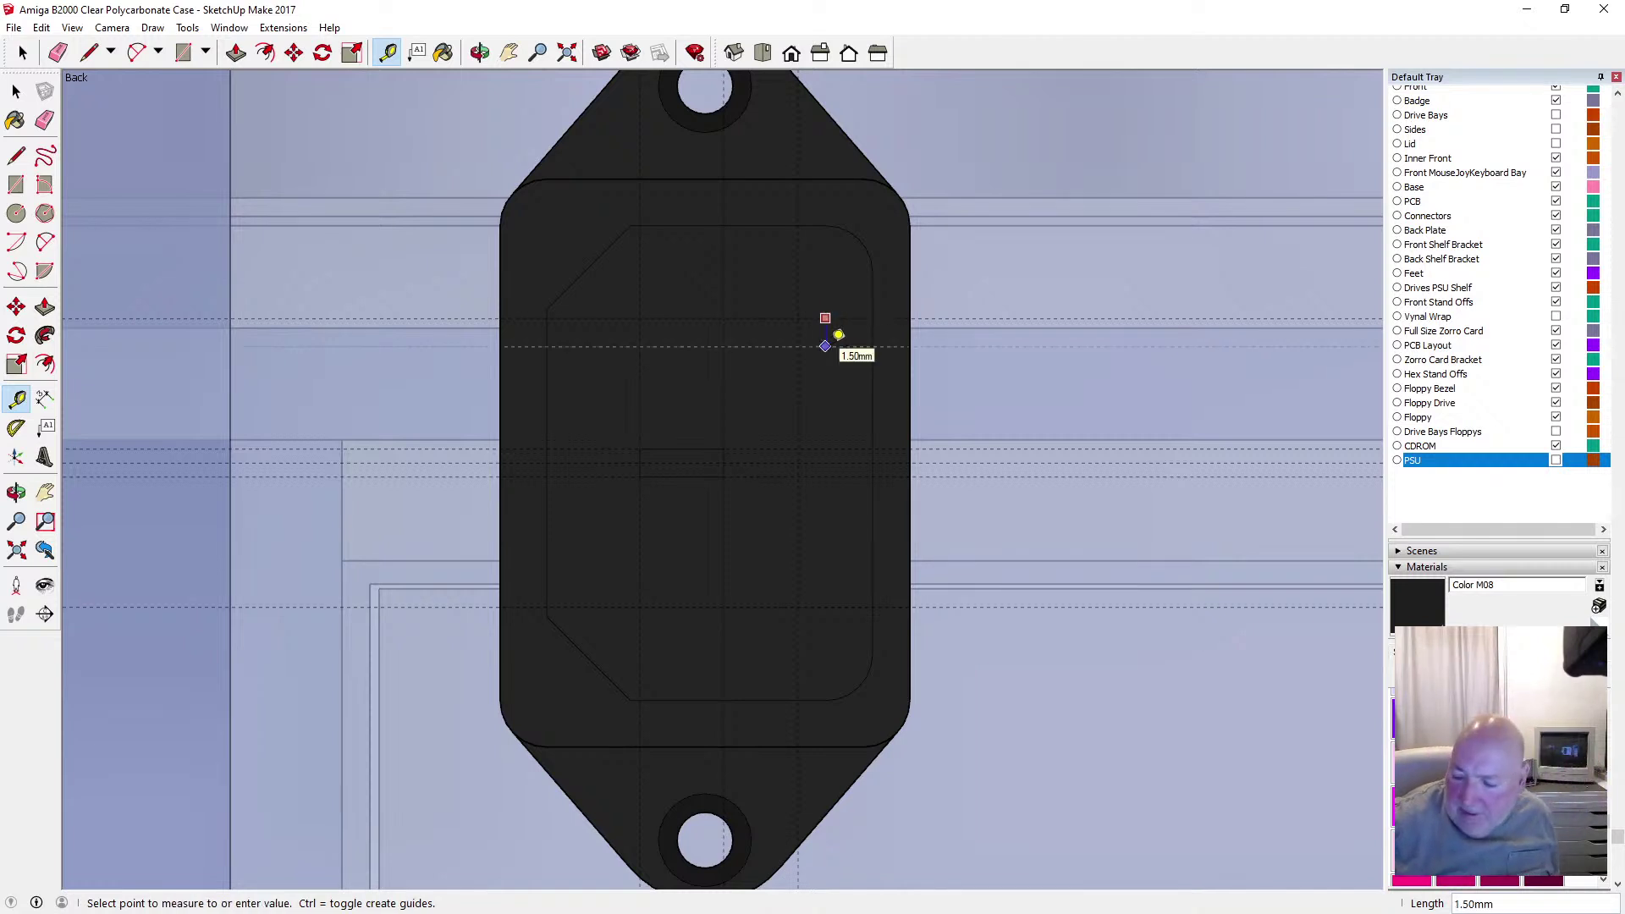
pyautogui.write('1.5')
pyautogui.press('Return')
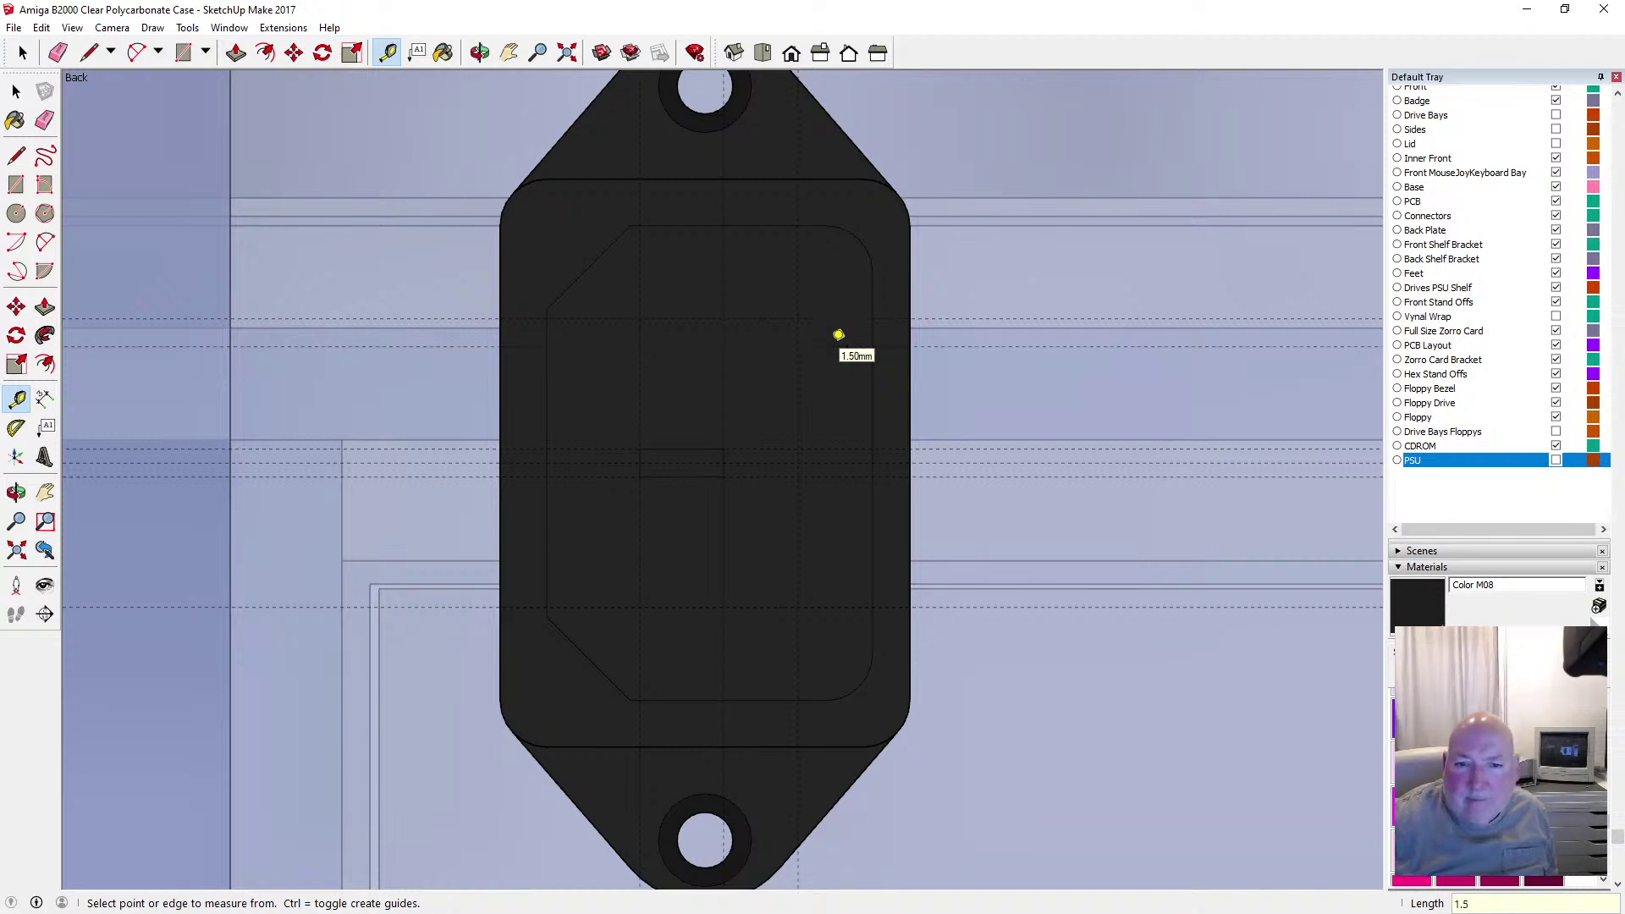
pyautogui.click(836, 606)
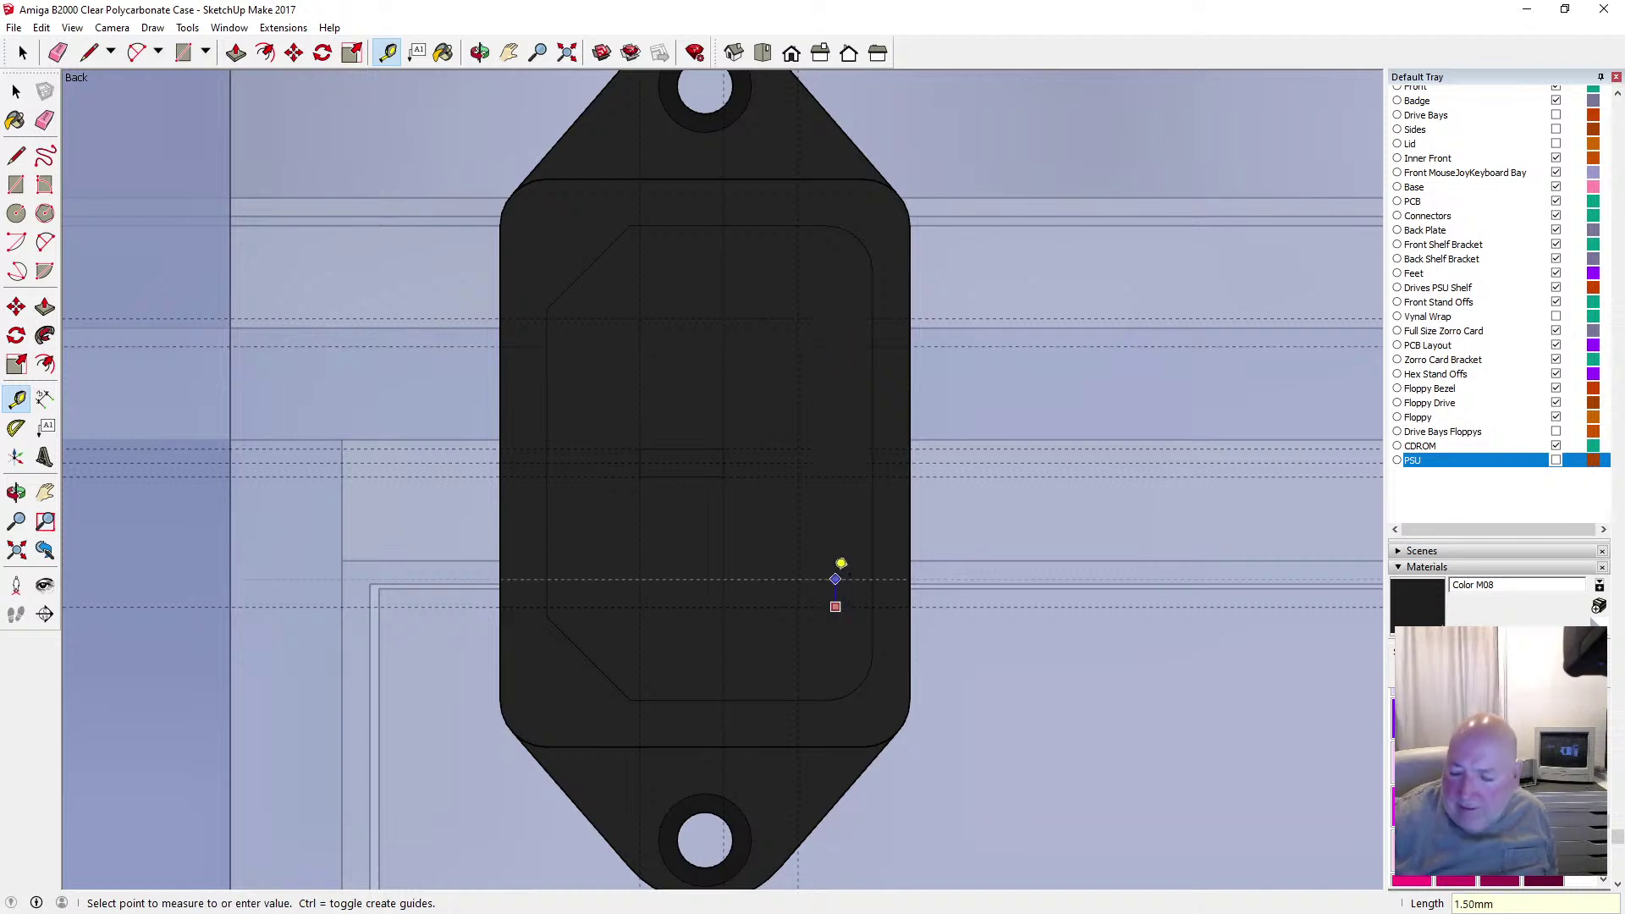
pyautogui.write('1.5')
pyautogui.press('Return')
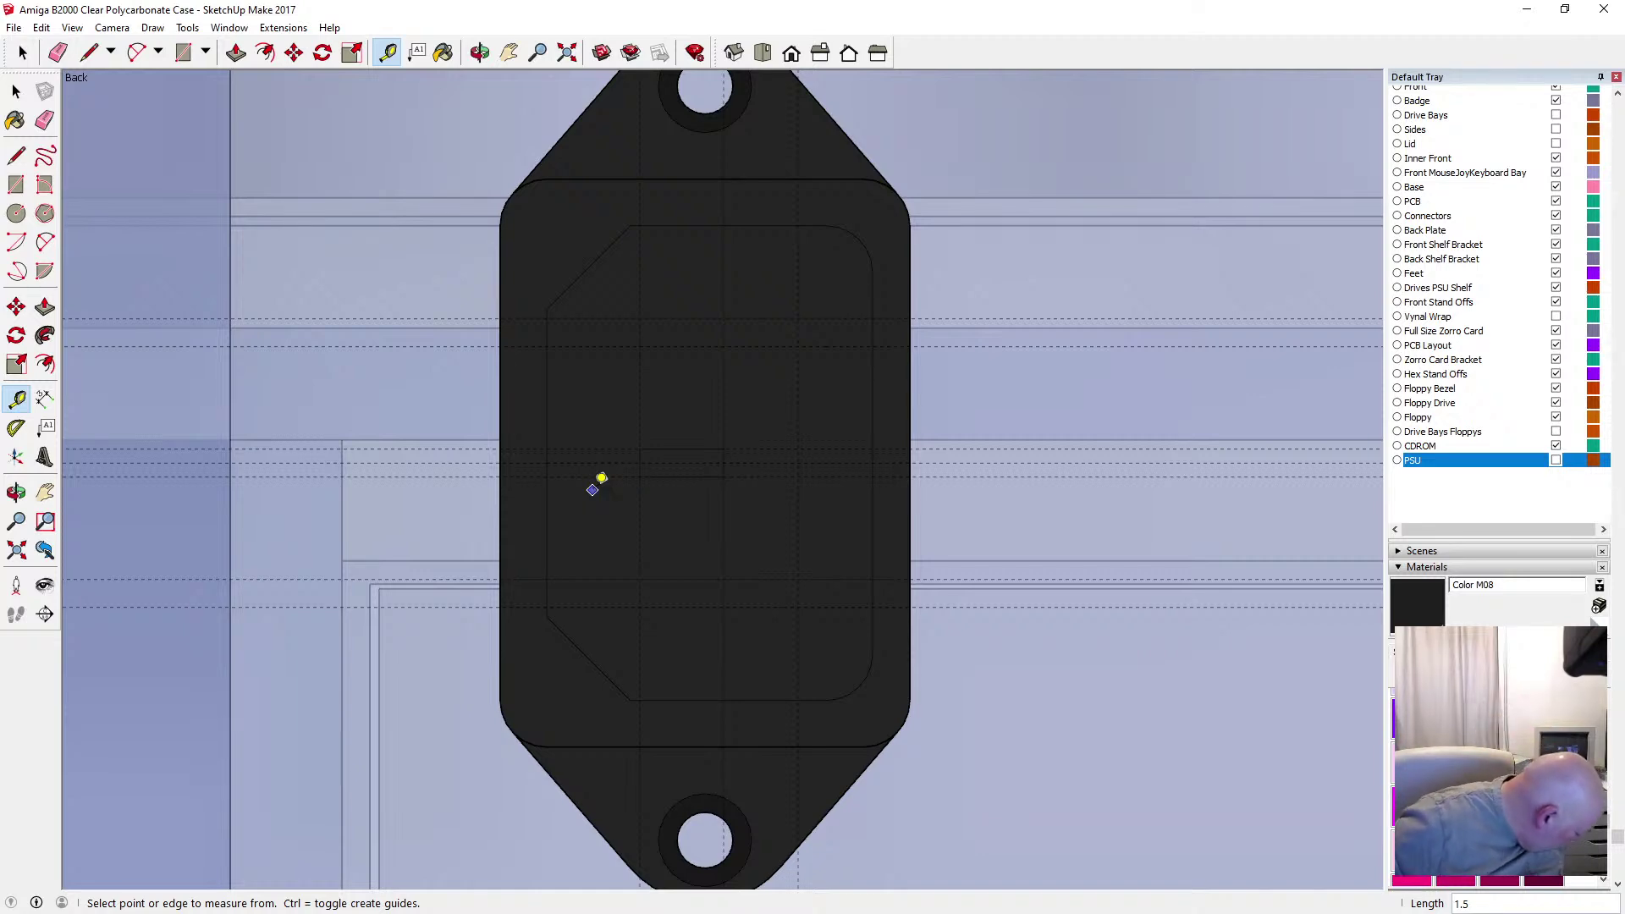
# Draw two 4.00 x 1.50 mm rectangles on the guide intersections, one near the upper end and one near the lower end of the inner face
pyautogui.click(16, 184)
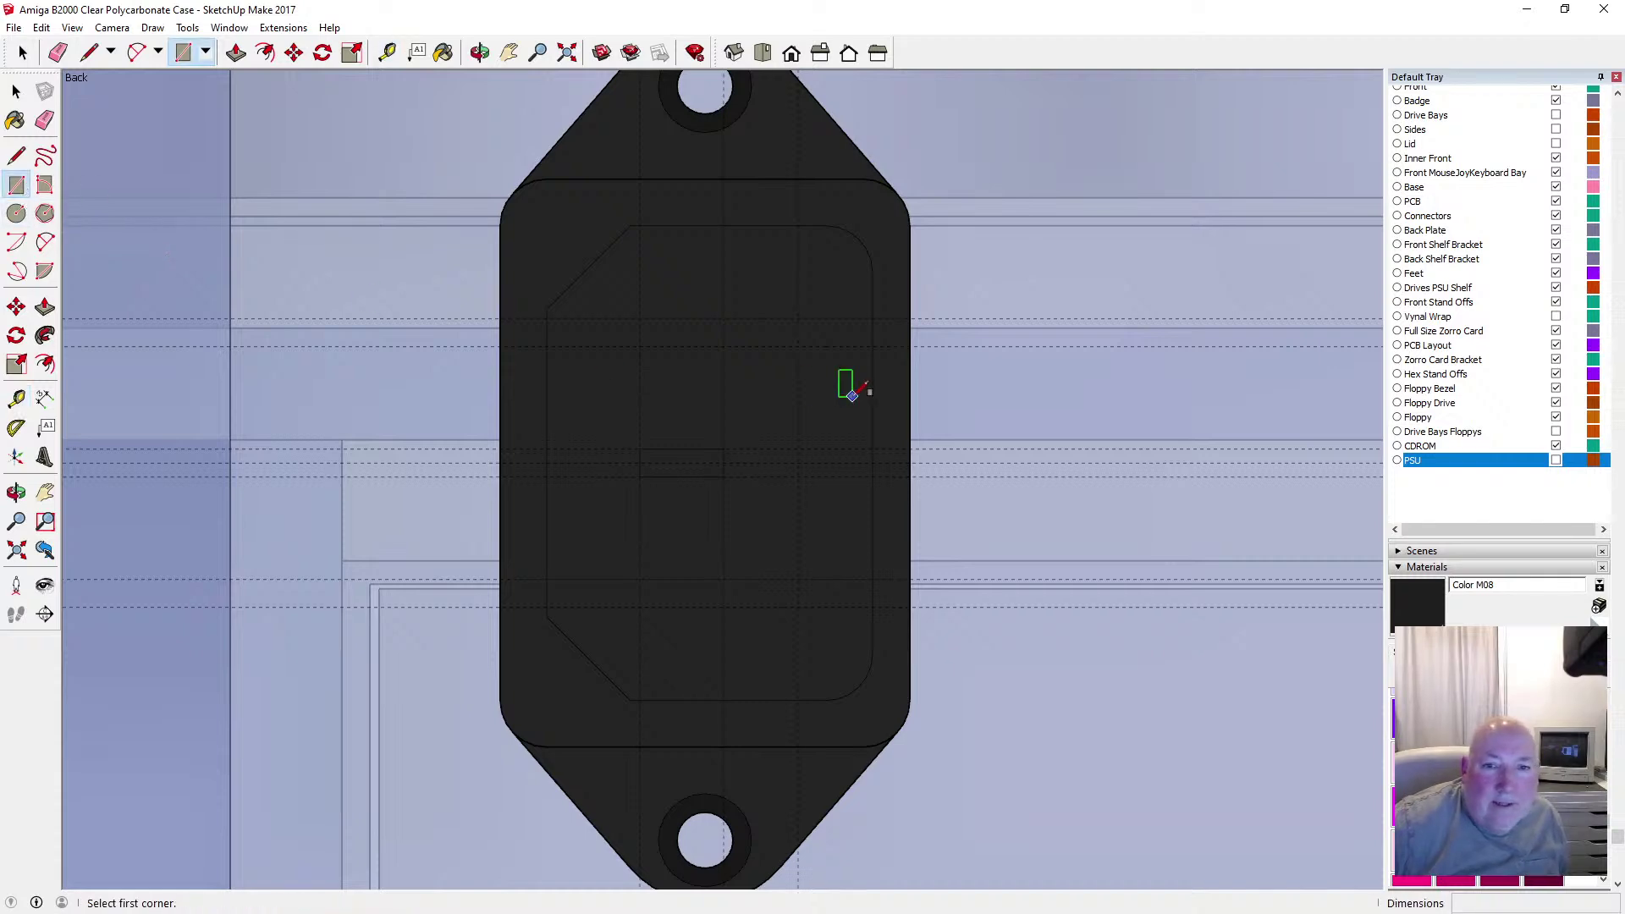
pyautogui.click(722, 318)
pyautogui.click(804, 339)
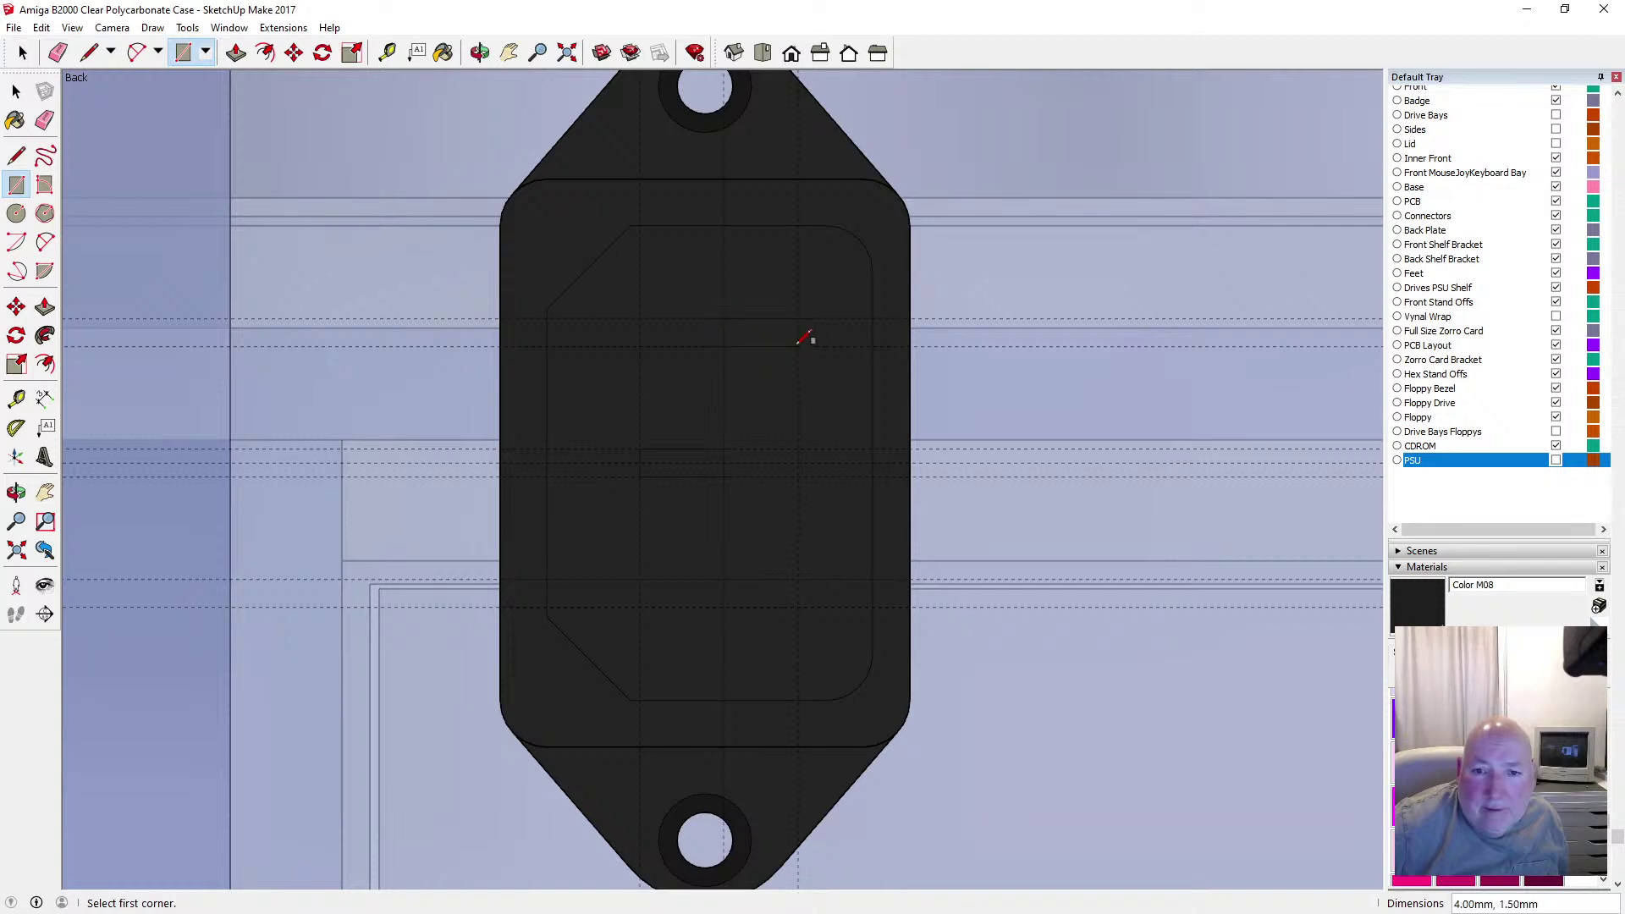
pyautogui.click(722, 579)
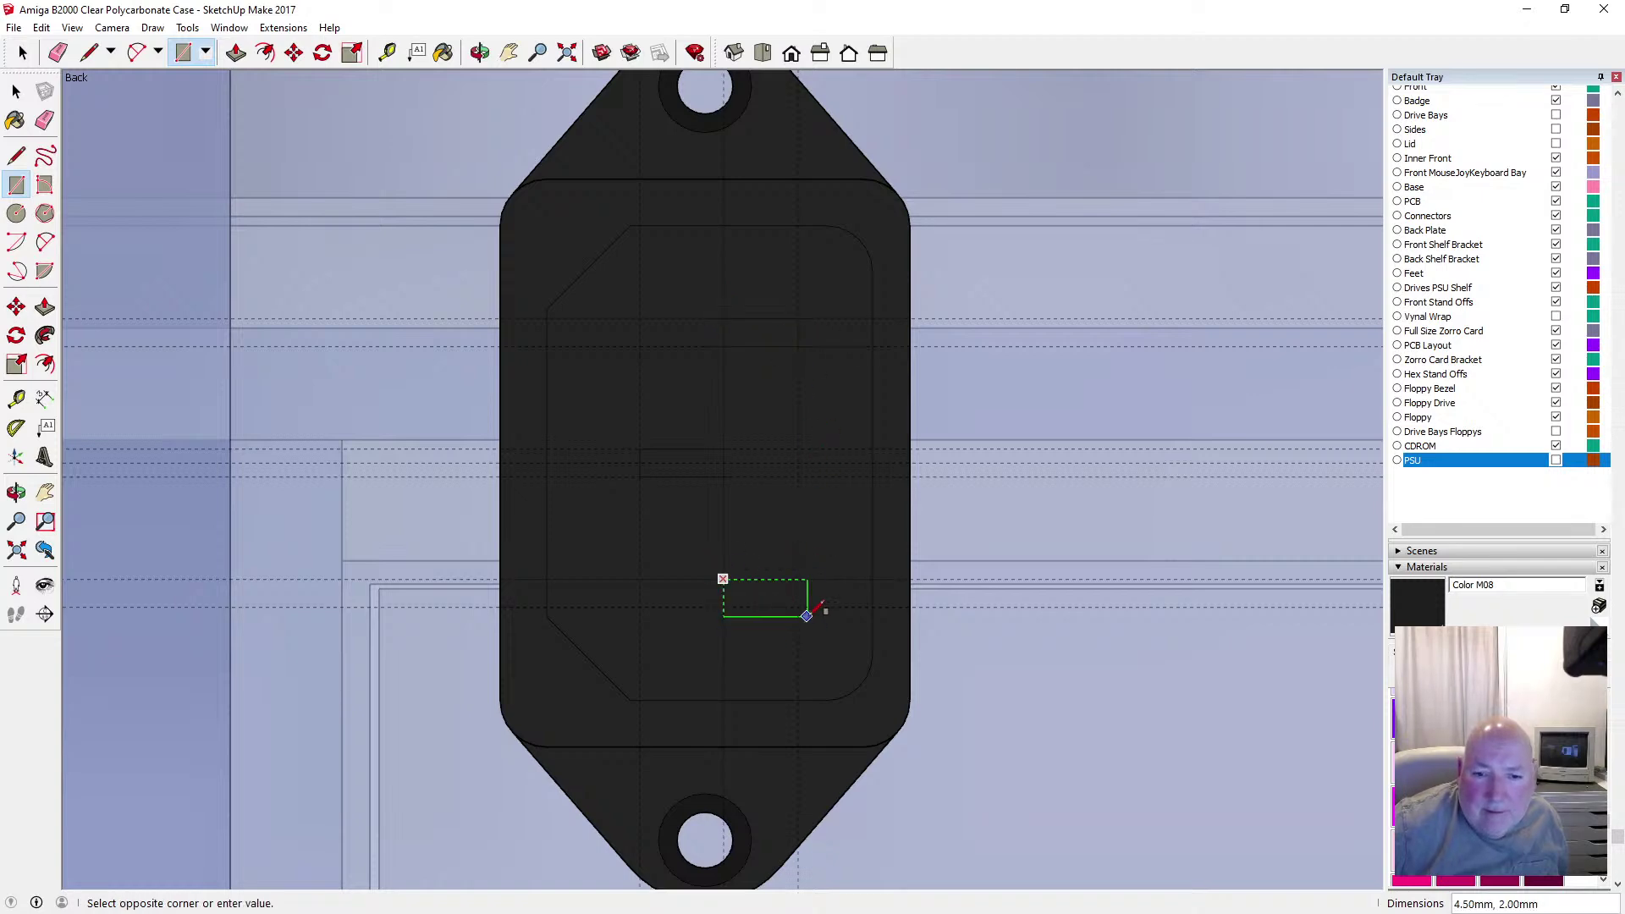
pyautogui.click(797, 606)
# Delete all the horizontal construction guides crossing the socket
pyautogui.click(17, 92)
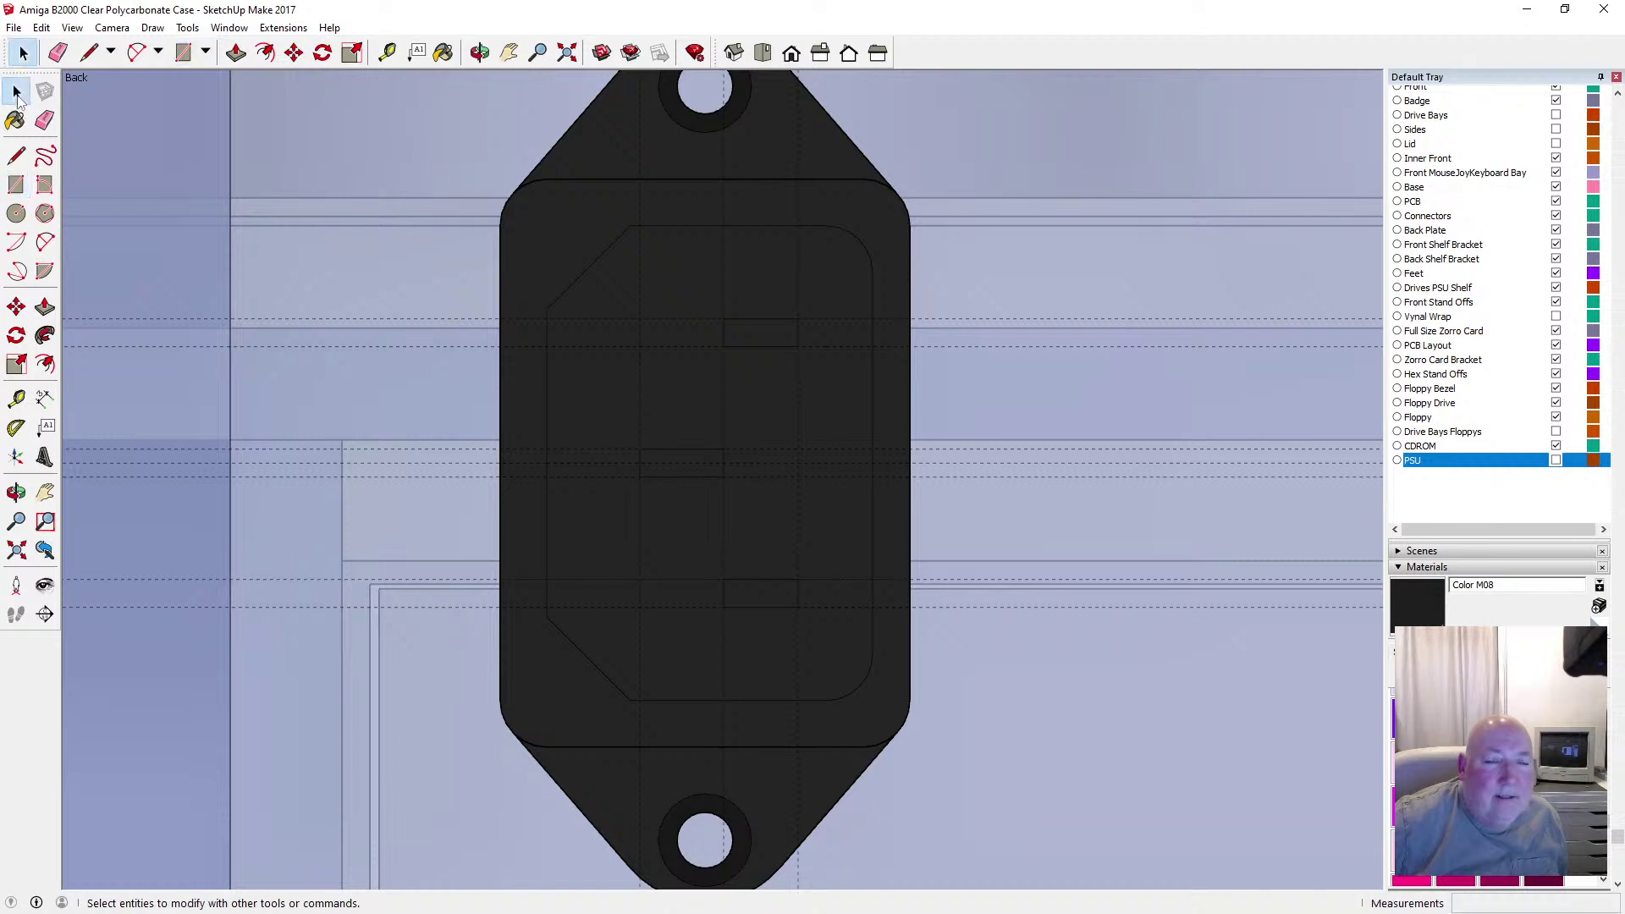
pyautogui.click(615, 356)
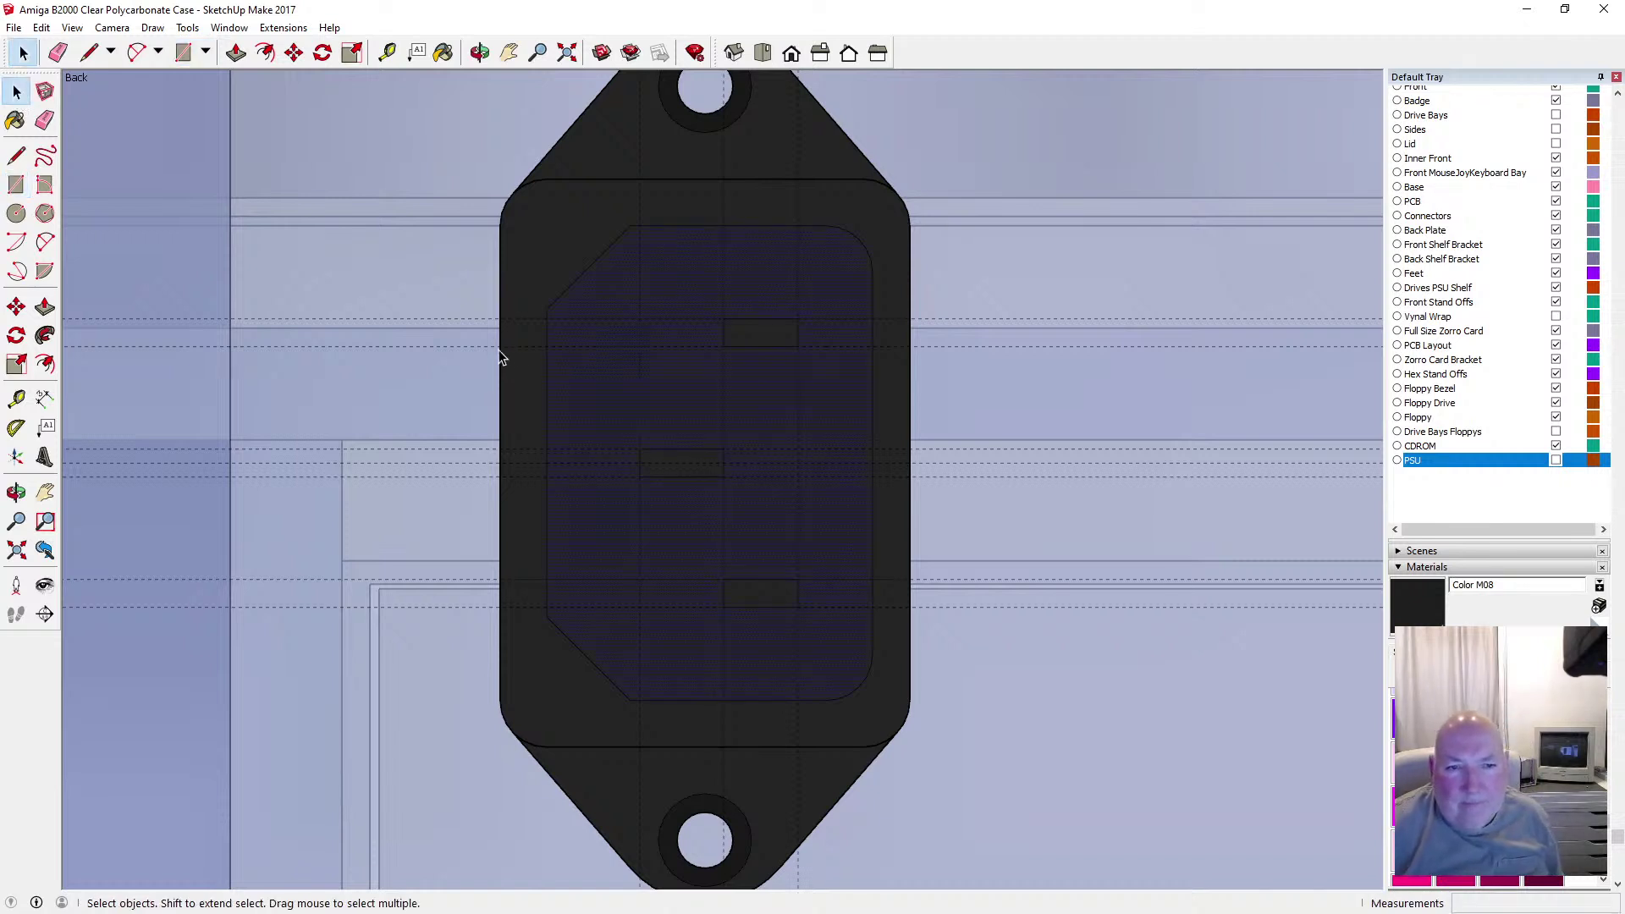
pyautogui.press('Delete')
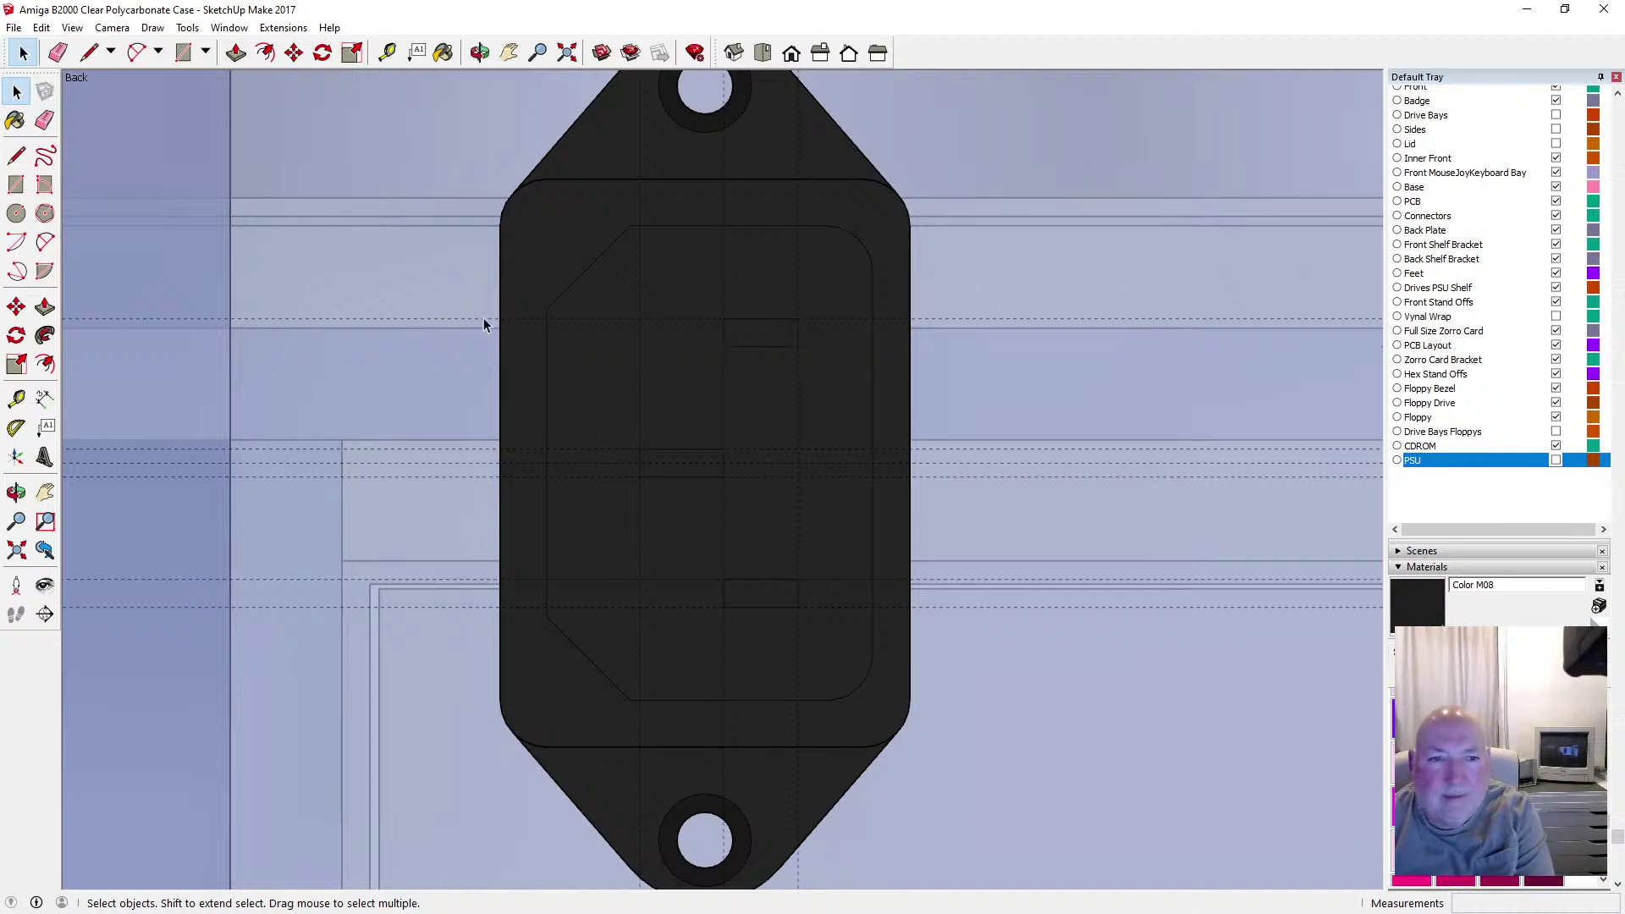
pyautogui.click(484, 319)
pyautogui.press('Delete')
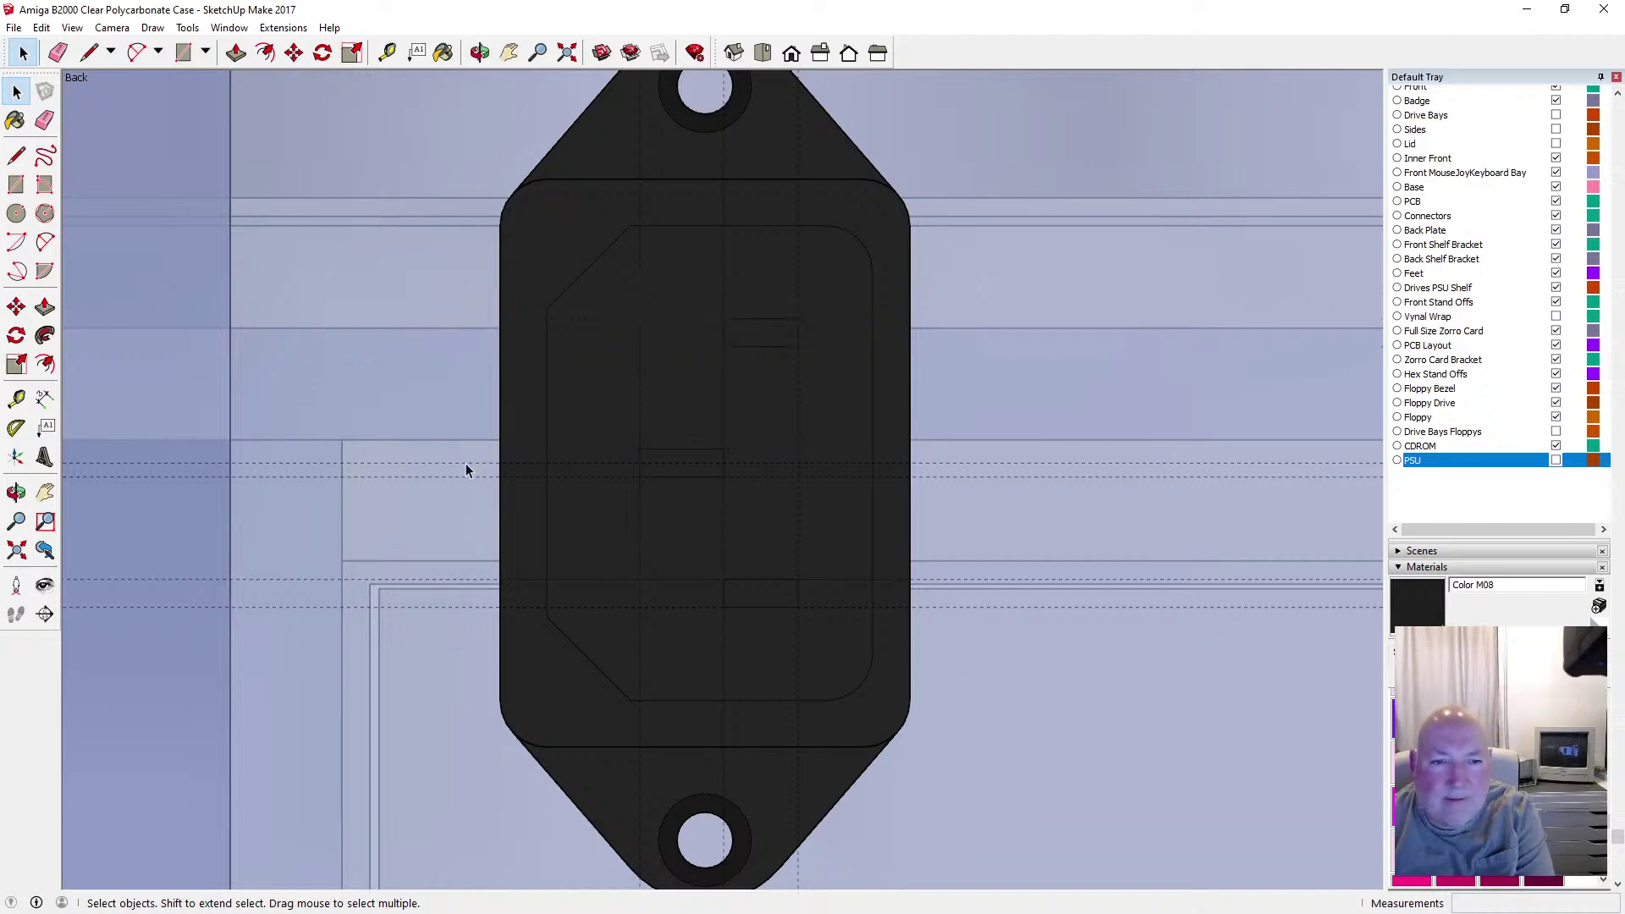
pyautogui.click(465, 463)
pyautogui.press('Delete')
pyautogui.click(463, 478)
pyautogui.press('Delete')
pyautogui.click(469, 579)
pyautogui.press('Delete')
pyautogui.click(472, 609)
pyautogui.press('Delete')
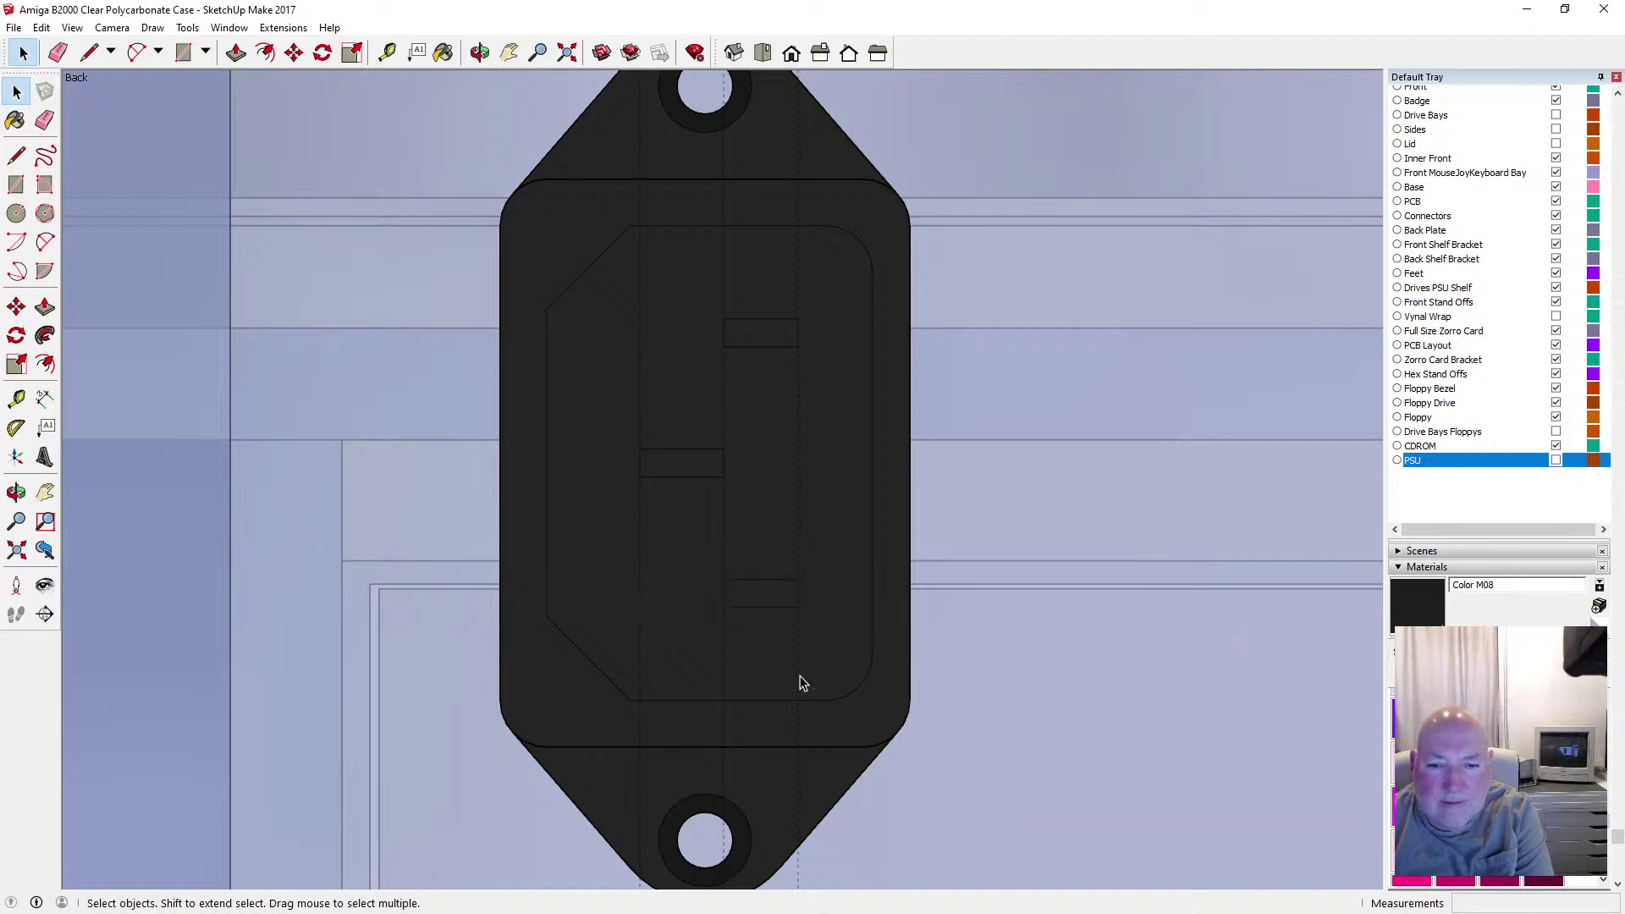
# Delete the vertical construction guides running through the socket
pyautogui.click(799, 684)
pyautogui.press('Delete')
pyautogui.click(642, 624)
pyautogui.press('Delete')
# Paint the three pin rectangles on the socket's inner face with the Metal Corrugated Shiny material
pyautogui.scroll(-2, 667, 618)
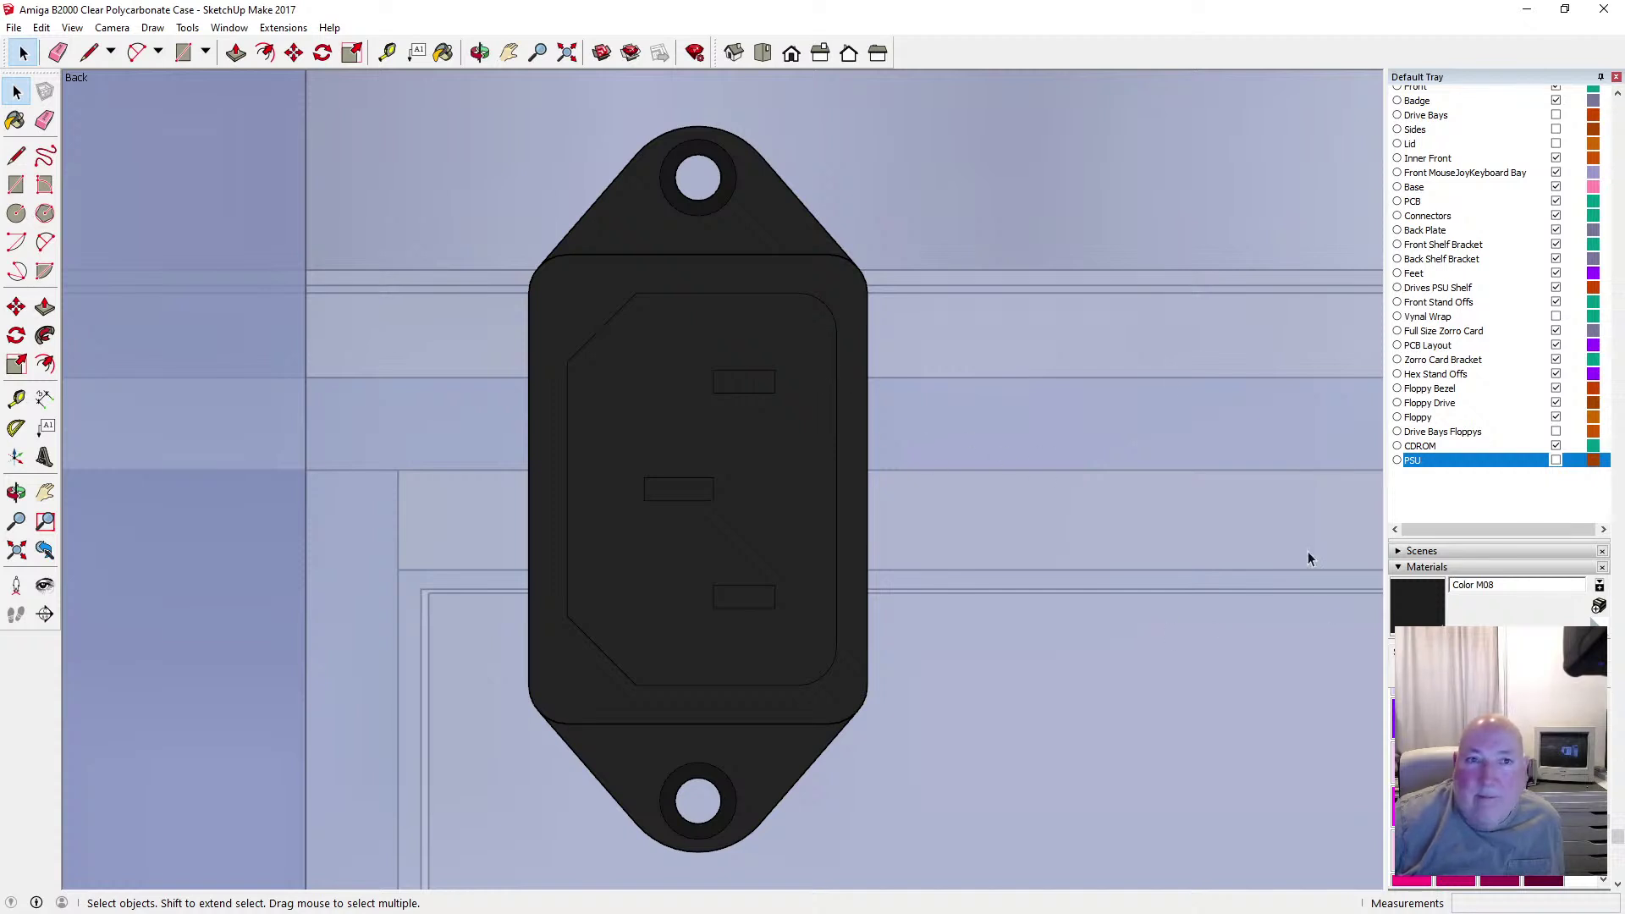
pyautogui.click(443, 53)
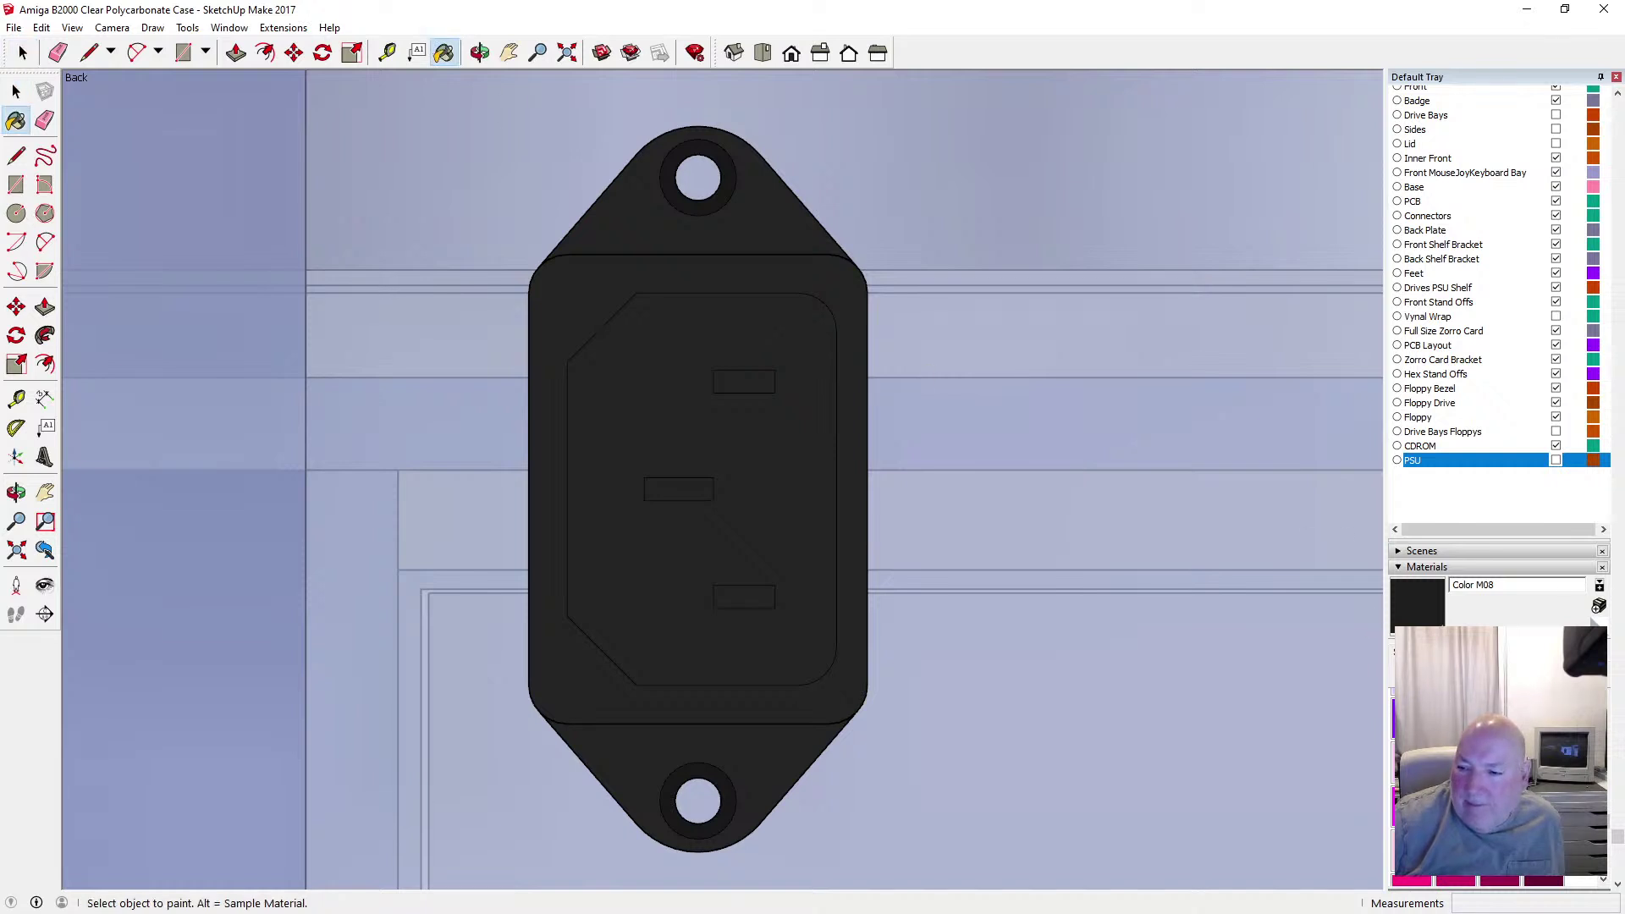
pyautogui.click(1516, 675)
pyautogui.click(1502, 791)
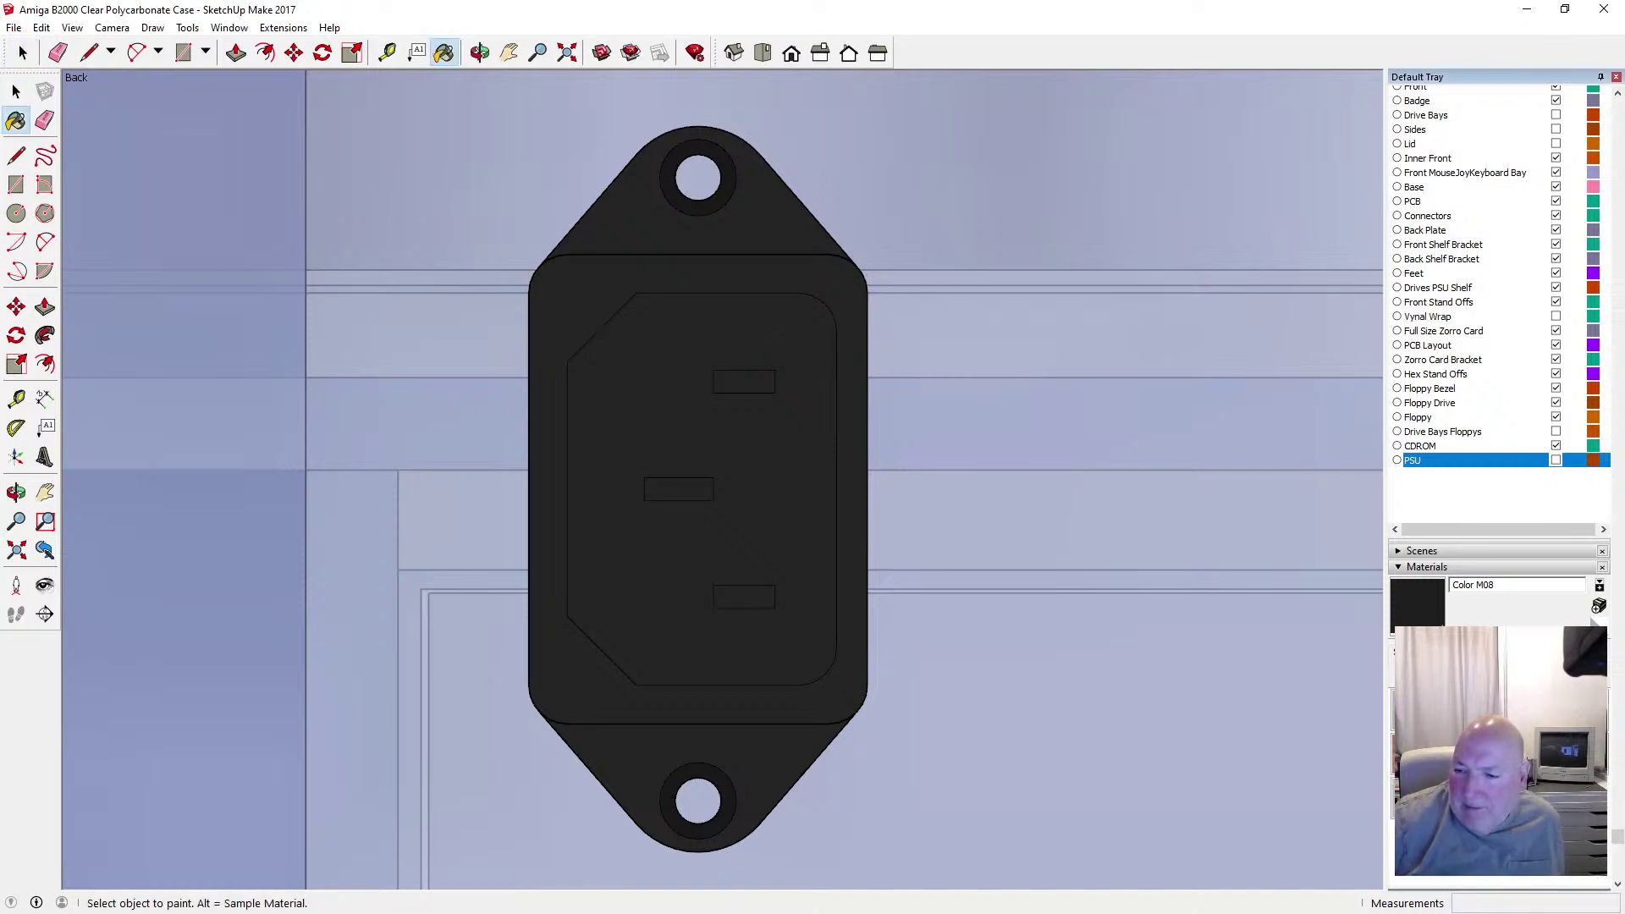
pyautogui.click(1499, 713)
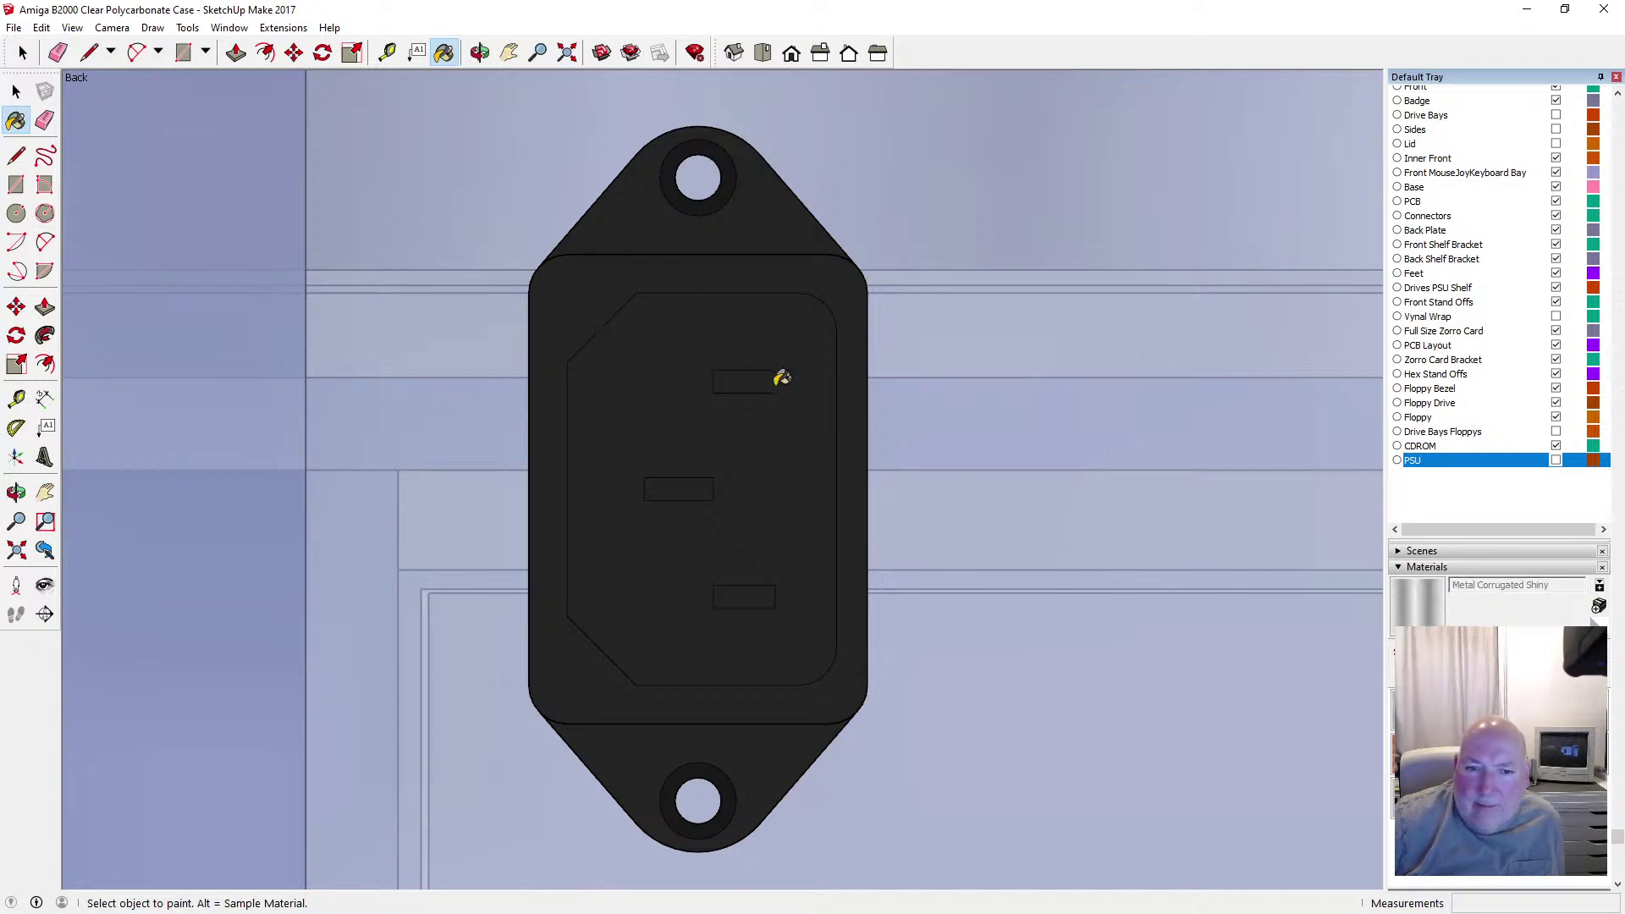
pyautogui.click(749, 376)
pyautogui.click(750, 376)
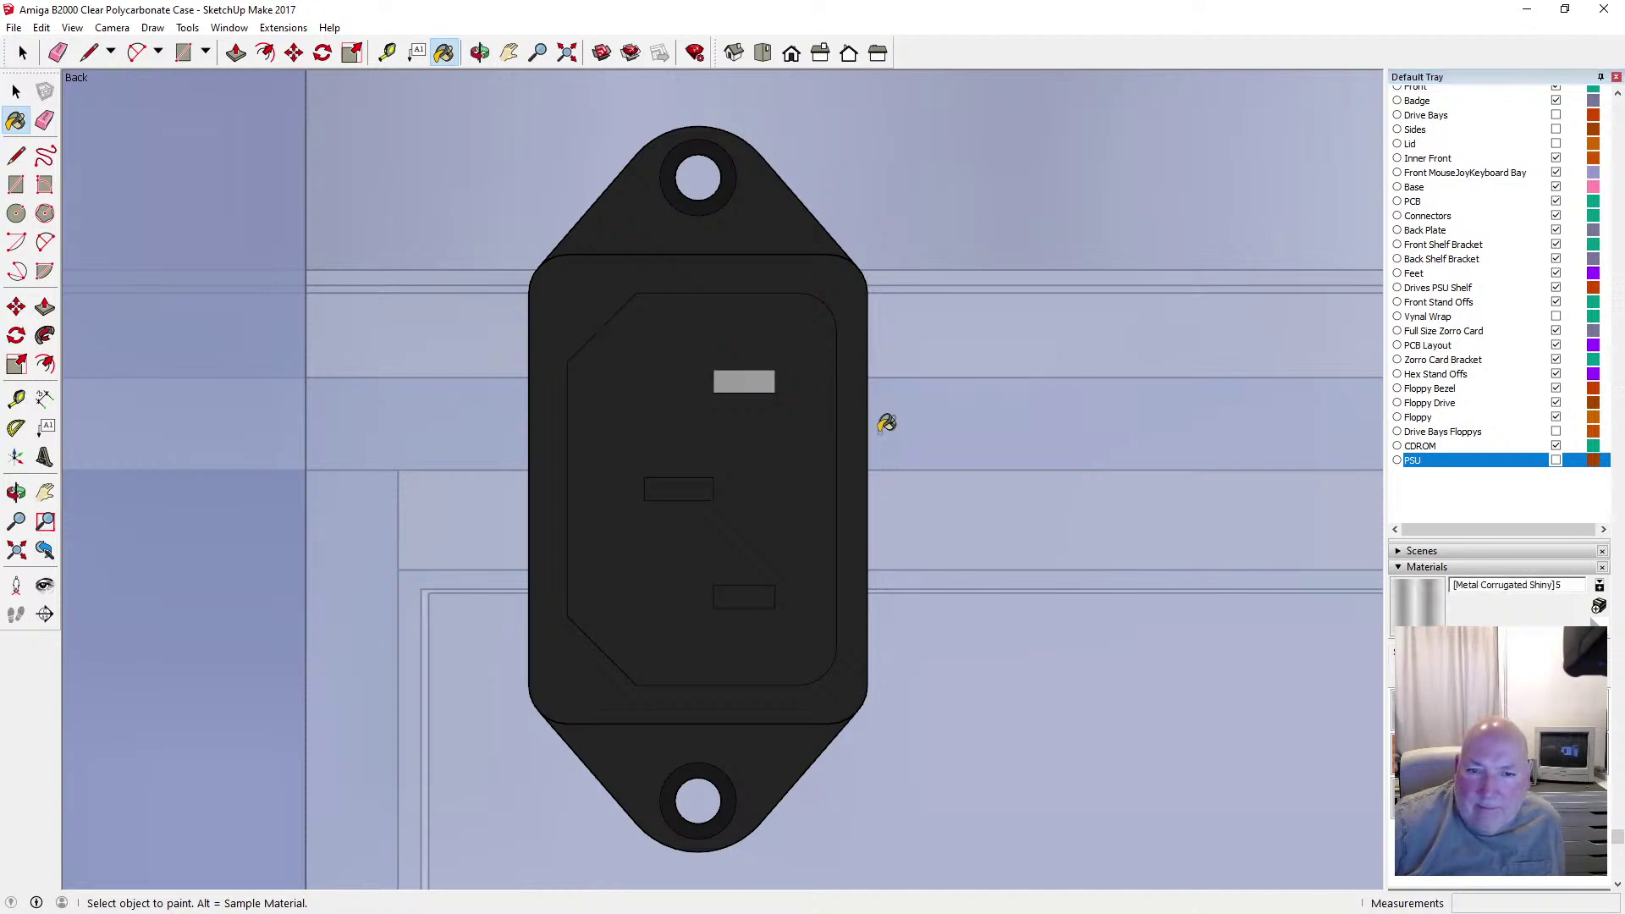
pyautogui.click(701, 491)
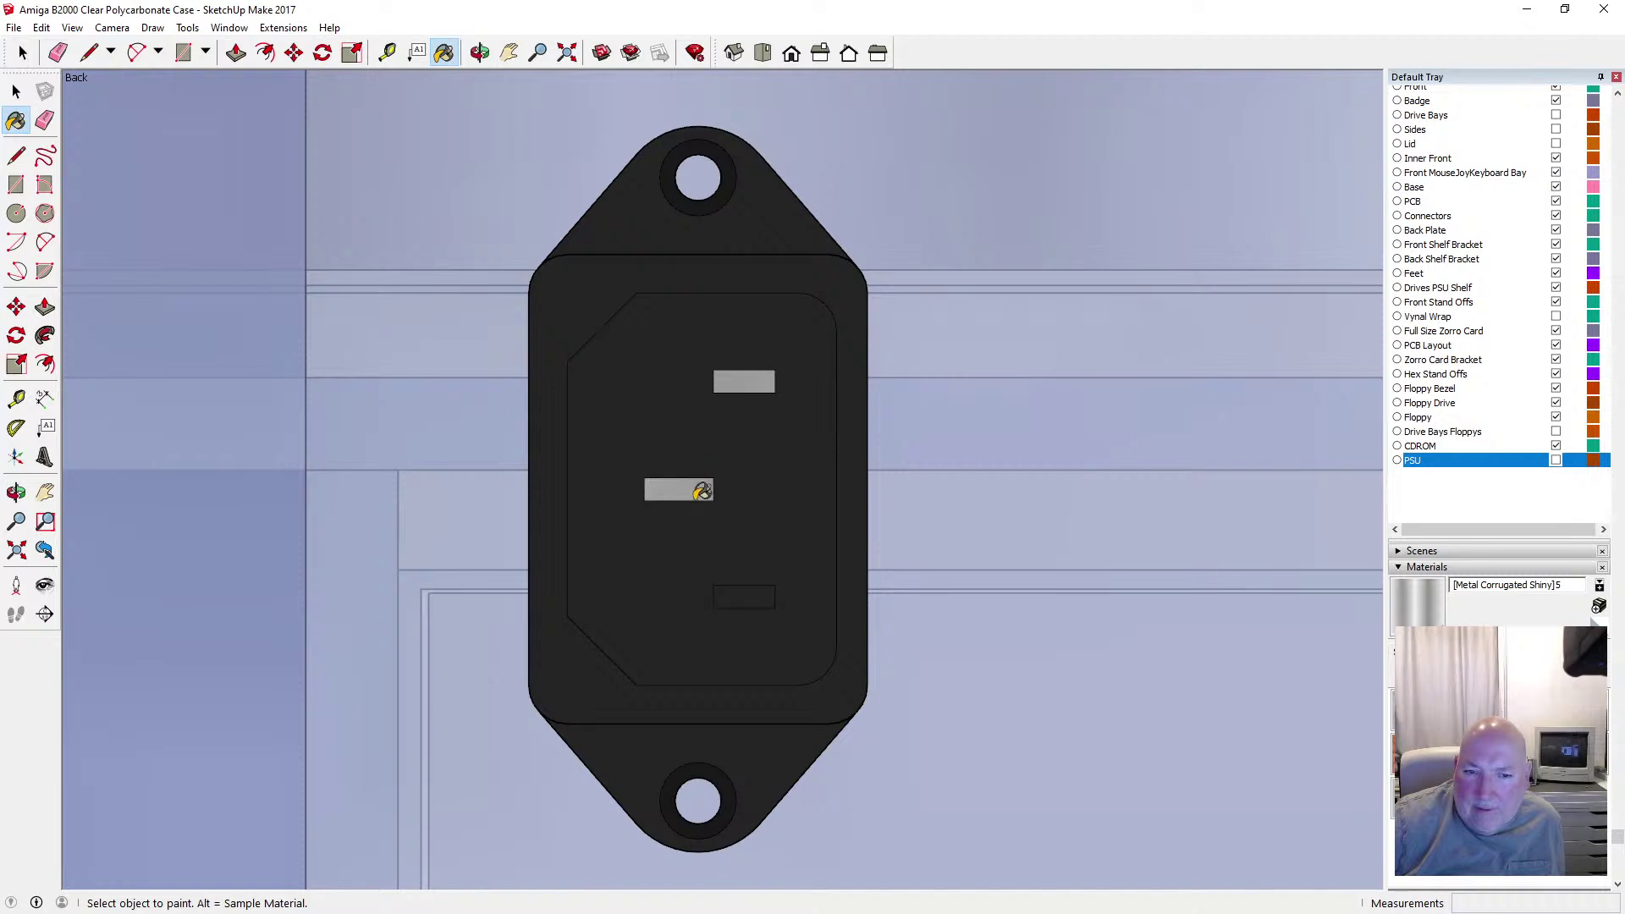
pyautogui.click(757, 584)
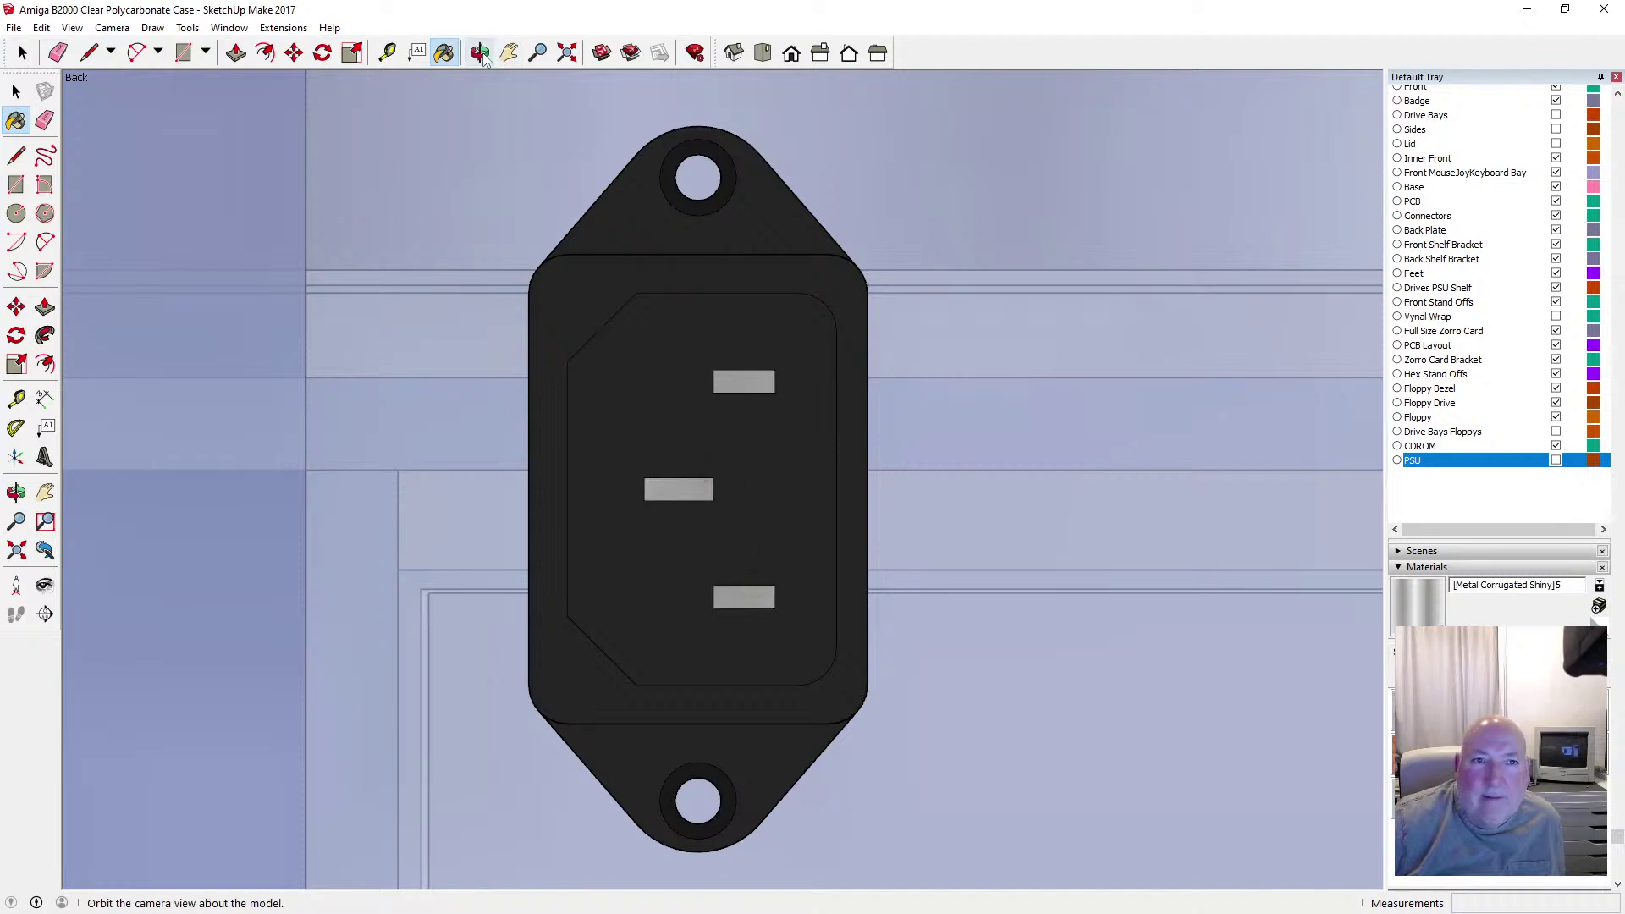
# Push the socket's inner face around the three pin rectangles 17.5 mm inward with Push/Pull
pyautogui.moveTo(682, 379)
pyautogui.mouseDown(button='middle')
pyautogui.moveTo(695, 262)
pyautogui.moveTo(694, 353)
pyautogui.mouseUp(button='middle')
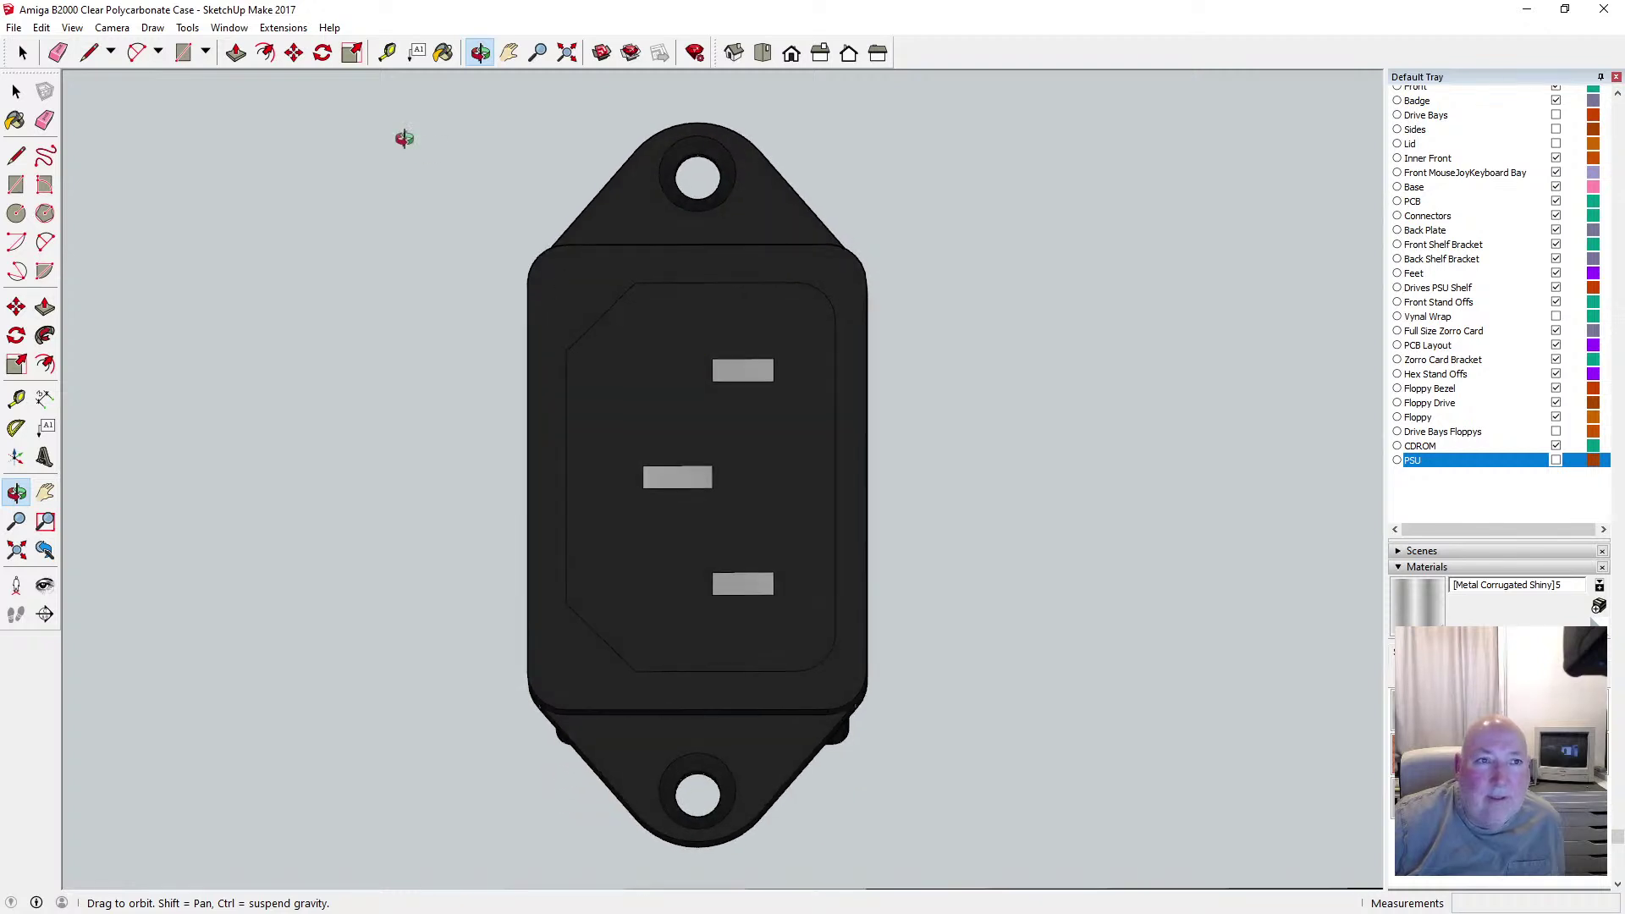
pyautogui.click(236, 52)
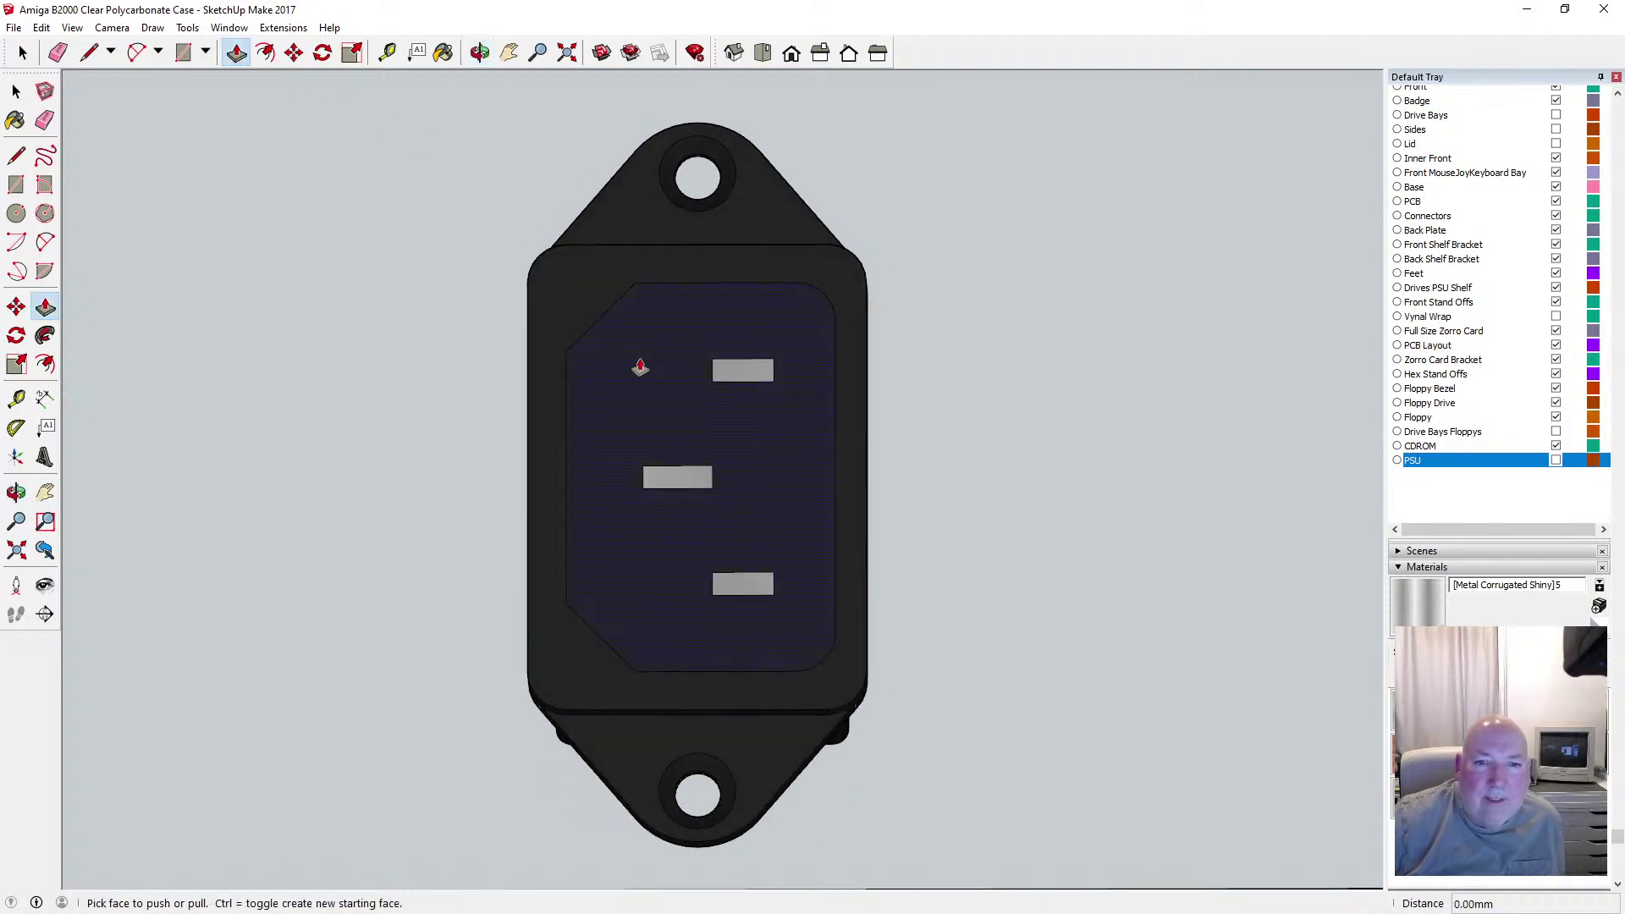
pyautogui.click(640, 366)
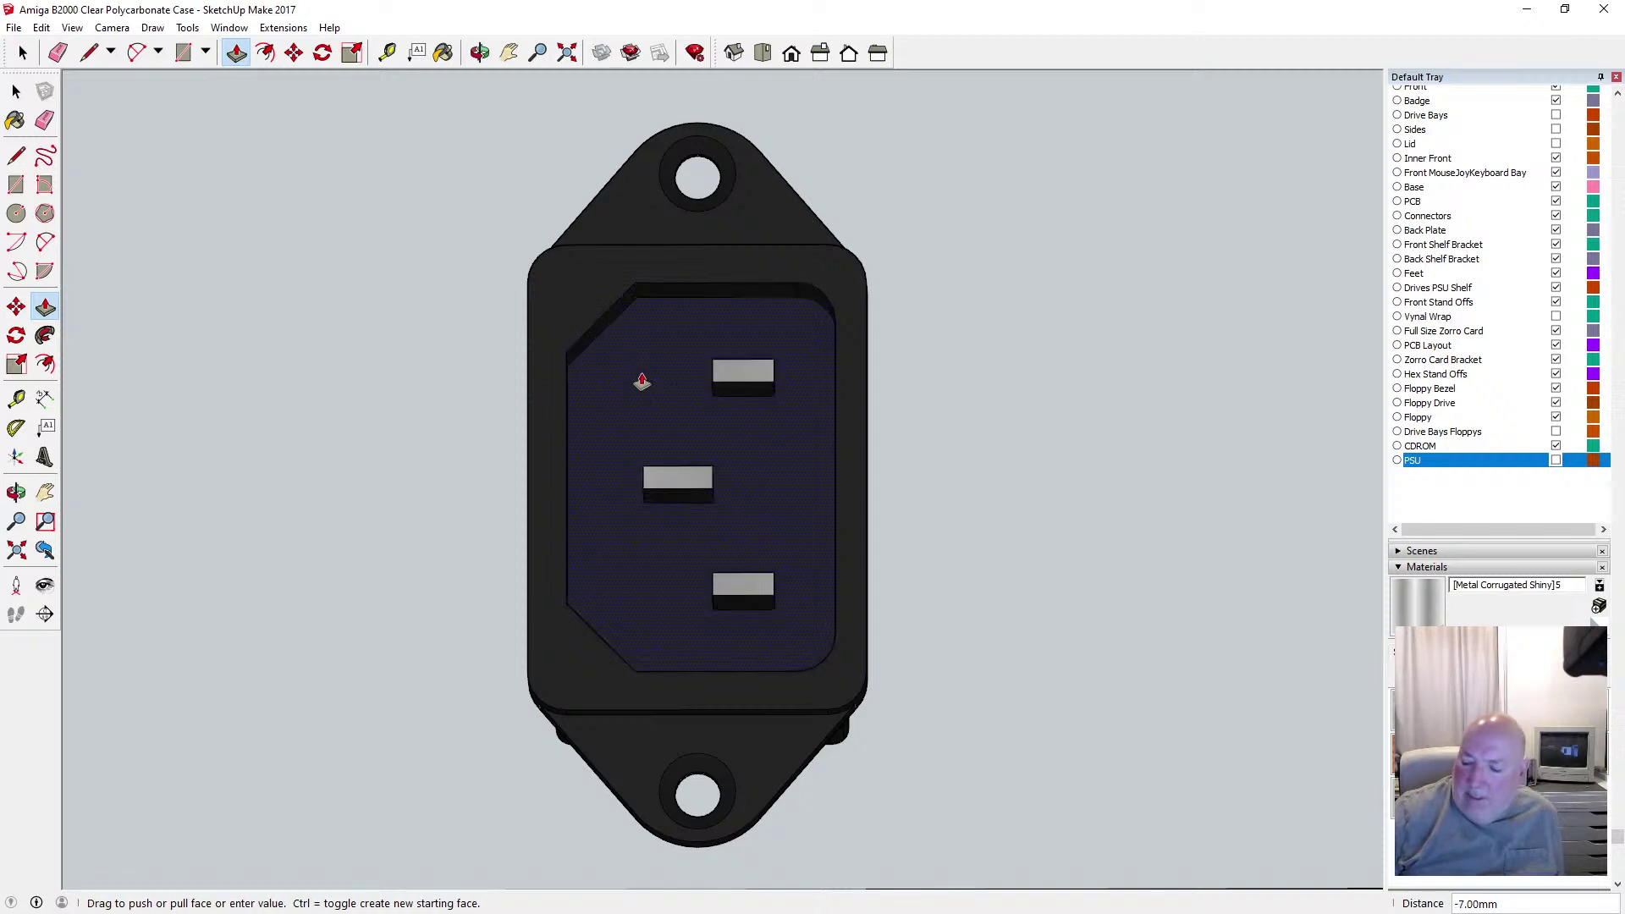
pyautogui.write('17.5')
pyautogui.press('Return')
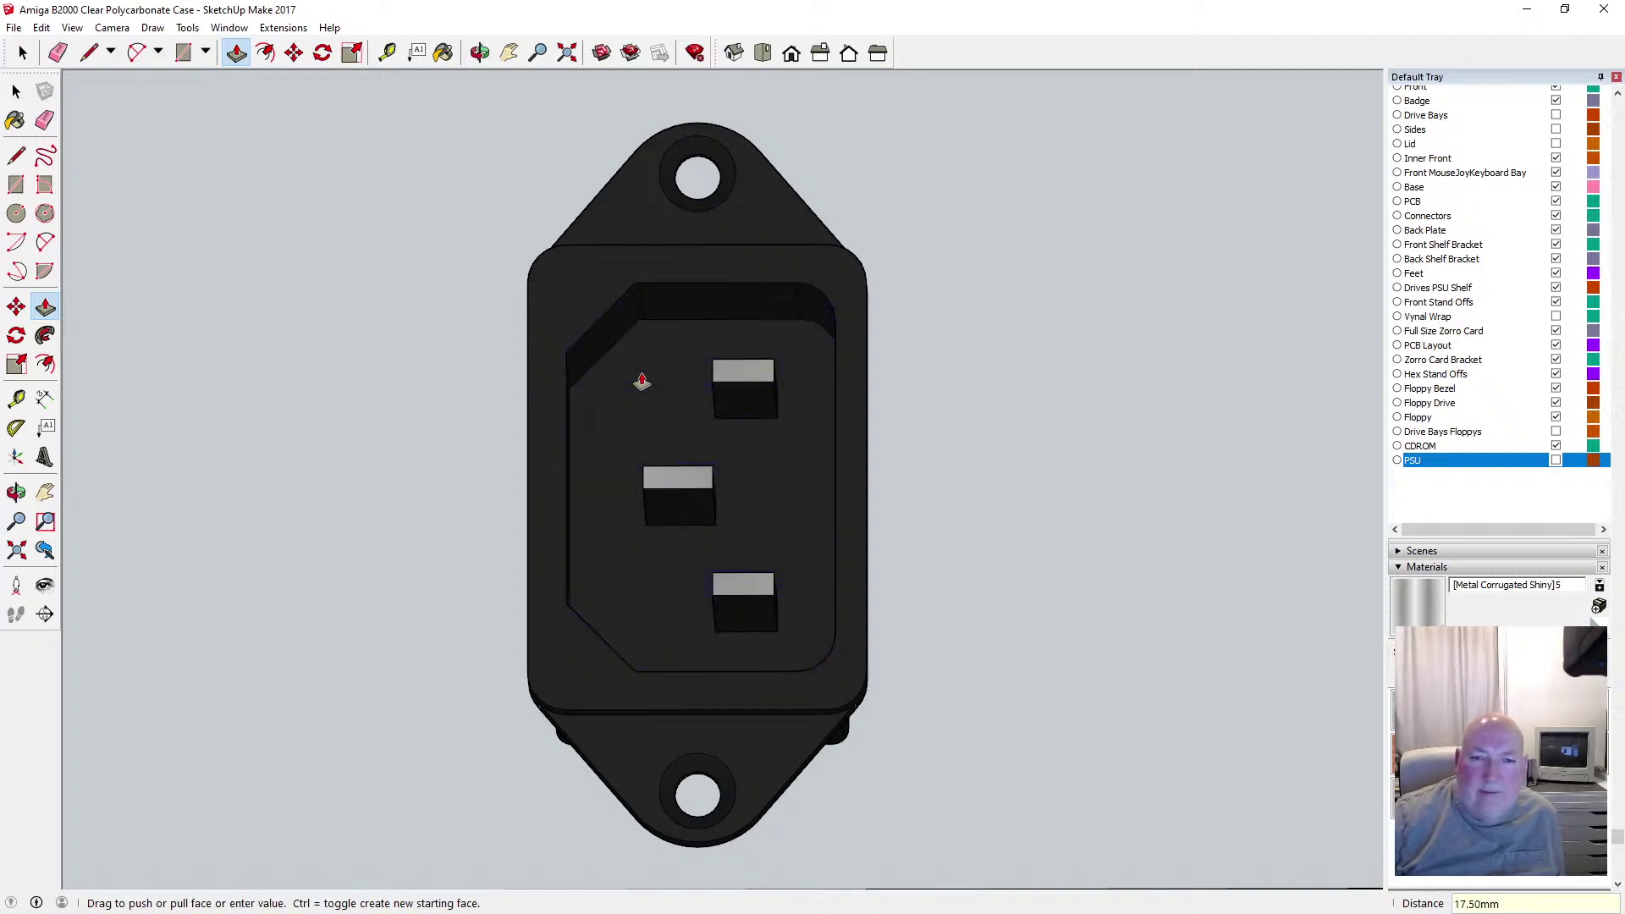
pyautogui.click(480, 52)
pyautogui.moveTo(506, 294); pyautogui.dragTo(517, 424)
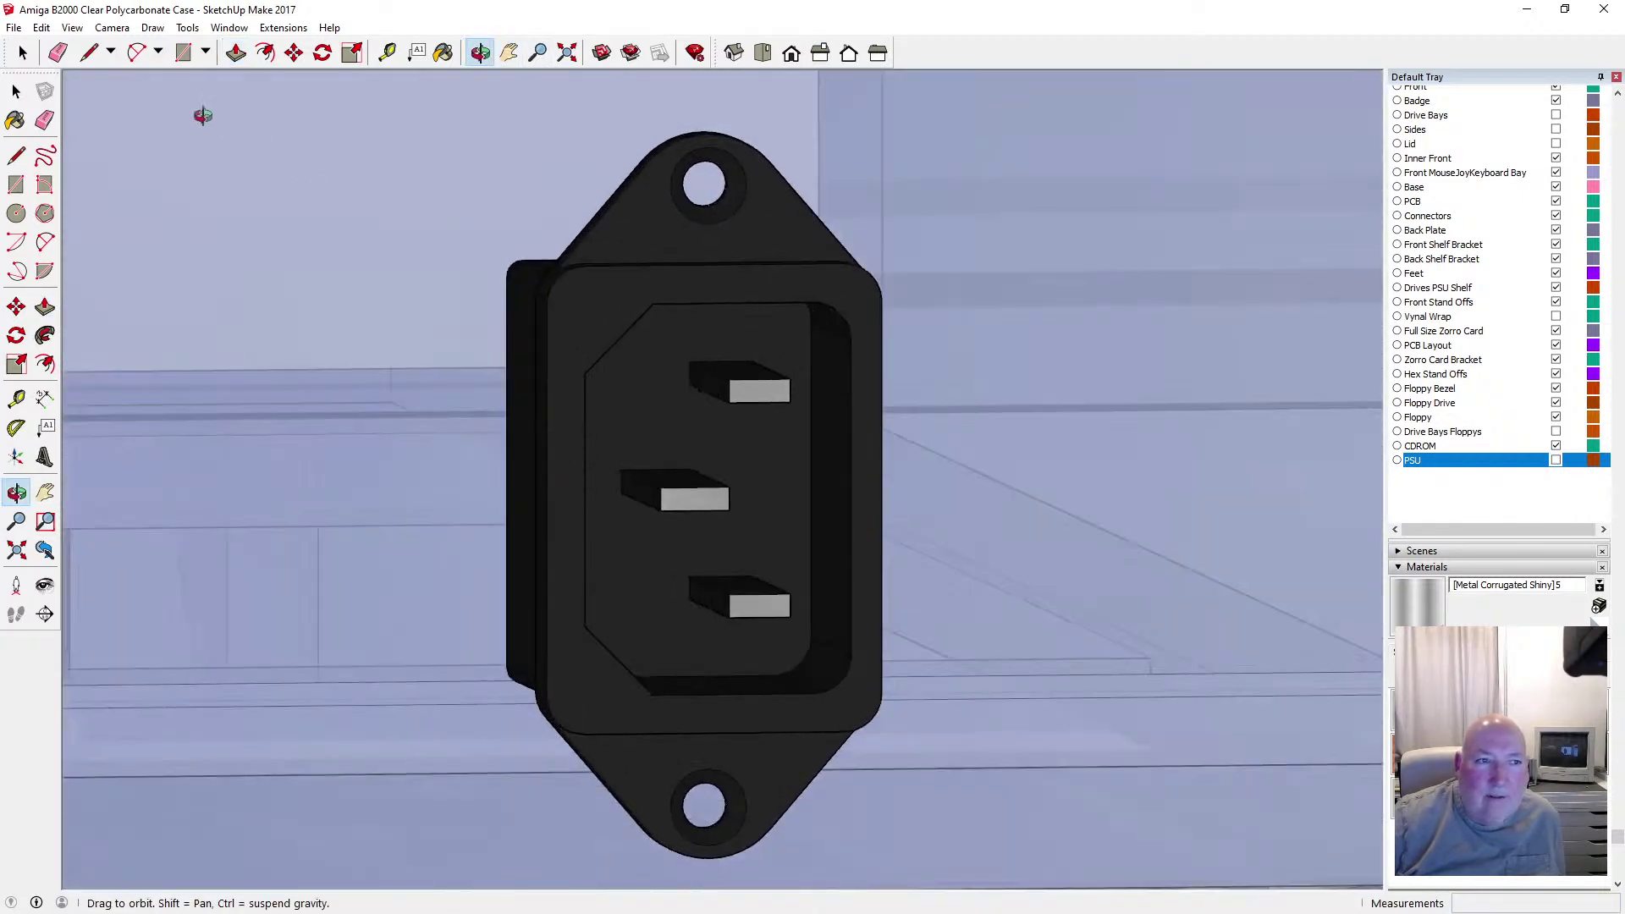
# Switch the camera from parallel projection to a perspective view of the socket
pyautogui.click(72, 27)
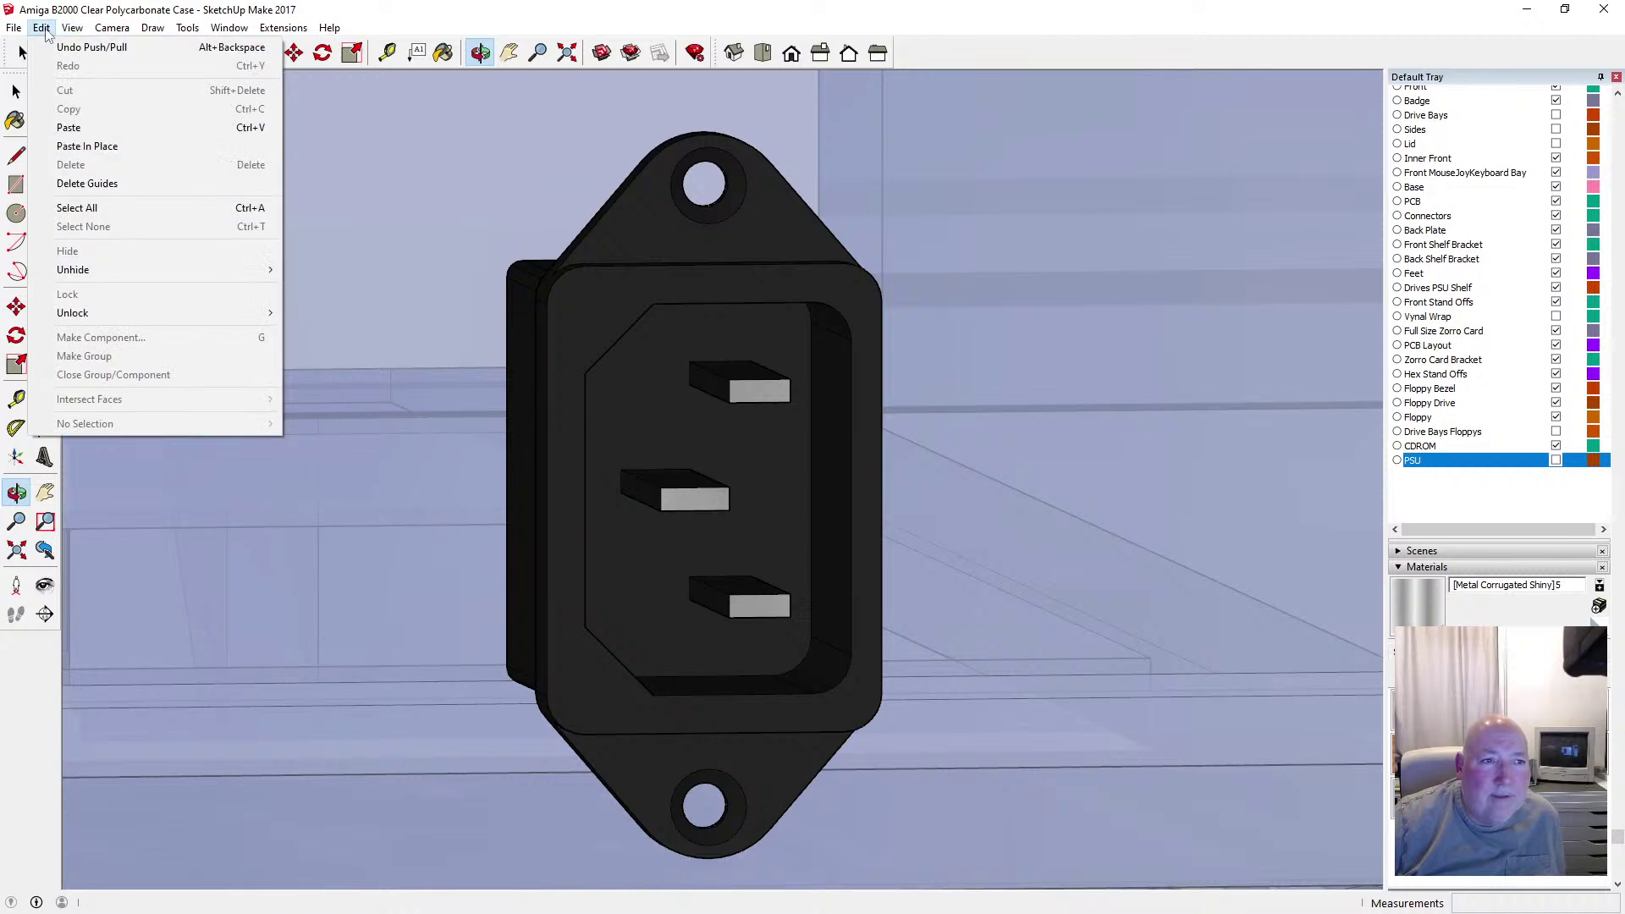
pyautogui.moveTo(113, 27)
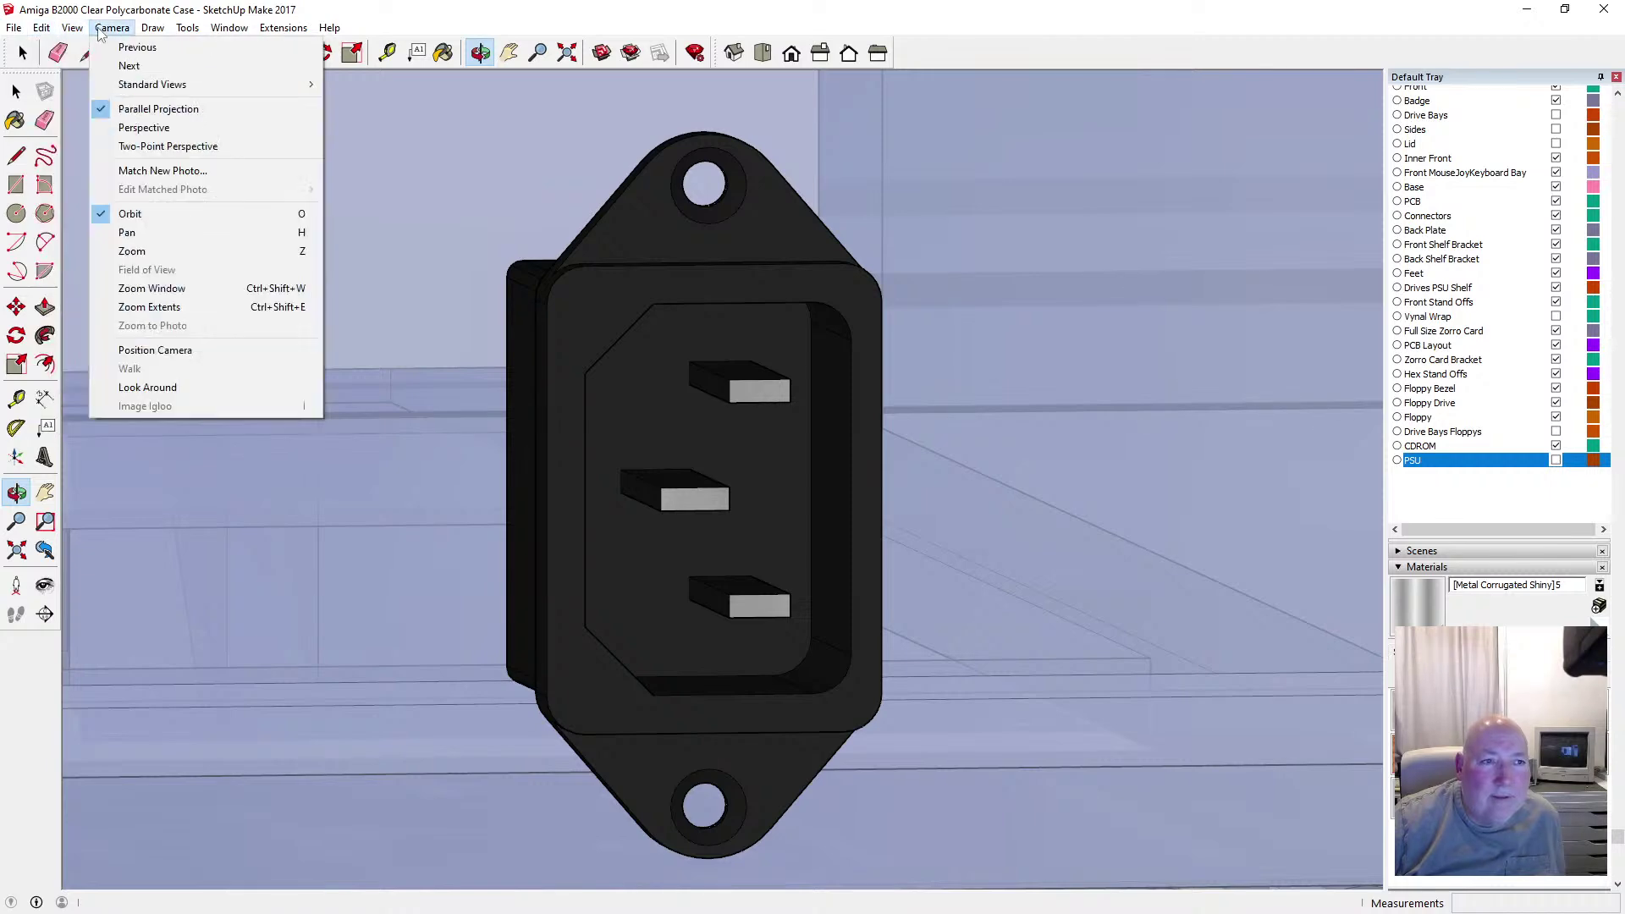
pyautogui.click(154, 145)
pyautogui.moveTo(743, 477)
pyautogui.mouseDown()
pyautogui.moveTo(733, 558)
pyautogui.moveTo(666, 418)
pyautogui.mouseUp()
# Paint the upper faces of the three socket pins, plus the visible sides of the outer two, with Metal Corrugated Shiny
pyautogui.click(445, 55)
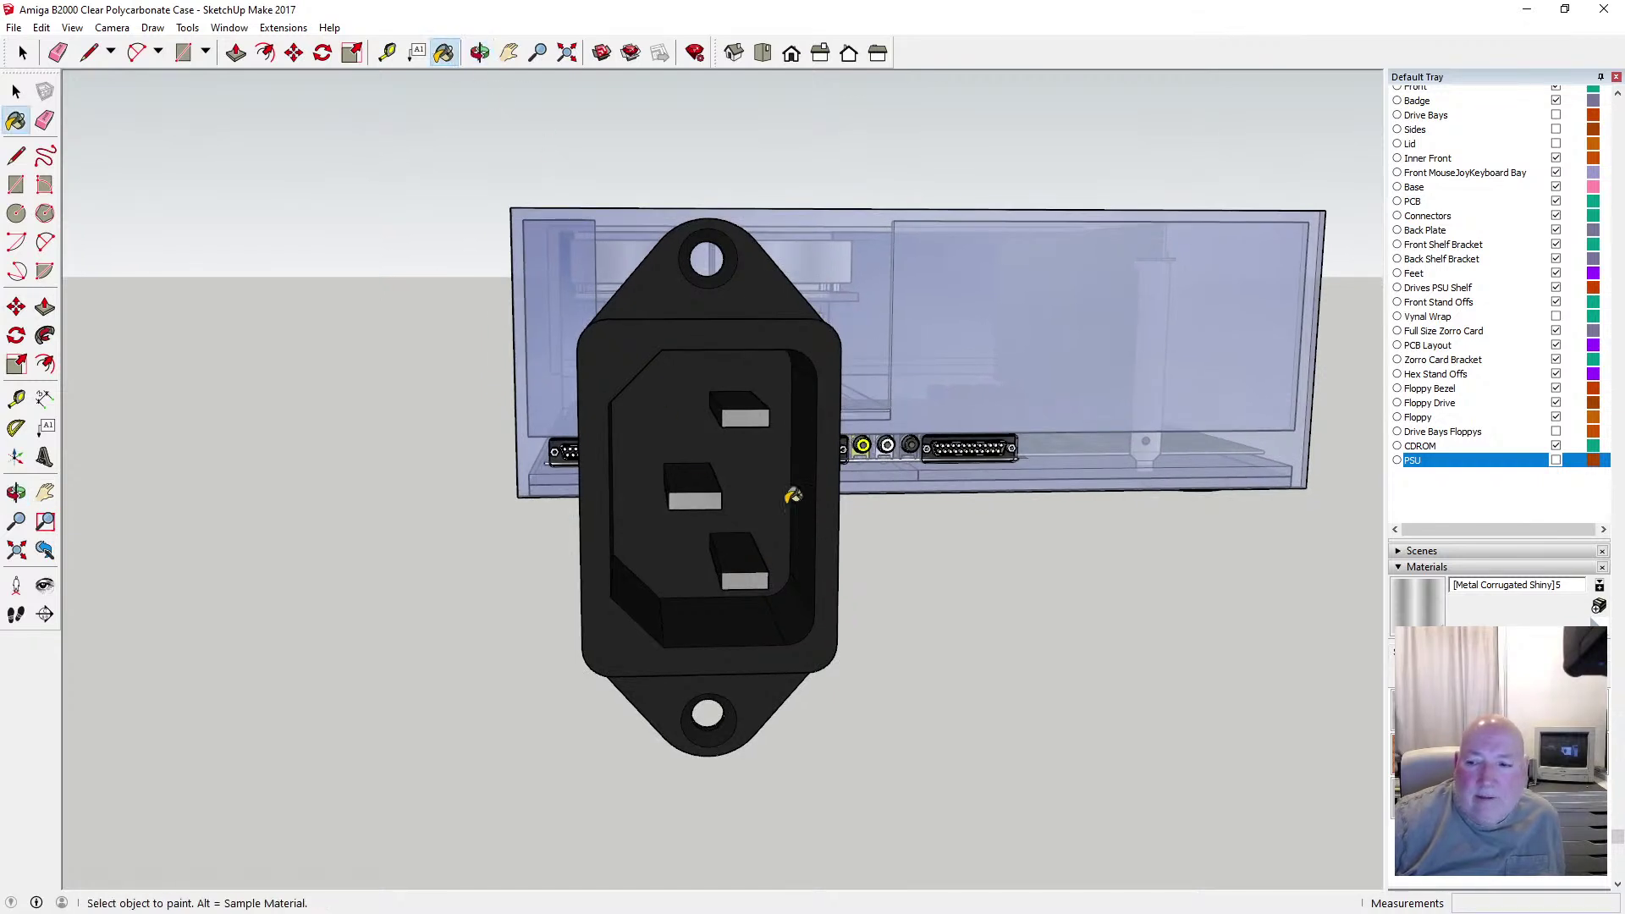
pyautogui.scroll(4, 787, 491)
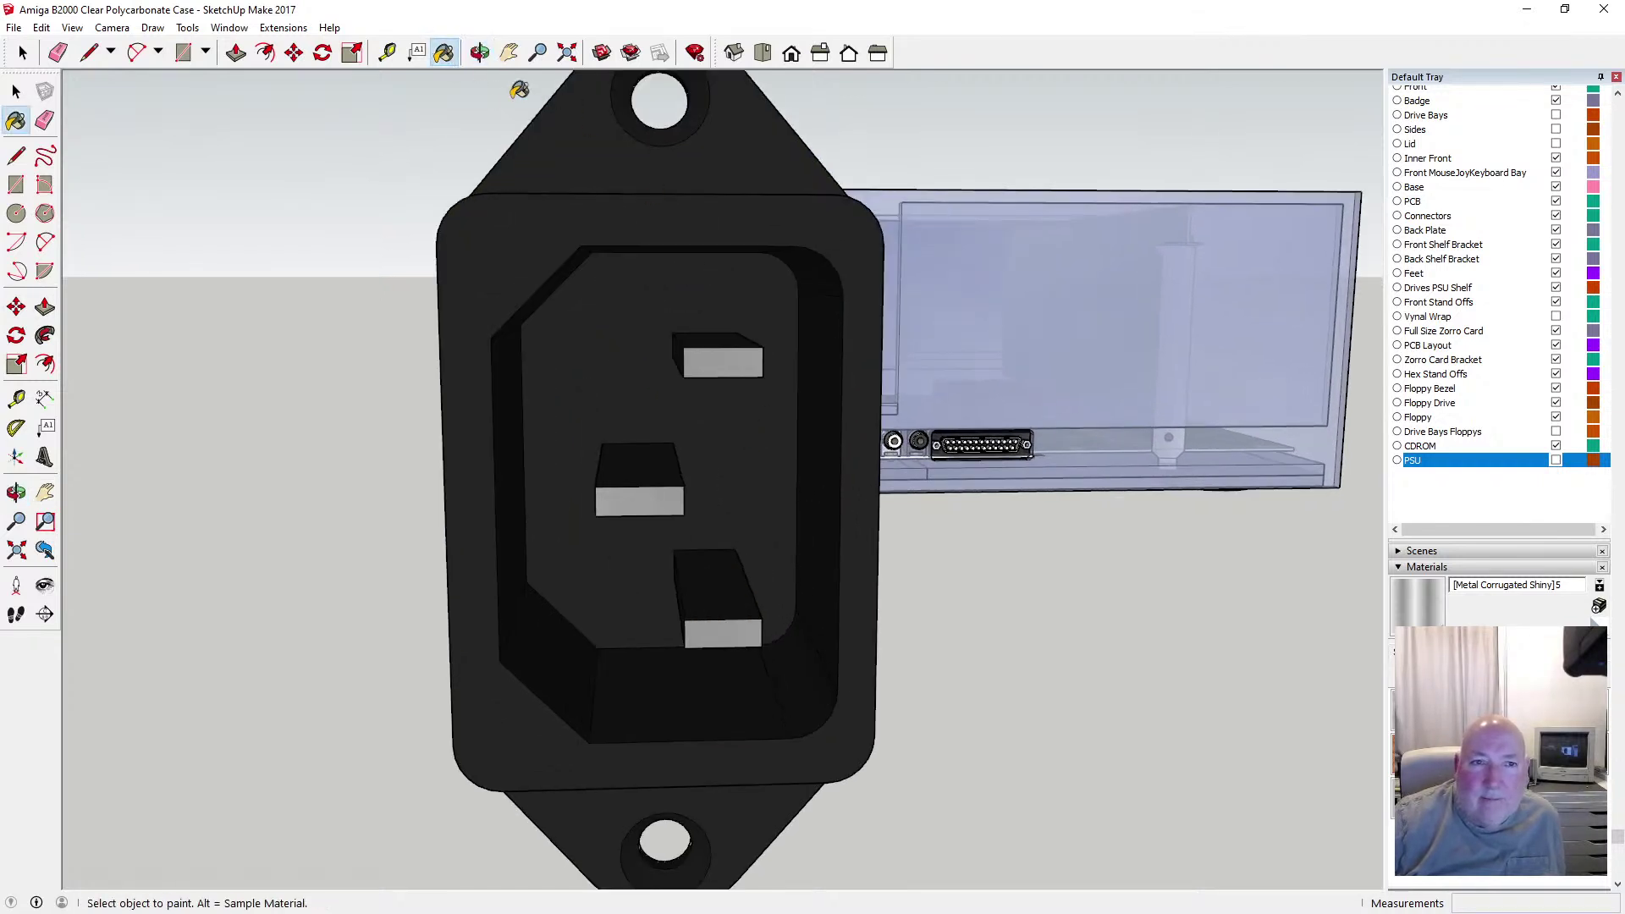
pyautogui.click(480, 53)
pyautogui.moveTo(626, 169); pyautogui.dragTo(649, 293)
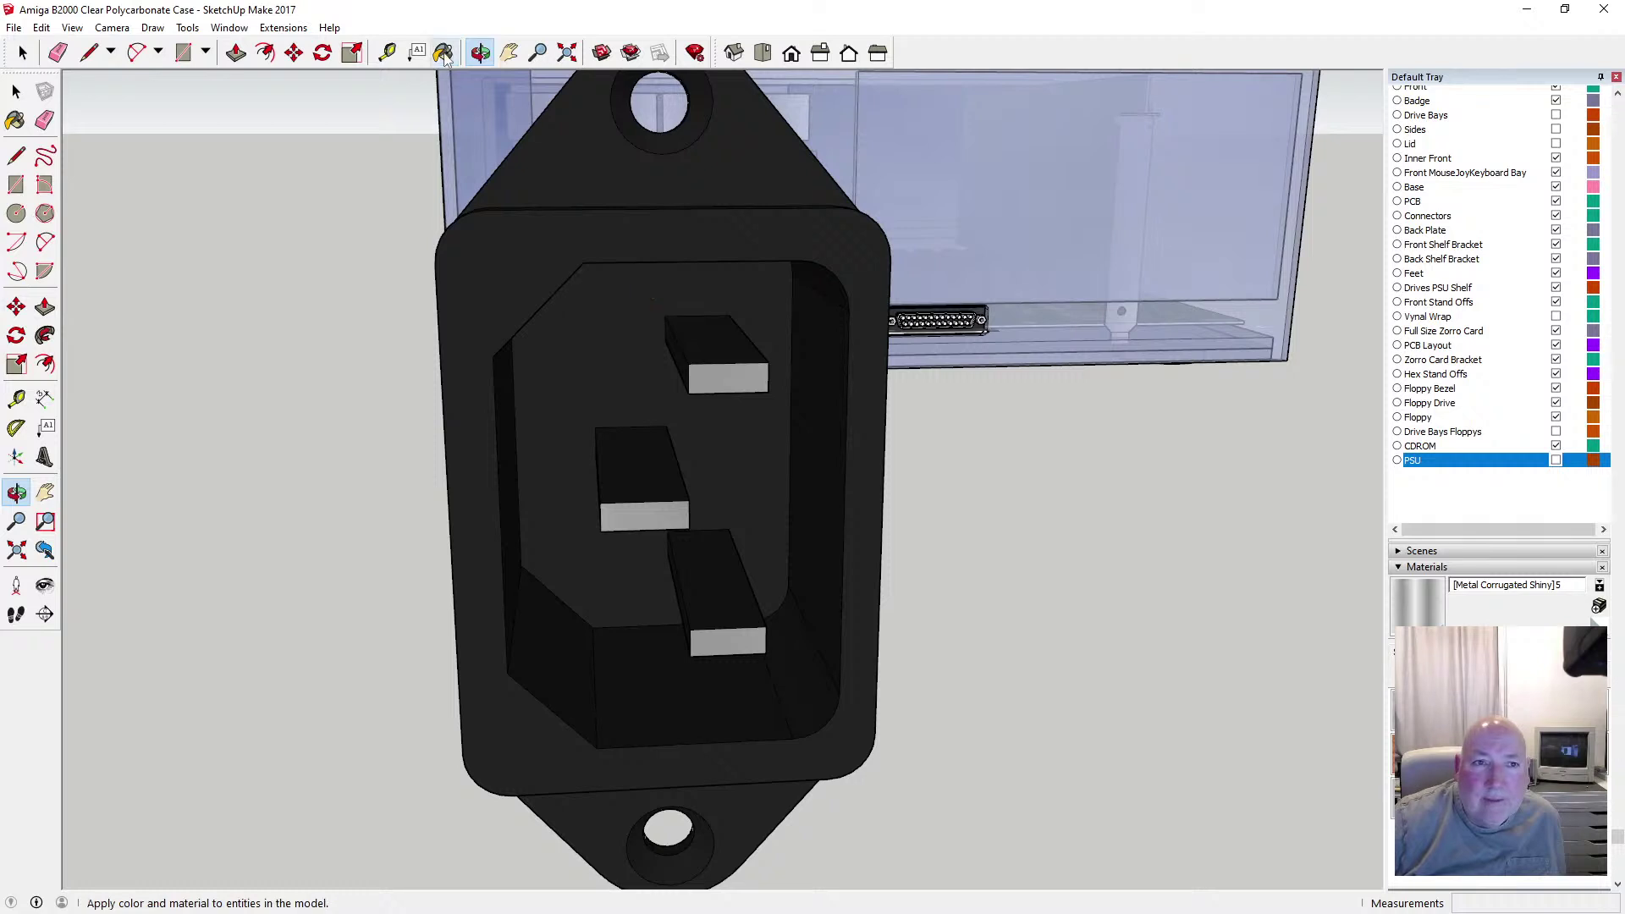
pyautogui.click(445, 53)
pyautogui.click(692, 338)
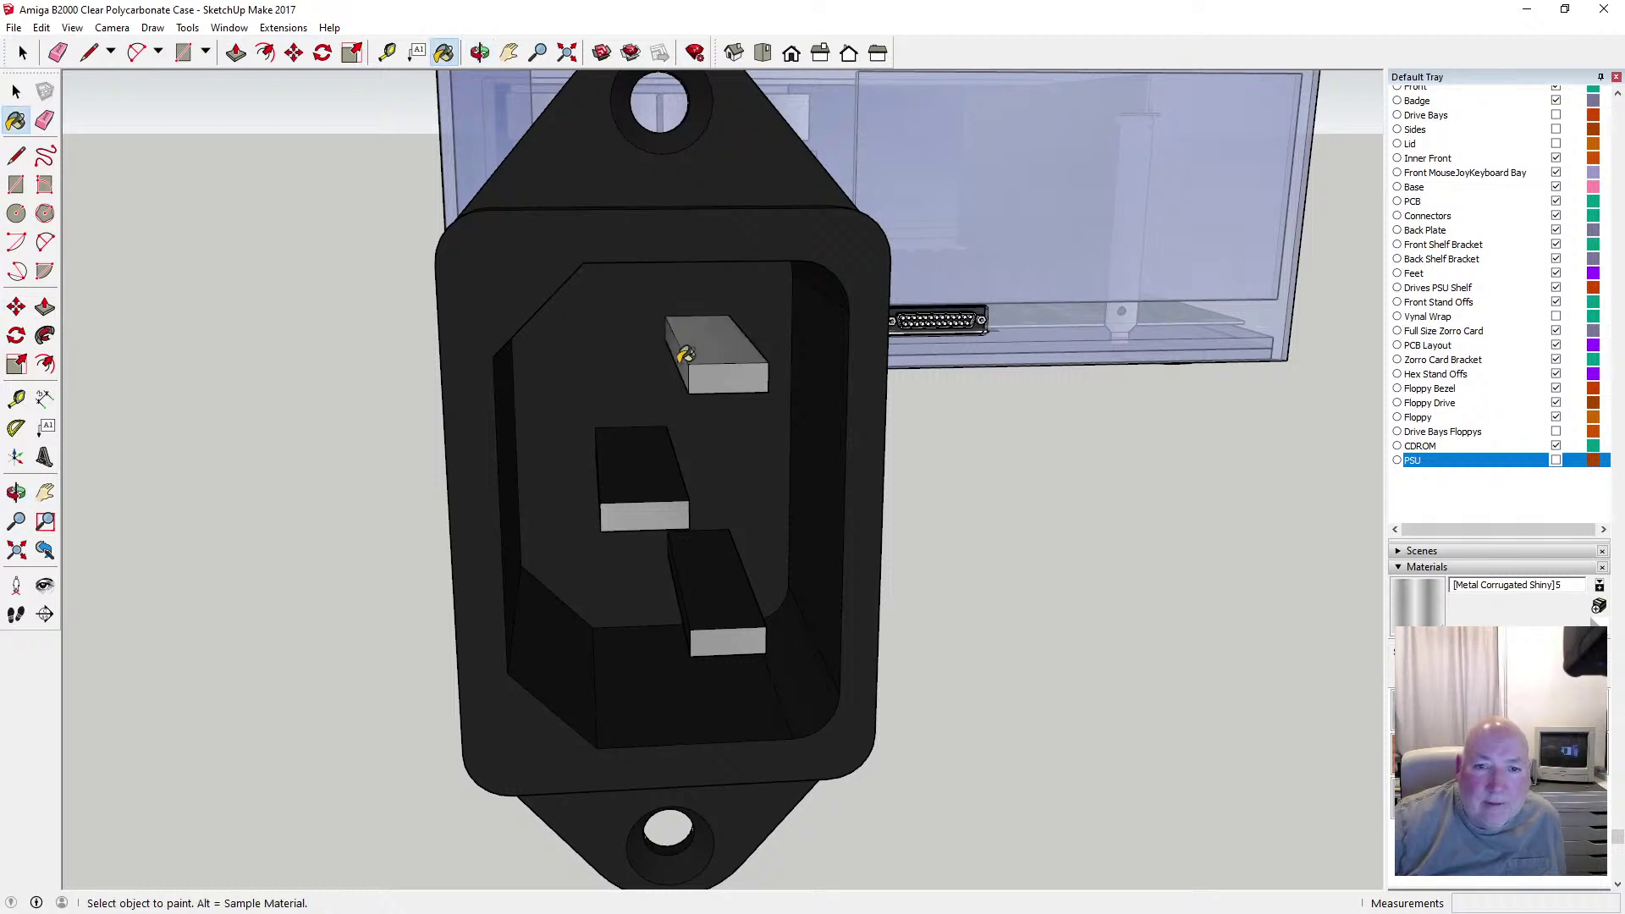
pyautogui.click(650, 459)
pyautogui.click(698, 580)
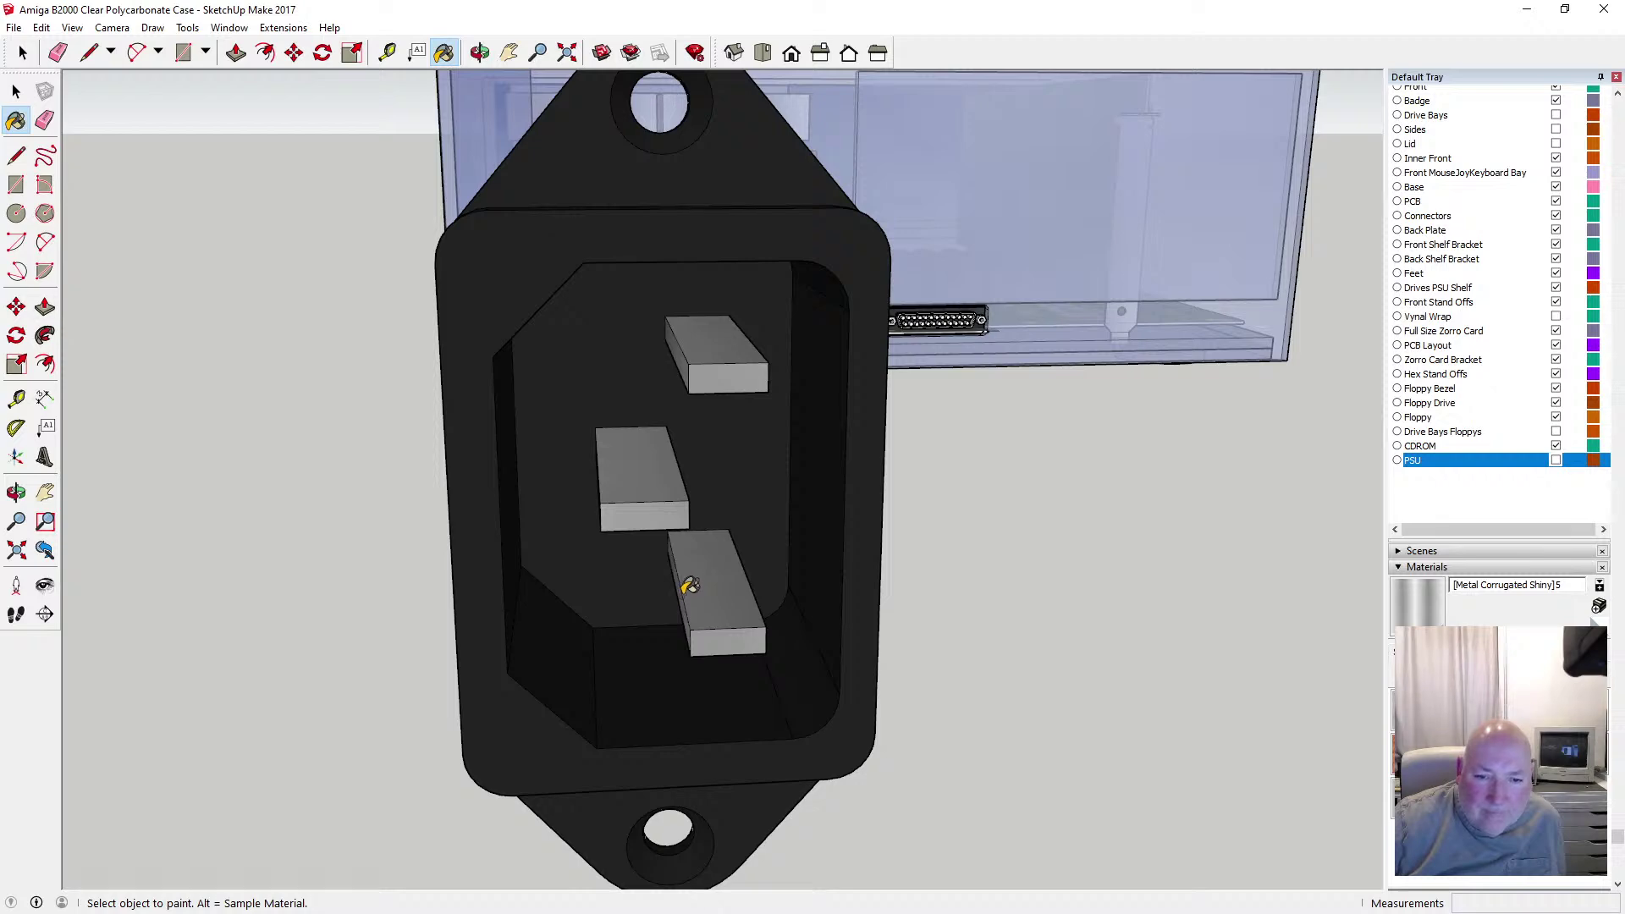
# Paint the undersides and right-hand sides of all three pins with the Metal Corrugated Shiny material
pyautogui.click(479, 52)
pyautogui.moveTo(657, 214)
pyautogui.mouseDown()
pyautogui.moveTo(591, 120)
pyautogui.moveTo(610, 254)
pyautogui.moveTo(593, 237)
pyautogui.mouseUp()
pyautogui.click(444, 53)
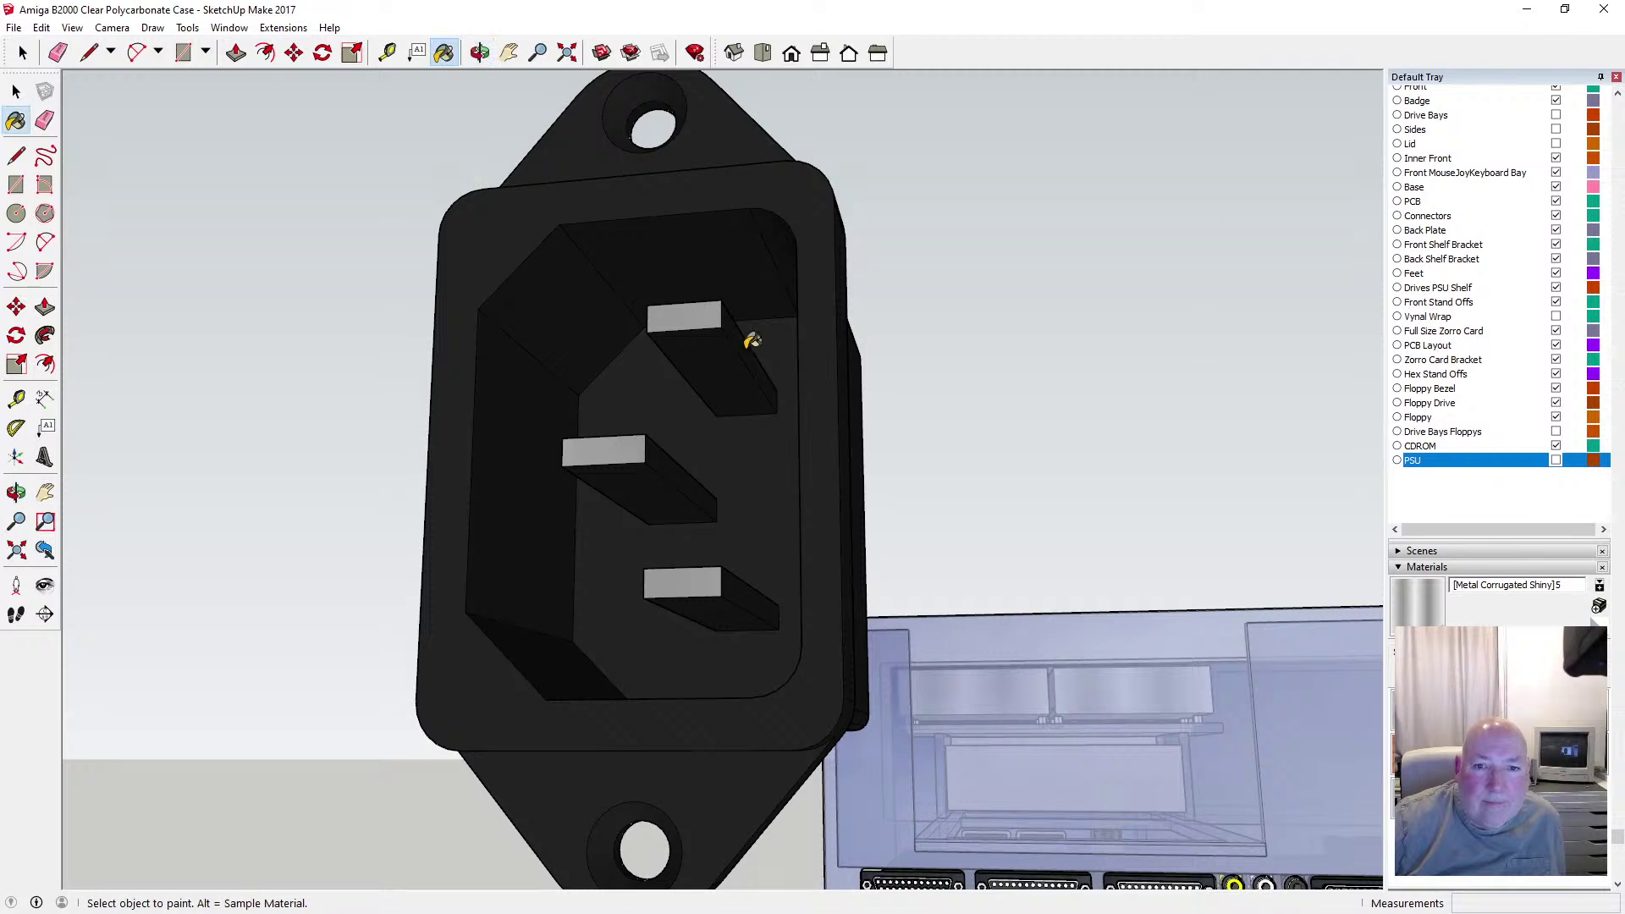
pyautogui.click(740, 332)
pyautogui.click(730, 345)
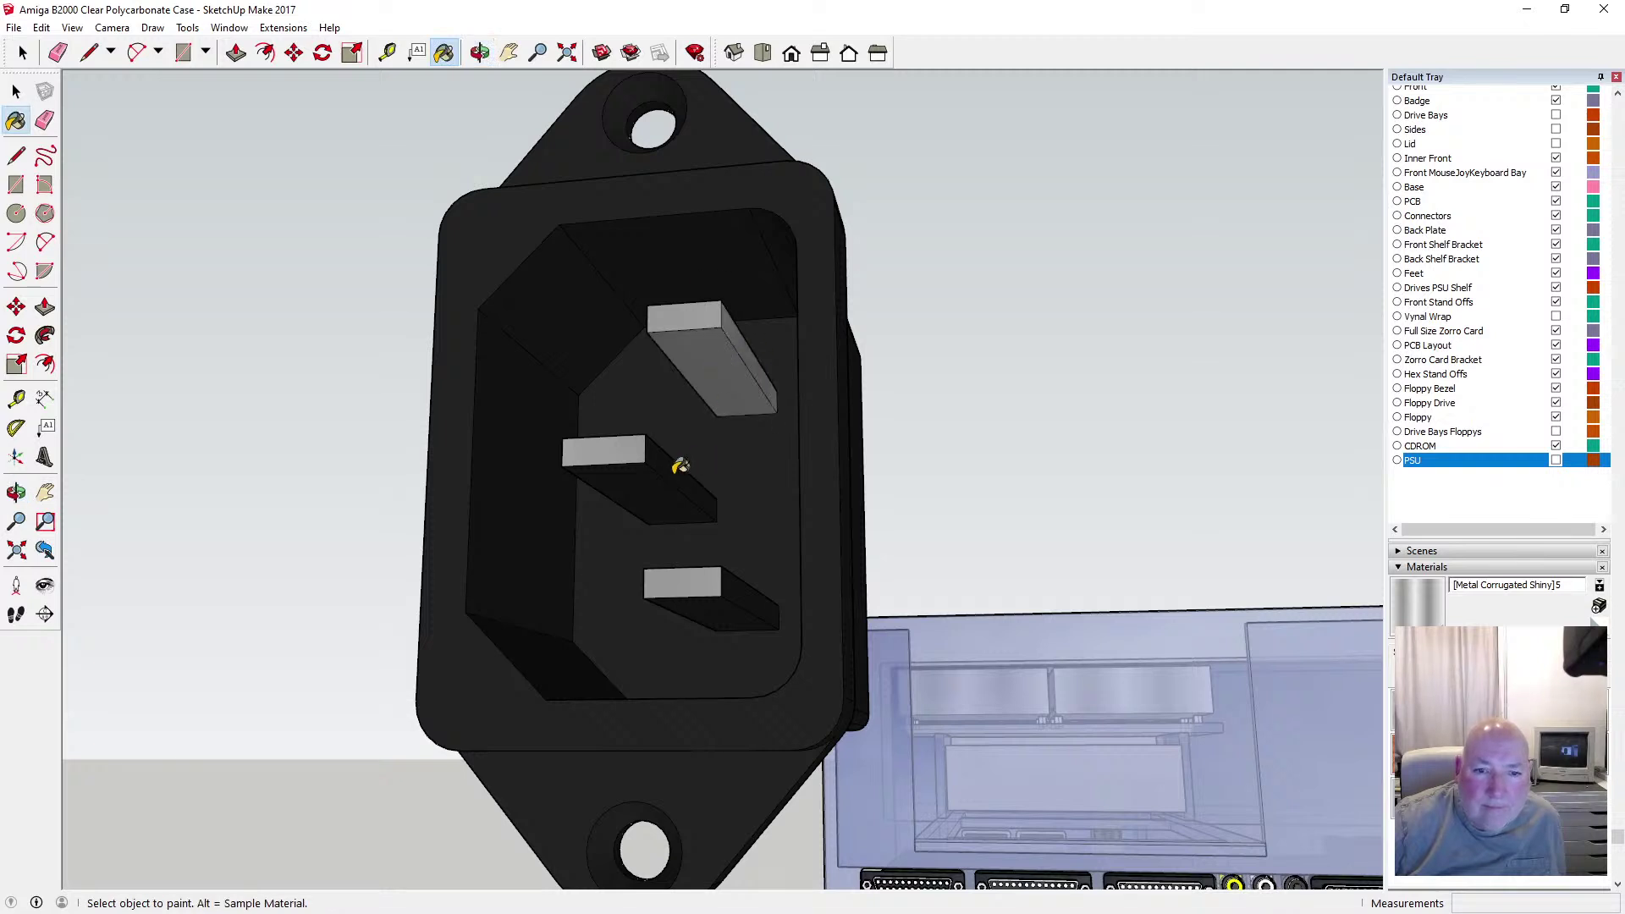
pyautogui.click(677, 470)
pyautogui.click(660, 484)
pyautogui.click(738, 585)
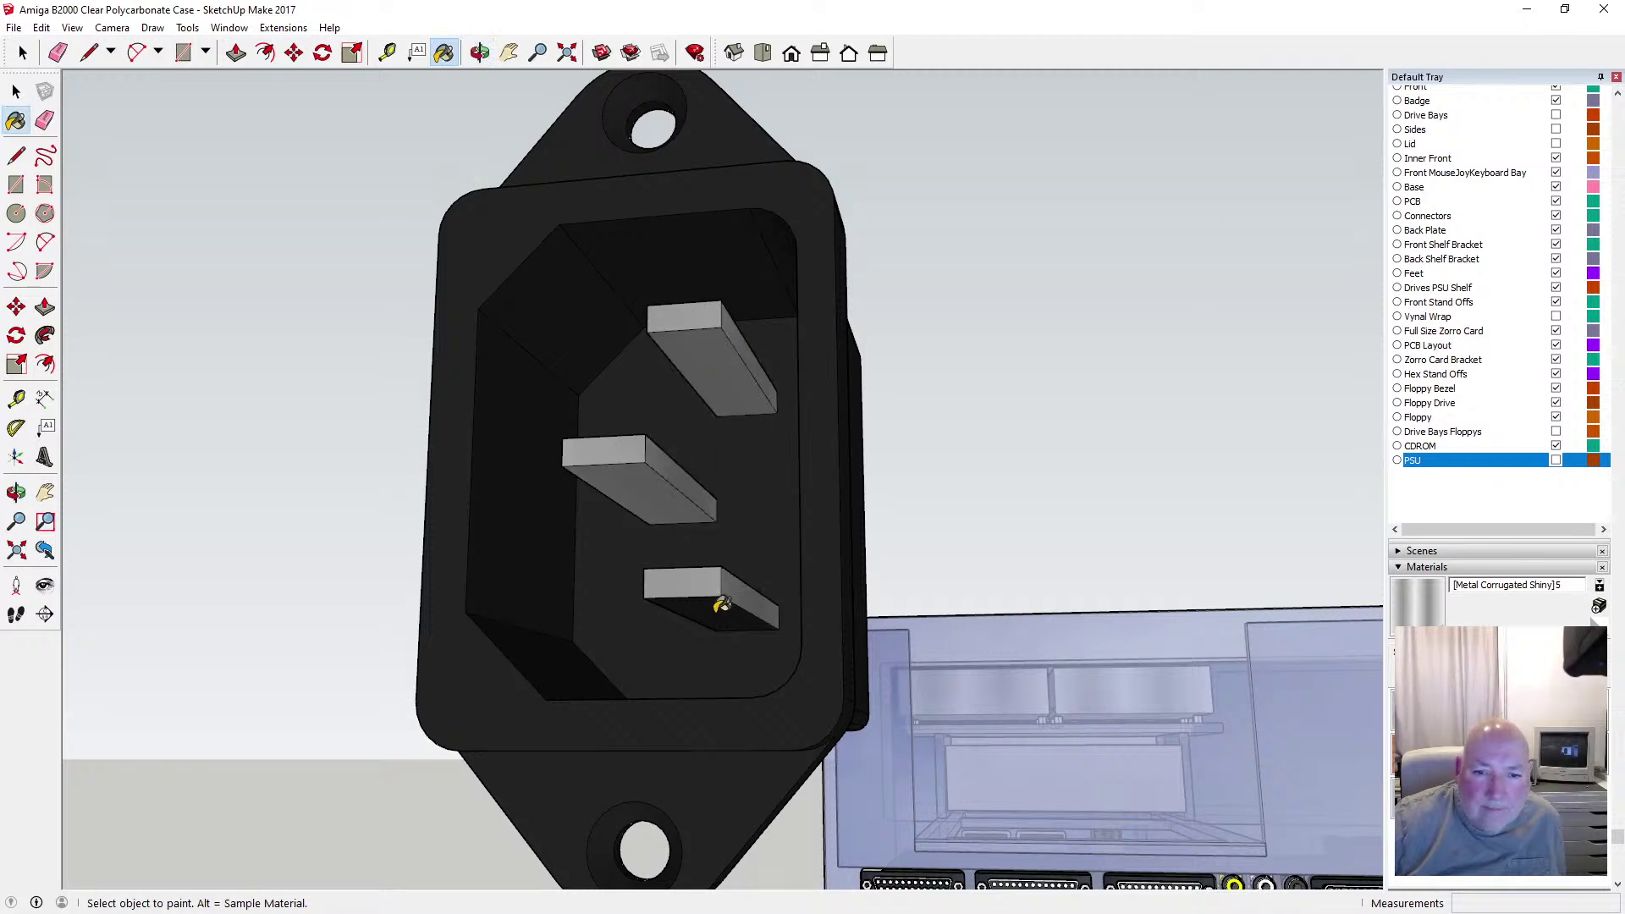
pyautogui.click(723, 611)
# Paint the middle pin's remaining side face with the Metal Corrugated Shiny material
pyautogui.click(479, 52)
pyautogui.moveTo(573, 259); pyautogui.dragTo(820, 302)
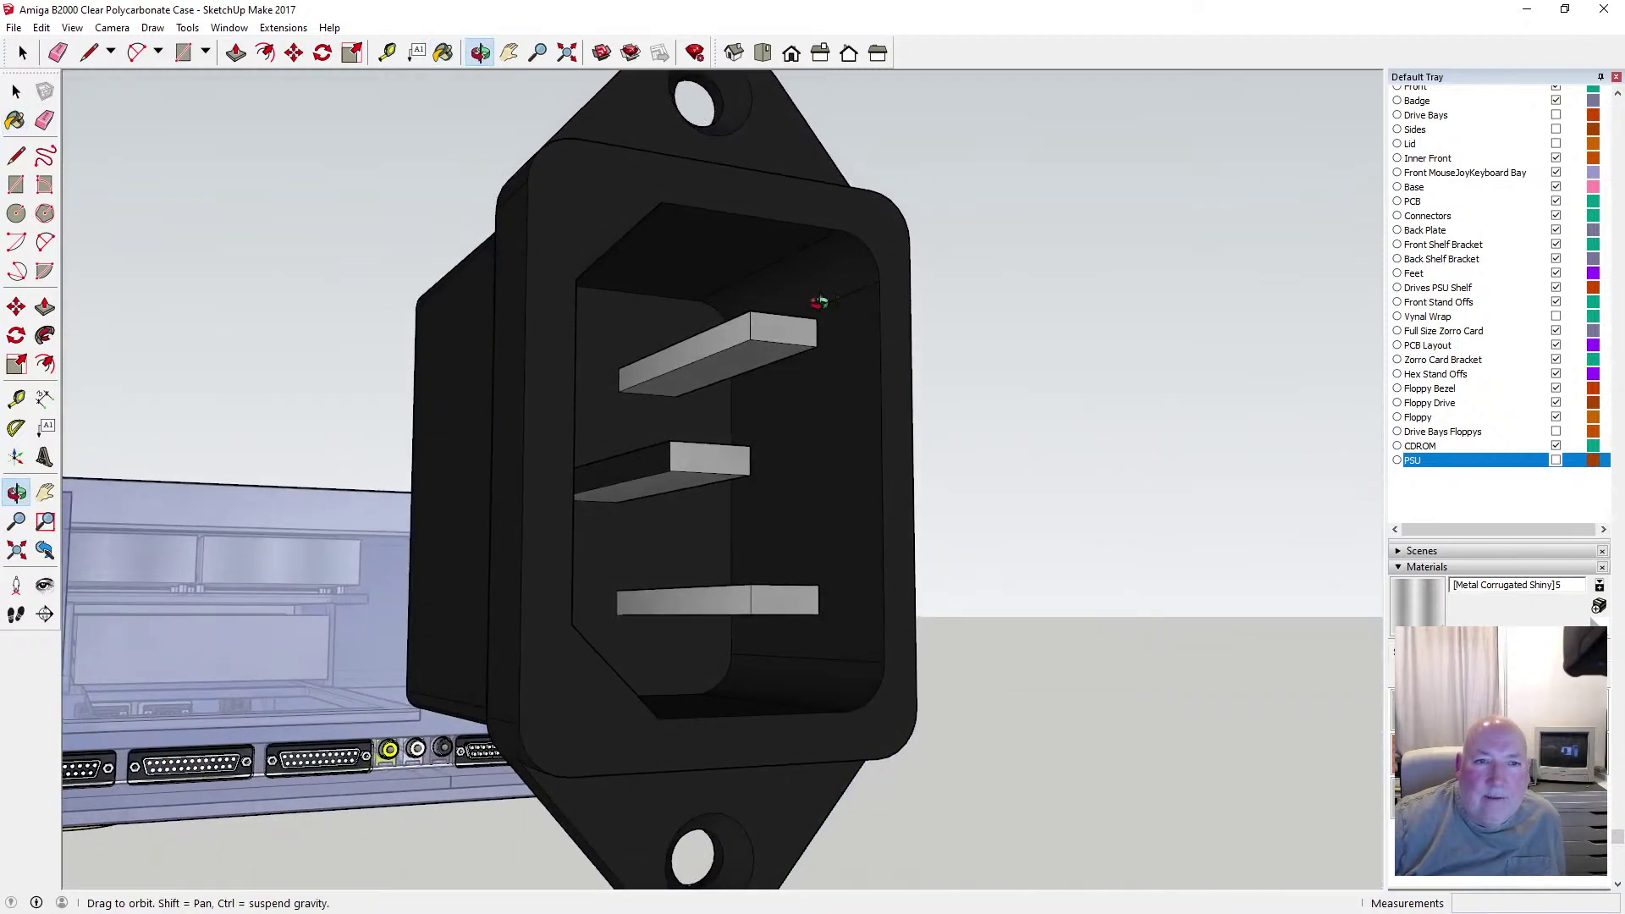
pyautogui.click(443, 52)
pyautogui.click(653, 455)
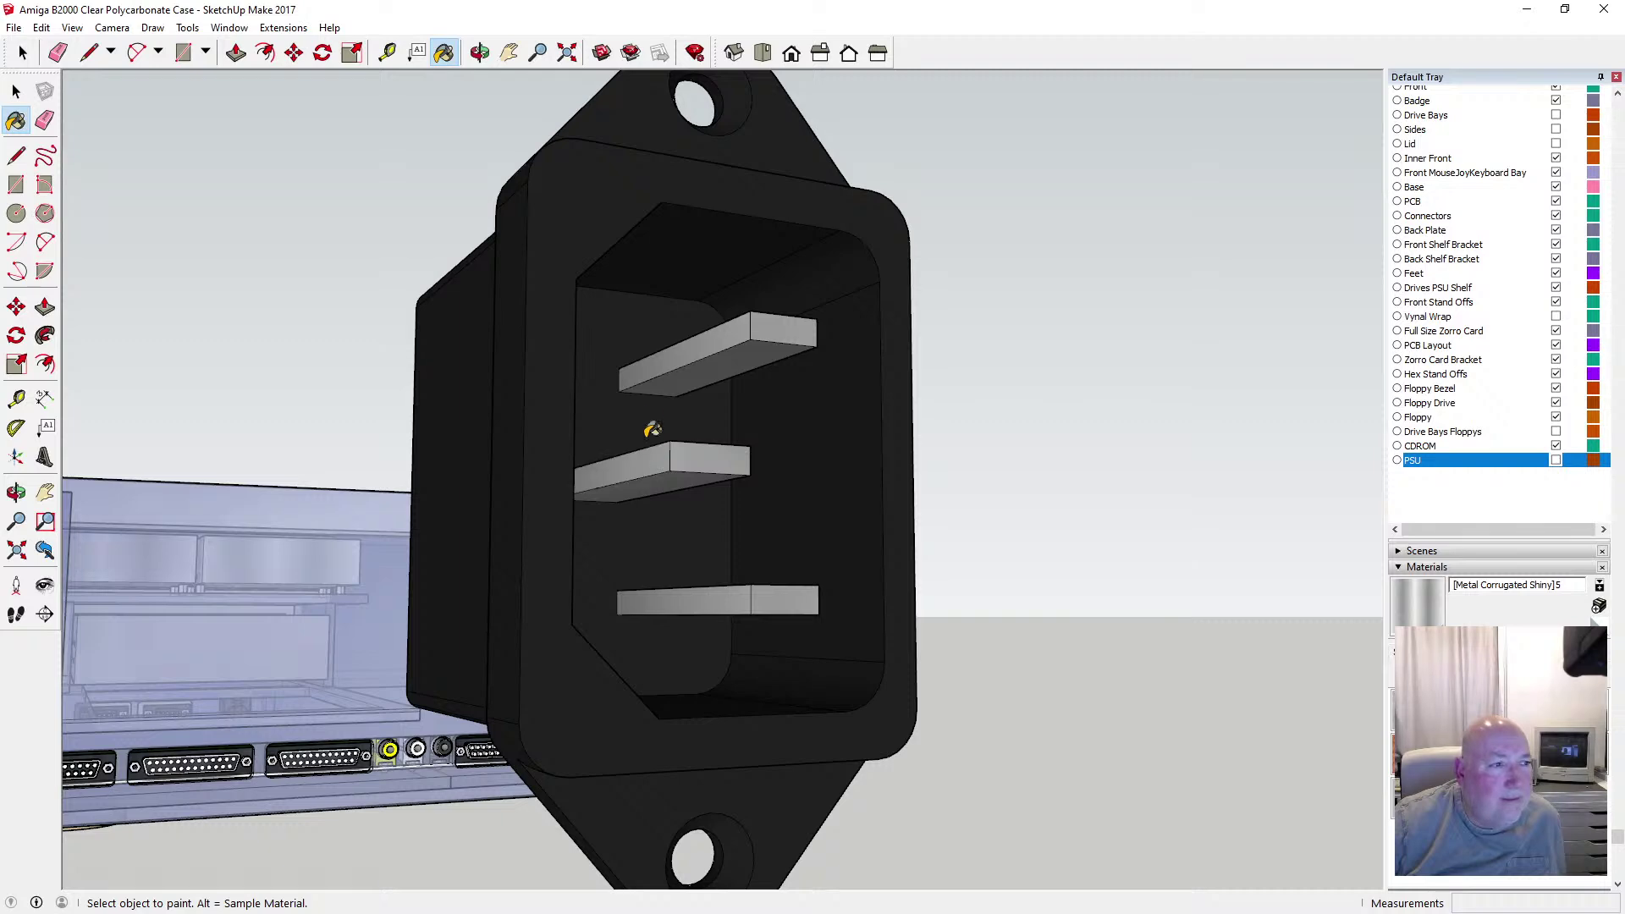
# Push the middle pin's end face 1 mm inward with Push/Pull
pyautogui.click(480, 53)
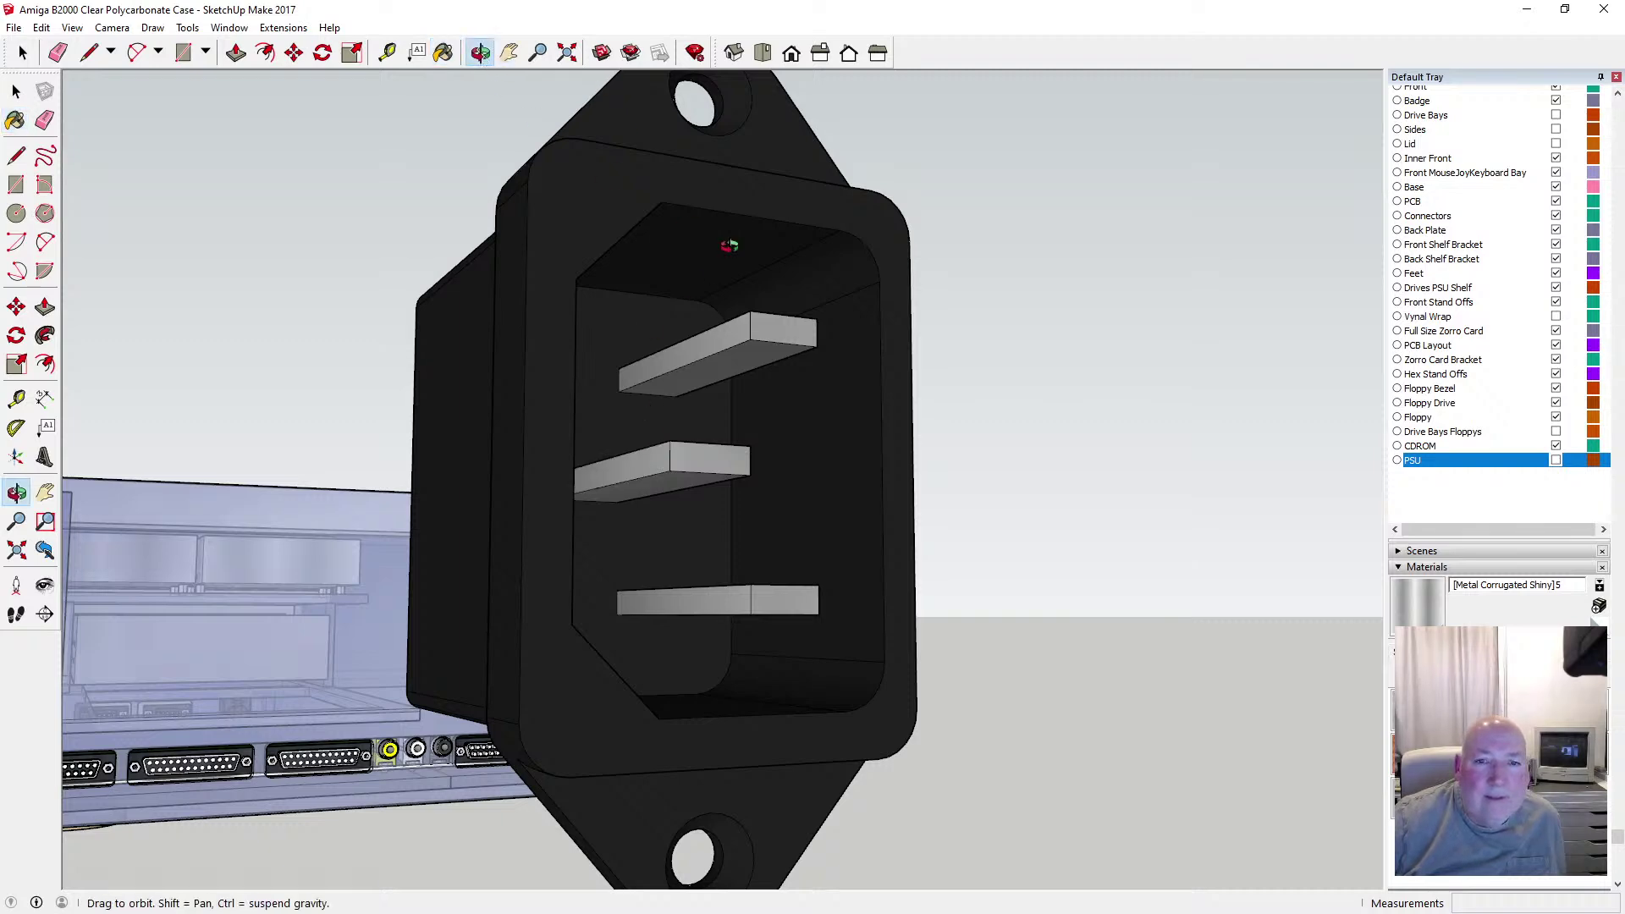
pyautogui.moveTo(740, 243); pyautogui.dragTo(635, 291)
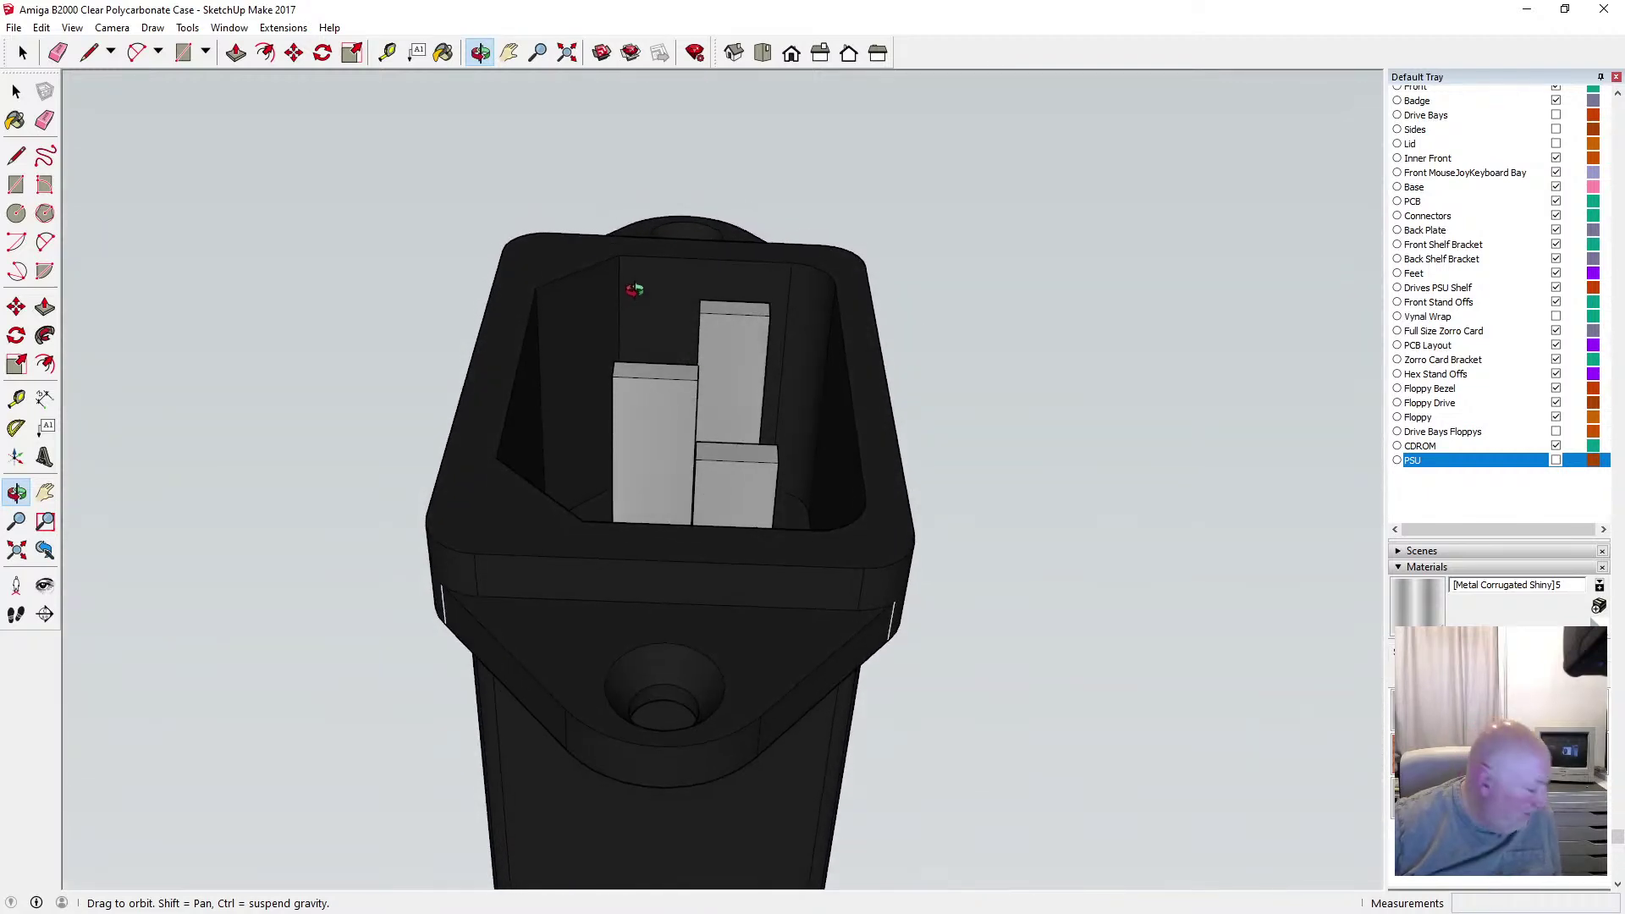
pyautogui.rightClick(635, 290)
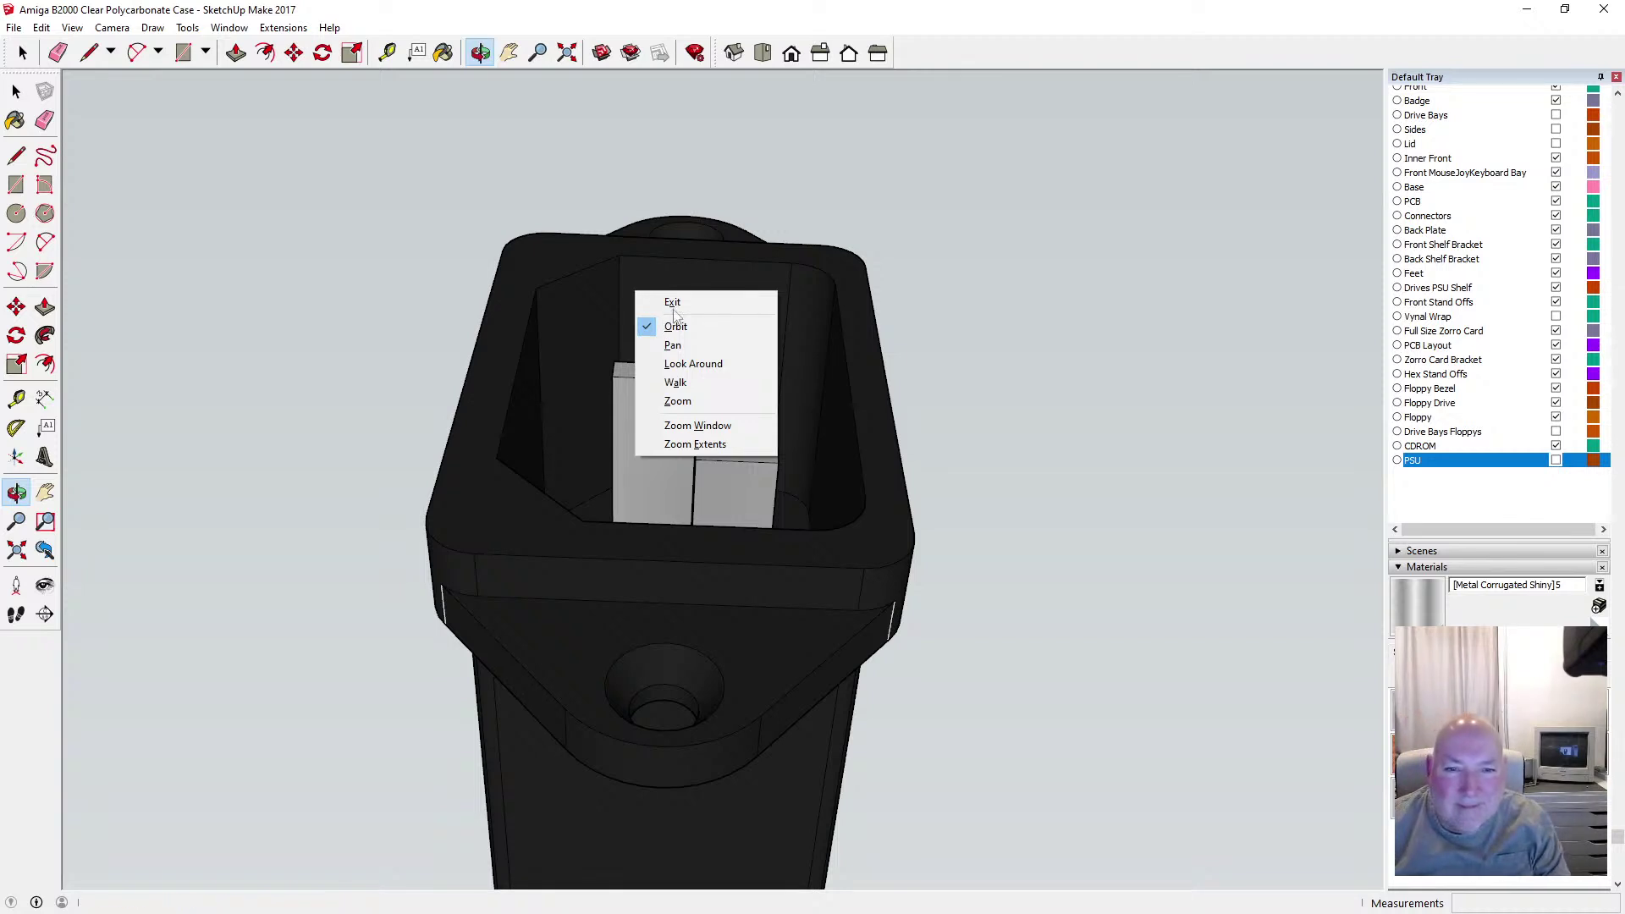
pyautogui.click(713, 301)
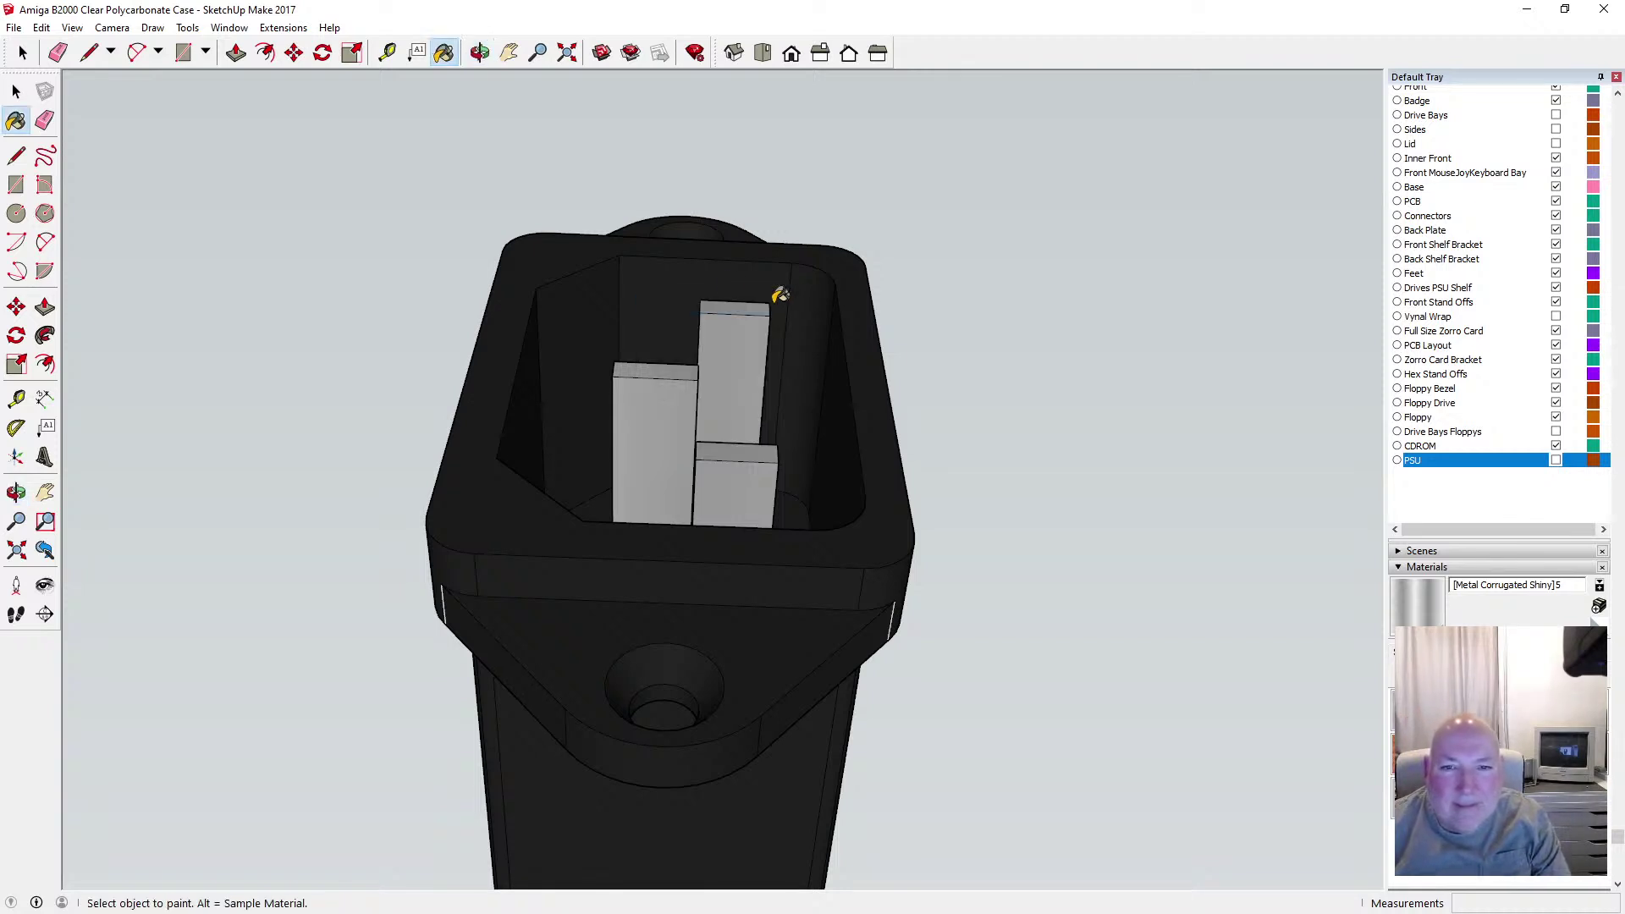
pyautogui.click(28, 97)
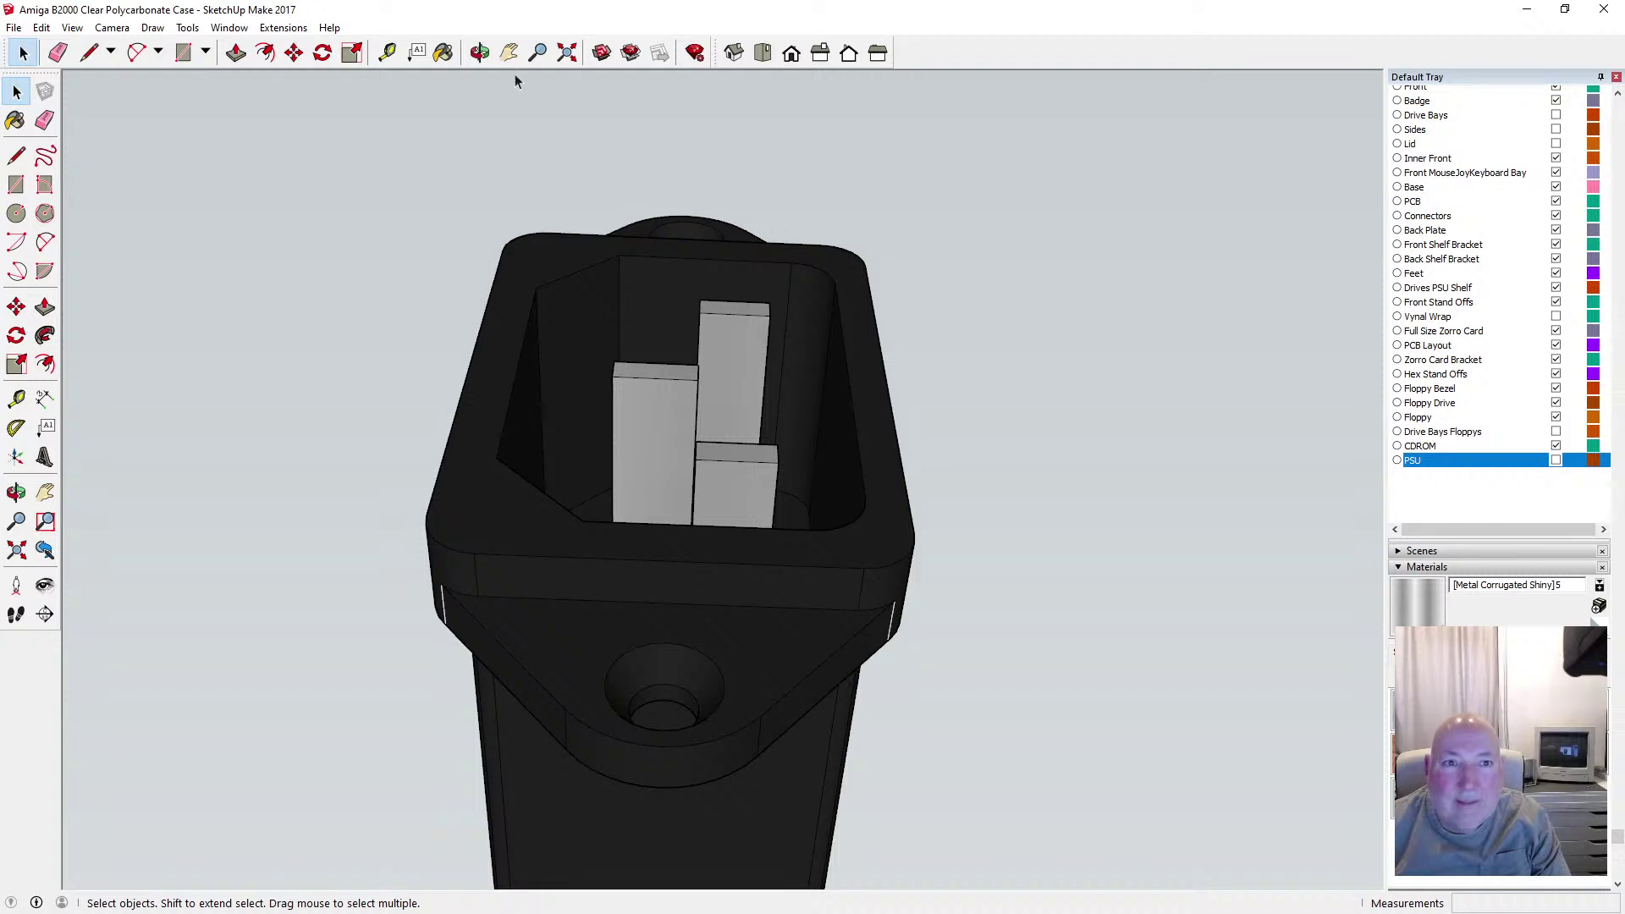
pyautogui.click(479, 53)
pyautogui.moveTo(562, 174); pyautogui.dragTo(643, 501)
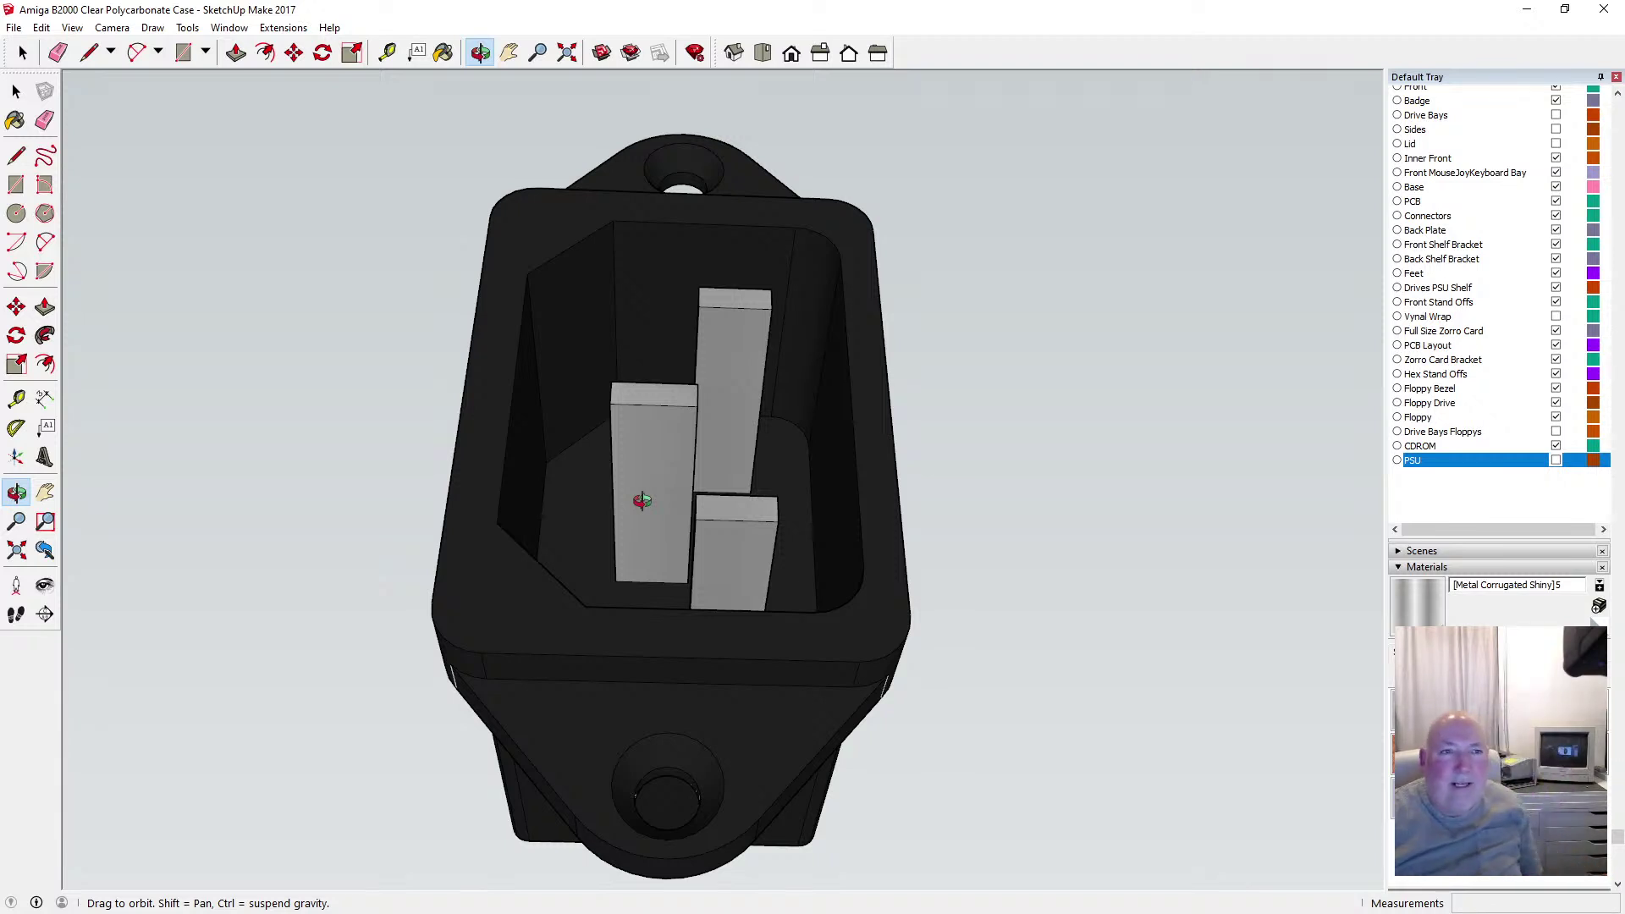
pyautogui.click(237, 54)
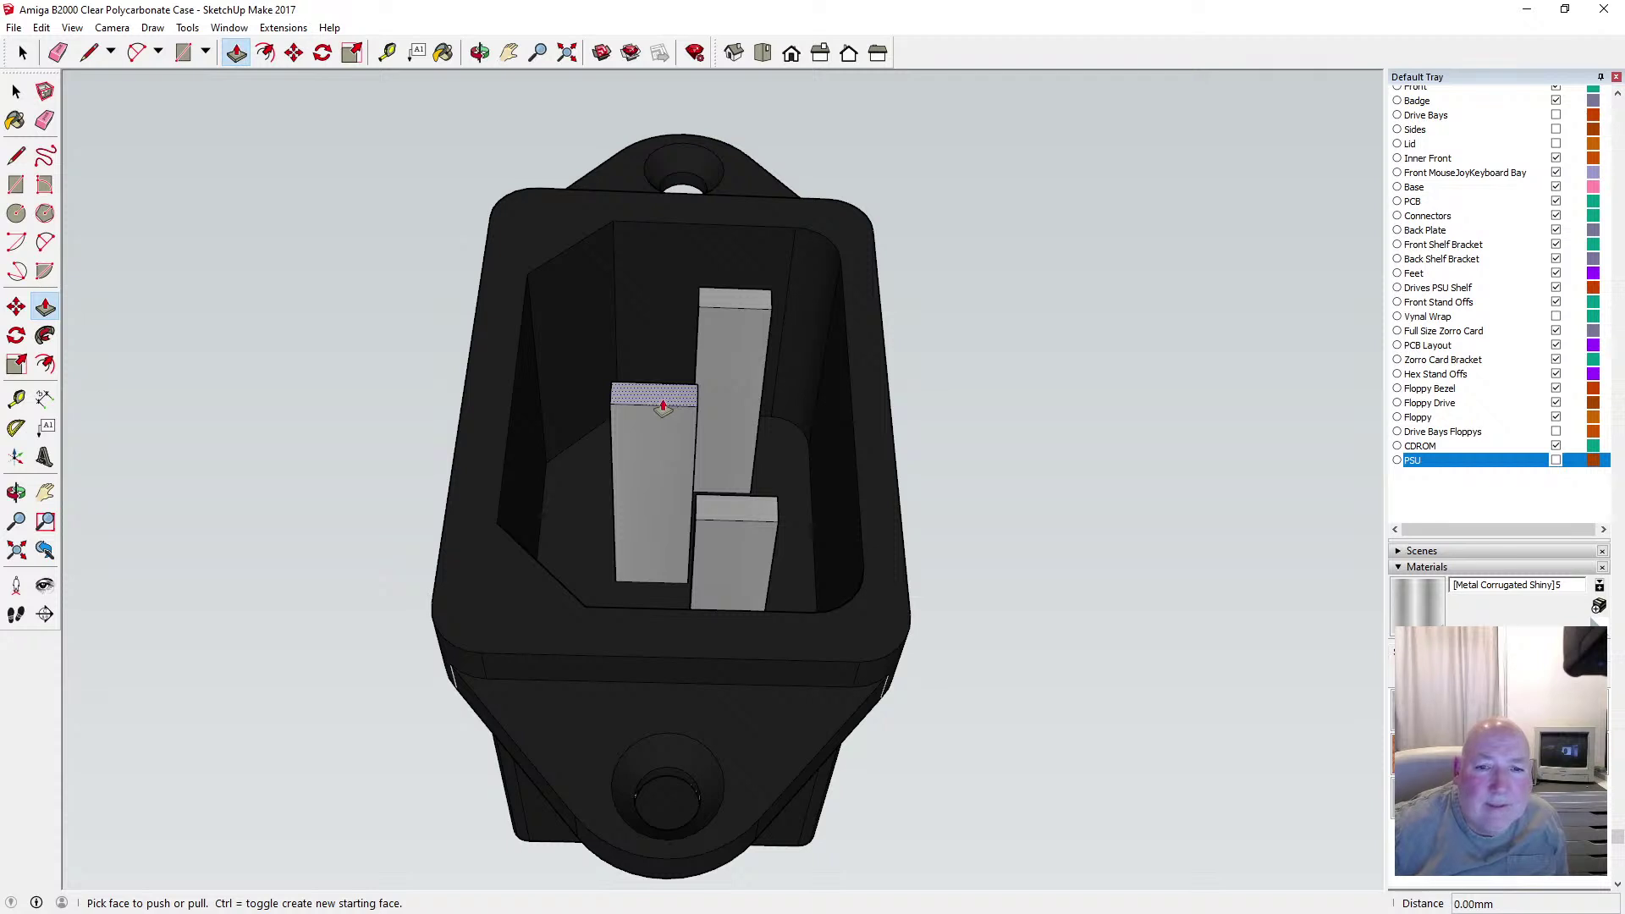
pyautogui.moveTo(662, 407); pyautogui.dragTo(663, 415)
pyautogui.write('1')
pyautogui.press('Return')
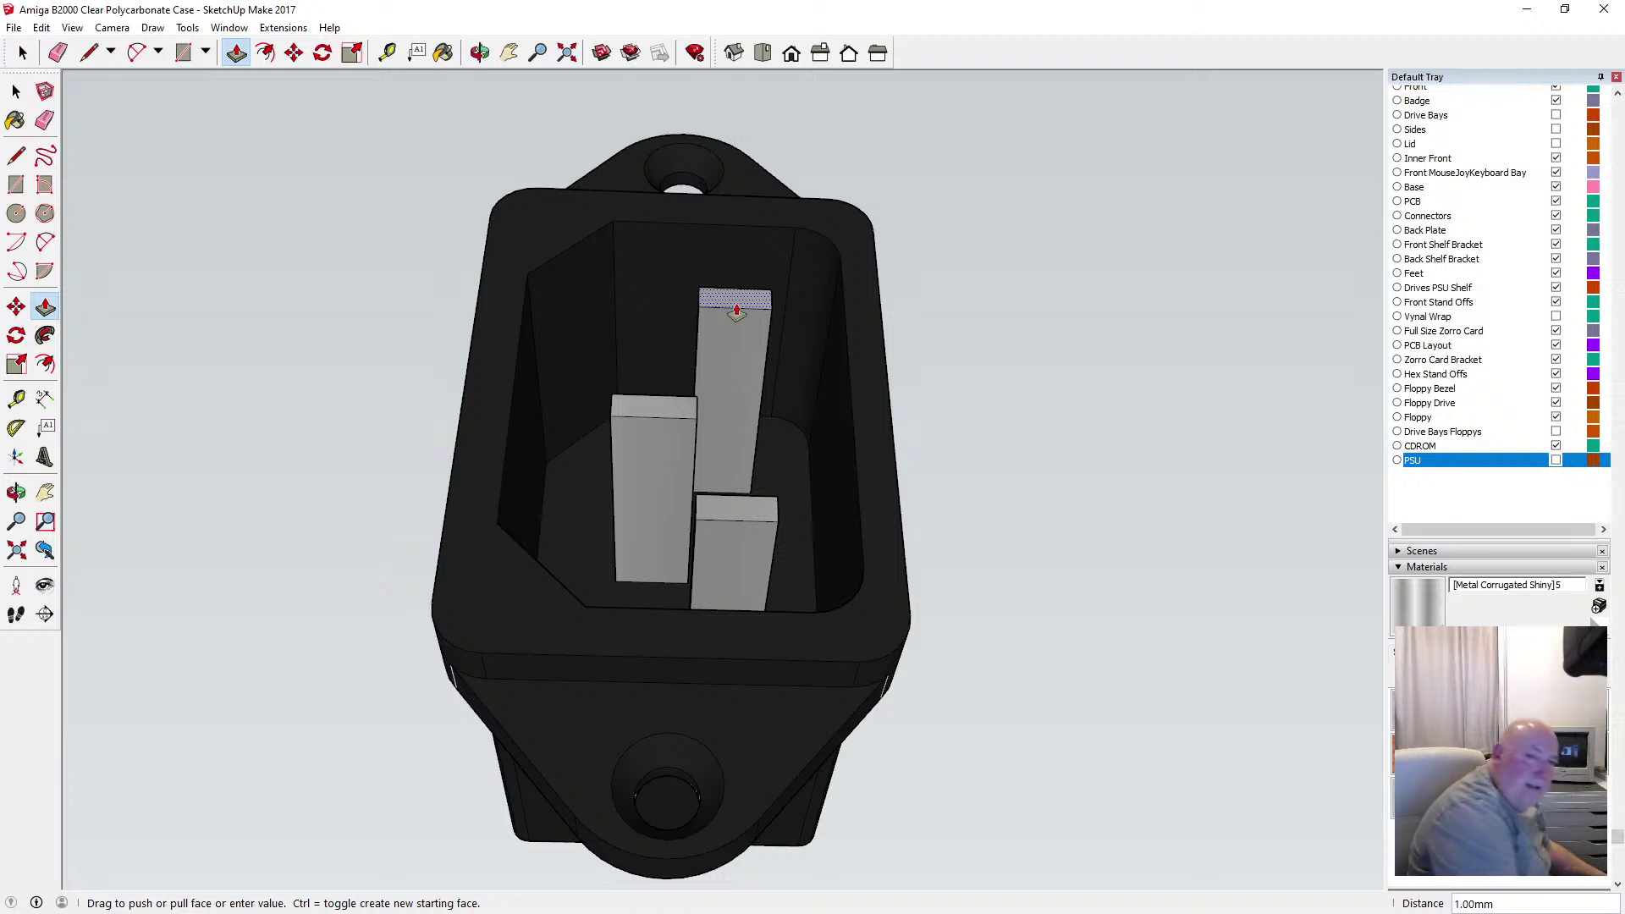
# Push the end faces of the two outer pins 5 mm inward with Push/Pull
pyautogui.moveTo(736, 311); pyautogui.dragTo(734, 323)
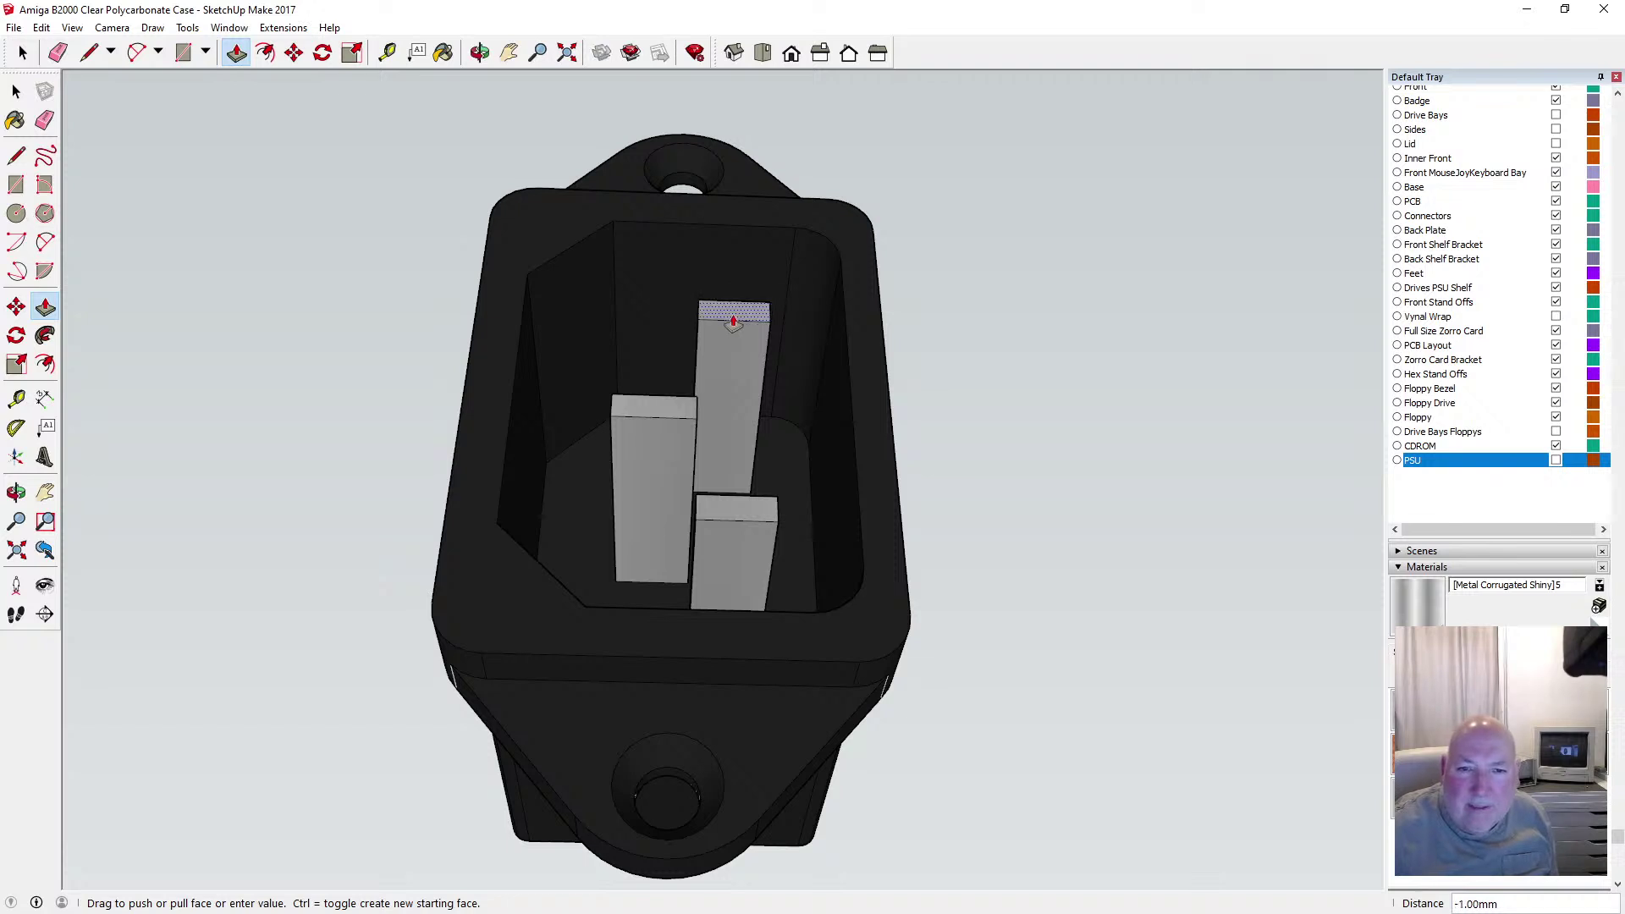
pyautogui.press('Return')
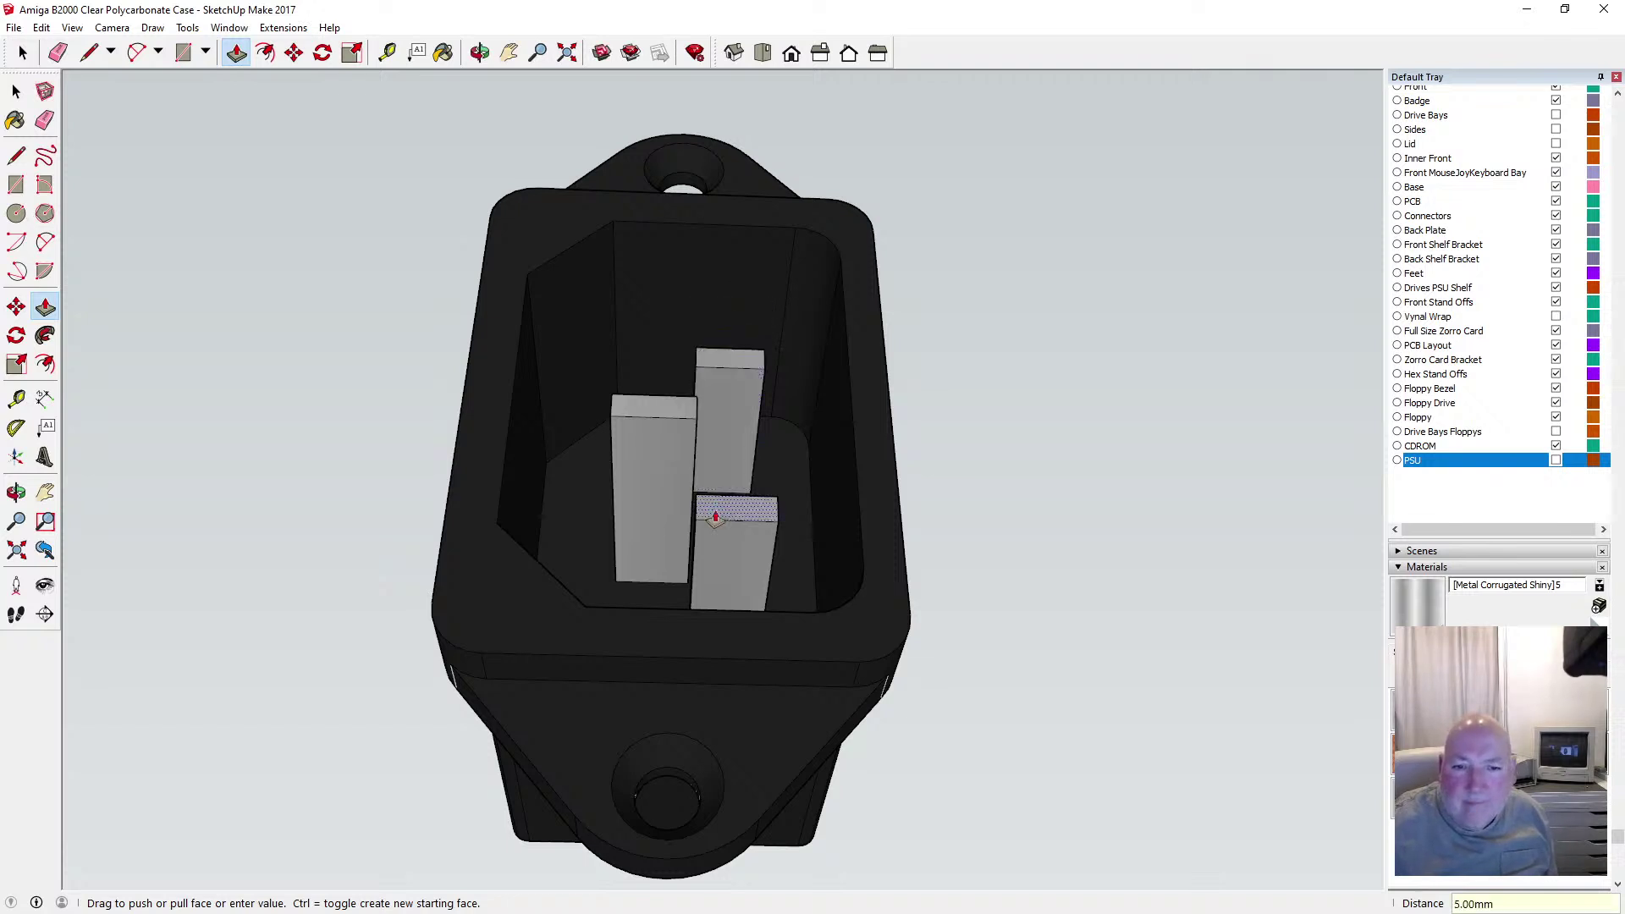
pyautogui.moveTo(720, 518); pyautogui.dragTo(705, 529)
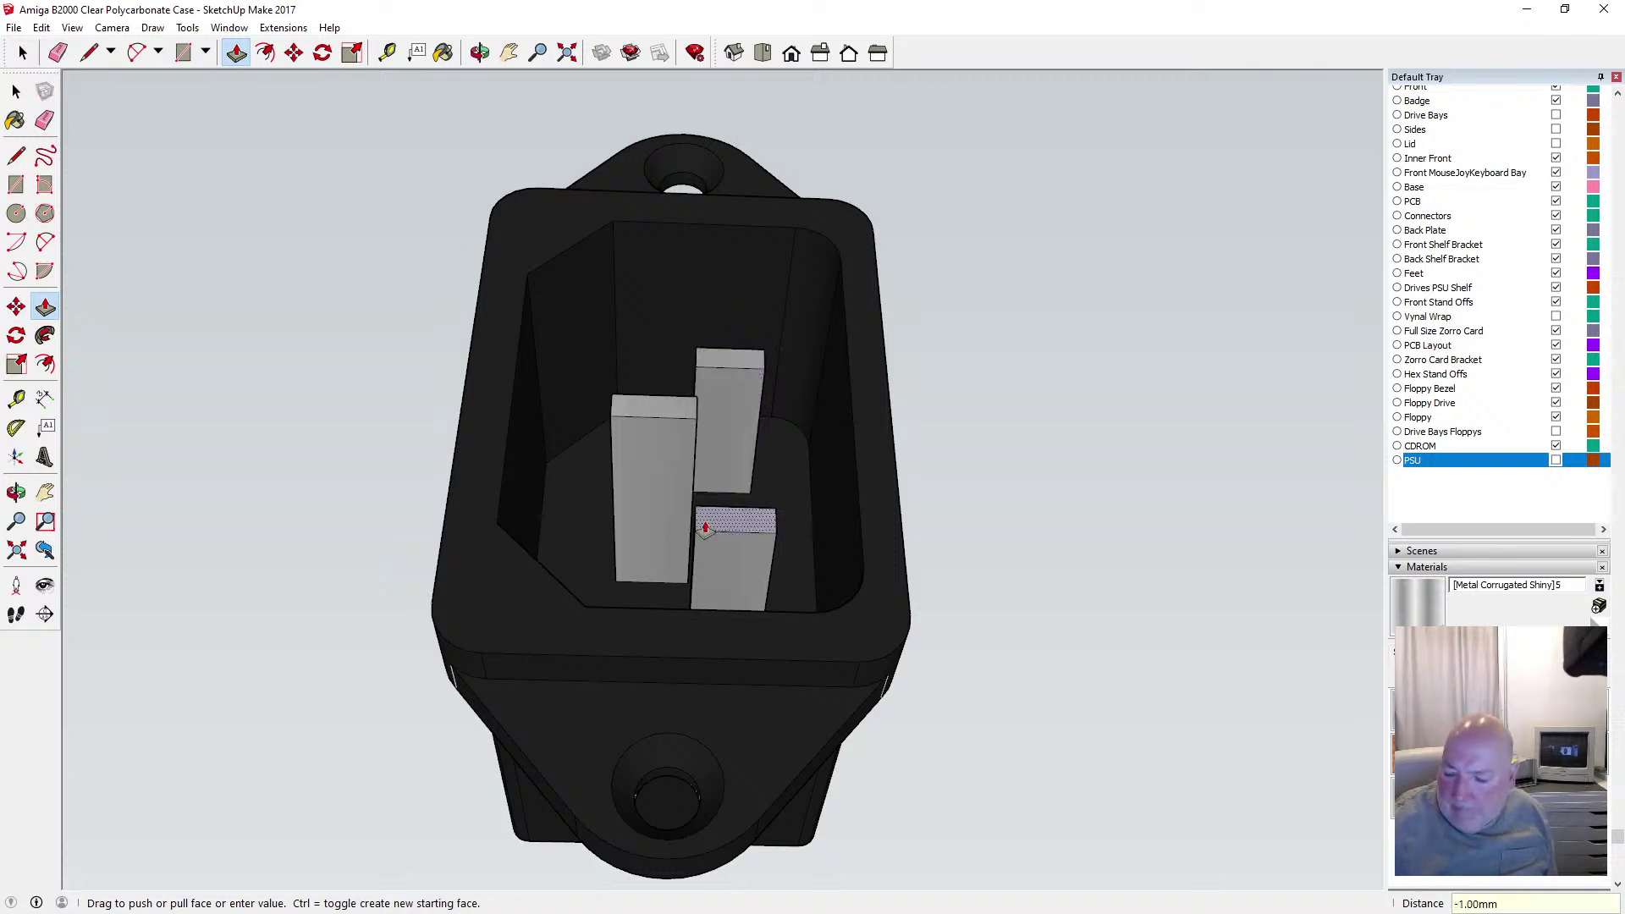
pyautogui.press('Return')
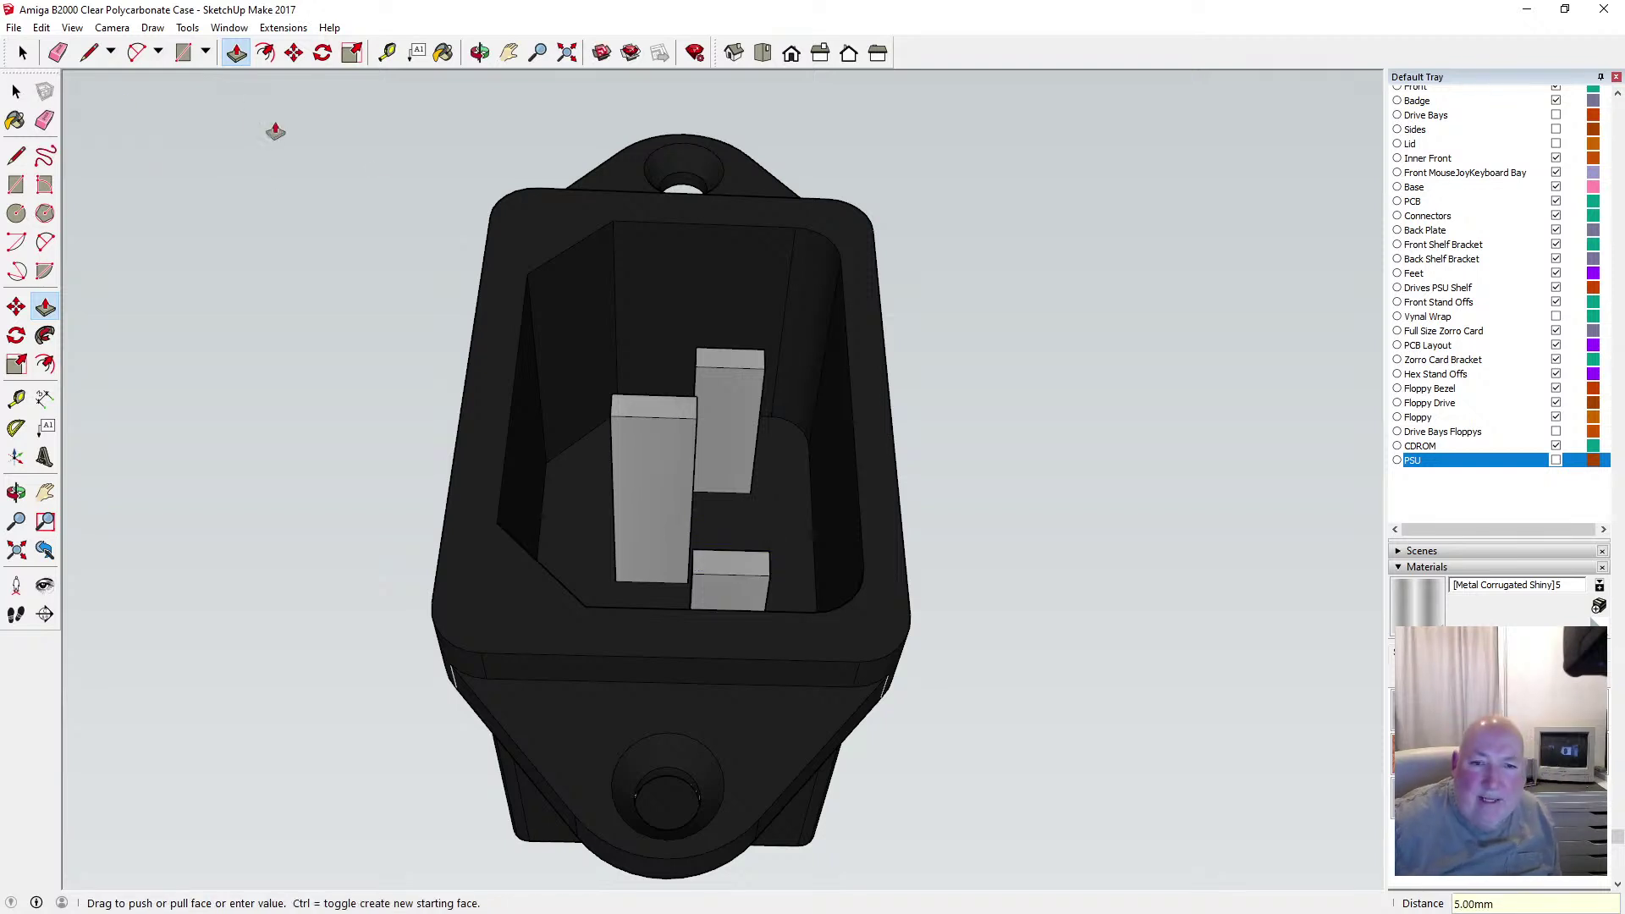
# Offset the end-face outlines of all three pins 0.25 mm inward
pyautogui.scroll(3, 668, 419)
pyautogui.scroll(2, 668, 419)
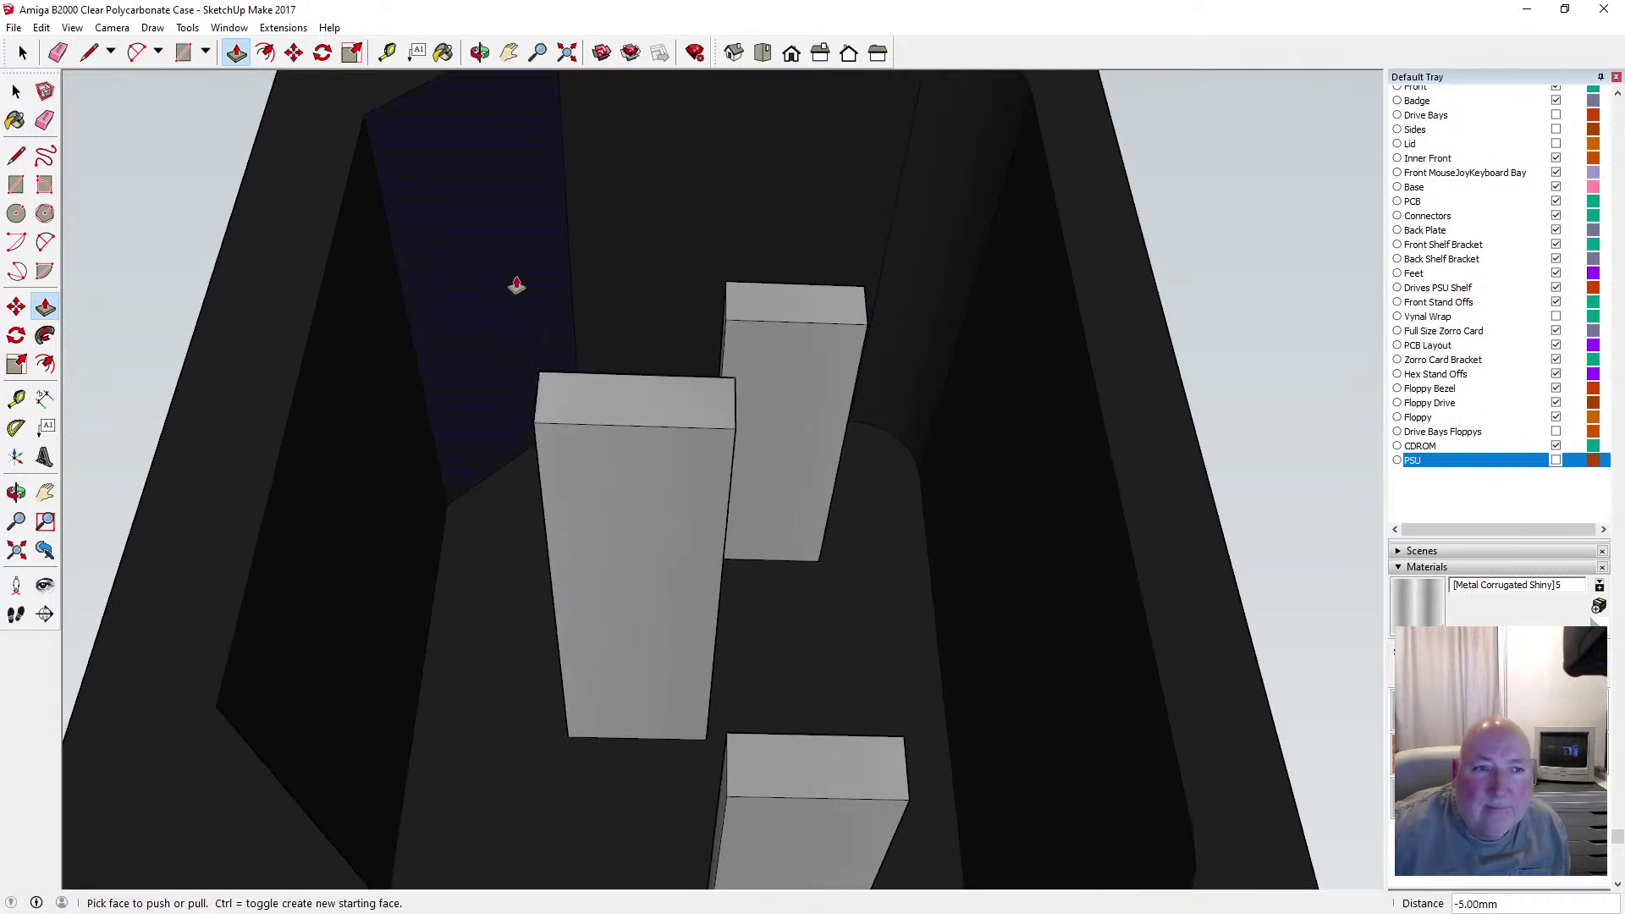
pyautogui.press('f')
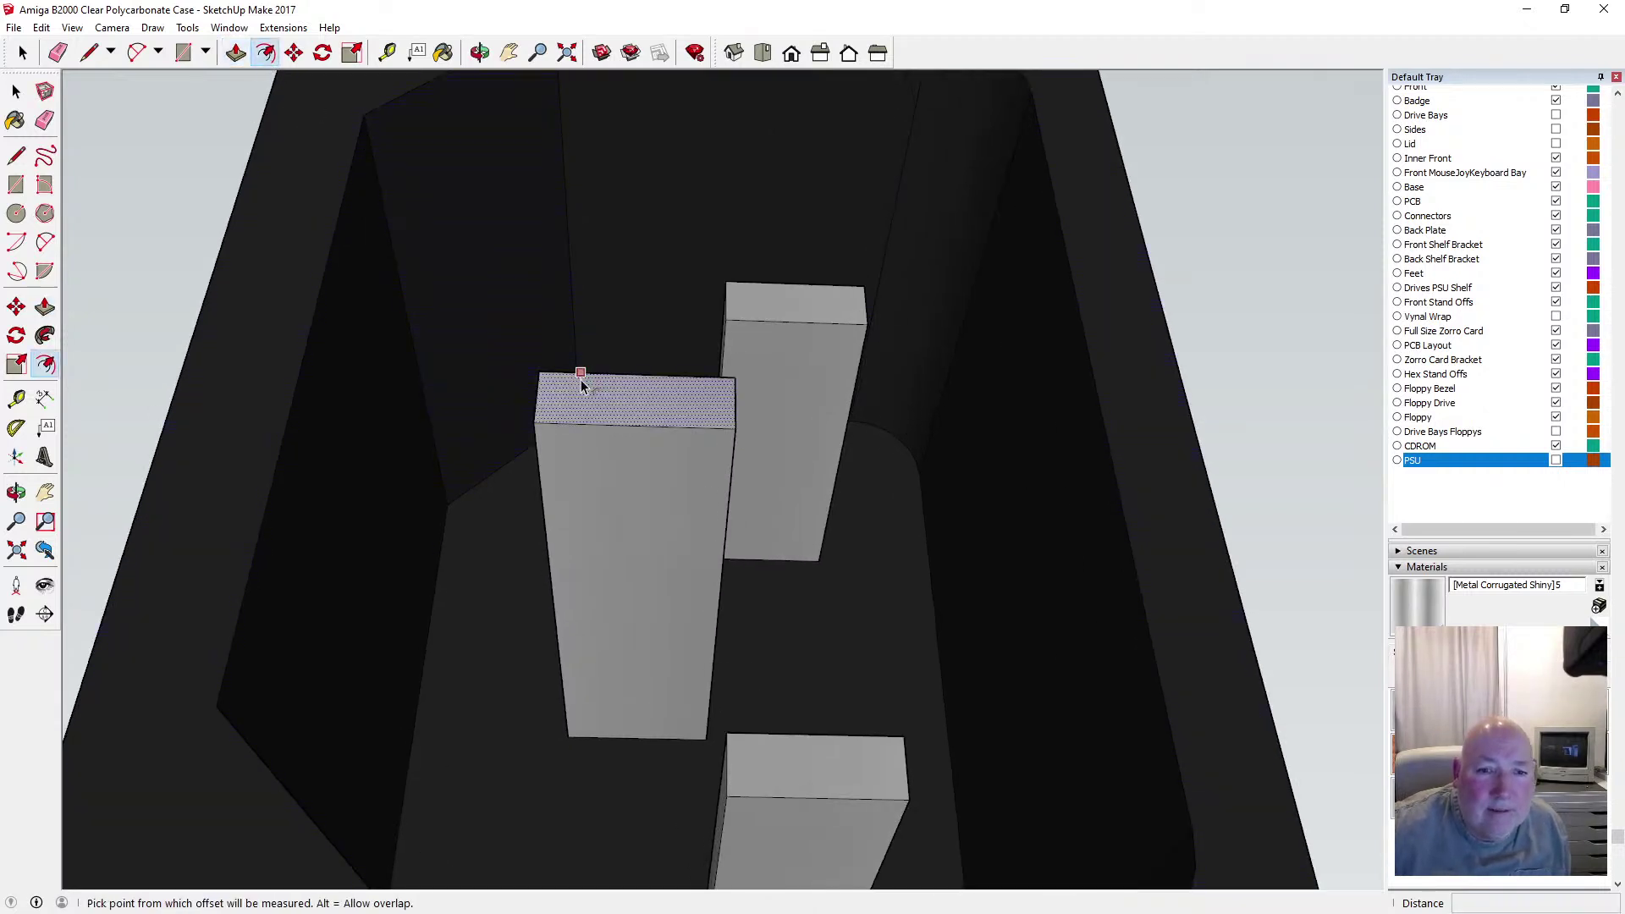
pyautogui.click(581, 379)
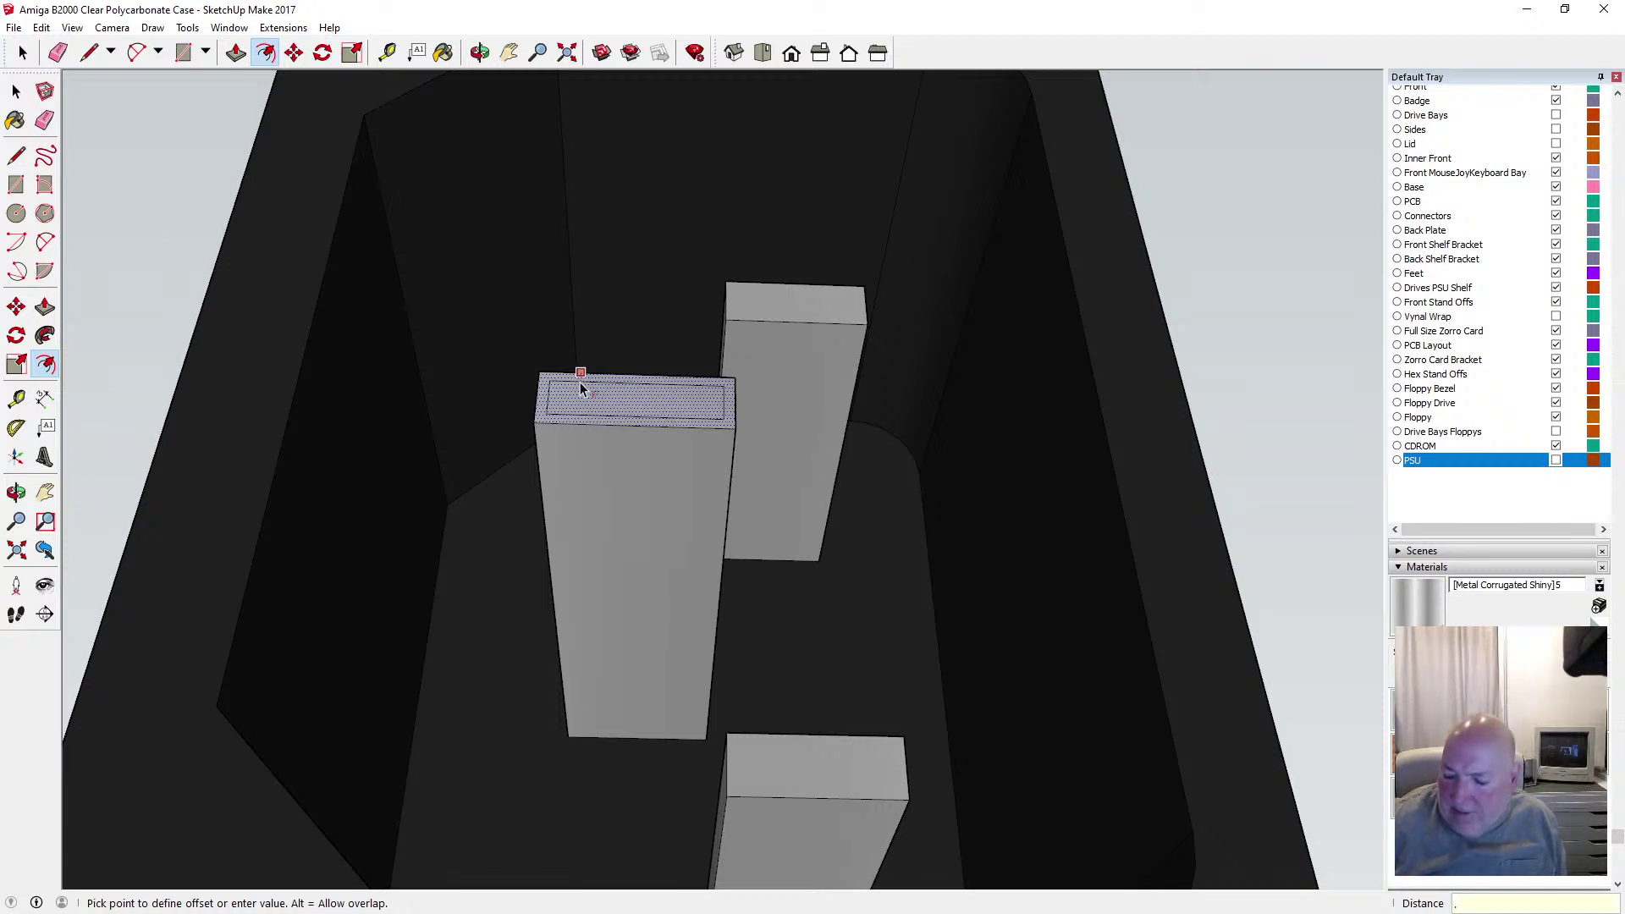
pyautogui.write('.25')
pyautogui.press('Return')
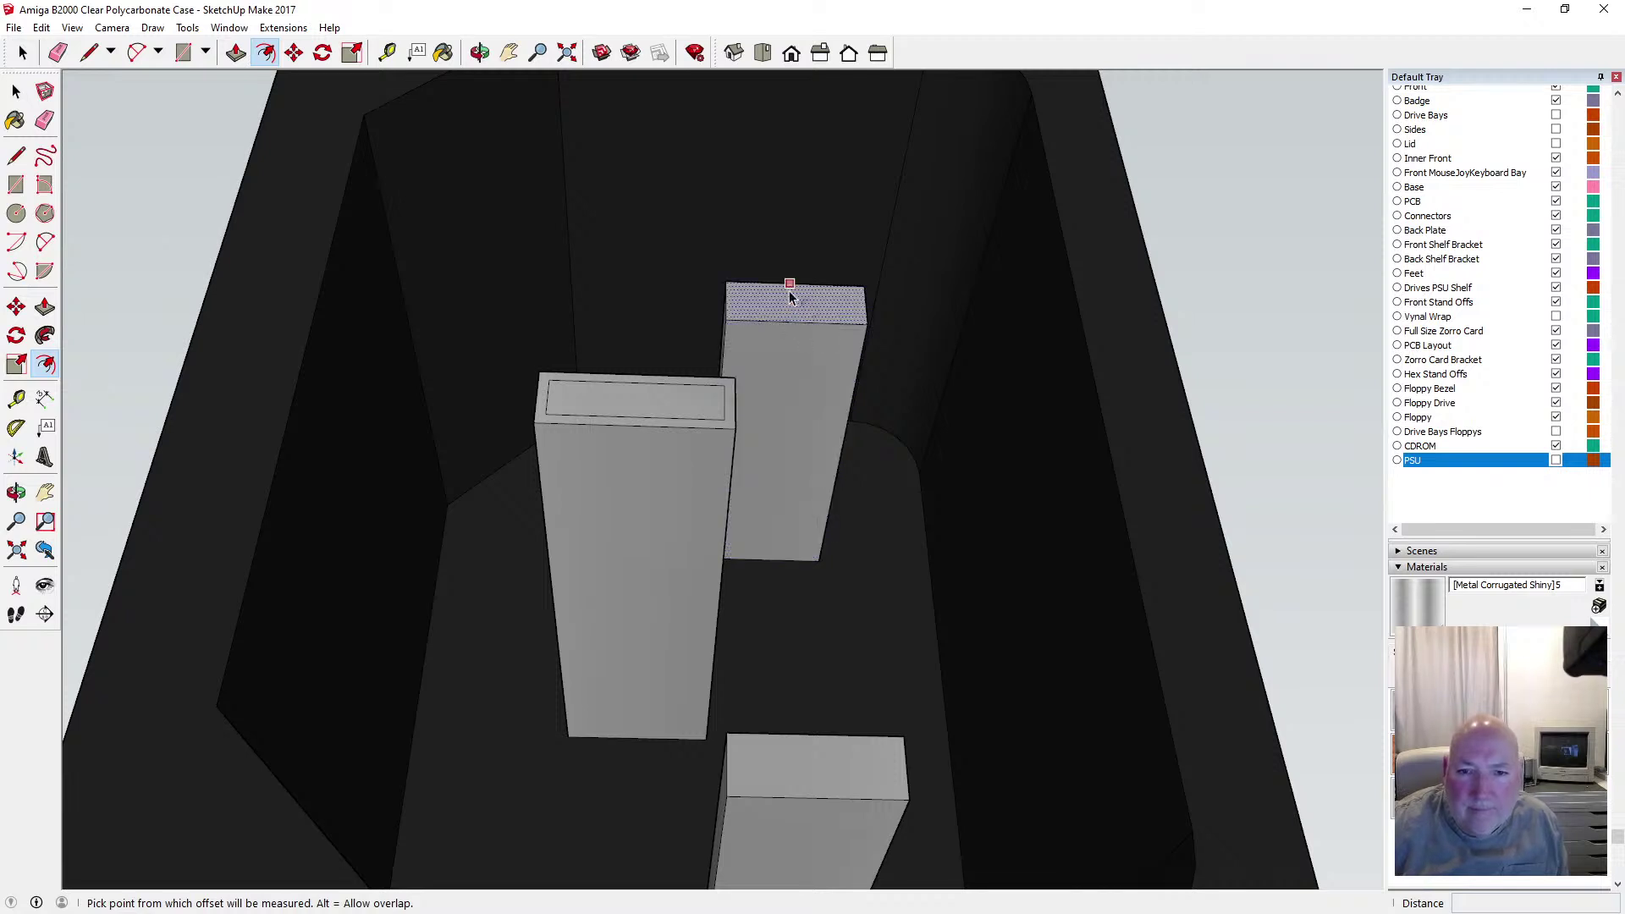
pyautogui.click(783, 286)
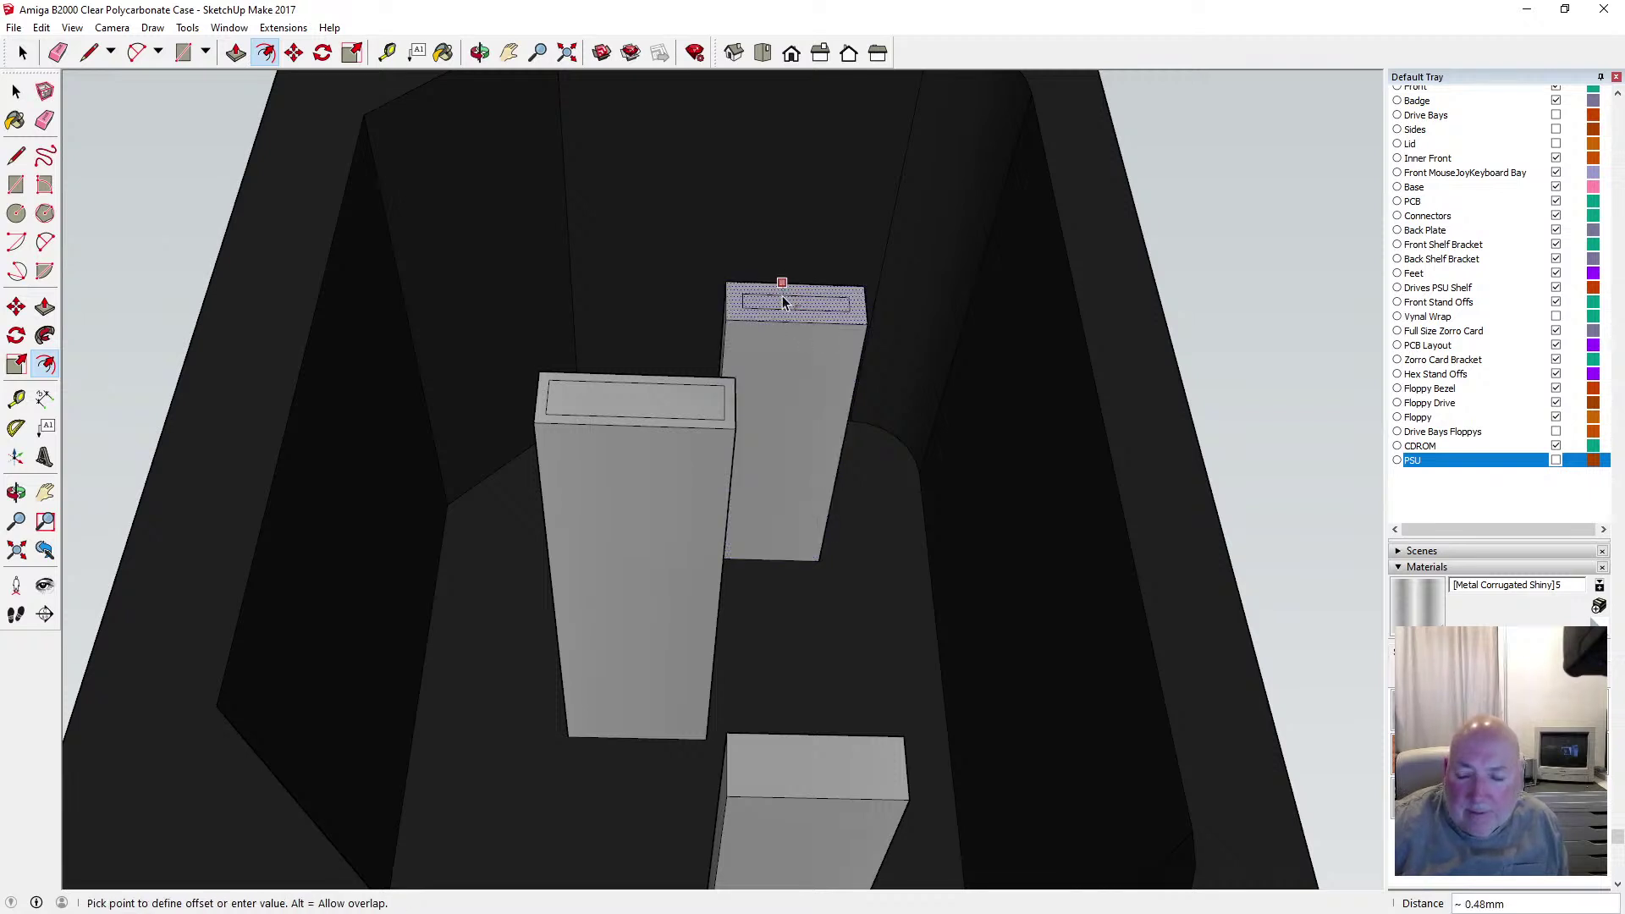
pyautogui.write('.25')
pyautogui.press('Return')
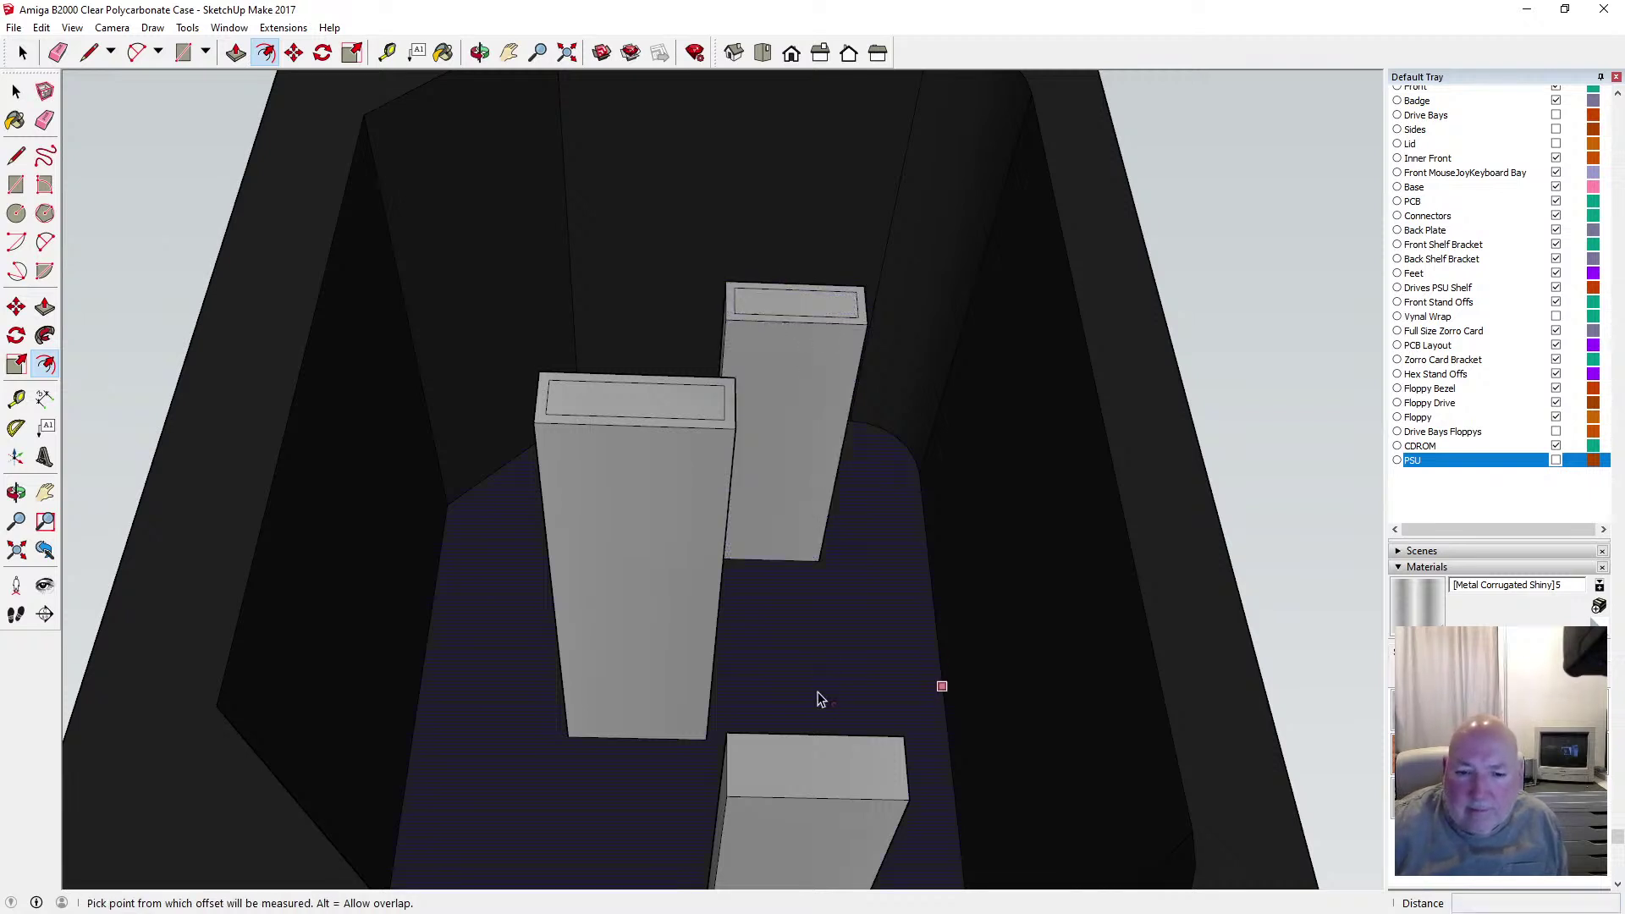
pyautogui.click(795, 798)
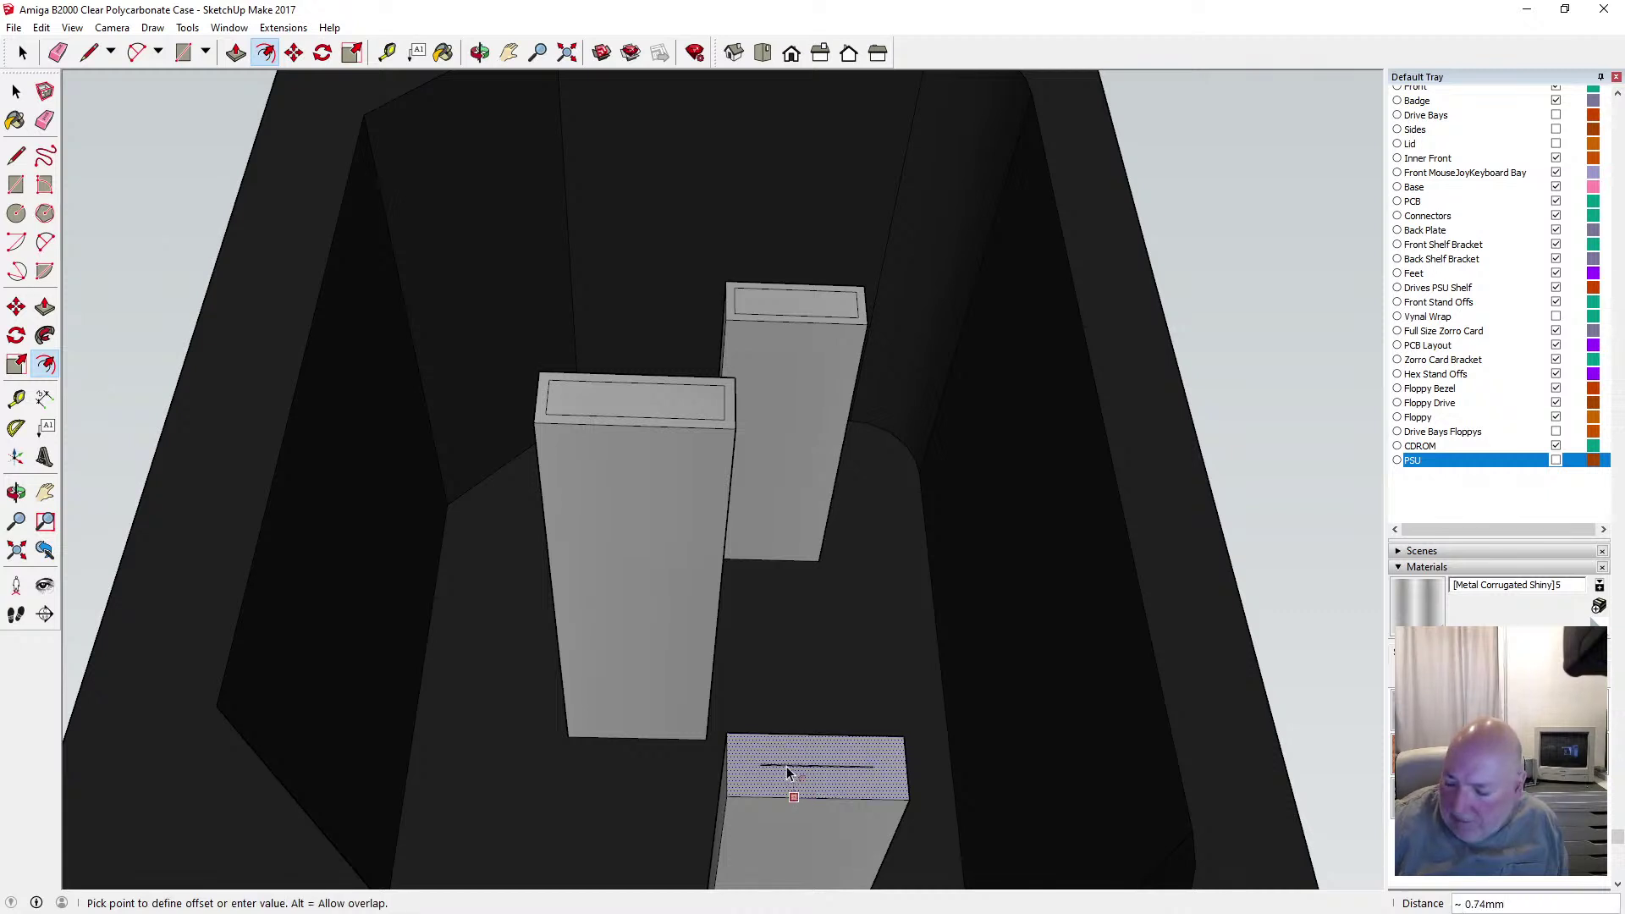
pyautogui.write('.25')
pyautogui.press('Return')
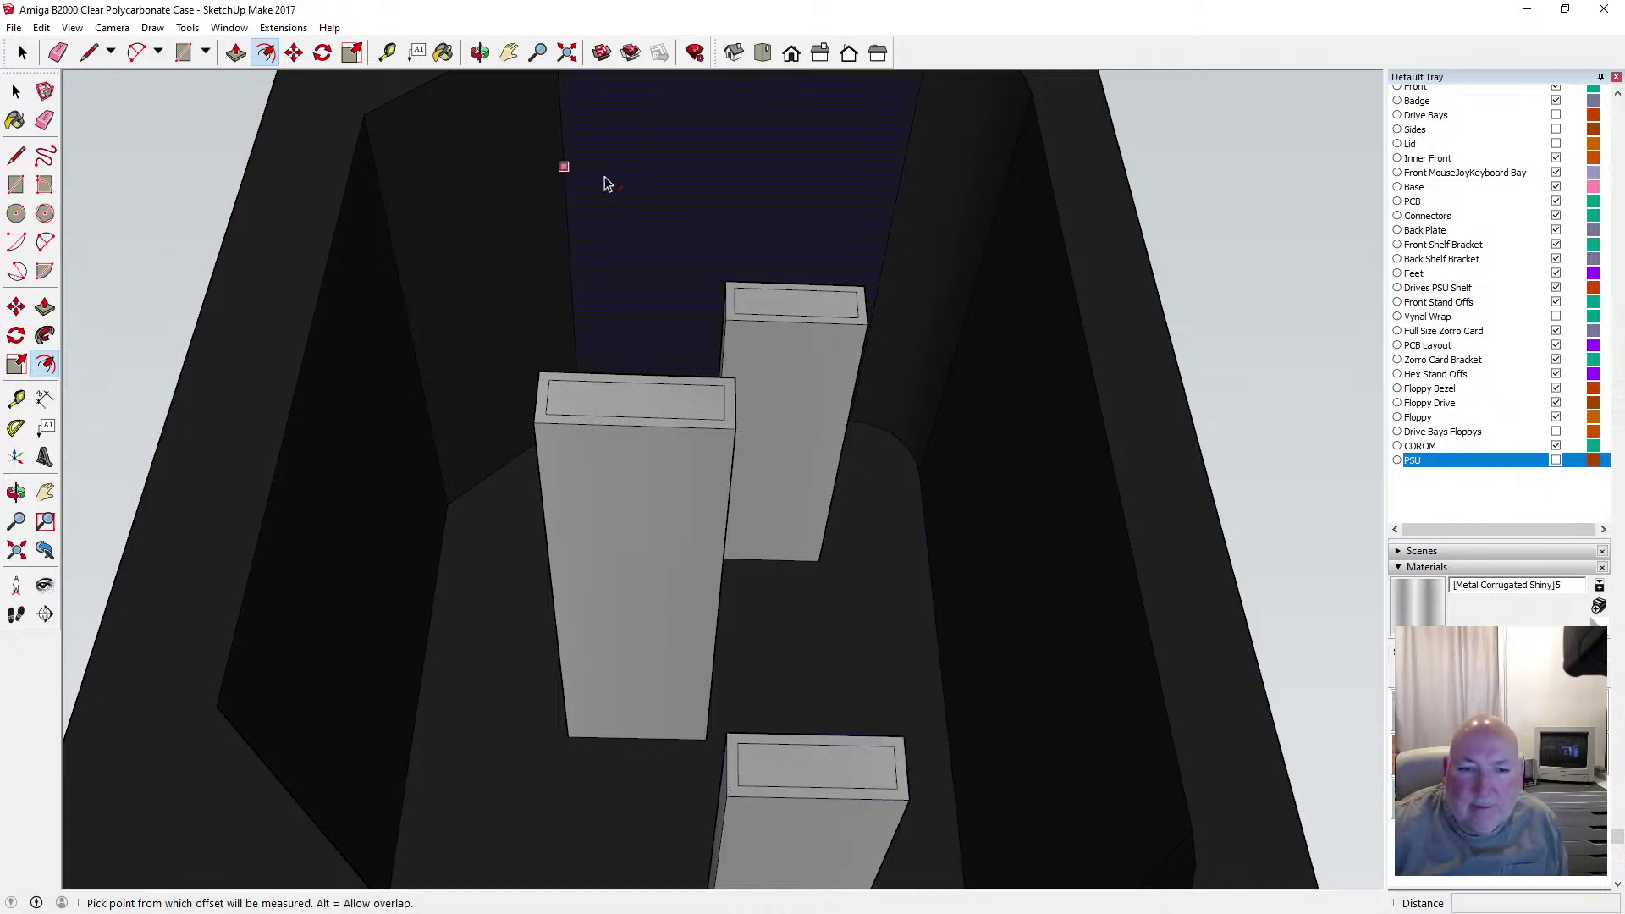
pyautogui.click(294, 52)
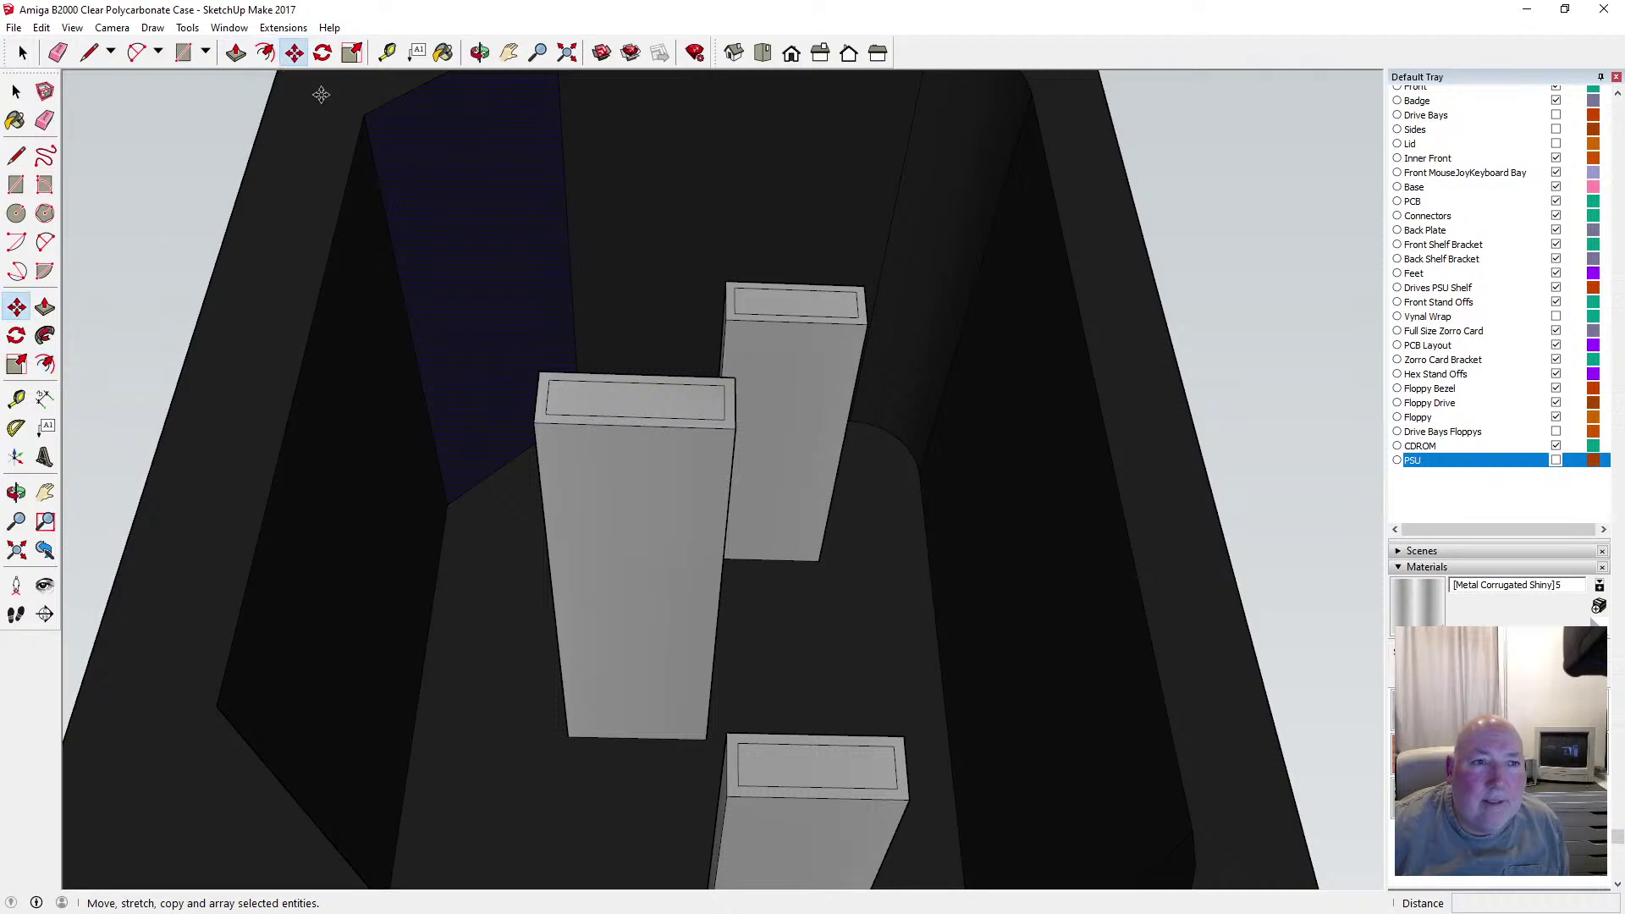
pyautogui.press('space')
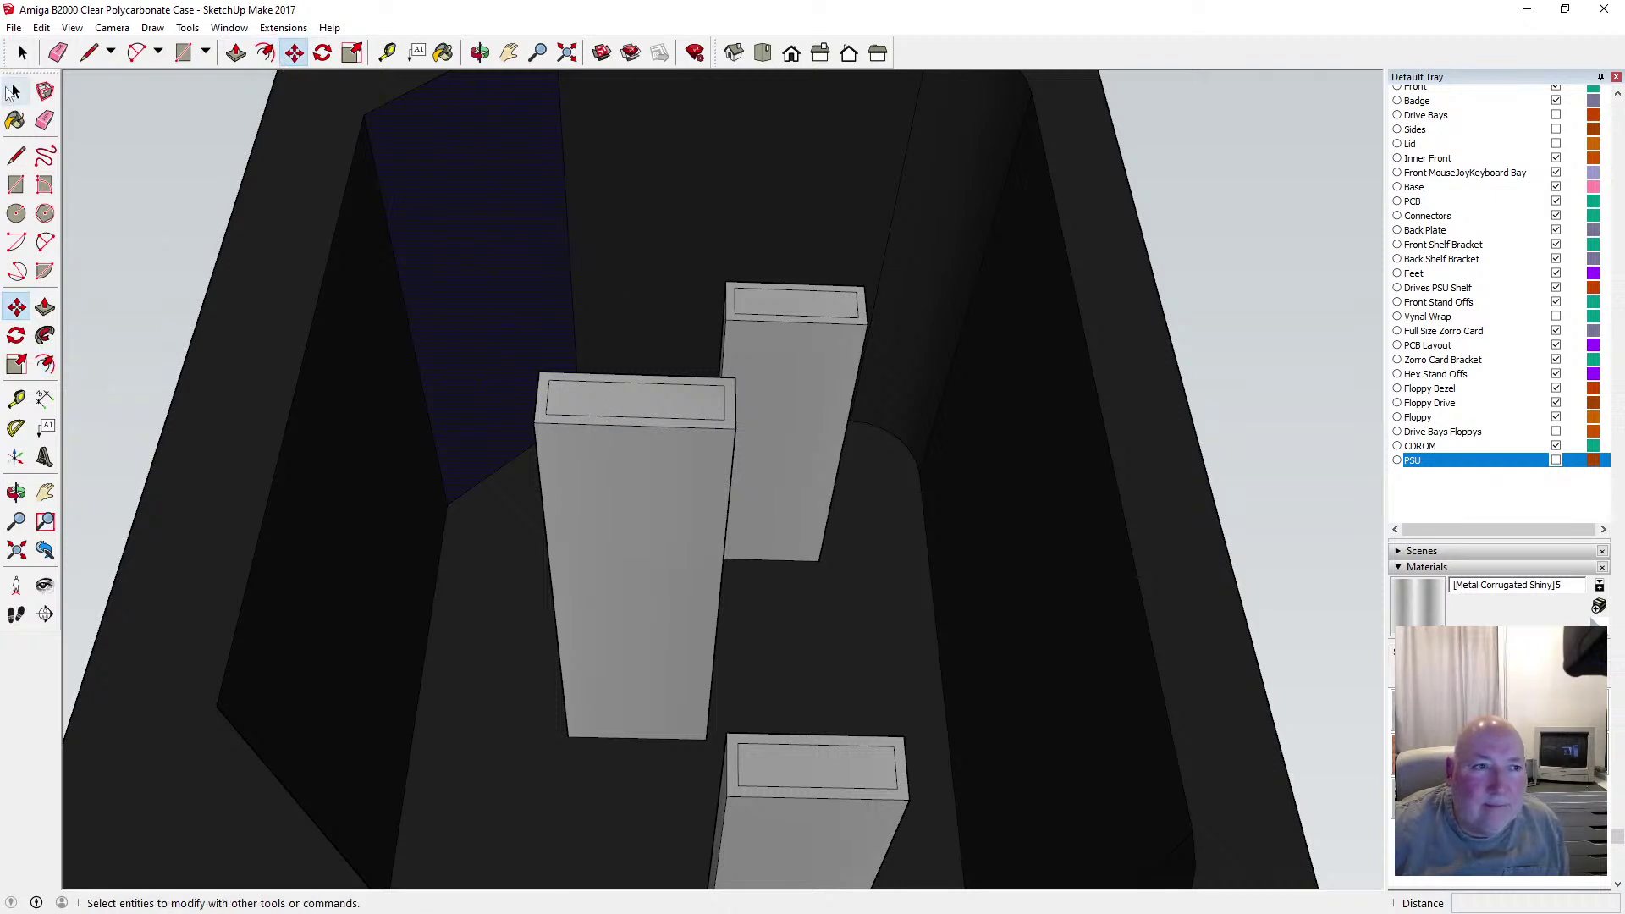
pyautogui.click(294, 56)
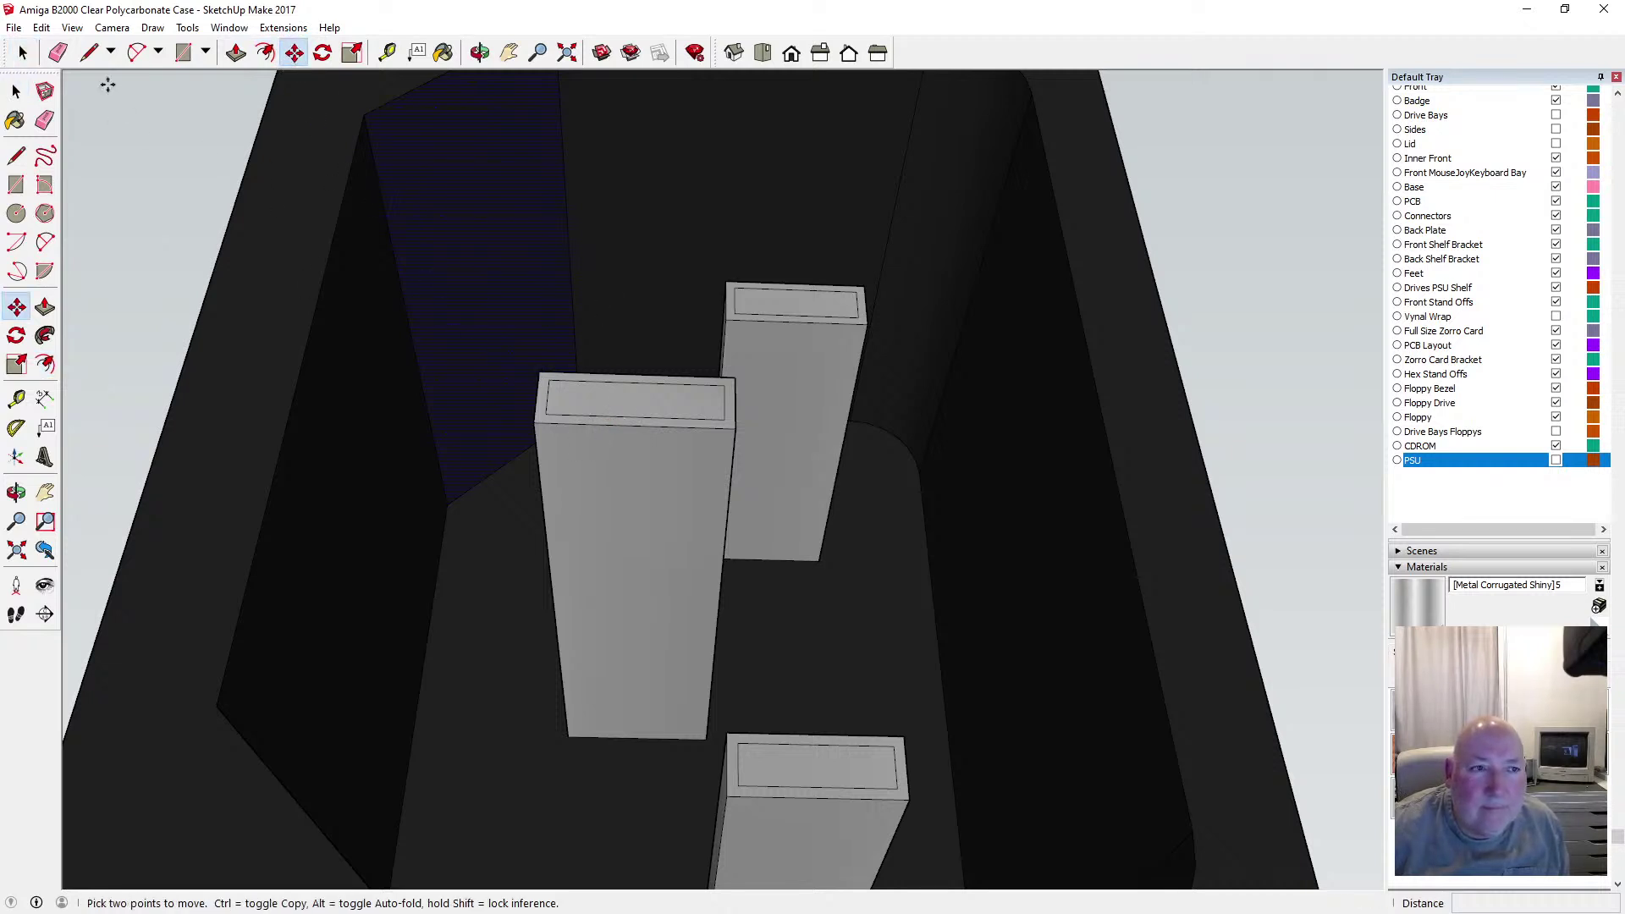
pyautogui.click(17, 92)
pyautogui.click(577, 377)
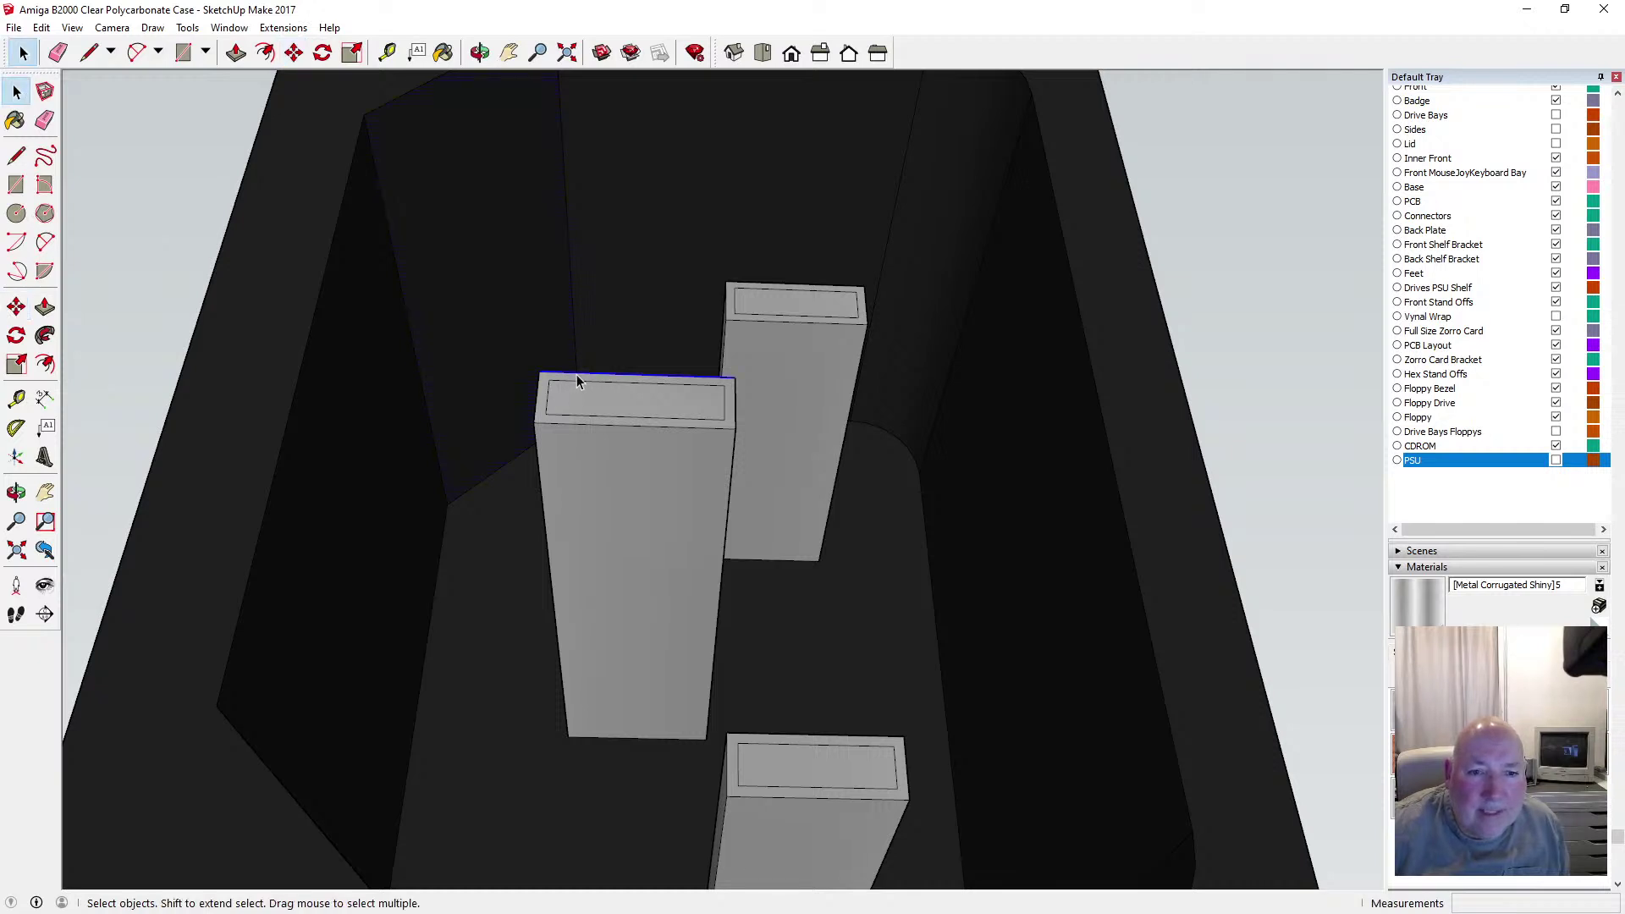
pyautogui.click(589, 385)
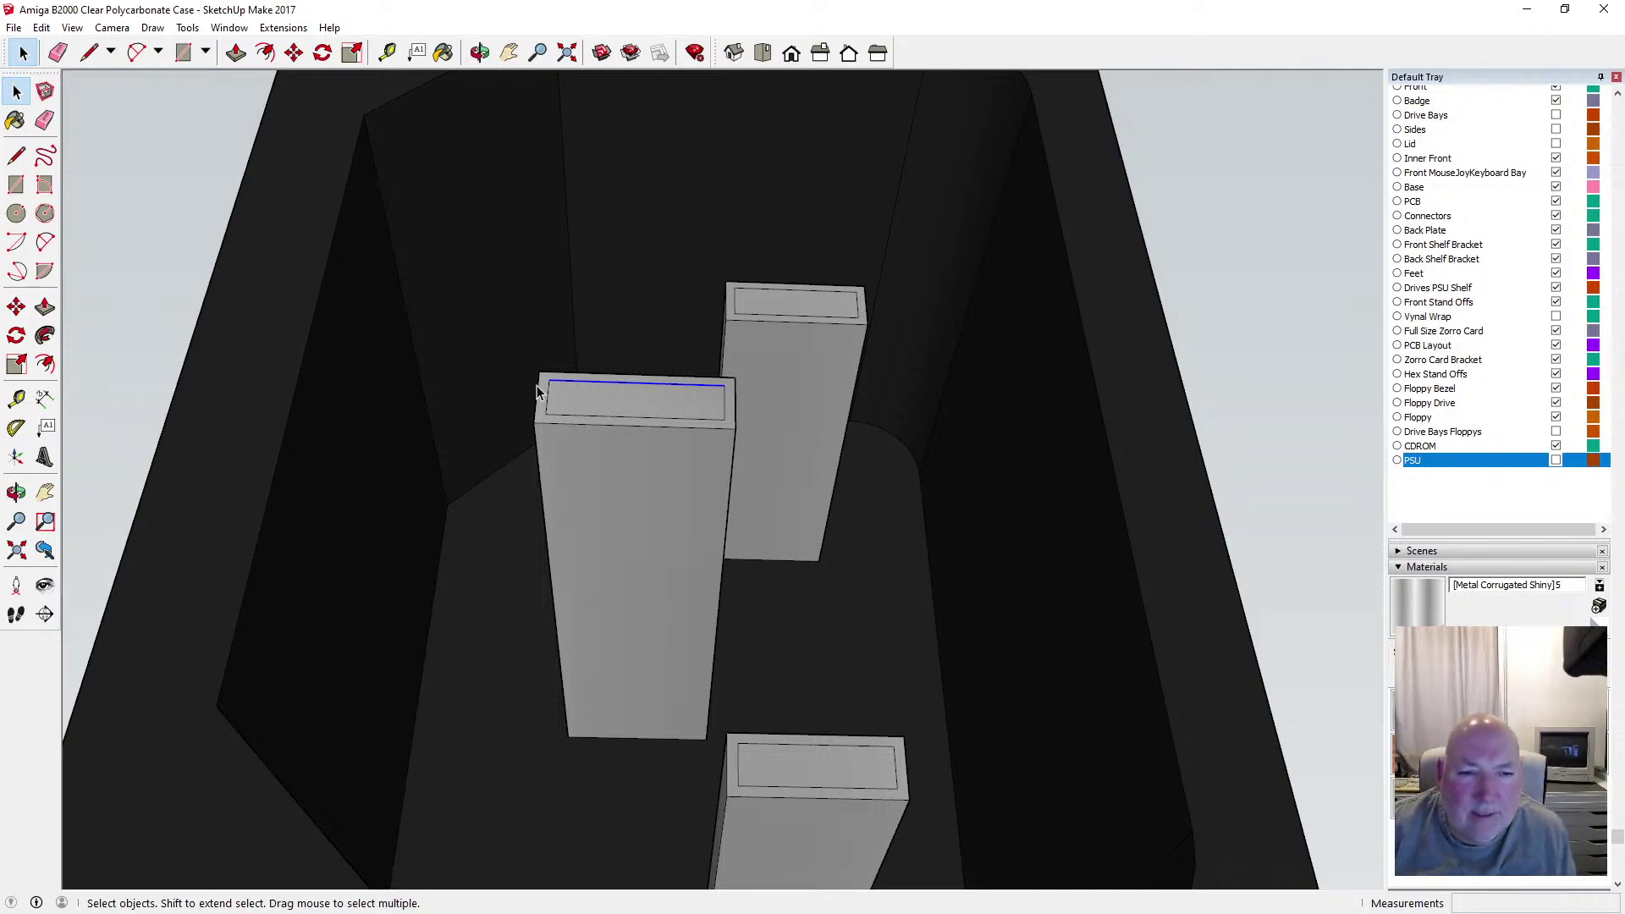
# Try to move the outer edges of the middle pin's end face down along the pin
pyautogui.click(537, 384)
pyautogui.keyDown('shift'); pyautogui.click(561, 381); pyautogui.keyUp('shift')
pyautogui.keyDown('shift'); pyautogui.click(568, 427); pyautogui.keyUp('shift')
pyautogui.keyDown('shift'); pyautogui.click(735, 412); pyautogui.keyUp('shift')
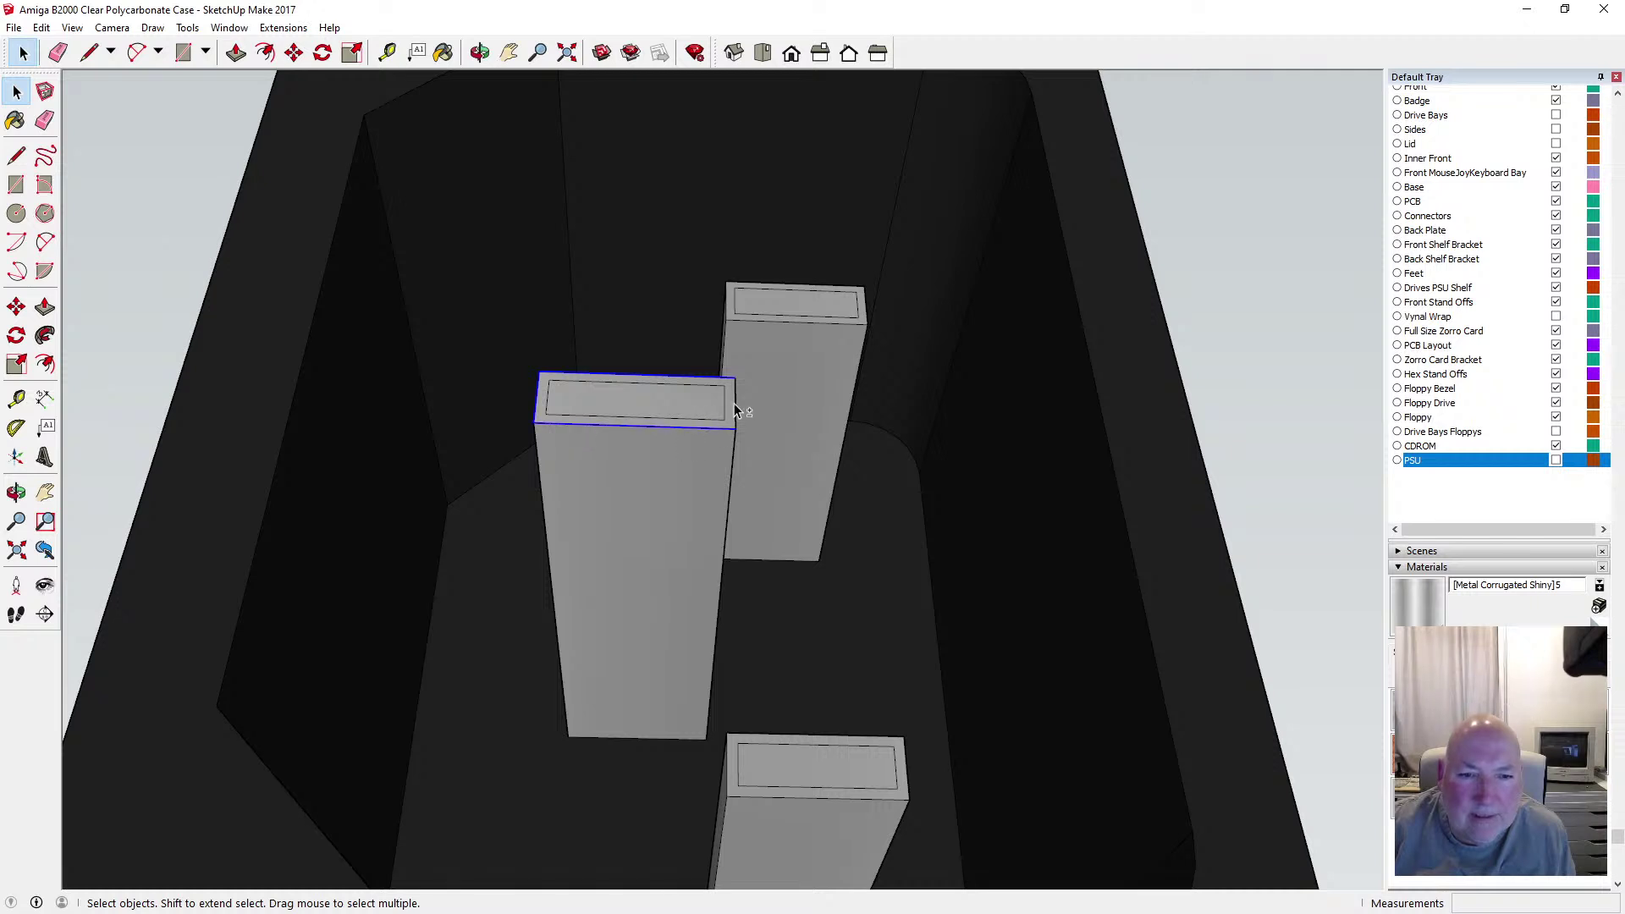
pyautogui.click(294, 52)
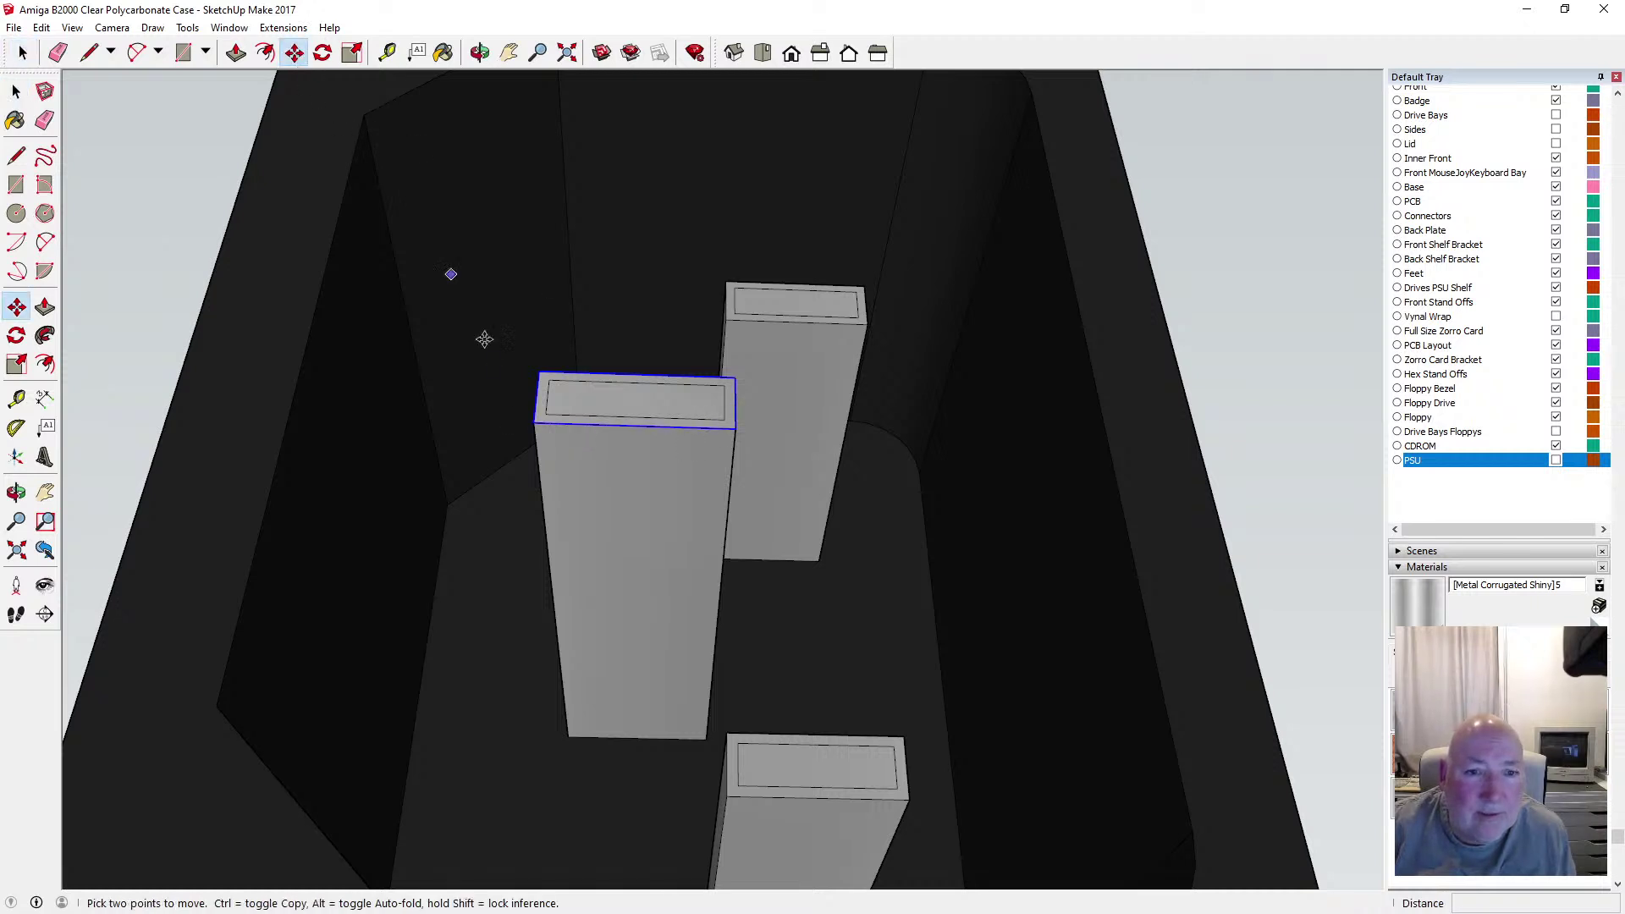
pyautogui.click(556, 435)
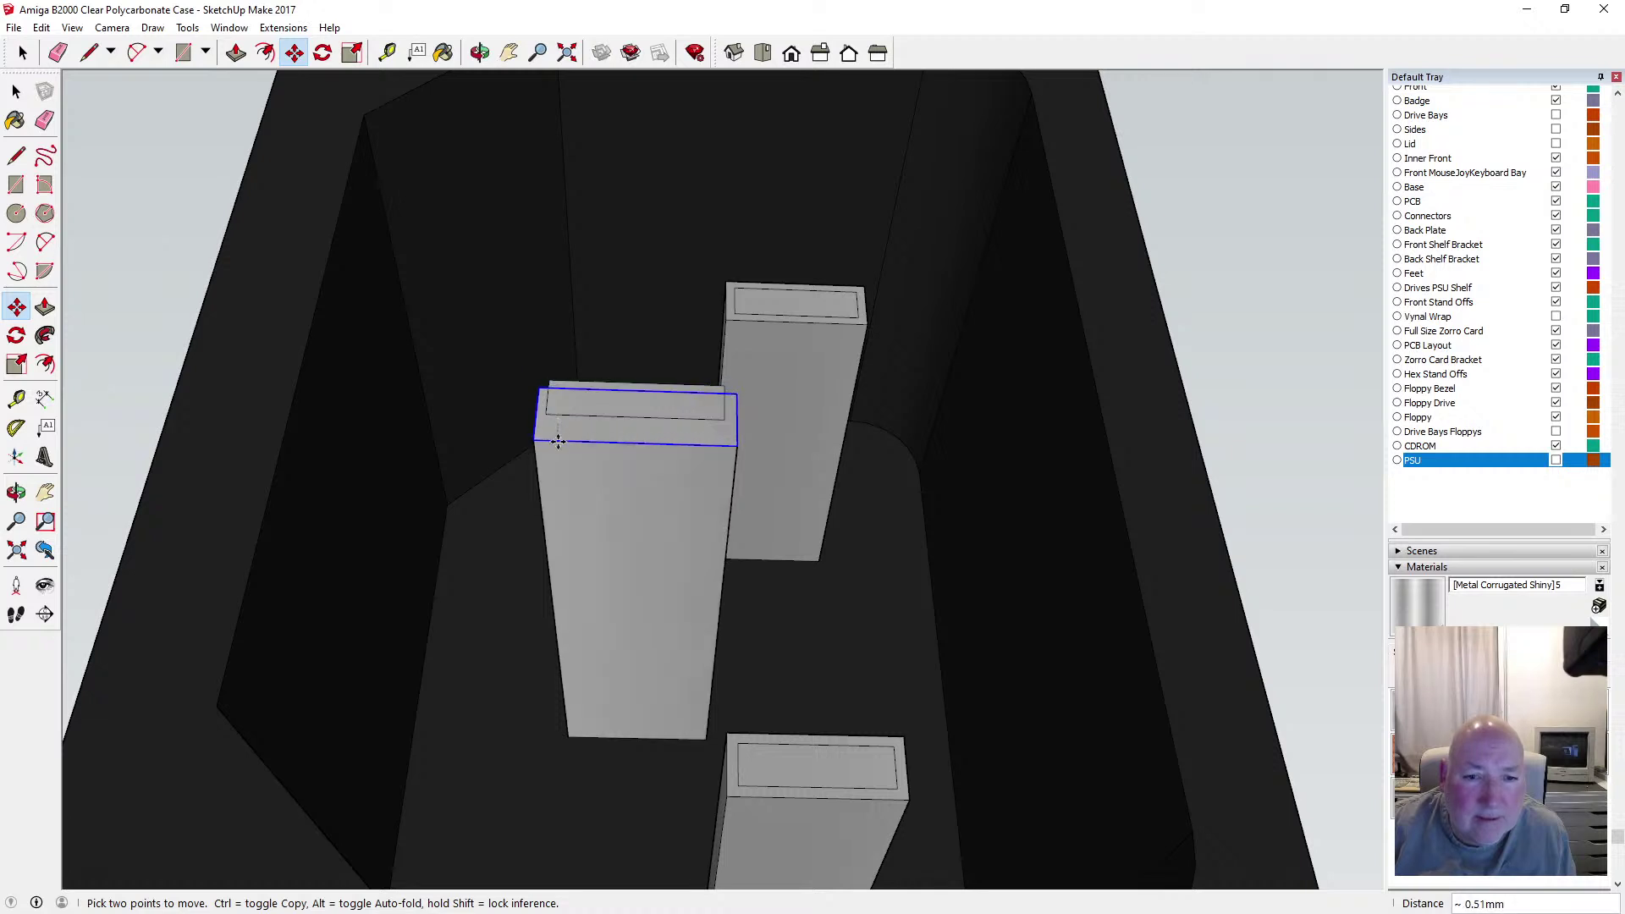
pyautogui.press('Escape')
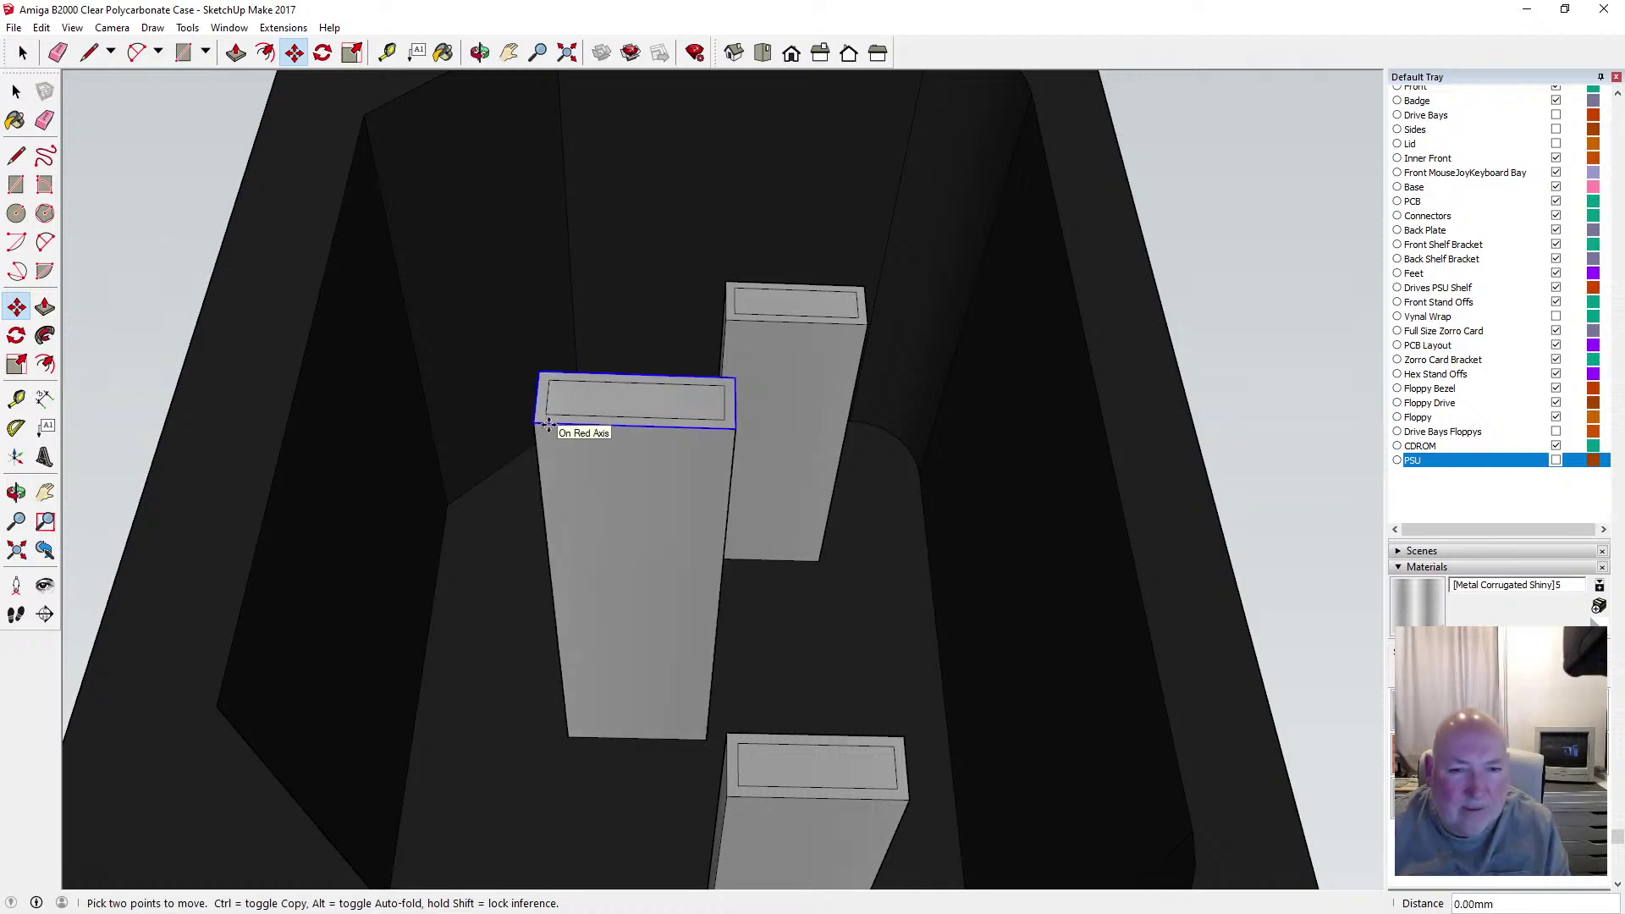
pyautogui.press('space')
pyautogui.click(595, 404)
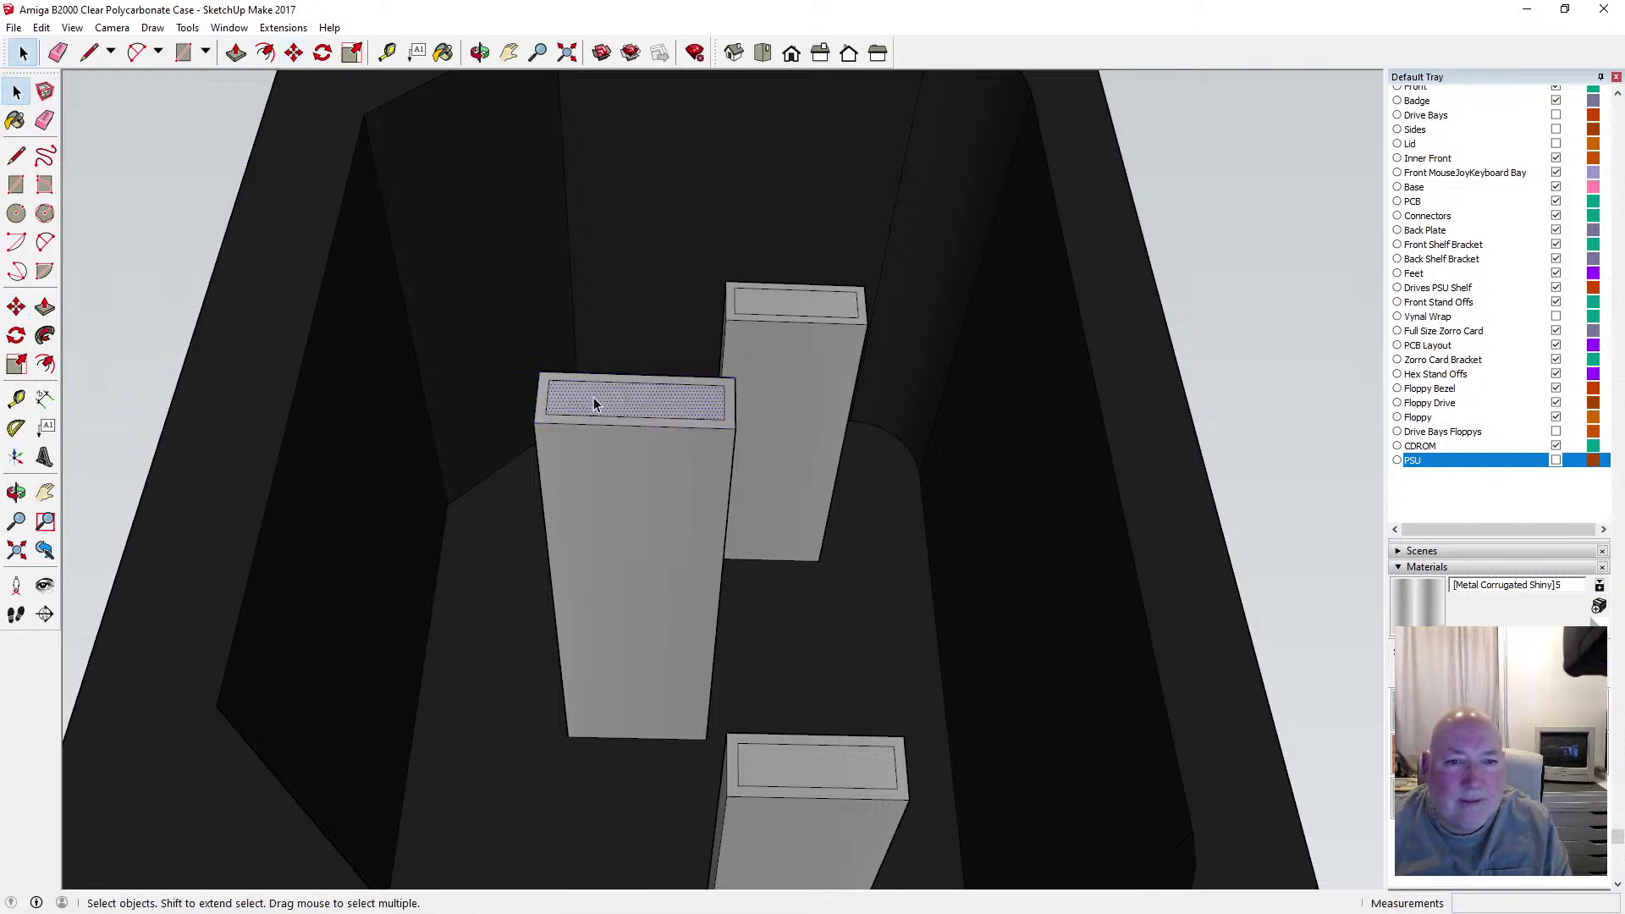
pyautogui.click(542, 421)
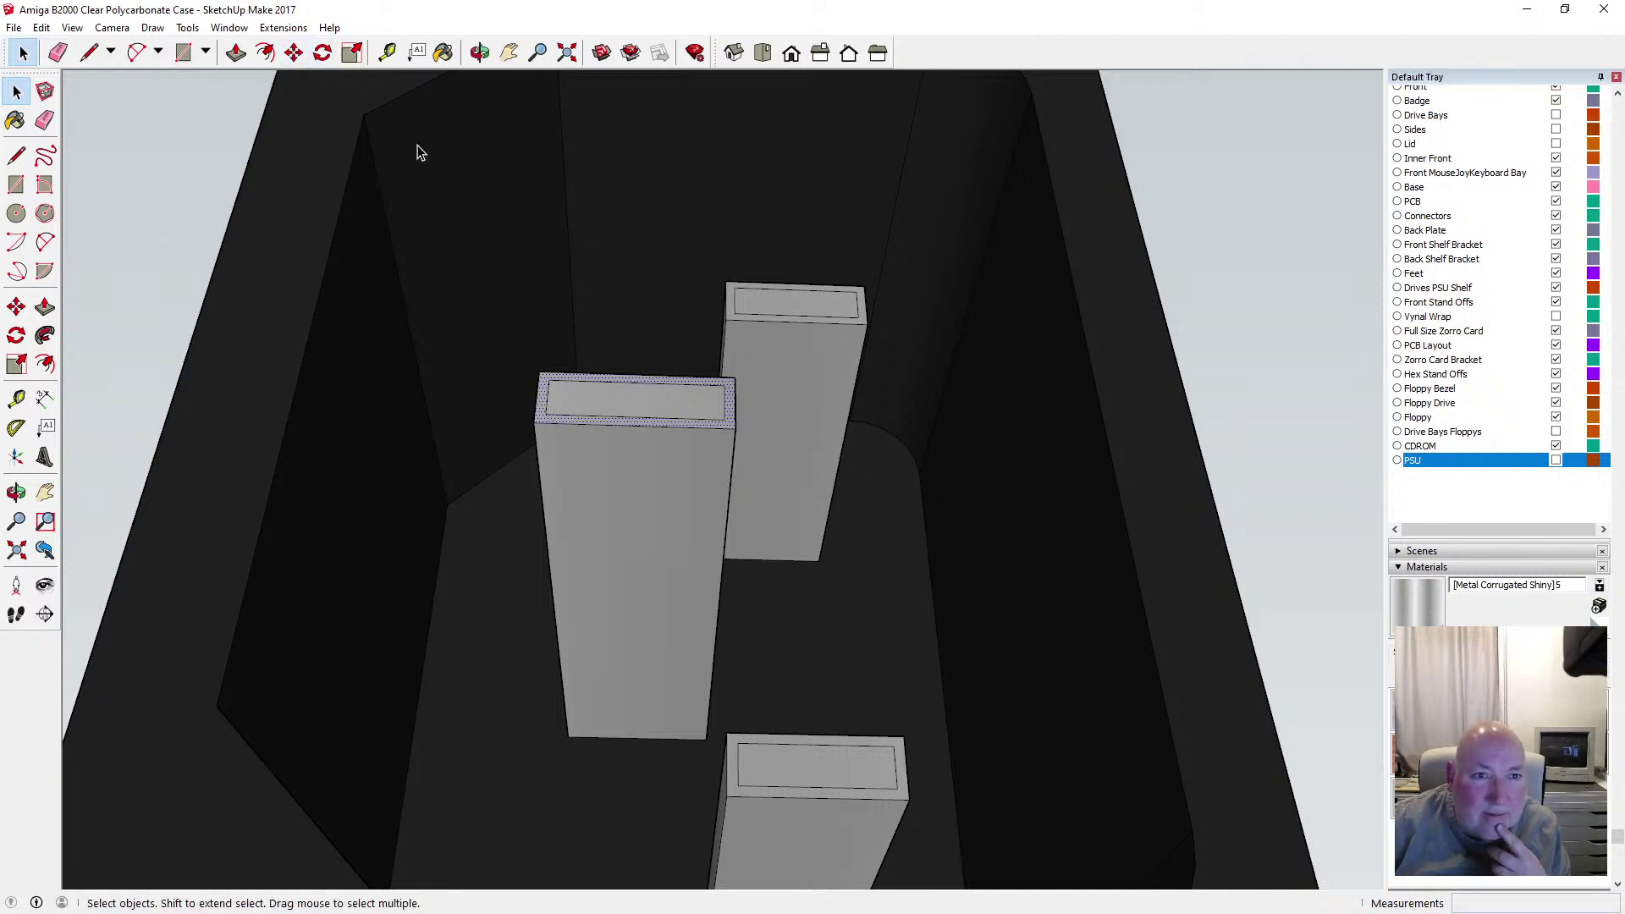
pyautogui.click(480, 52)
pyautogui.moveTo(534, 288); pyautogui.dragTo(511, 138)
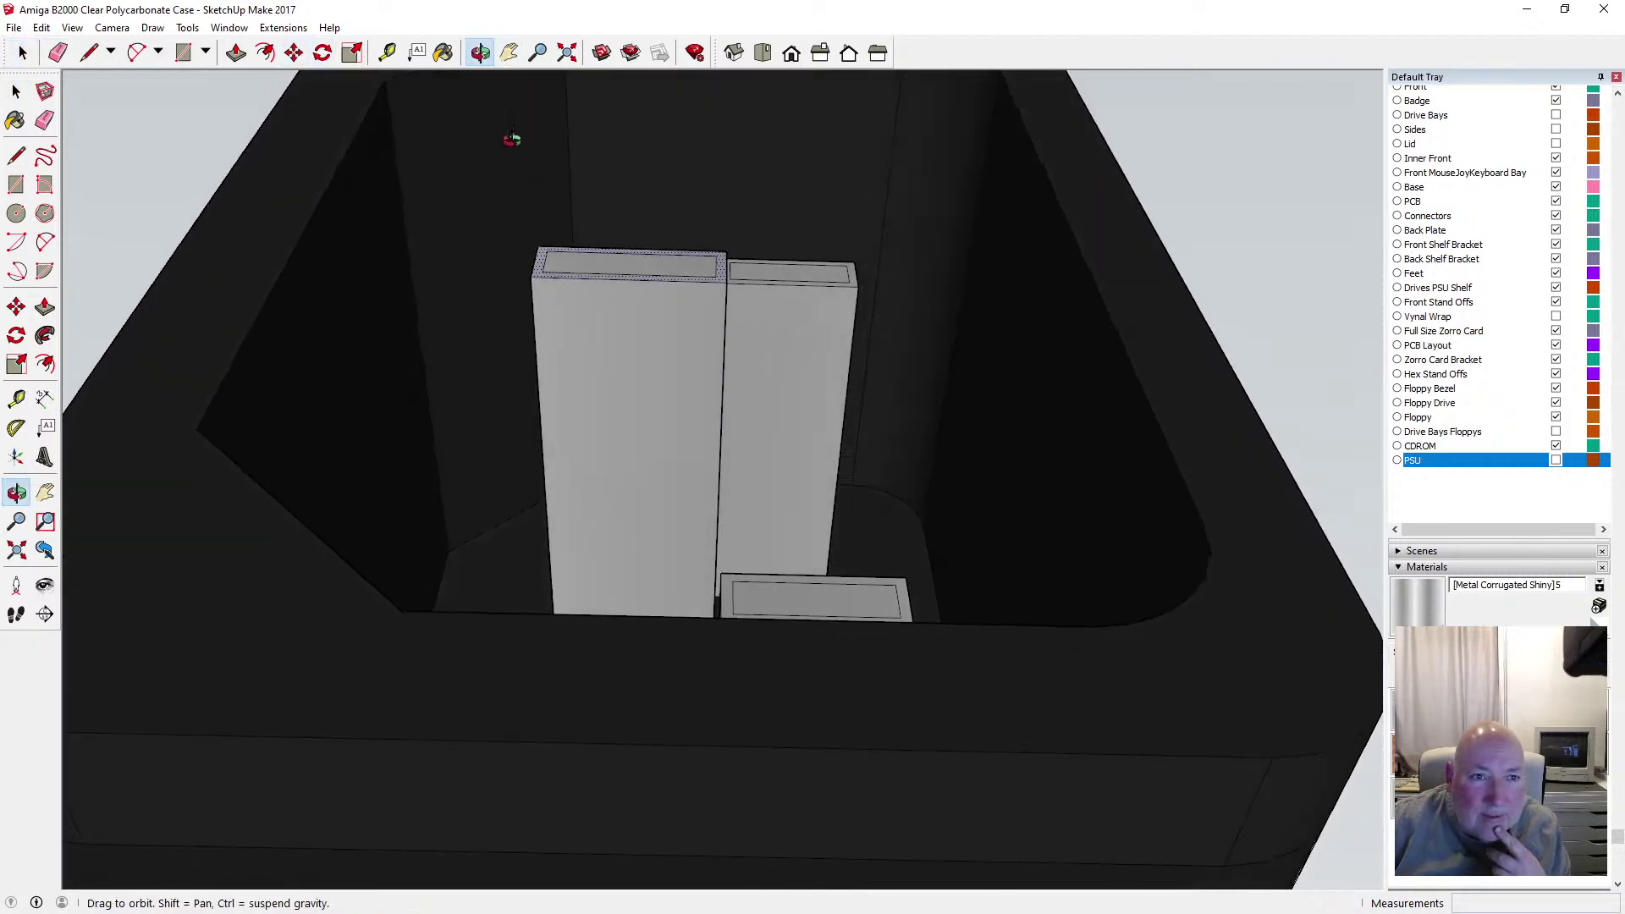
pyautogui.click(294, 52)
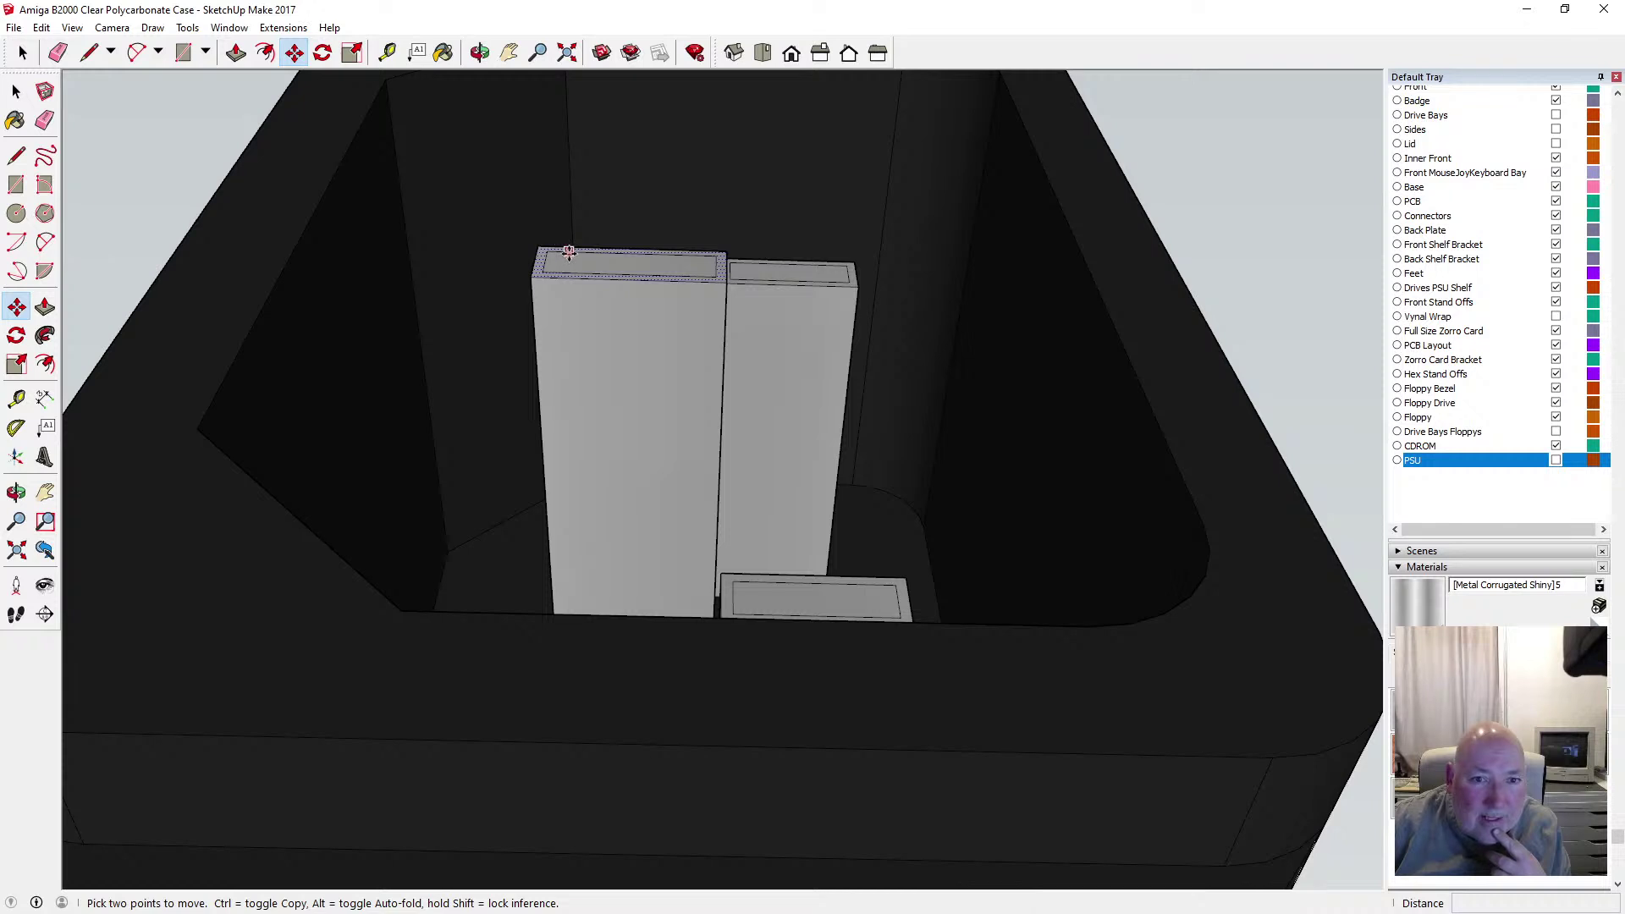
pyautogui.click(16, 91)
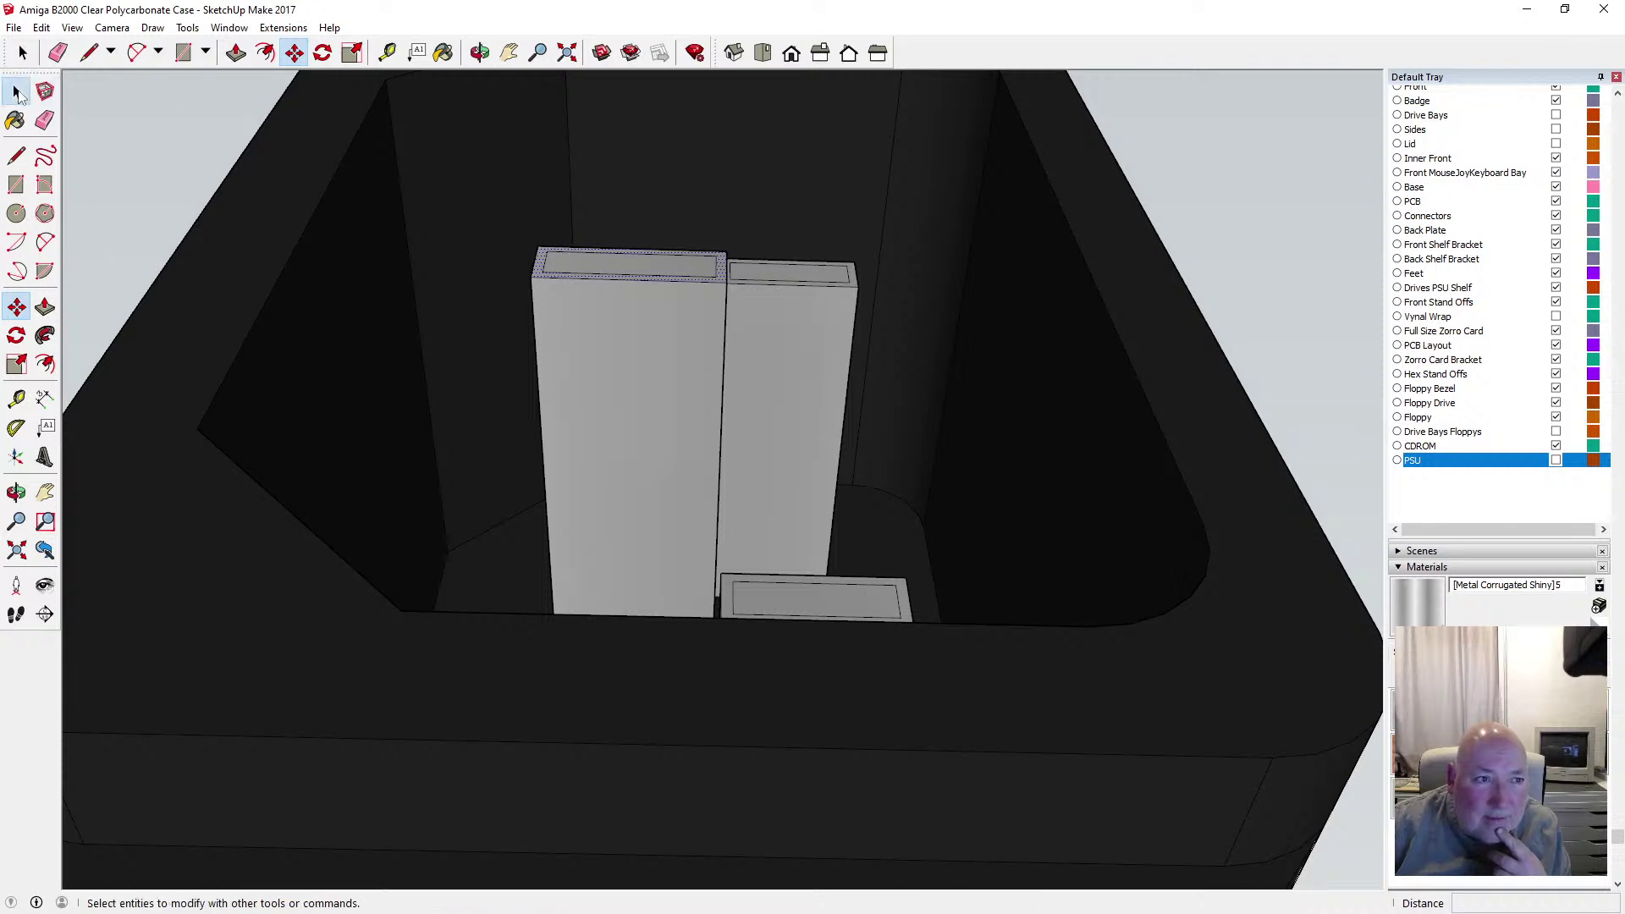
pyautogui.click(560, 252)
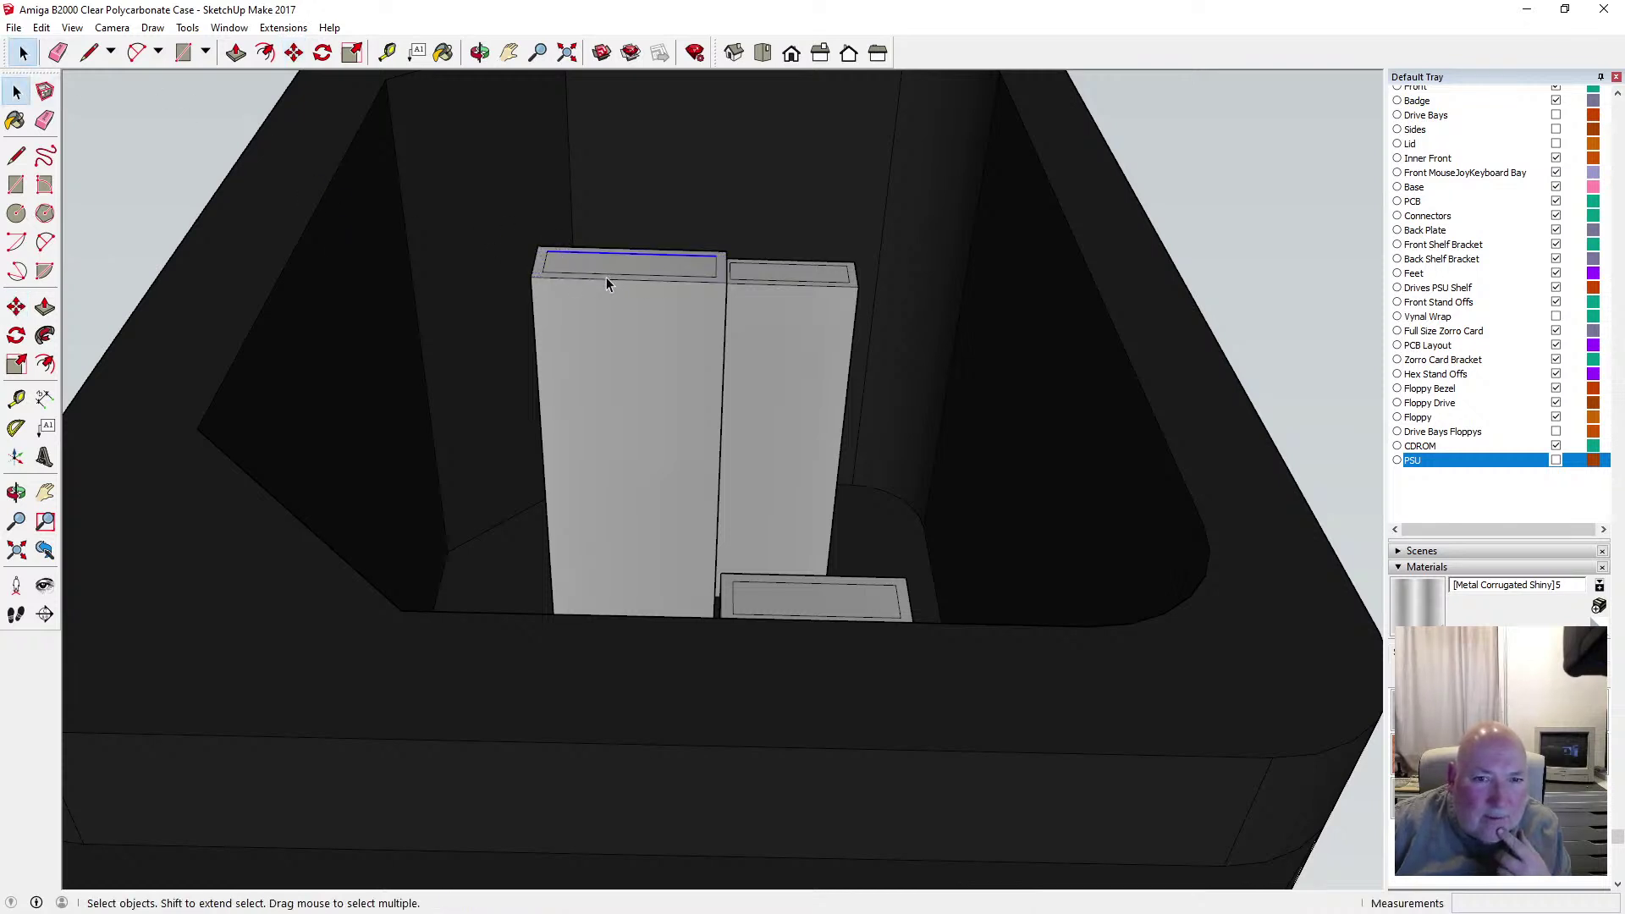
# Try to intersect the middle pin's end faces and outlines with the model
pyautogui.scroll(-3, 571, 330)
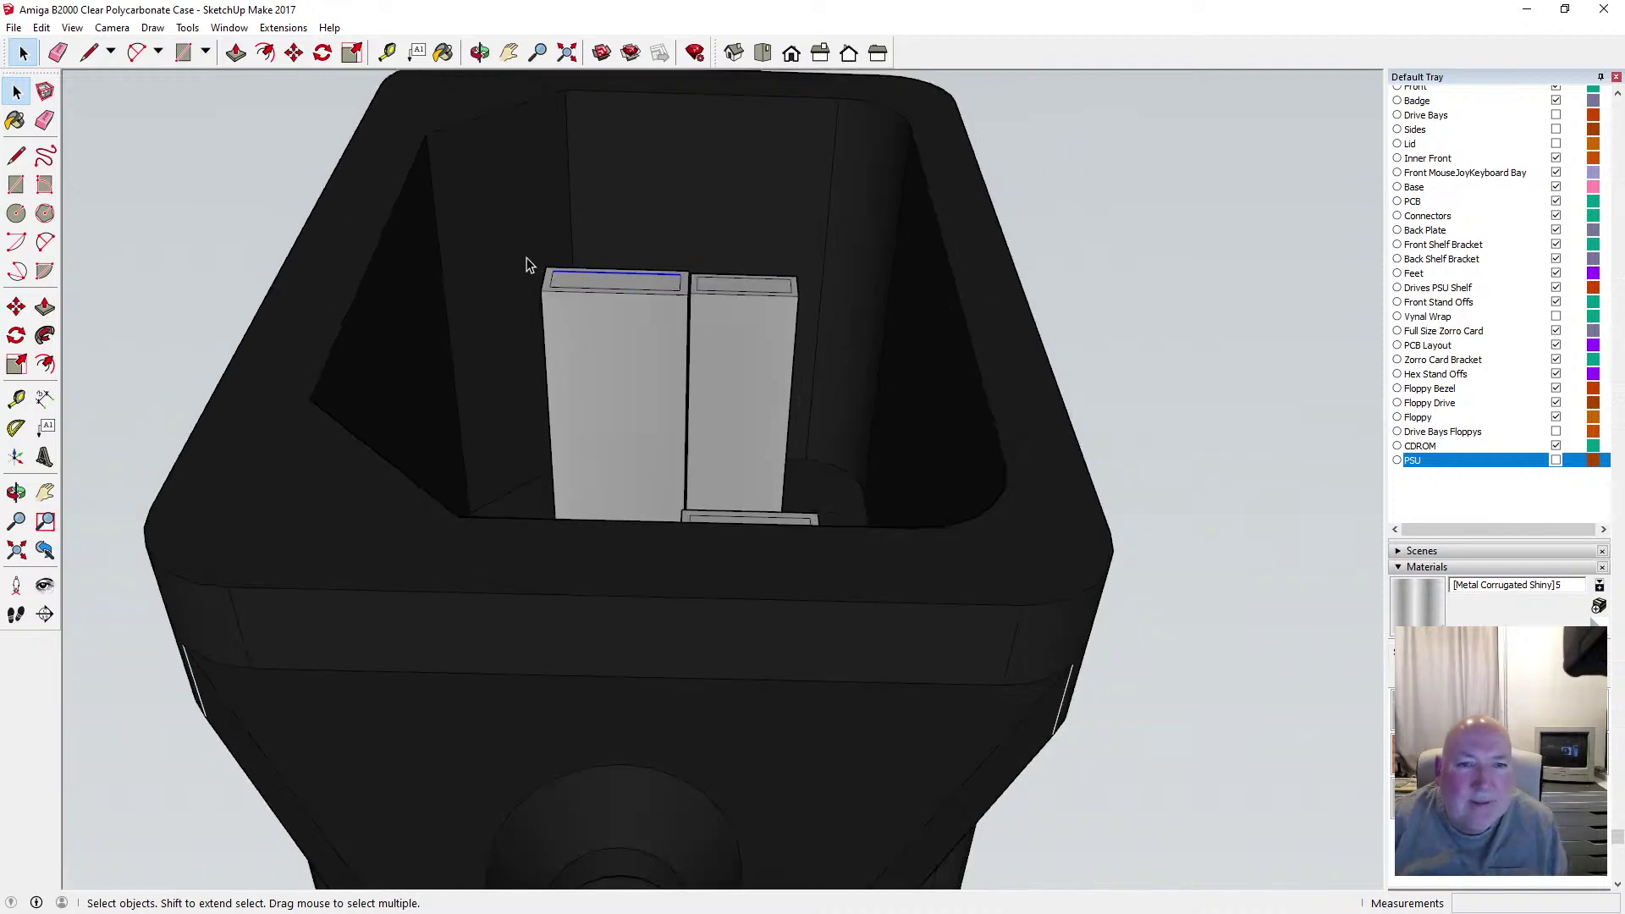
pyautogui.moveTo(527, 257); pyautogui.dragTo(692, 306)
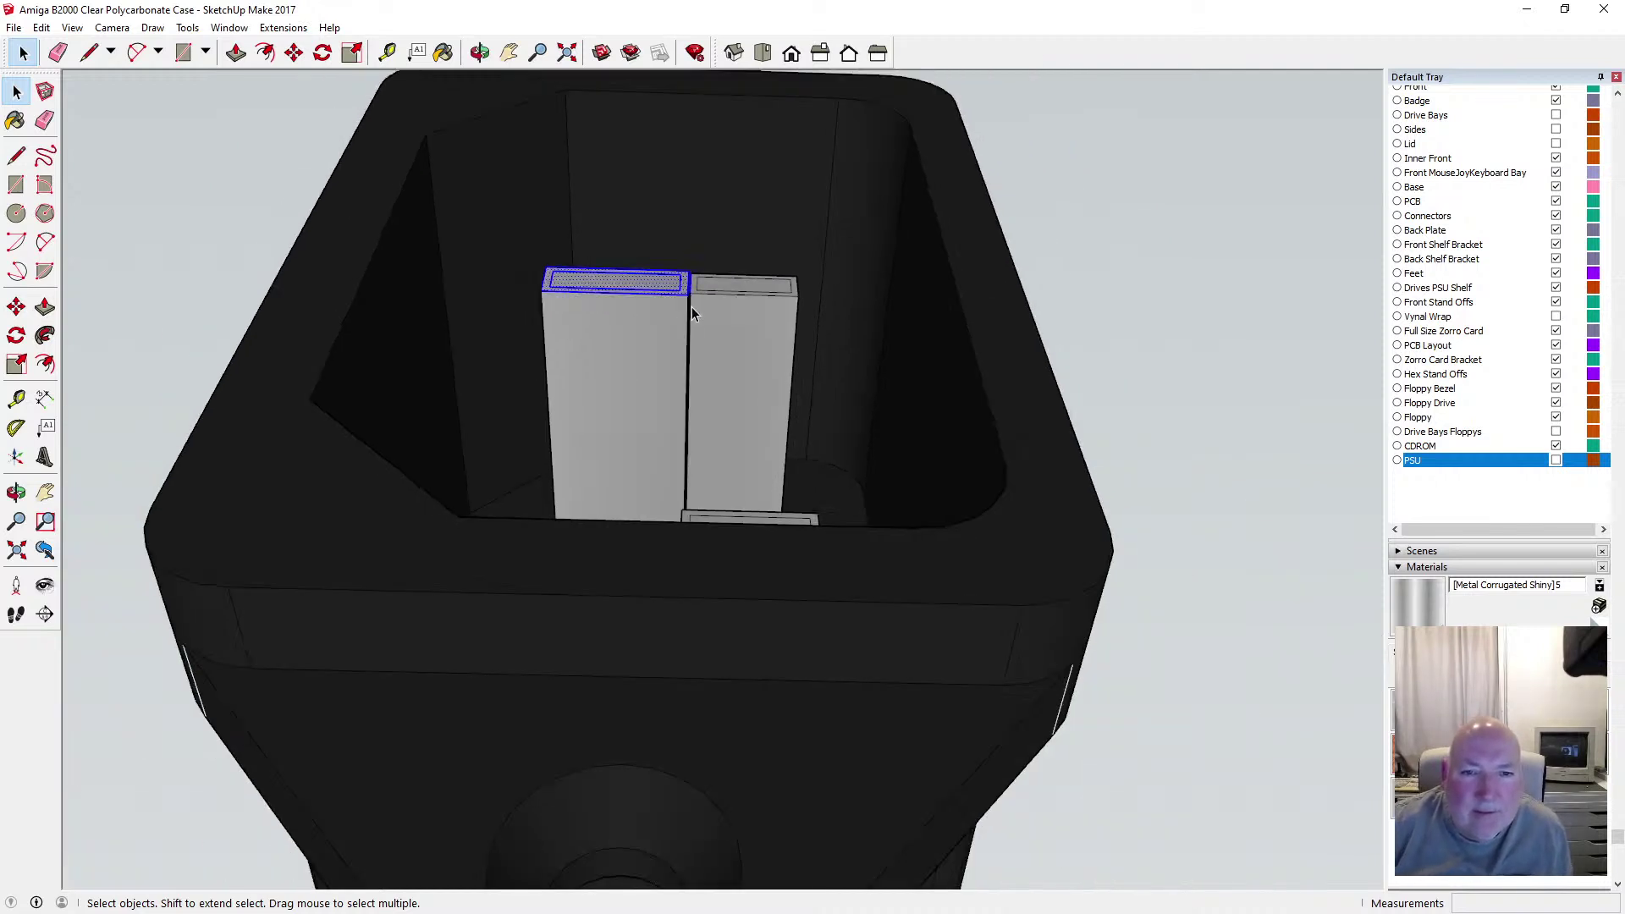
pyautogui.rightClick(632, 291)
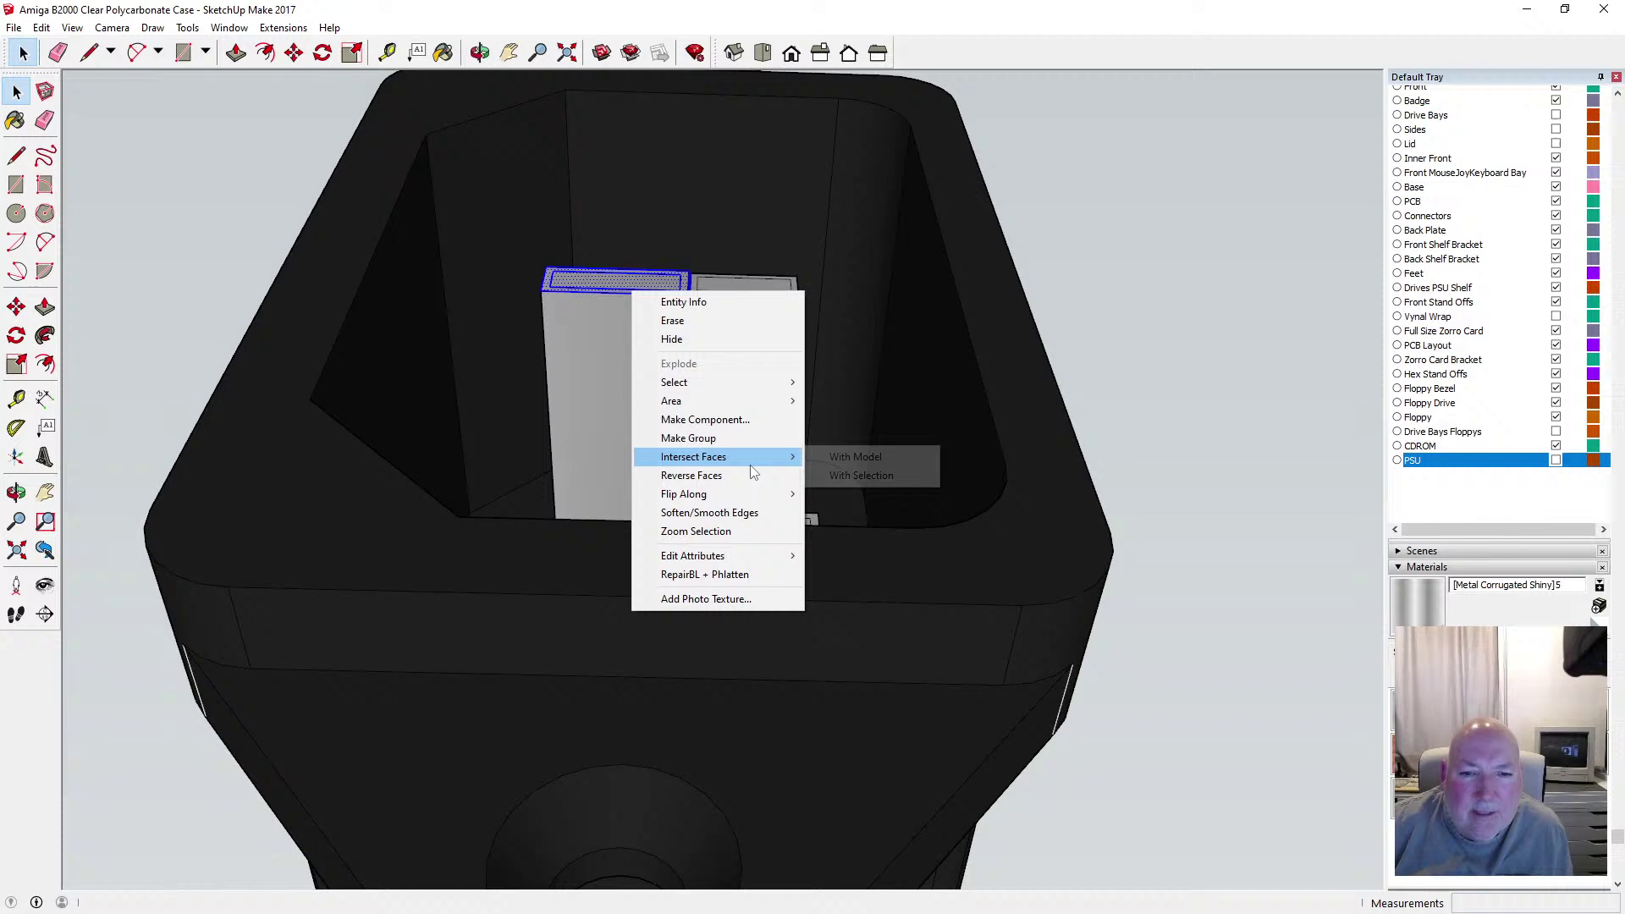
pyautogui.click(835, 458)
pyautogui.click(908, 500)
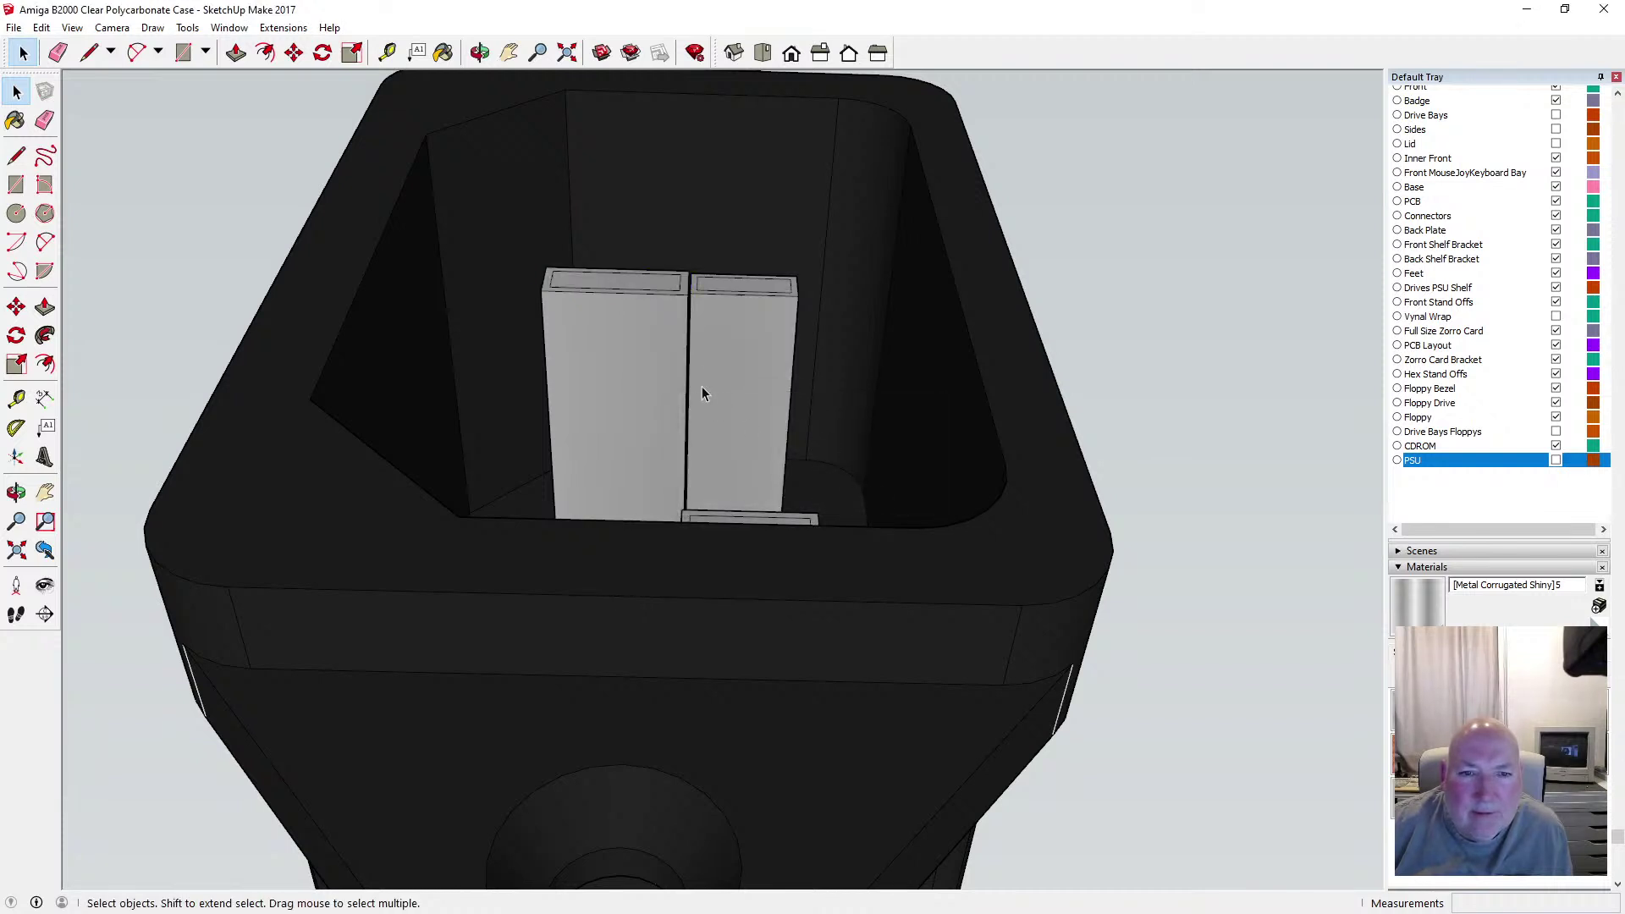
# Measure the gap between the inset outline and the outer short edge on the middle pin's end
pyautogui.scroll(5, 644, 282)
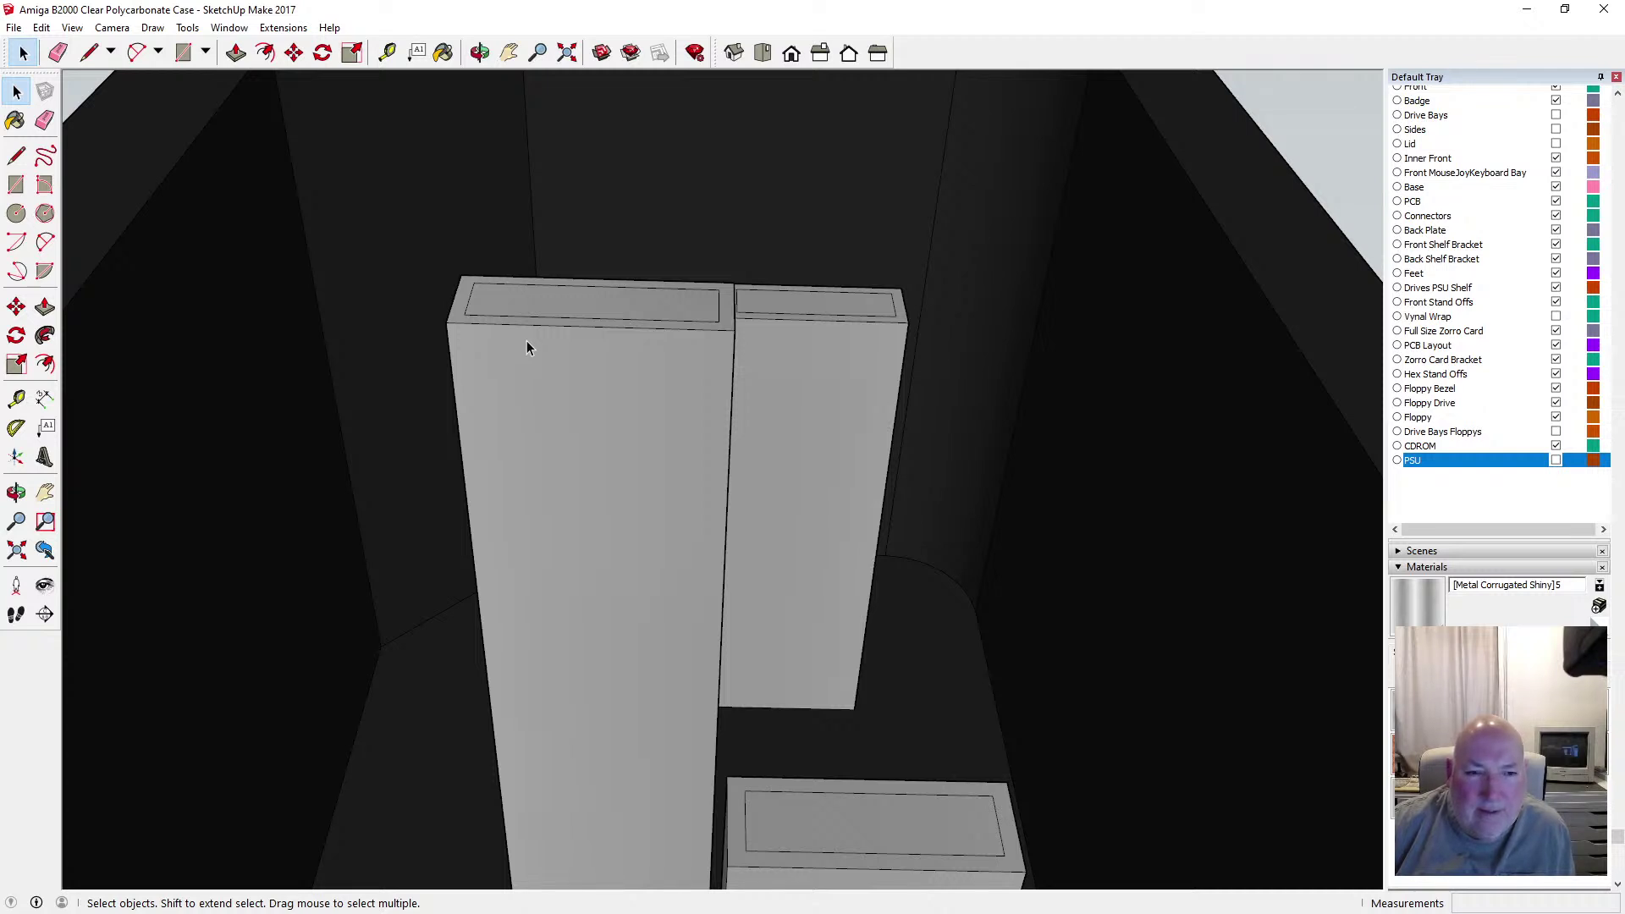
pyautogui.scroll(-6, 533, 383)
pyautogui.scroll(-2, 533, 388)
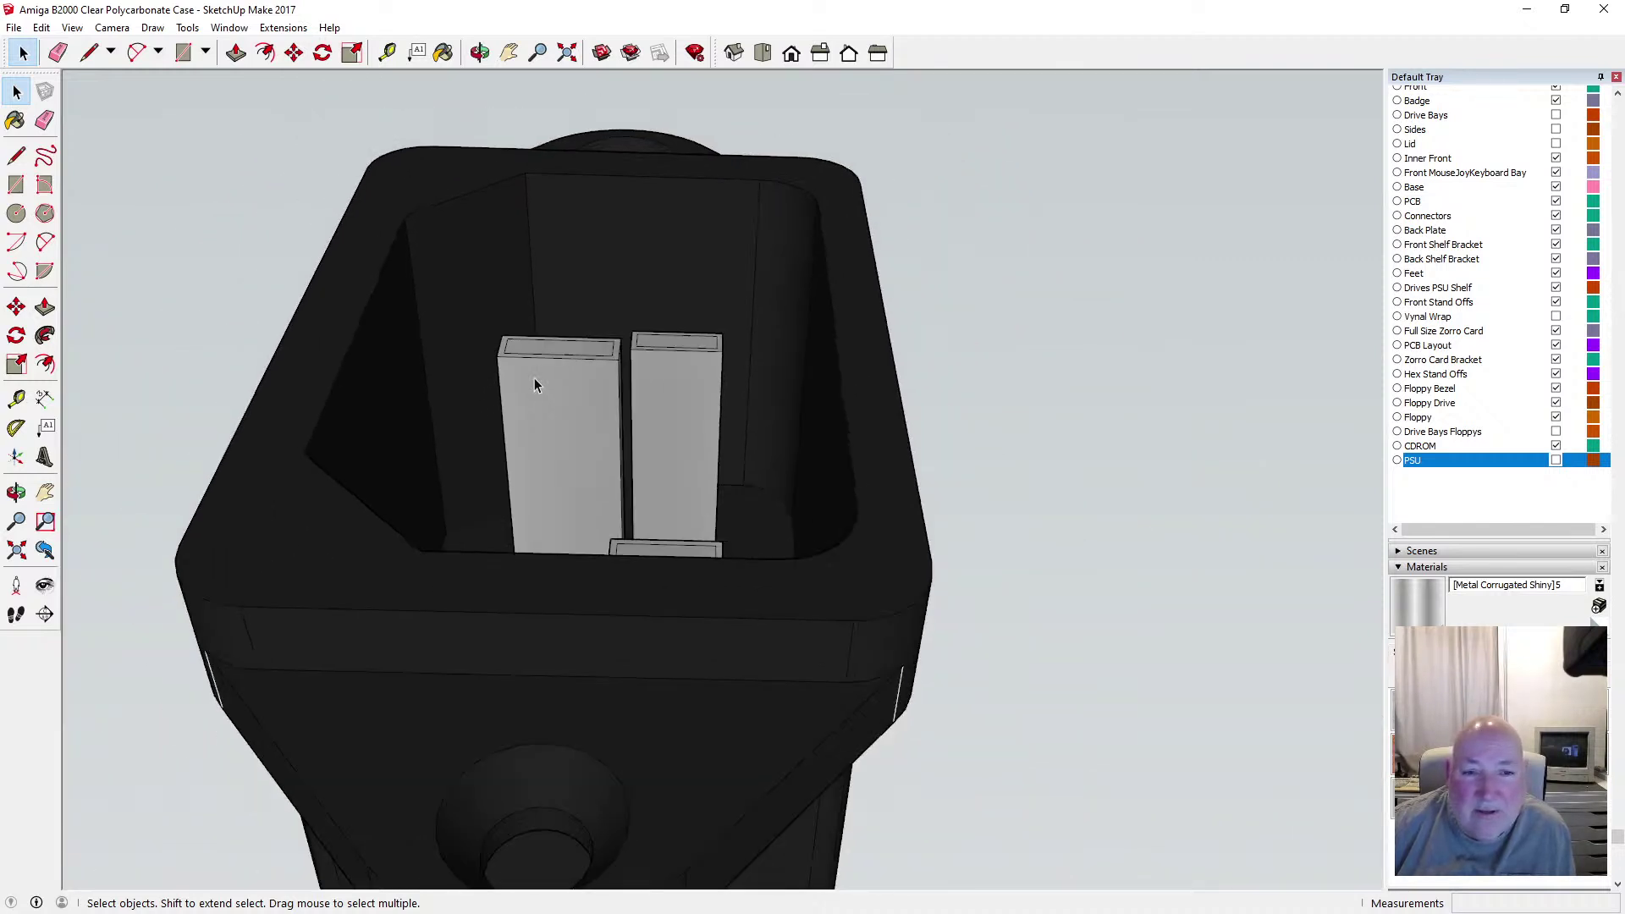
pyautogui.scroll(5, 535, 383)
pyautogui.scroll(6, 535, 378)
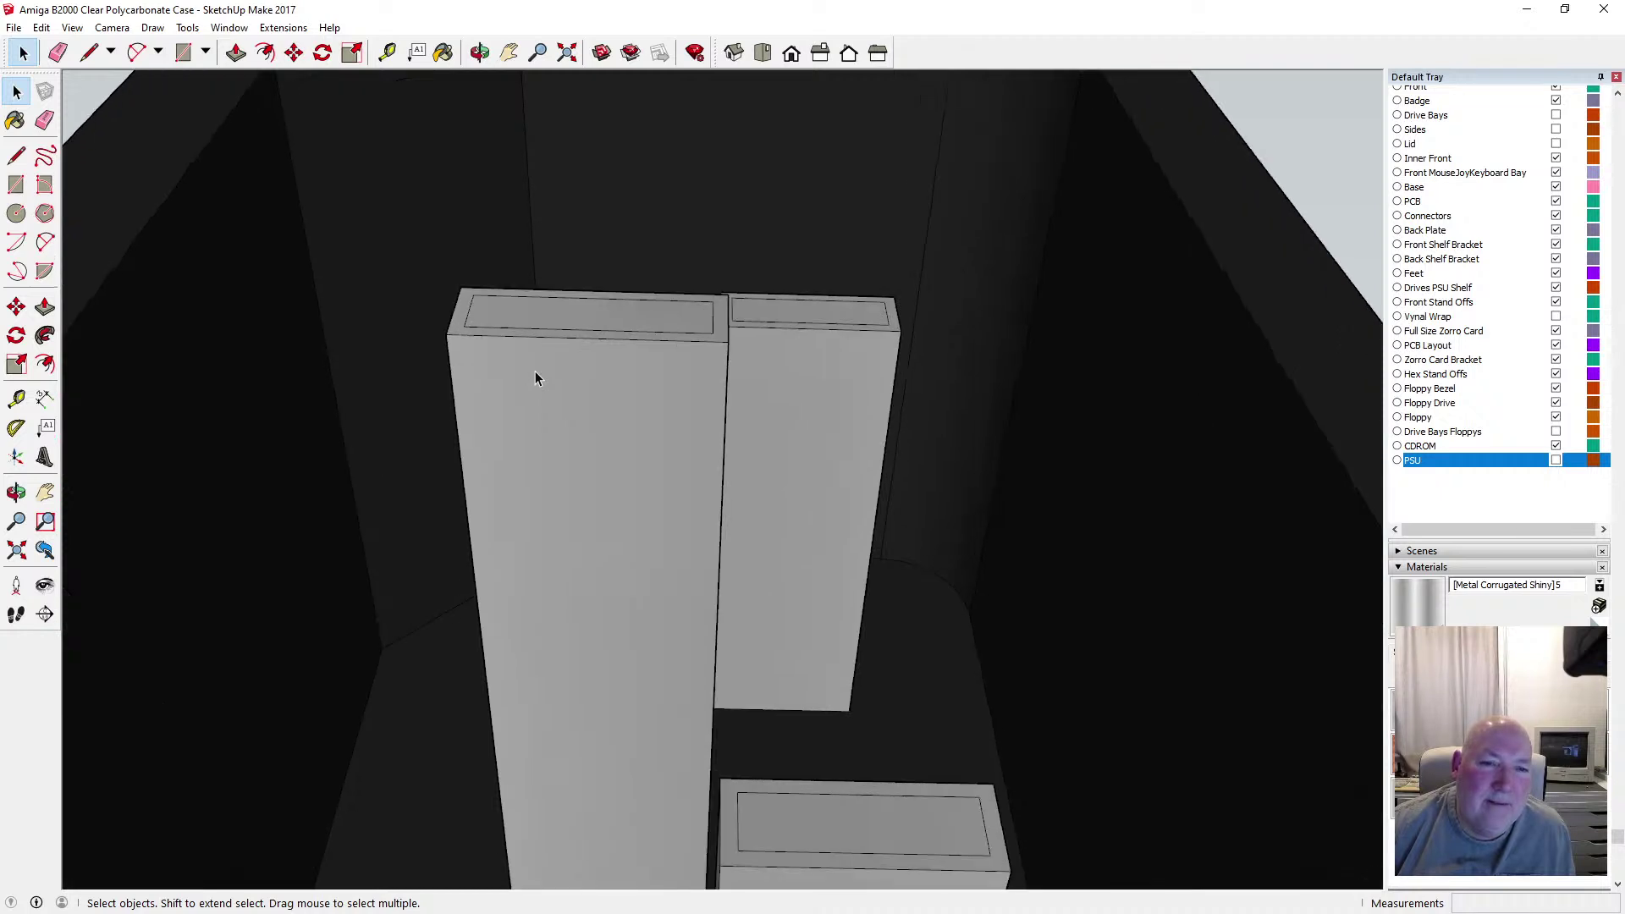
pyautogui.scroll(1, 535, 378)
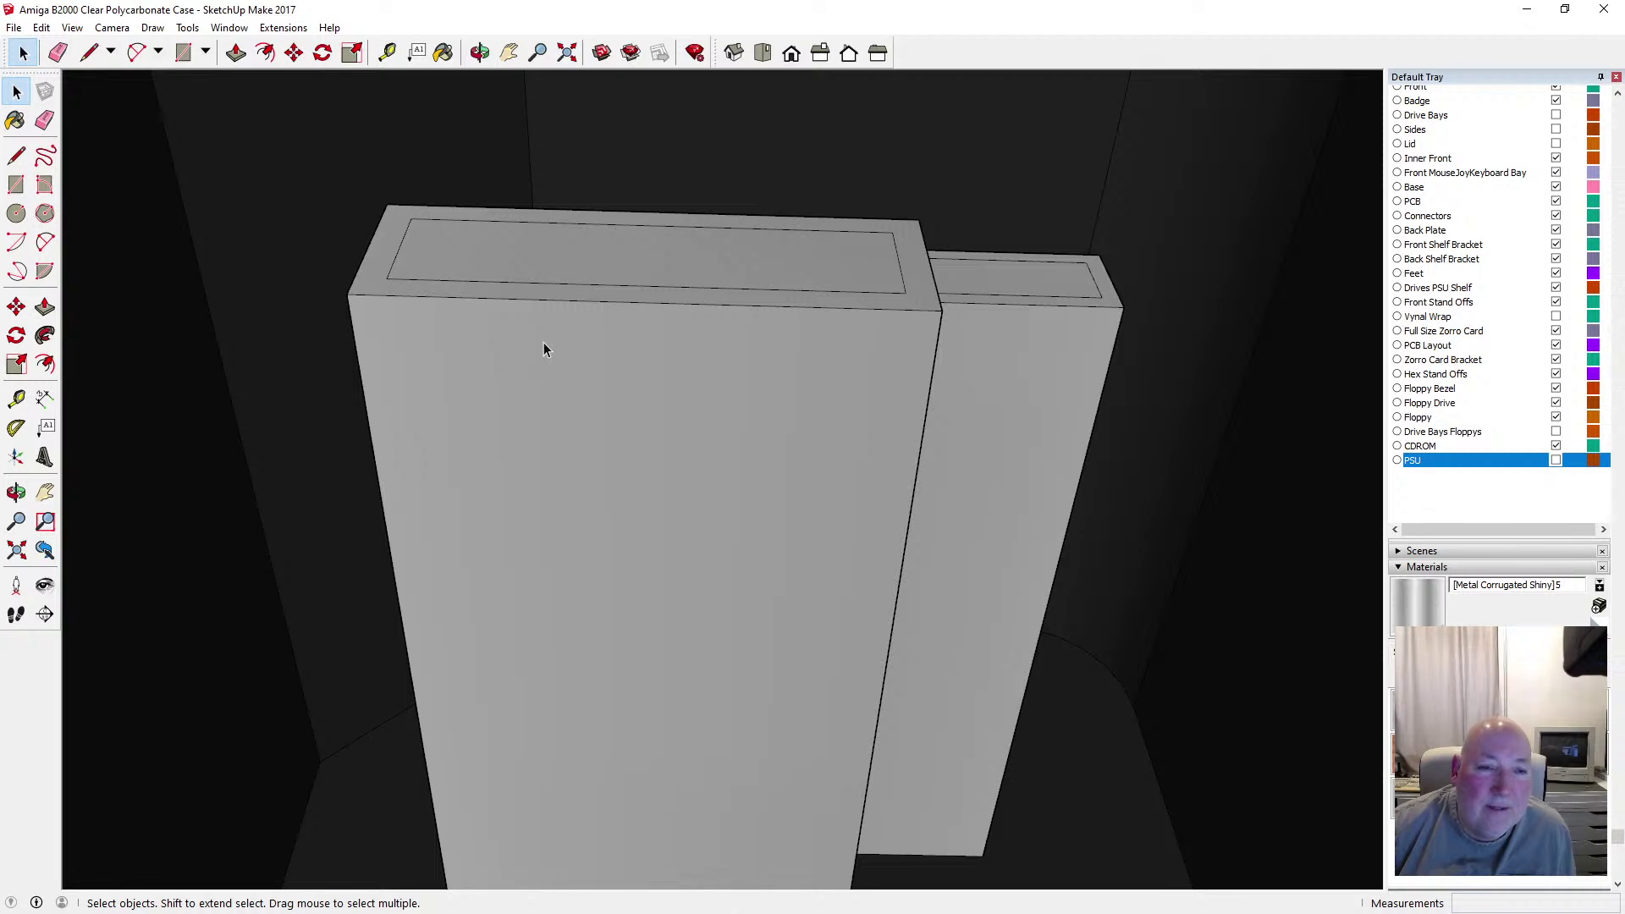
pyautogui.scroll(-3, 765, 442)
pyautogui.scroll(3, 464, 339)
pyautogui.scroll(2, 465, 338)
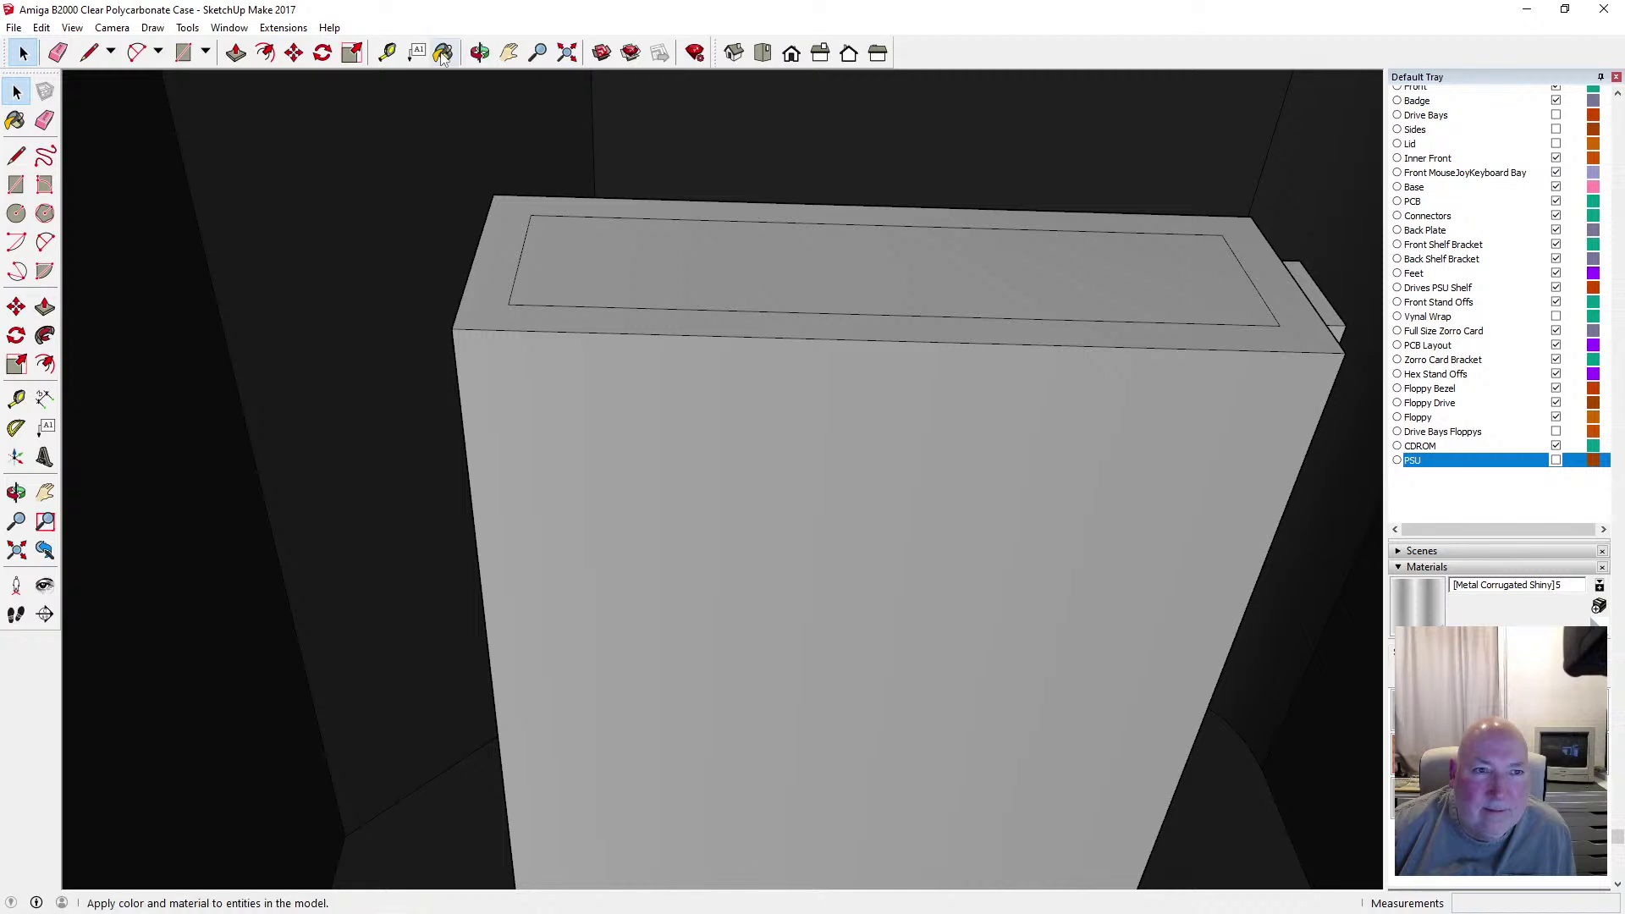
pyautogui.click(388, 53)
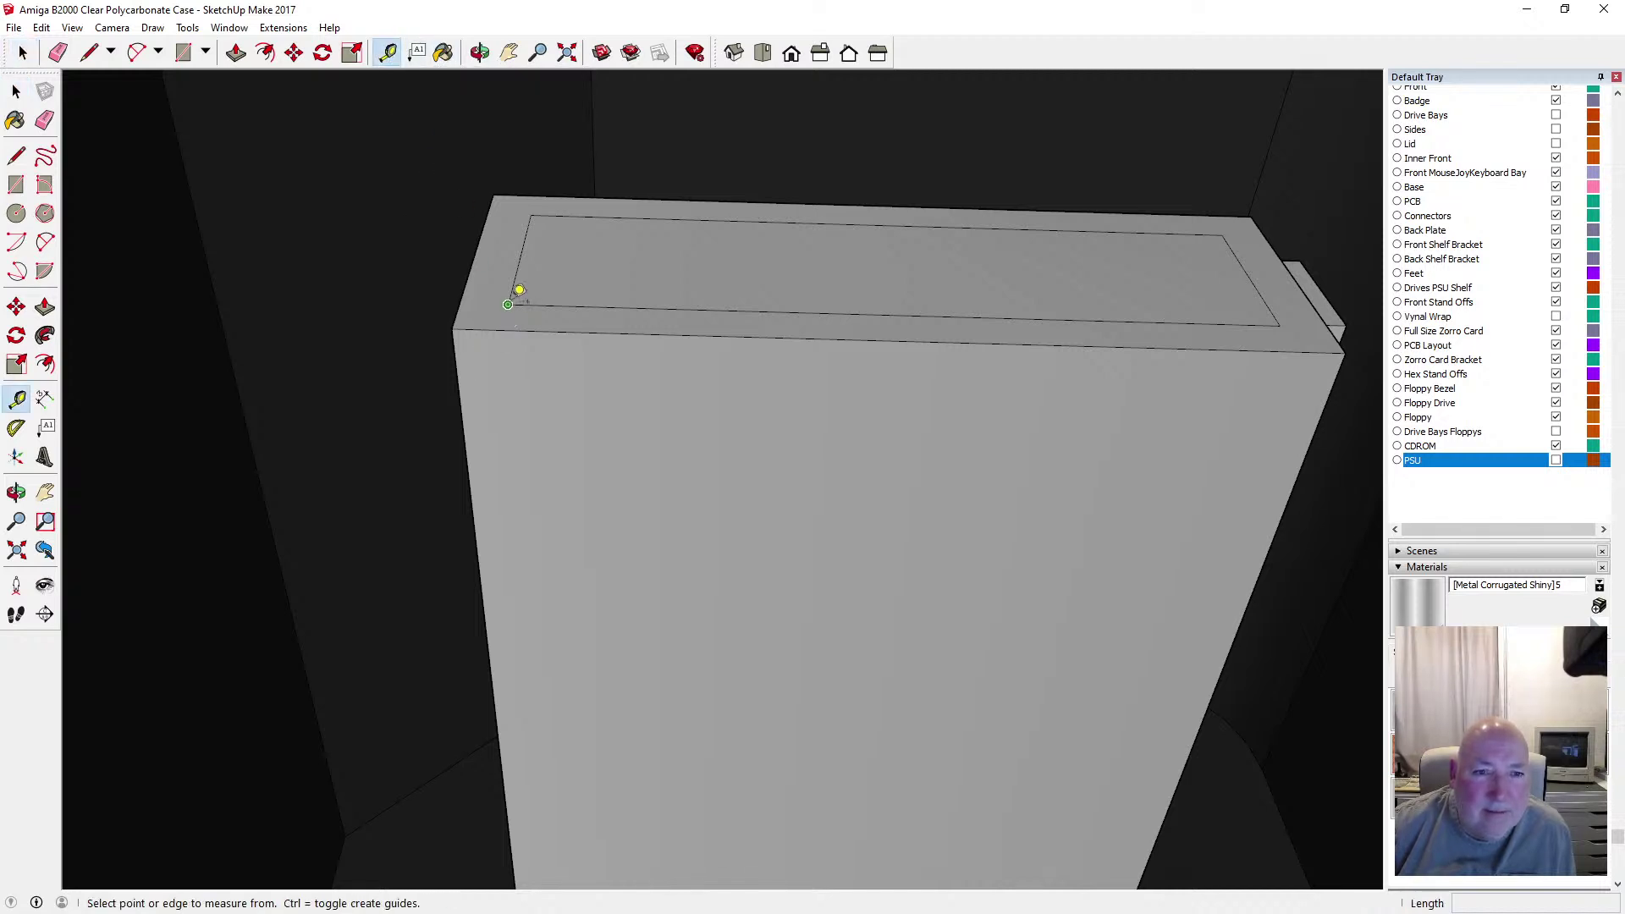
pyautogui.click(521, 277)
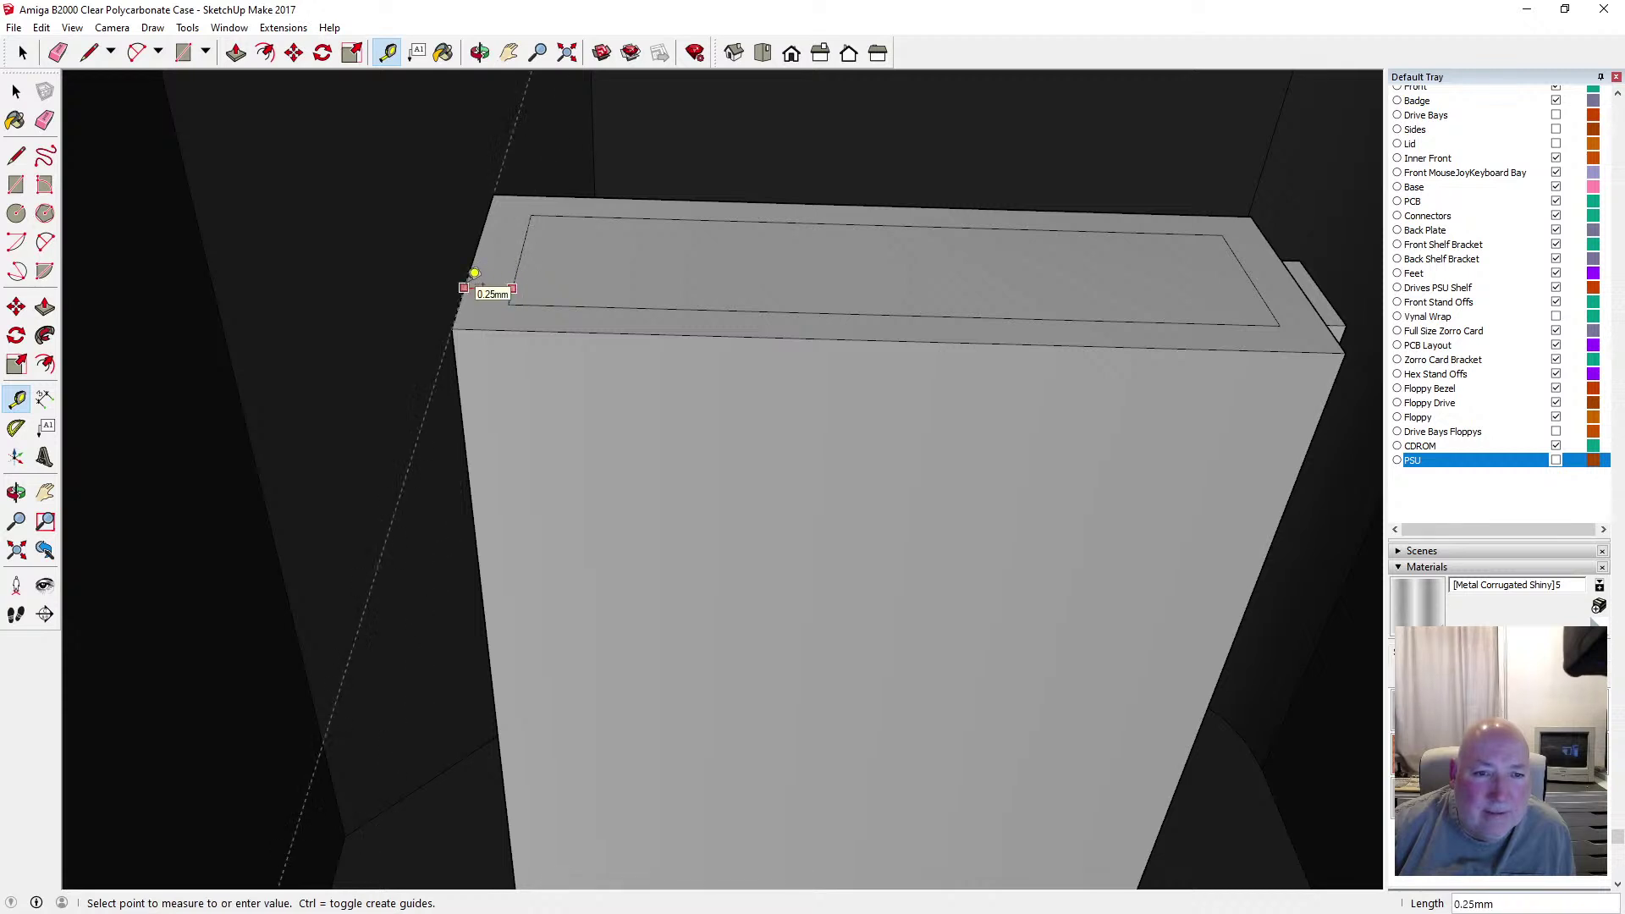
pyautogui.press('Escape')
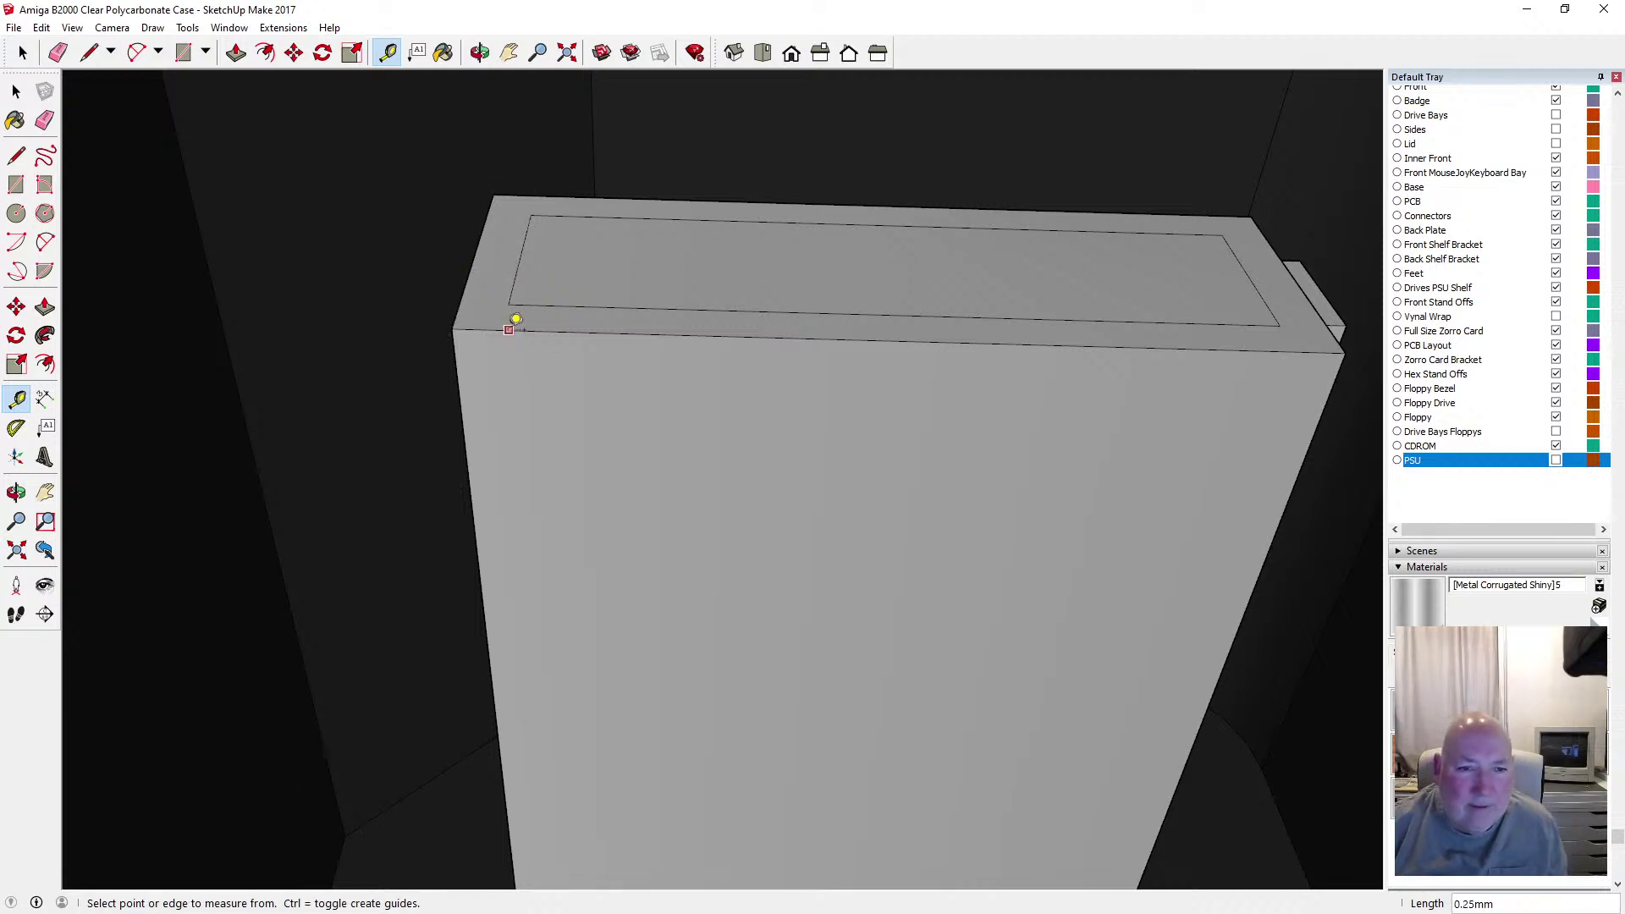
# Create guides 0.25 mm from the end edges on one wide side and one narrow side of the middle pin
pyautogui.click(509, 329)
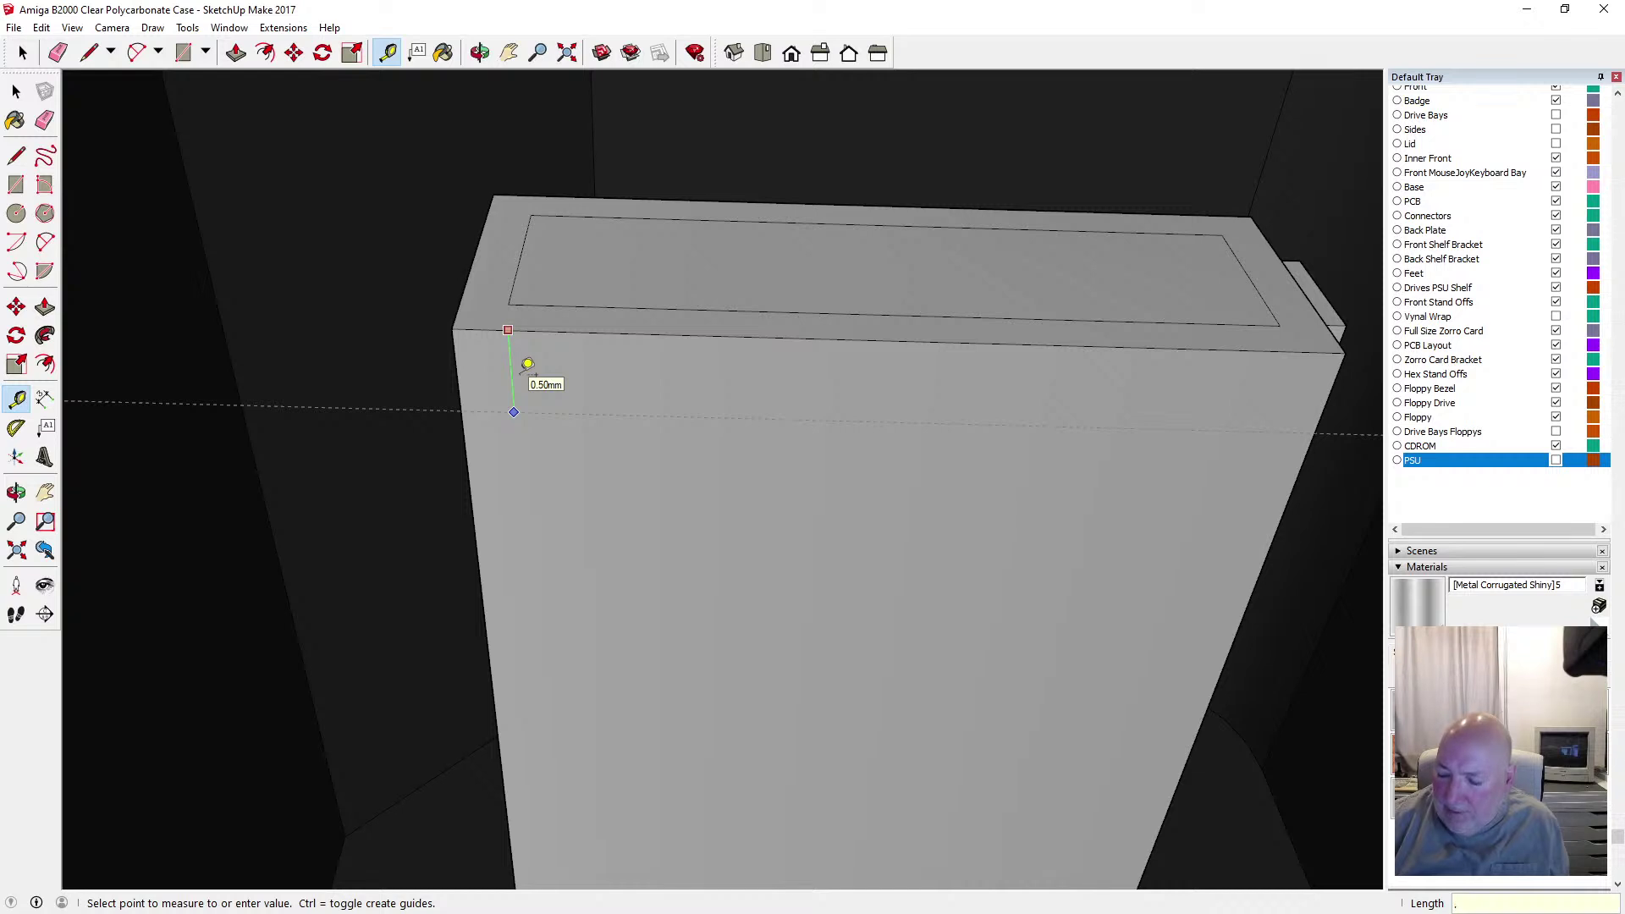
pyautogui.write('.25')
pyautogui.press('Return')
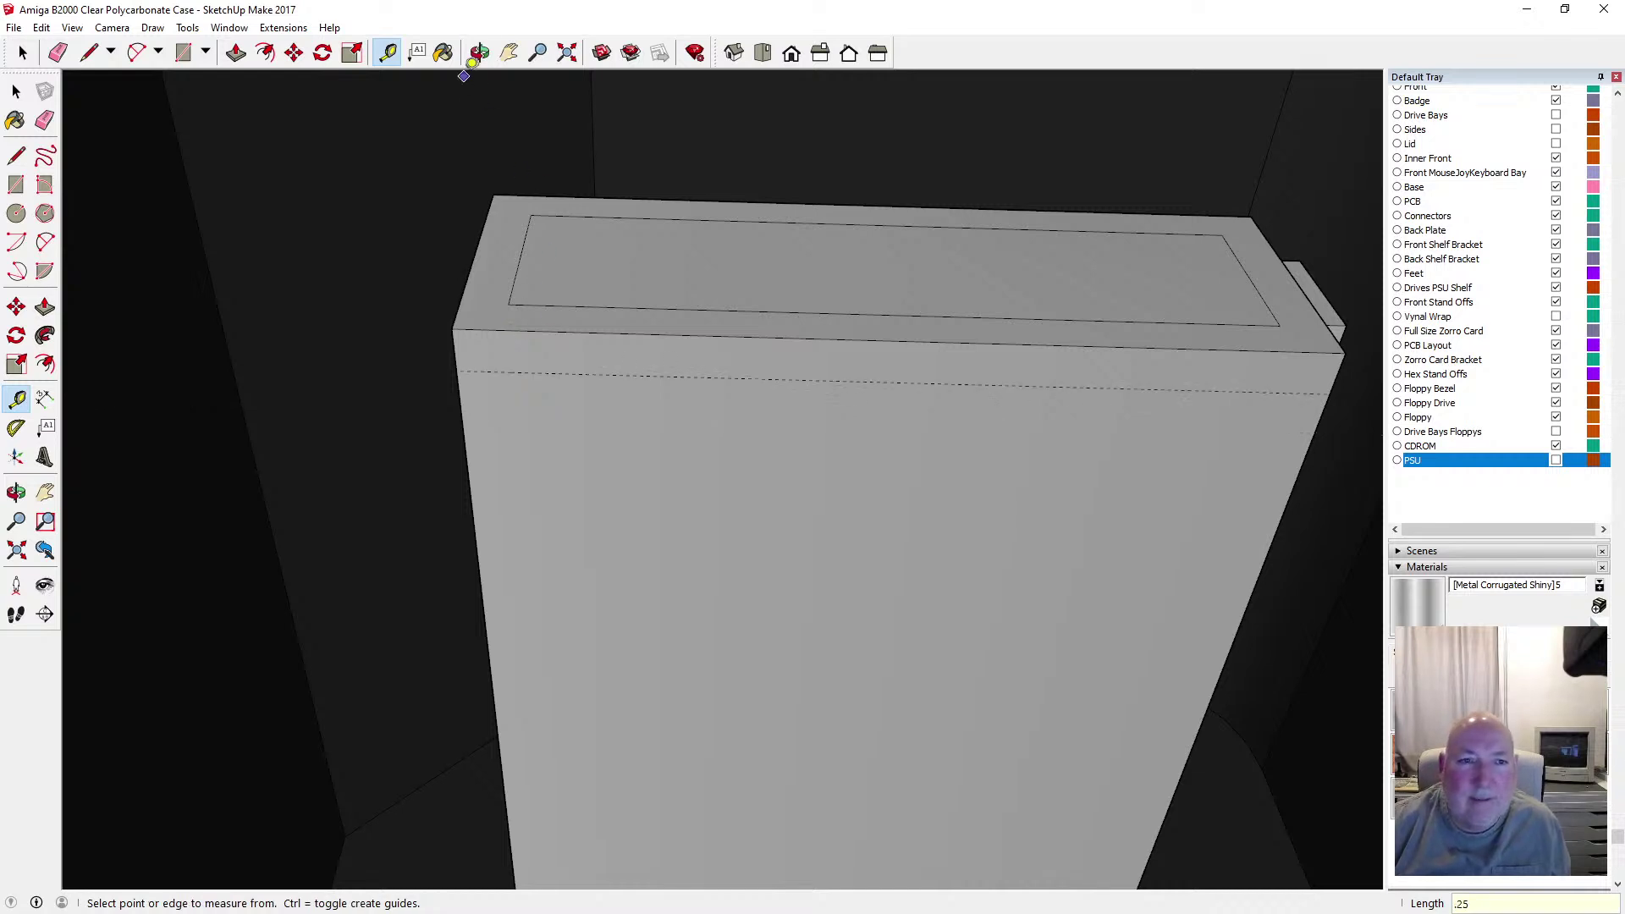
pyautogui.click(478, 53)
pyautogui.moveTo(480, 163); pyautogui.dragTo(551, 250)
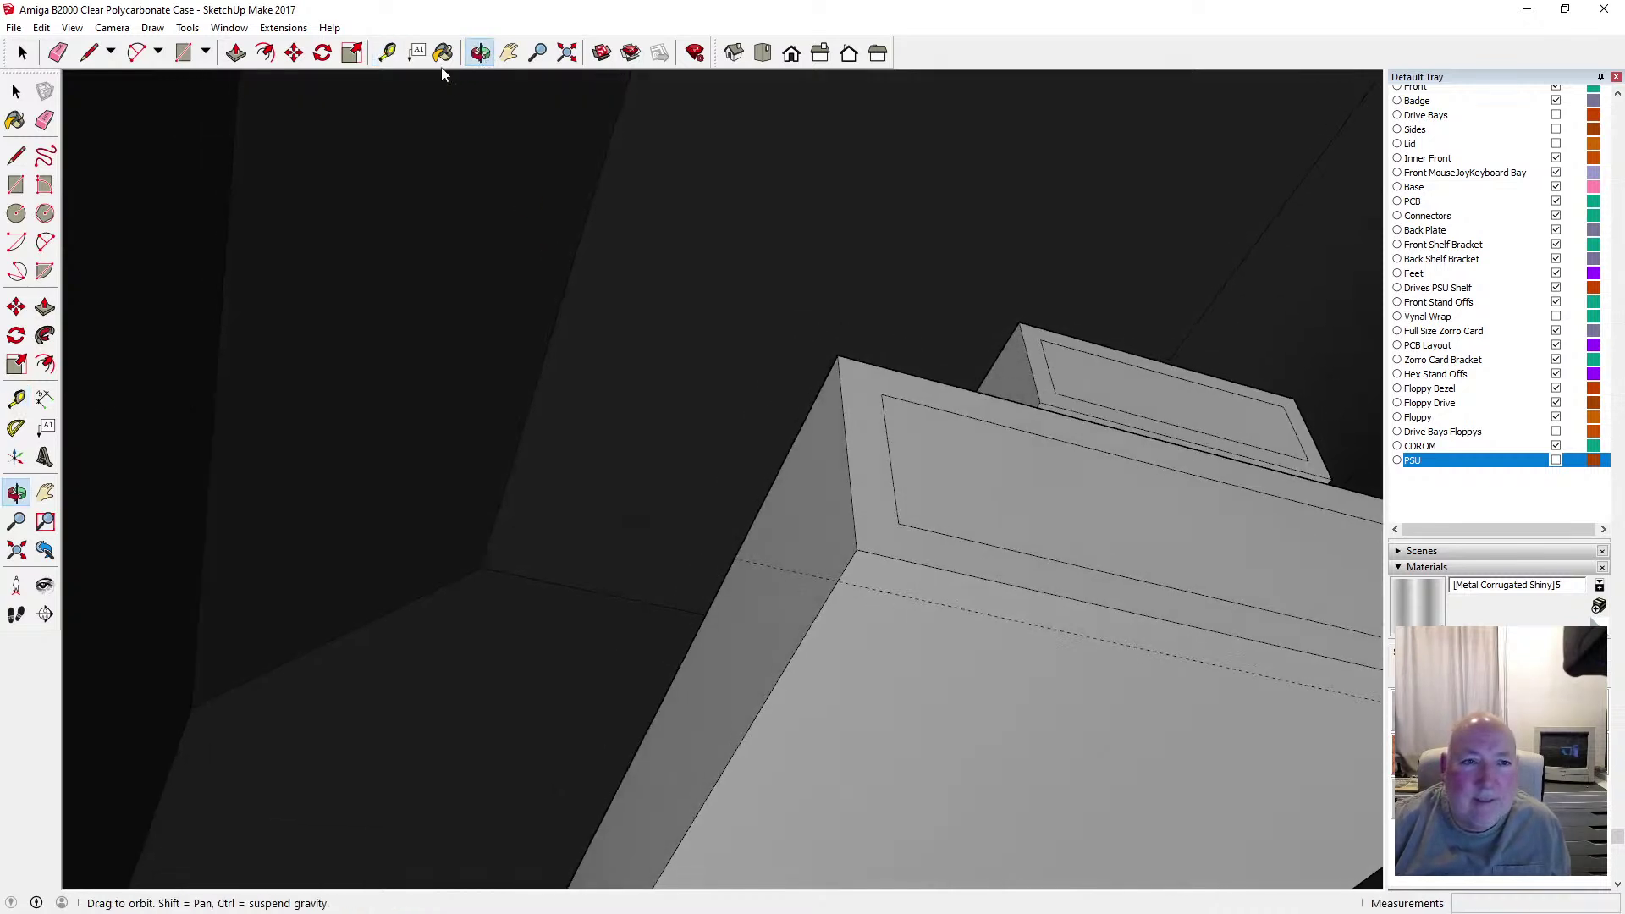
pyautogui.click(387, 52)
pyautogui.click(847, 480)
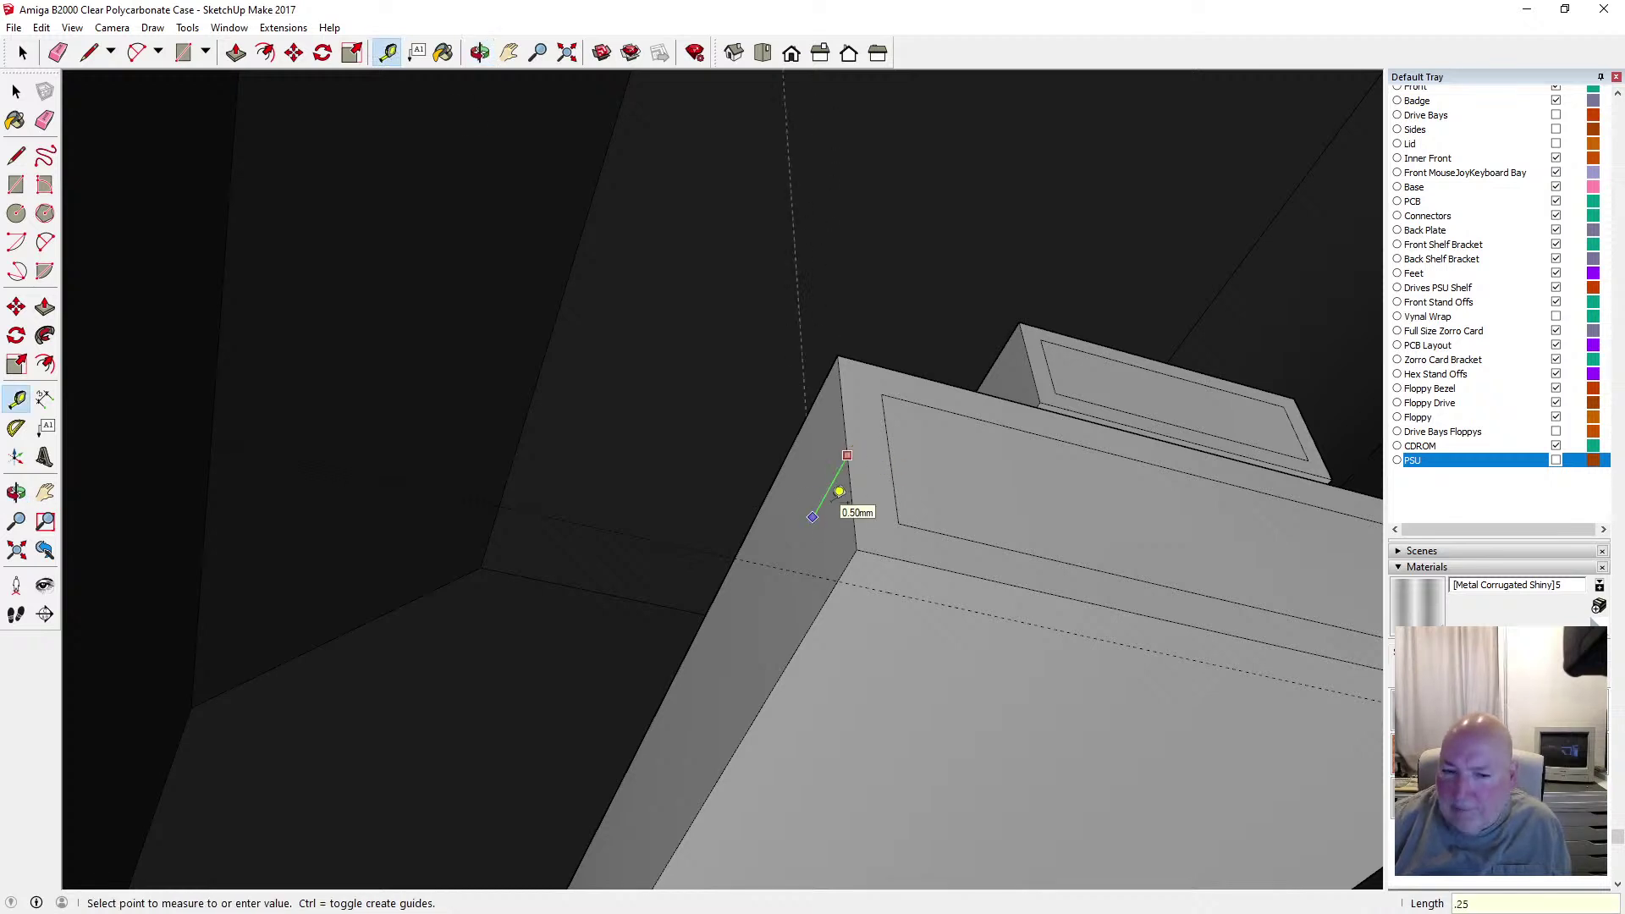
pyautogui.press('Return')
# Create a guide 0.25 mm from the end edge on the middle pin's opposite wide side
pyautogui.click(479, 53)
pyautogui.moveTo(846, 254); pyautogui.dragTo(516, 730)
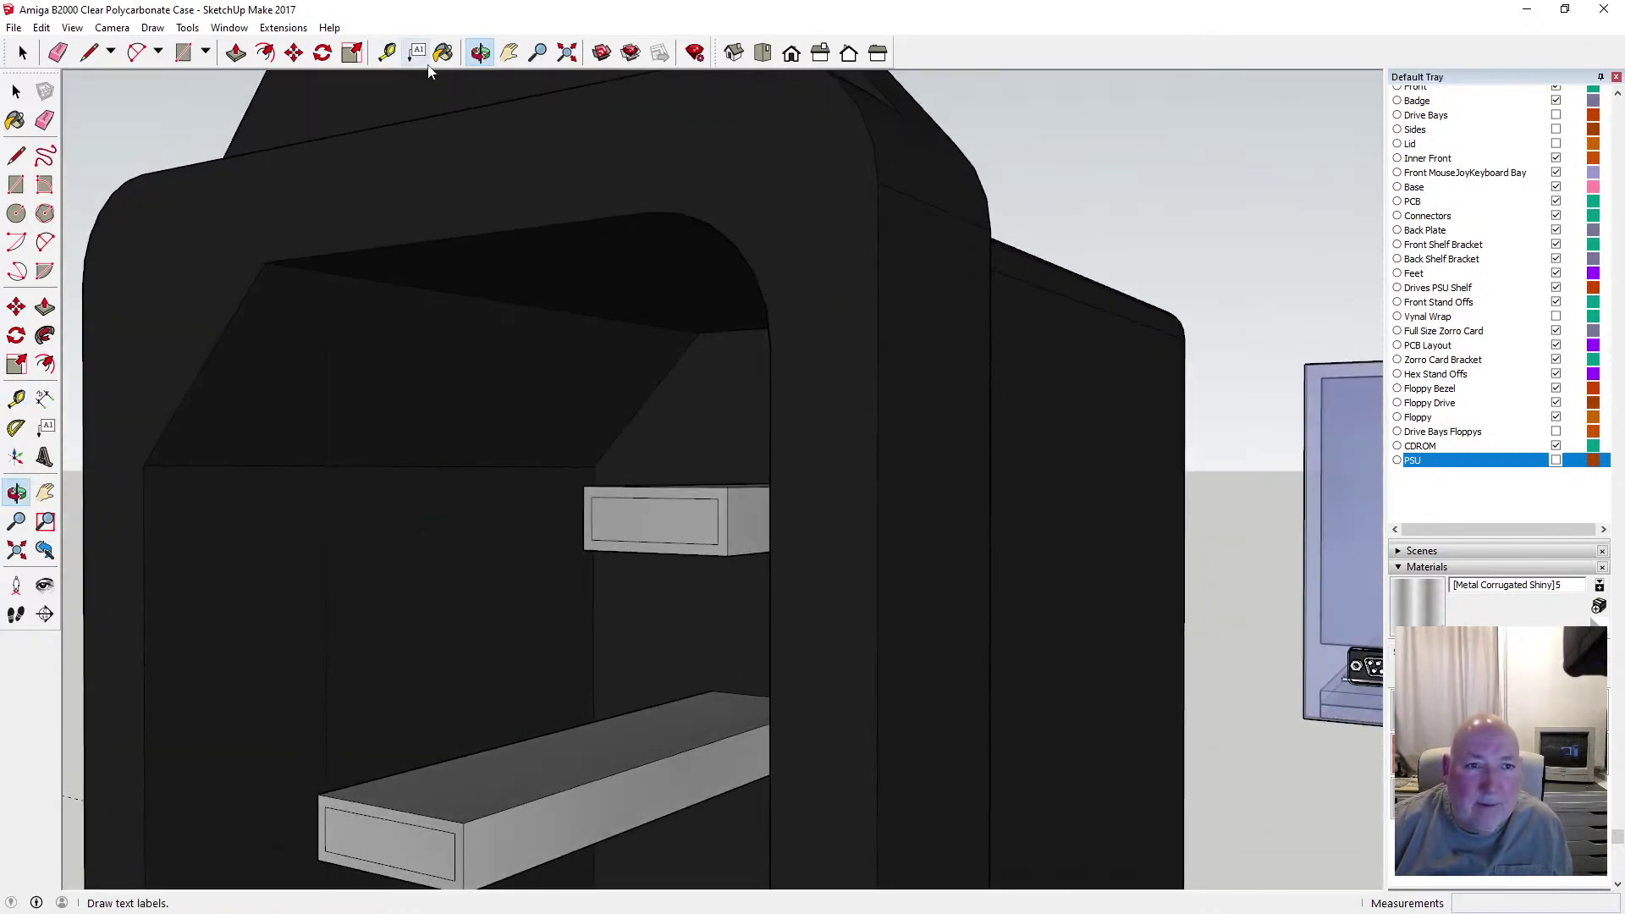
pyautogui.click(387, 53)
pyautogui.click(386, 796)
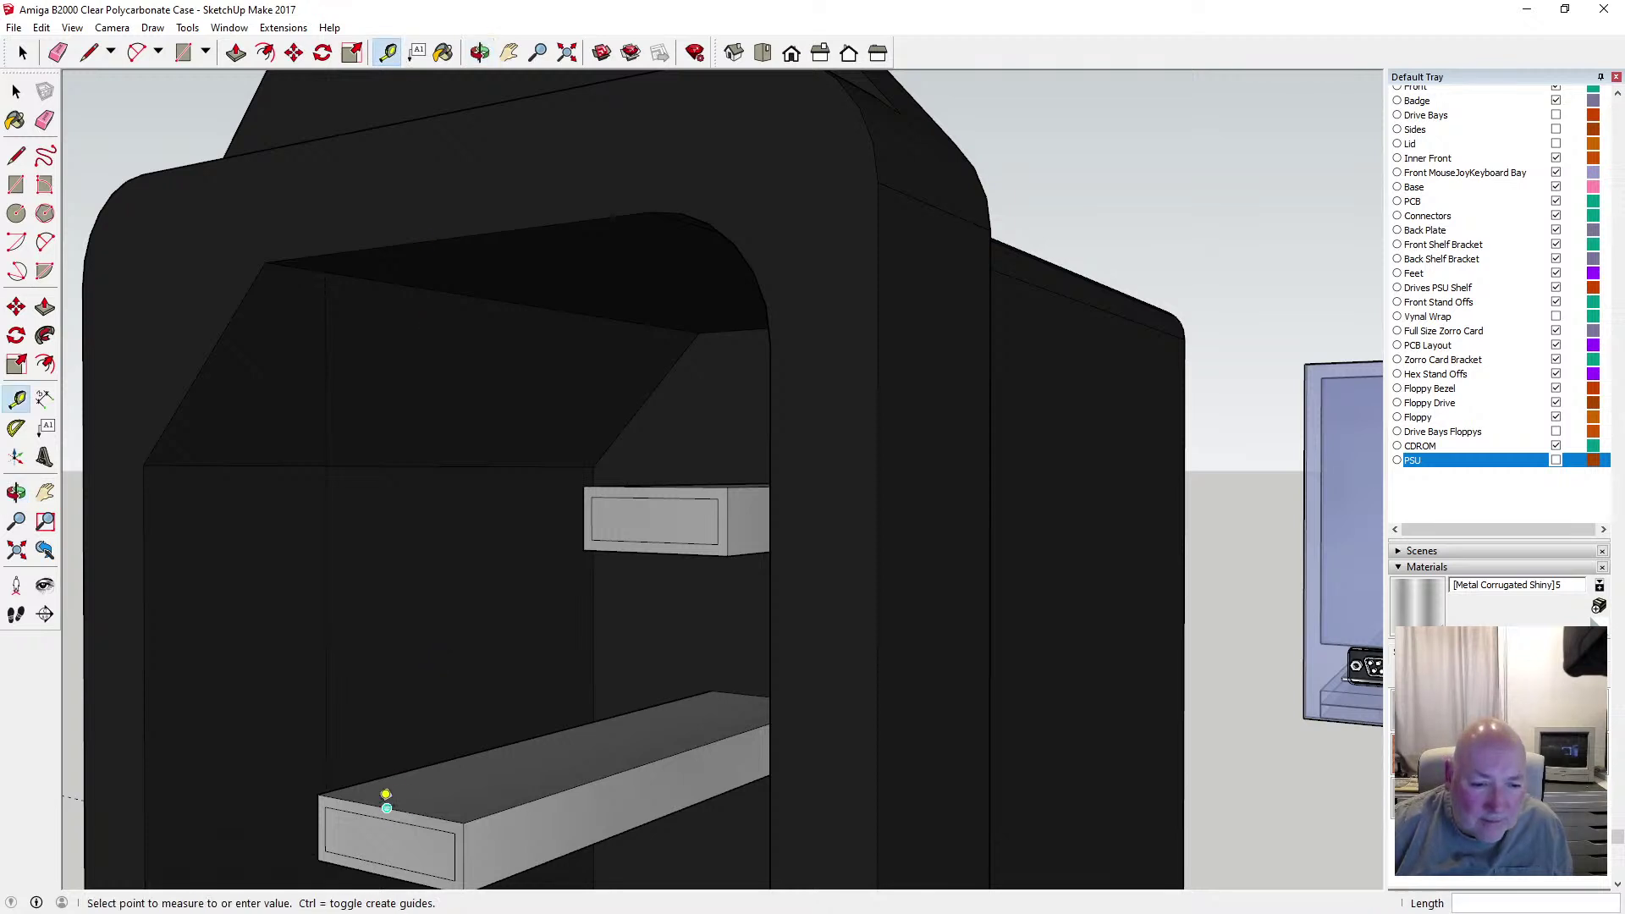
pyautogui.write('.')
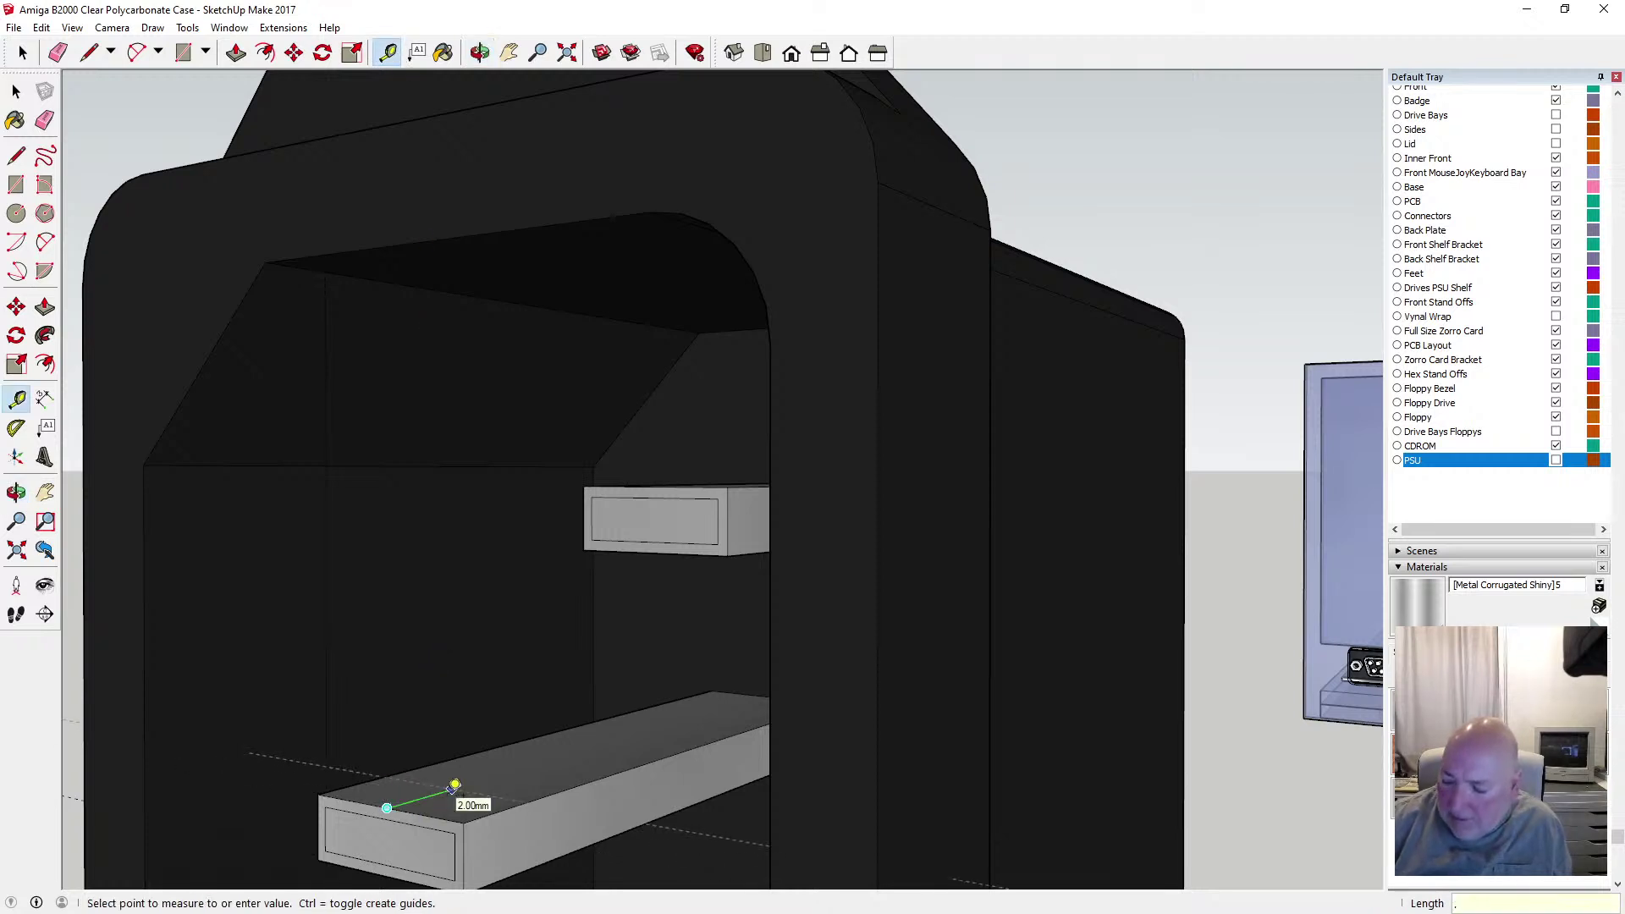
pyautogui.write('25')
pyautogui.press('Return')
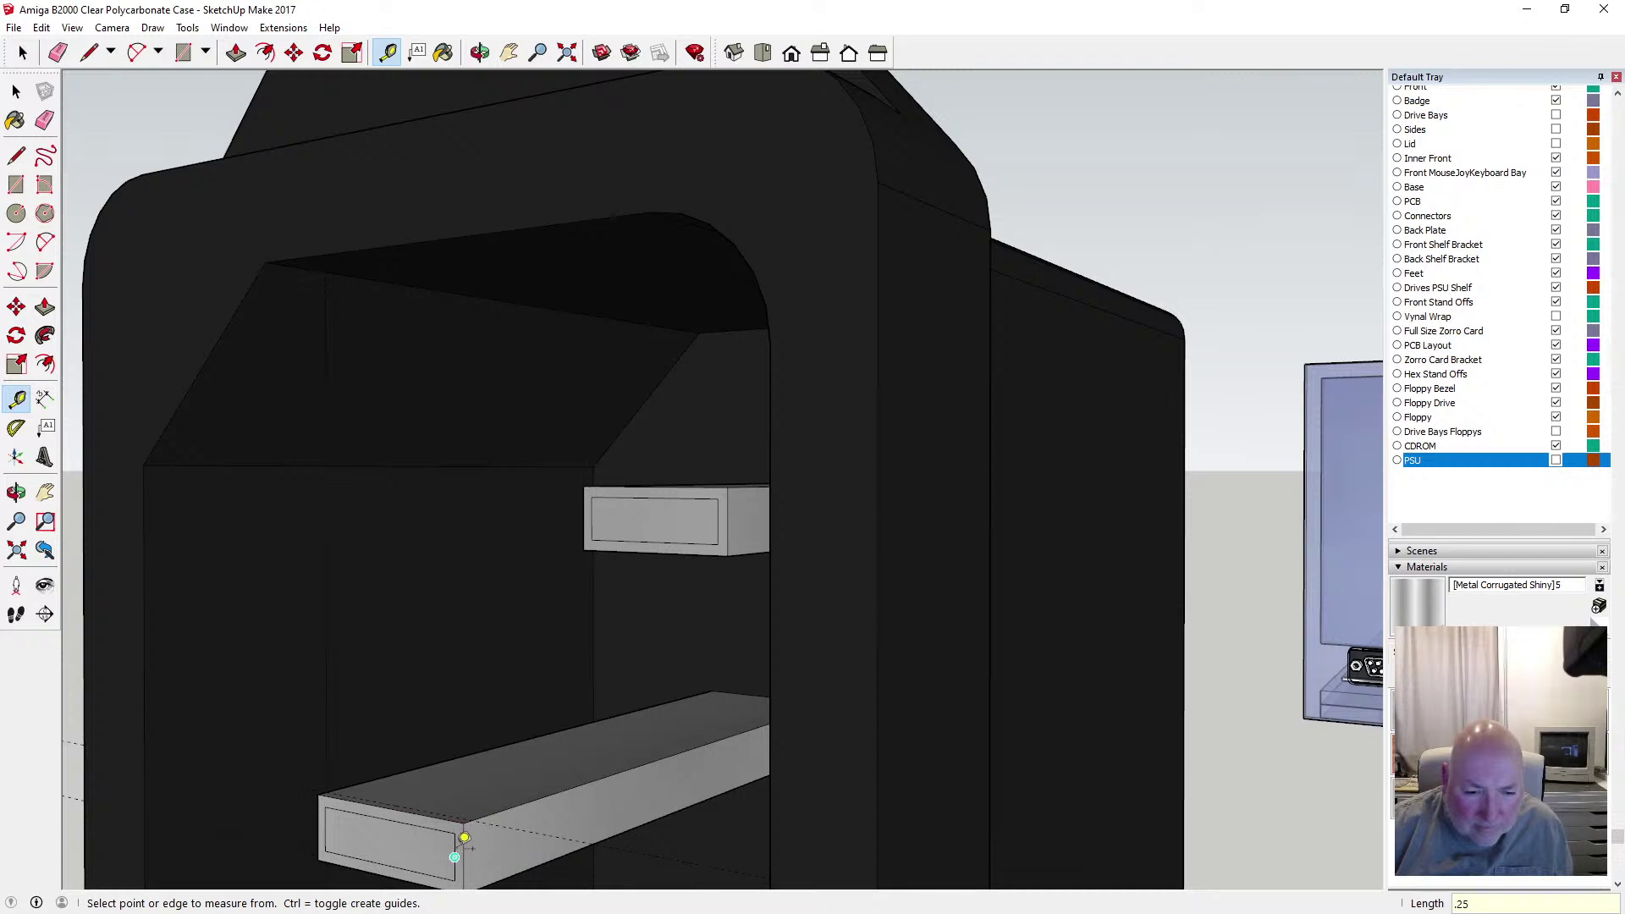
# Create a guide 0.25 mm from the end edge on the middle pin's remaining narrow side
pyautogui.click(463, 842)
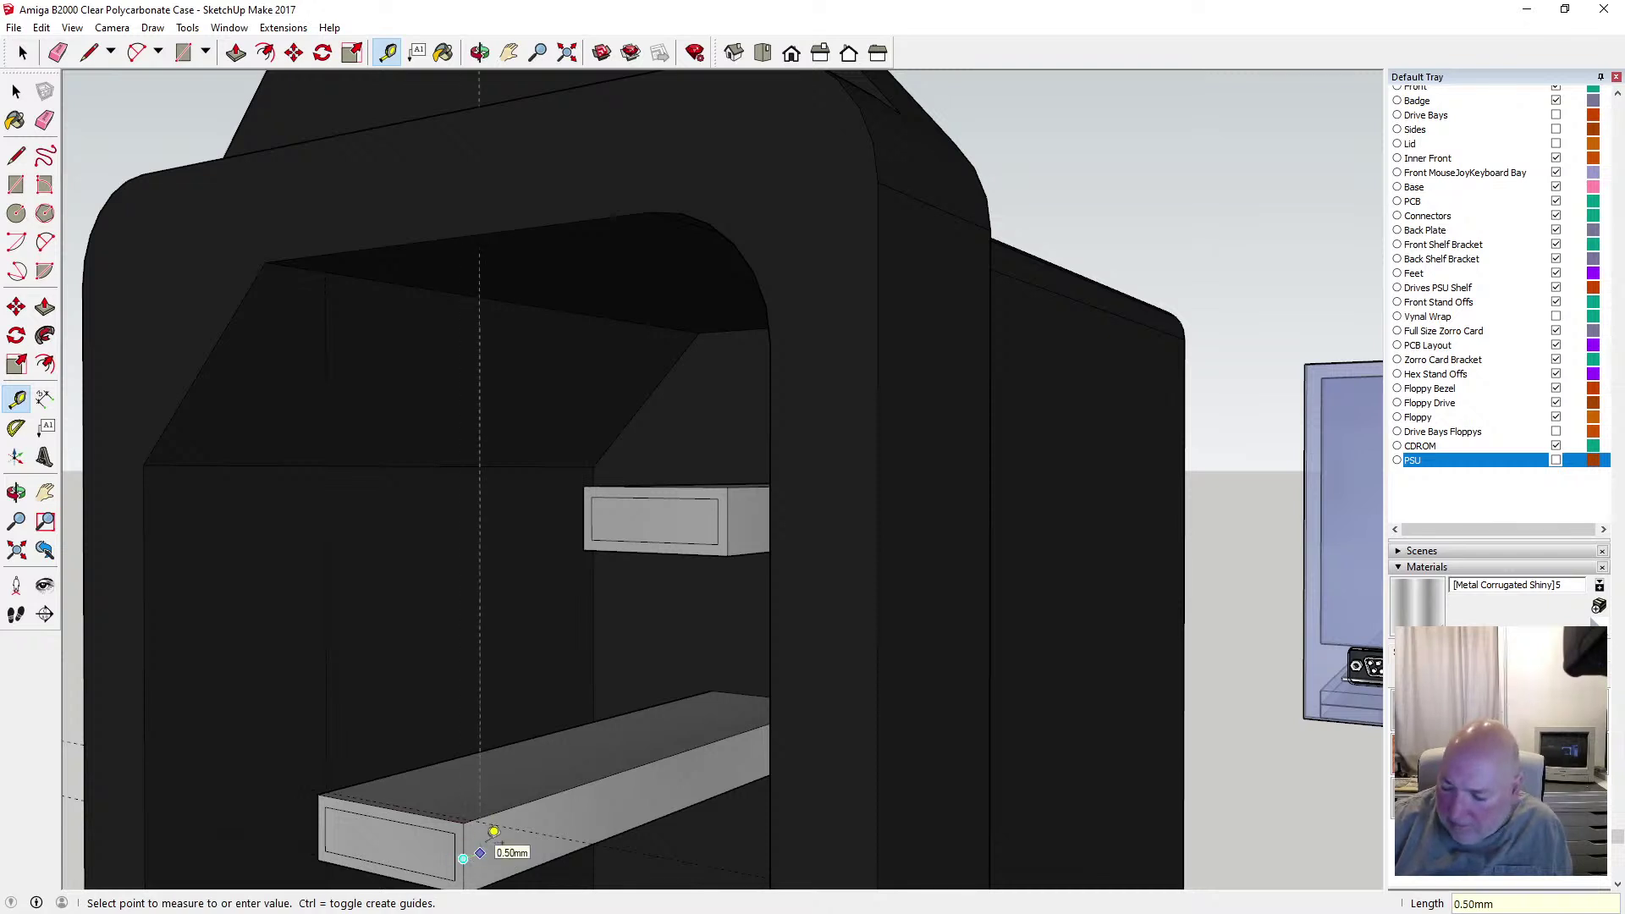
pyautogui.write('.2')
pyautogui.press('Return')
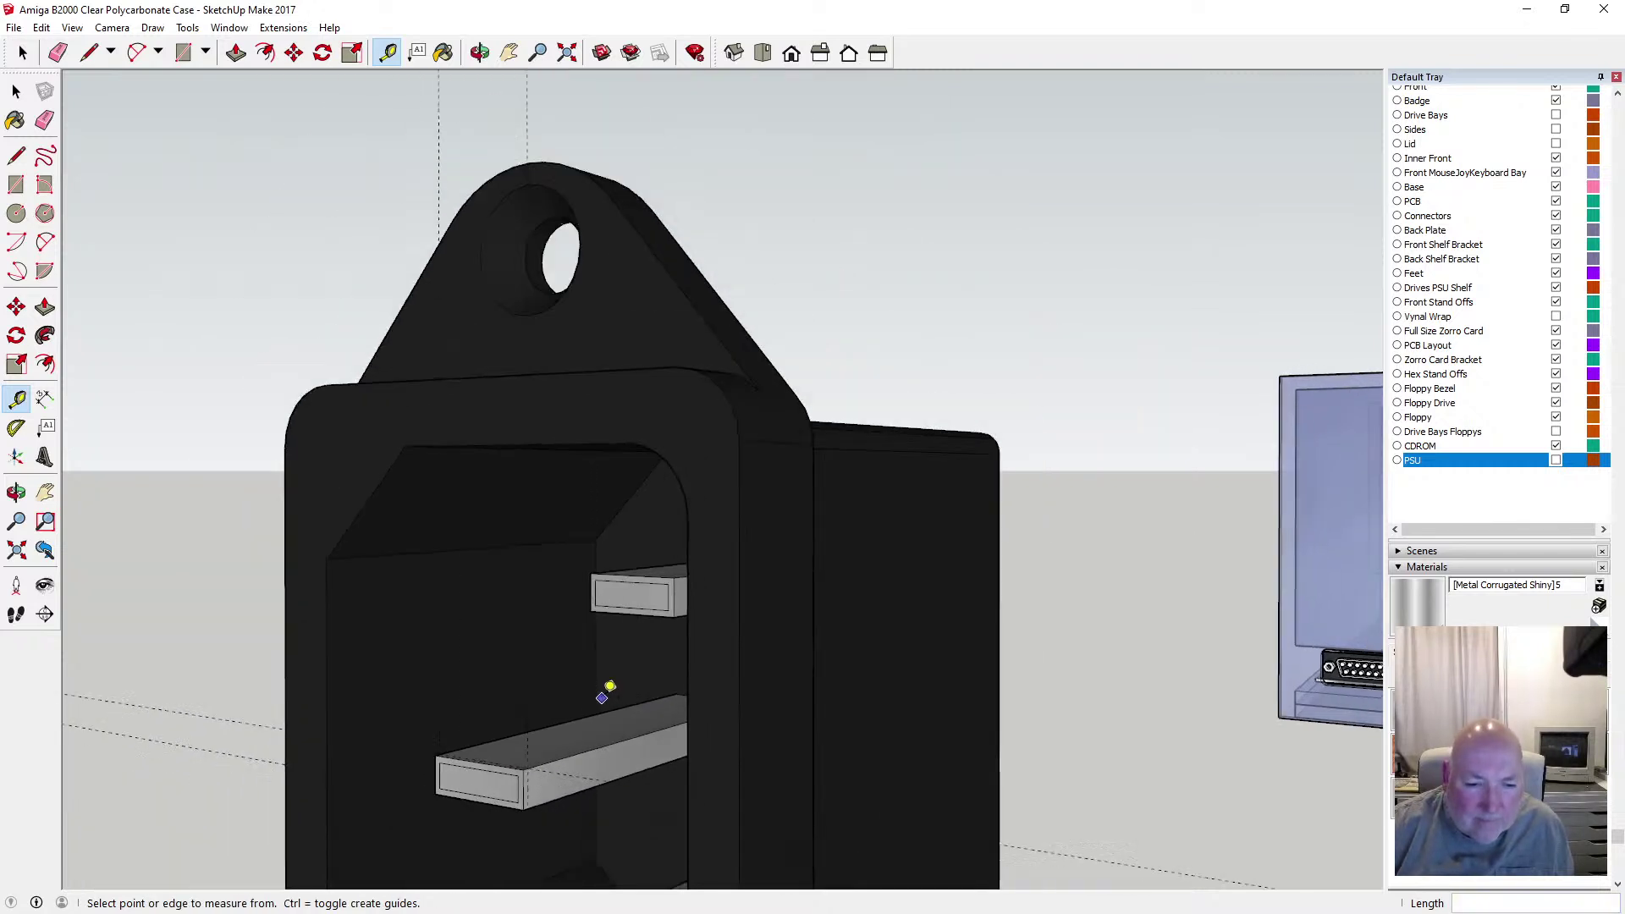
# Switch the model's face style to X-ray so the middle pin's inset end and guides show through
pyautogui.scroll(-3, 610, 685)
pyautogui.press('o')
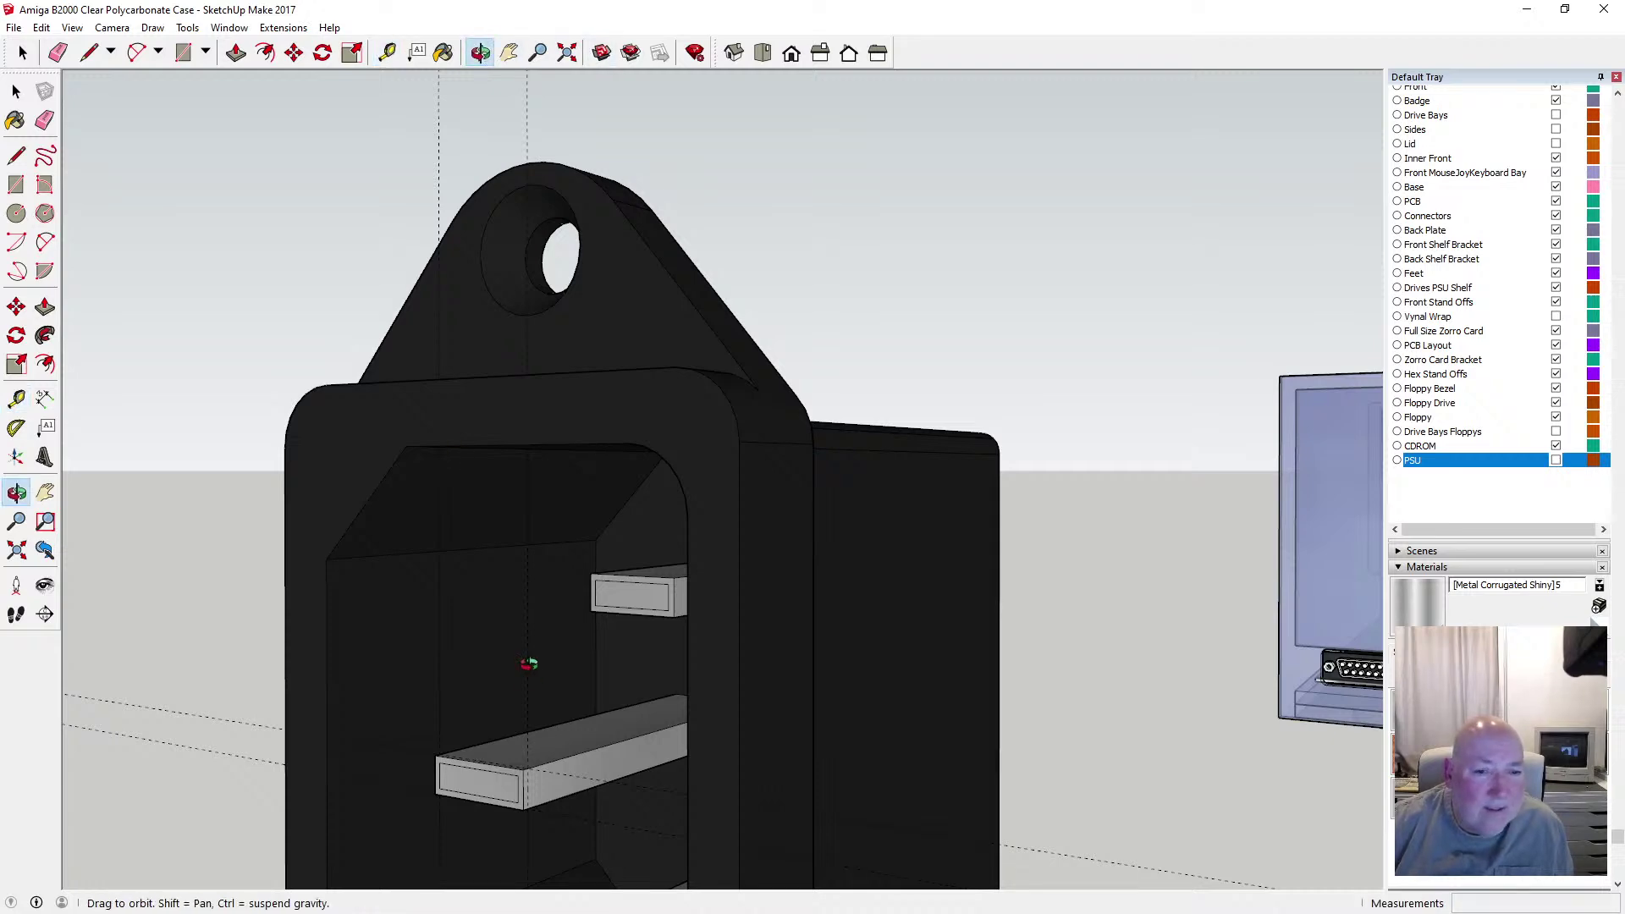
pyautogui.moveTo(509, 728); pyautogui.dragTo(835, 675)
pyautogui.scroll(3, 558, 624)
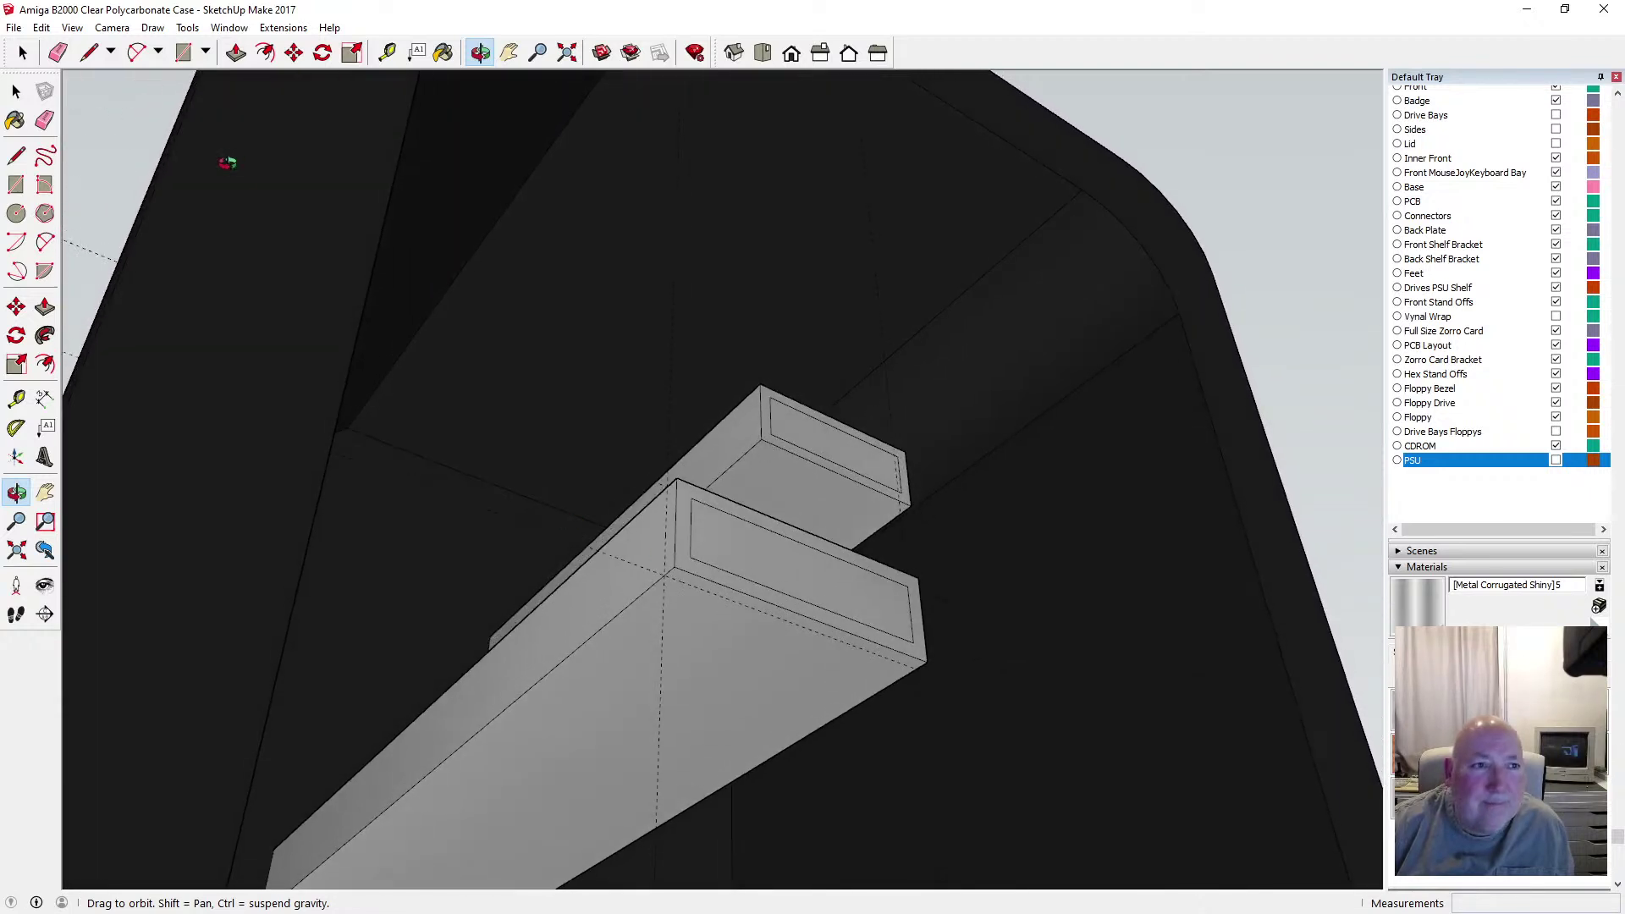
pyautogui.click(75, 30)
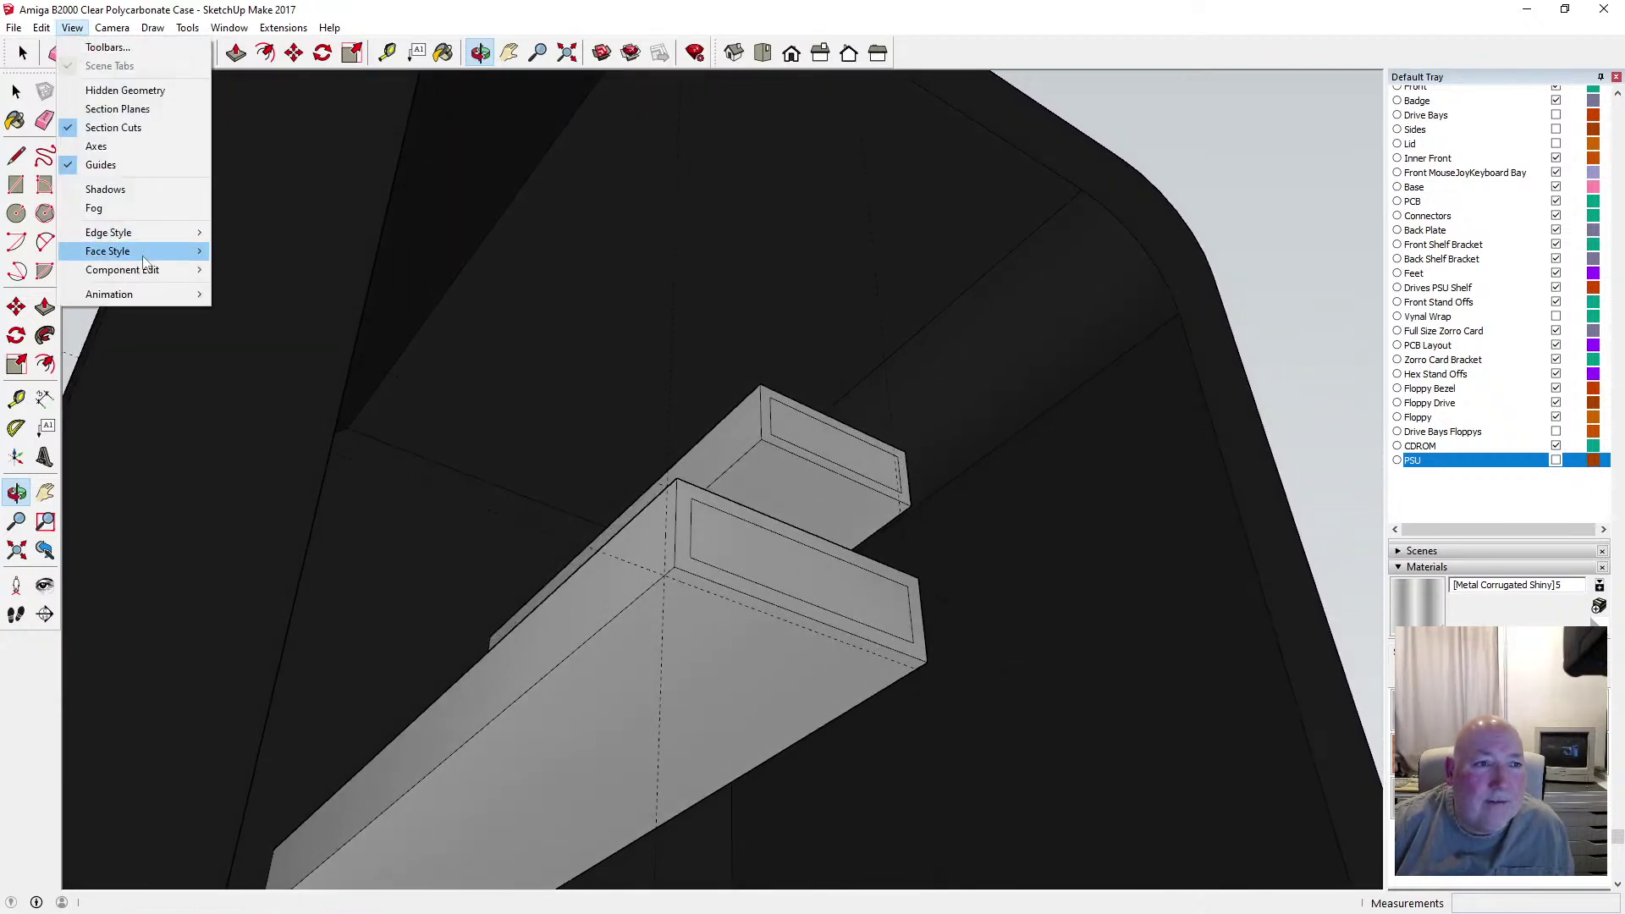
pyautogui.moveTo(127, 251)
pyautogui.click(246, 251)
# Draw diagonal bevel lines from two inset corners to the guide intersections at one narrow side of the middle pin's end
pyautogui.click(16, 156)
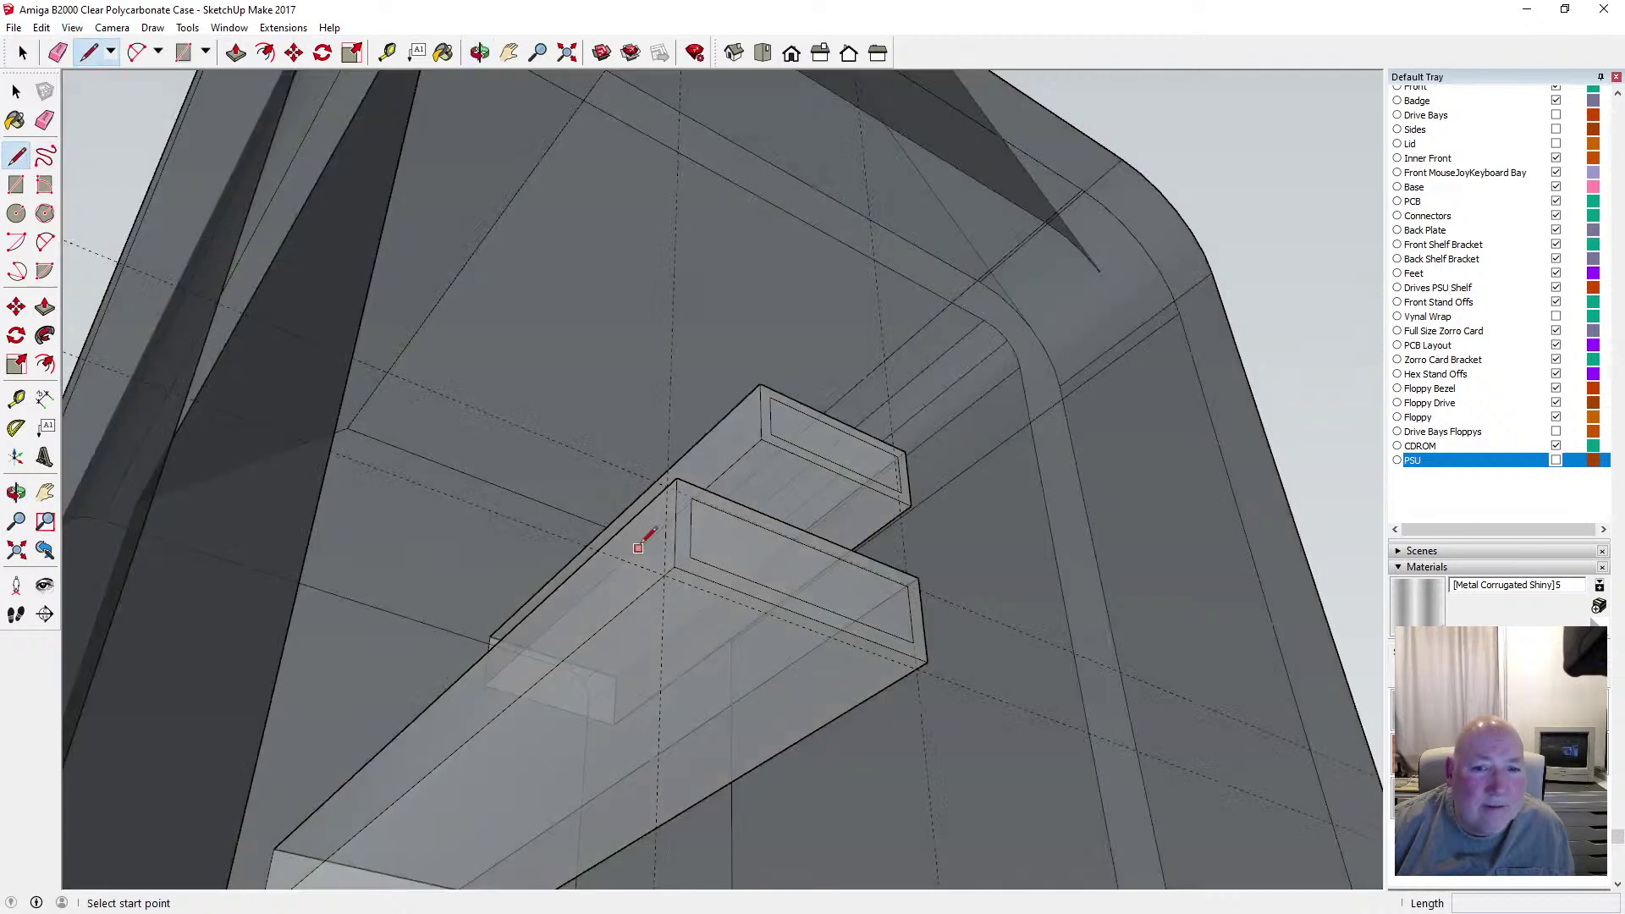
pyautogui.scroll(4, 714, 565)
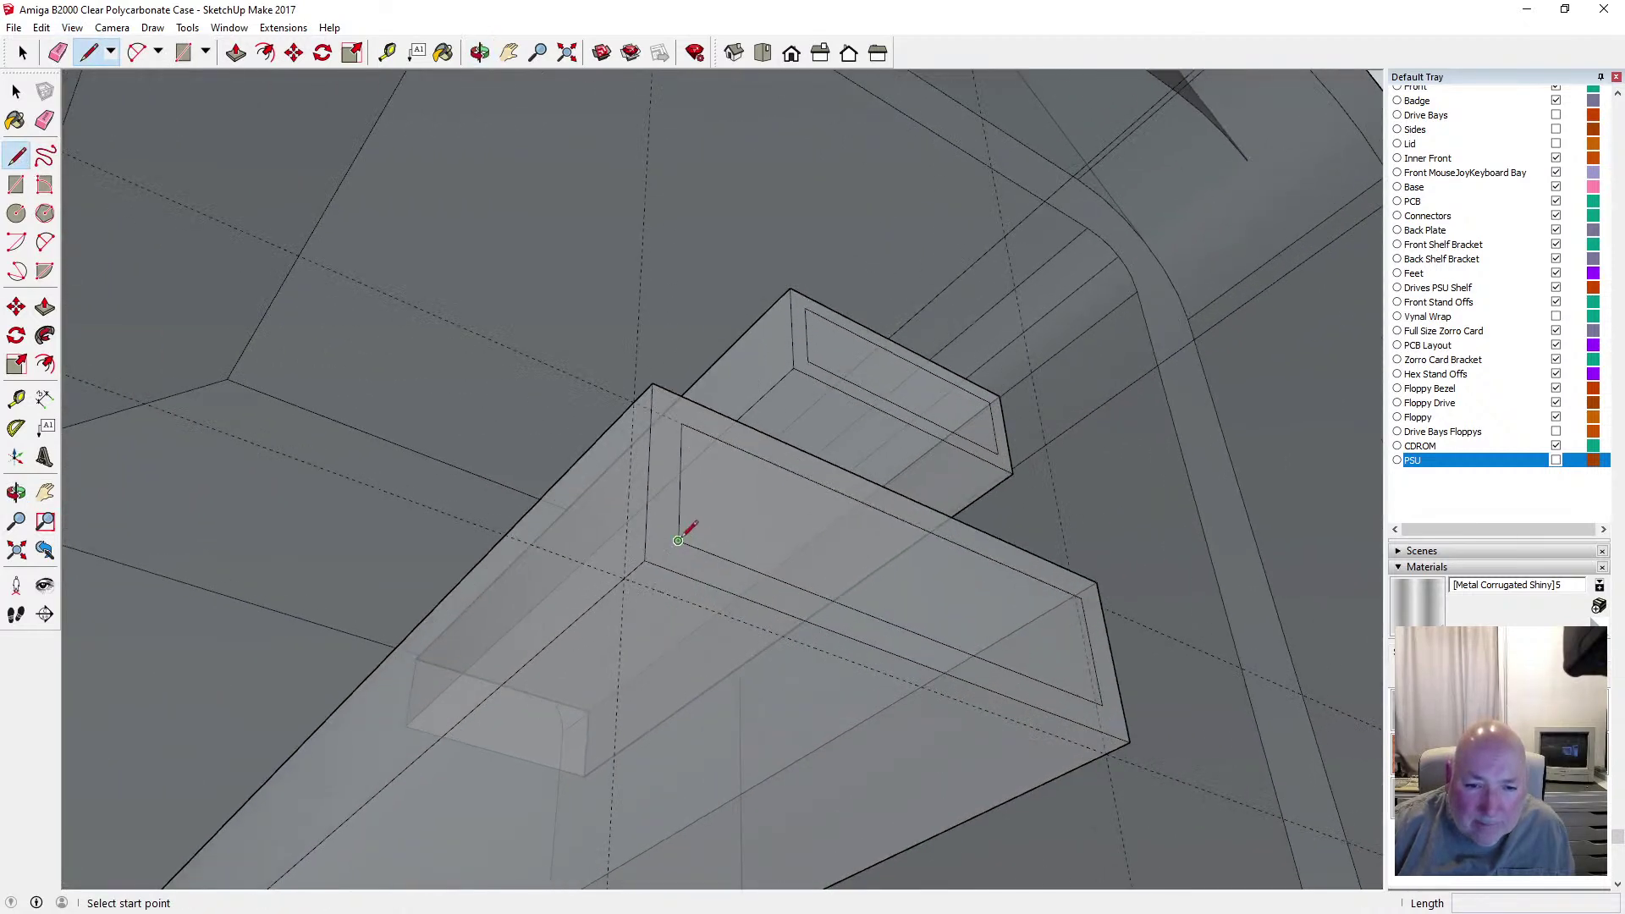
pyautogui.click(678, 541)
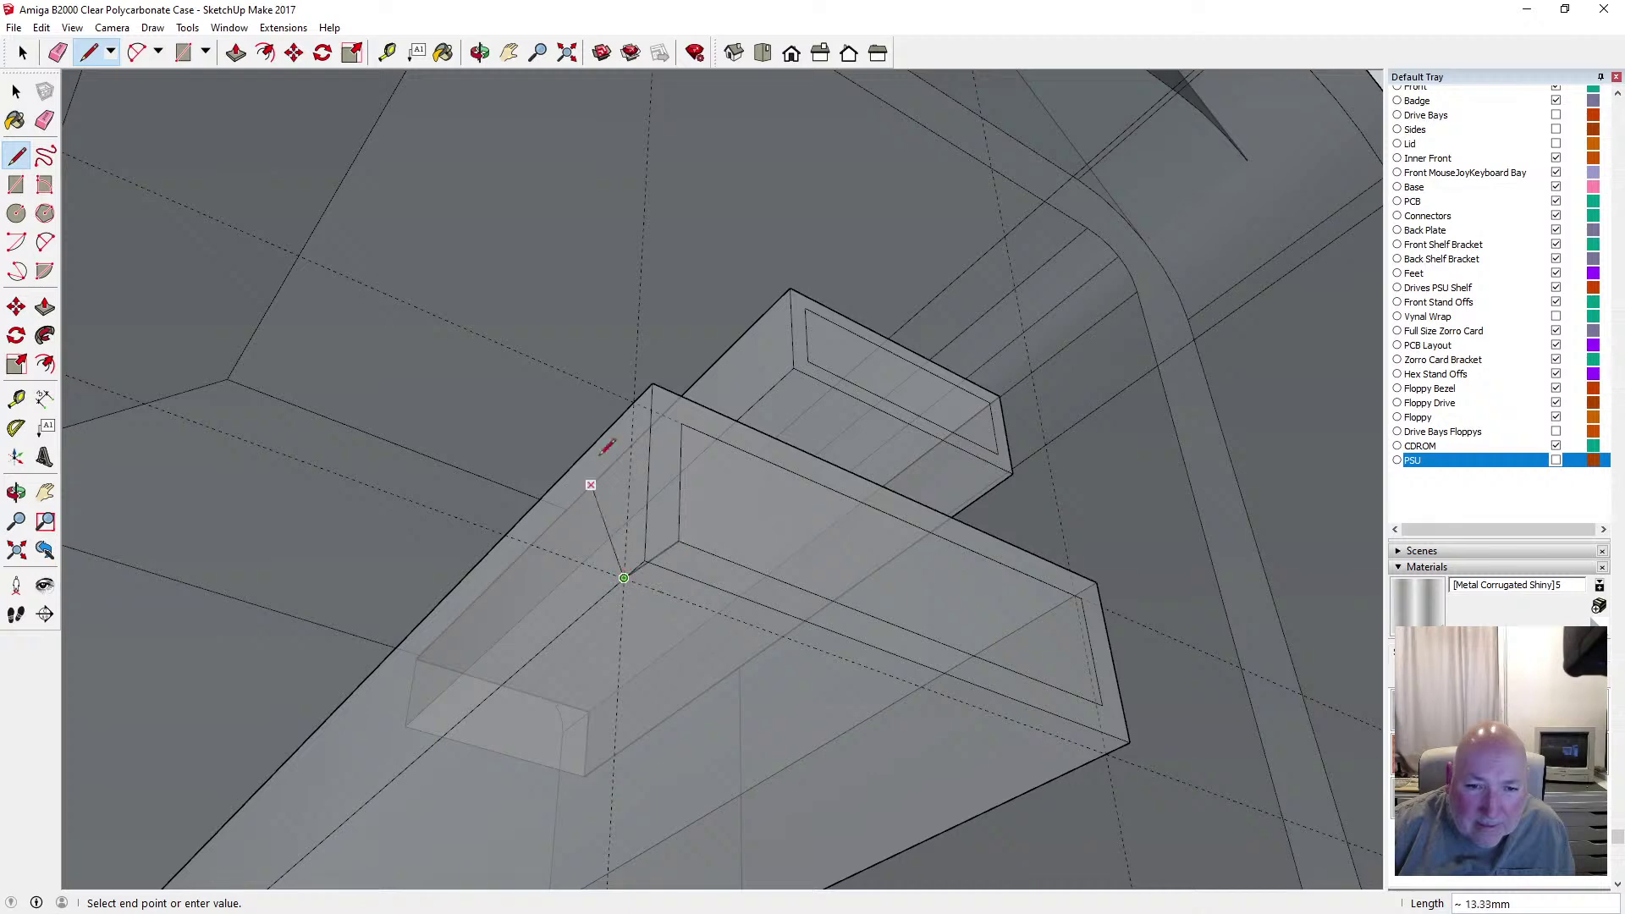
pyautogui.click(632, 398)
pyautogui.click(682, 423)
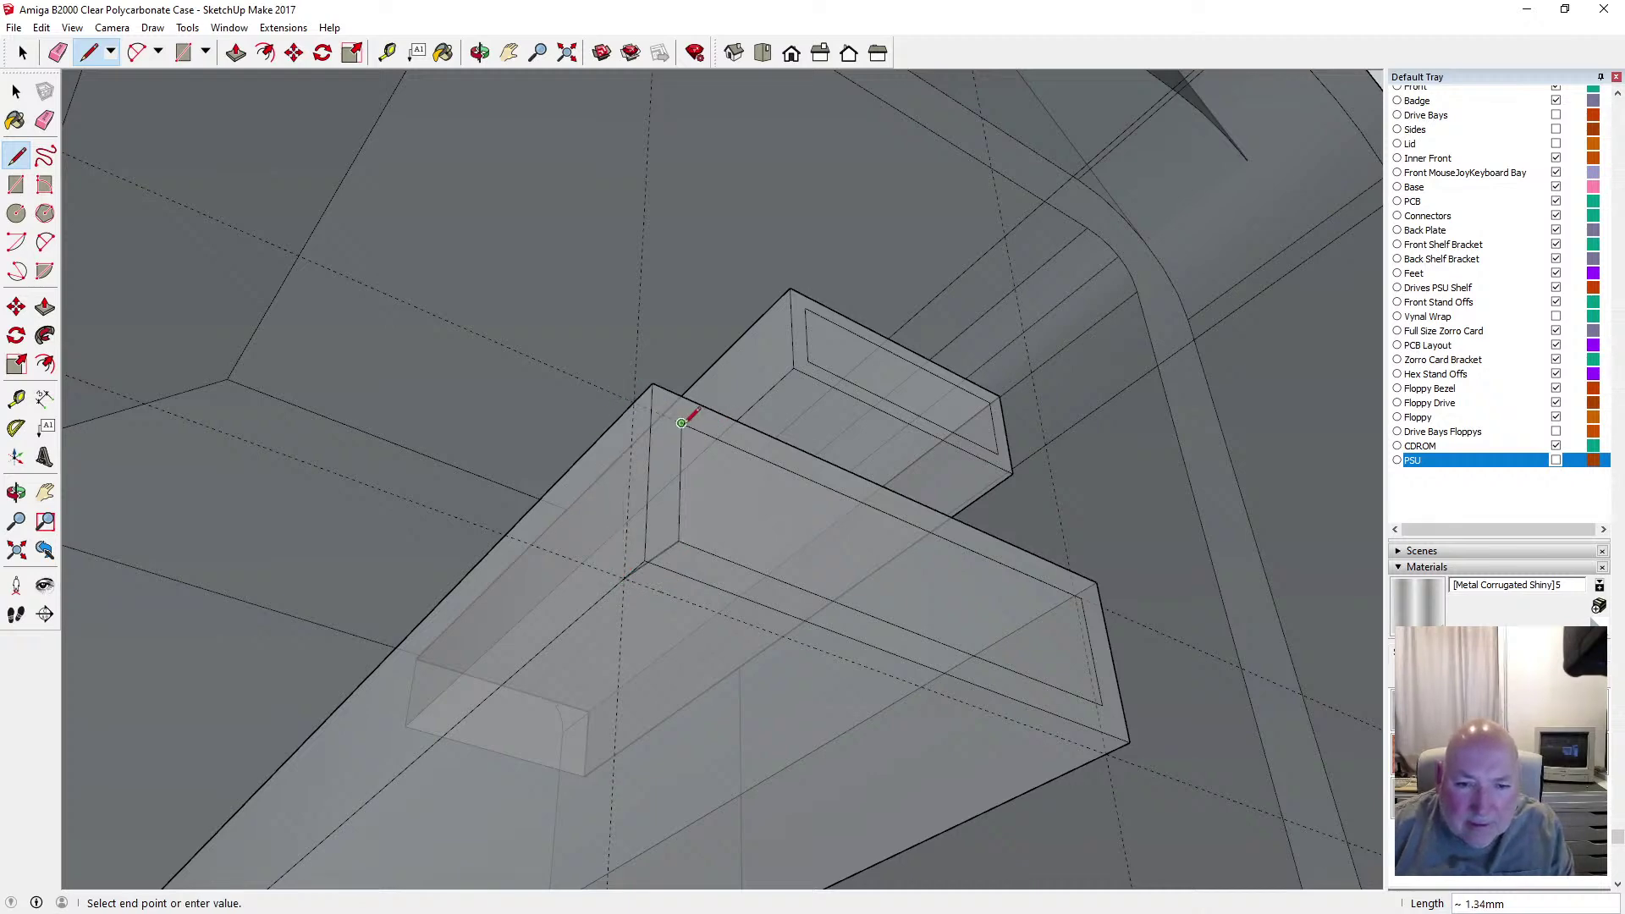
pyautogui.click(634, 402)
pyautogui.press('Escape')
# Draw diagonal bevel lines from the other two inset corners to the guide intersections on the middle pin's end
pyautogui.scroll(-2, 399, 456)
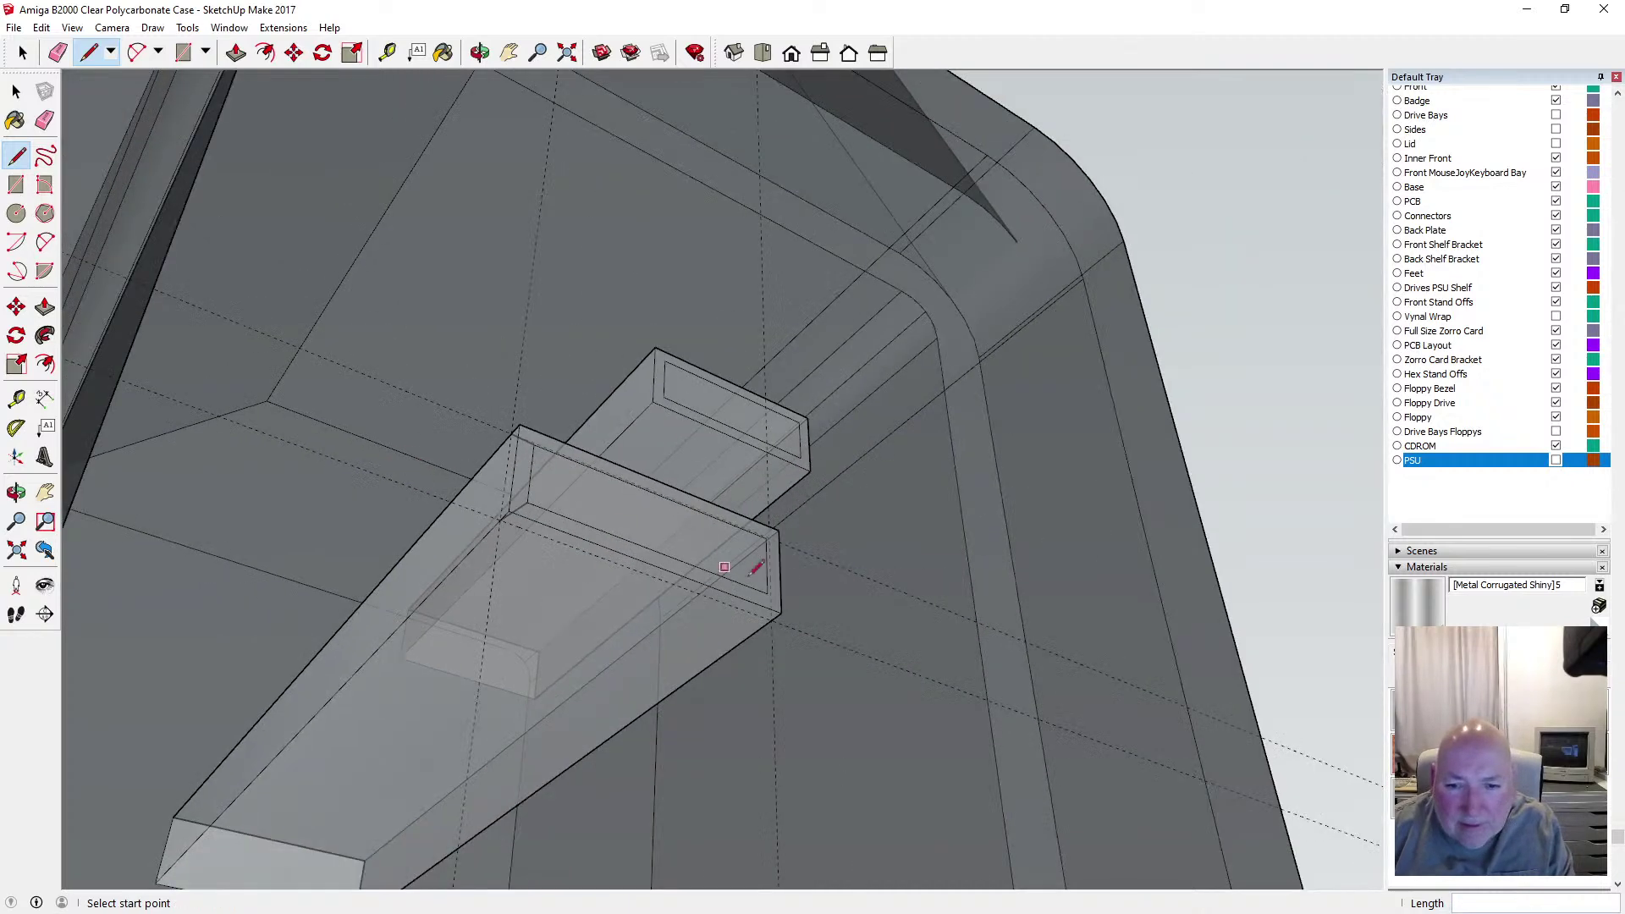
pyautogui.click(767, 592)
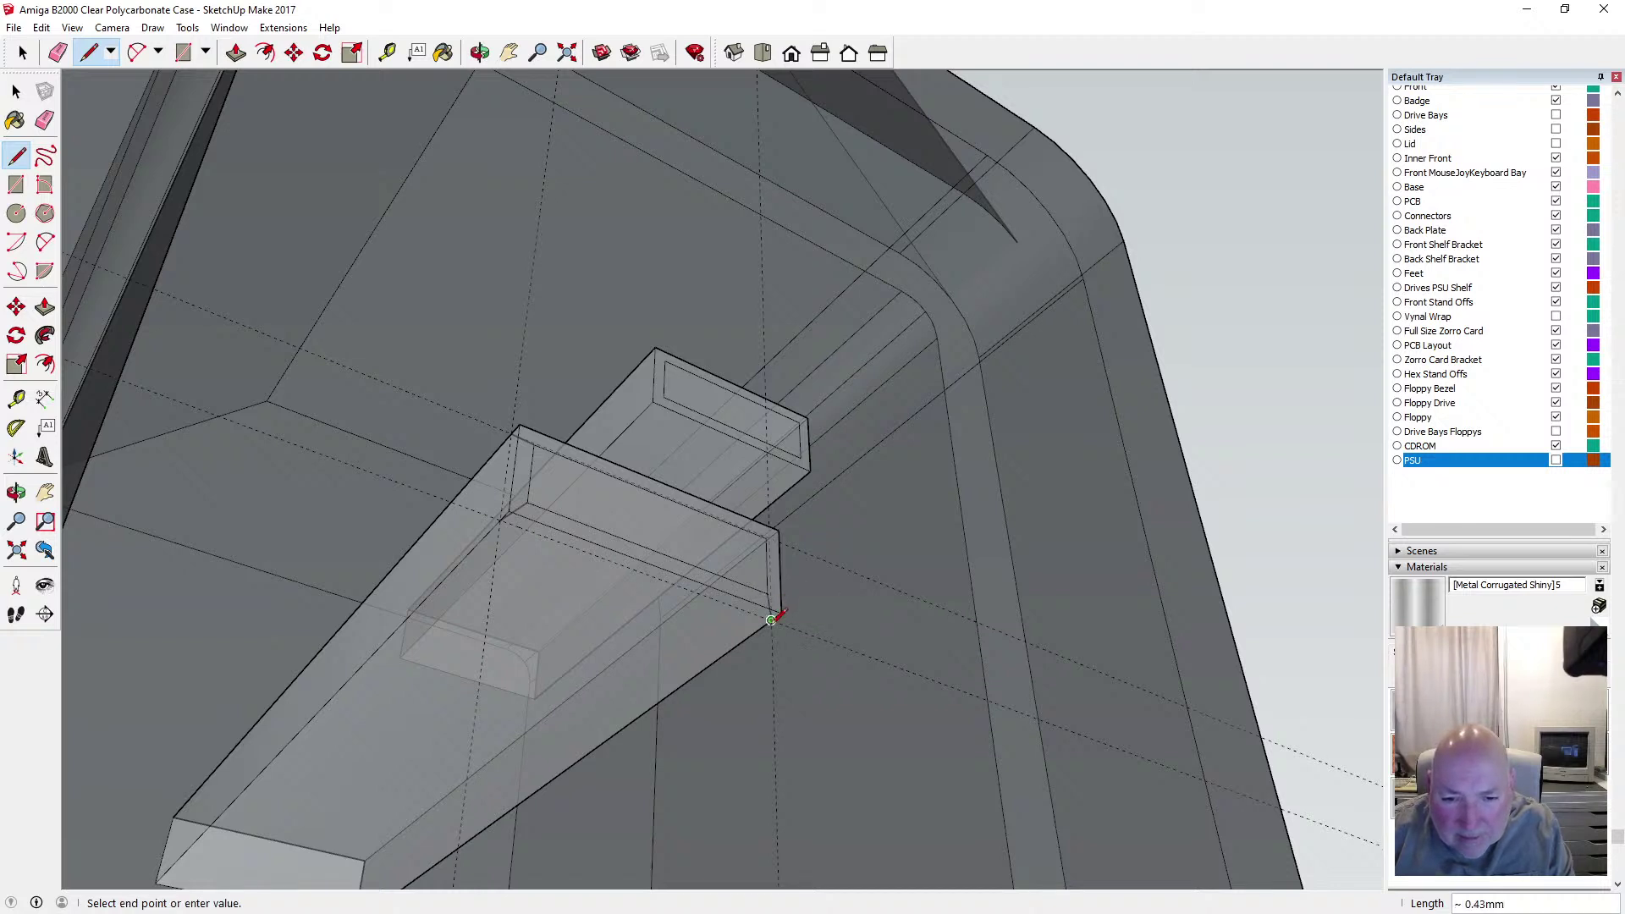
pyautogui.click(771, 620)
pyautogui.click(480, 52)
pyautogui.moveTo(678, 279)
pyautogui.mouseDown()
pyautogui.moveTo(734, 355)
pyautogui.moveTo(588, 348)
pyautogui.moveTo(511, 373)
pyautogui.moveTo(483, 419)
pyautogui.mouseUp()
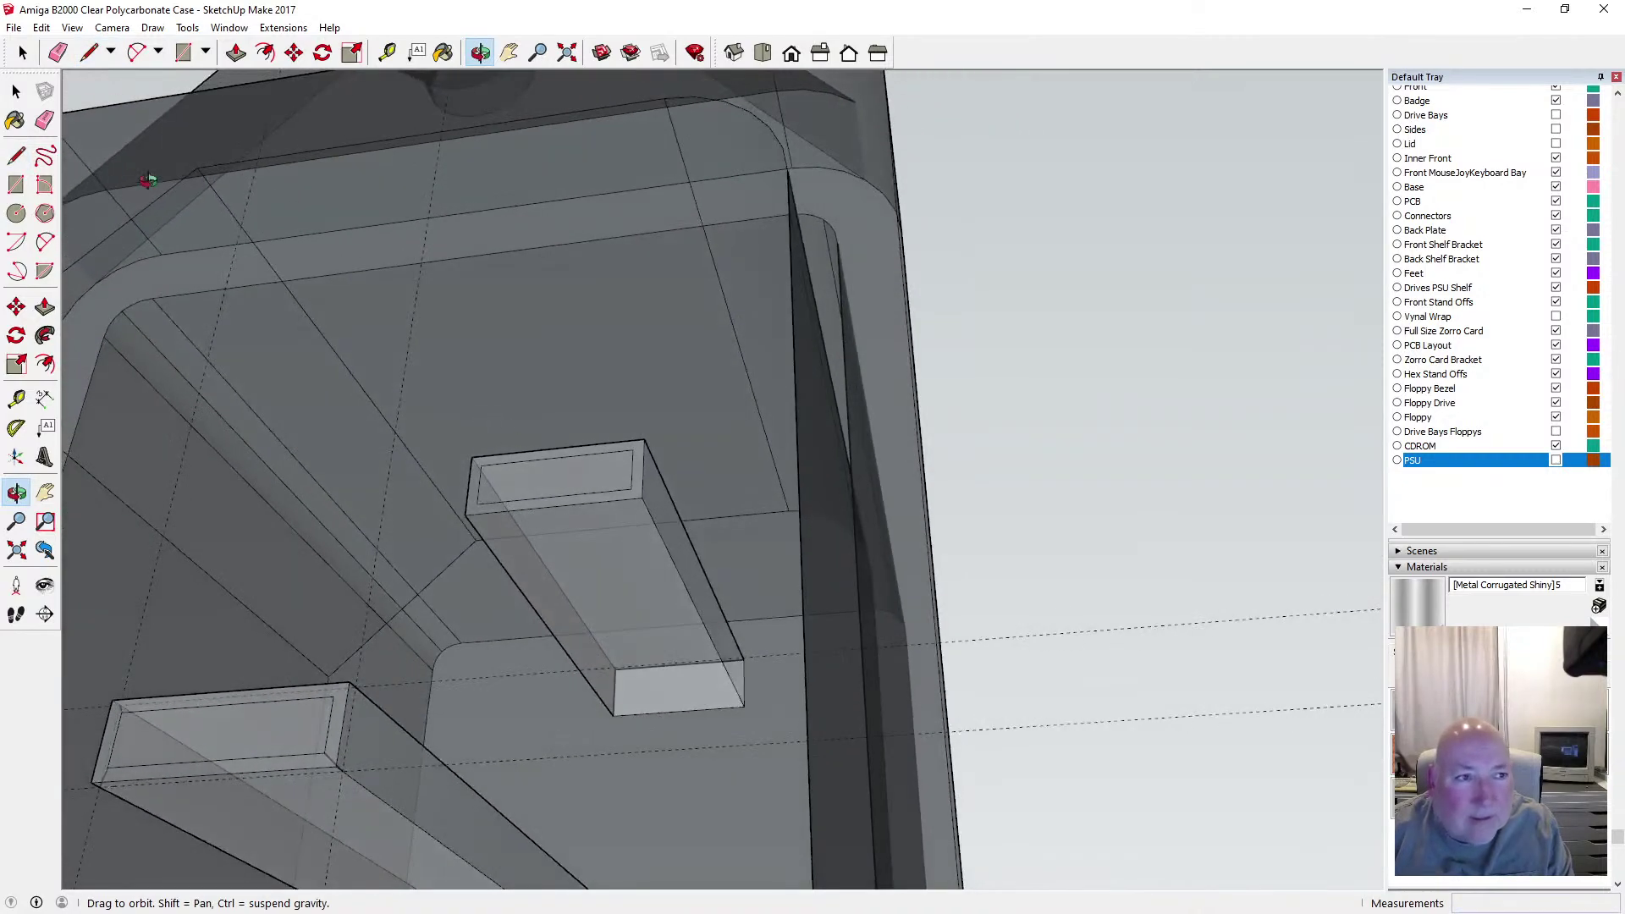
pyautogui.click(16, 155)
pyautogui.scroll(3, 337, 685)
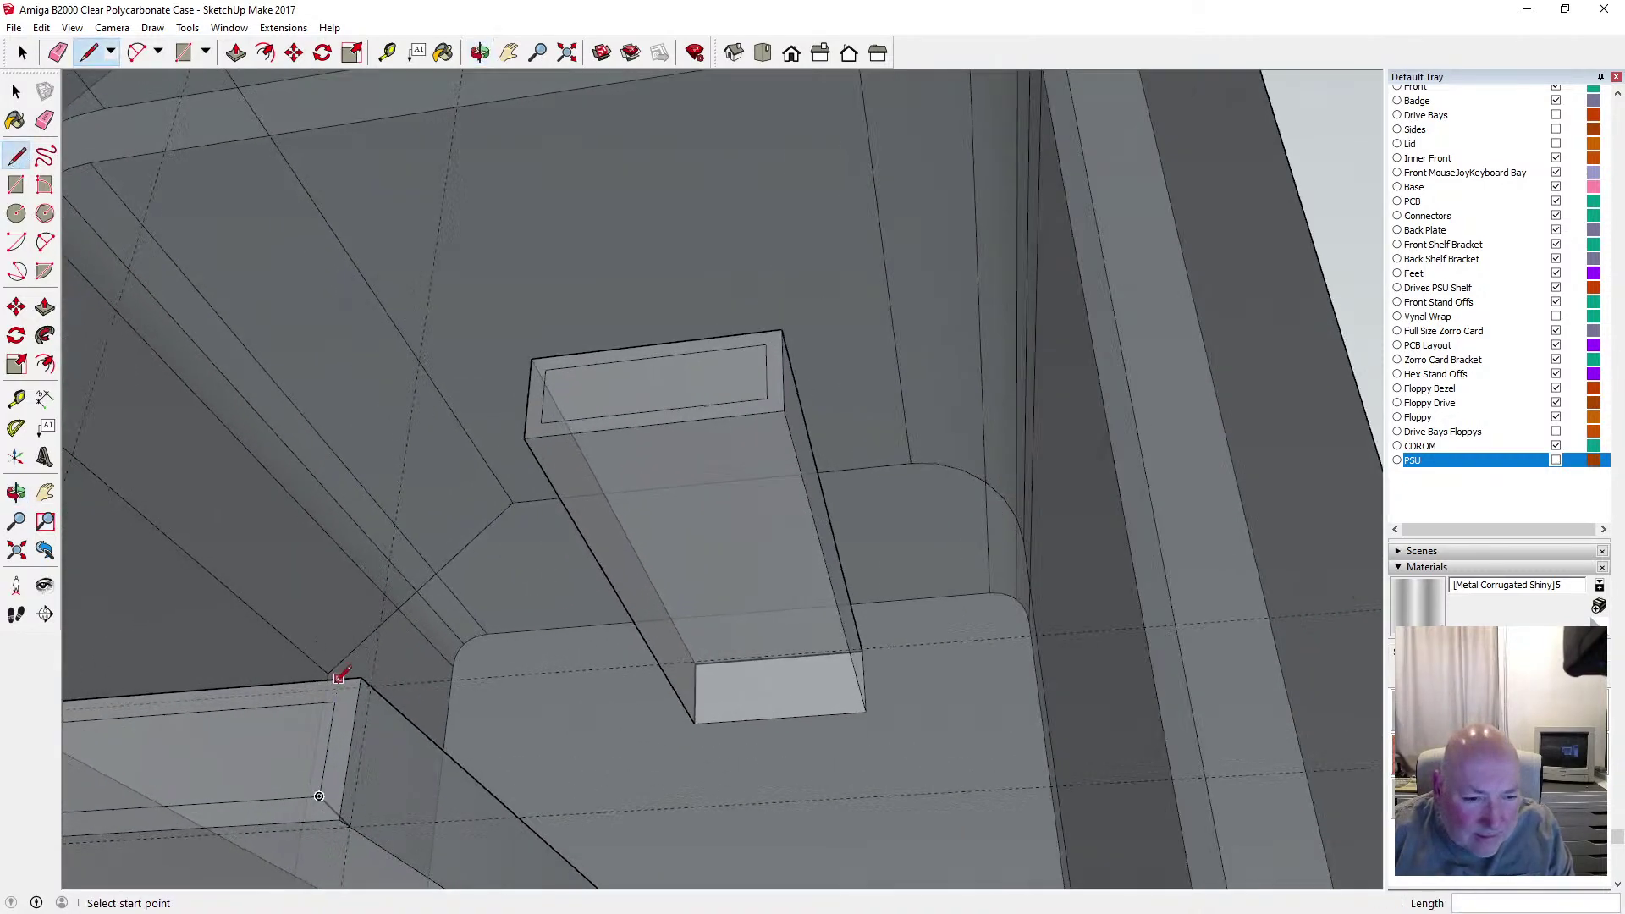
pyautogui.click(372, 685)
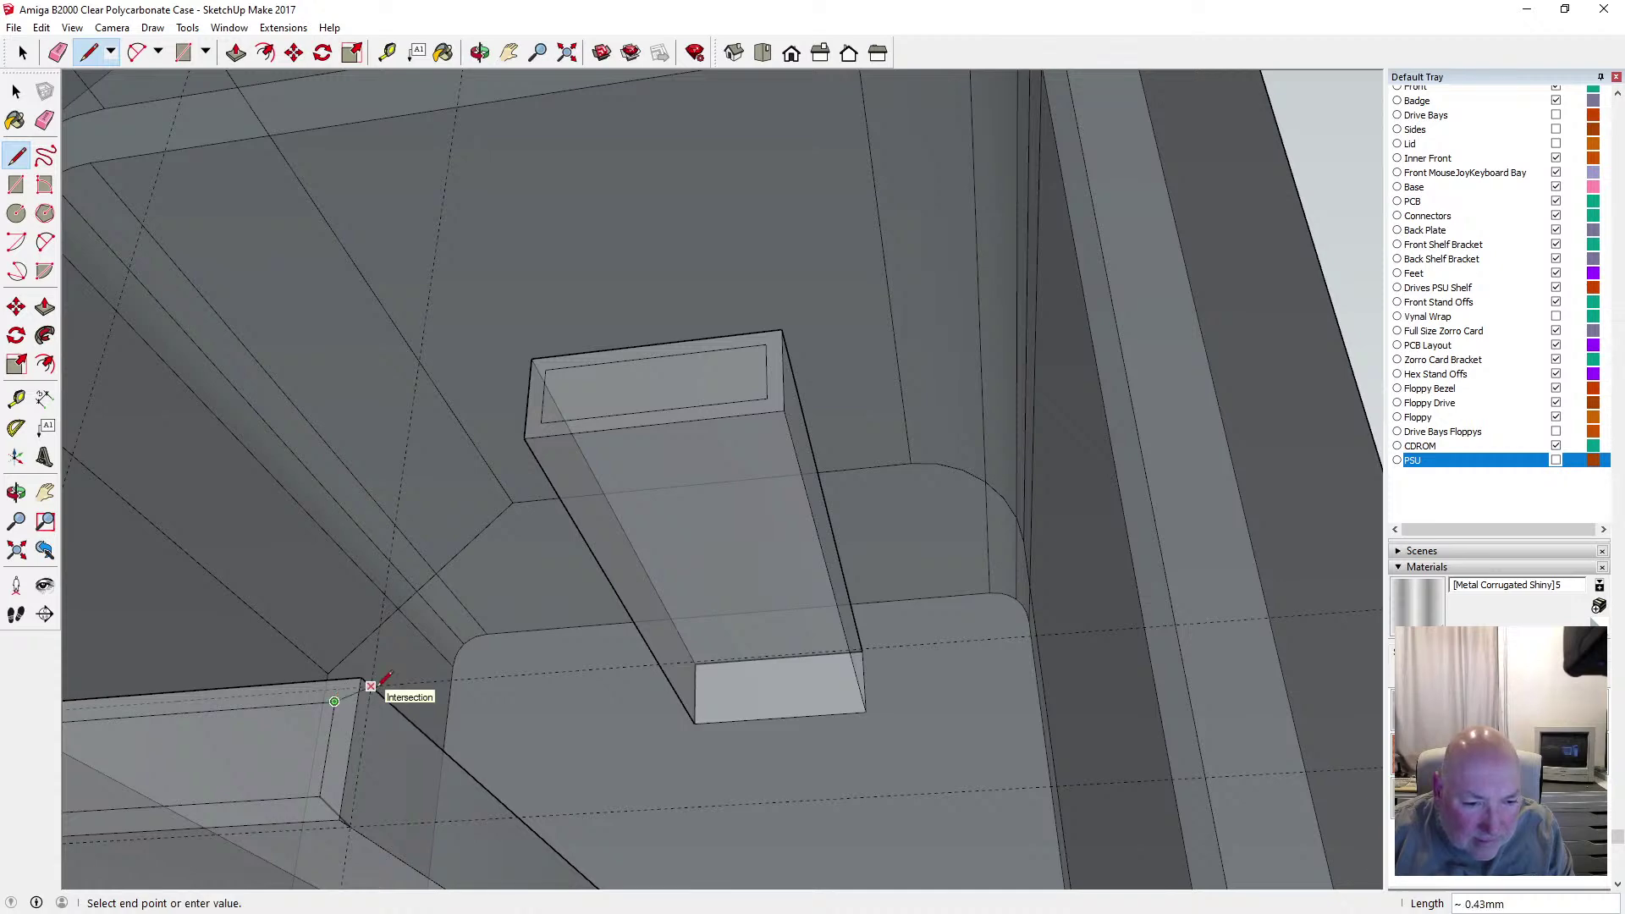
pyautogui.press('space')
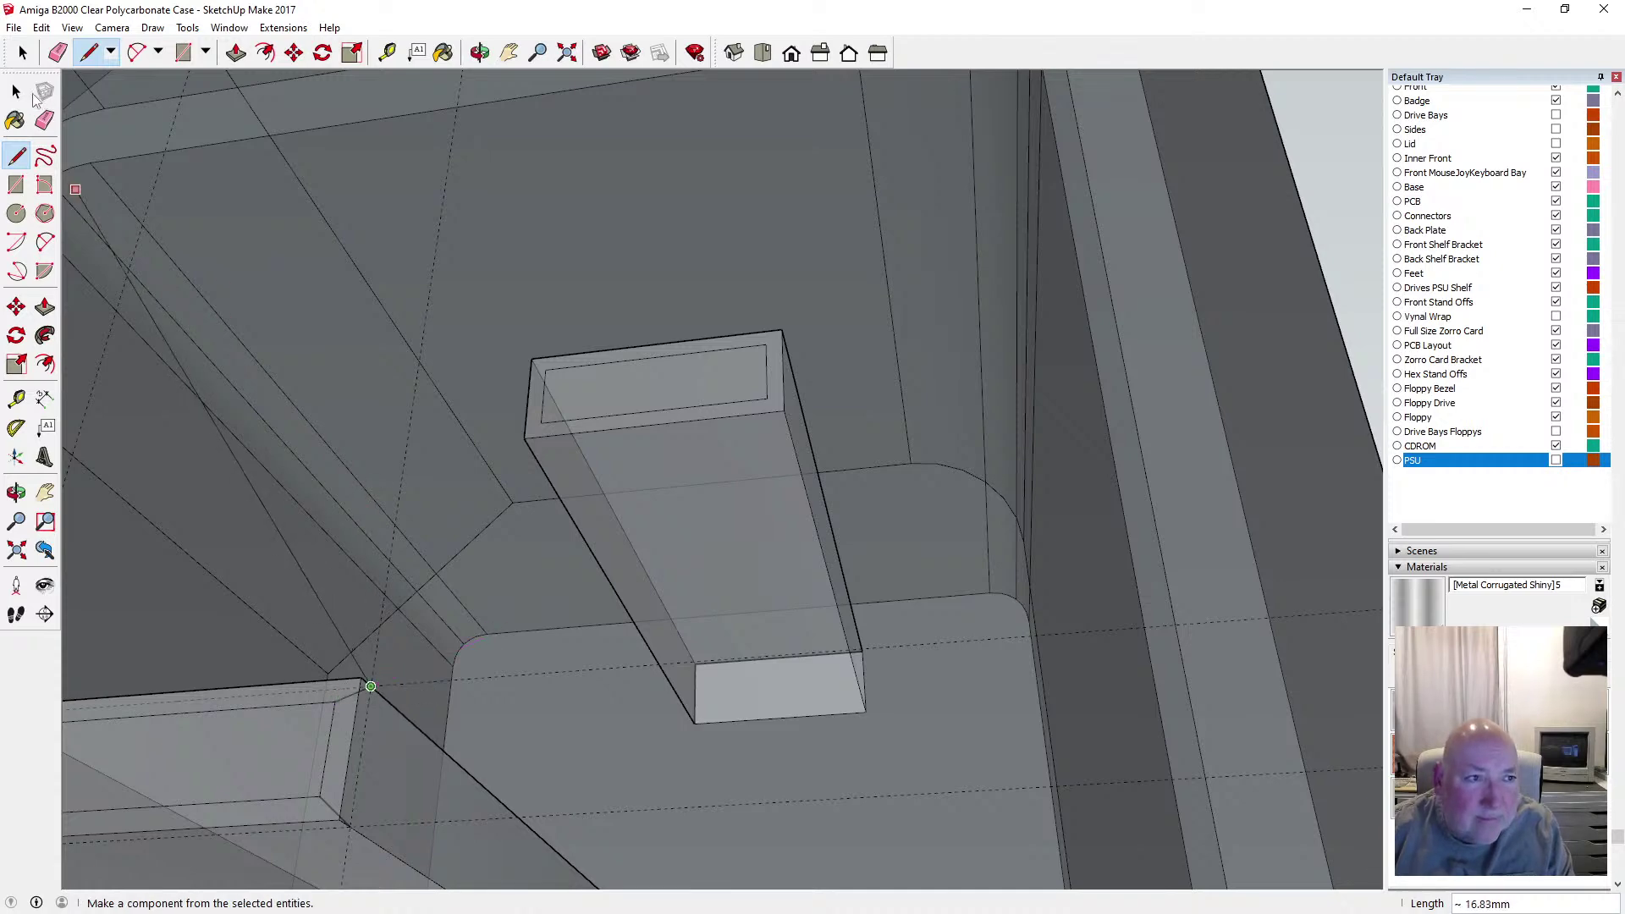
# Draw a line along the guide across the middle pin's wide underside, joining the two bevel line endpoints
pyautogui.scroll(-5, 675, 490)
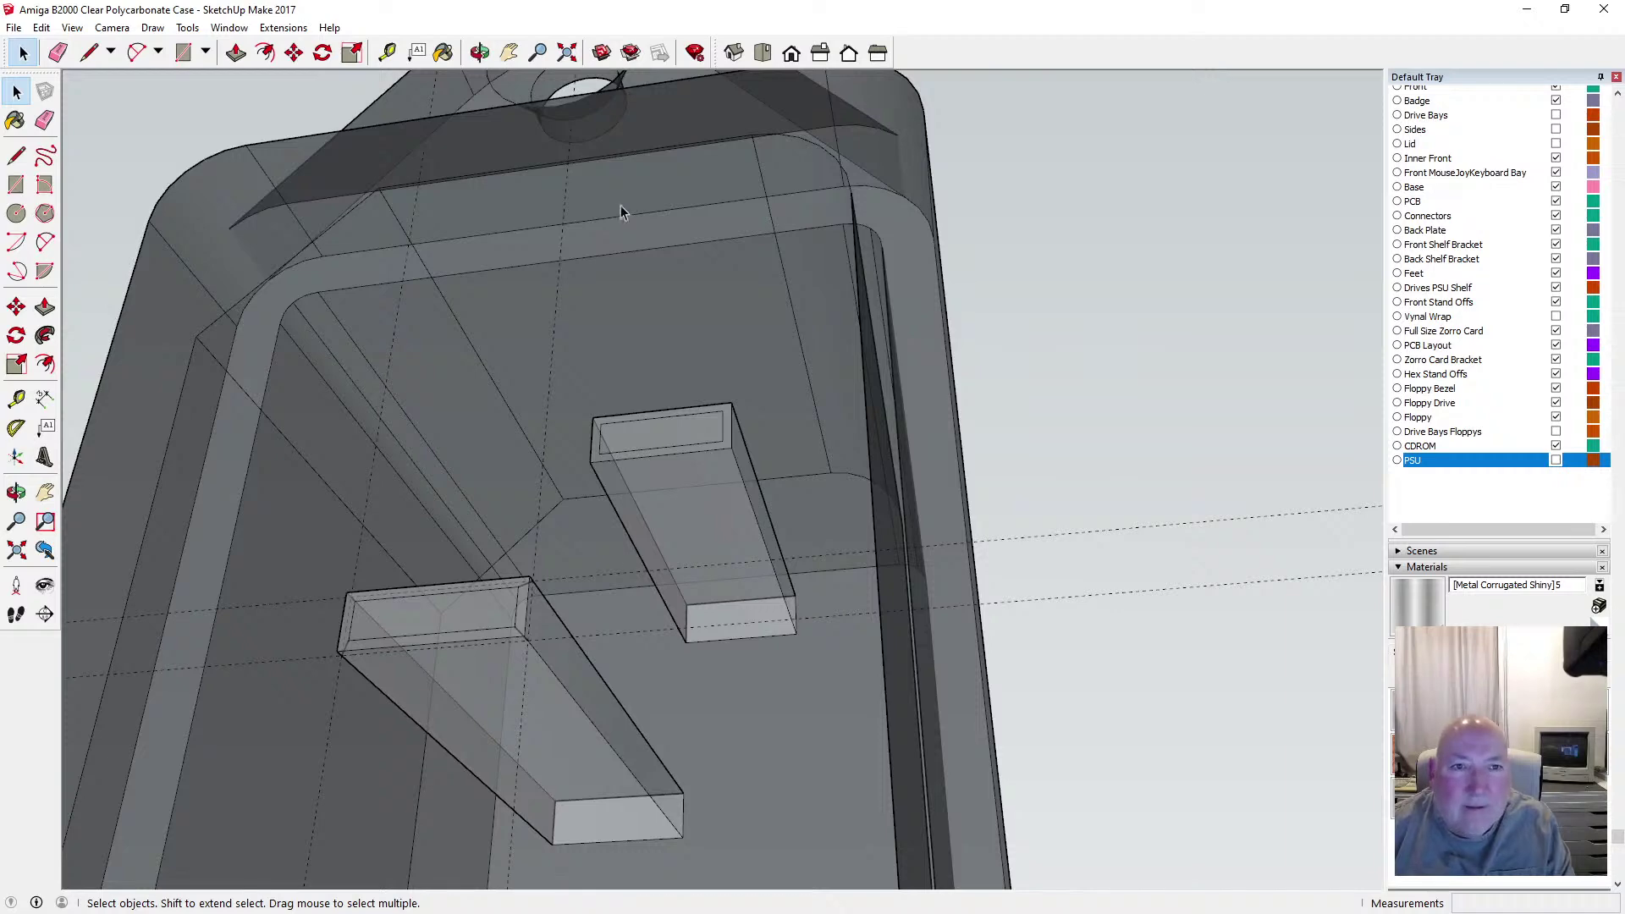
pyautogui.click(480, 52)
pyautogui.moveTo(545, 425); pyautogui.dragTo(711, 318)
pyautogui.scroll(5, 586, 414)
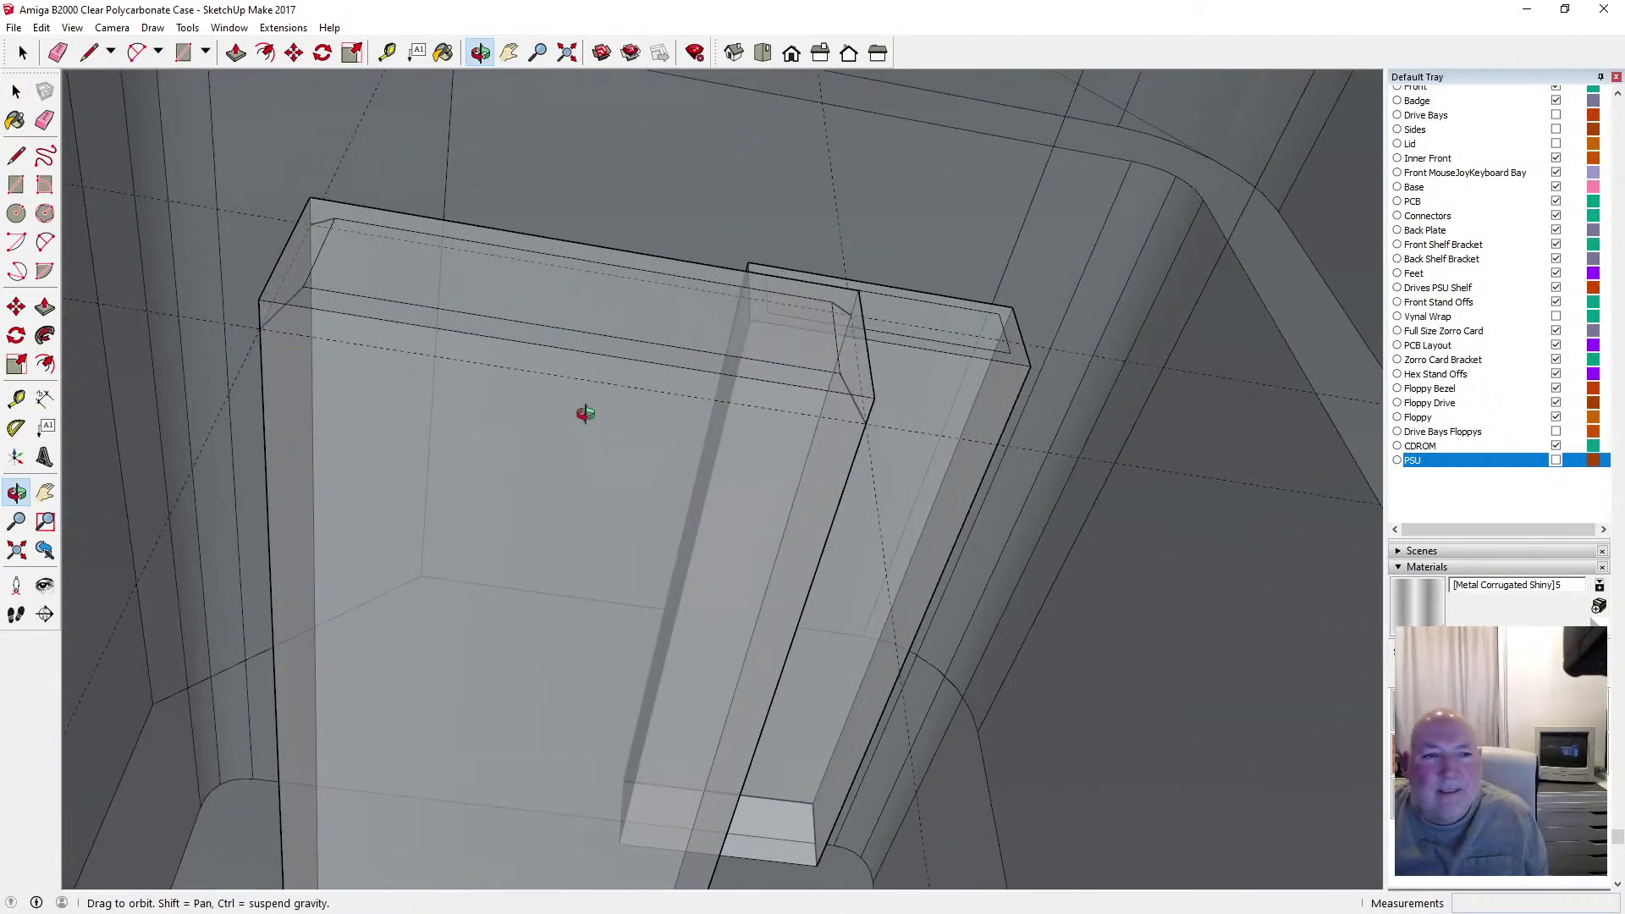
pyautogui.click(16, 91)
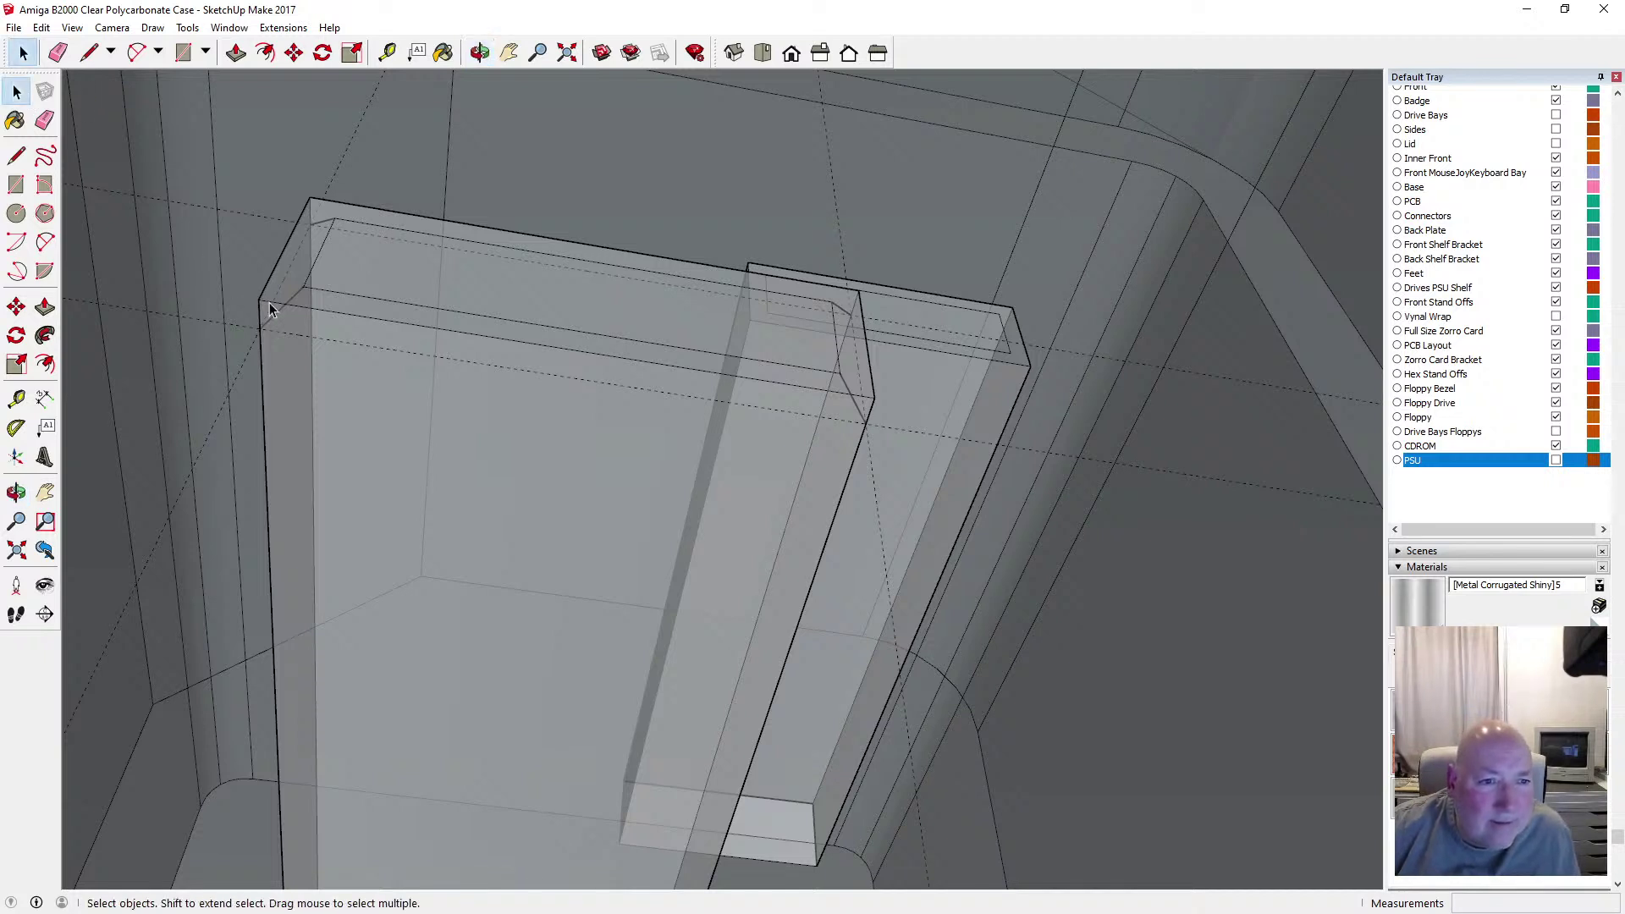
pyautogui.click(270, 303)
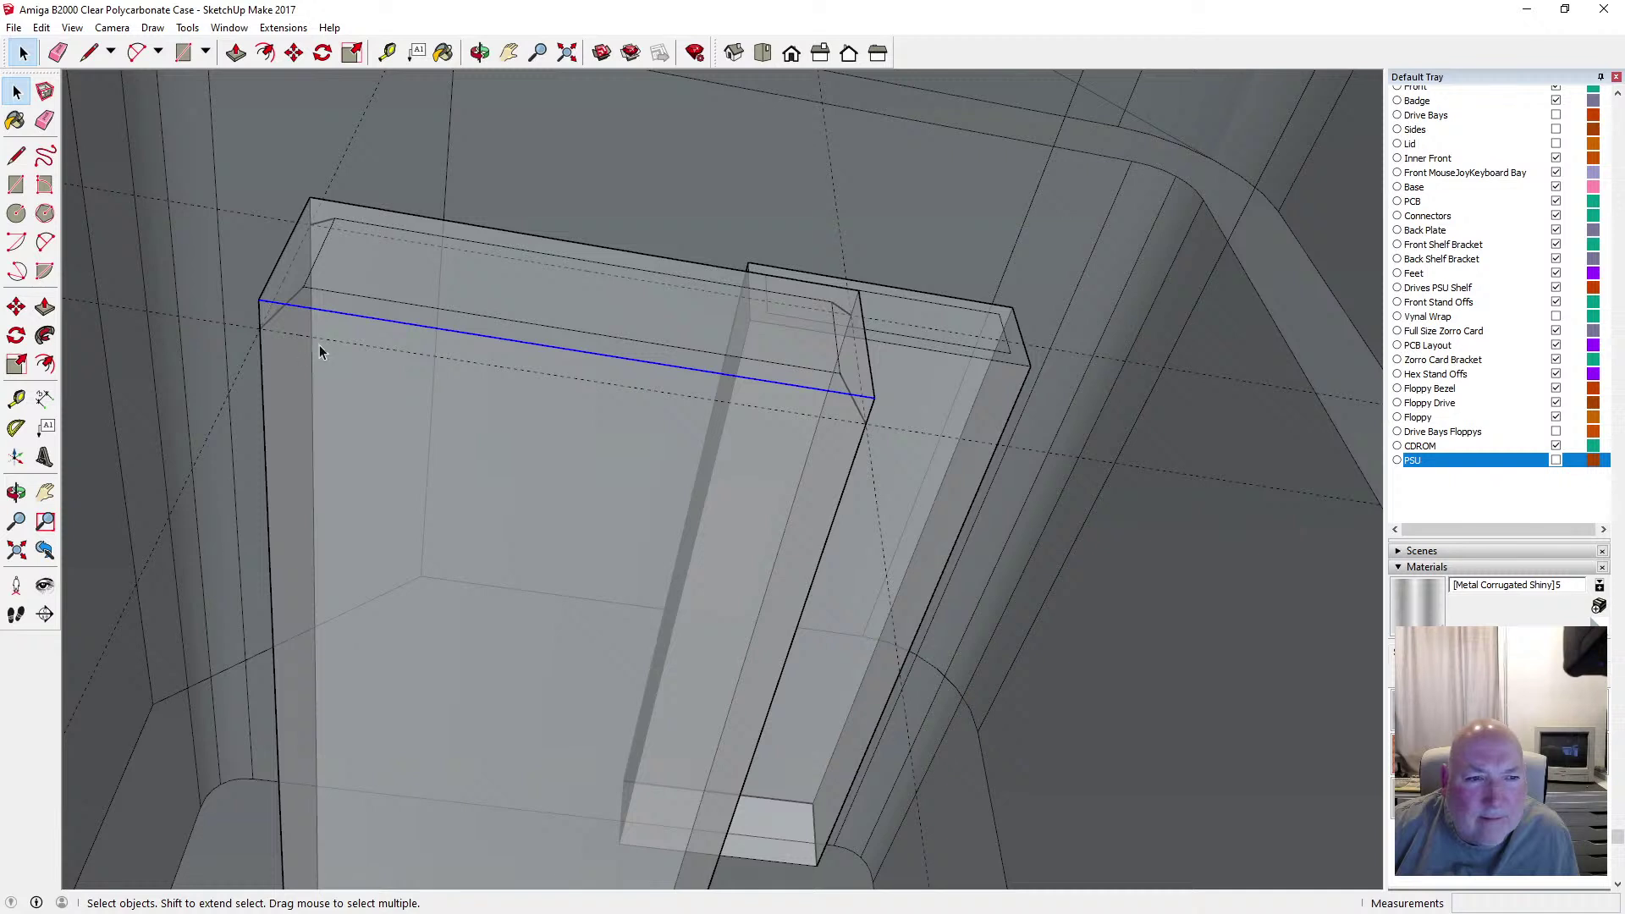
pyautogui.click(16, 156)
pyautogui.click(260, 328)
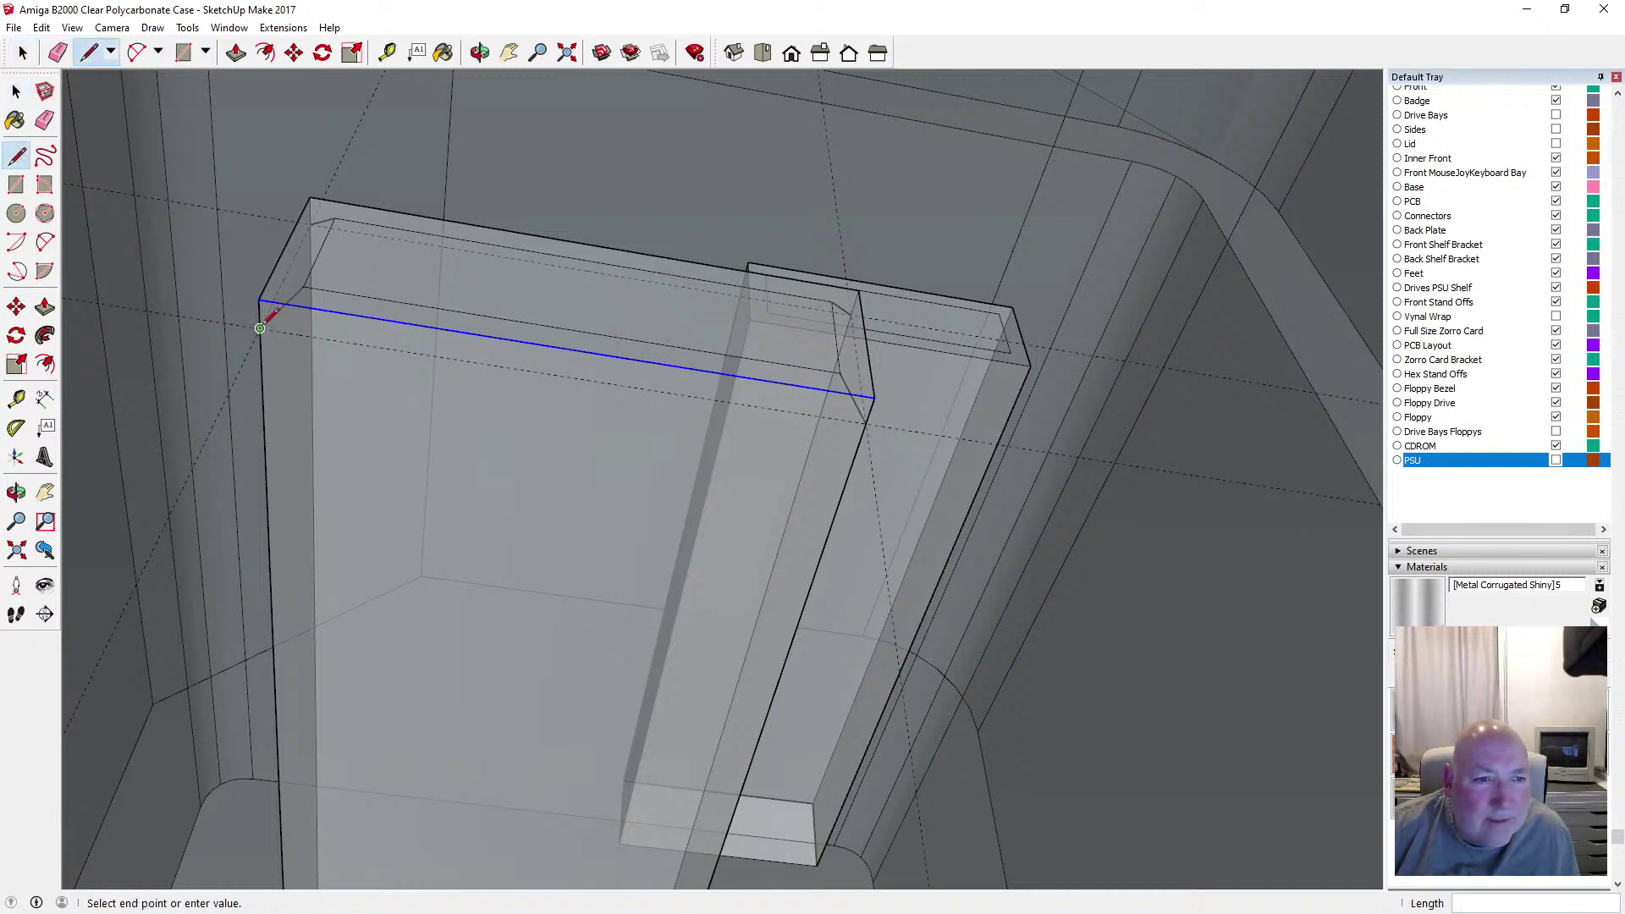
pyautogui.click(868, 415)
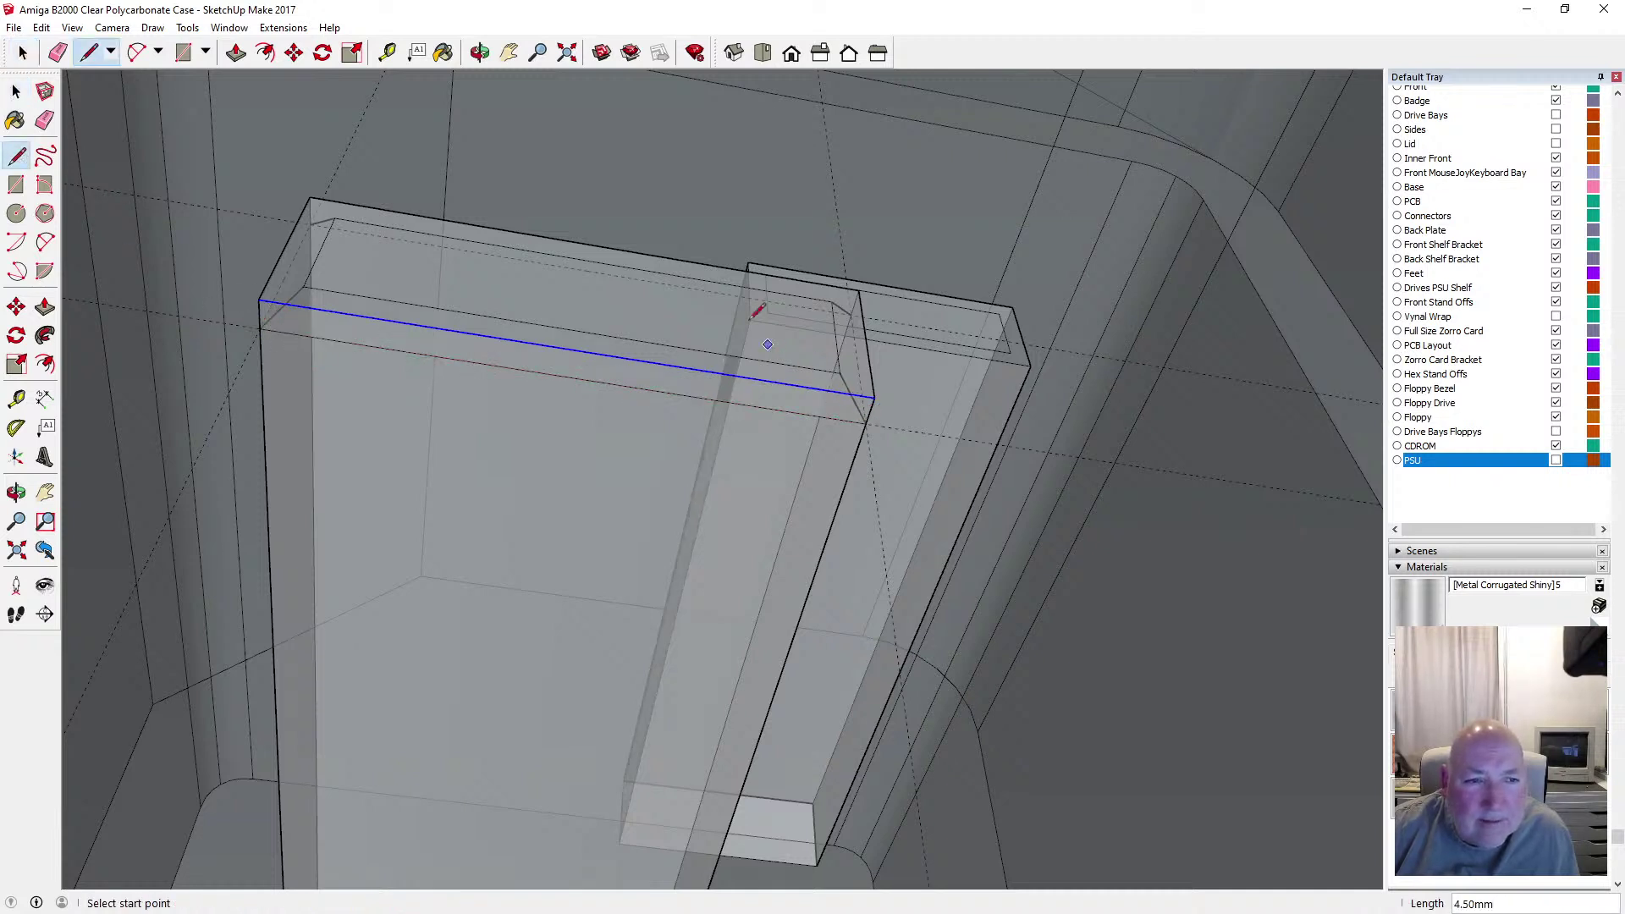
# Draw a line along the guide on one narrow side of the middle pin between its bevel line endpoints
pyautogui.click(480, 53)
pyautogui.moveTo(827, 224); pyautogui.dragTo(535, 273)
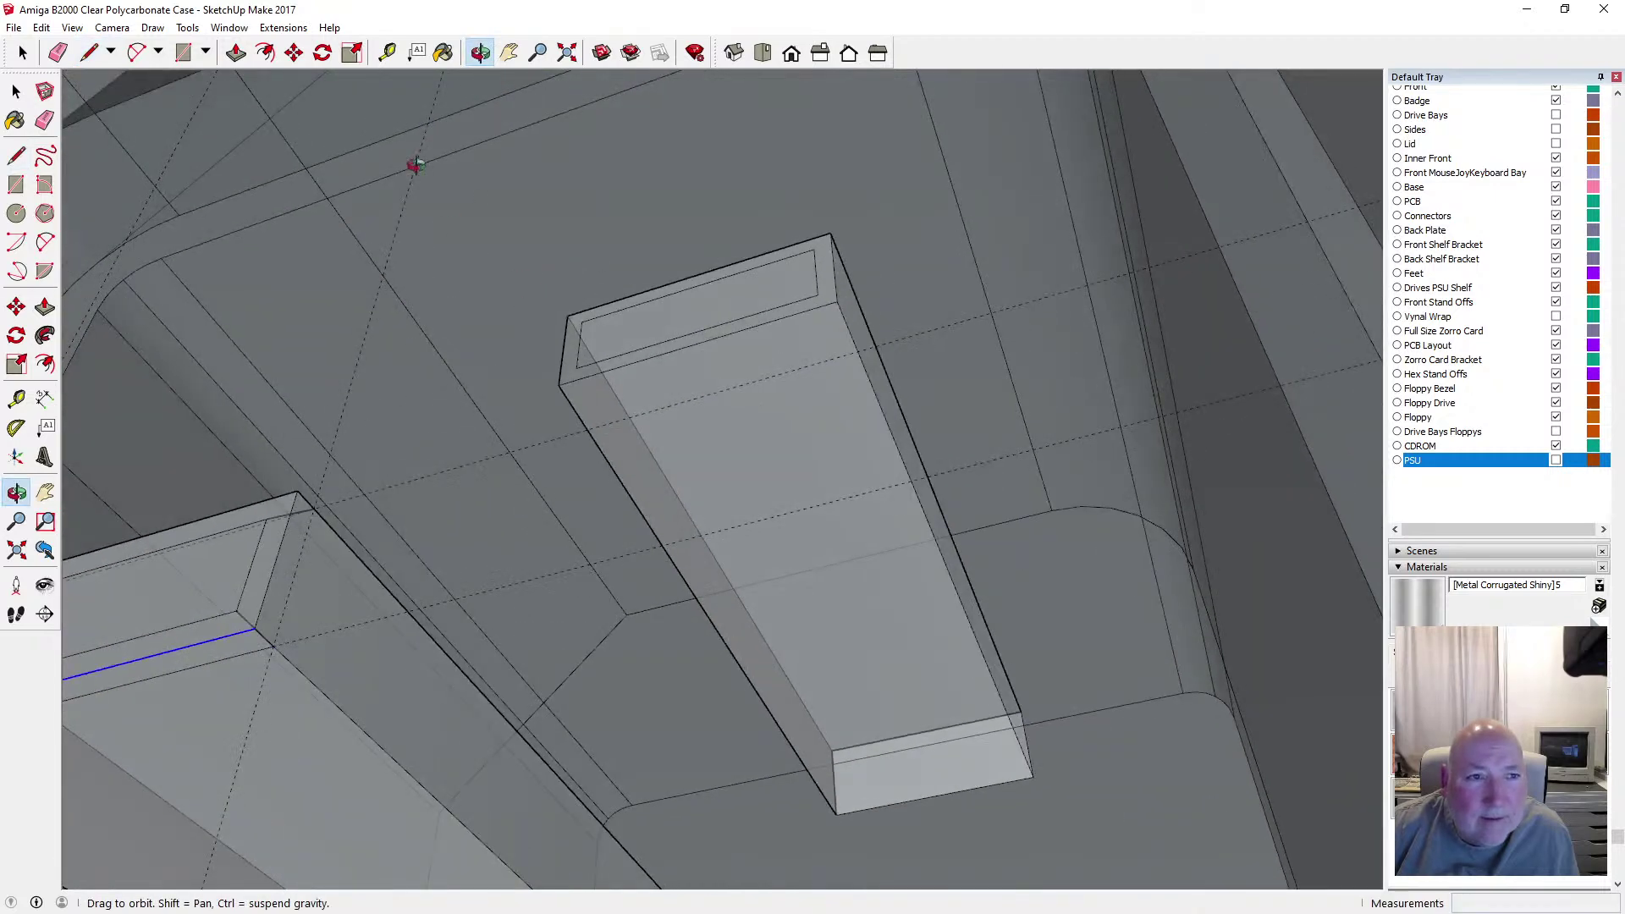
pyautogui.press('l')
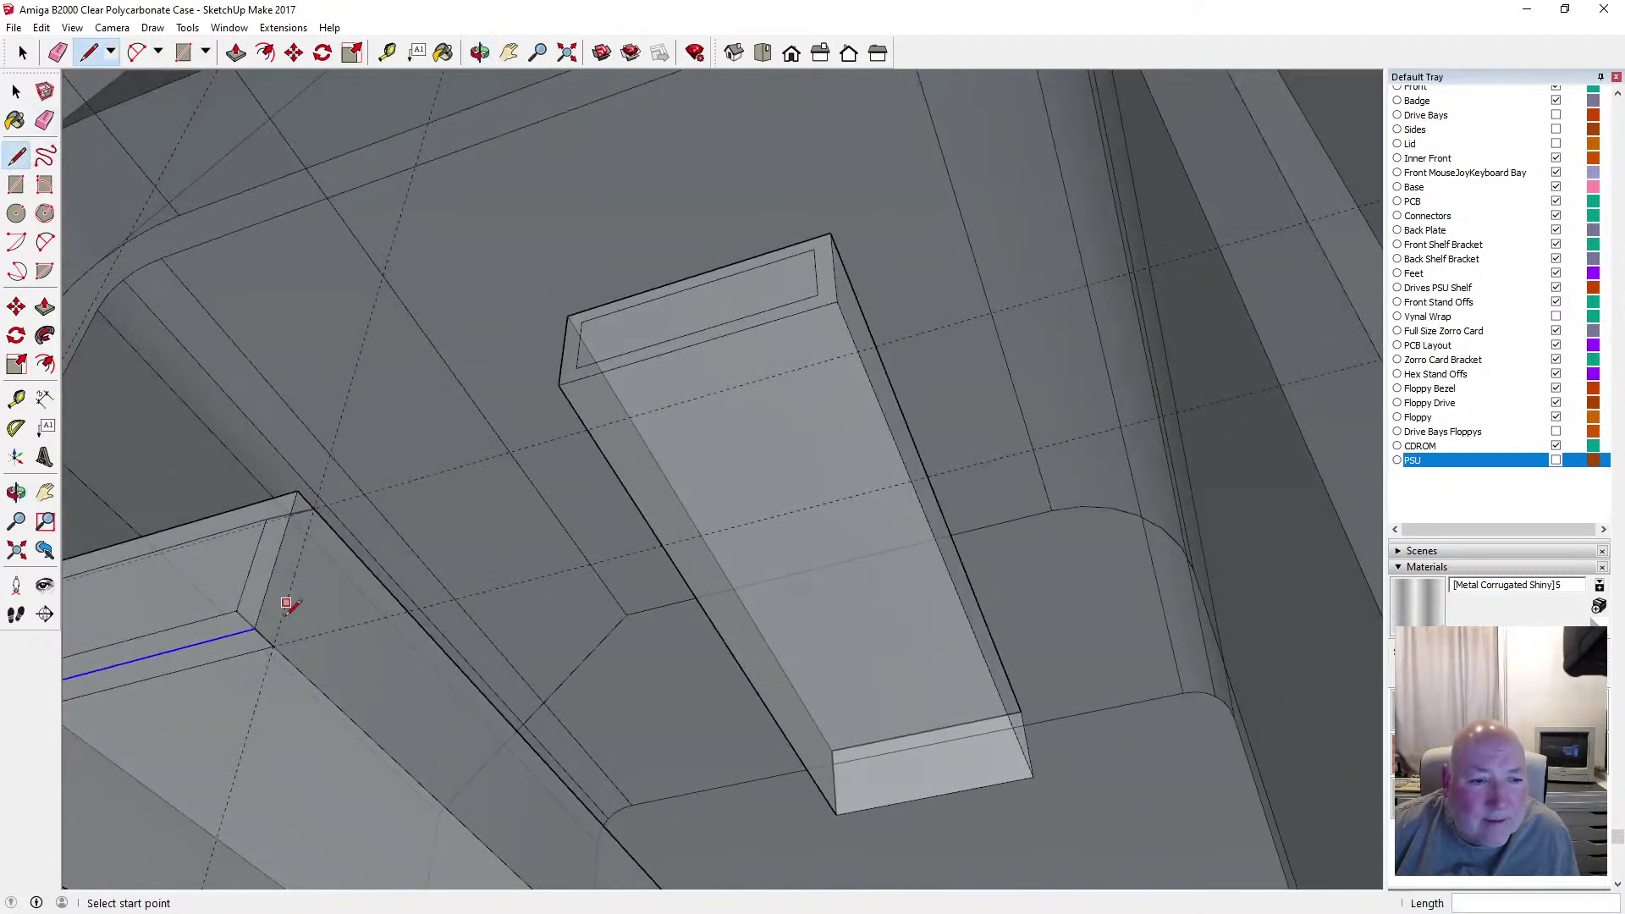
pyautogui.click(274, 647)
pyautogui.click(314, 509)
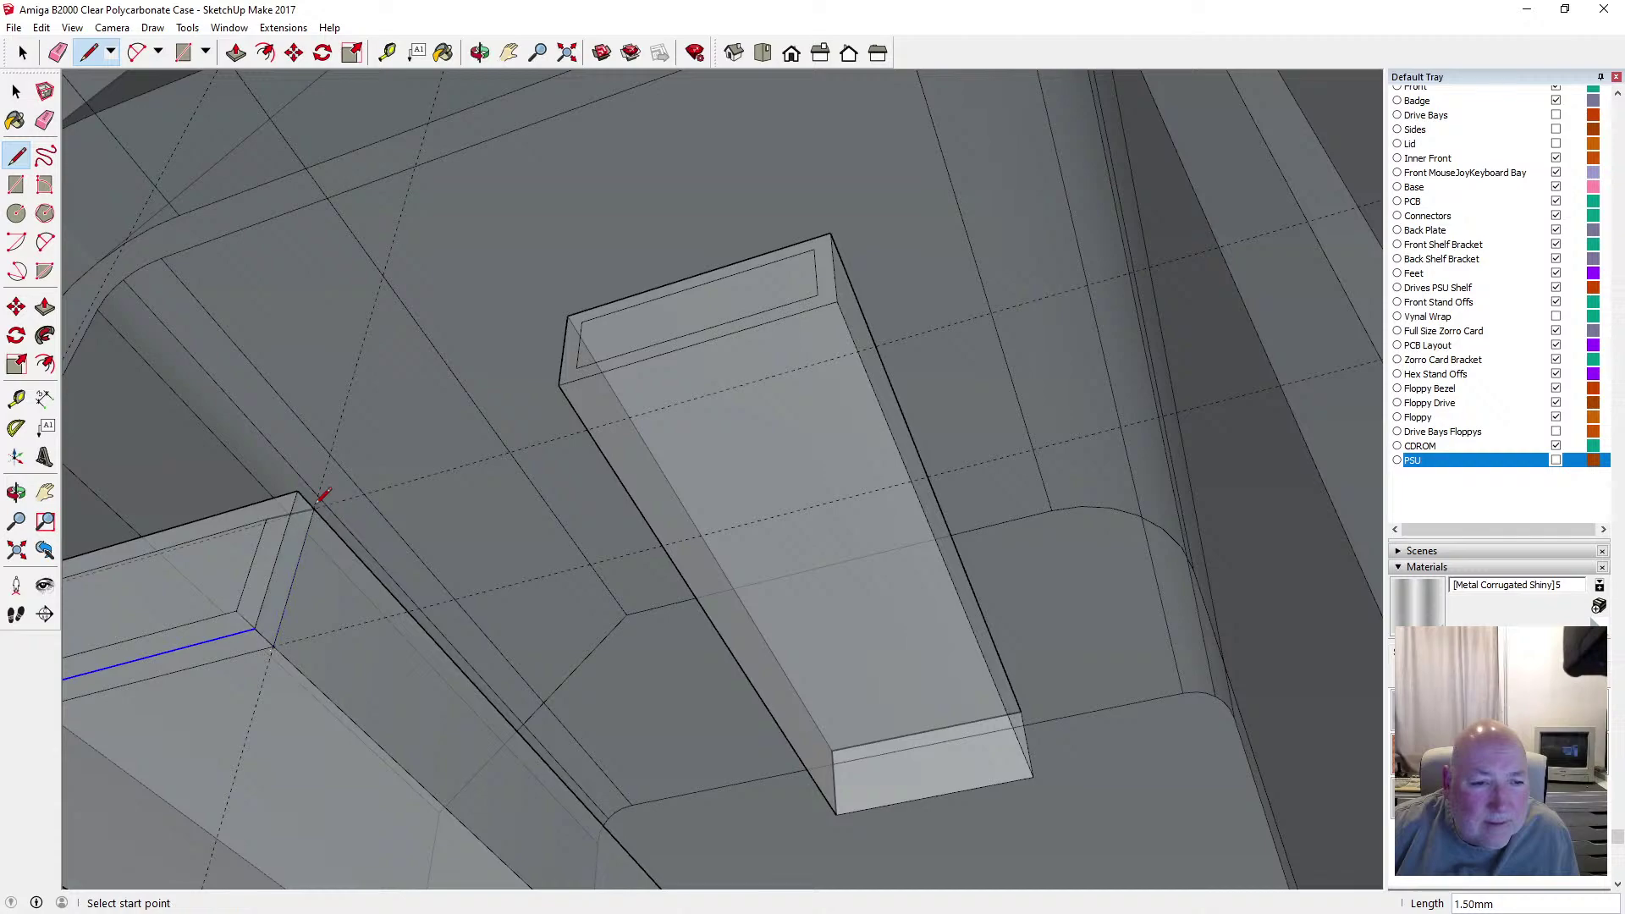
# Draw a line along the guide across the middle pin's upper wide side between its bevel line endpoints
pyautogui.click(479, 53)
pyautogui.moveTo(542, 169); pyautogui.dragTo(646, 689)
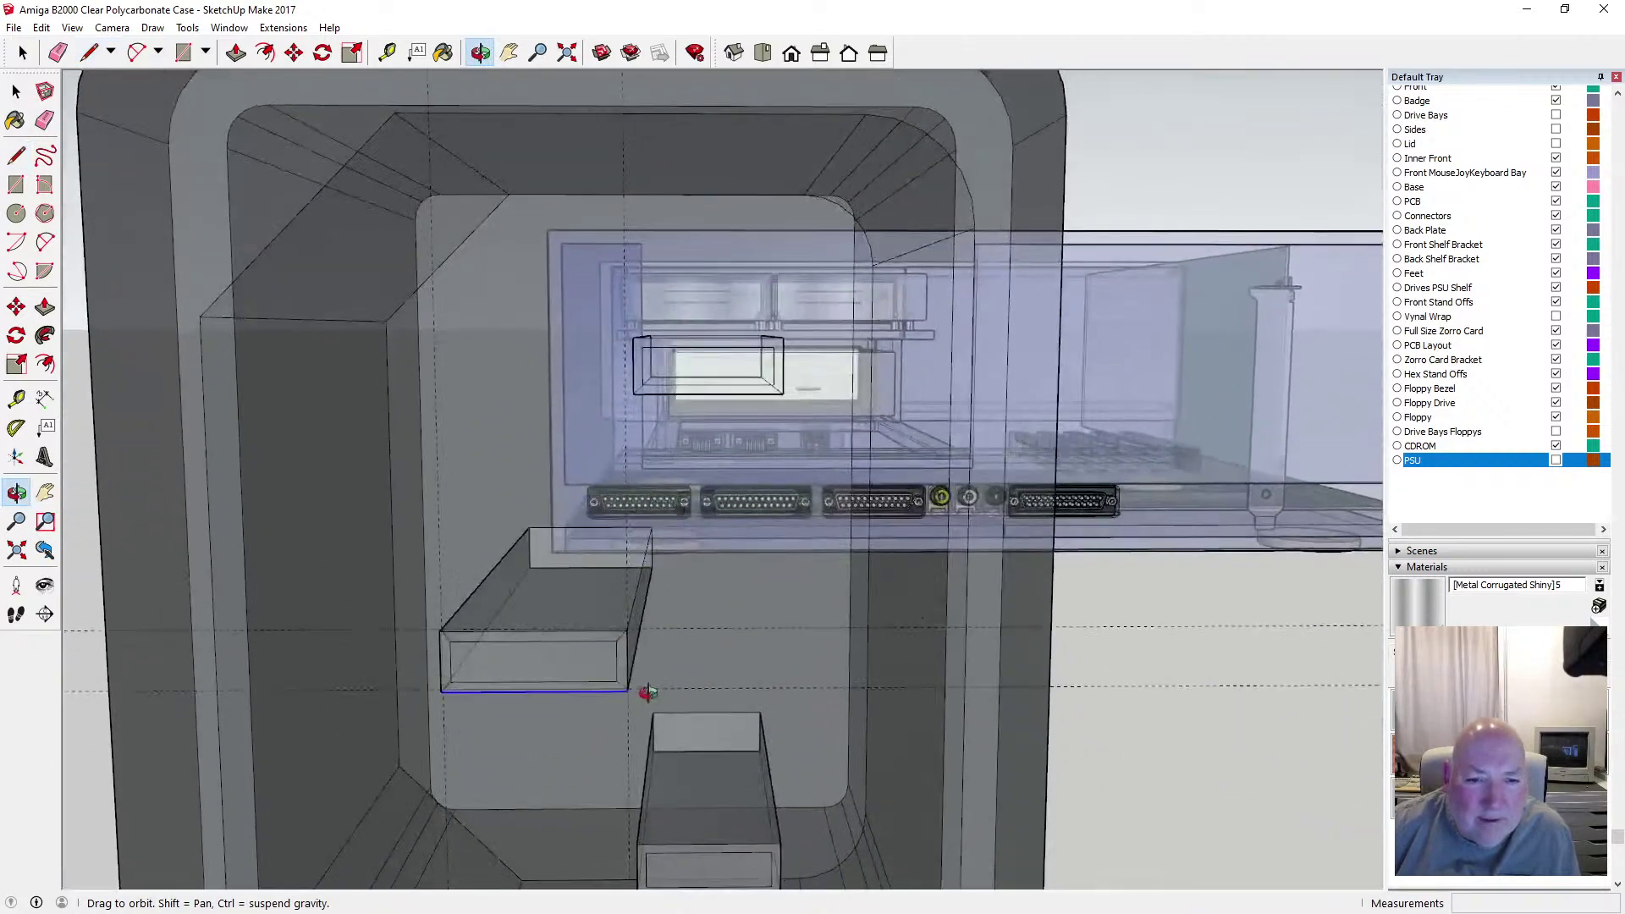
pyautogui.click(16, 155)
pyautogui.scroll(3, 534, 641)
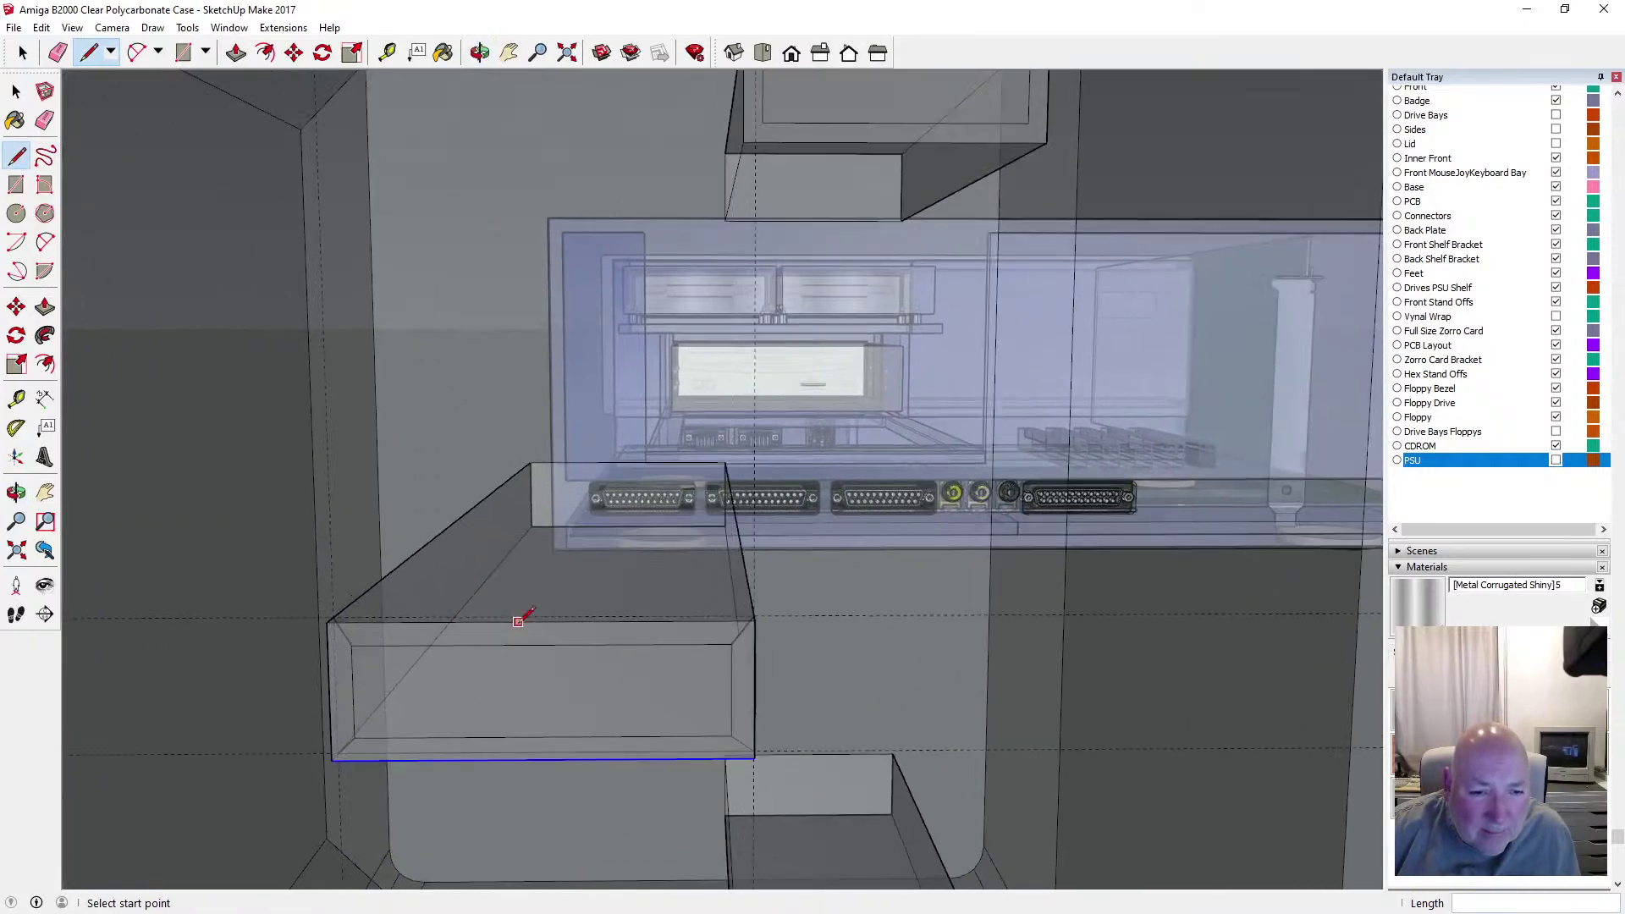
pyautogui.click(342, 607)
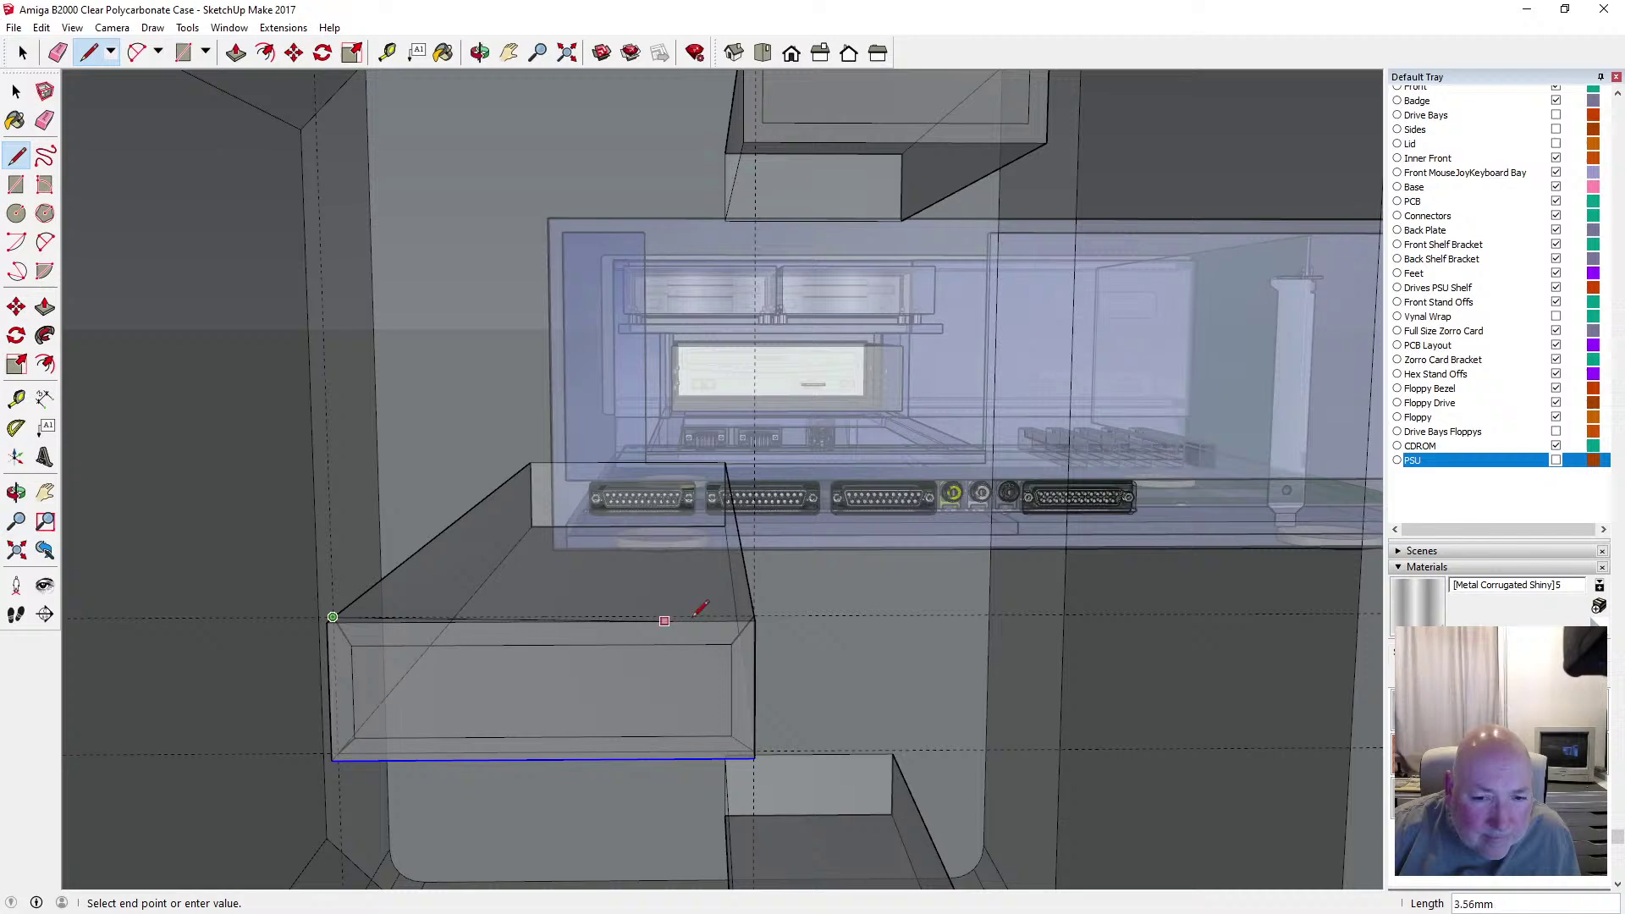
pyautogui.click(754, 616)
# Draw a line along the guide on the middle pin's opposite narrow side, closing the bevel outline
pyautogui.scroll(-5, 836, 606)
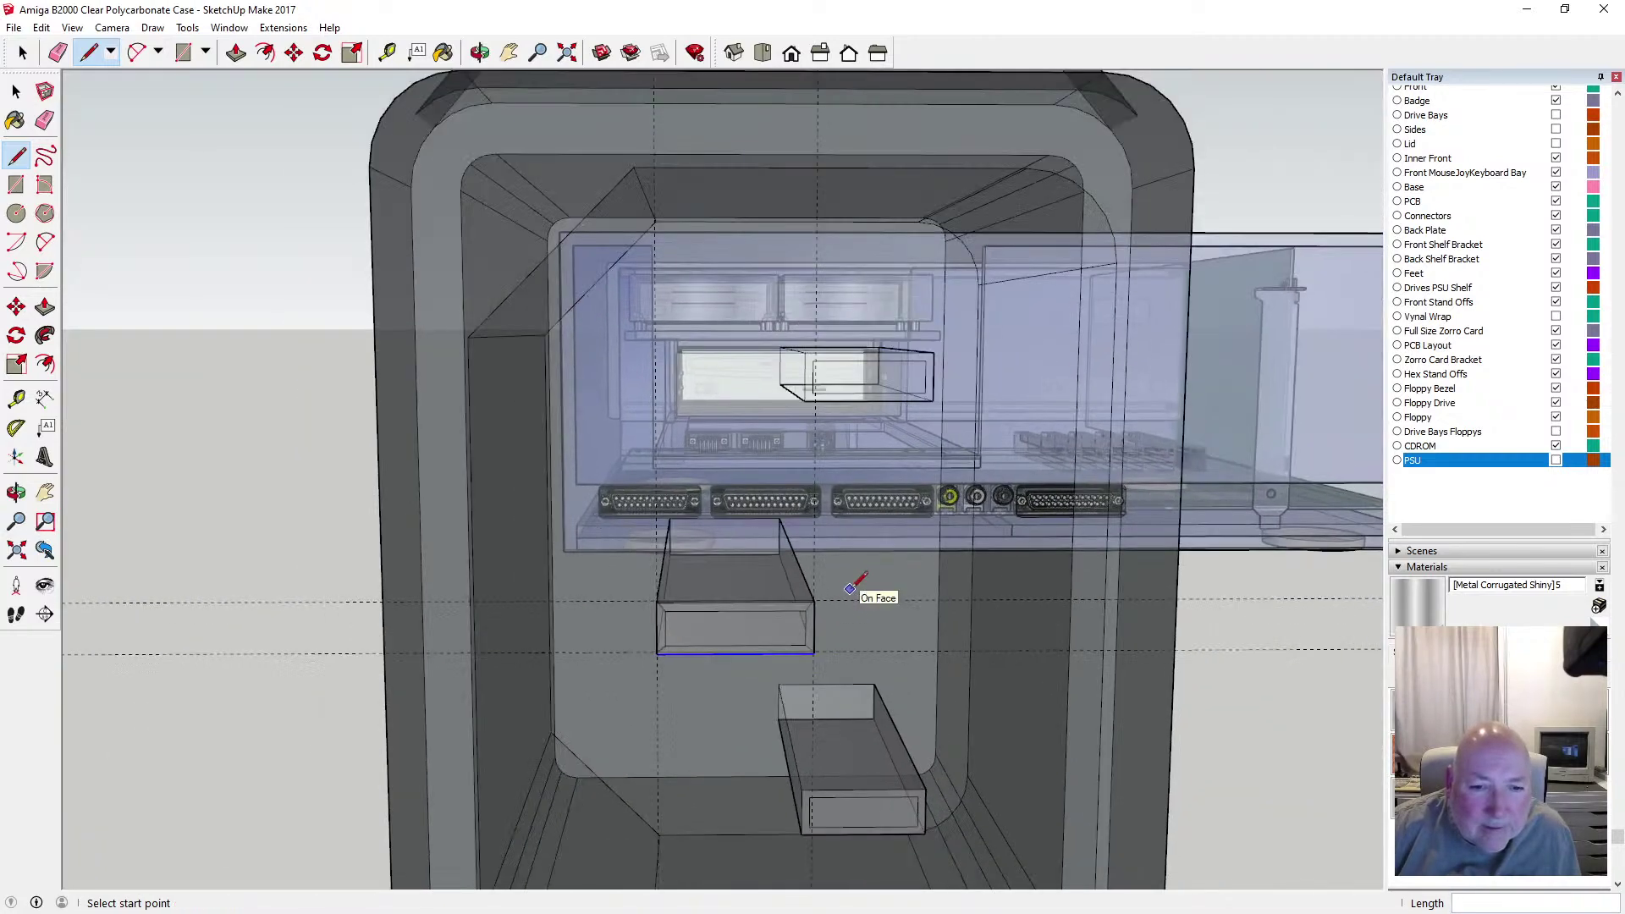
pyautogui.click(479, 53)
pyautogui.moveTo(500, 254); pyautogui.dragTo(634, 274)
pyautogui.click(16, 155)
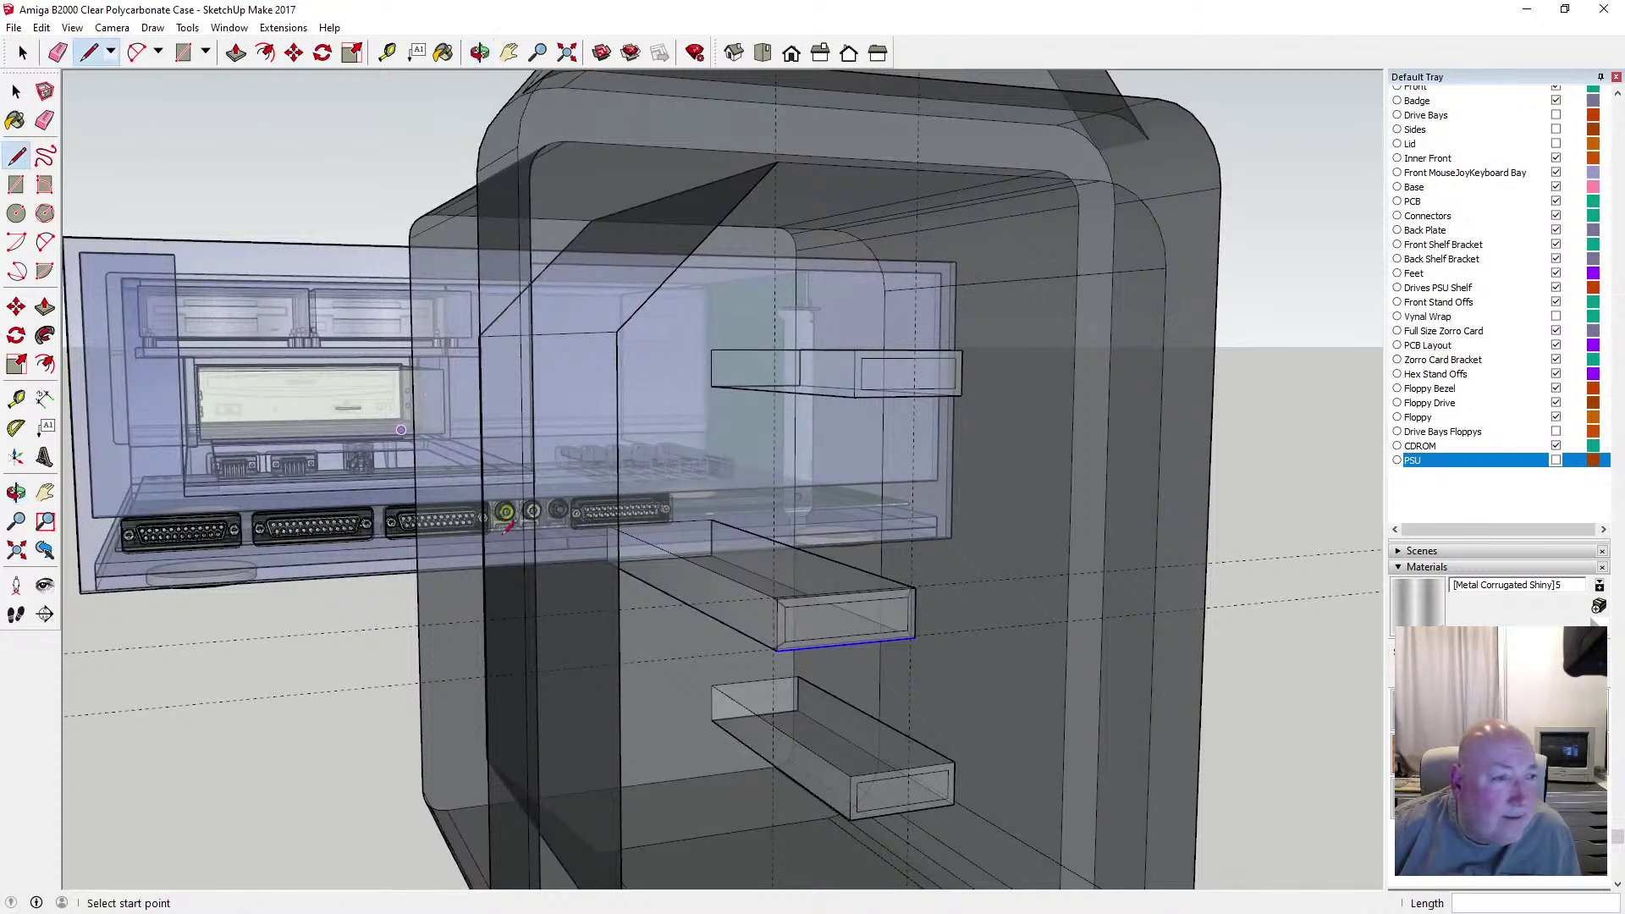
pyautogui.scroll(4, 800, 658)
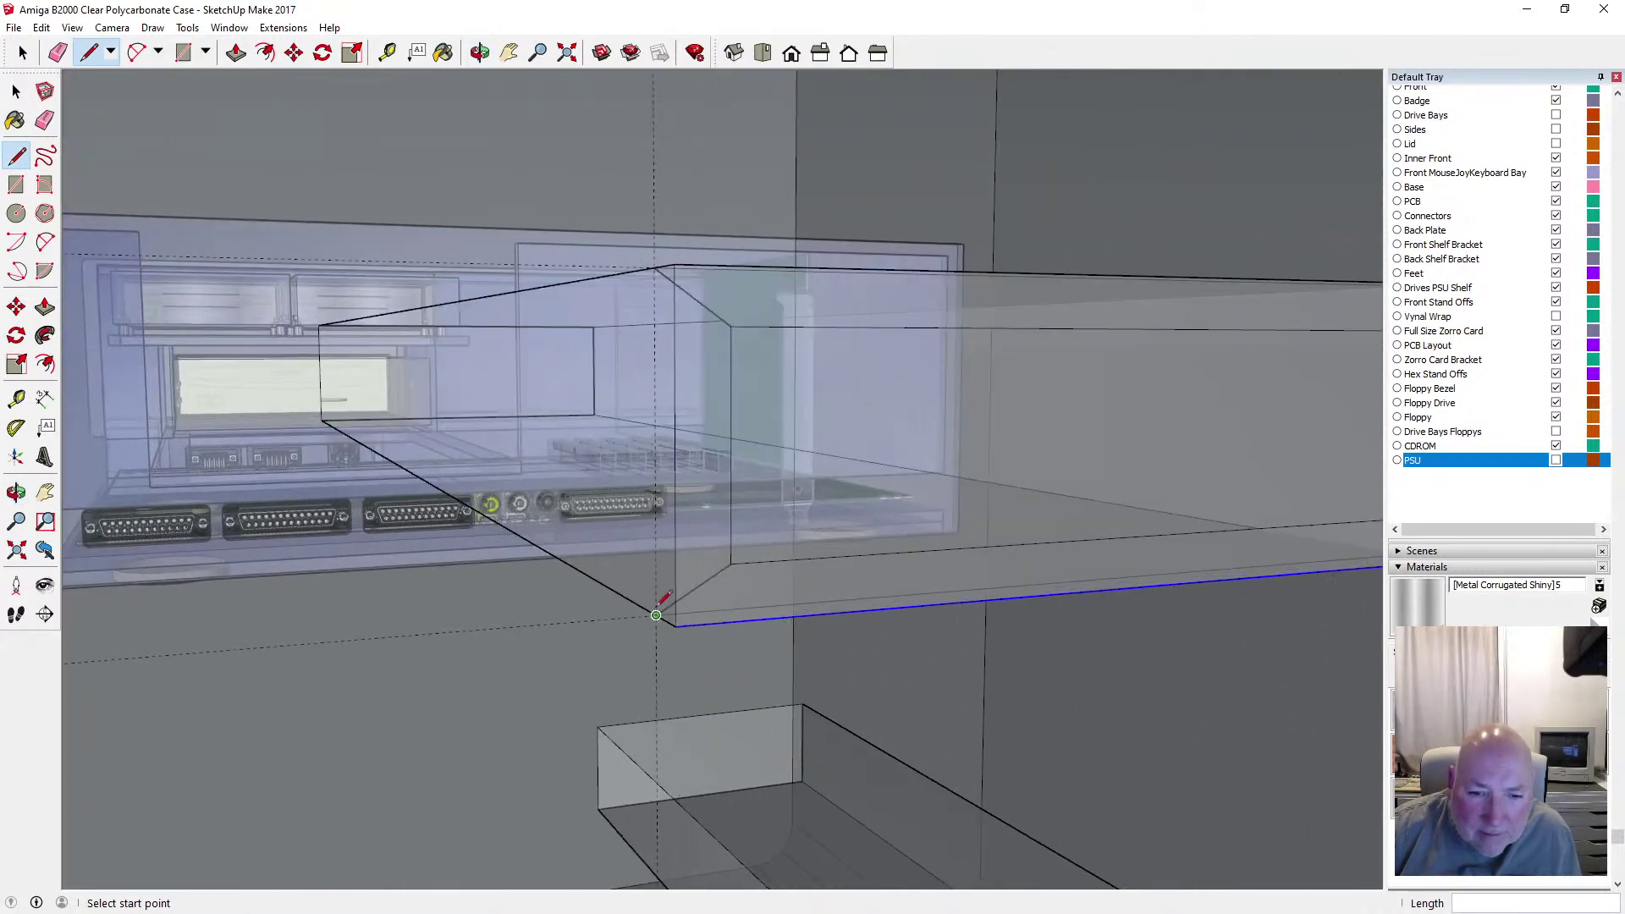
pyautogui.click(656, 615)
pyautogui.click(655, 267)
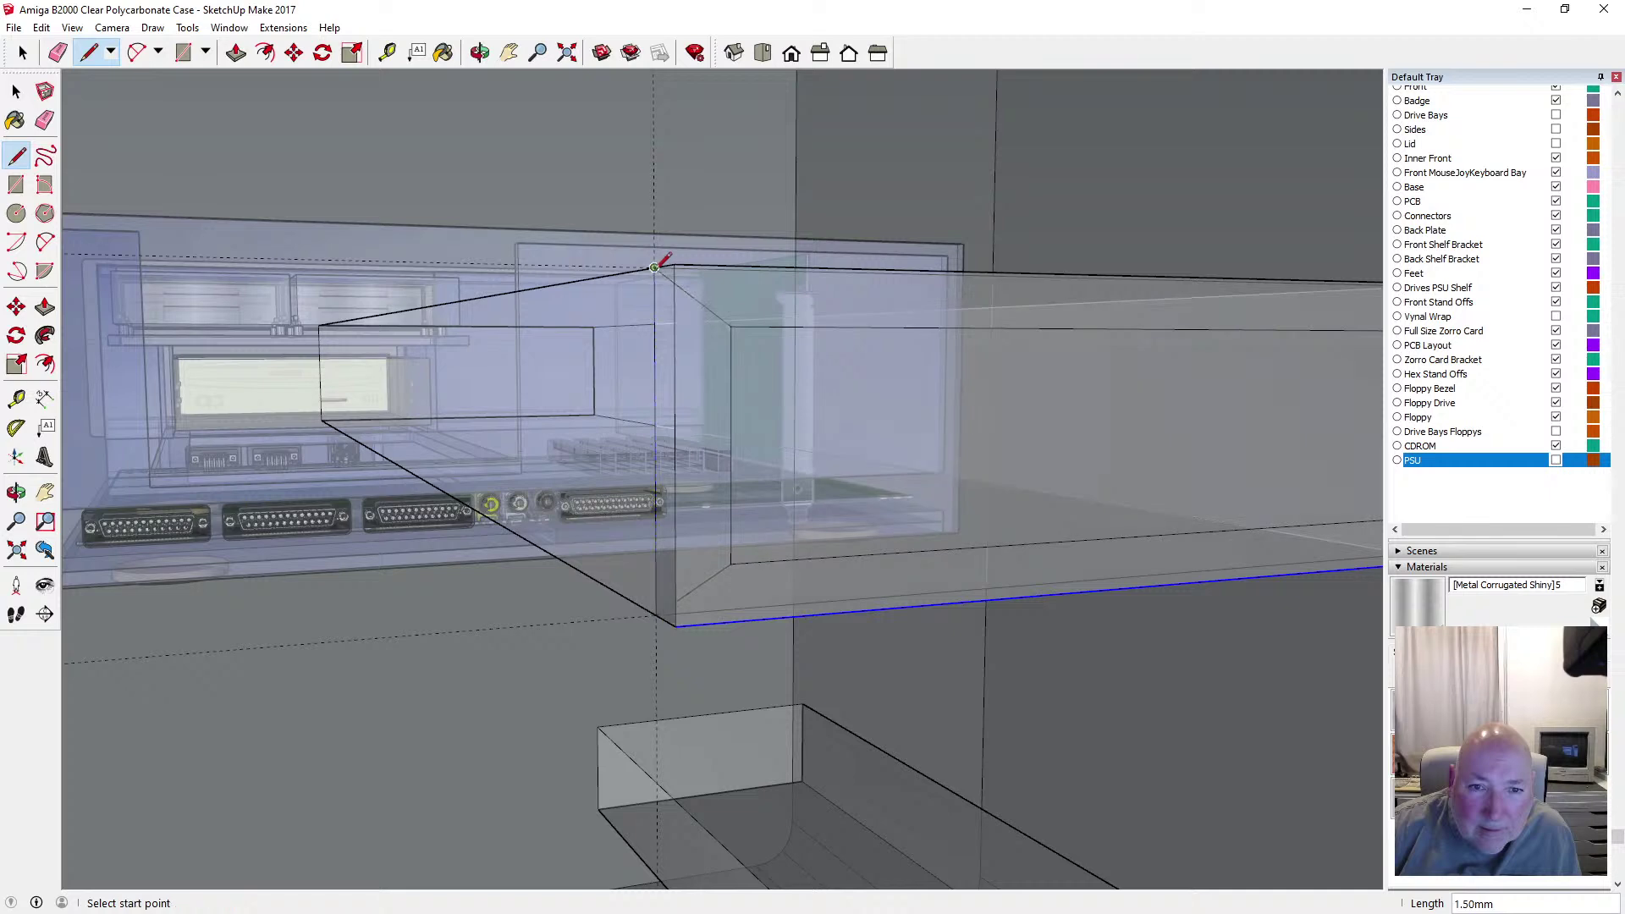
# Delete the original outer end edges on one narrow side and the upper wide side of the middle pin
pyautogui.press('space')
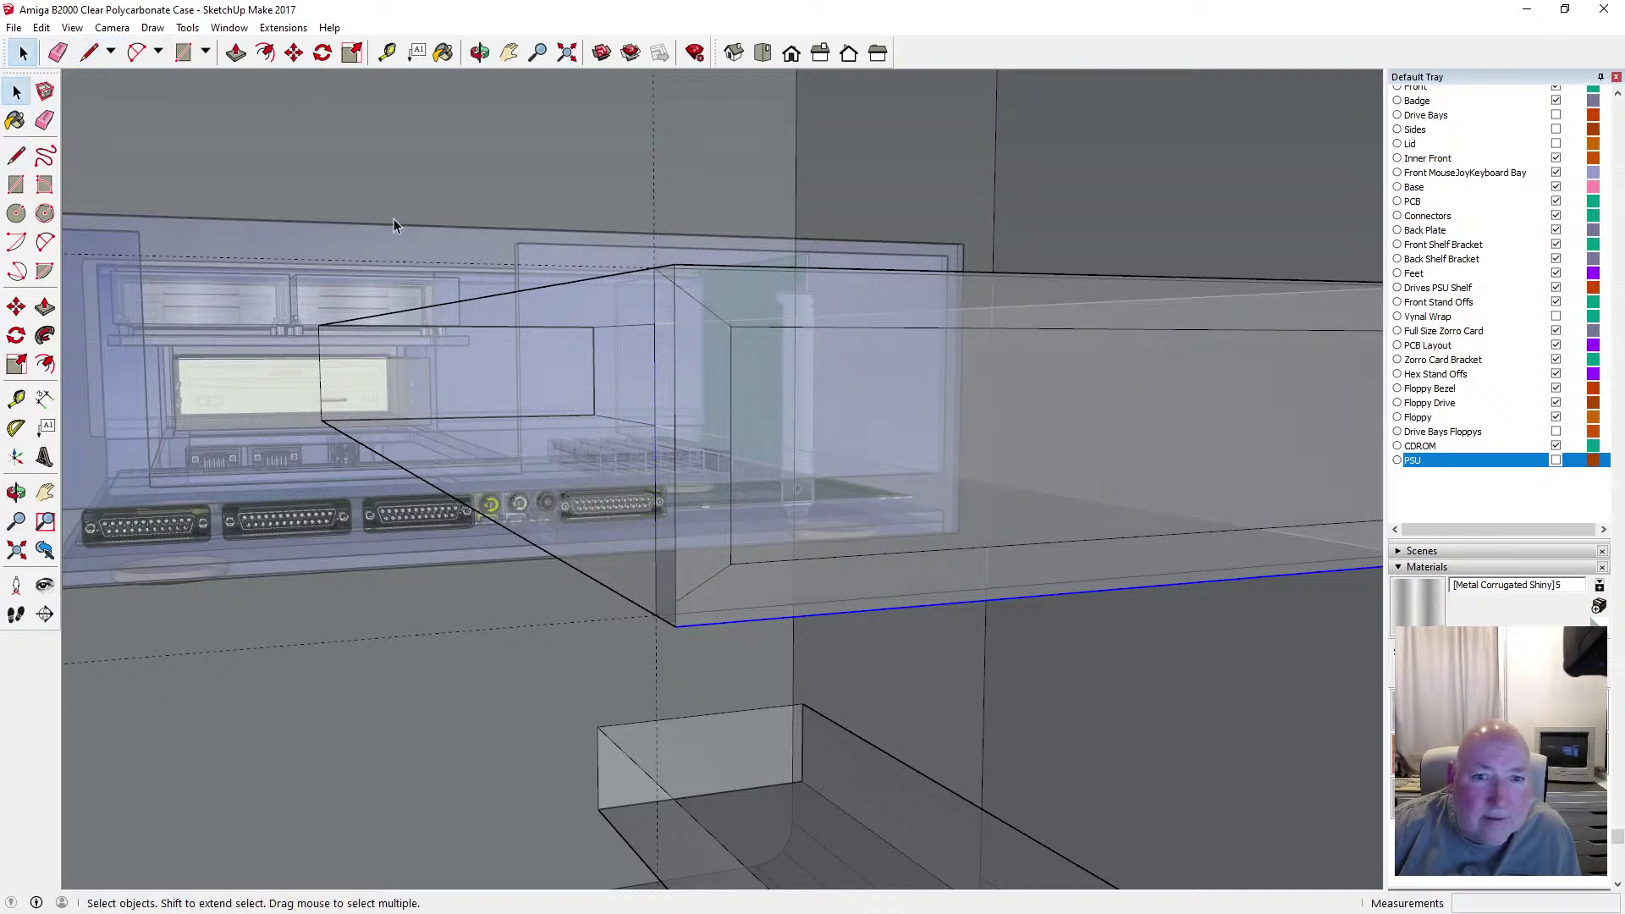
pyautogui.click(676, 307)
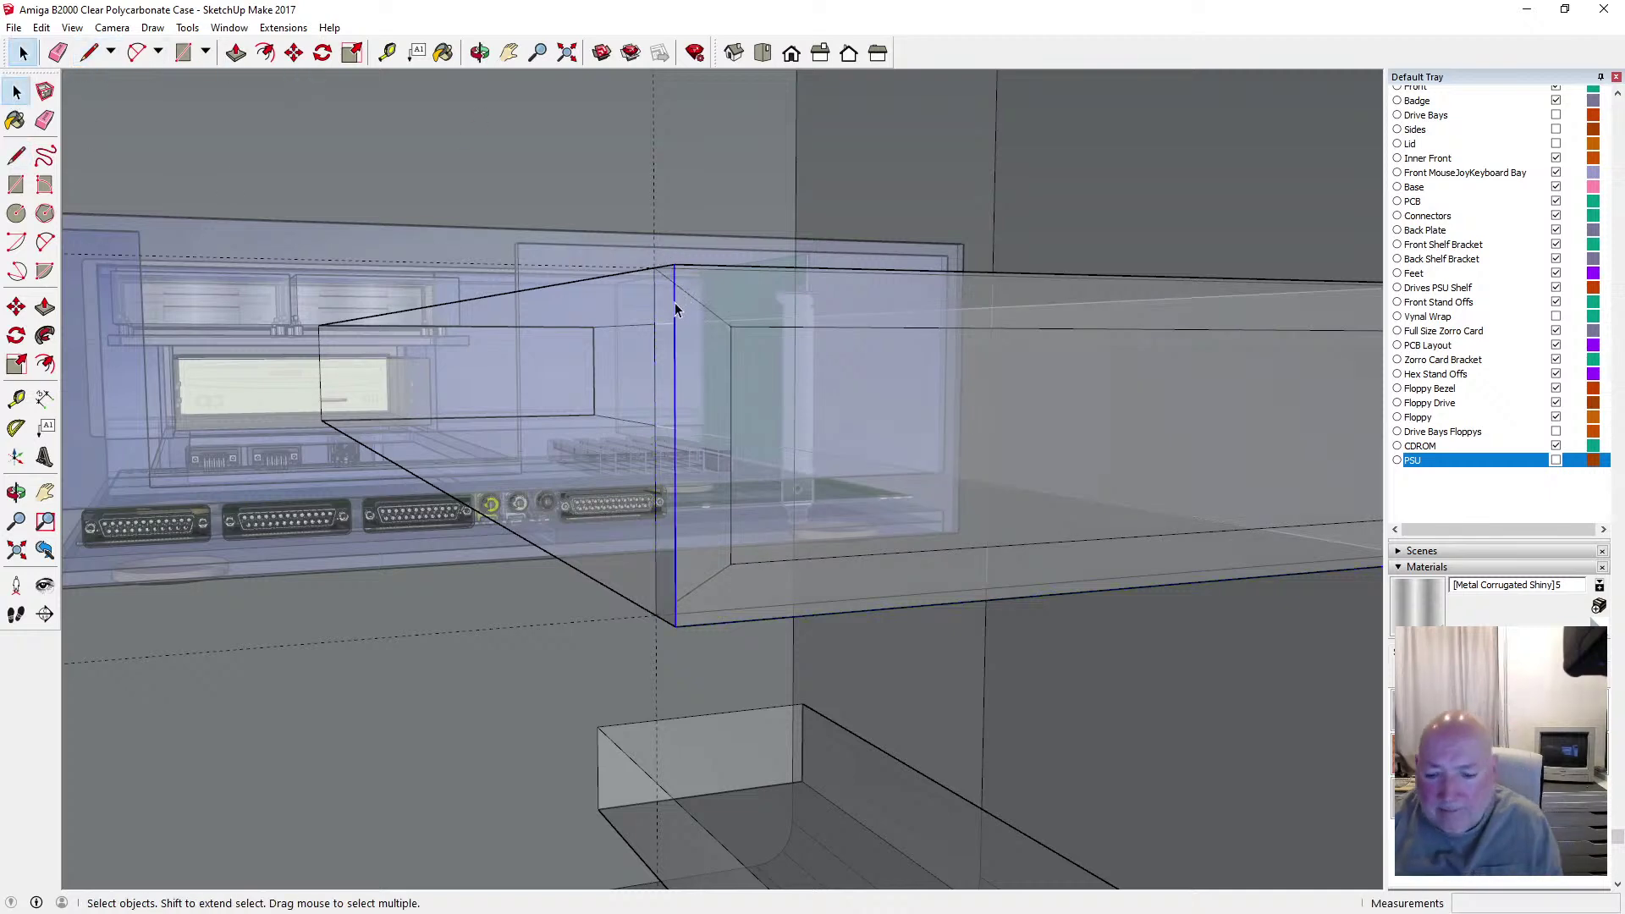
pyautogui.press('Delete')
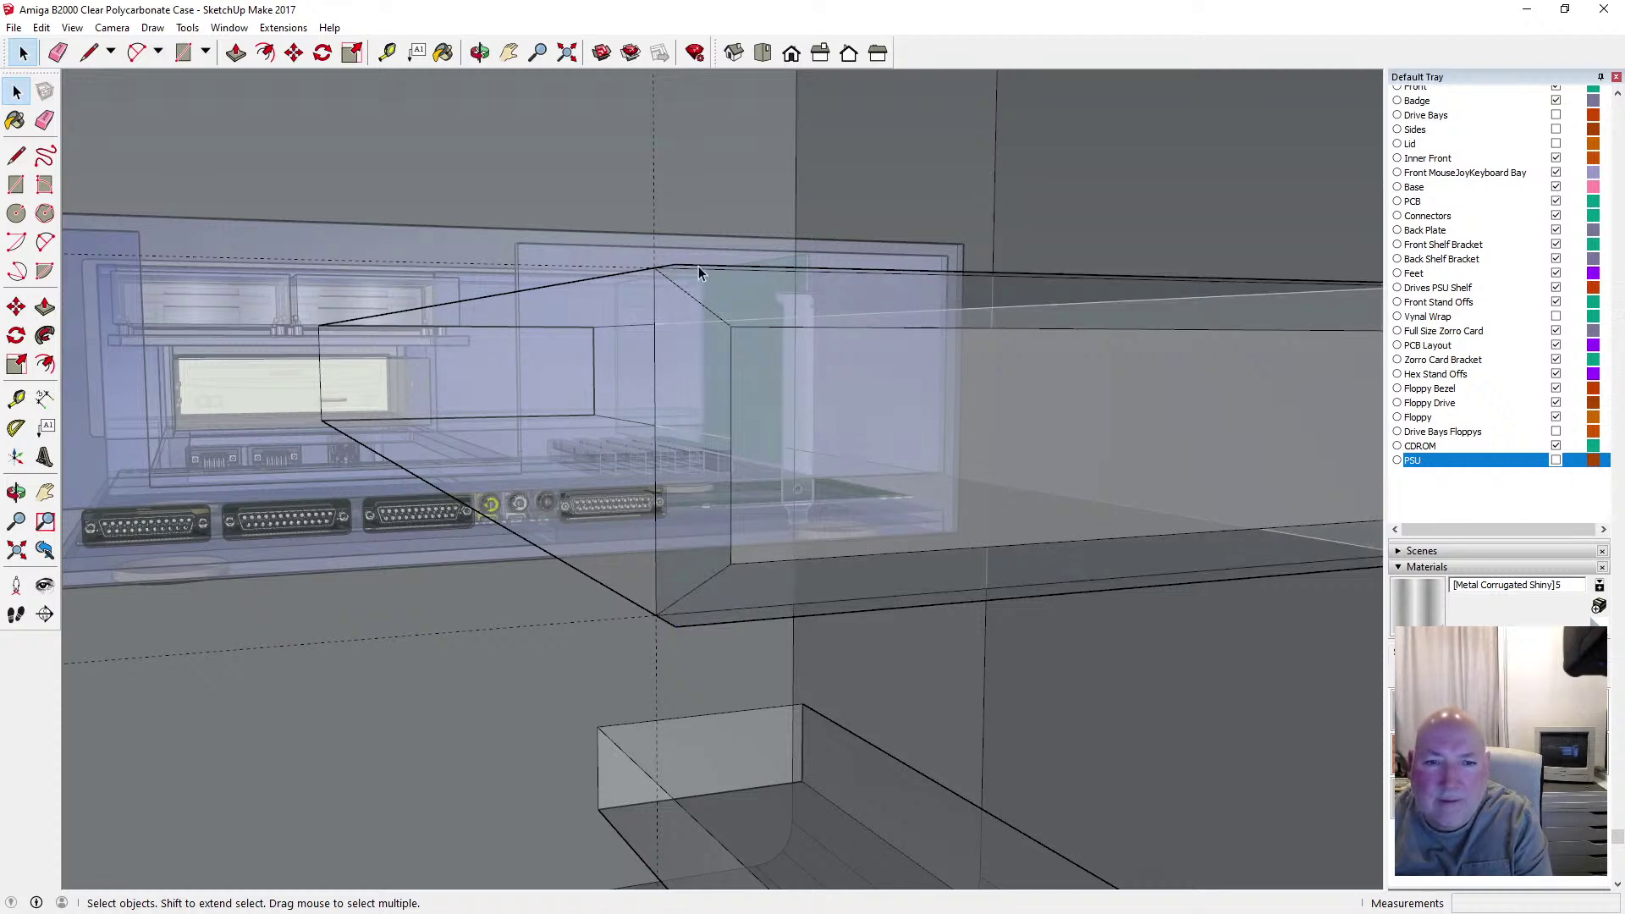
pyautogui.click(698, 267)
pyautogui.press('Delete')
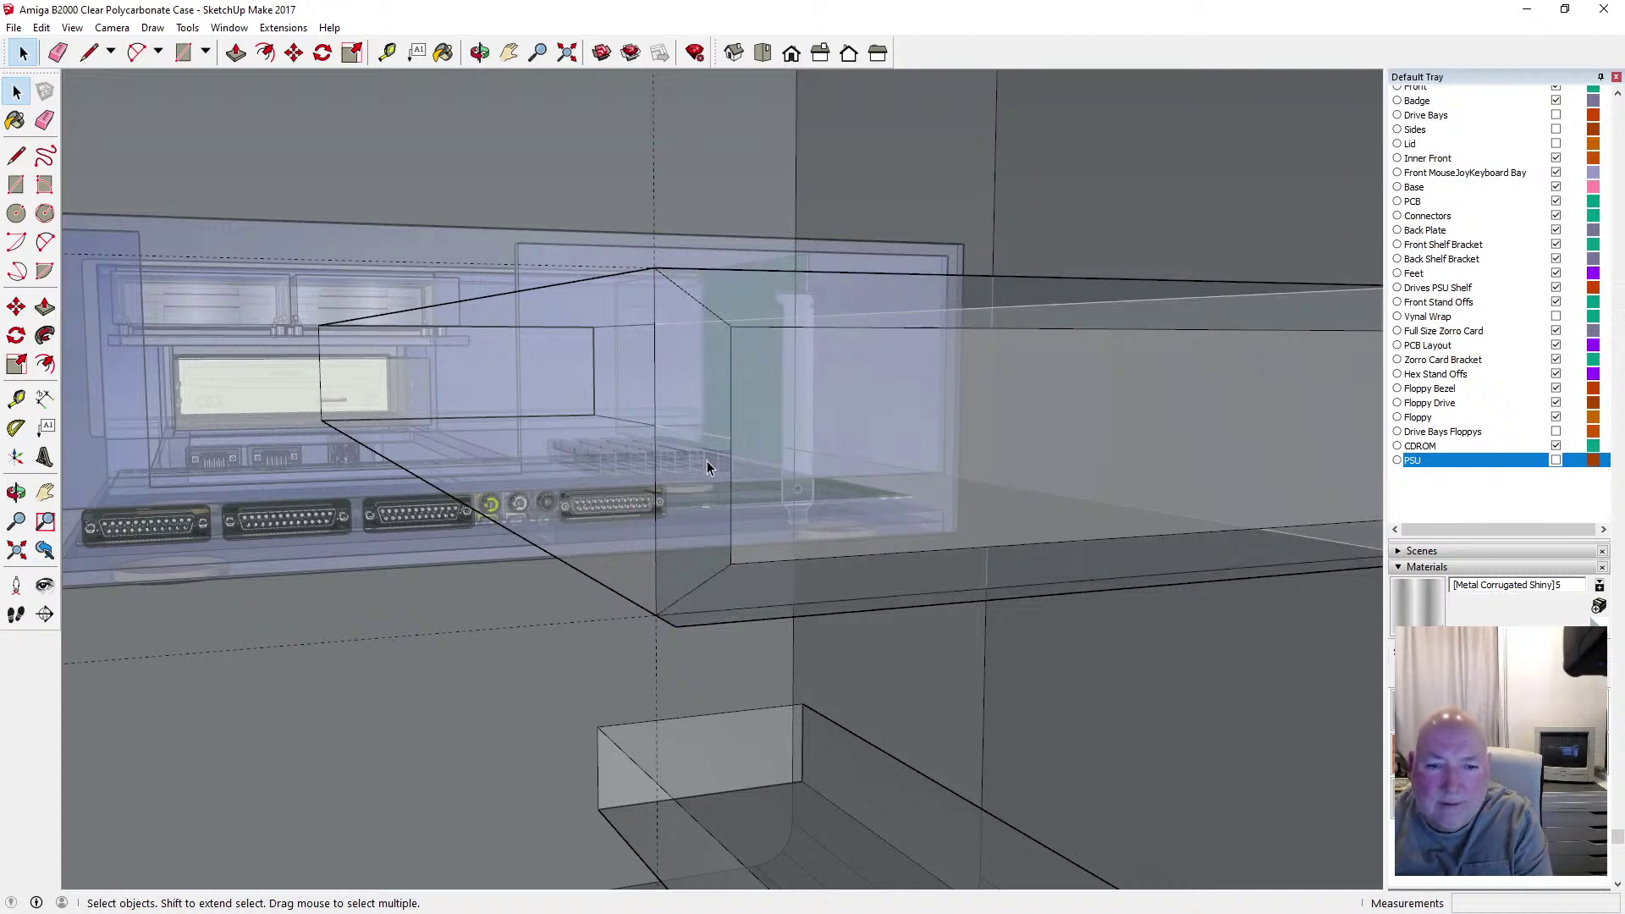
# Delete the remaining original outer end edges on the middle pin's lower wide side and narrow side, leaving only the bevel outline
pyautogui.click(686, 630)
pyautogui.press('Delete')
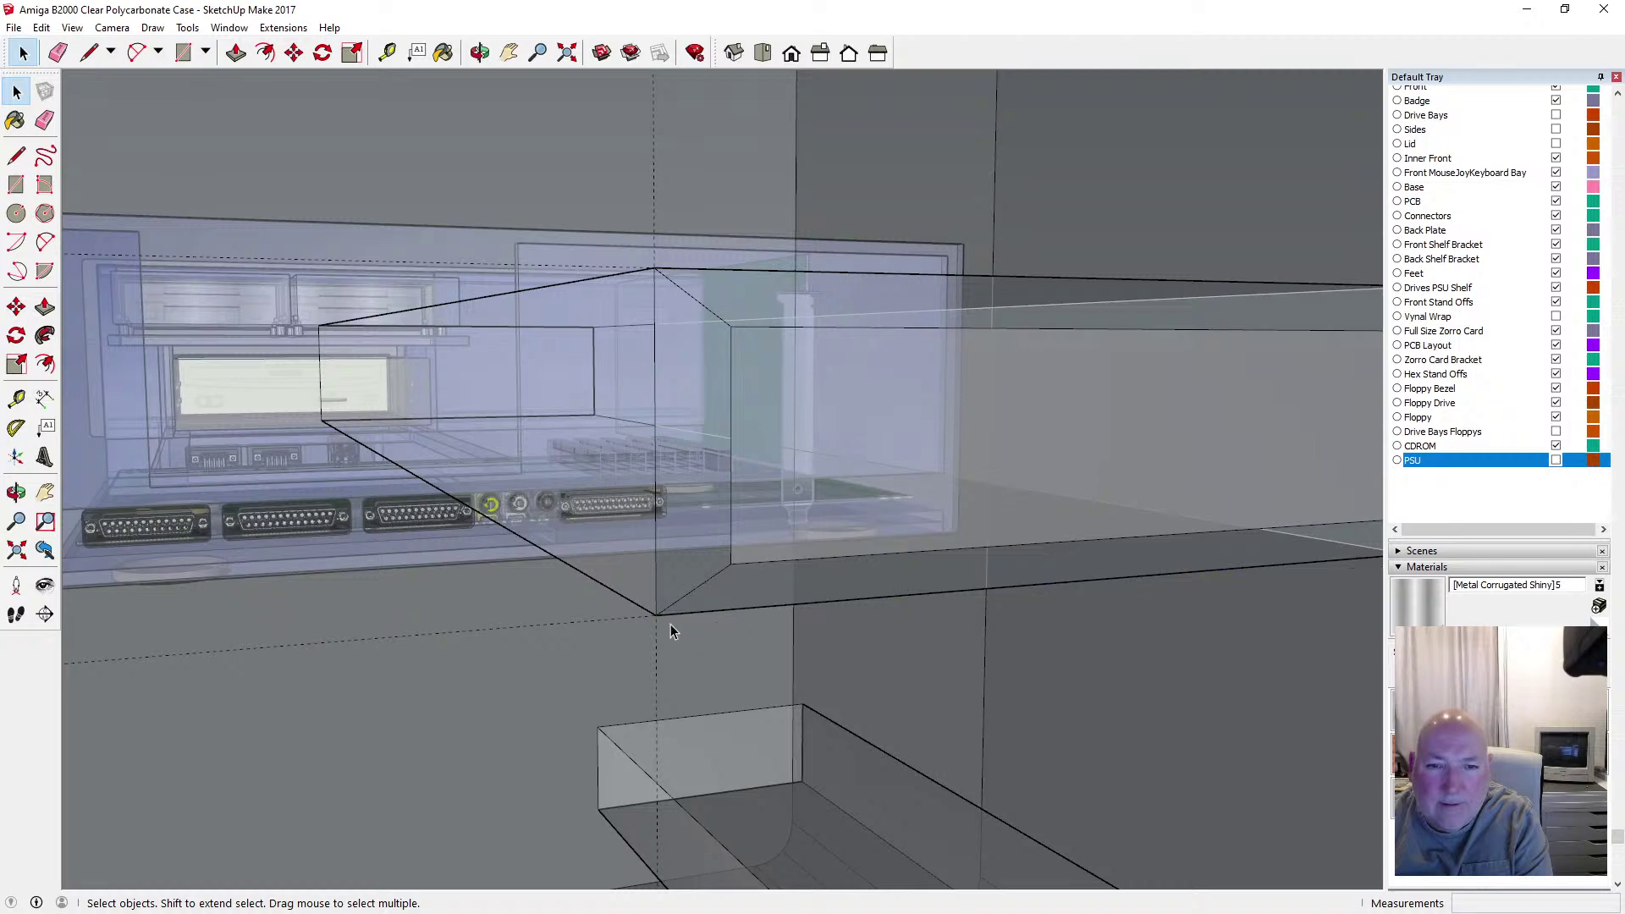
pyautogui.press('o')
pyautogui.moveTo(525, 91); pyautogui.dragTo(625, 211)
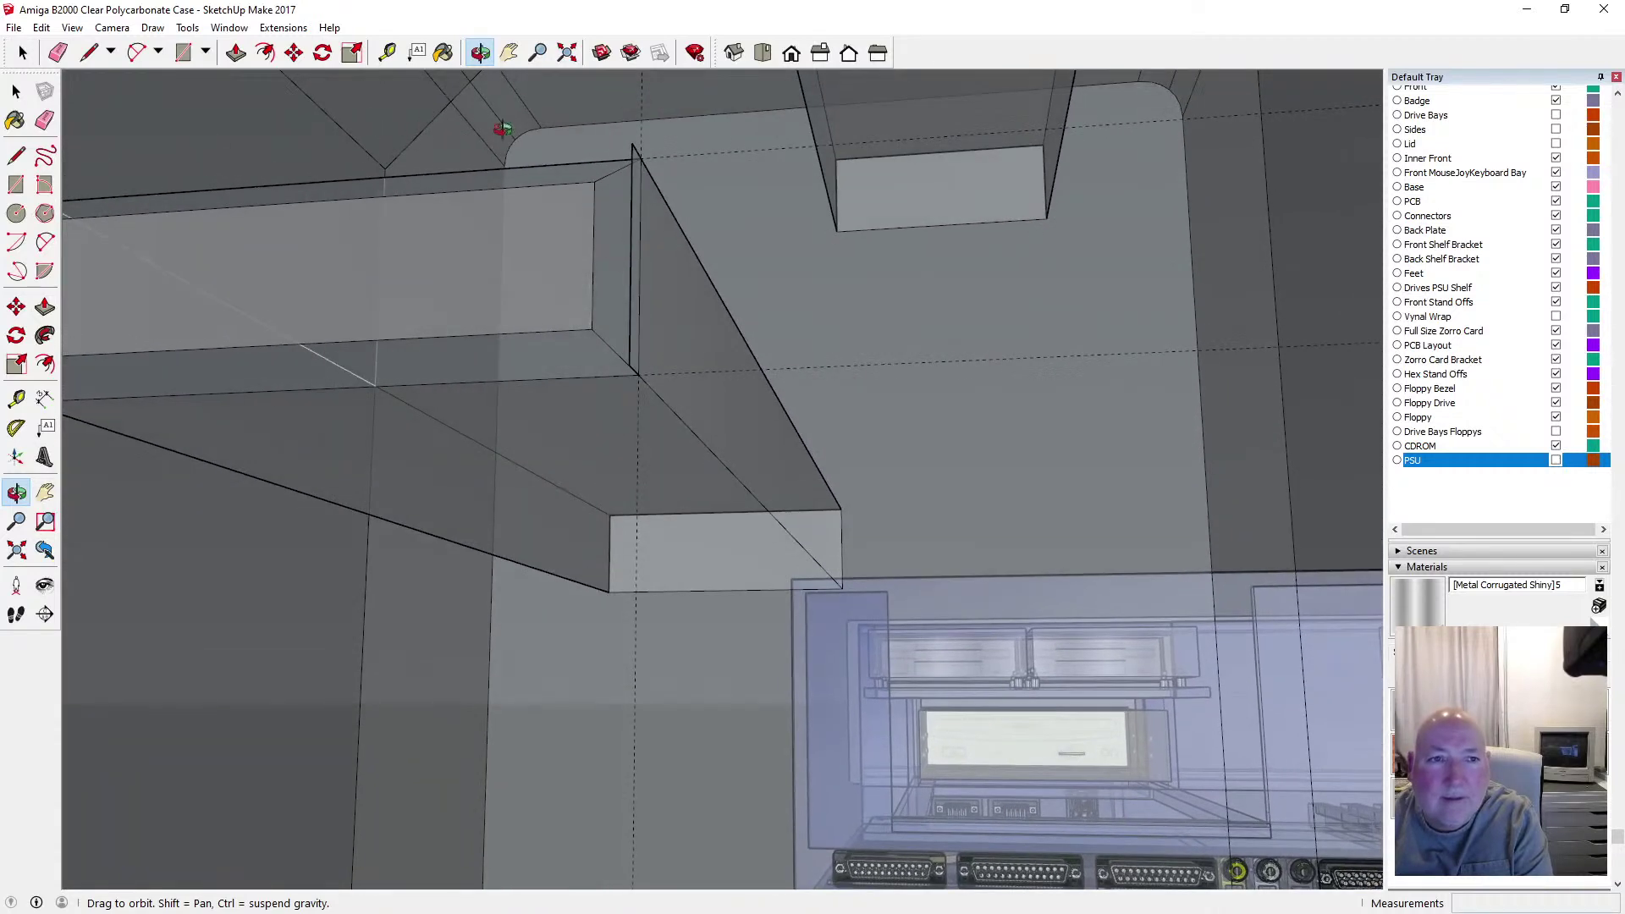
pyautogui.press('l')
pyautogui.press('space')
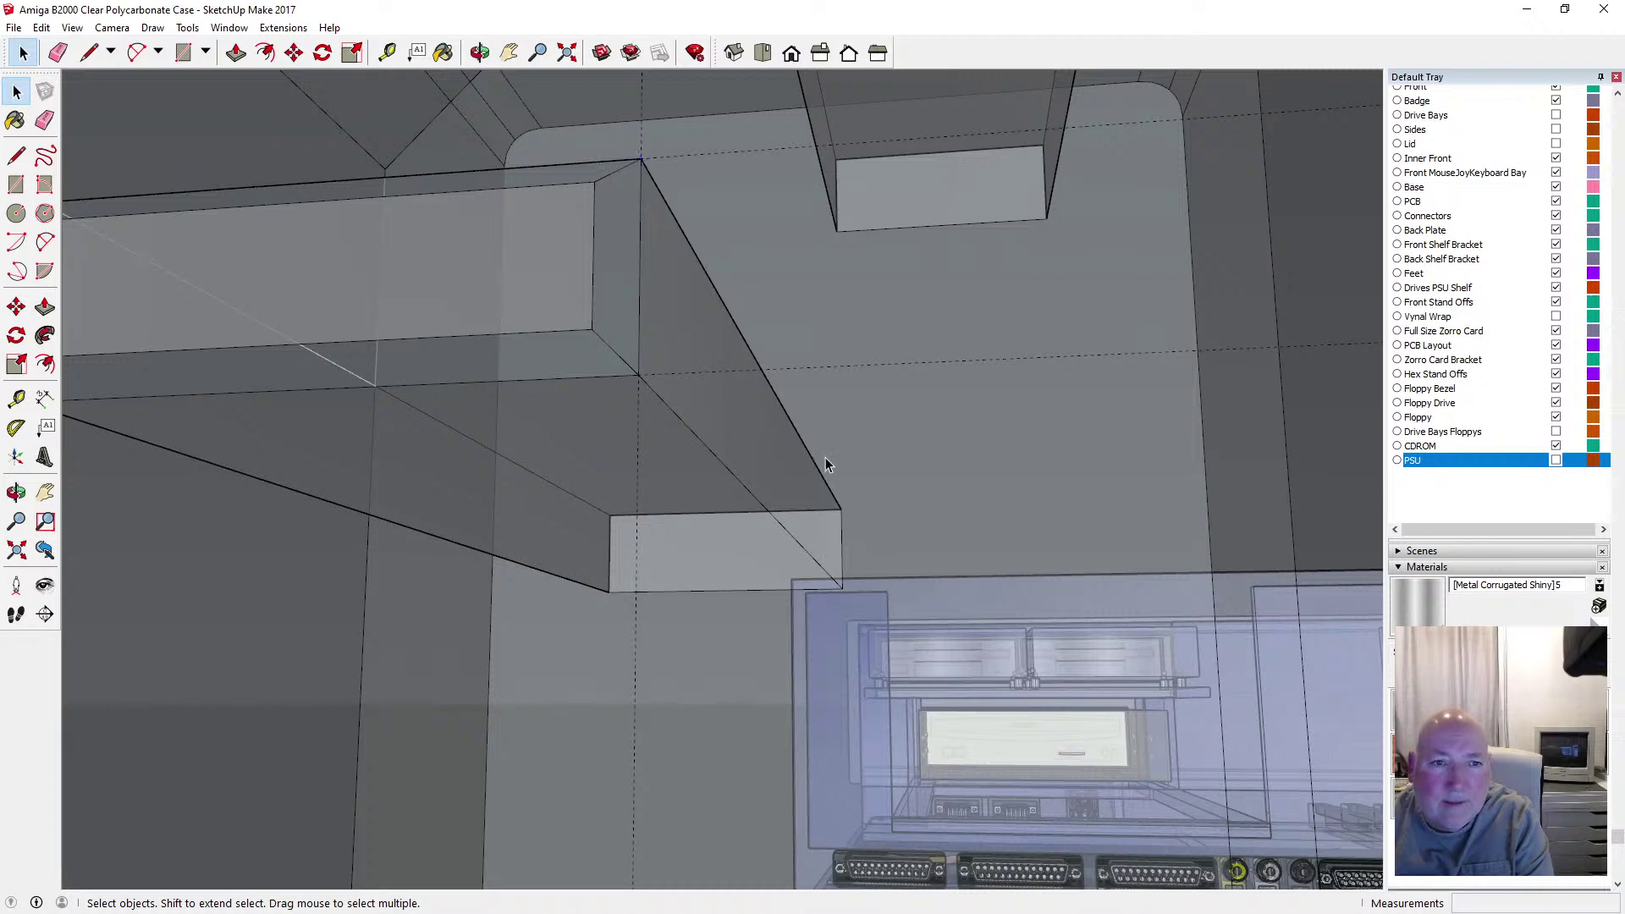
# Delete the construction guides running around the middle pin
pyautogui.scroll(-4, 835, 446)
pyautogui.click(480, 53)
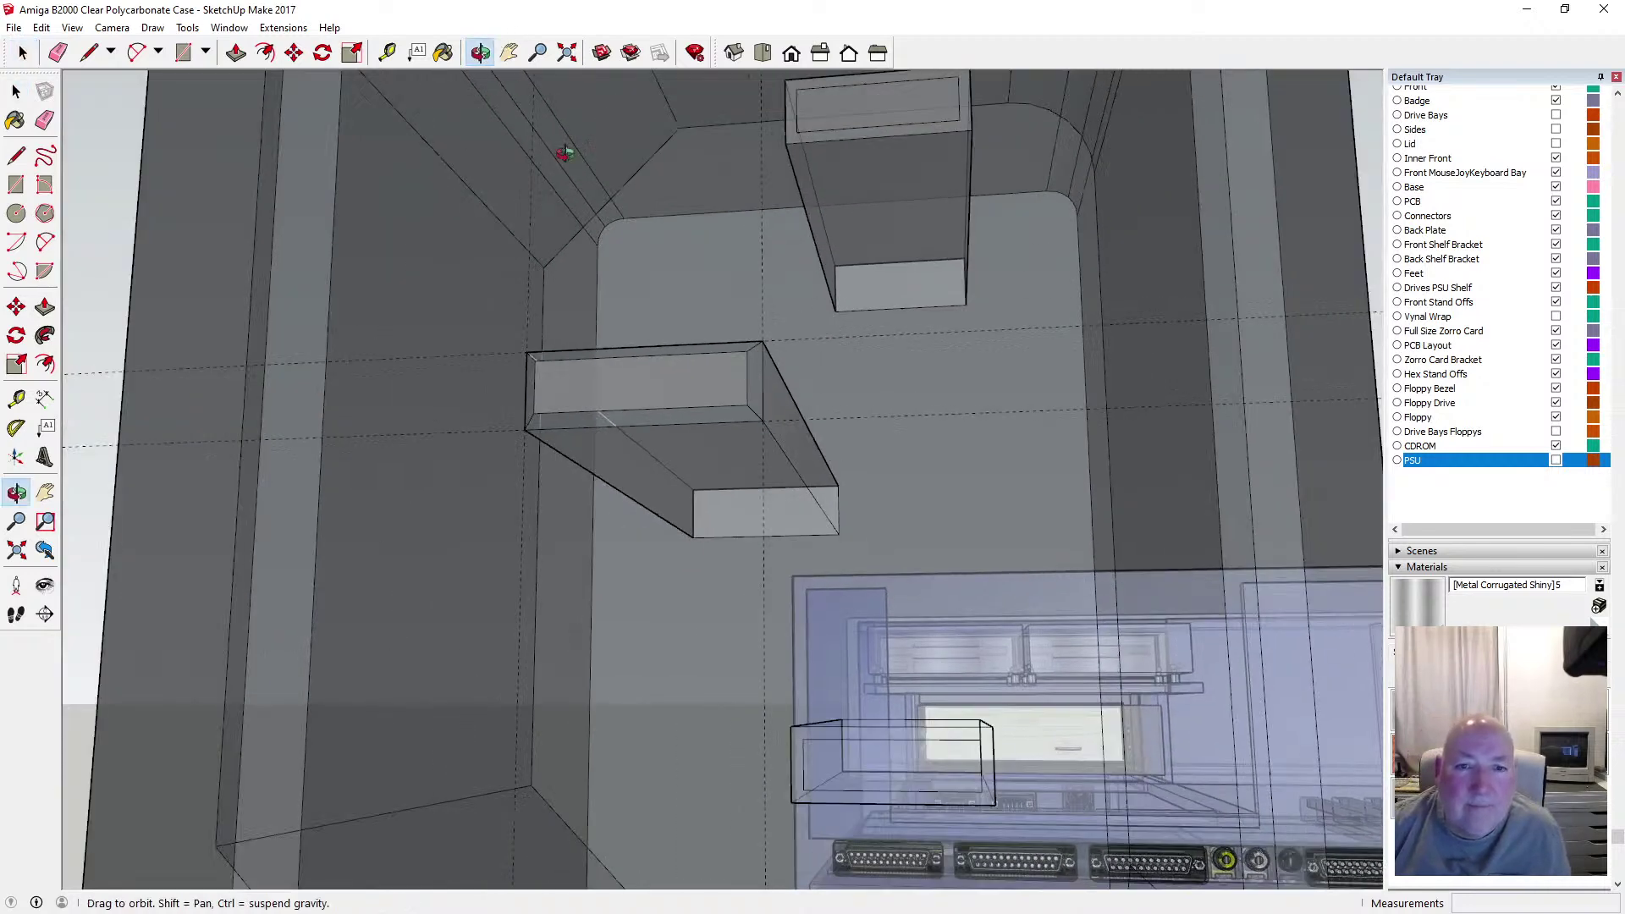
pyautogui.moveTo(562, 152); pyautogui.dragTo(726, 198)
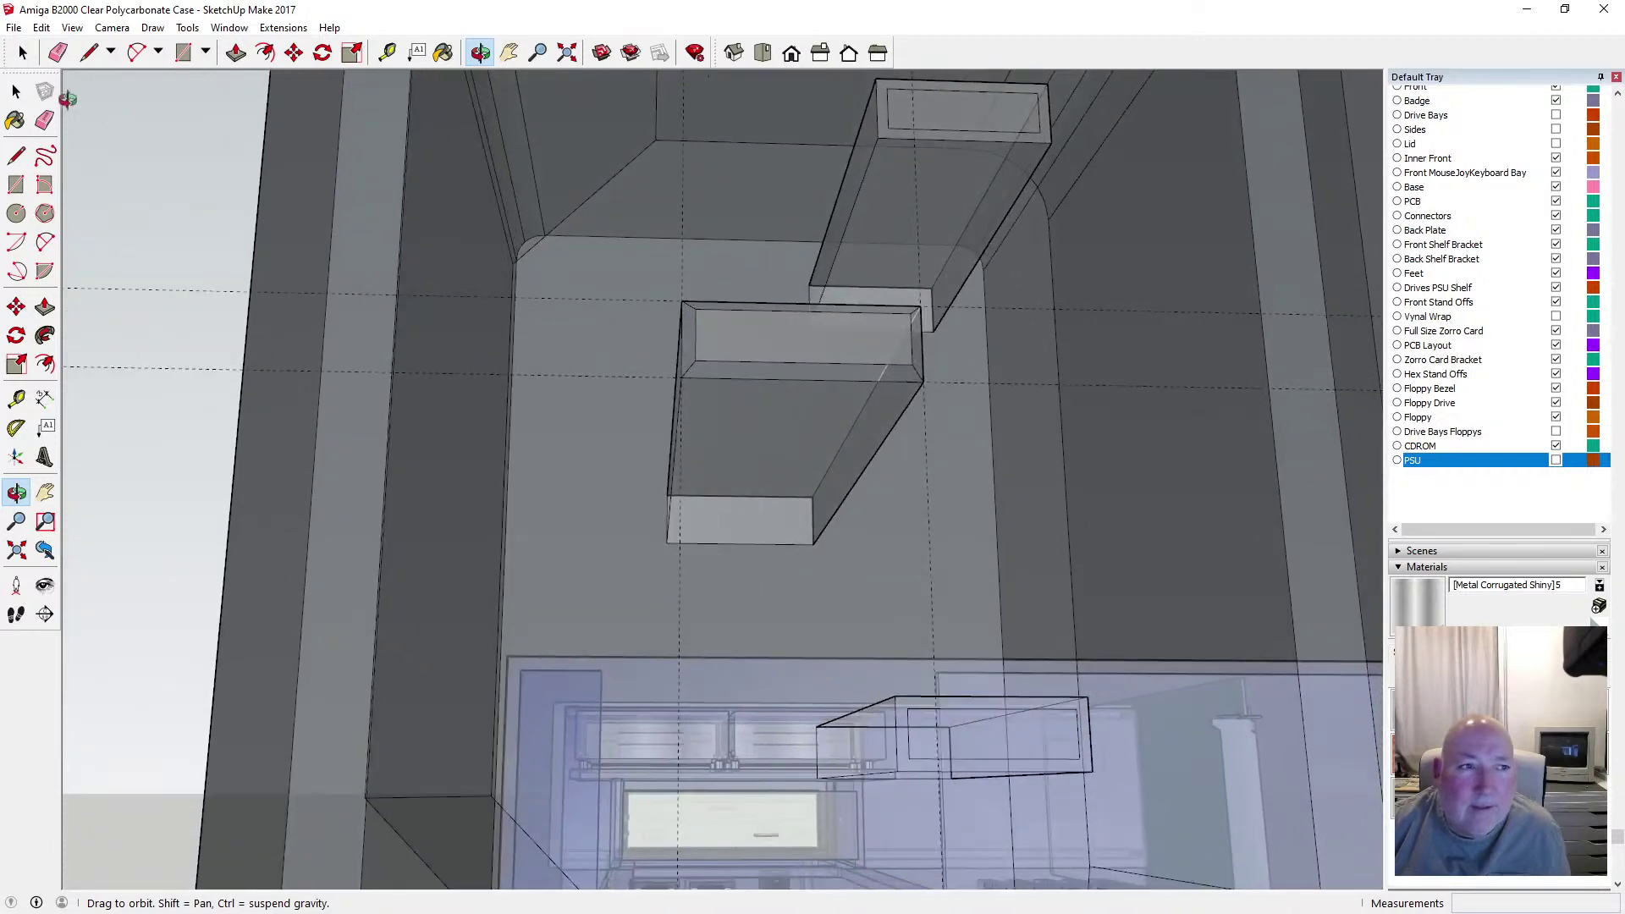
pyautogui.press('space')
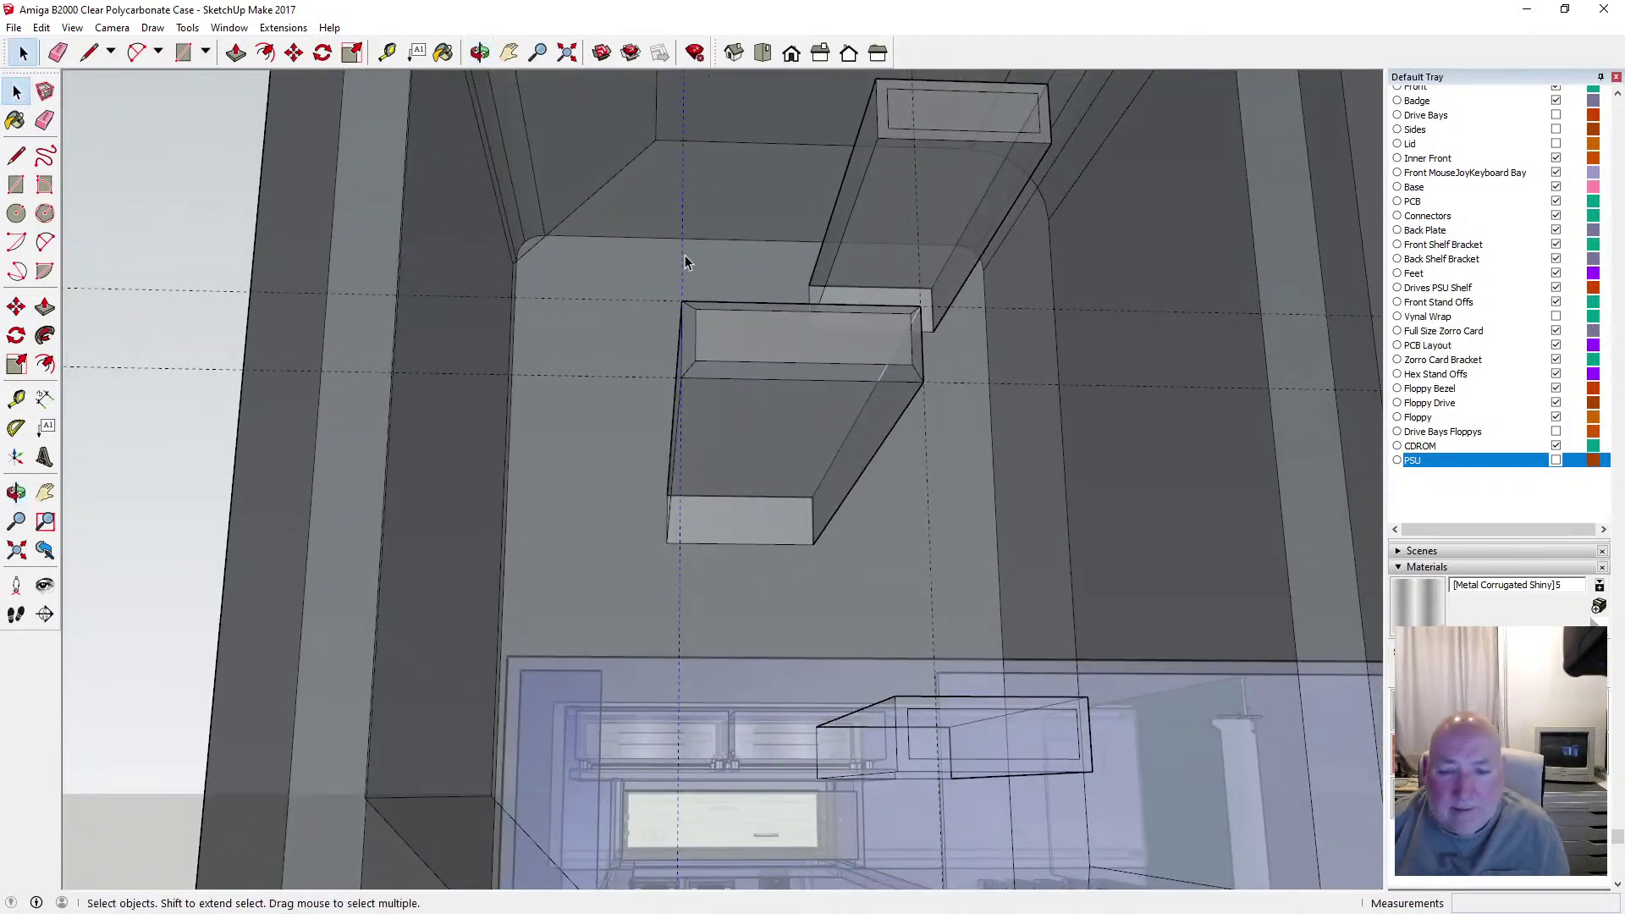
pyautogui.click(929, 282)
pyautogui.press('Delete')
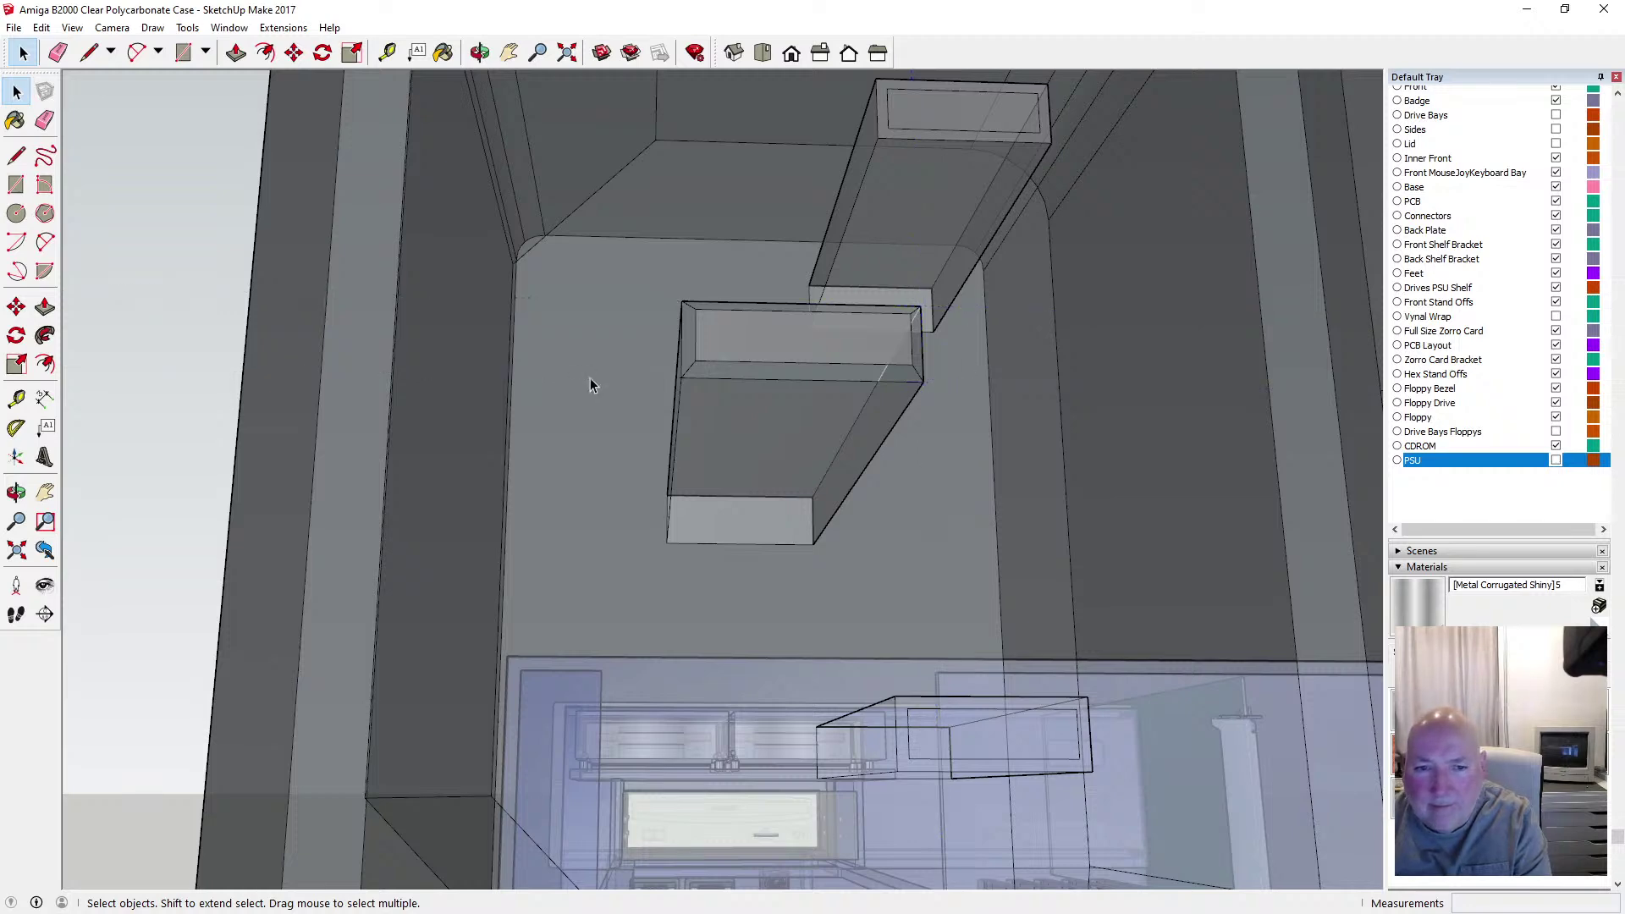
# Save the model and turn off the X-ray face style
pyautogui.click(14, 27)
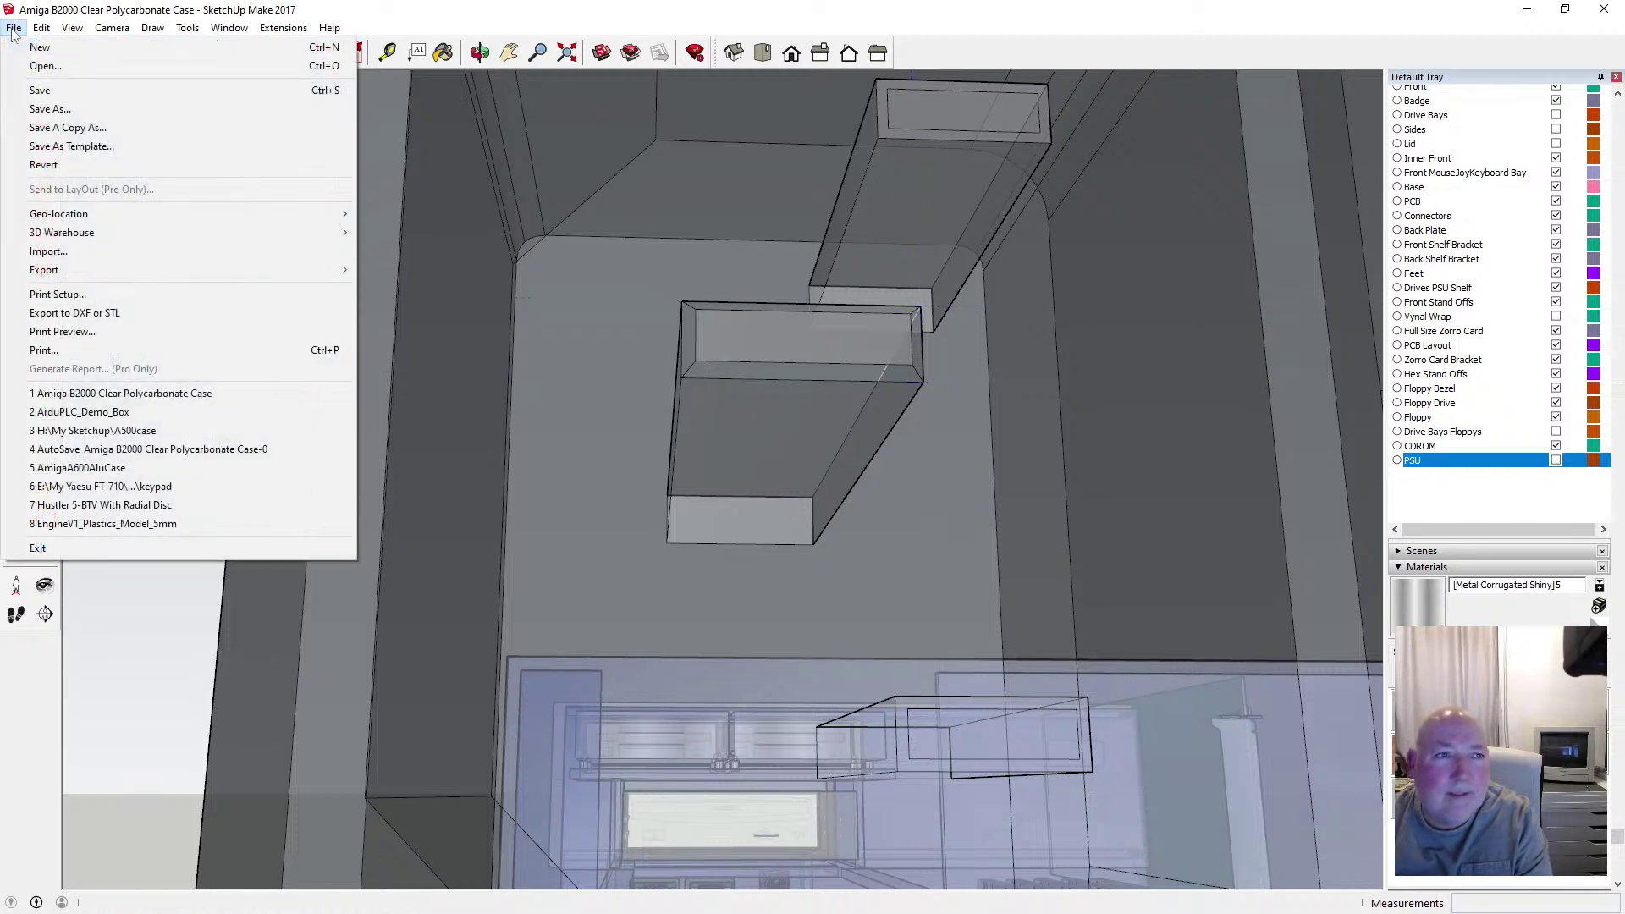
pyautogui.click(60, 99)
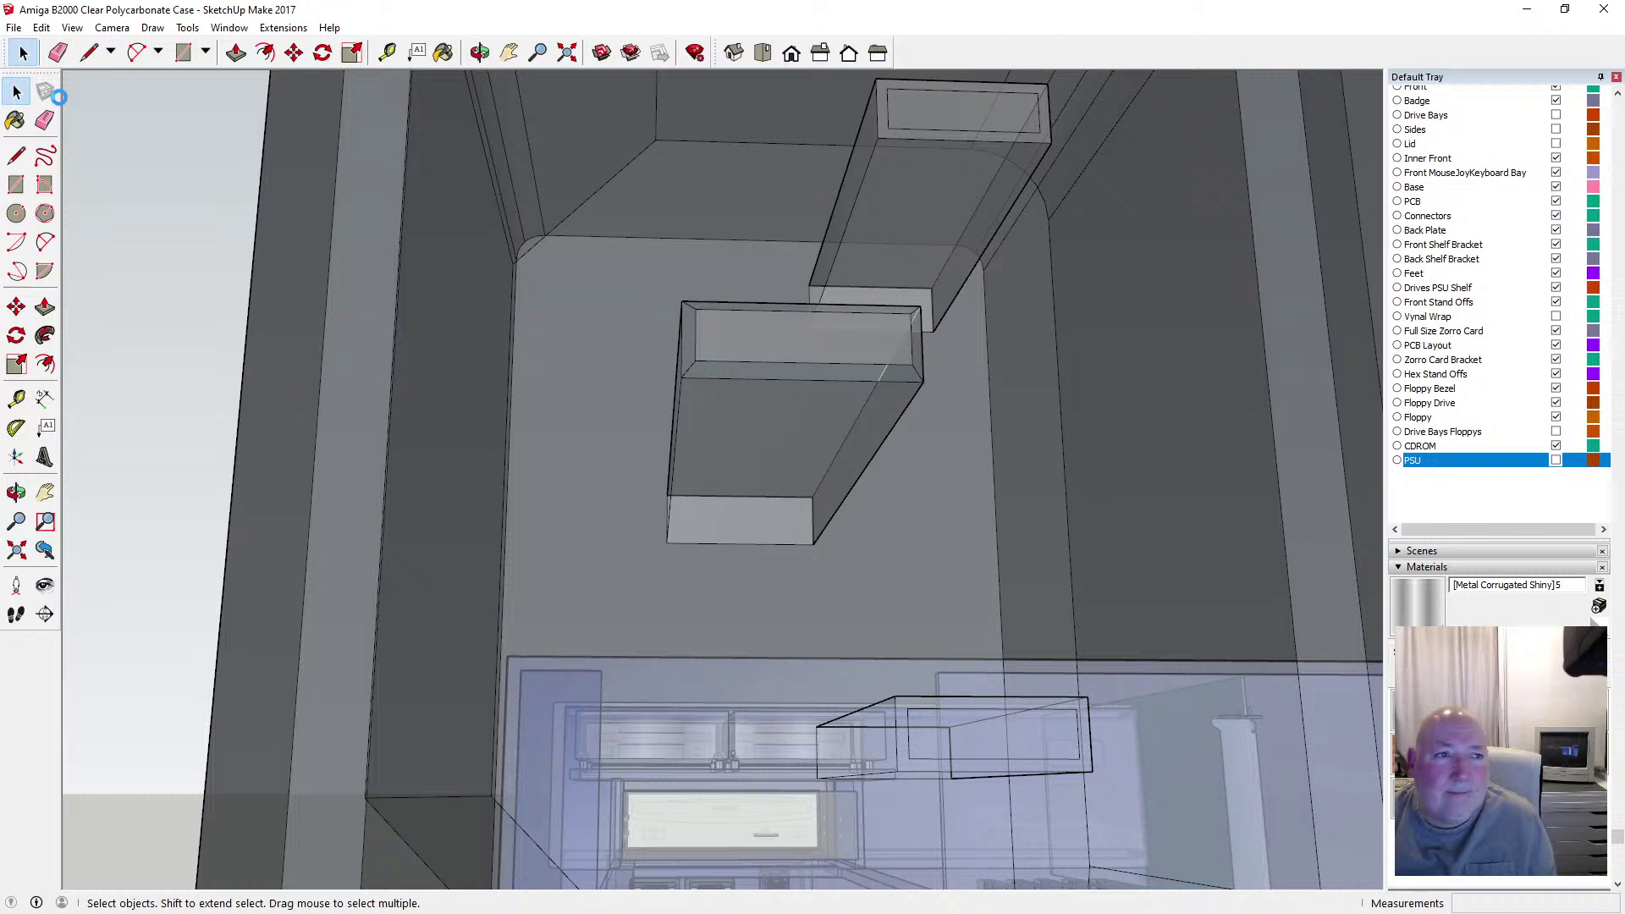
pyautogui.click(74, 29)
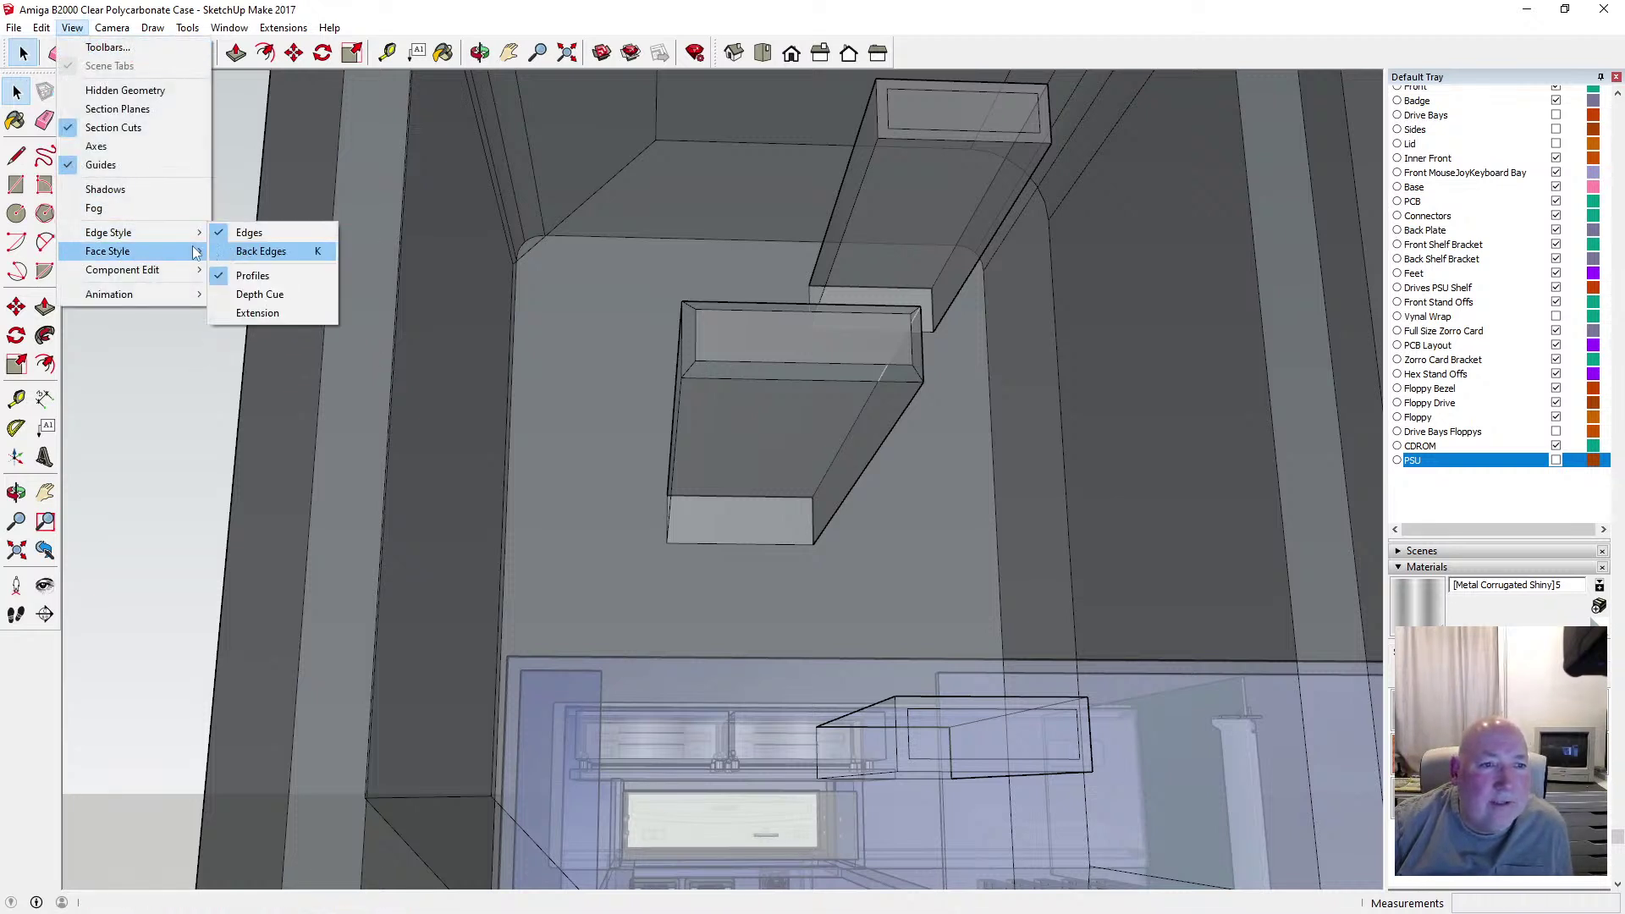
pyautogui.click(238, 247)
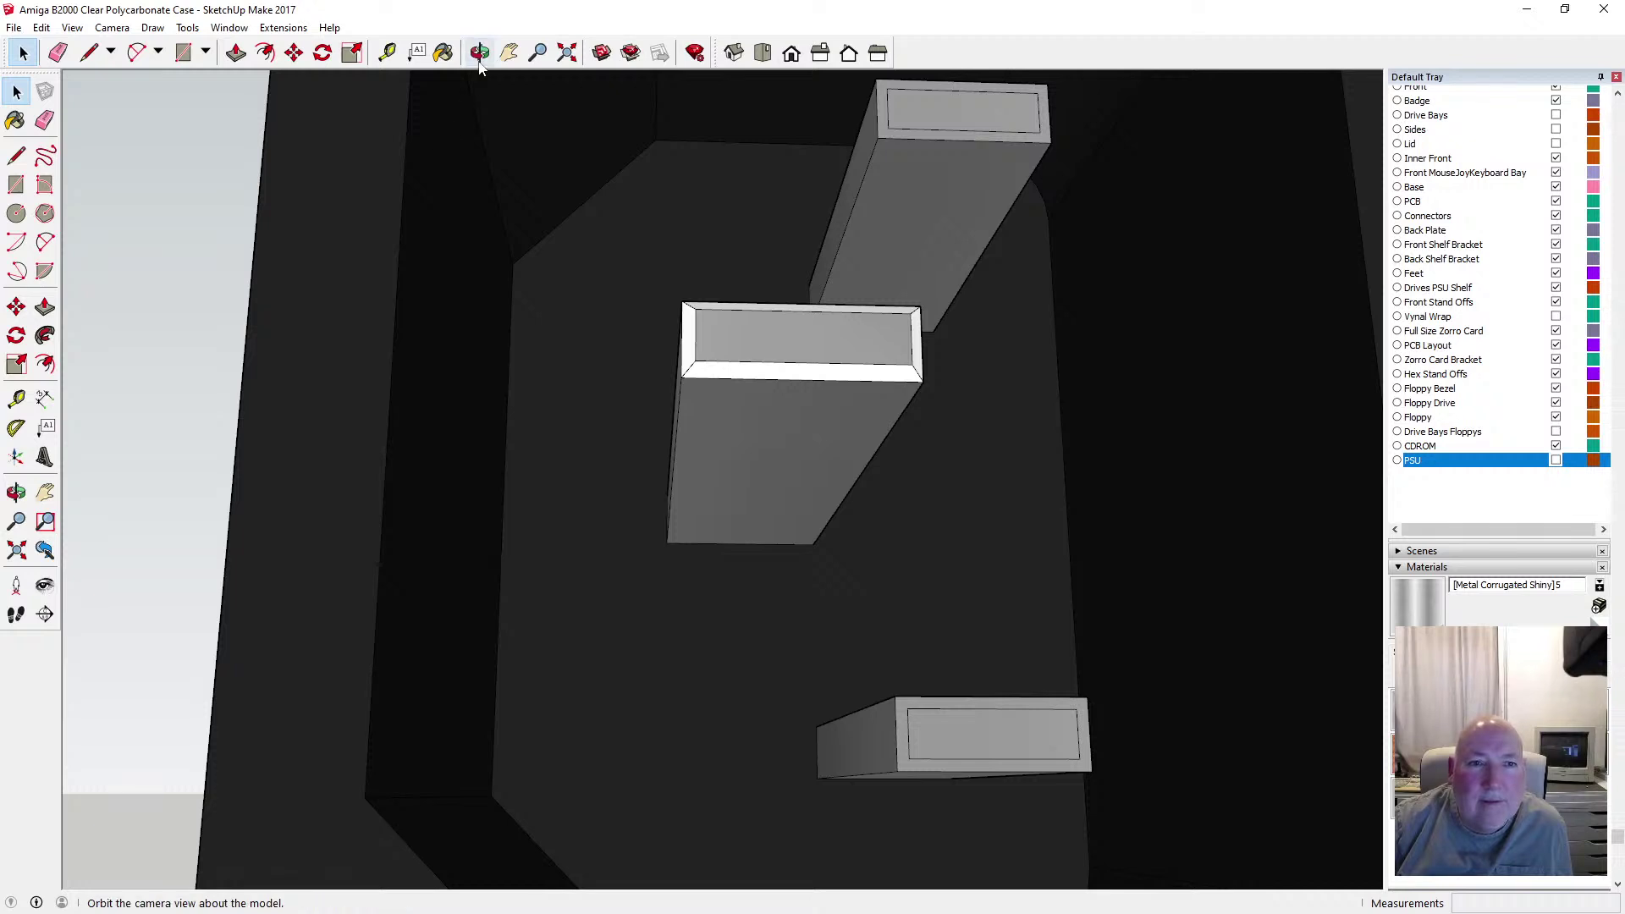
# Paint the unpainted bevel faces at the middle pin's end with the Metal Corrugated Shiny material
pyautogui.click(444, 53)
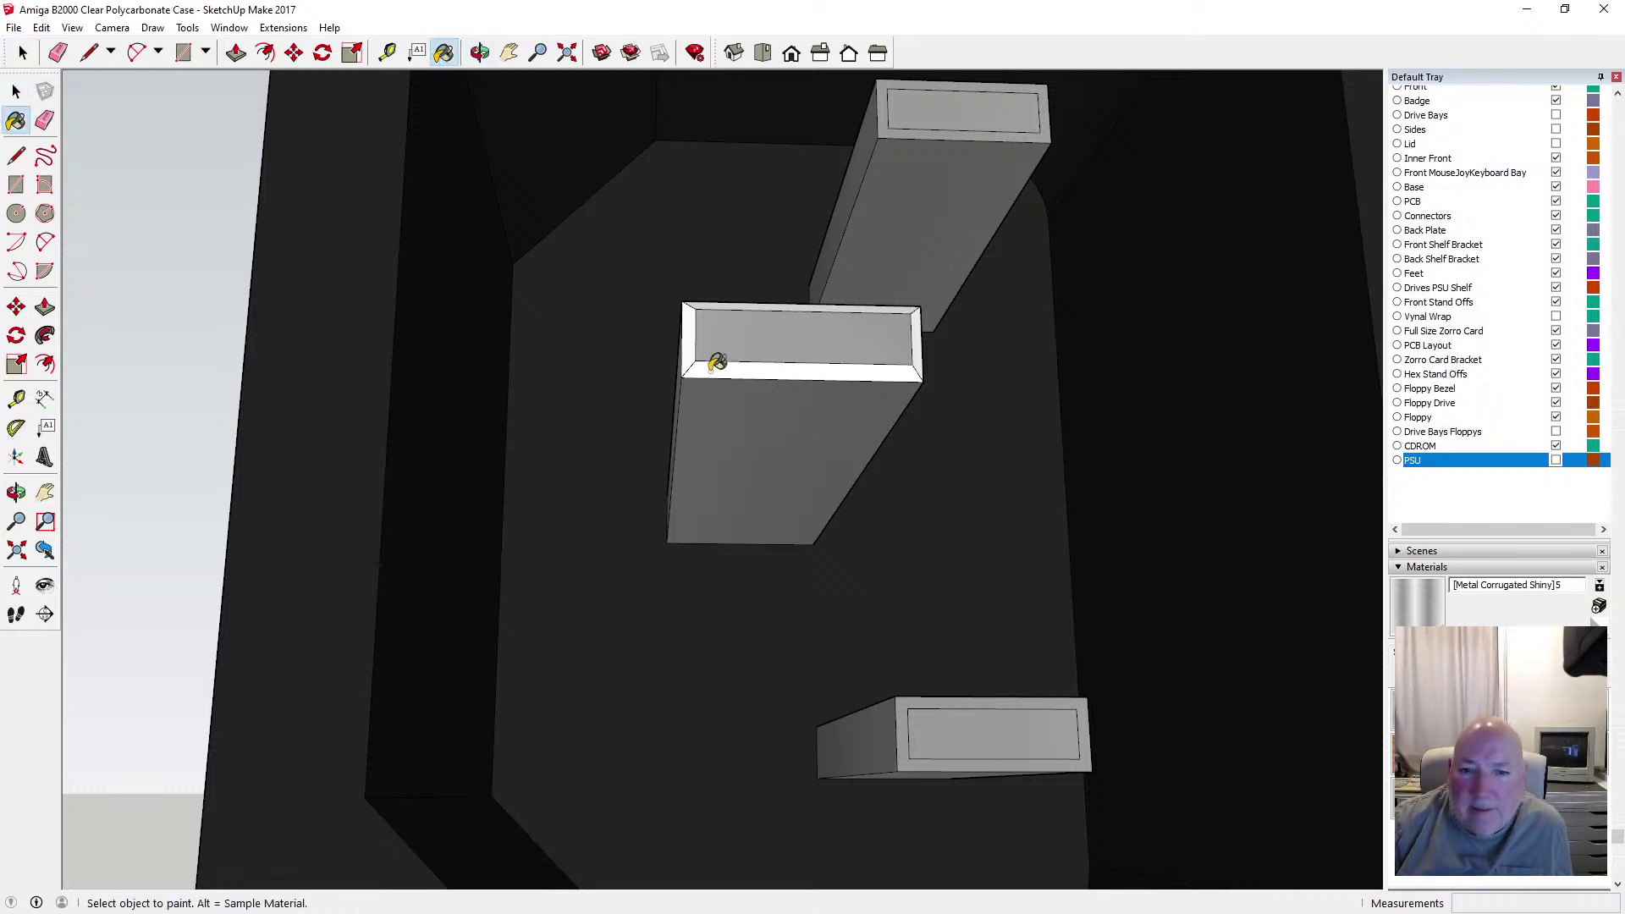
pyautogui.click(717, 364)
pyautogui.click(716, 301)
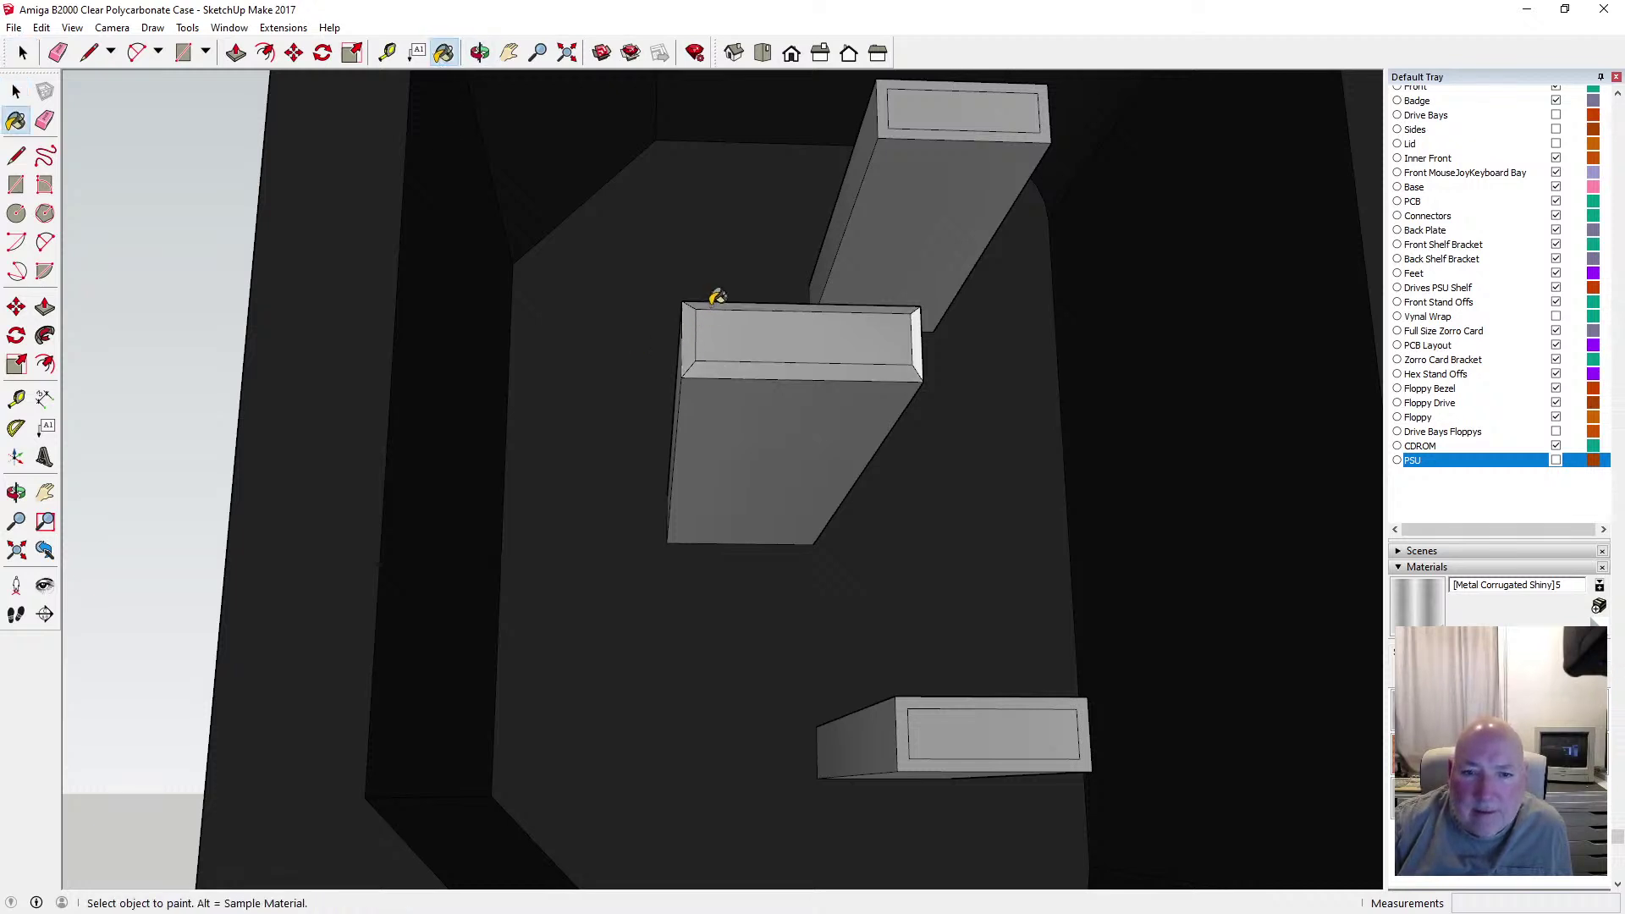
pyautogui.click(921, 334)
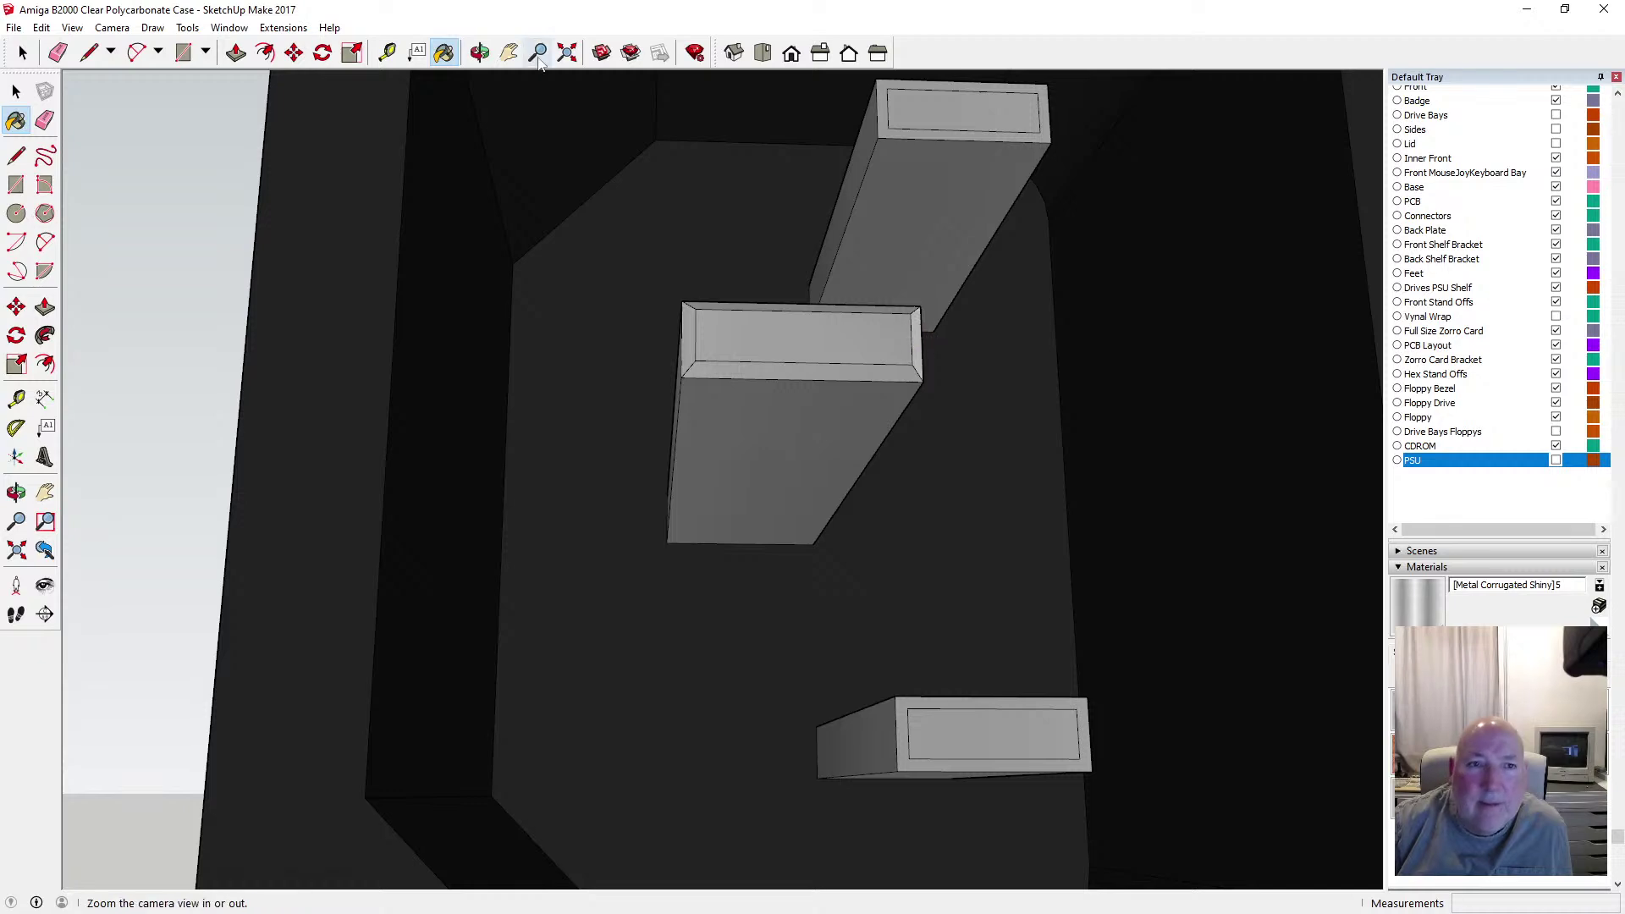
# Examine the middle pin's beveled end inside the socket recess from several angles and distances
pyautogui.click(480, 52)
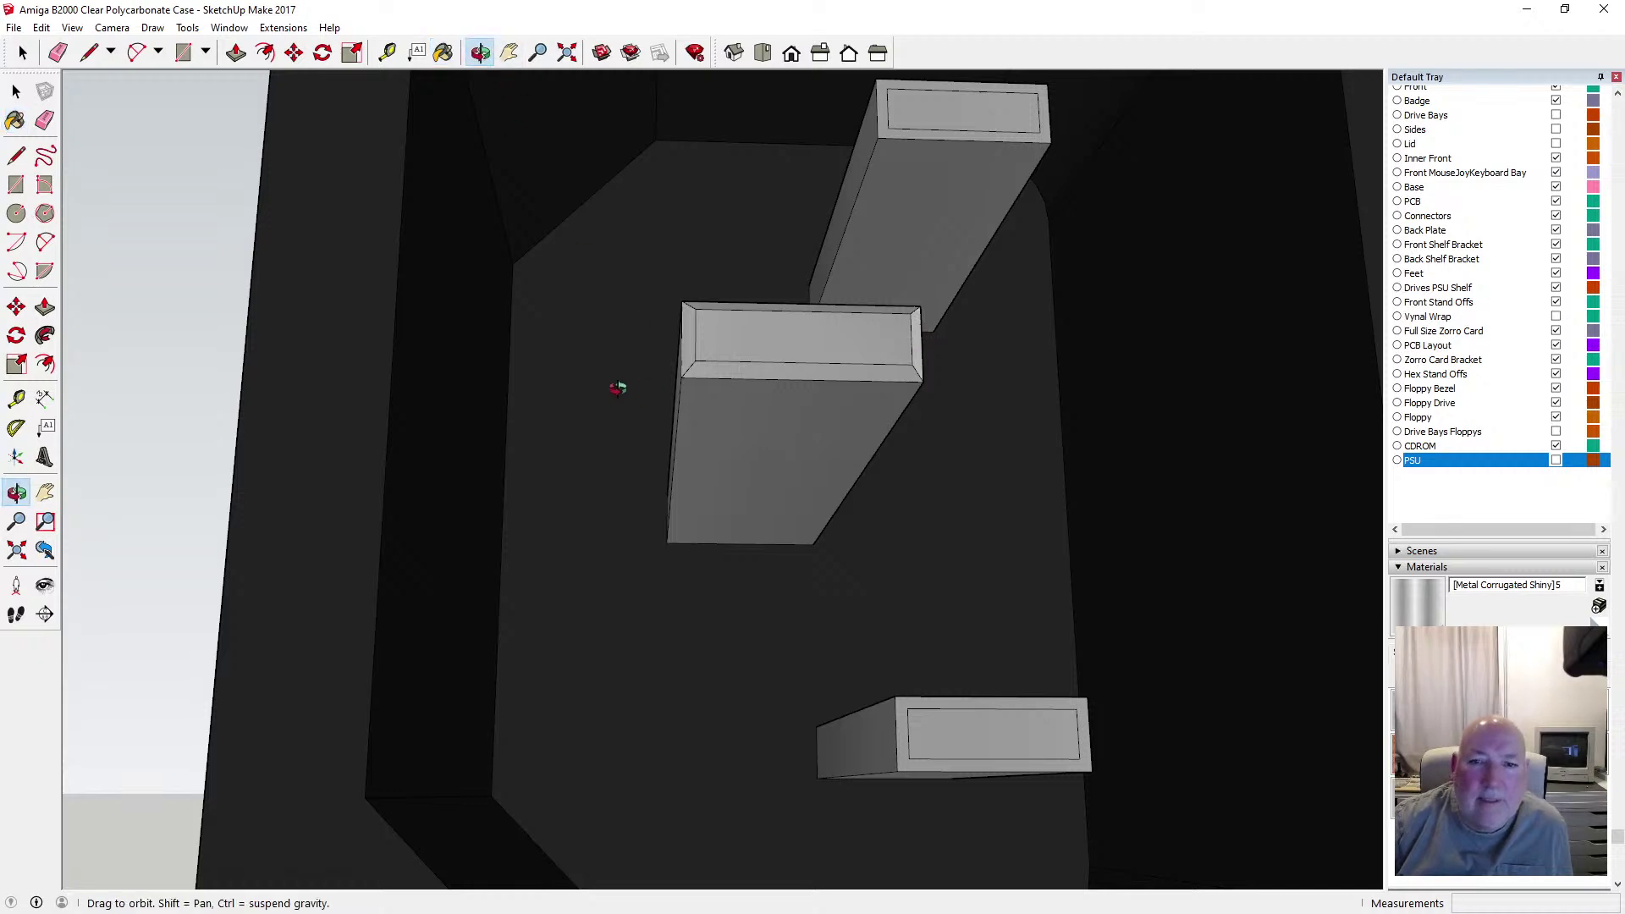
pyautogui.moveTo(618, 387); pyautogui.dragTo(699, 446)
pyautogui.scroll(4, 767, 323)
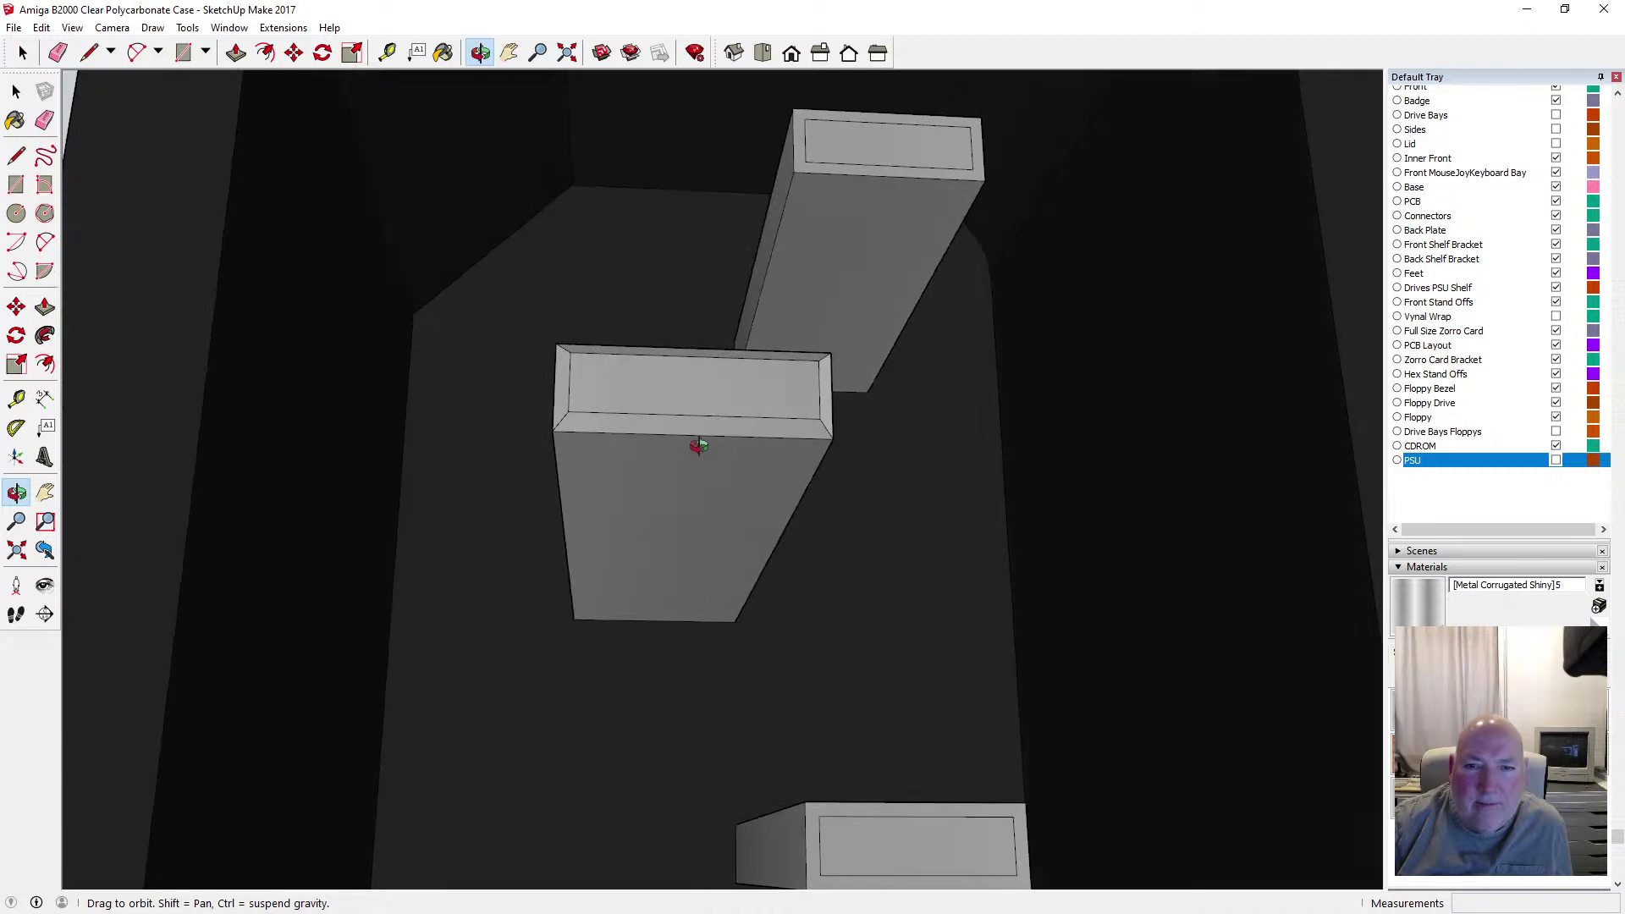
pyautogui.scroll(-4, 732, 402)
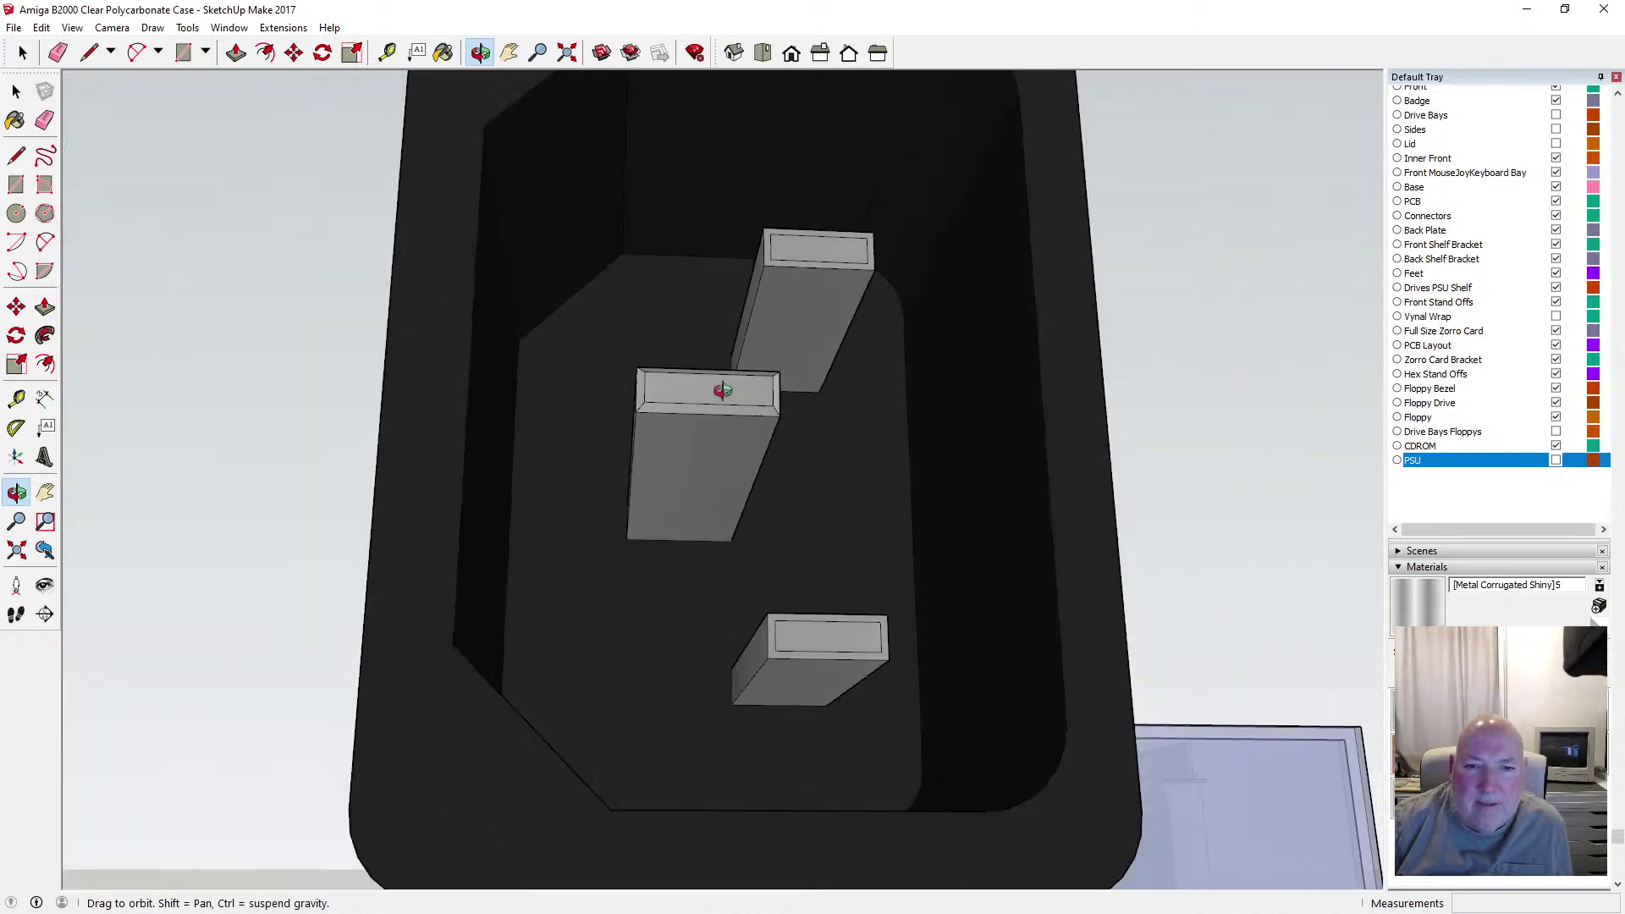
pyautogui.moveTo(696, 420); pyautogui.dragTo(679, 294)
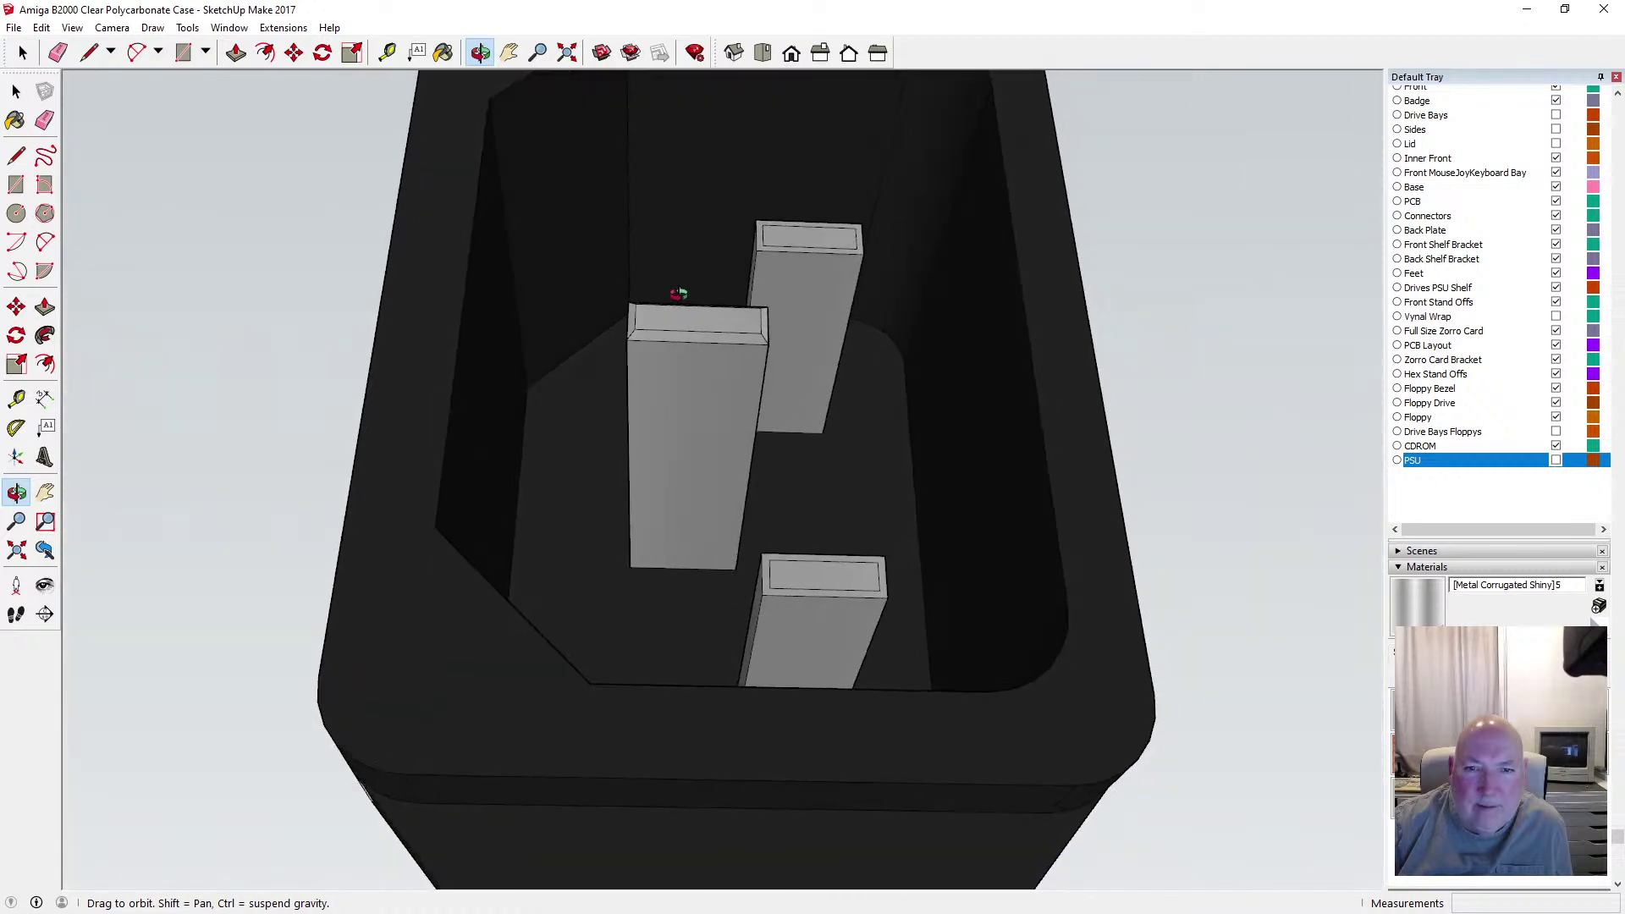
pyautogui.scroll(3, 724, 387)
pyautogui.moveTo(675, 353); pyautogui.dragTo(648, 423)
# Select all faces and edges of the middle pin's beveled end and copy them
pyautogui.press('space')
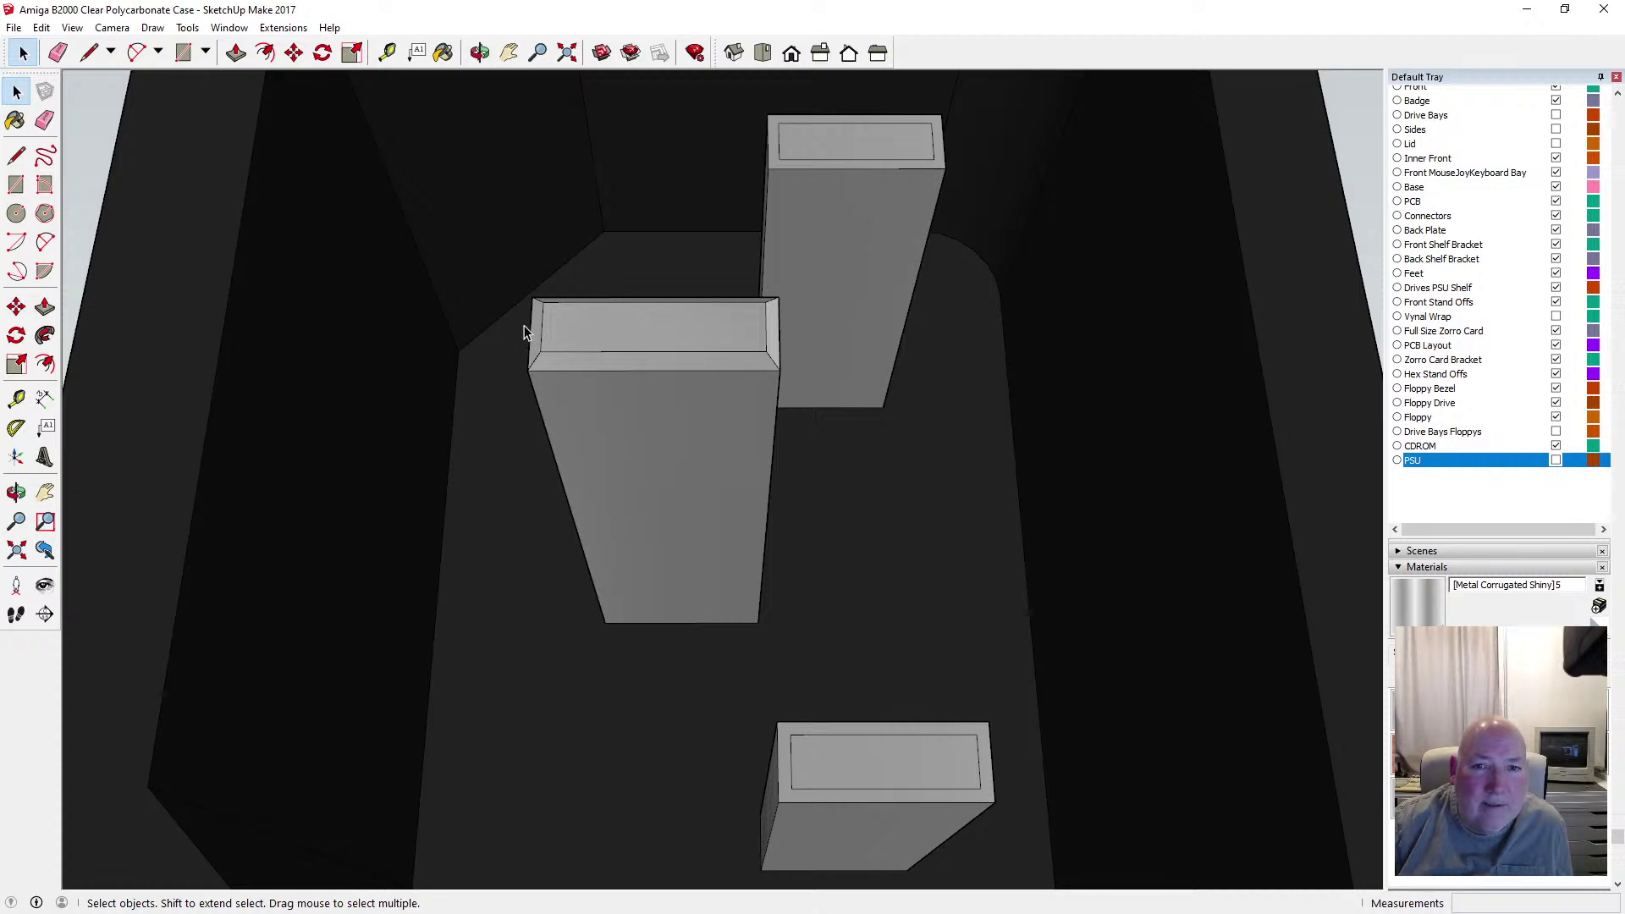
pyautogui.moveTo(506, 285); pyautogui.dragTo(790, 386)
pyautogui.press('o')
pyautogui.moveTo(592, 113); pyautogui.dragTo(471, 108)
pyautogui.click(41, 27)
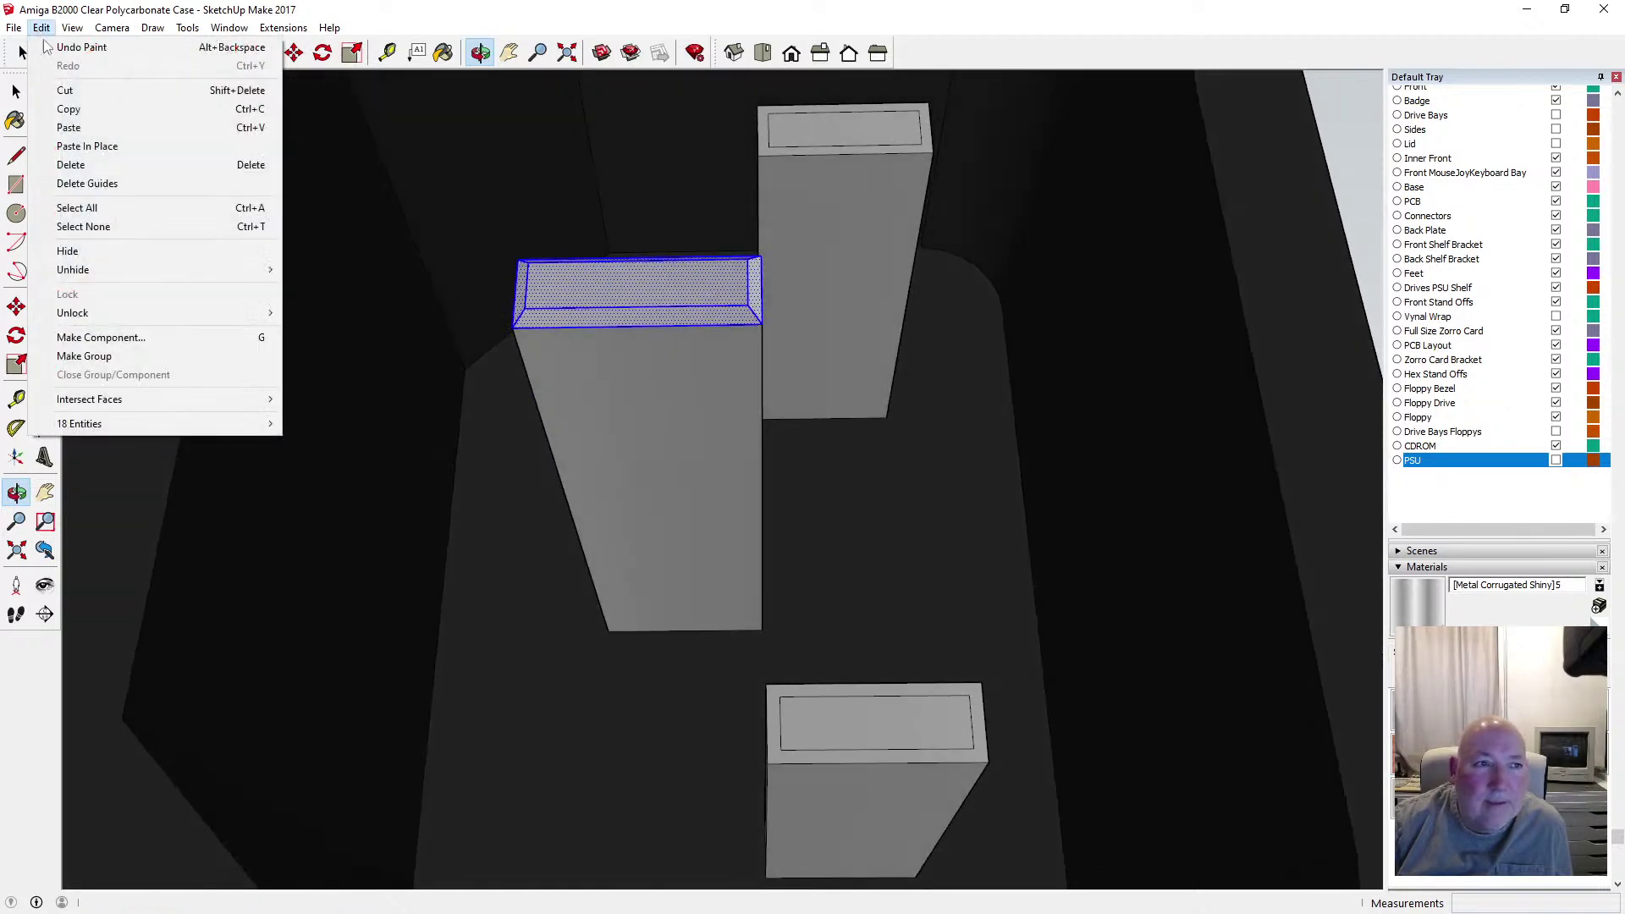
pyautogui.click(68, 108)
# Try to paste the copied beveled end onto the end of the upper outer pin
pyautogui.click(41, 27)
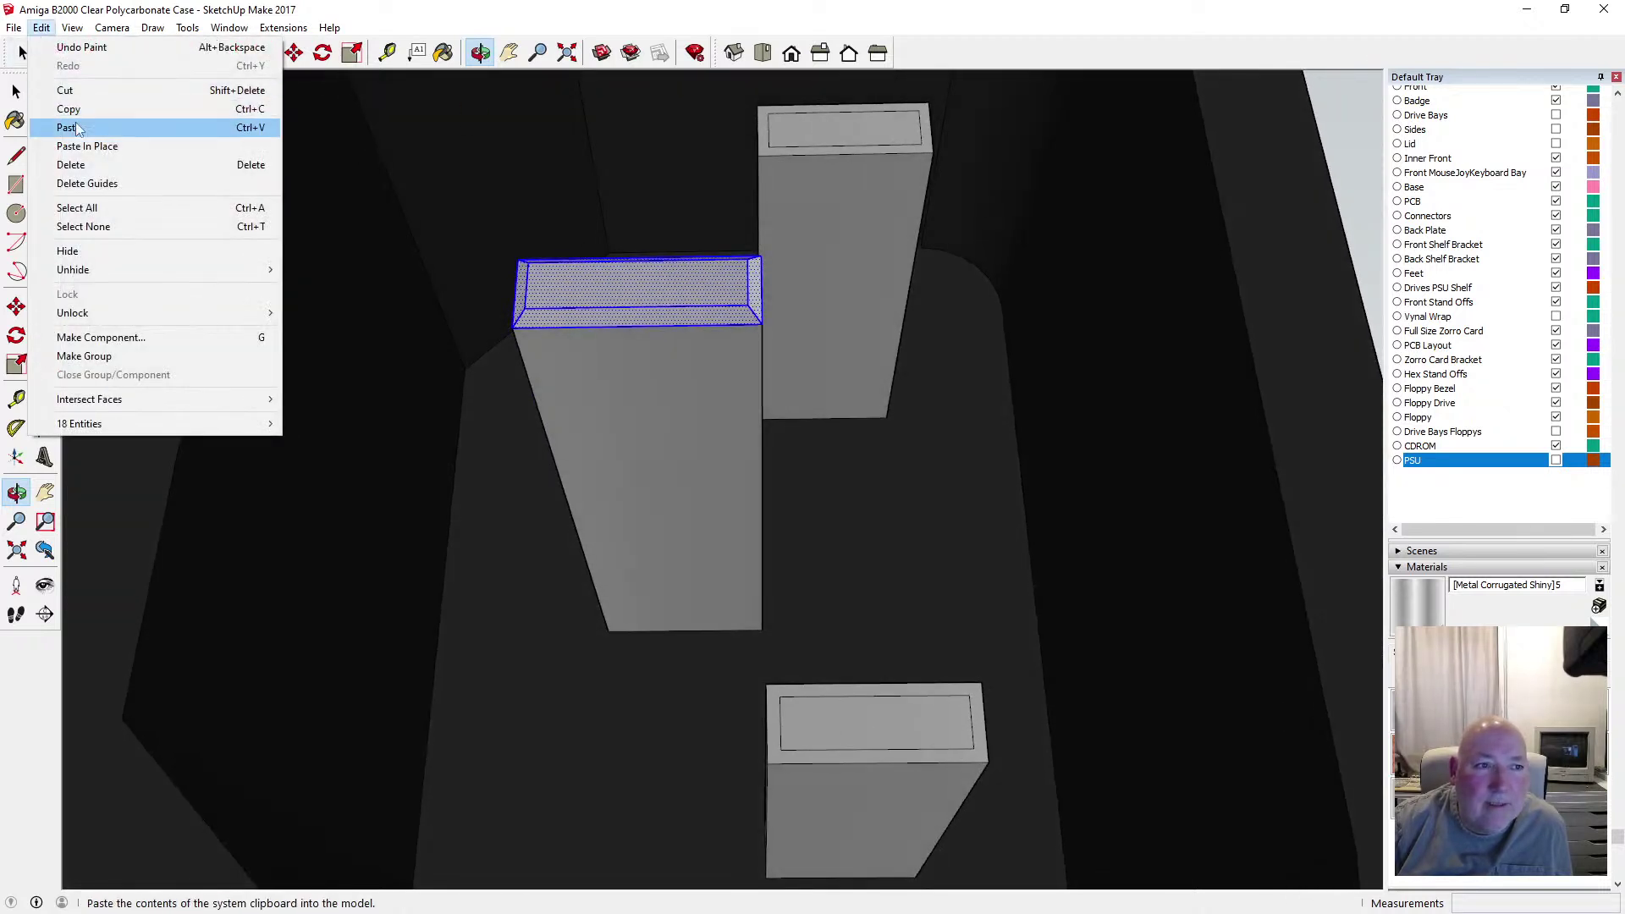
pyautogui.click(70, 127)
pyautogui.scroll(-2, 692, 324)
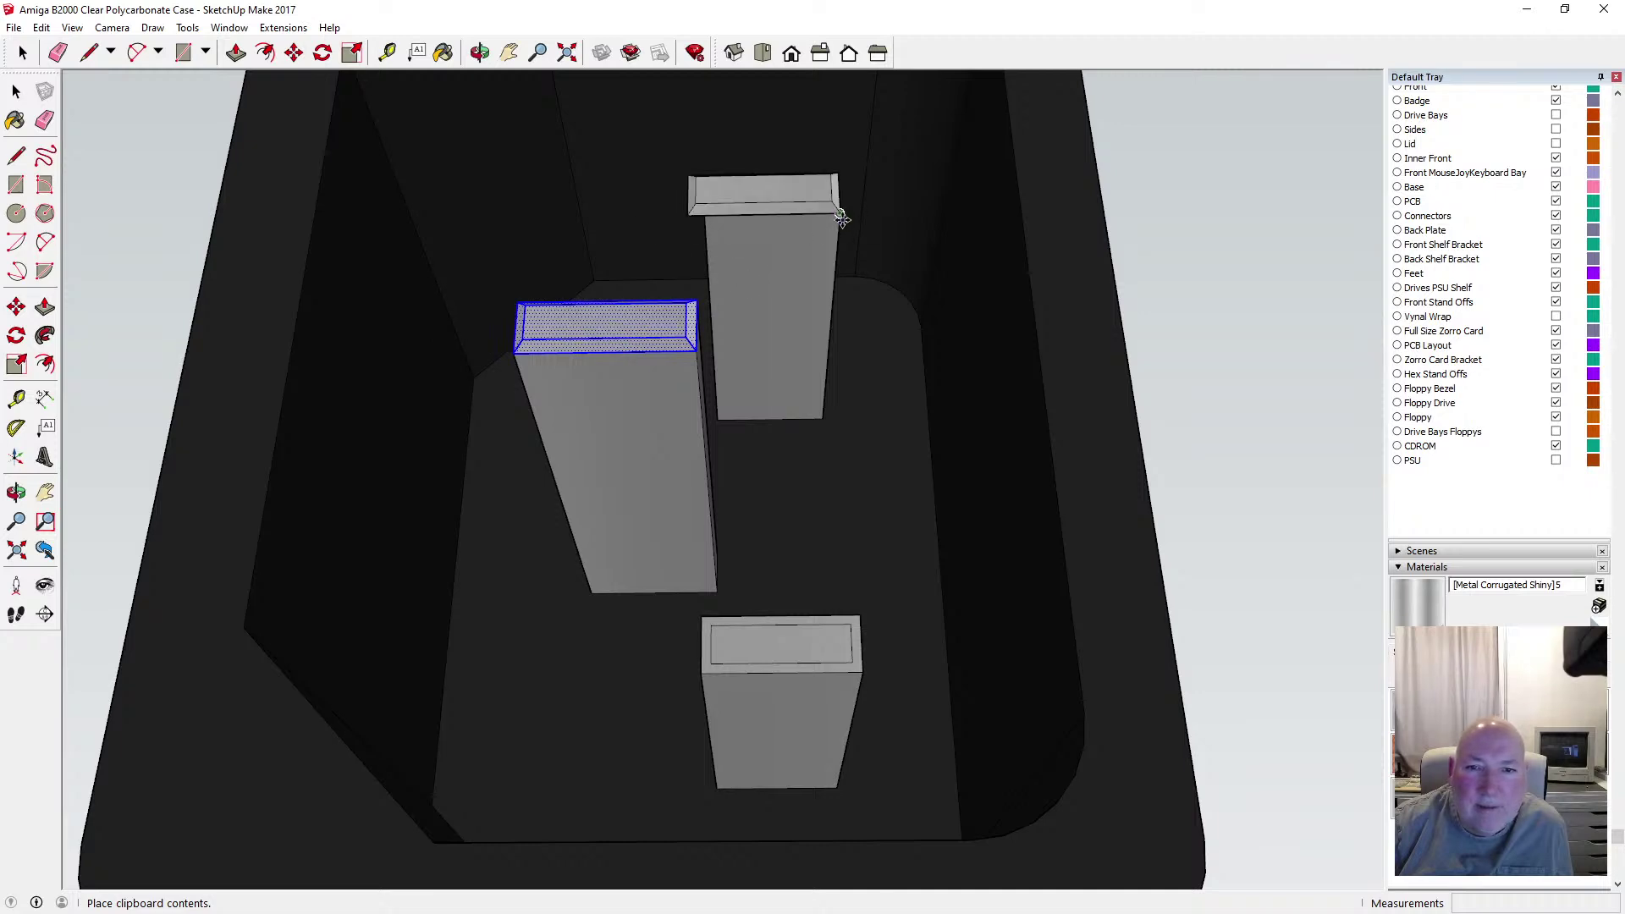
pyautogui.scroll(4, 841, 213)
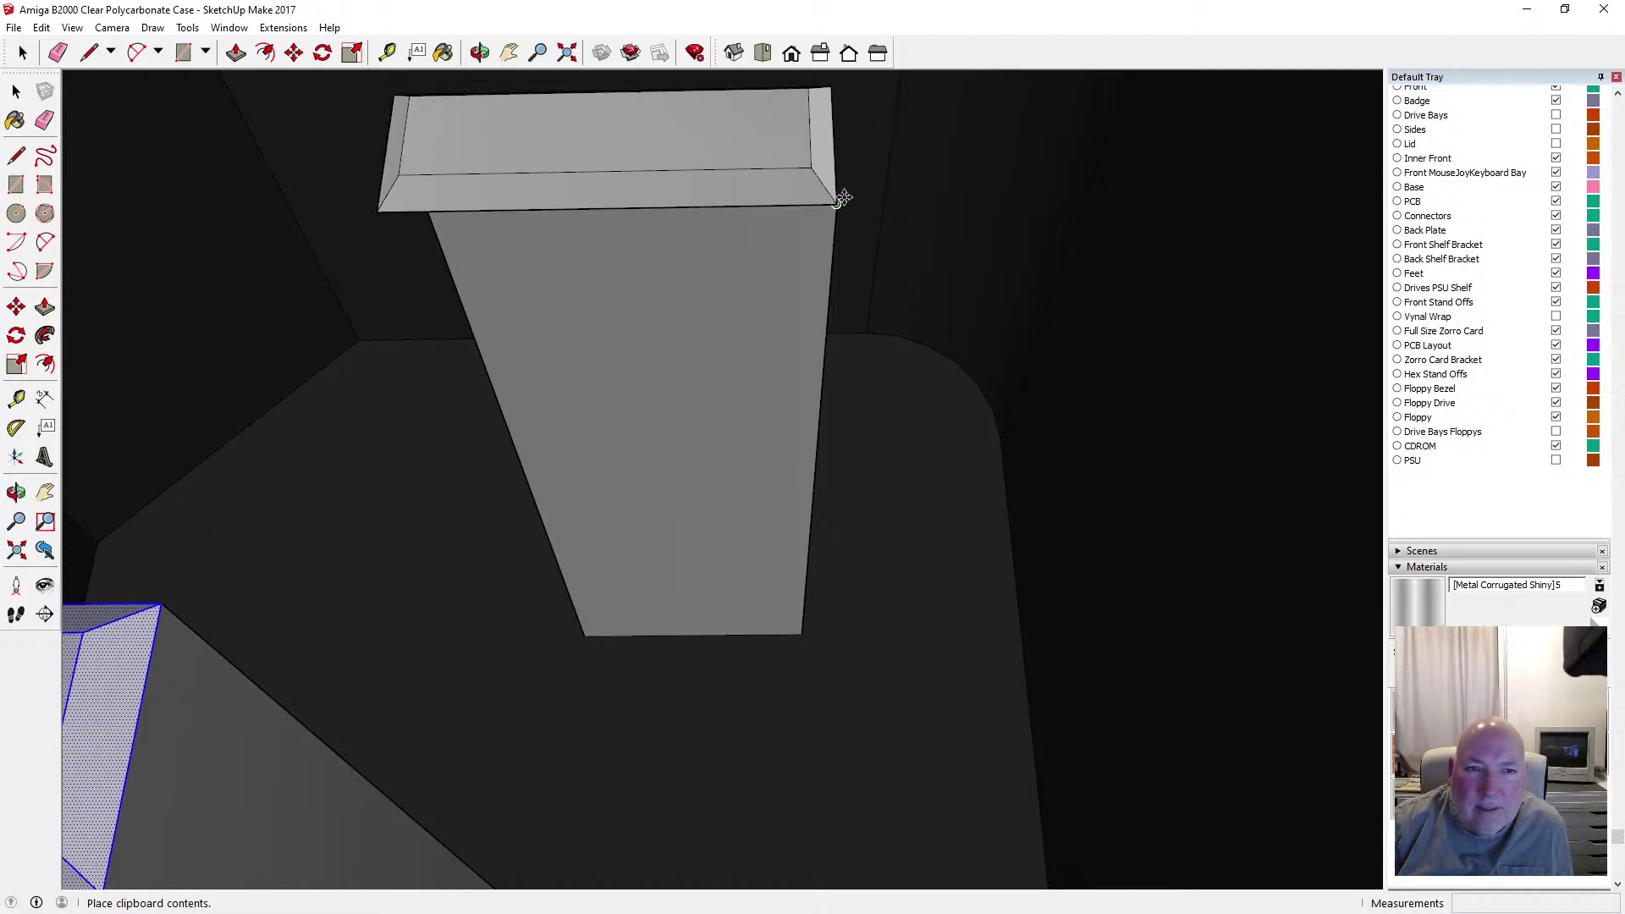
pyautogui.scroll(-5, 842, 211)
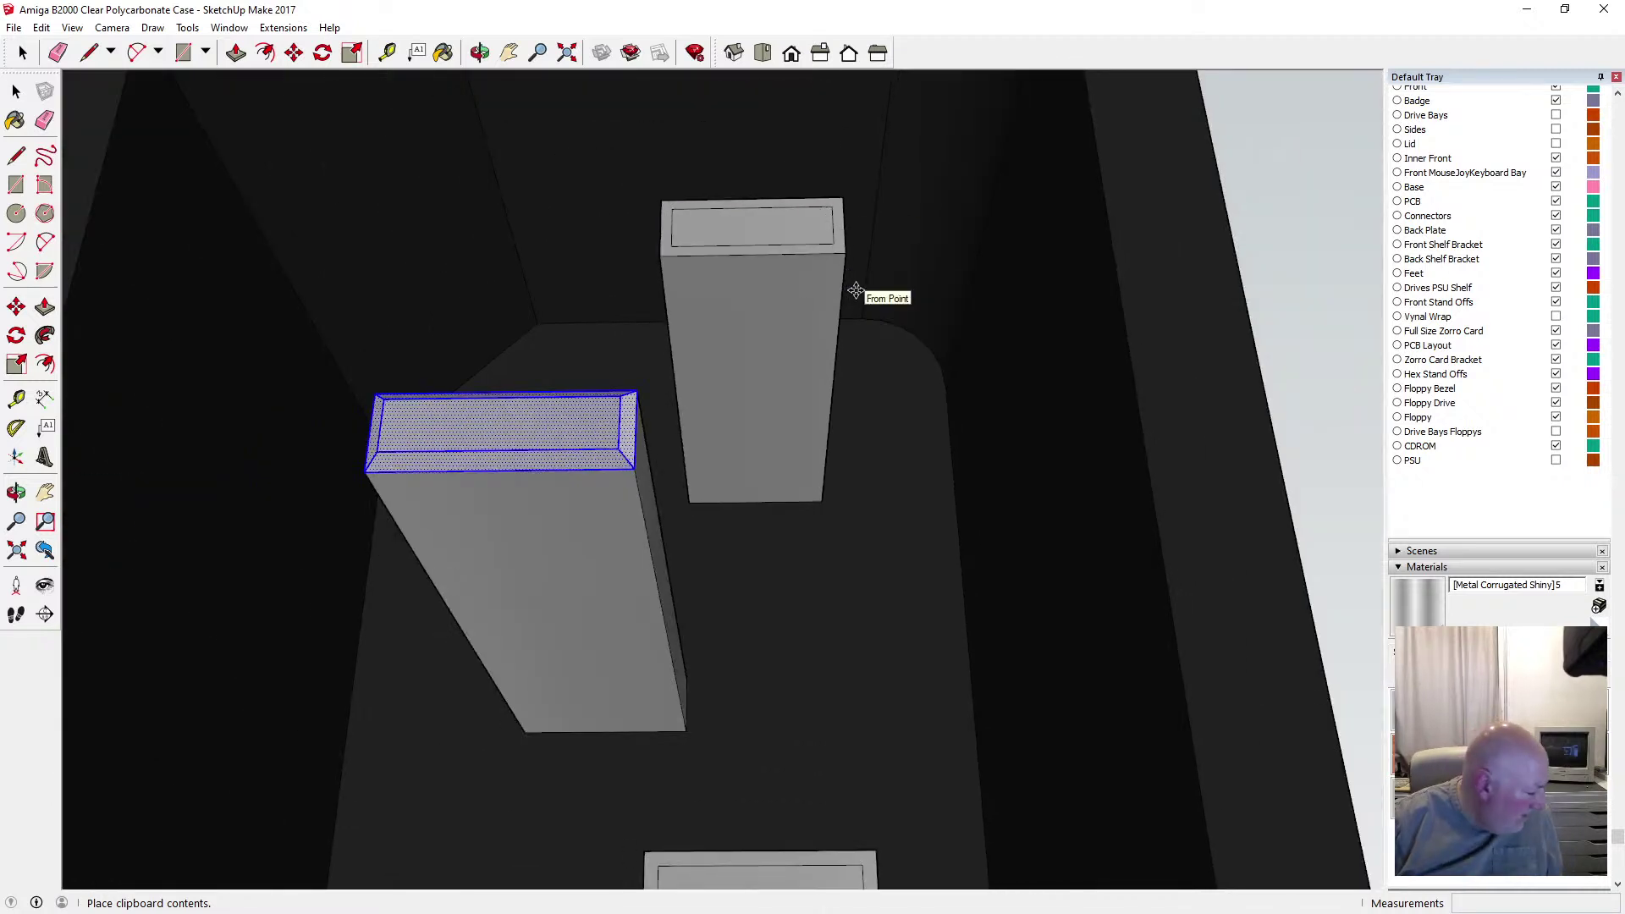
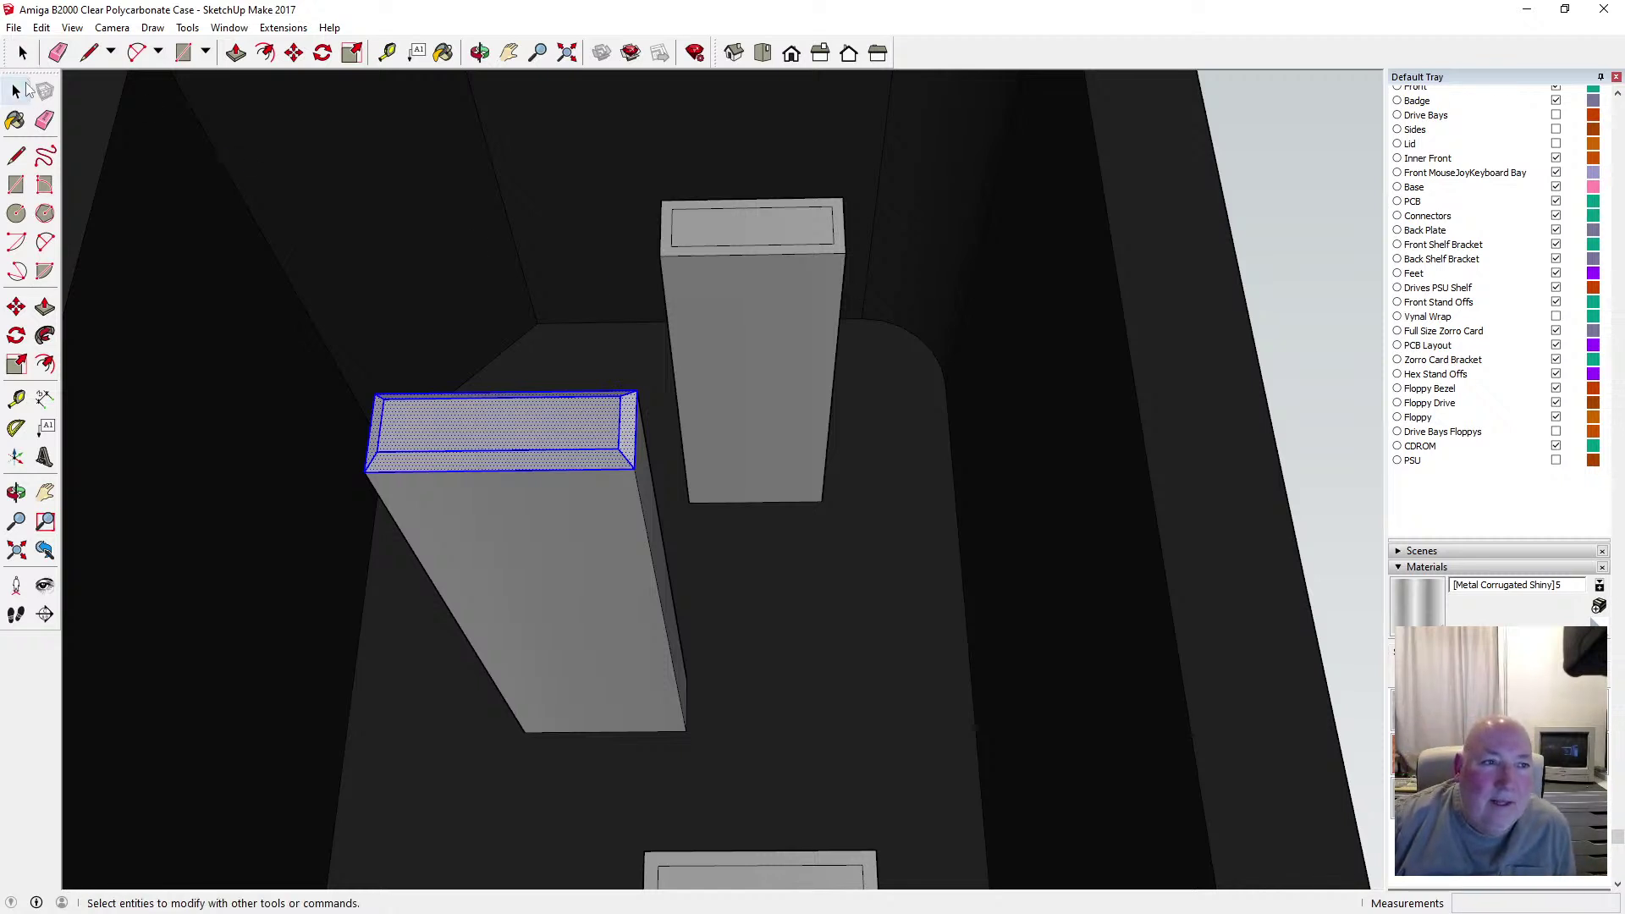
pyautogui.click(29, 90)
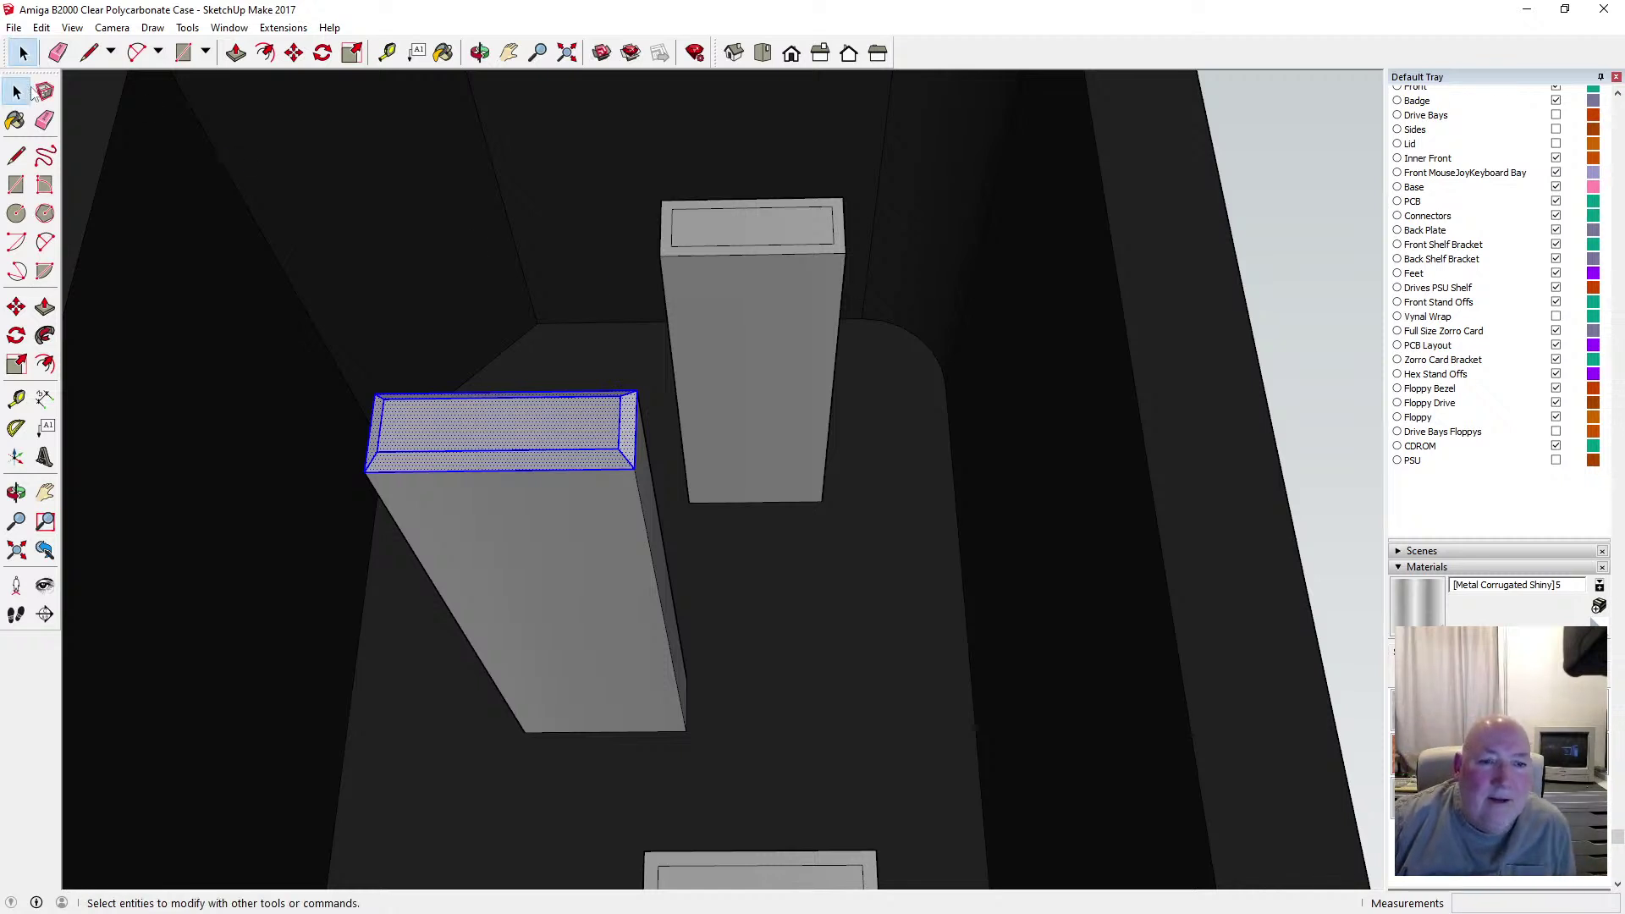
pyautogui.click(321, 229)
# Place a guide 2.5 mm back from the upper outer pin's end edge on its lower wide side, and undo it
pyautogui.scroll(-5, 386, 248)
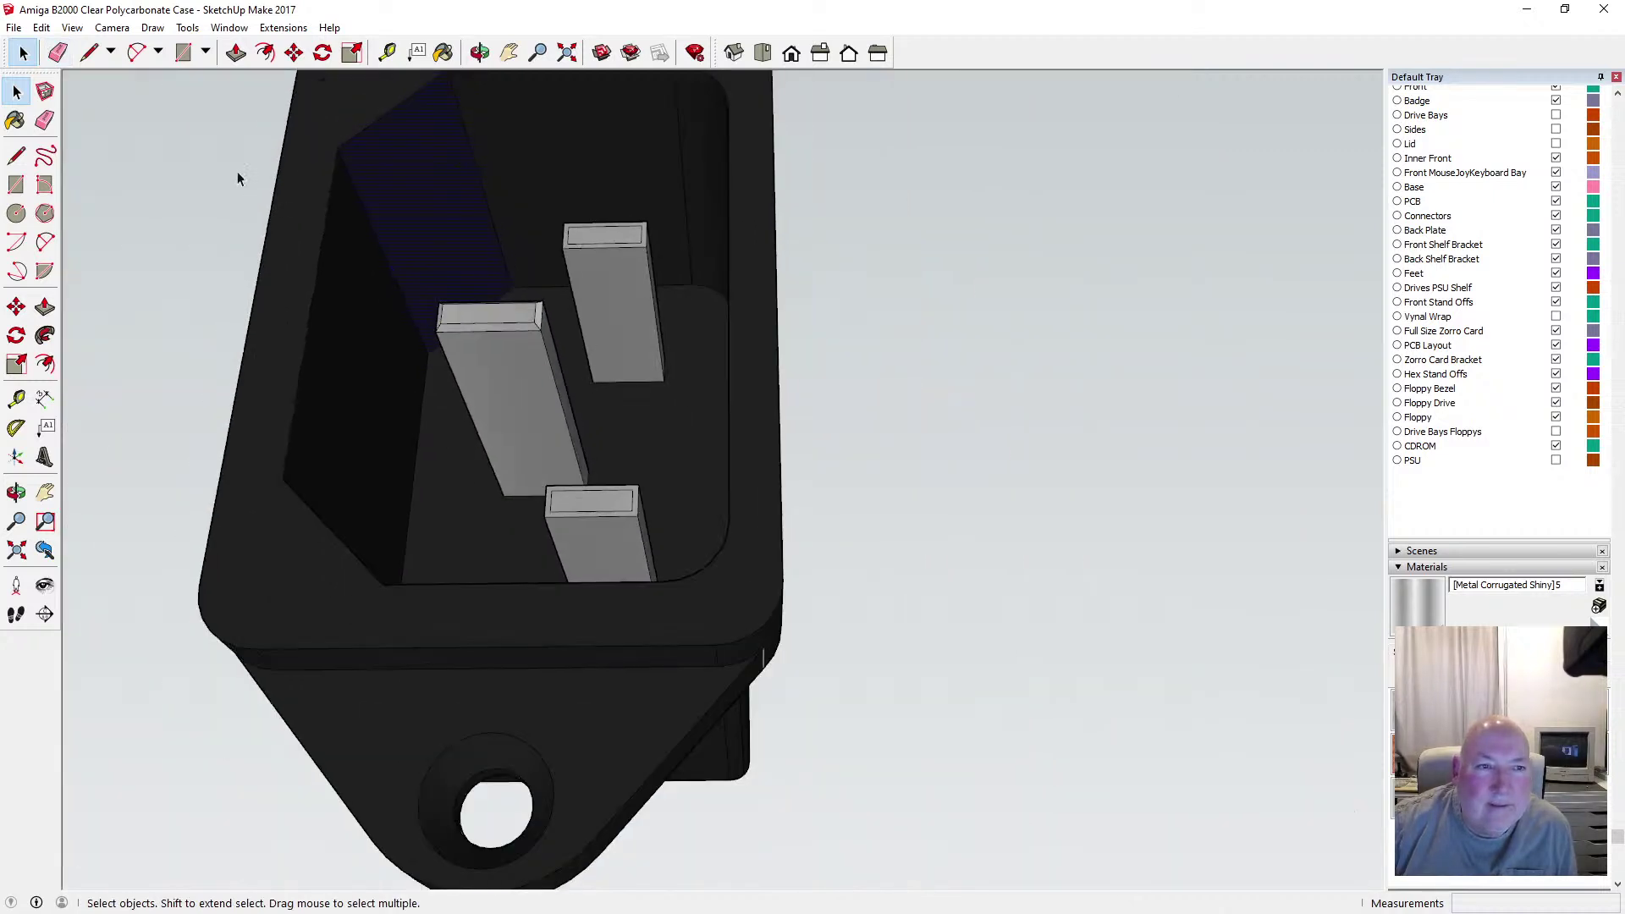
pyautogui.scroll(3, 477, 323)
pyautogui.scroll(-2, 477, 323)
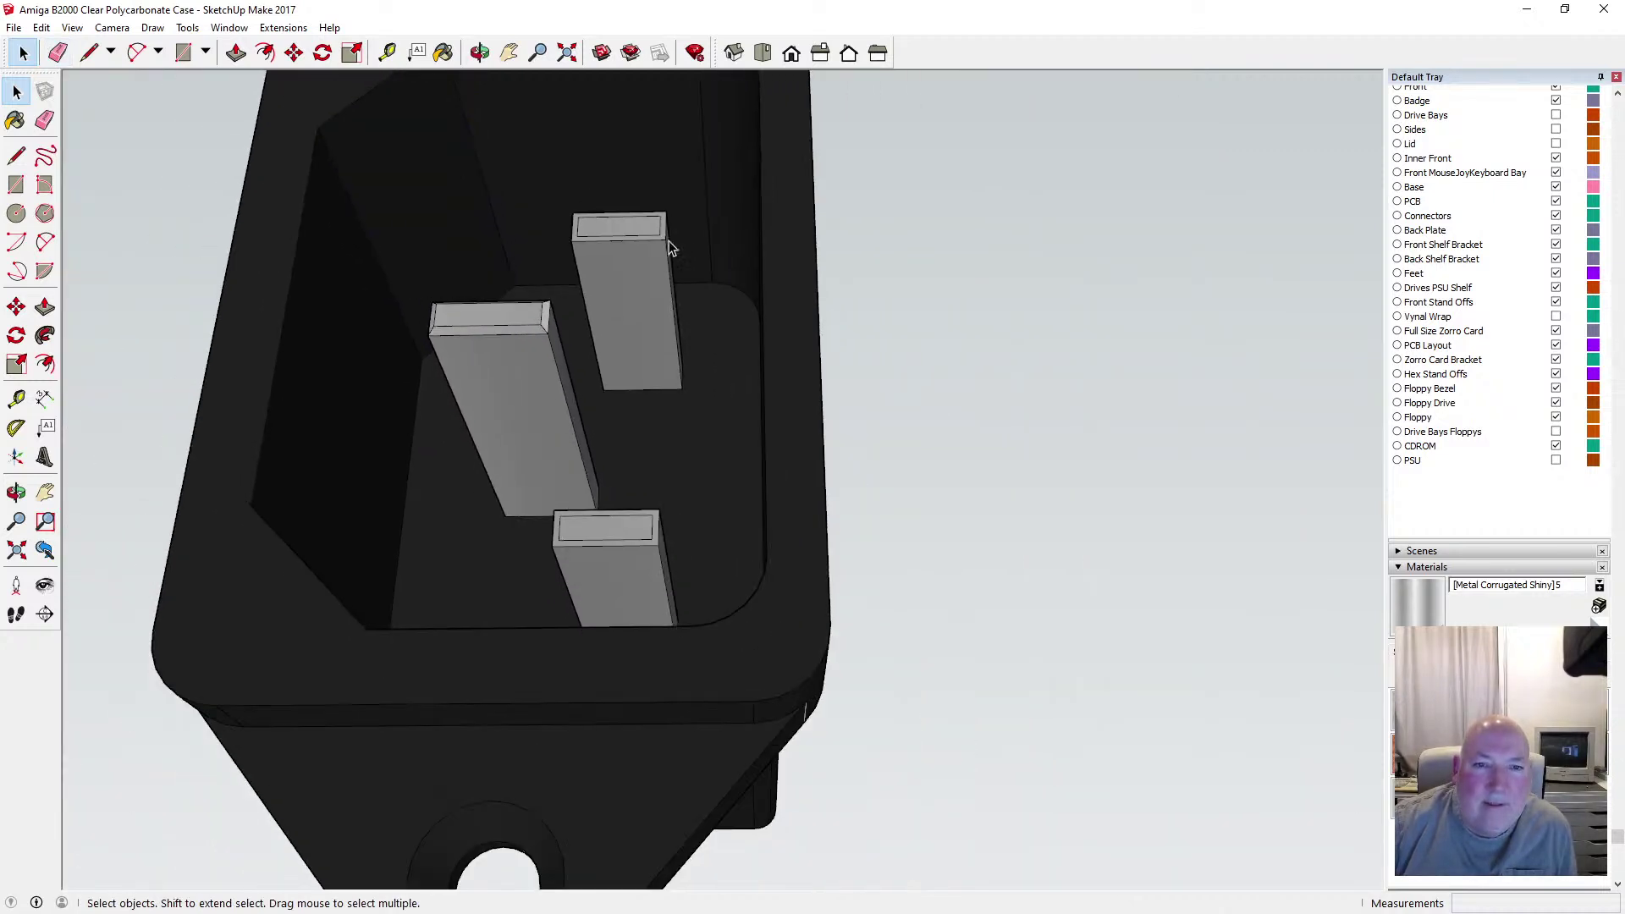
pyautogui.scroll(2, 616, 238)
pyautogui.scroll(6, 547, 227)
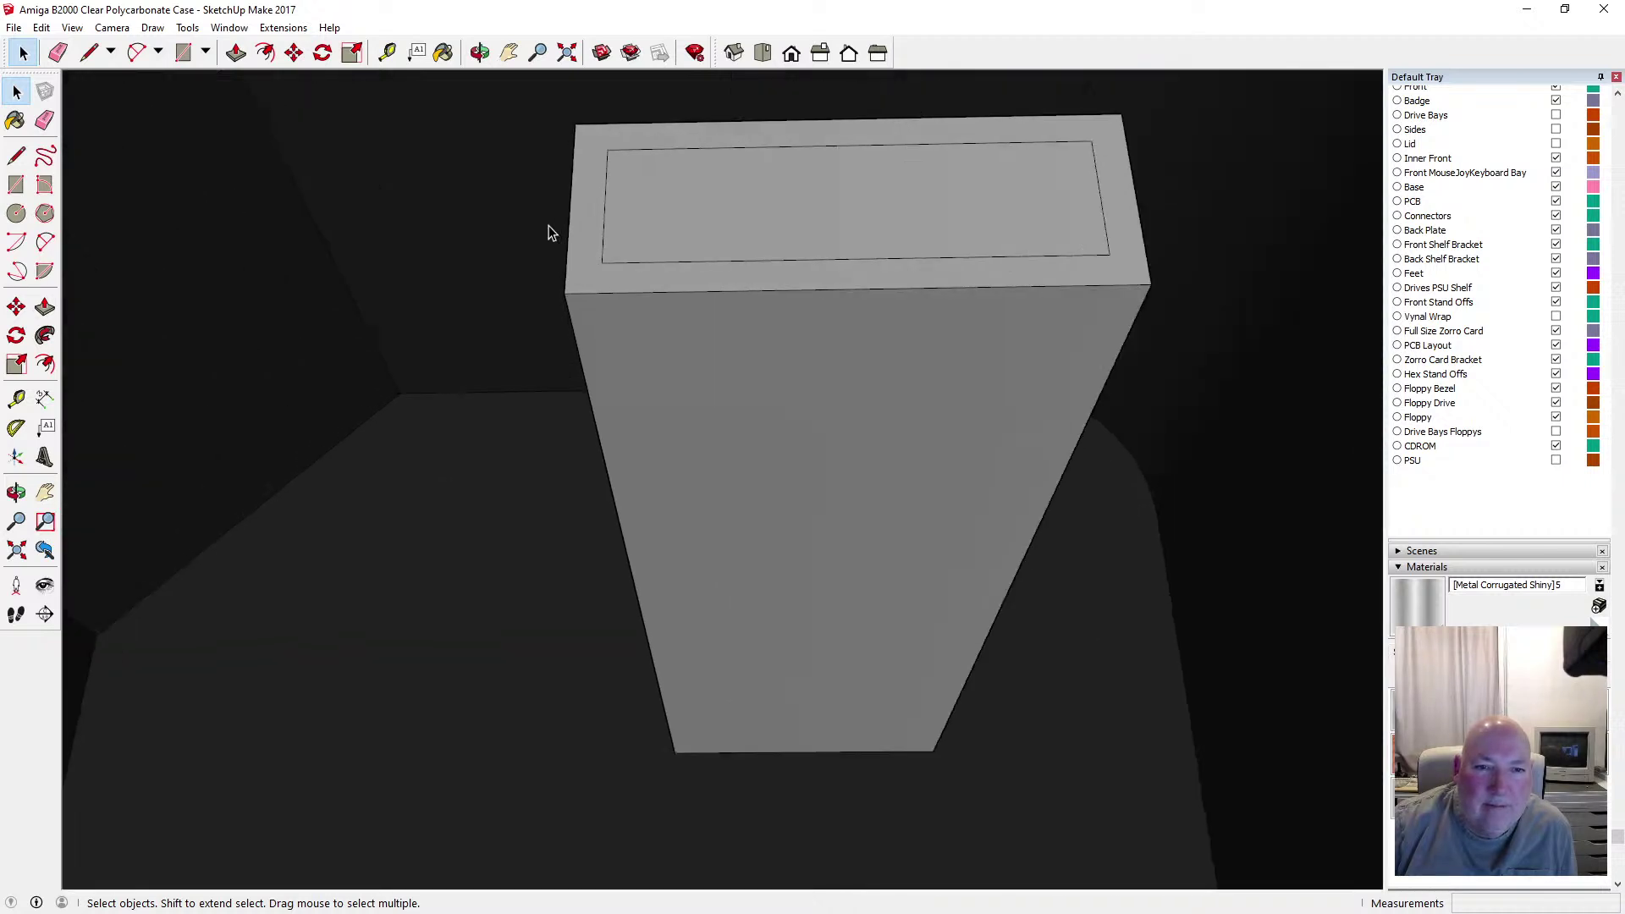
pyautogui.press('t')
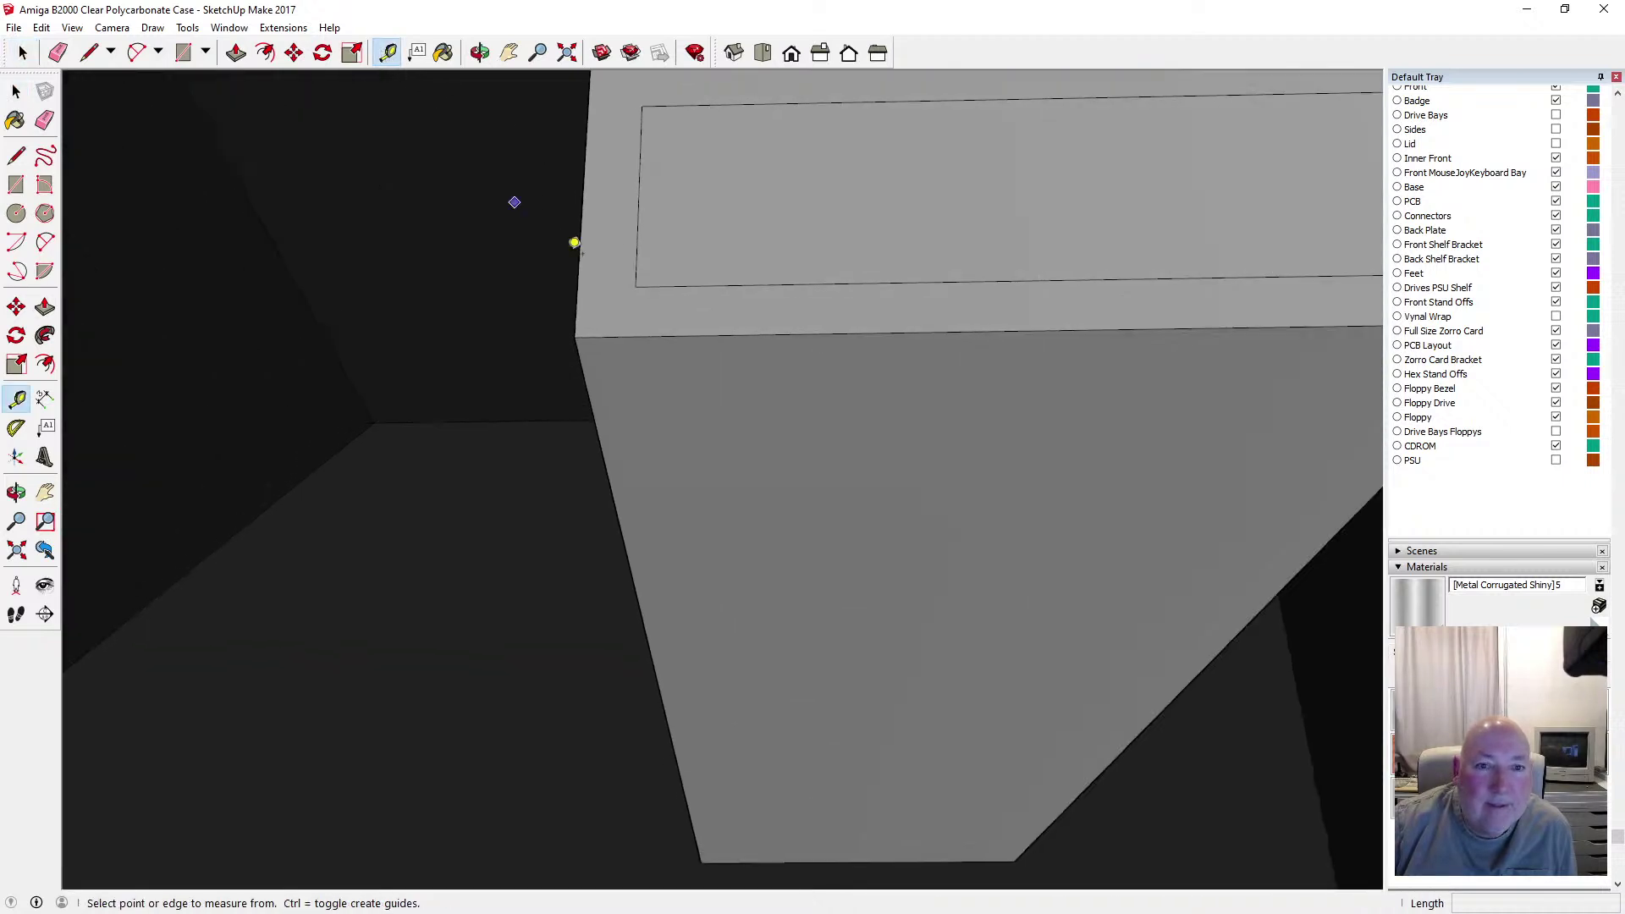
pyautogui.click(649, 336)
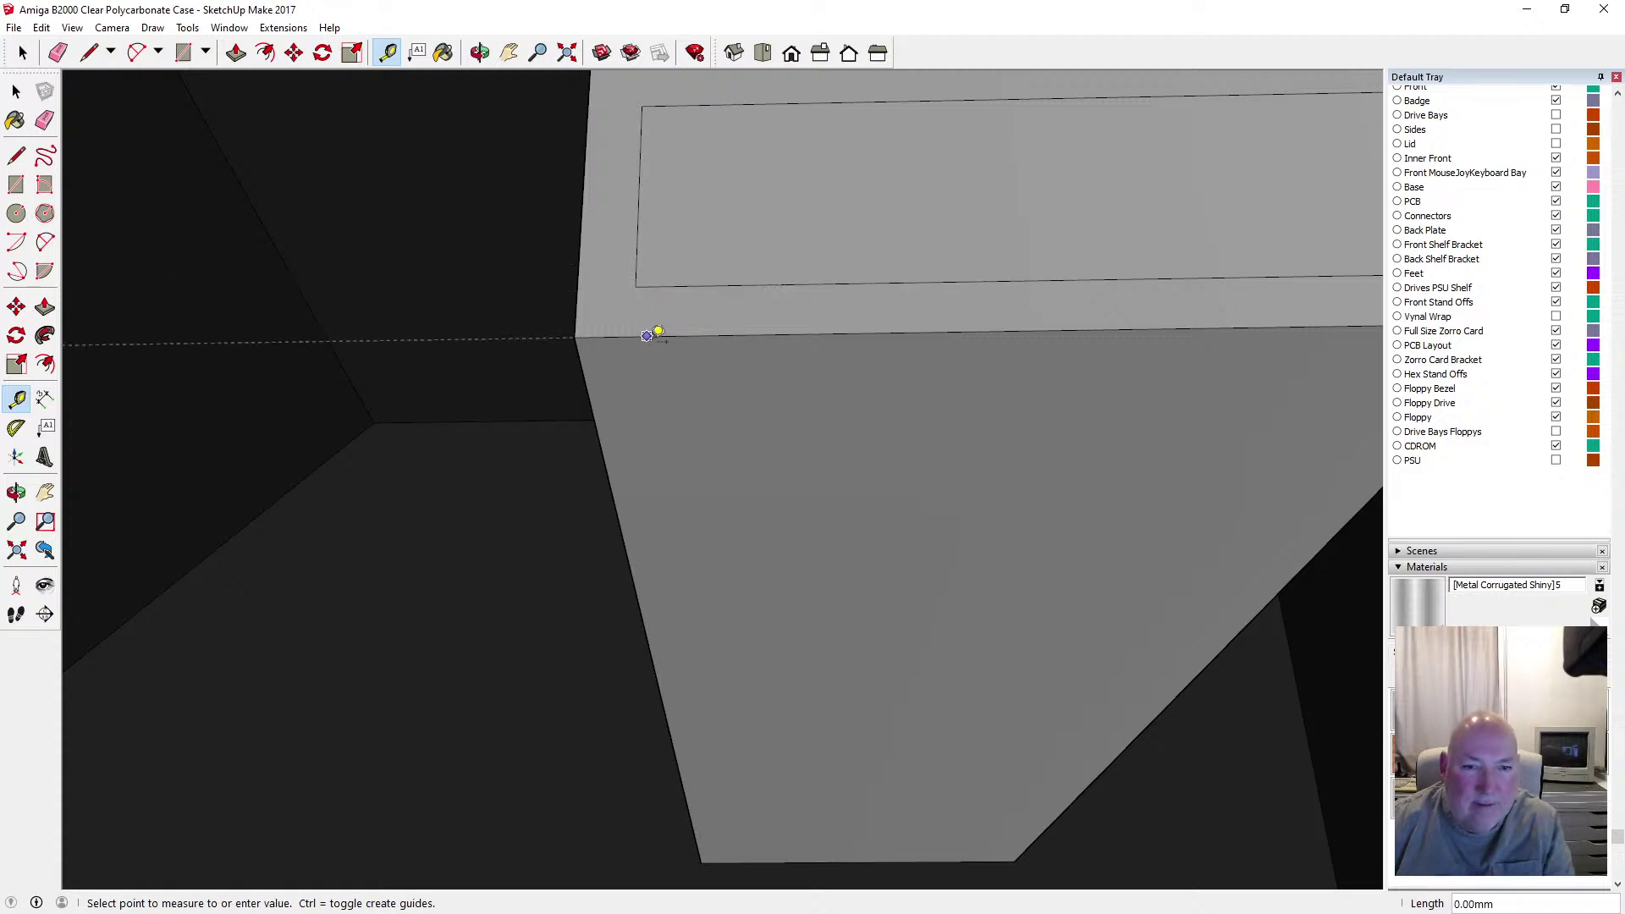
pyautogui.press('Escape')
pyautogui.click(629, 337)
pyautogui.write('2')
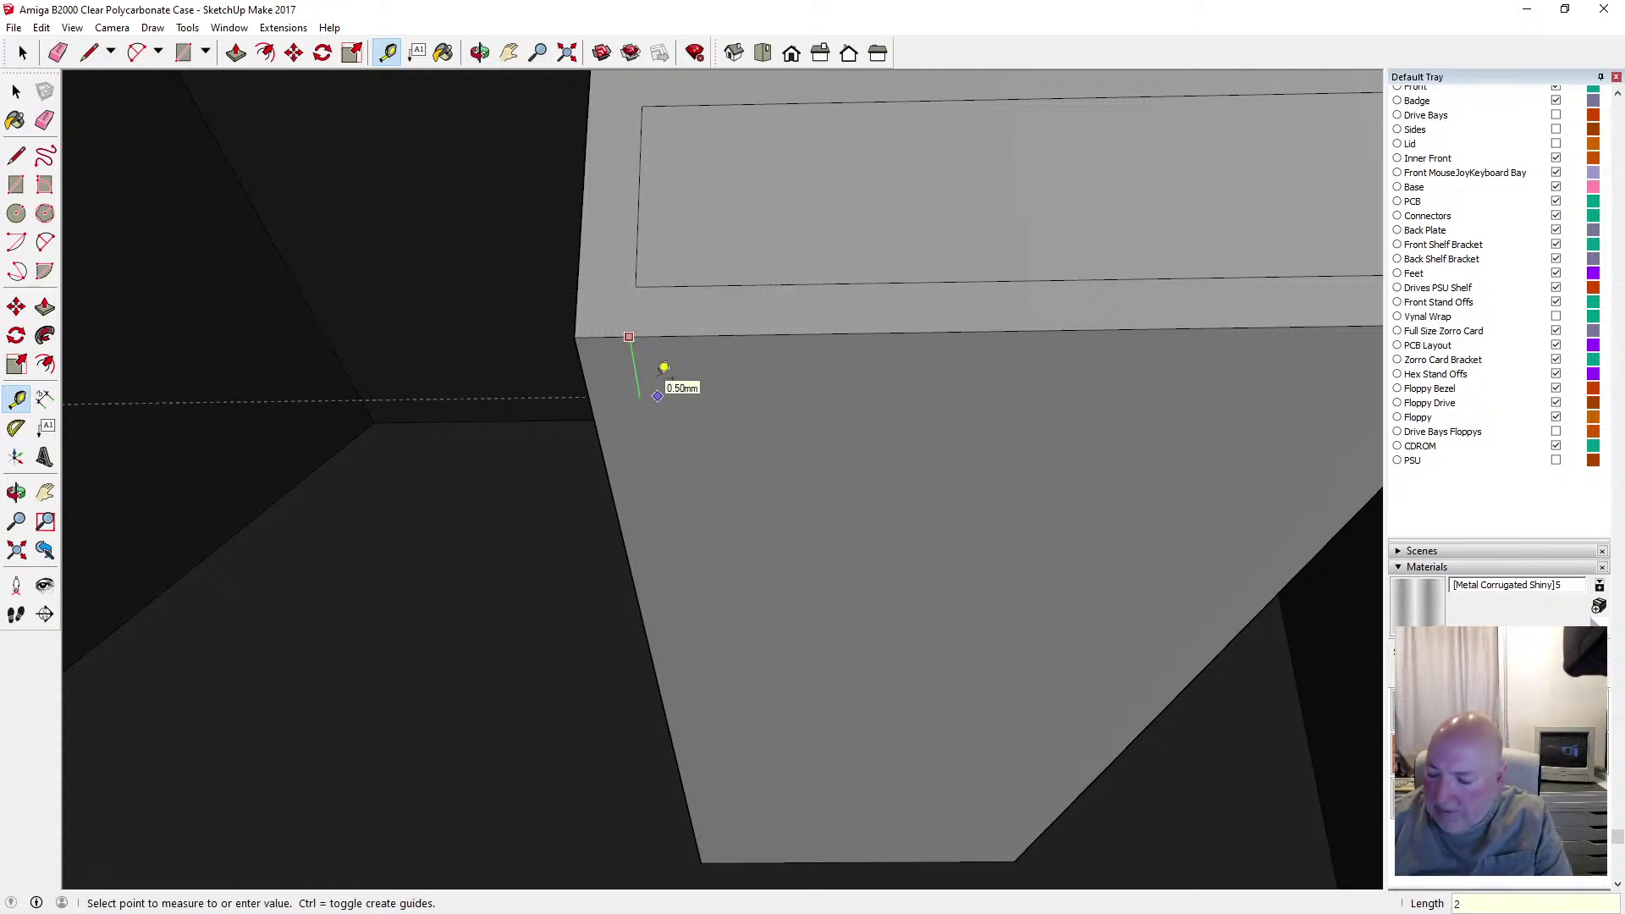
pyautogui.write('.5')
pyautogui.press('Return')
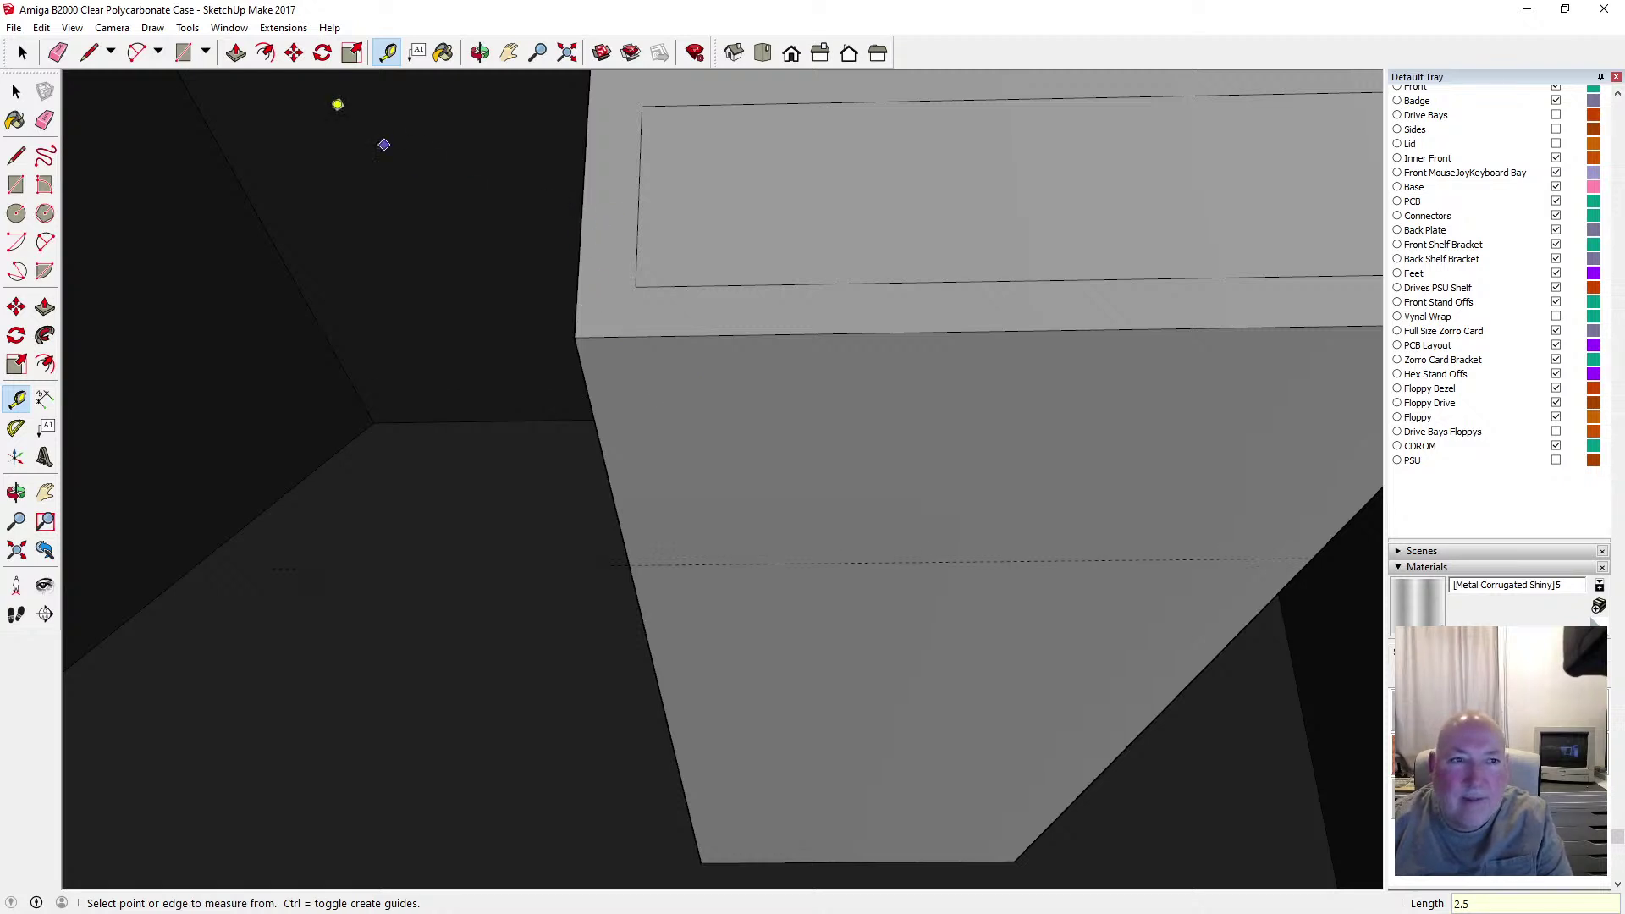
pyautogui.click(41, 27)
pyautogui.click(64, 44)
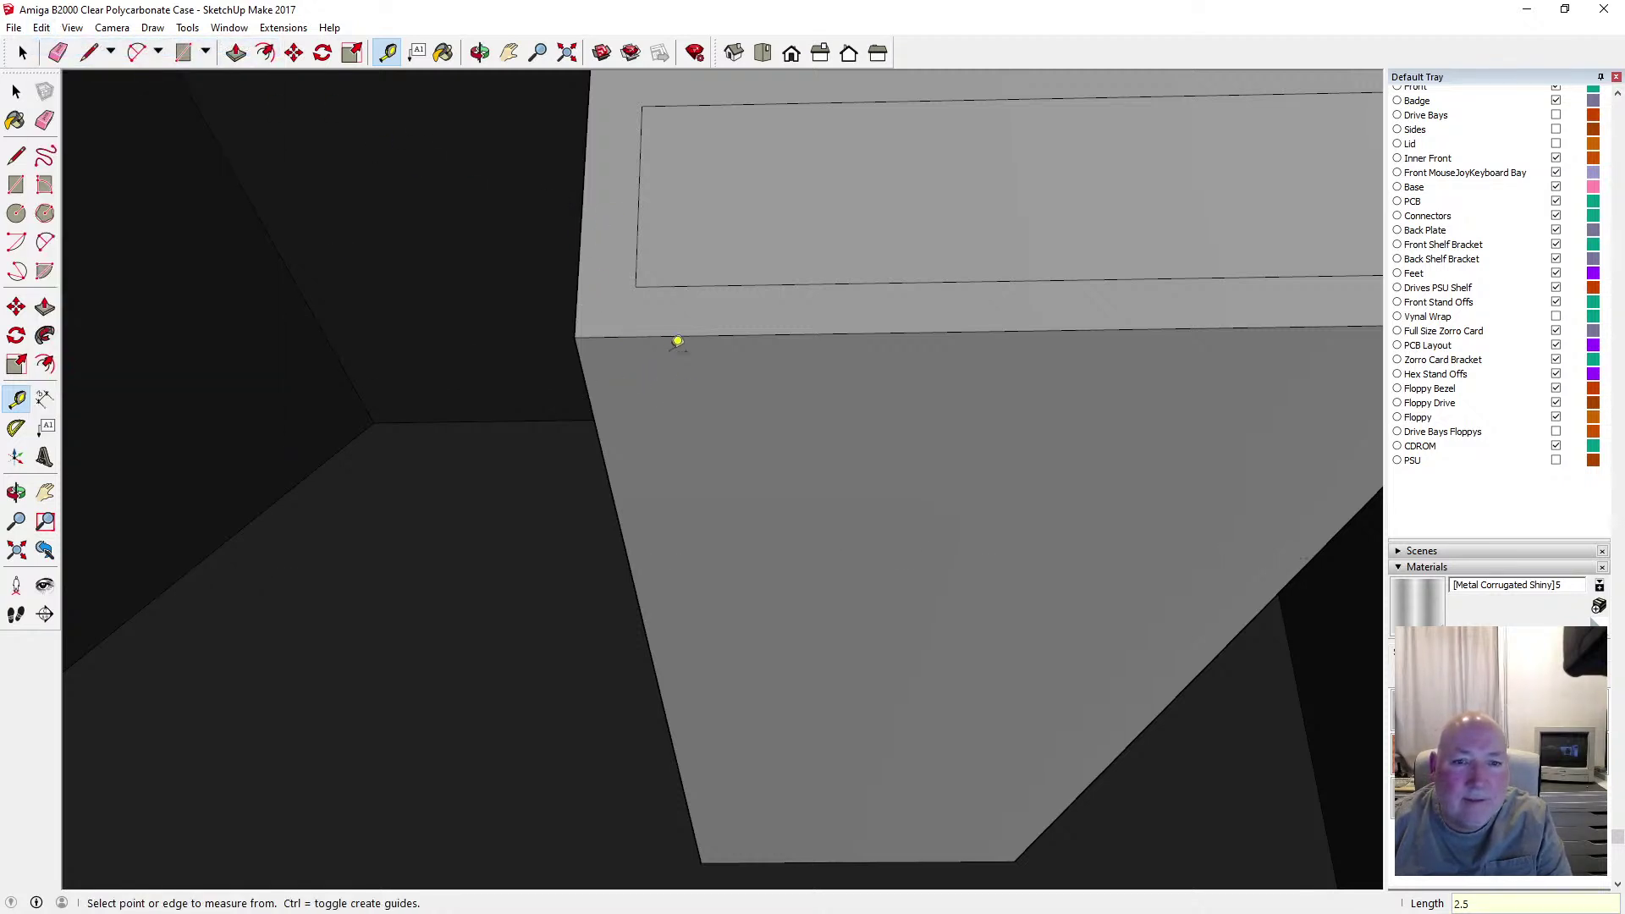
# Place guides 0.25 mm back from the upper outer pin's end edges on its lower wide side and the adjacent narrow side
pyautogui.click(654, 336)
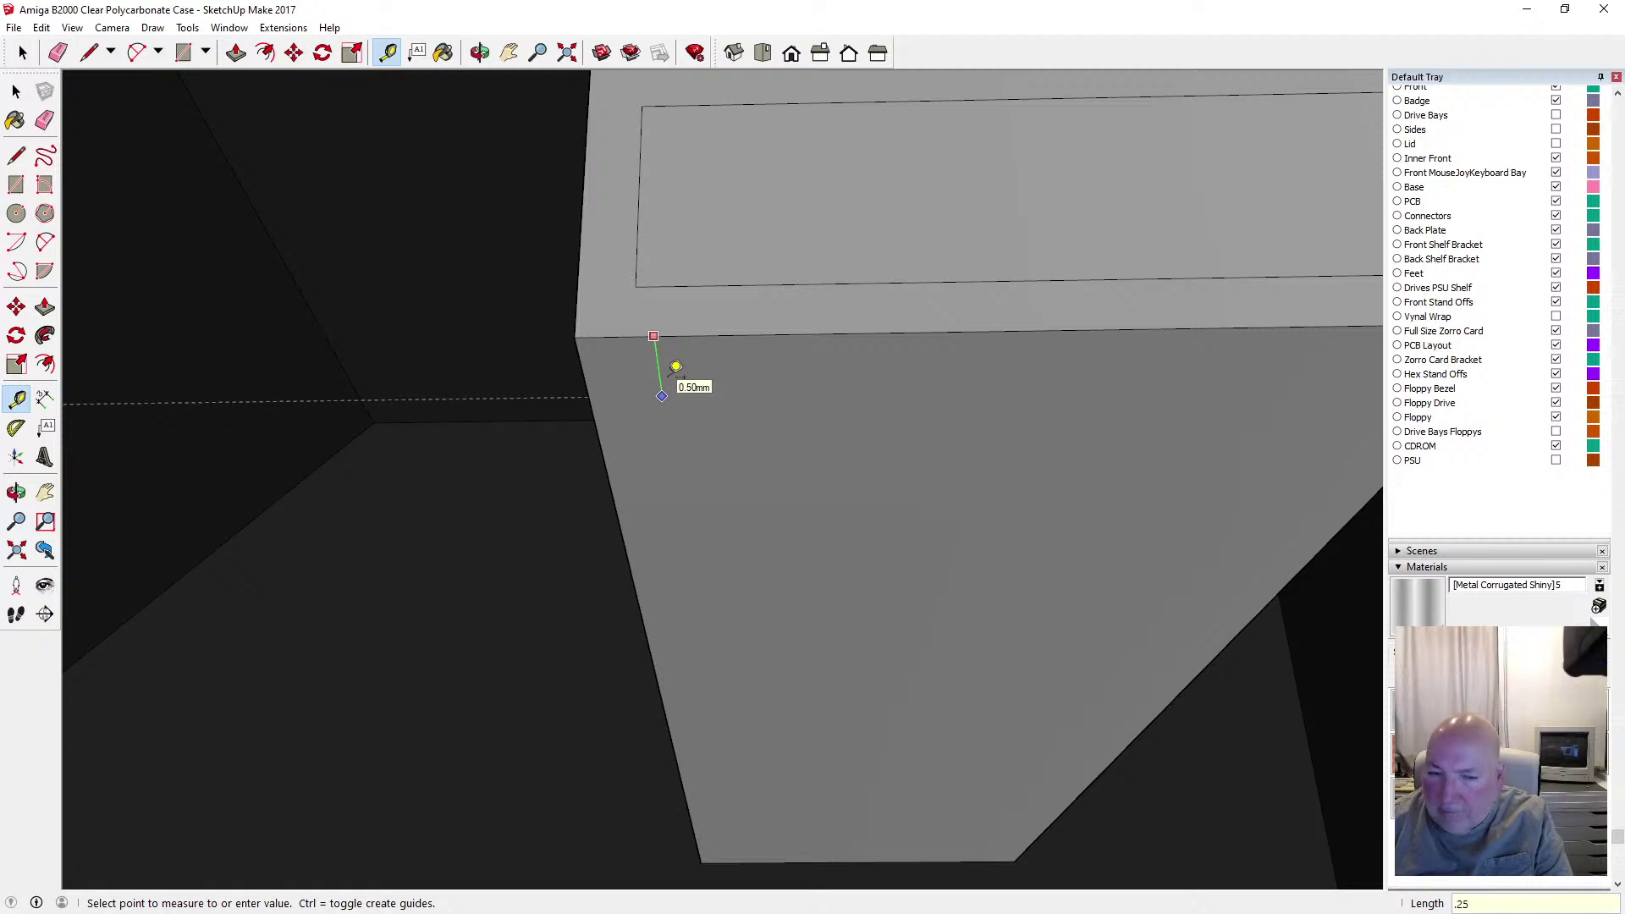
pyautogui.press('Escape')
pyautogui.click(480, 52)
pyautogui.moveTo(508, 136); pyautogui.dragTo(480, 215)
pyautogui.click(387, 52)
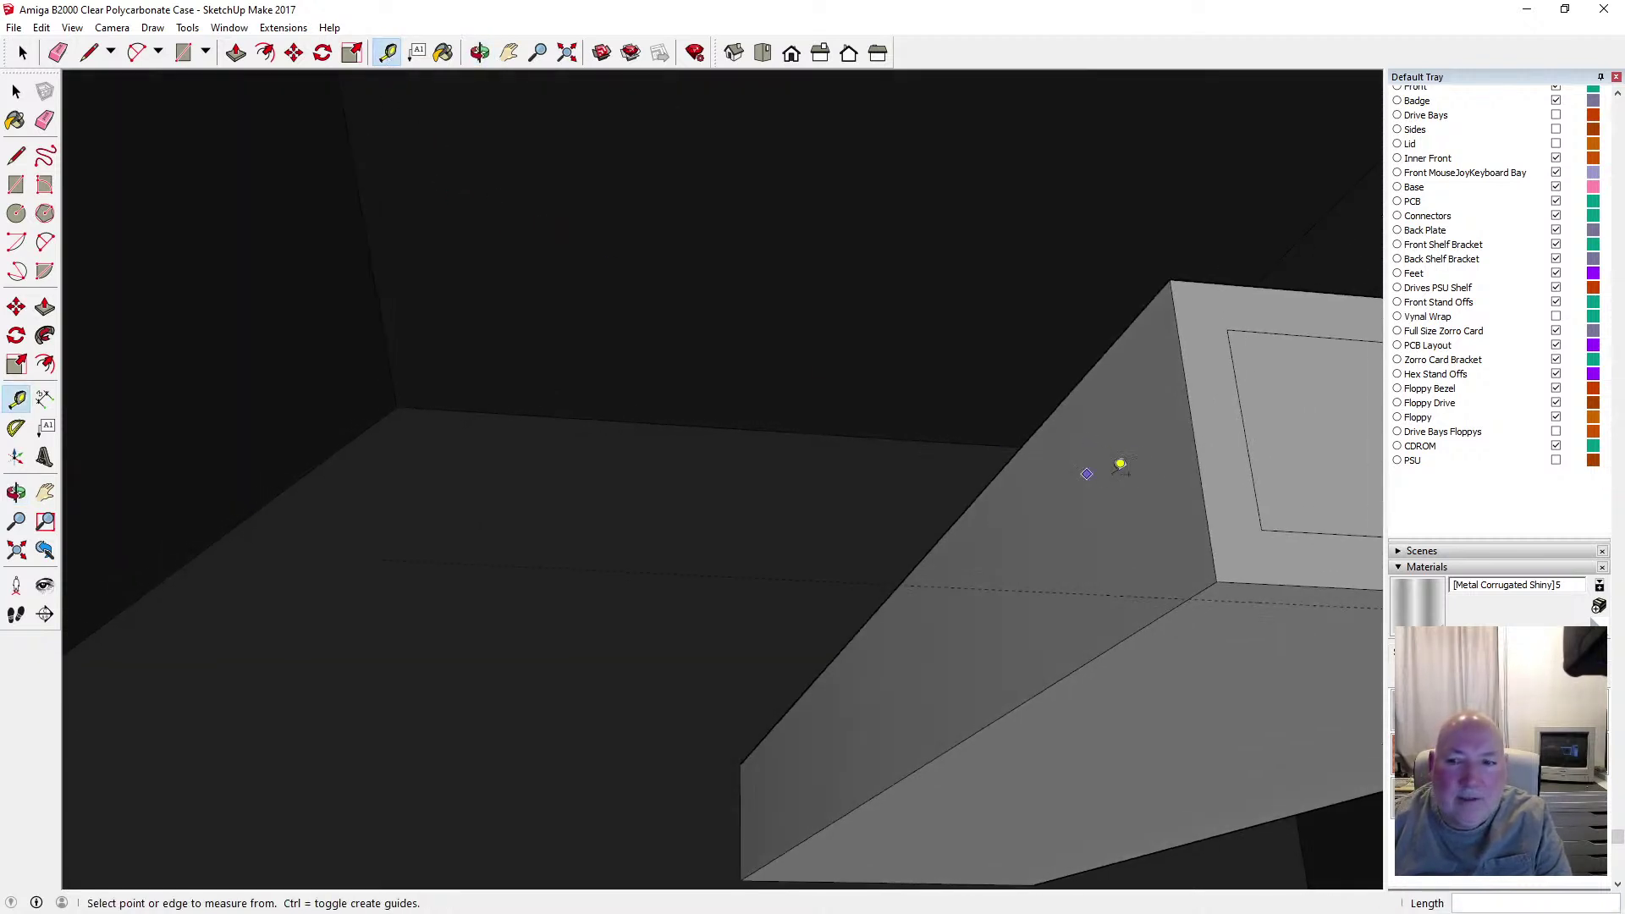
pyautogui.click(1186, 439)
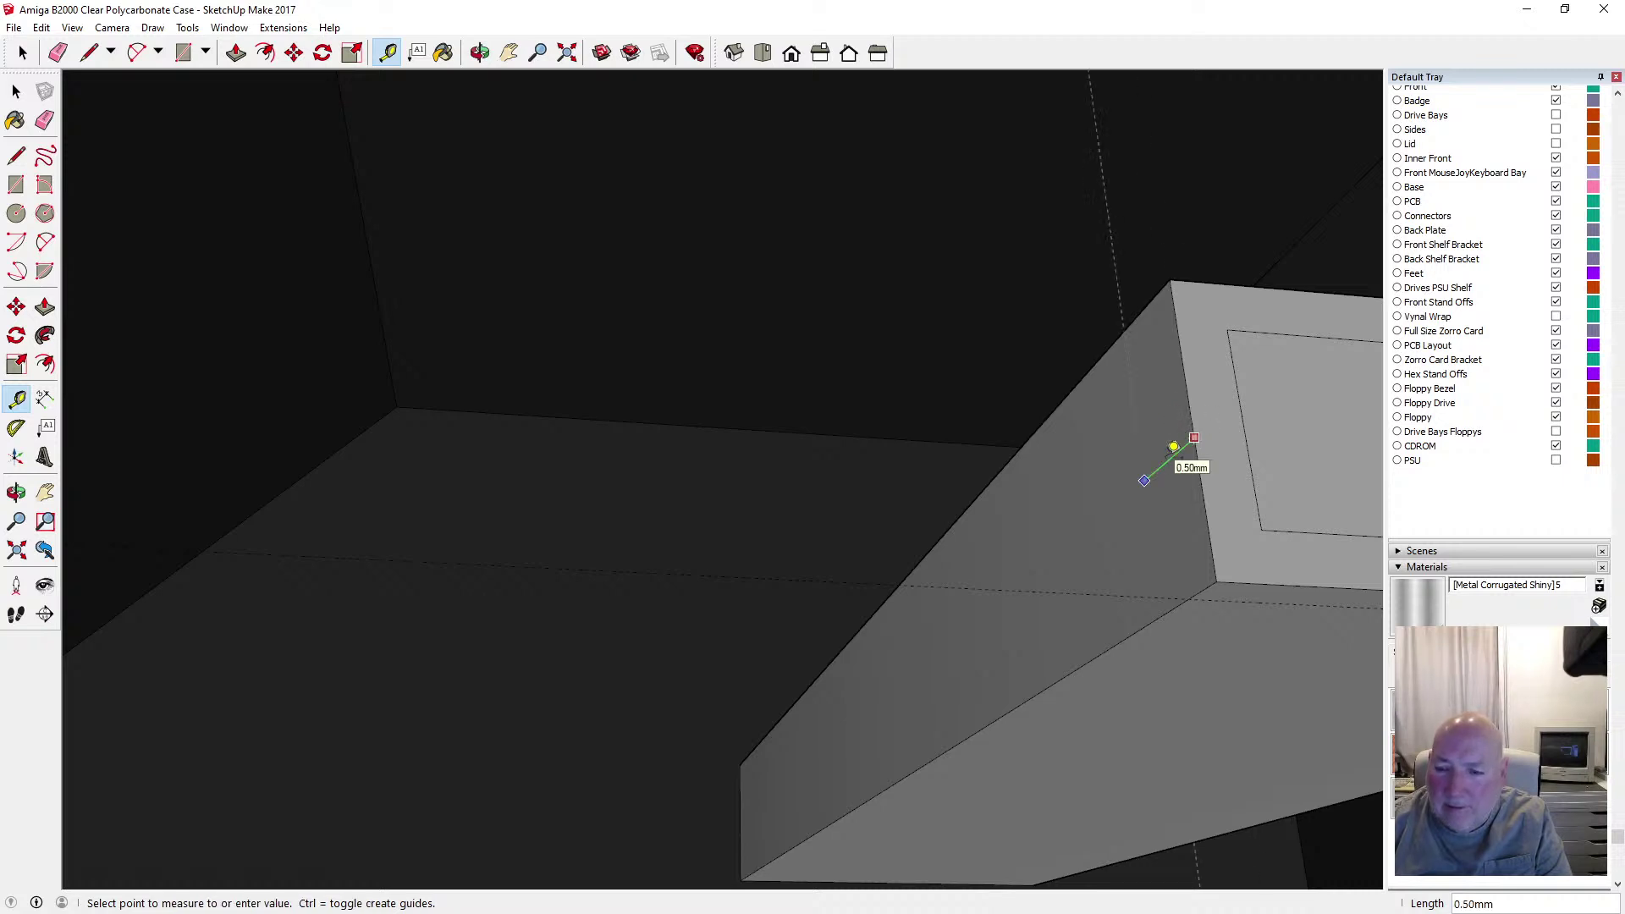
pyautogui.write('.25')
pyautogui.press('Return')
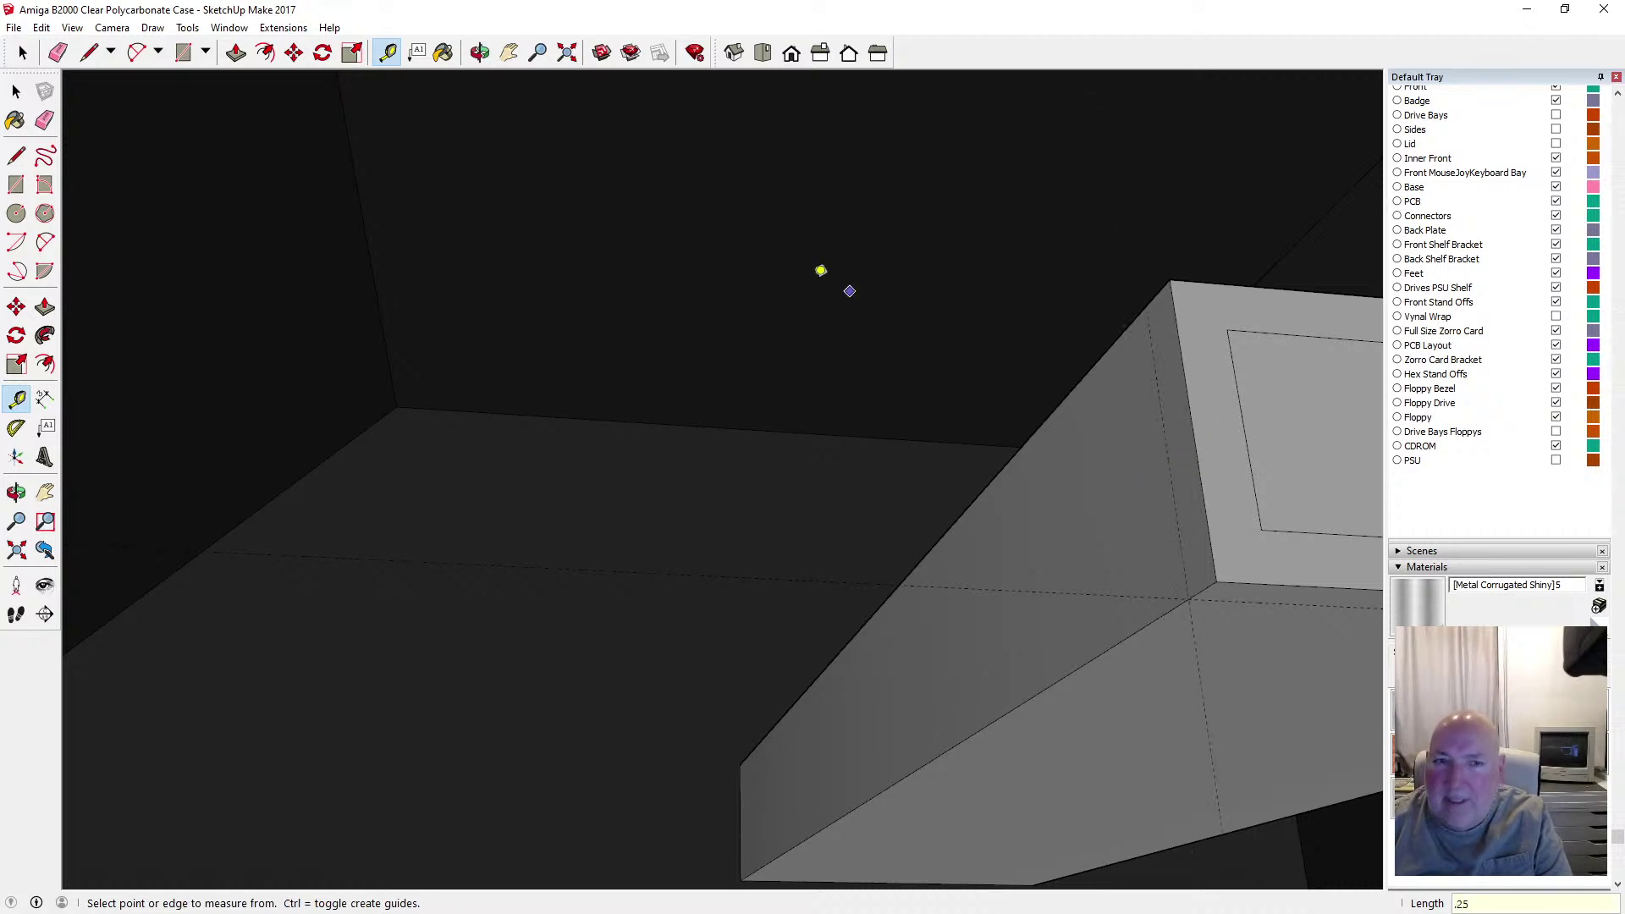
# Place a guide 0.25 mm back from the end edge on the upper outer pin's opposite narrow side
pyautogui.press('o')
pyautogui.moveTo(845, 225); pyautogui.dragTo(644, 390)
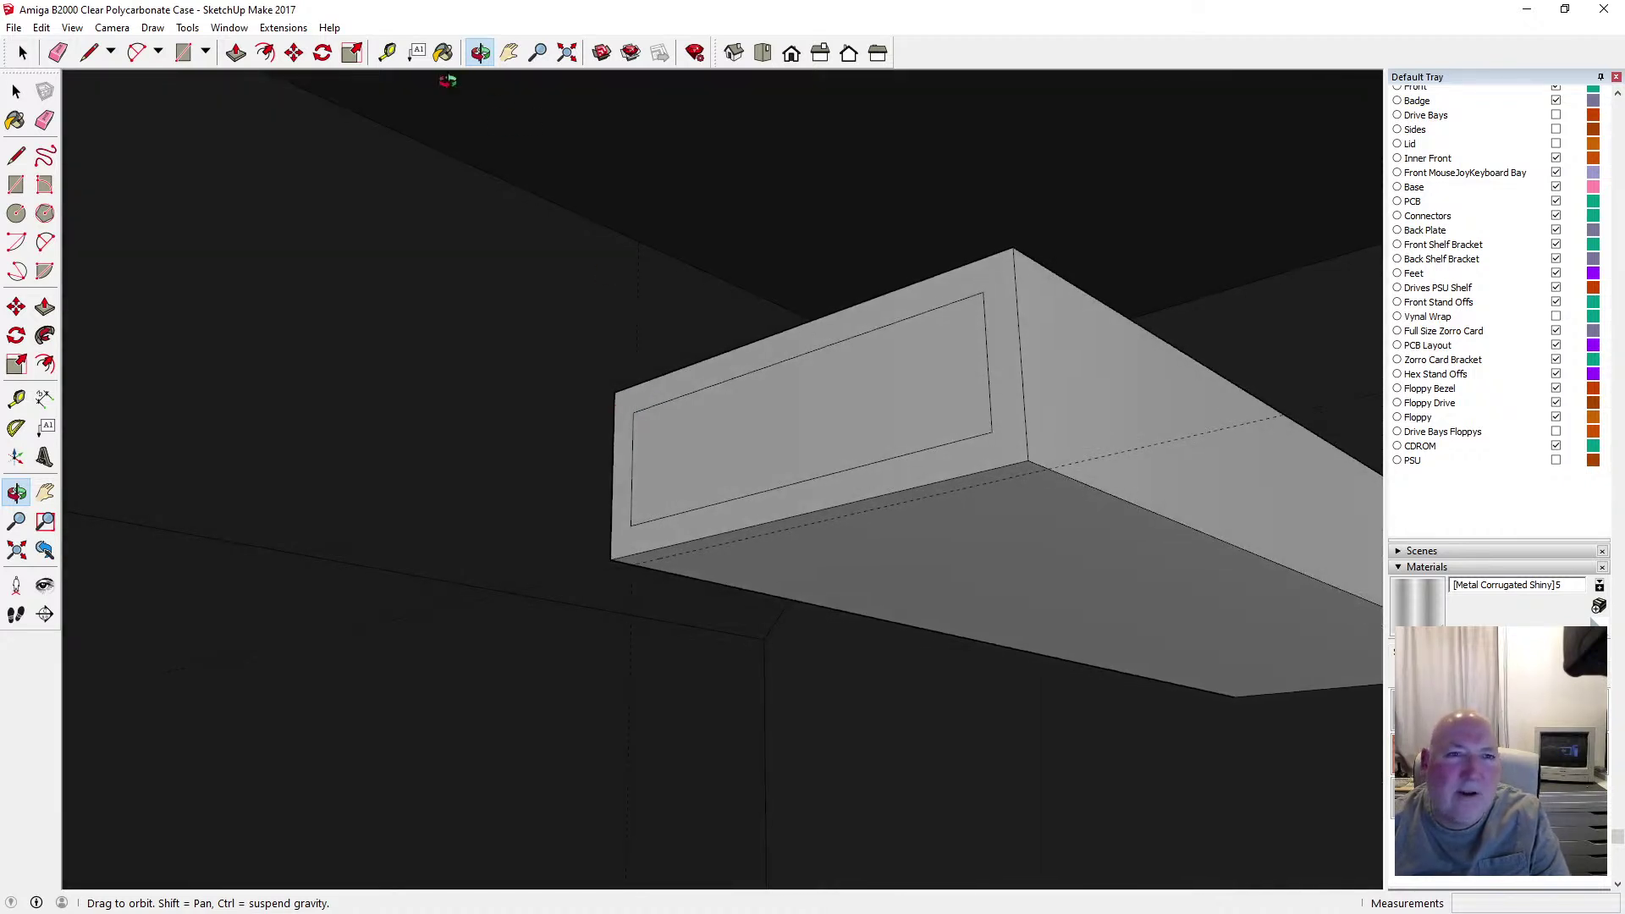
pyautogui.click(387, 52)
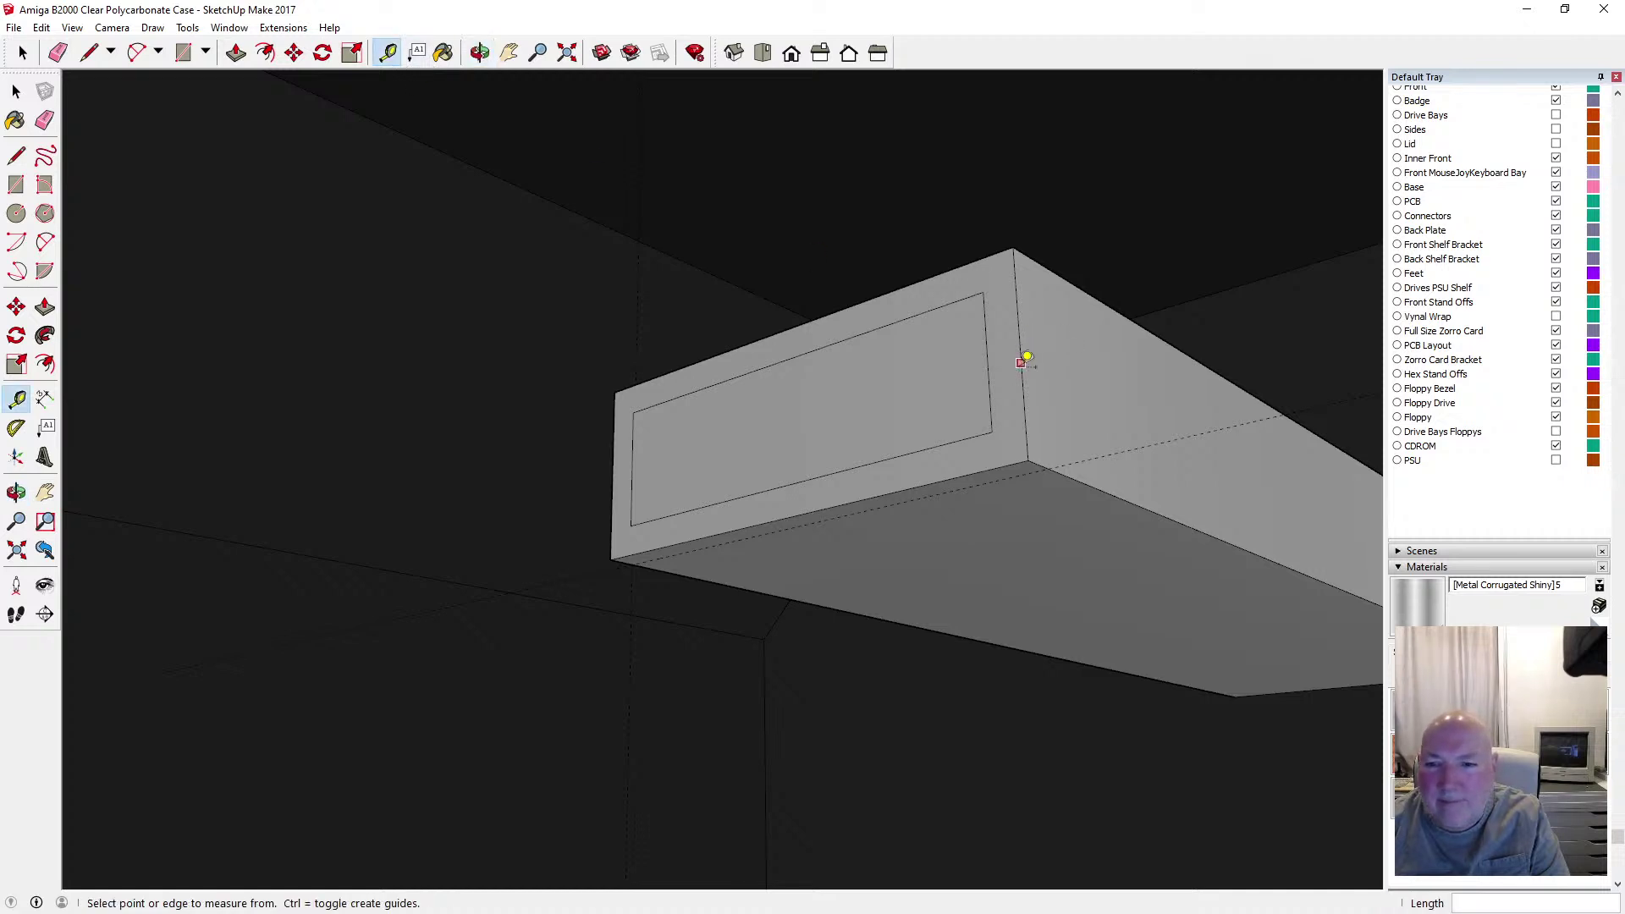
pyautogui.click(1022, 373)
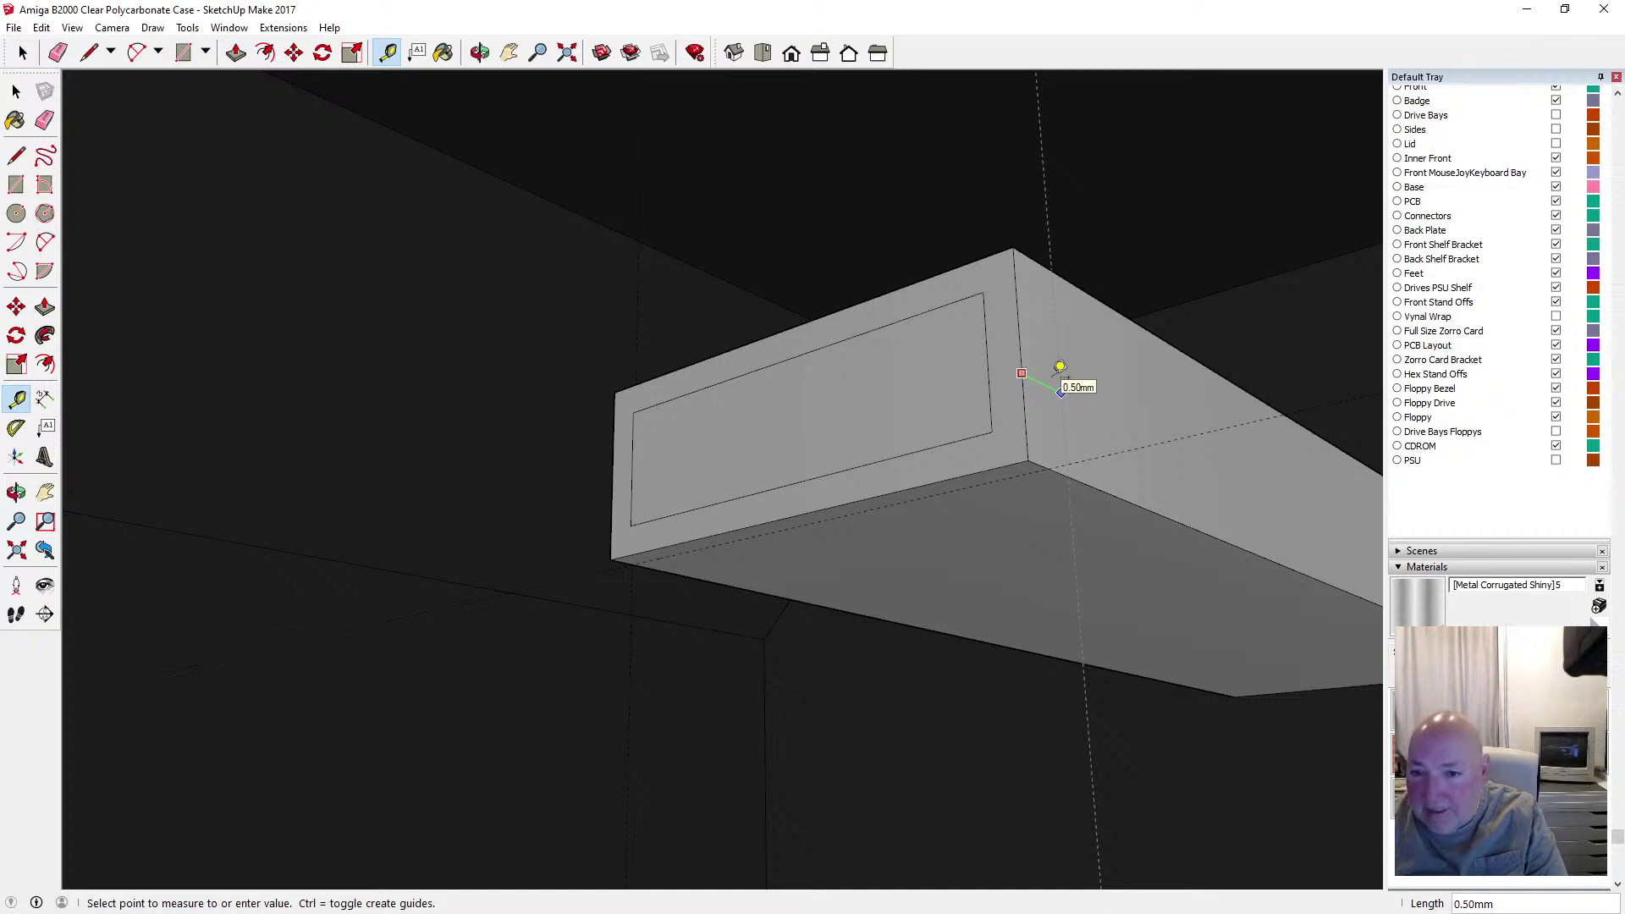
pyautogui.press('Return')
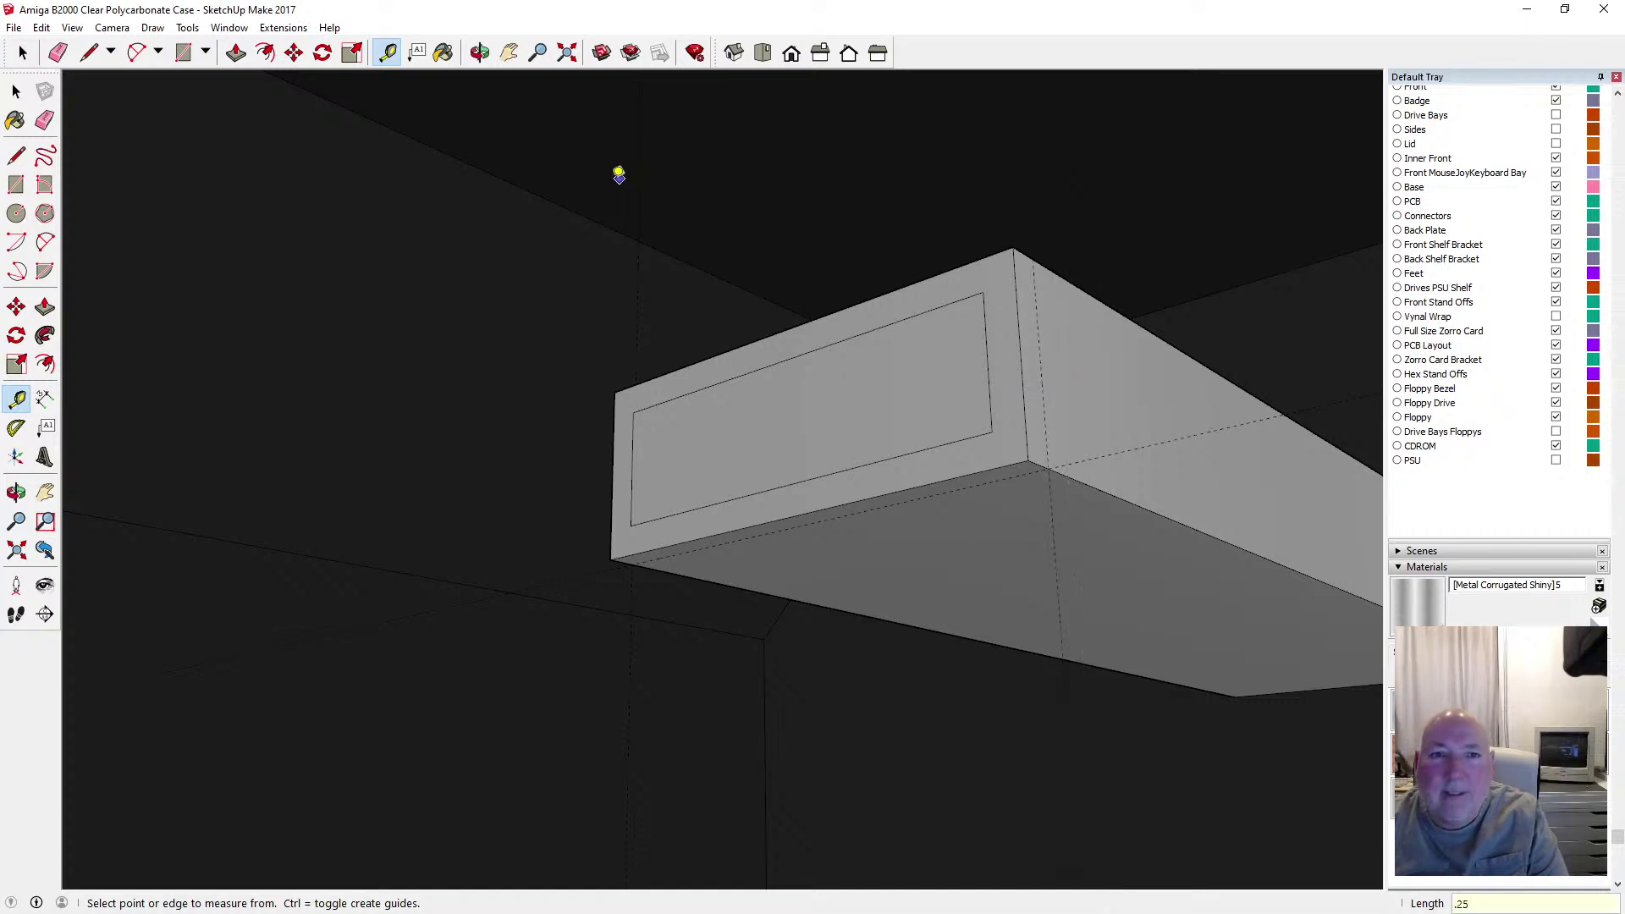
# Place a guide 0.25 mm back from the end edge on the upper outer pin's upper wide side
pyautogui.click(480, 53)
pyautogui.moveTo(824, 170); pyautogui.dragTo(795, 344)
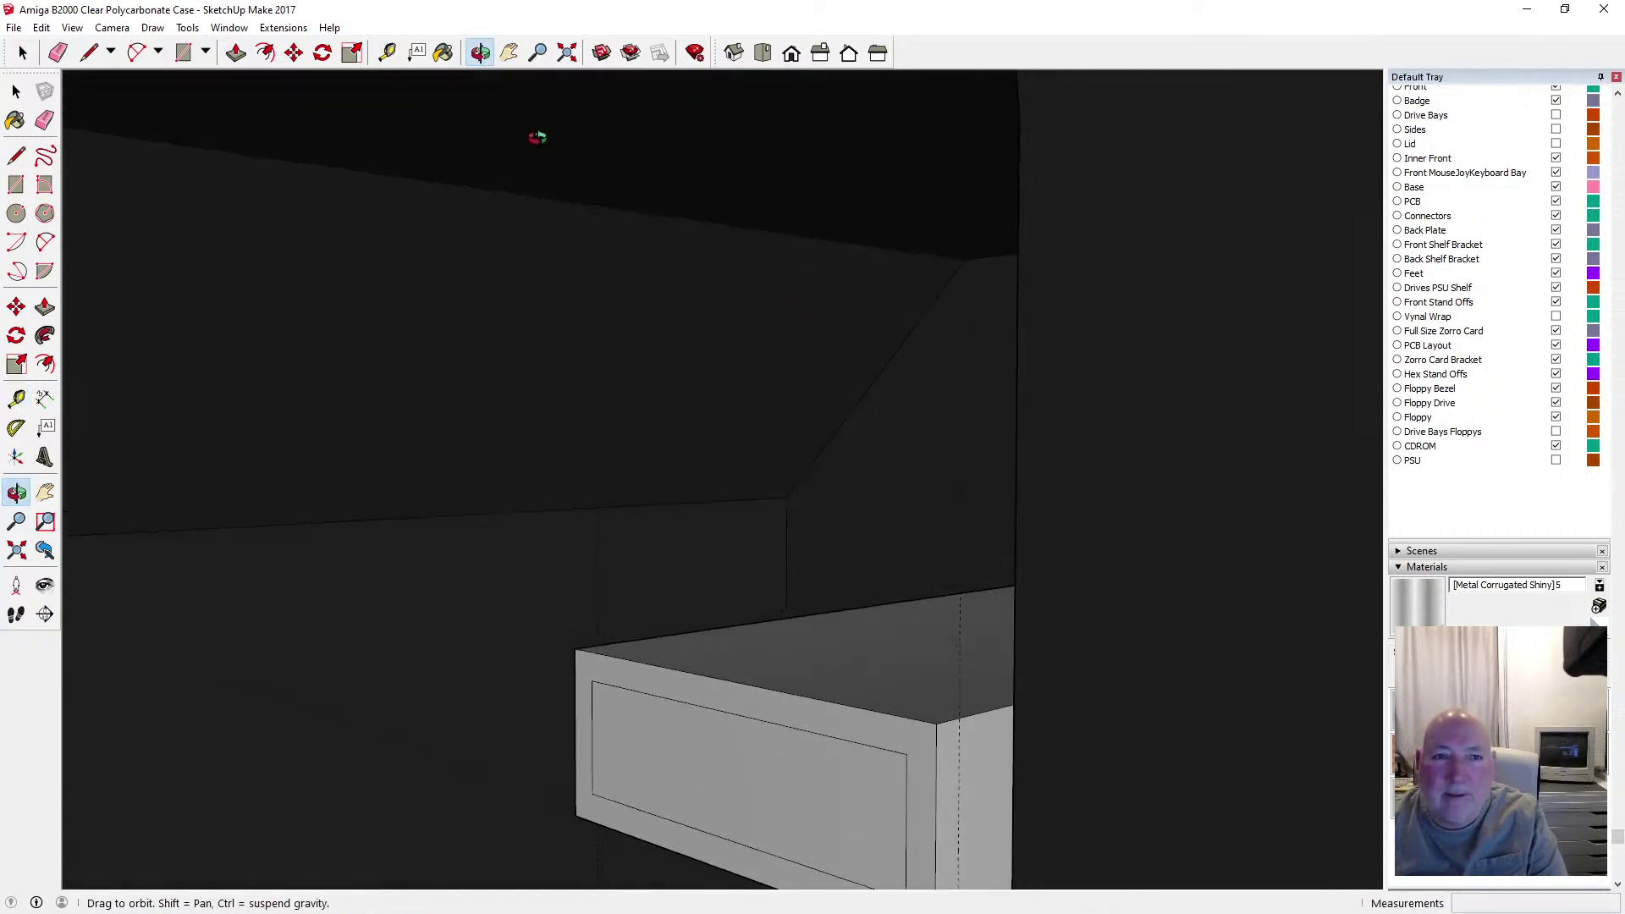
pyautogui.press('t')
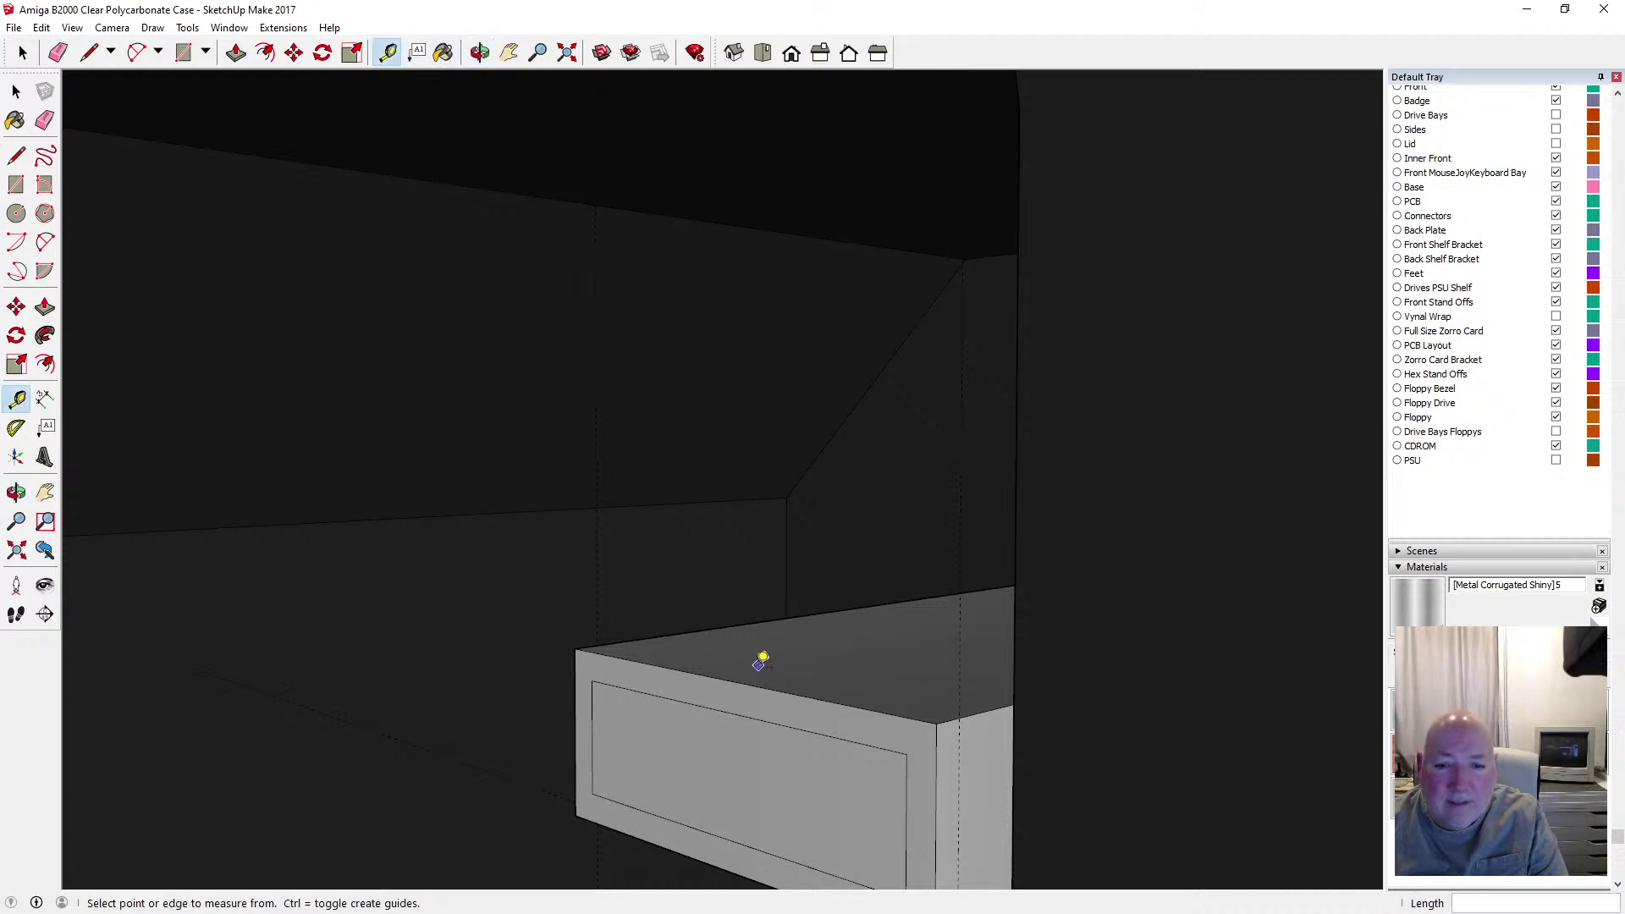
pyautogui.click(753, 672)
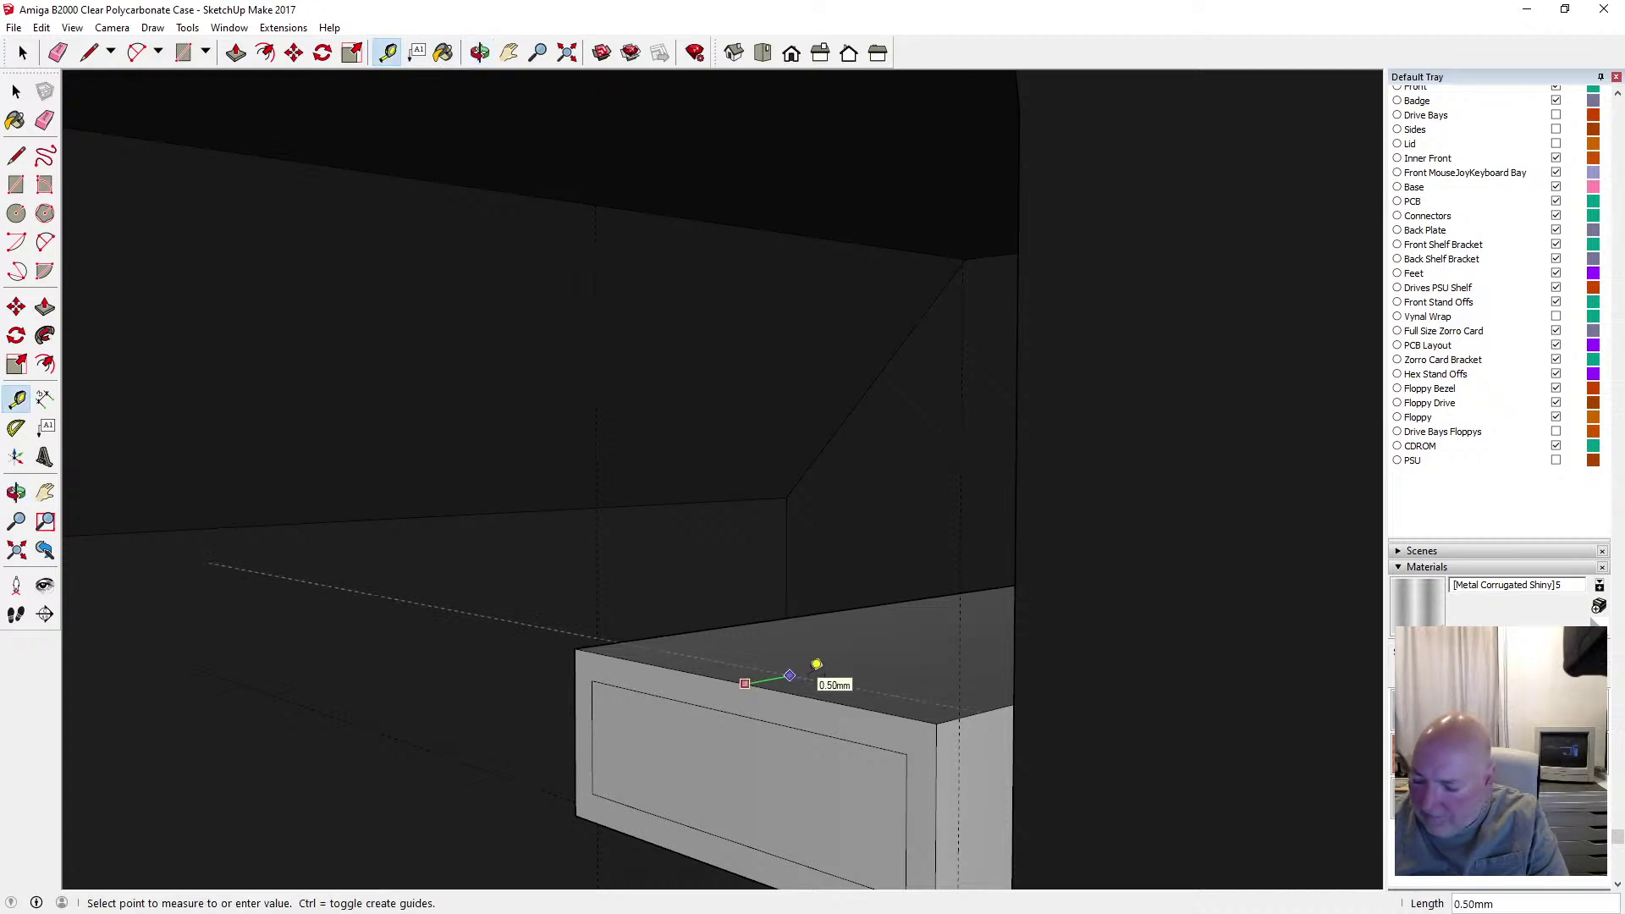
pyautogui.write('.25')
pyautogui.press('Return')
pyautogui.scroll(-4, 792, 568)
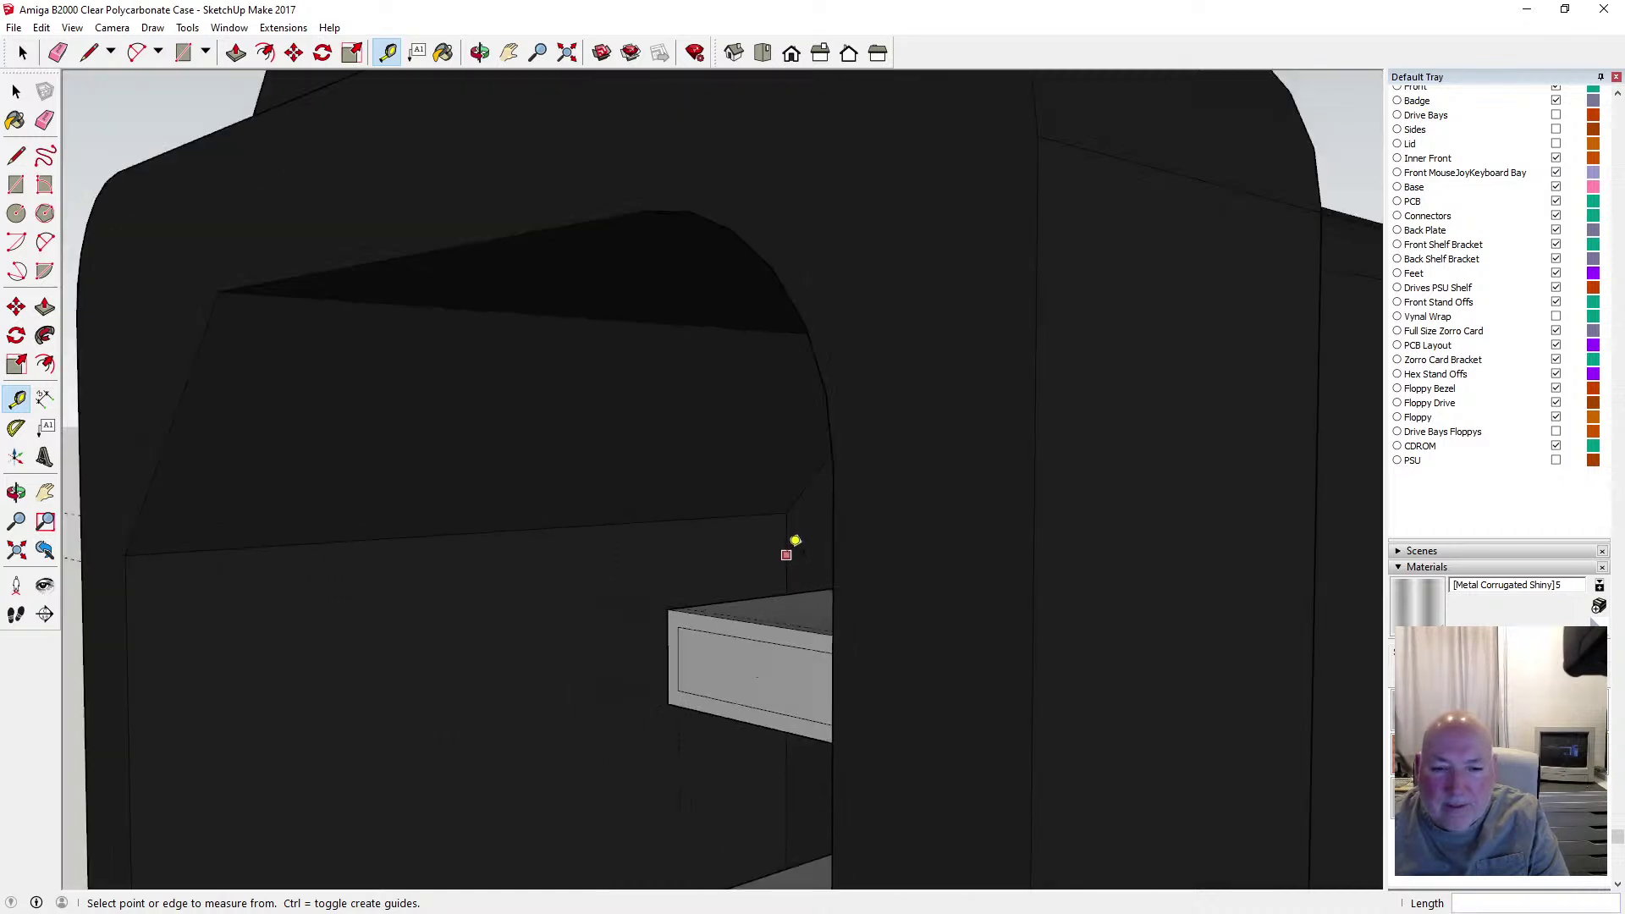
# Draw a line from an upper corner of the inset rectangle on the pin's end to the nearest guide intersection
pyautogui.click(479, 52)
pyautogui.moveTo(449, 217); pyautogui.dragTo(546, 208)
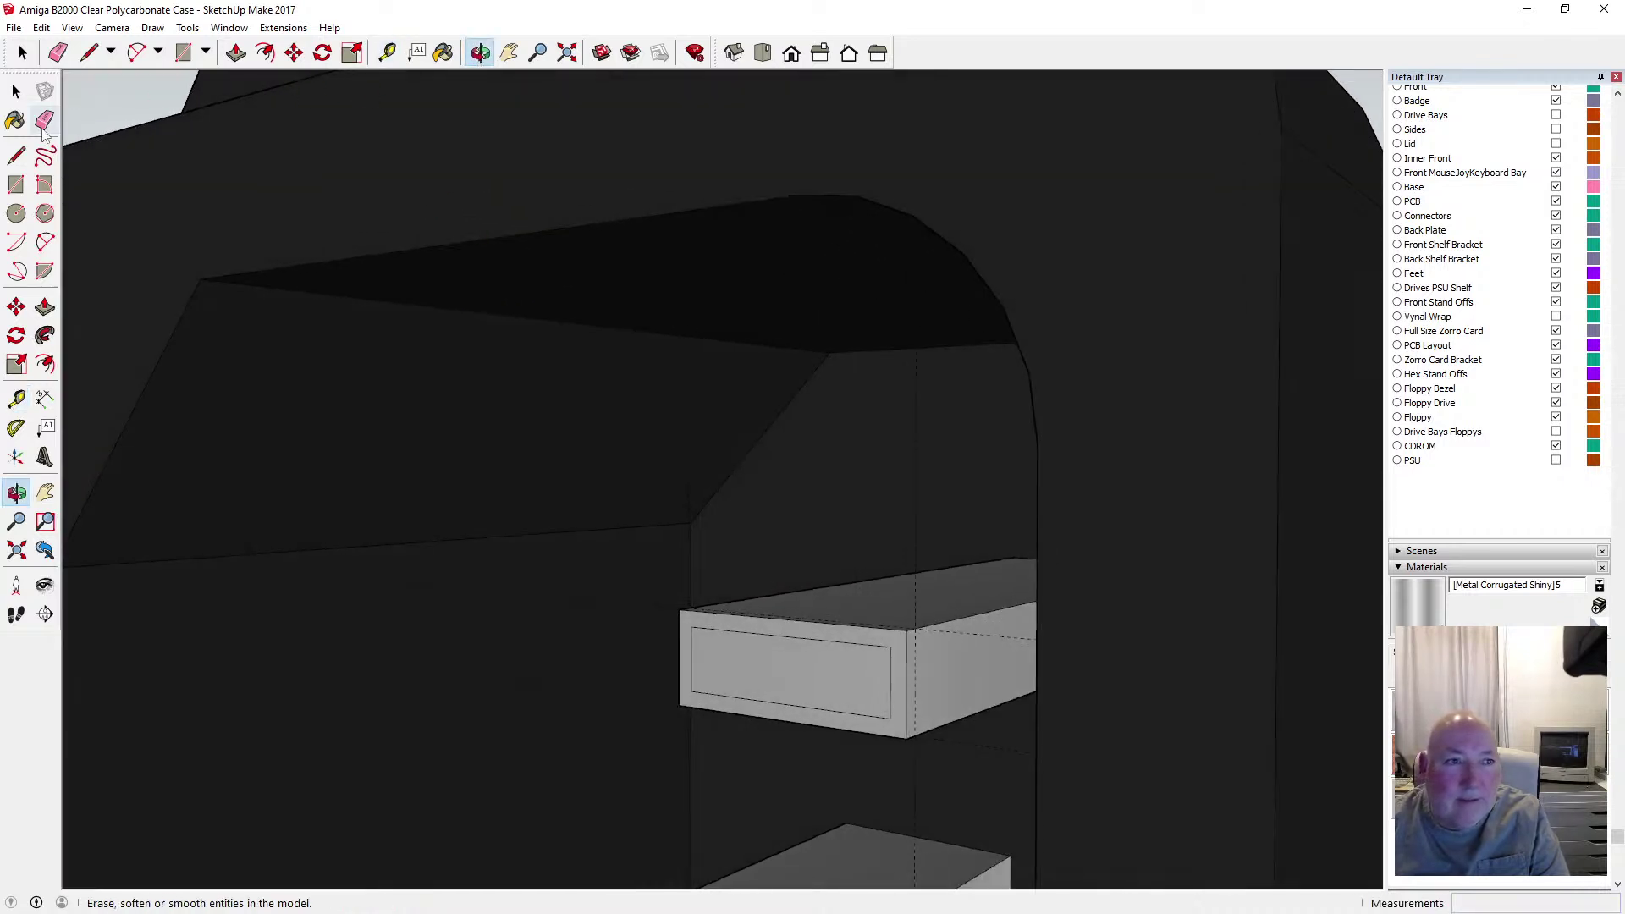
pyautogui.press('l')
pyautogui.scroll(3, 923, 647)
pyautogui.scroll(2, 897, 638)
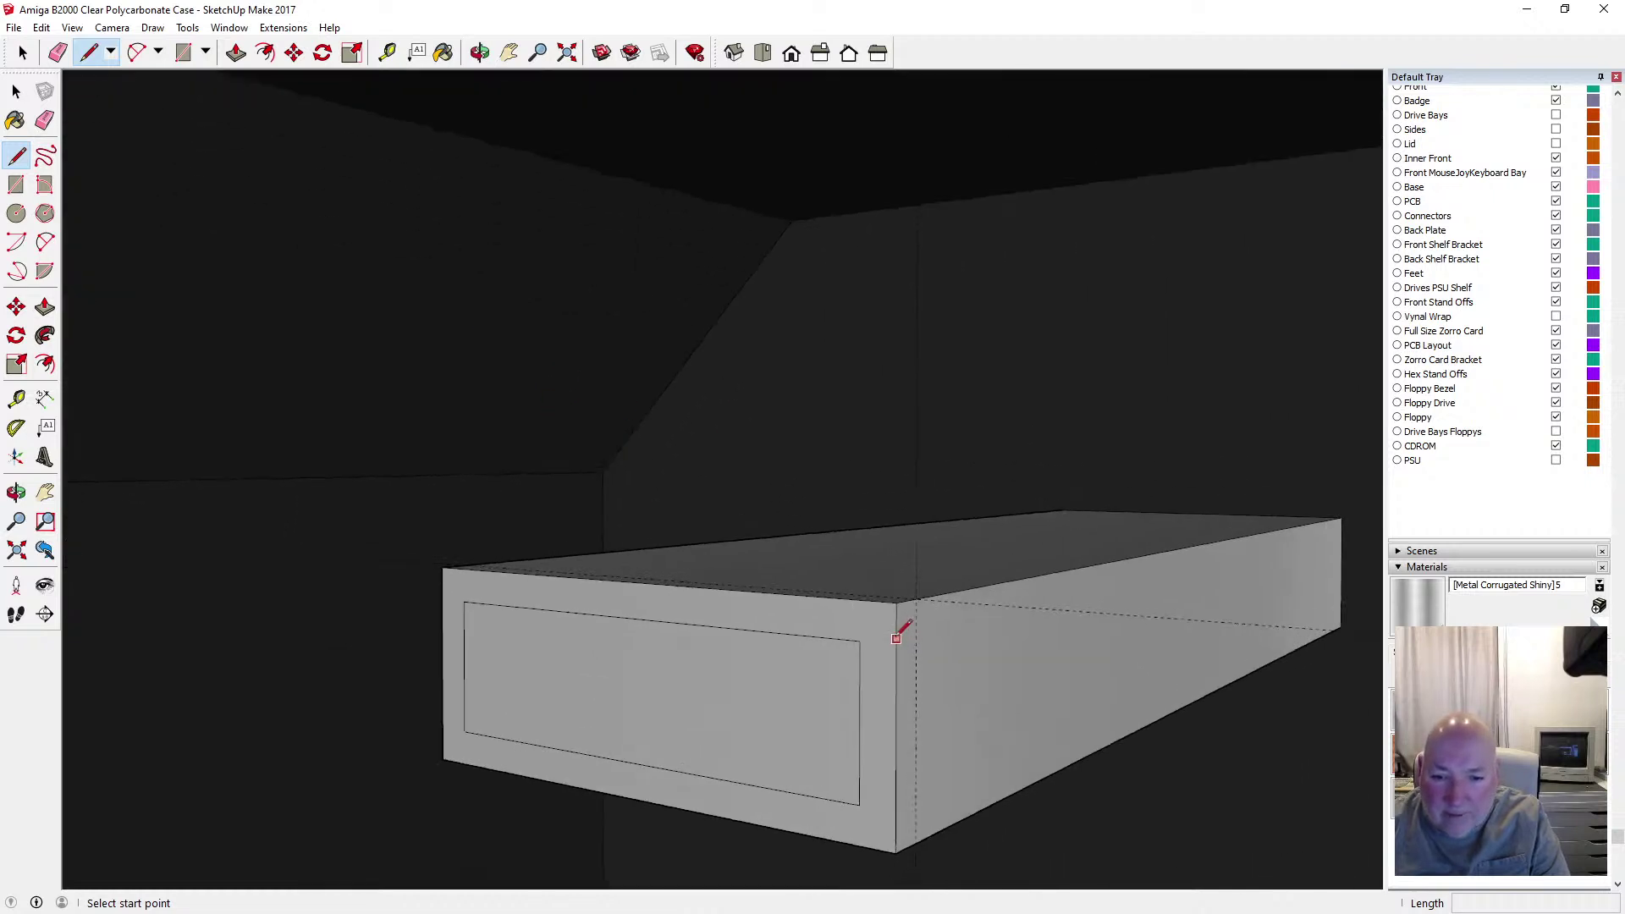
pyautogui.click(870, 628)
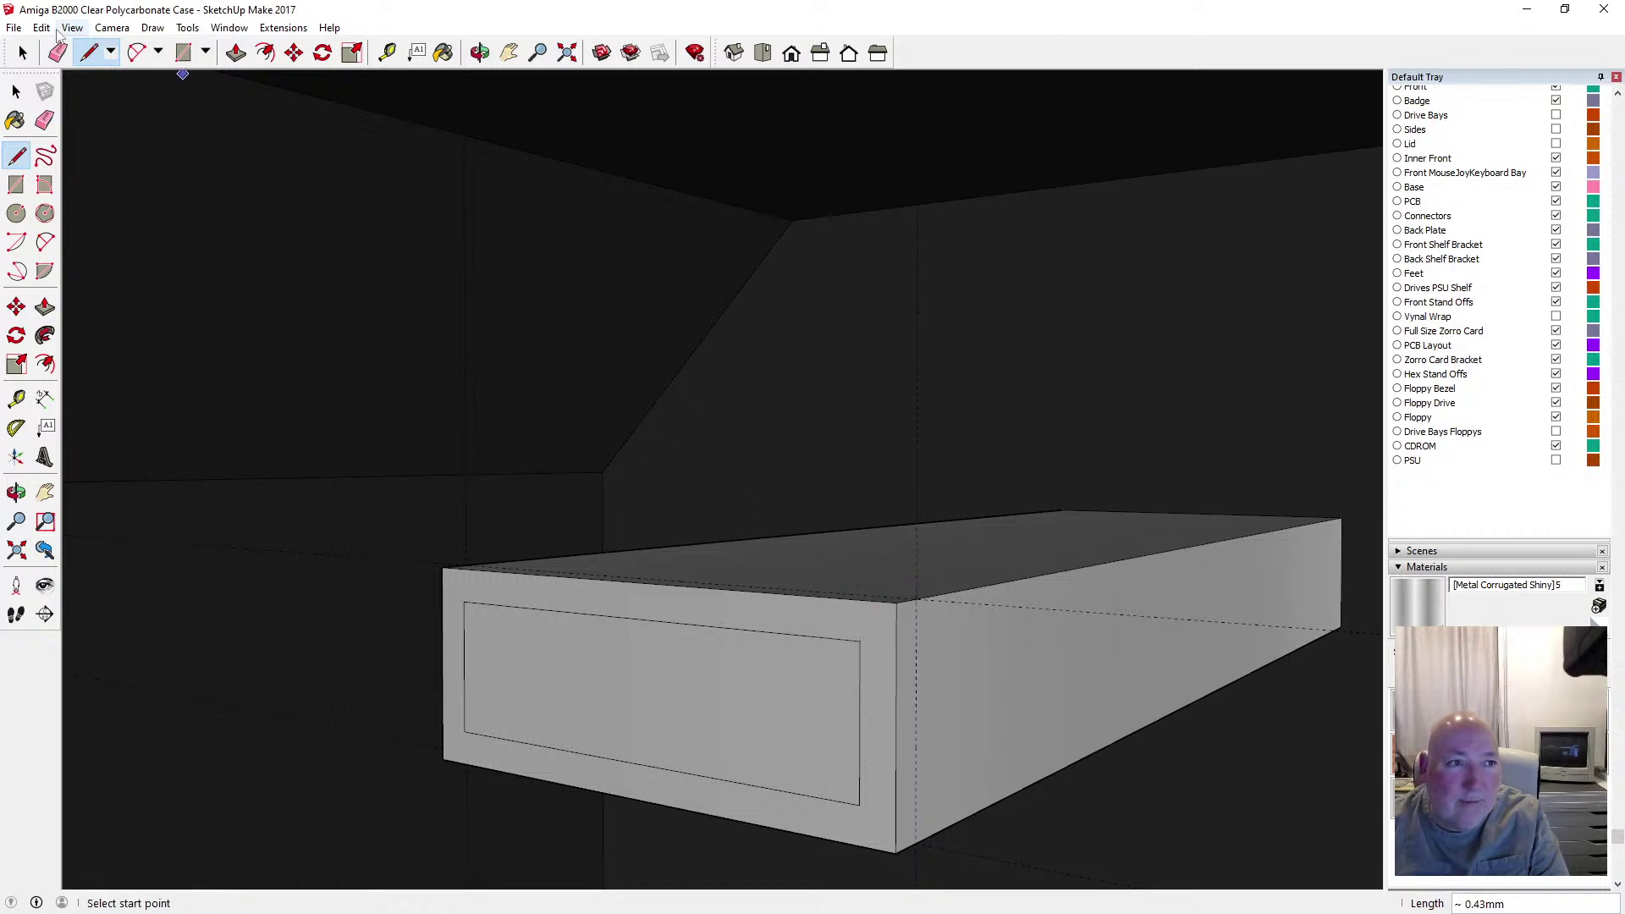
# Turn on the X-ray face style and join the inset rectangle's lower corner on the same side to its guide intersection
pyautogui.click(42, 27)
pyautogui.moveTo(76, 30)
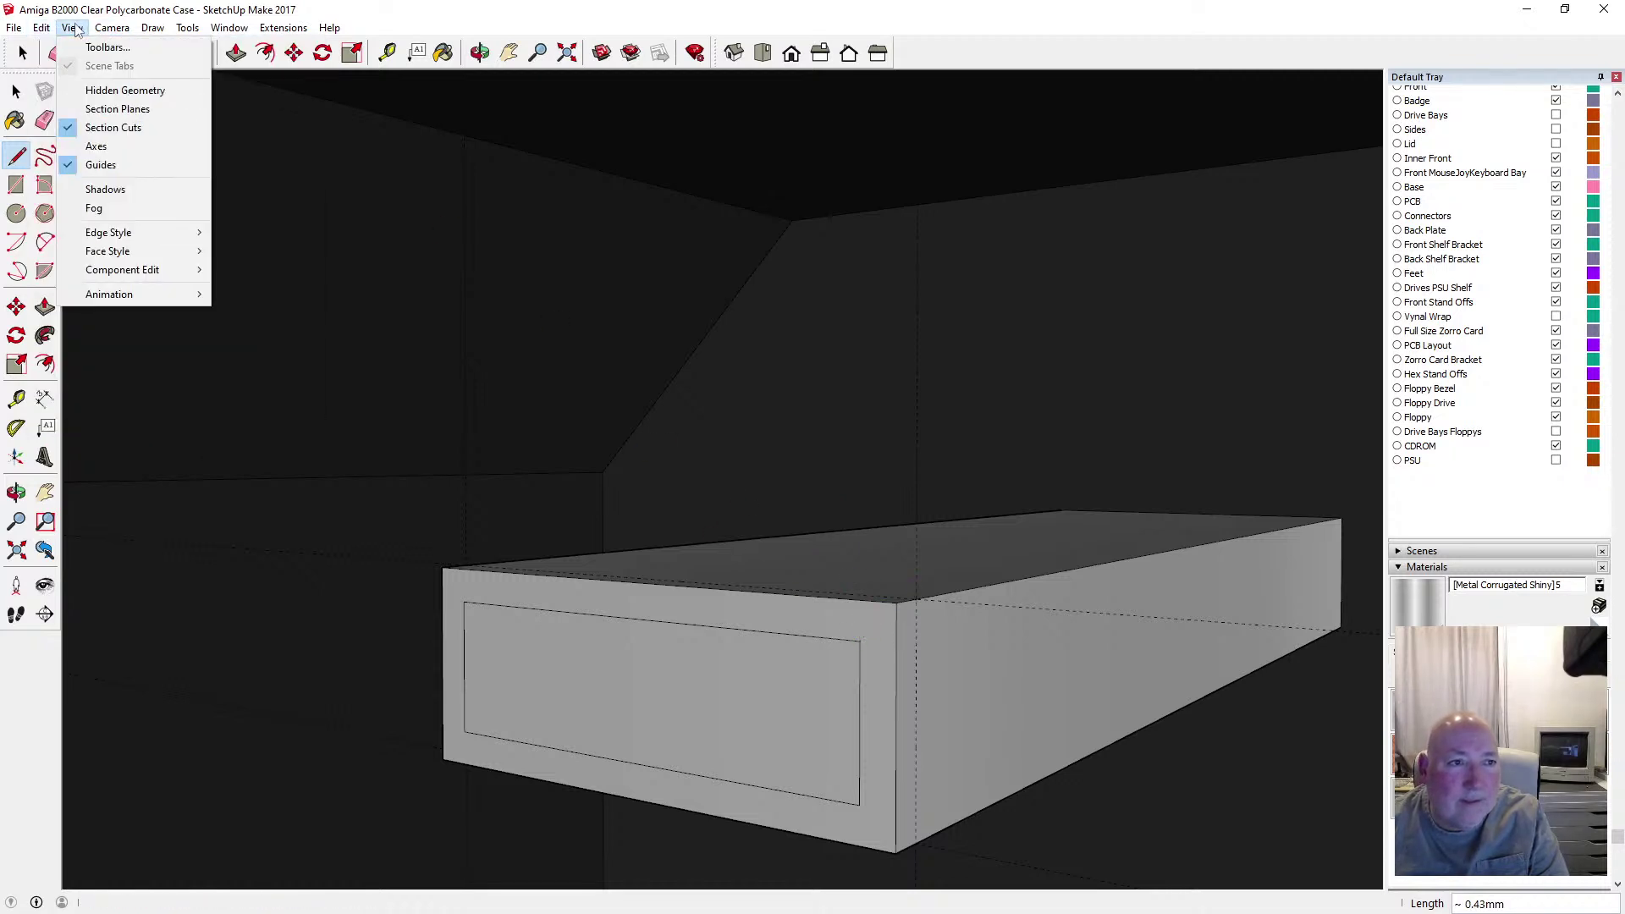
pyautogui.moveTo(127, 251)
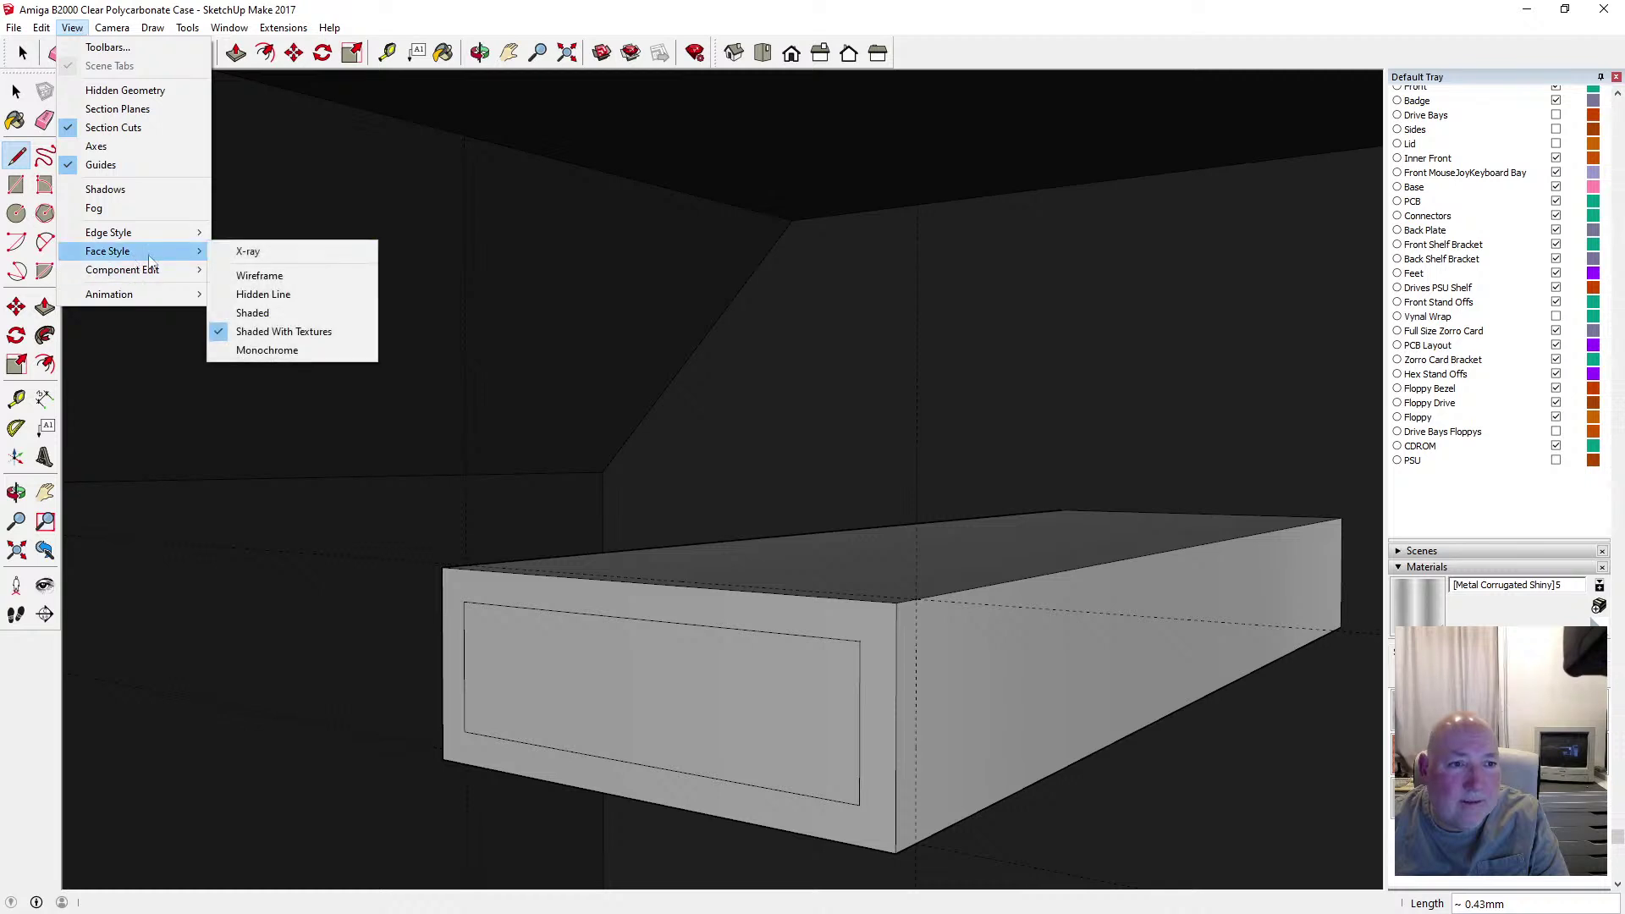
pyautogui.click(271, 252)
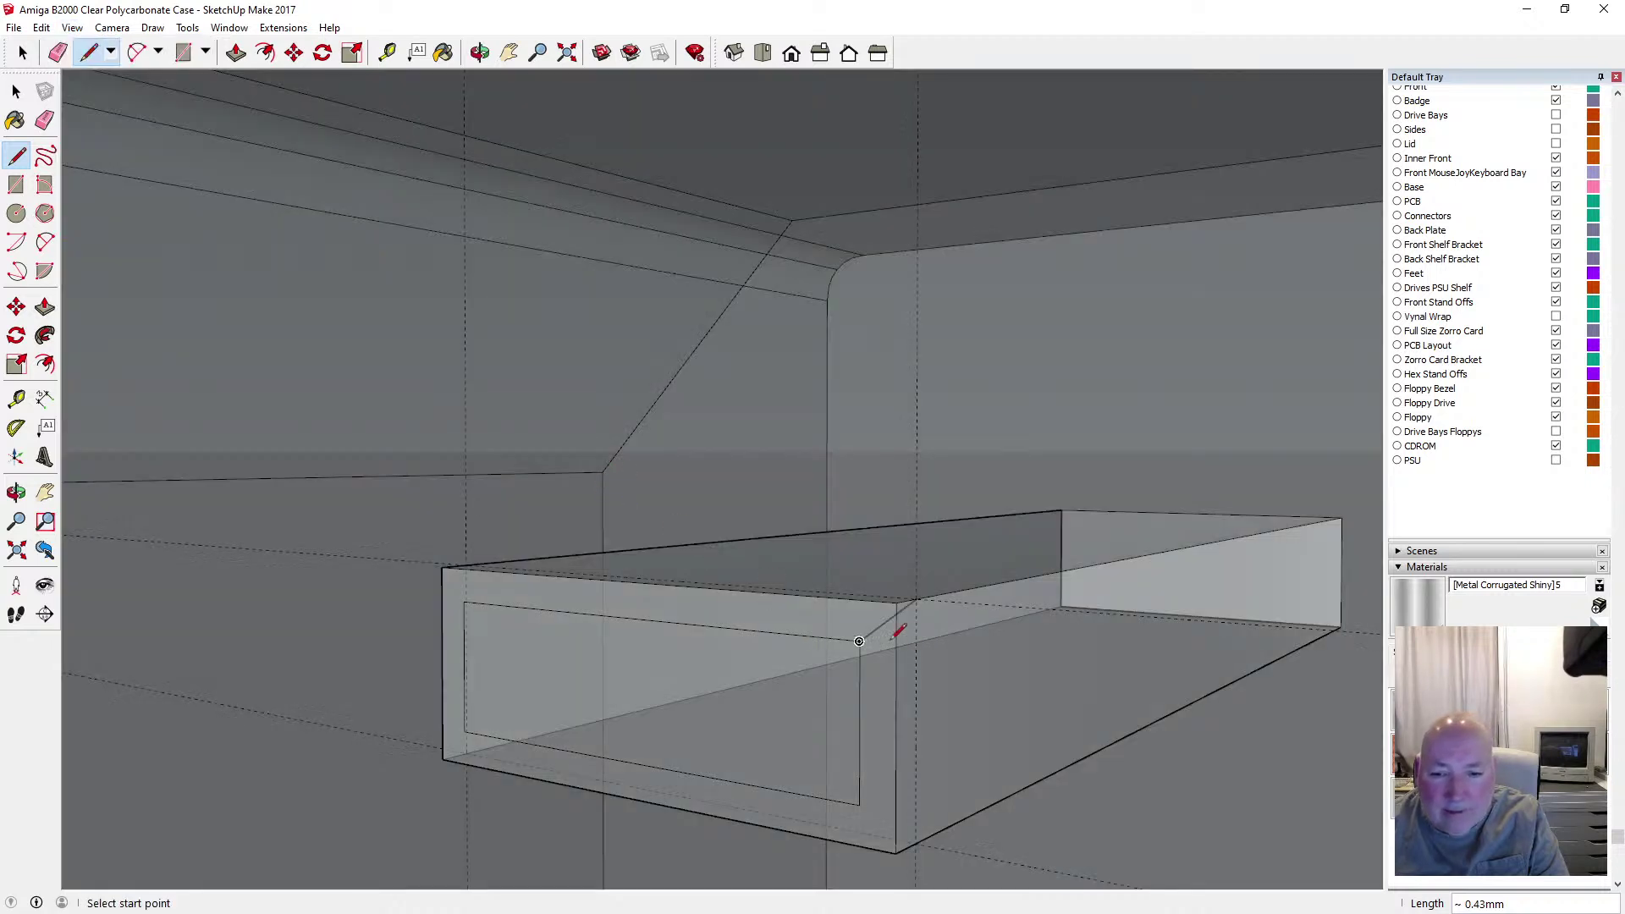
pyautogui.click(859, 804)
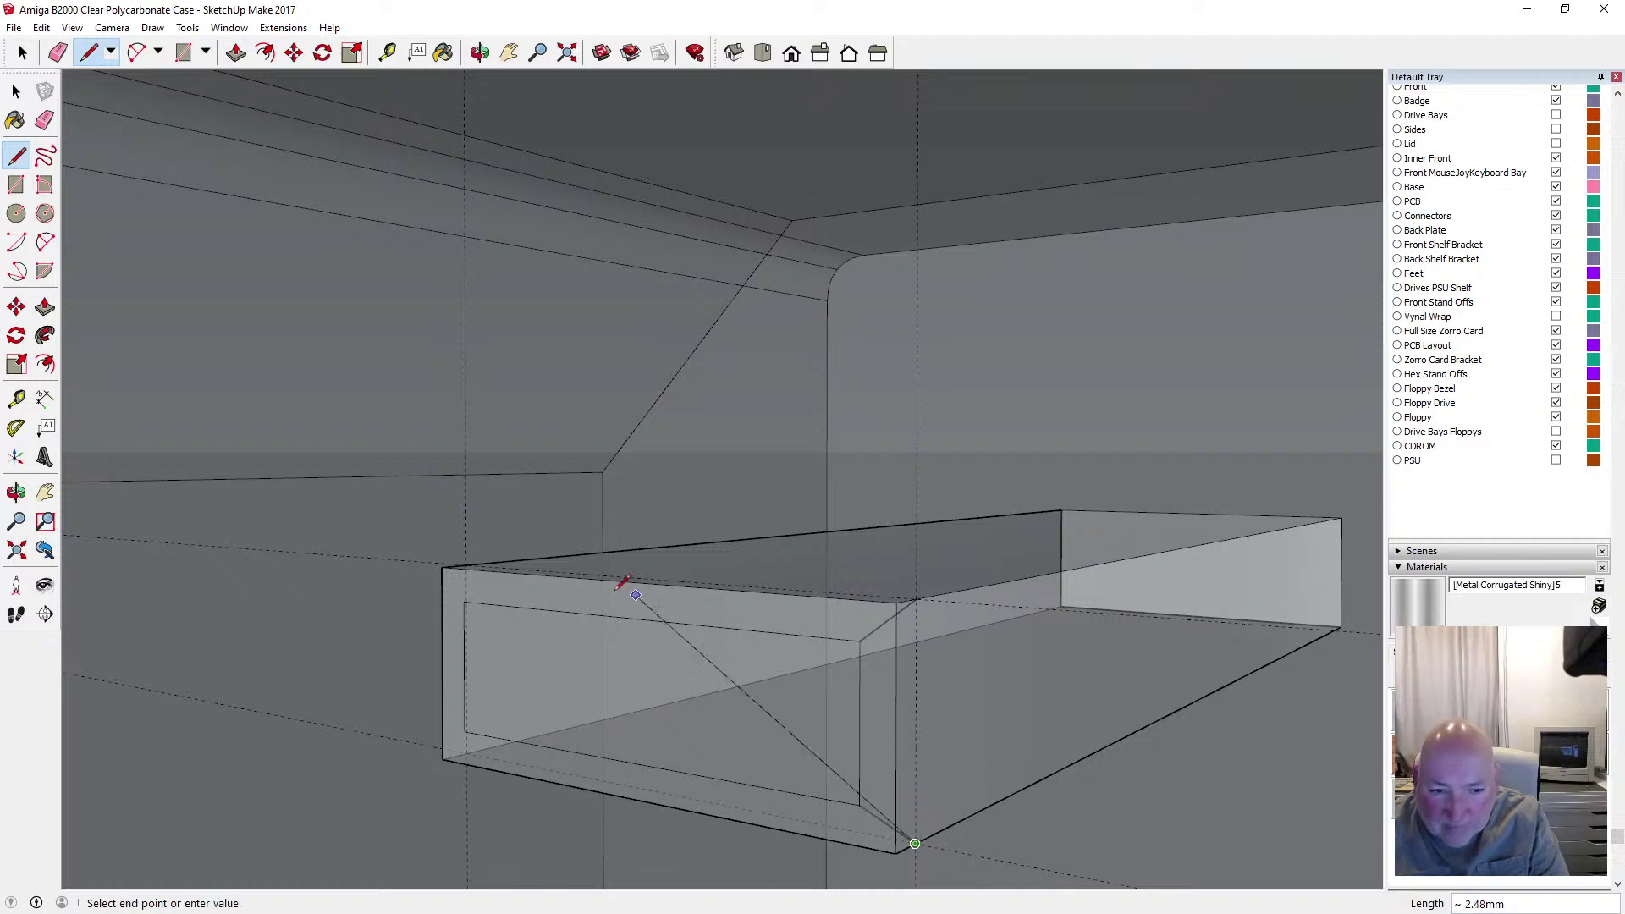
pyautogui.press('Escape')
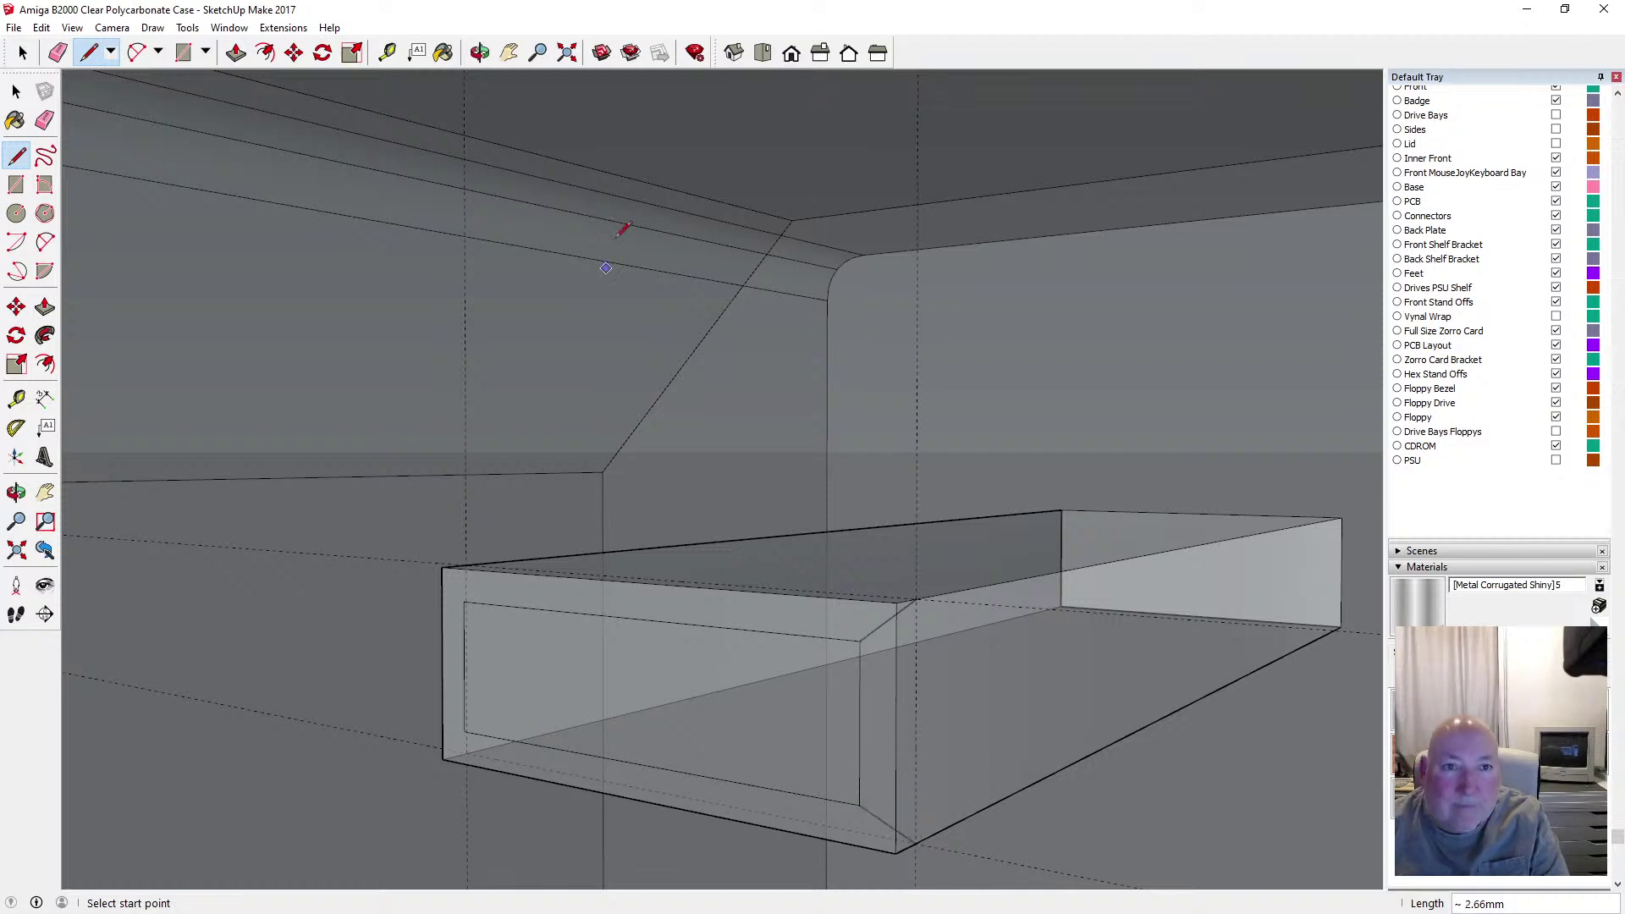
pyautogui.click(480, 53)
pyautogui.moveTo(526, 302); pyautogui.dragTo(807, 187)
pyautogui.click(386, 52)
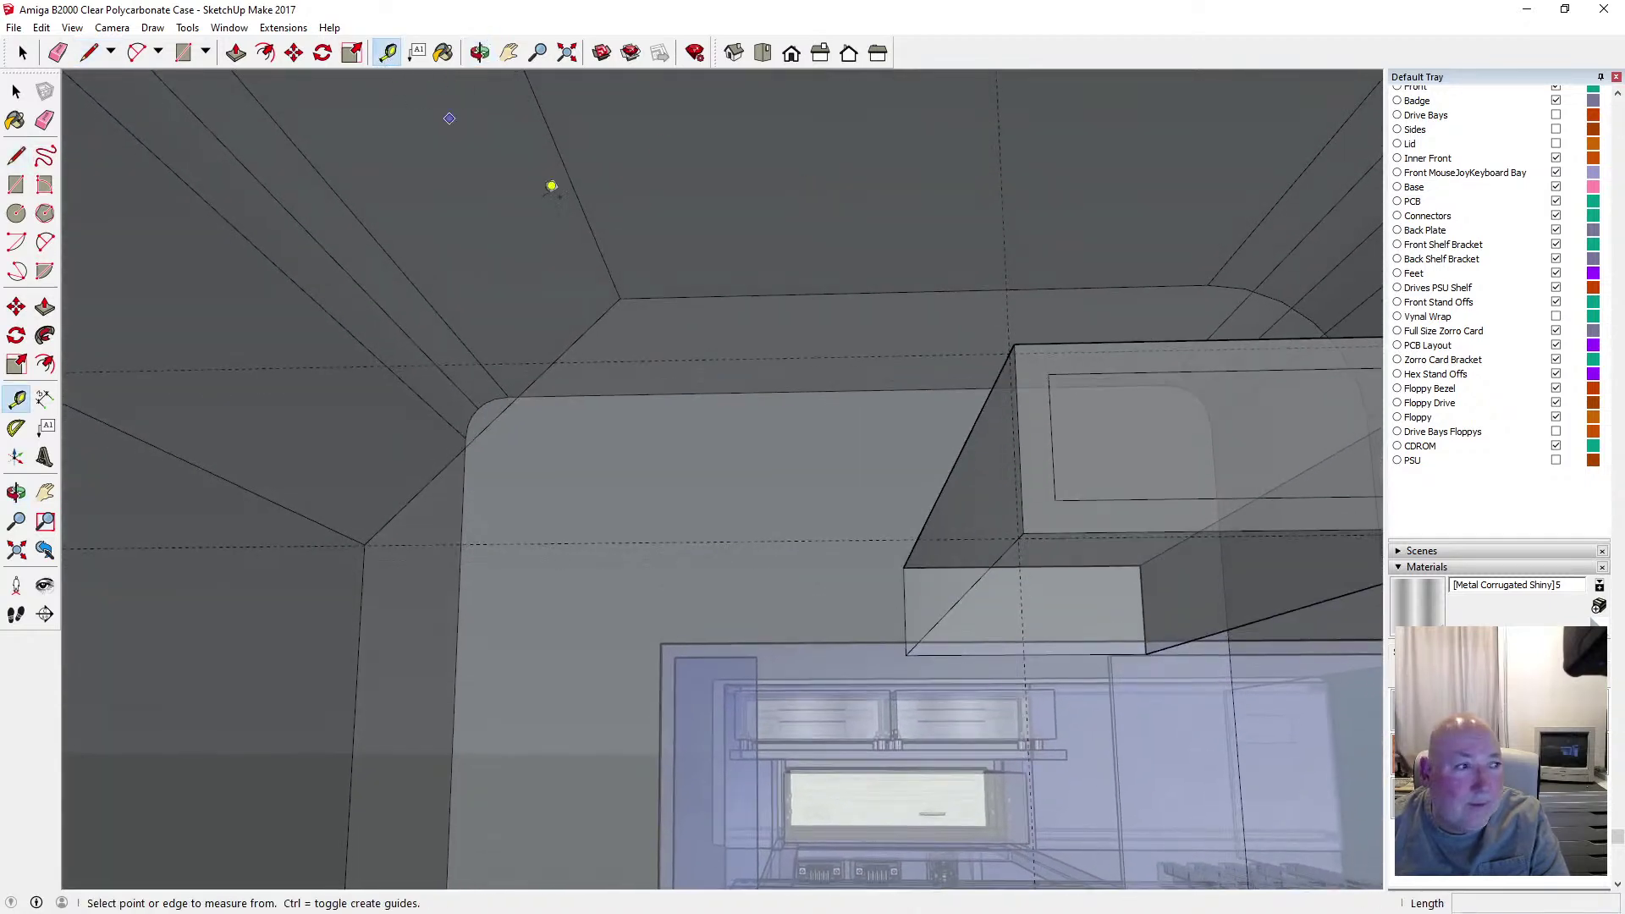
pyautogui.click(1056, 499)
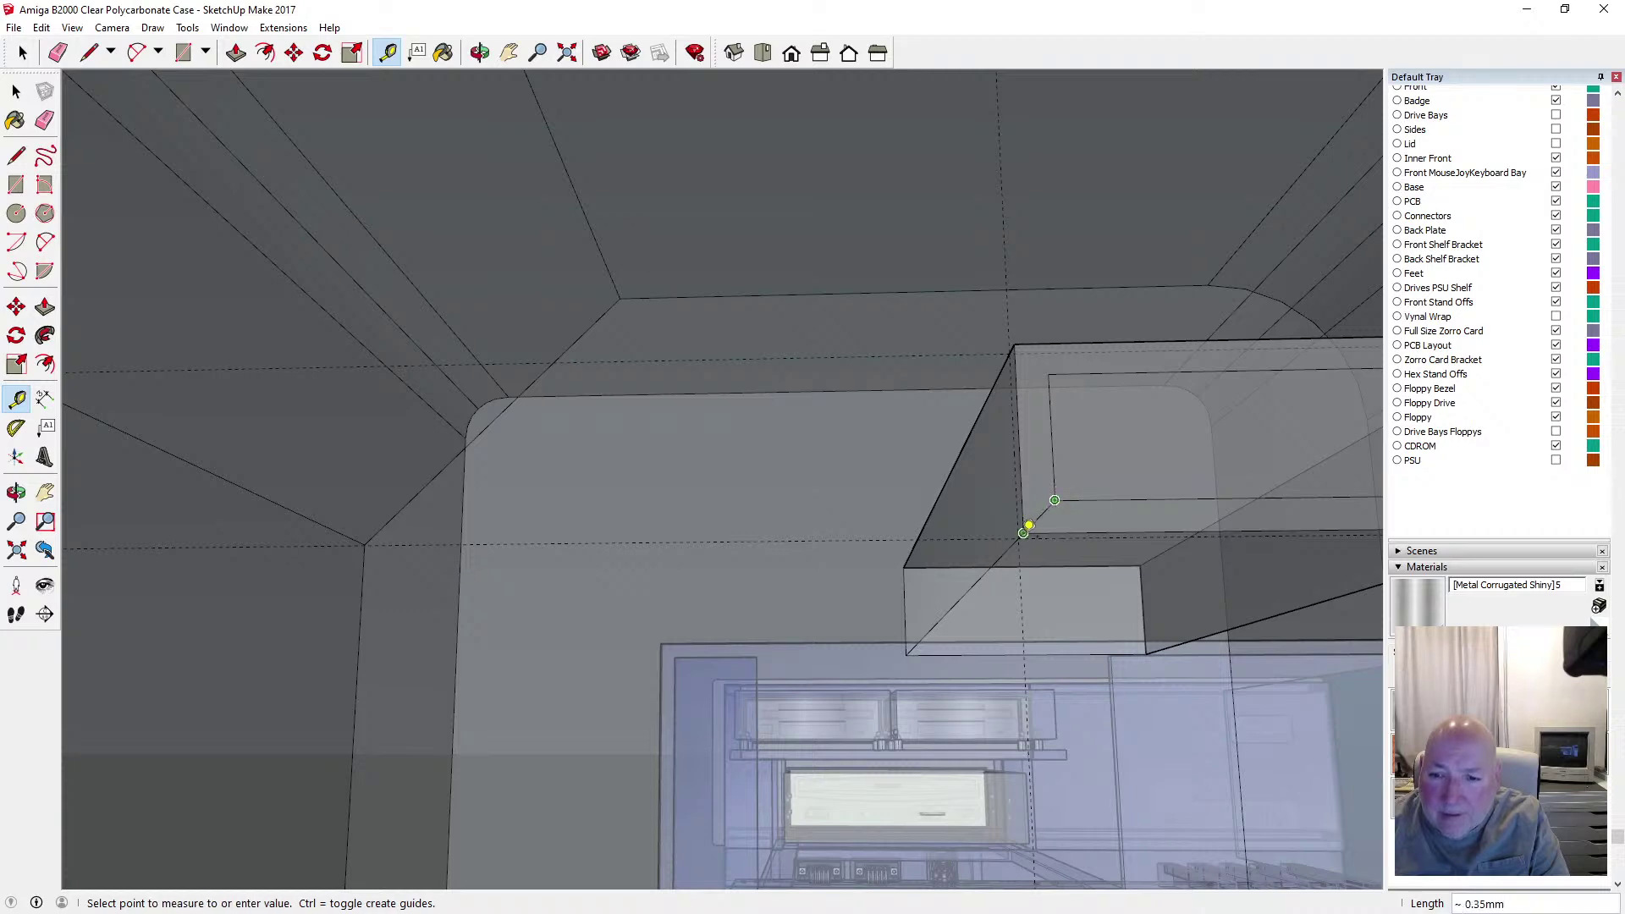
pyautogui.scroll(3, 1024, 531)
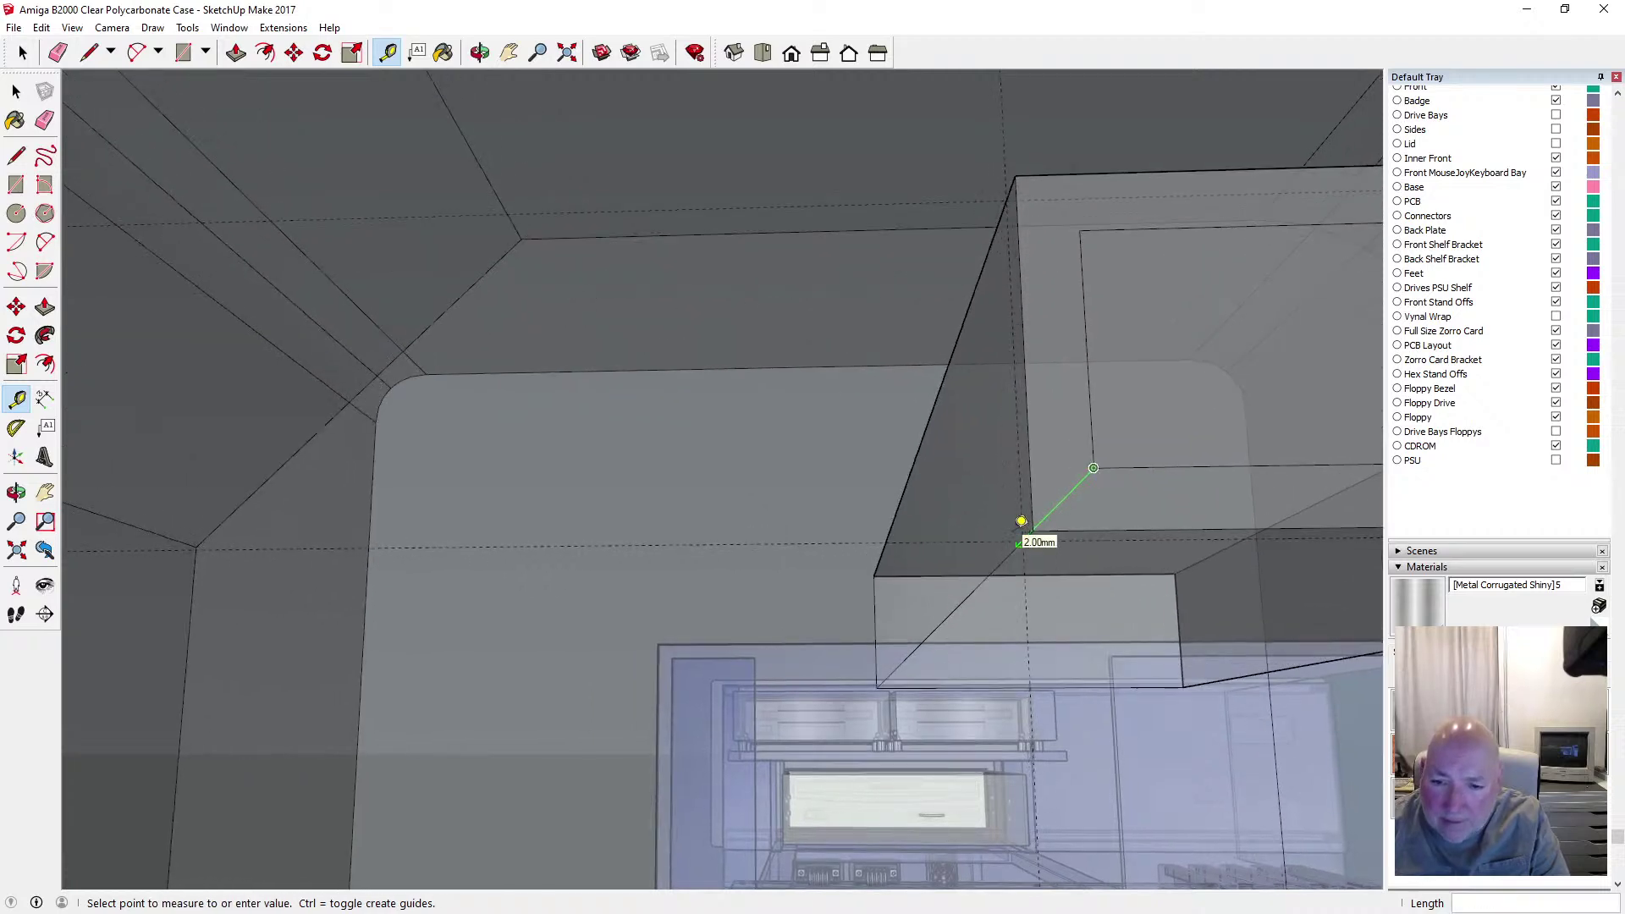
pyautogui.click(1026, 531)
pyautogui.scroll(-1, 957, 587)
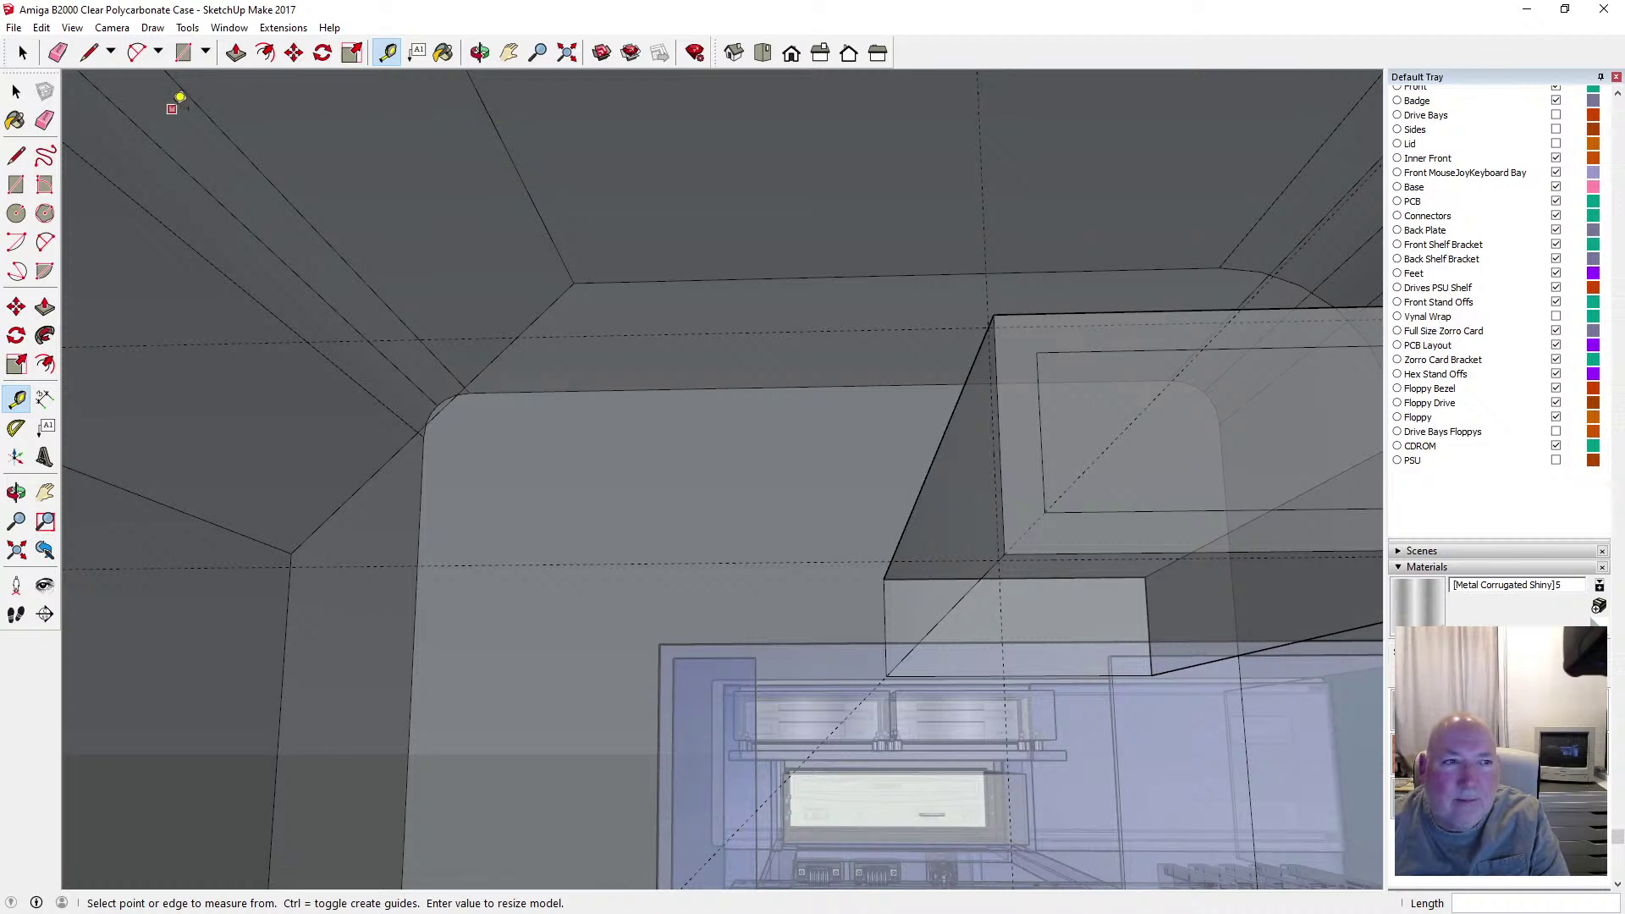
pyautogui.click(42, 29)
pyautogui.click(58, 43)
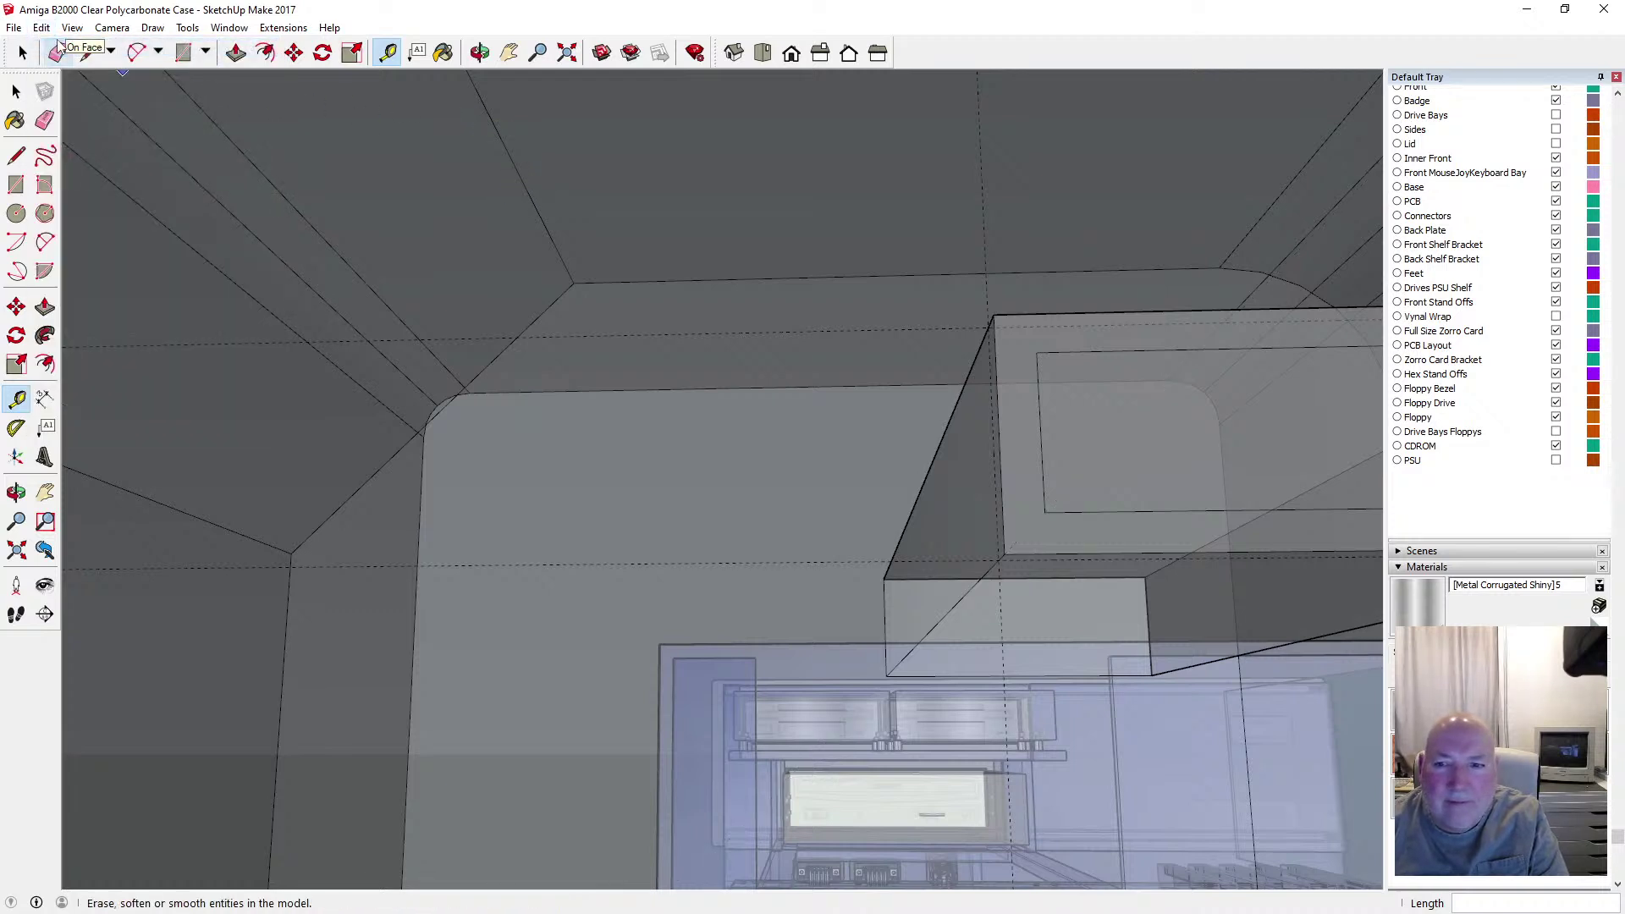
# Draw lines from the inset rectangle's two remaining corners to their guide intersections on the pin's opposite narrow side
pyautogui.click(16, 155)
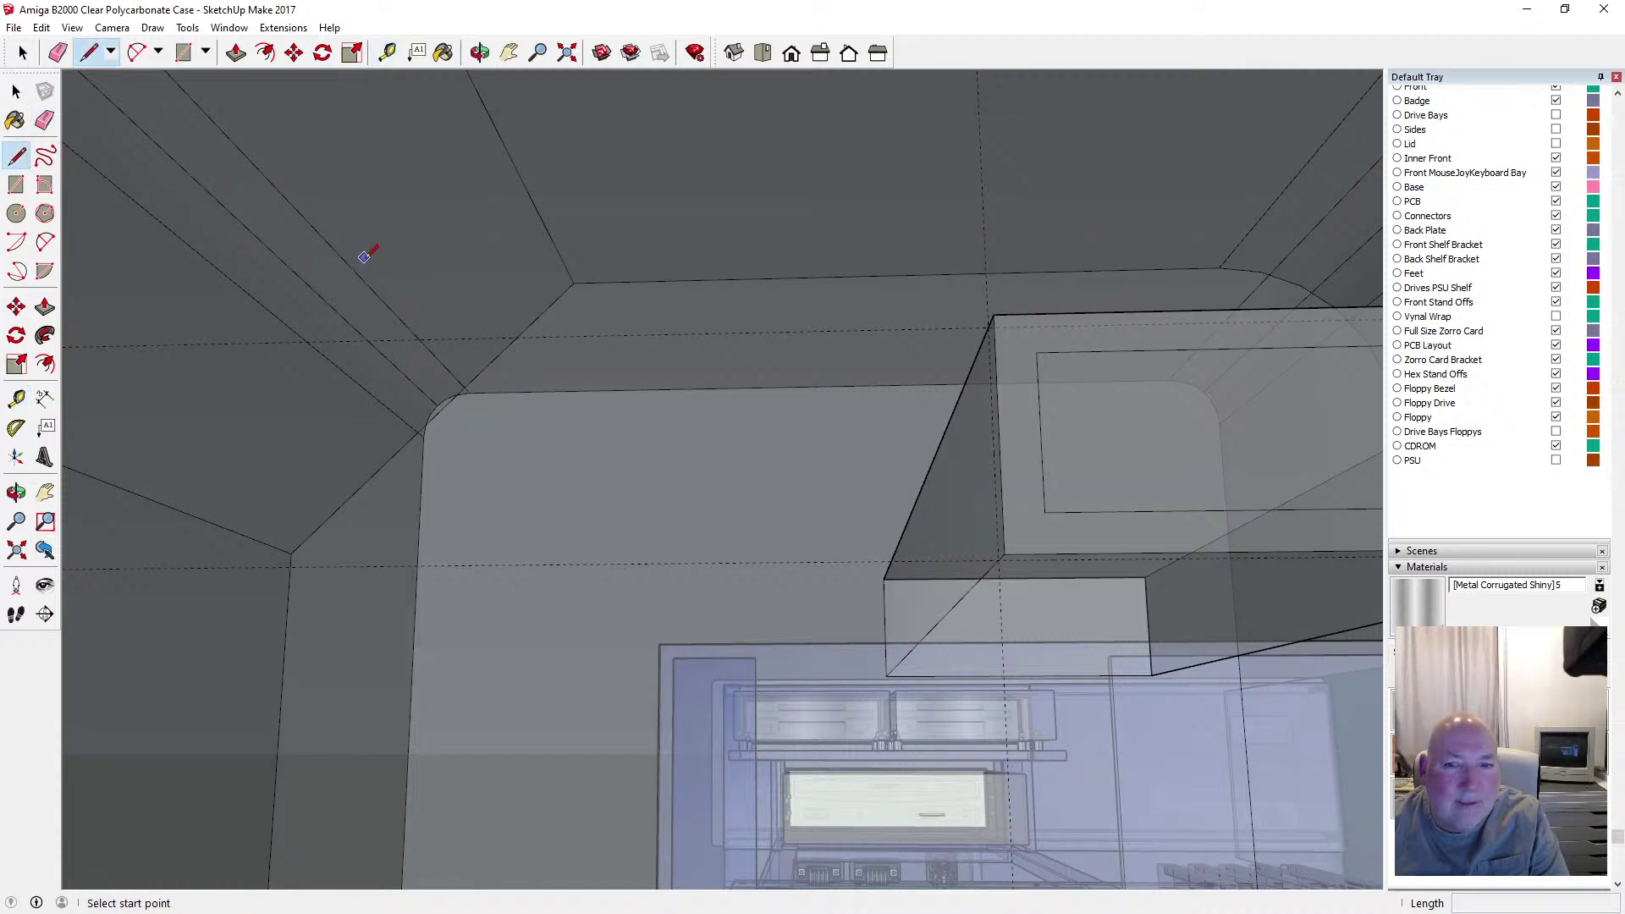
pyautogui.click(1045, 511)
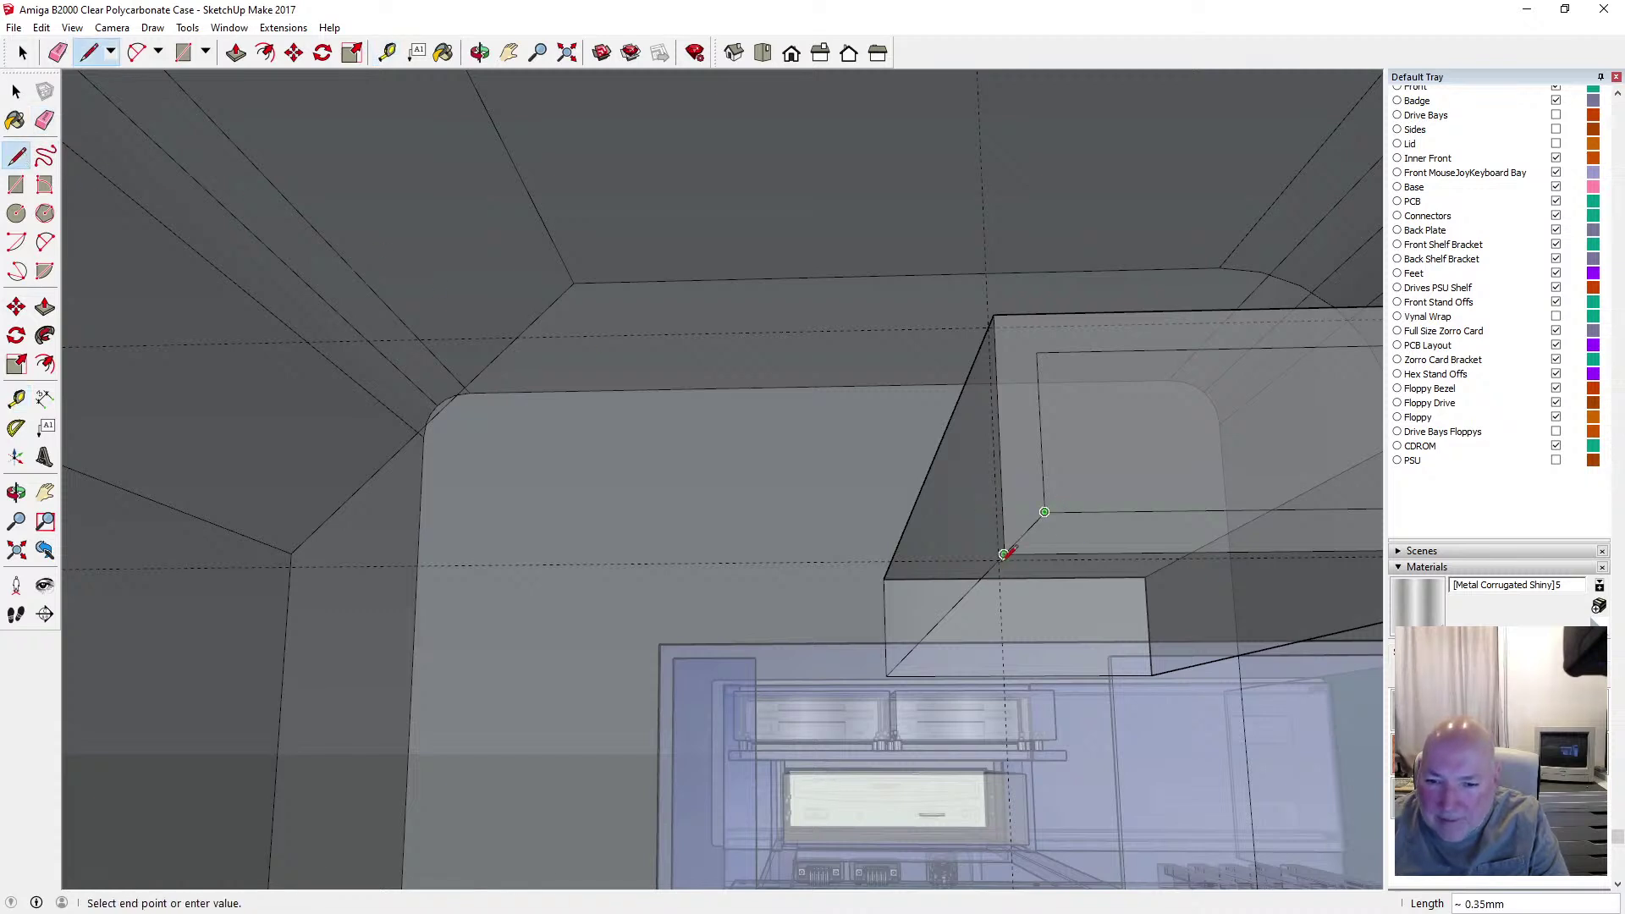
pyautogui.click(1004, 553)
pyautogui.press('Escape')
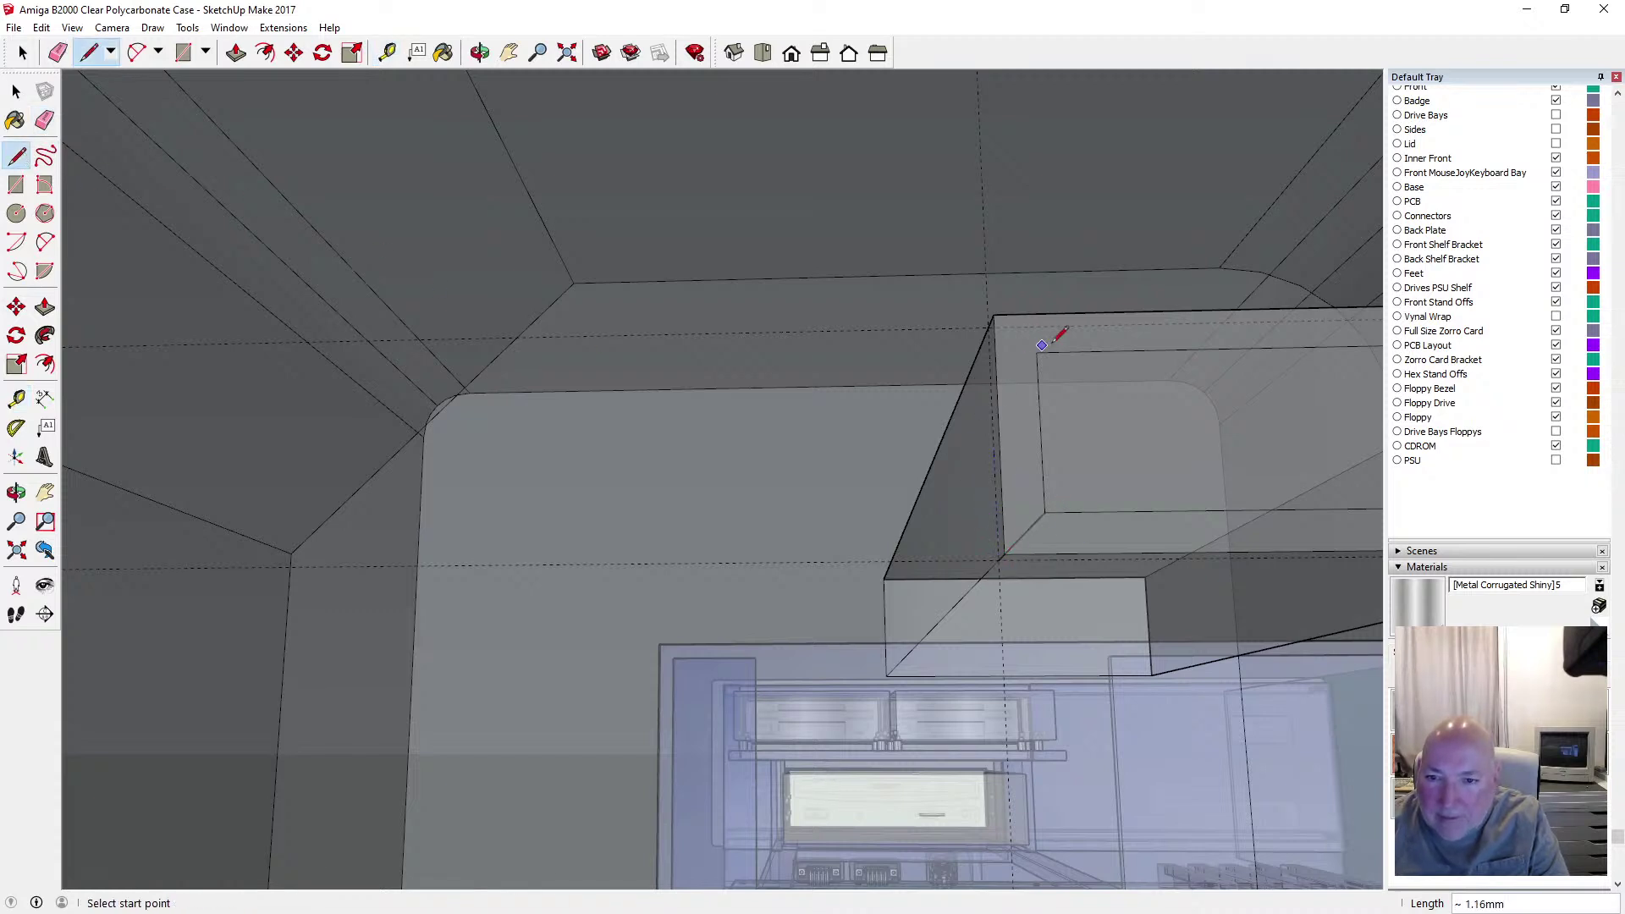
pyautogui.click(1036, 351)
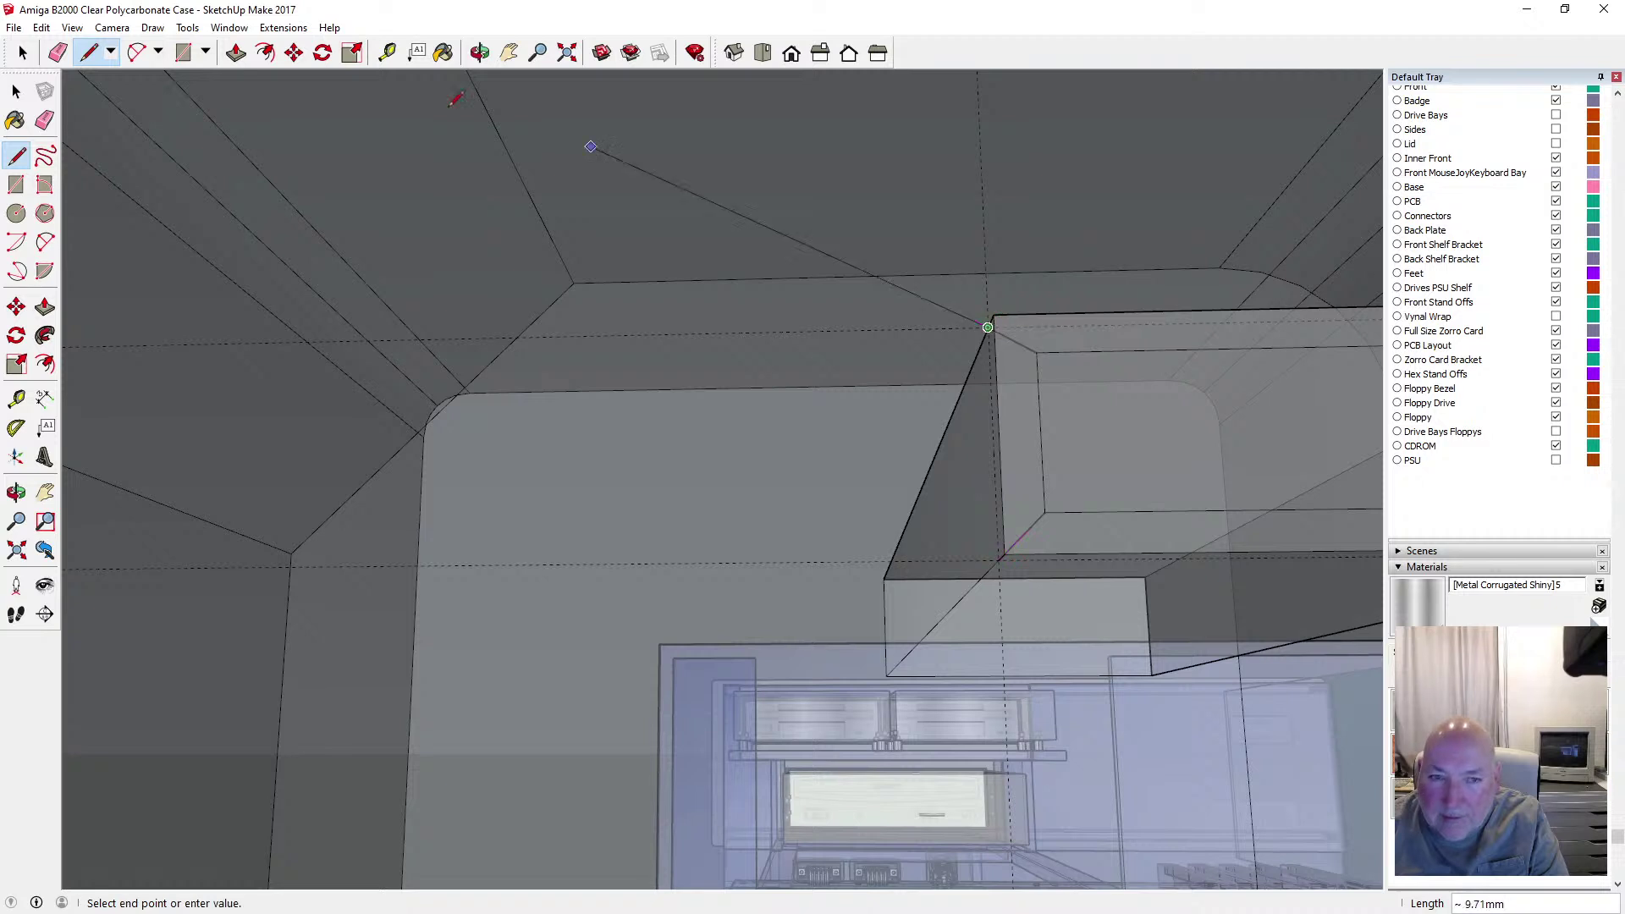
# Try deleting the upper long edge of the pin's end face, and undo the deletion
pyautogui.click(16, 91)
pyautogui.scroll(-2, 104, 276)
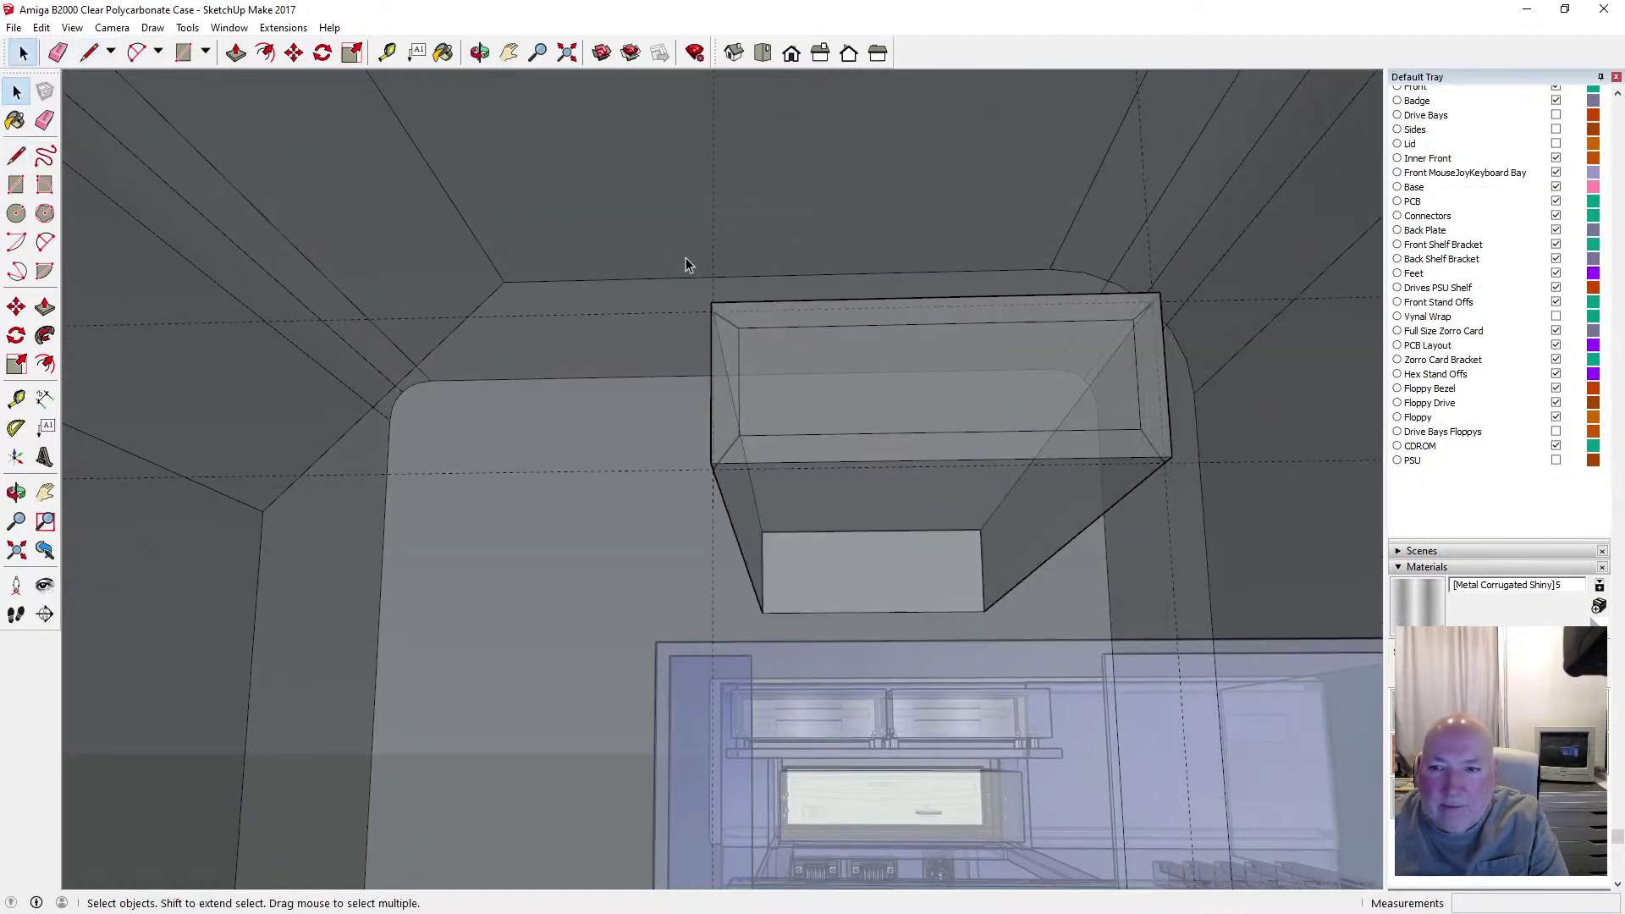
pyautogui.click(794, 303)
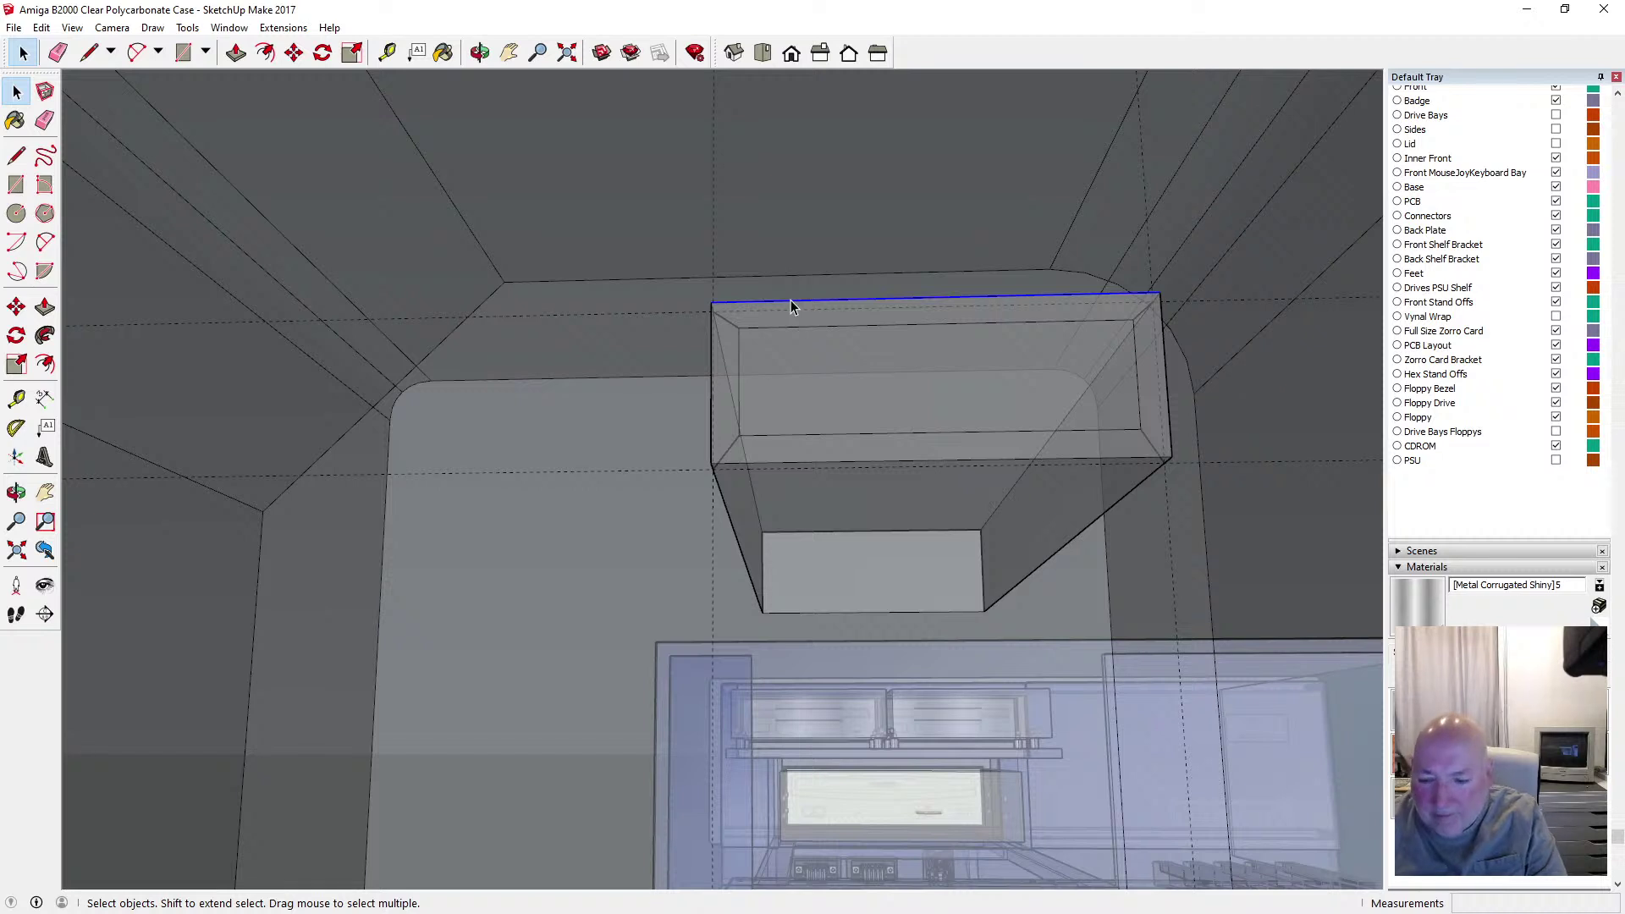
pyautogui.press('Delete')
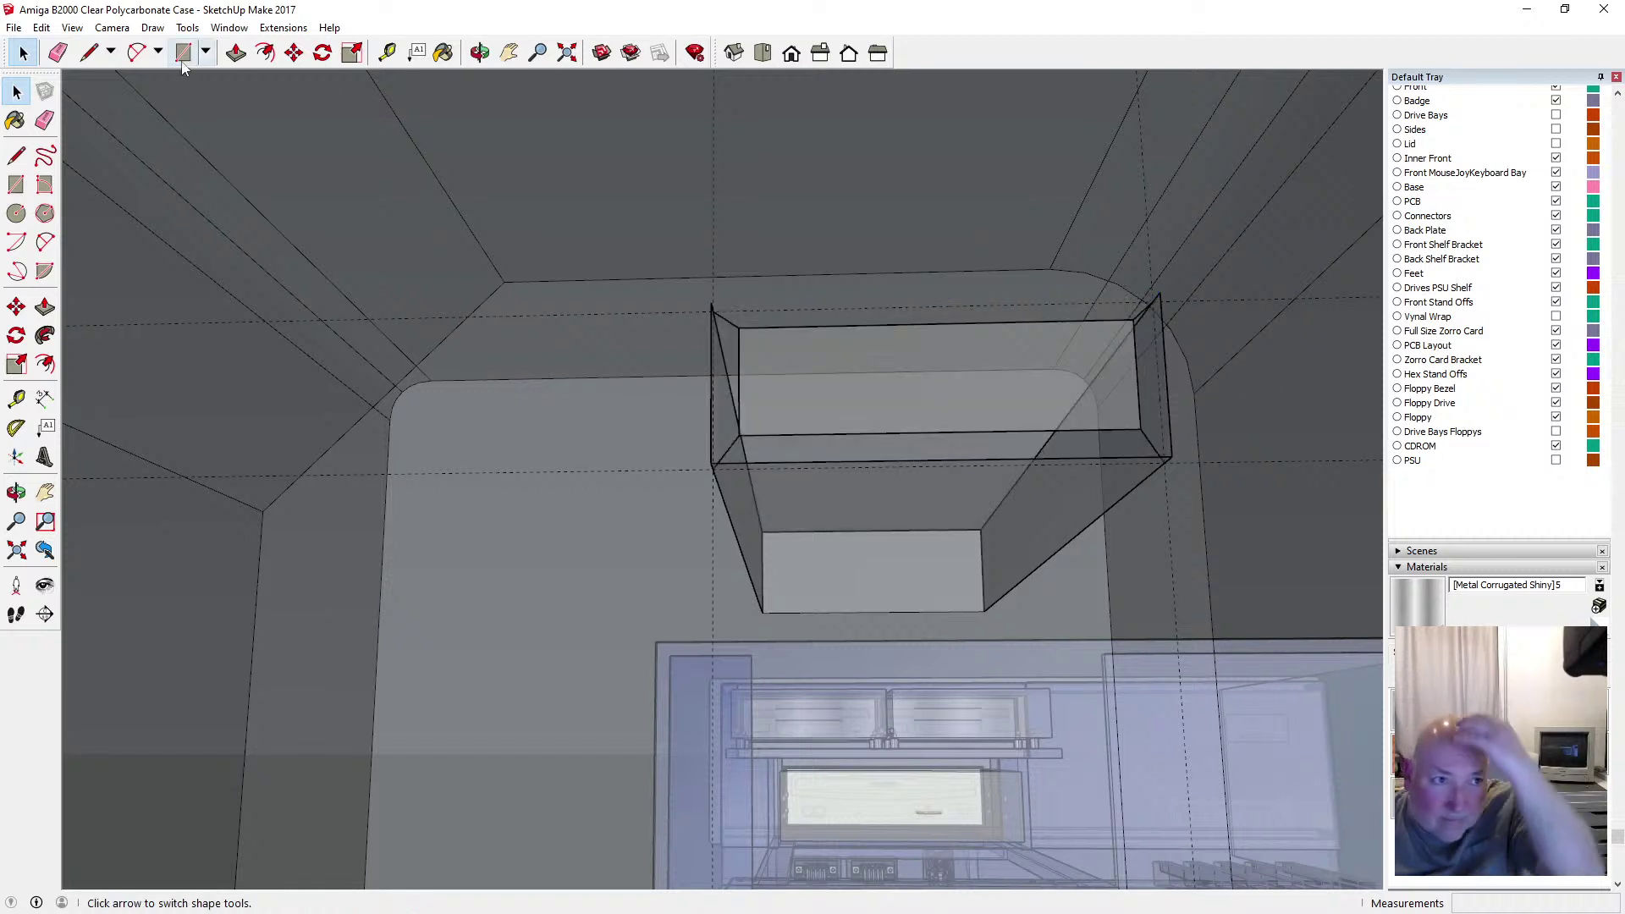
pyautogui.click(43, 28)
pyautogui.click(81, 46)
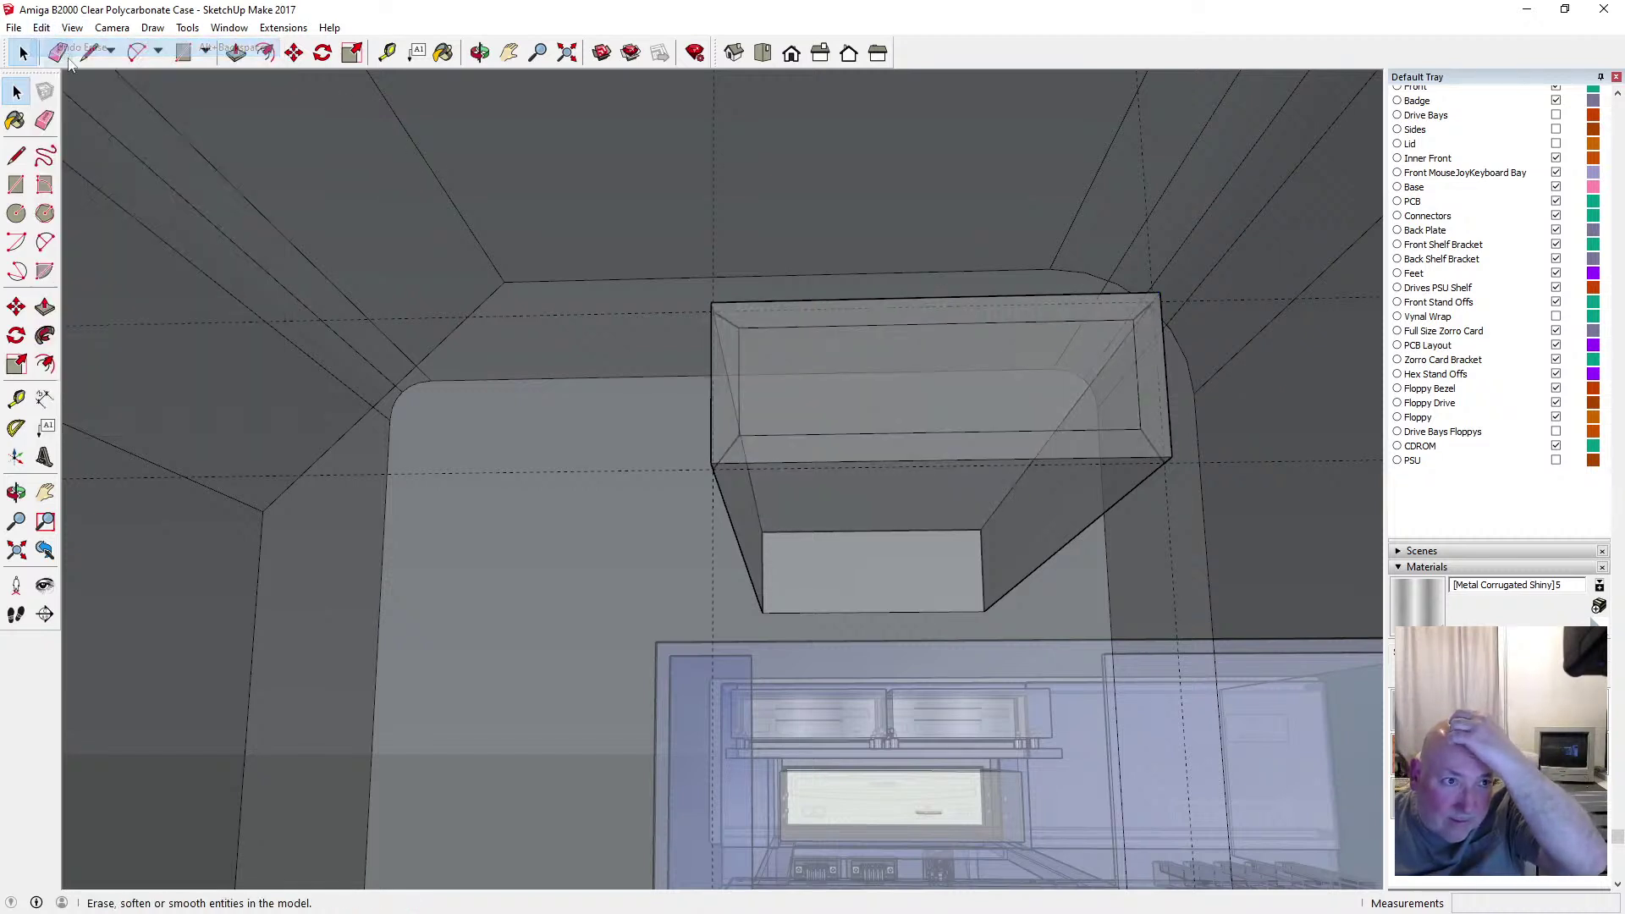
# Draw a 4 mm line along the guide across the pin's lower wide side, between the two guide intersections
pyautogui.click(16, 156)
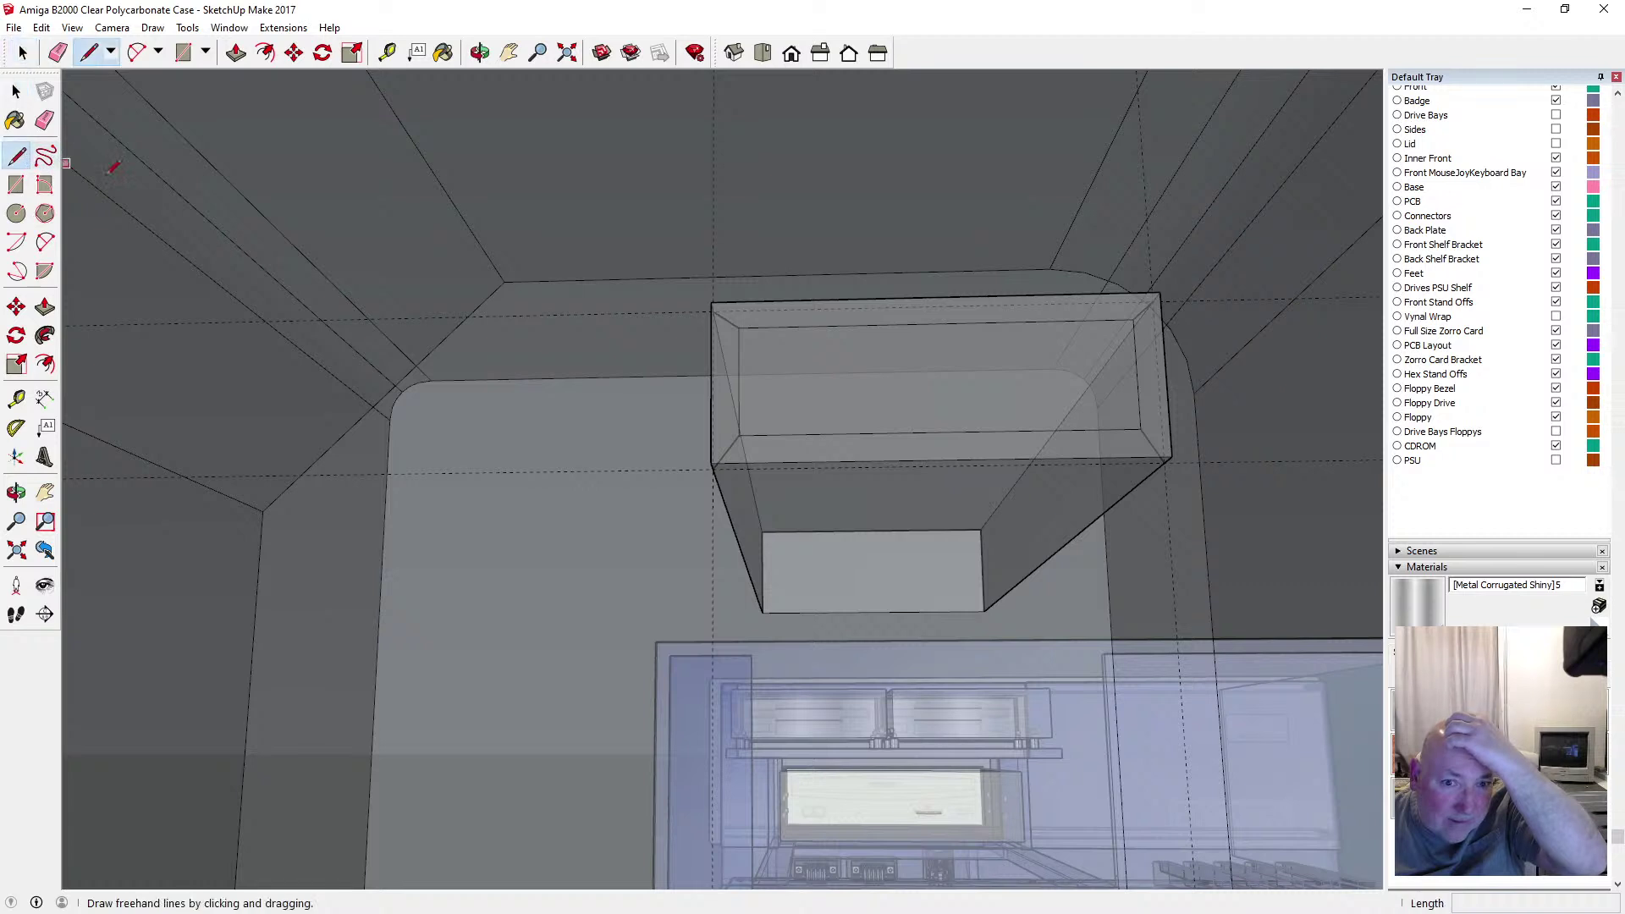
pyautogui.click(713, 469)
pyautogui.click(1170, 458)
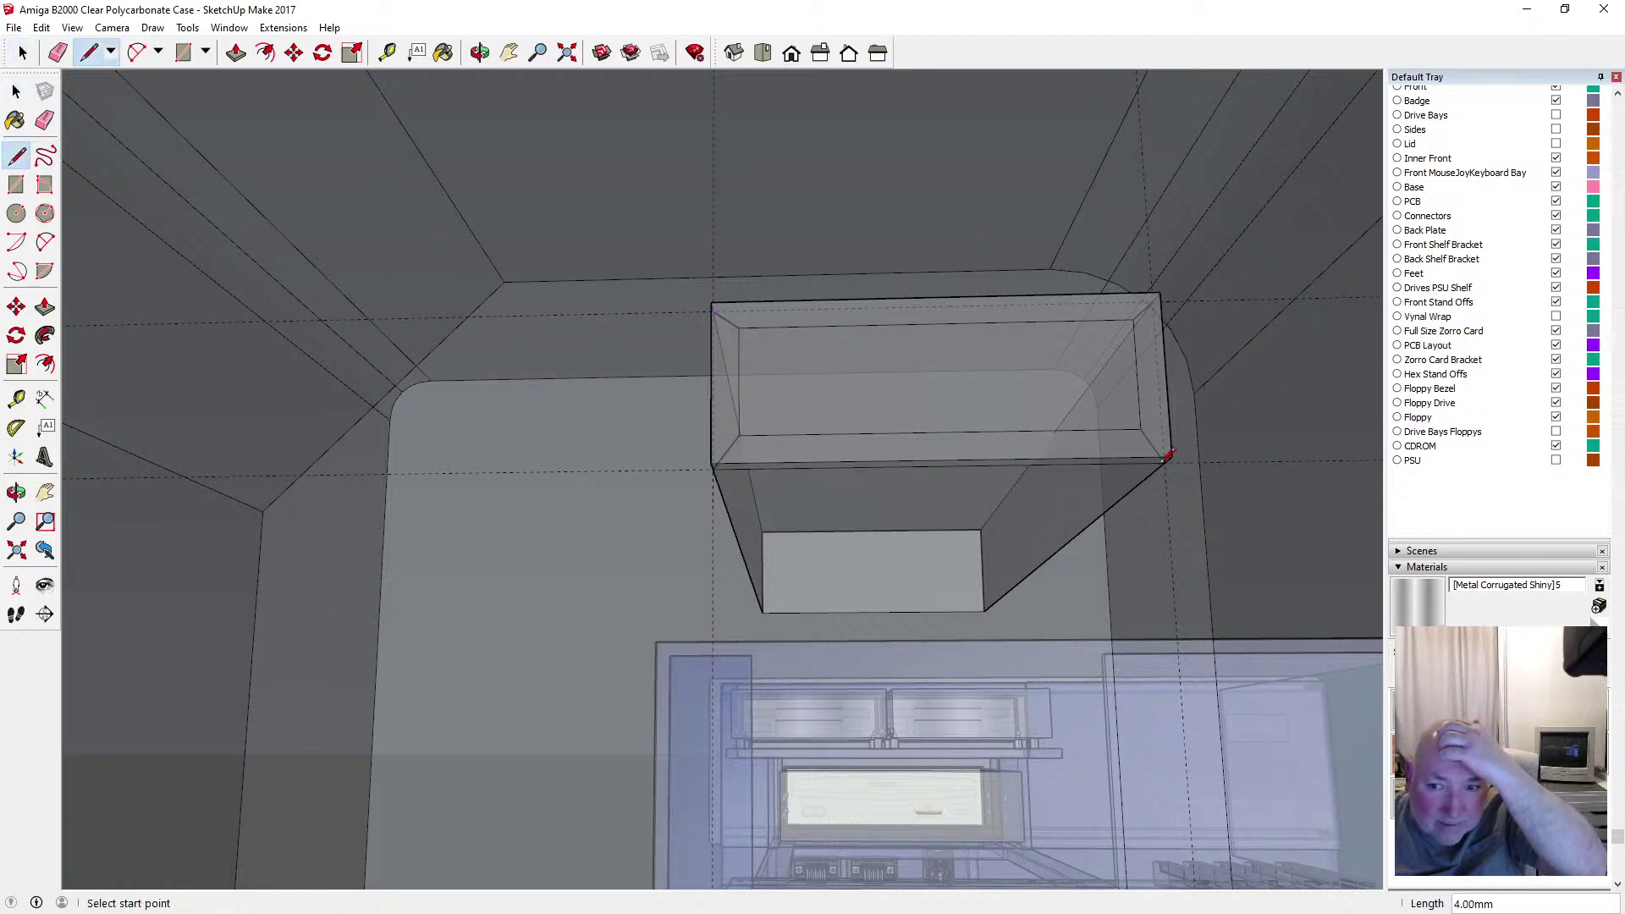
# Draw a 1.5 mm line along the guide on the pin's narrow side, between the upper and lower guide intersections
pyautogui.click(480, 53)
pyautogui.moveTo(635, 186); pyautogui.dragTo(731, 253)
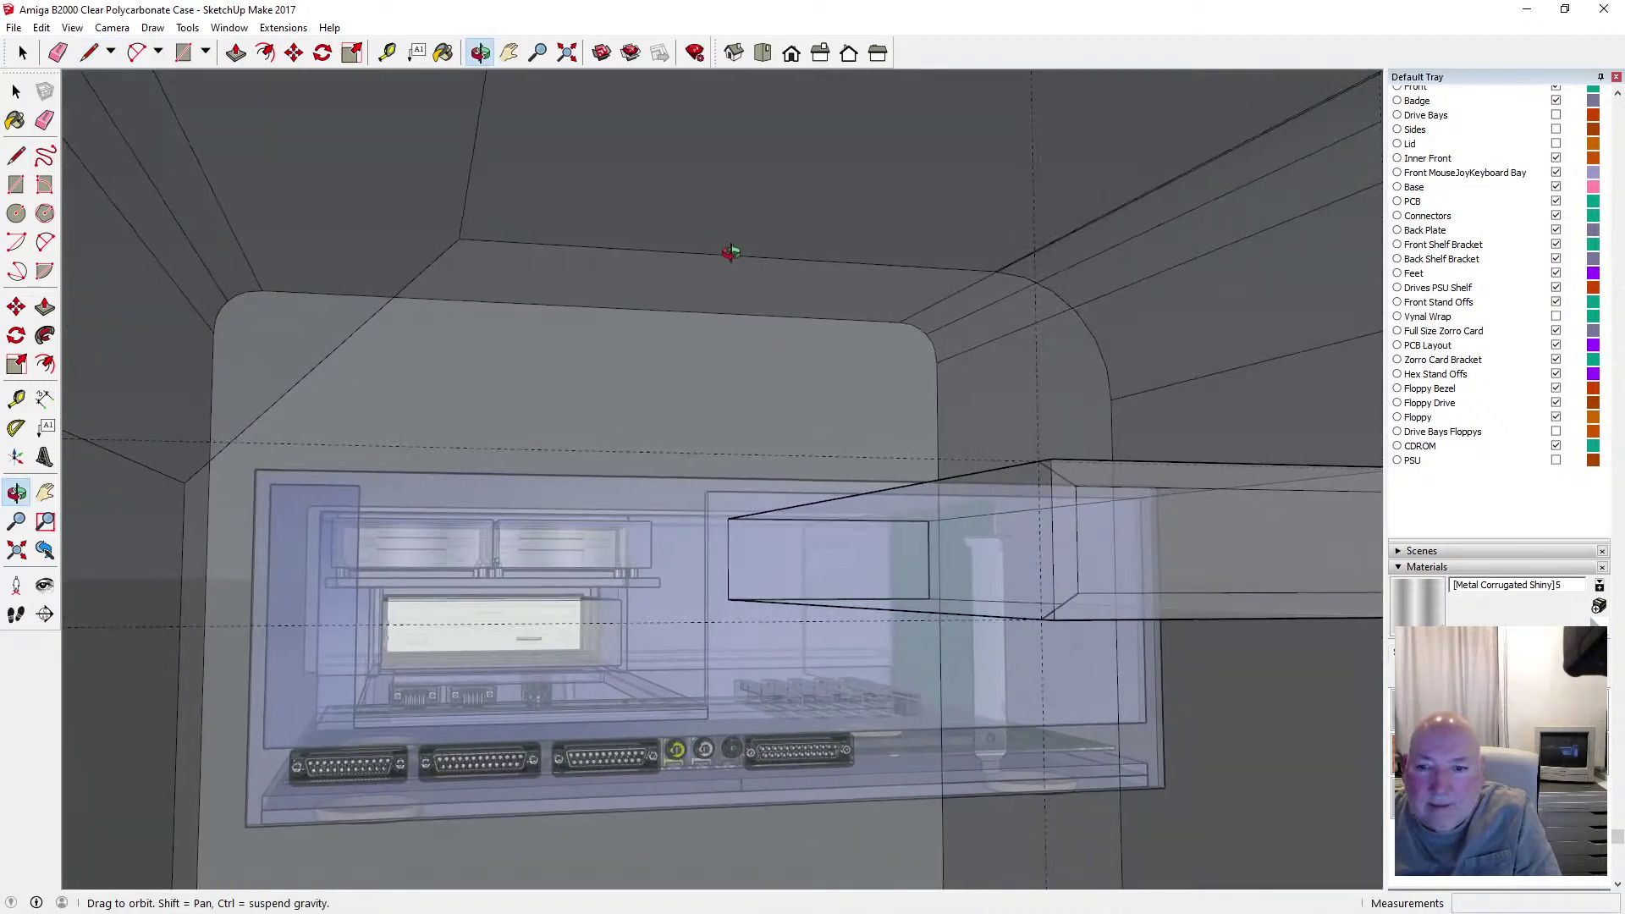
pyautogui.click(16, 155)
pyautogui.click(1039, 461)
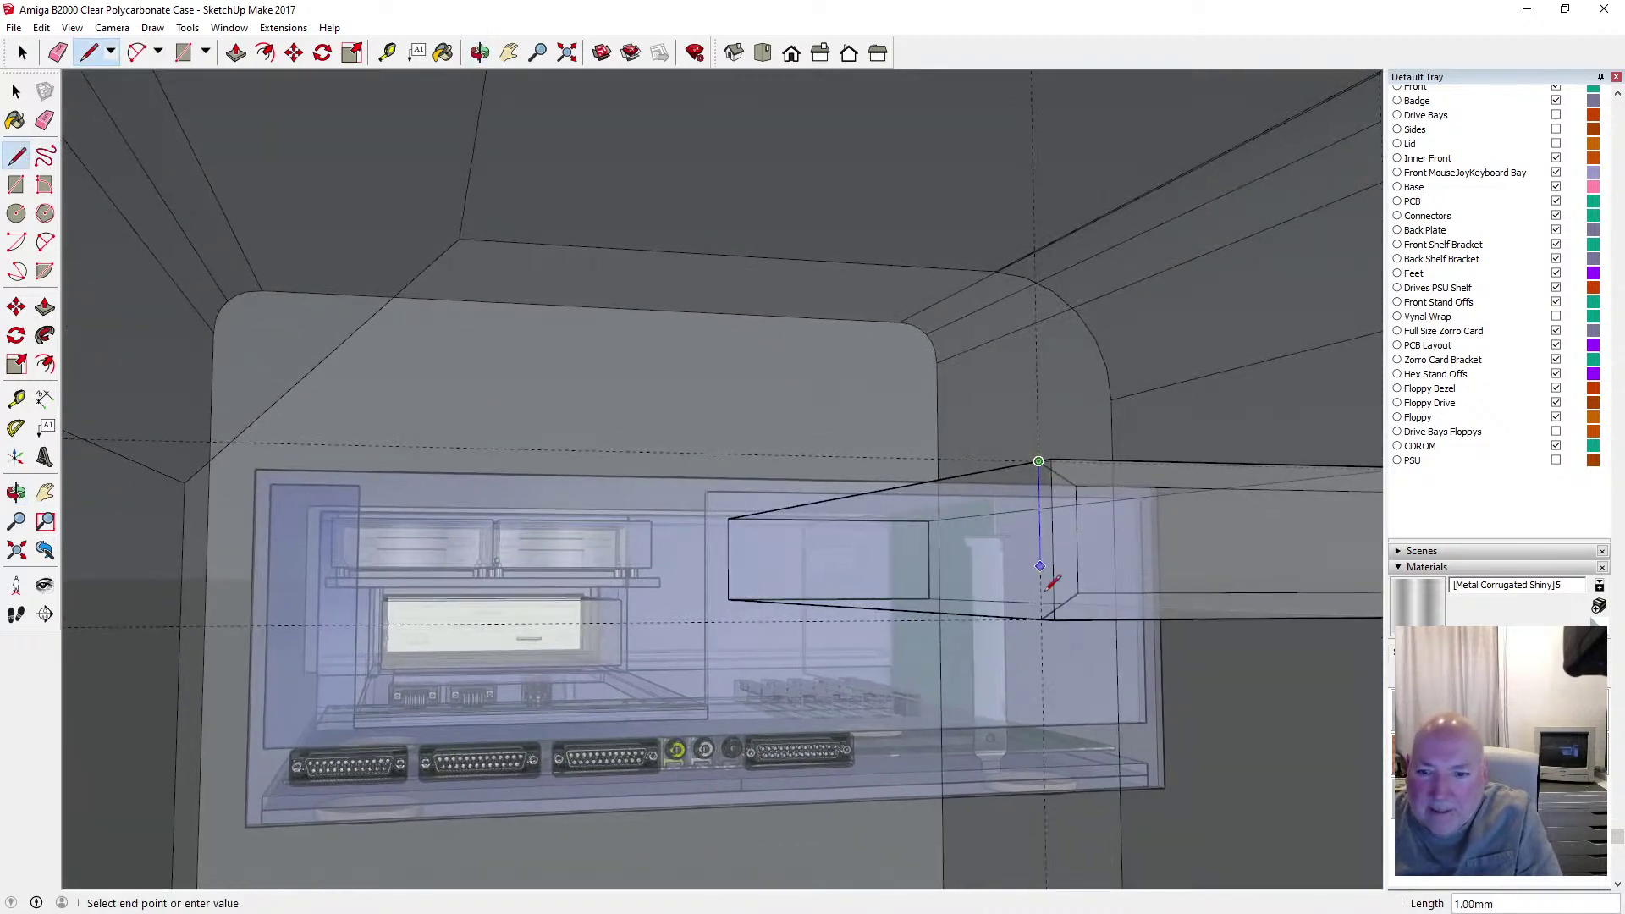
pyautogui.click(1042, 619)
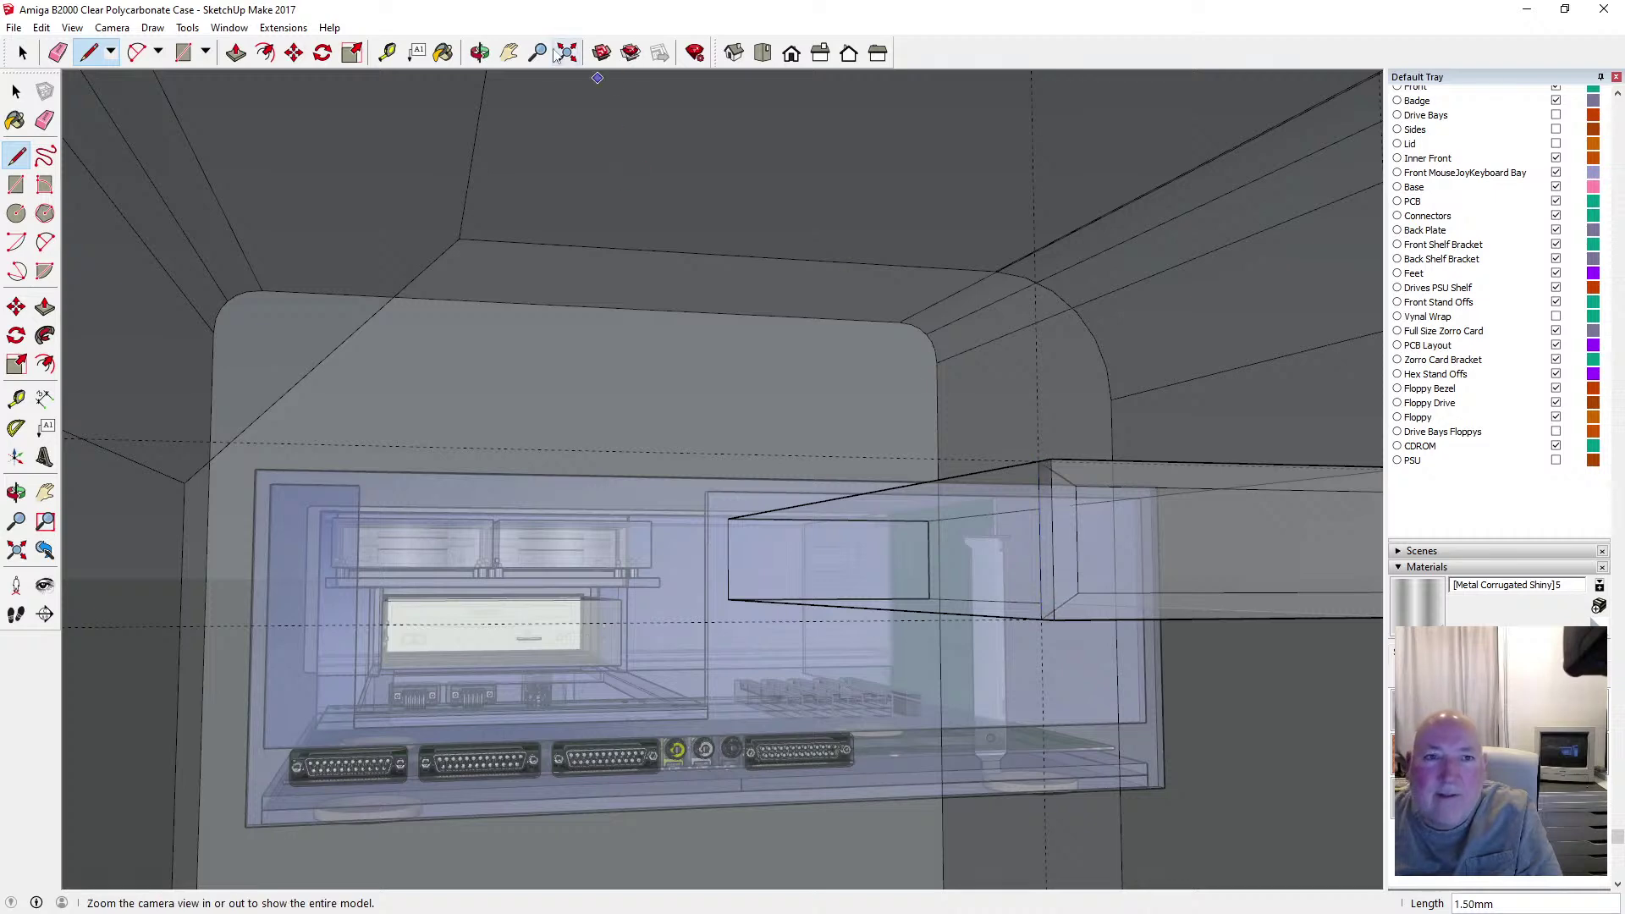
# Draw a 4 mm line along the guide across the pin's upper wide side, between the two guide intersections
pyautogui.click(479, 53)
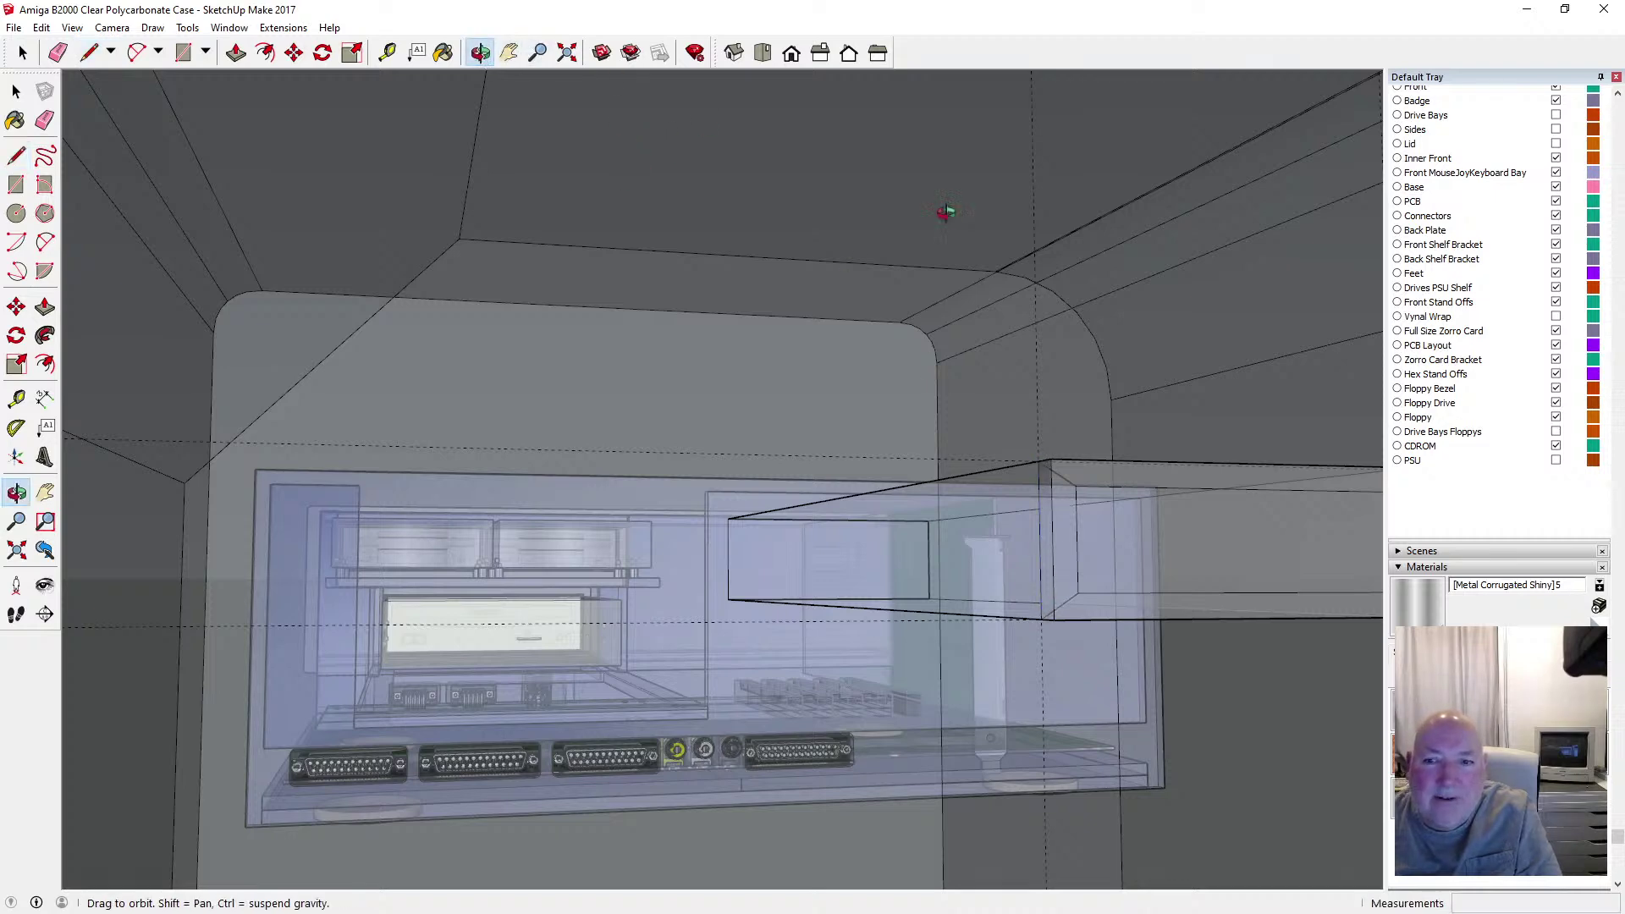
pyautogui.moveTo(951, 211); pyautogui.dragTo(674, 352)
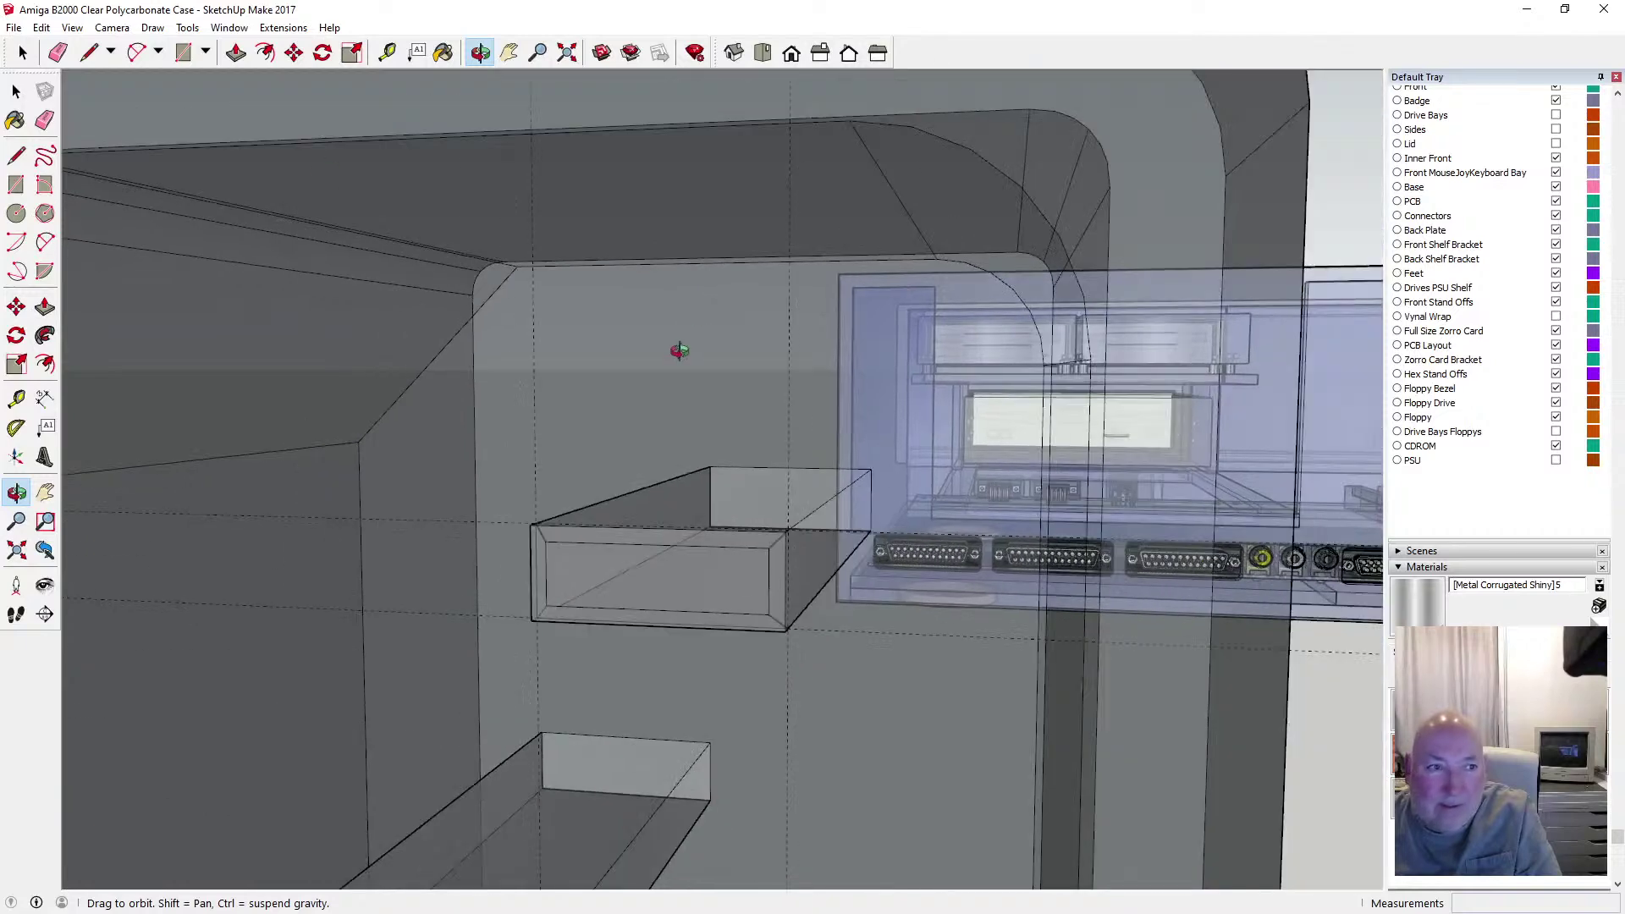
pyautogui.press('l')
pyautogui.scroll(3, 555, 470)
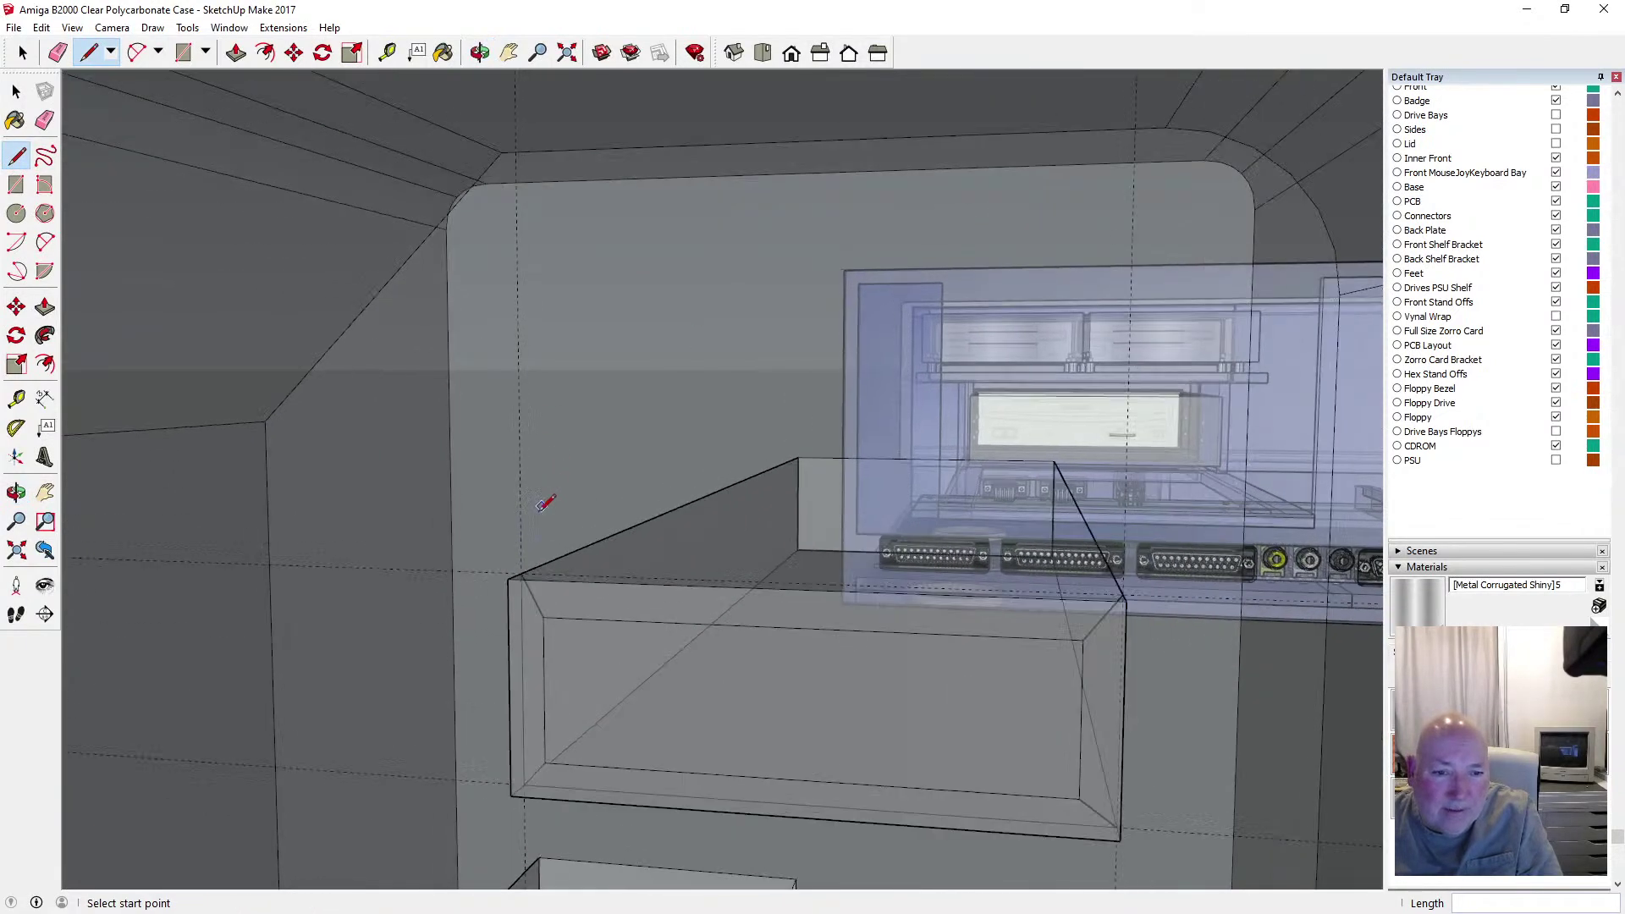
pyautogui.click(521, 573)
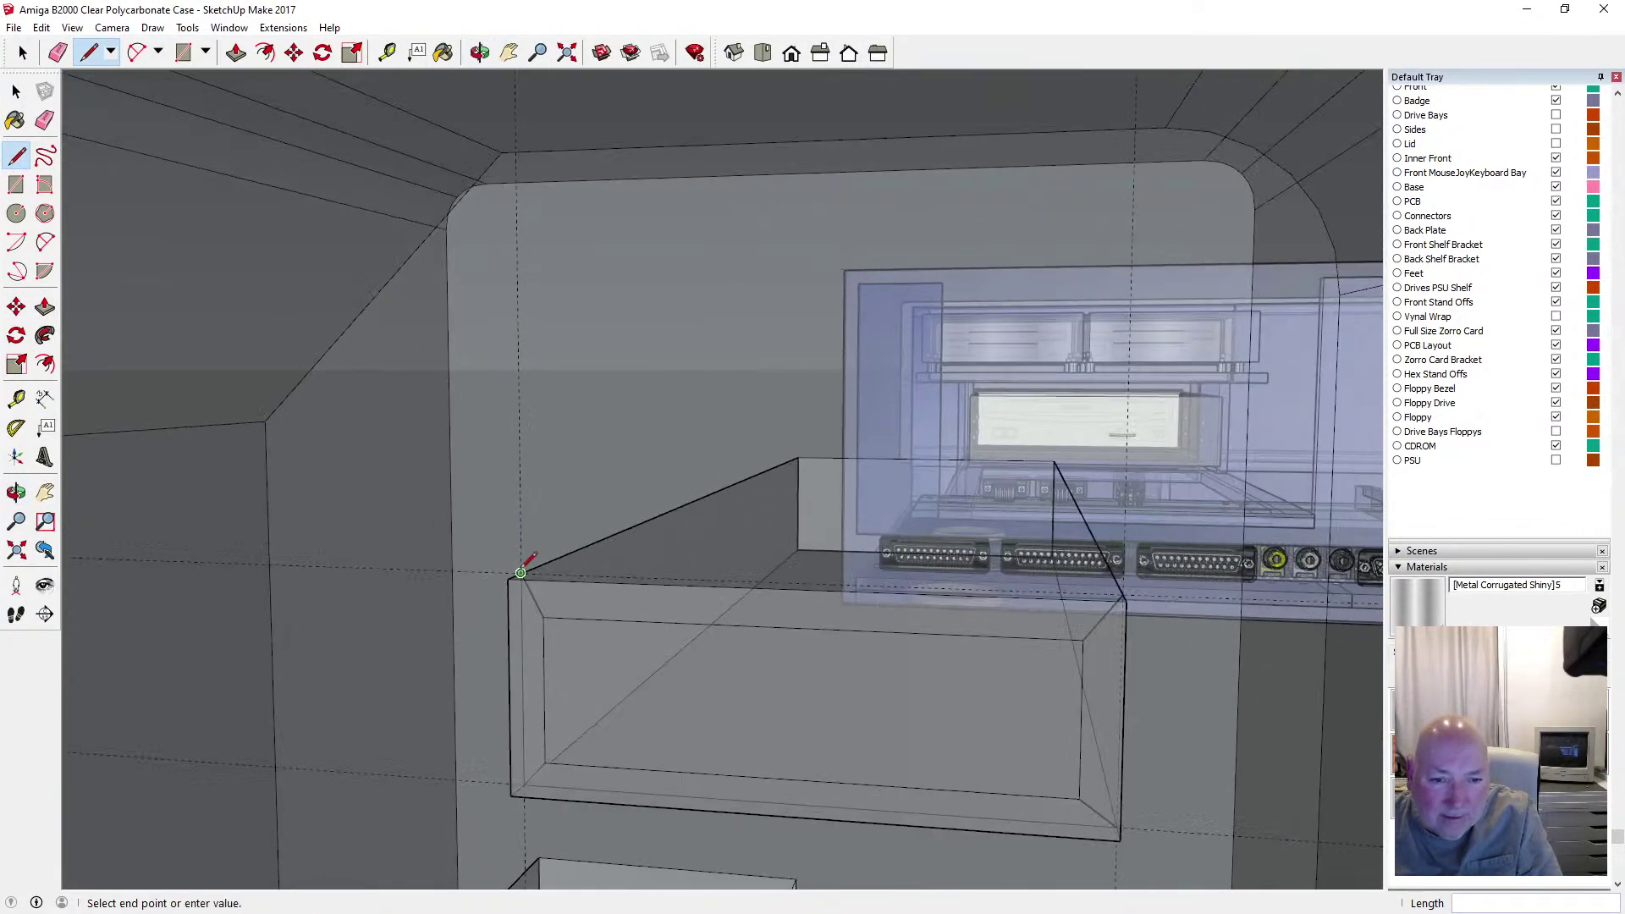
pyautogui.click(1123, 596)
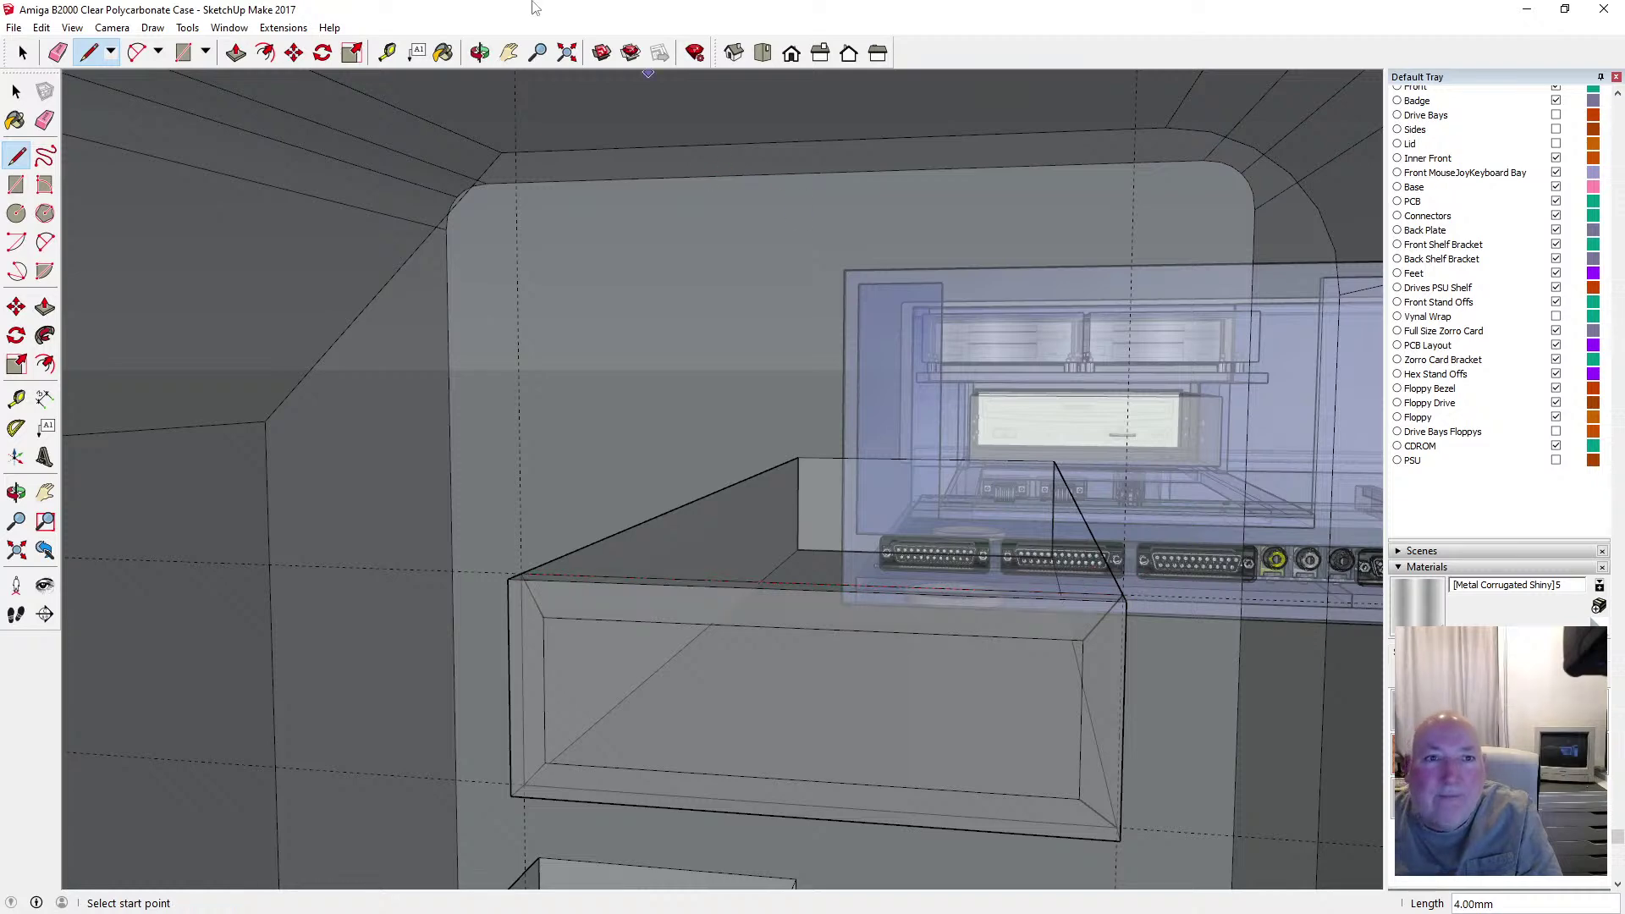
# Draw a 1.5 mm line along the guide on the pin's remaining narrow side to close the bevel outline
pyautogui.click(480, 52)
pyautogui.moveTo(804, 254); pyautogui.dragTo(852, 269)
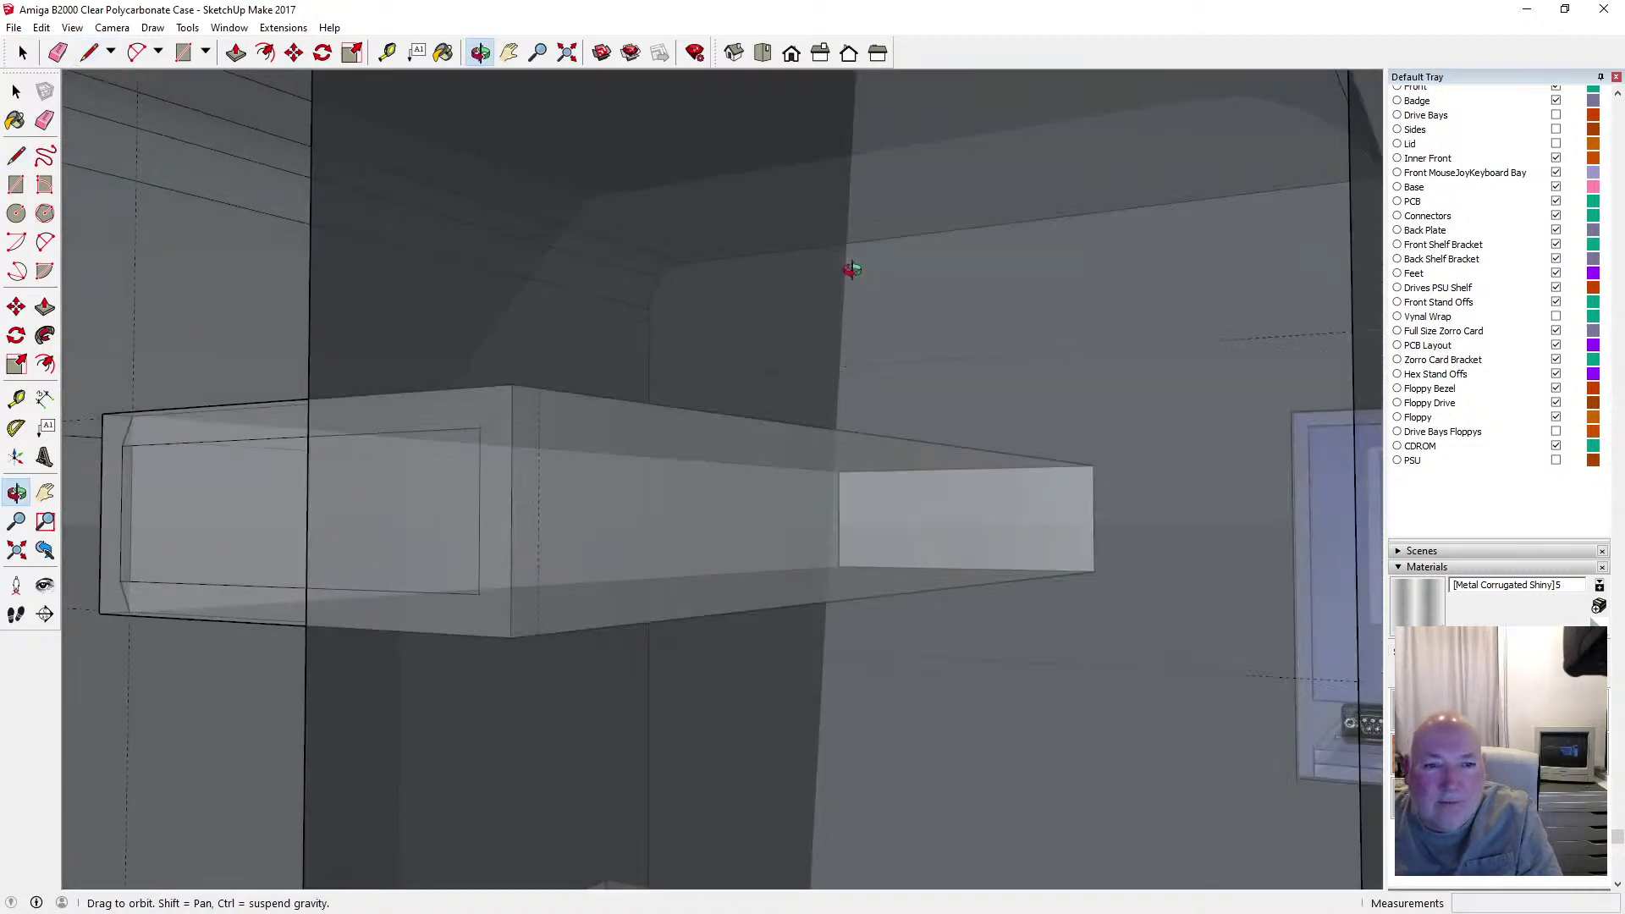
pyautogui.click(16, 155)
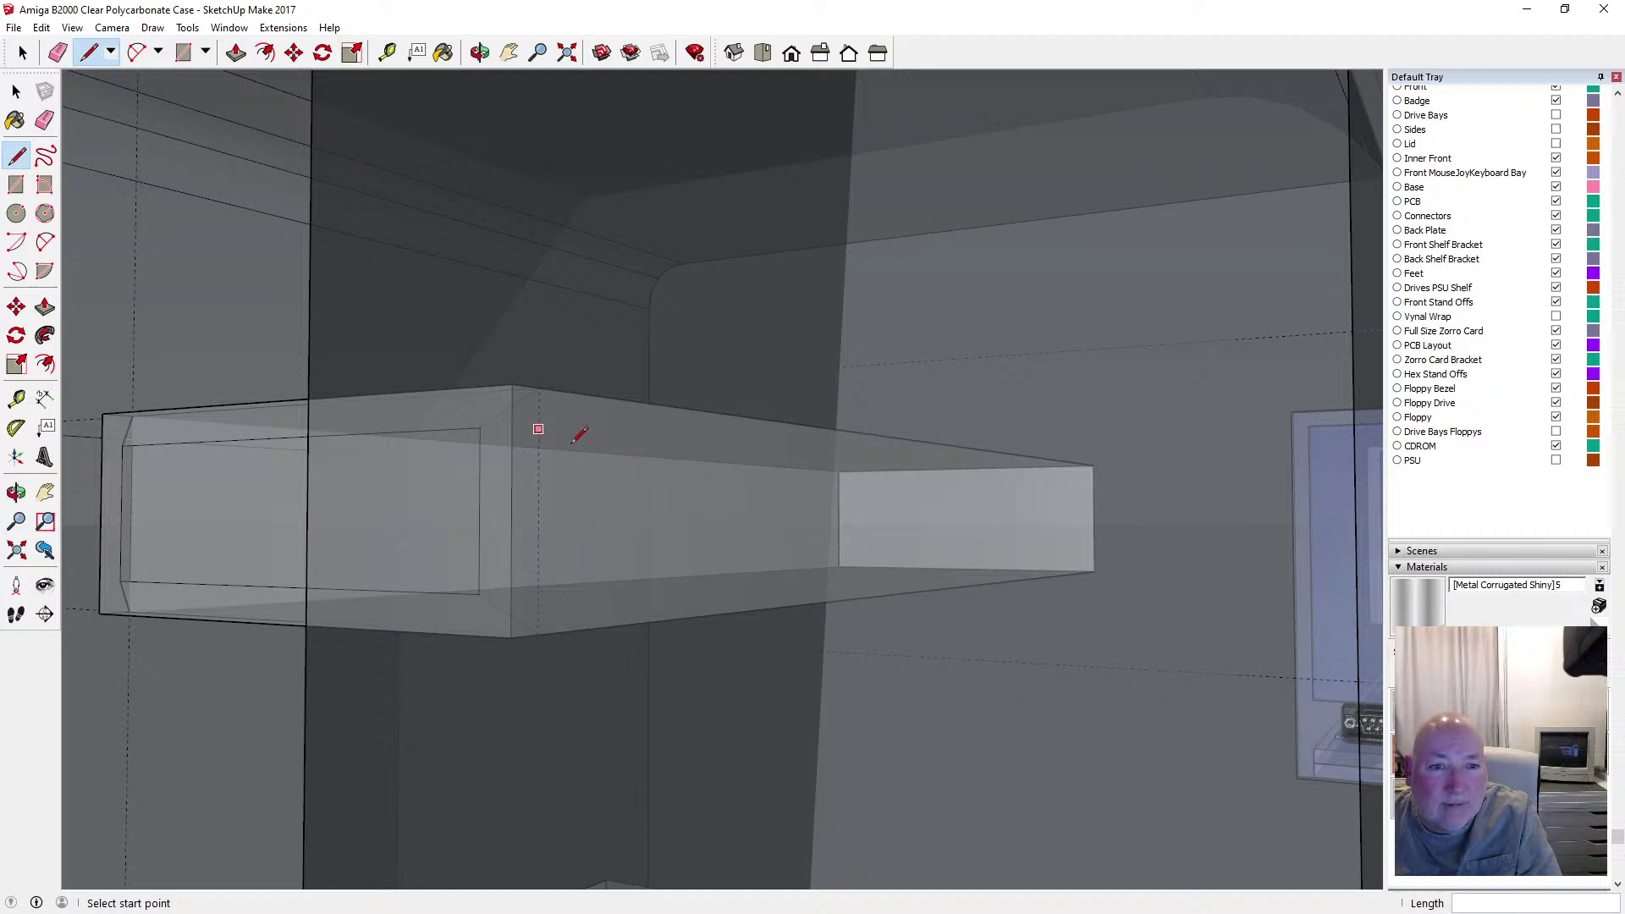
pyautogui.click(539, 387)
pyautogui.click(538, 634)
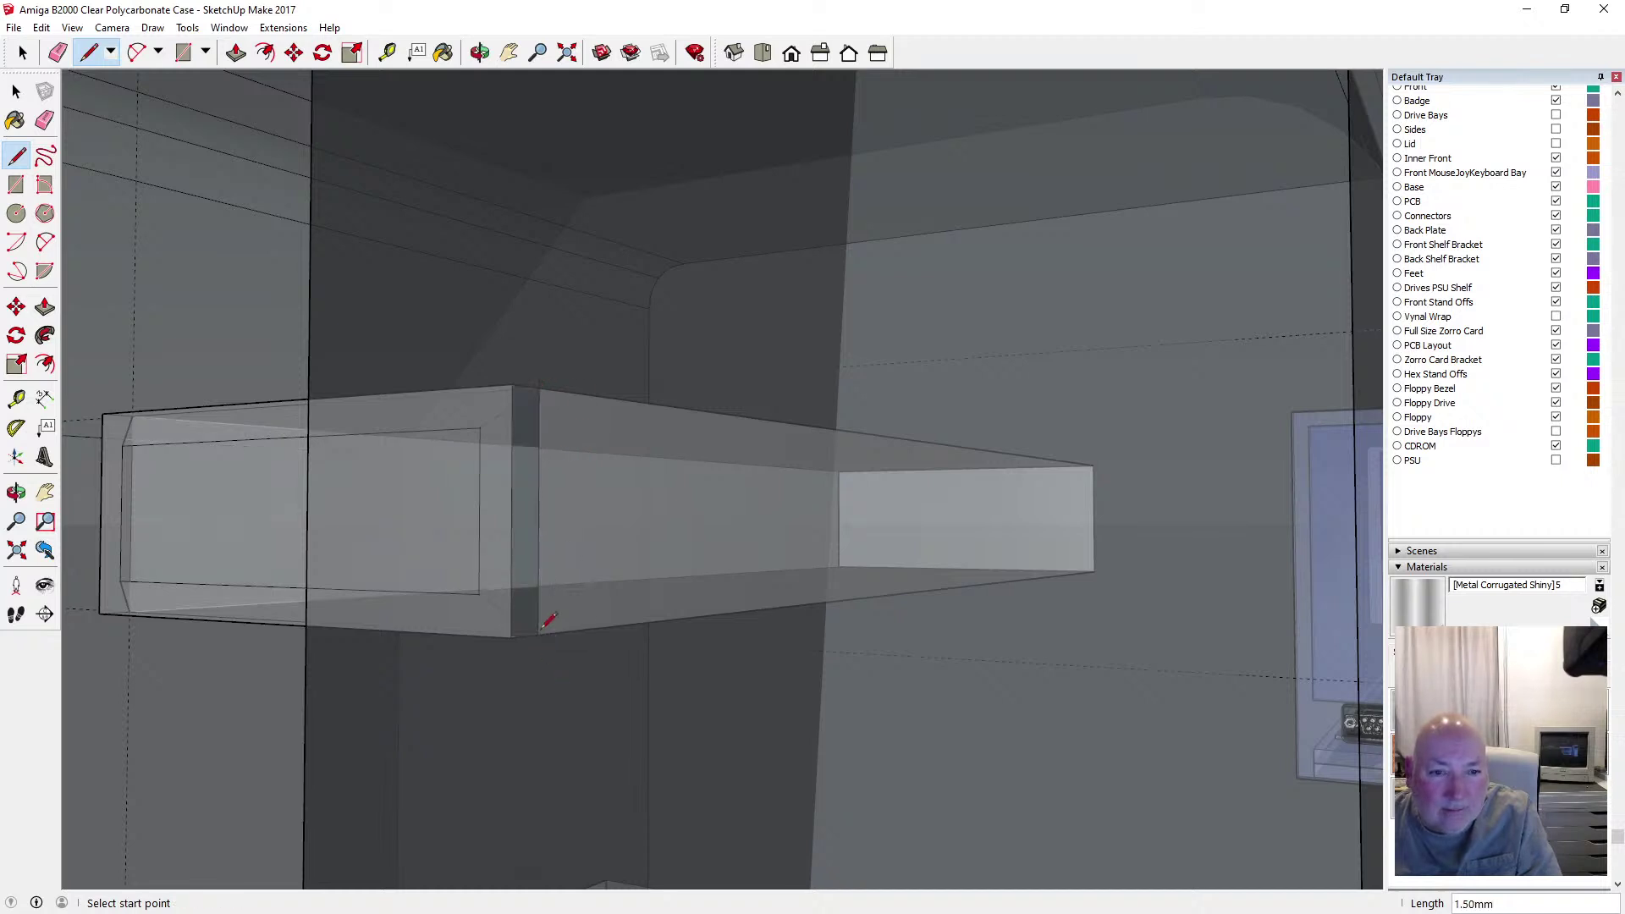
# Delete the pin's original outer end edges along the two long sides and the first narrow side
pyautogui.press('o')
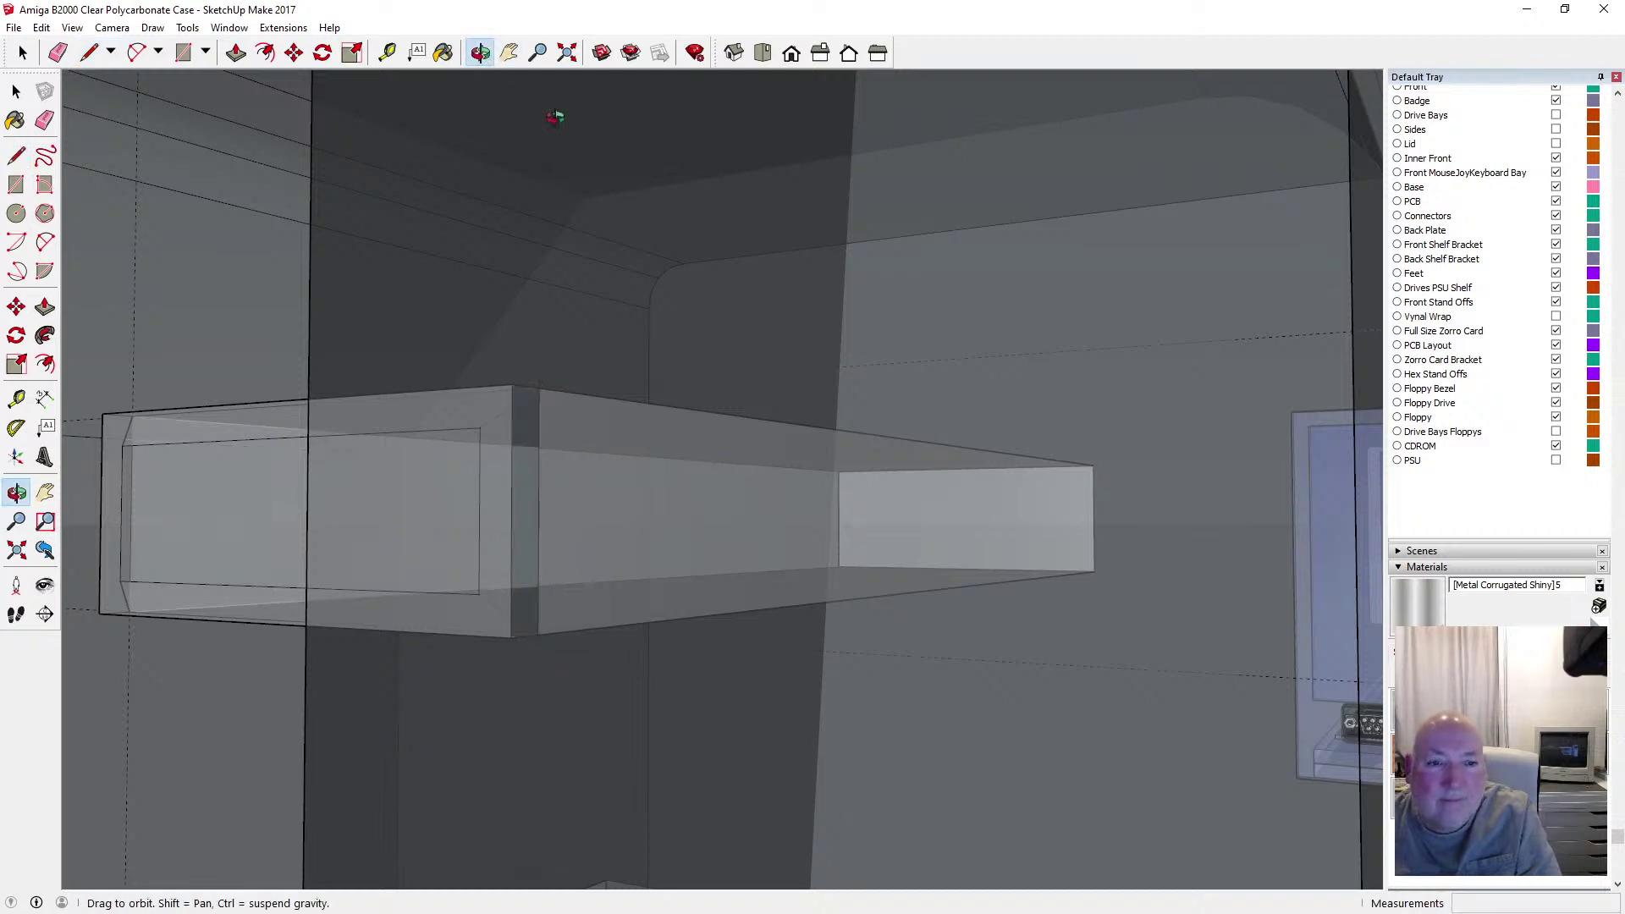
pyautogui.moveTo(555, 116); pyautogui.dragTo(602, 446)
pyautogui.click(17, 90)
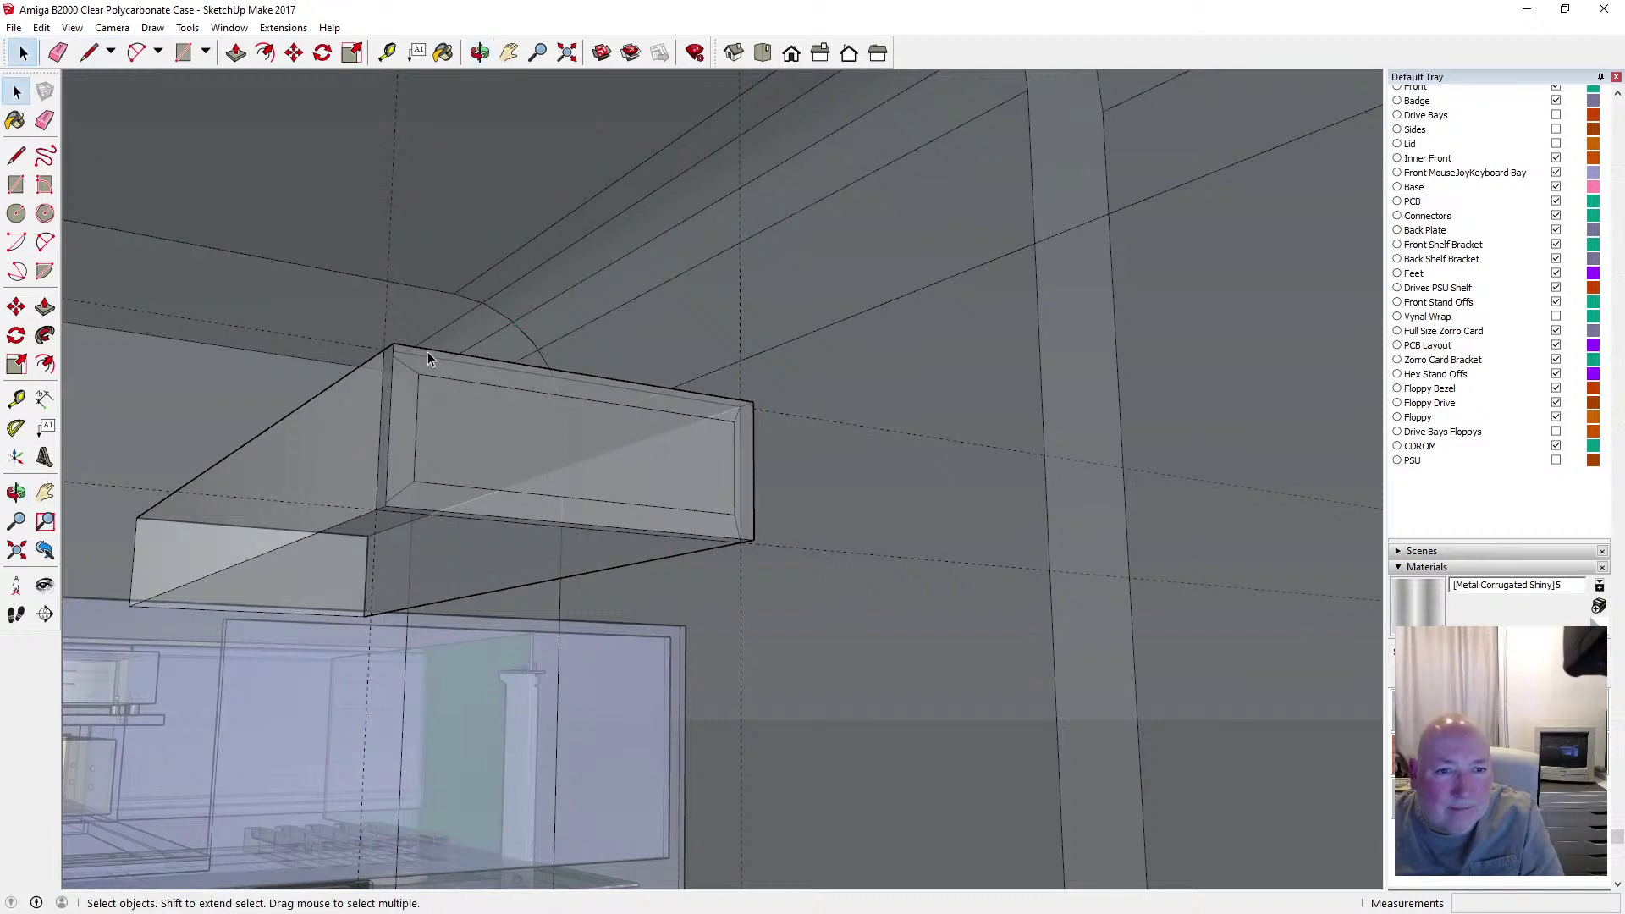
pyautogui.press('Delete')
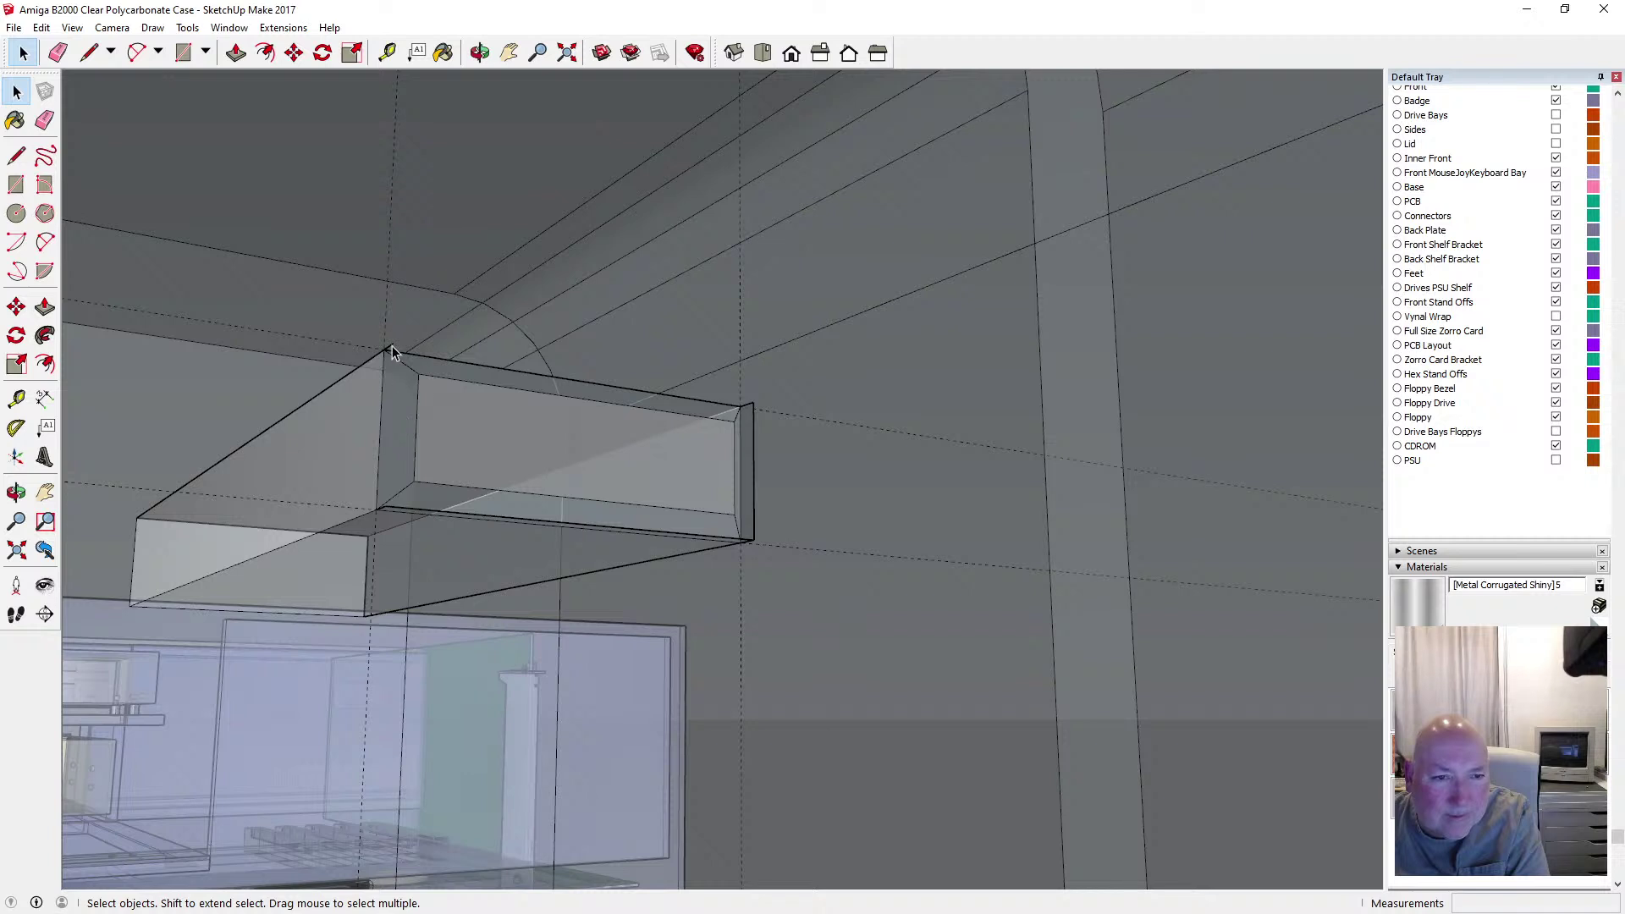
pyautogui.click(390, 510)
pyautogui.press('Delete')
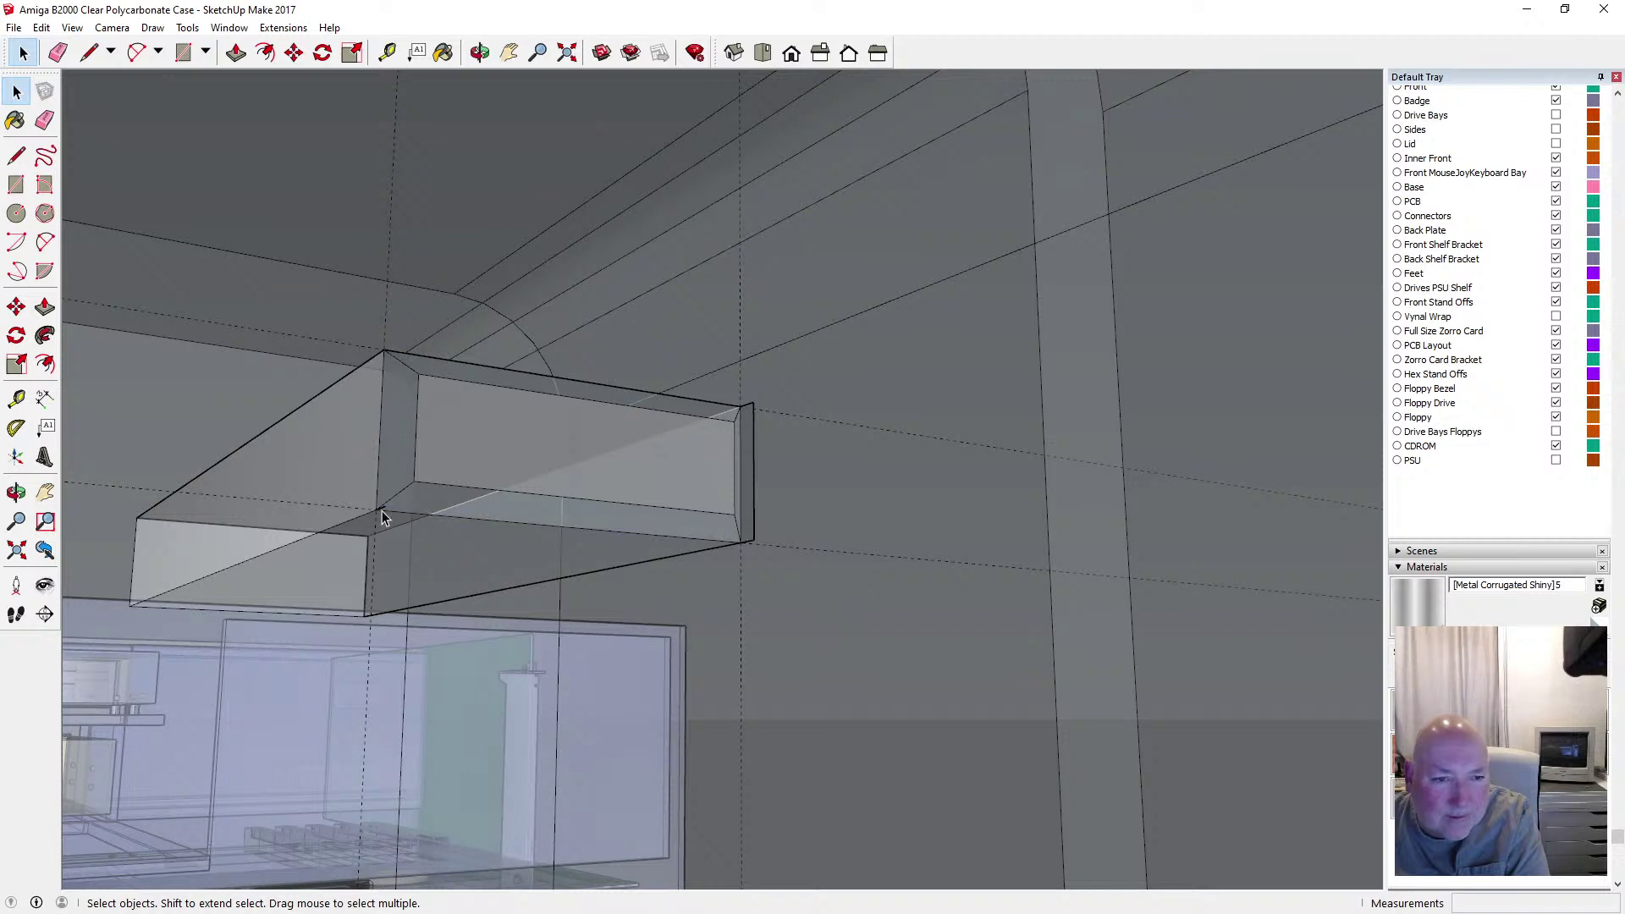
# Delete the leftover corner segment, the outer end edges at the other narrow side, and the construction guides around the pin
pyautogui.click(383, 510)
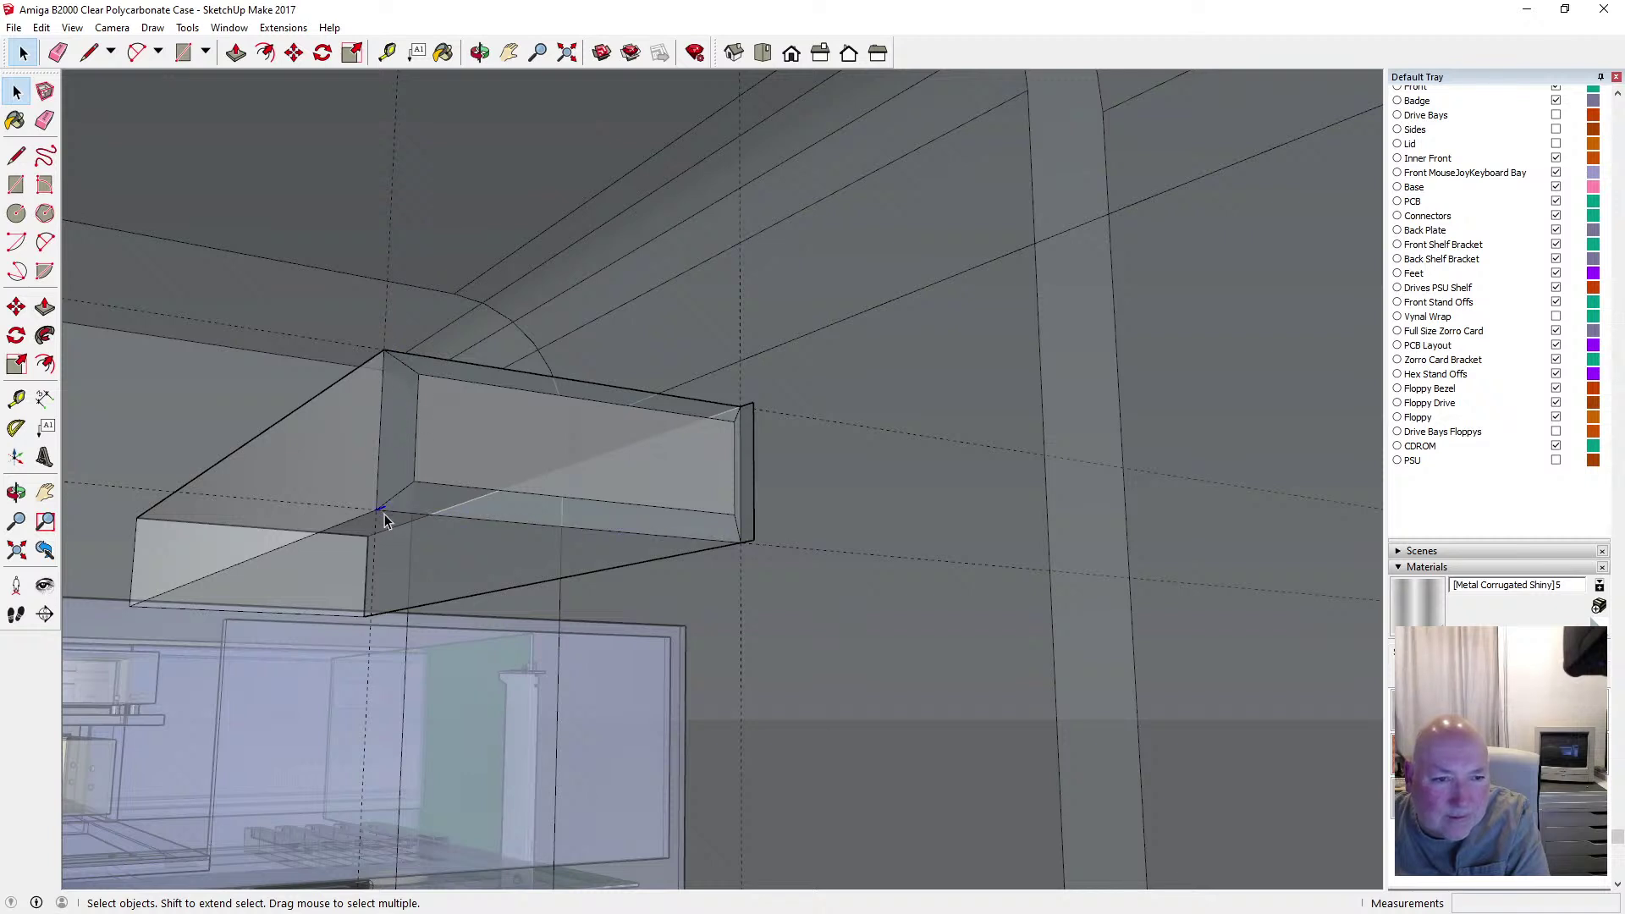
pyautogui.click(756, 539)
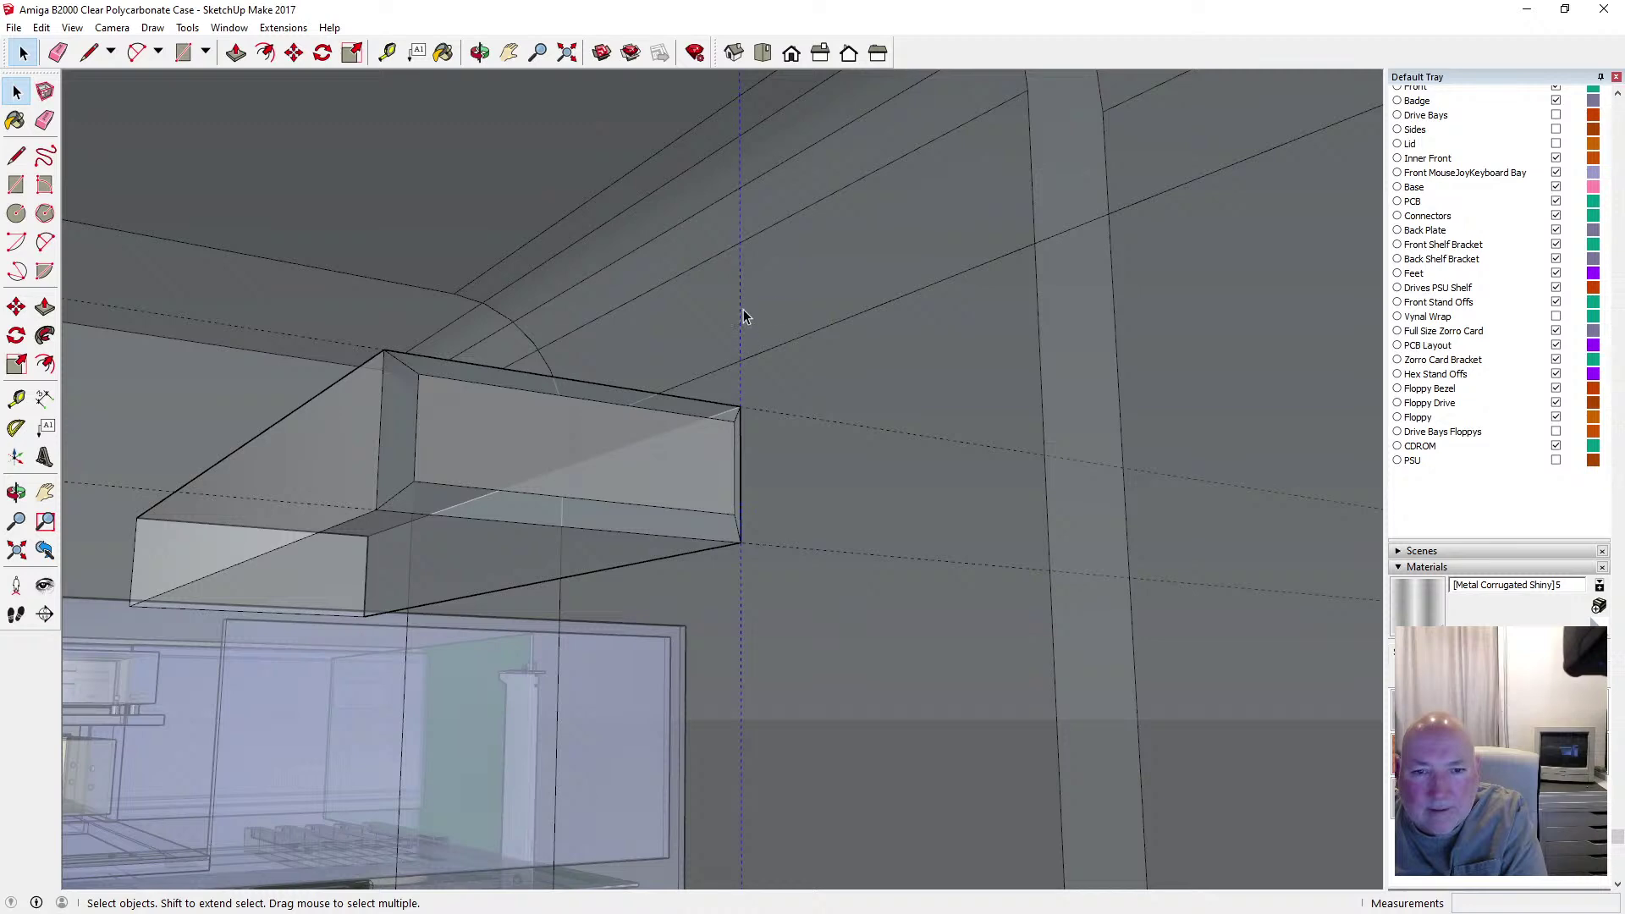
pyautogui.click(760, 410)
pyautogui.press('Delete')
# Select all faces and edges of the finished pin's beveled end and copy them
pyautogui.press('o')
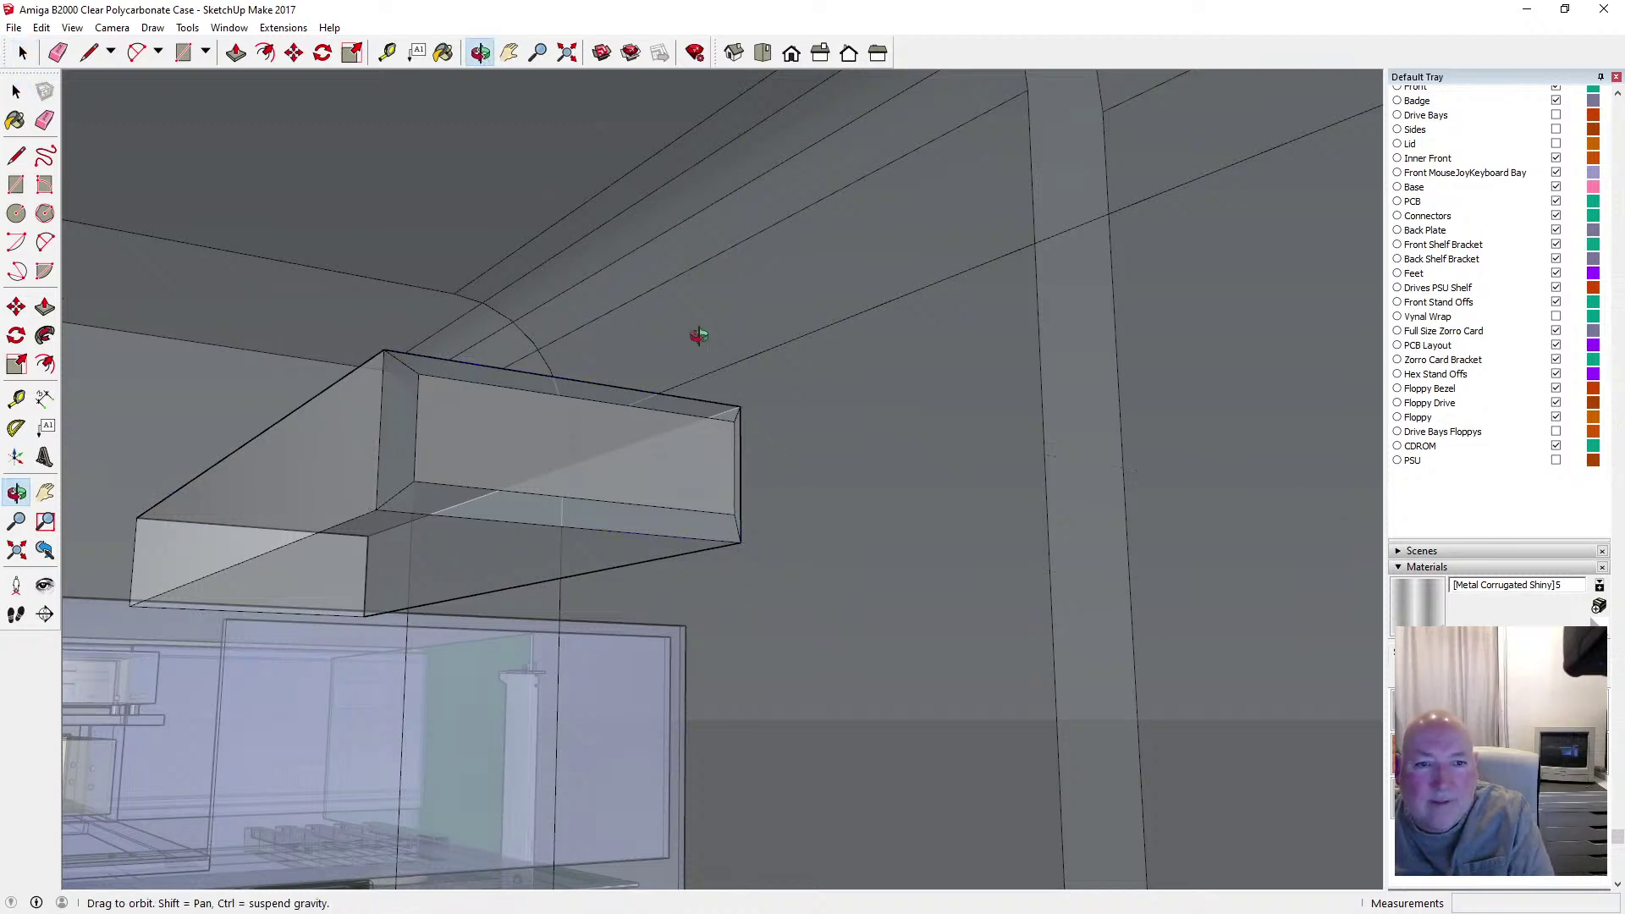
pyautogui.moveTo(697, 333); pyautogui.dragTo(418, 410)
pyautogui.press('space')
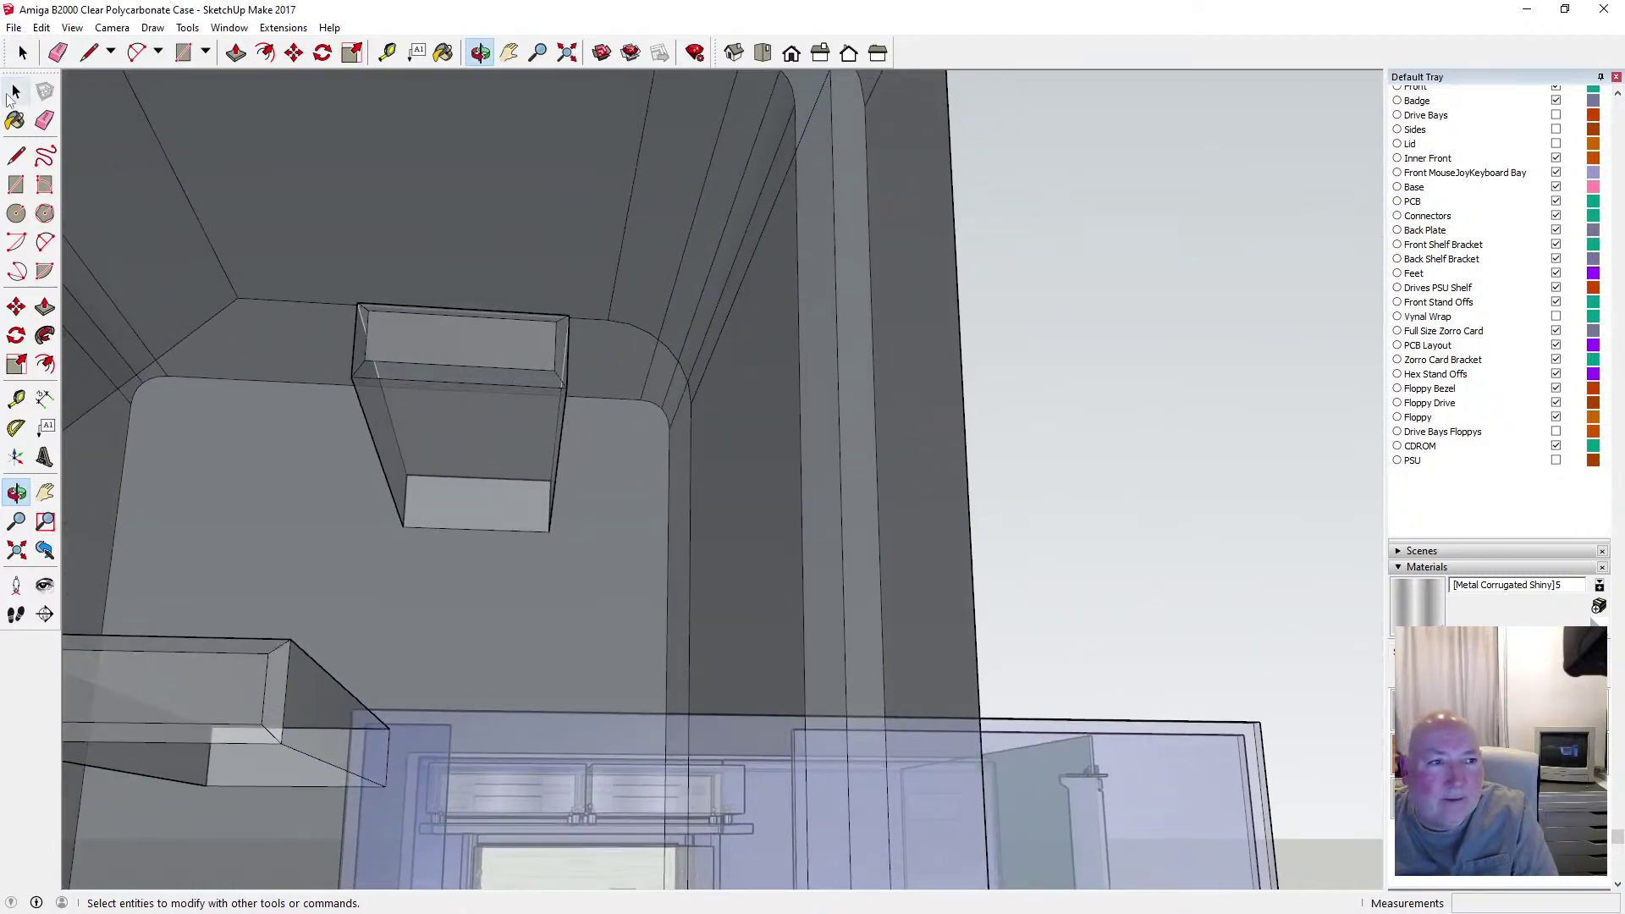
pyautogui.doubleClick(513, 326)
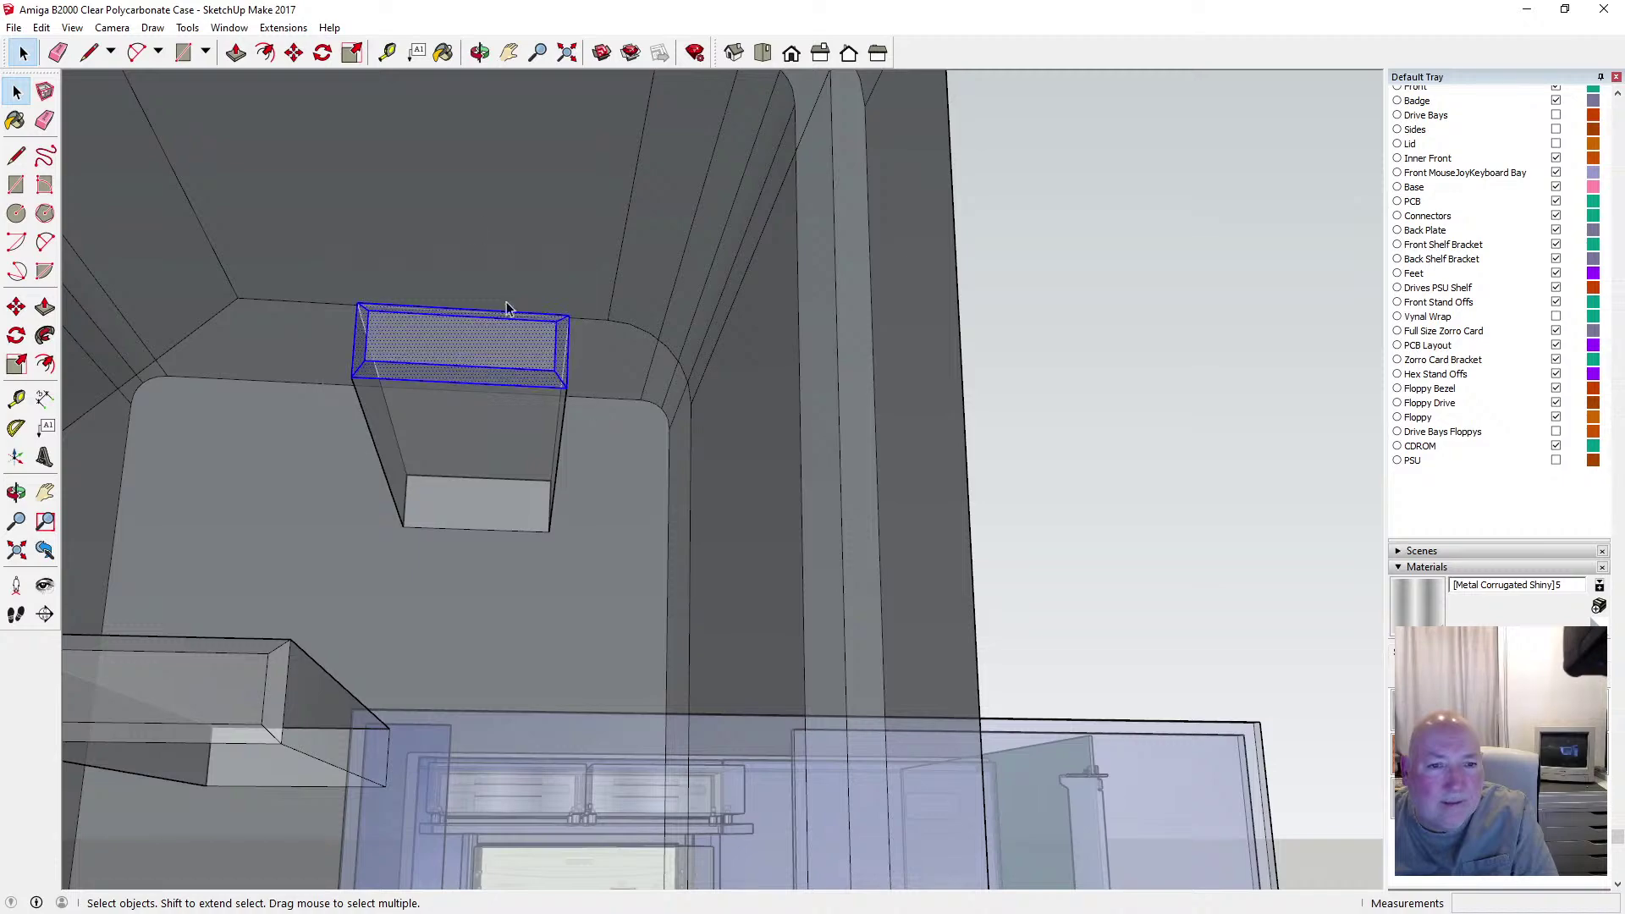
pyautogui.press('o')
pyautogui.moveTo(525, 231); pyautogui.dragTo(518, 115)
pyautogui.click(40, 28)
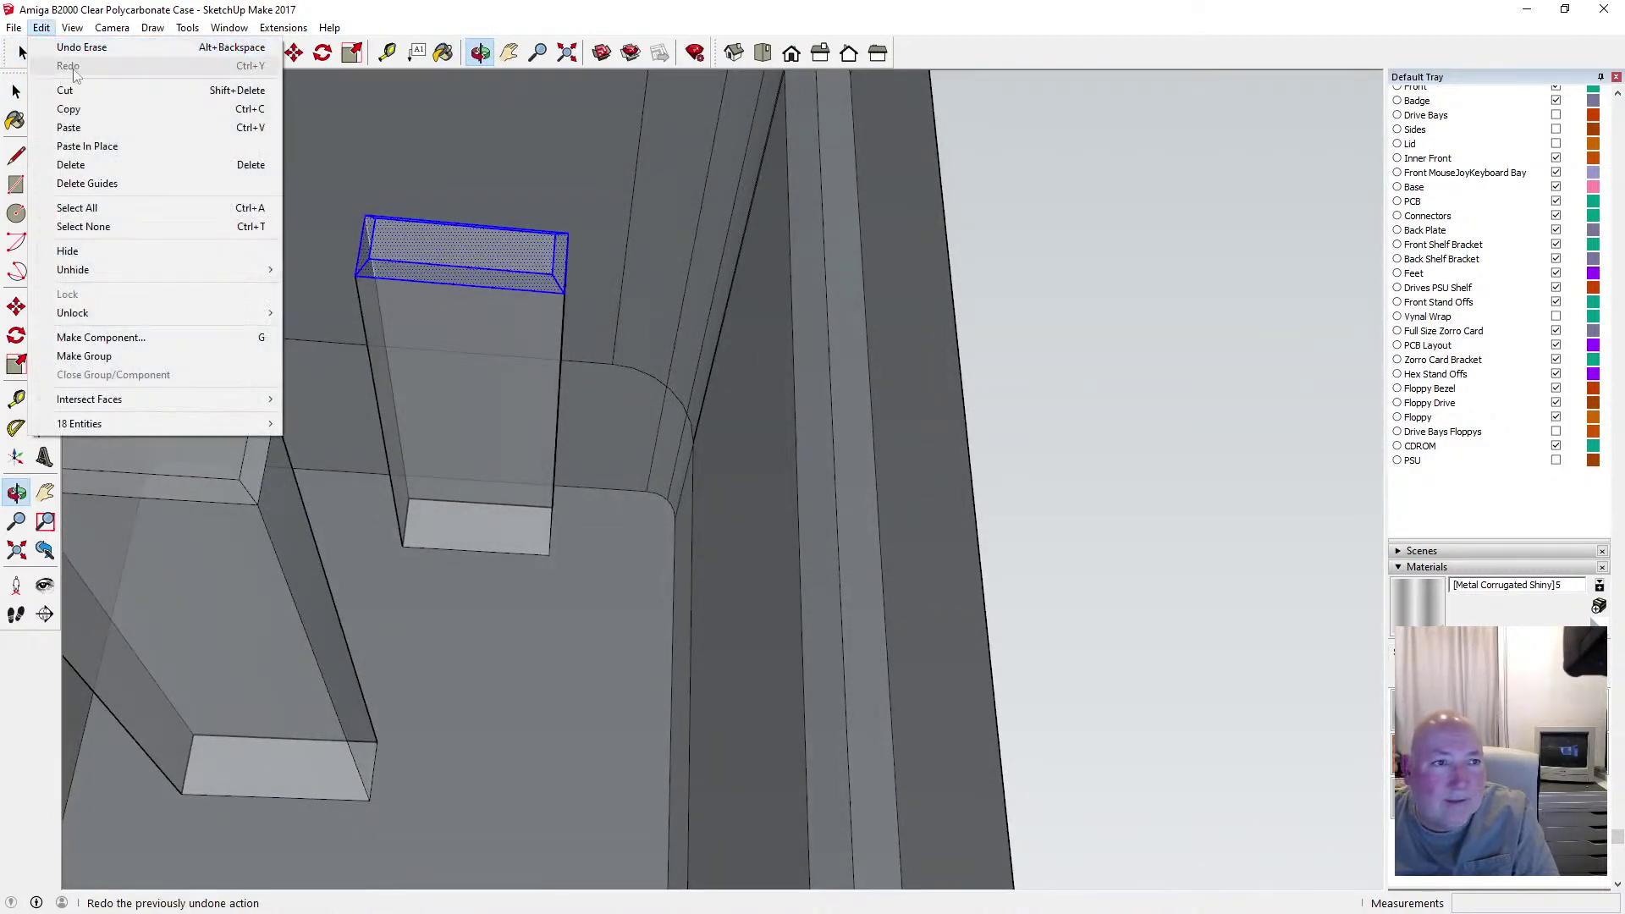
pyautogui.click(88, 104)
# Paste a copy of the beveled end into the empty space beside the socket
pyautogui.scroll(-6, 525, 292)
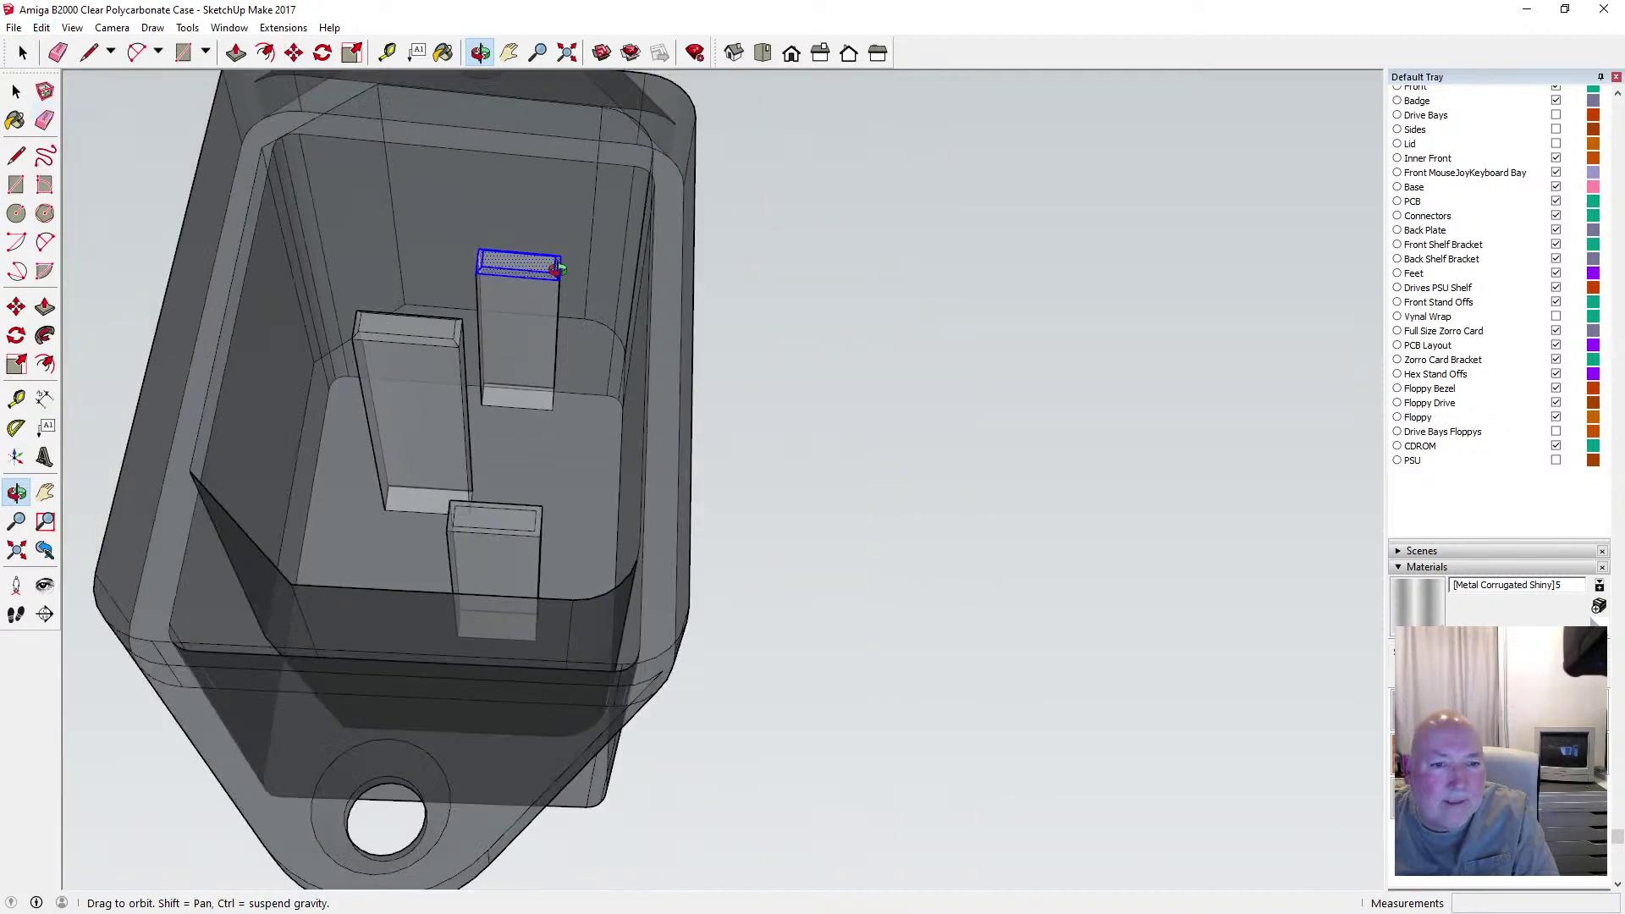
pyautogui.click(41, 28)
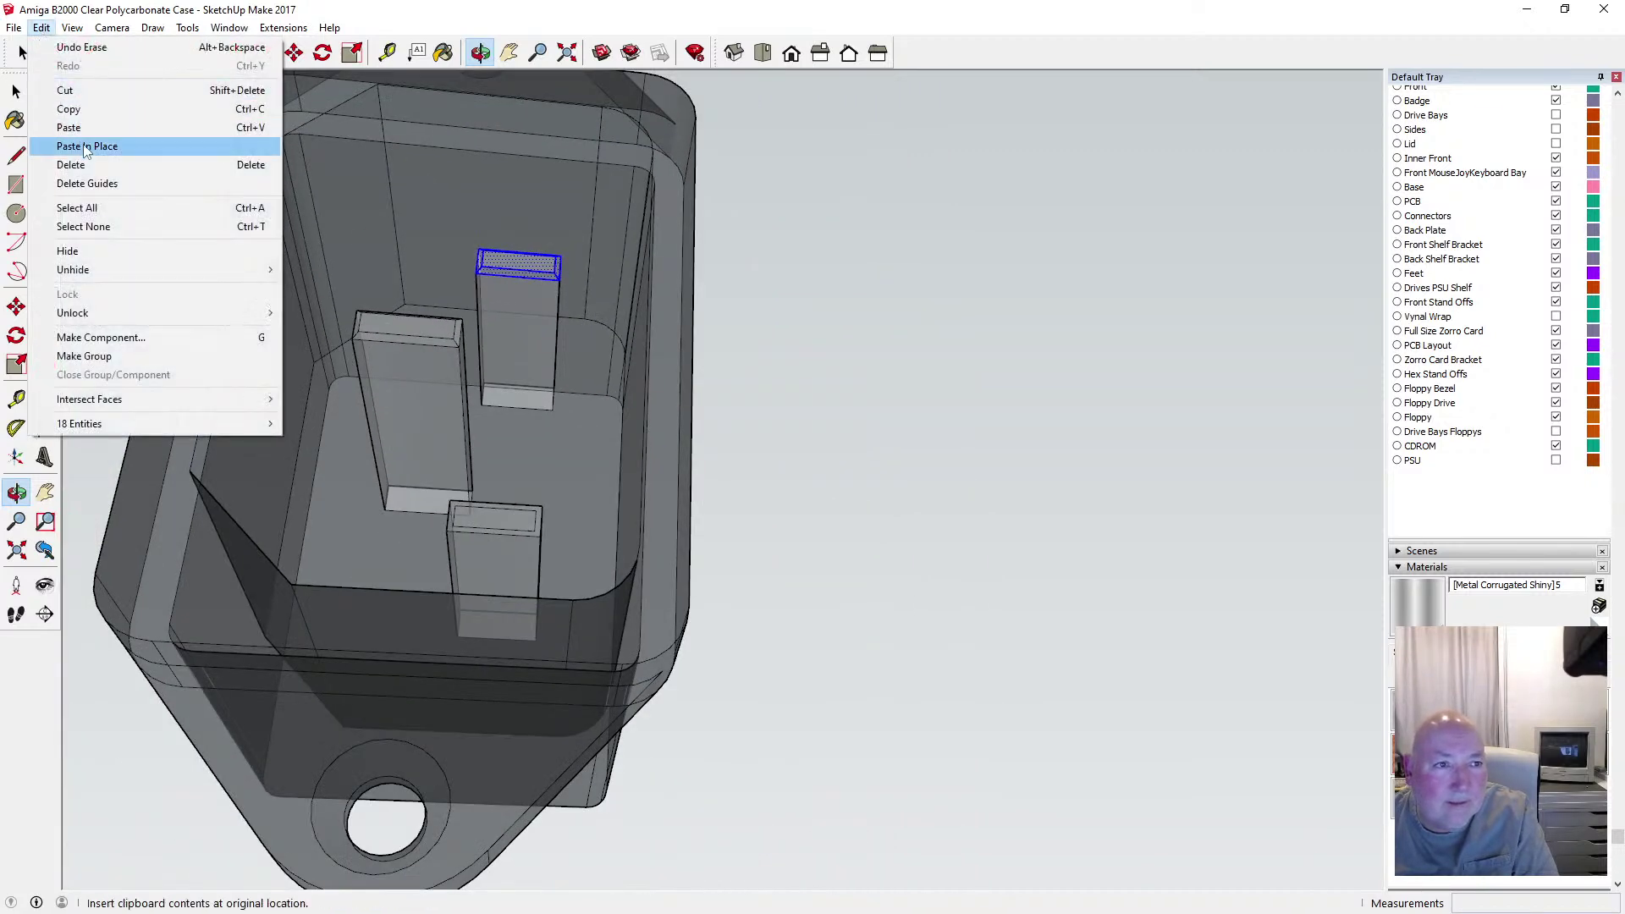
pyautogui.click(72, 127)
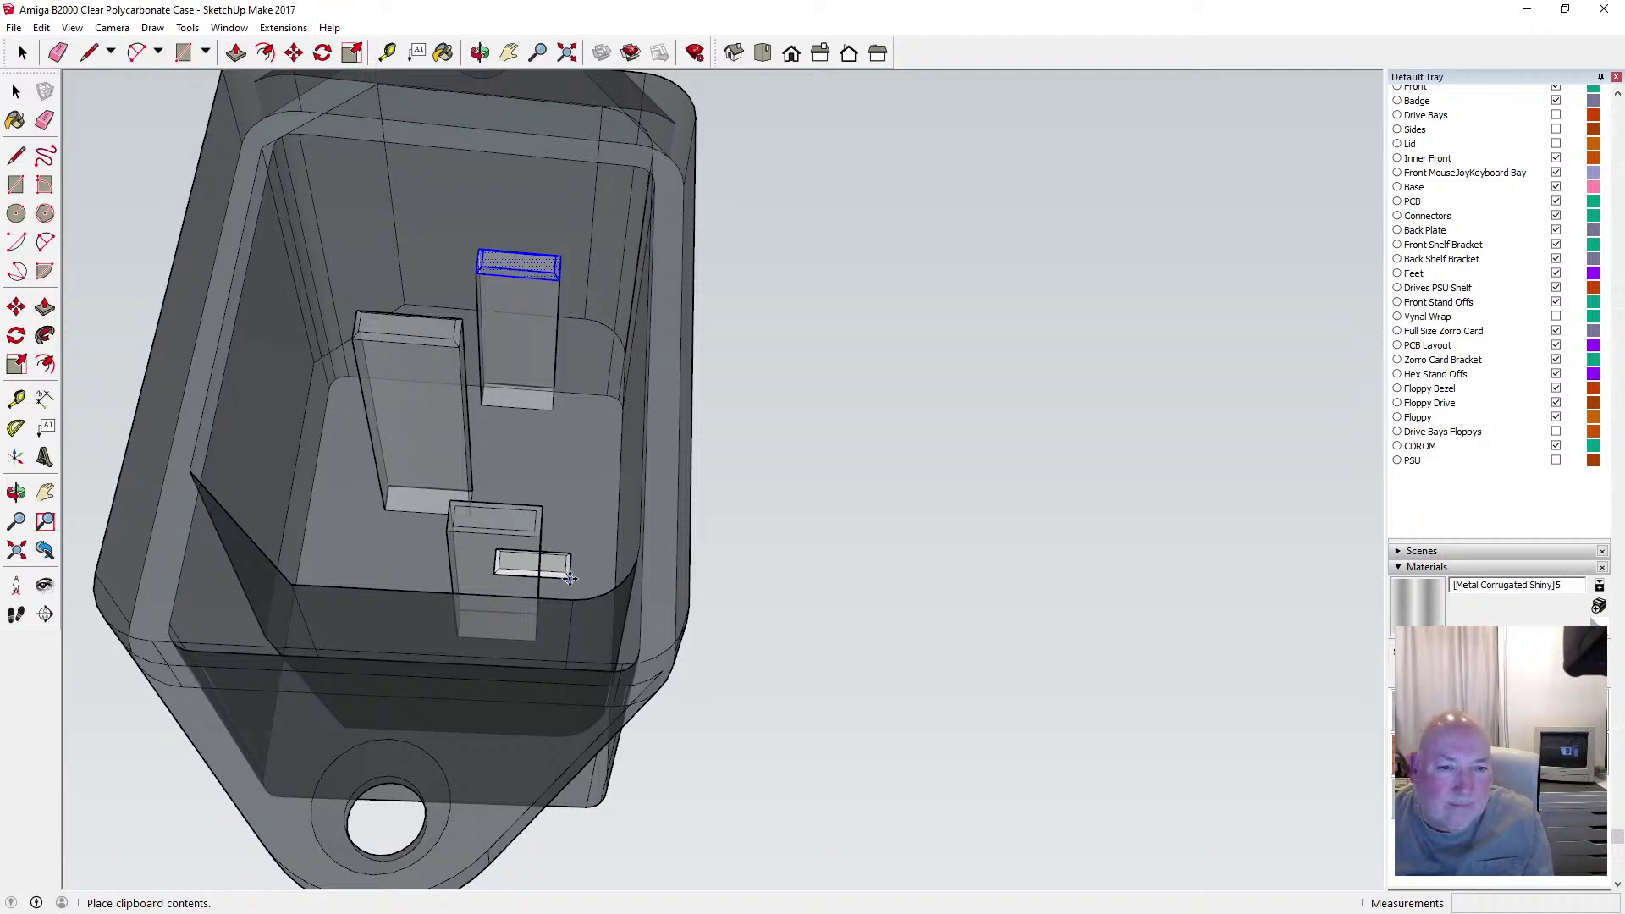
pyautogui.scroll(5, 570, 578)
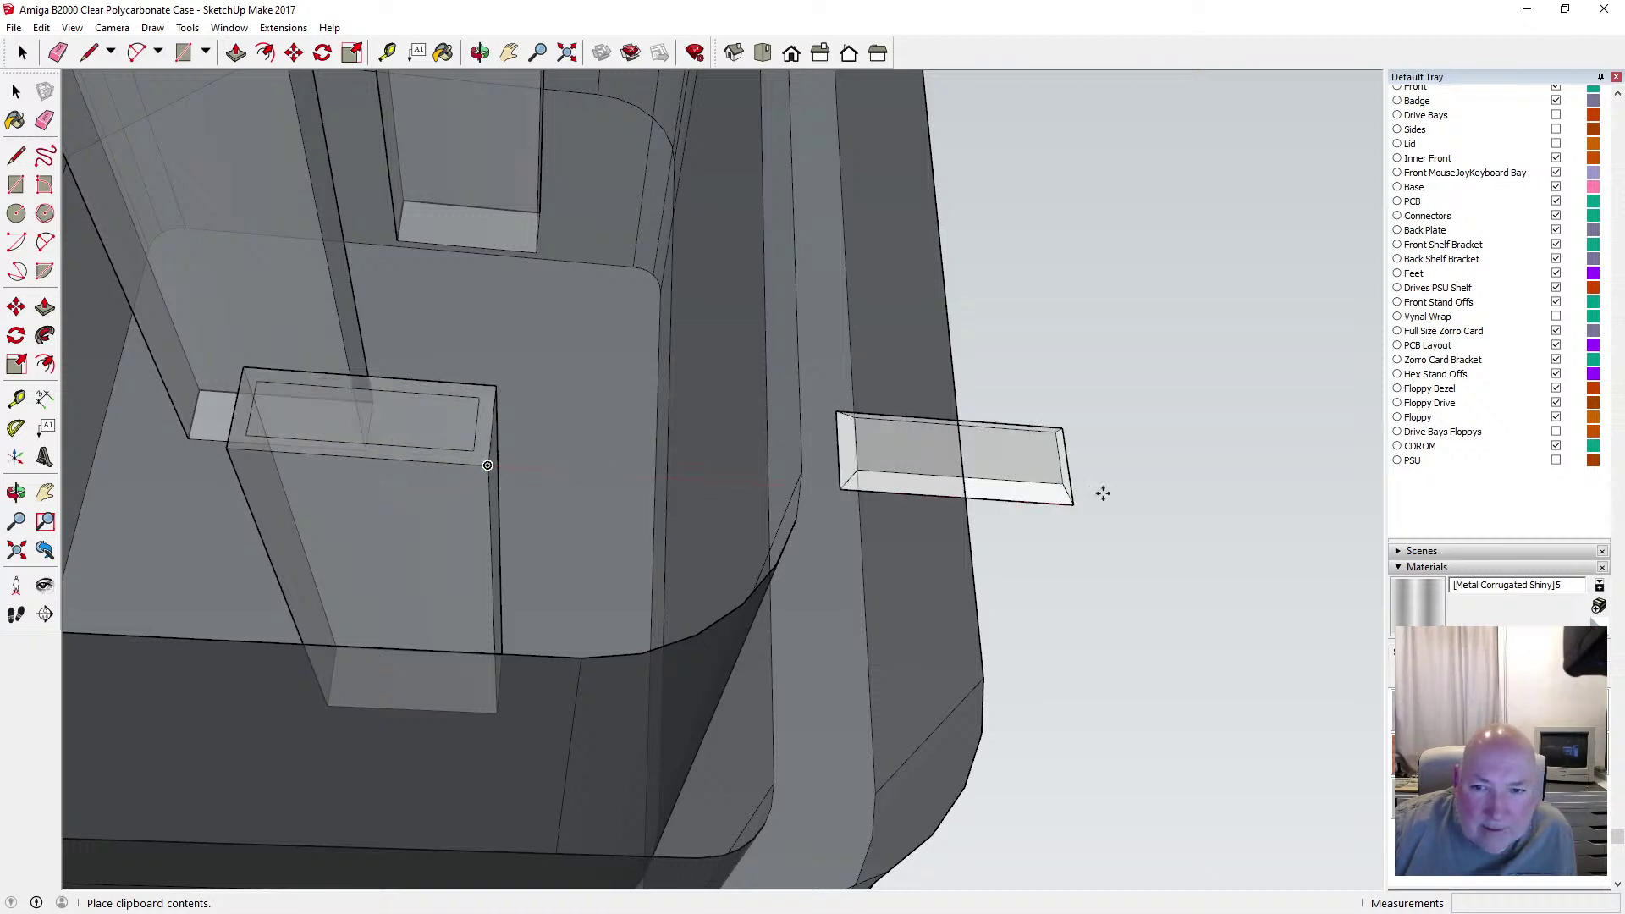
pyautogui.scroll(-8, 762, 591)
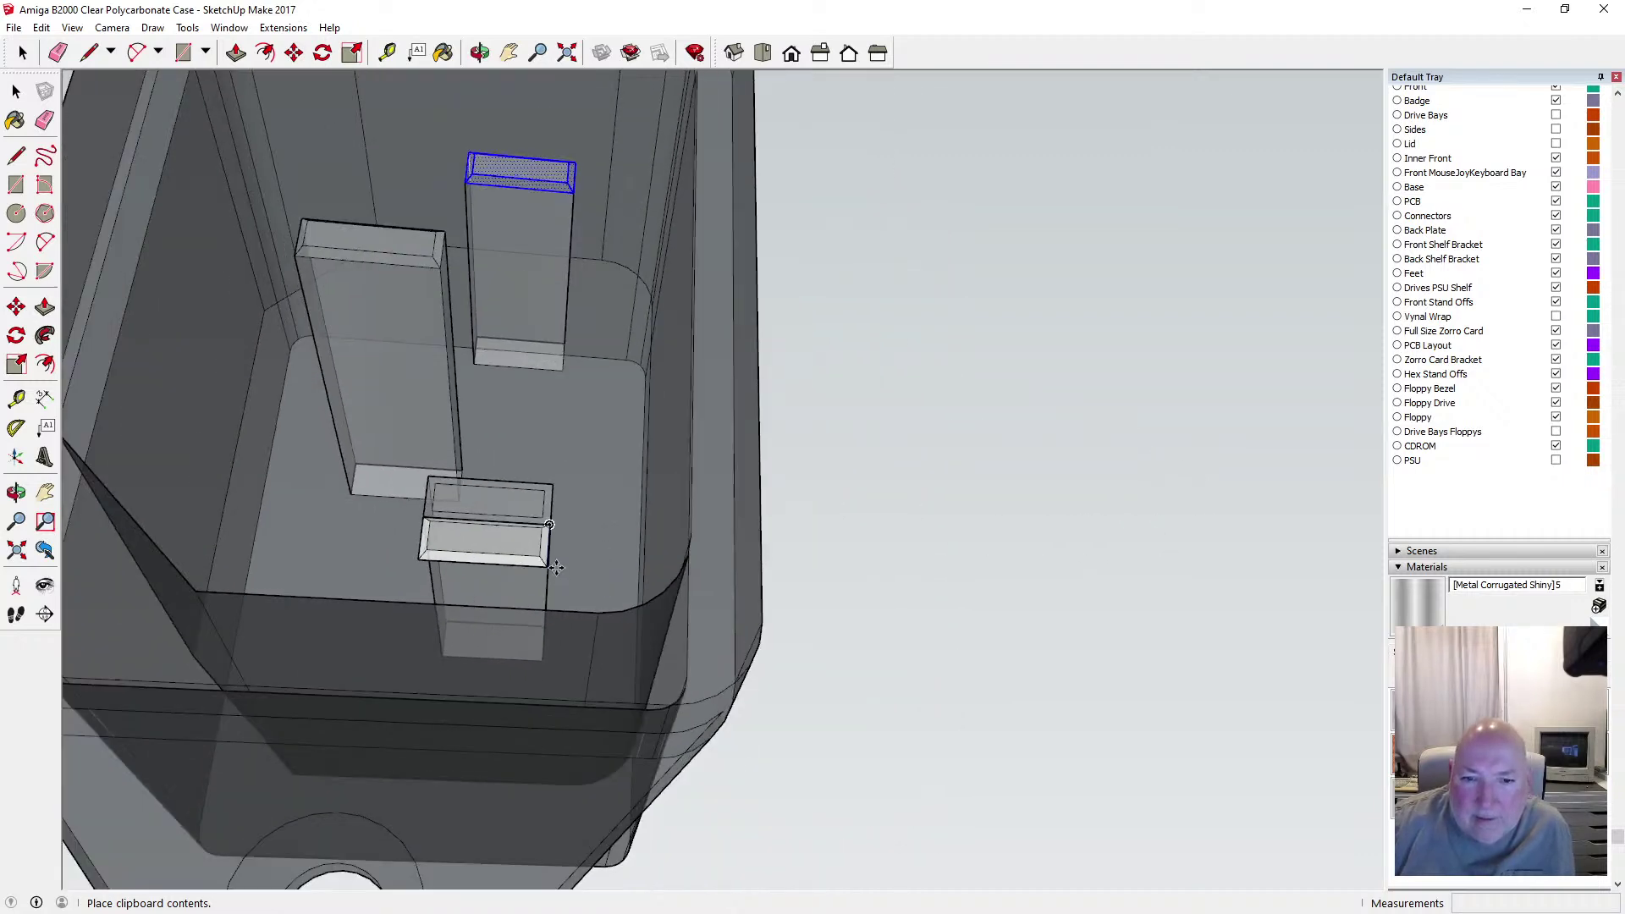
pyautogui.click(860, 546)
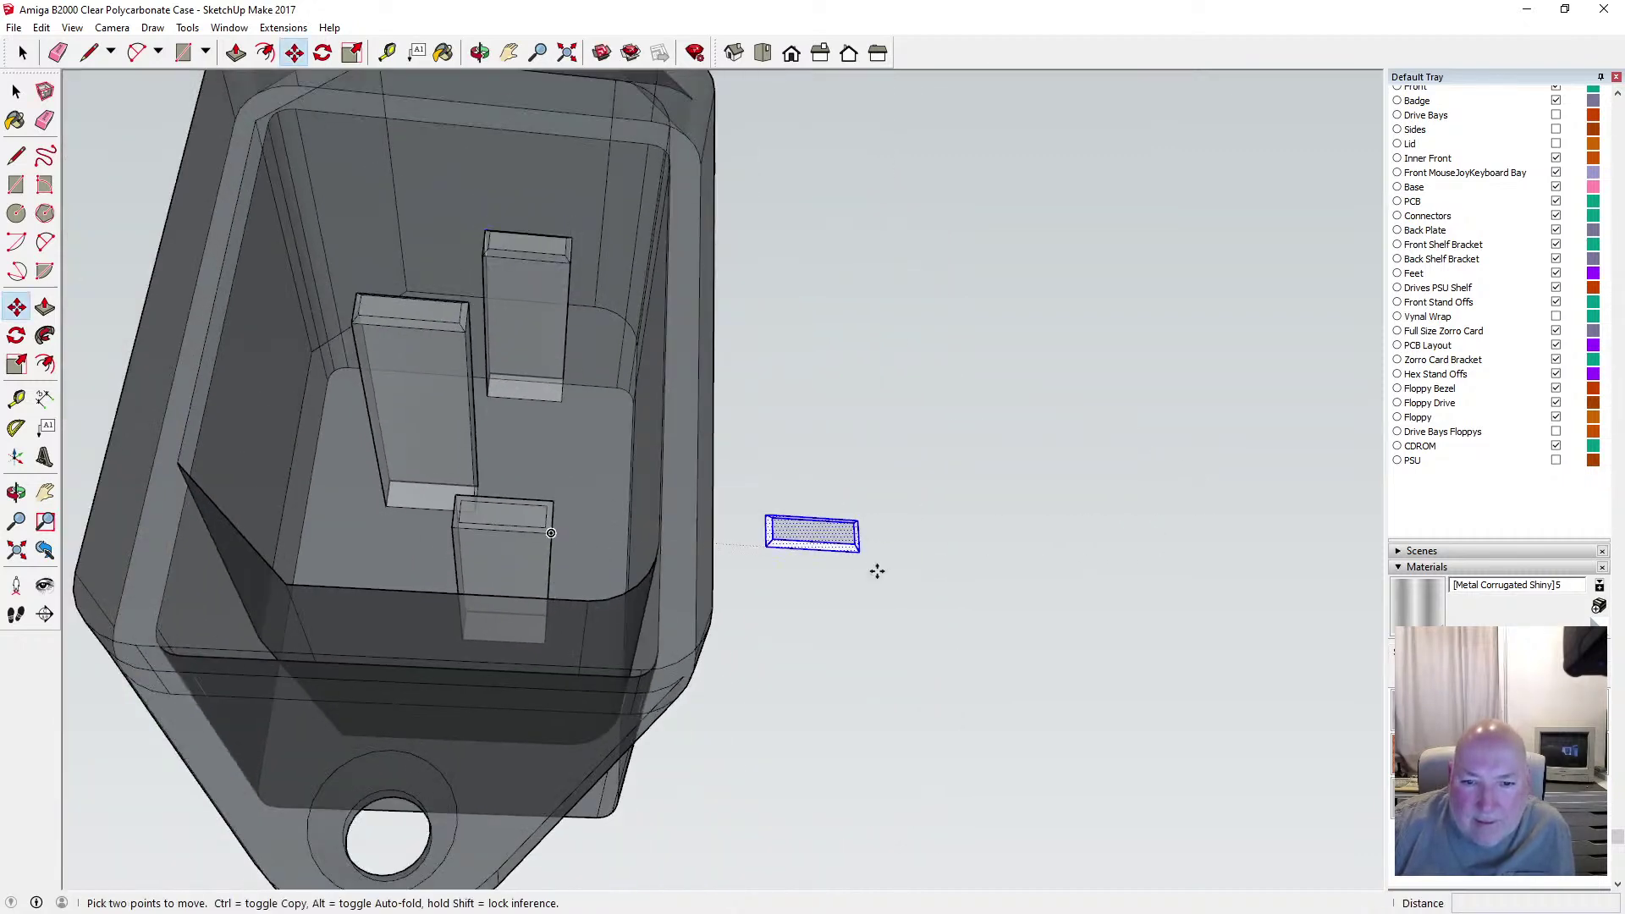
# Move the pasted beveled end by its inner corner onto the matching inset corner of the lowest pin's end face
pyautogui.click(853, 546)
pyautogui.scroll(8, 525, 529)
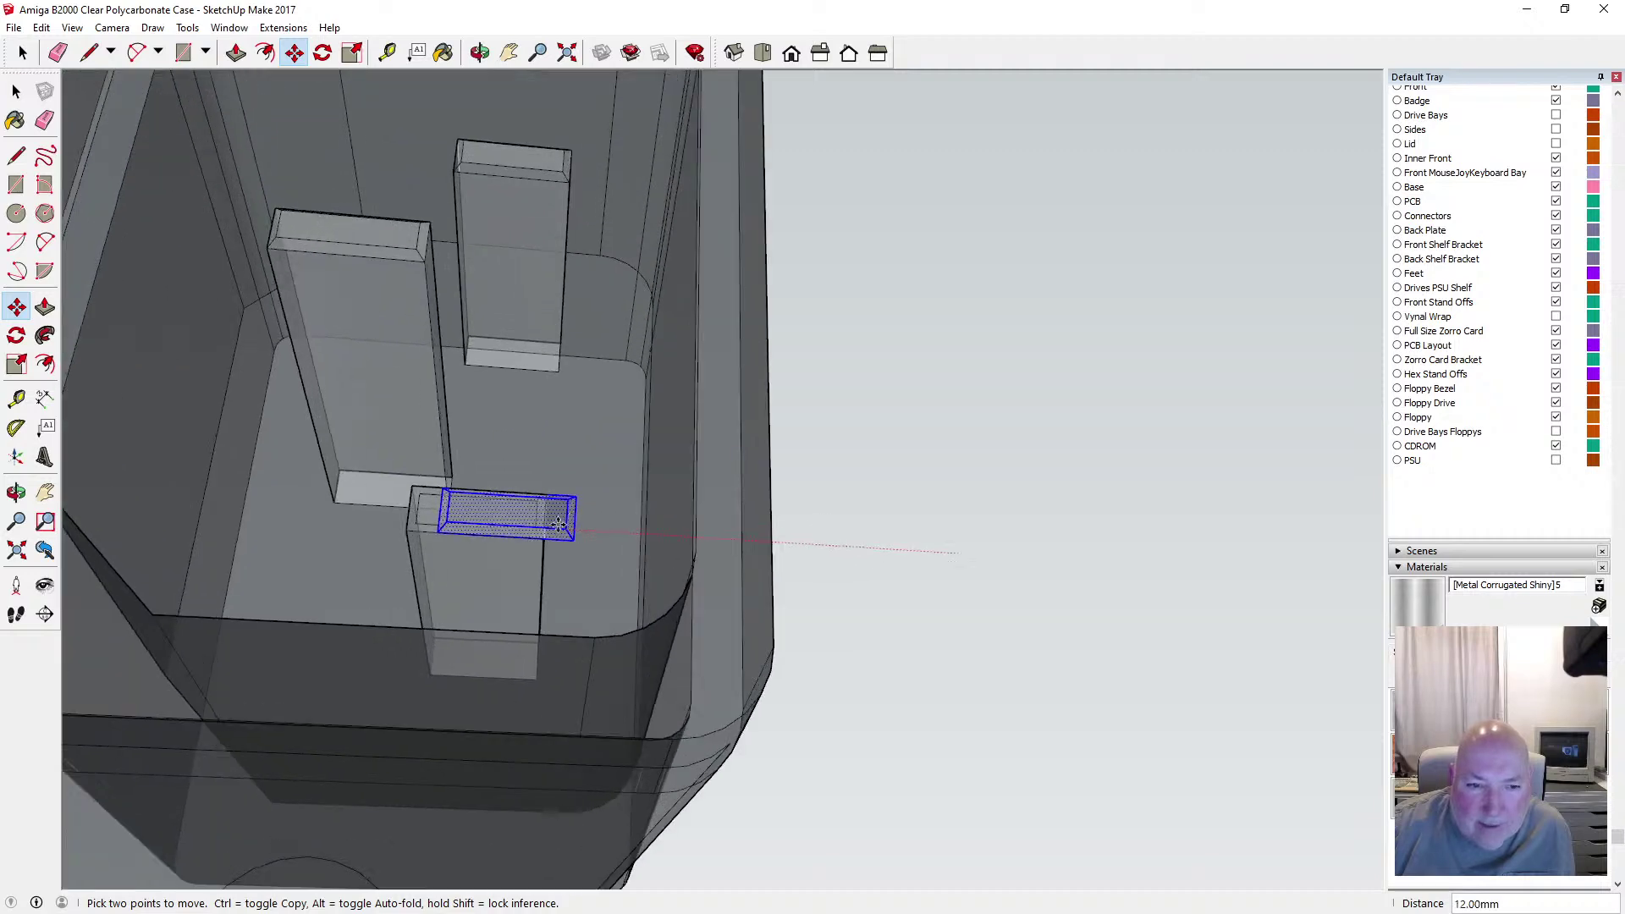
pyautogui.scroll(3, 525, 531)
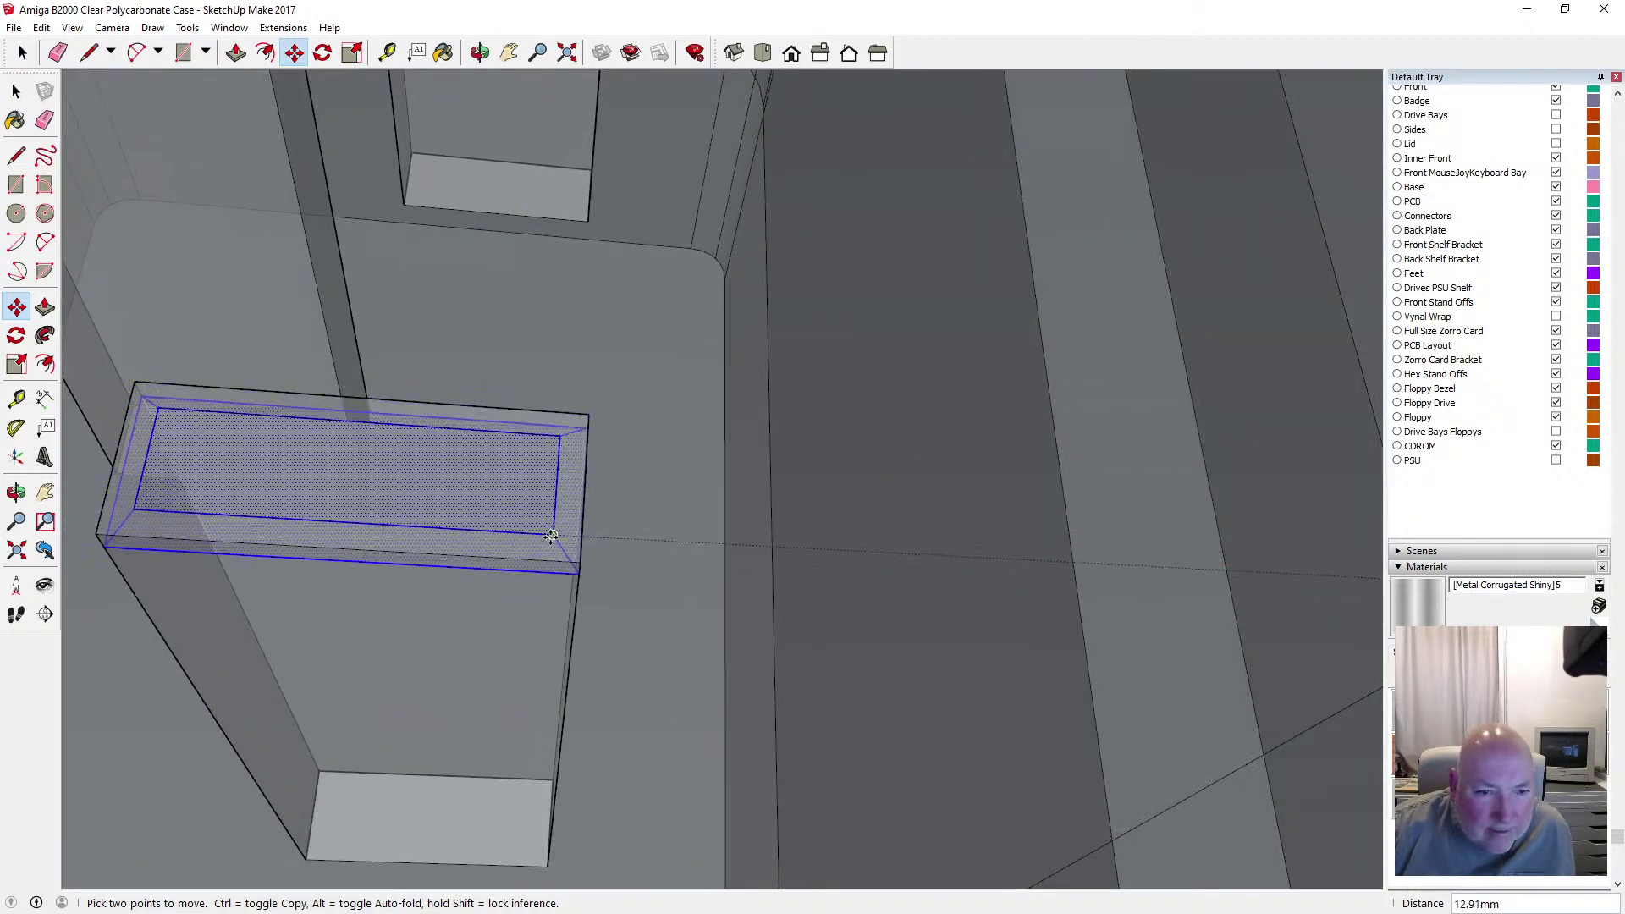
pyautogui.click(551, 535)
# Delete the lowest pin's original outer end edges around the new bevel, leaving only the beveled end
pyautogui.press('space')
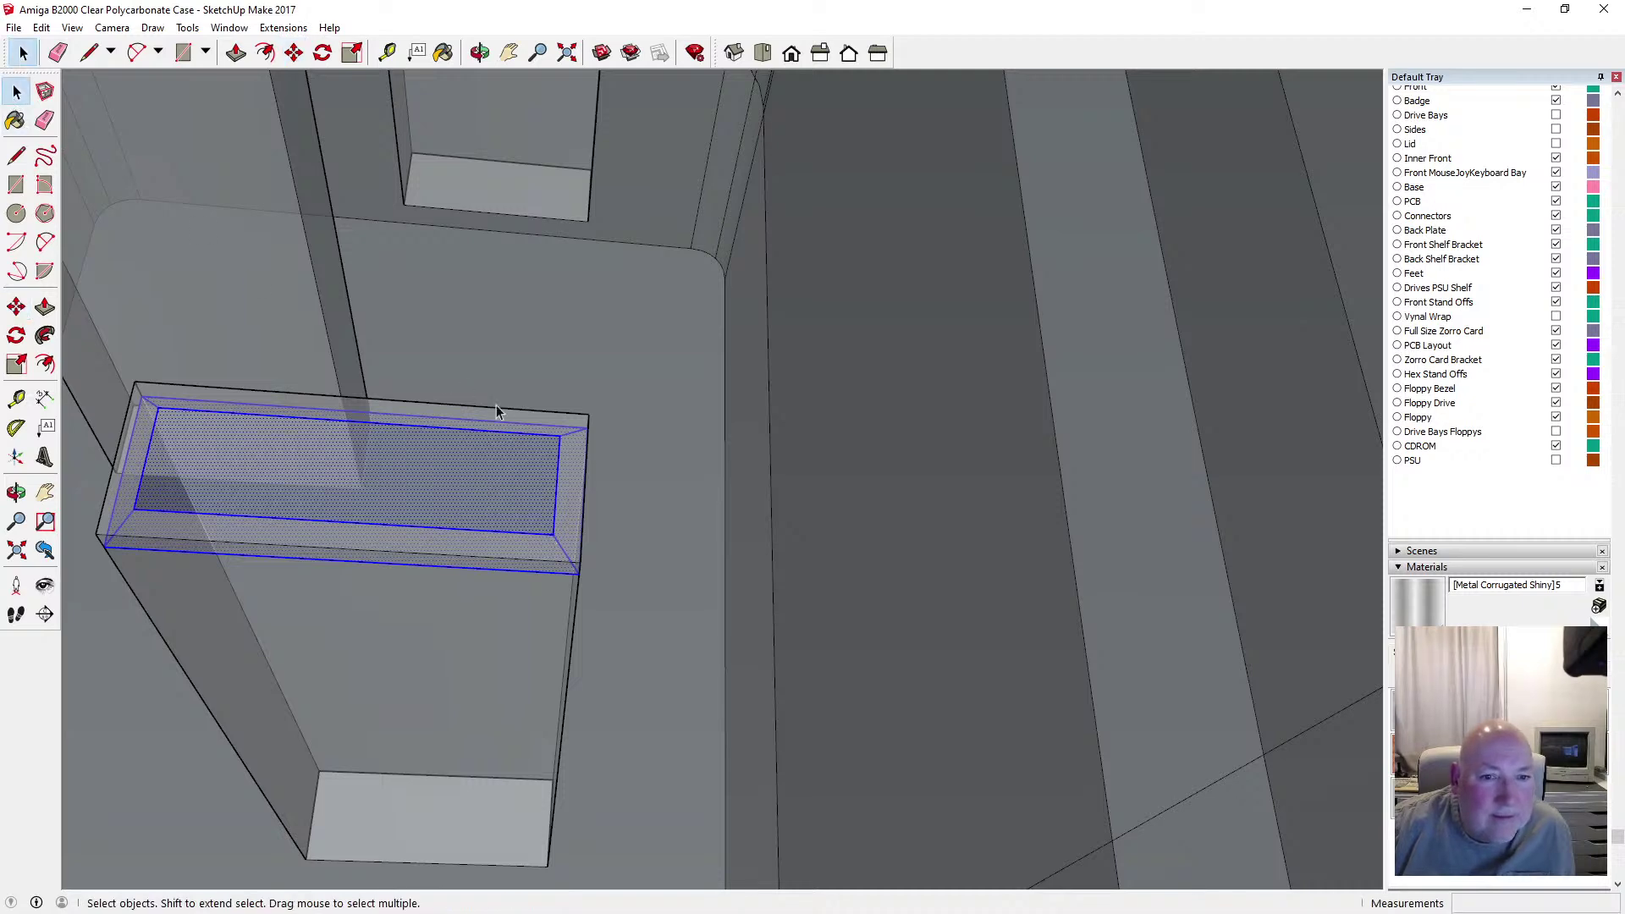
pyautogui.click(548, 605)
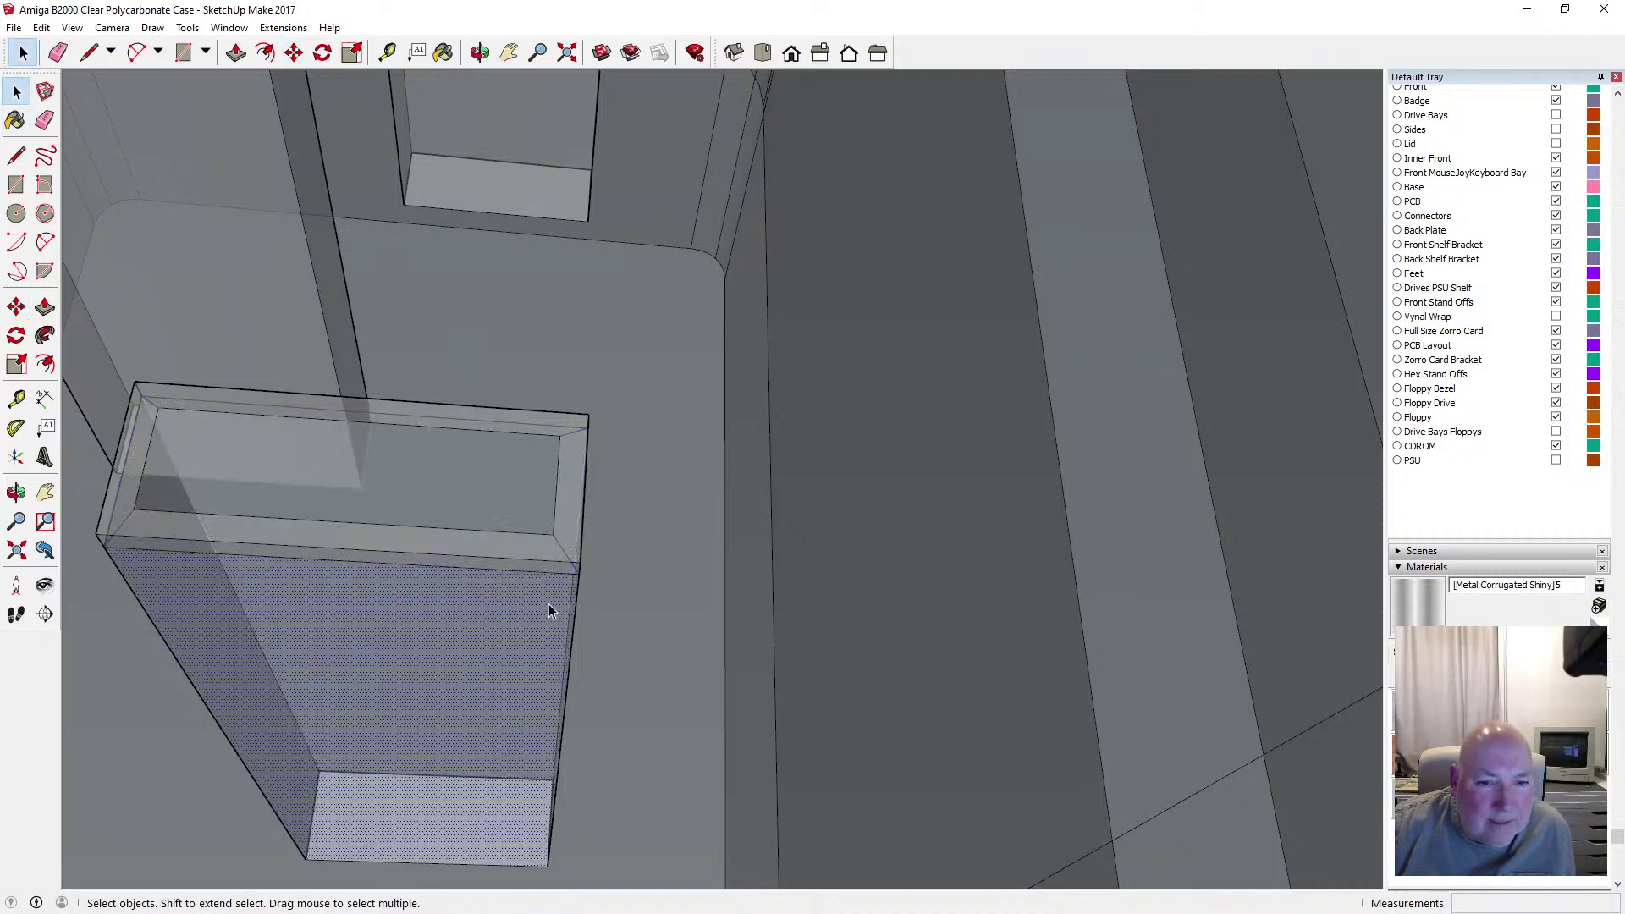
pyautogui.click(238, 546)
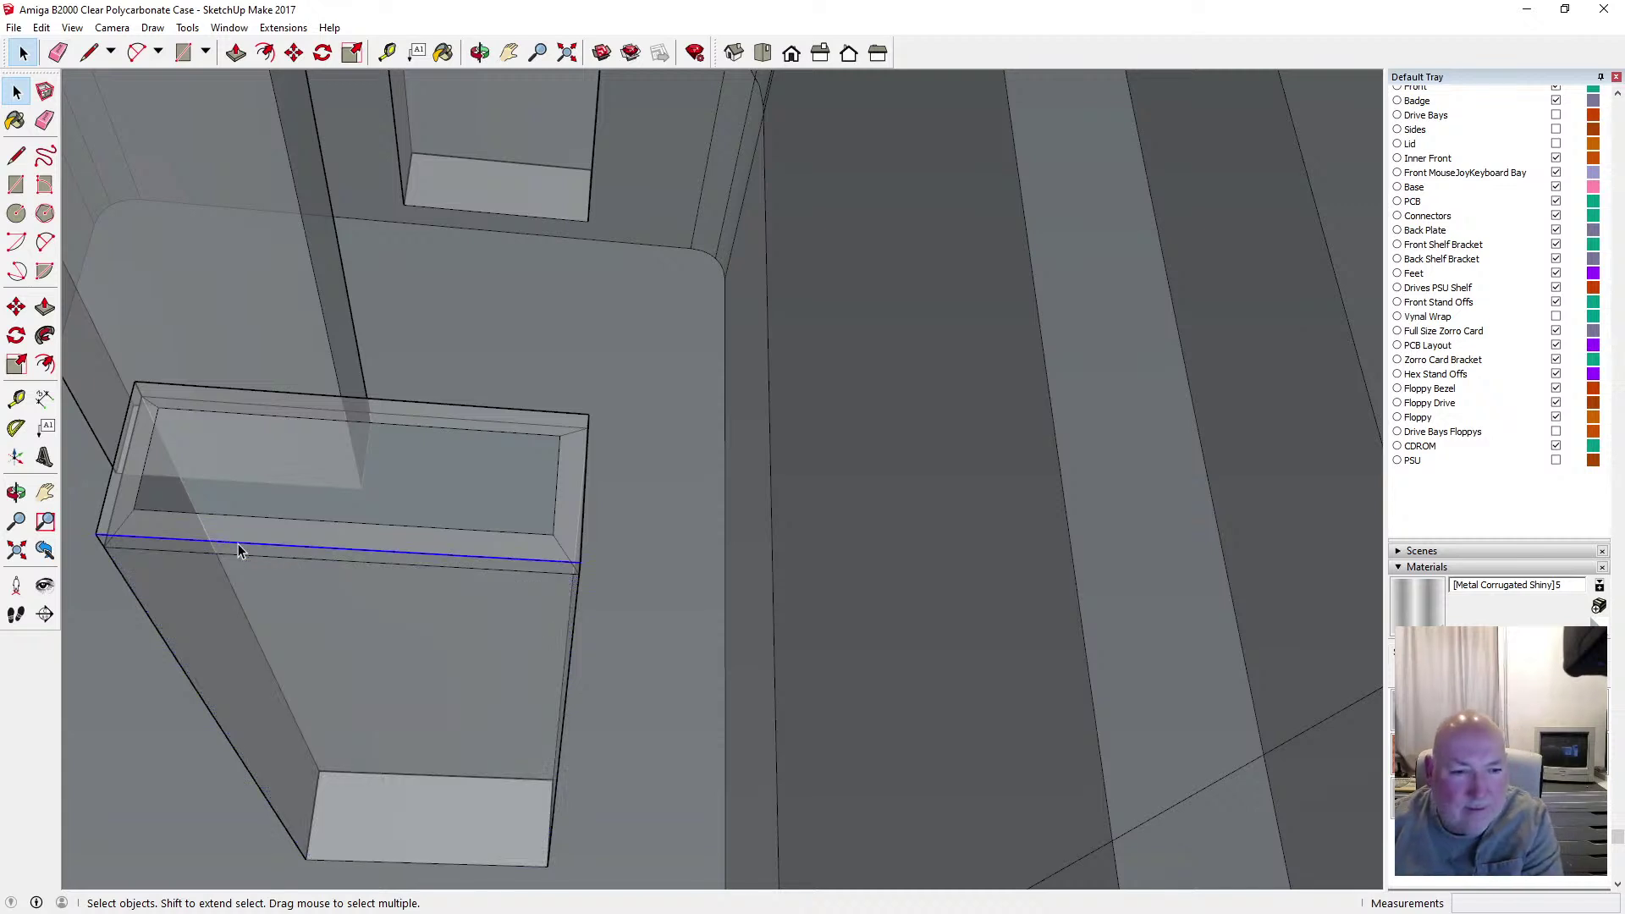
pyautogui.hotkey('ctrl', 't')
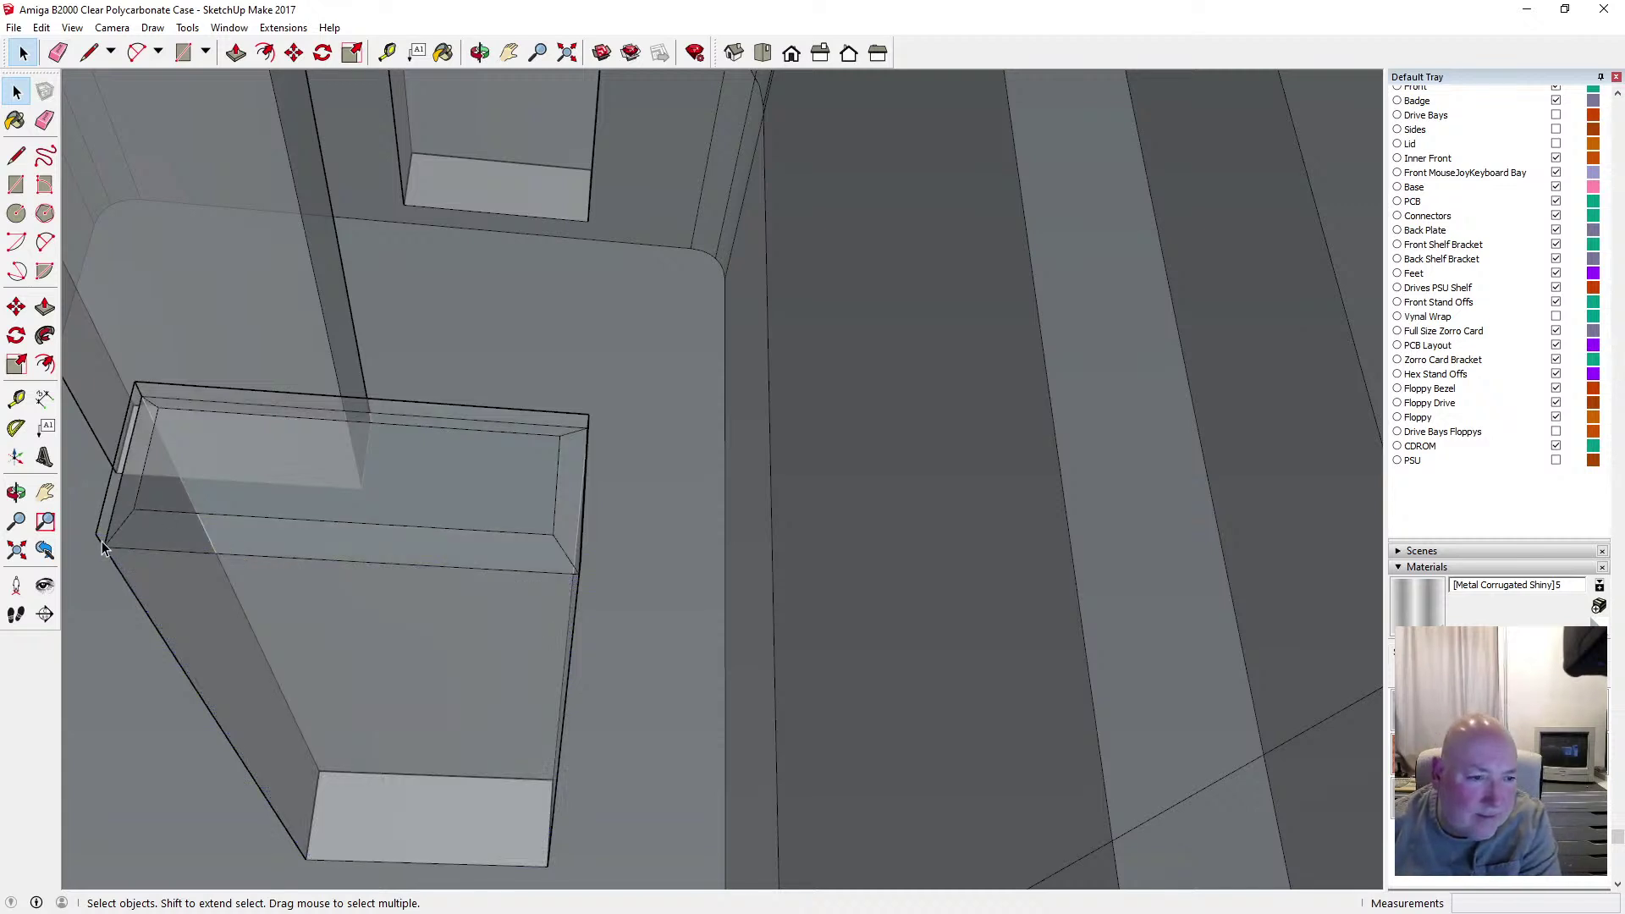
pyautogui.click(100, 514)
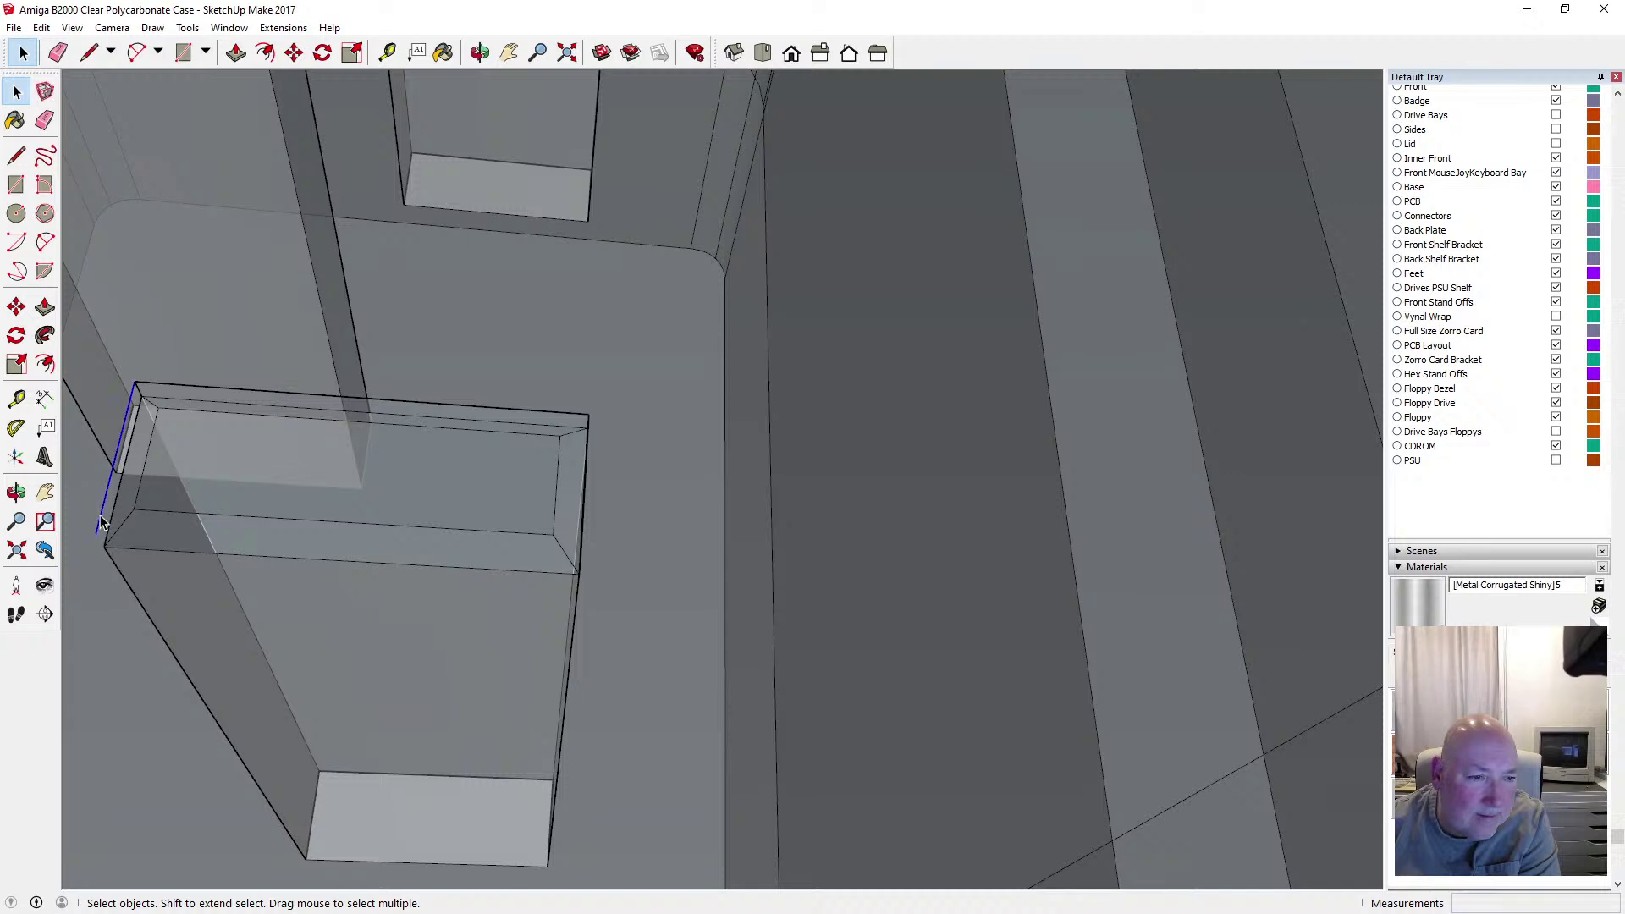
pyautogui.click(157, 389)
pyautogui.press('Delete')
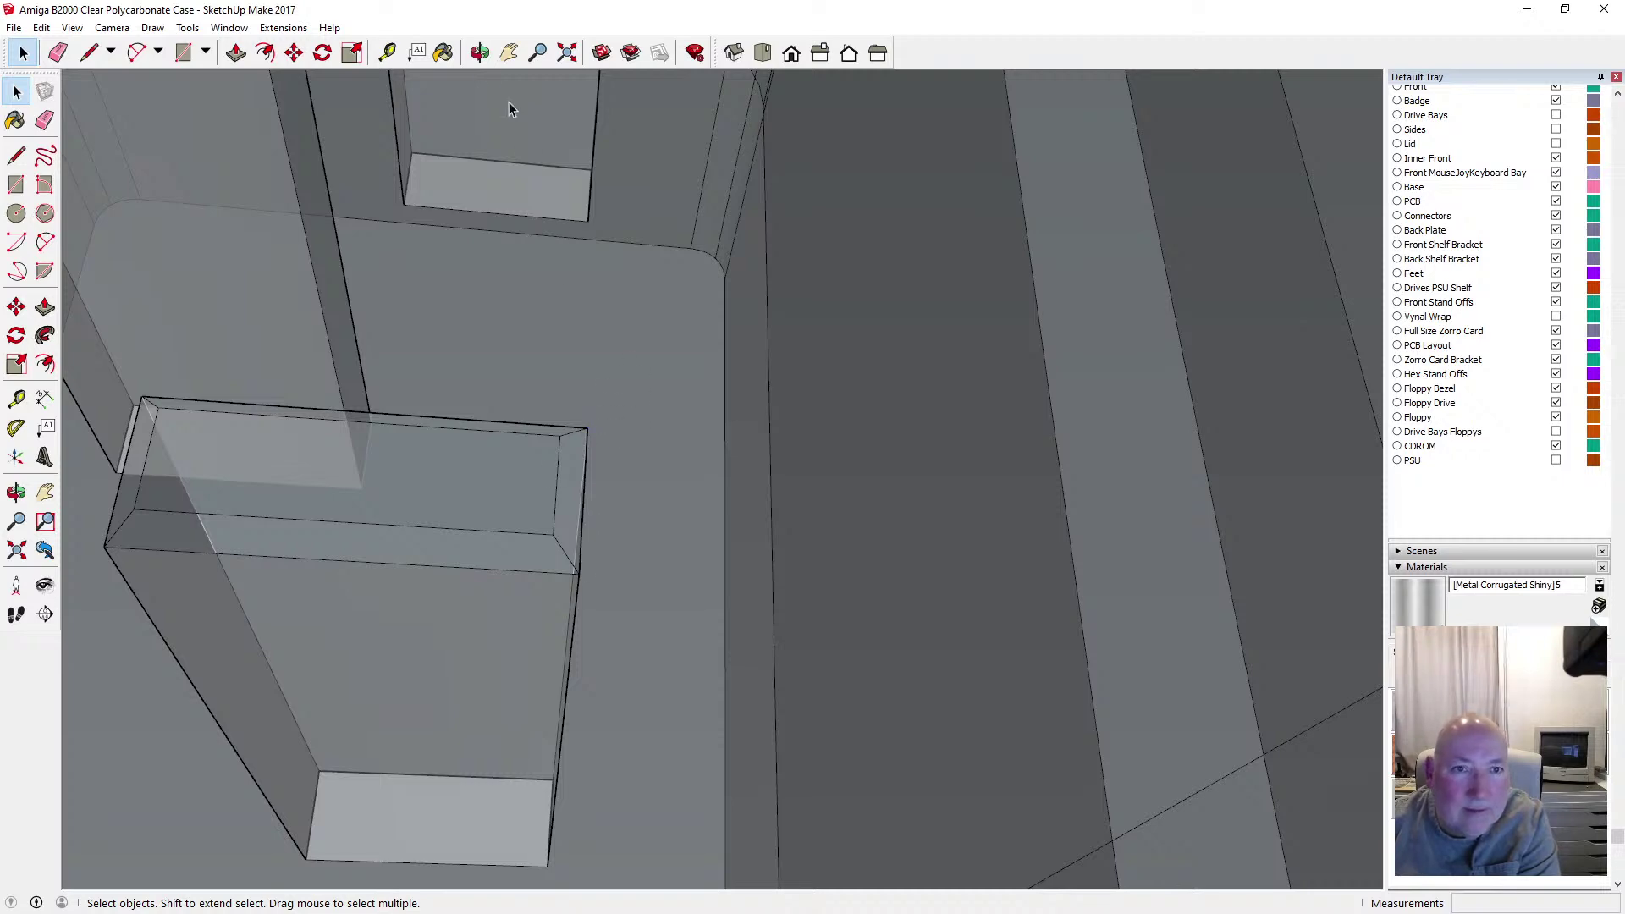
# Select the stray short edge at the inner corner of the pin's beveled end
pyautogui.click(480, 53)
pyautogui.moveTo(595, 344); pyautogui.dragTo(519, 264)
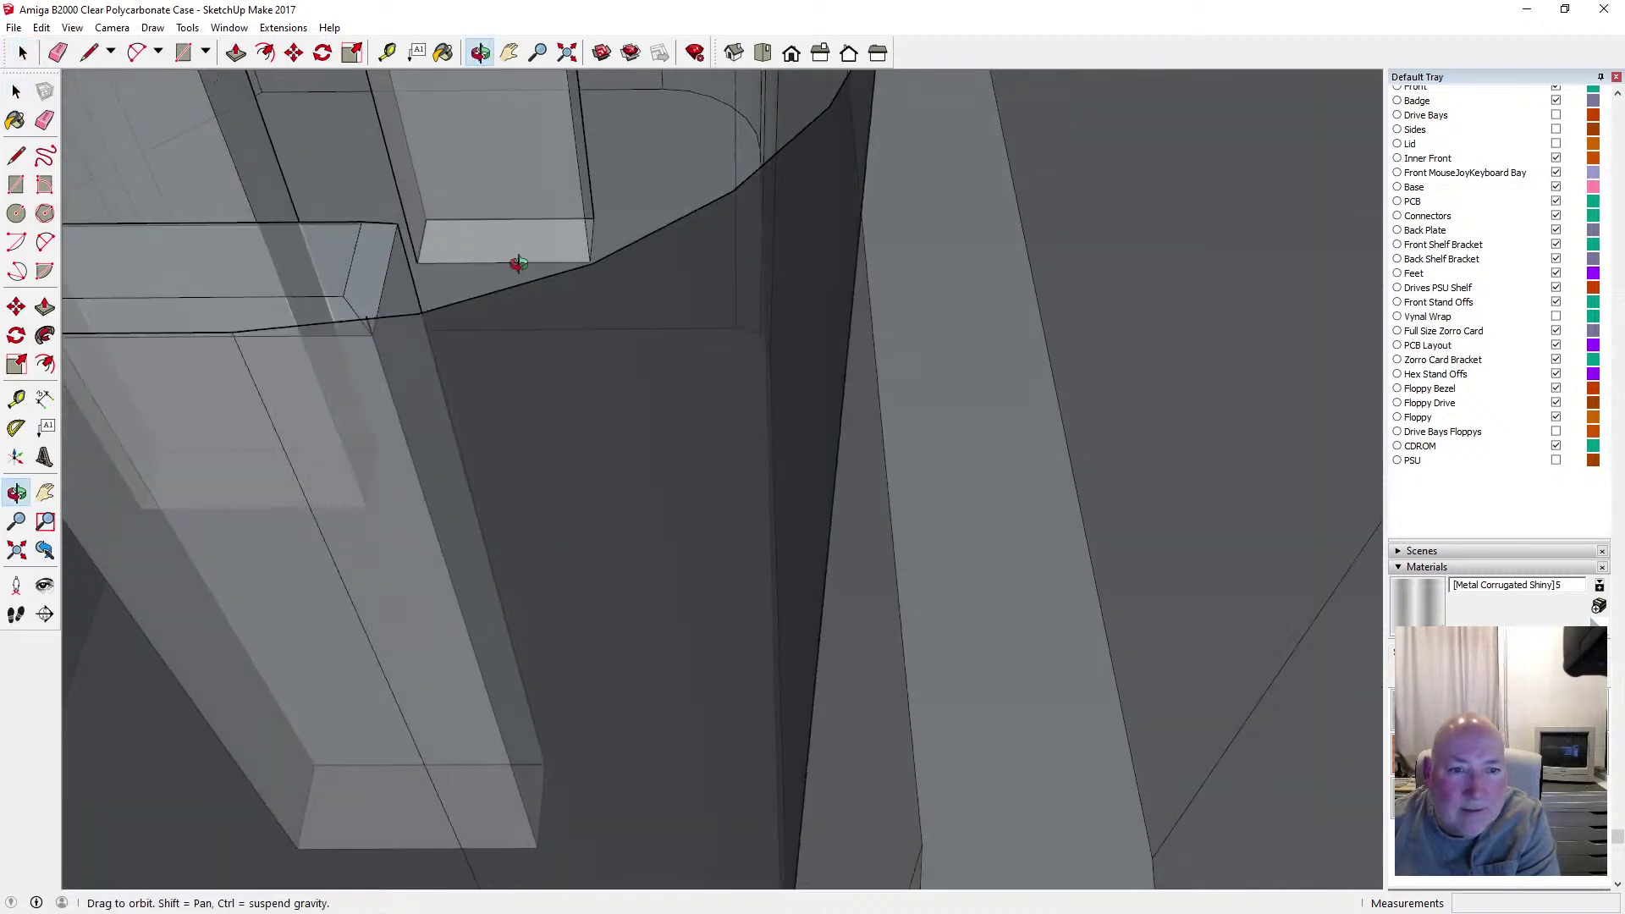
pyautogui.moveTo(401, 207); pyautogui.dragTo(417, 215)
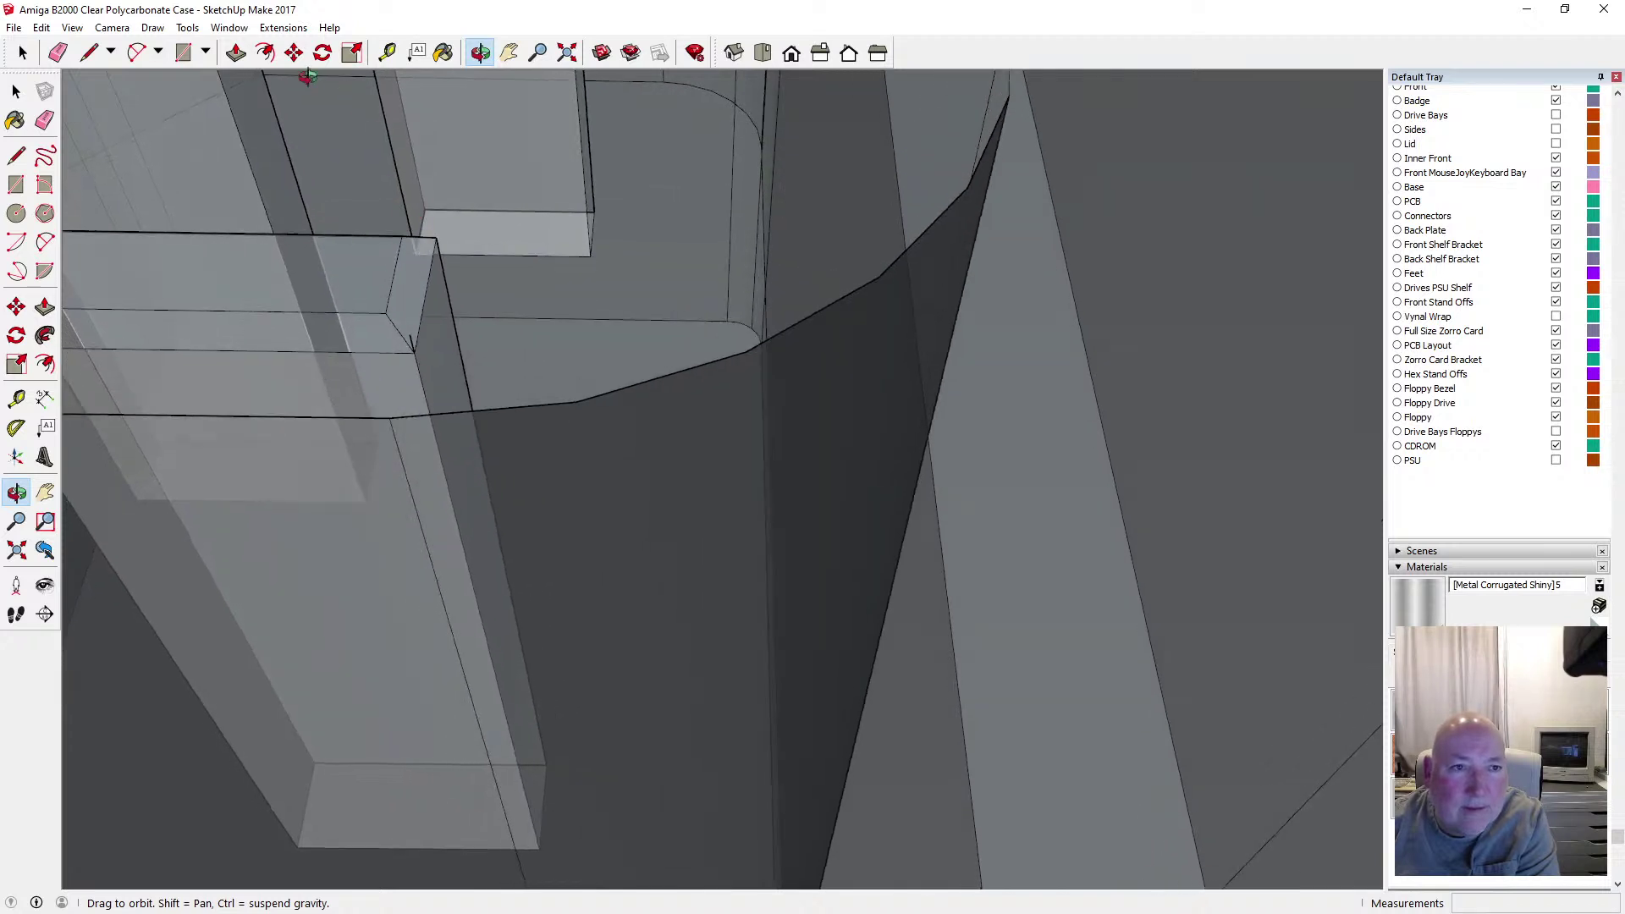
pyautogui.press('space')
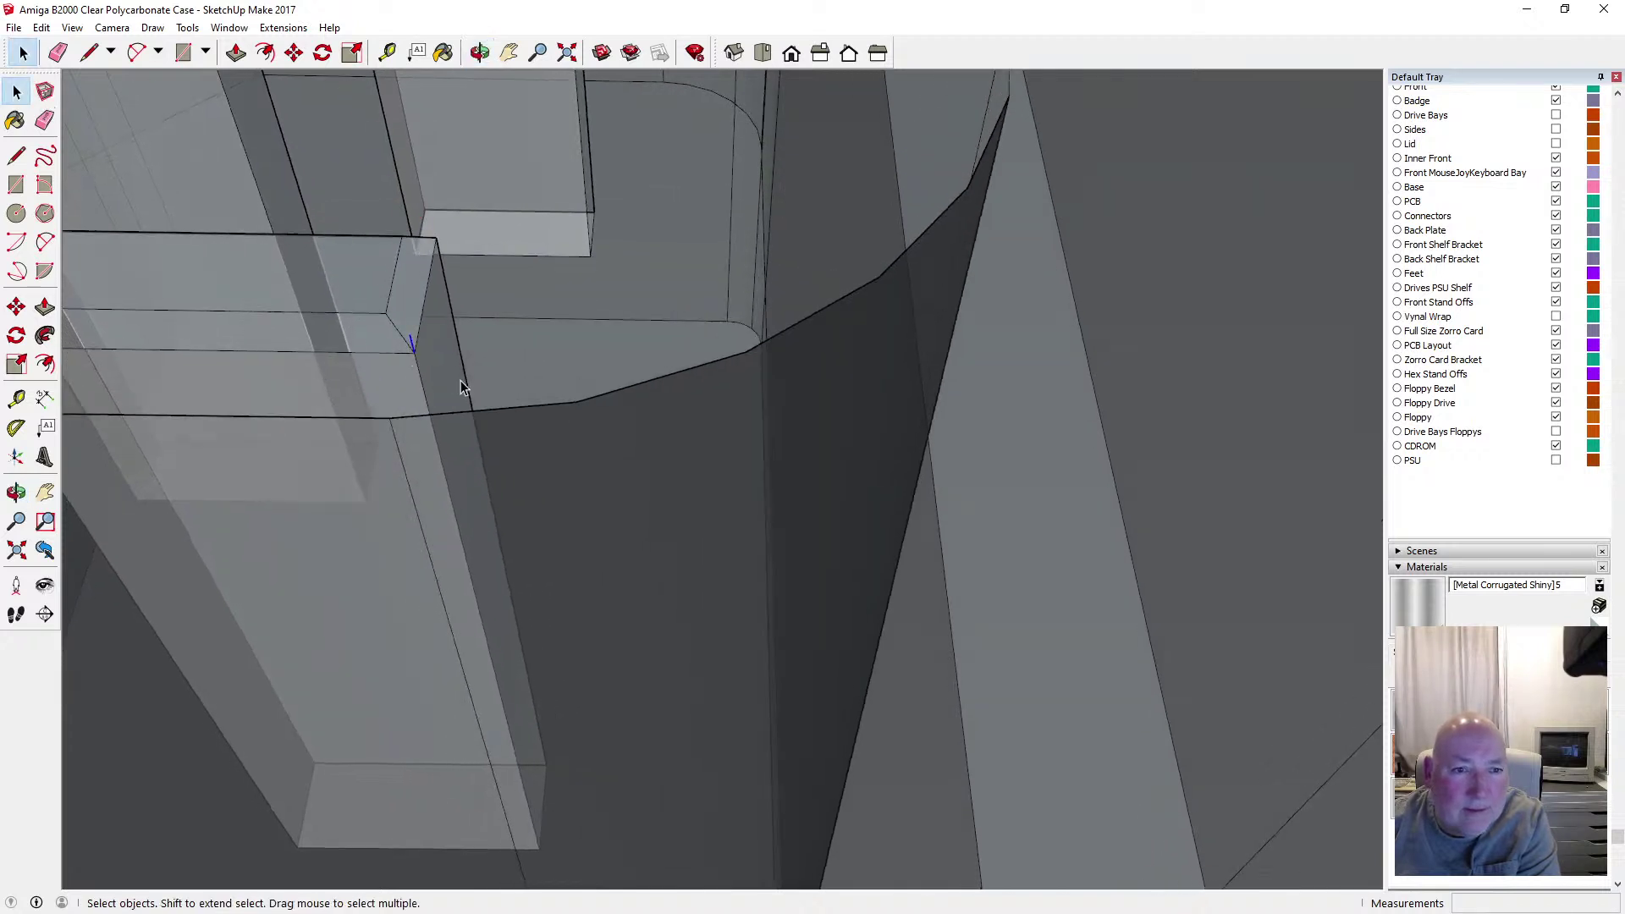
# Turn off the X-ray face style so the whole socket is displayed with opaque materials
pyautogui.click(480, 52)
pyautogui.moveTo(643, 254); pyautogui.dragTo(554, 410)
pyautogui.click(72, 27)
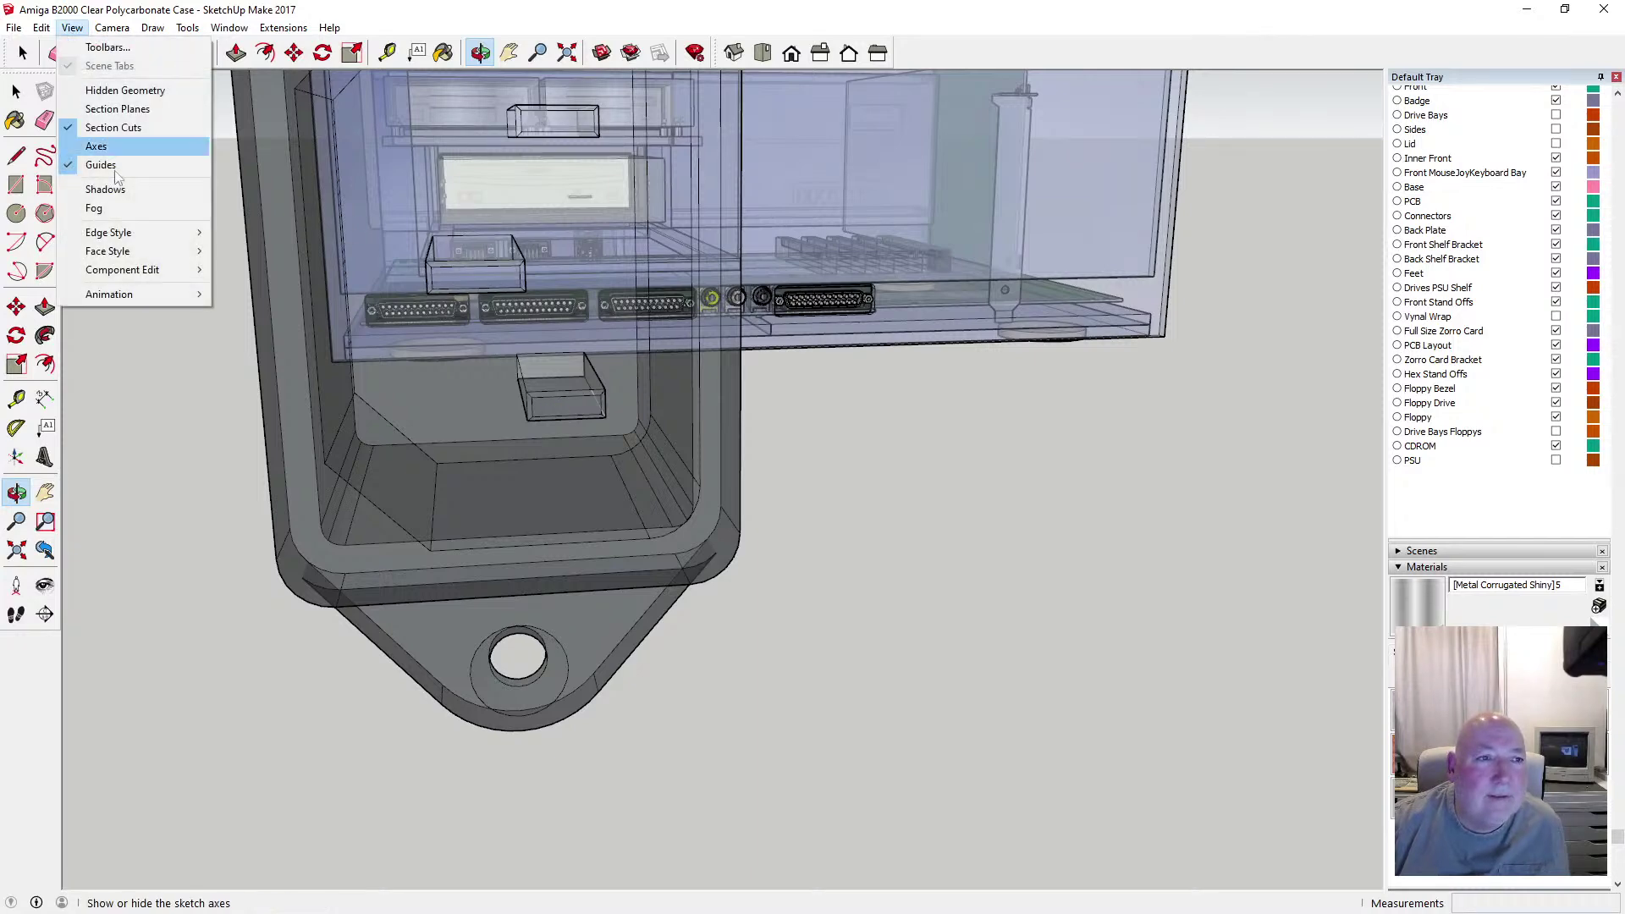
pyautogui.moveTo(139, 252)
pyautogui.click(246, 252)
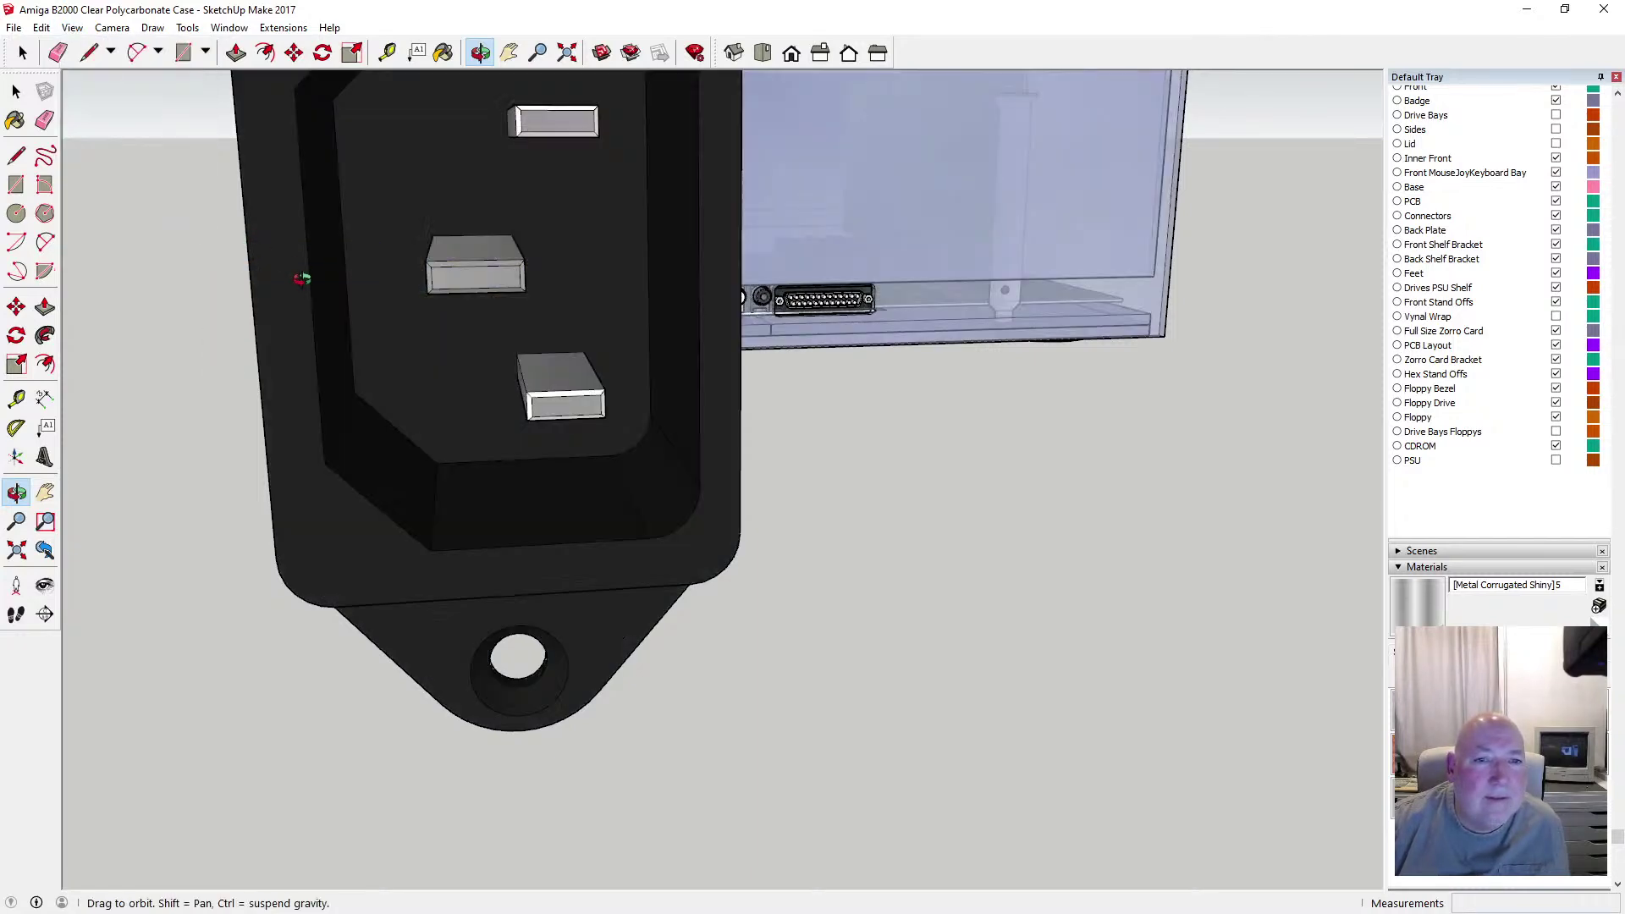
# Paint the remaining white bevel faces on the upper and lower pins with the Metal Corrugated Shiny material
pyautogui.moveTo(514, 400); pyautogui.dragTo(511, 237)
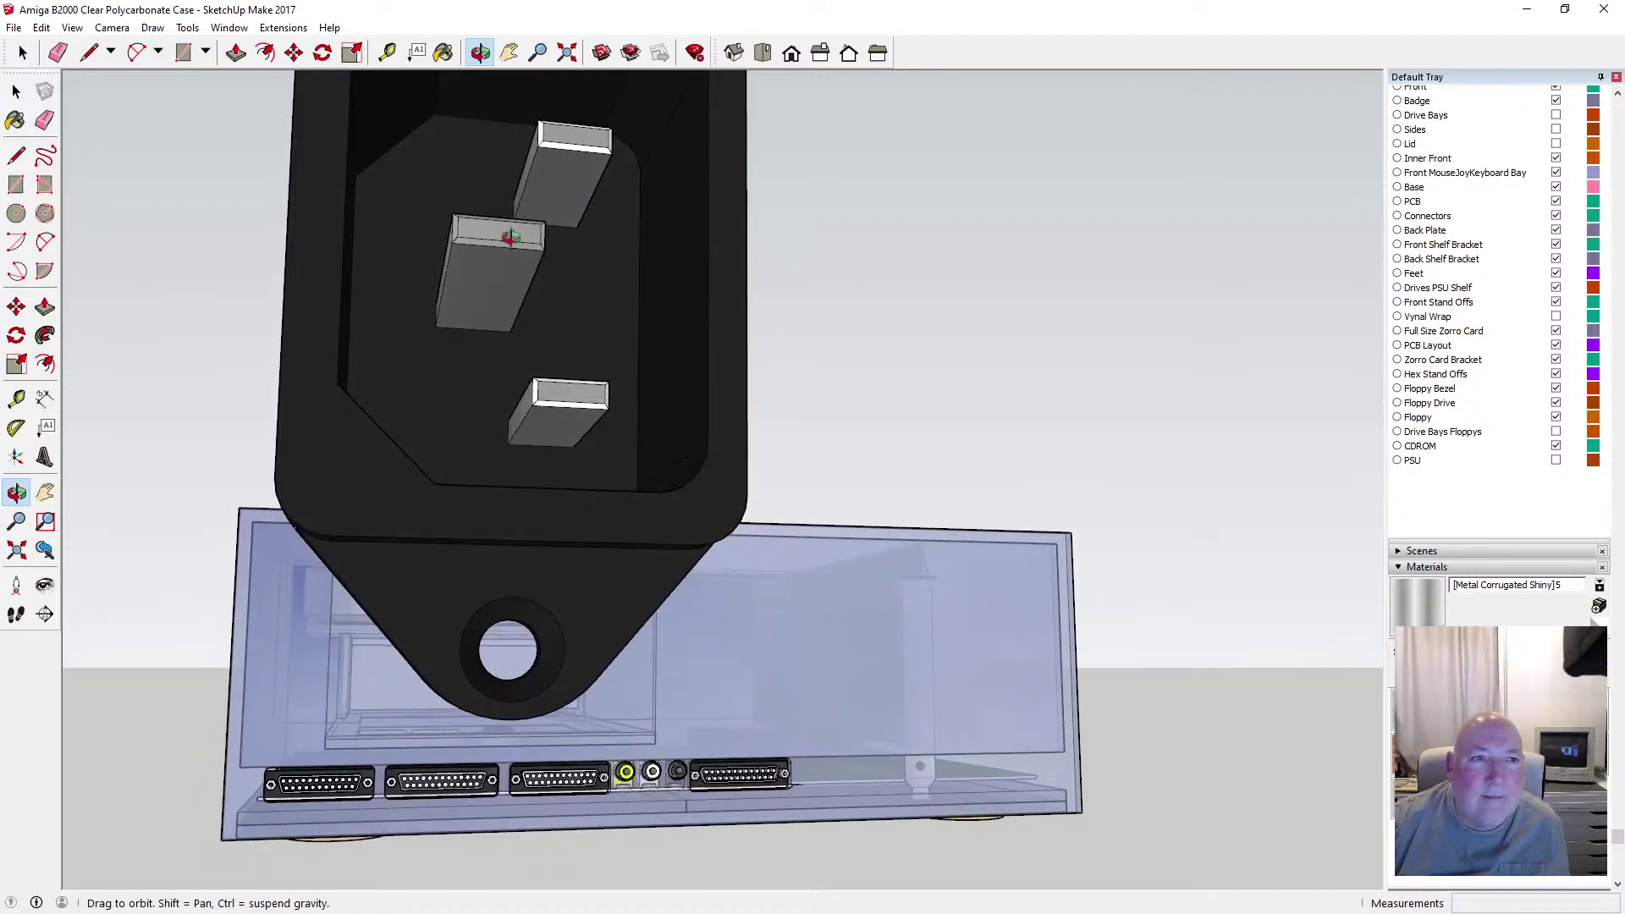
pyautogui.click(443, 53)
pyautogui.scroll(5, 606, 160)
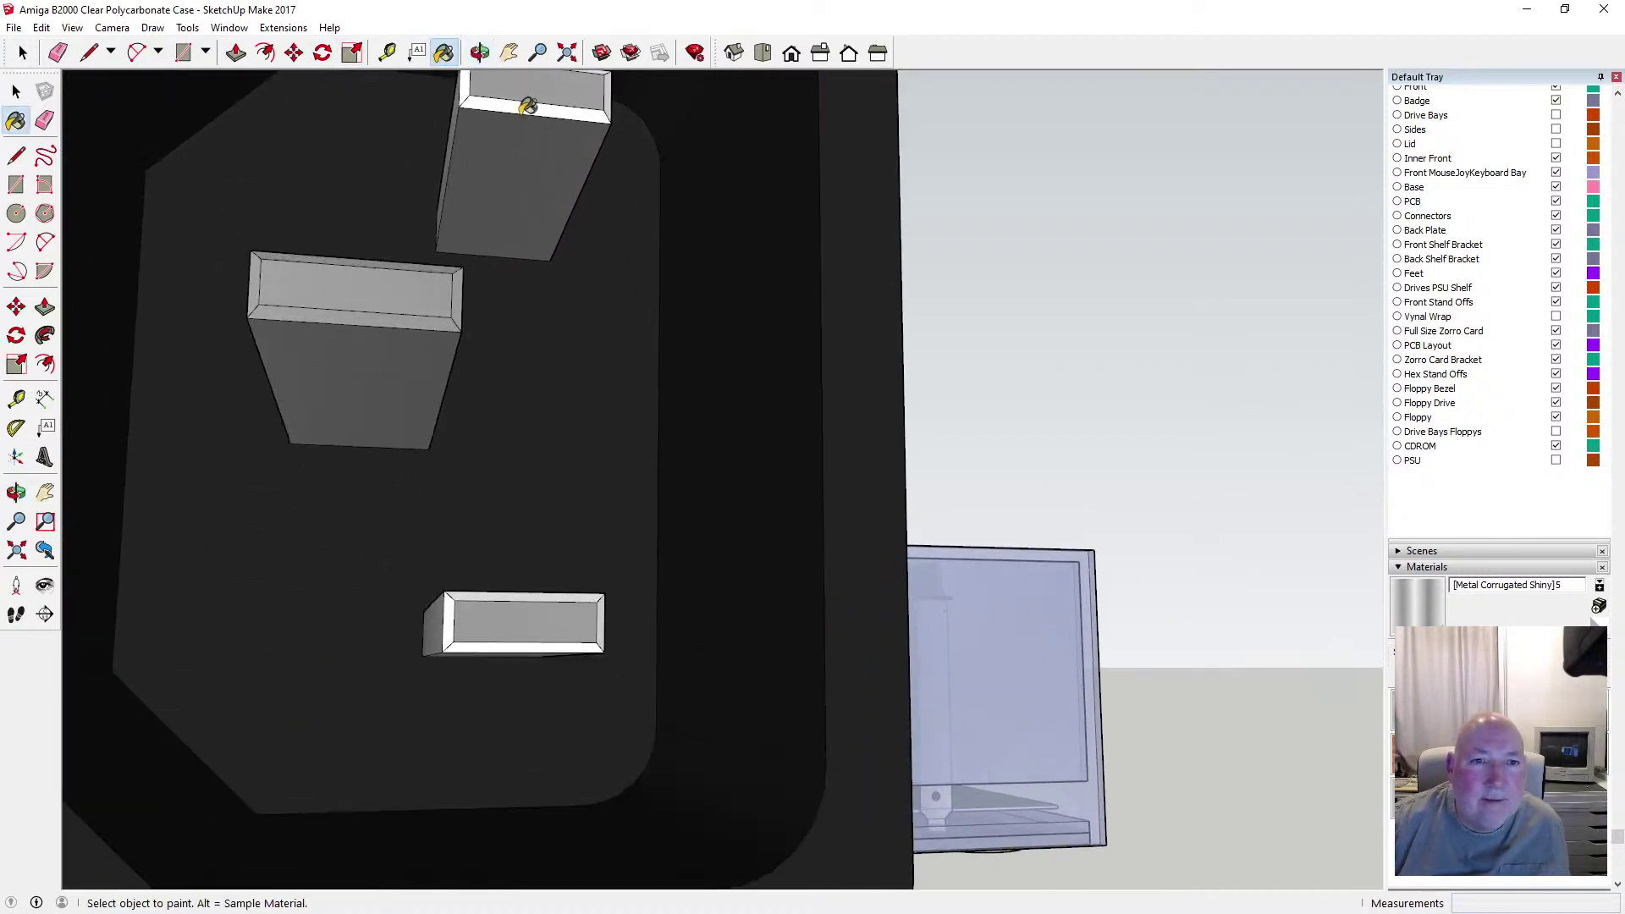
pyautogui.click(523, 103)
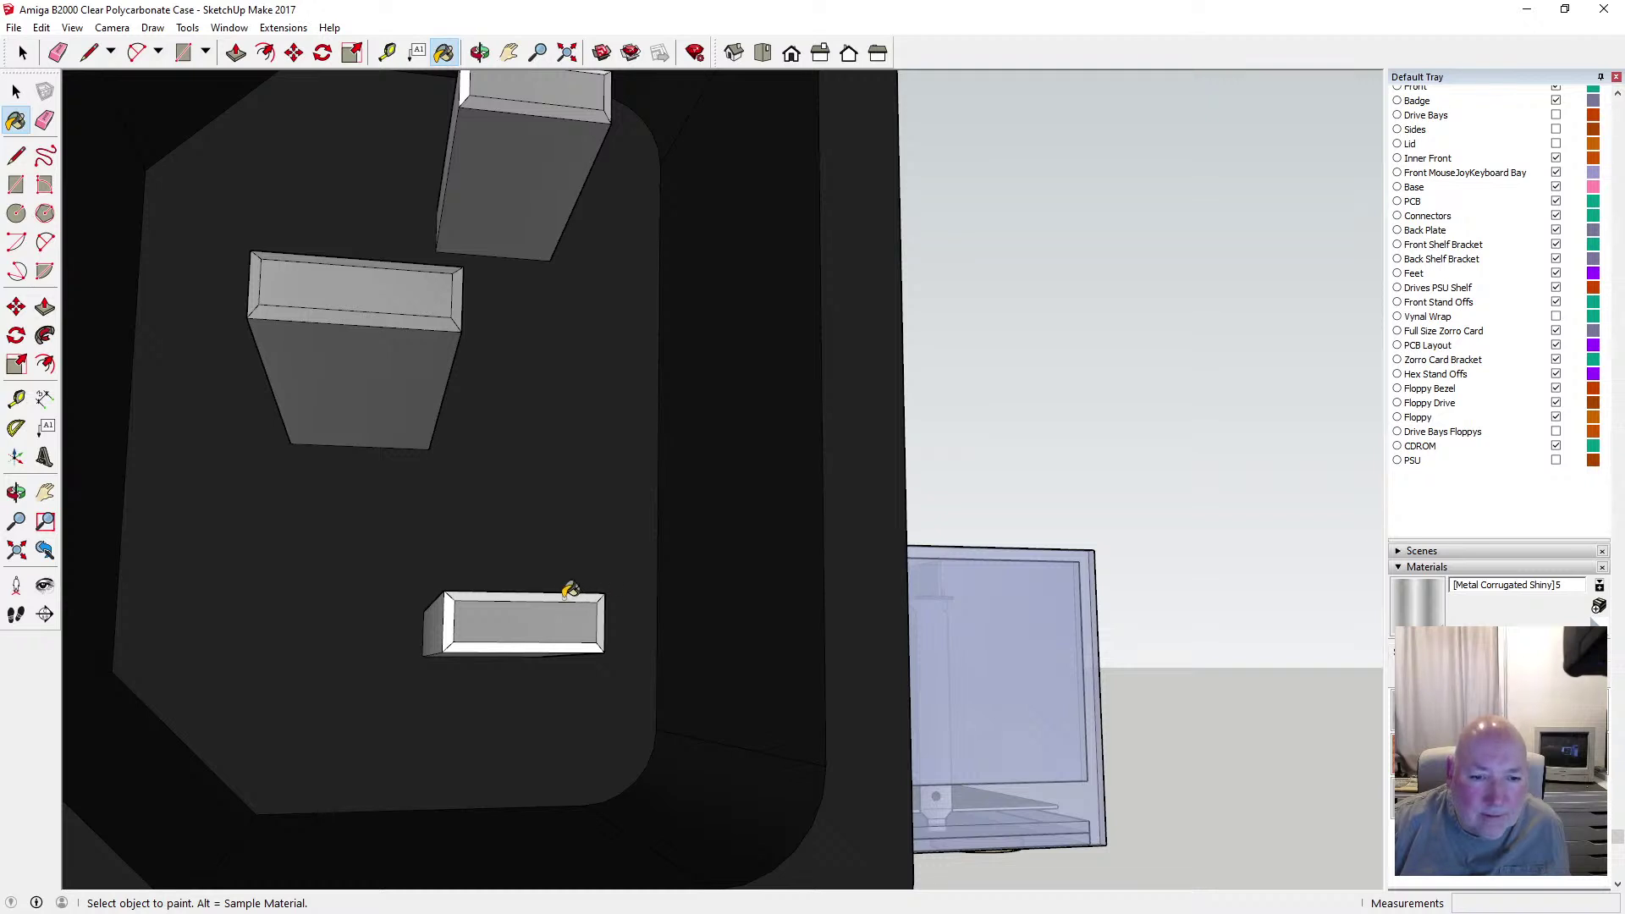
pyautogui.click(566, 594)
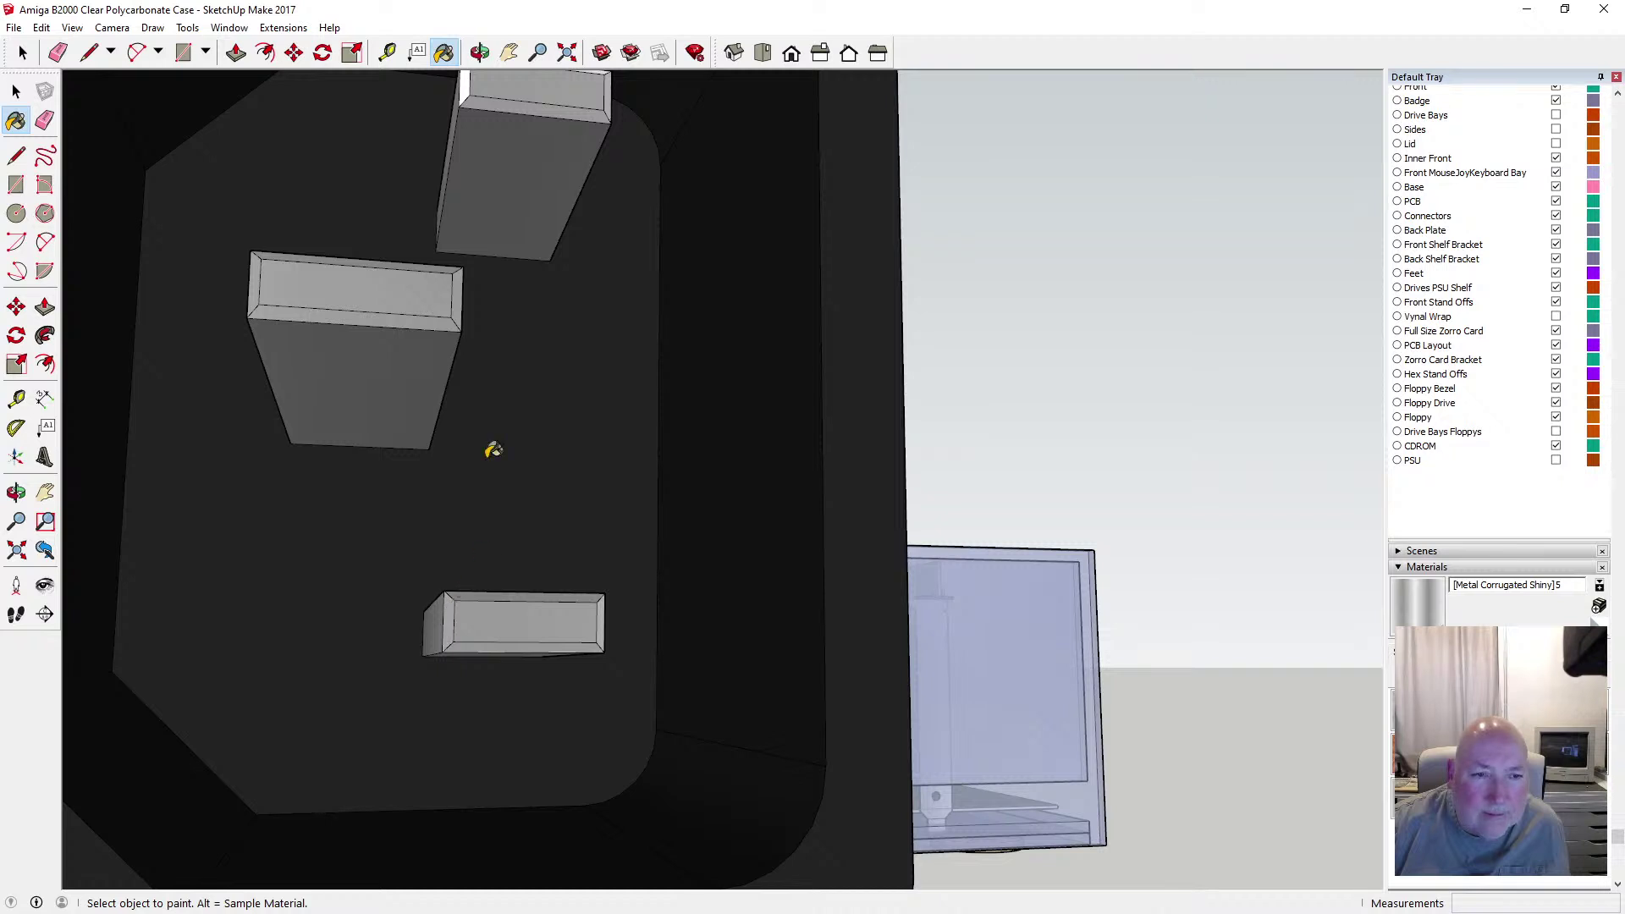
pyautogui.click(480, 52)
pyautogui.moveTo(479, 102); pyautogui.dragTo(475, 334)
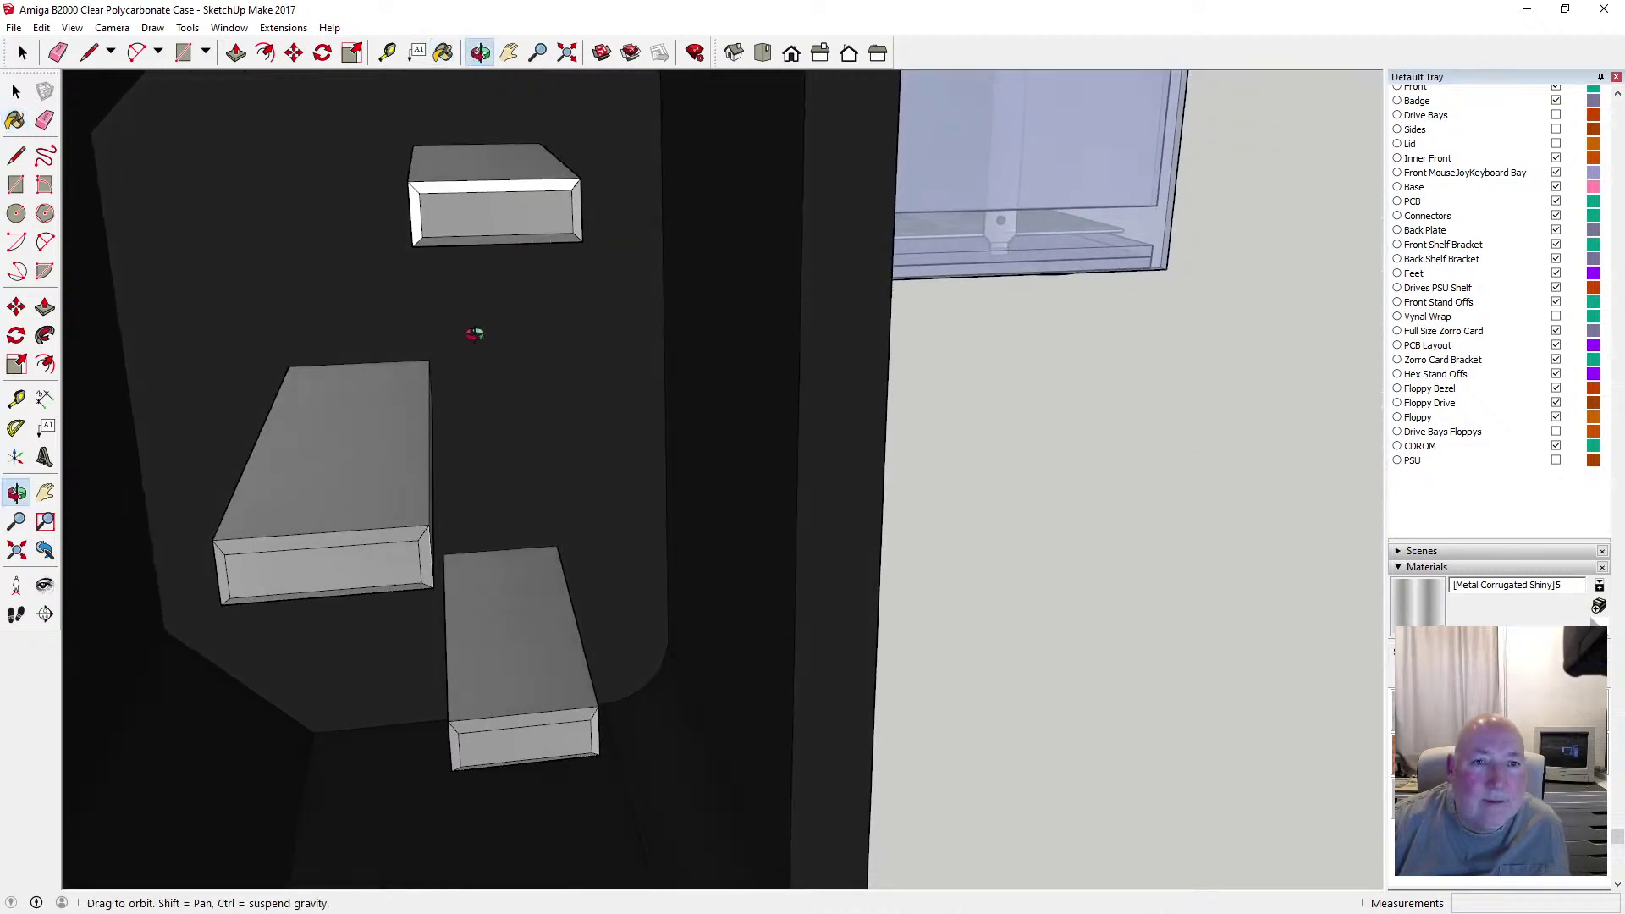
pyautogui.click(444, 52)
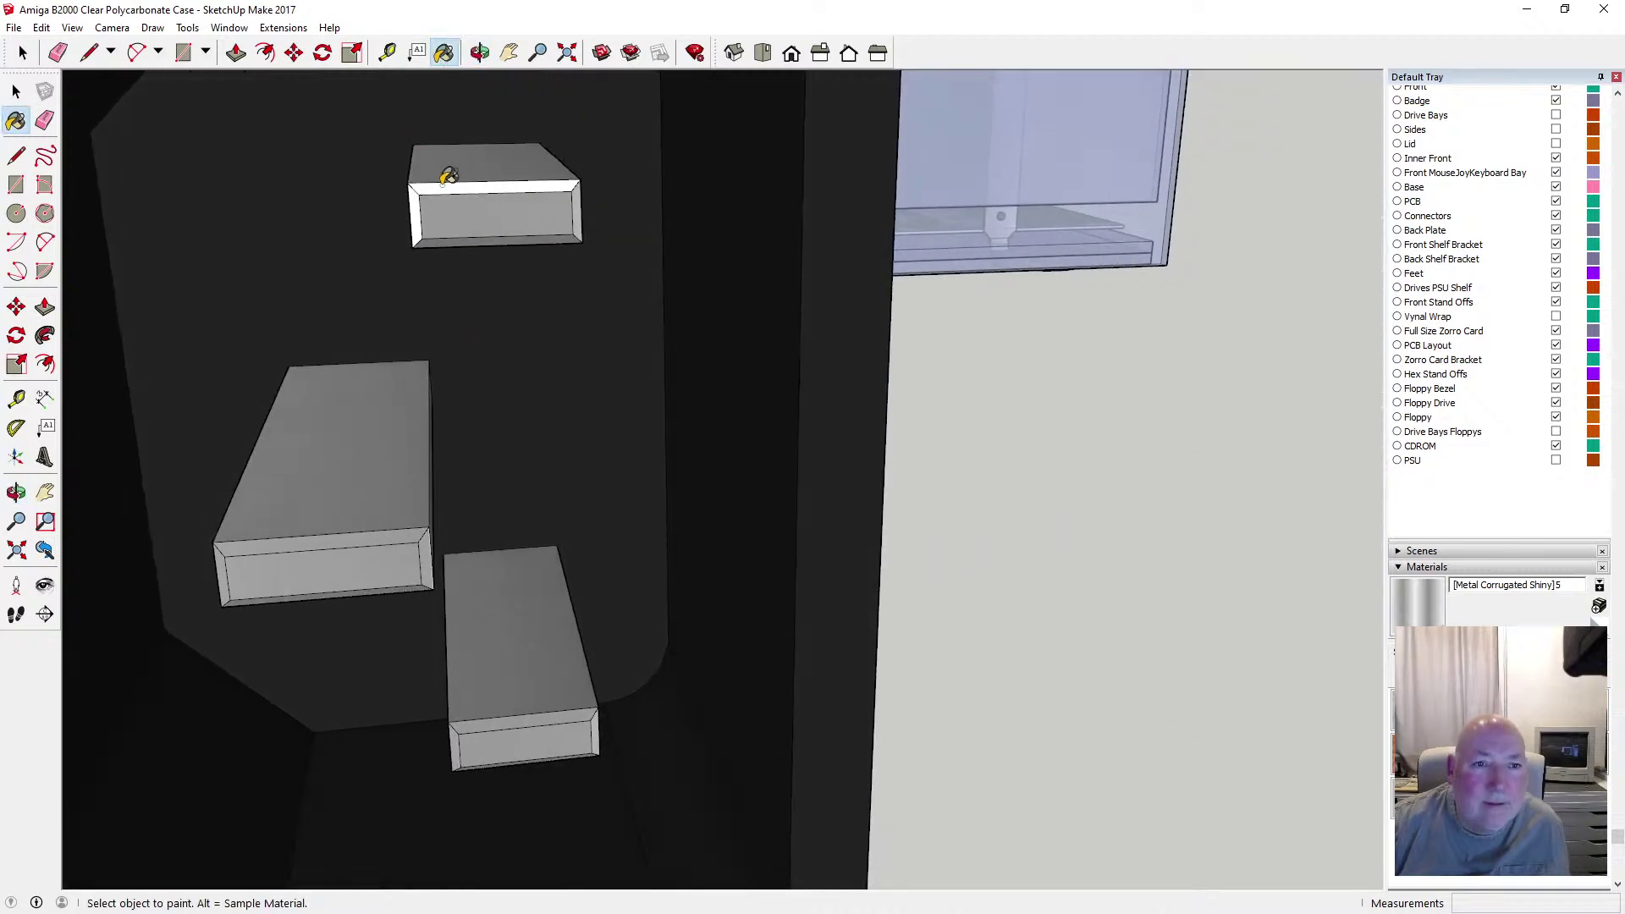
pyautogui.click(444, 185)
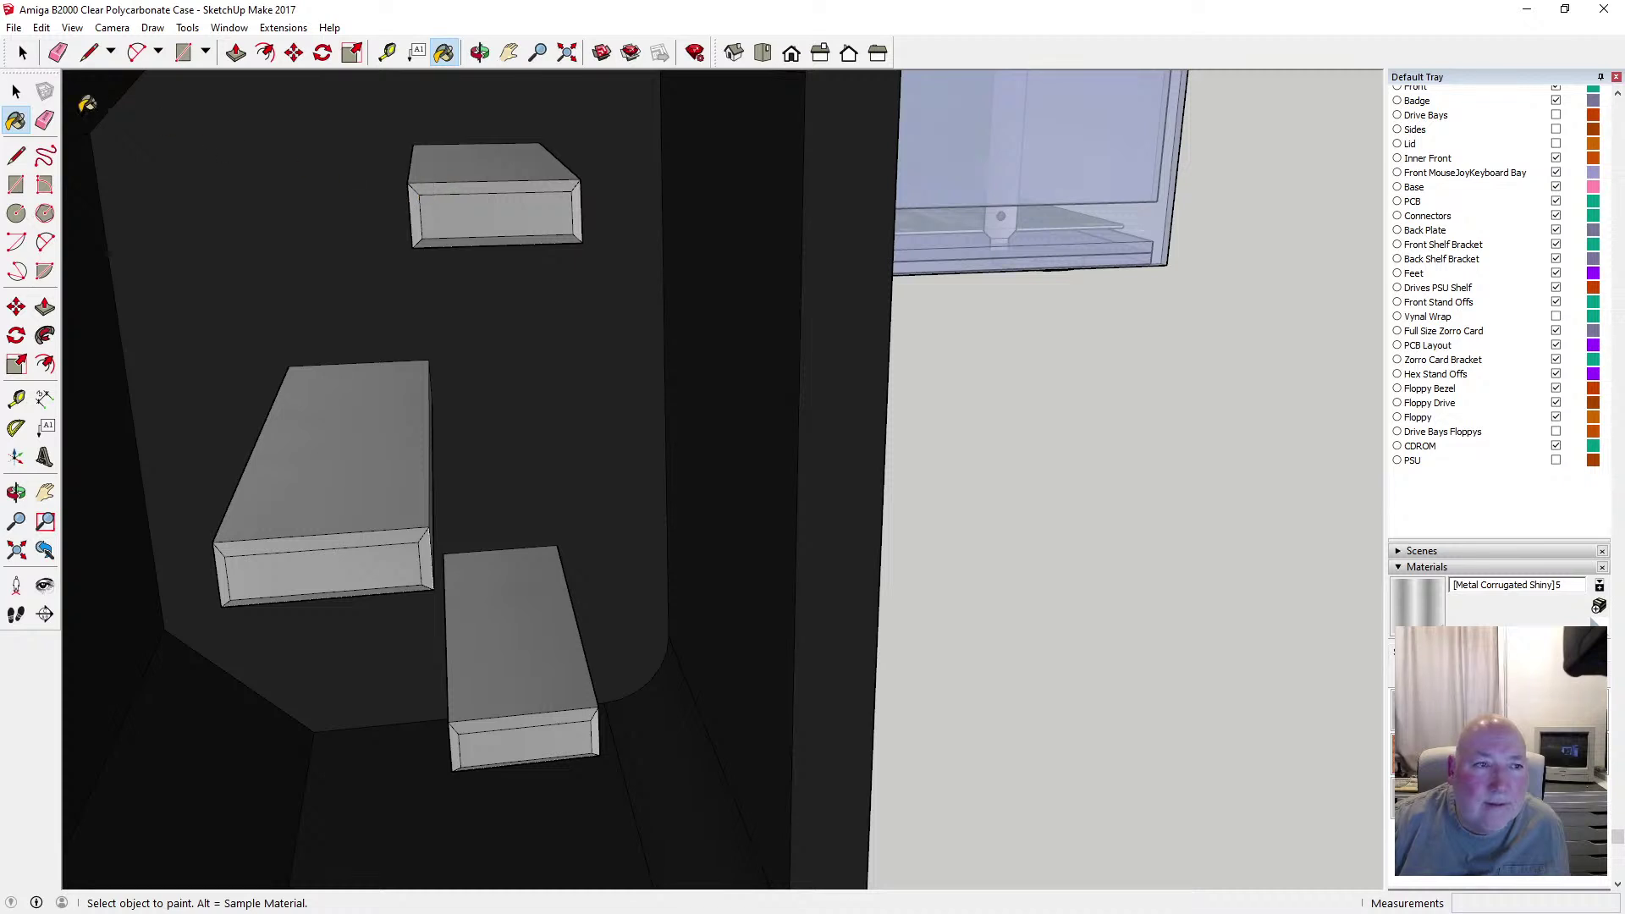
pyautogui.press('space')
# Select the entire power socket with its pins and make it a component, keeping the default definition name
pyautogui.scroll(-5, 513, 365)
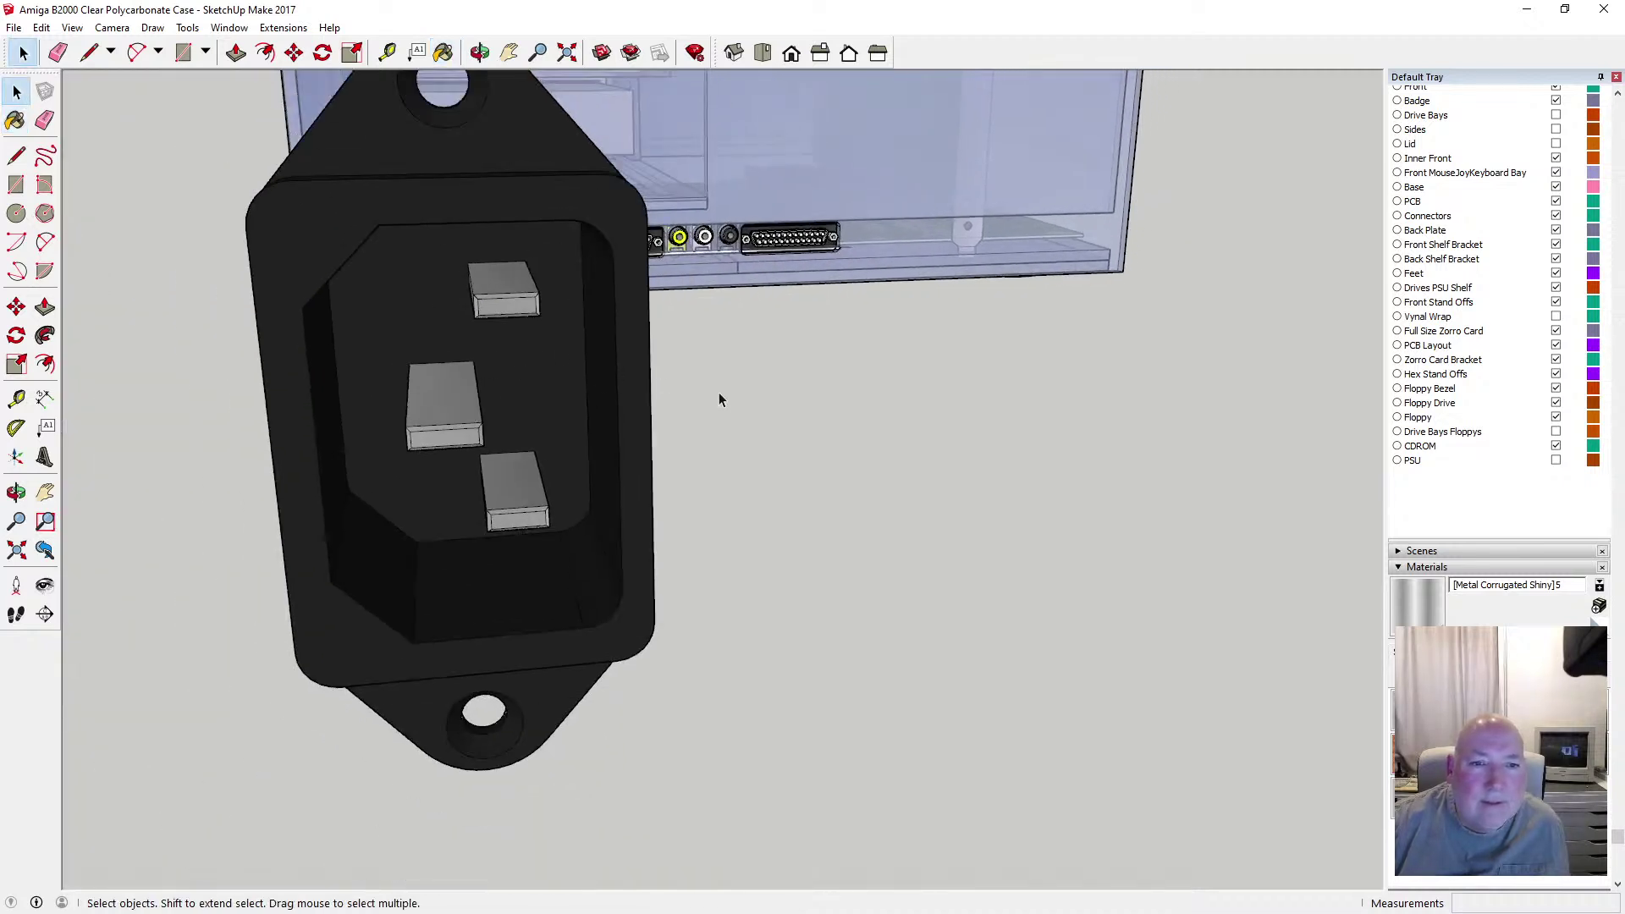
pyautogui.click(480, 53)
pyautogui.scroll(-5, 729, 435)
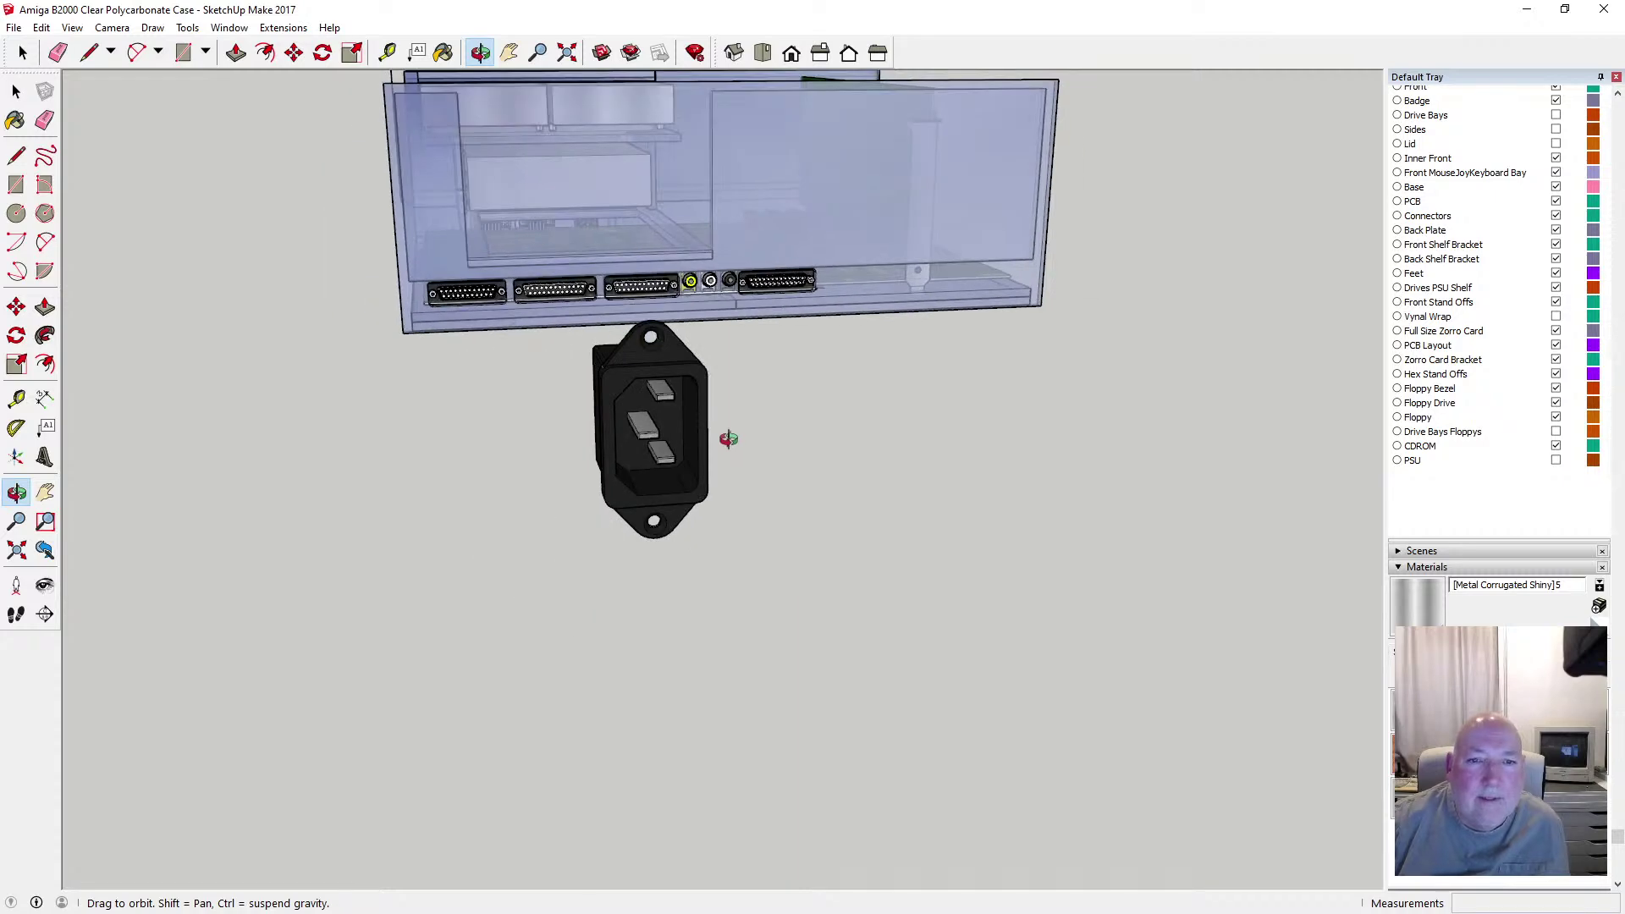
pyautogui.moveTo(729, 437); pyautogui.dragTo(574, 405)
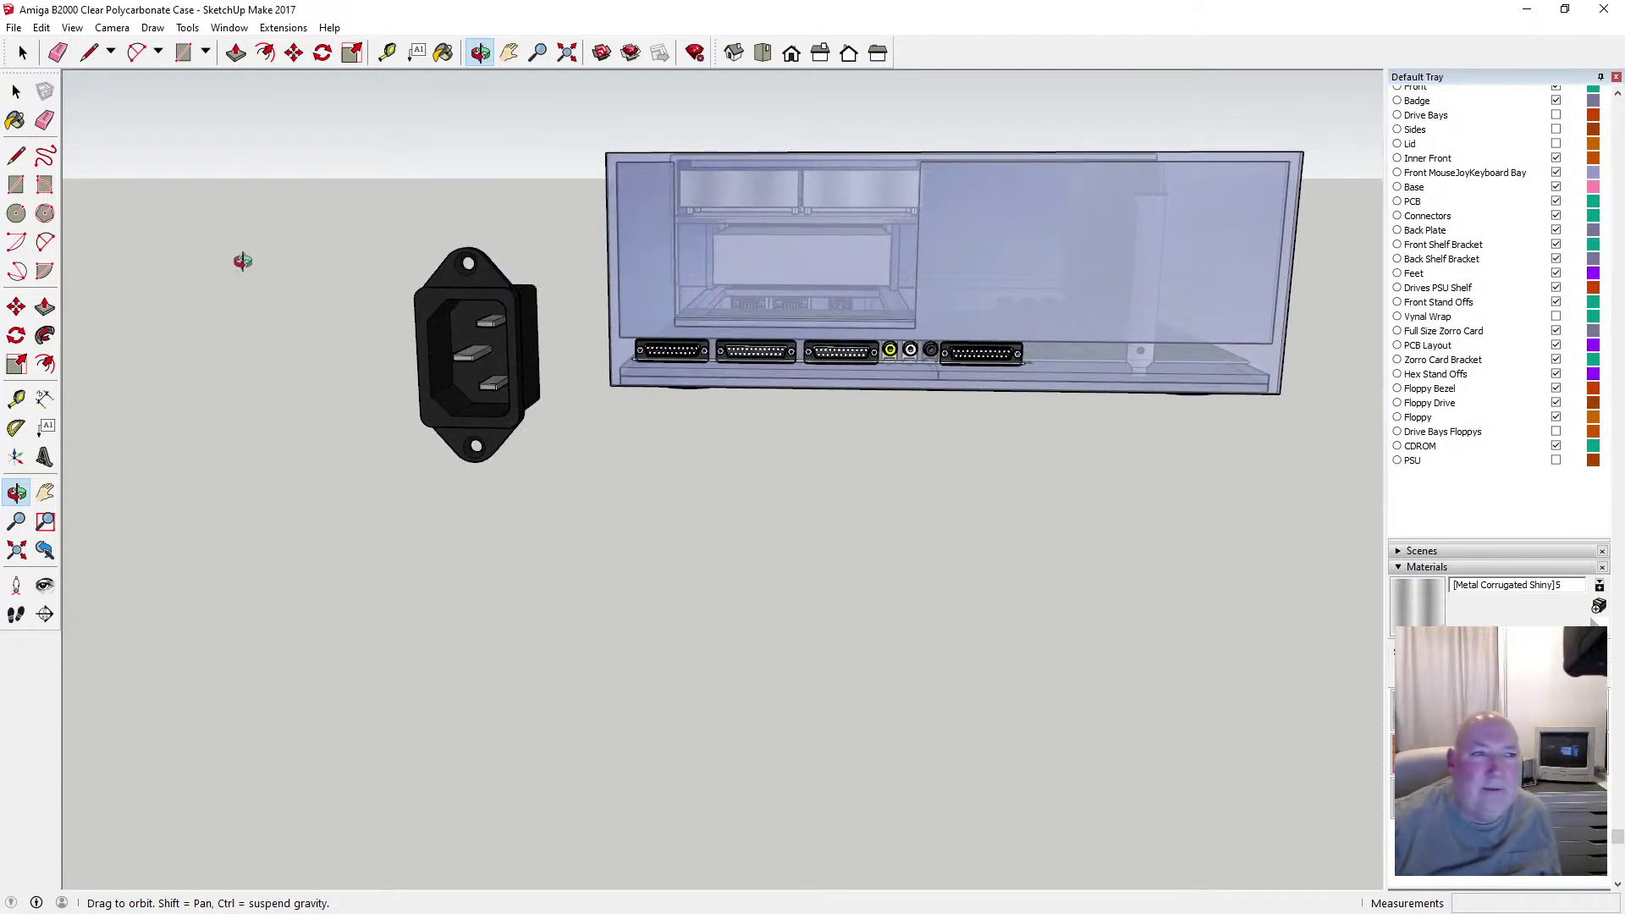
pyautogui.click(15, 90)
pyautogui.moveTo(345, 218); pyautogui.dragTo(559, 520)
pyautogui.rightClick(498, 415)
pyautogui.click(563, 539)
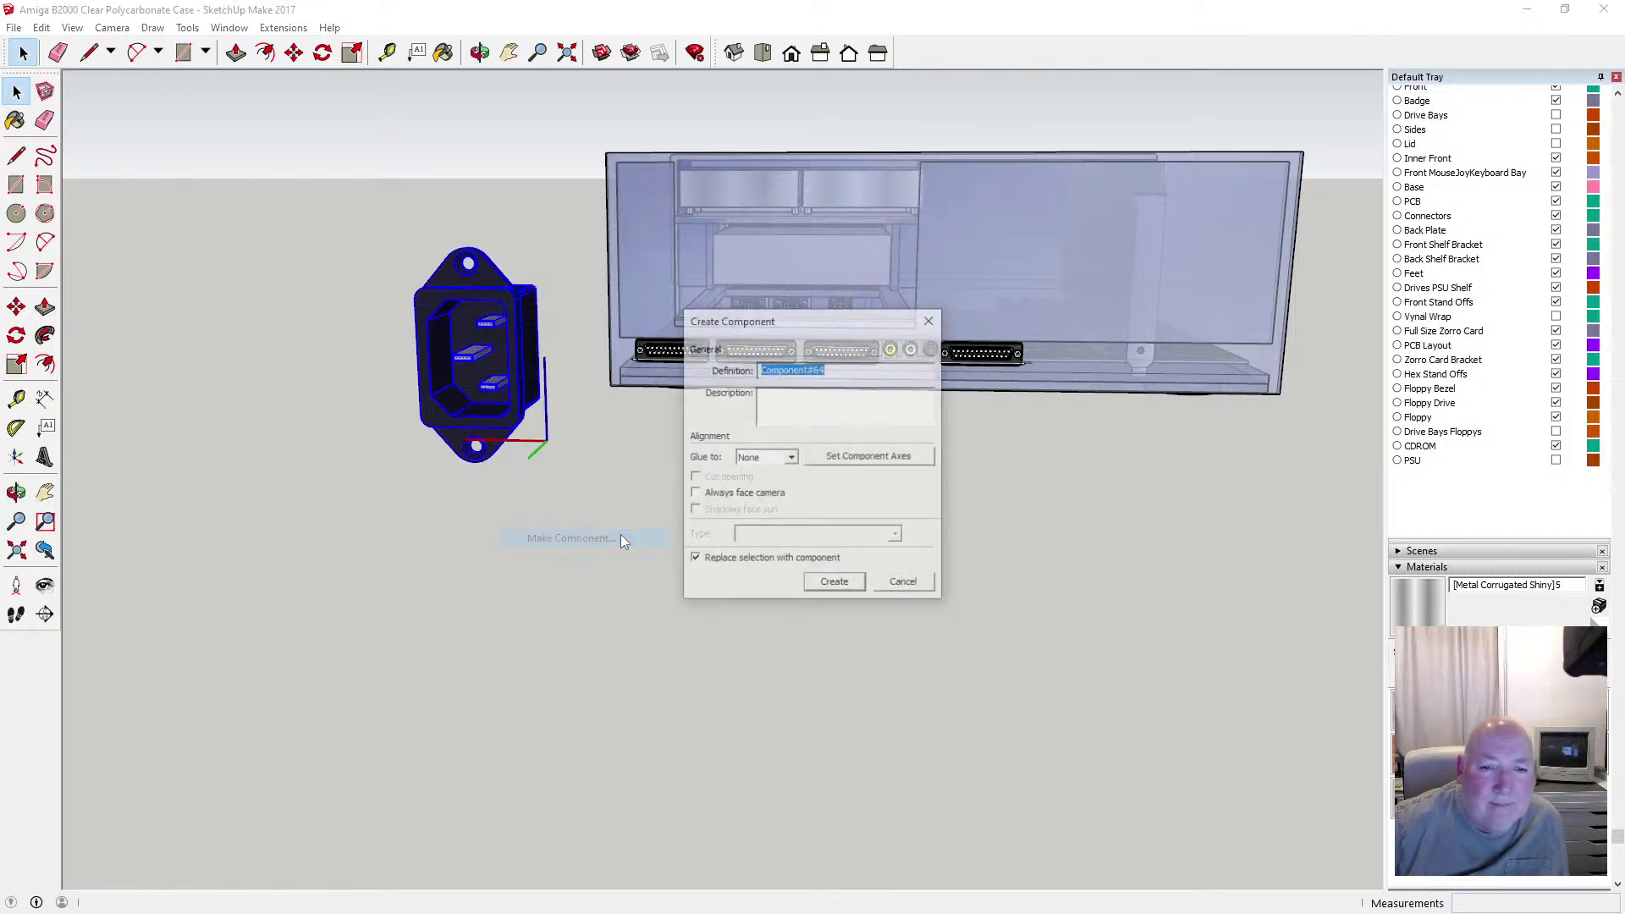
pyautogui.click(835, 586)
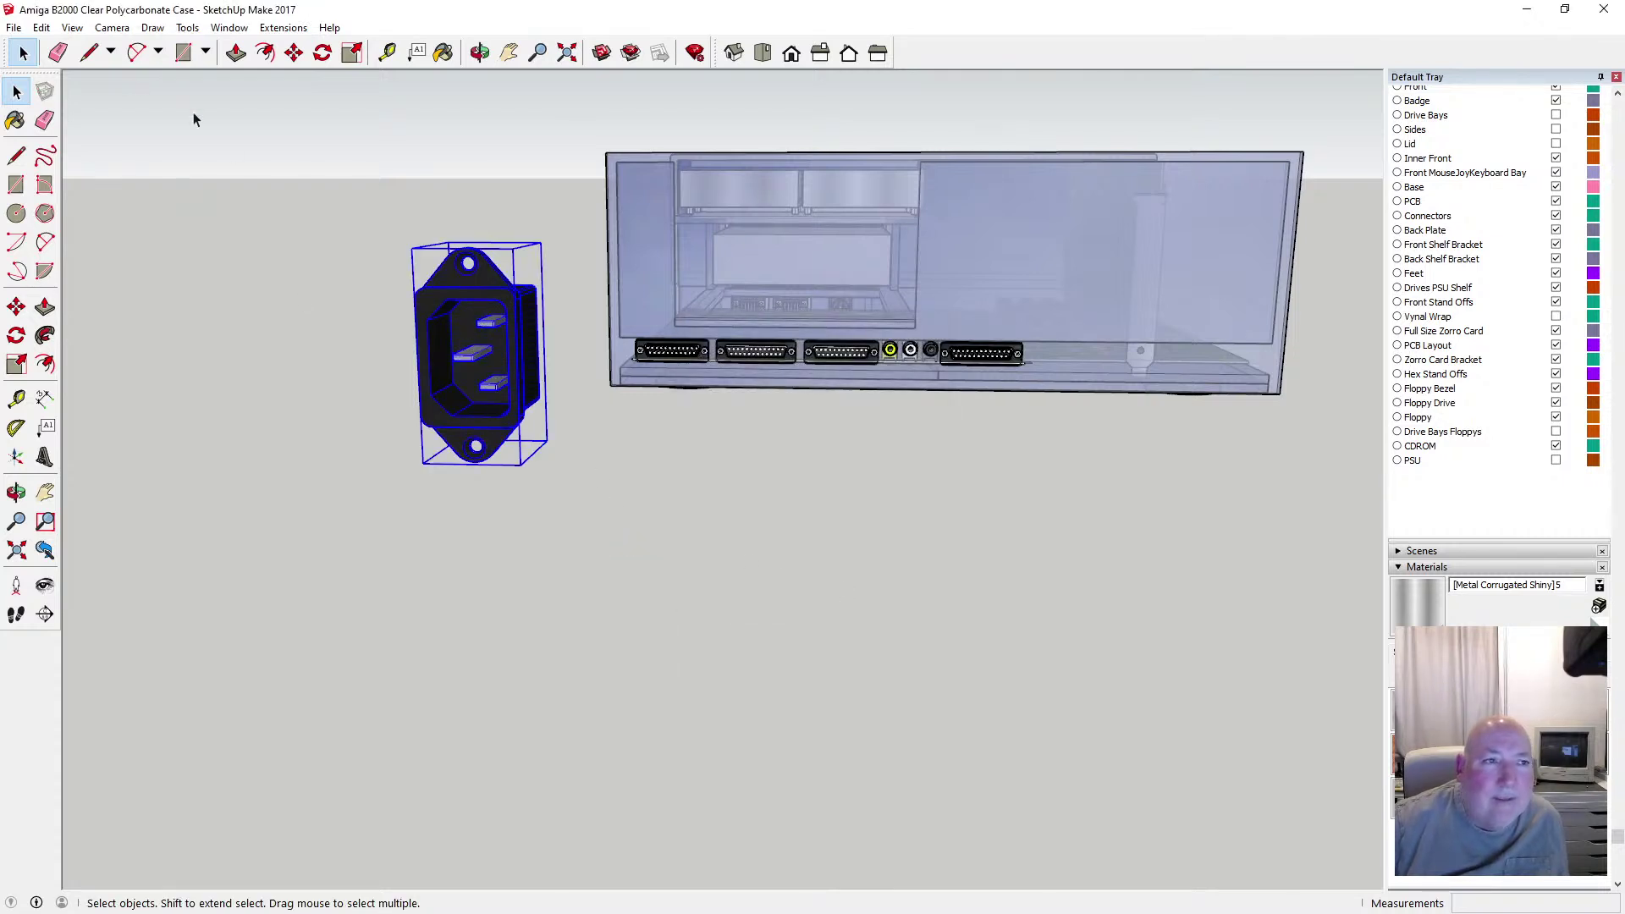
# Save the model and clear the selection
pyautogui.click(14, 27)
pyautogui.click(43, 88)
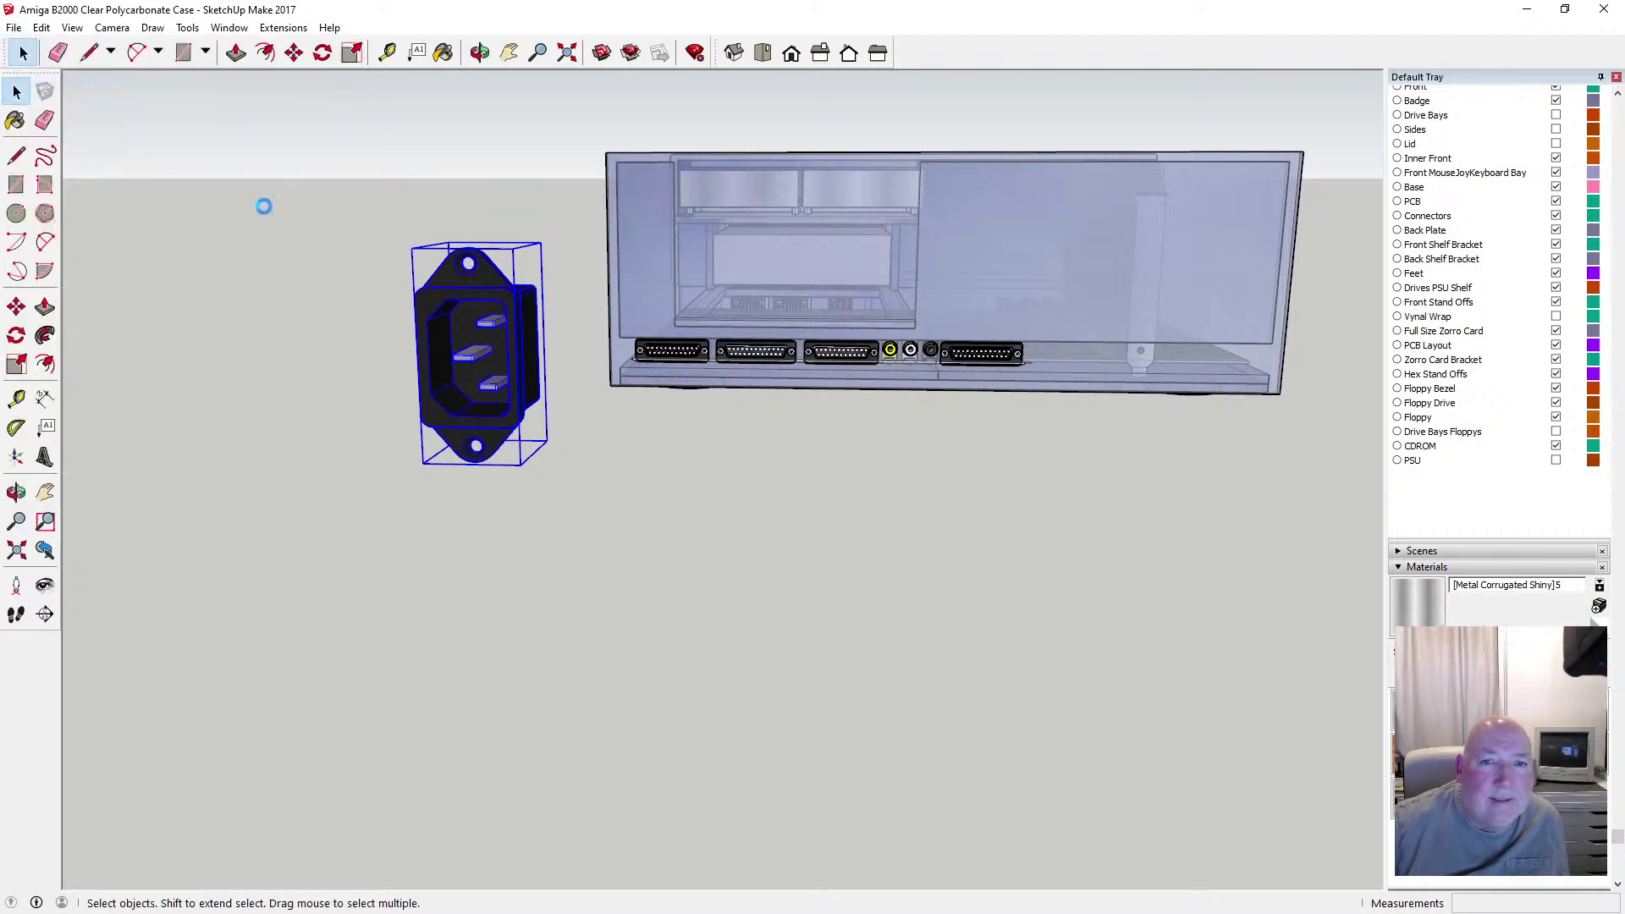
pyautogui.click(290, 218)
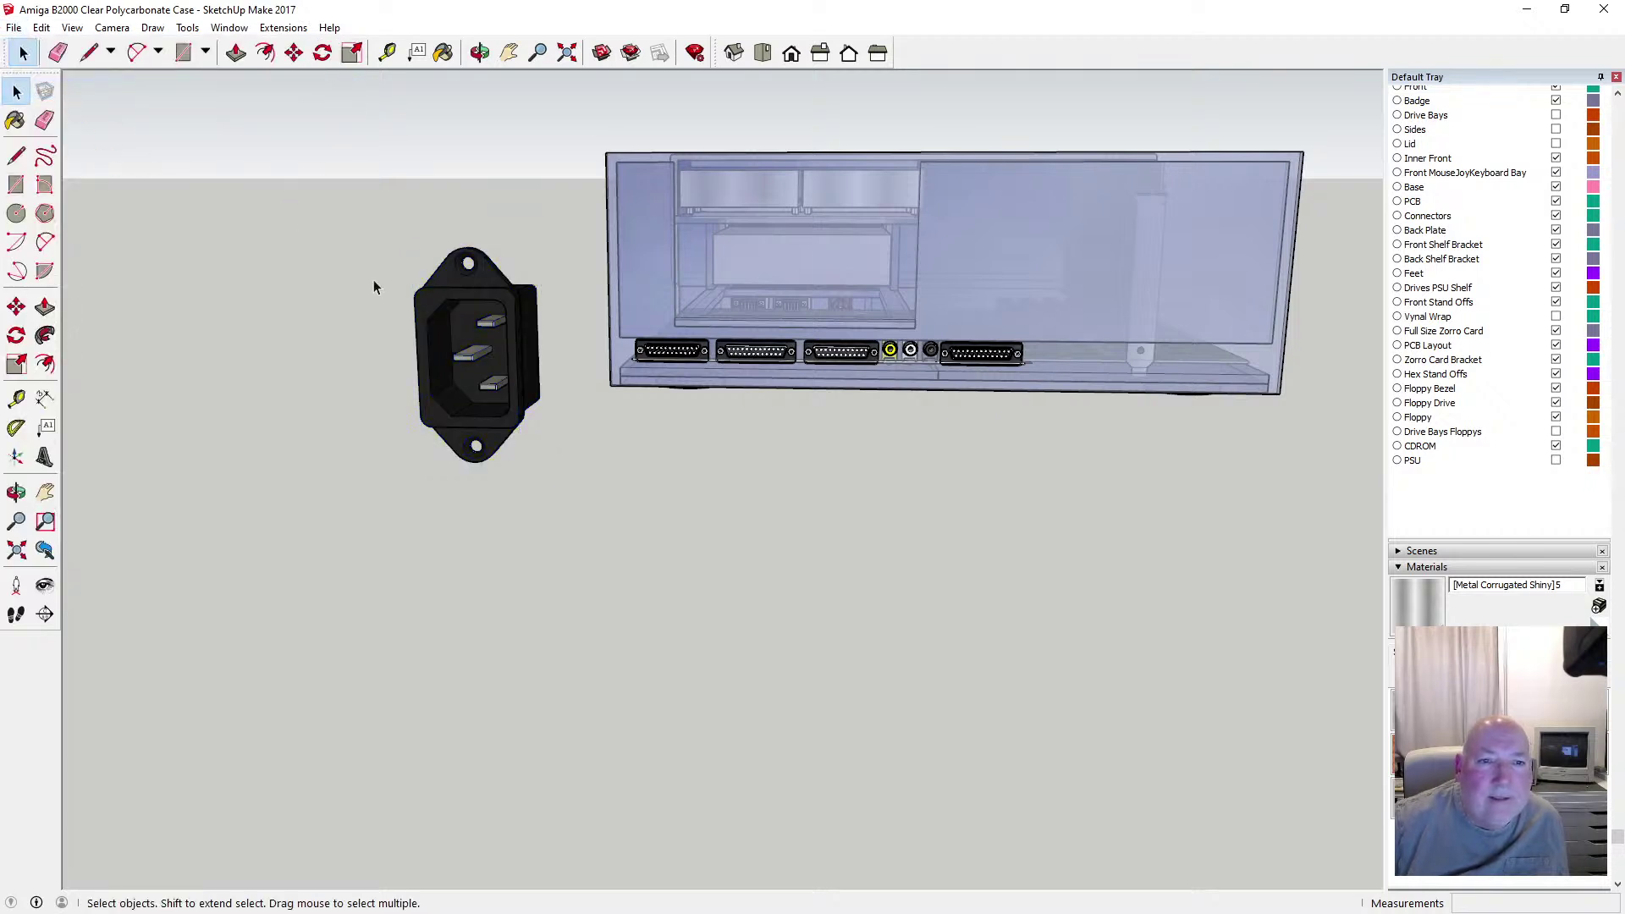
# Show the PSU layer and examine how the socket and its pins sit in the power supply's rear panel
pyautogui.click(1401, 569)
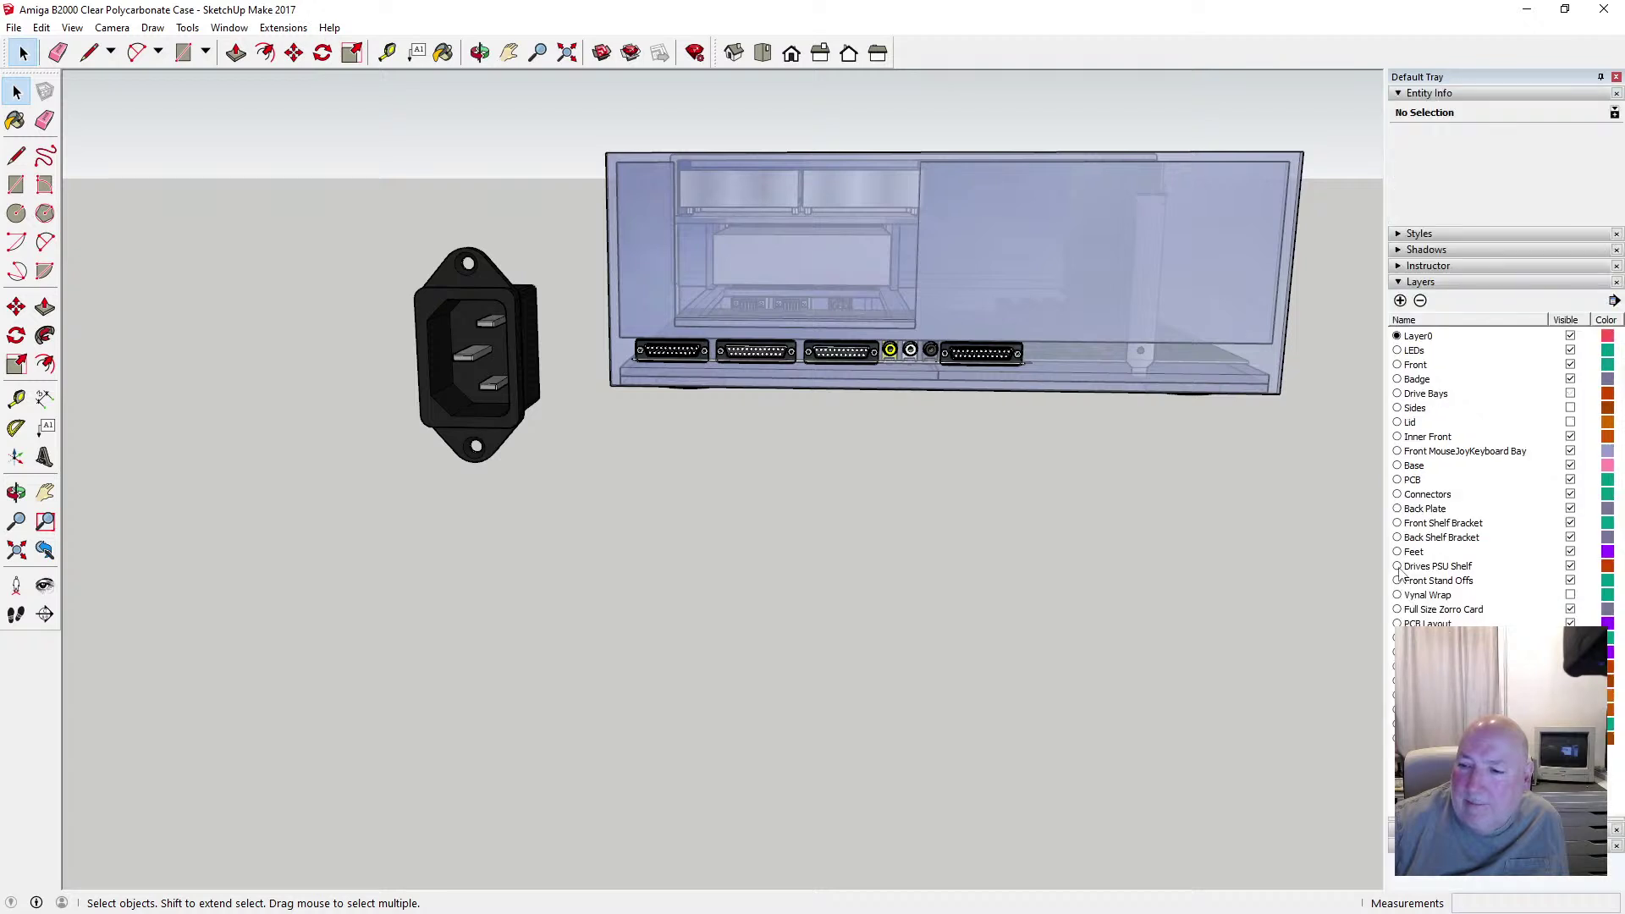
pyautogui.click(1570, 738)
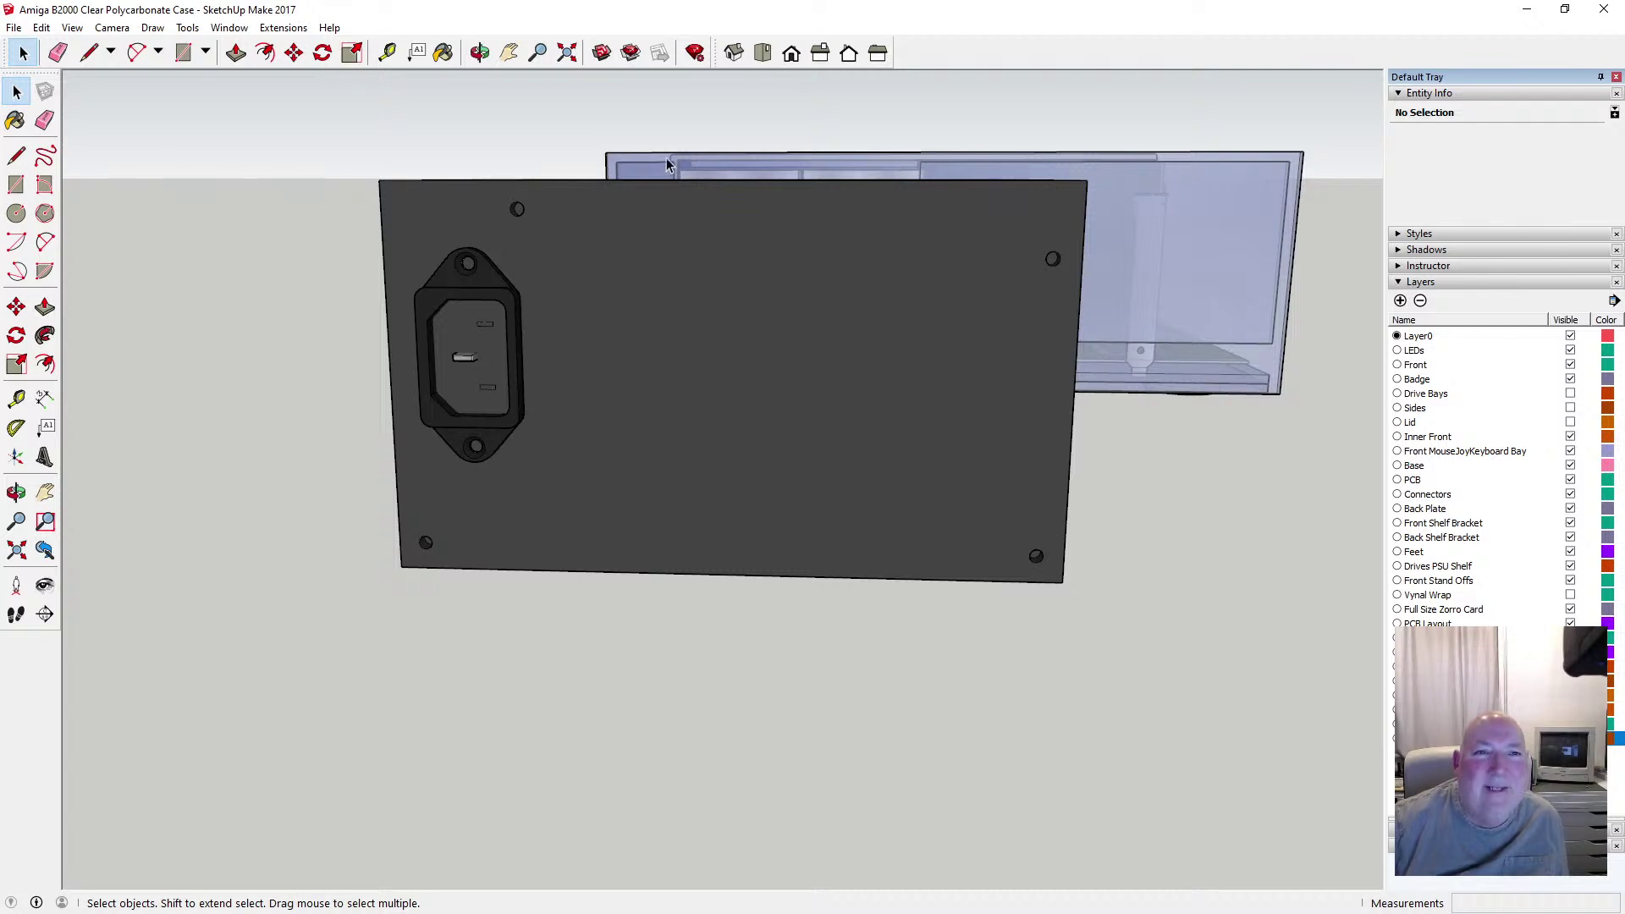
pyautogui.click(480, 53)
pyautogui.moveTo(537, 362); pyautogui.dragTo(592, 290)
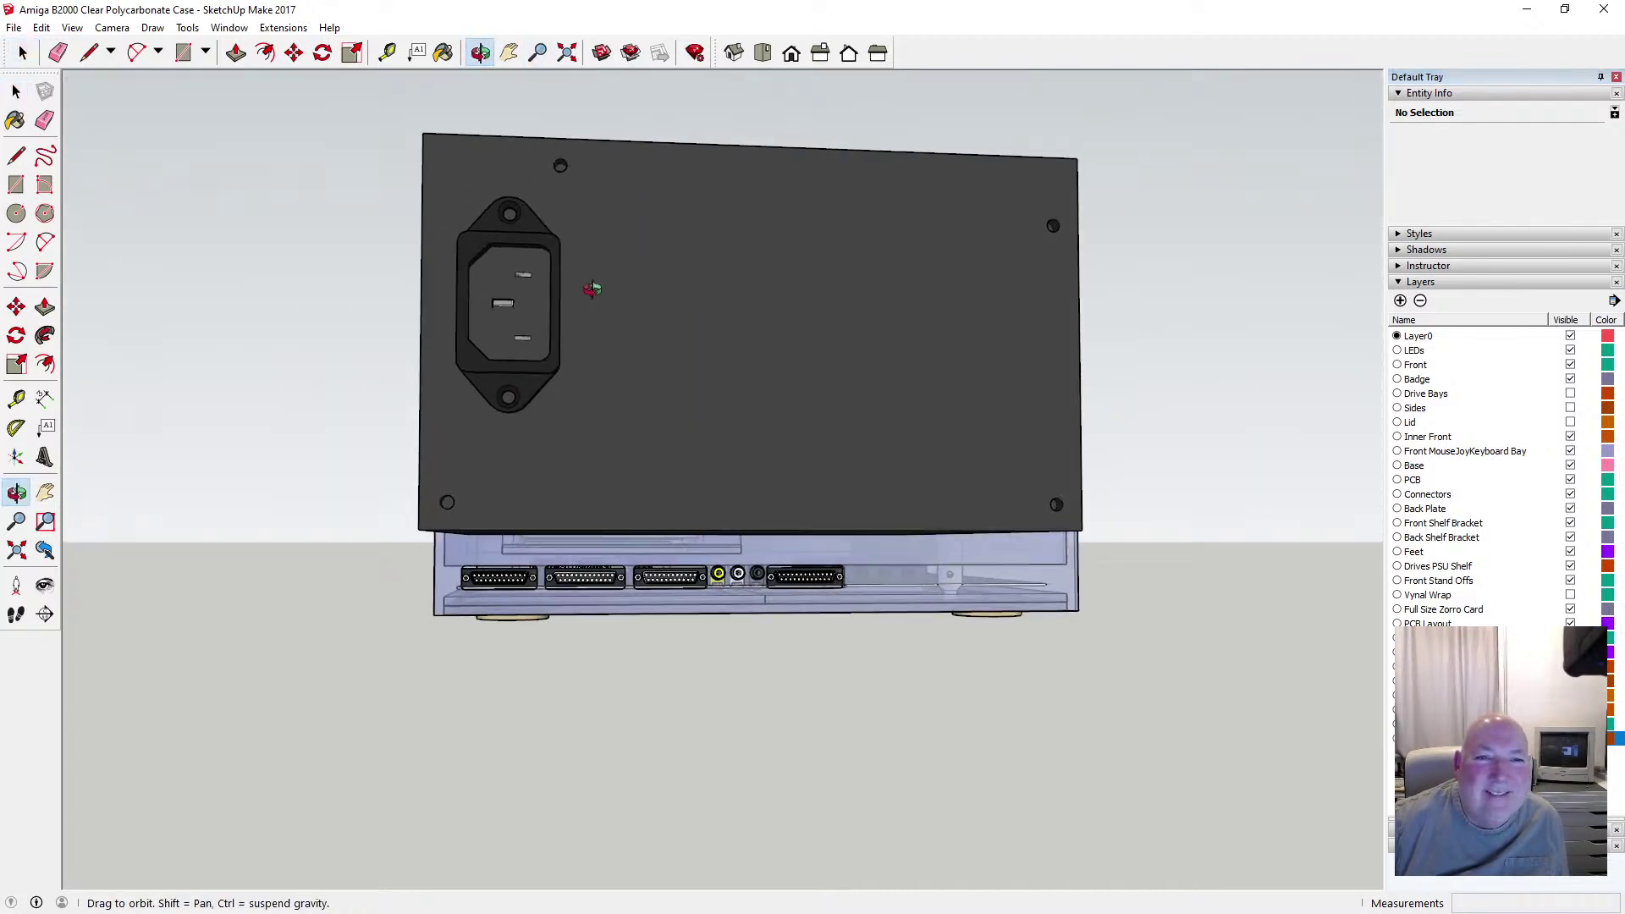
pyautogui.scroll(6, 521, 320)
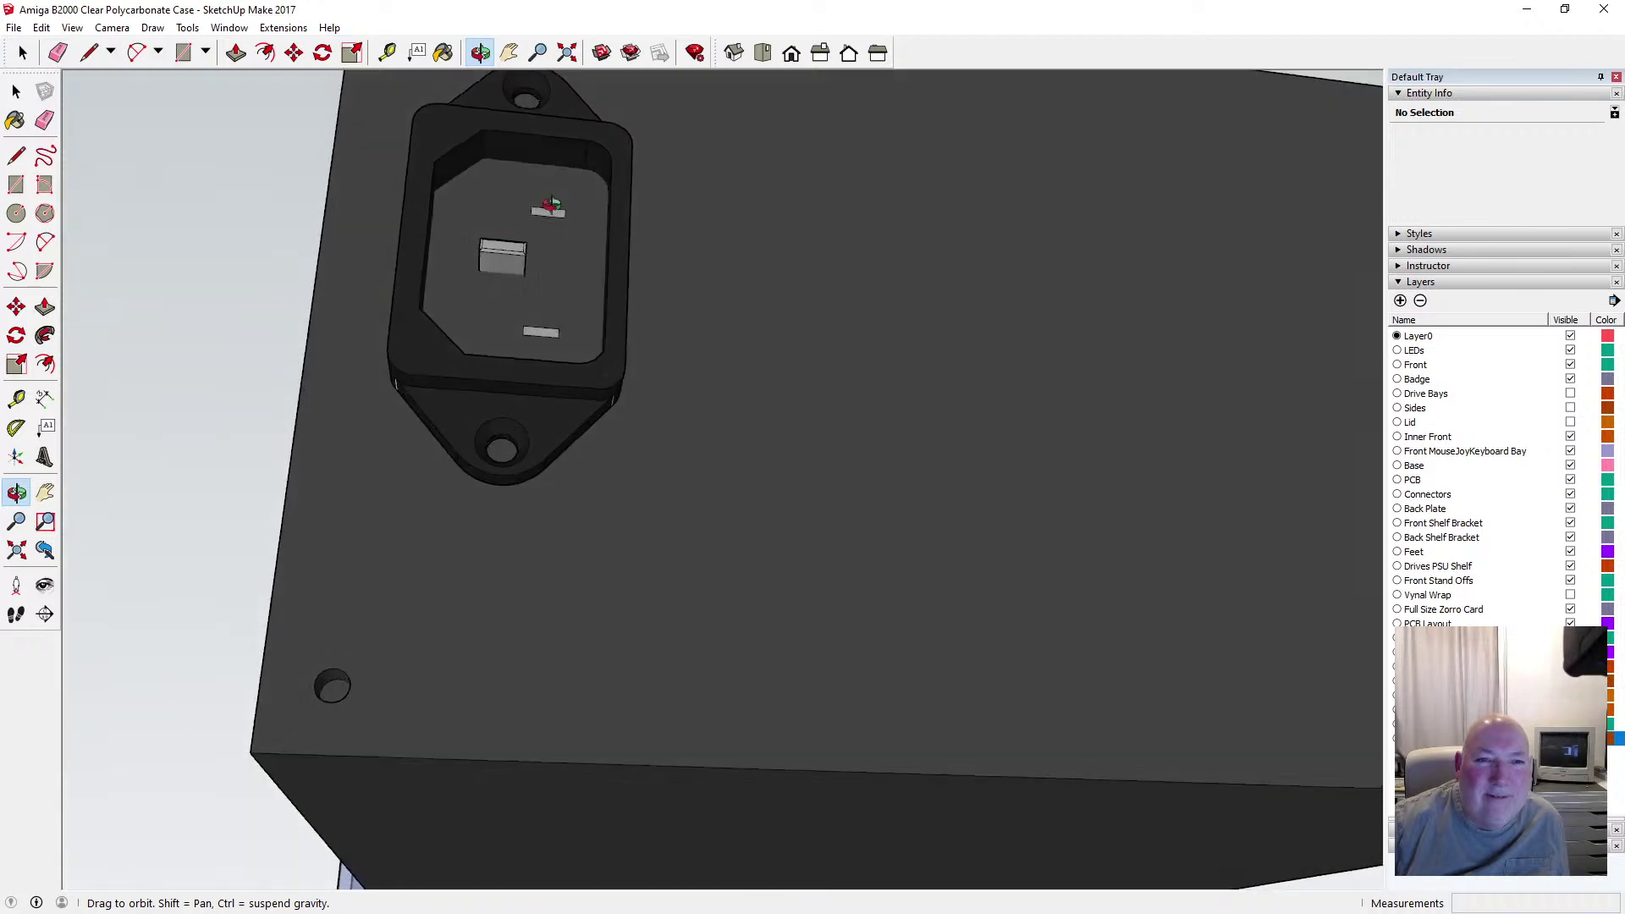
pyautogui.moveTo(551, 206); pyautogui.dragTo(523, 395)
pyautogui.moveTo(512, 303); pyautogui.dragTo(506, 356)
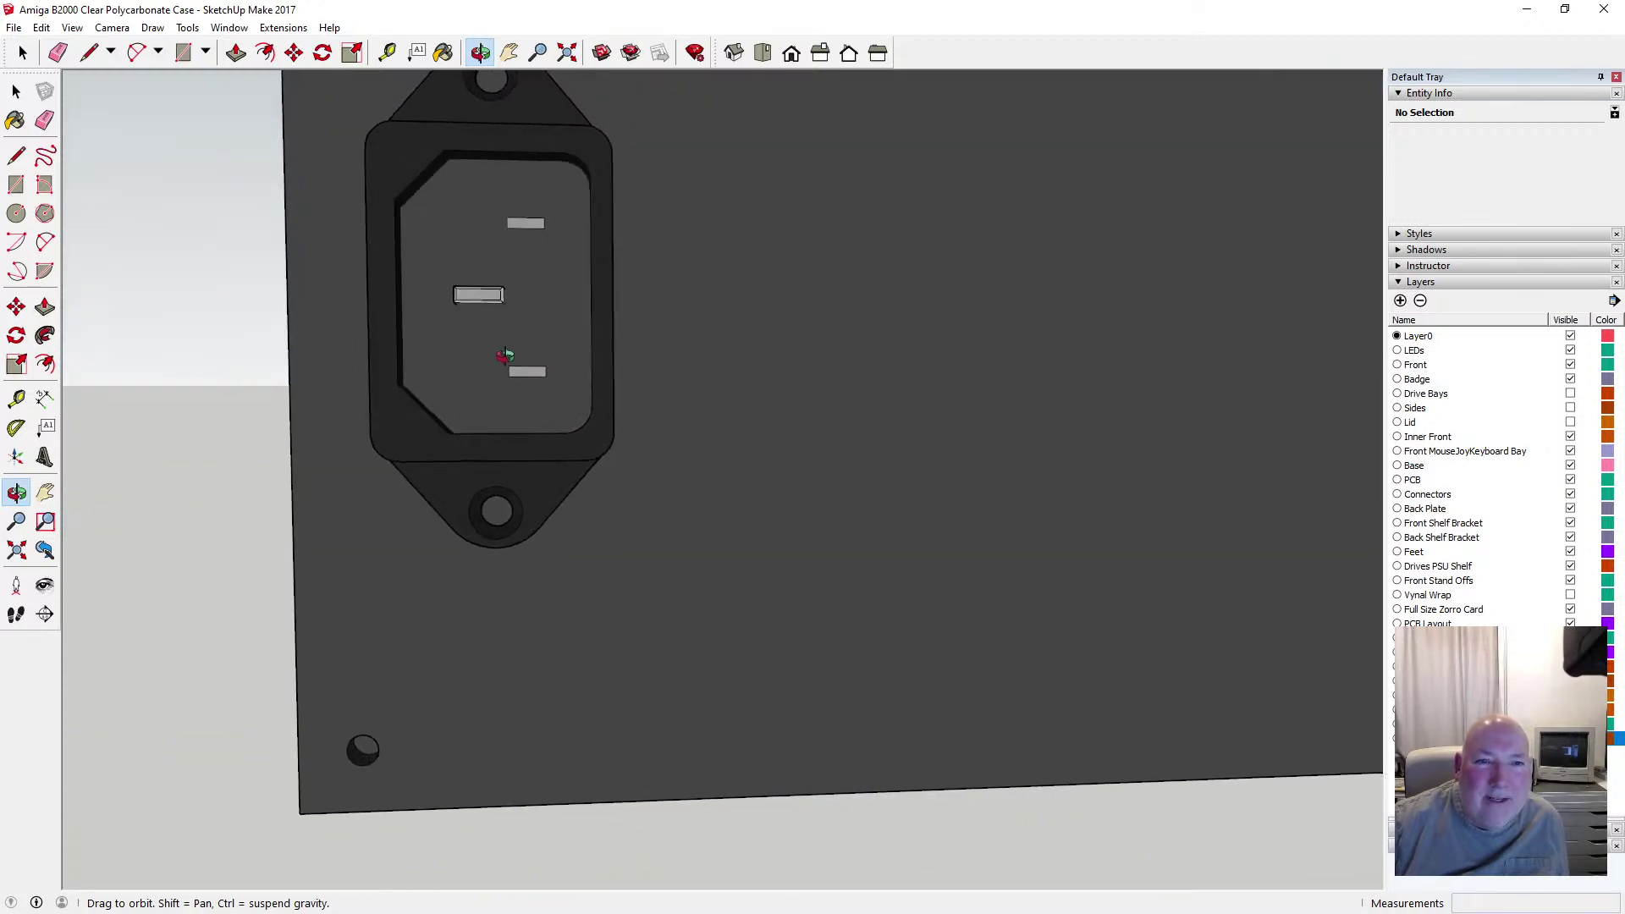
pyautogui.scroll(-5, 516, 356)
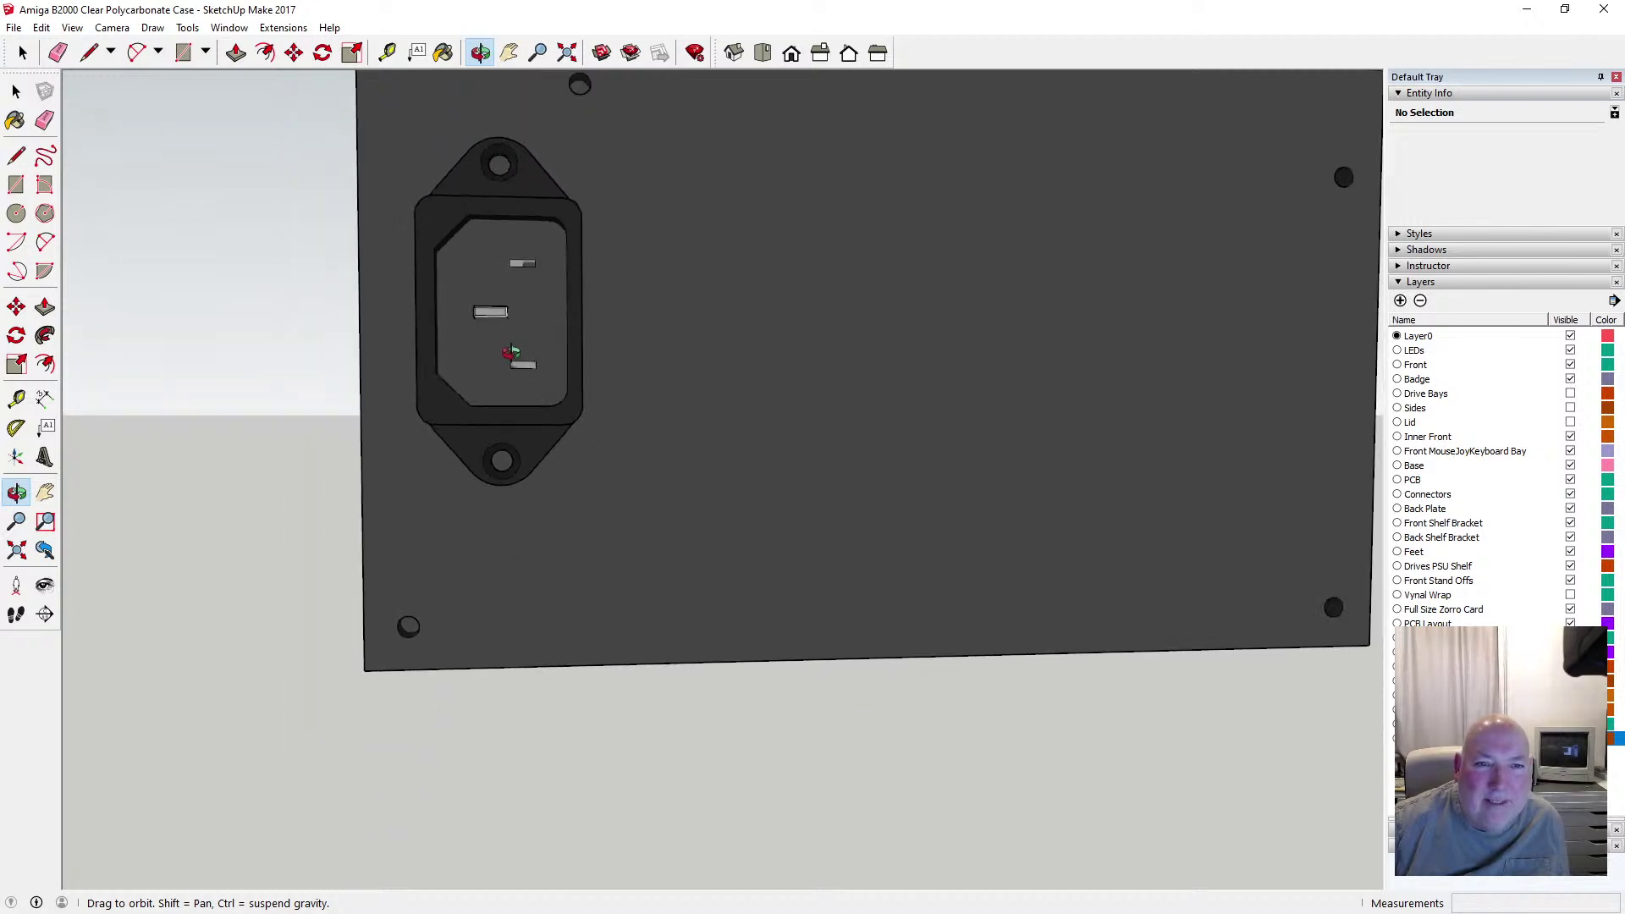
pyautogui.moveTo(526, 352)
pyautogui.mouseDown()
pyautogui.moveTo(539, 300)
pyautogui.moveTo(521, 362)
pyautogui.mouseUp()
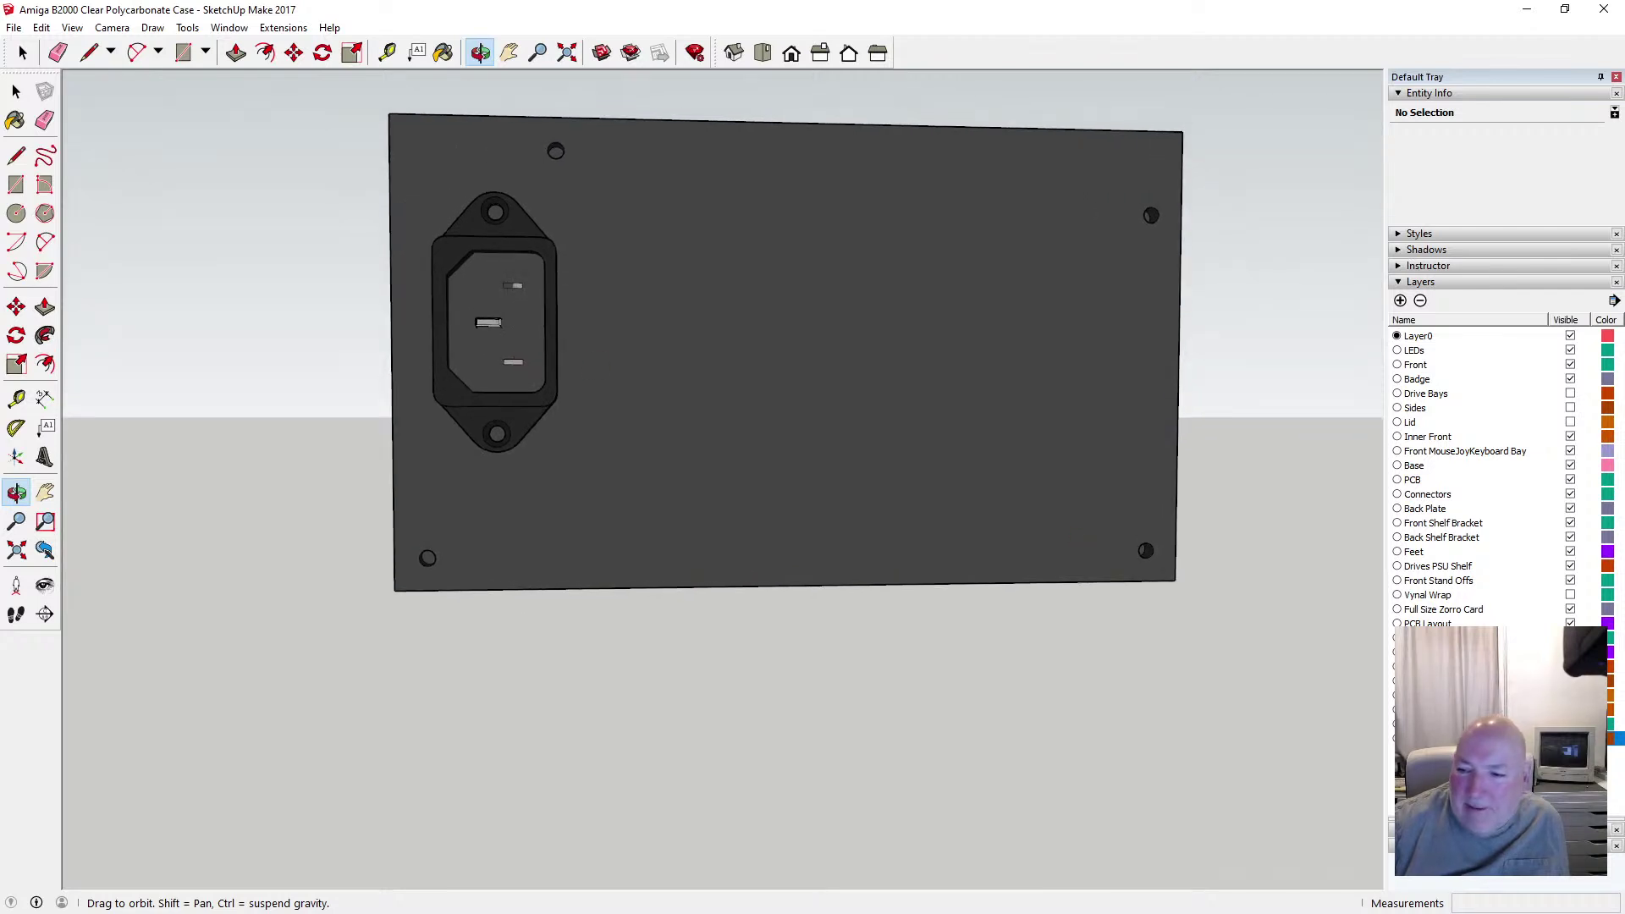
# Hide the PSU layer and open the socket component for editing from its rear side
pyautogui.click(1570, 738)
pyautogui.moveTo(485, 294); pyautogui.dragTo(438, 376)
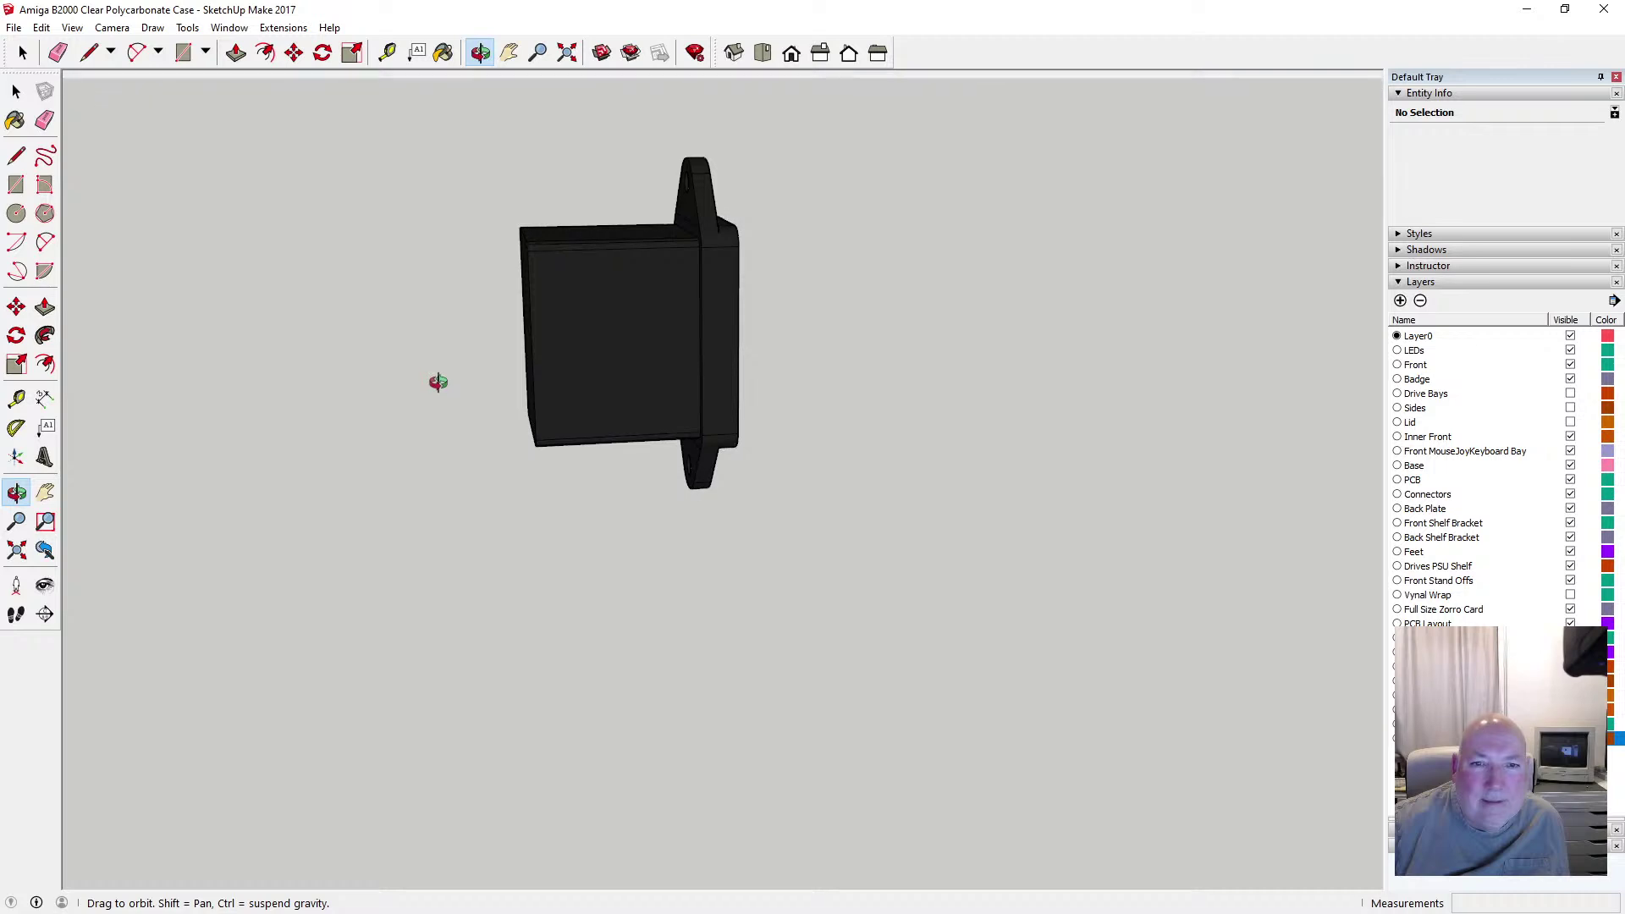
pyautogui.press('space')
pyautogui.doubleClick(598, 343)
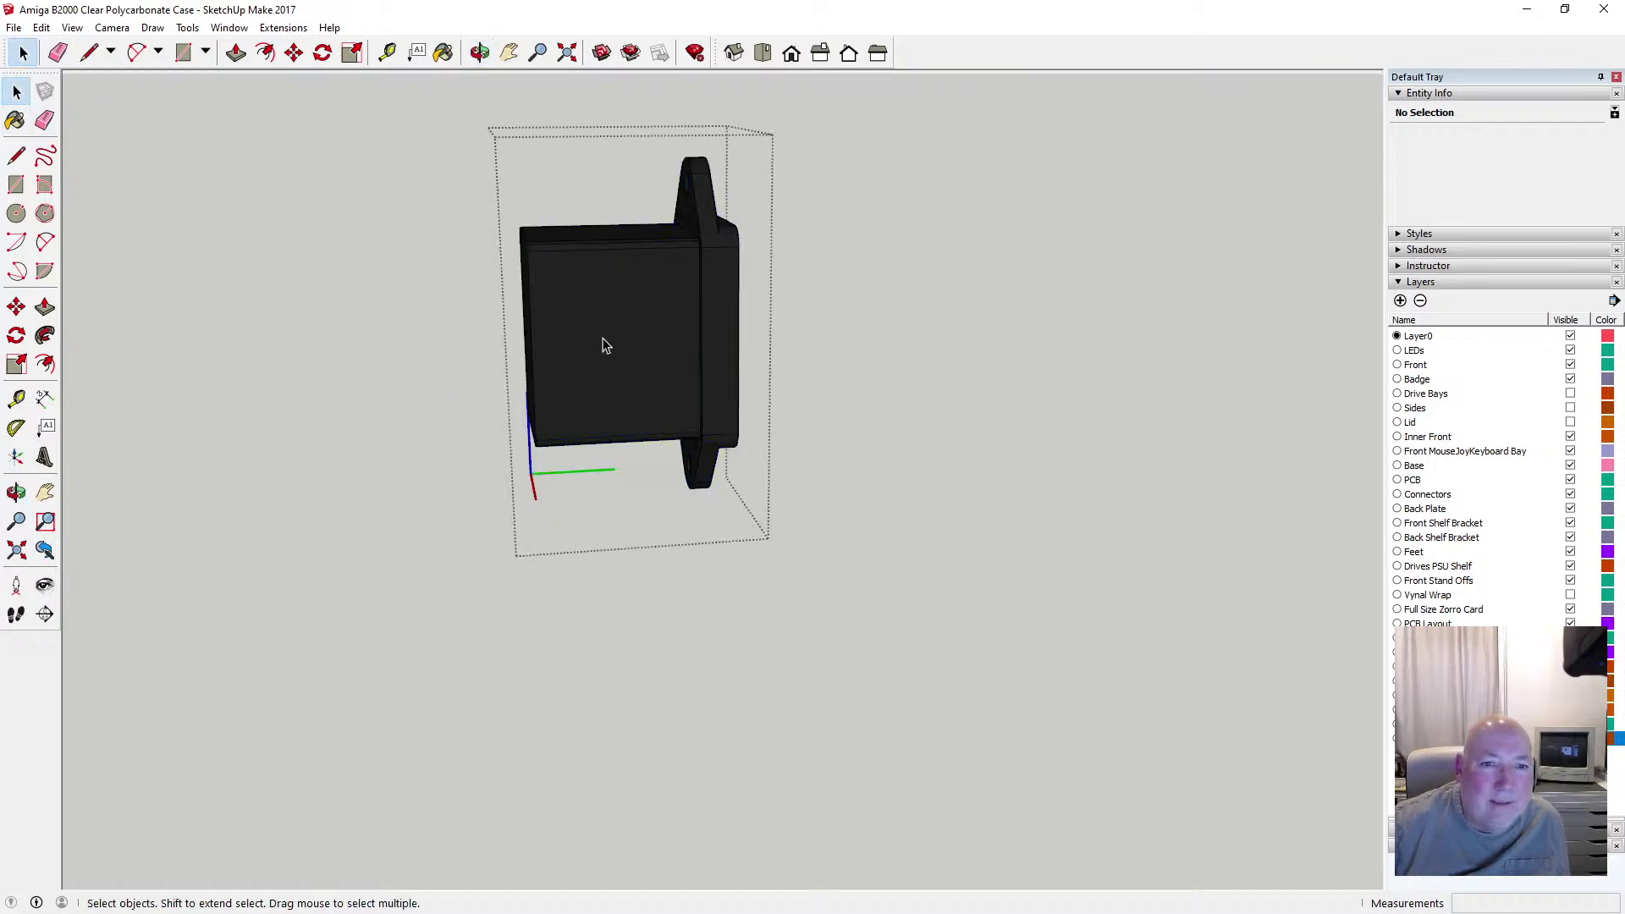
# Copy the face and edges of the socket body's rear end, and close the component
pyautogui.moveTo(504, 210); pyautogui.dragTo(545, 454)
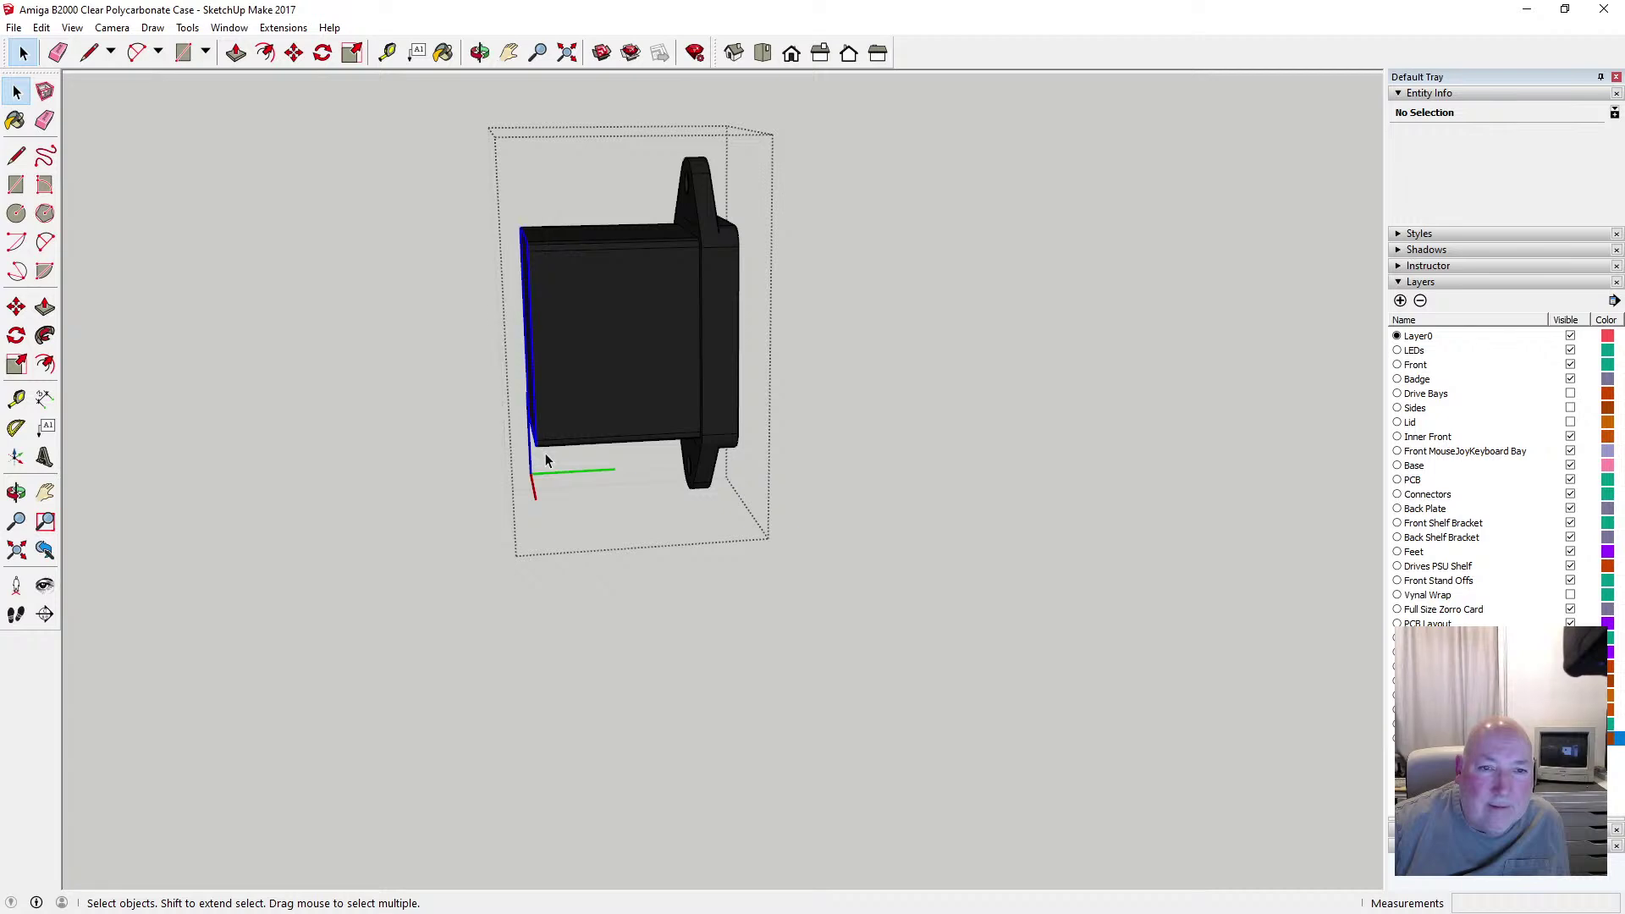
pyautogui.click(41, 28)
pyautogui.click(70, 109)
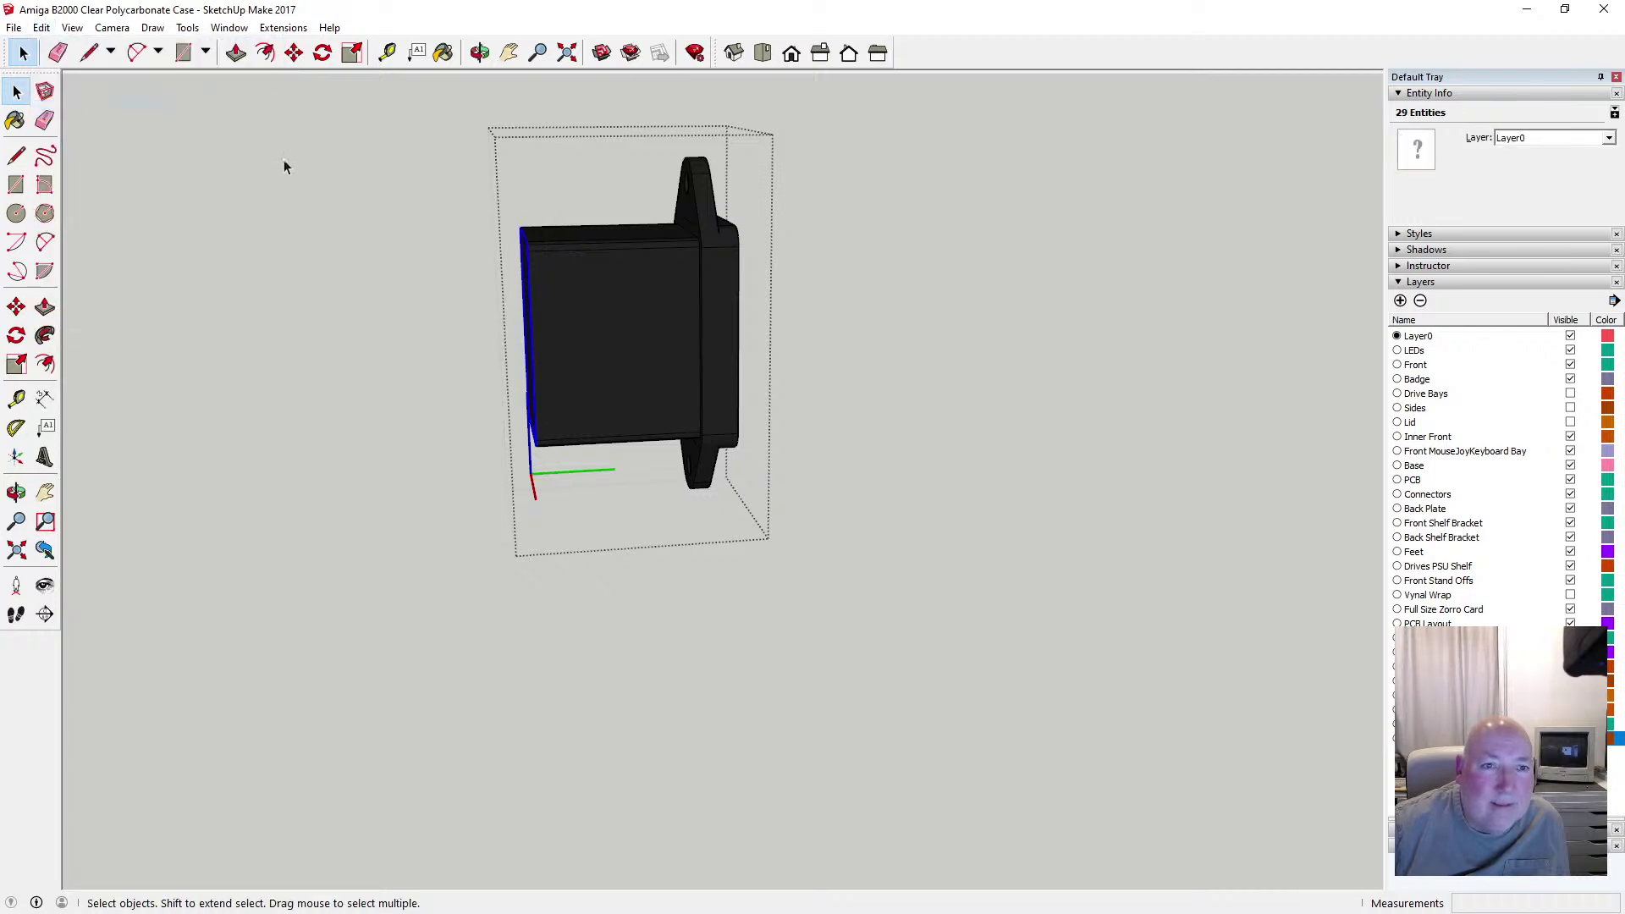
pyautogui.click(478, 52)
pyautogui.moveTo(474, 140); pyautogui.dragTo(173, 126)
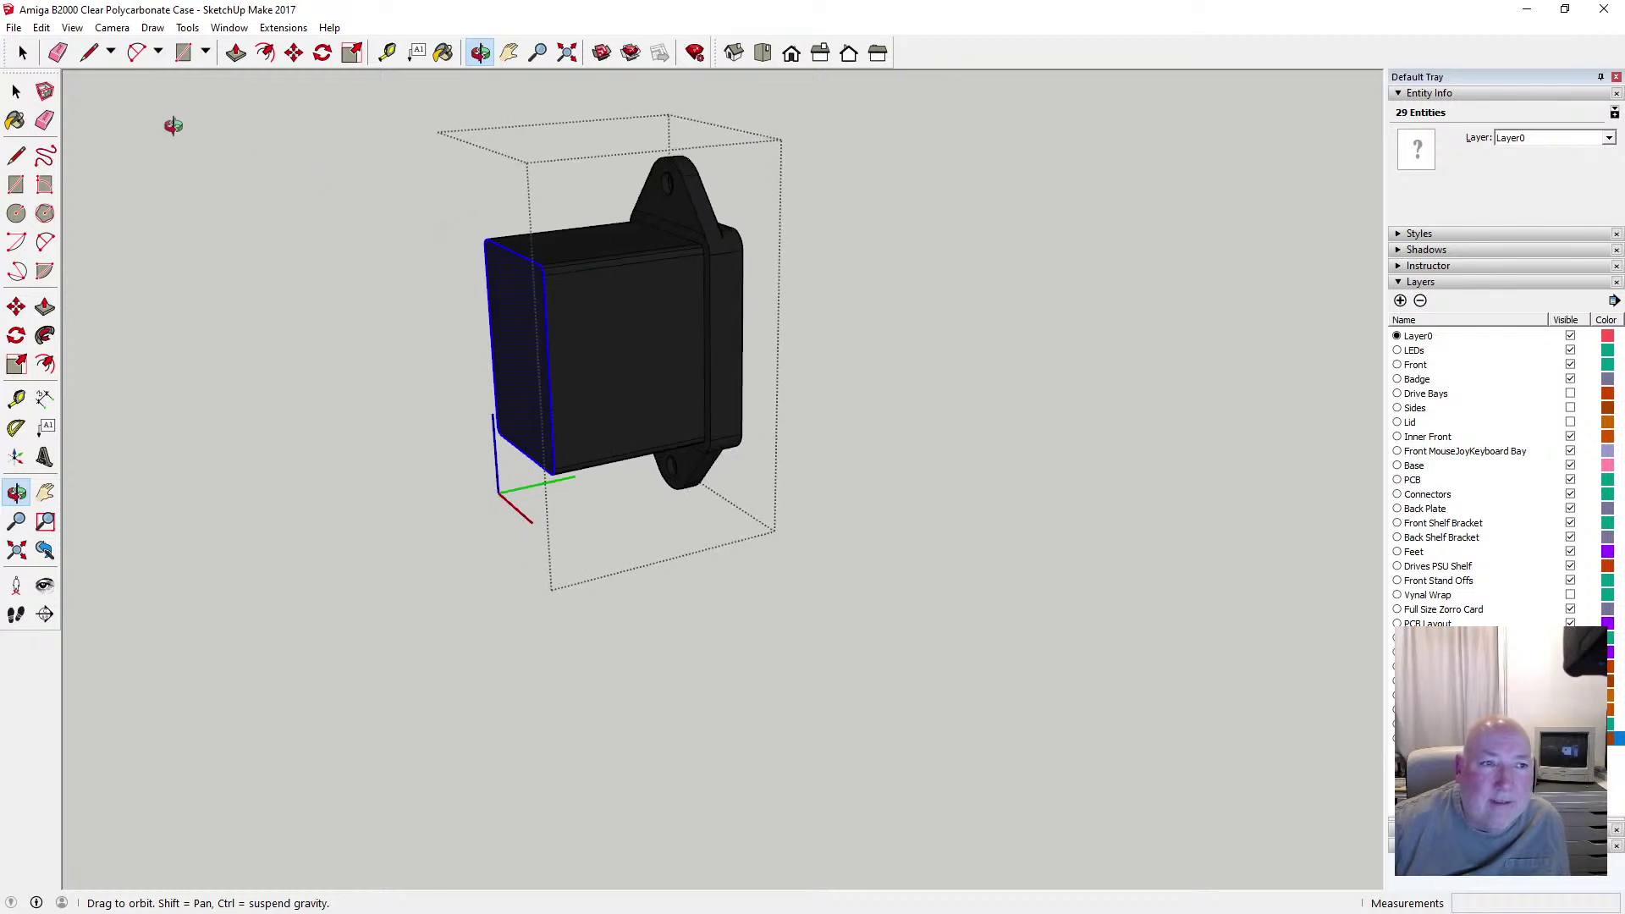
pyautogui.click(16, 90)
pyautogui.click(266, 181)
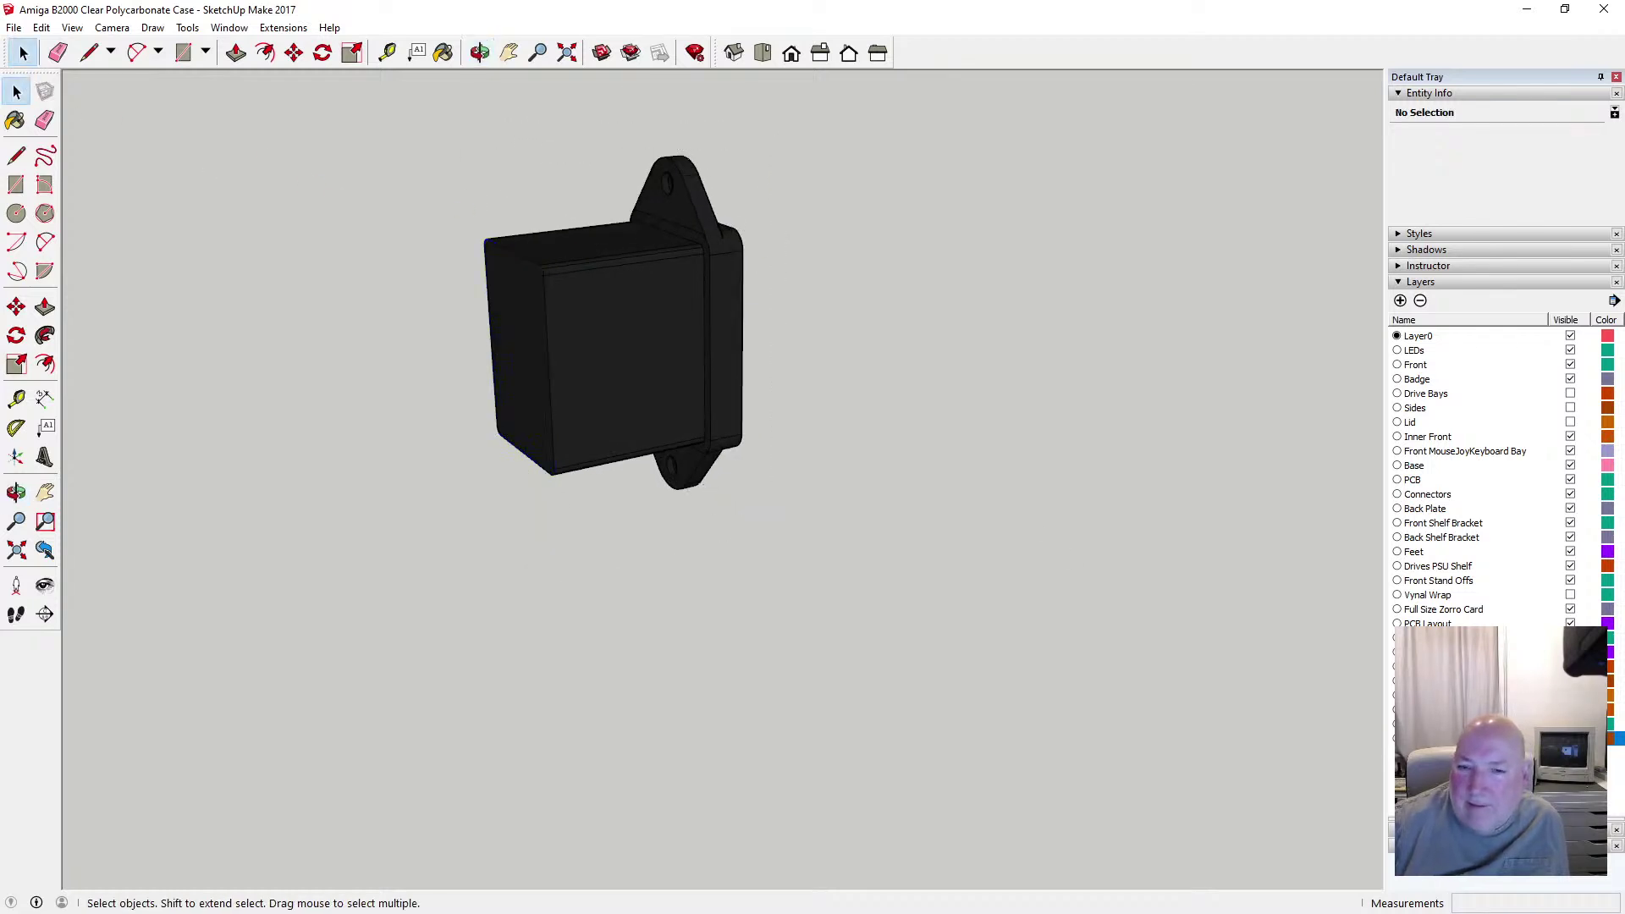
# Move the power socket component 100 mm along the red axis, out of the PSU to its side
pyautogui.scroll(5, 1140, 499)
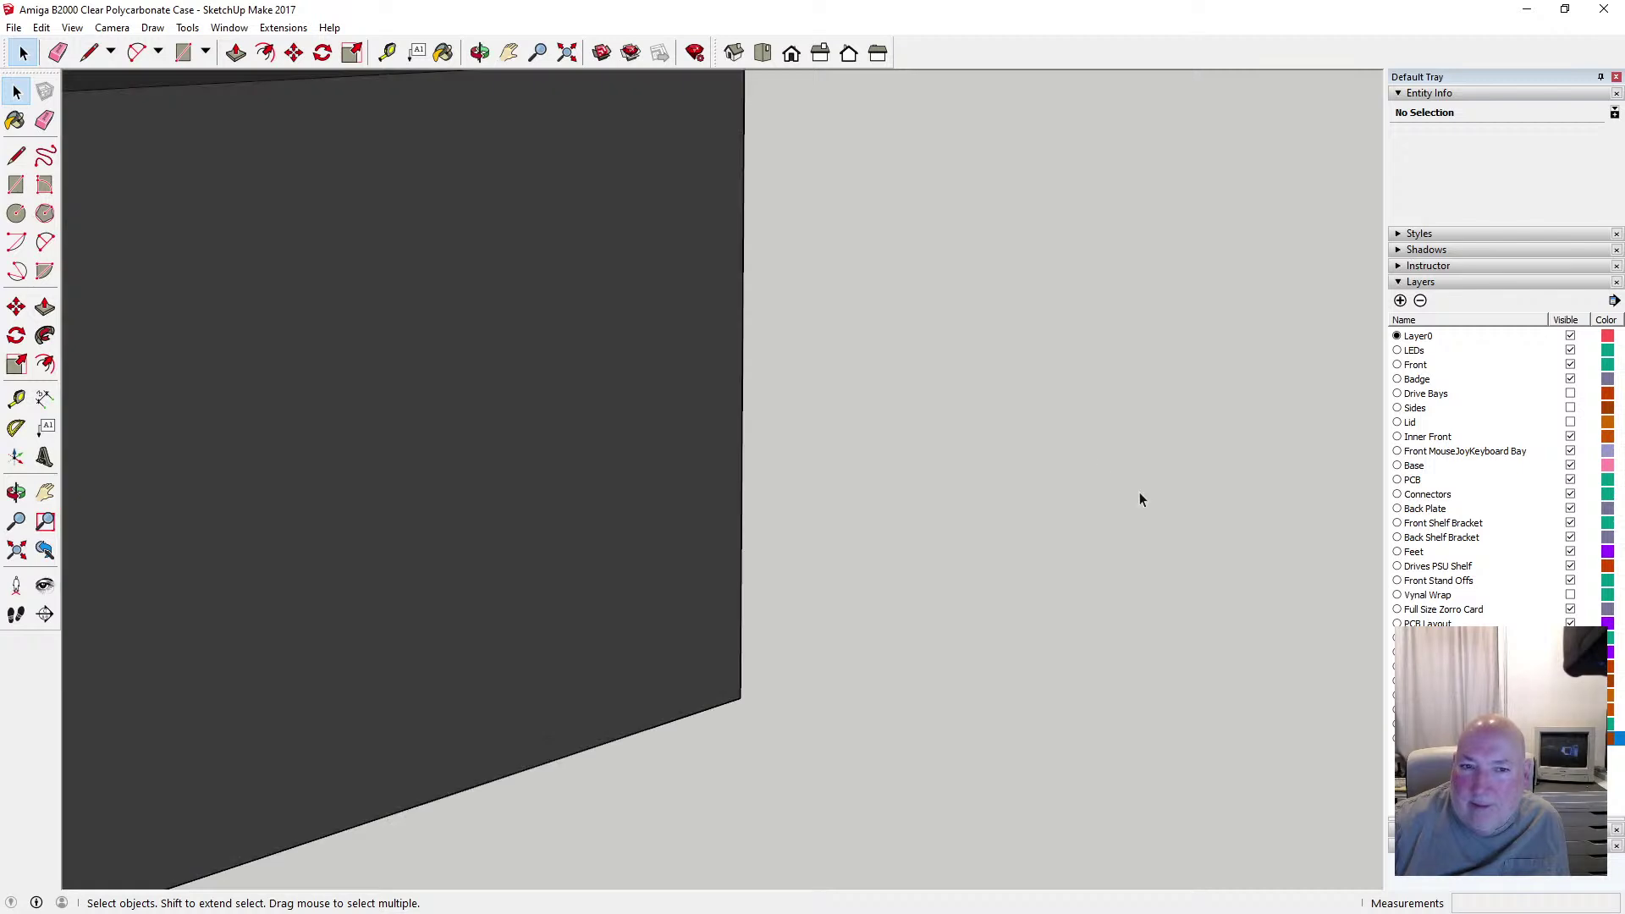
pyautogui.click(480, 52)
pyautogui.moveTo(881, 258); pyautogui.dragTo(247, 174)
pyautogui.click(16, 90)
pyautogui.scroll(-3, 440, 465)
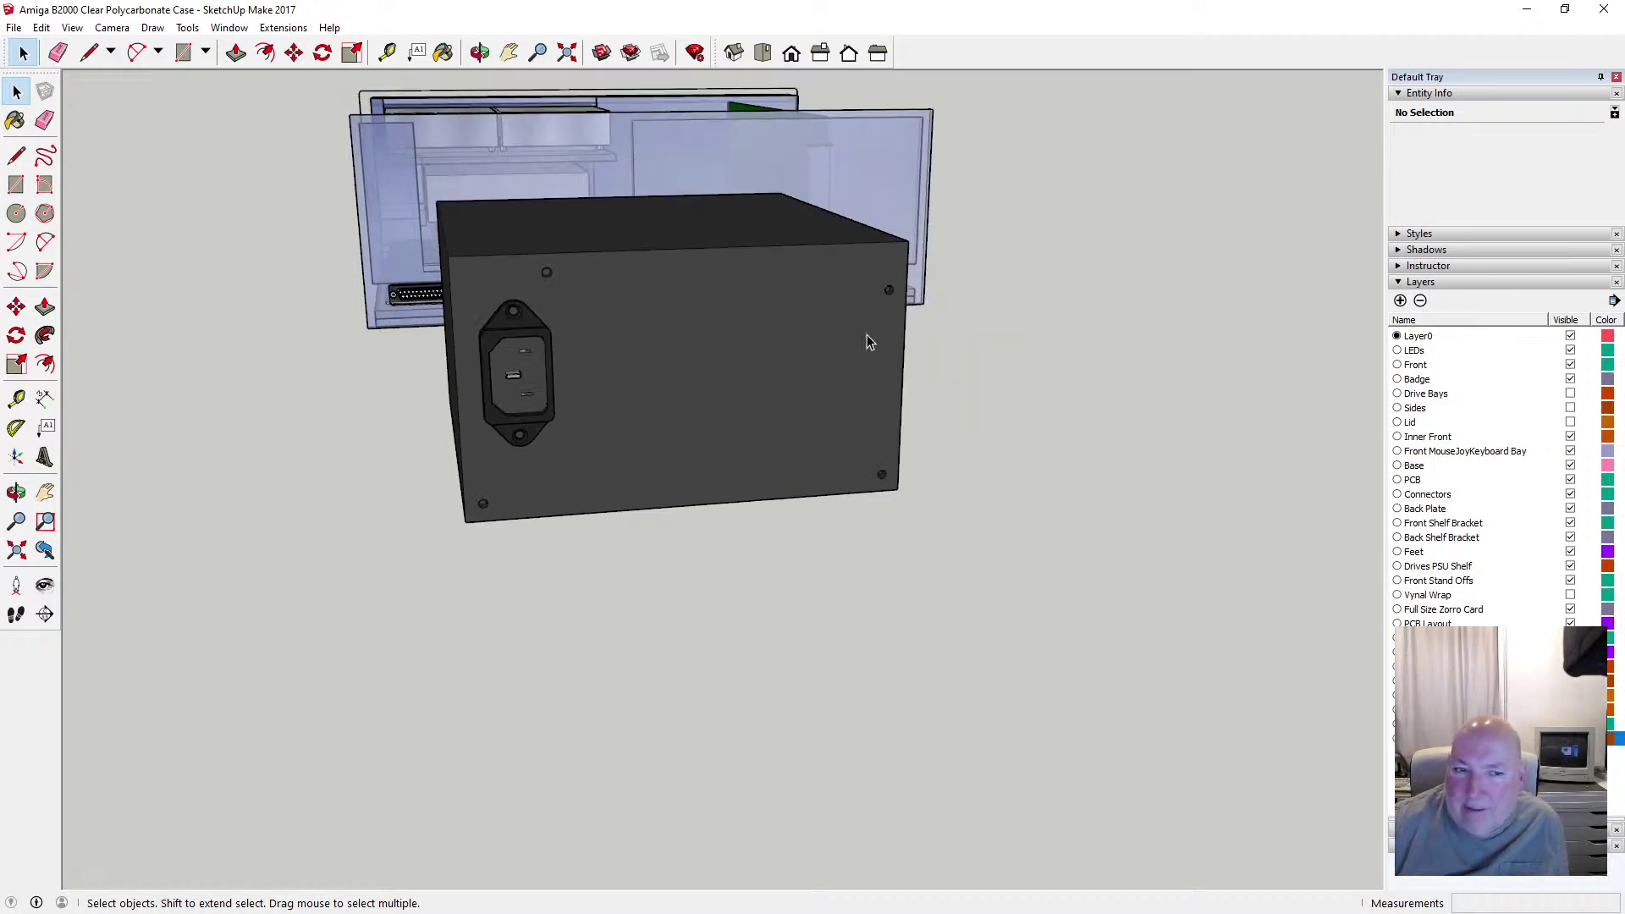
pyautogui.click(500, 339)
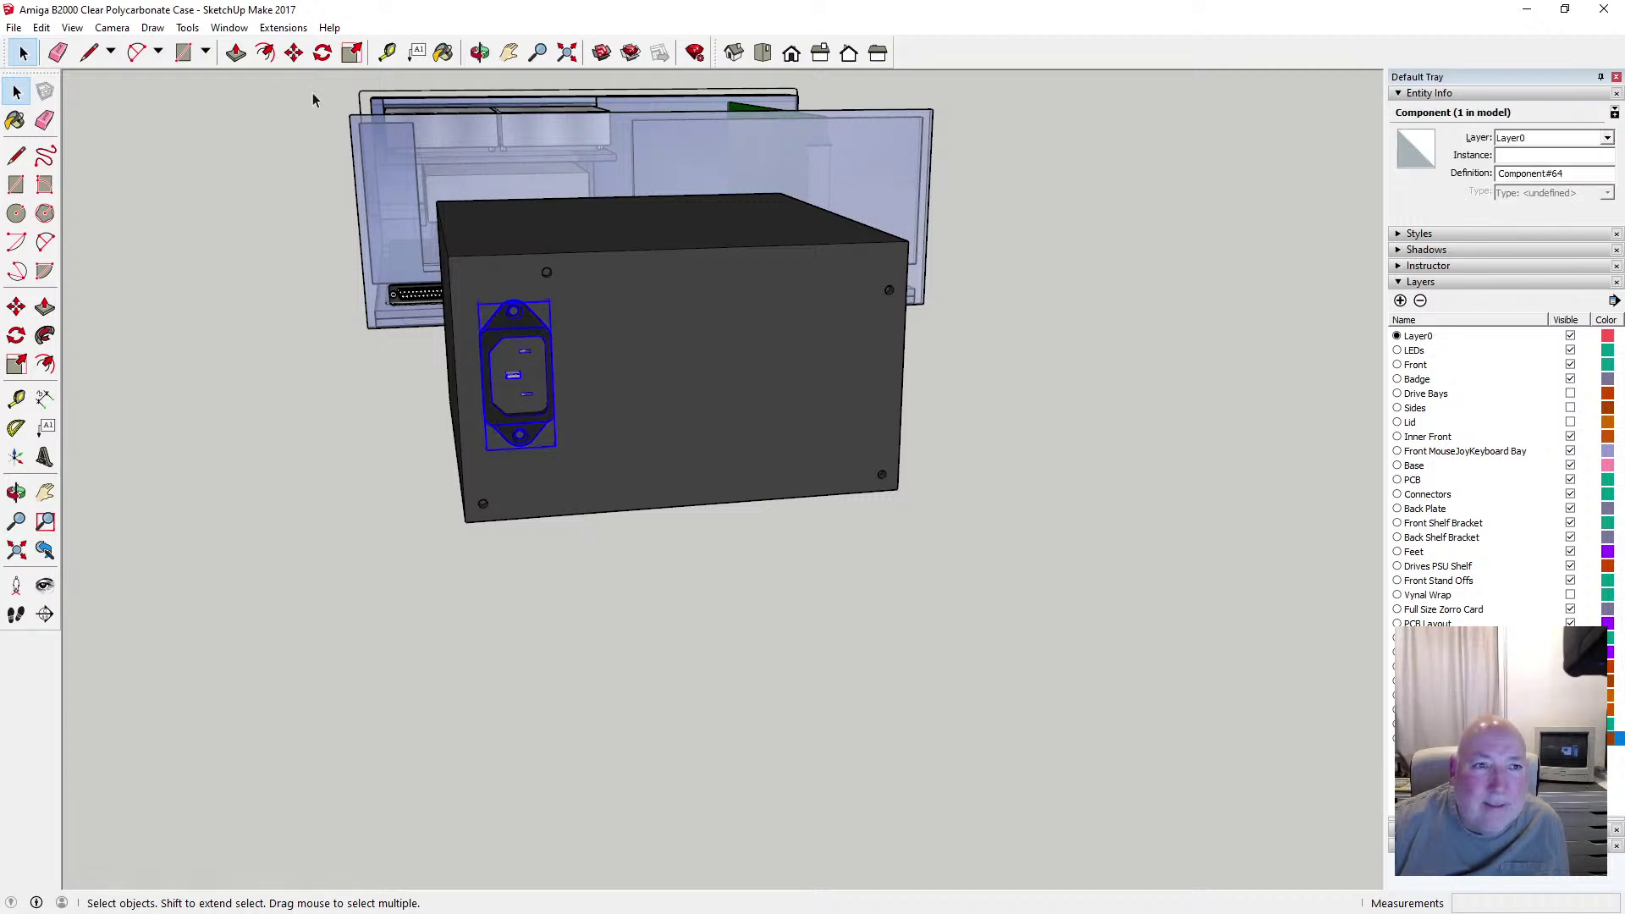
pyautogui.click(294, 53)
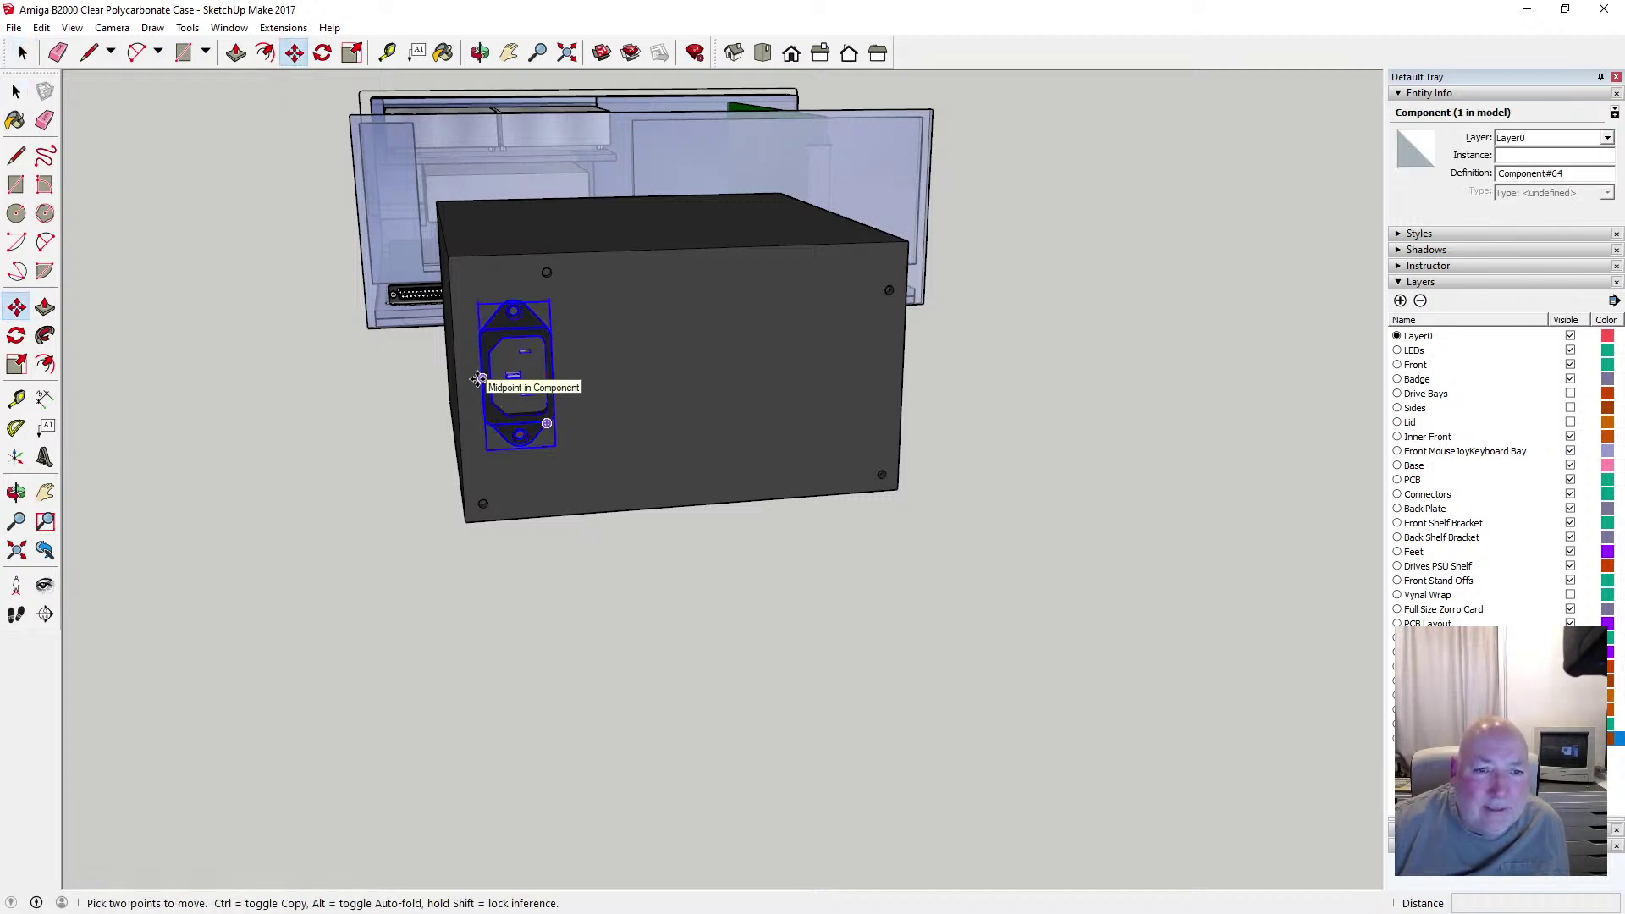
pyautogui.click(479, 378)
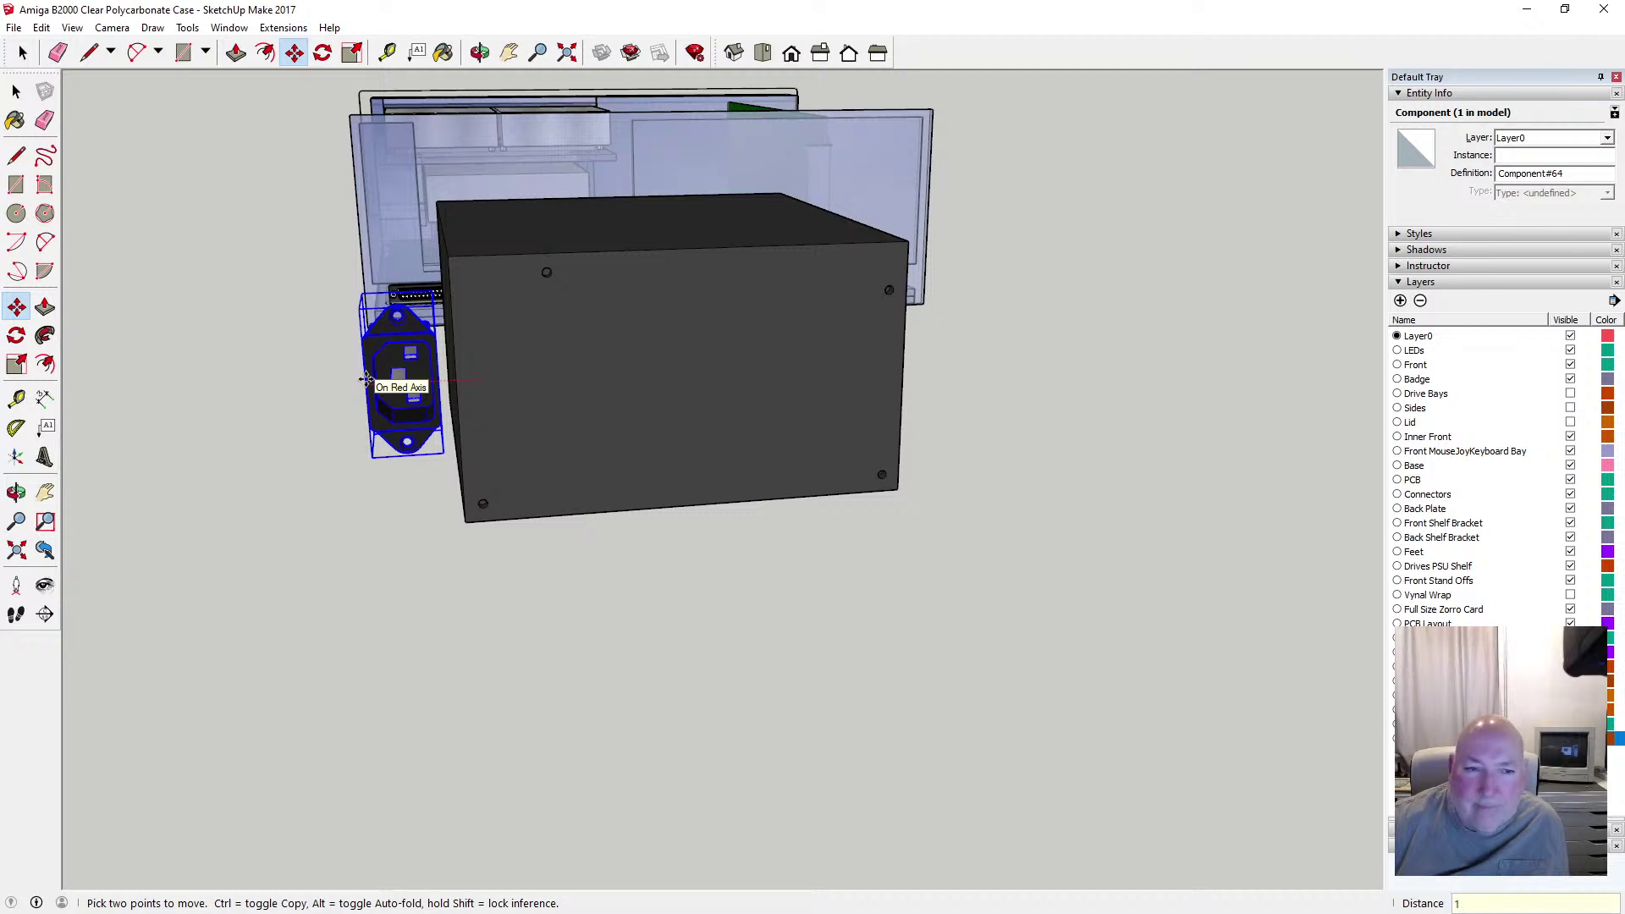
pyautogui.press('Return')
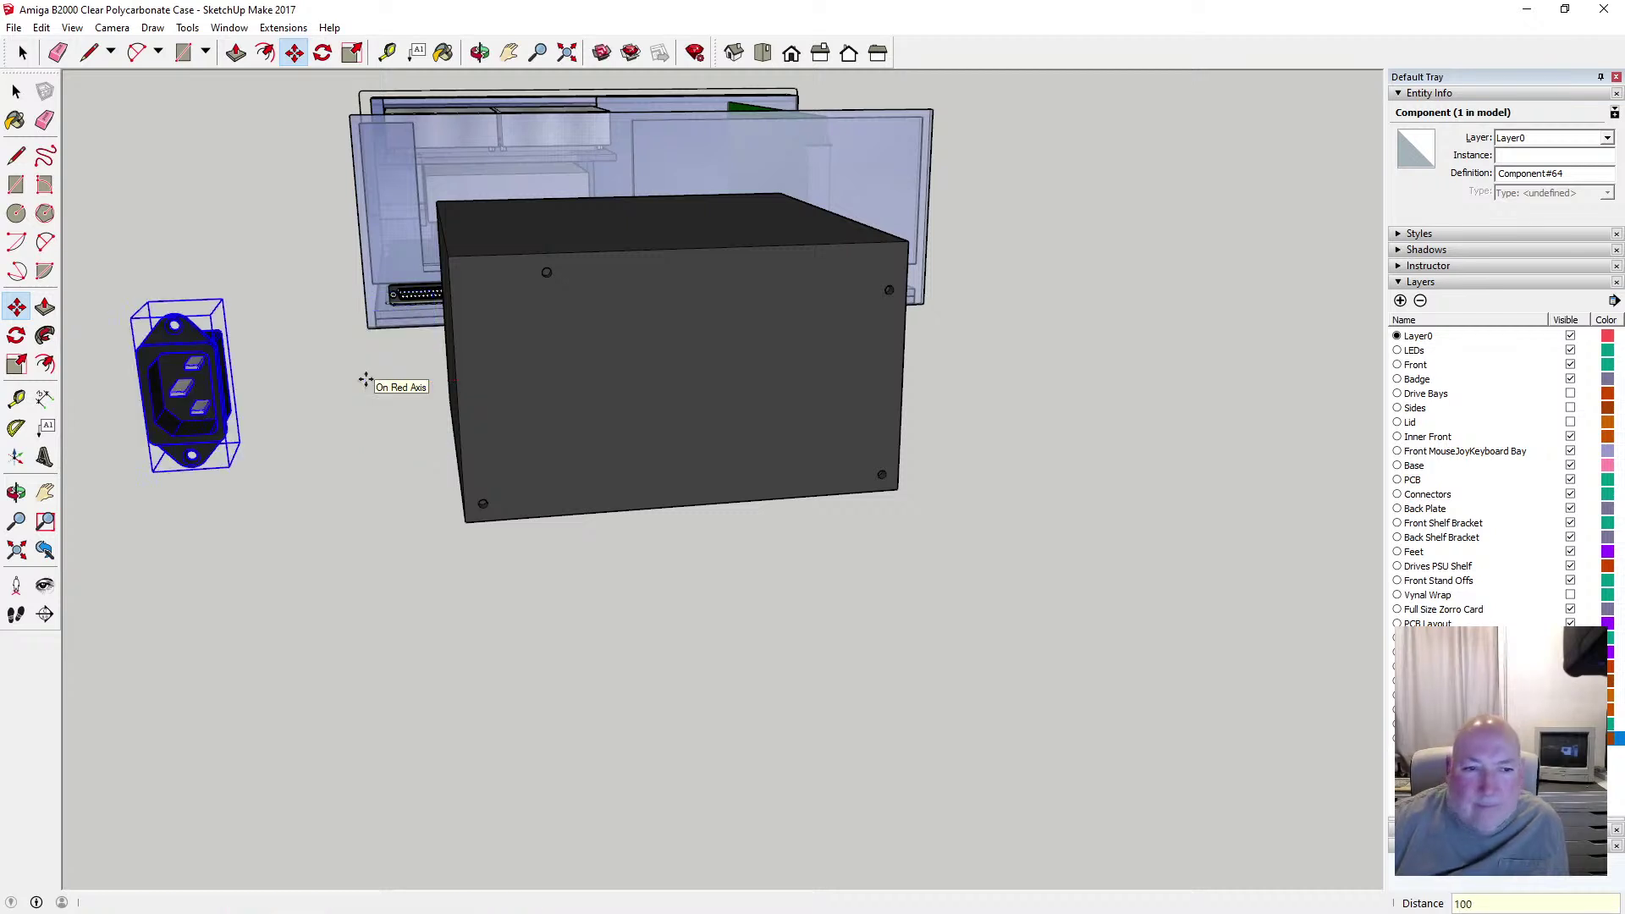
pyautogui.click(17, 91)
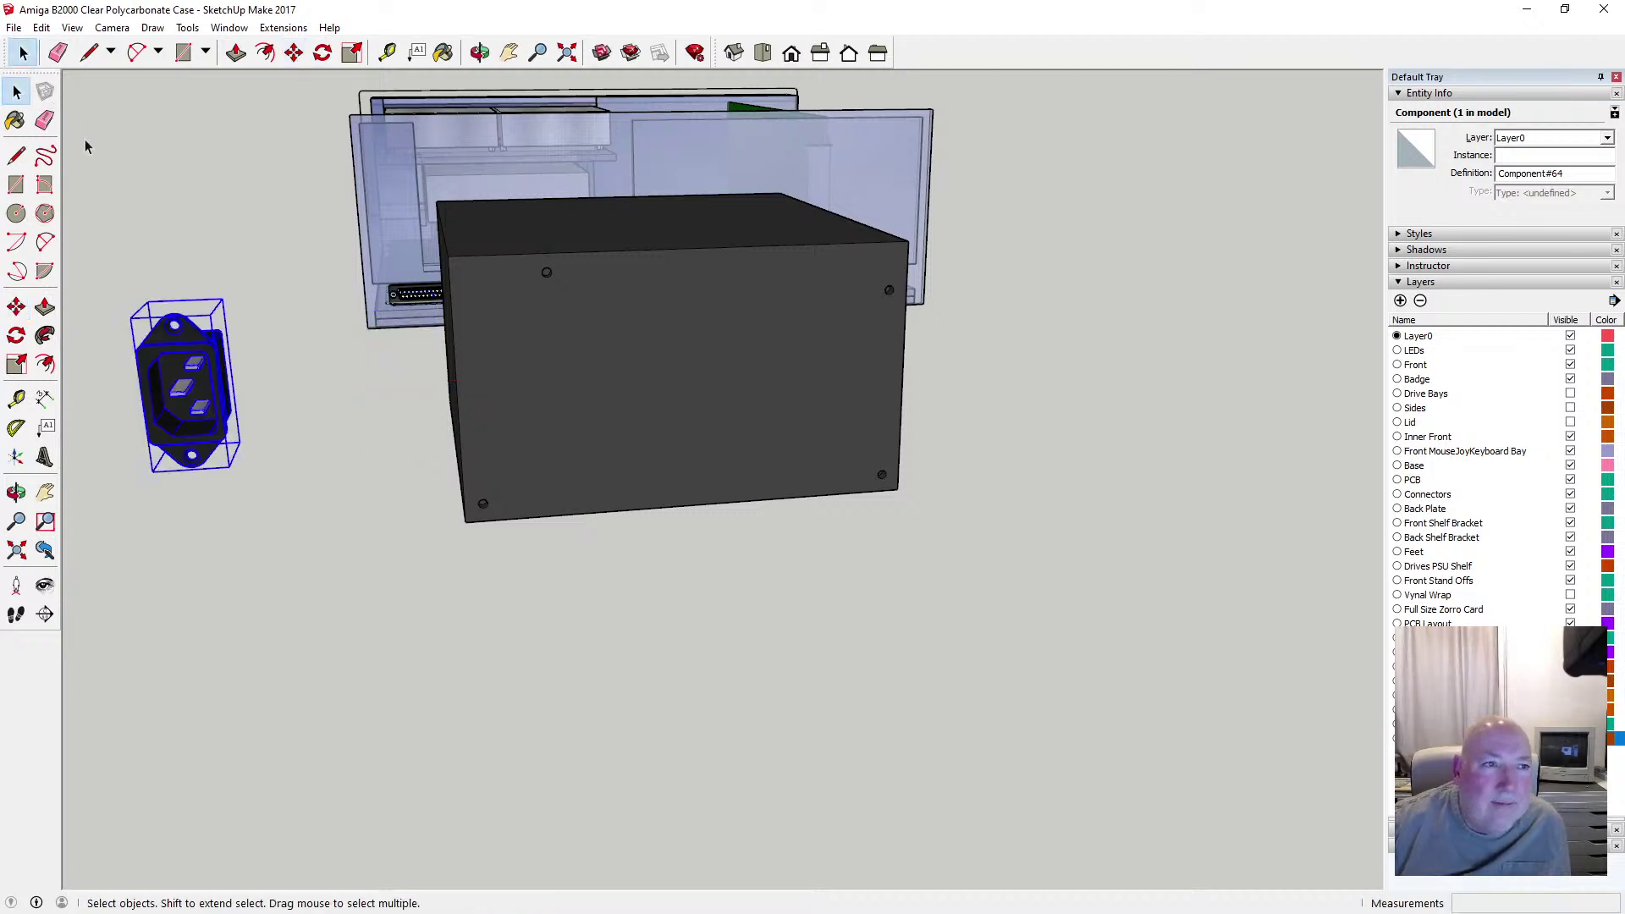
# Paste the copied socket end face and edges in place, and turn on the X-ray face style
pyautogui.click(41, 27)
pyautogui.click(93, 151)
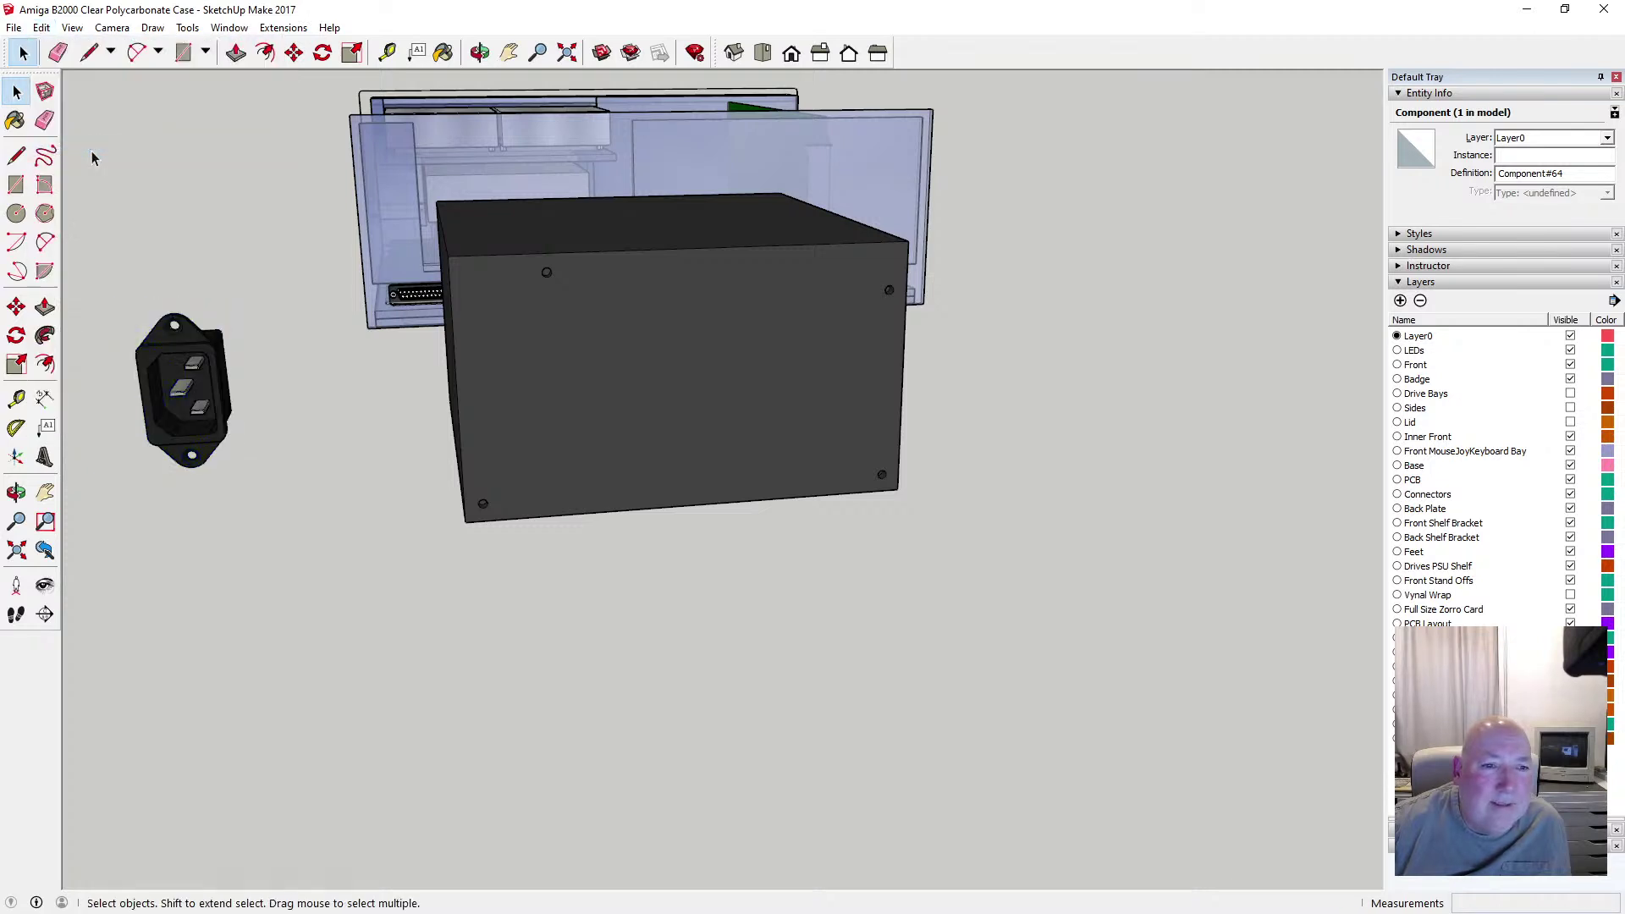
pyautogui.click(72, 27)
pyautogui.moveTo(133, 251)
pyautogui.click(245, 253)
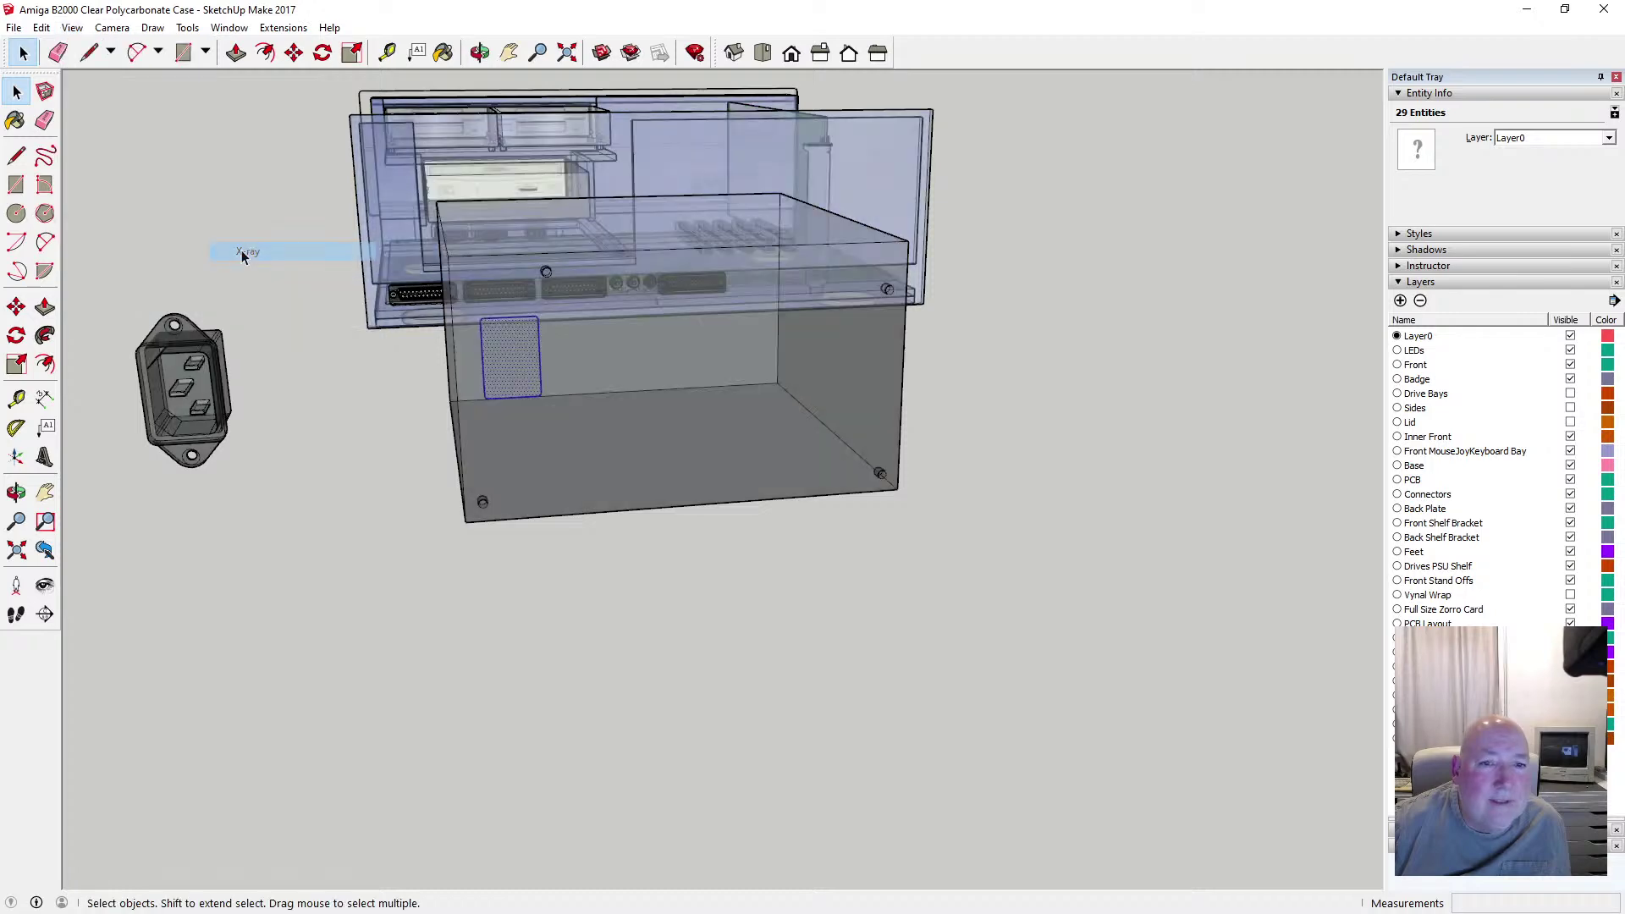
# Move the pasted face and edges 22.50 mm along the green axis onto the PSU's rear panel
pyautogui.click(479, 52)
pyautogui.moveTo(300, 216); pyautogui.dragTo(649, 202)
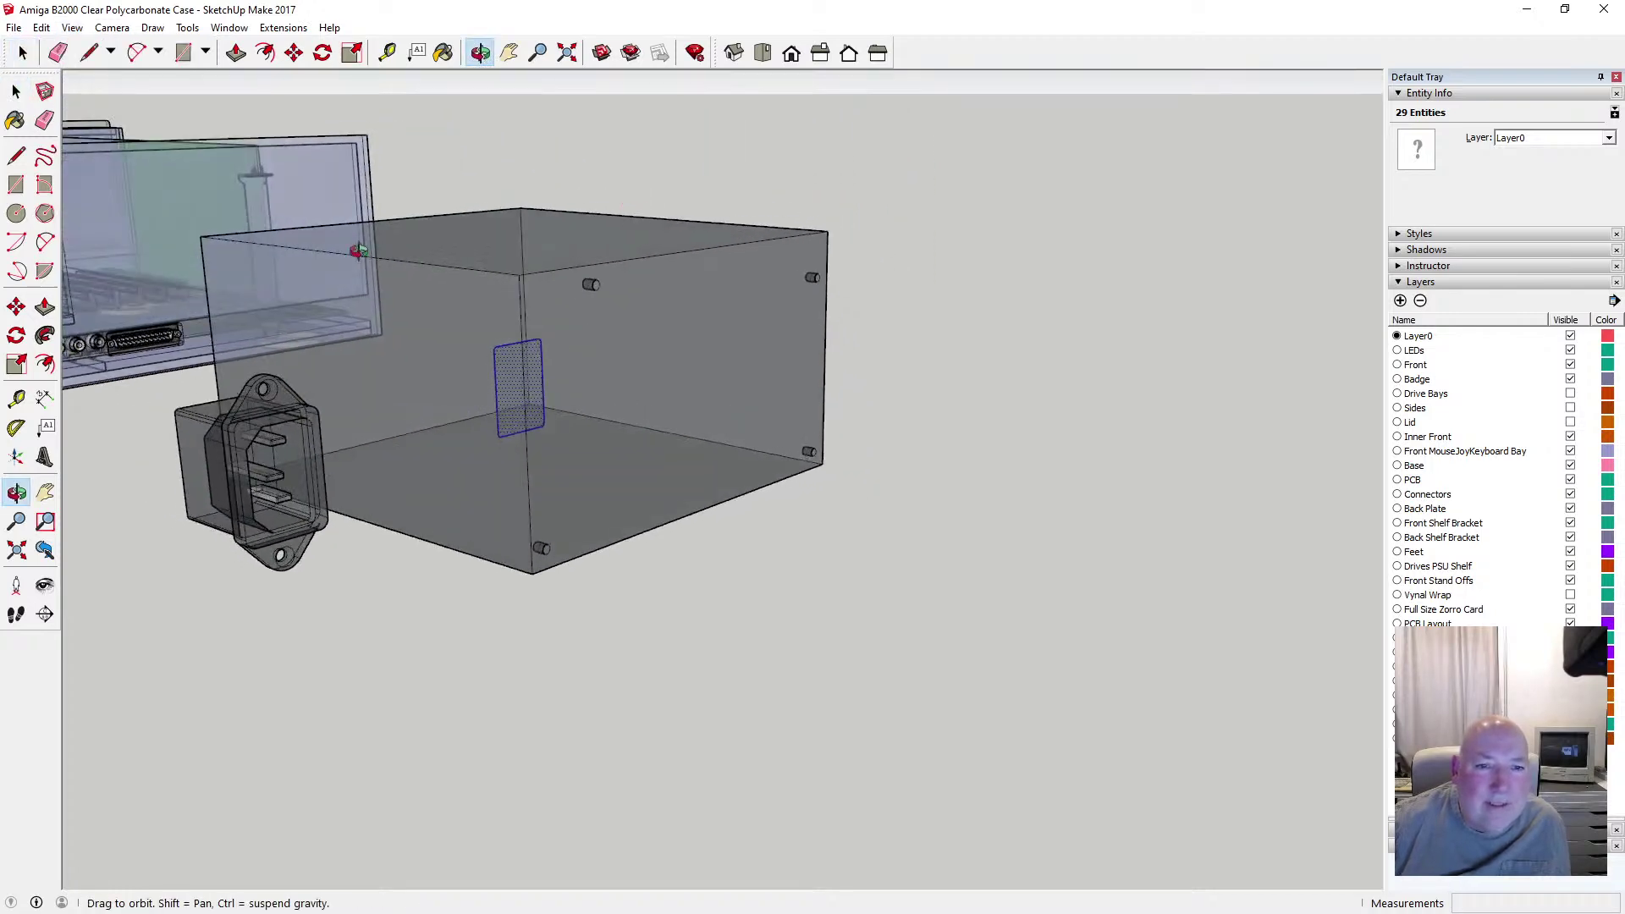
pyautogui.moveTo(359, 250); pyautogui.dragTo(388, 276)
pyautogui.click(294, 53)
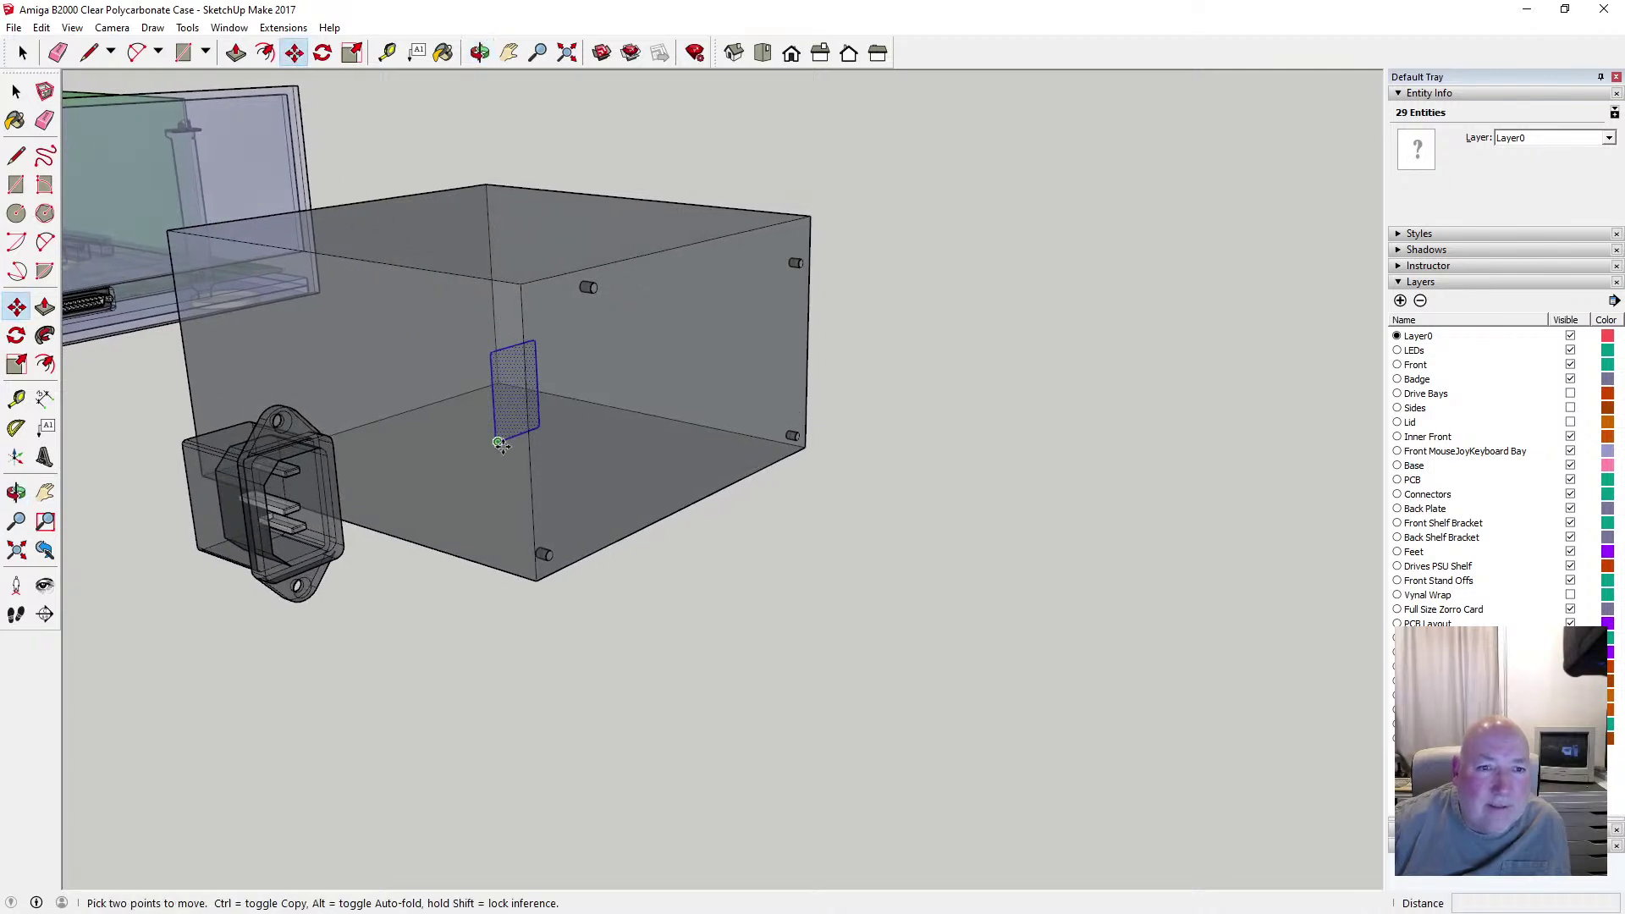
pyautogui.click(498, 405)
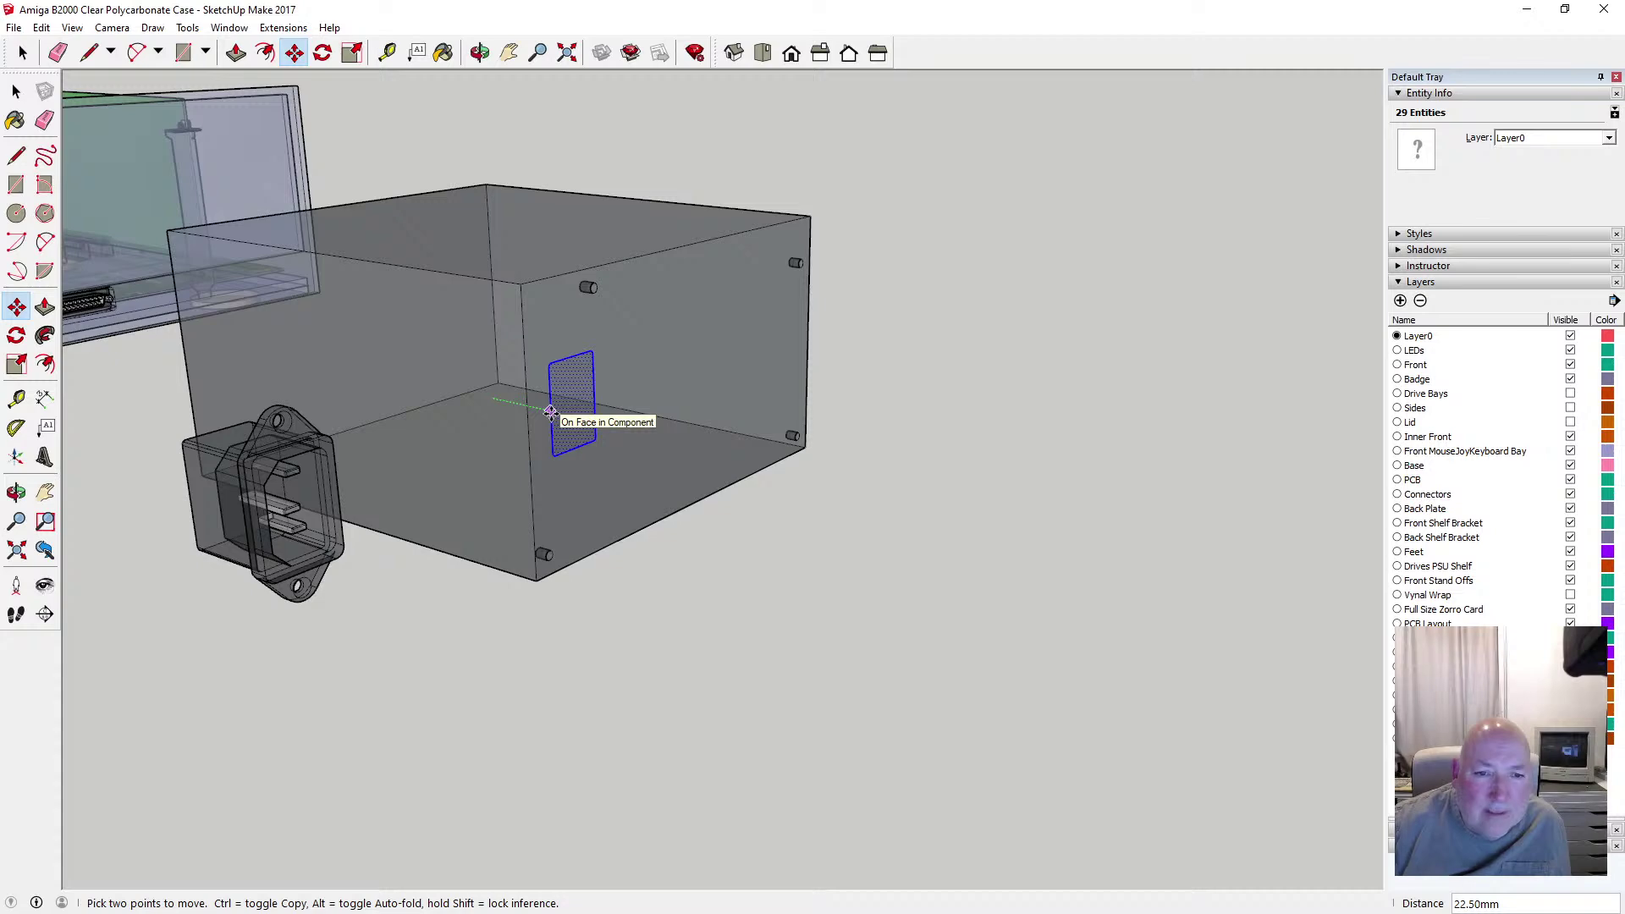
pyautogui.click(551, 413)
pyautogui.click(16, 90)
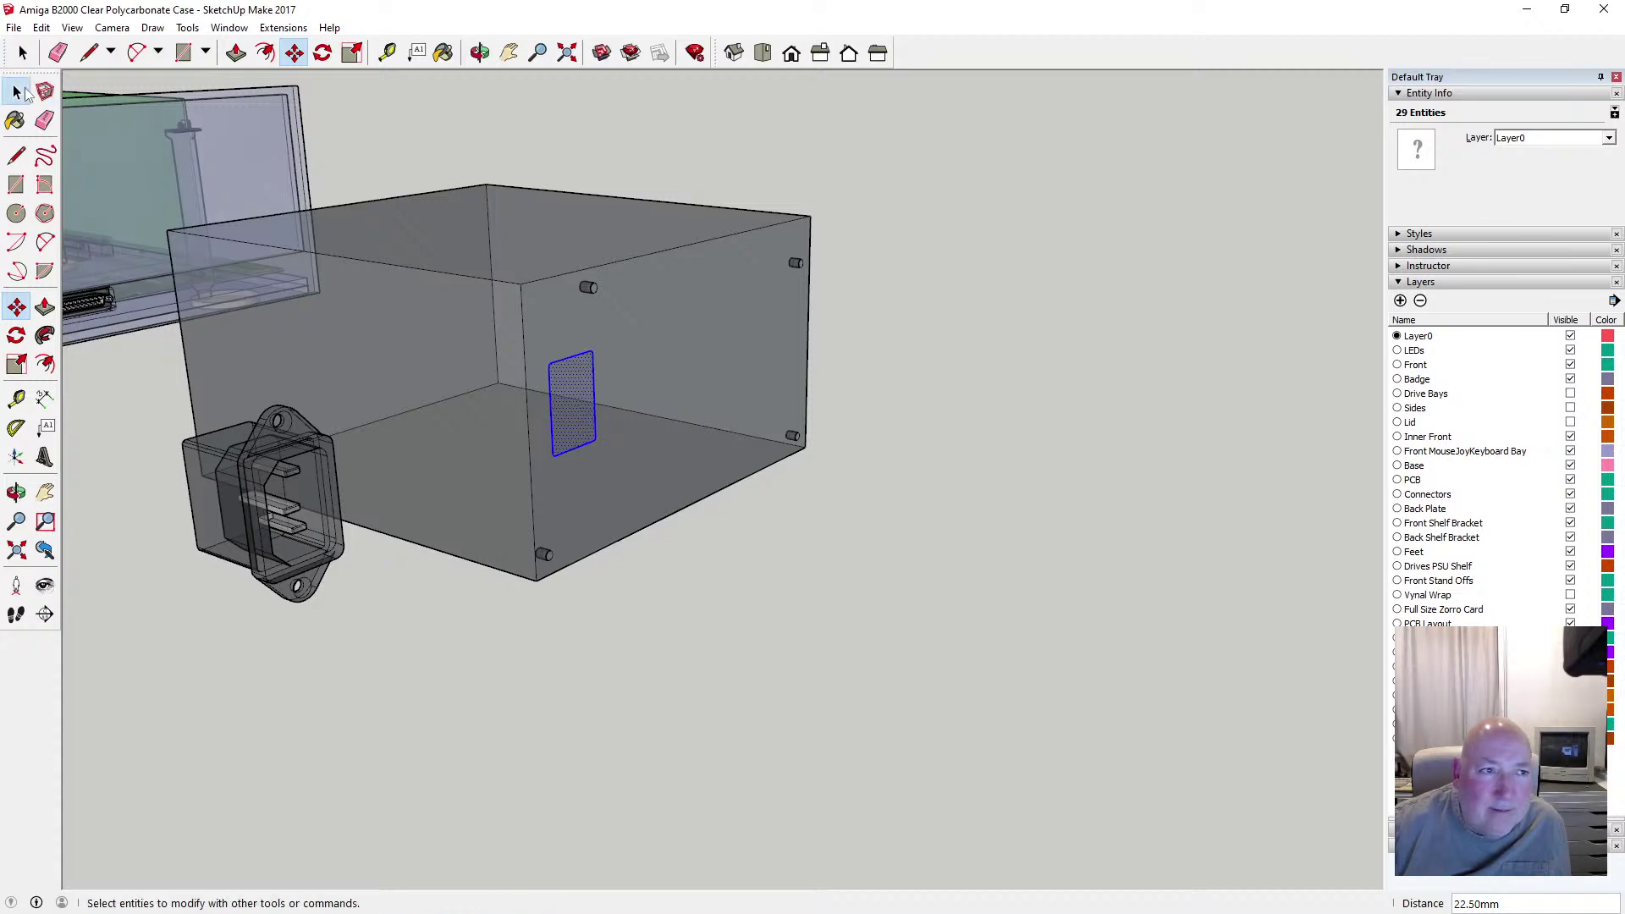
# Delete the pasted face on the PSU's rear panel, keeping only its rounded rectangular outline
pyautogui.click(479, 53)
pyautogui.moveTo(627, 306); pyautogui.dragTo(583, 430)
pyautogui.scroll(2, 624, 381)
pyautogui.scroll(-2, 561, 384)
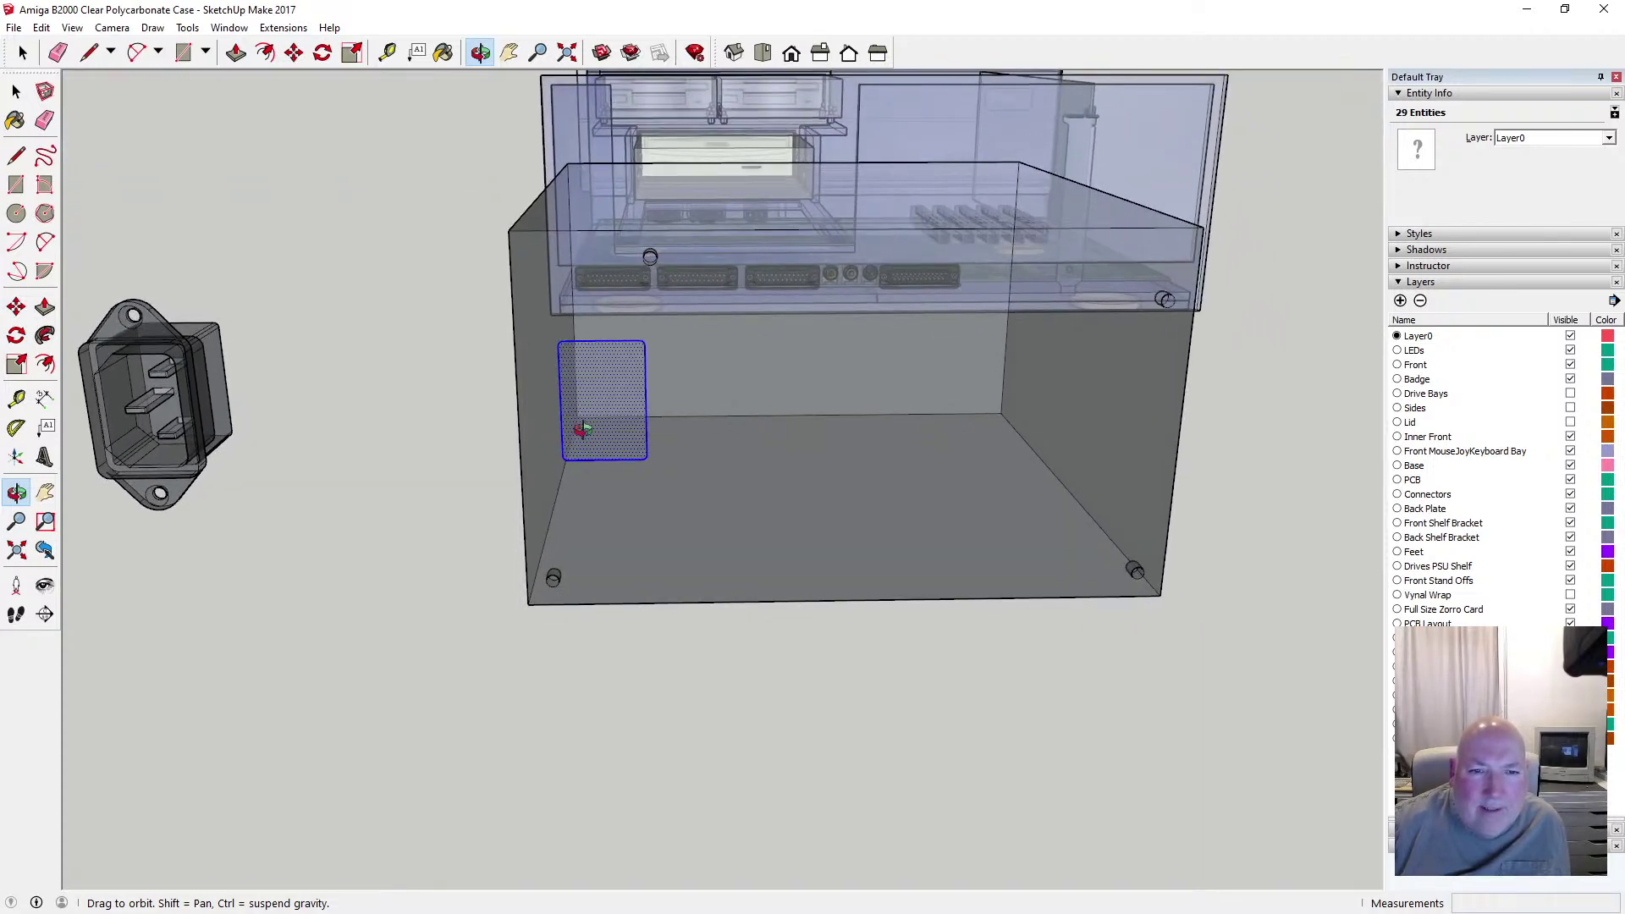
pyautogui.scroll(4, 633, 418)
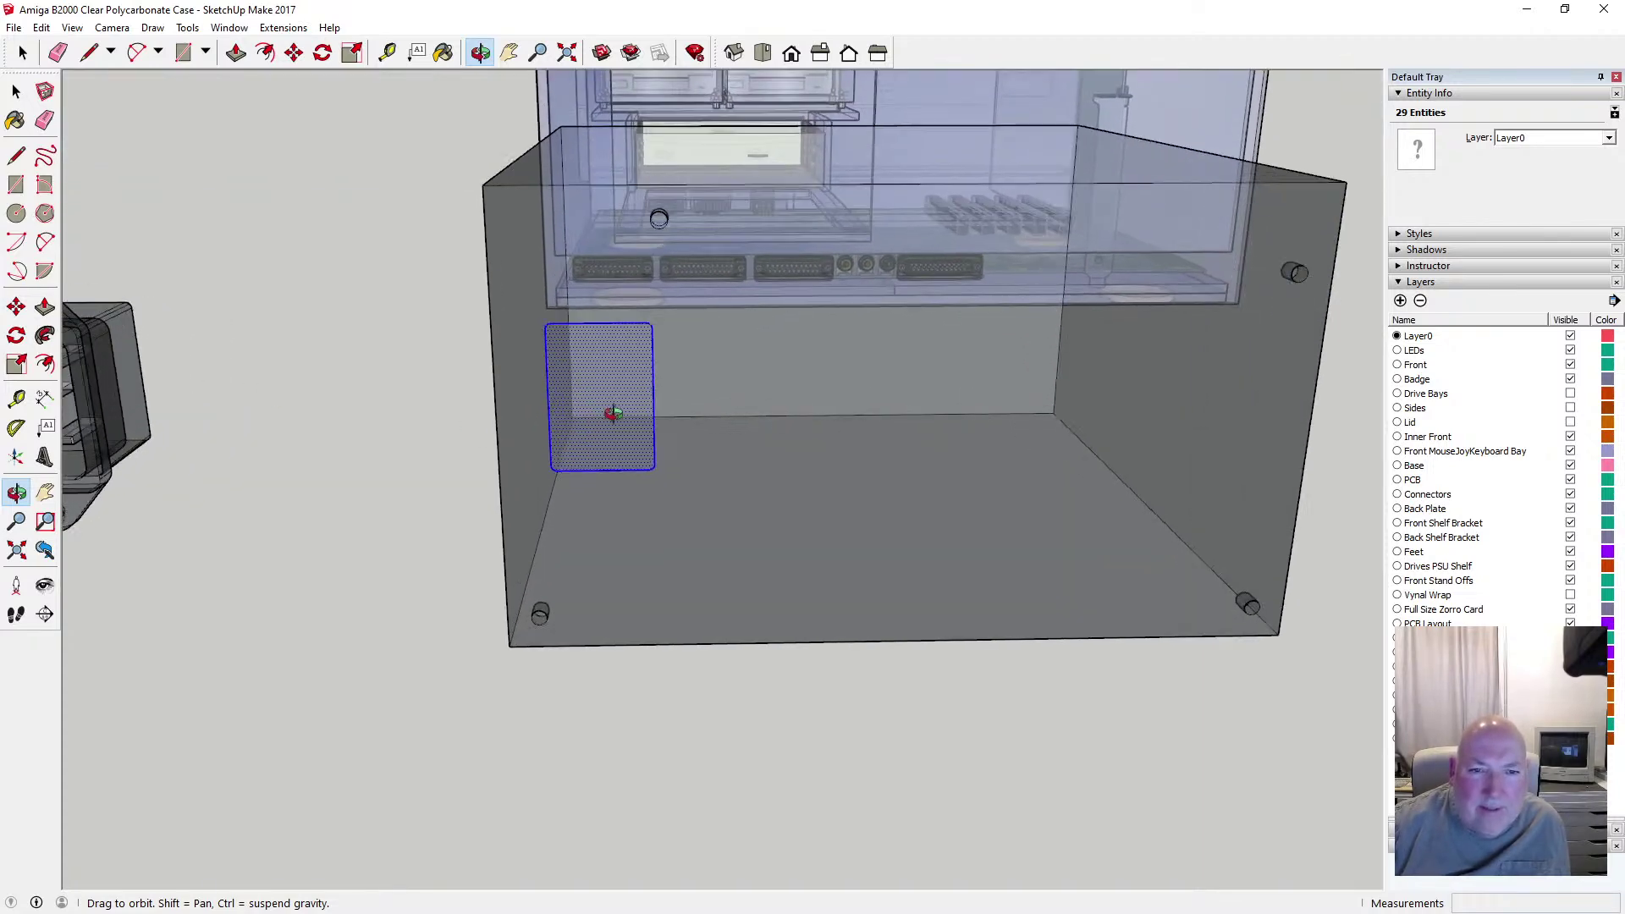
pyautogui.click(16, 91)
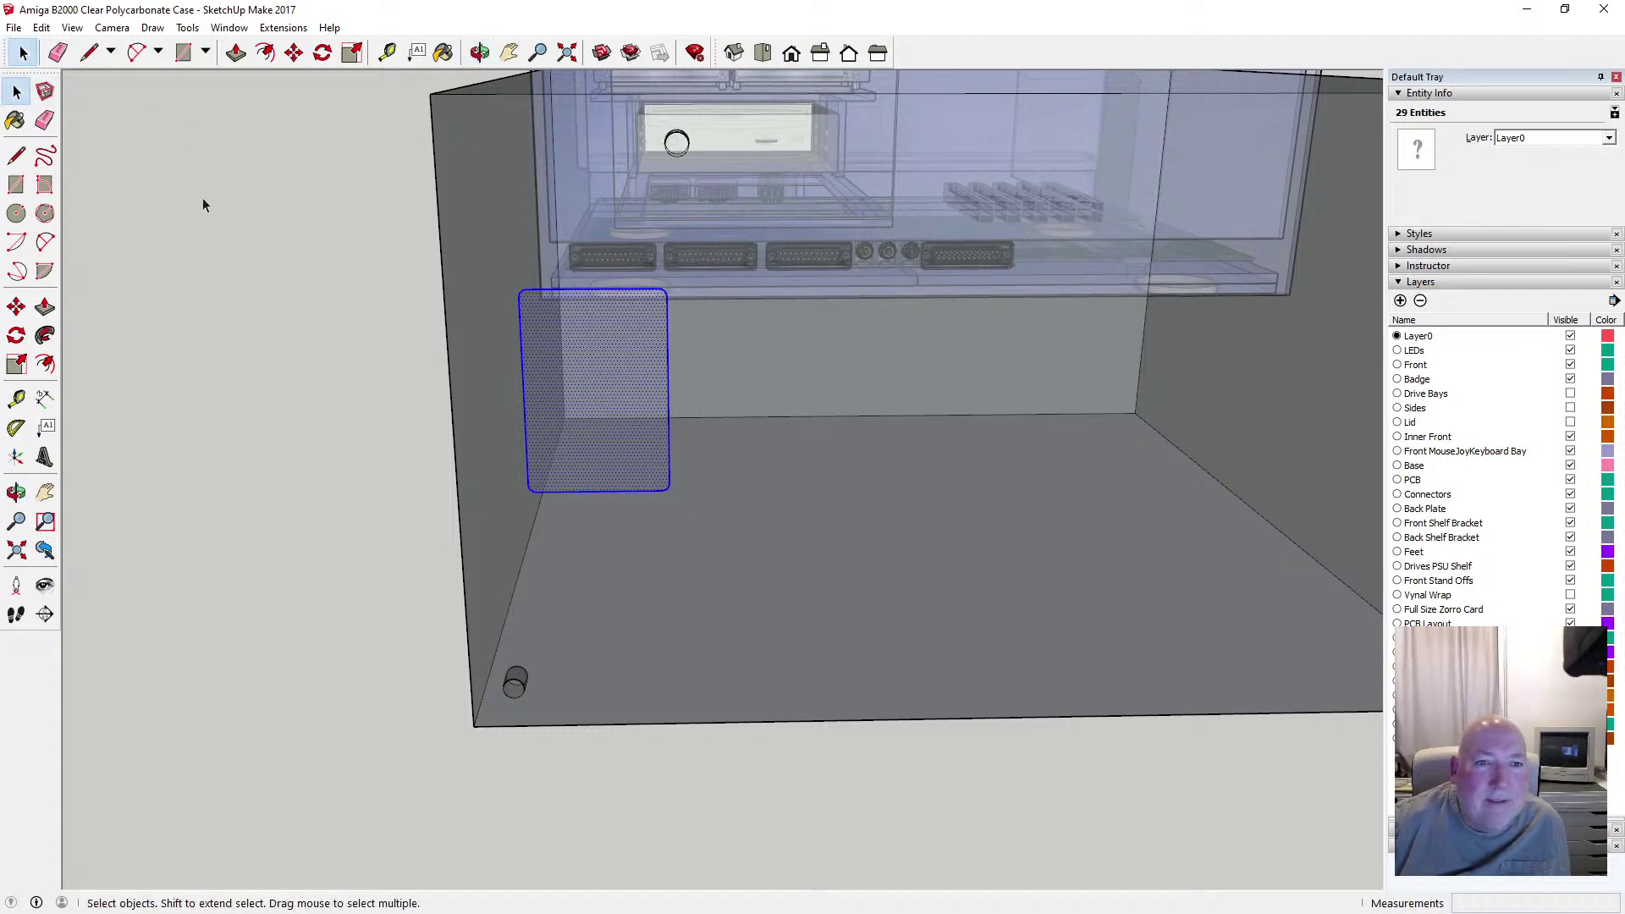
pyautogui.scroll(-4, 359, 346)
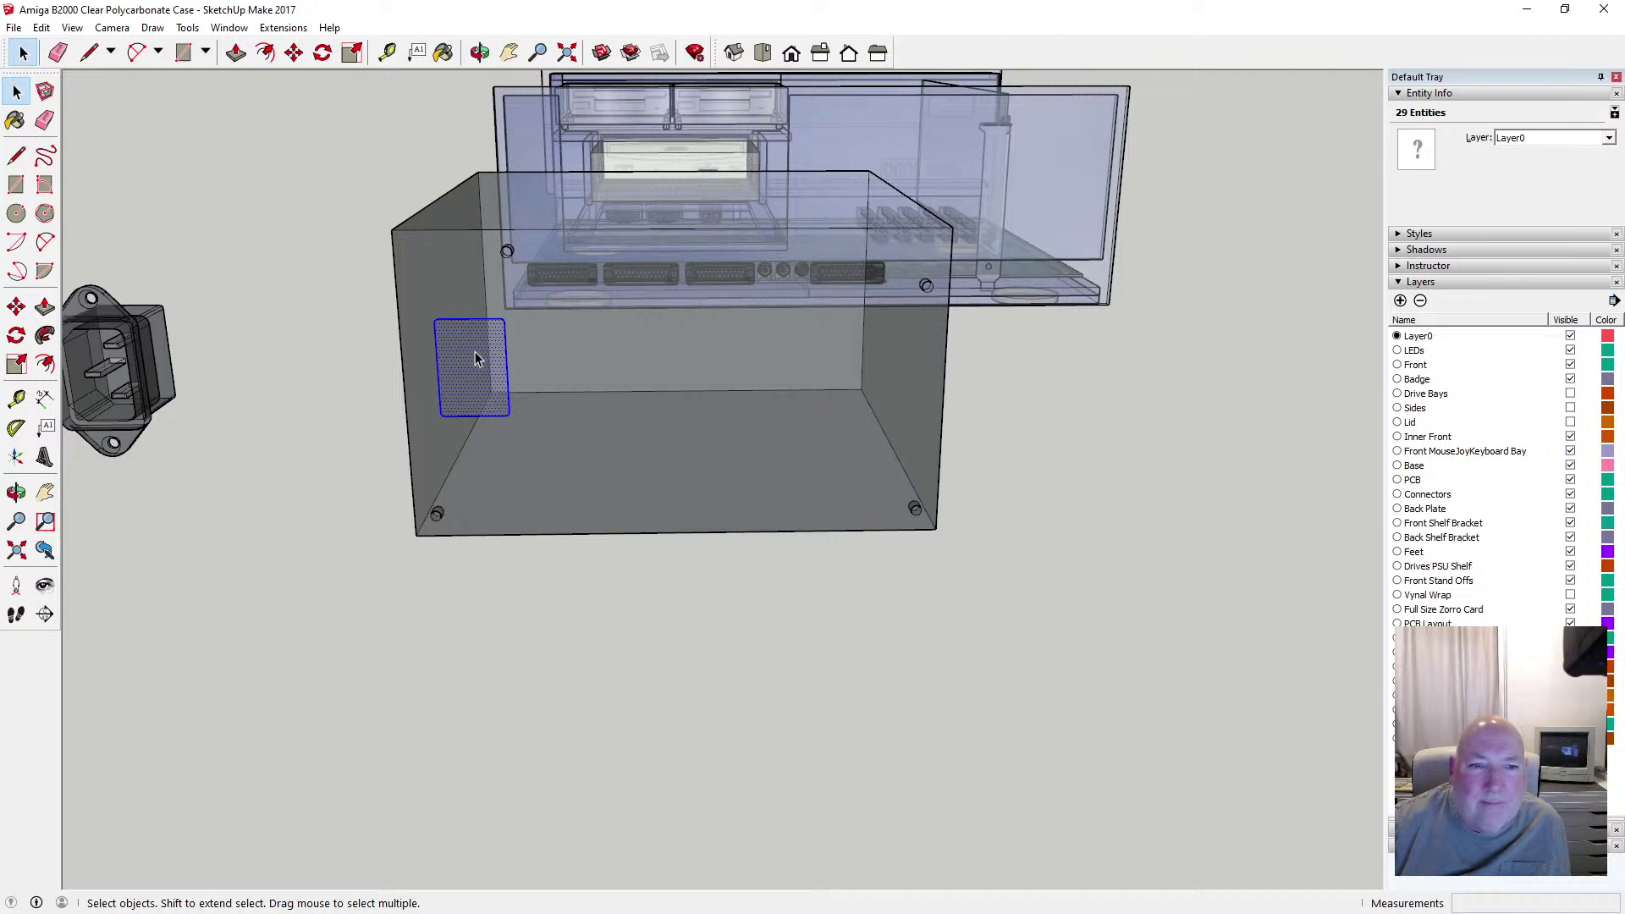
pyautogui.click(511, 373)
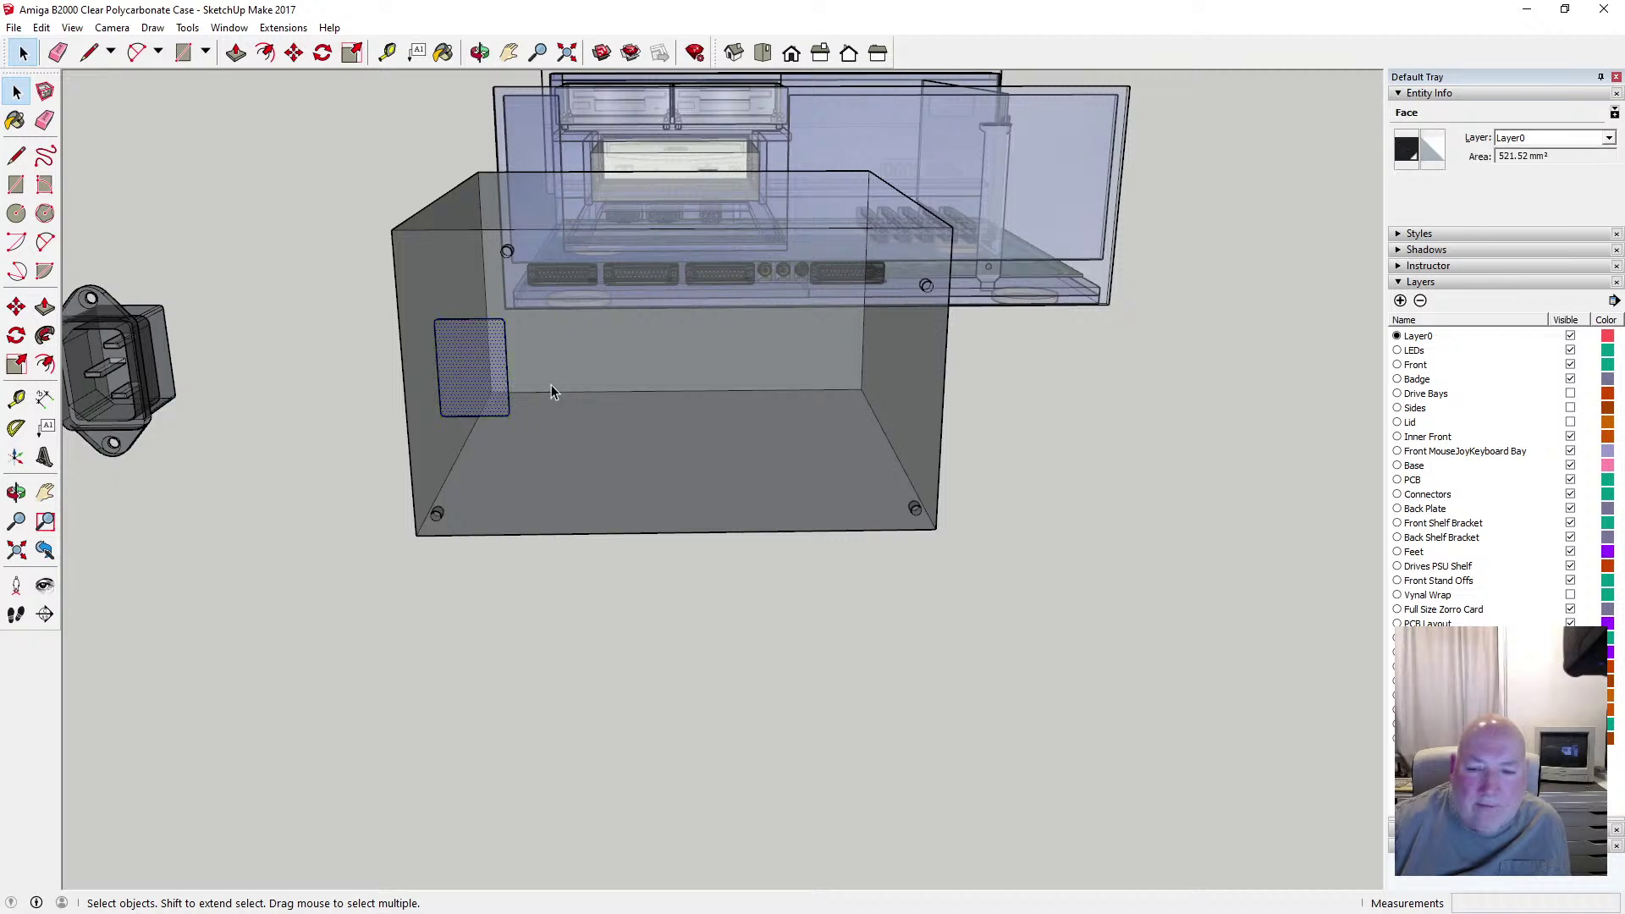
pyautogui.press('Delete')
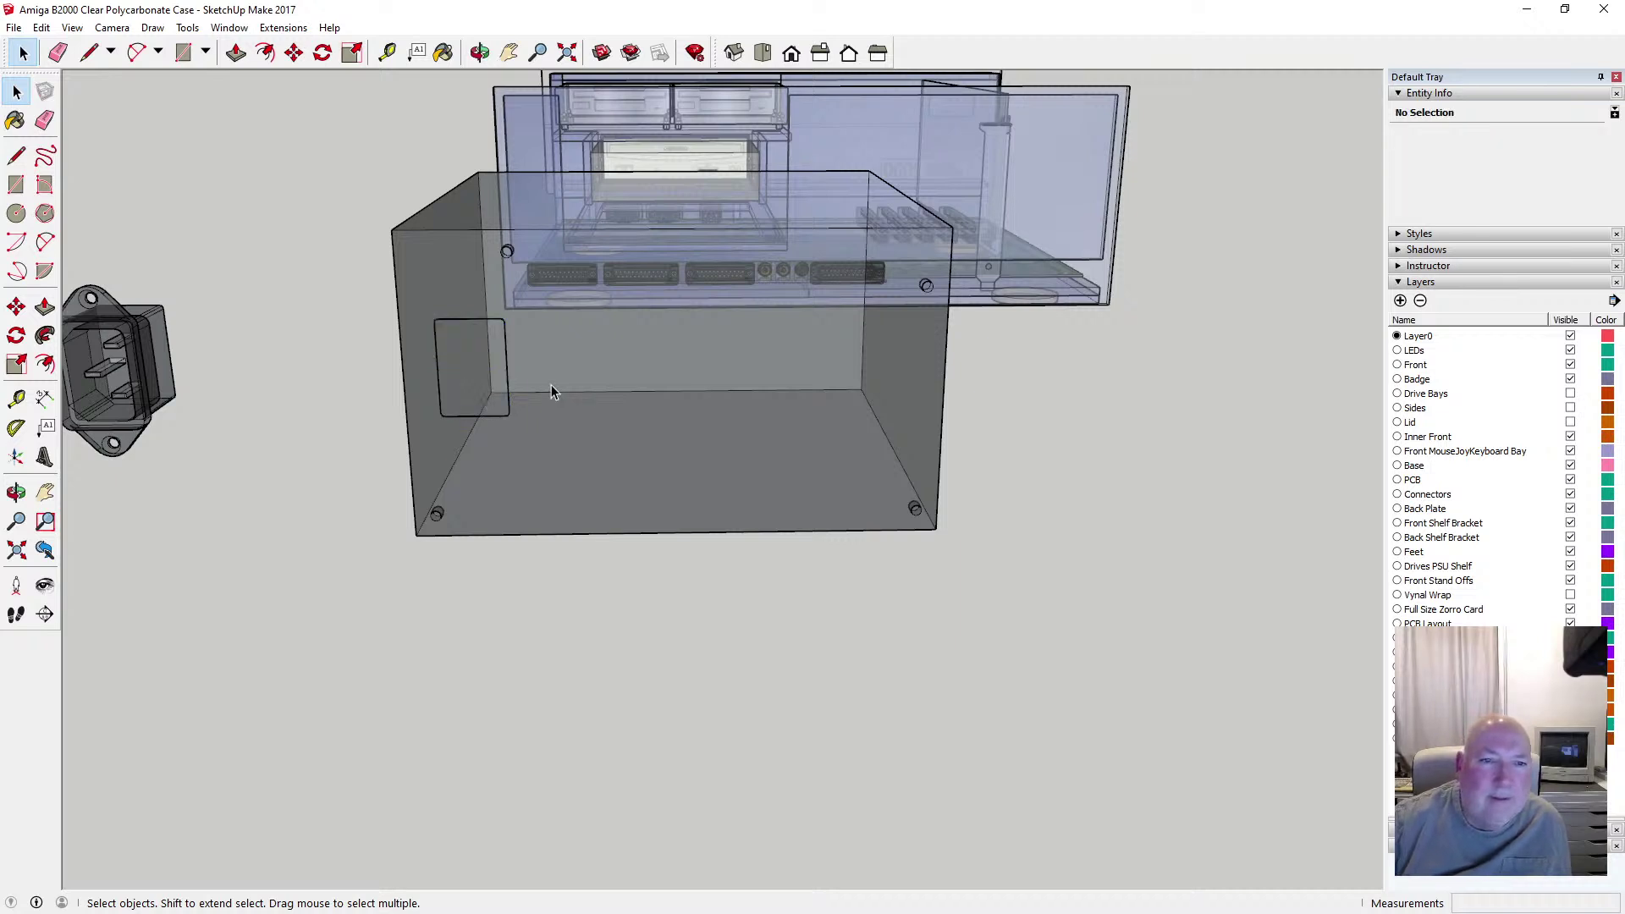
# Turn off the X-ray face style
pyautogui.click(479, 52)
pyautogui.moveTo(550, 136); pyautogui.dragTo(664, 278)
pyautogui.click(72, 27)
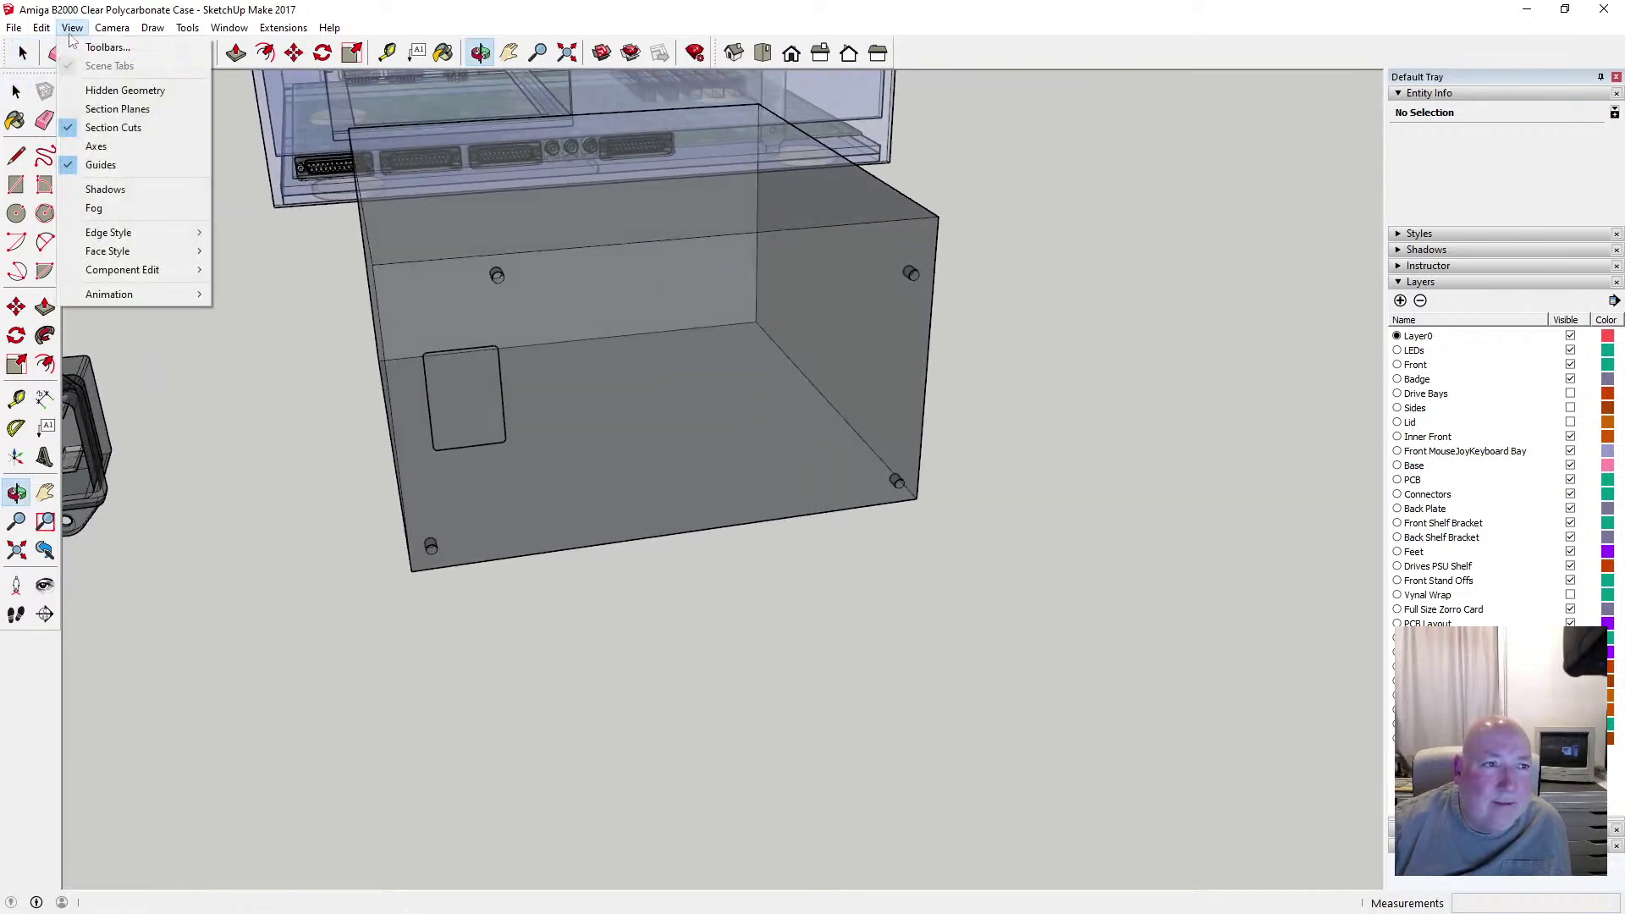
pyautogui.moveTo(140, 252)
pyautogui.click(246, 251)
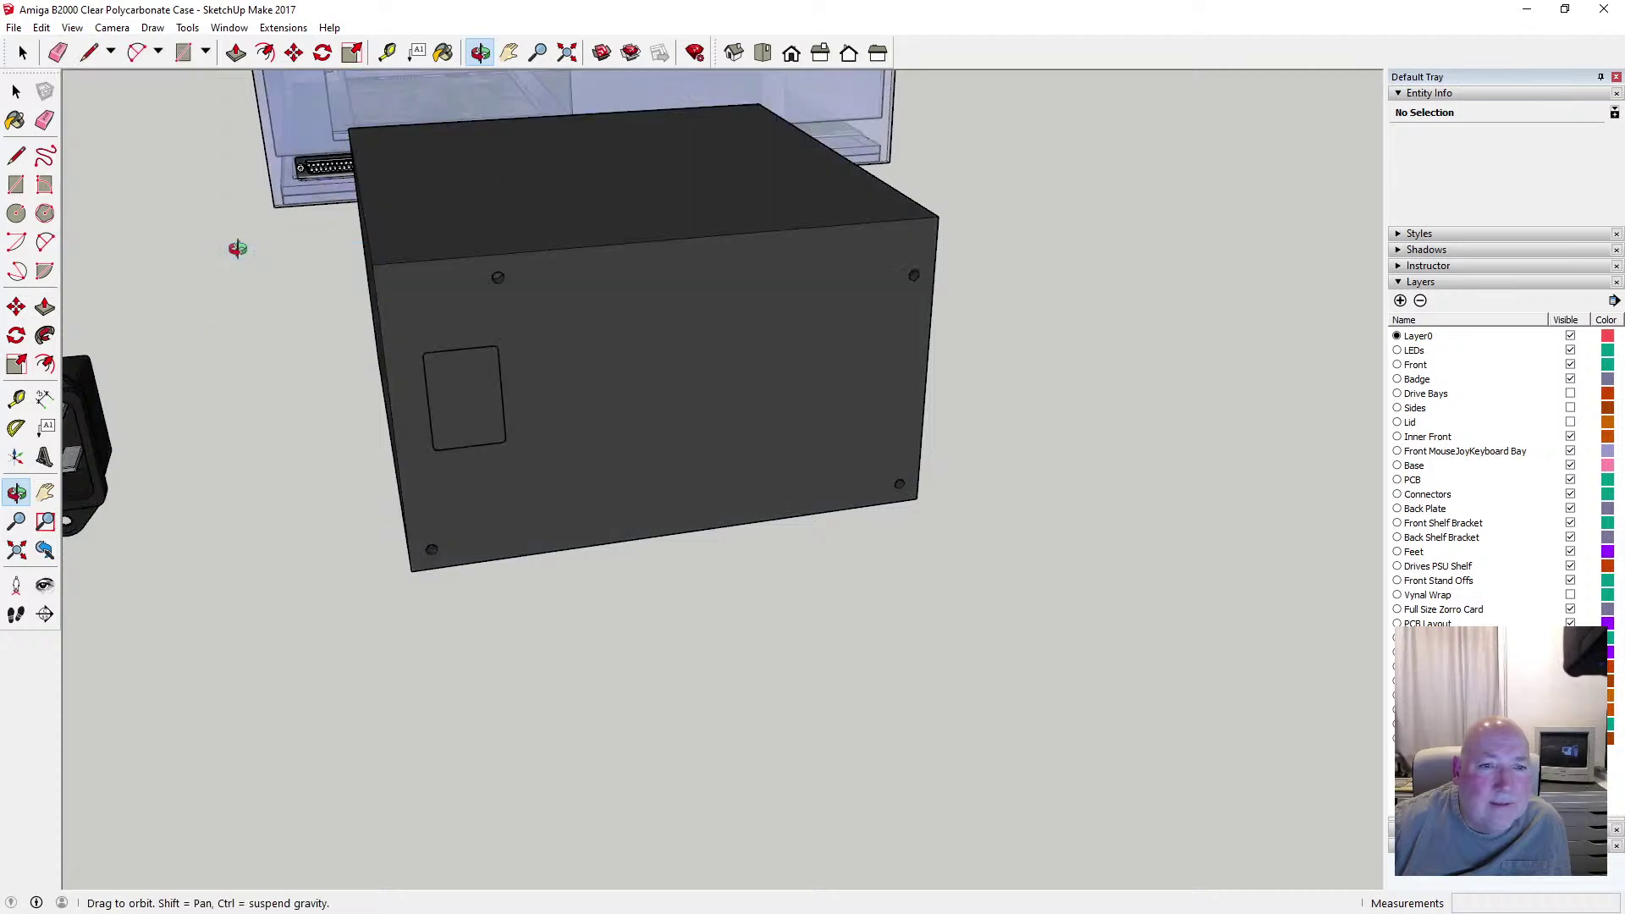
# Cut the rounded rectangular outline from the model and paste it in place inside the PSU component
pyautogui.click(16, 91)
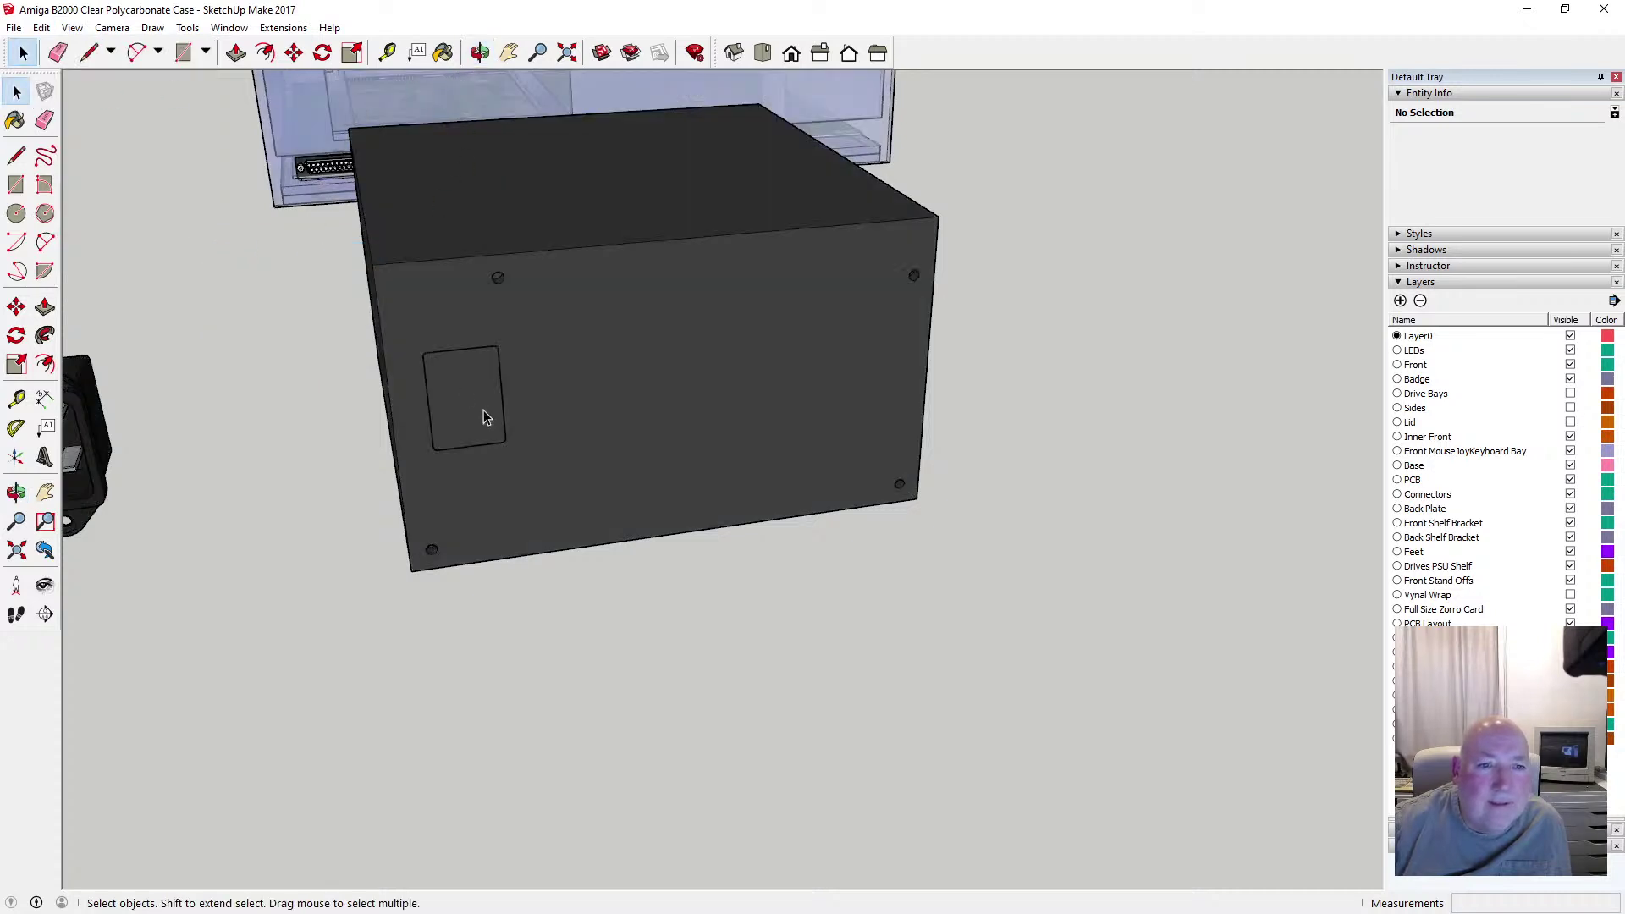
pyautogui.click(478, 413)
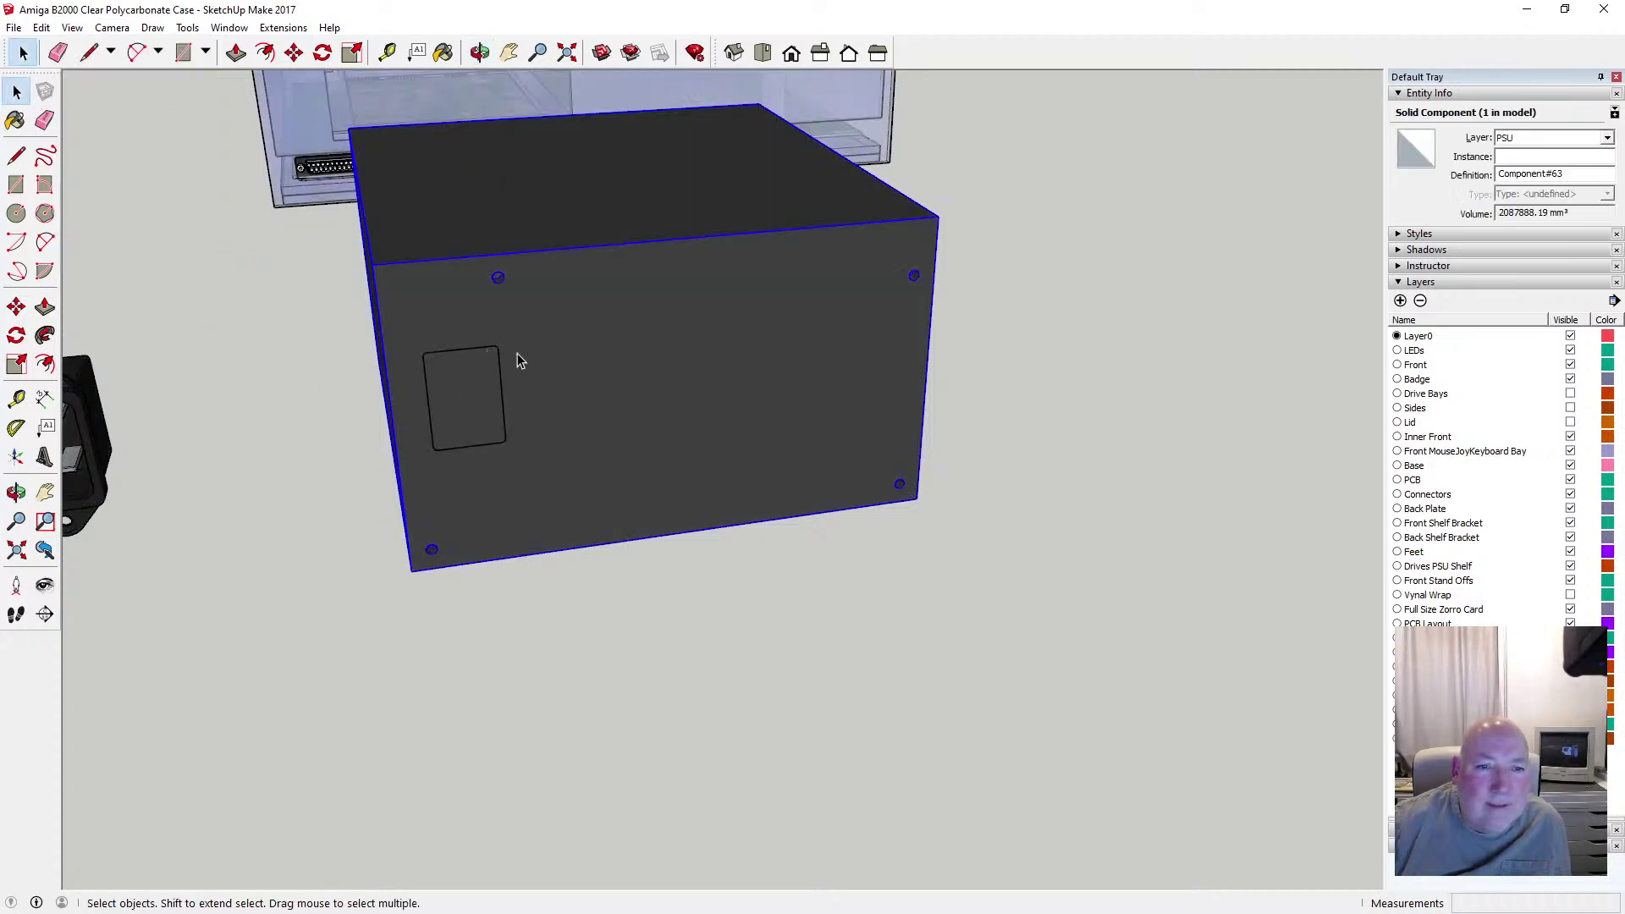
pyautogui.doubleClick(420, 353)
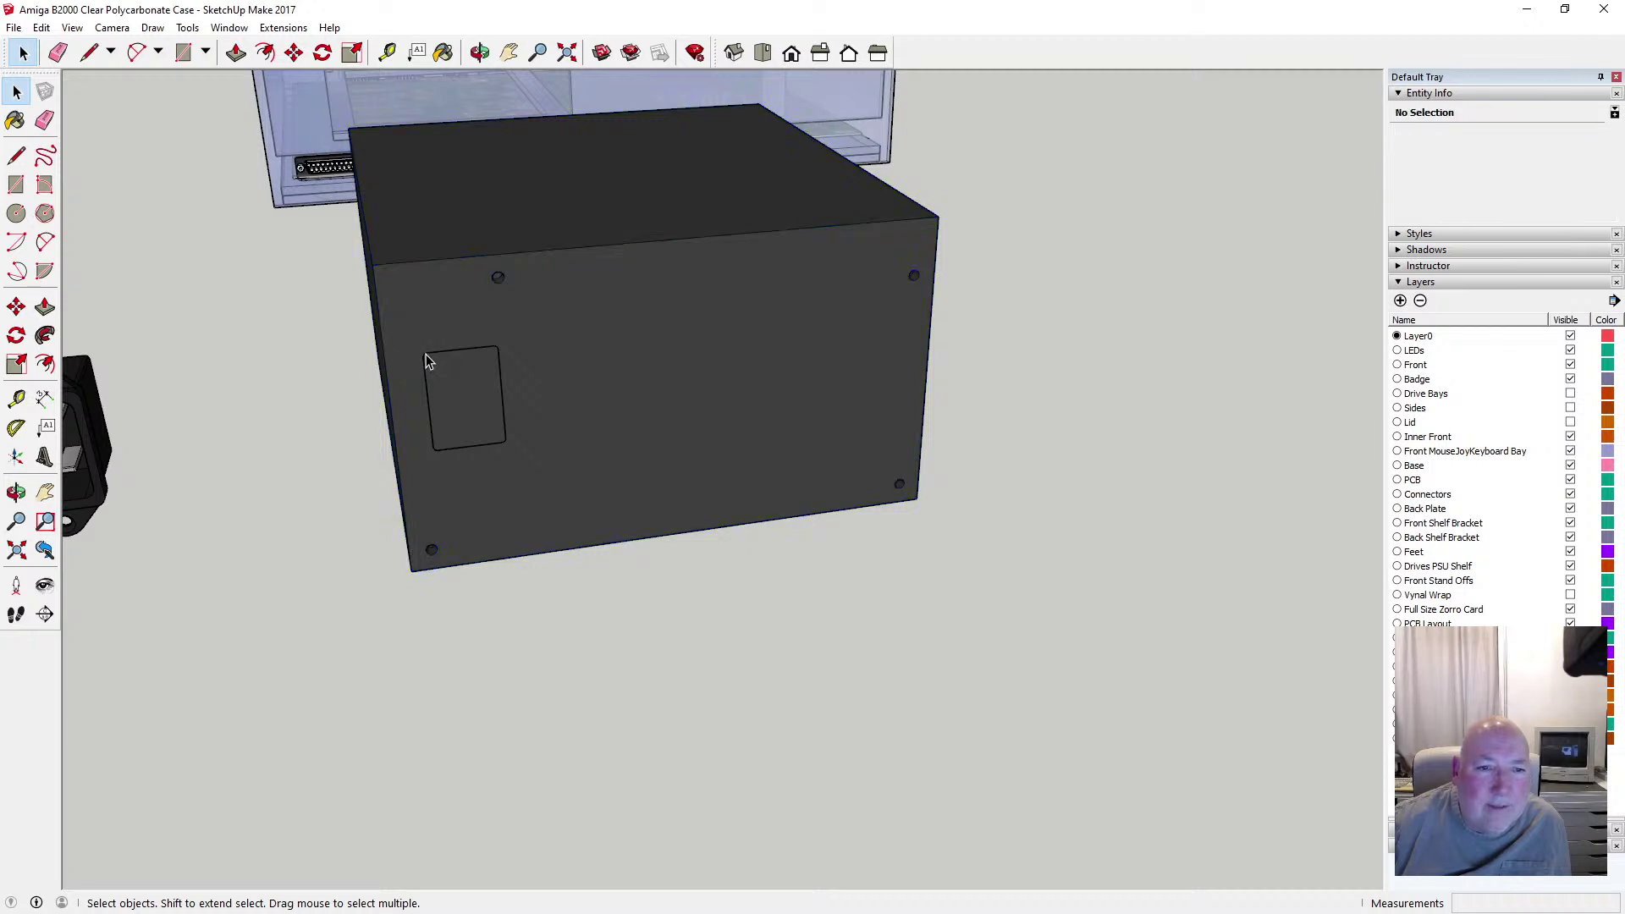
pyautogui.click(428, 359)
pyautogui.click(403, 340)
pyautogui.moveTo(516, 476); pyautogui.dragTo(515, 478)
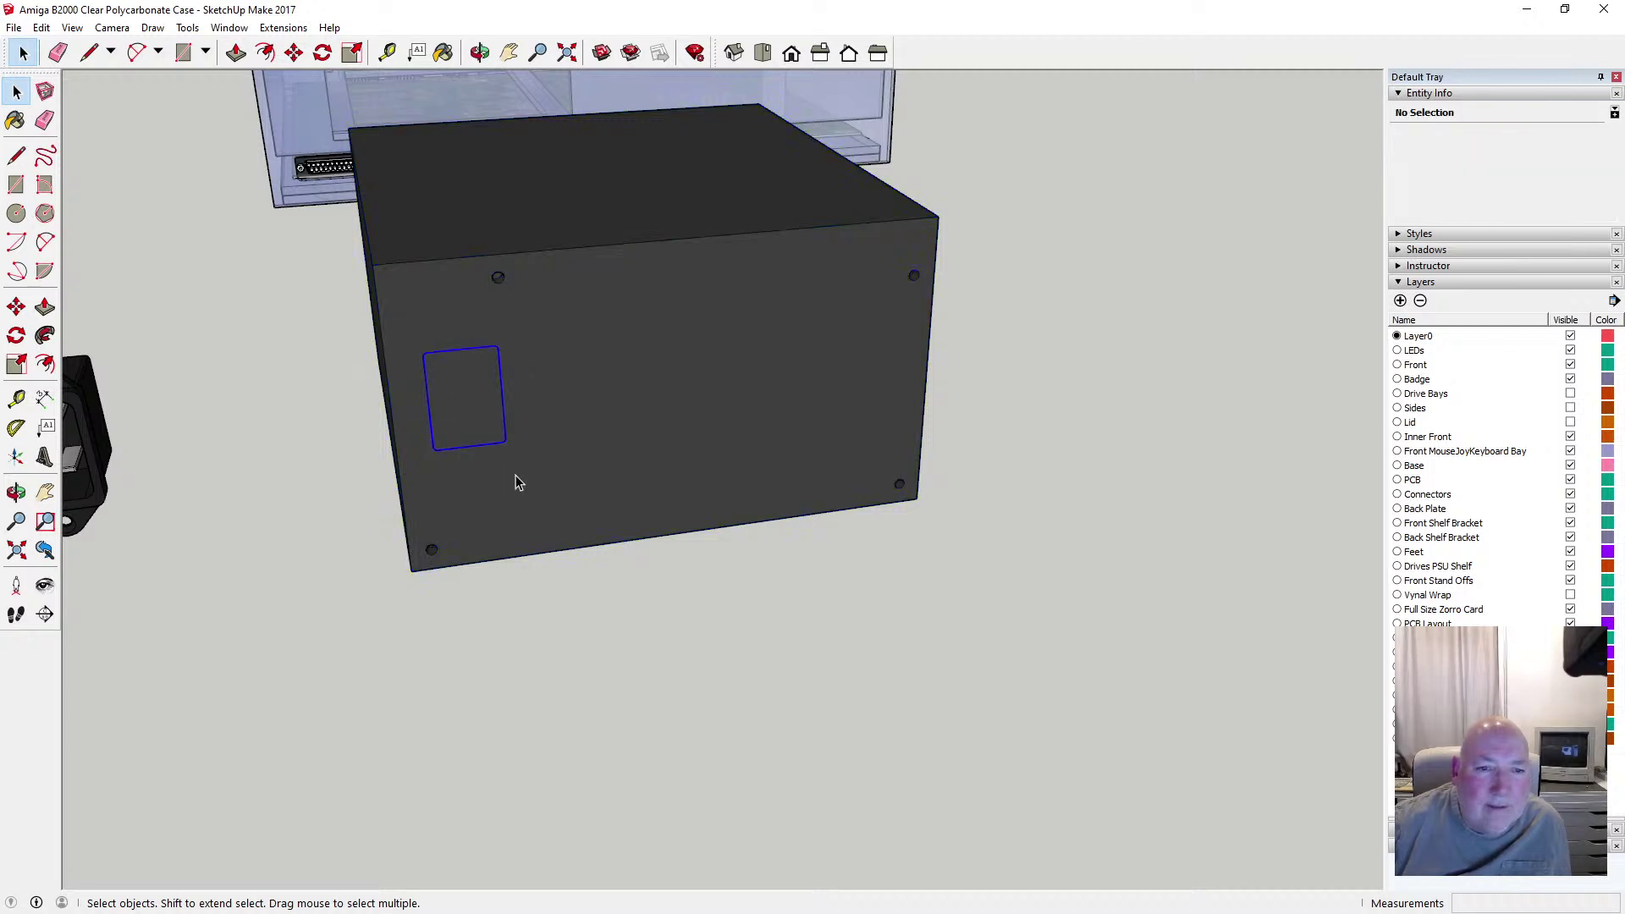
pyautogui.click(41, 28)
pyautogui.click(67, 88)
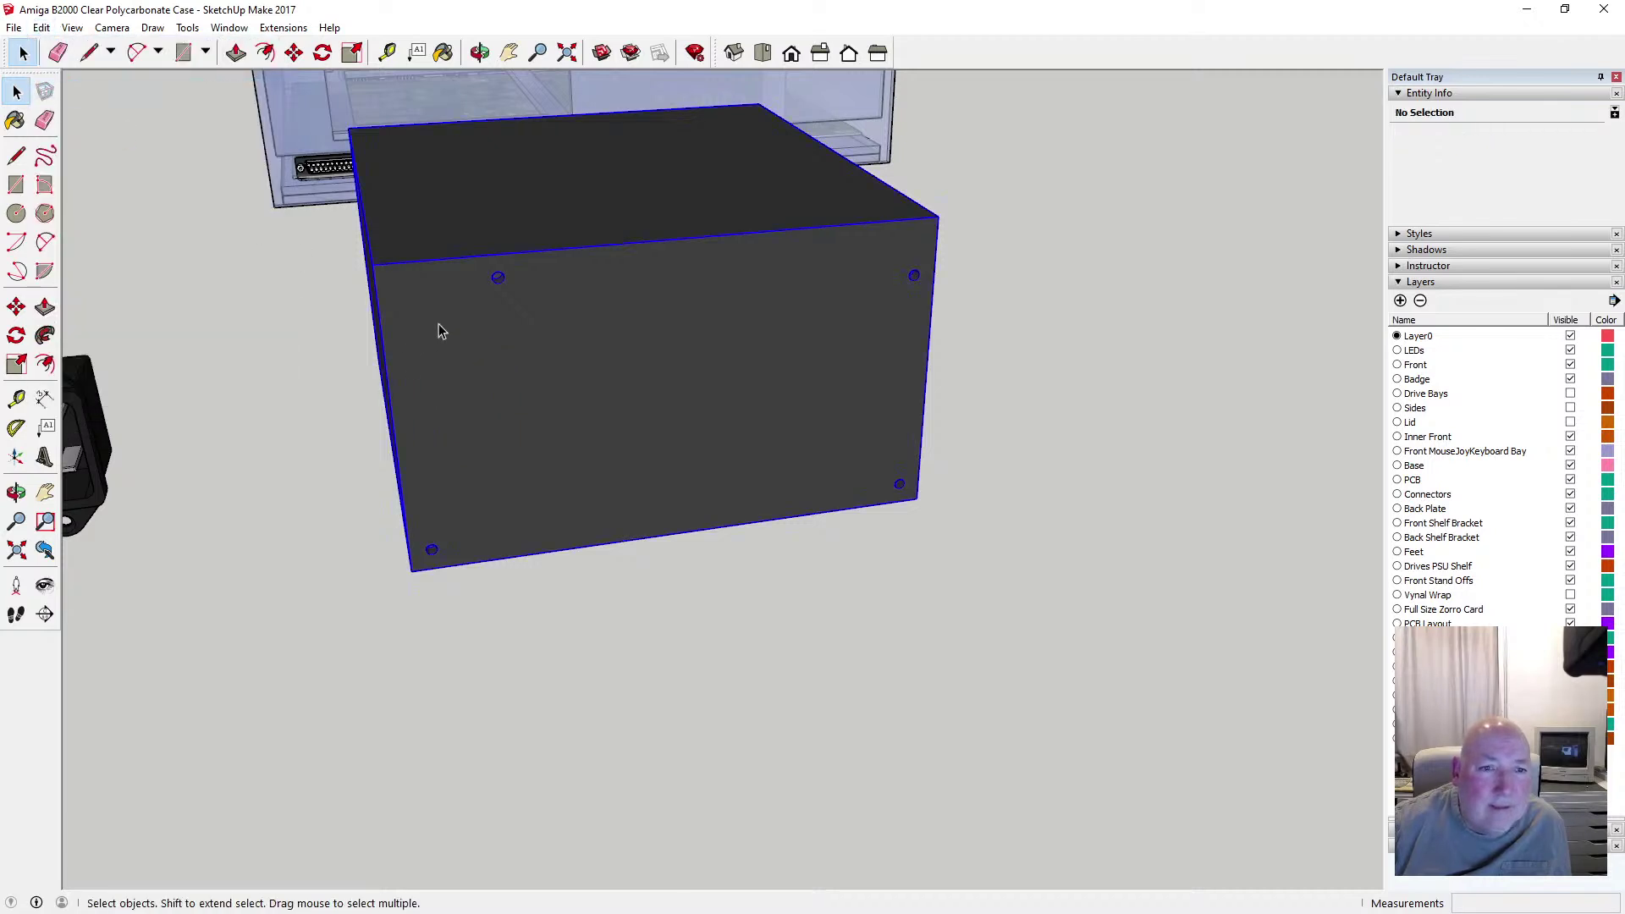
pyautogui.doubleClick(431, 331)
pyautogui.click(41, 28)
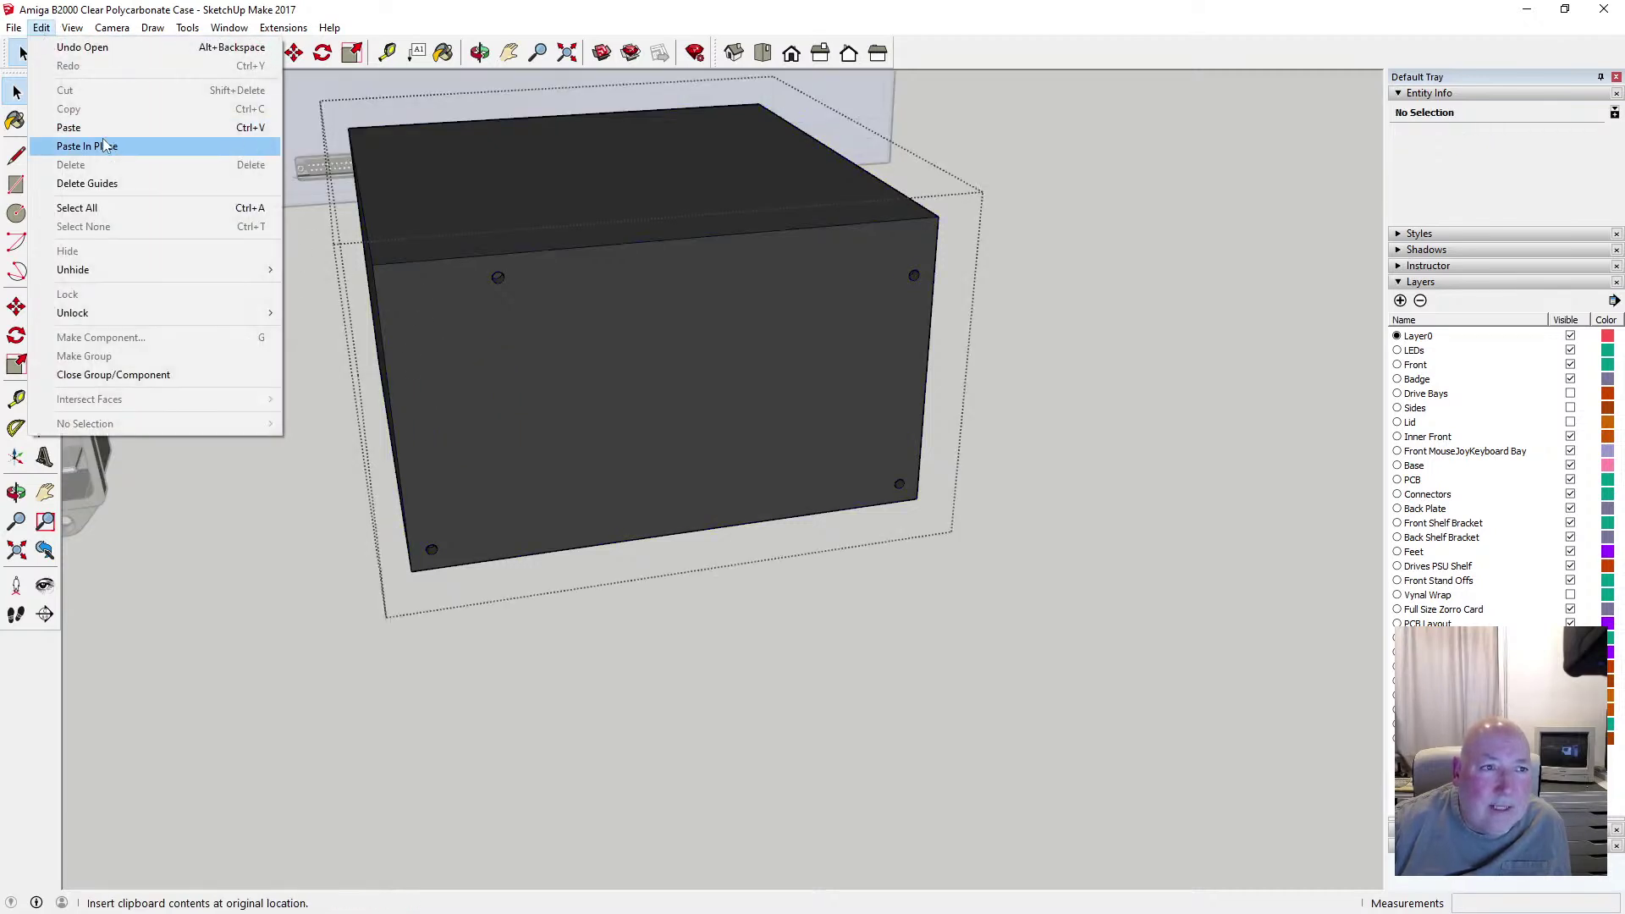
pyautogui.click(89, 145)
# Push the outlined area of the rear panel 2 mm inward and delete its face to open the socket cutout
pyautogui.click(237, 52)
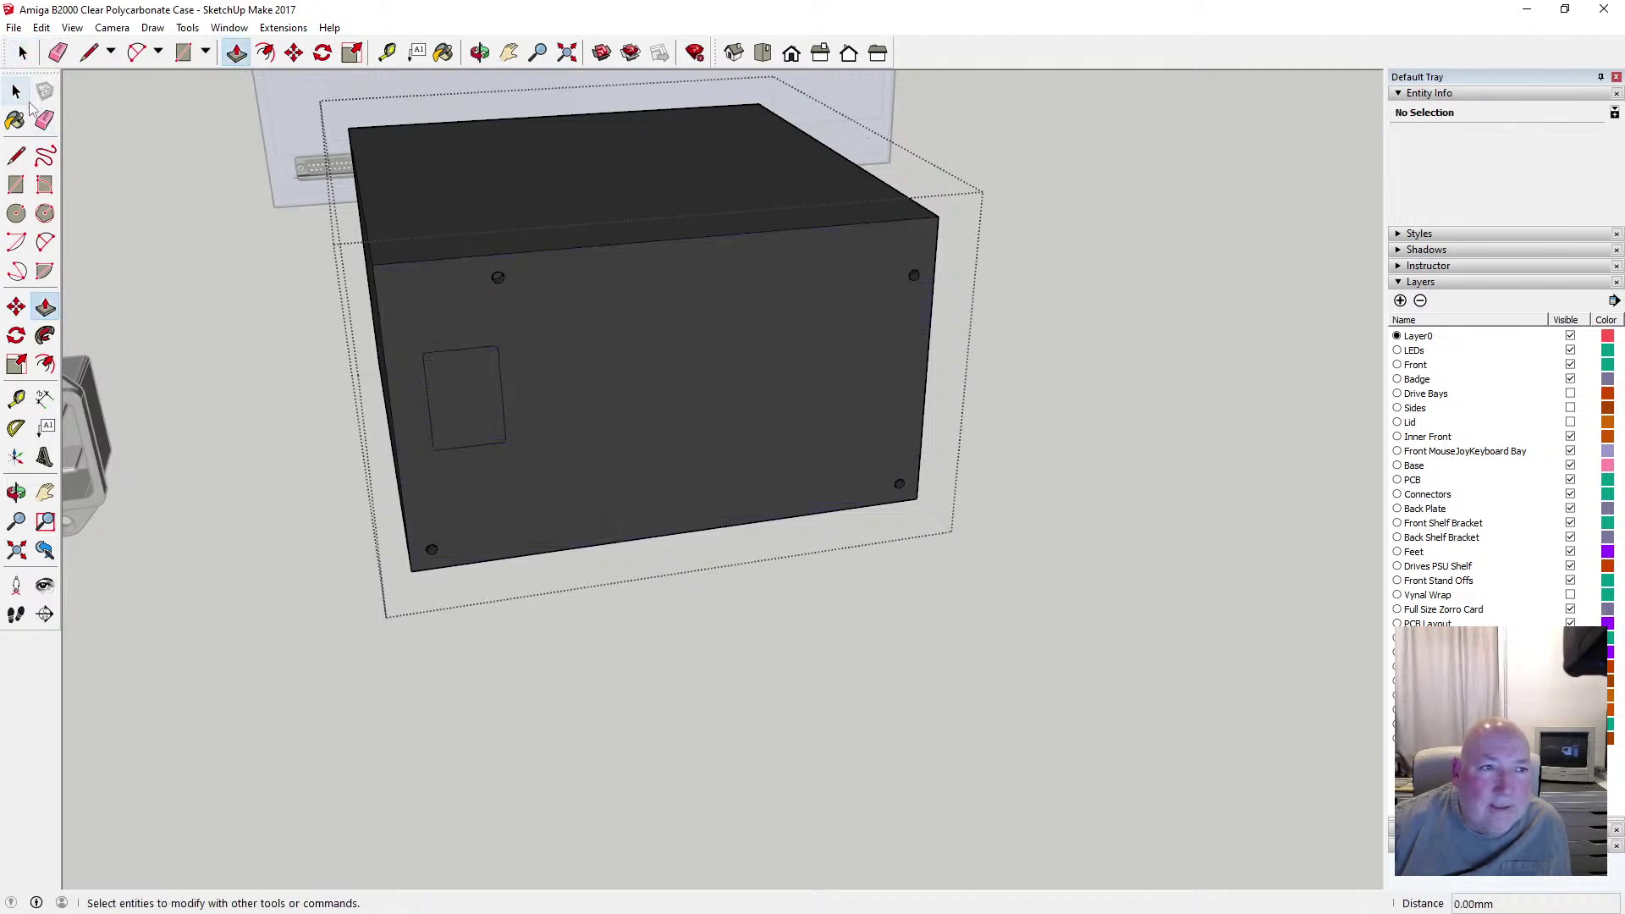
pyautogui.click(463, 399)
pyautogui.click(16, 90)
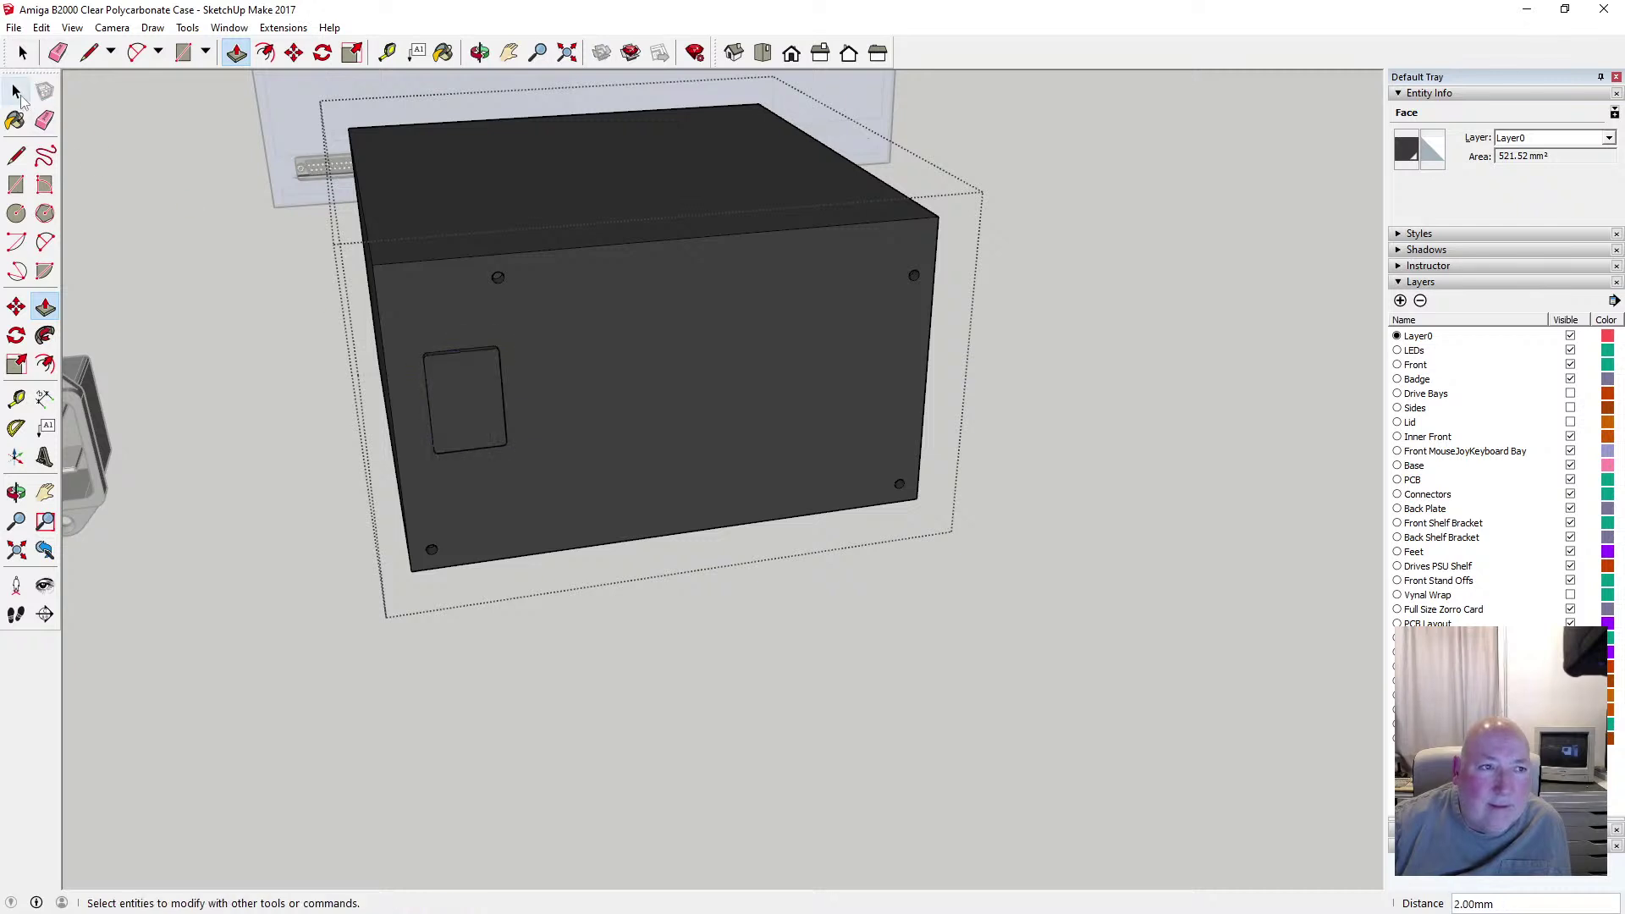
pyautogui.click(454, 394)
pyautogui.press('Delete')
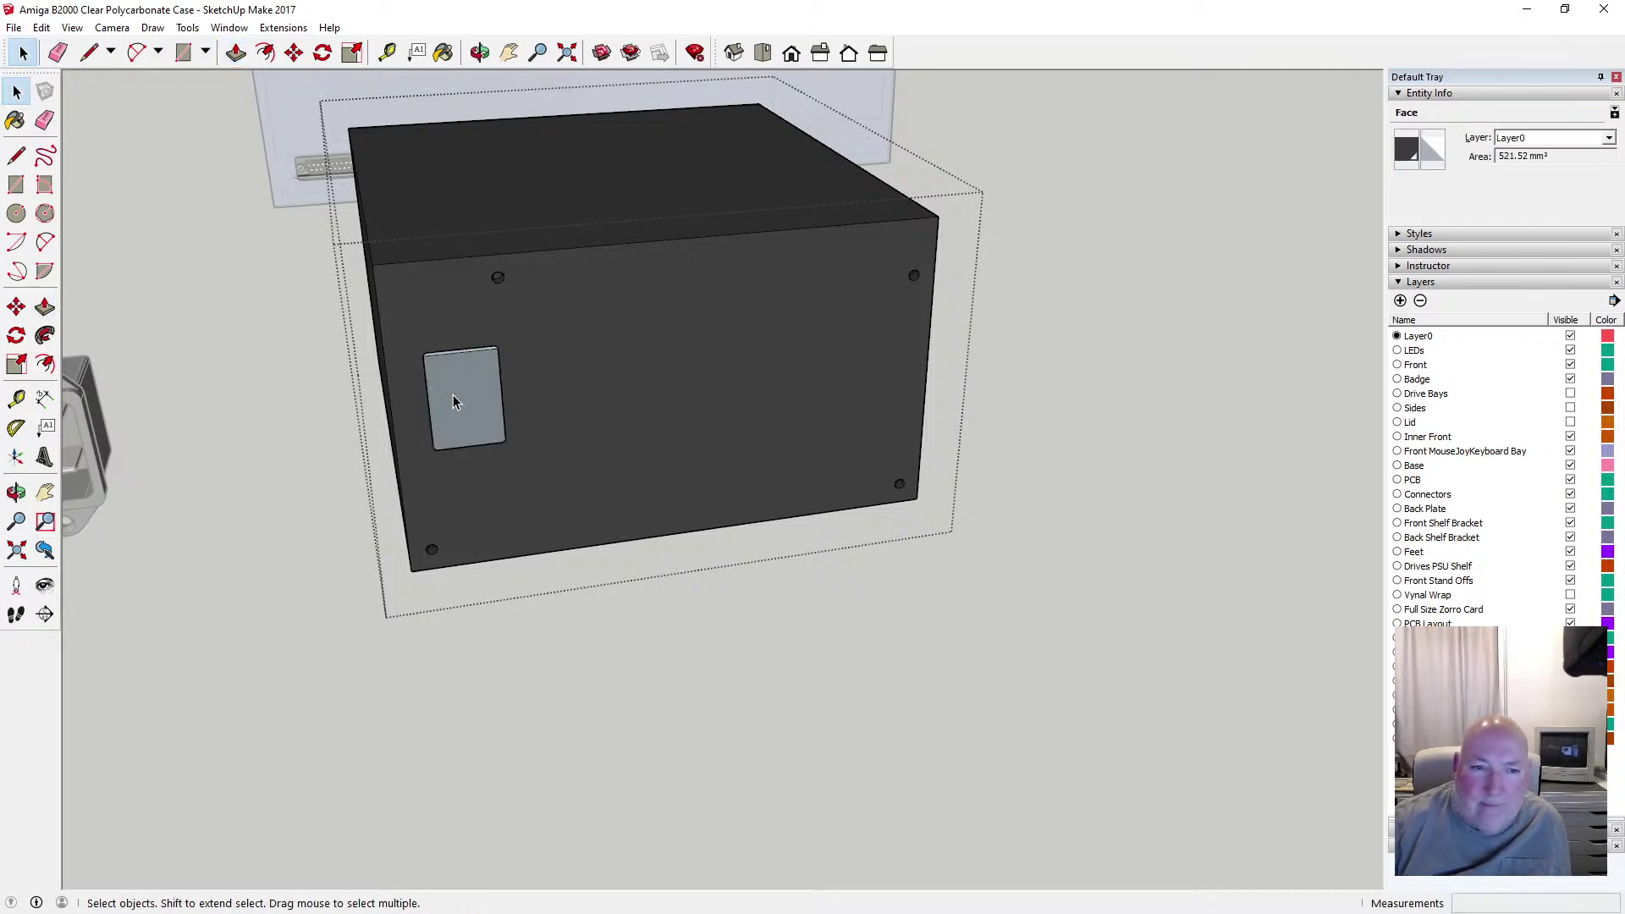
# Close the PSU component and move the socket 100 mm along the red axis back into the cutout
pyautogui.click(481, 53)
pyautogui.moveTo(542, 169); pyautogui.dragTo(517, 298)
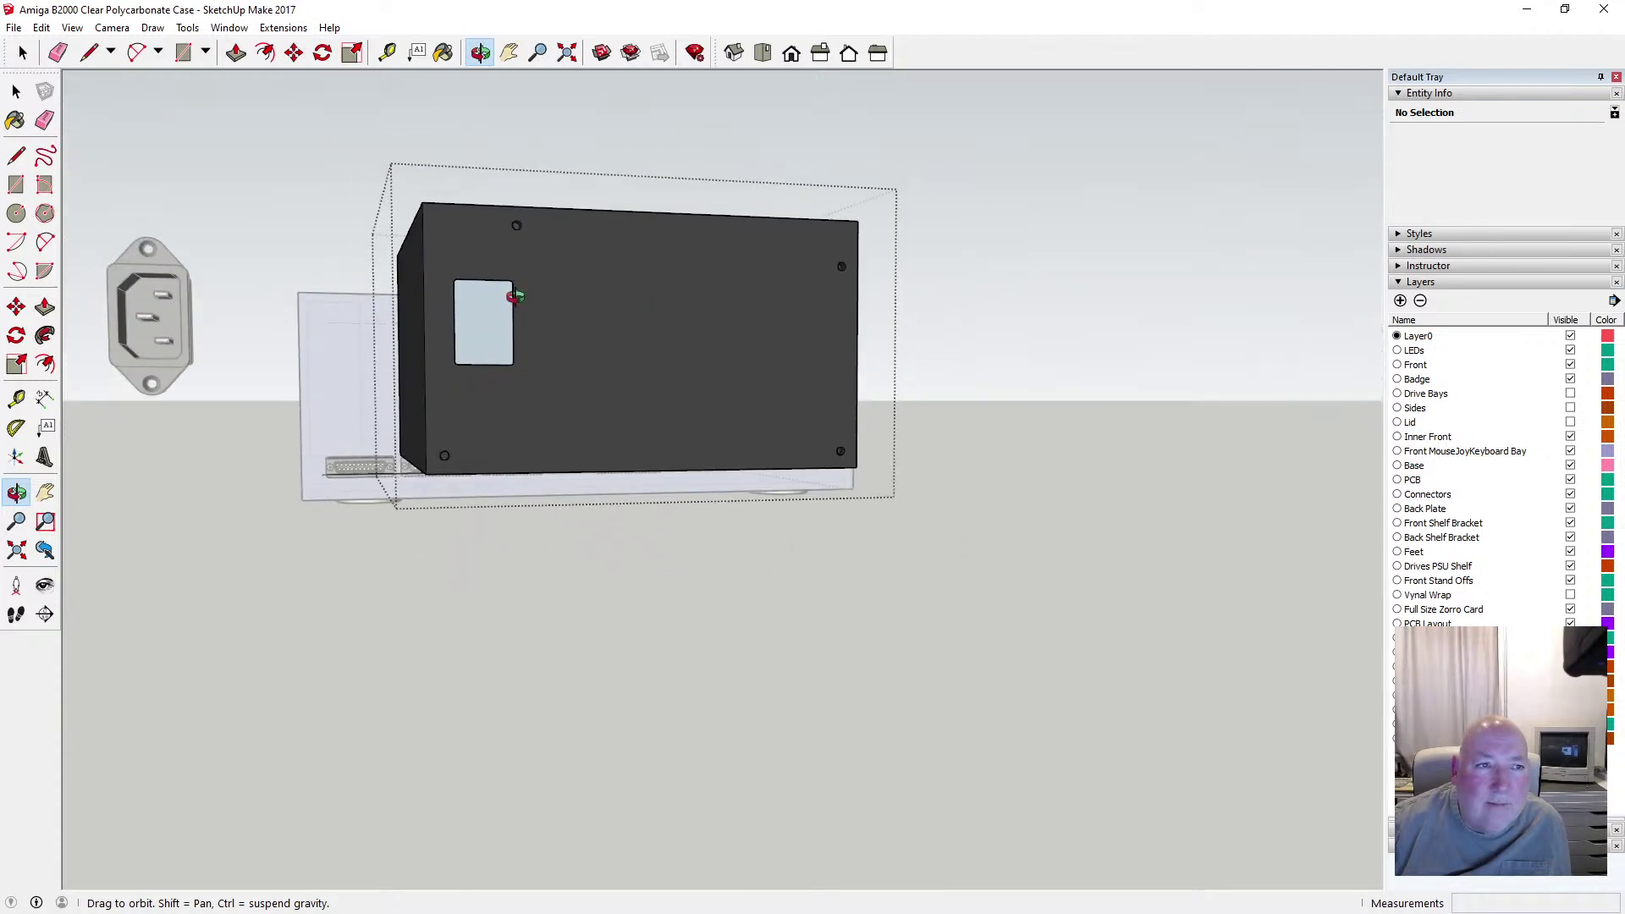
pyautogui.press('space')
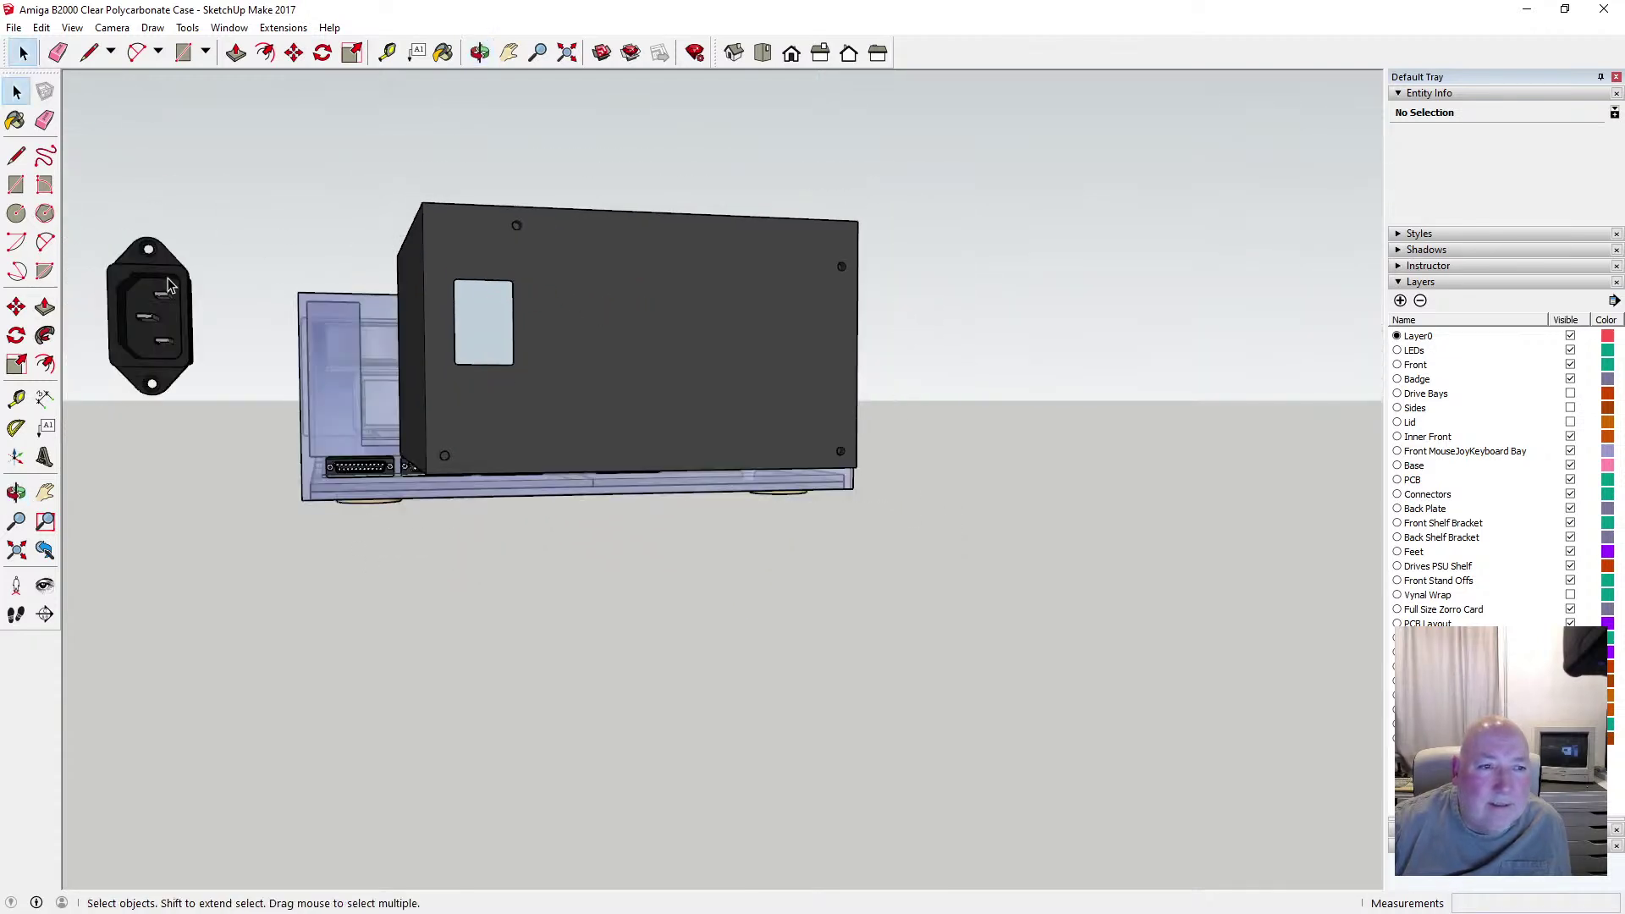
pyautogui.click(168, 286)
pyautogui.click(294, 53)
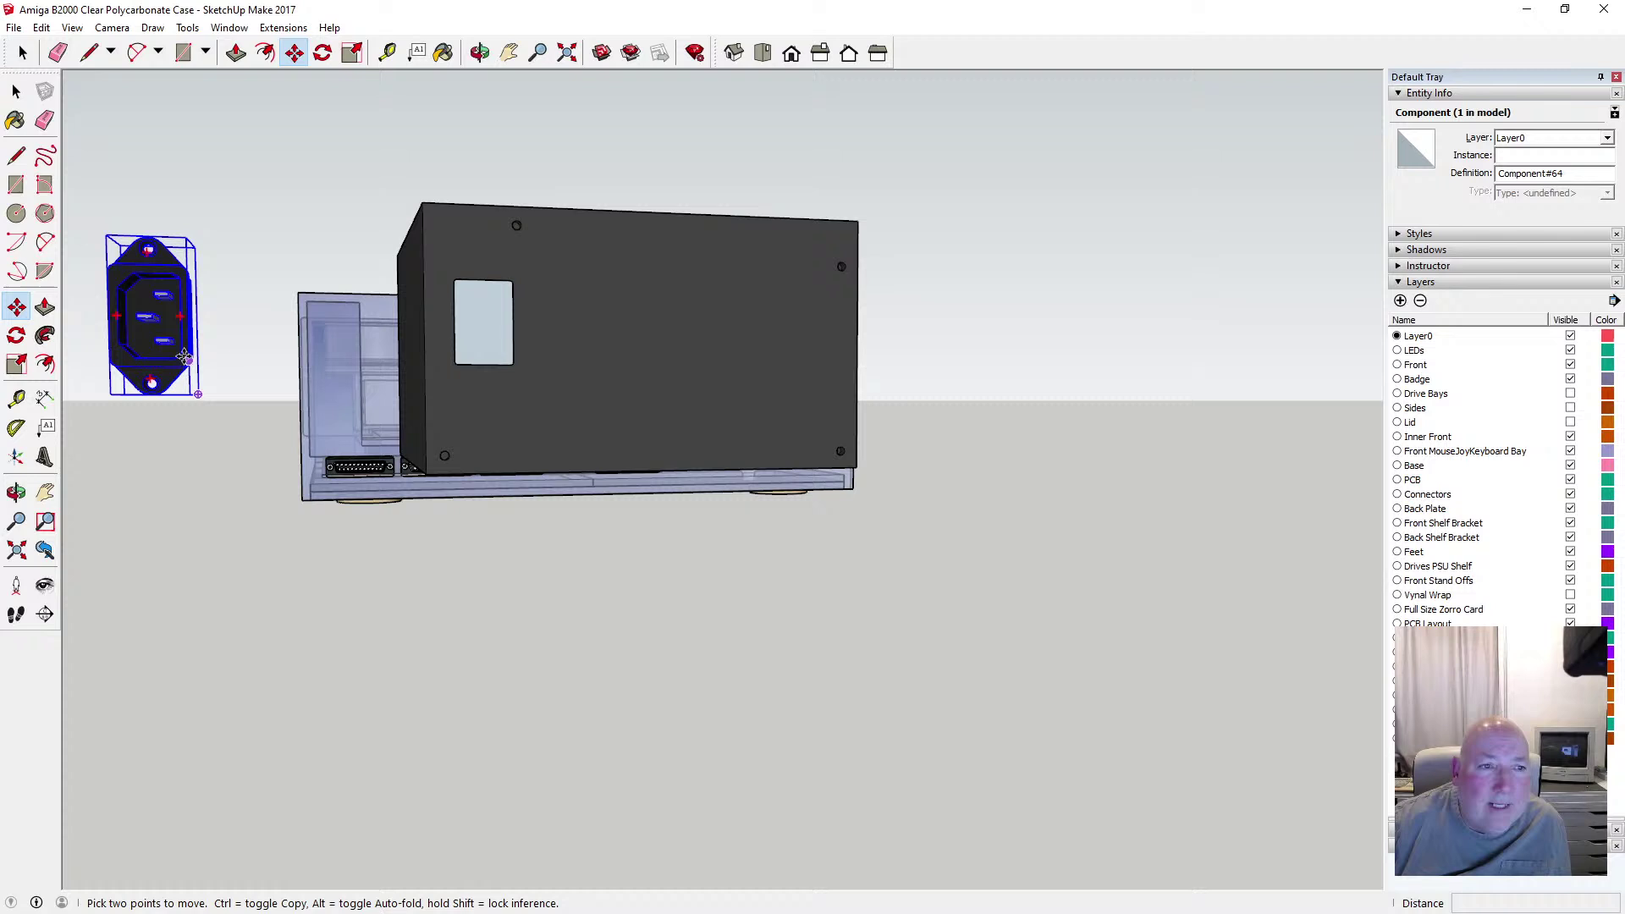
pyautogui.click(186, 313)
pyautogui.write('100')
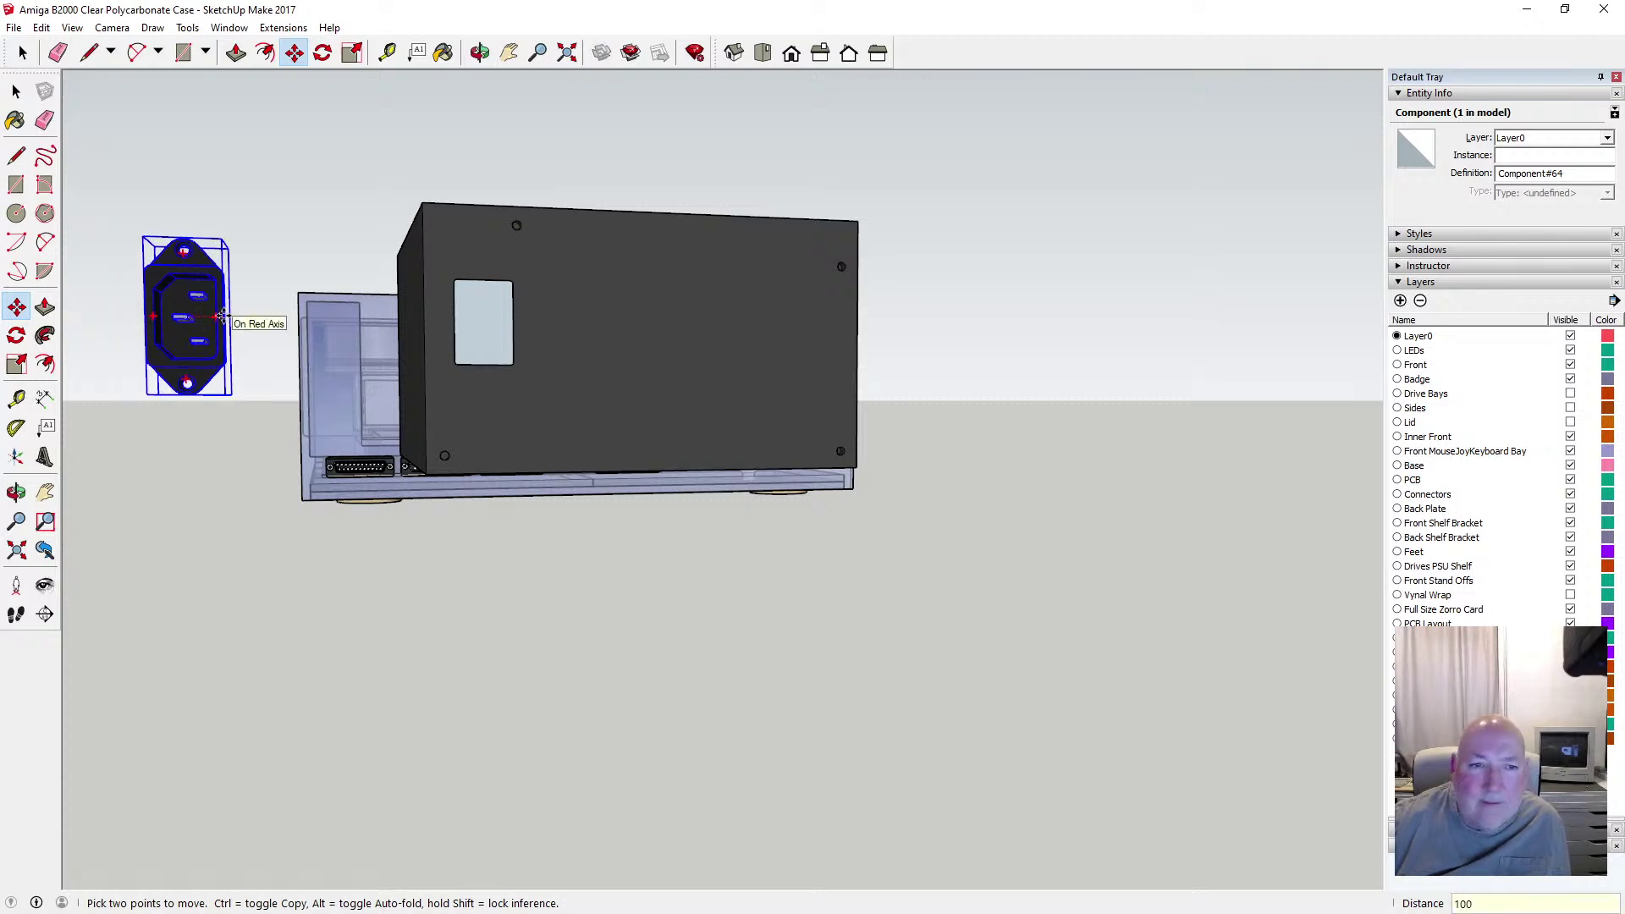
pyautogui.press('Return')
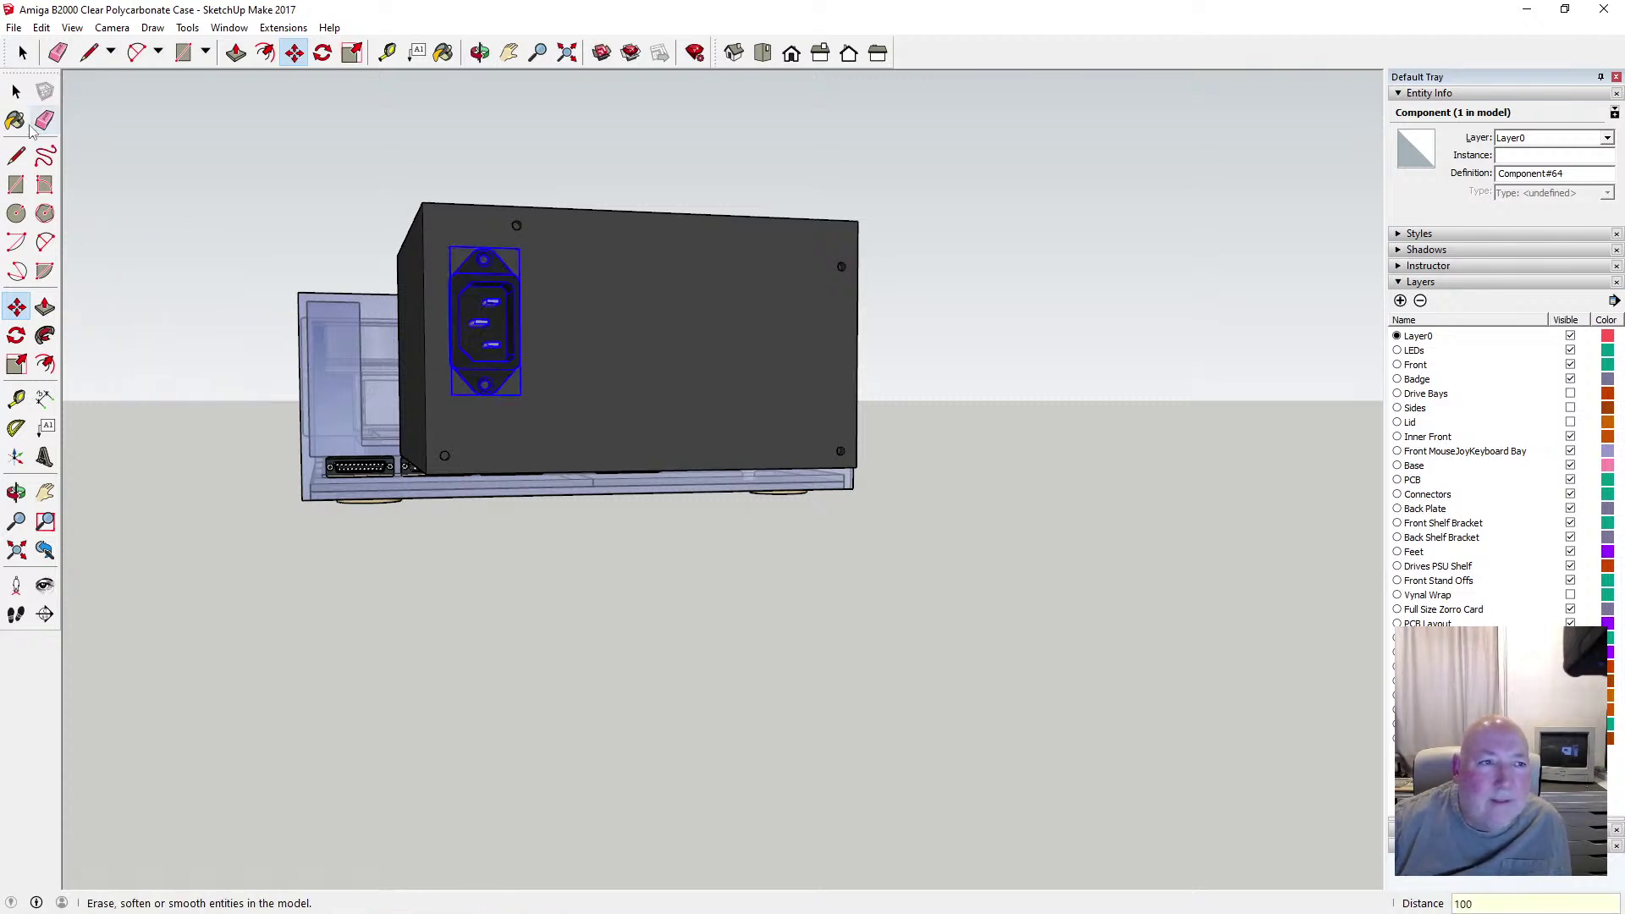
# Deselect the socket and inspect its fit in the PSU's rear panel up close and from several angles
pyautogui.click(16, 91)
pyautogui.click(160, 160)
pyautogui.click(479, 53)
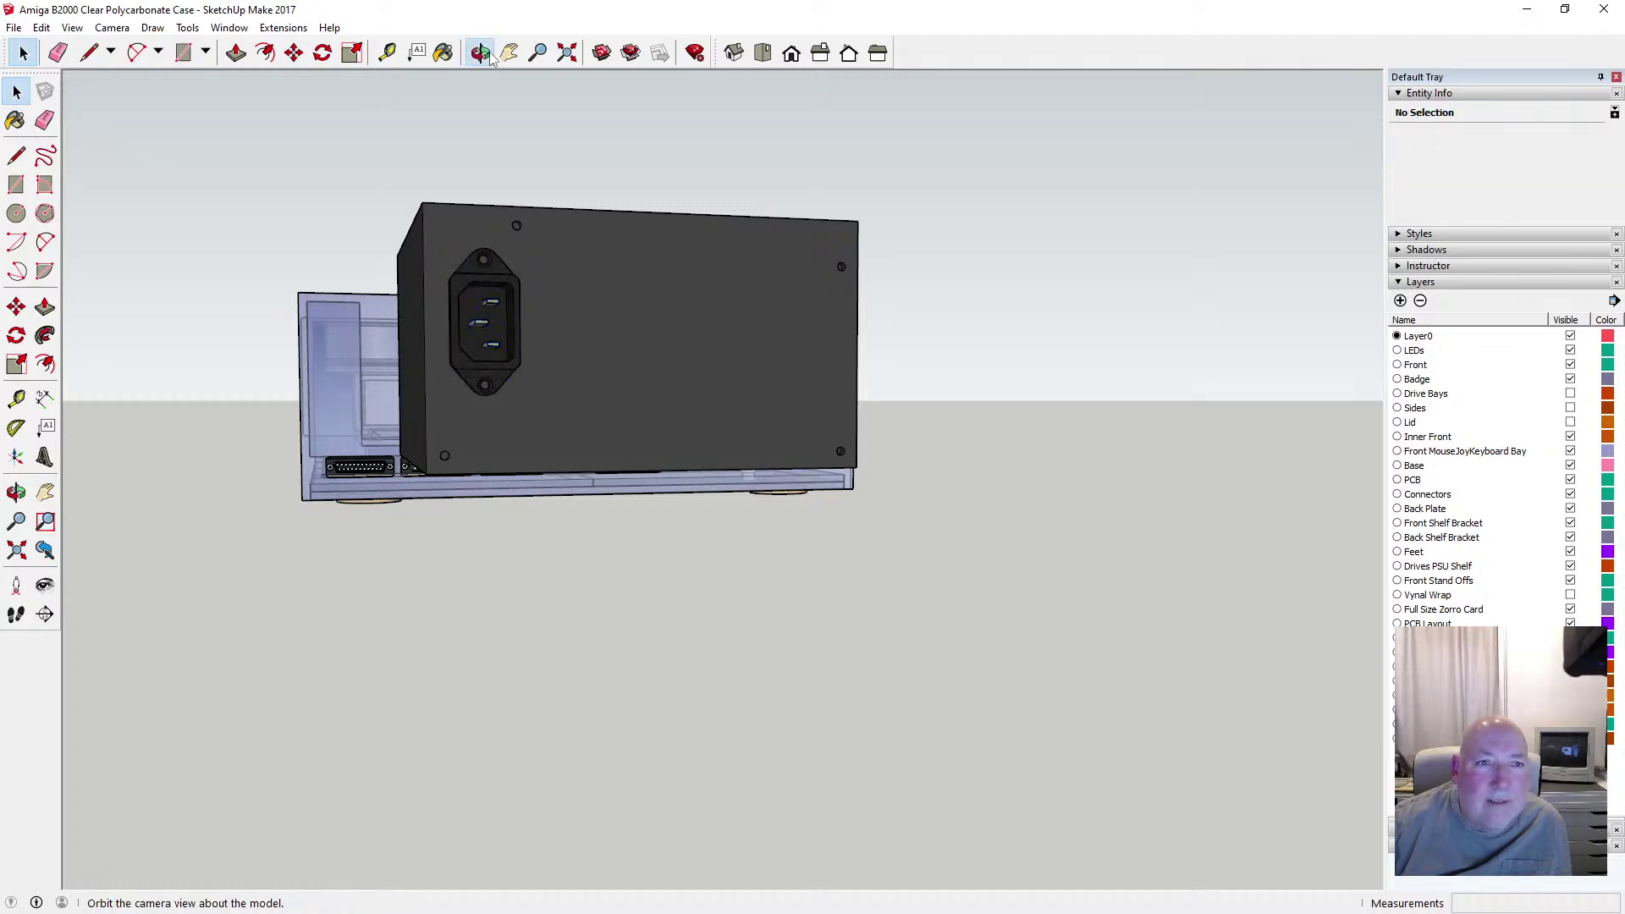
pyautogui.moveTo(480, 136); pyautogui.dragTo(726, 358)
pyautogui.scroll(6, 727, 358)
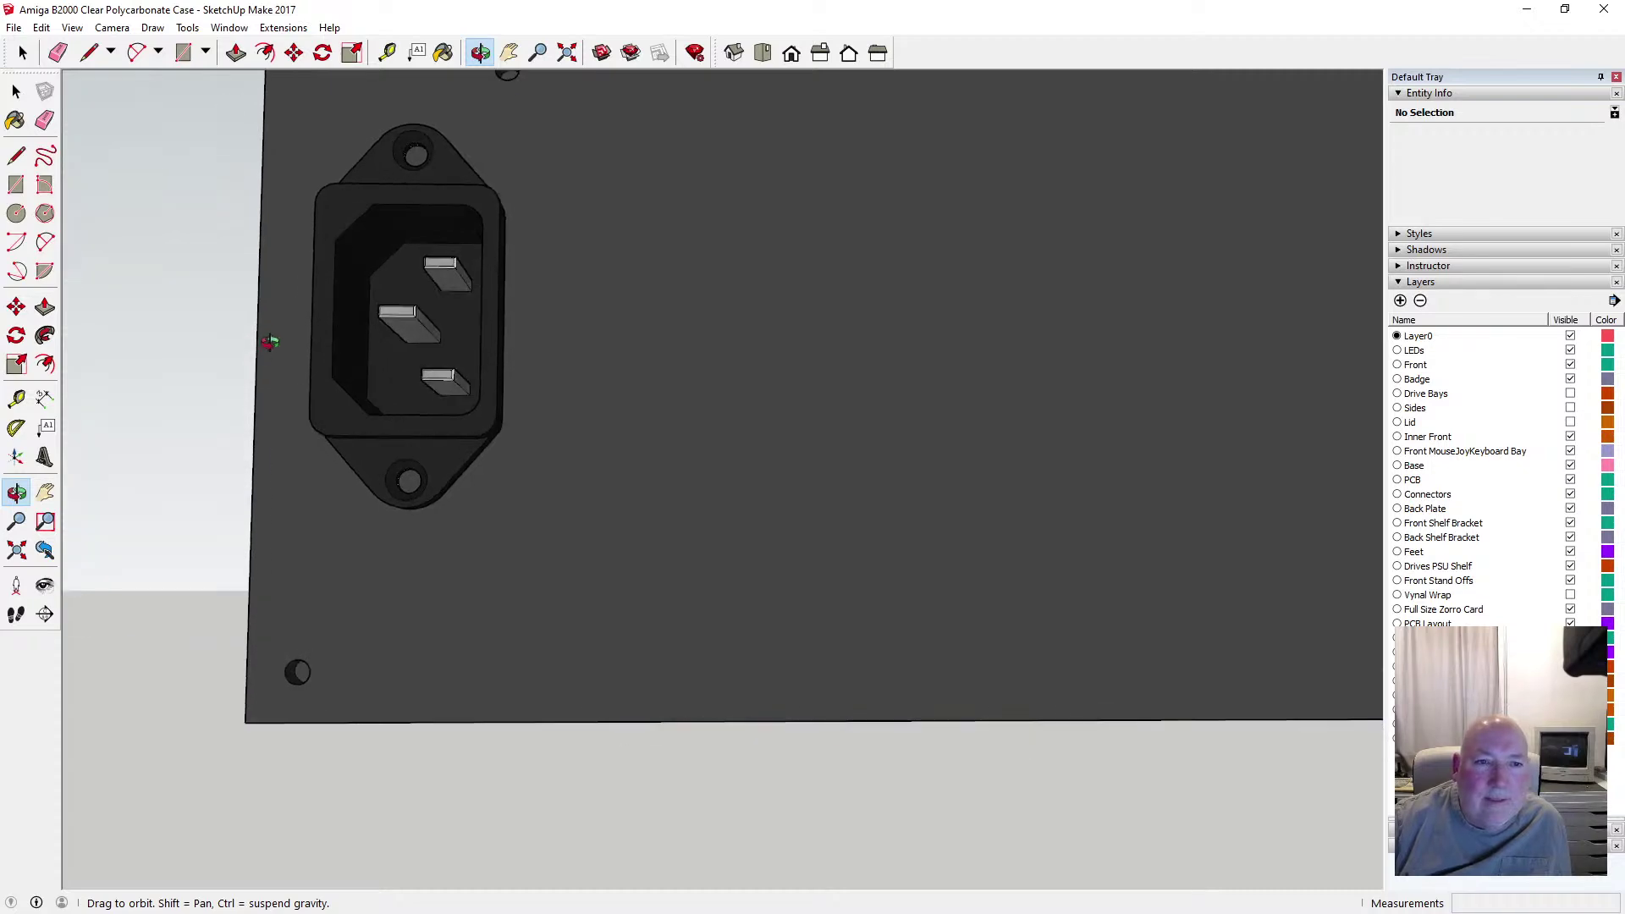
pyautogui.scroll(-6, 327, 352)
pyautogui.moveTo(465, 275); pyautogui.dragTo(470, 395)
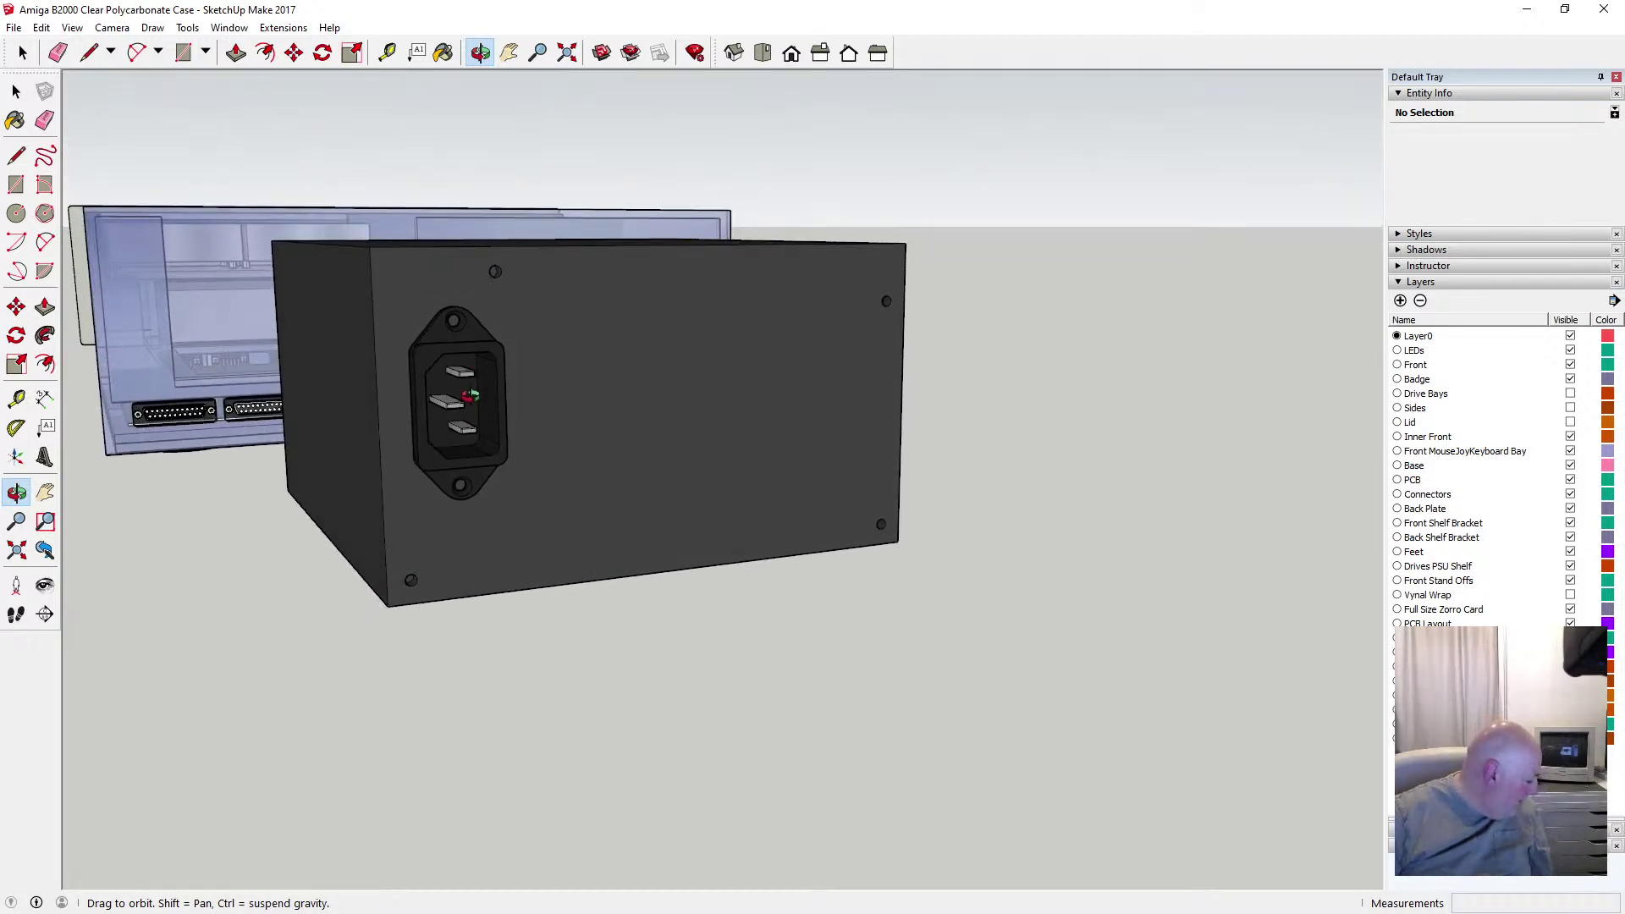
pyautogui.moveTo(460, 392); pyautogui.dragTo(398, 336)
pyautogui.moveTo(447, 471)
pyautogui.mouseDown()
pyautogui.moveTo(335, 369)
pyautogui.moveTo(406, 398)
pyautogui.moveTo(453, 489)
pyautogui.moveTo(533, 490)
pyautogui.moveTo(477, 469)
pyautogui.mouseUp()
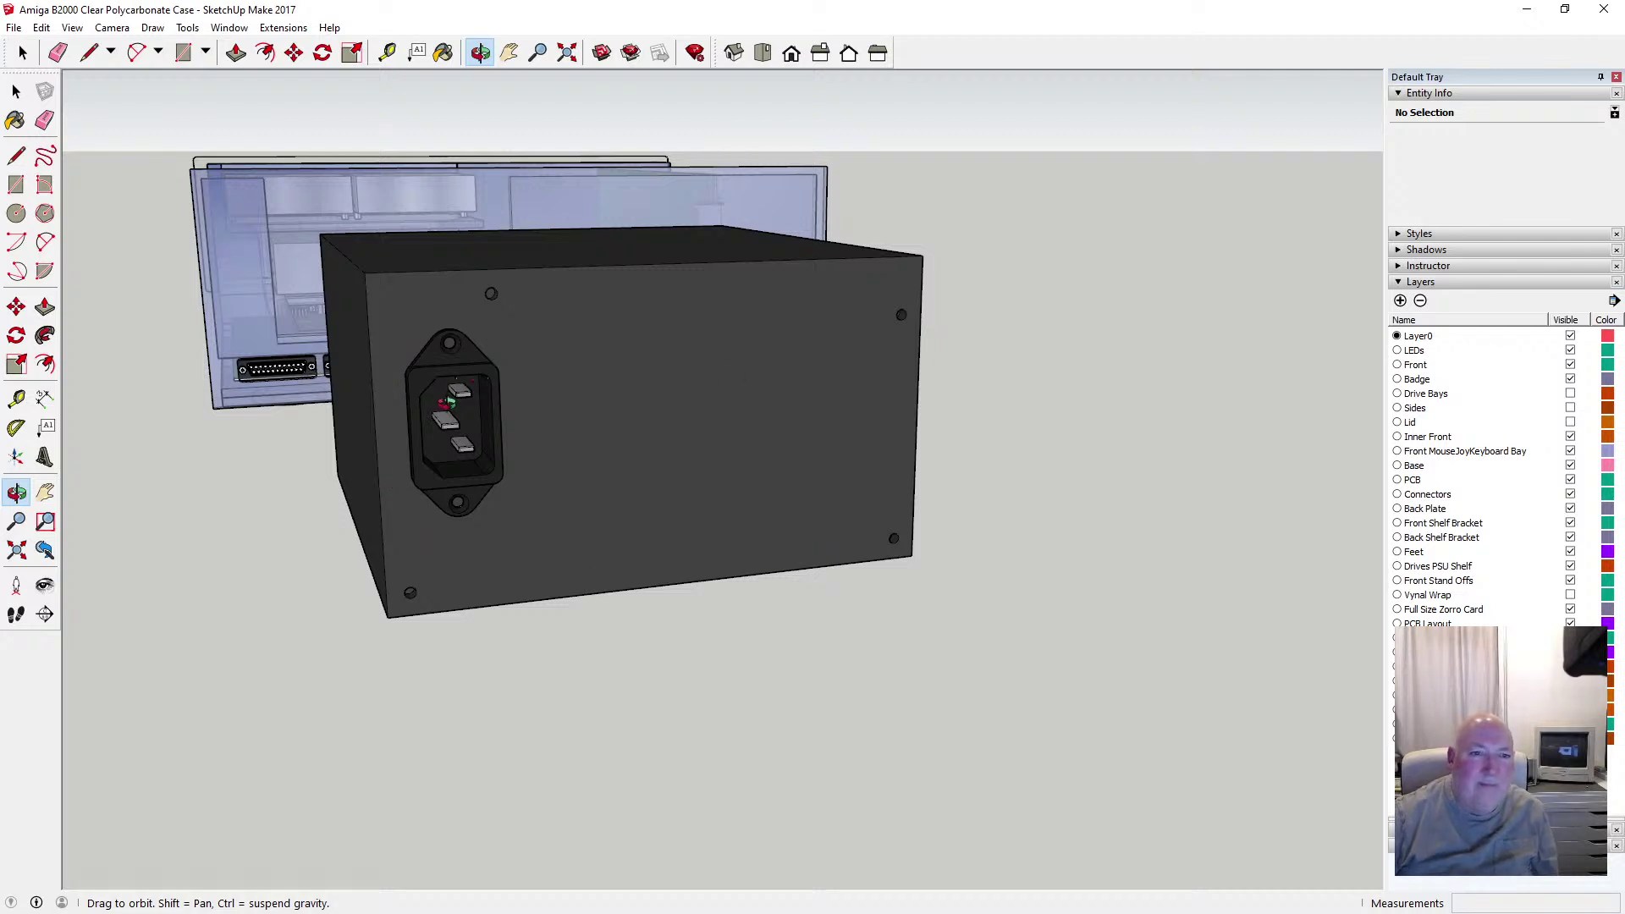
pyautogui.moveTo(608, 440); pyautogui.dragTo(489, 395)
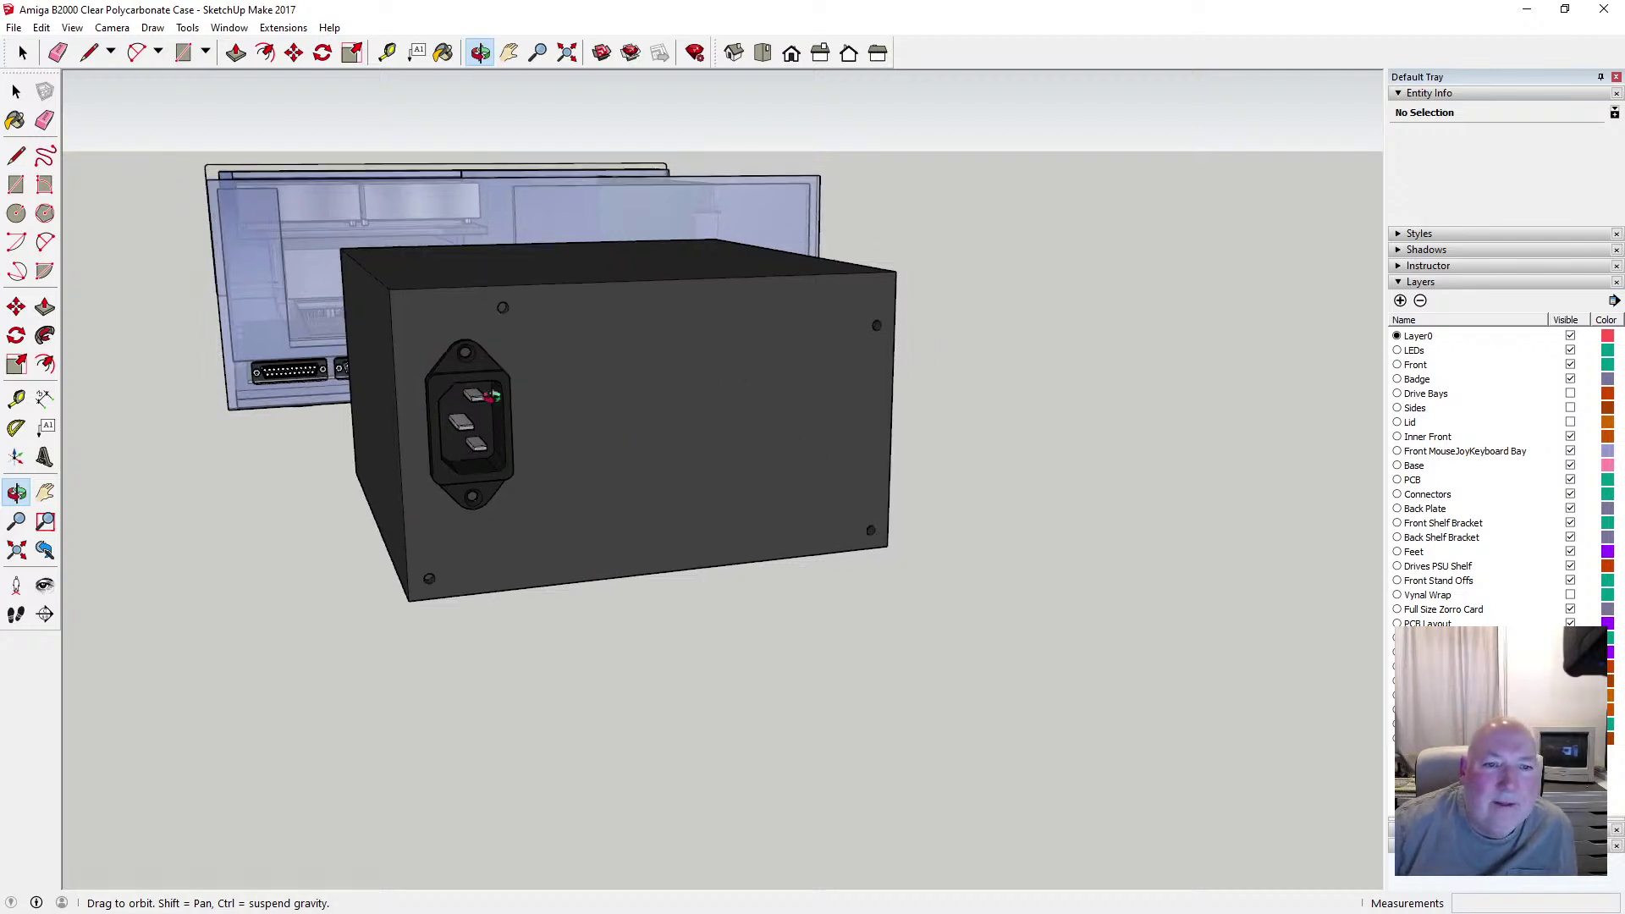
# Save the case model under its existing file name
pyautogui.click(13, 28)
pyautogui.click(106, 91)
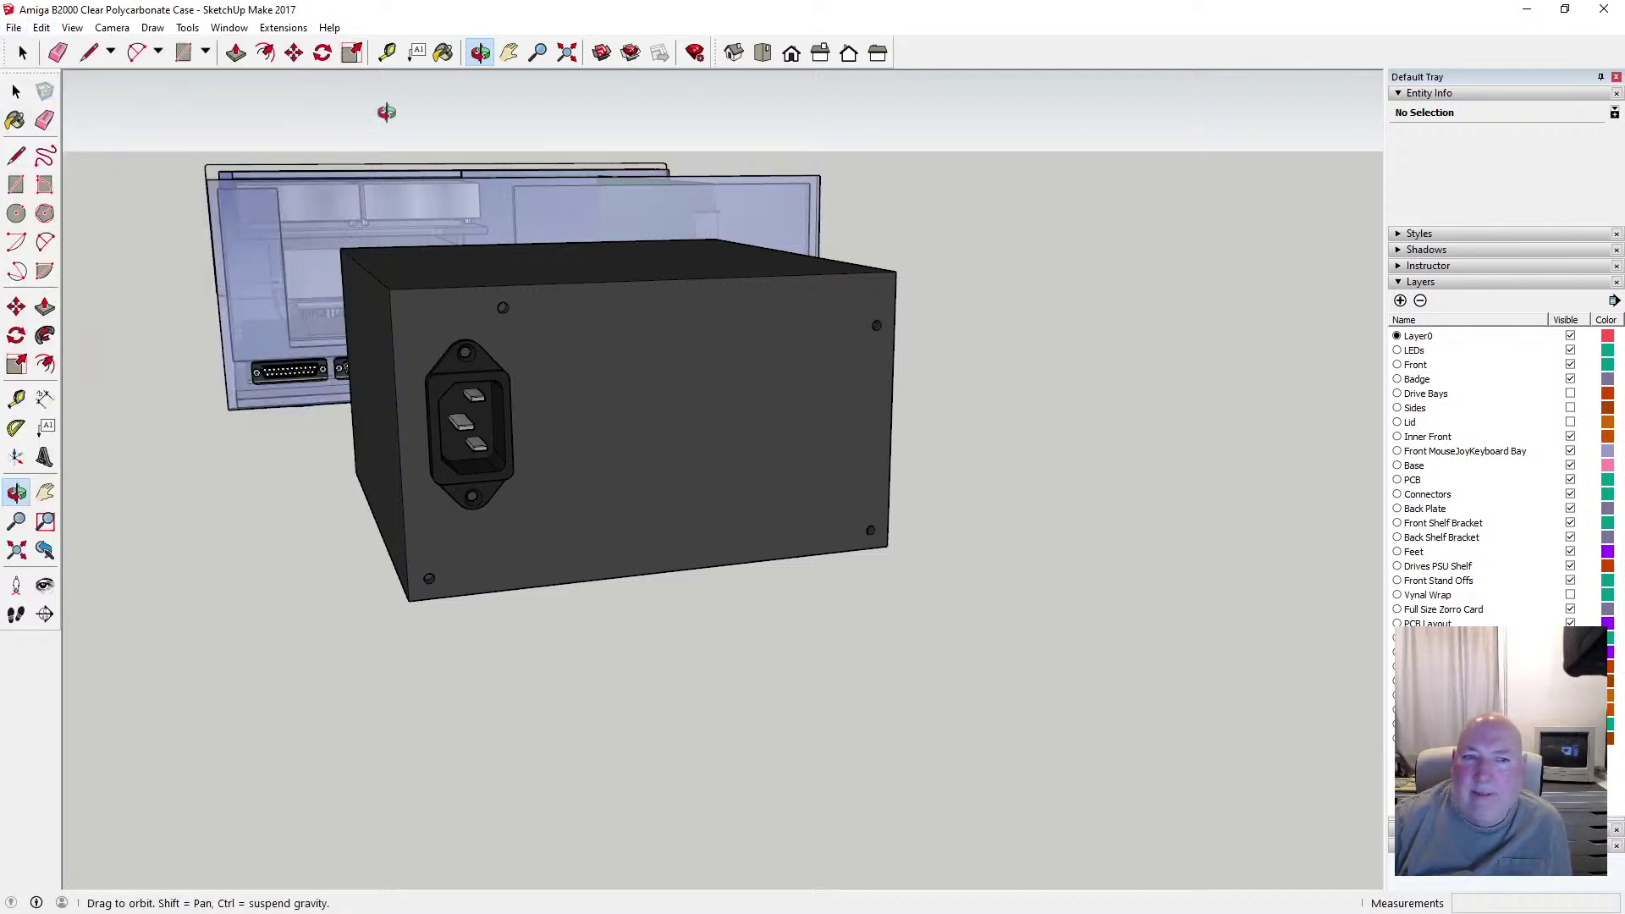
# Add a vertical guide on the PSU back face, 5 mm from the inner side edge of the power socket
pyautogui.click(16, 91)
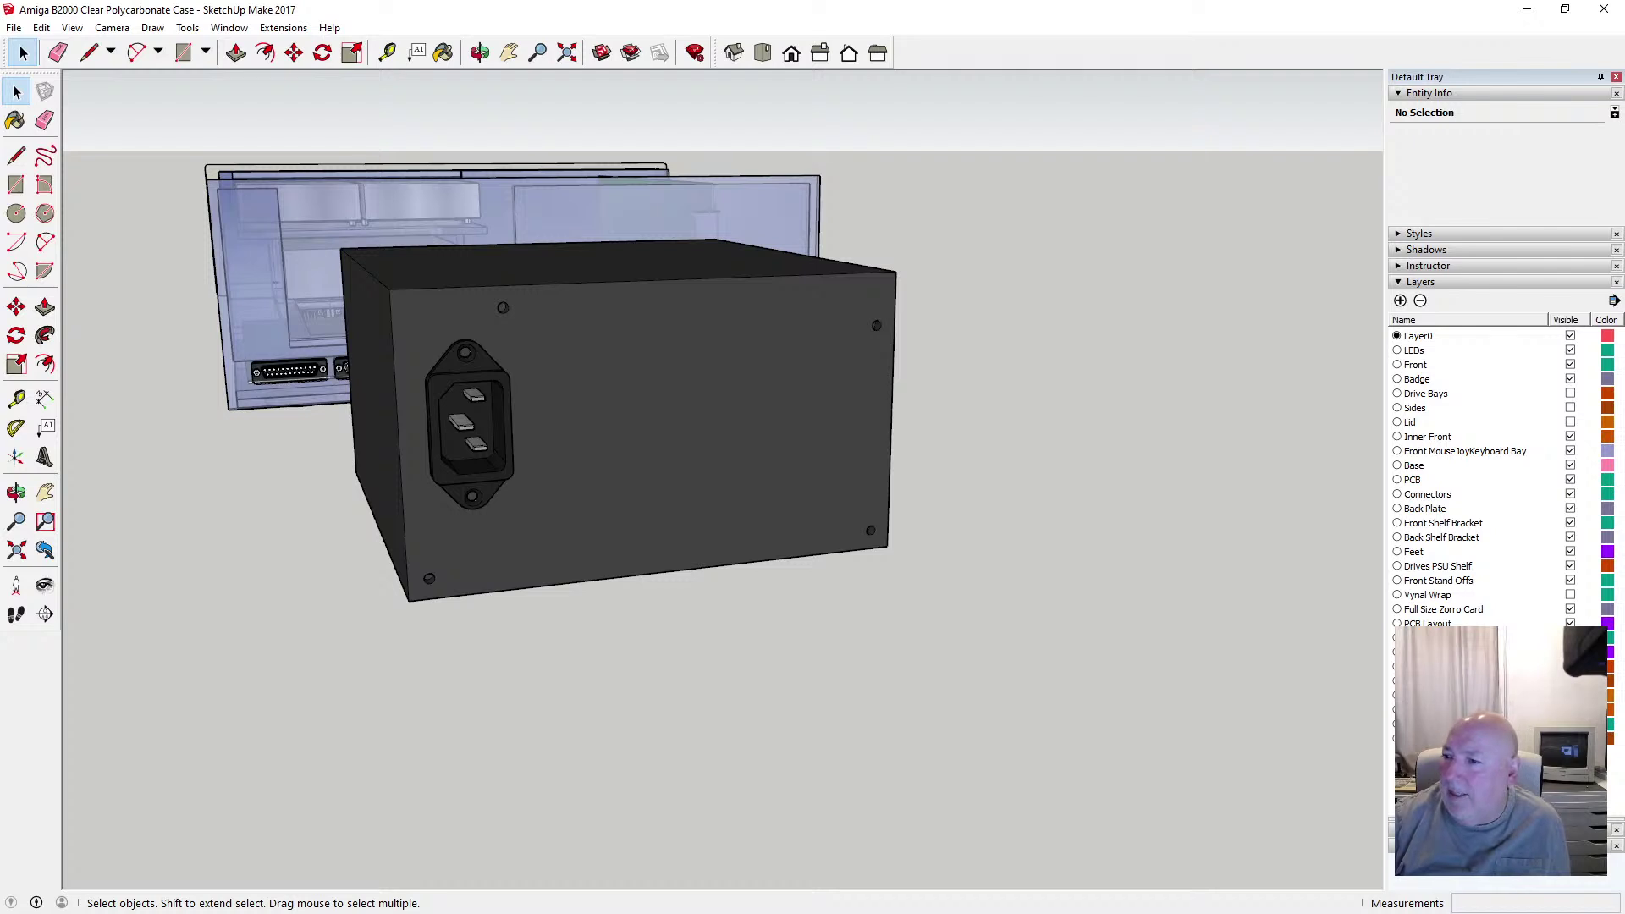
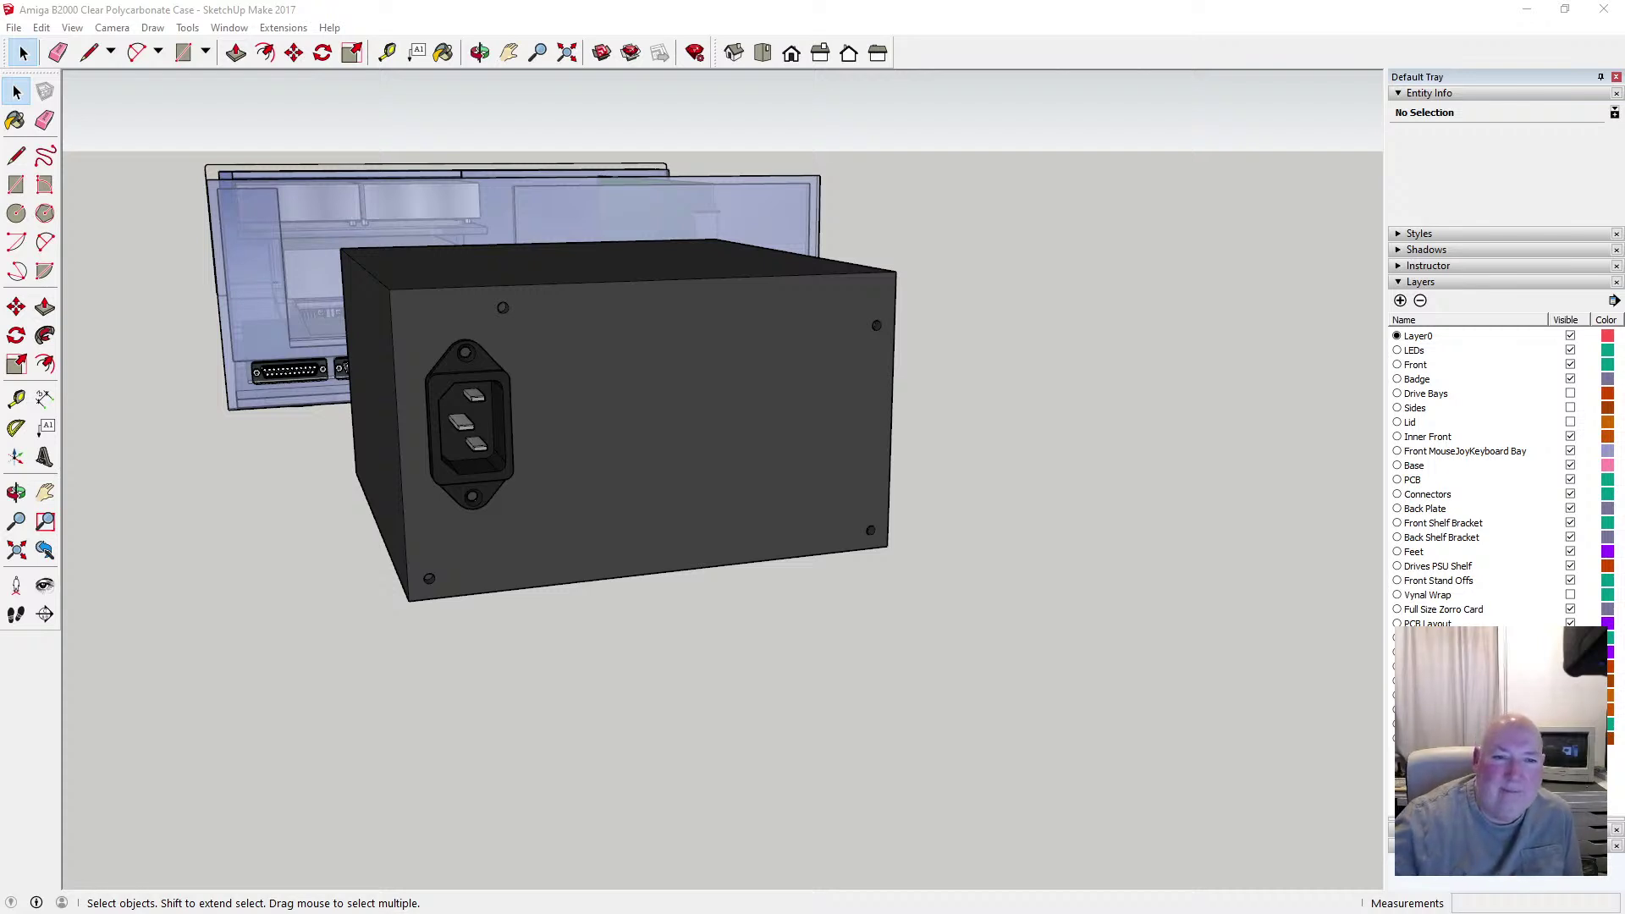
pyautogui.click(479, 52)
pyautogui.moveTo(762, 373); pyautogui.dragTo(539, 420)
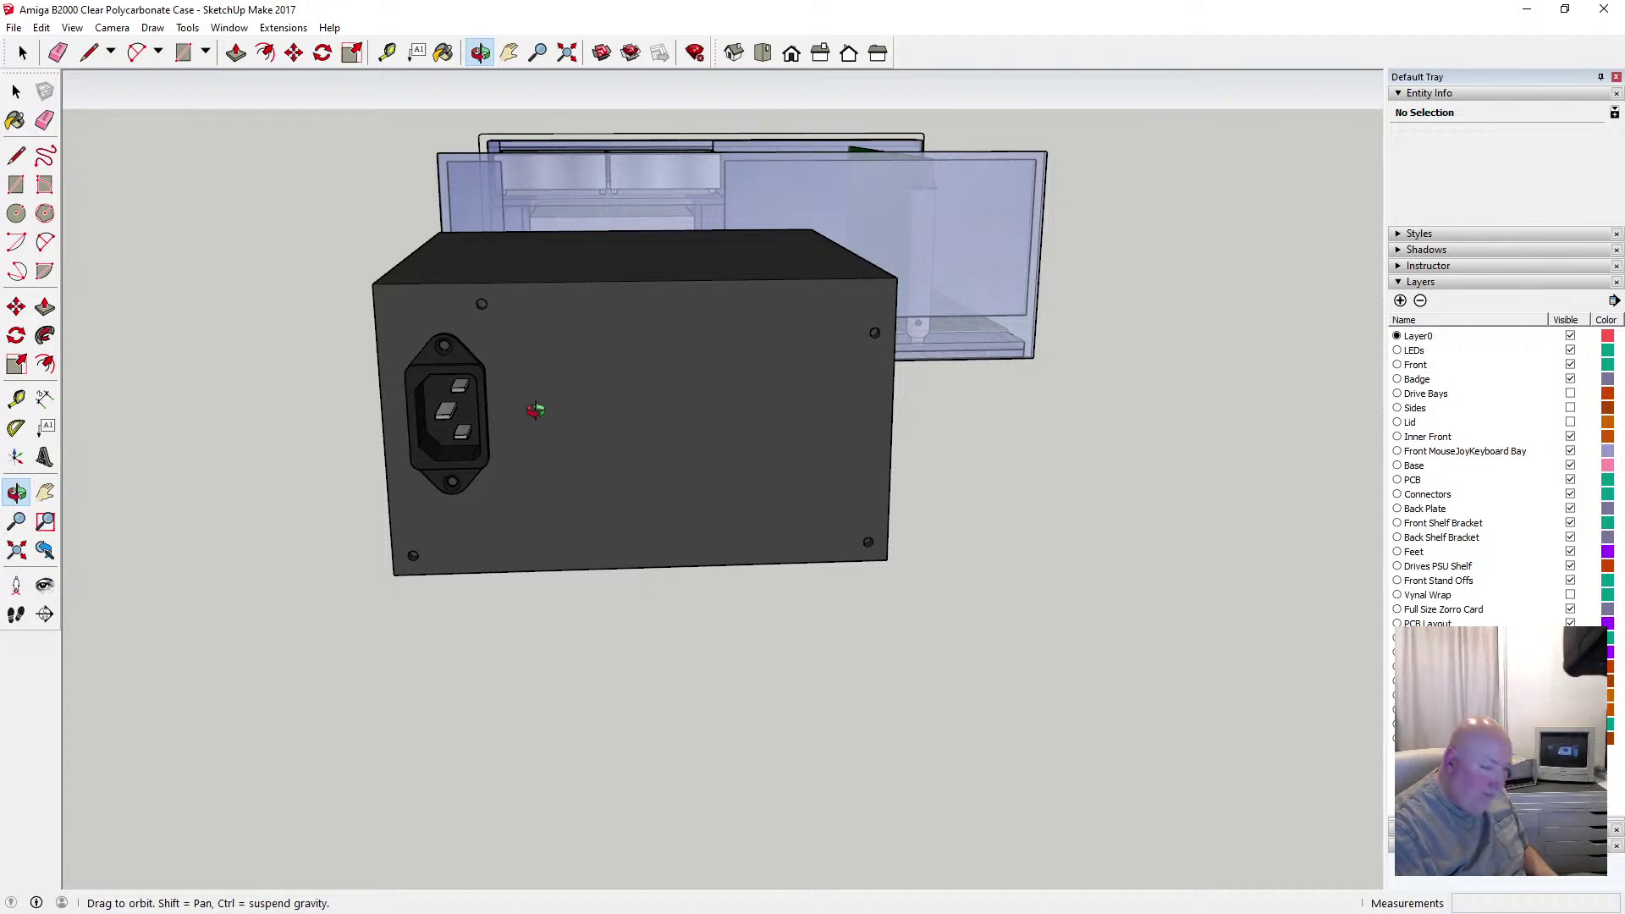
pyautogui.scroll(5, 517, 428)
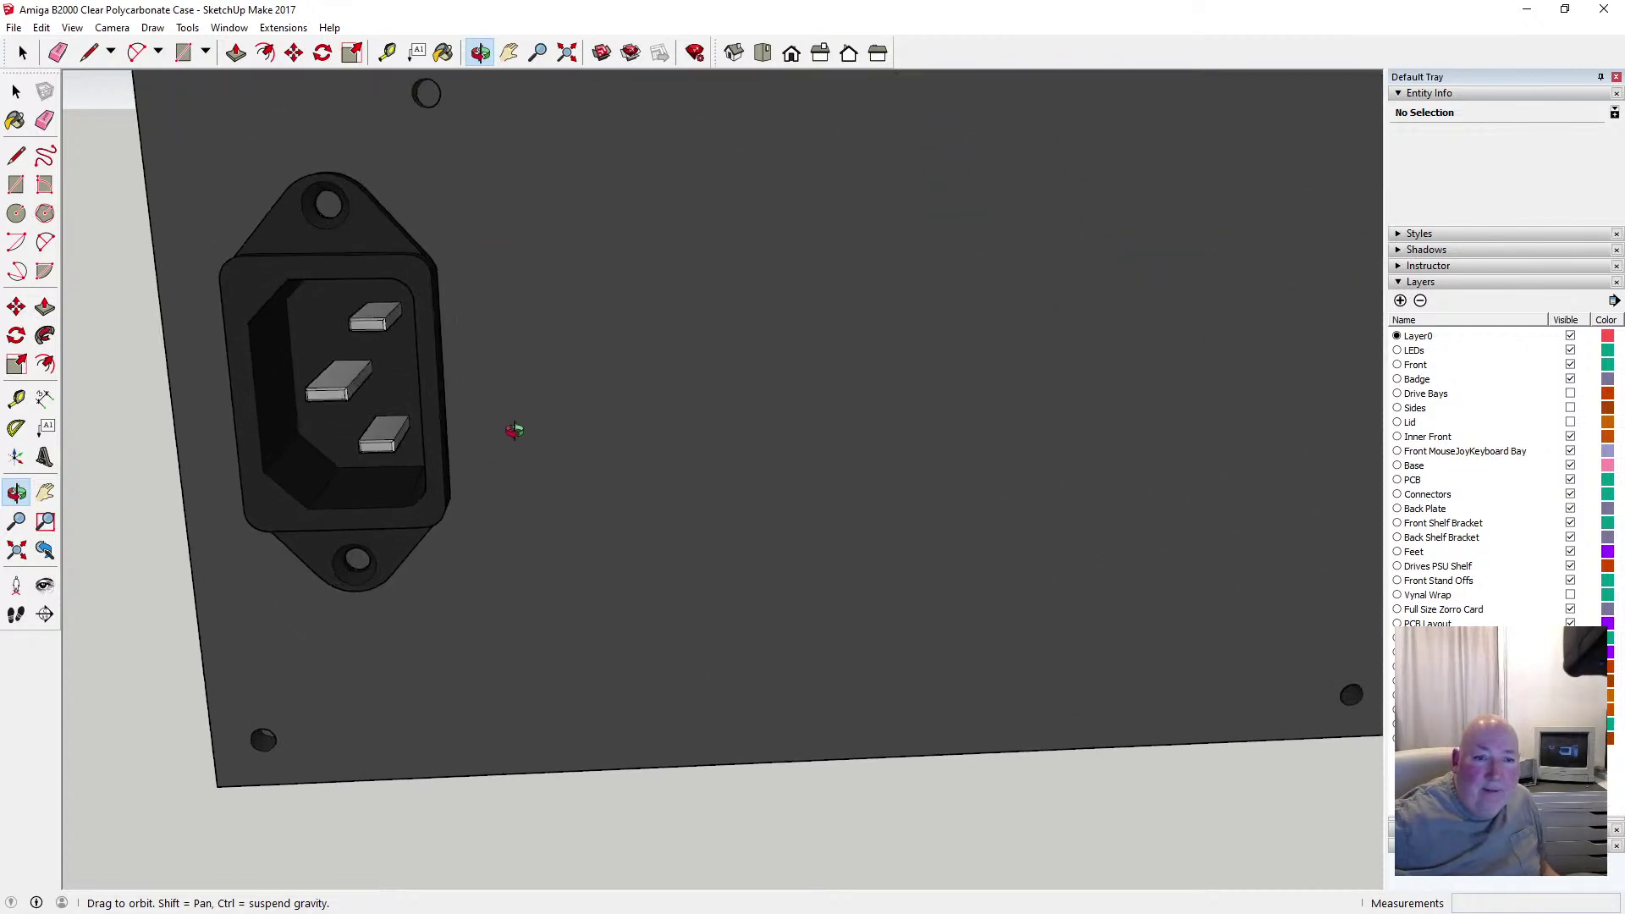
pyautogui.click(387, 53)
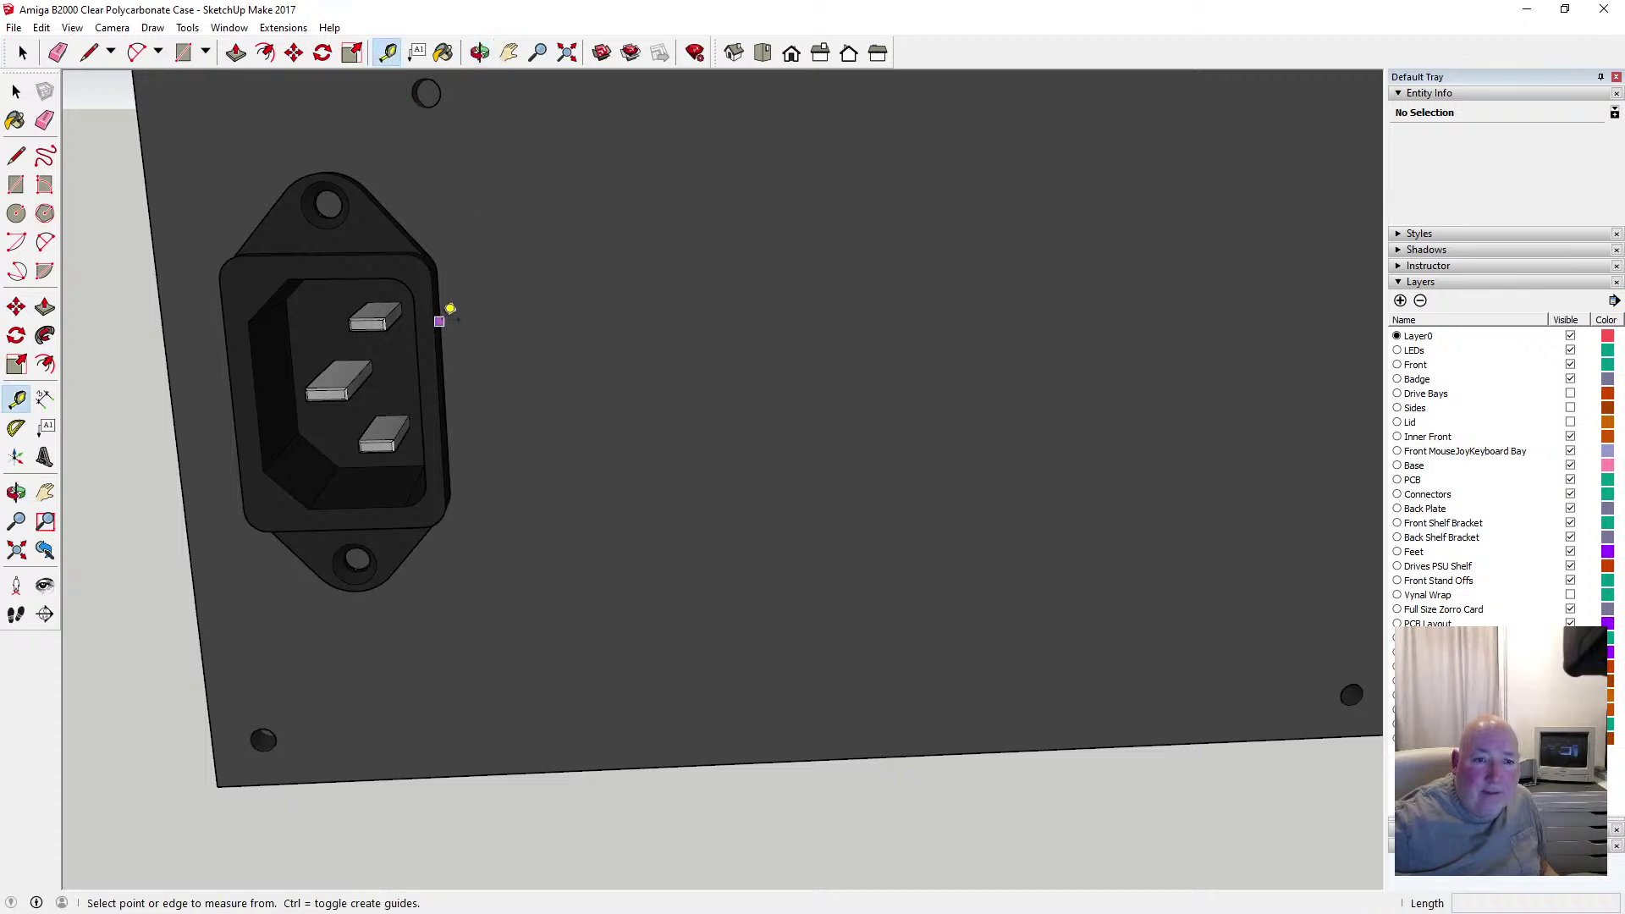
pyautogui.click(443, 319)
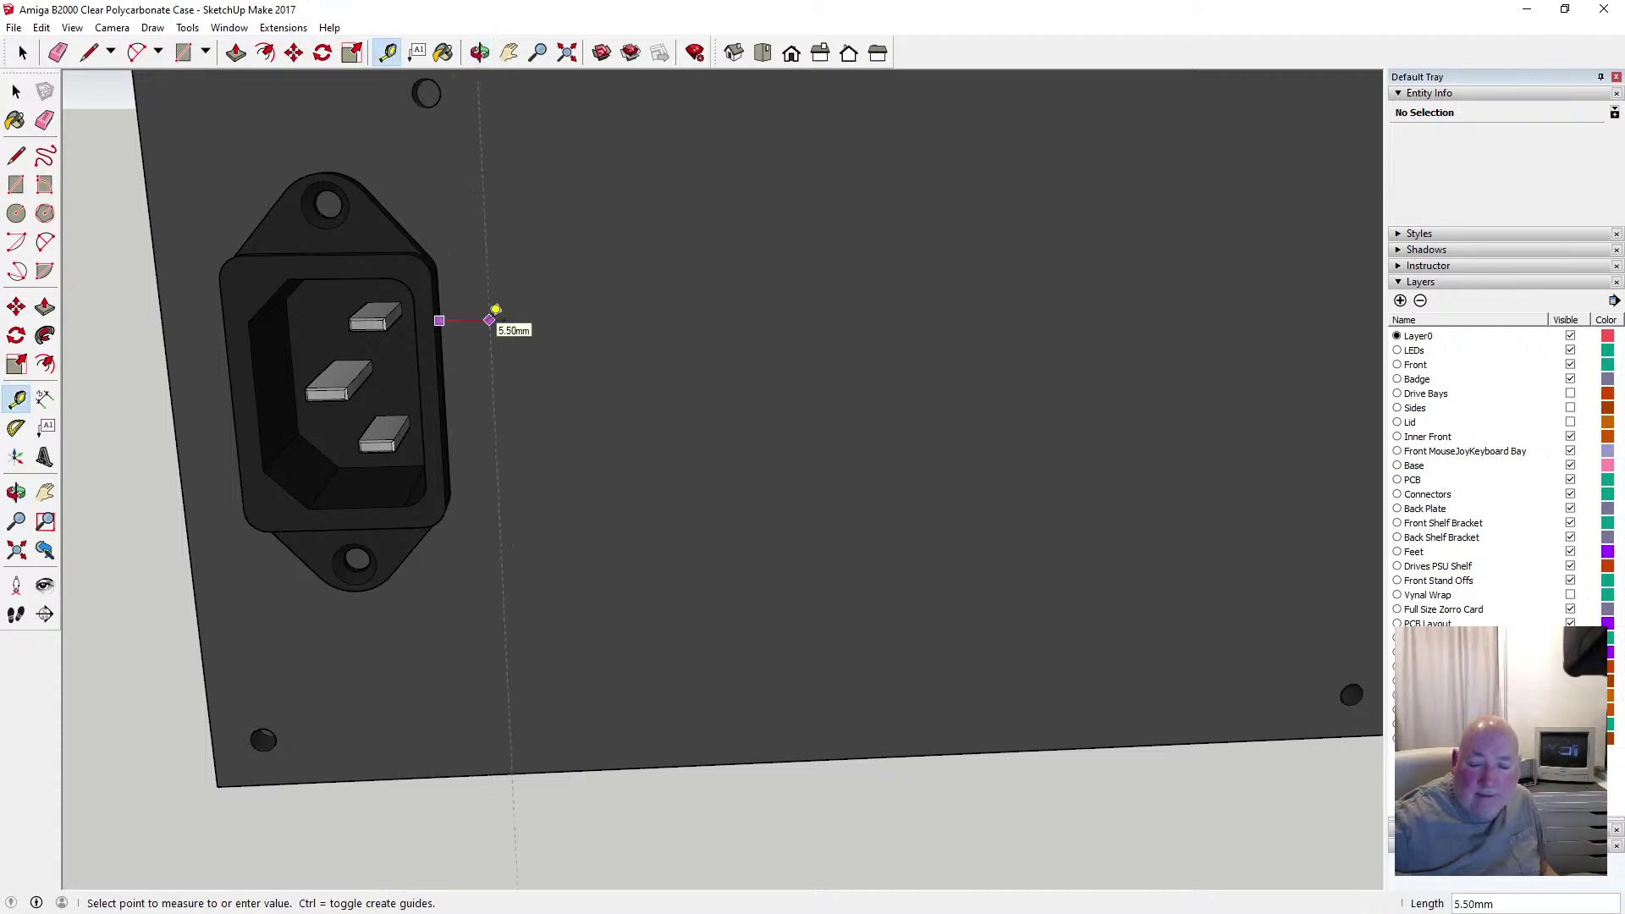
pyautogui.click(495, 309)
pyautogui.write('5')
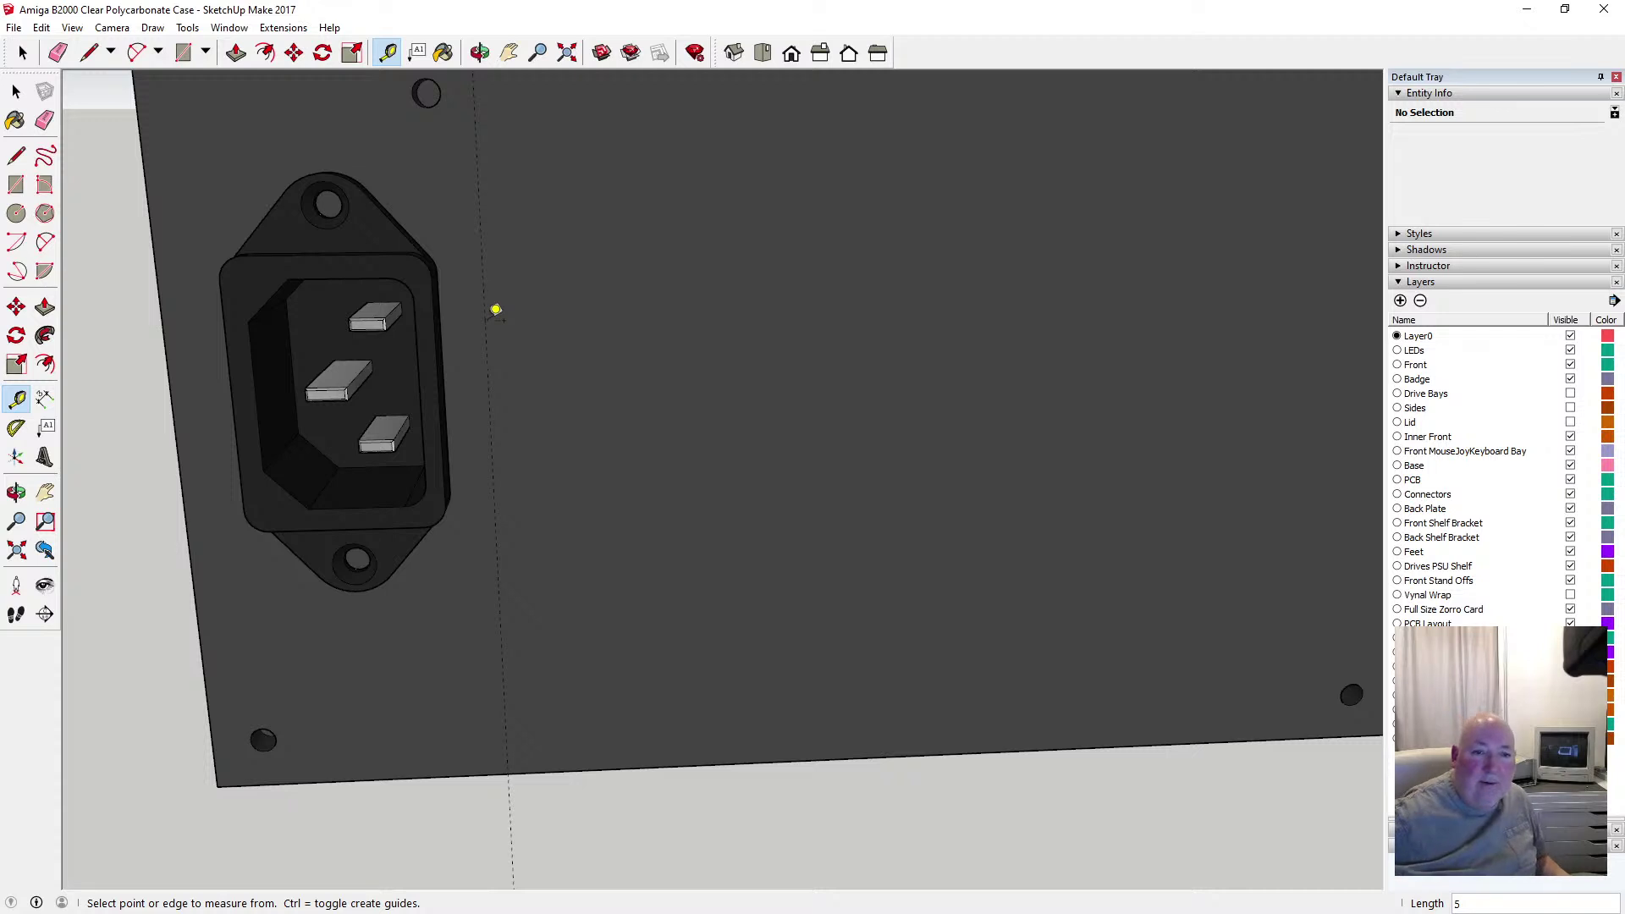
# Add a horizontal guide 32.5 mm above the back face's lower edge and another 15 mm above that one
pyautogui.click(661, 765)
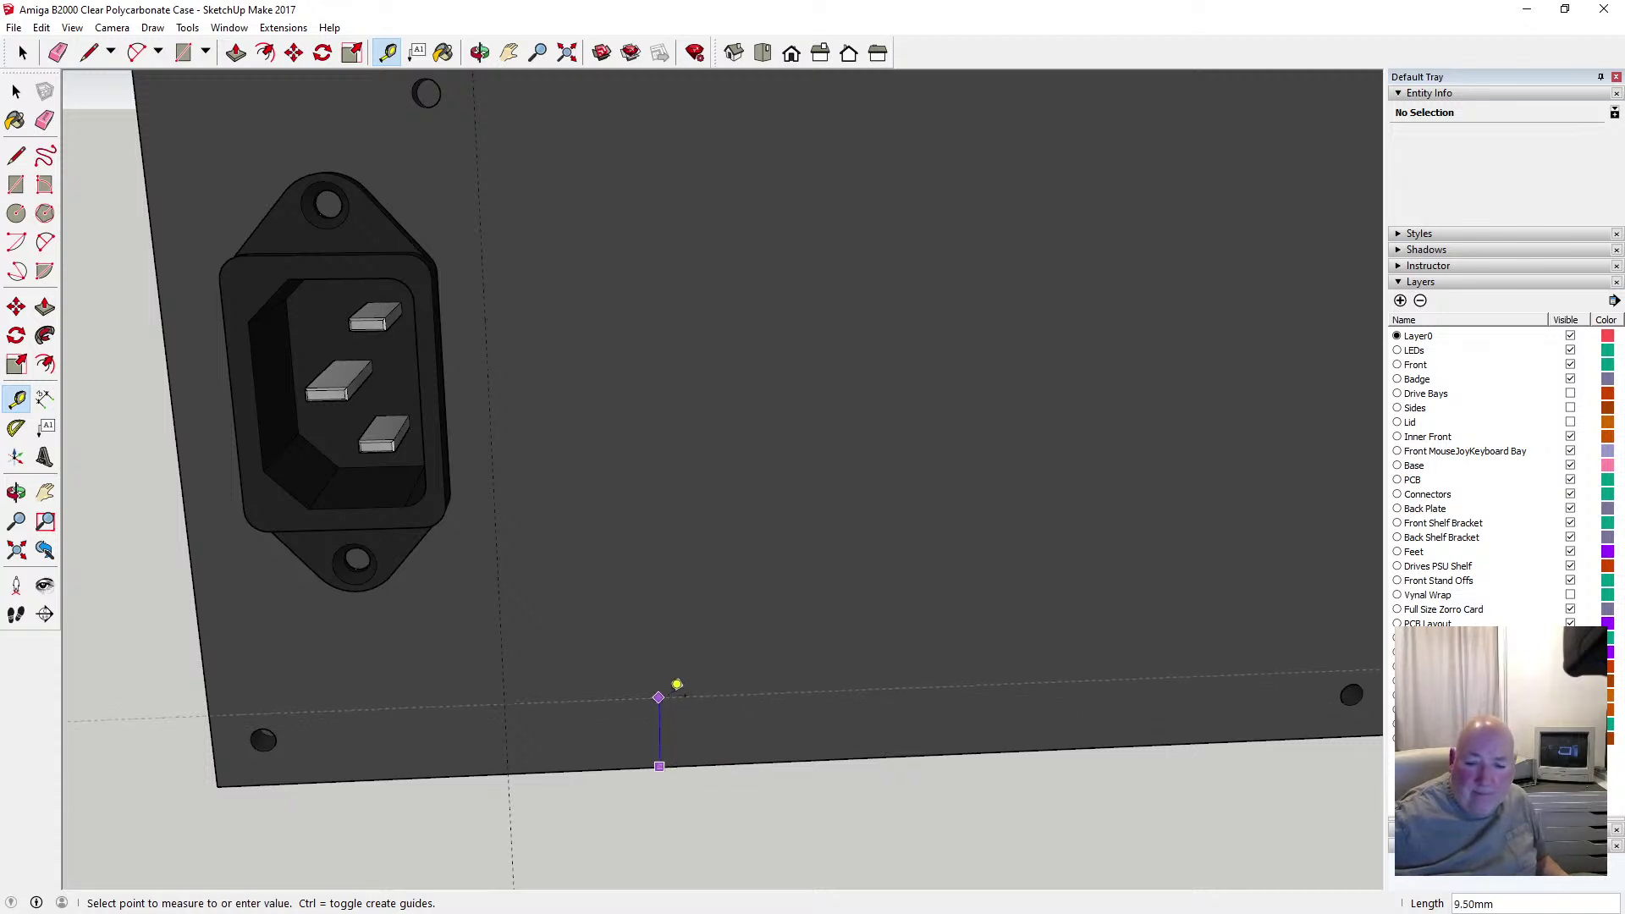
pyautogui.write('32.5')
pyautogui.press('Return')
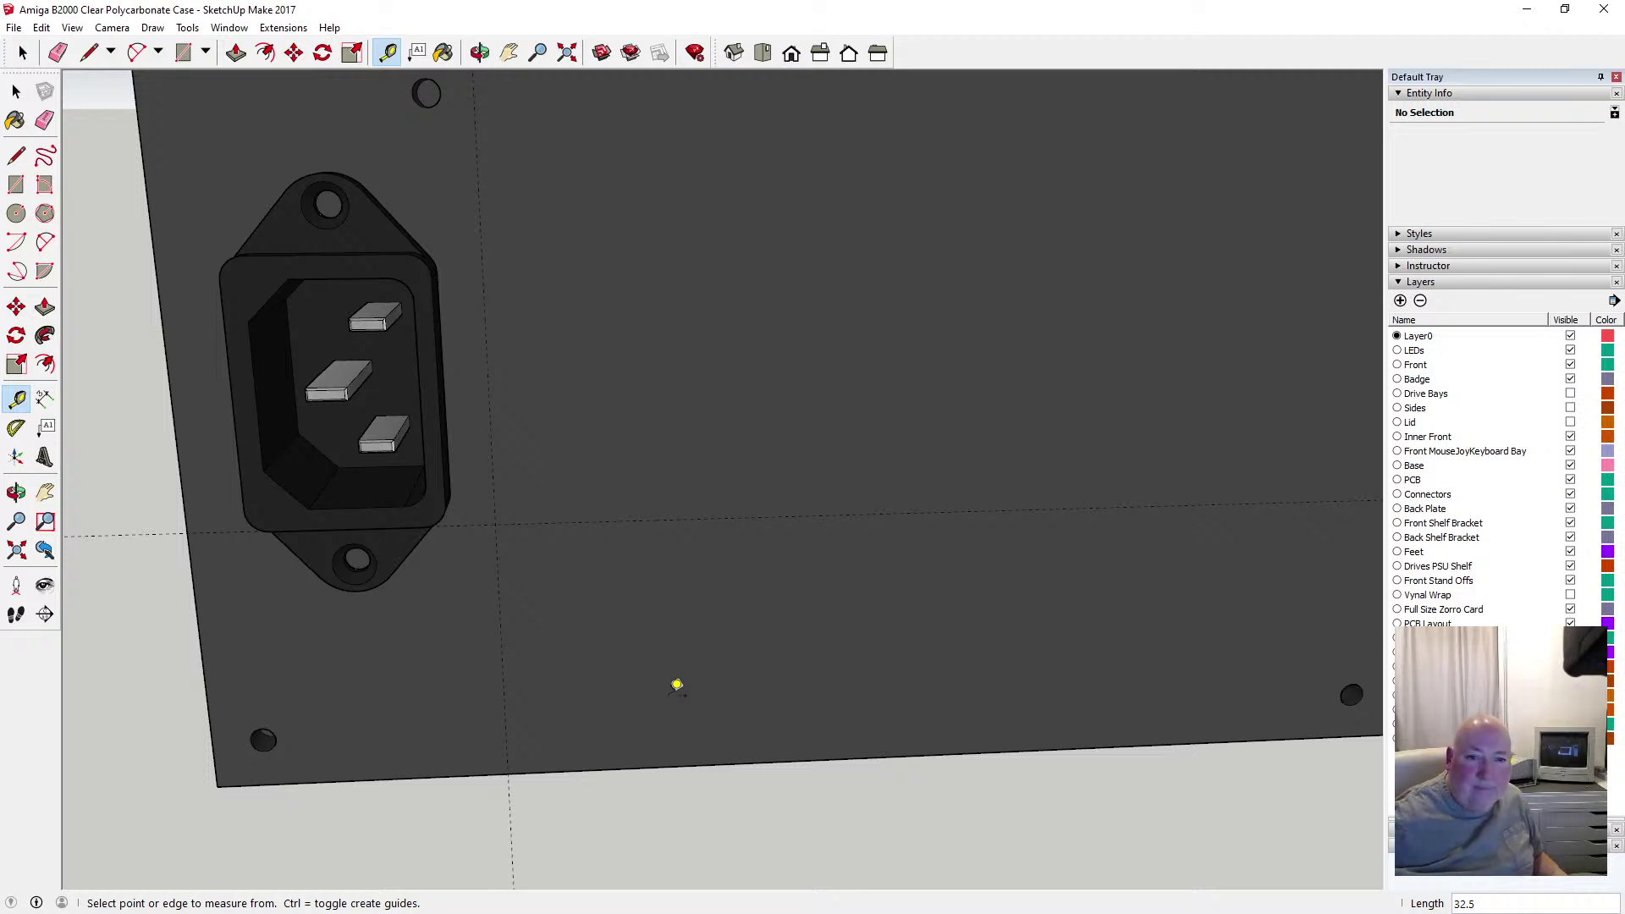
pyautogui.click(686, 519)
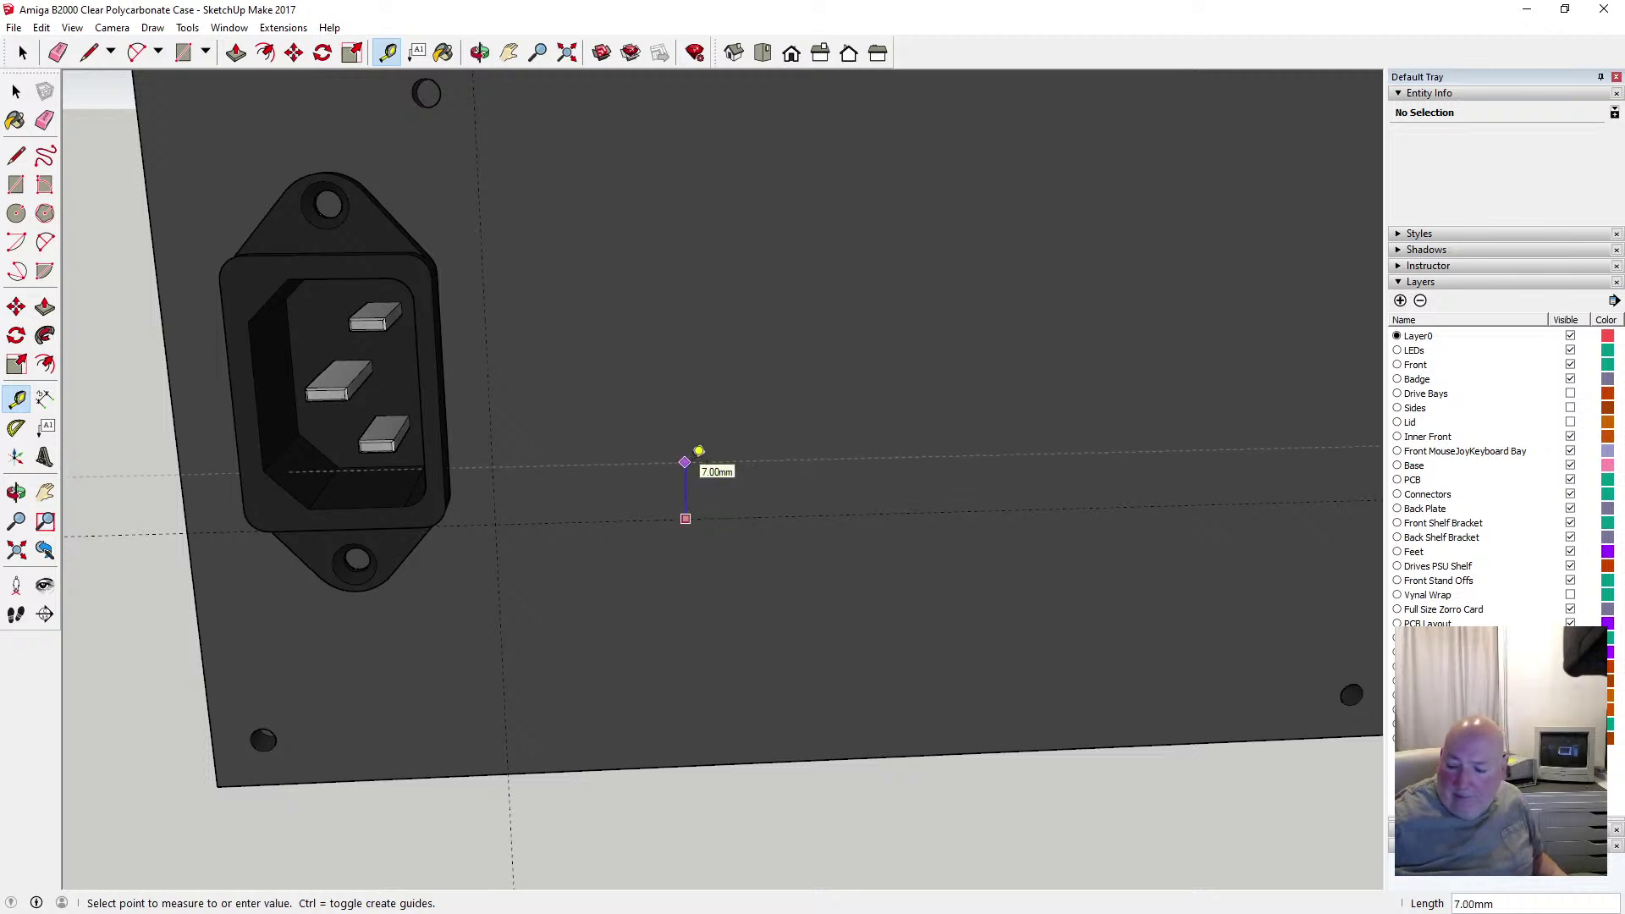
pyautogui.press('Return')
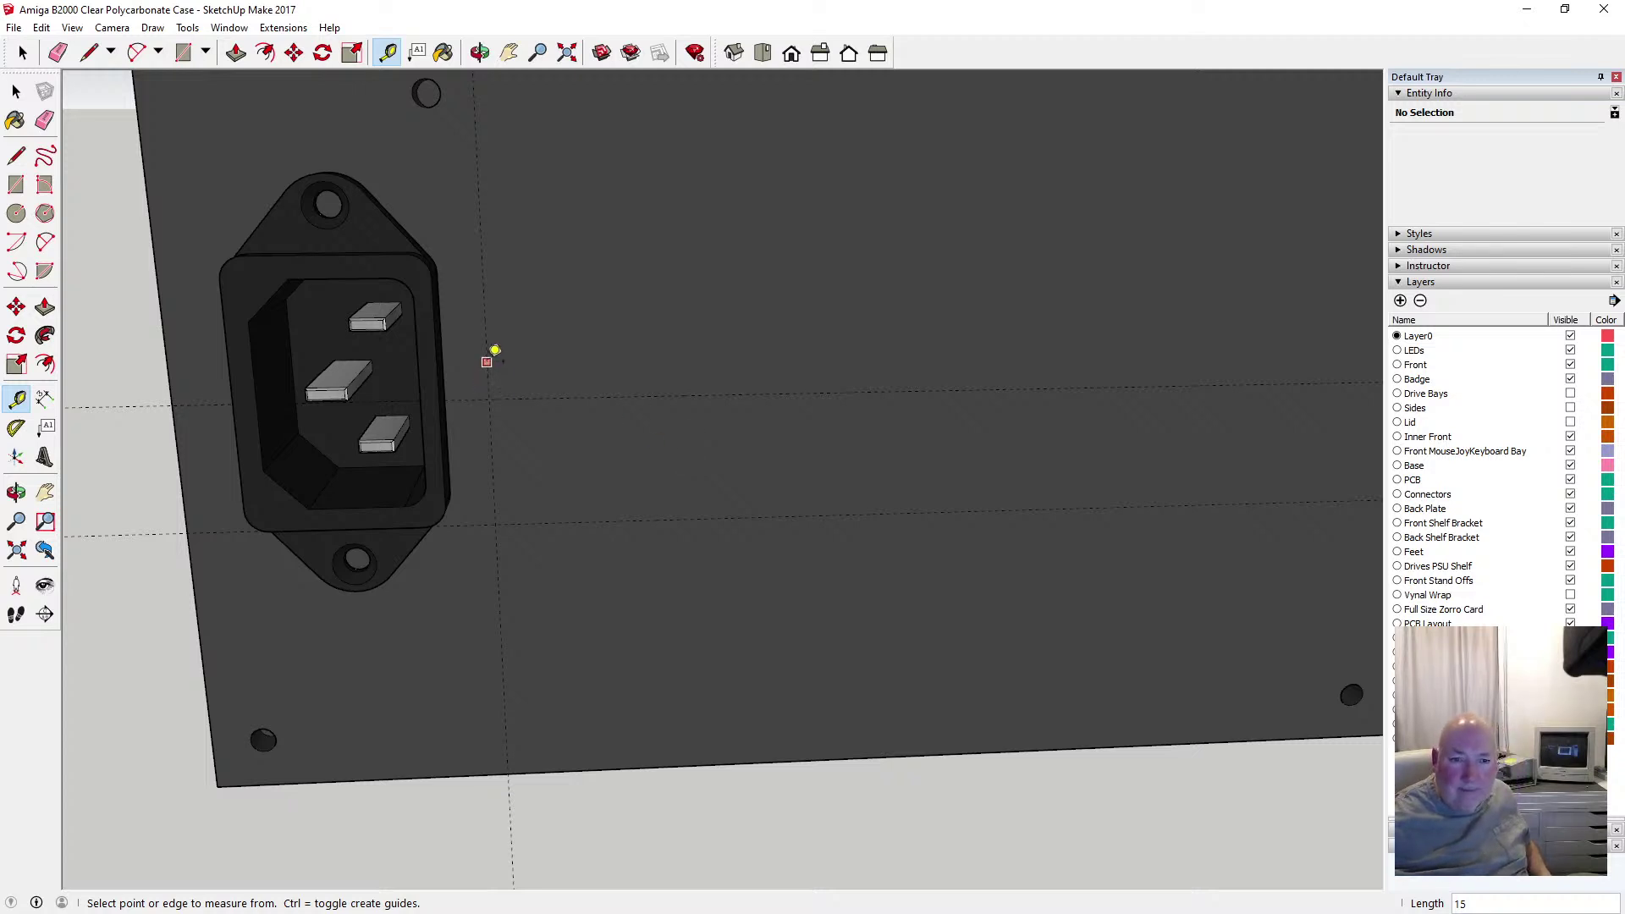
# Add a second vertical guide 20 mm from the guide beside the power socket, on the side away from the socket
pyautogui.click(487, 363)
pyautogui.write('20')
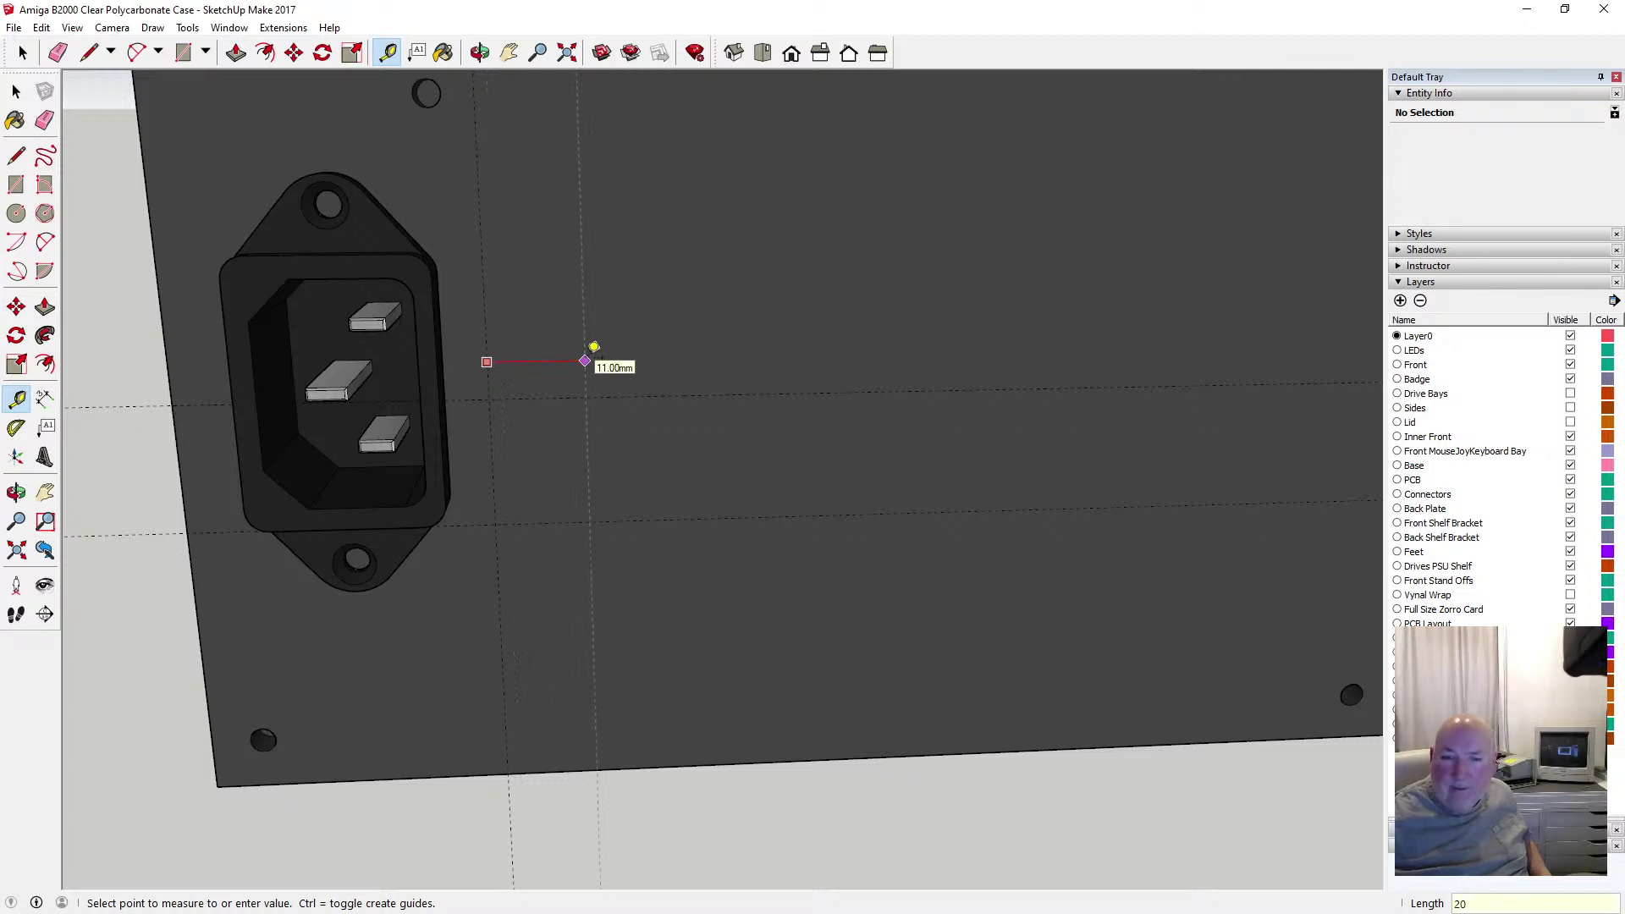
pyautogui.press('Return')
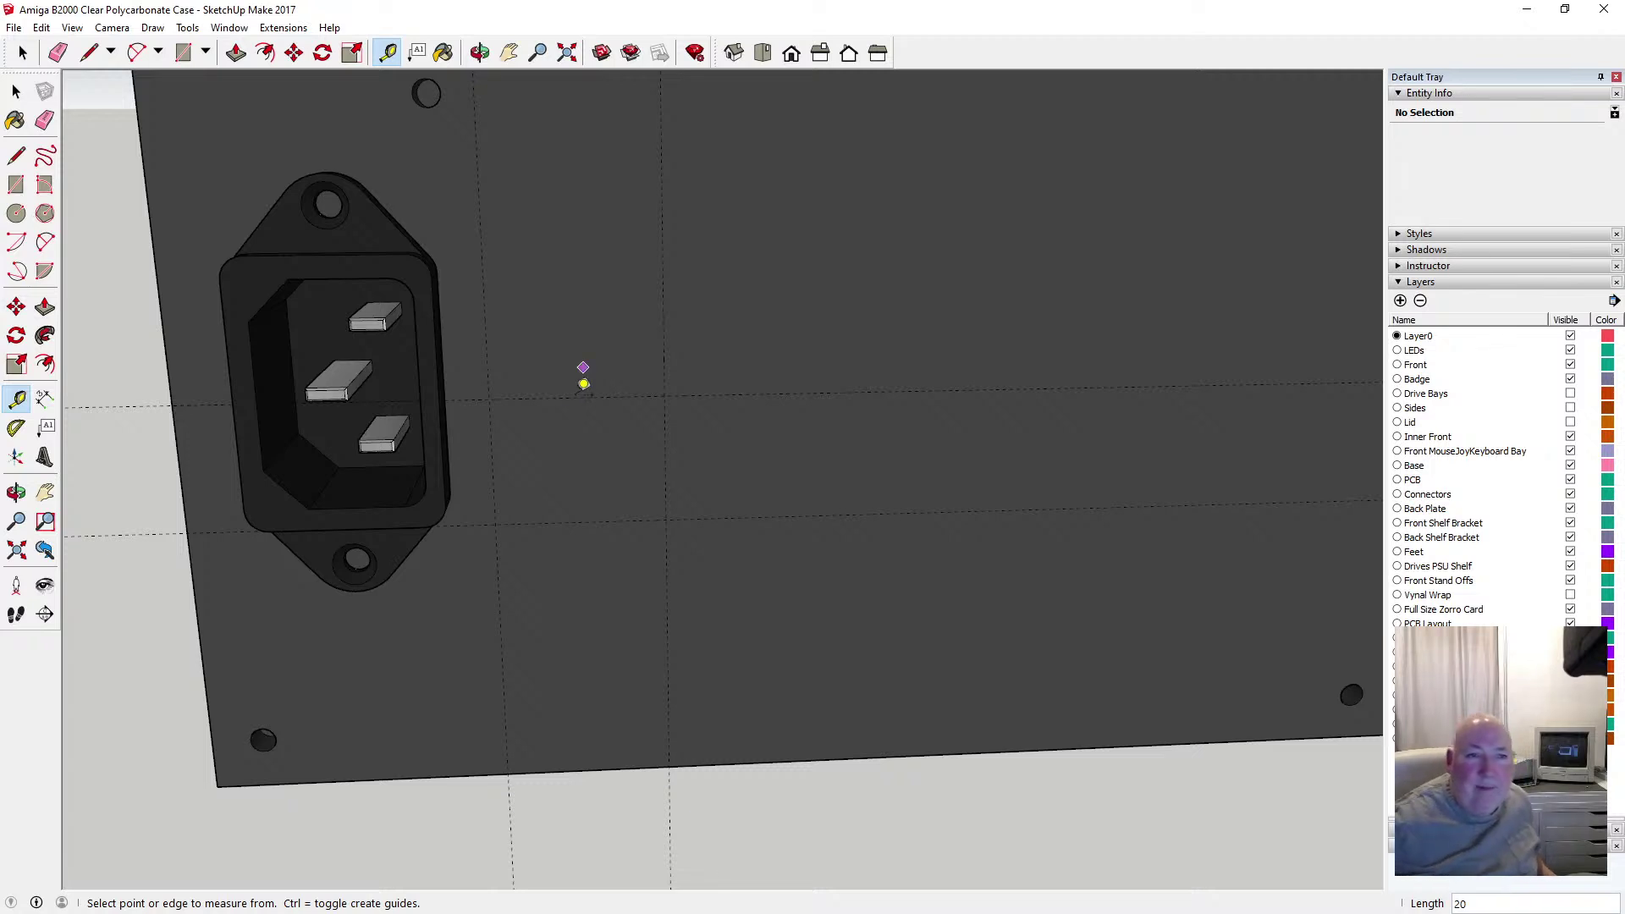
# Draw a 20 × 15 mm rectangle between the guide intersections beside the power socket
pyautogui.click(16, 184)
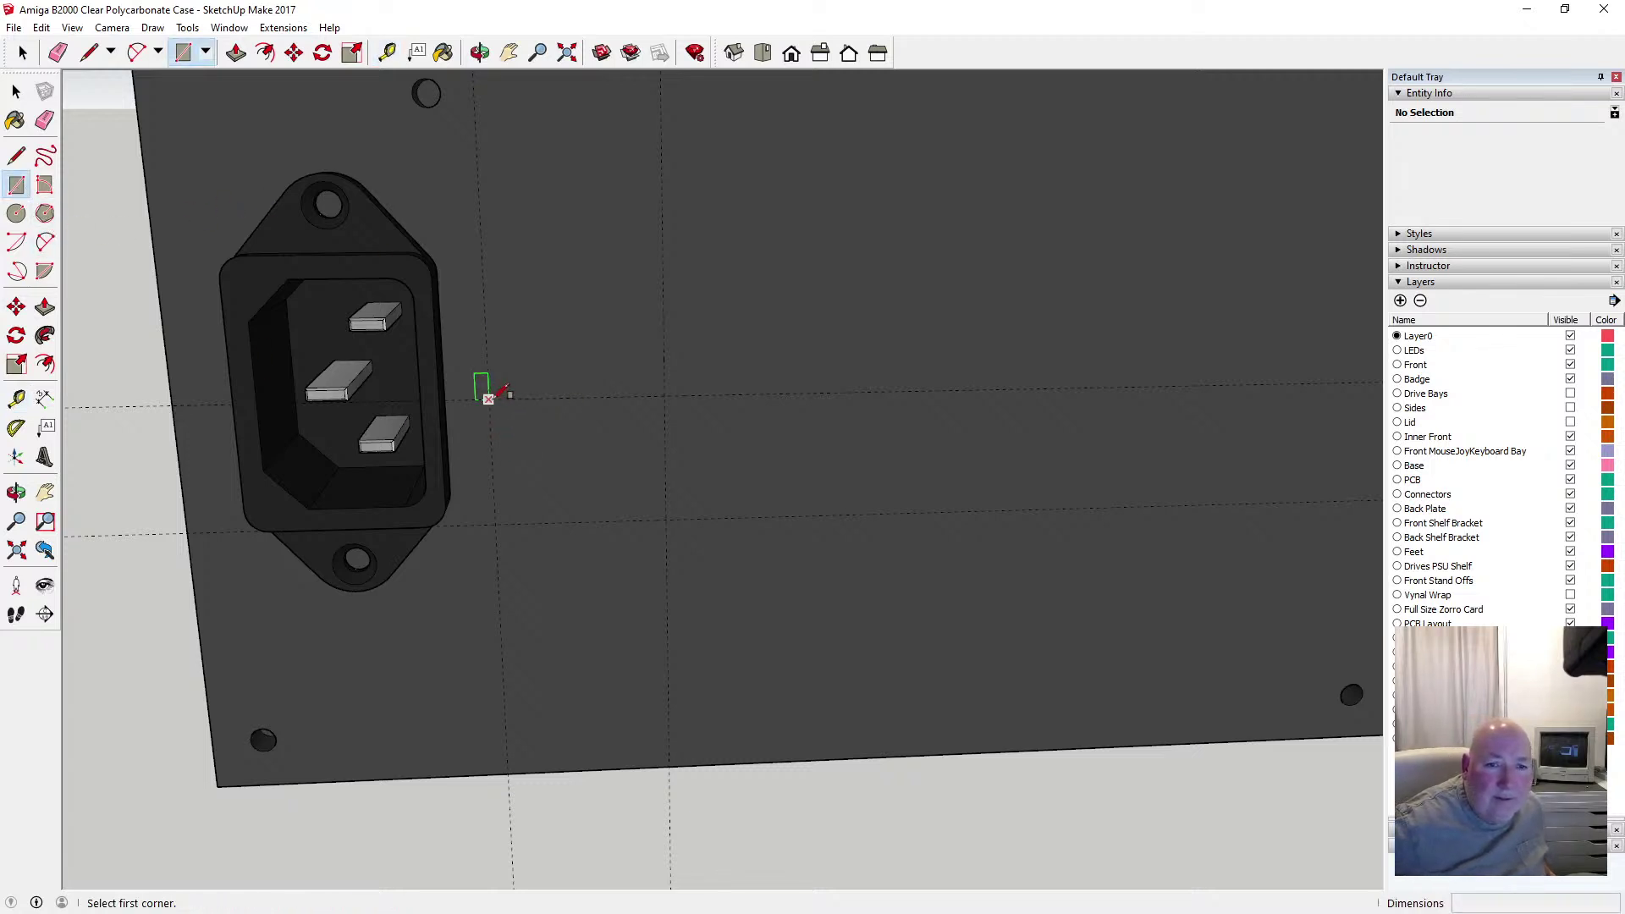
pyautogui.click(475, 375)
pyautogui.click(665, 523)
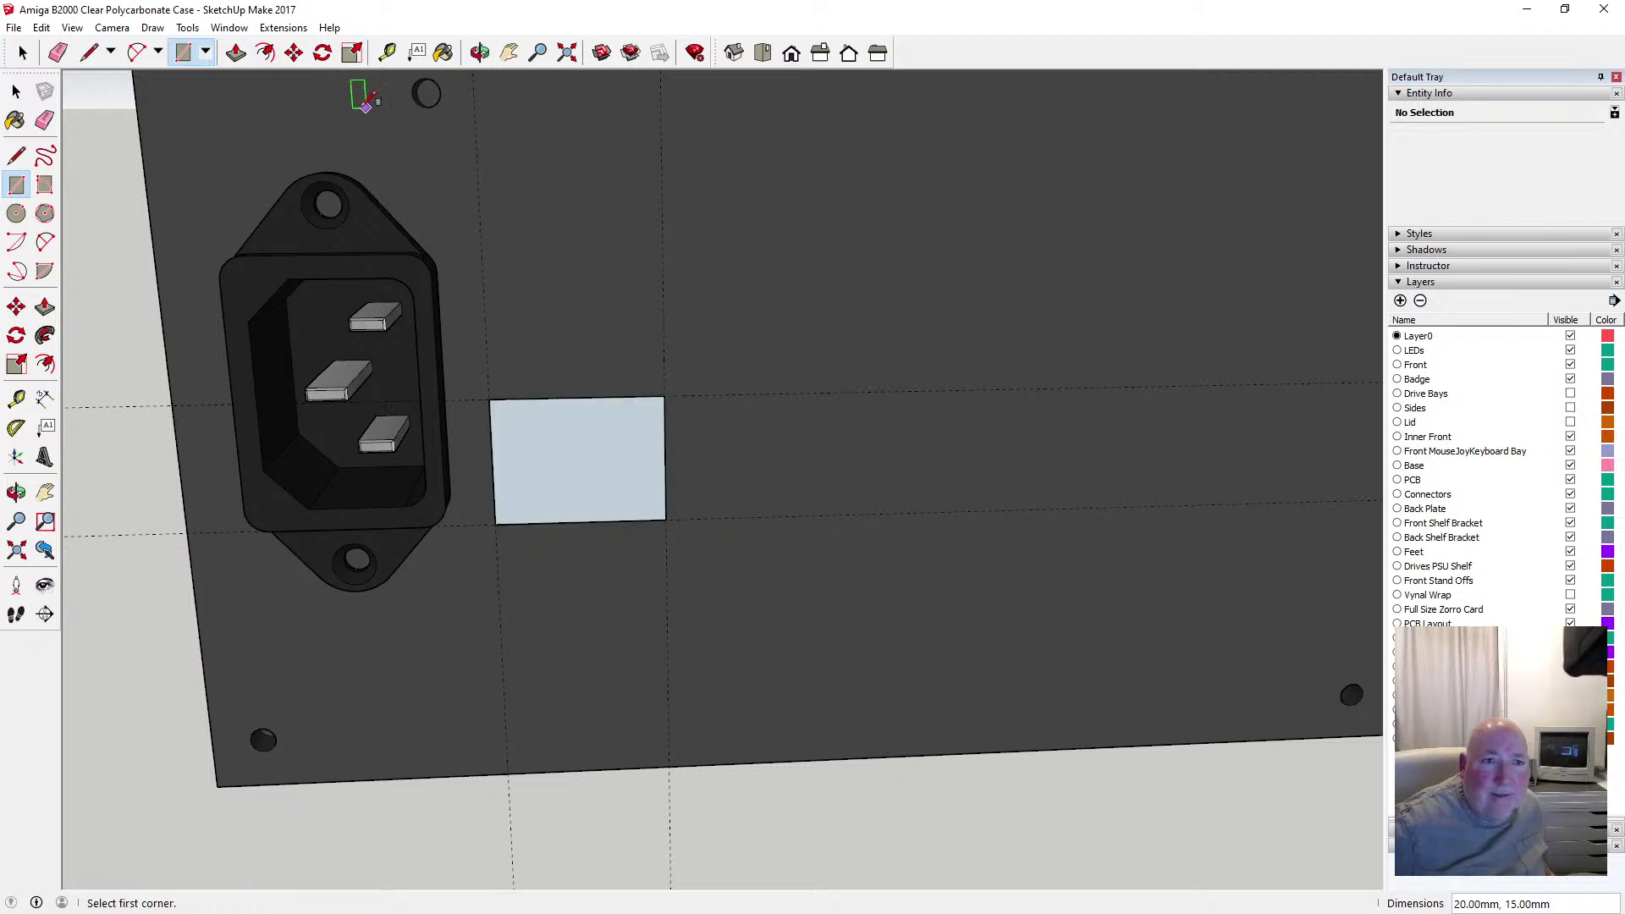
# Offset the rectangle's outline 2 mm inward to form a border
pyautogui.click(265, 54)
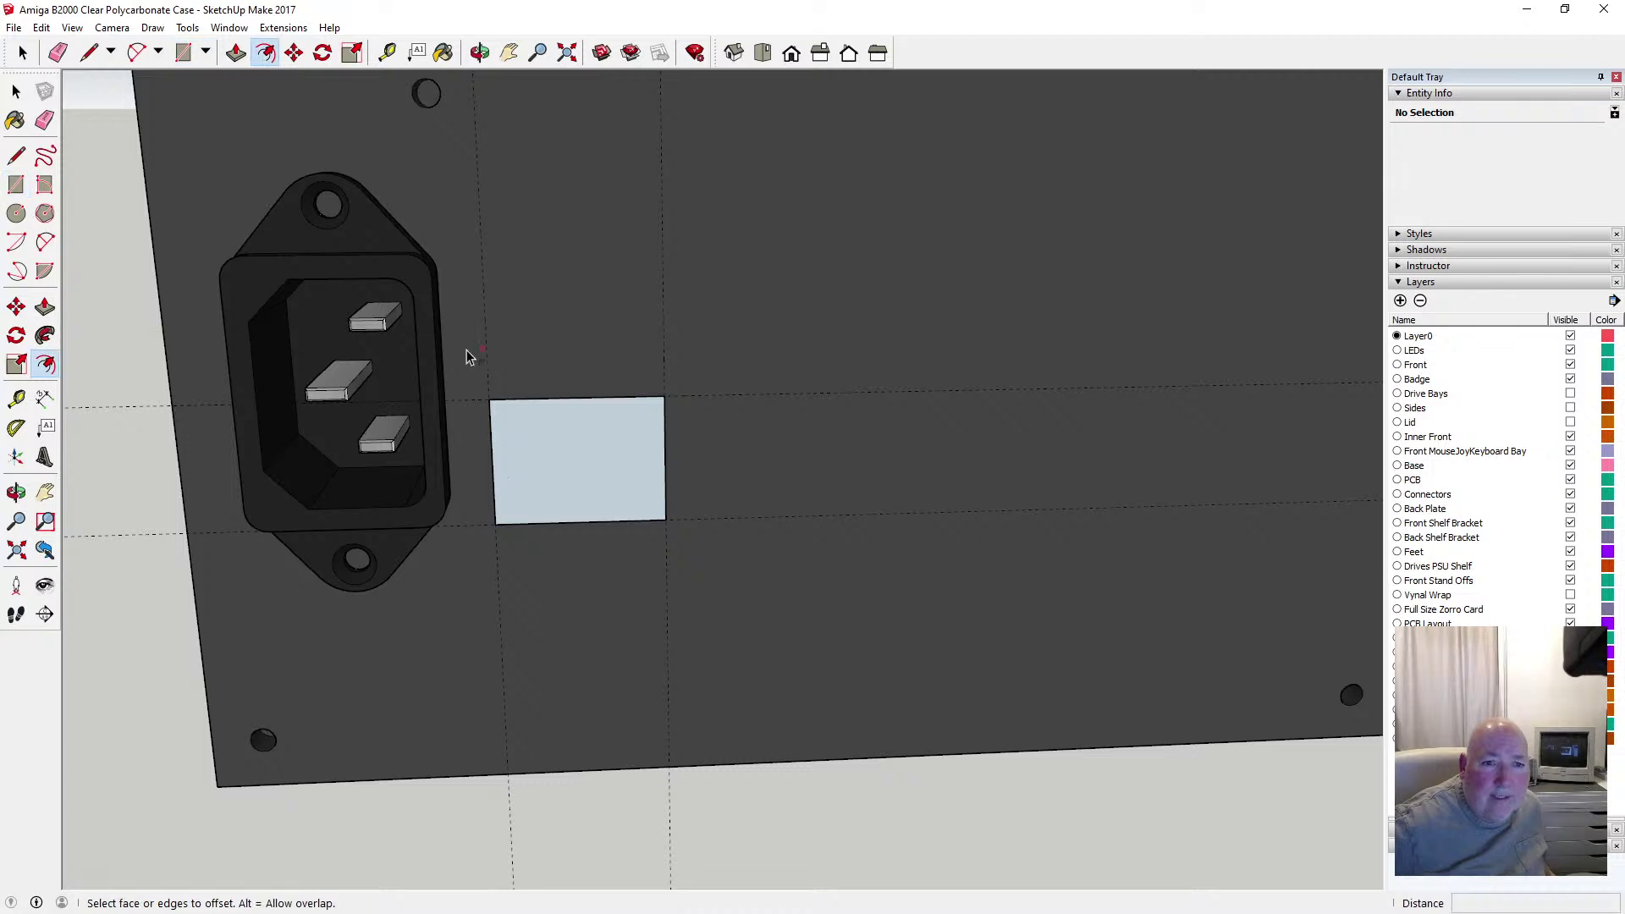
pyautogui.click(518, 405)
pyautogui.write('2')
pyautogui.press('Return')
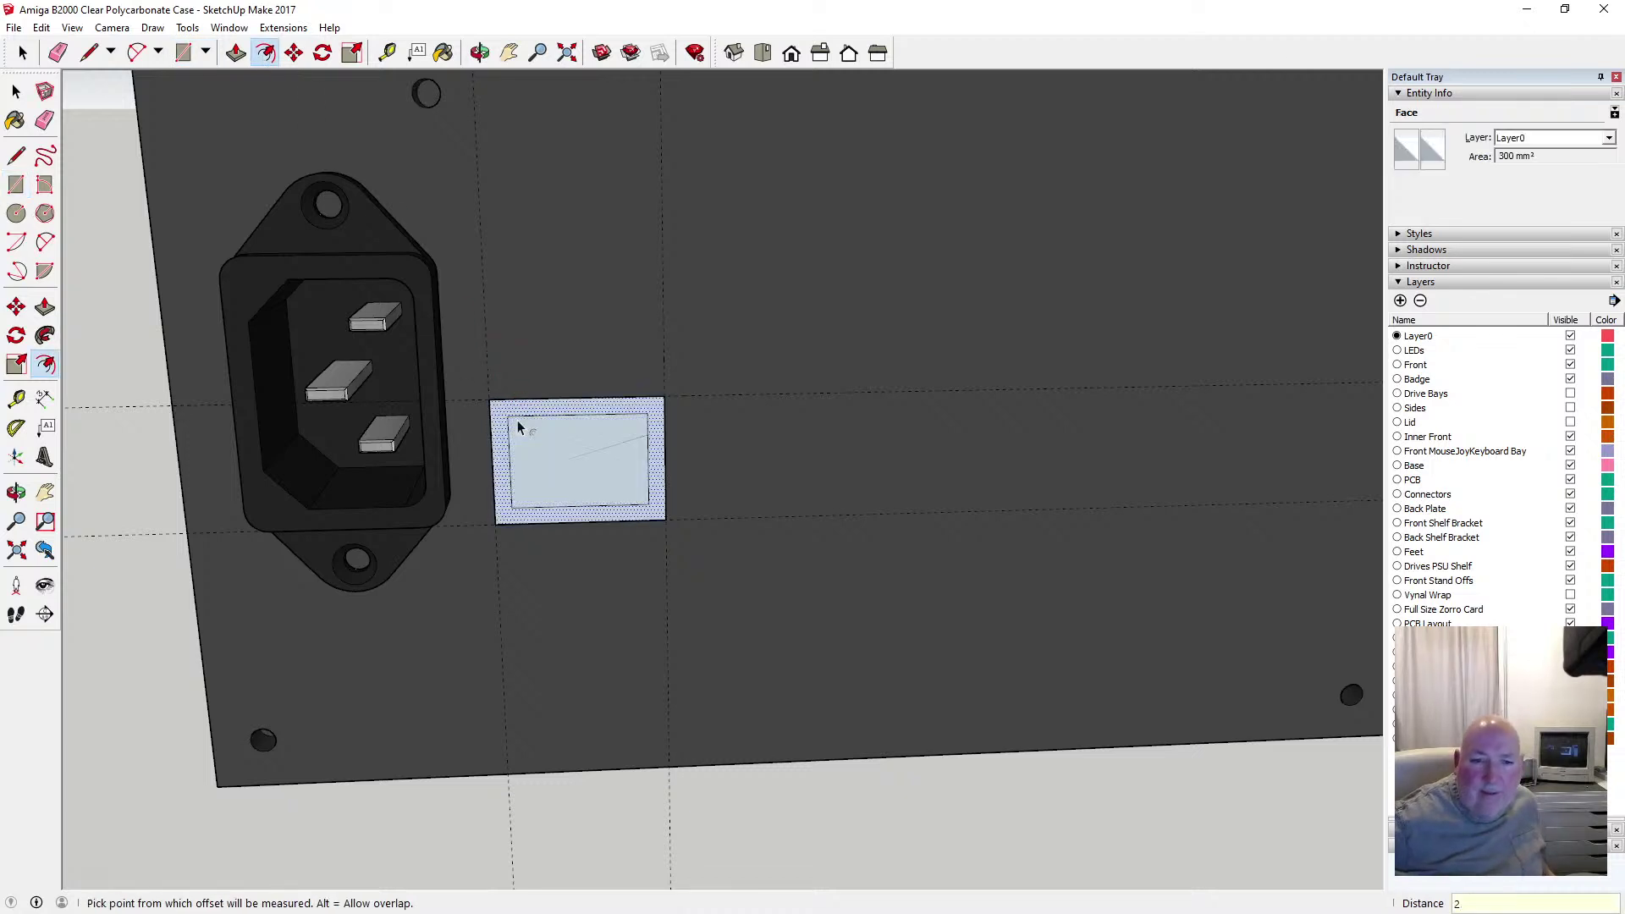
pyautogui.press('space')
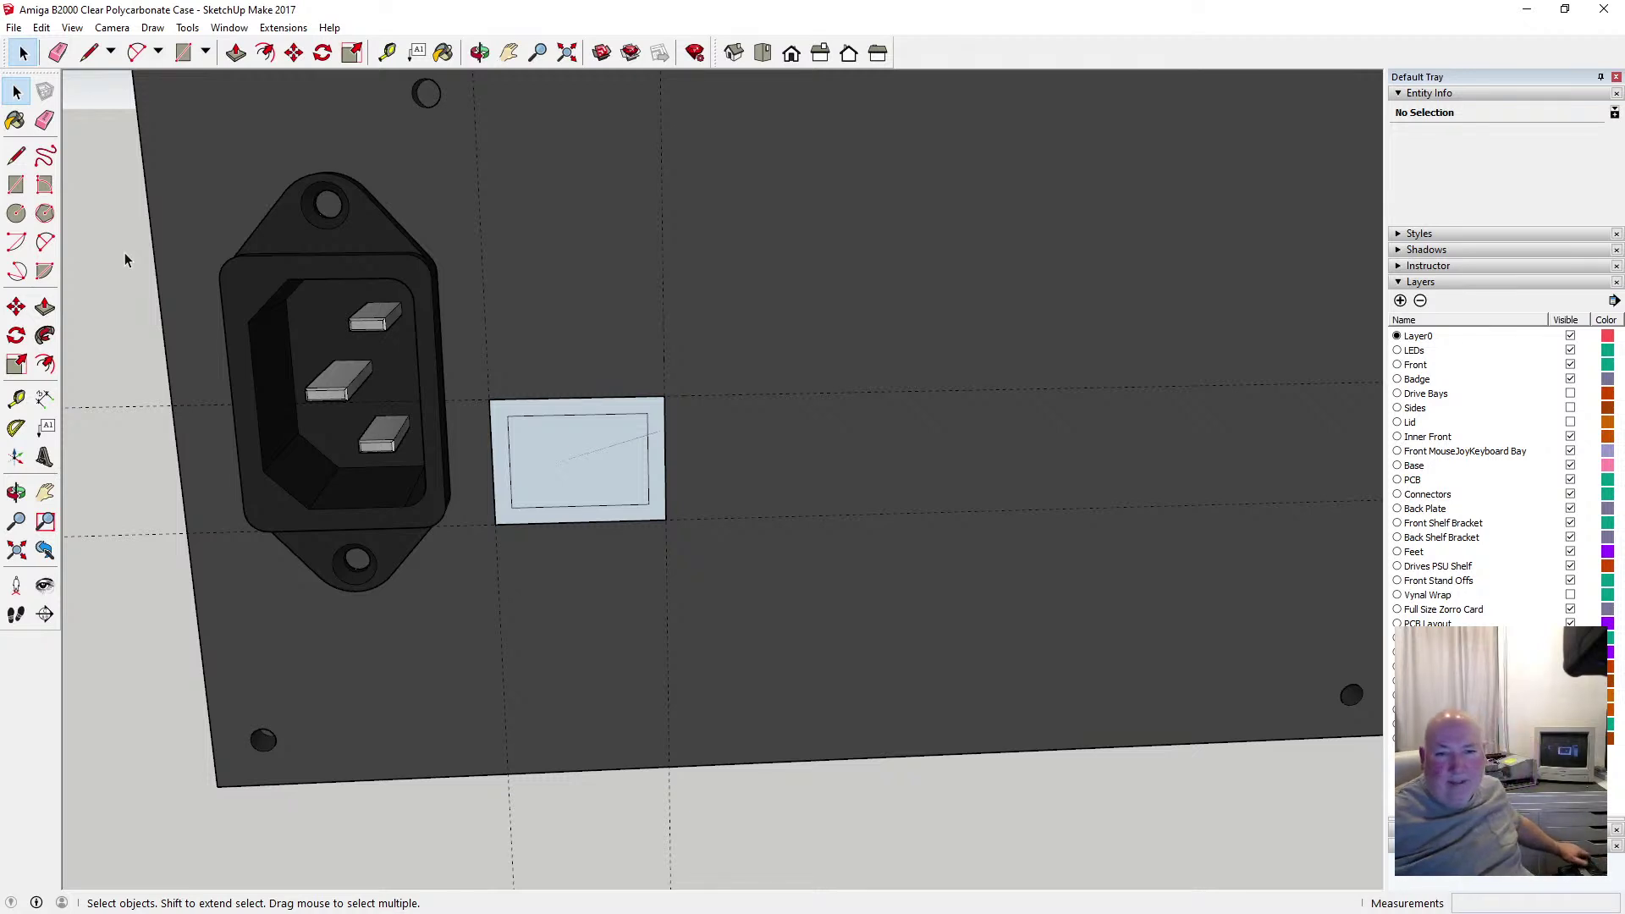
# Extrude the rectangle's border face 2 mm outward from the PSU back face to form a raised frame
pyautogui.click(479, 53)
pyautogui.moveTo(563, 388)
pyautogui.mouseDown()
pyautogui.moveTo(544, 119)
pyautogui.moveTo(538, 253)
pyautogui.moveTo(555, 353)
pyautogui.moveTo(617, 403)
pyautogui.moveTo(579, 356)
pyautogui.mouseUp()
pyautogui.scroll(6, 570, 424)
pyautogui.click(236, 52)
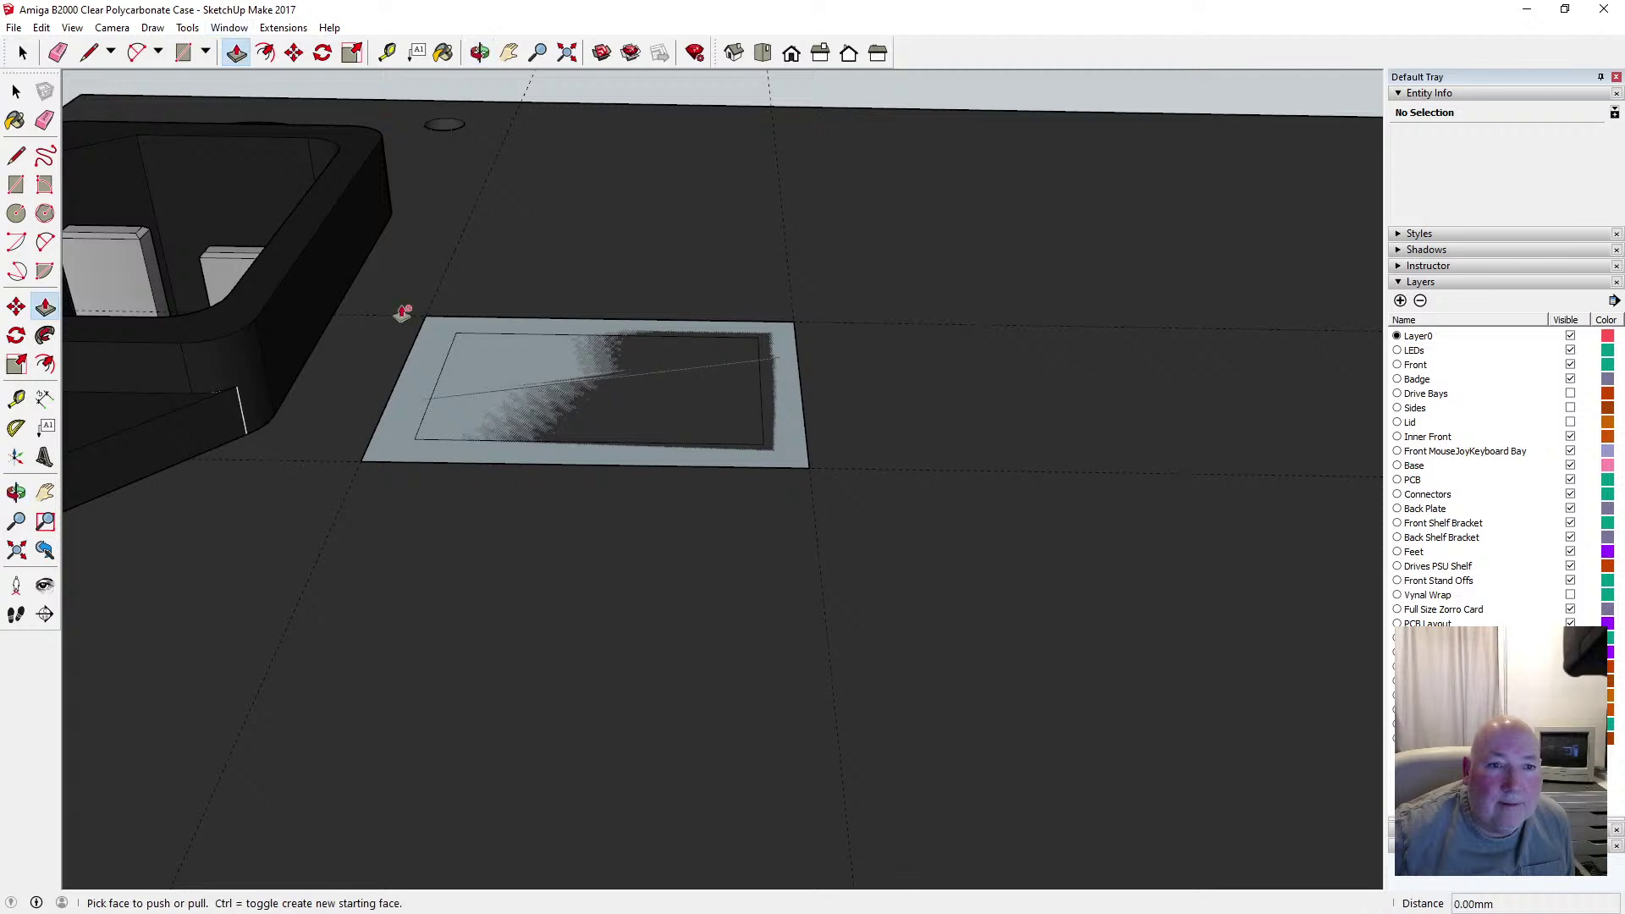
pyautogui.click(430, 352)
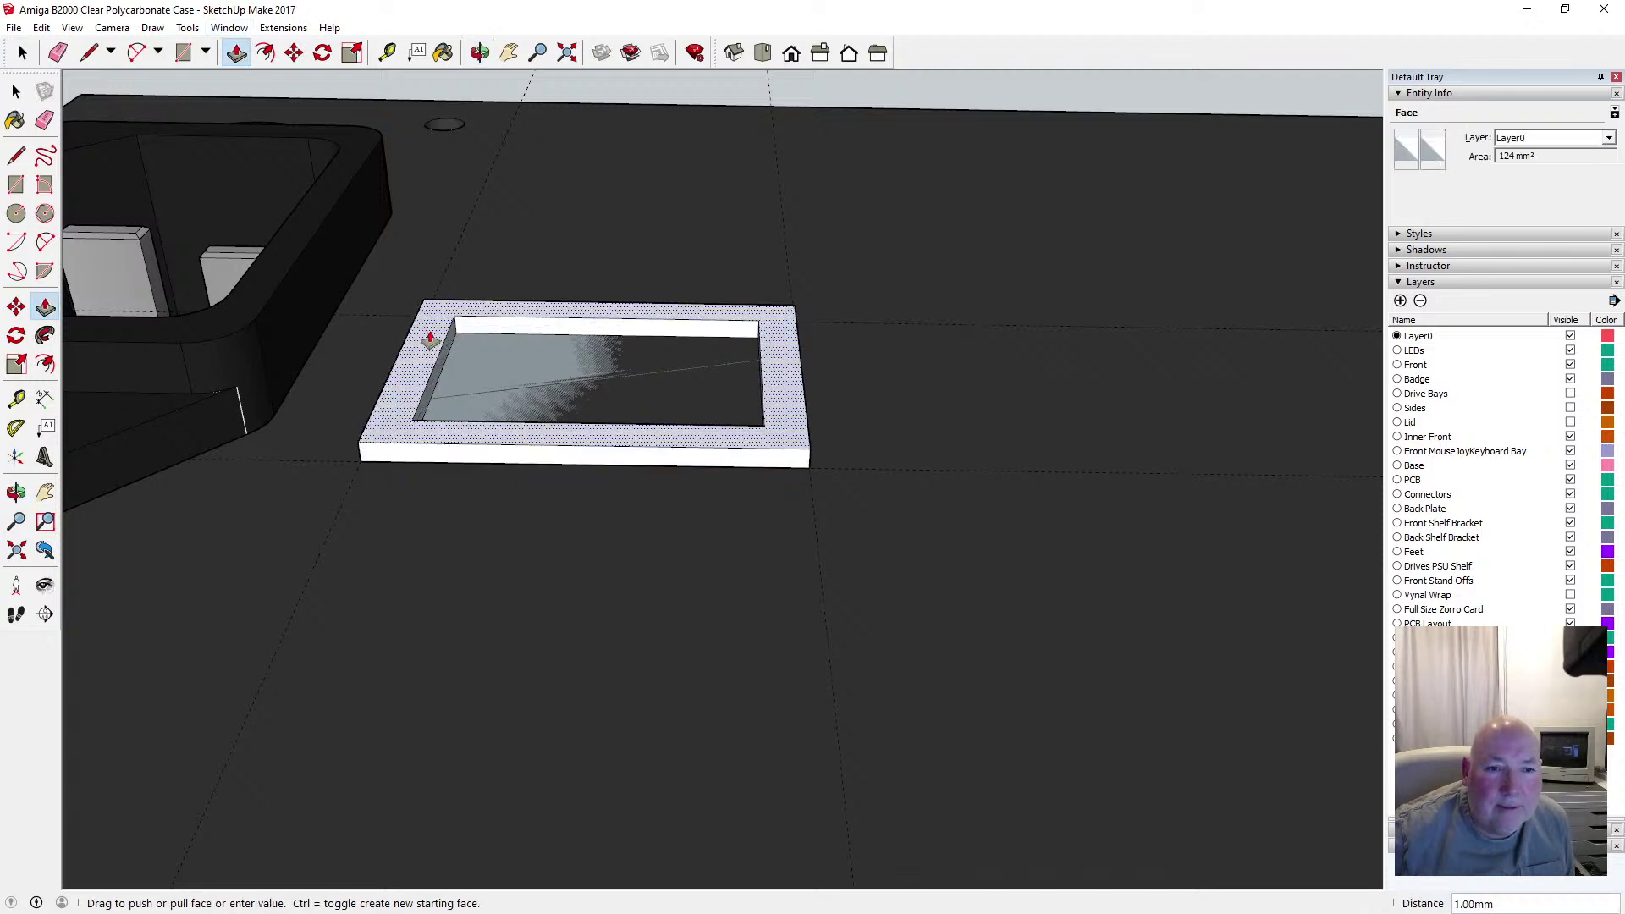
pyautogui.write('2')
pyautogui.press('Return')
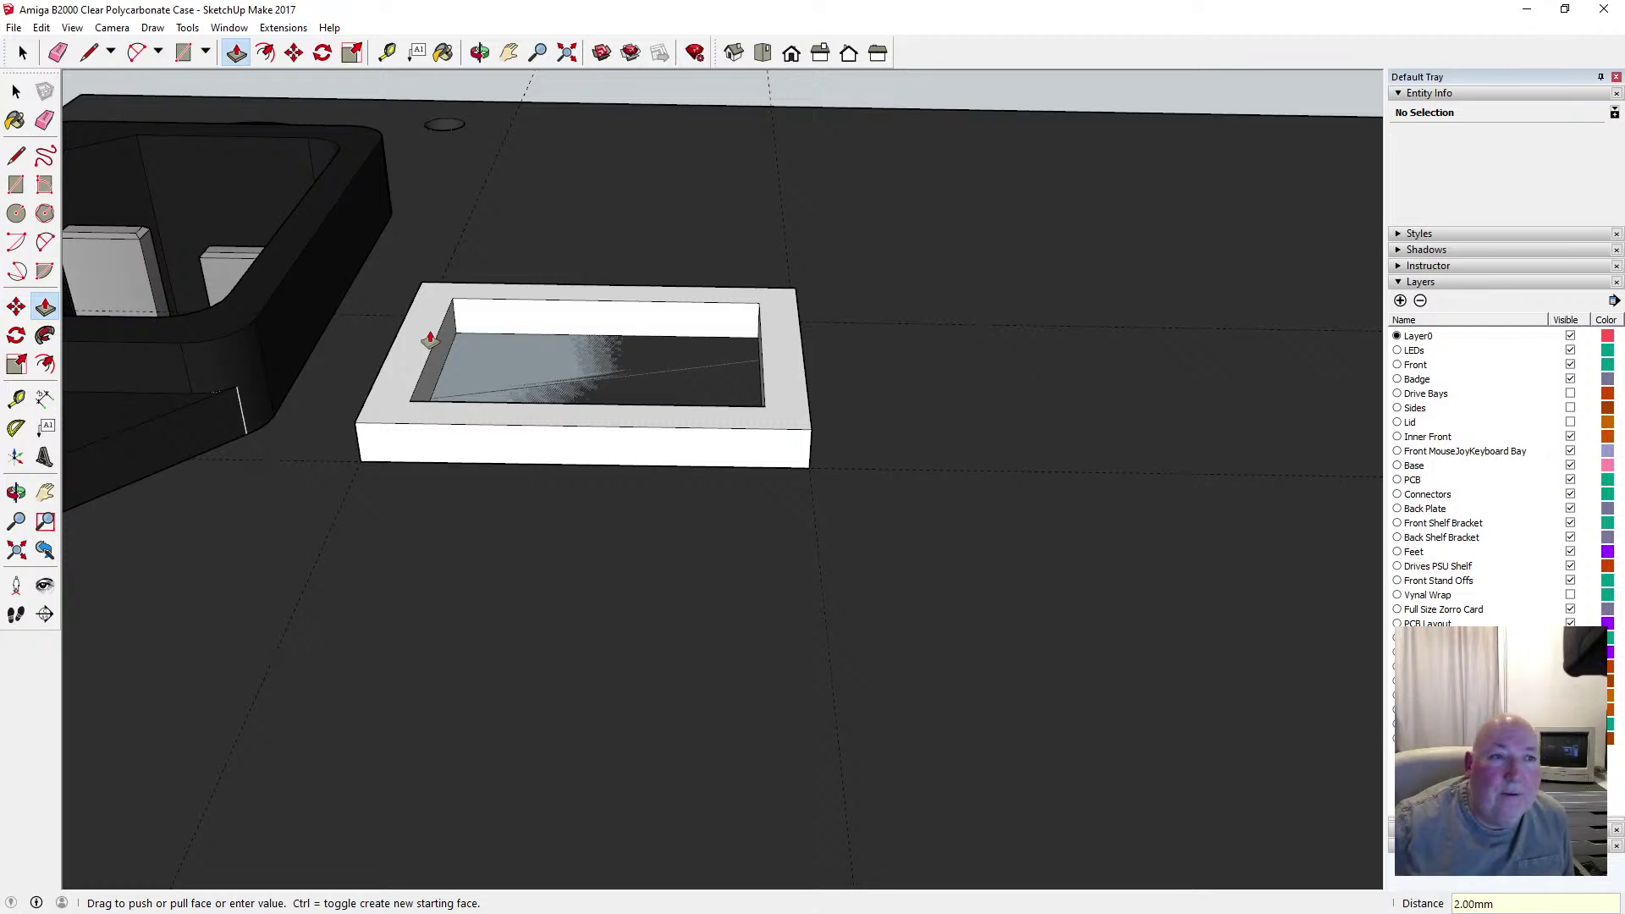
pyautogui.click(18, 93)
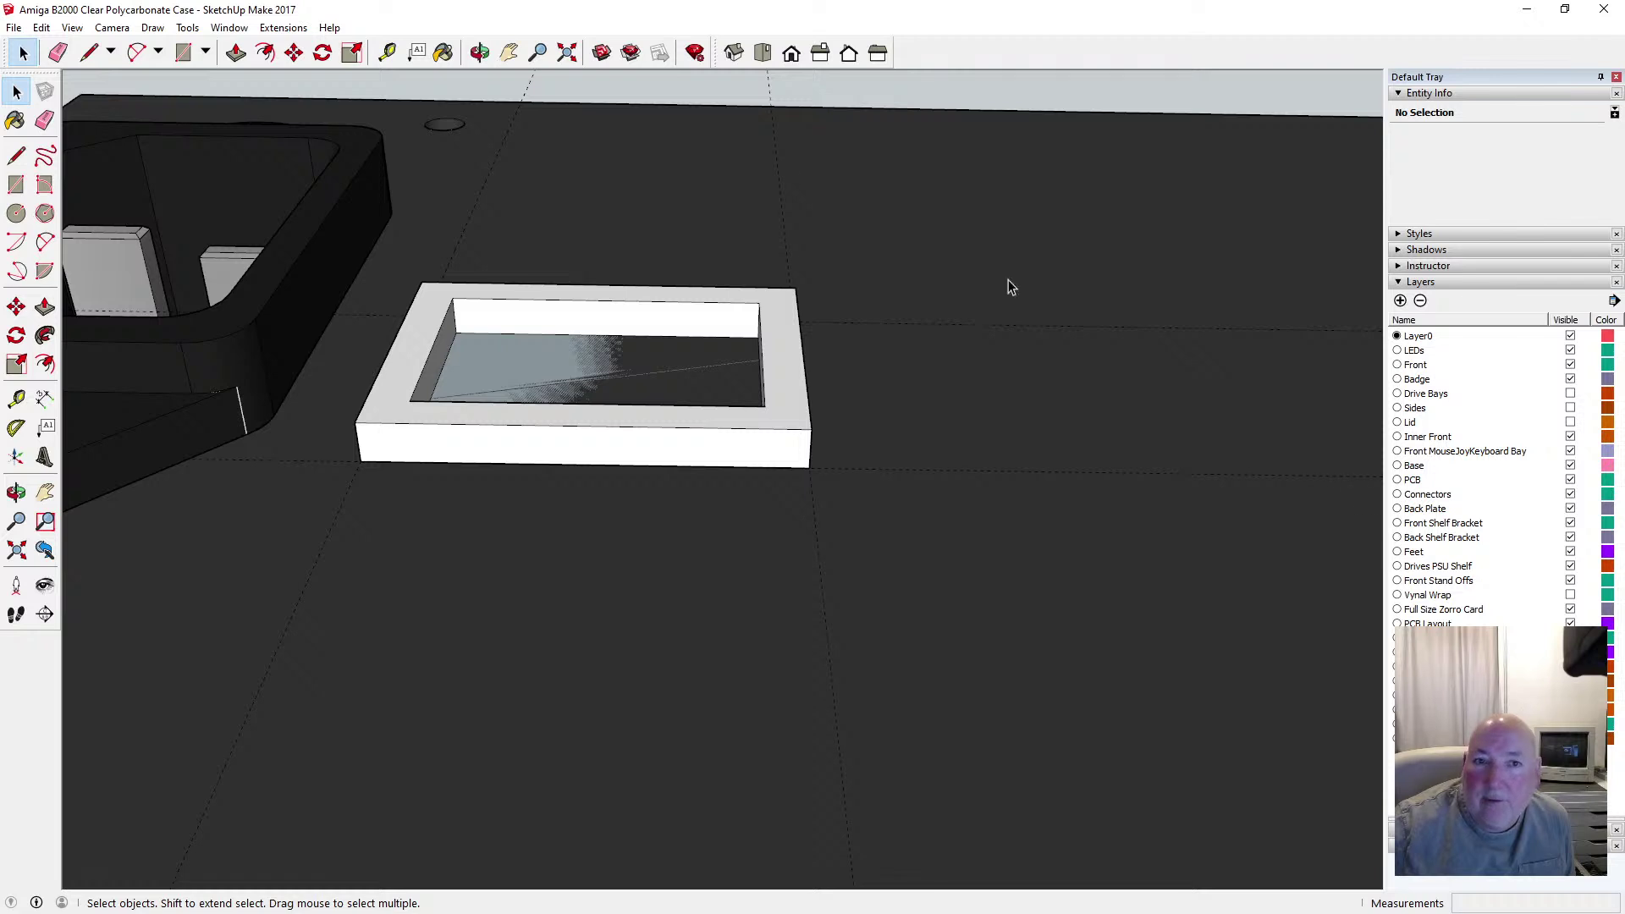
# Choose the material Color M07 and paint the frame's lower outer side with it
pyautogui.click(442, 54)
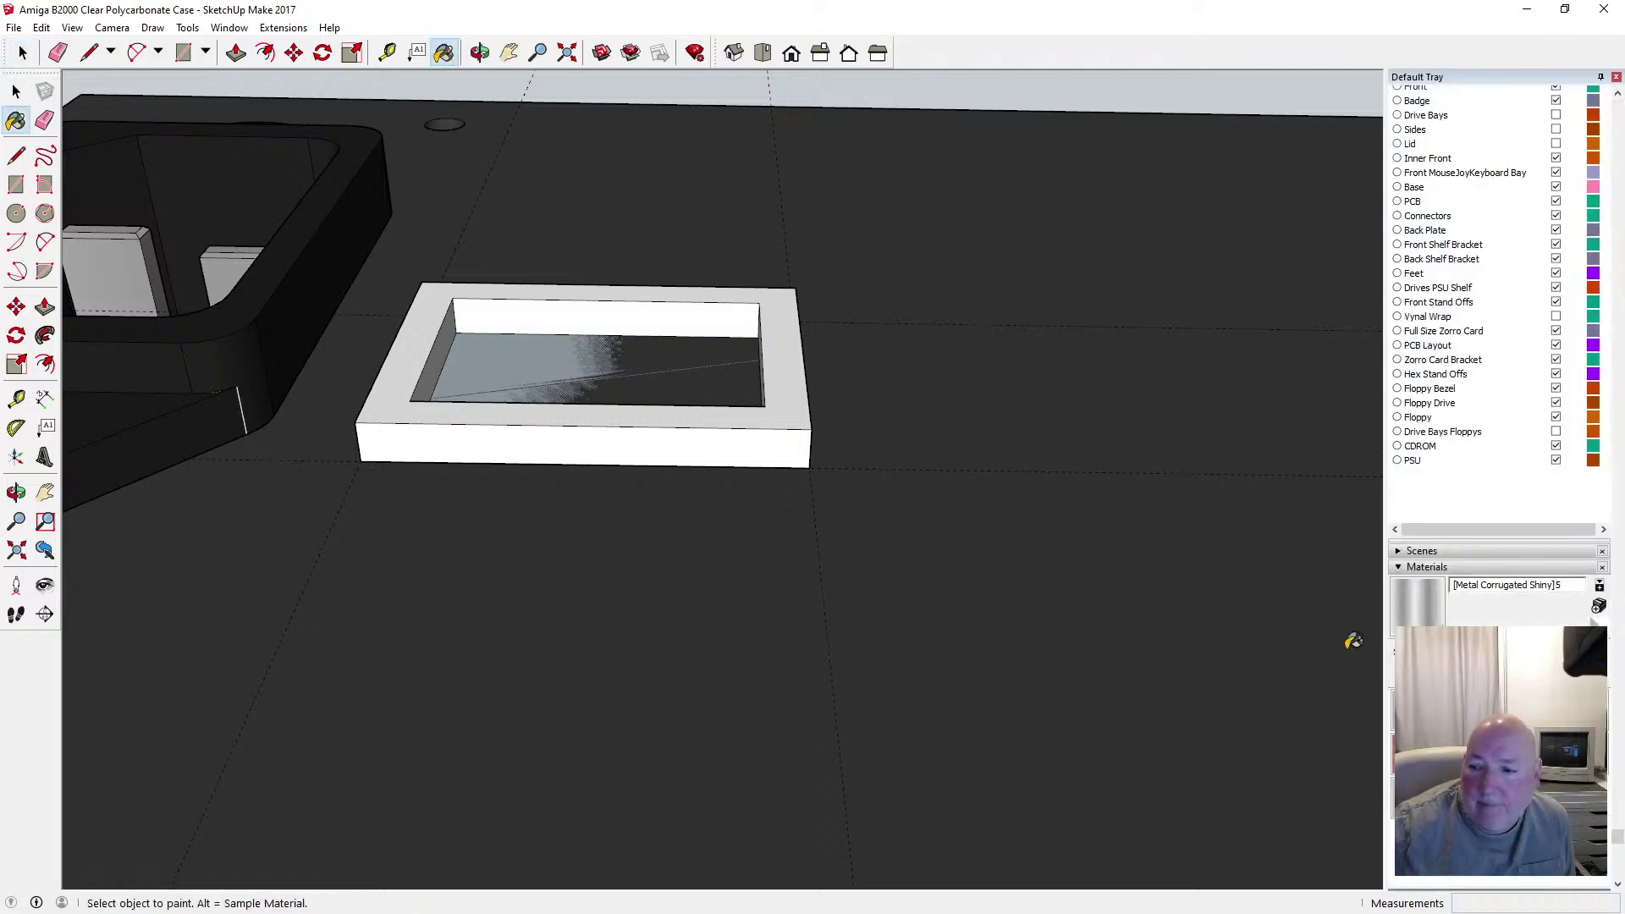
pyautogui.click(1524, 674)
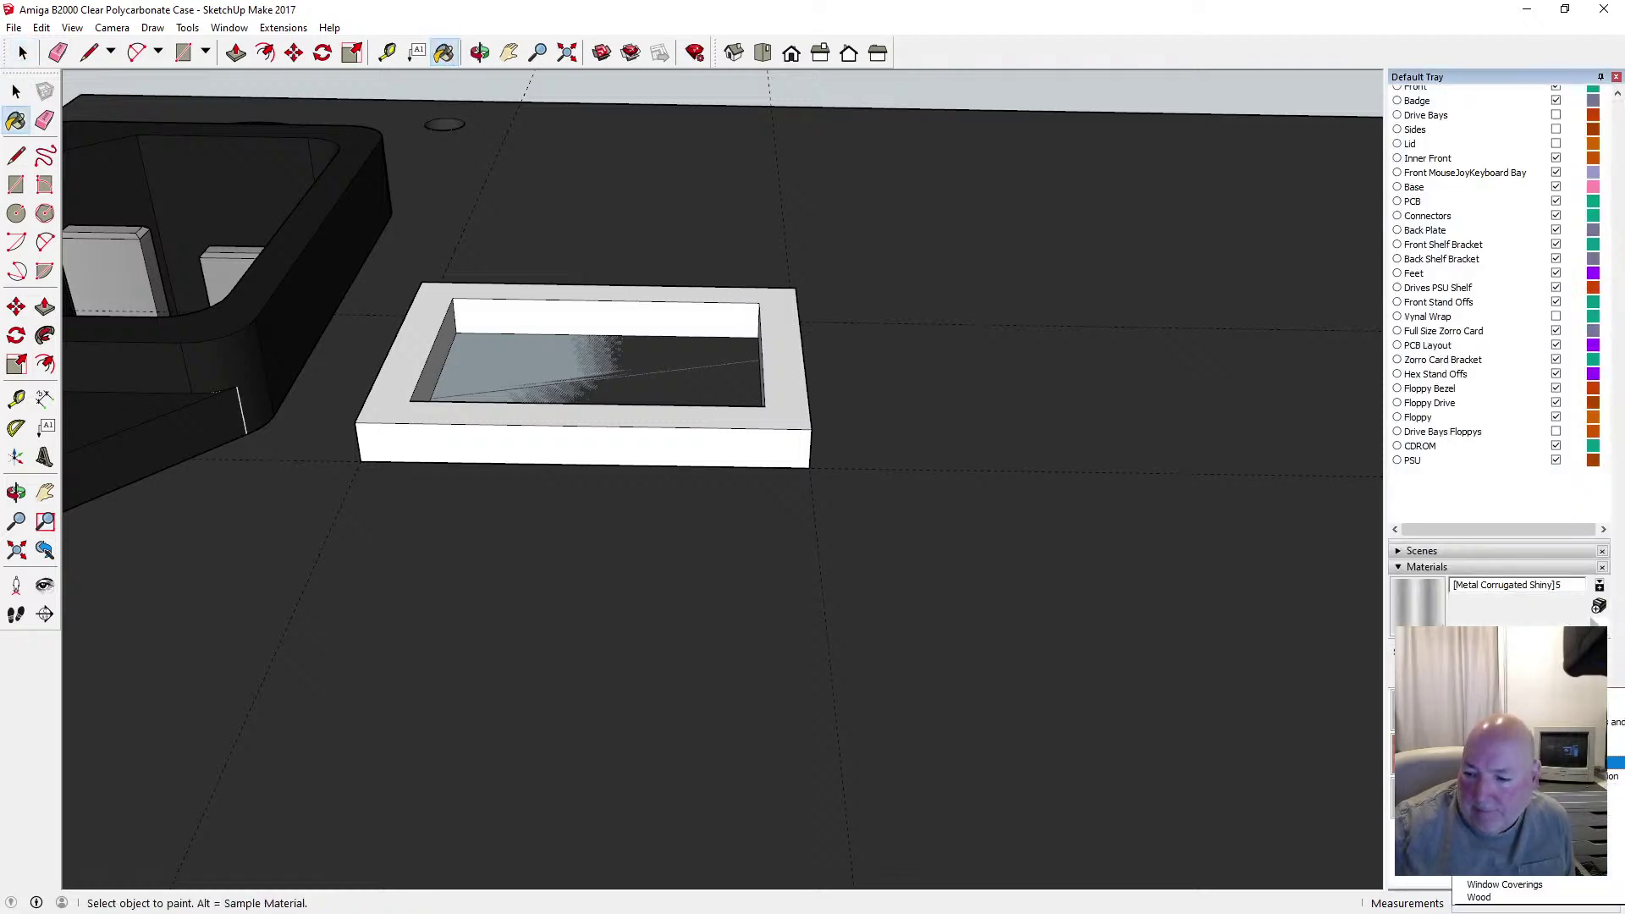
pyautogui.click(1524, 737)
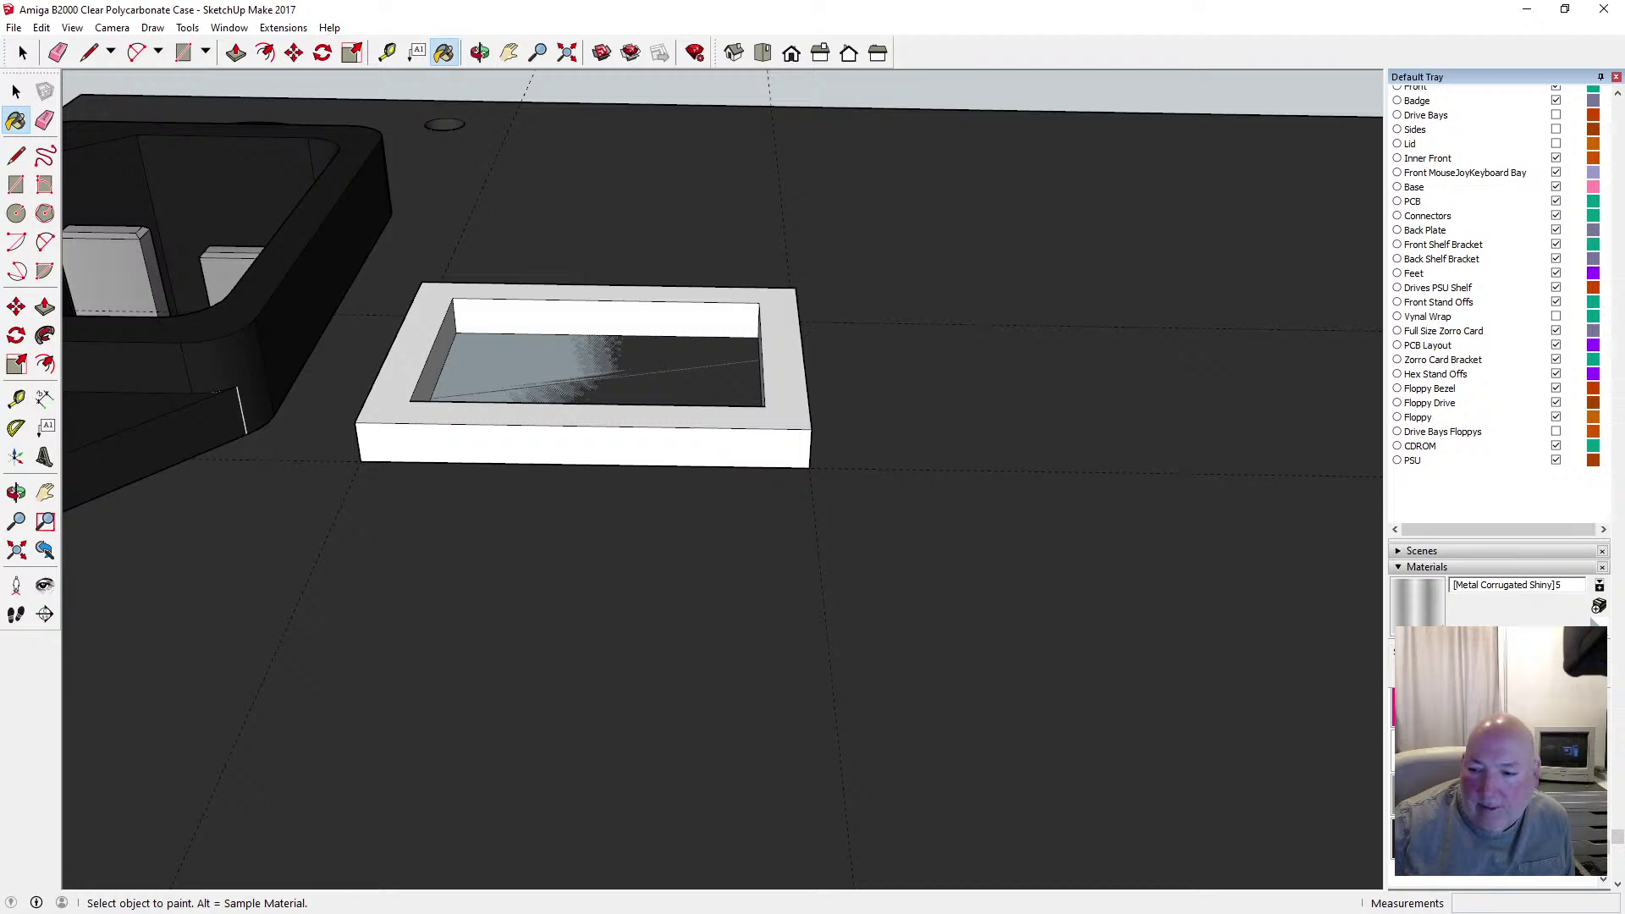
pyautogui.click(1545, 796)
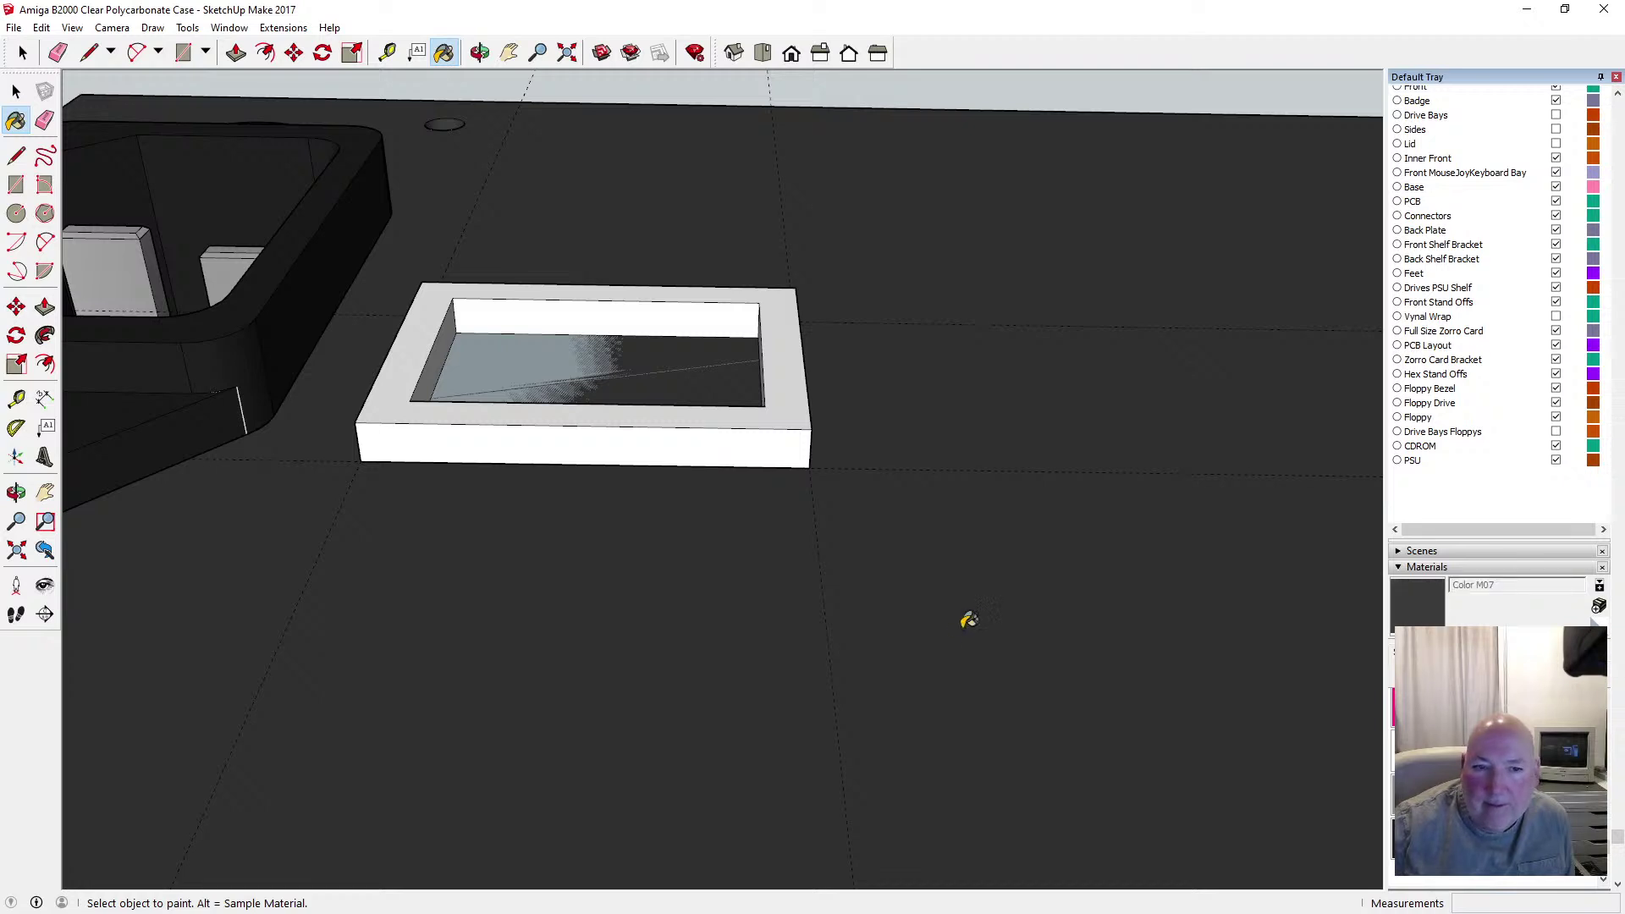
pyautogui.click(417, 454)
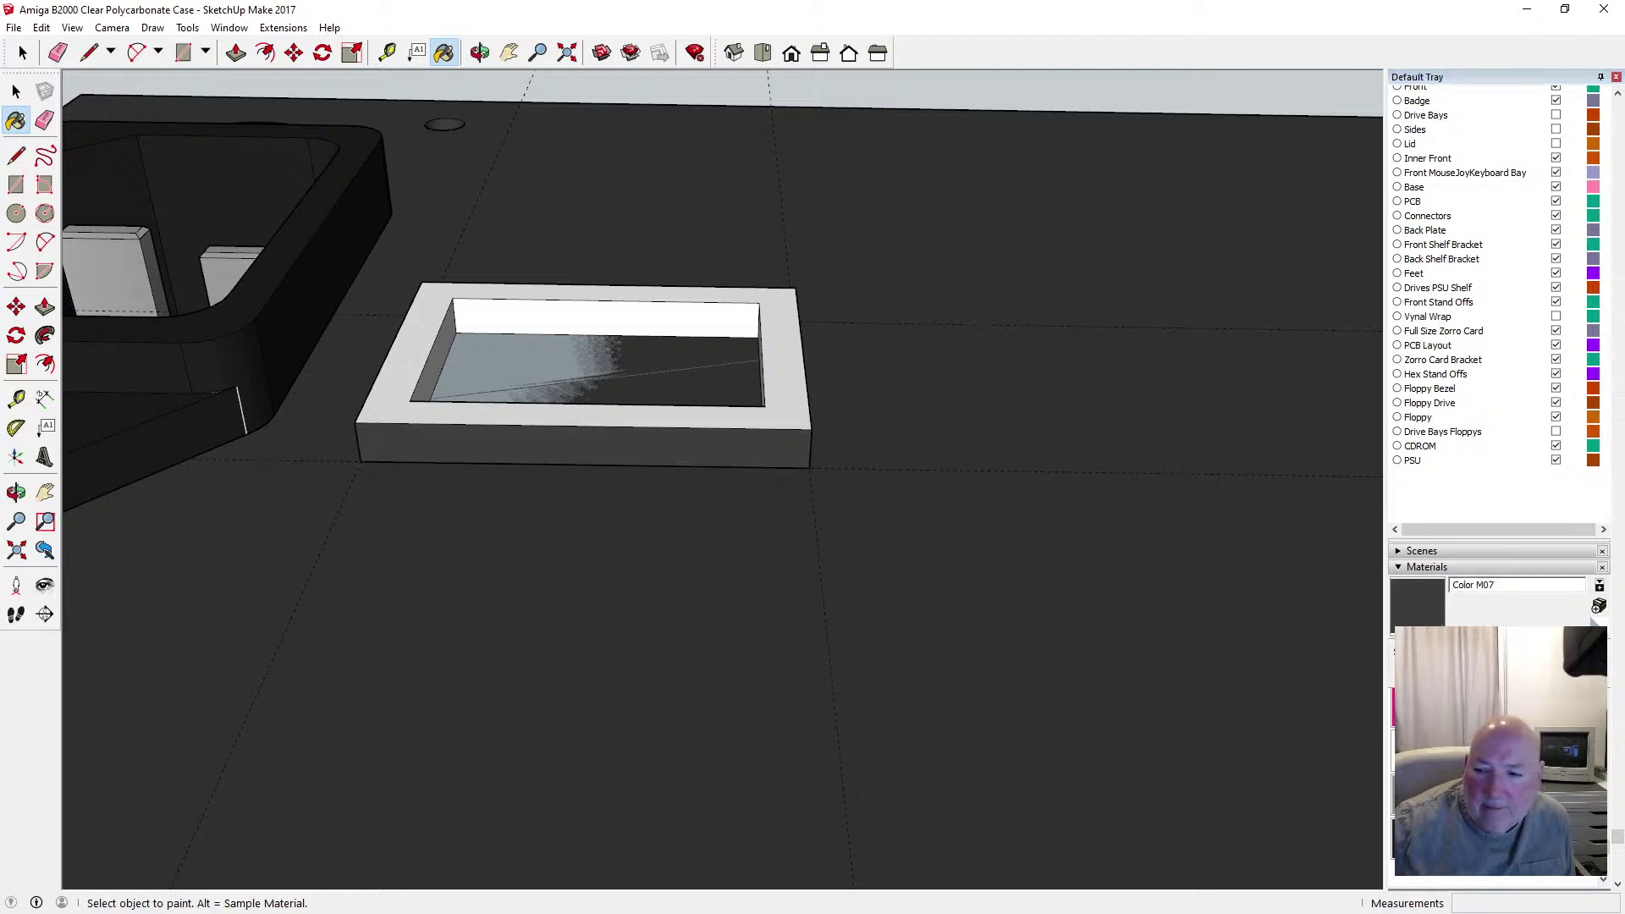
# Paint the frame's lower outer side, front face and two of its inner side faces with Color M08
pyautogui.click(1566, 796)
pyautogui.click(592, 437)
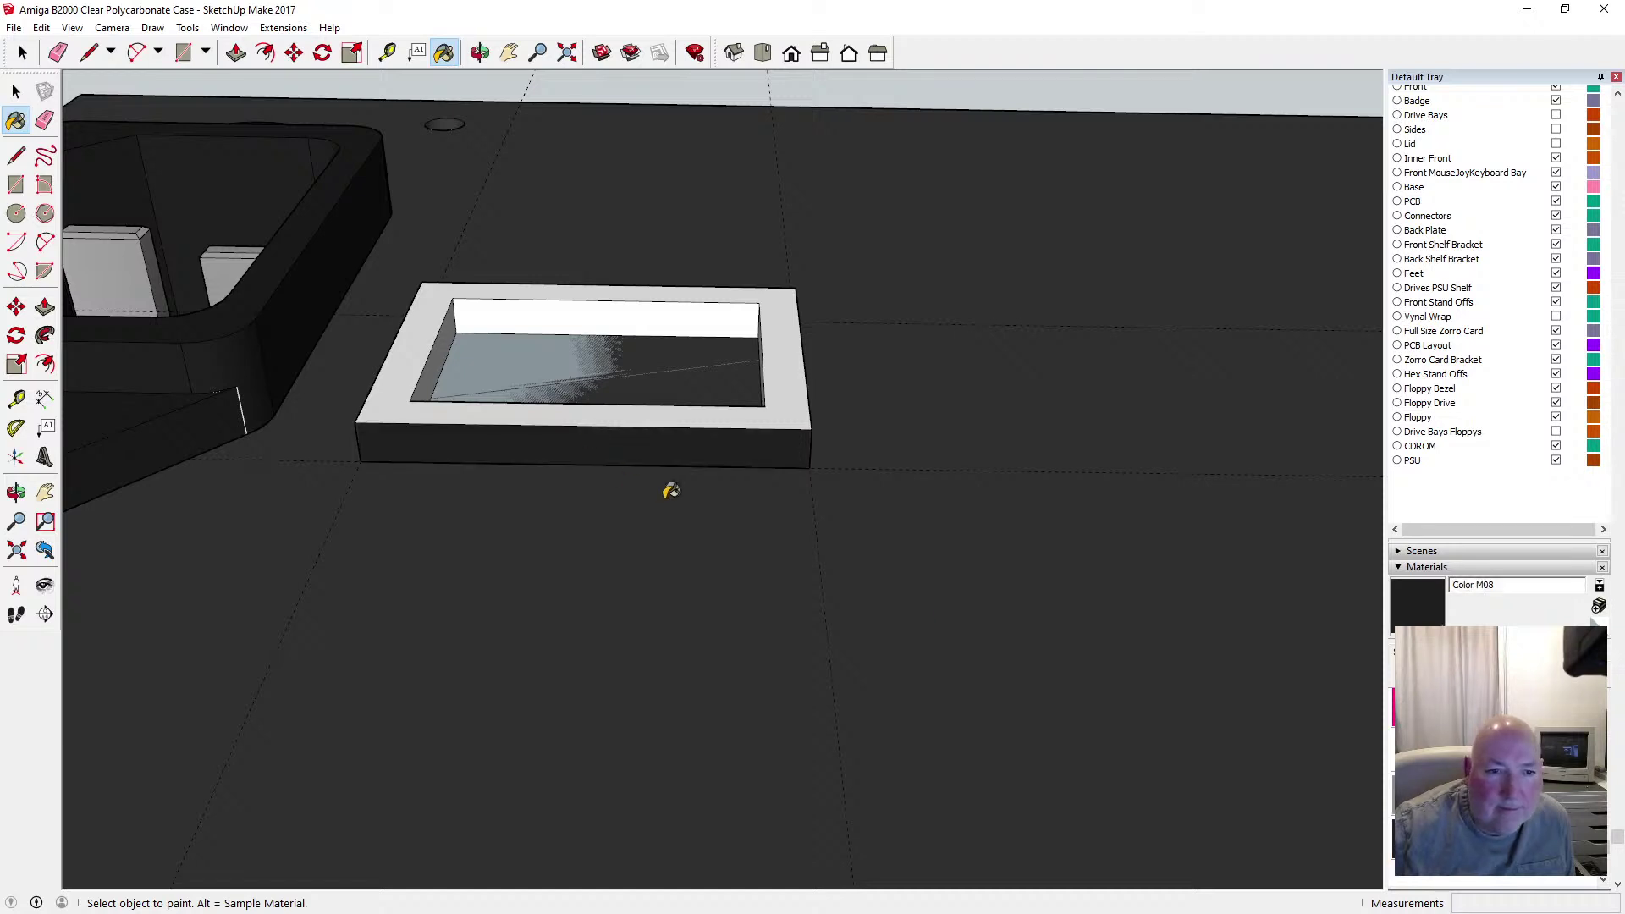
pyautogui.click(393, 398)
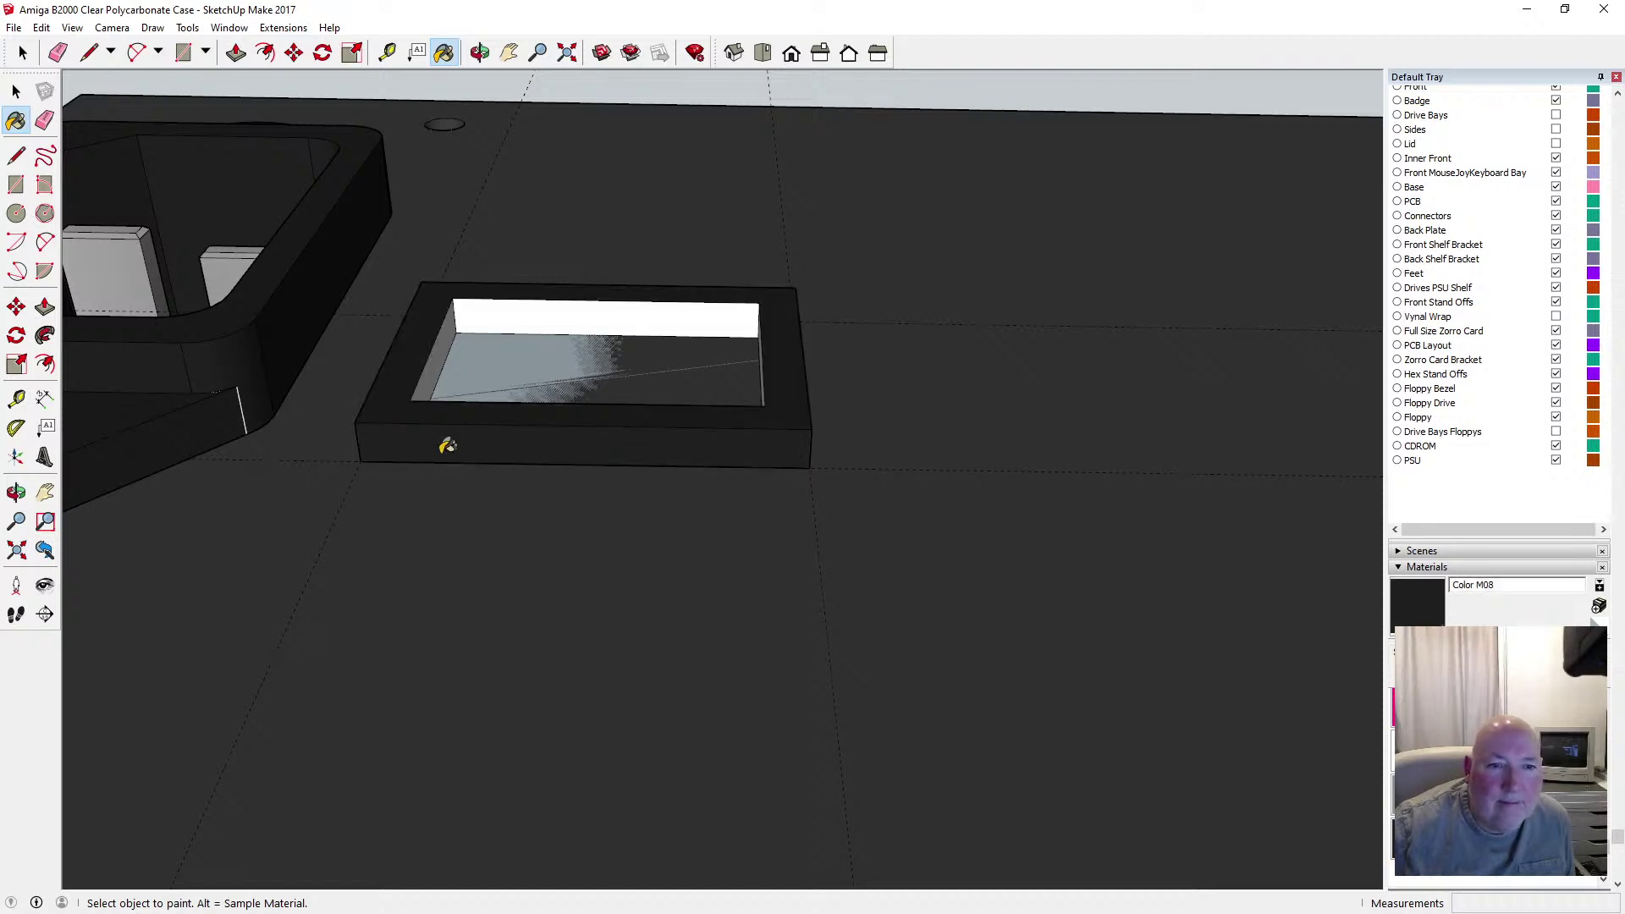
pyautogui.click(542, 311)
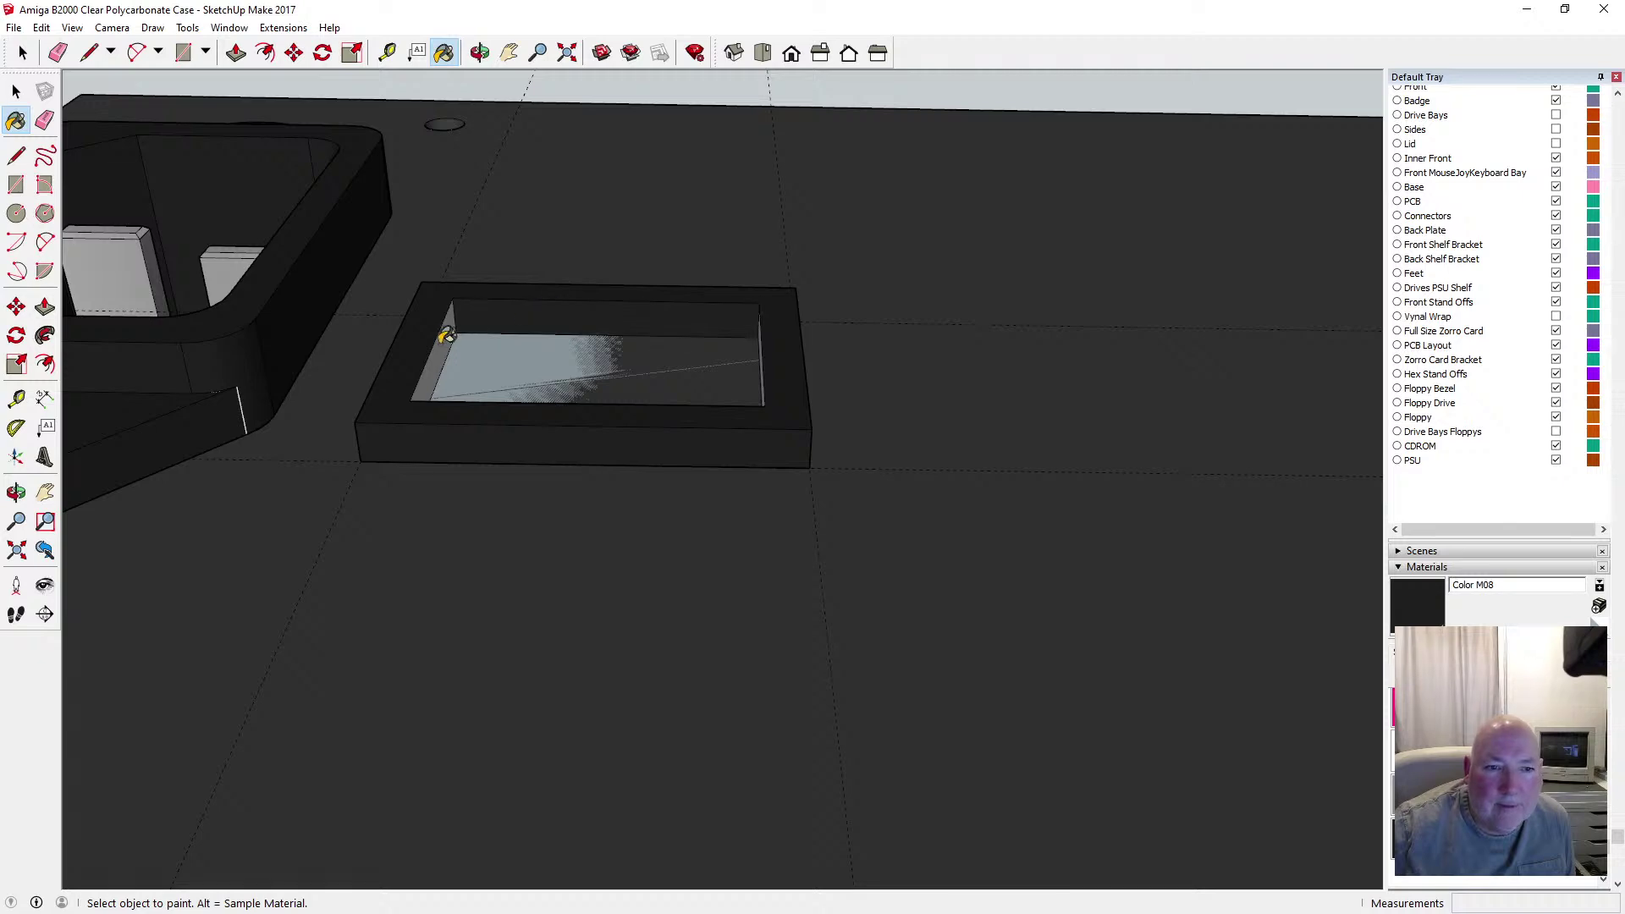
pyautogui.click(445, 336)
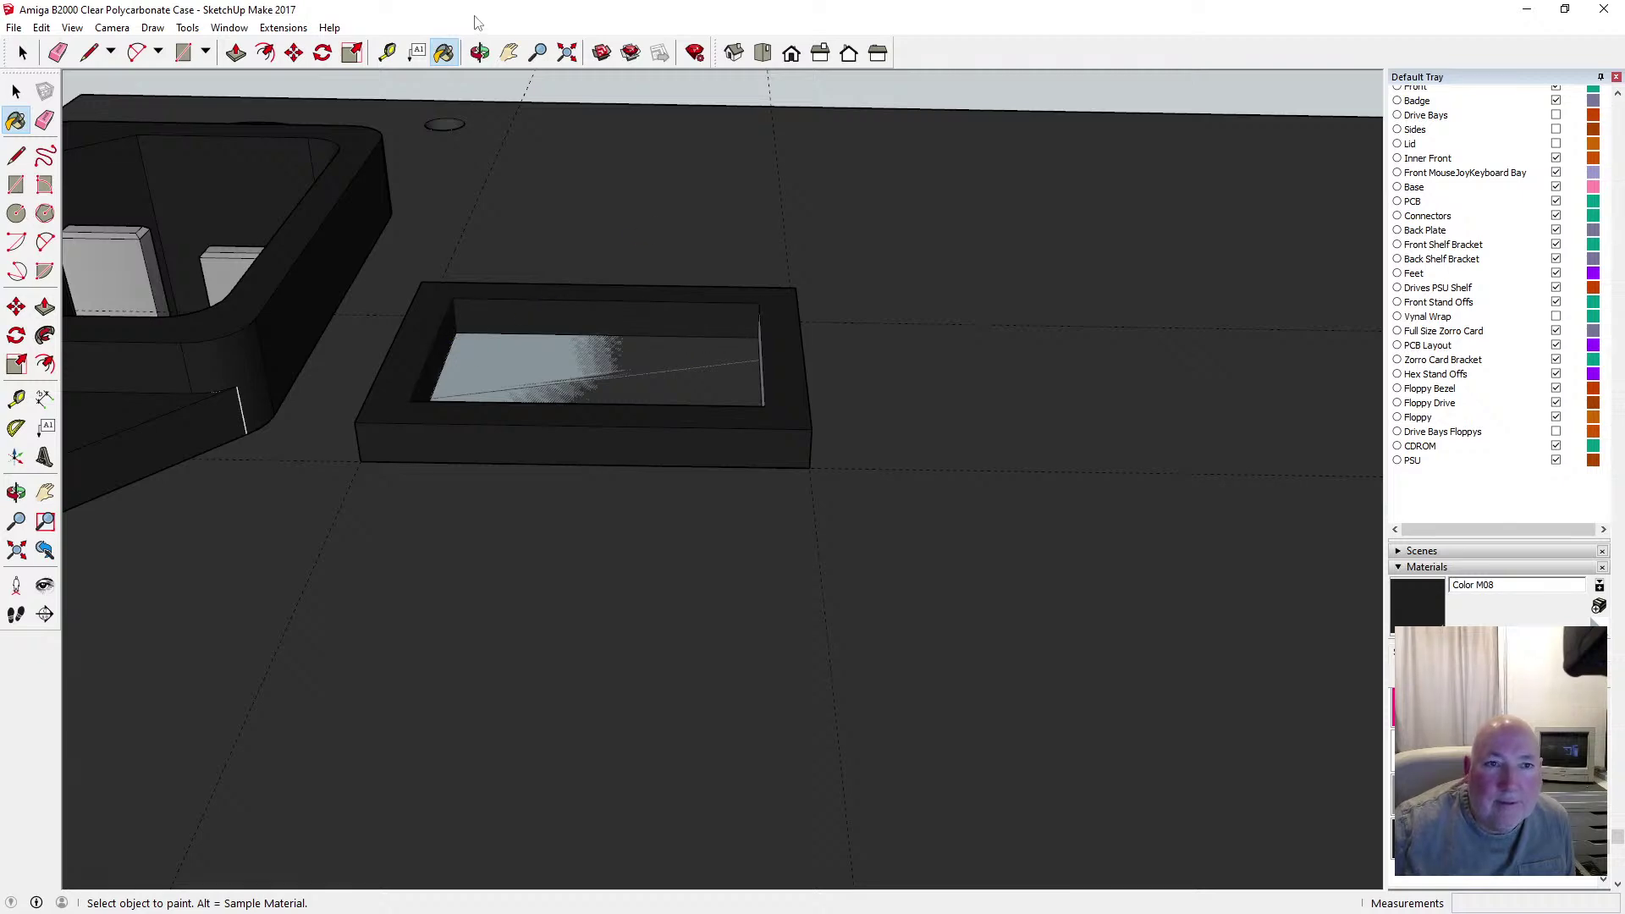
# Paint the frame's upper and socket-facing outer sides and its two unpainted inner side faces with Color M08
pyautogui.click(480, 52)
pyautogui.moveTo(457, 136)
pyautogui.mouseDown()
pyautogui.moveTo(530, 207)
pyautogui.moveTo(606, 544)
pyautogui.moveTo(630, 659)
pyautogui.moveTo(605, 790)
pyautogui.mouseUp()
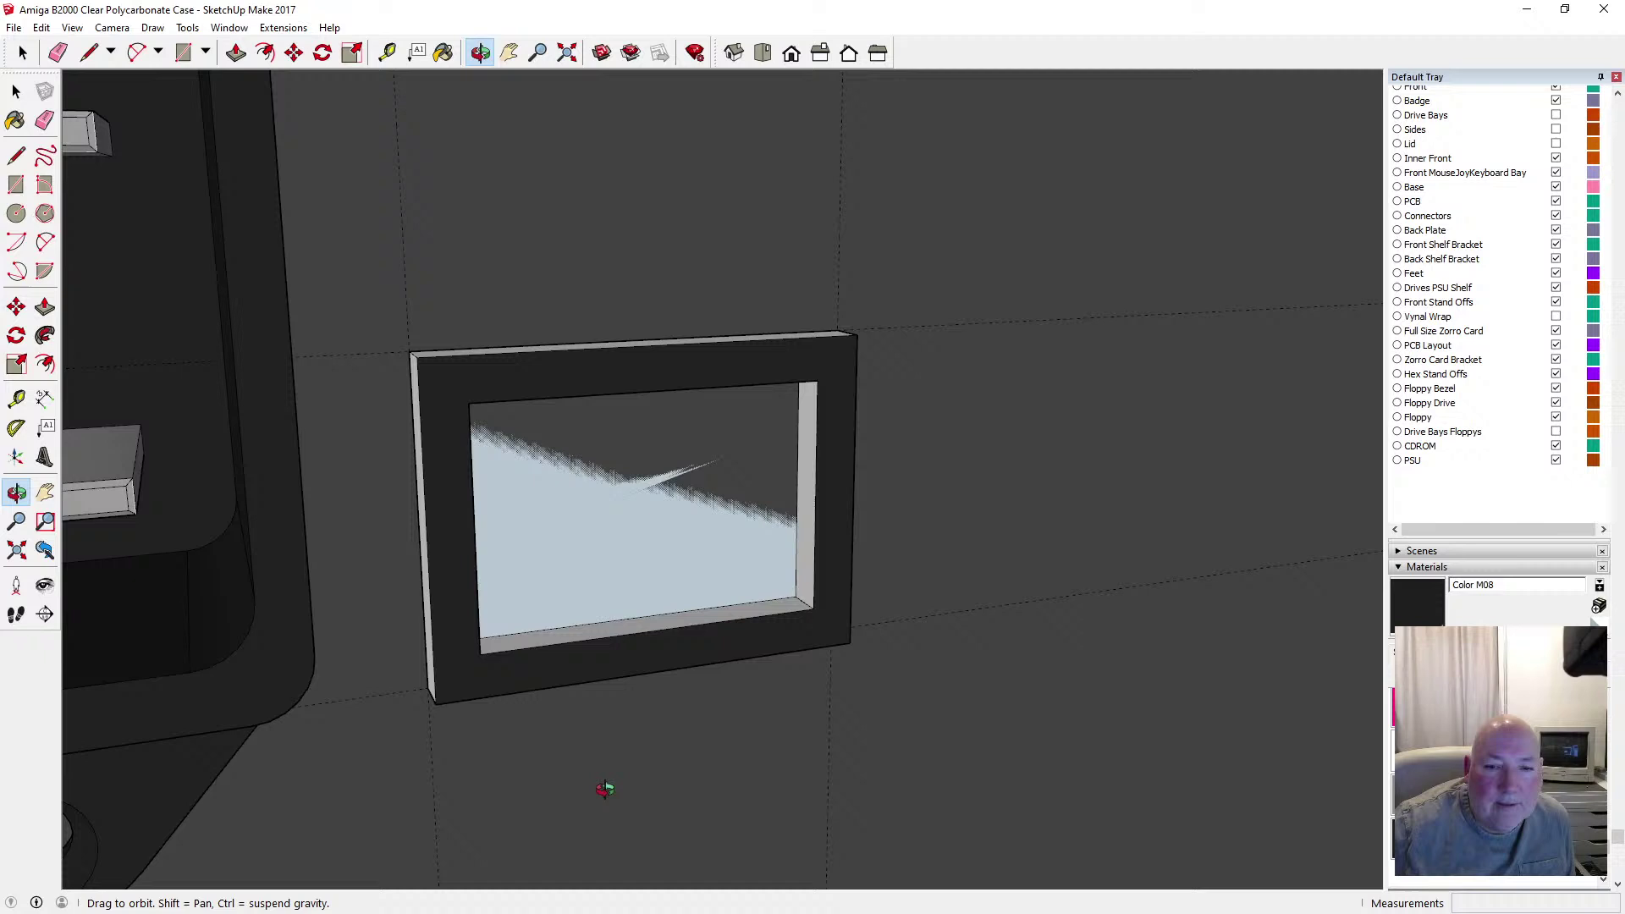
pyautogui.click(444, 53)
pyautogui.click(435, 369)
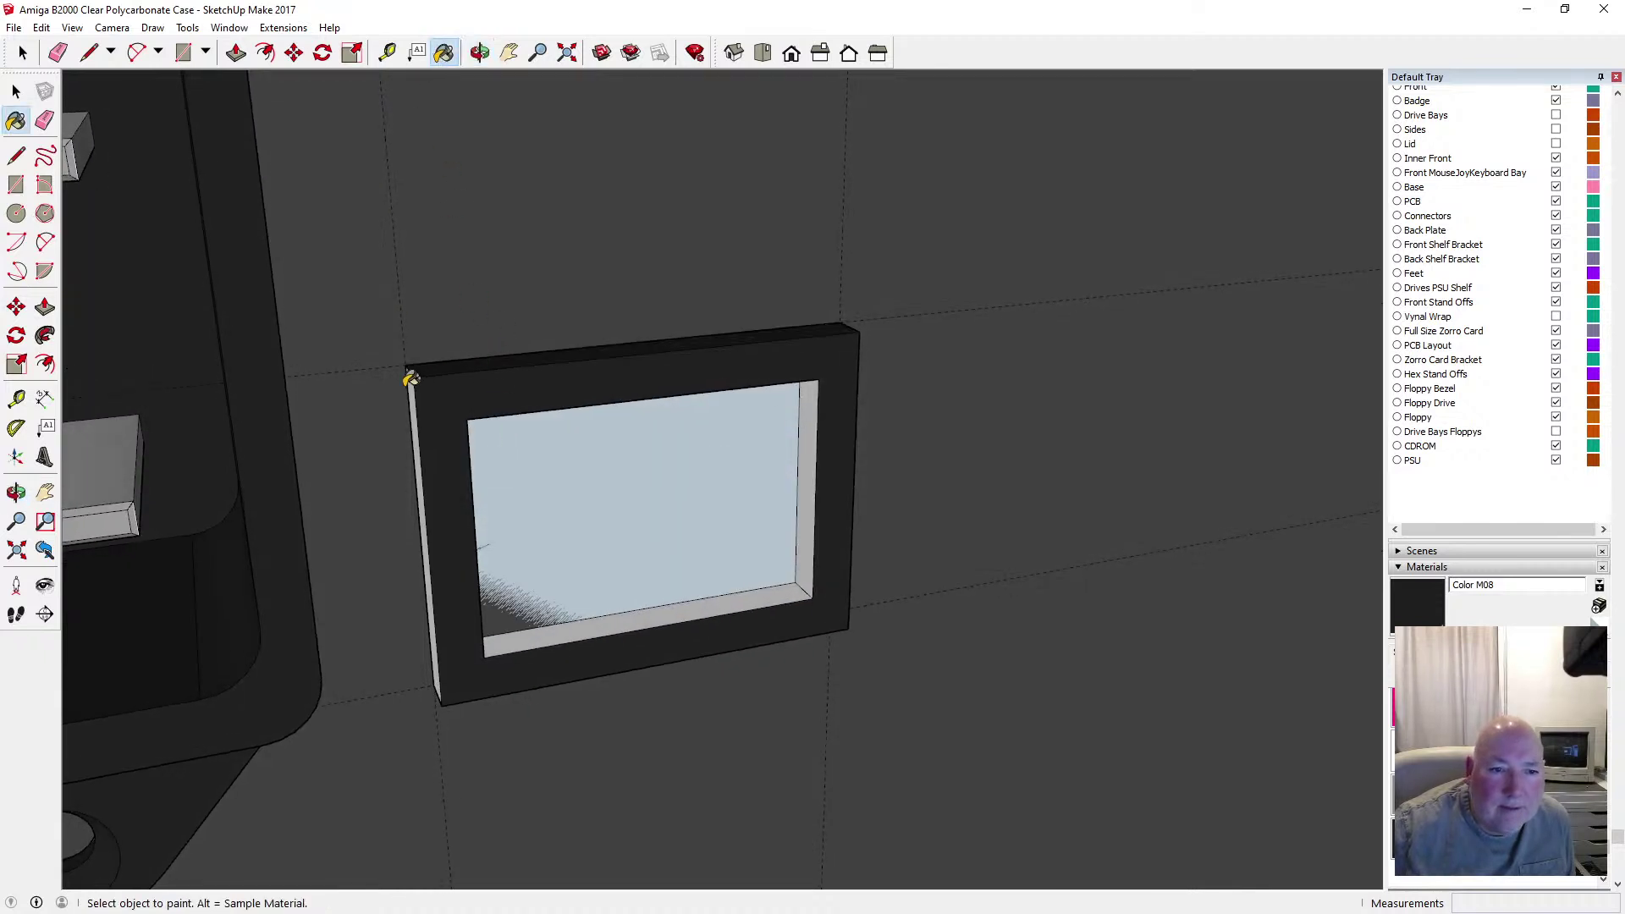
pyautogui.click(413, 381)
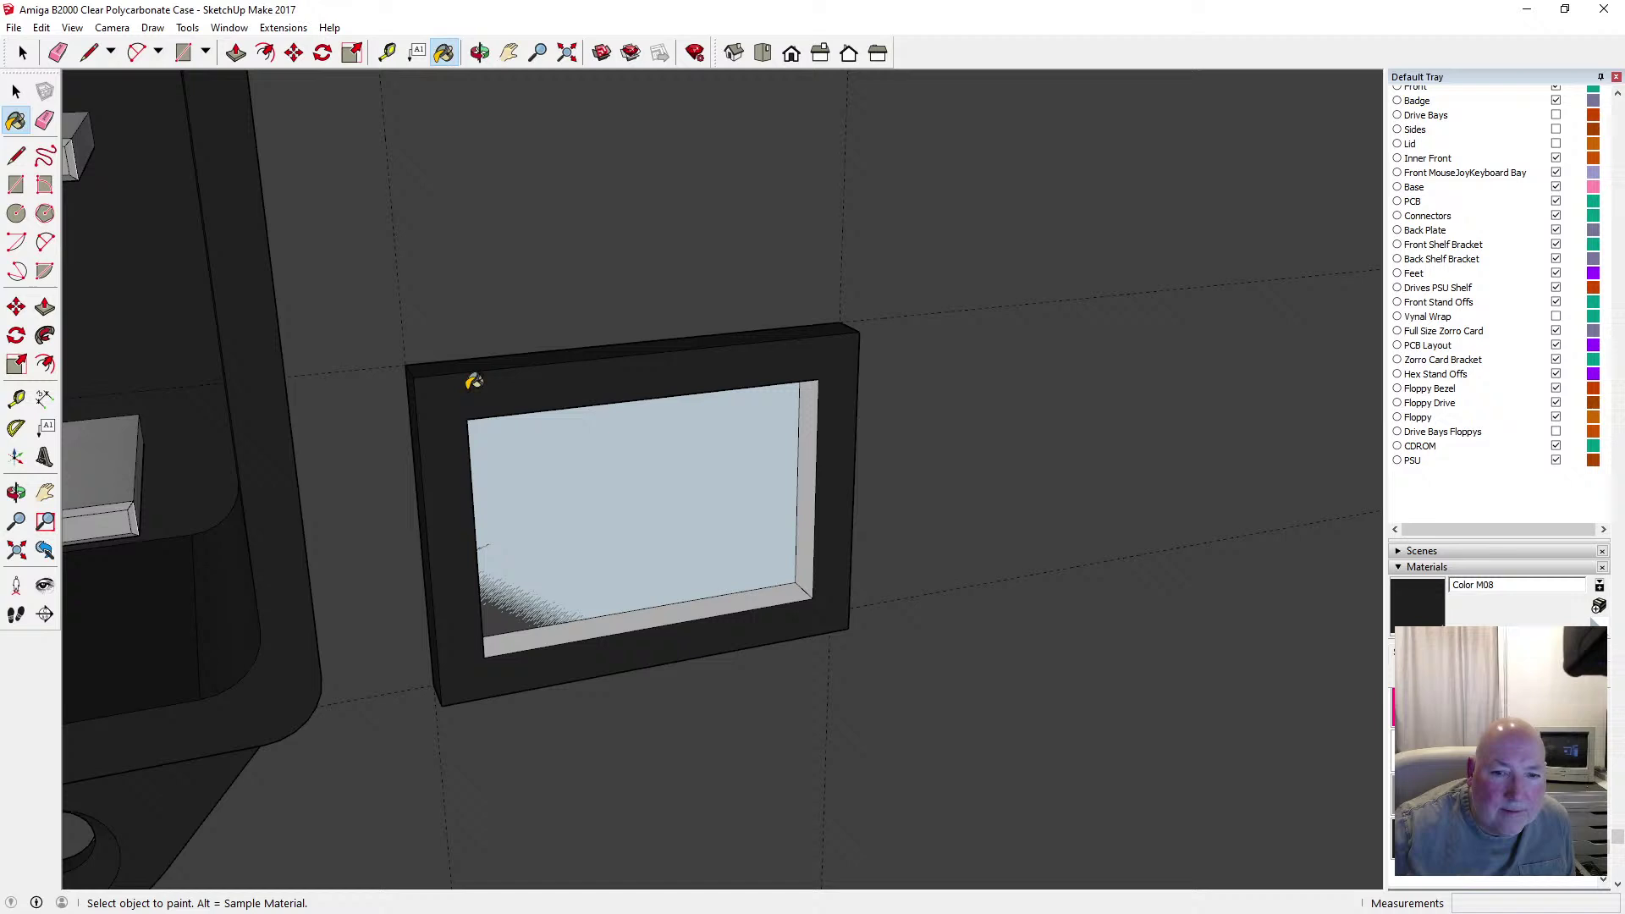
pyautogui.click(753, 606)
pyautogui.click(814, 556)
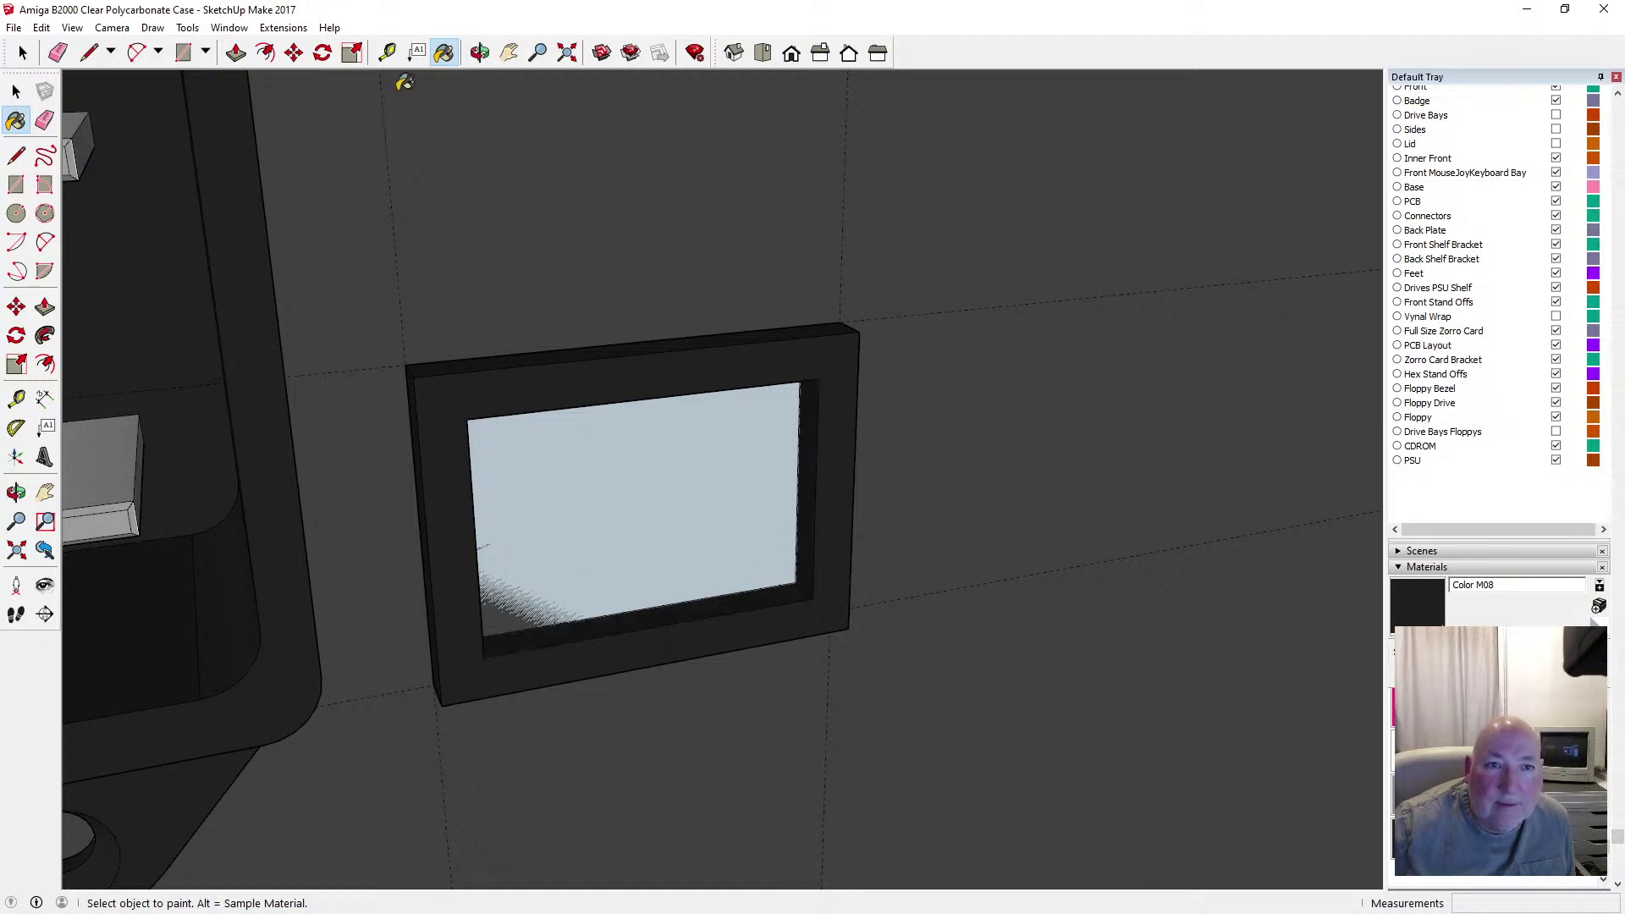
# Save the case model with the newly painted frame on the PSU back face
pyautogui.click(480, 52)
pyautogui.moveTo(542, 153); pyautogui.dragTo(461, 308)
pyautogui.press('space')
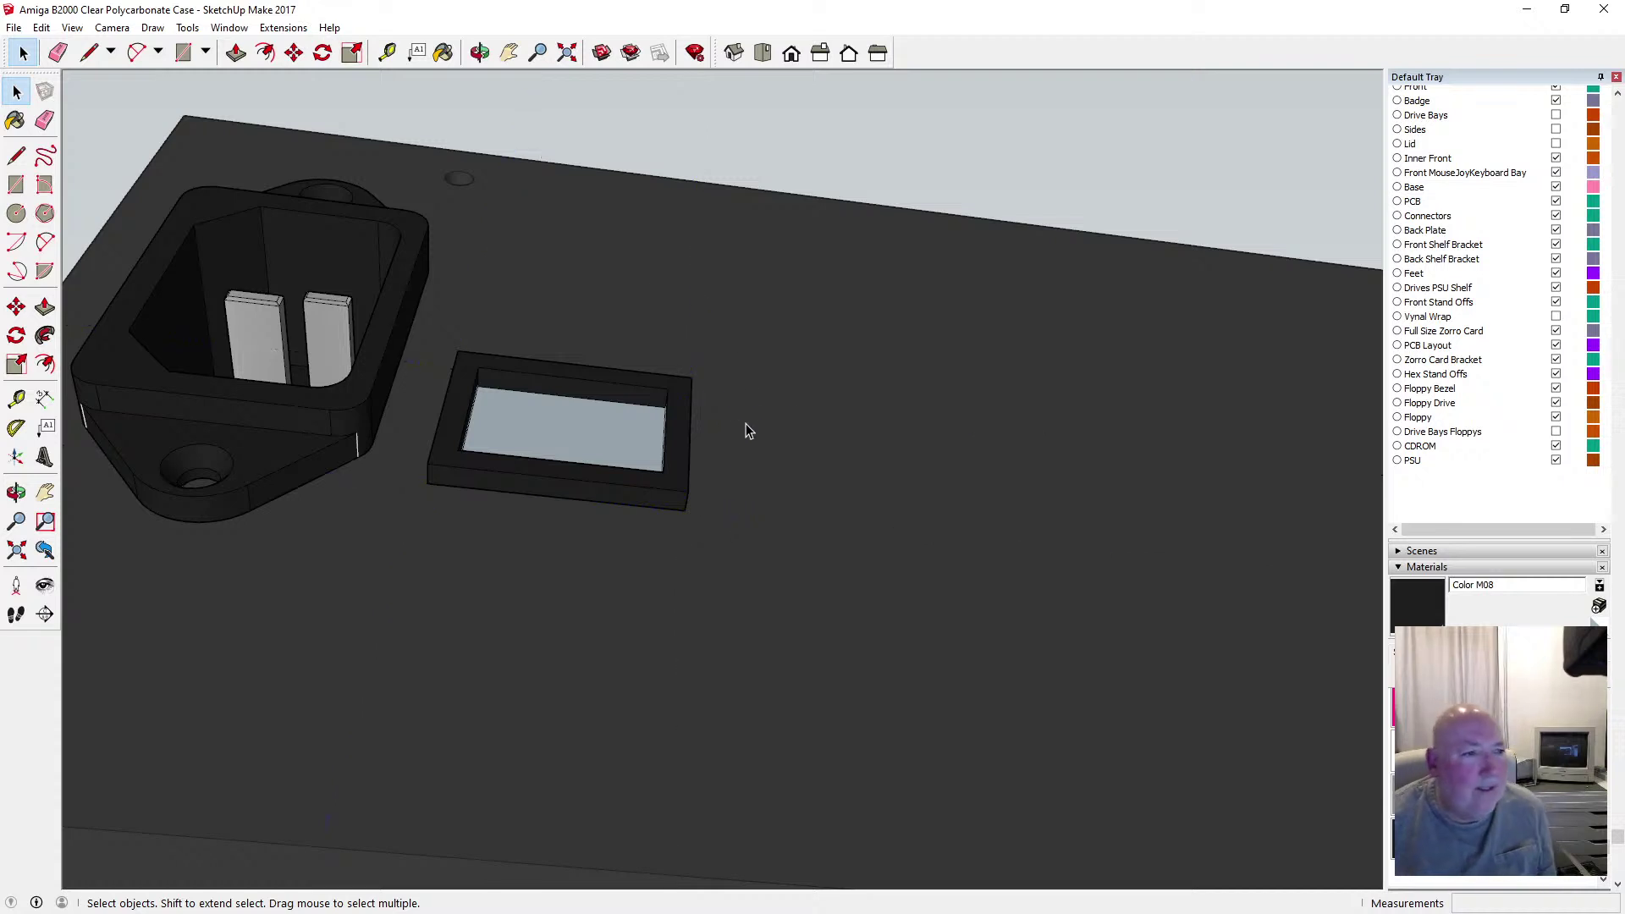
pyautogui.click(479, 53)
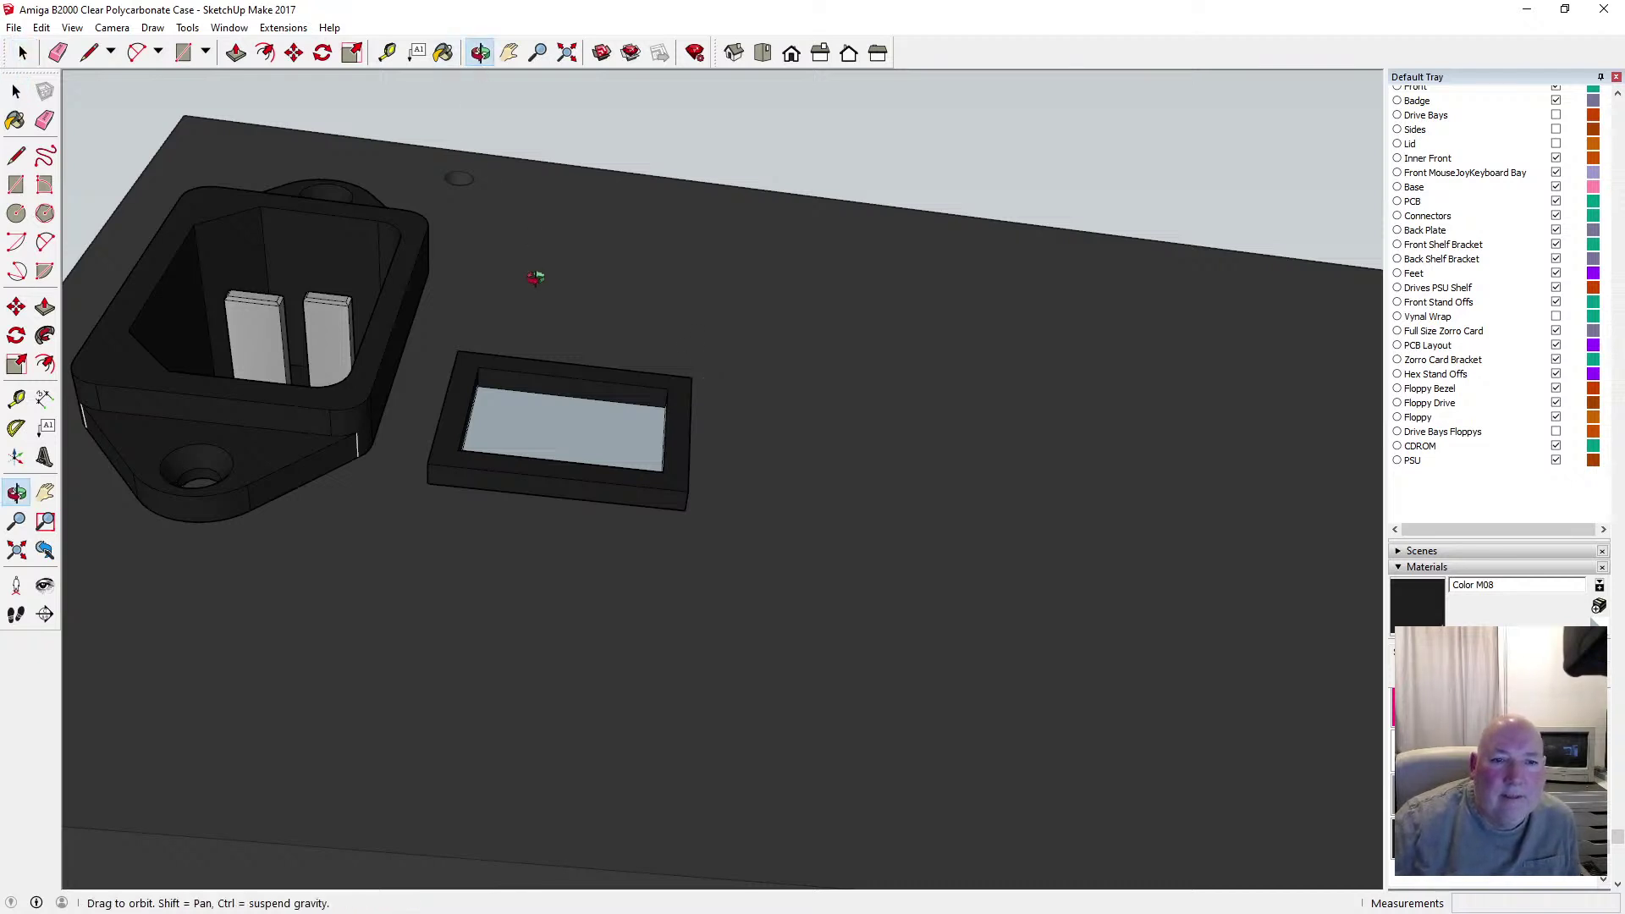
pyautogui.moveTo(537, 276); pyautogui.dragTo(508, 243)
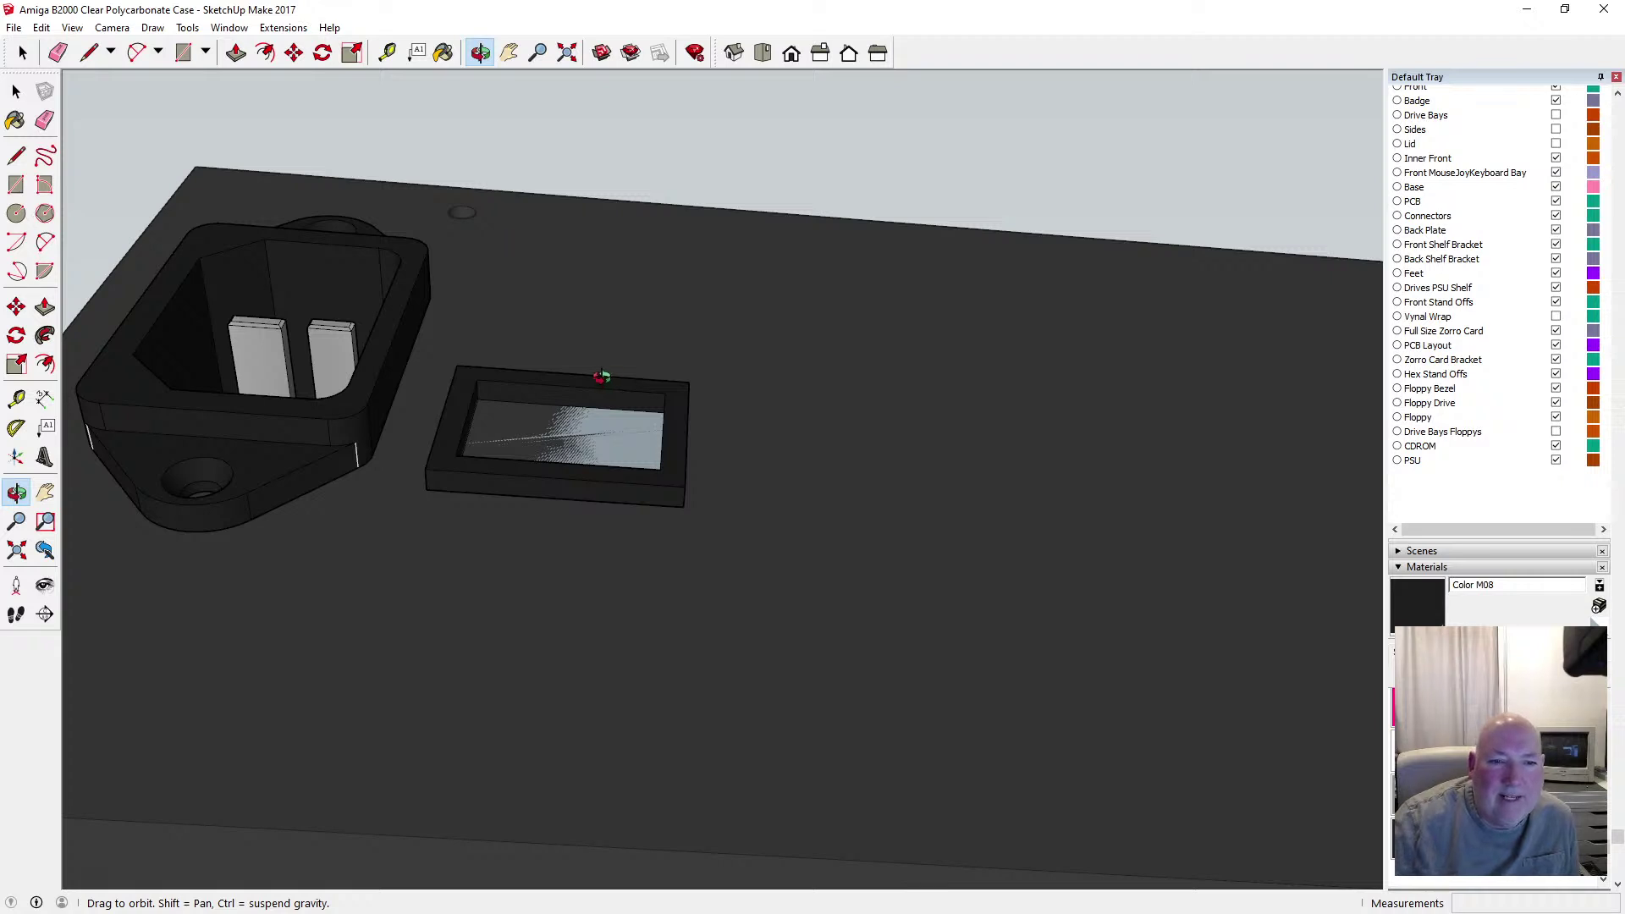
pyautogui.scroll(3, 602, 373)
pyautogui.scroll(-2, 604, 316)
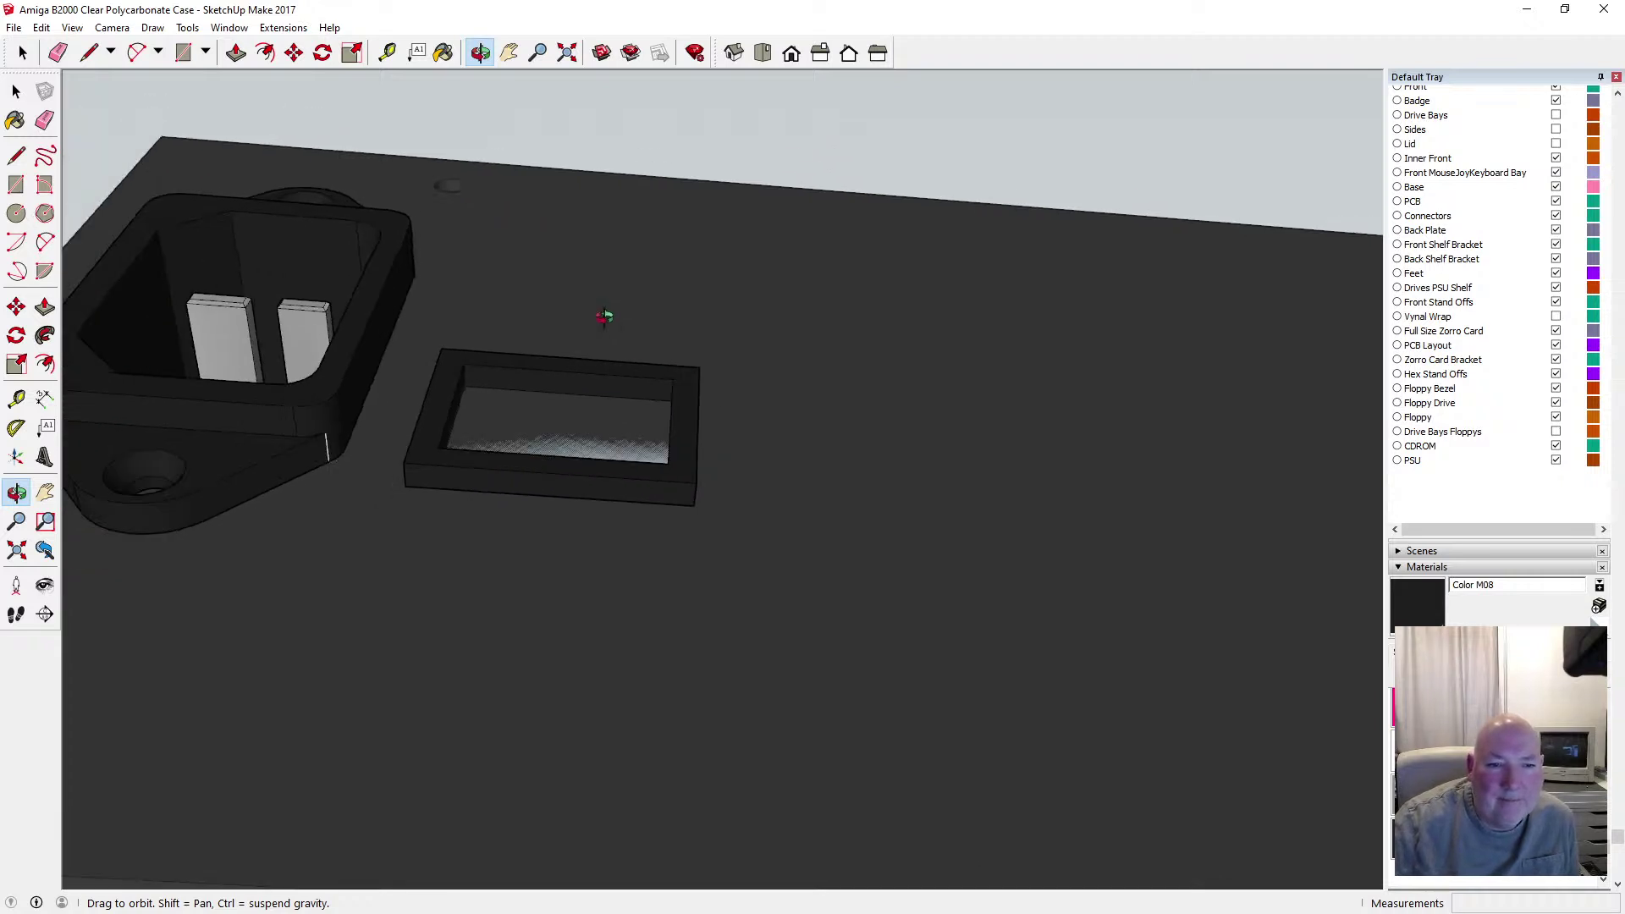
pyautogui.click(14, 27)
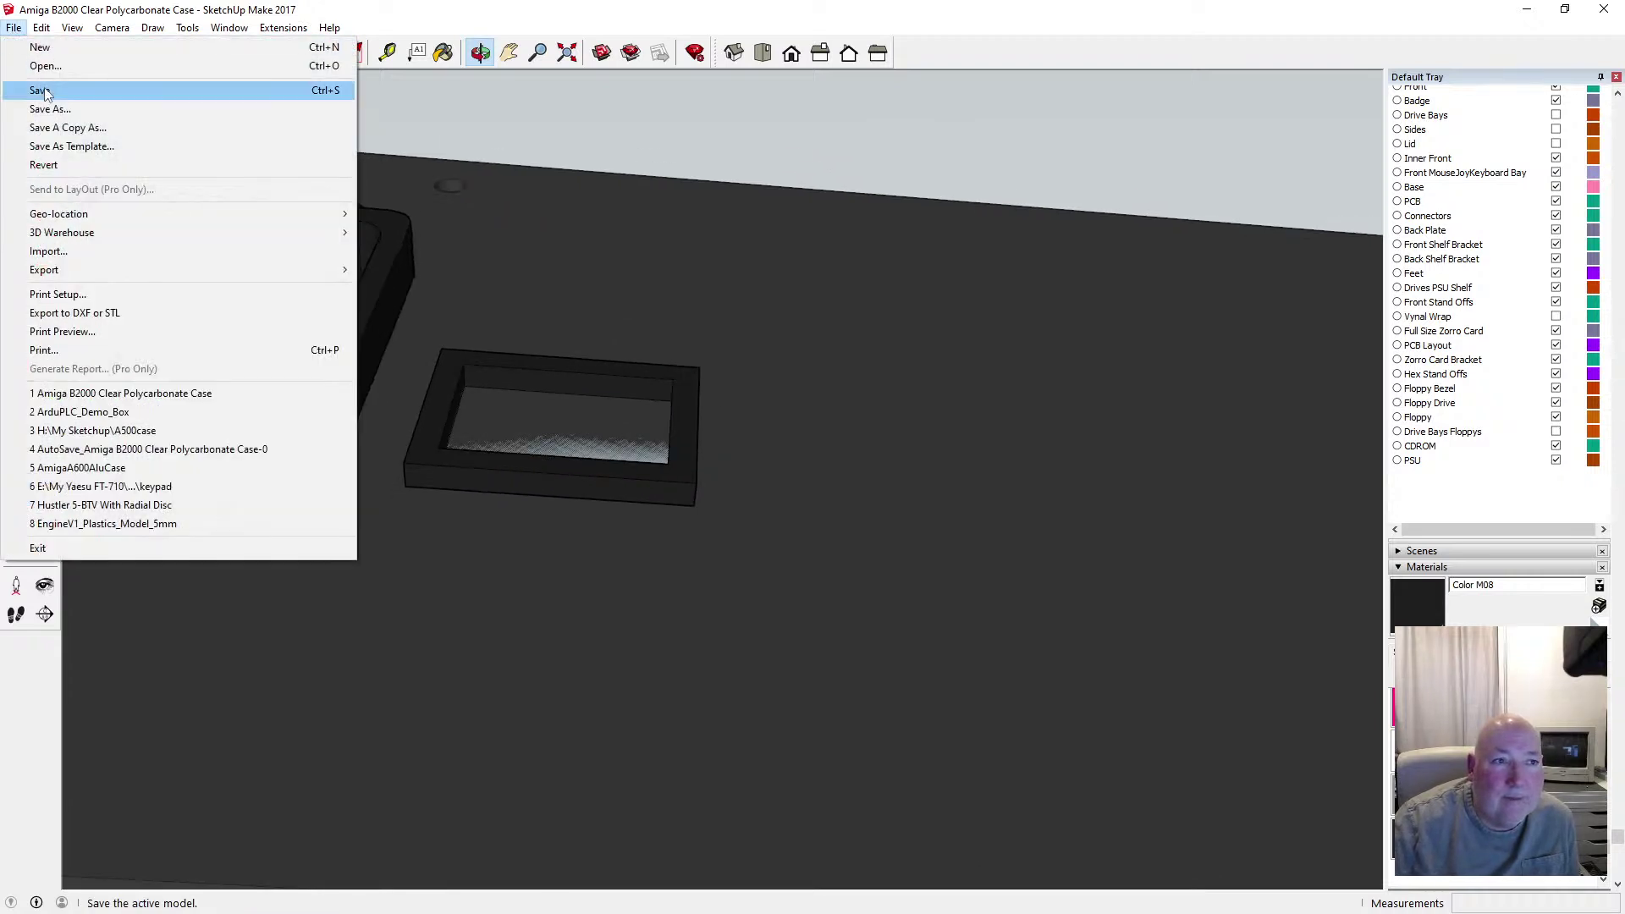
pyautogui.click(41, 90)
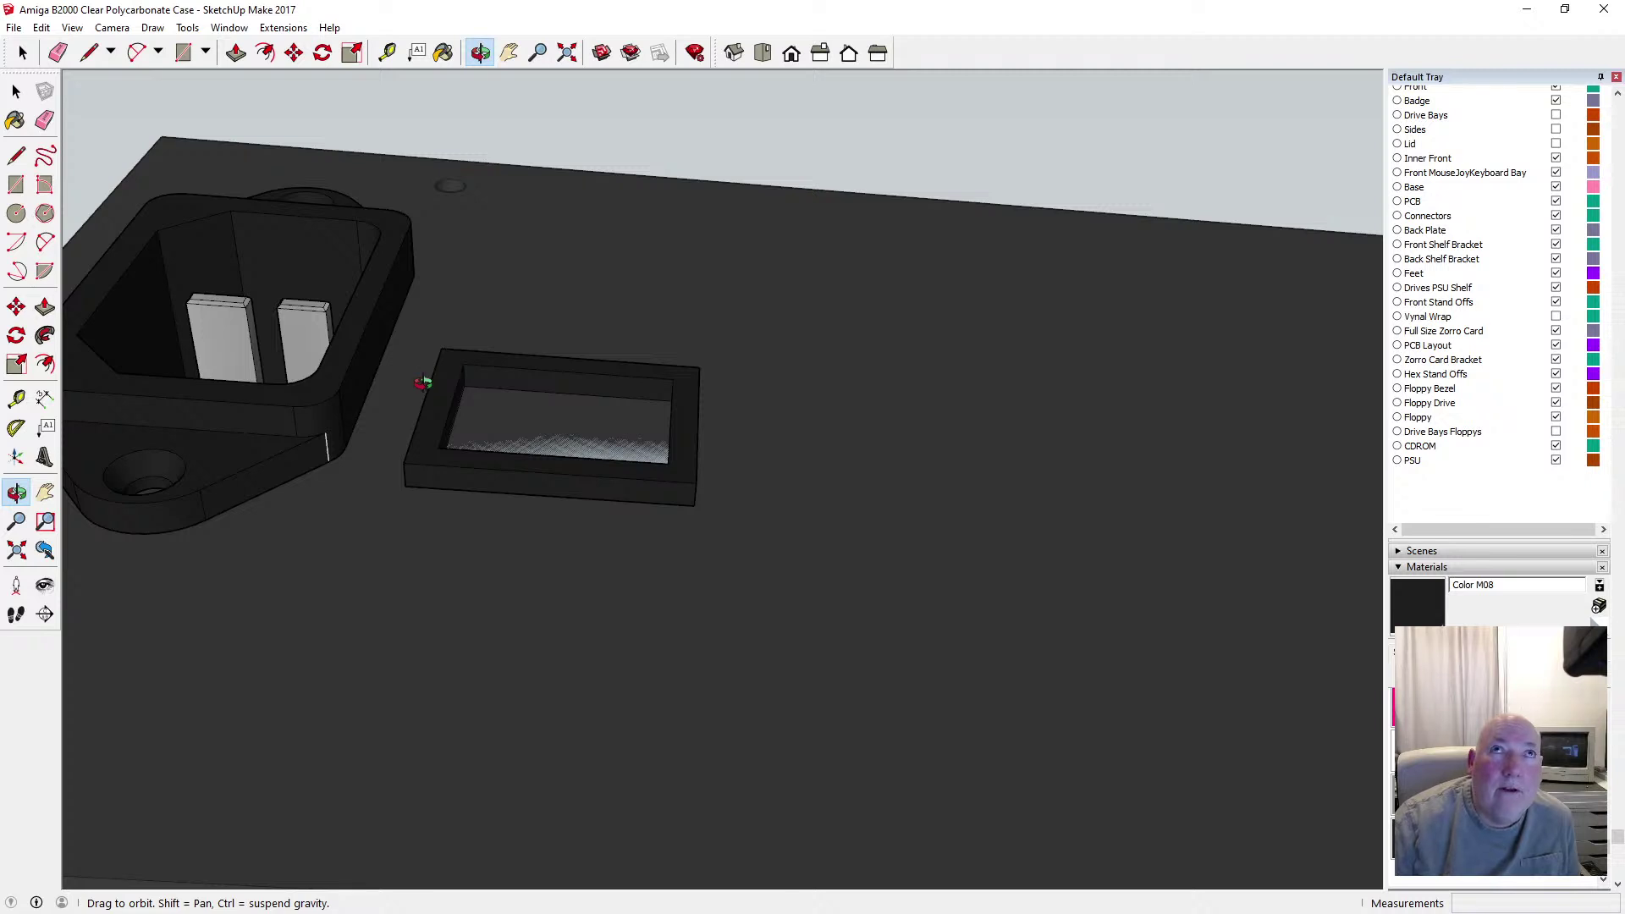
# Measure the inner width of the raised frame's opening beside the power socket
pyautogui.moveTo(570, 378)
pyautogui.mouseDown()
pyautogui.moveTo(533, 410)
pyautogui.moveTo(525, 472)
pyautogui.moveTo(545, 443)
pyautogui.moveTo(556, 587)
pyautogui.moveTo(580, 646)
pyautogui.moveTo(552, 336)
pyautogui.moveTo(592, 408)
pyautogui.moveTo(544, 399)
pyautogui.mouseUp()
pyautogui.scroll(6, 550, 432)
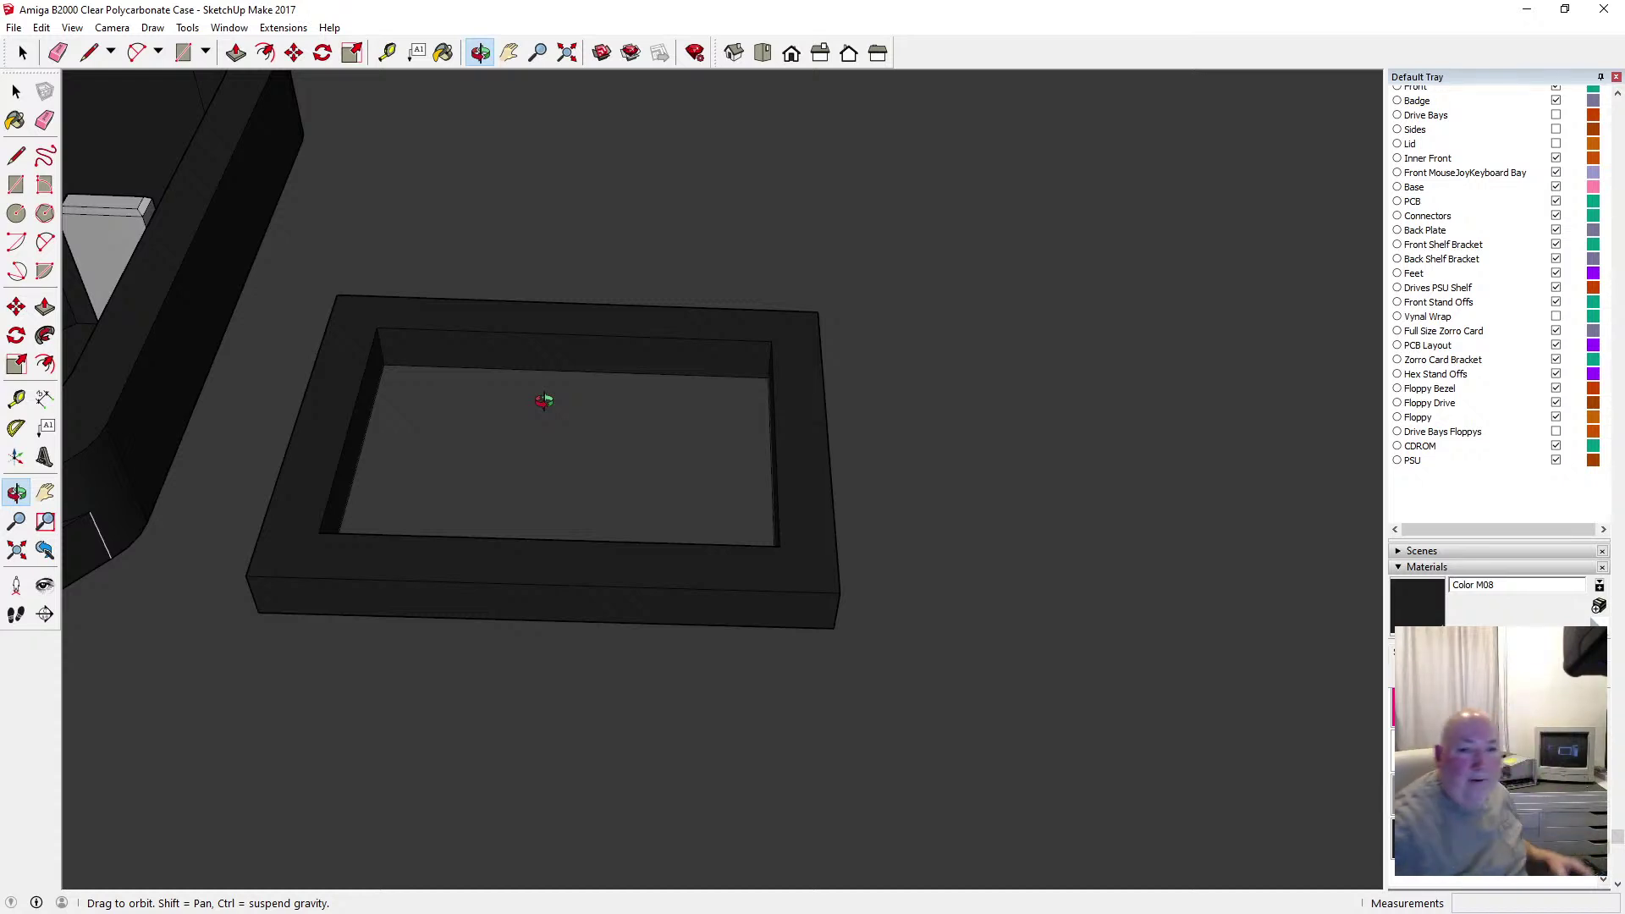
pyautogui.moveTo(525, 348); pyautogui.dragTo(512, 352)
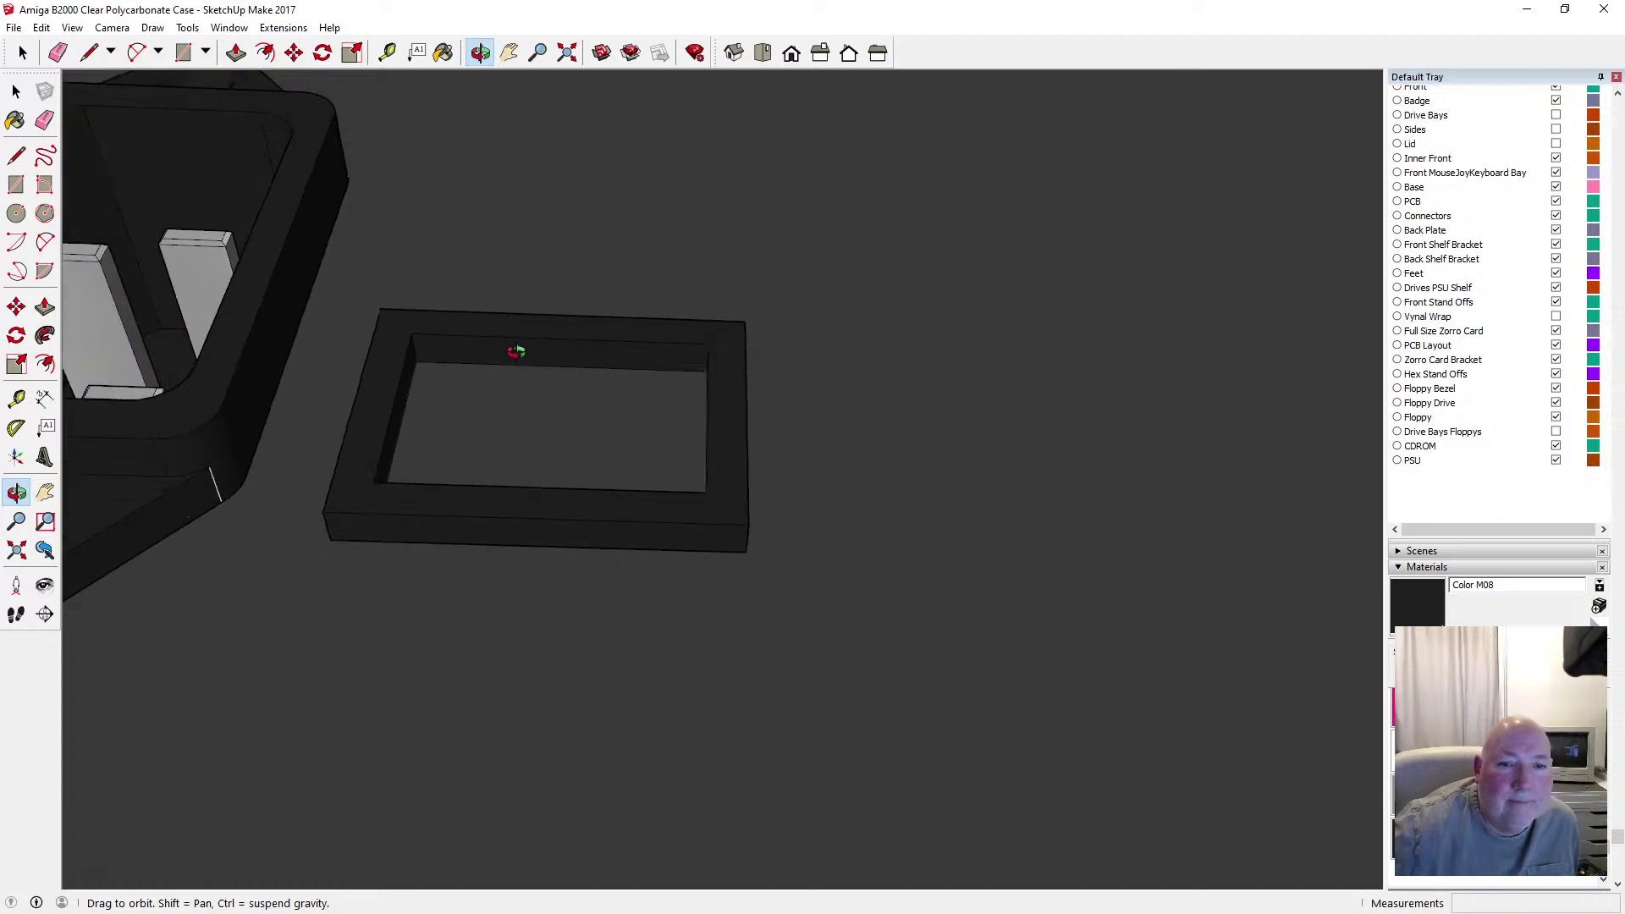
pyautogui.click(386, 53)
pyautogui.click(406, 353)
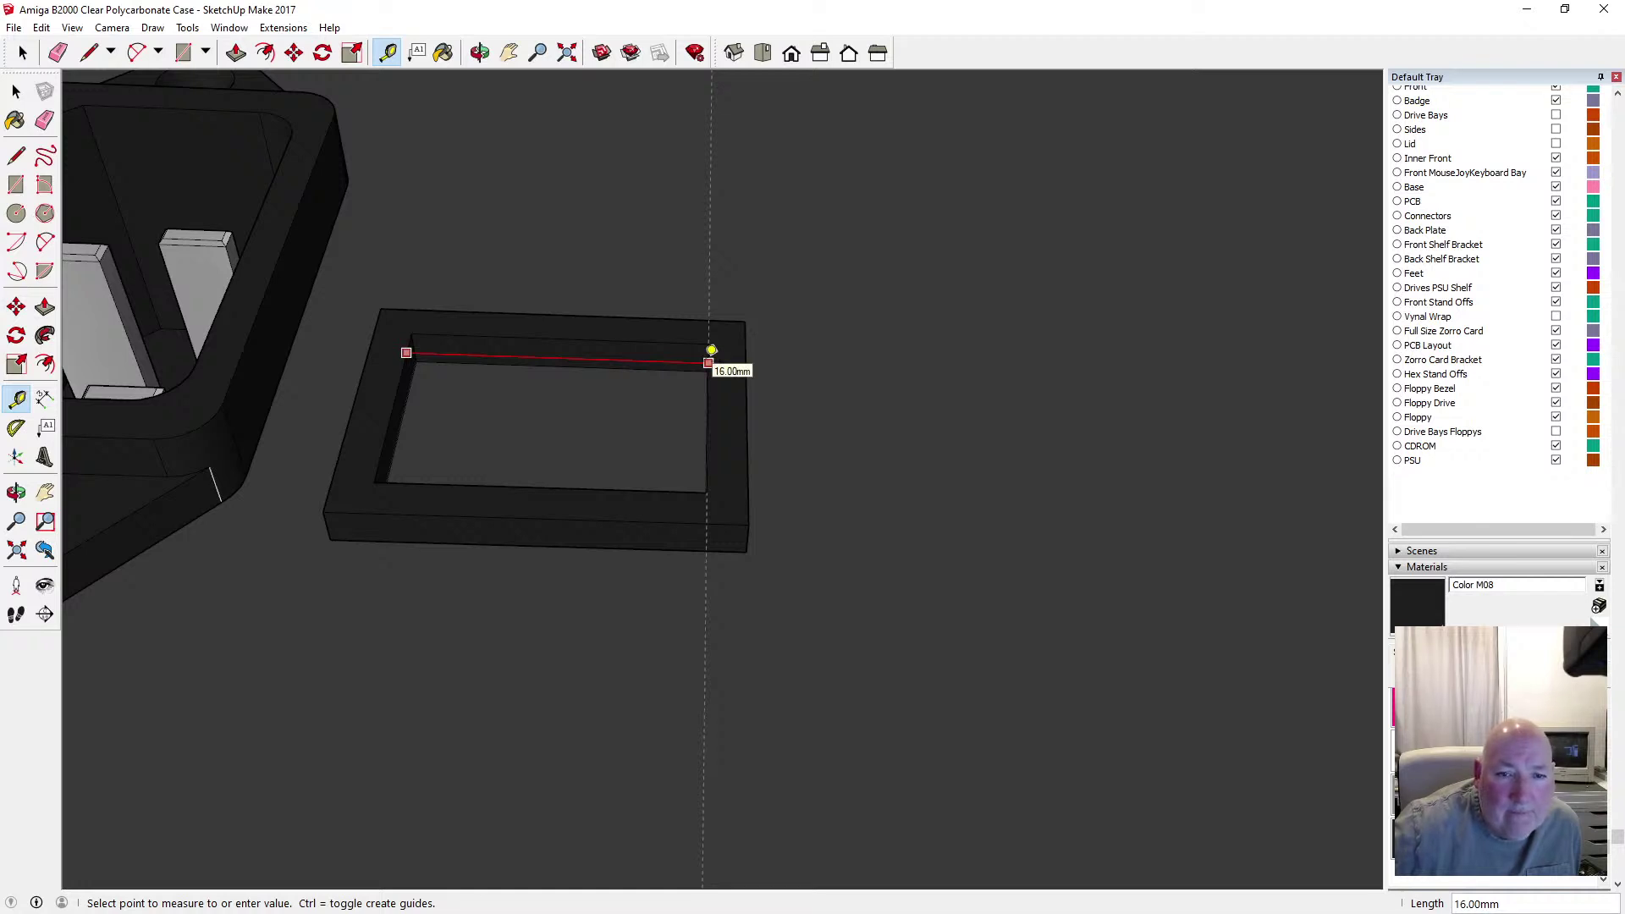
pyautogui.click(17, 91)
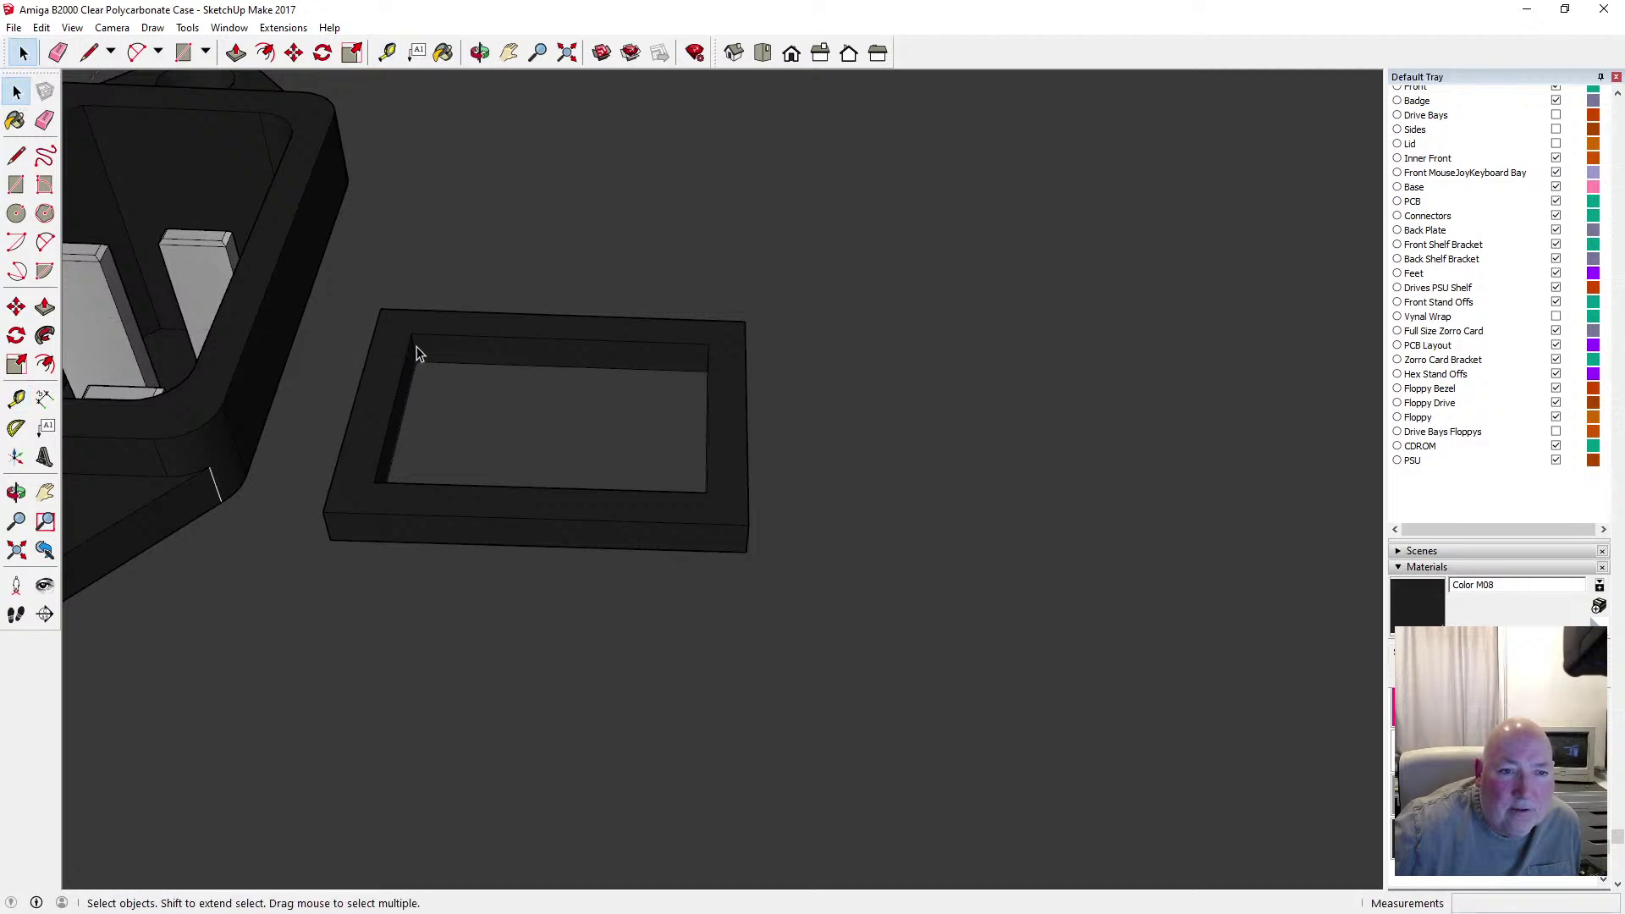
# Draw a 12.5 by 10 mm rectangle on the PSU back face, beside the frame on the side away from the power socket
pyautogui.scroll(-5, 417, 354)
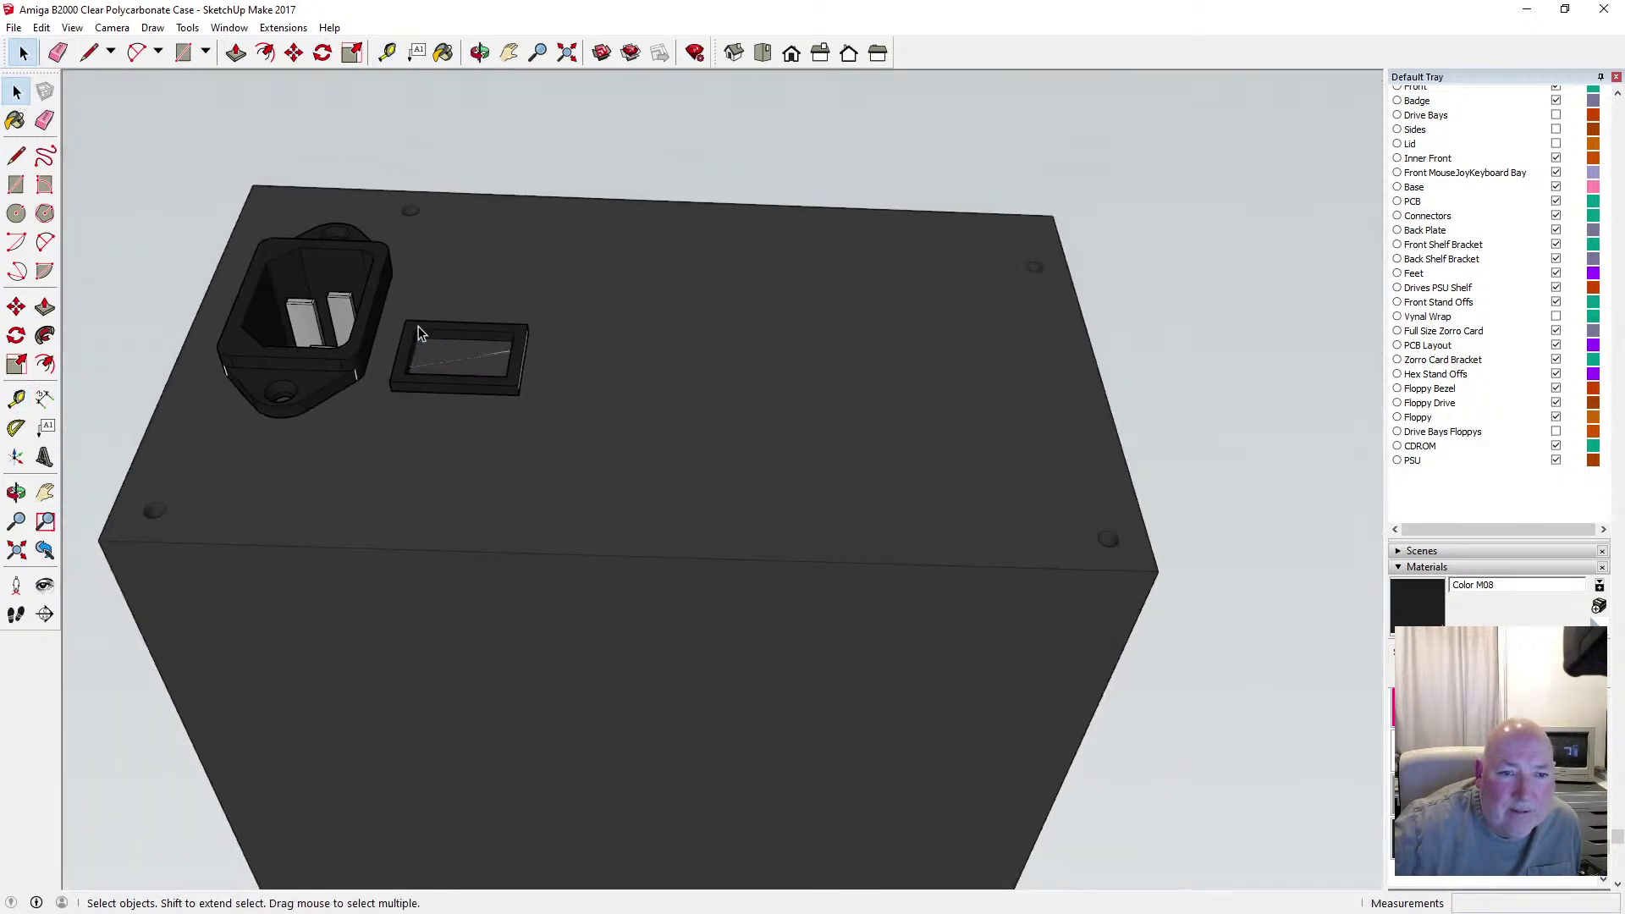
pyautogui.scroll(-2, 418, 327)
pyautogui.scroll(4, 422, 329)
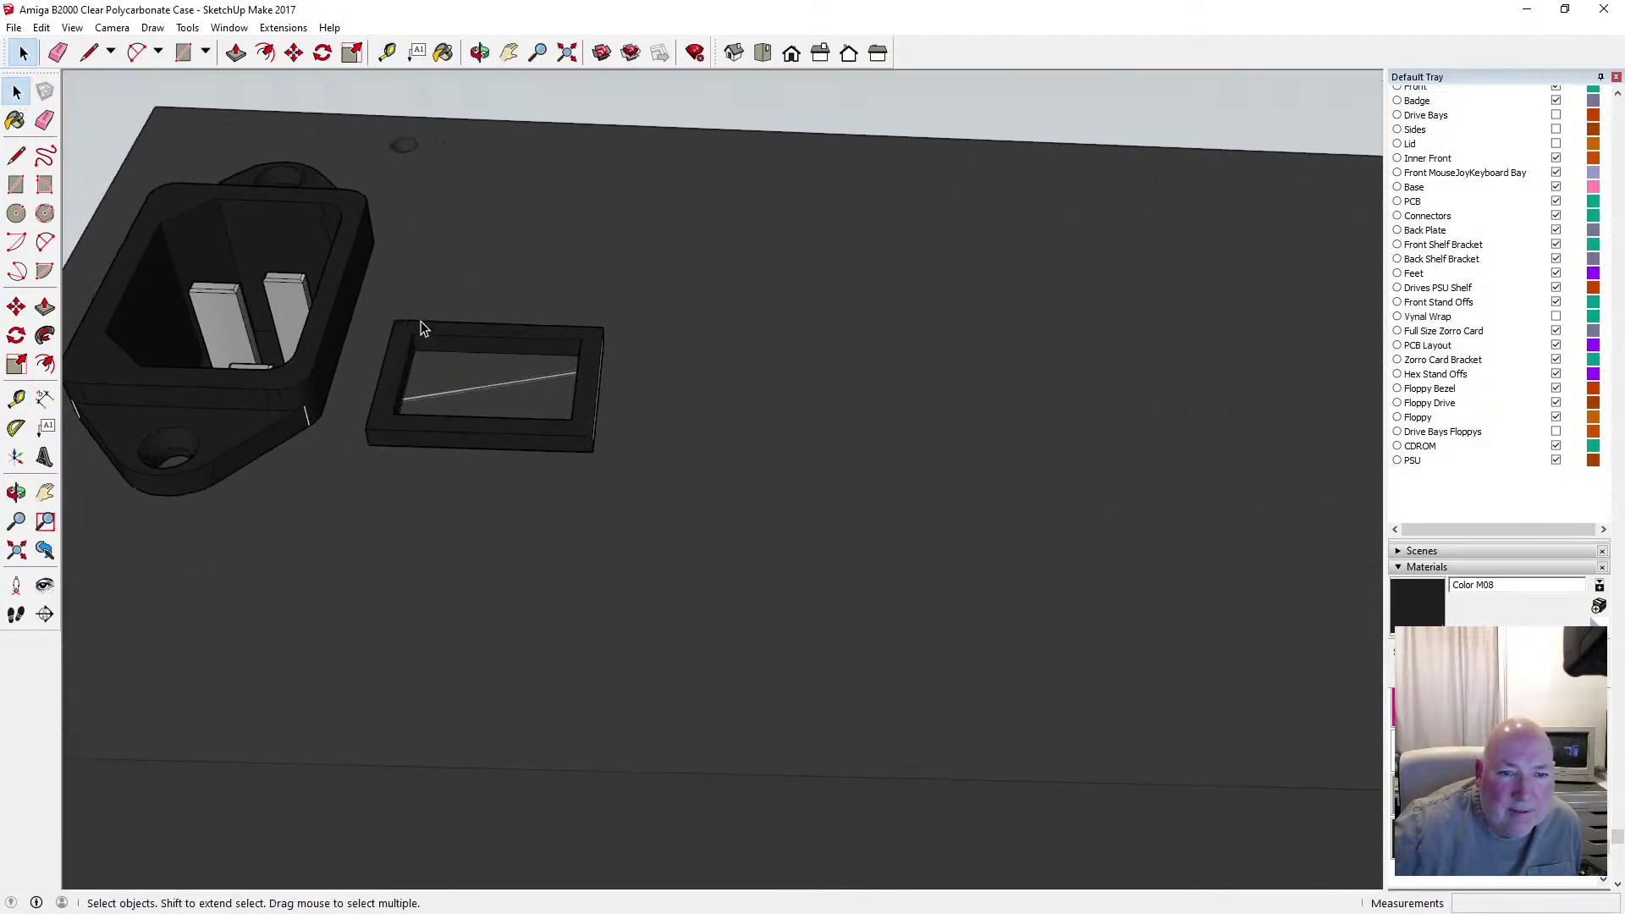
pyautogui.scroll(-6, 364, 379)
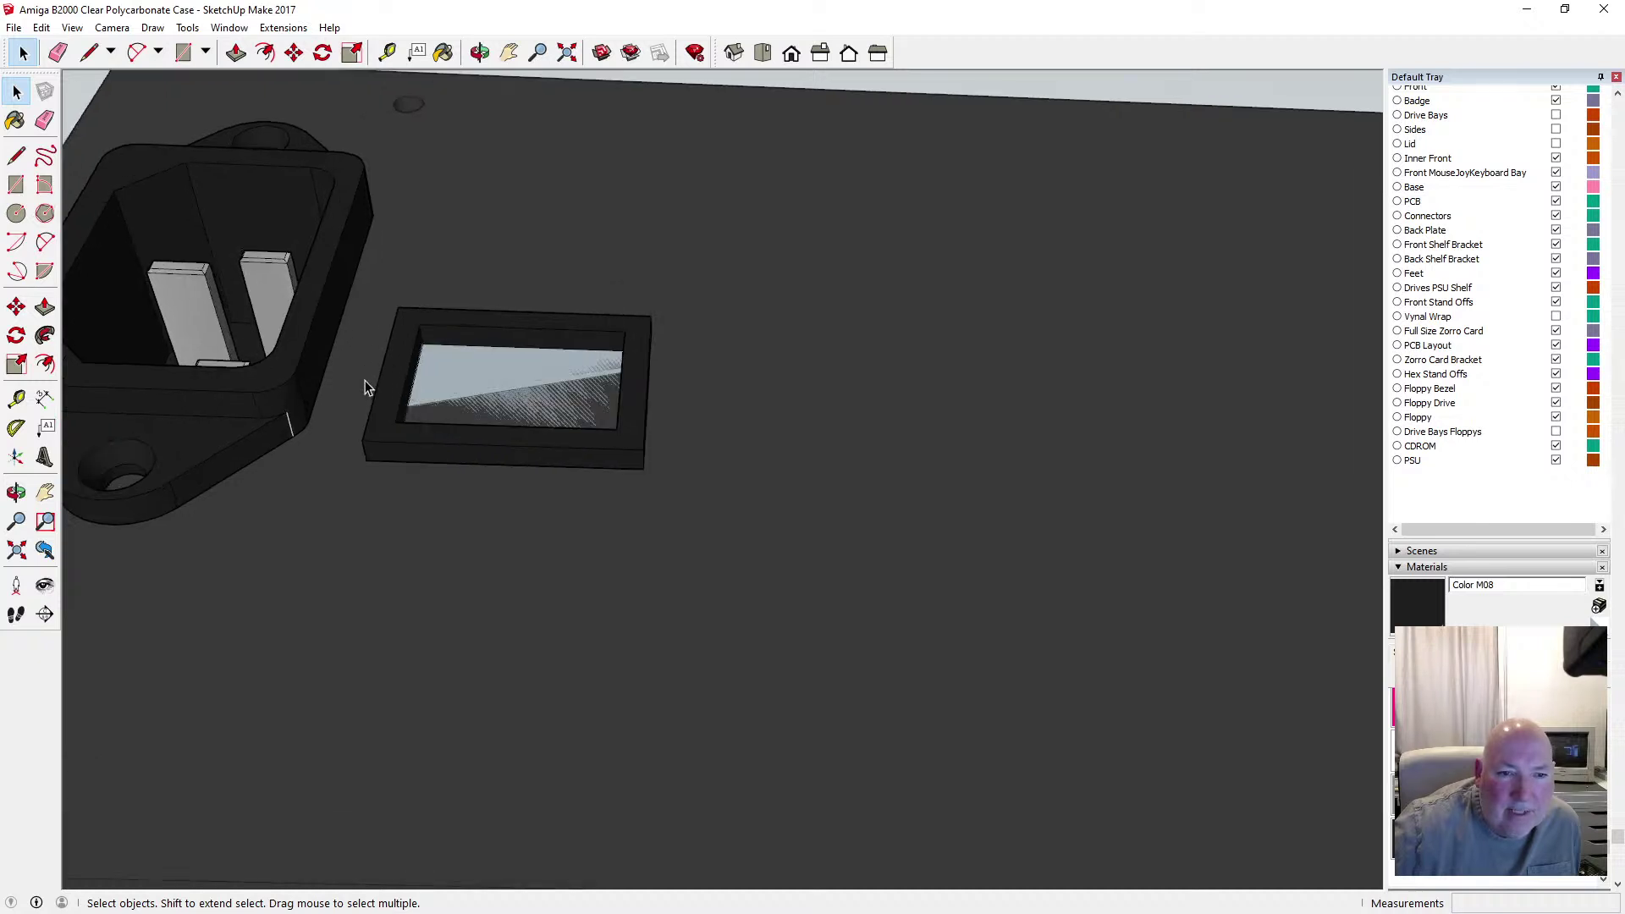
pyautogui.scroll(3, 672, 389)
pyautogui.scroll(3, 583, 390)
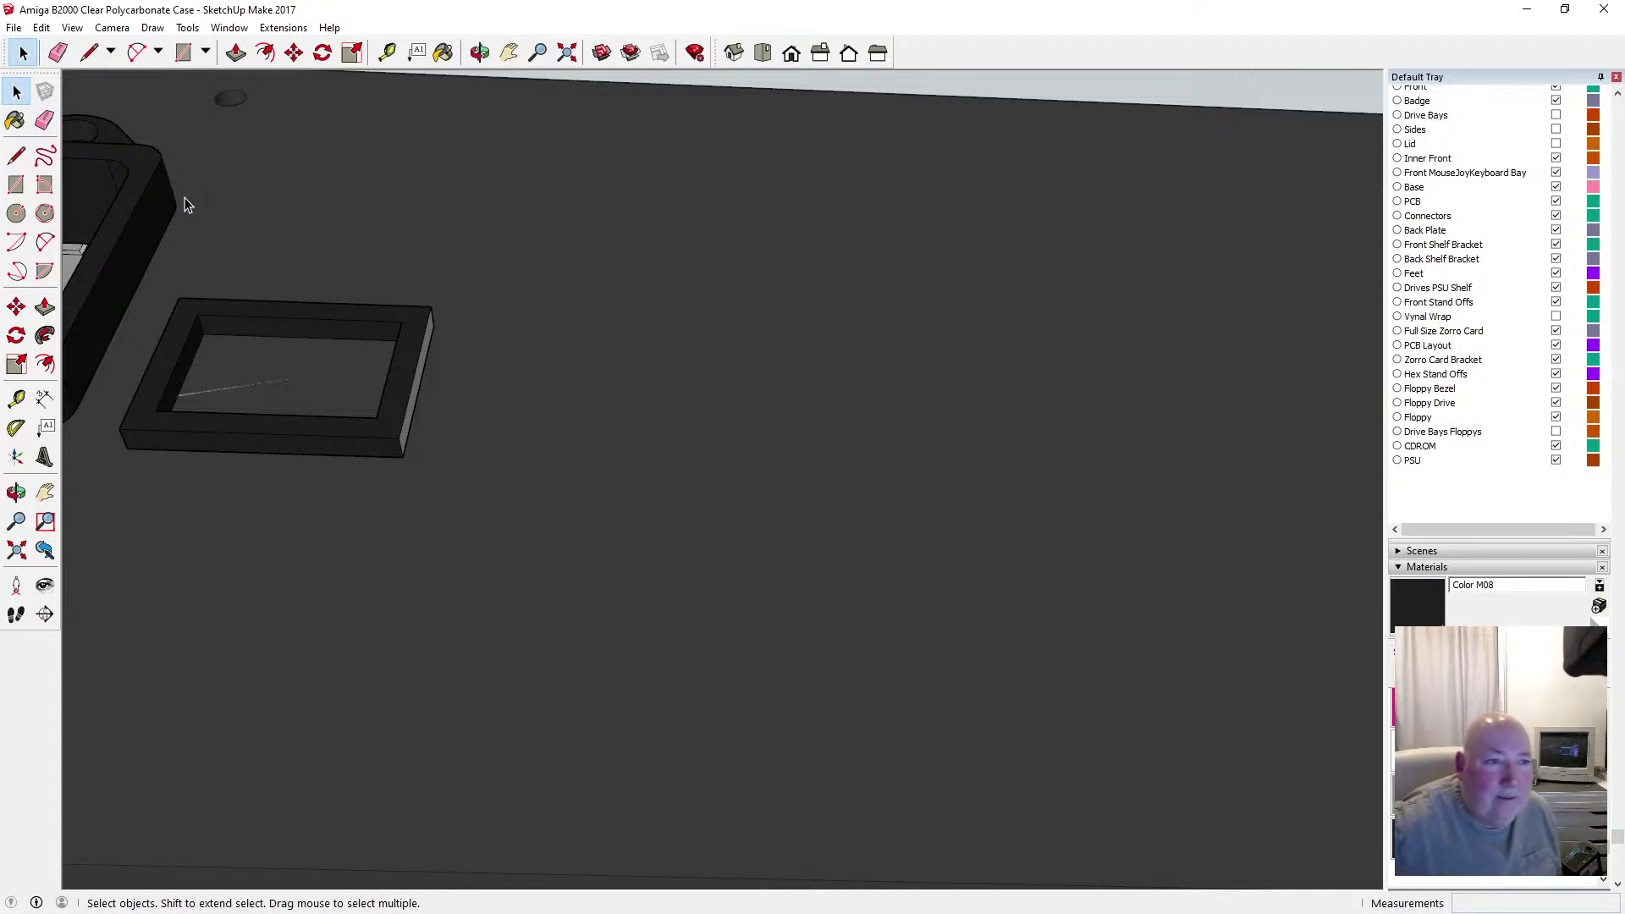
pyautogui.click(16, 184)
pyautogui.click(580, 343)
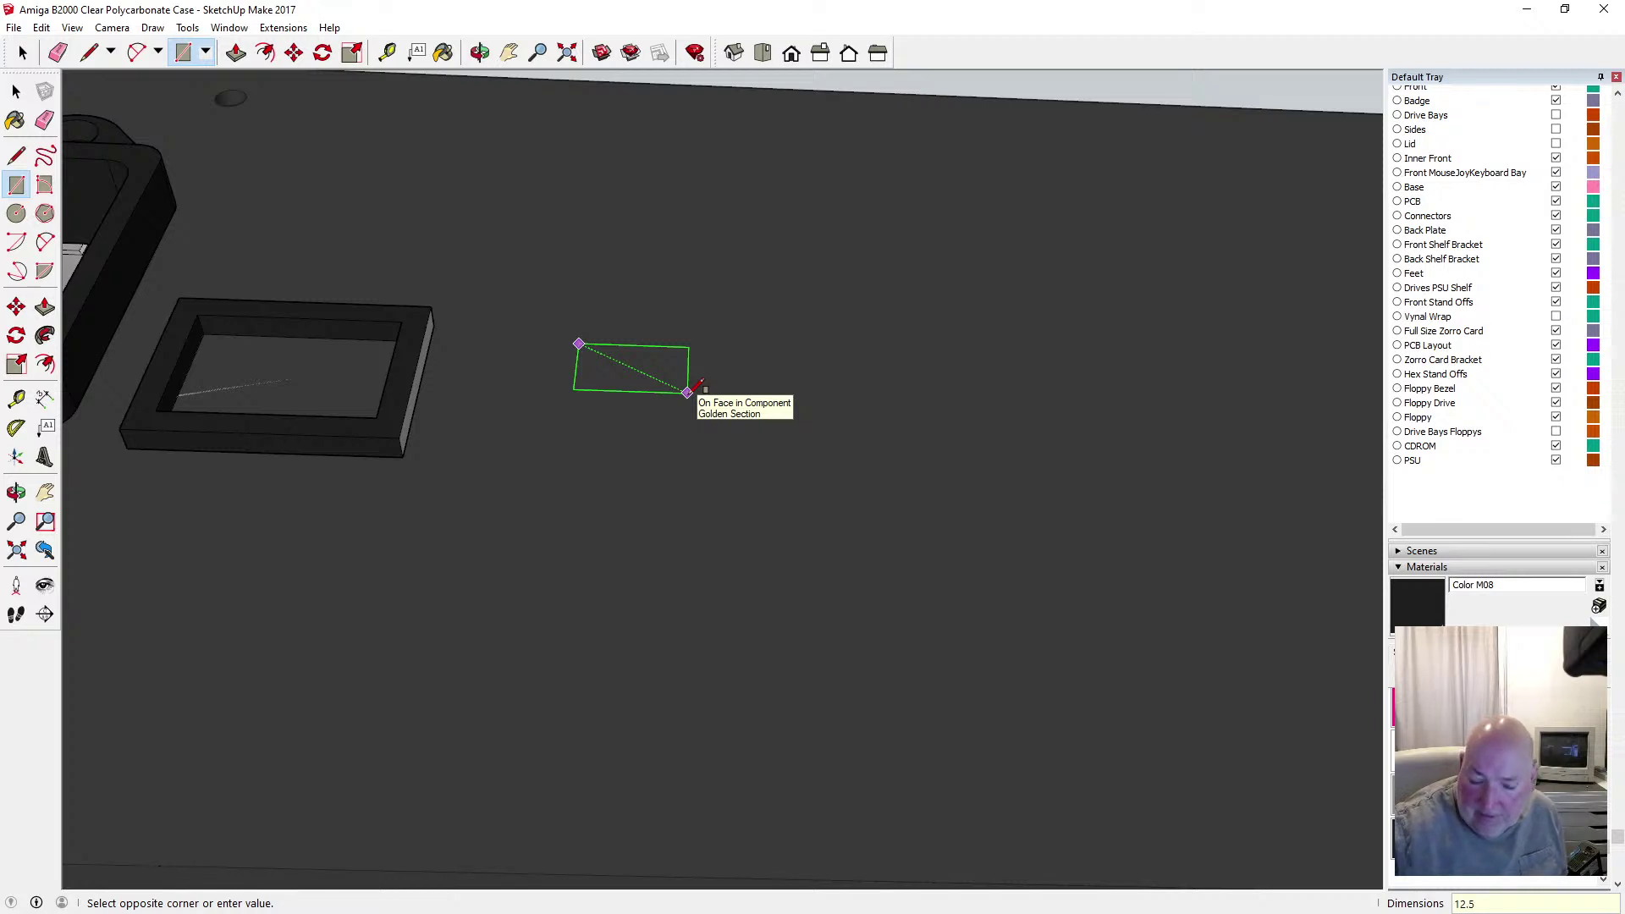
pyautogui.write('12.5,10')
pyautogui.press('Return')
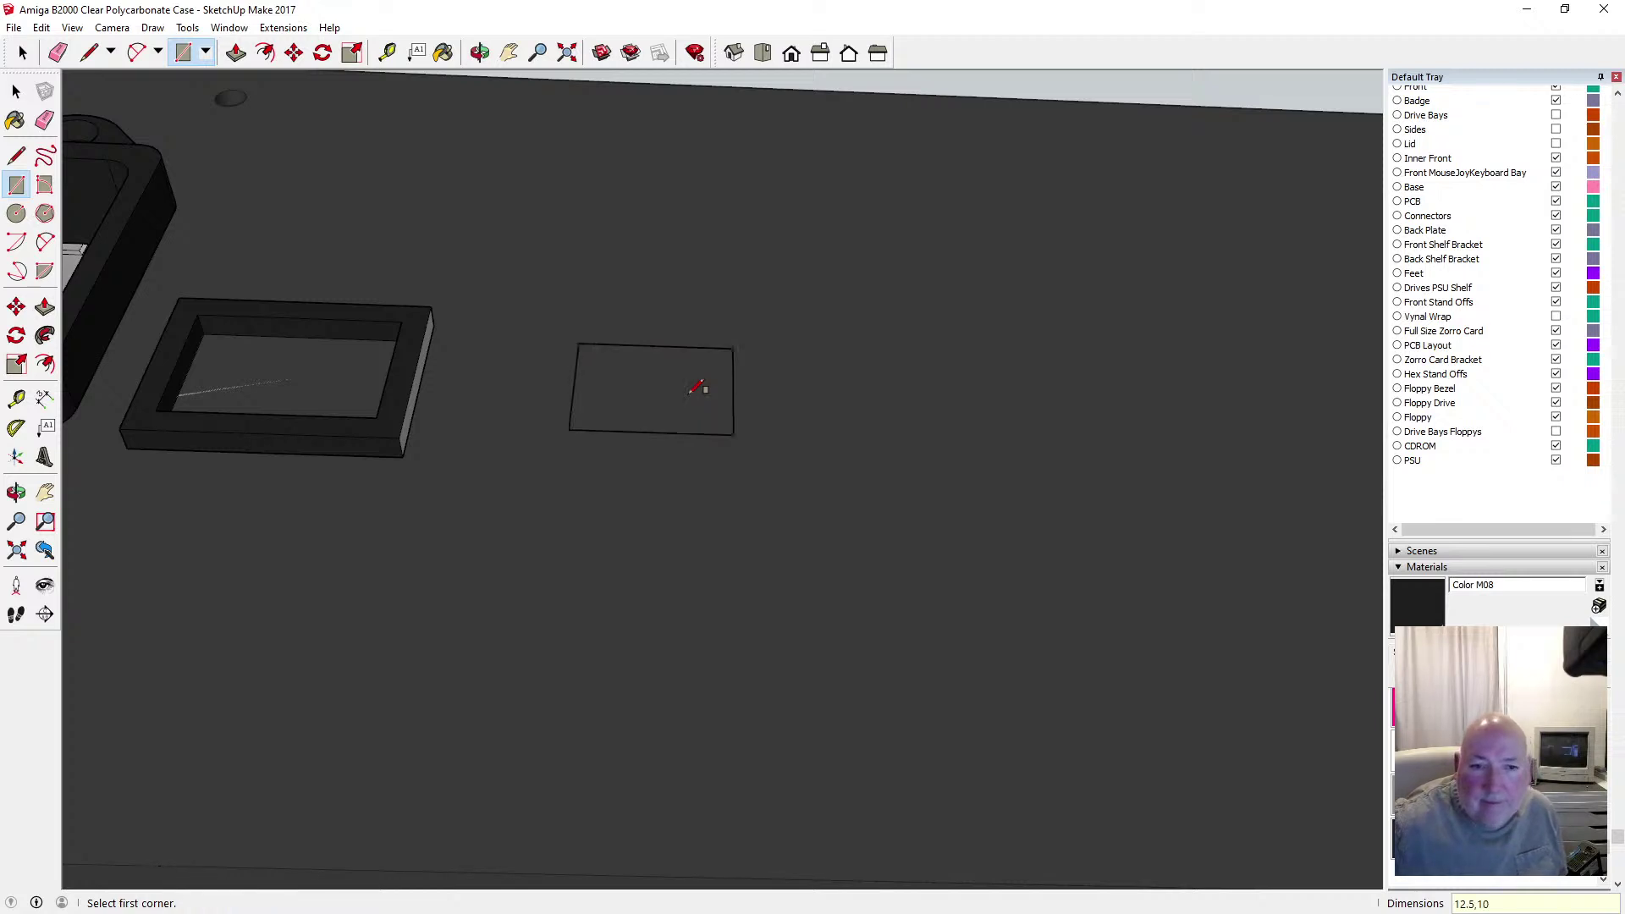
pyautogui.click(16, 91)
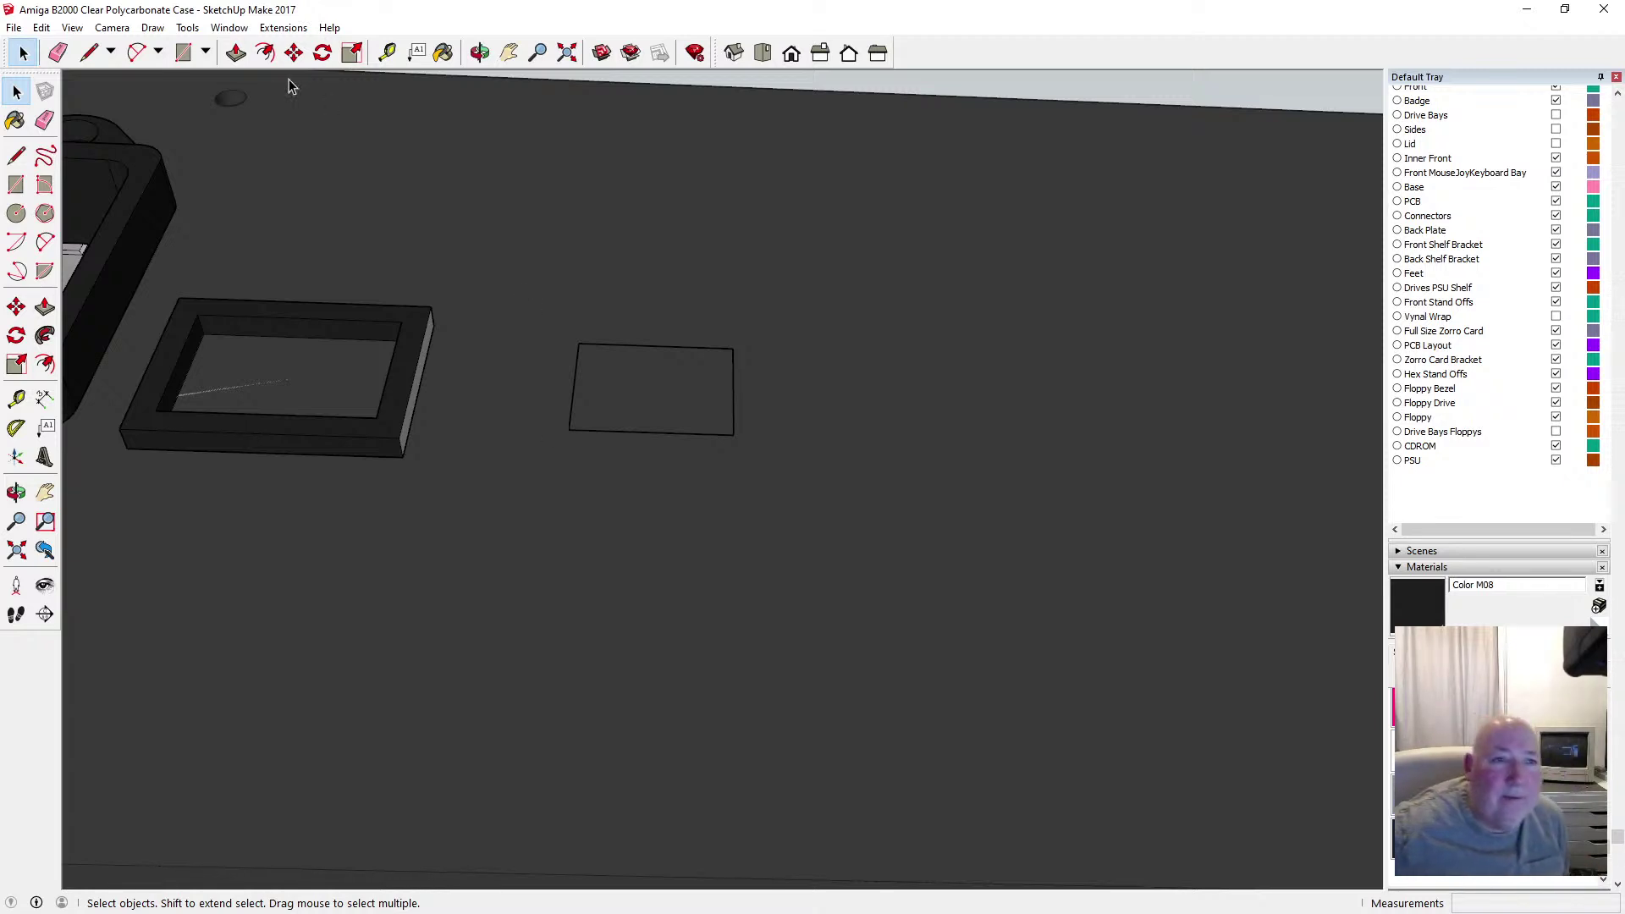
# Extrude the 12.5 by 10 mm rectangle 7.5 mm outward from the PSU back face into a block
pyautogui.click(237, 52)
pyautogui.click(633, 385)
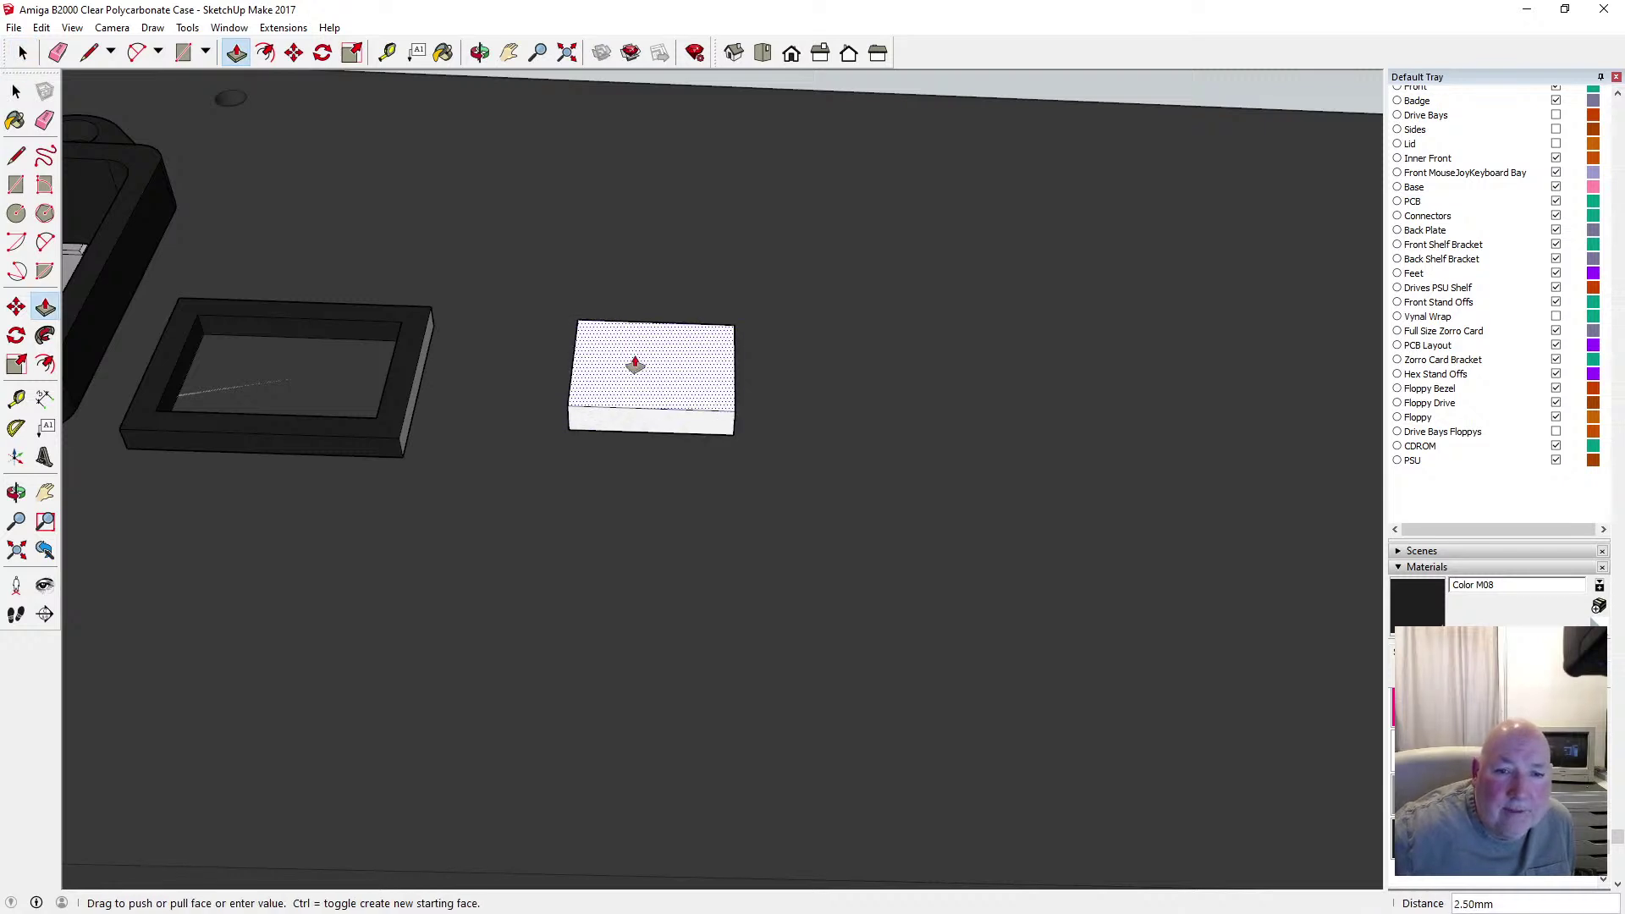
pyautogui.write('7.')
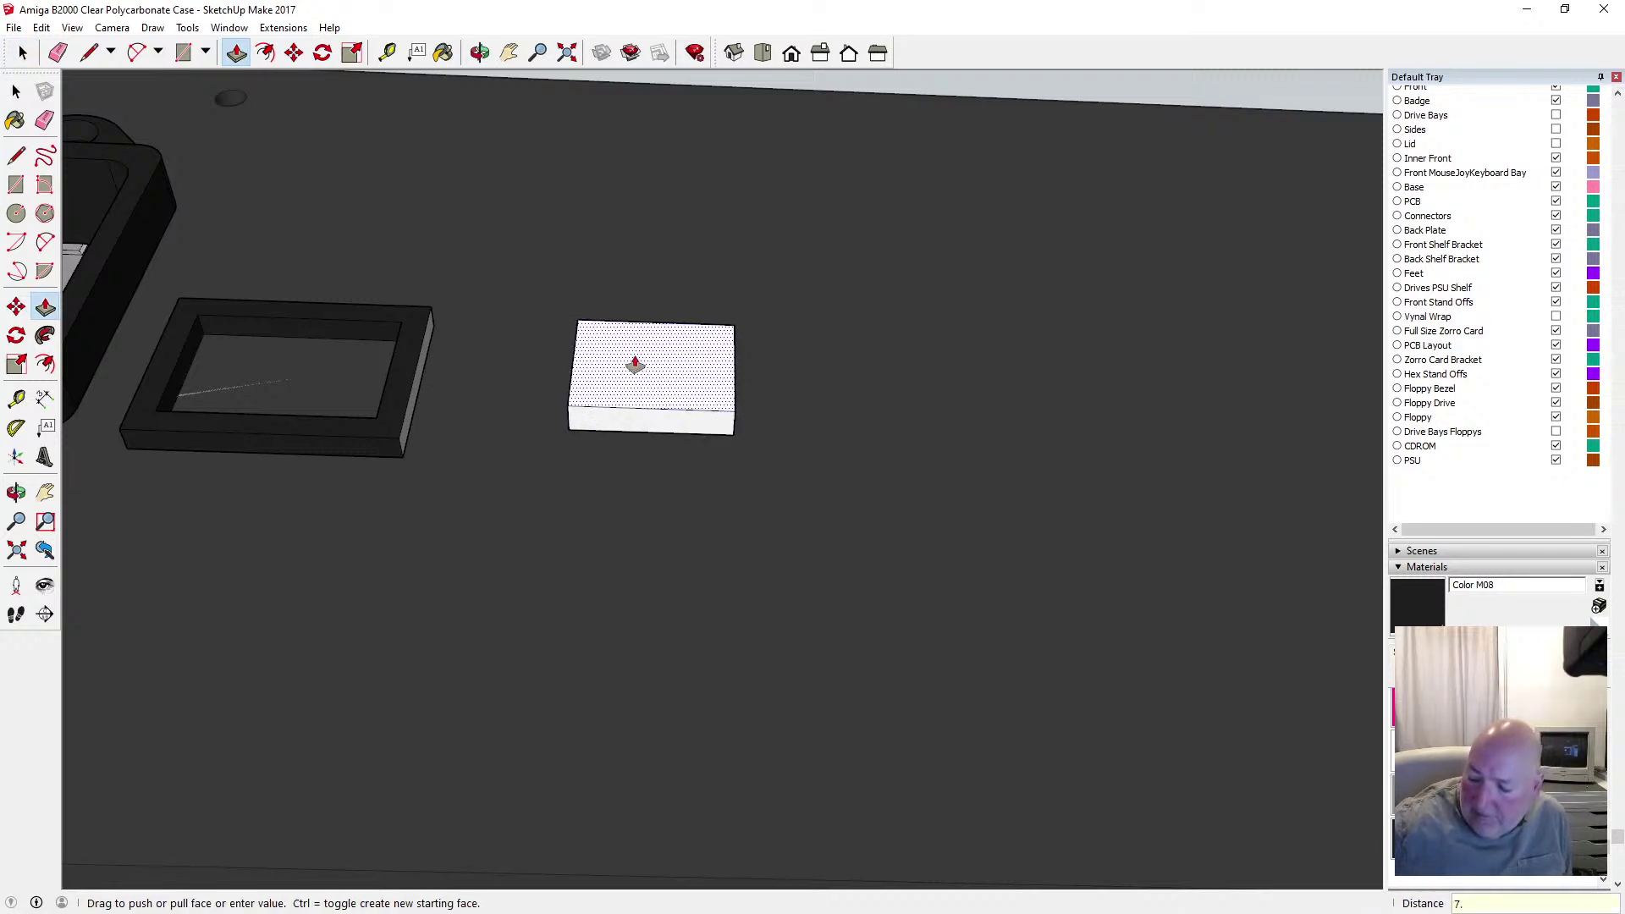
pyautogui.write('5')
pyautogui.press('Return')
pyautogui.click(23, 52)
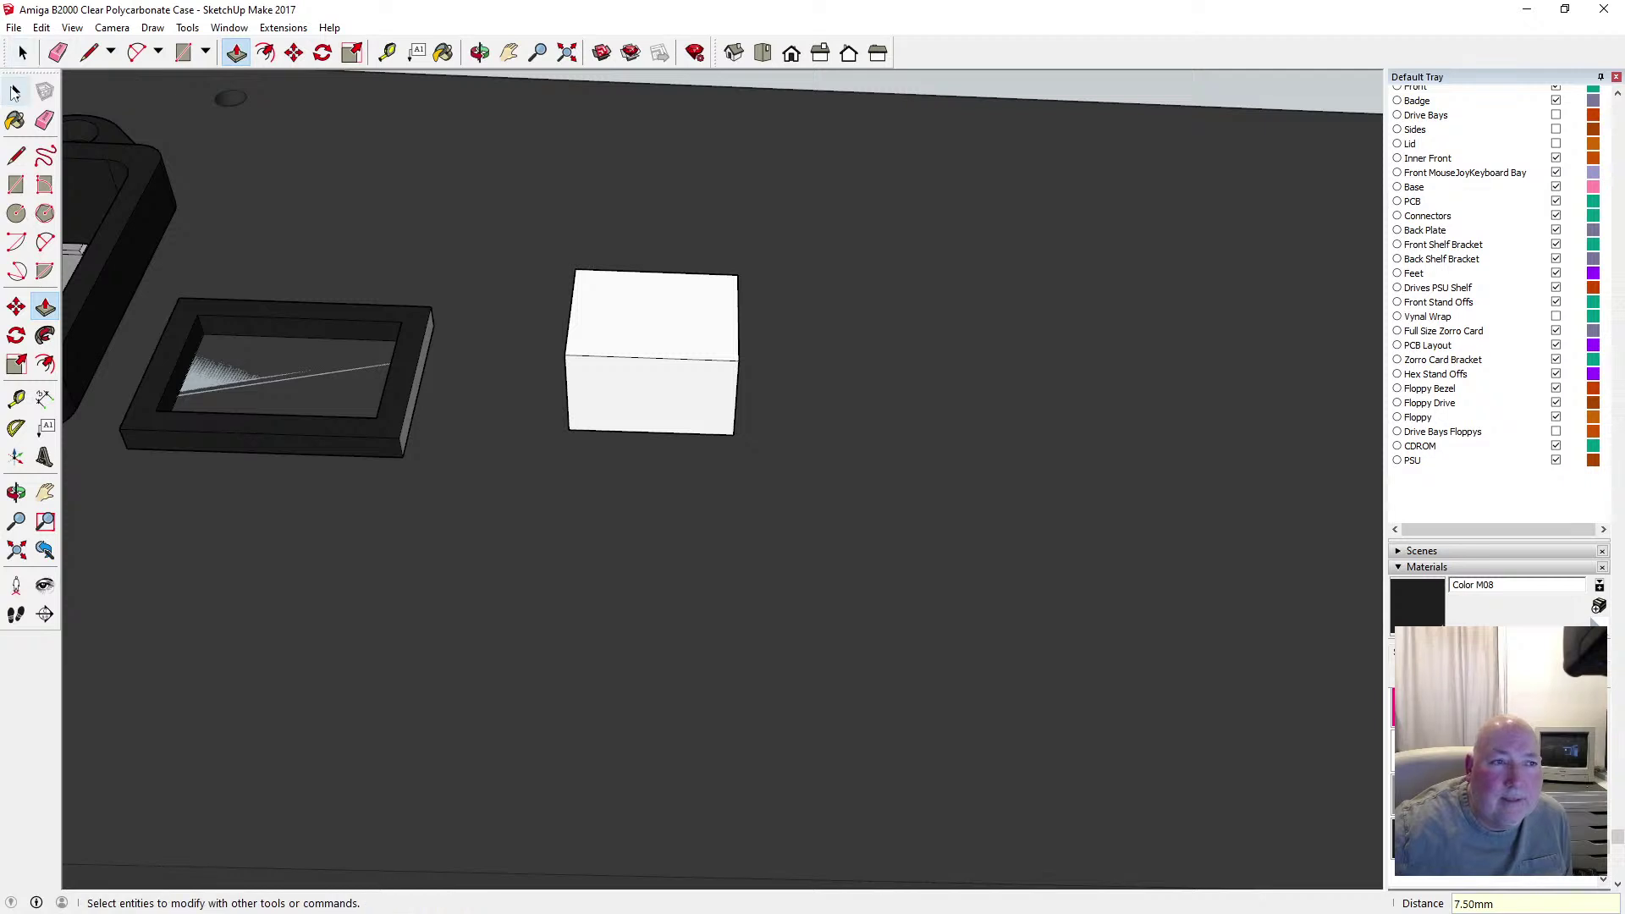
# Try to draw a two-point arc with a 0.50 mm bulge along a short edge of the block's long side face
pyautogui.scroll(2, 634, 385)
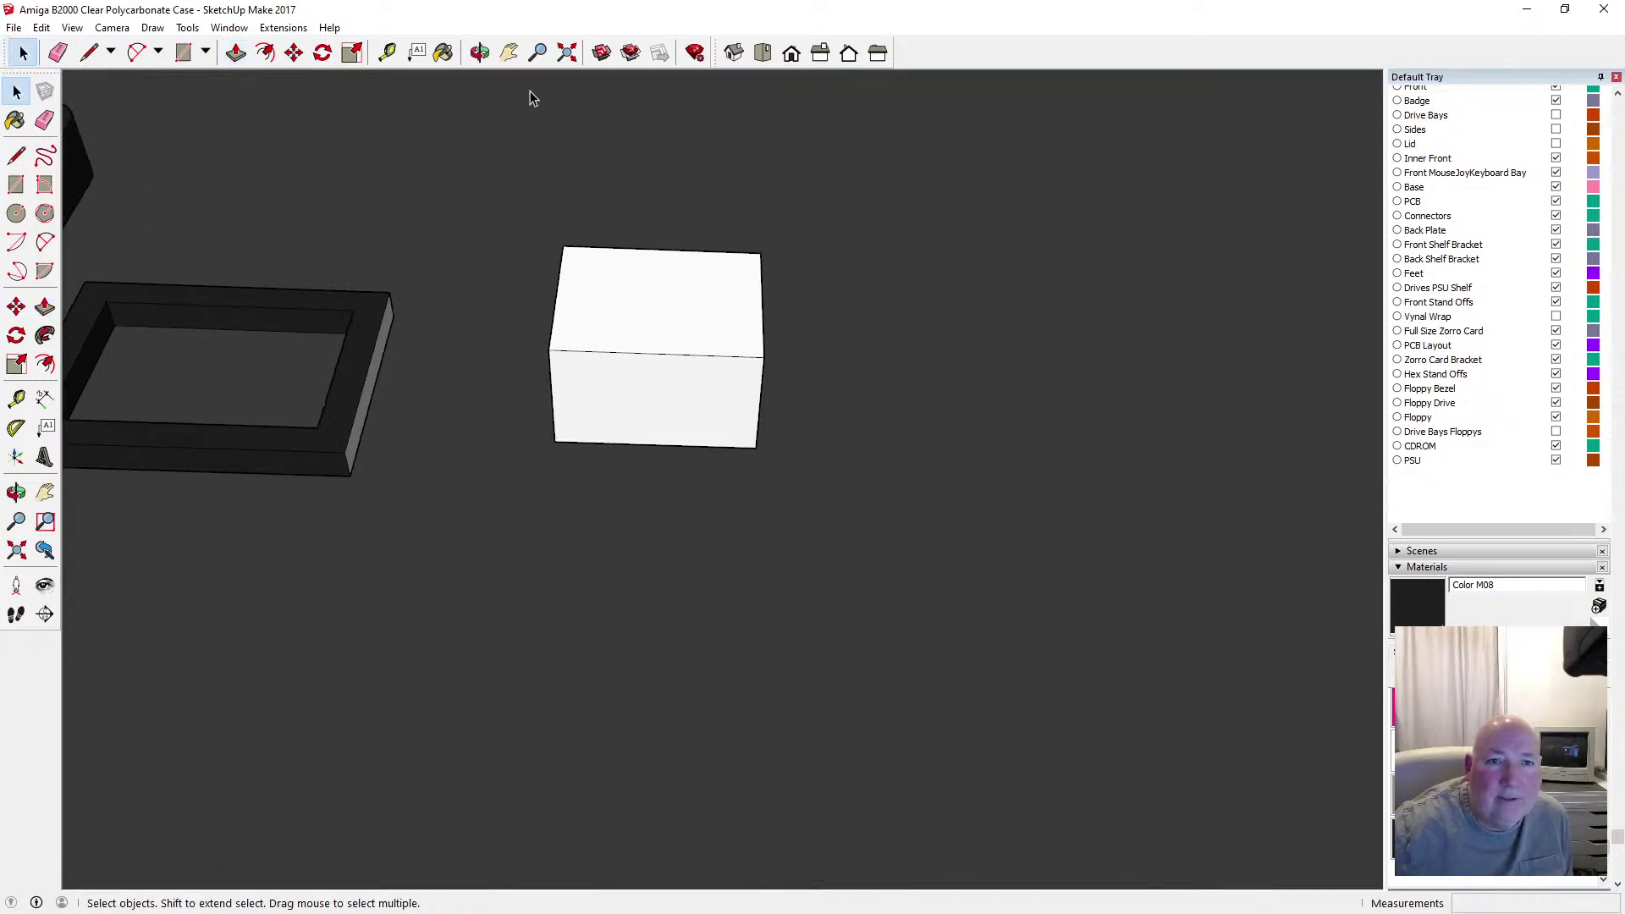
pyautogui.click(481, 52)
pyautogui.moveTo(669, 118); pyautogui.dragTo(763, 435)
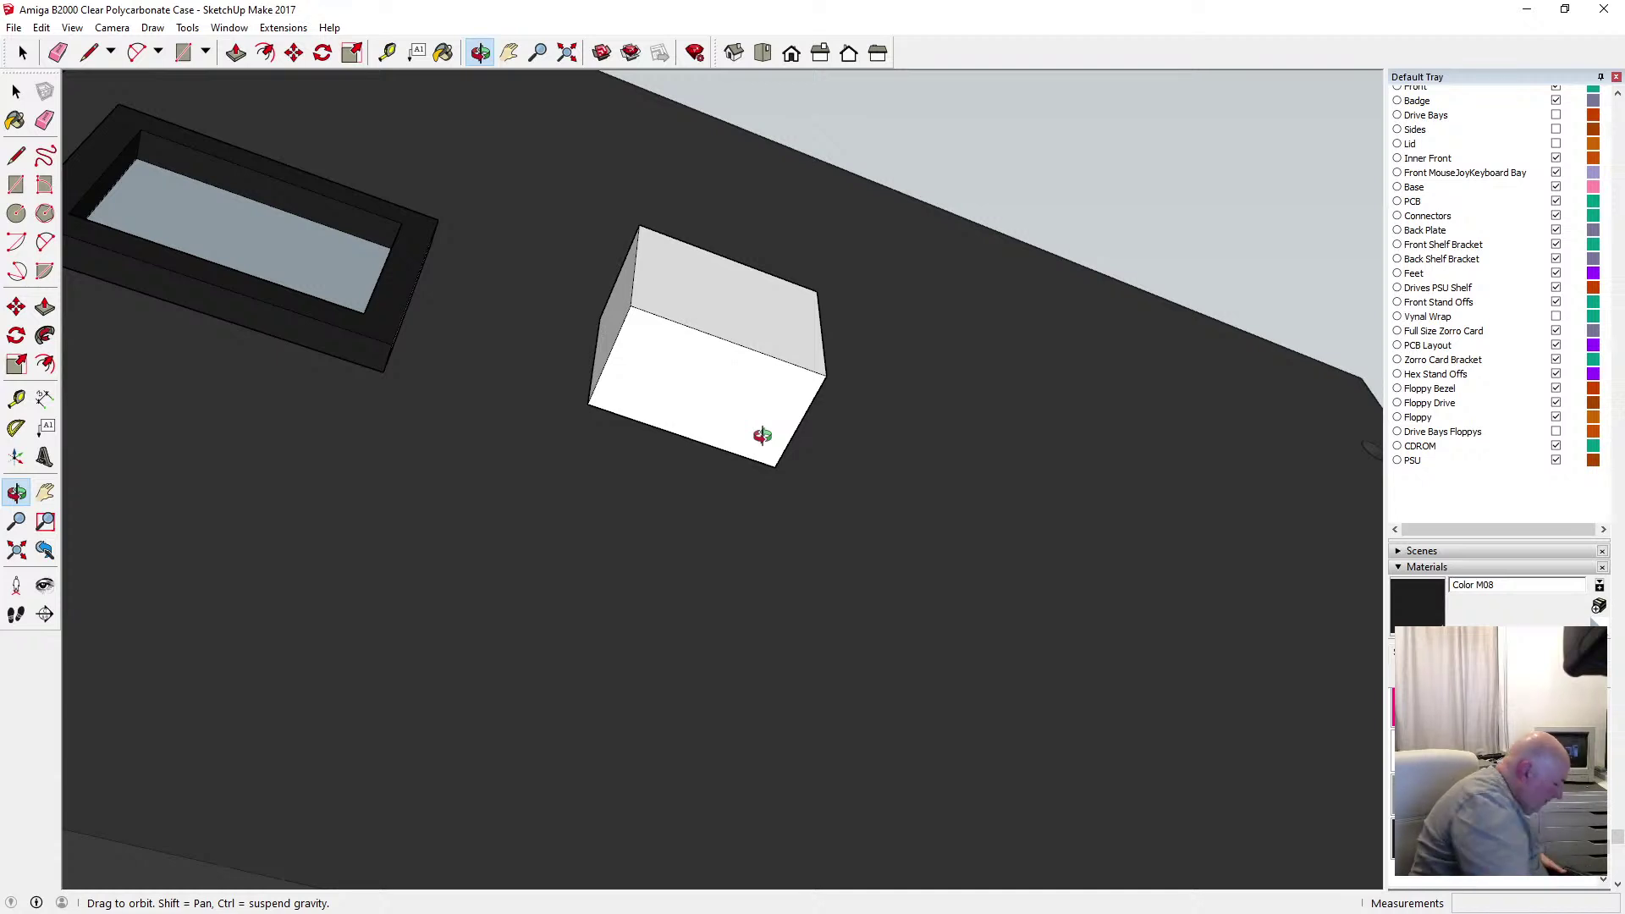
pyautogui.scroll(3, 682, 398)
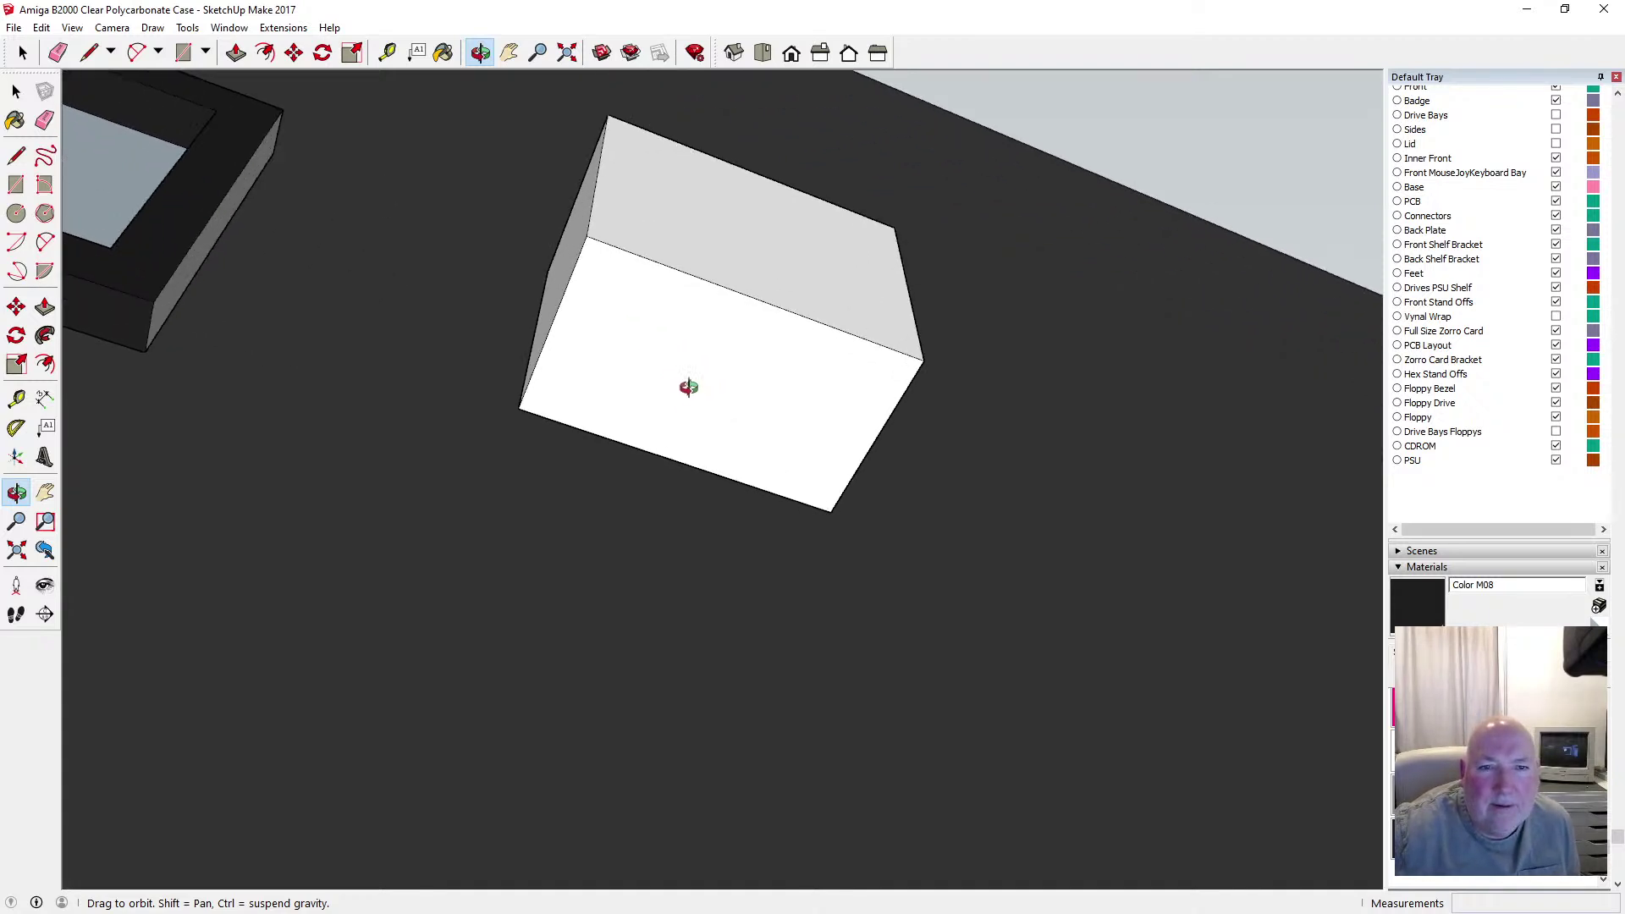
pyautogui.moveTo(688, 387); pyautogui.dragTo(688, 456)
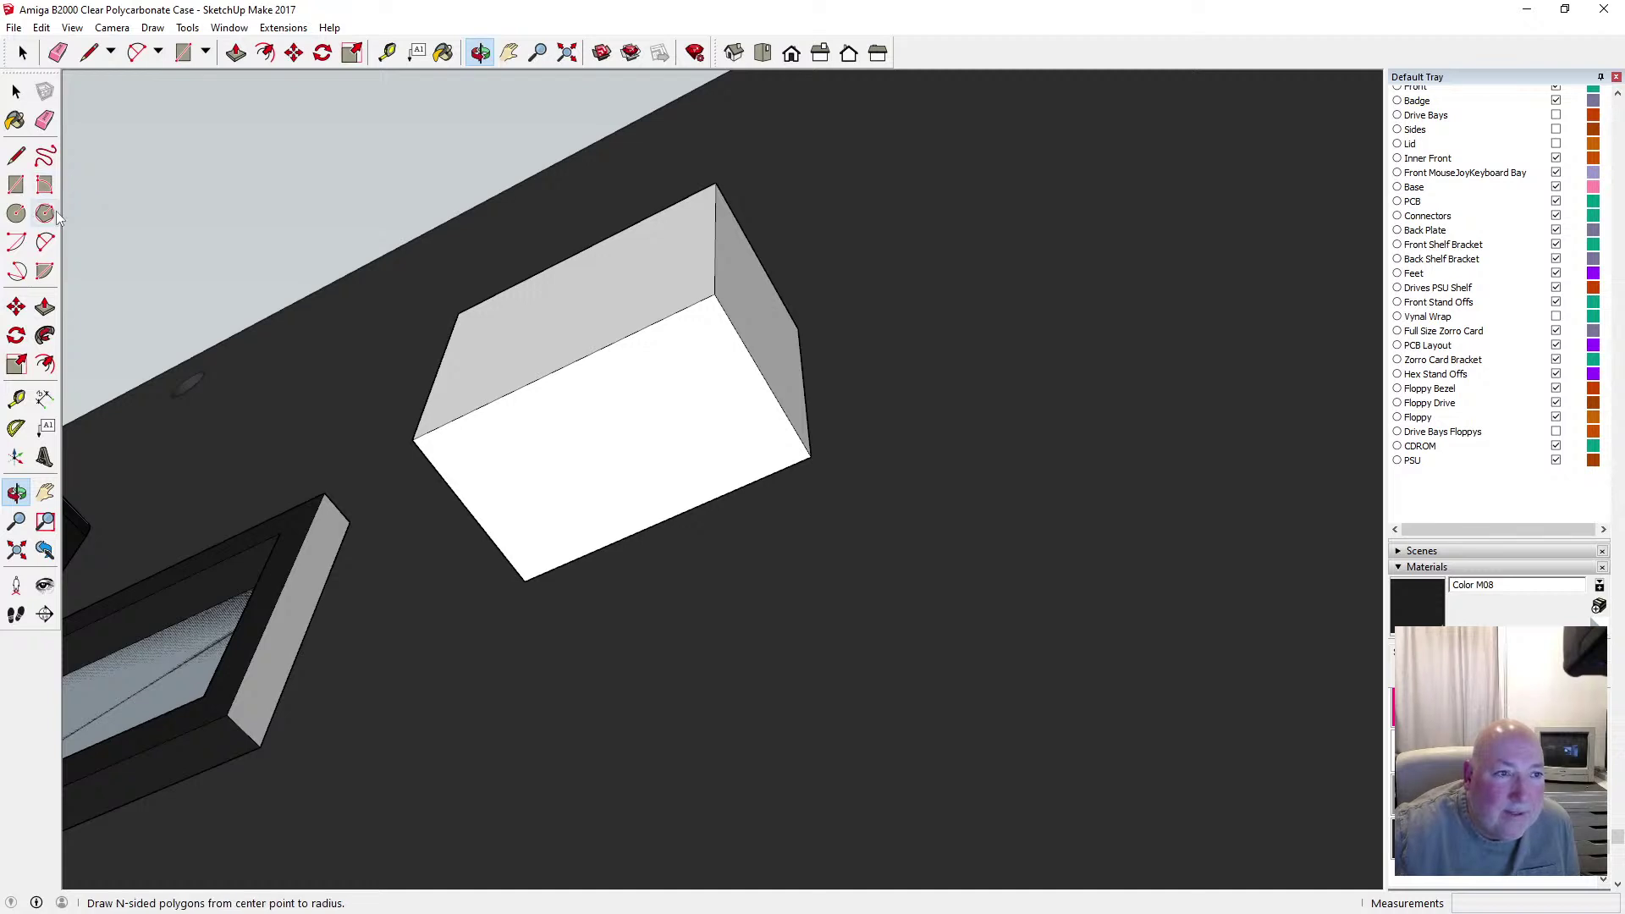
pyautogui.click(44, 242)
pyautogui.click(715, 294)
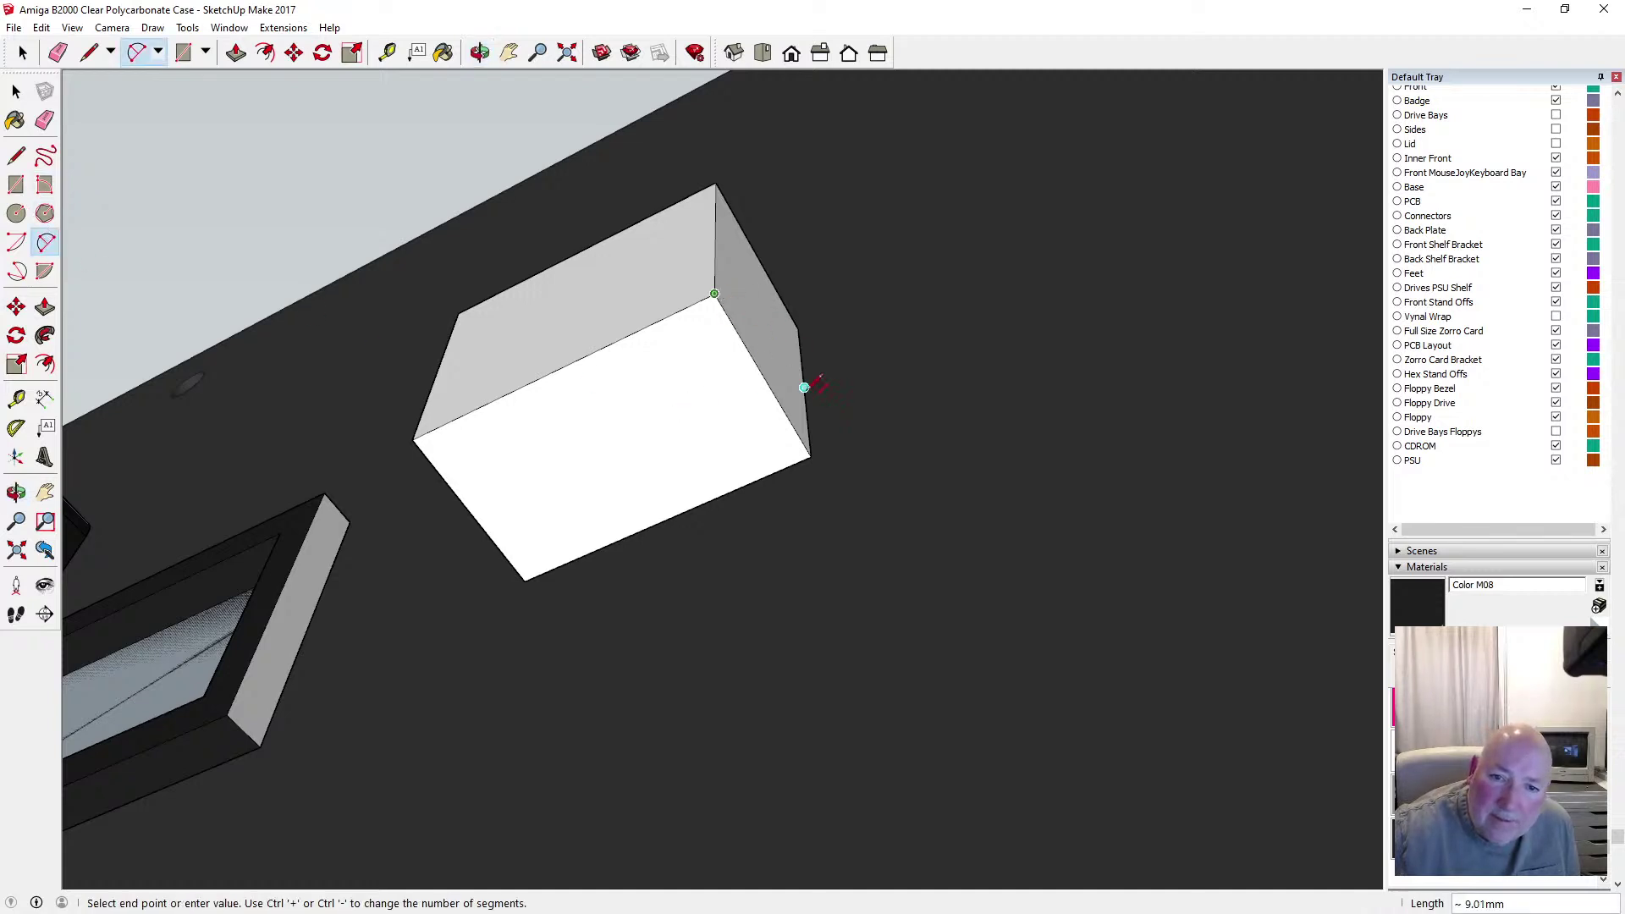
pyautogui.click(811, 457)
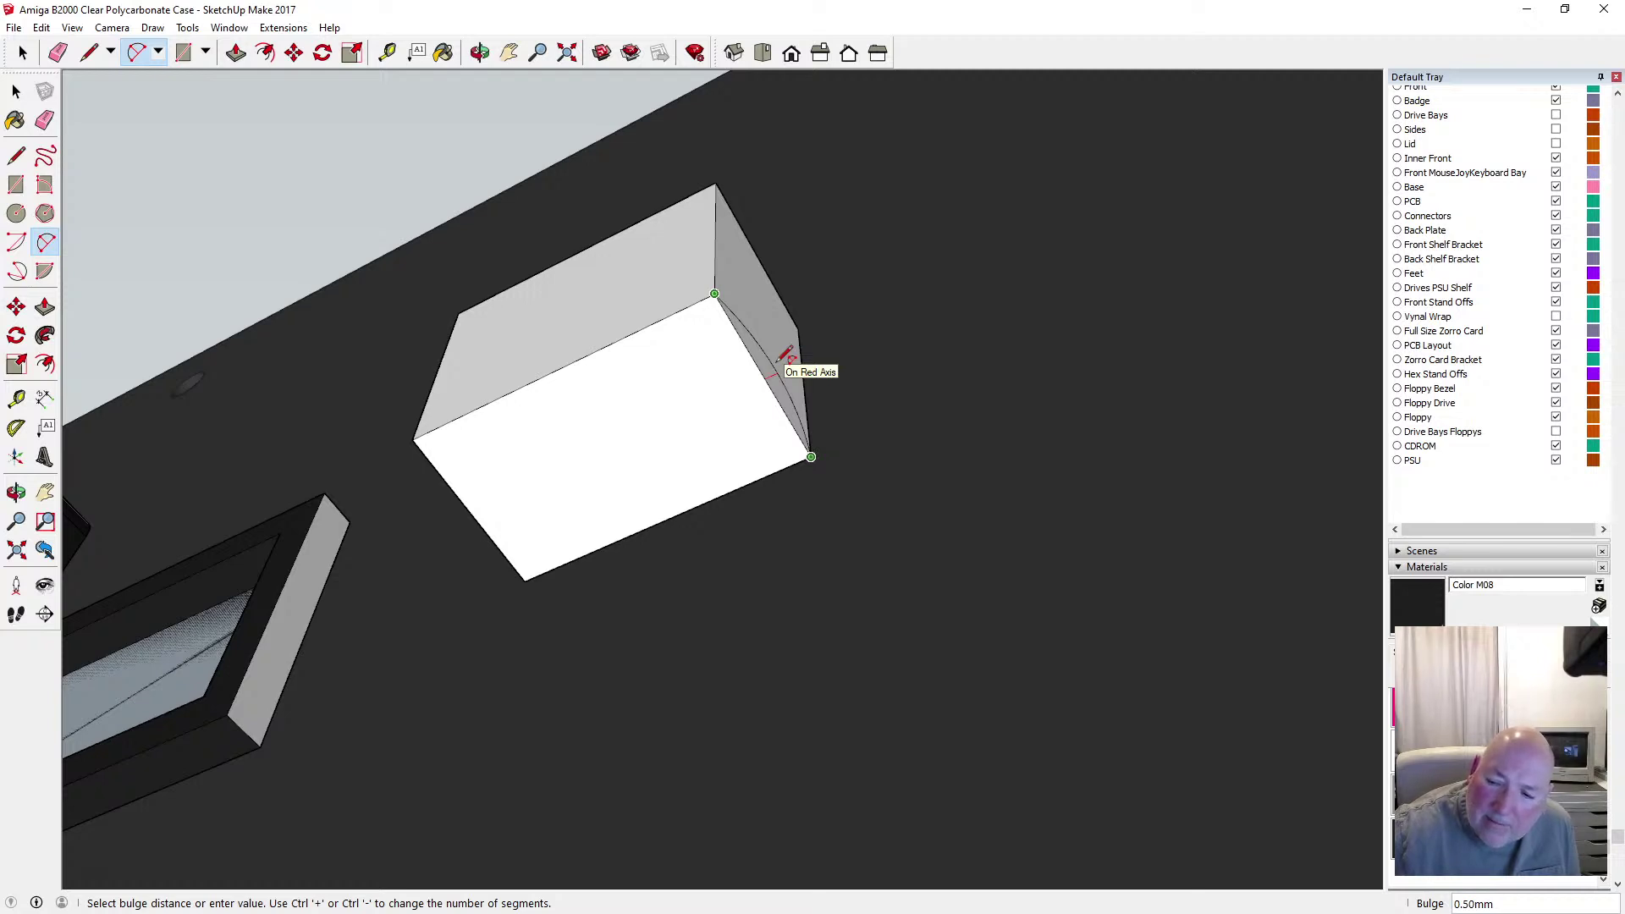
pyautogui.click(777, 362)
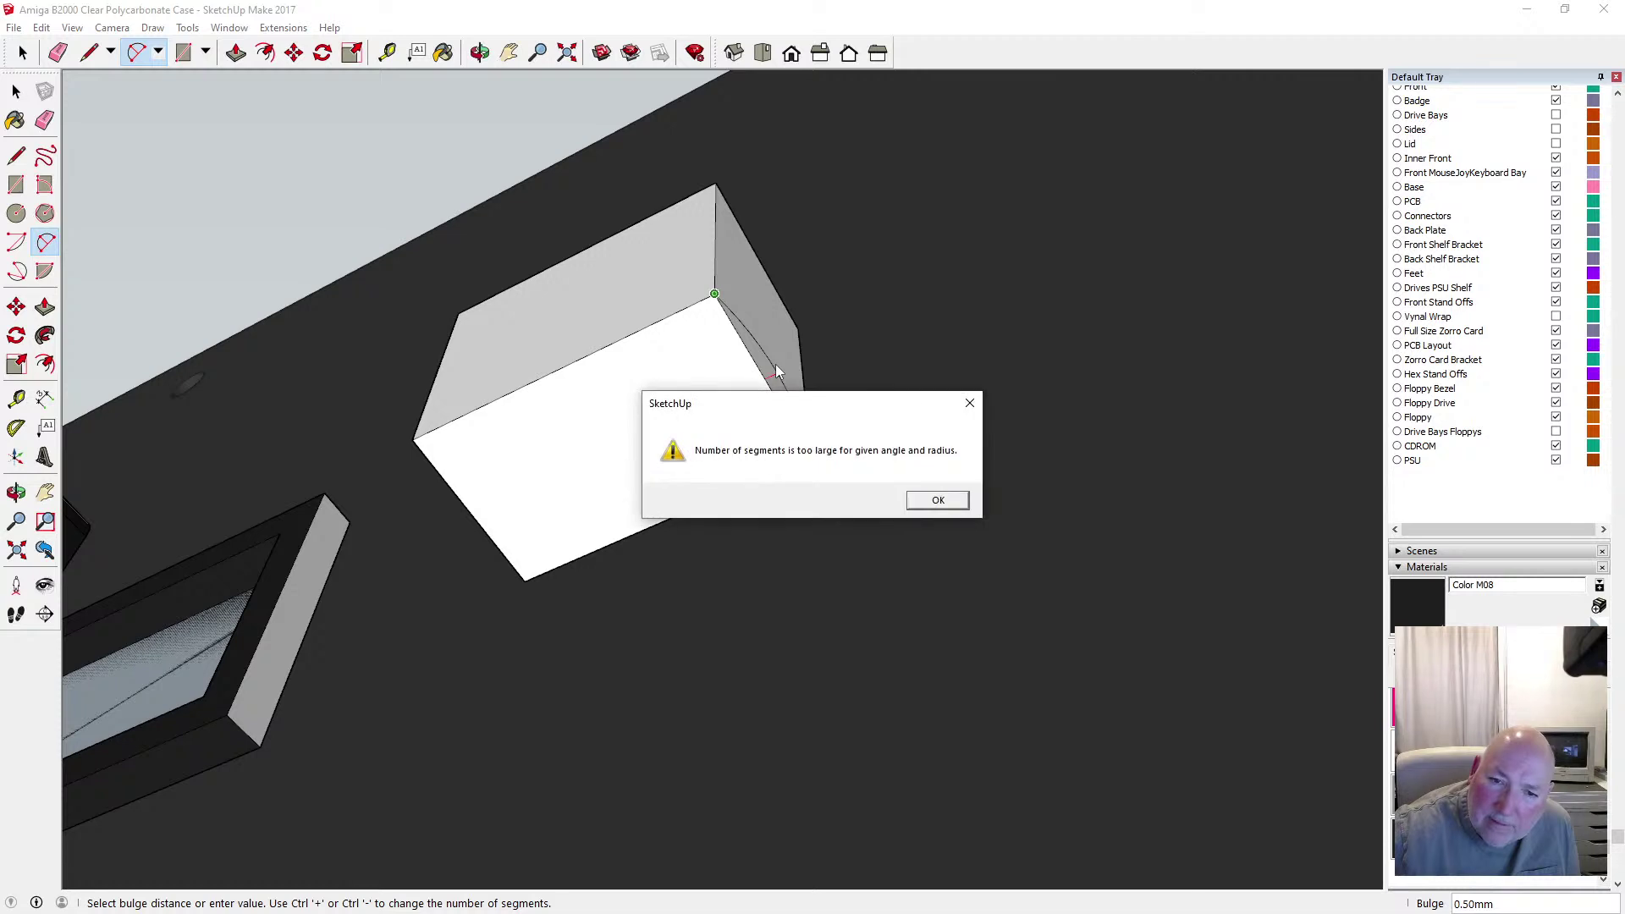
pyautogui.click(946, 510)
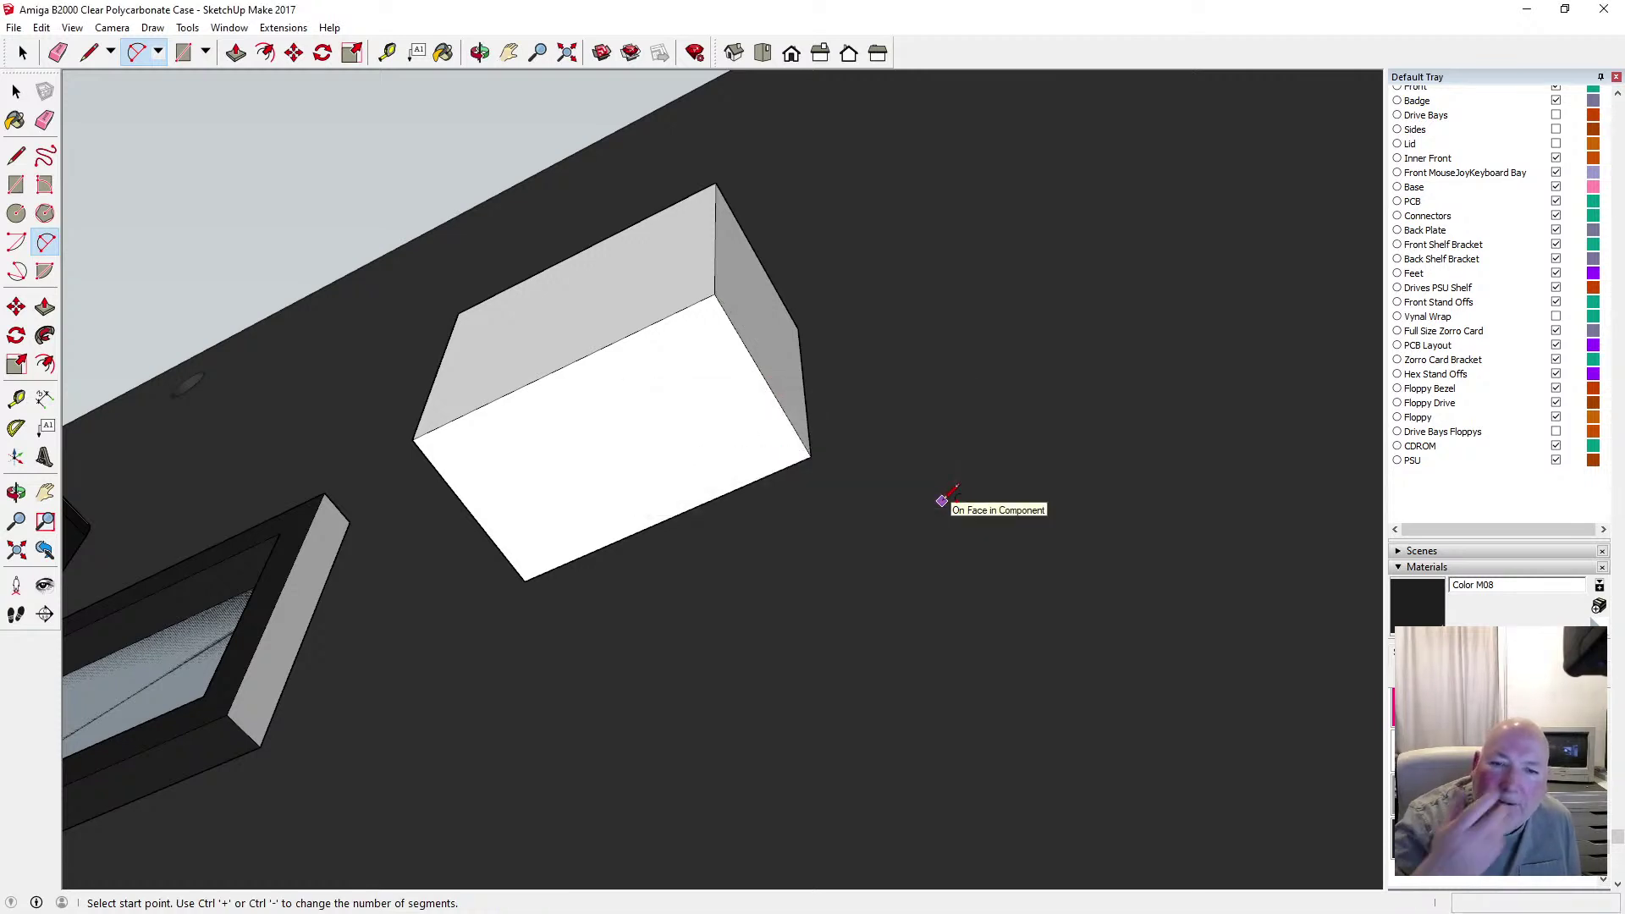
# Place guides on the block's long side face, 3.75 mm from its outer long edge and 3 mm from its short edge
pyautogui.click(387, 52)
pyautogui.click(648, 325)
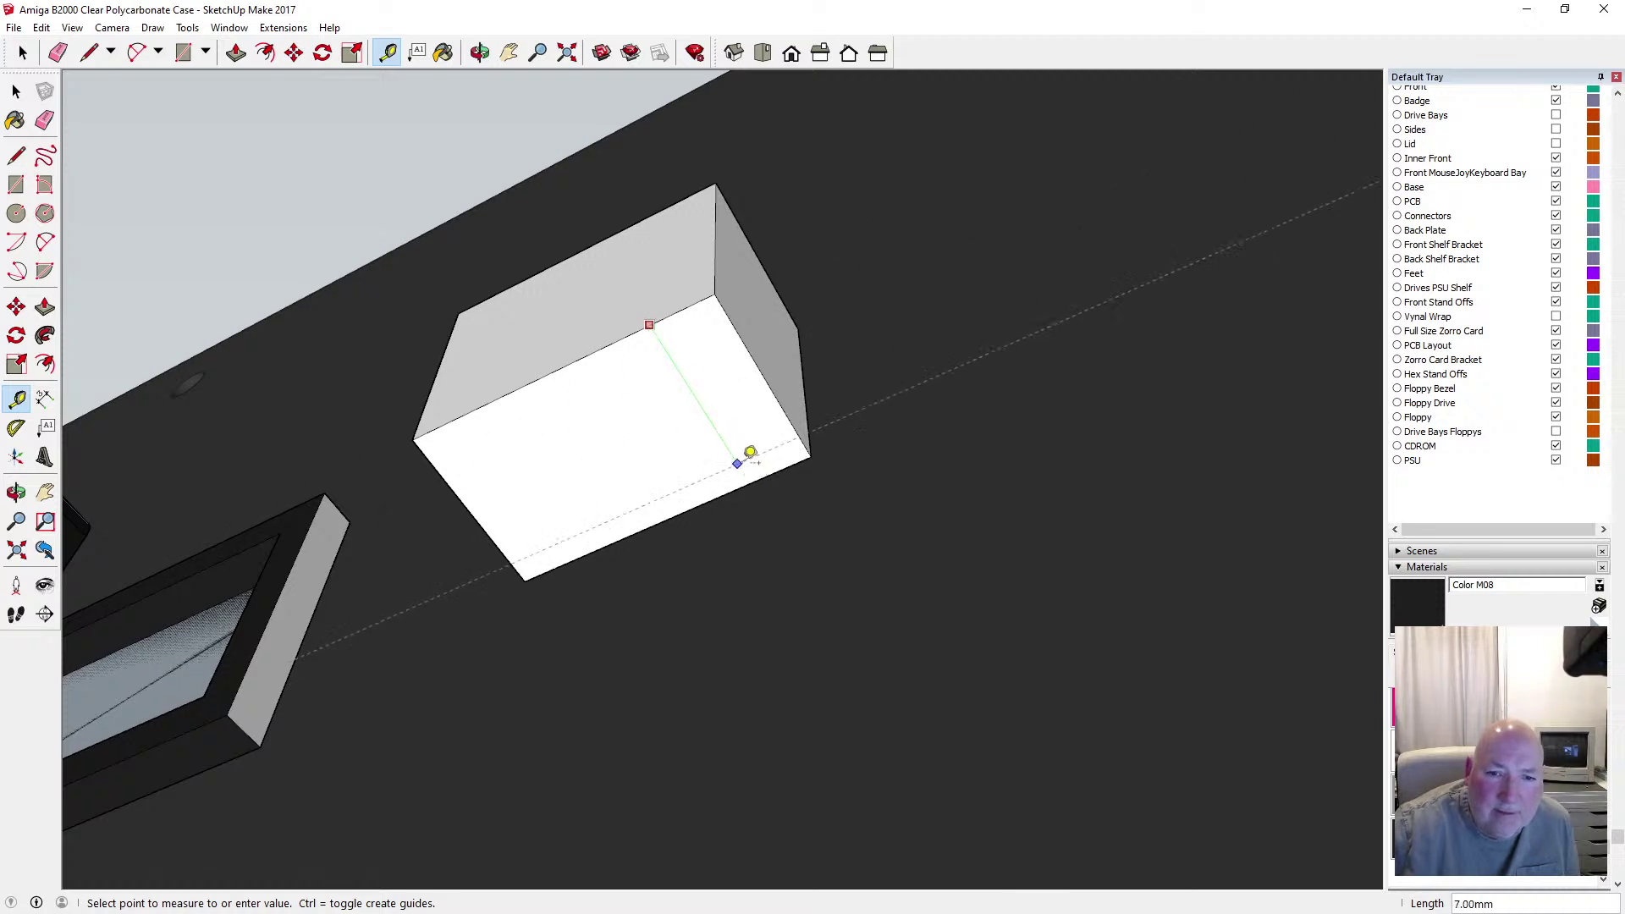
pyautogui.write('3')
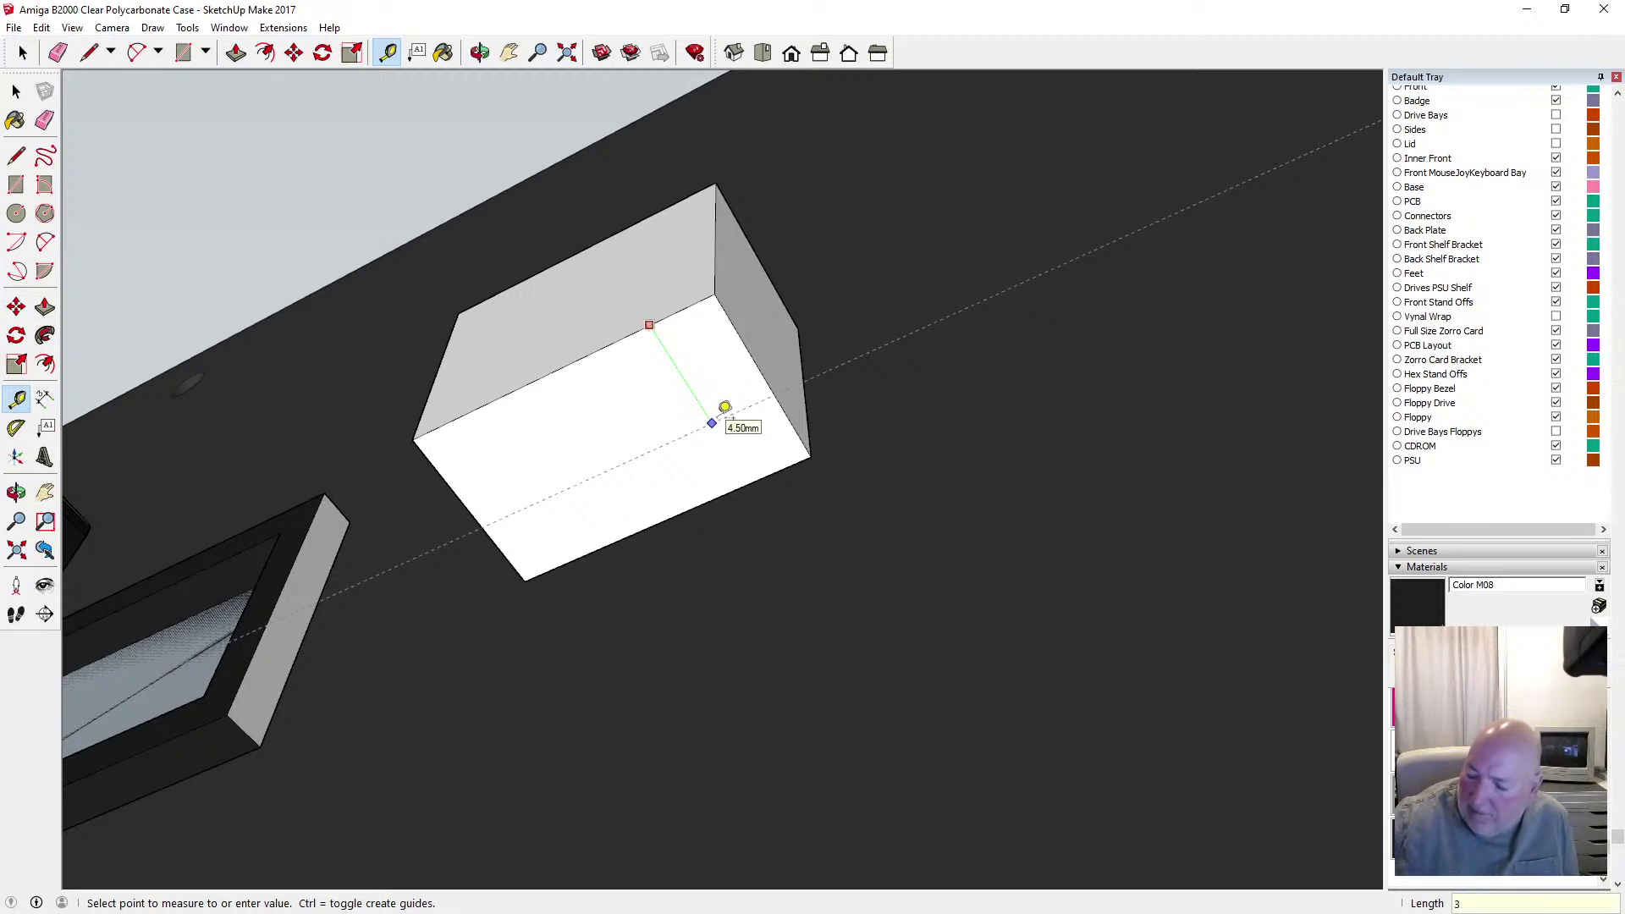
pyautogui.write('.75')
pyautogui.press('Return')
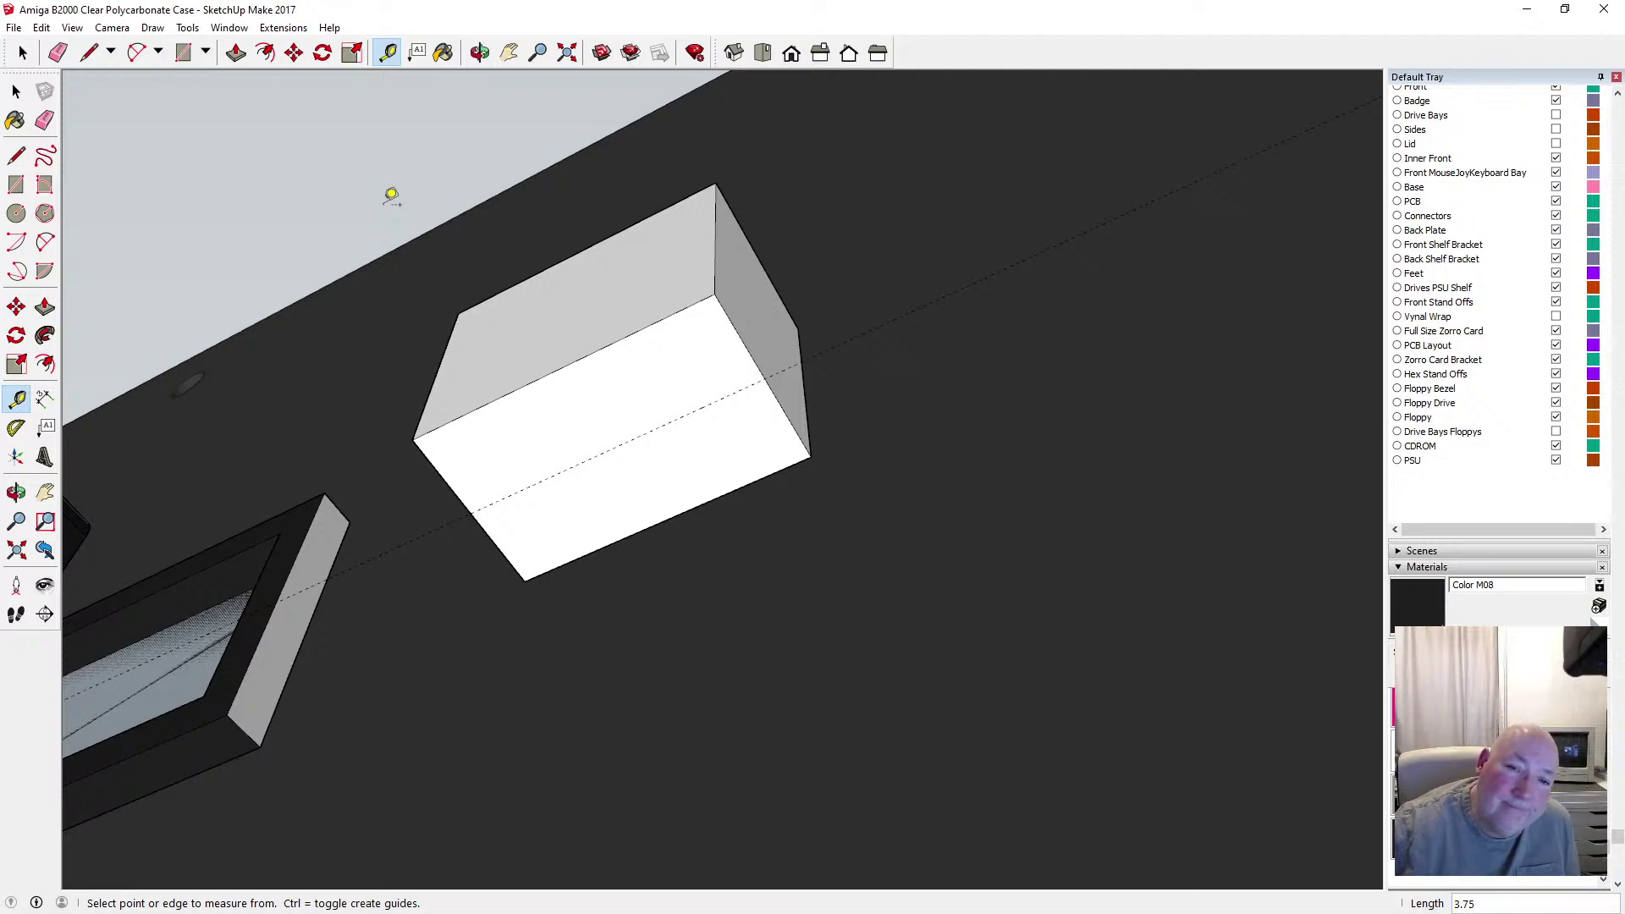
pyautogui.click(752, 356)
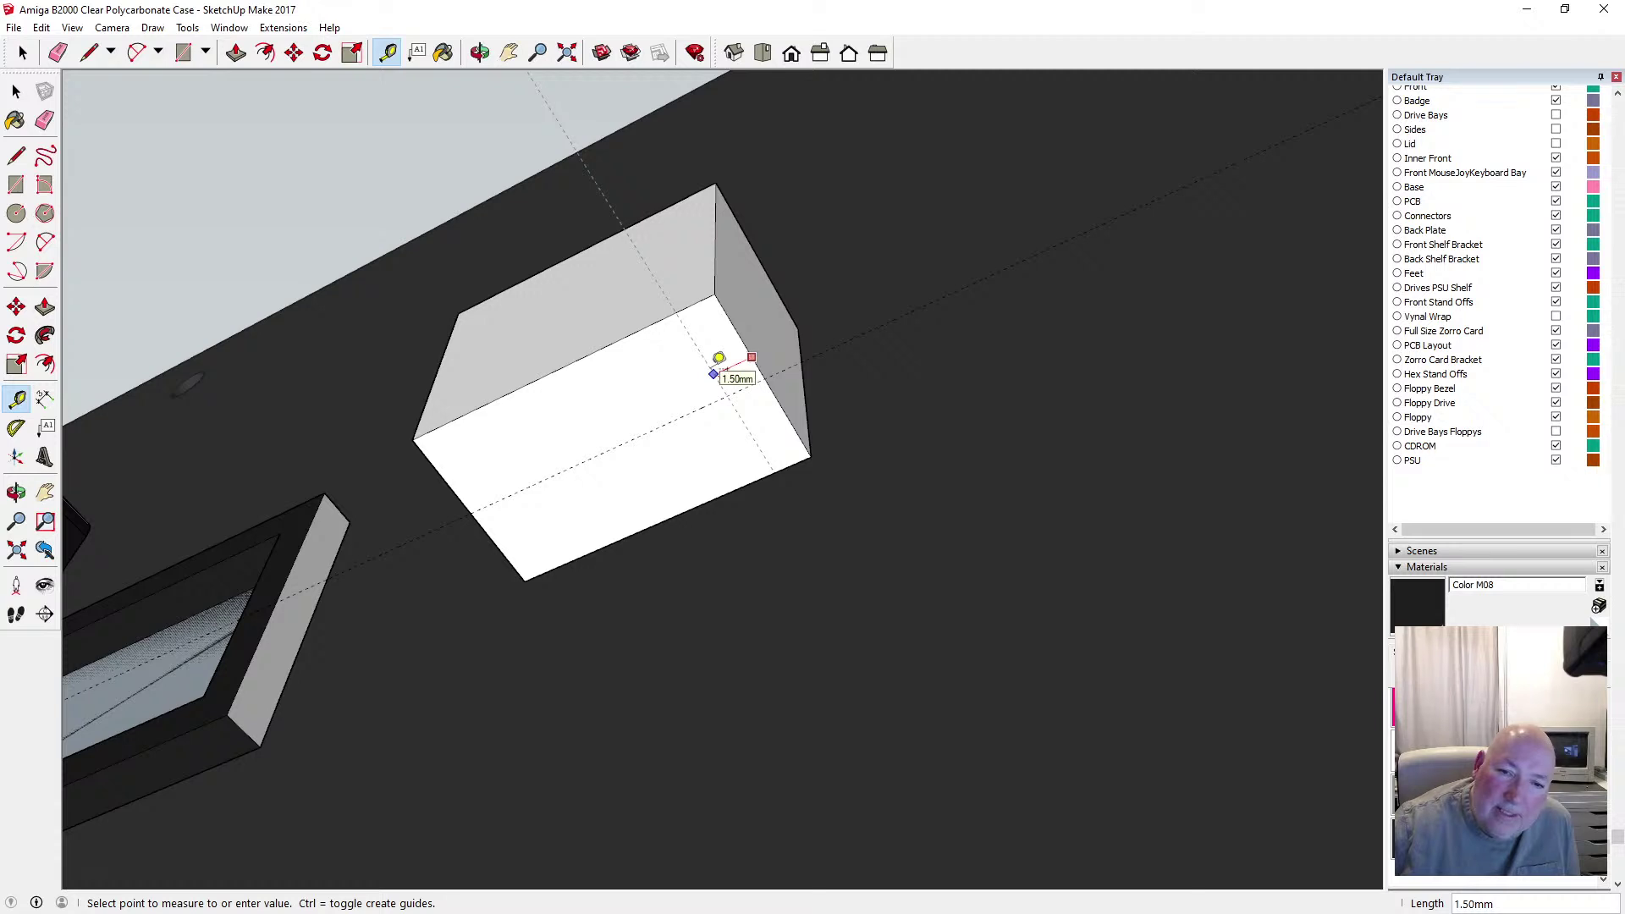
pyautogui.write('3')
pyautogui.press('Return')
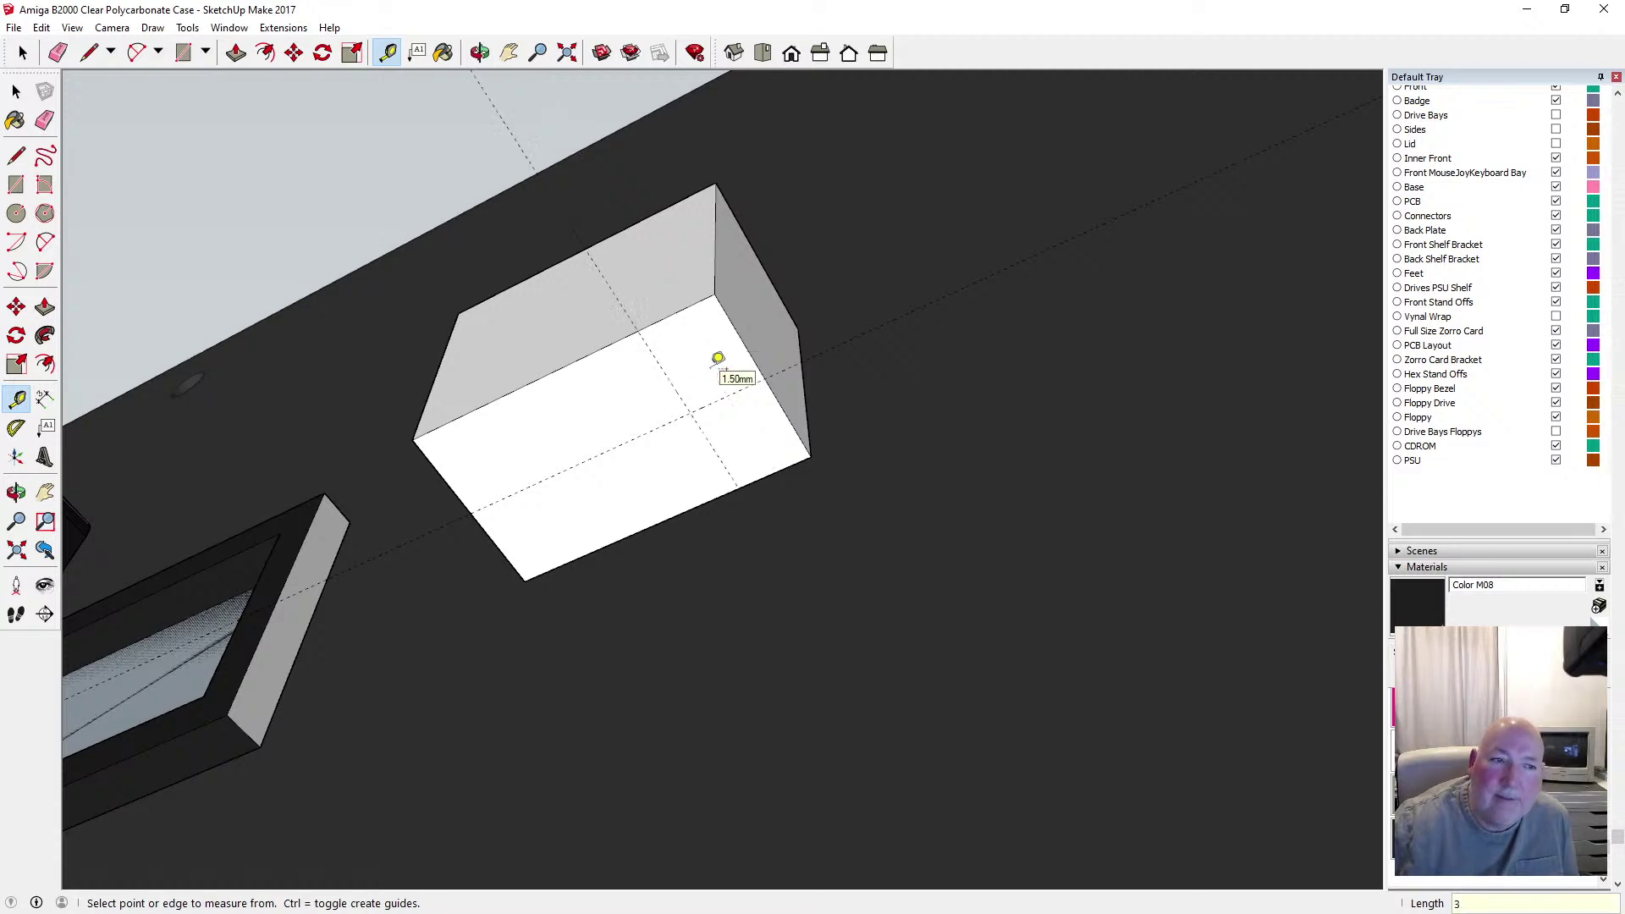
# Try a 3.75 mm radius circle centred on the guide intersection on the block's long side face, then undo it
pyautogui.click(26, 213)
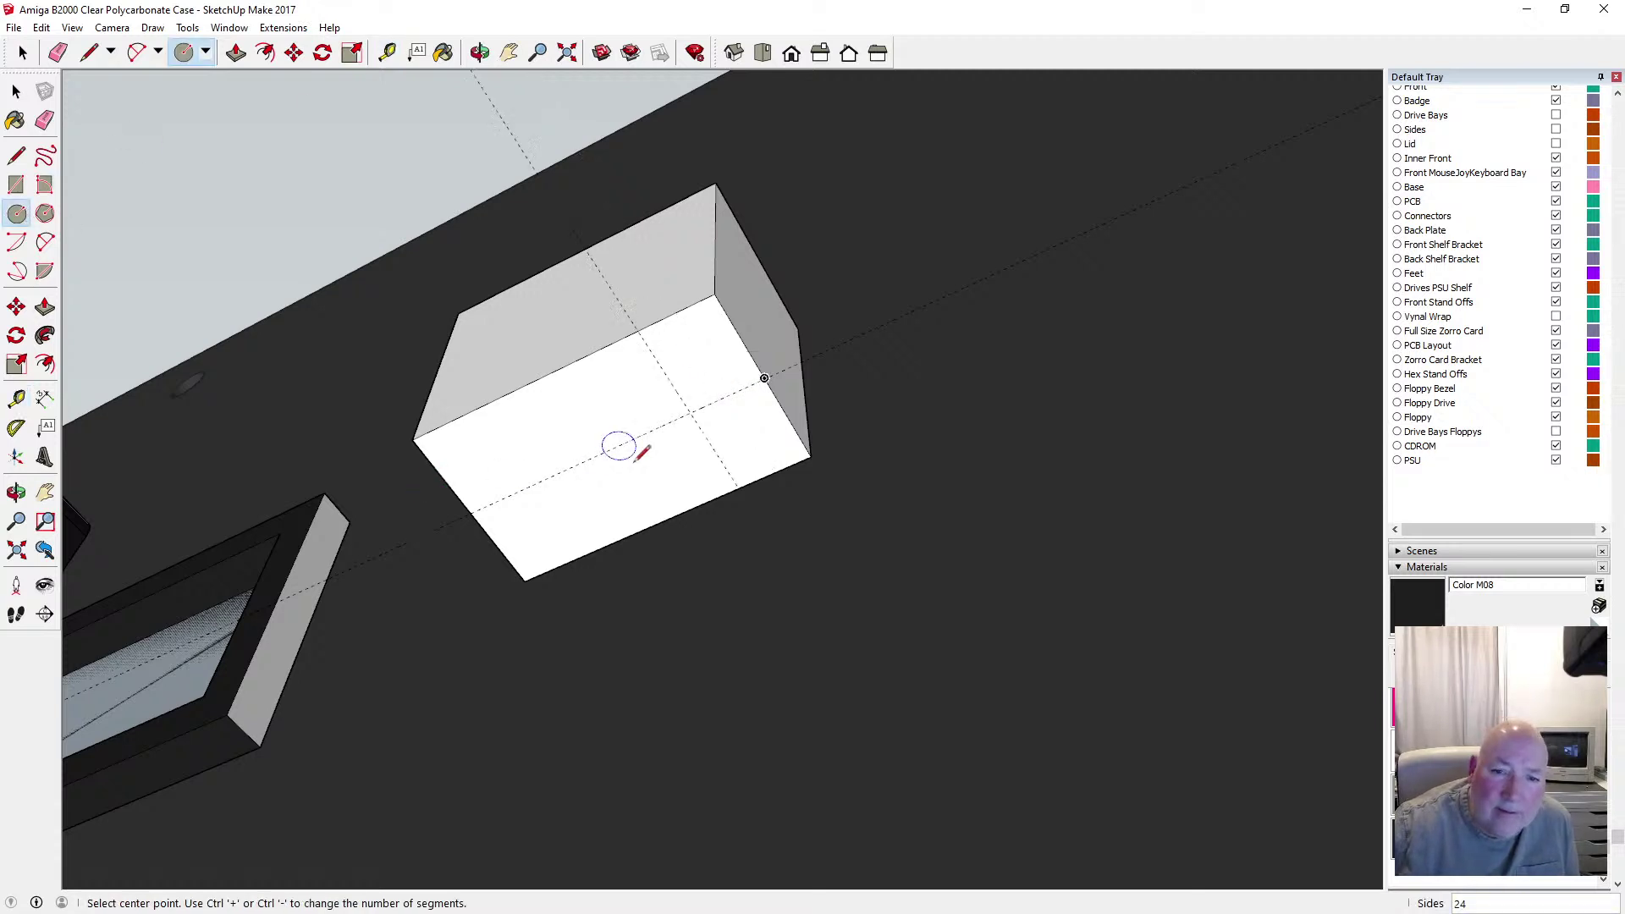
pyautogui.click(691, 414)
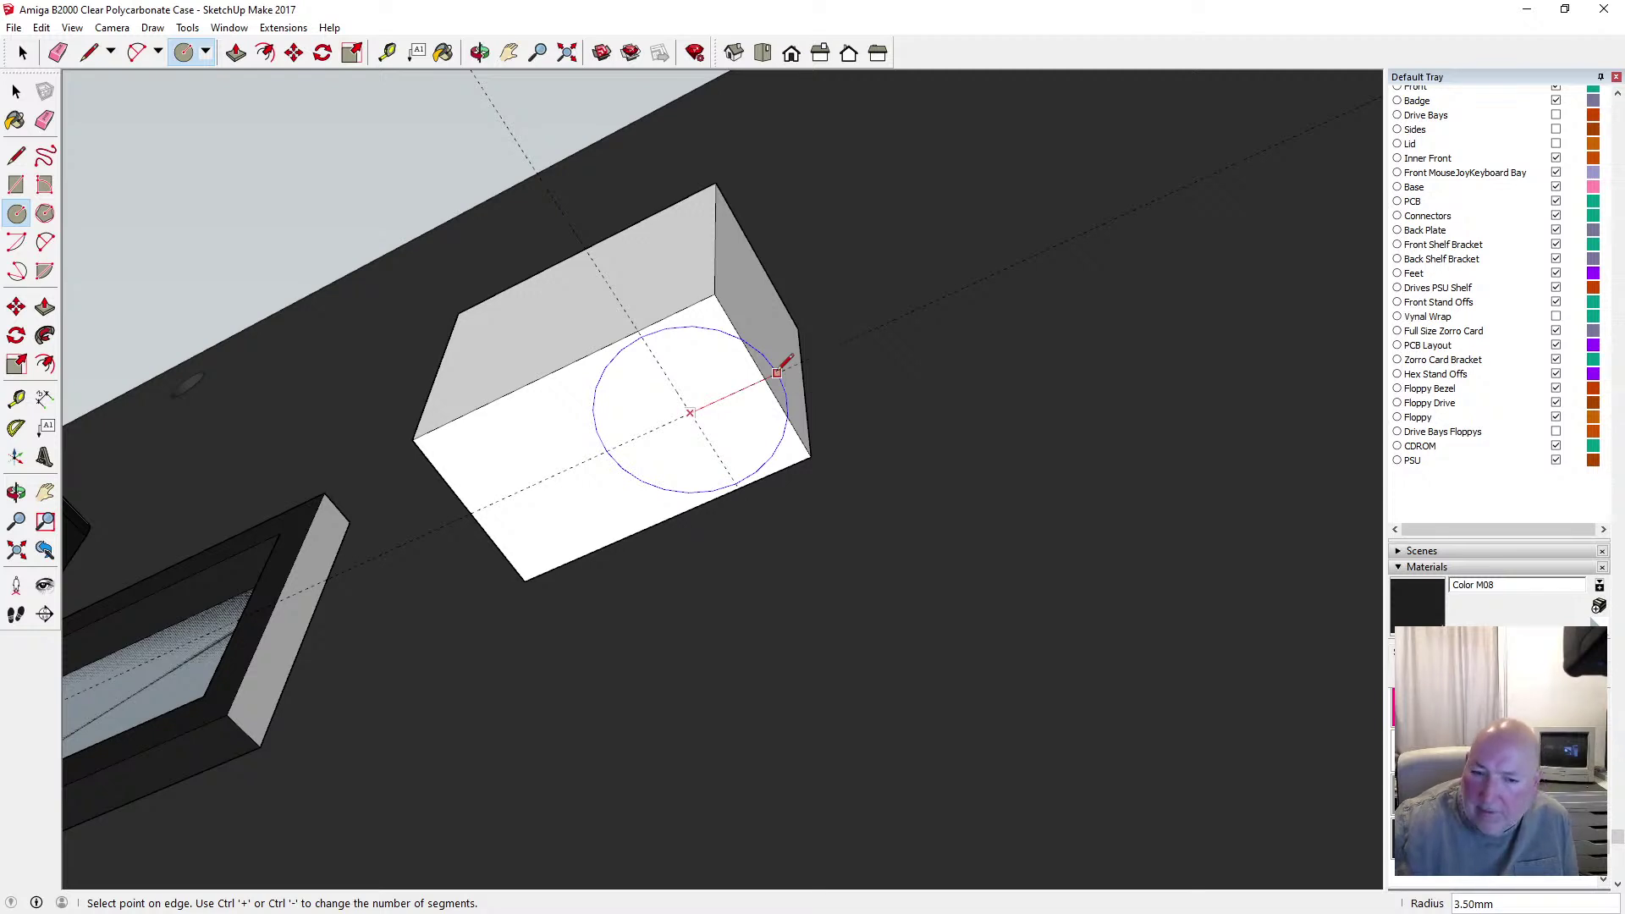
pyautogui.write('5')
pyautogui.press('Return')
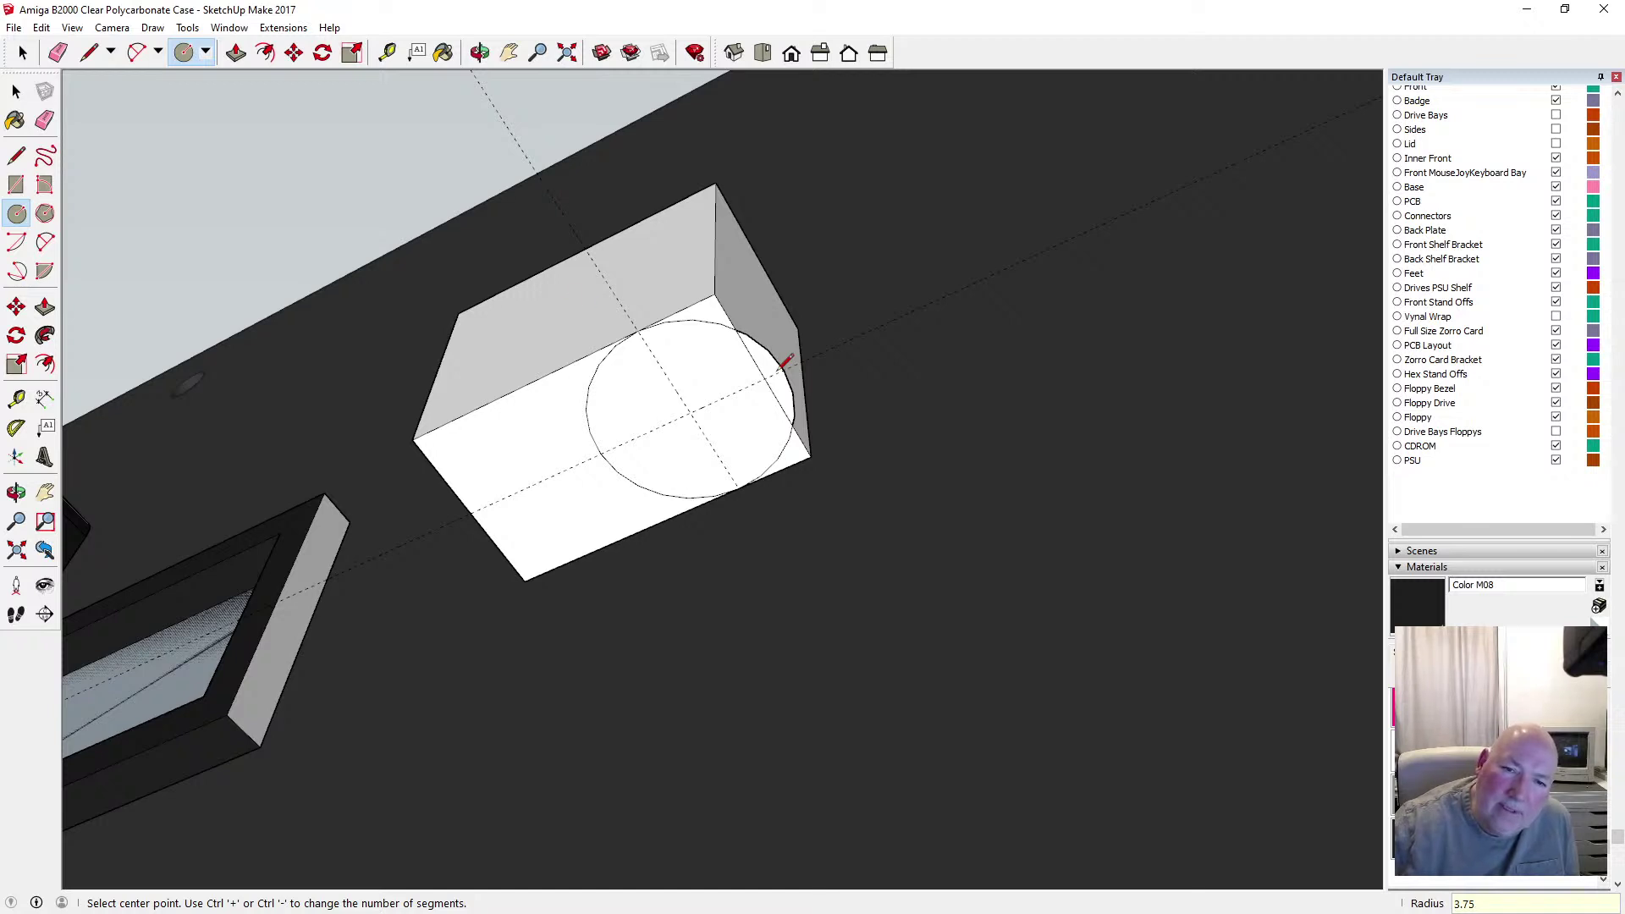
pyautogui.click(41, 27)
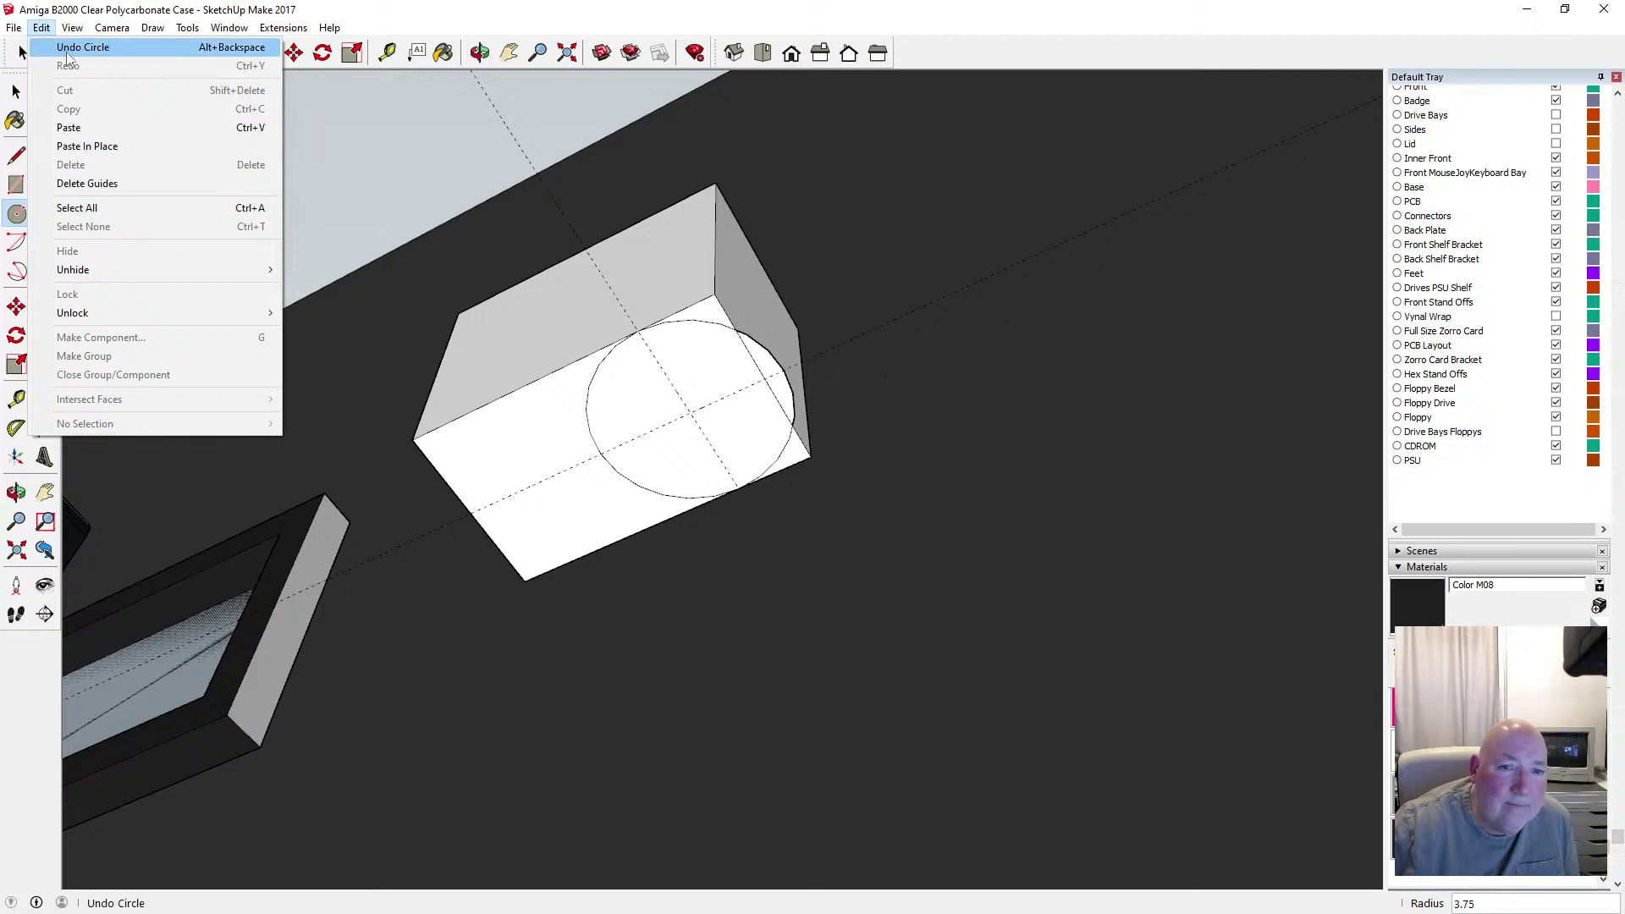
pyautogui.click(68, 51)
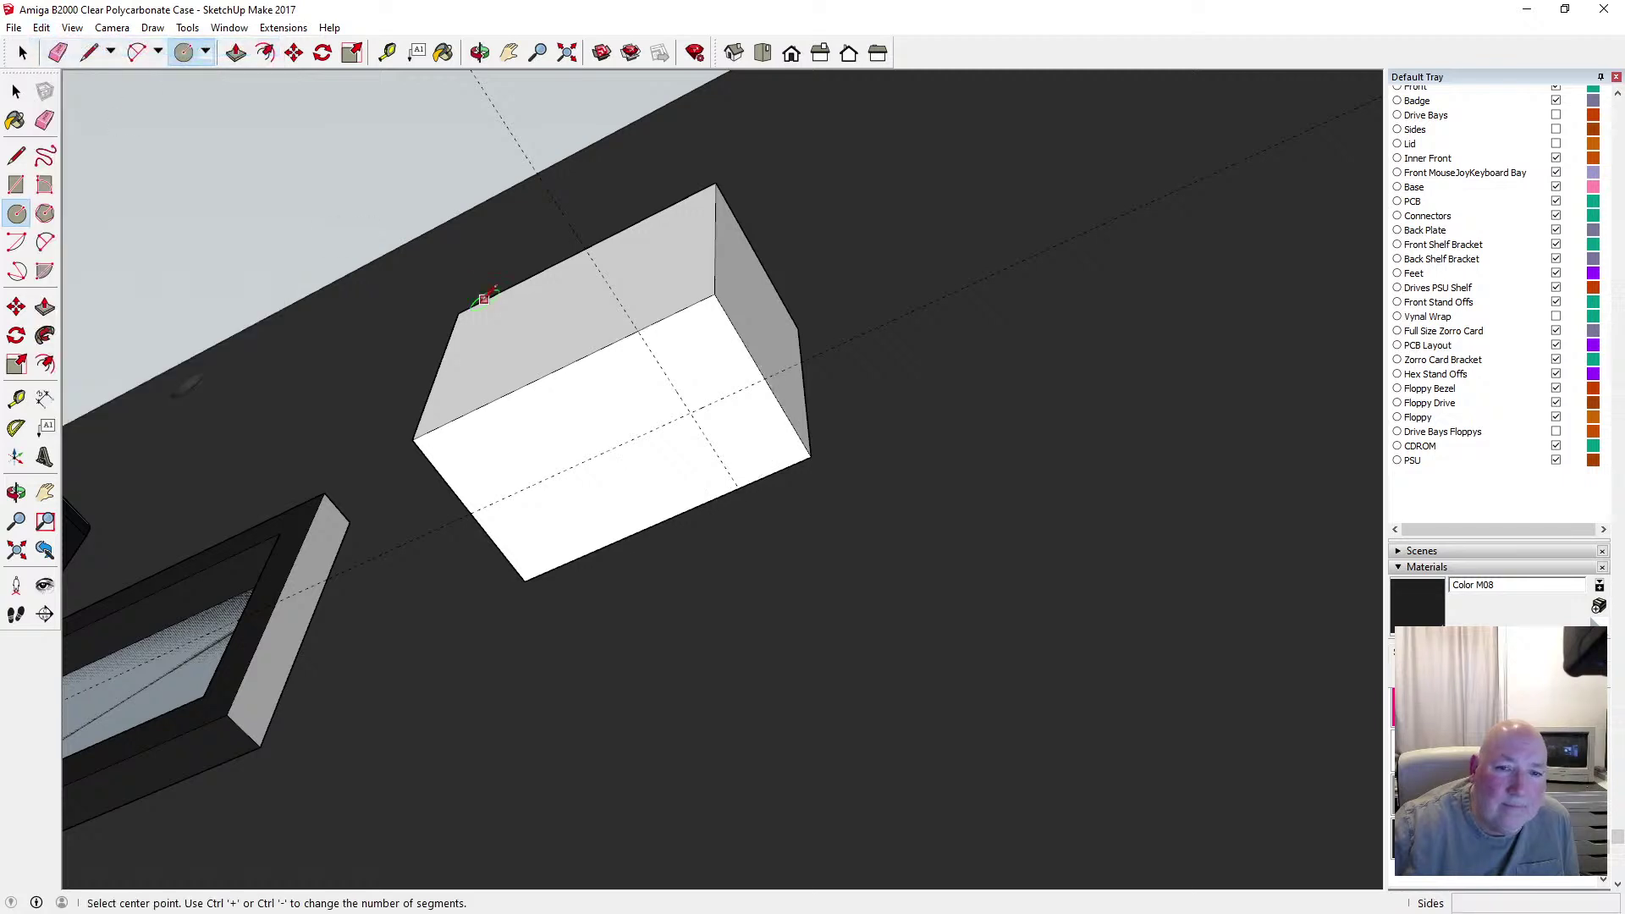
pyautogui.click(691, 412)
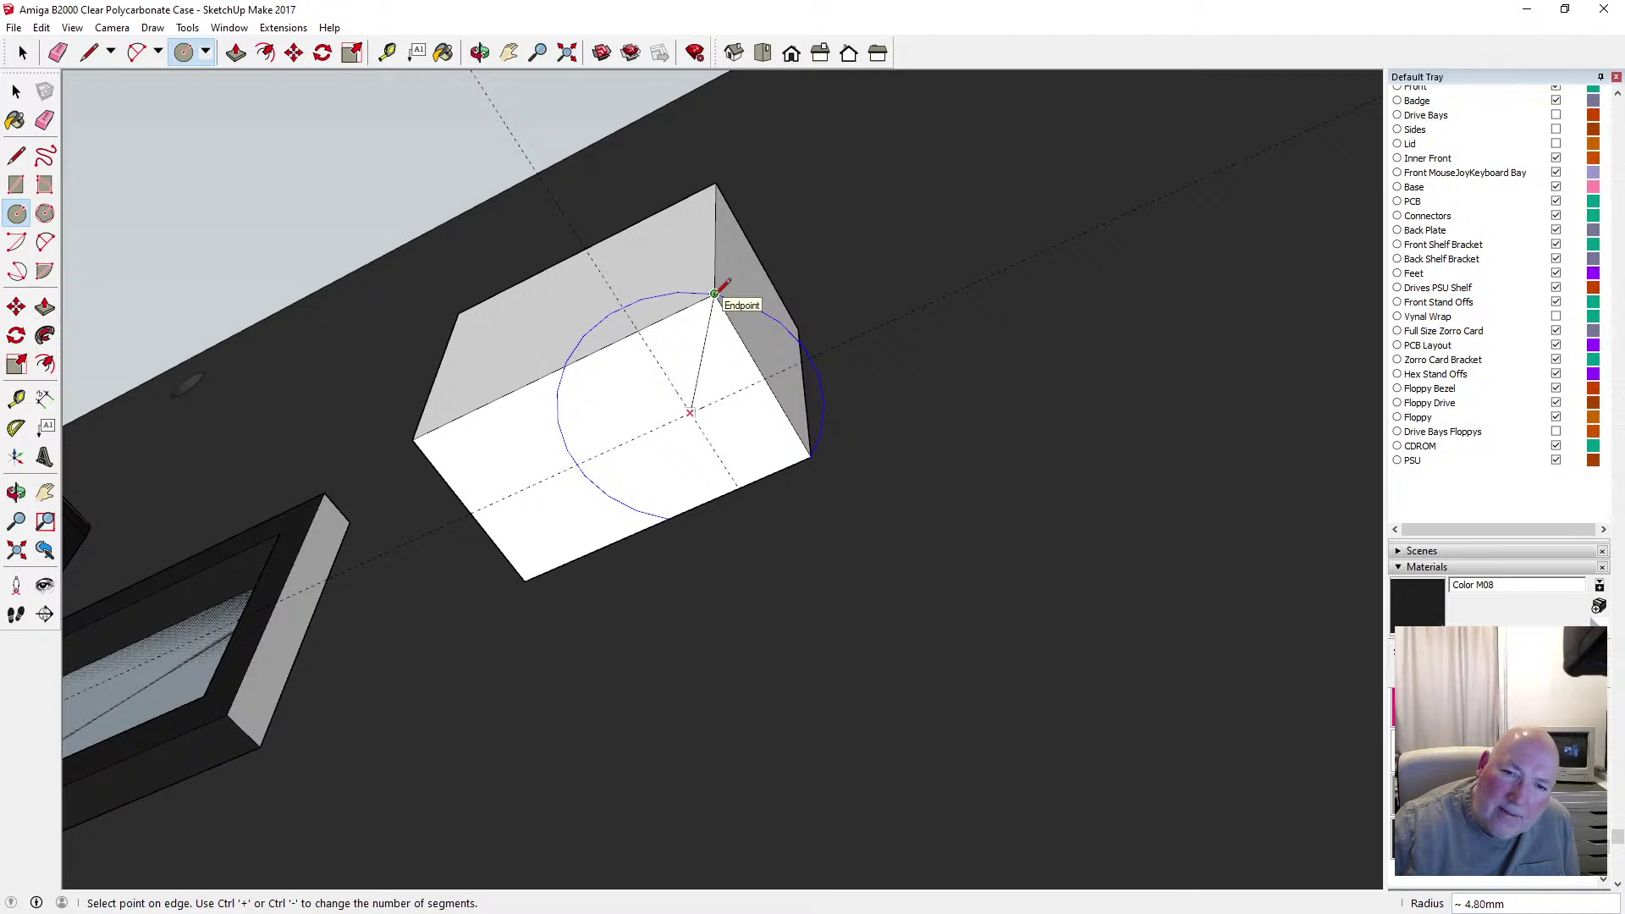
pyautogui.press('Escape')
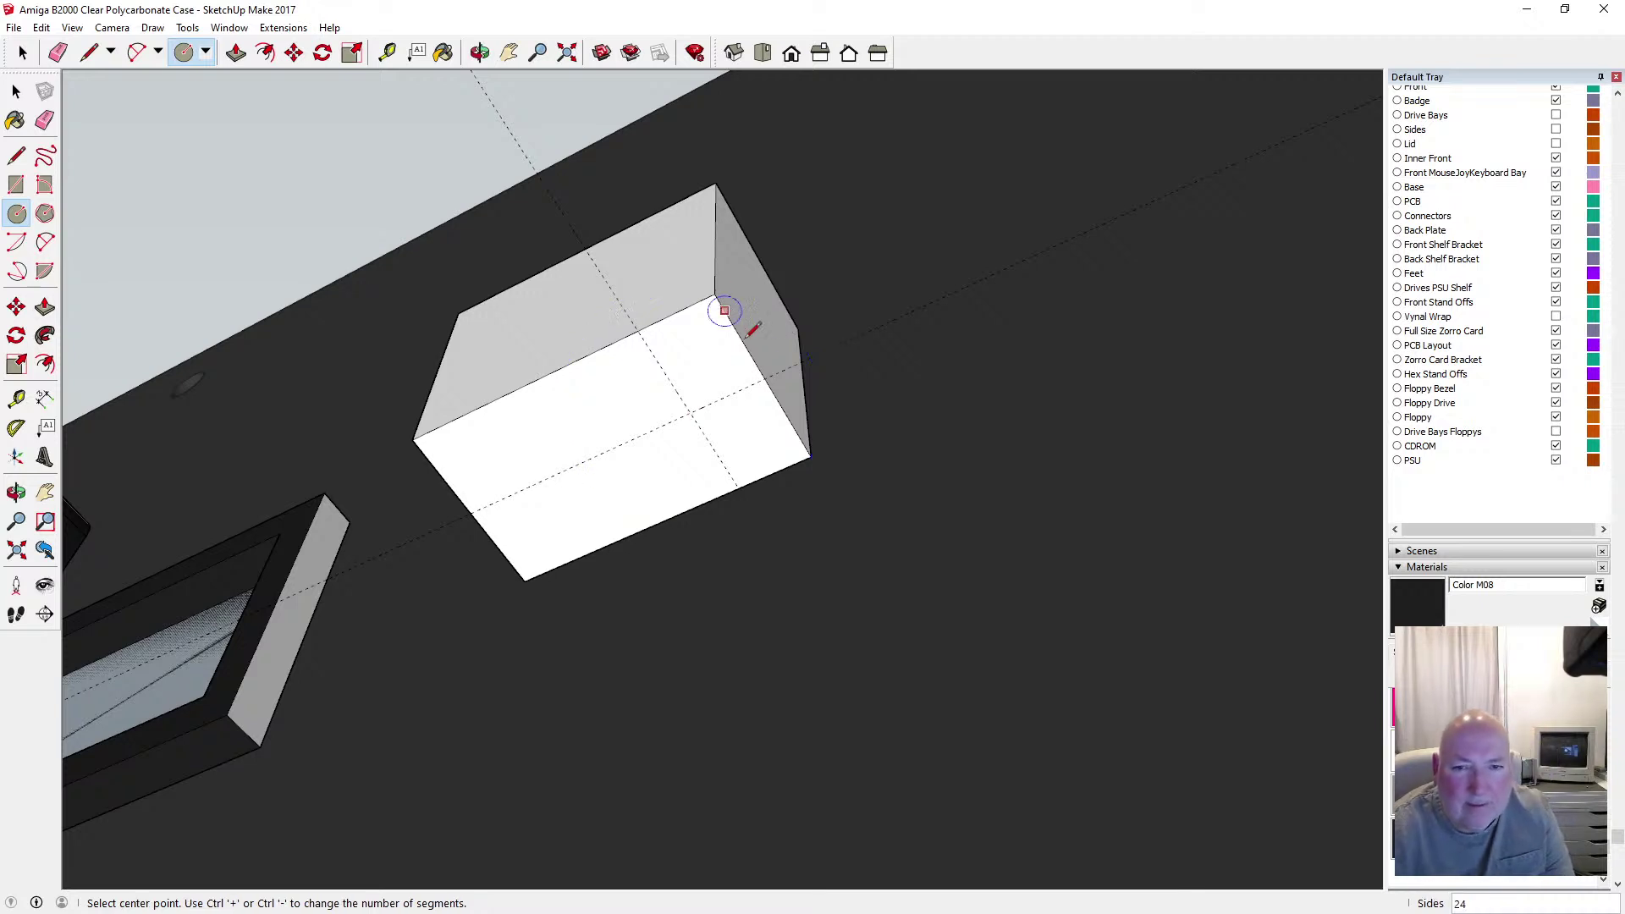
pyautogui.scroll(-3, 616, 558)
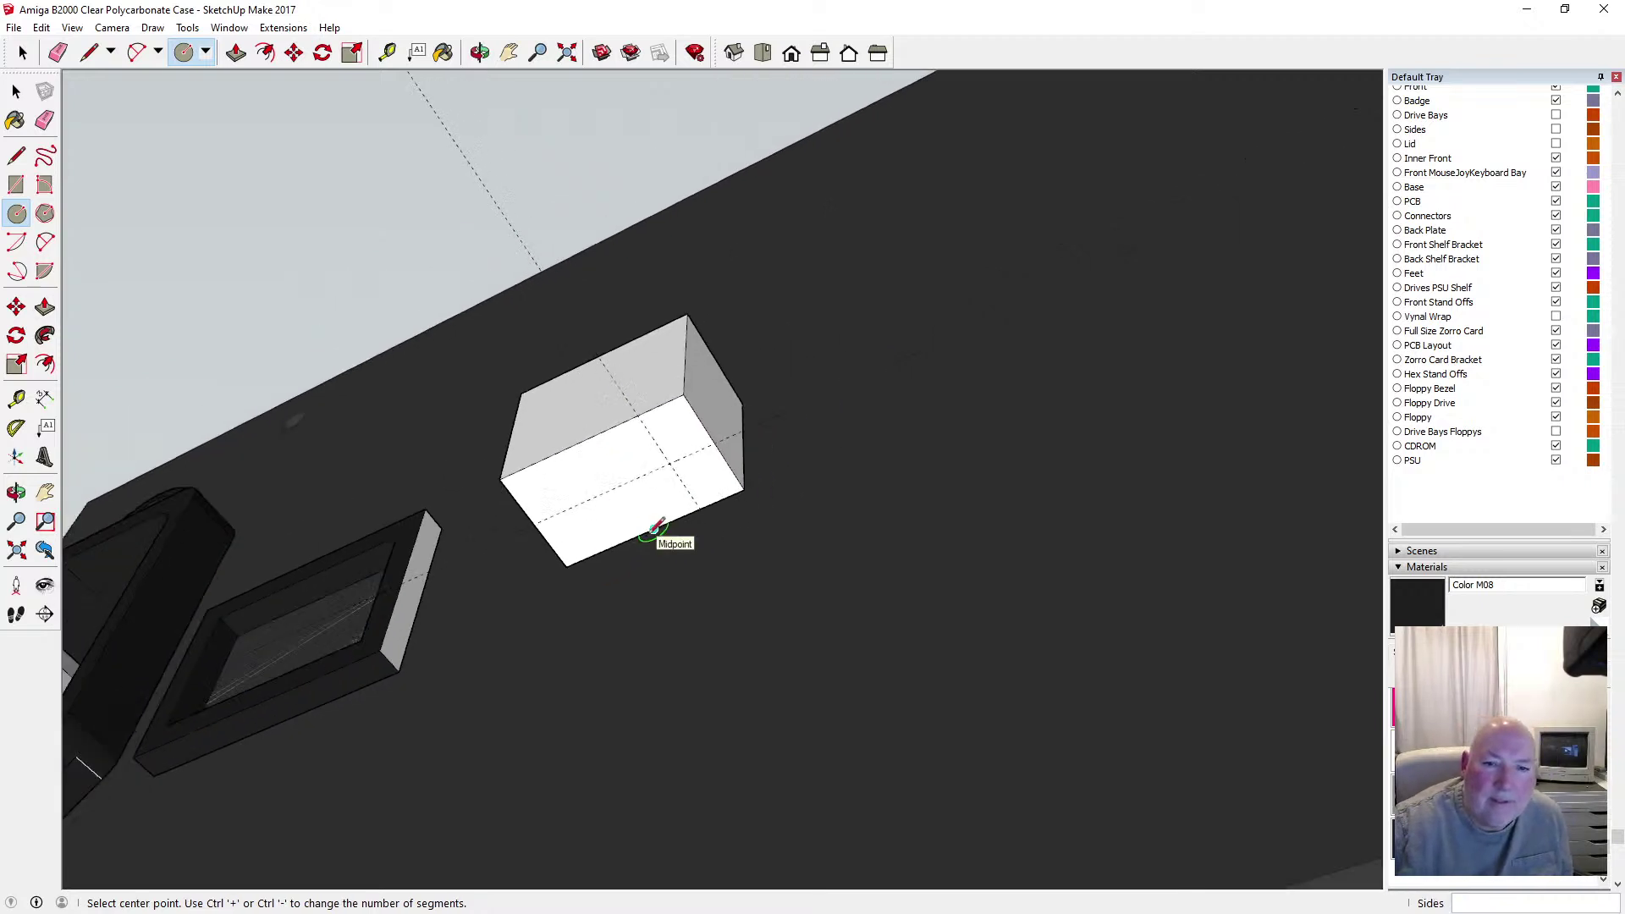
pyautogui.click(532, 525)
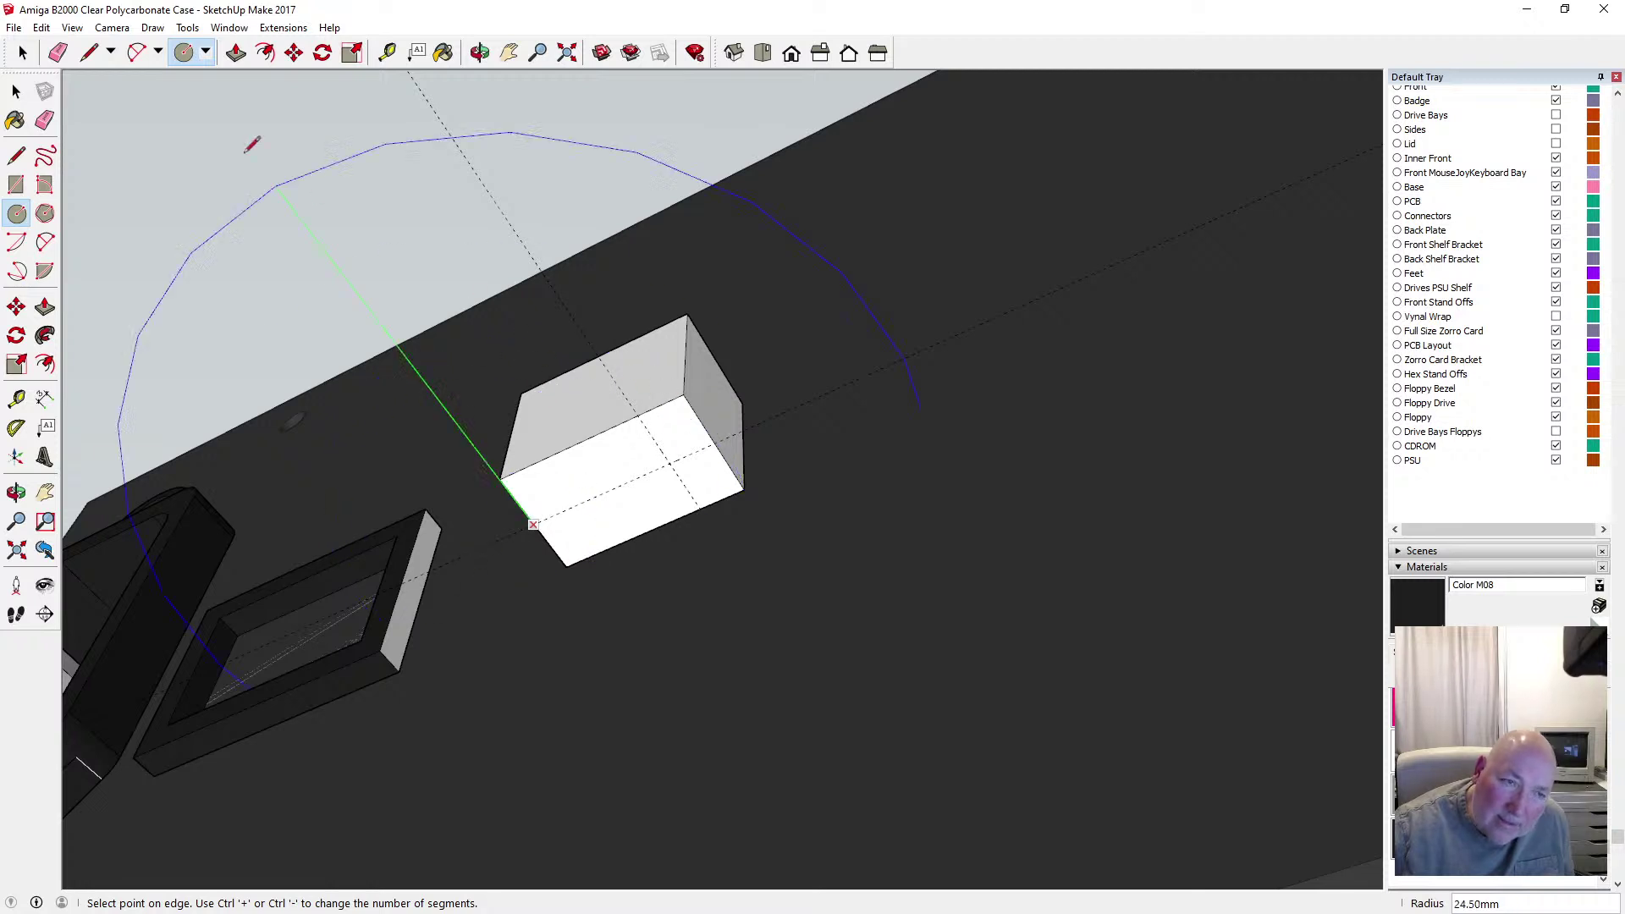
# Delete both construction guides from the block's long side face
pyautogui.click(16, 91)
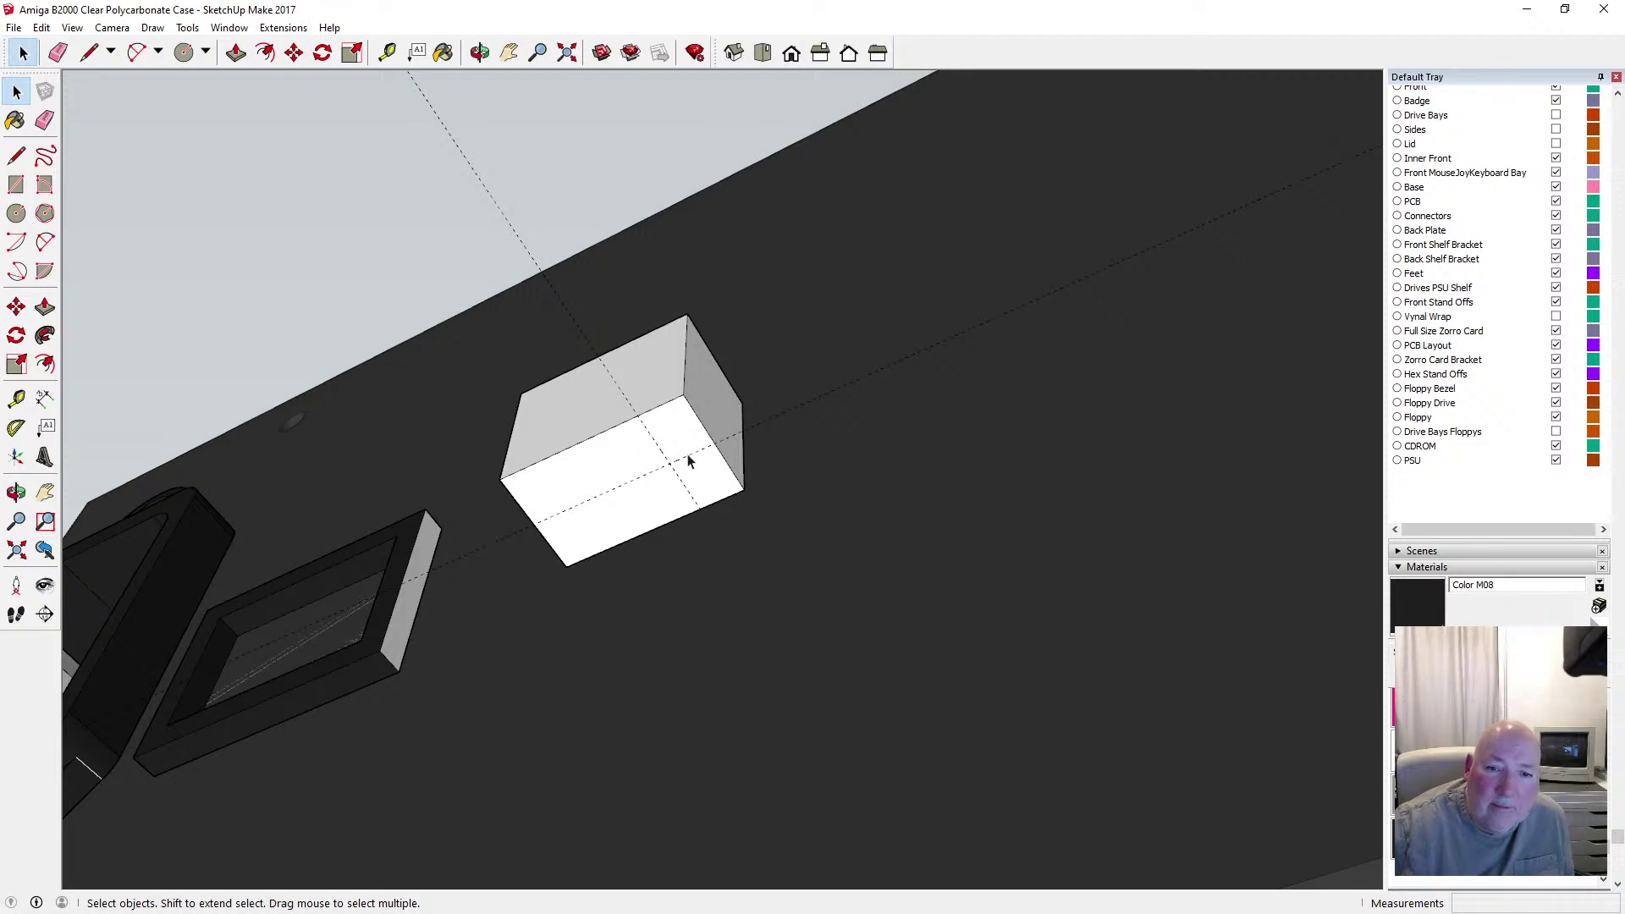
pyautogui.press('Delete')
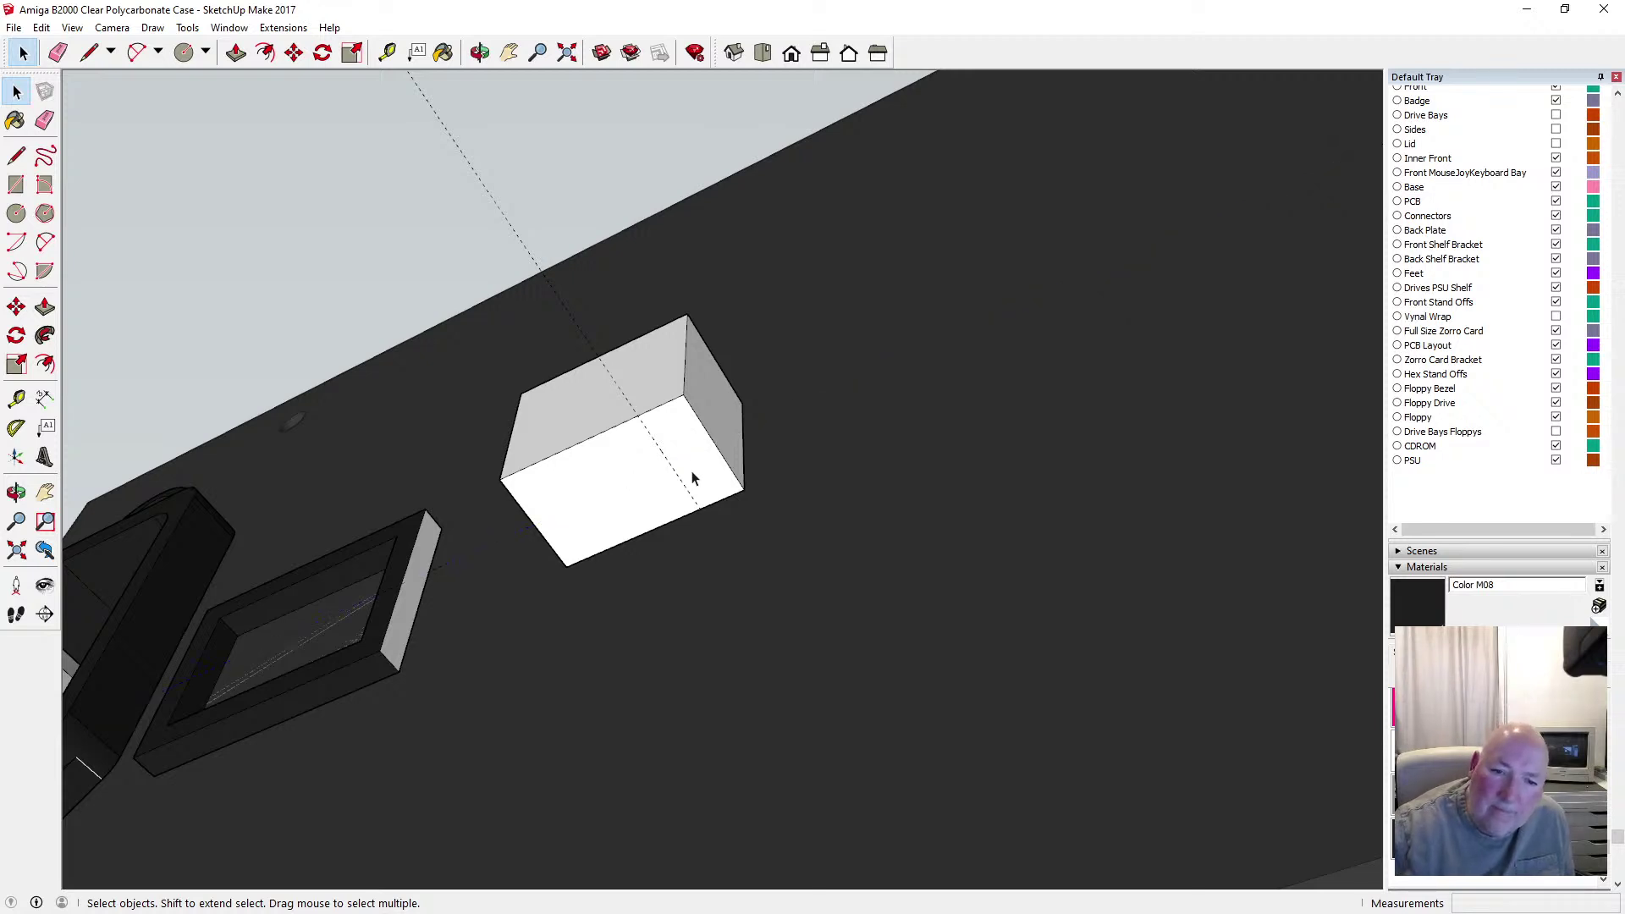
pyautogui.press('Delete')
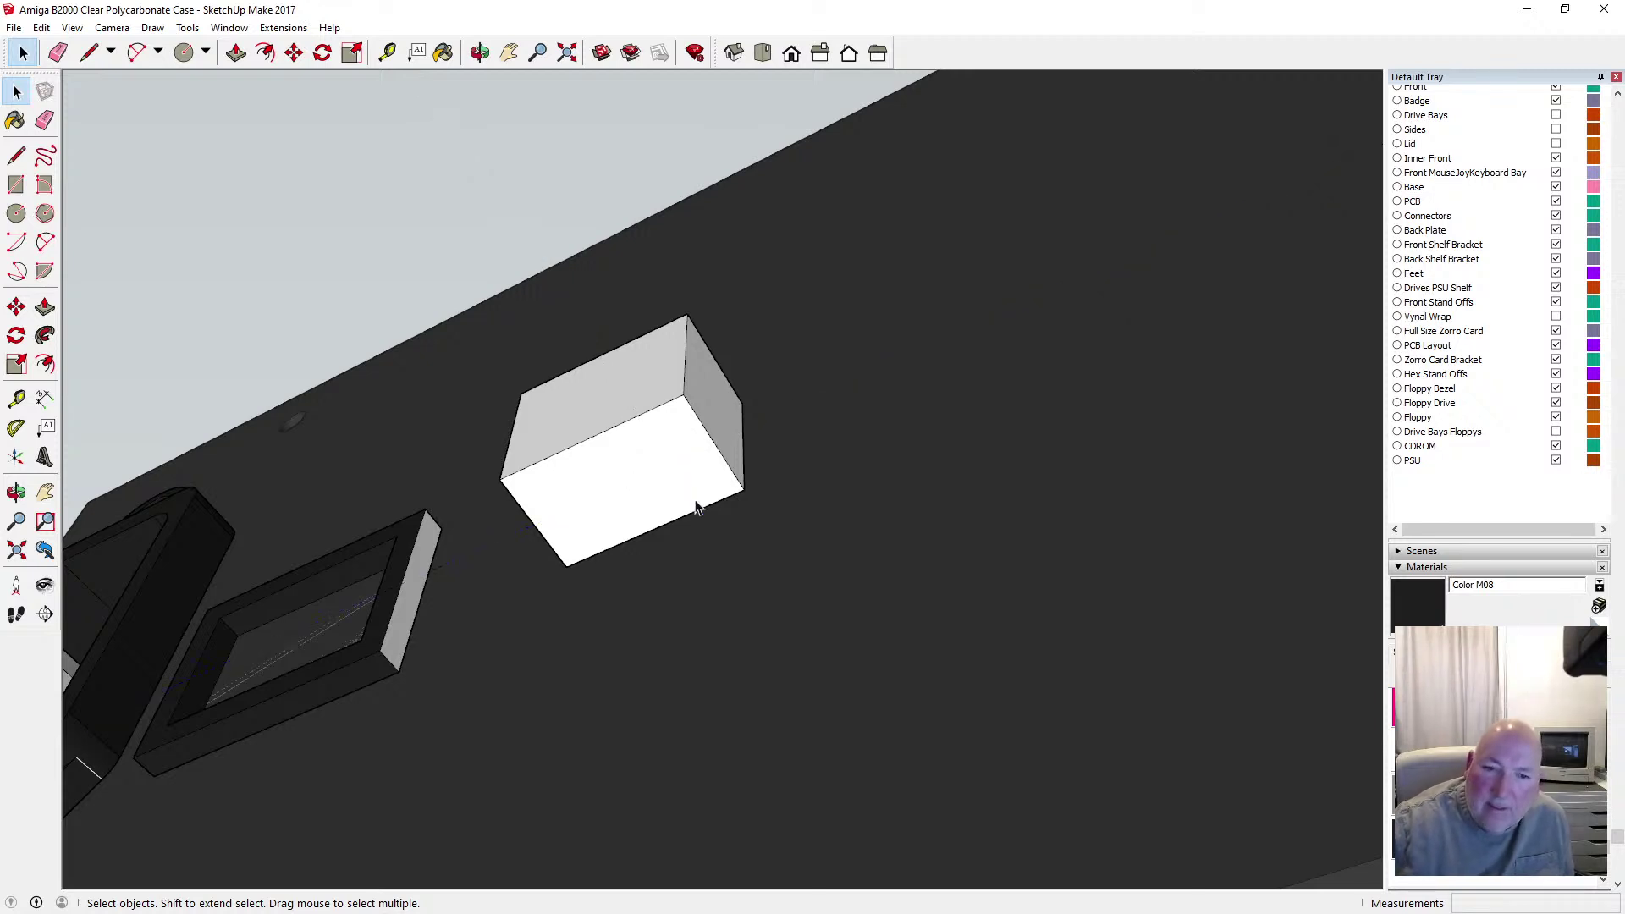
pyautogui.scroll(-2, 872, 442)
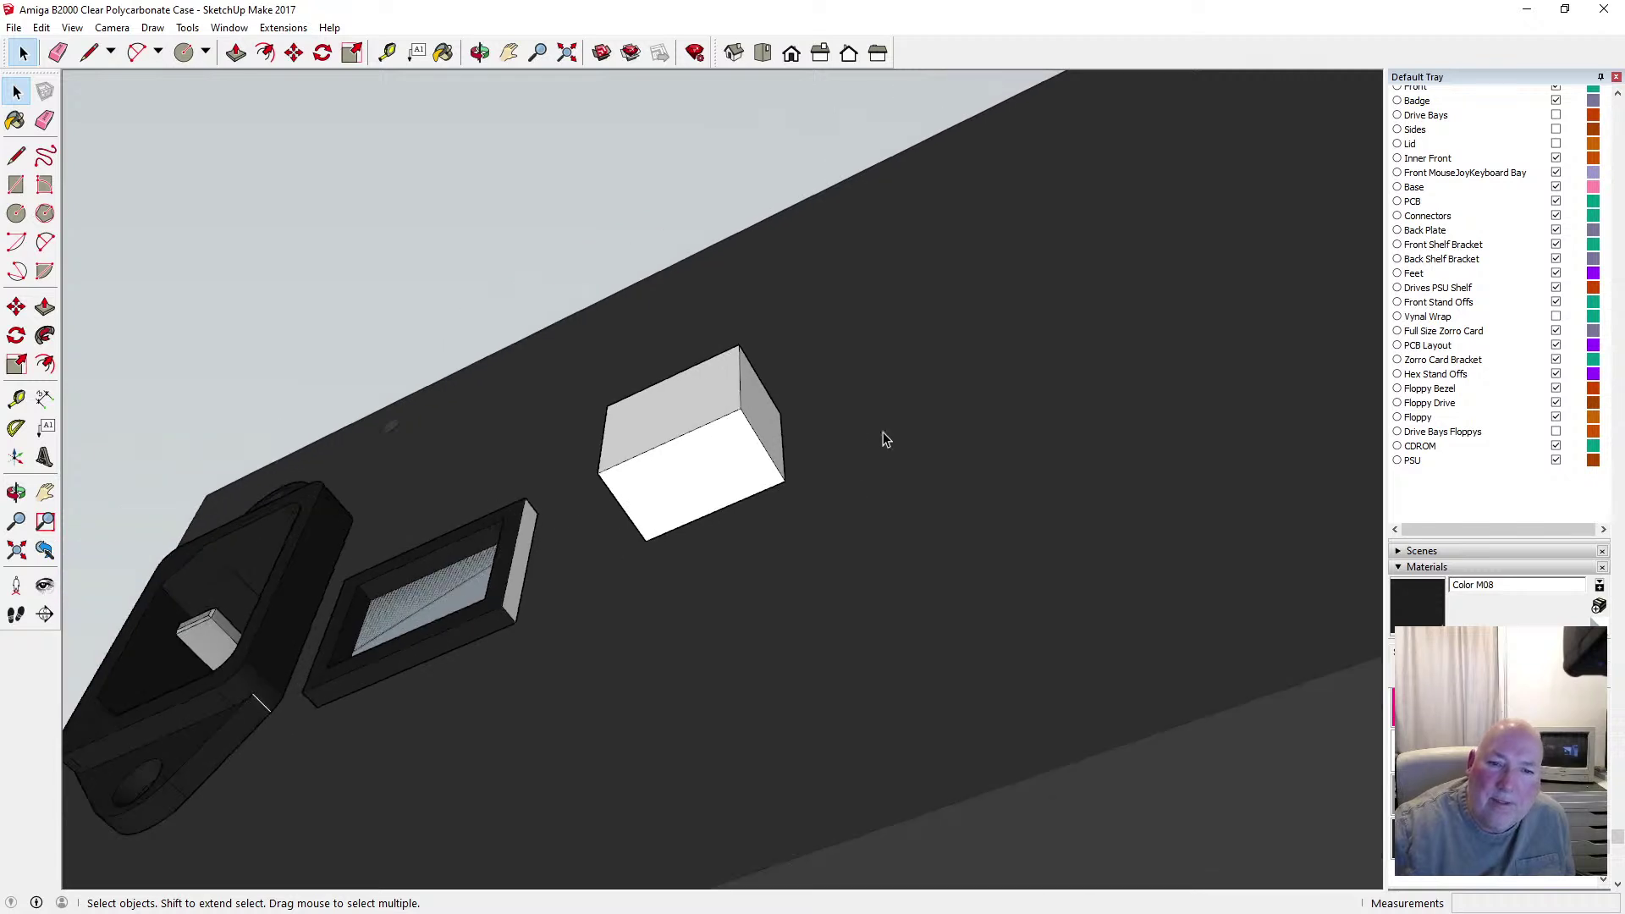
# Draw a 10 mm line across the block's 12.5 by 10 mm outer face, joining the midpoints of its long edges
pyautogui.click(479, 52)
pyautogui.moveTo(580, 327); pyautogui.dragTo(716, 428)
pyautogui.scroll(4, 724, 406)
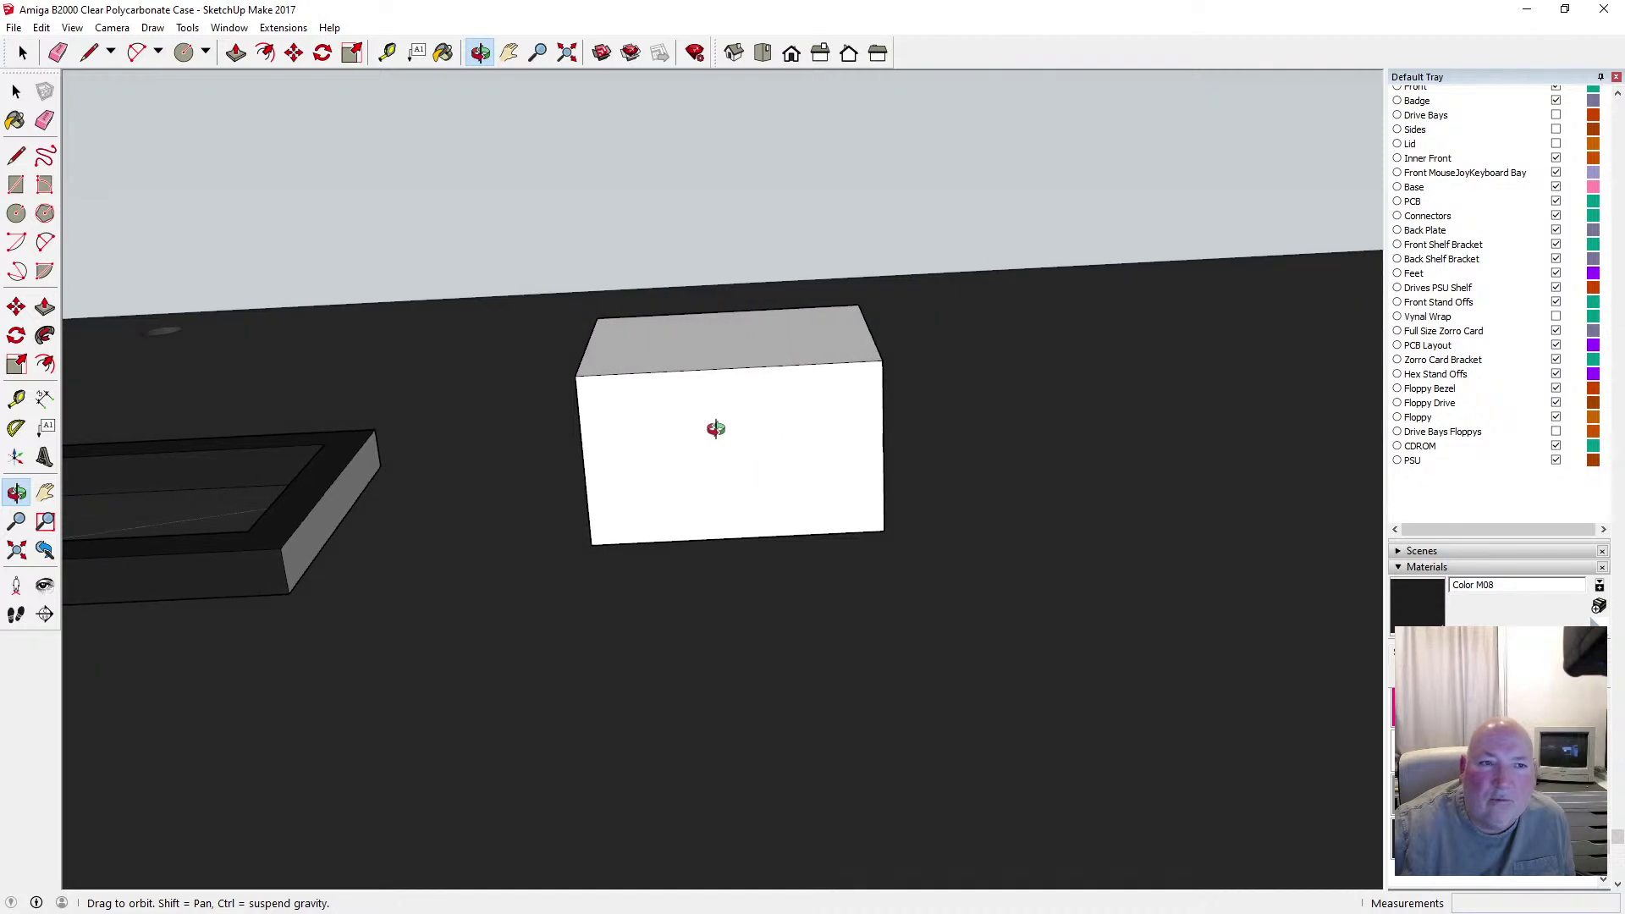
pyautogui.click(16, 156)
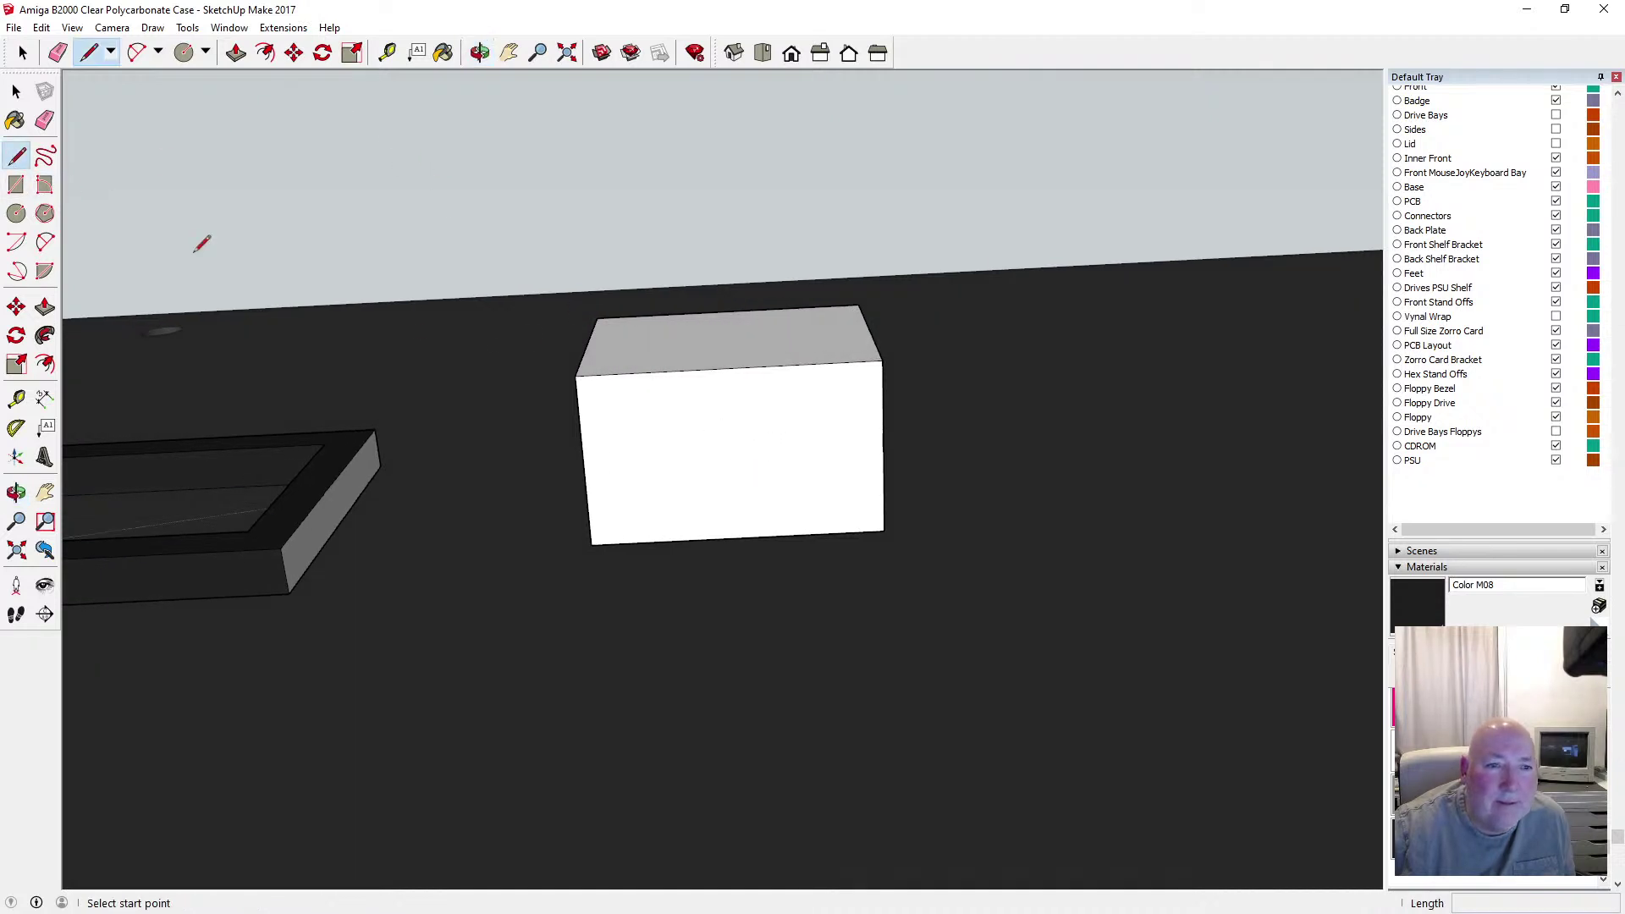
pyautogui.click(728, 368)
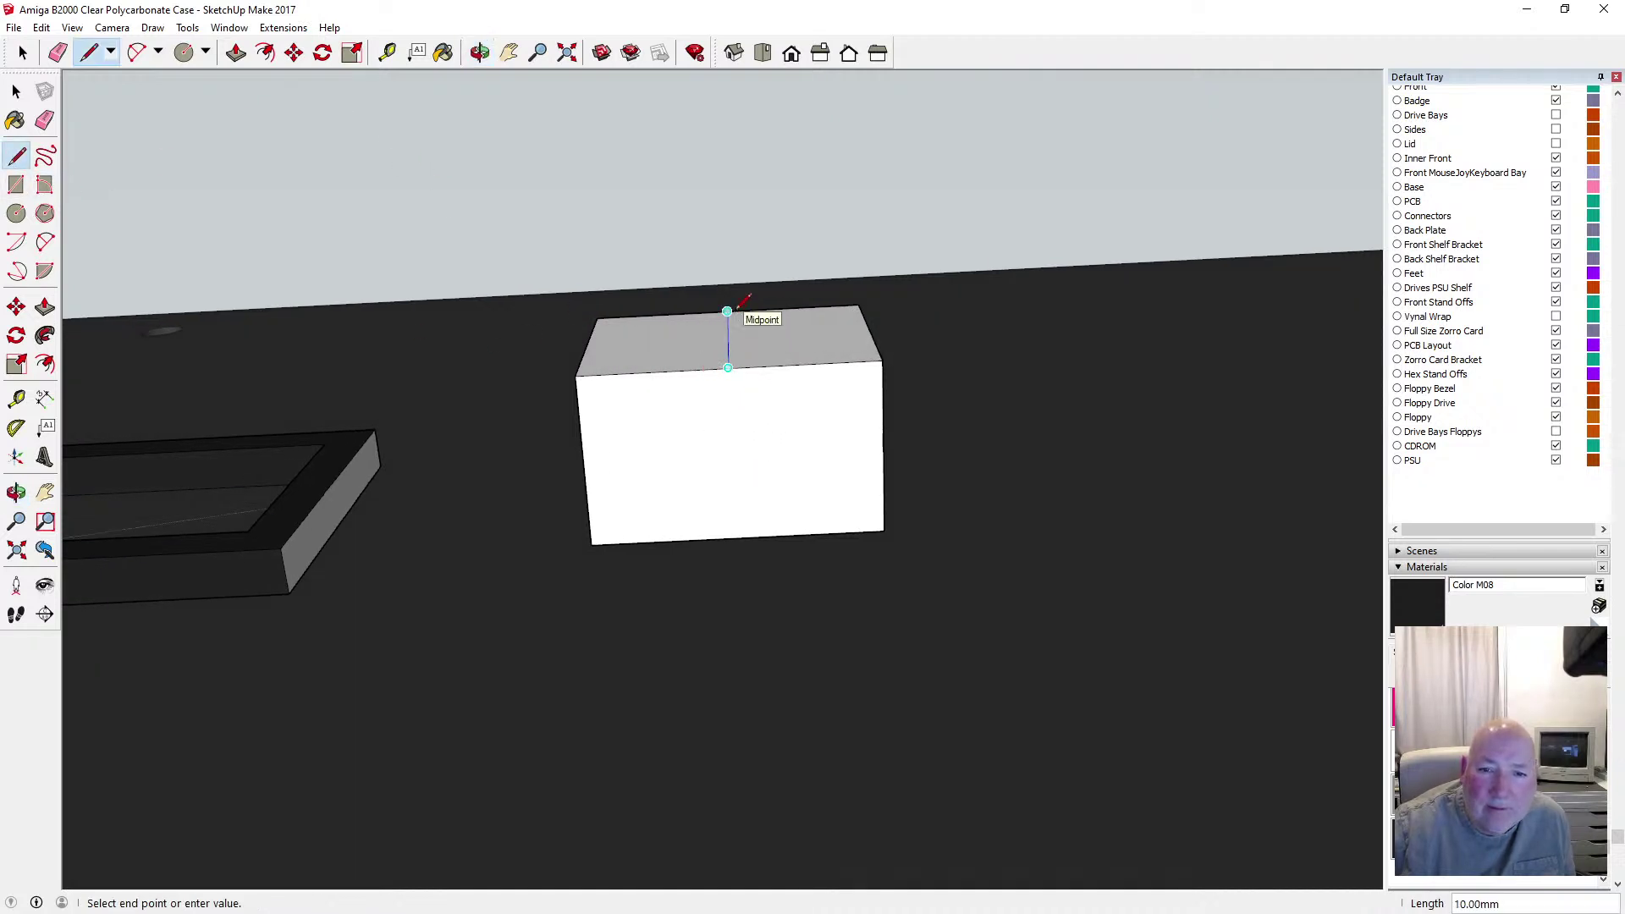
pyautogui.click(728, 311)
# Draw a 10 mm line between the edge midpoints of the block's short end face, on the side away from the frame
pyautogui.click(480, 52)
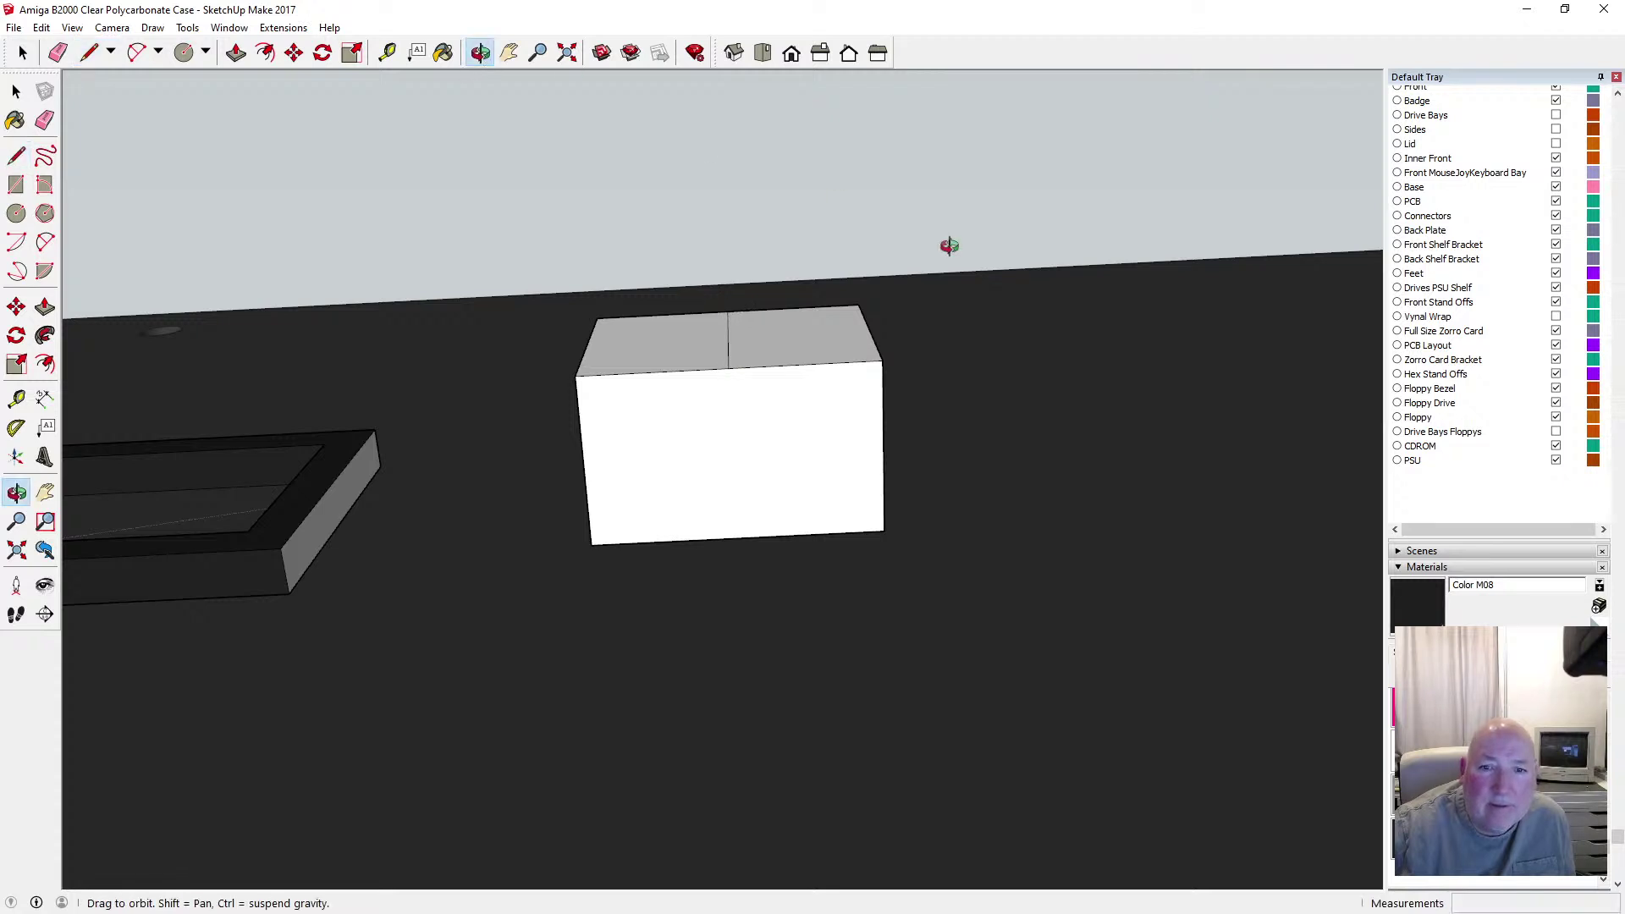
pyautogui.moveTo(948, 246); pyautogui.dragTo(522, 381)
pyautogui.click(16, 156)
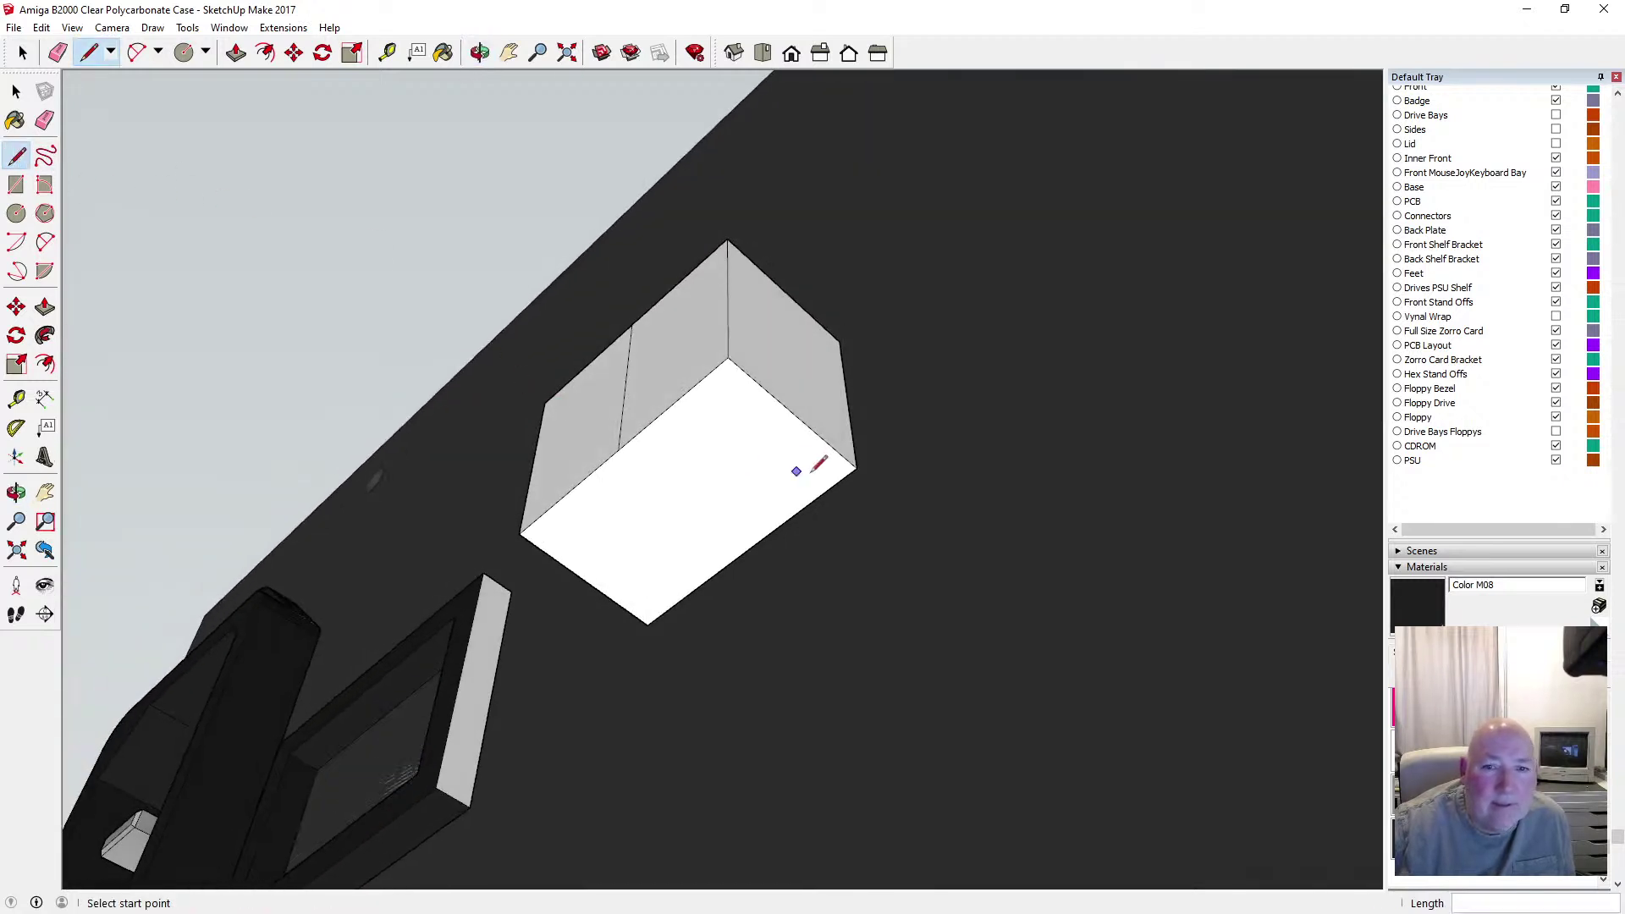
pyautogui.click(794, 414)
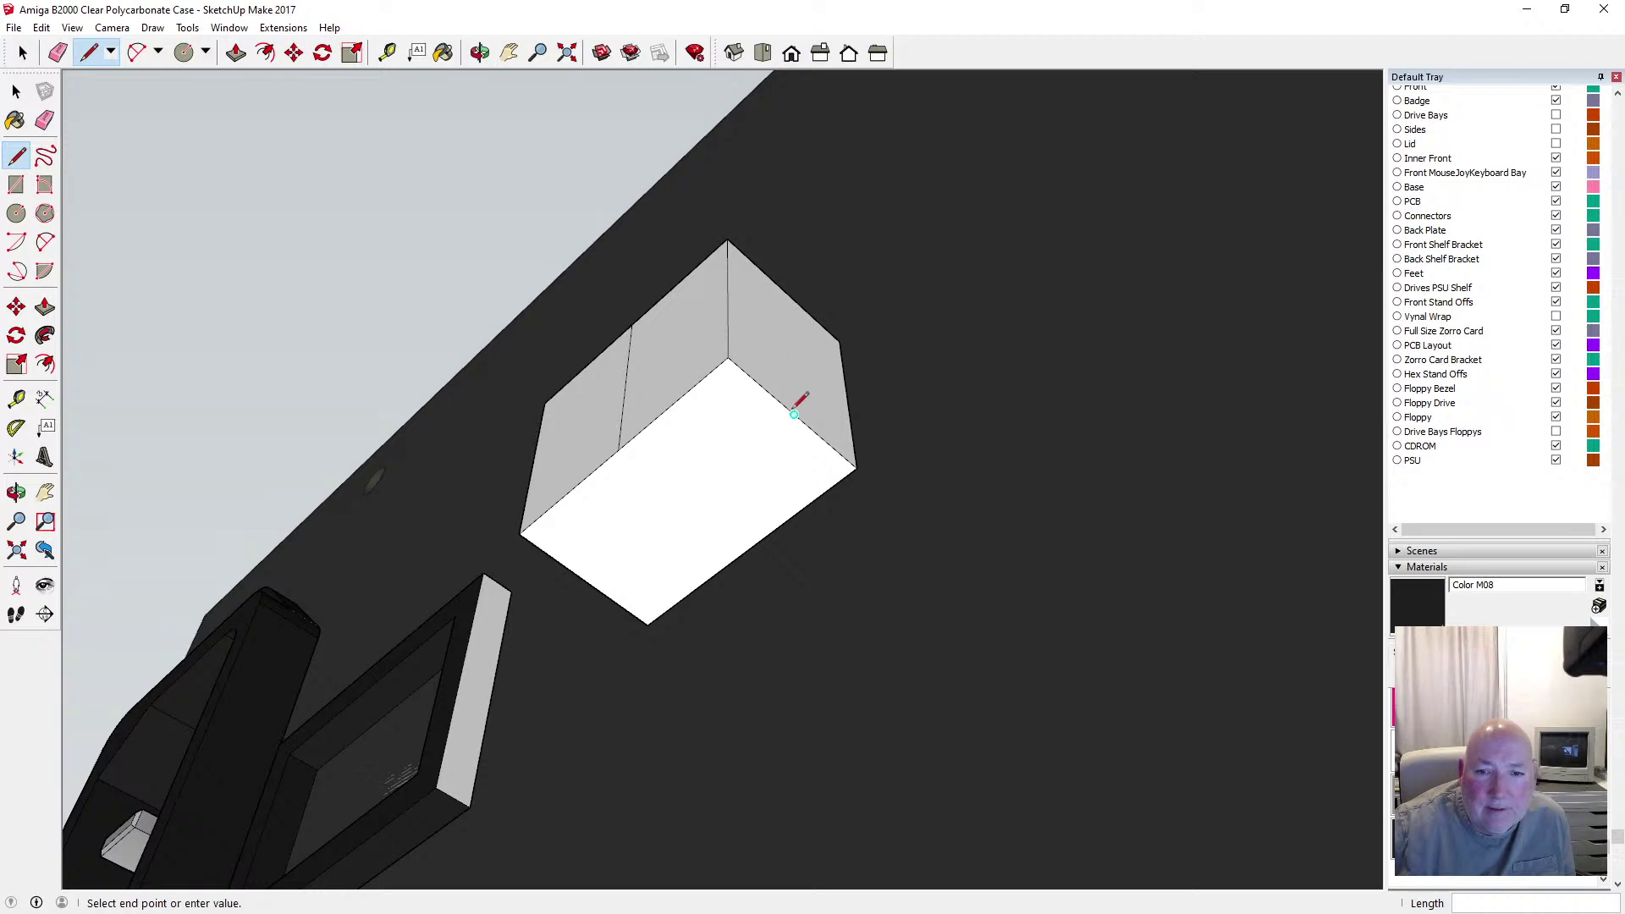
pyautogui.click(785, 291)
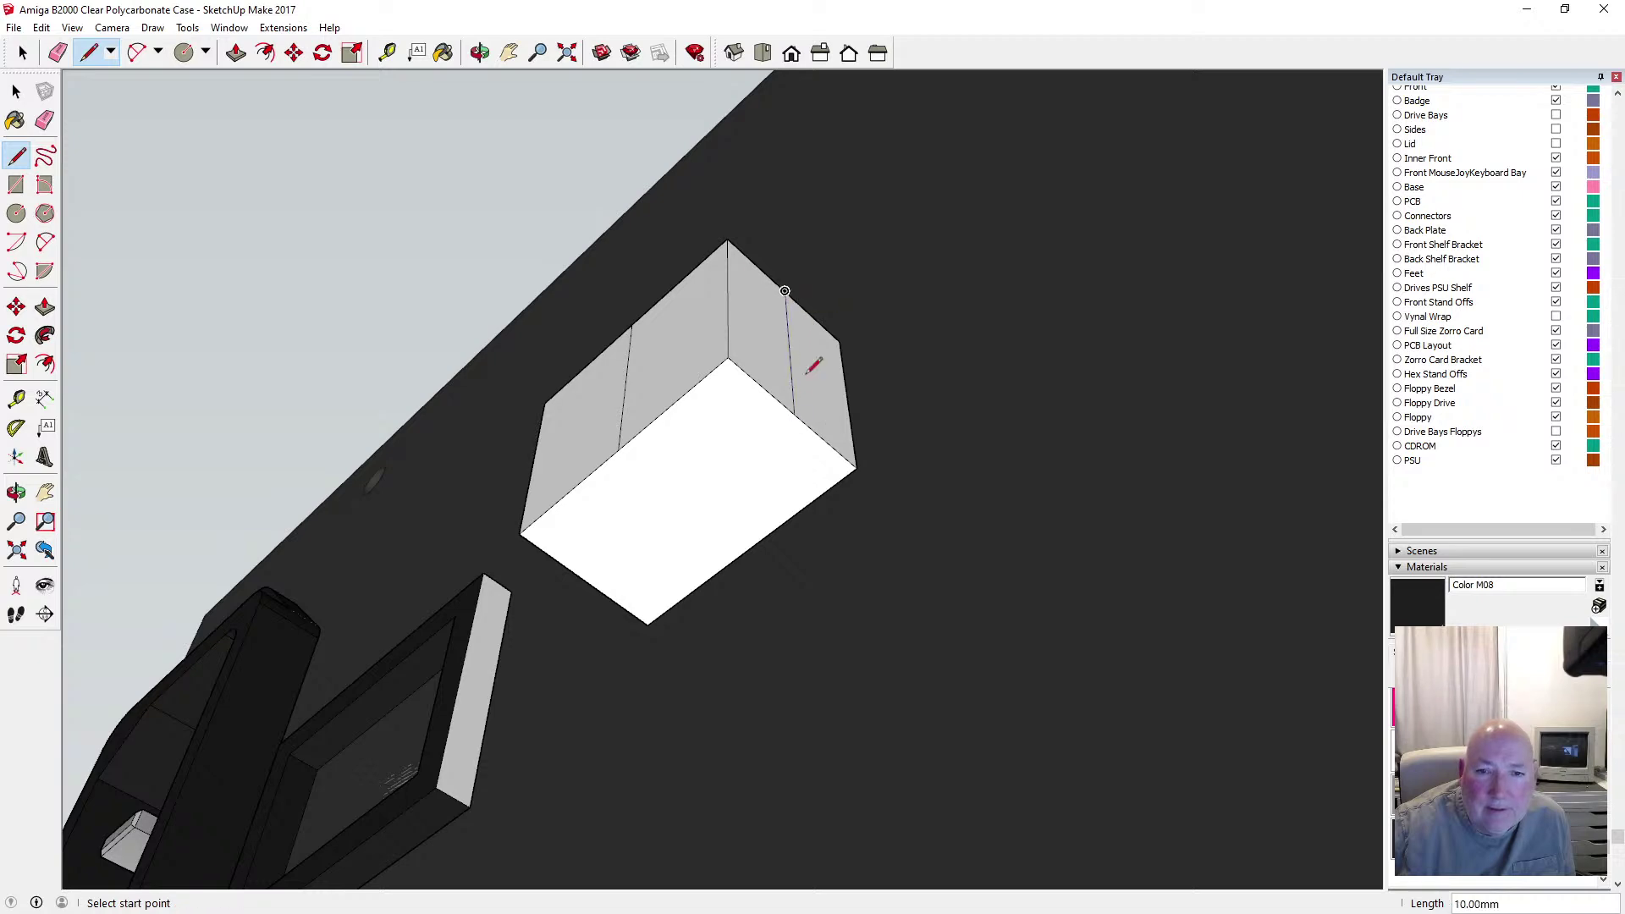
# Try to place a guide across the block's end face nearest the frame, 10 mm from the long side face's edge, and undo it
pyautogui.click(480, 52)
pyautogui.moveTo(540, 215)
pyautogui.mouseDown()
pyautogui.moveTo(927, 220)
pyautogui.moveTo(1048, 319)
pyautogui.moveTo(530, 184)
pyautogui.mouseUp()
pyautogui.click(387, 52)
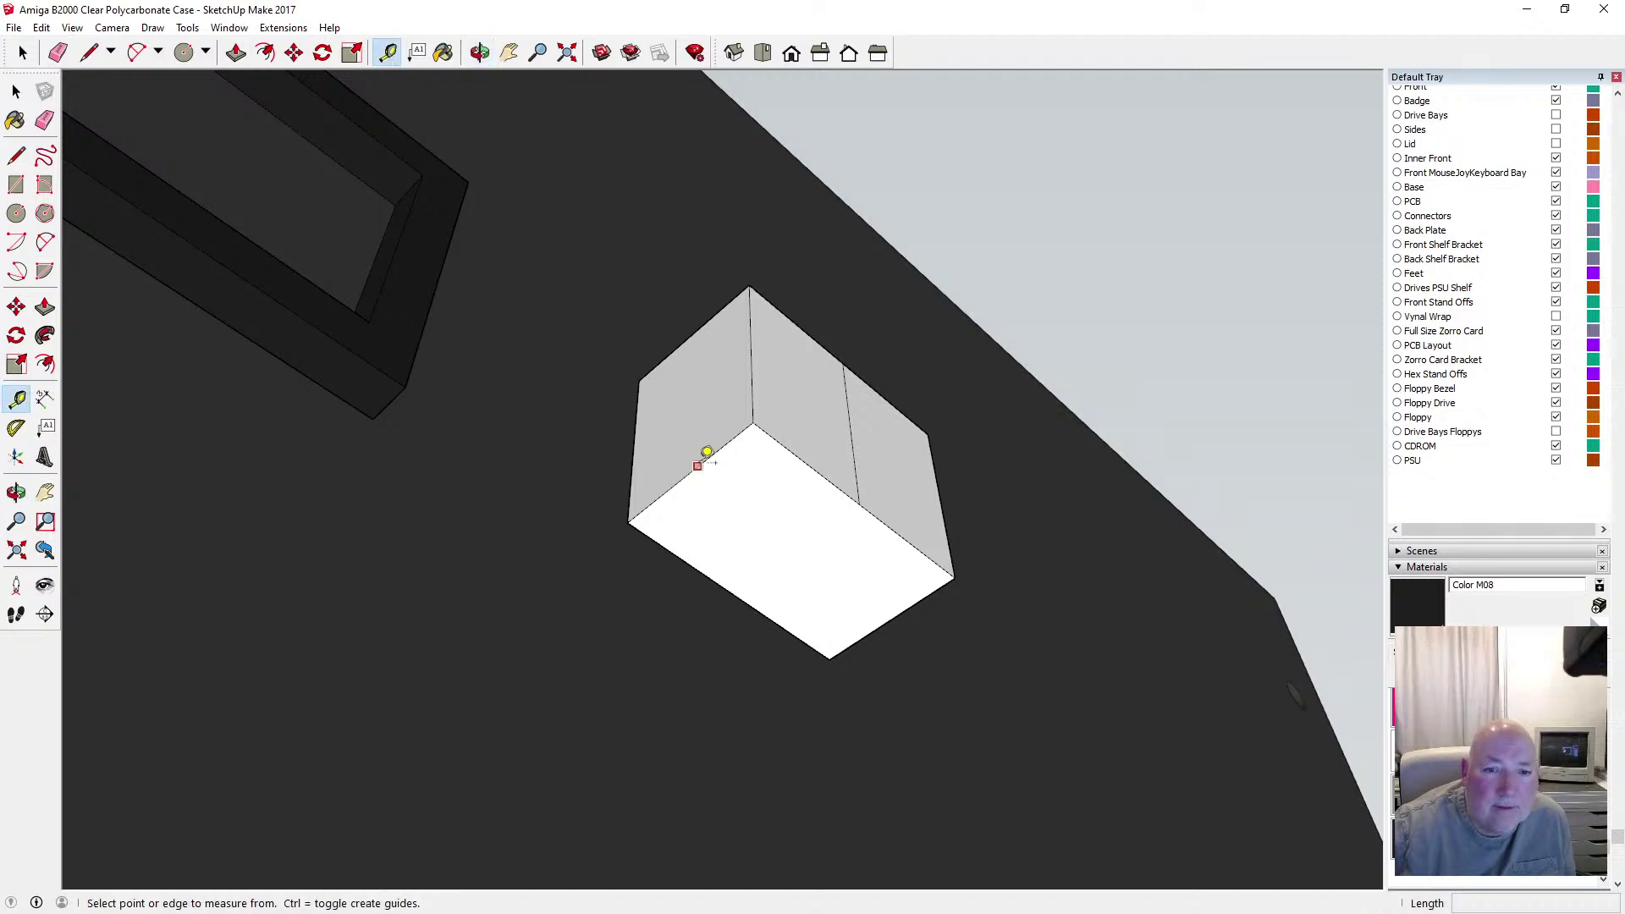
pyautogui.click(689, 473)
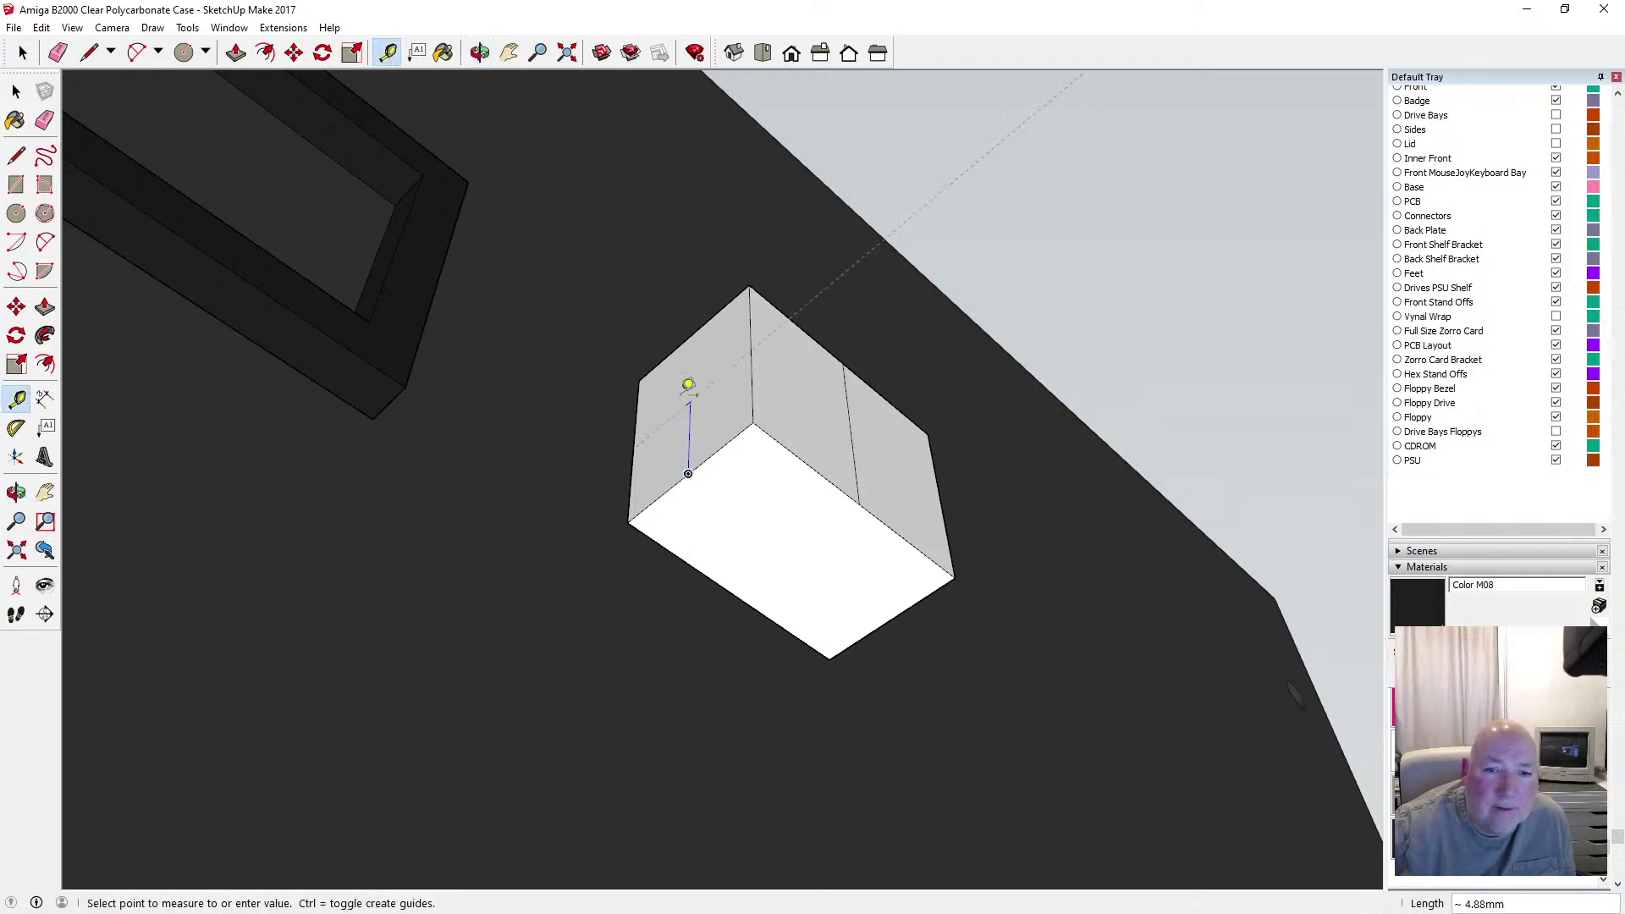
pyautogui.click(693, 333)
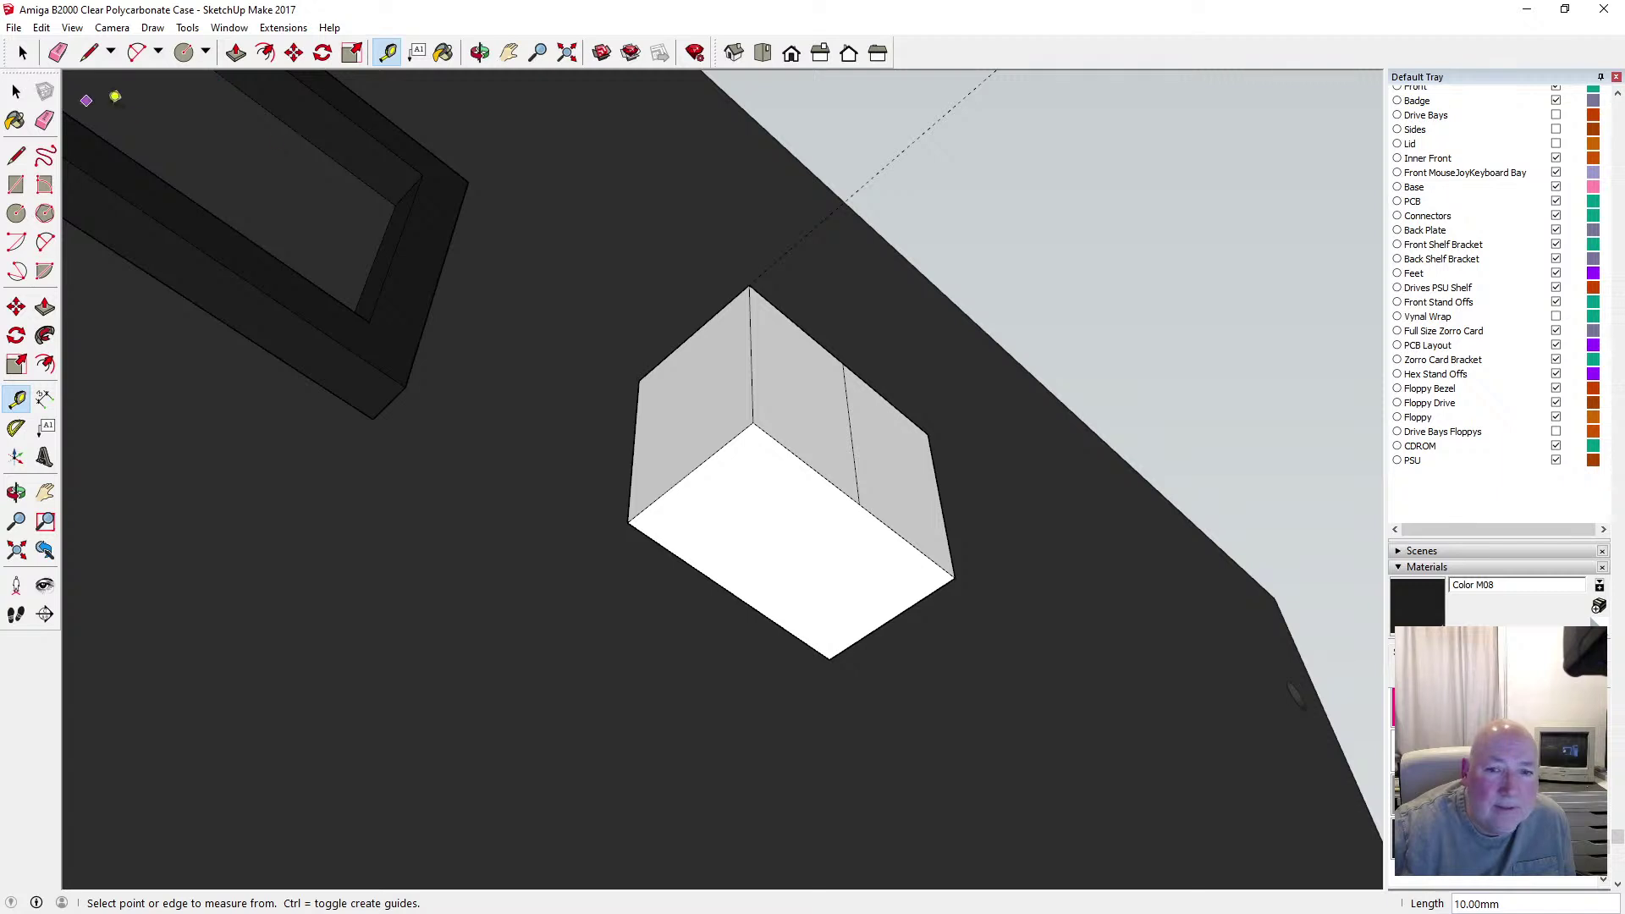
pyautogui.click(42, 27)
pyautogui.click(76, 46)
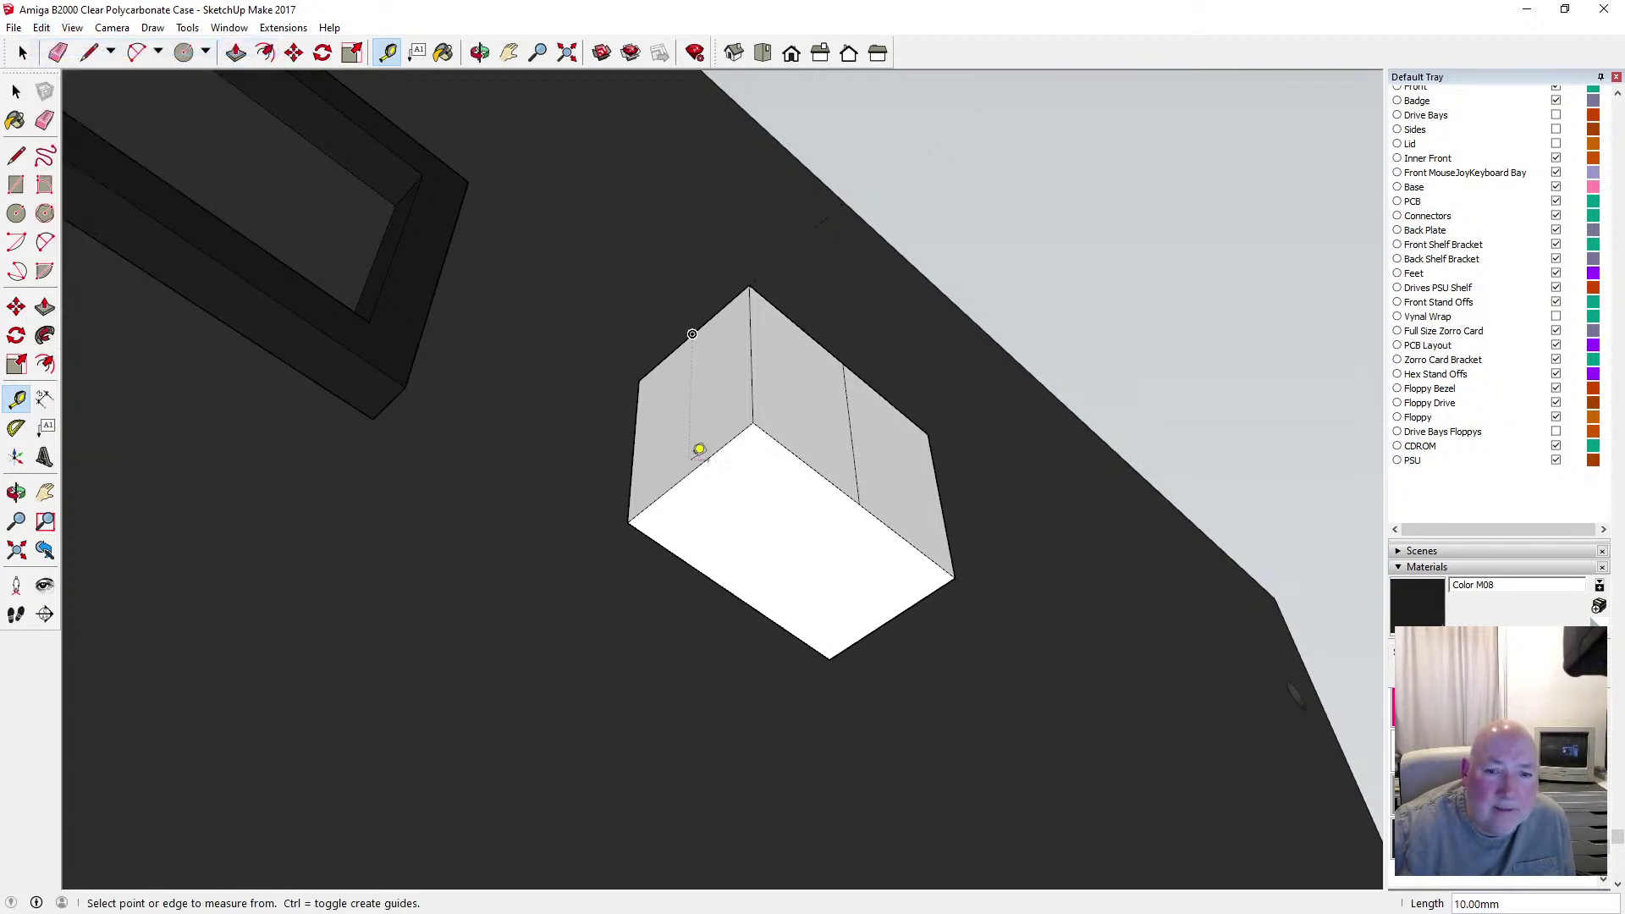
pyautogui.click(689, 473)
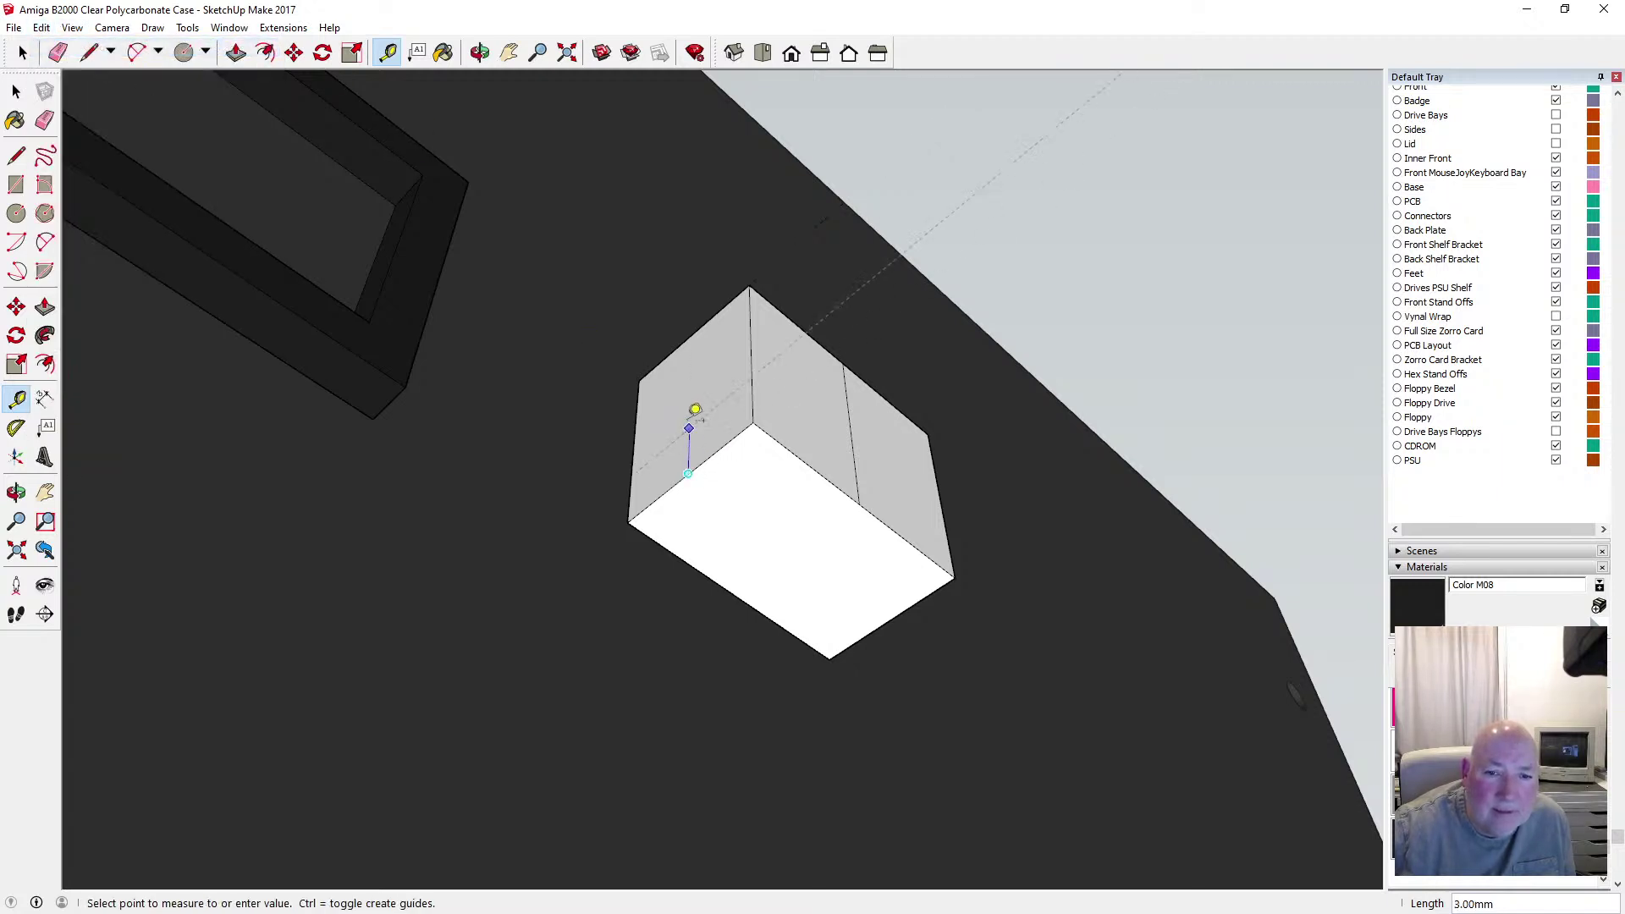
pyautogui.click(700, 326)
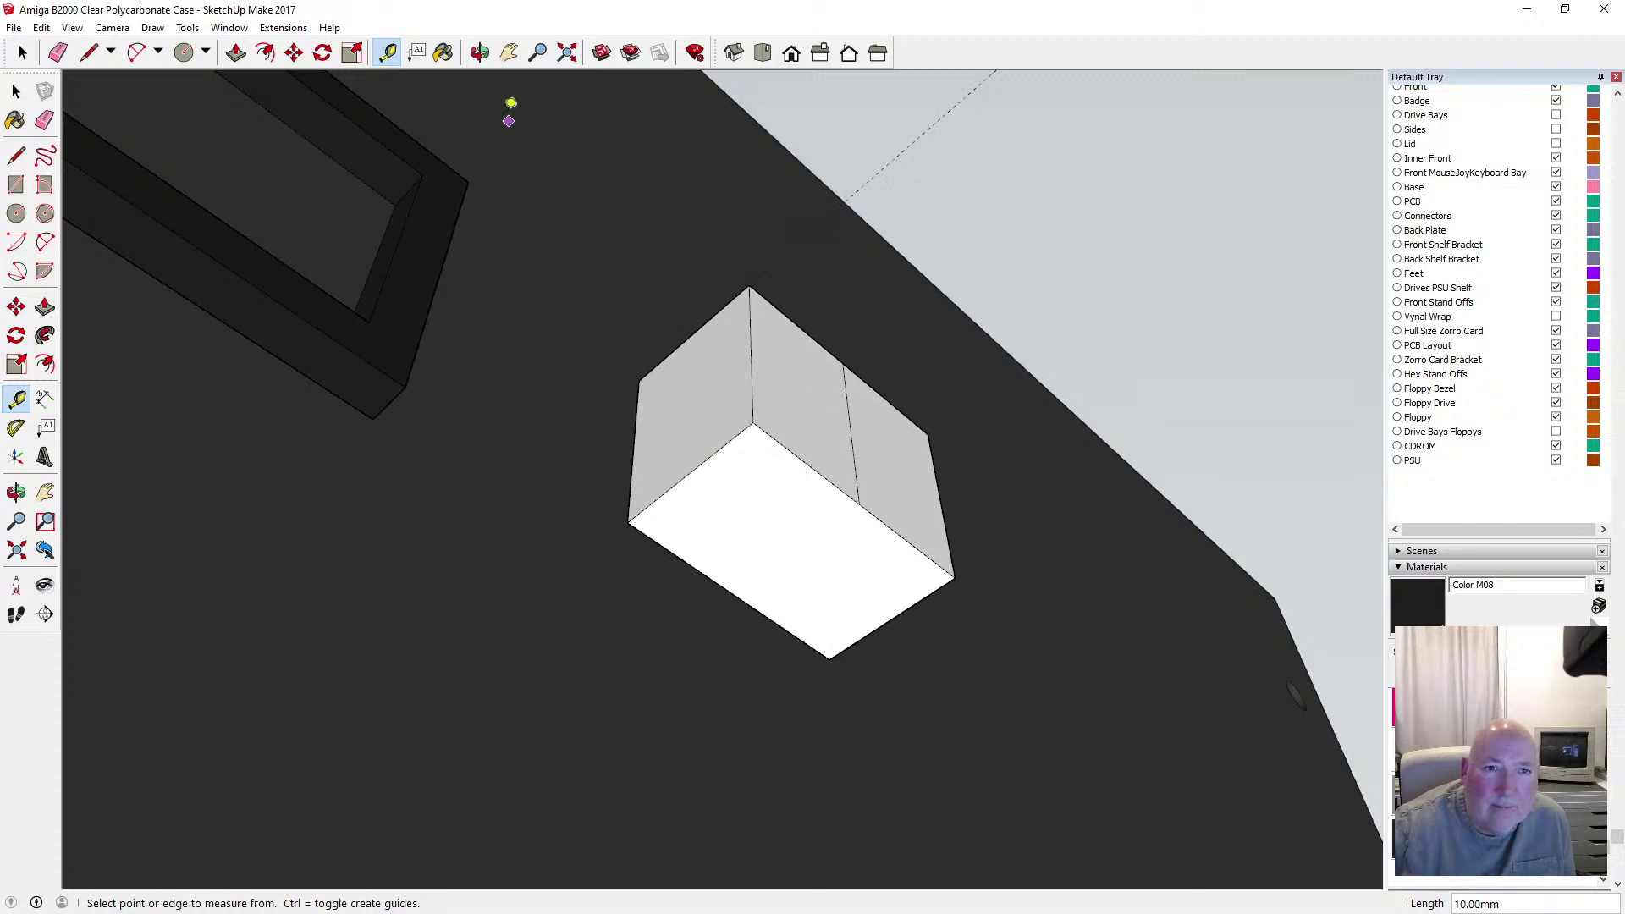
pyautogui.click(480, 52)
pyautogui.moveTo(550, 135); pyautogui.dragTo(570, 254)
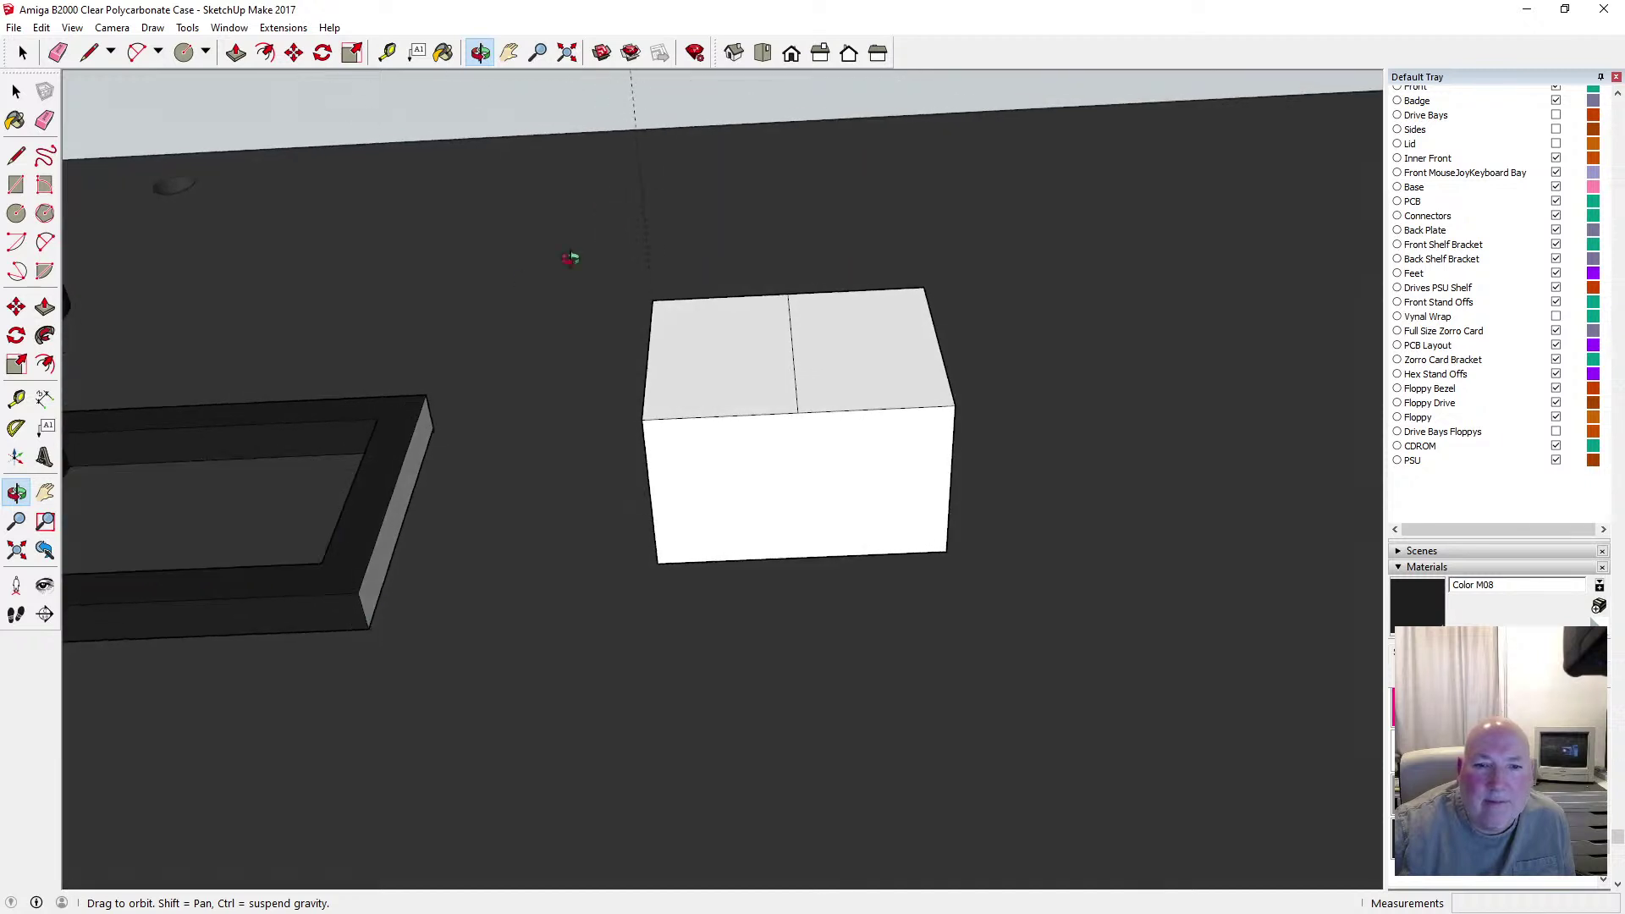
pyautogui.click(41, 27)
pyautogui.click(52, 48)
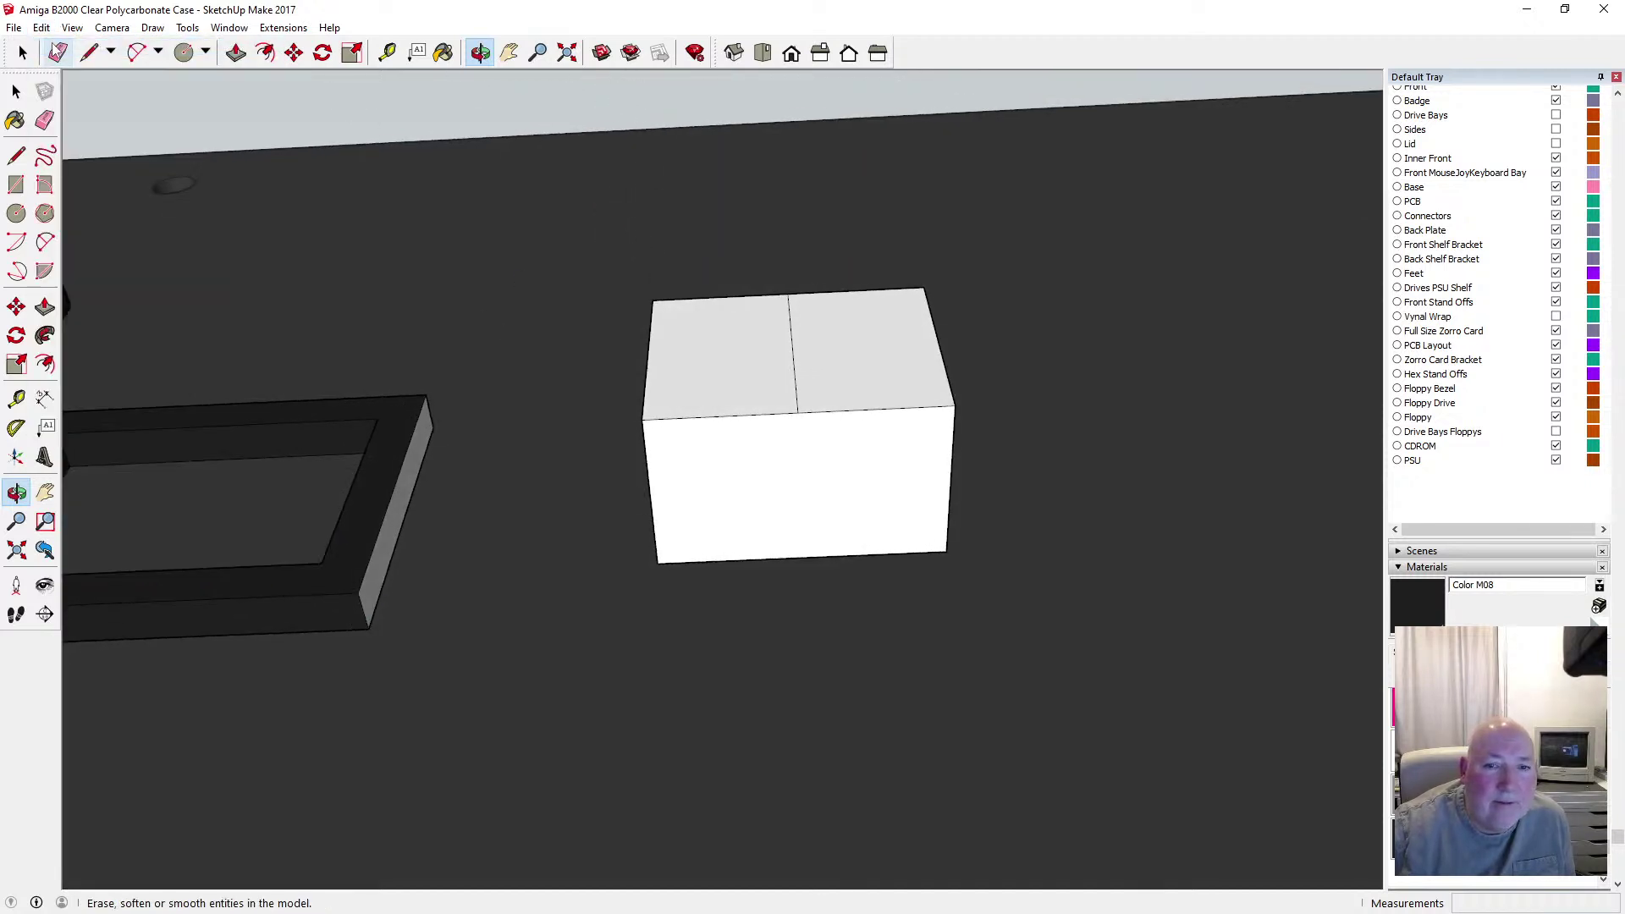
pyautogui.click(89, 52)
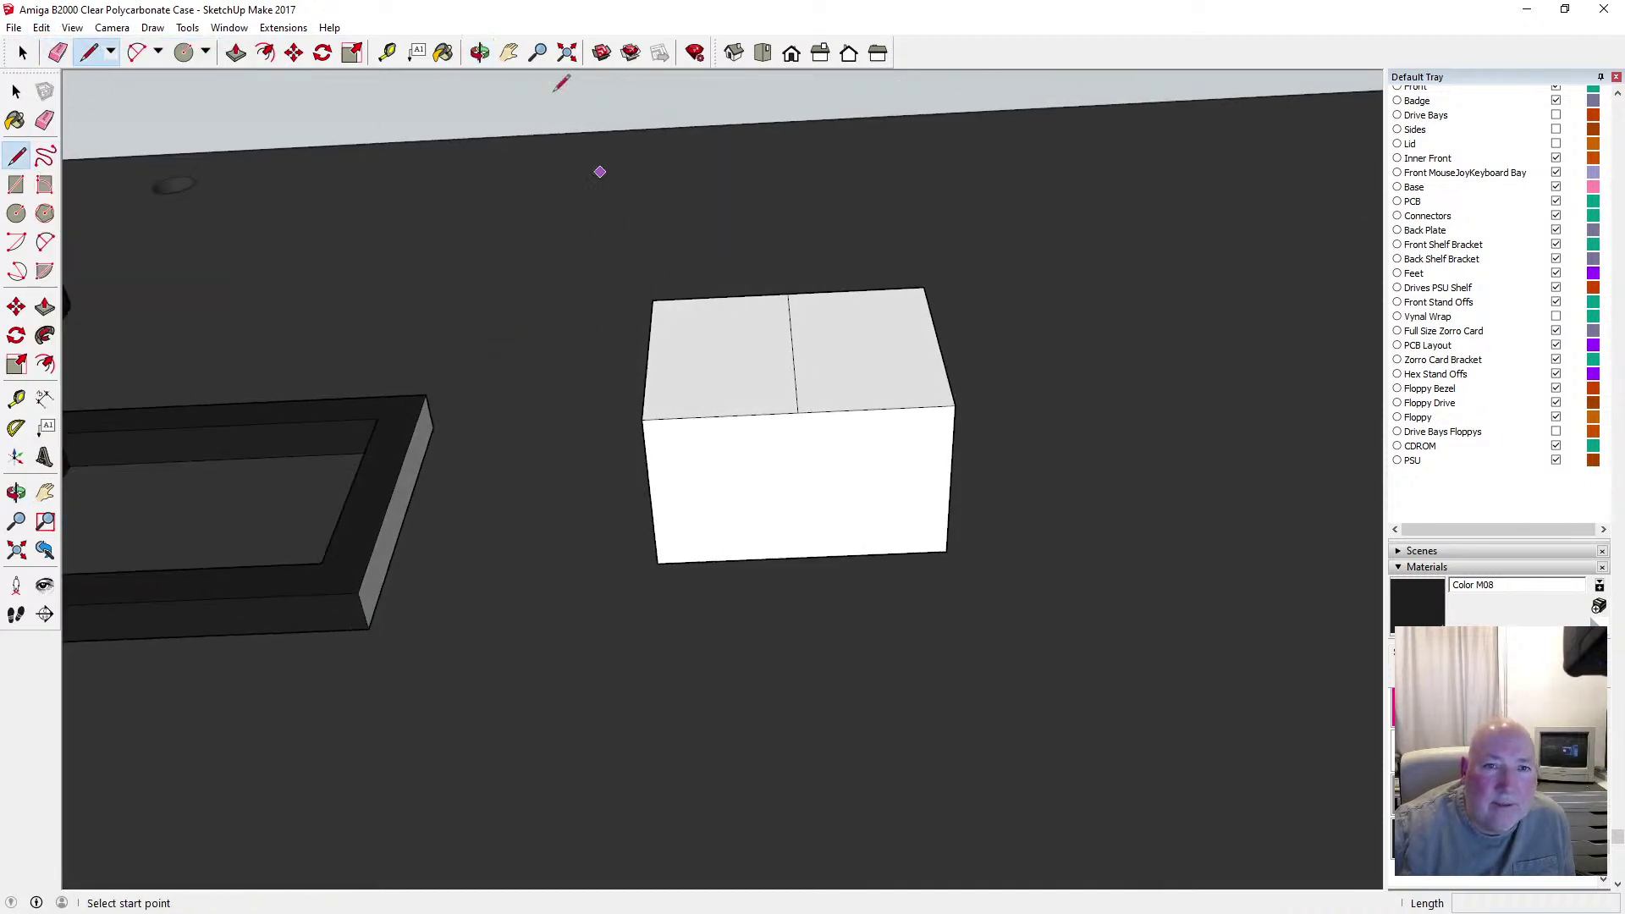
pyautogui.click(480, 53)
pyautogui.moveTo(610, 197); pyautogui.dragTo(887, 328)
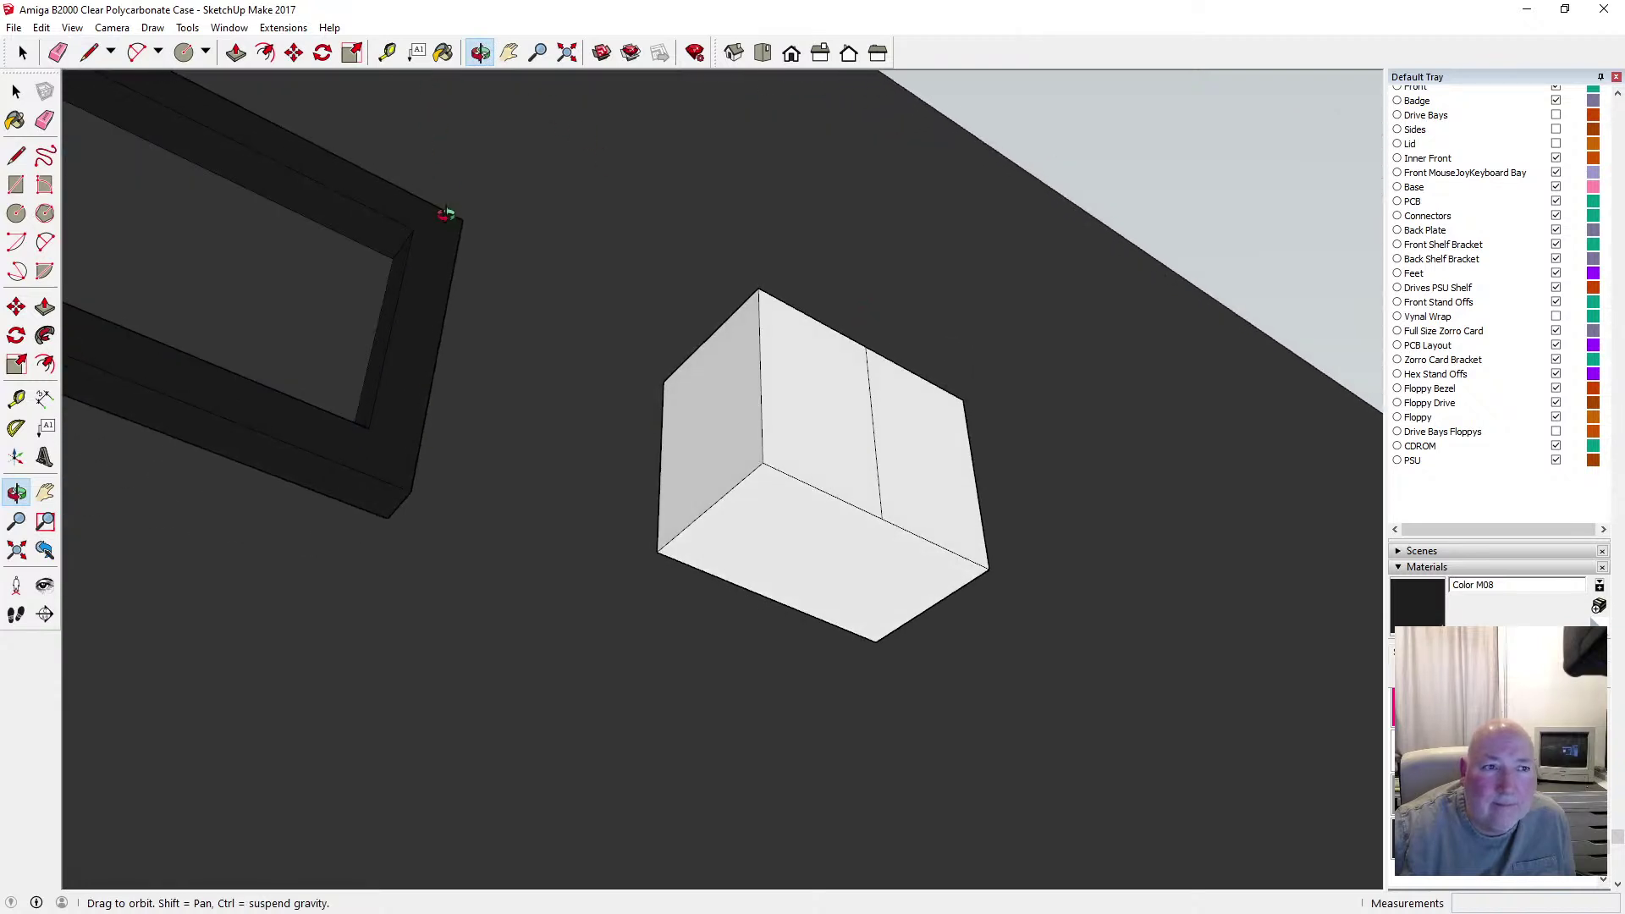
pyautogui.click(16, 155)
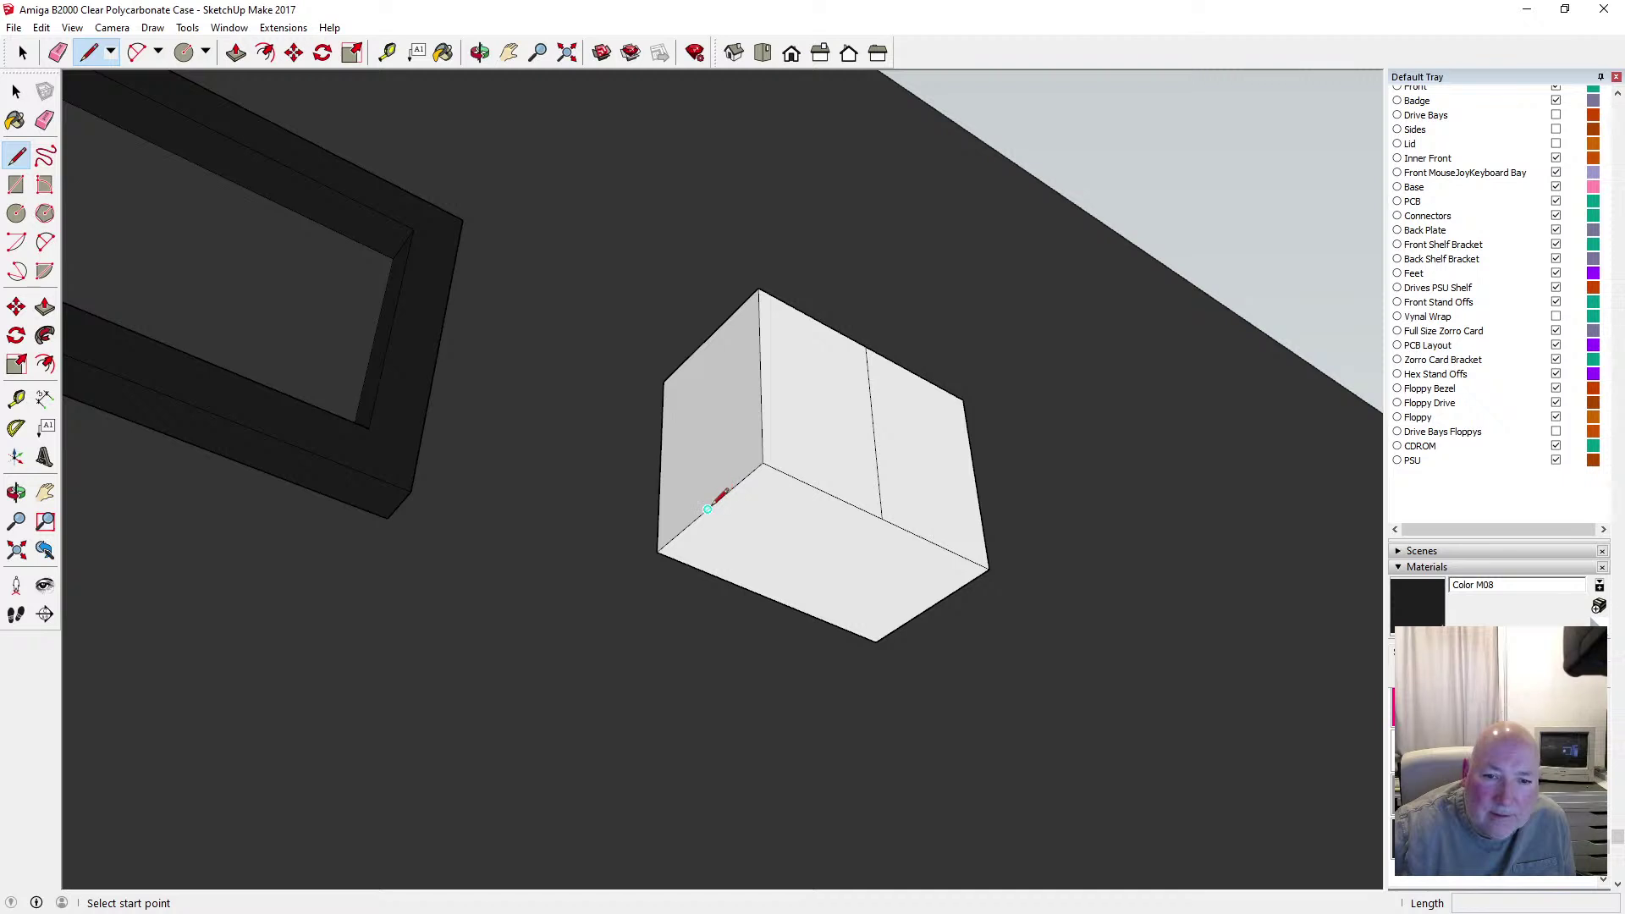
# Undo the last line drawn on the block and redo it
pyautogui.click(40, 28)
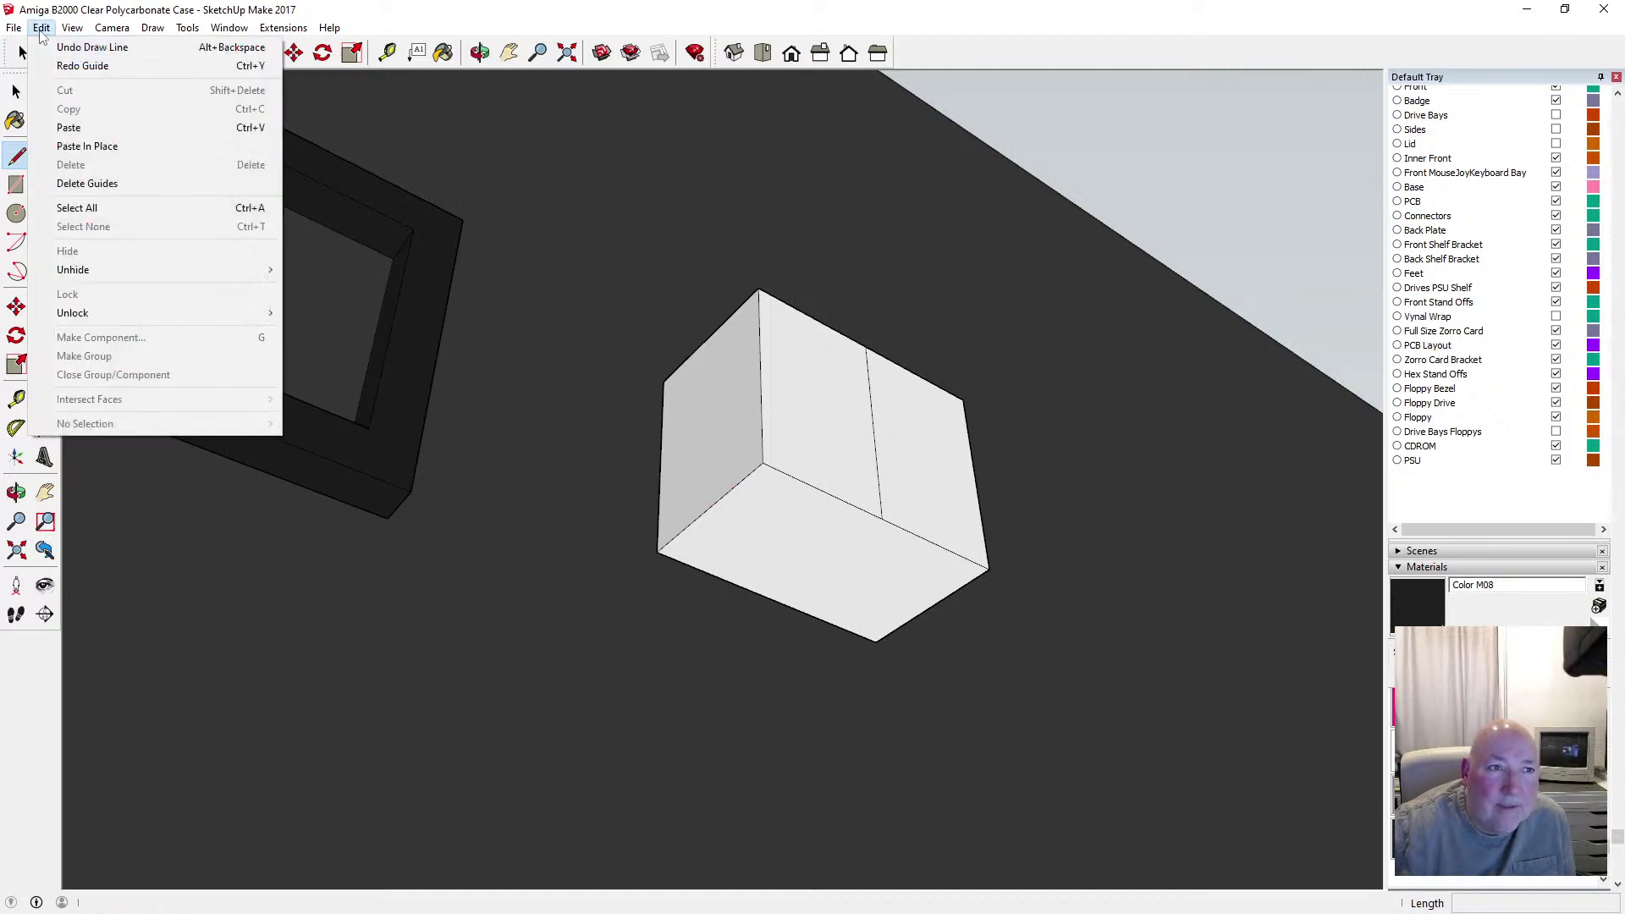
pyautogui.click(54, 49)
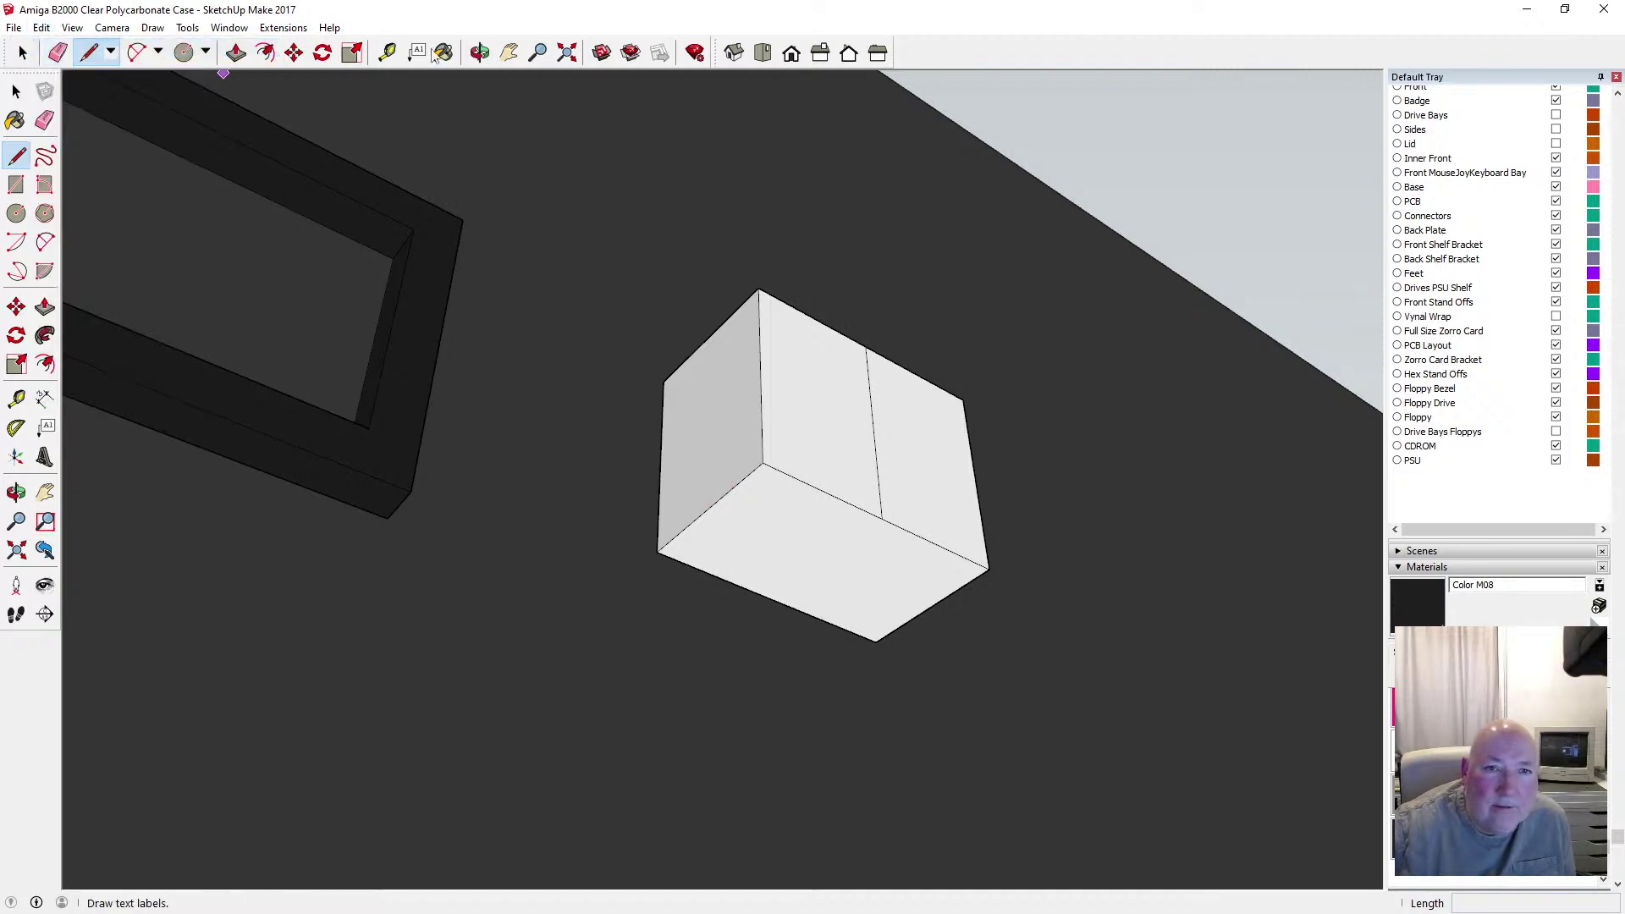
pyautogui.click(480, 52)
pyautogui.moveTo(776, 185)
pyautogui.mouseDown()
pyautogui.moveTo(121, 291)
pyautogui.moveTo(756, 235)
pyautogui.mouseUp()
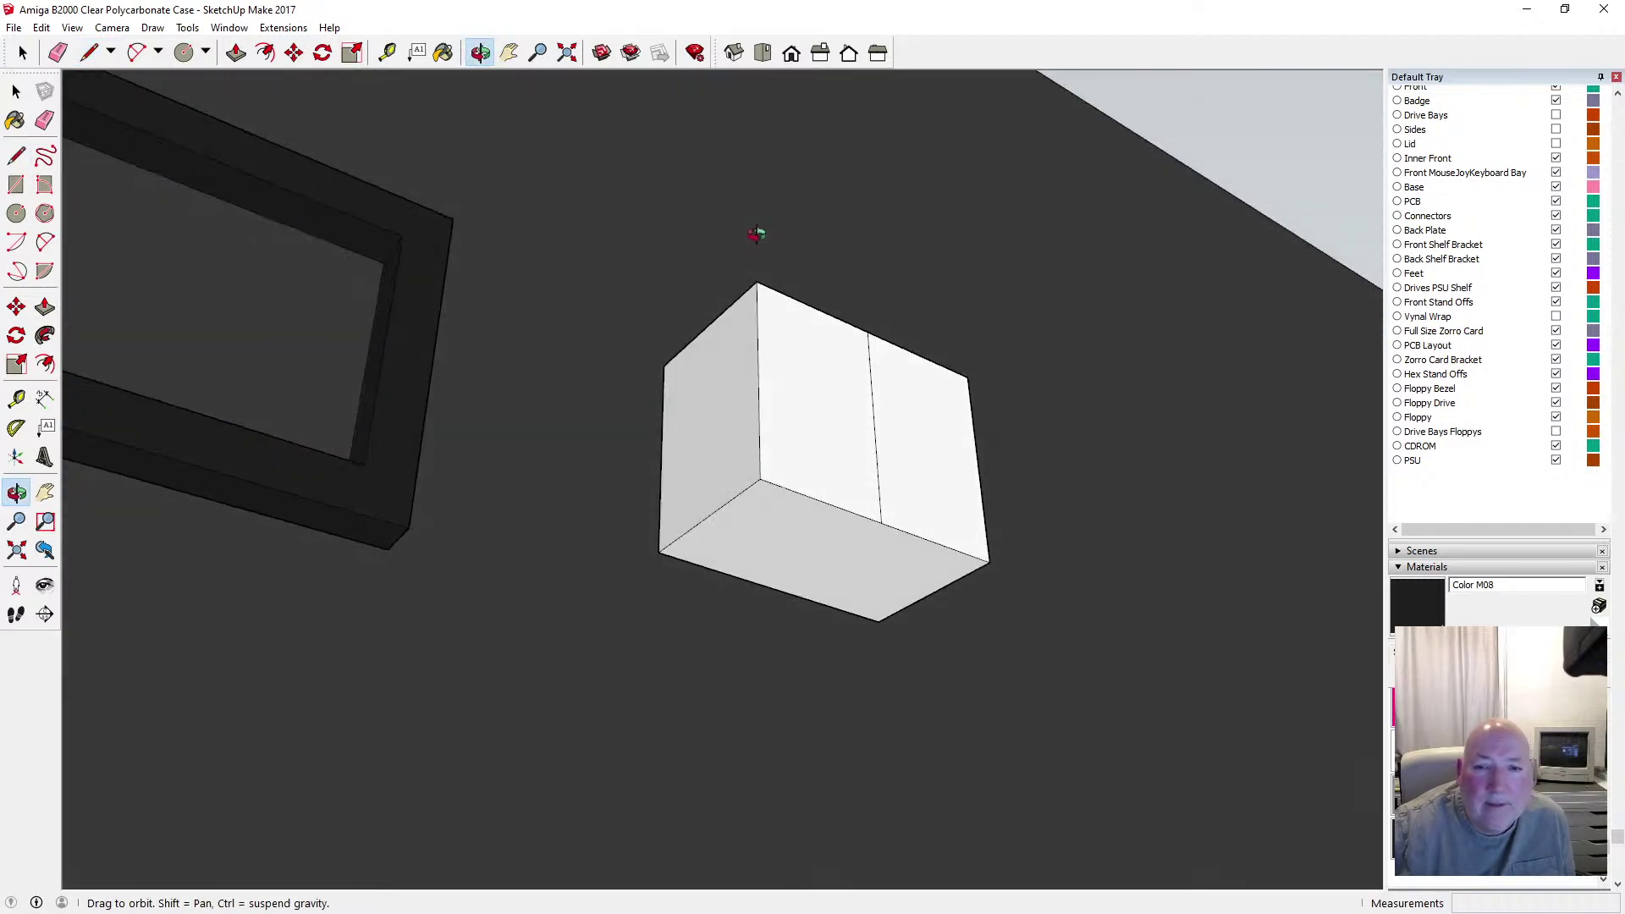
pyautogui.click(41, 27)
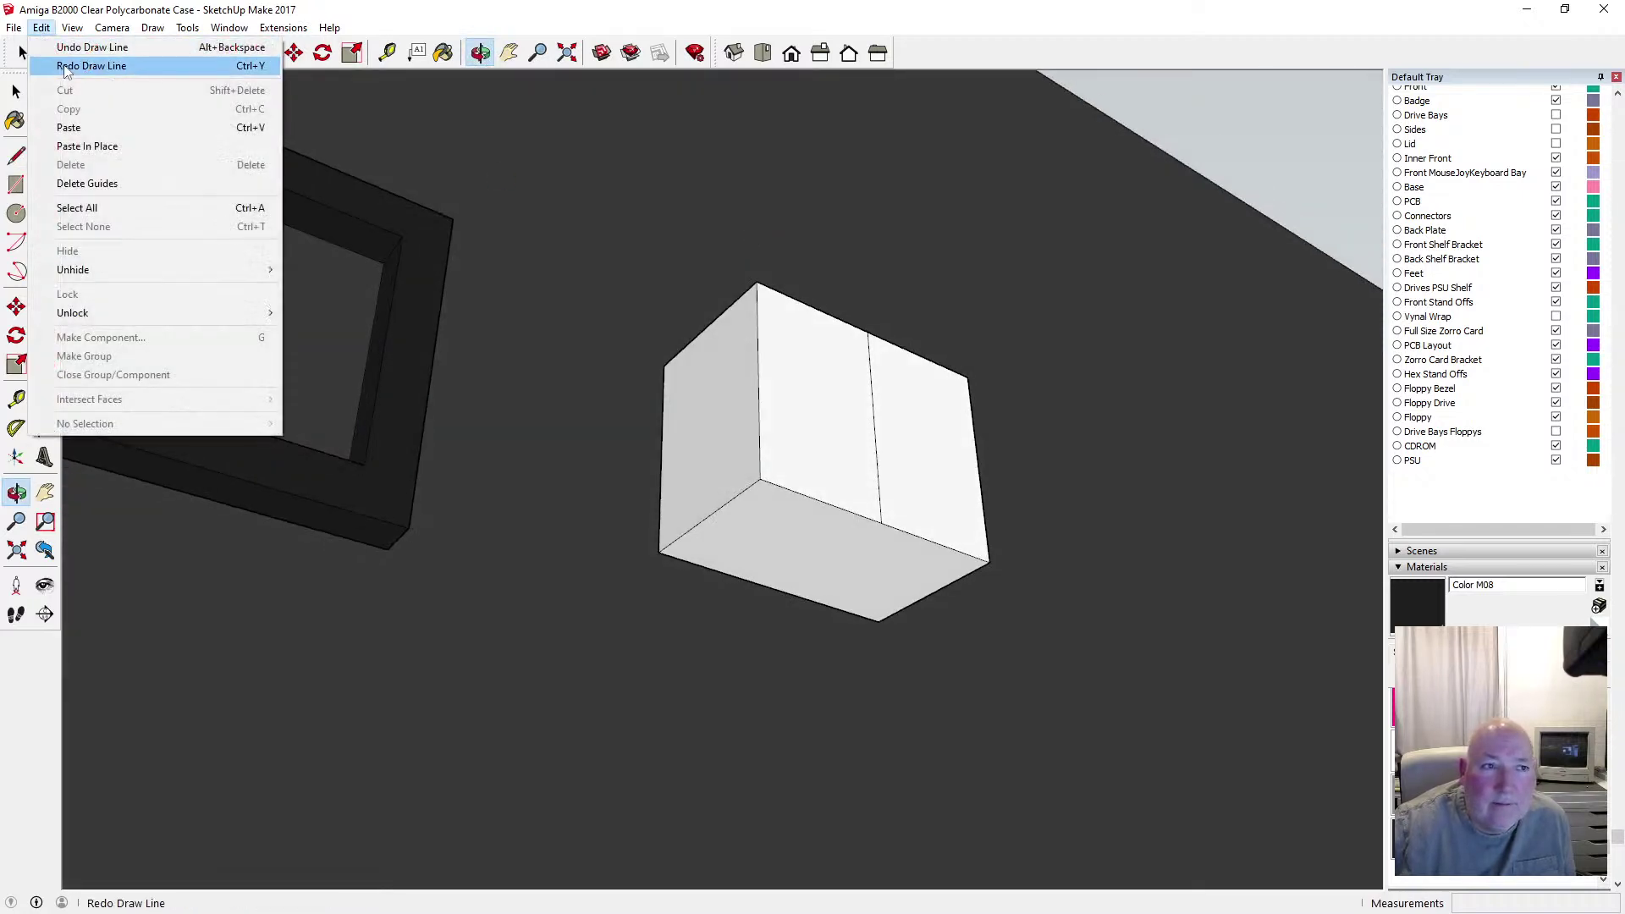
pyautogui.click(76, 62)
# Draw a 10 mm line between the edge midpoints of the block's end face nearest the frame
pyautogui.click(16, 155)
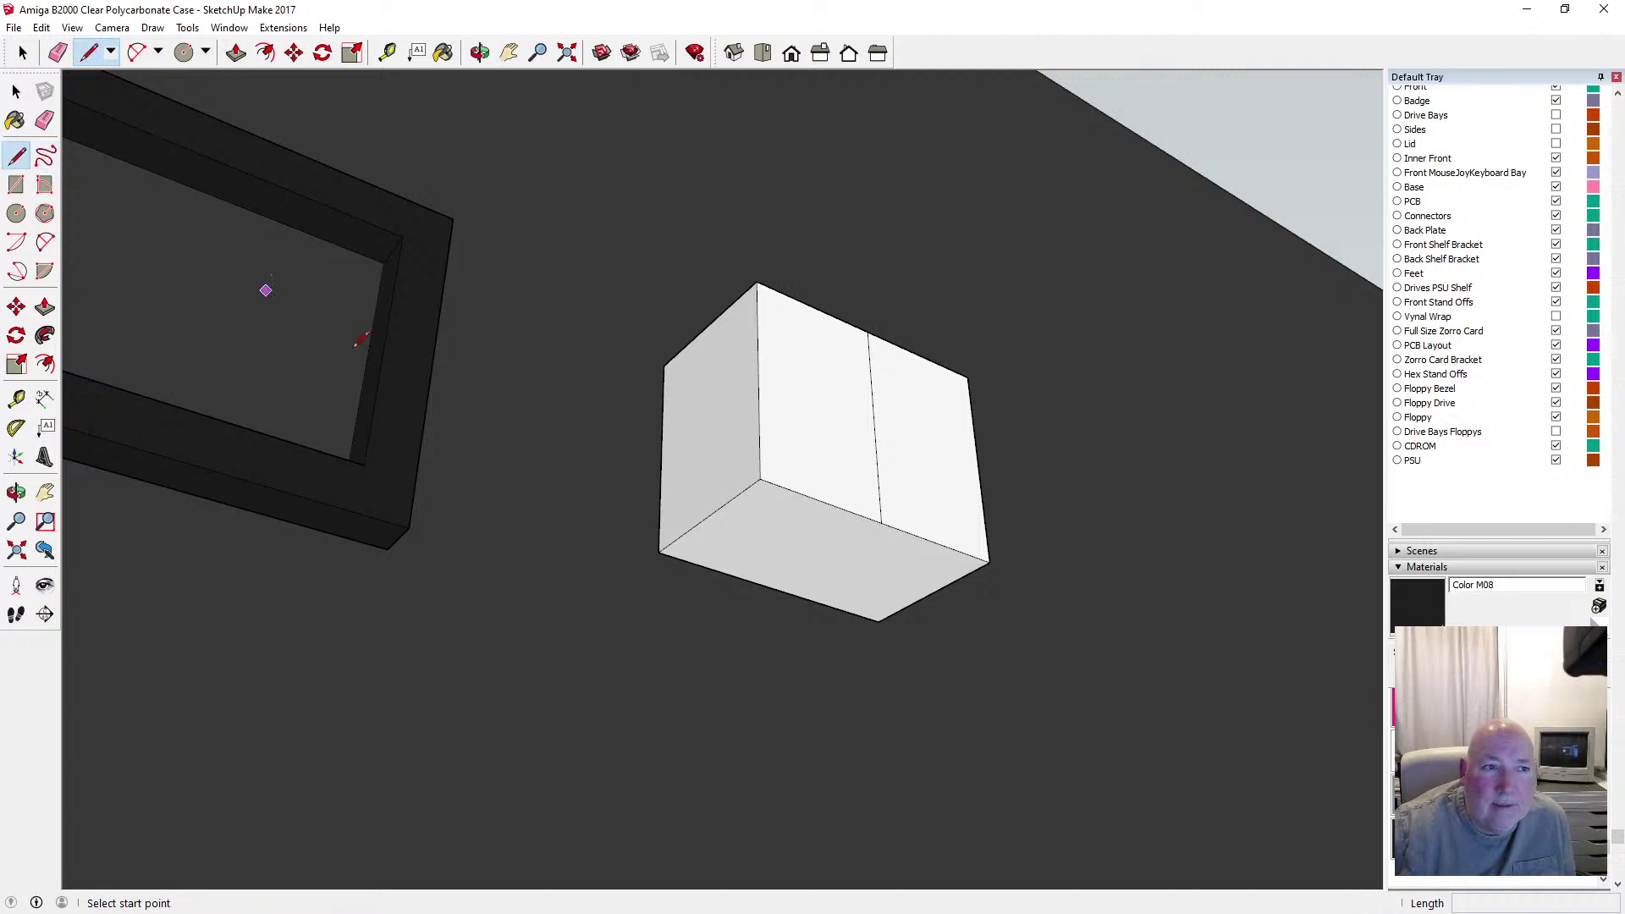
pyautogui.click(707, 516)
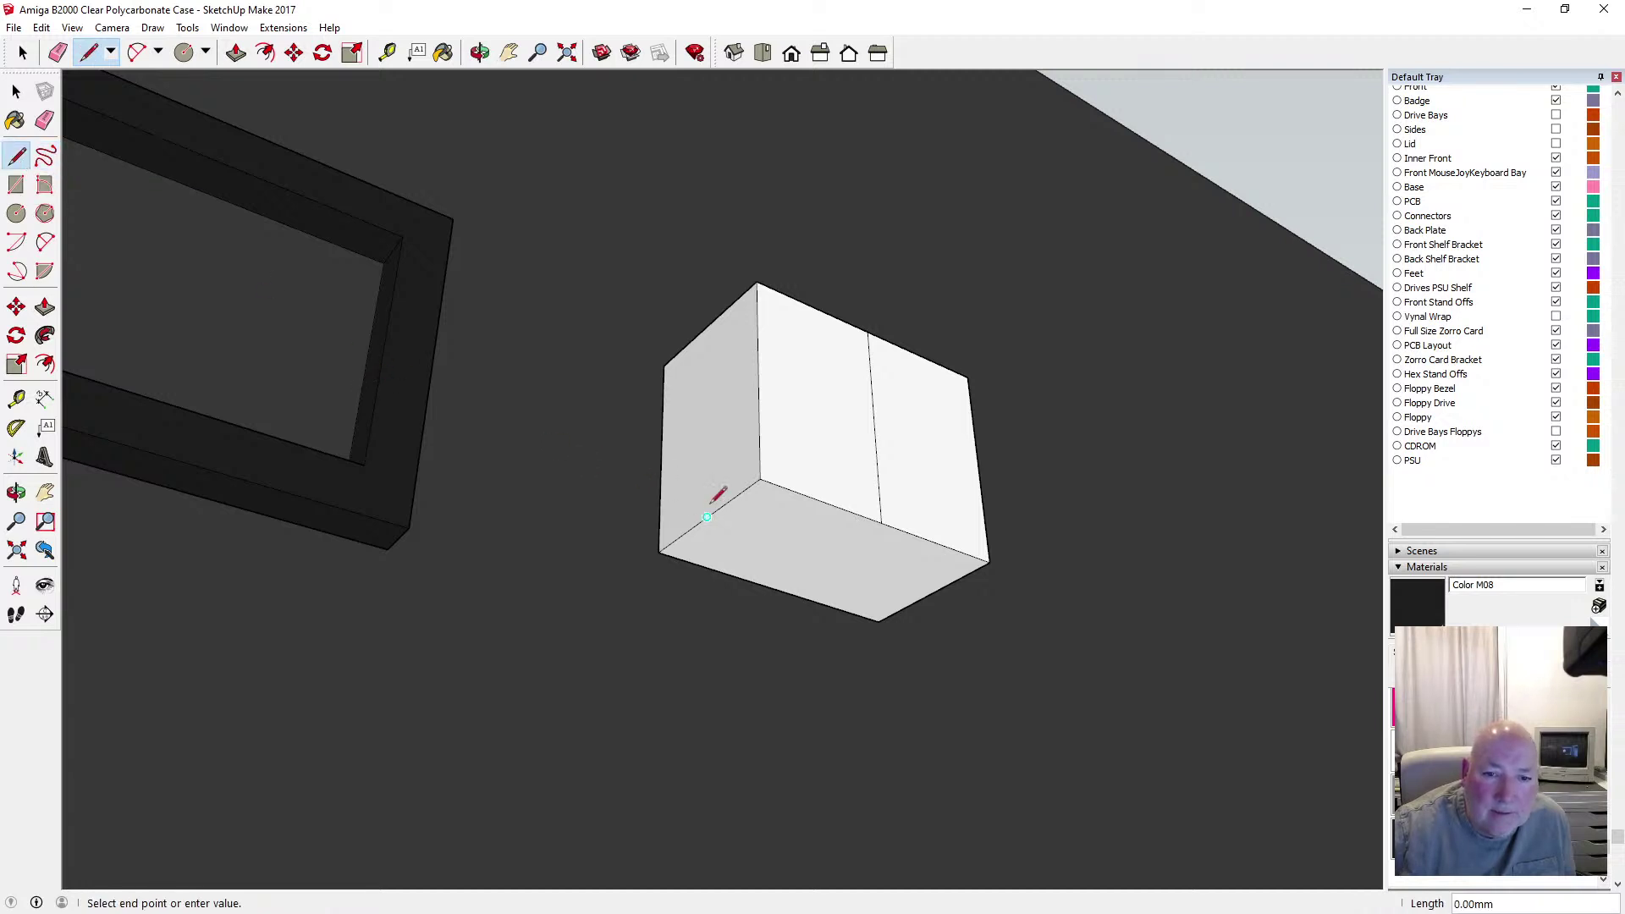
pyautogui.click(708, 327)
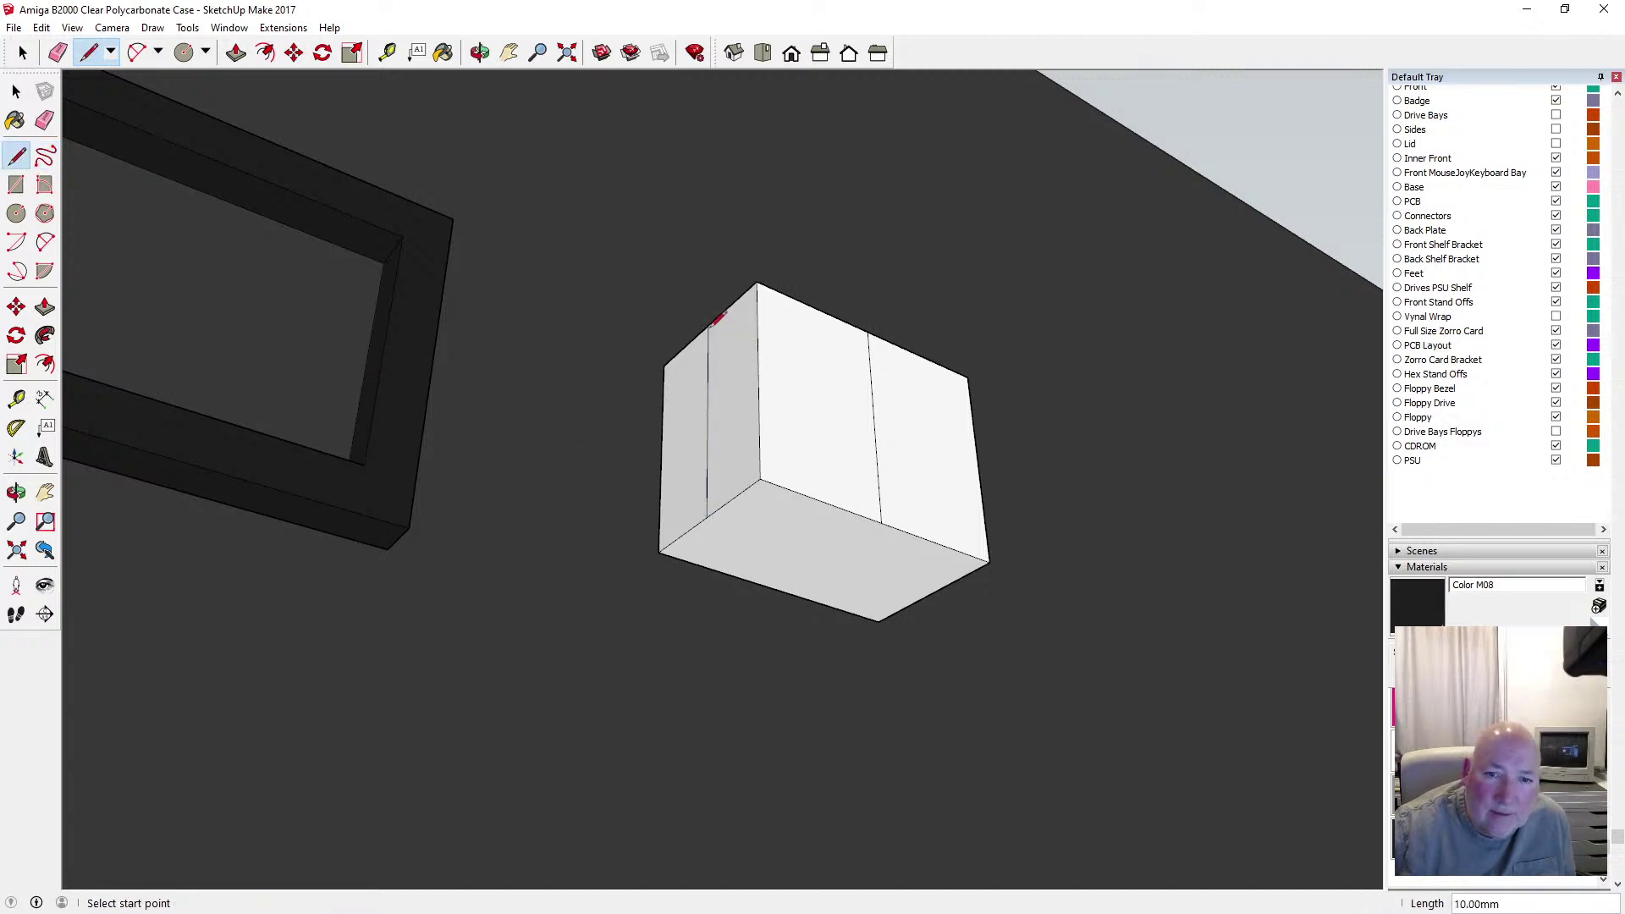
# Move the midpoint line on the block's end face away from the frame 0.75 mm outward along the red axis
pyautogui.click(480, 52)
pyautogui.moveTo(661, 254); pyautogui.dragTo(638, 307)
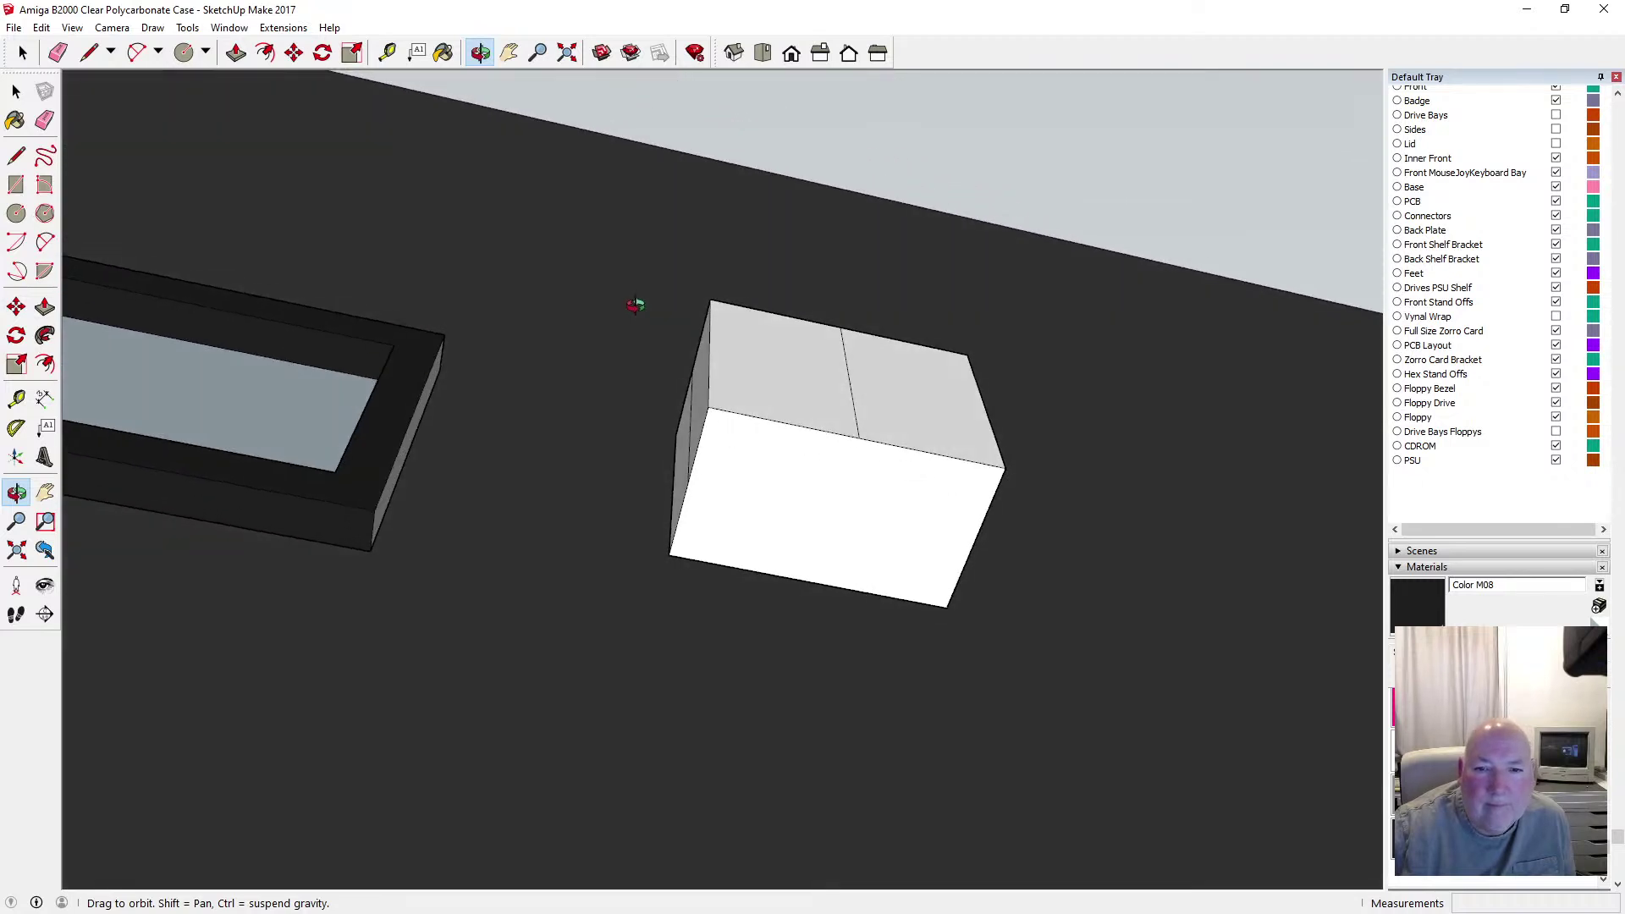
pyautogui.scroll(-2, 562, 351)
pyautogui.moveTo(742, 417); pyautogui.dragTo(831, 414)
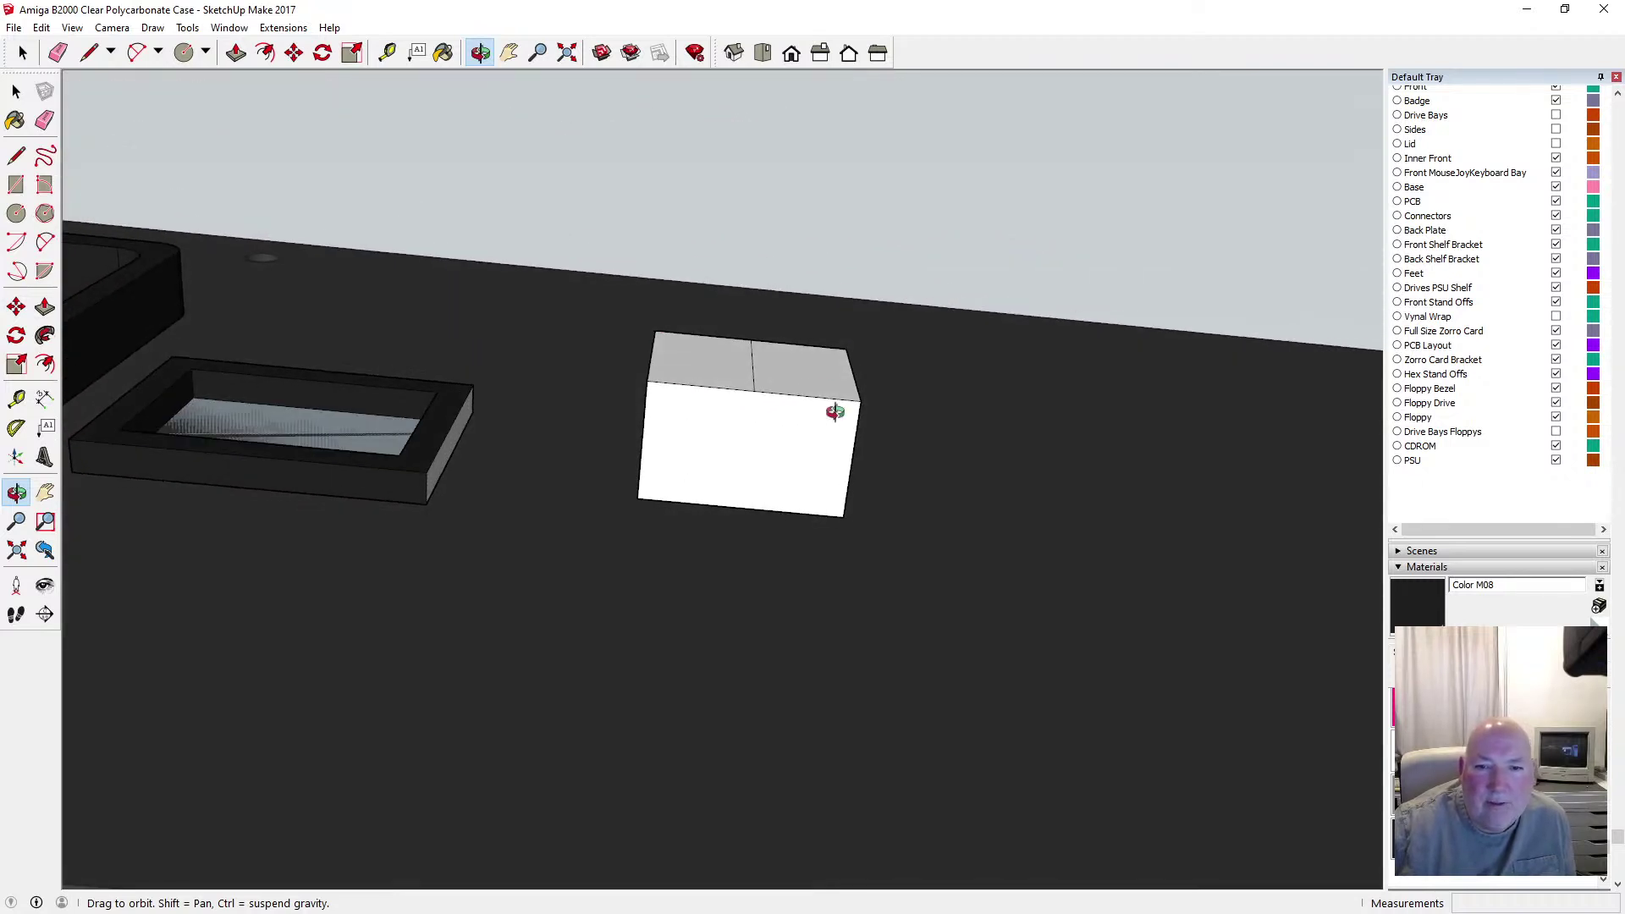
pyautogui.scroll(2, 827, 414)
pyautogui.moveTo(755, 344); pyautogui.dragTo(659, 436)
pyautogui.click(15, 91)
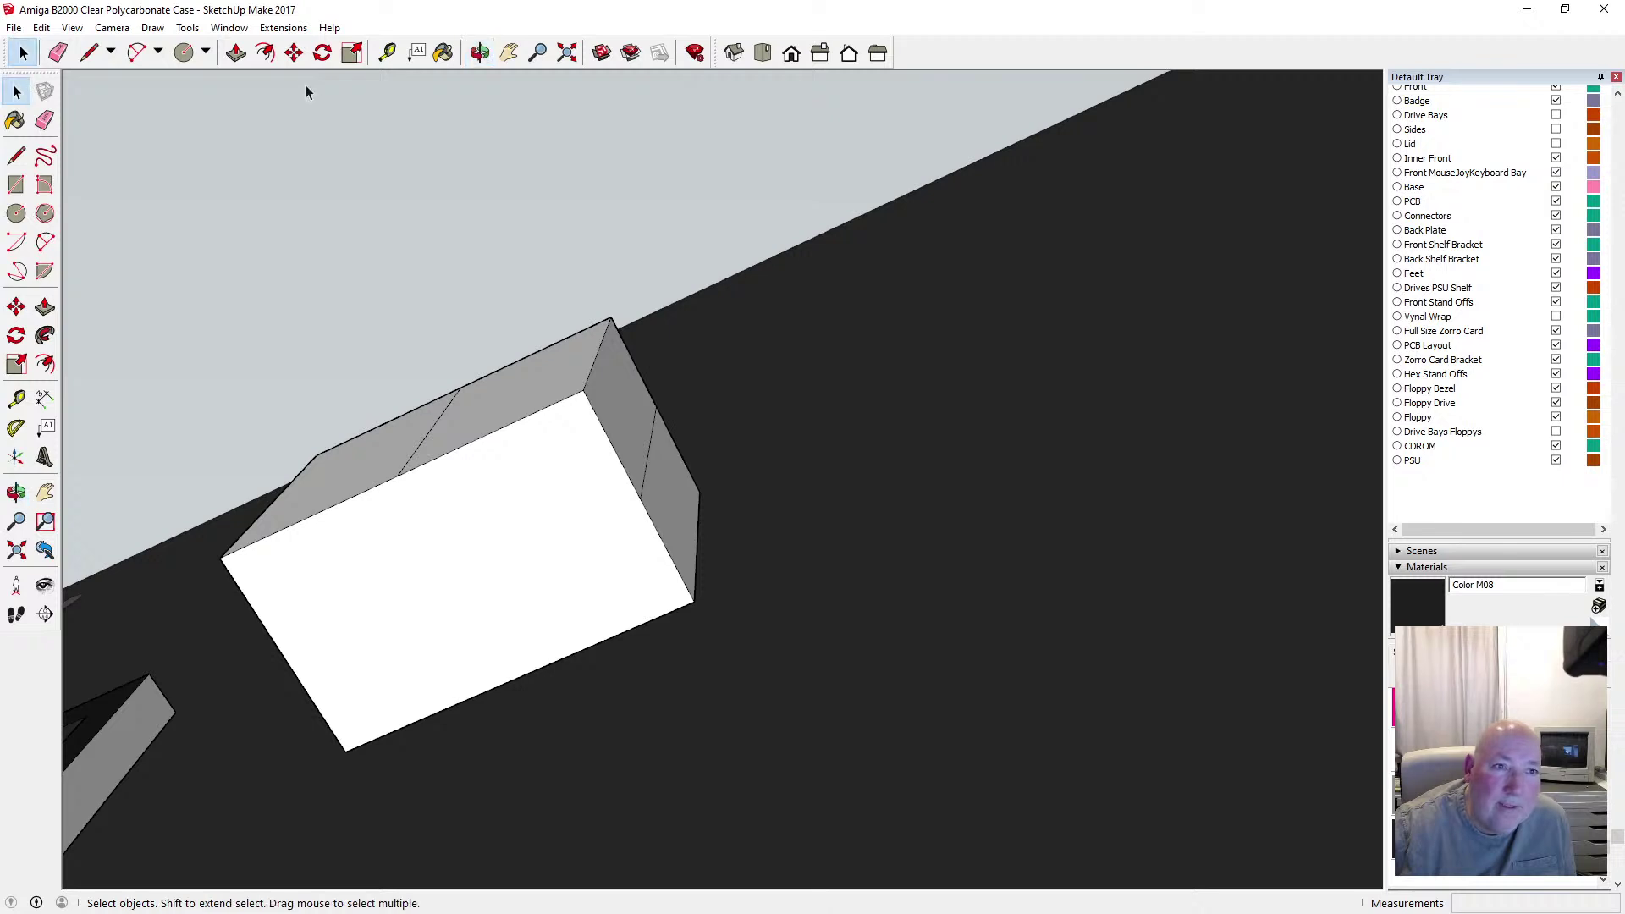
pyautogui.click(294, 53)
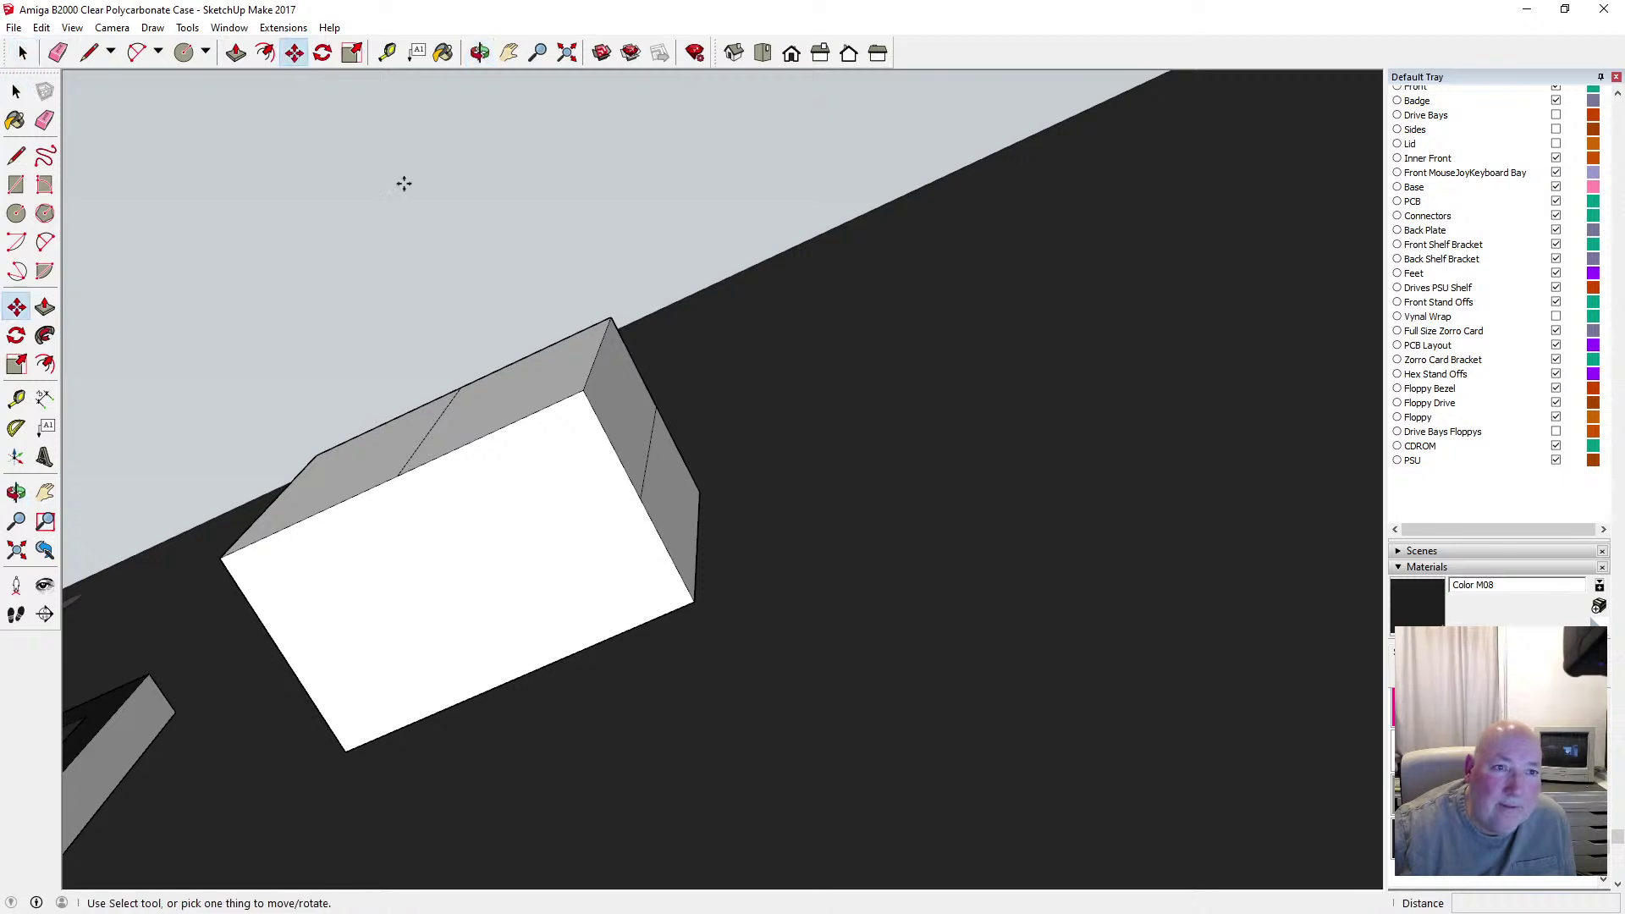
pyautogui.click(649, 455)
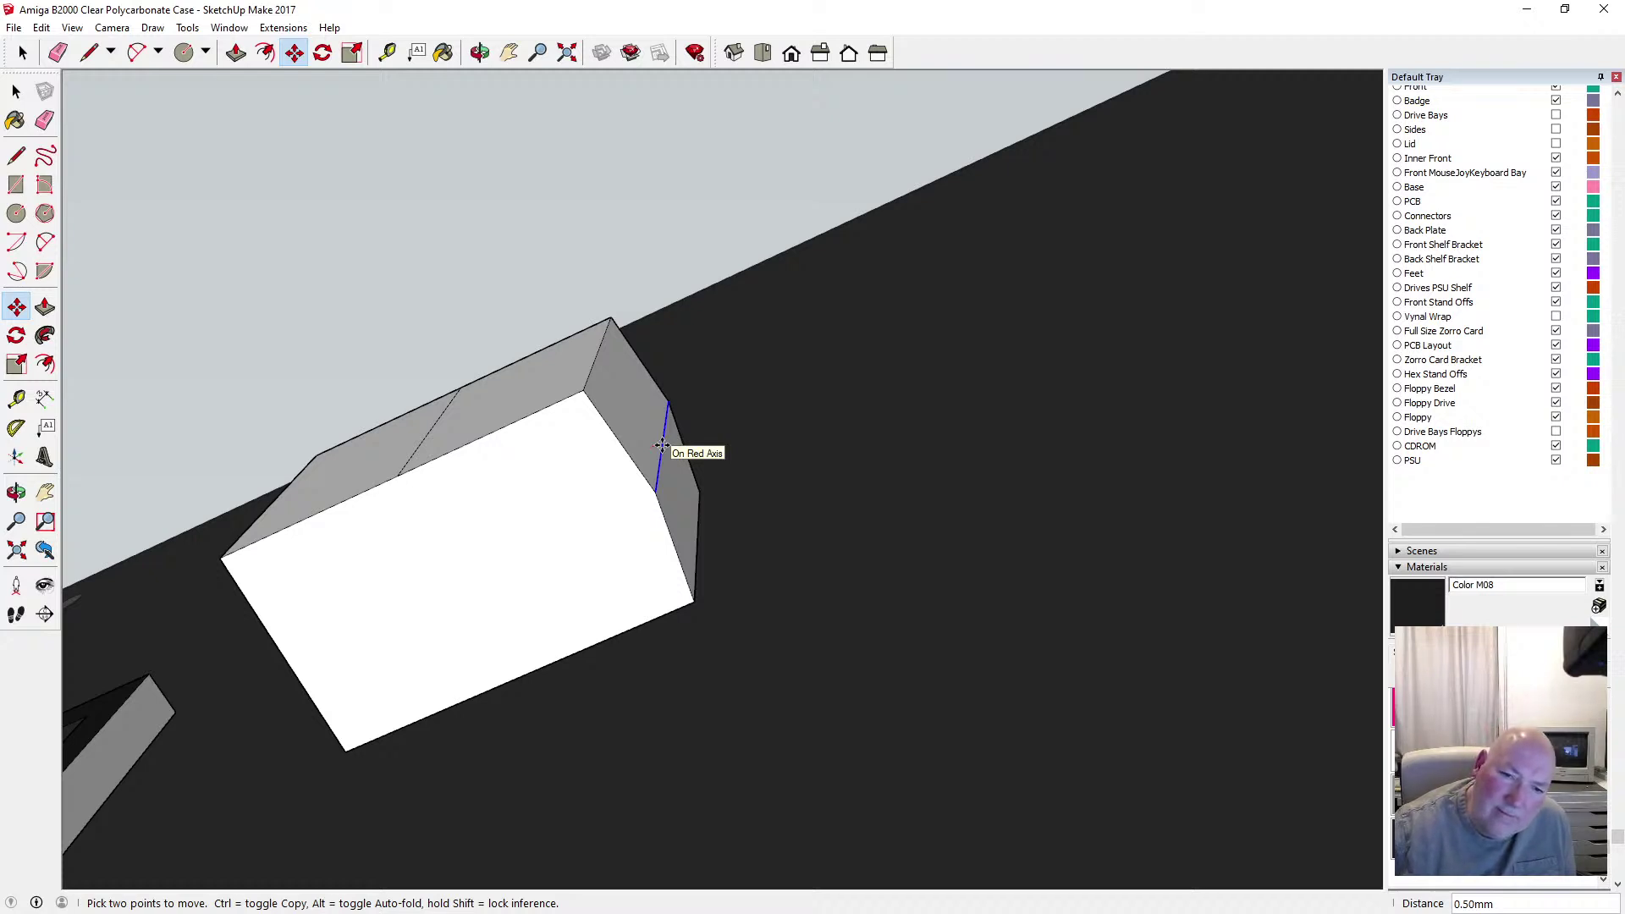
pyautogui.write('.')
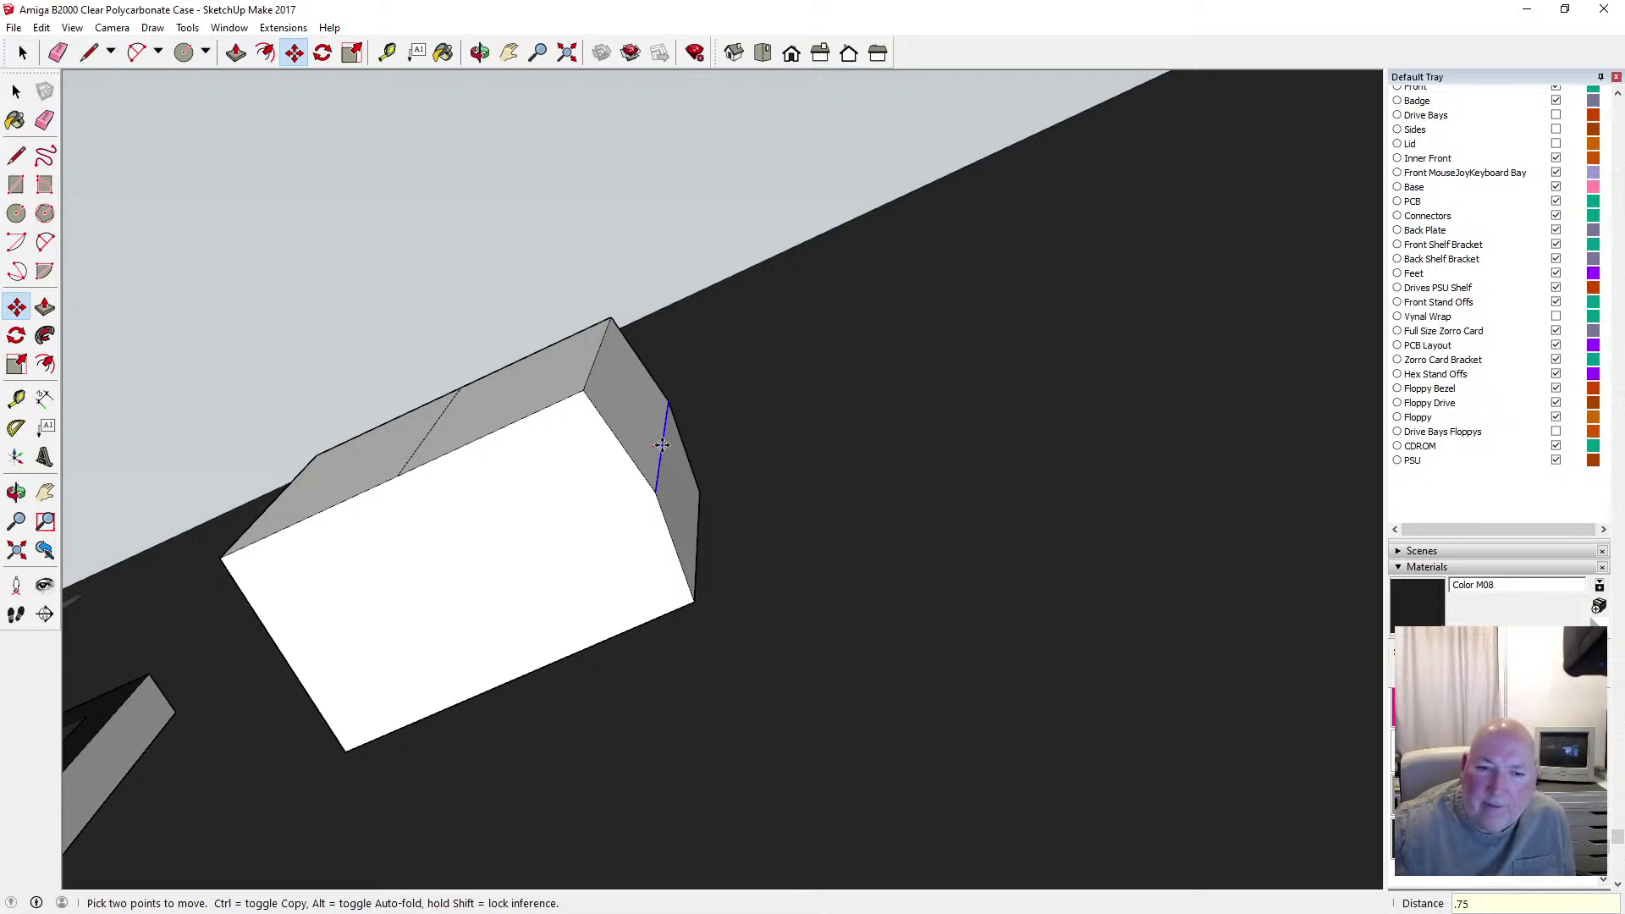
pyautogui.write('75')
pyautogui.press('Return')
# Move the midpoint line on the end face nearest the frame 0.75 mm outward and the outer face's midpoint line 0.75 mm inward
pyautogui.scroll(-3, 867, 389)
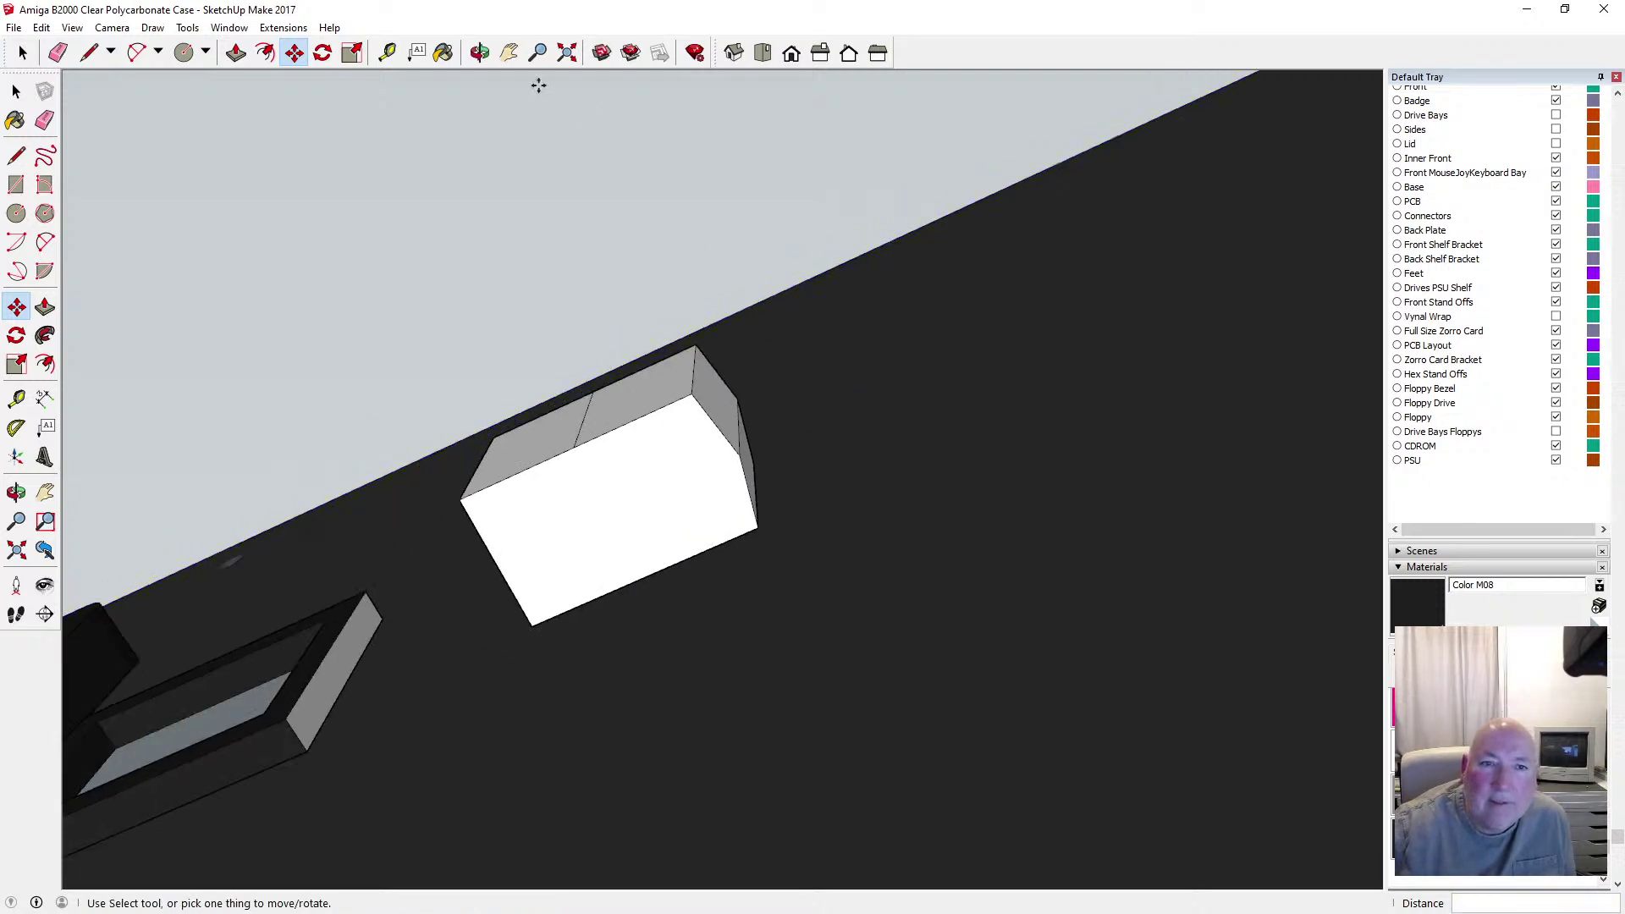
pyautogui.click(480, 52)
pyautogui.moveTo(559, 190); pyautogui.dragTo(591, 225)
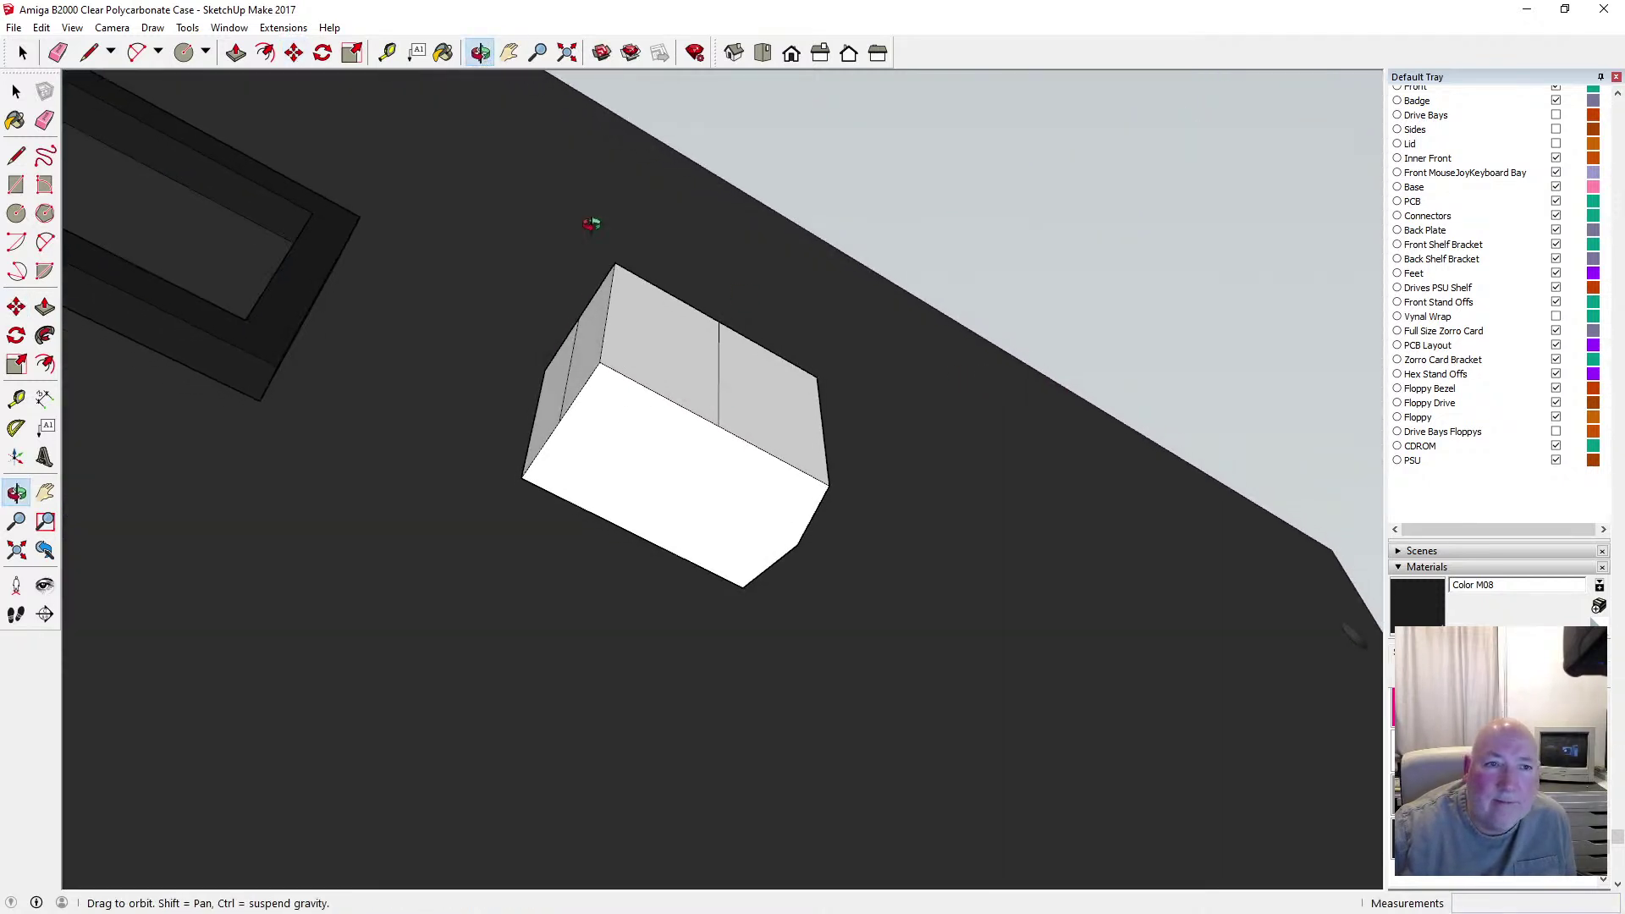
pyautogui.click(294, 53)
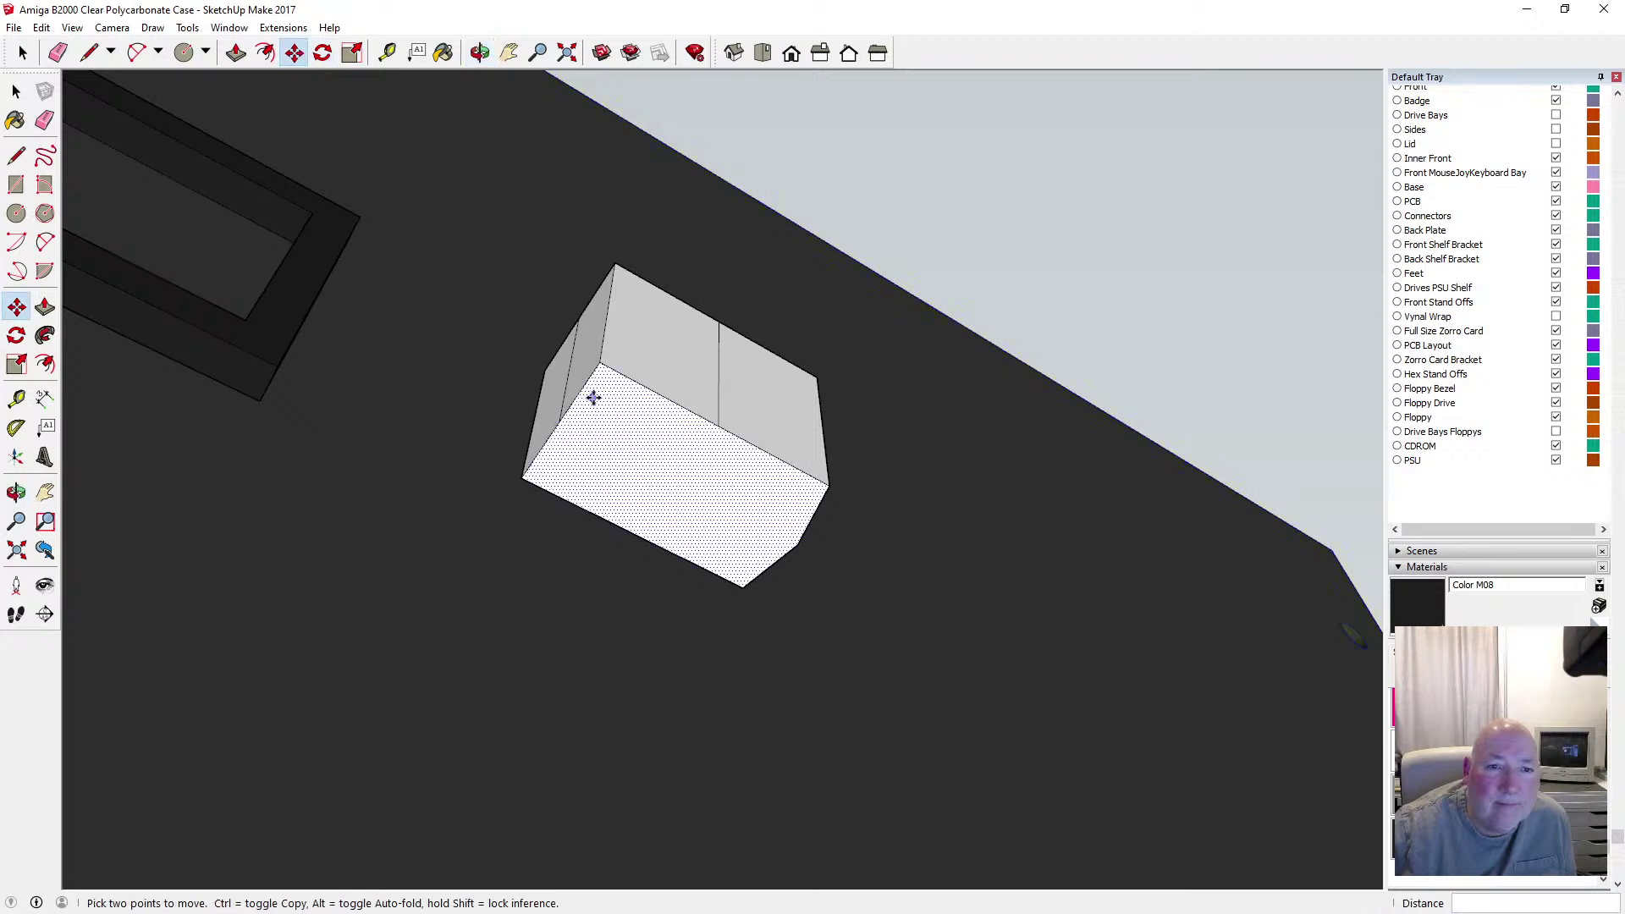
pyautogui.click(569, 360)
pyautogui.click(560, 357)
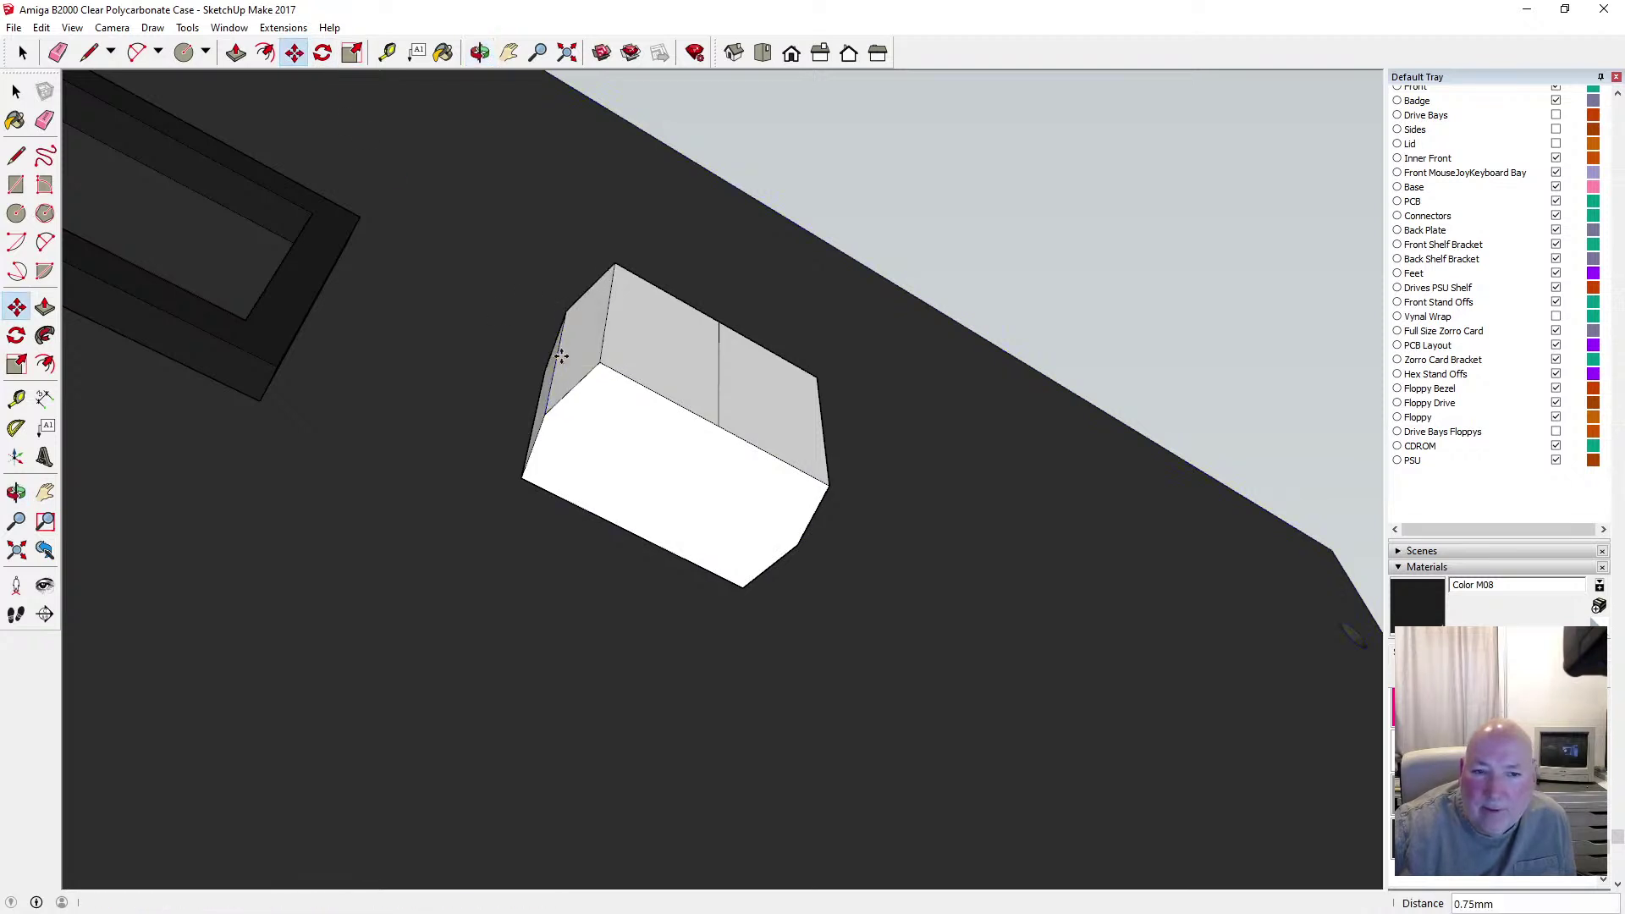
pyautogui.click(719, 371)
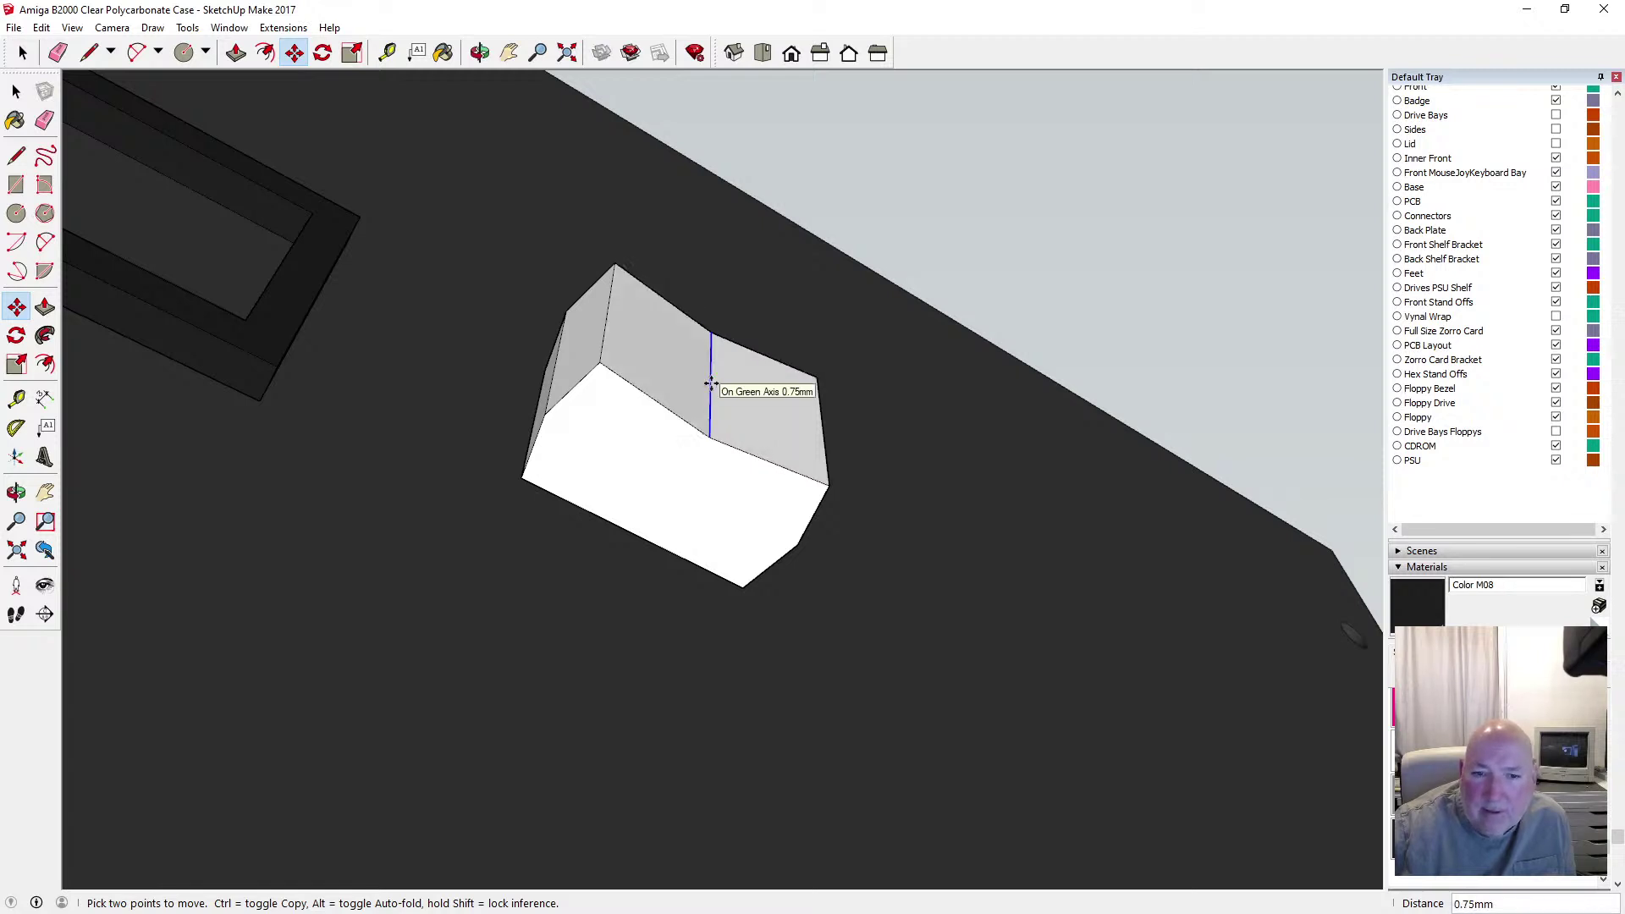
pyautogui.click(709, 383)
# Paint one long side face of the block and both halves of its outer face with Color M08
pyautogui.click(479, 52)
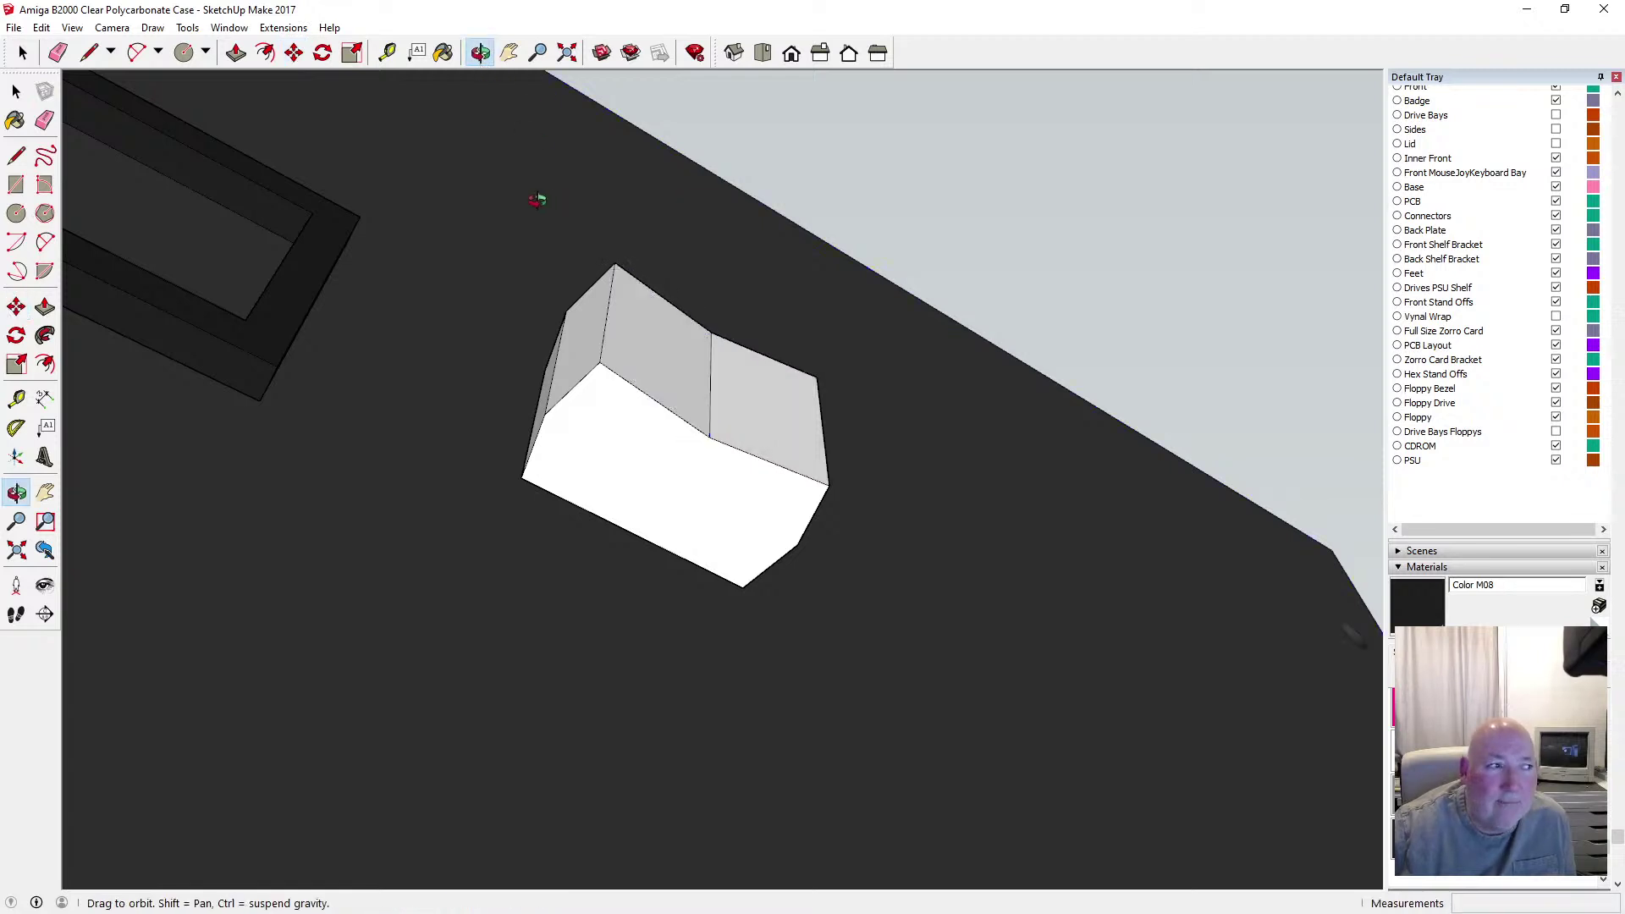
pyautogui.moveTo(537, 195); pyautogui.dragTo(511, 169)
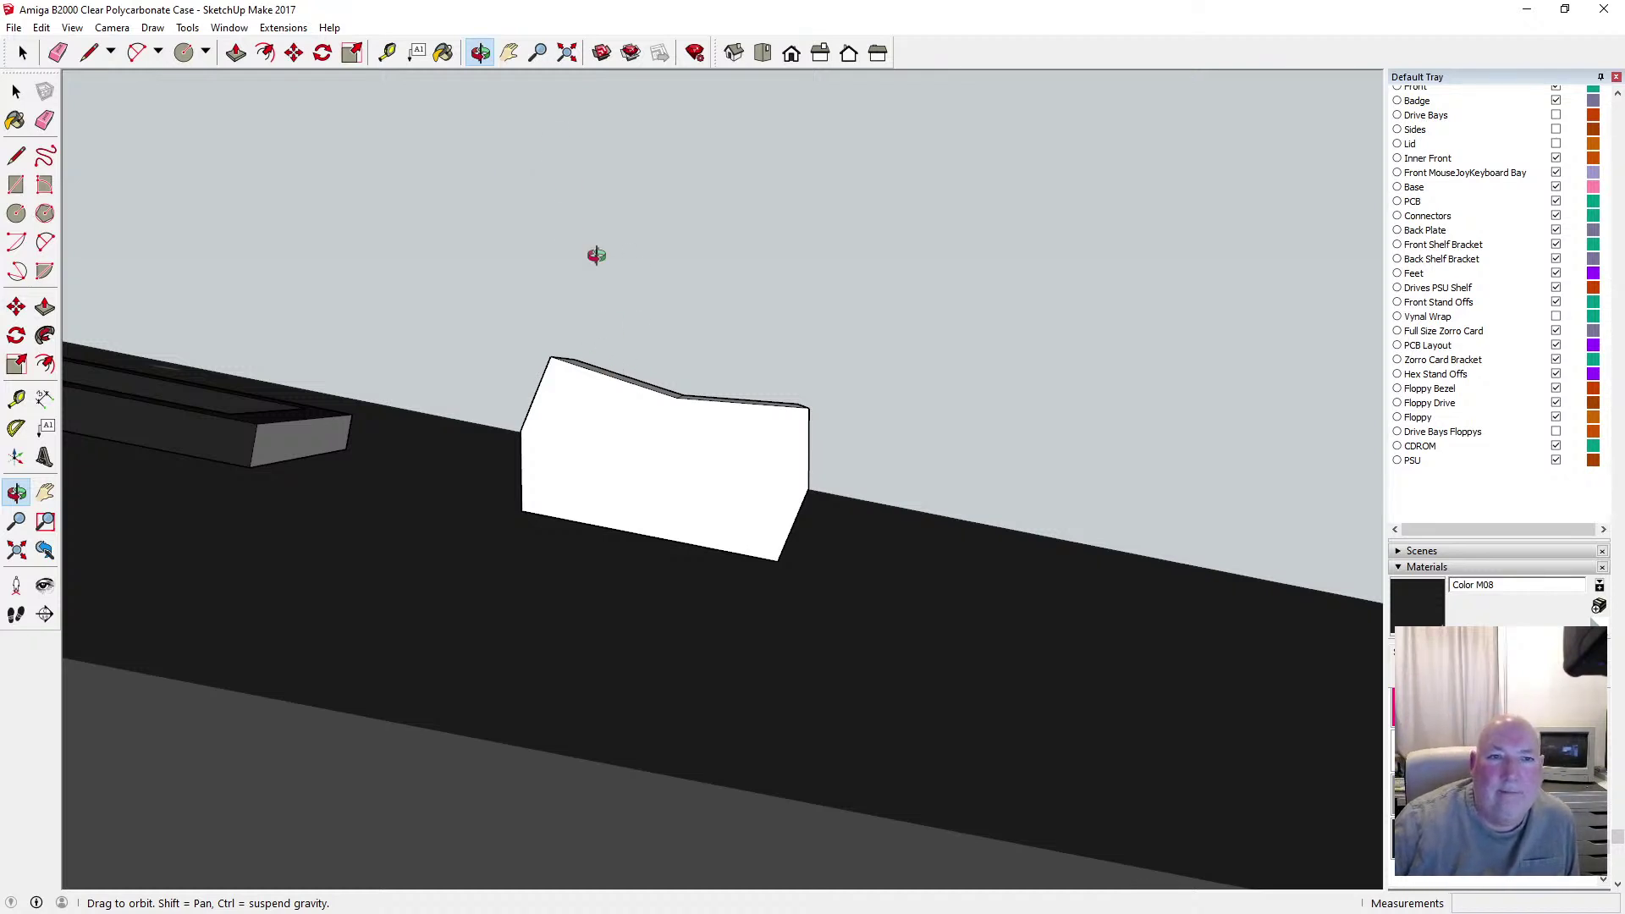
pyautogui.moveTo(597, 255); pyautogui.dragTo(711, 550)
pyautogui.press('space')
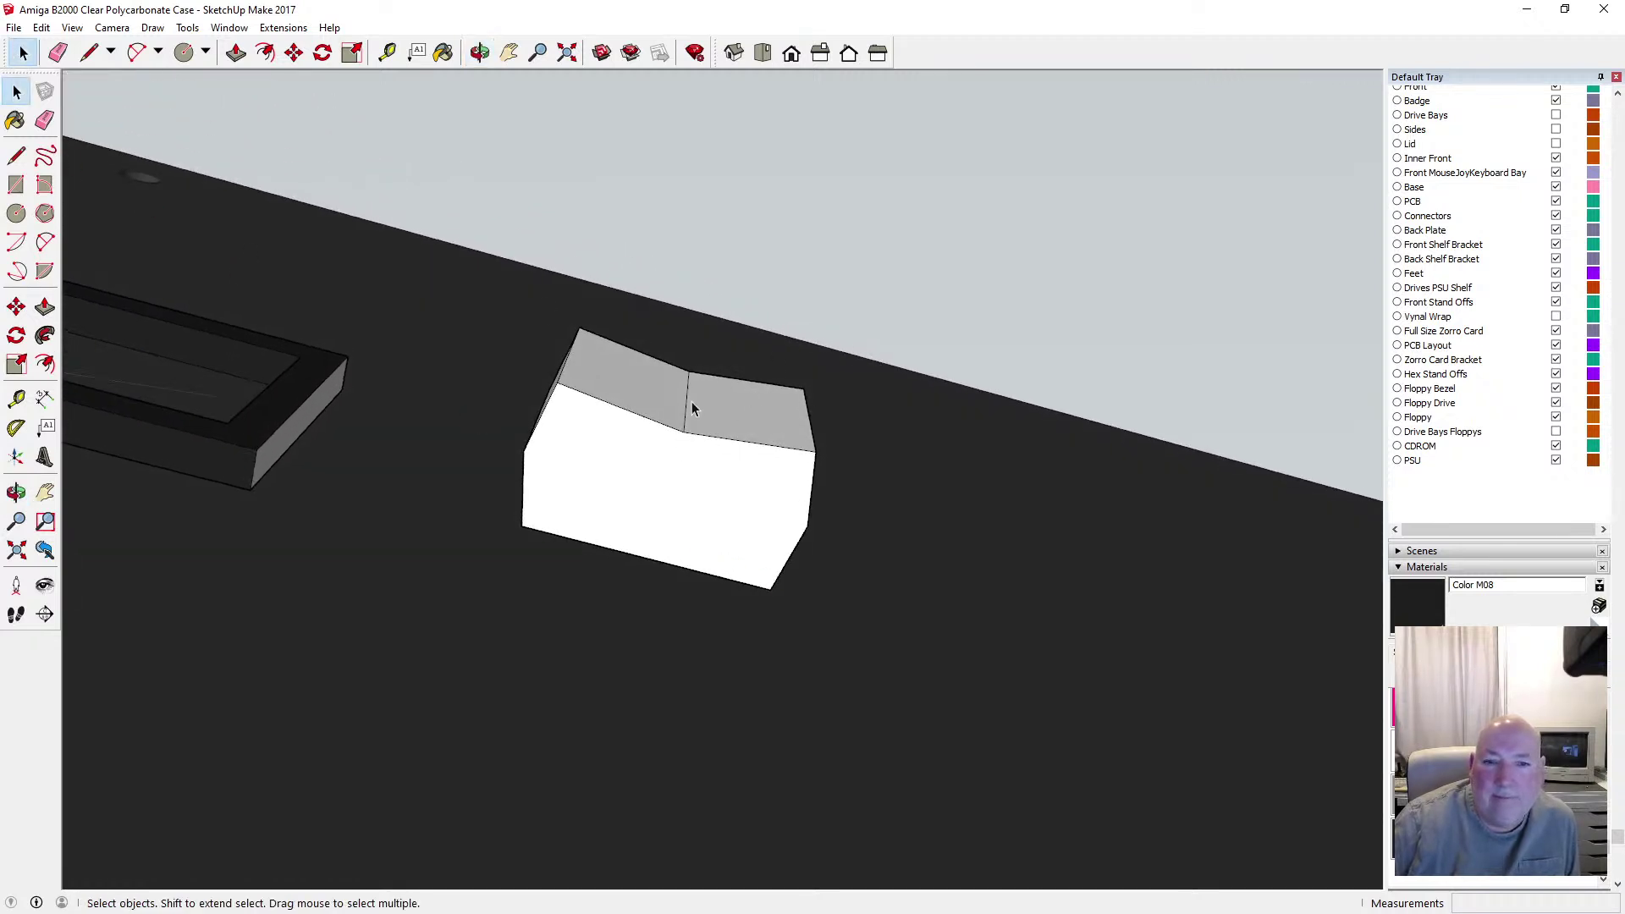
pyautogui.click(442, 52)
pyautogui.click(625, 430)
pyautogui.click(640, 363)
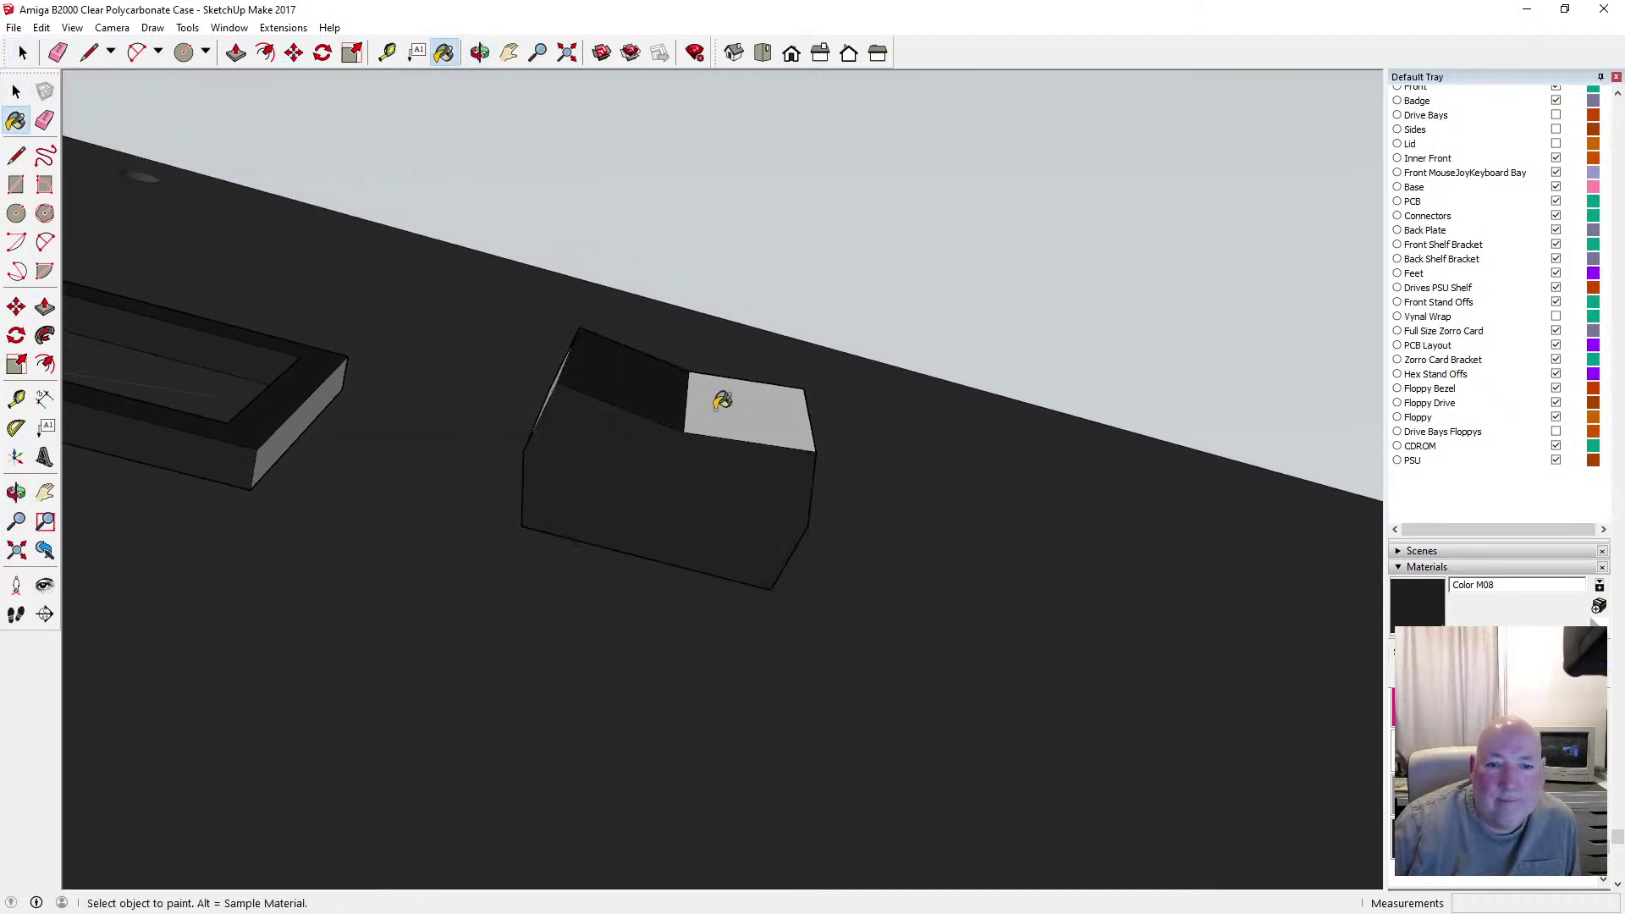
pyautogui.click(728, 410)
# Paint both halves of the block's end nearest the frame and its other long side face with Color M08
pyautogui.click(480, 53)
pyautogui.moveTo(559, 211); pyautogui.dragTo(745, 552)
pyautogui.click(442, 53)
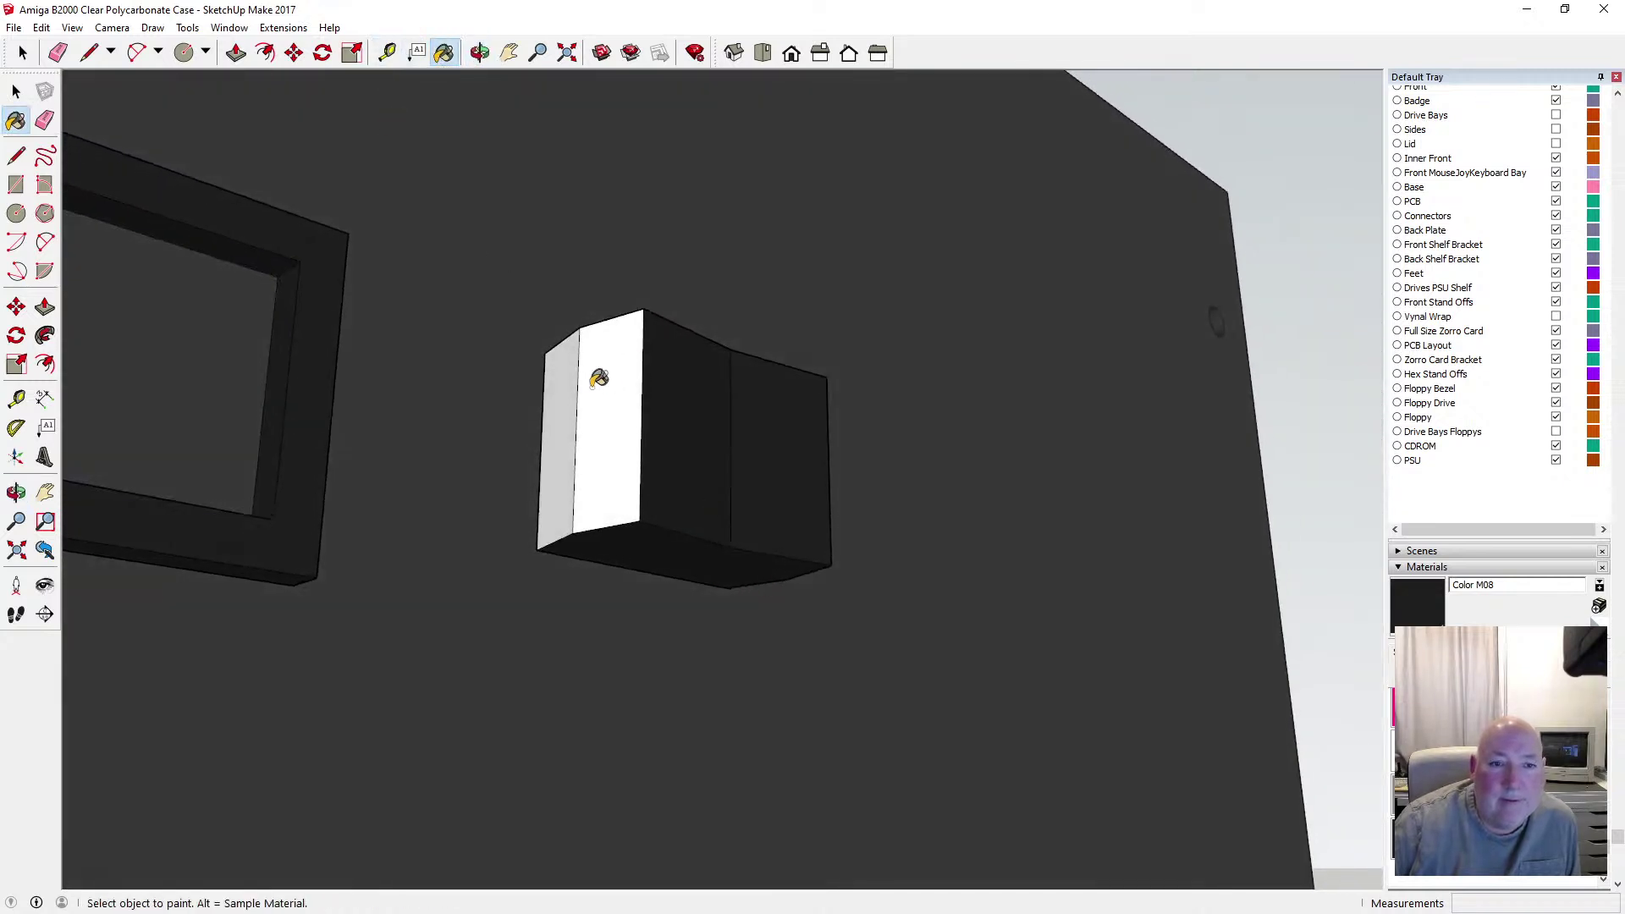
pyautogui.click(569, 375)
pyautogui.click(624, 346)
pyautogui.click(480, 52)
pyautogui.moveTo(616, 169); pyautogui.dragTo(605, 641)
pyautogui.click(443, 53)
pyautogui.click(671, 316)
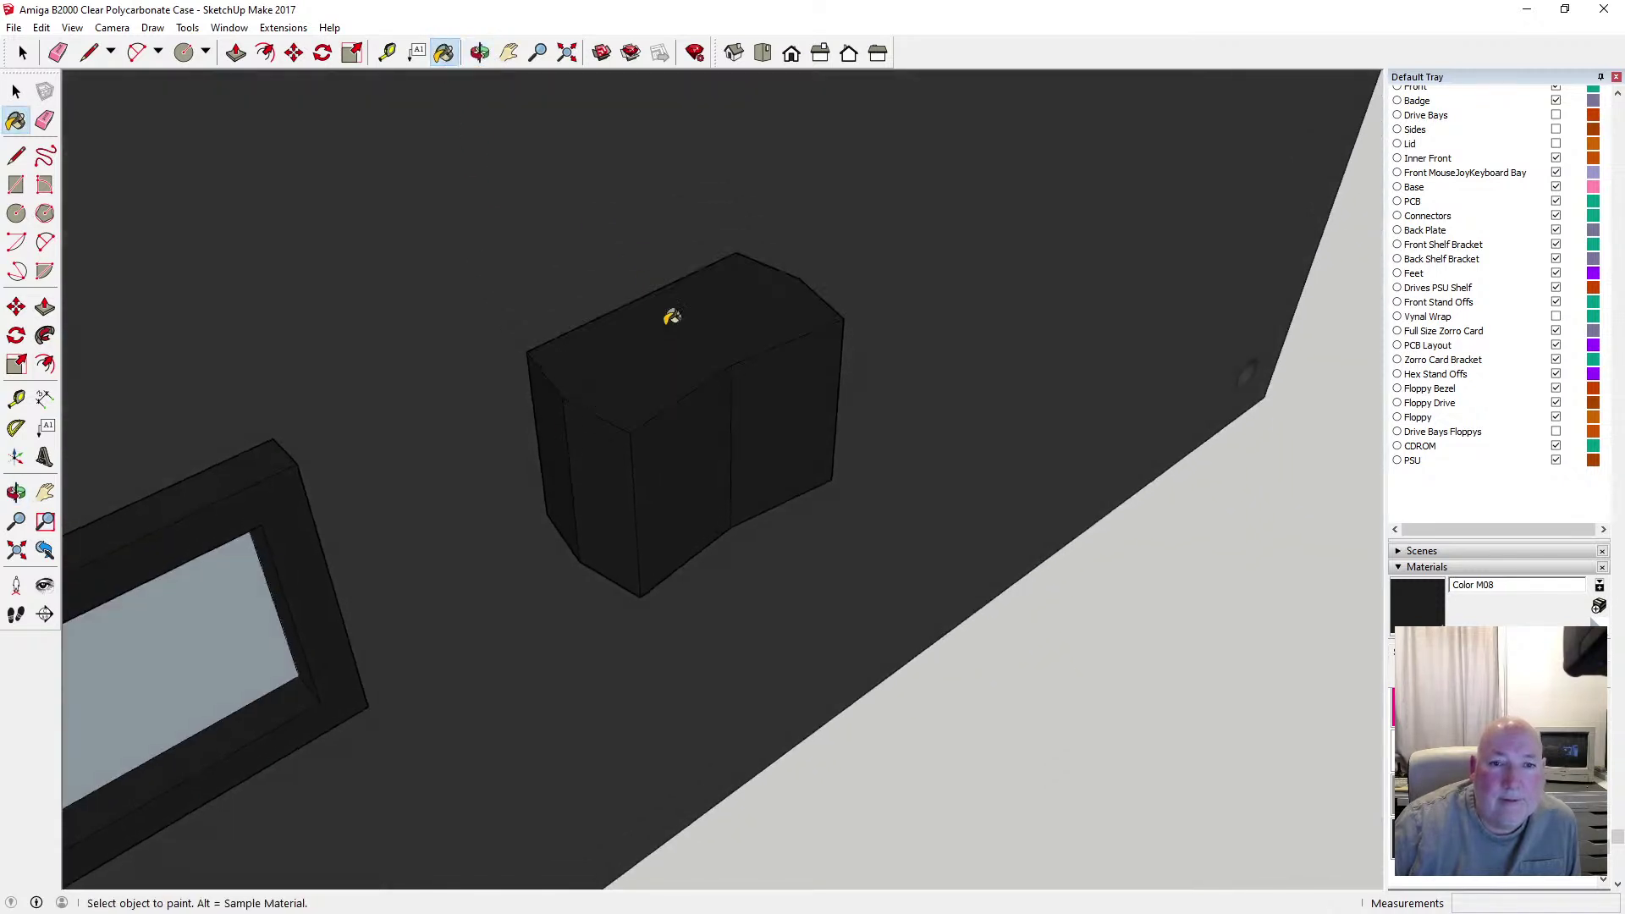
# Paint both halves of the block's end facing away from the frame with Color M08
pyautogui.click(480, 53)
pyautogui.moveTo(824, 227); pyautogui.dragTo(526, 297)
pyautogui.click(443, 52)
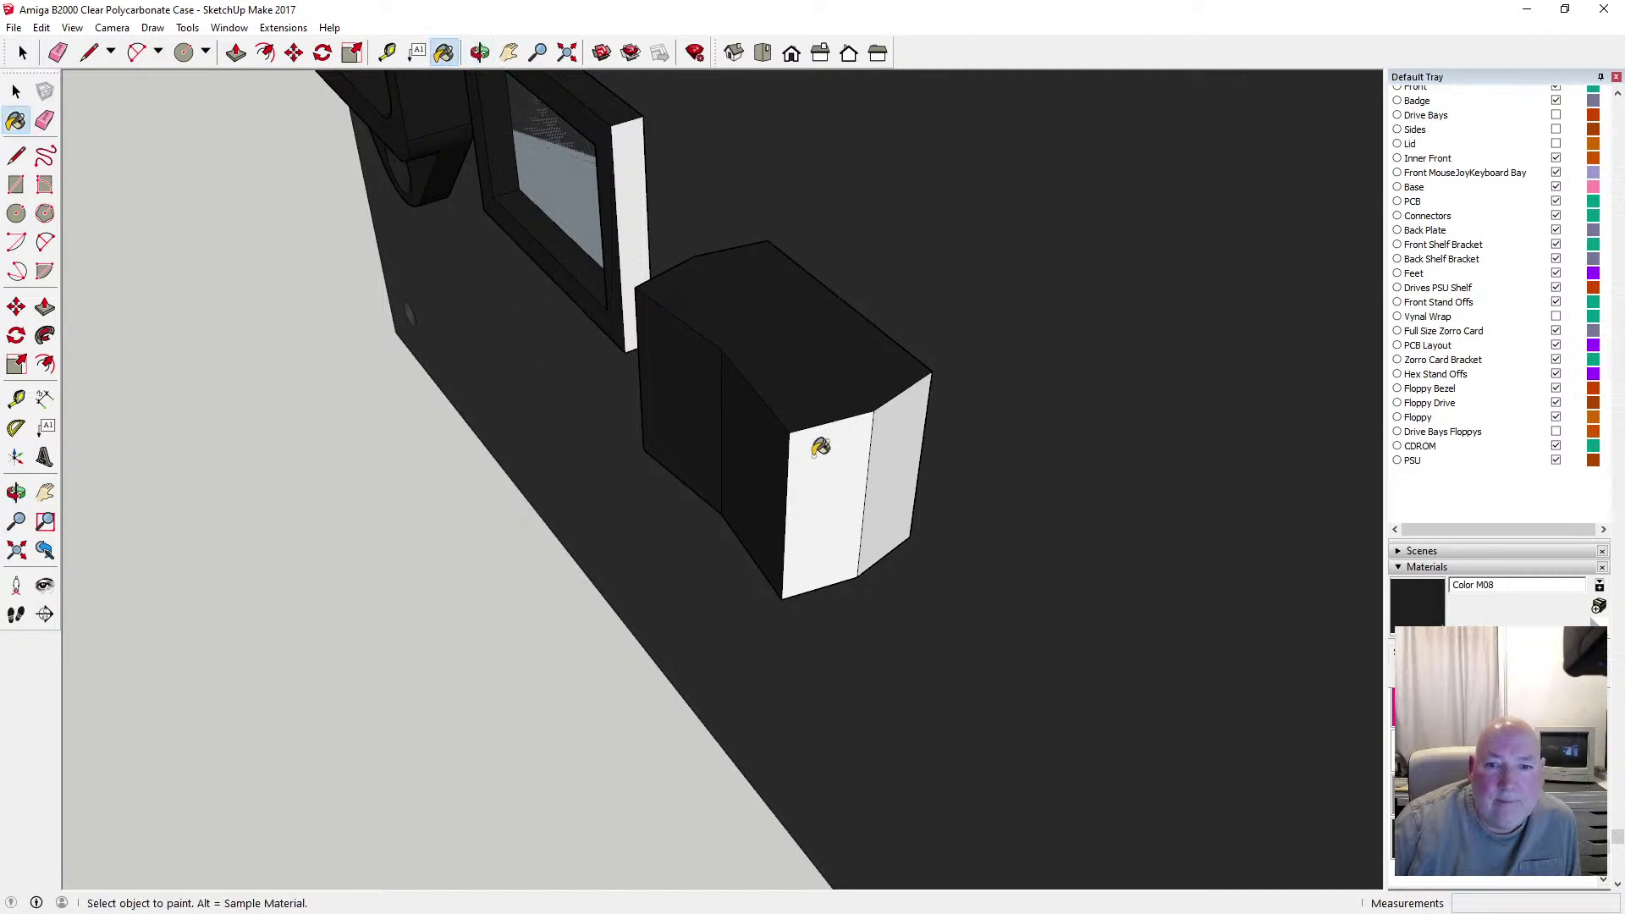
pyautogui.click(827, 450)
pyautogui.click(897, 421)
pyautogui.click(16, 91)
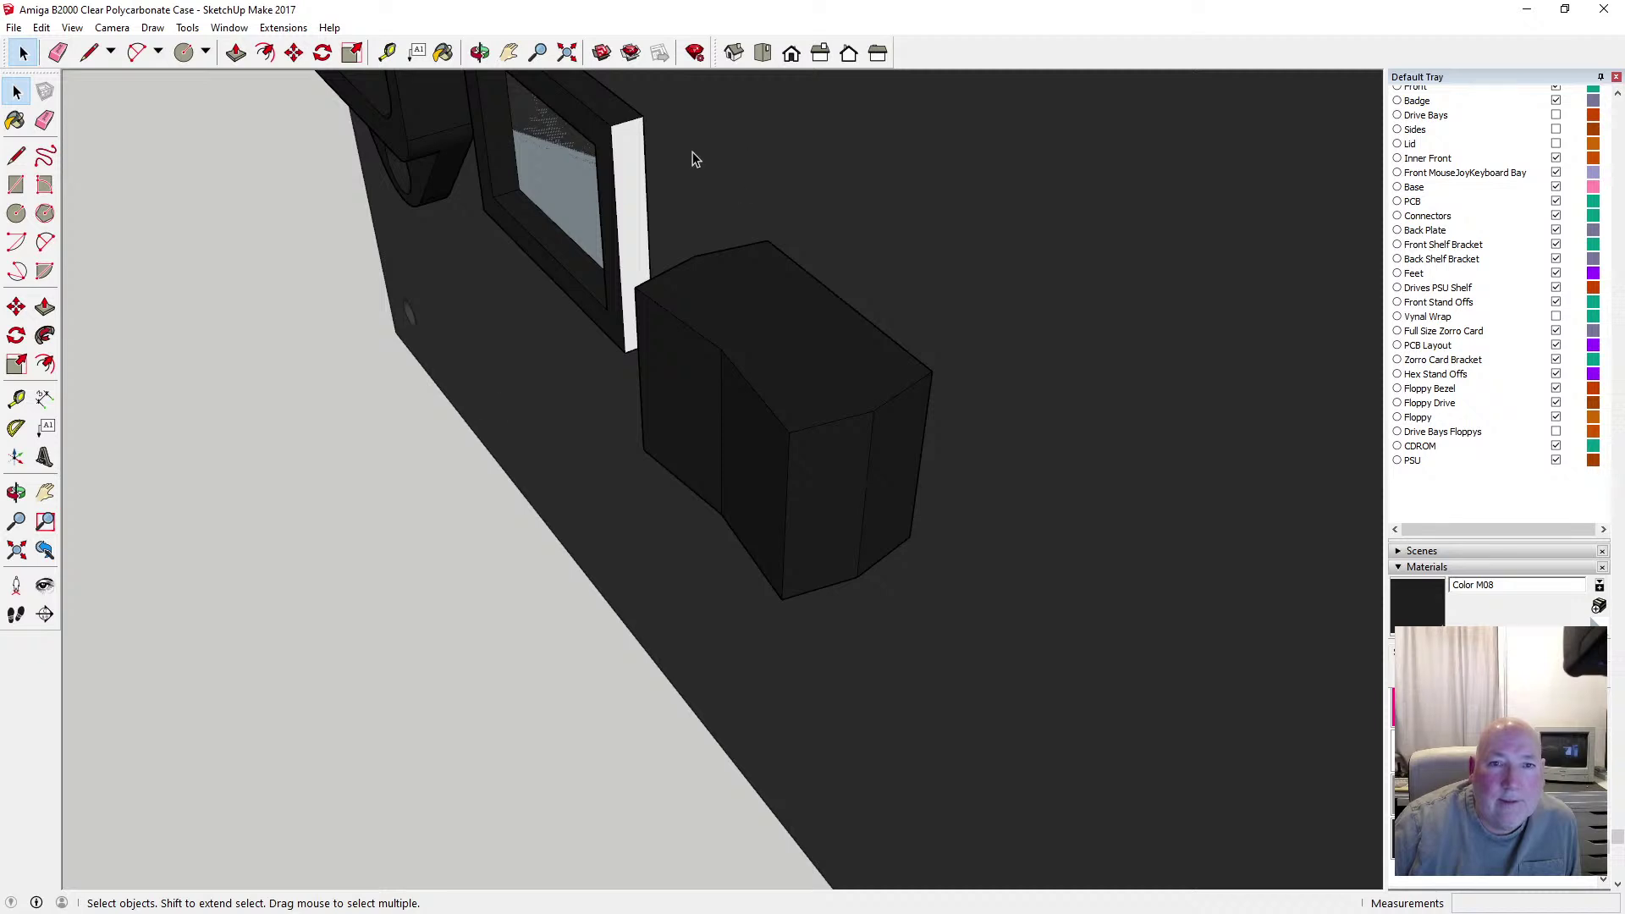
# Paint the frame's unpainted outer end face, on the side towards the block, with Color M08
pyautogui.click(443, 53)
pyautogui.click(631, 173)
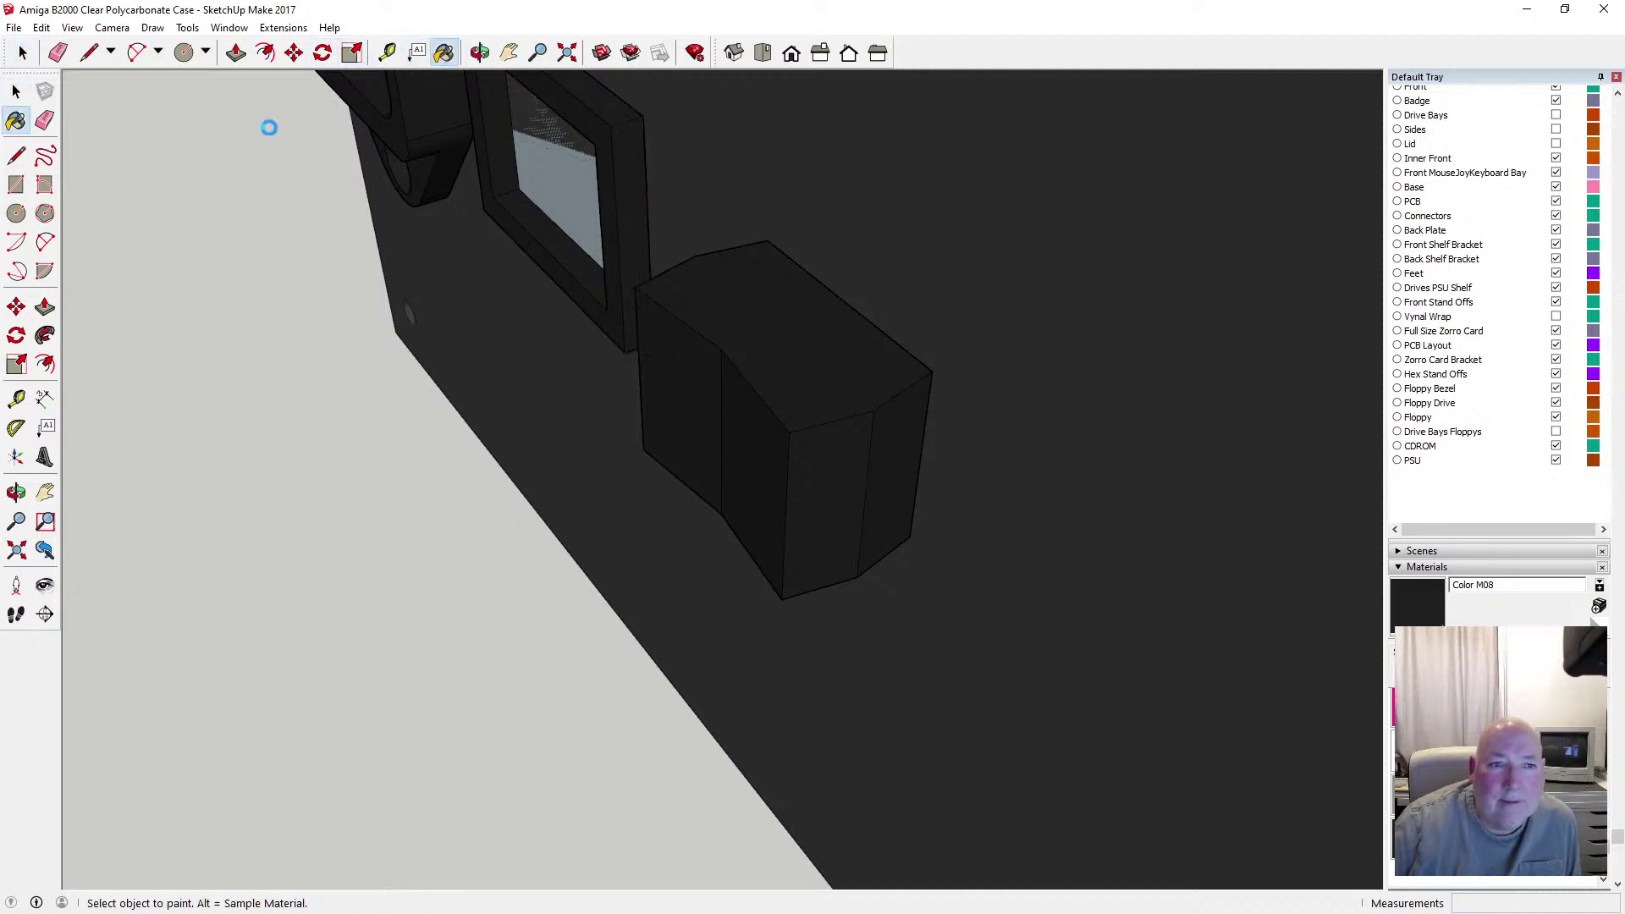
pyautogui.press('space')
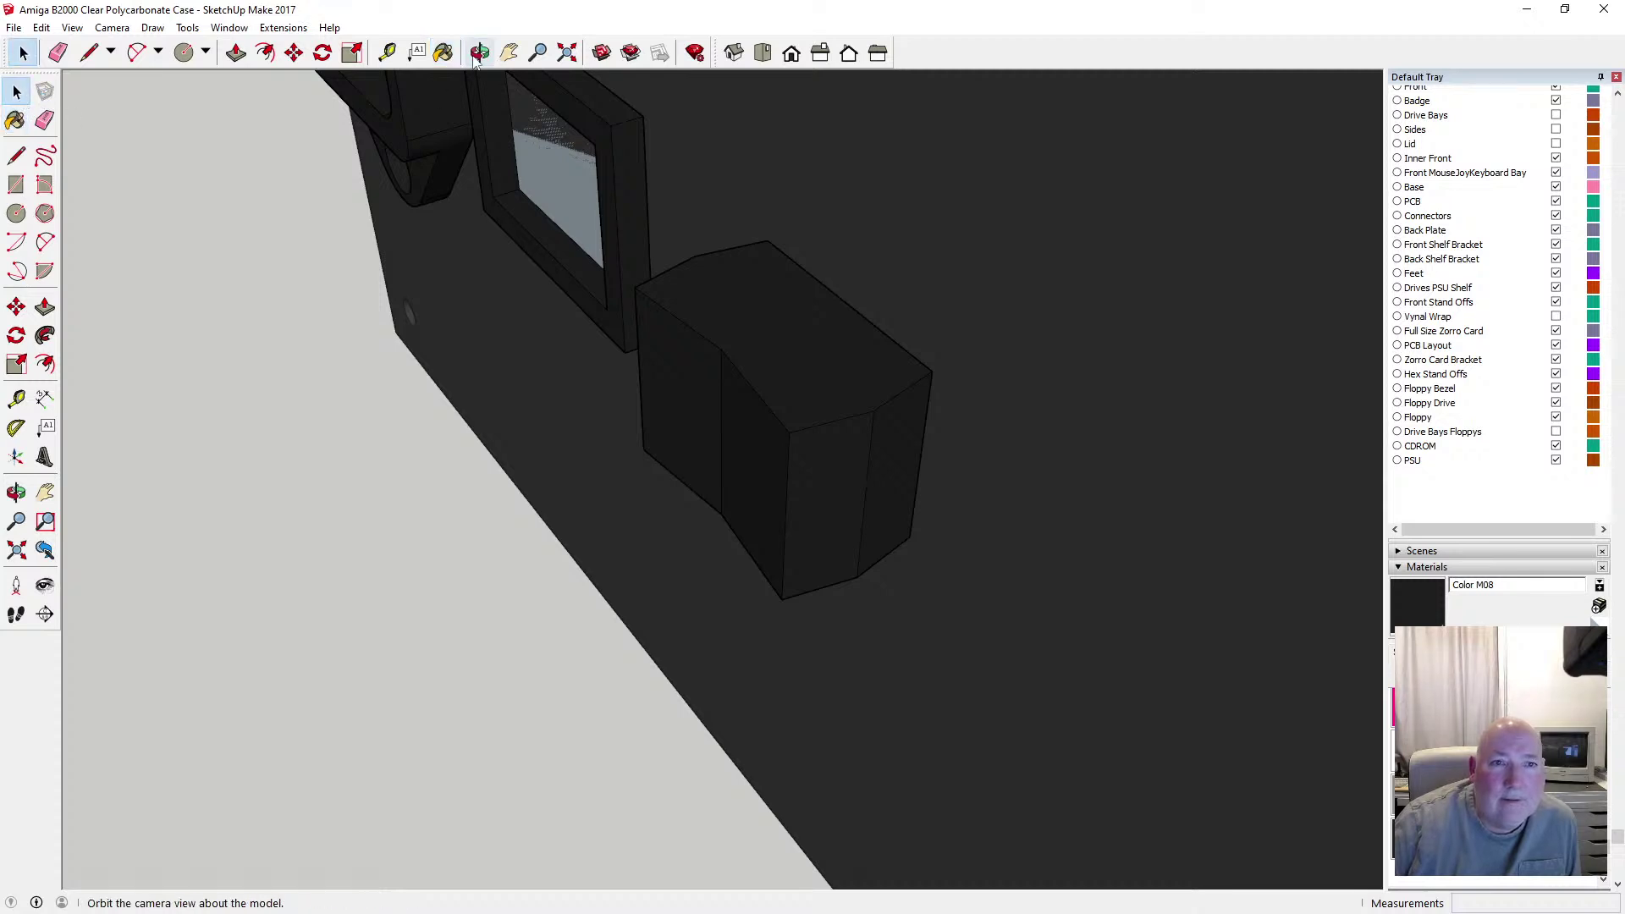
# Delete the light face inside the frame's rectangular opening
pyautogui.click(480, 52)
pyautogui.moveTo(372, 237); pyautogui.dragTo(444, 231)
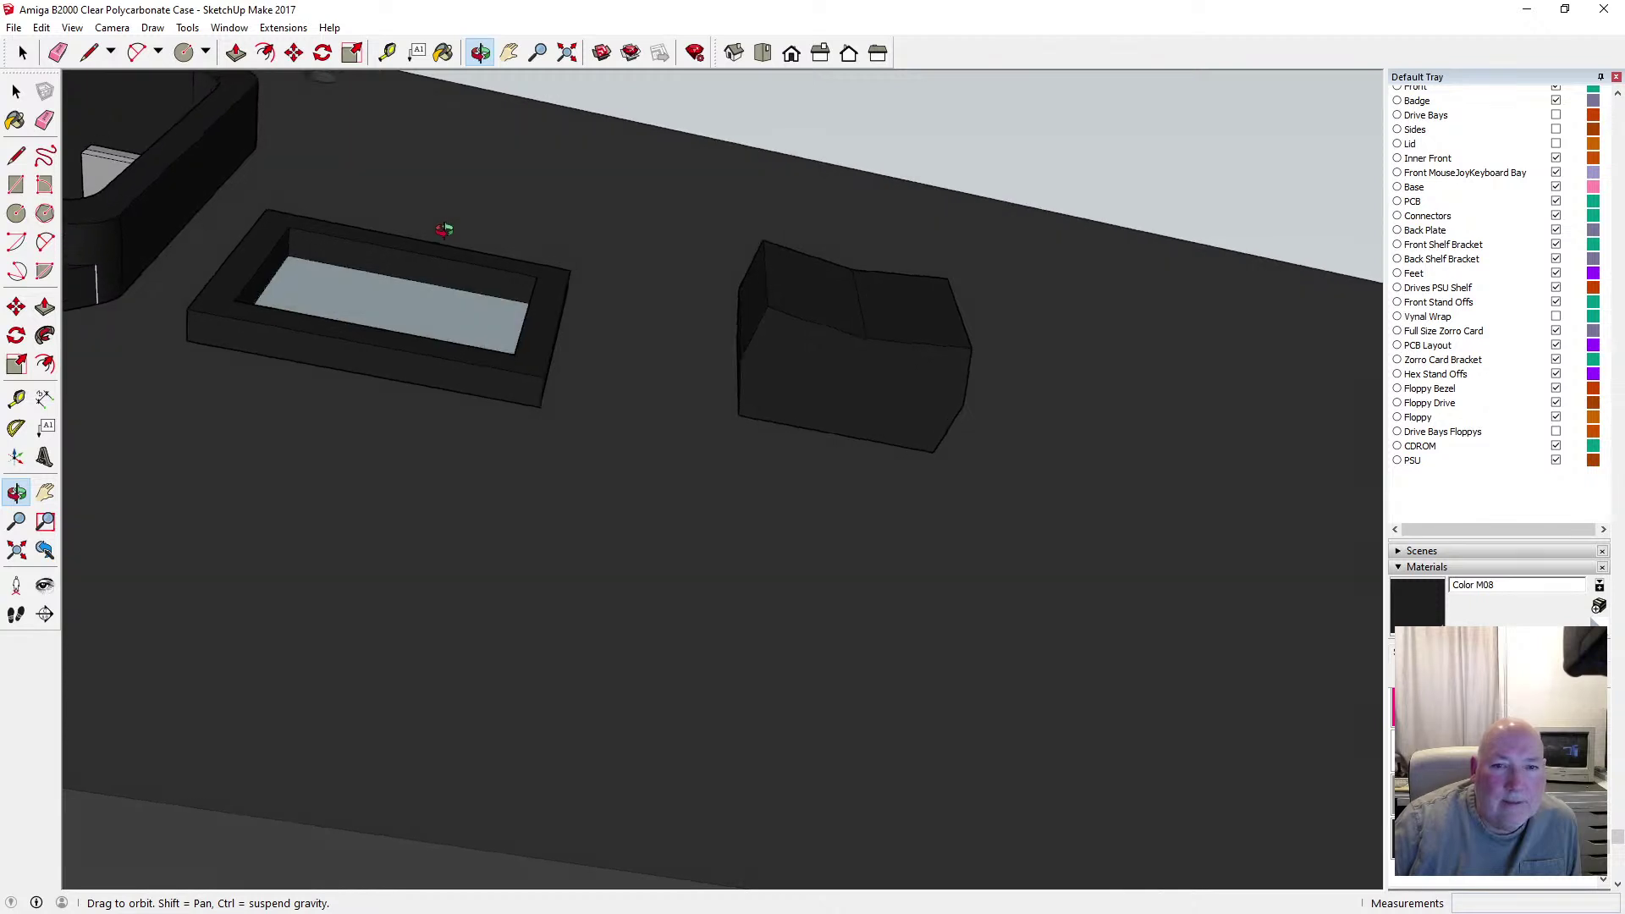
pyautogui.press('space')
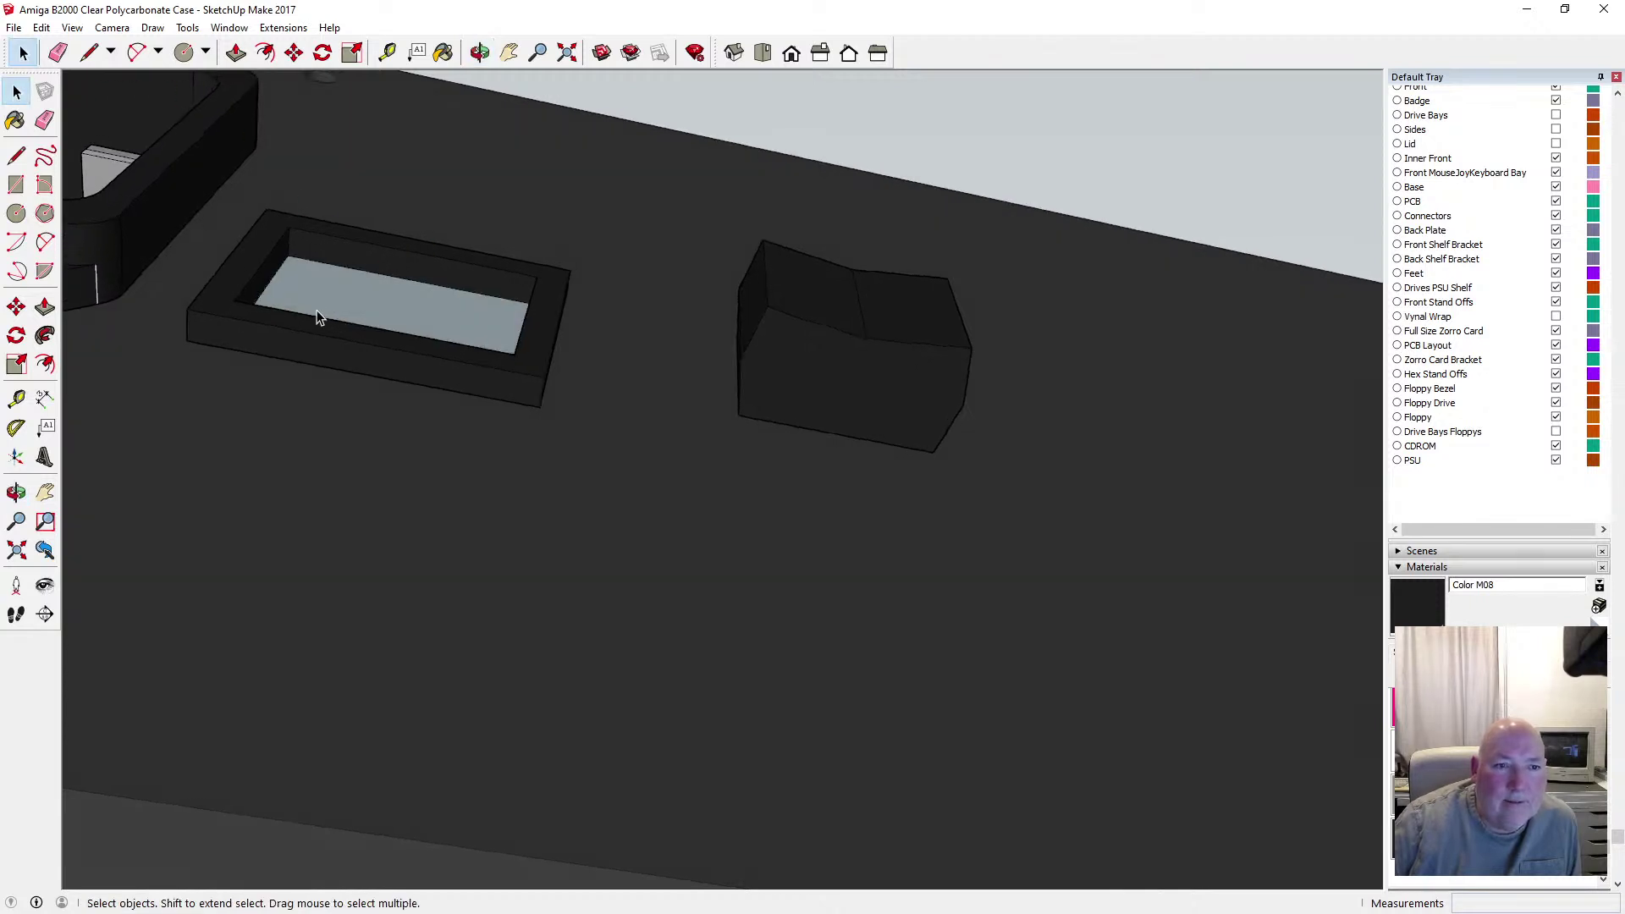
pyautogui.click(312, 292)
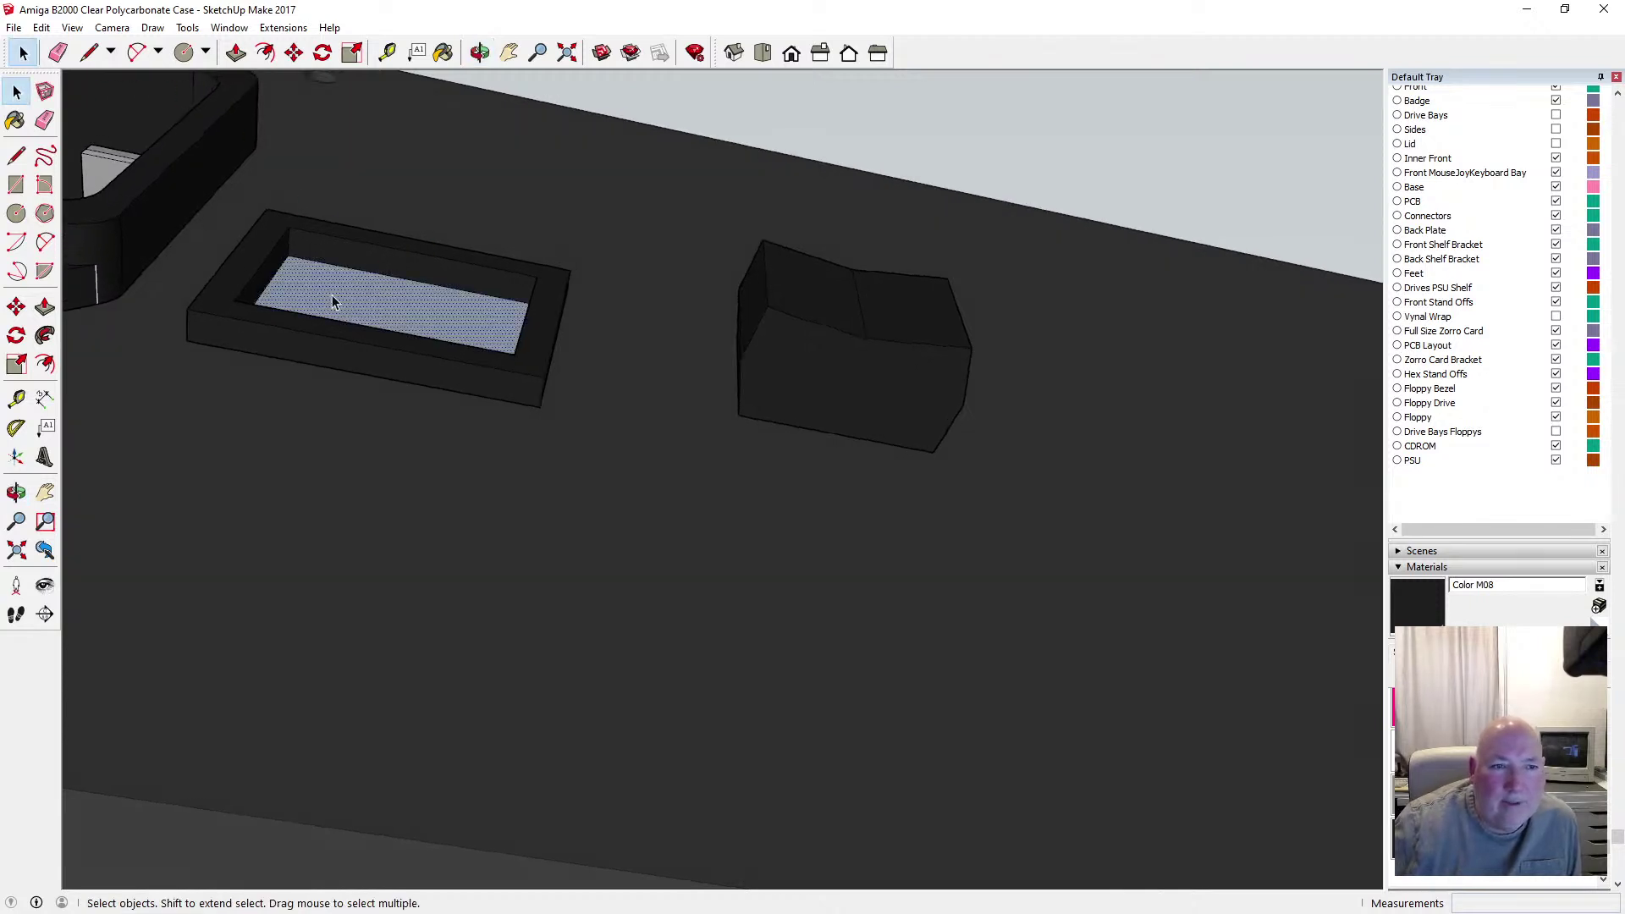
pyautogui.press('Delete')
# Make the whole dark block with angled faces, beside the frame, into a component
pyautogui.scroll(-2, 673, 380)
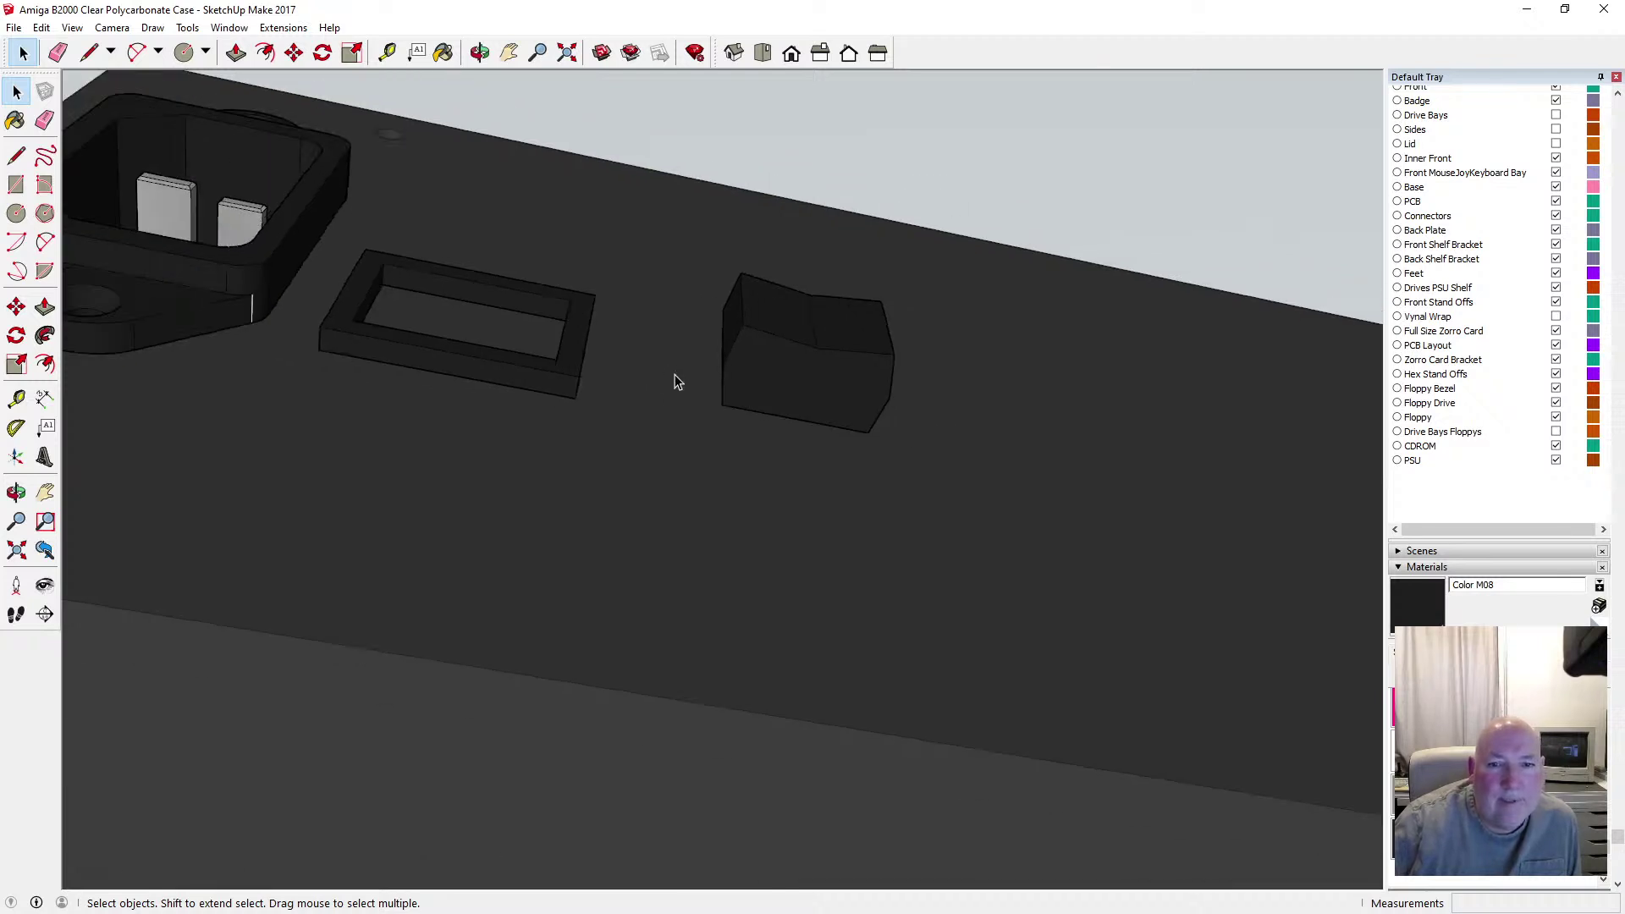
pyautogui.scroll(-1, 689, 356)
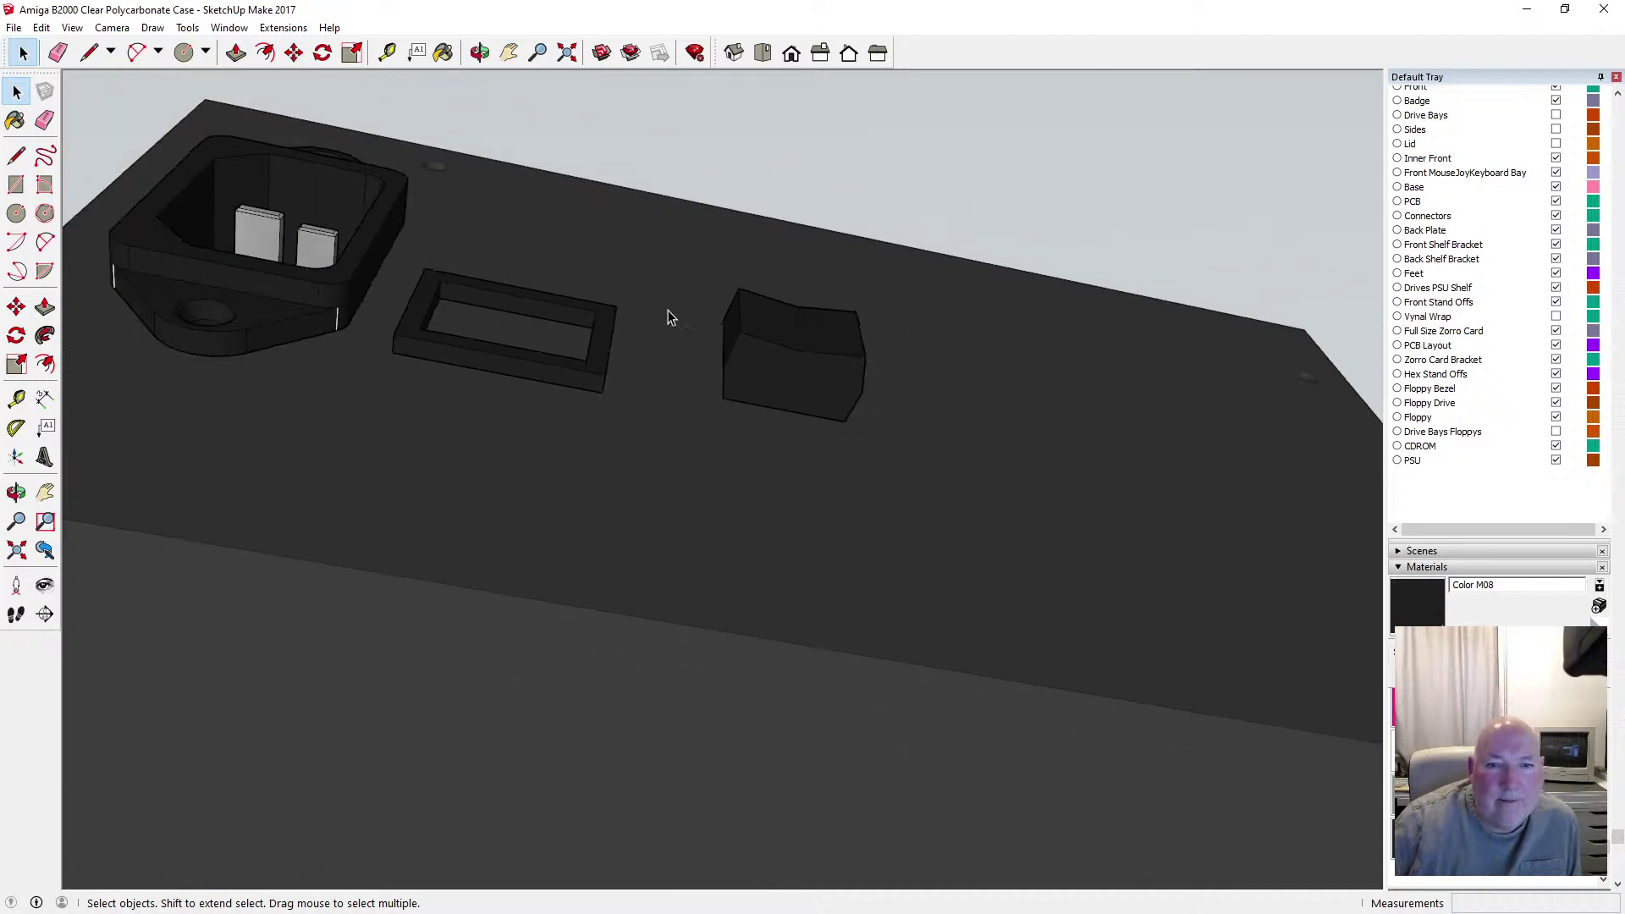
pyautogui.moveTo(669, 252); pyautogui.dragTo(882, 444)
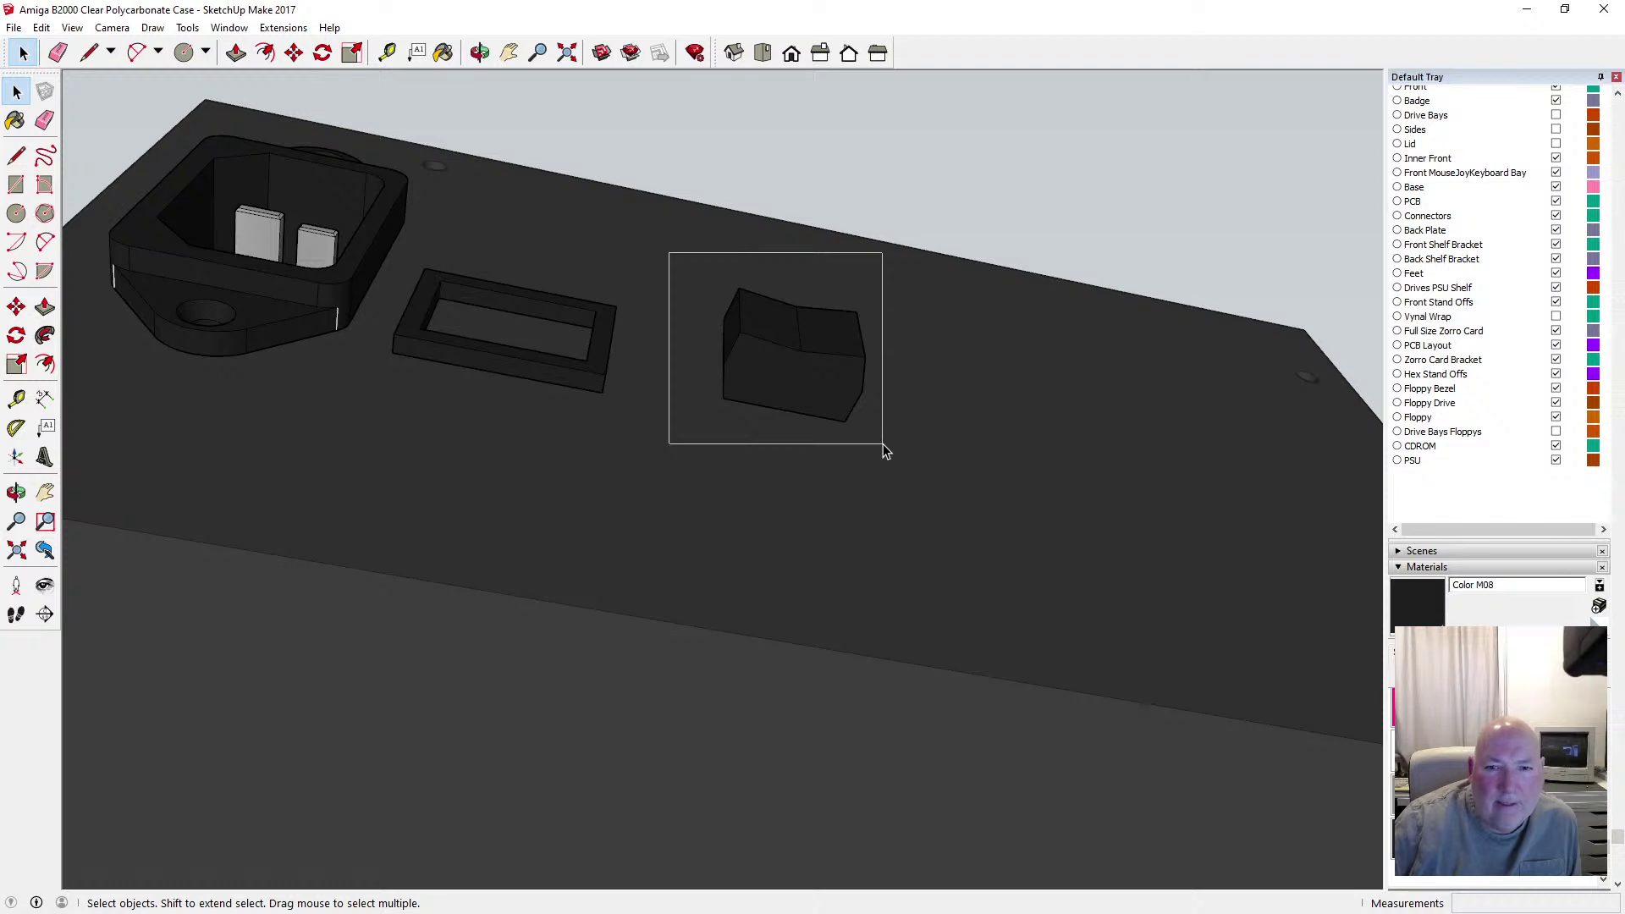
pyautogui.moveTo(882, 444); pyautogui.dragTo(882, 444)
pyautogui.rightClick(806, 357)
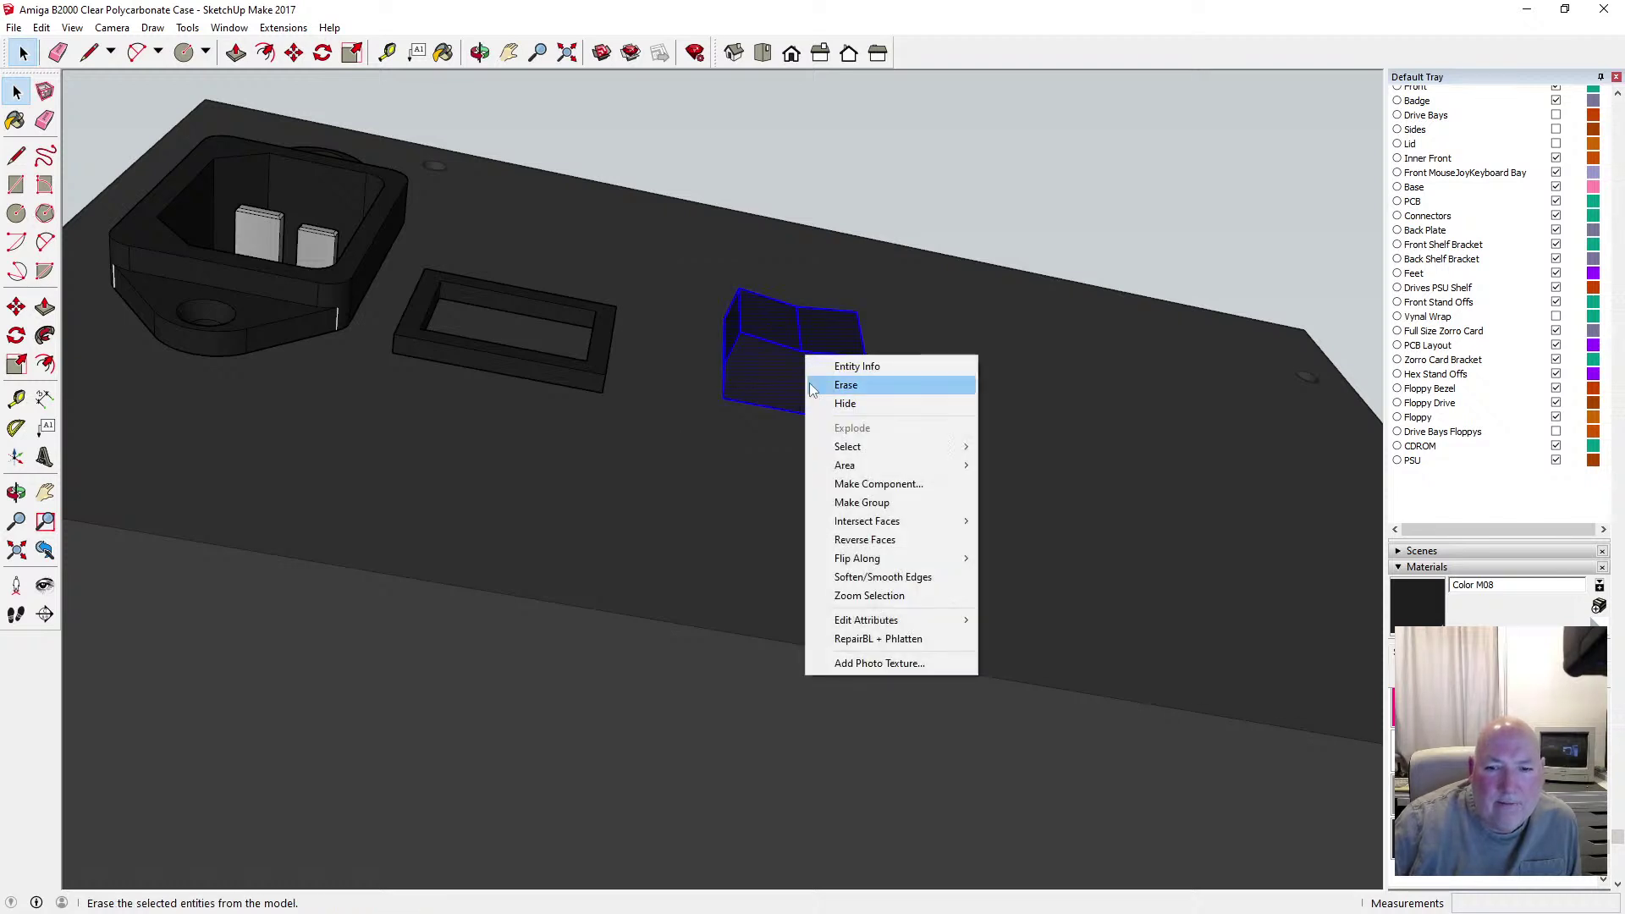
pyautogui.click(905, 485)
pyautogui.click(843, 586)
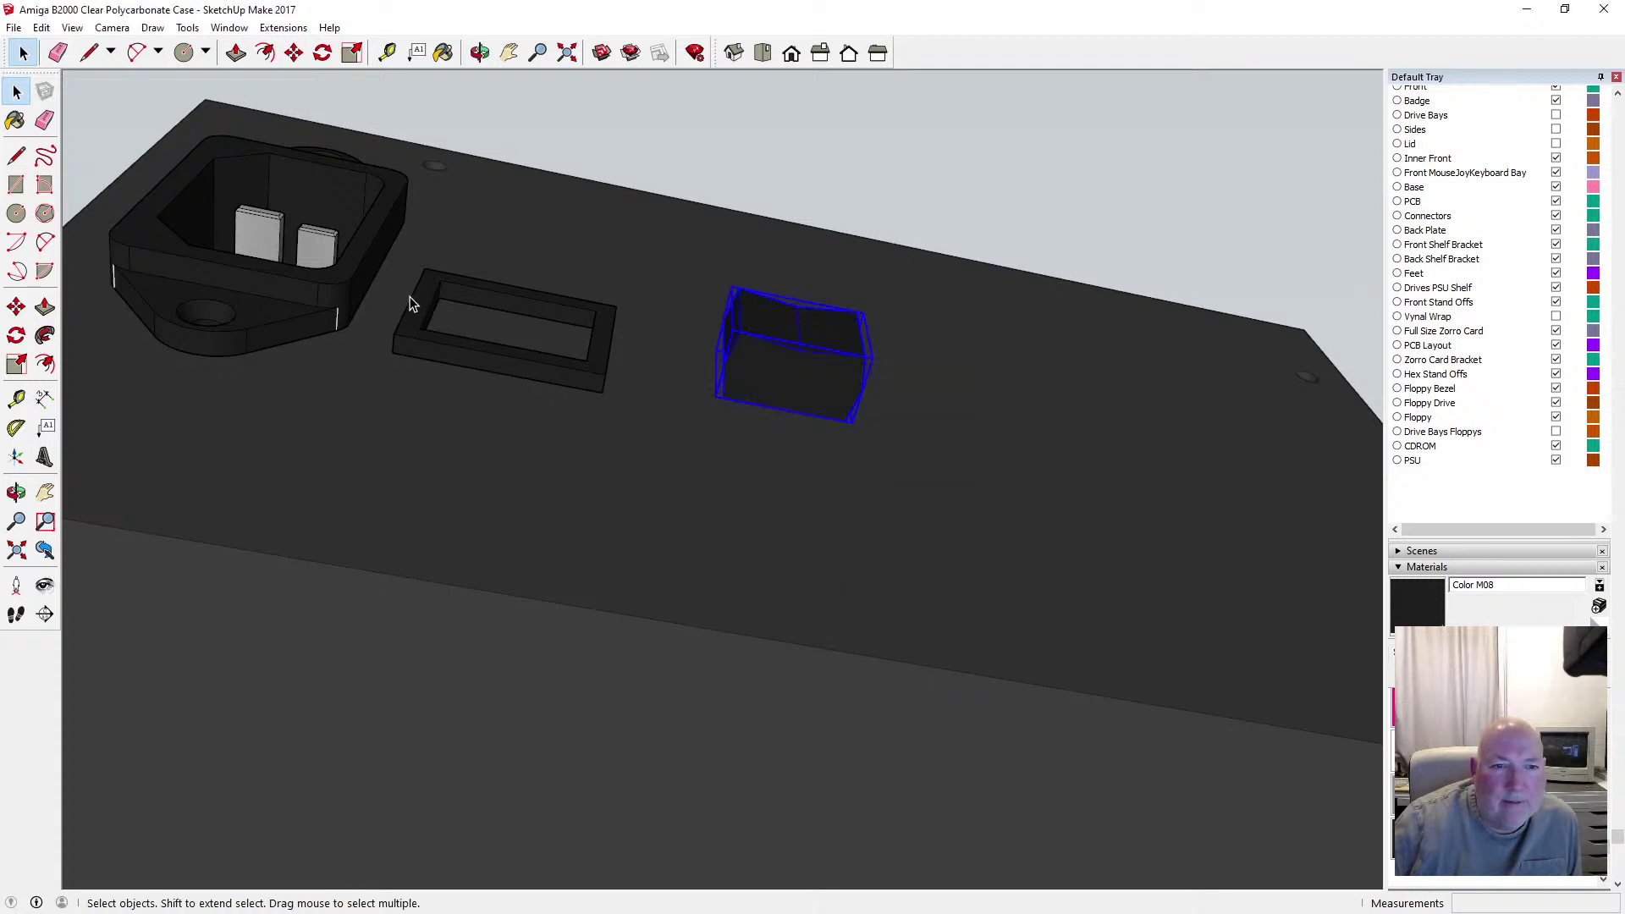
# Make the raised rectangular frame between the power socket and the block into a component
pyautogui.moveTo(388, 256); pyautogui.dragTo(636, 423)
pyautogui.rightClick(603, 394)
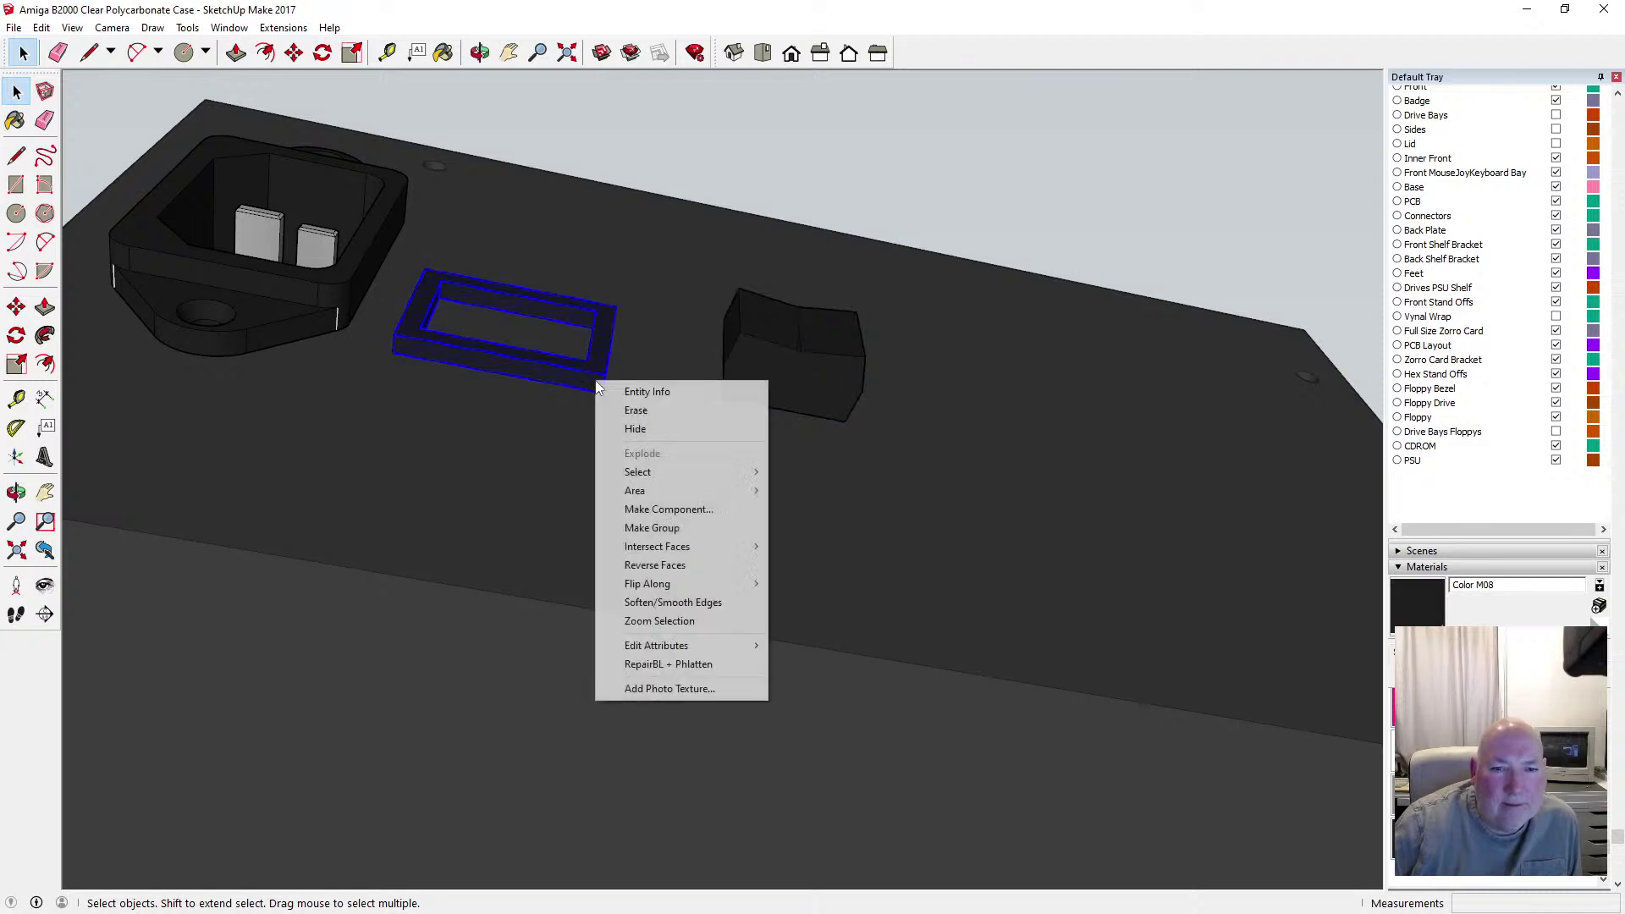
pyautogui.click(677, 509)
pyautogui.click(829, 586)
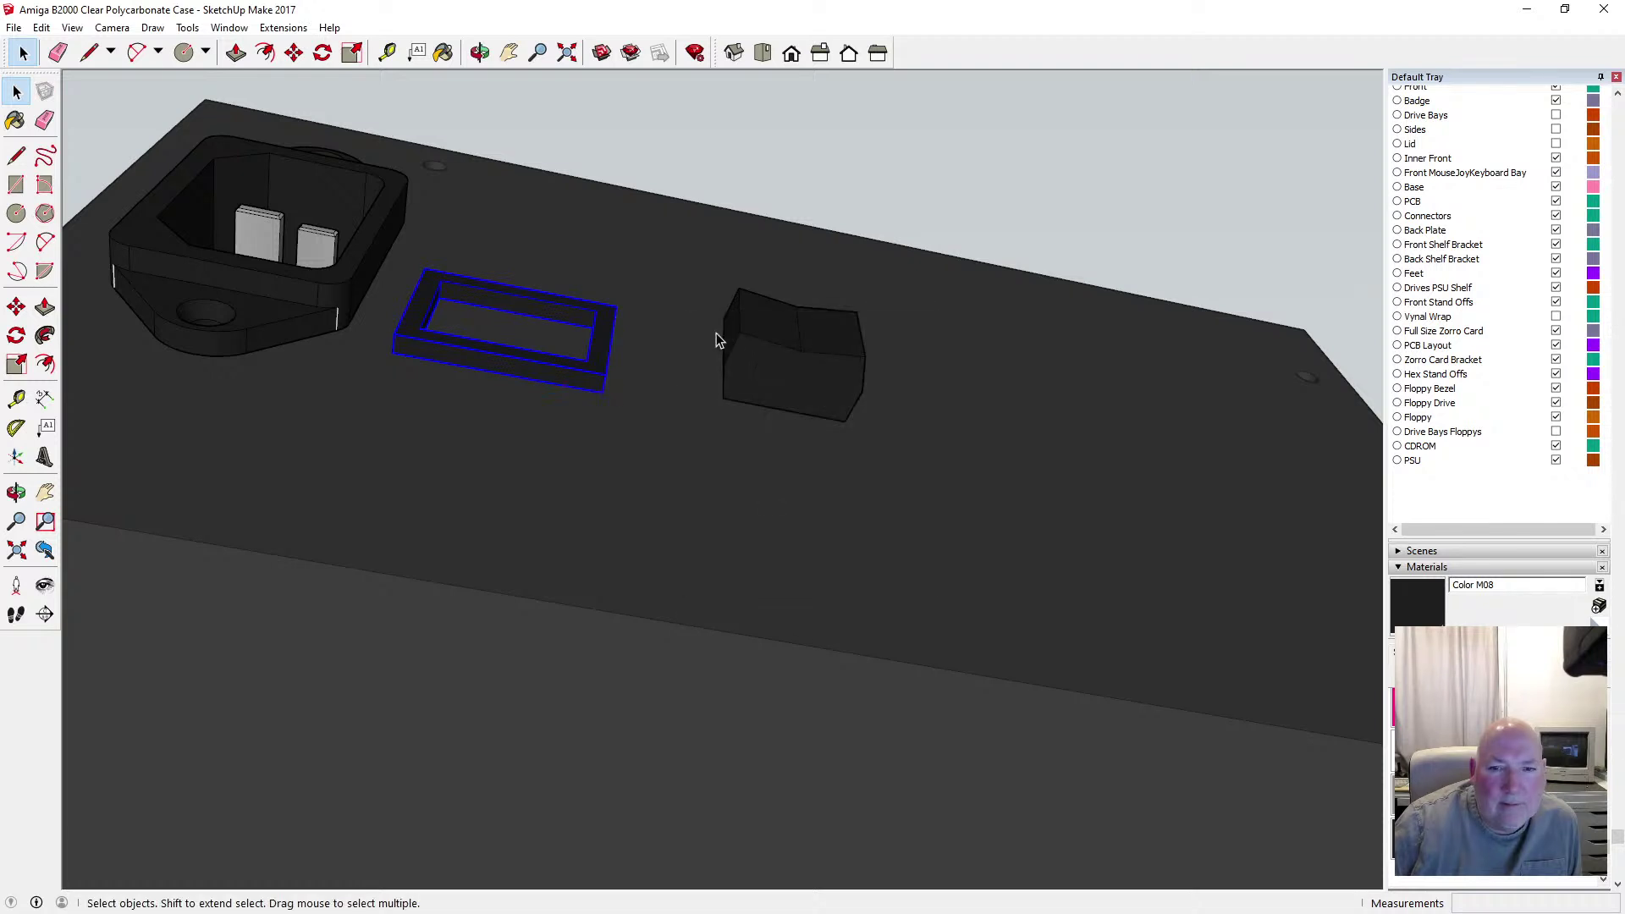
# Move the block component by its lower corner to the matching corner of the frame's rectangular opening
pyautogui.click(294, 52)
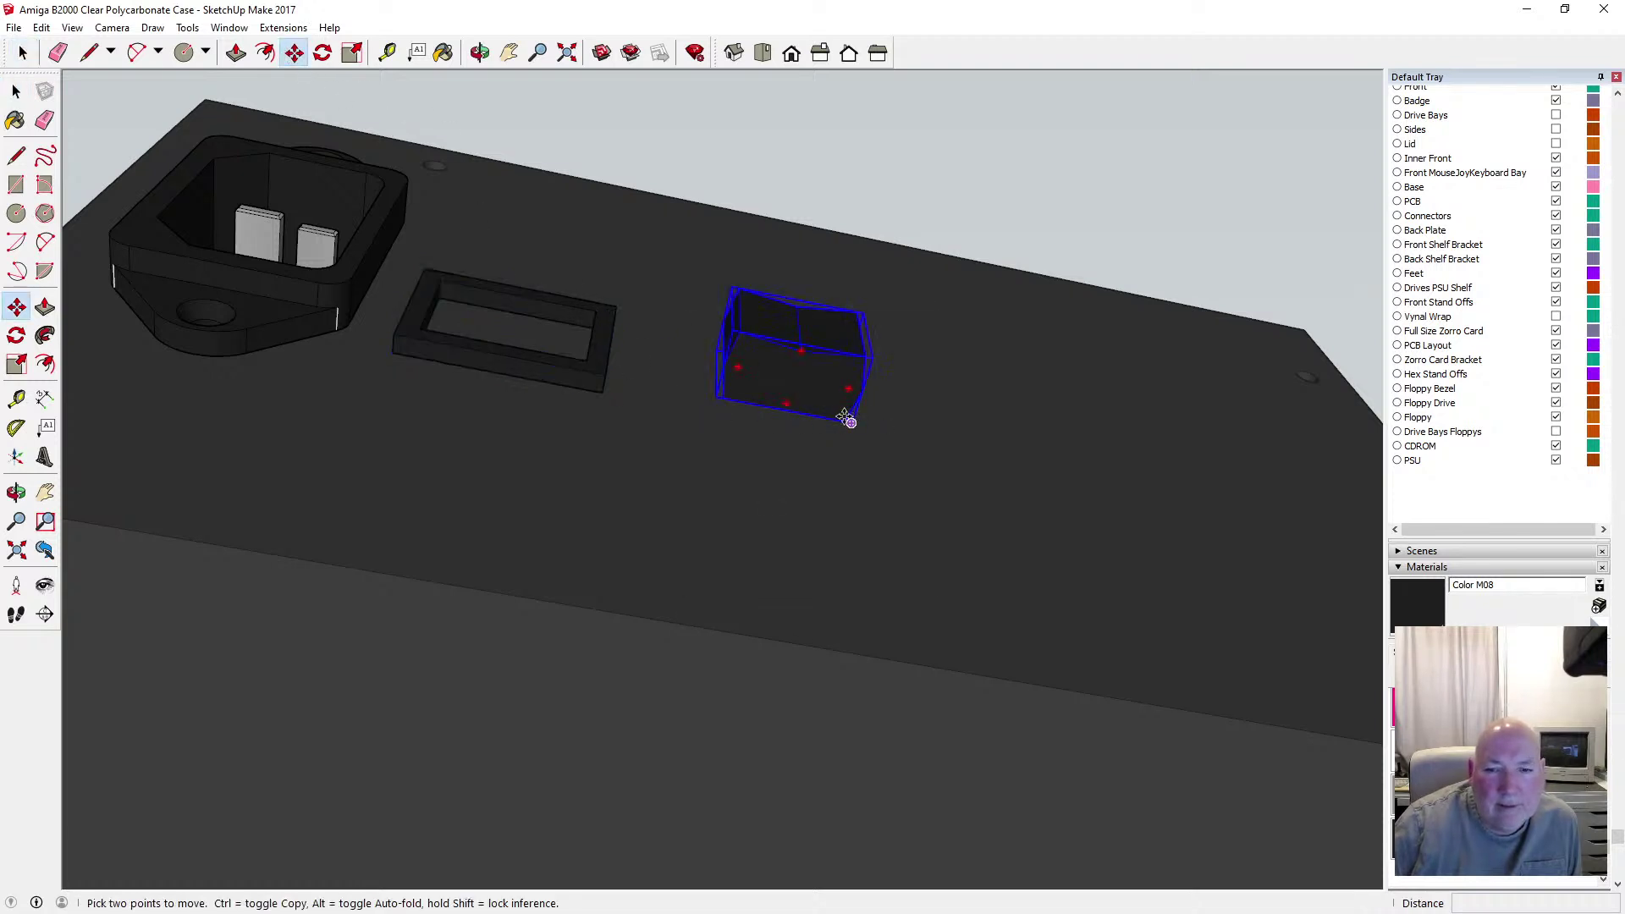
pyautogui.click(847, 419)
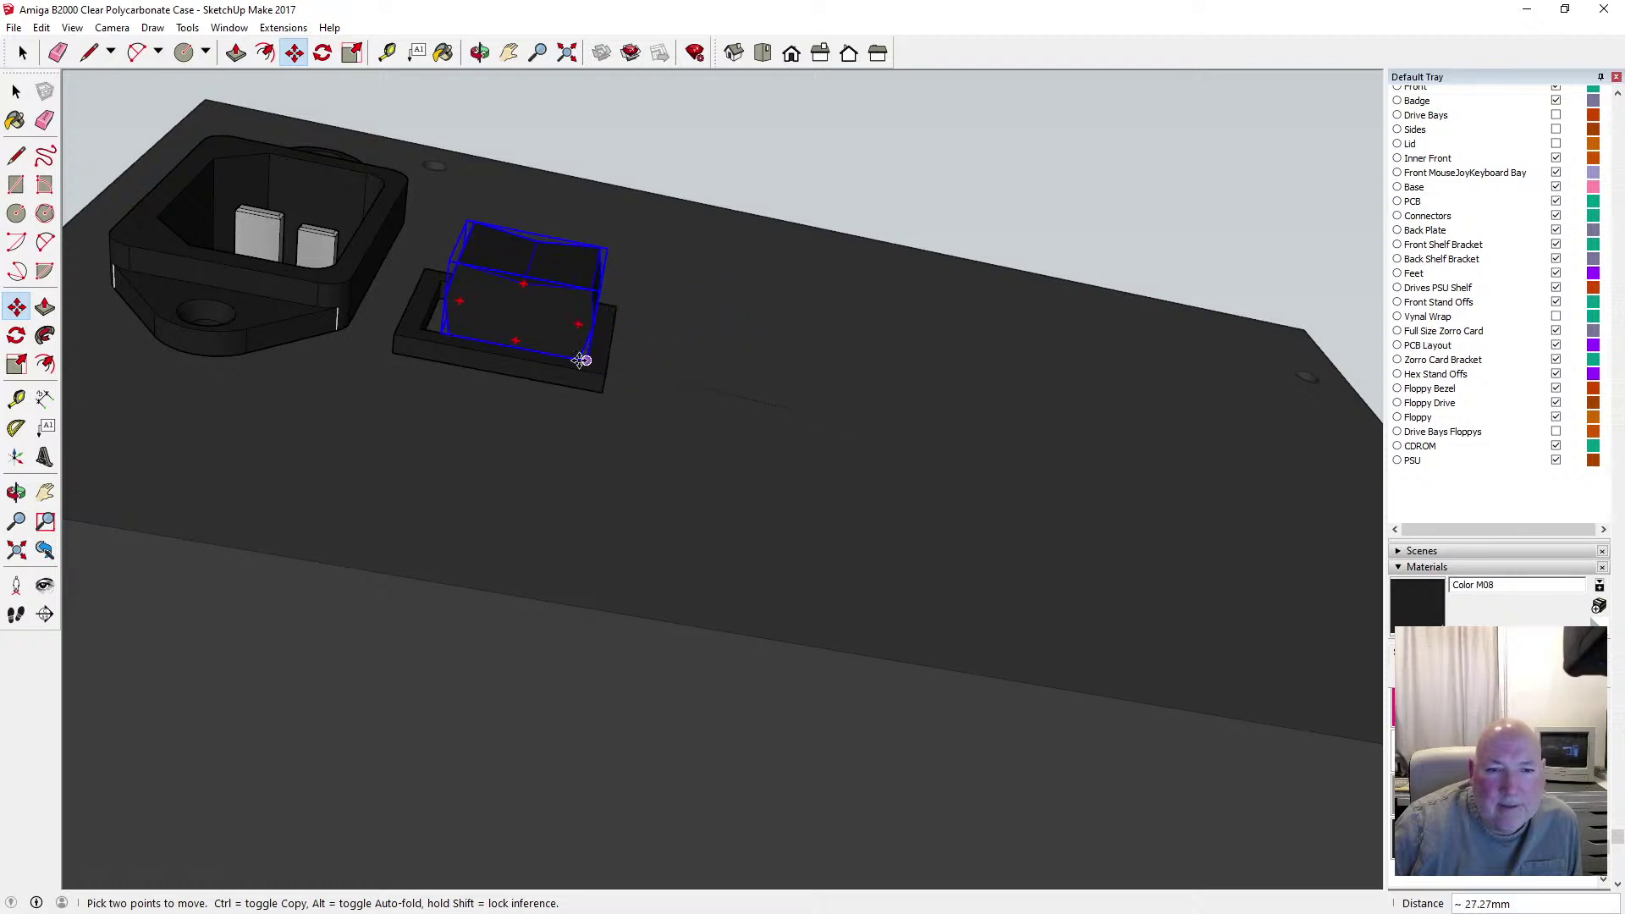
pyautogui.press('o')
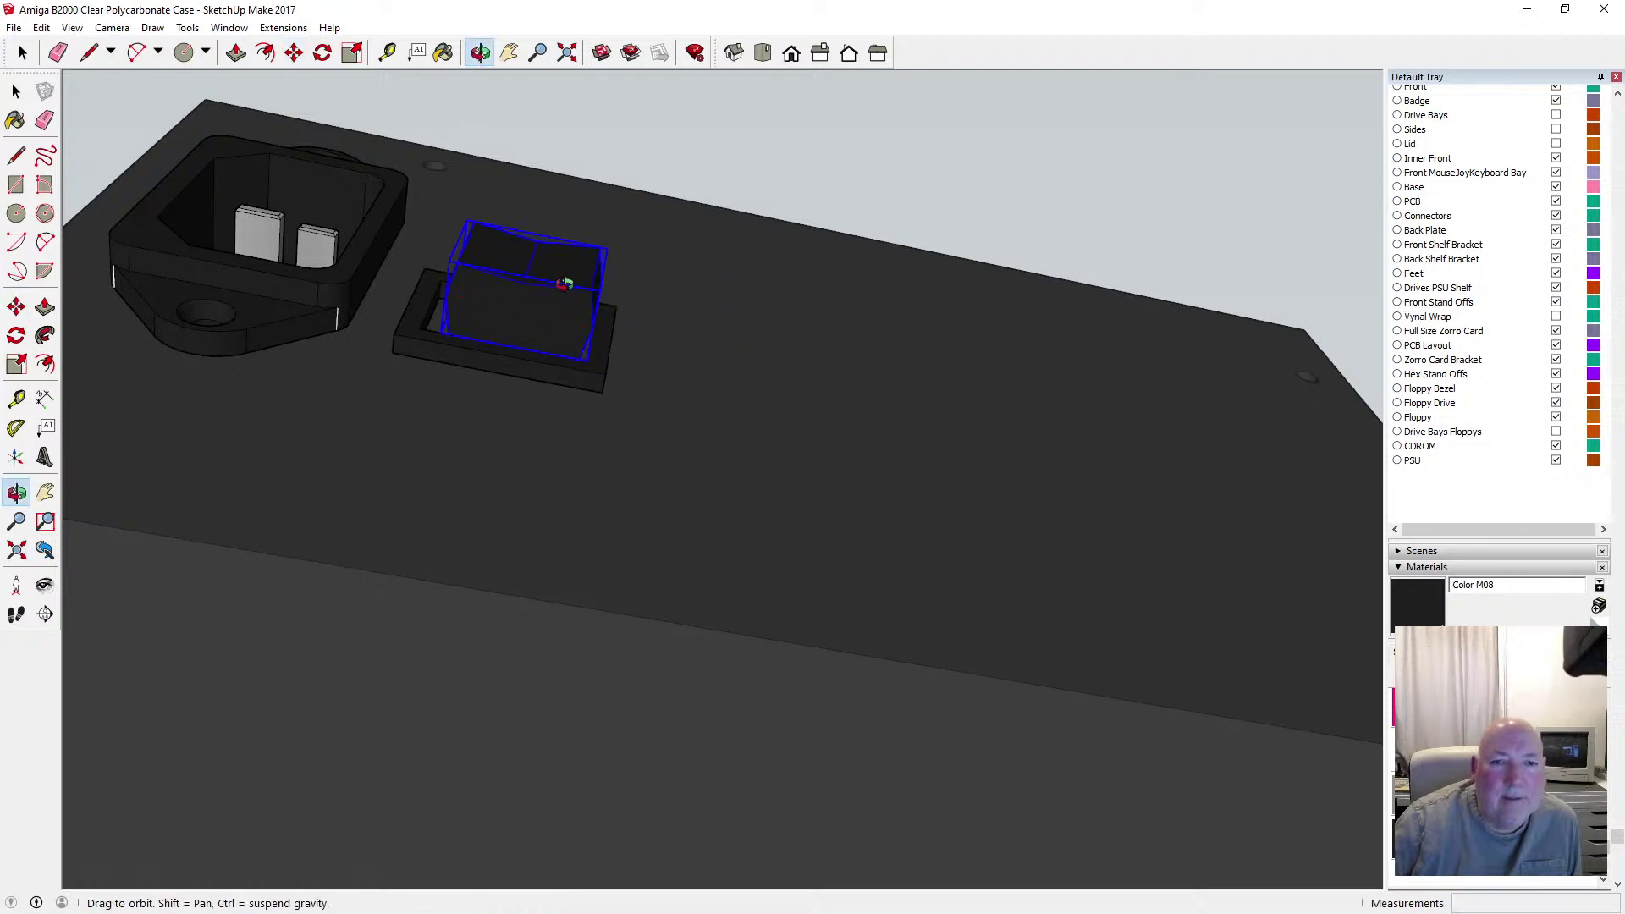
pyautogui.moveTo(564, 284); pyautogui.dragTo(562, 497)
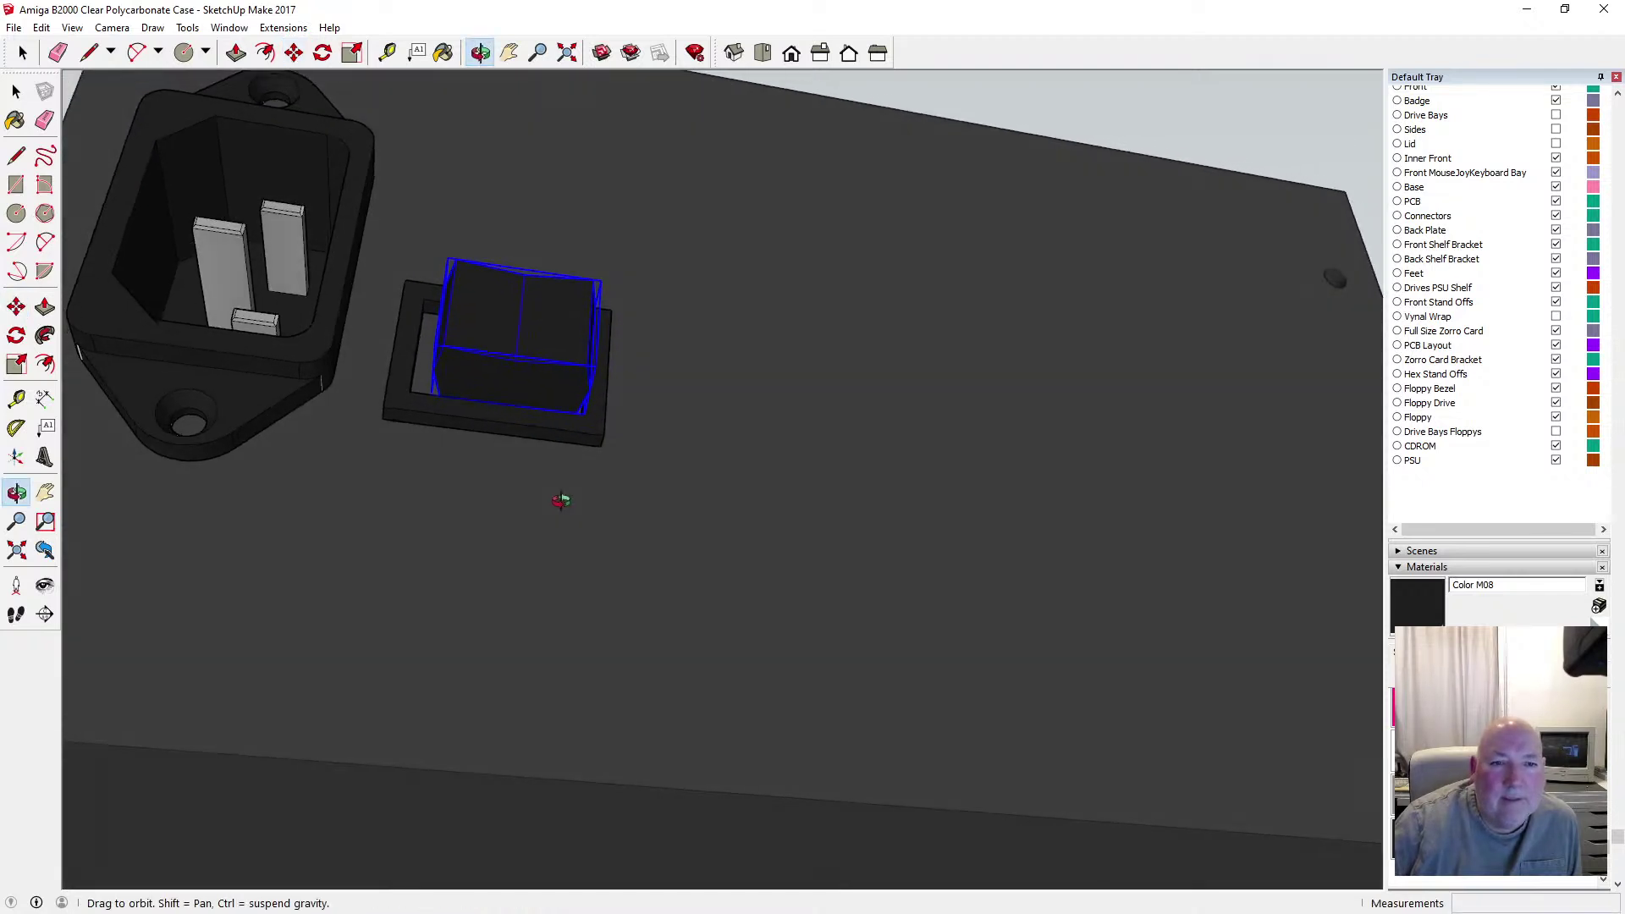
# Switch to parallel projection in the back view and centre the block within the frame's rectangular opening
pyautogui.click(112, 28)
pyautogui.click(165, 109)
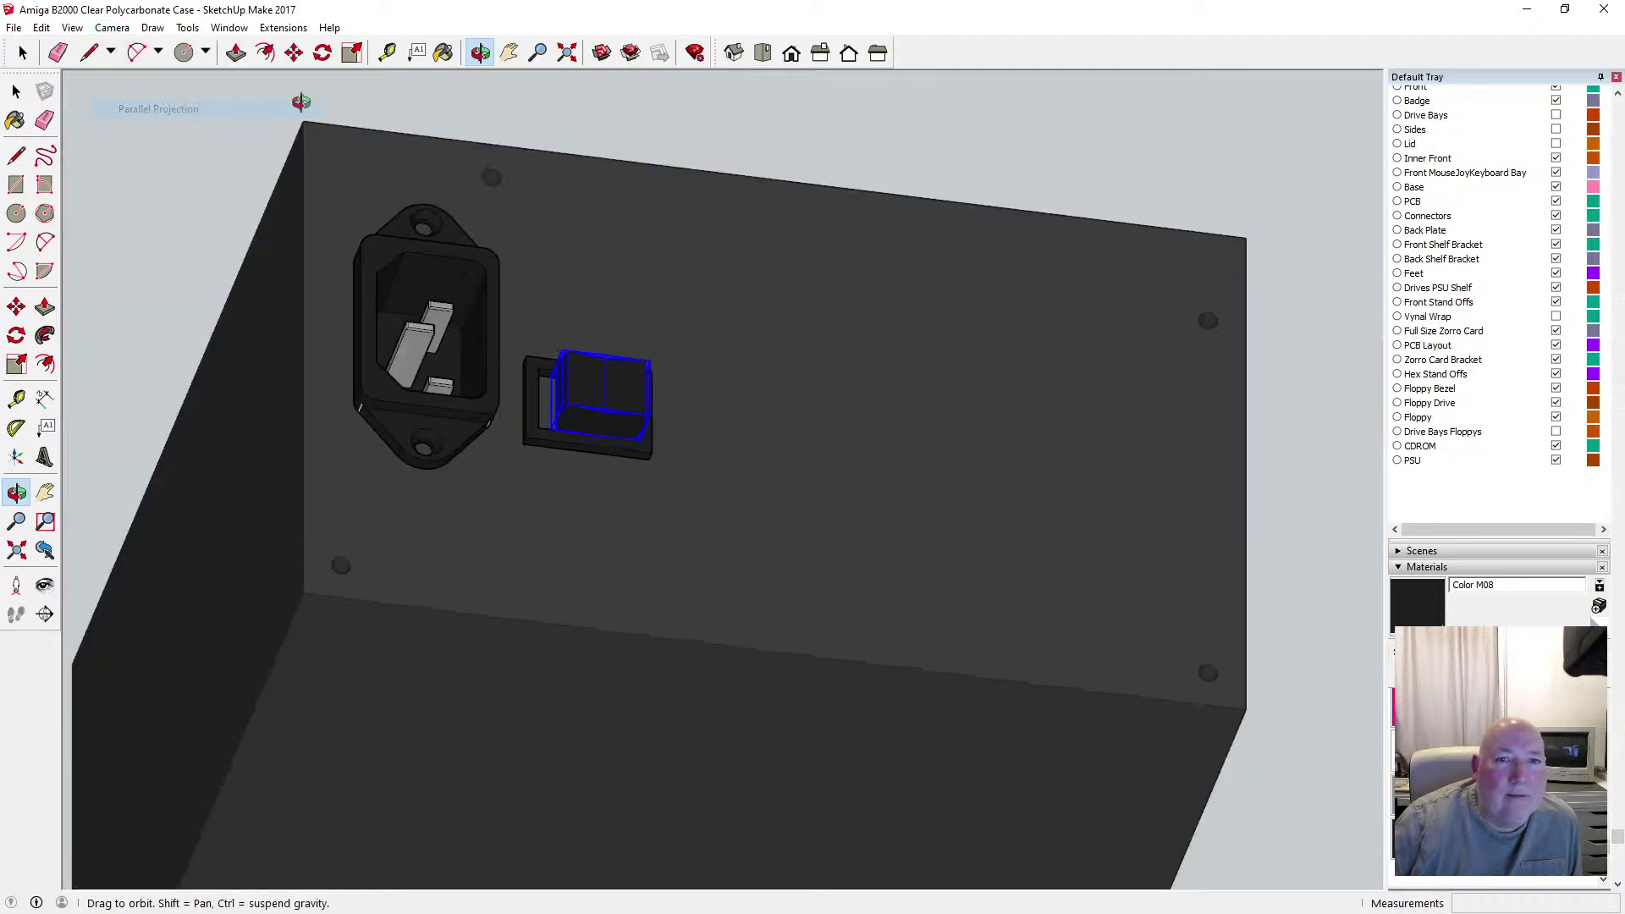
pyautogui.click(765, 54)
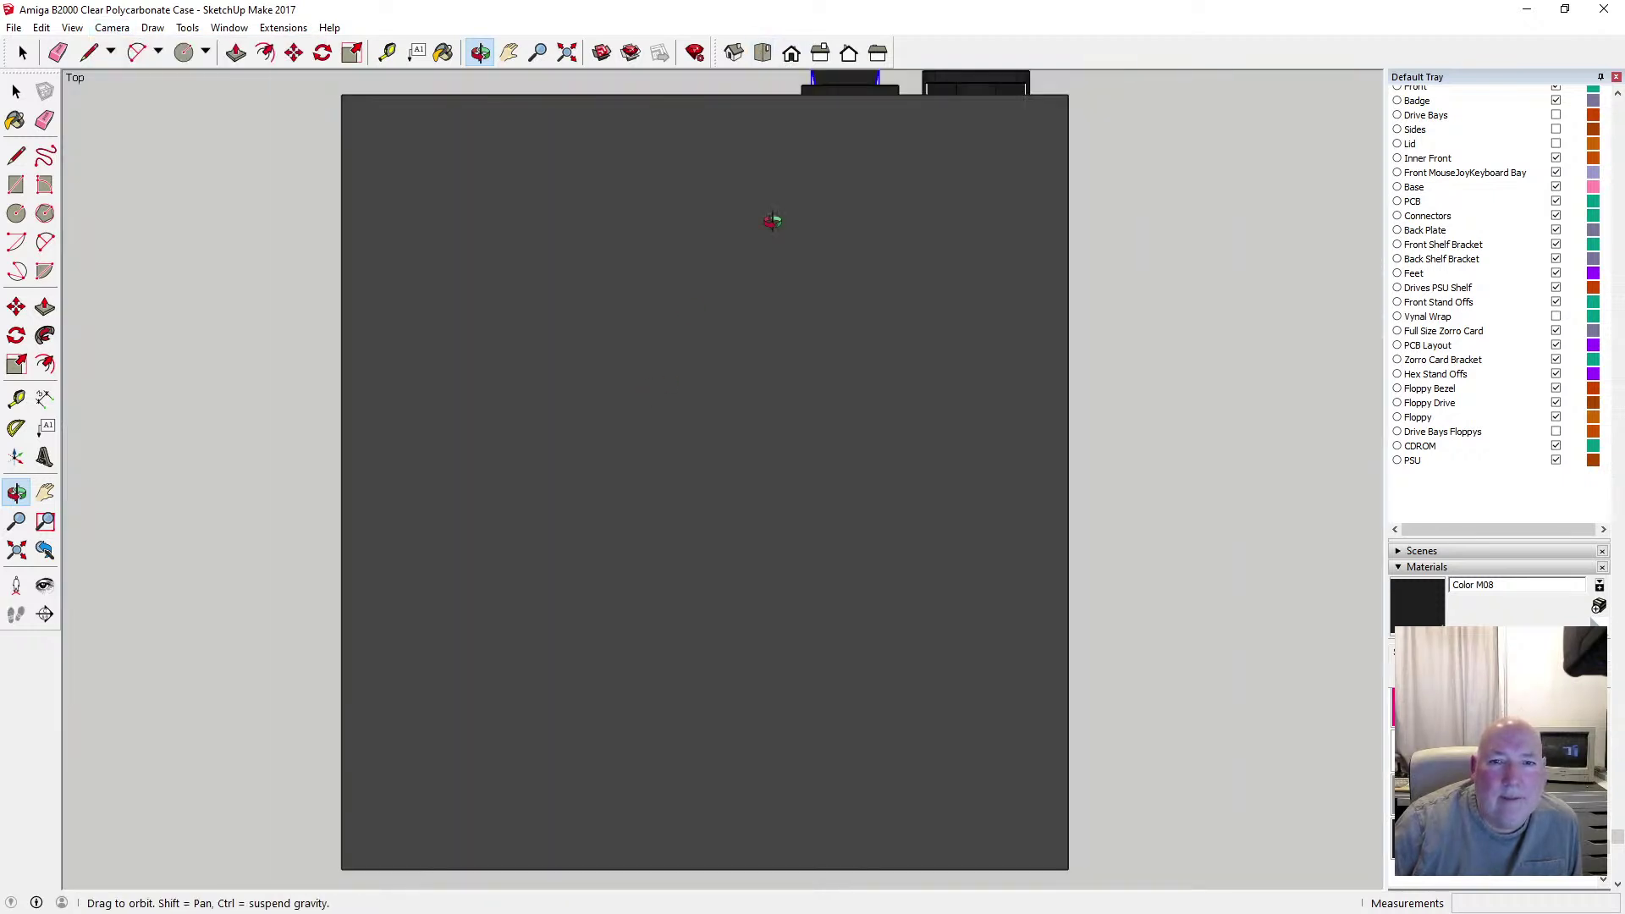
pyautogui.click(846, 52)
pyautogui.scroll(8, 570, 492)
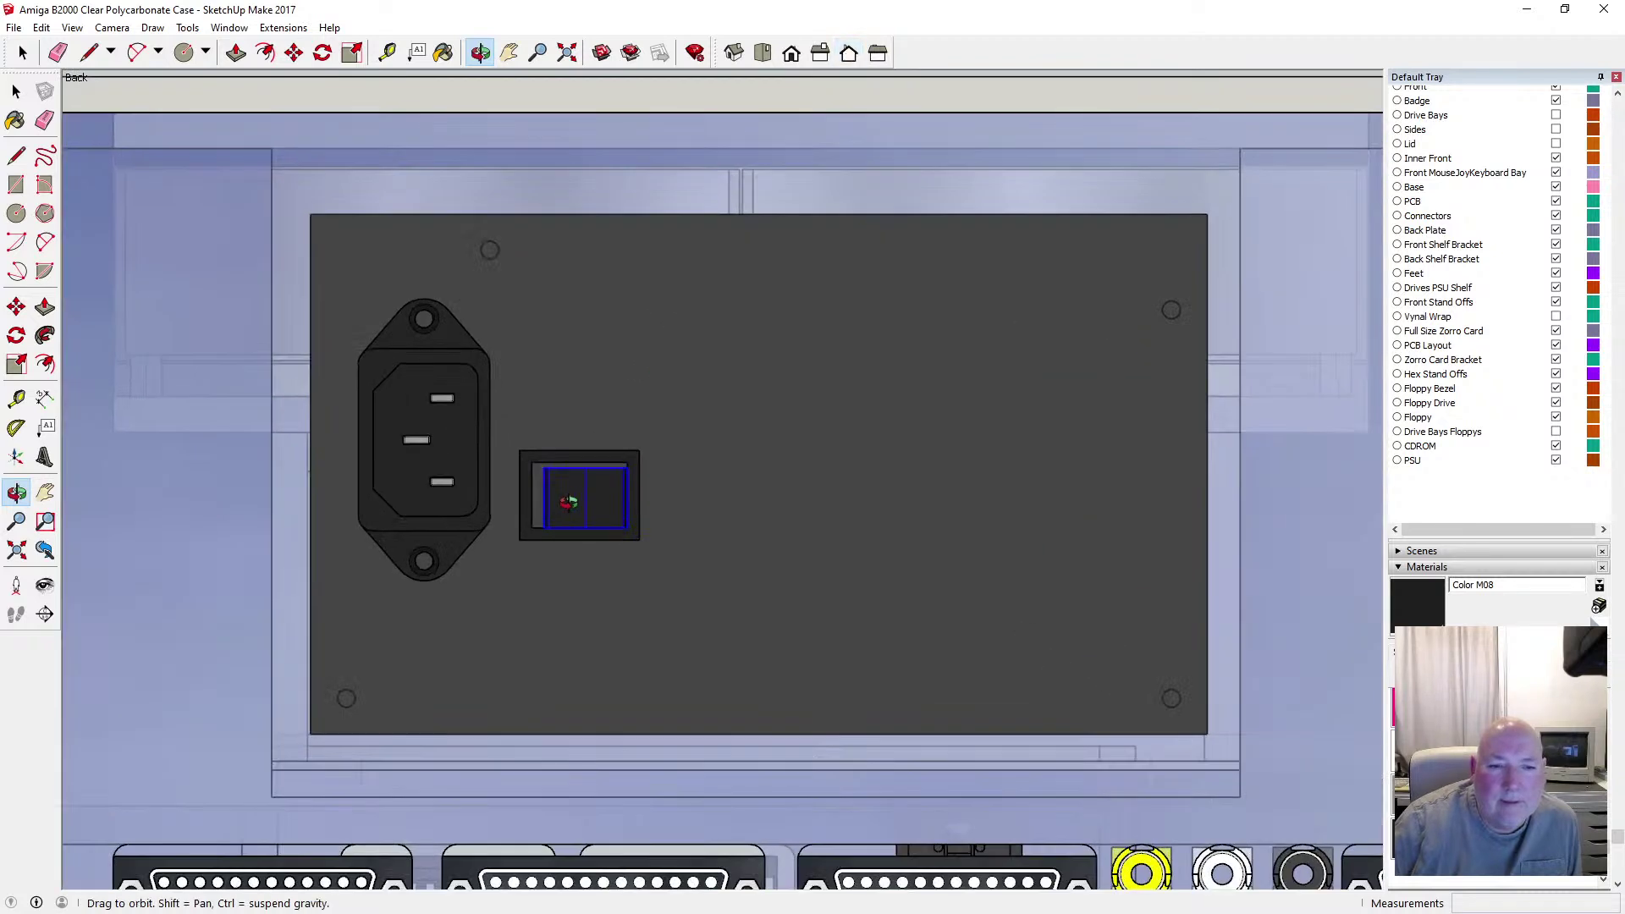
pyautogui.scroll(6, 567, 483)
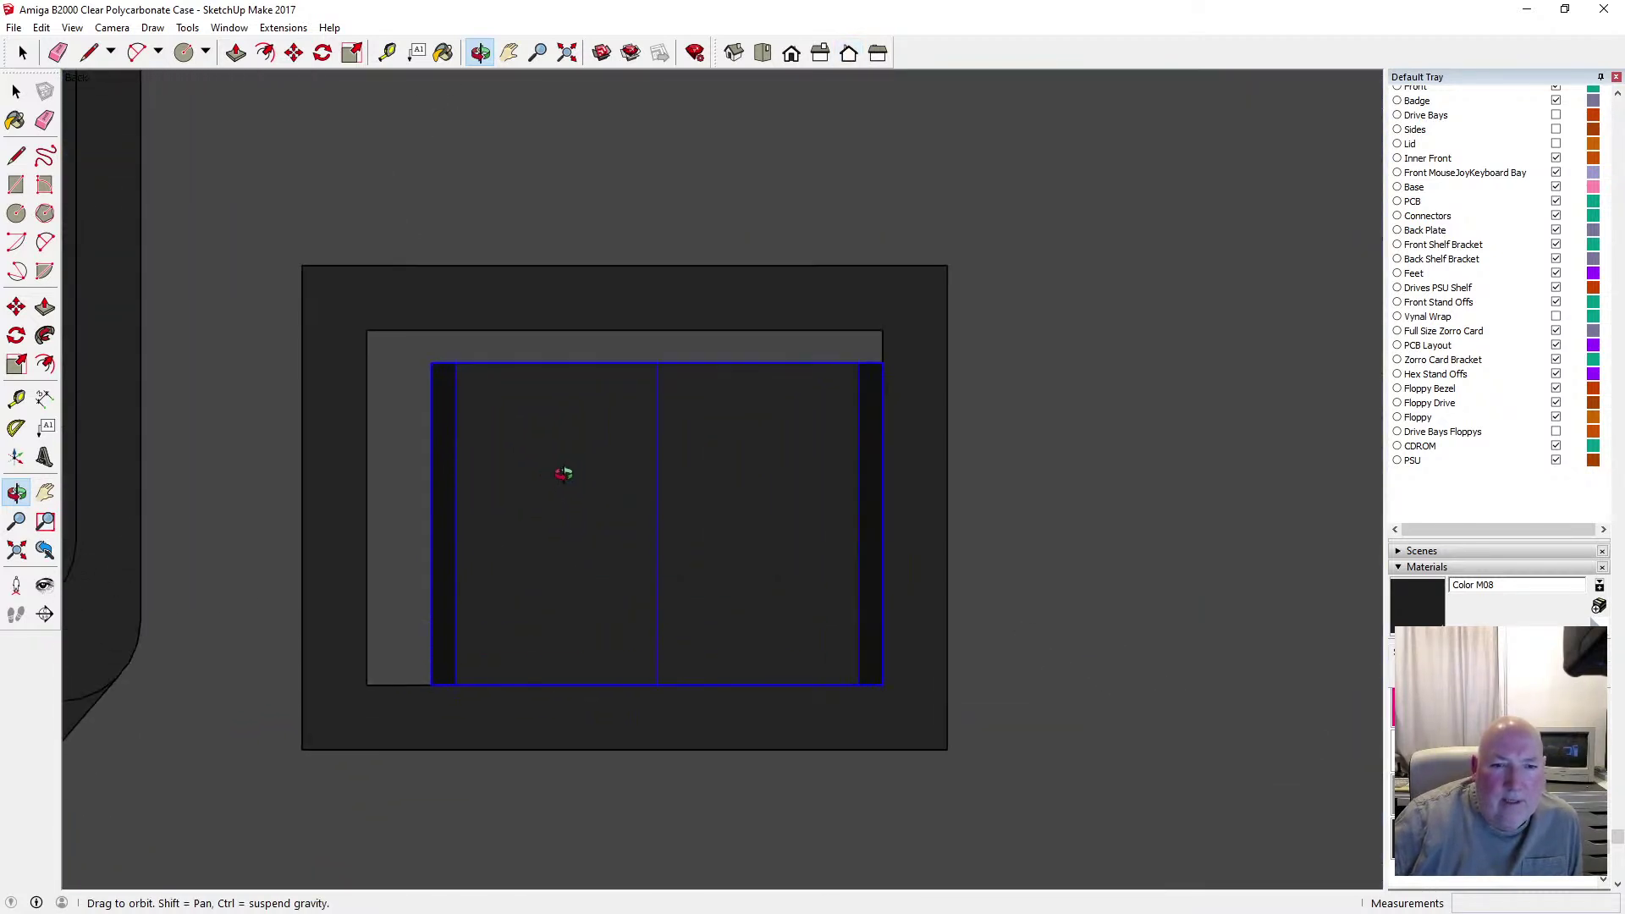
pyautogui.scroll(-2, 634, 365)
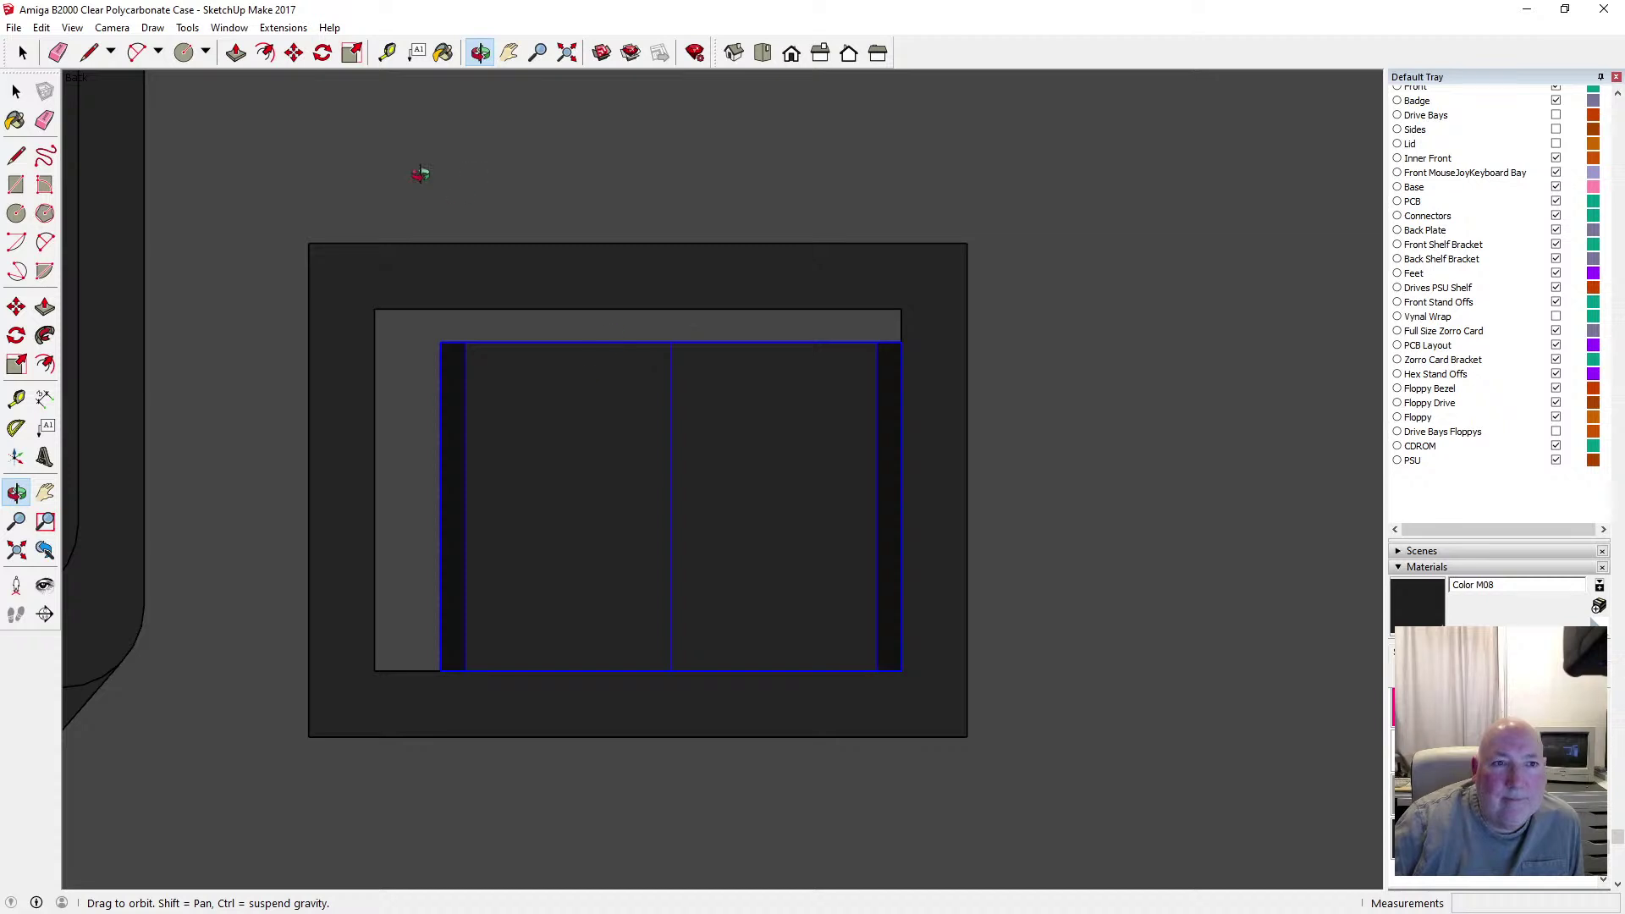
pyautogui.click(294, 53)
pyautogui.click(437, 341)
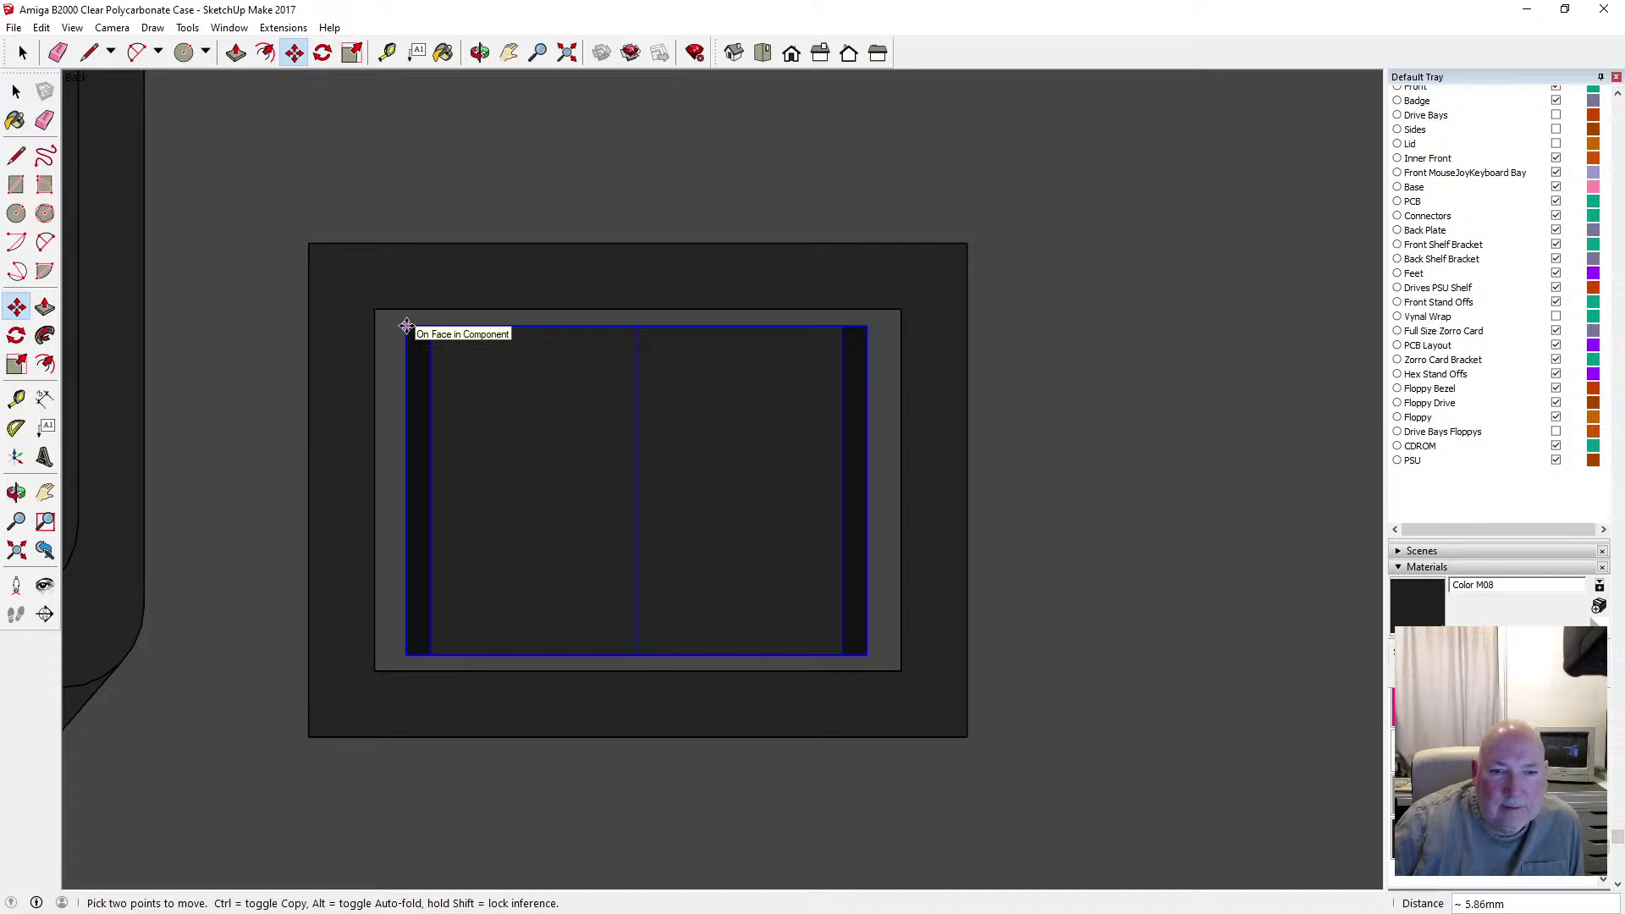
pyautogui.click(405, 326)
# Return the camera to perspective, clear the selection and inspect how the block sits in the frame
pyautogui.click(480, 53)
pyautogui.moveTo(562, 276); pyautogui.dragTo(488, 208)
pyautogui.click(72, 27)
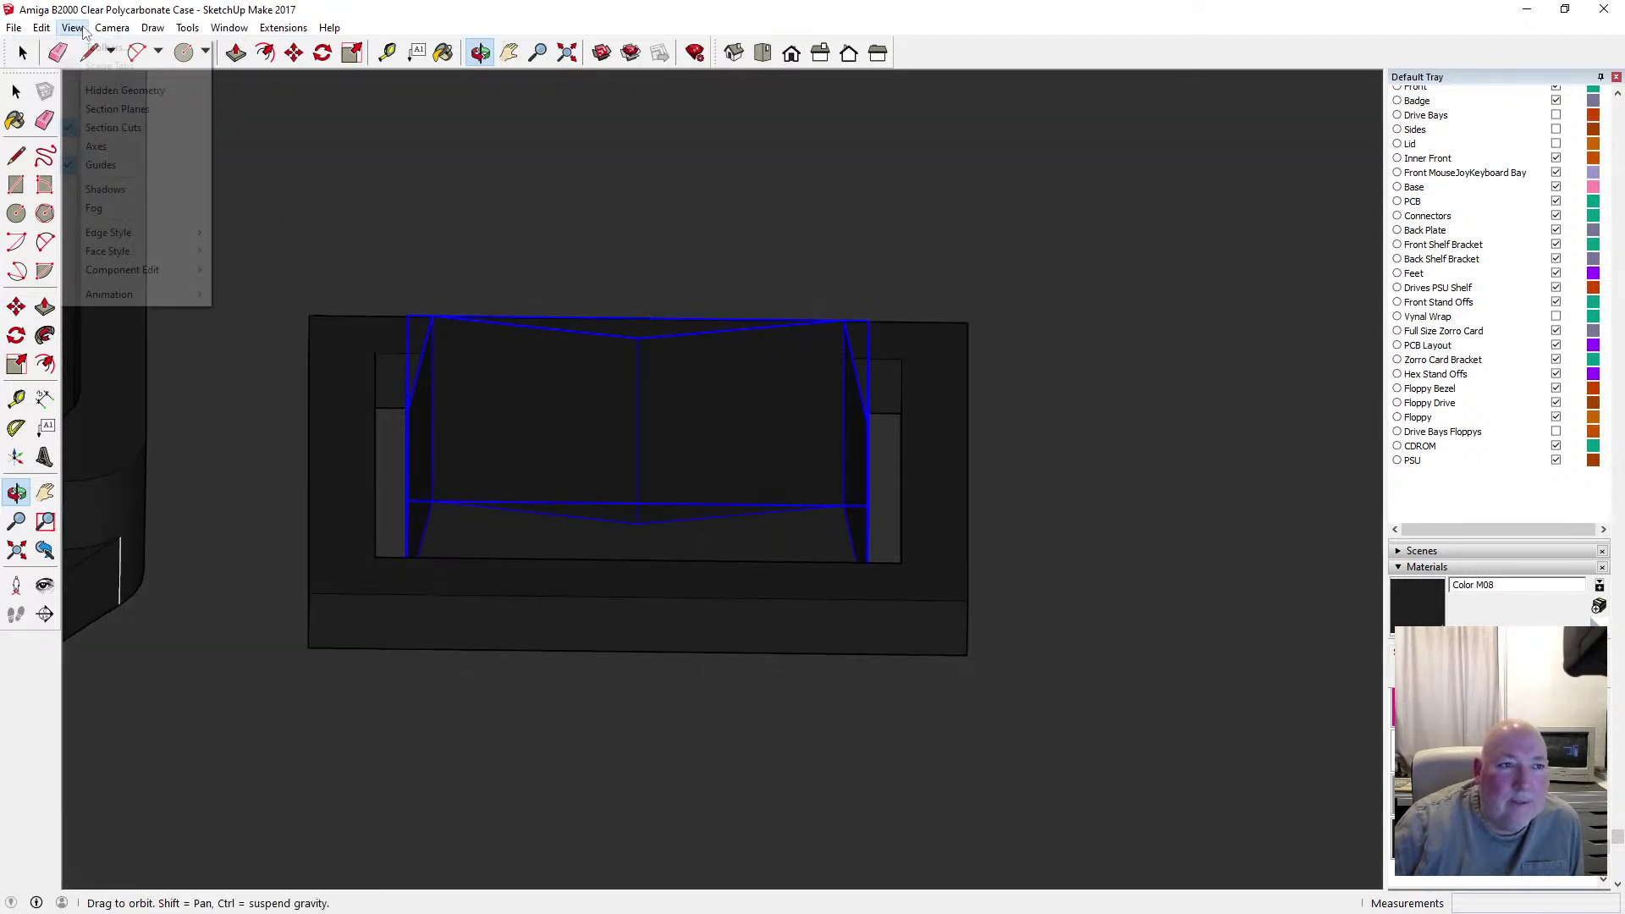
pyautogui.moveTo(180, 264)
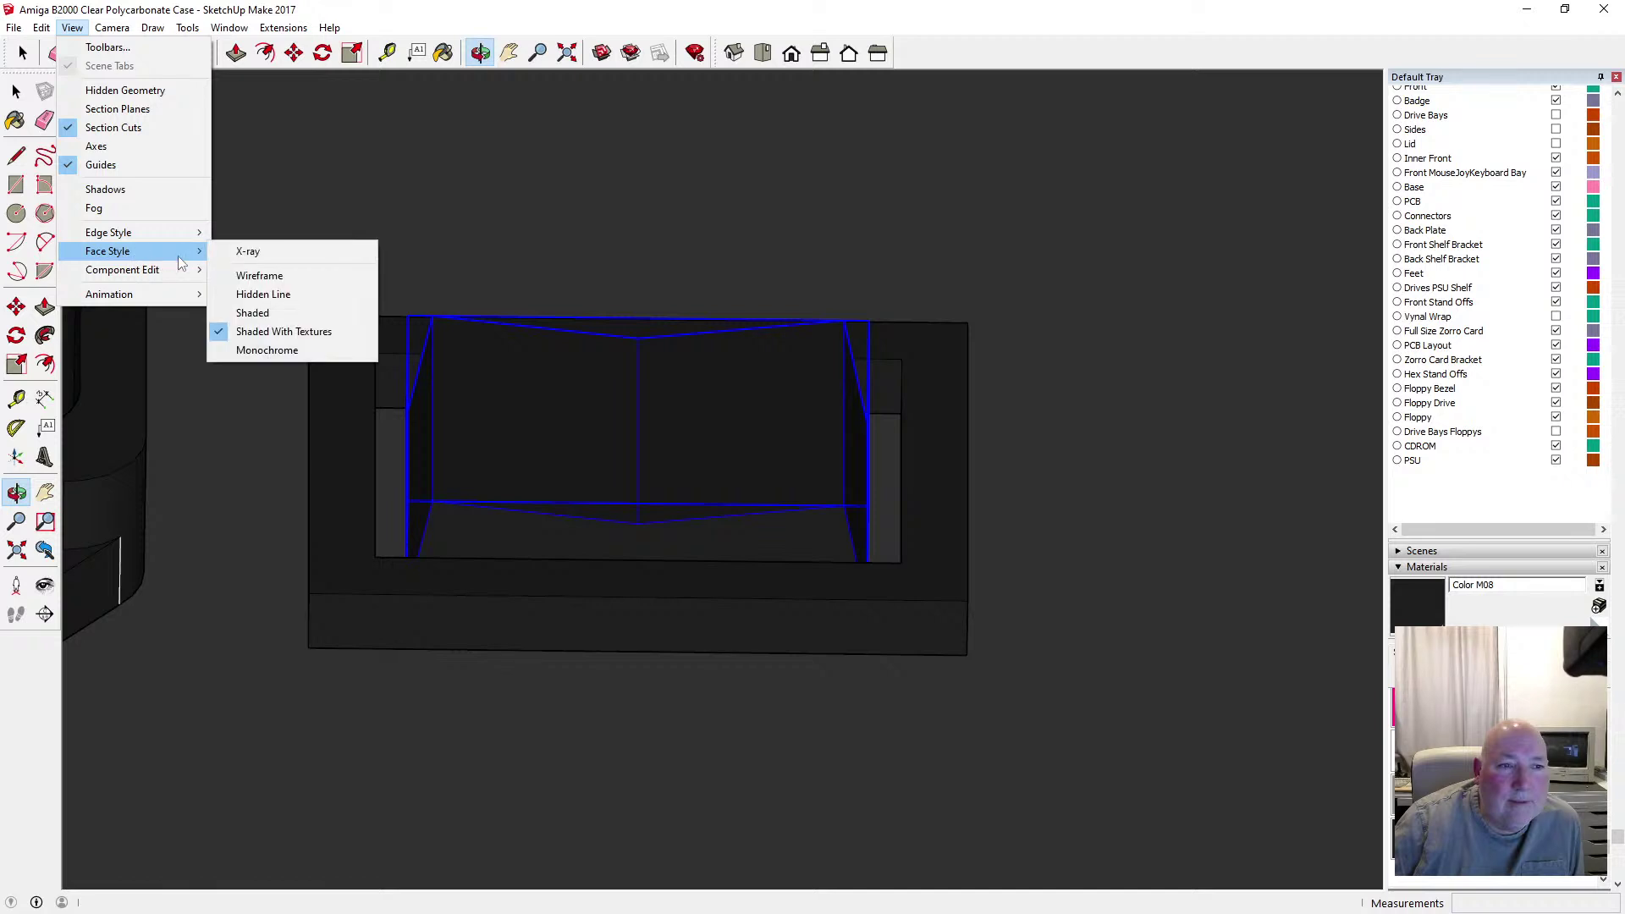
pyautogui.moveTo(112, 27)
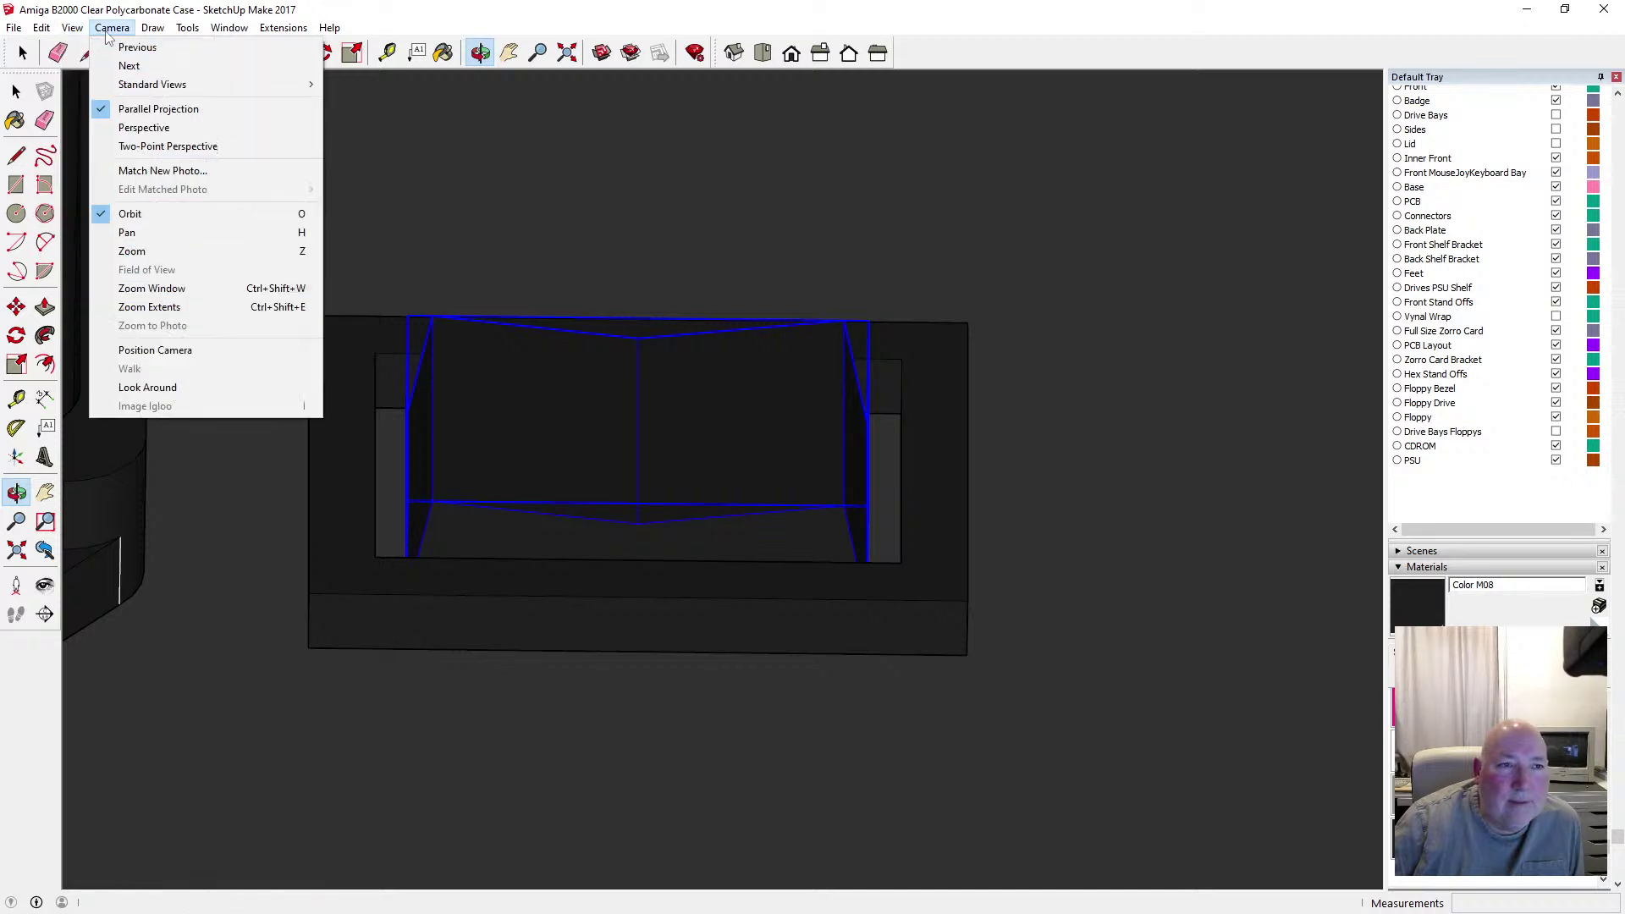
pyautogui.click(155, 127)
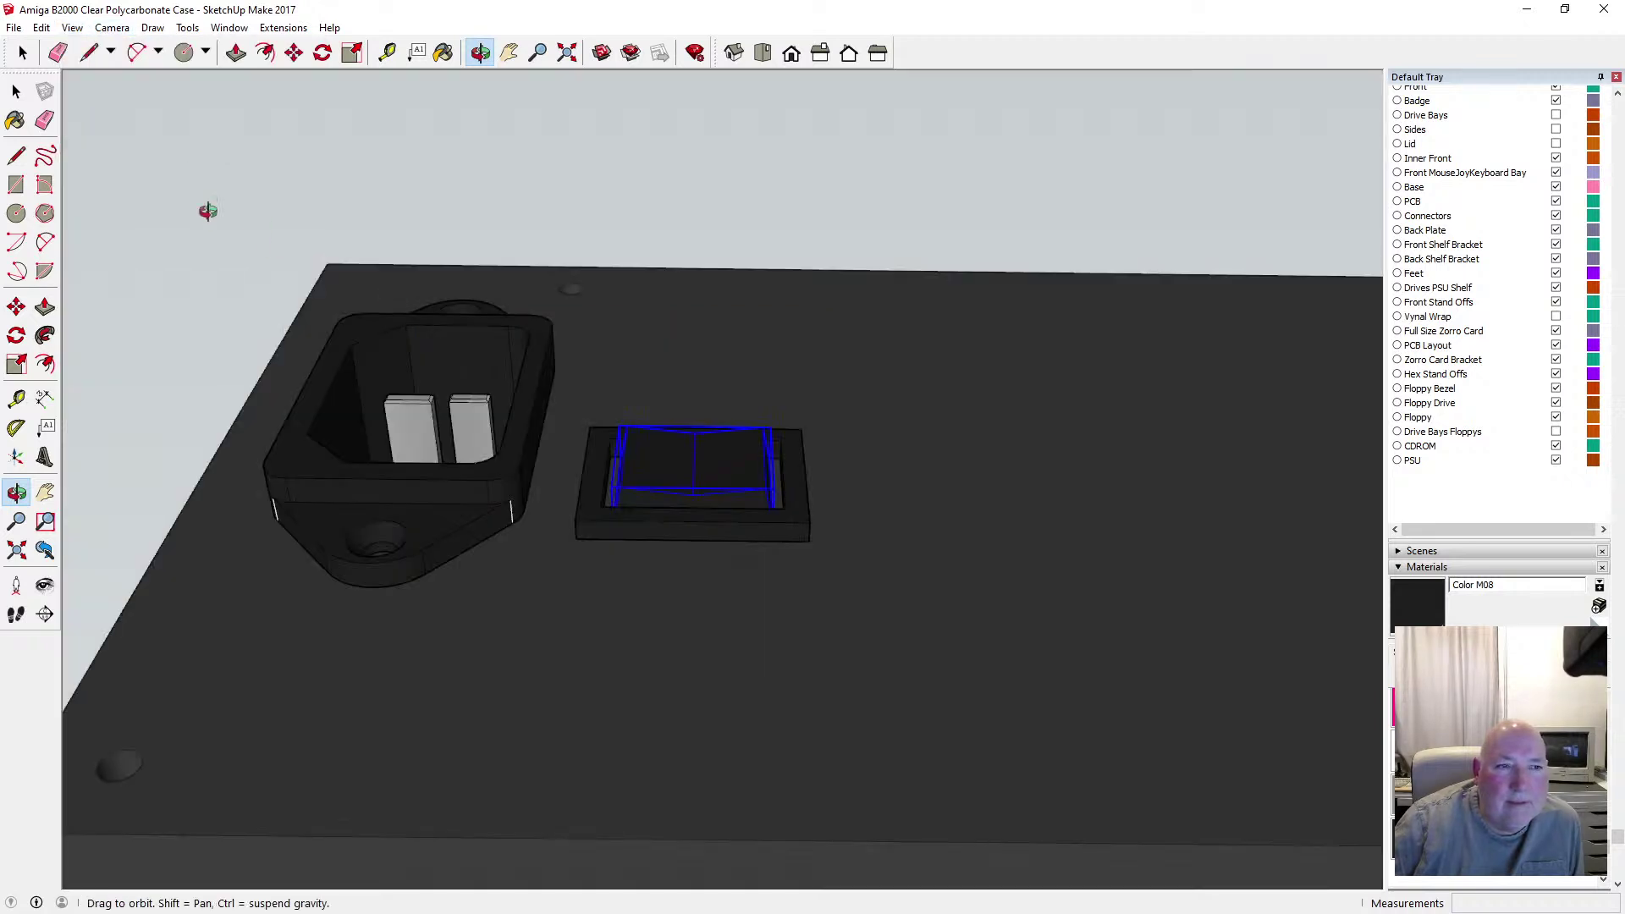
pyautogui.click(16, 90)
pyautogui.click(190, 220)
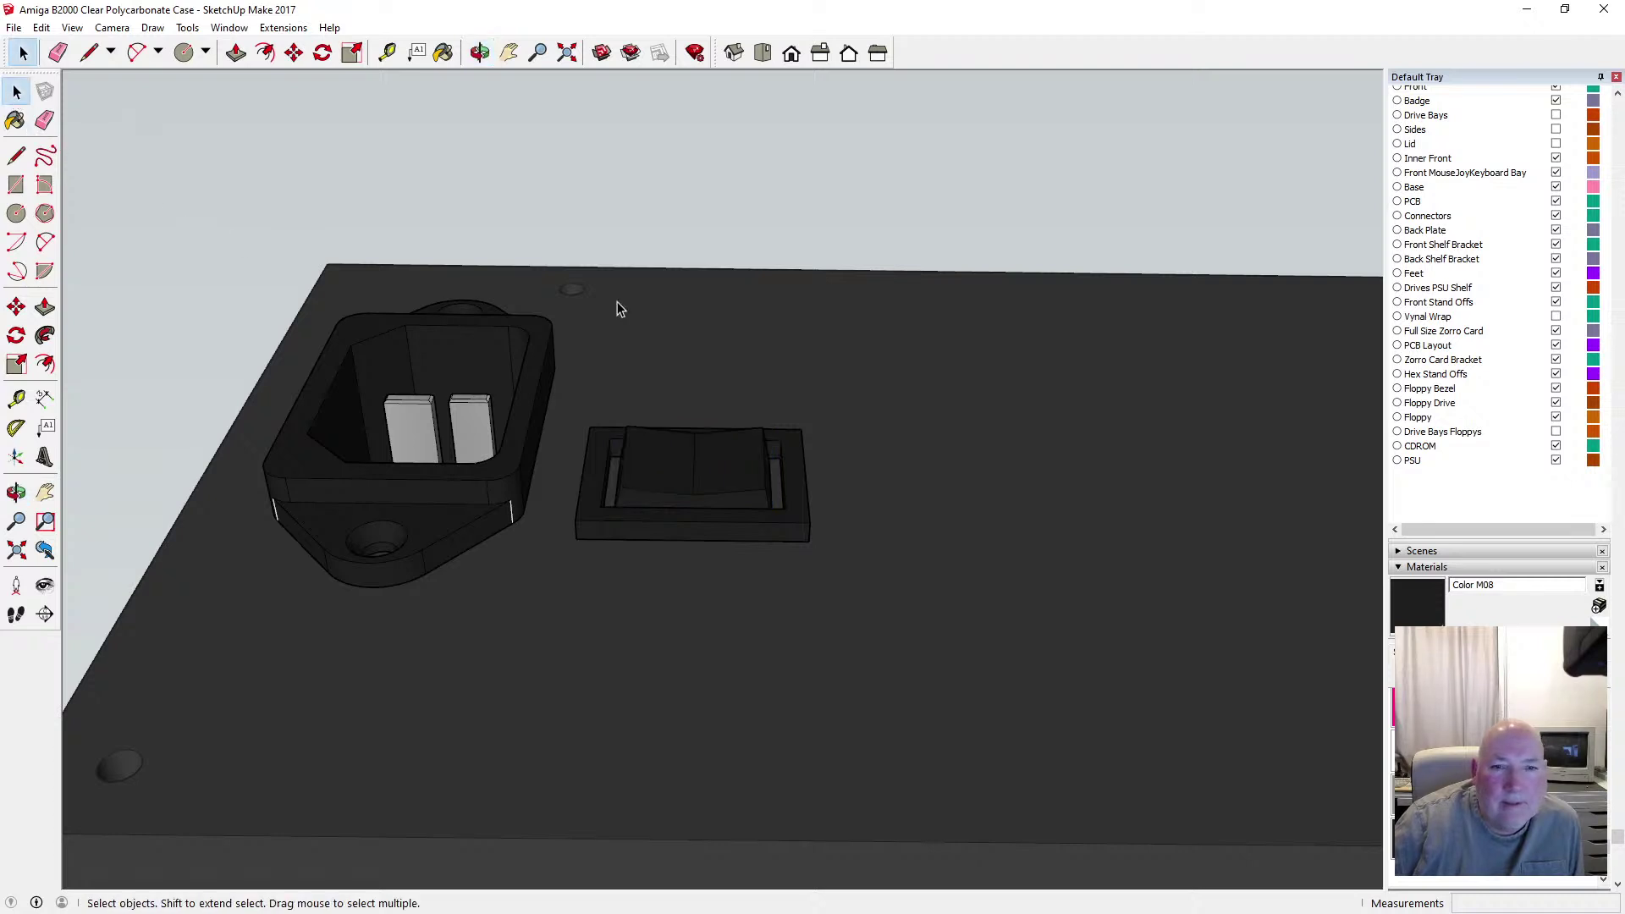
pyautogui.click(479, 52)
pyautogui.moveTo(708, 454); pyautogui.dragTo(688, 528)
pyautogui.scroll(3, 715, 503)
pyautogui.scroll(-5, 689, 529)
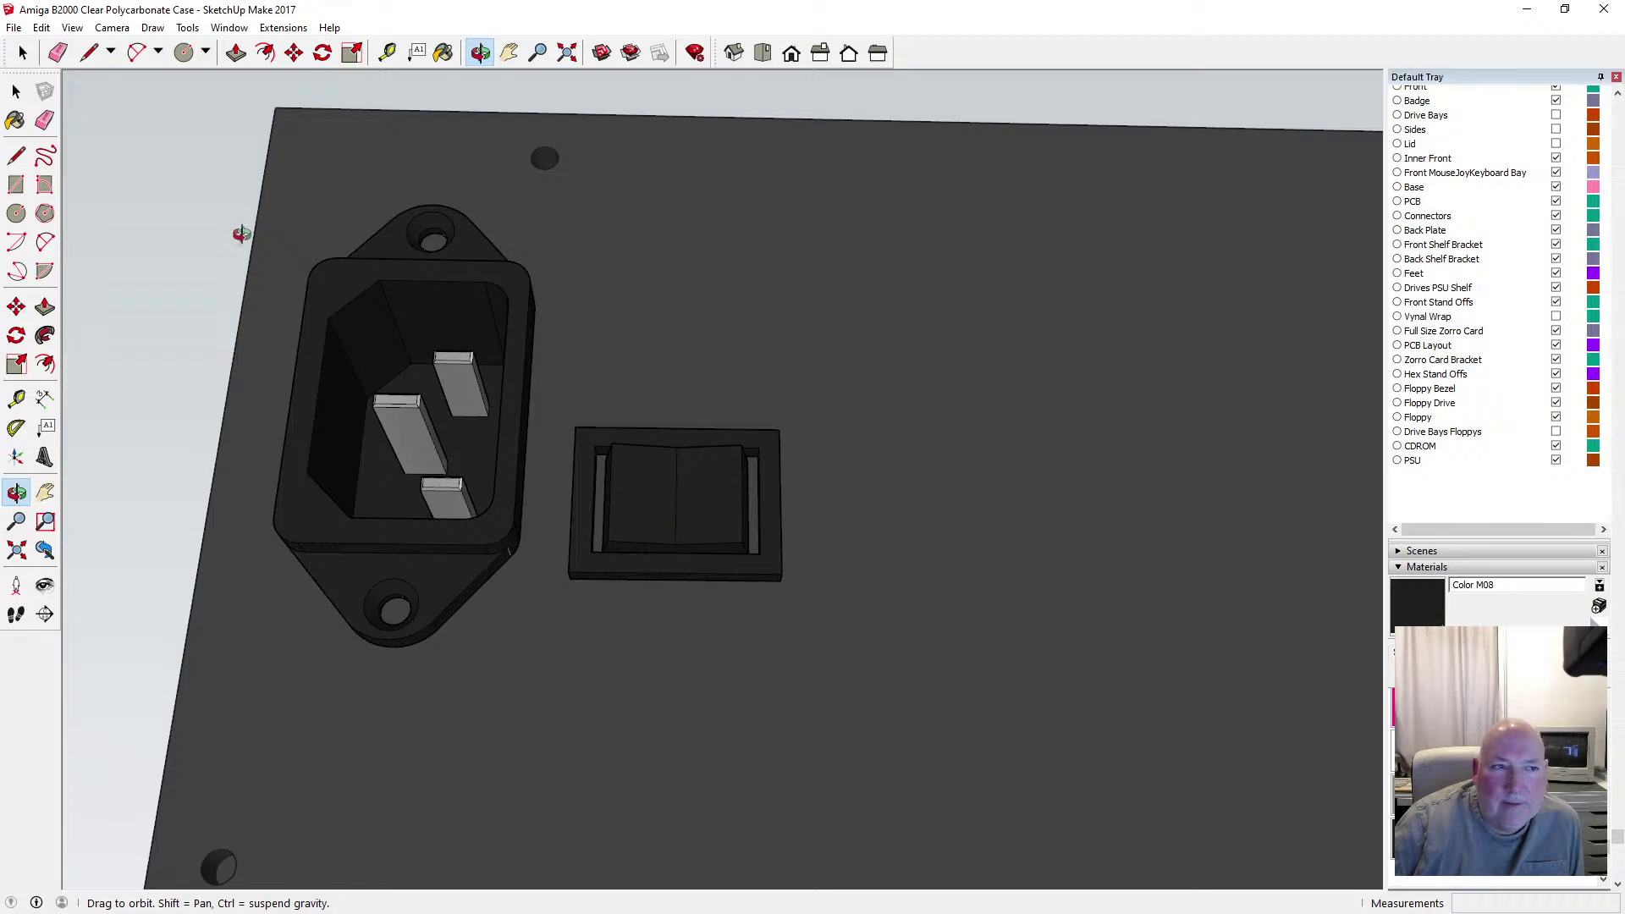
pyautogui.press('space')
pyautogui.click(649, 484)
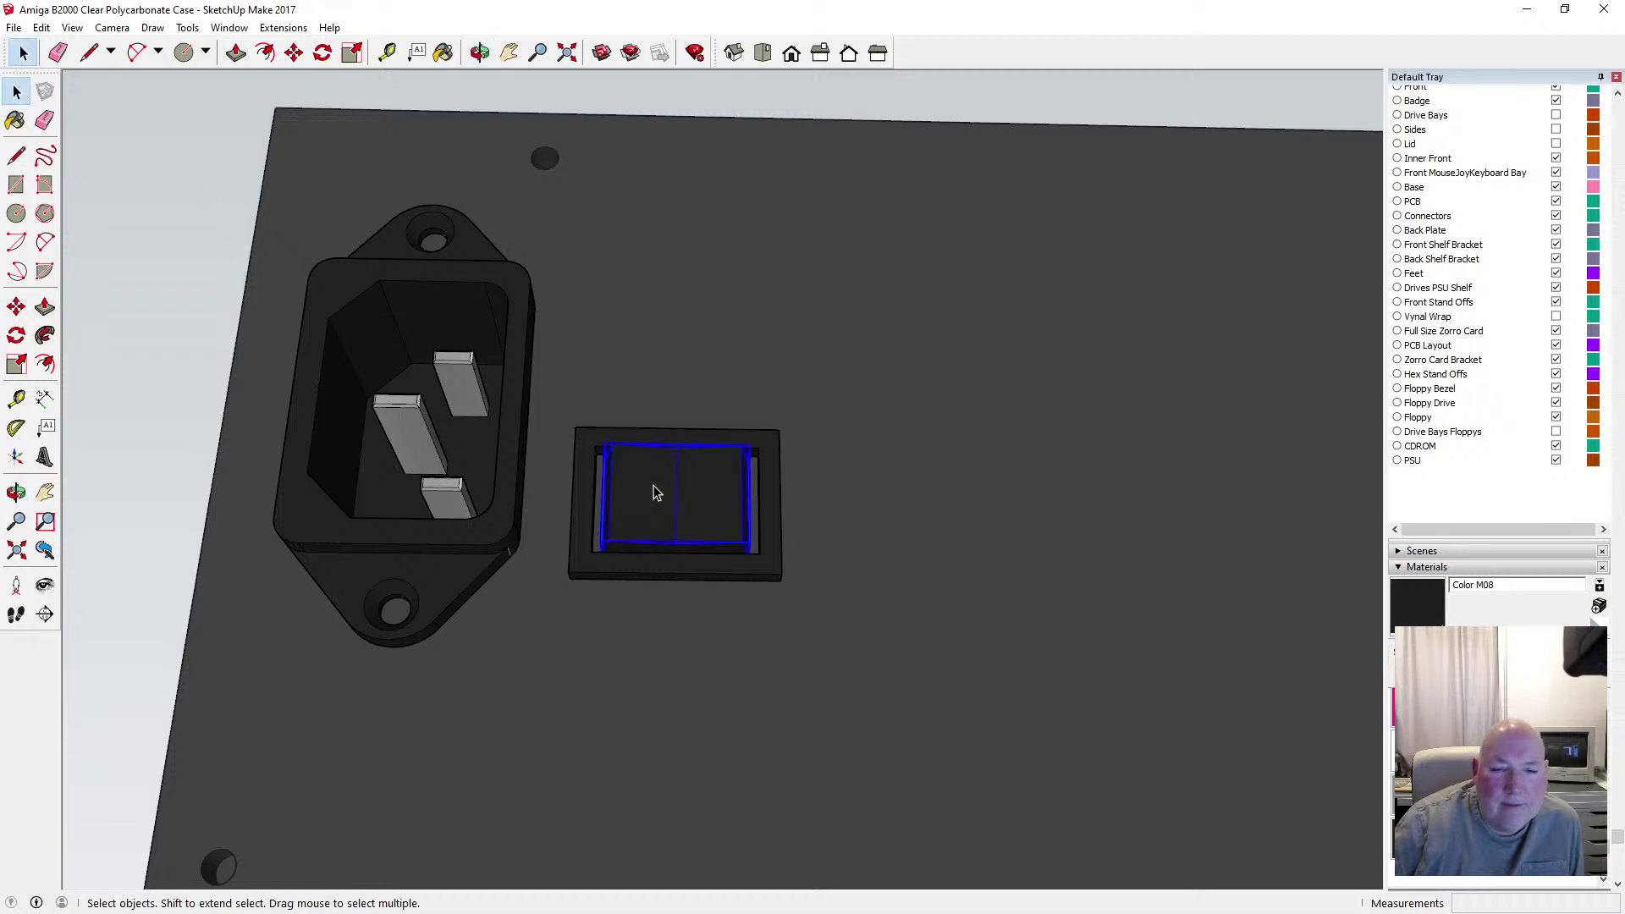
pyautogui.doubleClick(657, 493)
pyautogui.moveTo(559, 236); pyautogui.dragTo(679, 451, button='middle')
pyautogui.scroll(5, 680, 452)
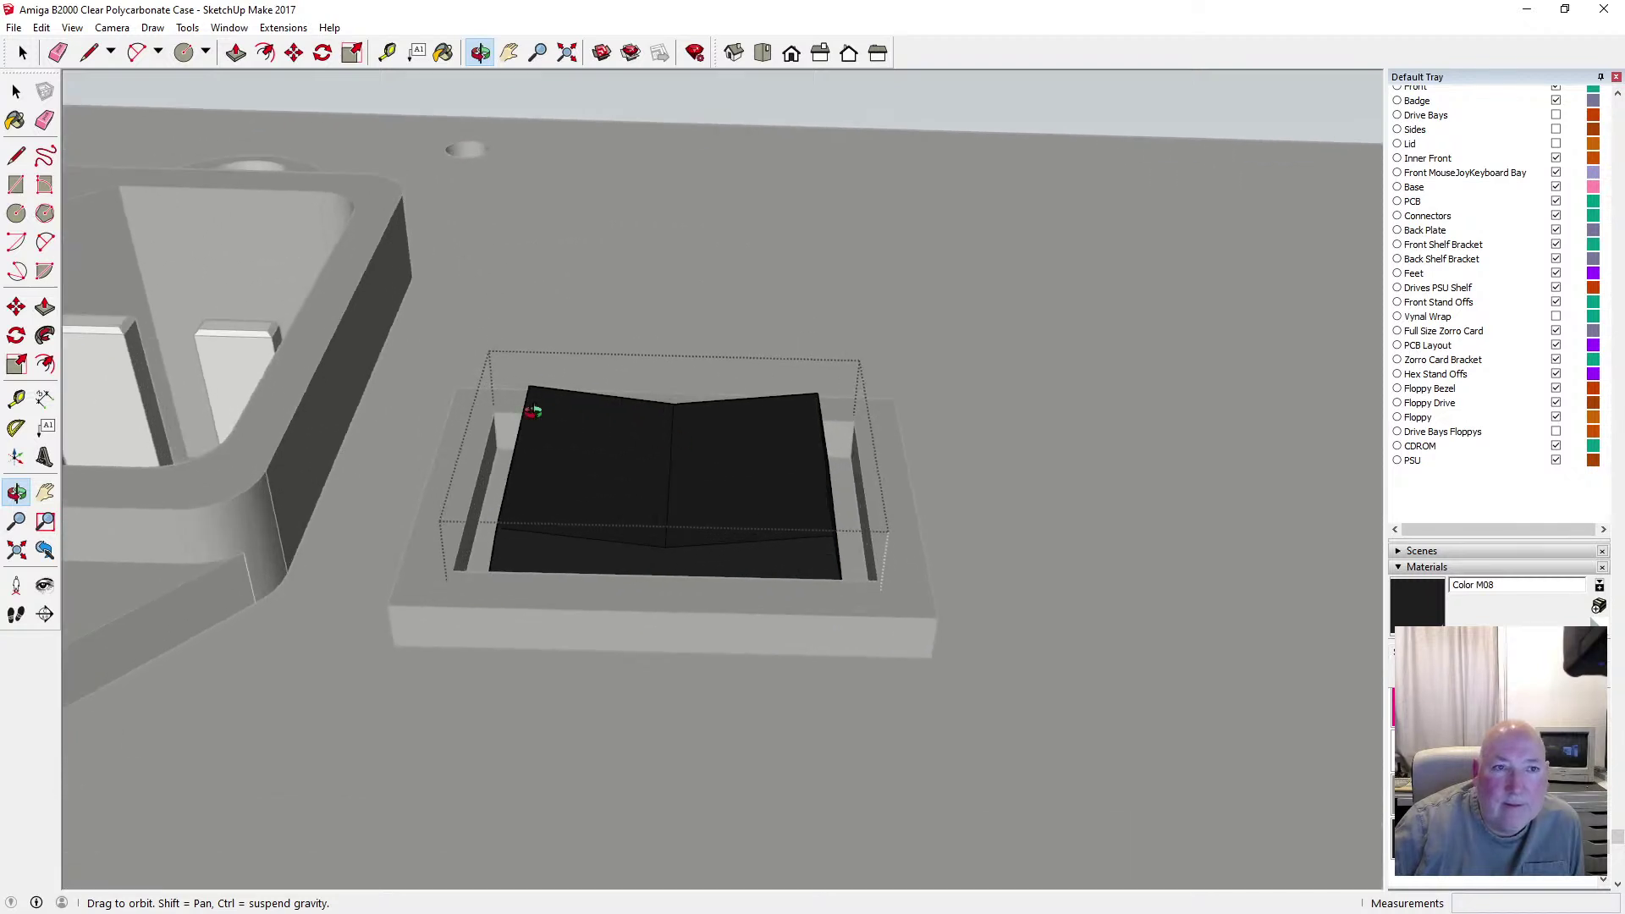
pyautogui.click(294, 53)
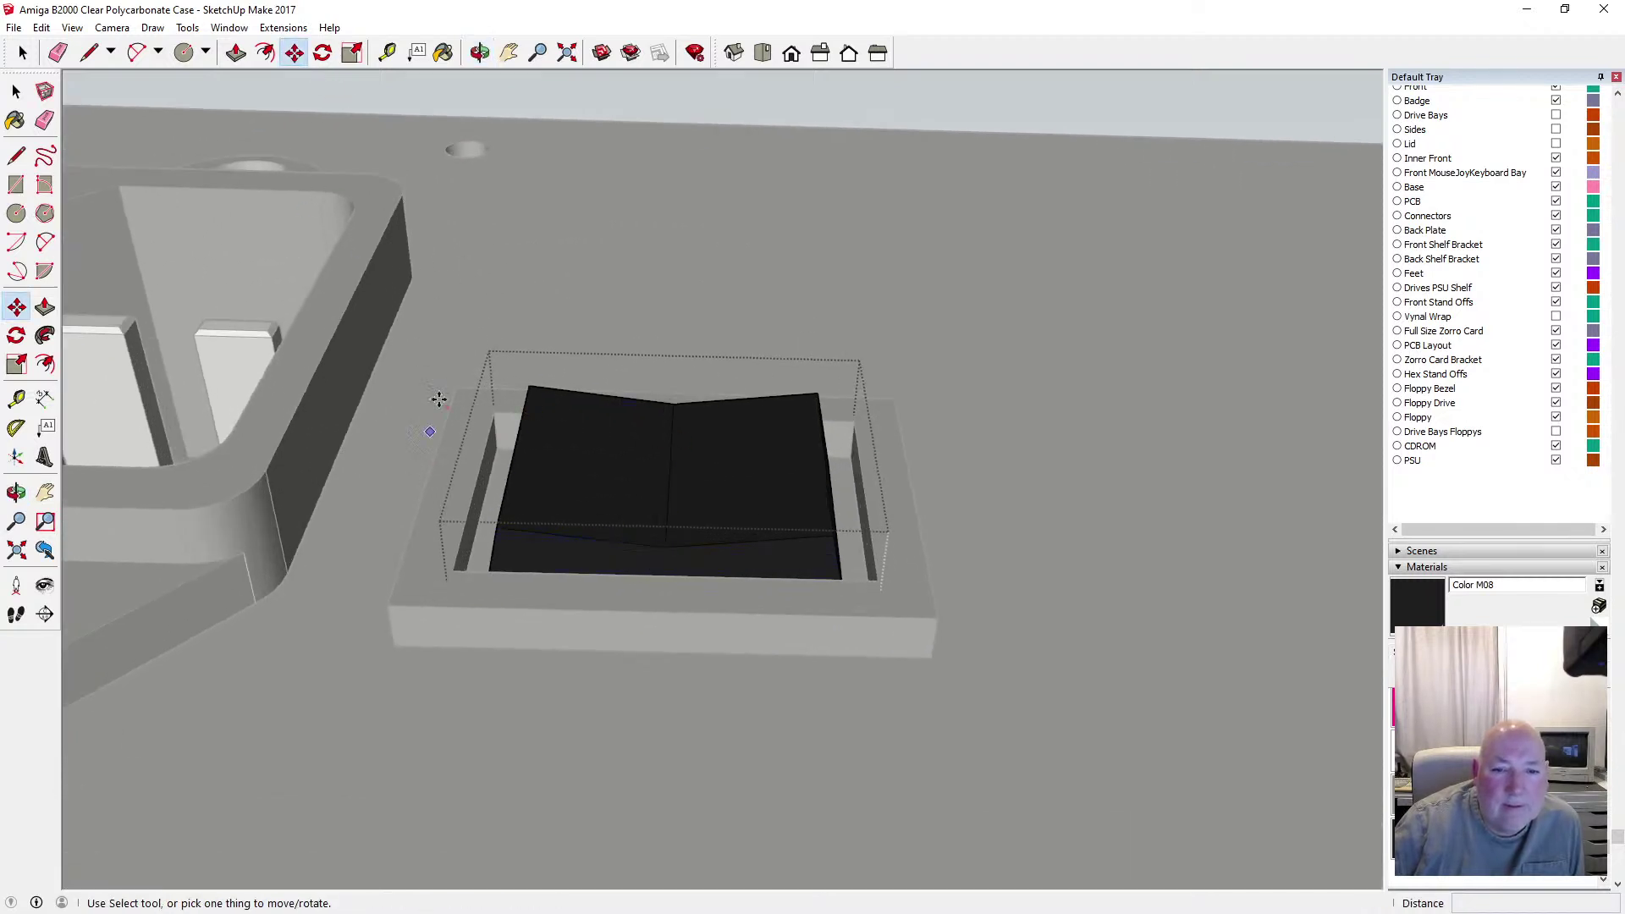
pyautogui.scroll(-3, 512, 375)
pyautogui.press('space')
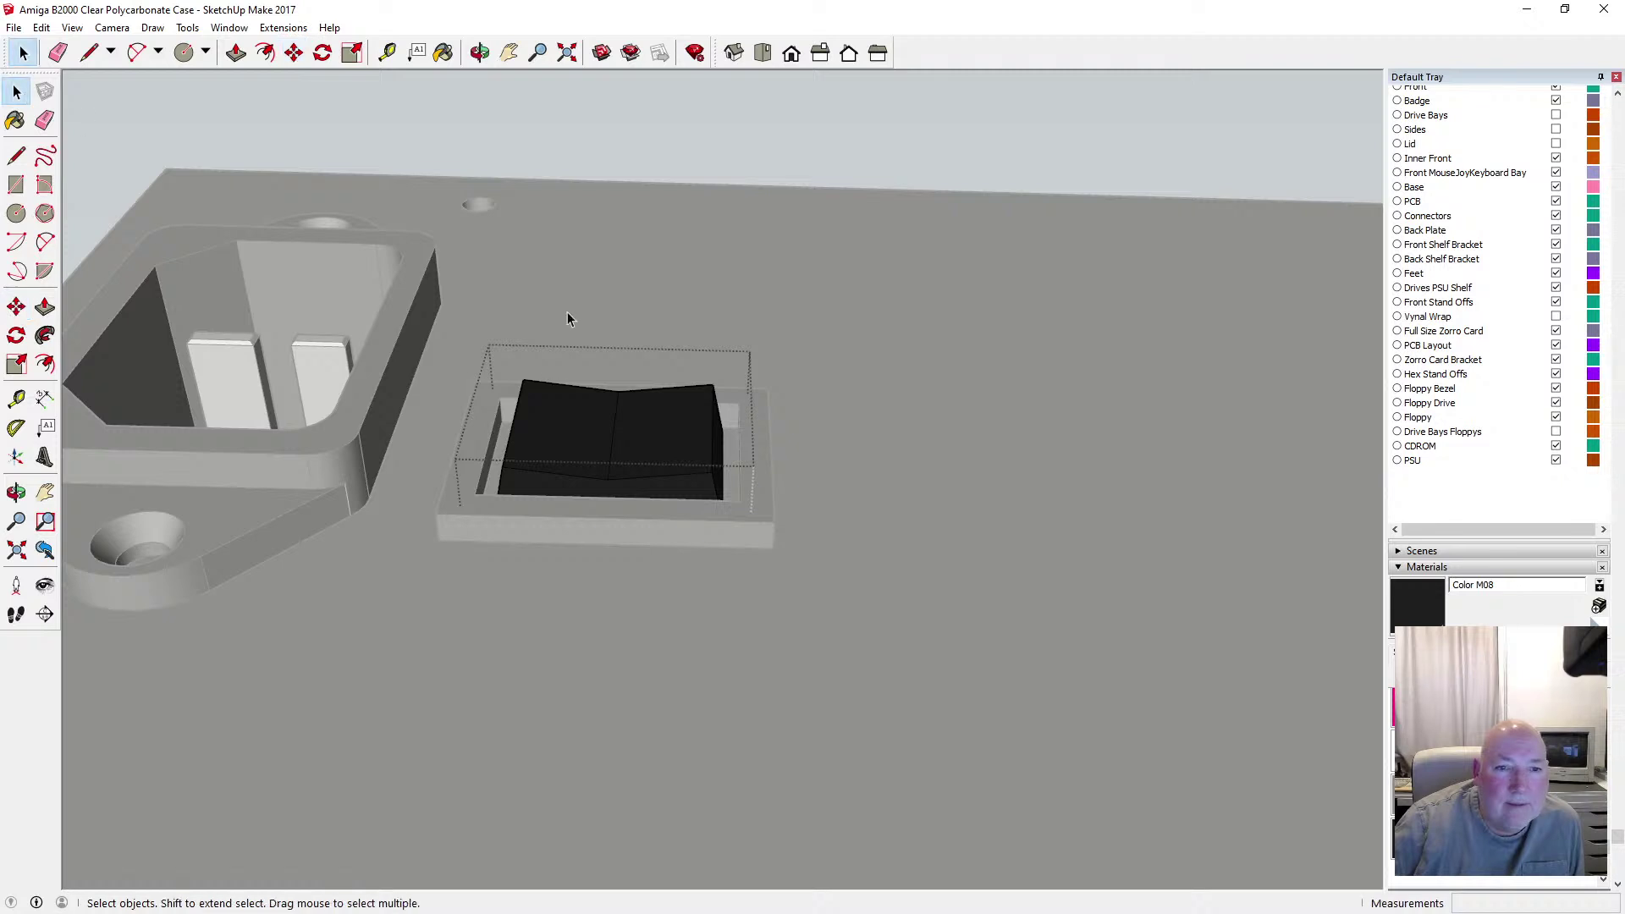
pyautogui.press('Escape')
# Move the block component 30 mm straight out of the frame along the green axis
pyautogui.click(550, 410)
pyautogui.press('m')
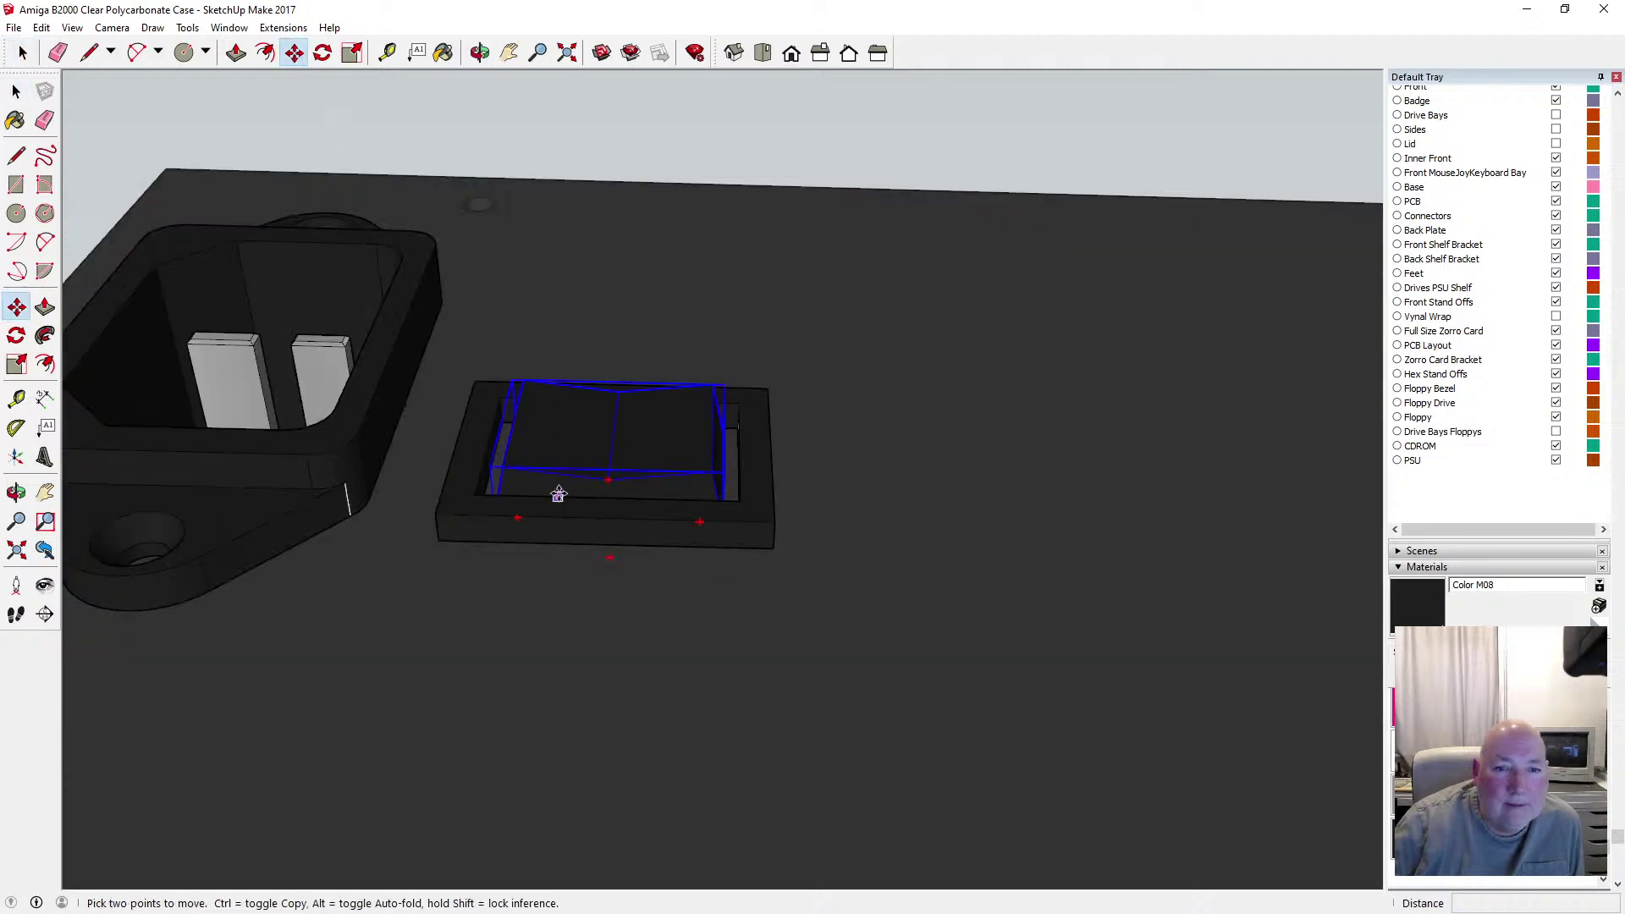
pyautogui.click(555, 471)
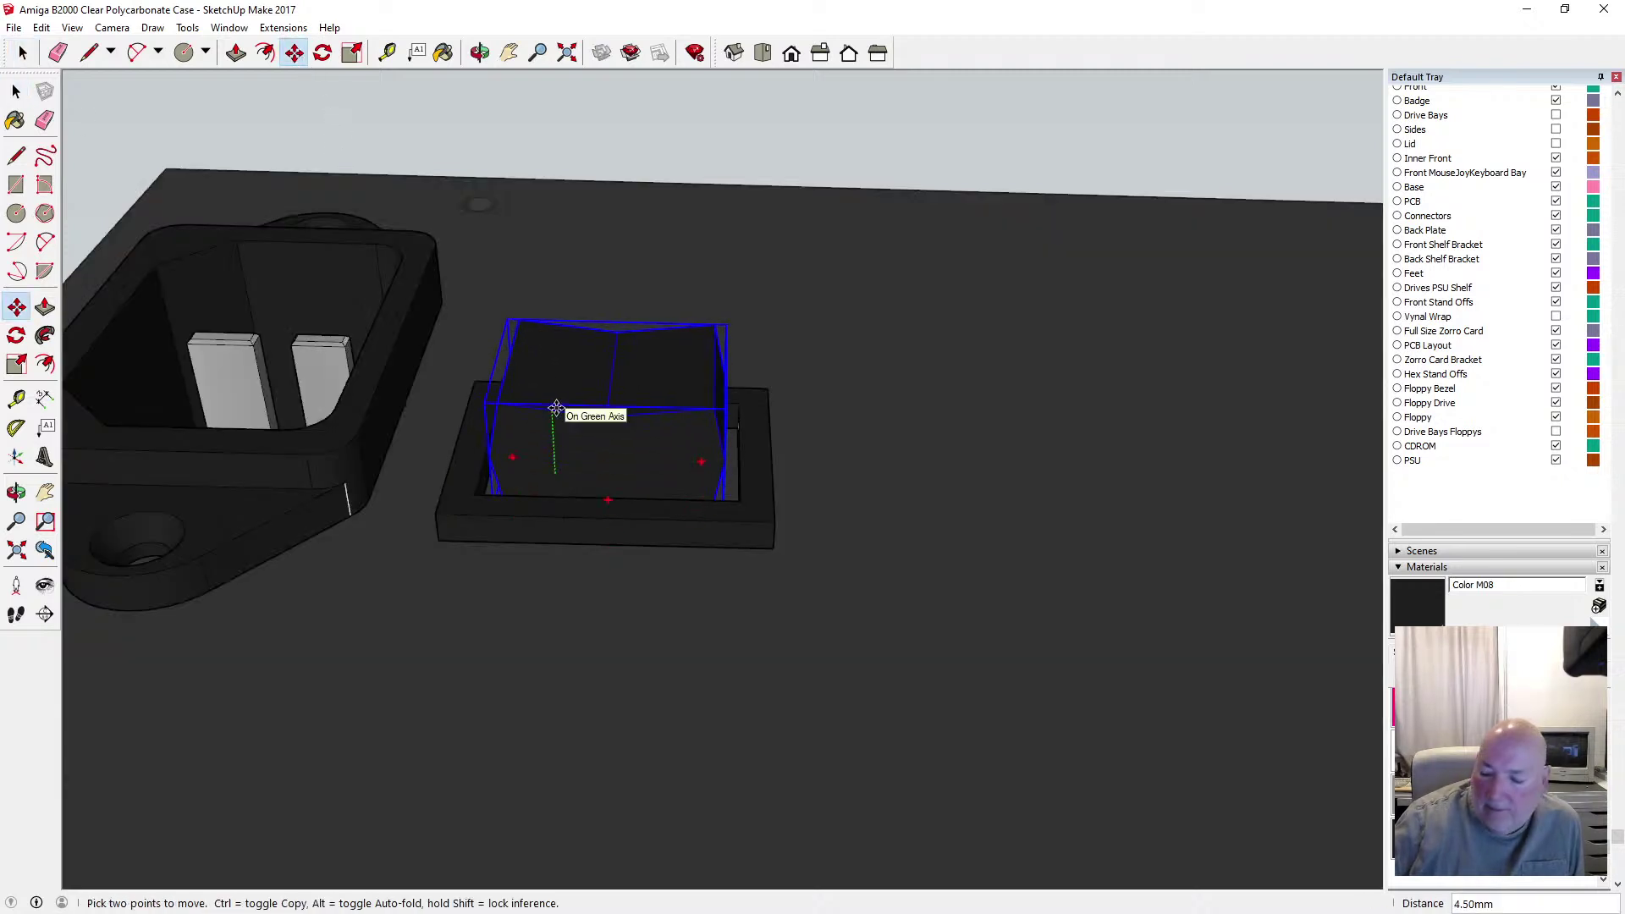
pyautogui.write('3')
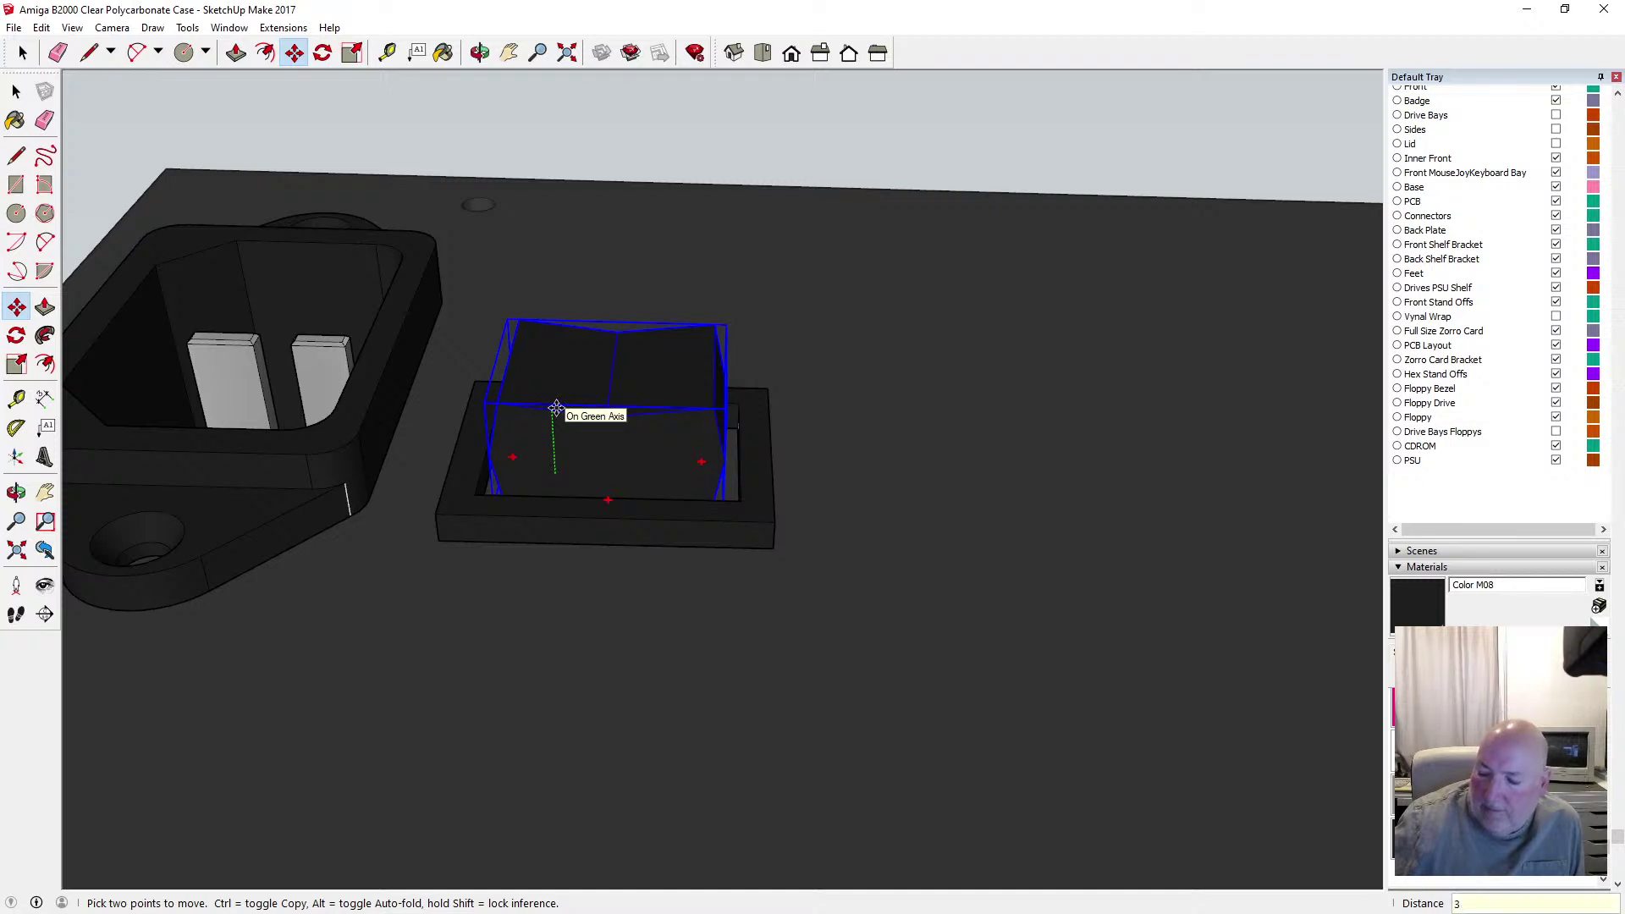
pyautogui.write('0')
pyautogui.press('Return')
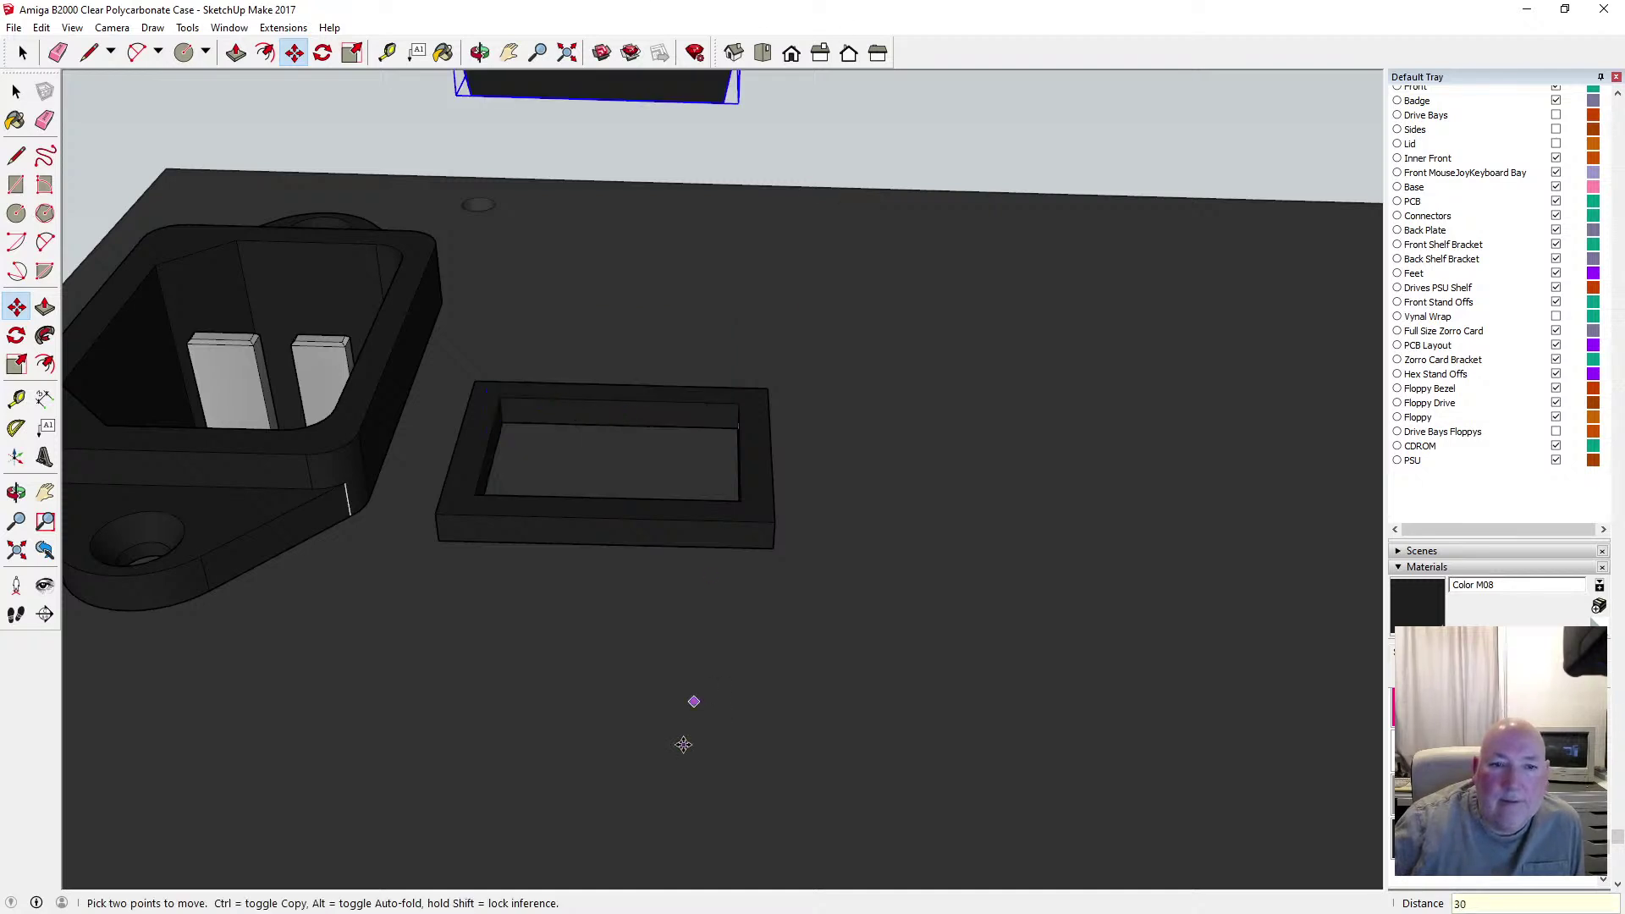
# Open the block component for editing and move its end farthest from the power socket 0.5 mm outward along the red axis
pyautogui.scroll(-4, 588, 624)
pyautogui.scroll(5, 562, 352)
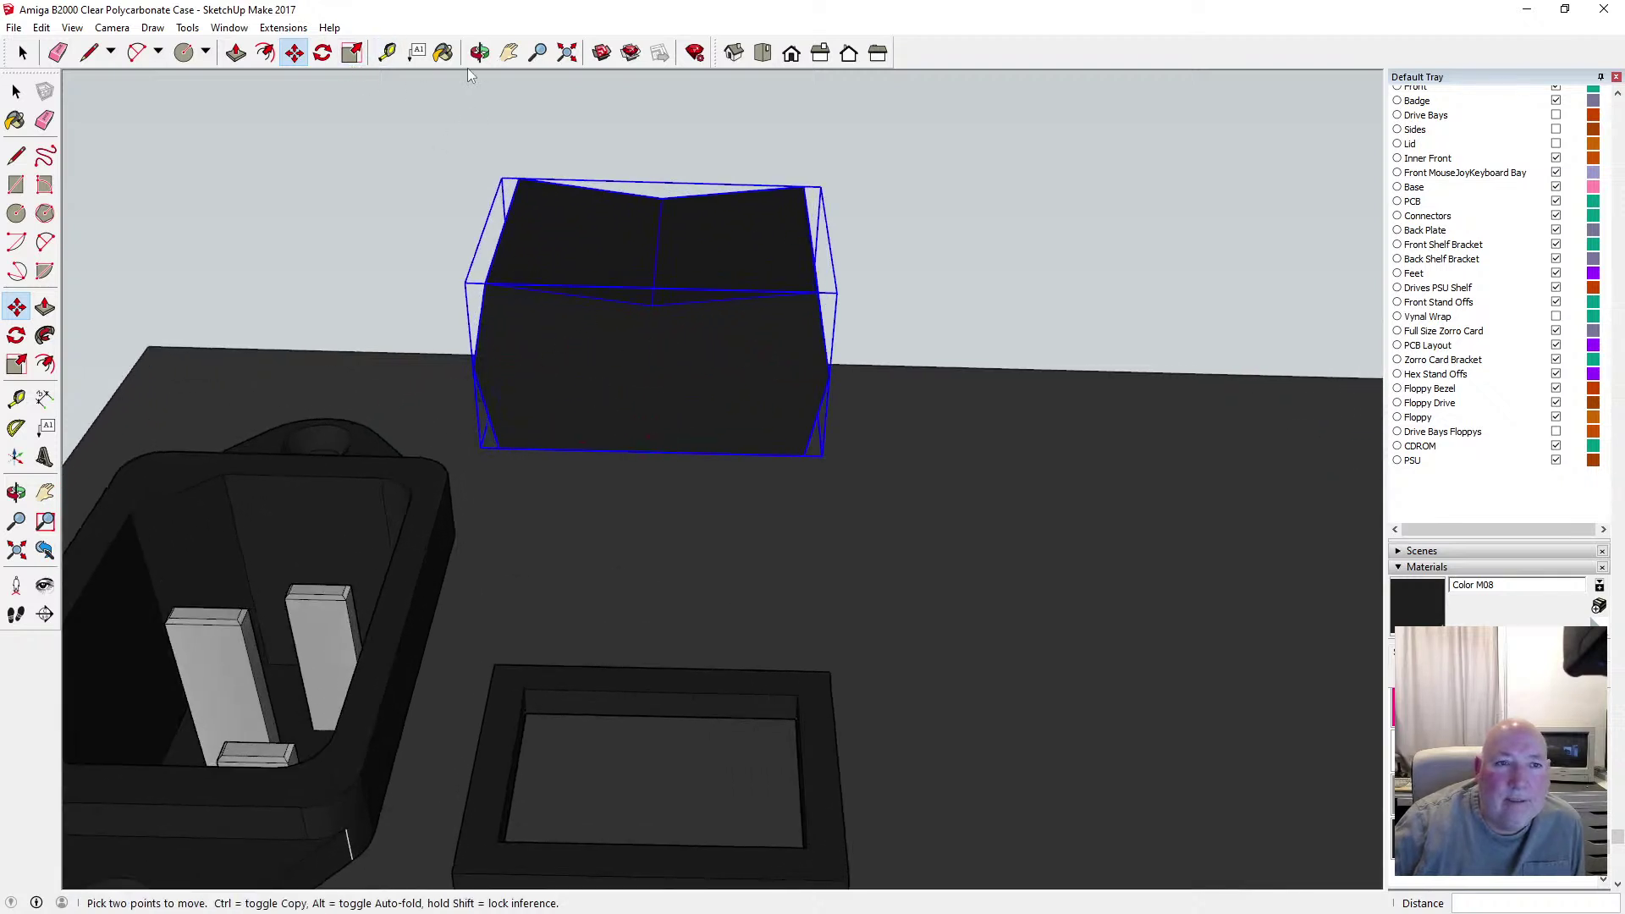
pyautogui.click(480, 52)
pyautogui.scroll(-2, 538, 262)
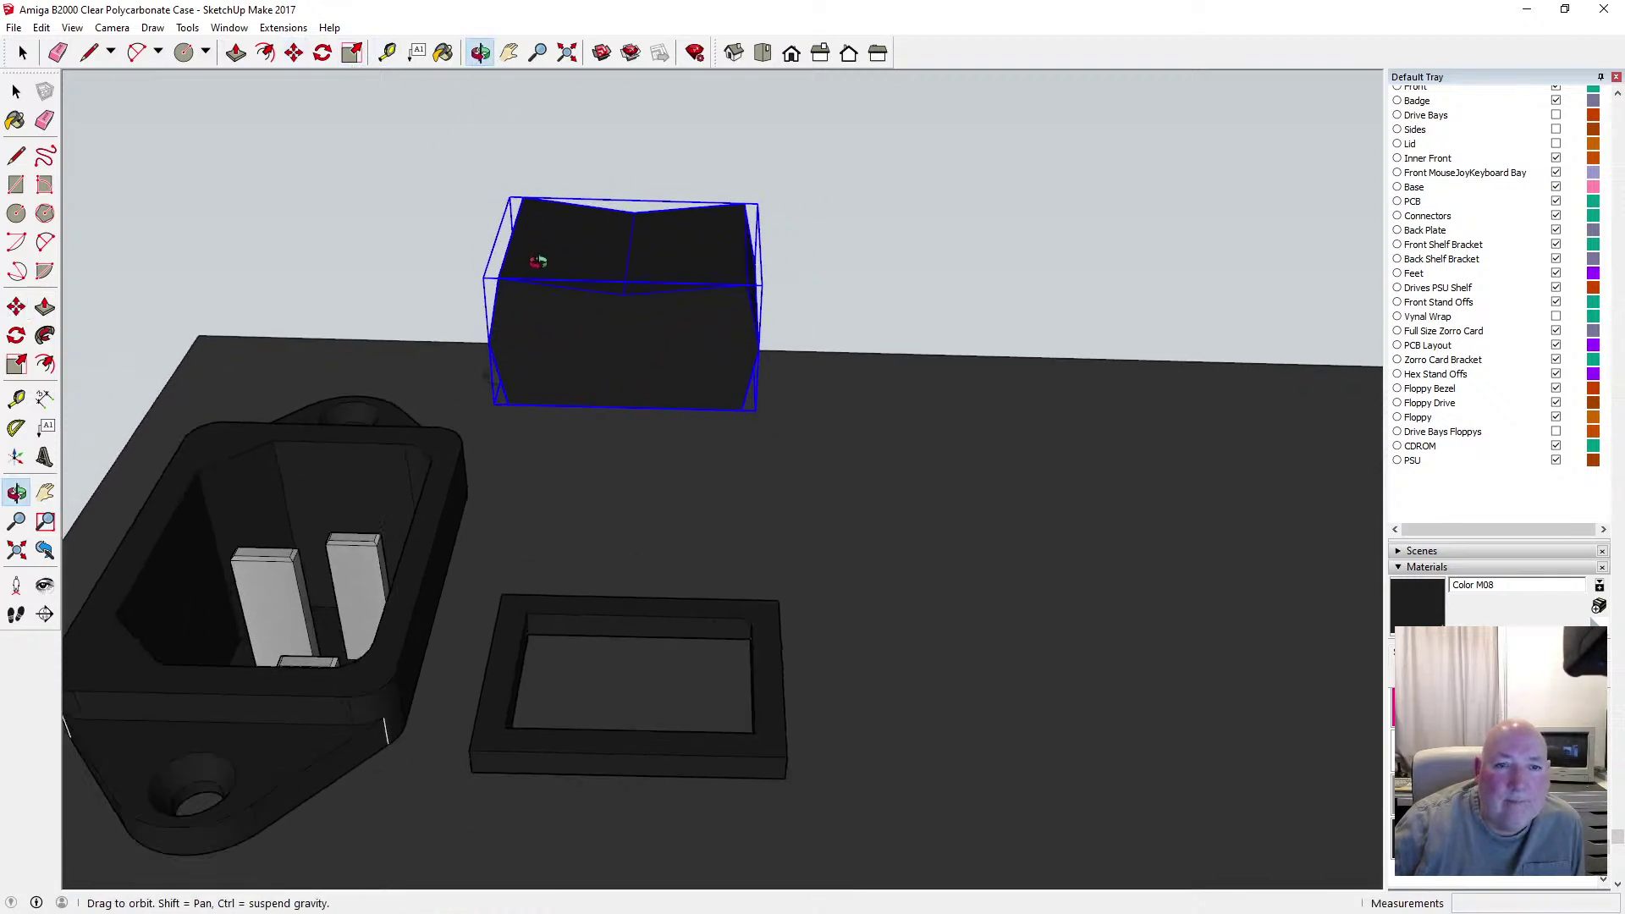
pyautogui.moveTo(513, 299); pyautogui.dragTo(687, 204)
pyautogui.press('space')
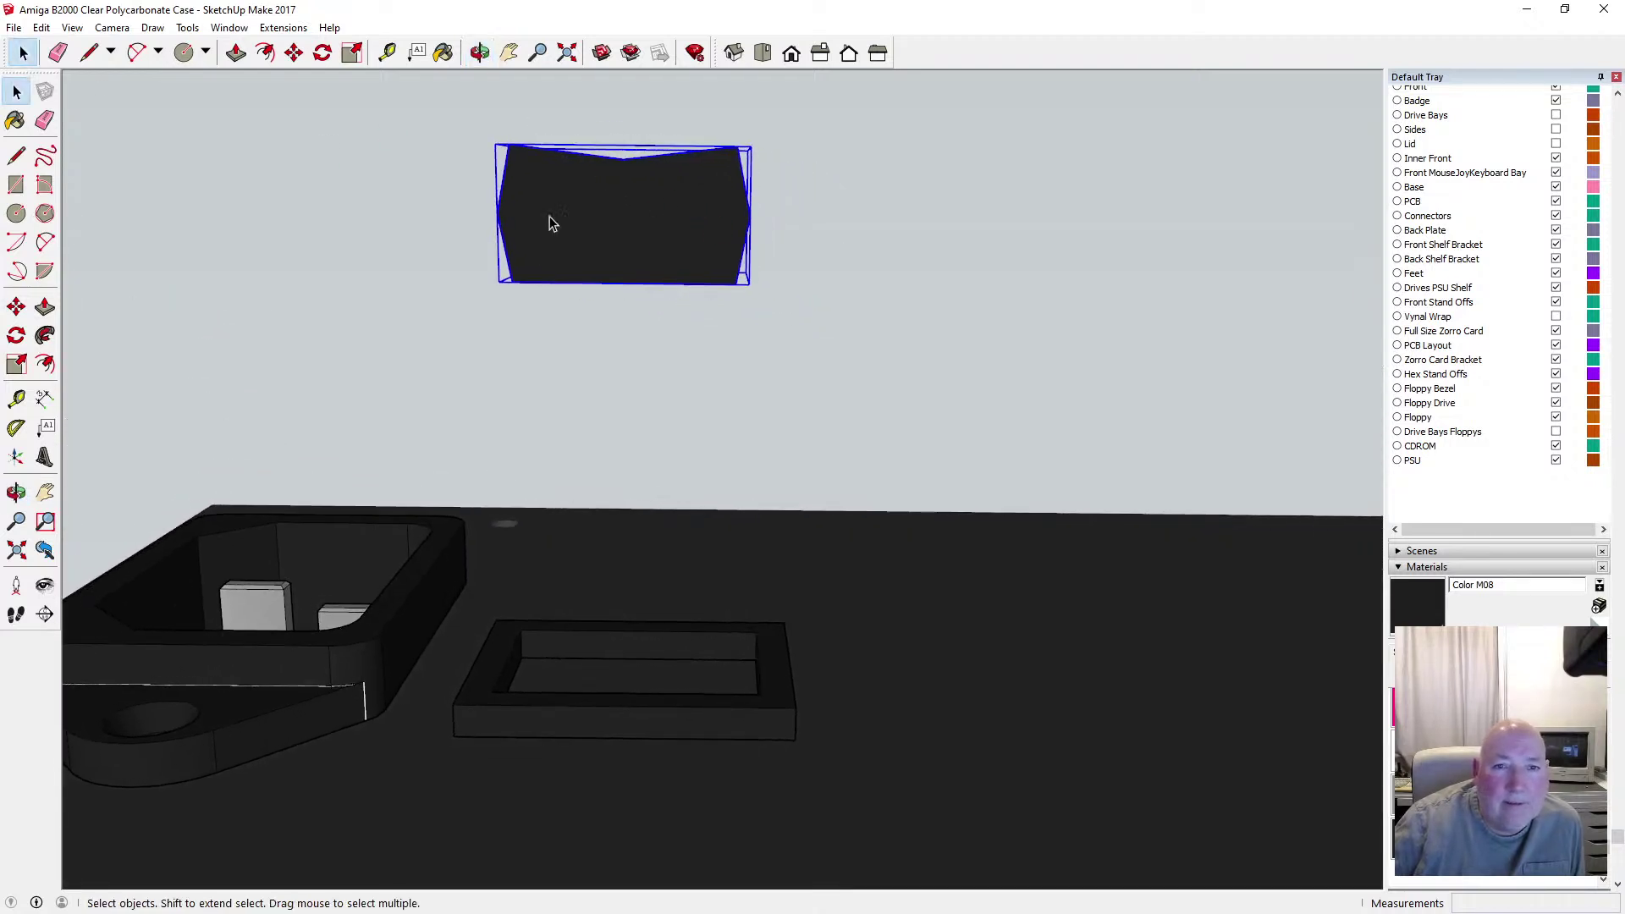
pyautogui.doubleClick(544, 225)
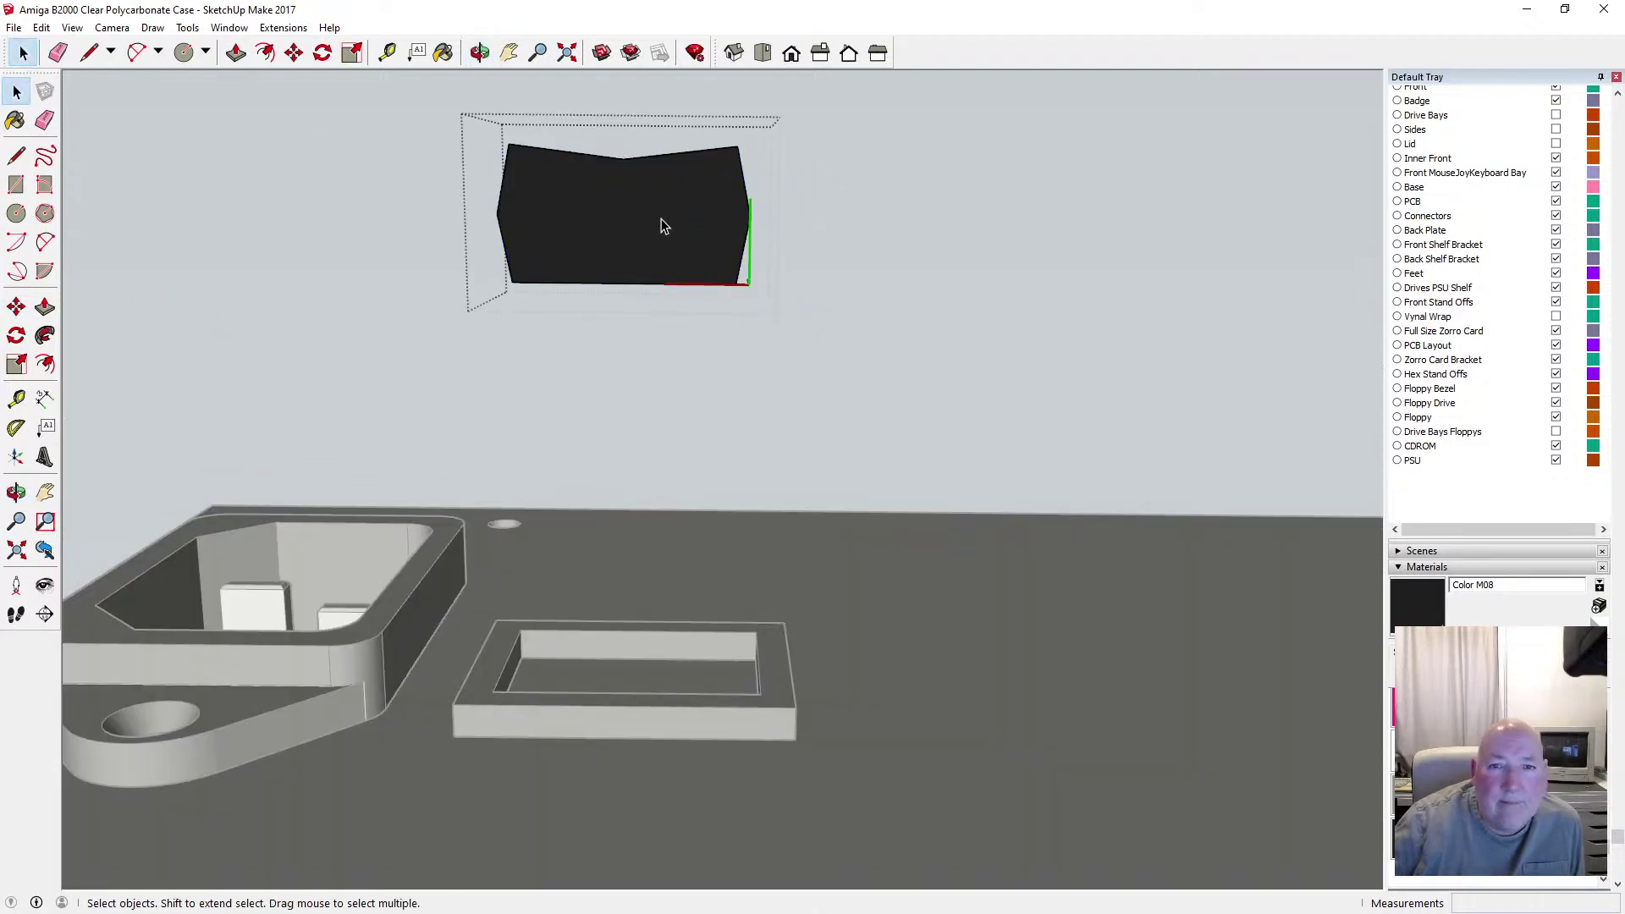
pyautogui.click(763, 305)
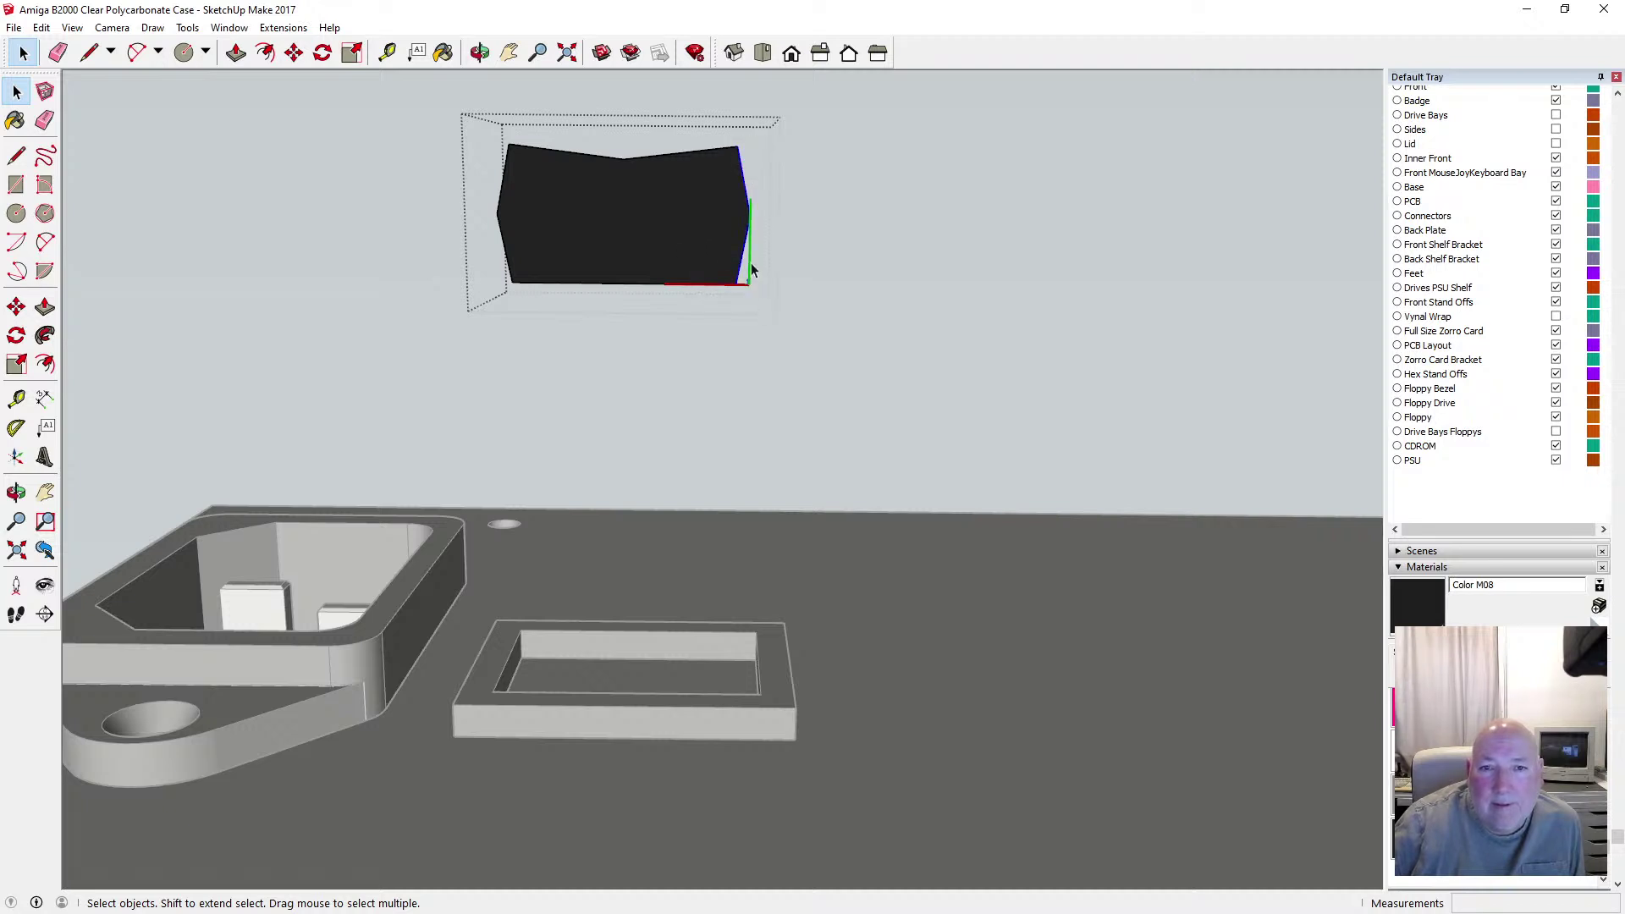
pyautogui.press('m')
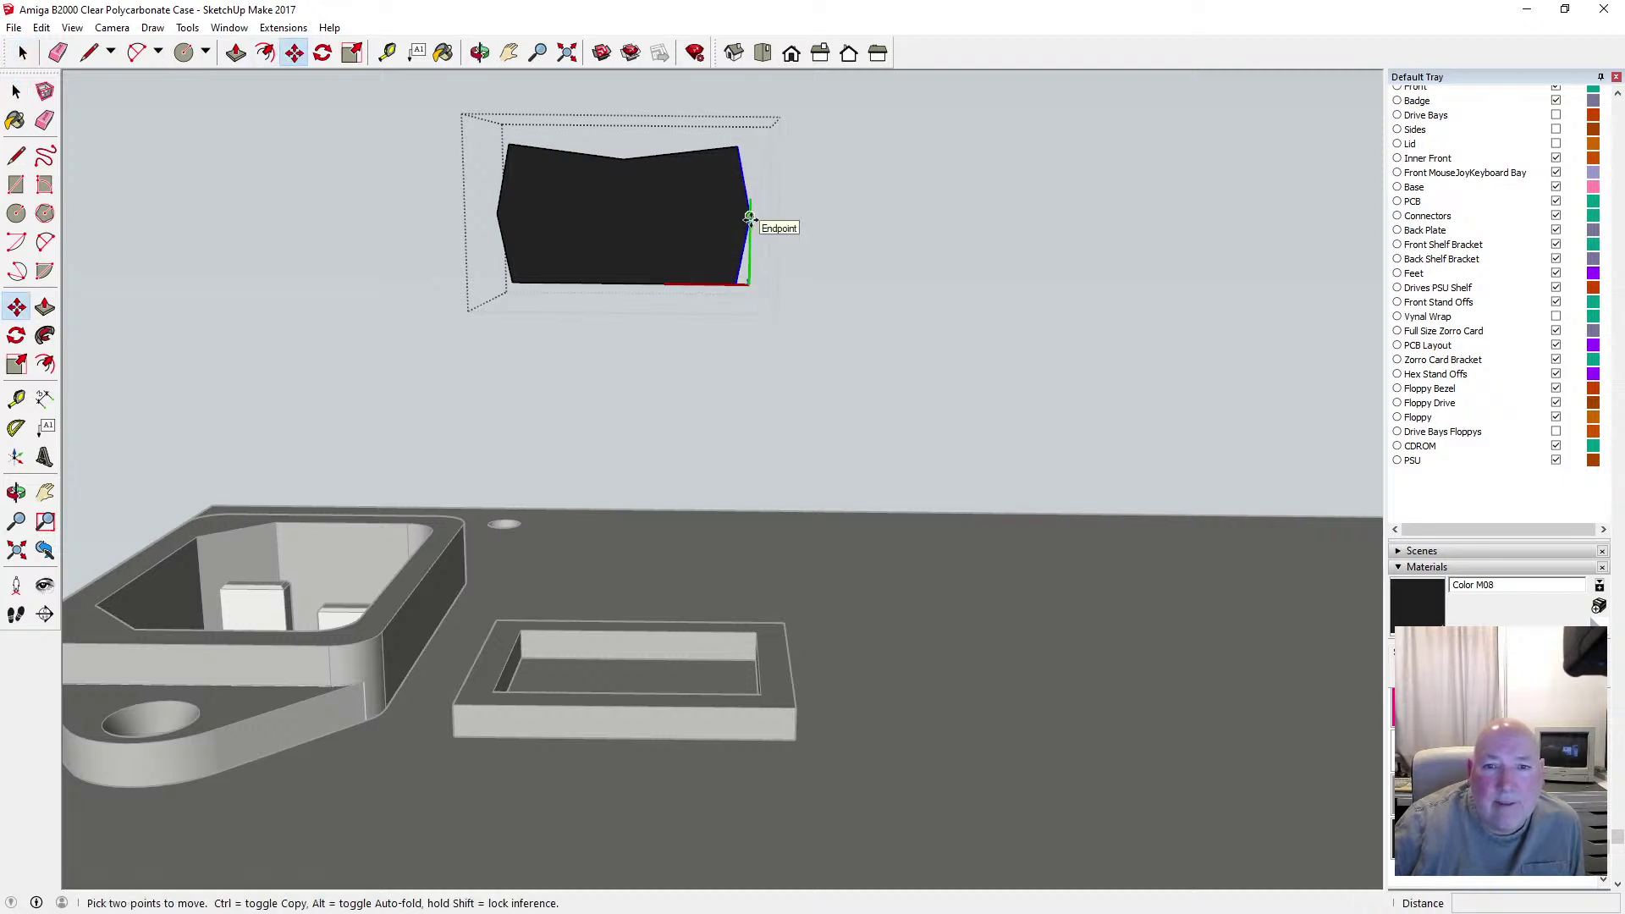
pyautogui.click(750, 217)
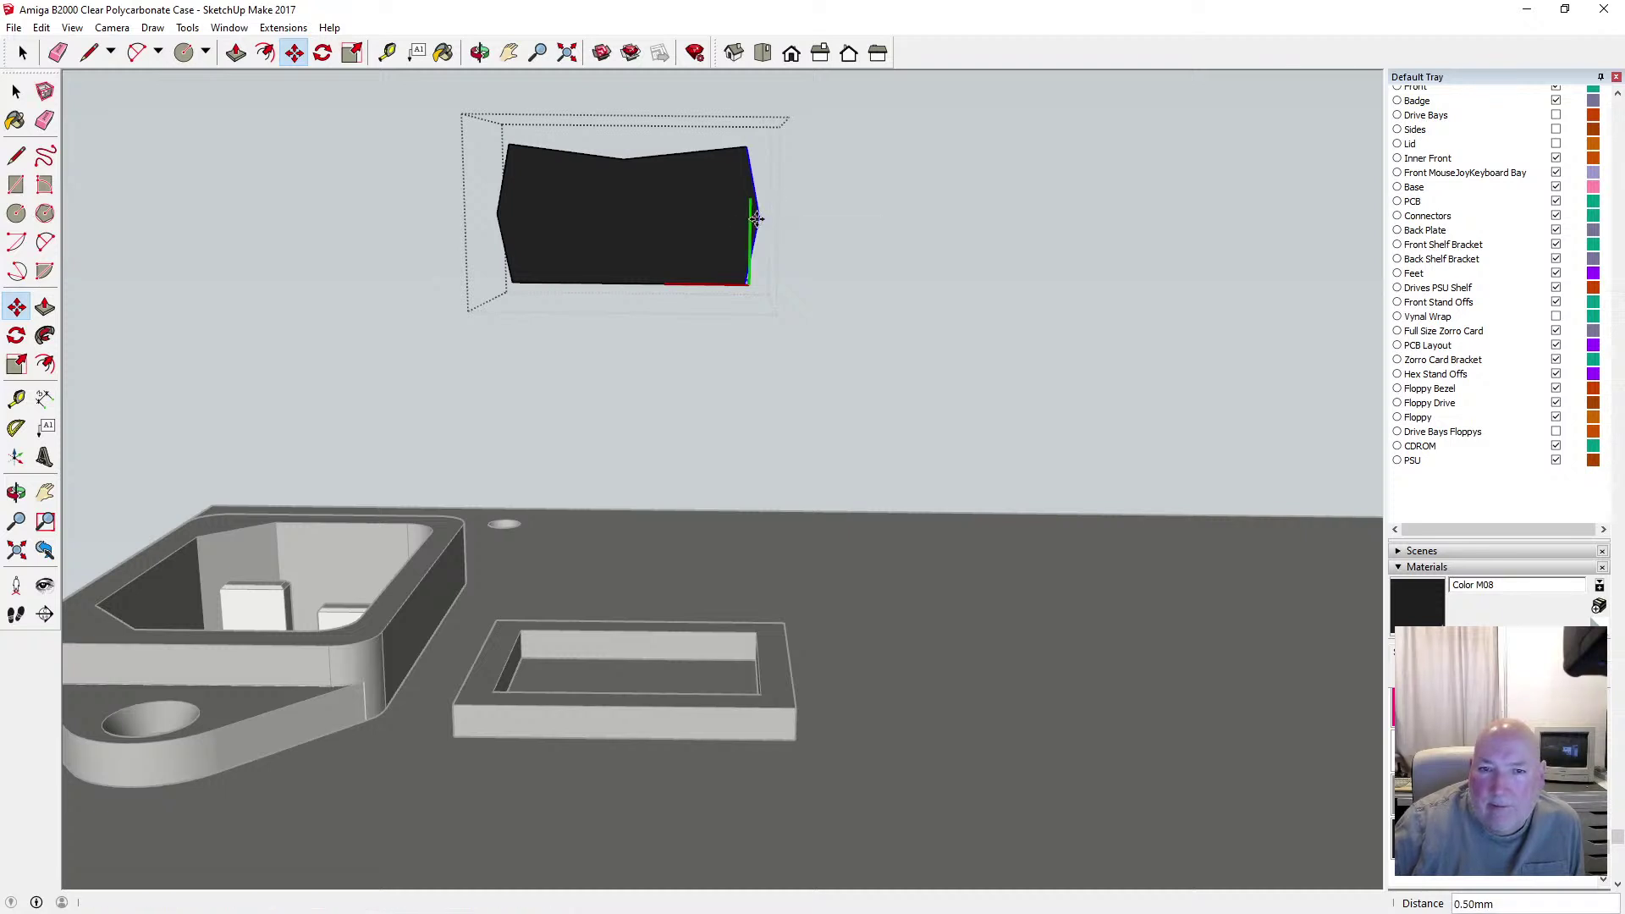
pyautogui.click(16, 93)
pyautogui.click(15, 93)
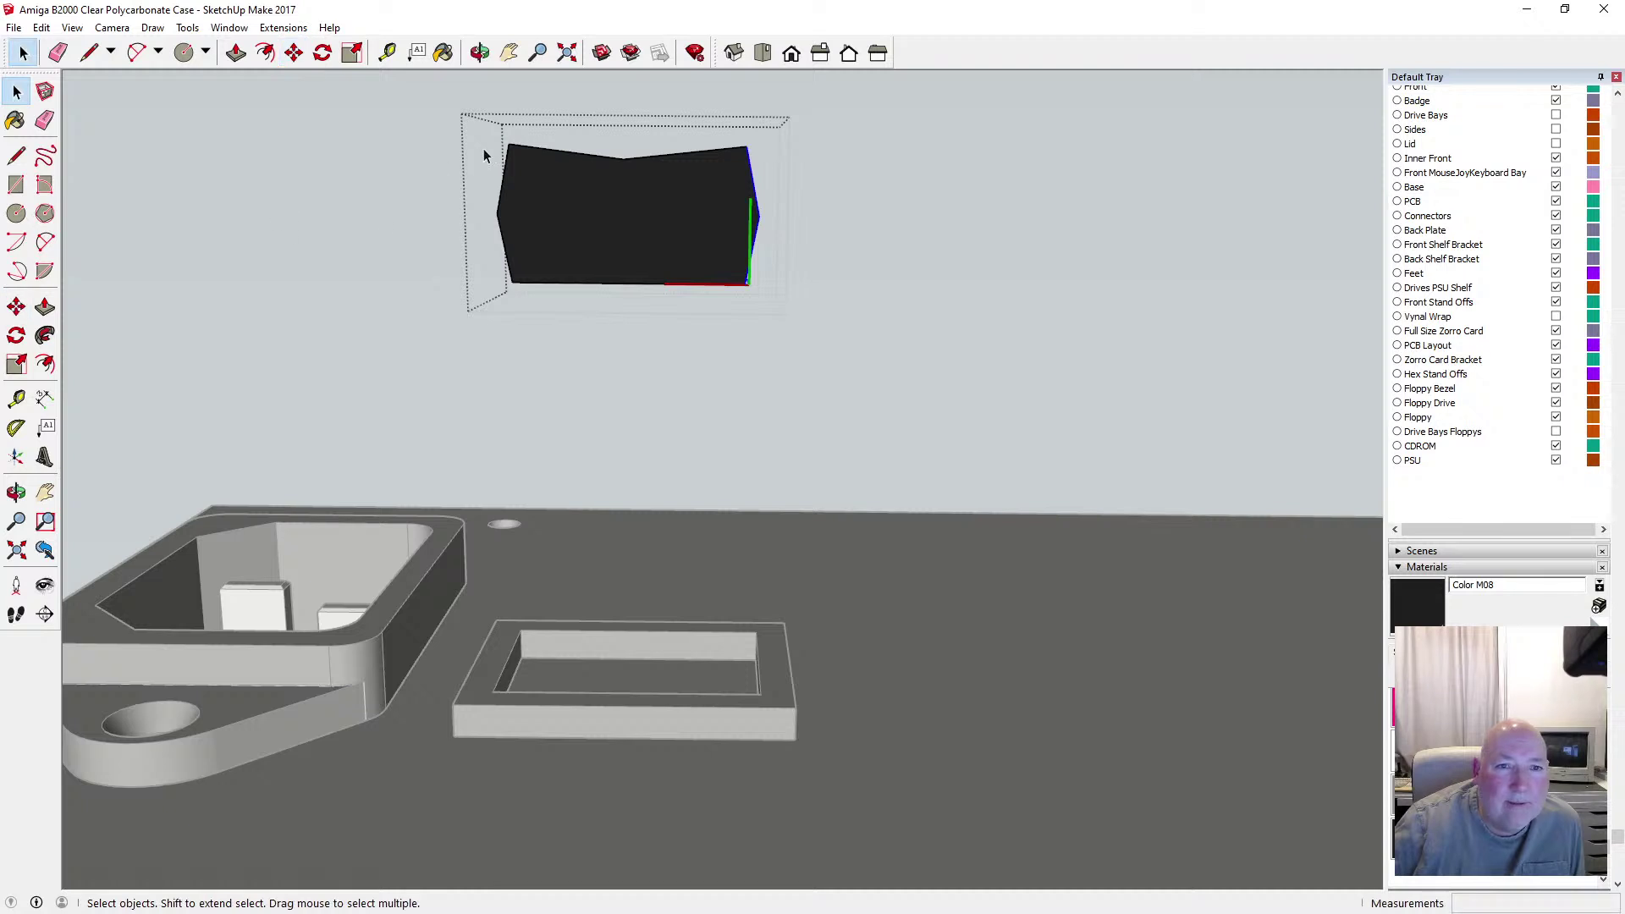
# Try to move the block's end nearest the power socket 0.5 mm outward along the red axis, and close the component
pyautogui.moveTo(537, 303); pyautogui.dragTo(536, 293)
pyautogui.press('m')
pyautogui.click(494, 212)
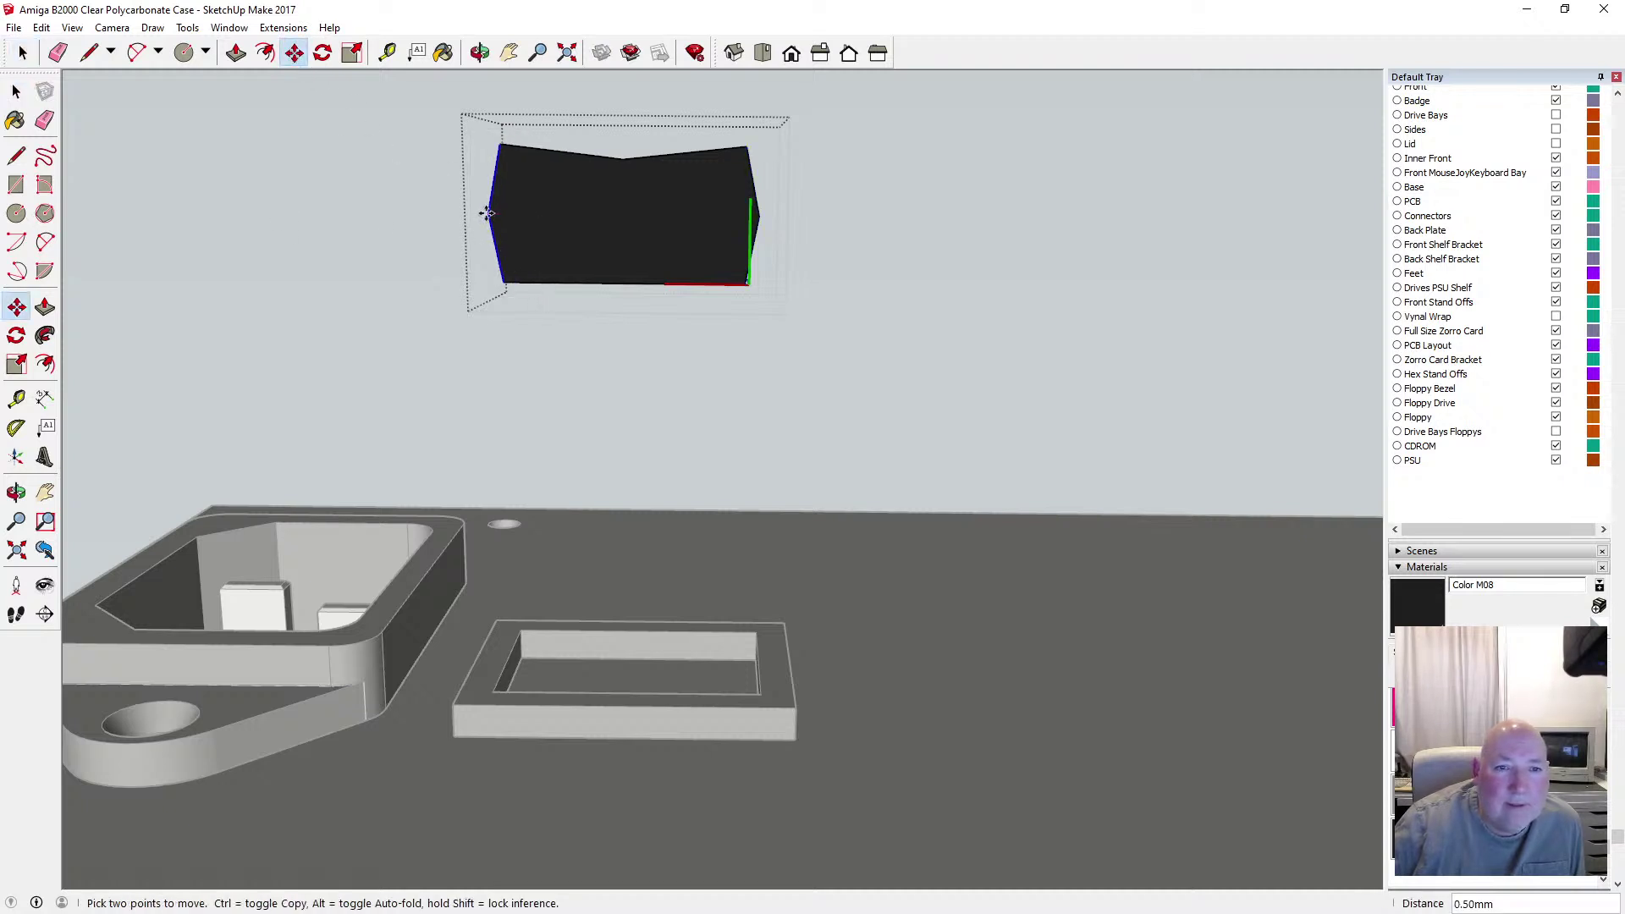
pyautogui.click(486, 213)
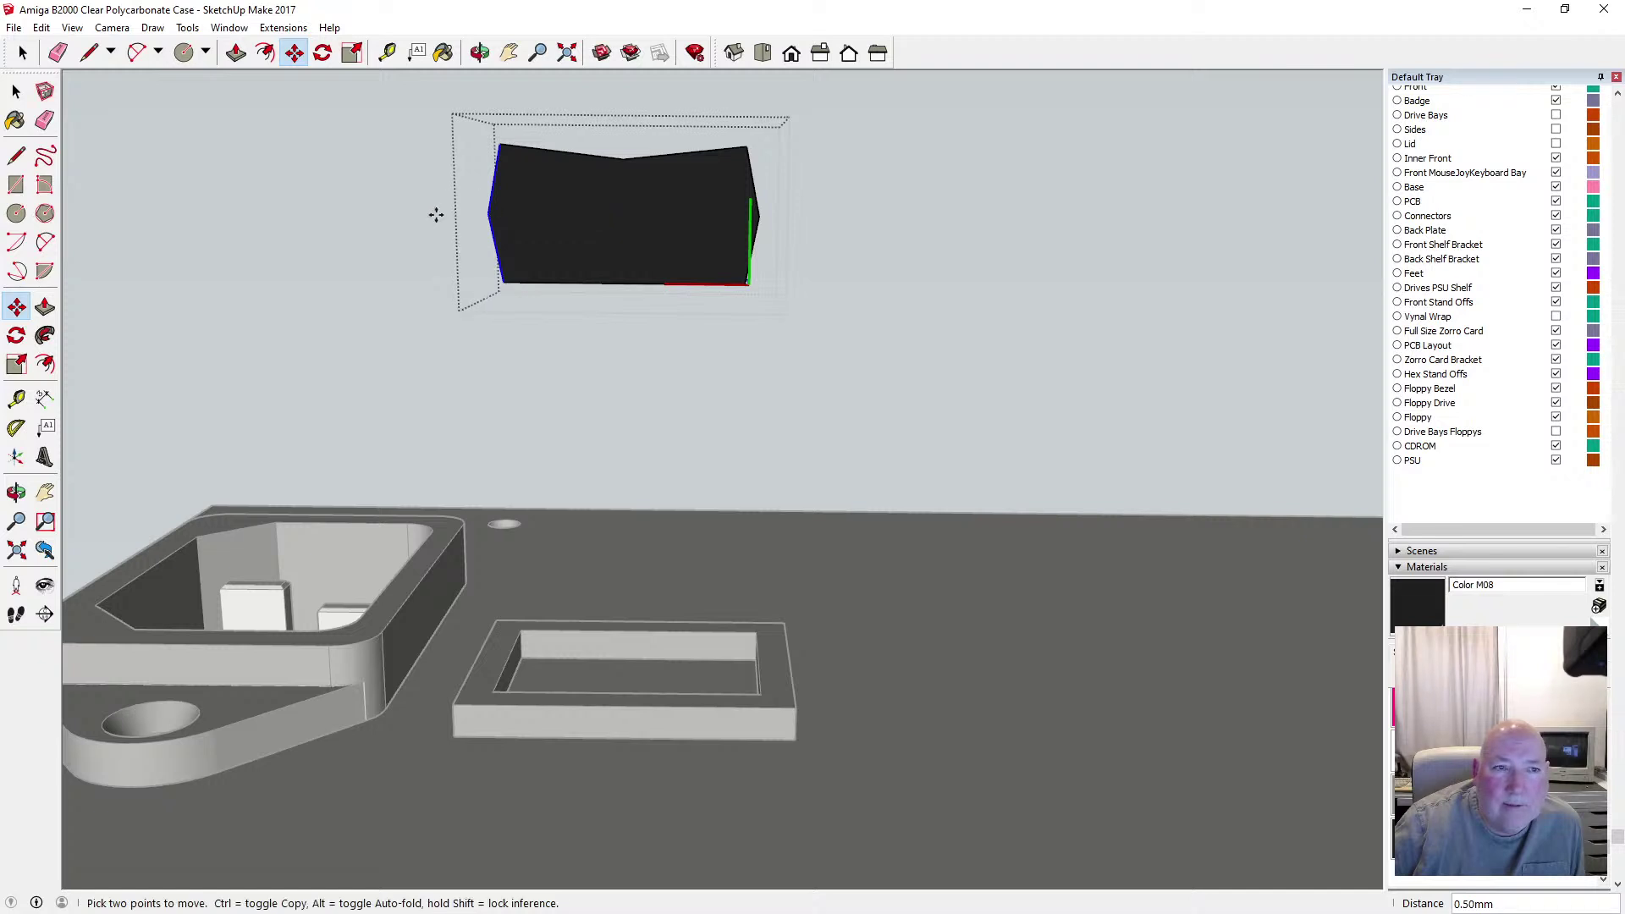
pyautogui.click(16, 91)
pyautogui.click(325, 164)
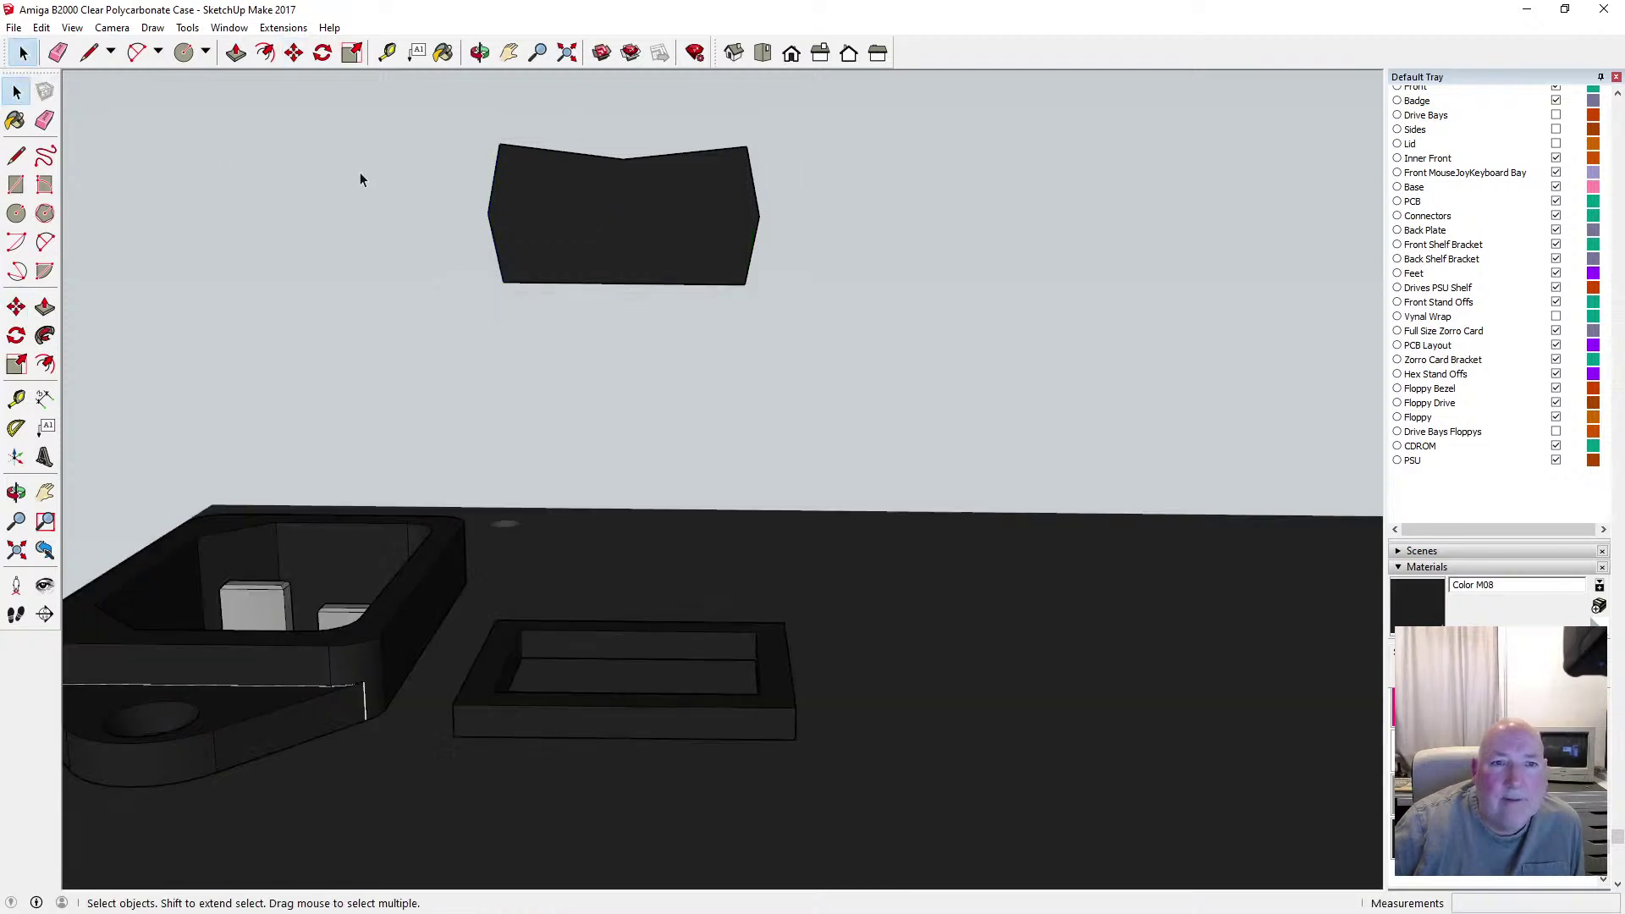
# Undo closing the block component and the last move of its socket-side end
pyautogui.click(480, 52)
pyautogui.moveTo(490, 152); pyautogui.dragTo(752, 539)
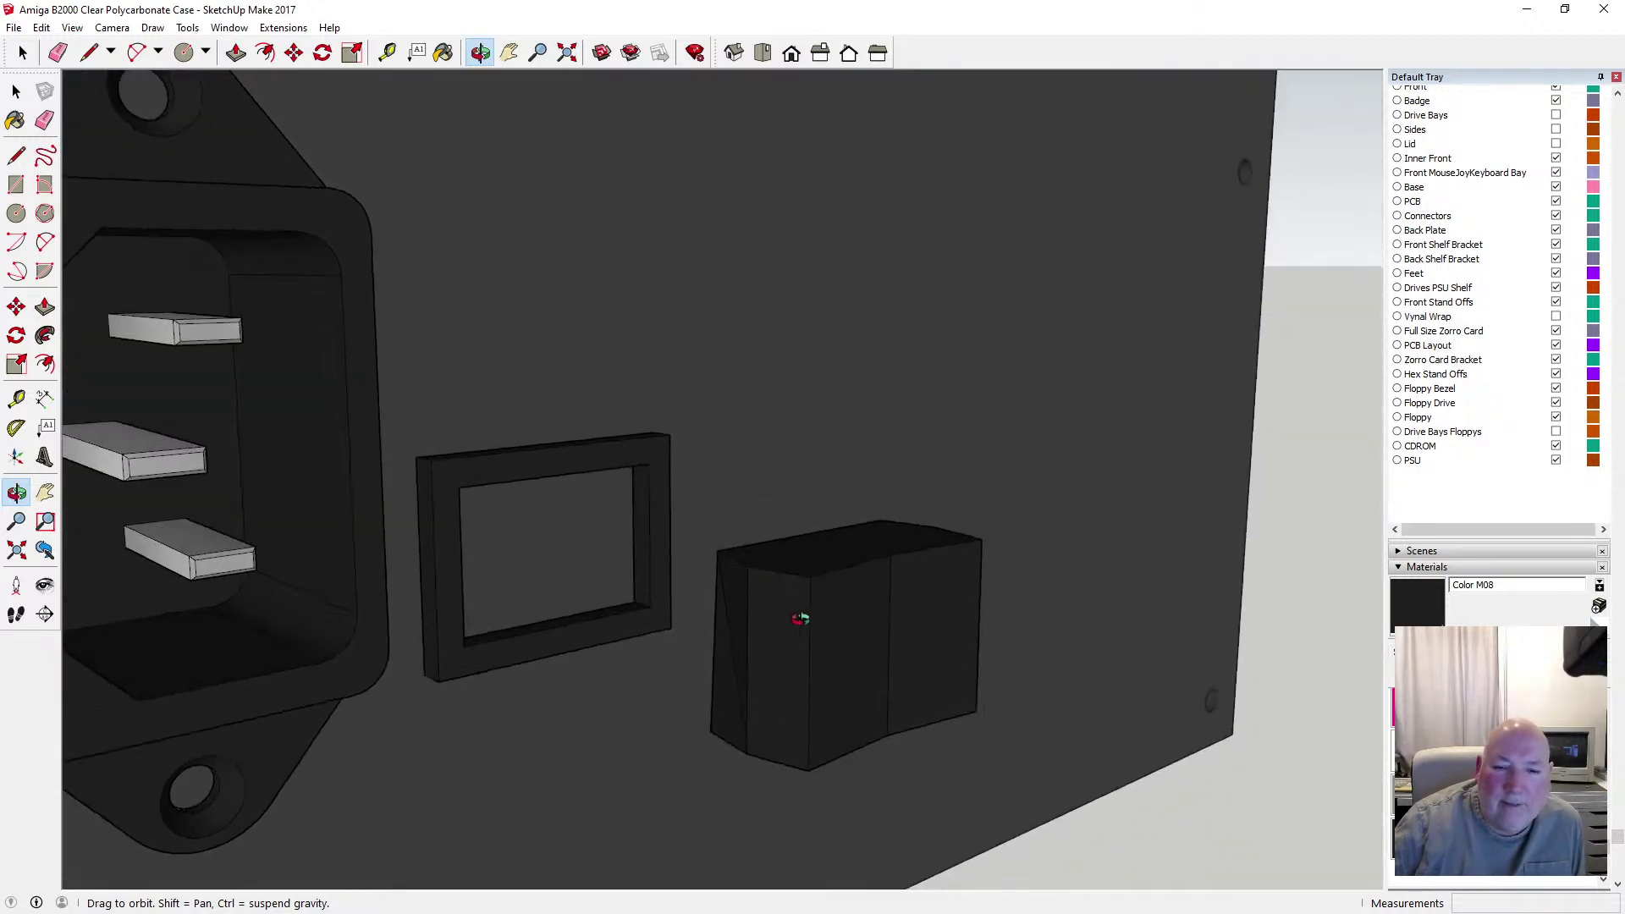
pyautogui.moveTo(800, 620); pyautogui.dragTo(788, 599)
pyautogui.click(41, 28)
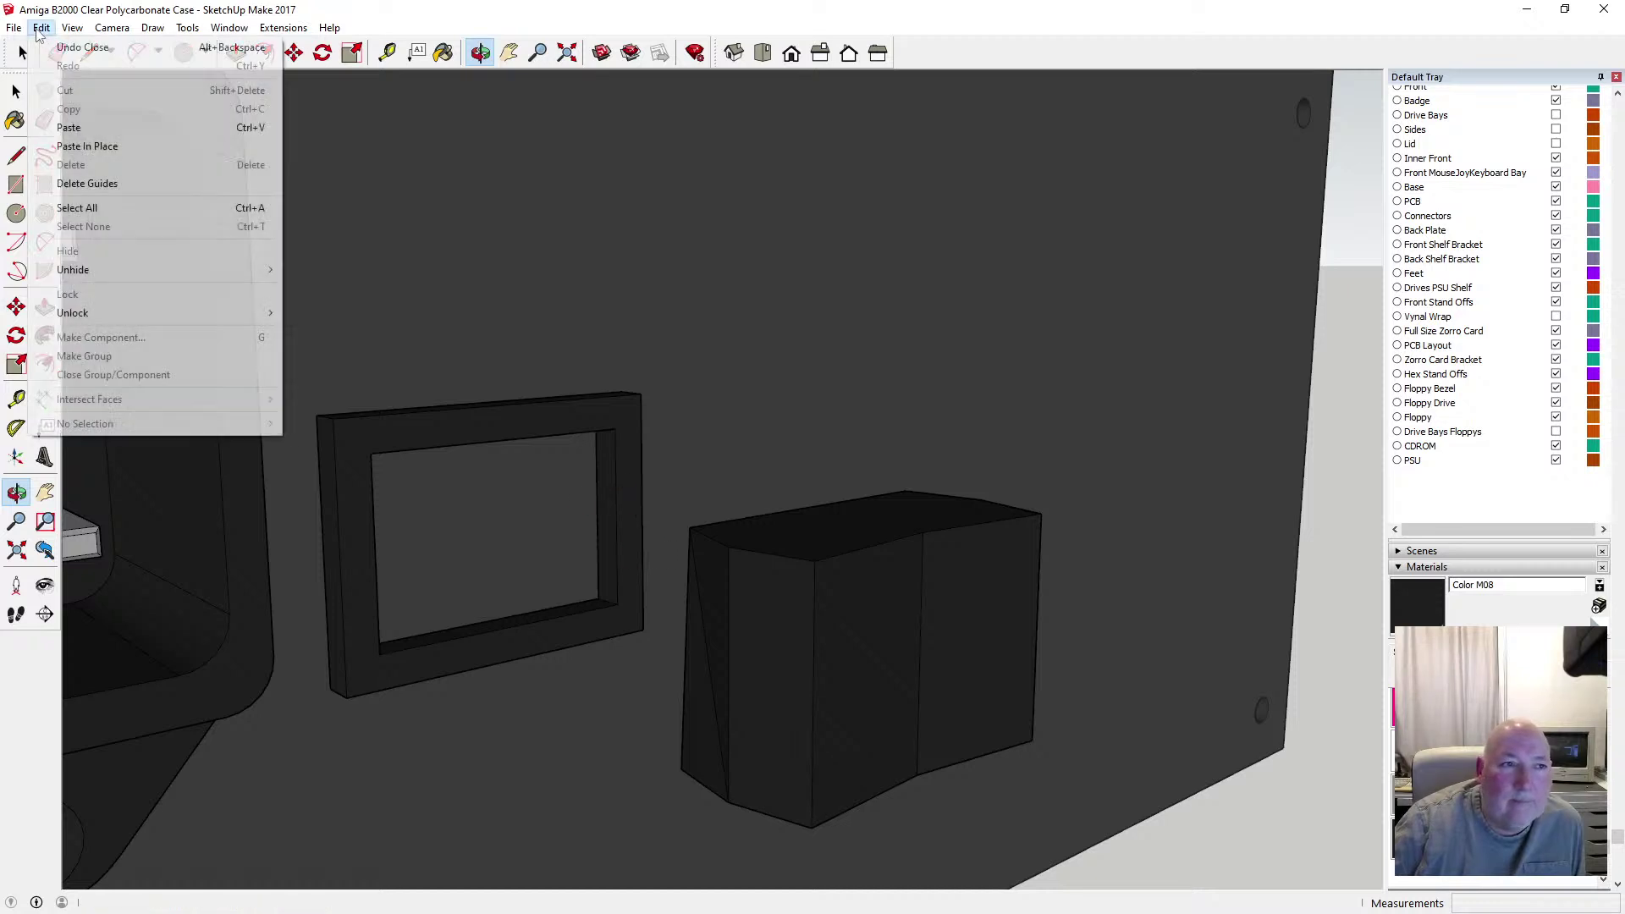
pyautogui.click(68, 45)
pyautogui.click(42, 28)
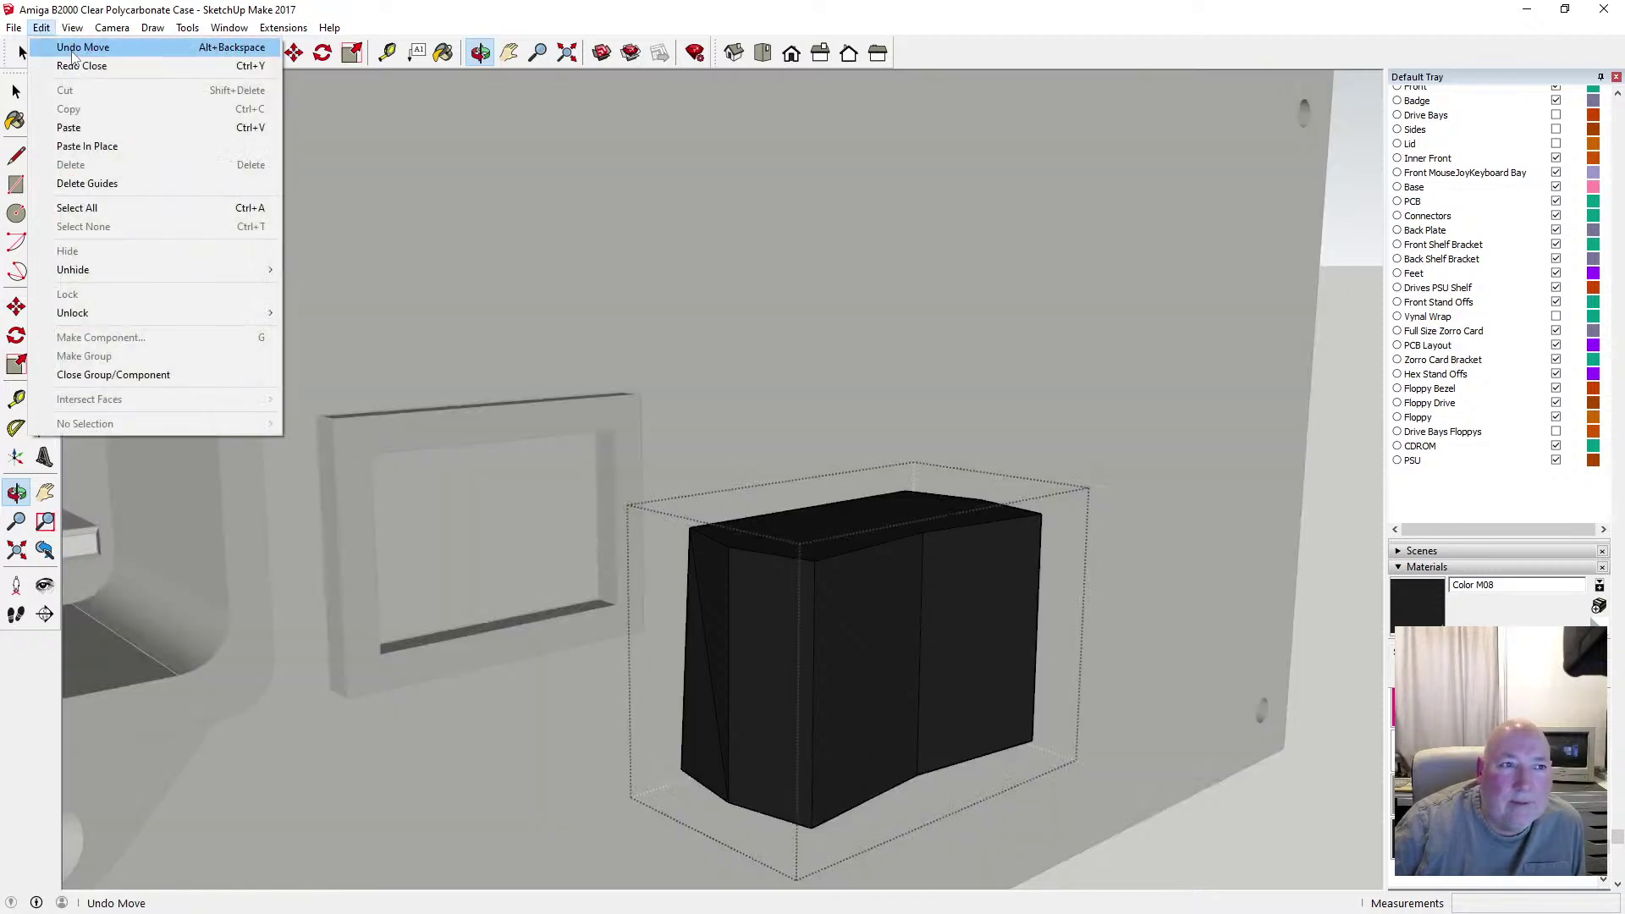
pyautogui.click(68, 45)
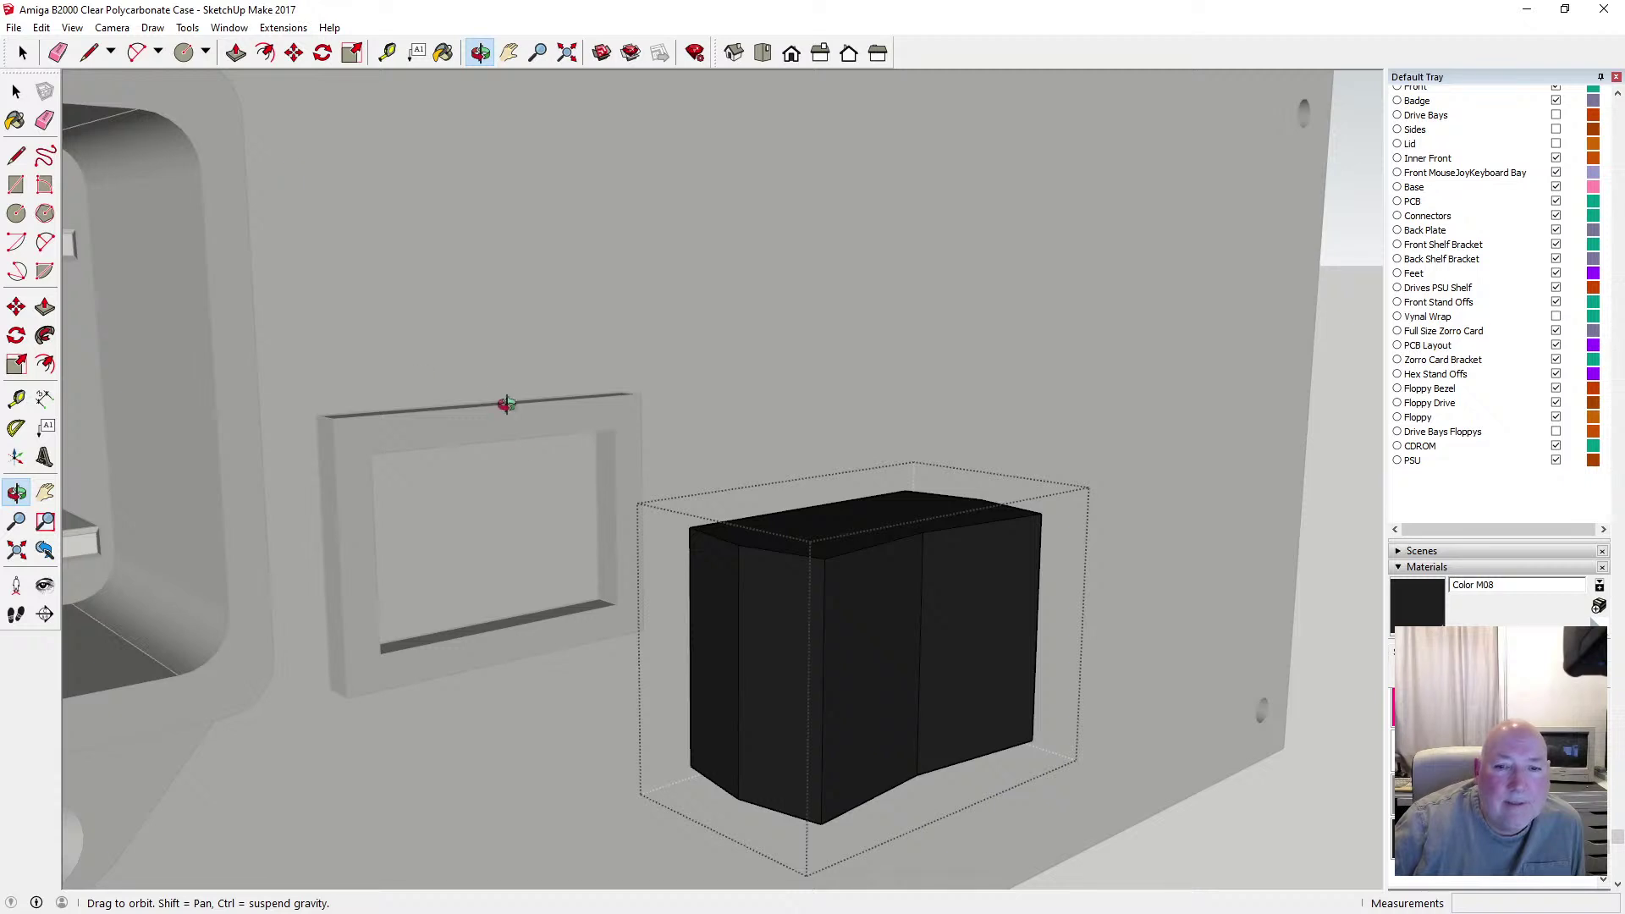
# Move both complete faces of the block's socket-side end 0.5 mm outward along the red axis, and close the component
pyautogui.moveTo(505, 404); pyautogui.dragTo(368, 290)
pyautogui.press('space')
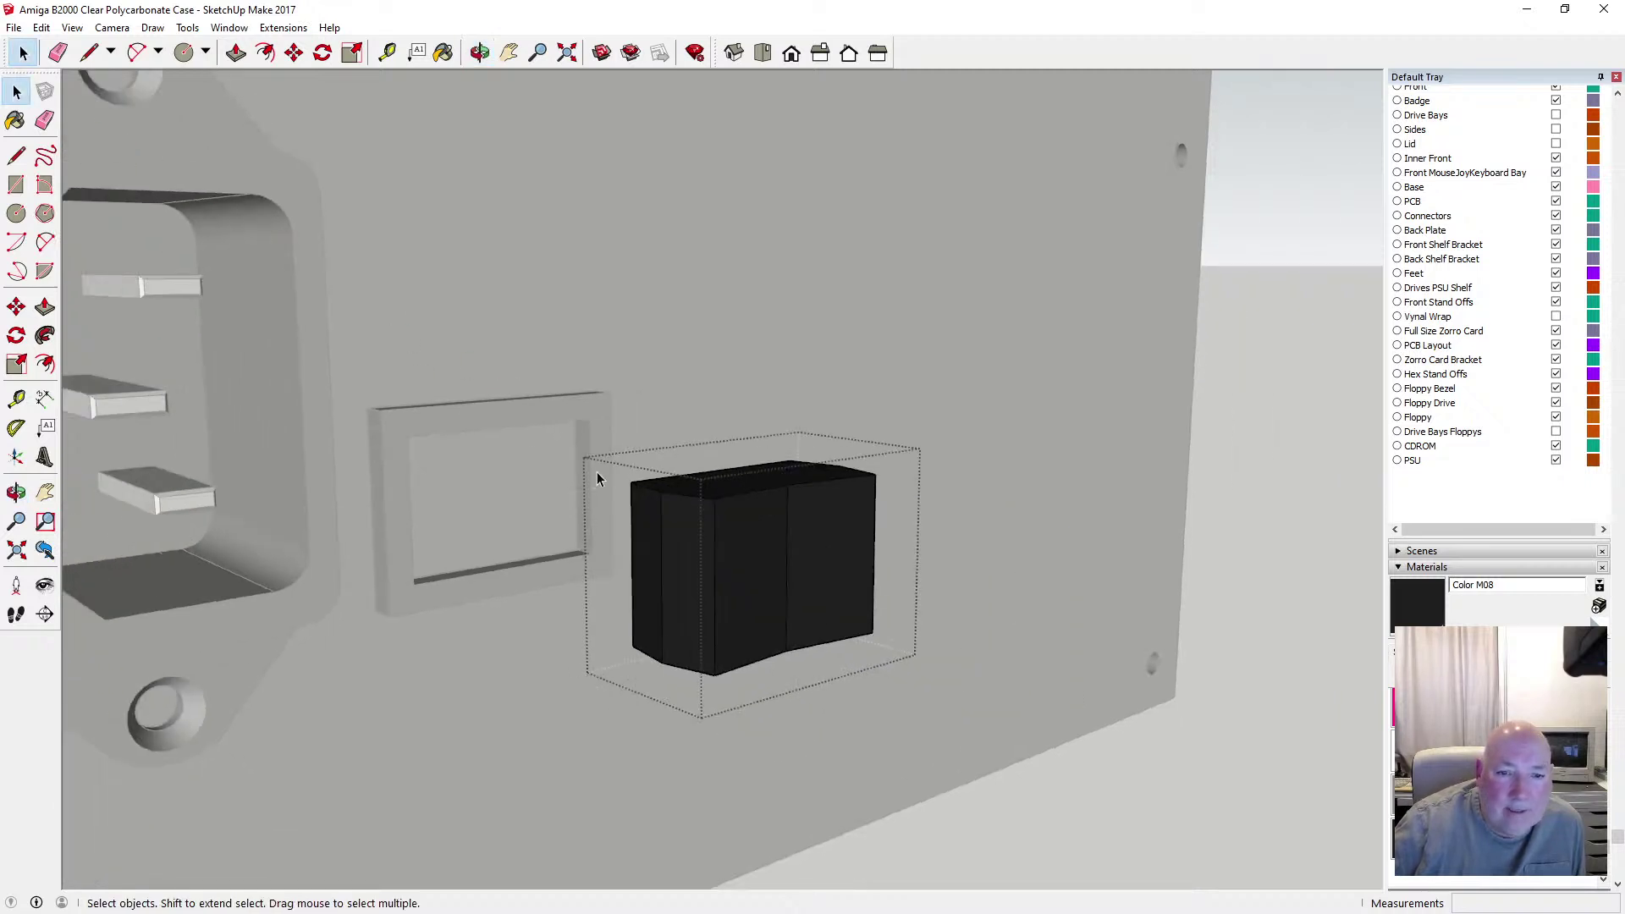
pyautogui.moveTo(651, 597); pyautogui.dragTo(724, 684)
pyautogui.click(293, 53)
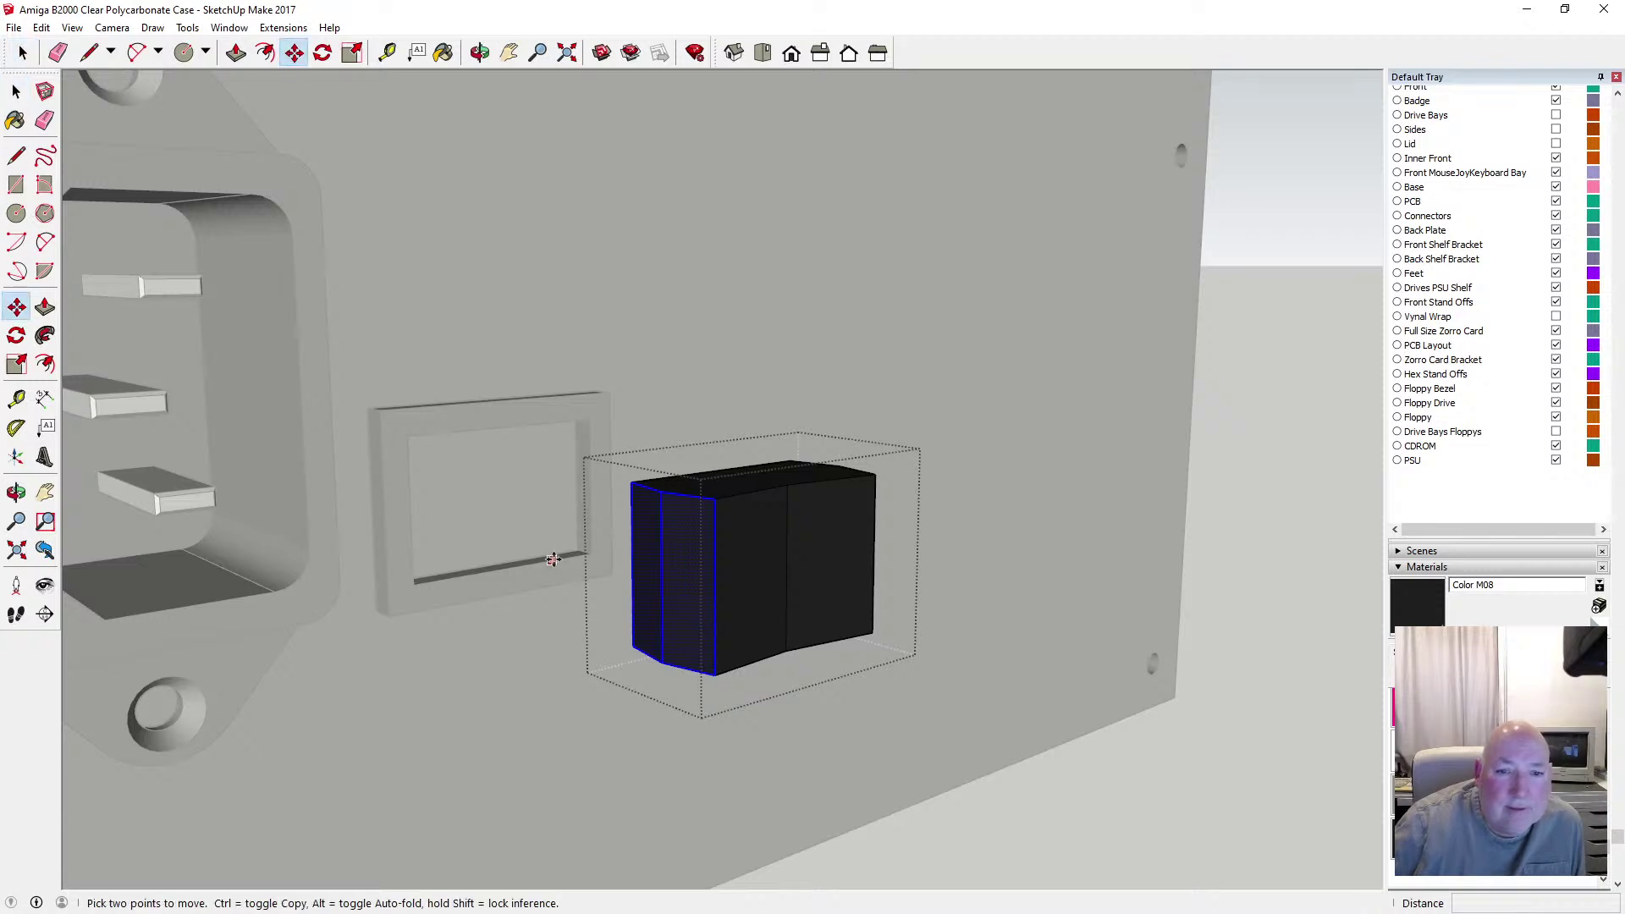
pyautogui.click(660, 576)
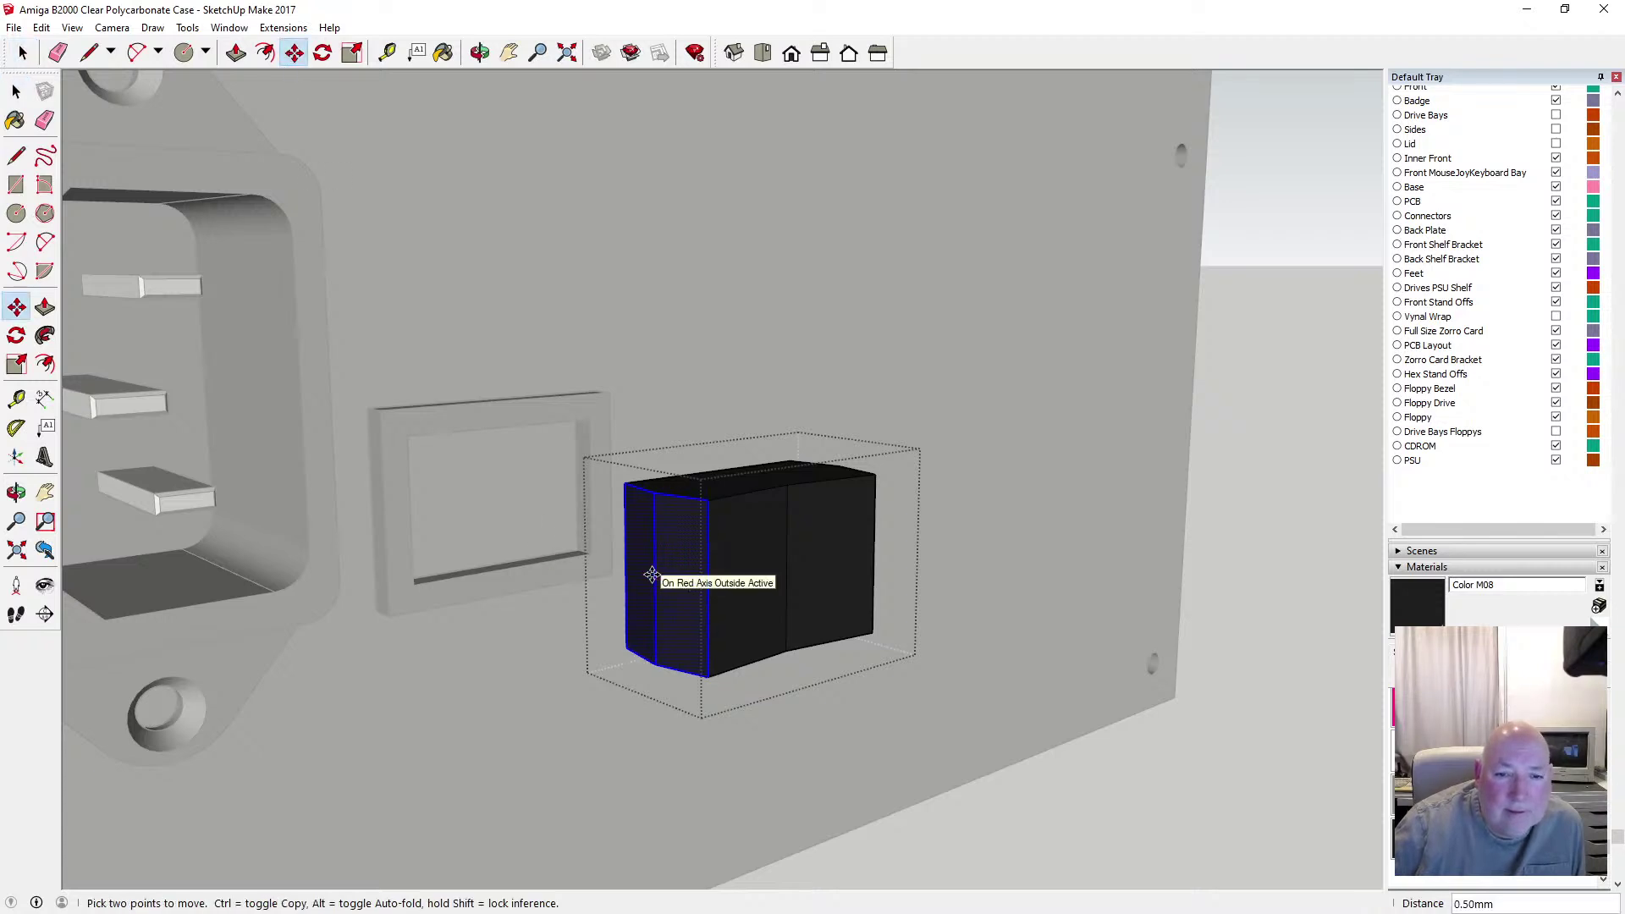
pyautogui.click(651, 576)
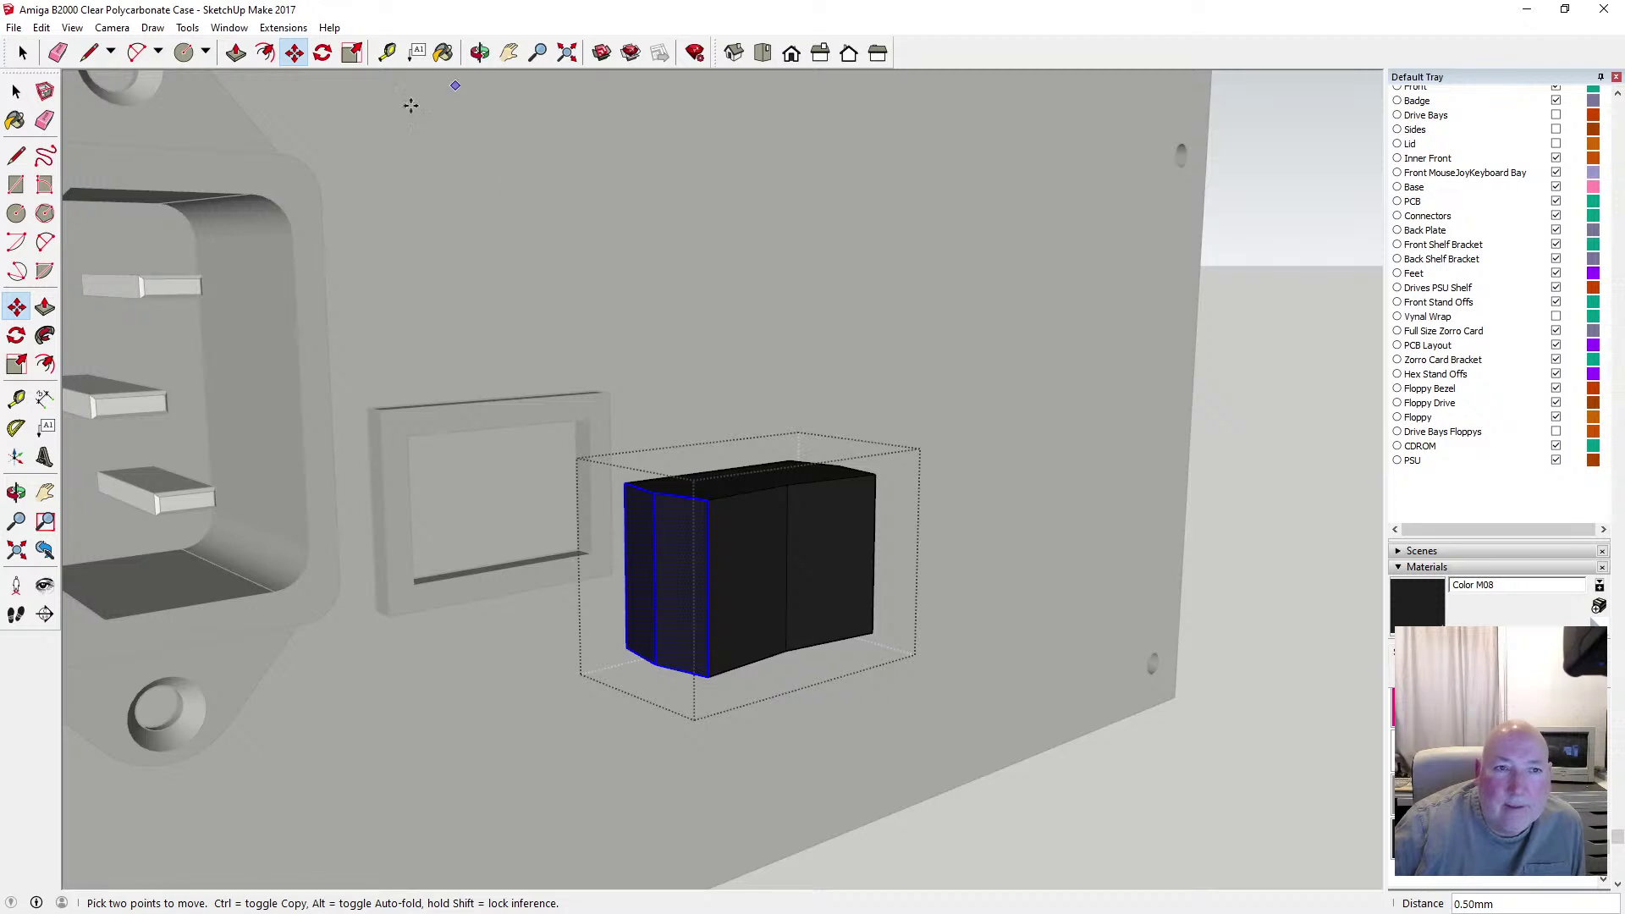
pyautogui.click(16, 91)
pyautogui.click(508, 280)
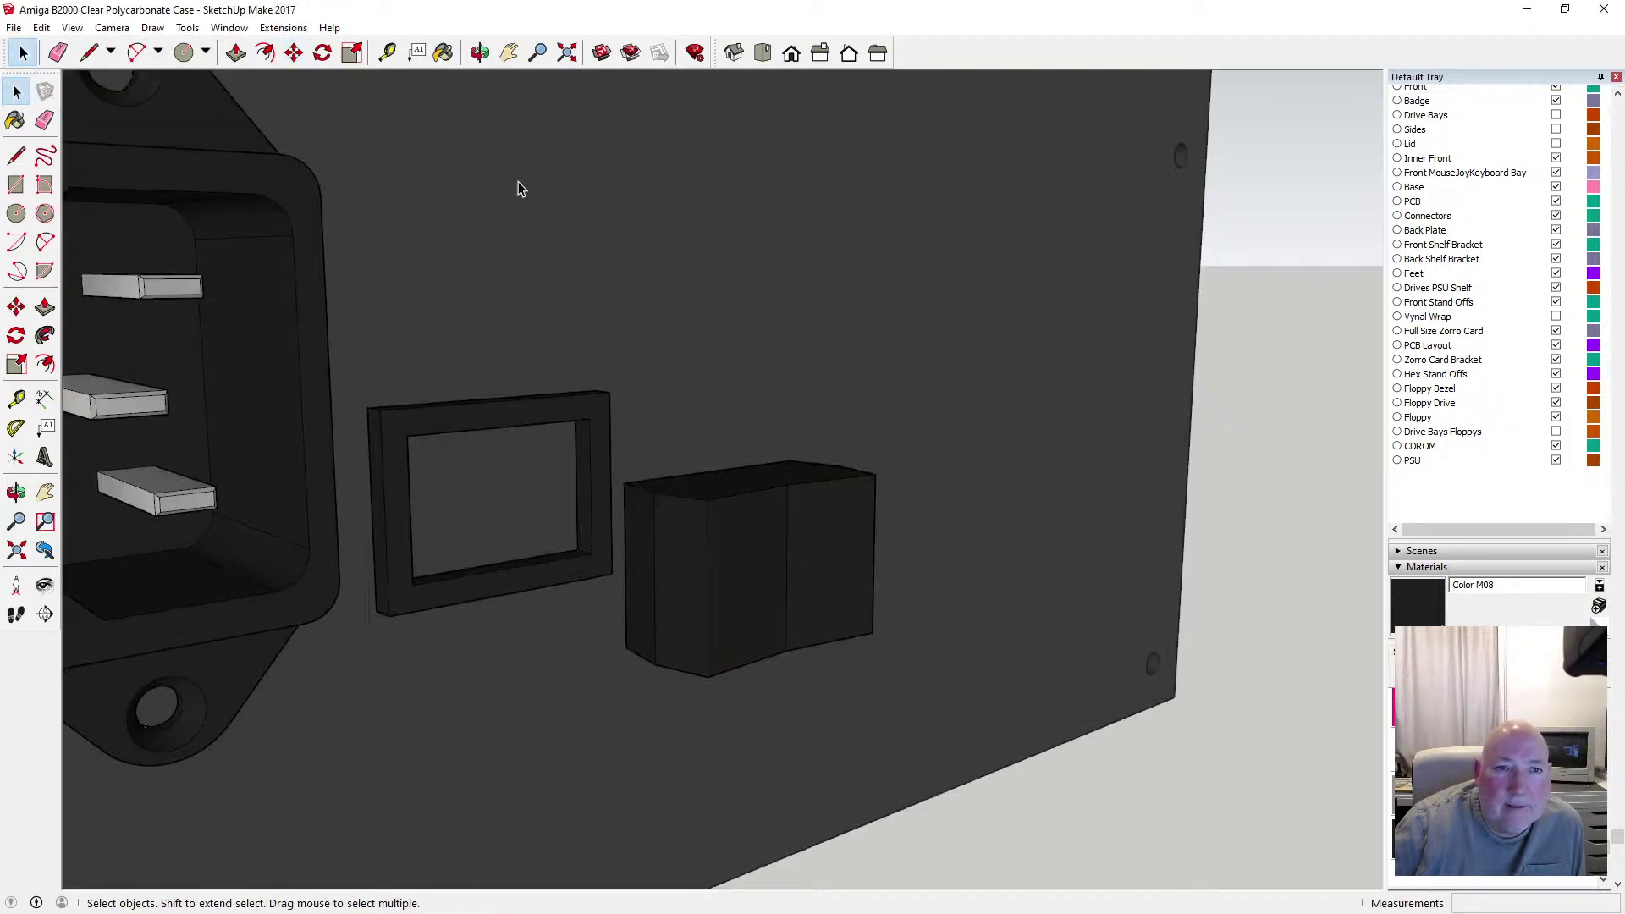
# Move the block component 30 mm back into the frame along the green axis
pyautogui.press('o')
pyautogui.moveTo(518, 188); pyautogui.dragTo(367, 175)
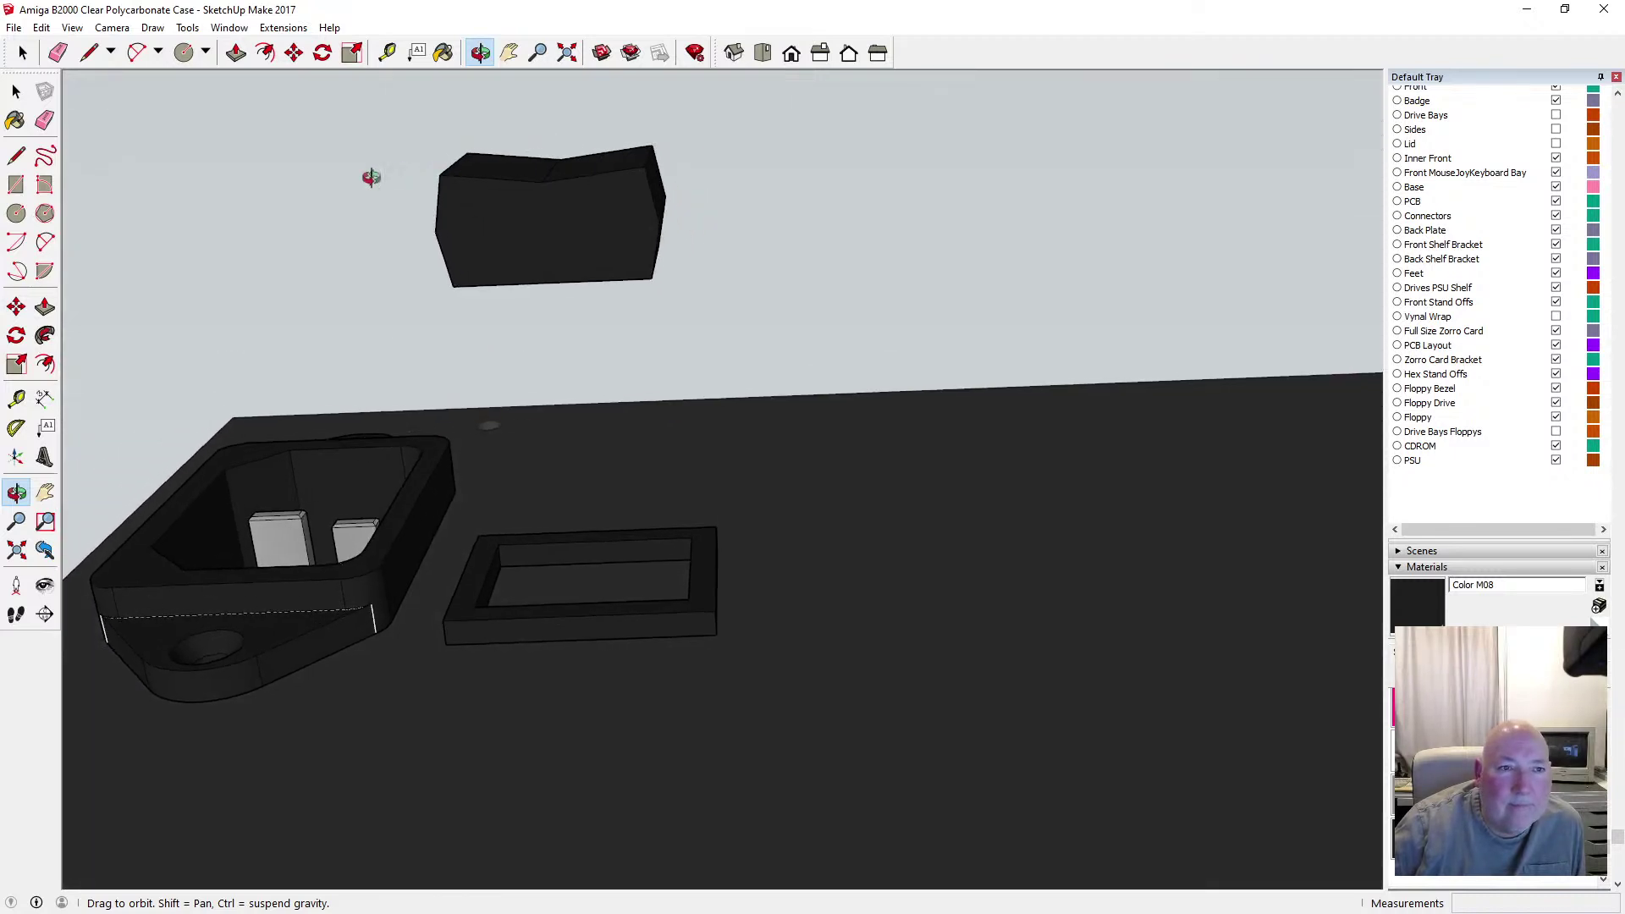
pyautogui.click(294, 53)
pyautogui.click(485, 207)
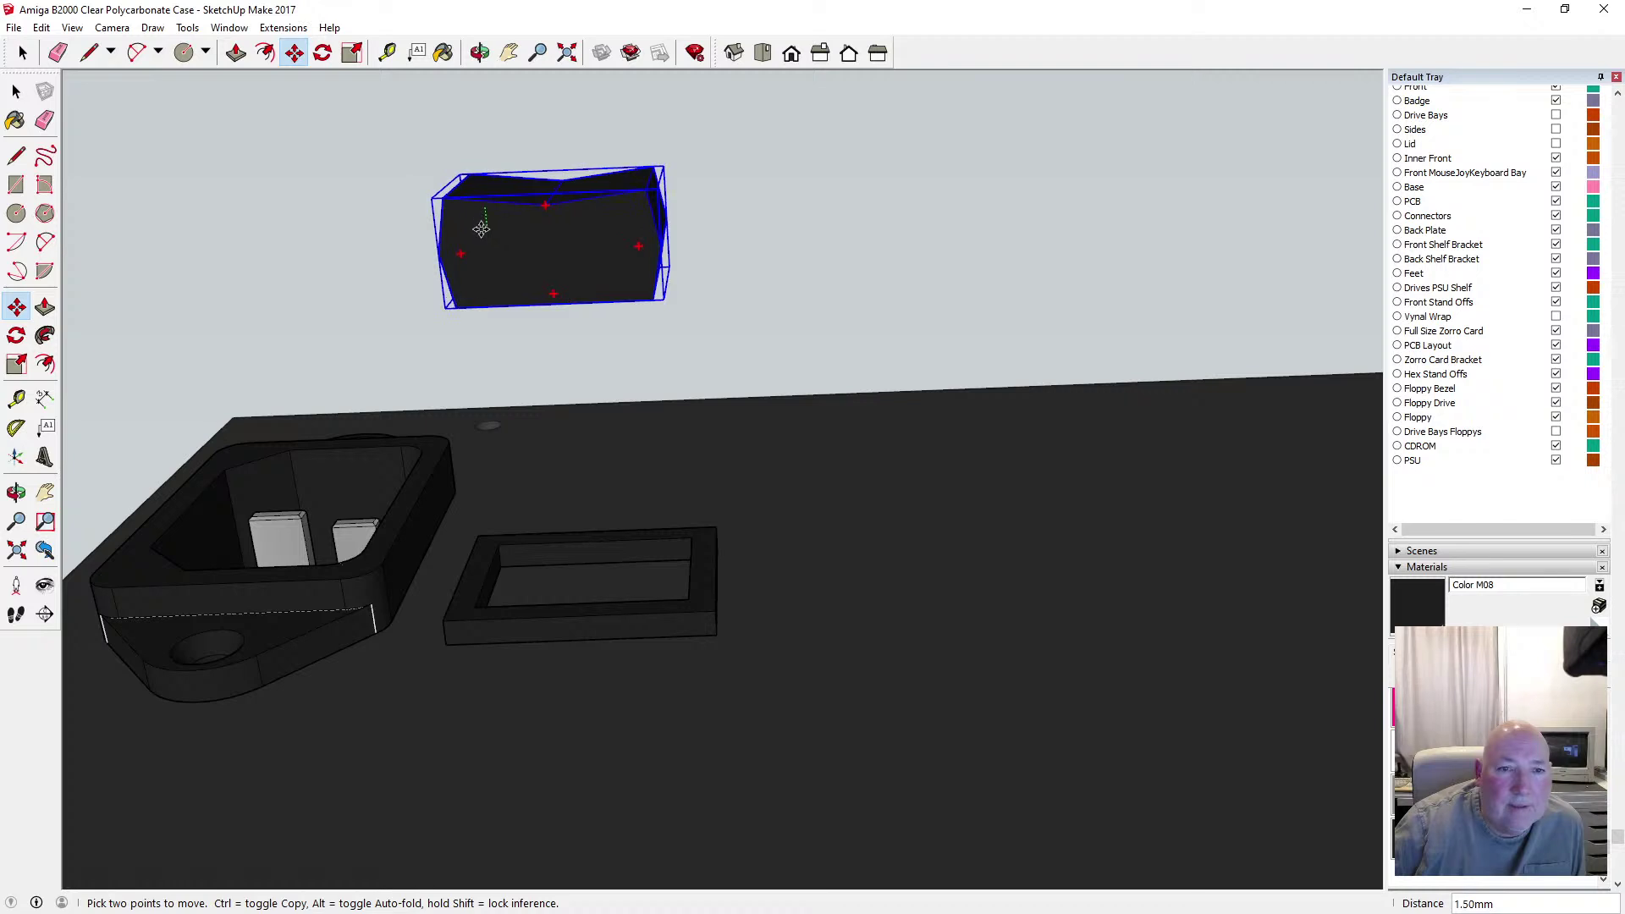
pyautogui.press('Return')
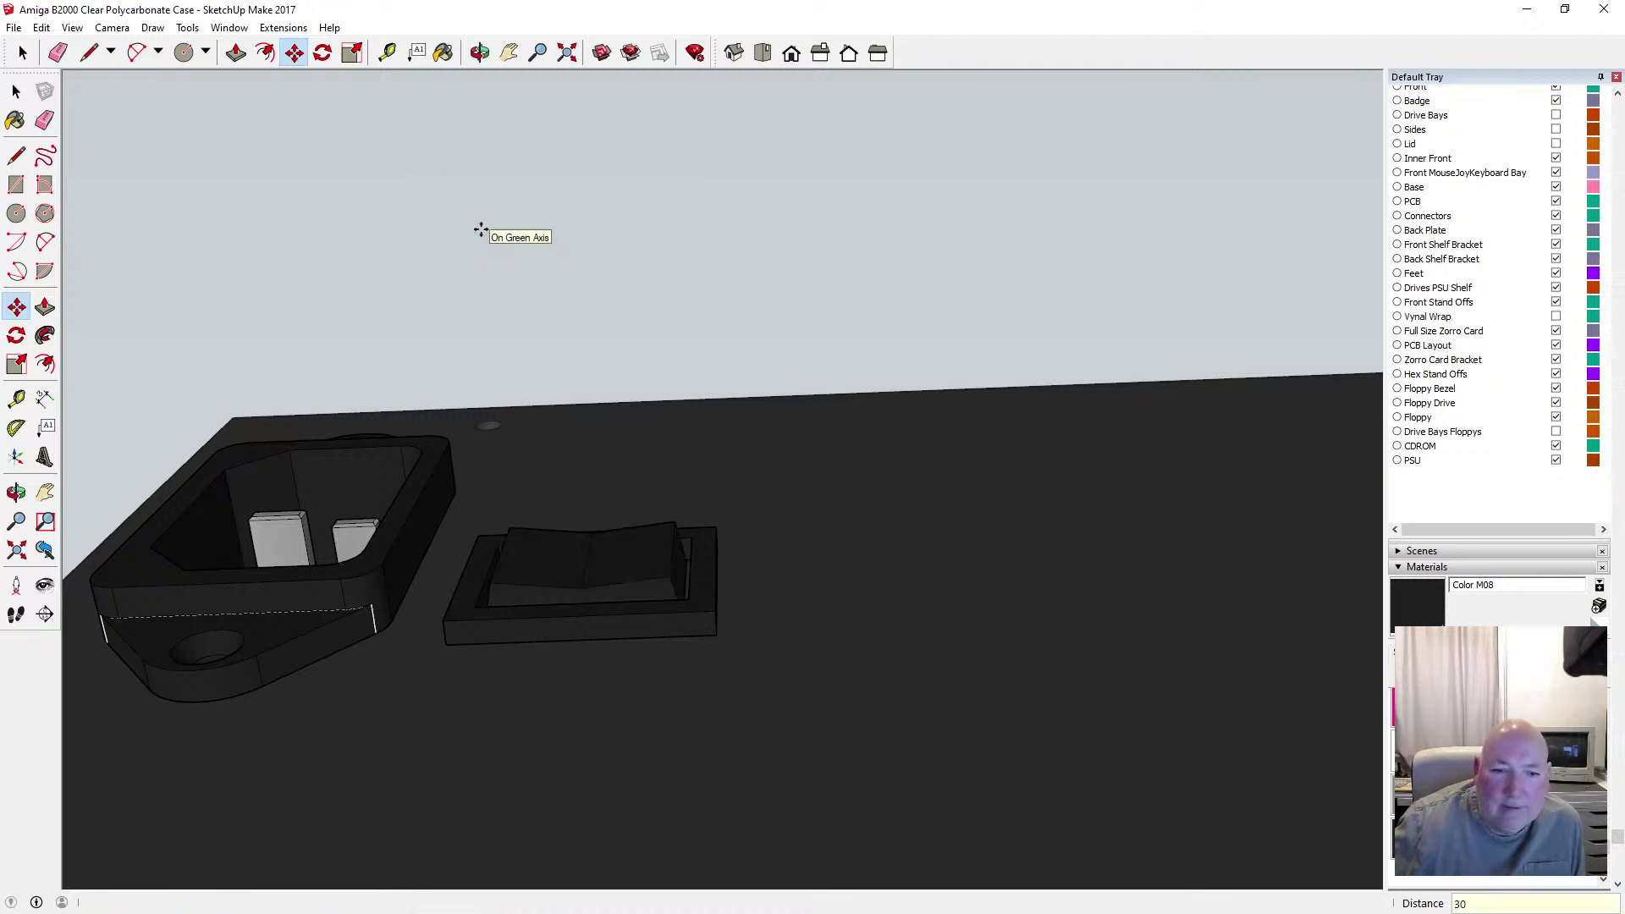
pyautogui.click(17, 93)
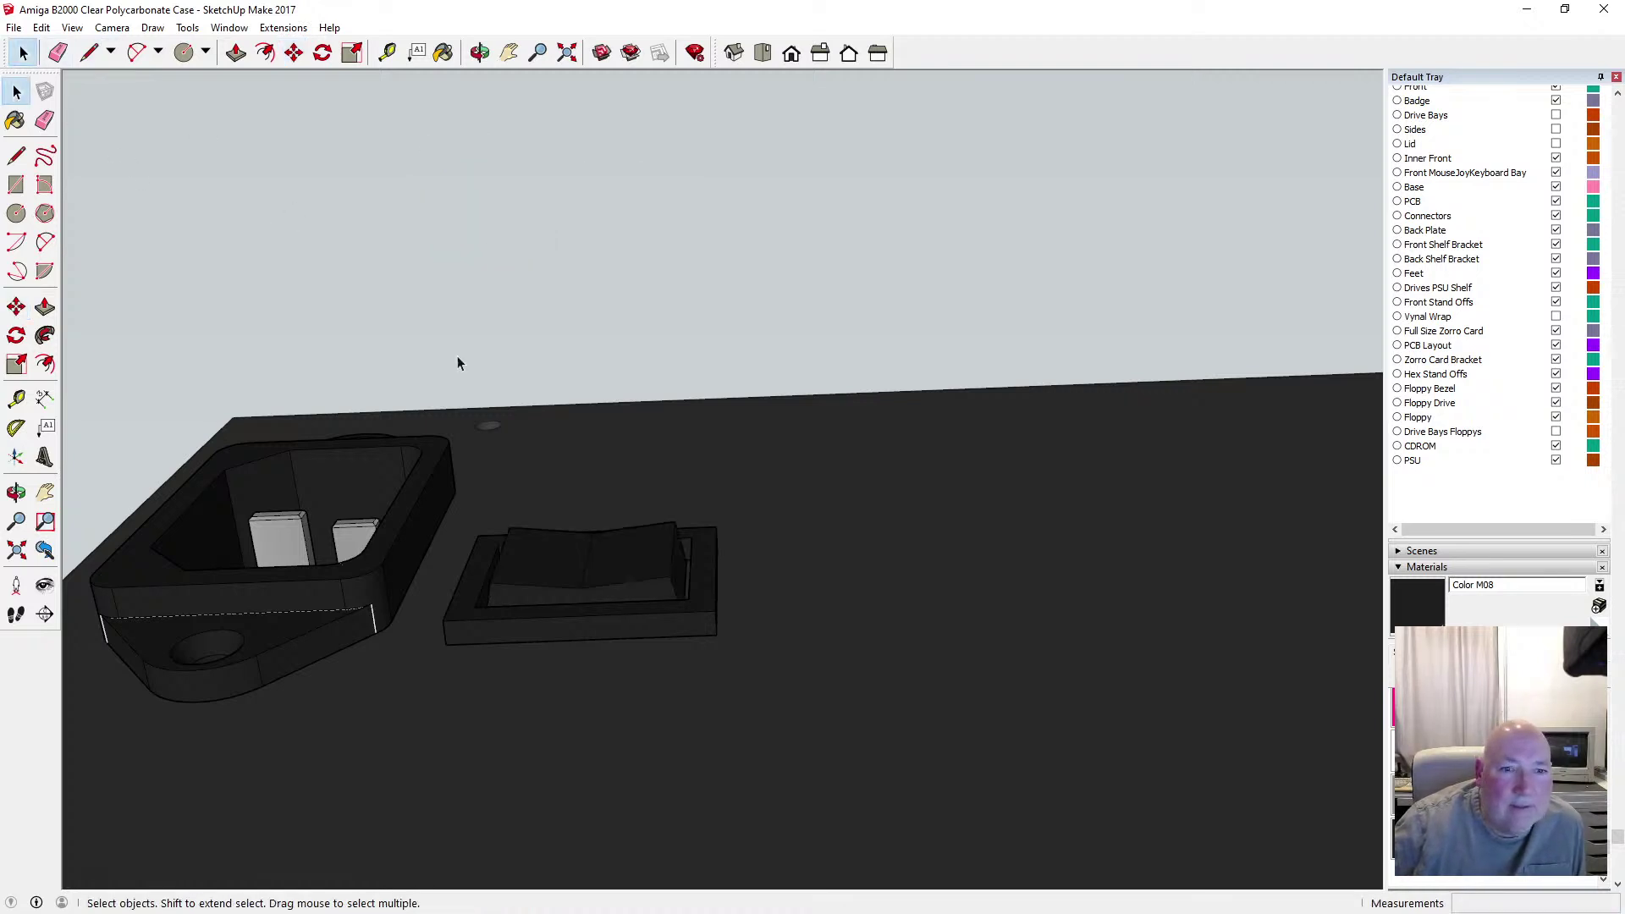
# Rotate the block component about 6.7 degrees around the blue axis, raising its end farthest from the socket out of the frame
pyautogui.click(480, 54)
pyautogui.moveTo(592, 455); pyautogui.dragTo(620, 574)
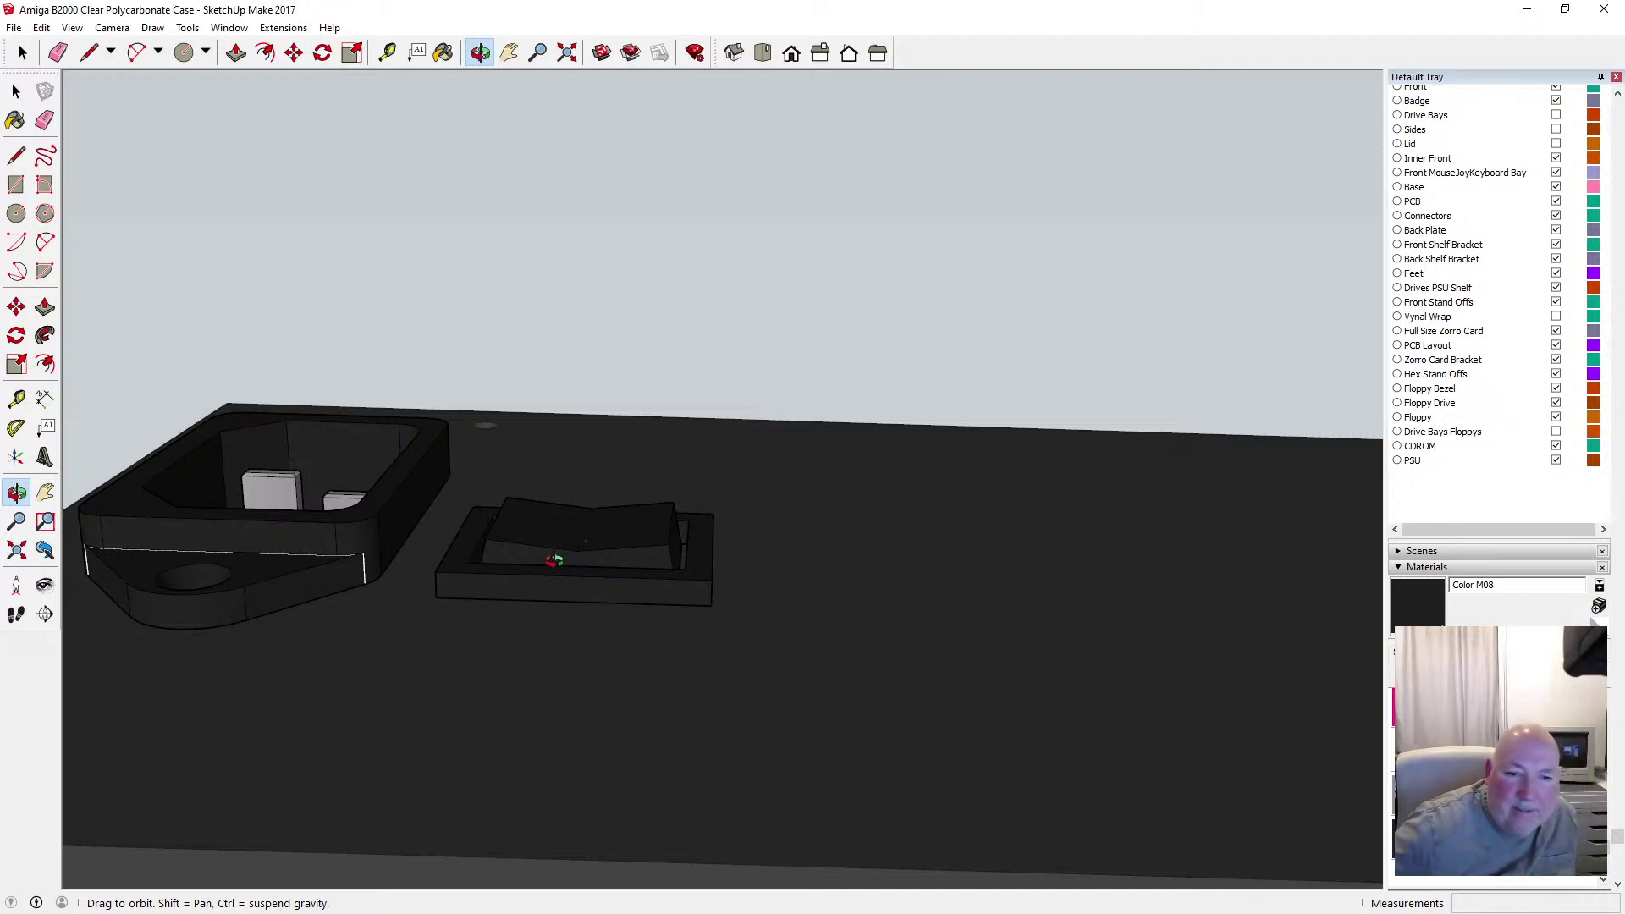
pyautogui.moveTo(554, 560); pyautogui.dragTo(556, 506)
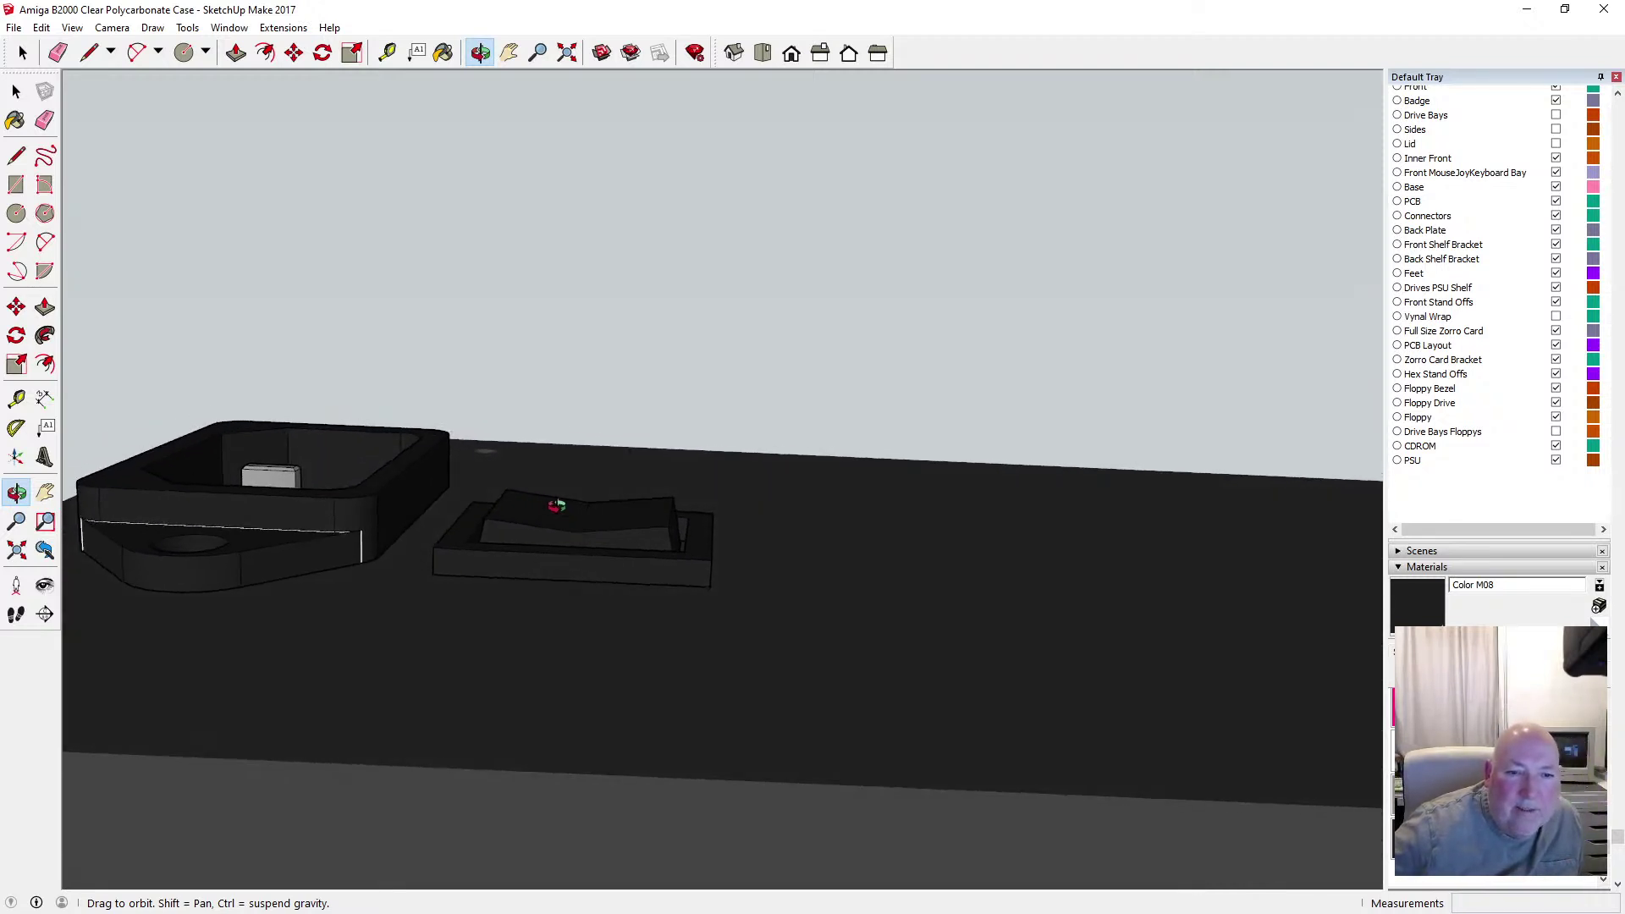
pyautogui.click(16, 90)
pyautogui.click(501, 511)
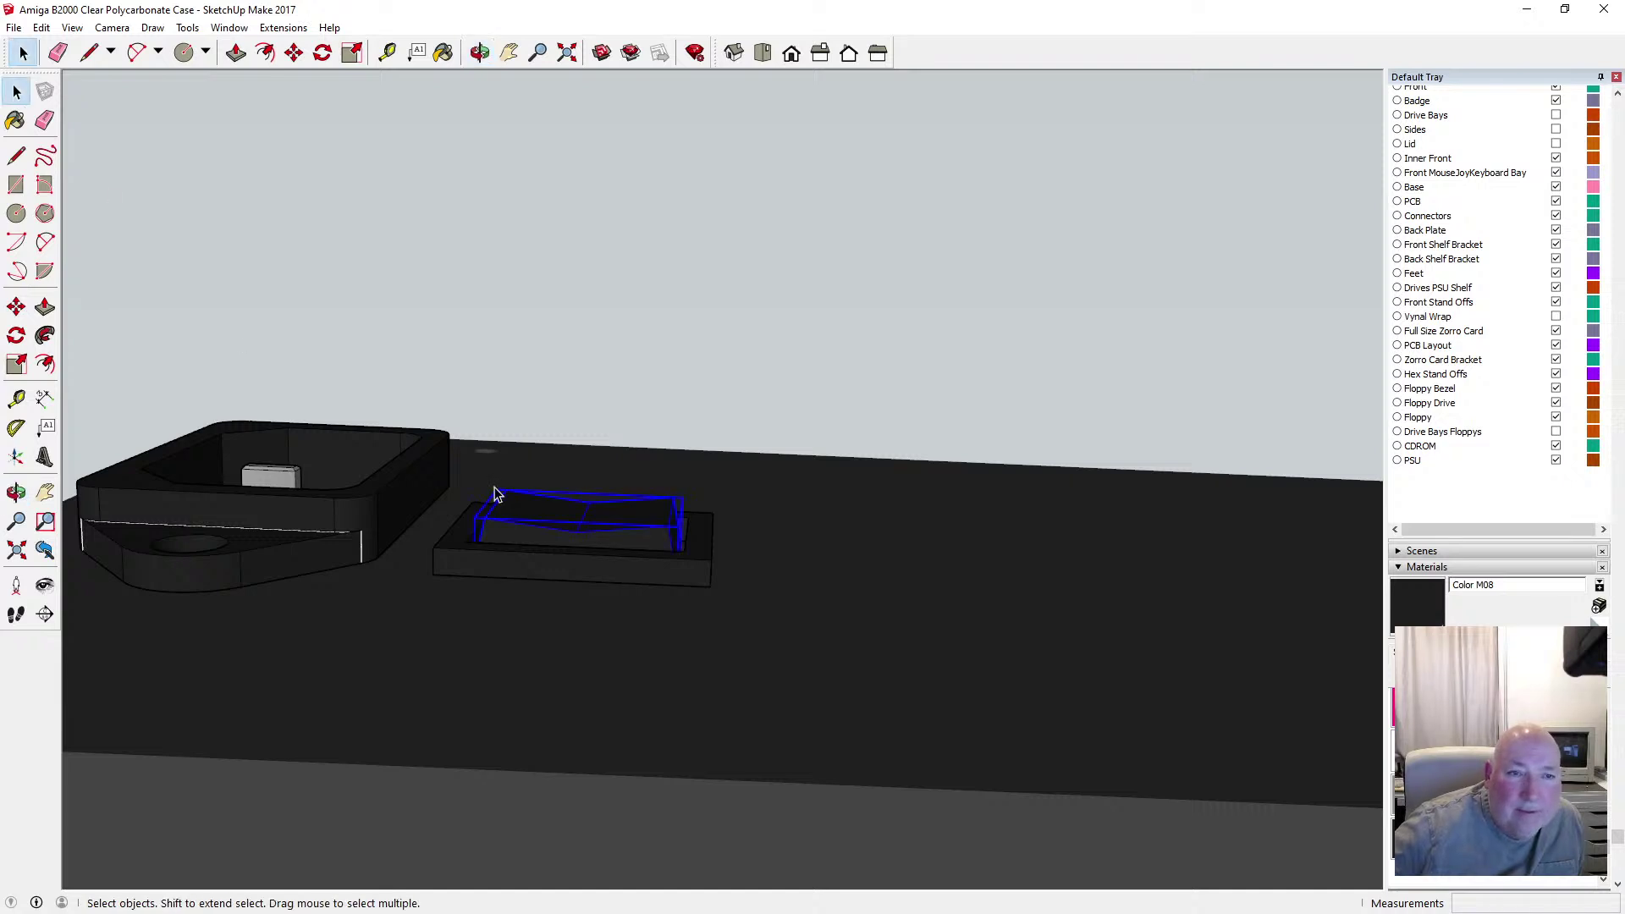
pyautogui.click(323, 53)
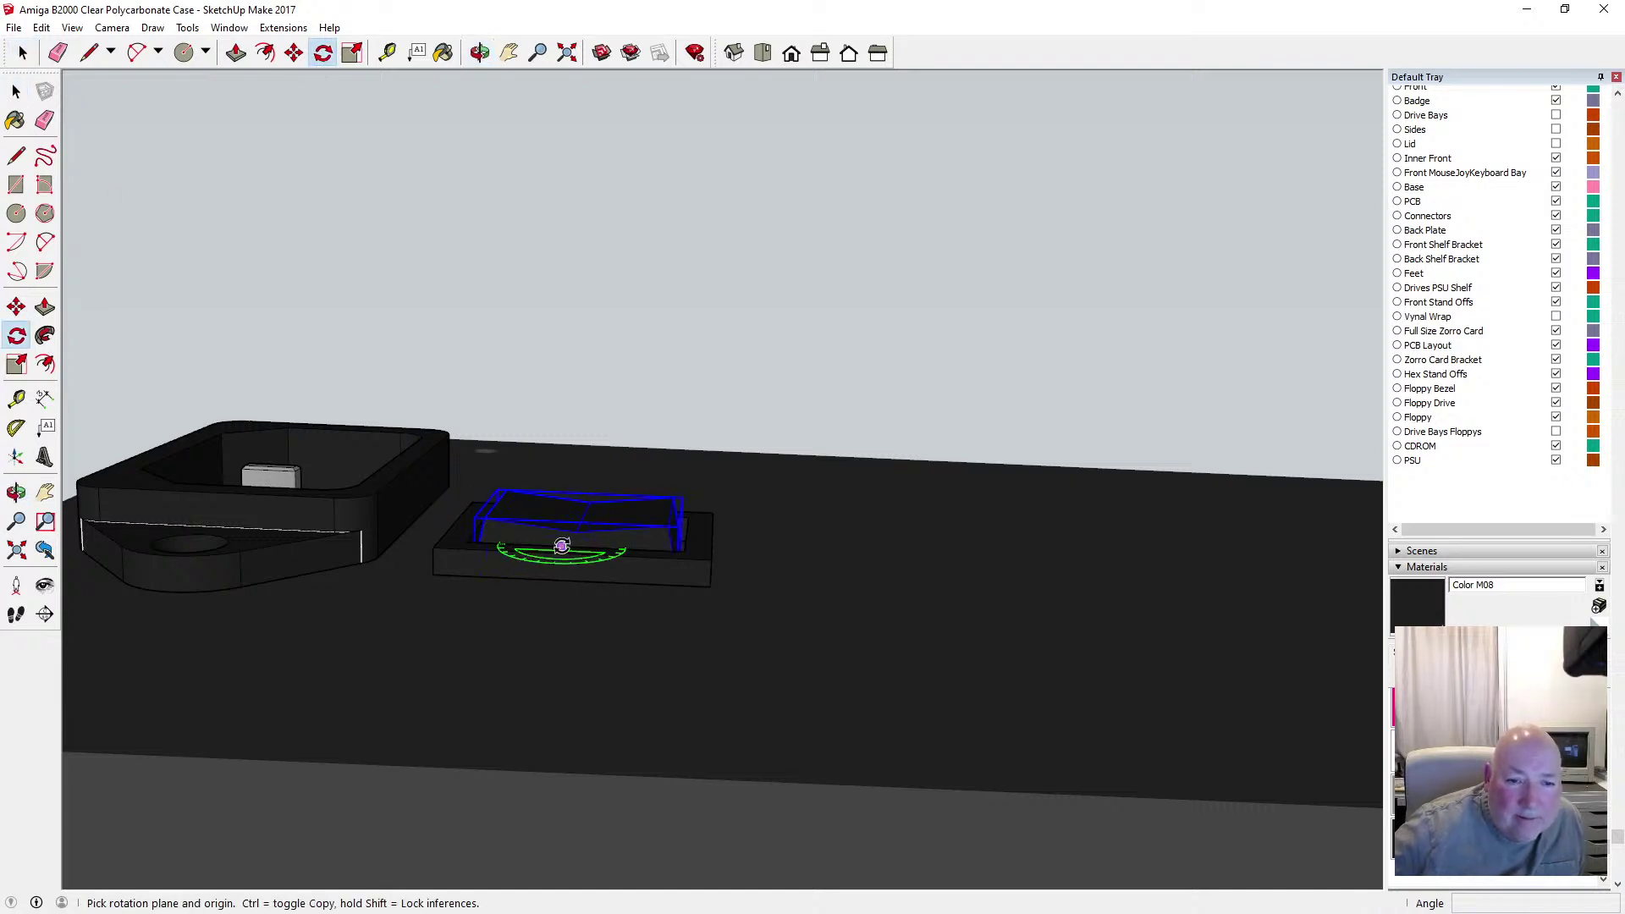
pyautogui.click(565, 531)
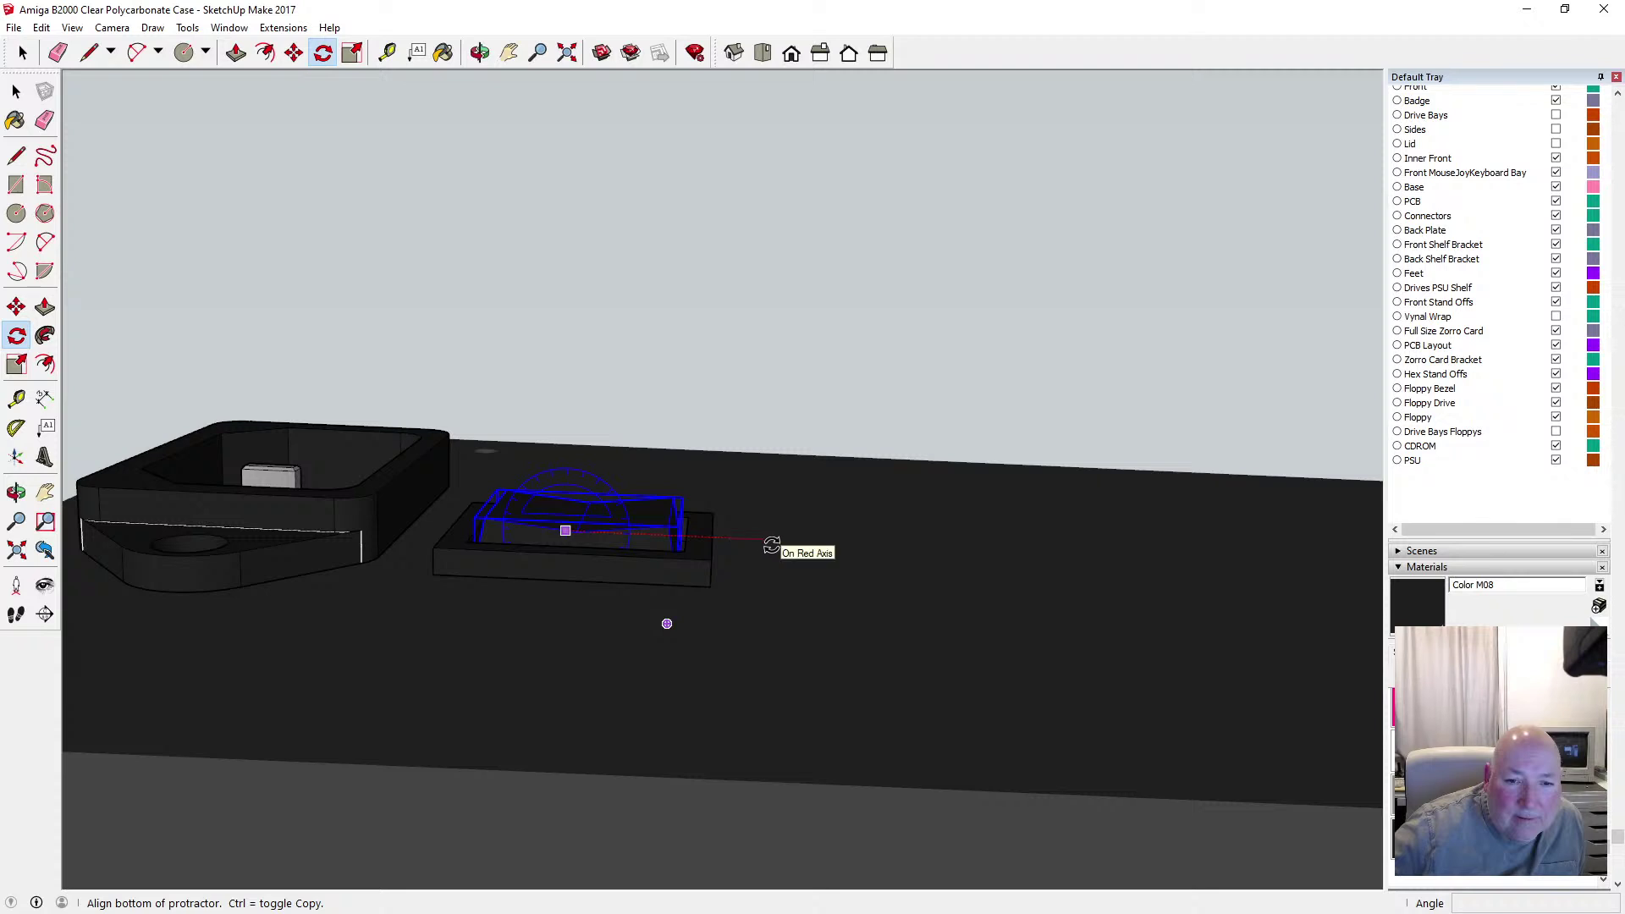
pyautogui.click(772, 544)
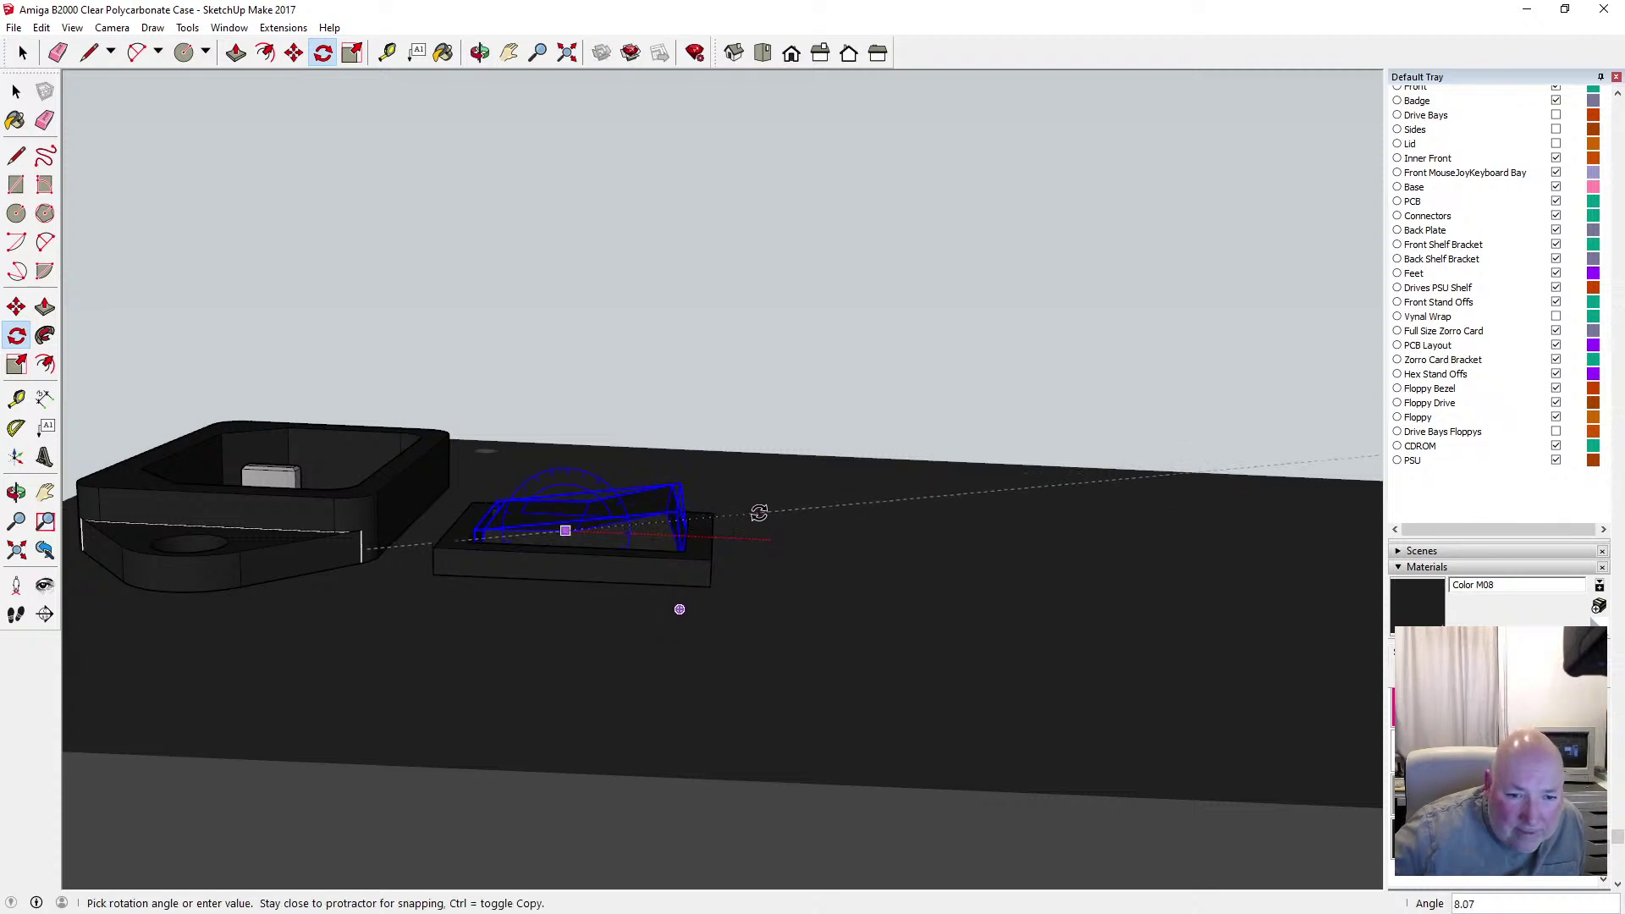
pyautogui.scroll(3, 755, 513)
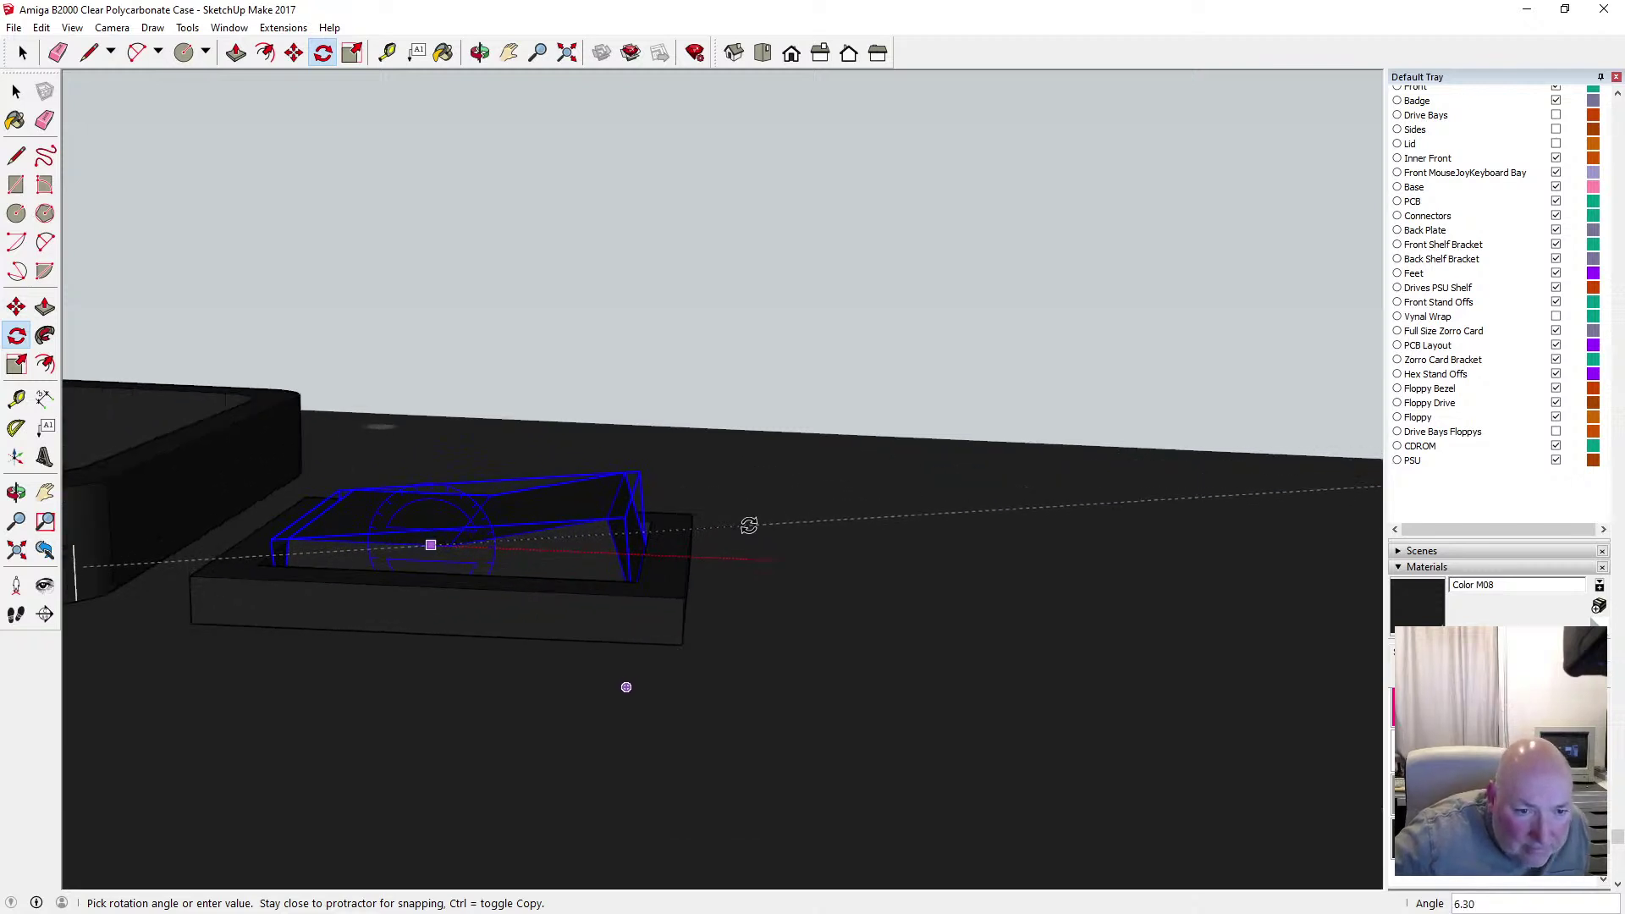
pyautogui.click(751, 522)
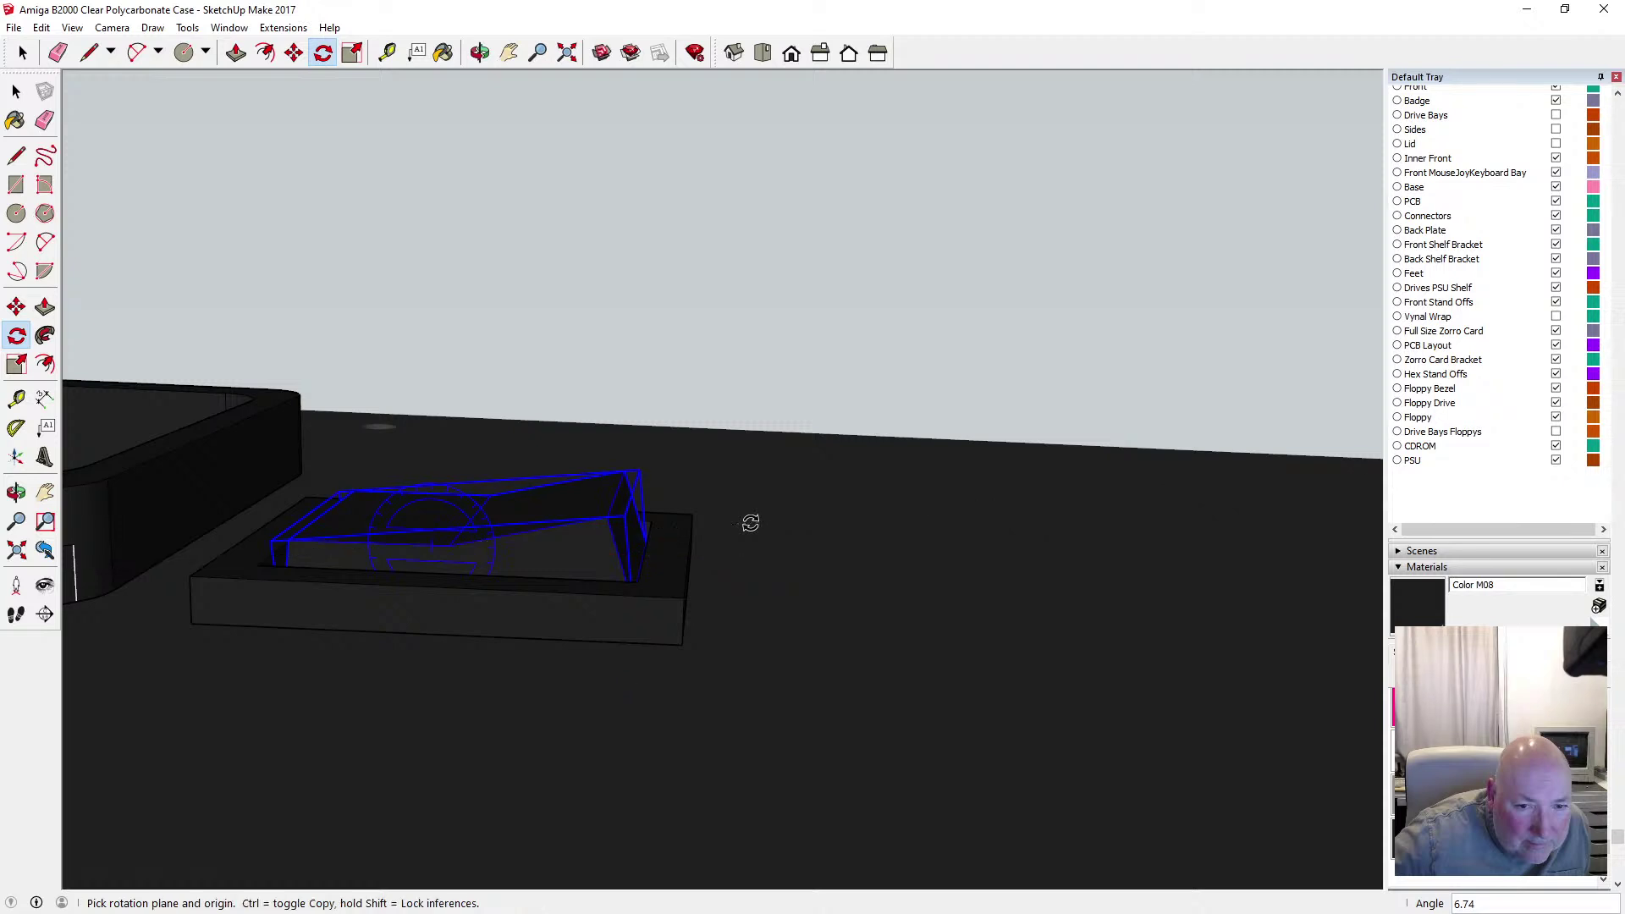
pyautogui.click(18, 92)
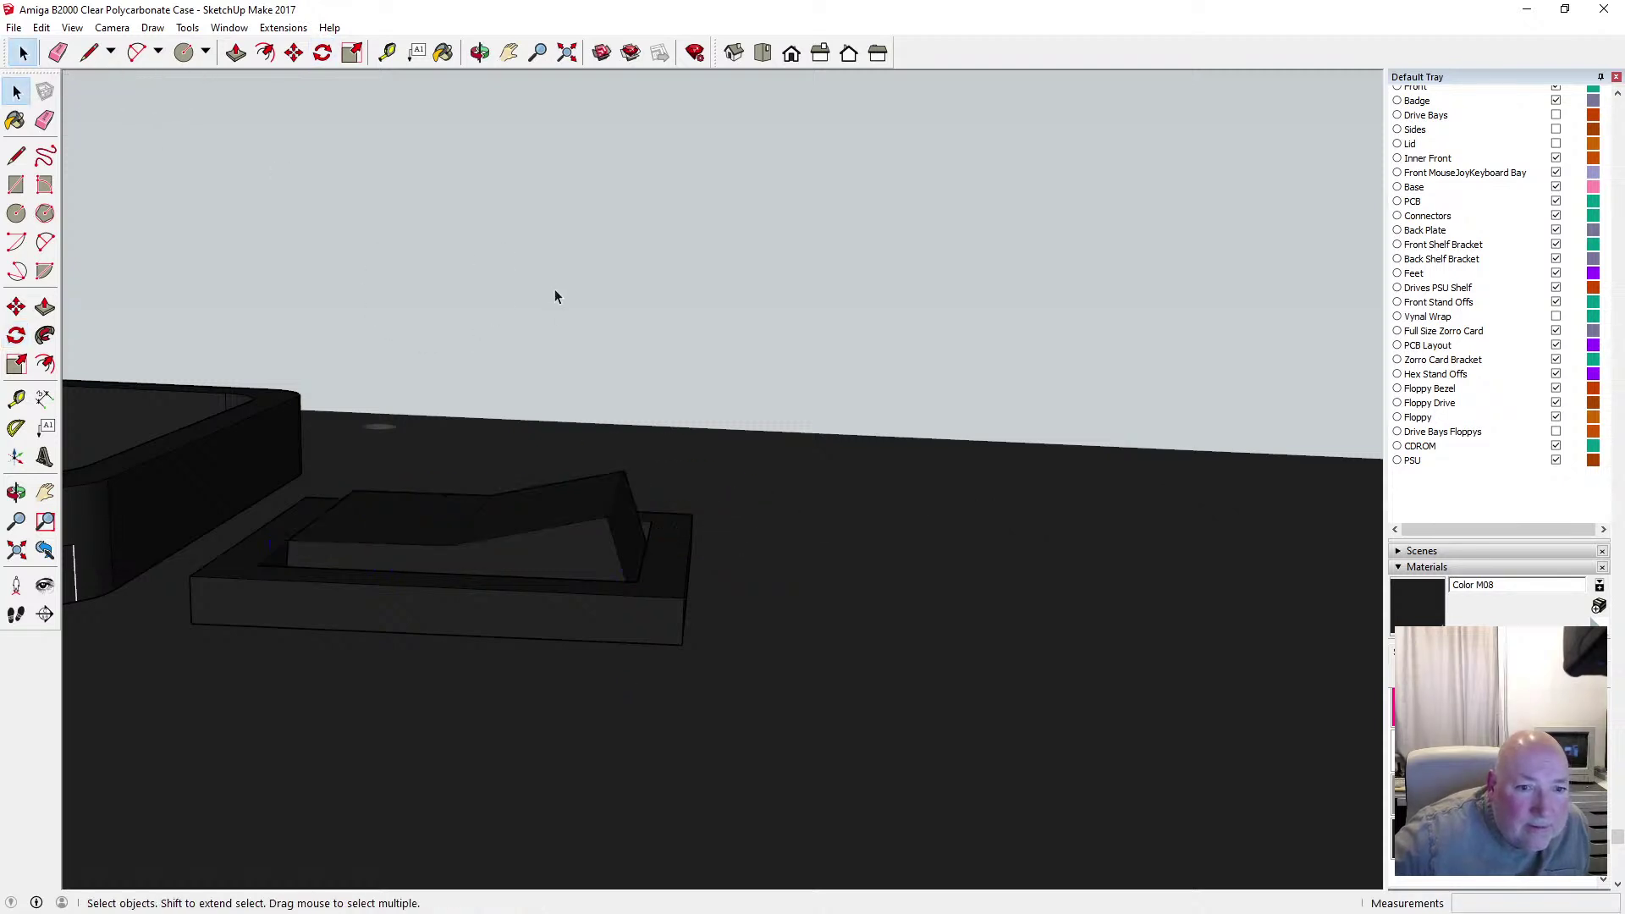
pyautogui.click(480, 52)
pyautogui.moveTo(694, 288); pyautogui.dragTo(553, 610)
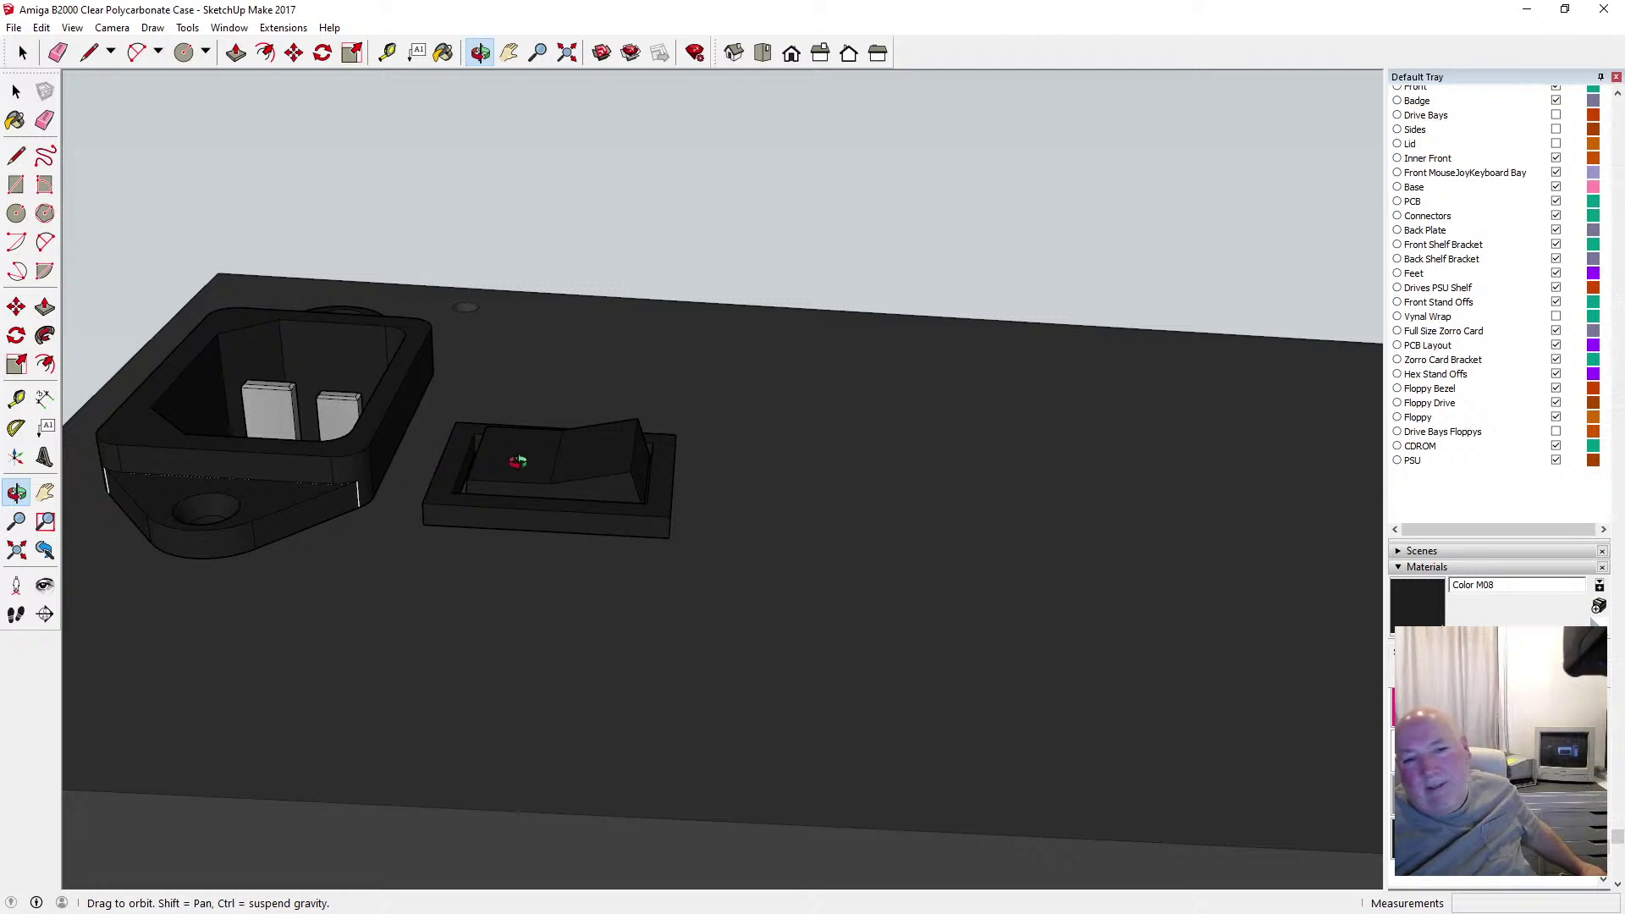
pyautogui.scroll(2, 596, 508)
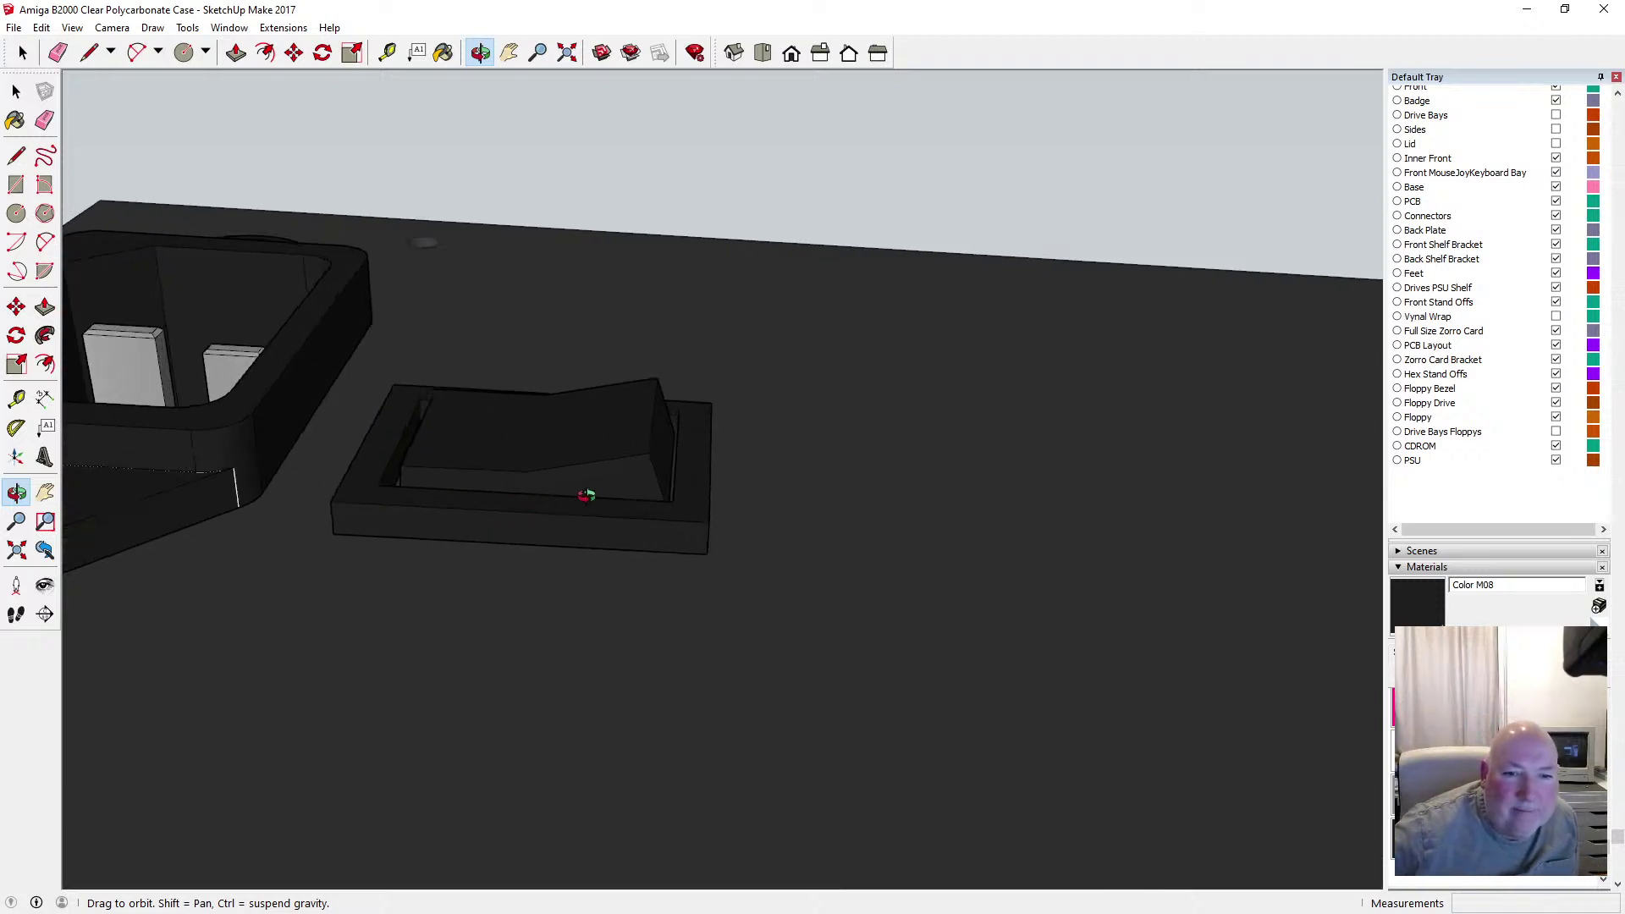
# Move the tilted block component 1 mm deeper into the frame
pyautogui.moveTo(545, 498); pyautogui.dragTo(679, 644)
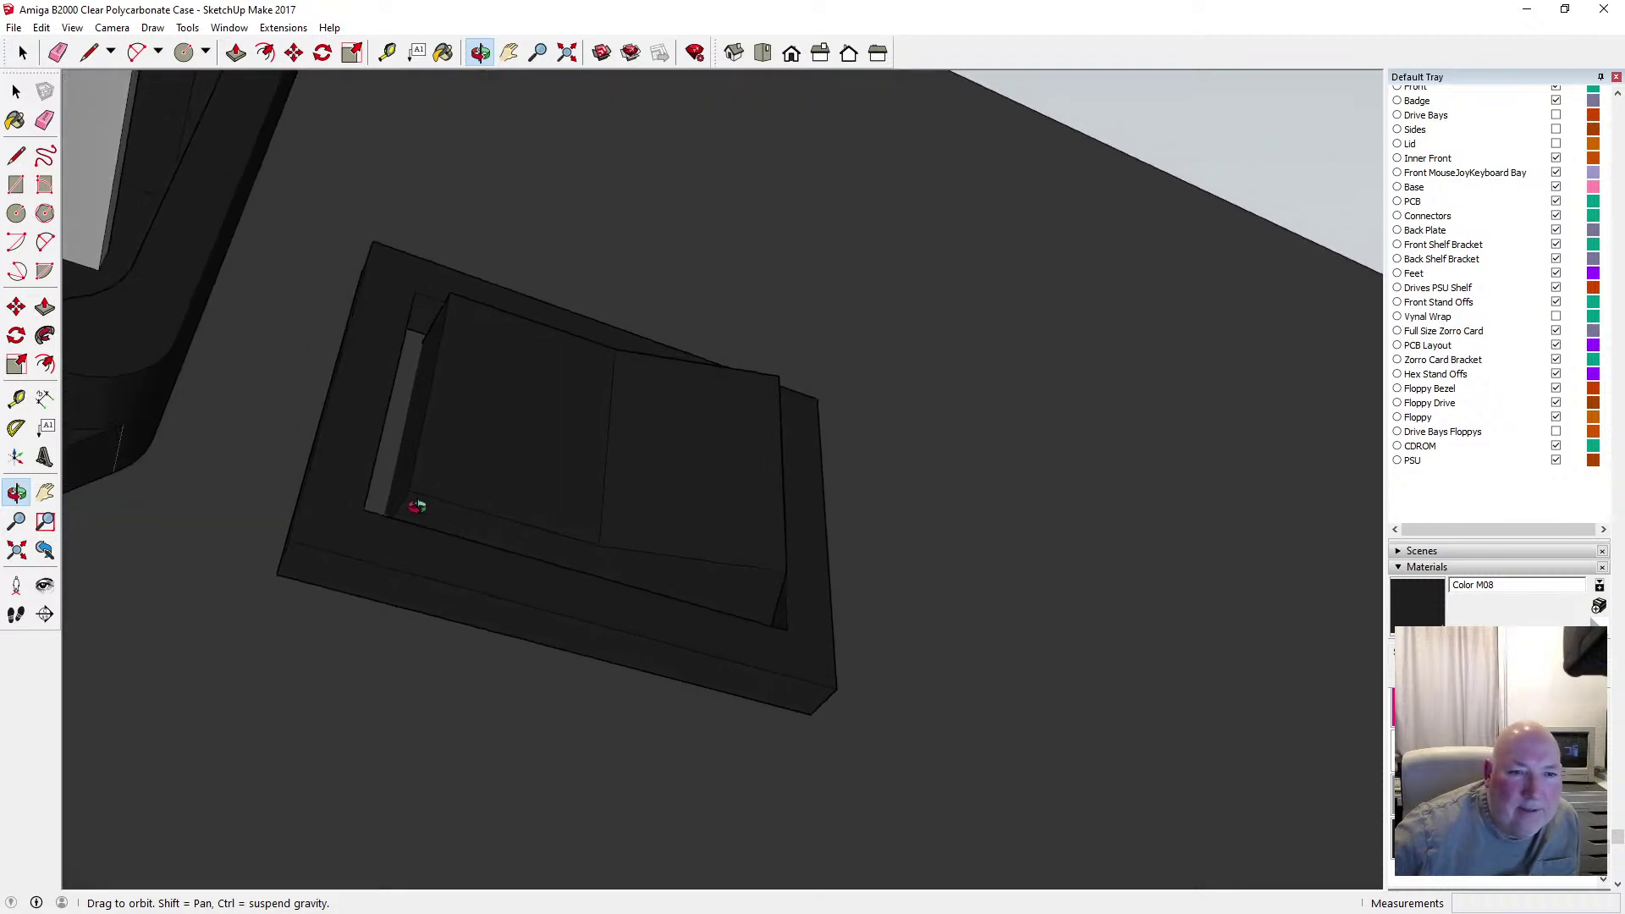
pyautogui.moveTo(418, 507); pyautogui.dragTo(557, 352)
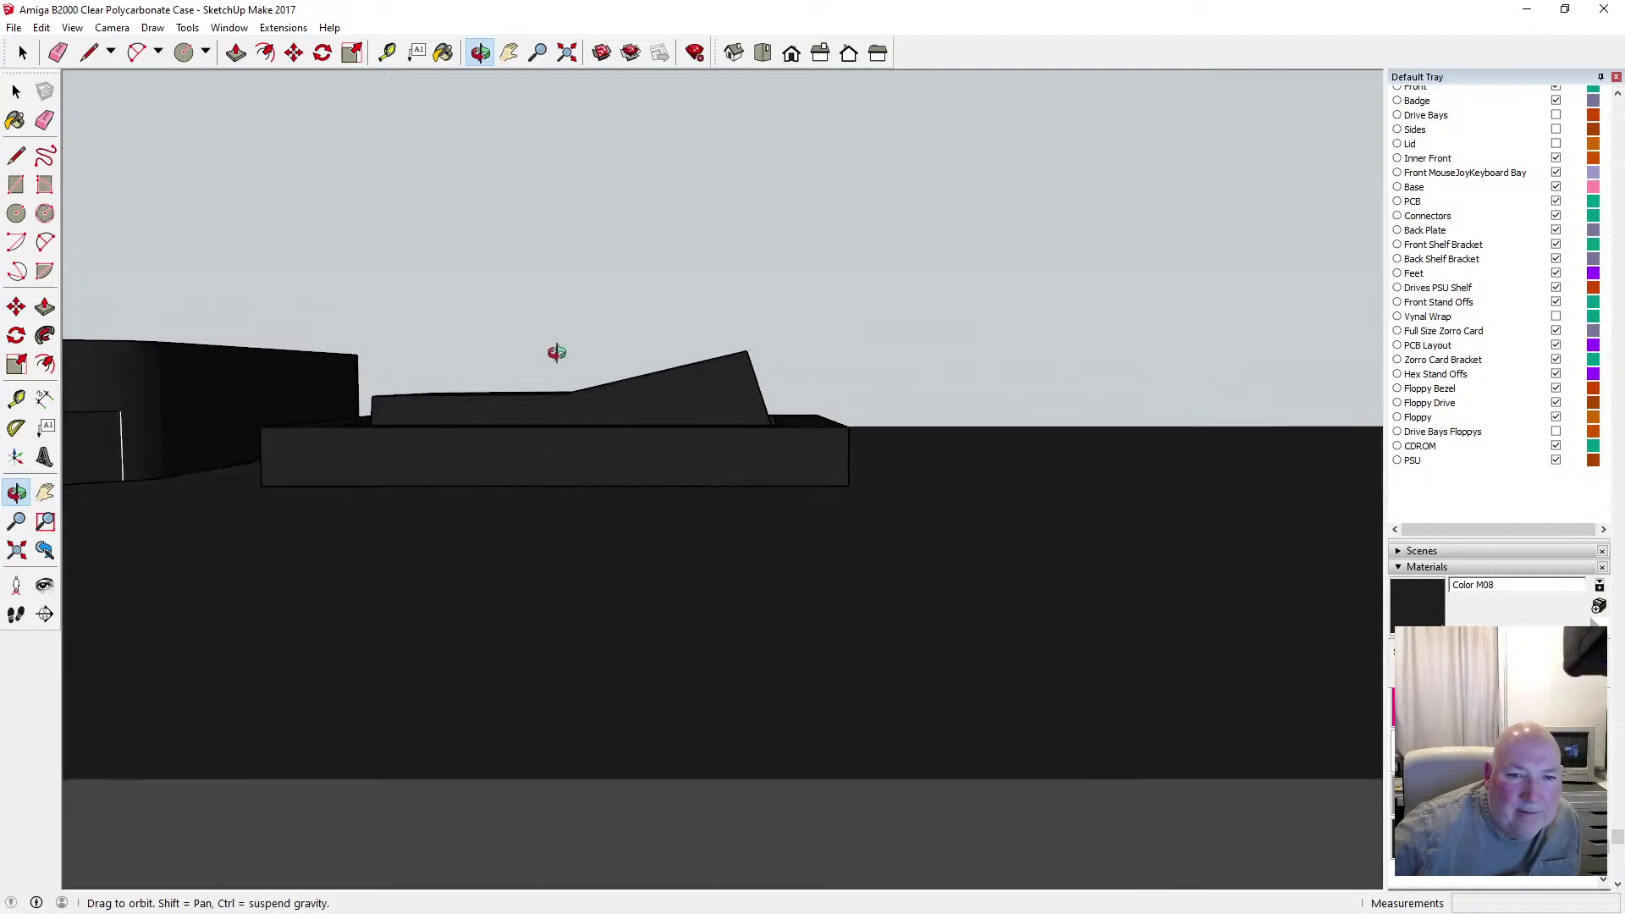
pyautogui.click(293, 52)
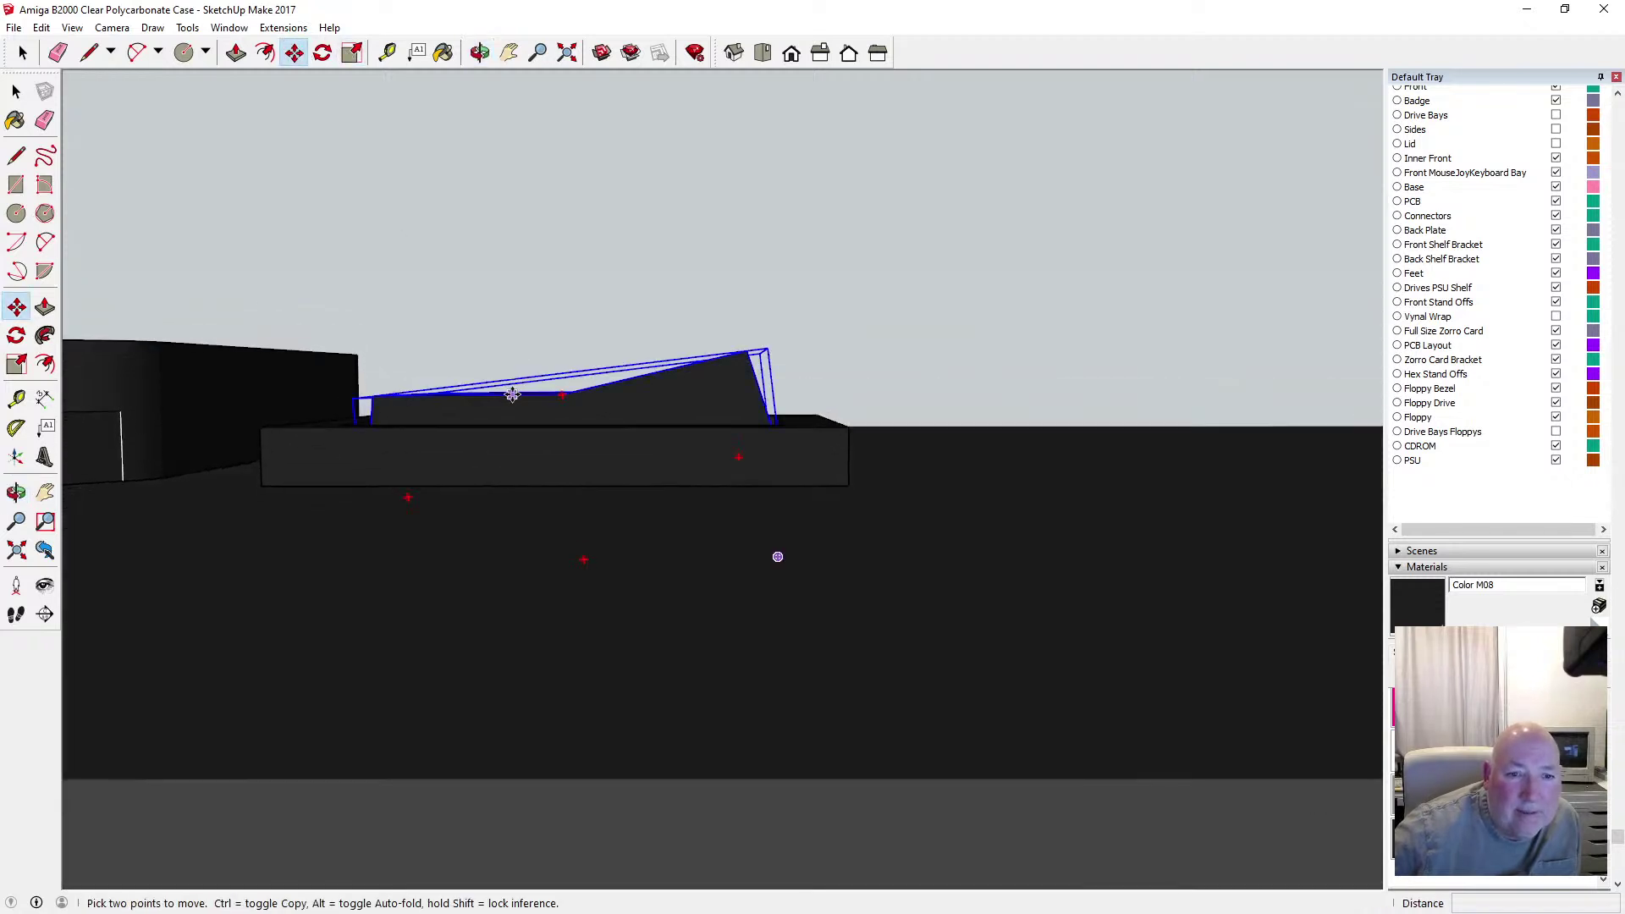
pyautogui.click(513, 395)
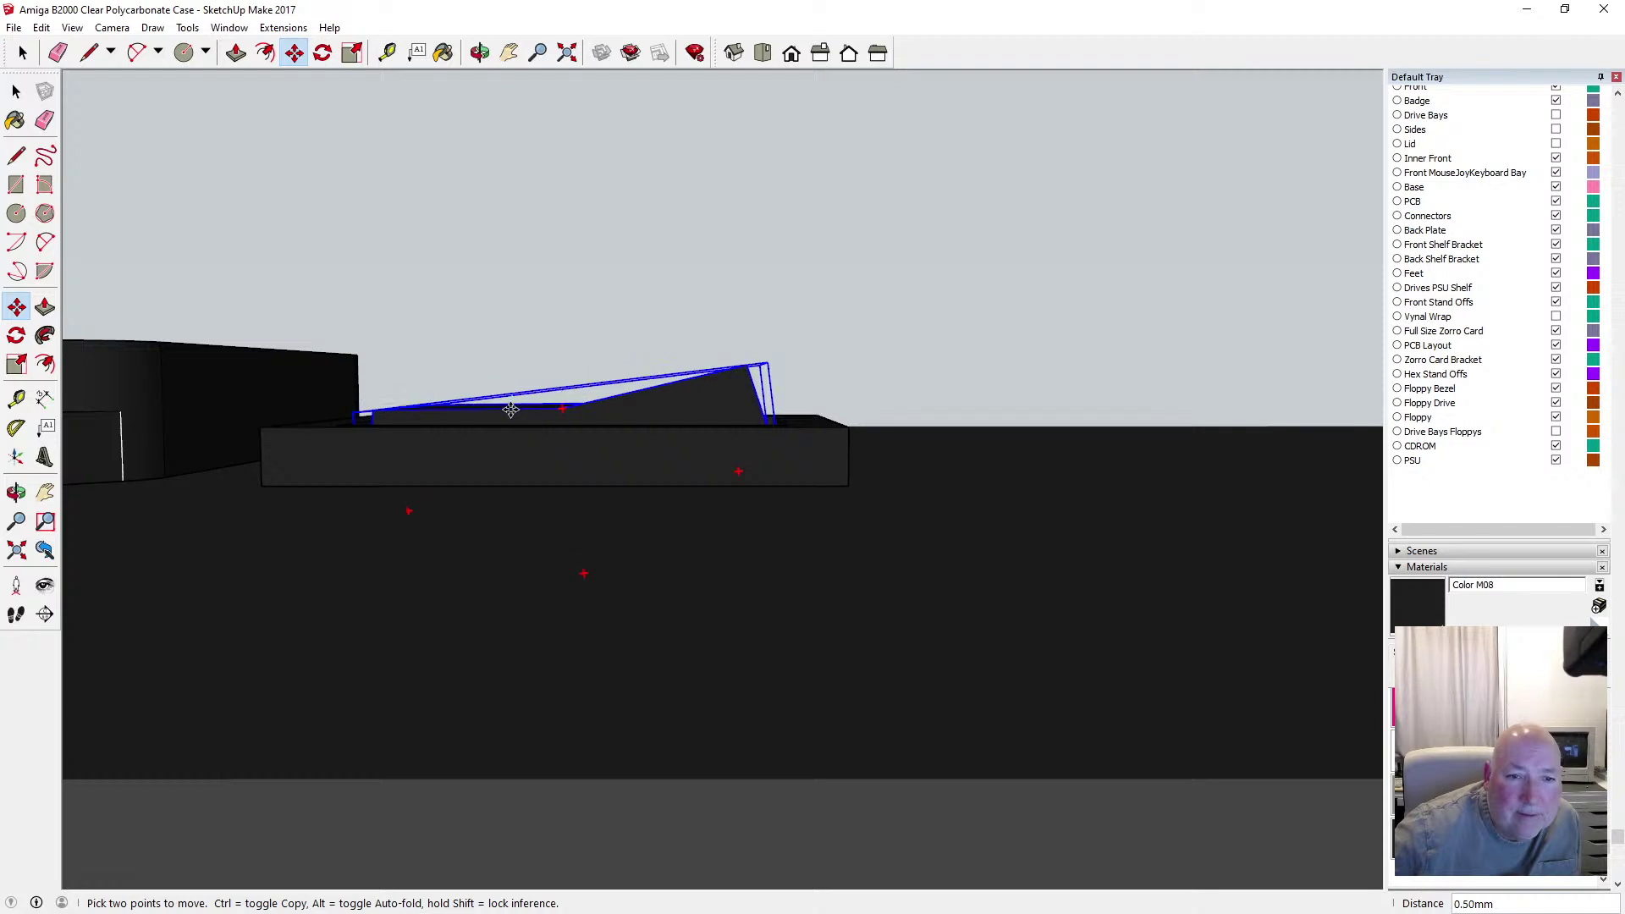
pyautogui.click(509, 417)
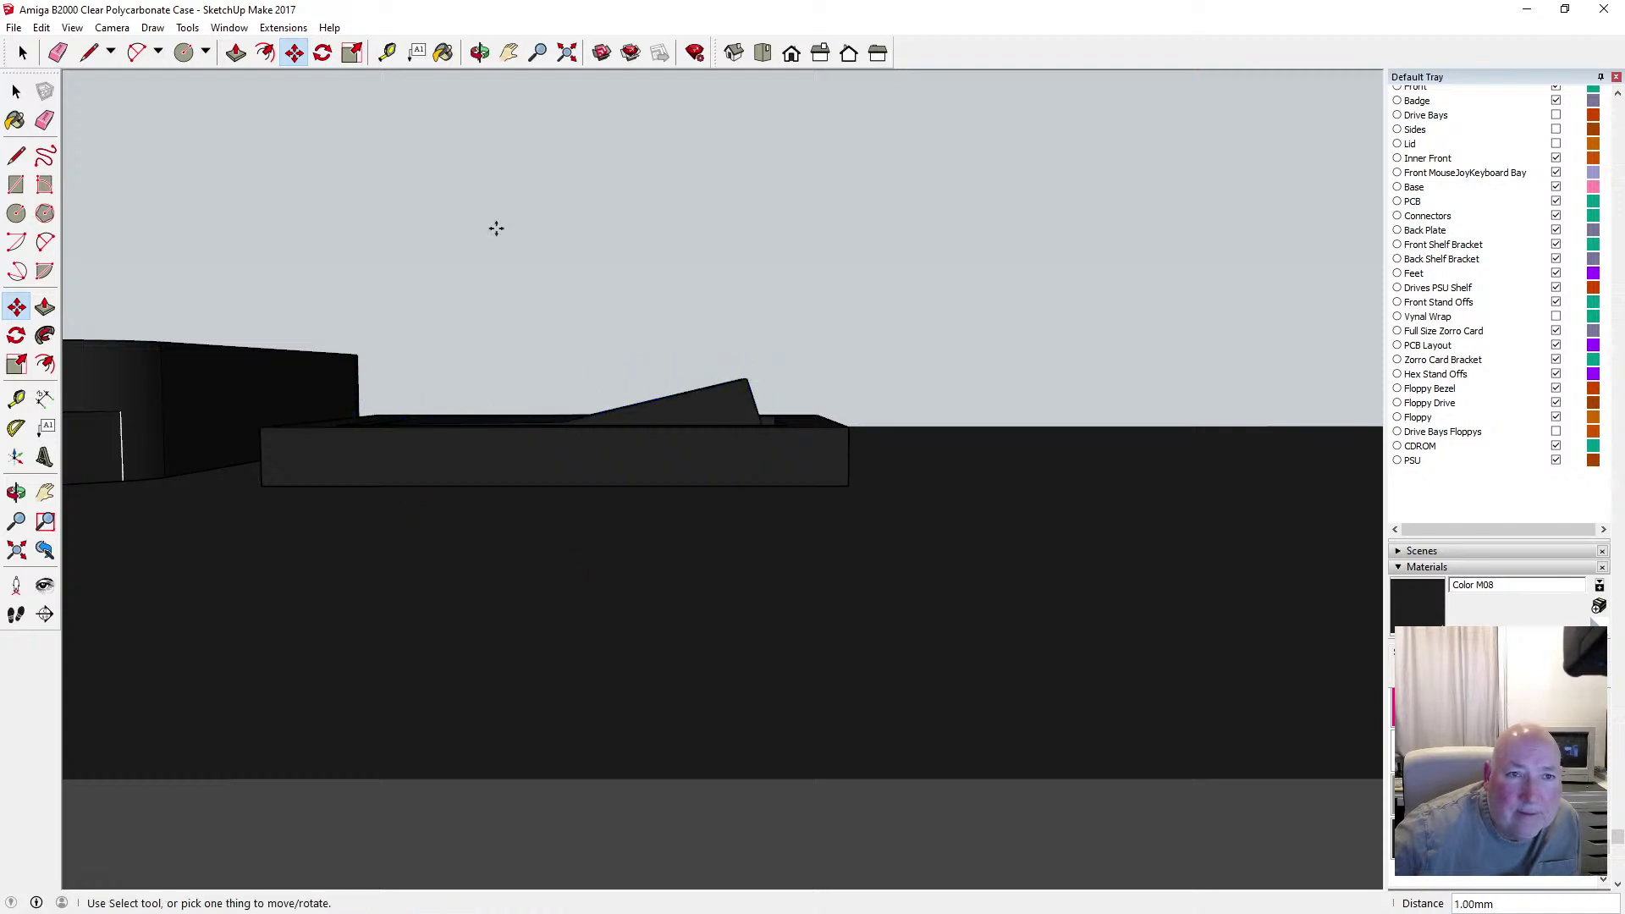
# Open the frame component around the rocker block for editing
pyautogui.click(480, 52)
pyautogui.moveTo(544, 171); pyautogui.dragTo(524, 491)
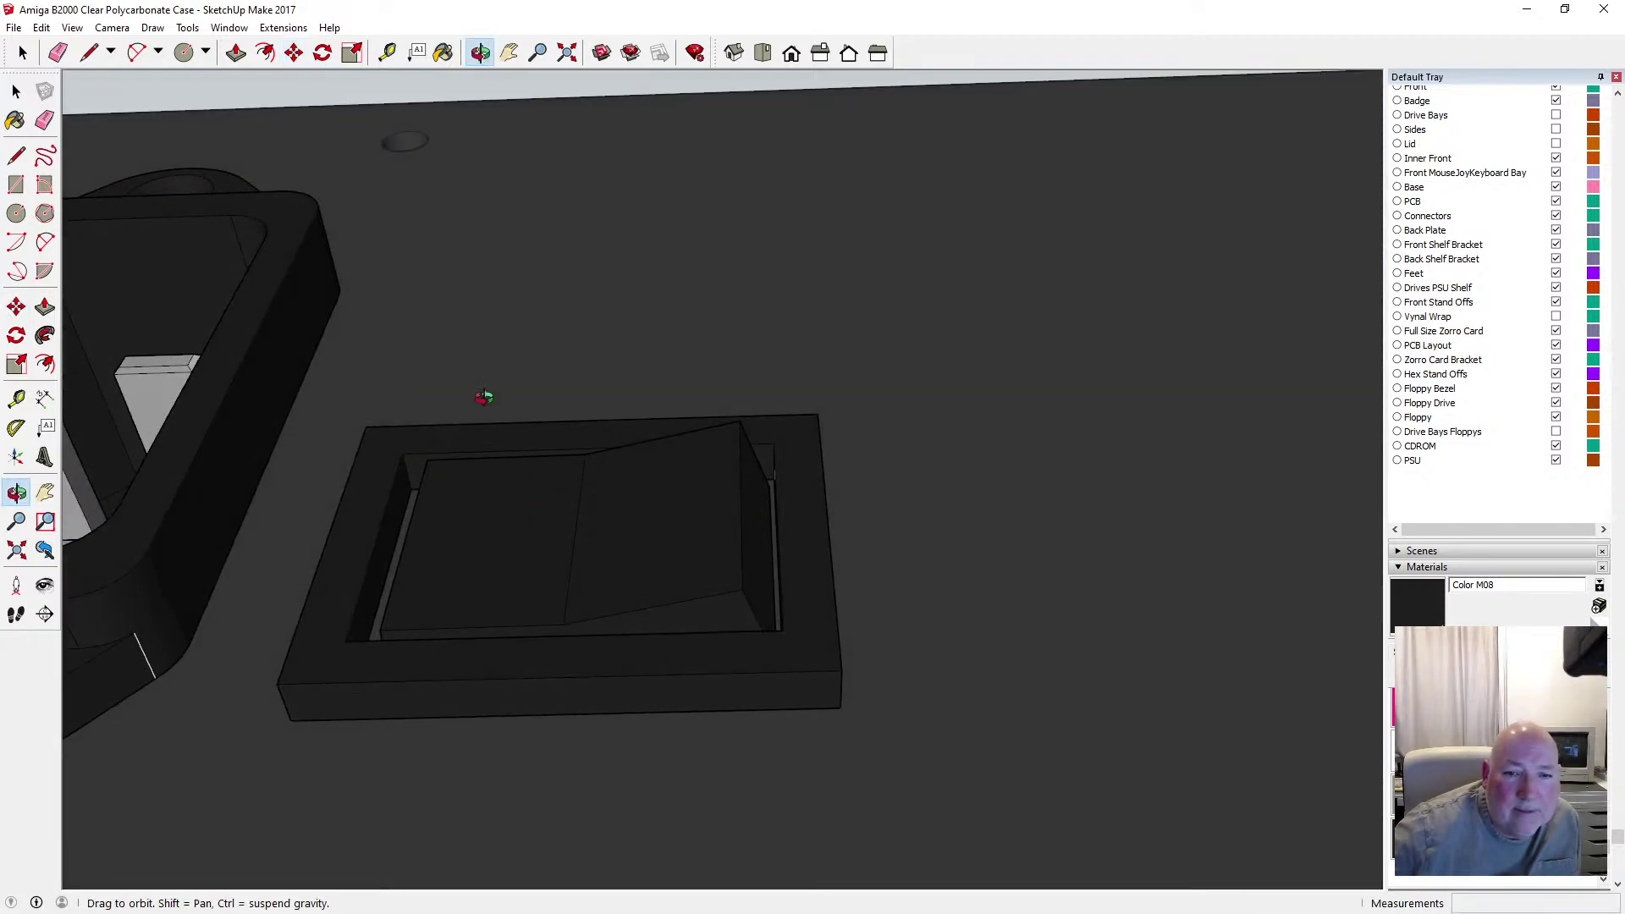
pyautogui.moveTo(484, 396); pyautogui.dragTo(533, 565)
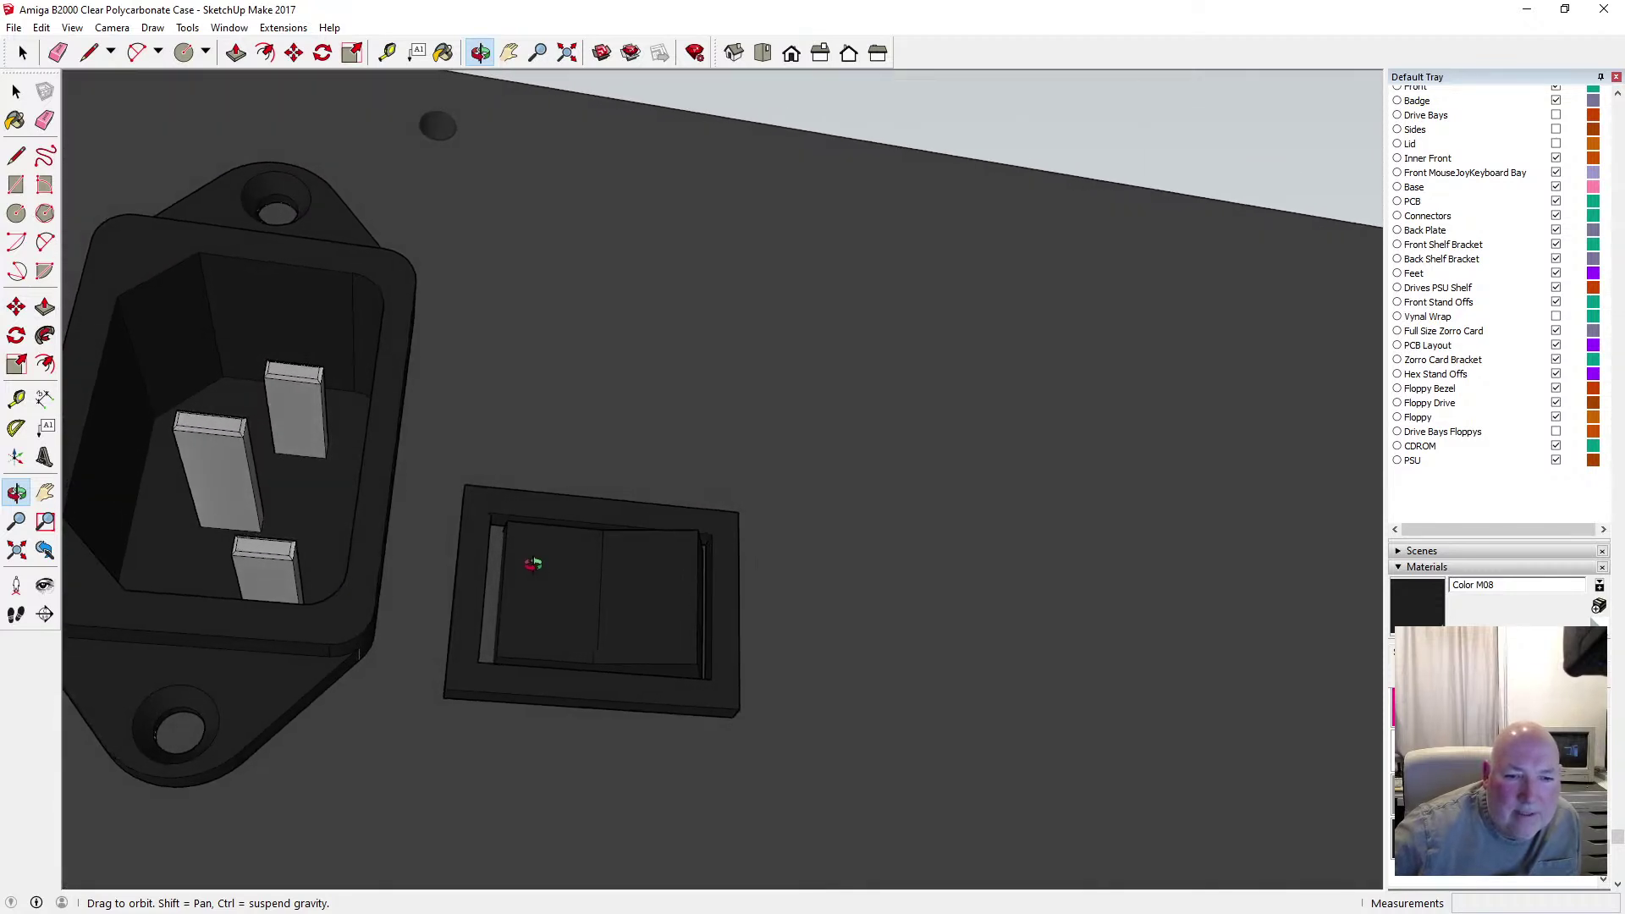
pyautogui.scroll(4, 506, 535)
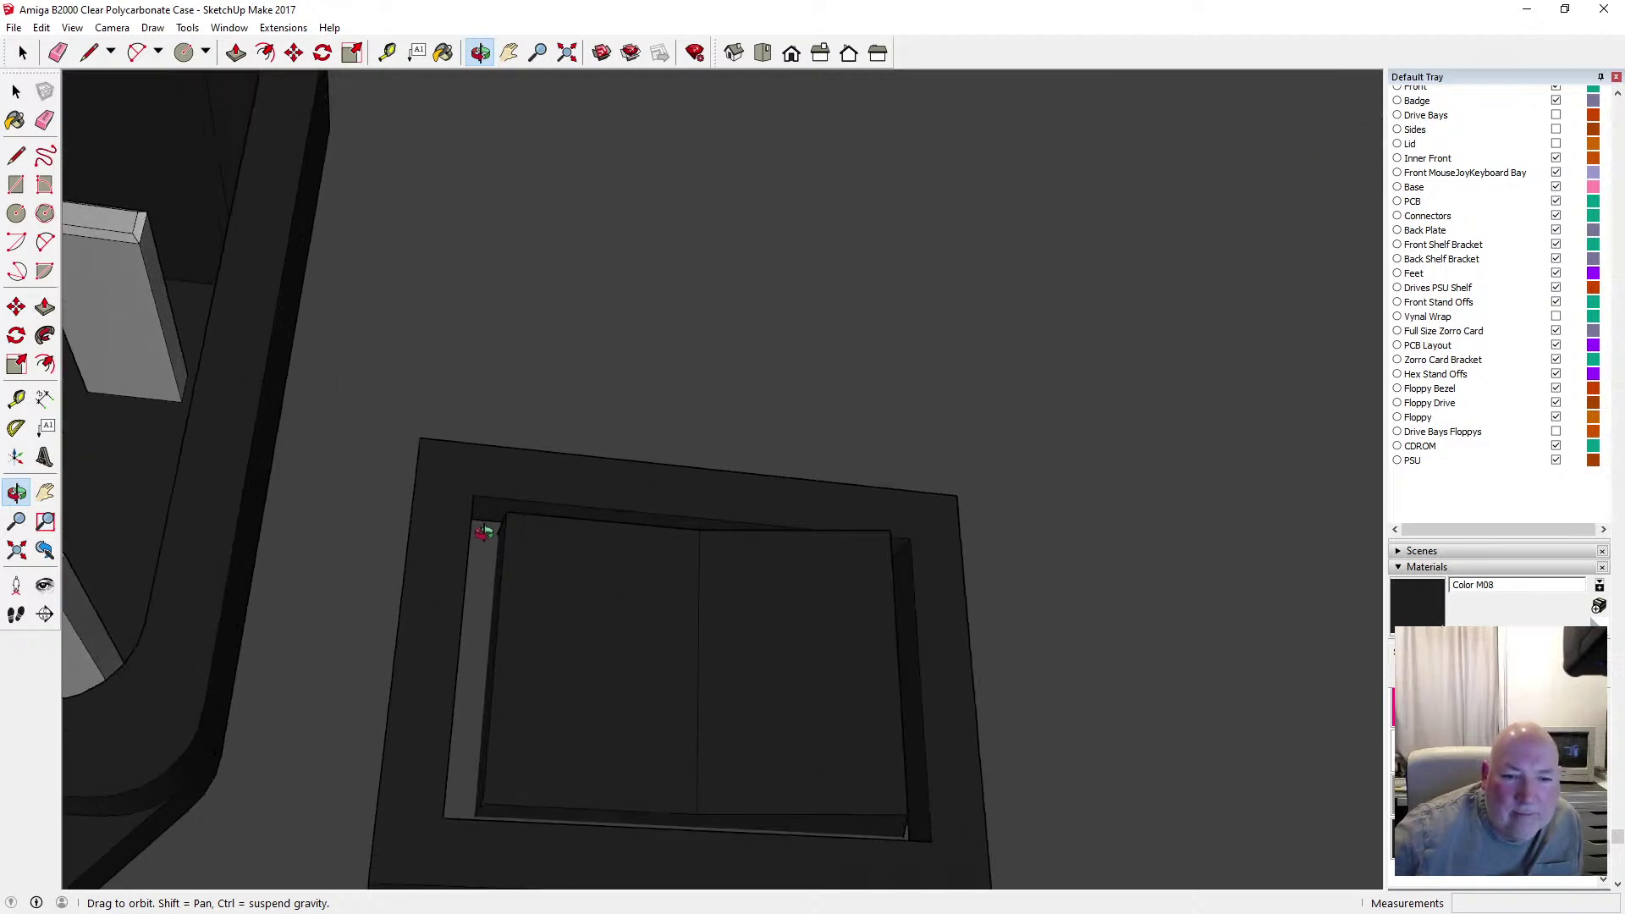
pyautogui.press('e')
pyautogui.press('space')
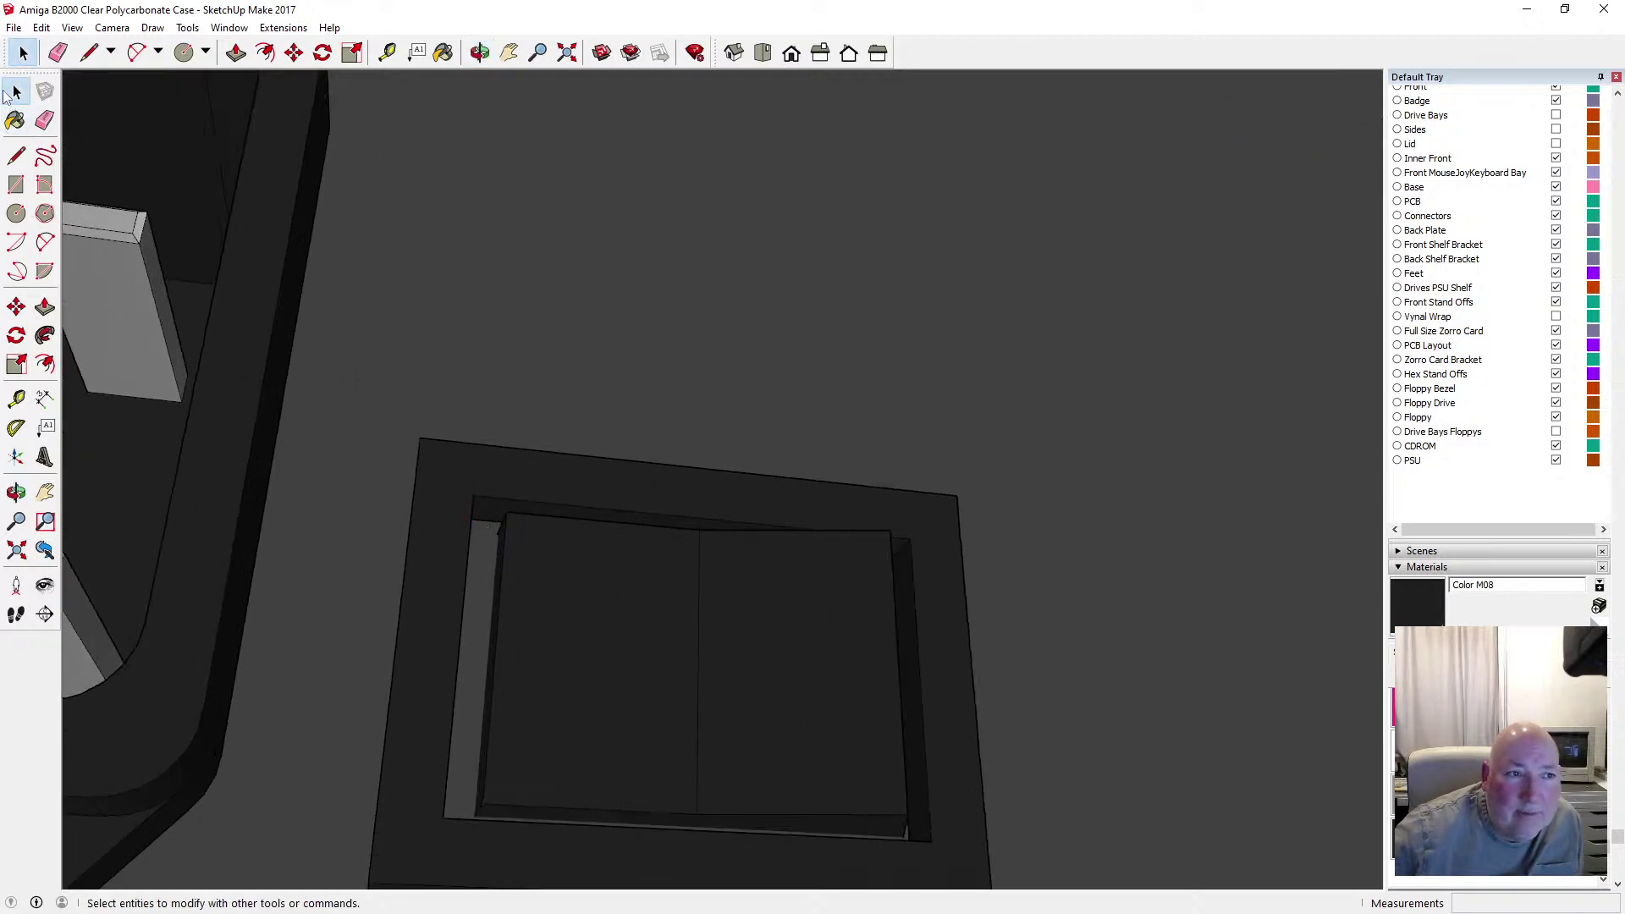
pyautogui.click(478, 524)
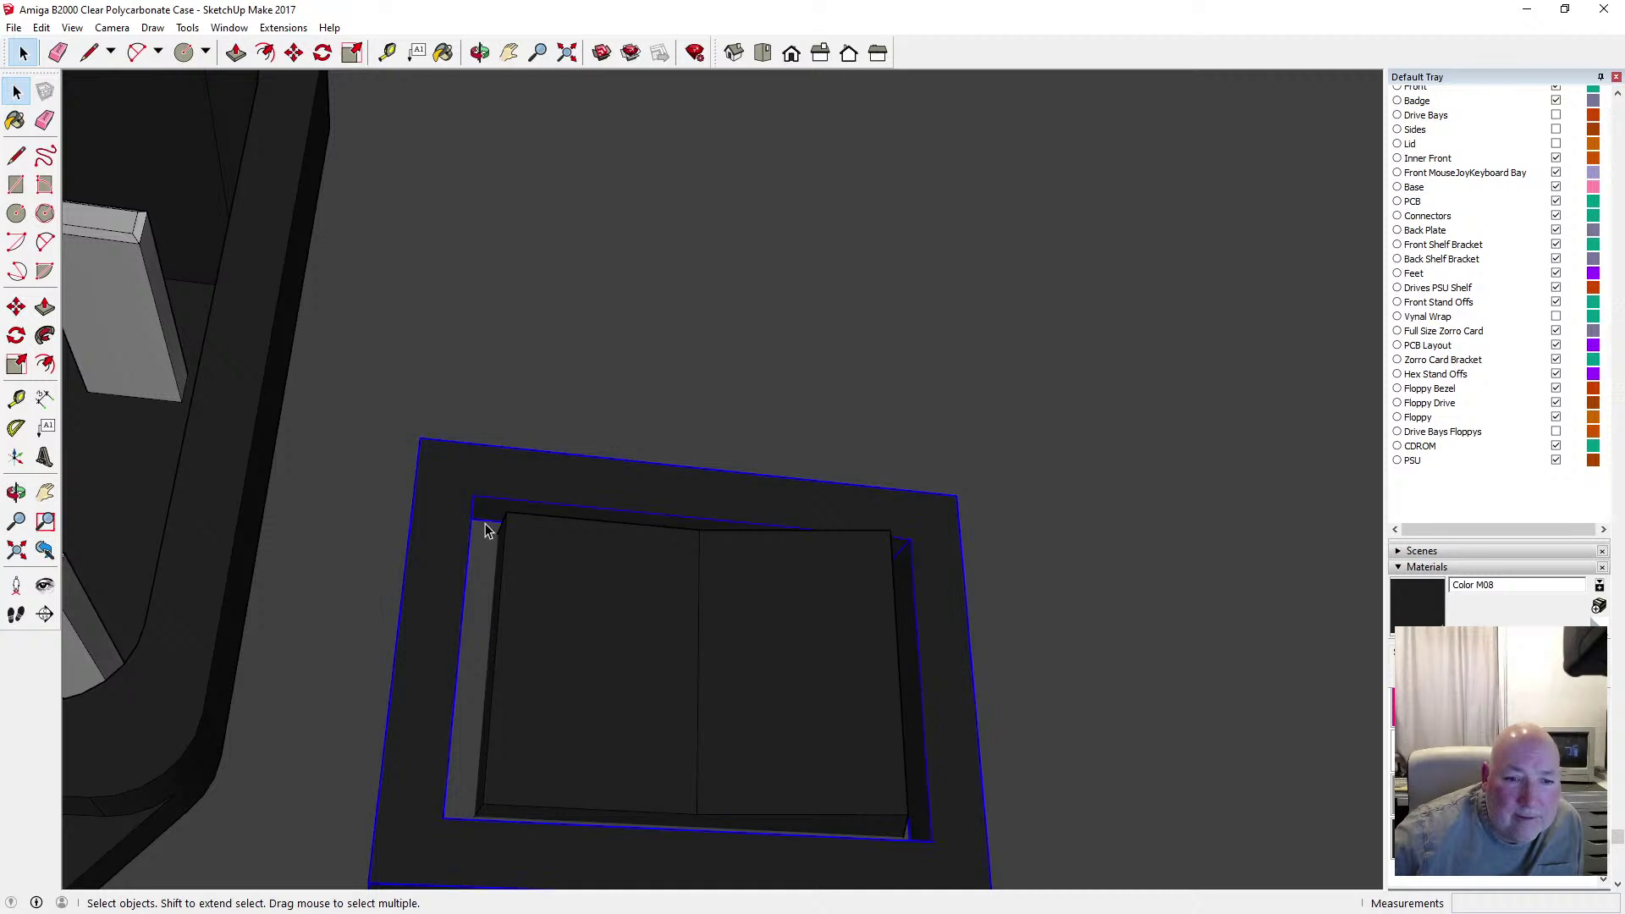
pyautogui.doubleClick(485, 529)
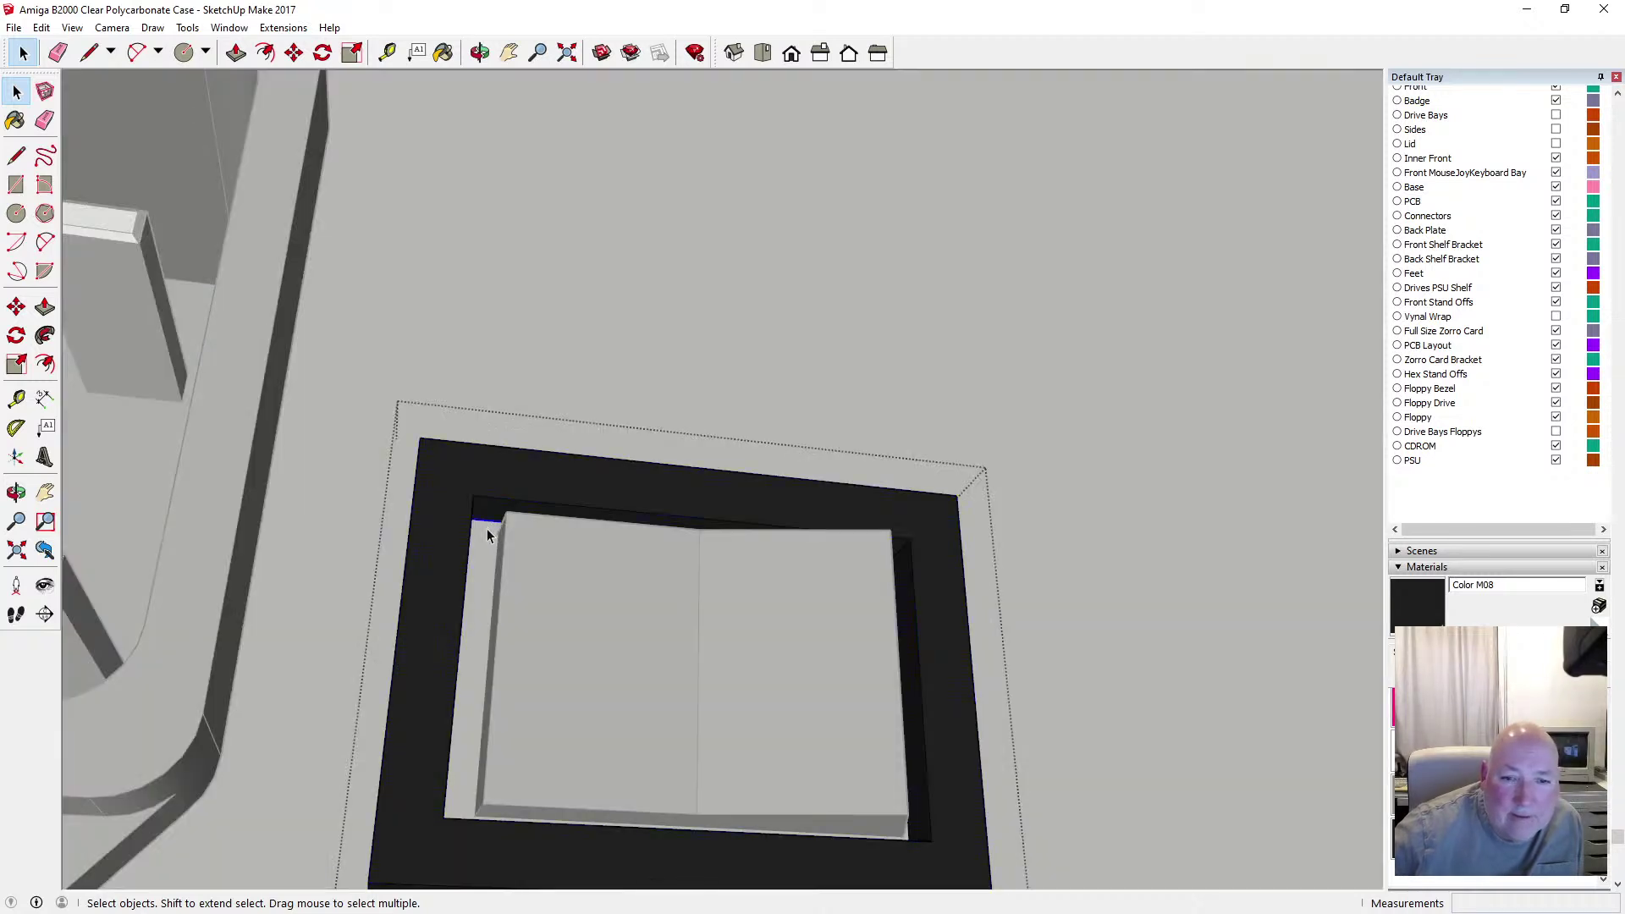
# Draw a 16 mm line along one long inner edge of the frame's opening to close it with a floor face
pyautogui.click(480, 52)
pyautogui.moveTo(495, 152); pyautogui.dragTo(488, 323)
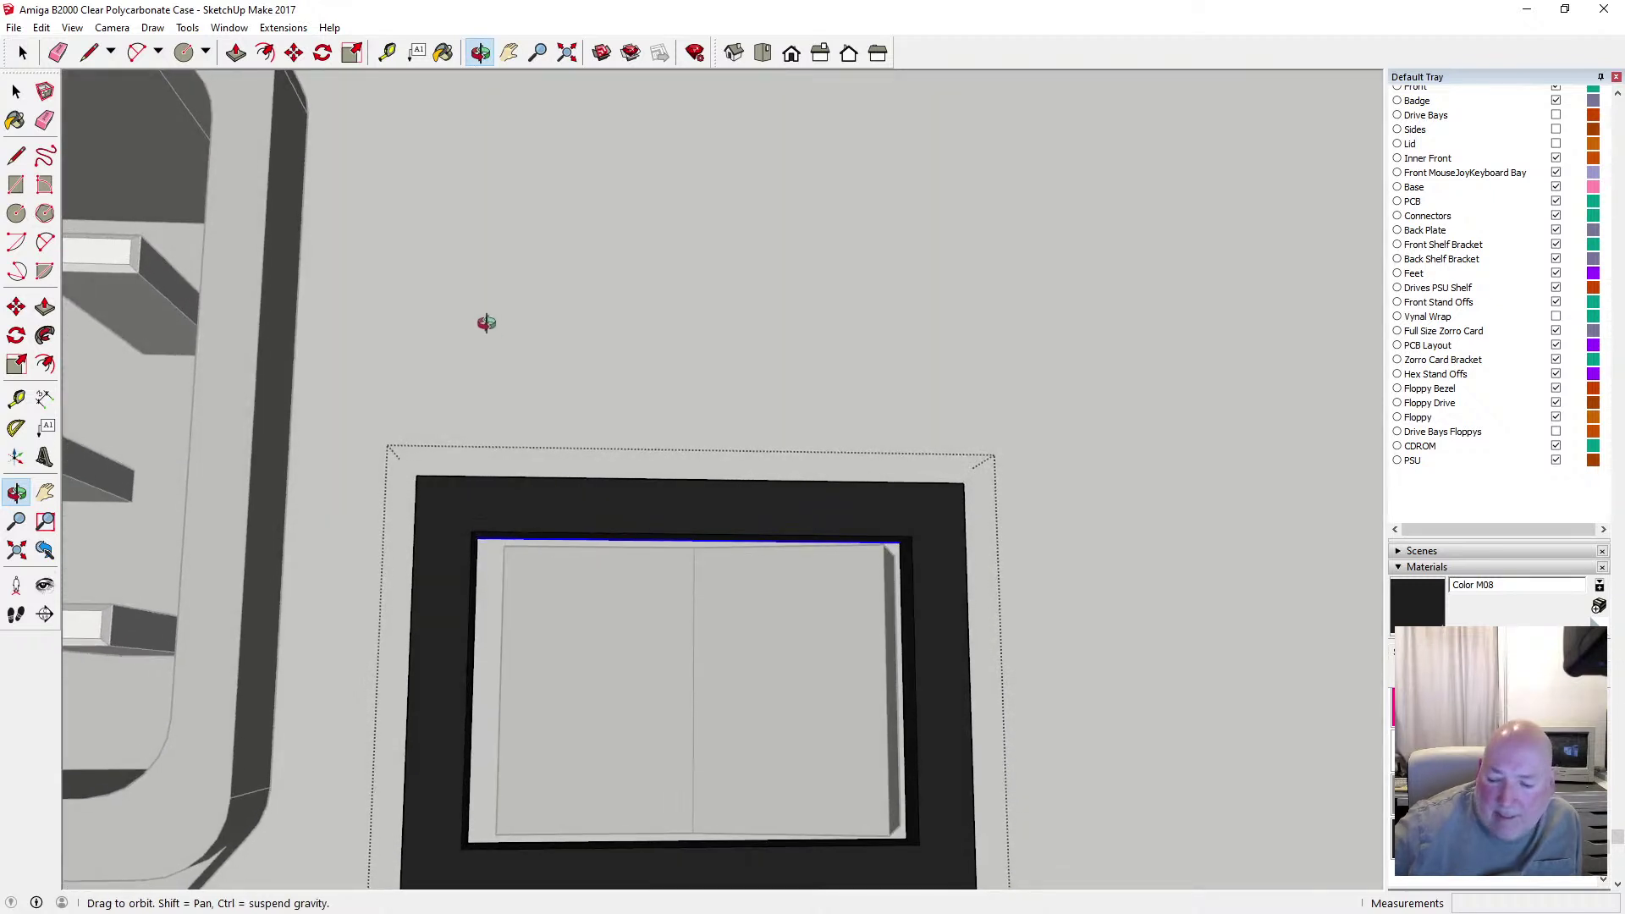
pyautogui.click(16, 156)
pyautogui.click(476, 538)
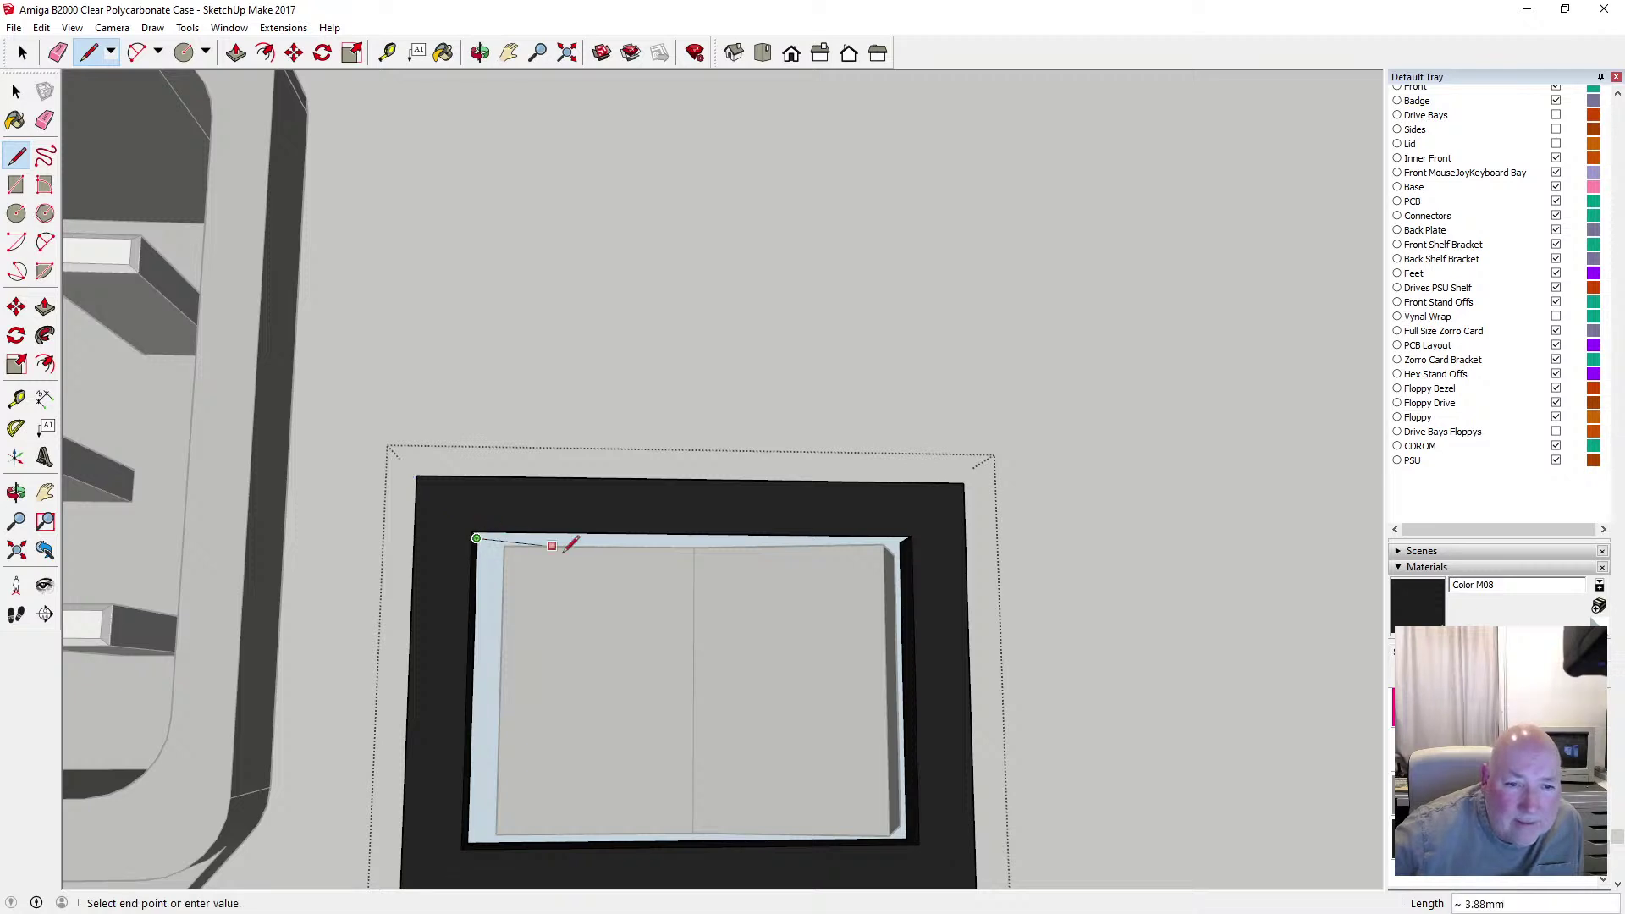
pyautogui.click(908, 537)
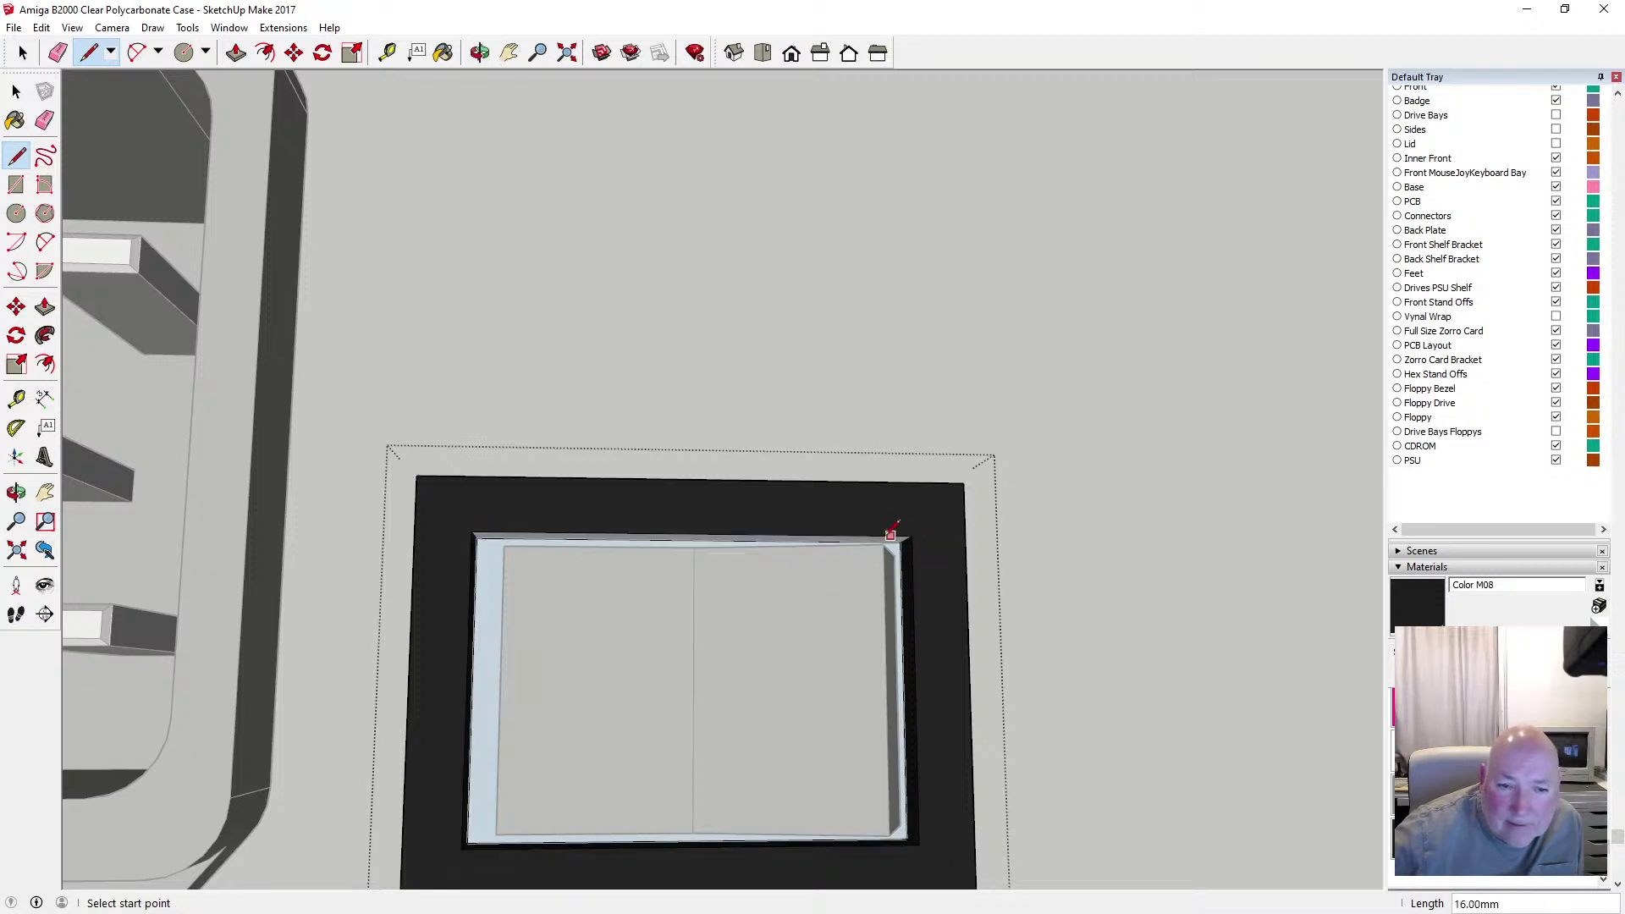
# Paint the frame's new floor face and the adjoining long inner wall with Color M08, and close the component
pyautogui.press('space')
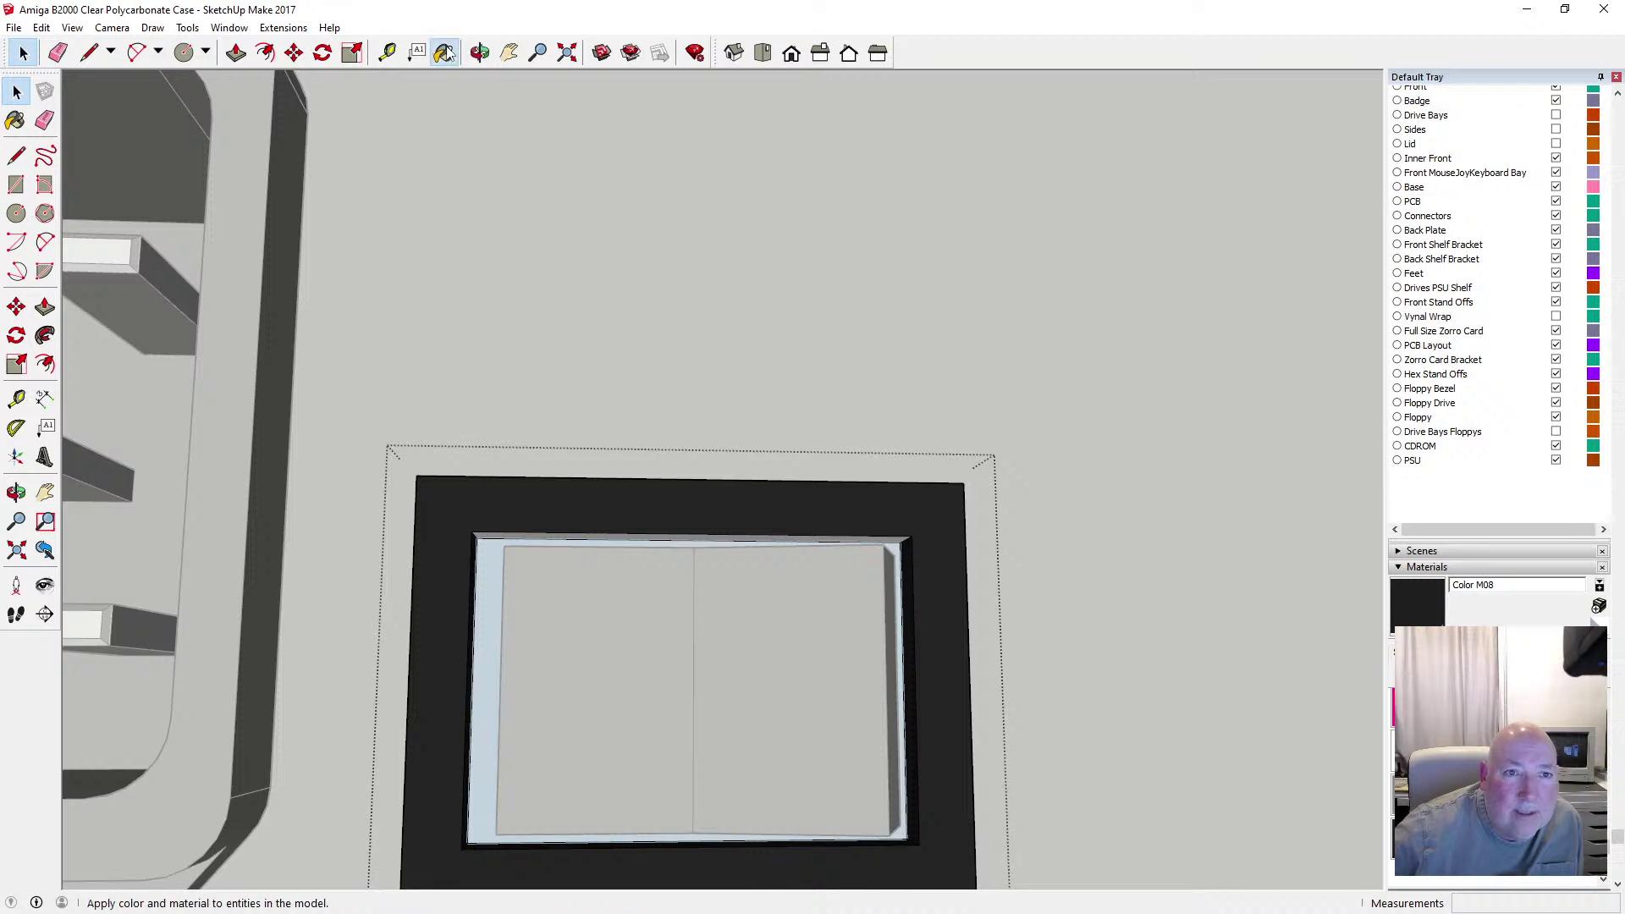
pyautogui.click(445, 52)
pyautogui.click(494, 559)
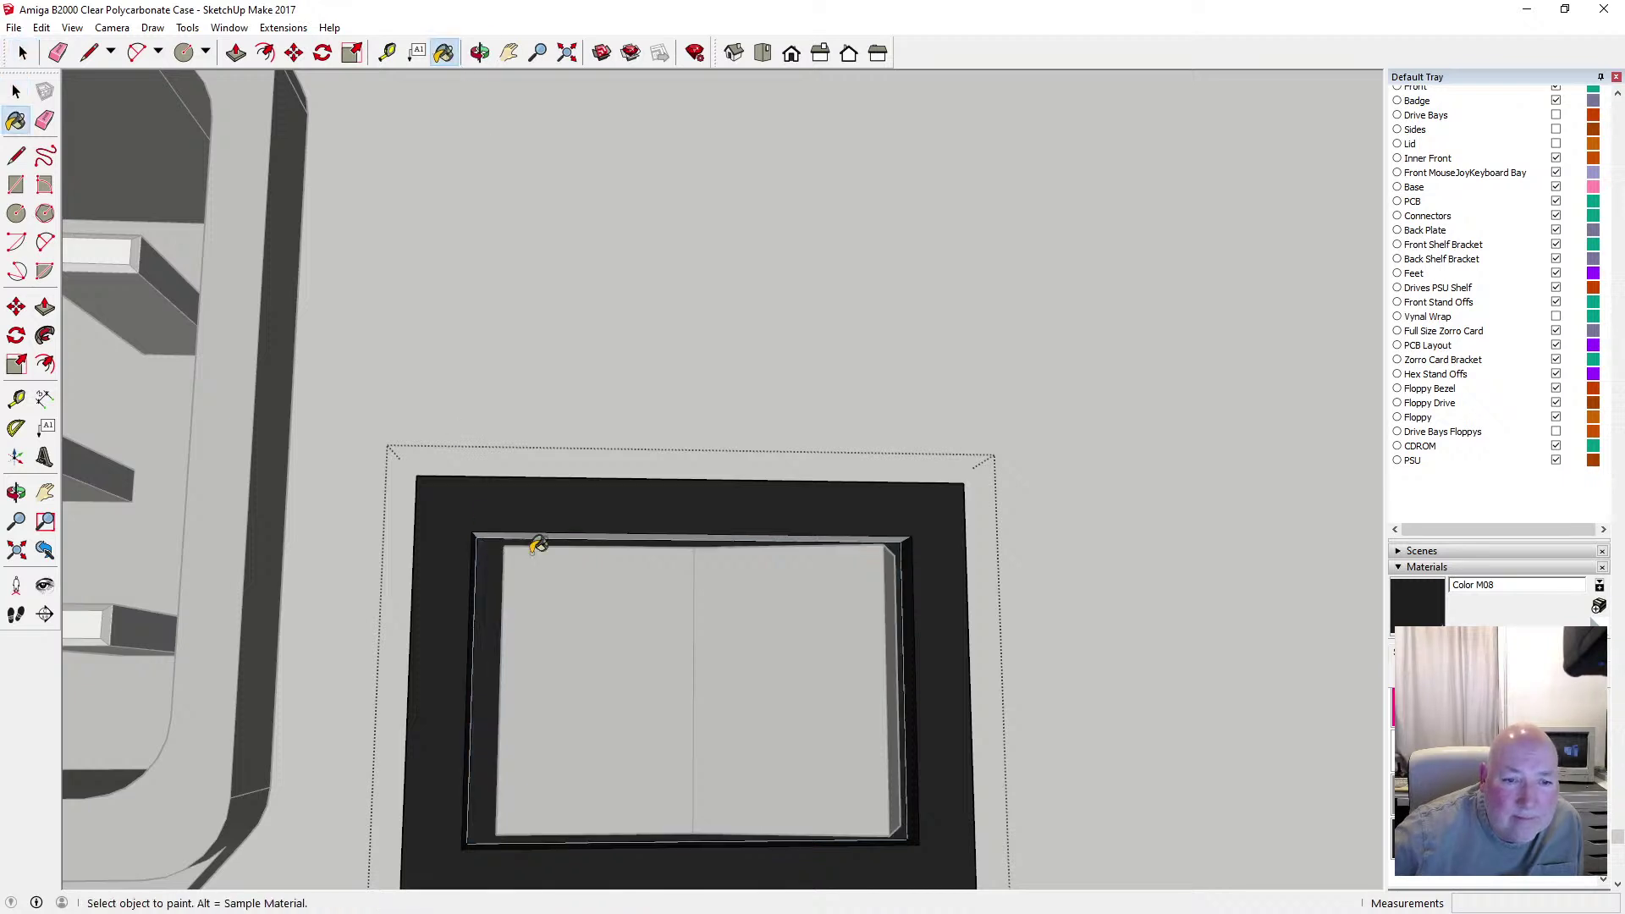
pyautogui.click(504, 532)
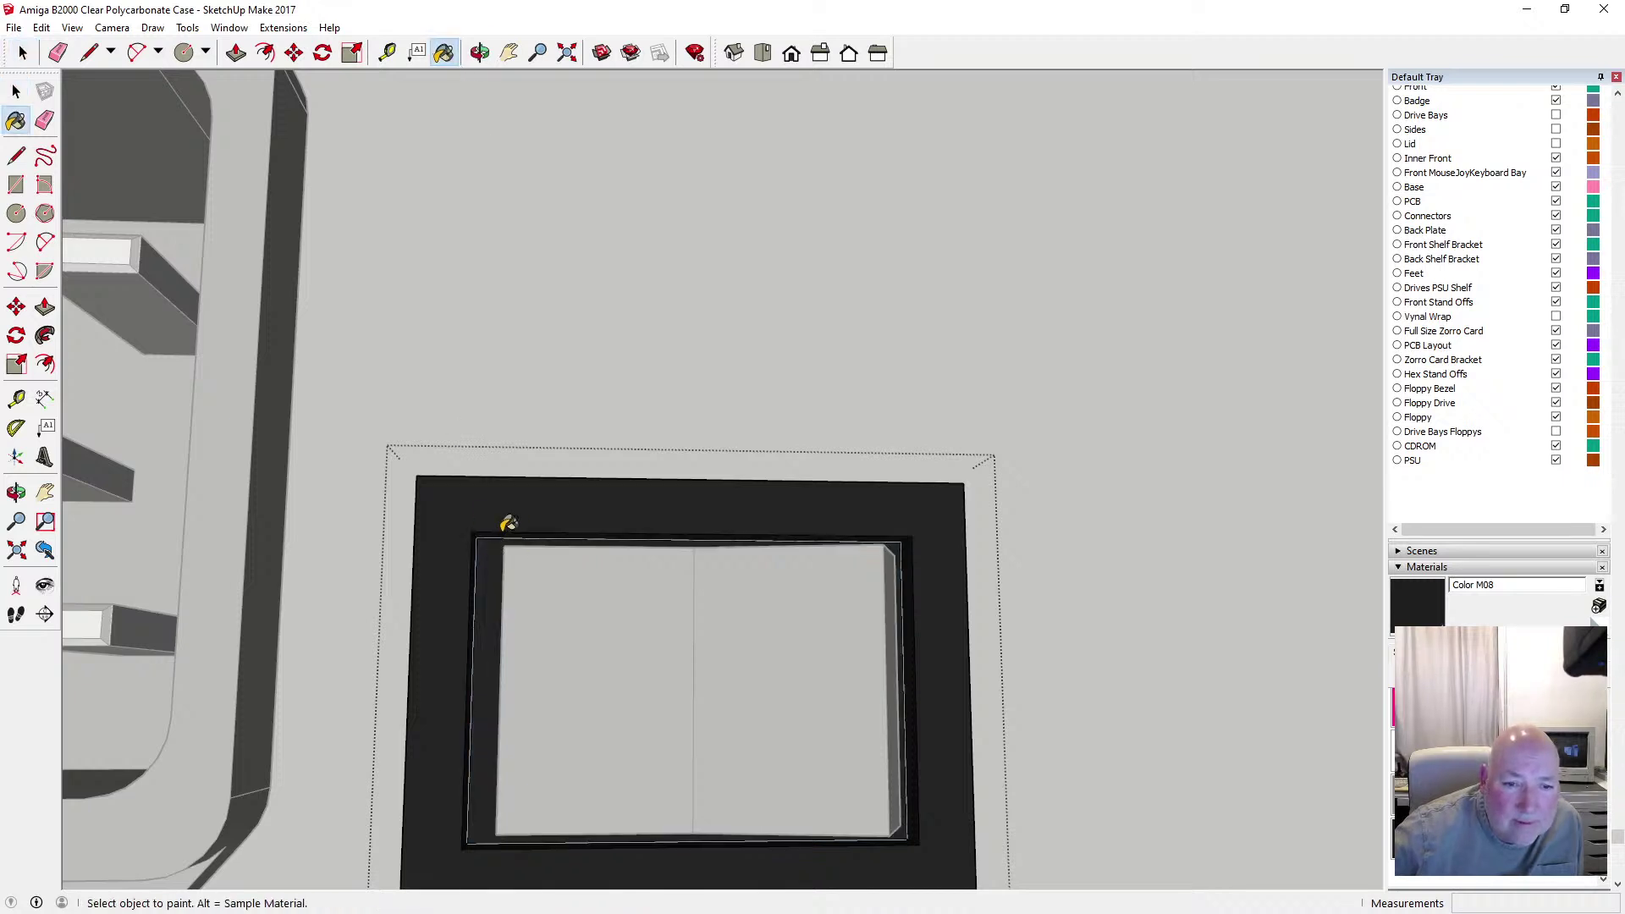
pyautogui.click(480, 52)
pyautogui.moveTo(618, 279)
pyautogui.mouseDown()
pyautogui.moveTo(632, 420)
pyautogui.moveTo(562, 432)
pyautogui.moveTo(658, 669)
pyautogui.moveTo(653, 378)
pyautogui.moveTo(663, 421)
pyautogui.moveTo(651, 345)
pyautogui.moveTo(627, 322)
pyautogui.mouseUp()
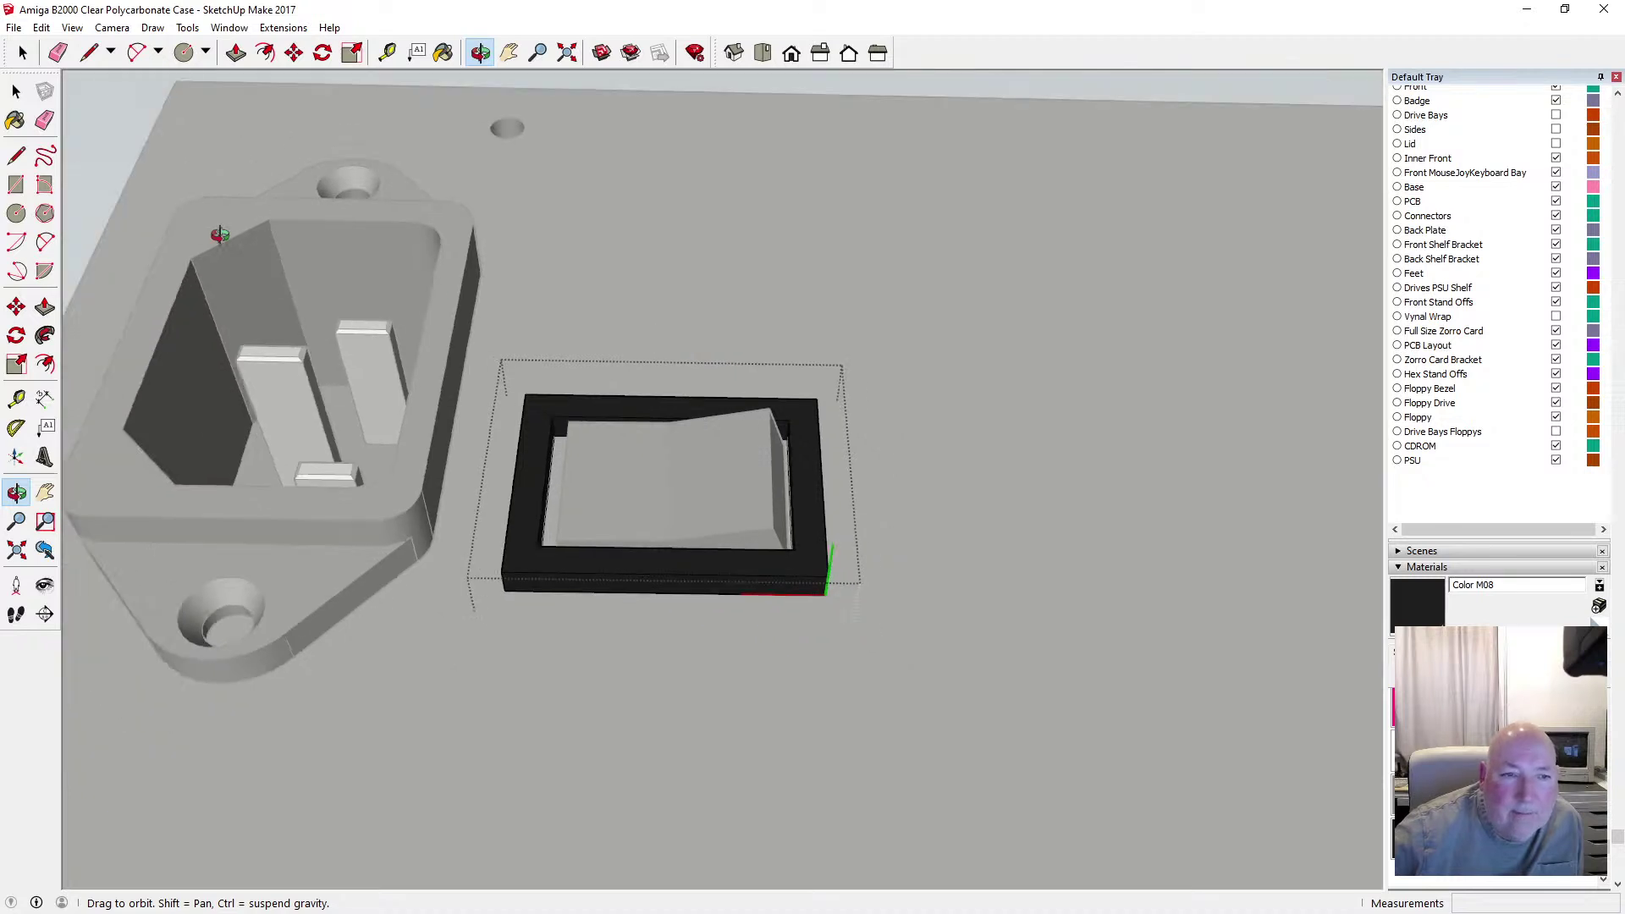
pyautogui.click(16, 91)
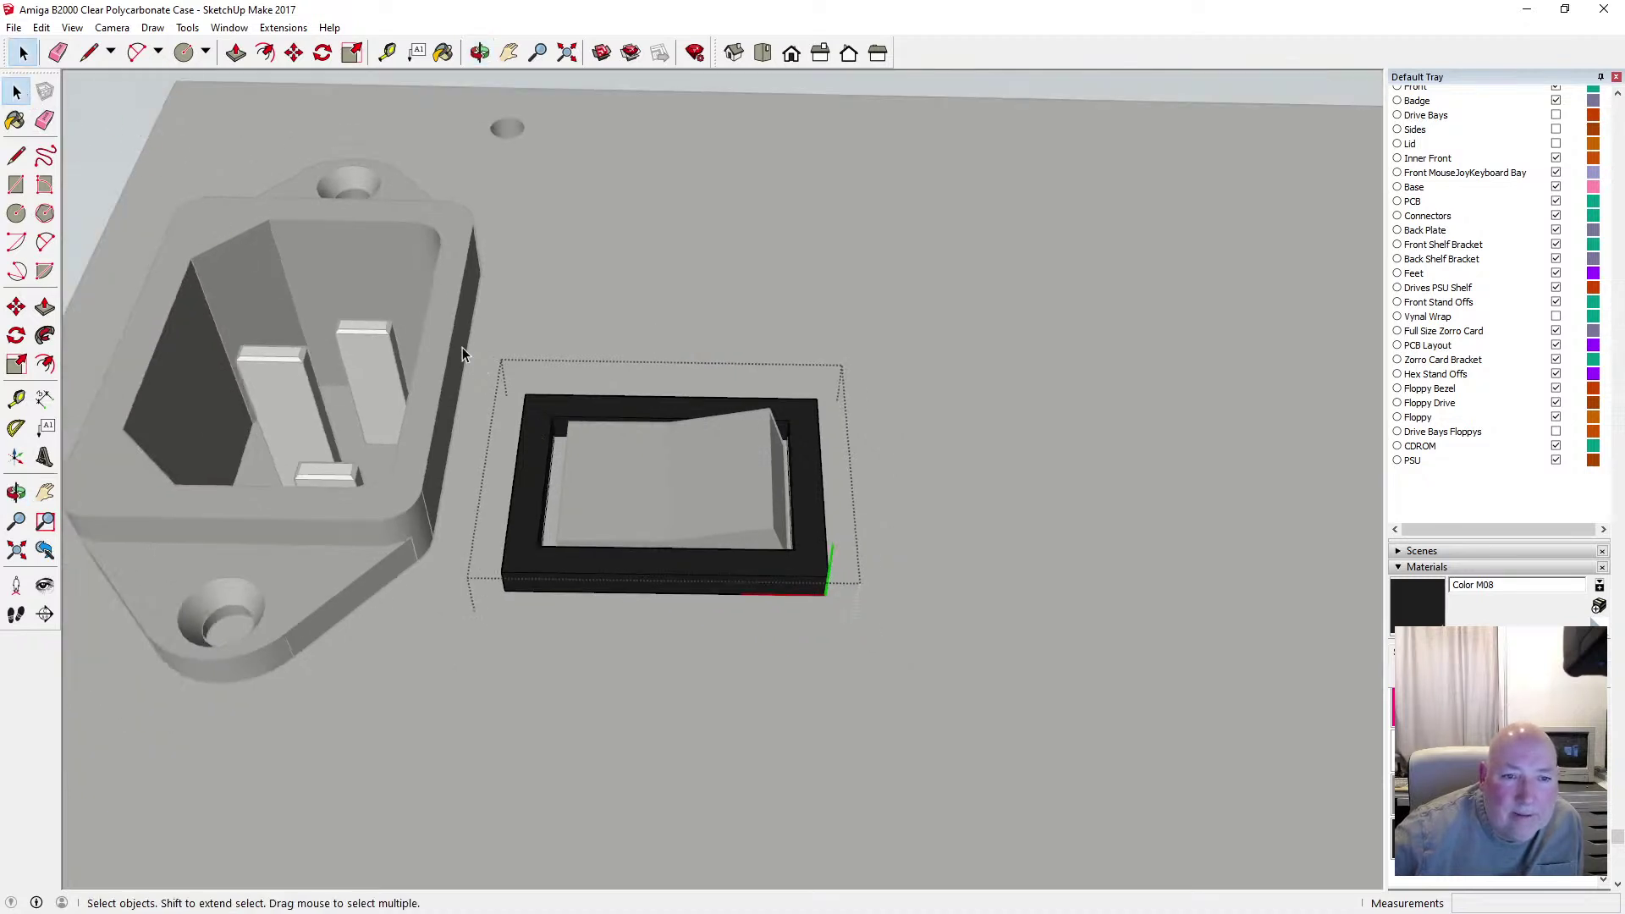
pyautogui.moveTo(446, 336); pyautogui.dragTo(887, 667)
pyautogui.click(940, 596)
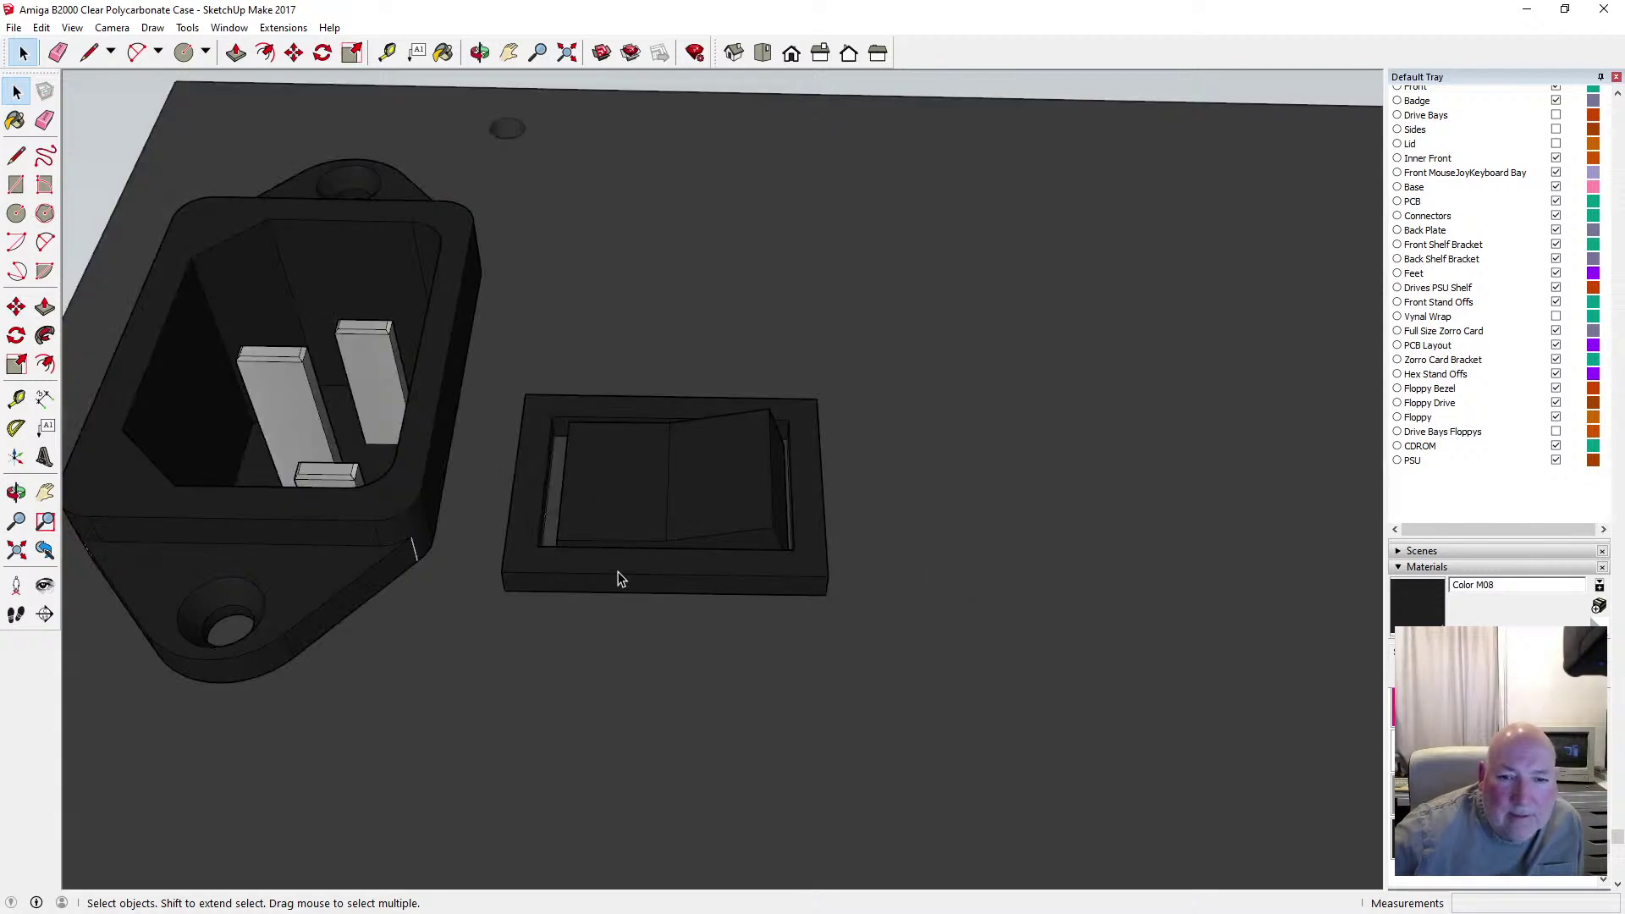
# Hide the PSU layer and inspect the part of the switch that projects beneath the frame
pyautogui.scroll(-1, 618, 579)
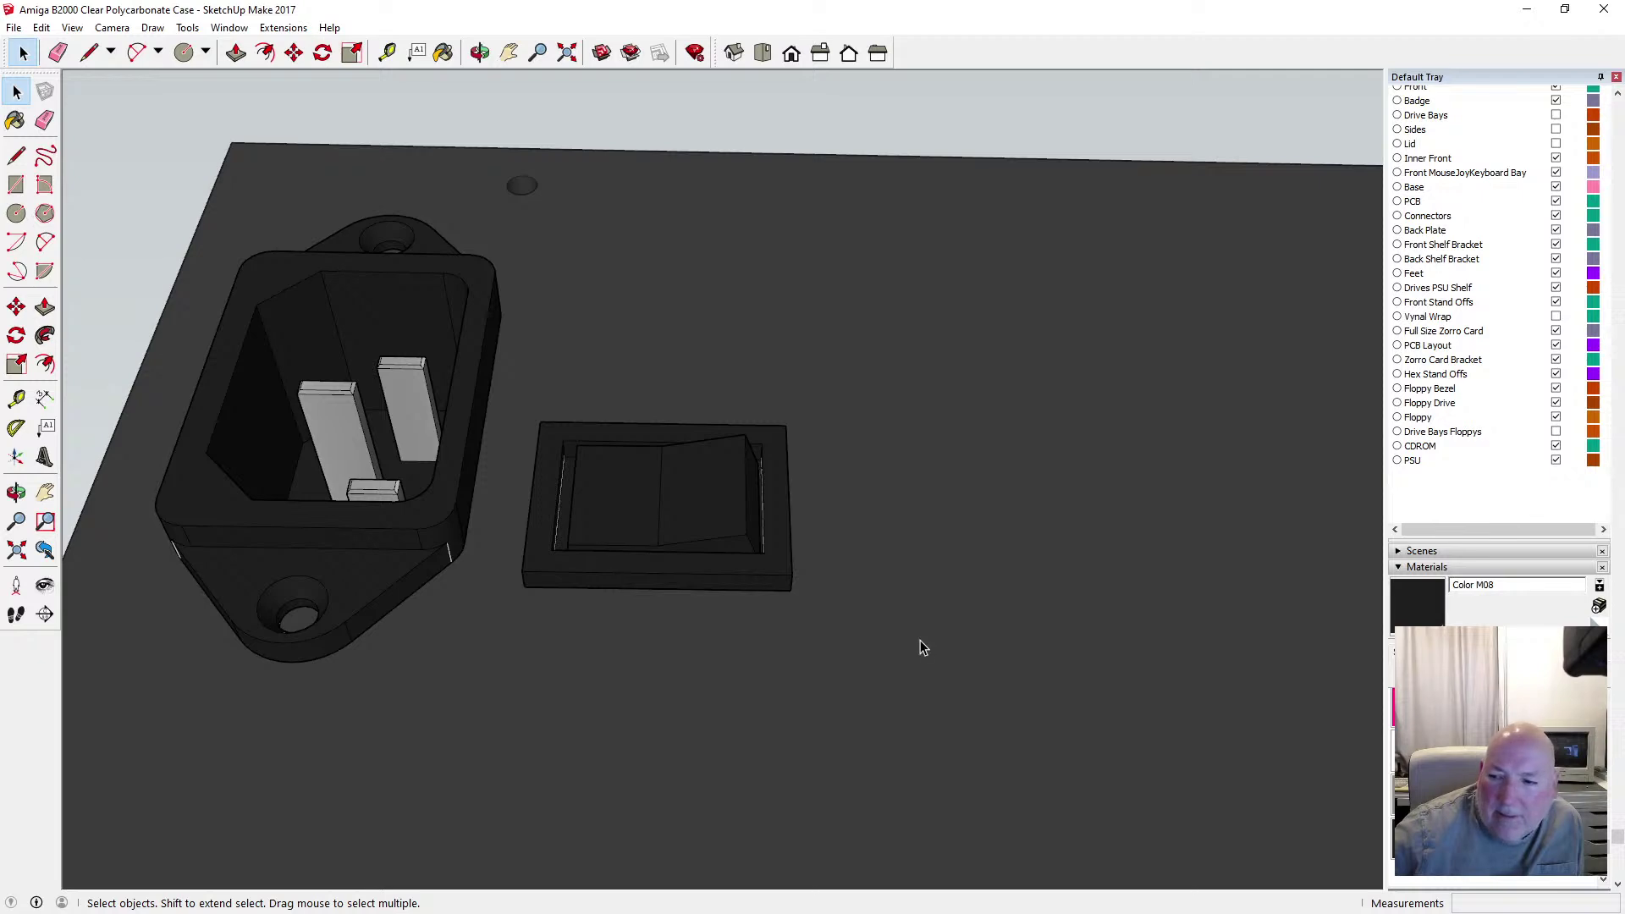
pyautogui.click(1556, 460)
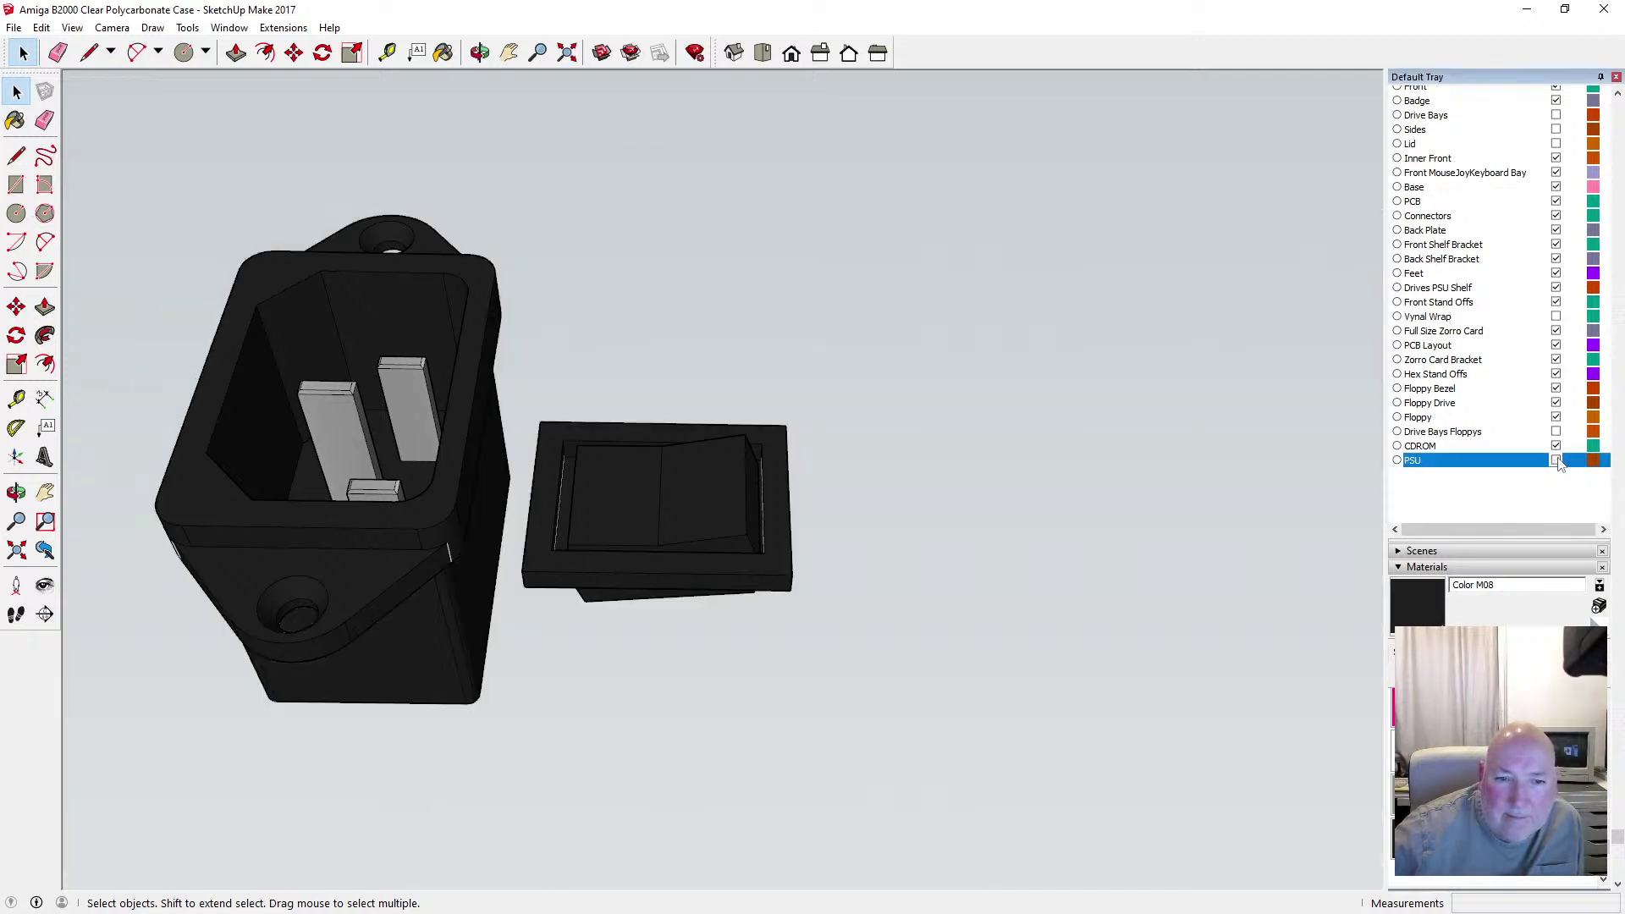
pyautogui.click(480, 54)
pyautogui.moveTo(598, 417); pyautogui.dragTo(660, 550)
pyautogui.moveTo(658, 467); pyautogui.dragTo(814, 575)
pyautogui.scroll(4, 737, 479)
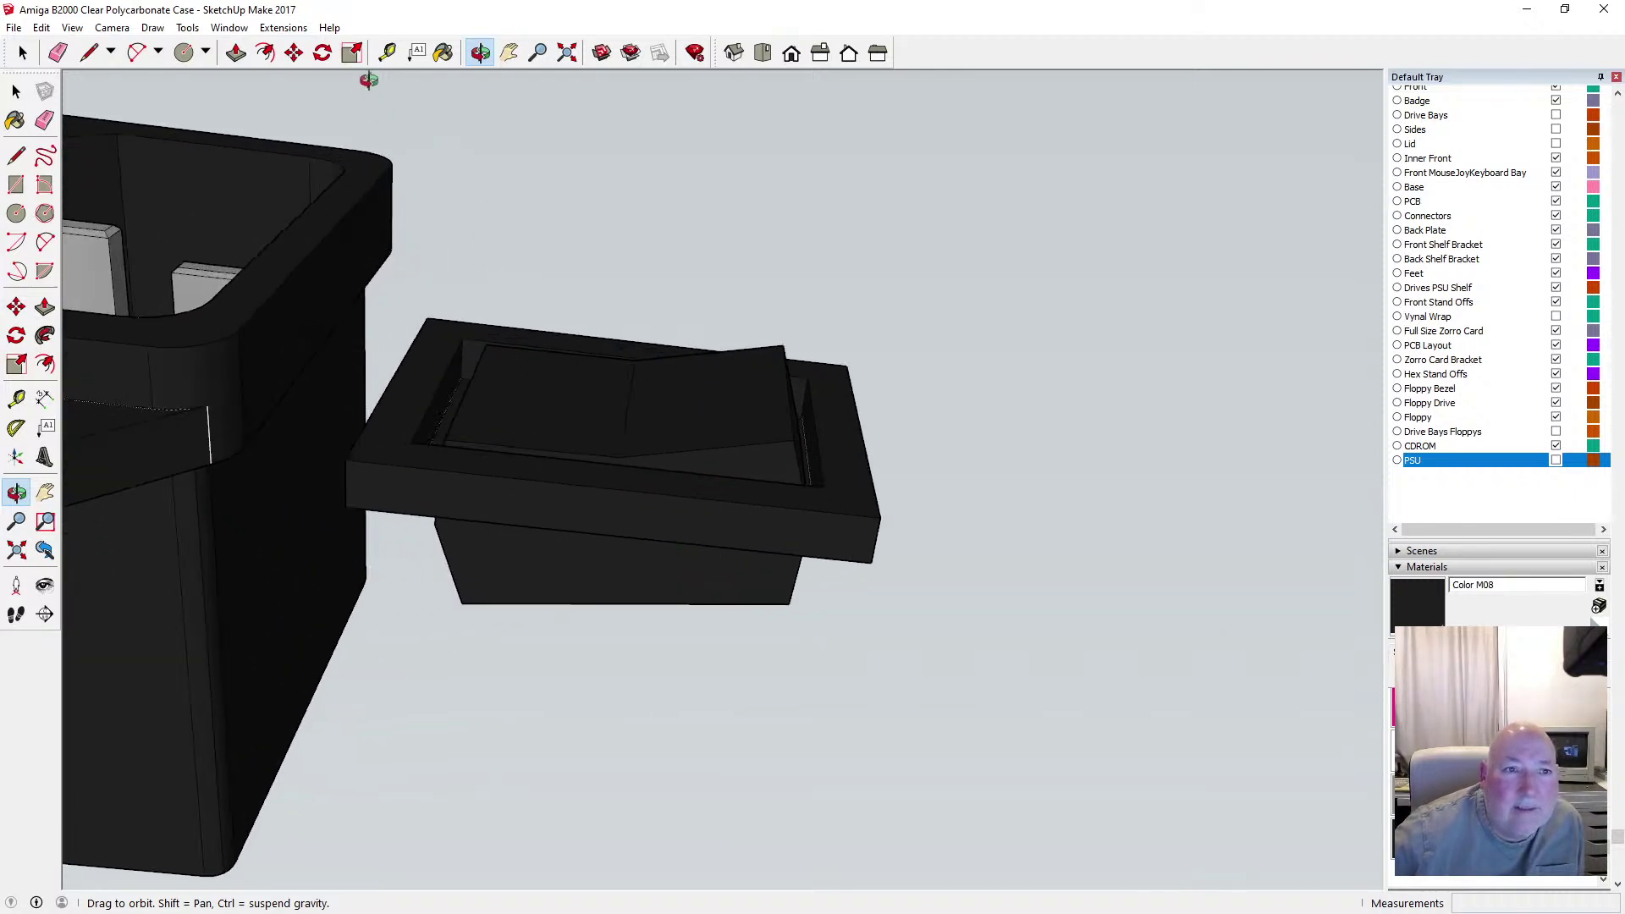
pyautogui.click(387, 52)
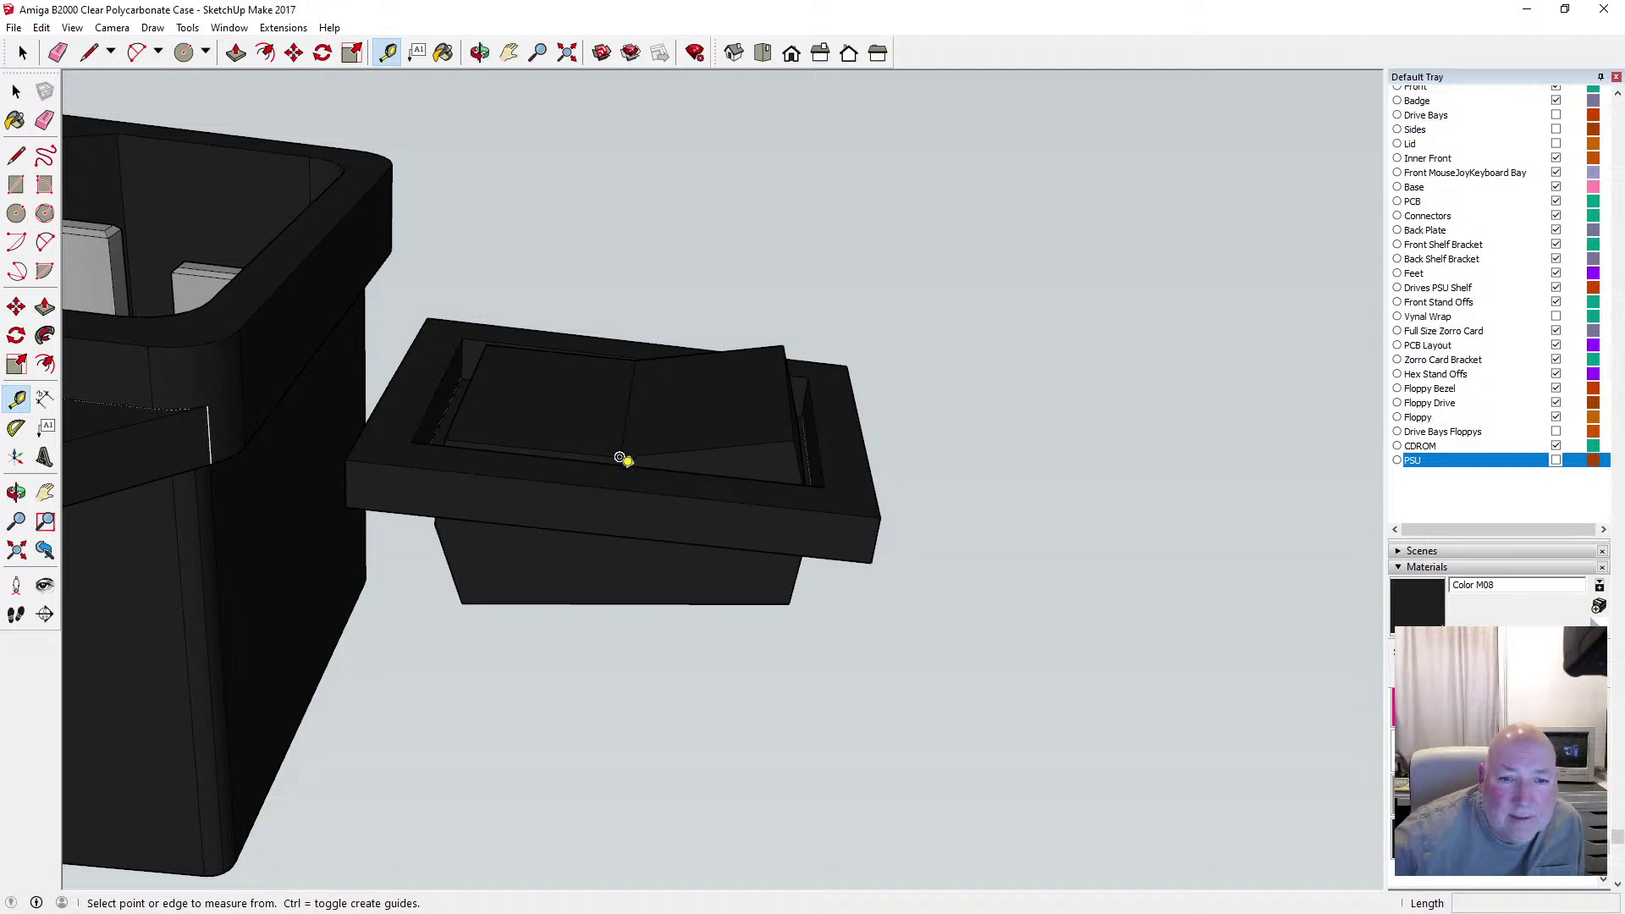
pyautogui.click(16, 90)
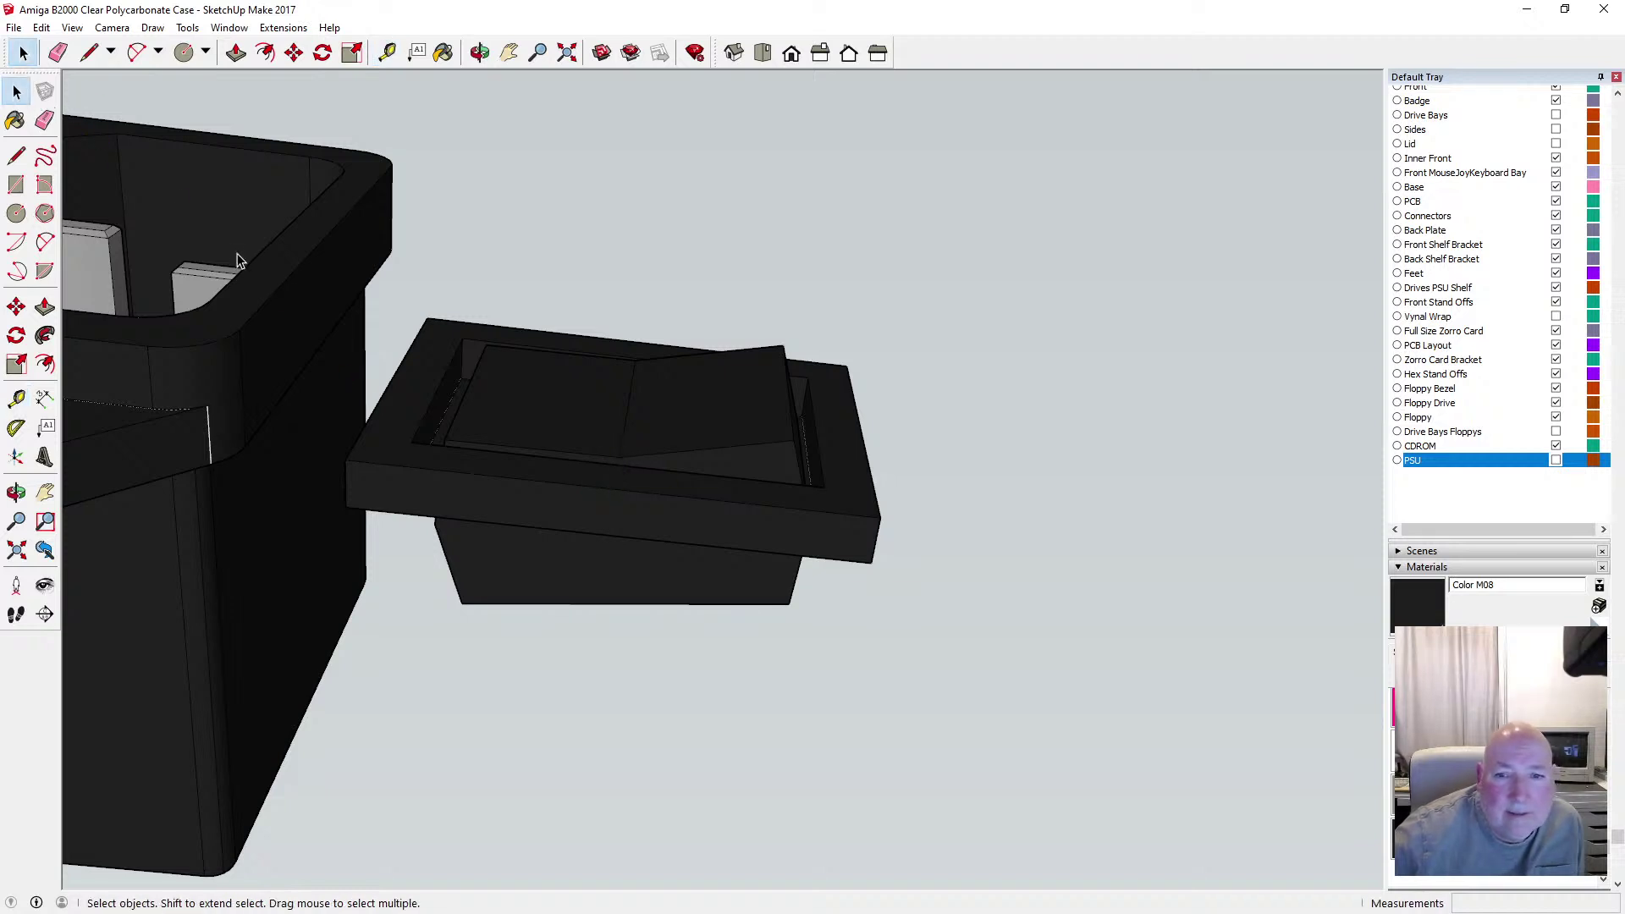
# Examine the floor face's pale edges in the gap between the frame and the block's socket-side end
pyautogui.moveTo(617, 195); pyautogui.dragTo(570, 406, button='middle')
pyautogui.moveTo(581, 403); pyautogui.dragTo(461, 475)
pyautogui.scroll(5, 439, 447)
pyautogui.scroll(6, 441, 436)
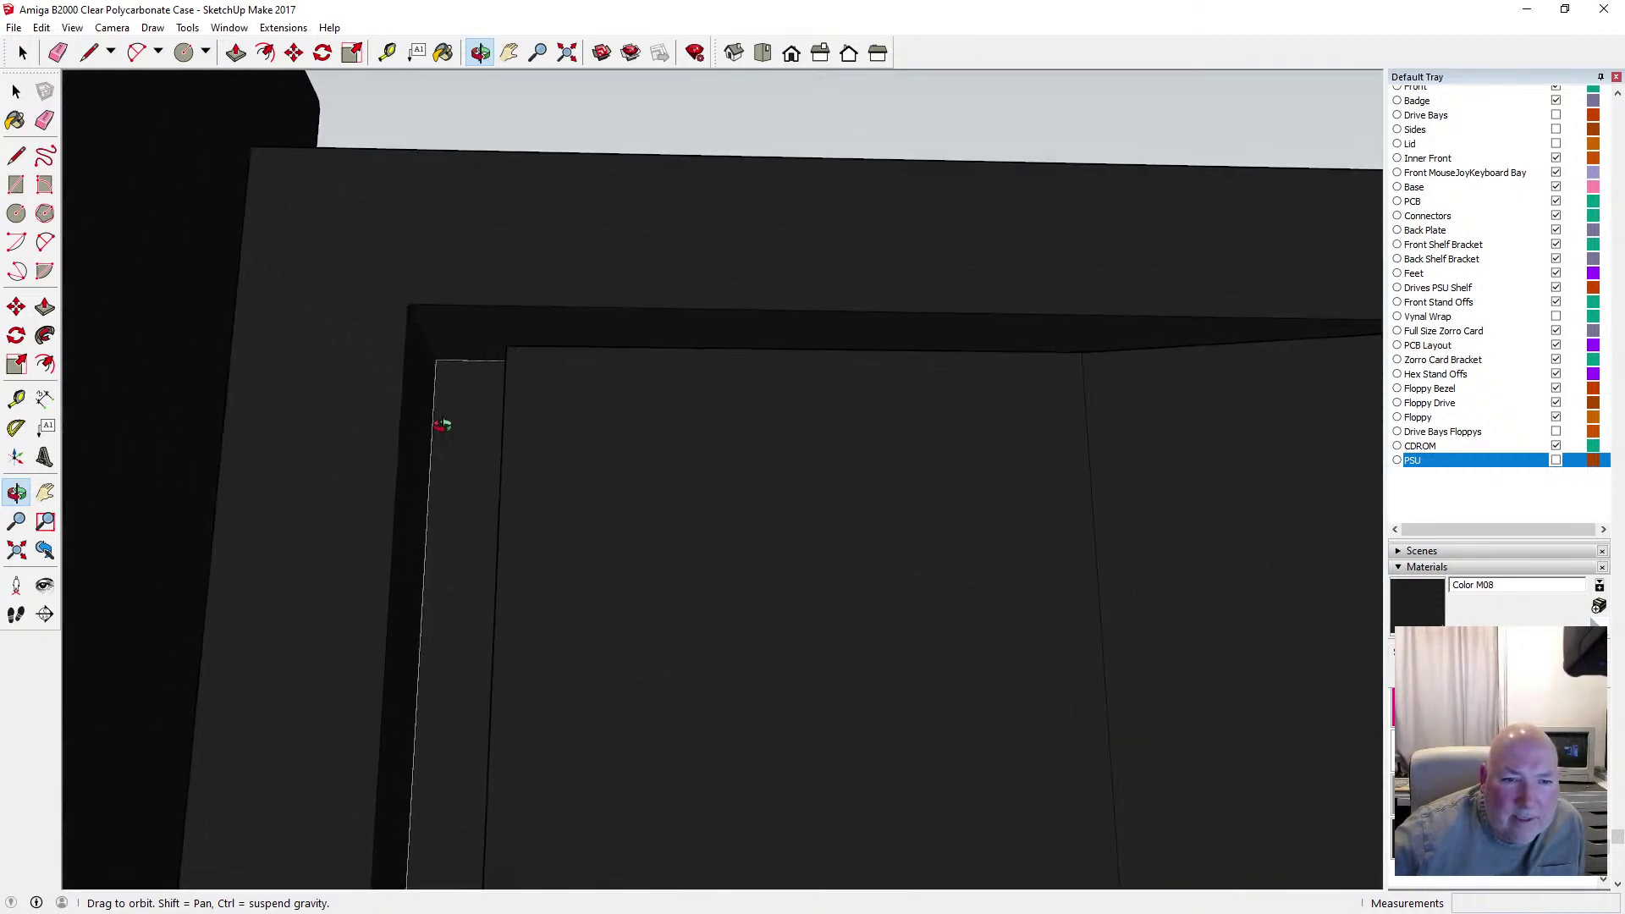
pyautogui.scroll(2, 451, 379)
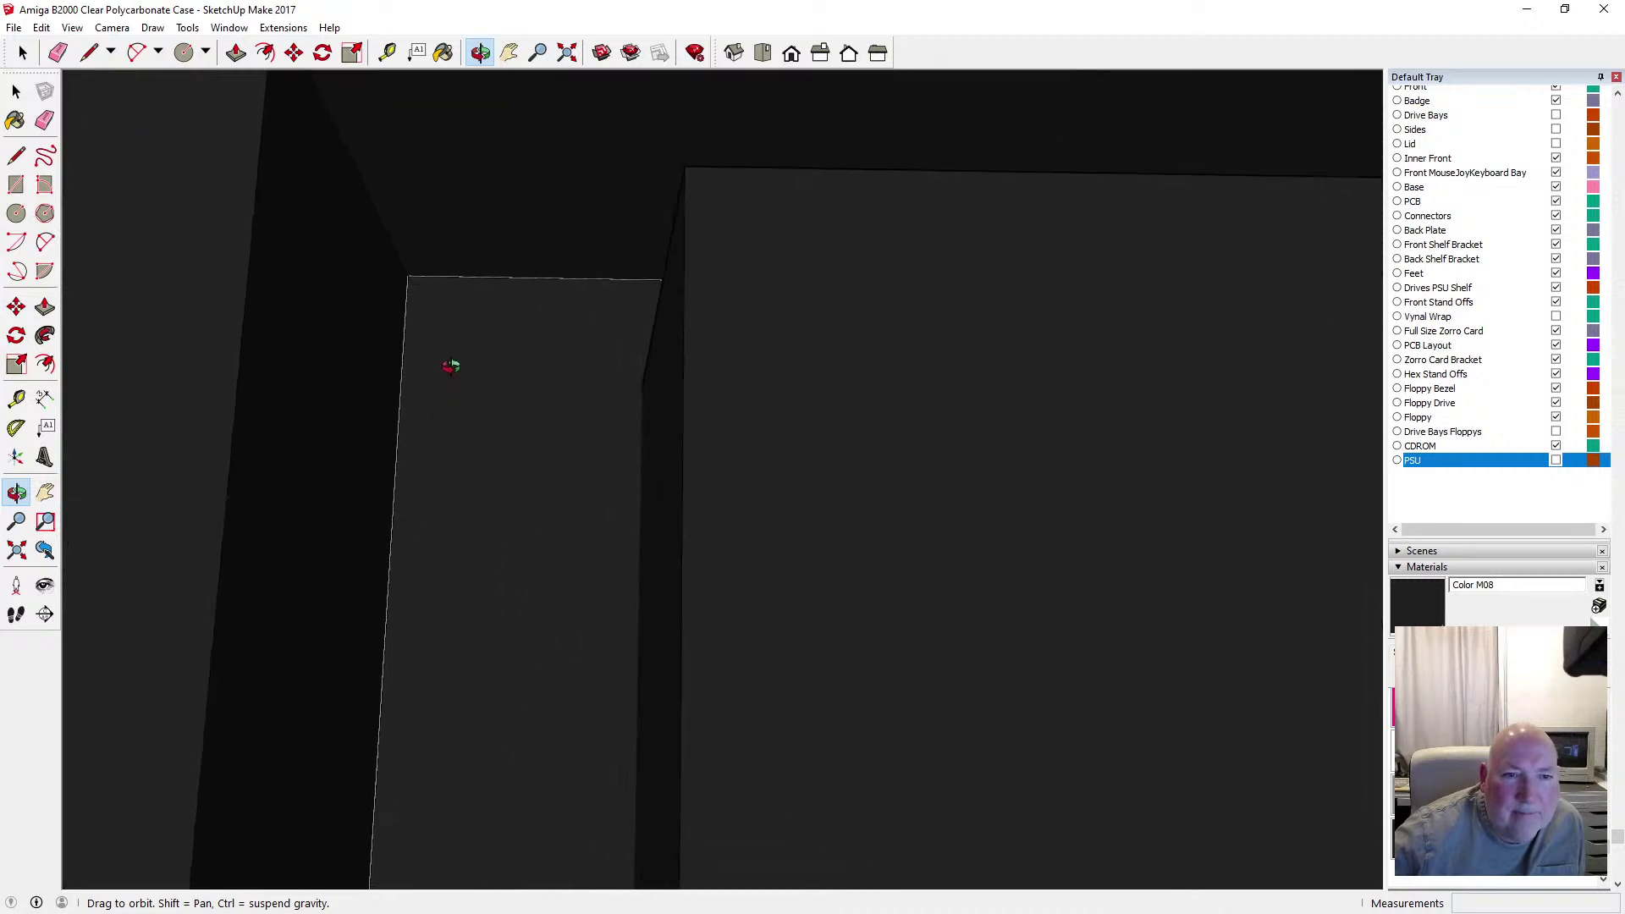
pyautogui.click(444, 52)
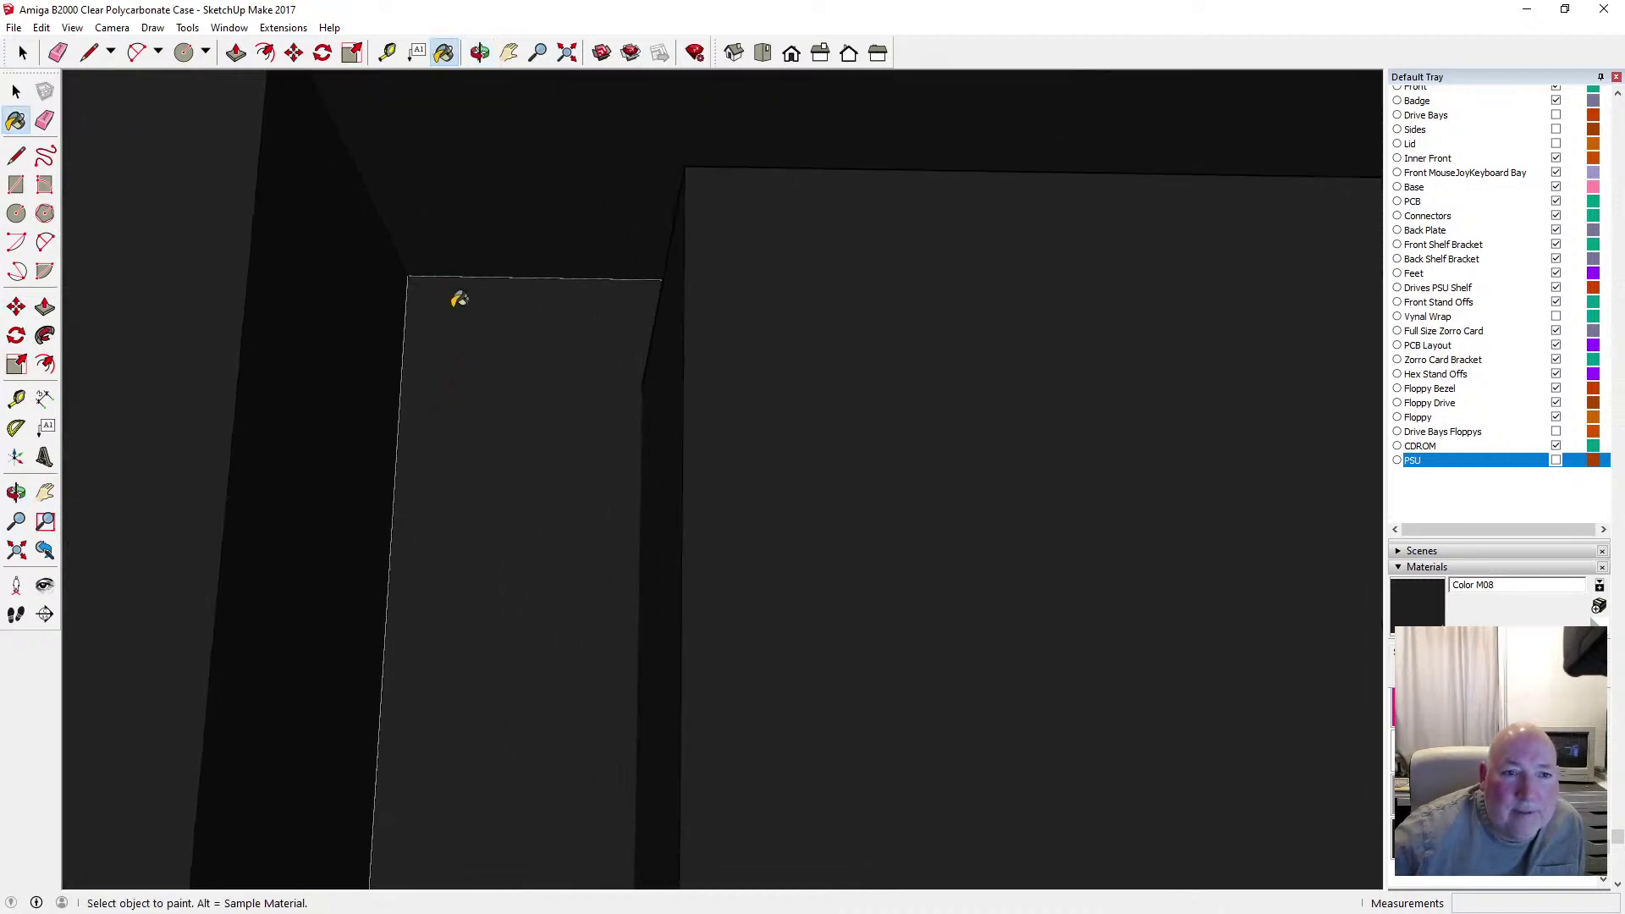
pyautogui.scroll(-1, 519, 318)
pyautogui.scroll(-6, 519, 317)
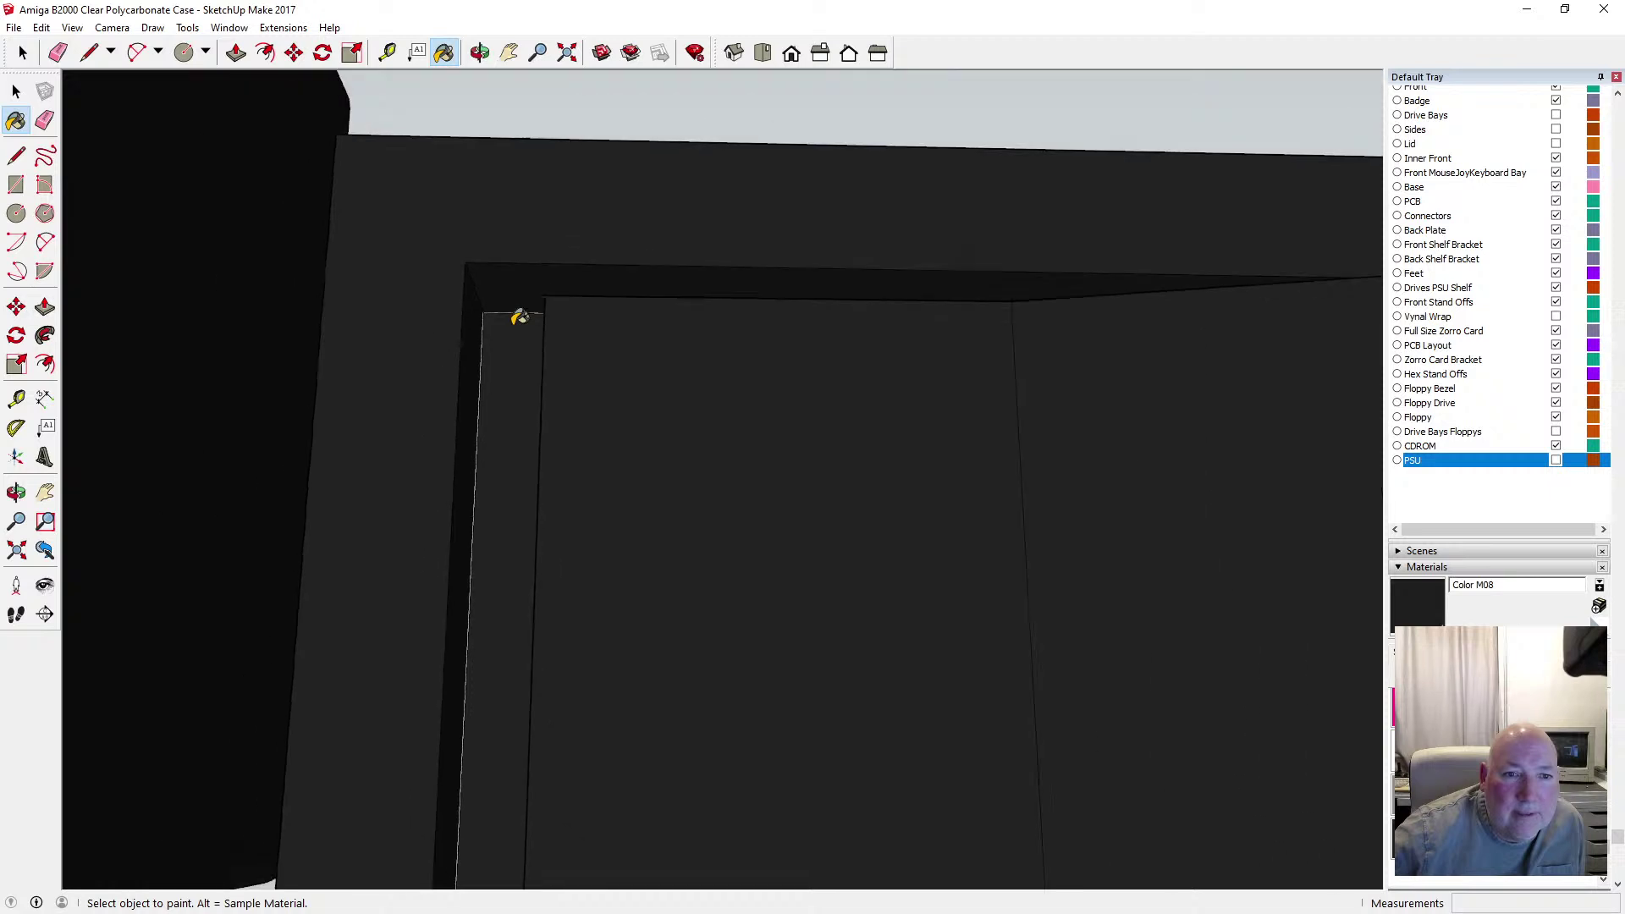
# Open the frame component, try to paint the floor face's short pale edge with Color M08, and close the component
pyautogui.press('space')
pyautogui.click(501, 254)
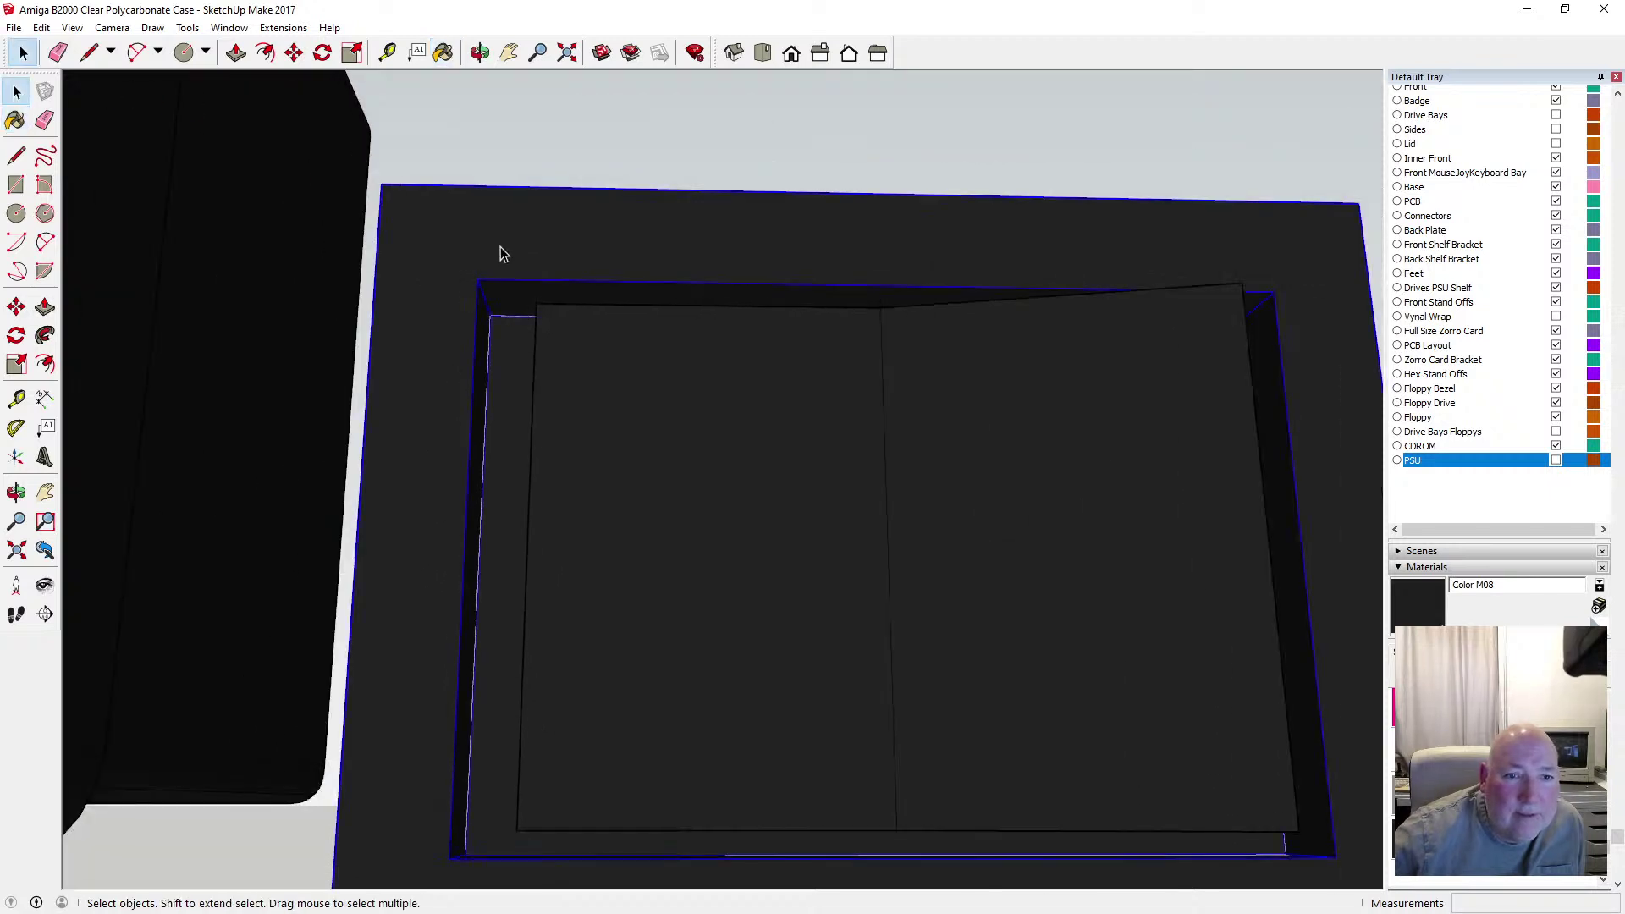
pyautogui.doubleClick(486, 258)
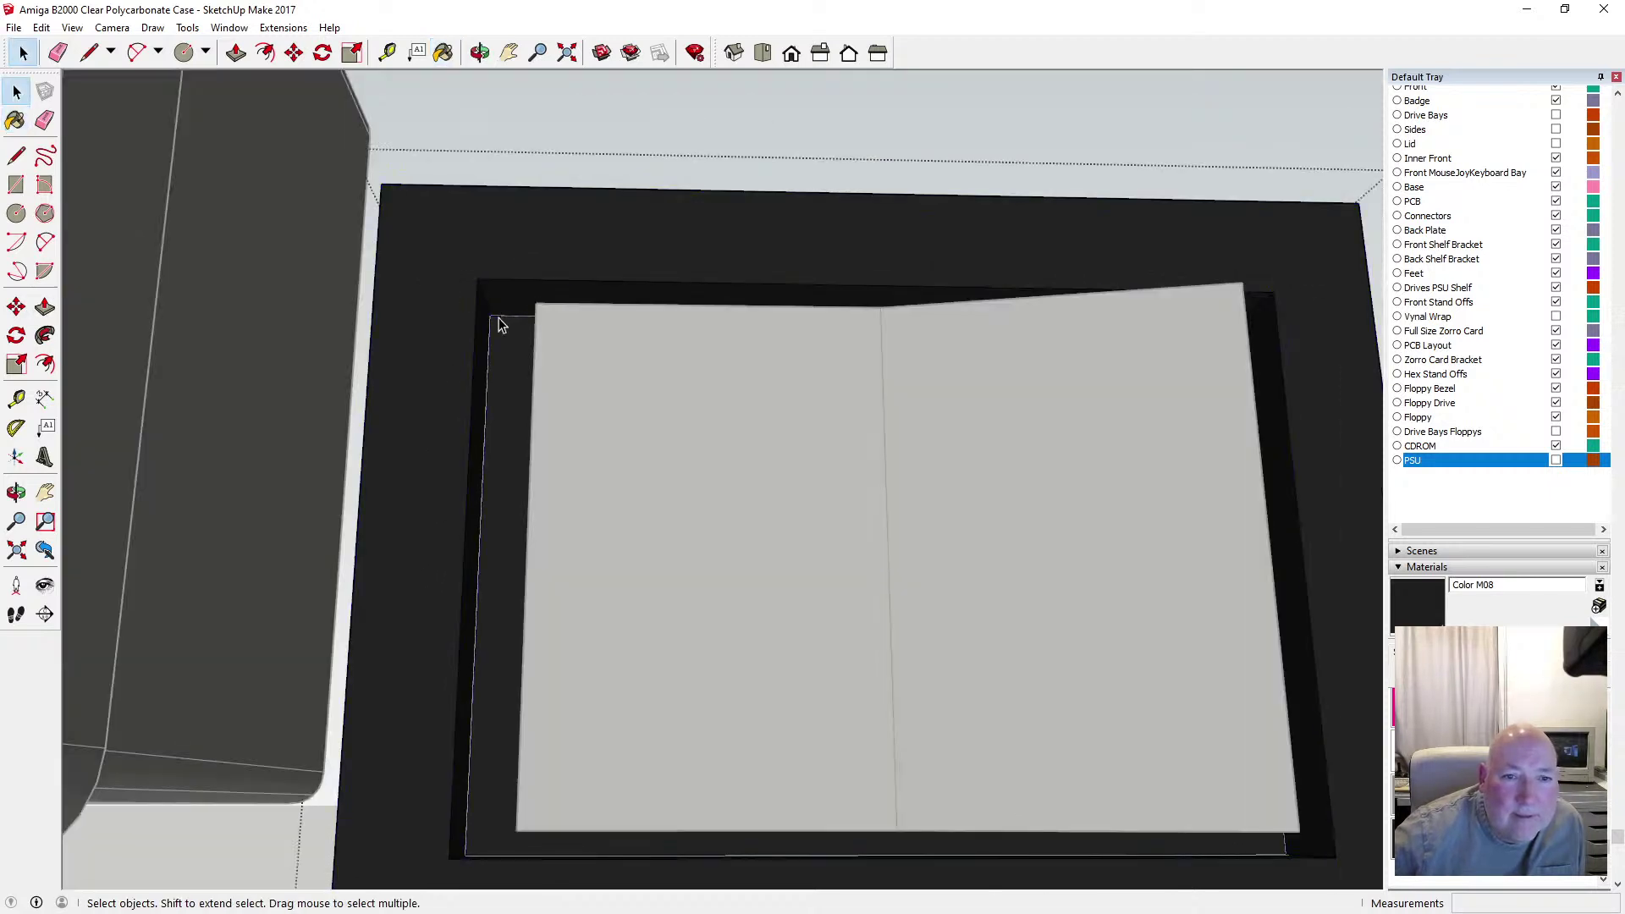
pyautogui.press('b')
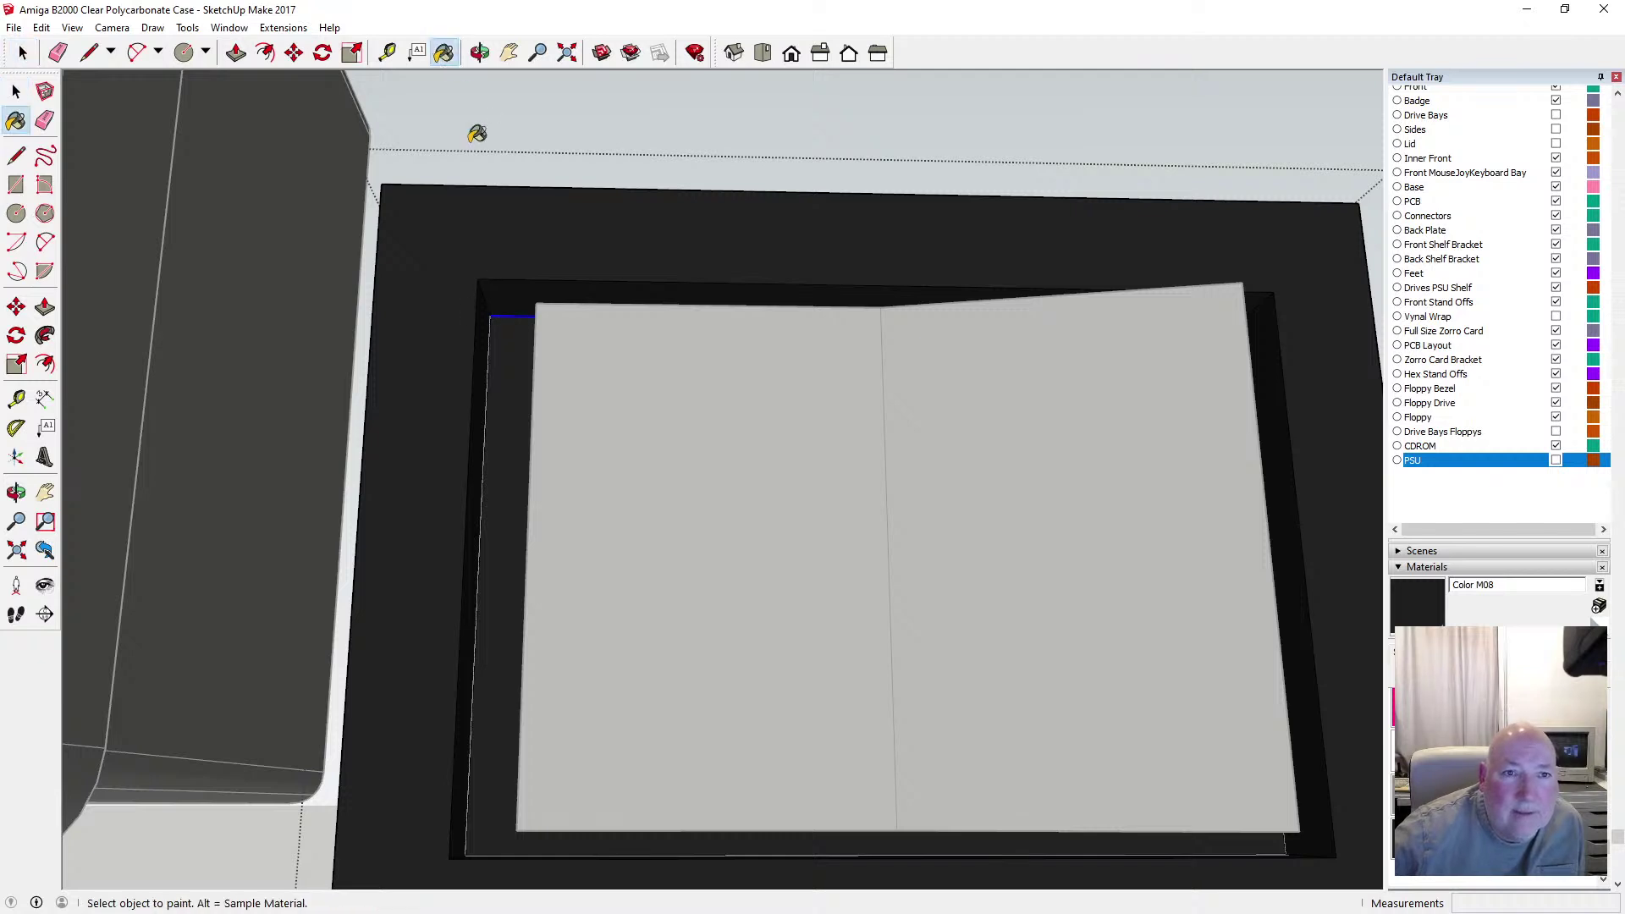
pyautogui.scroll(5, 521, 325)
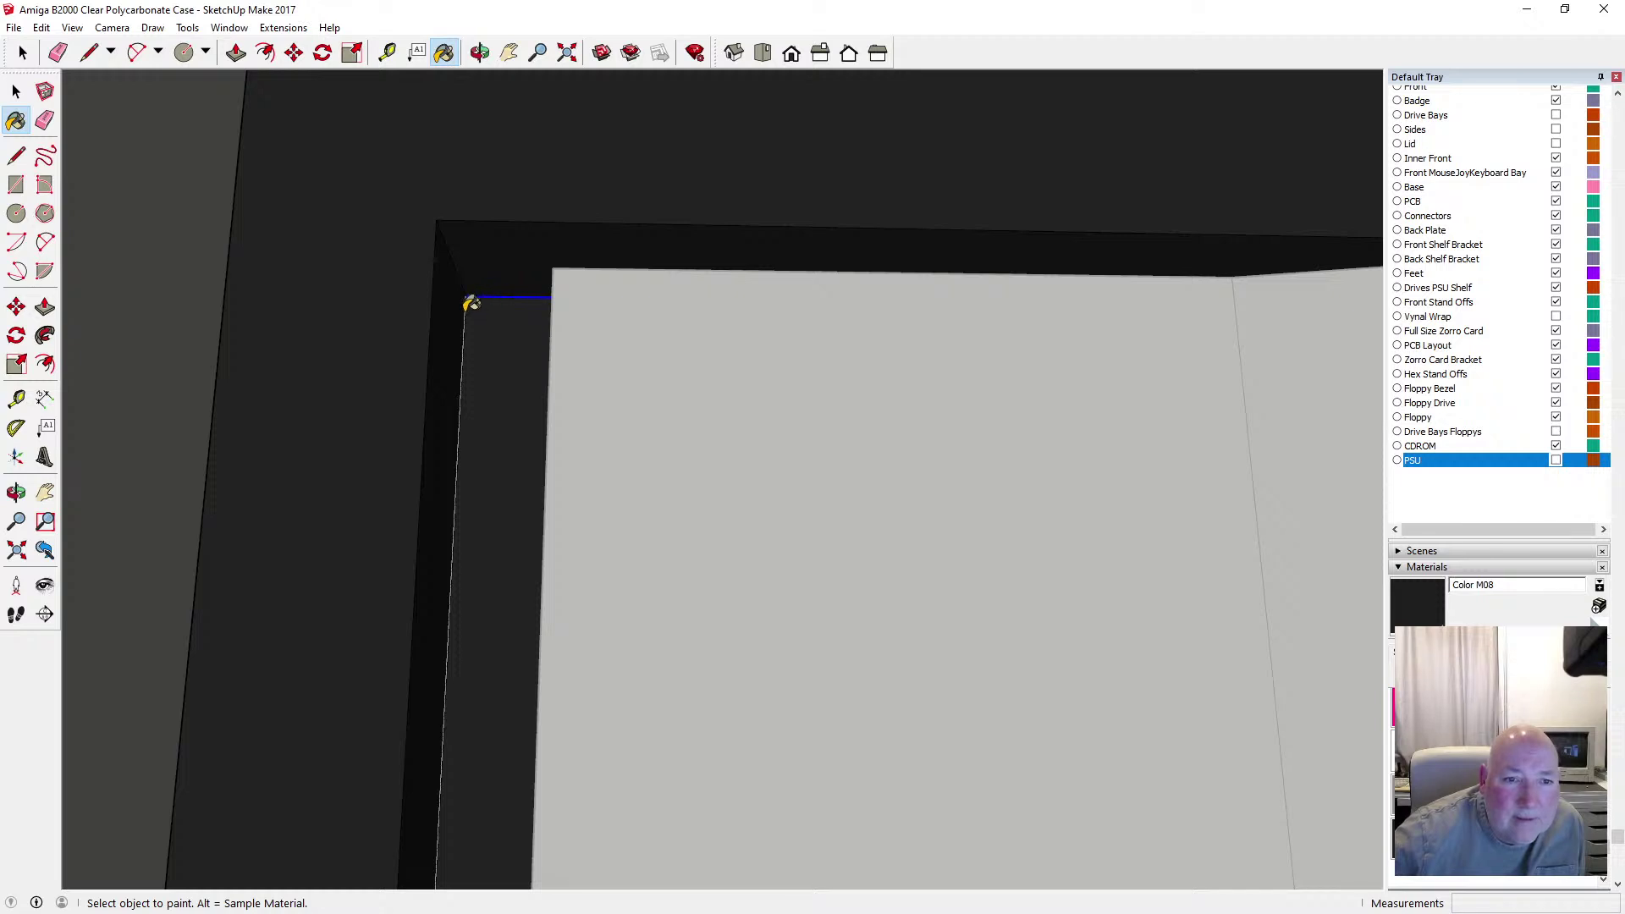
pyautogui.click(16, 91)
pyautogui.scroll(-2, 503, 364)
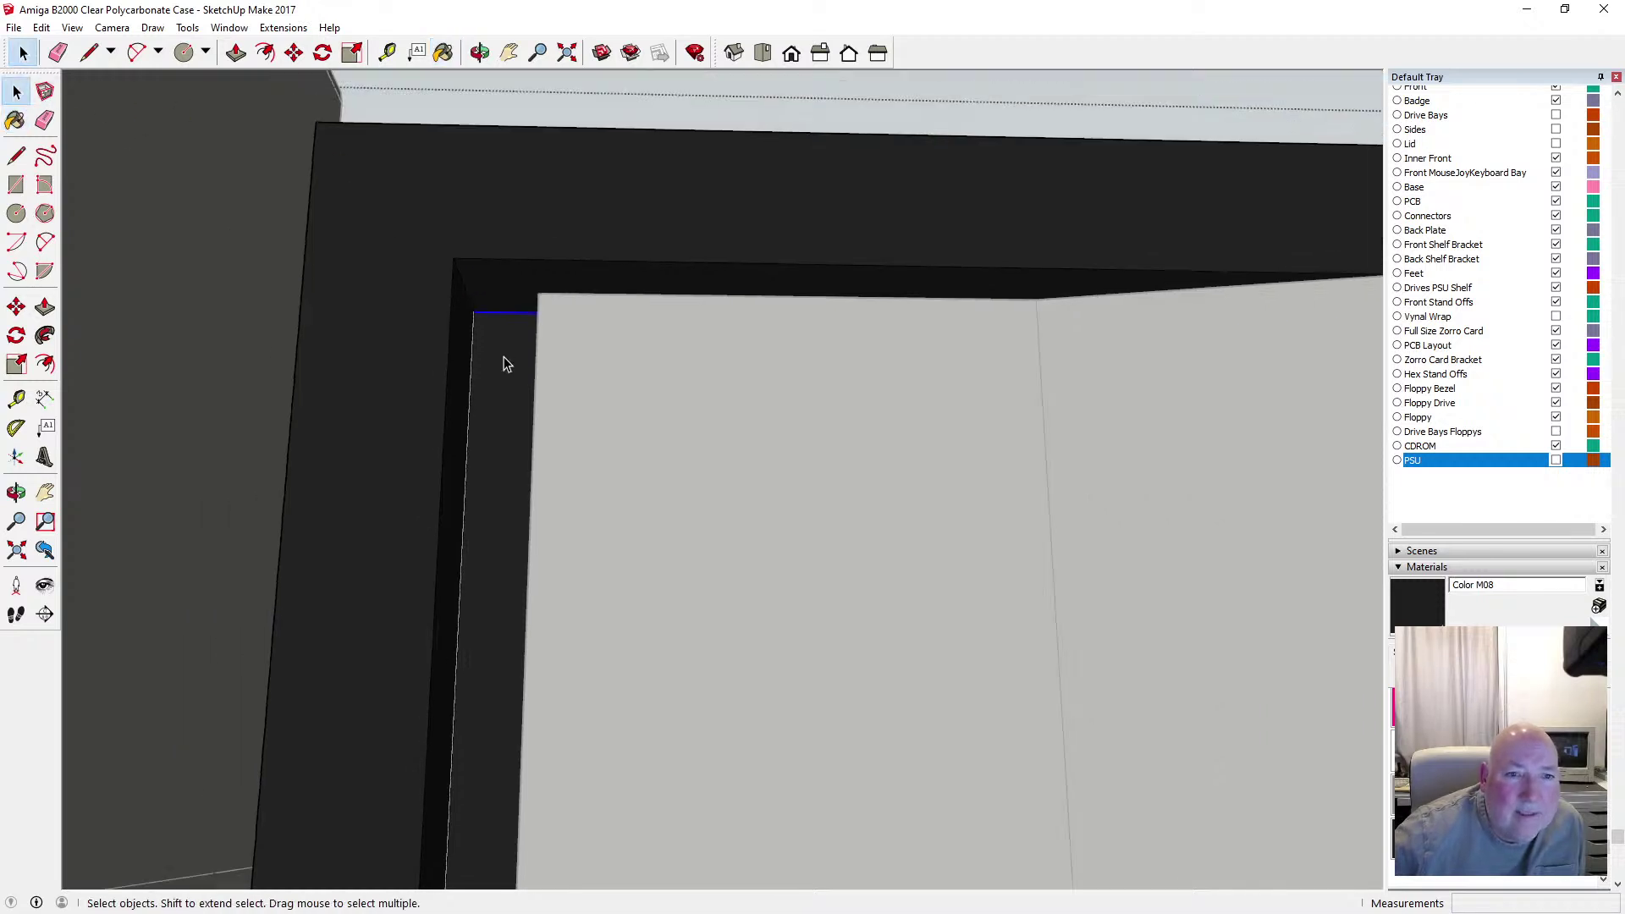
pyautogui.scroll(-3, 503, 364)
pyautogui.click(584, 167)
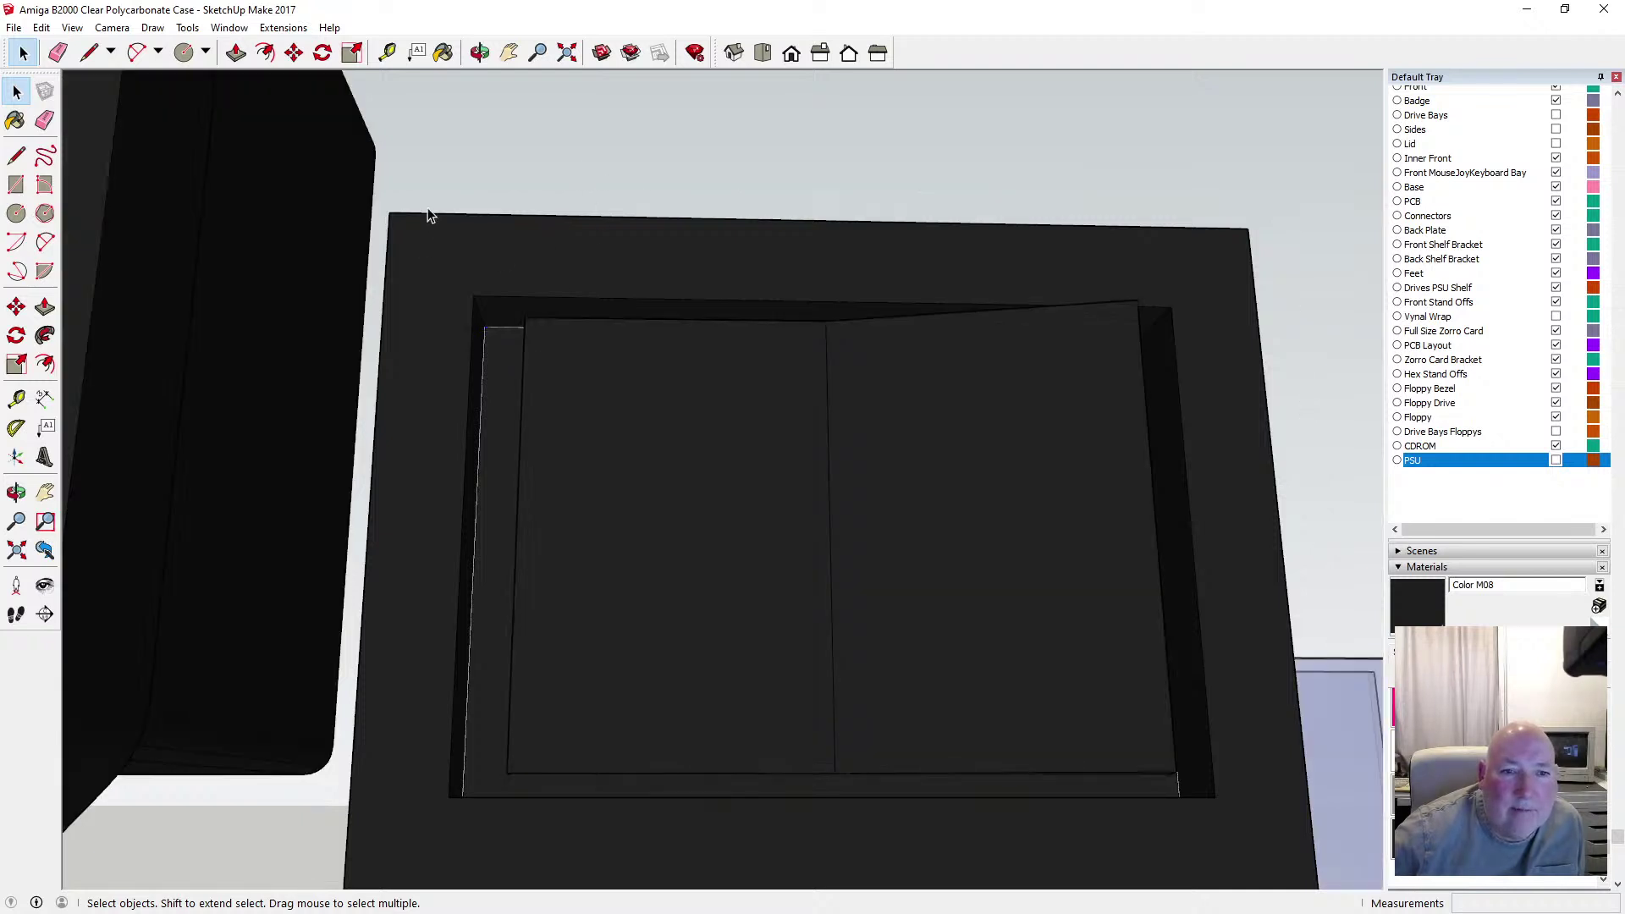
# Open the frame component and push/pull its underside rim downwards until it encloses the projecting part of the block
pyautogui.click(480, 53)
pyautogui.moveTo(526, 240); pyautogui.dragTo(512, 313)
pyautogui.scroll(-4, 509, 333)
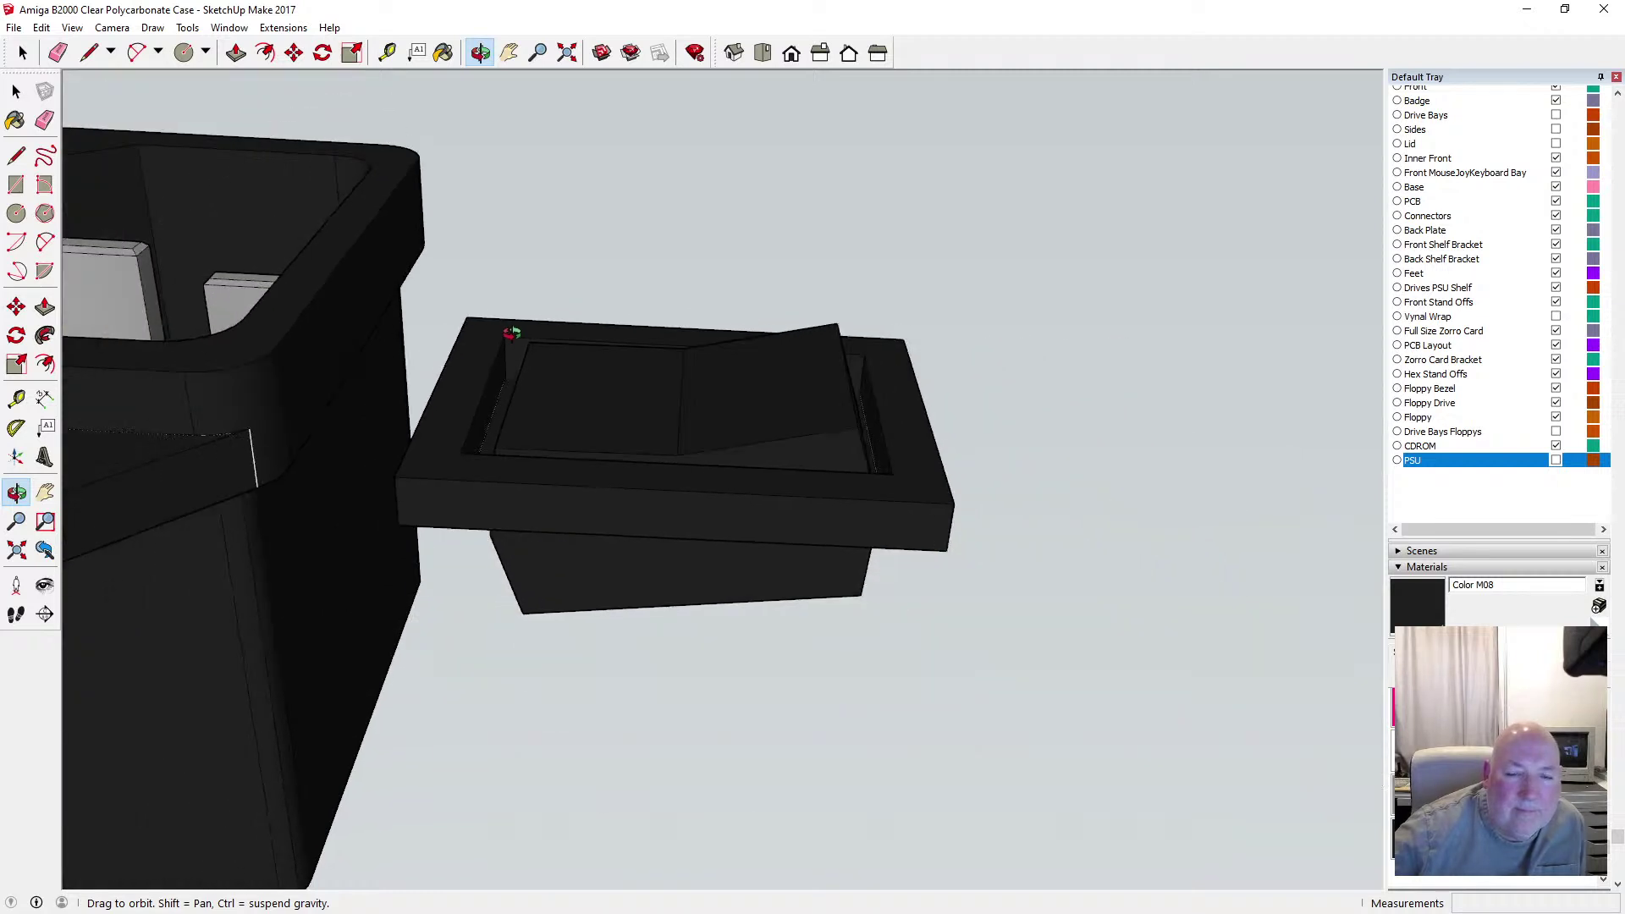
pyautogui.moveTo(522, 389)
pyautogui.mouseDown()
pyautogui.moveTo(592, 301)
pyautogui.moveTo(596, 261)
pyautogui.moveTo(556, 206)
pyautogui.moveTo(597, 223)
pyautogui.moveTo(562, 261)
pyautogui.moveTo(646, 254)
pyautogui.moveTo(647, 238)
pyautogui.mouseUp()
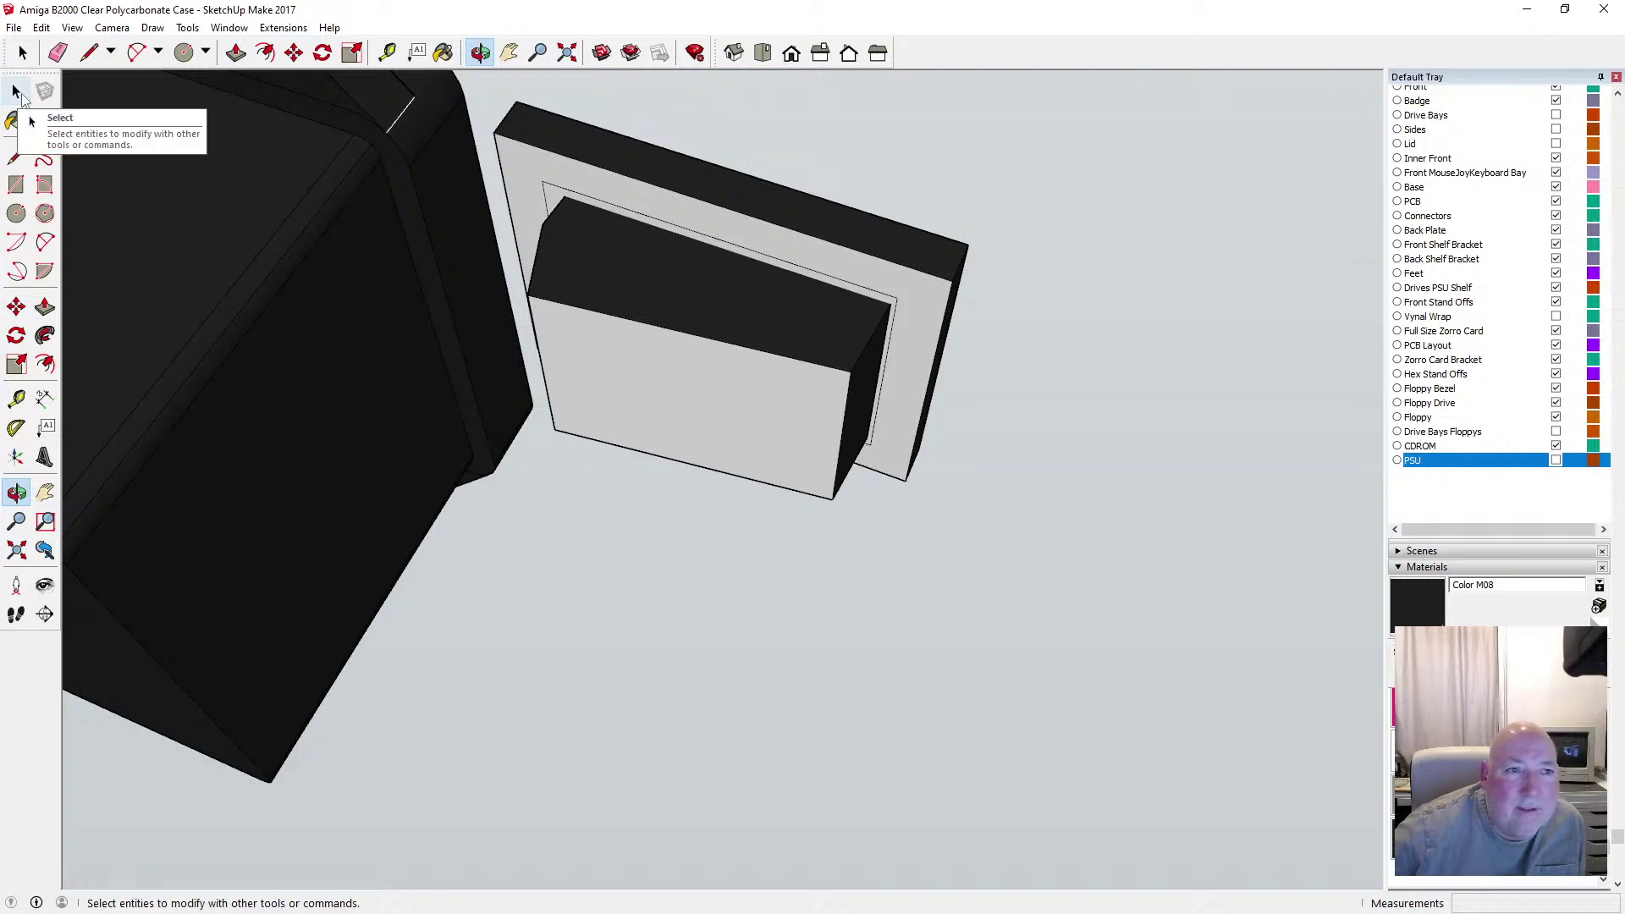
pyautogui.click(16, 91)
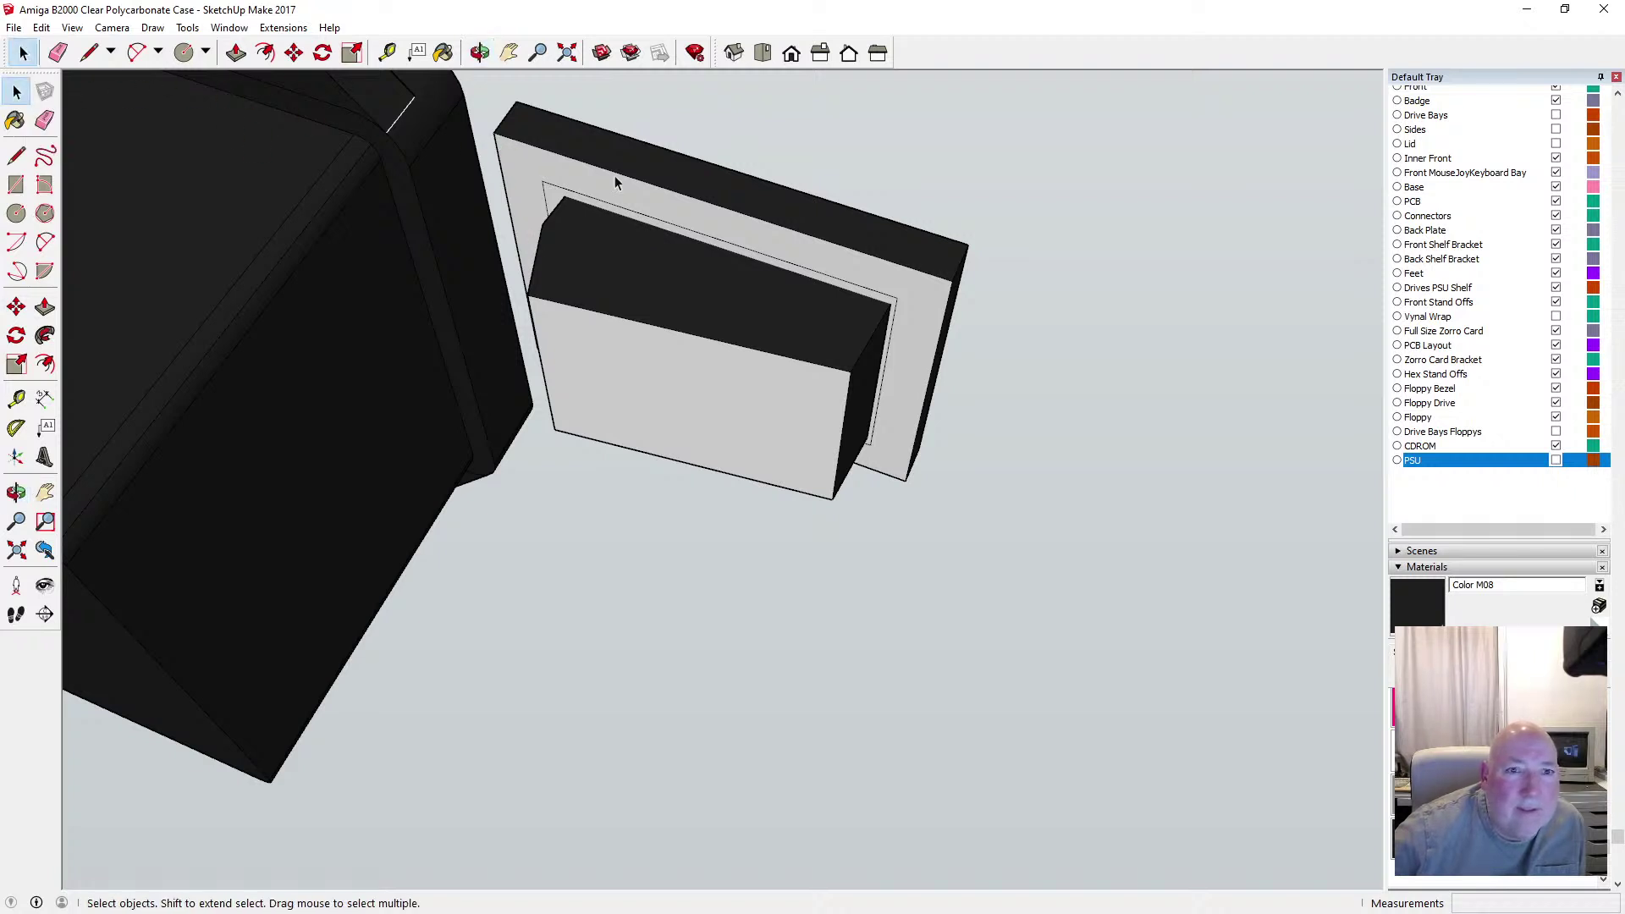
pyautogui.click(564, 175)
pyautogui.doubleClick(563, 176)
pyautogui.press('p')
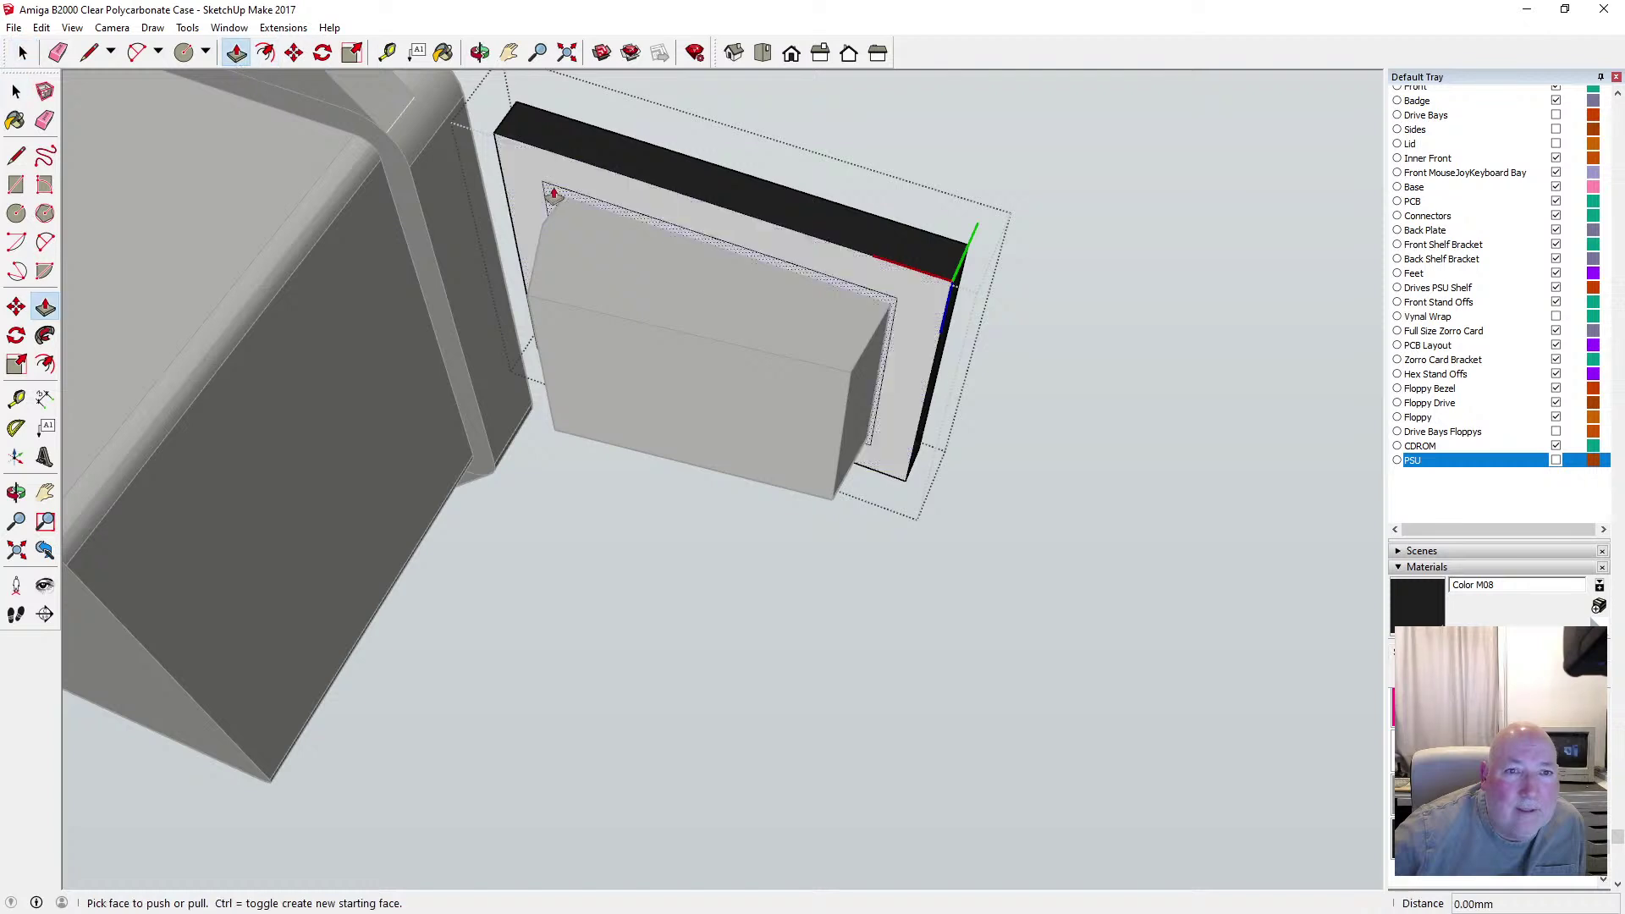
pyautogui.moveTo(540, 177); pyautogui.dragTo(465, 354)
pyautogui.press('space')
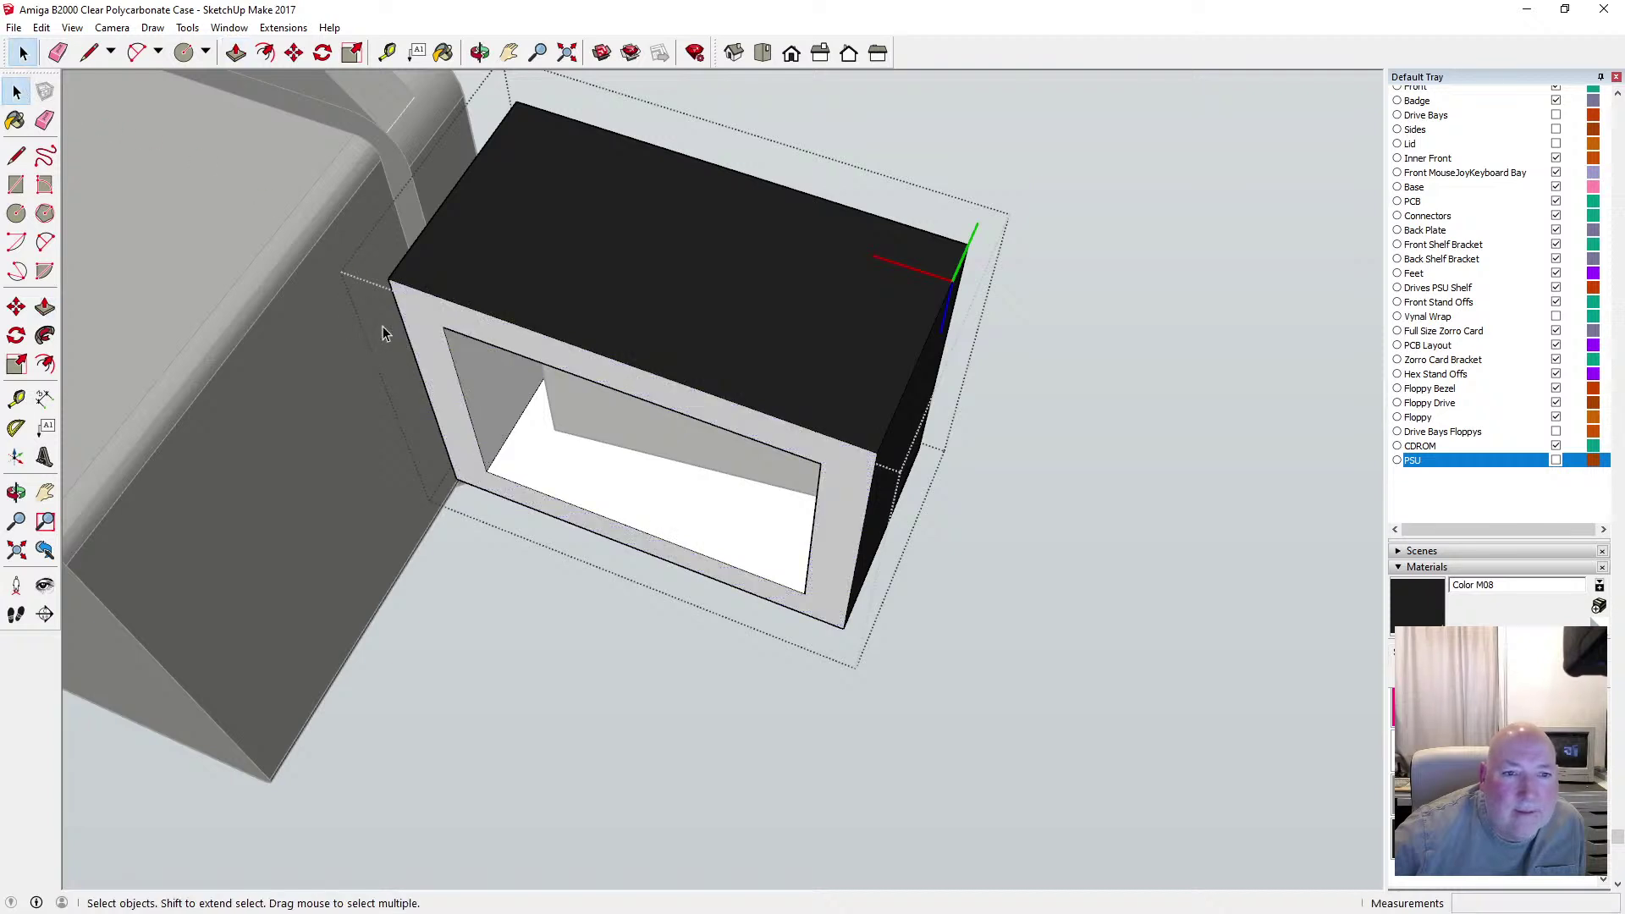
# Erase the four inner outline edges on the housing's underside and paint the closed face with Color M08
pyautogui.click(453, 336)
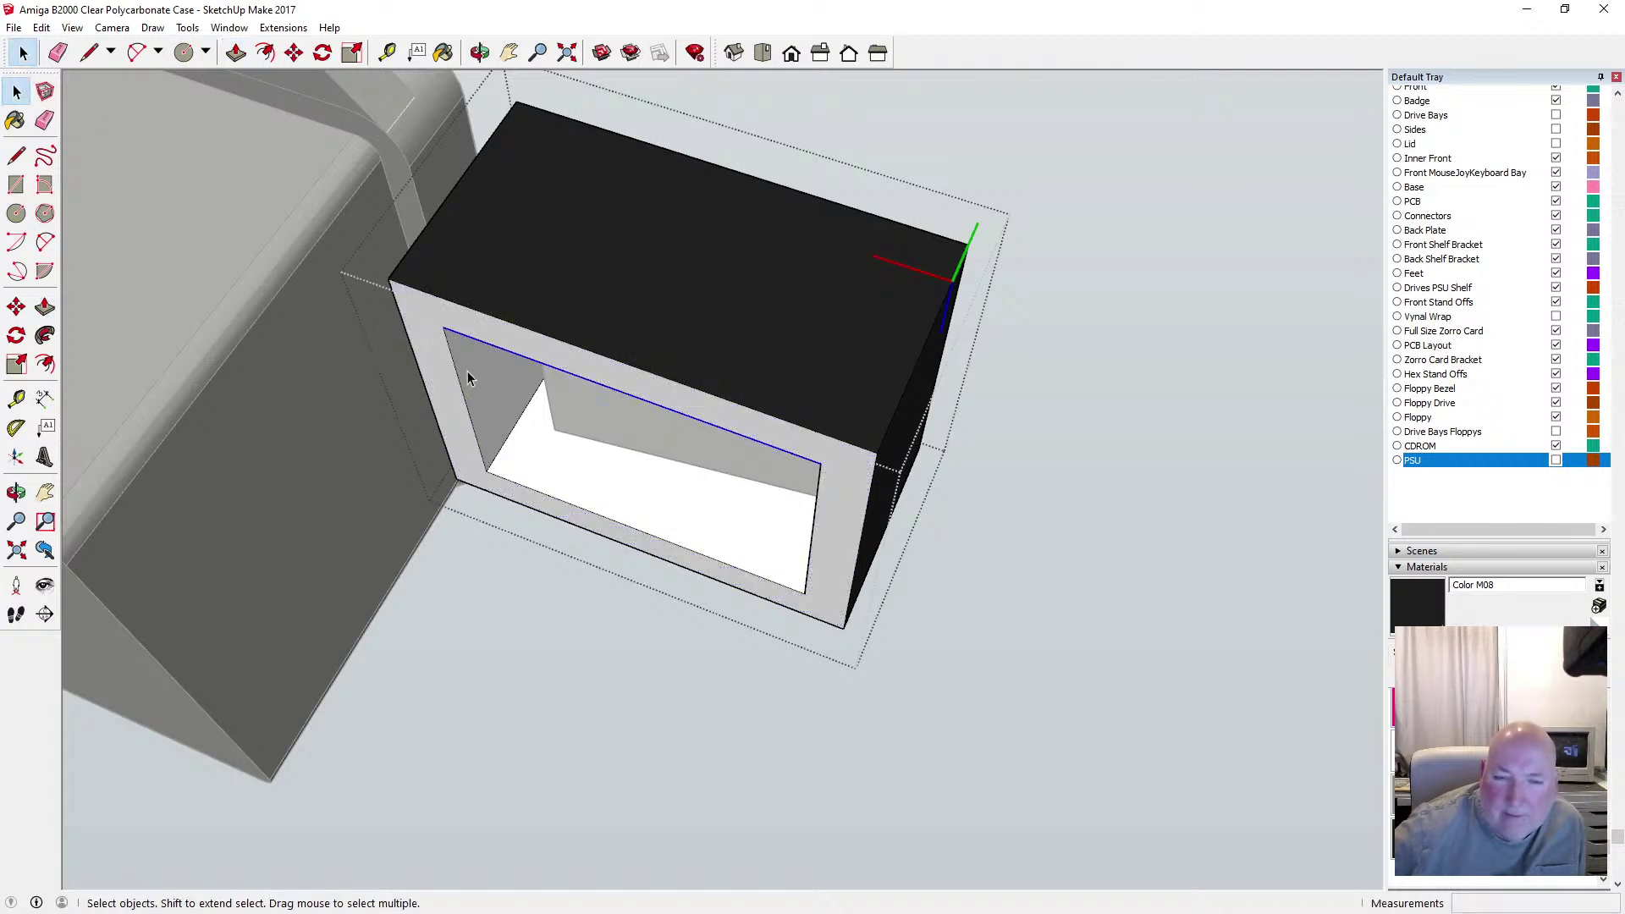
pyautogui.press('Delete')
pyautogui.click(457, 394)
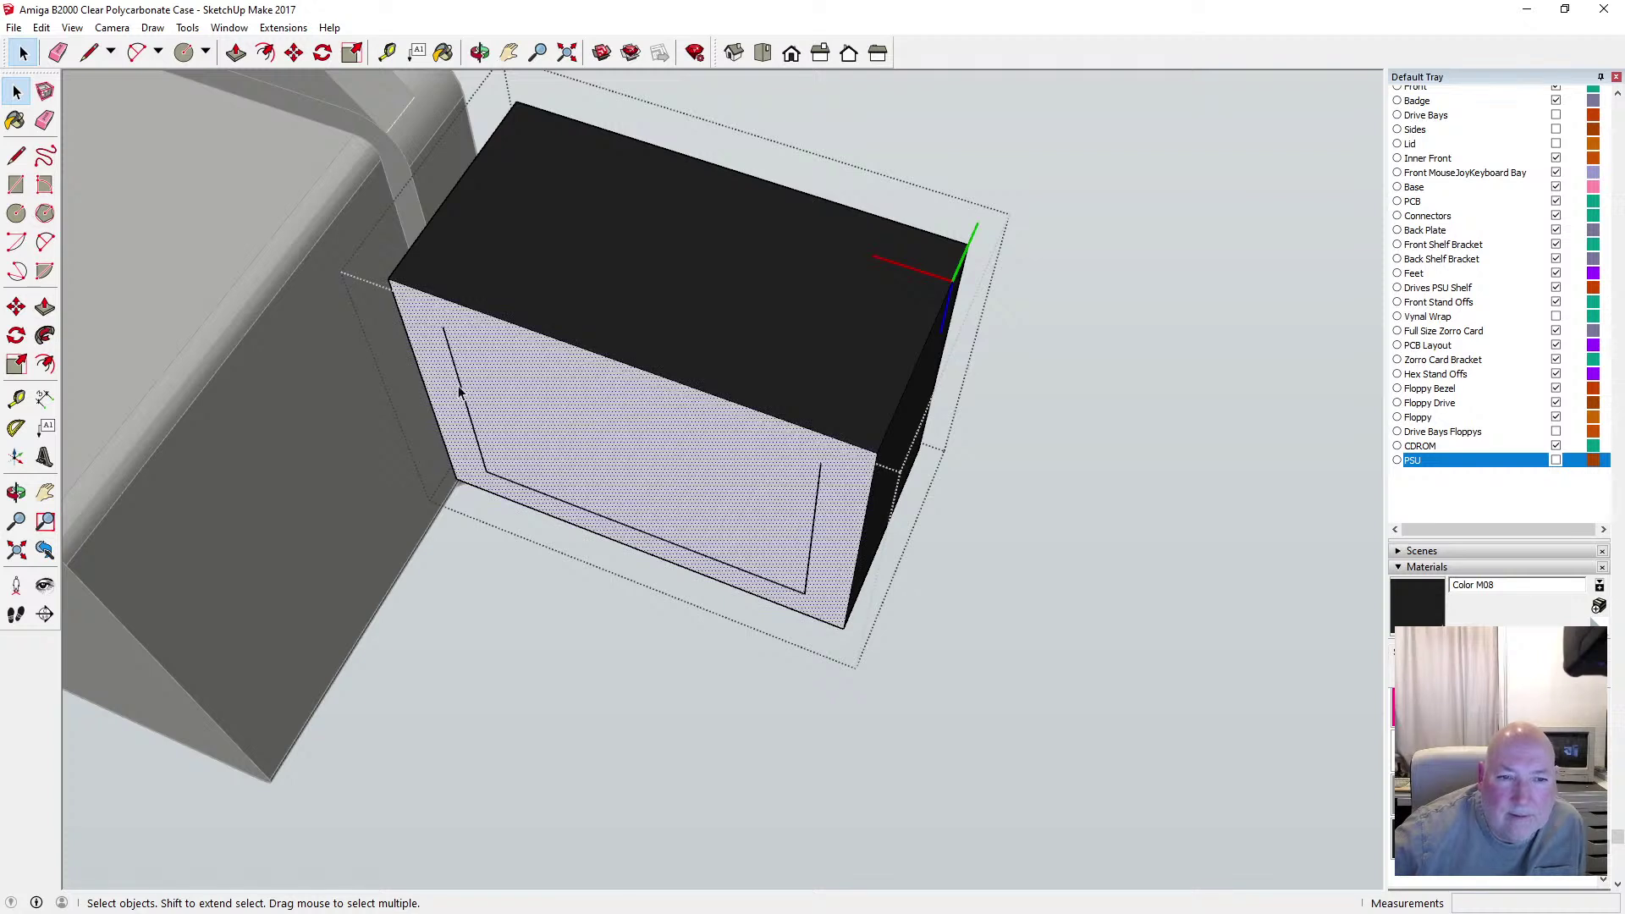
pyautogui.click(462, 392)
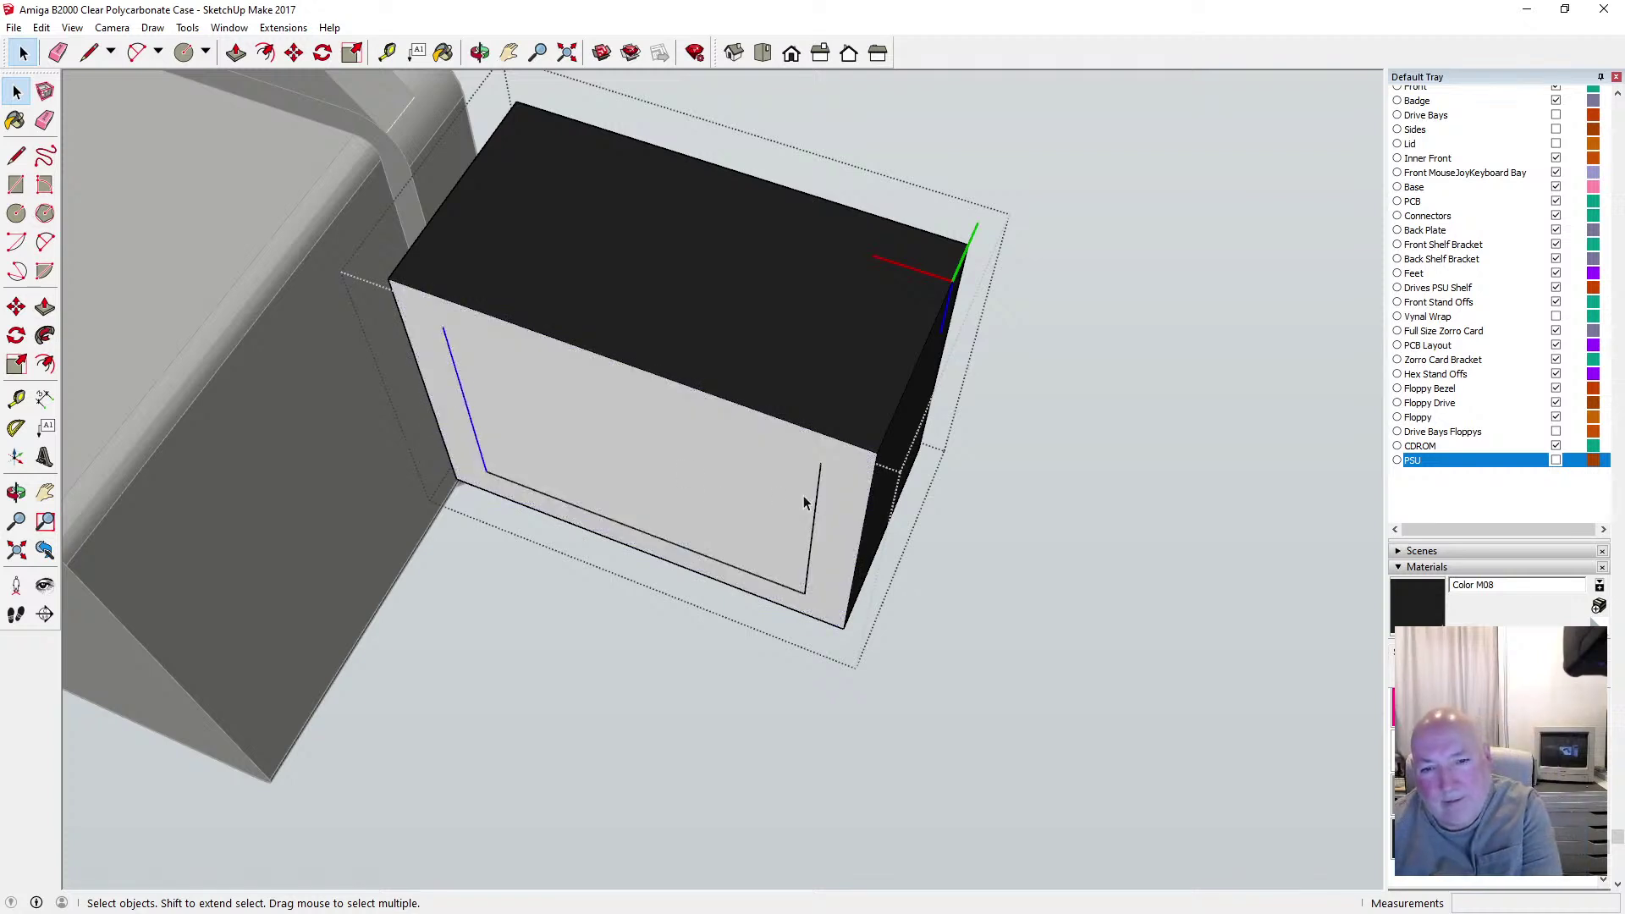
pyautogui.press('Delete')
pyautogui.press('Delete')
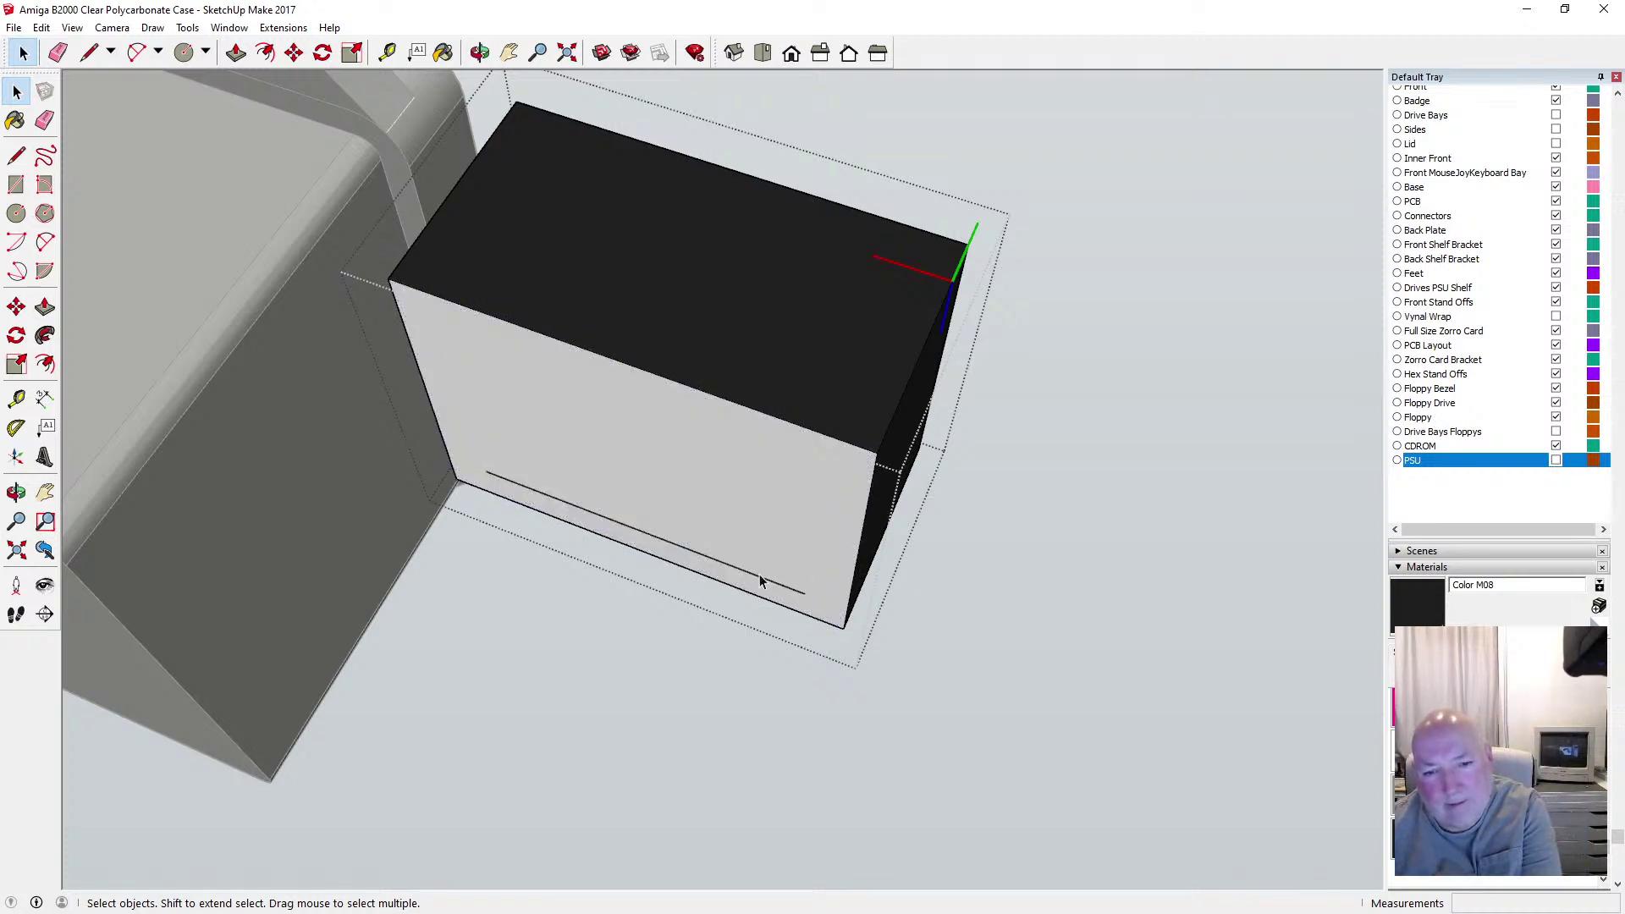
pyautogui.press('Delete')
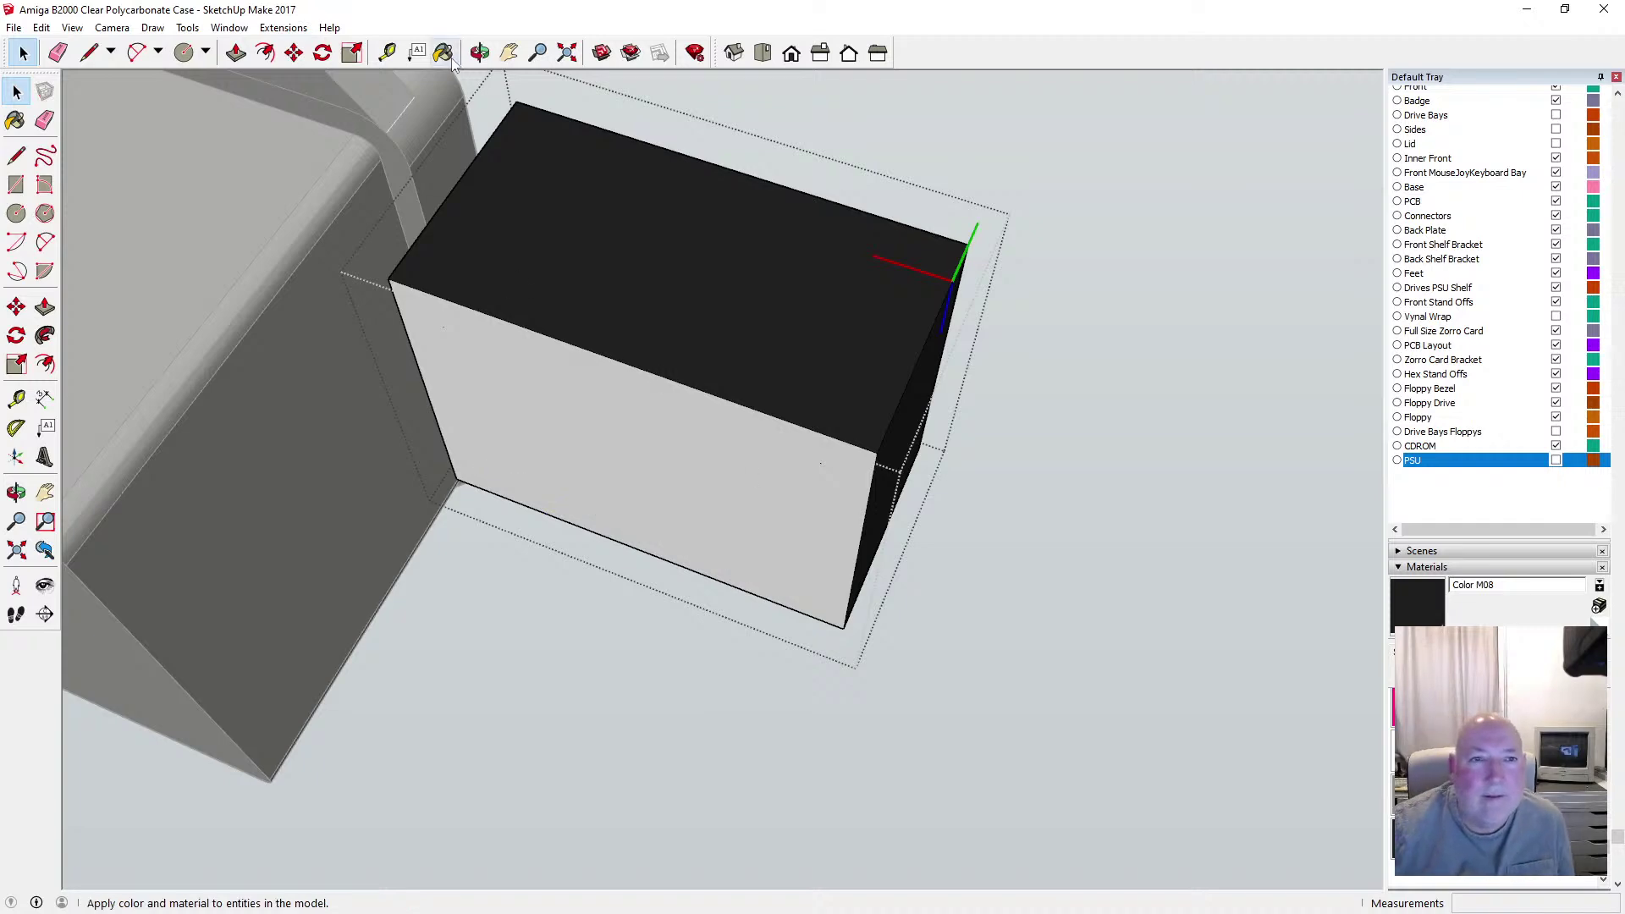
pyautogui.click(444, 53)
pyautogui.click(475, 337)
# Delete the floor face's short edge inside the frame opening, in the gap beside the block
pyautogui.click(479, 53)
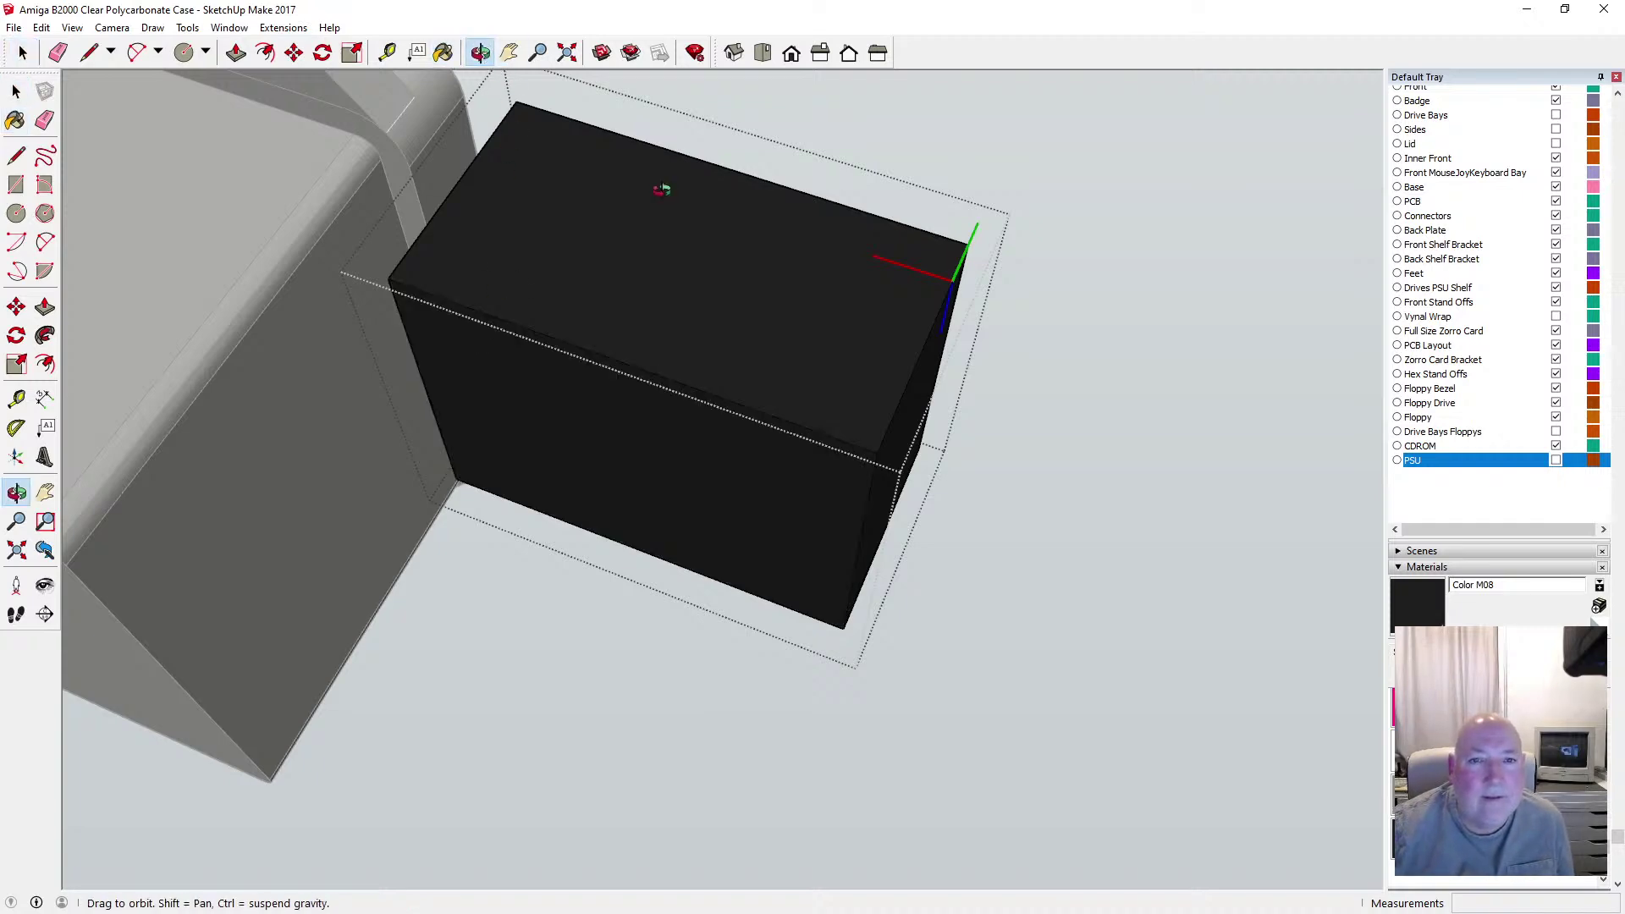
pyautogui.moveTo(660, 182)
pyautogui.mouseDown()
pyautogui.moveTo(585, 480)
pyautogui.moveTo(465, 541)
pyautogui.moveTo(555, 460)
pyautogui.moveTo(620, 483)
pyautogui.moveTo(603, 701)
pyautogui.moveTo(708, 570)
pyautogui.moveTo(744, 483)
pyautogui.moveTo(700, 519)
pyautogui.moveTo(581, 523)
pyautogui.moveTo(544, 319)
pyautogui.moveTo(624, 262)
pyautogui.moveTo(579, 207)
pyautogui.moveTo(523, 240)
pyautogui.moveTo(555, 287)
pyautogui.moveTo(635, 330)
pyautogui.moveTo(563, 354)
pyautogui.moveTo(537, 541)
pyautogui.moveTo(551, 482)
pyautogui.mouseUp()
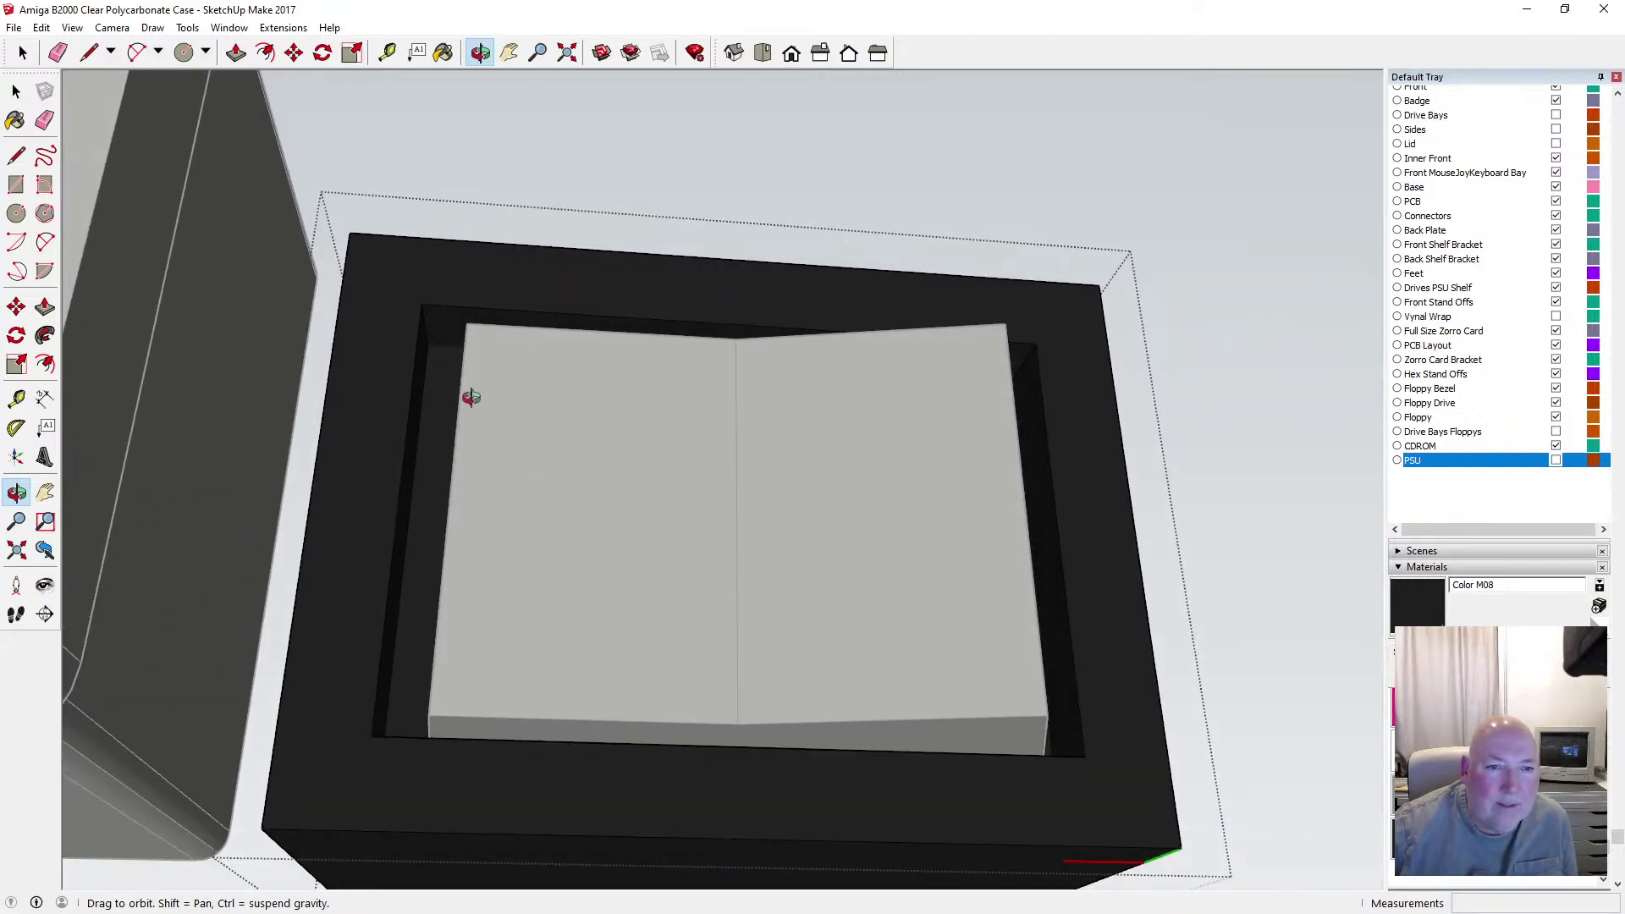
pyautogui.scroll(4, 444, 395)
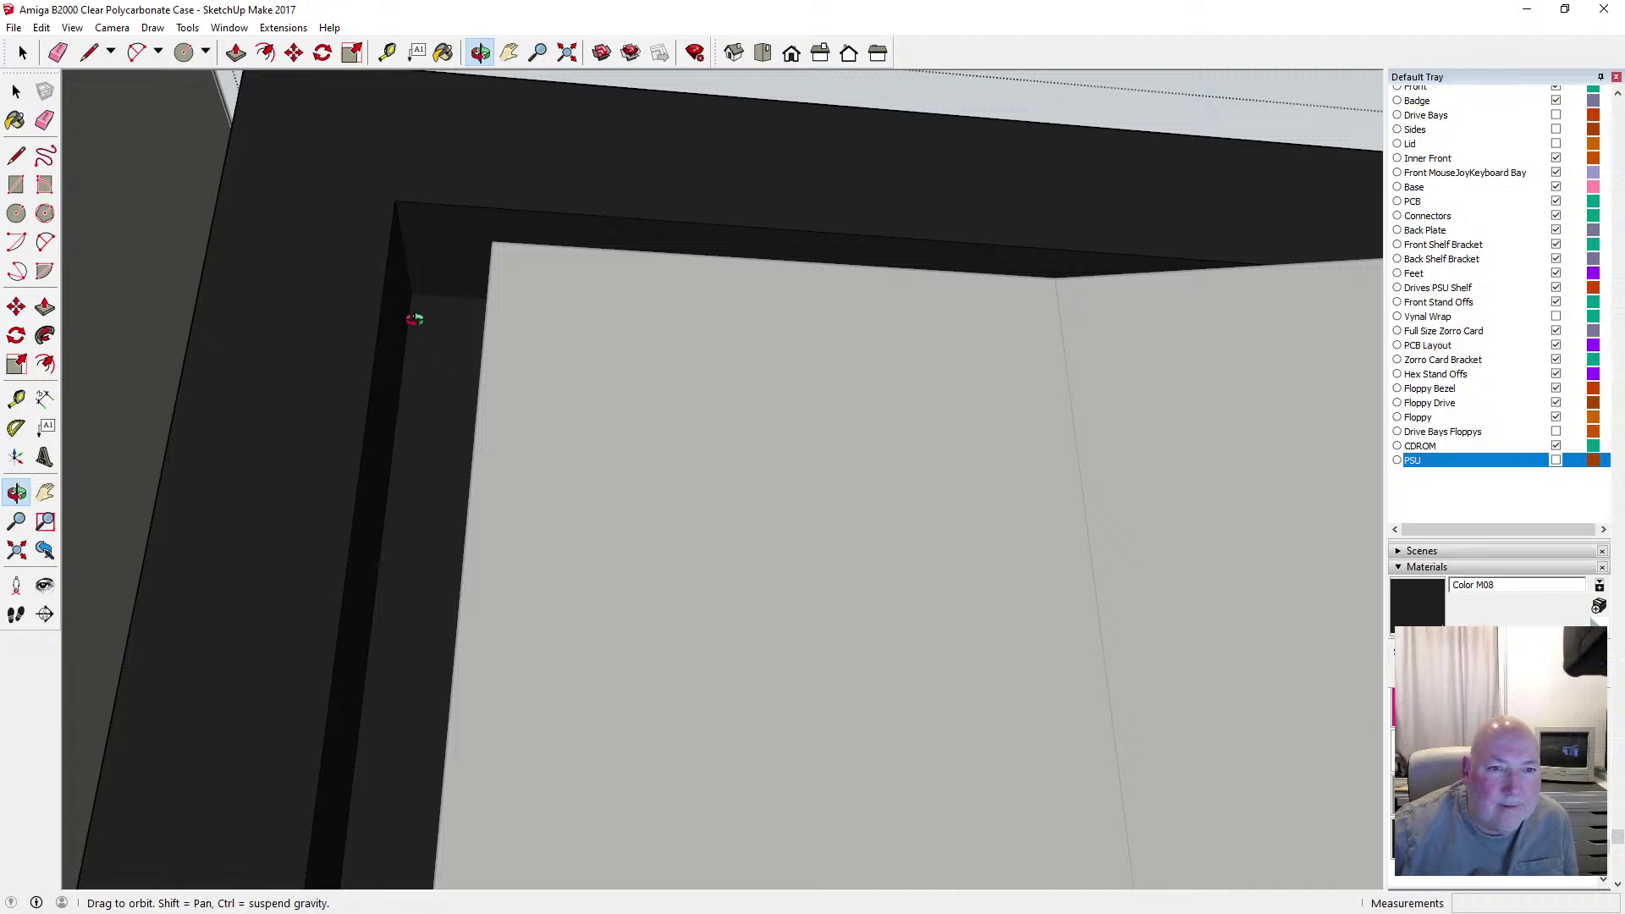
pyautogui.press('space')
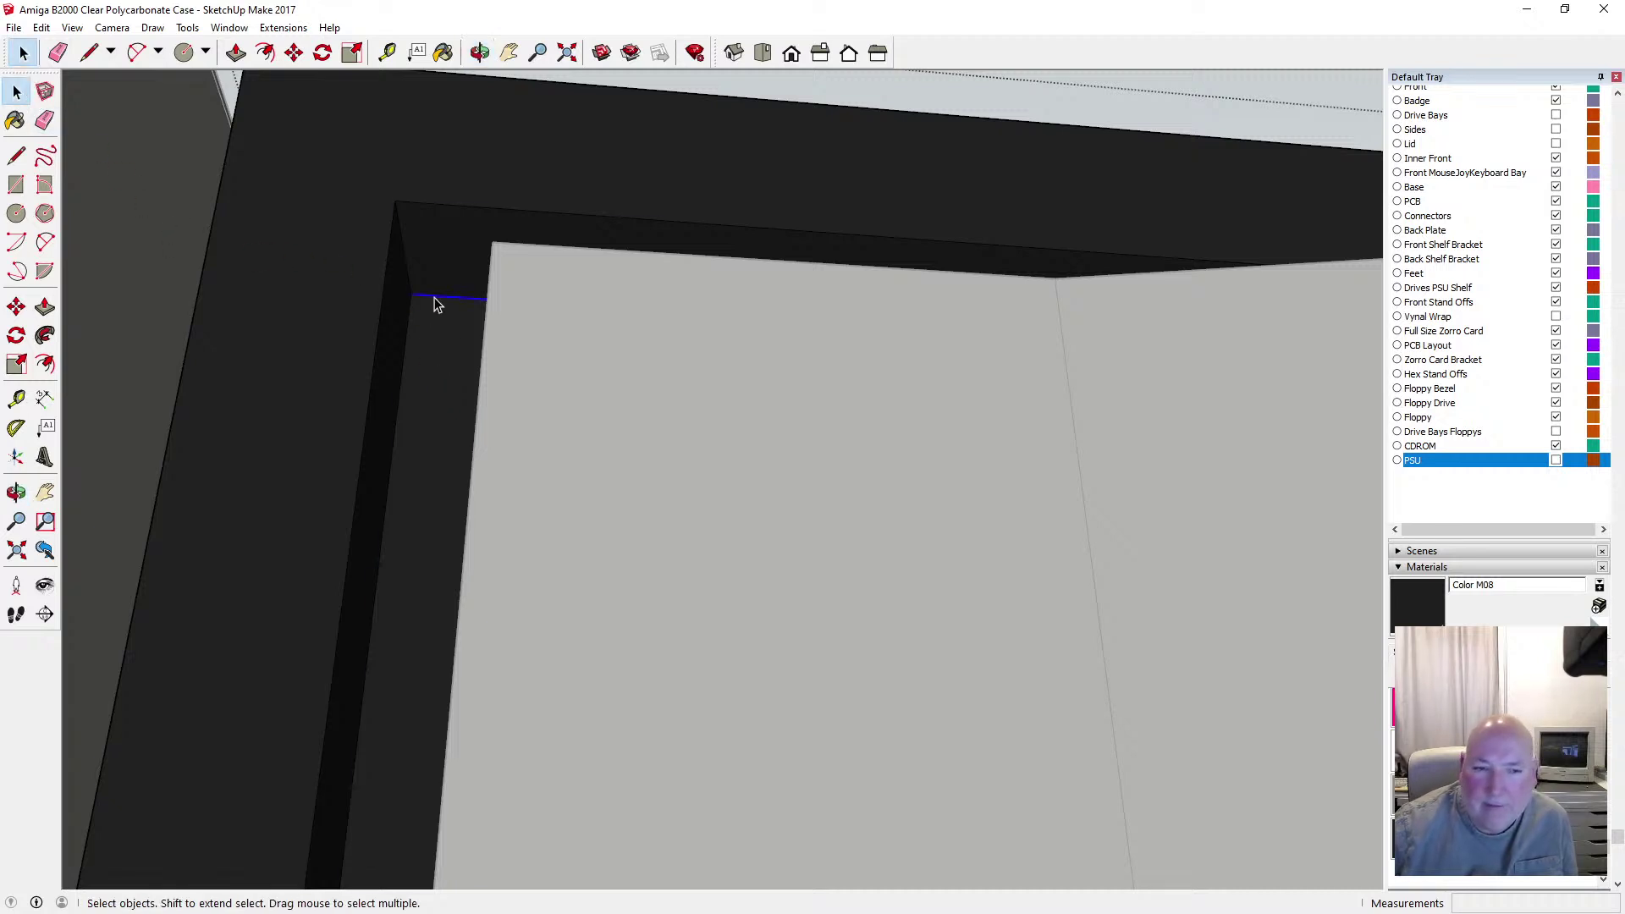
pyautogui.click(434, 303)
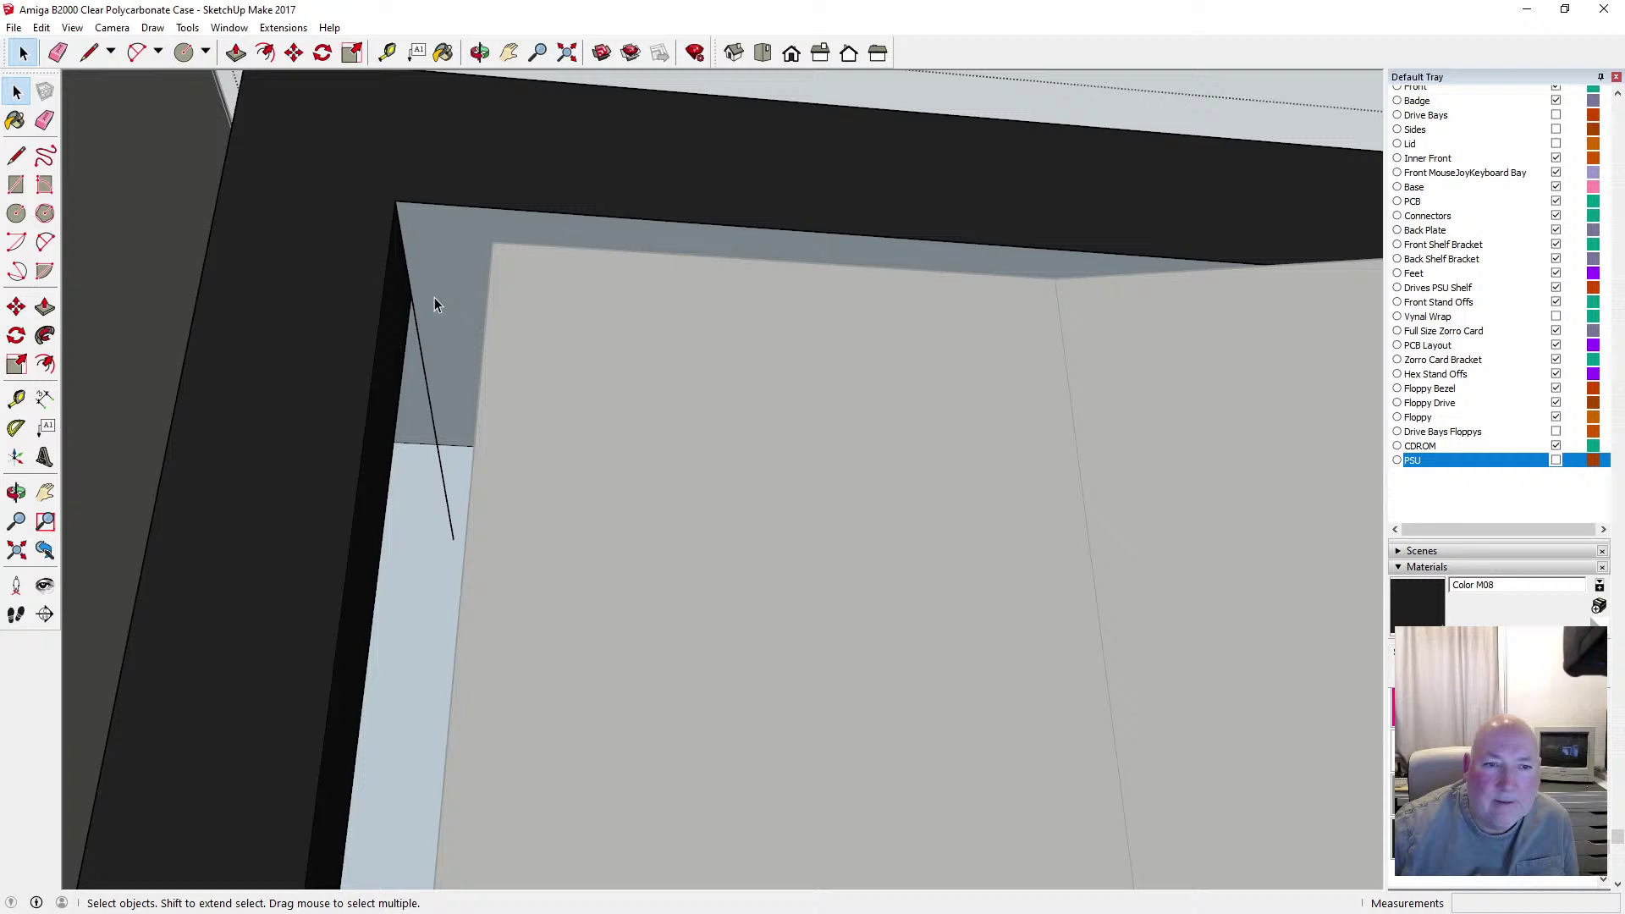
# Draw a 16 mm line between the opening's inner floor corners to rebuild the floor and the adjoining long inner wall
pyautogui.click(480, 52)
pyautogui.moveTo(570, 123); pyautogui.dragTo(464, 349)
pyautogui.scroll(-2, 463, 246)
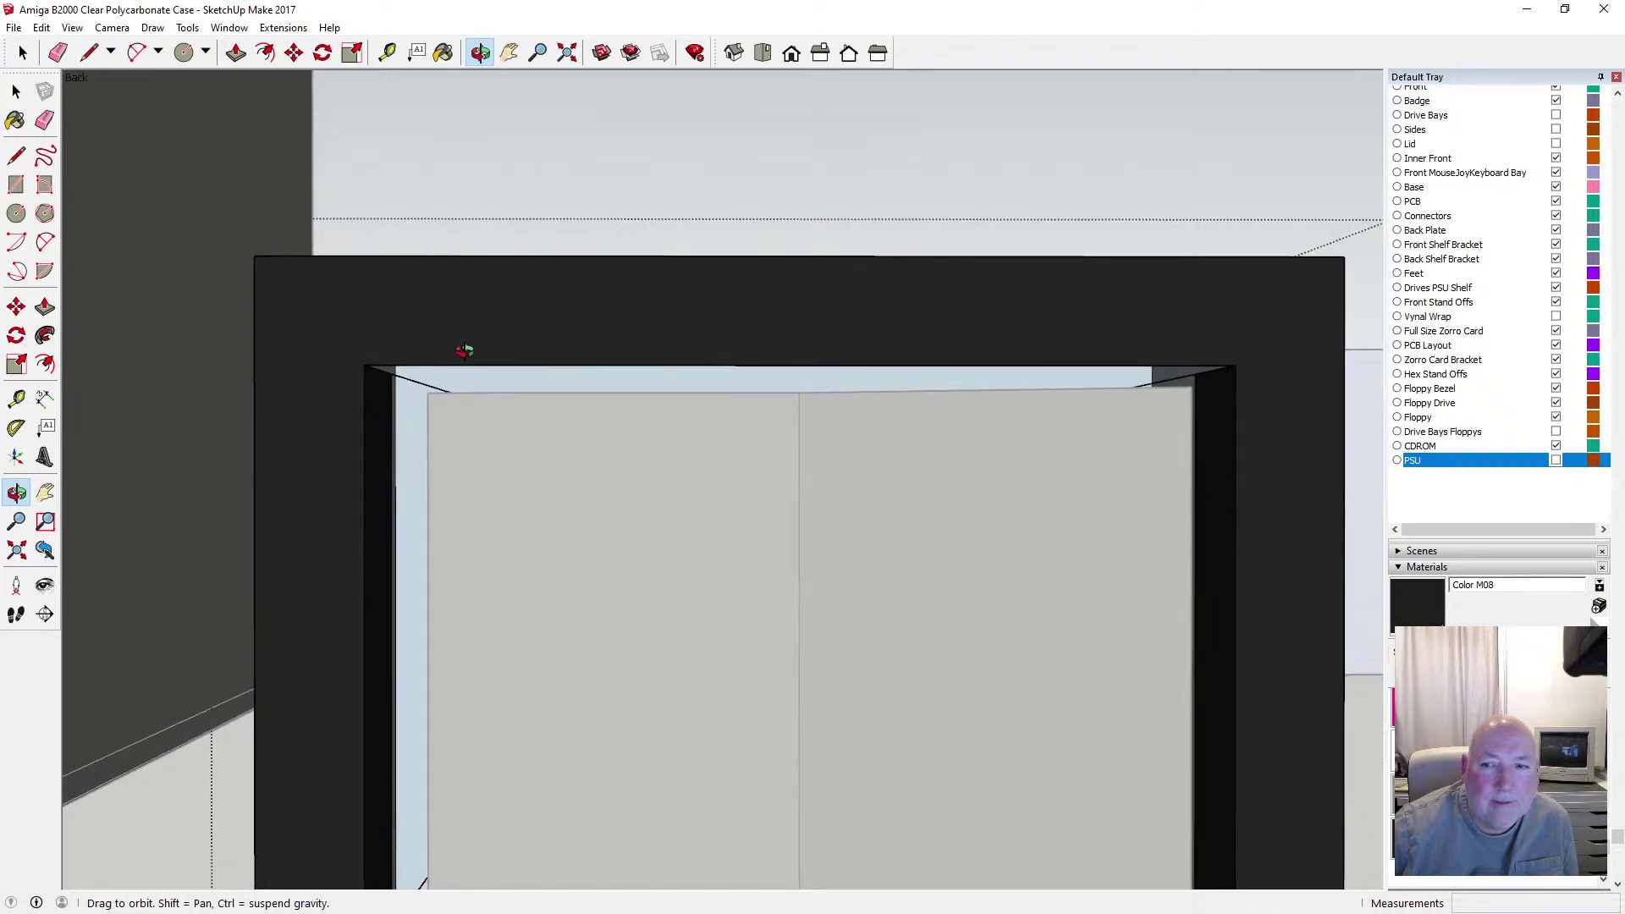
pyautogui.click(16, 155)
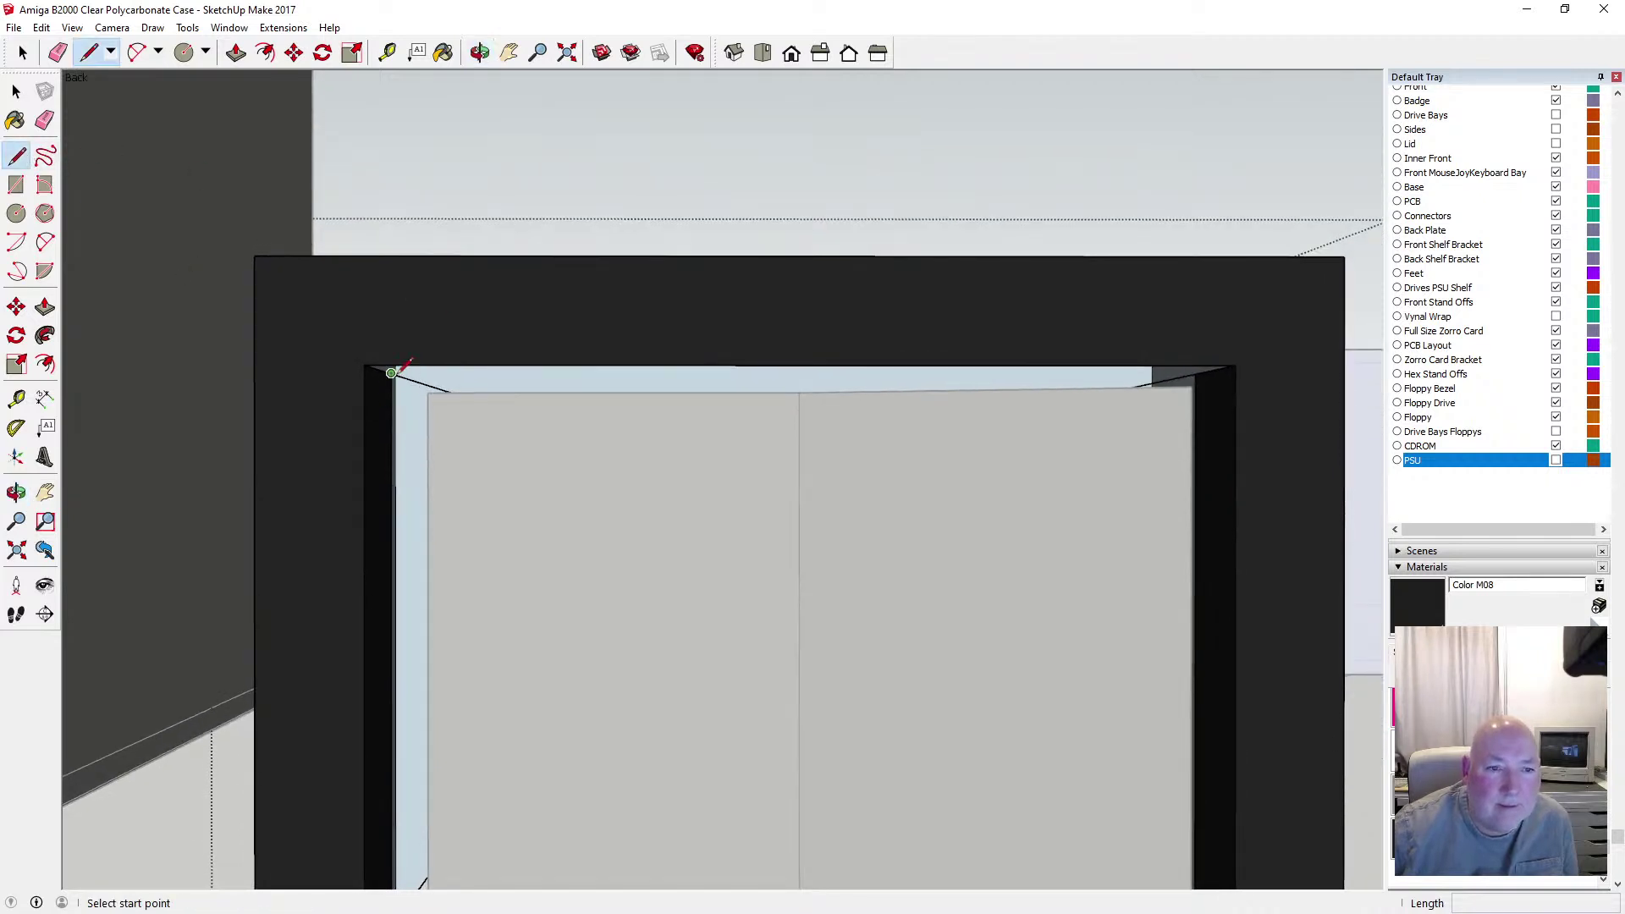
pyautogui.click(392, 373)
pyautogui.click(1197, 370)
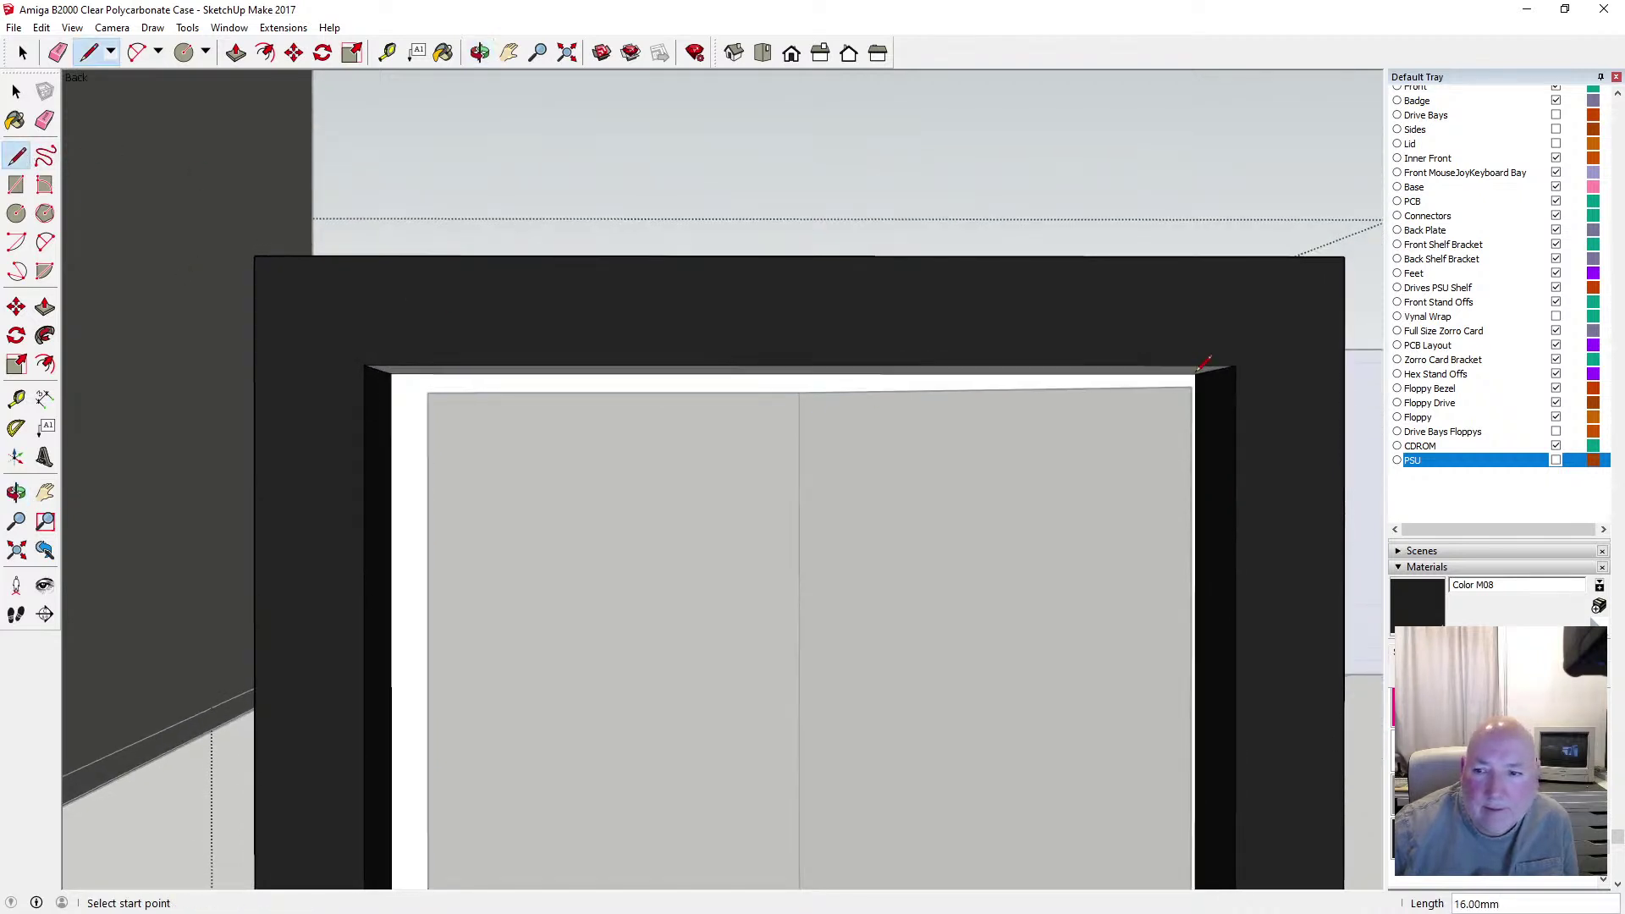
pyautogui.click(479, 54)
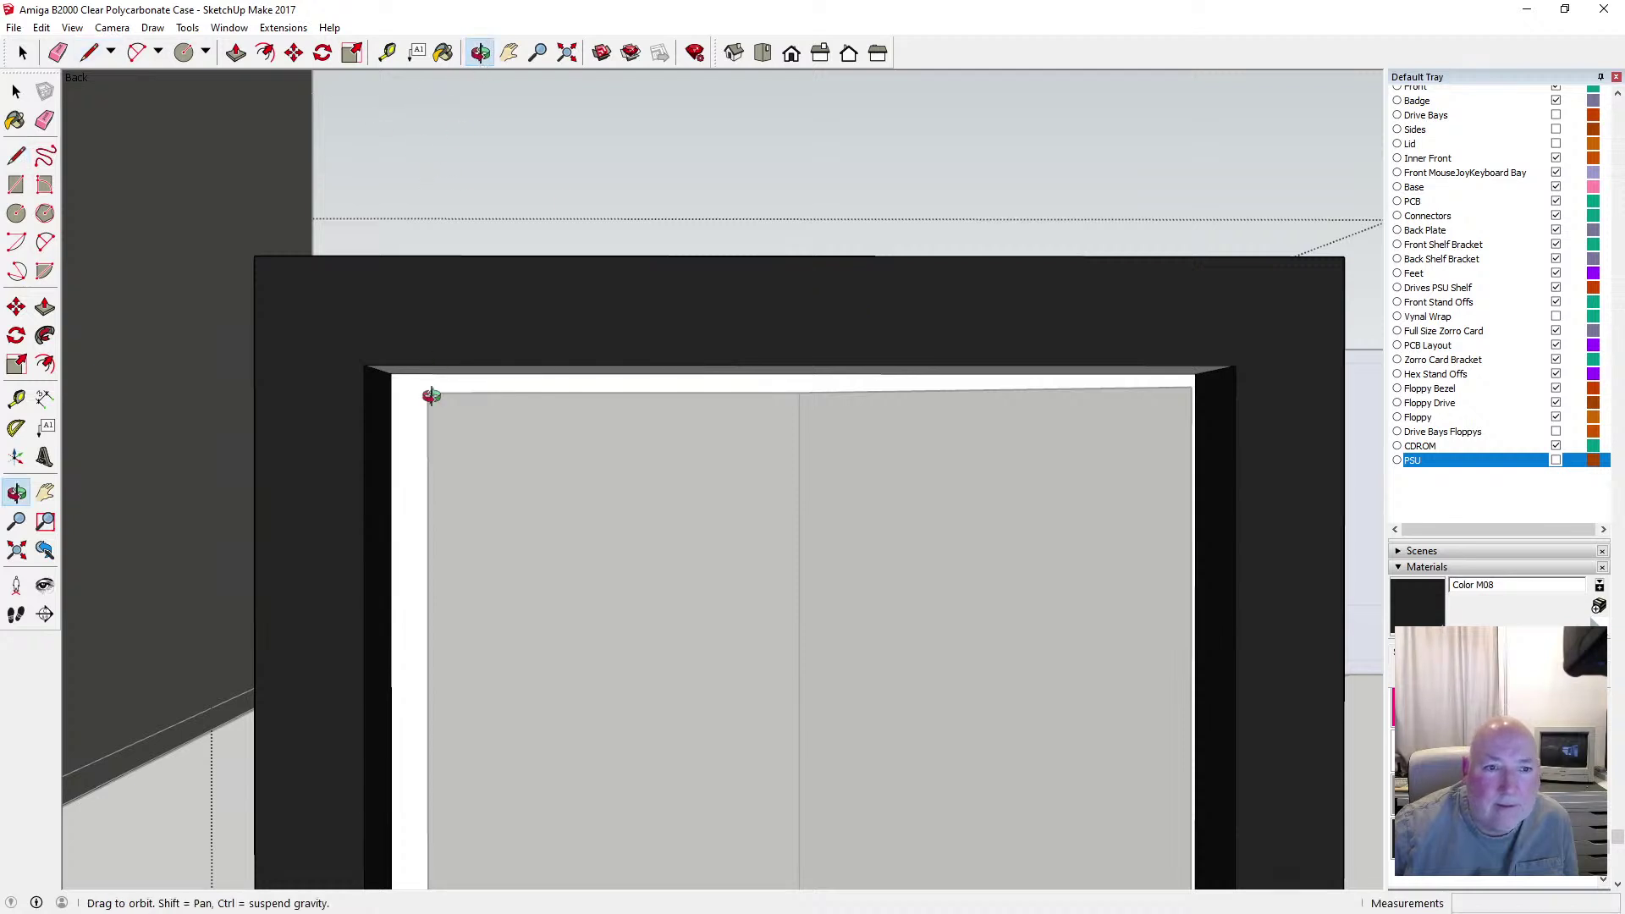
# Paint the rebuilt inner wall and floor with Color M08 and close the frame component
pyautogui.click(443, 54)
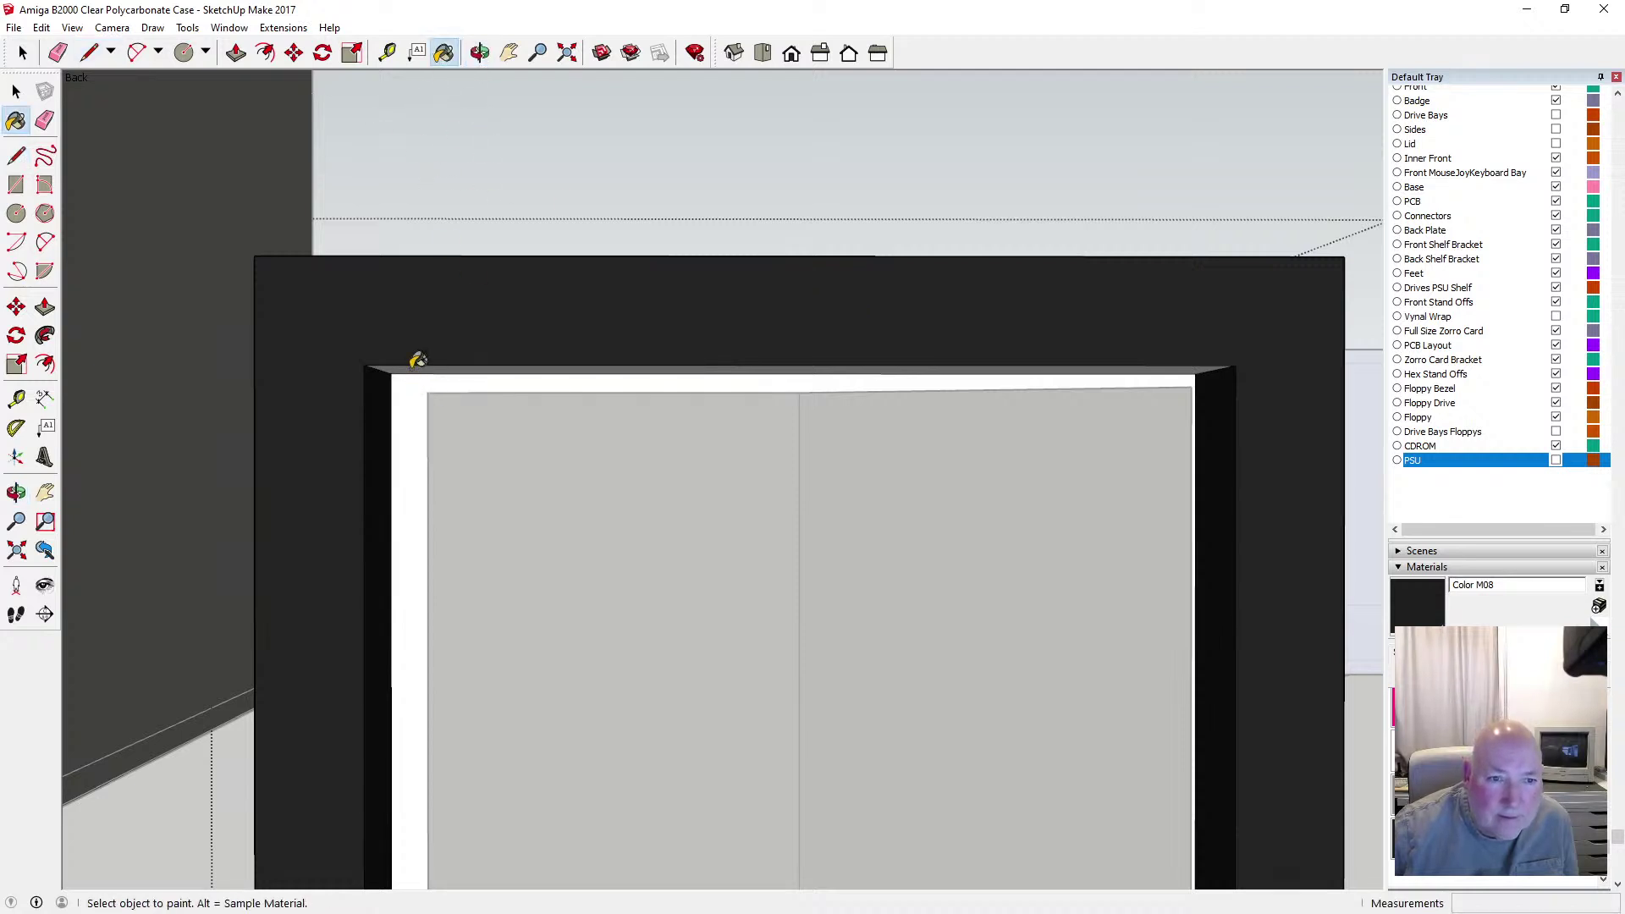
pyautogui.click(417, 364)
pyautogui.click(418, 379)
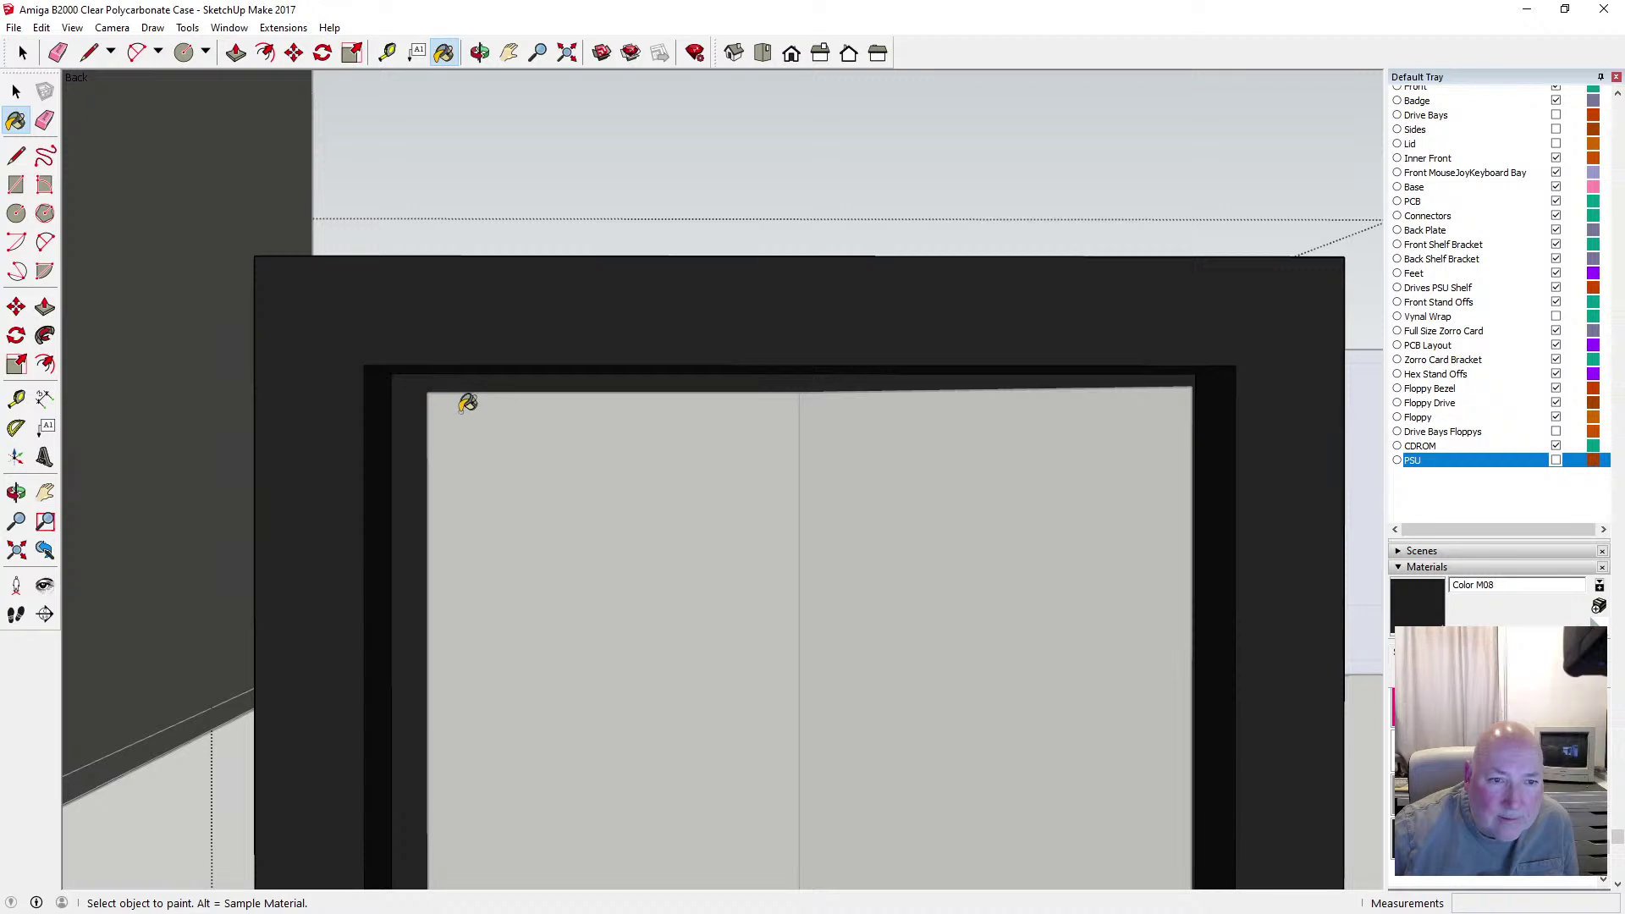
pyautogui.press('space')
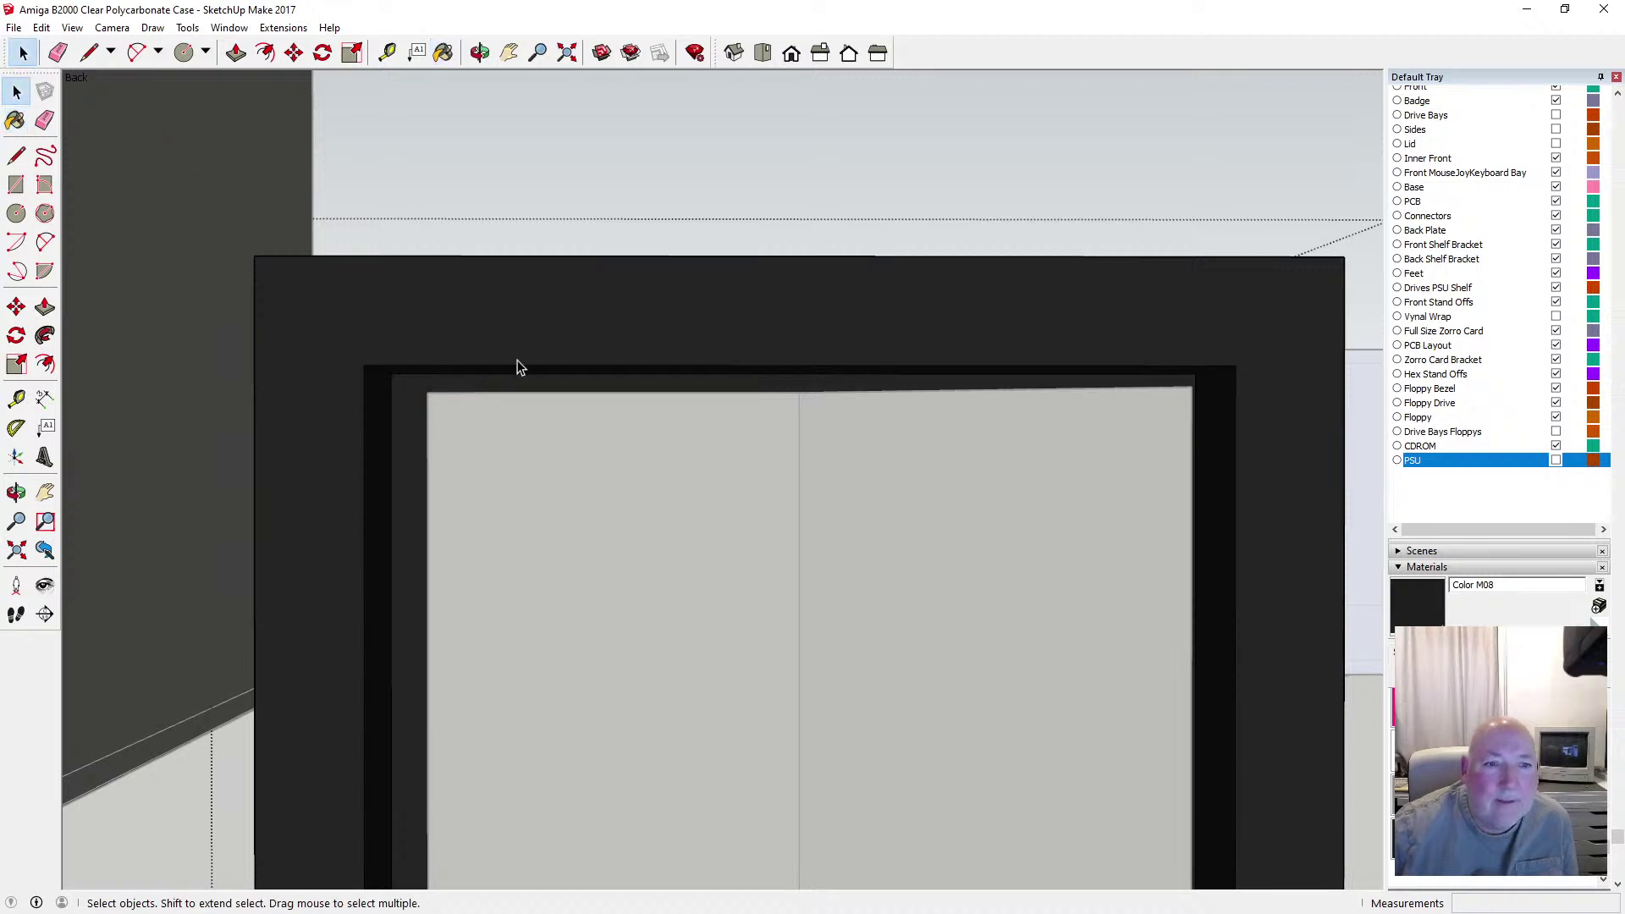
pyautogui.scroll(-2, 493, 357)
pyautogui.scroll(-2, 493, 357)
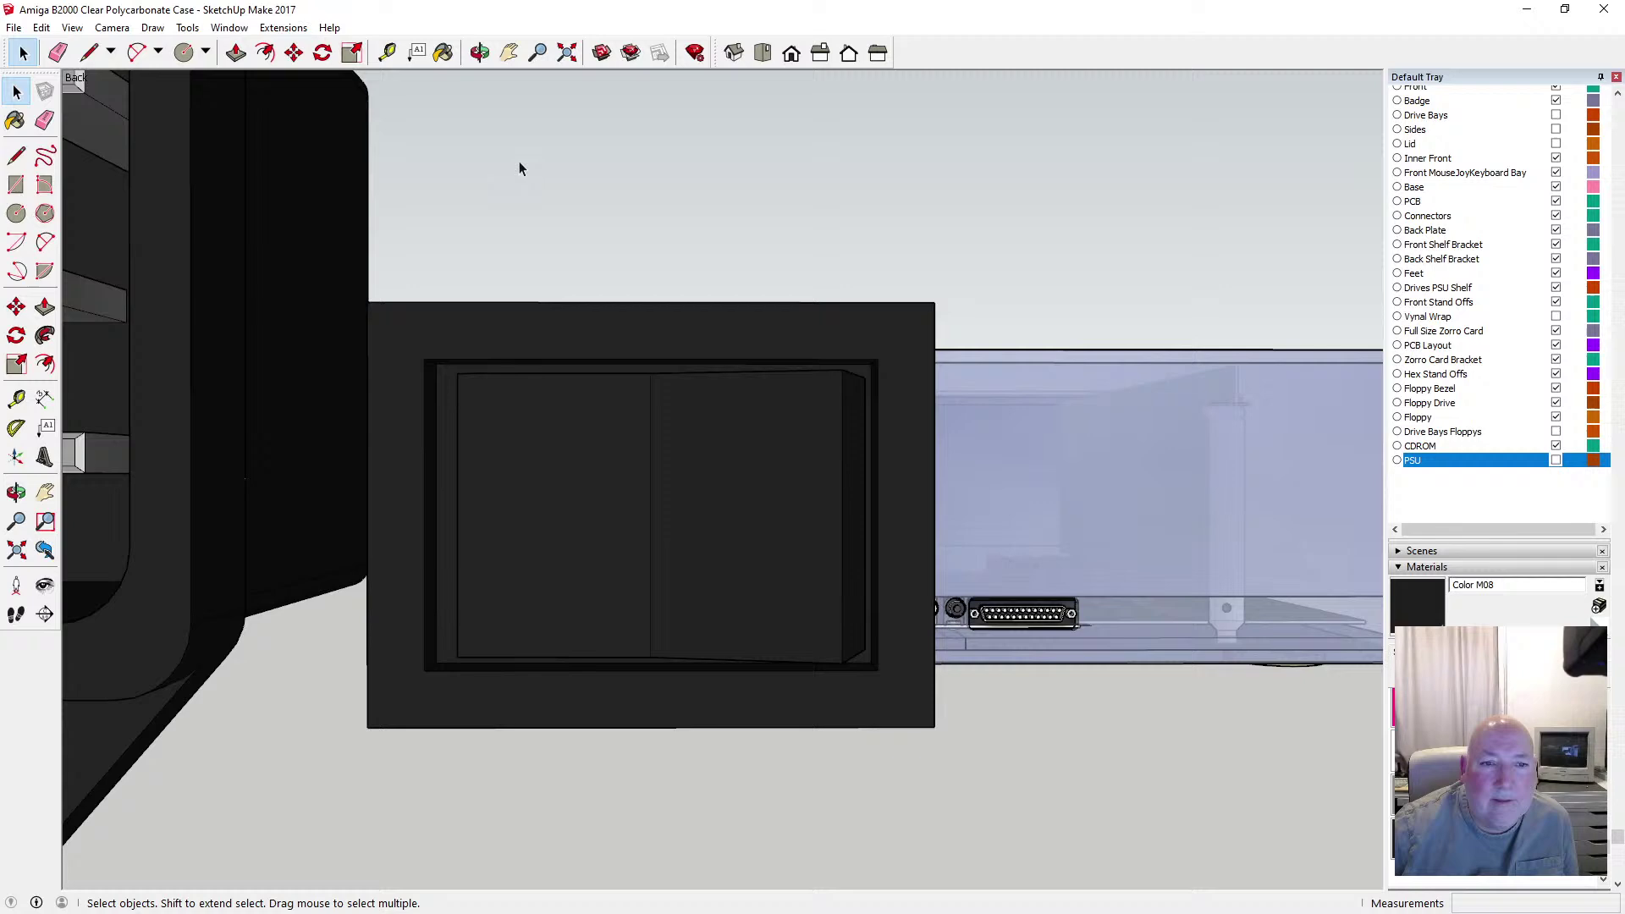
pyautogui.press('o')
pyautogui.moveTo(520, 164); pyautogui.dragTo(623, 292)
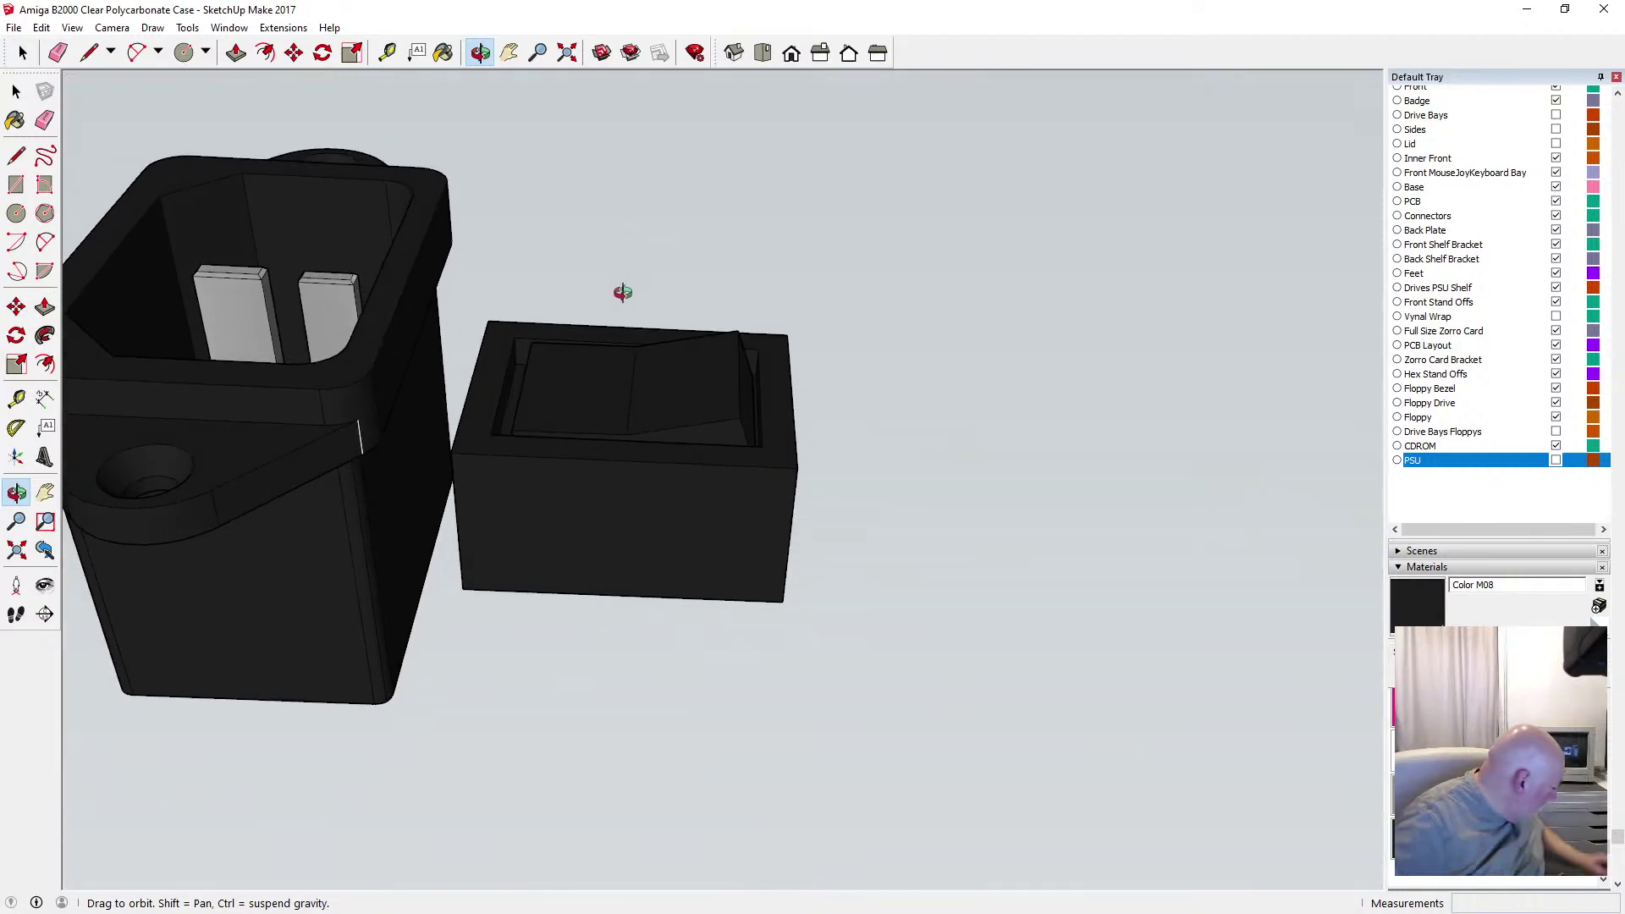
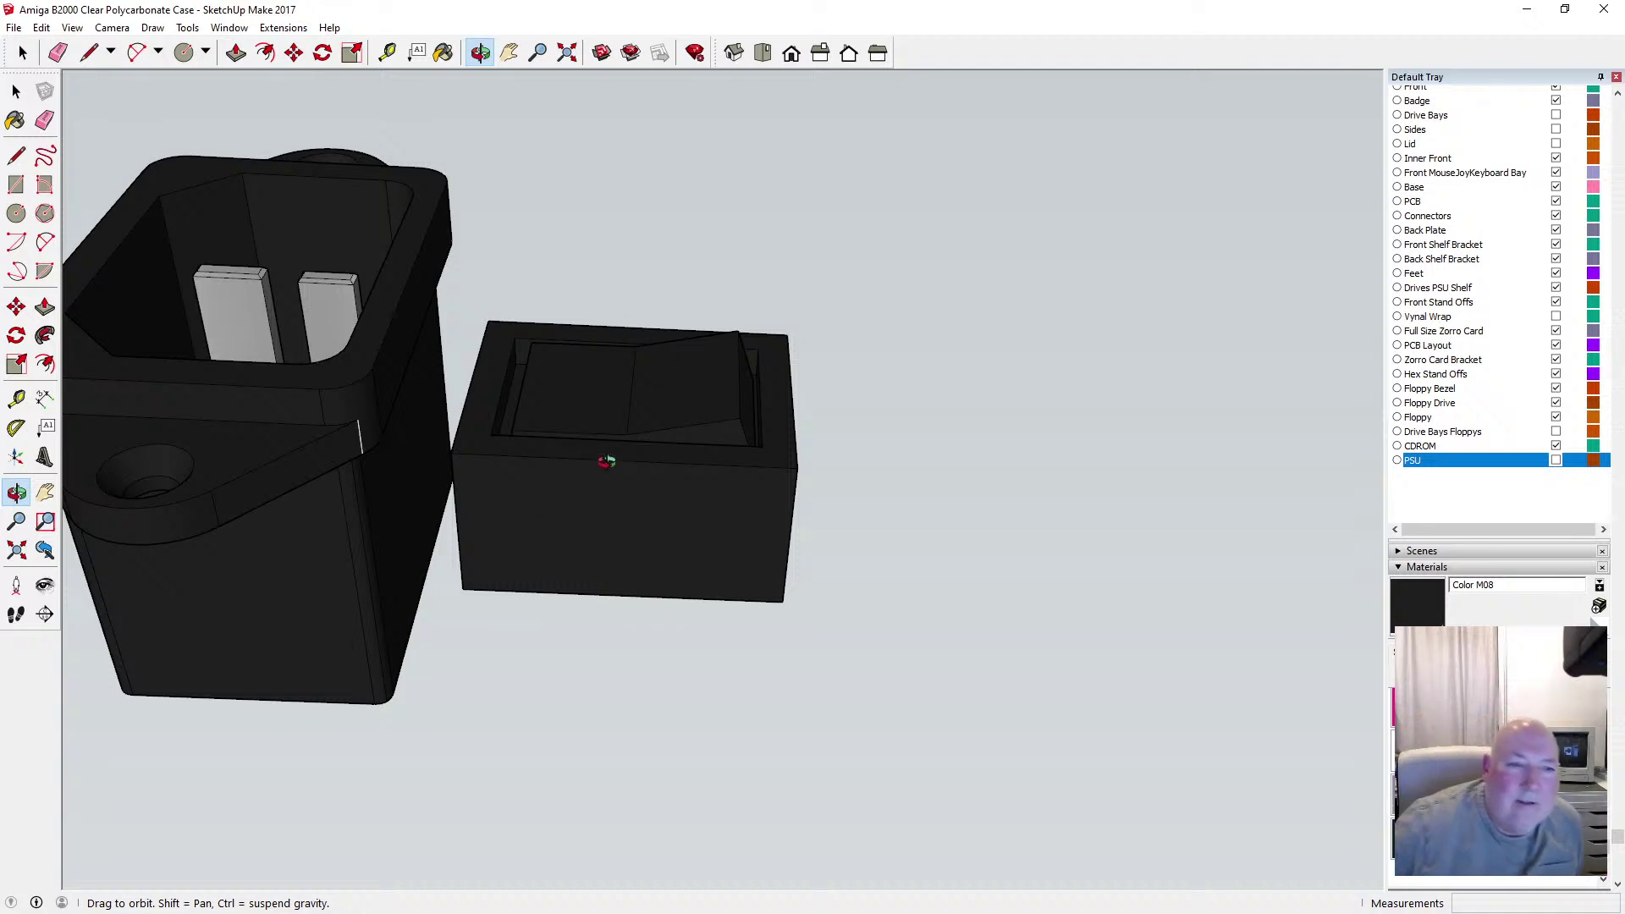
# Place the unfilled 3D text "0" in Arial at 2 mm height beside the switch, and delete it
pyautogui.scroll(1, 606, 461)
pyautogui.scroll(-3, 608, 445)
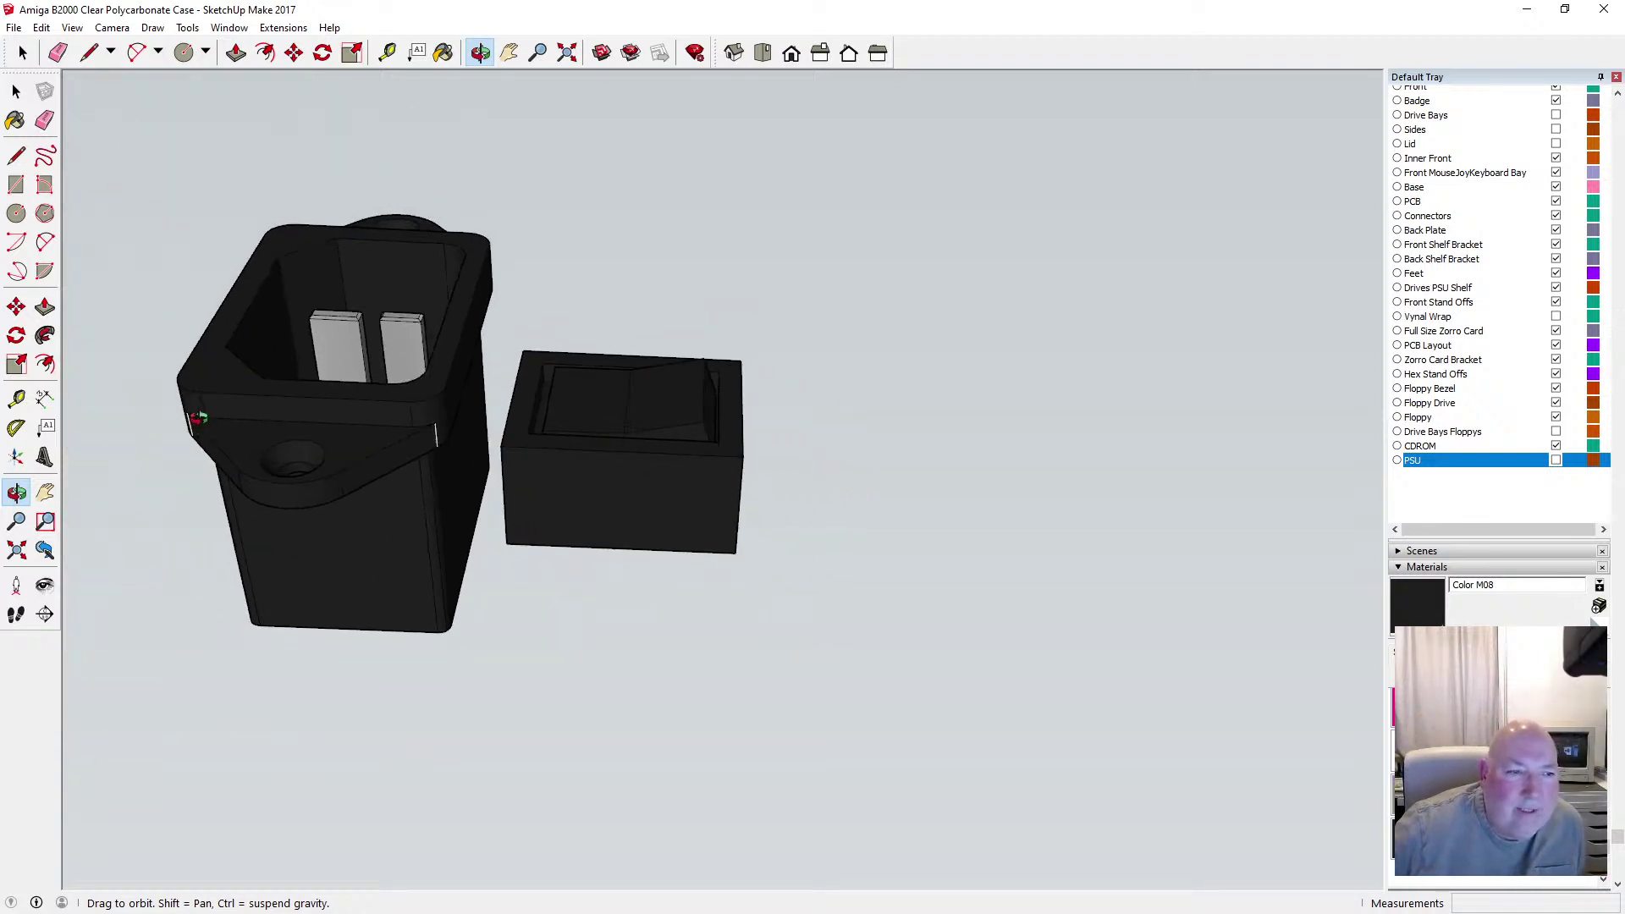
pyautogui.click(45, 457)
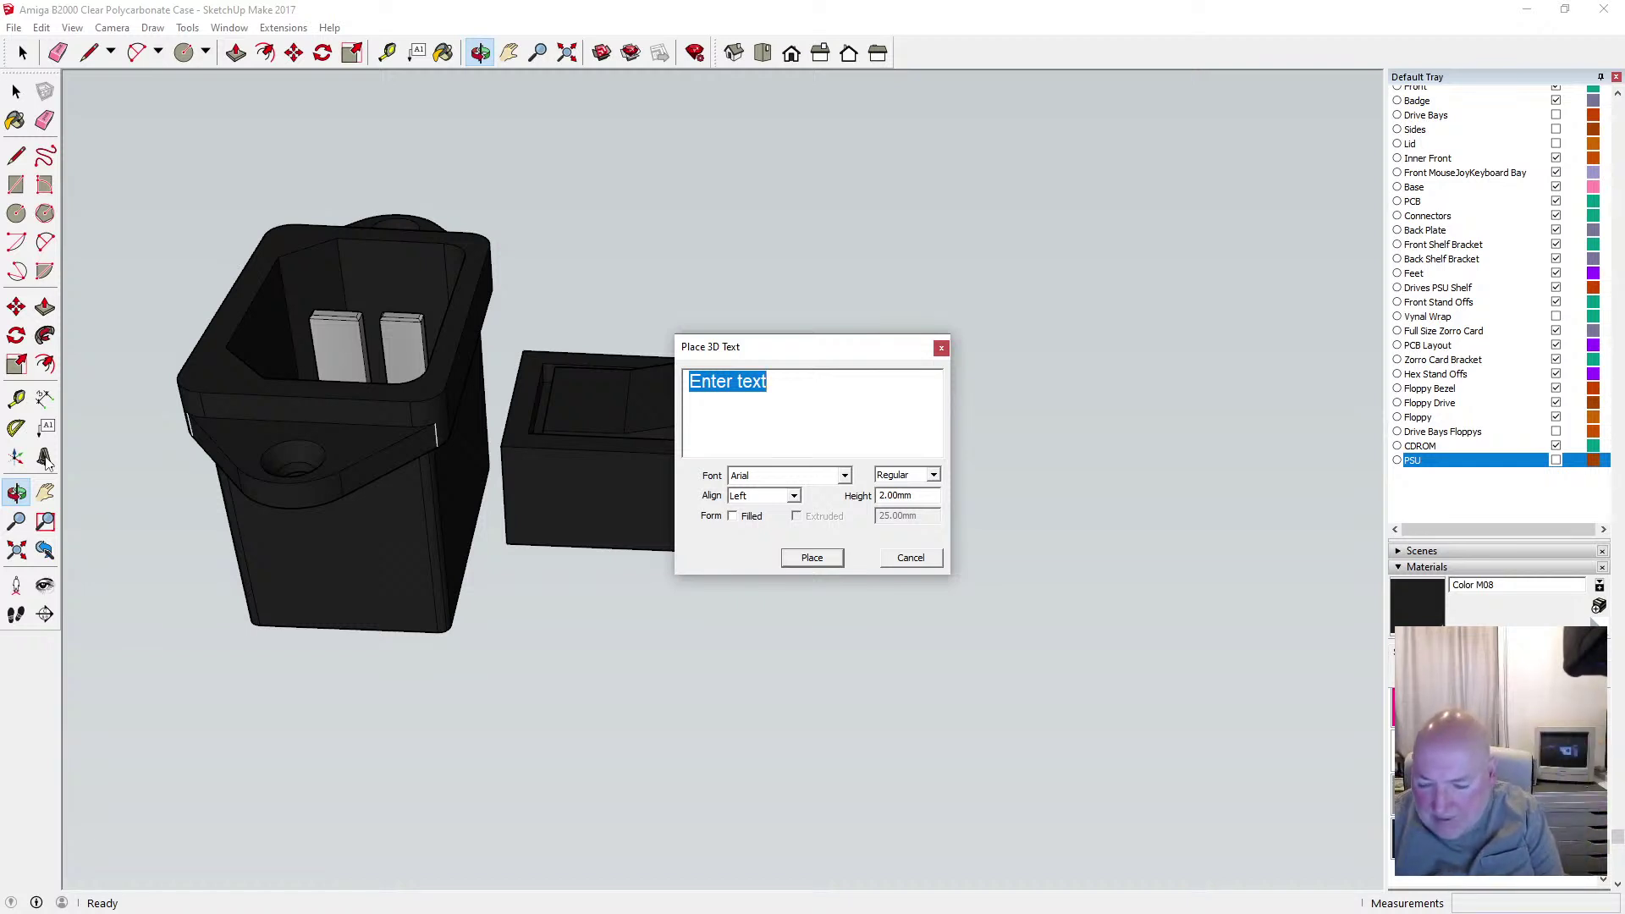
pyautogui.write('0')
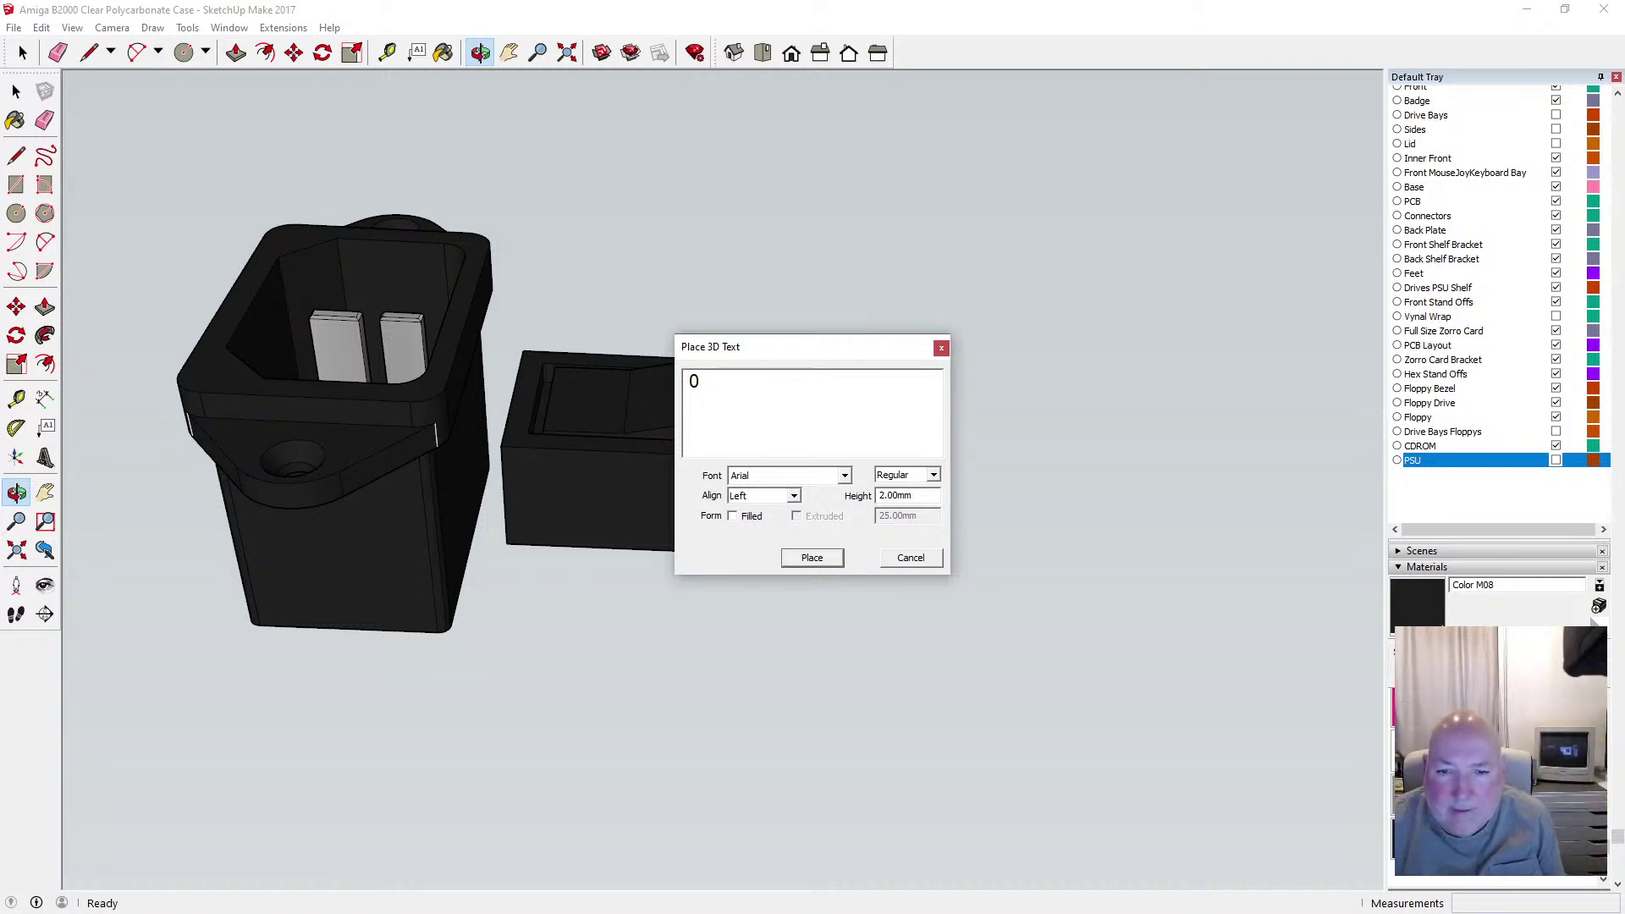
pyautogui.click(806, 558)
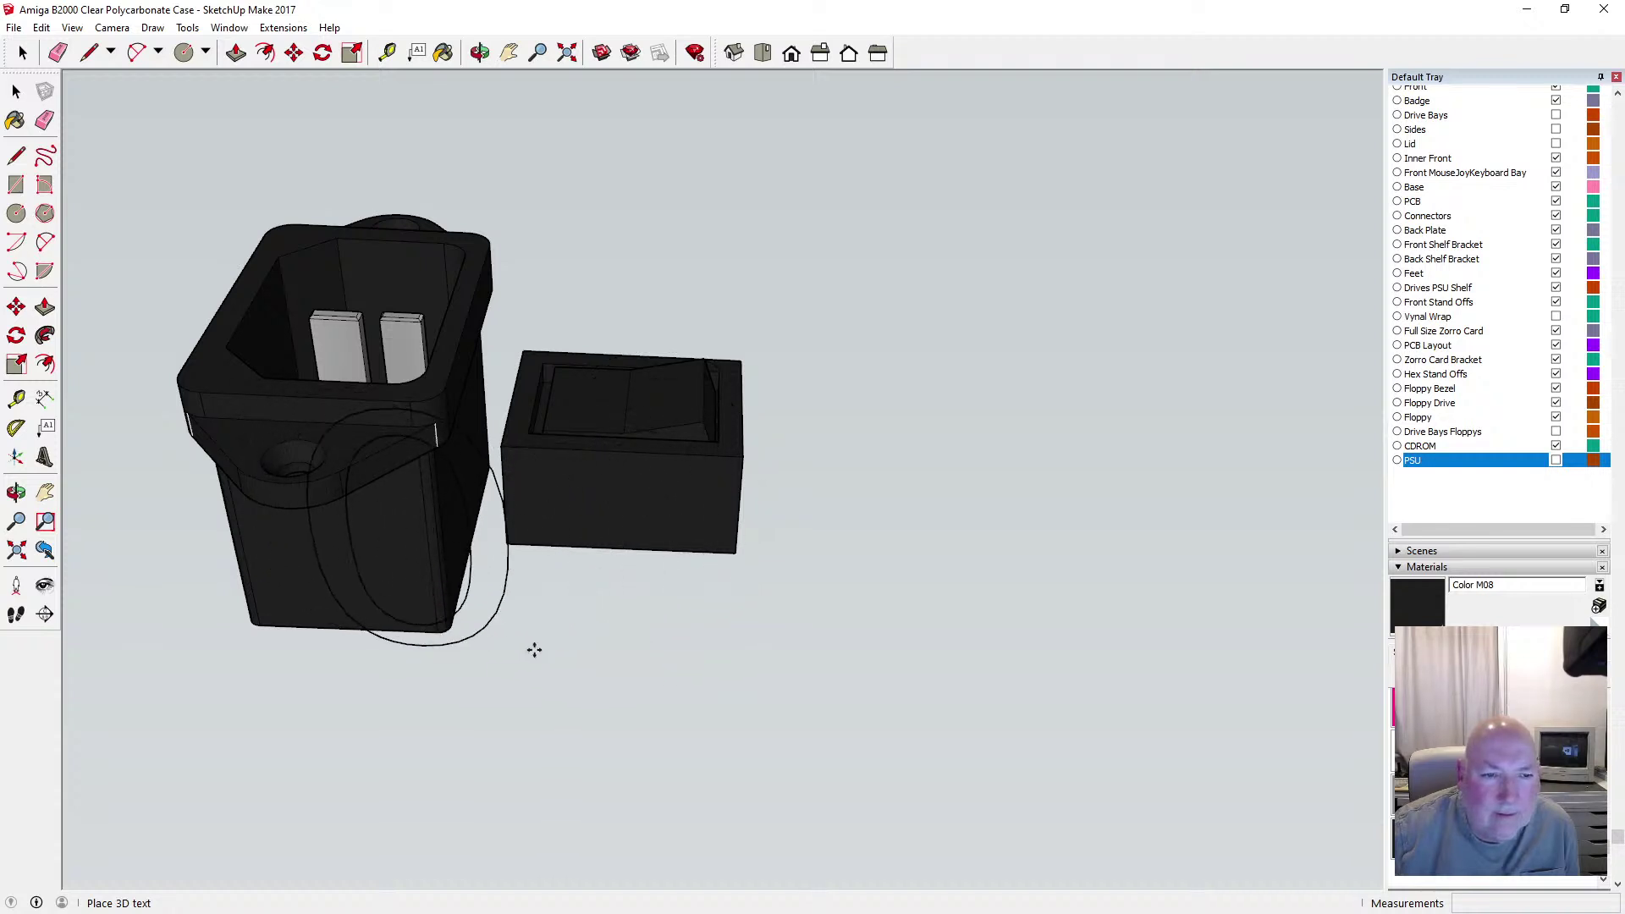
pyautogui.click(996, 611)
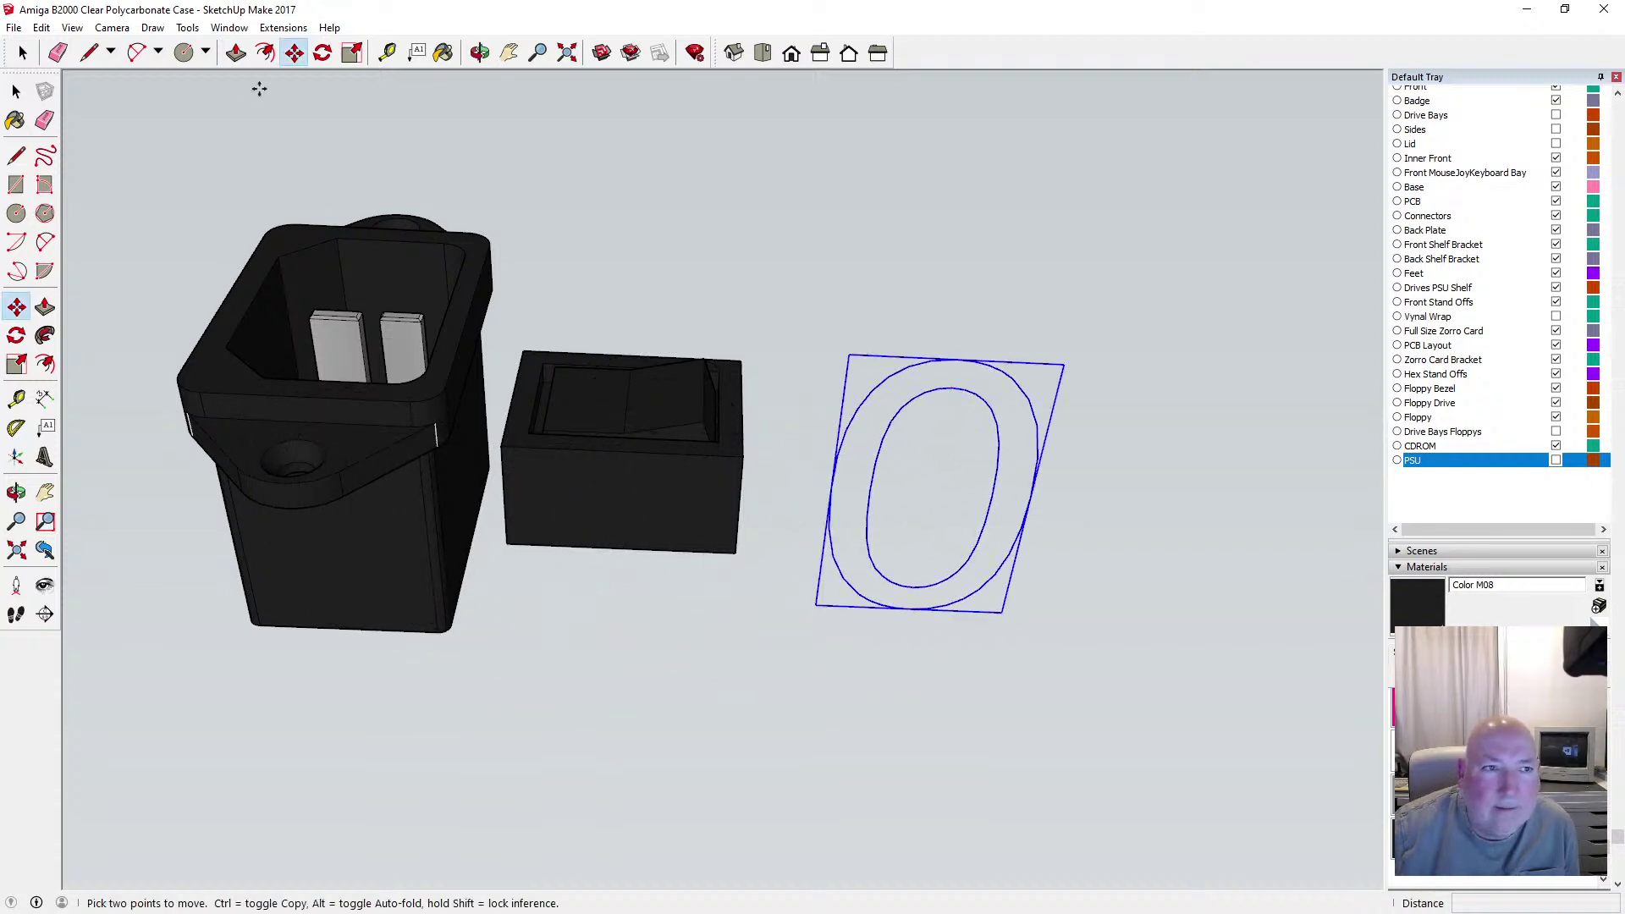
pyautogui.click(41, 27)
pyautogui.click(143, 160)
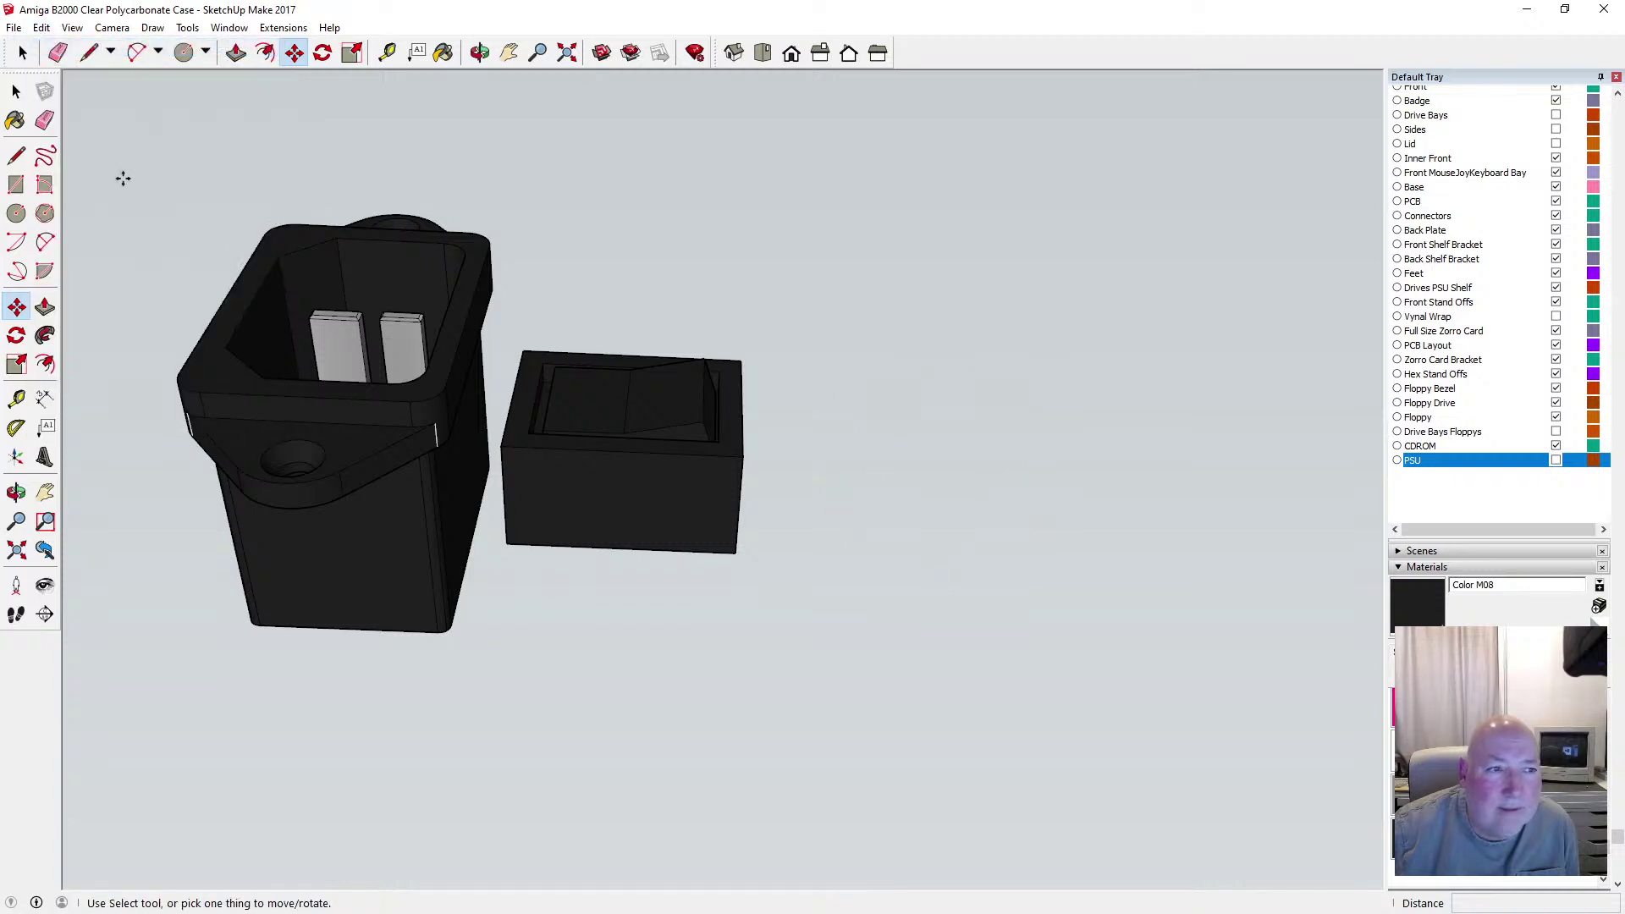
pyautogui.click(44, 457)
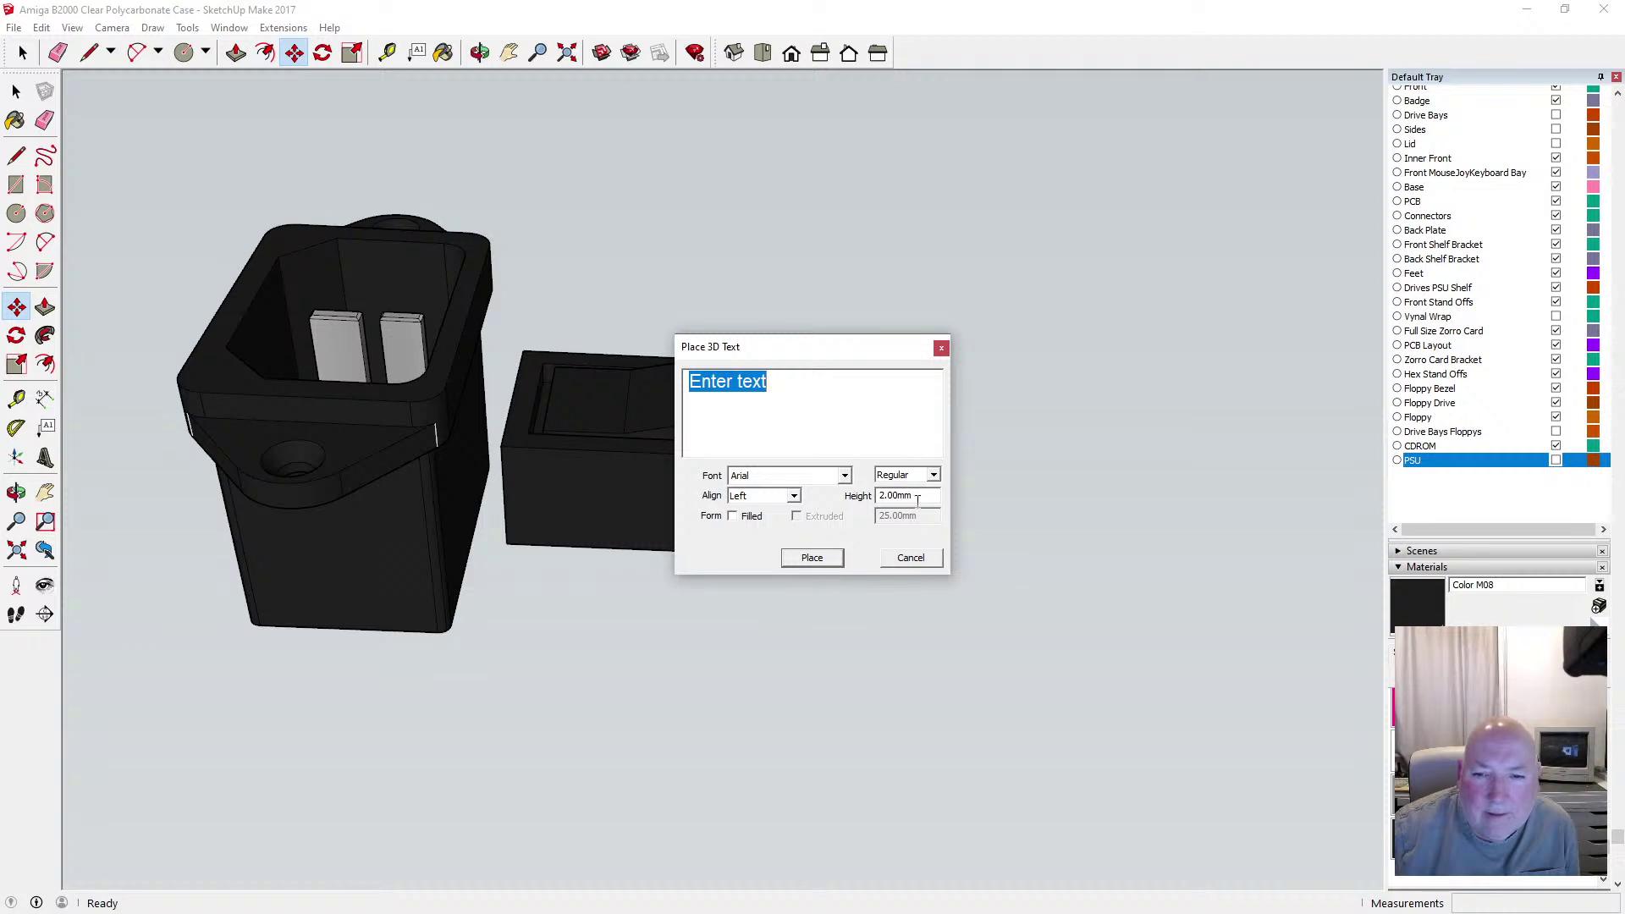
pyautogui.click(920, 495)
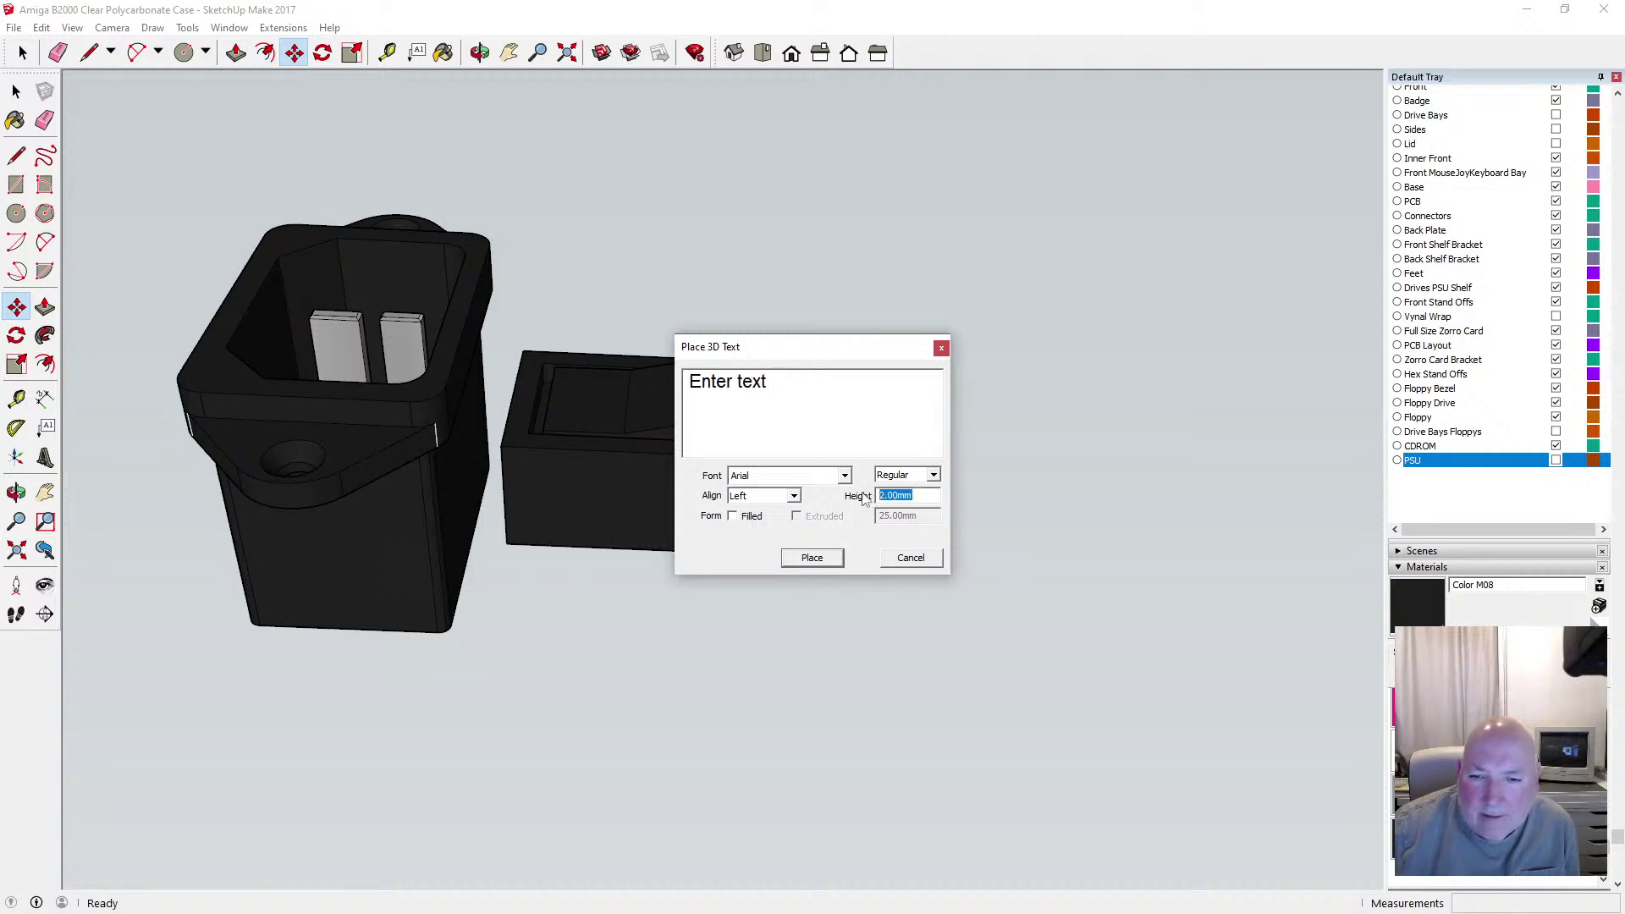
pyautogui.write('.25')
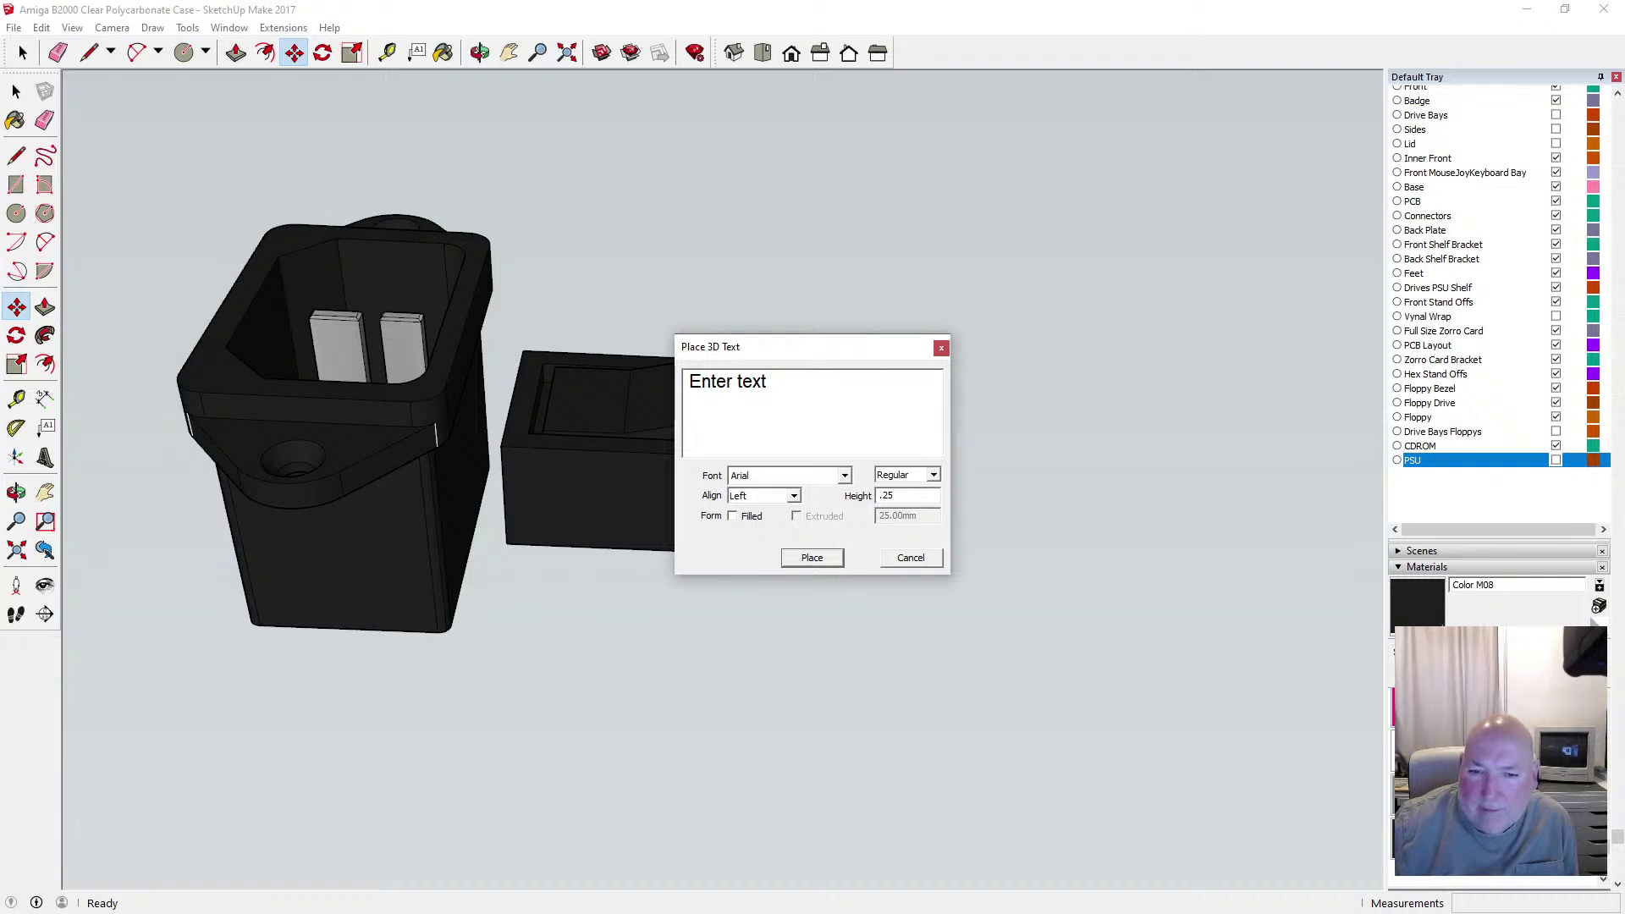
pyautogui.moveTo(812, 384); pyautogui.dragTo(673, 393)
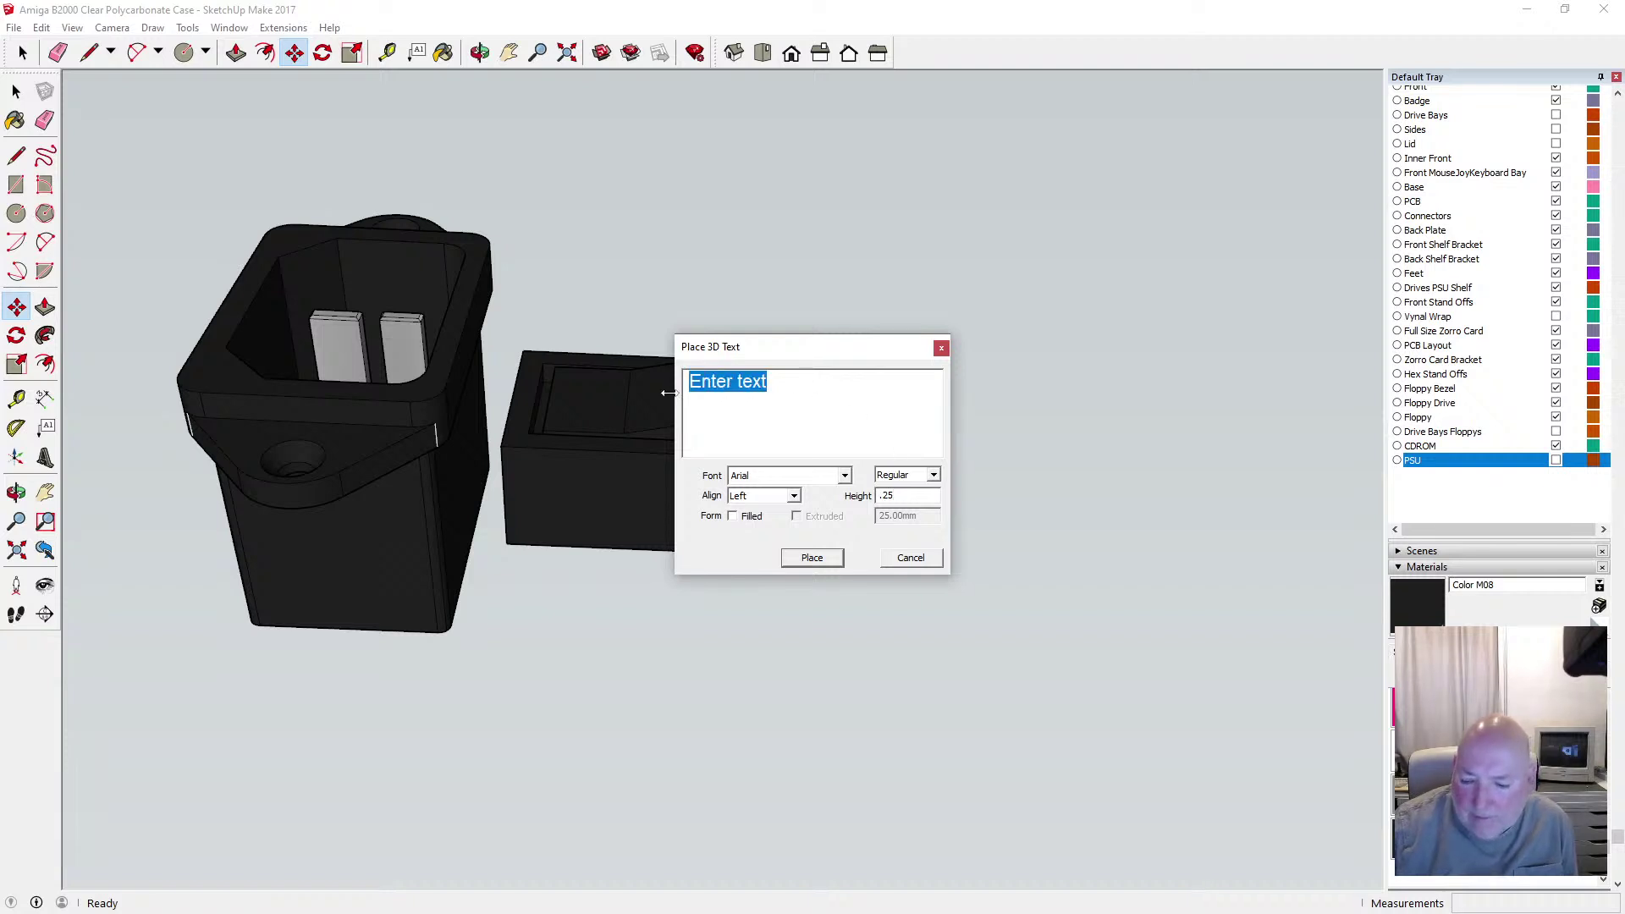
pyautogui.write('0')
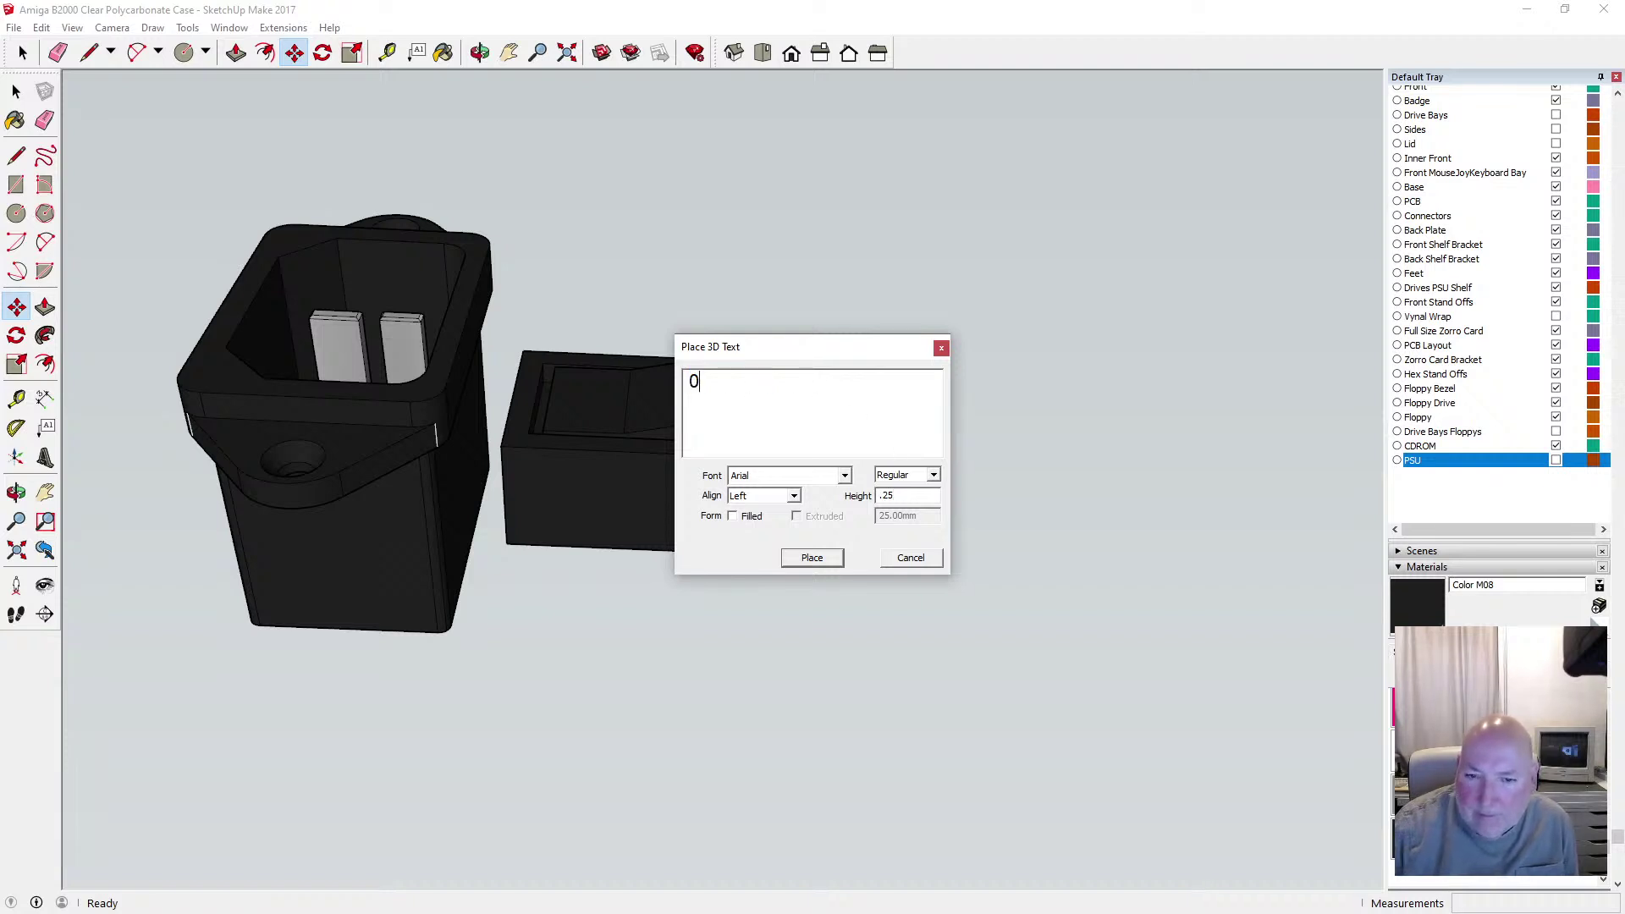
pyautogui.click(814, 559)
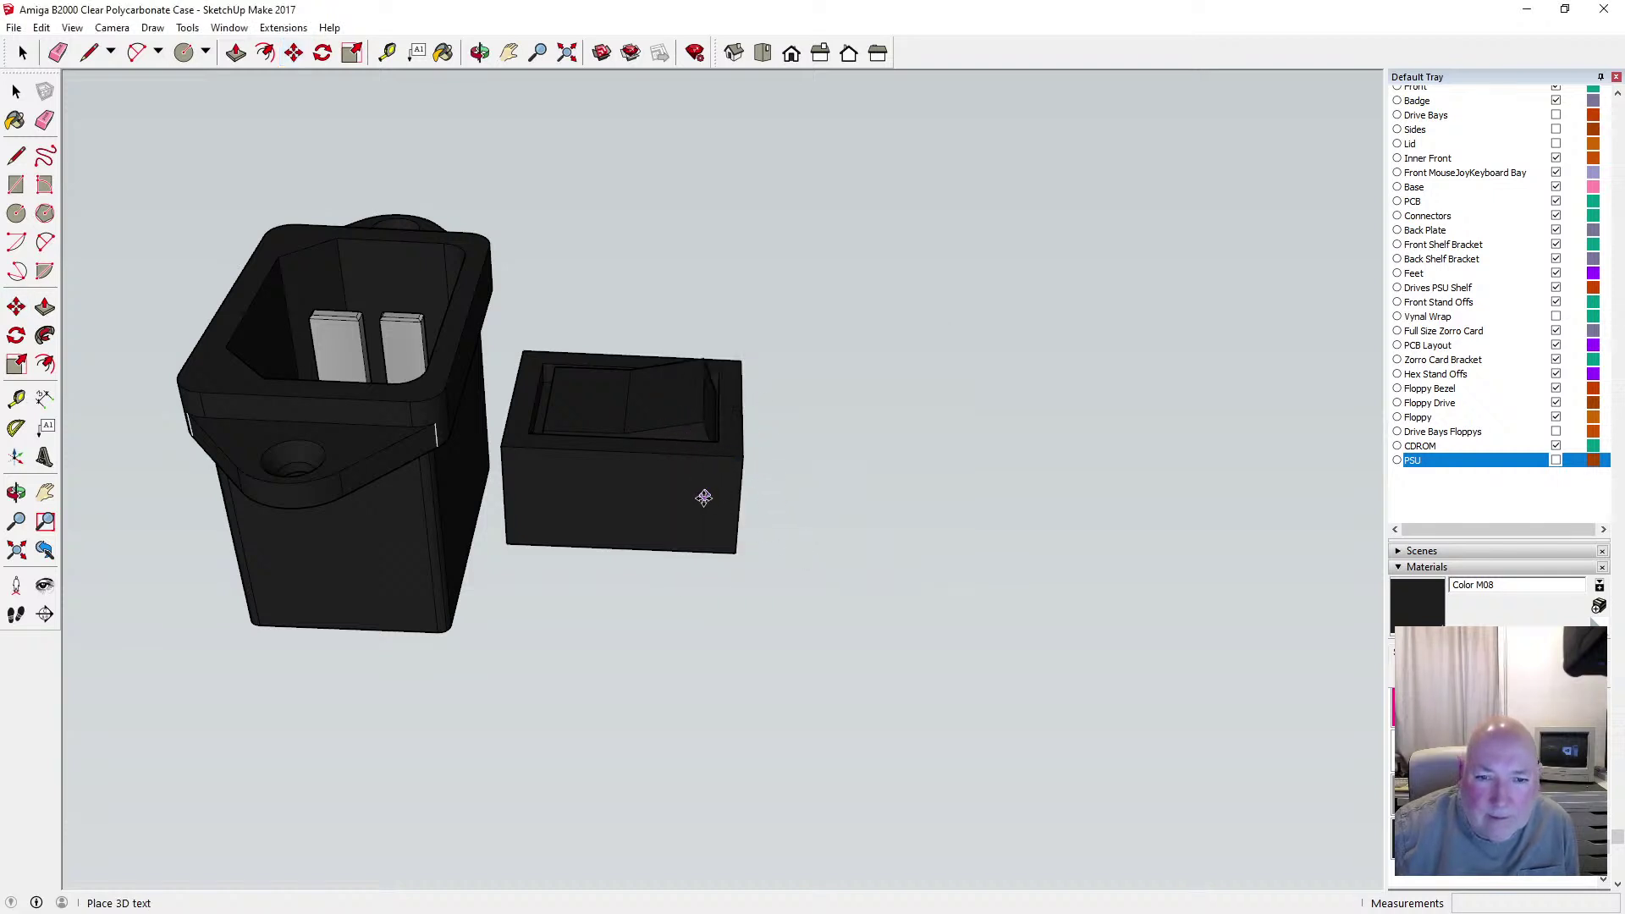
pyautogui.scroll(5, 720, 493)
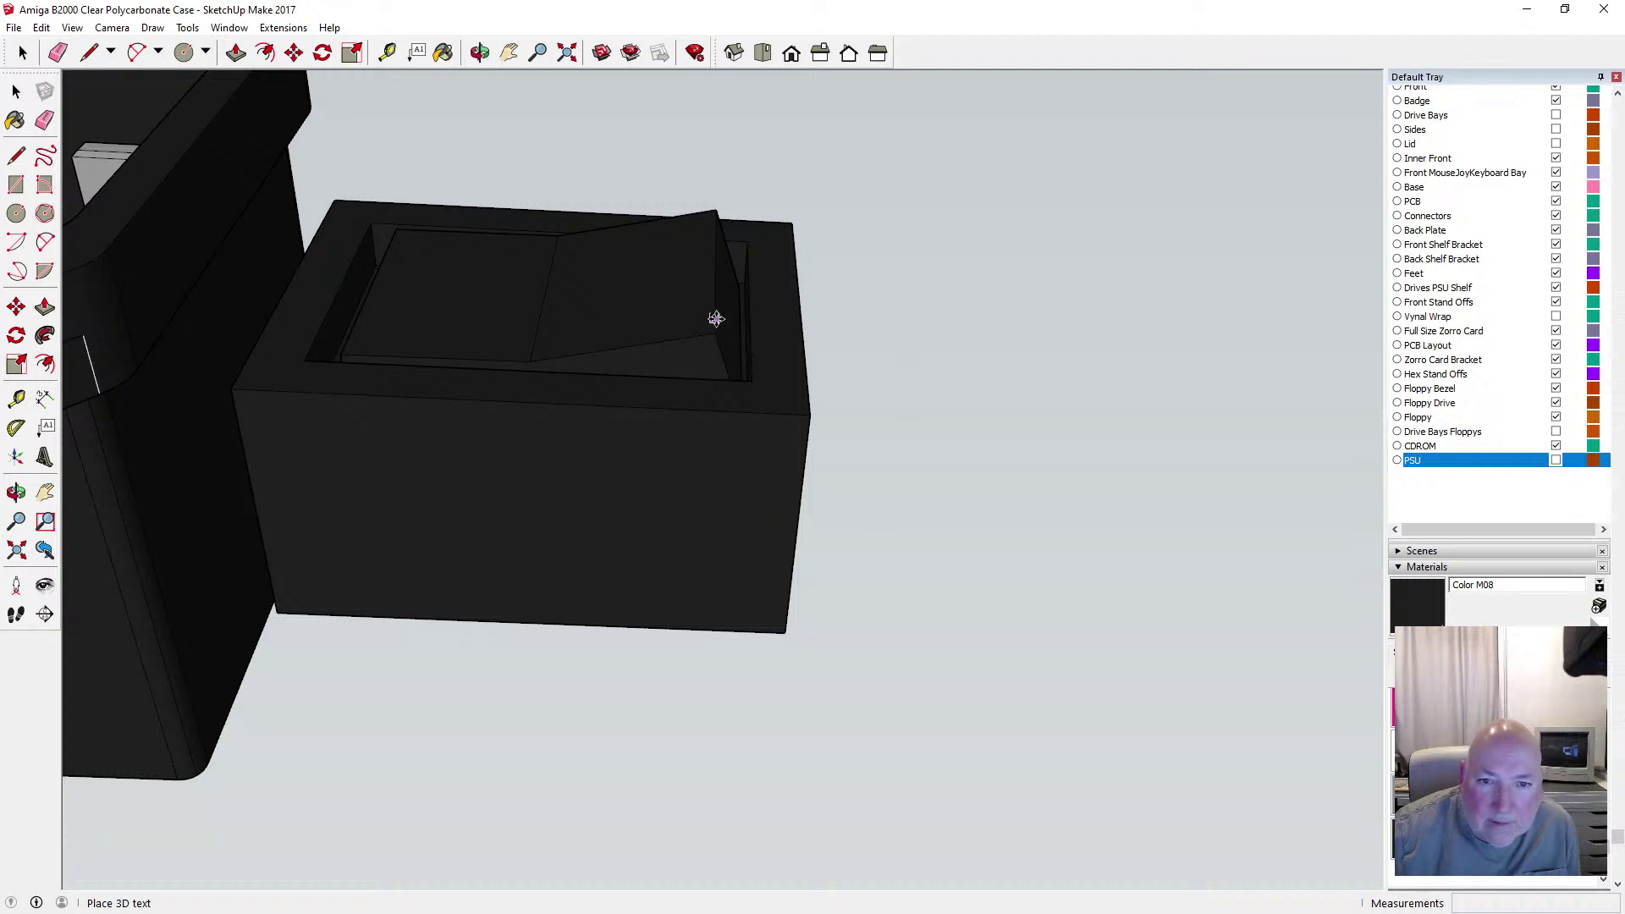
pyautogui.click(16, 91)
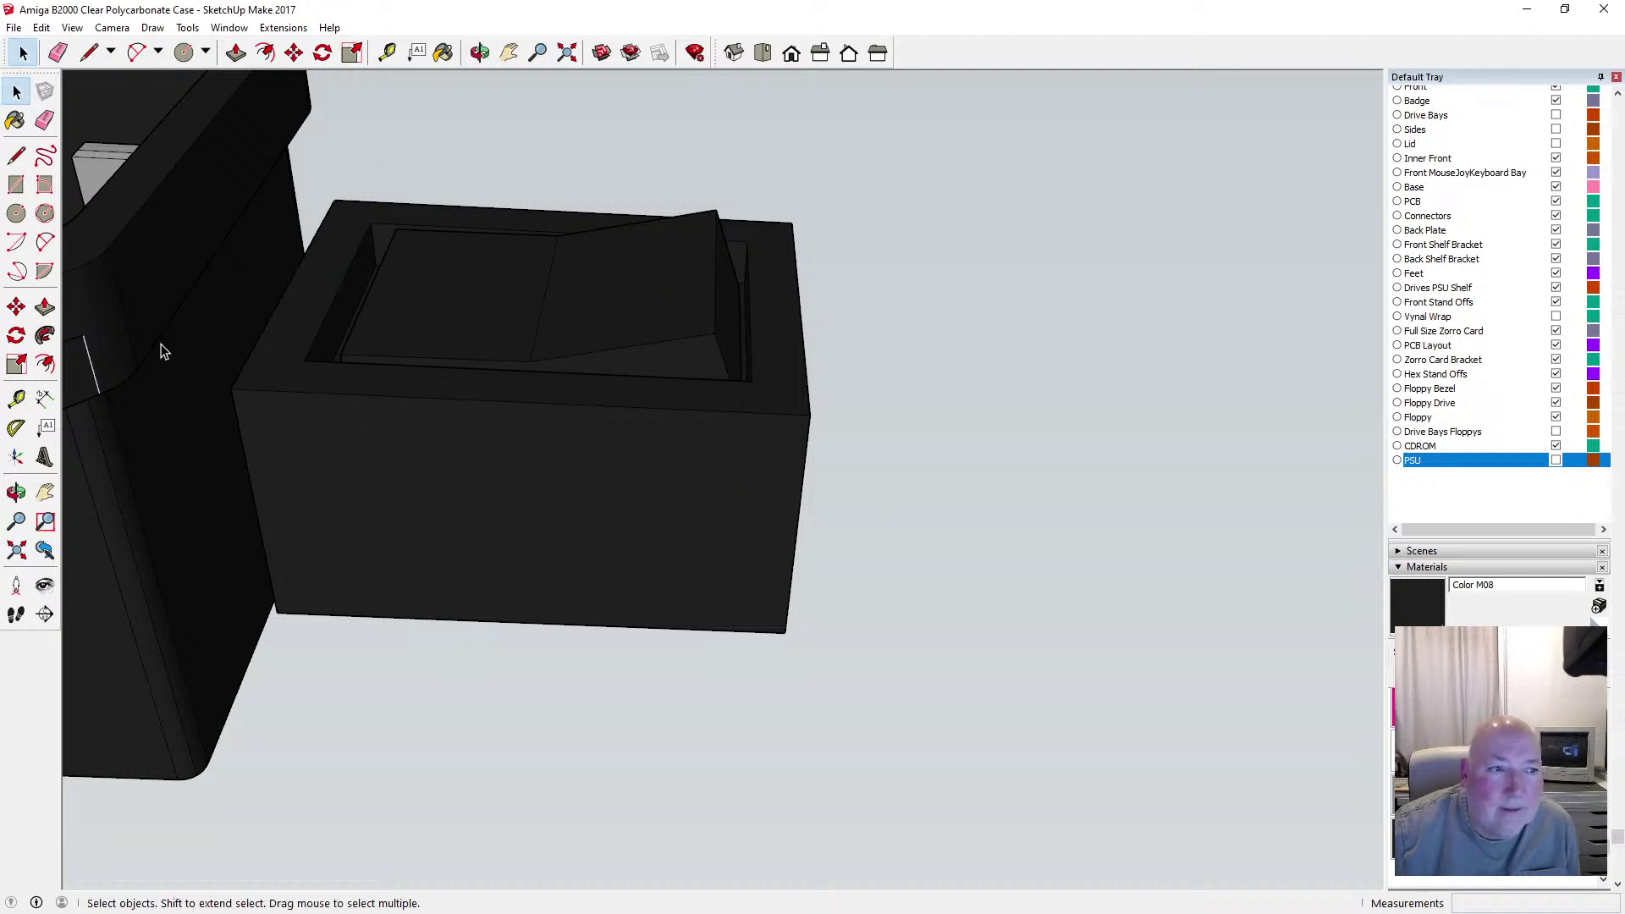
# Try to place the unfilled 3D text "0" in Arial at 2 mm height on the rocker
pyautogui.click(46, 457)
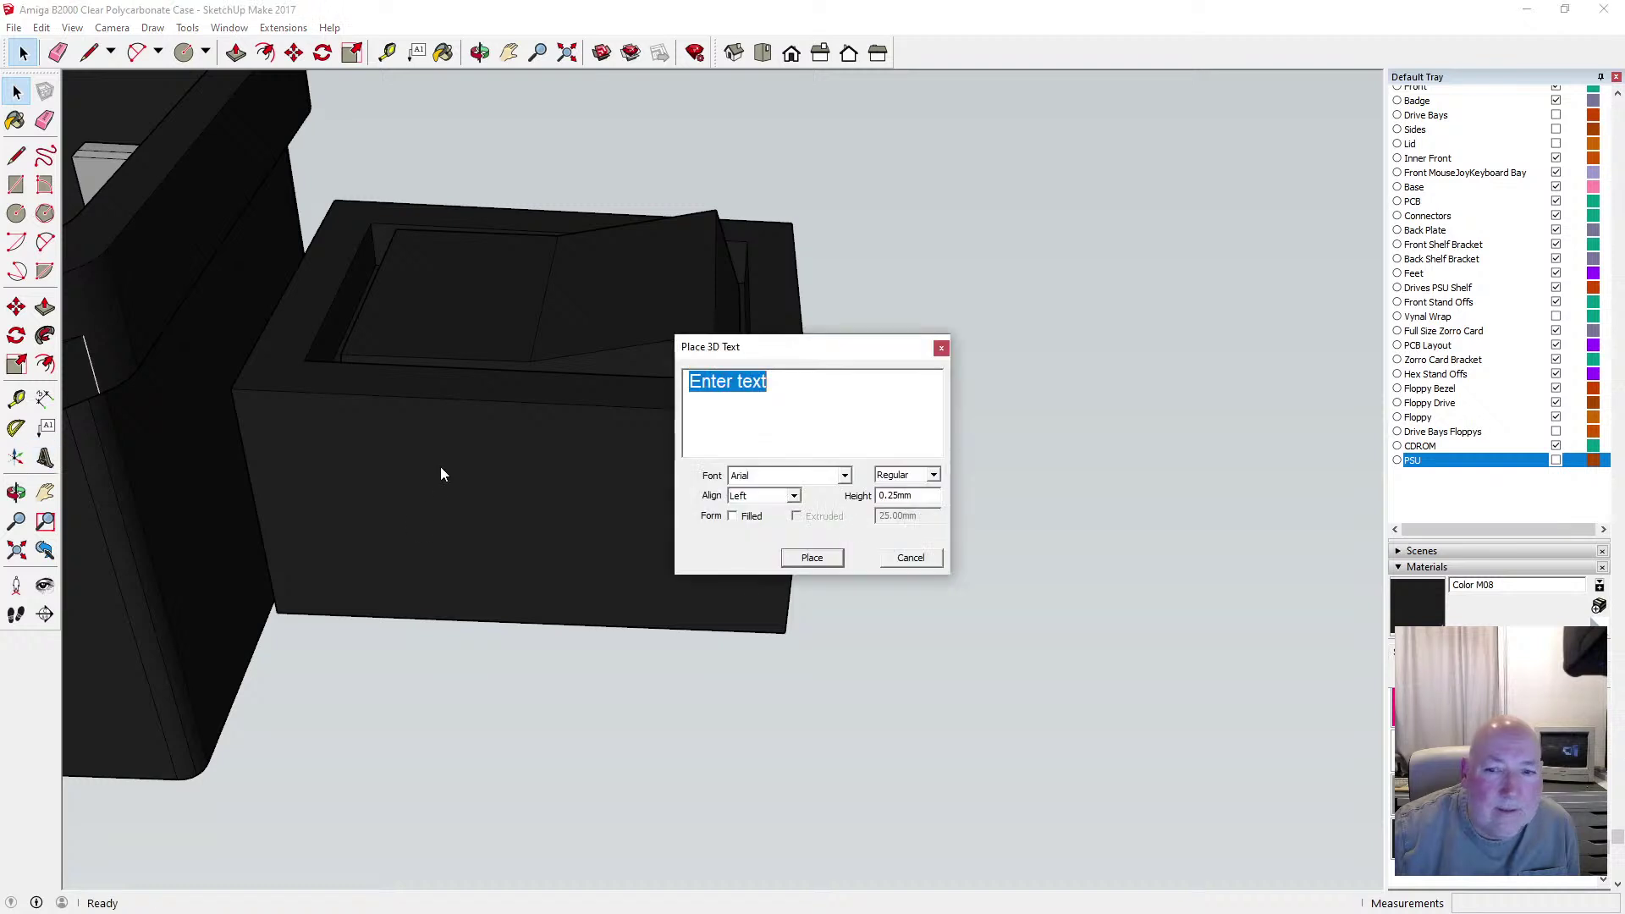
pyautogui.click(892, 497)
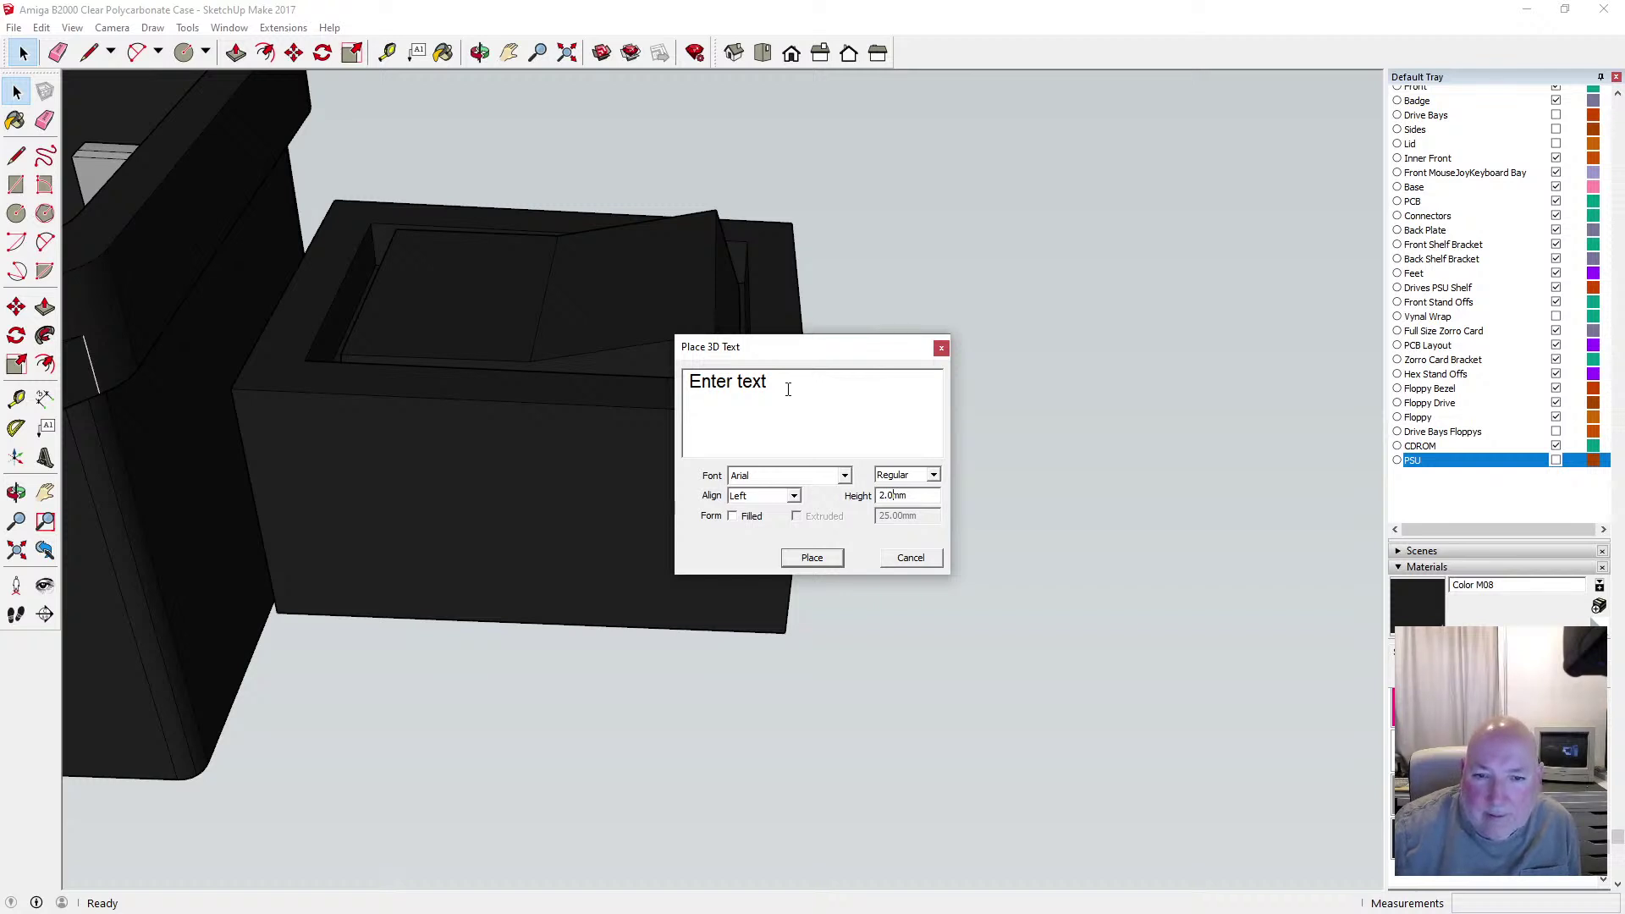
pyautogui.moveTo(788, 389); pyautogui.dragTo(671, 386)
pyautogui.write('0')
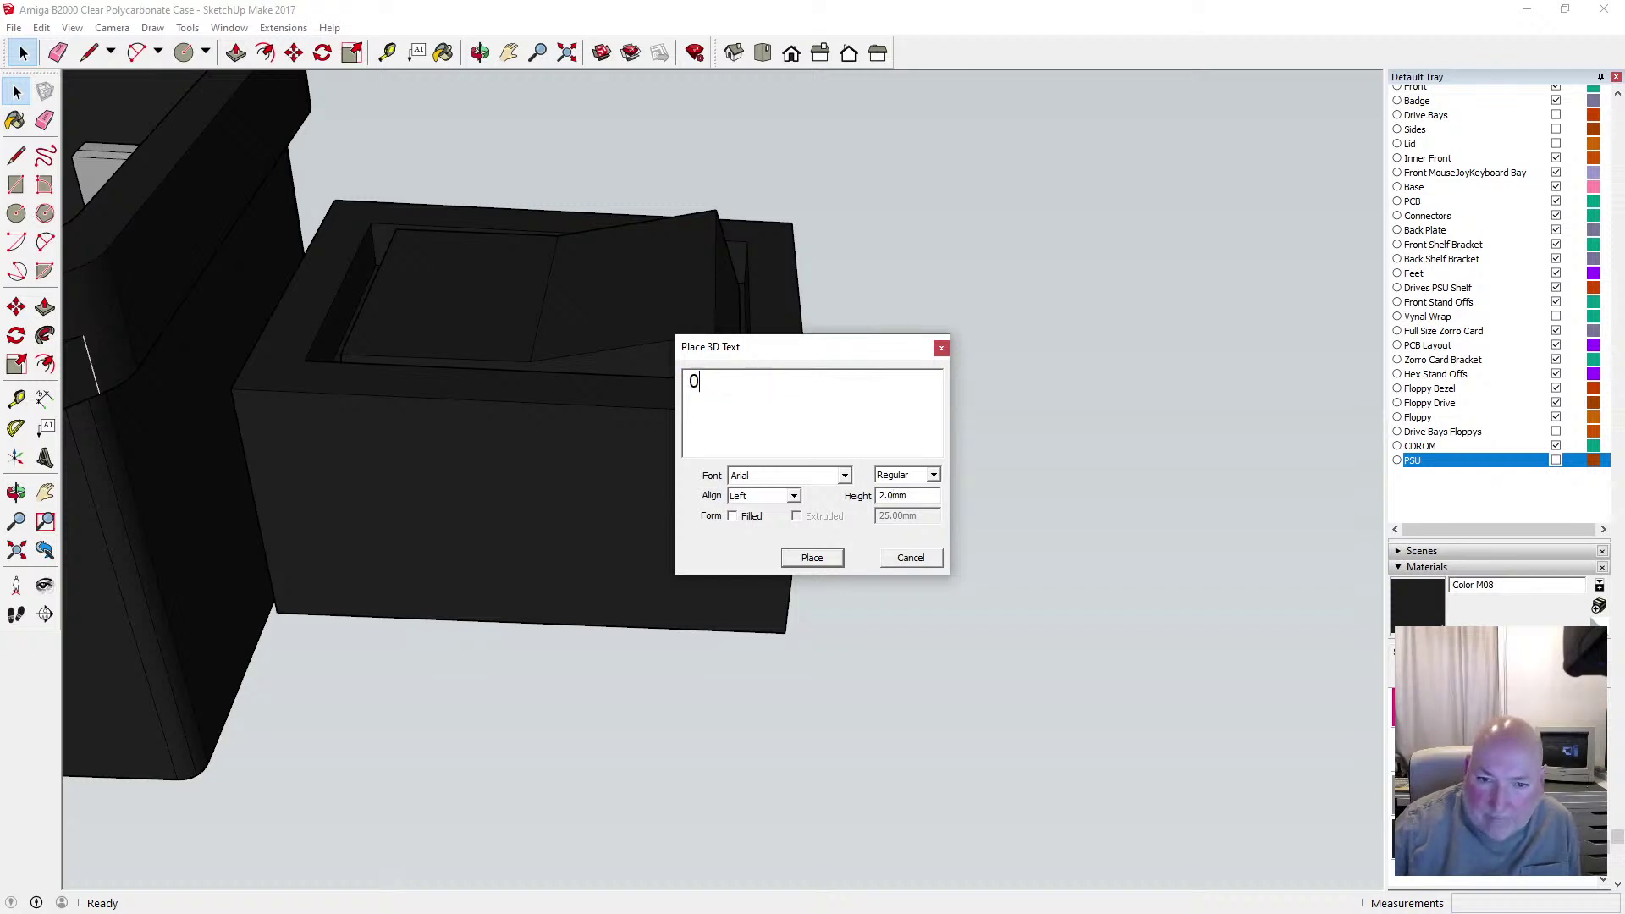
pyautogui.click(810, 559)
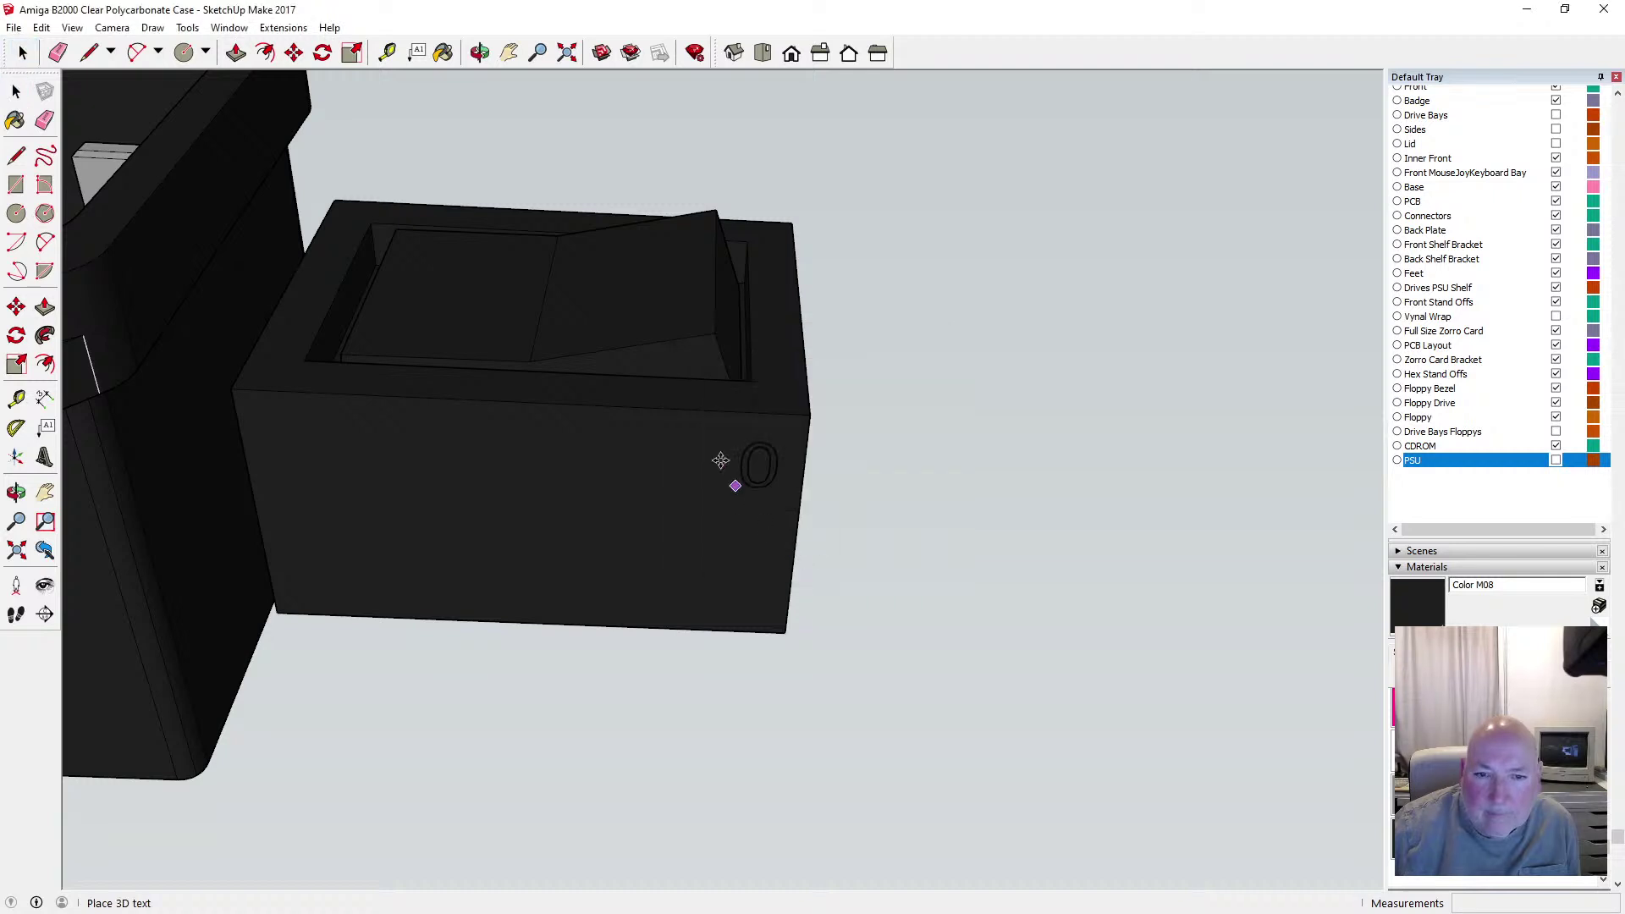
pyautogui.click(615, 292)
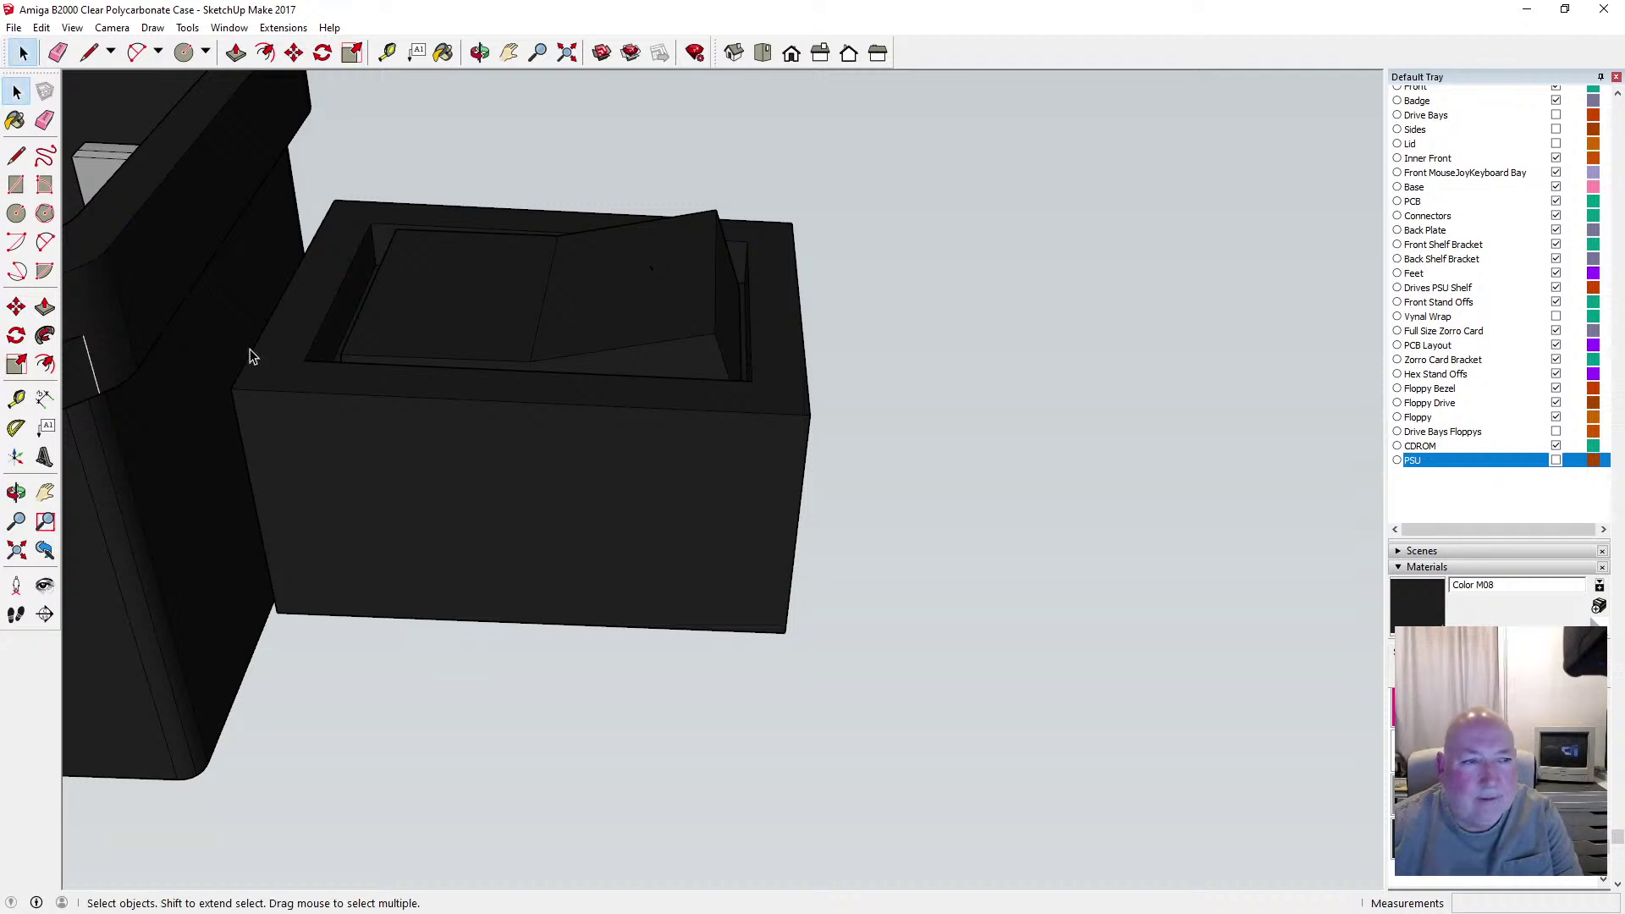
# Place the unfilled 3D text "0" in Arial at 4 mm height on the rocker half farther from the power socket
pyautogui.click(50, 457)
pyautogui.click(883, 498)
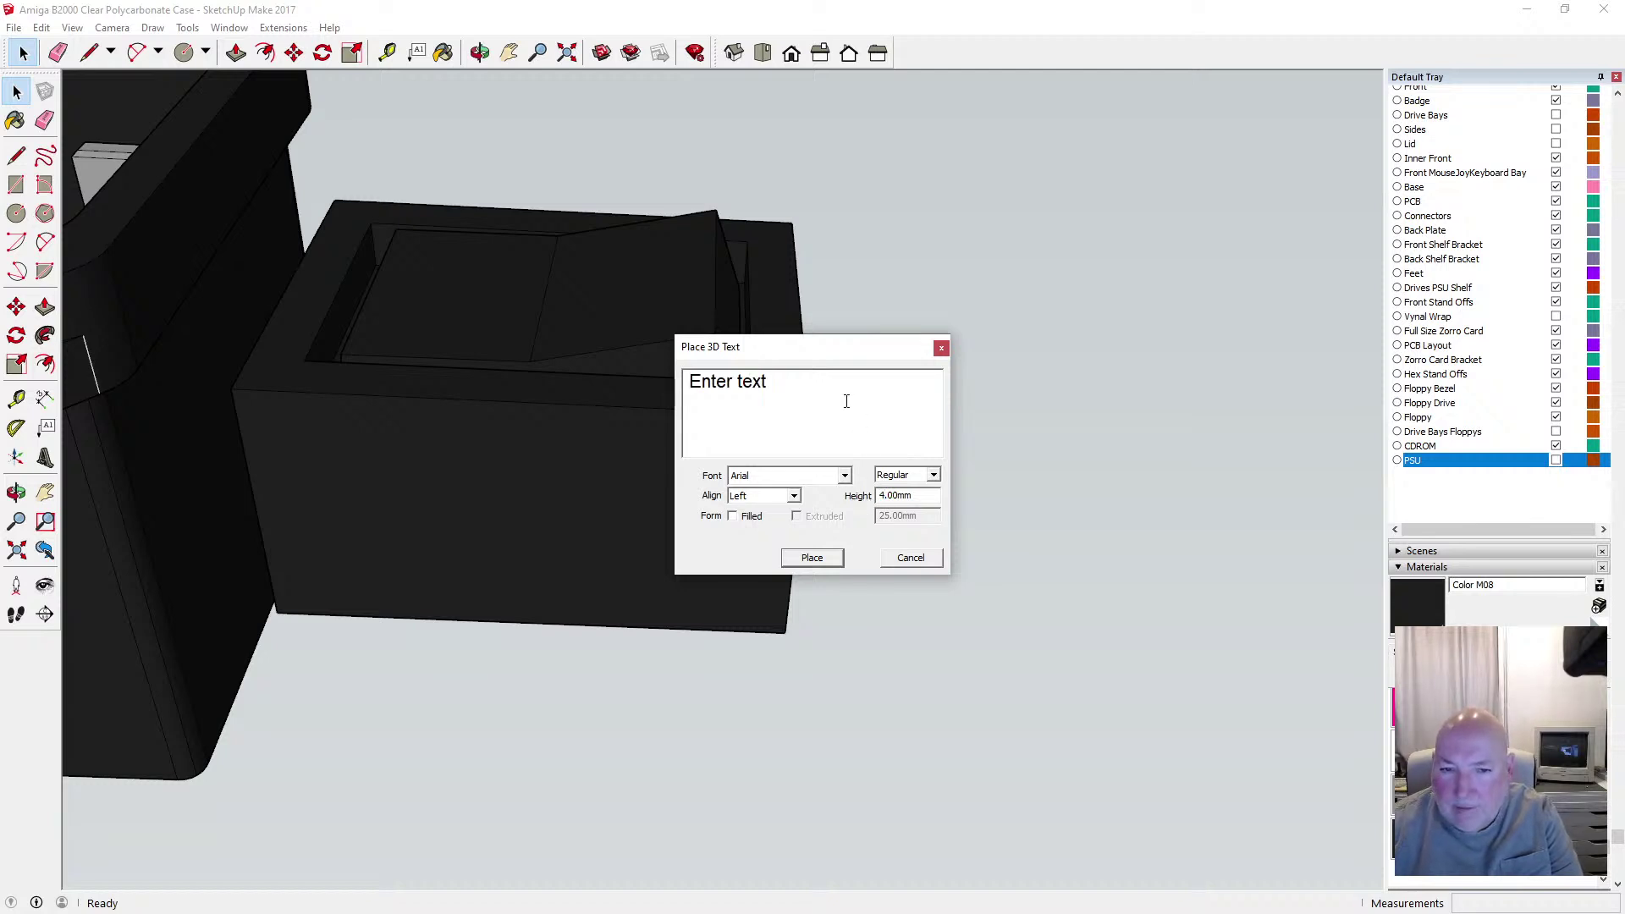
pyautogui.moveTo(847, 401); pyautogui.dragTo(618, 393)
pyautogui.write('0')
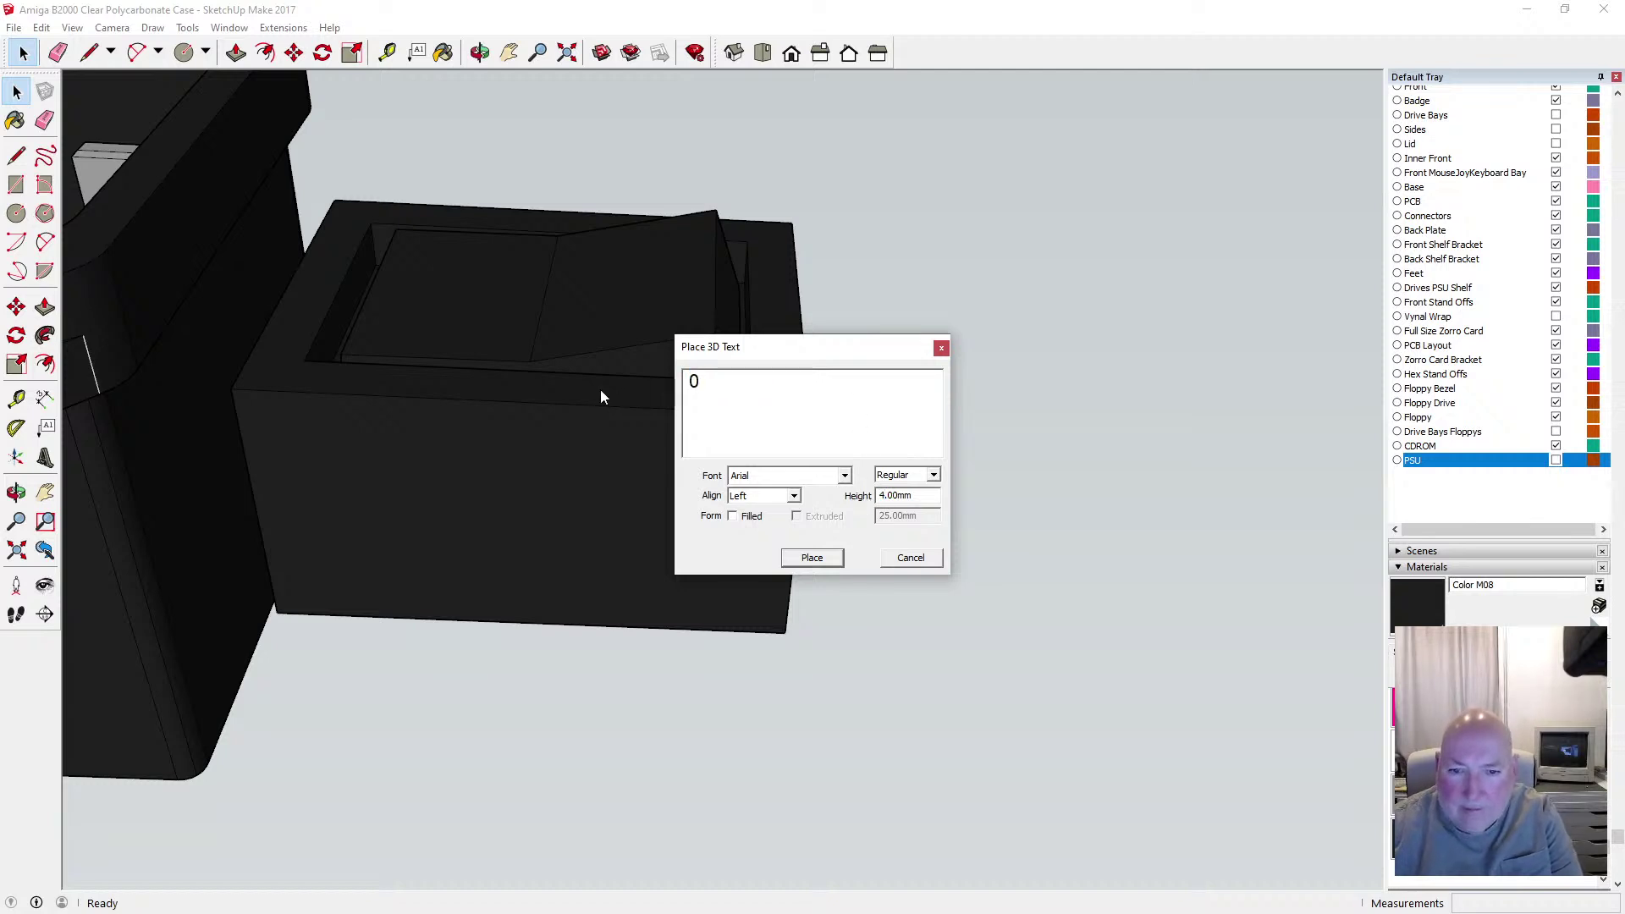
pyautogui.click(812, 559)
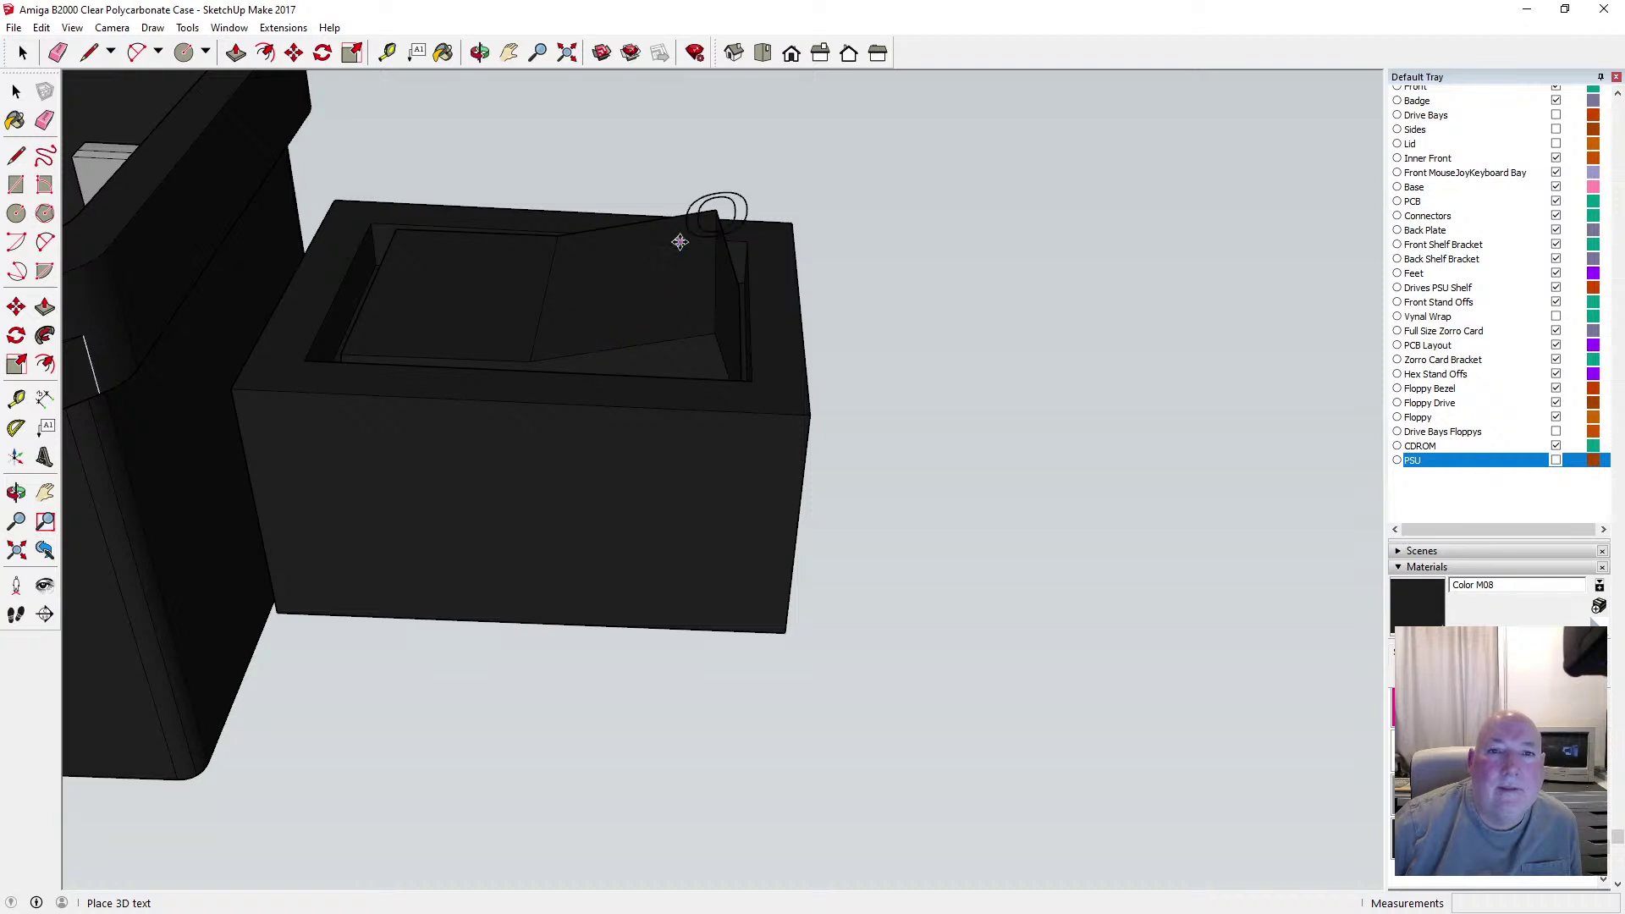
pyautogui.click(857, 59)
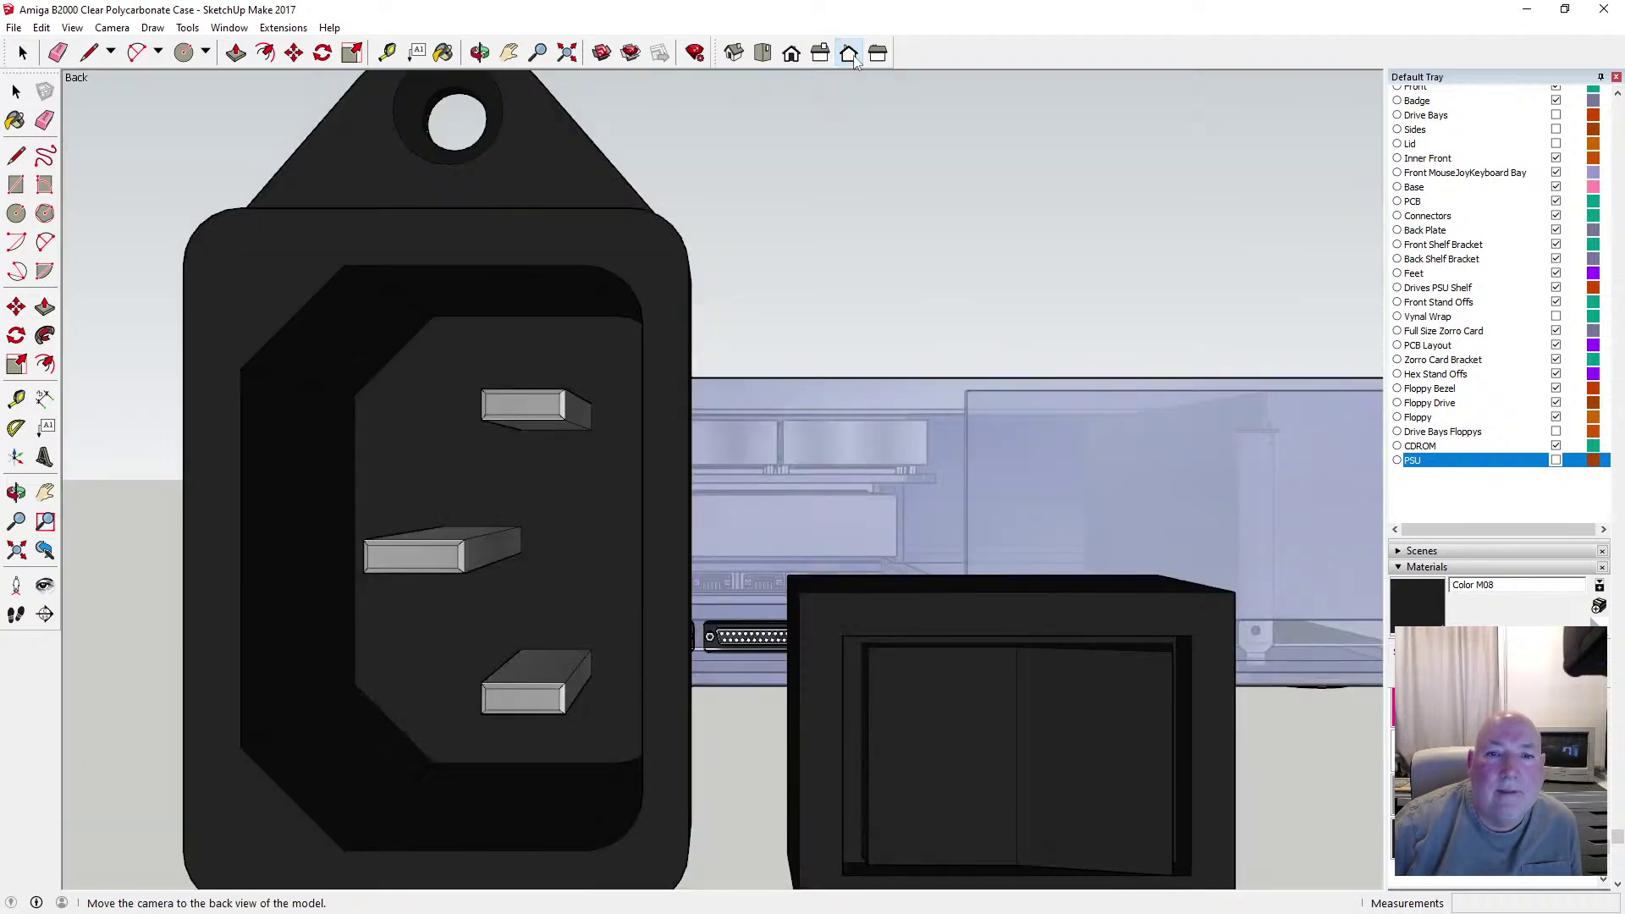
pyautogui.scroll(-3, 478, 563)
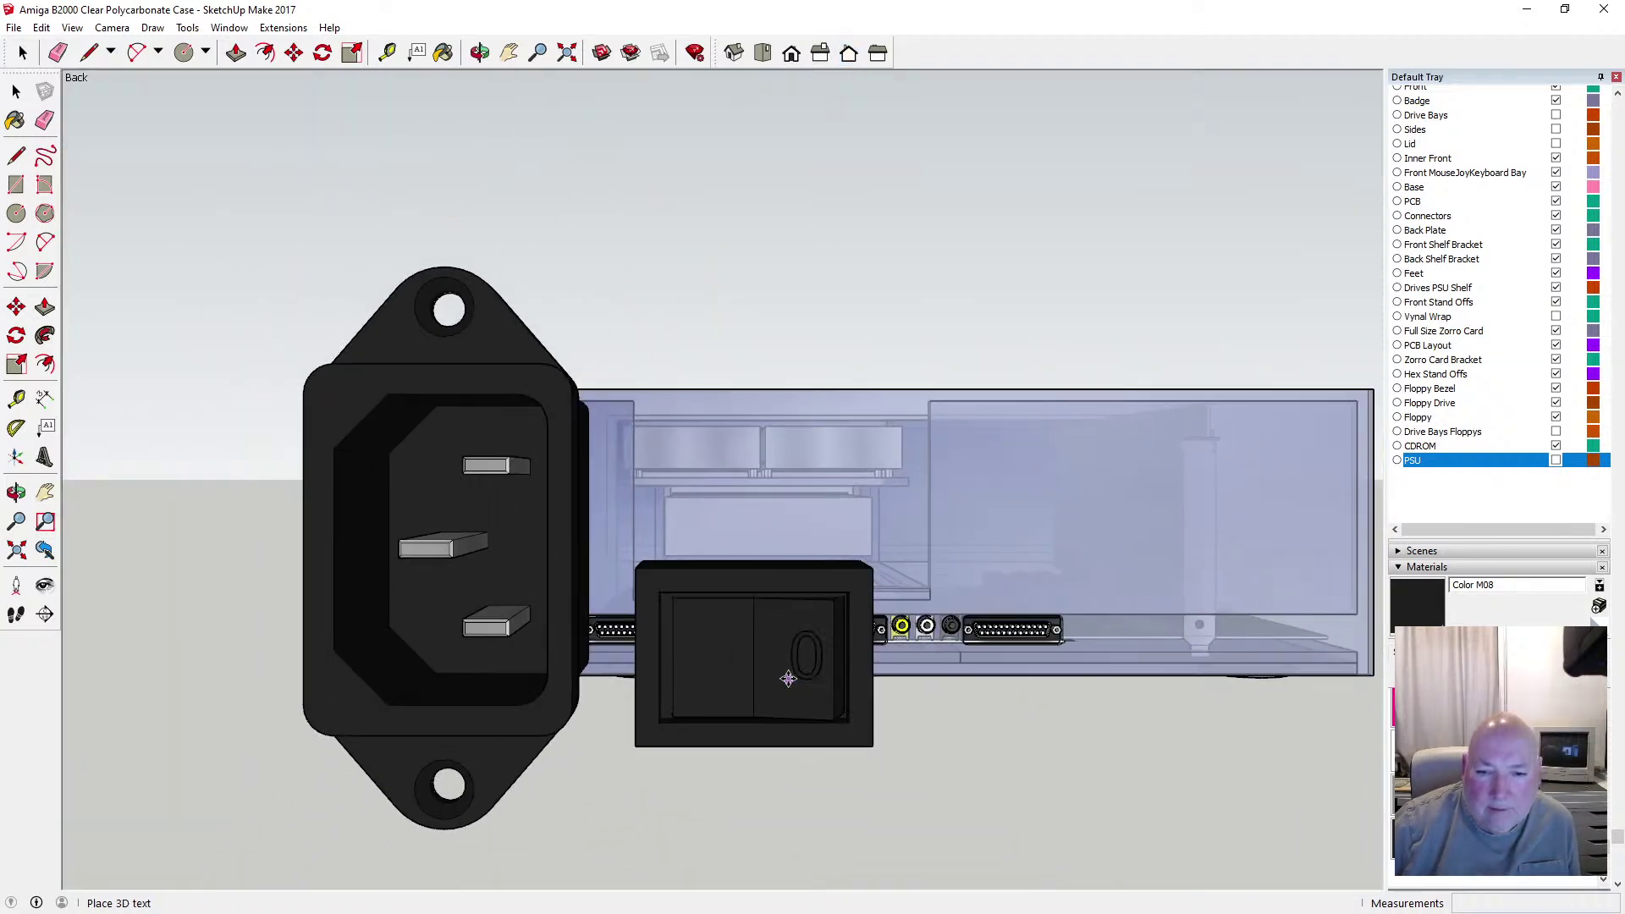
pyautogui.scroll(4, 775, 681)
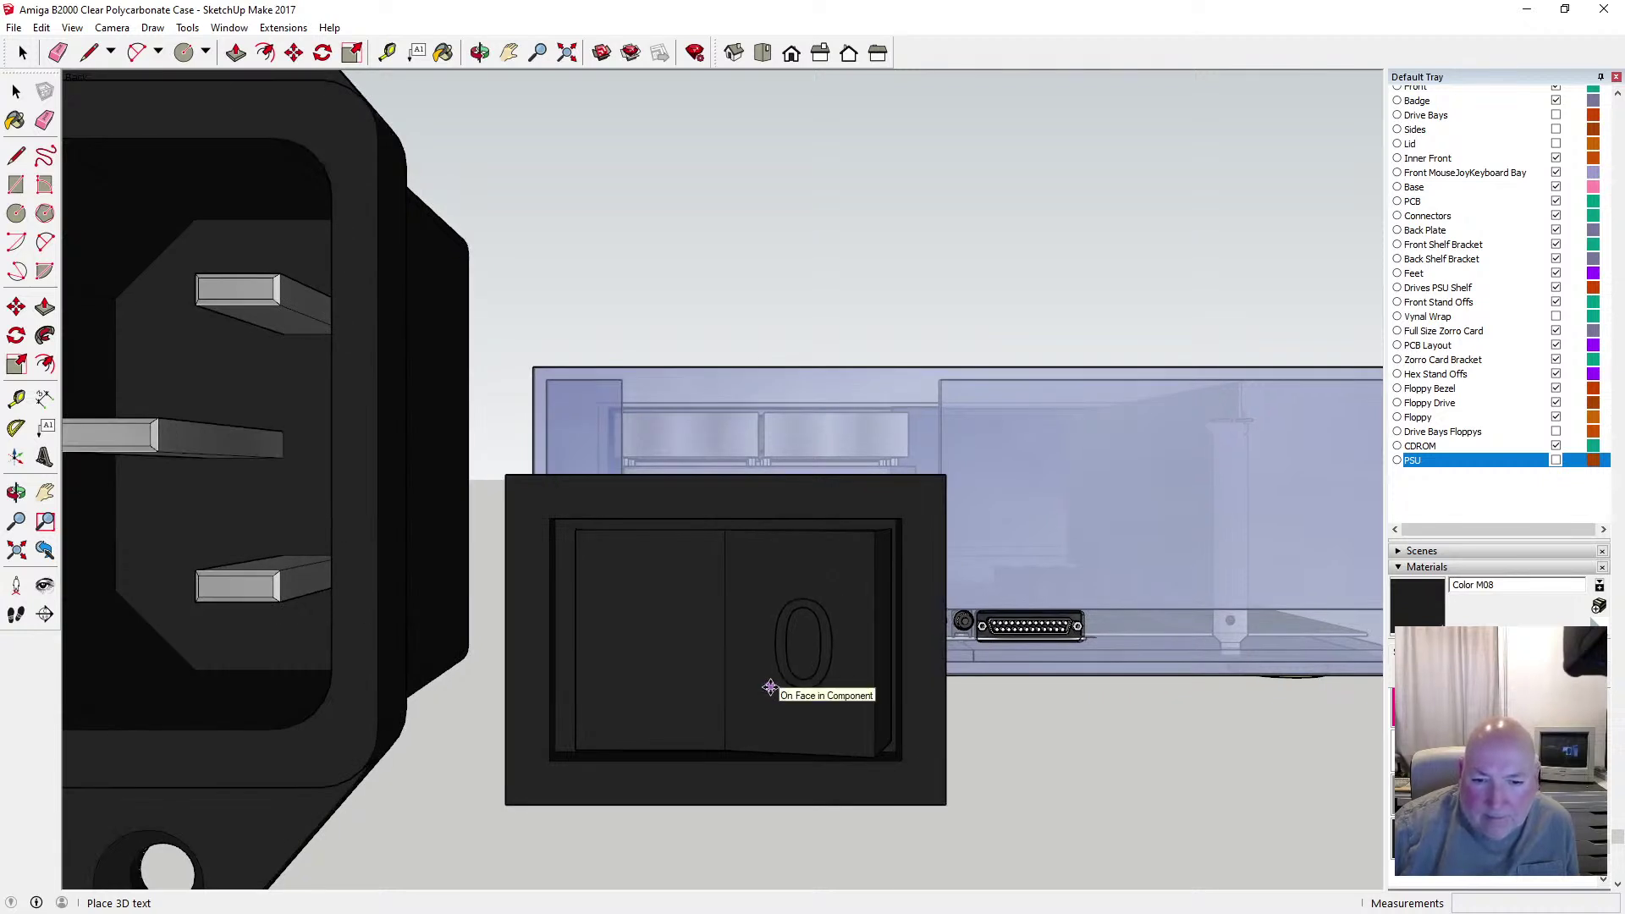
pyautogui.click(770, 686)
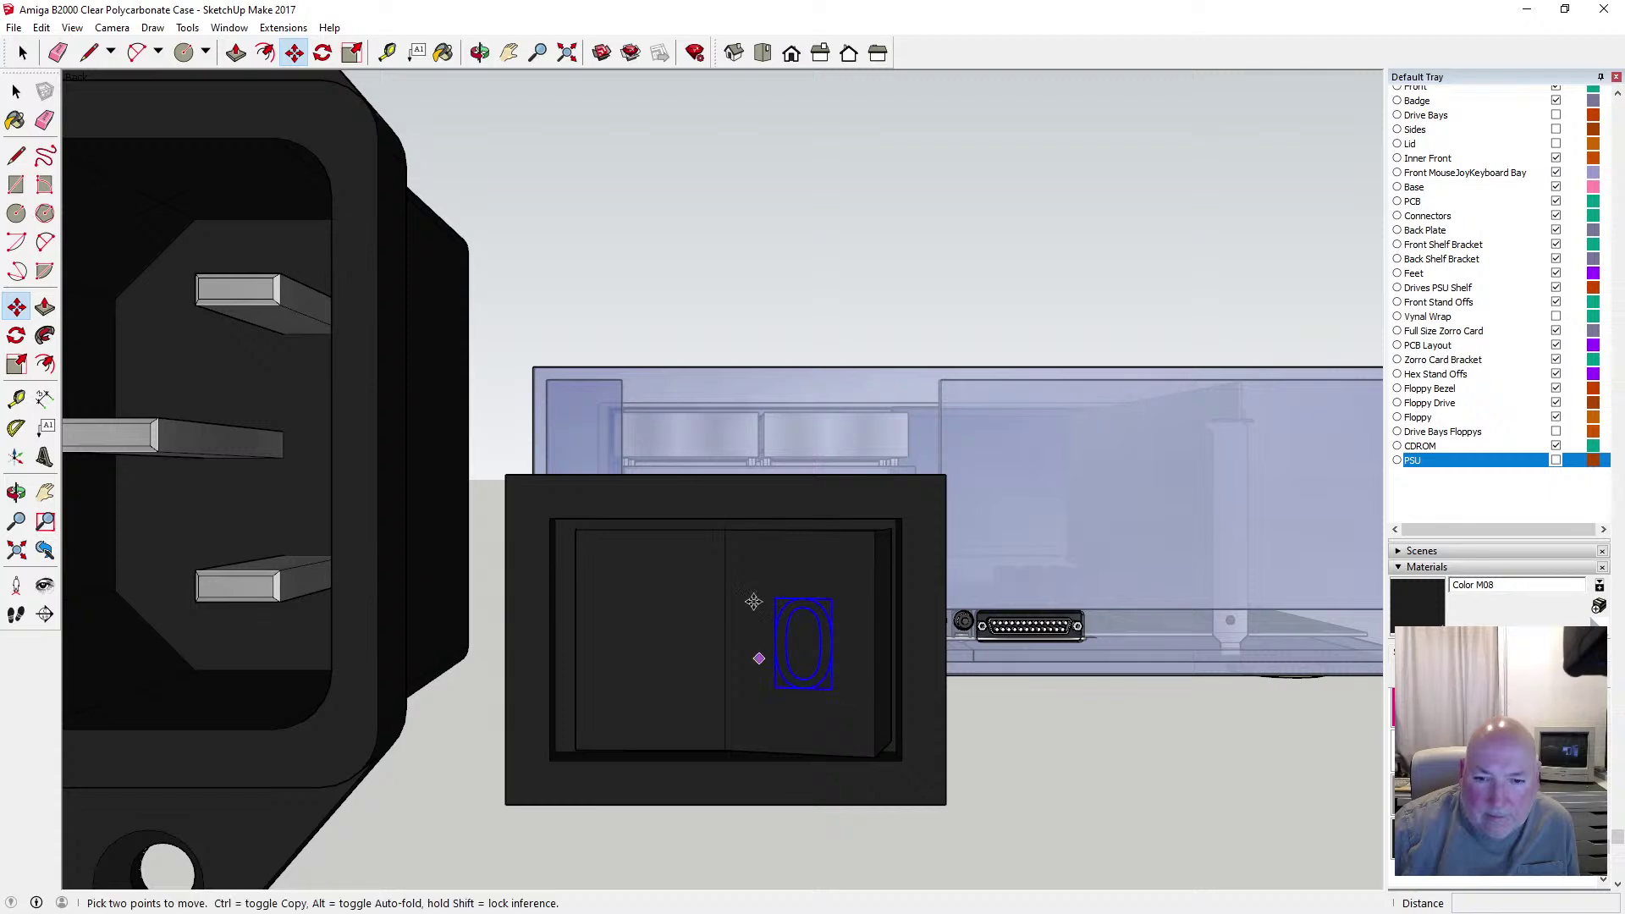
# Place the unfilled 3D text "1" in Arial at 4 mm height on the rocker half nearer the power socket
pyautogui.click(480, 52)
pyautogui.moveTo(694, 669); pyautogui.dragTo(736, 728)
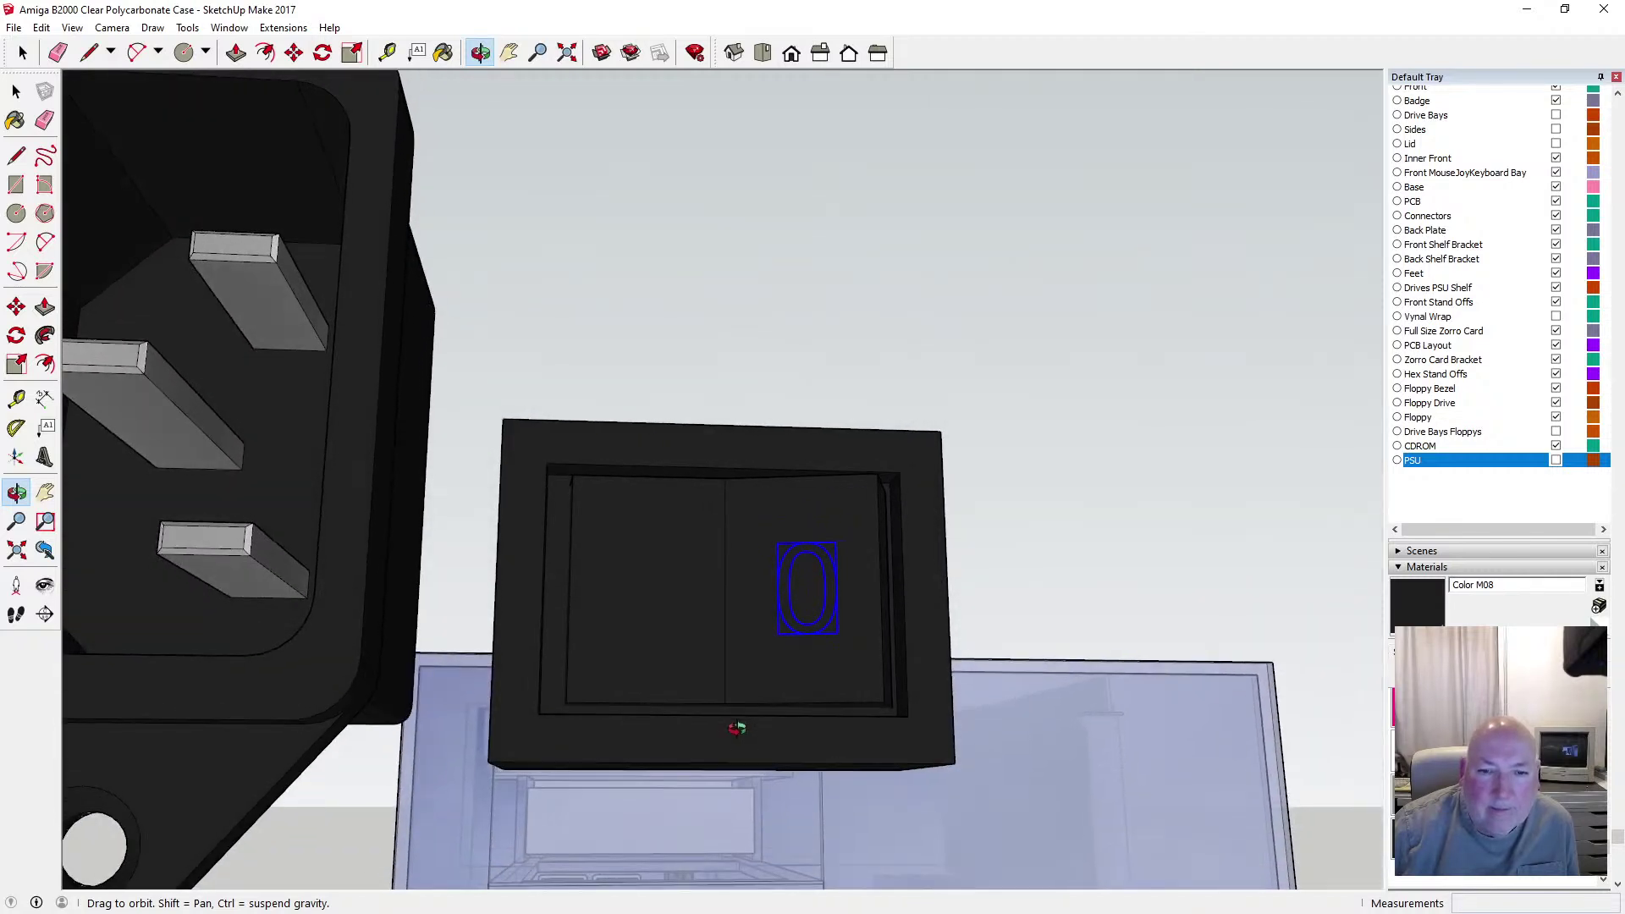
pyautogui.click(45, 457)
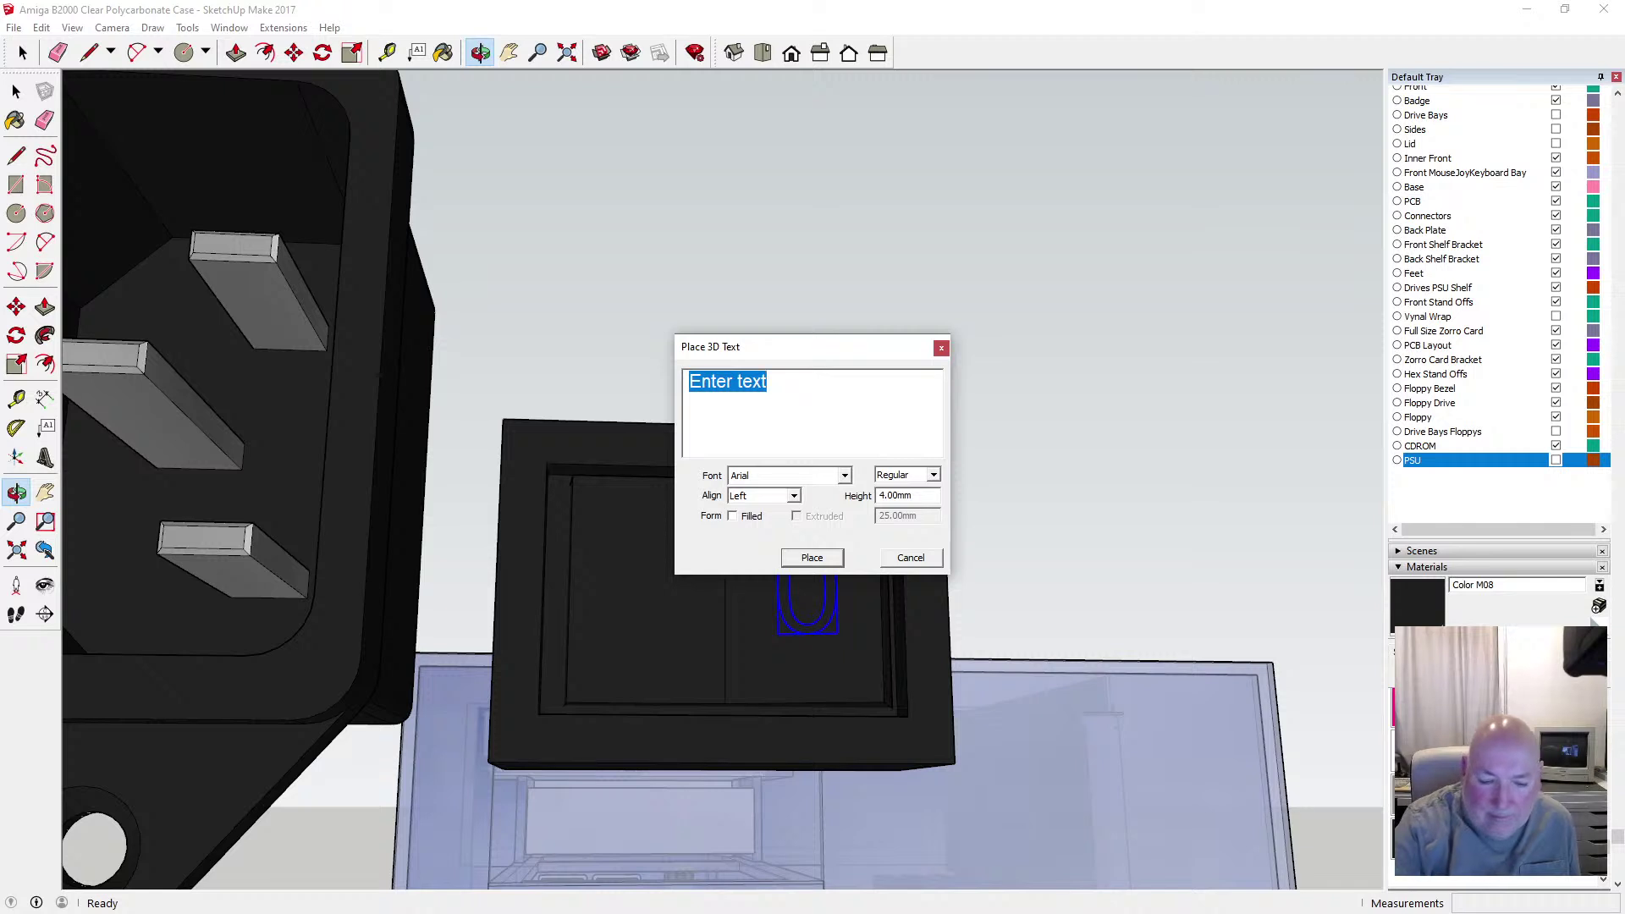
pyautogui.write('1')
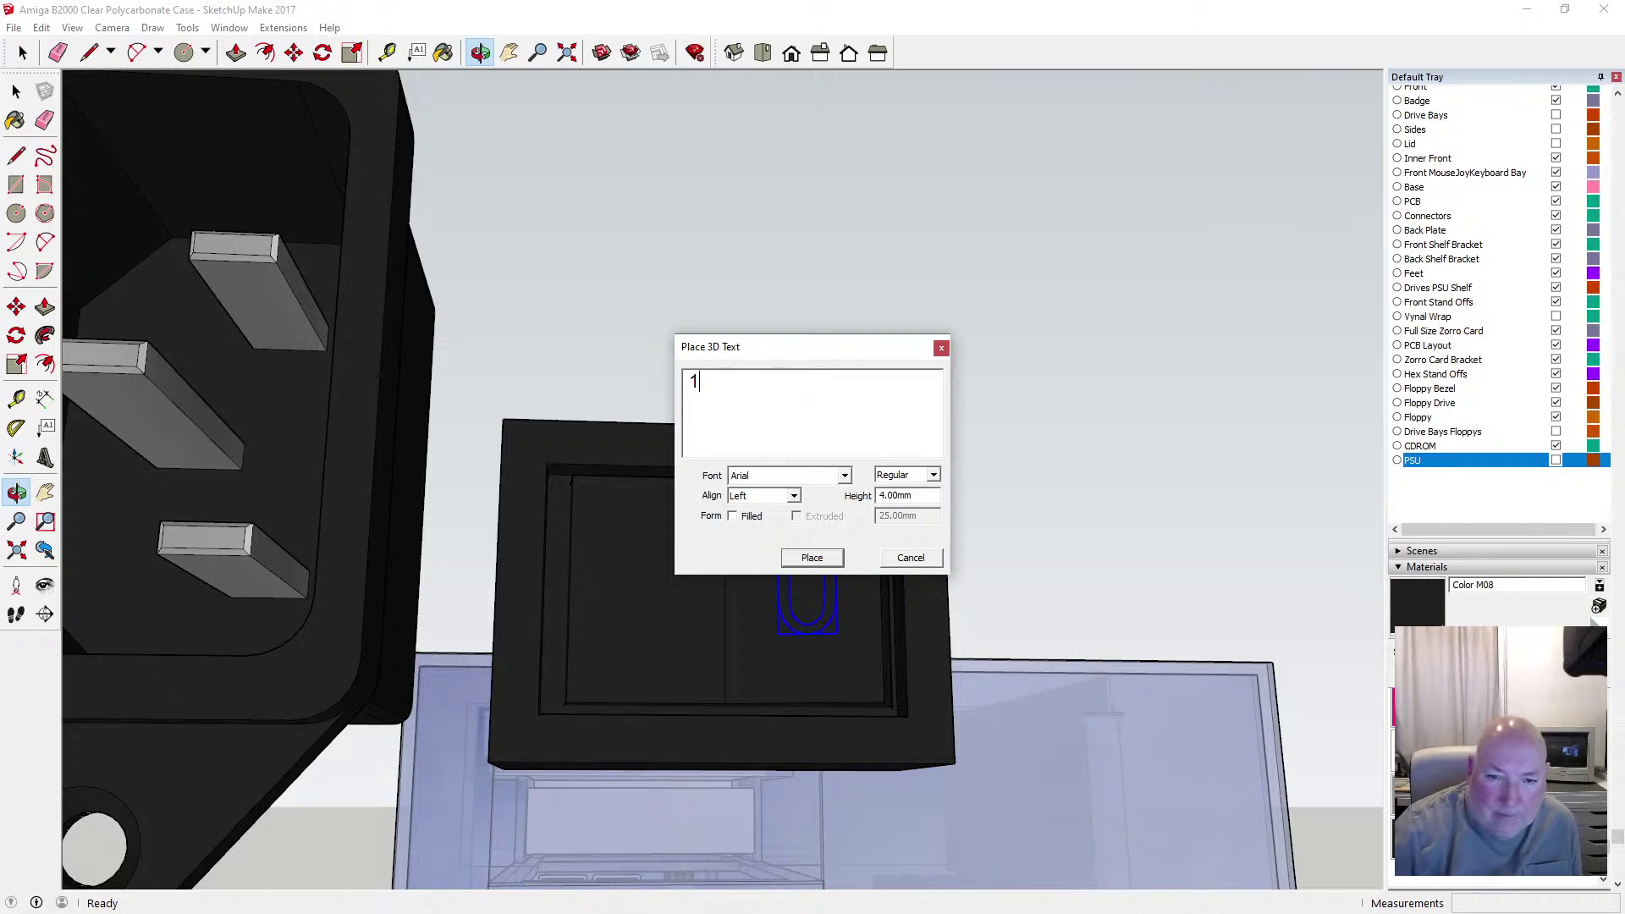
pyautogui.click(812, 558)
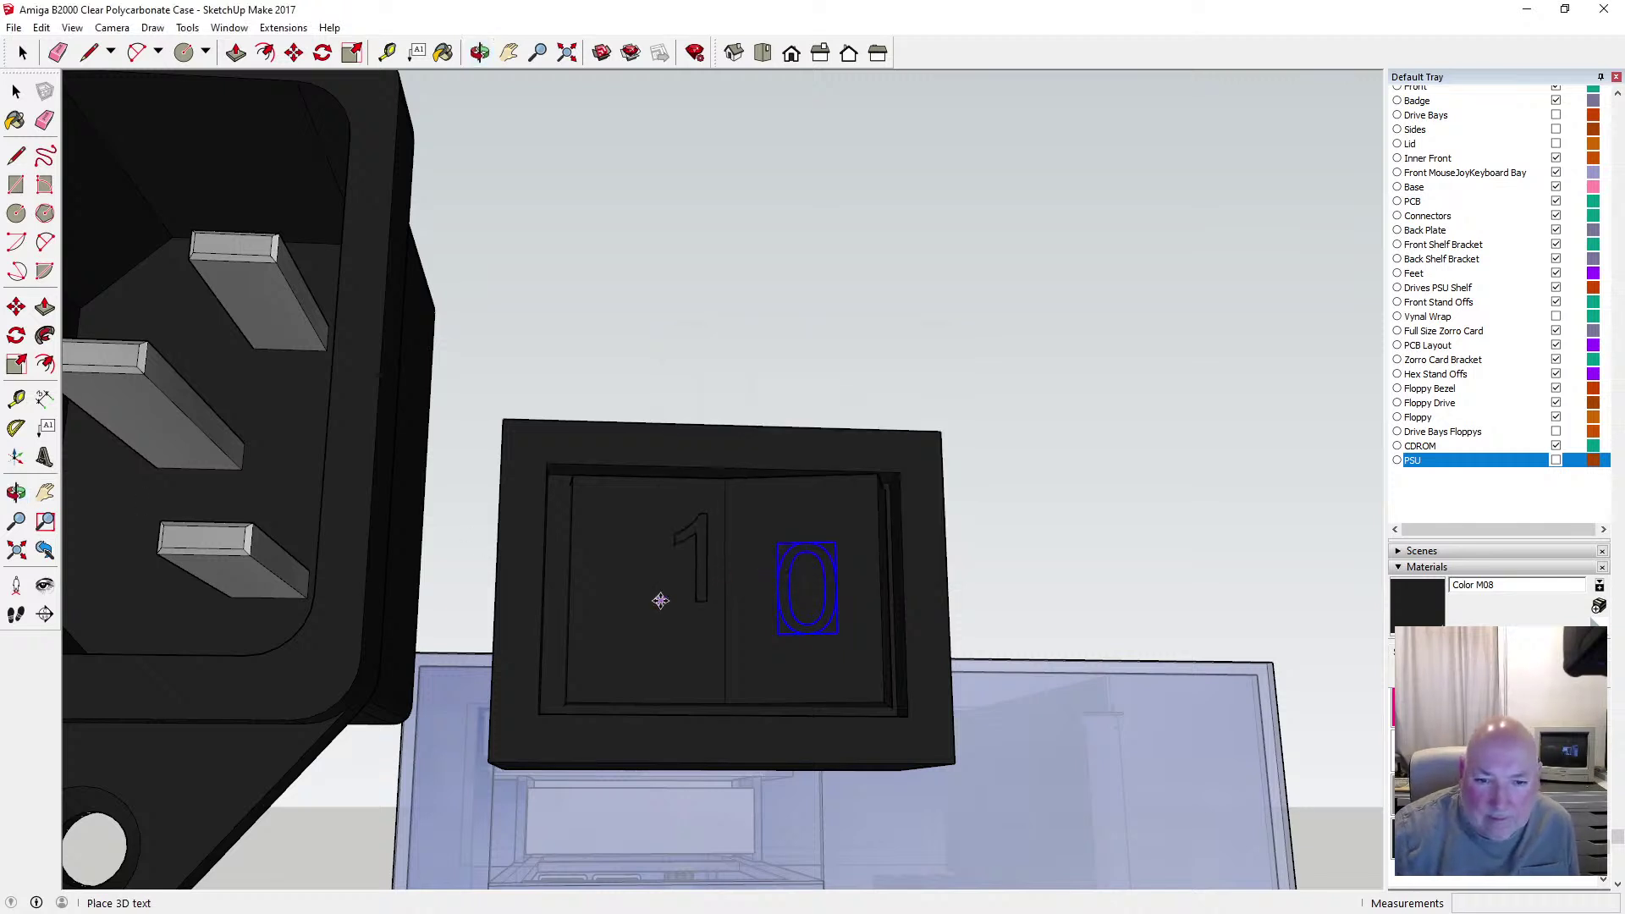
pyautogui.click(613, 633)
pyautogui.press('m')
pyautogui.moveTo(504, 90); pyautogui.dragTo(630, 466, button='middle')
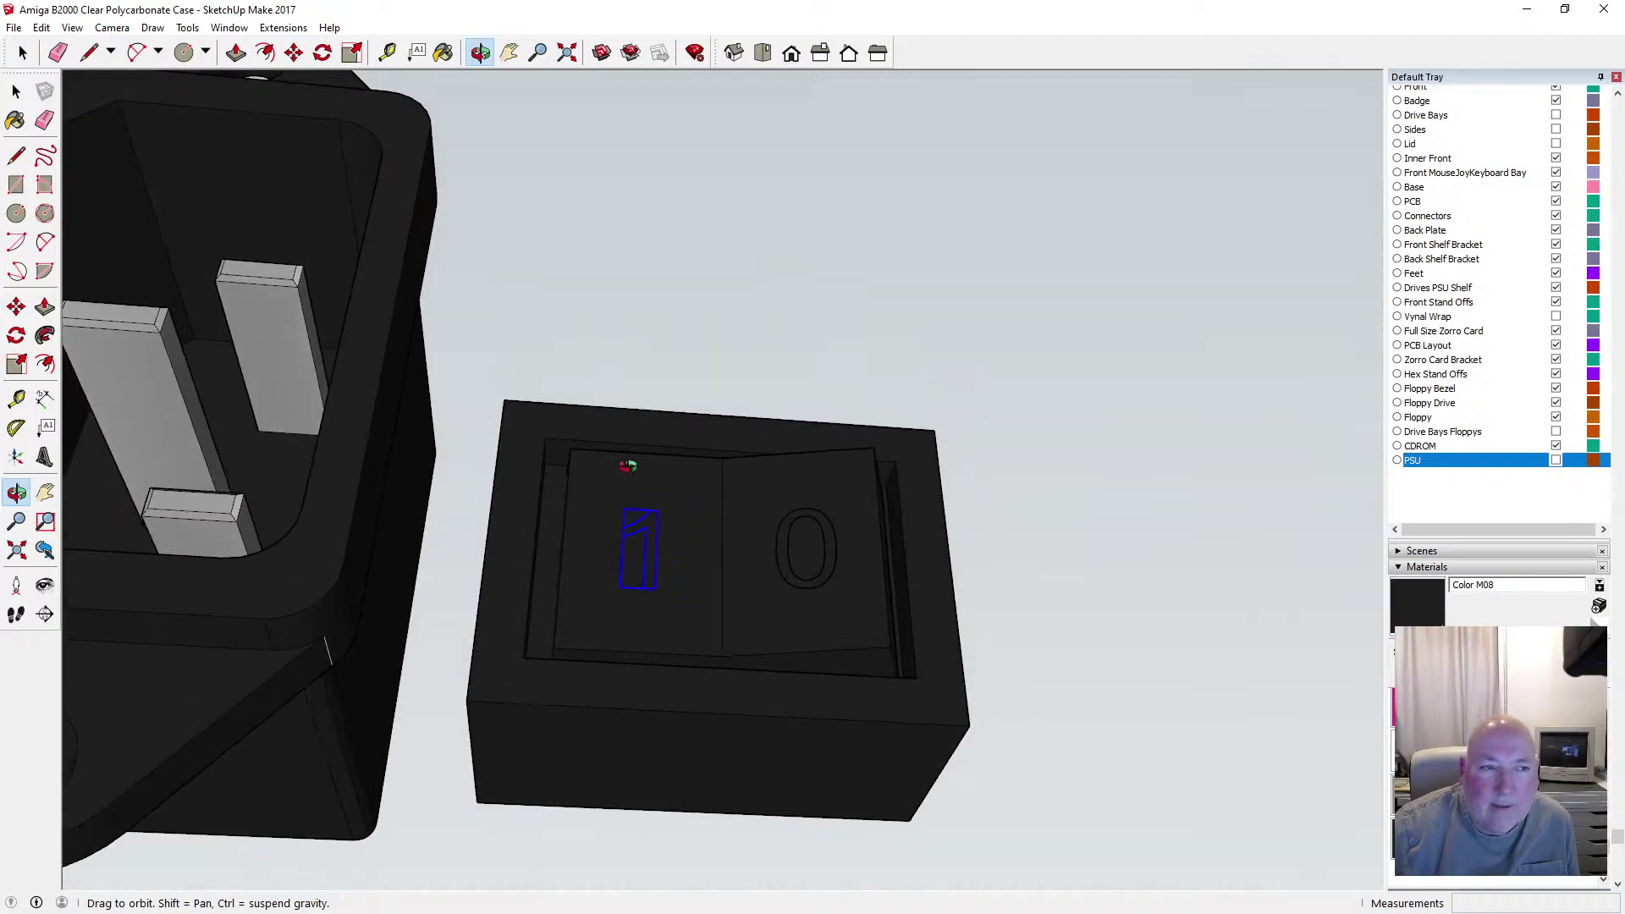
# Try to paint the outlined "1" with Color M00, opening and closing its text group
pyautogui.click(16, 91)
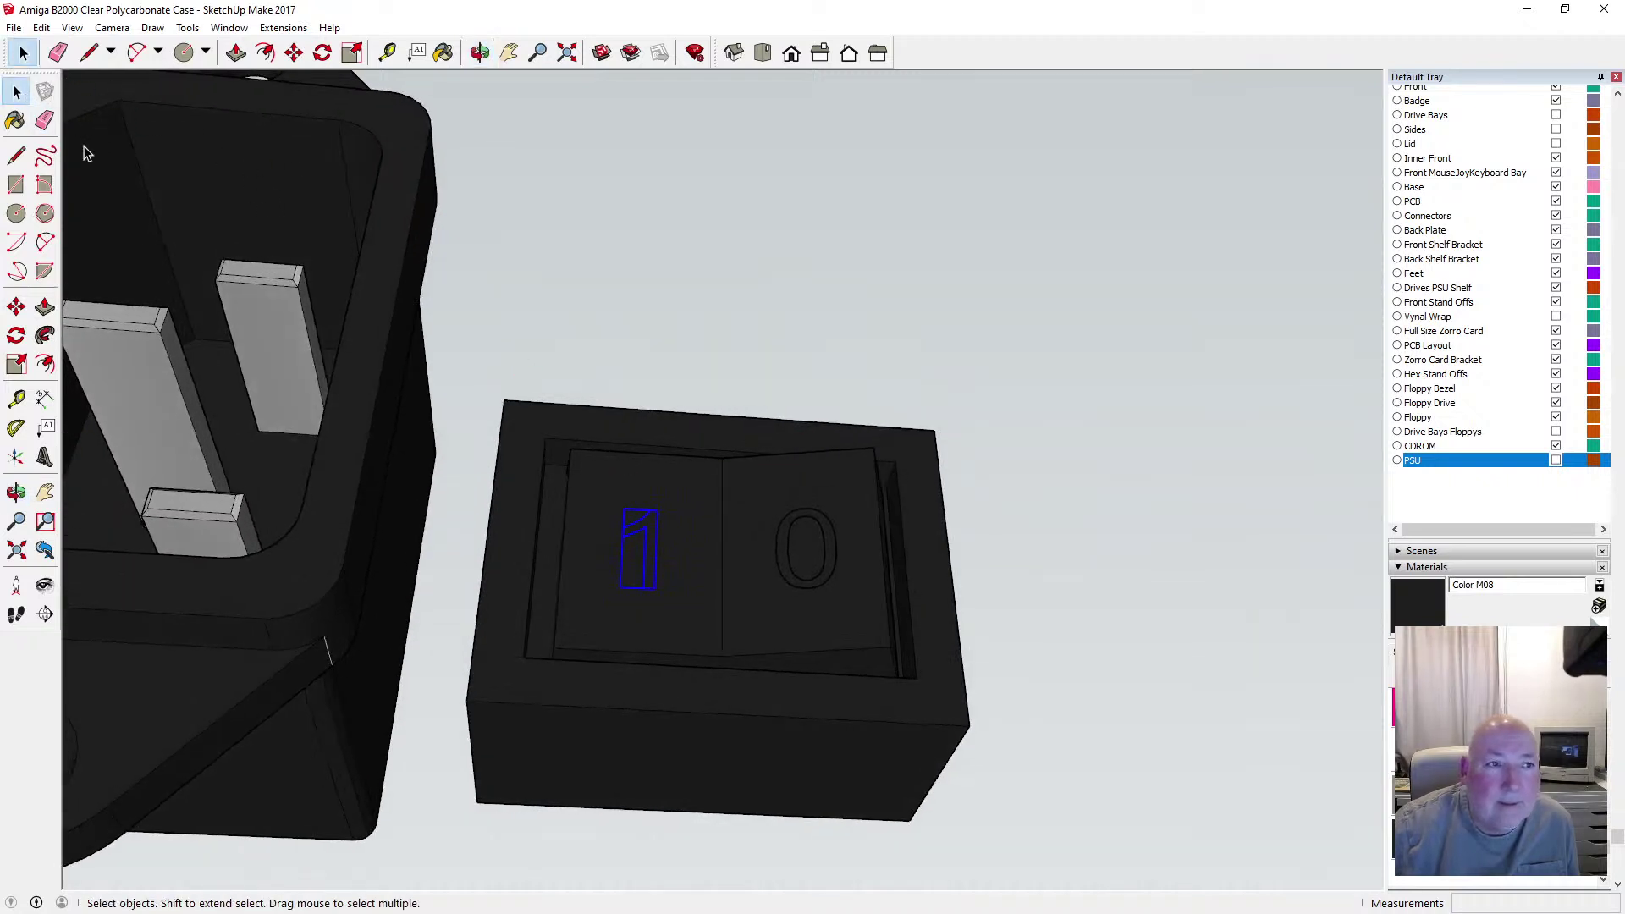
pyautogui.click(443, 53)
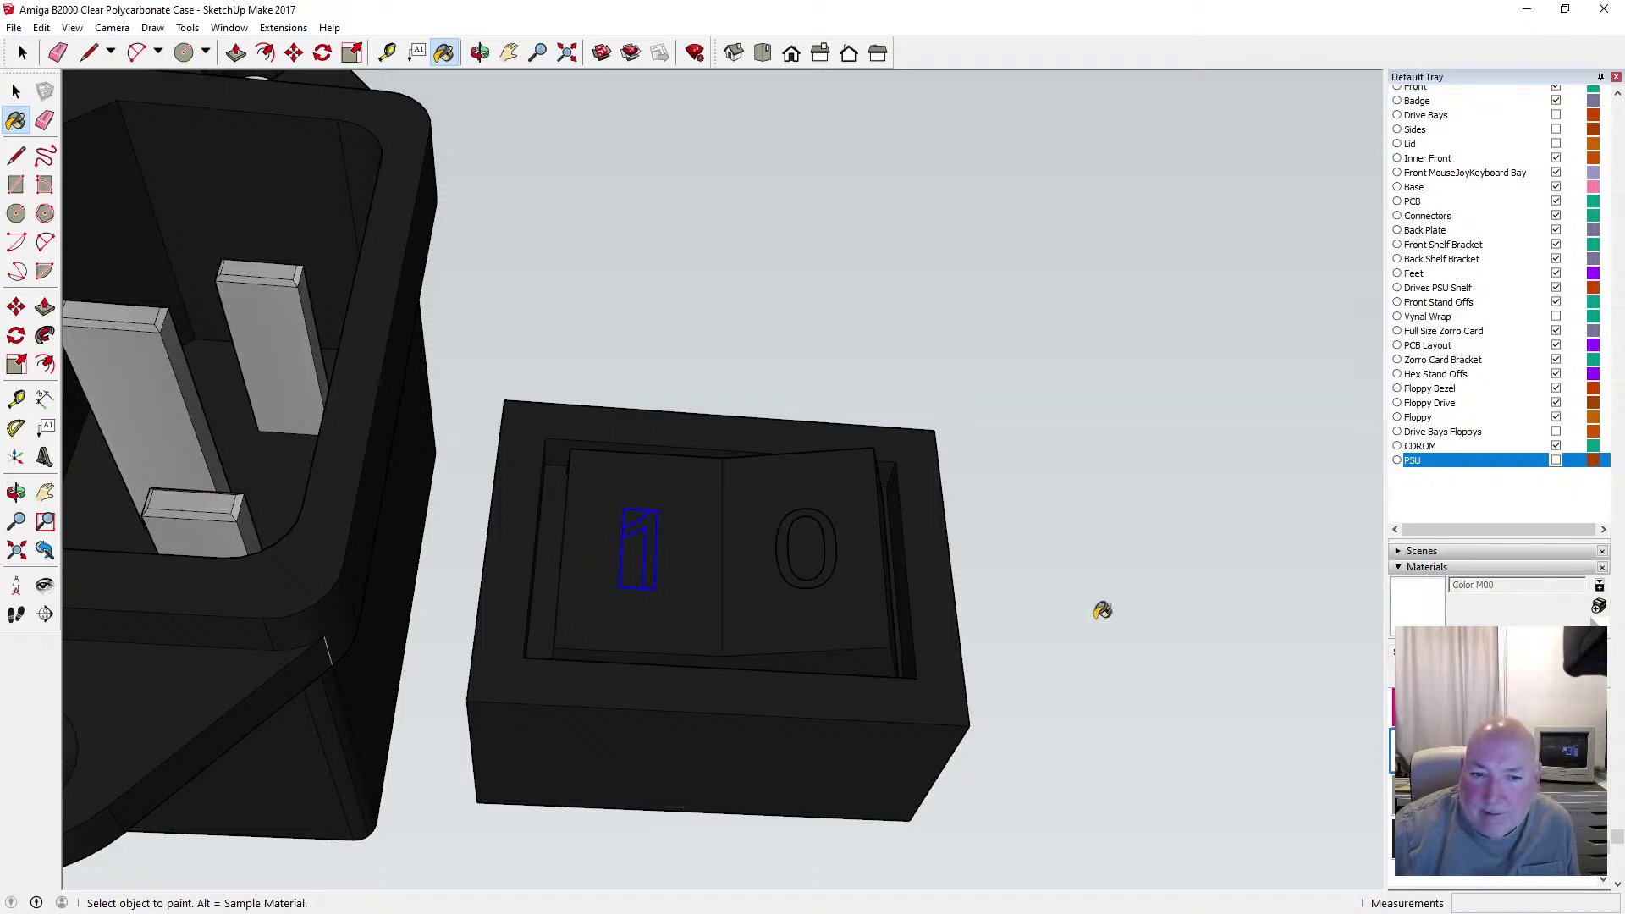
pyautogui.scroll(5, 686, 534)
pyautogui.click(642, 523)
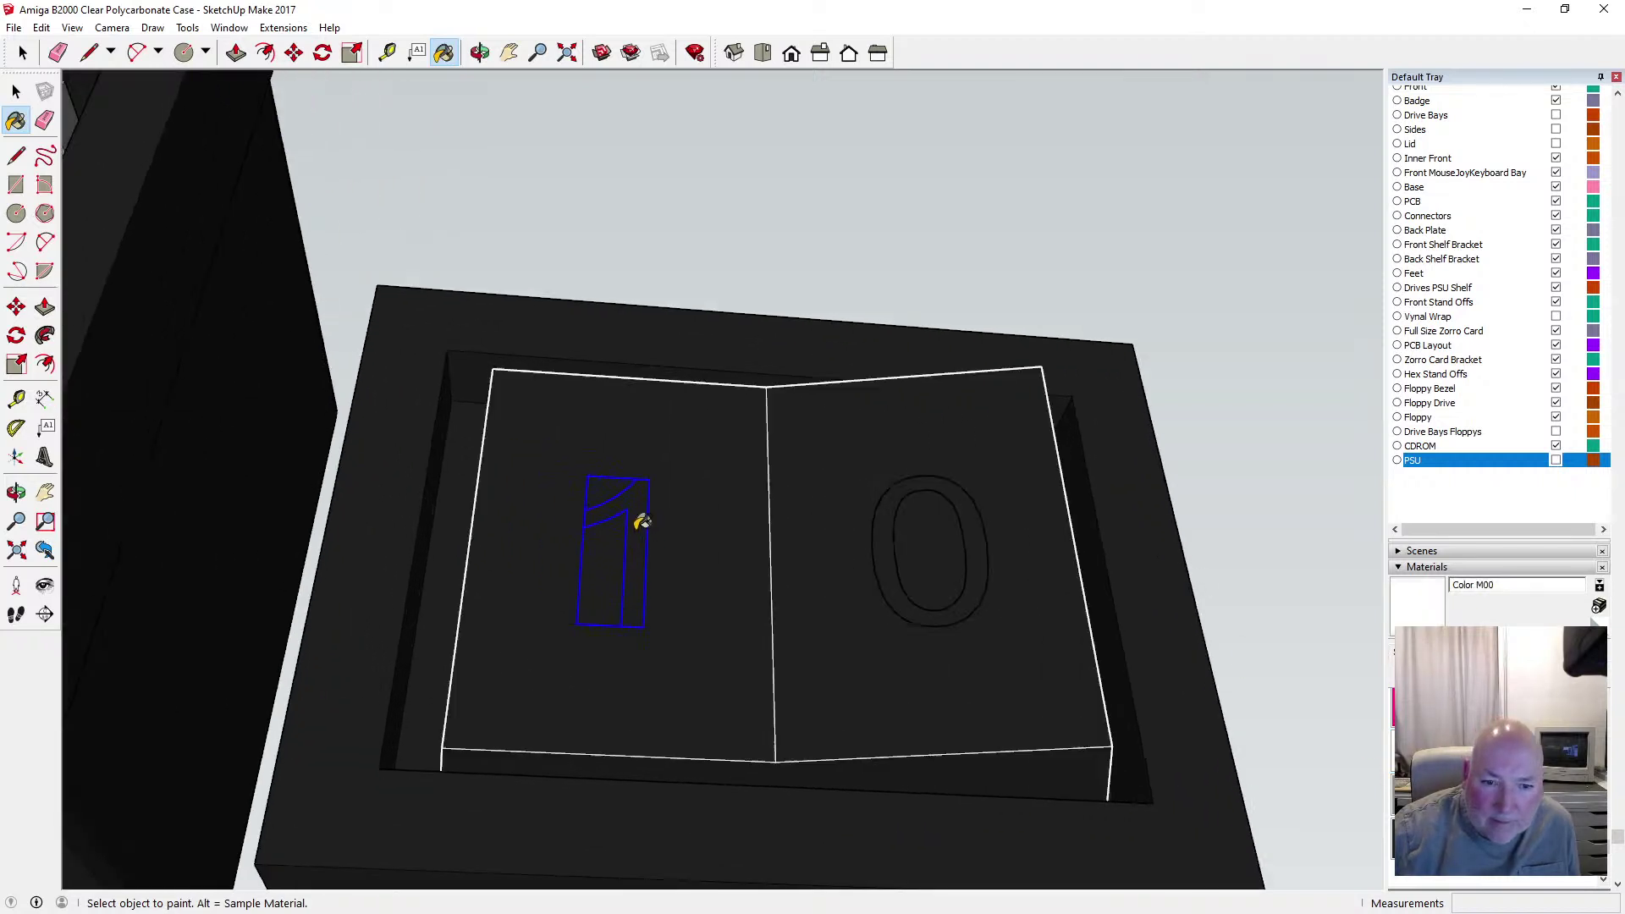
pyautogui.press('space')
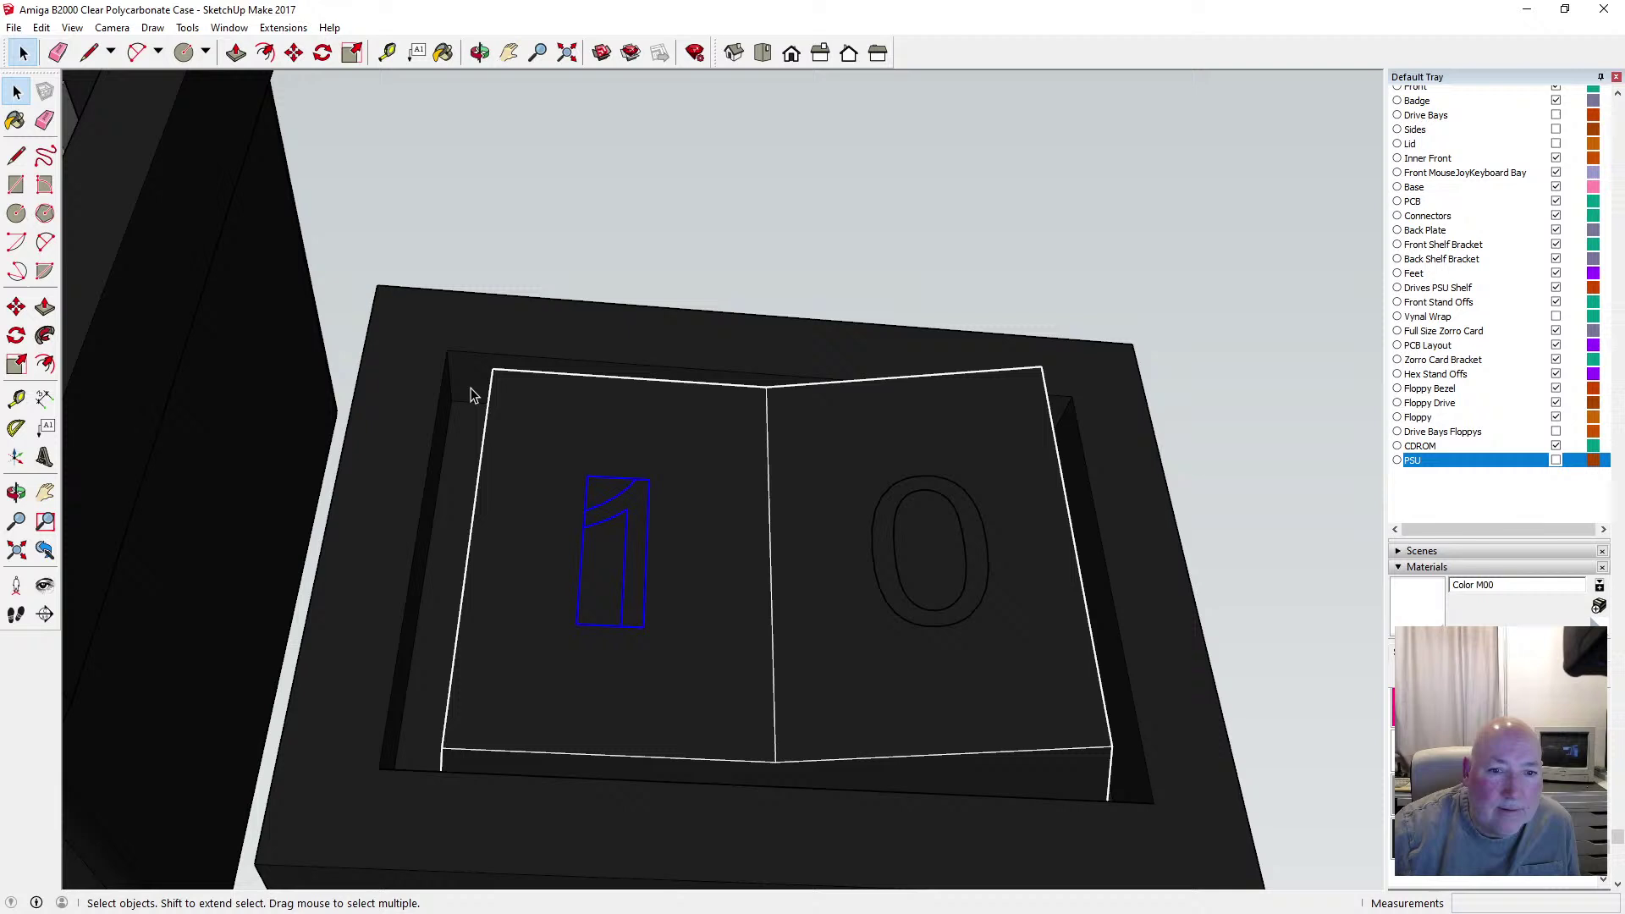
pyautogui.doubleClick(622, 503)
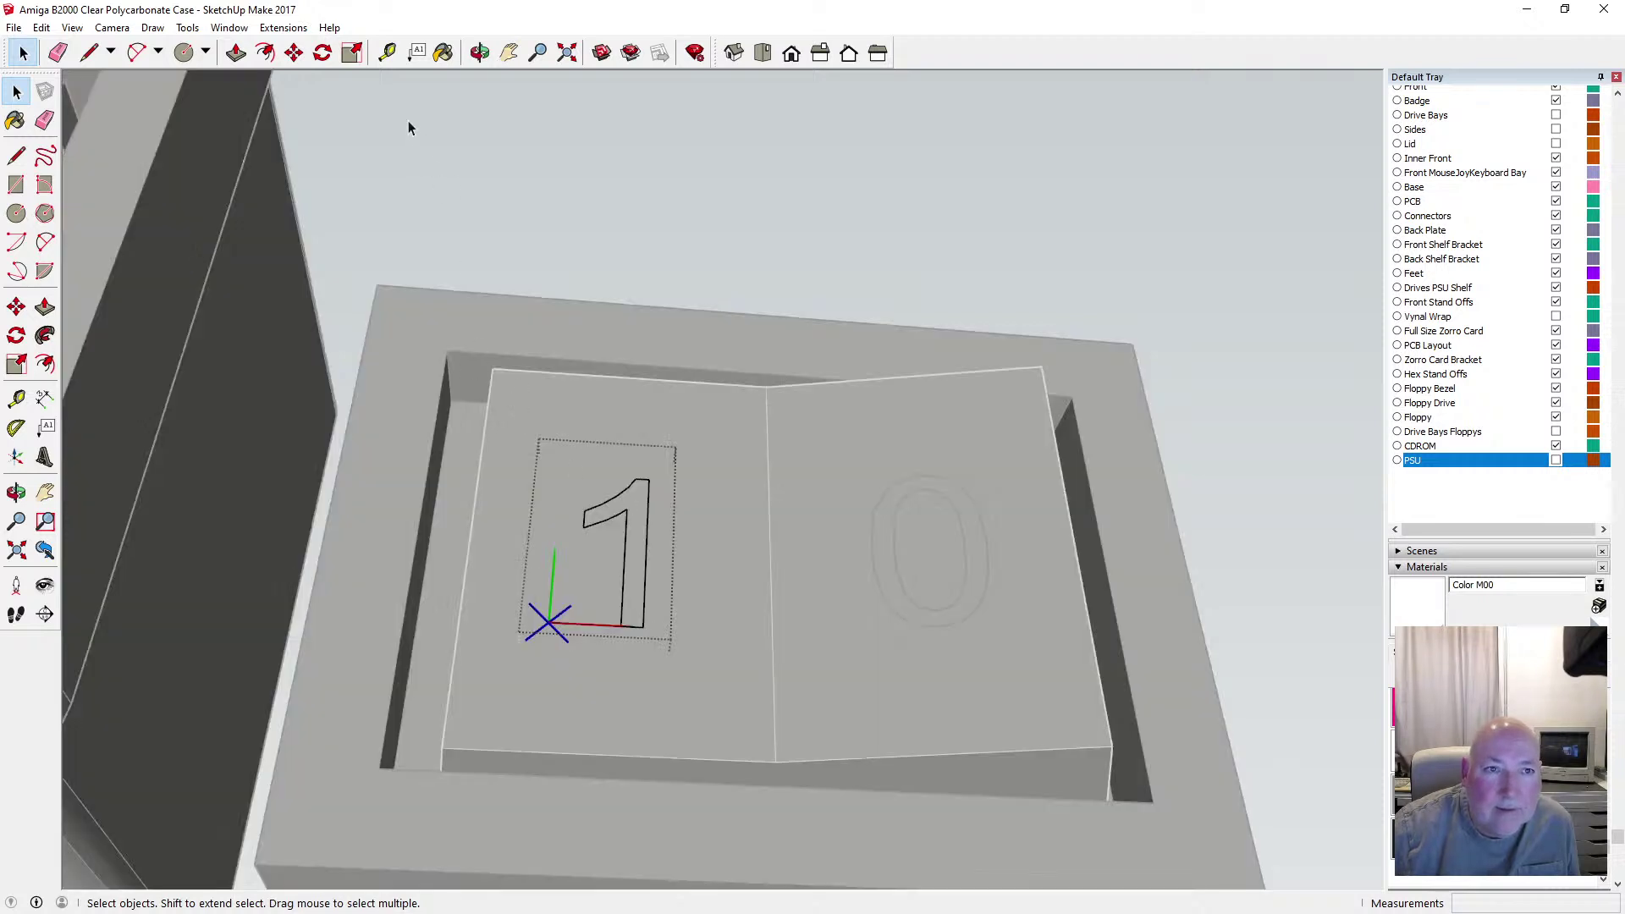
pyautogui.click(444, 53)
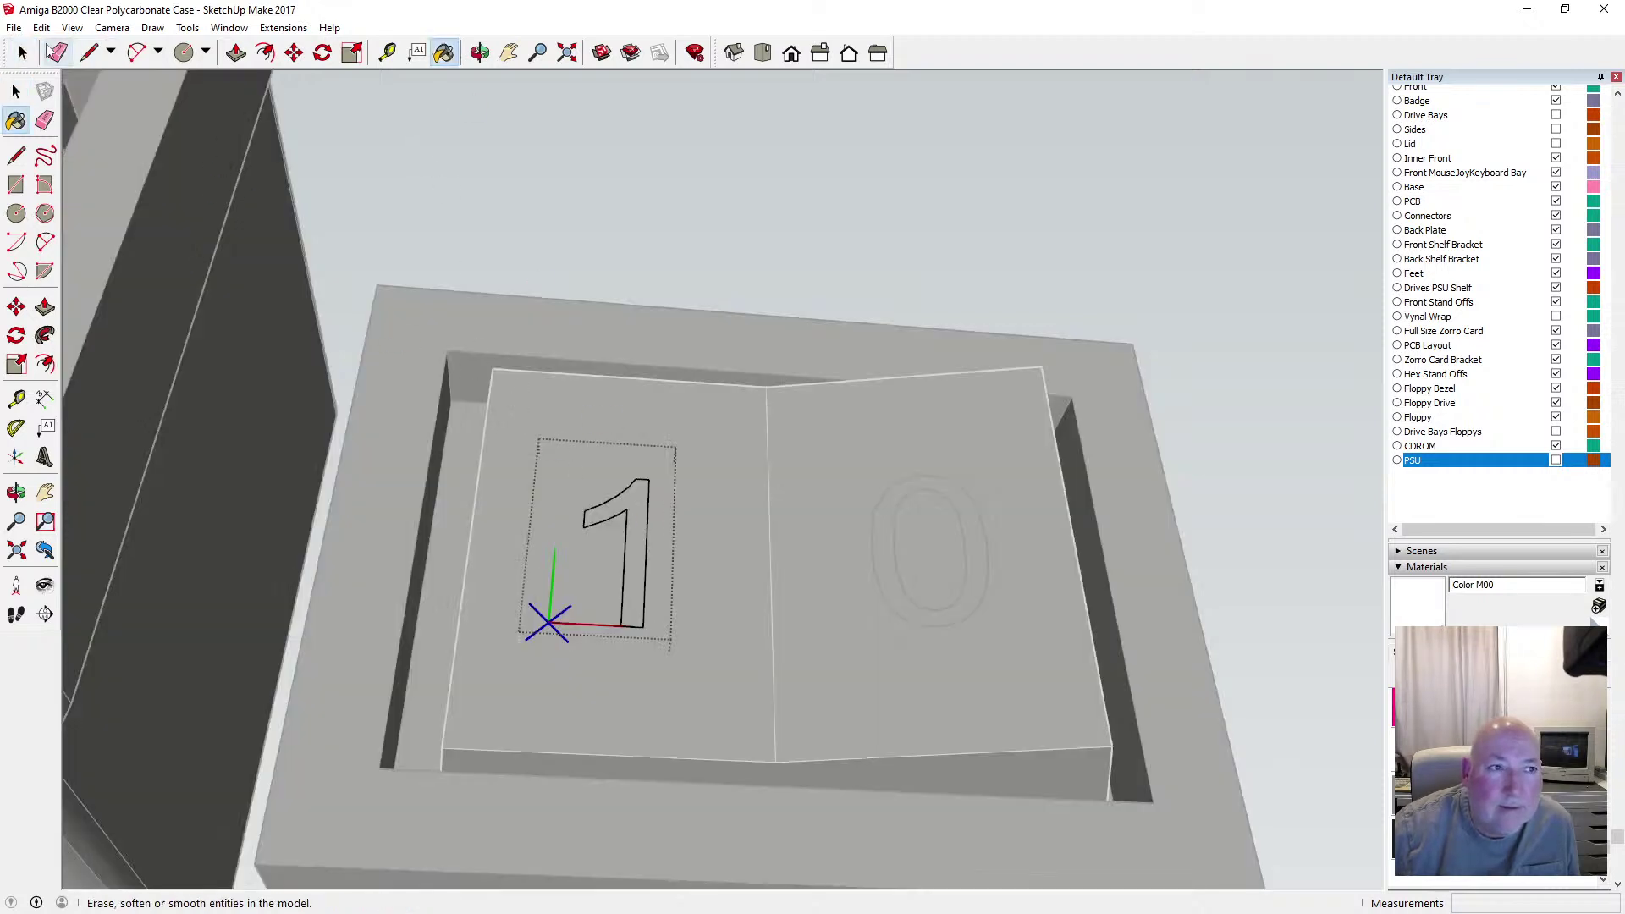
pyautogui.press('space')
pyautogui.click(396, 196)
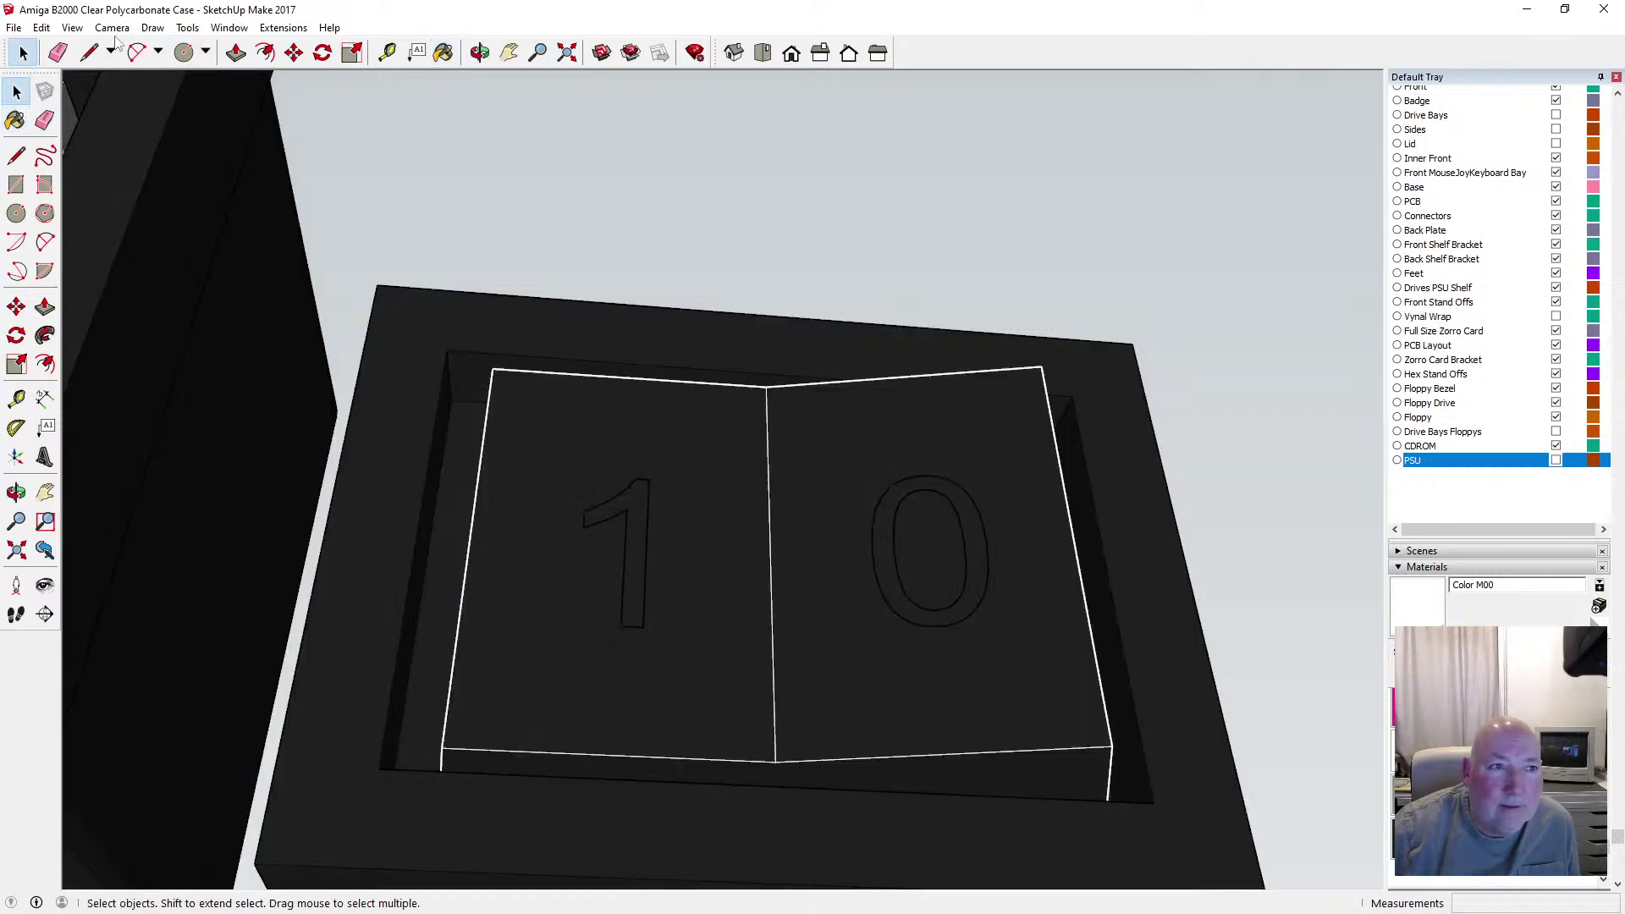
# Undo opening and closing the "1" text group and the Color M00 paint on the rocker
pyautogui.click(41, 28)
pyautogui.click(80, 47)
pyautogui.click(42, 28)
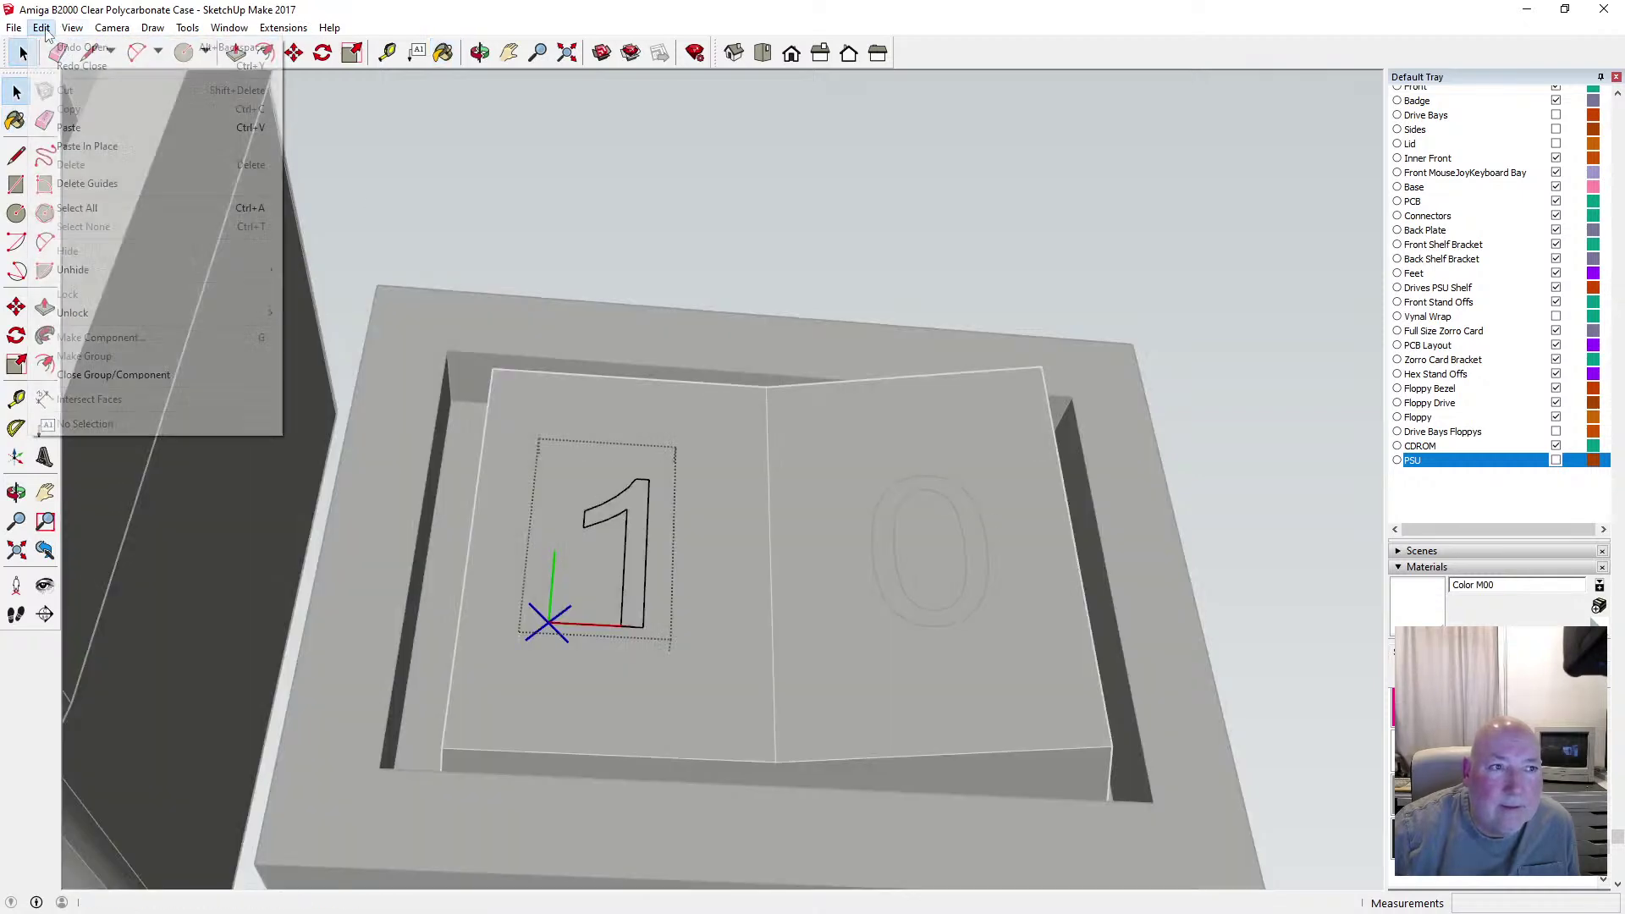
pyautogui.click(80, 47)
pyautogui.click(41, 28)
pyautogui.click(66, 52)
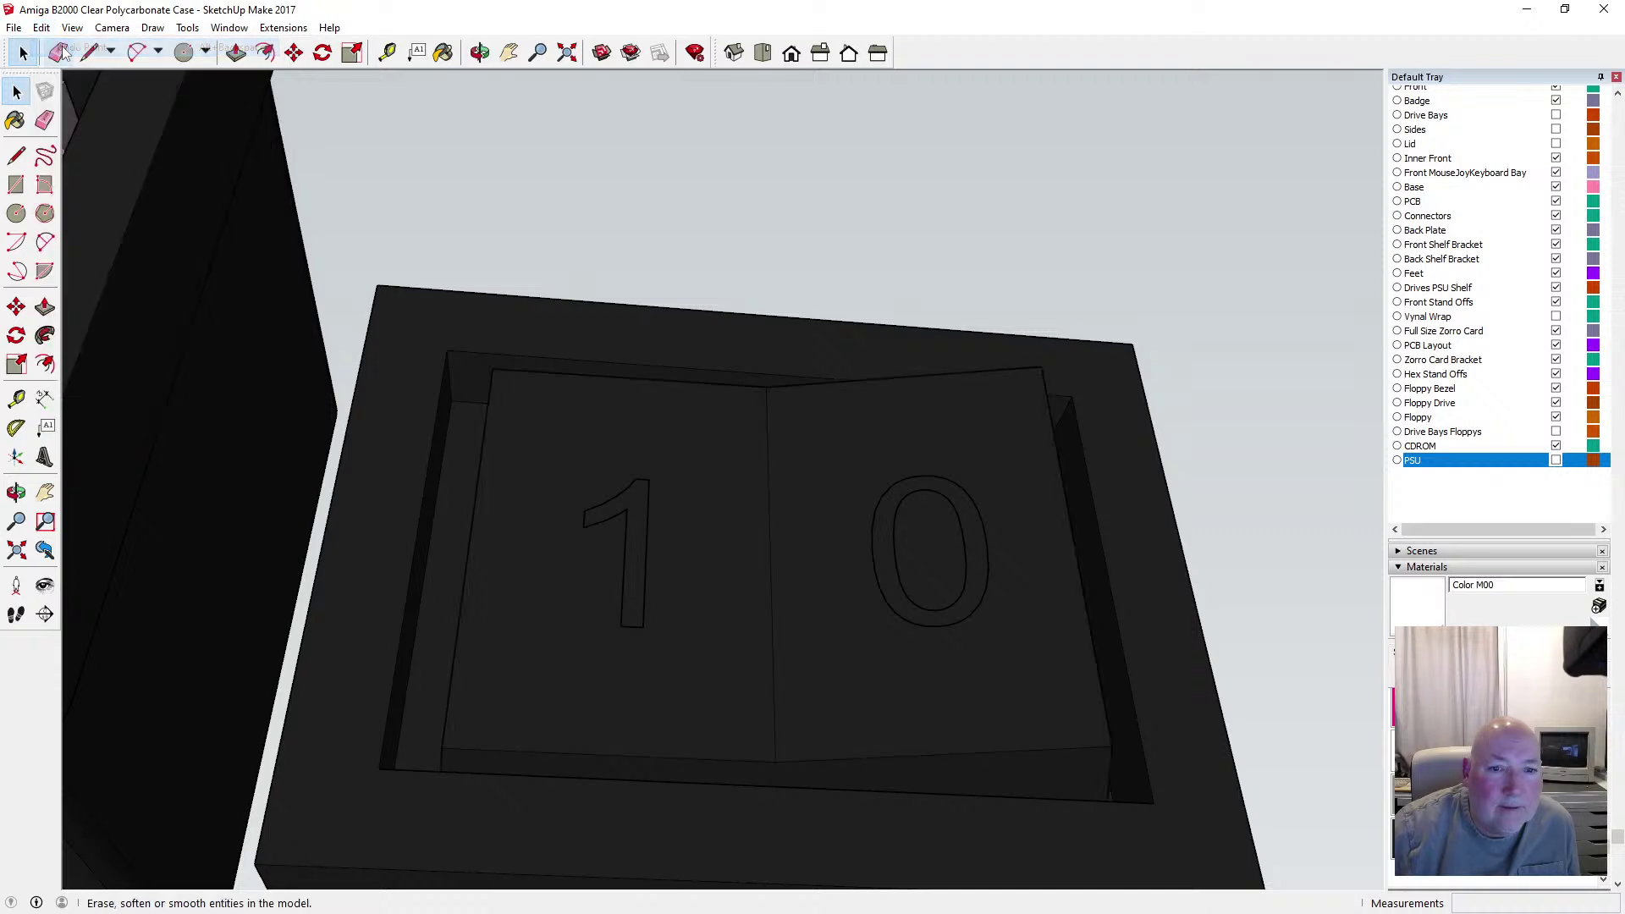
# Try to paint the outlined "1" on the rocker from inside its text group
pyautogui.click(636, 510)
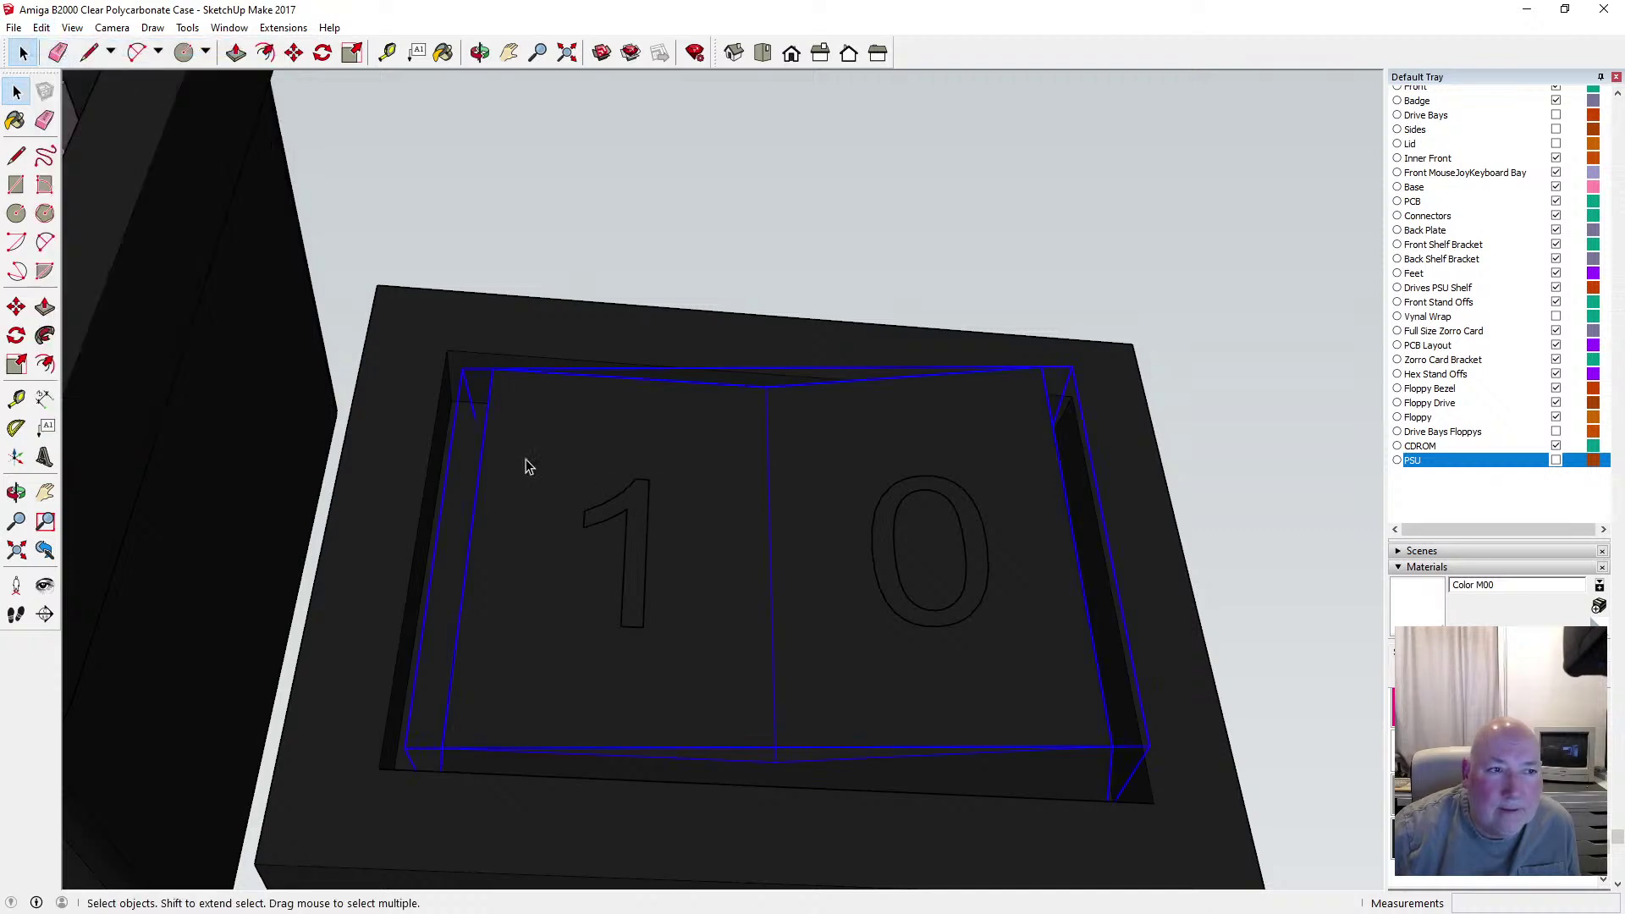
pyautogui.doubleClick(639, 488)
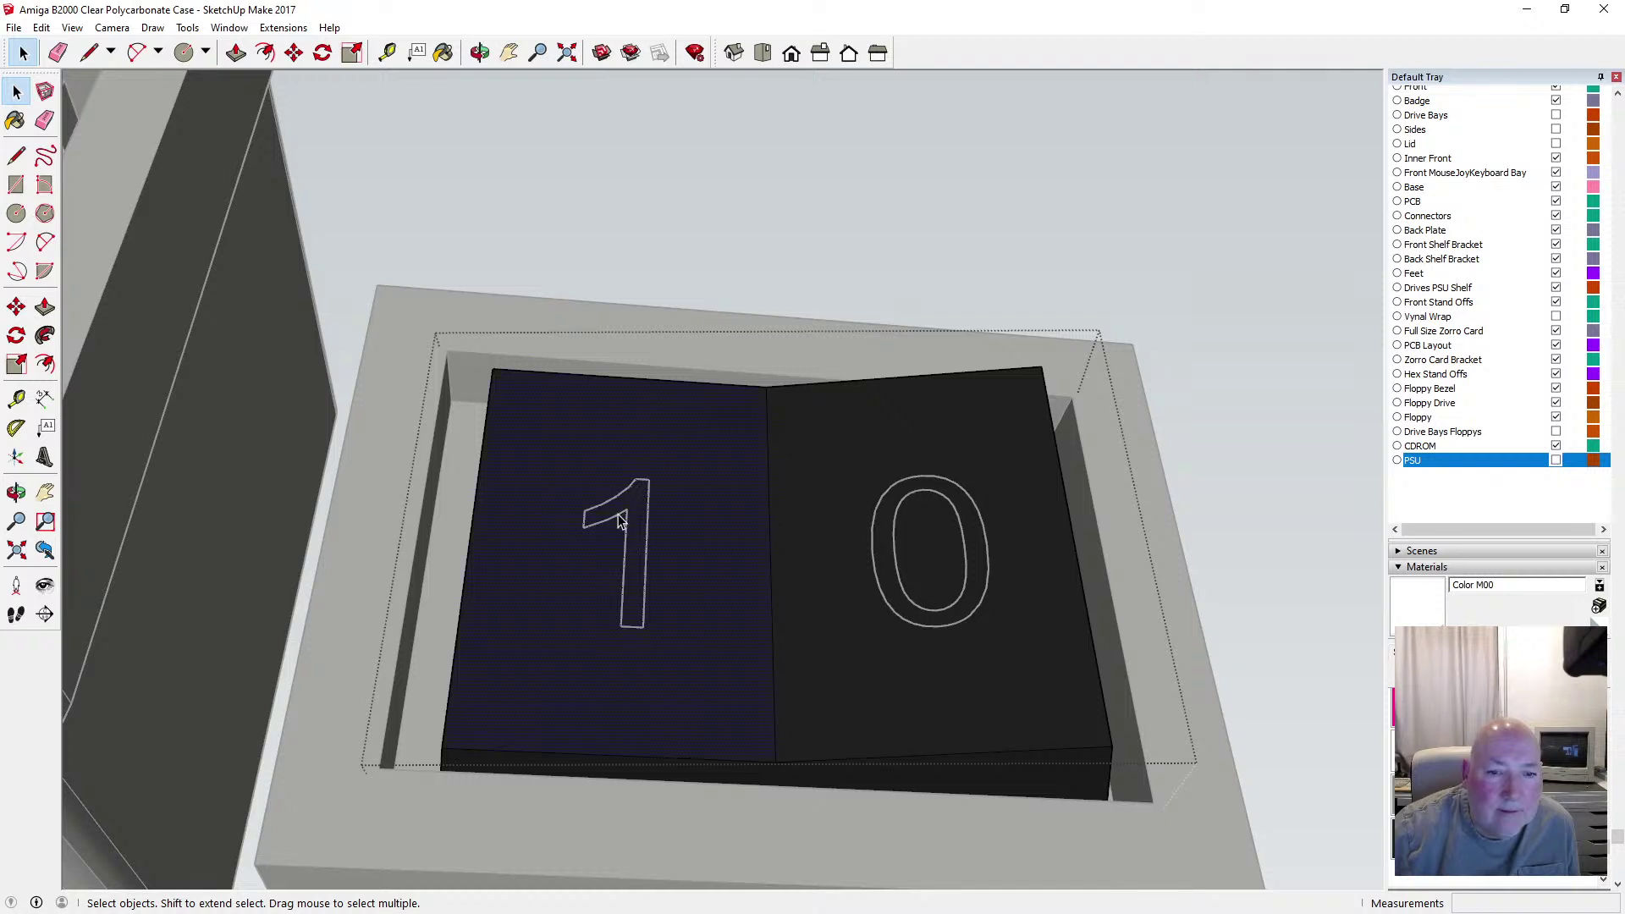
pyautogui.click(626, 287)
pyautogui.click(645, 487)
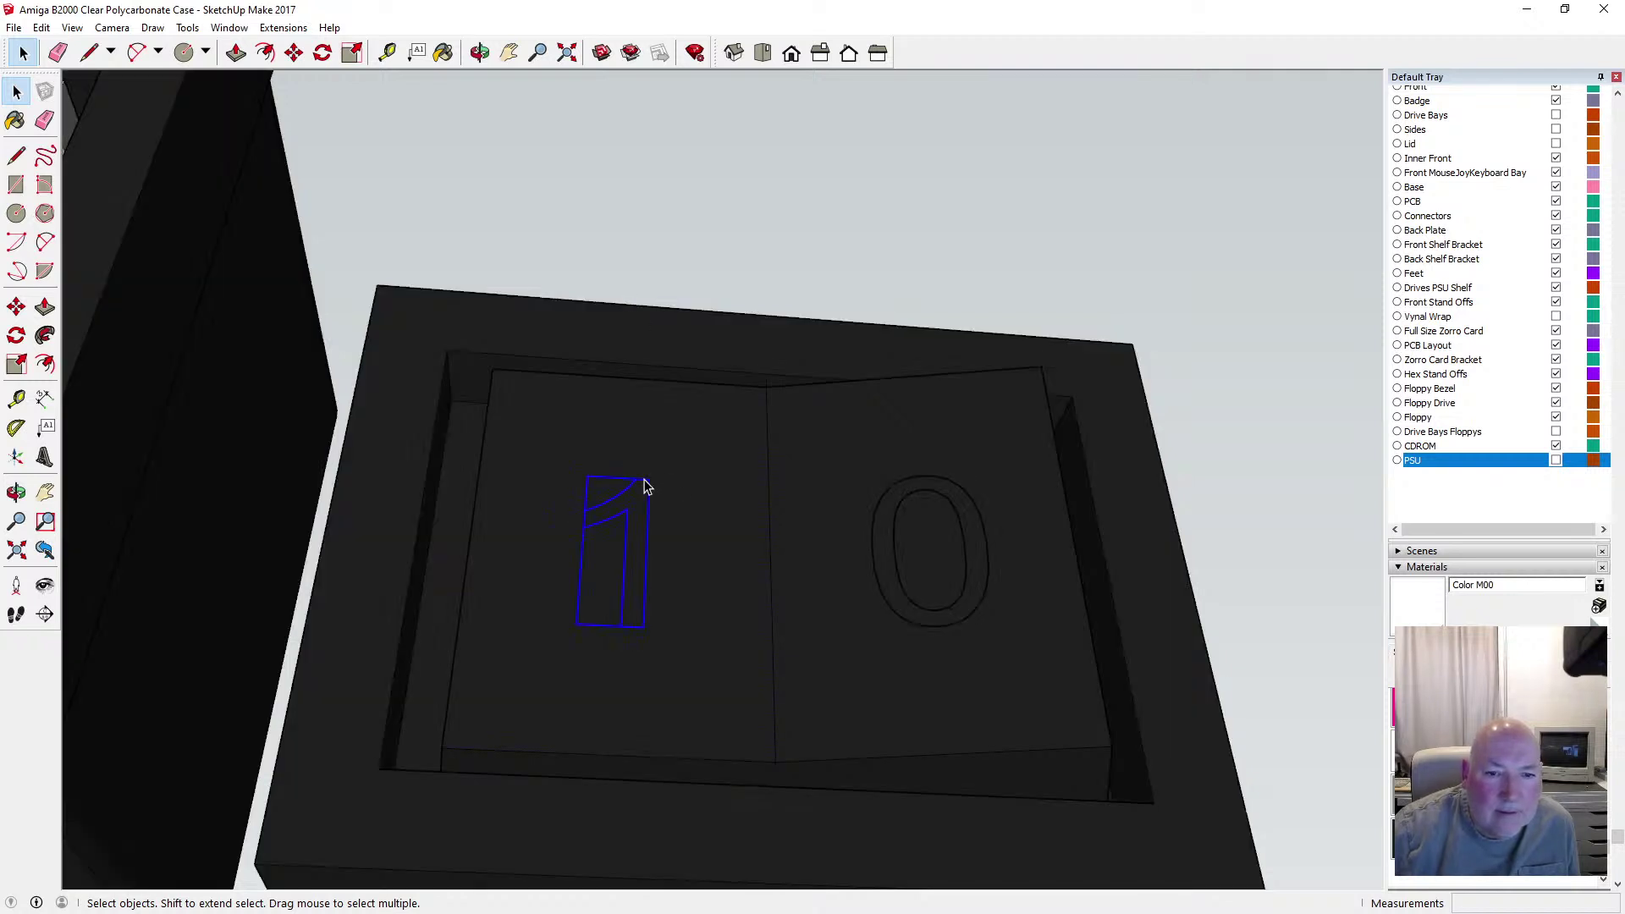
pyautogui.doubleClick(636, 496)
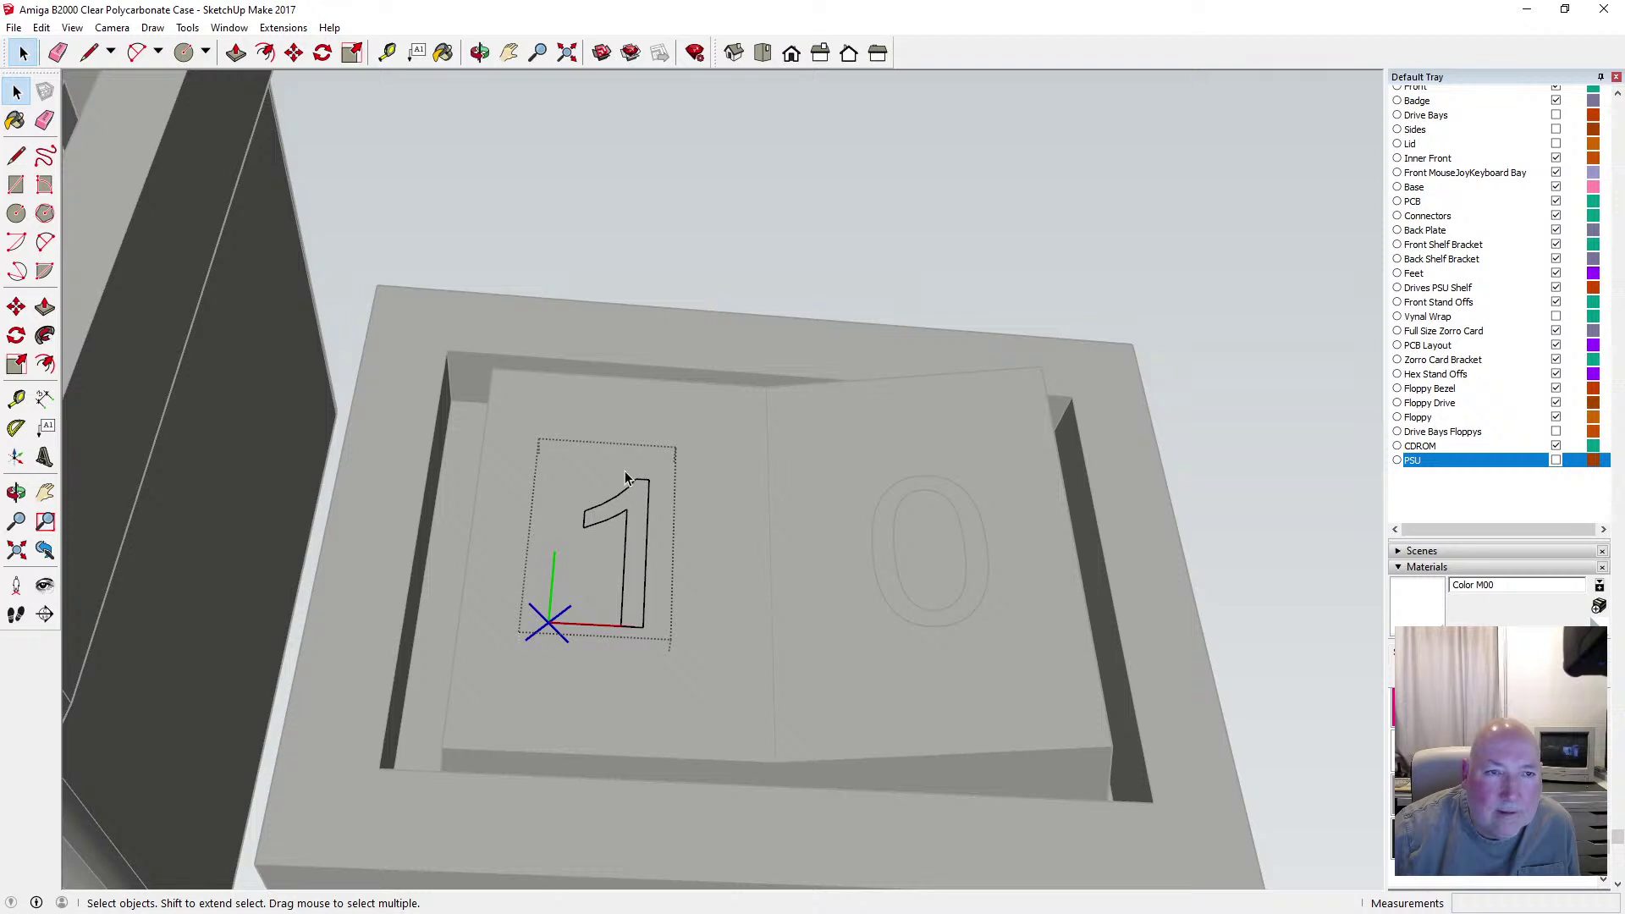
pyautogui.click(16, 120)
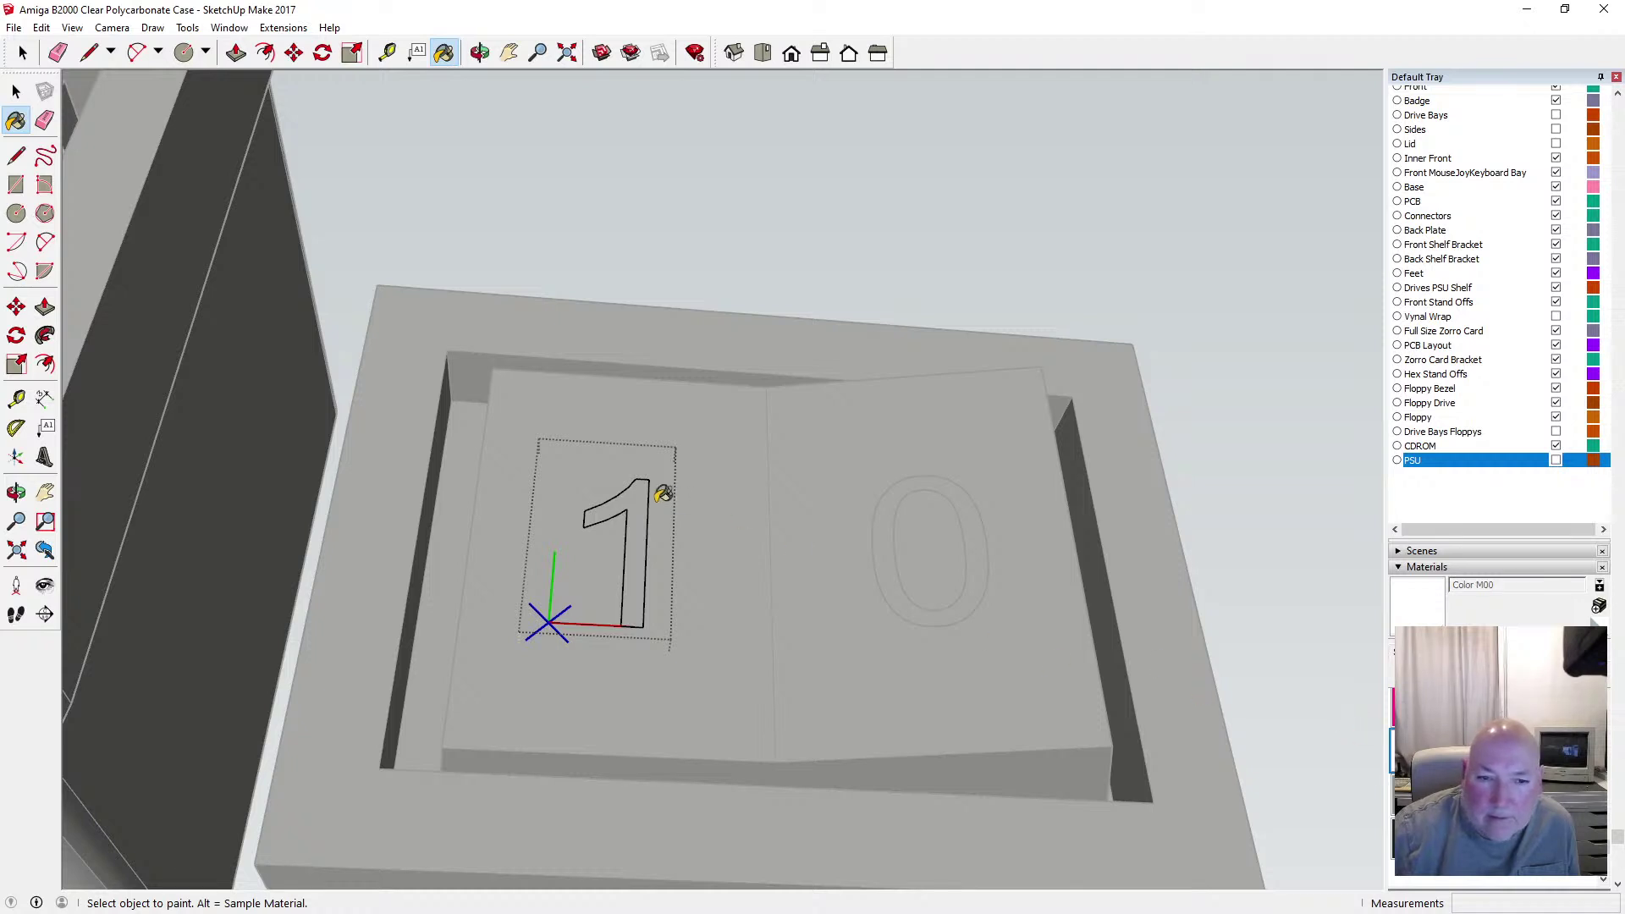
pyautogui.scroll(5, 640, 497)
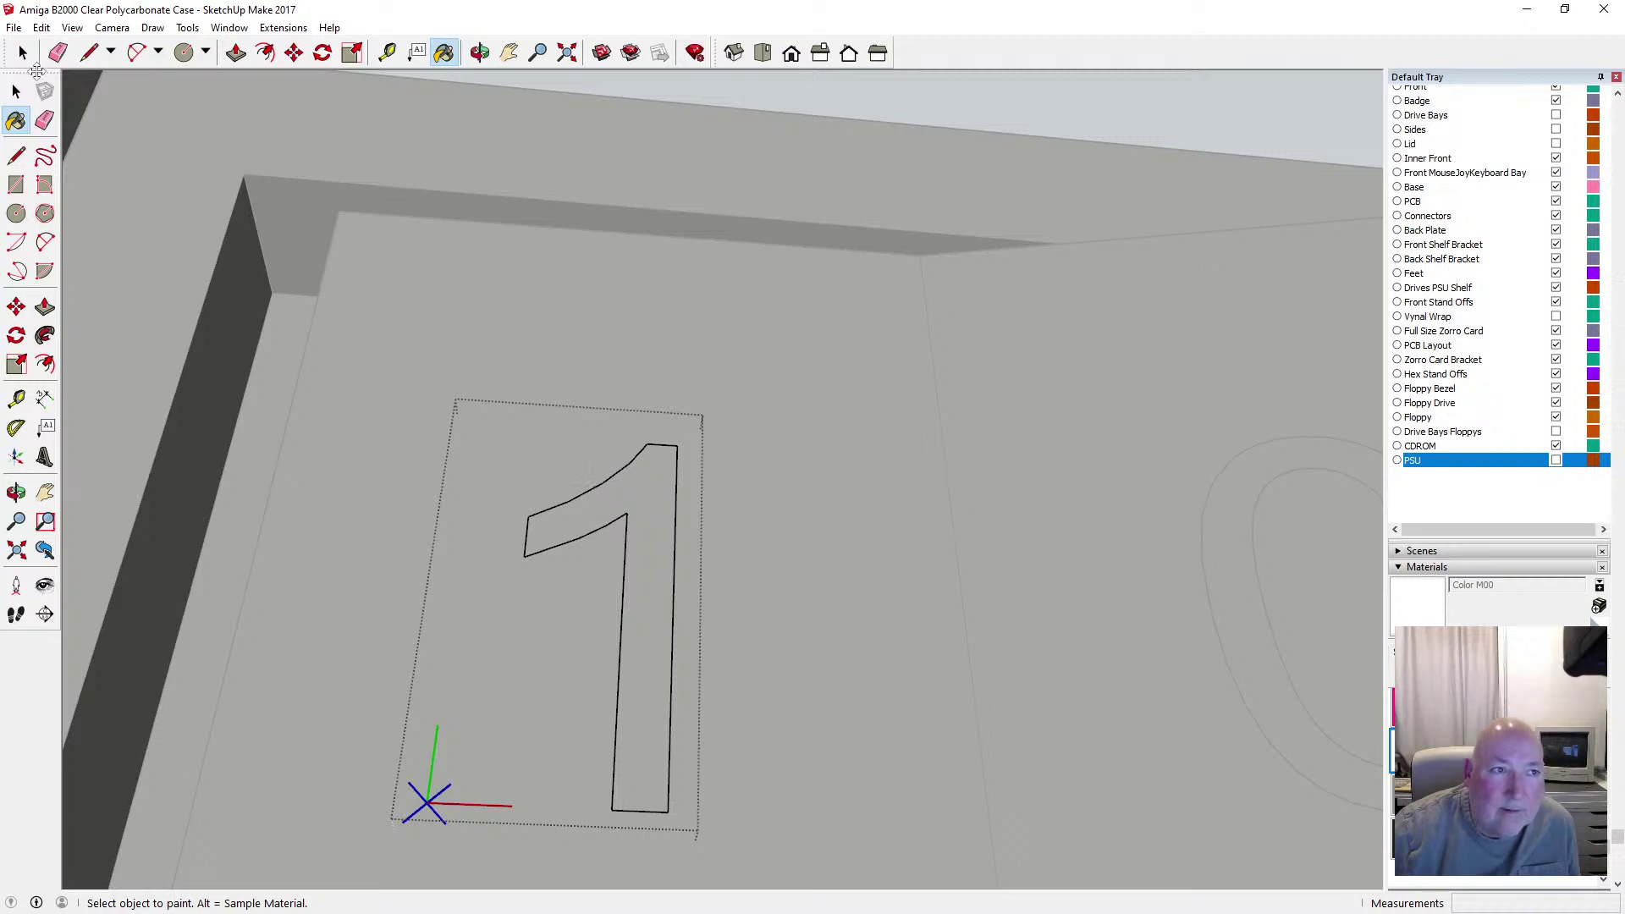
pyautogui.press('space')
pyautogui.scroll(-5, 635, 345)
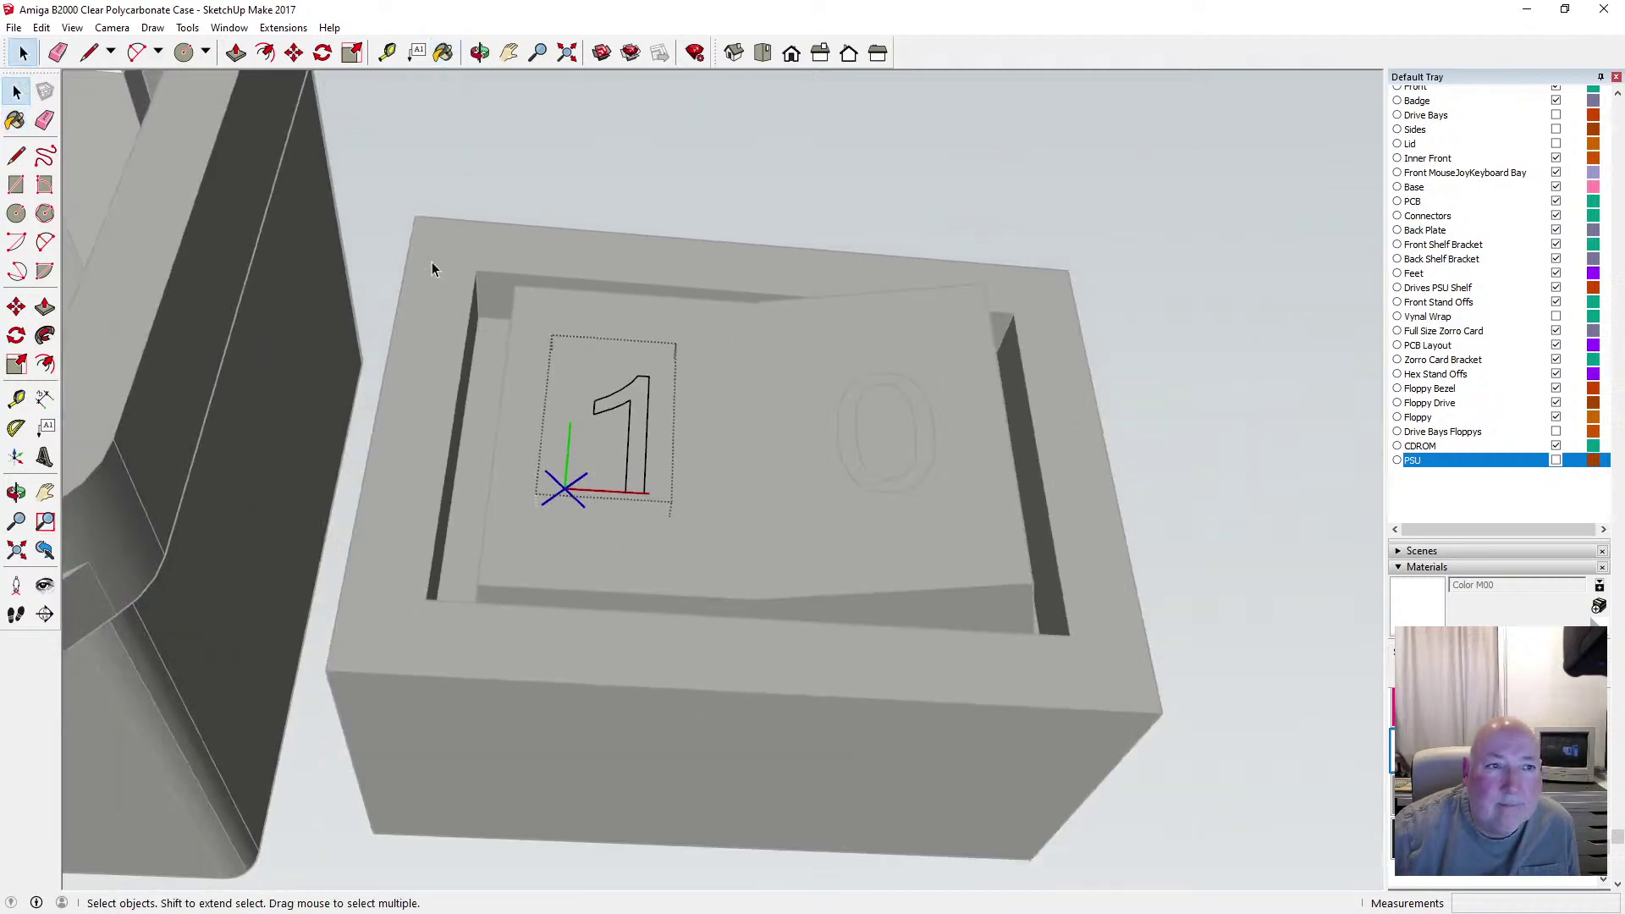
# Undo the group openings and closings and the placement of both unfilled 3D texts on the rocker
pyautogui.click(41, 28)
pyautogui.click(82, 47)
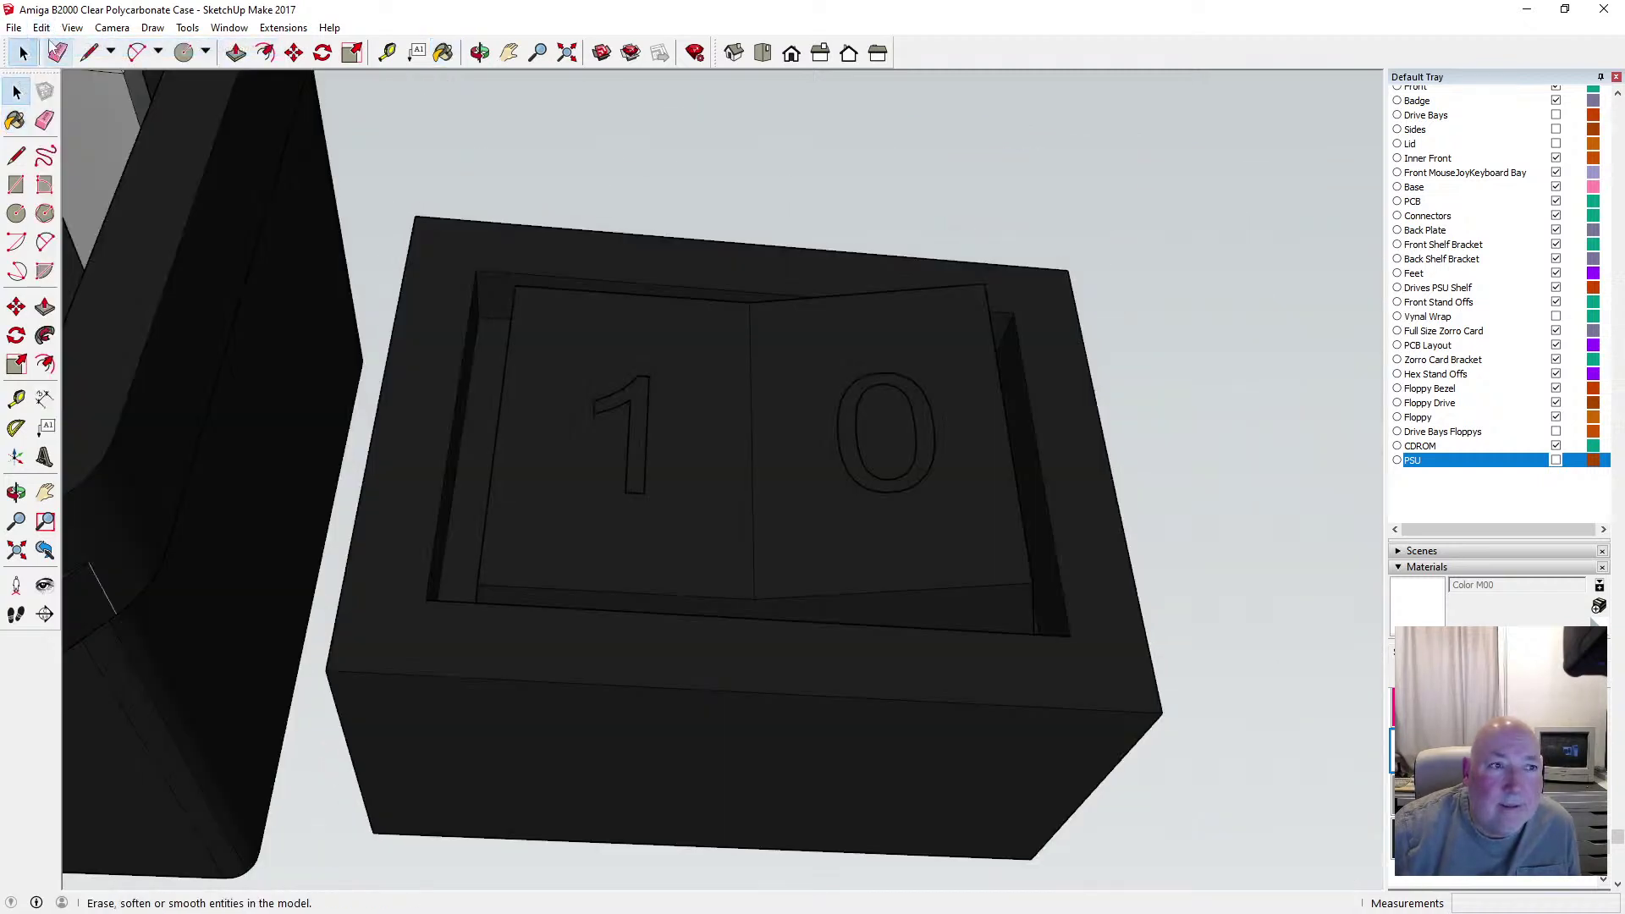
pyautogui.click(42, 28)
pyautogui.click(82, 47)
pyautogui.click(41, 28)
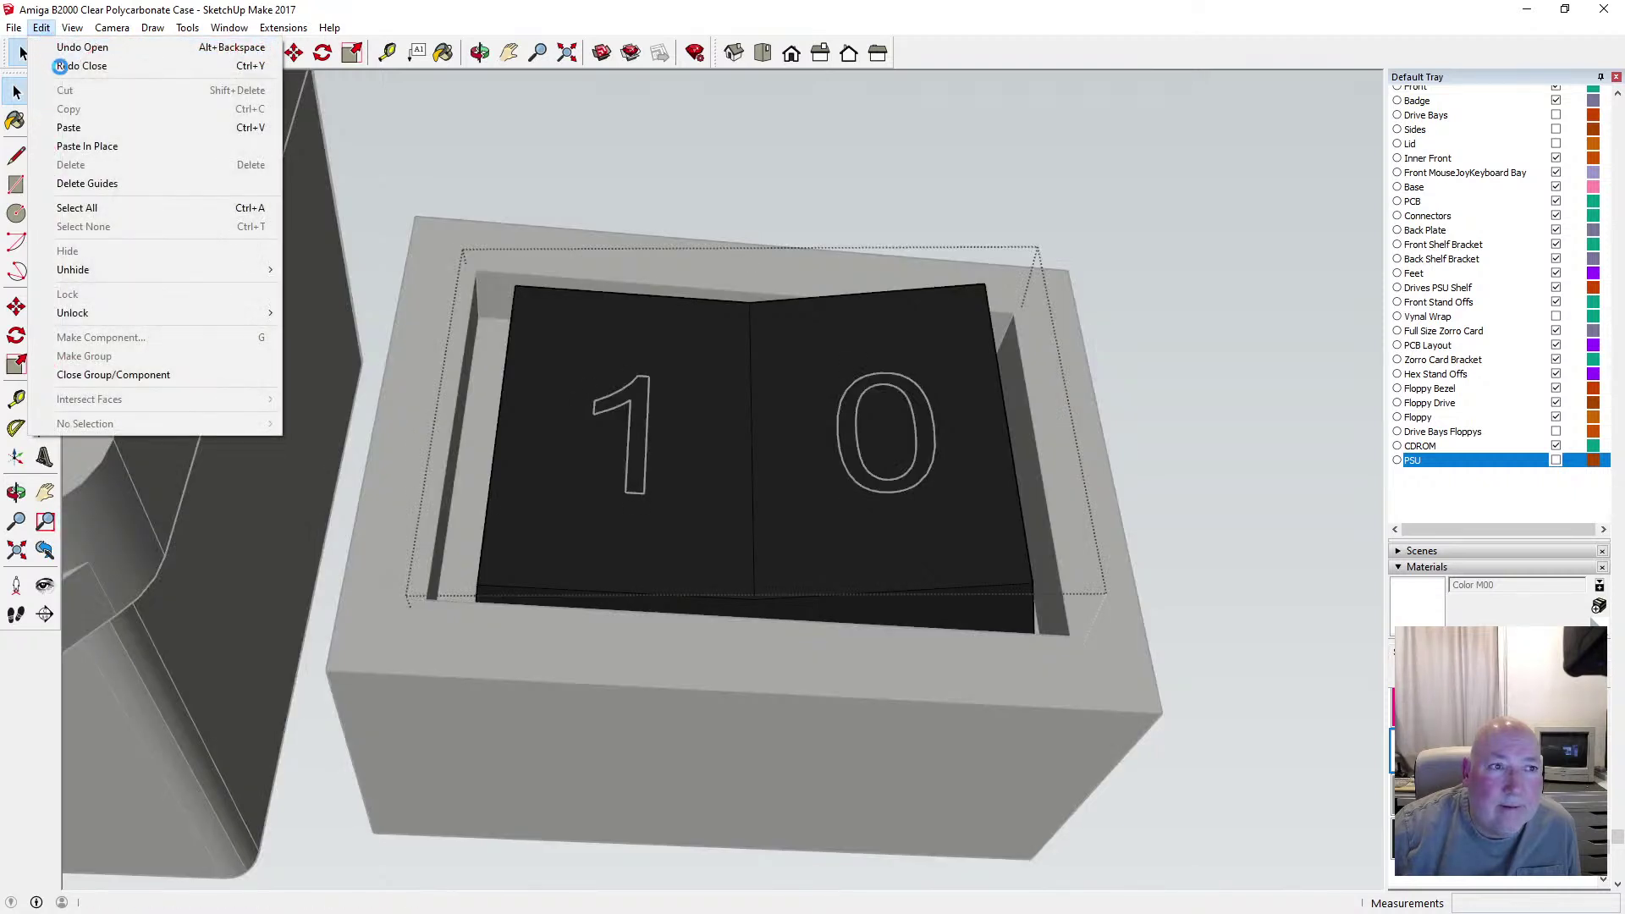
pyautogui.click(68, 48)
pyautogui.click(41, 28)
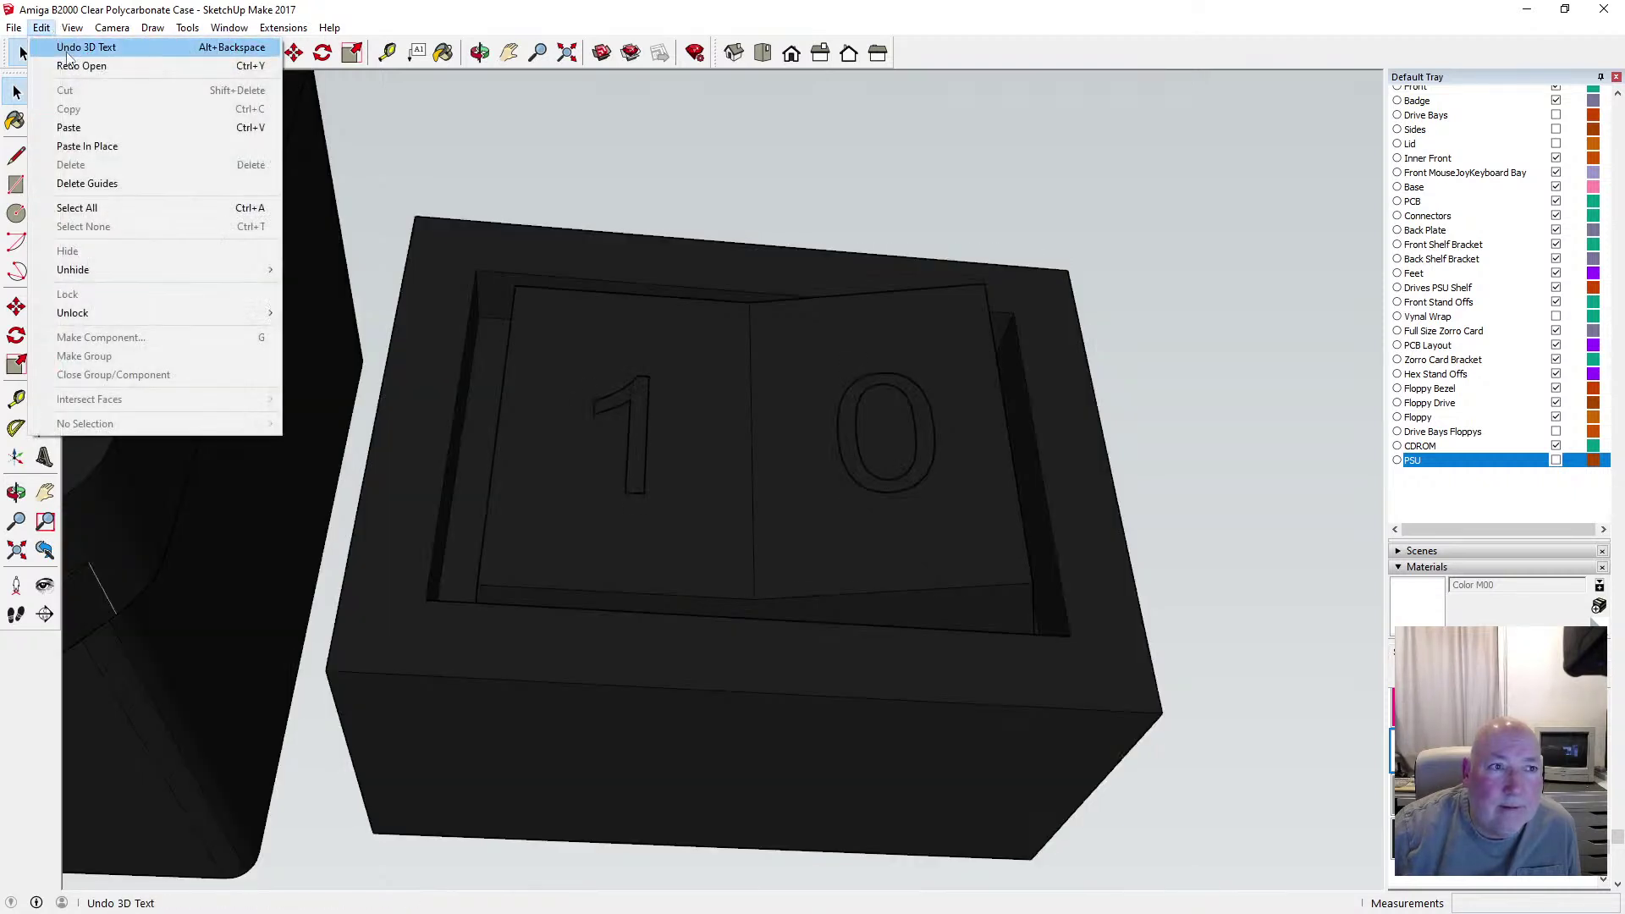
pyautogui.click(67, 48)
pyautogui.click(41, 28)
pyautogui.click(68, 48)
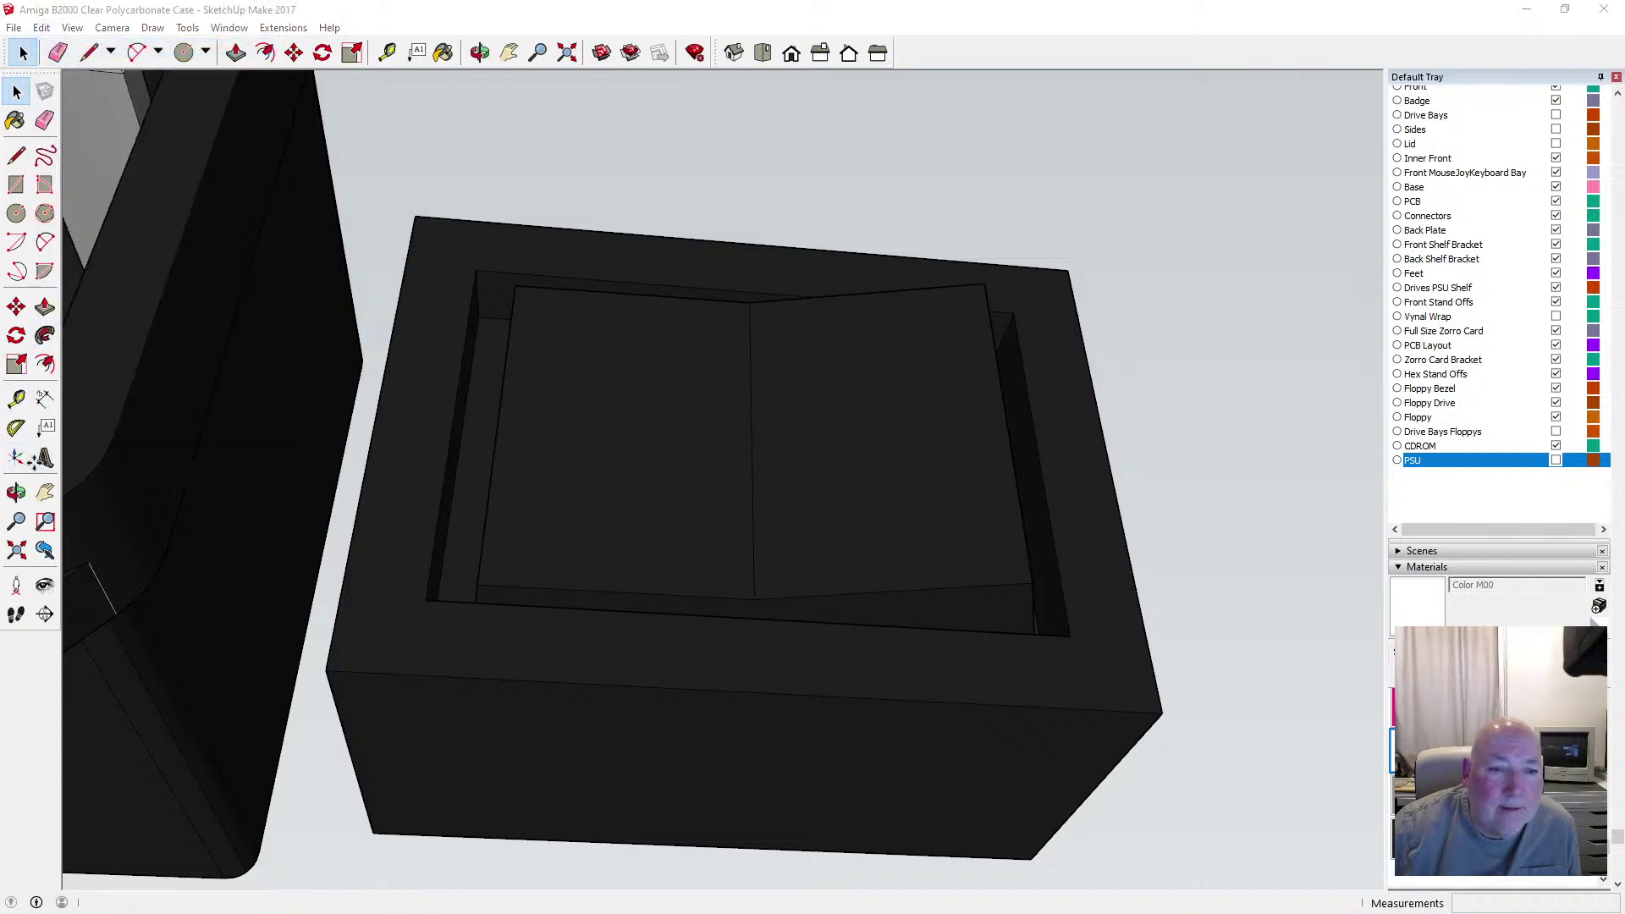
# Place the filled, unextruded 3D text "0" in Arial at 4 mm height on the rocker half farther from the power socket
pyautogui.click(45, 458)
pyautogui.click(733, 518)
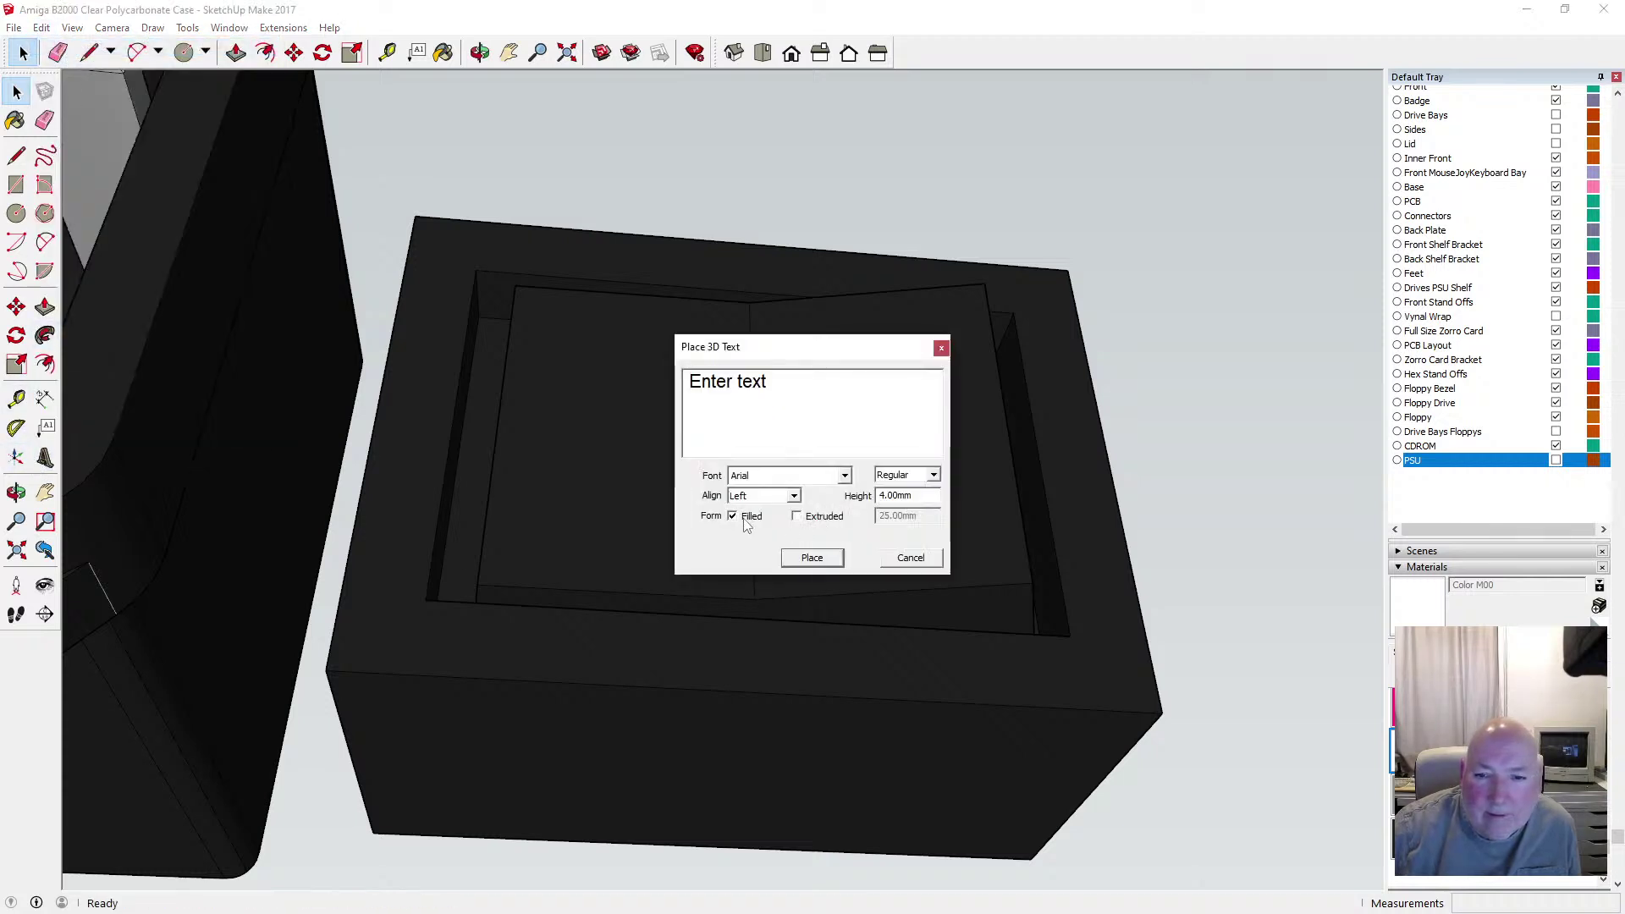
pyautogui.moveTo(769, 383); pyautogui.dragTo(682, 383)
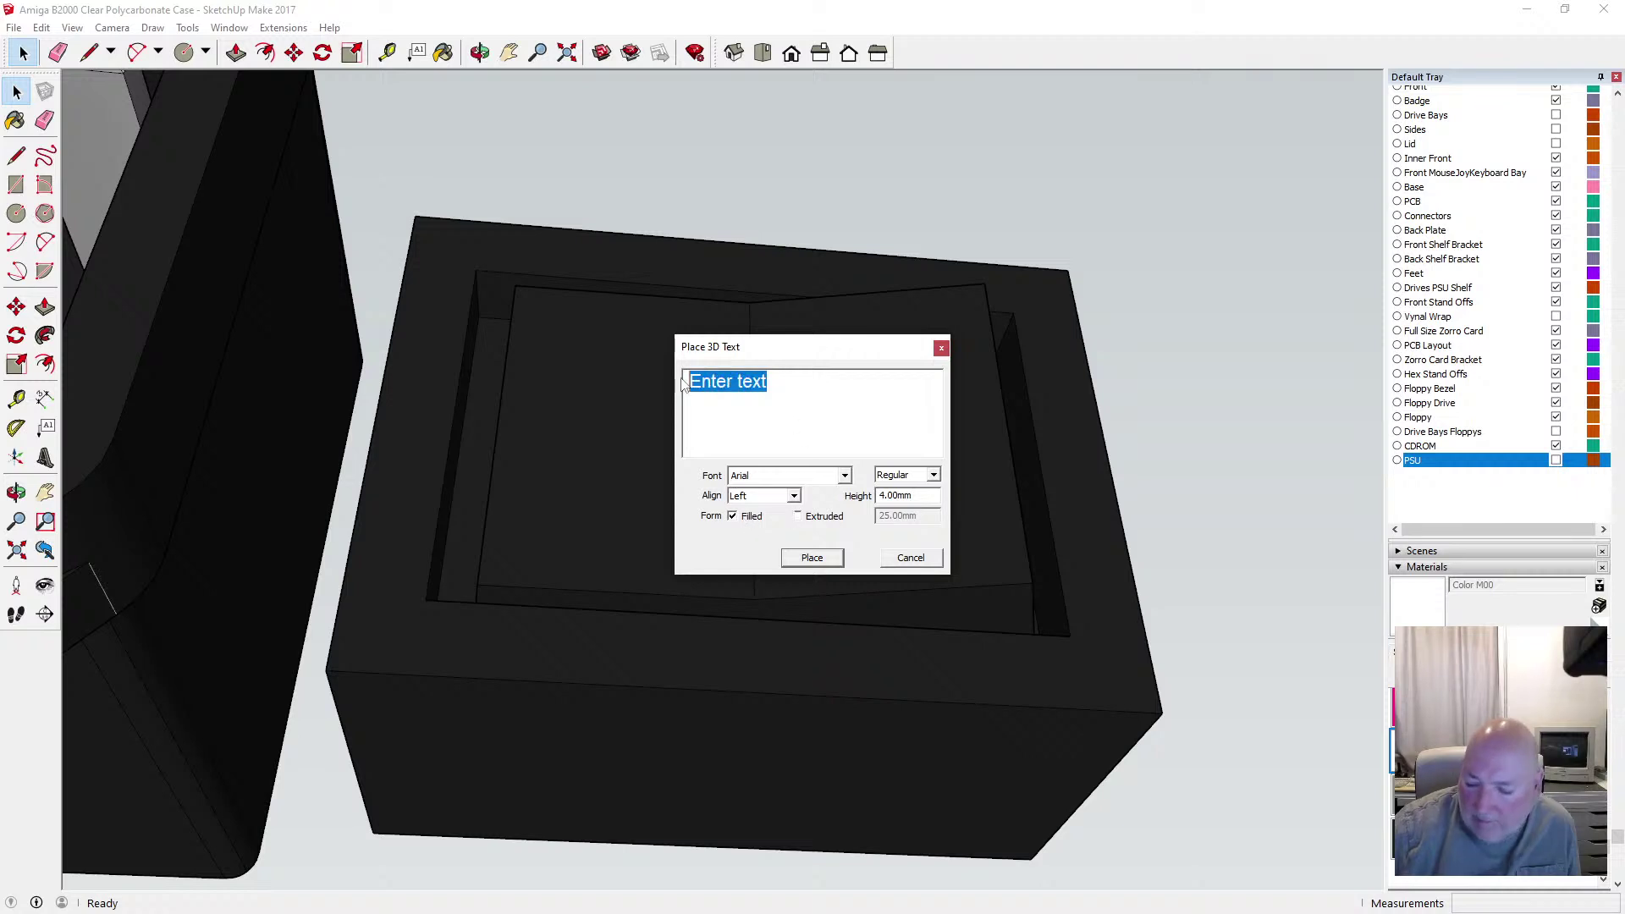
pyautogui.write('0')
pyautogui.click(812, 558)
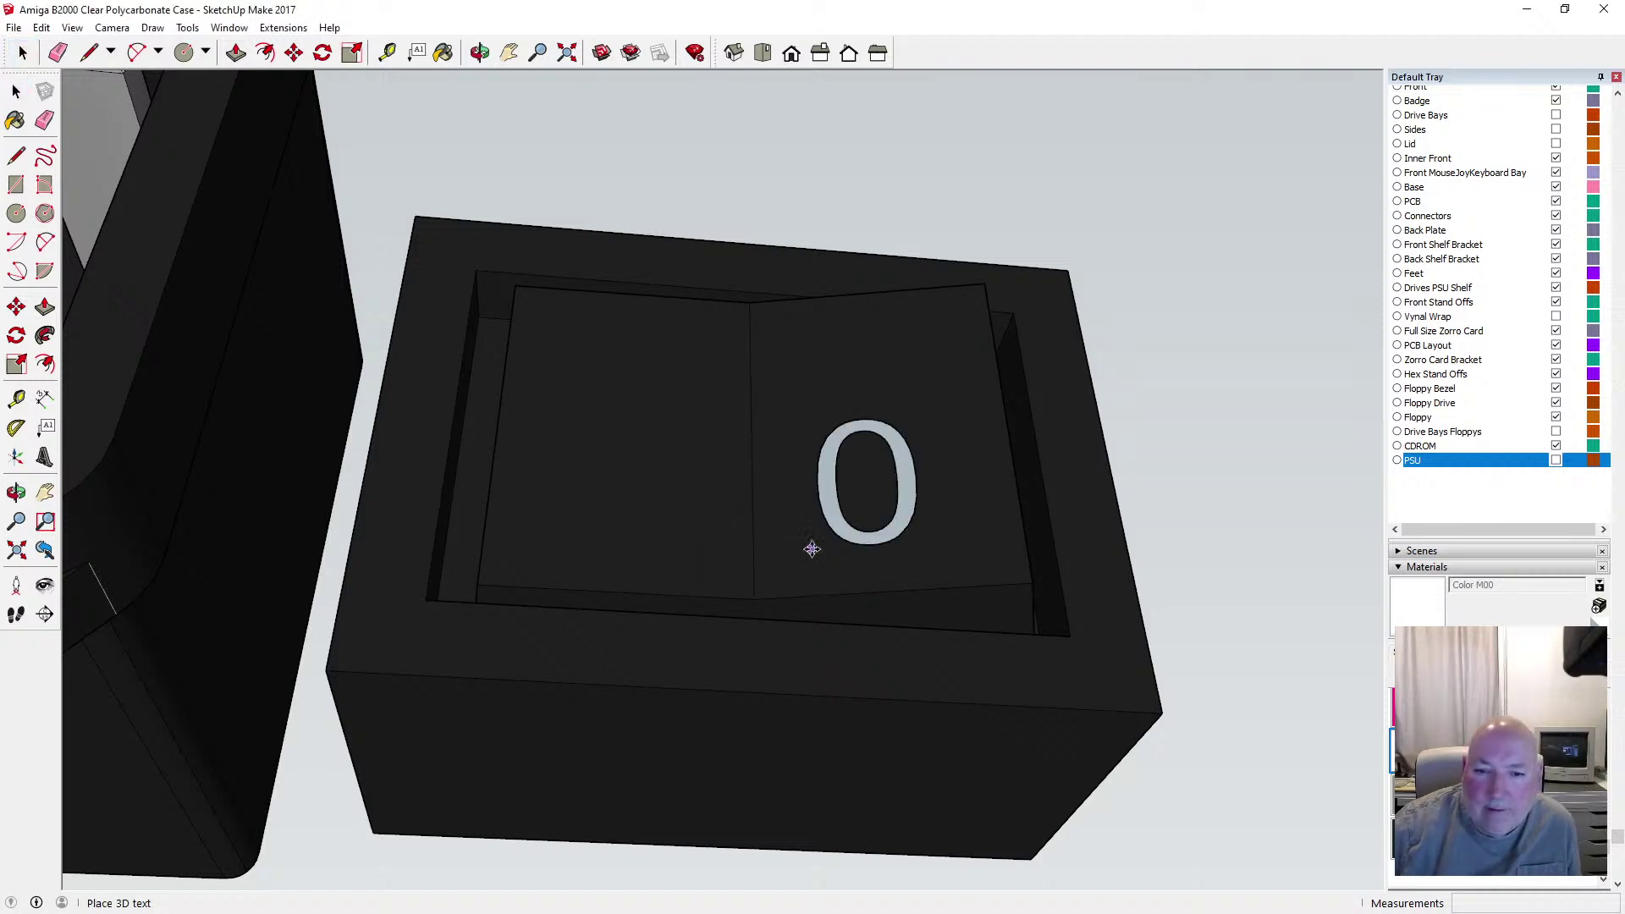
pyautogui.click(827, 495)
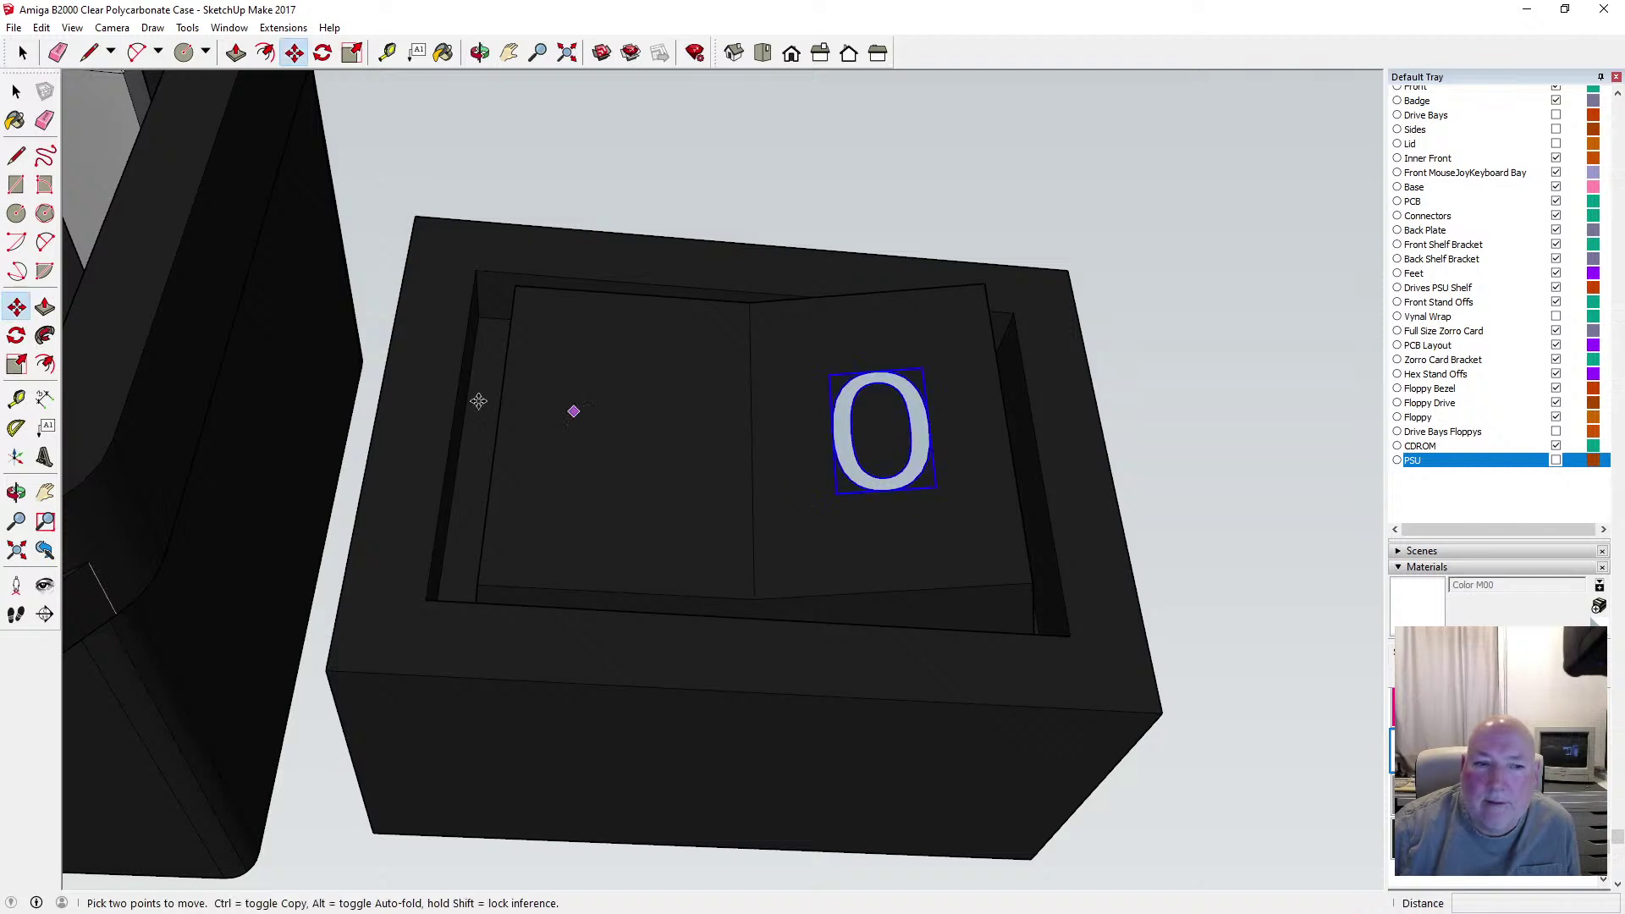
# Place the filled, unextruded 3D text "1" in Arial at 4 mm height on the rocker half nearer the power socket
pyautogui.click(44, 458)
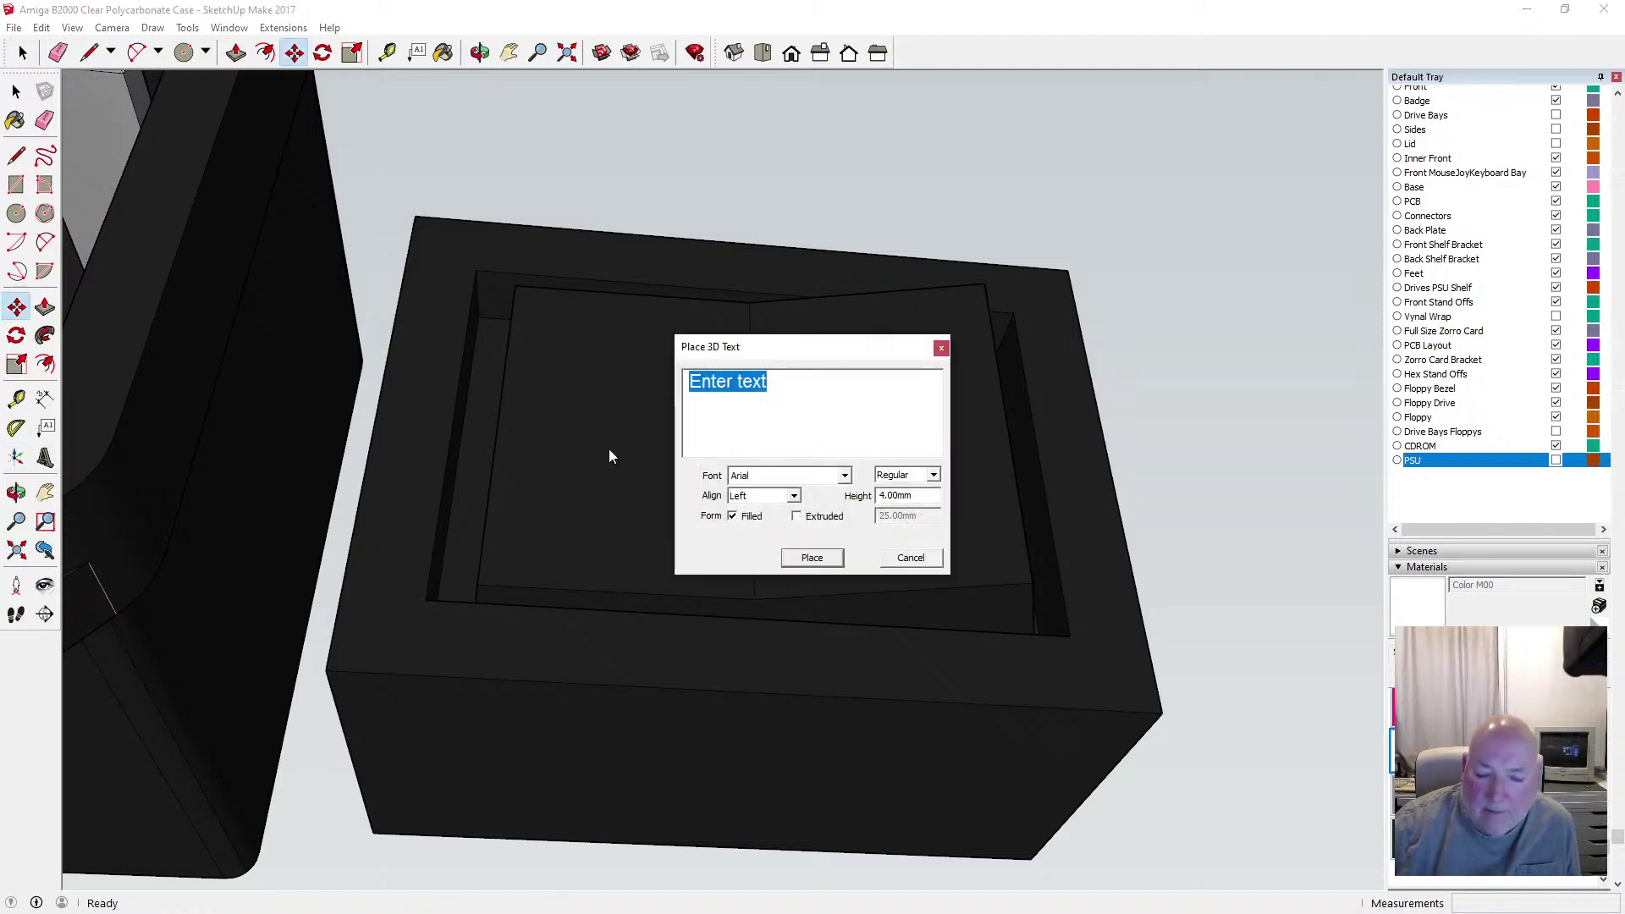
pyautogui.write('1')
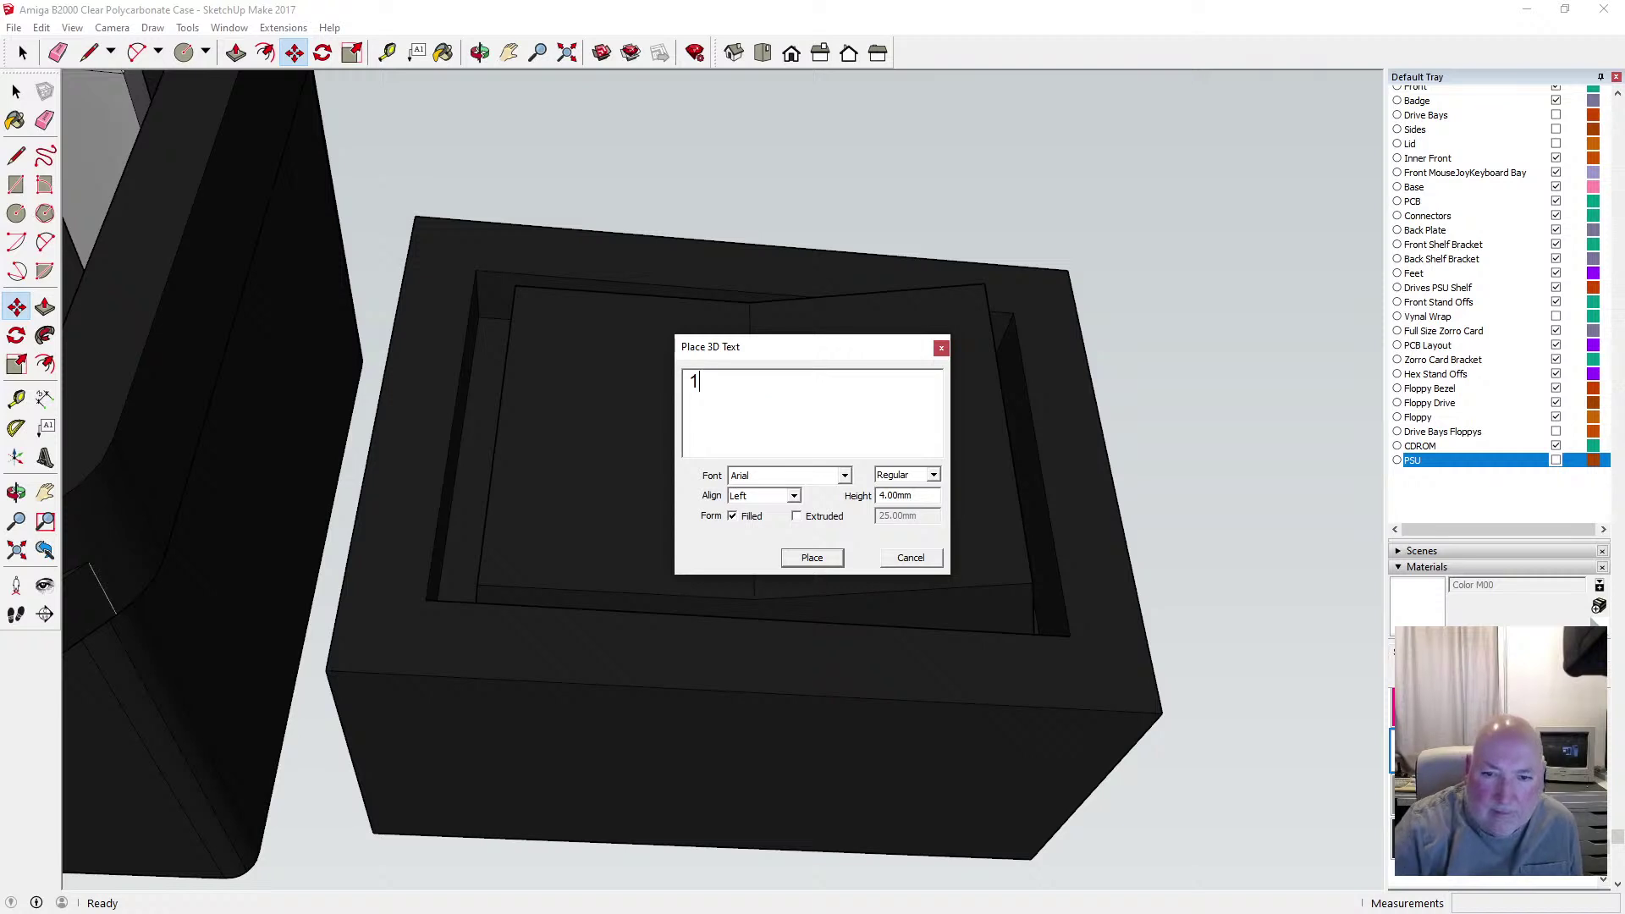
pyautogui.click(812, 558)
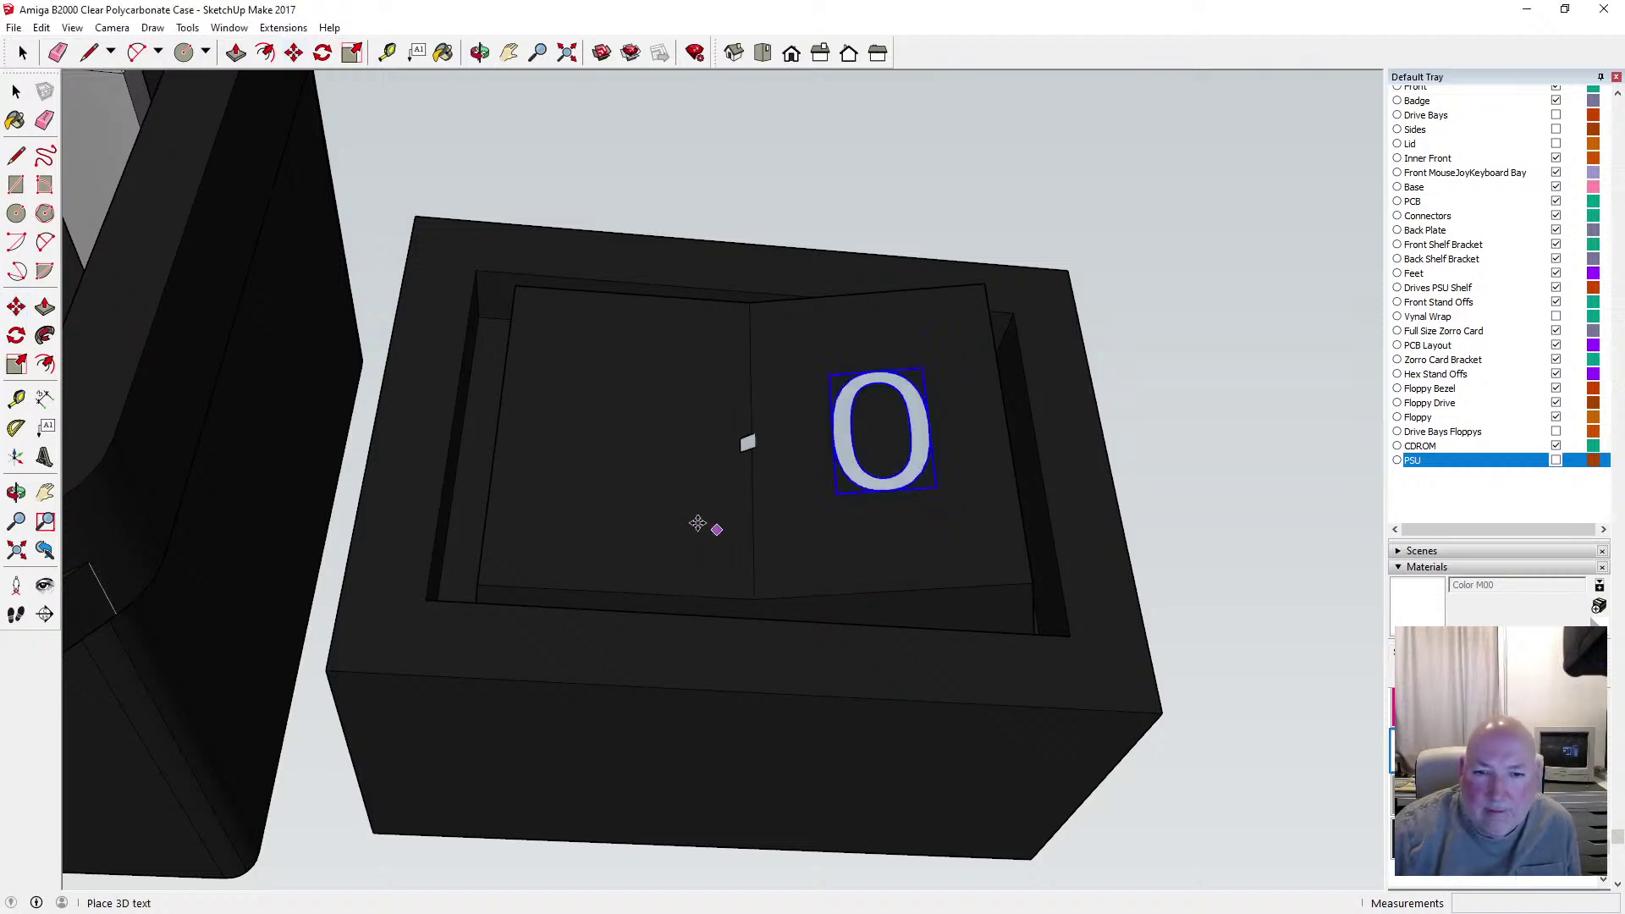
pyautogui.click(564, 491)
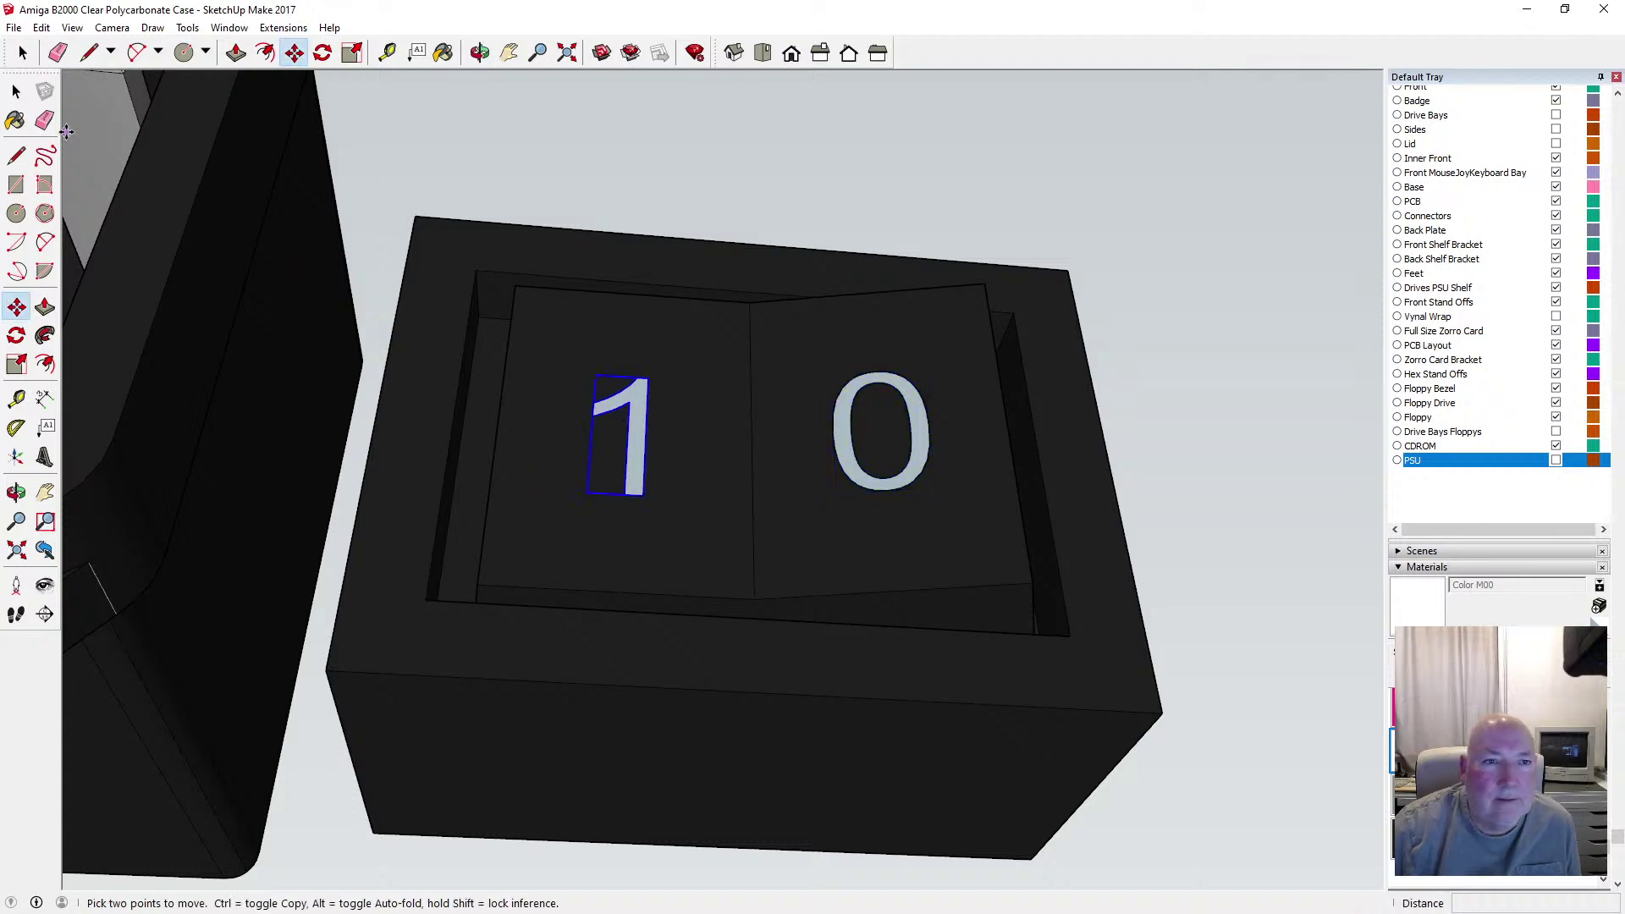
# Open the "1" text group on the rocker and paint its face with white Color M00
pyautogui.press('space')
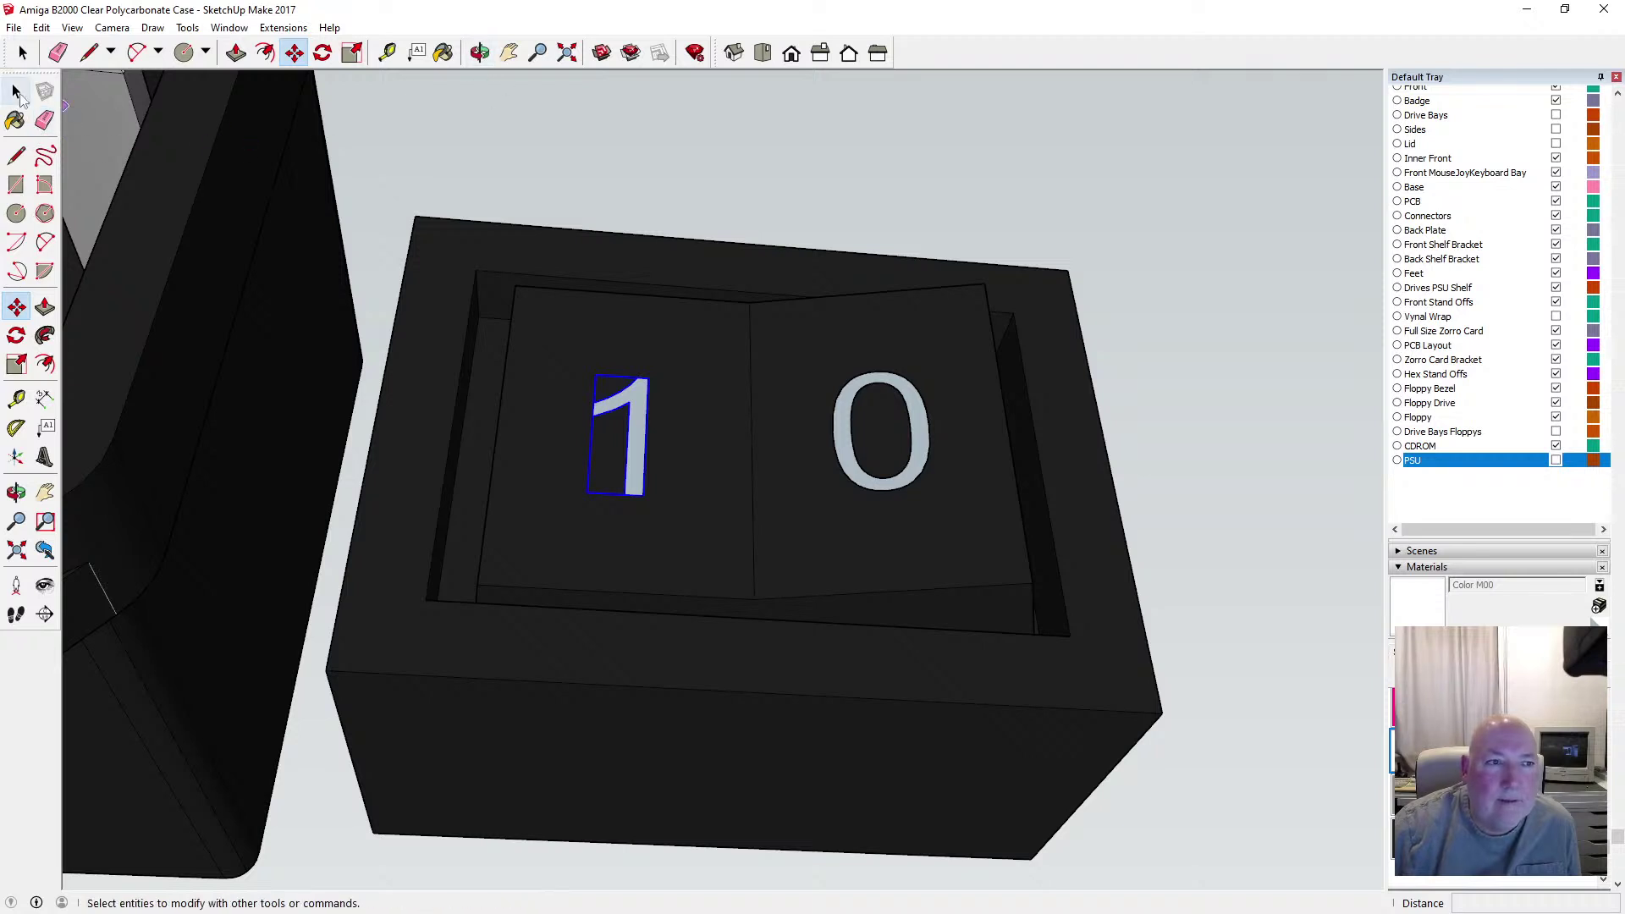
pyautogui.doubleClick(648, 410)
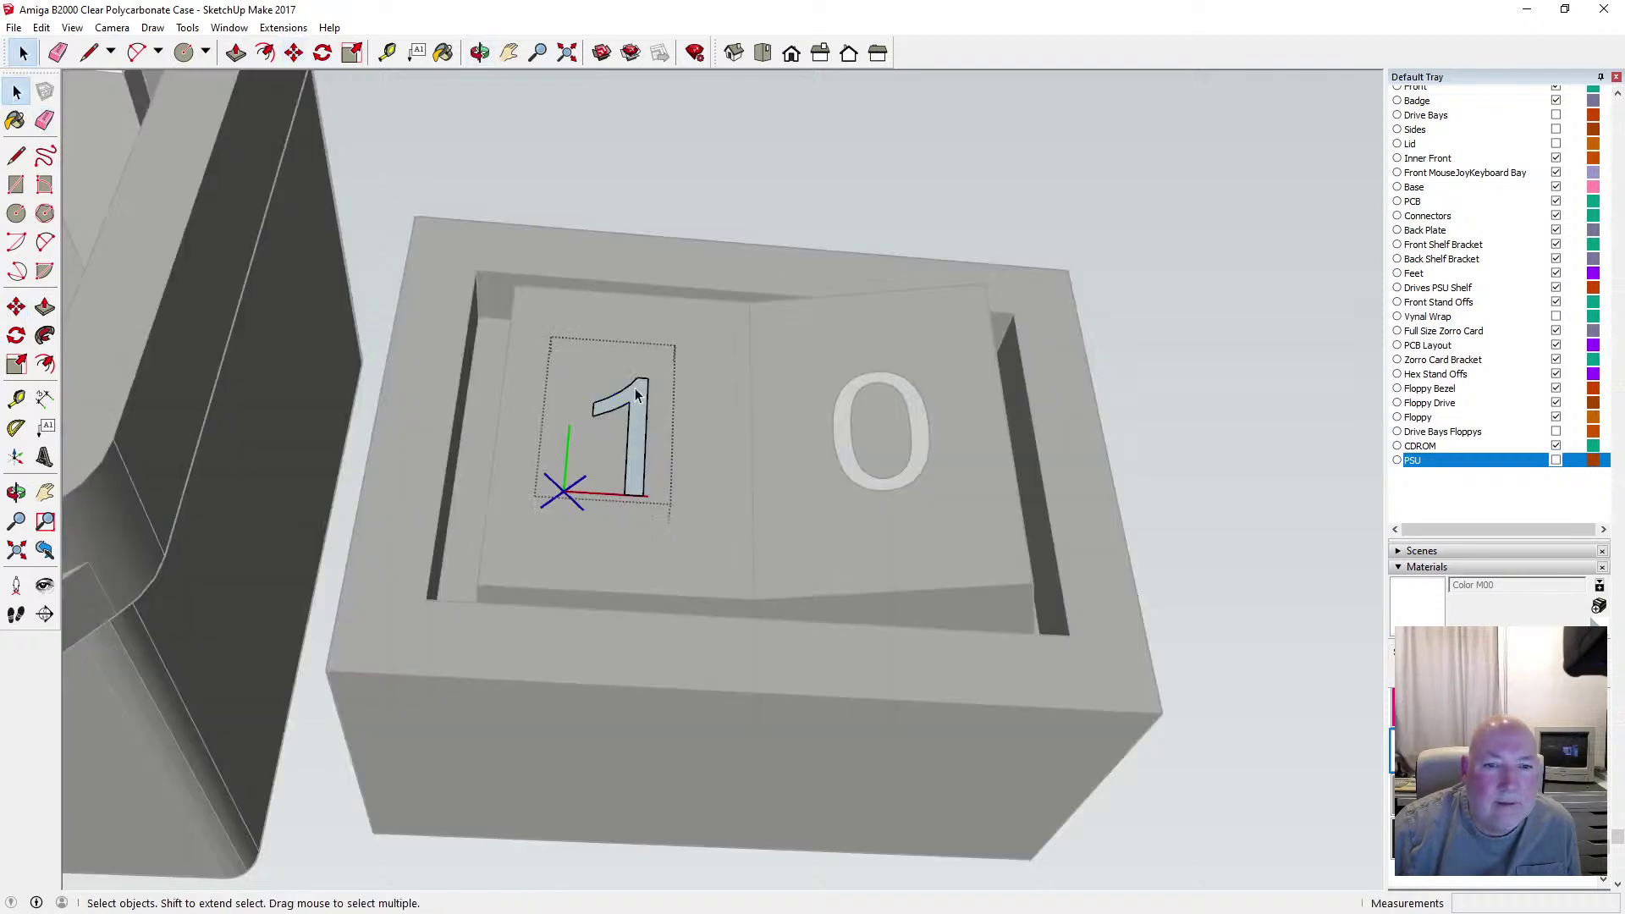
pyautogui.click(444, 52)
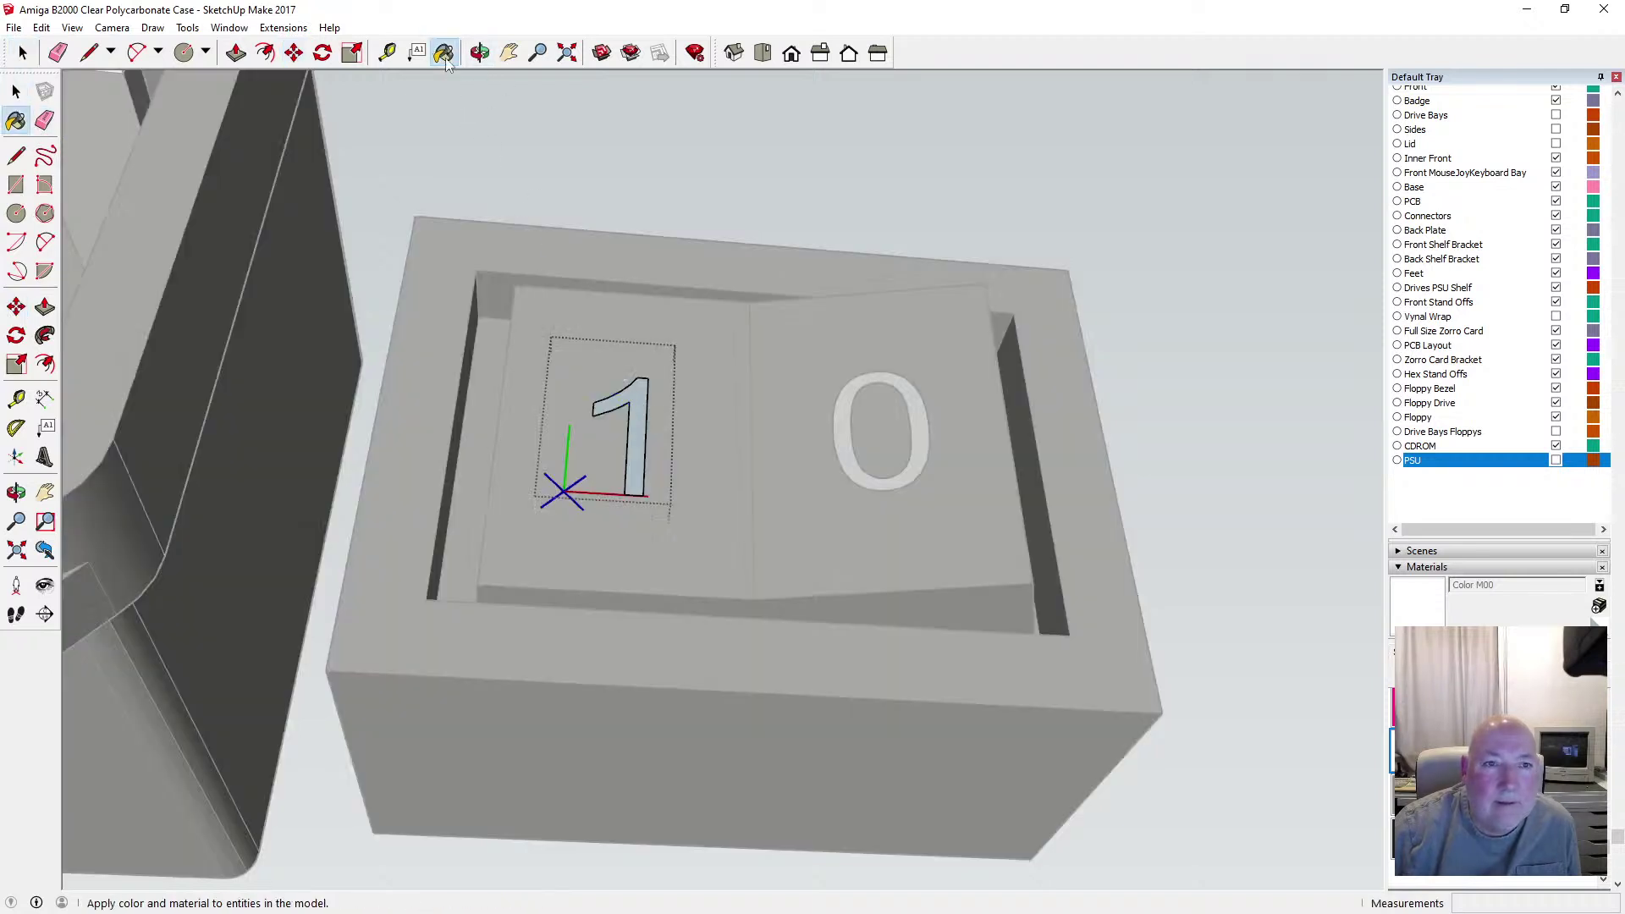
pyautogui.click(639, 386)
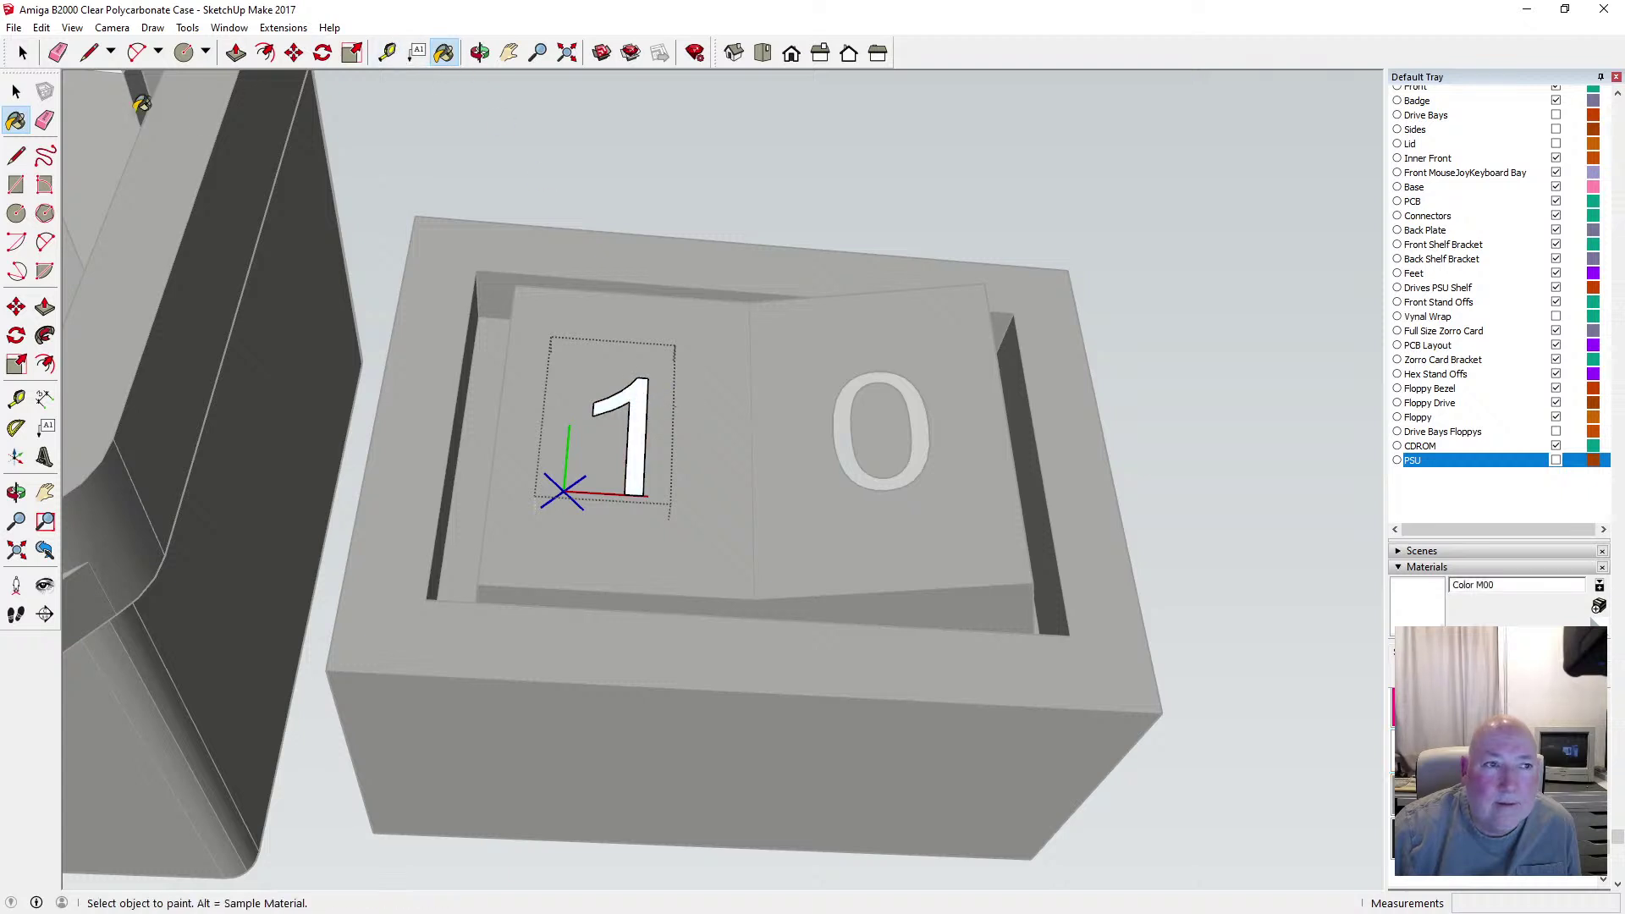
# Paint the face of the "0" text with white Color M00 inside its group, and close the group
pyautogui.click(16, 92)
pyautogui.click(841, 424)
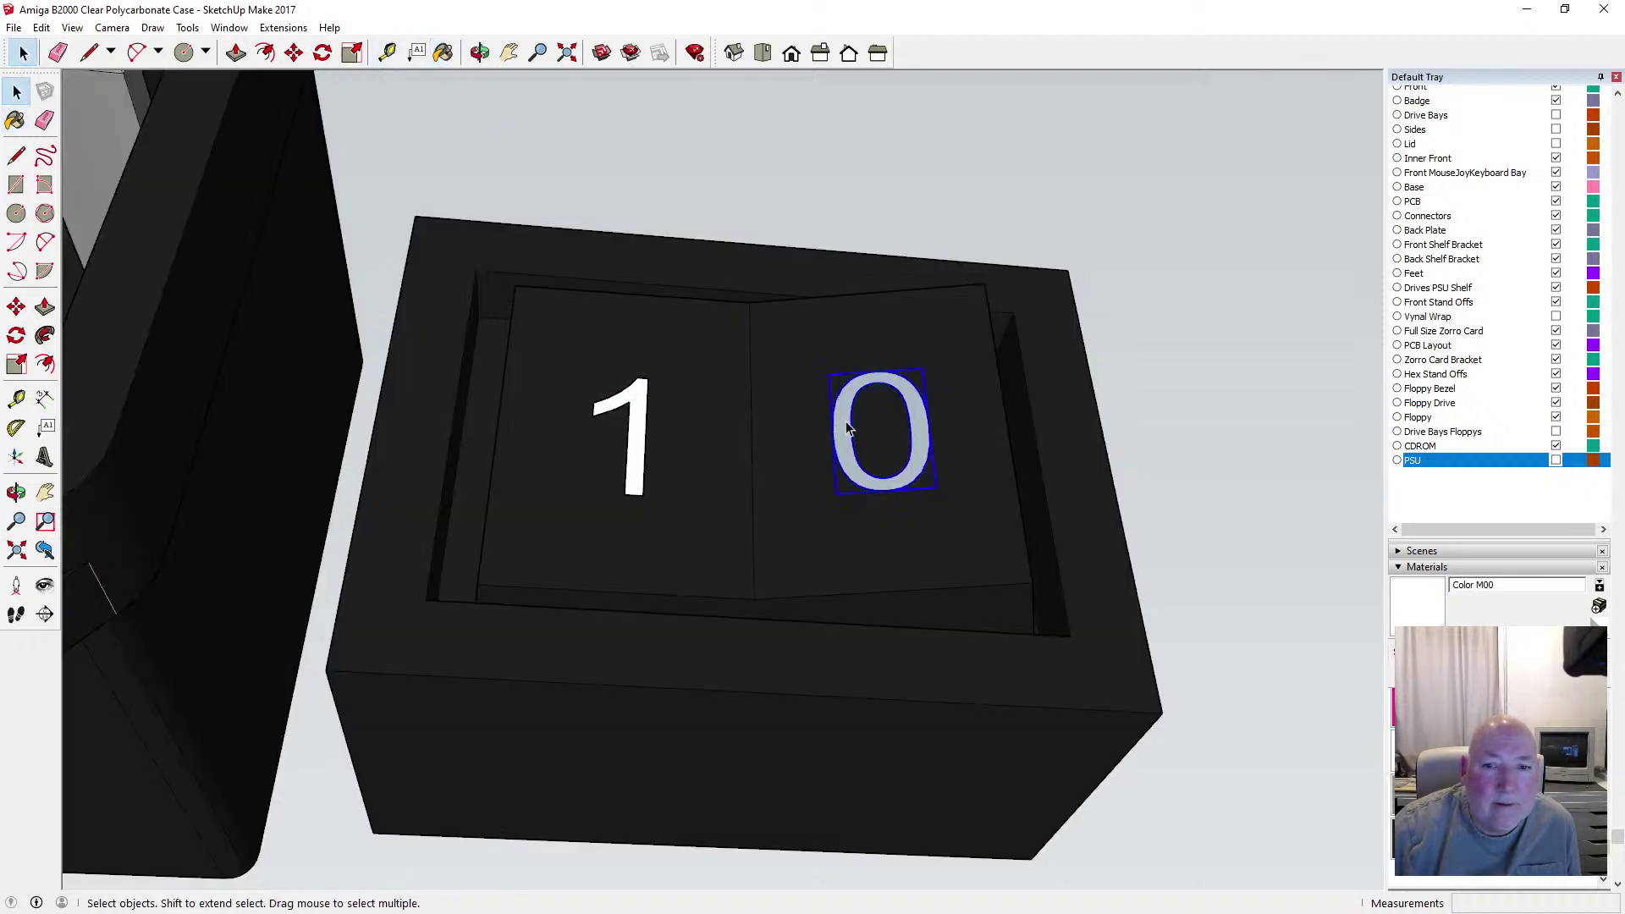
pyautogui.press('b')
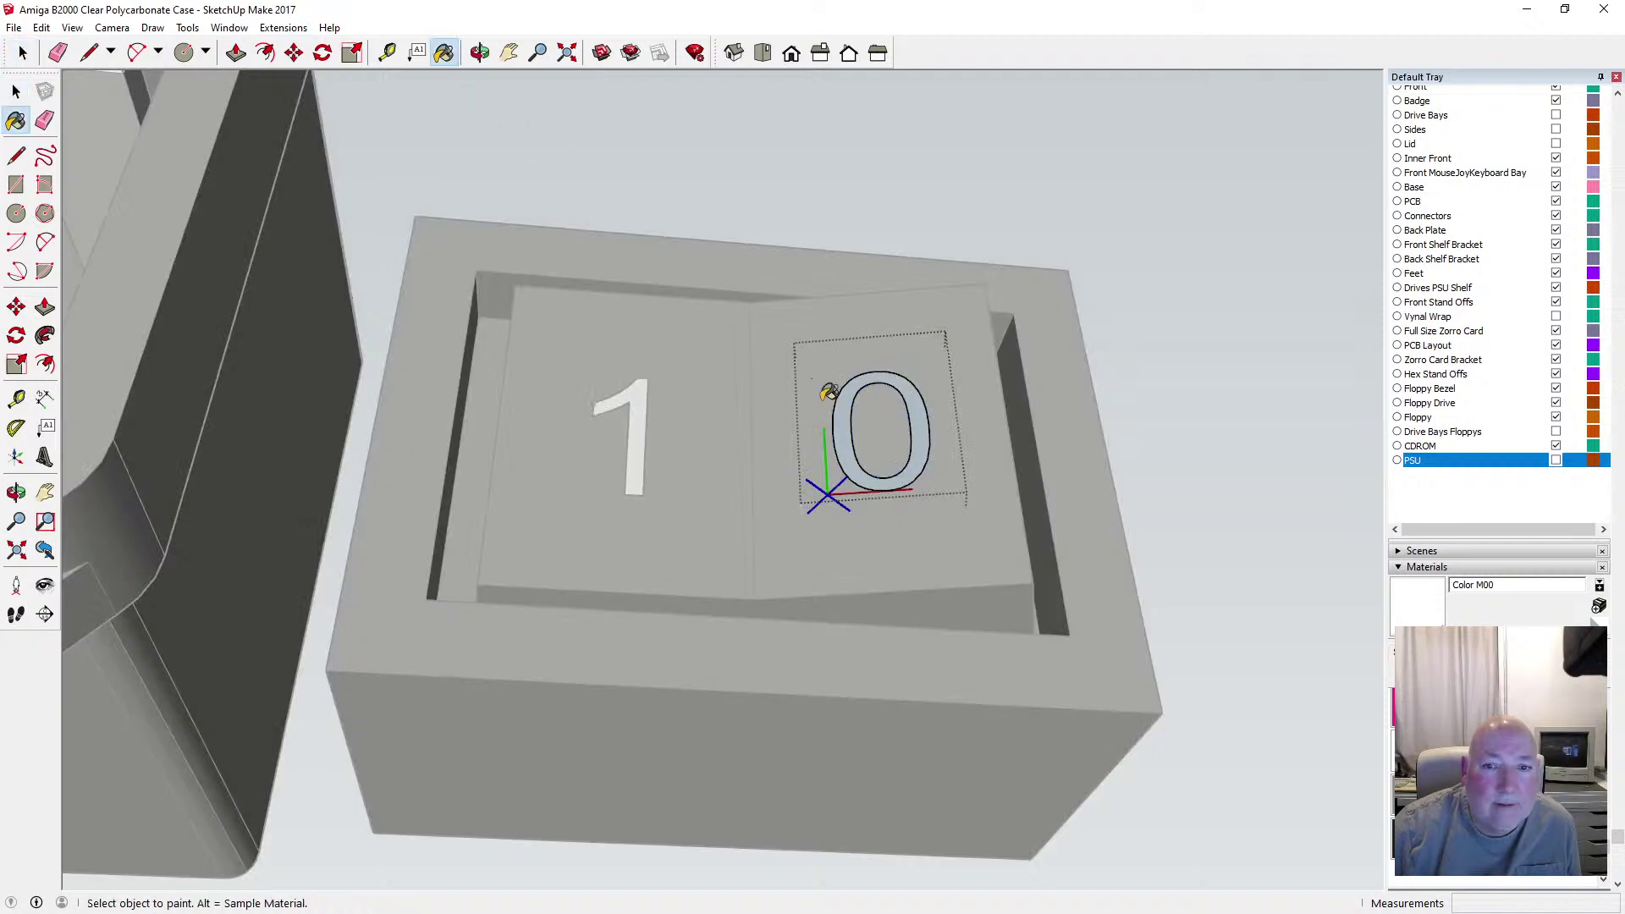
pyautogui.click(848, 406)
pyautogui.click(17, 91)
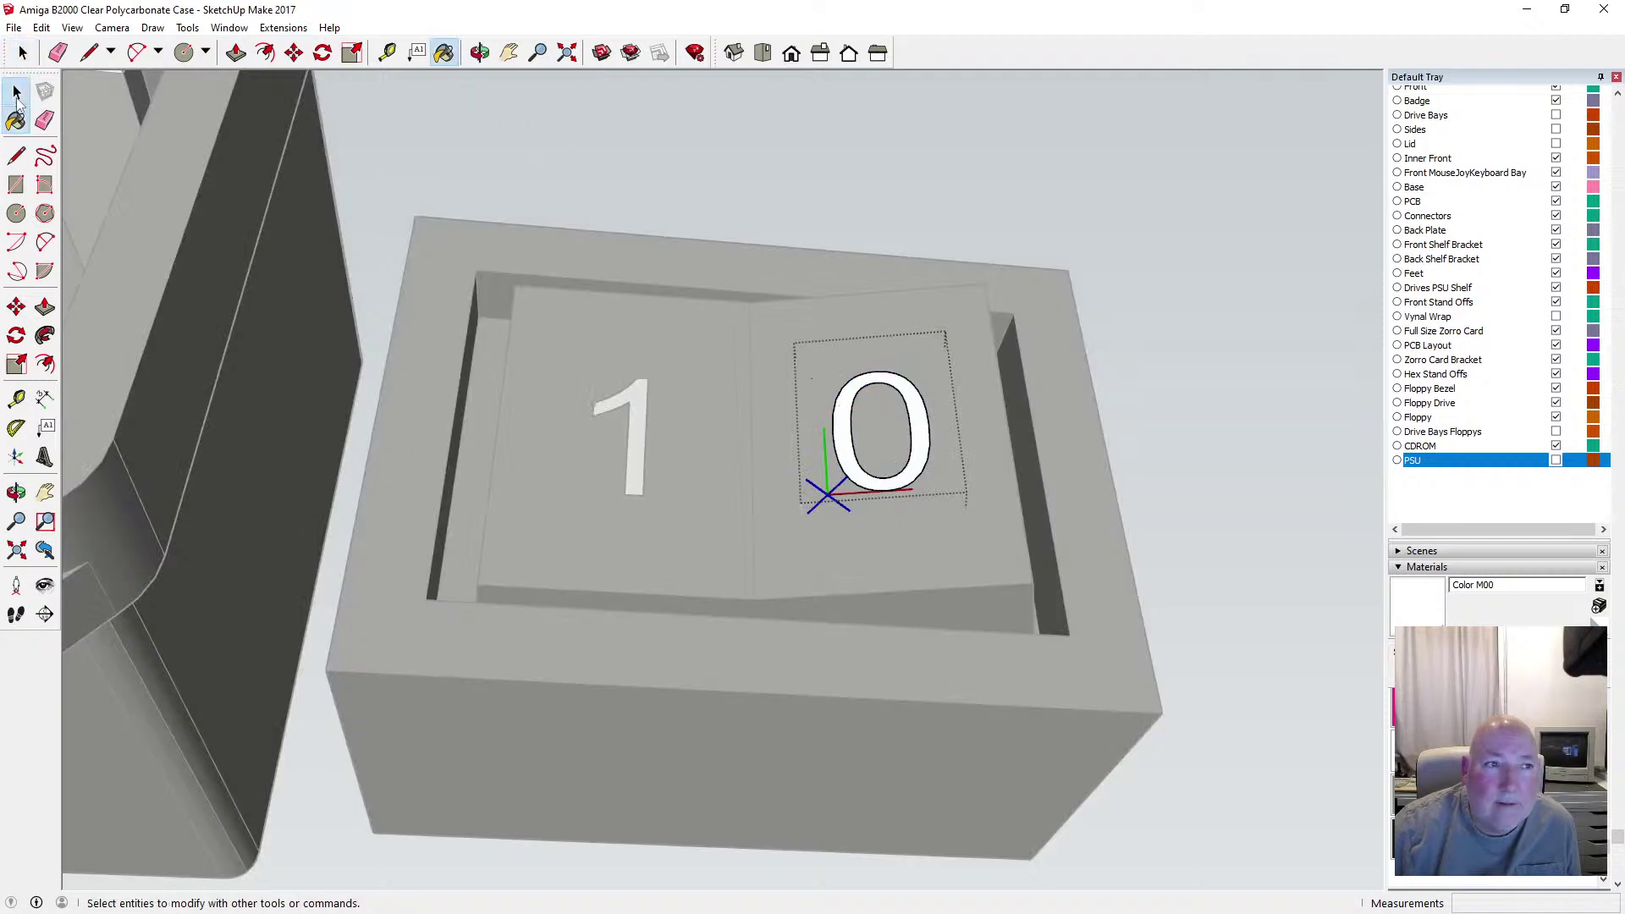
pyautogui.click(549, 197)
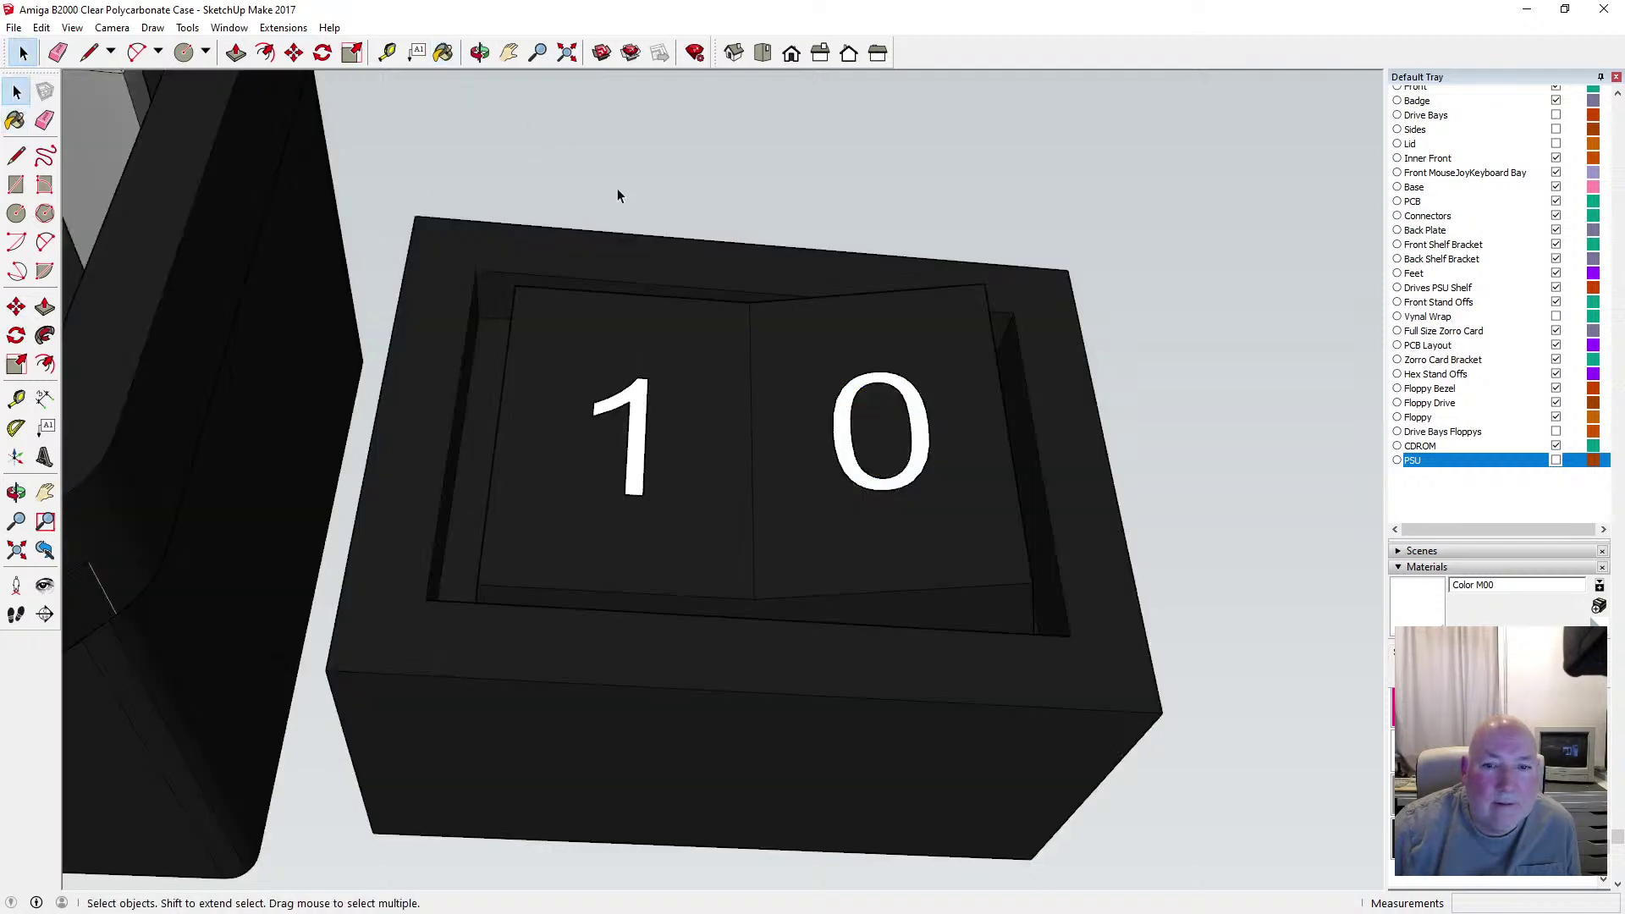
# Examine the marked rocker switch and its housing beside the power socket from several angles
pyautogui.click(480, 52)
pyautogui.scroll(-3, 656, 384)
pyautogui.moveTo(671, 366); pyautogui.dragTo(681, 447)
pyautogui.scroll(4, 682, 438)
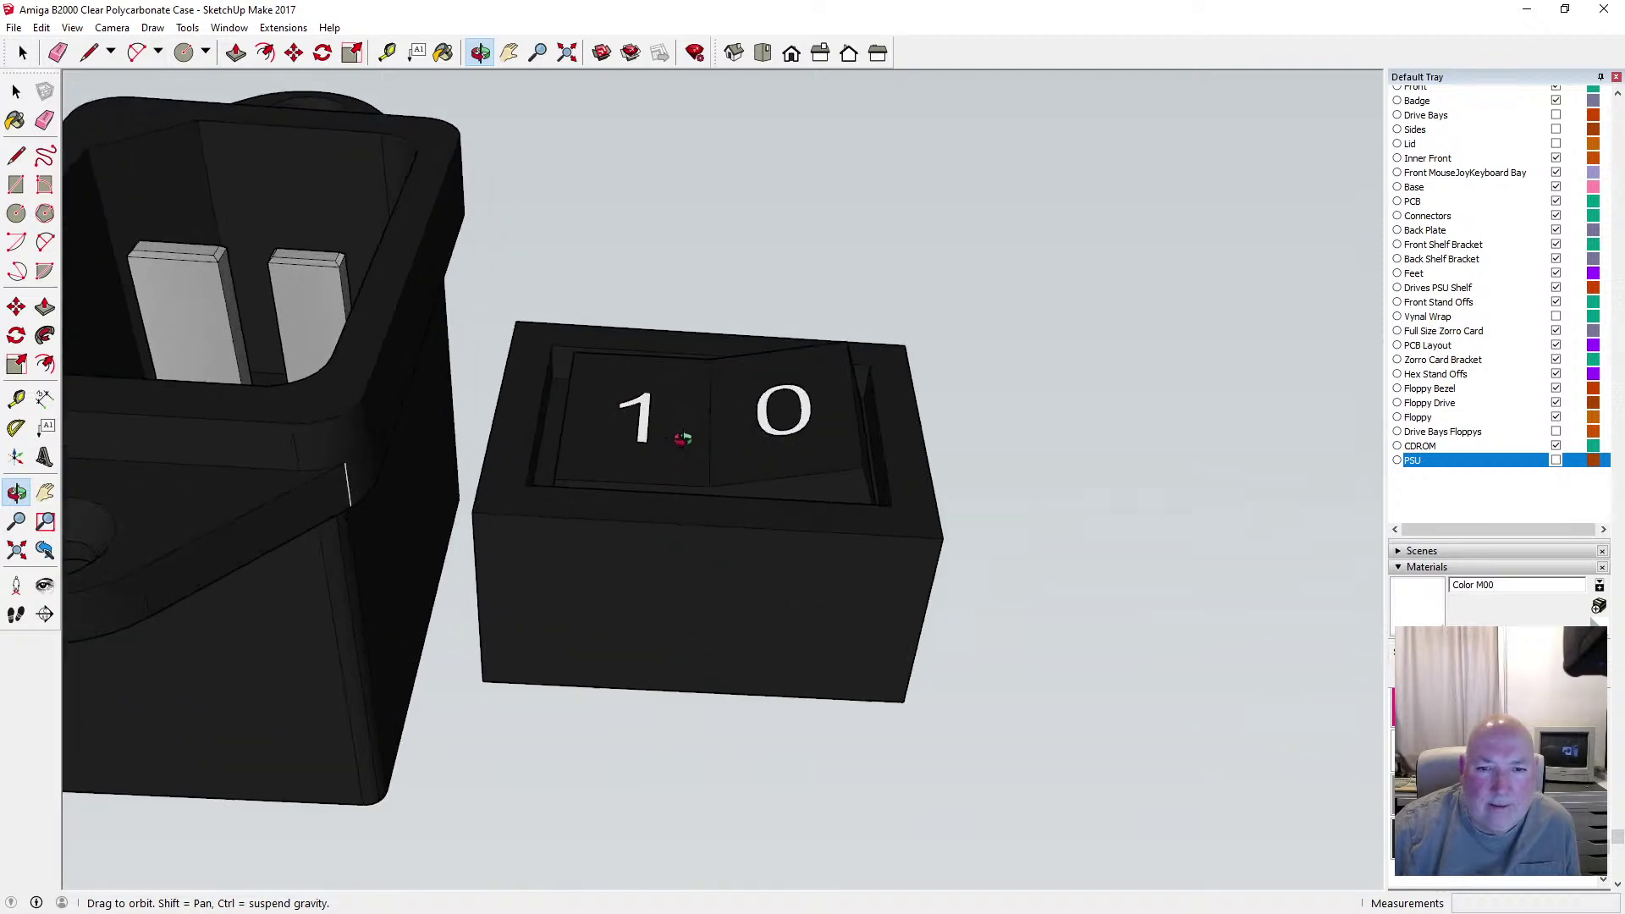
pyautogui.scroll(2, 583, 453)
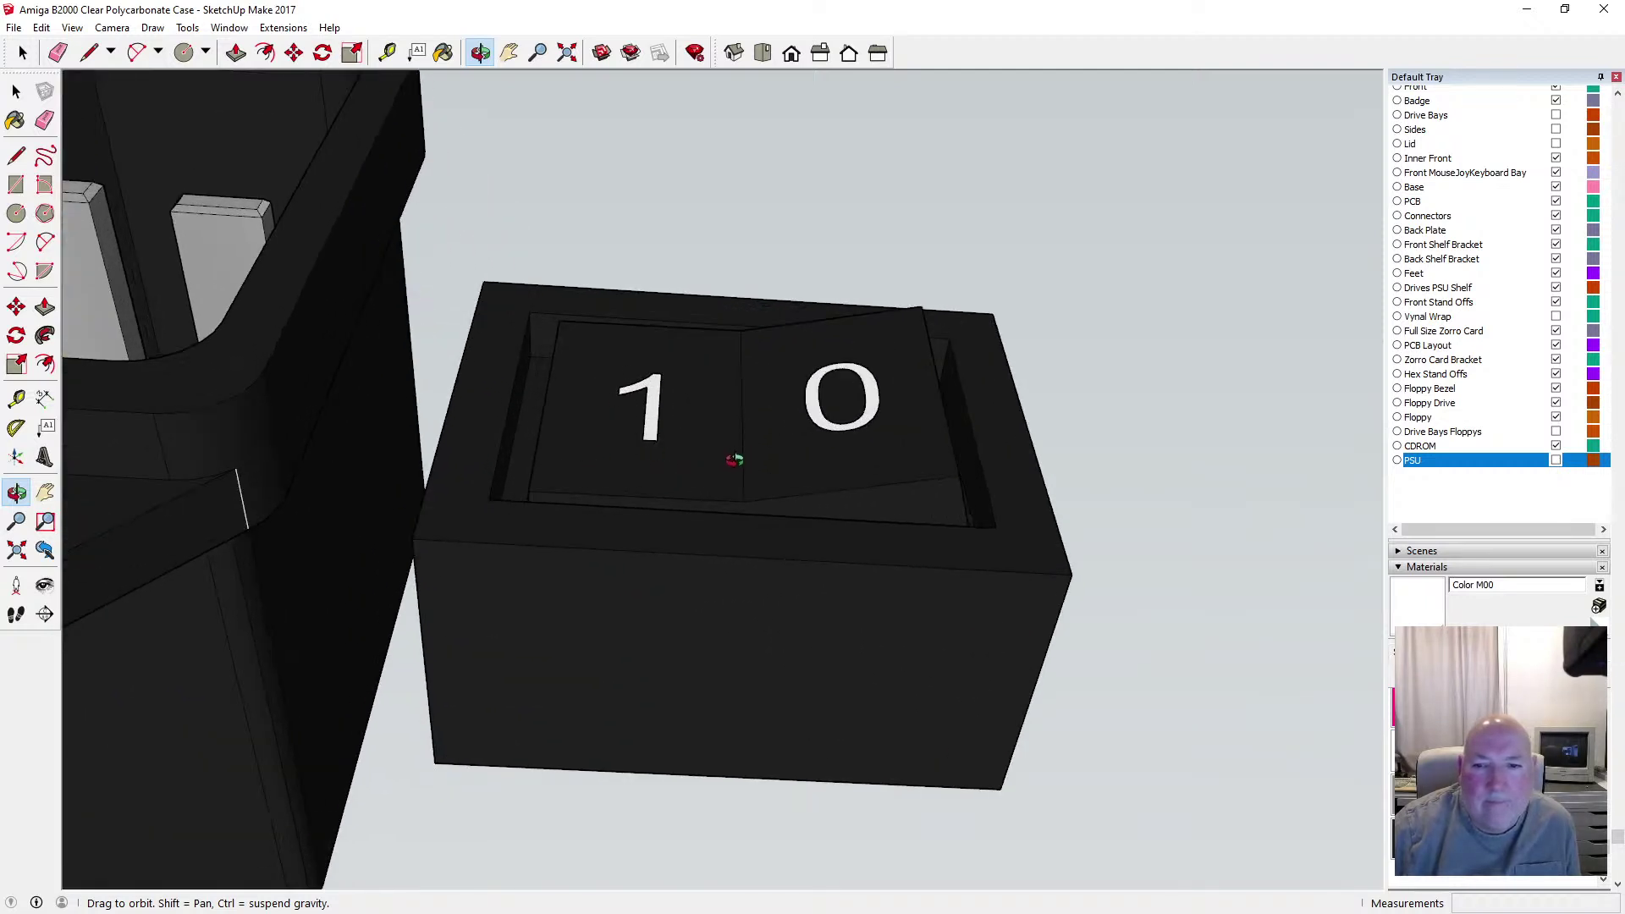
pyautogui.moveTo(734, 459); pyautogui.dragTo(608, 497)
pyautogui.scroll(-5, 633, 458)
pyautogui.moveTo(334, 281); pyautogui.dragTo(480, 542)
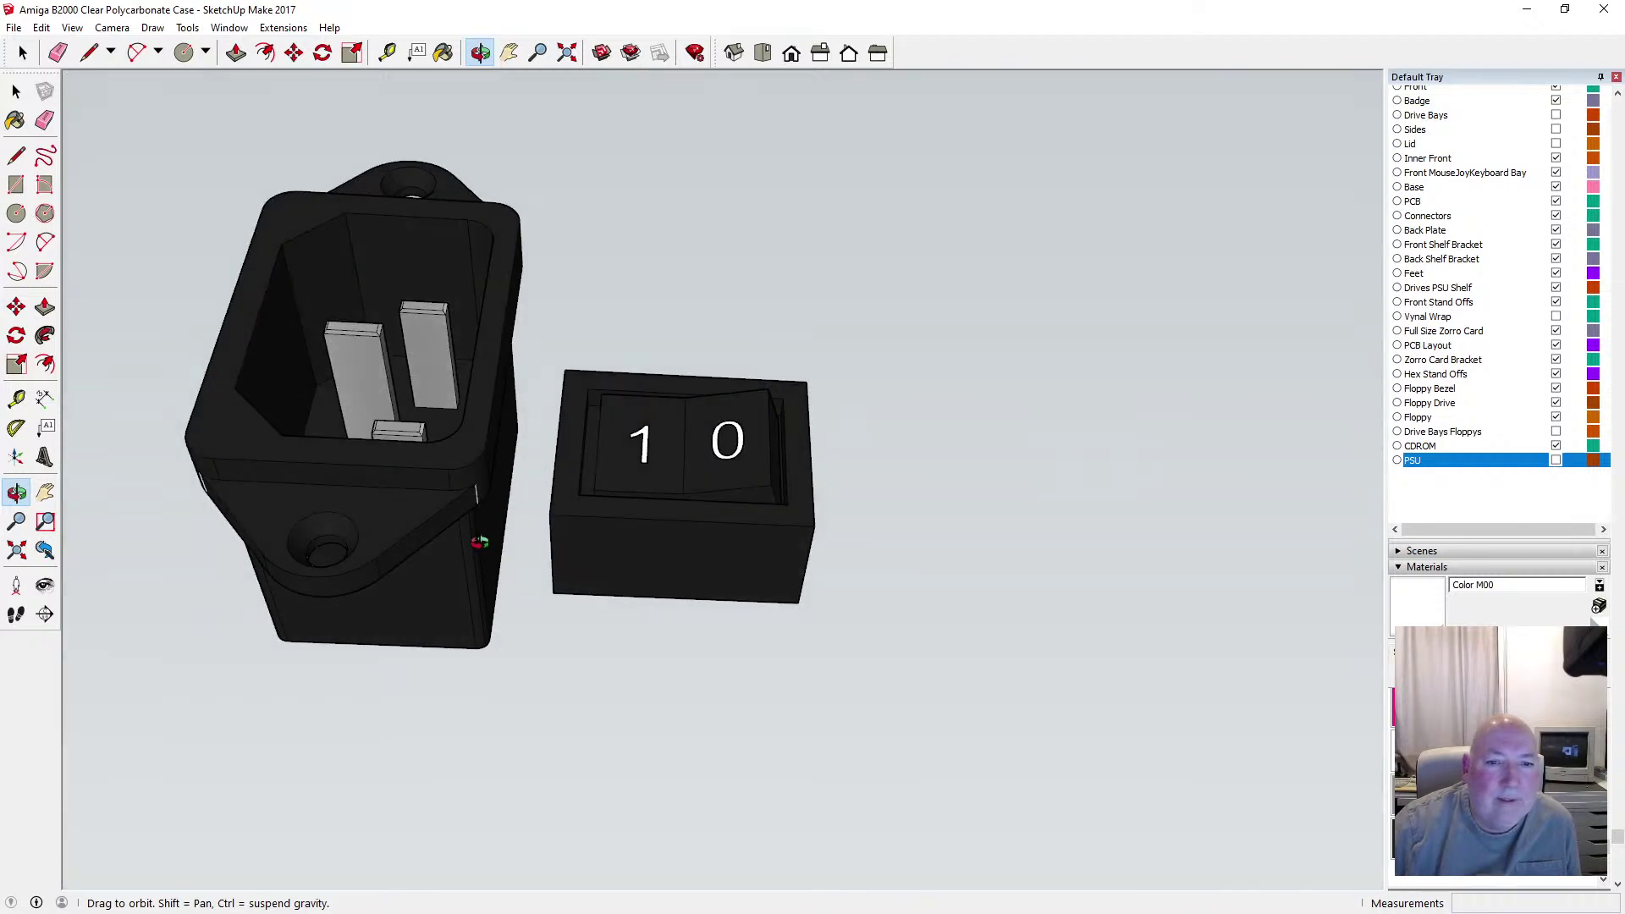
# Save the model and make the PSU layer visible around the socket and switch
pyautogui.click(14, 28)
pyautogui.click(54, 91)
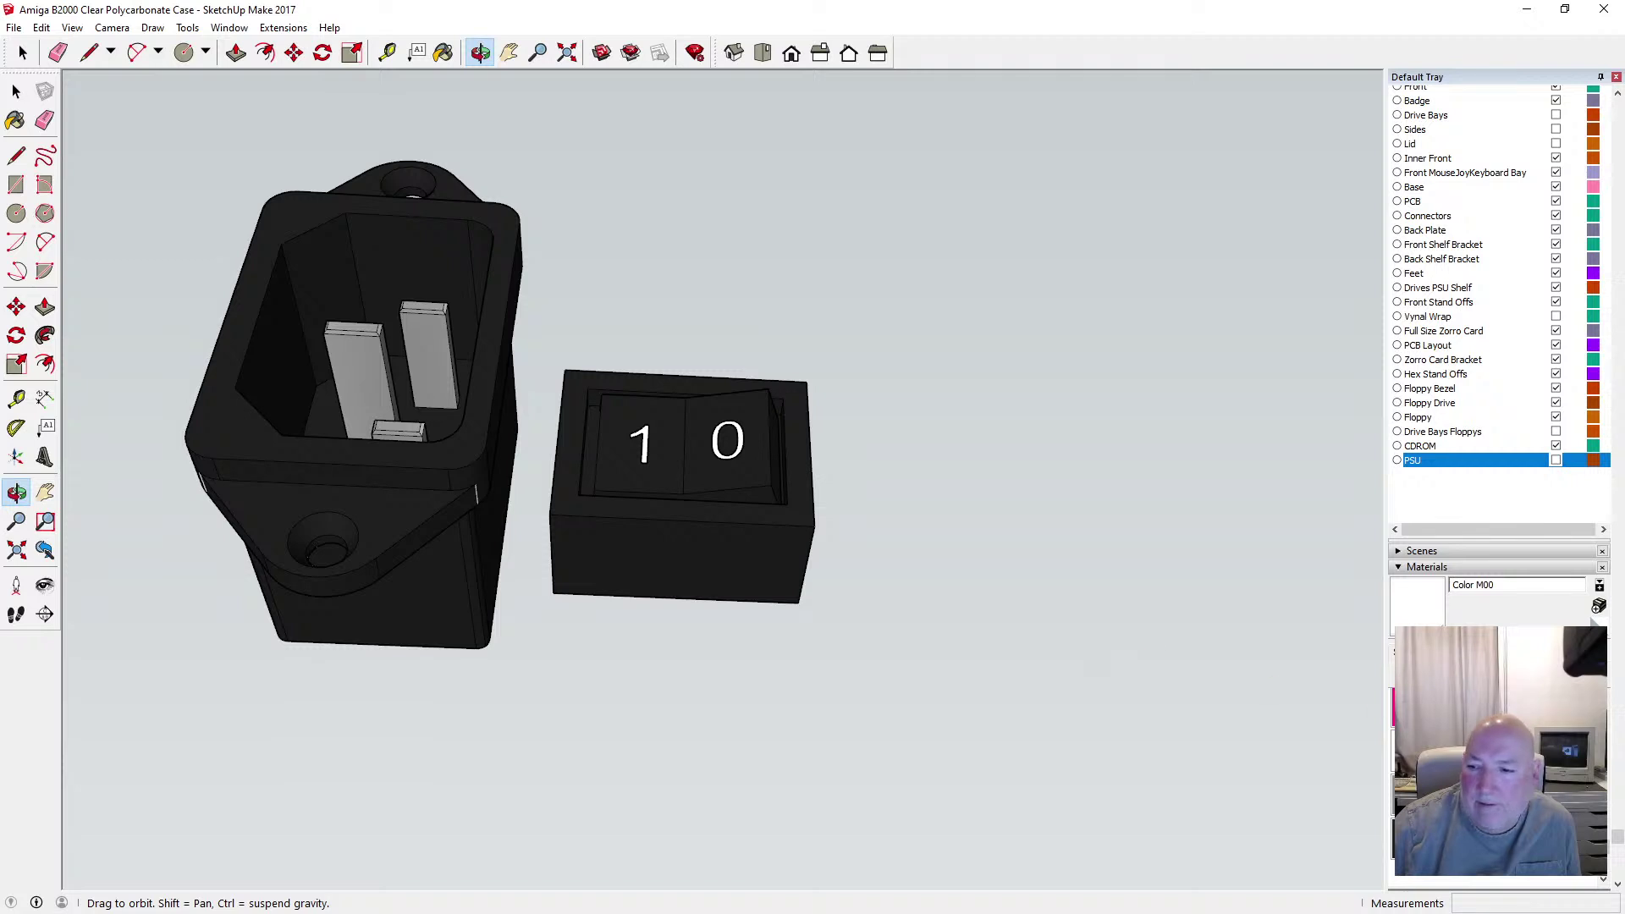
pyautogui.click(1409, 569)
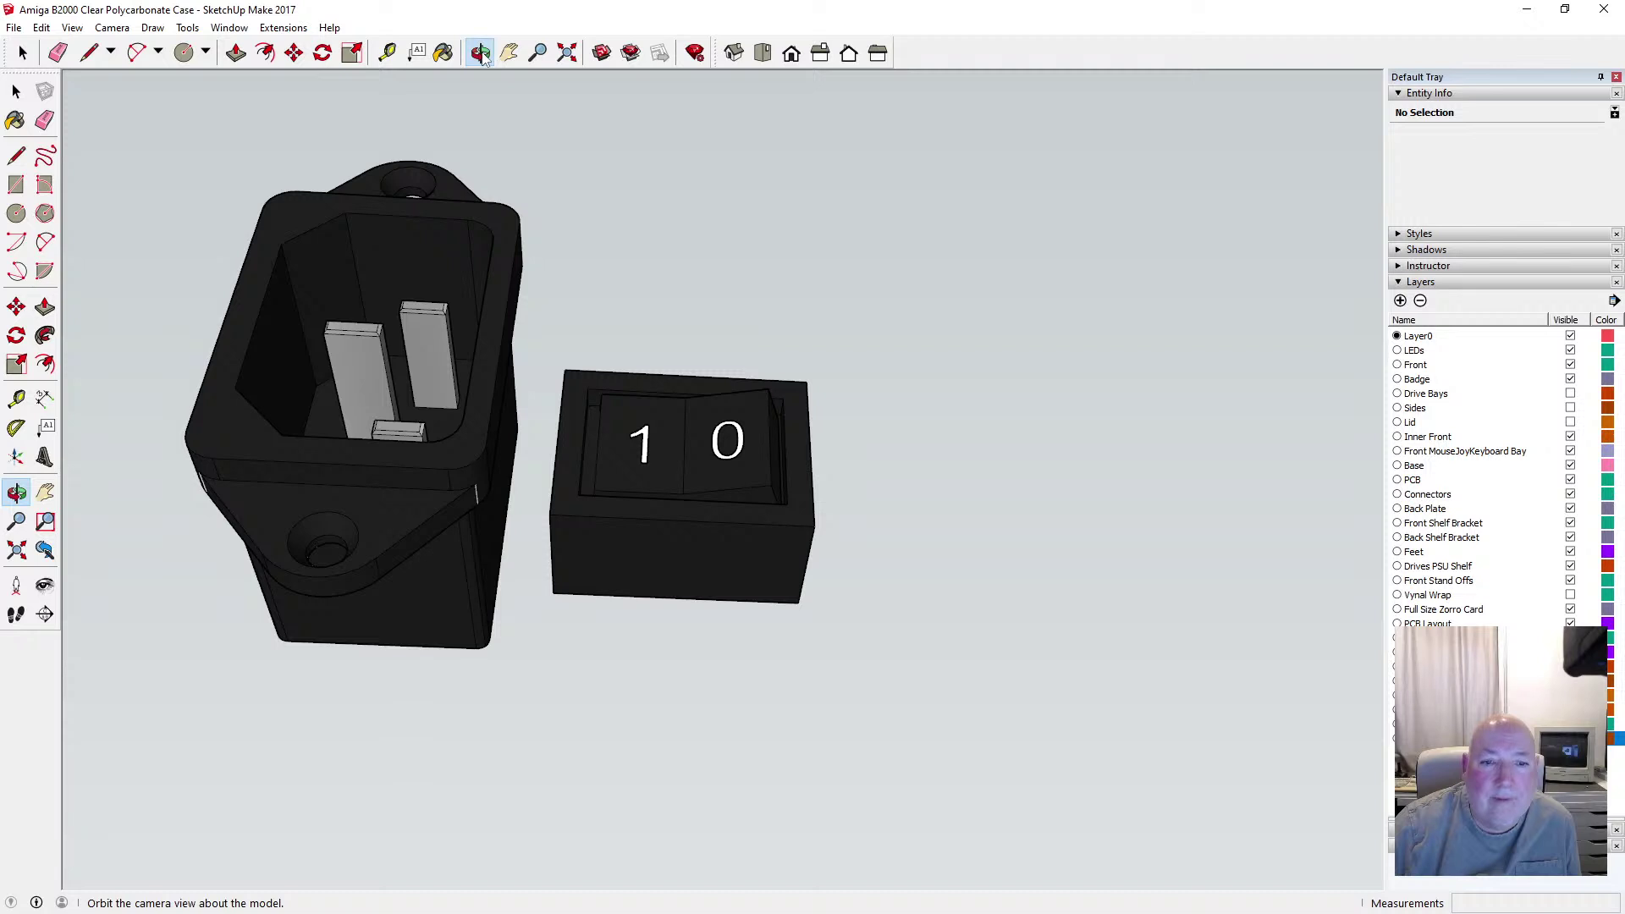
pyautogui.click(480, 53)
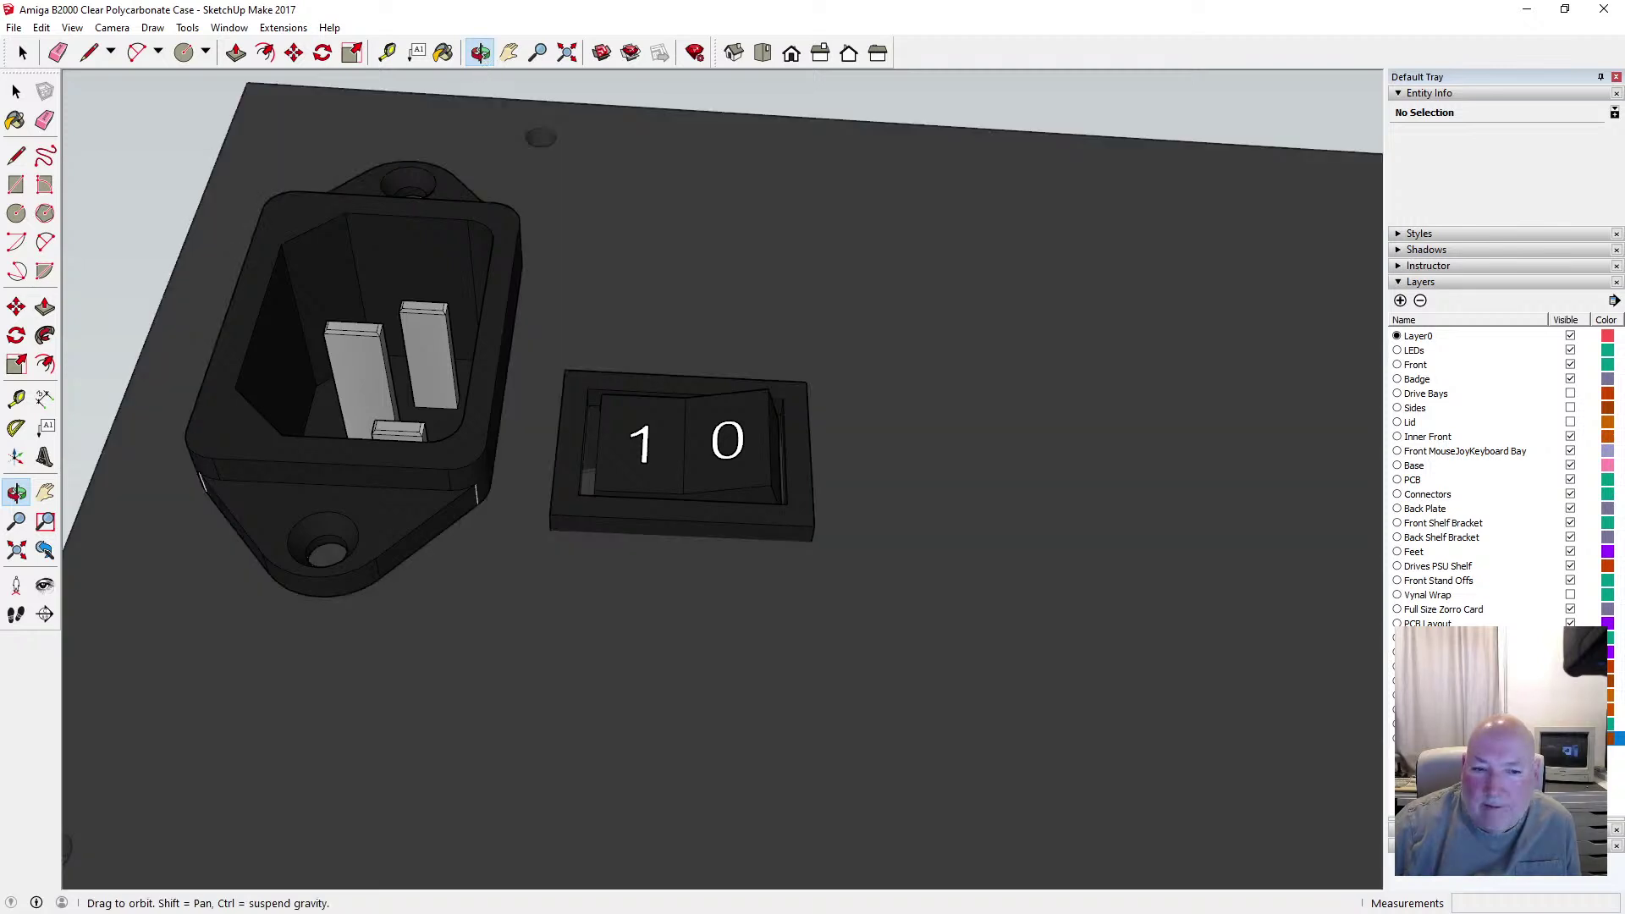
pyautogui.click(387, 52)
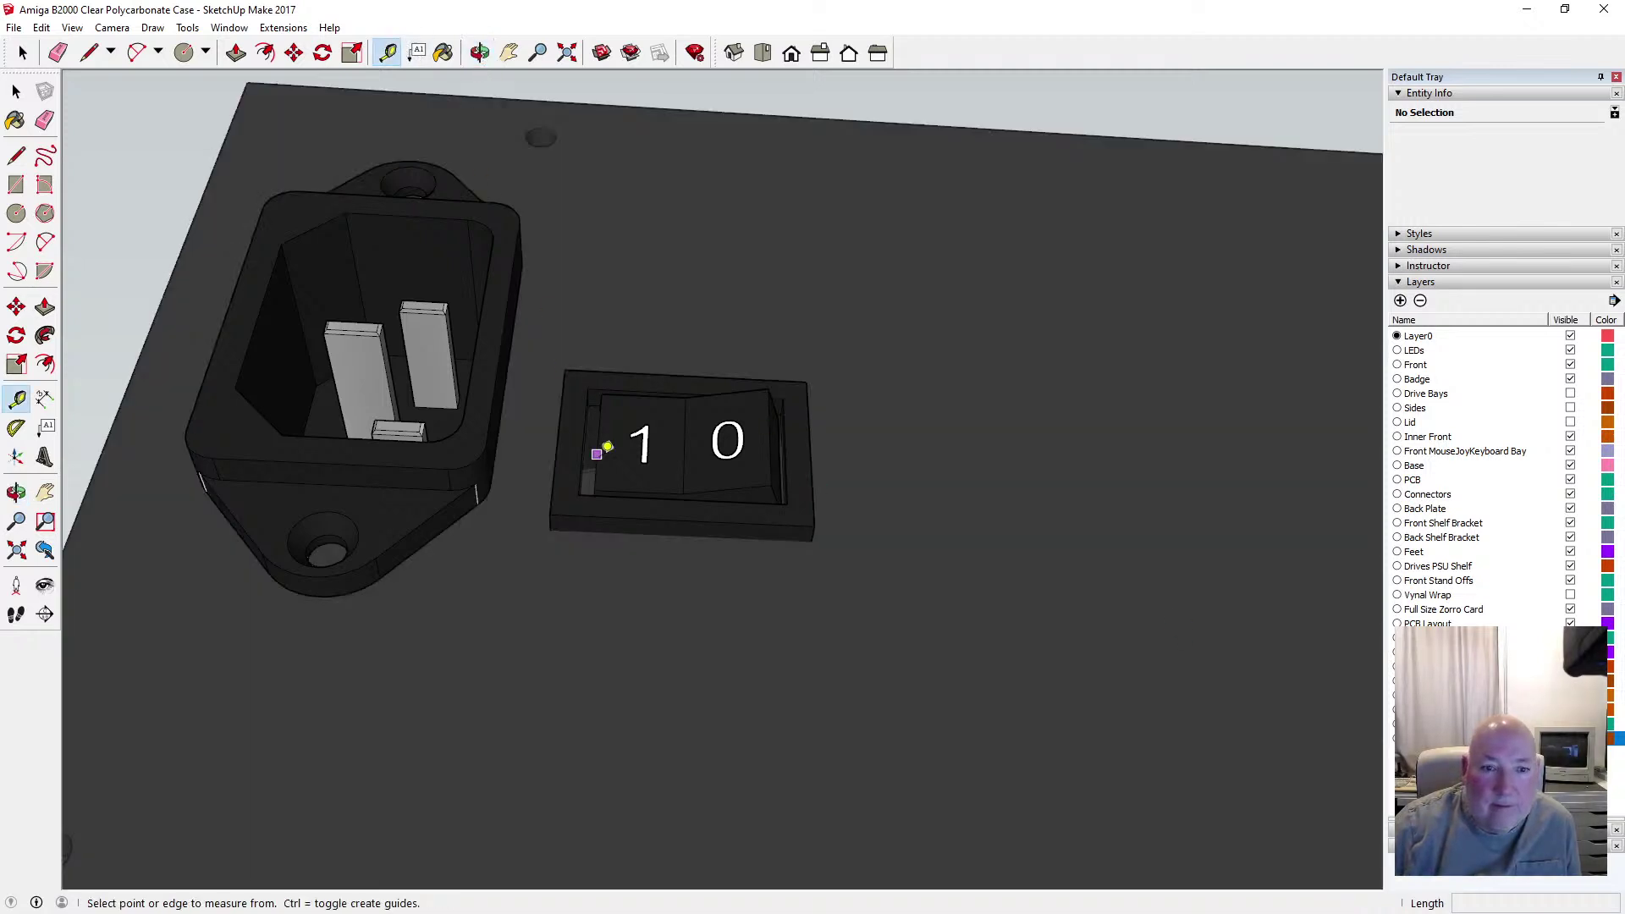
pyautogui.click(595, 518)
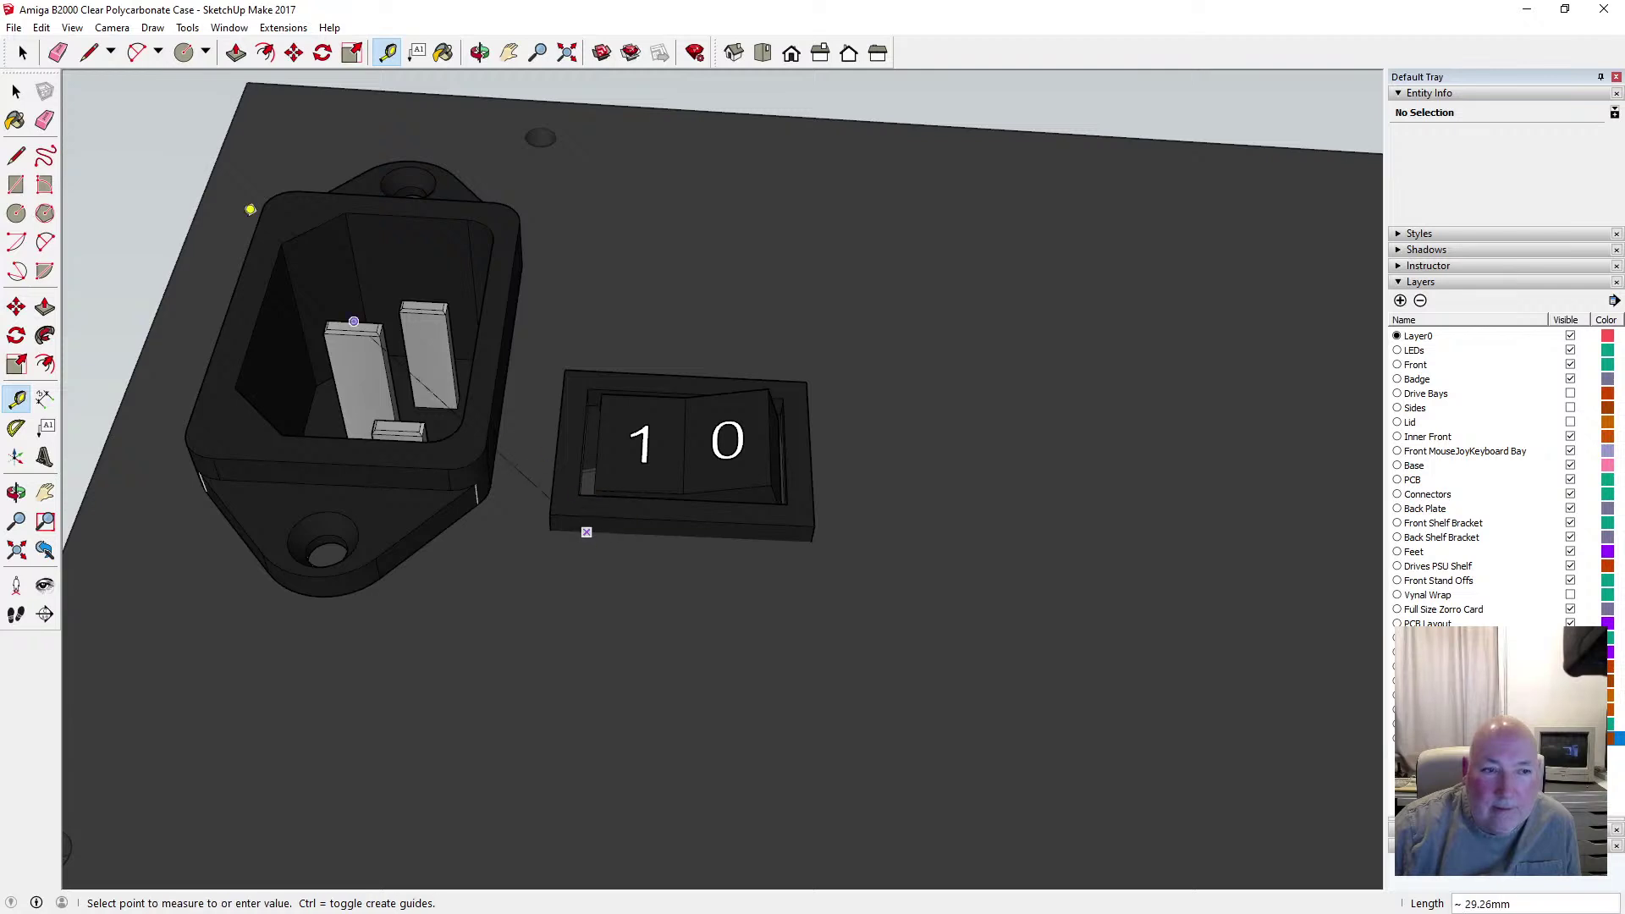
pyautogui.press('space')
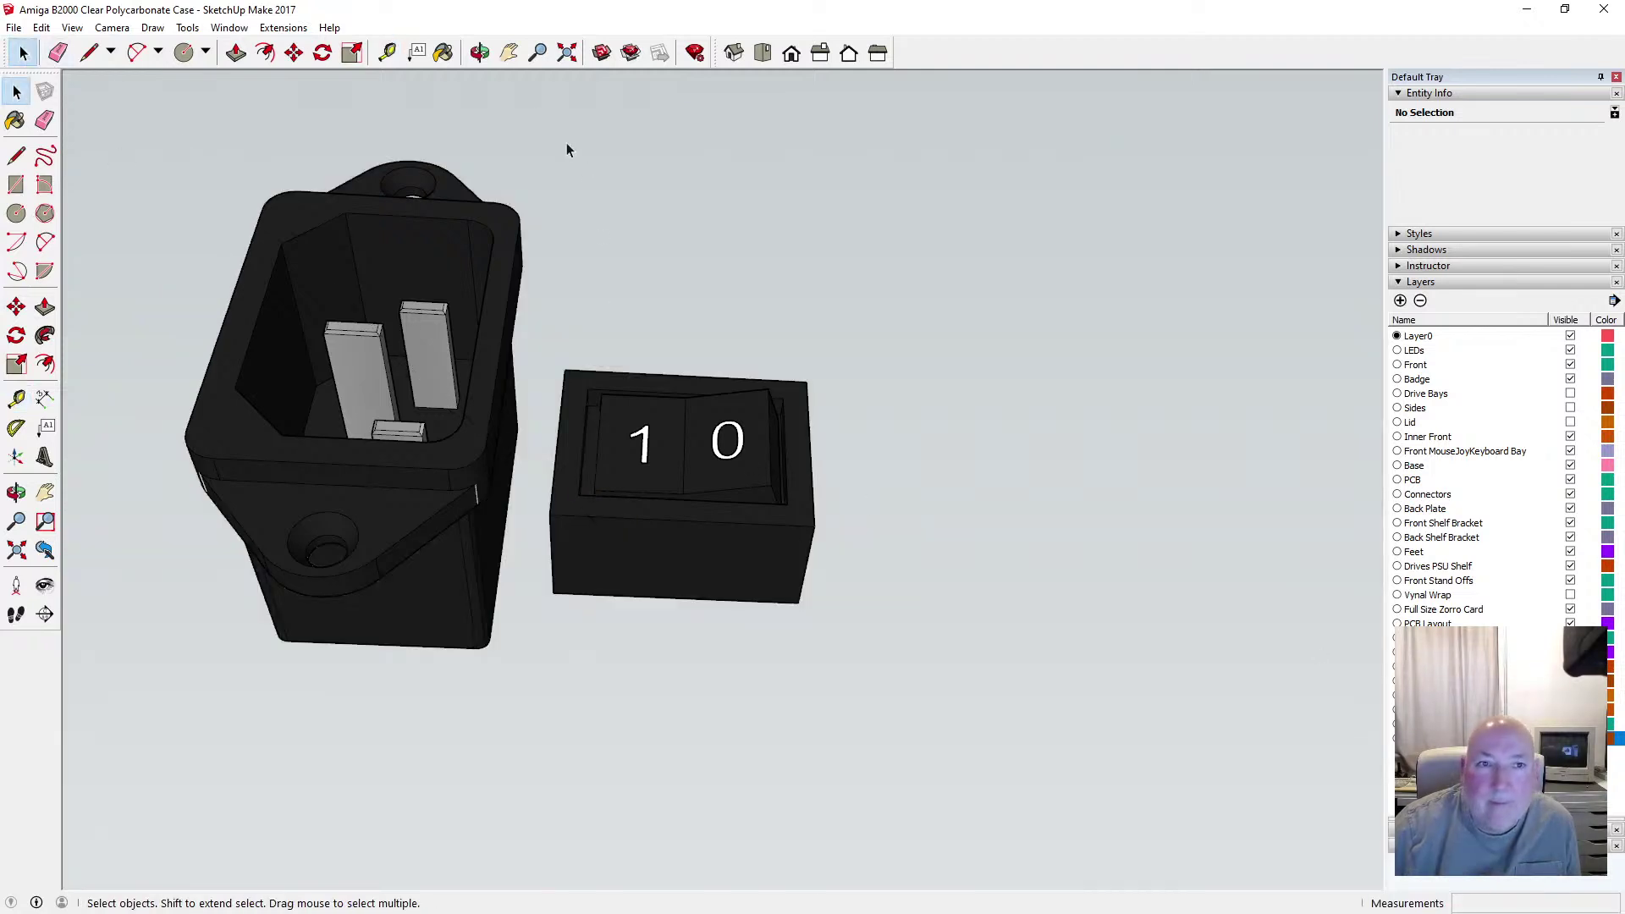
# Place a guide line on the long side of the switch housing, 2 mm from the front rim edge
pyautogui.press('o')
pyautogui.moveTo(566, 150); pyautogui.dragTo(596, 379)
pyautogui.scroll(4, 691, 439)
pyautogui.click(387, 52)
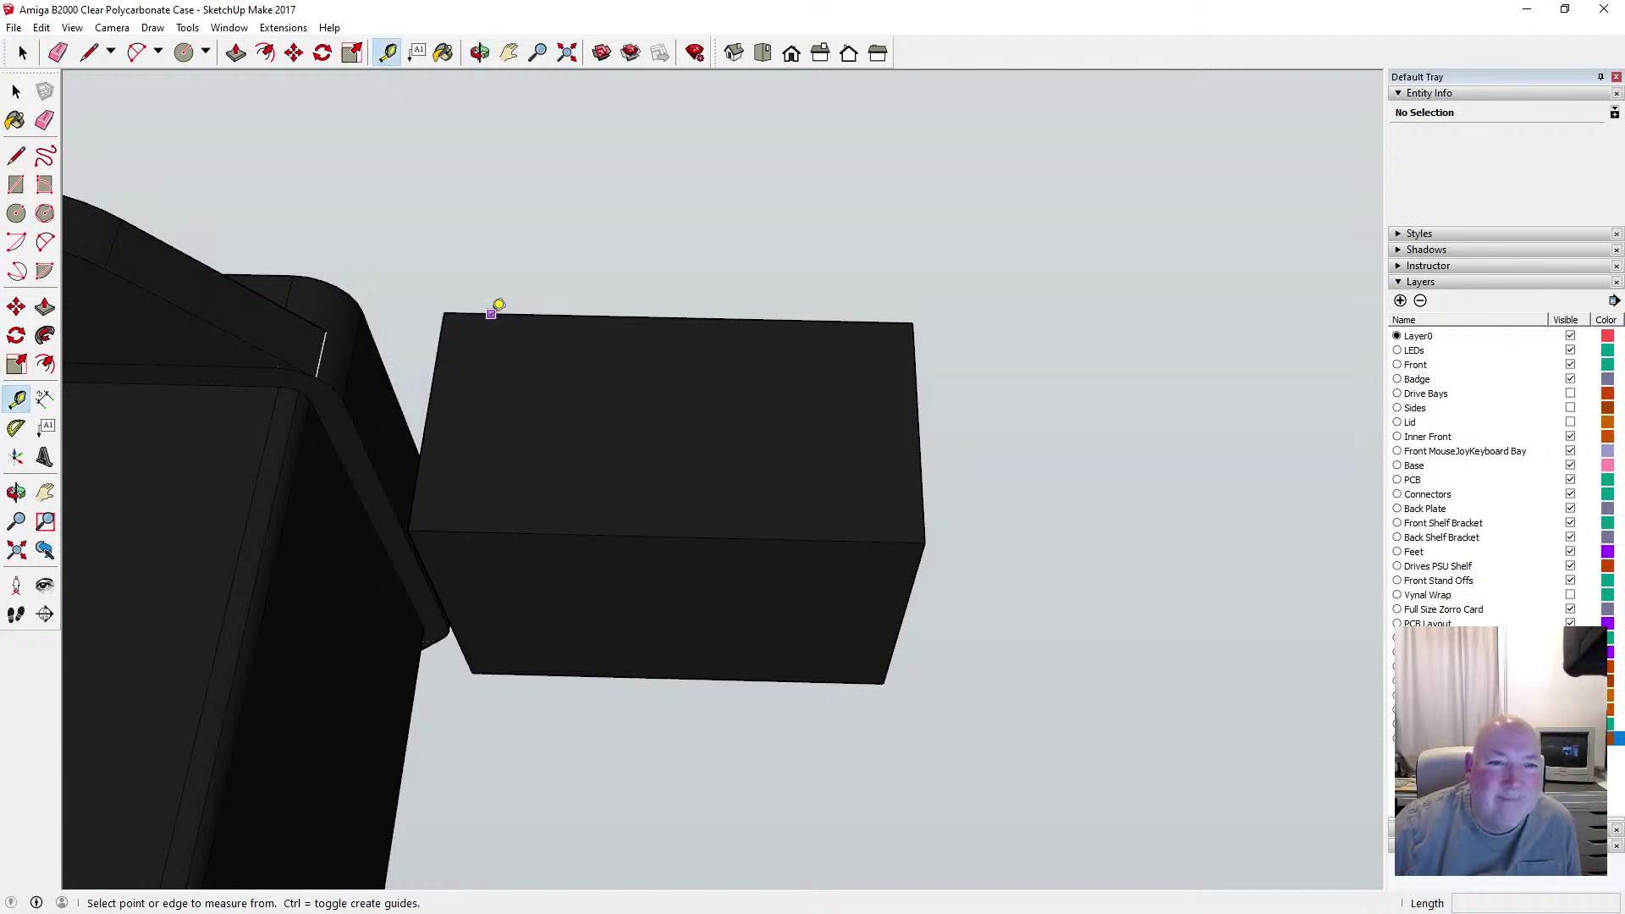
pyautogui.click(499, 304)
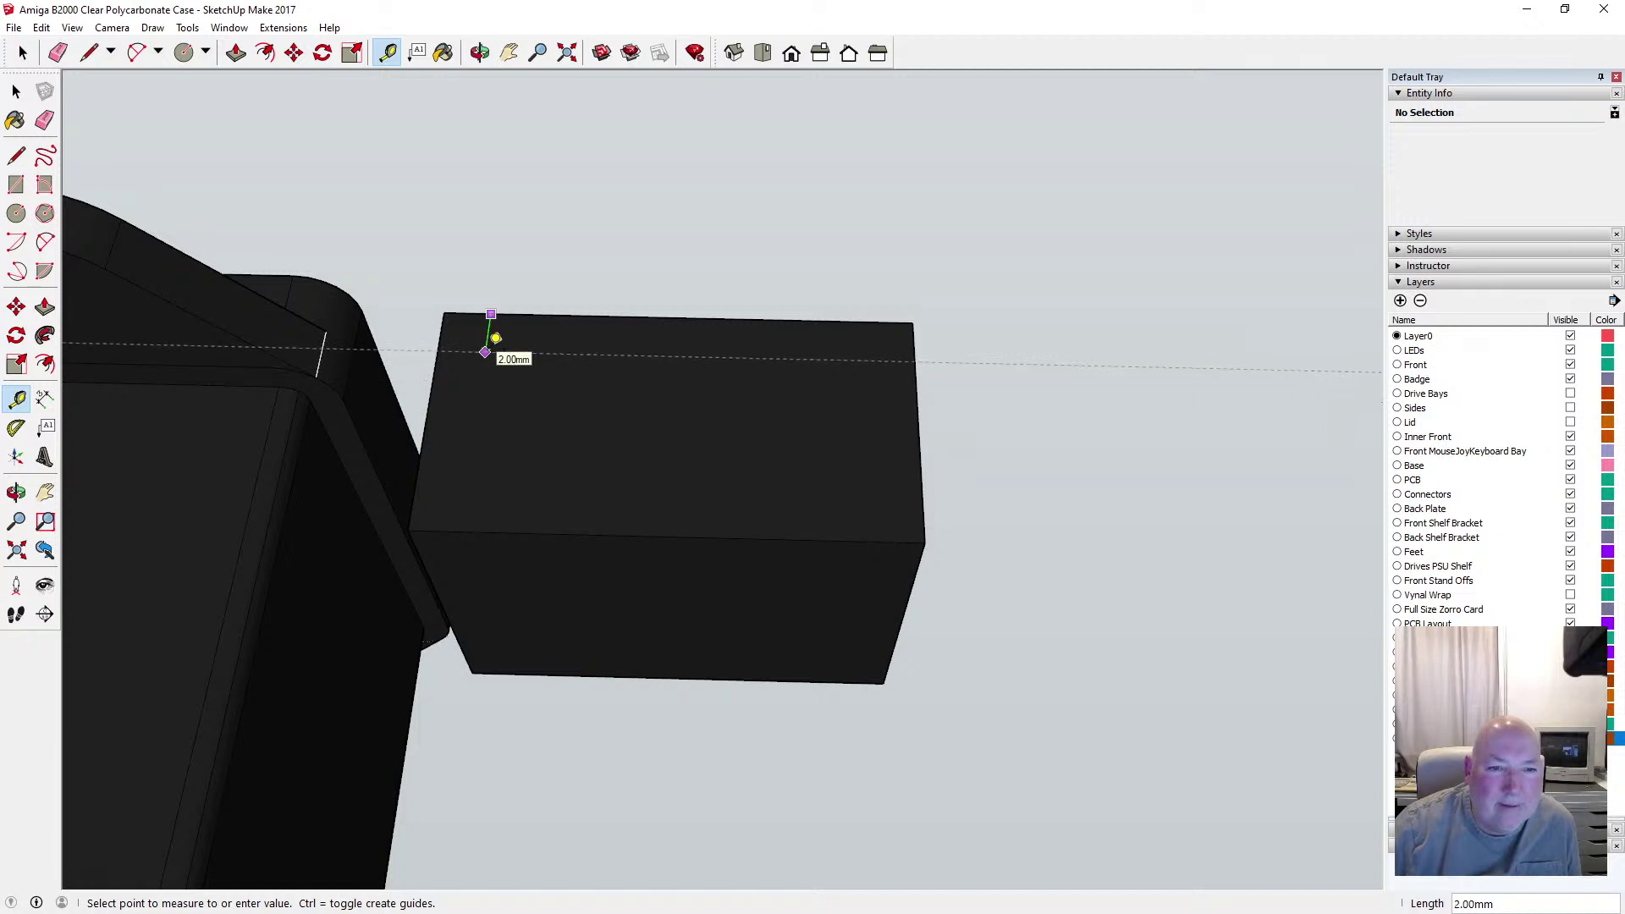
pyautogui.click(496, 337)
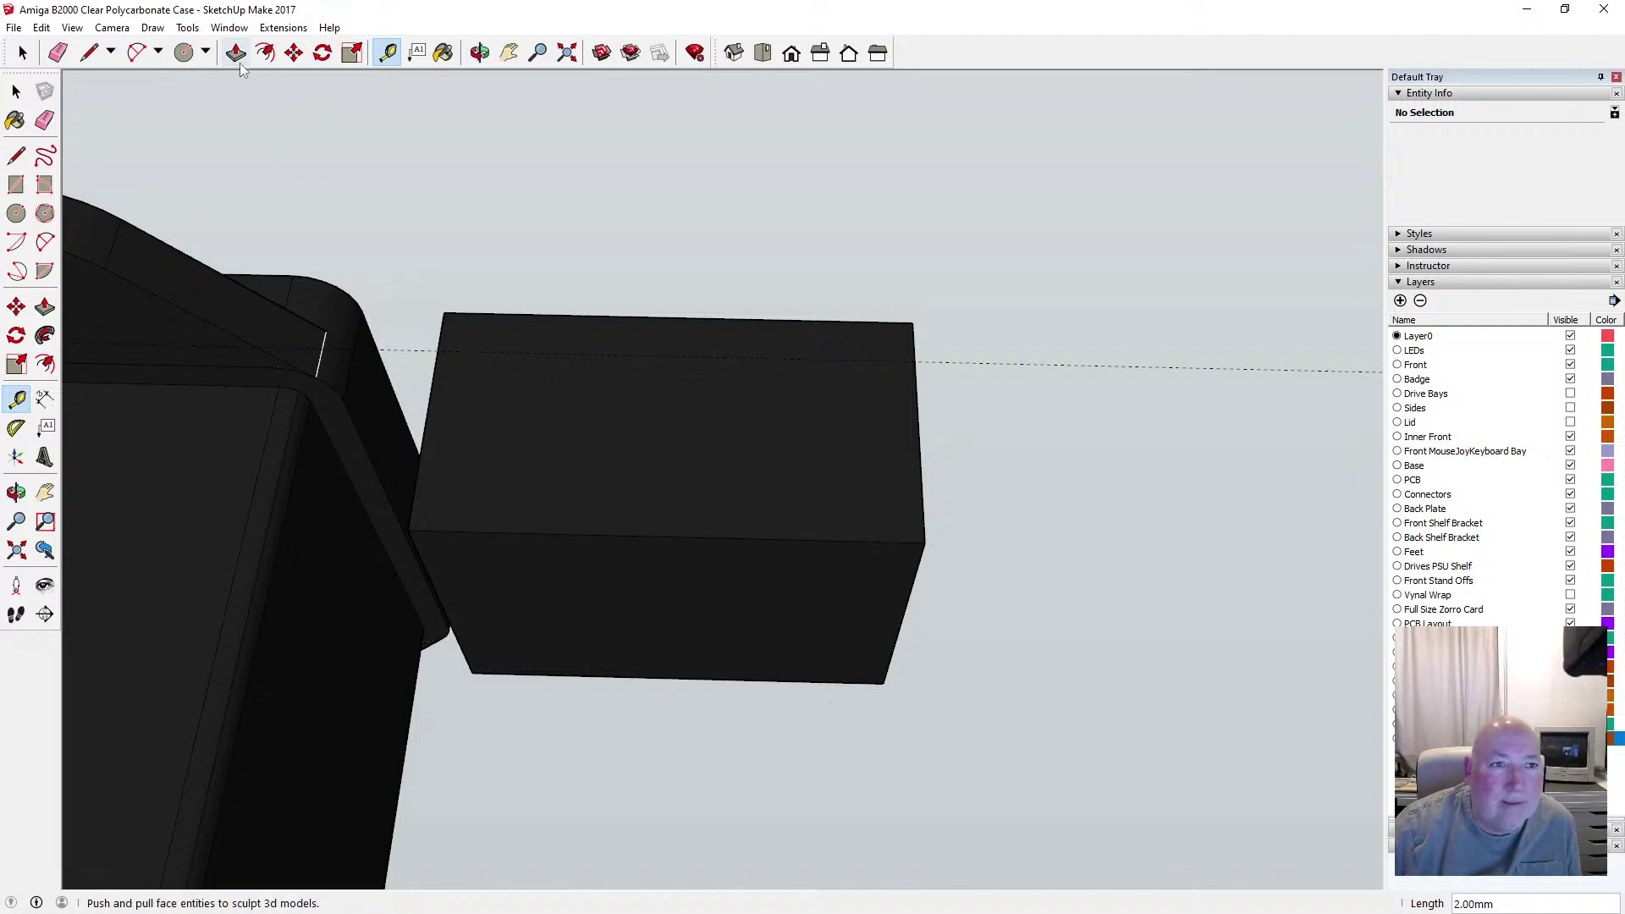
# Open the switch housing component and offset the outline of its back face inward by 2 mm
pyautogui.click(265, 53)
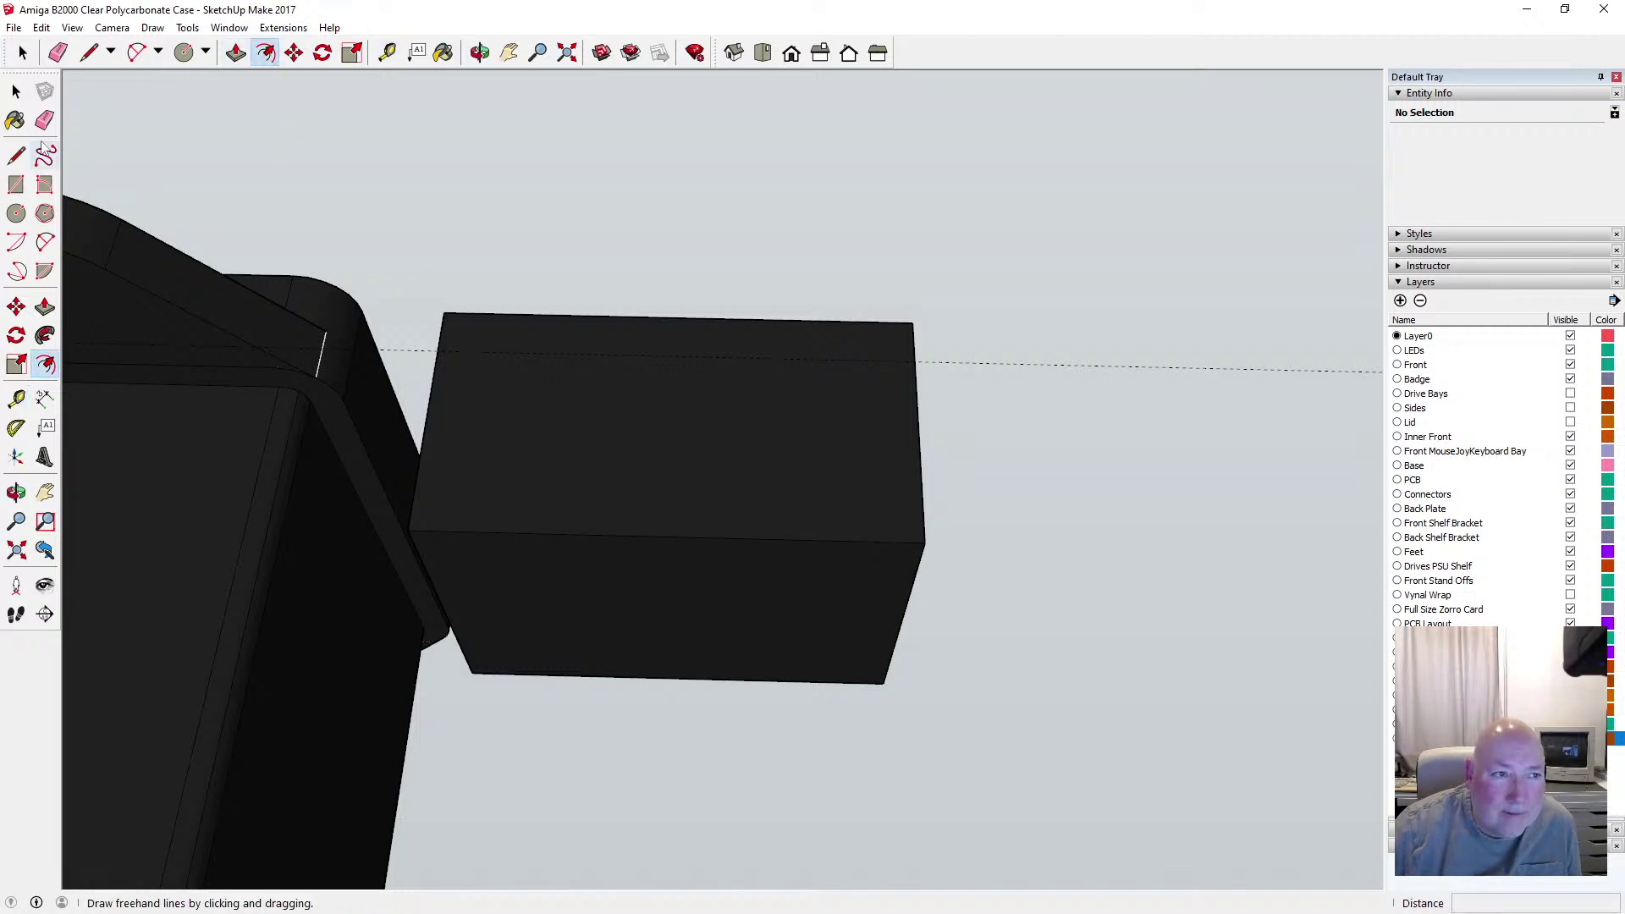
pyautogui.click(11, 99)
pyautogui.doubleClick(519, 580)
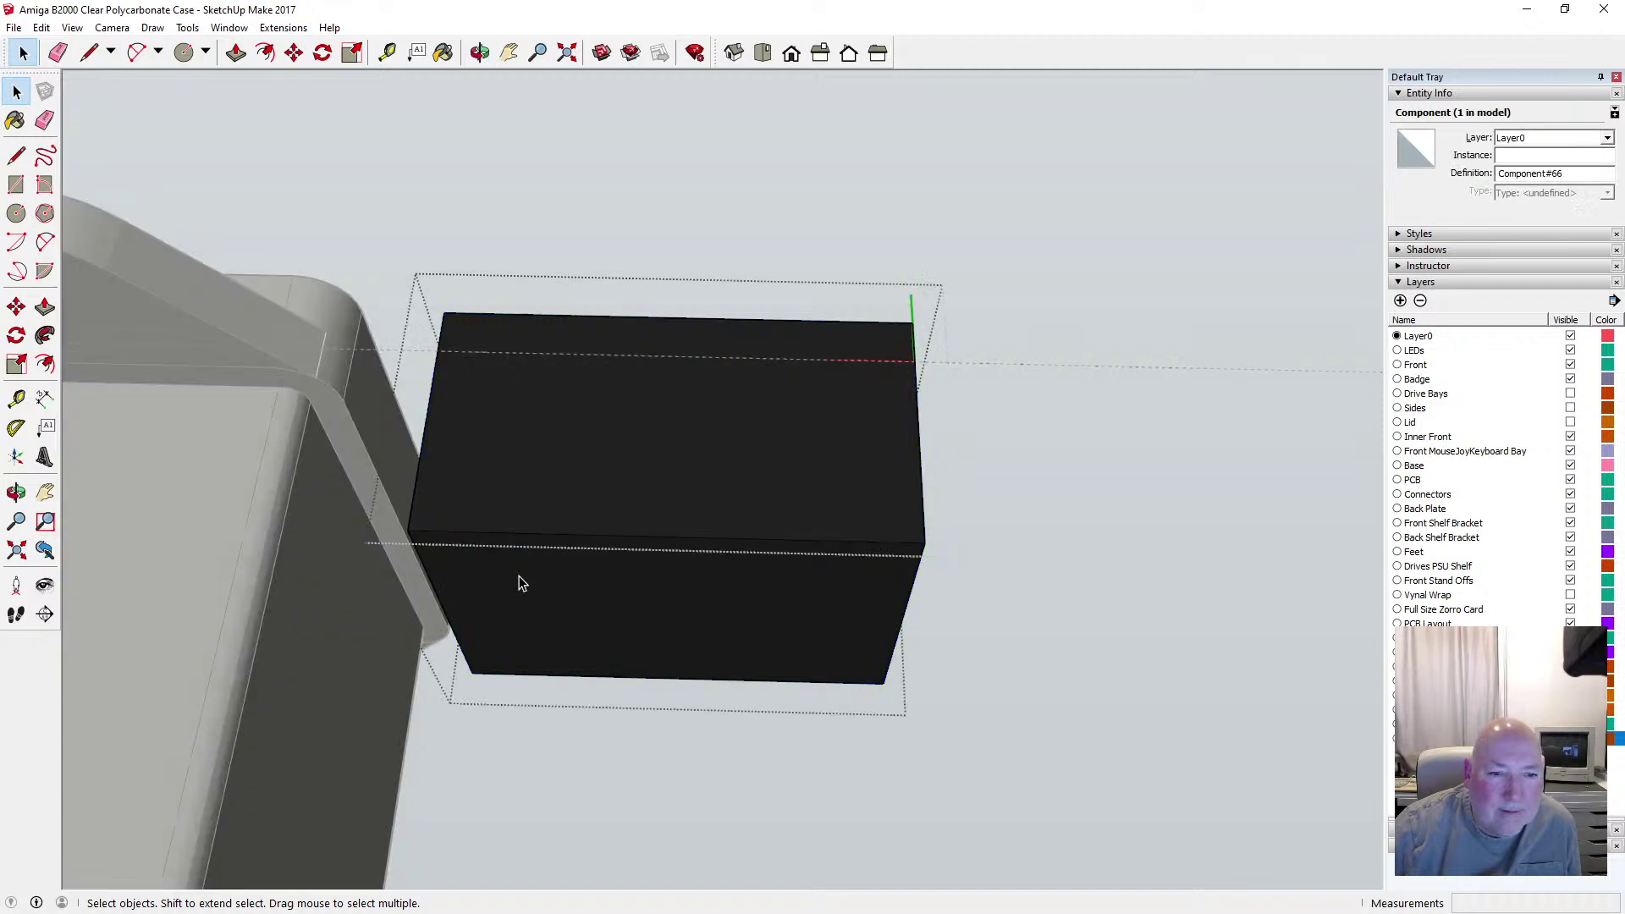
pyautogui.press('f')
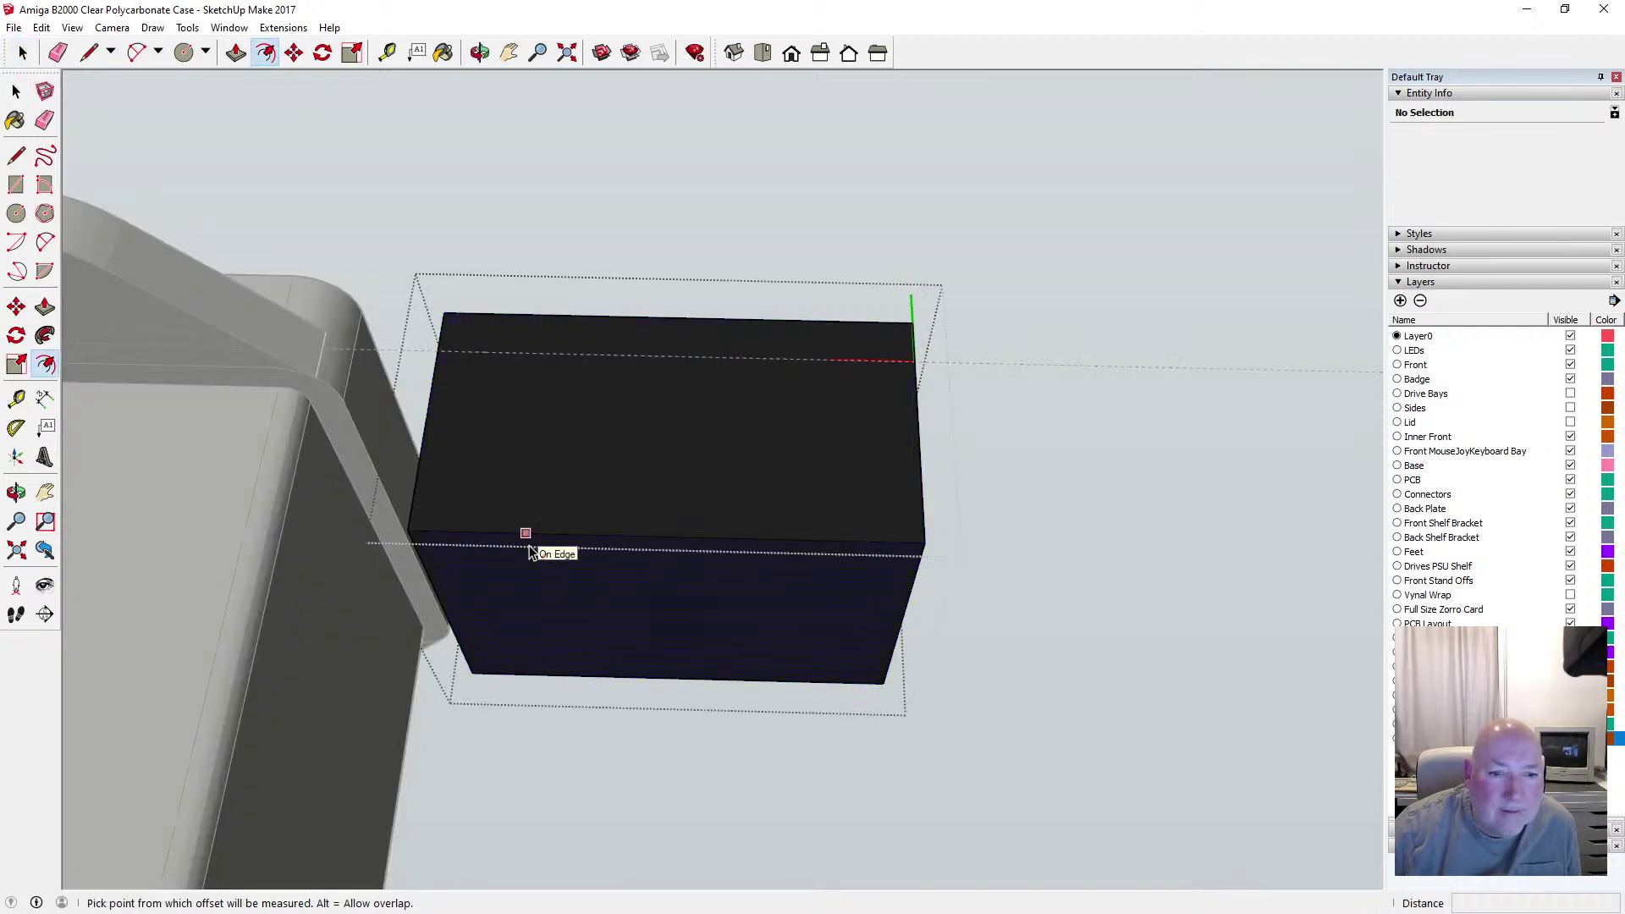
pyautogui.click(531, 551)
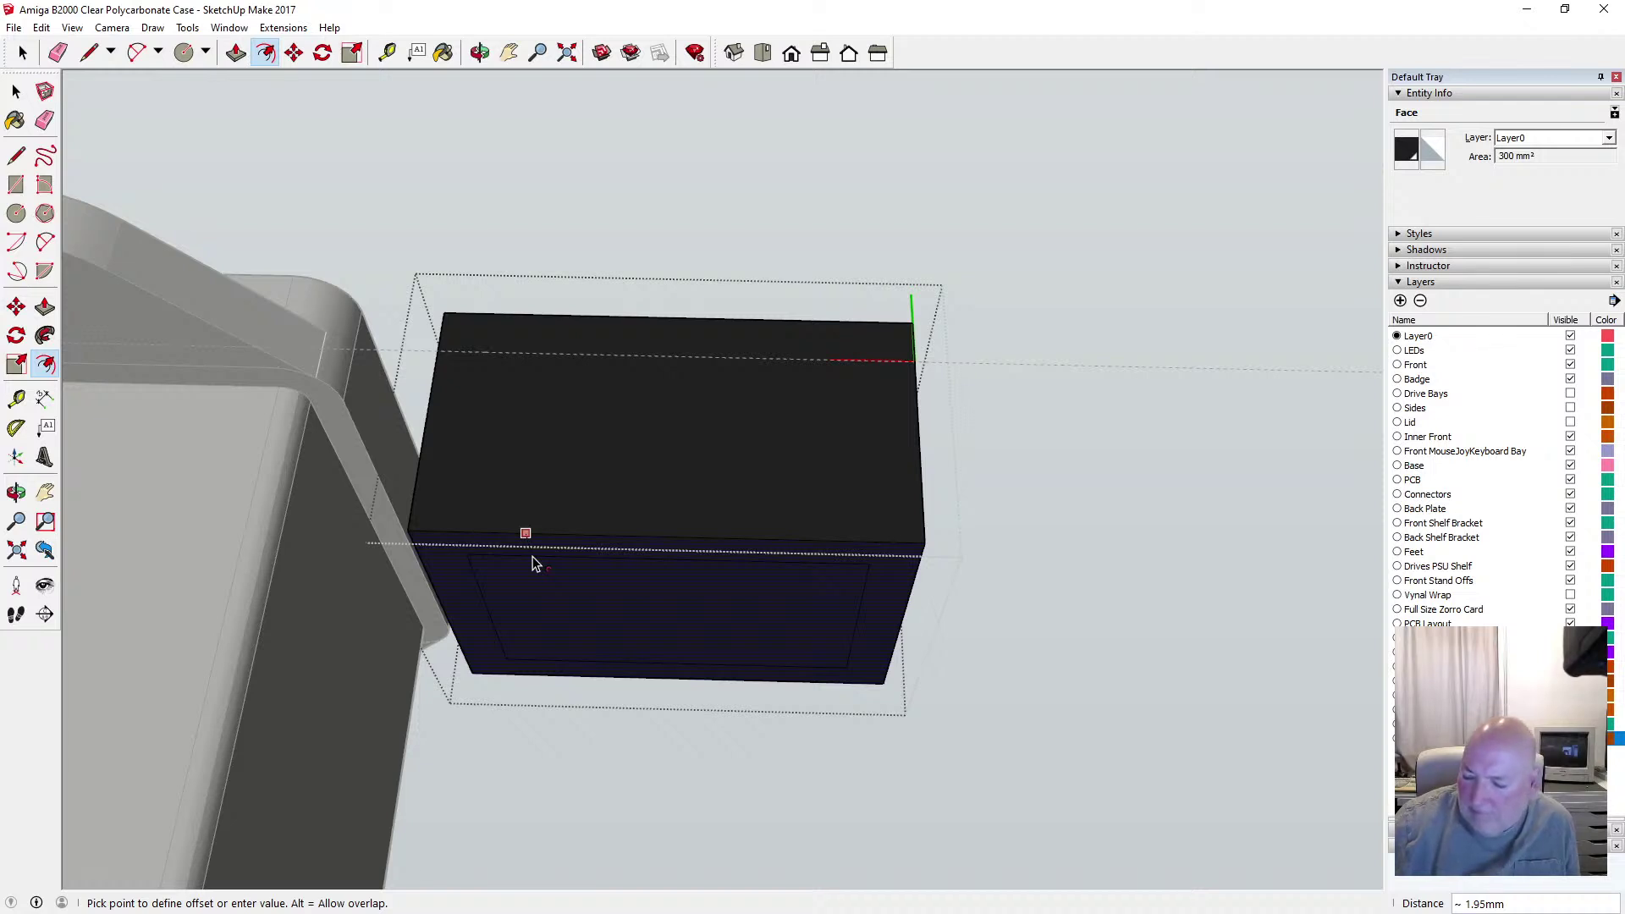
pyautogui.write('2')
pyautogui.press('Return')
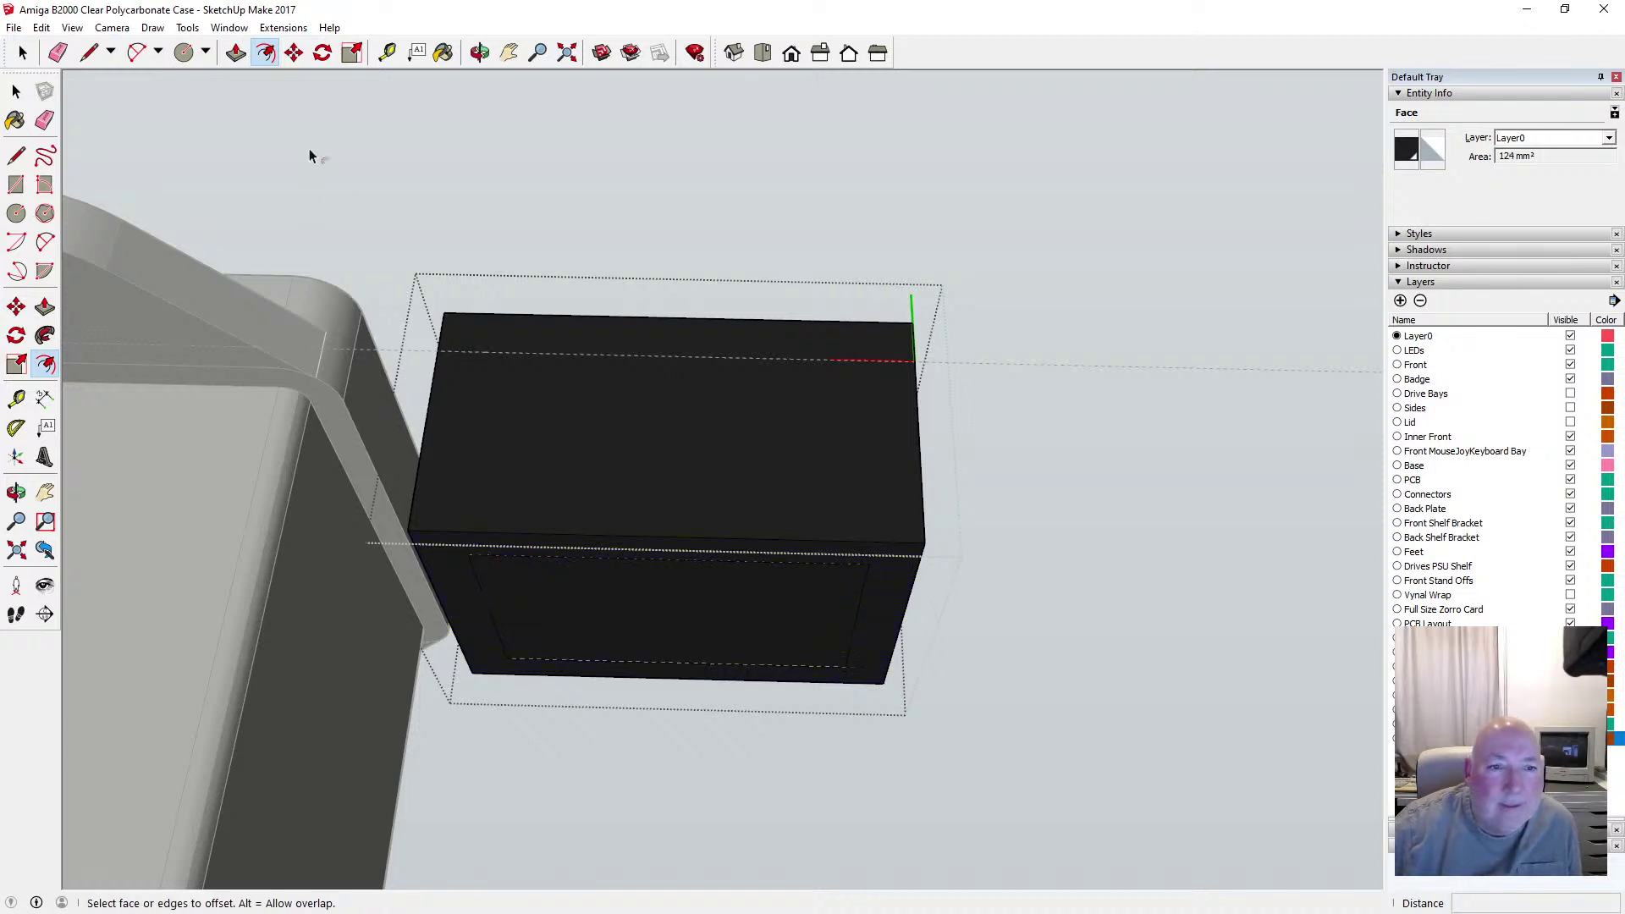
# Push the outer border of the housing's back face 8.5 mm to the guide line, leaving a front flange, and close the component
pyautogui.click(237, 54)
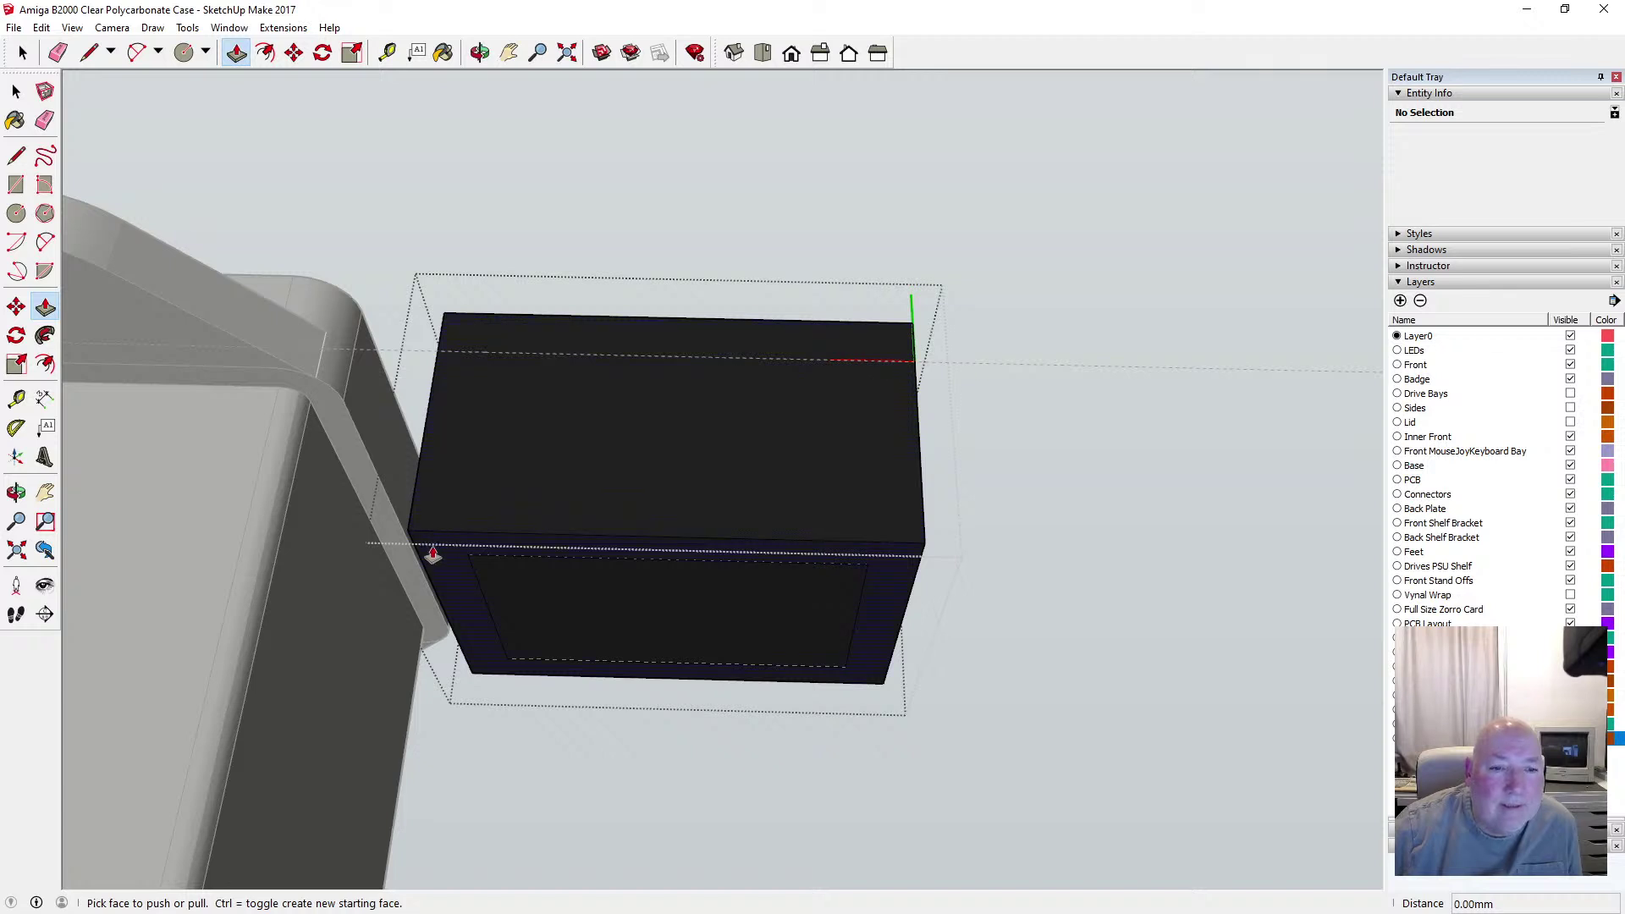
pyautogui.moveTo(433, 554); pyautogui.dragTo(450, 352)
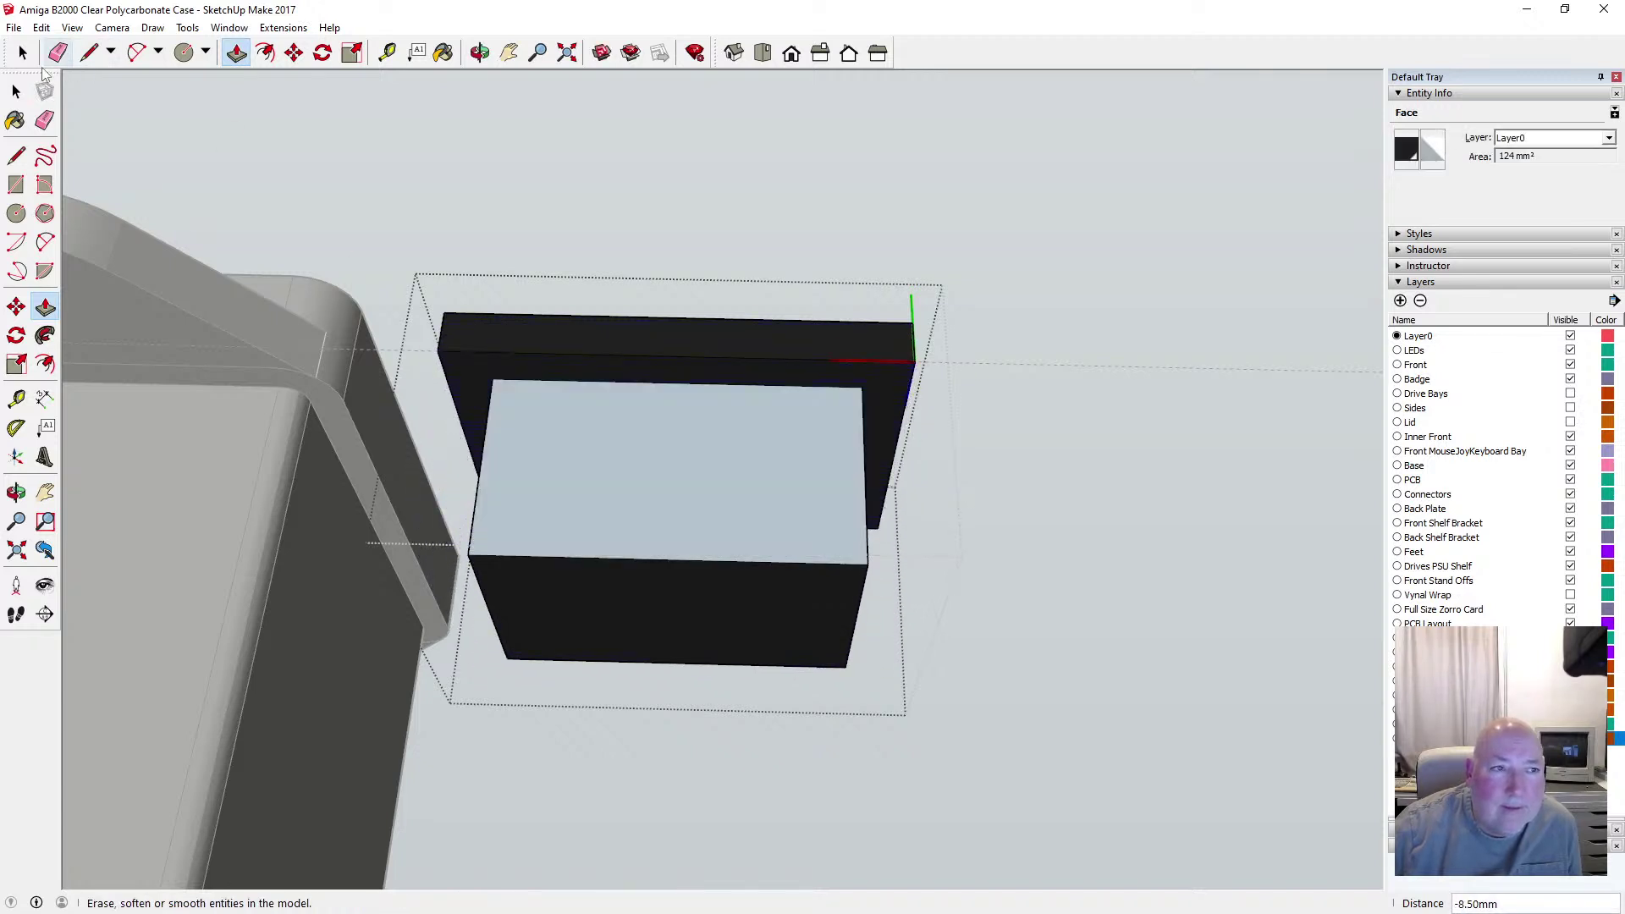
pyautogui.press('space')
pyautogui.click(438, 212)
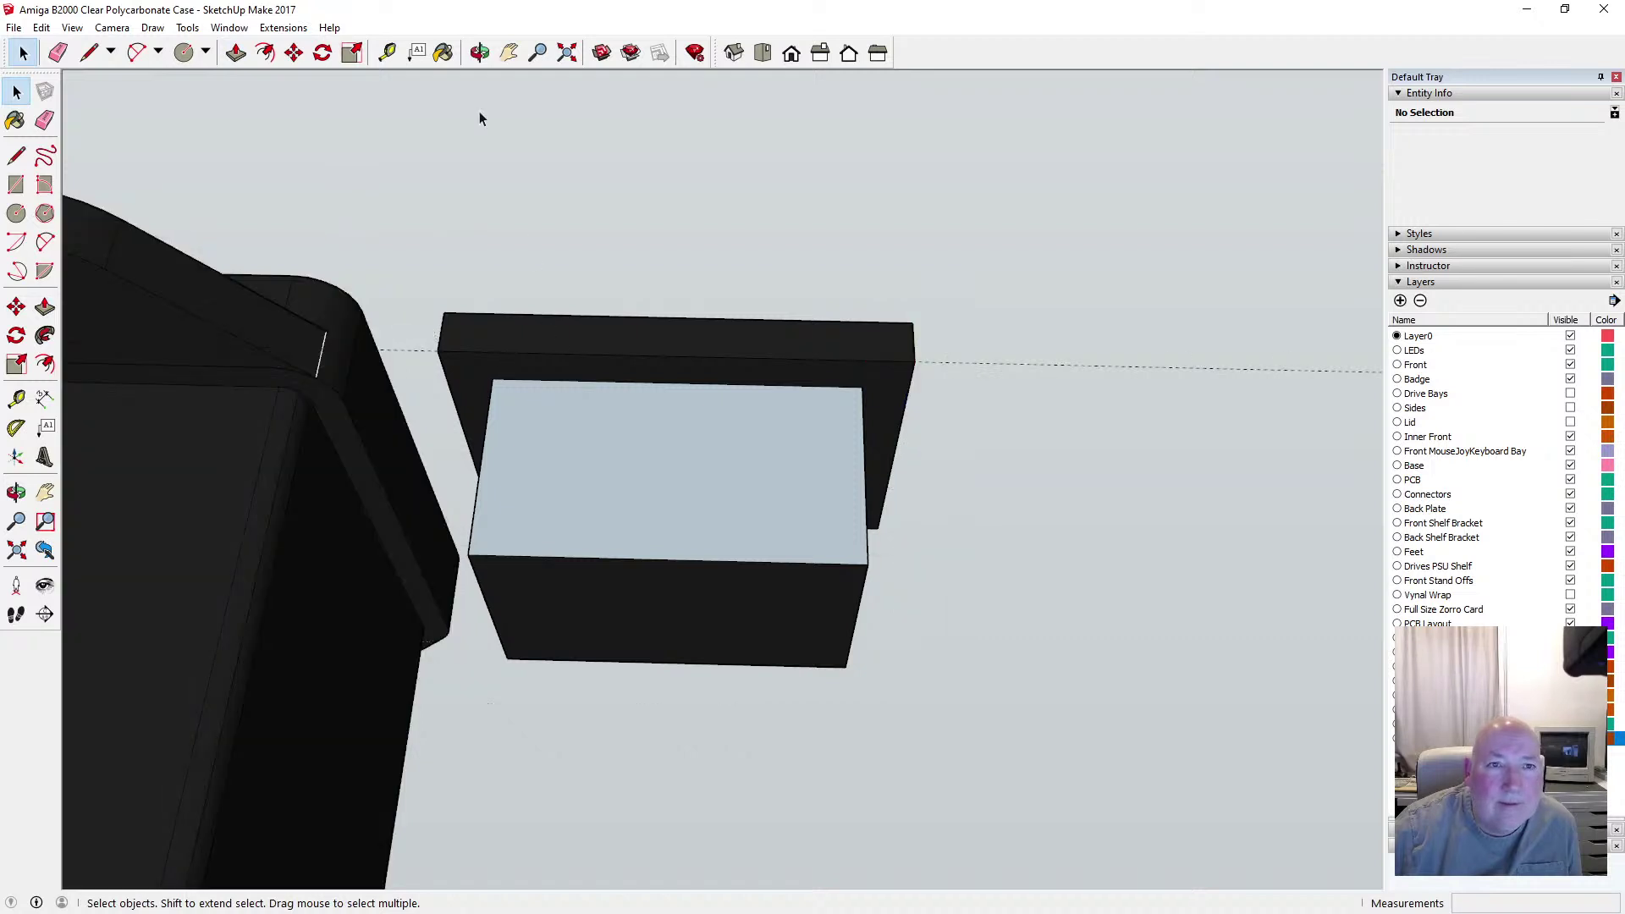
# Try painting the whole switch housing component with dark Color M08, and undo the paint
pyautogui.click(443, 52)
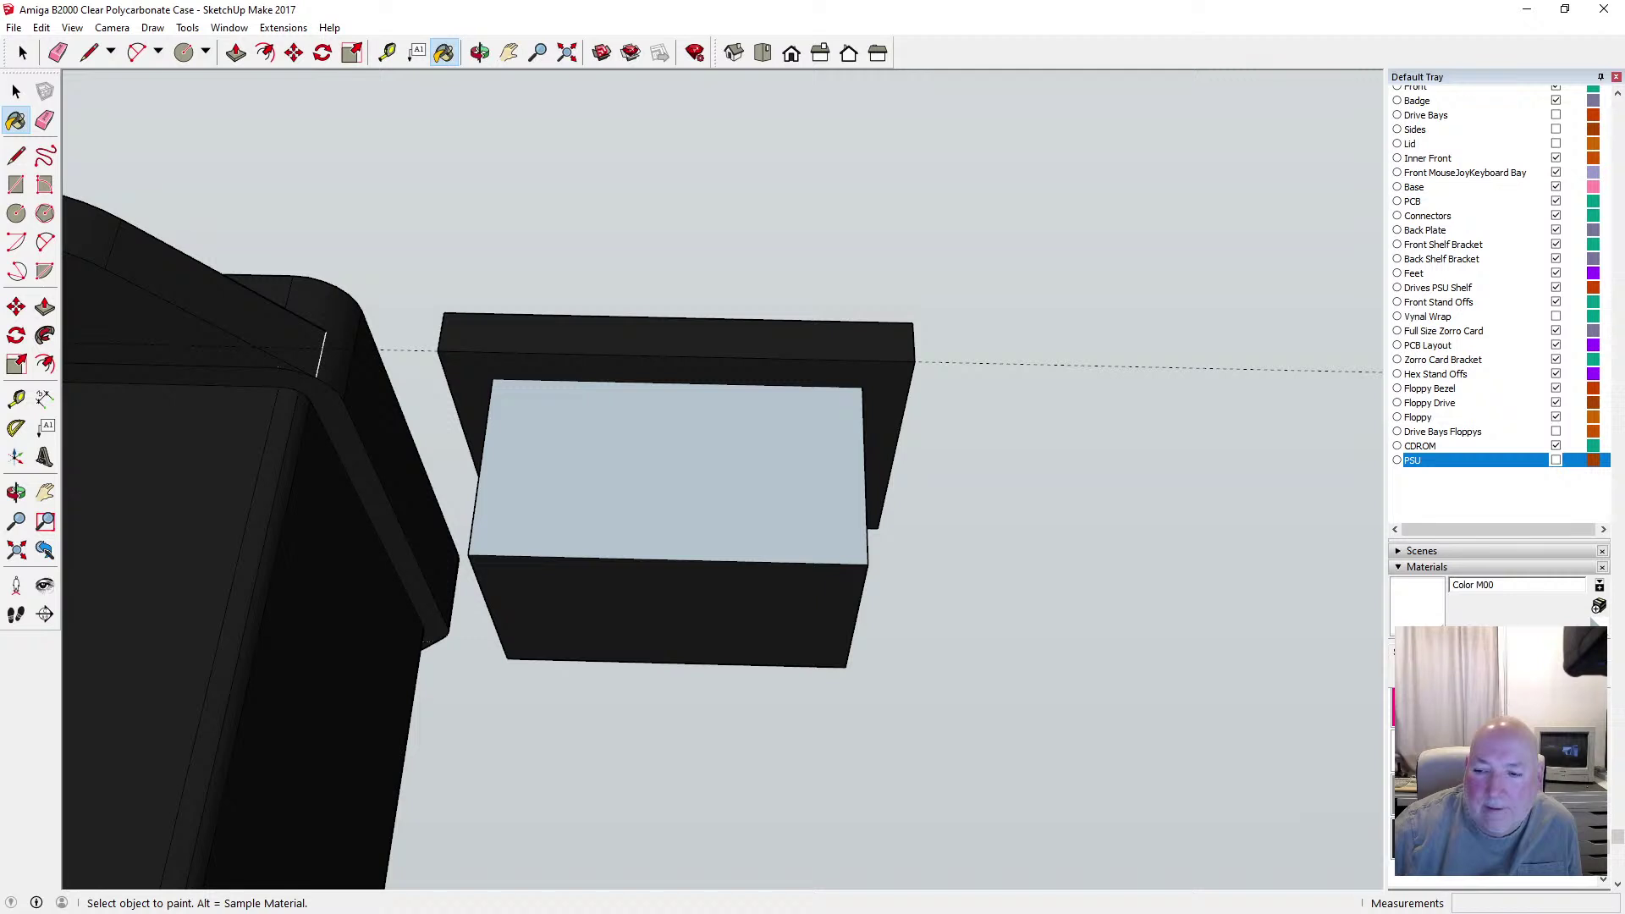
pyautogui.click(777, 486)
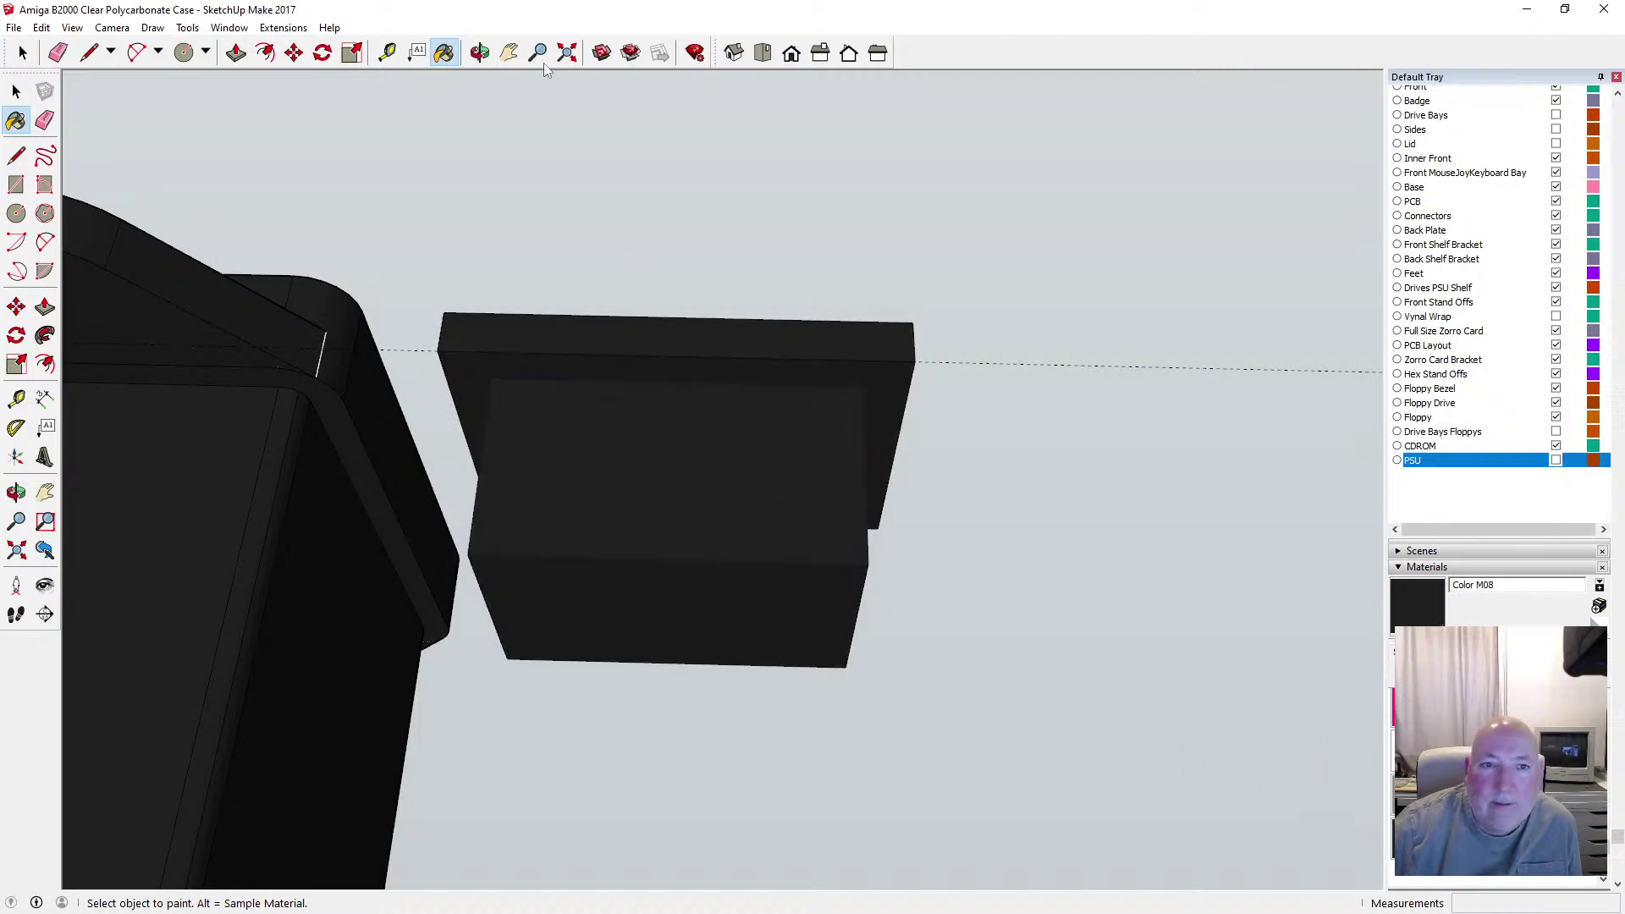
pyautogui.click(480, 53)
pyautogui.moveTo(635, 304); pyautogui.dragTo(817, 296)
pyautogui.click(41, 27)
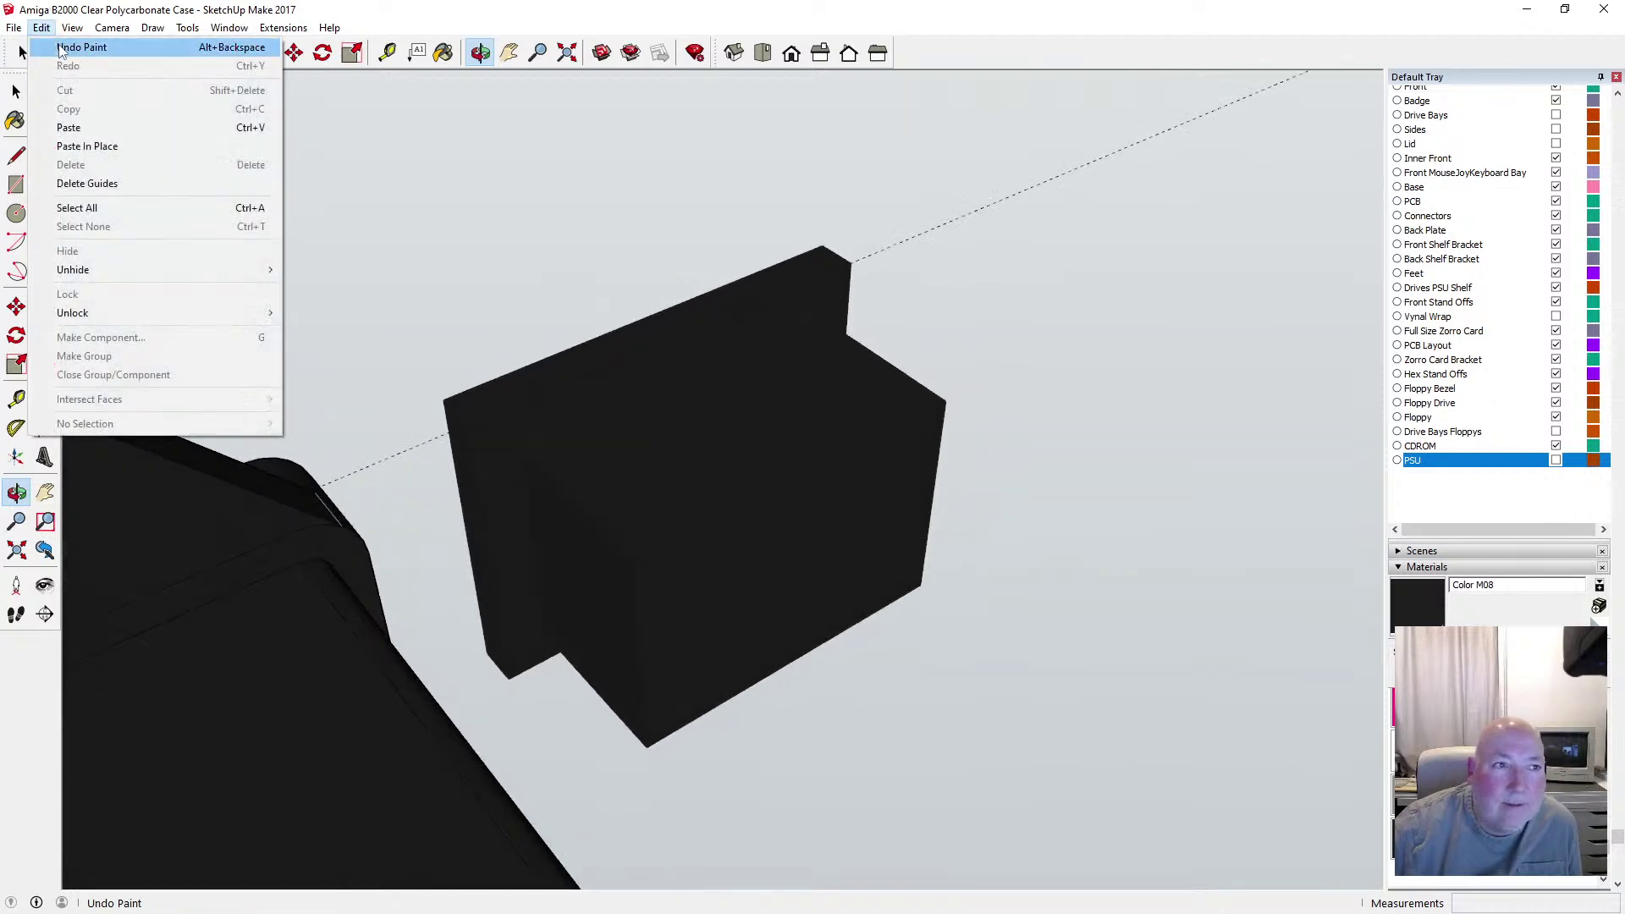
pyautogui.click(84, 44)
# Open the switch housing component for editing
pyautogui.click(16, 91)
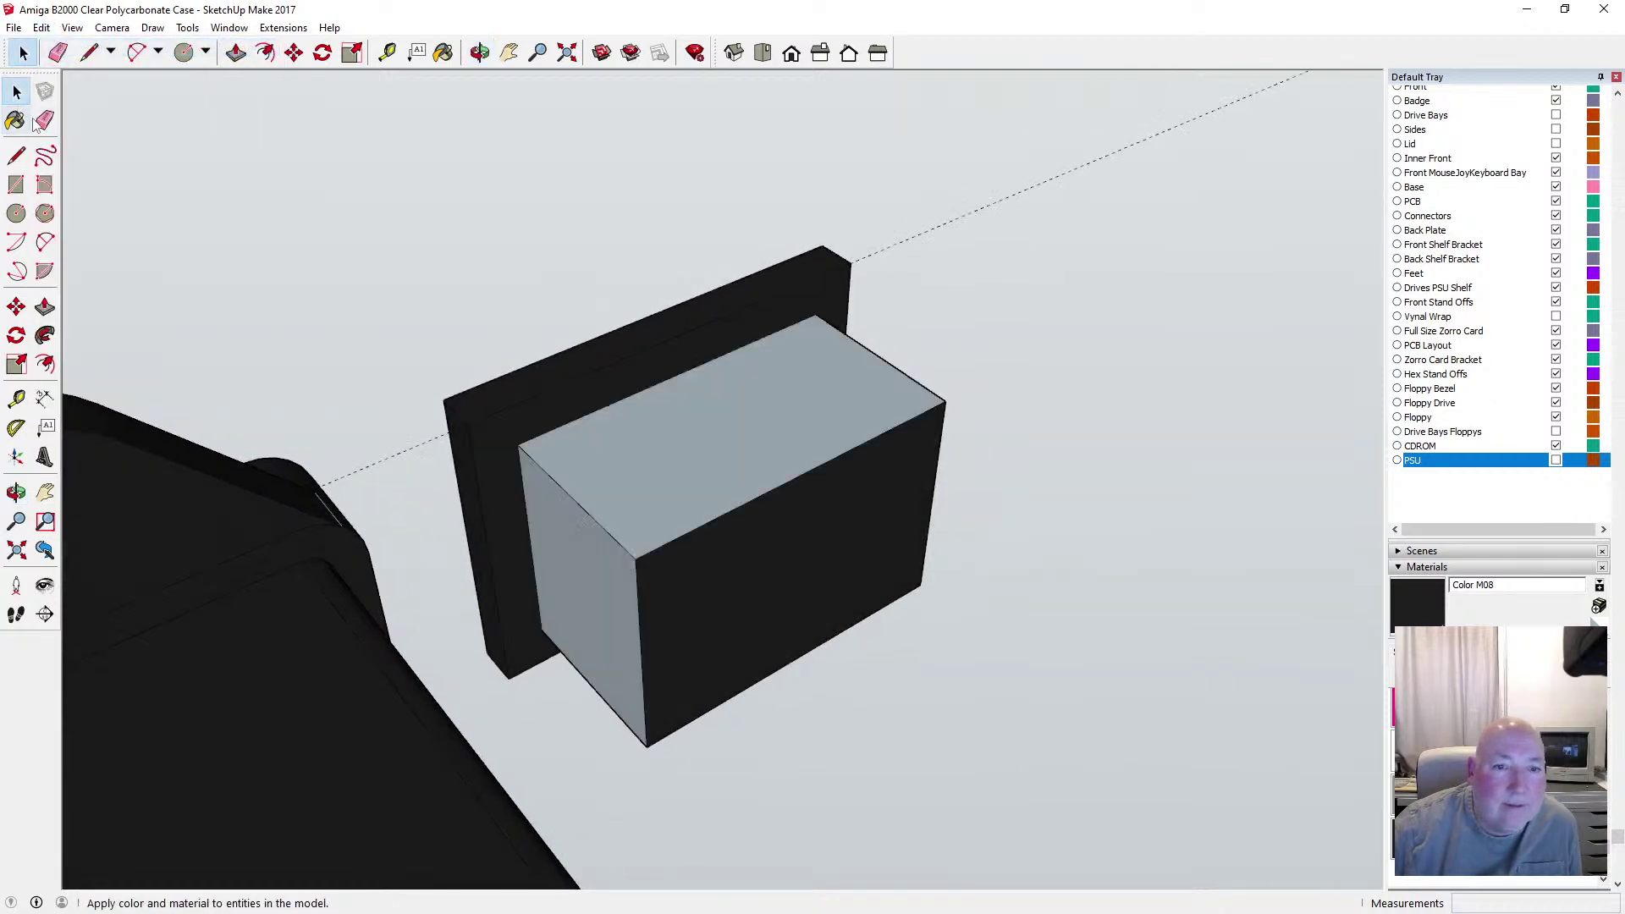
pyautogui.click(648, 439)
pyautogui.doubleClick(669, 437)
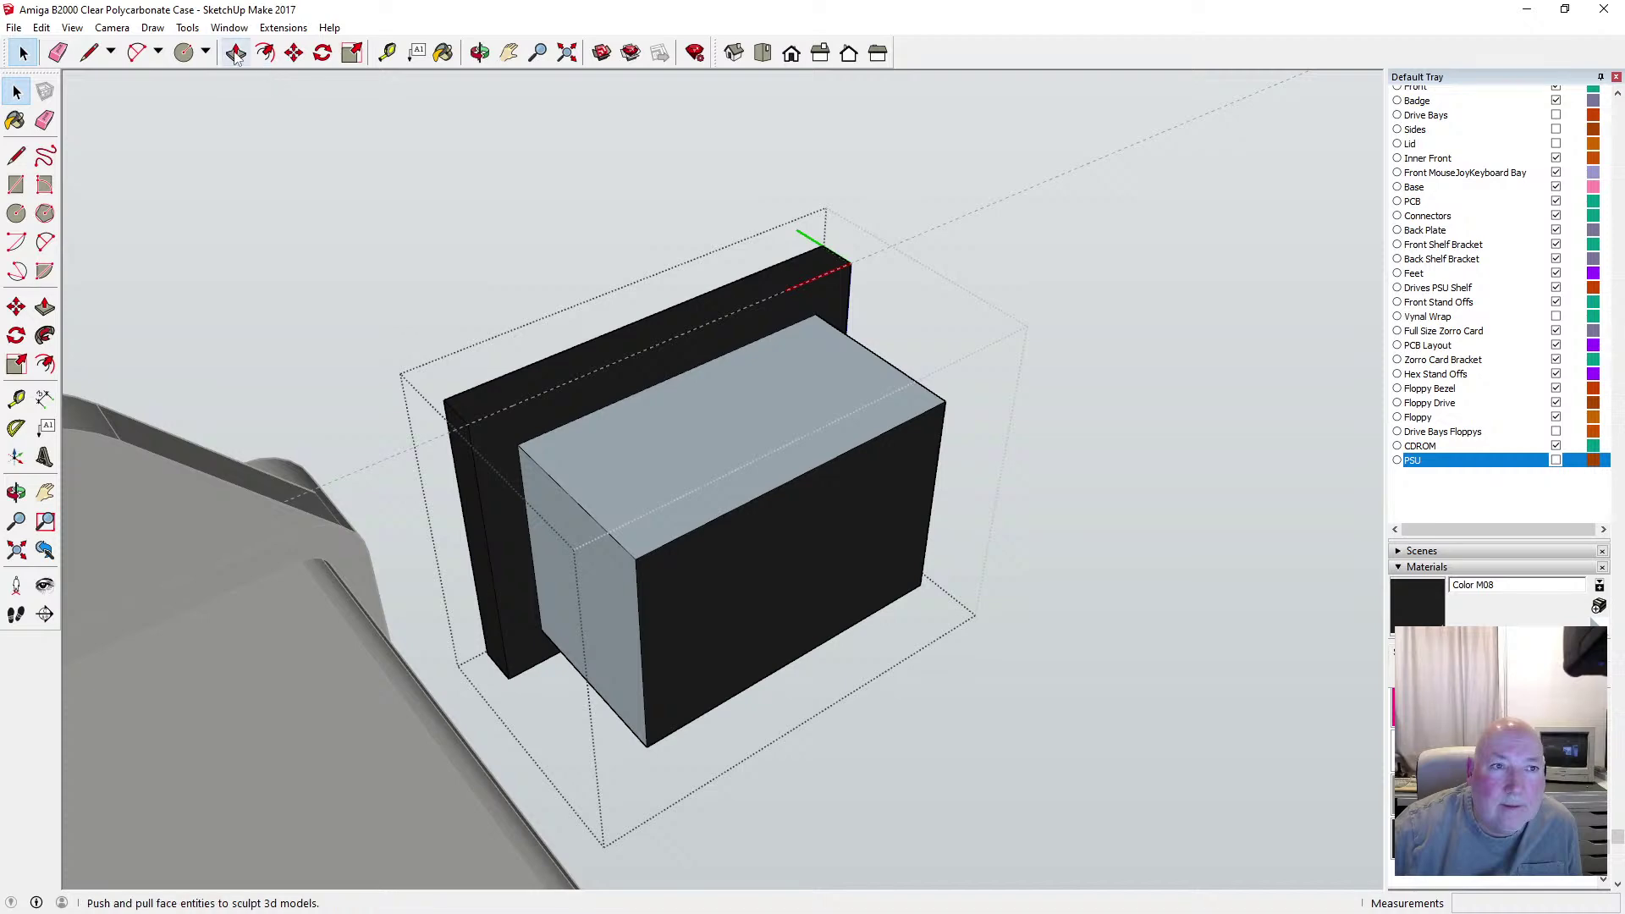
# Paint the remaining grey faces of the switch body with Color M08
pyautogui.click(443, 53)
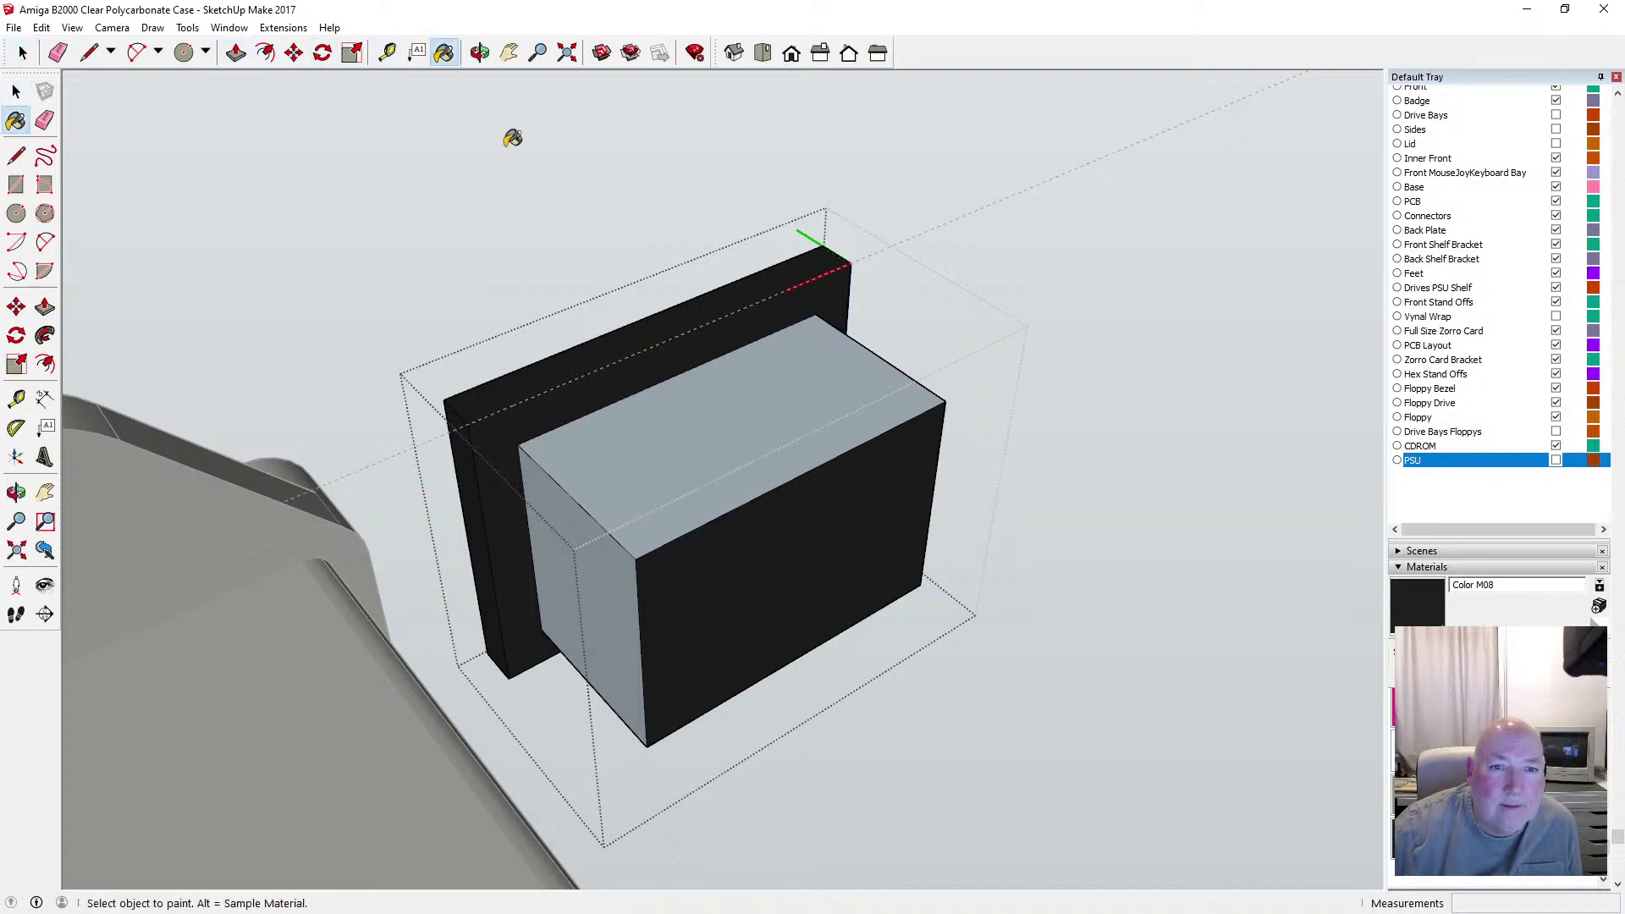
pyautogui.click(688, 450)
pyautogui.click(581, 519)
pyautogui.press('o')
pyautogui.moveTo(555, 399)
pyautogui.mouseDown()
pyautogui.moveTo(707, 277)
pyautogui.moveTo(171, 344)
pyautogui.moveTo(356, 254)
pyautogui.moveTo(534, 196)
pyautogui.moveTo(552, 324)
pyautogui.mouseUp()
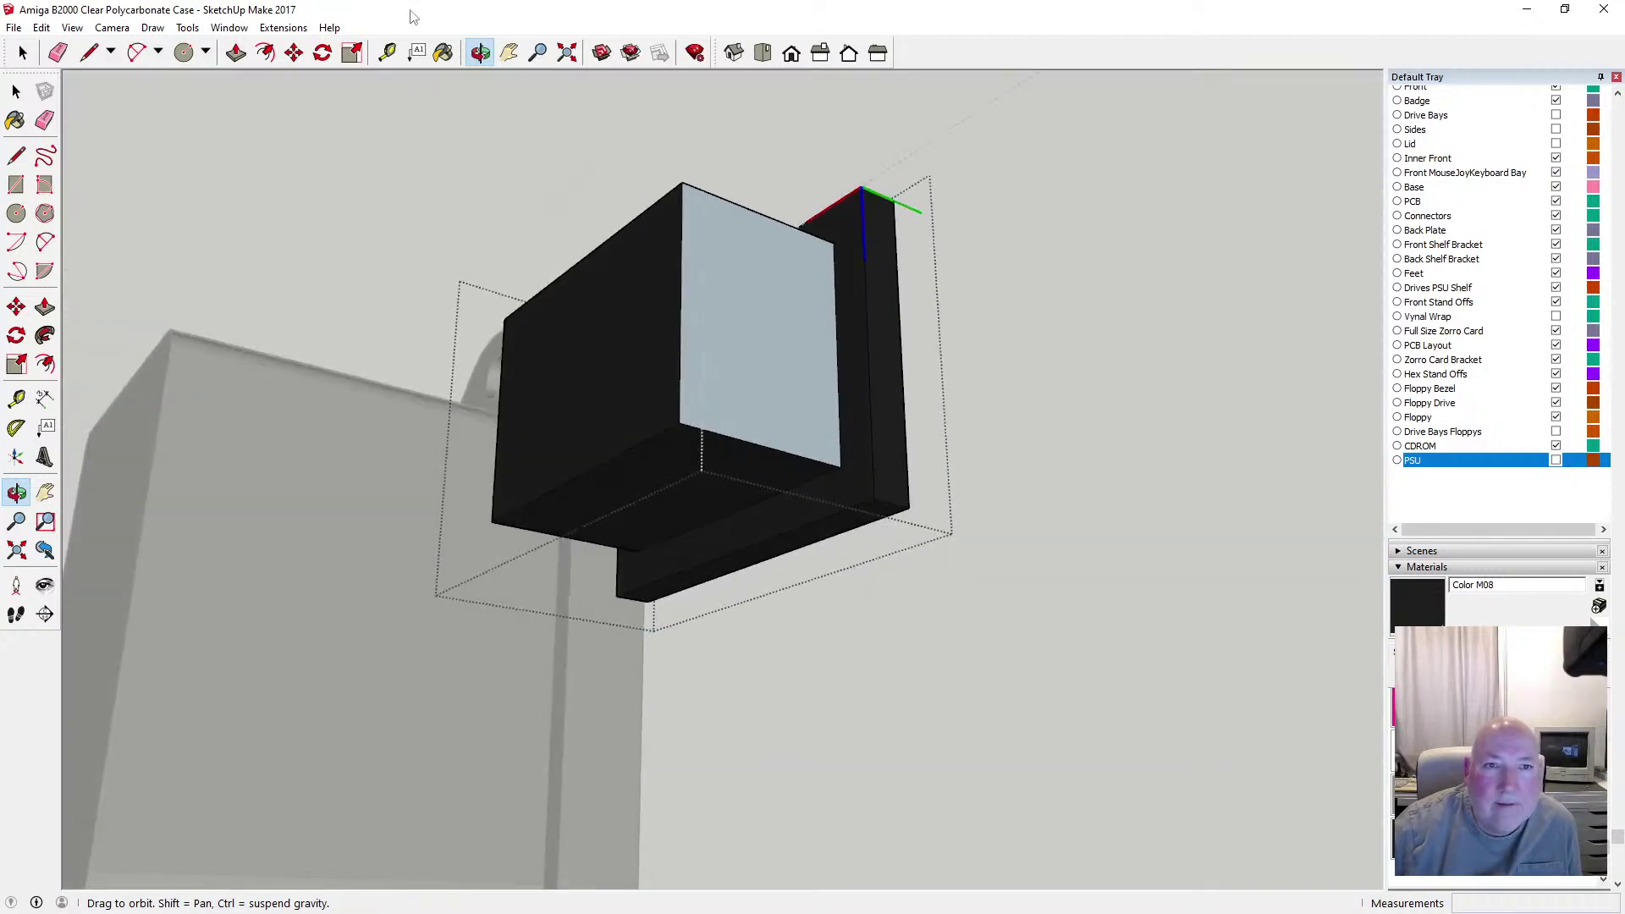
pyautogui.click(443, 52)
pyautogui.click(770, 278)
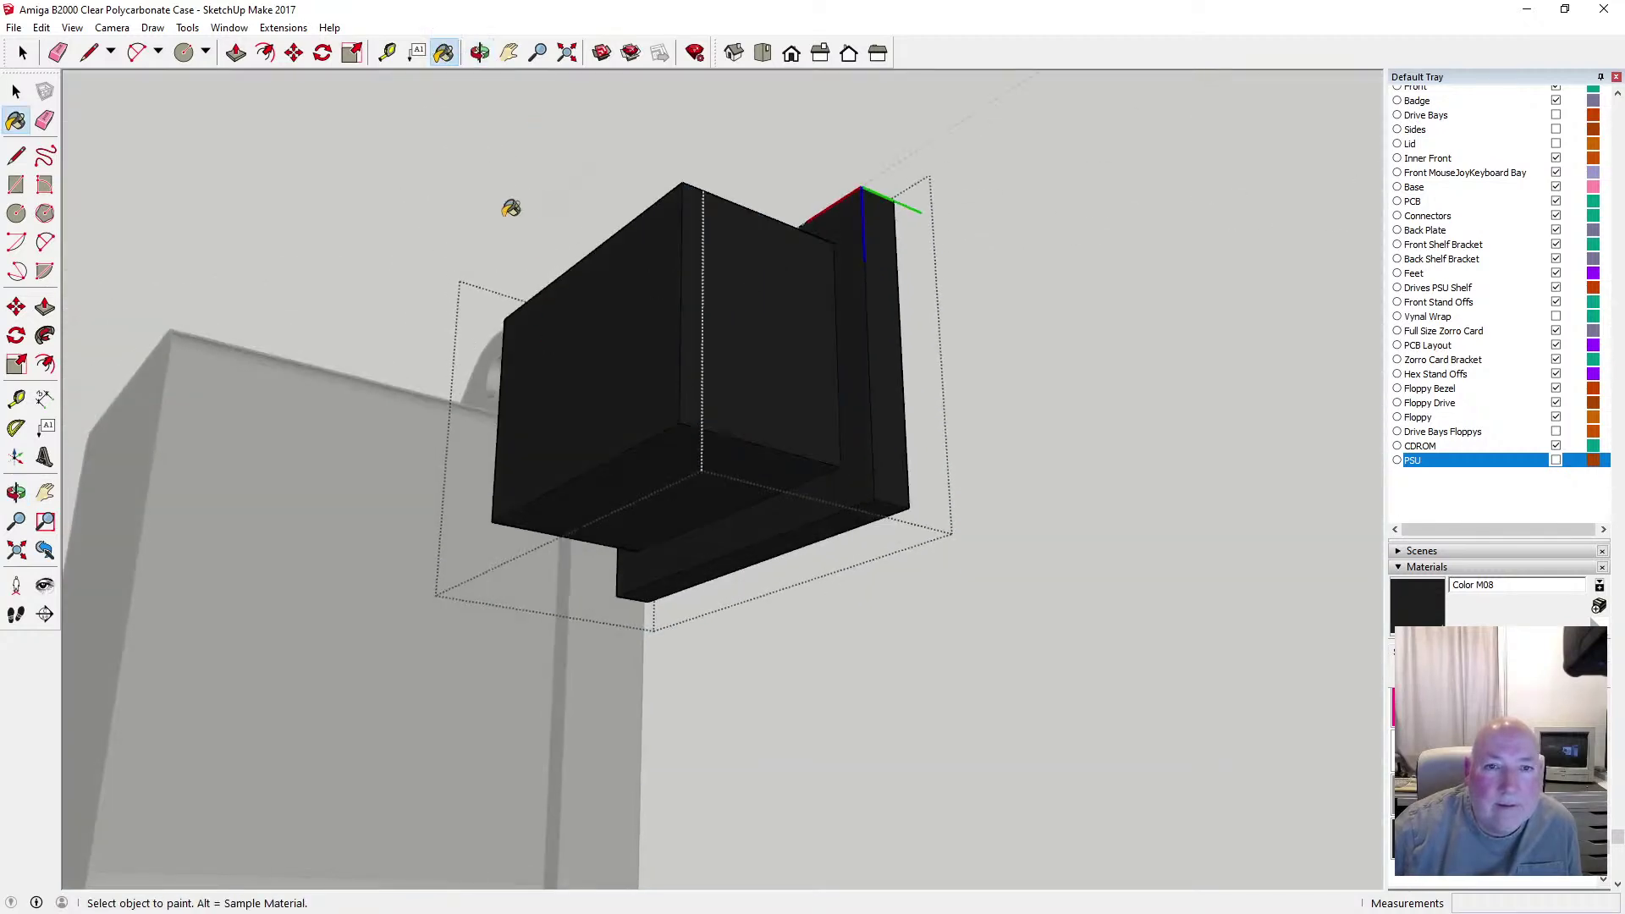
pyautogui.click(480, 52)
pyautogui.moveTo(511, 381); pyautogui.dragTo(531, 321)
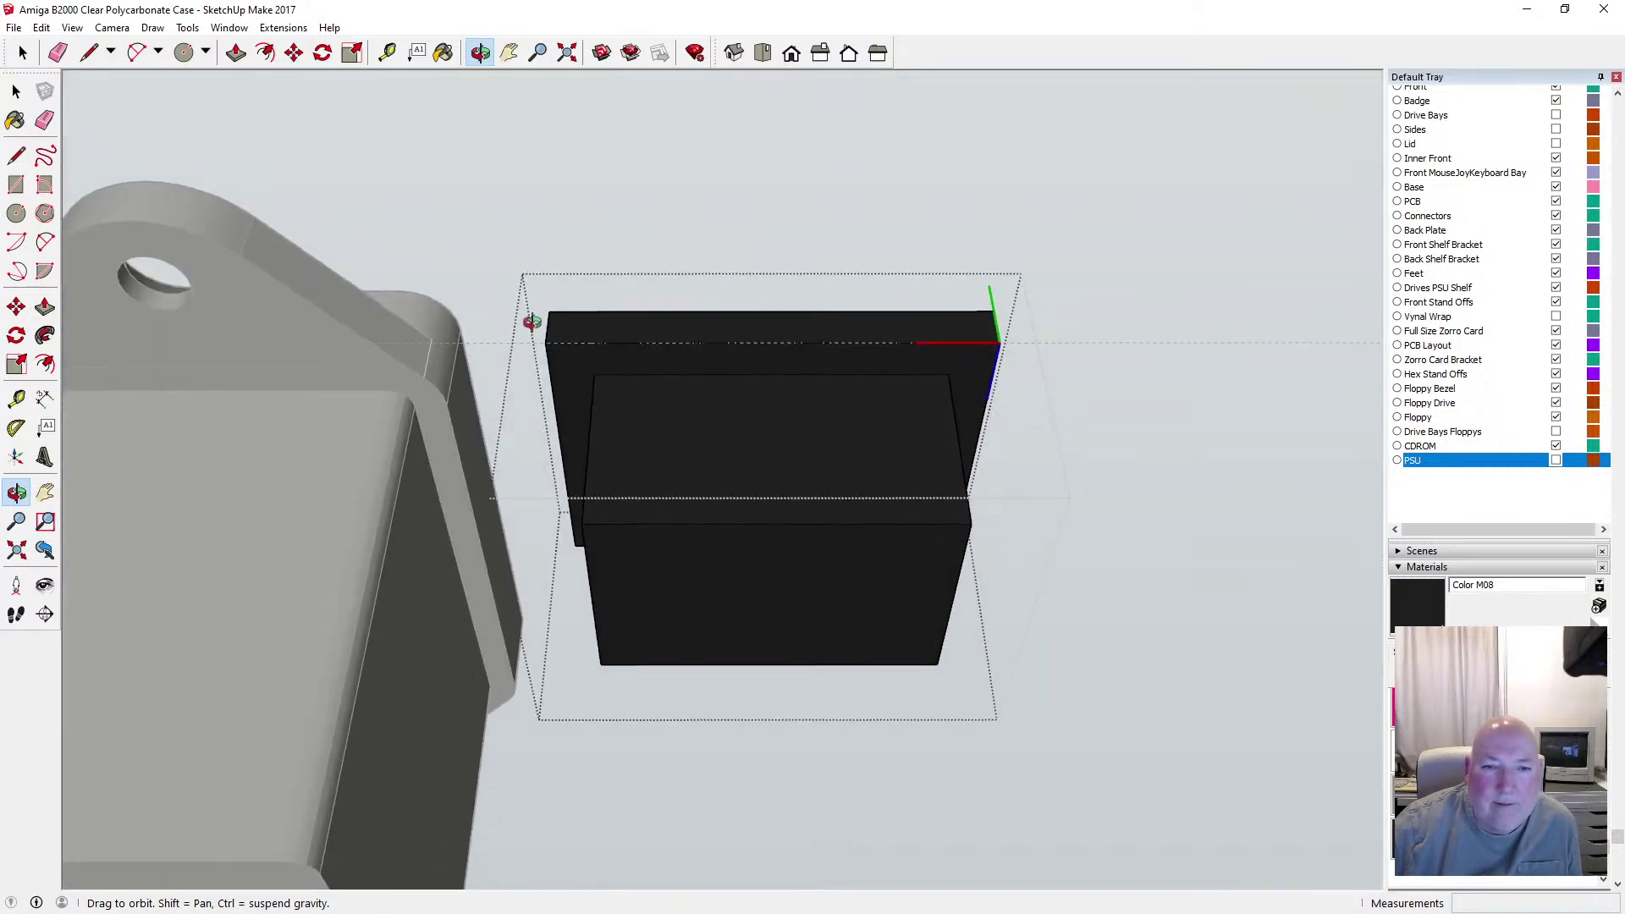
# Copy the switch body's back face with its edges and close the group
pyautogui.click(17, 91)
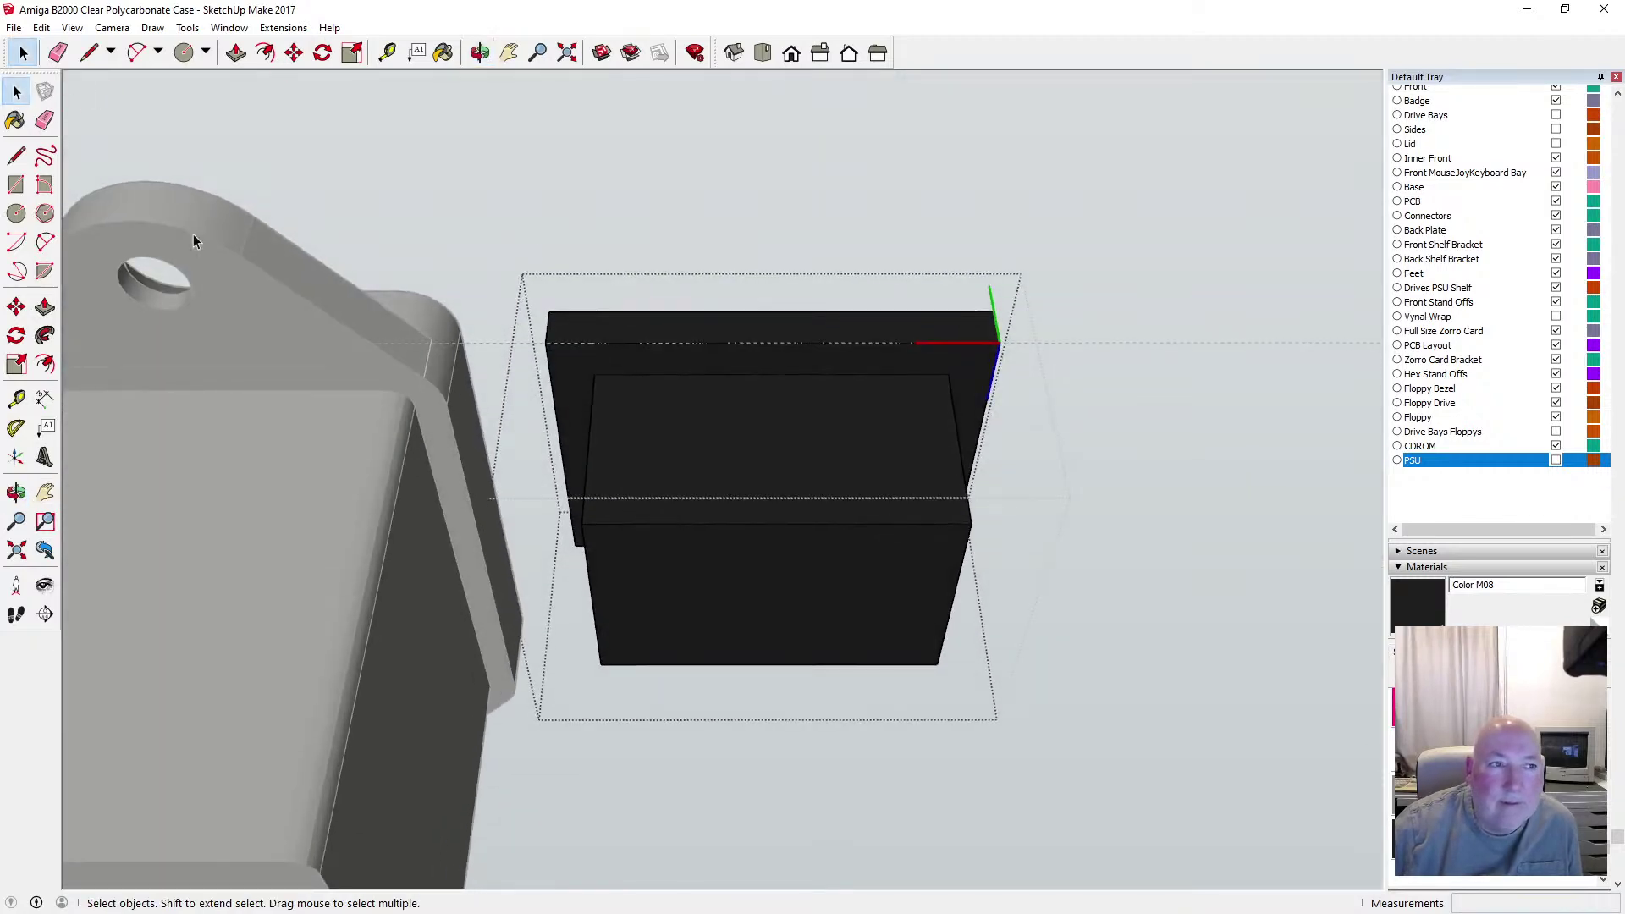
pyautogui.click(611, 527)
pyautogui.keyDown('shift'); pyautogui.click(672, 665); pyautogui.keyUp('shift')
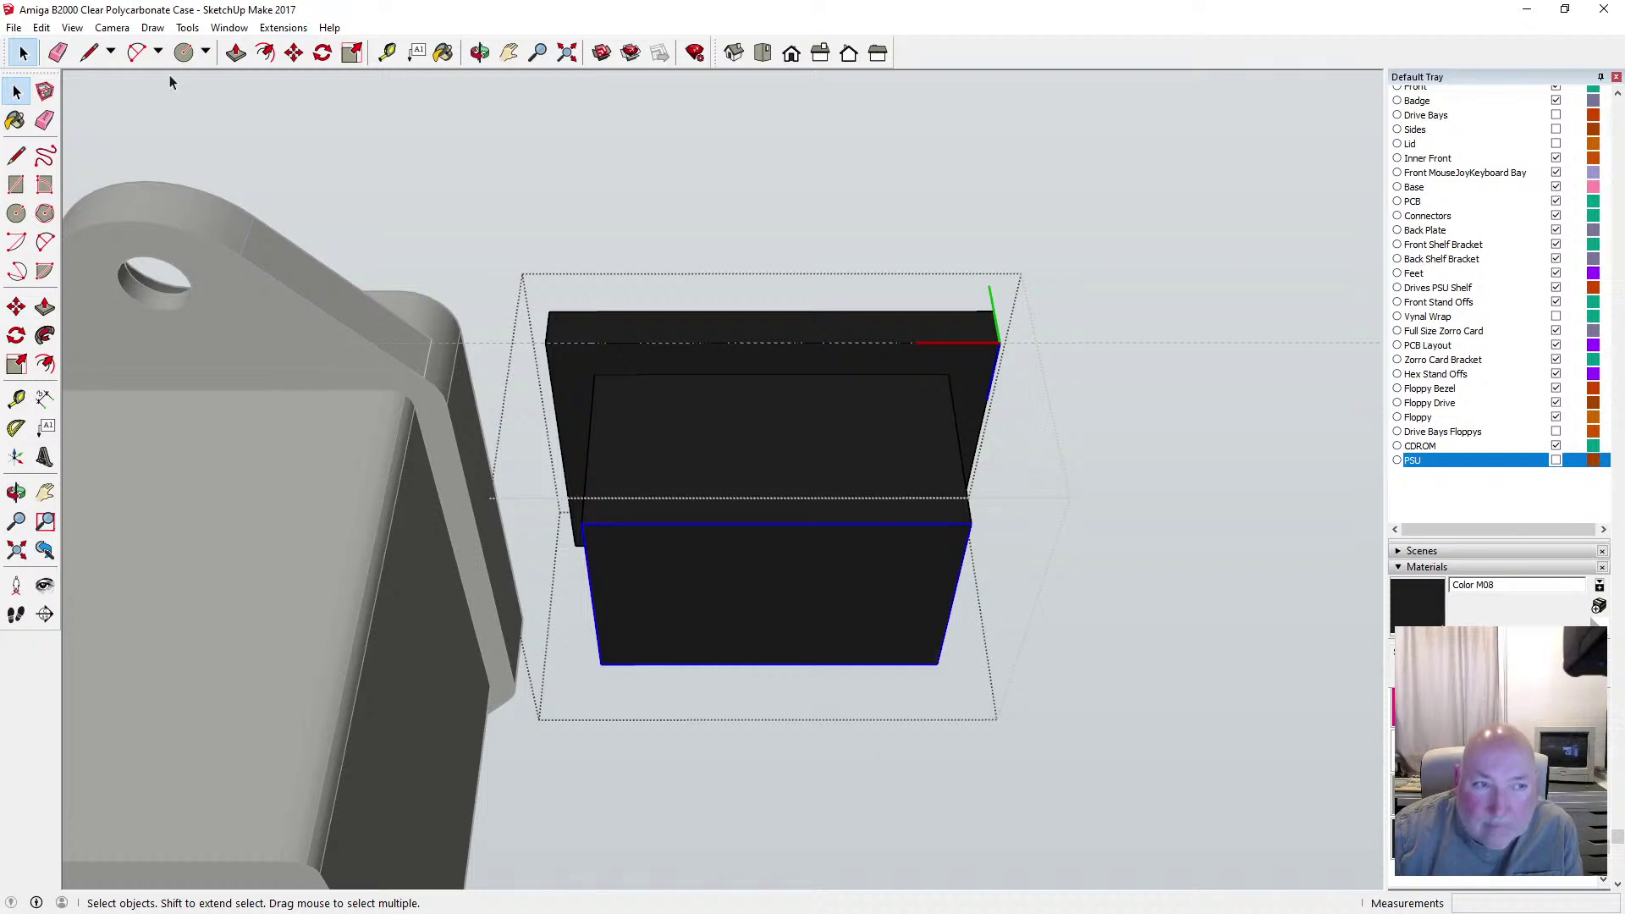
pyautogui.click(41, 27)
pyautogui.click(33, 109)
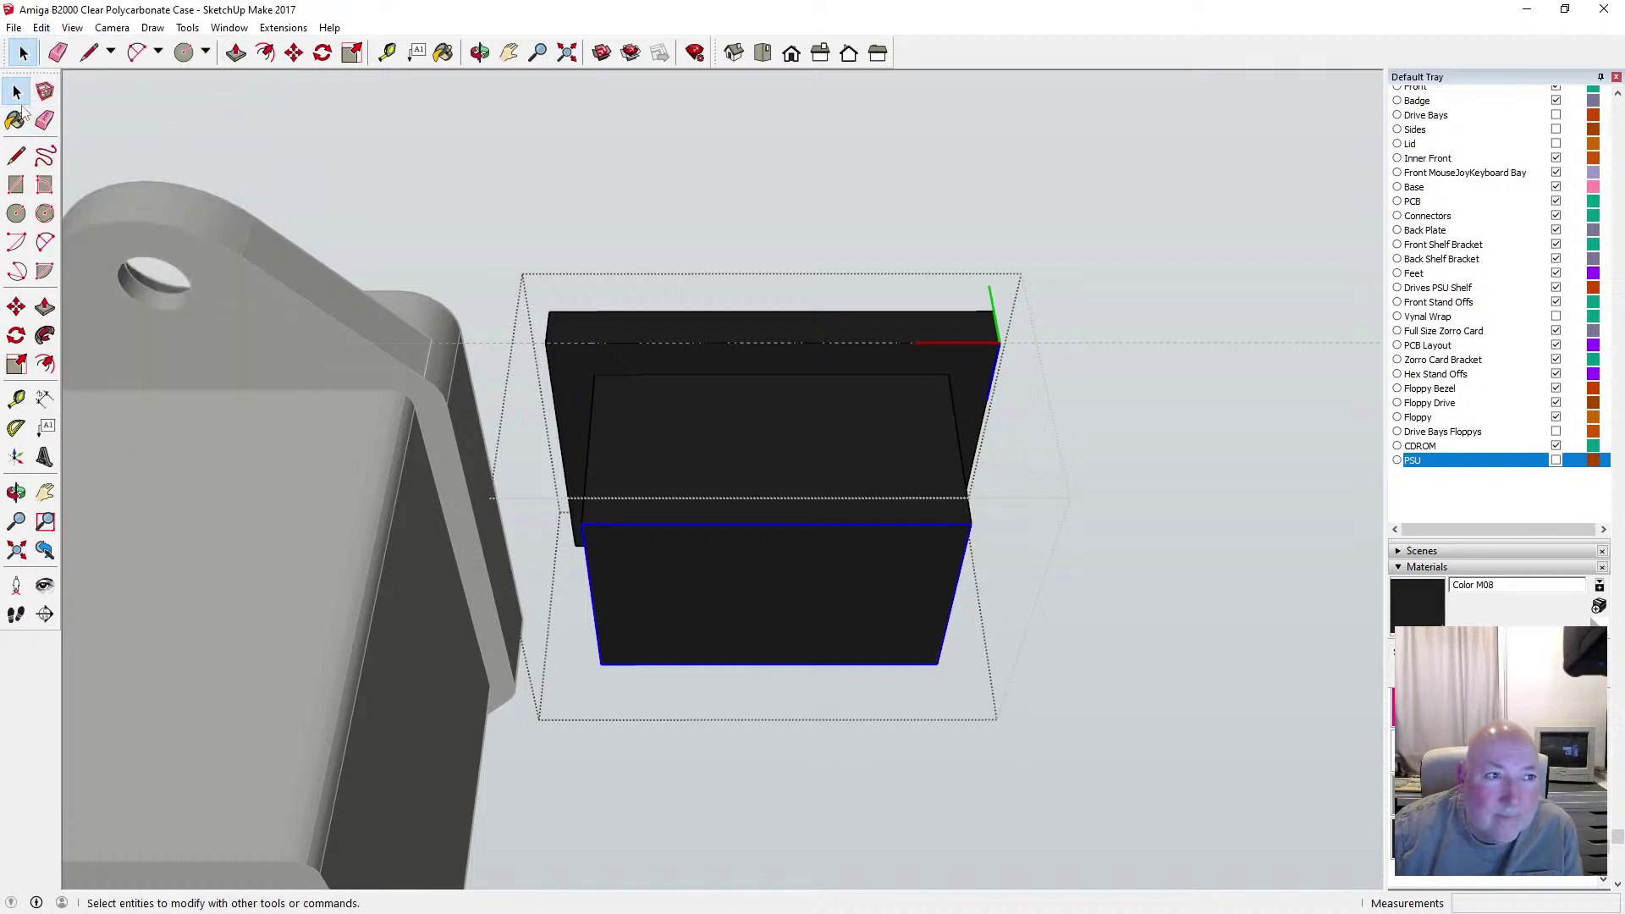
pyautogui.click(373, 213)
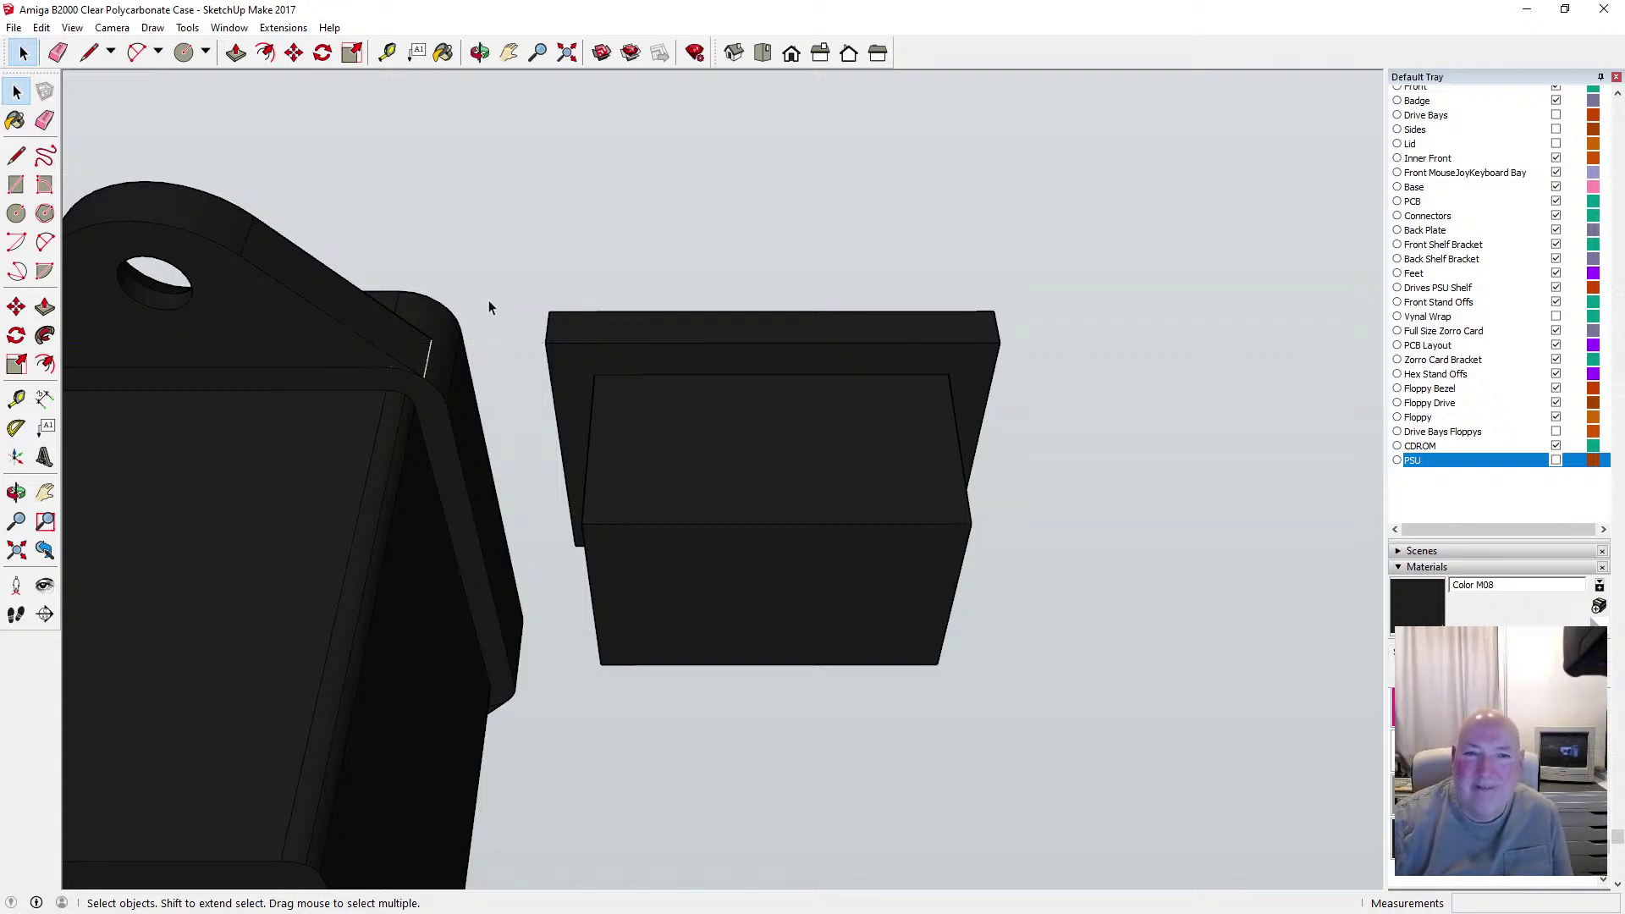
# Examine the painted power socket and rocker switch from several angles and against the back of the case
pyautogui.click(479, 52)
pyautogui.moveTo(899, 258); pyautogui.dragTo(830, 425)
pyautogui.scroll(-3, 849, 325)
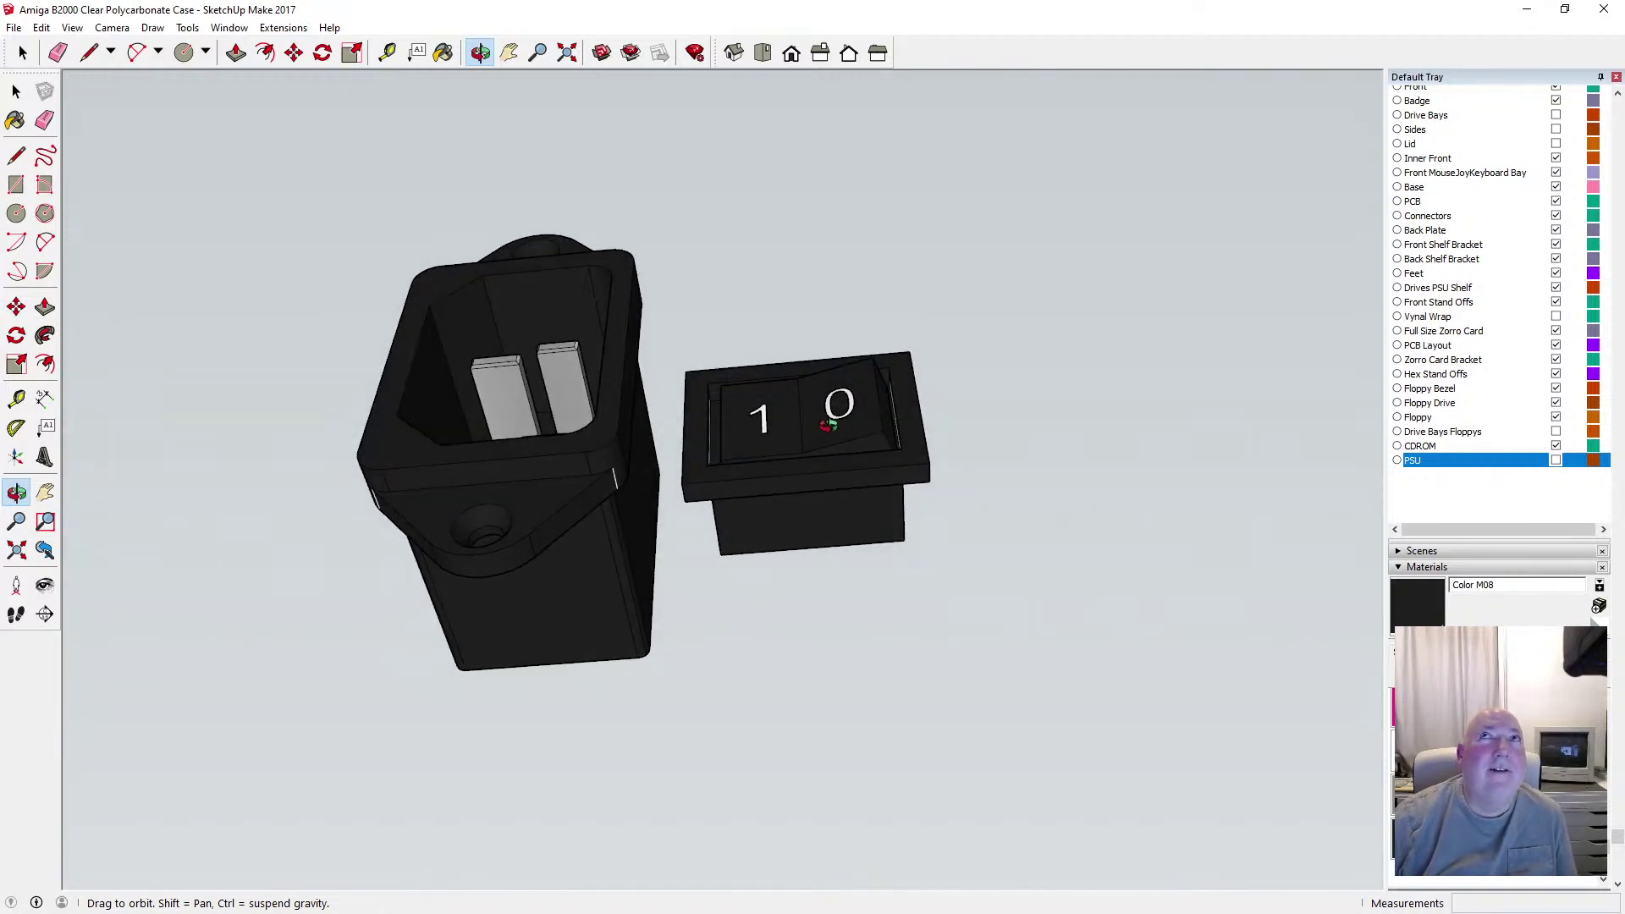
pyautogui.moveTo(856, 410); pyautogui.dragTo(981, 515)
pyautogui.moveTo(858, 364); pyautogui.dragTo(858, 489)
pyautogui.moveTo(1092, 525); pyautogui.dragTo(943, 392)
pyautogui.scroll(-5, 921, 462)
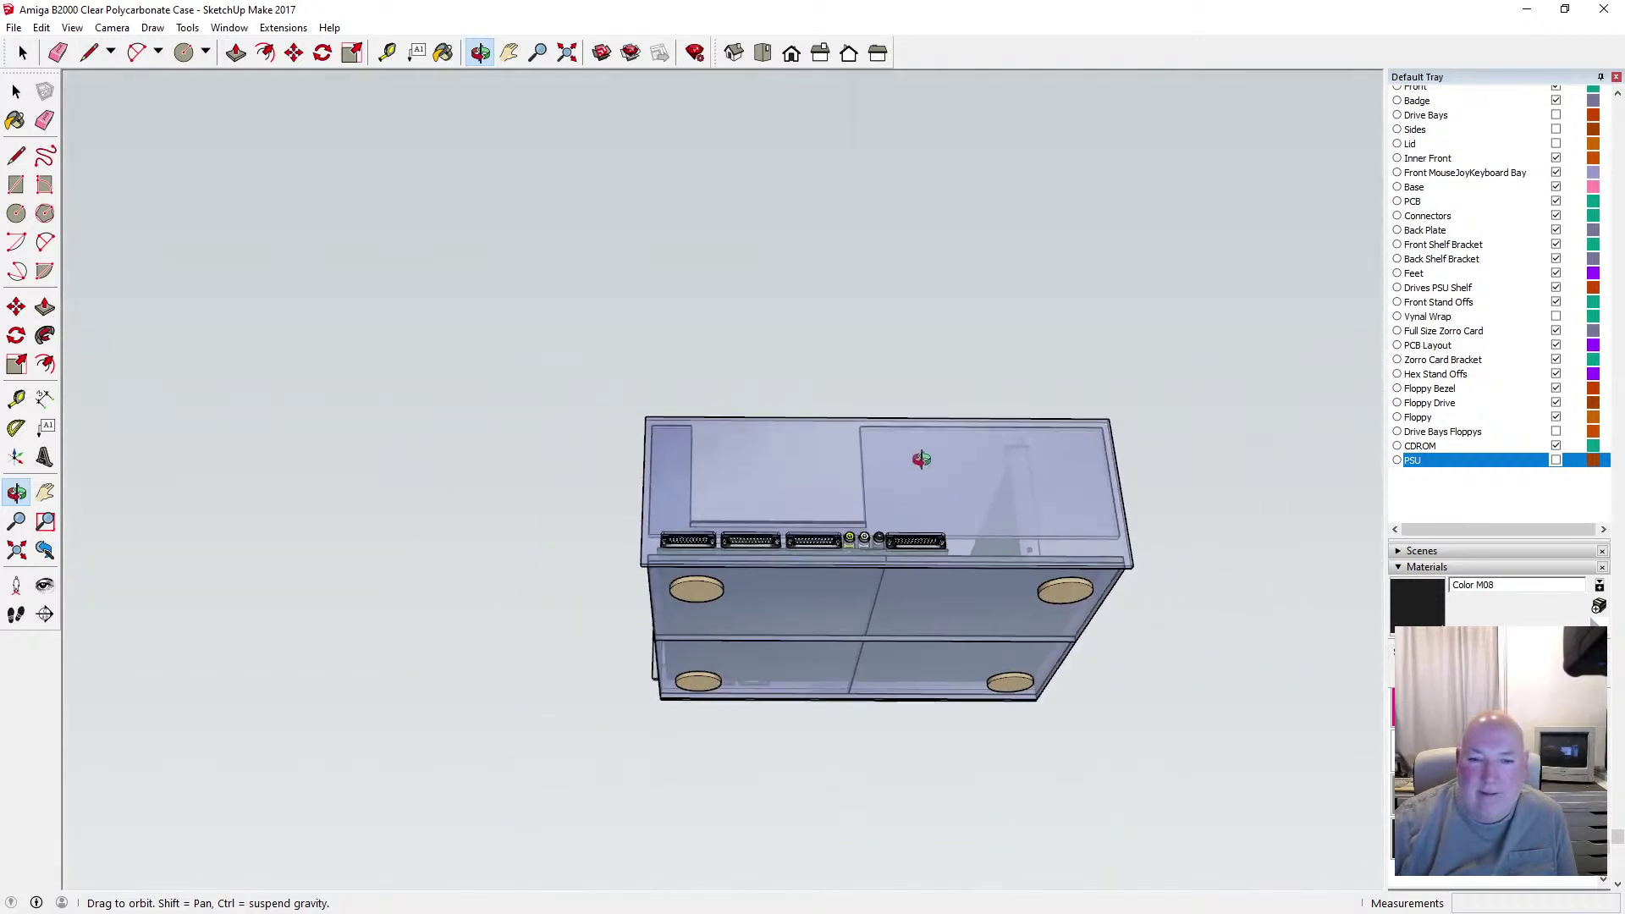
pyautogui.moveTo(920, 462); pyautogui.dragTo(848, 669)
pyautogui.scroll(8, 798, 532)
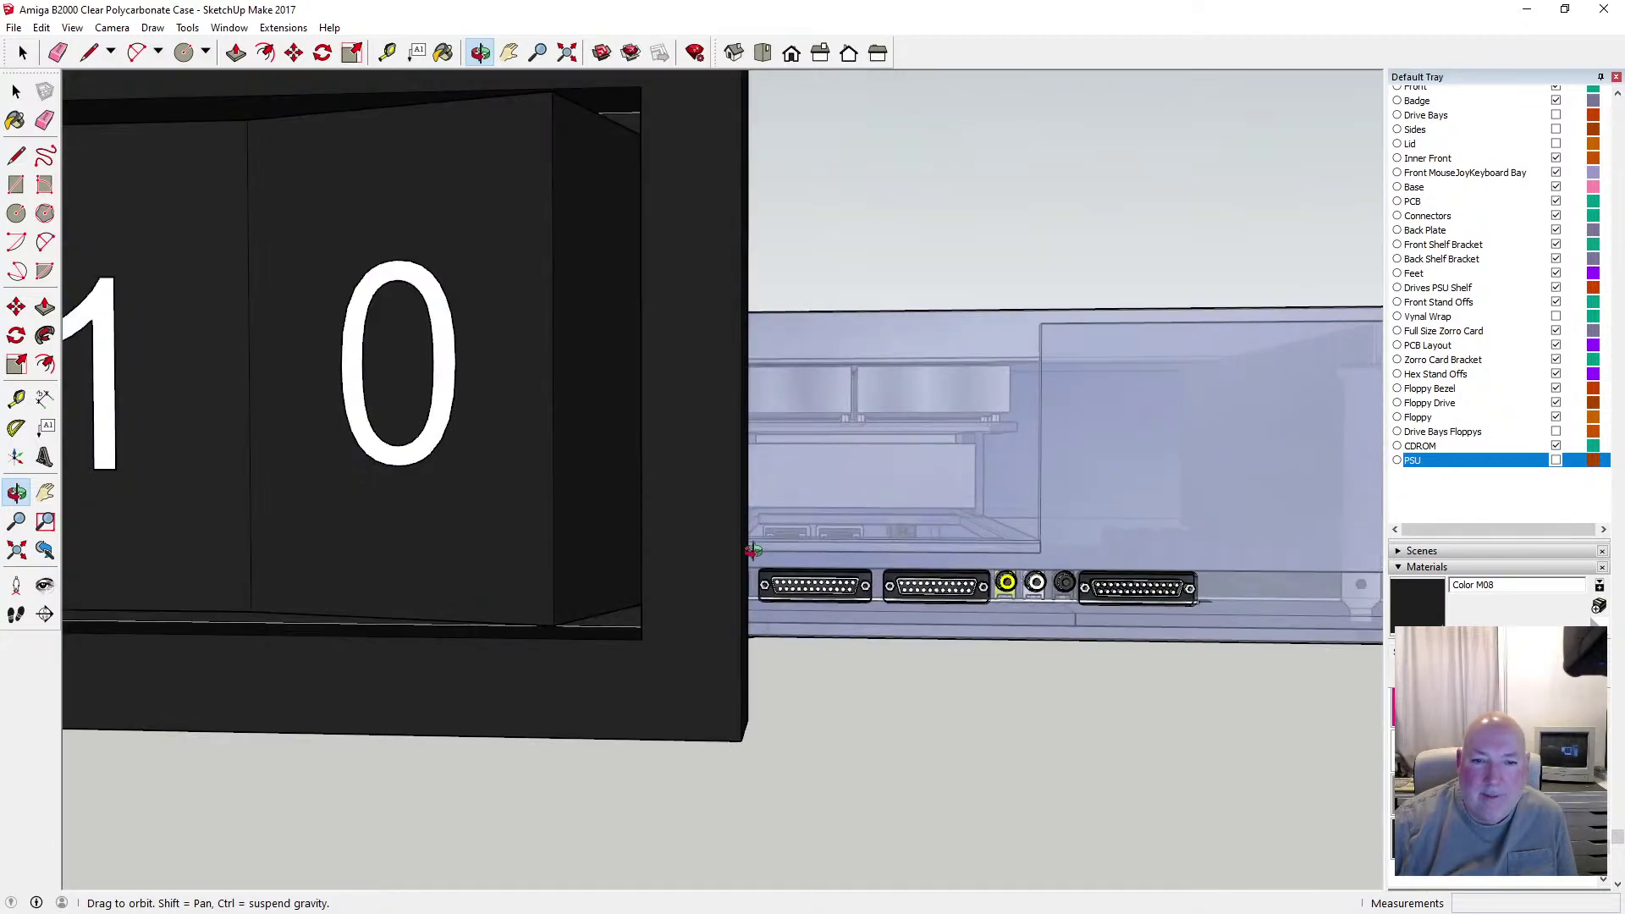
pyautogui.scroll(-4, 758, 546)
pyautogui.moveTo(741, 549); pyautogui.dragTo(795, 529)
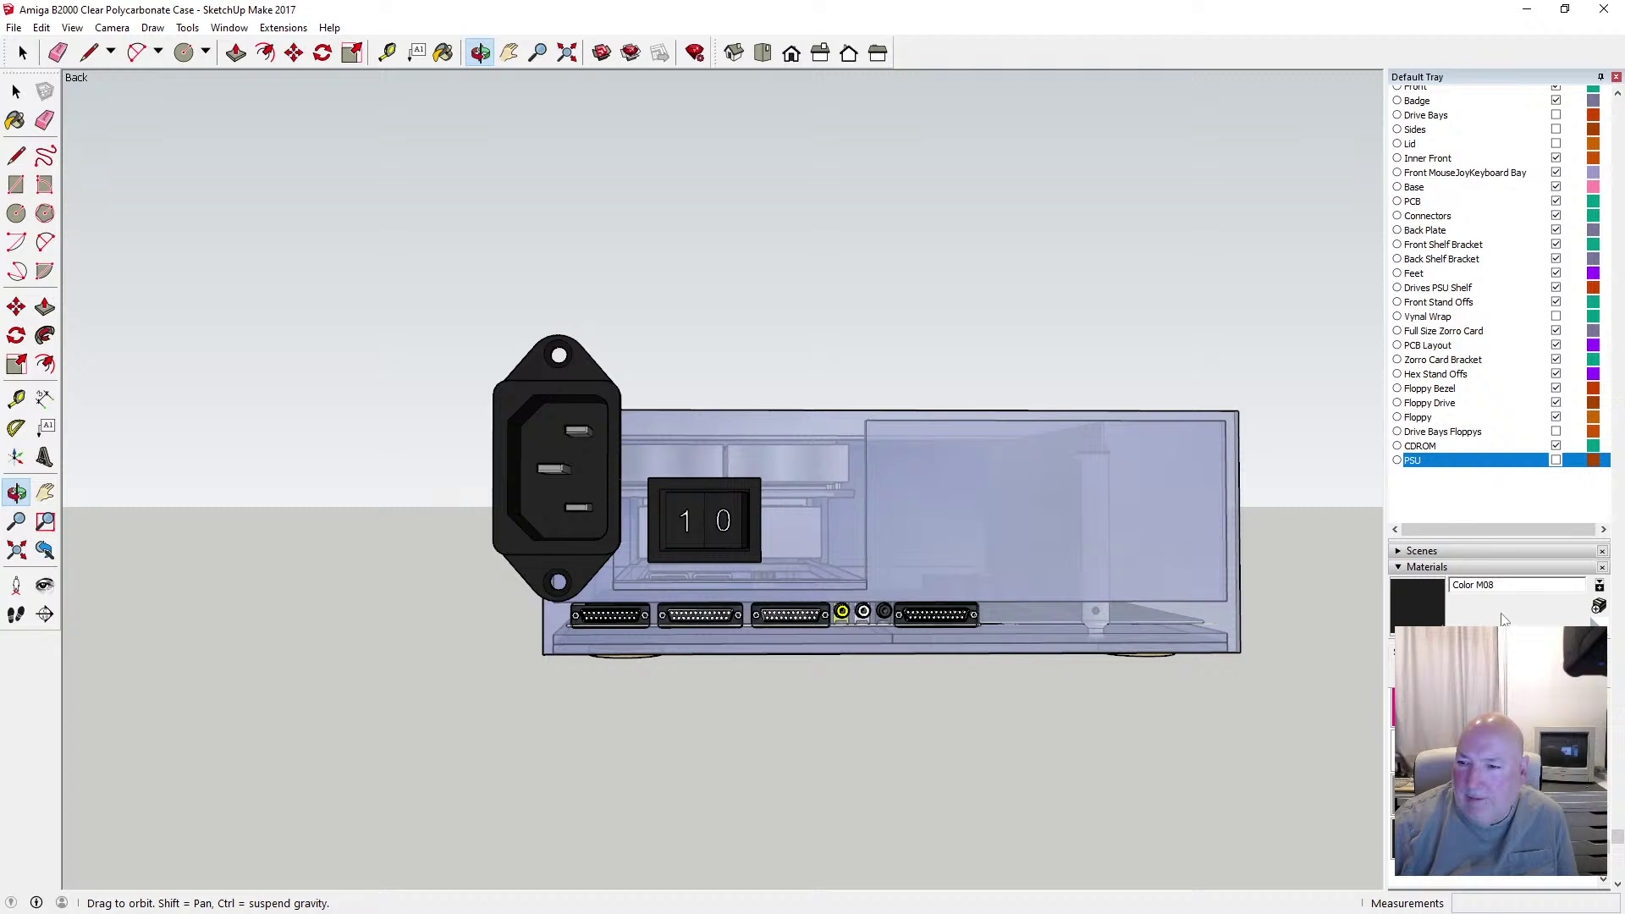
# Paste the copied switch face in place and turn on the visibility of the PSU layer
pyautogui.click(16, 92)
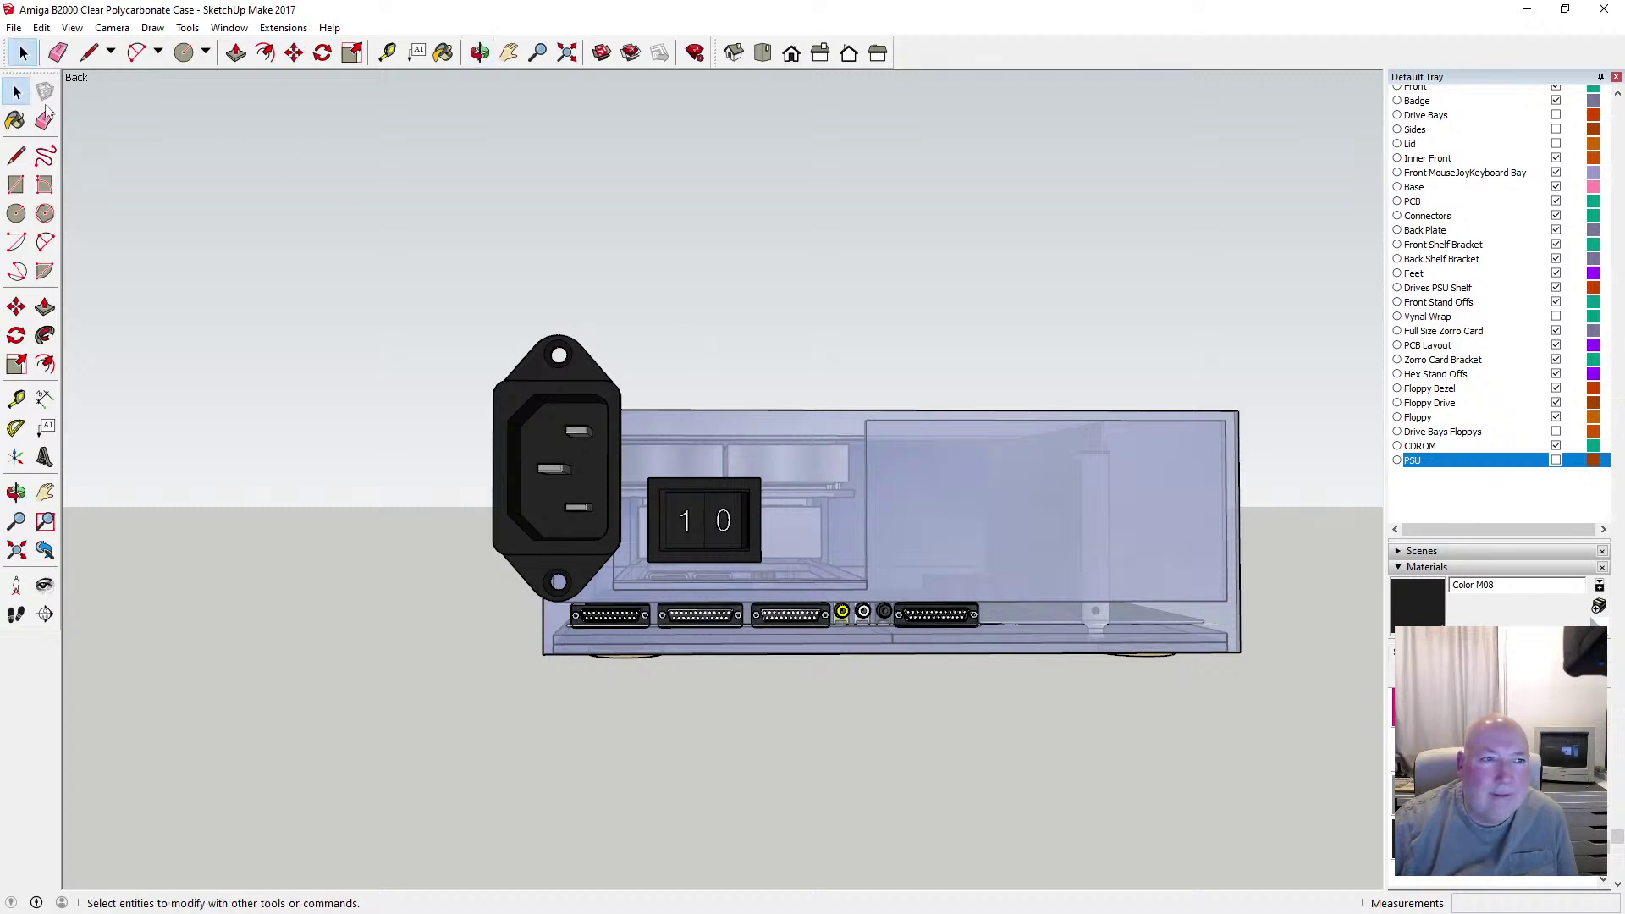
pyautogui.click(671, 492)
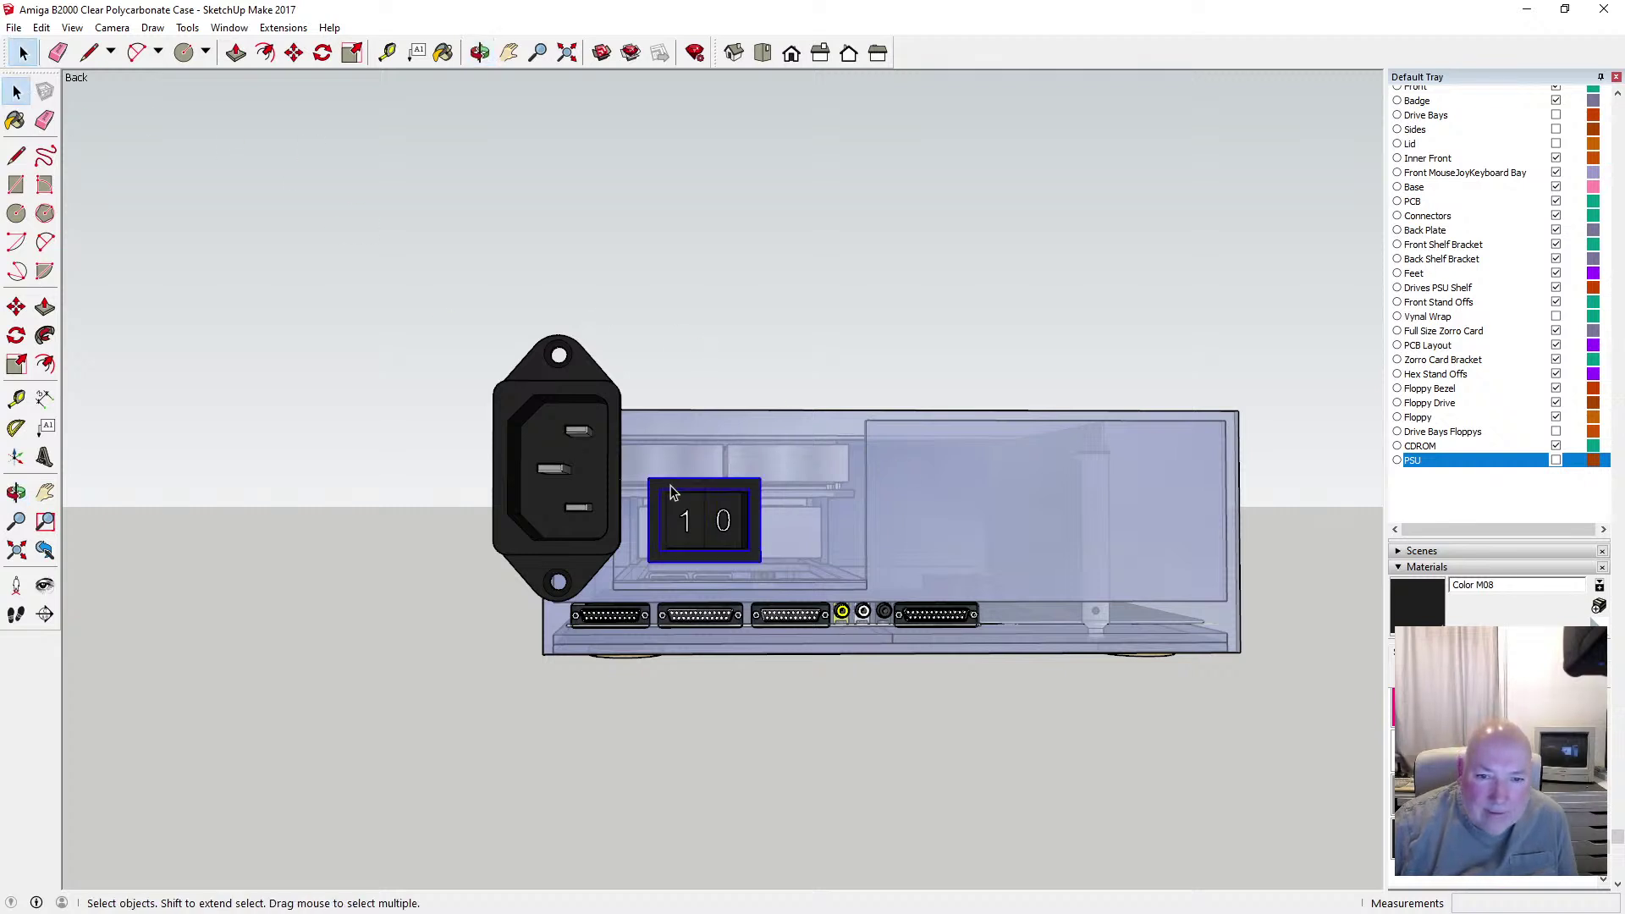
pyautogui.click(686, 398)
pyautogui.click(42, 27)
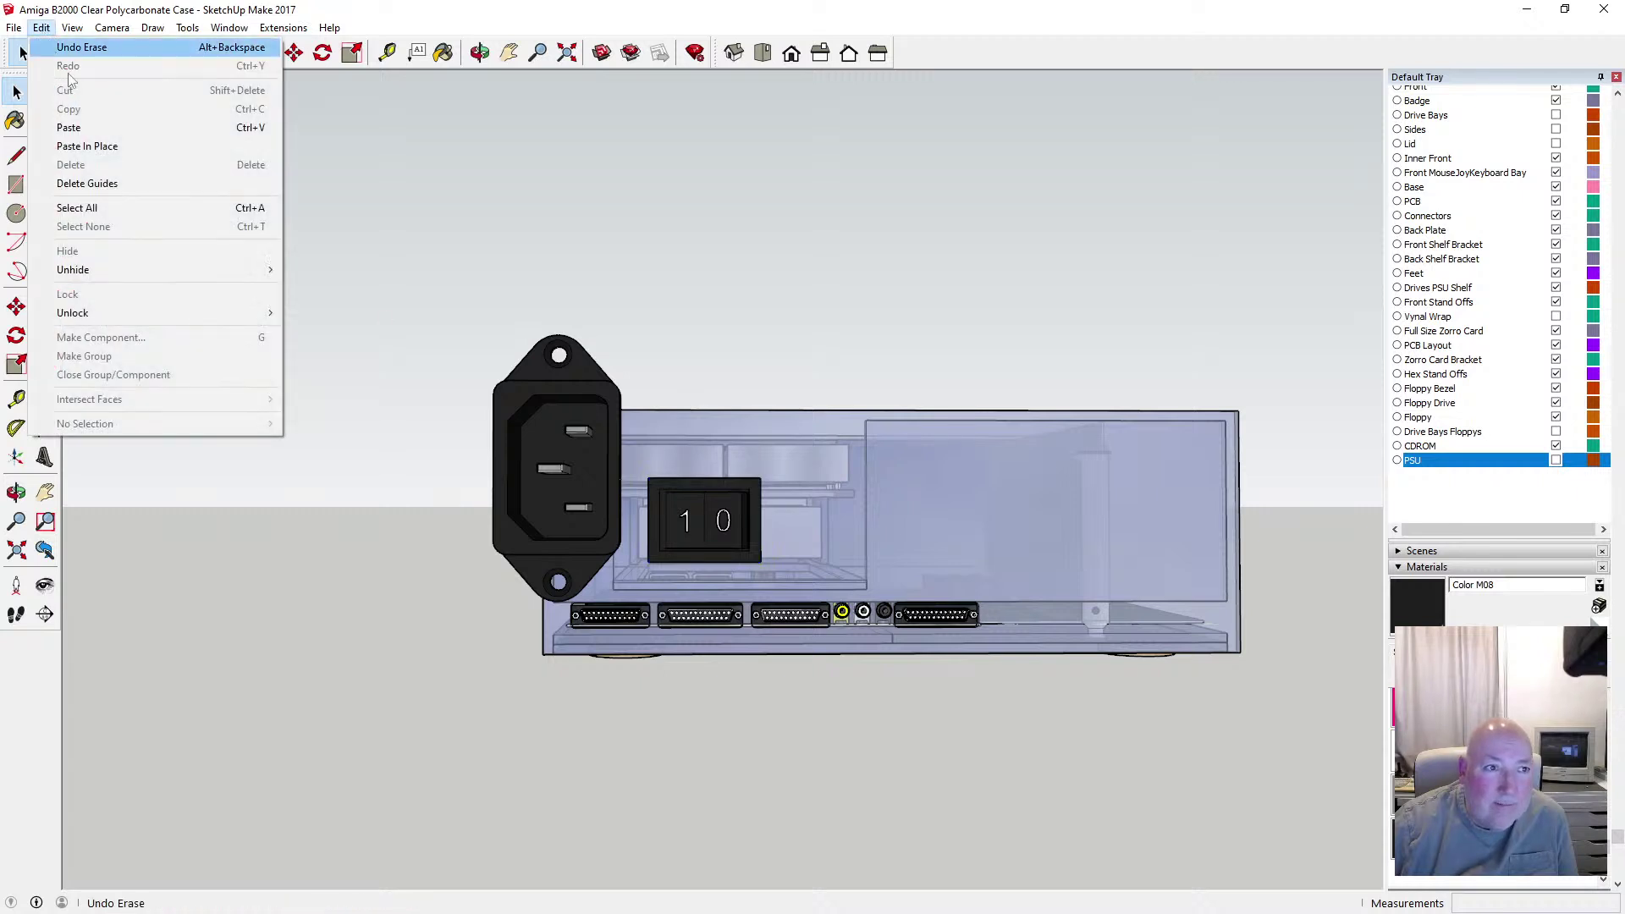
pyautogui.click(115, 147)
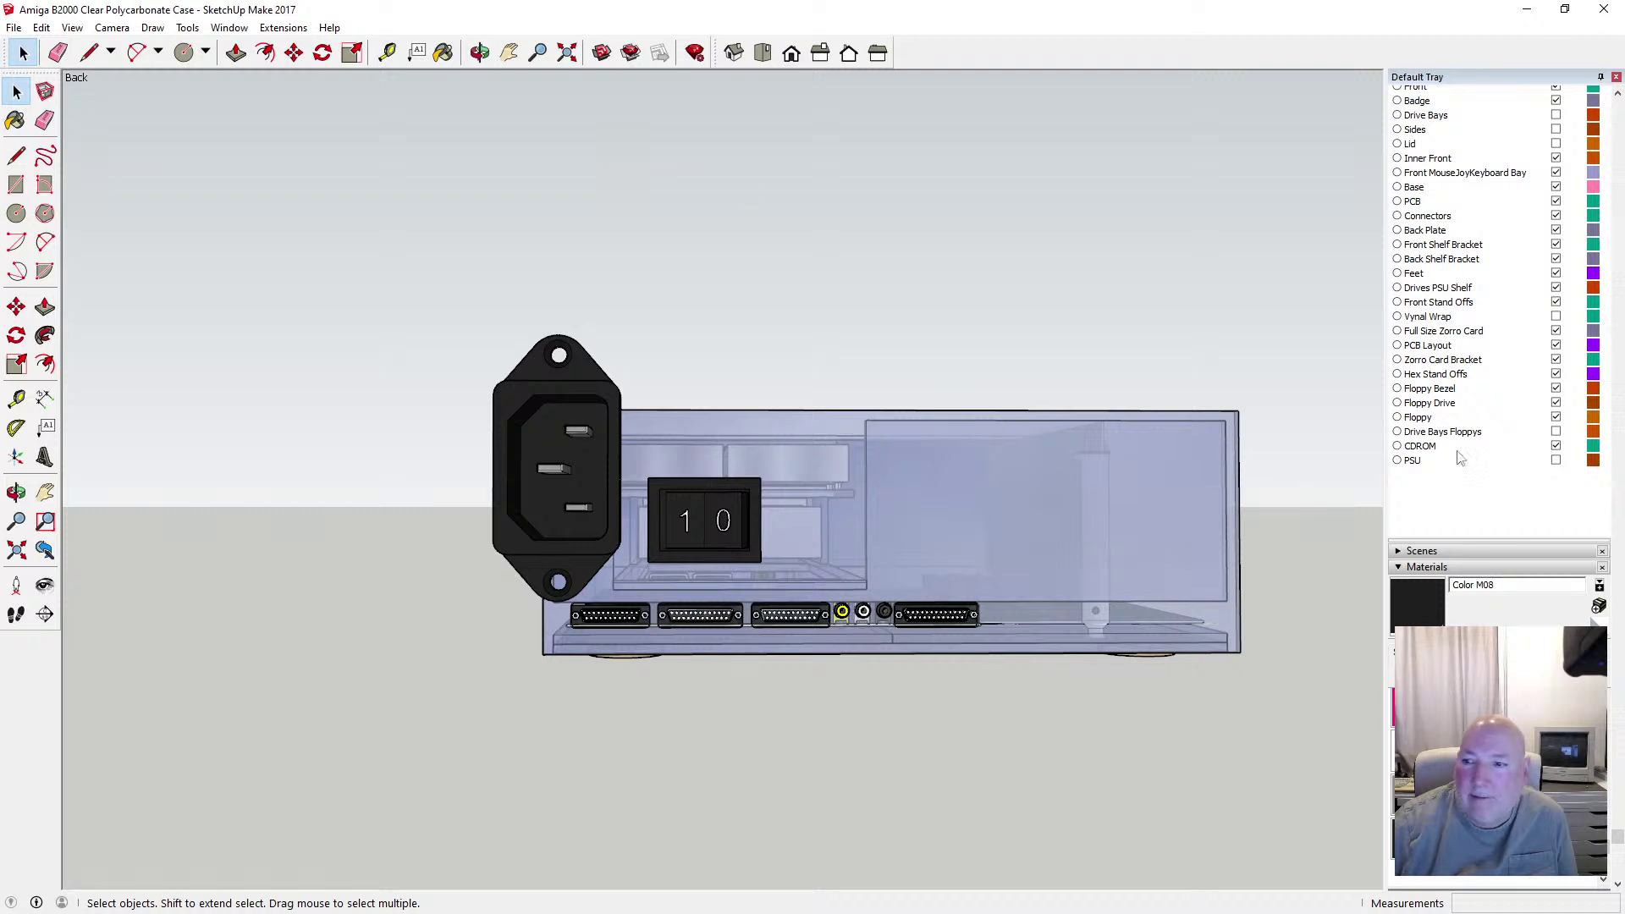
pyautogui.click(1556, 461)
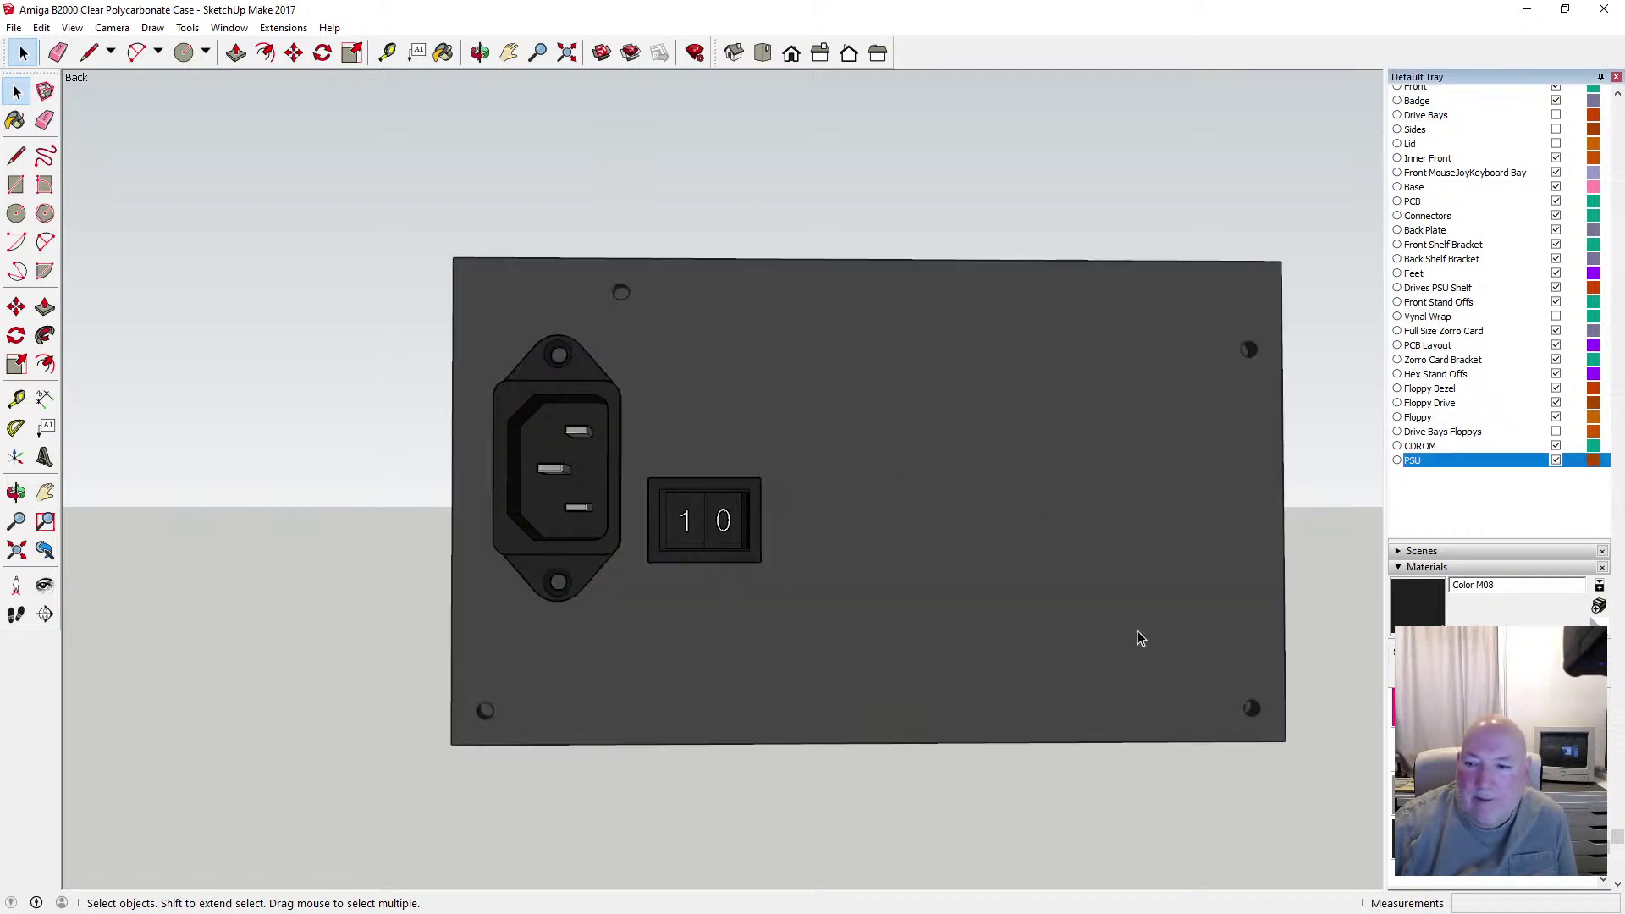
# Make one component from the switch frame, the rocker and the 1 and 0 digits
pyautogui.scroll(2, 706, 559)
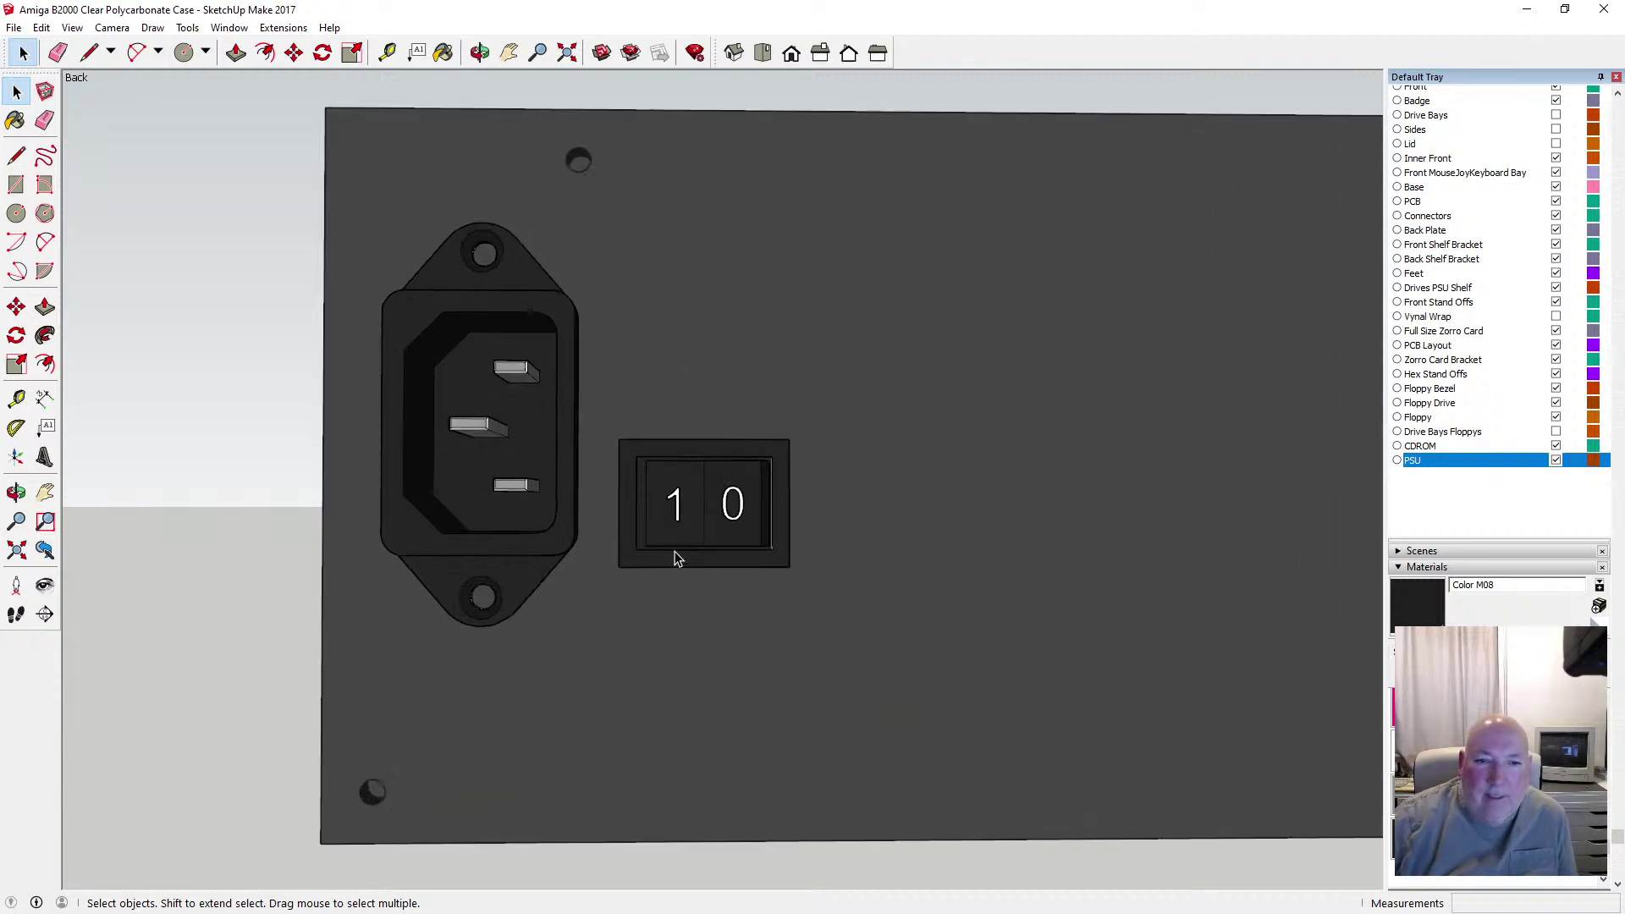
pyautogui.click(643, 459)
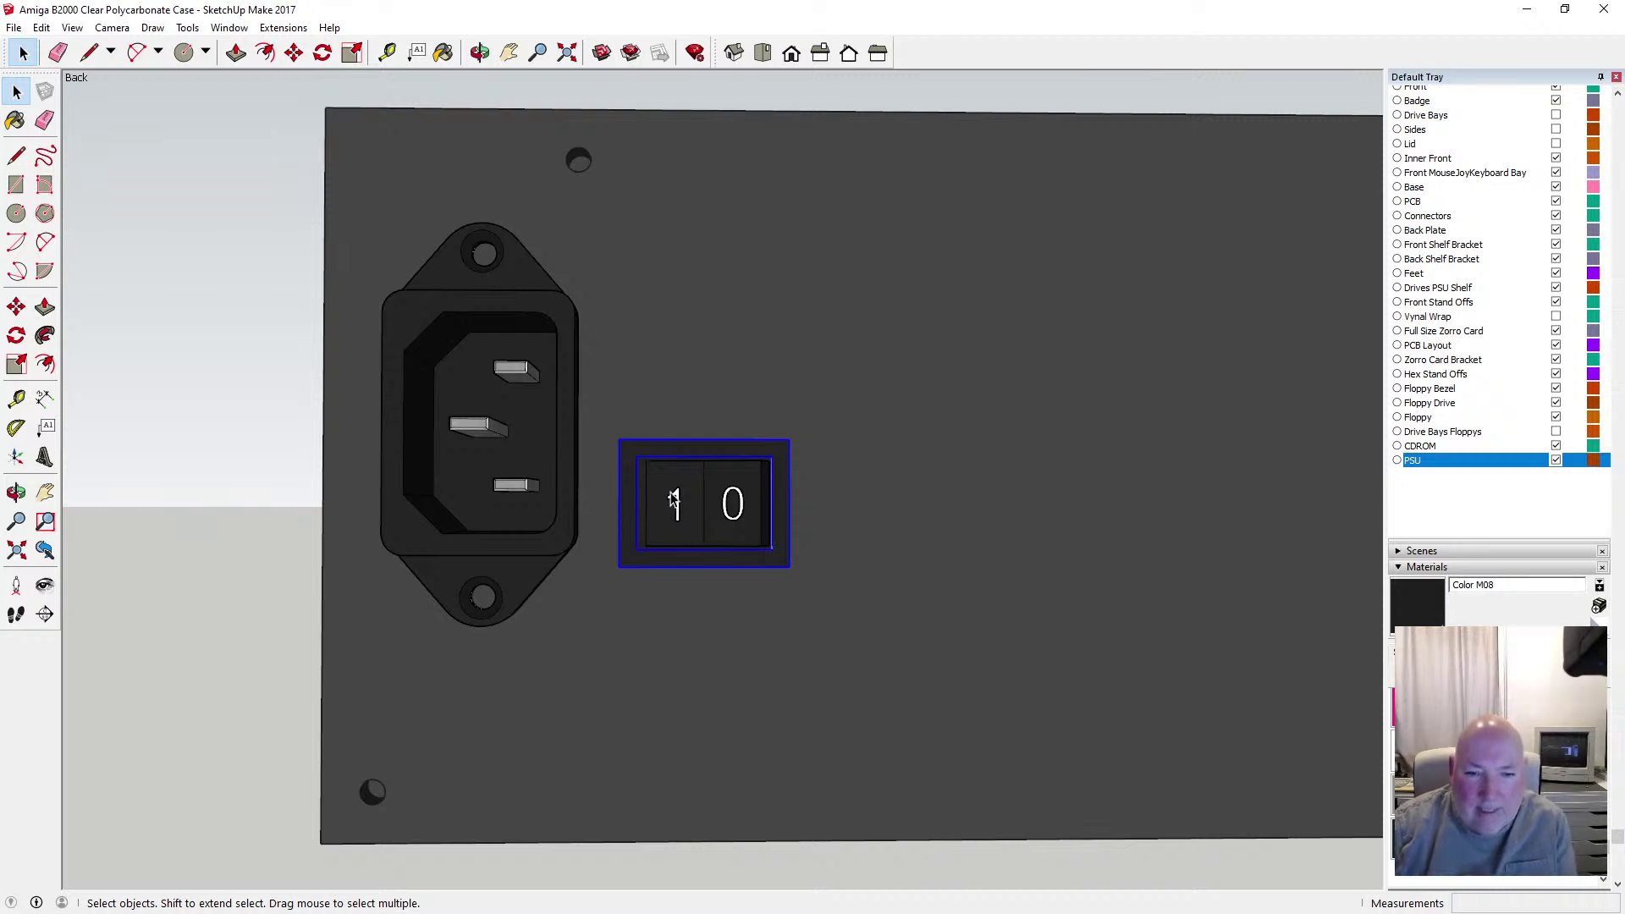
pyautogui.click(666, 527)
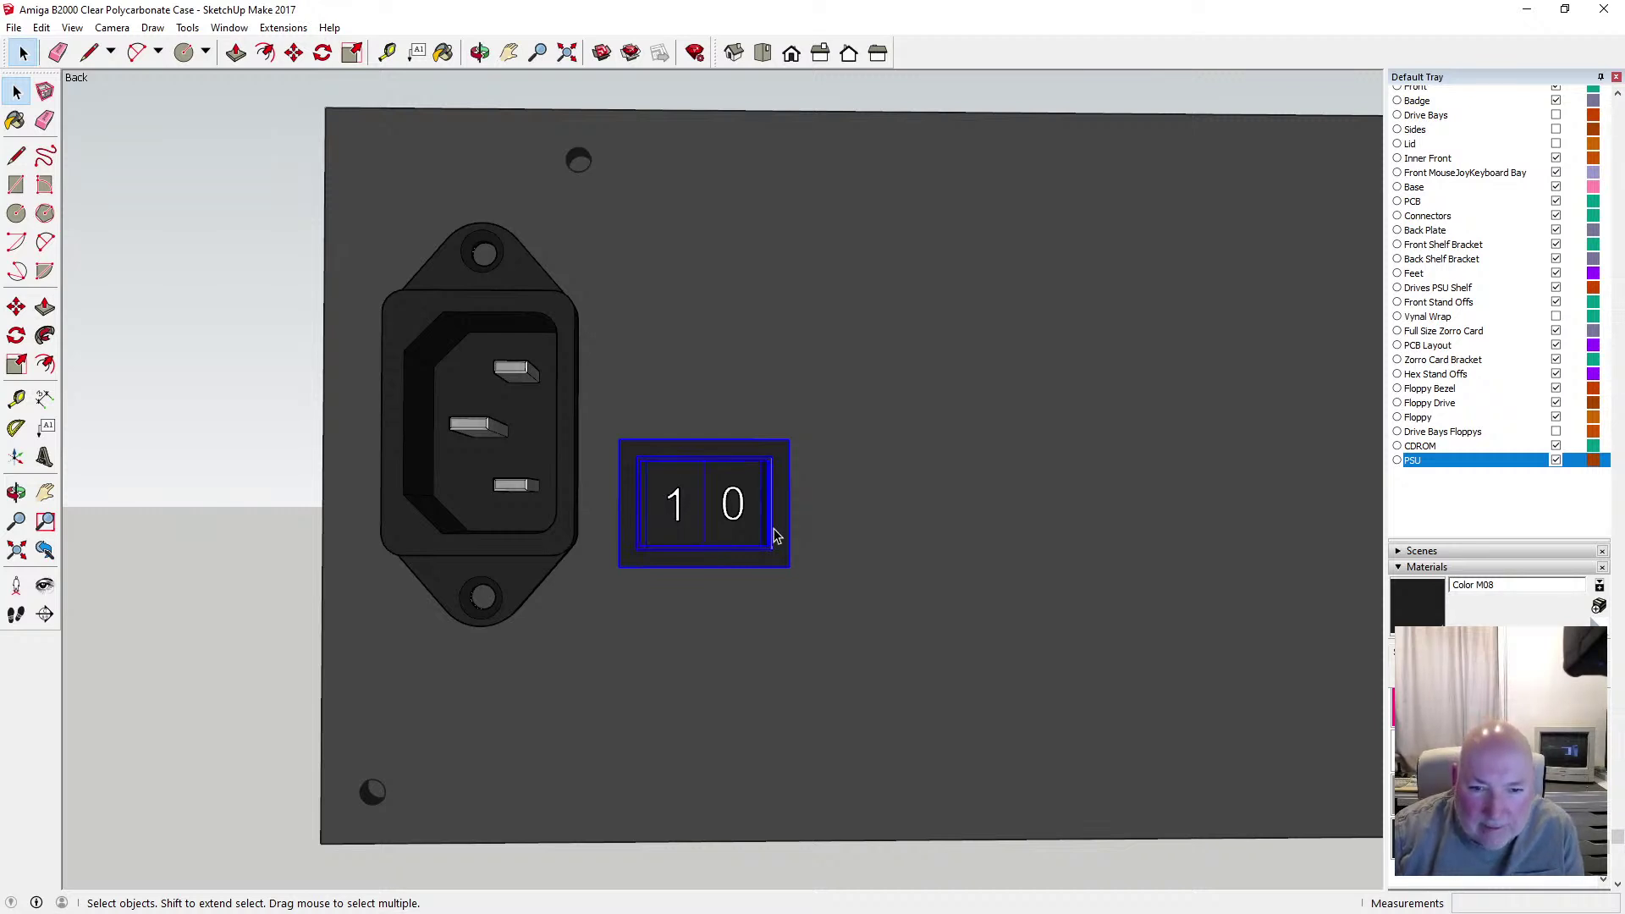
pyautogui.scroll(2, 718, 580)
pyautogui.click(693, 601)
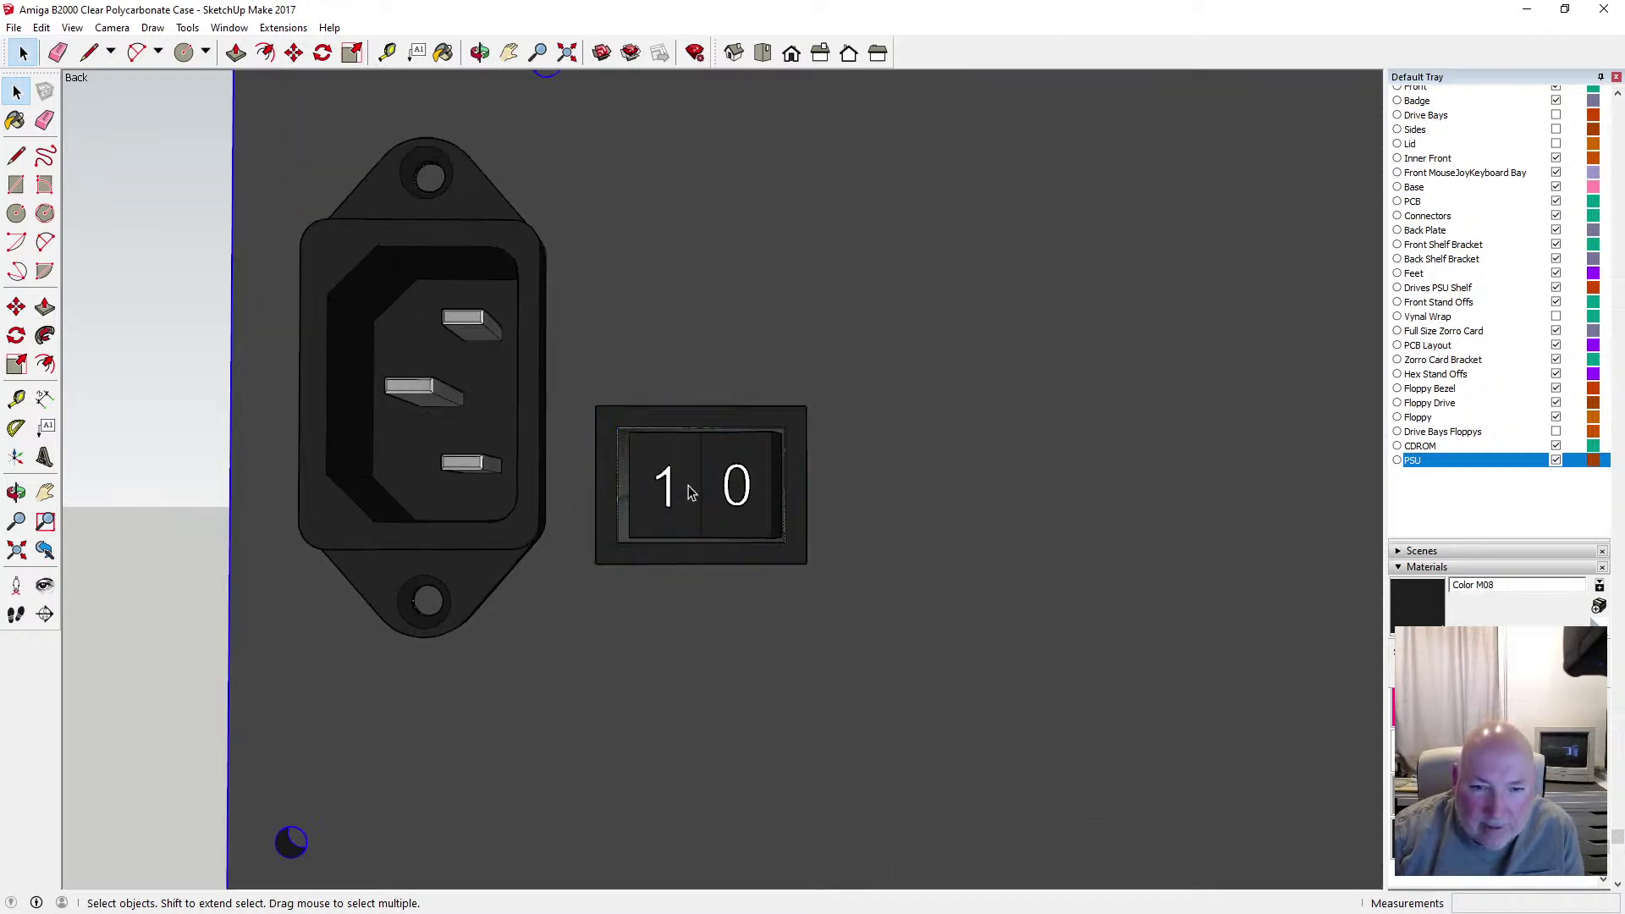
pyautogui.click(686, 485)
pyautogui.scroll(1, 685, 487)
pyautogui.keyDown('shift'); pyautogui.click(678, 482); pyautogui.keyUp('shift')
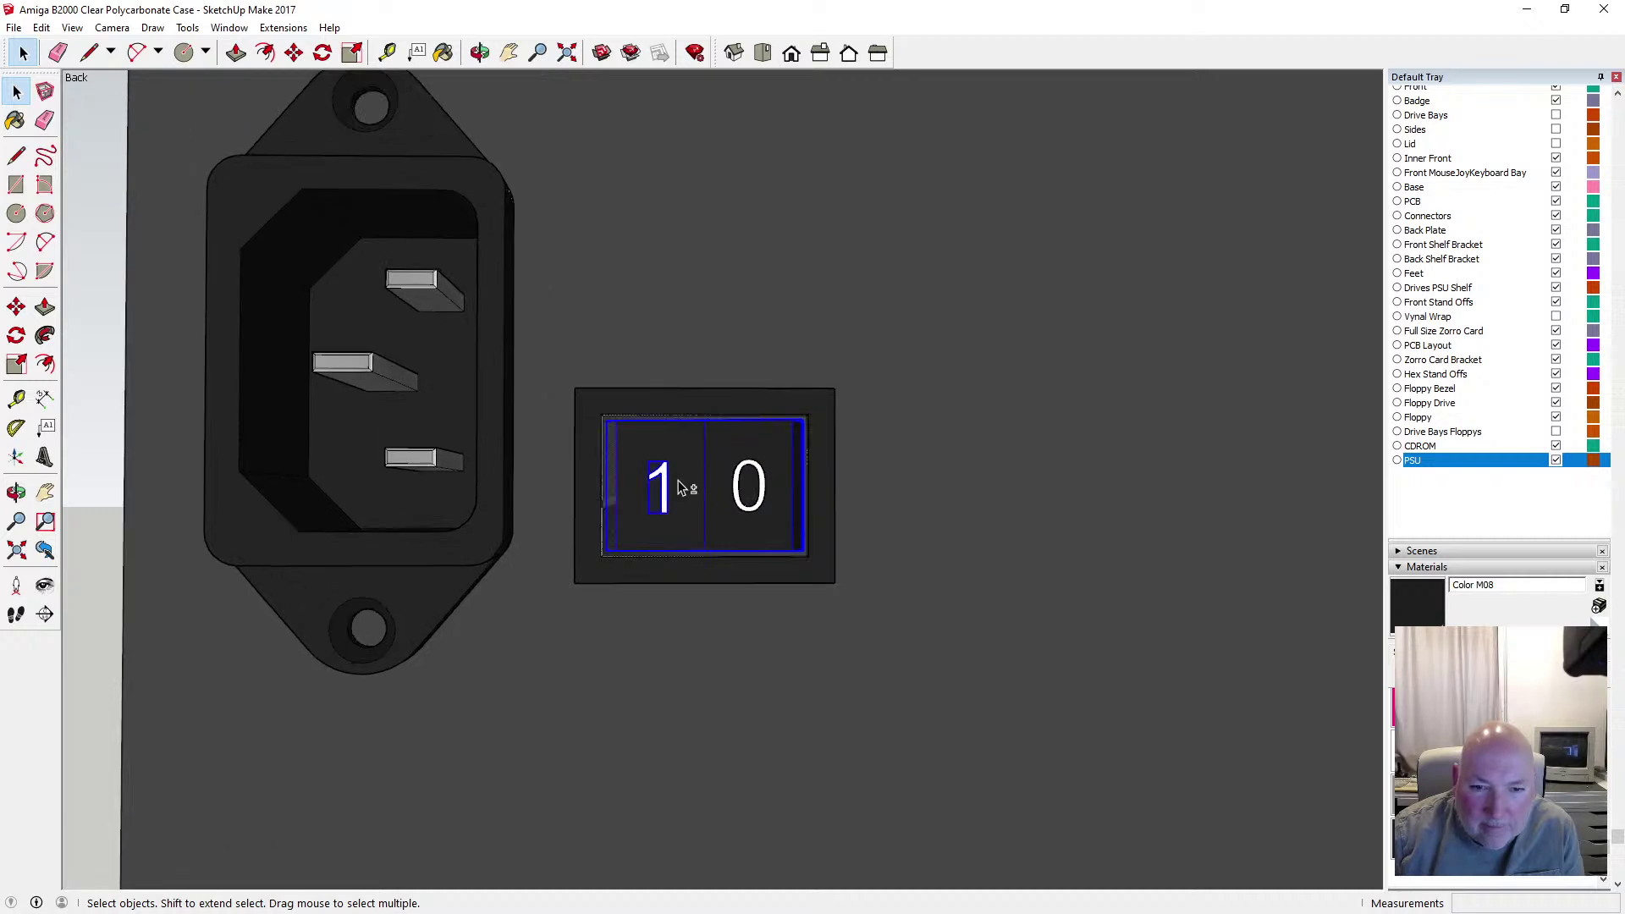
pyautogui.rightClick(738, 480)
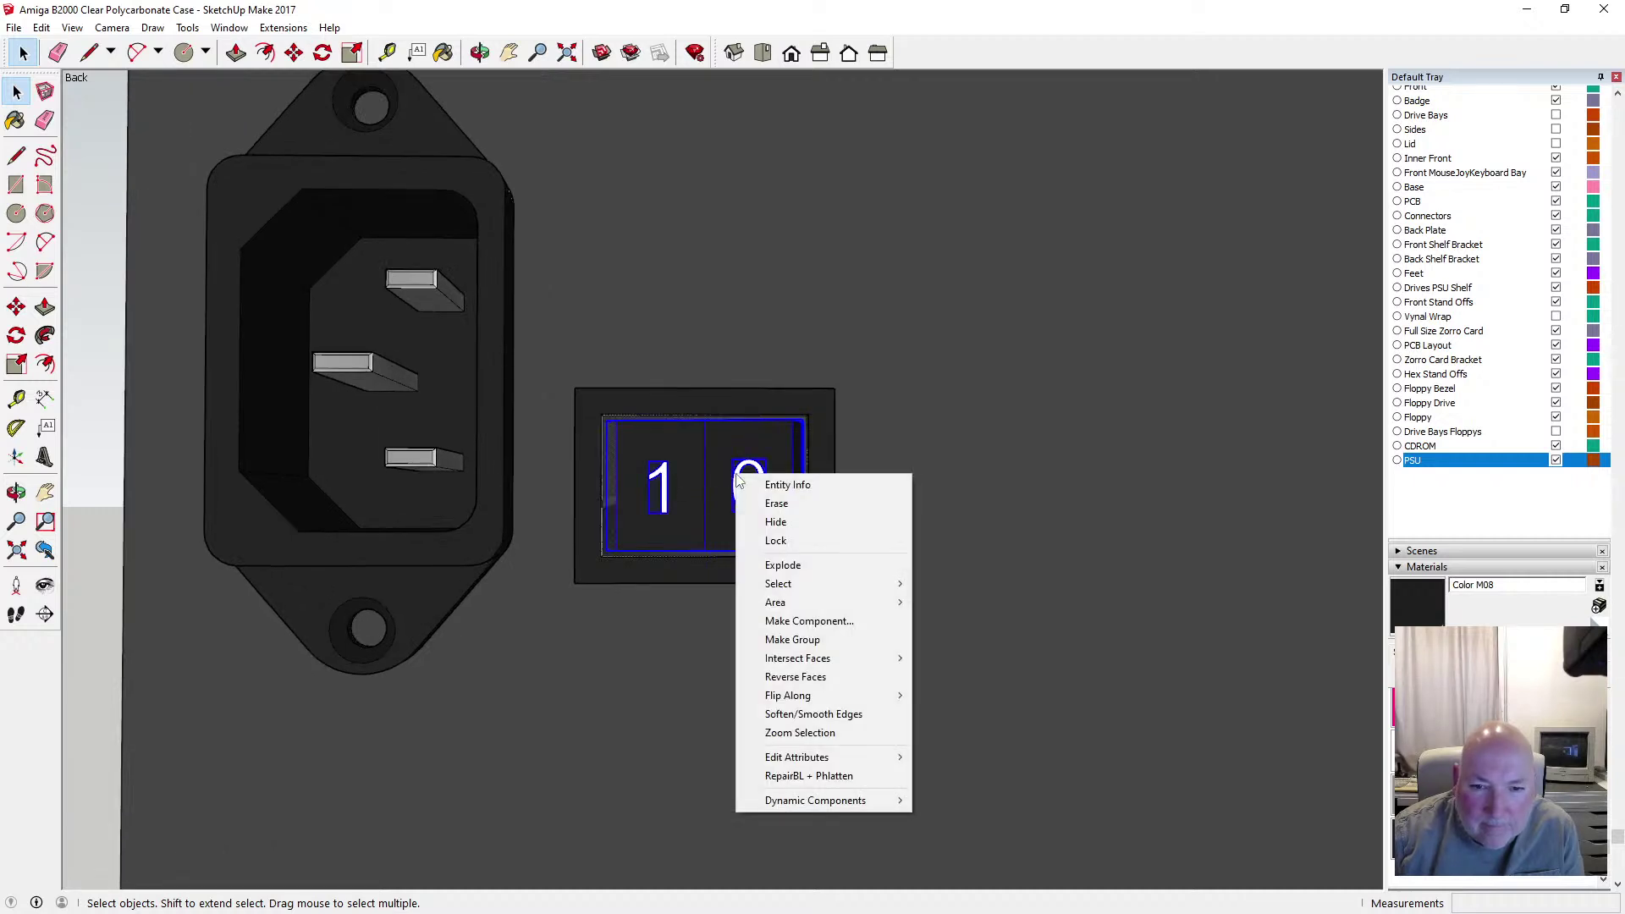
pyautogui.keyDown('shift'); pyautogui.click(627, 400); pyautogui.keyUp('shift')
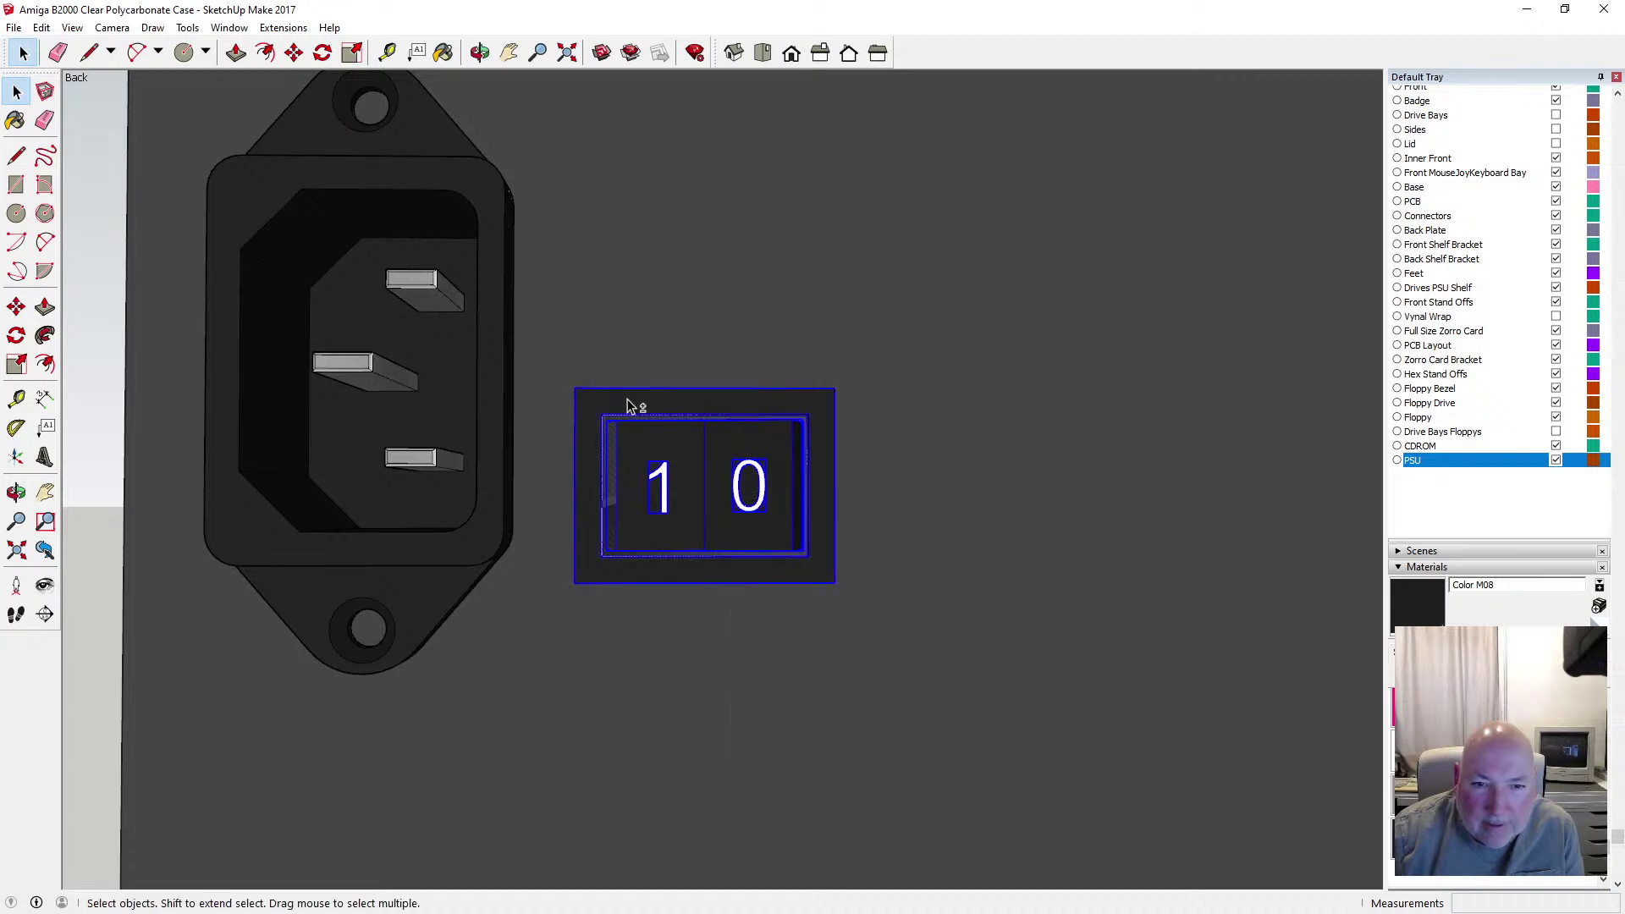
pyautogui.rightClick(628, 400)
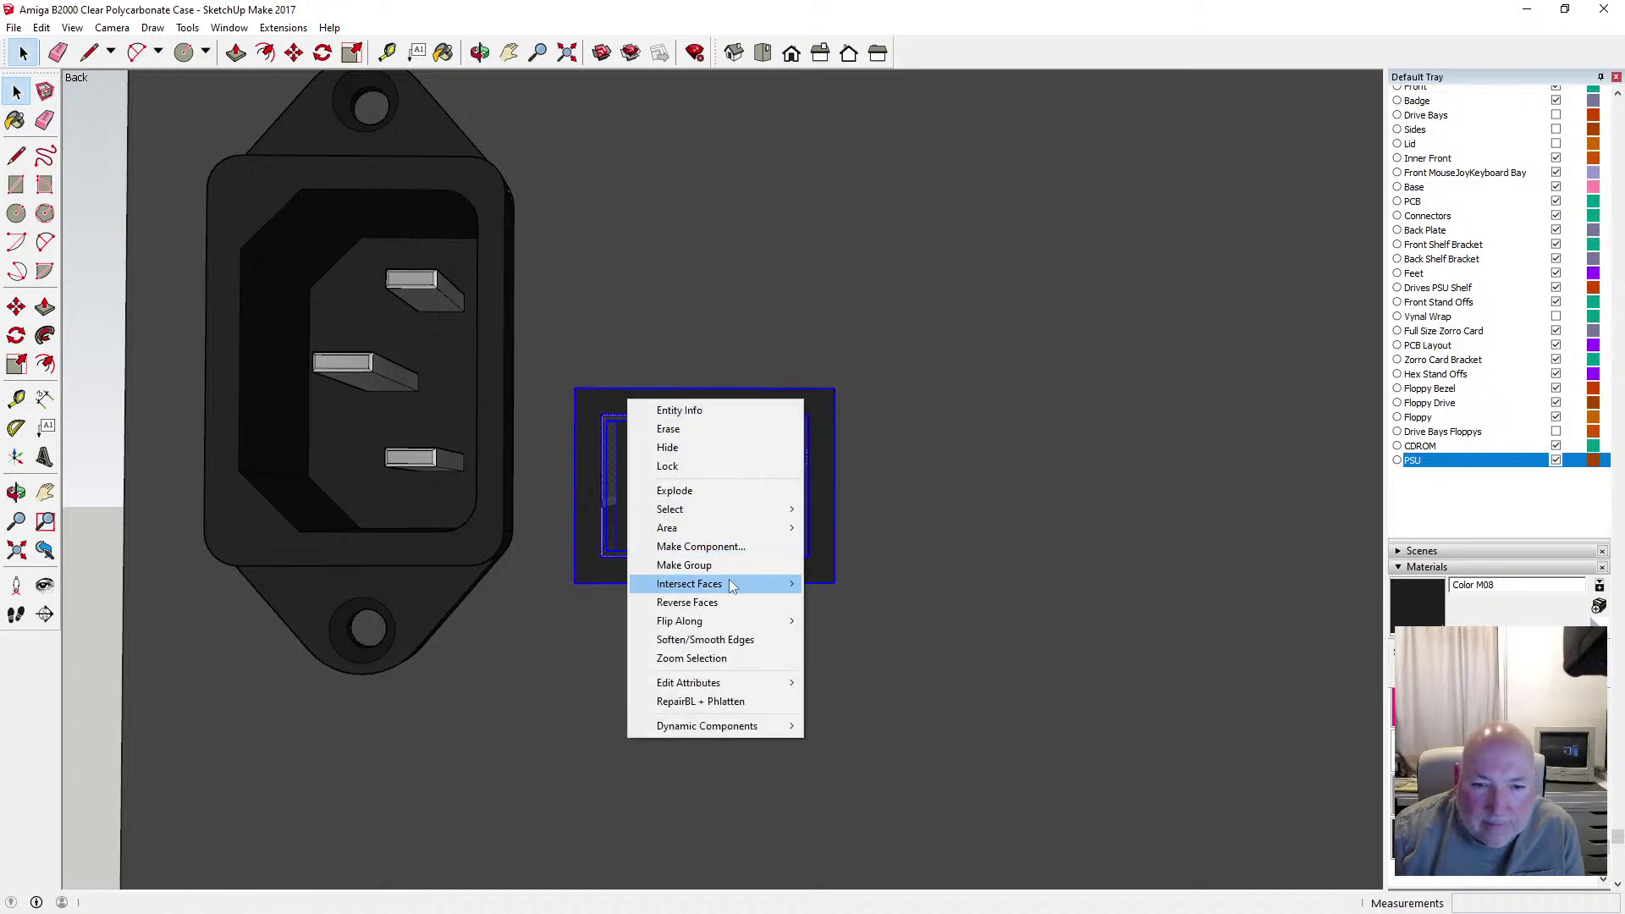
pyautogui.click(733, 548)
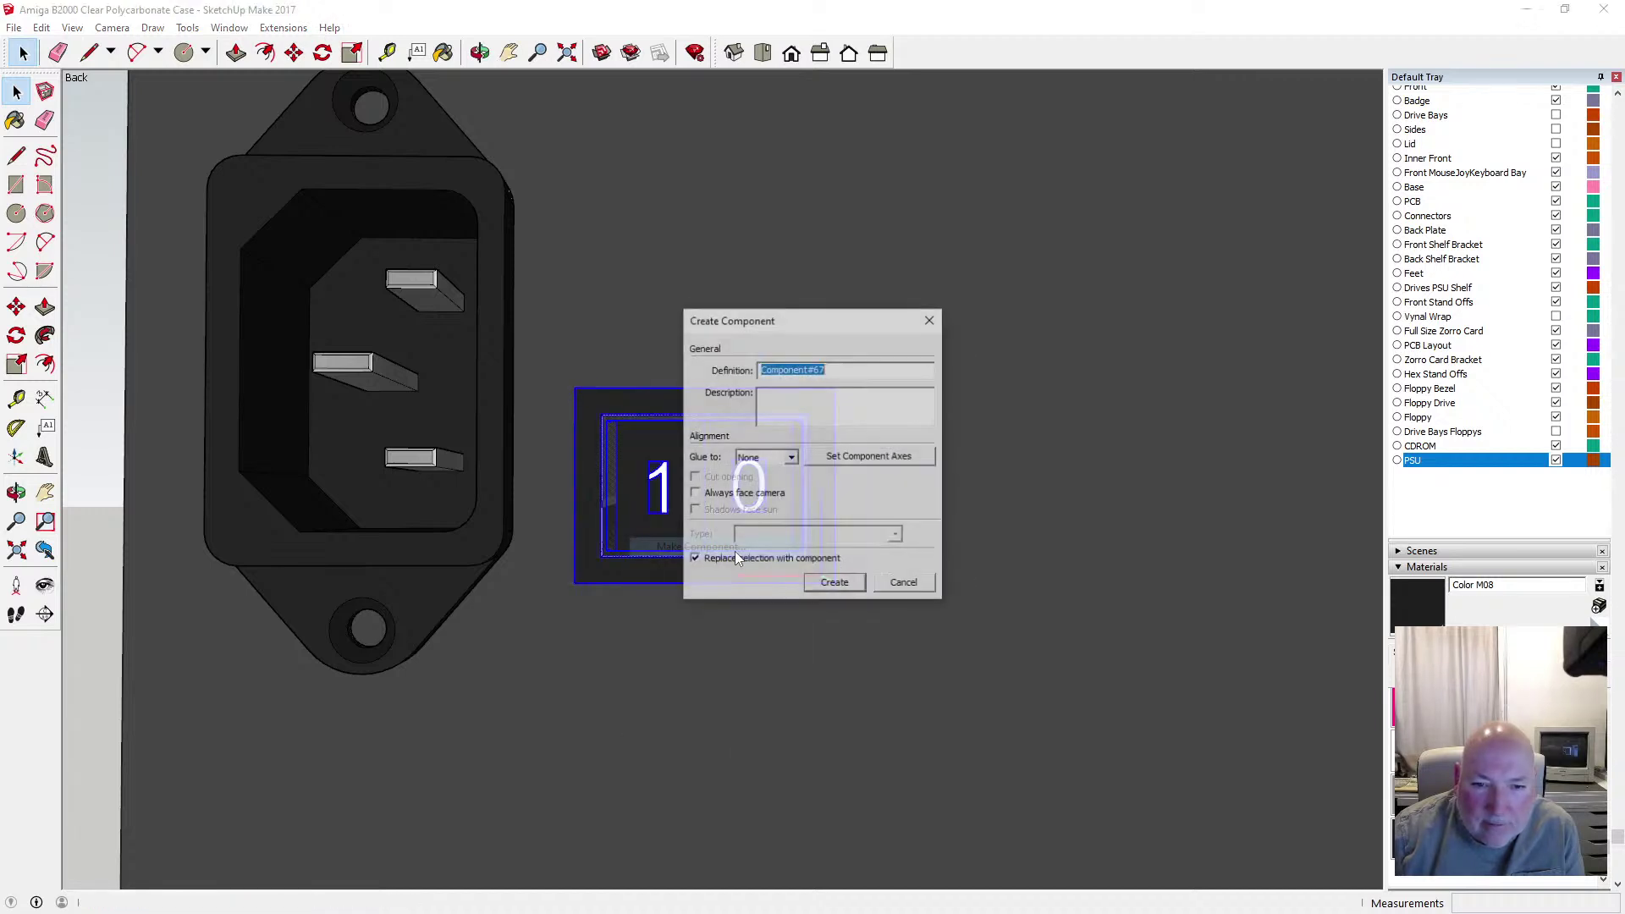
pyautogui.click(835, 584)
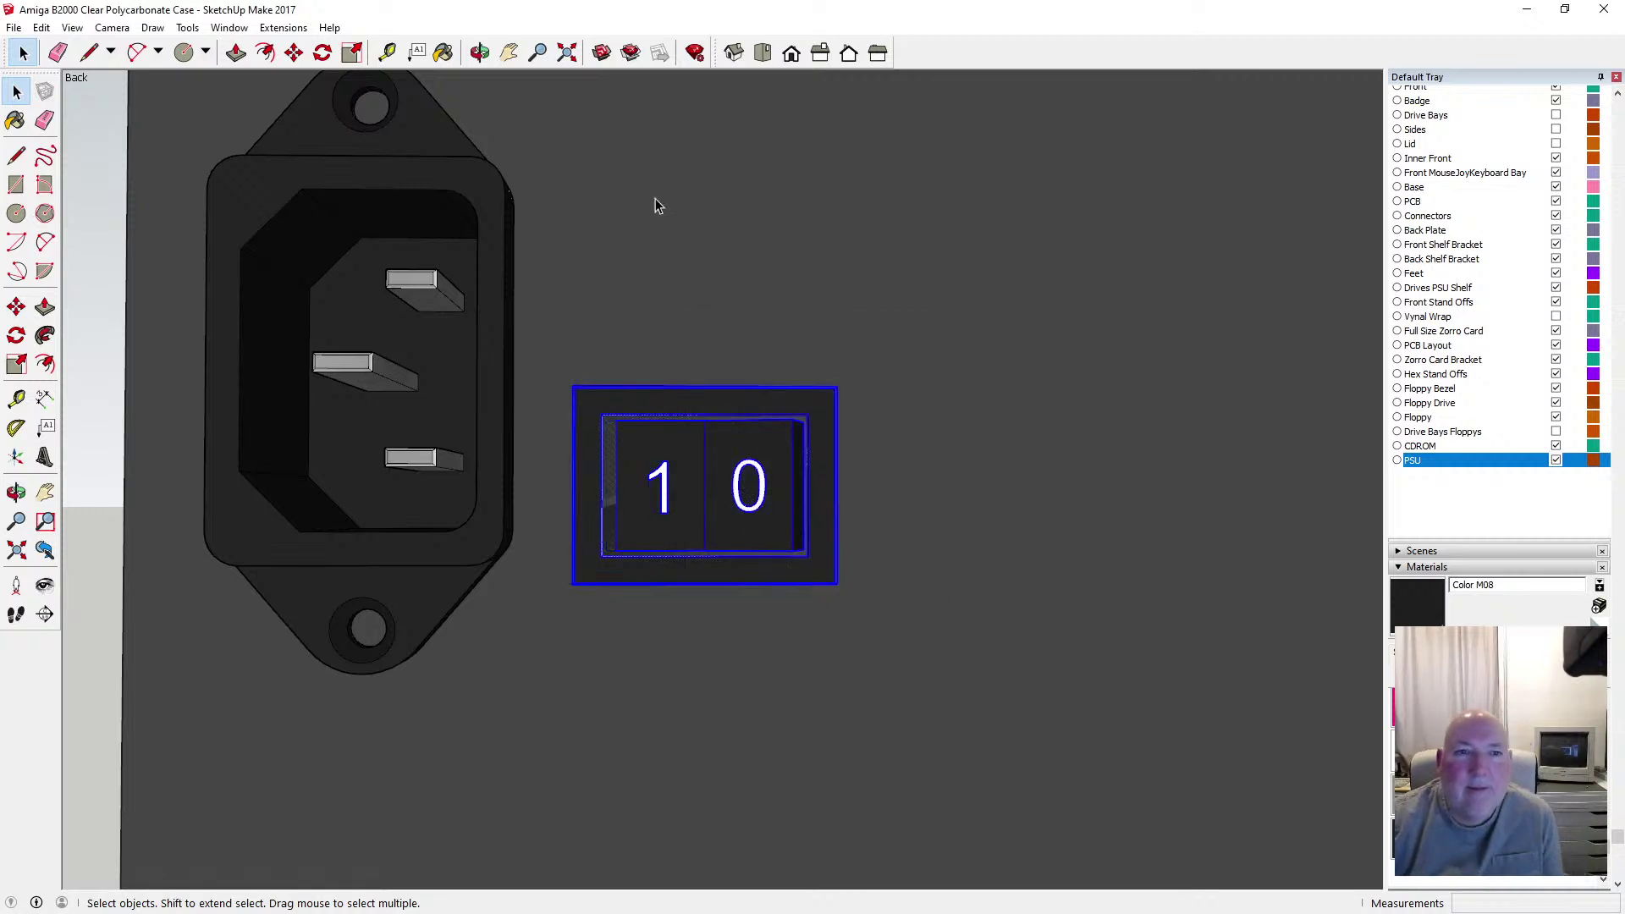
# Move the switch component 50 mm along the green axis, away from the PSU
pyautogui.click(480, 53)
pyautogui.moveTo(661, 327); pyautogui.dragTo(750, 378)
pyautogui.press('m')
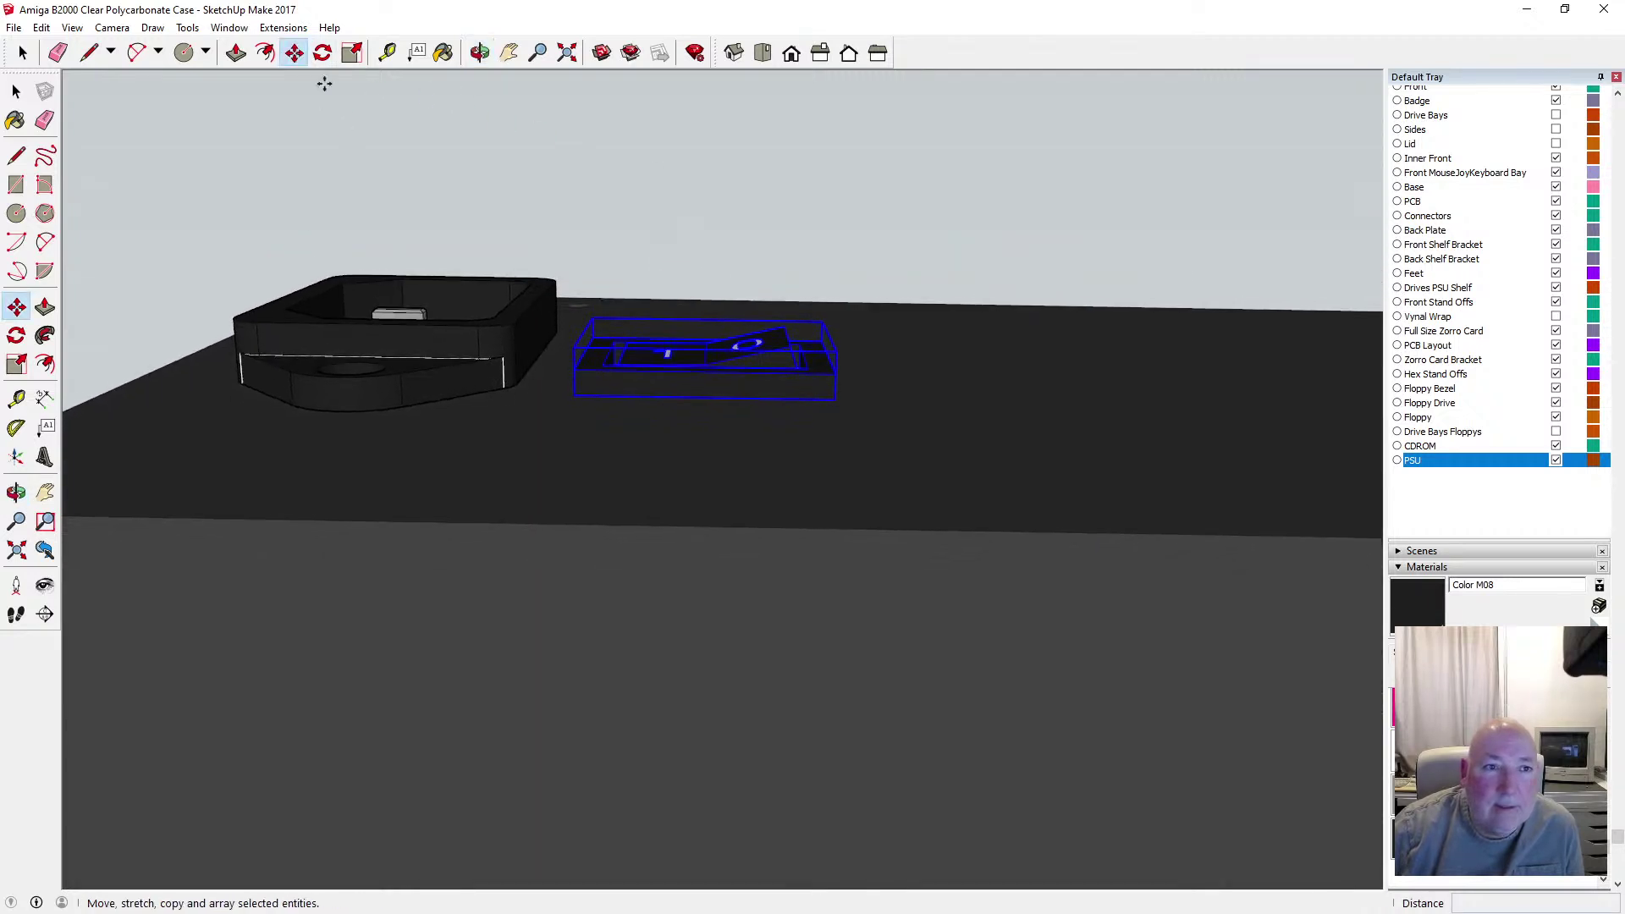
pyautogui.click(632, 366)
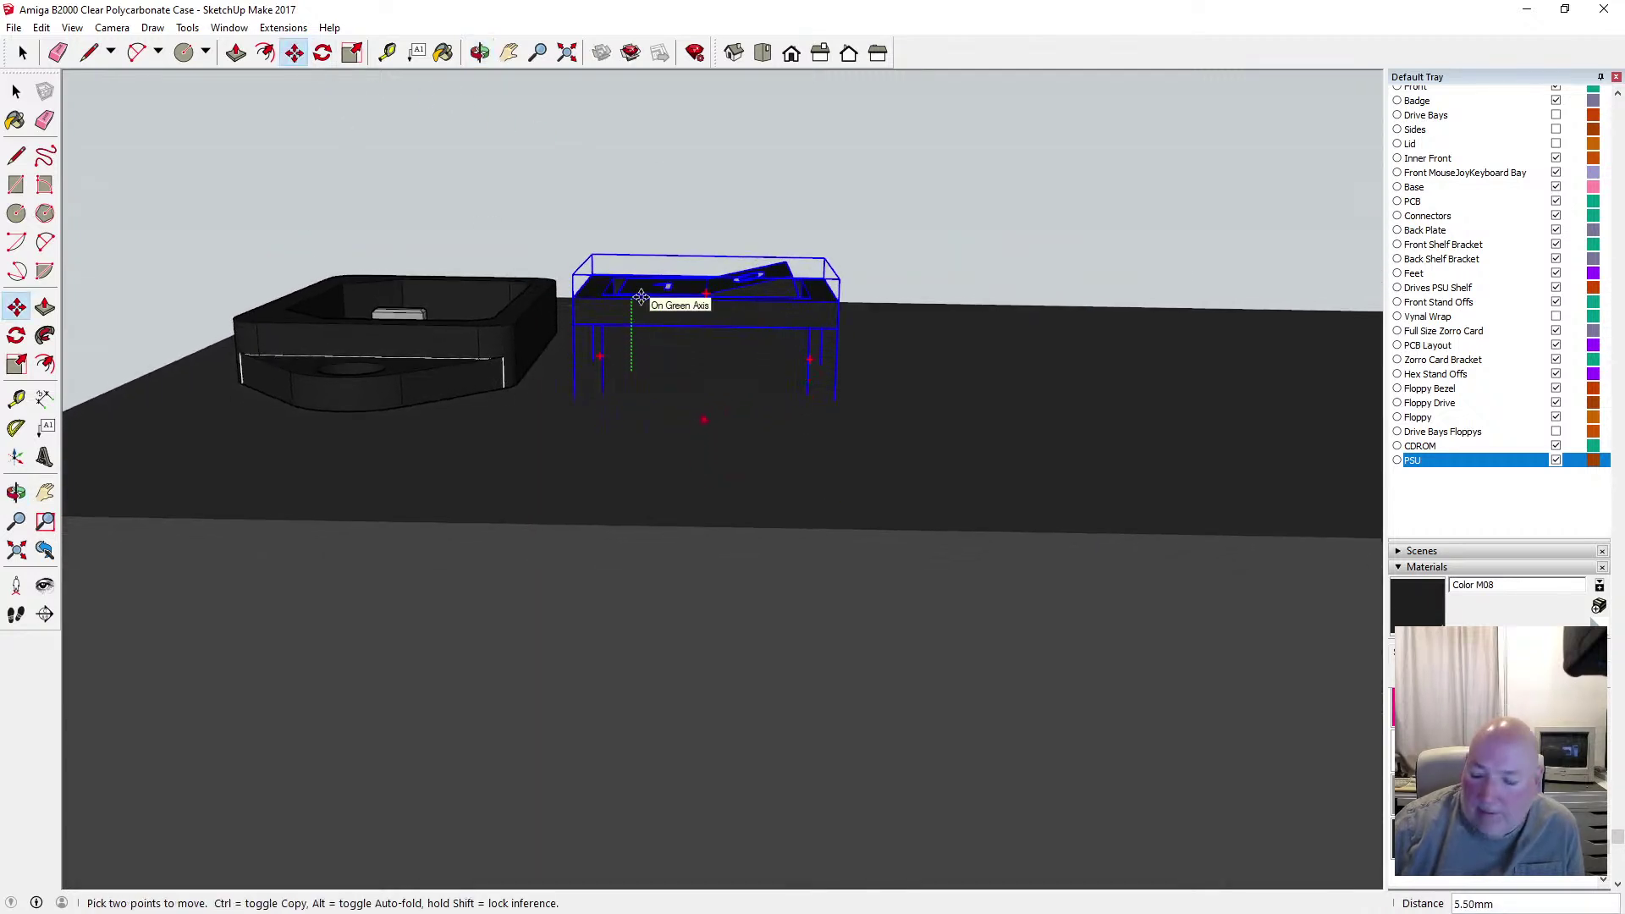
pyautogui.write('50')
pyautogui.press('Return')
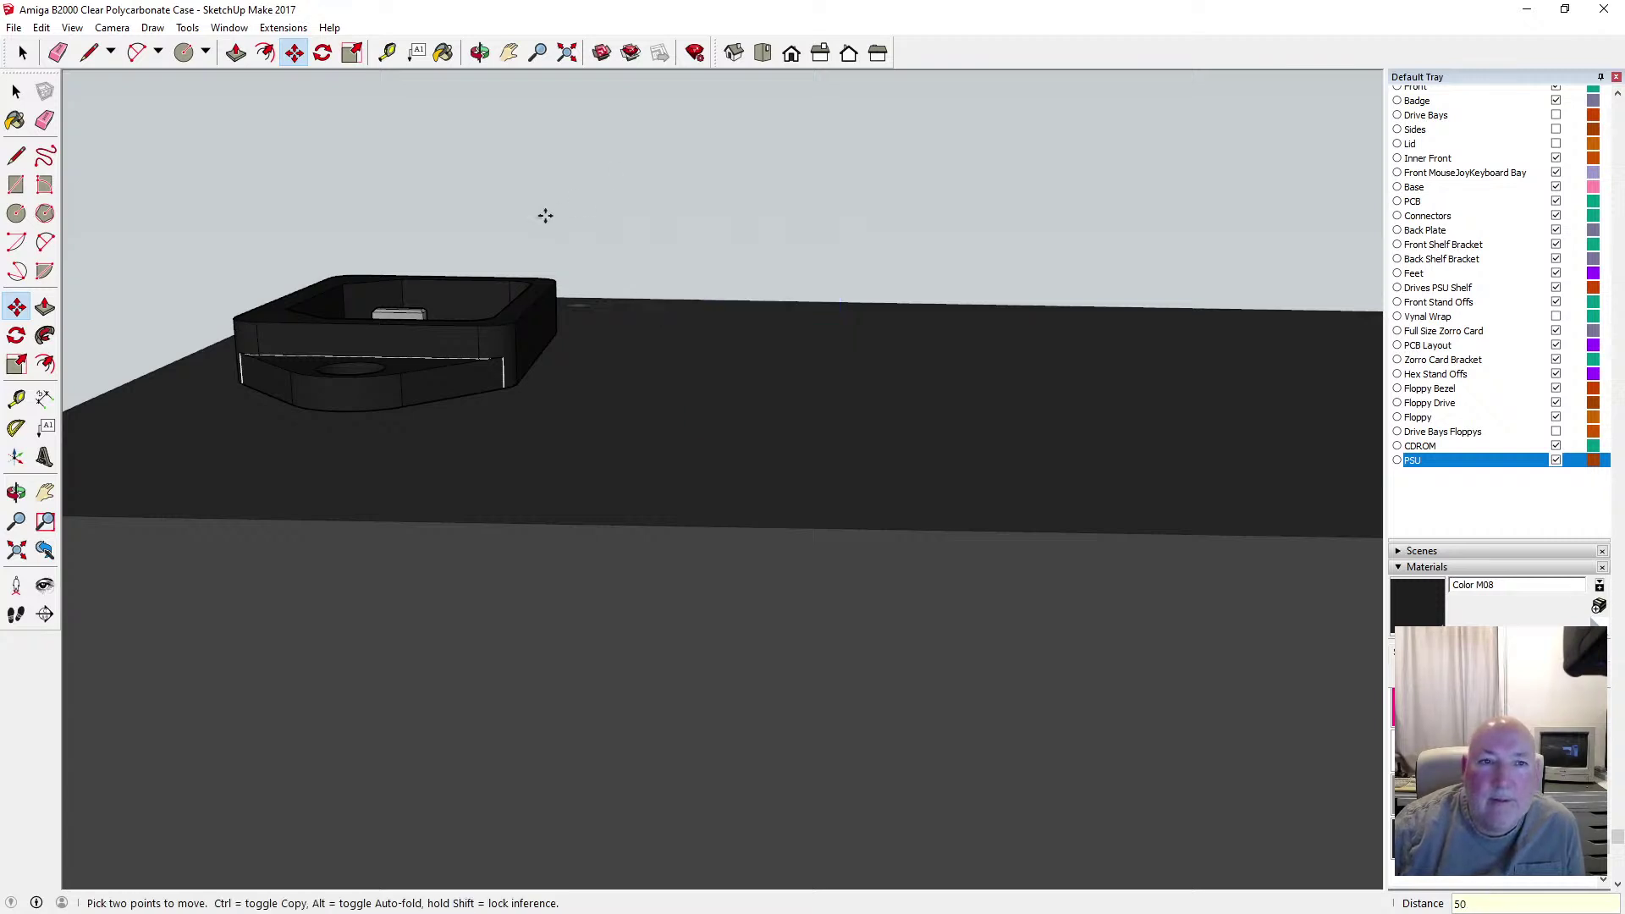
# Turn on the X-ray face style to see inside the PSU box
pyautogui.click(480, 53)
pyautogui.moveTo(720, 500); pyautogui.dragTo(341, 342)
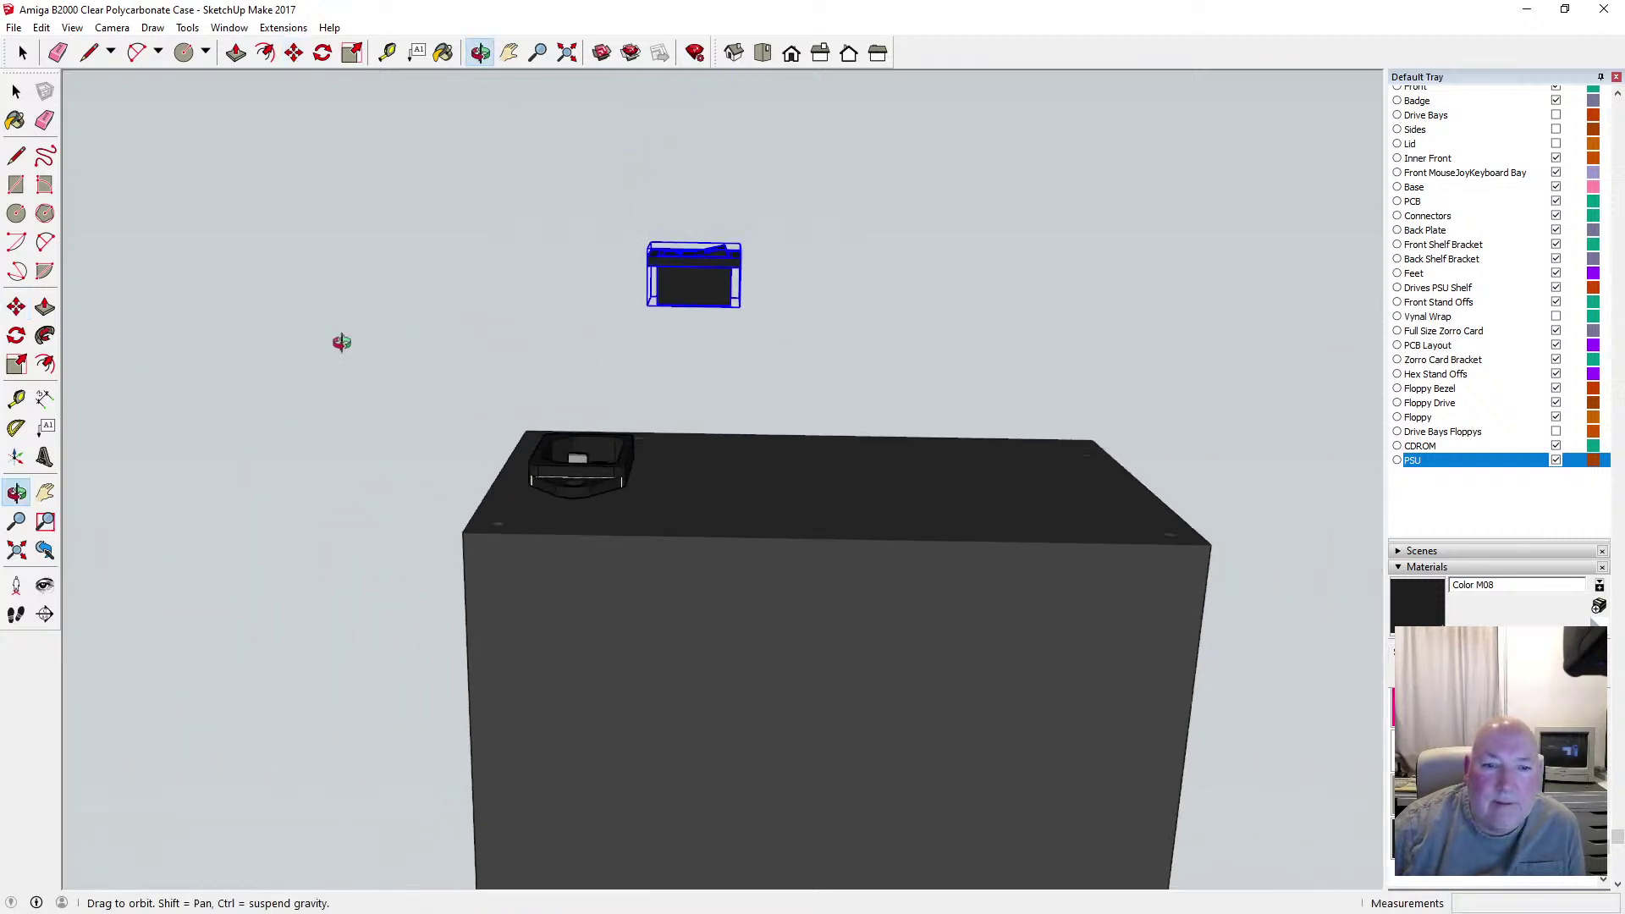
pyautogui.click(71, 28)
pyautogui.moveTo(169, 252)
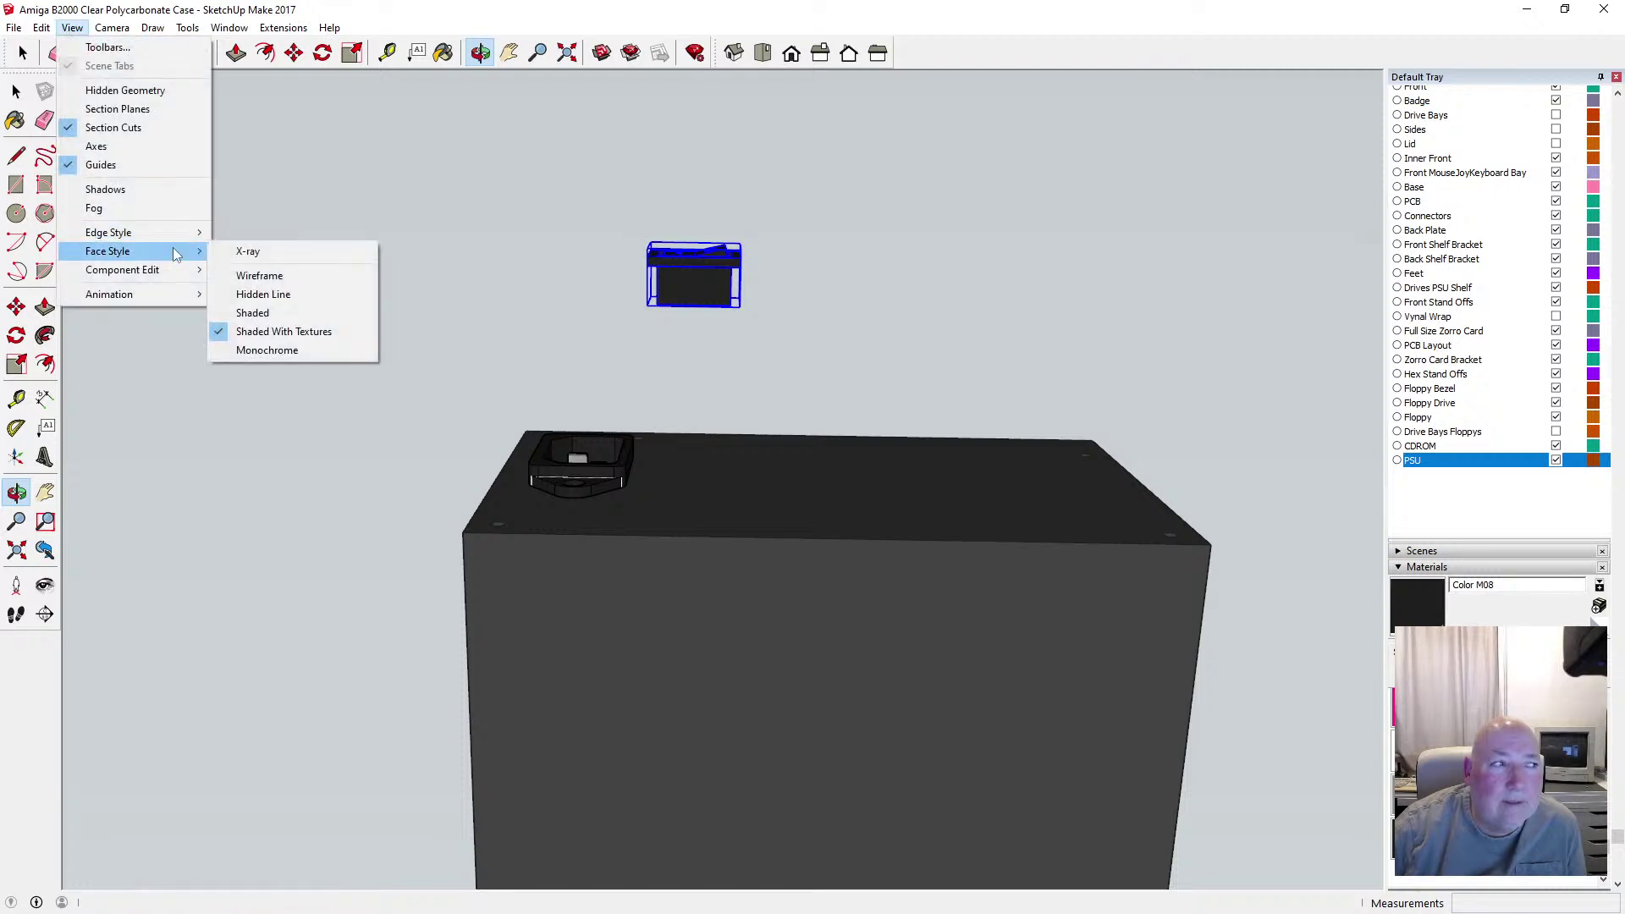
pyautogui.click(250, 252)
# Move the loose rectangle outline inside the PSU box 8.50 mm along the green axis
pyautogui.press('space')
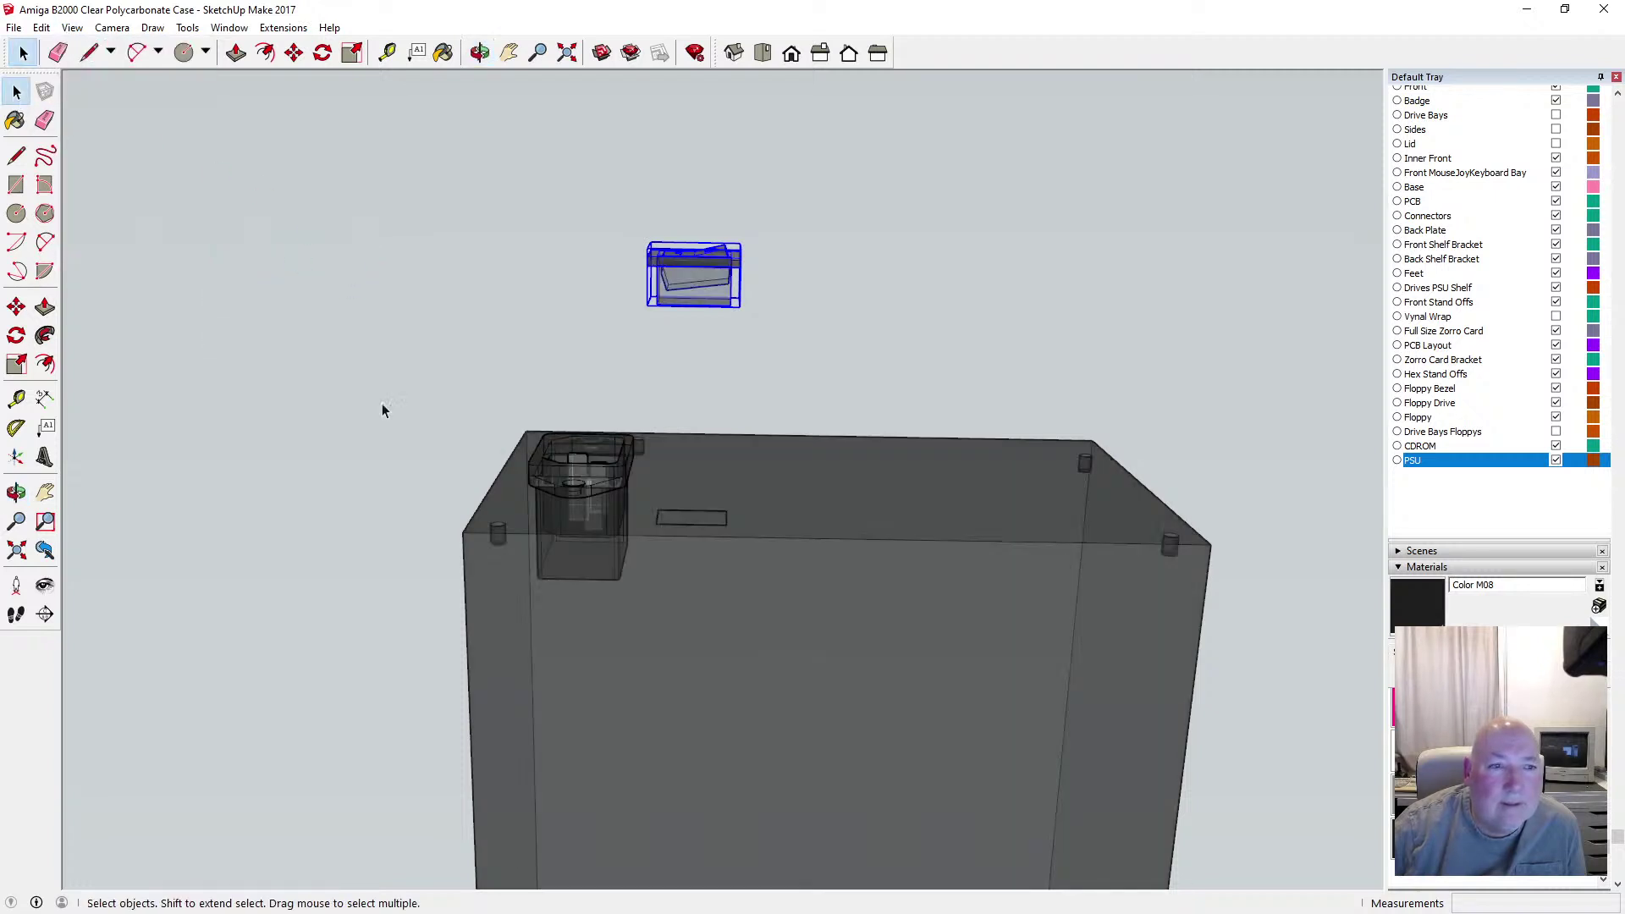
pyautogui.click(741, 540)
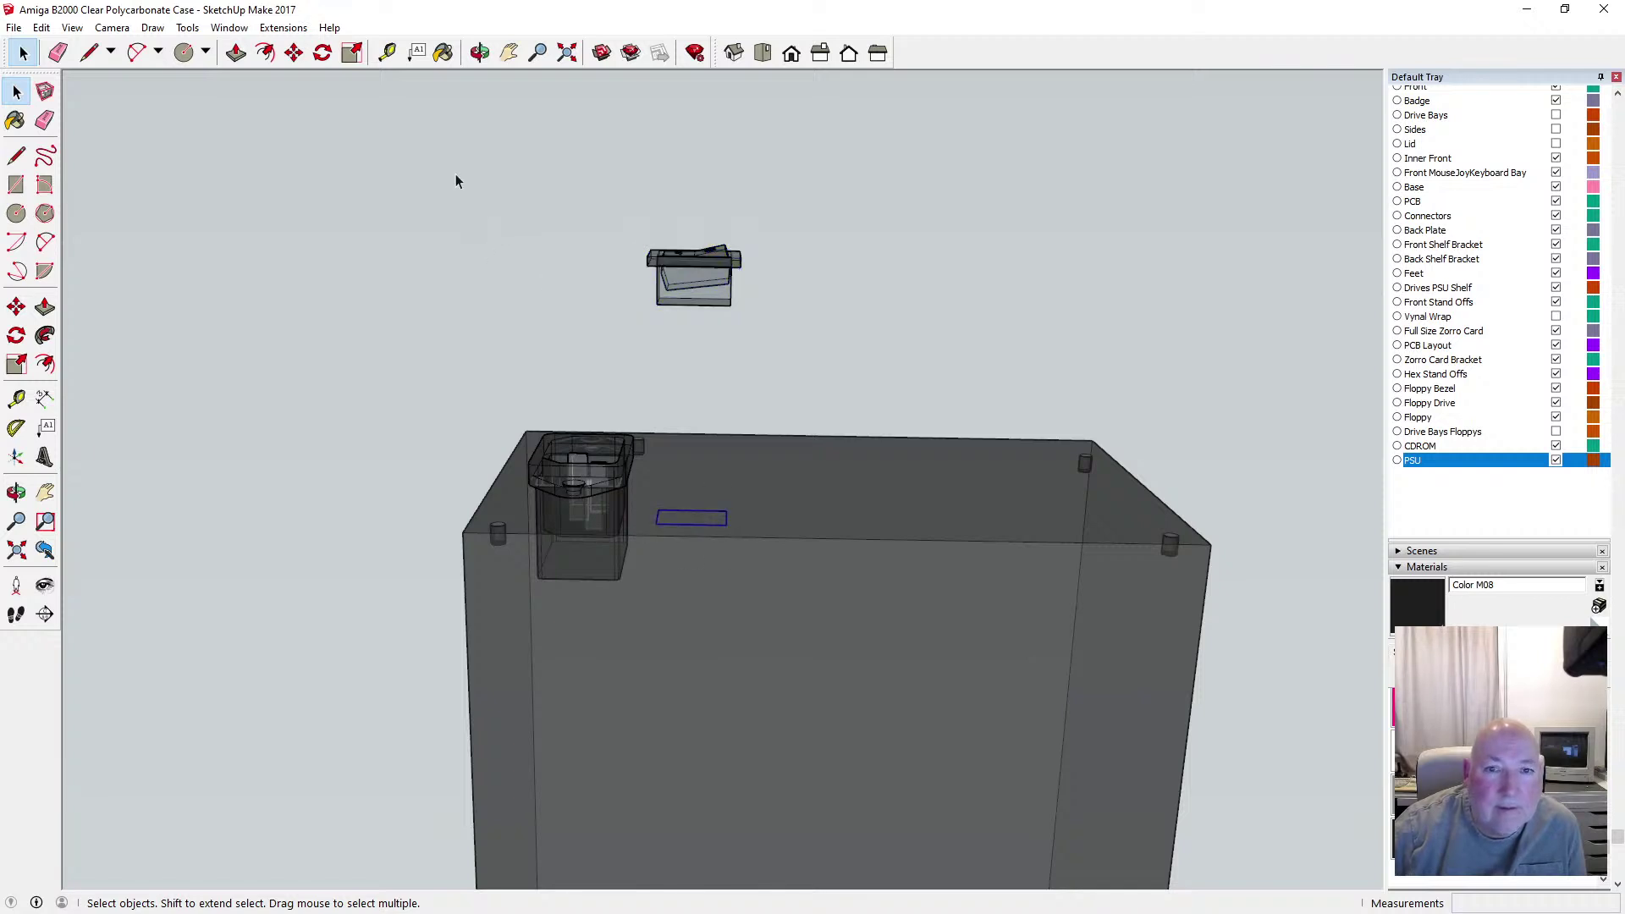
pyautogui.press('m')
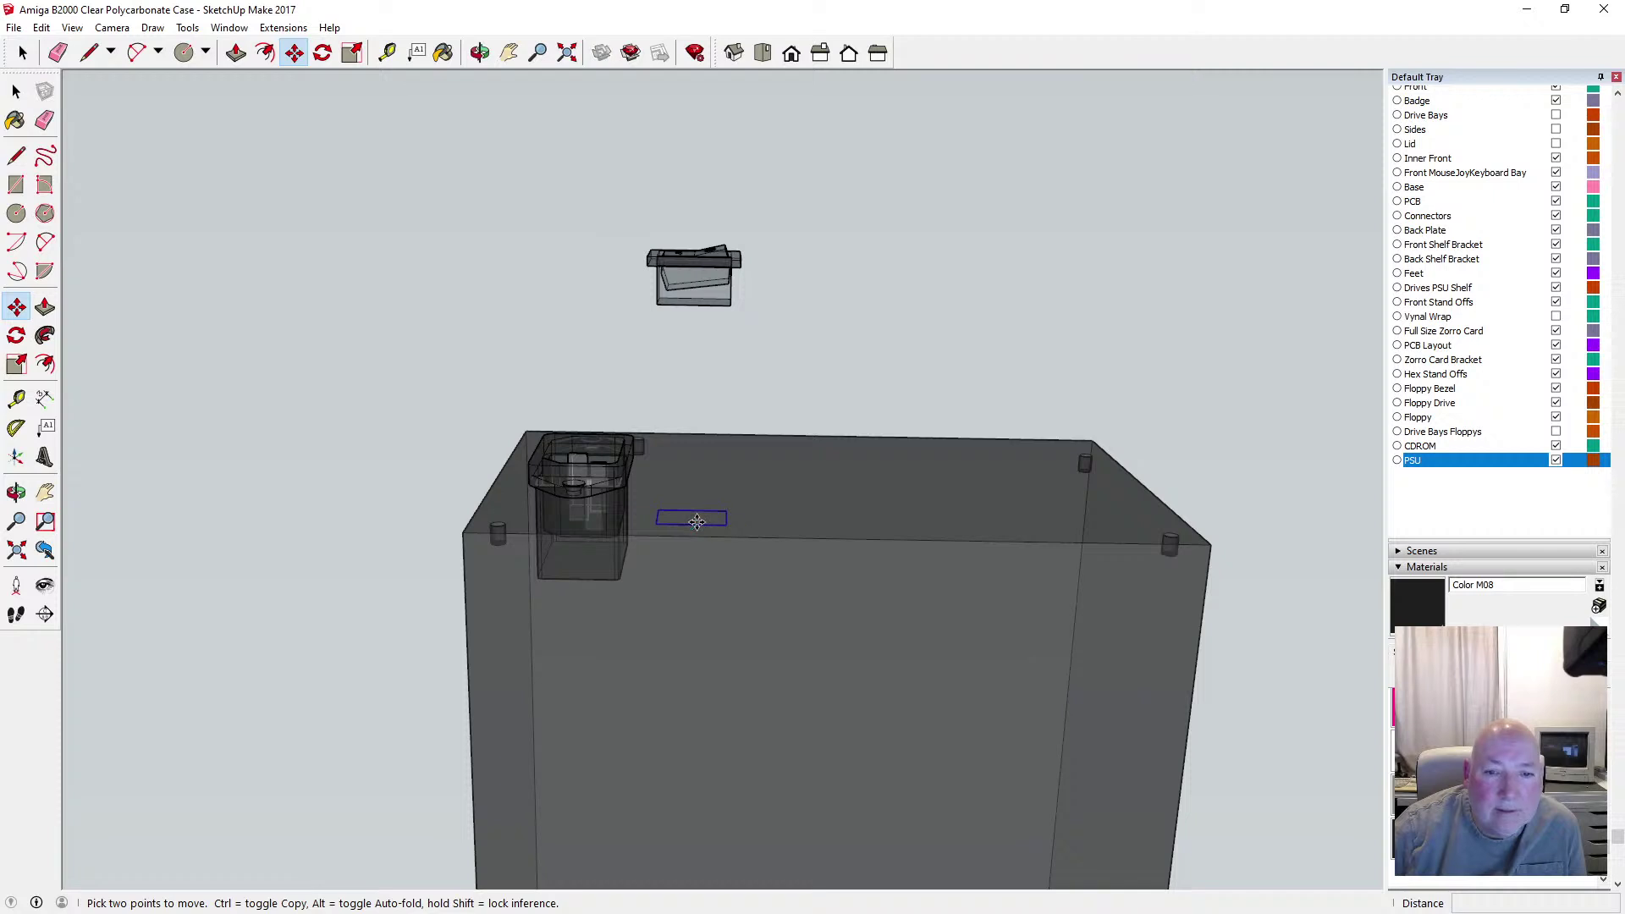
pyautogui.click(693, 523)
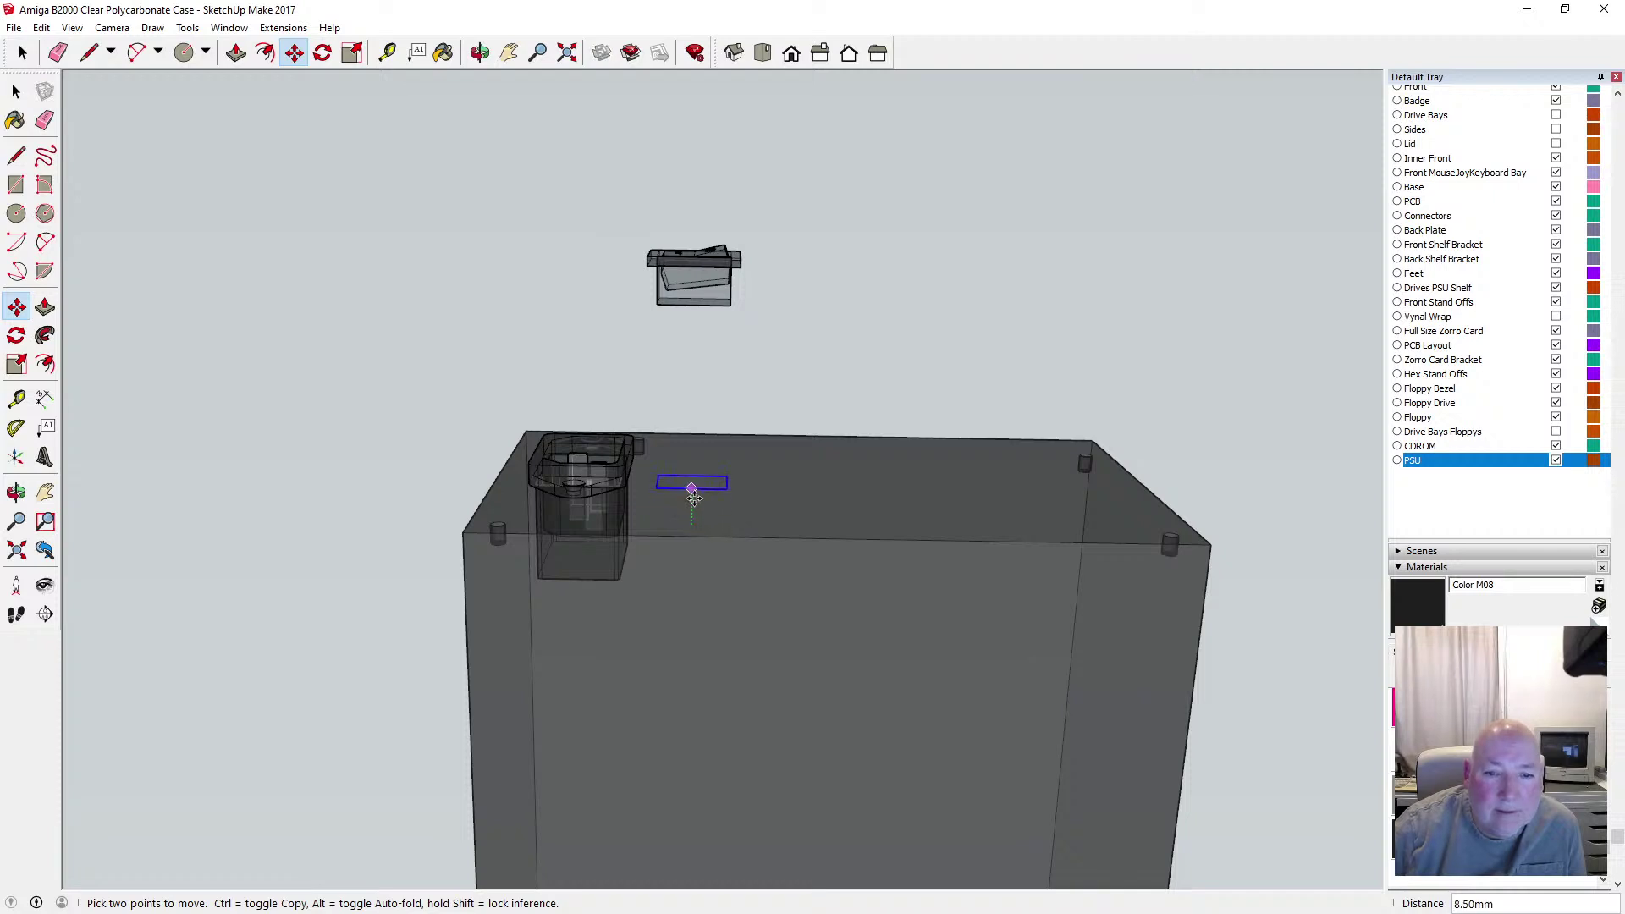
pyautogui.click(692, 490)
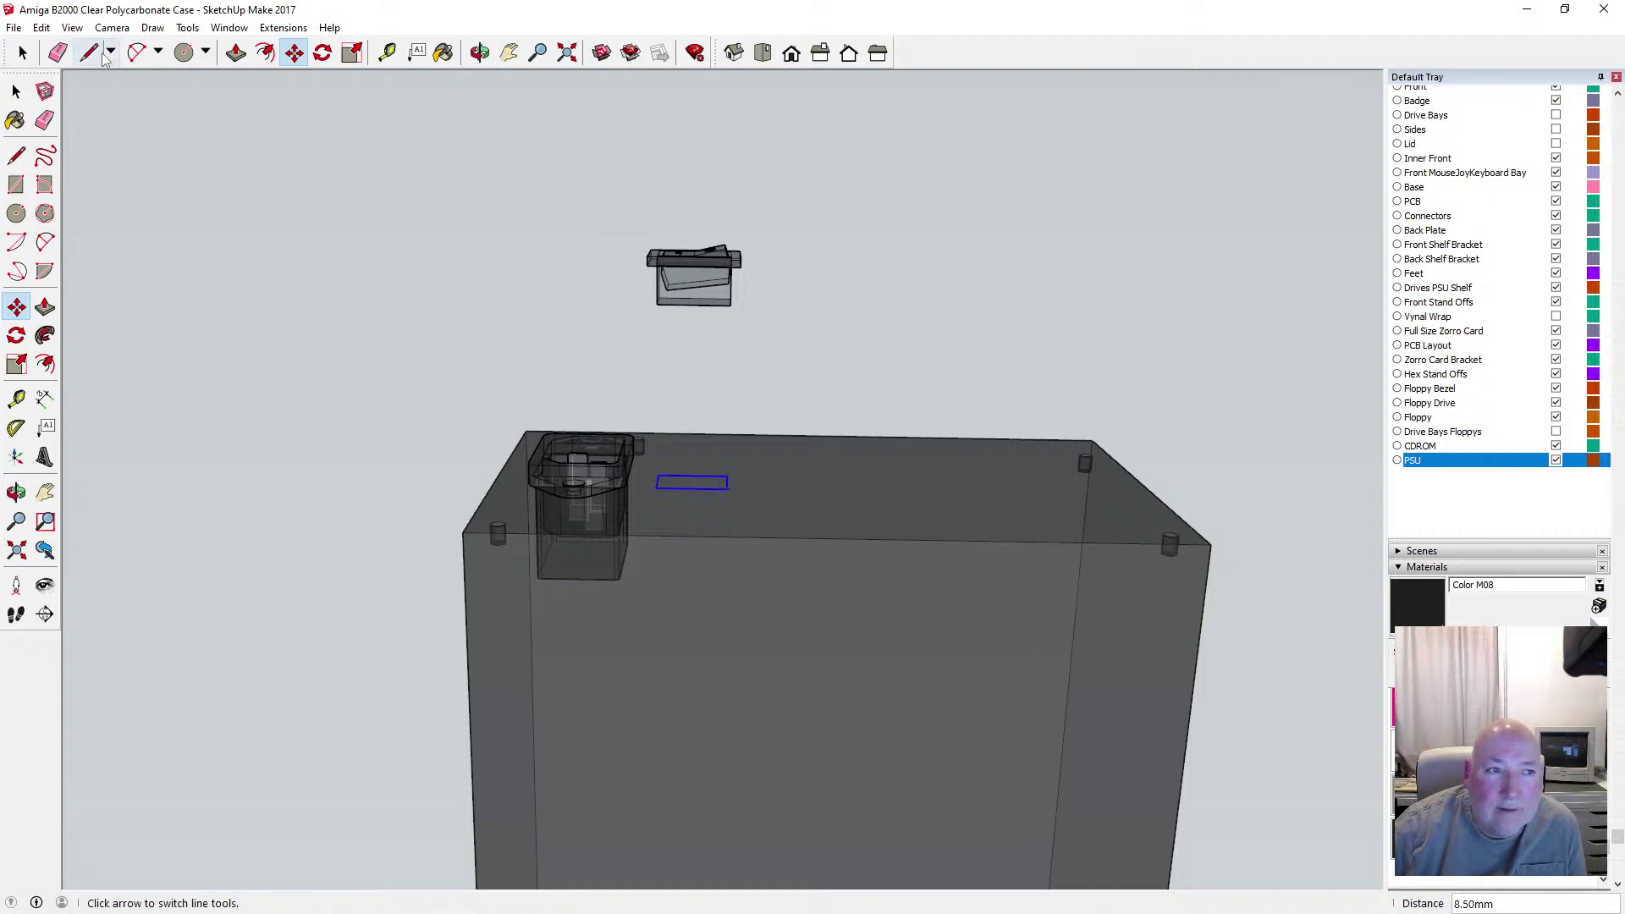
# Cut the rectangle outline, paste it in place inside the PSU box component and remove the enclosed face to open the switch cutout
pyautogui.press('space')
pyautogui.scroll(3, 703, 489)
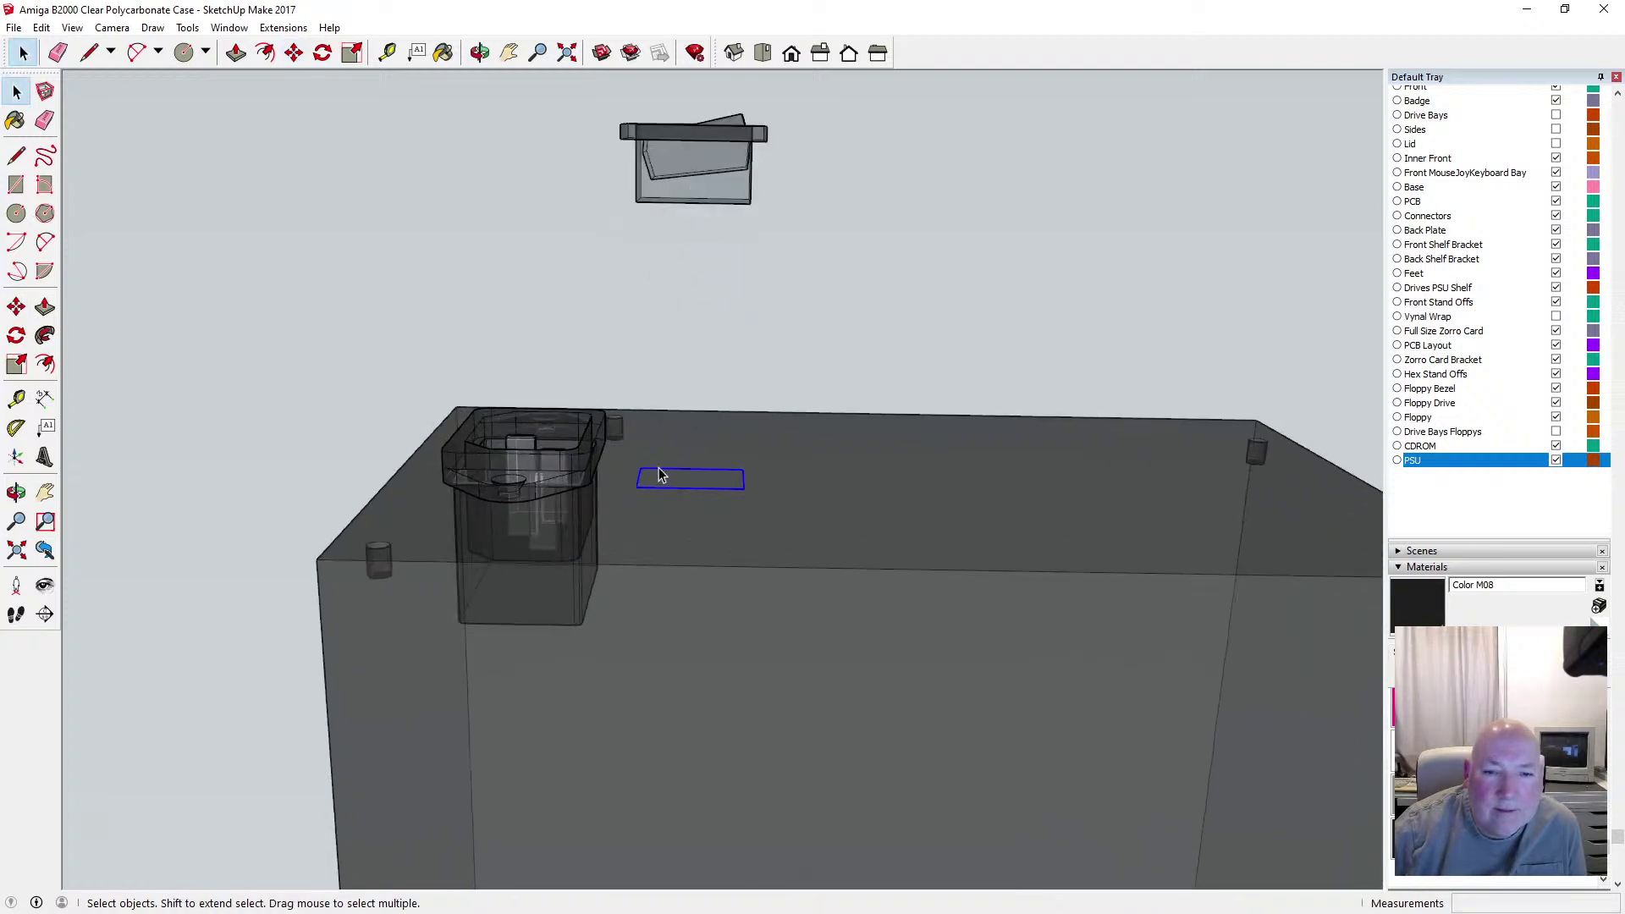
pyautogui.click(41, 28)
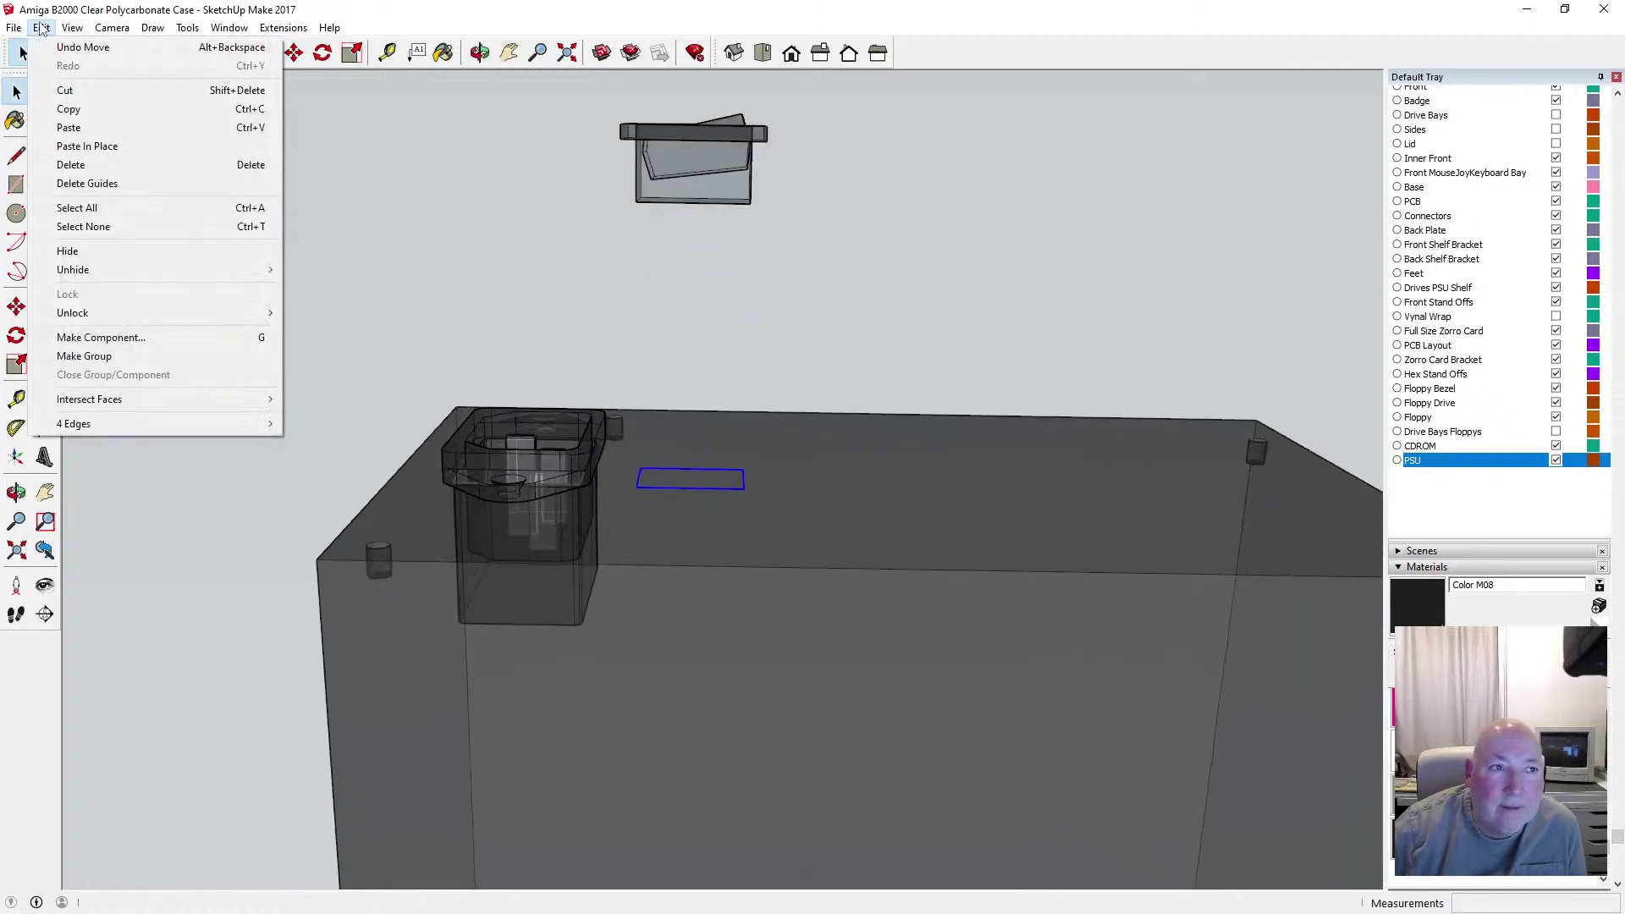
pyautogui.click(65, 89)
pyautogui.doubleClick(693, 449)
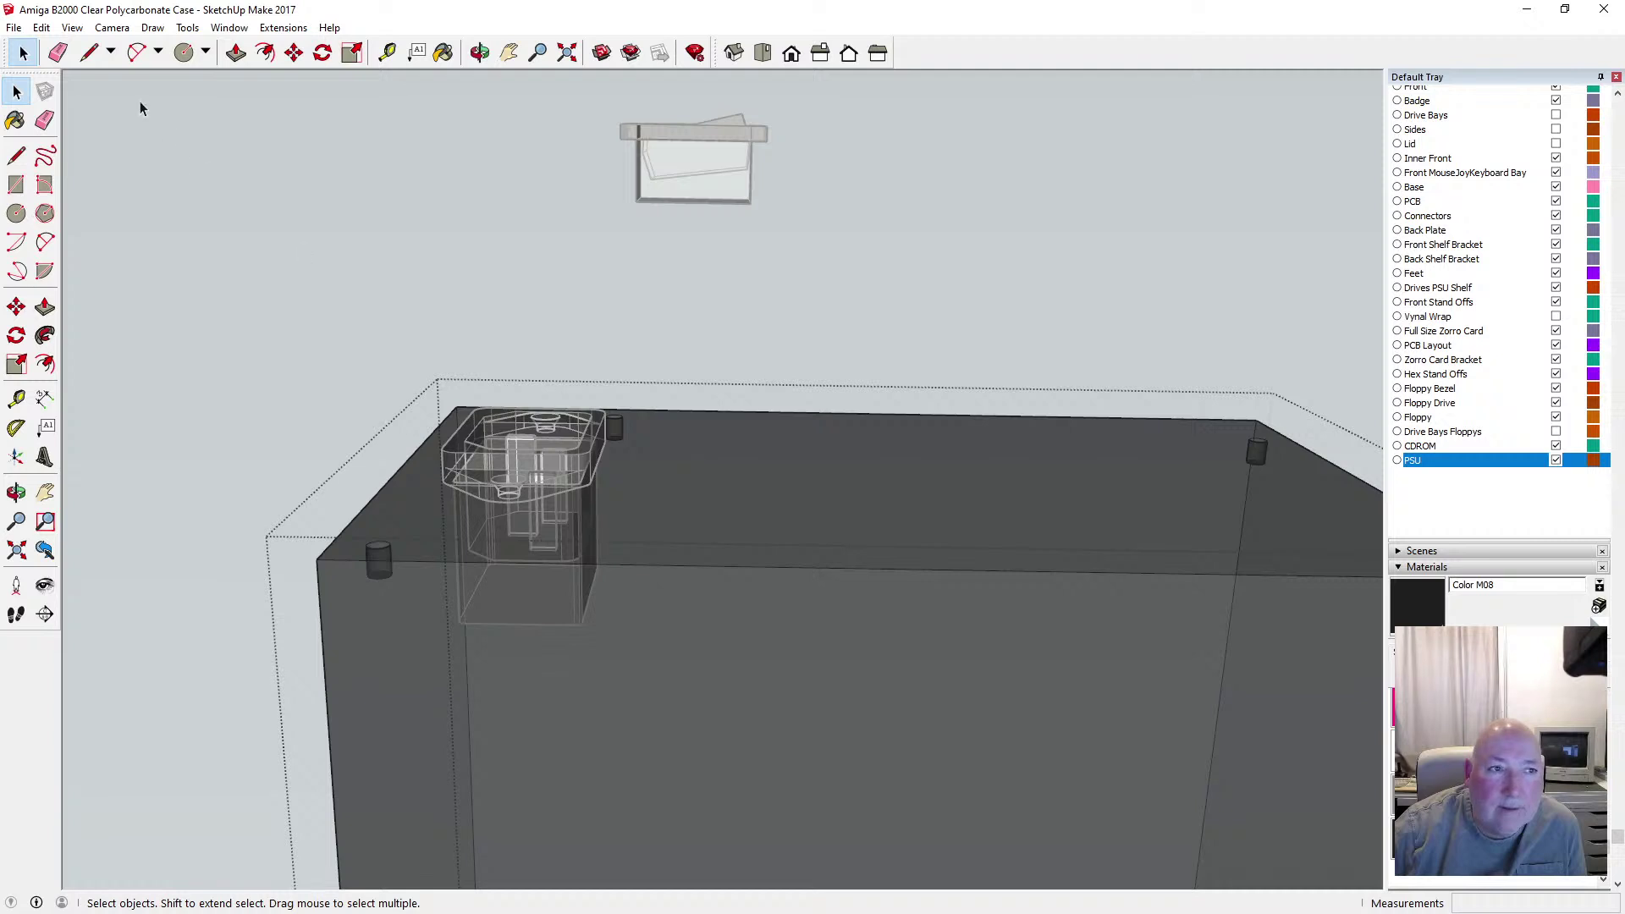
pyautogui.click(41, 28)
pyautogui.click(81, 144)
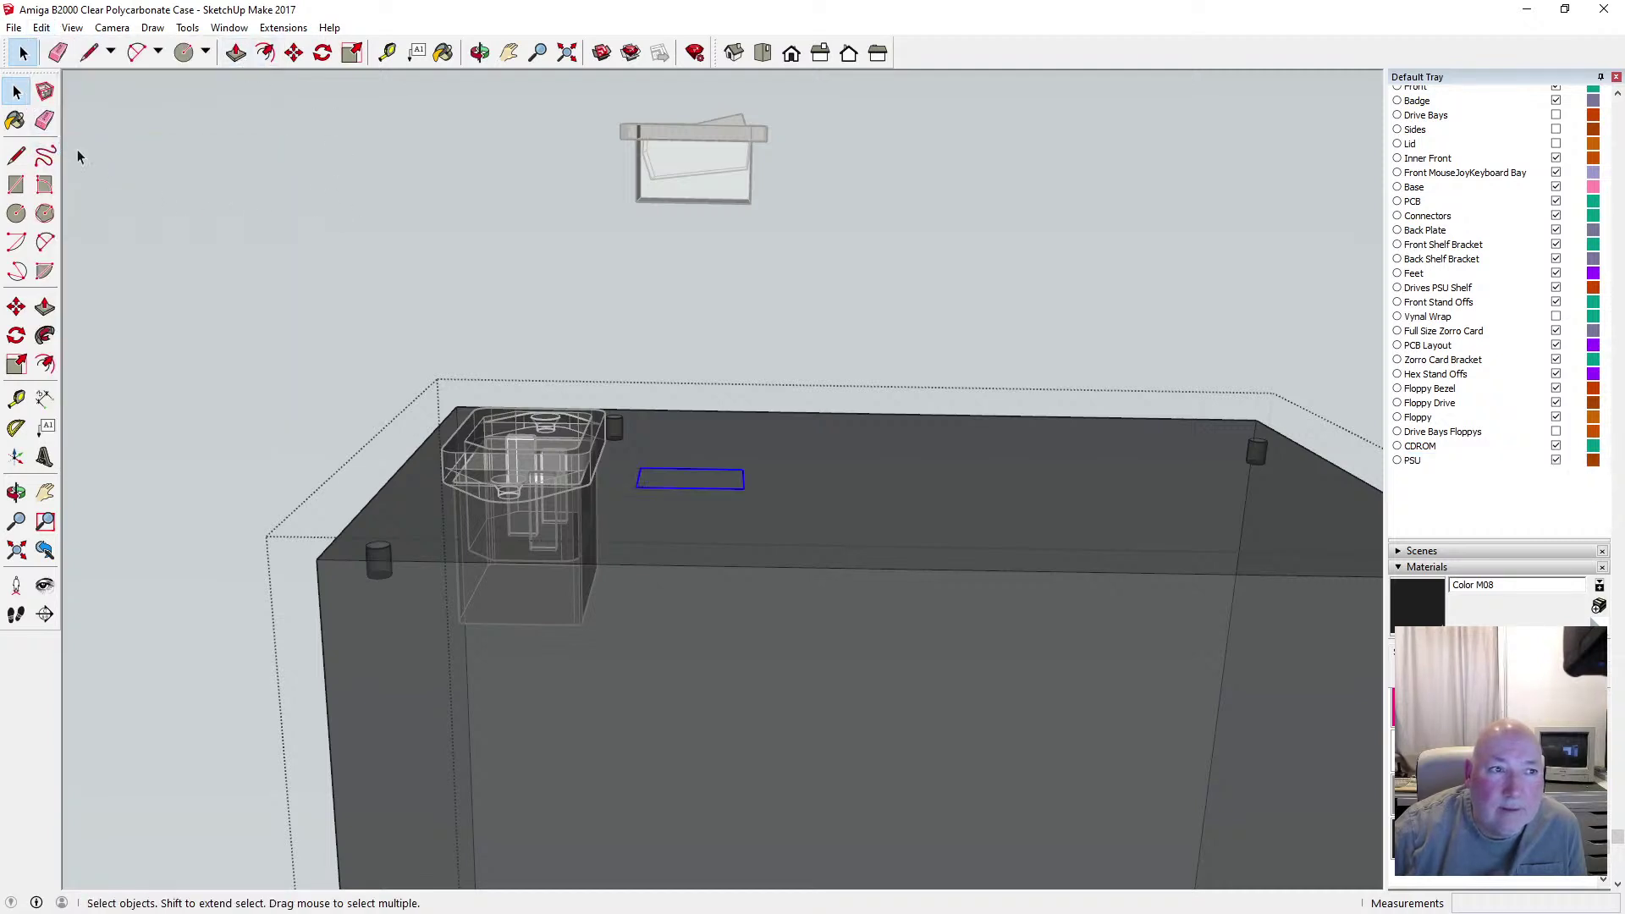
pyautogui.click(683, 492)
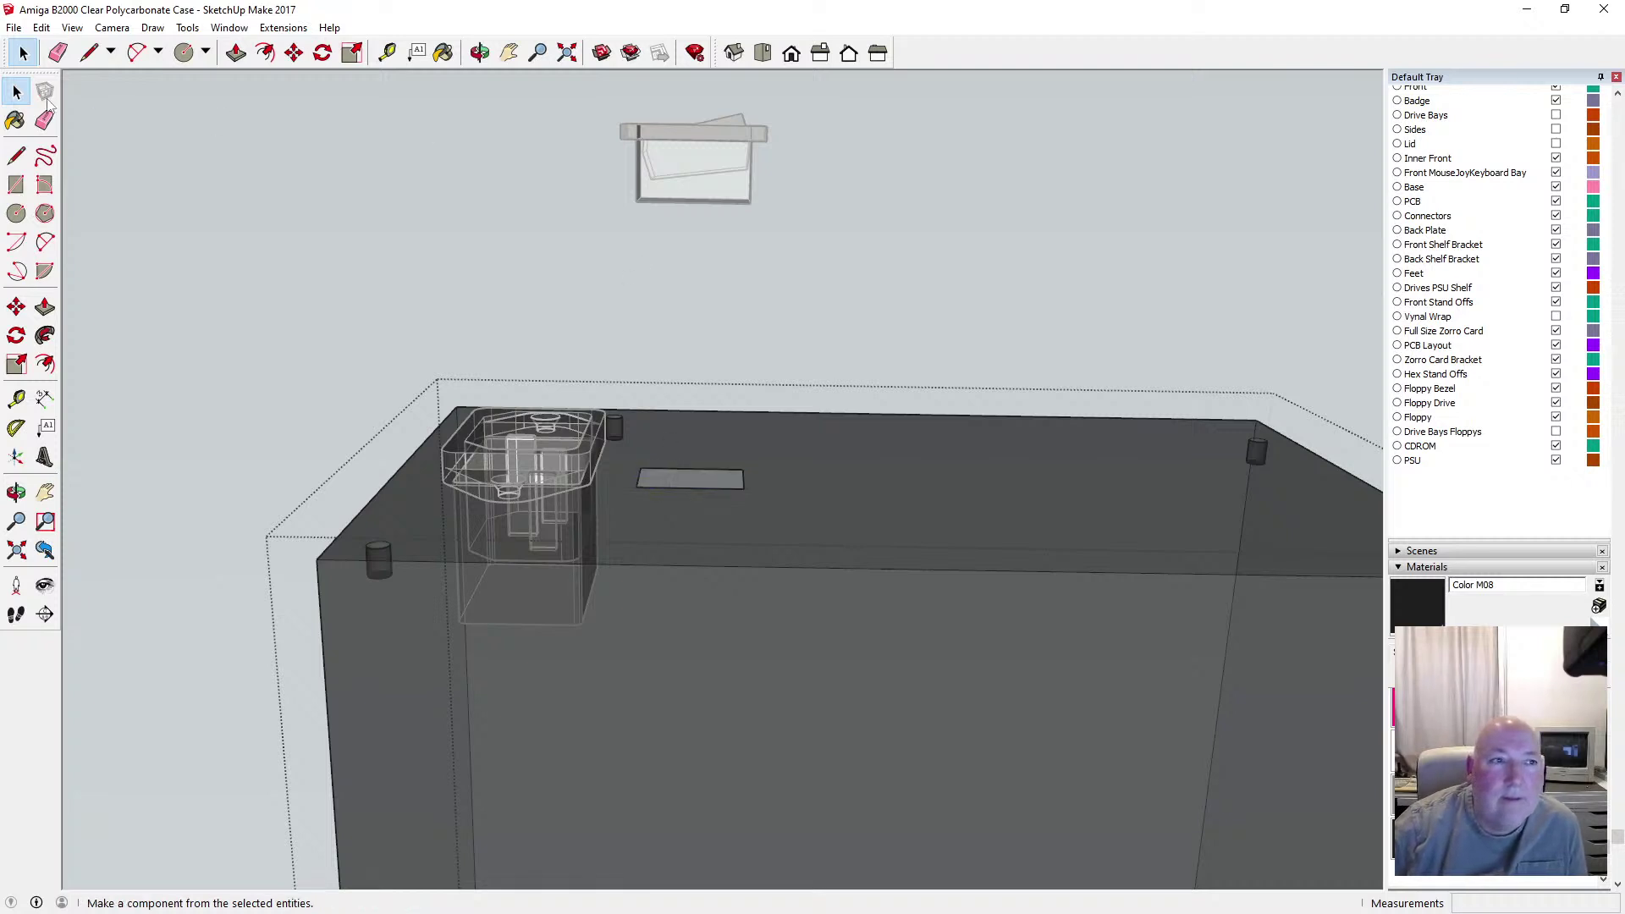
pyautogui.click(156, 146)
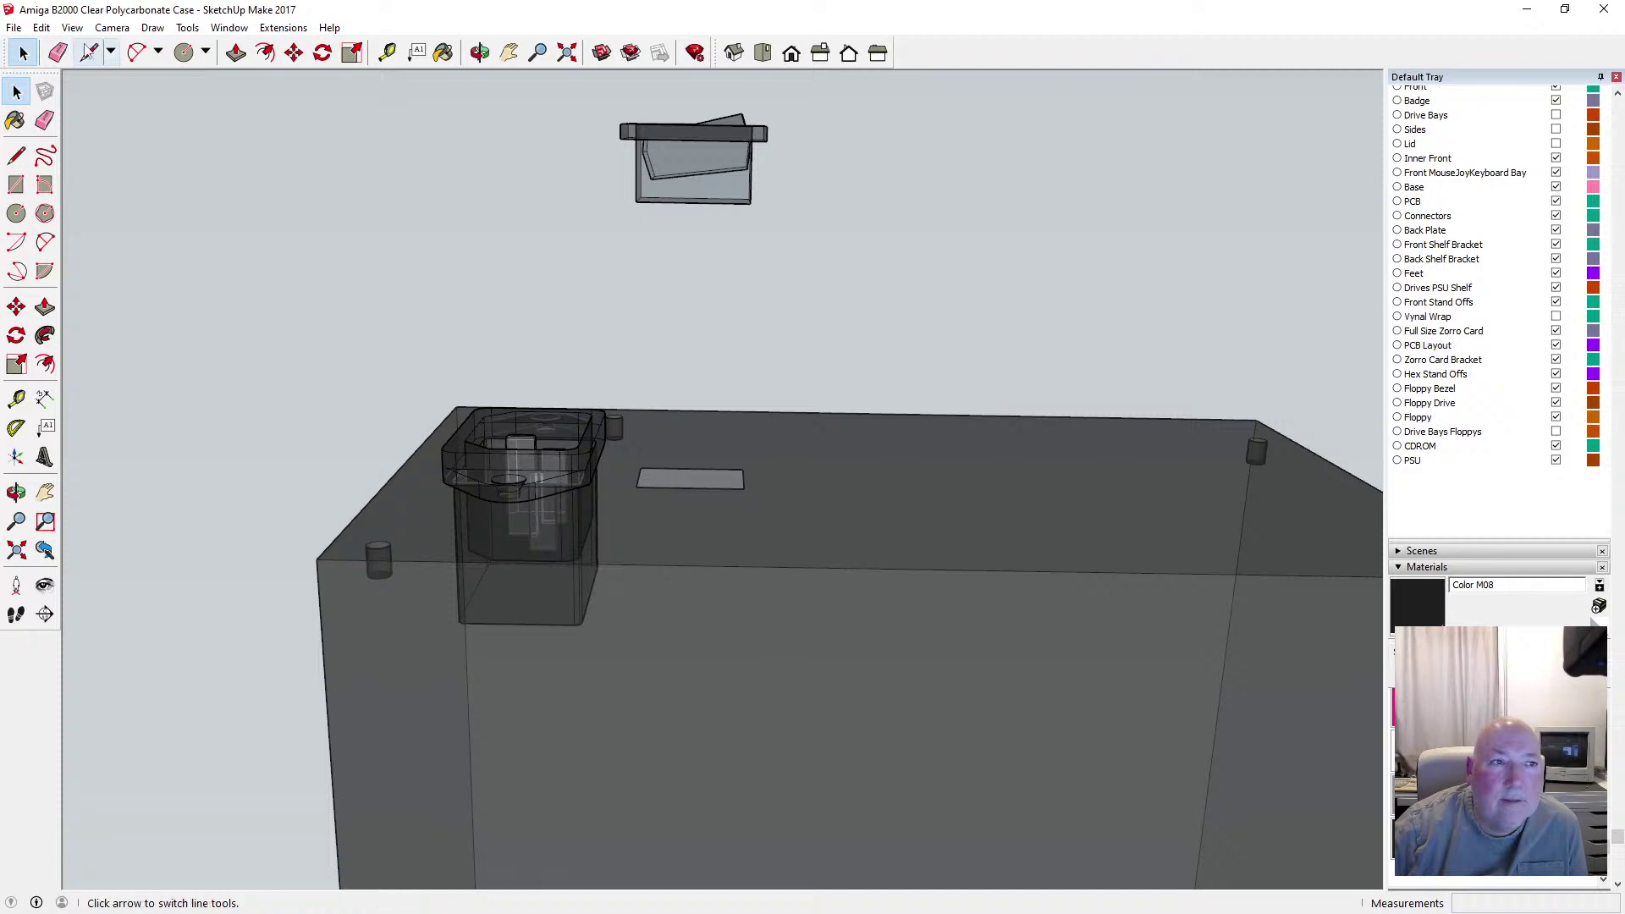
# Turn off the X-ray face style and move the switch component 50 mm along the green axis into the PSU cutout
pyautogui.click(72, 28)
pyautogui.moveTo(195, 251)
pyautogui.click(246, 253)
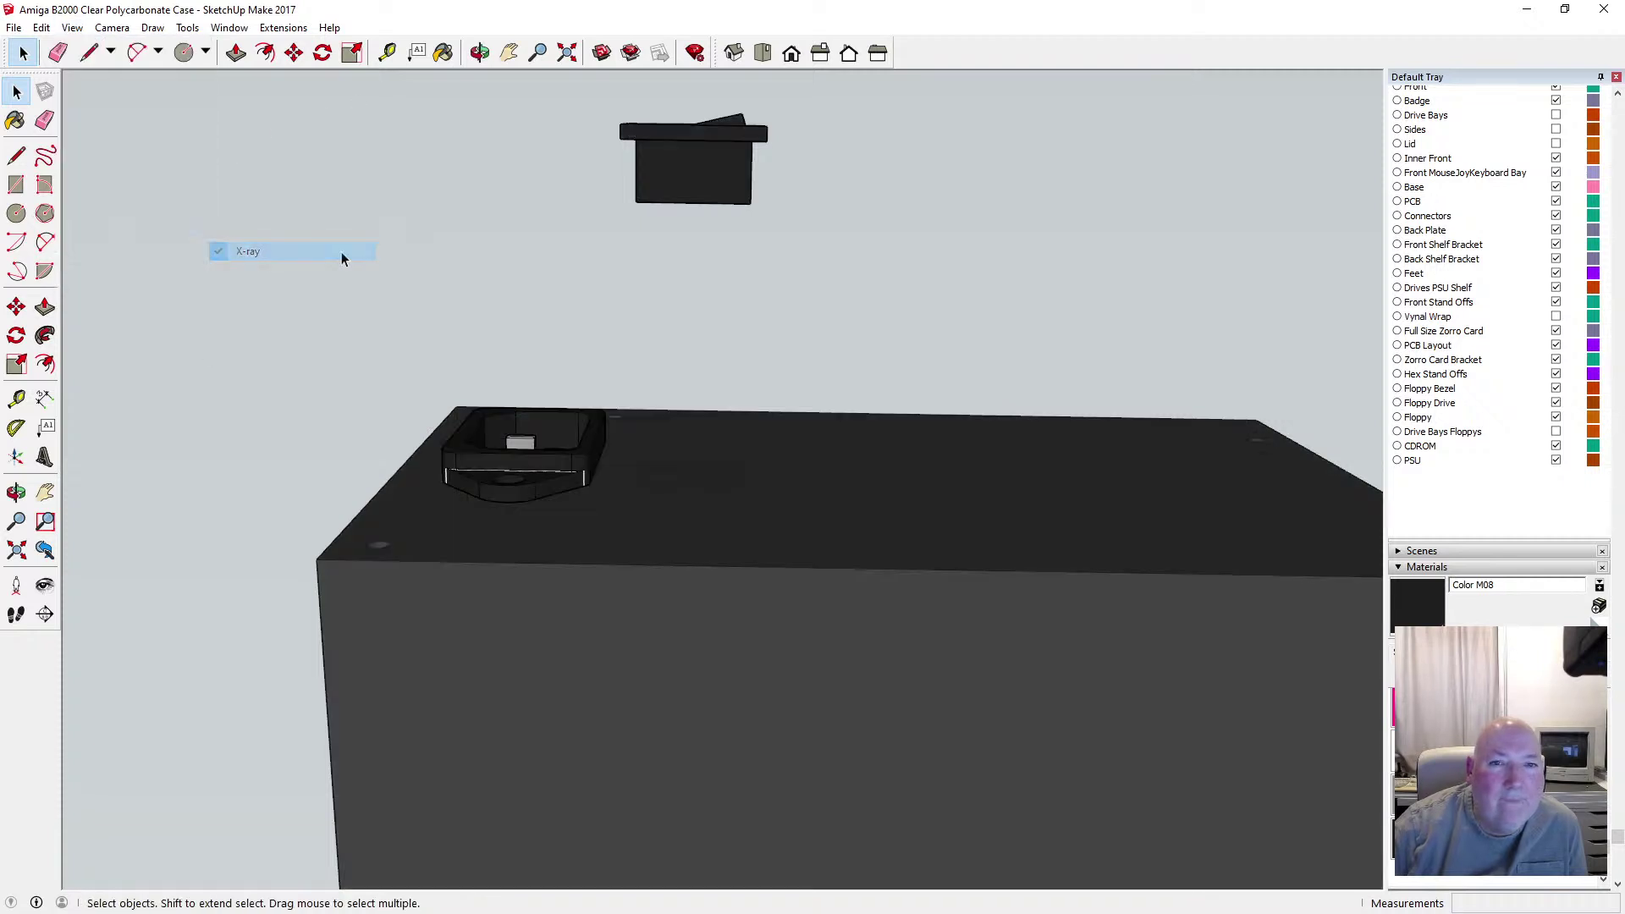
pyautogui.click(293, 53)
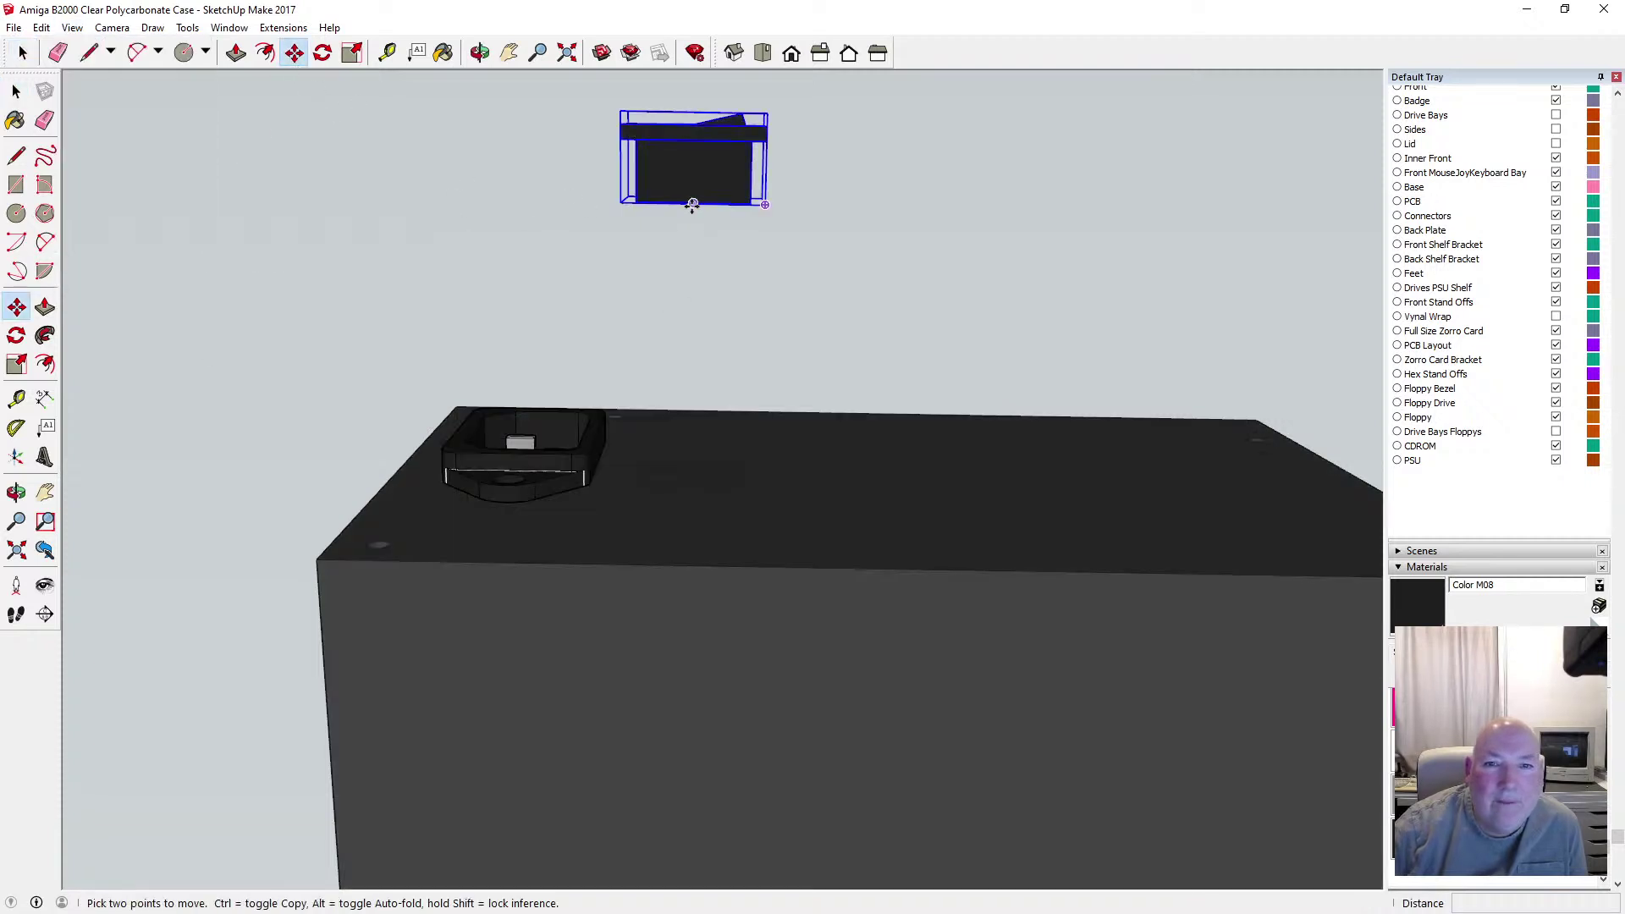
pyautogui.click(693, 203)
pyautogui.write('50')
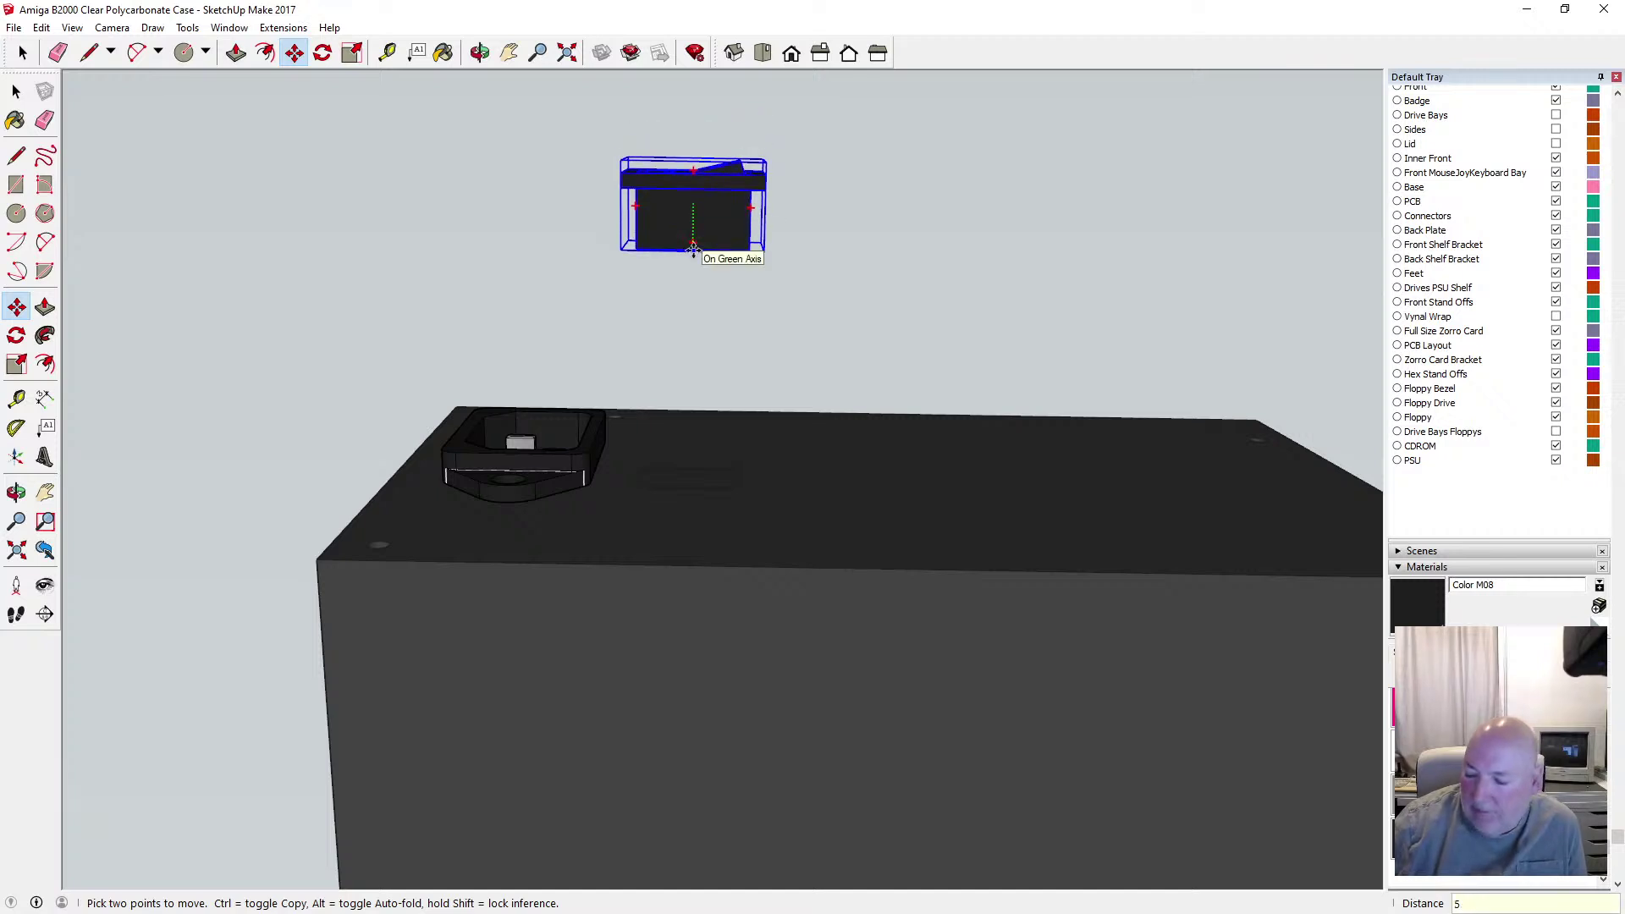
pyautogui.press('Return')
pyautogui.click(18, 92)
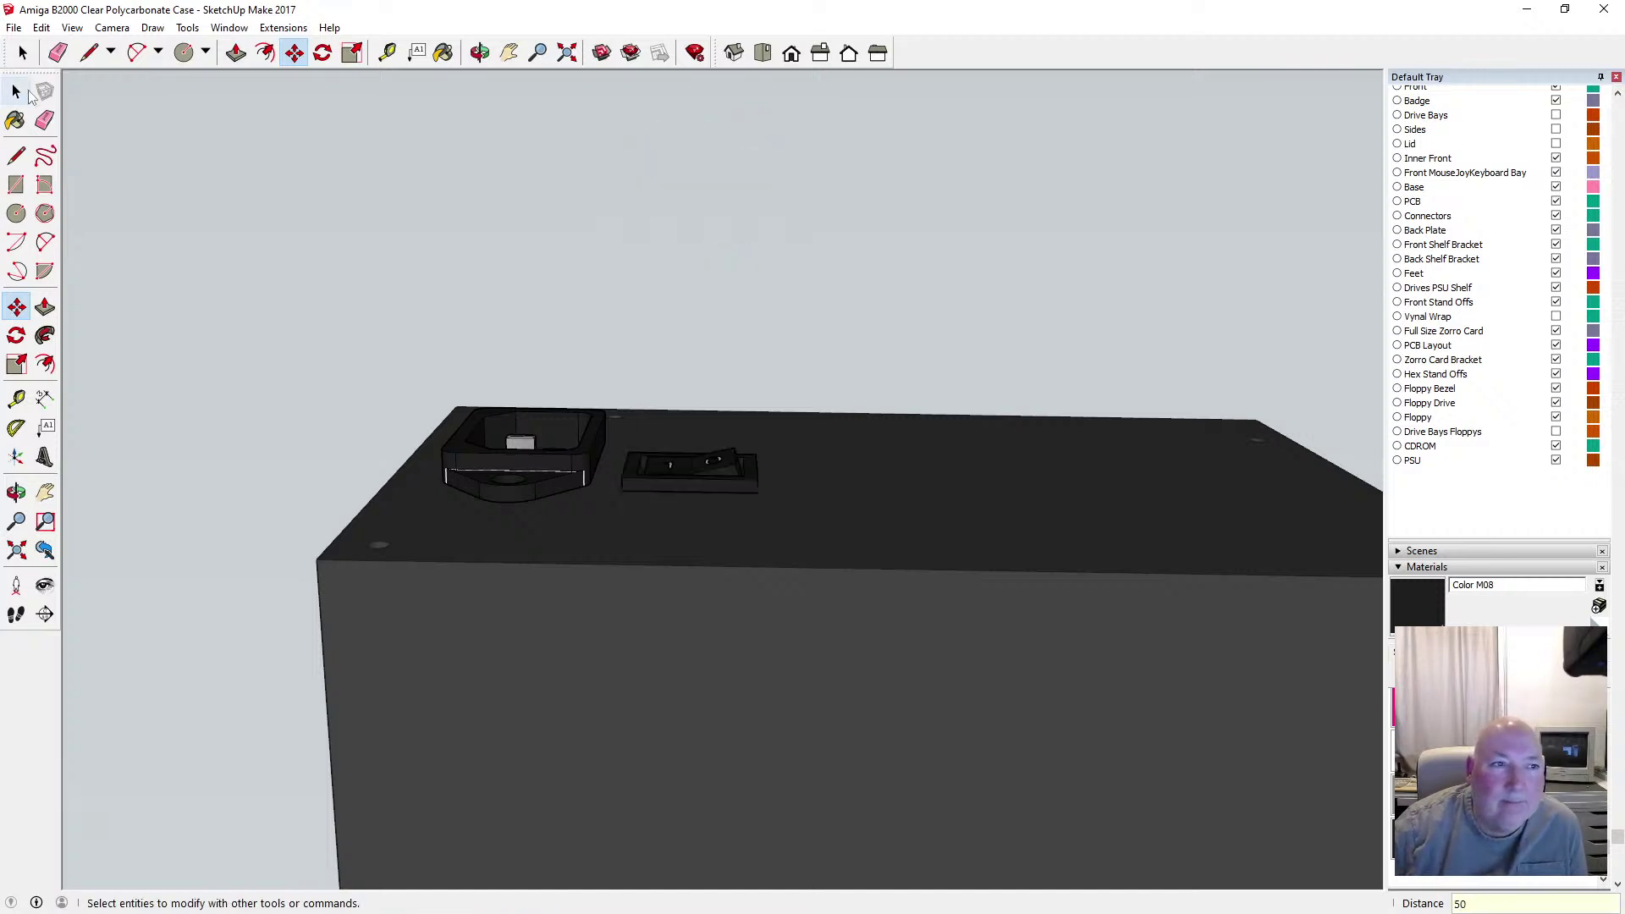
# Examine how the switch sits beside the power socket on the PSU's back face from straight on and at an angle
pyautogui.click(479, 52)
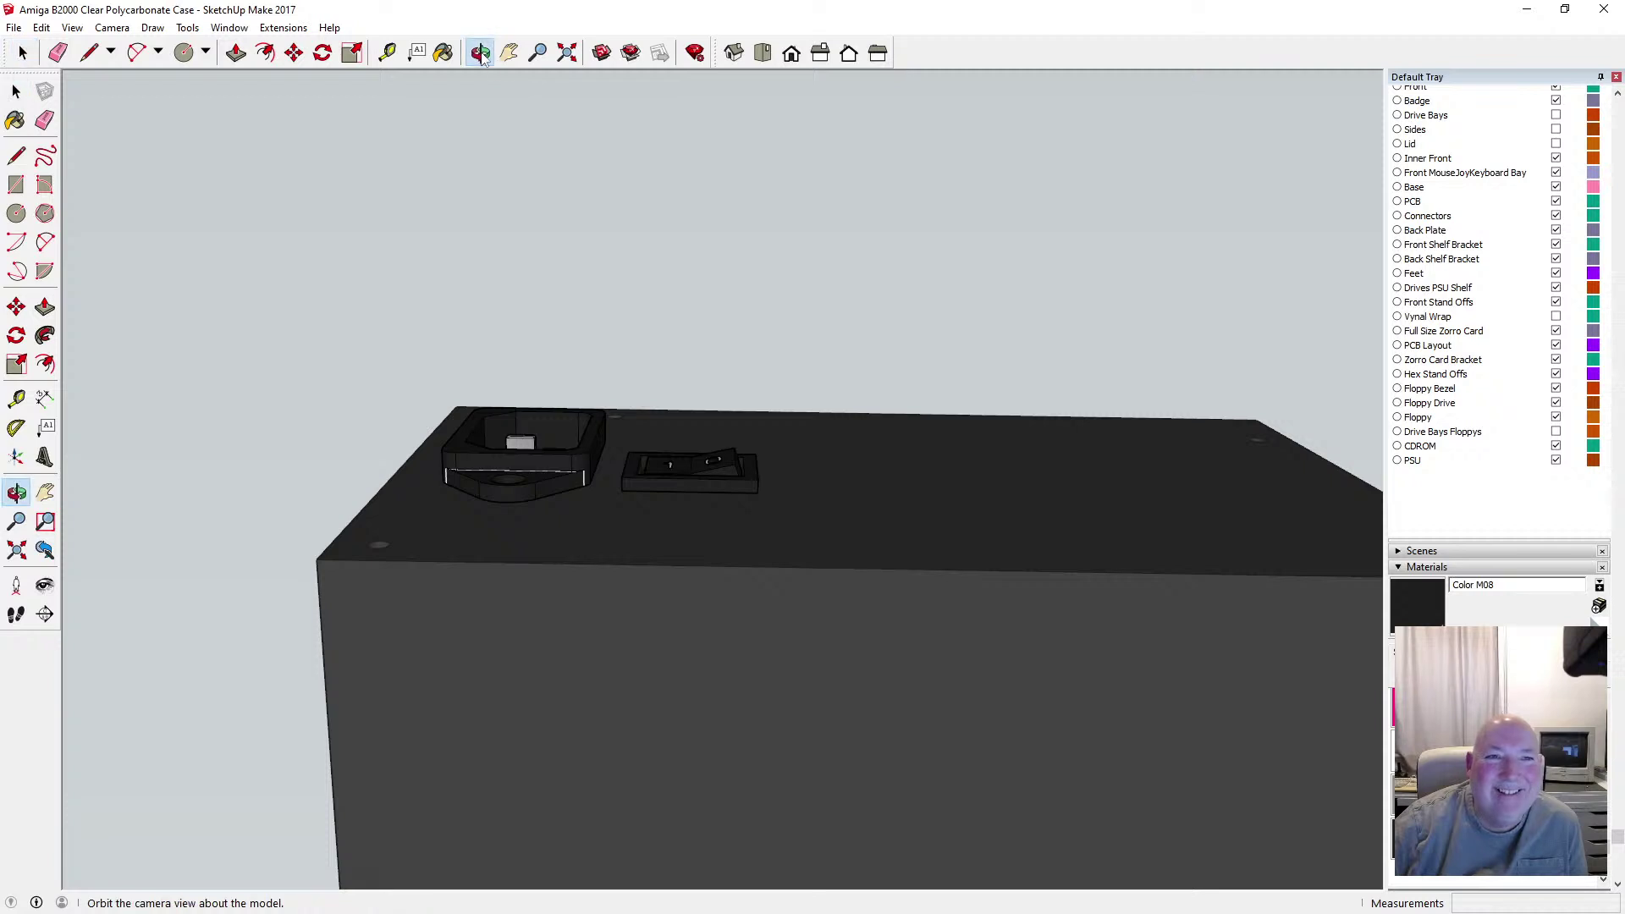
pyautogui.moveTo(602, 145); pyautogui.dragTo(614, 558)
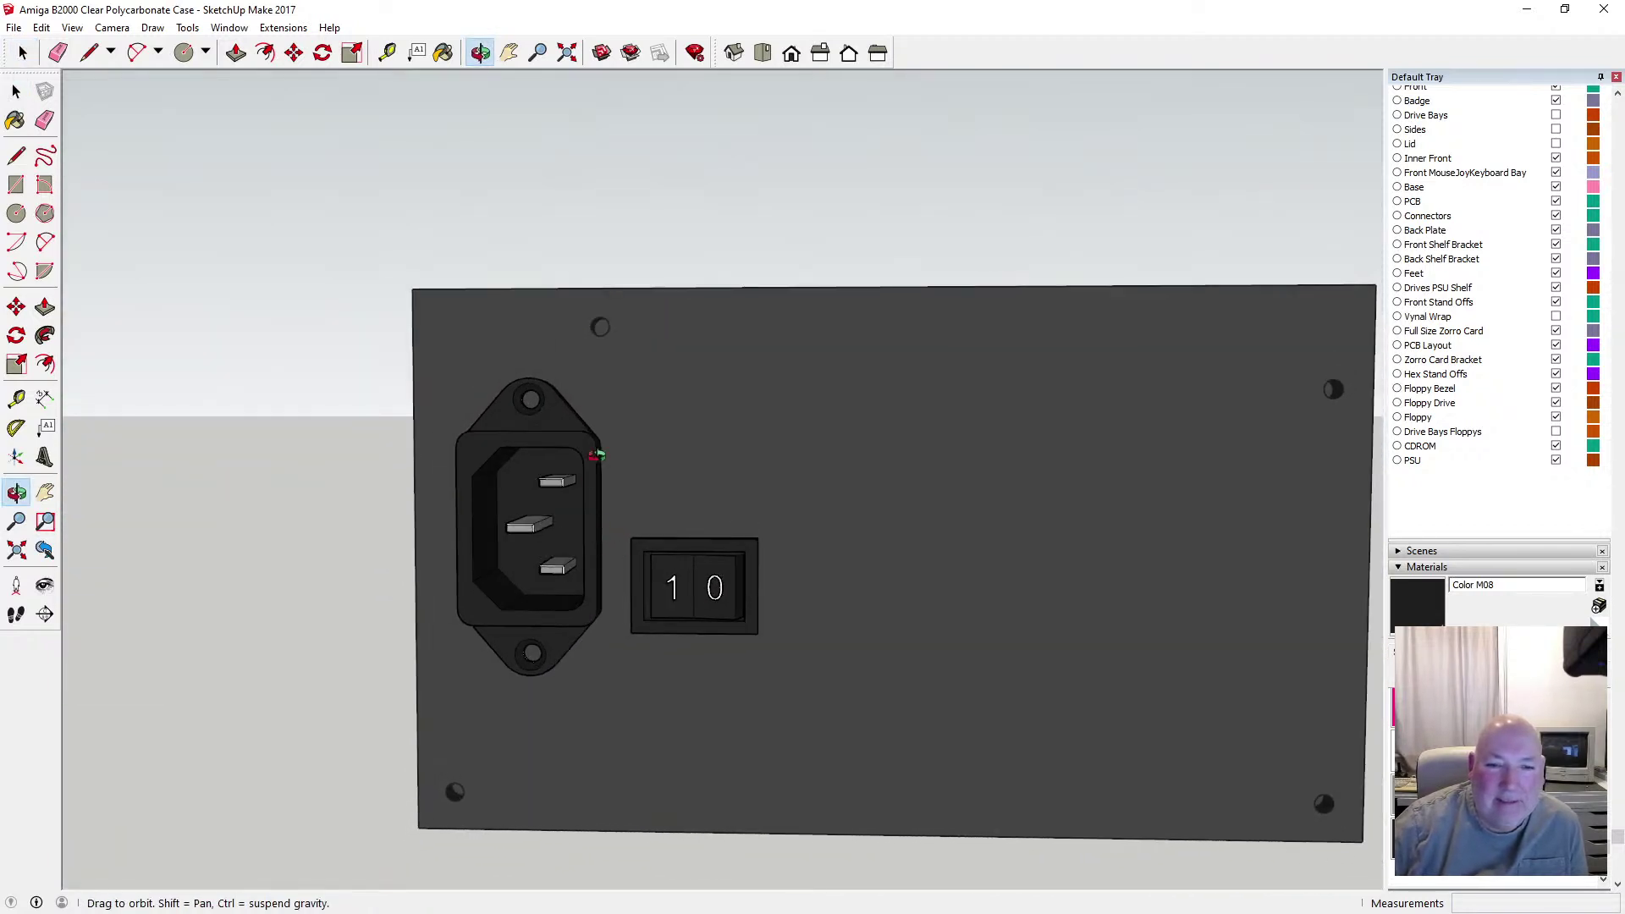
pyautogui.scroll(-3, 597, 456)
pyautogui.press('F5')
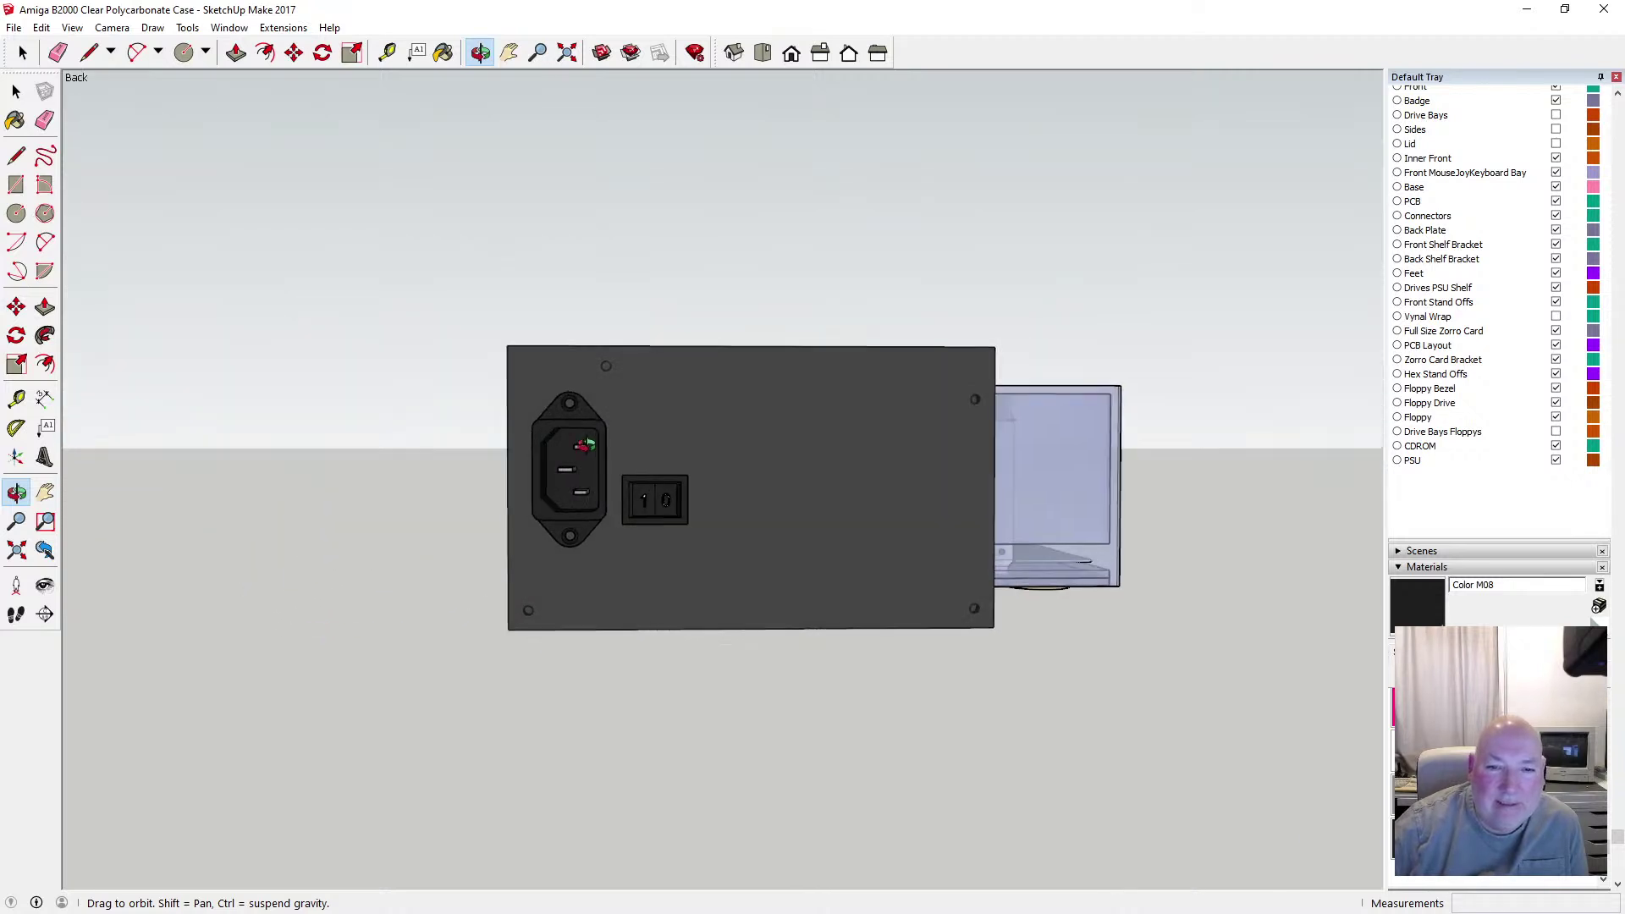
pyautogui.scroll(4, 660, 525)
pyautogui.scroll(2, 665, 489)
pyautogui.moveTo(665, 489); pyautogui.dragTo(609, 554)
pyautogui.scroll(-4, 628, 538)
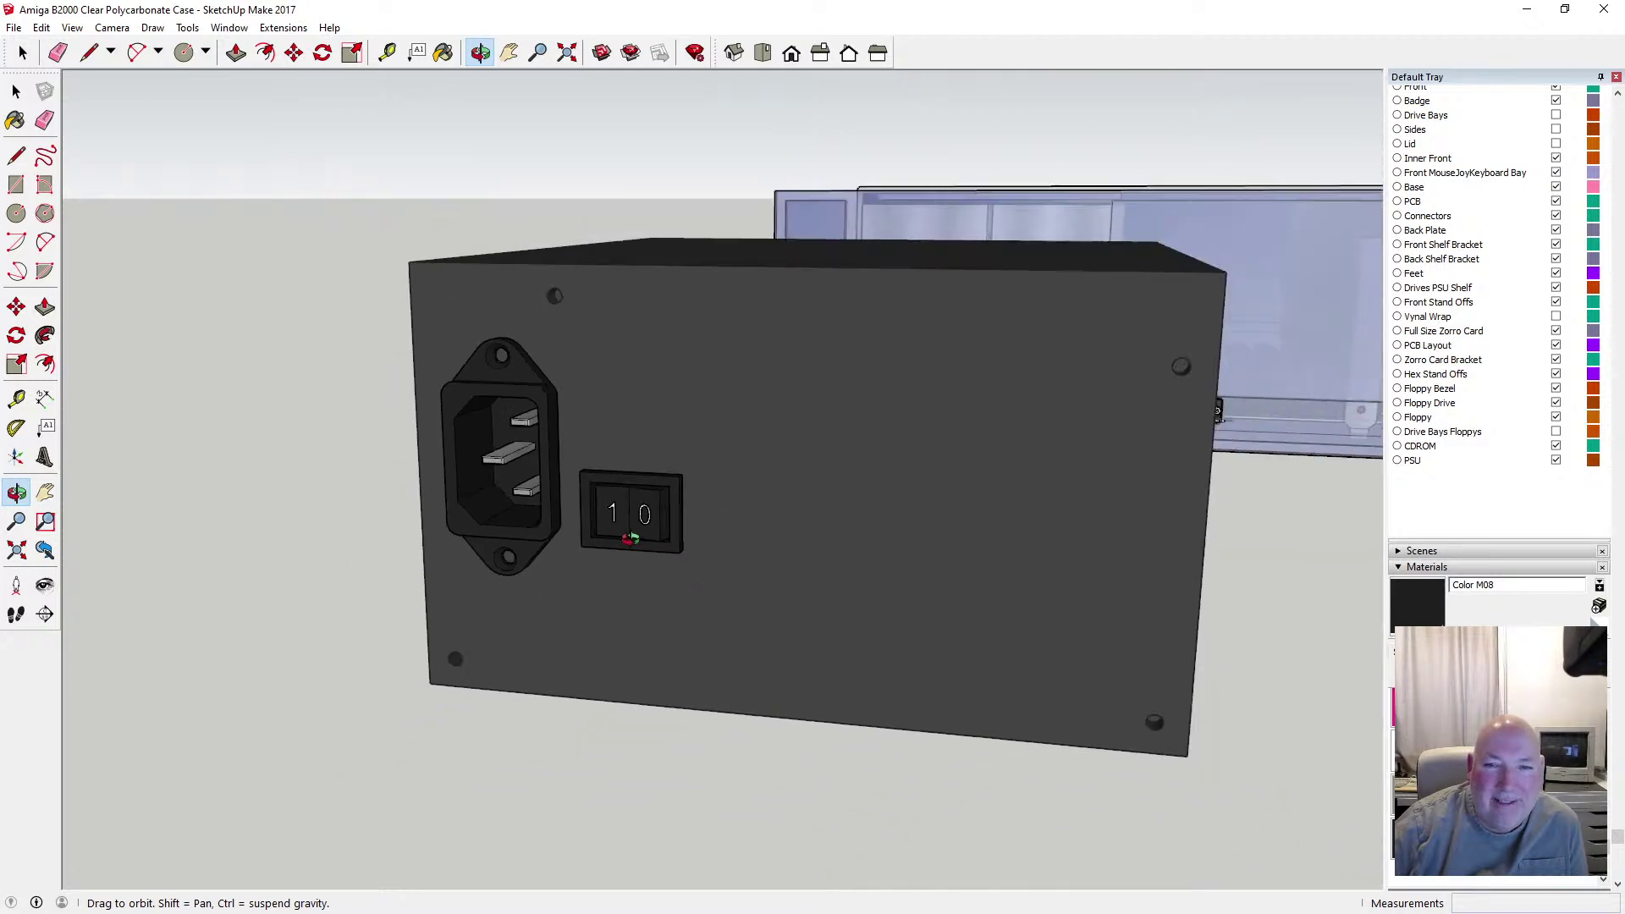
pyautogui.moveTo(668, 447); pyautogui.dragTo(688, 500)
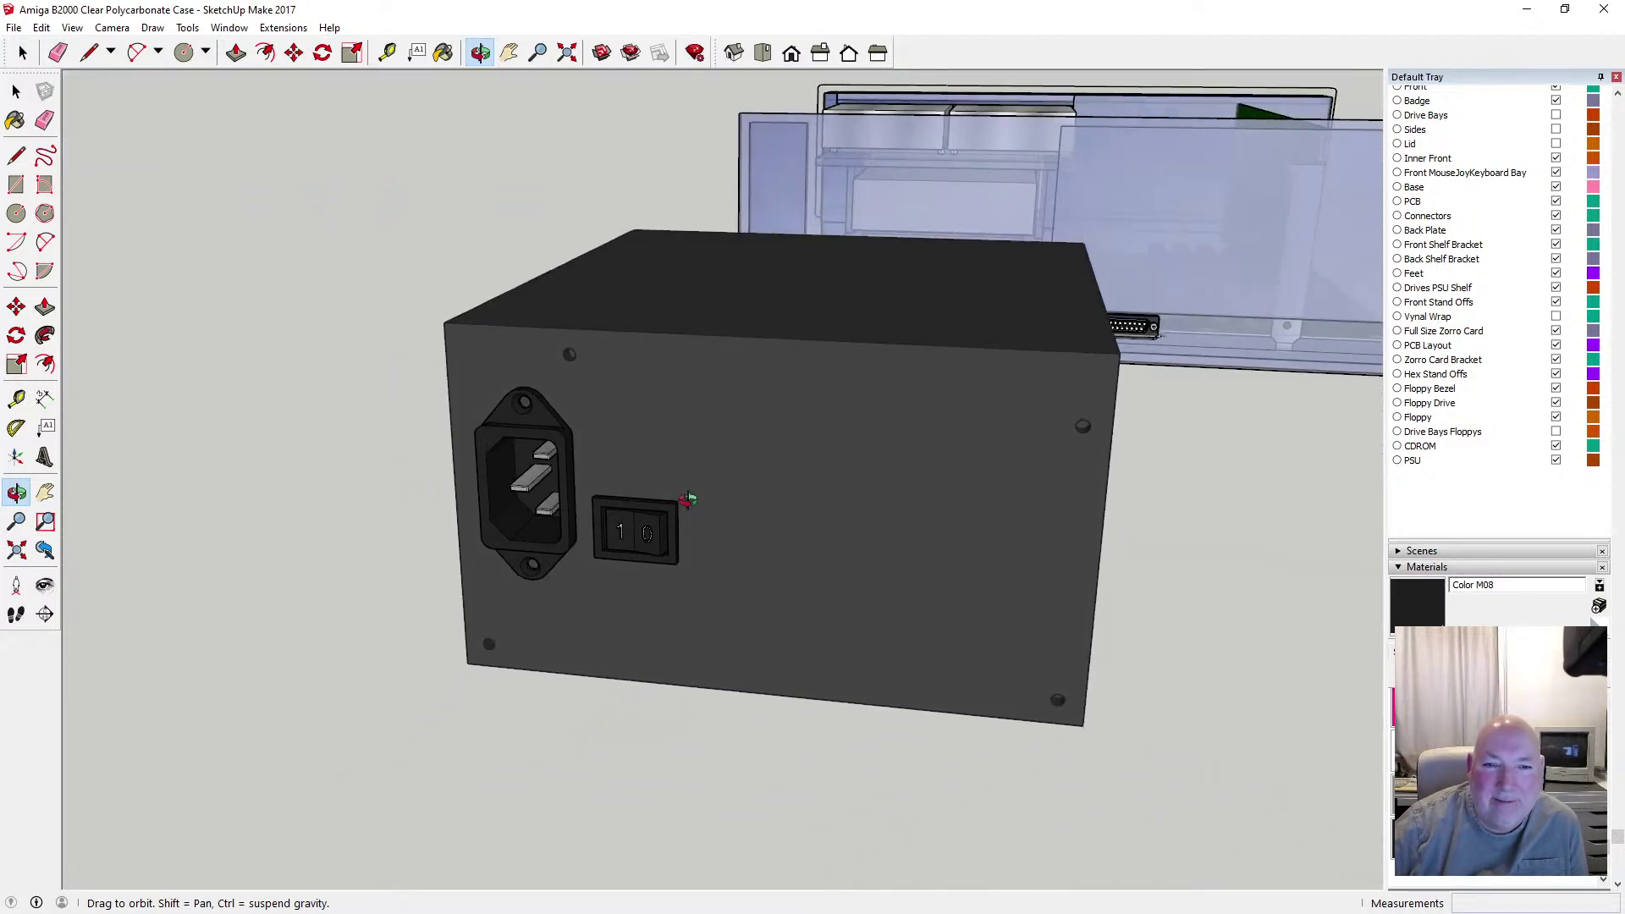
# Save the model
pyautogui.click(14, 28)
pyautogui.click(51, 102)
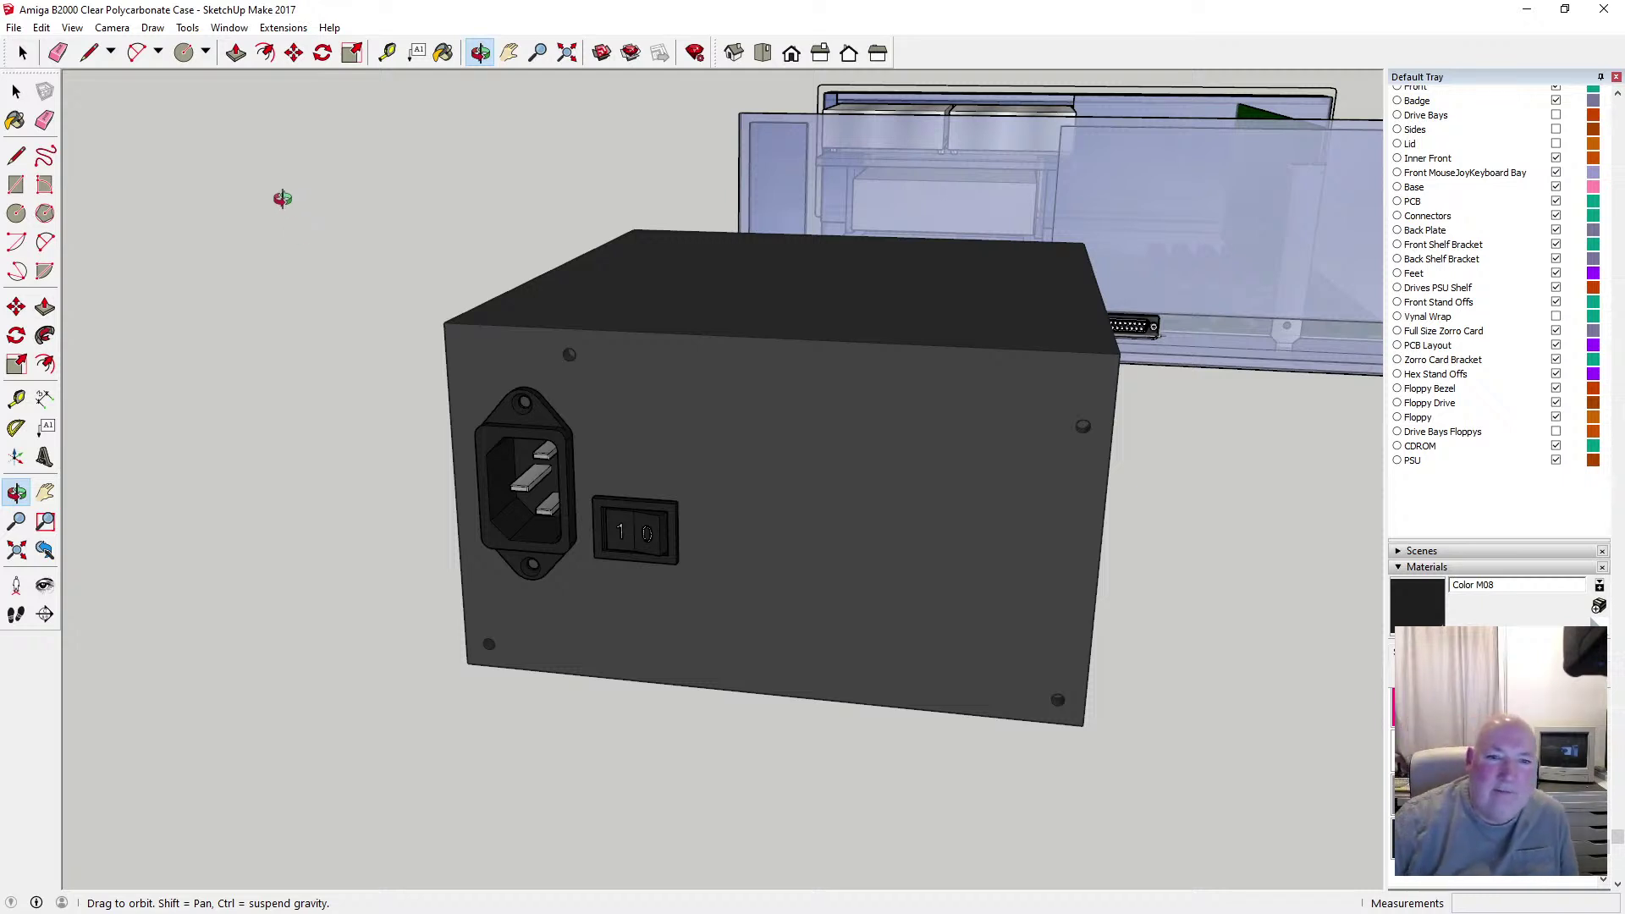
# Inspect the PSU box, power socket and rocker switch from several angles and close up
pyautogui.scroll(-2, 615, 416)
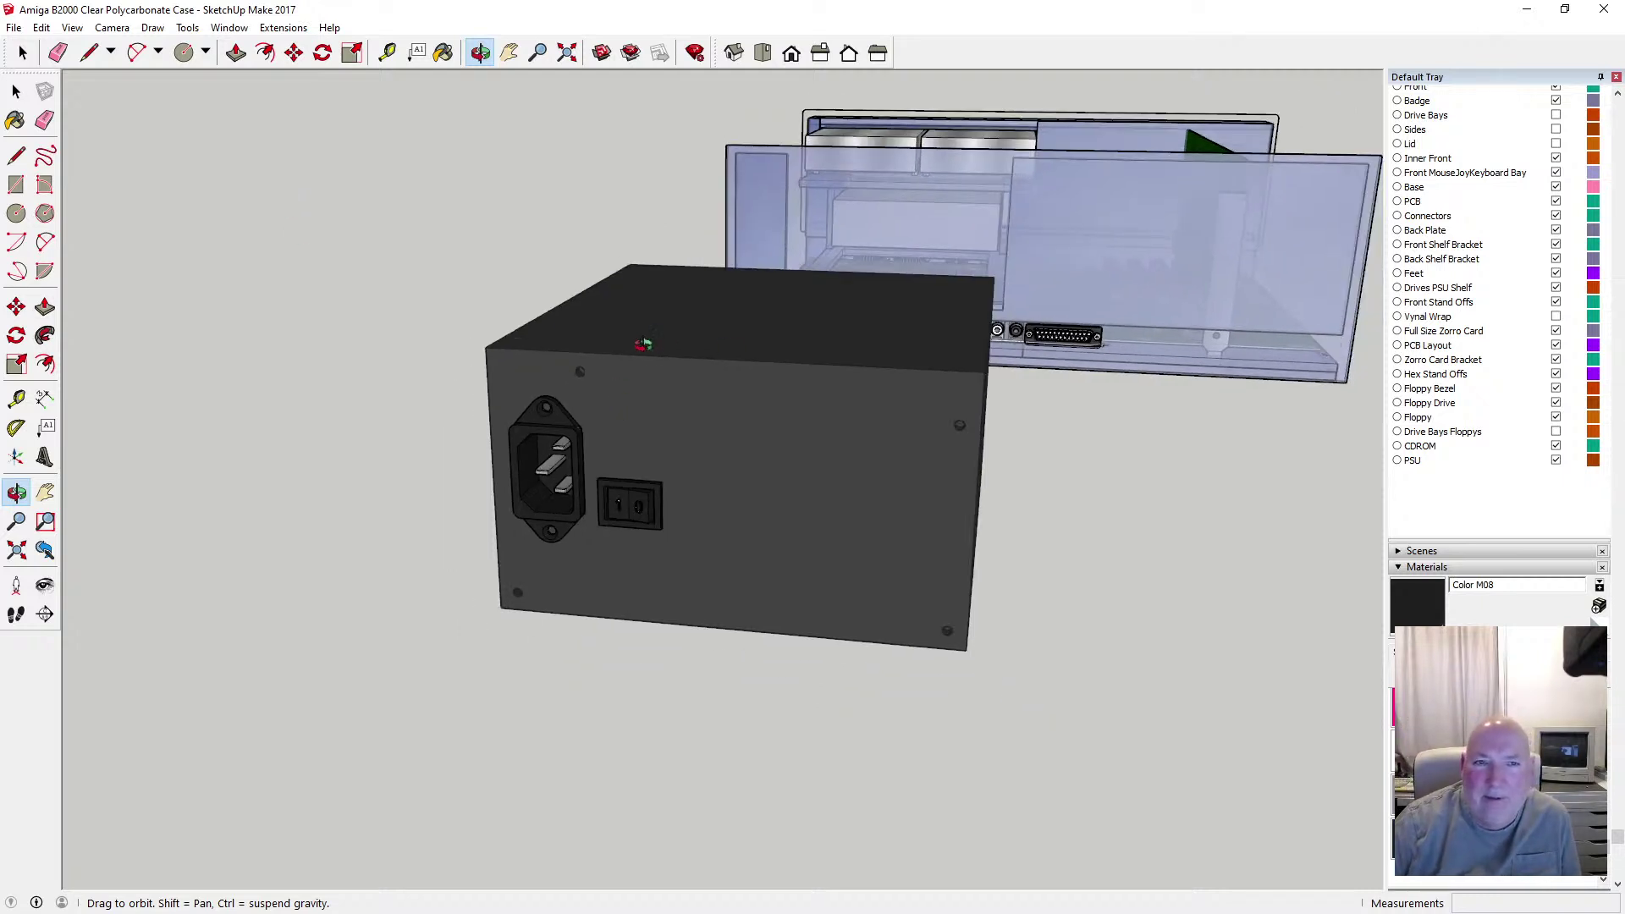
pyautogui.moveTo(699, 405); pyautogui.dragTo(600, 364)
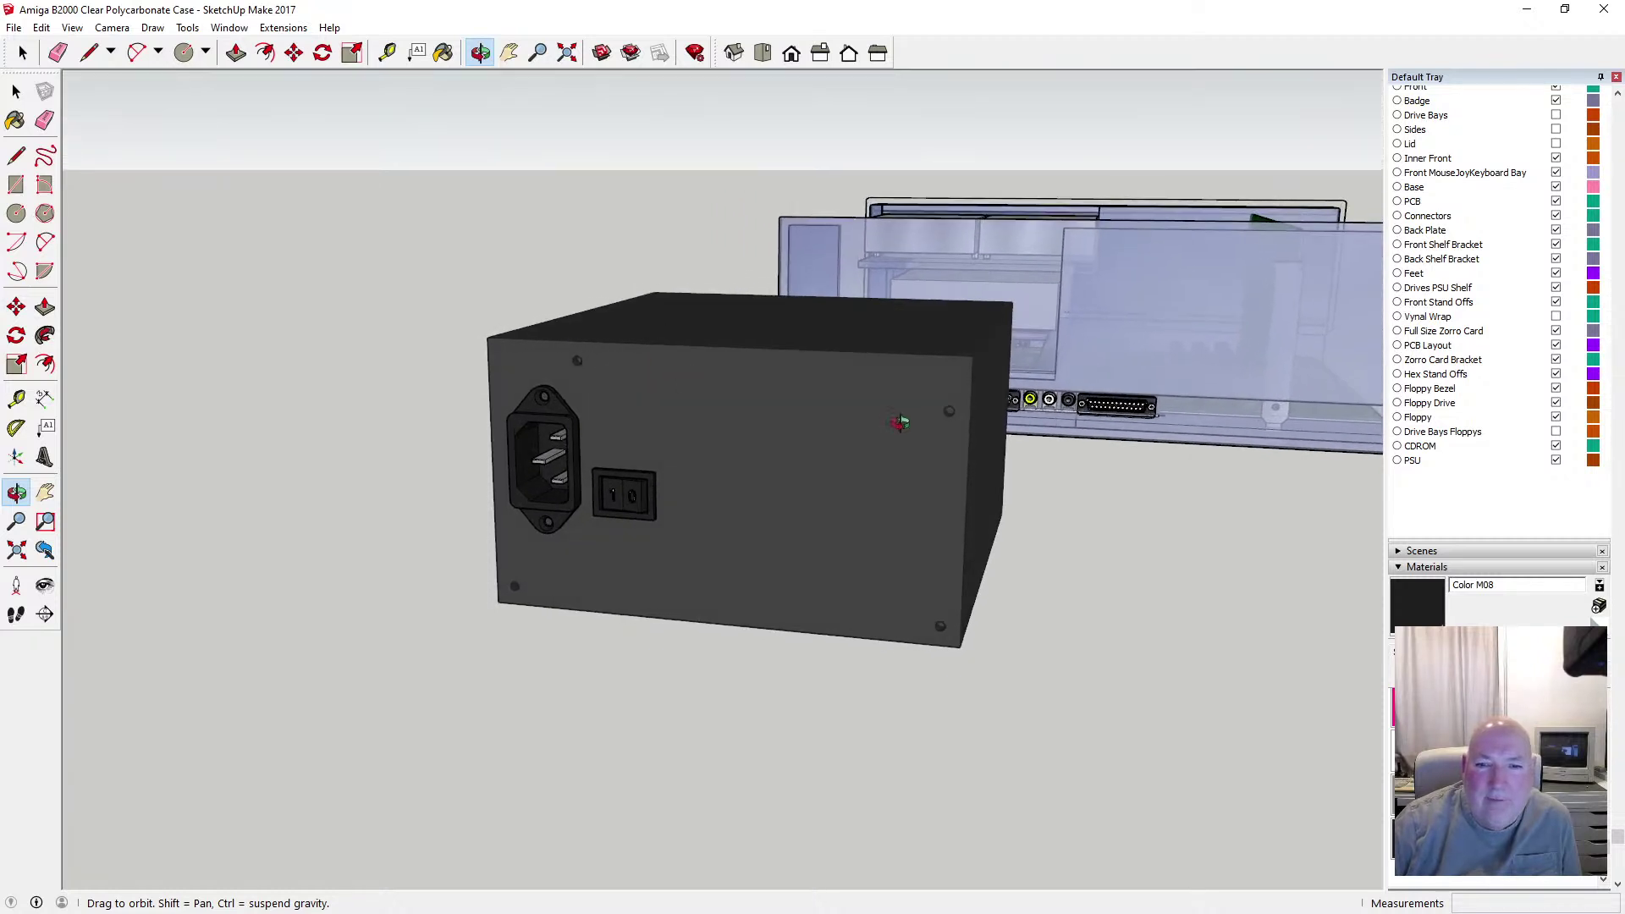
pyautogui.moveTo(716, 465); pyautogui.dragTo(810, 441)
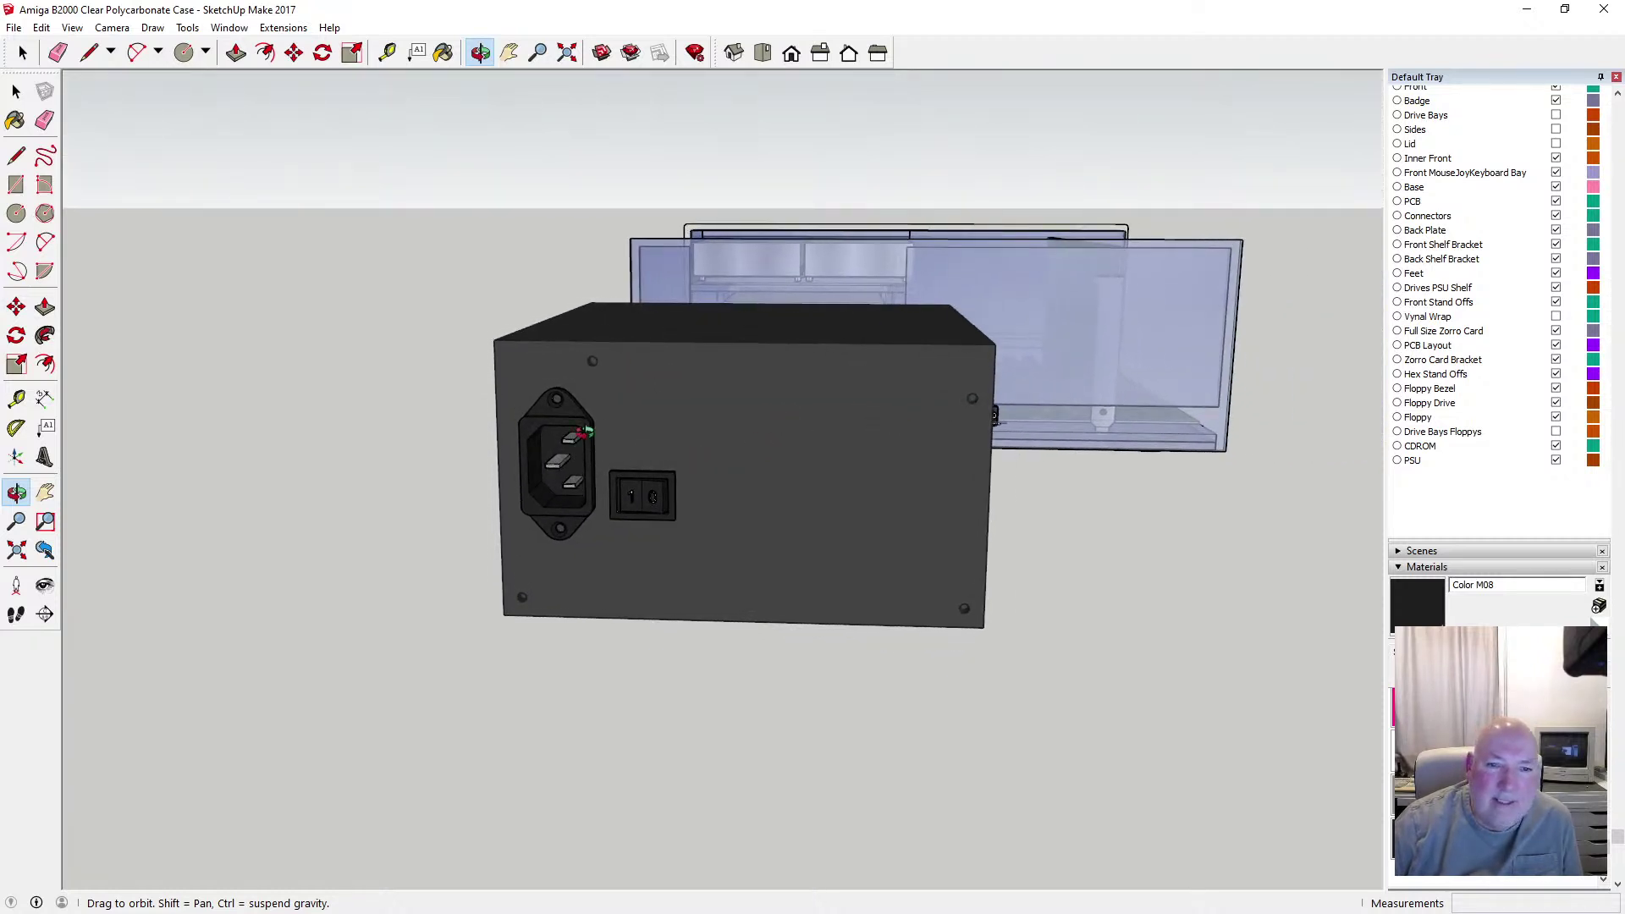
pyautogui.moveTo(586, 433); pyautogui.dragTo(691, 437)
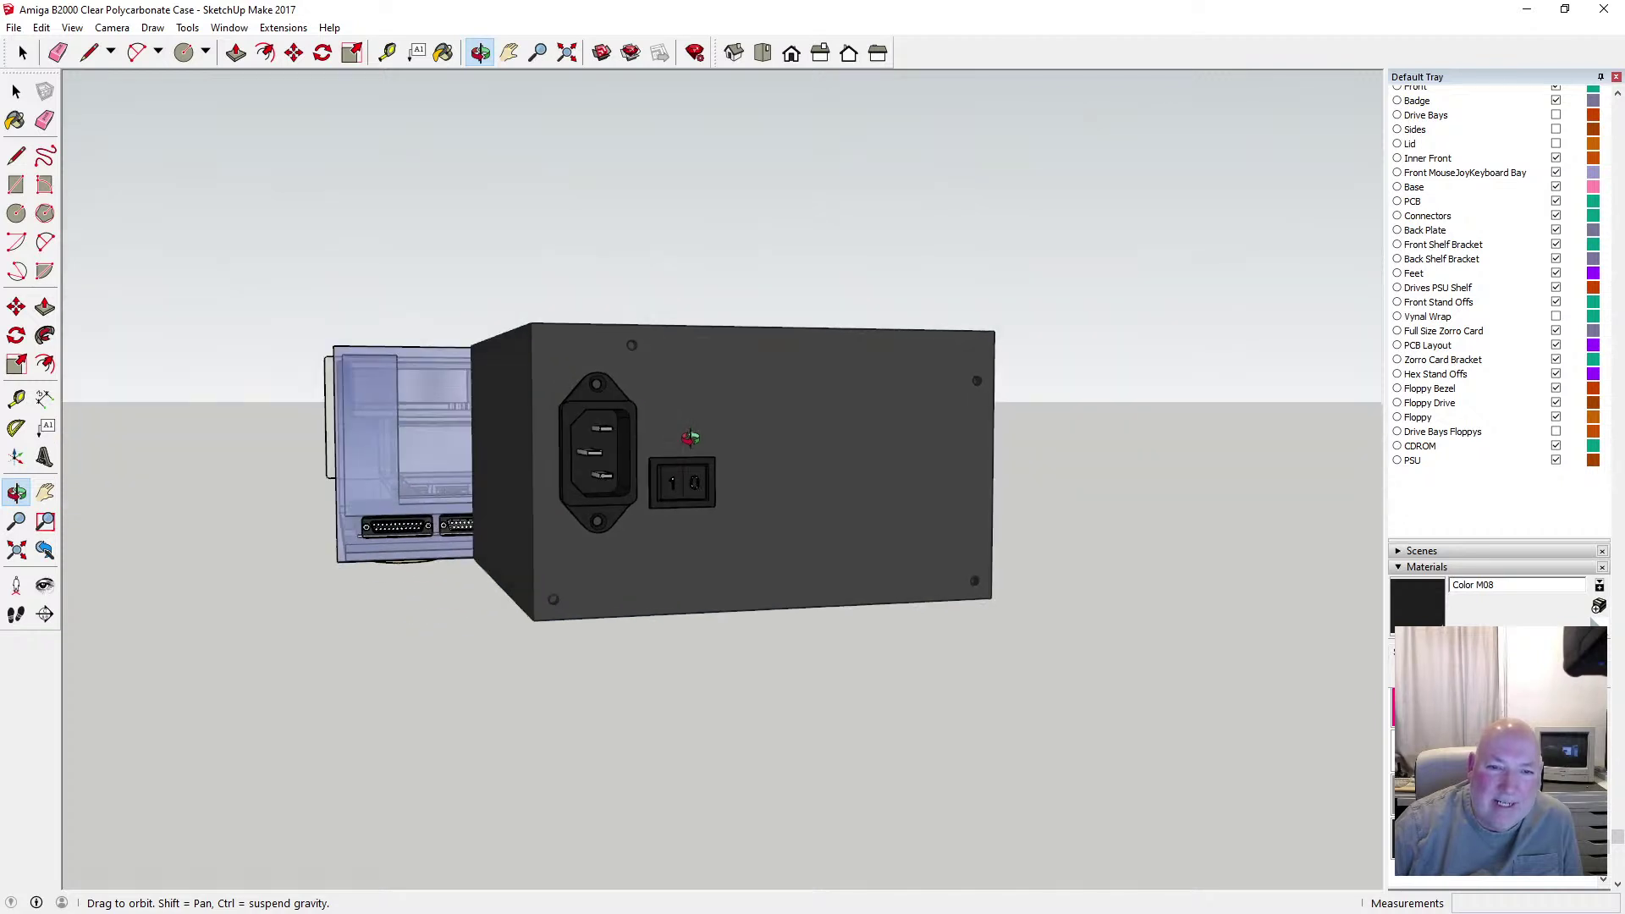
pyautogui.moveTo(717, 521); pyautogui.dragTo(684, 512)
pyautogui.scroll(6, 669, 491)
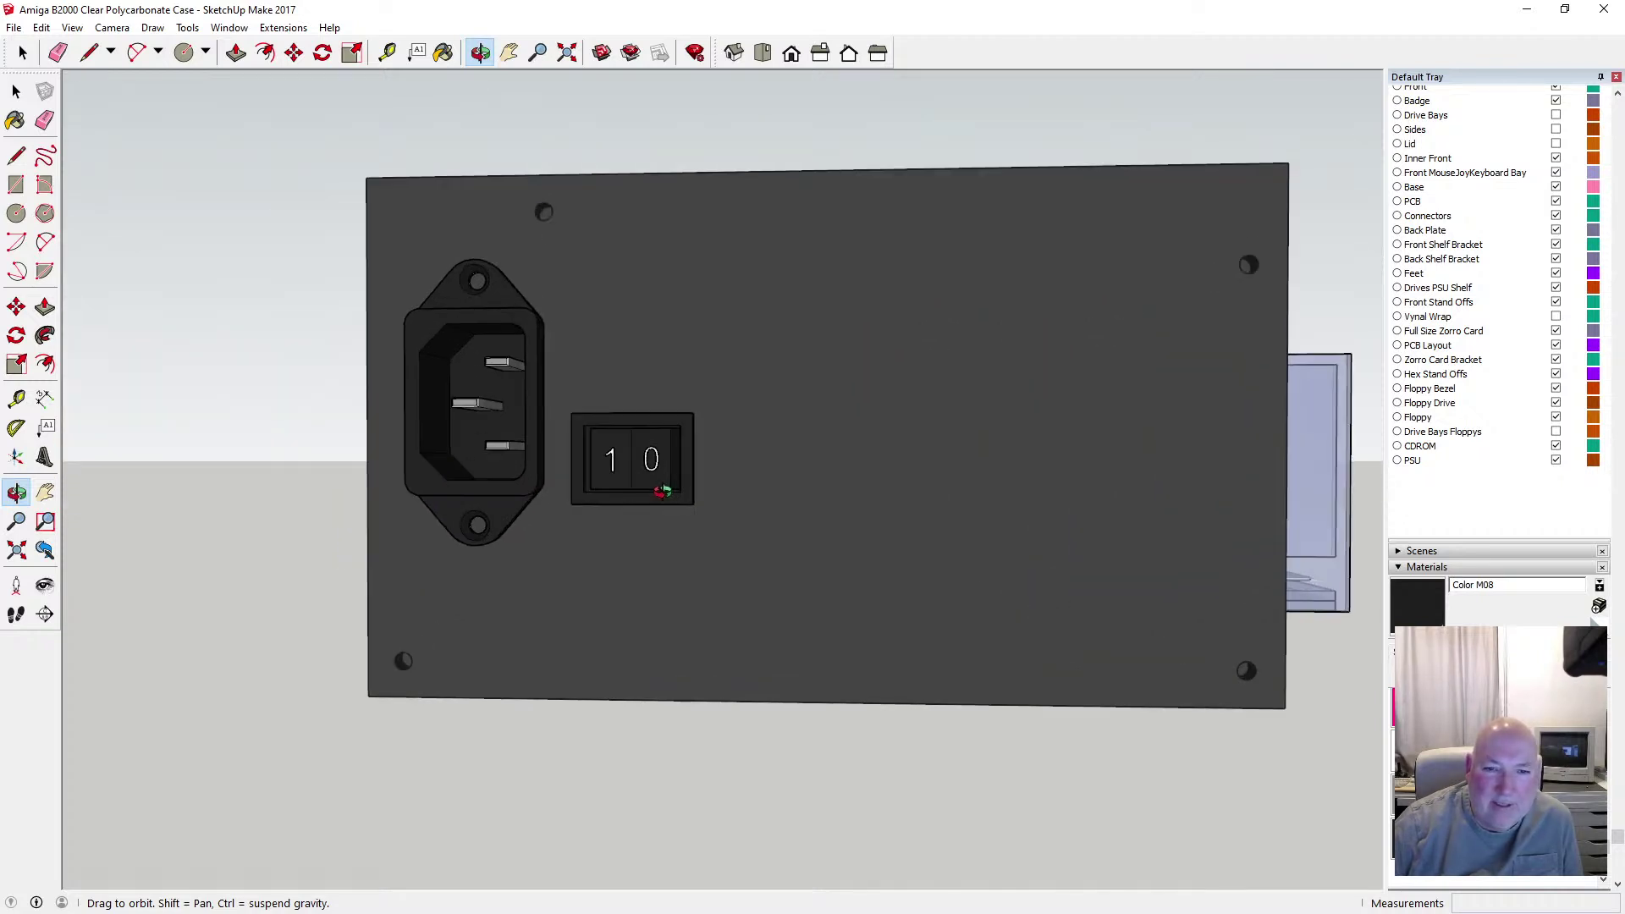
pyautogui.scroll(-5, 658, 479)
pyautogui.moveTo(658, 479); pyautogui.dragTo(657, 436)
pyautogui.scroll(6, 643, 453)
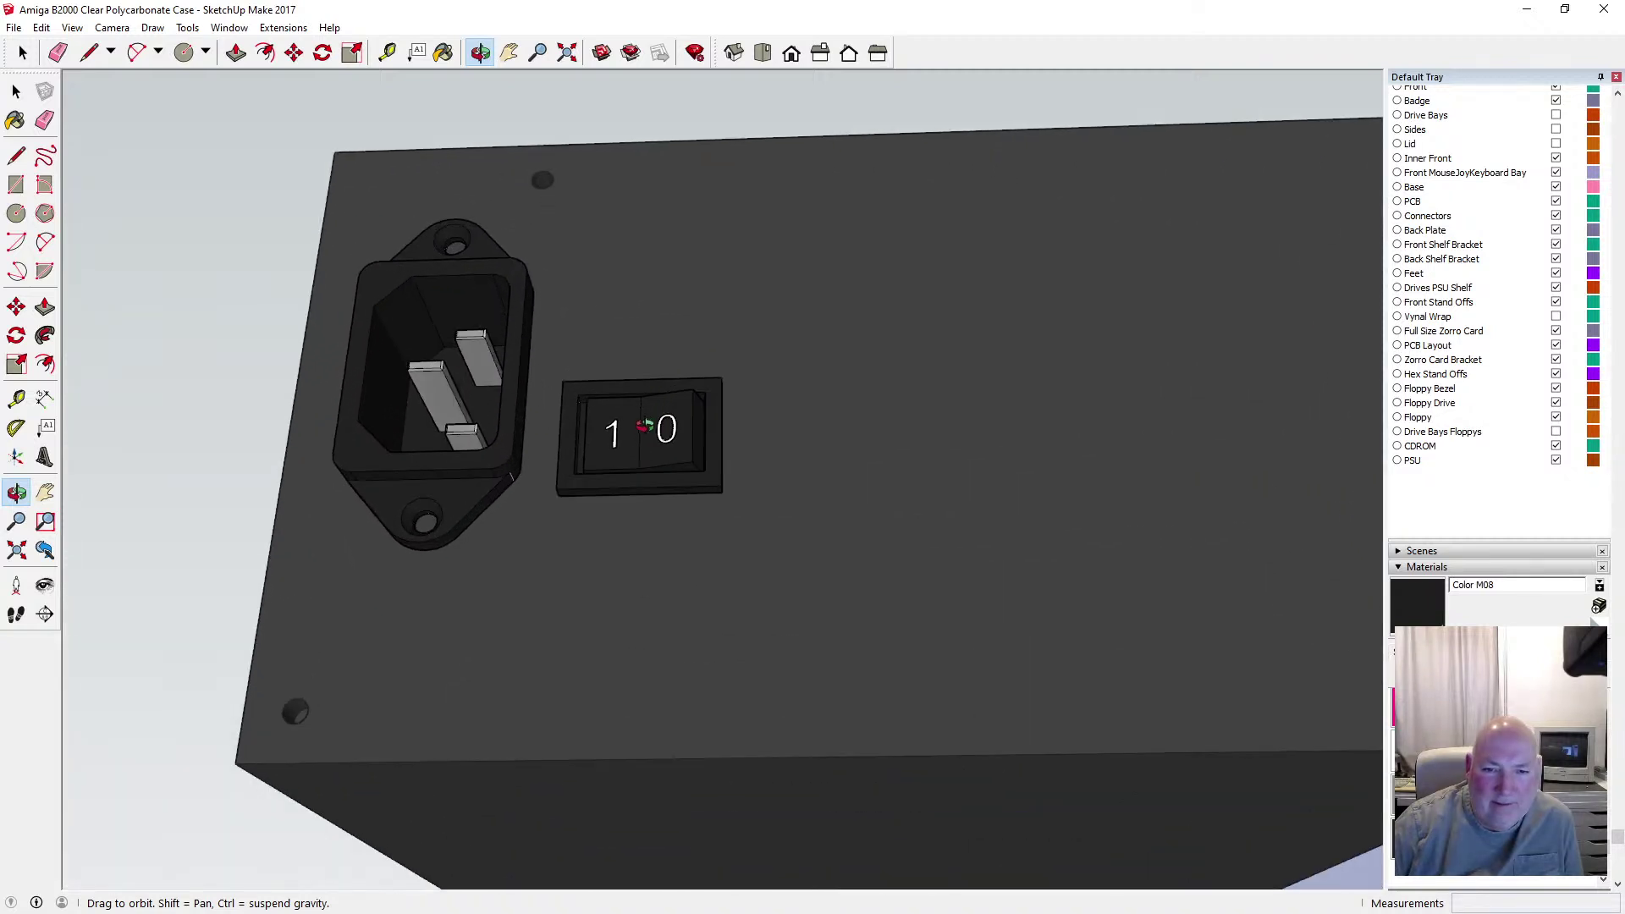
pyautogui.scroll(-2, 615, 462)
pyautogui.scroll(8, 615, 442)
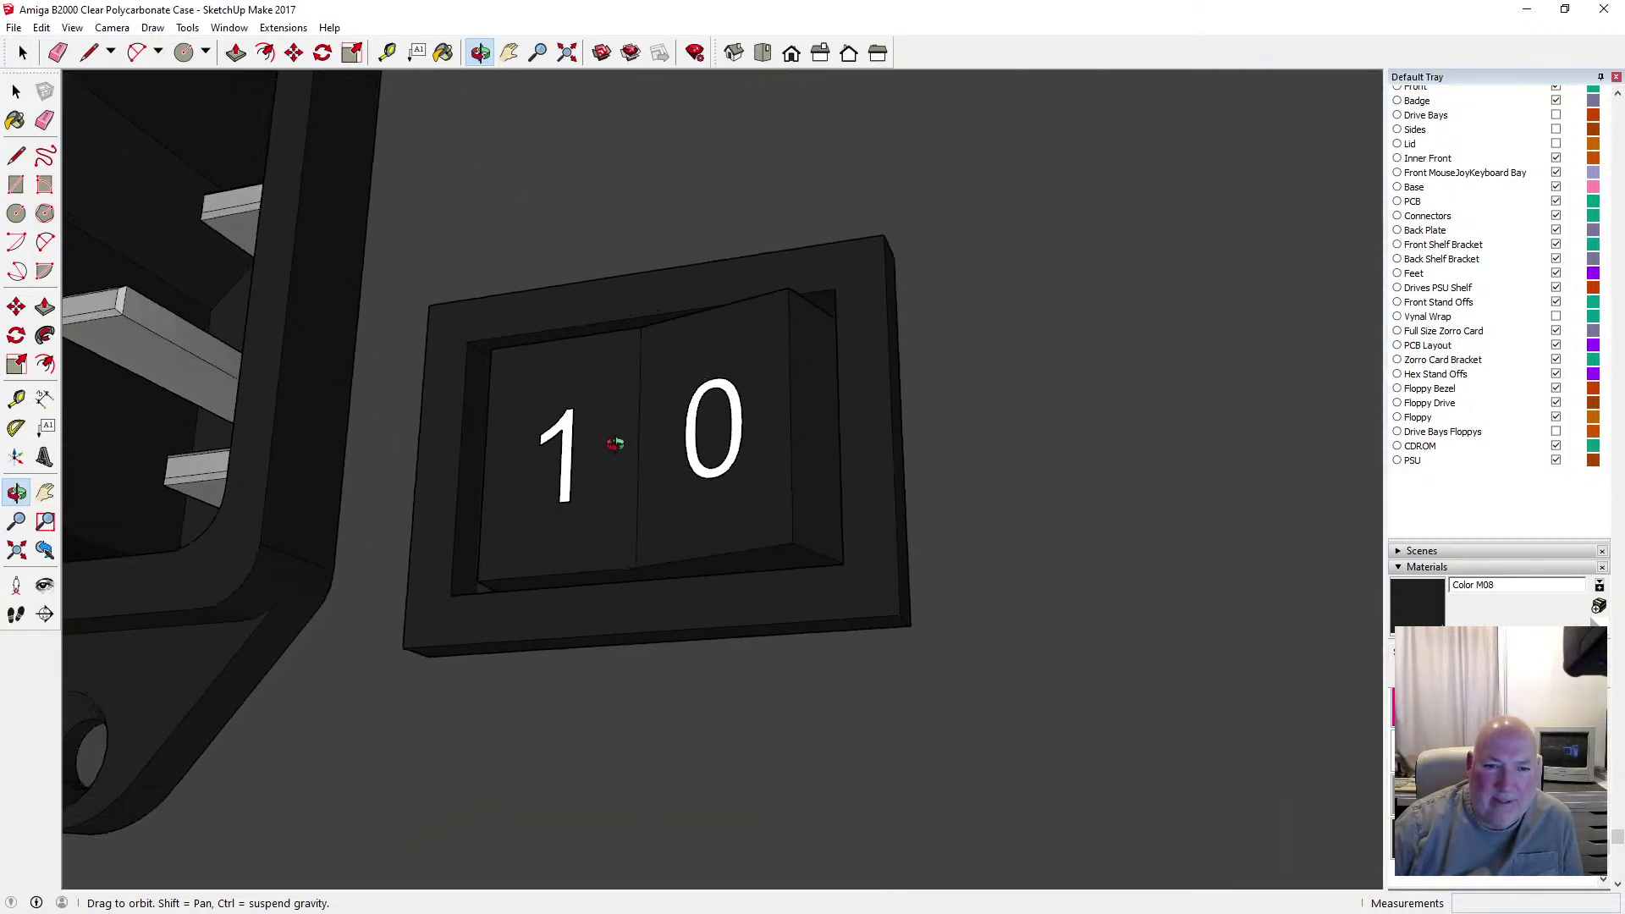
pyautogui.scroll(-4, 640, 442)
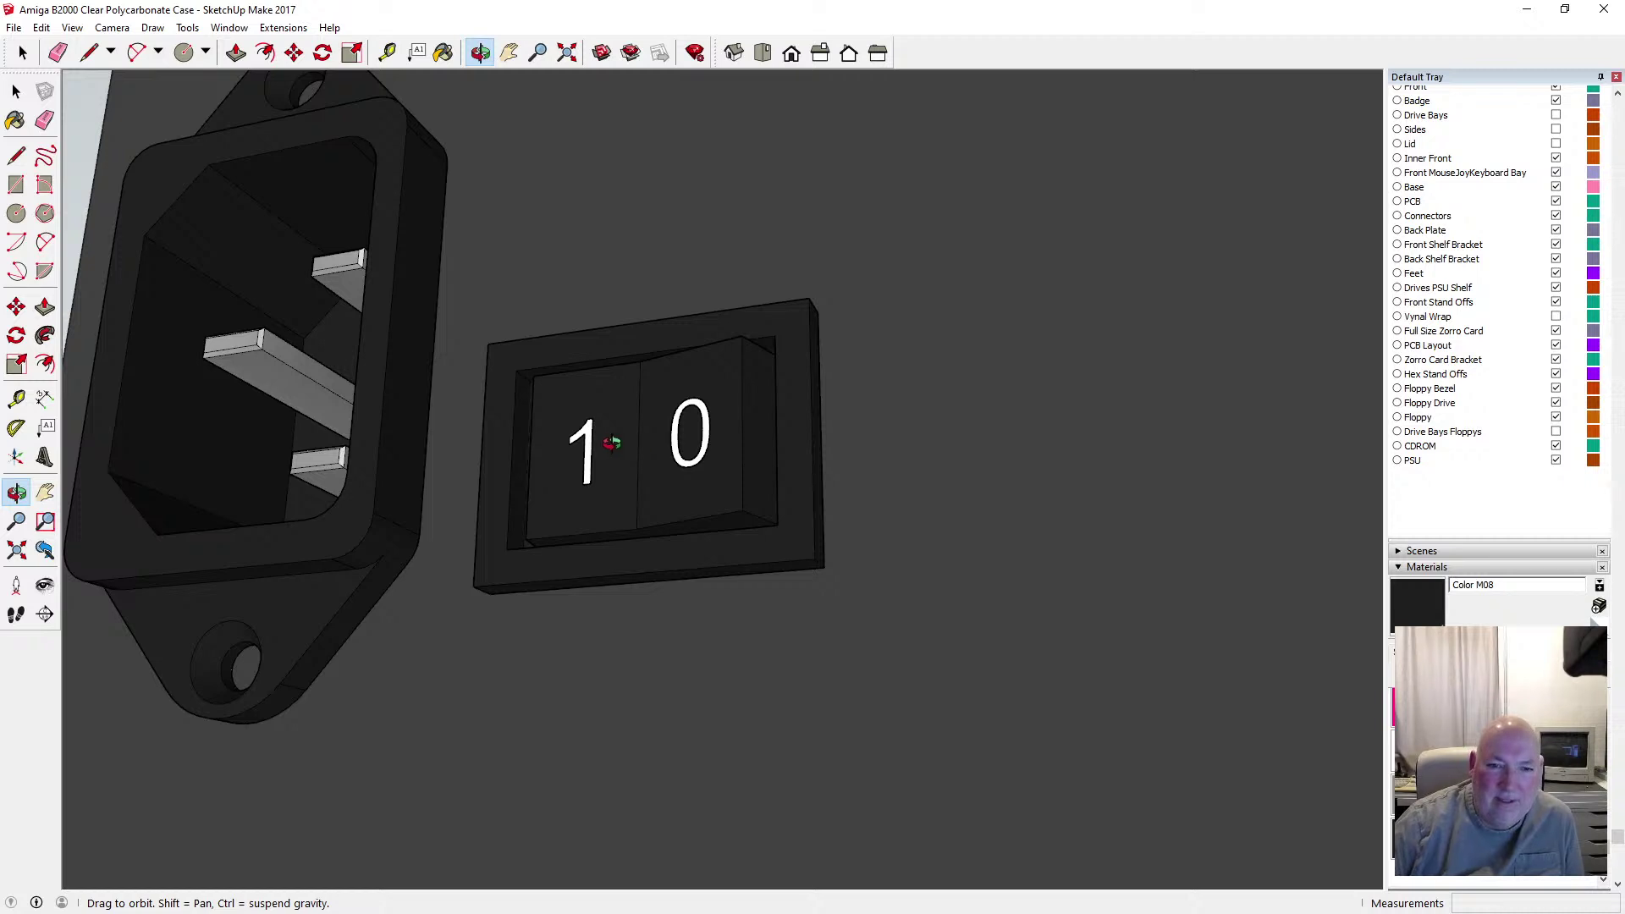
pyautogui.moveTo(614, 442); pyautogui.dragTo(701, 504)
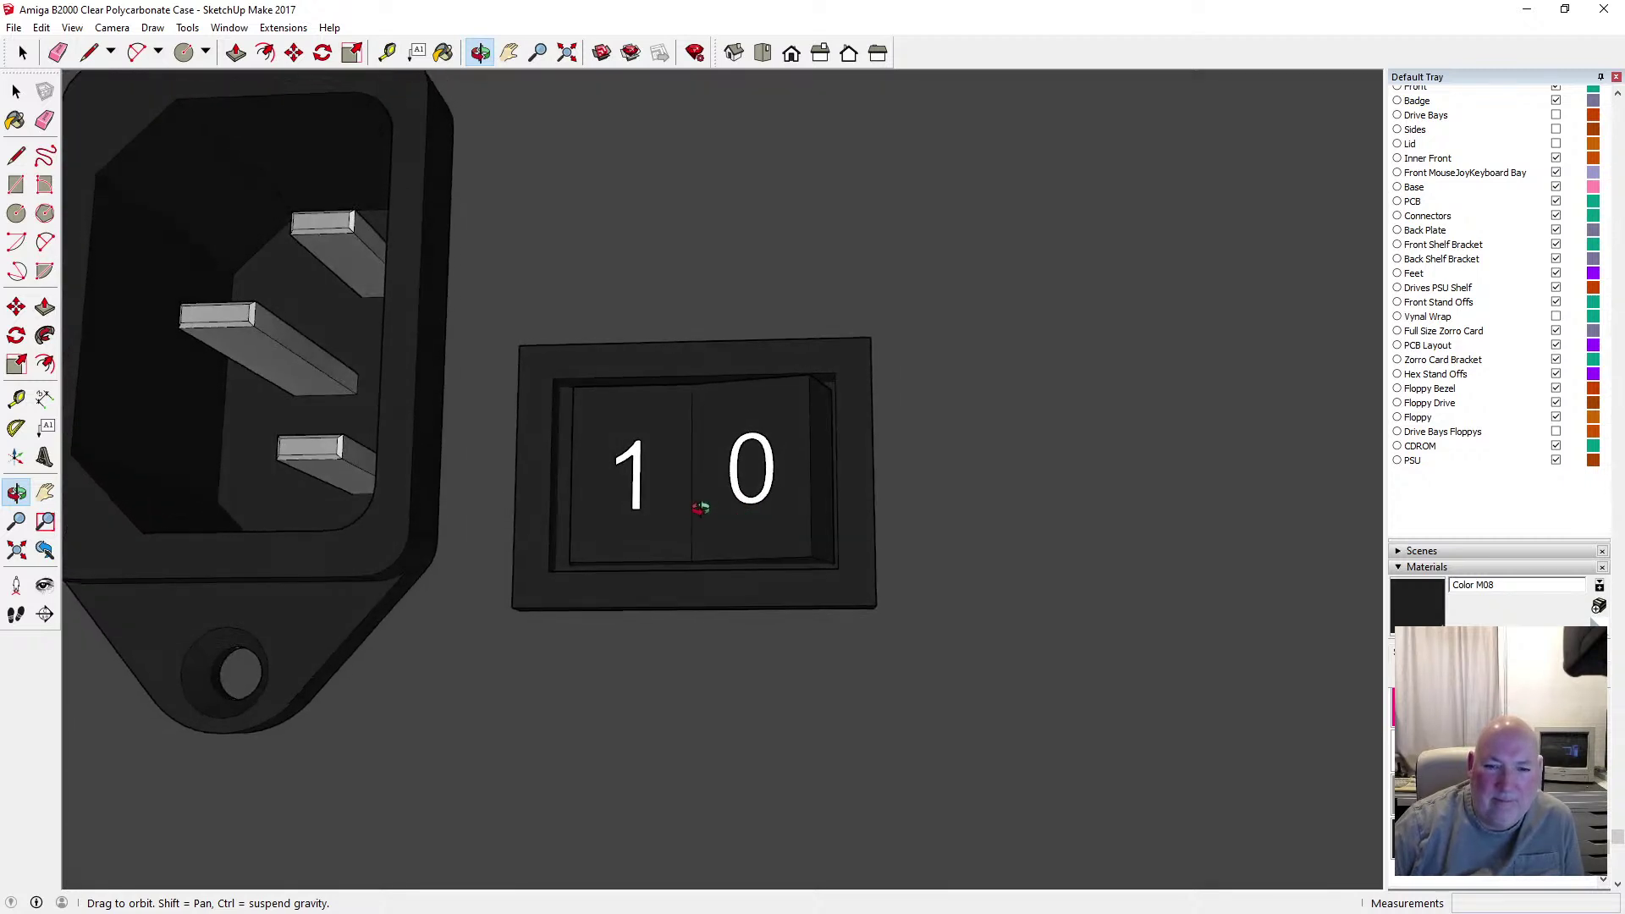
# Open the switch's 1 digit for editing and offset its outline outward by about 0.55 mm
pyautogui.scroll(3, 677, 495)
pyautogui.scroll(2, 668, 489)
pyautogui.press('space')
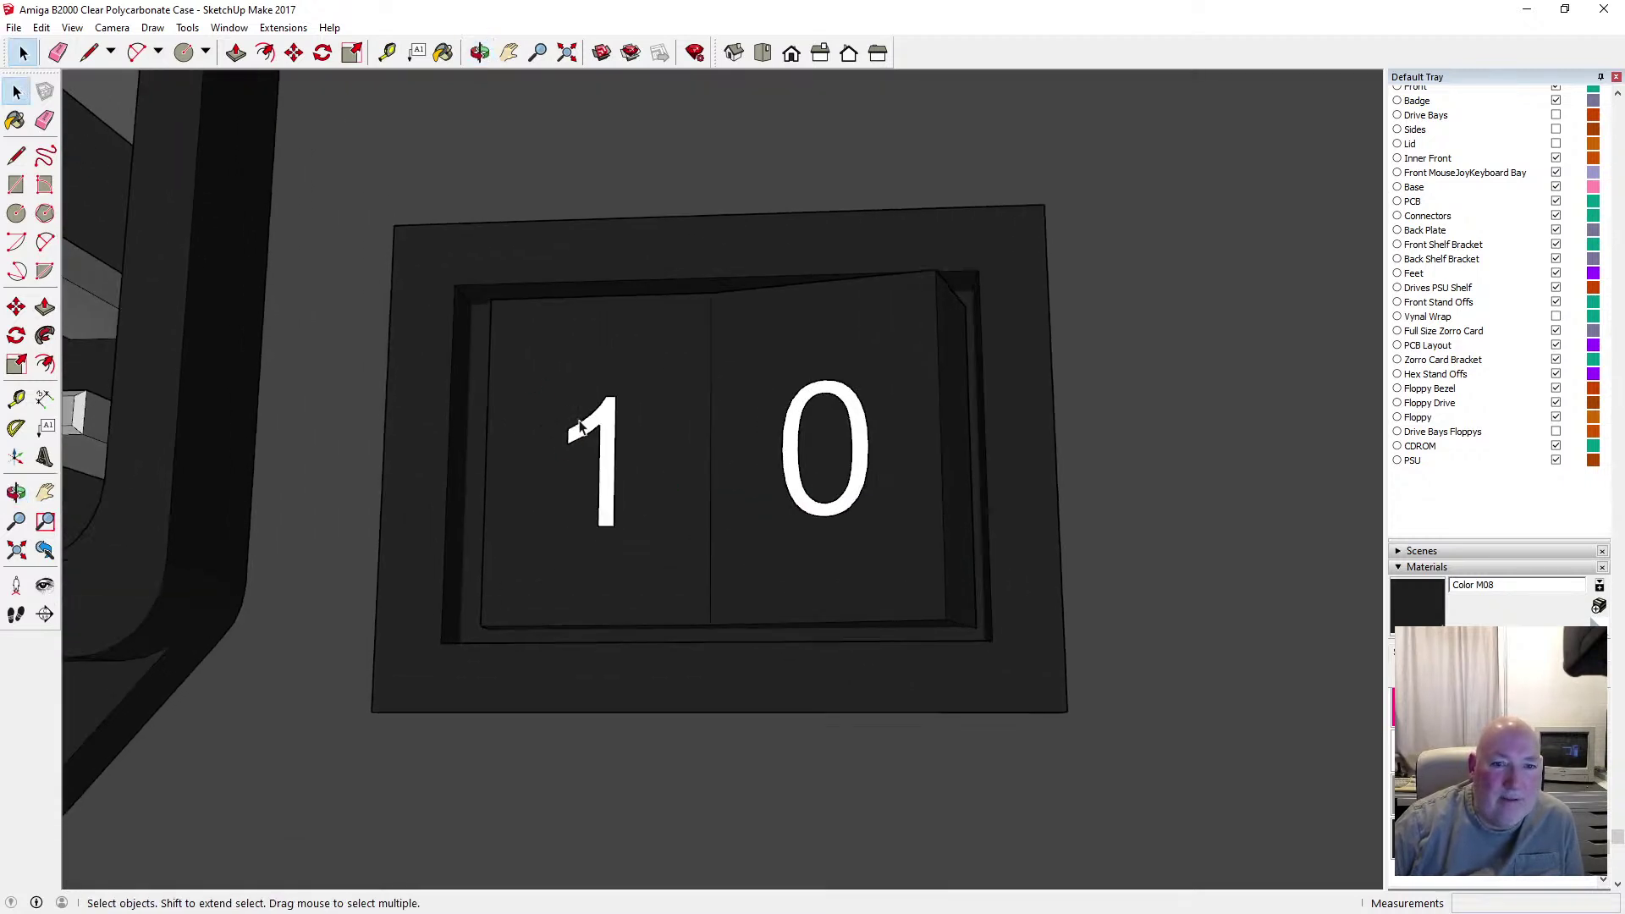
pyautogui.click(593, 427)
pyautogui.doubleClick(596, 427)
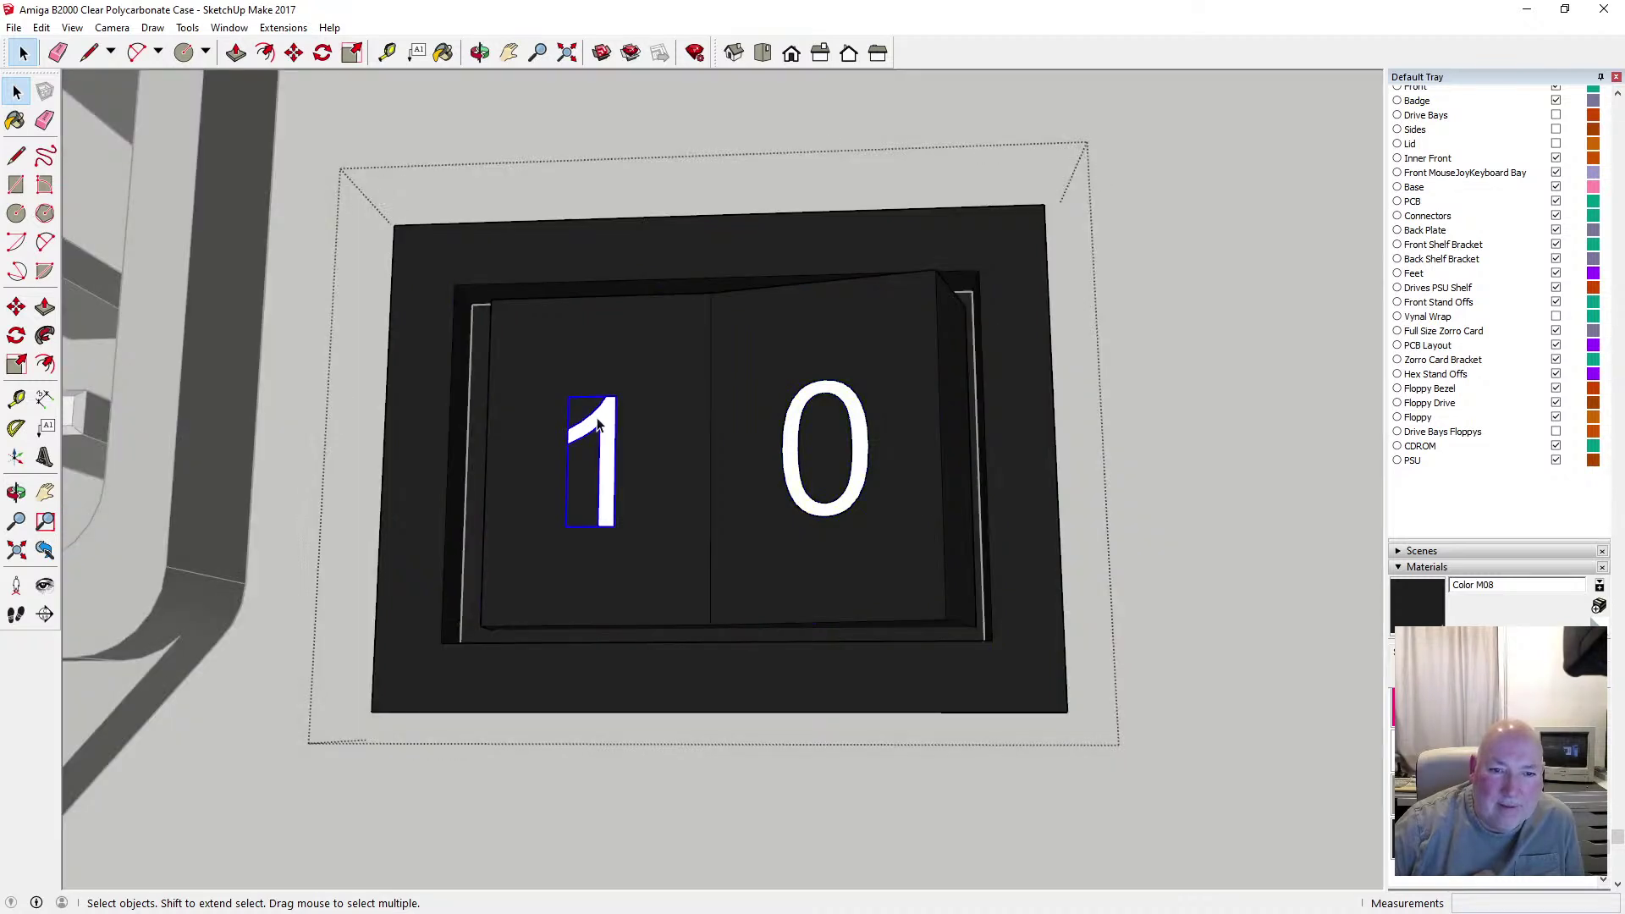
pyautogui.doubleClick(597, 425)
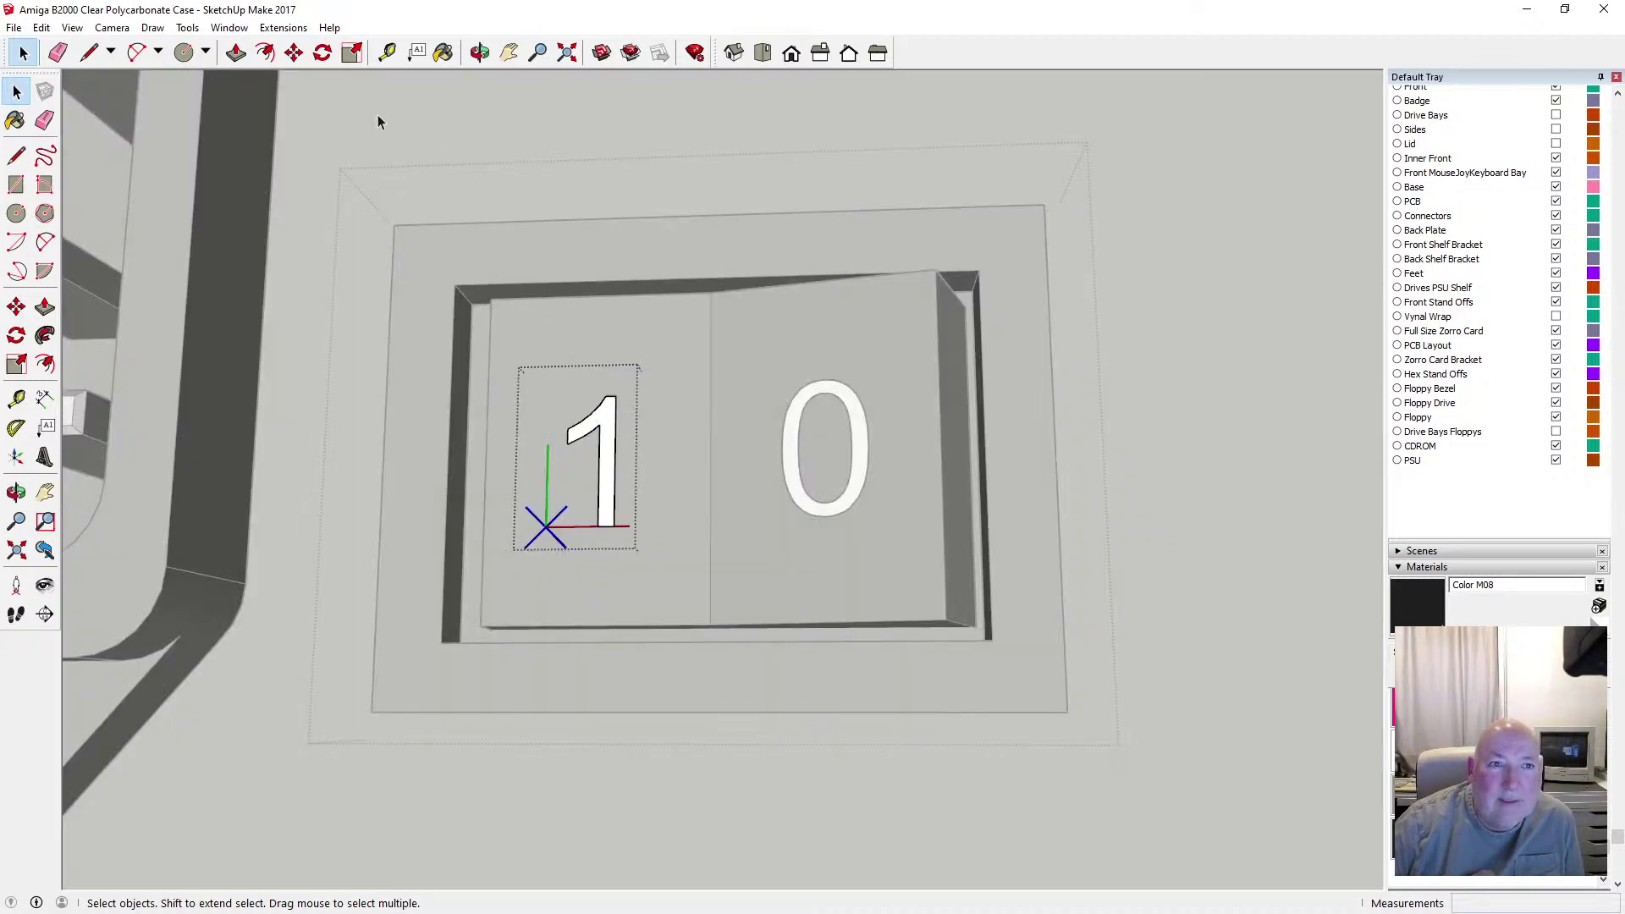
pyautogui.press('f')
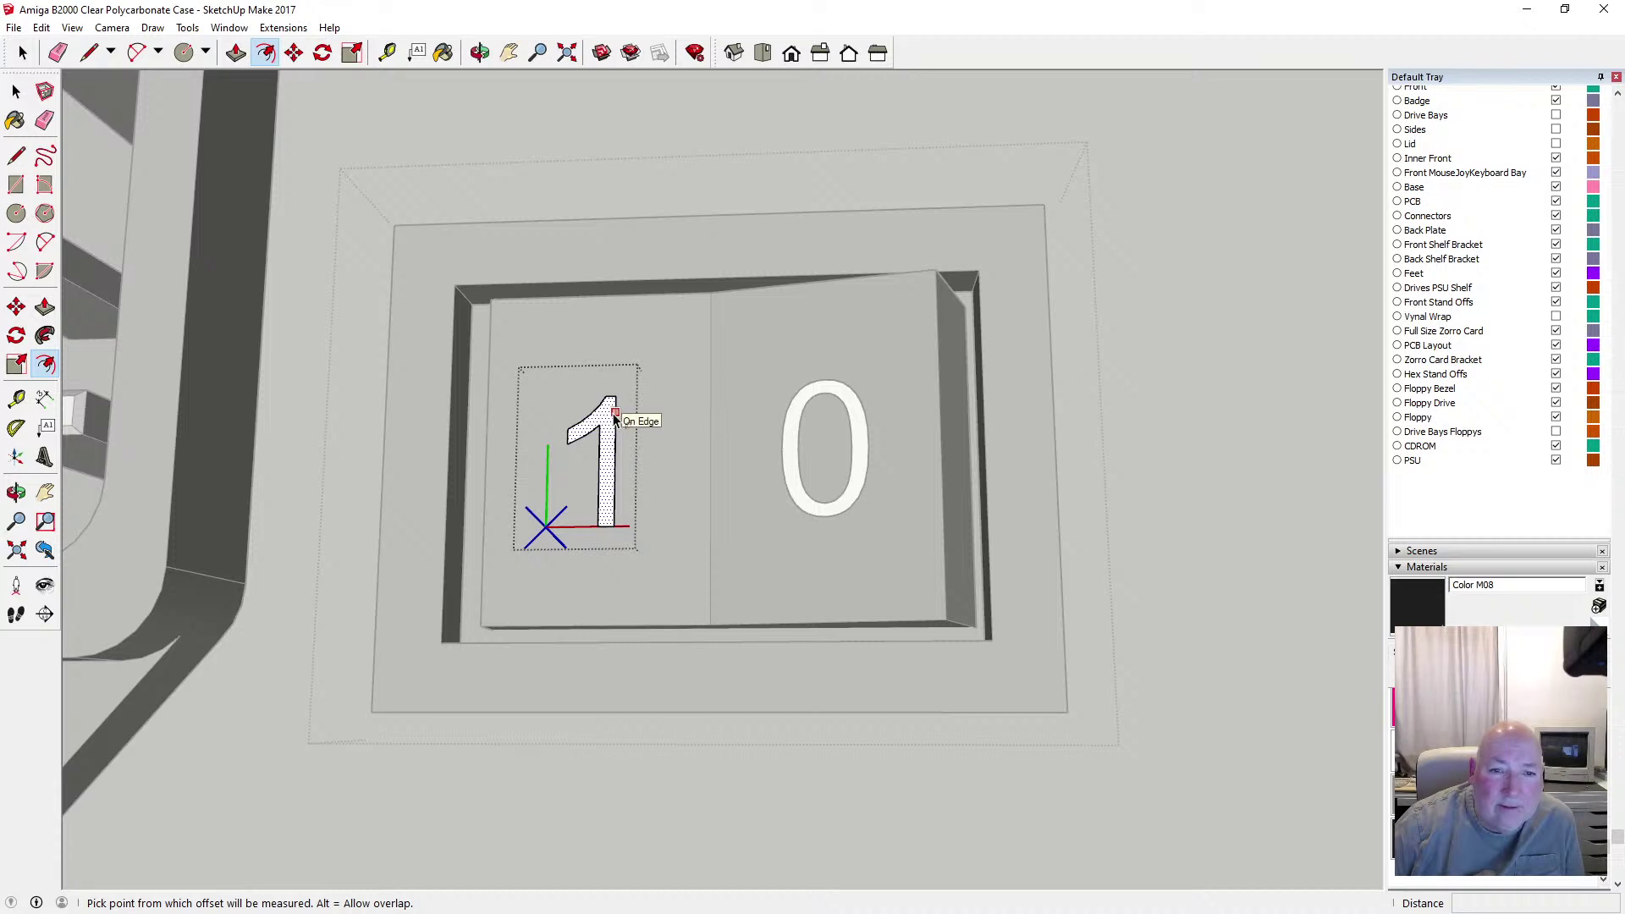
pyautogui.click(618, 415)
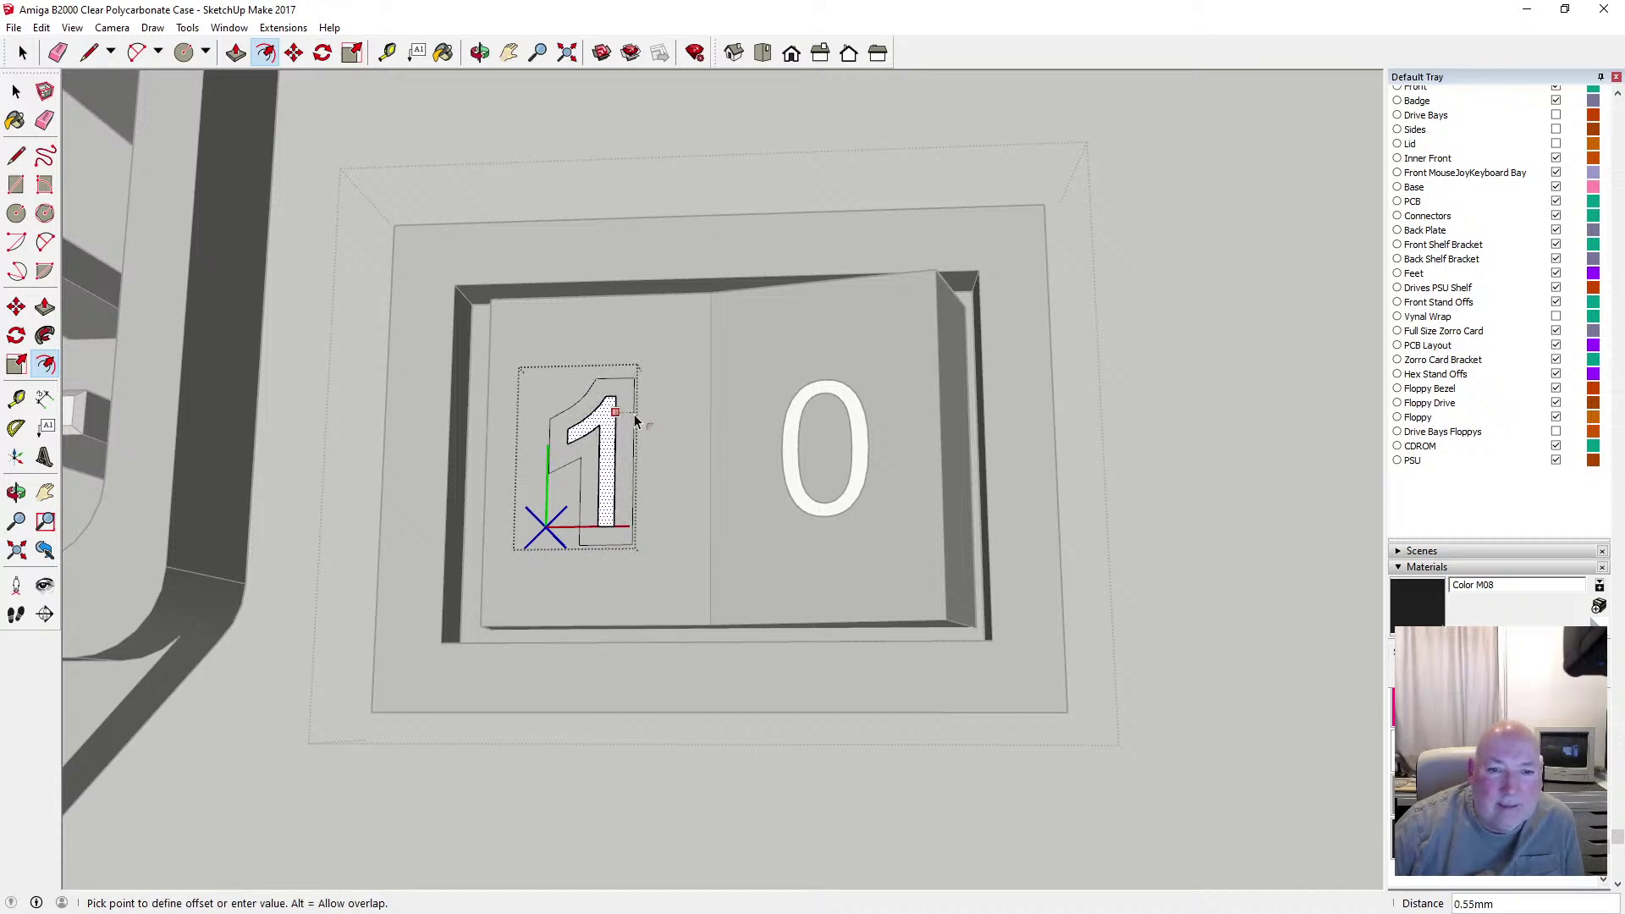
pyautogui.click(636, 420)
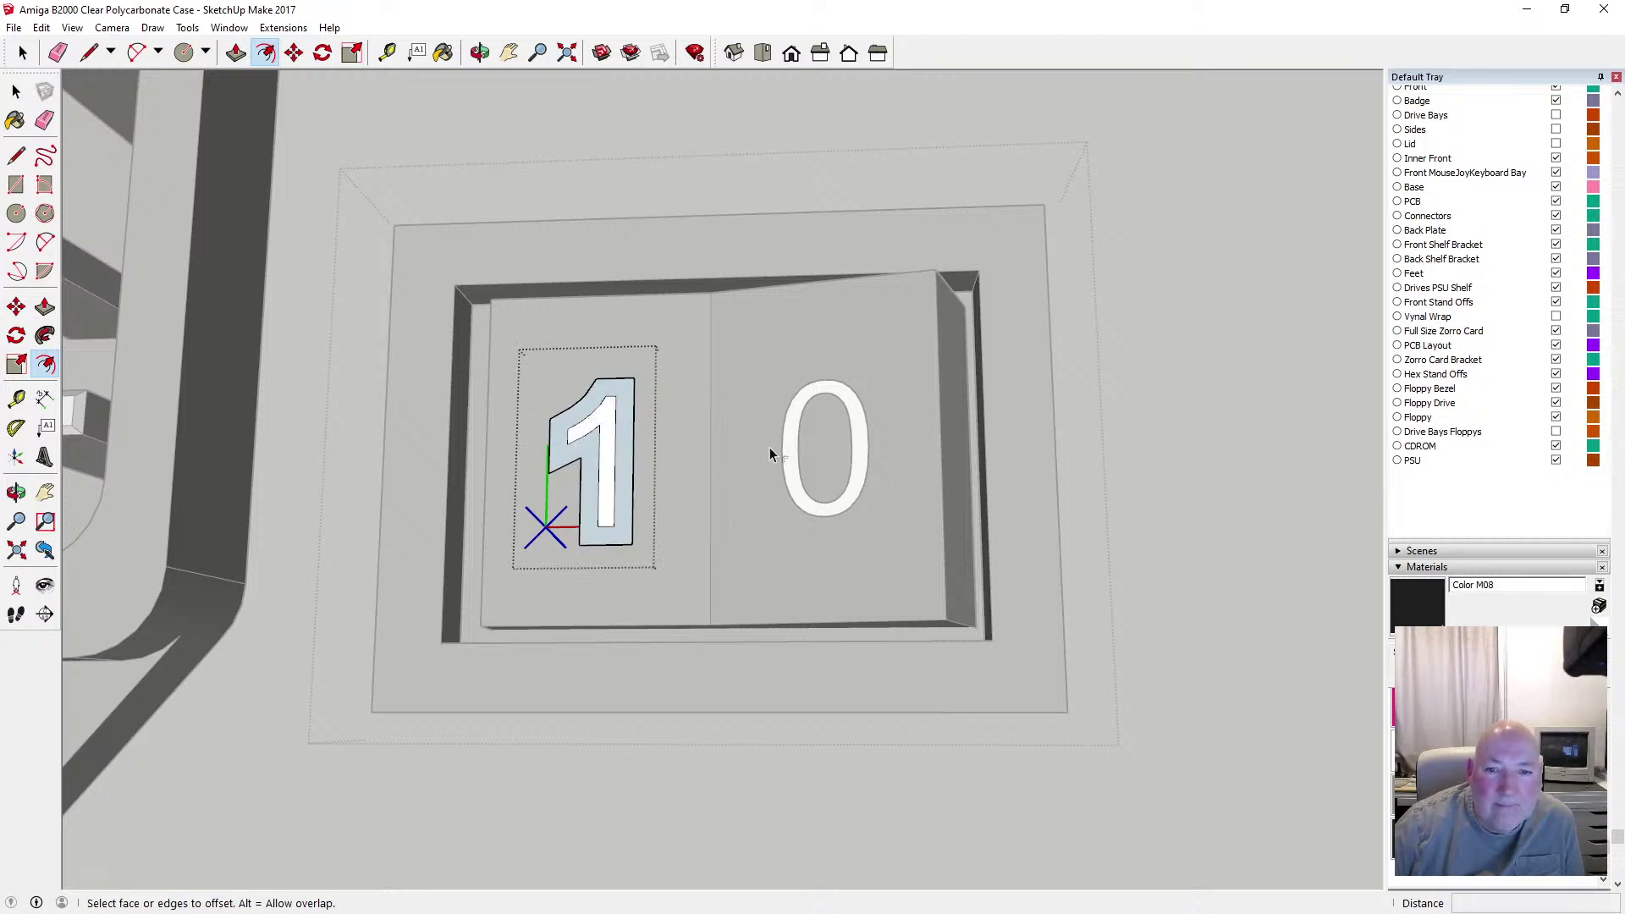
# Delete all edges of the original inner outline of the 1, leaving one thicker face
pyautogui.click(17, 93)
pyautogui.click(18, 94)
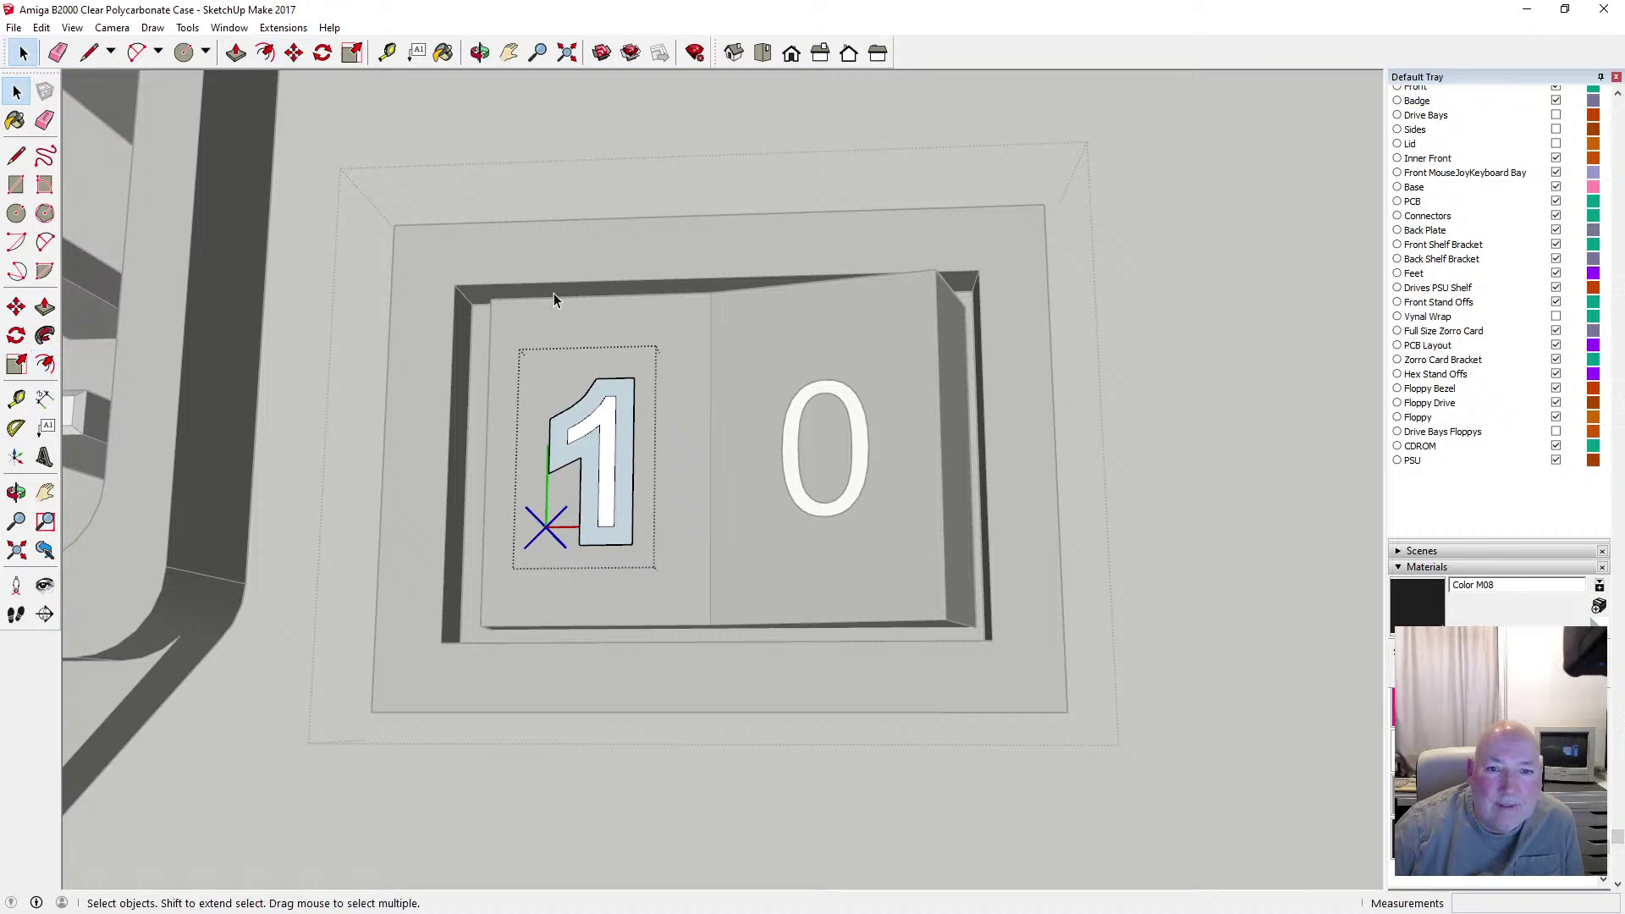
pyautogui.click(616, 422)
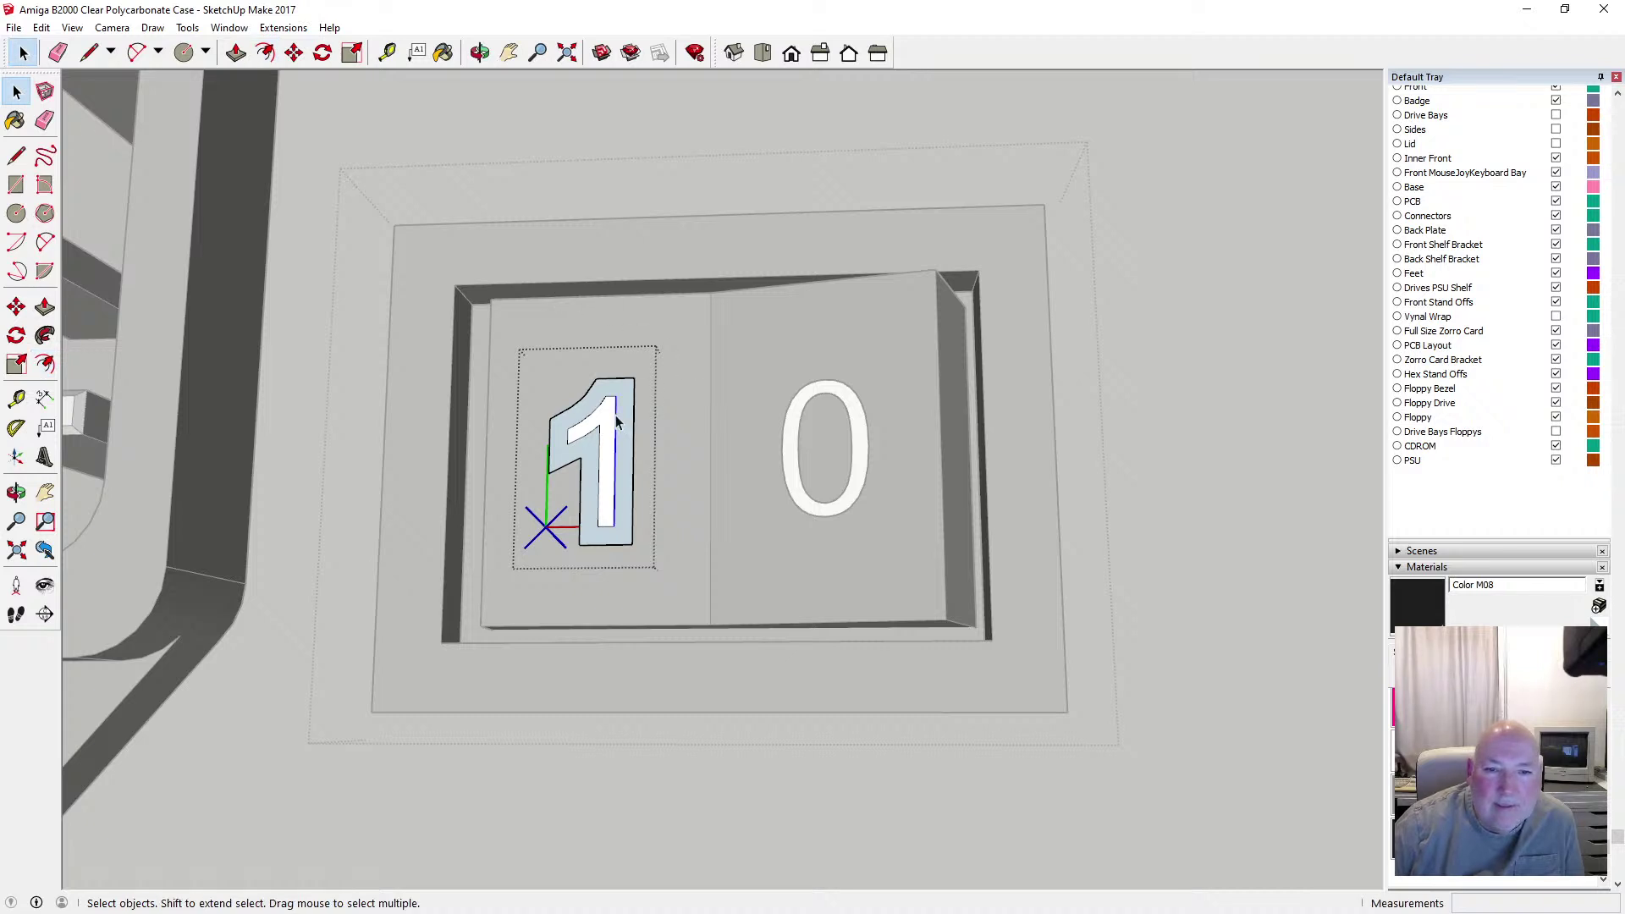
pyautogui.press('Delete')
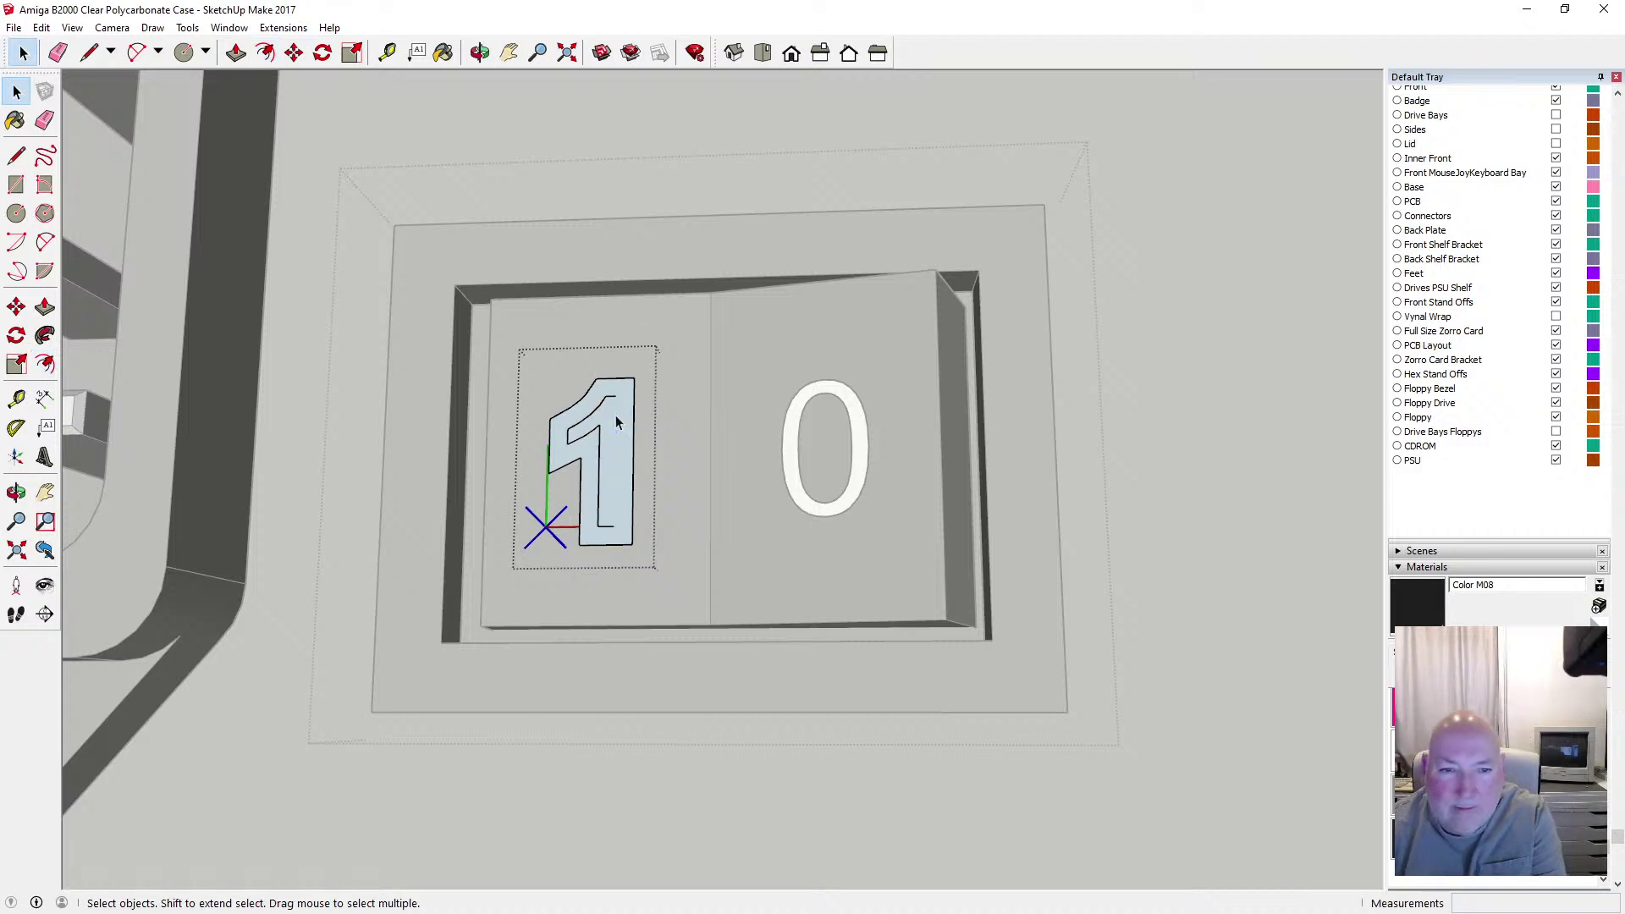
pyautogui.click(595, 412)
pyautogui.click(598, 412)
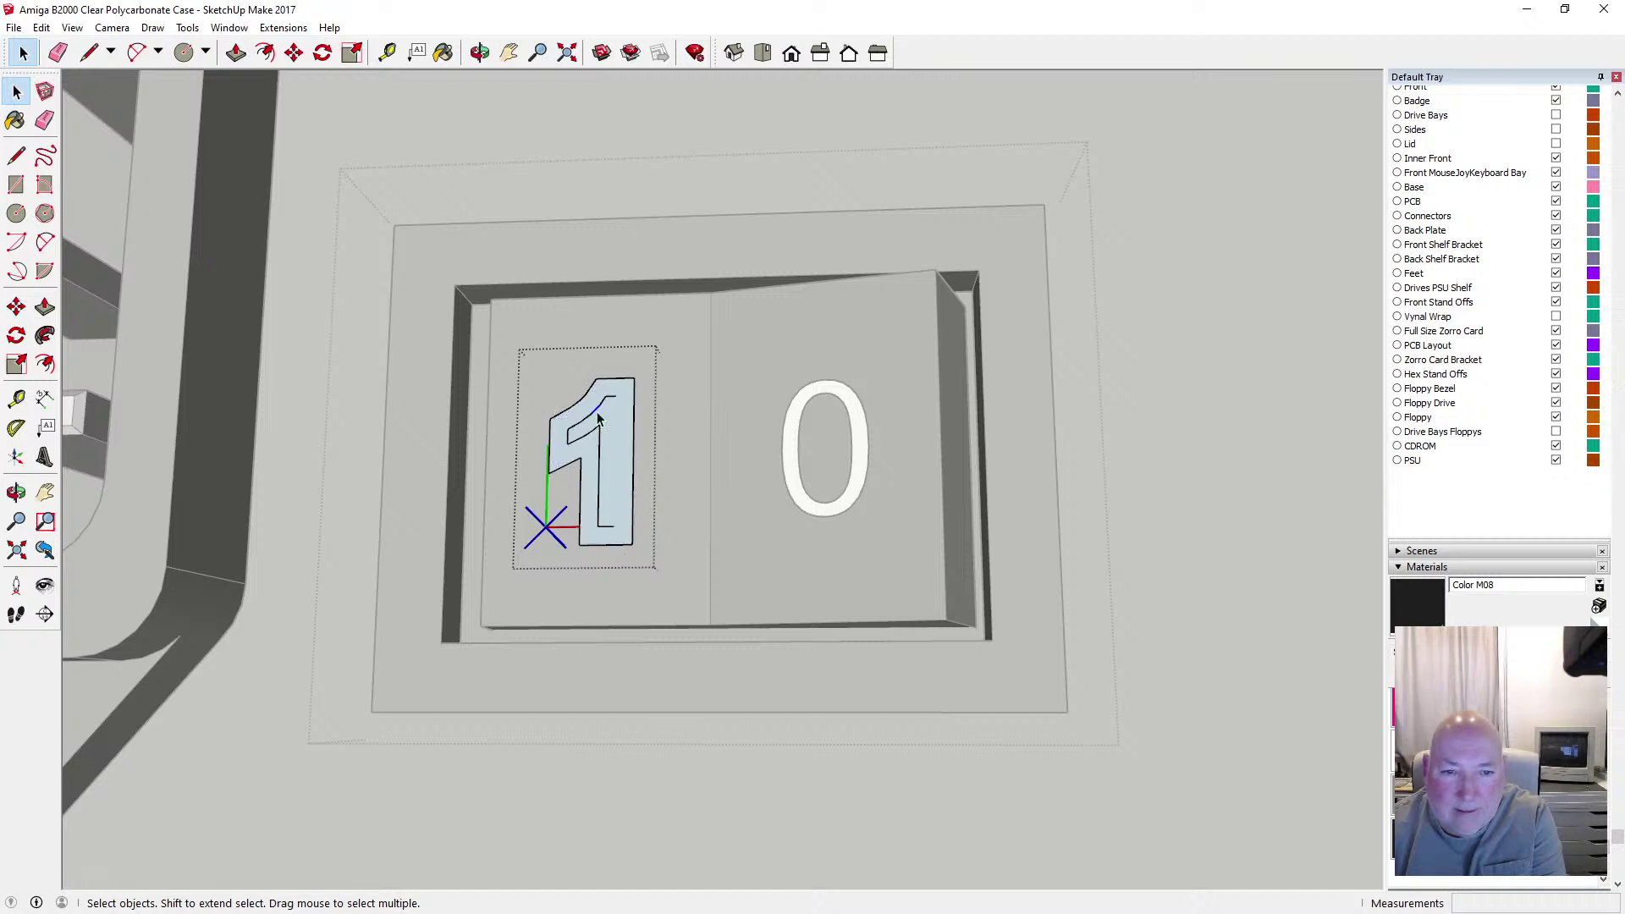
pyautogui.press('Delete')
pyautogui.click(603, 396)
pyautogui.press('Delete')
pyautogui.click(614, 397)
pyautogui.press('Delete')
pyautogui.click(586, 420)
pyautogui.press('Delete')
pyautogui.click(573, 427)
pyautogui.press('Delete')
pyautogui.click(568, 436)
pyautogui.press('Delete')
pyautogui.click(576, 447)
pyautogui.press('Delete')
pyautogui.press('Delete')
pyautogui.press('Delete')
pyautogui.click(596, 429)
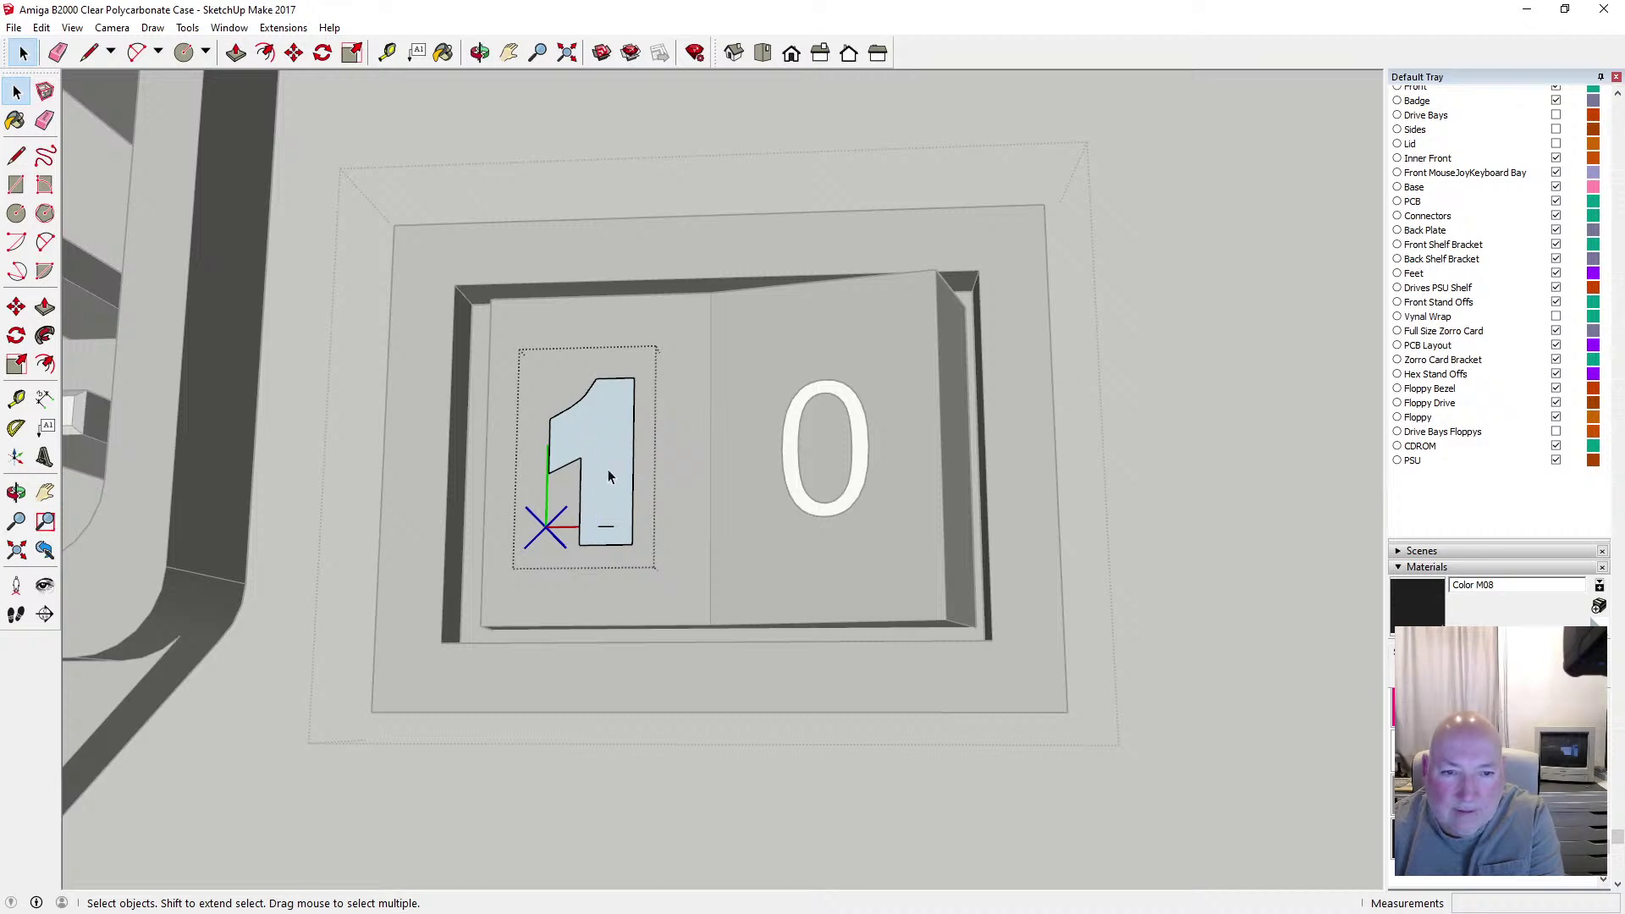
pyautogui.press('Delete')
pyautogui.click(613, 526)
pyautogui.press('Delete')
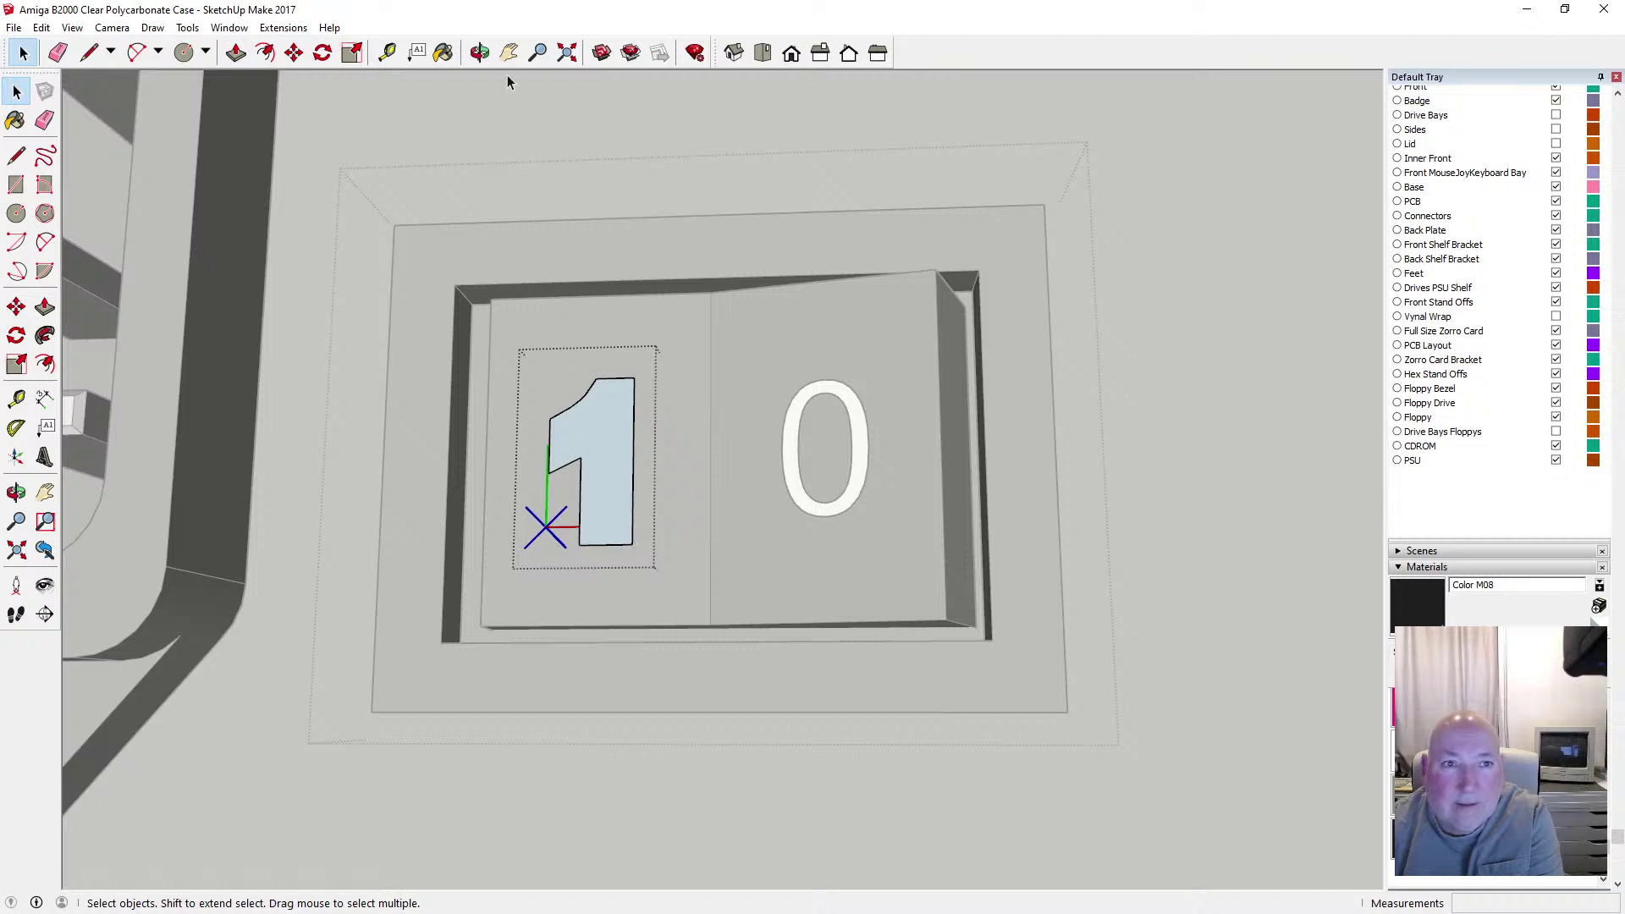
# Paint the thickened 1 white with Color M00 and close the digit's editing context
pyautogui.click(444, 52)
pyautogui.click(613, 400)
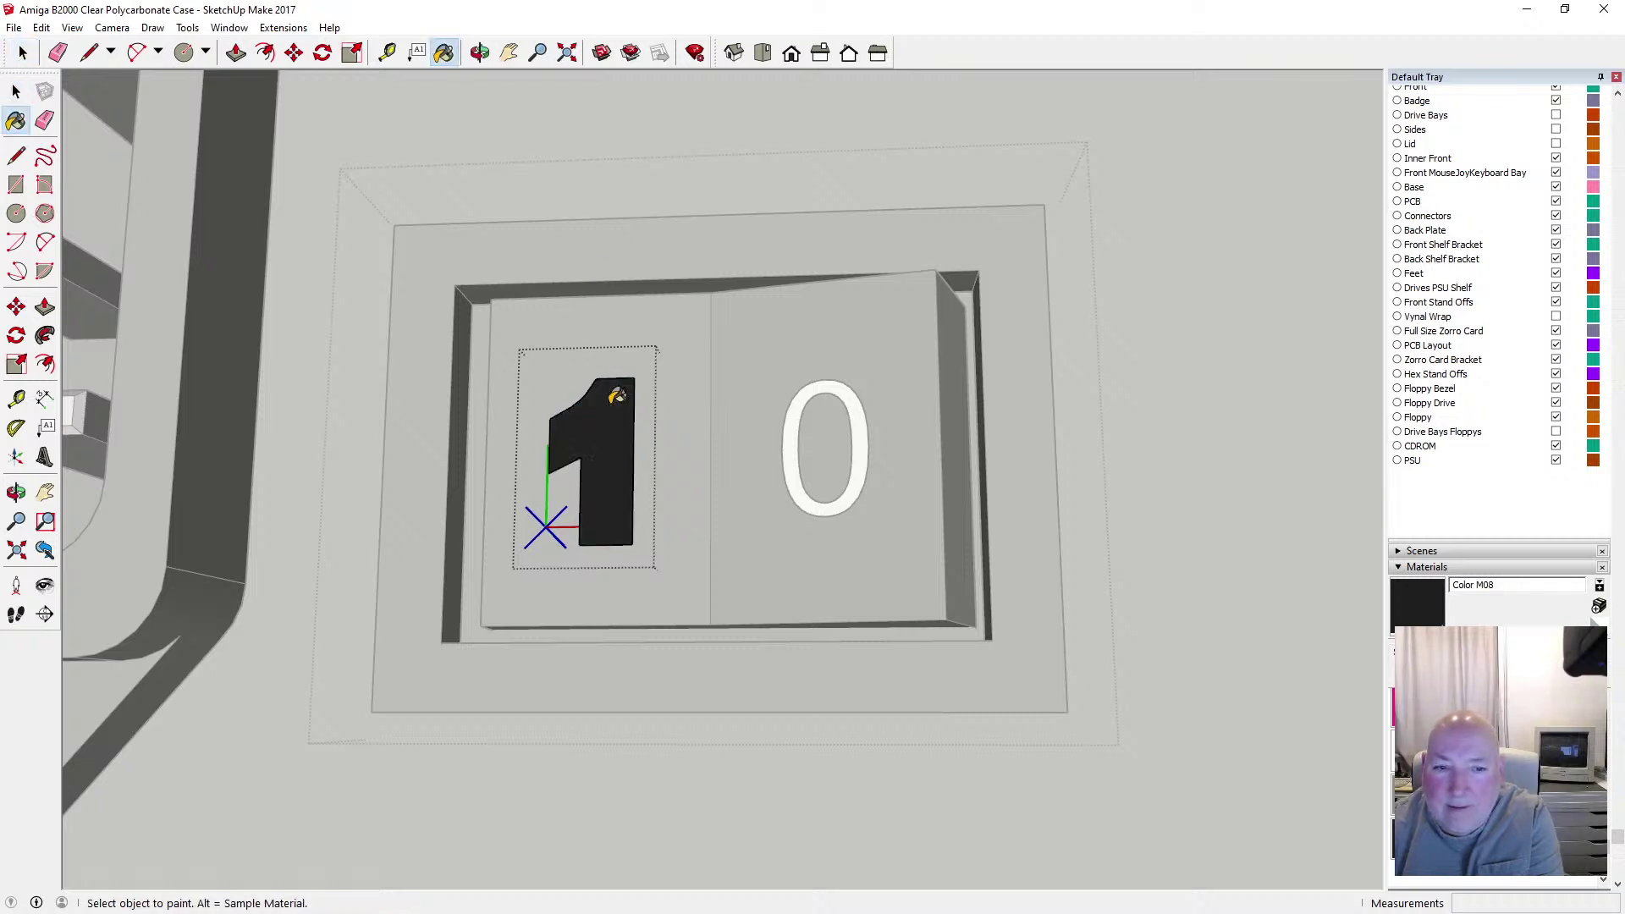
pyautogui.click(1414, 753)
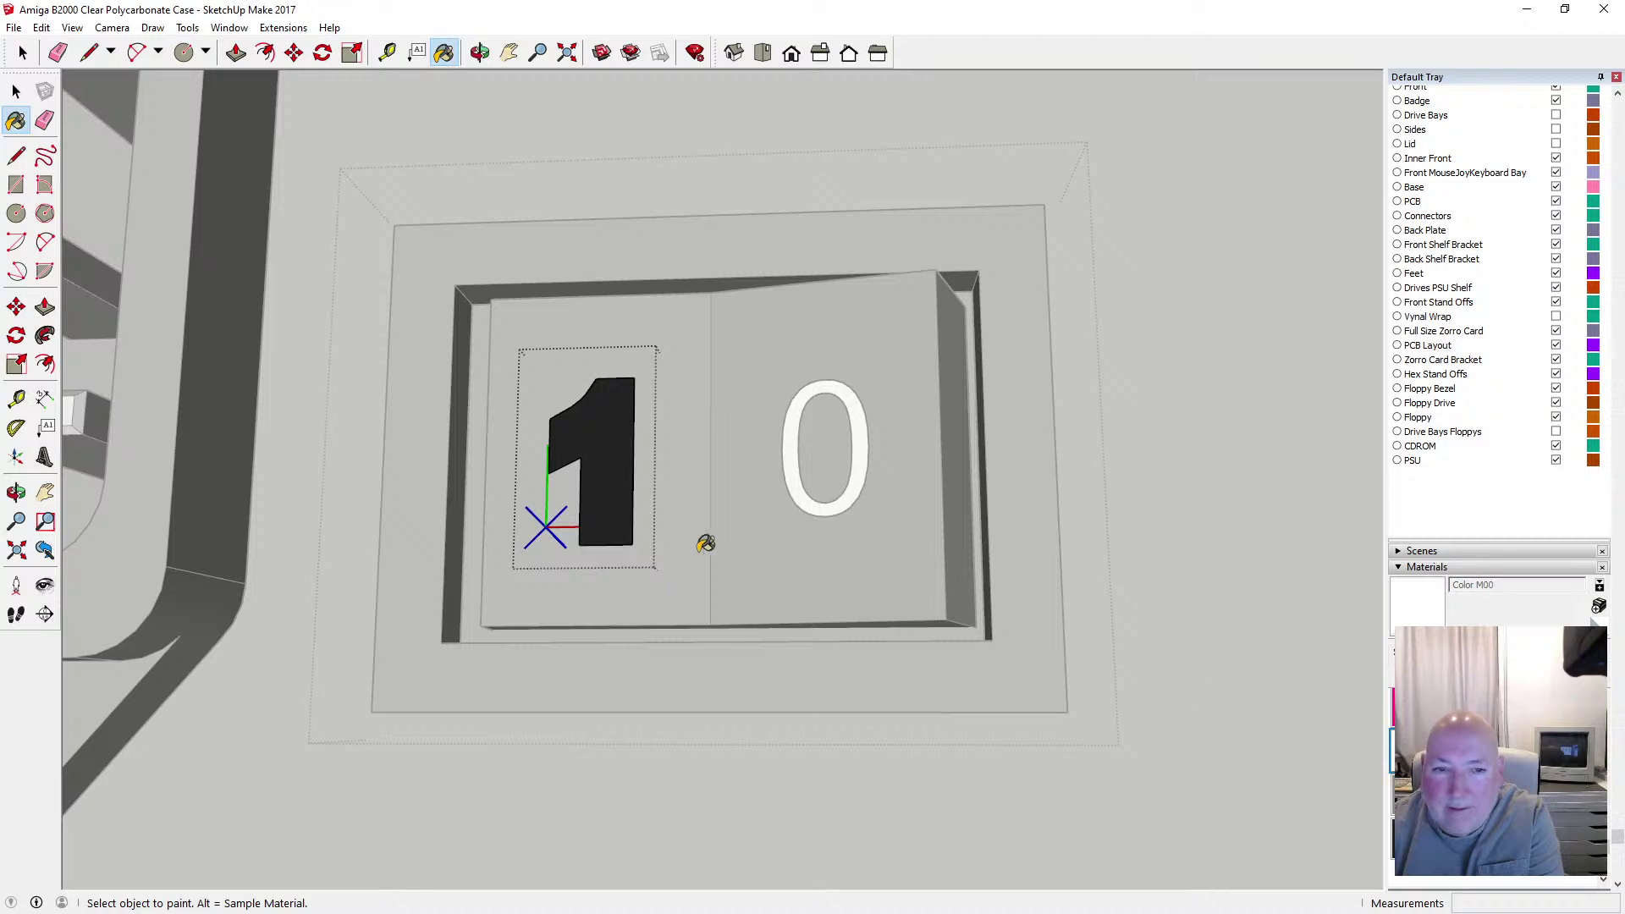
pyautogui.click(599, 429)
pyautogui.press('space')
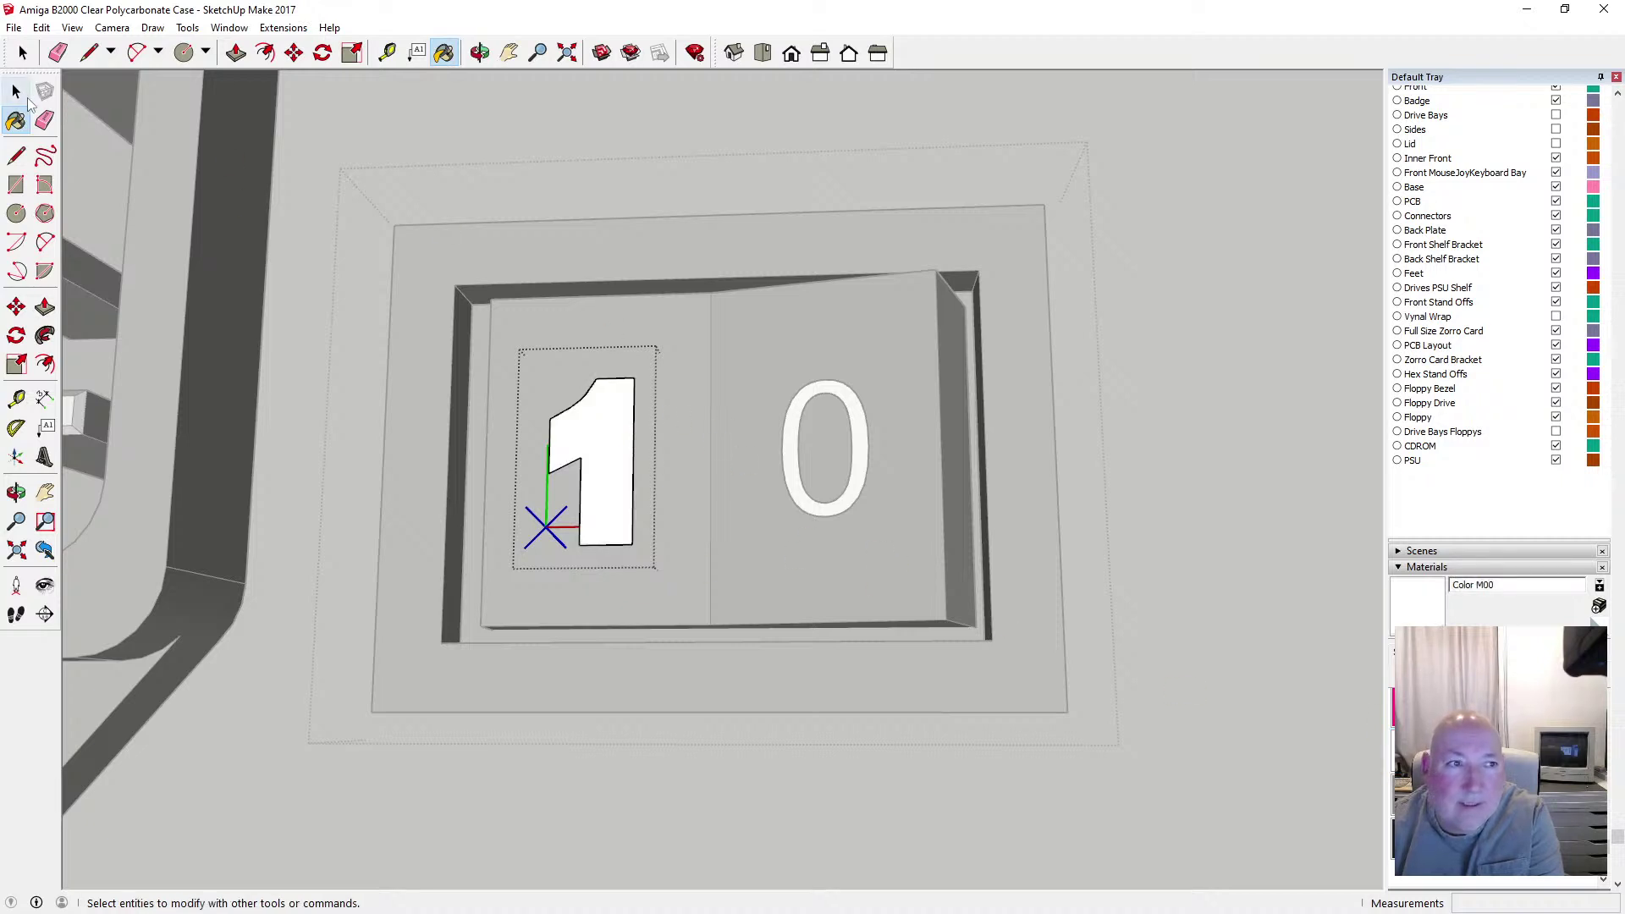
pyautogui.click(566, 247)
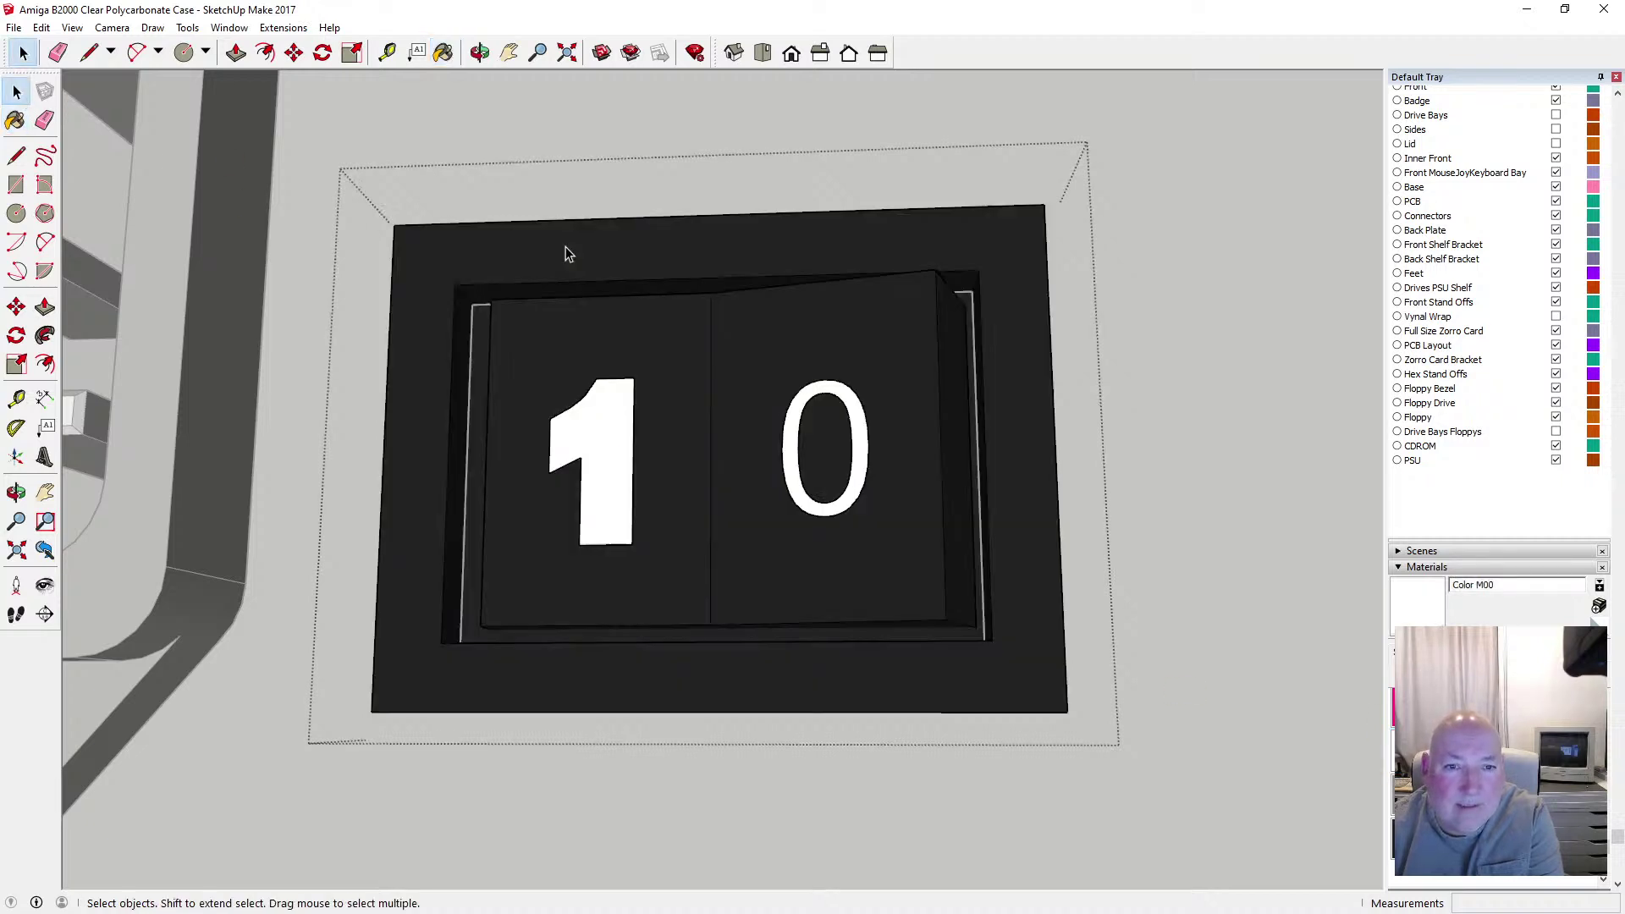
# Open the switch's 0 digit for editing and select its face for the Offset tool
pyautogui.doubleClick(800, 412)
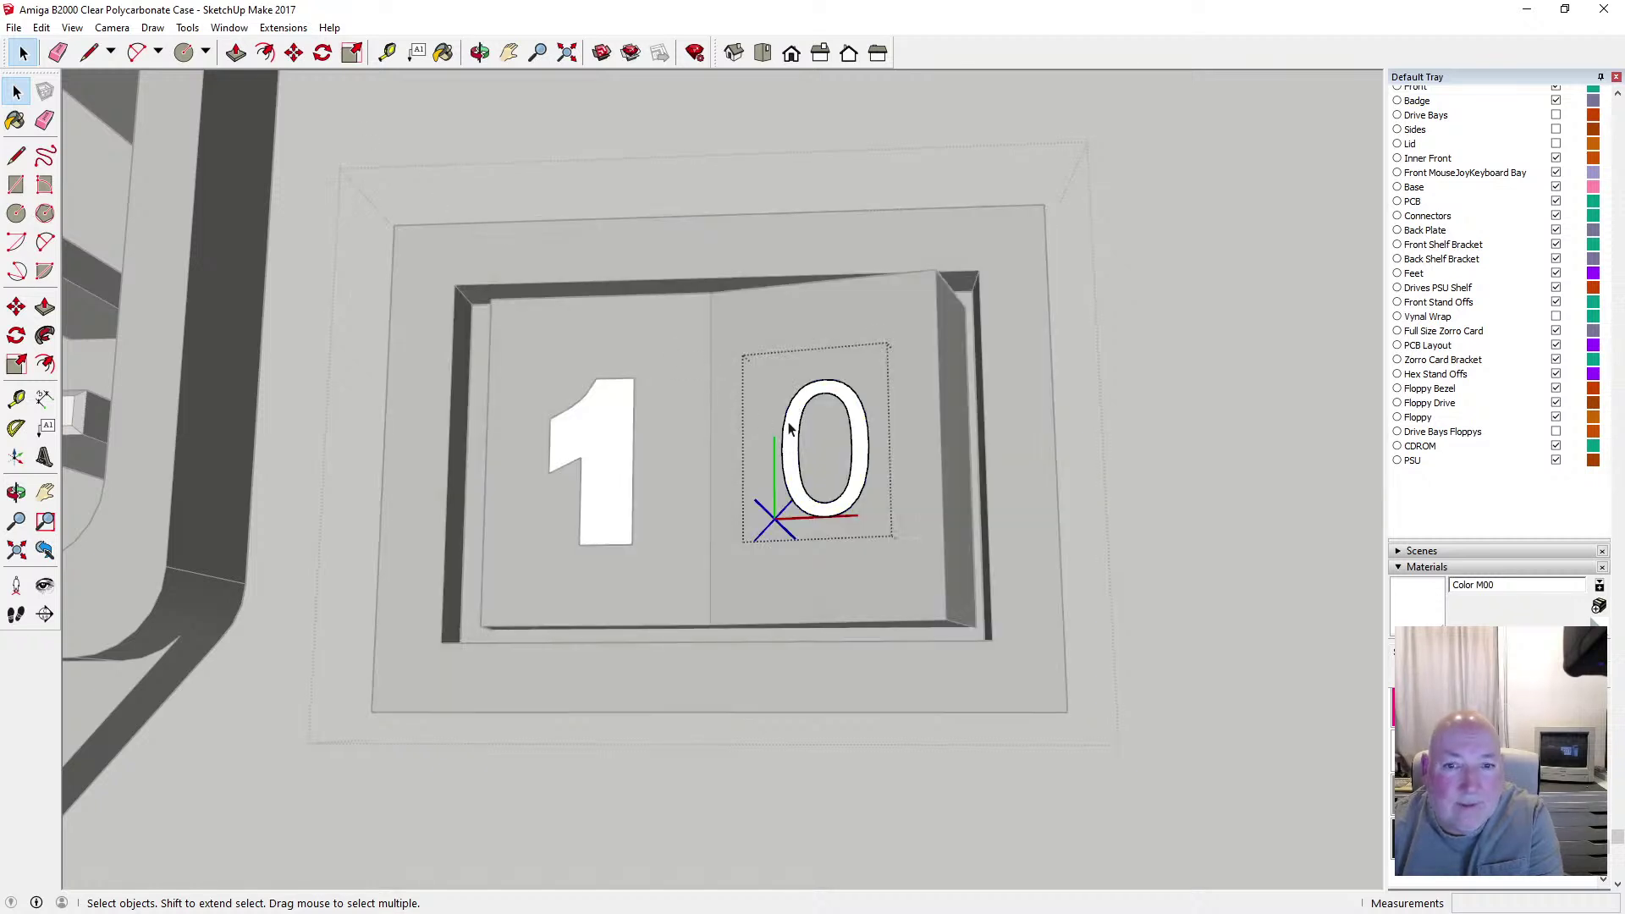
pyautogui.click(789, 429)
pyautogui.press('f')
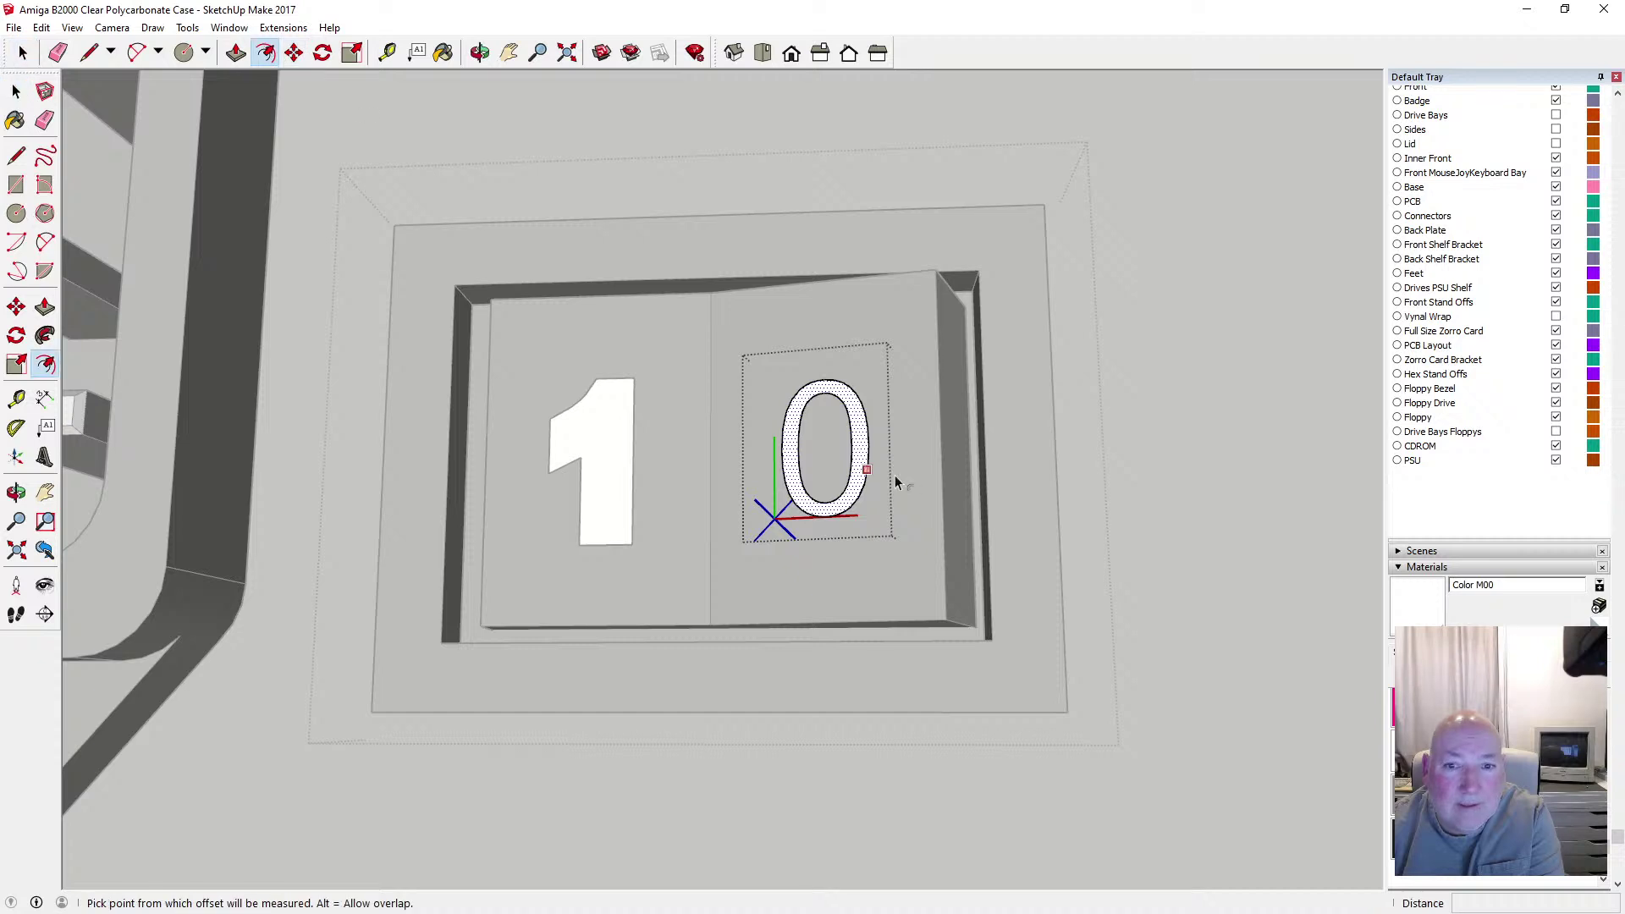
pyautogui.click(879, 443)
pyautogui.click(877, 442)
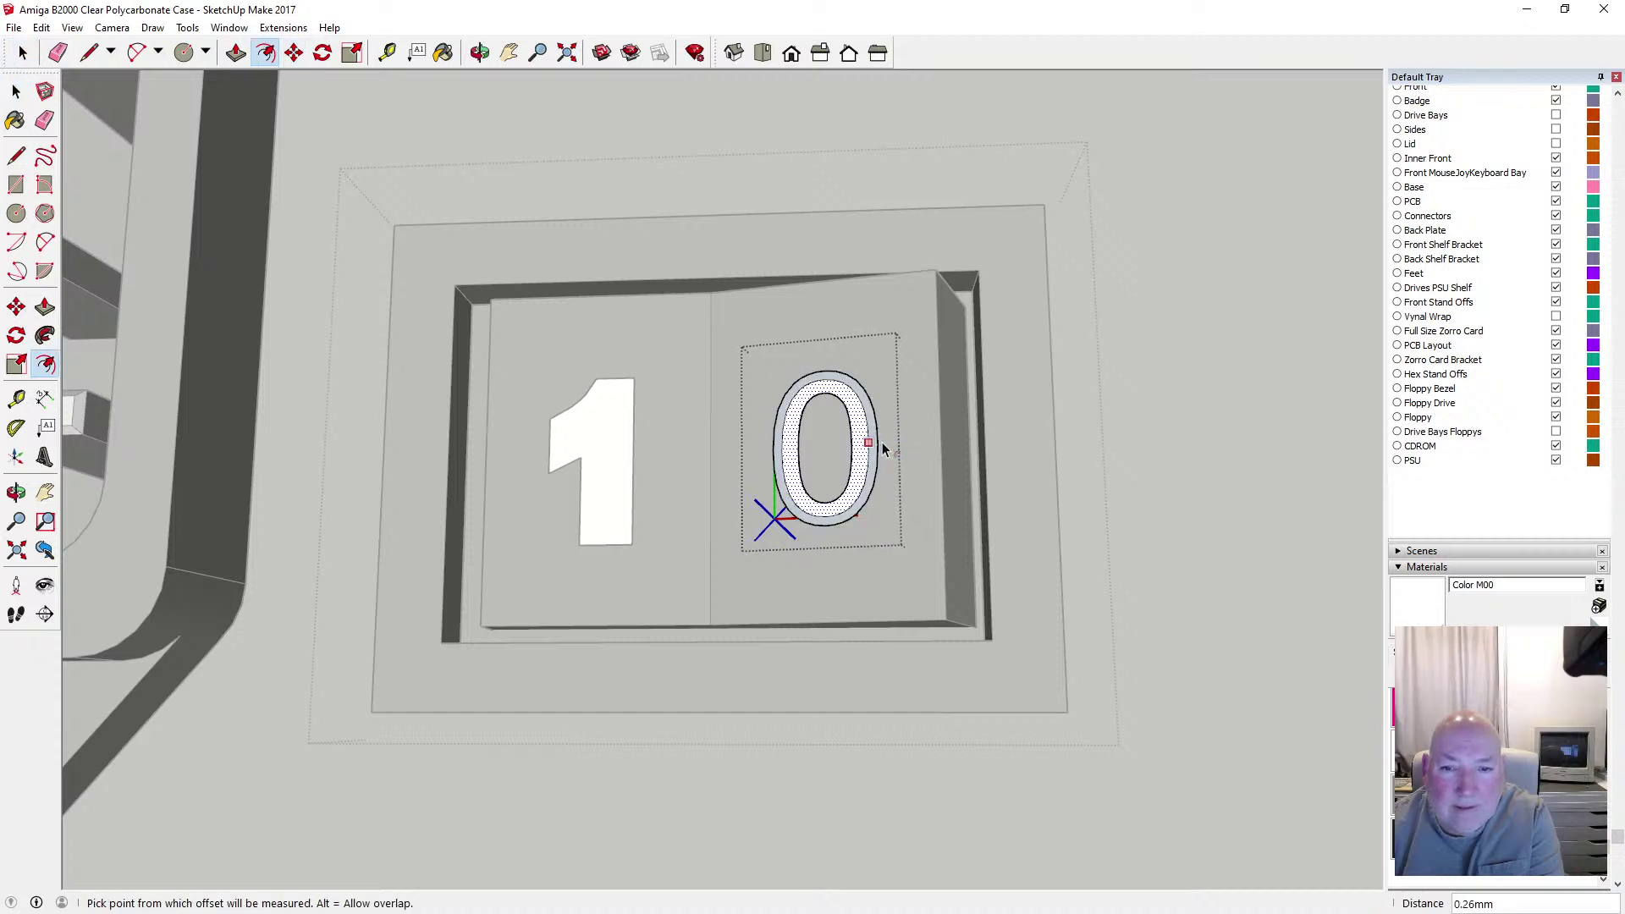
pyautogui.click(41, 28)
pyautogui.click(61, 47)
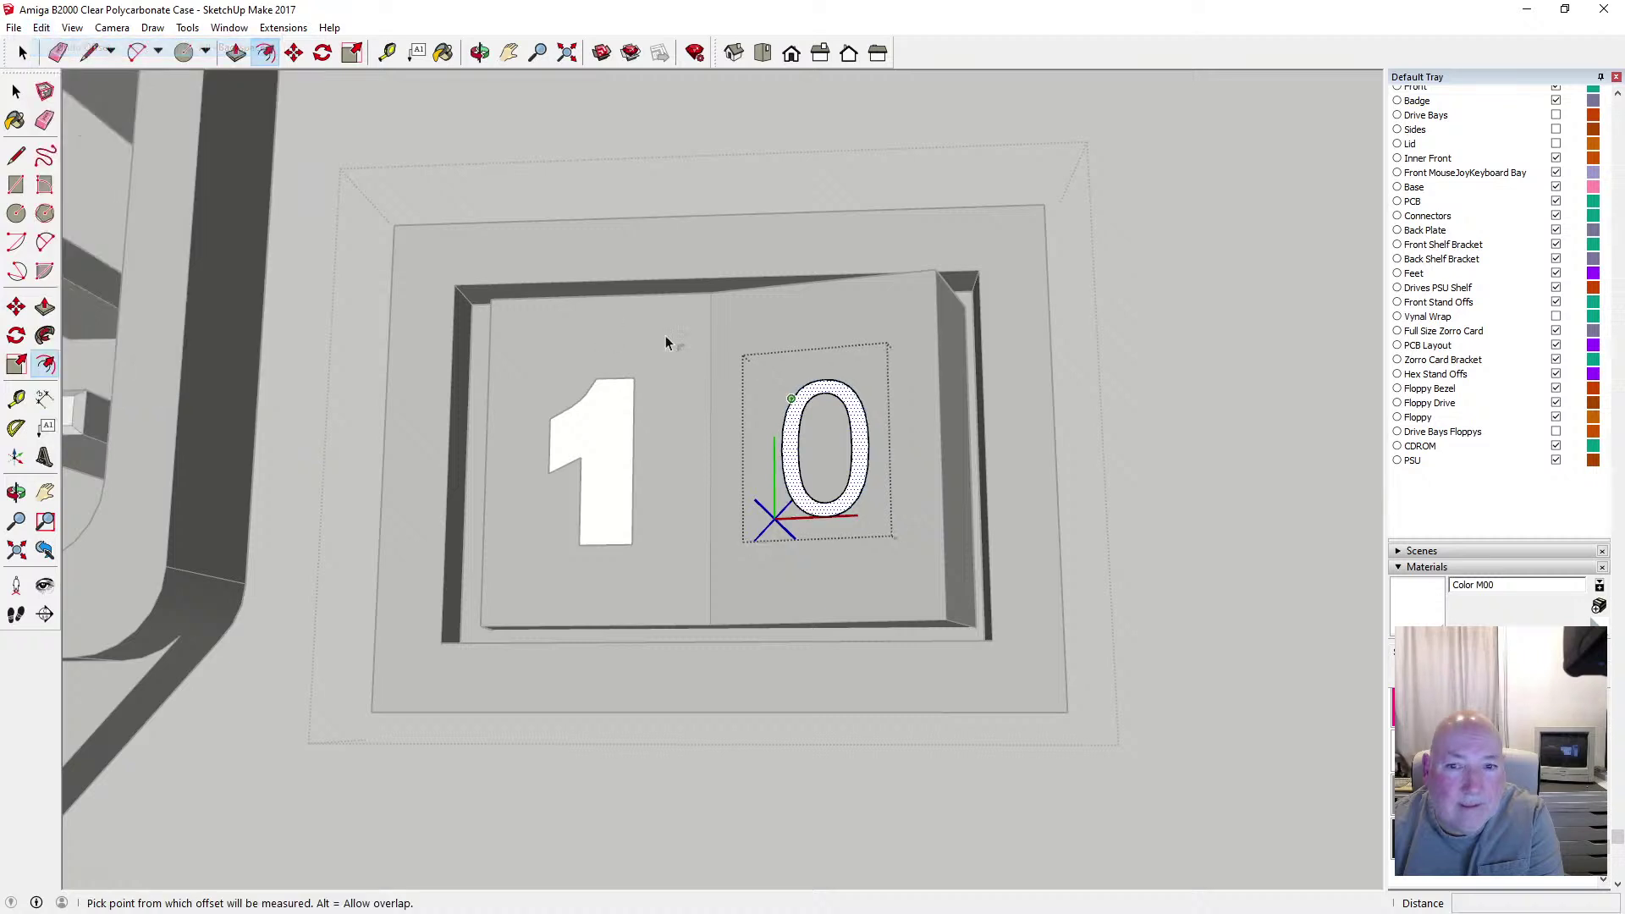
# Offset the outer outline of the 0 outward by about 0.51 mm
pyautogui.click(868, 436)
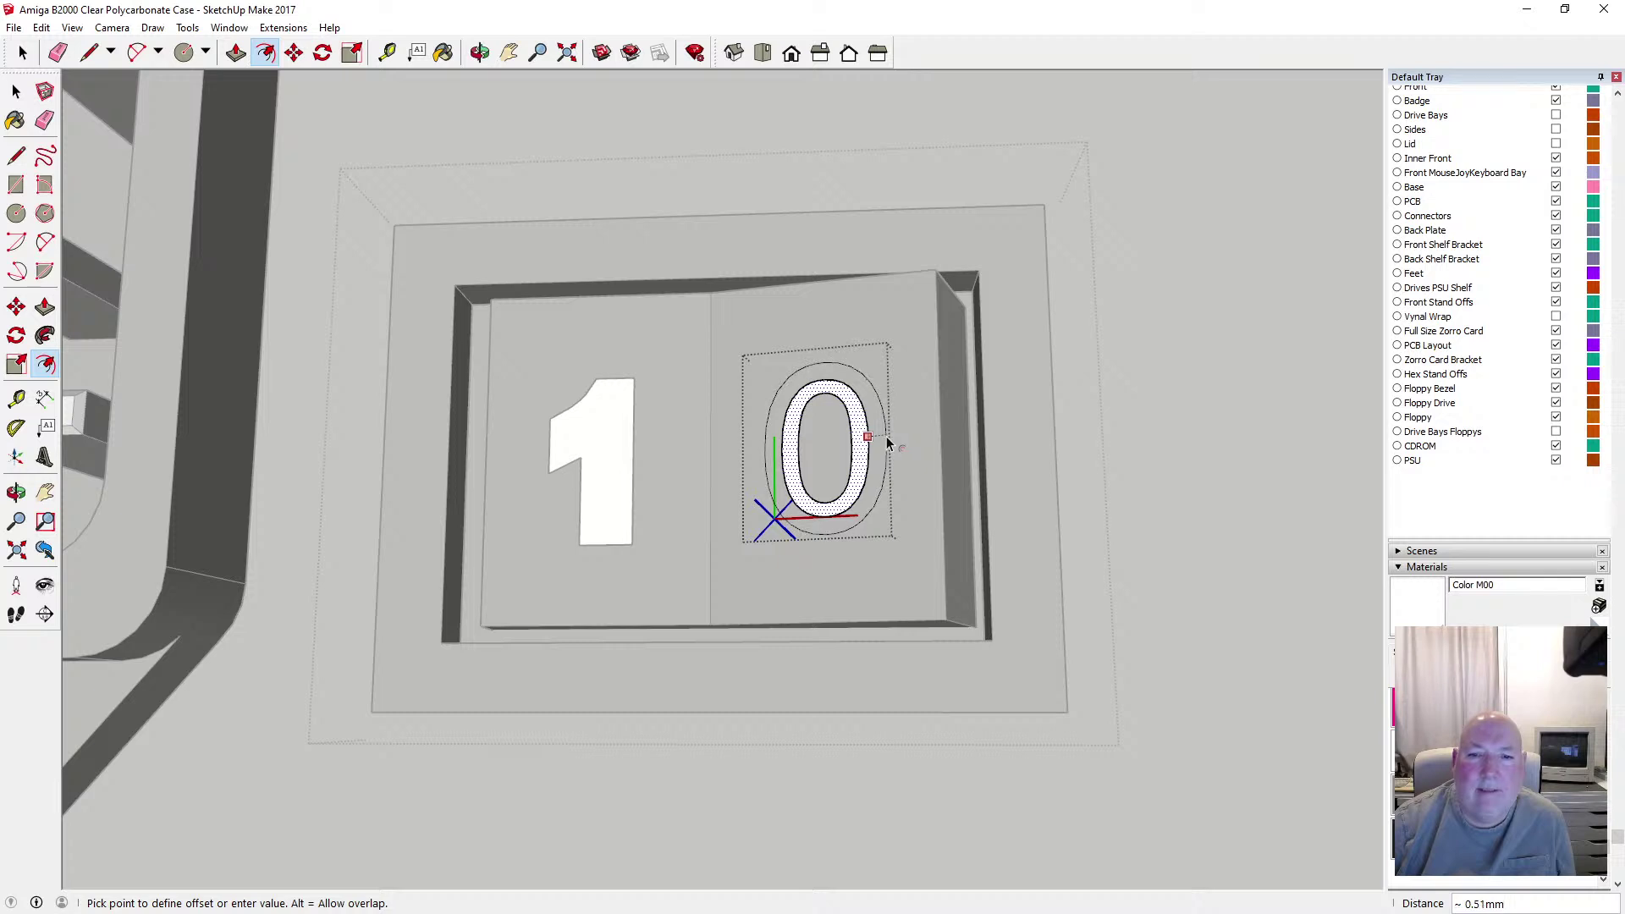
pyautogui.click(887, 442)
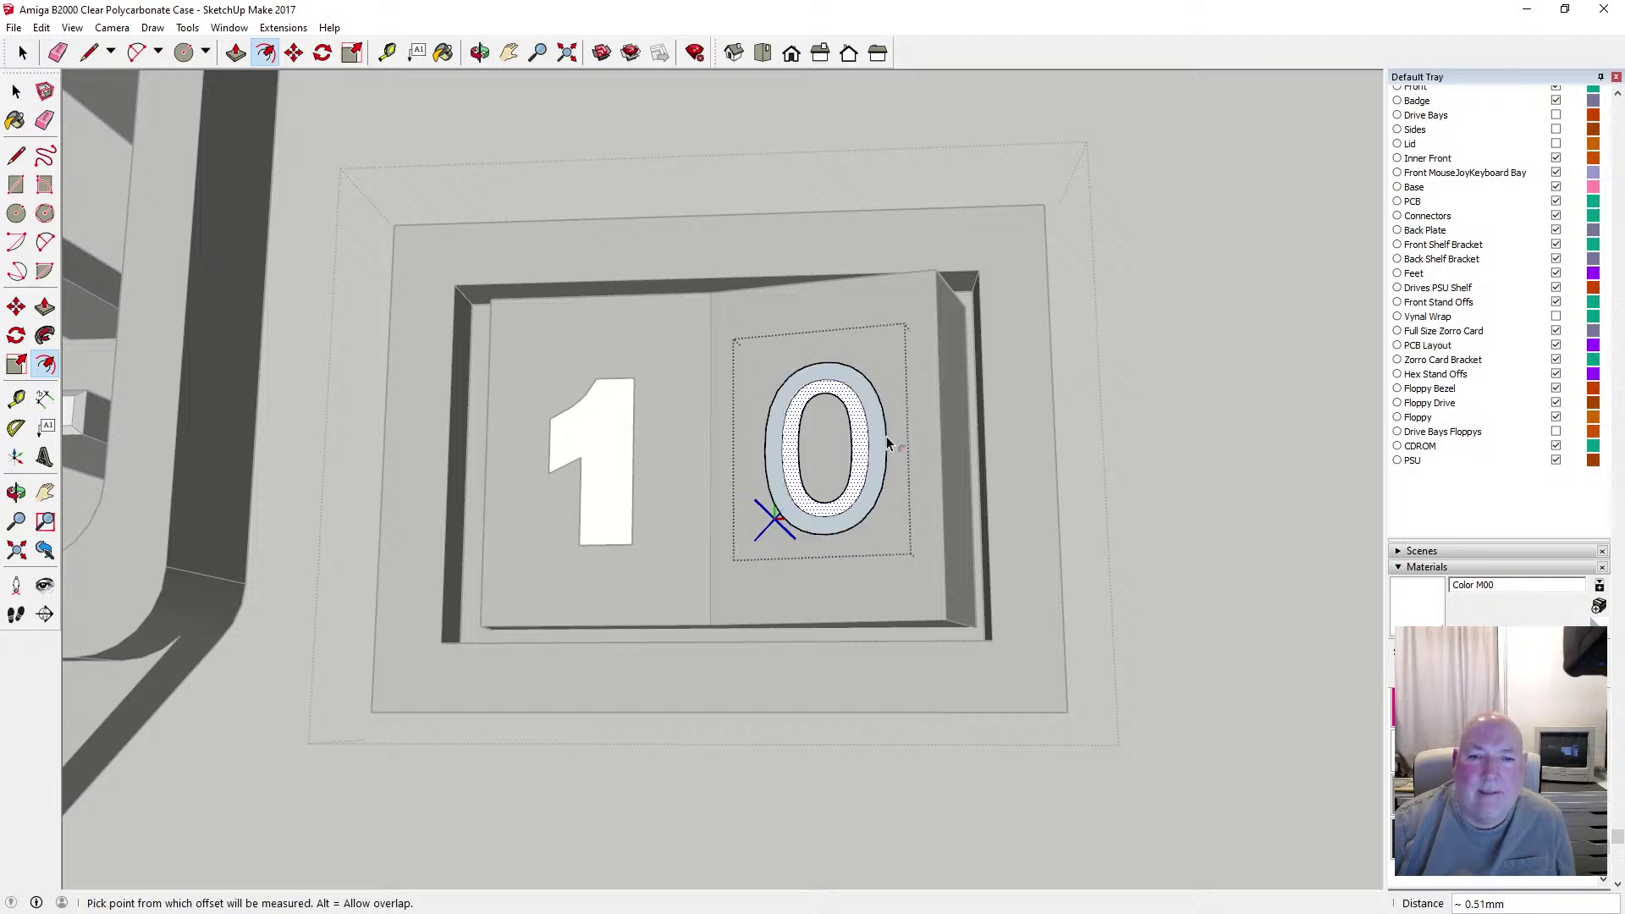
pyautogui.click(16, 91)
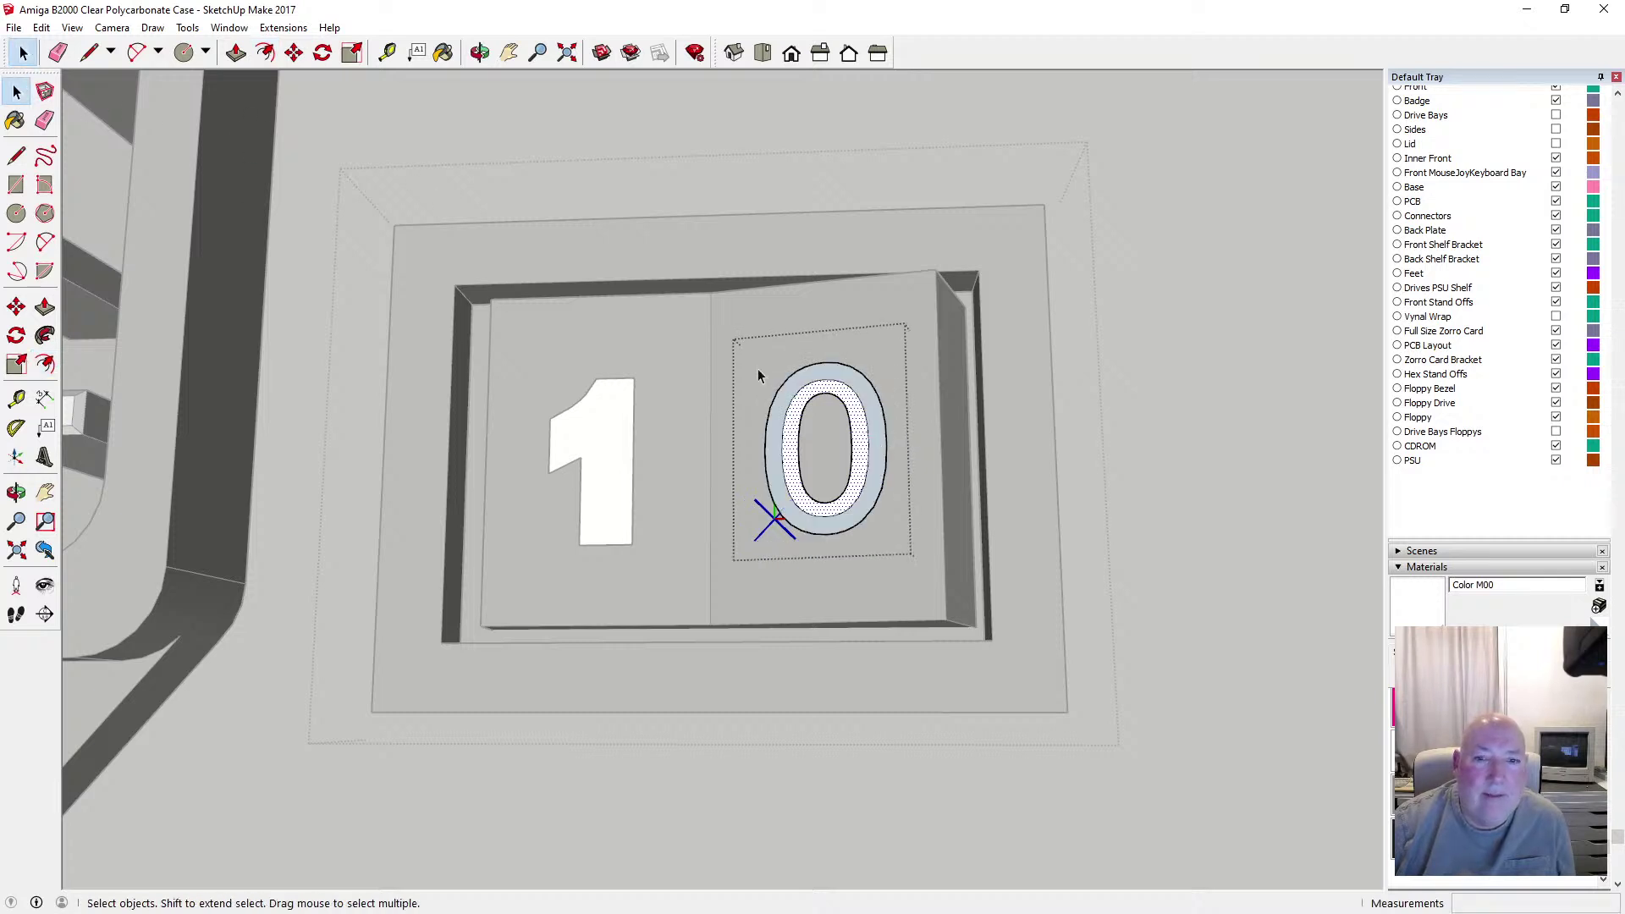
# Delete every segment of the original outer outline inside the 0, keeping its new outer edge and central opening
pyautogui.click(807, 388)
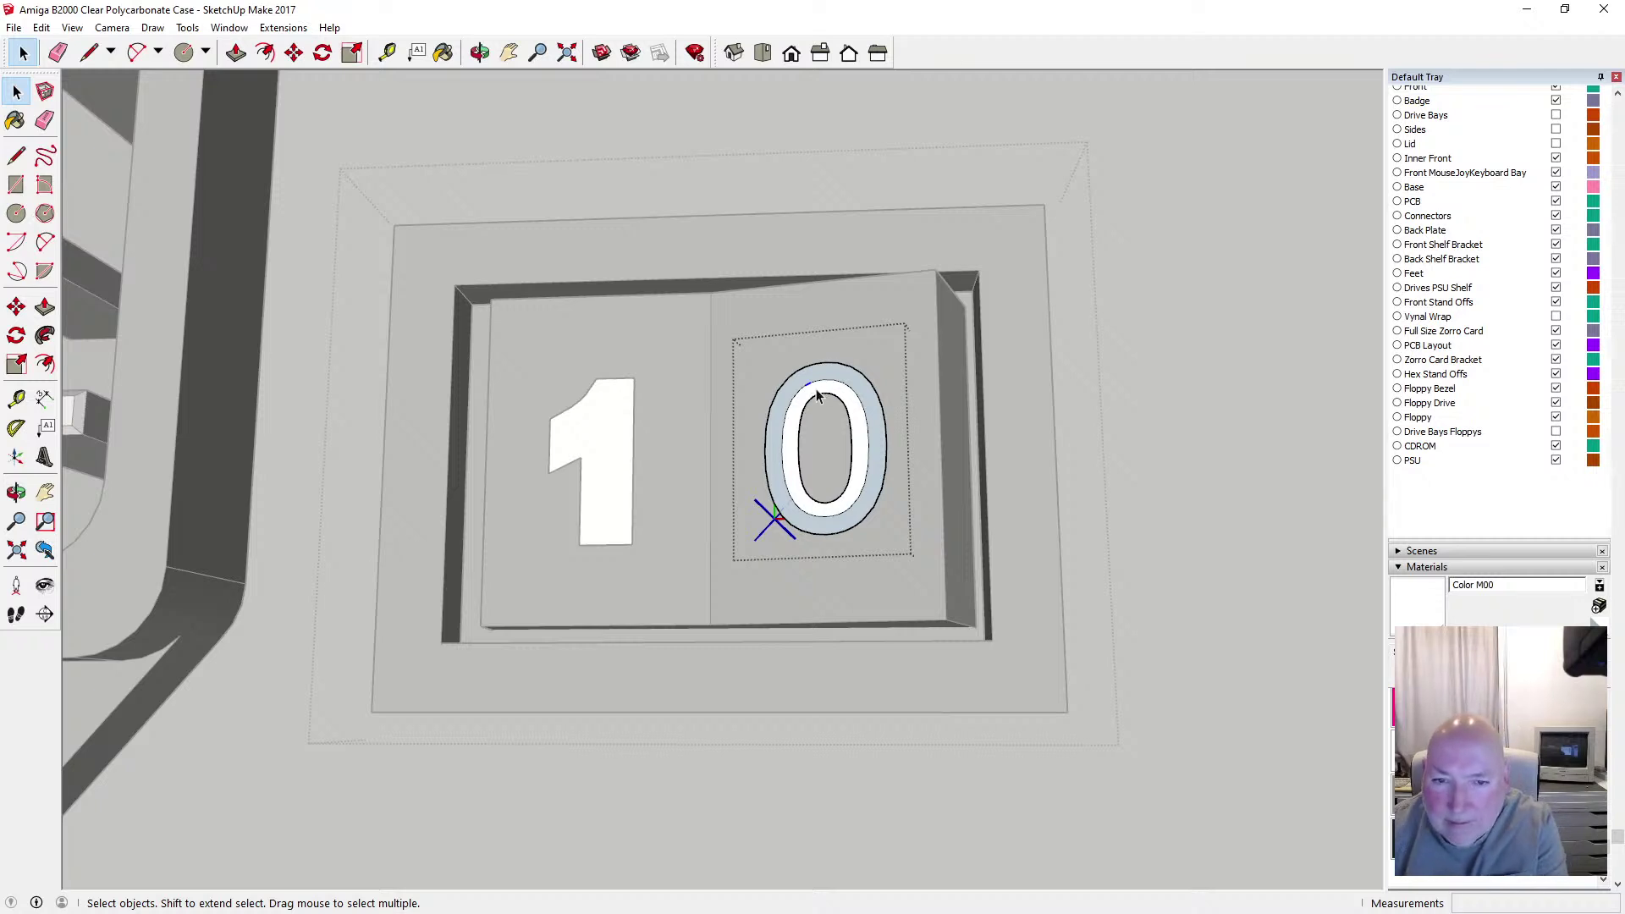
pyautogui.press('Delete')
pyautogui.click(804, 392)
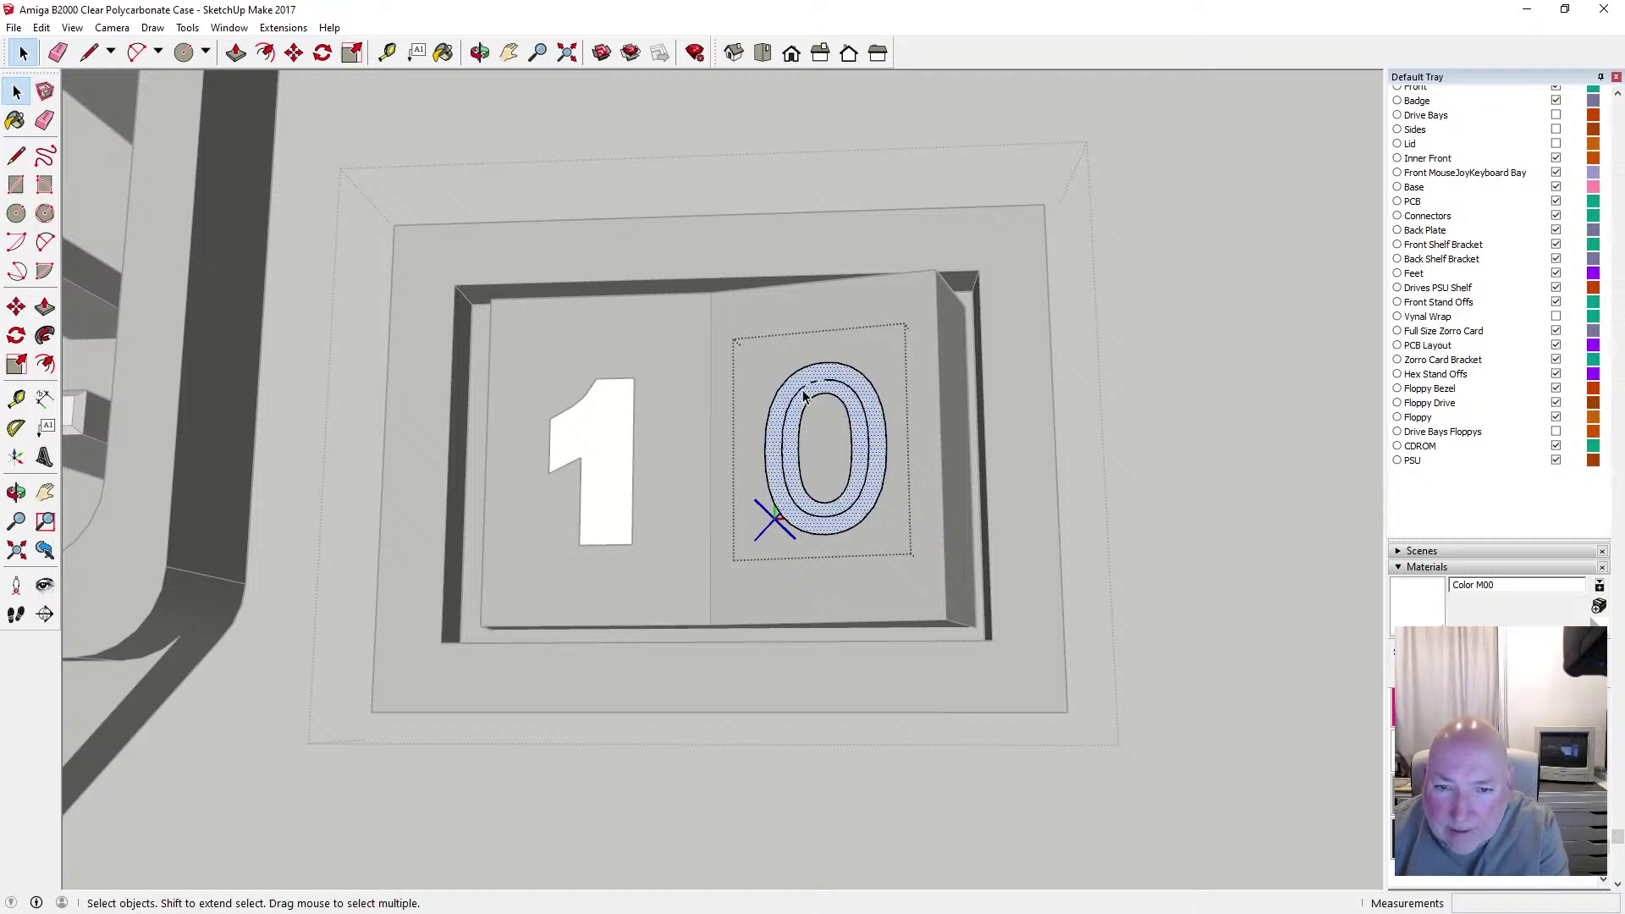
pyautogui.click(796, 395)
pyautogui.press('Delete')
pyautogui.click(803, 389)
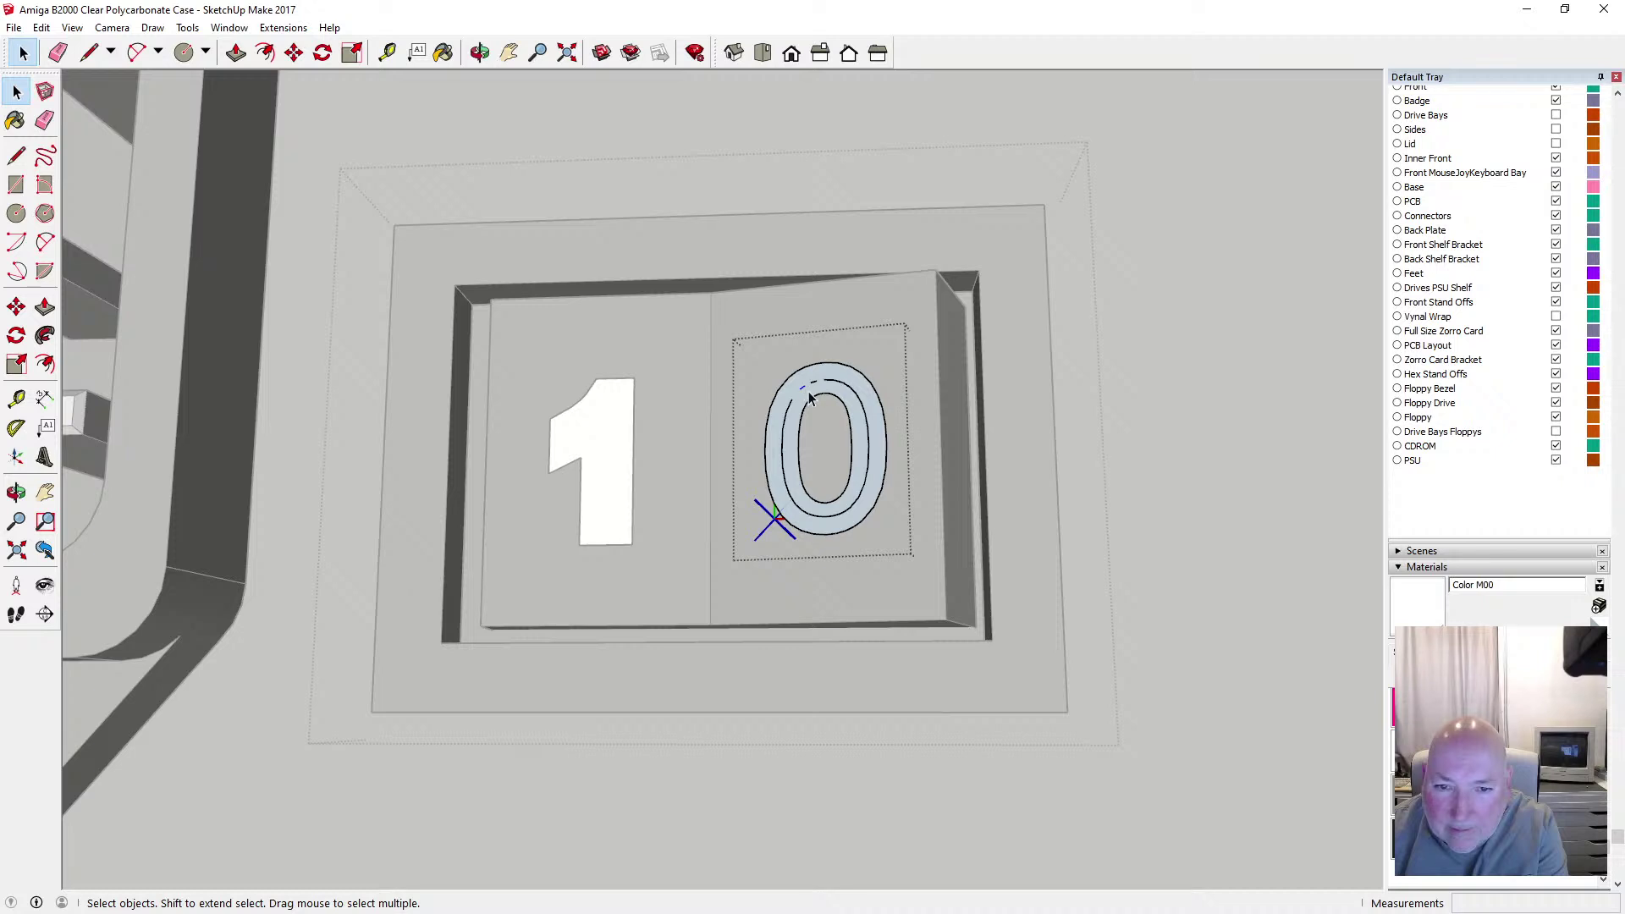
pyautogui.press('Delete')
pyautogui.click(789, 404)
pyautogui.press('Delete')
pyautogui.click(798, 501)
pyautogui.press('Delete')
pyautogui.click(866, 428)
pyautogui.click(873, 483)
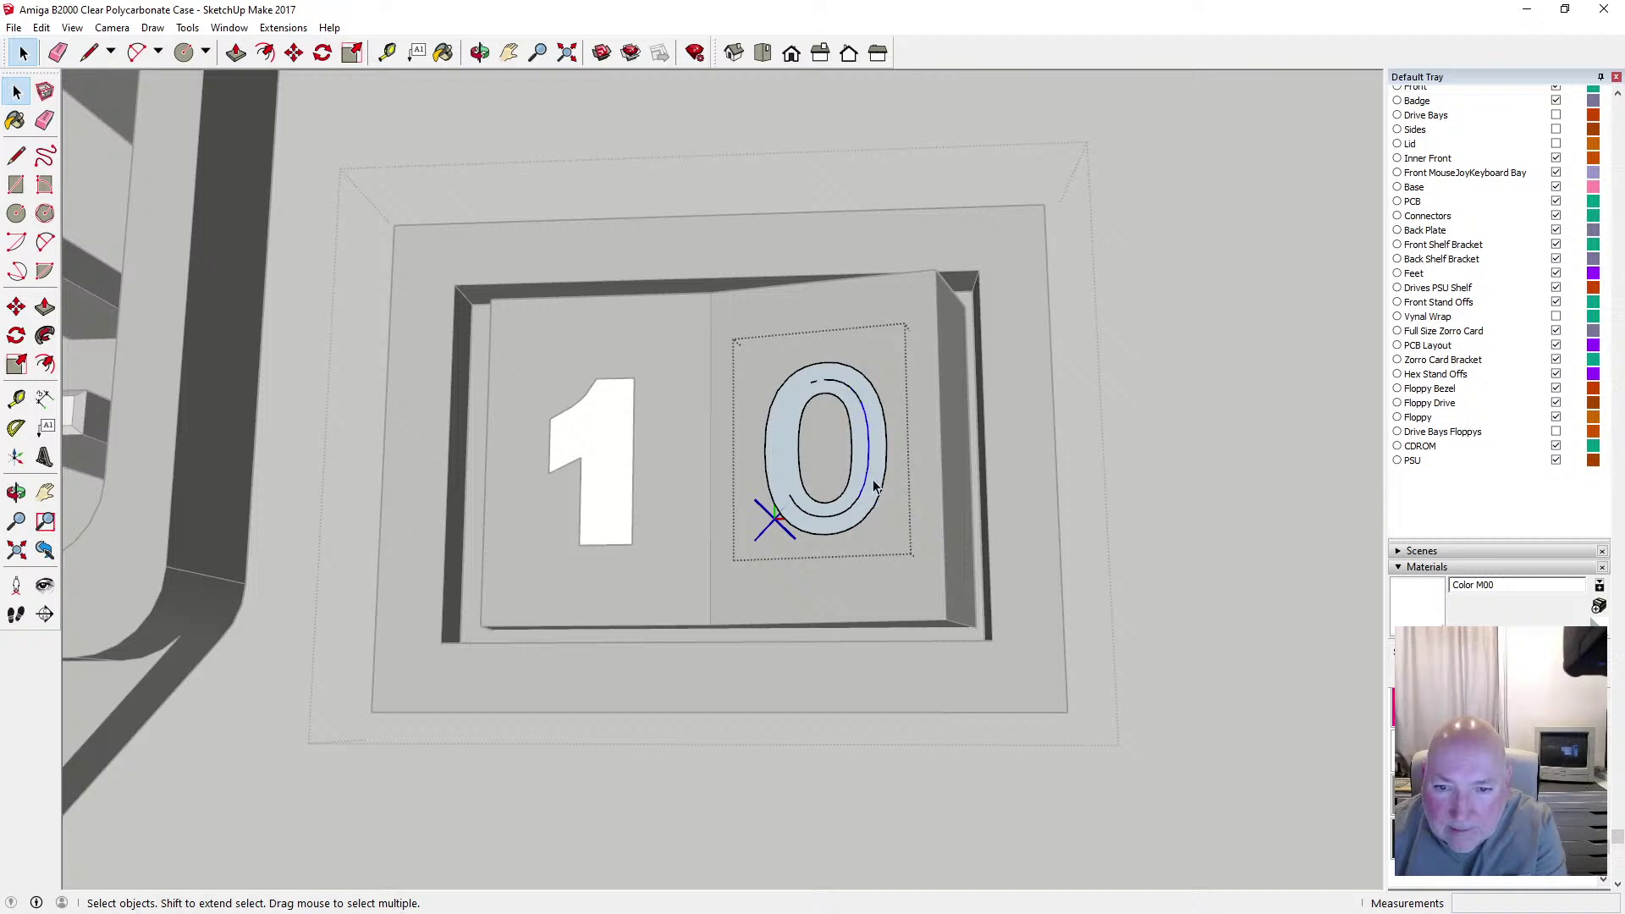
pyautogui.press('Delete')
pyautogui.click(852, 389)
pyautogui.press('Delete')
pyautogui.click(838, 383)
pyautogui.press('Delete')
pyautogui.click(833, 383)
pyautogui.press('Delete')
pyautogui.click(815, 384)
pyautogui.press('Delete')
pyautogui.press('Delete')
pyautogui.press('Delete')
pyautogui.click(812, 515)
pyautogui.press('Delete')
pyautogui.click(827, 517)
pyautogui.press('Delete')
pyautogui.click(824, 517)
pyautogui.press('Delete')
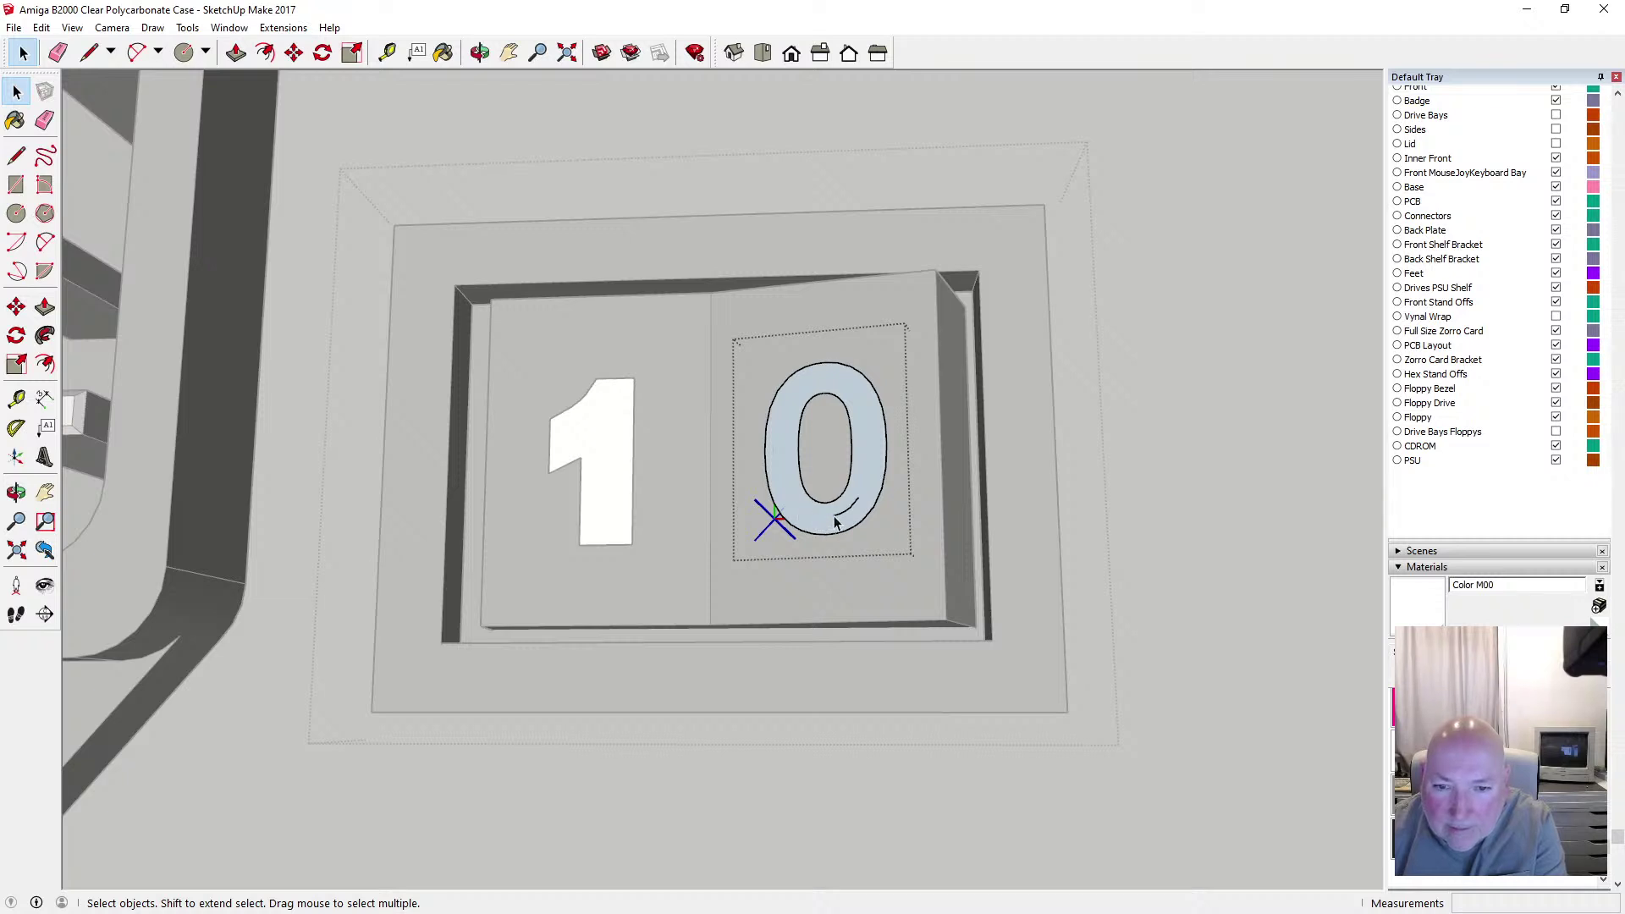
pyautogui.click(834, 516)
pyautogui.press('Delete')
pyautogui.click(846, 511)
pyautogui.press('Delete')
pyautogui.click(850, 510)
pyautogui.press('Delete')
pyautogui.click(864, 513)
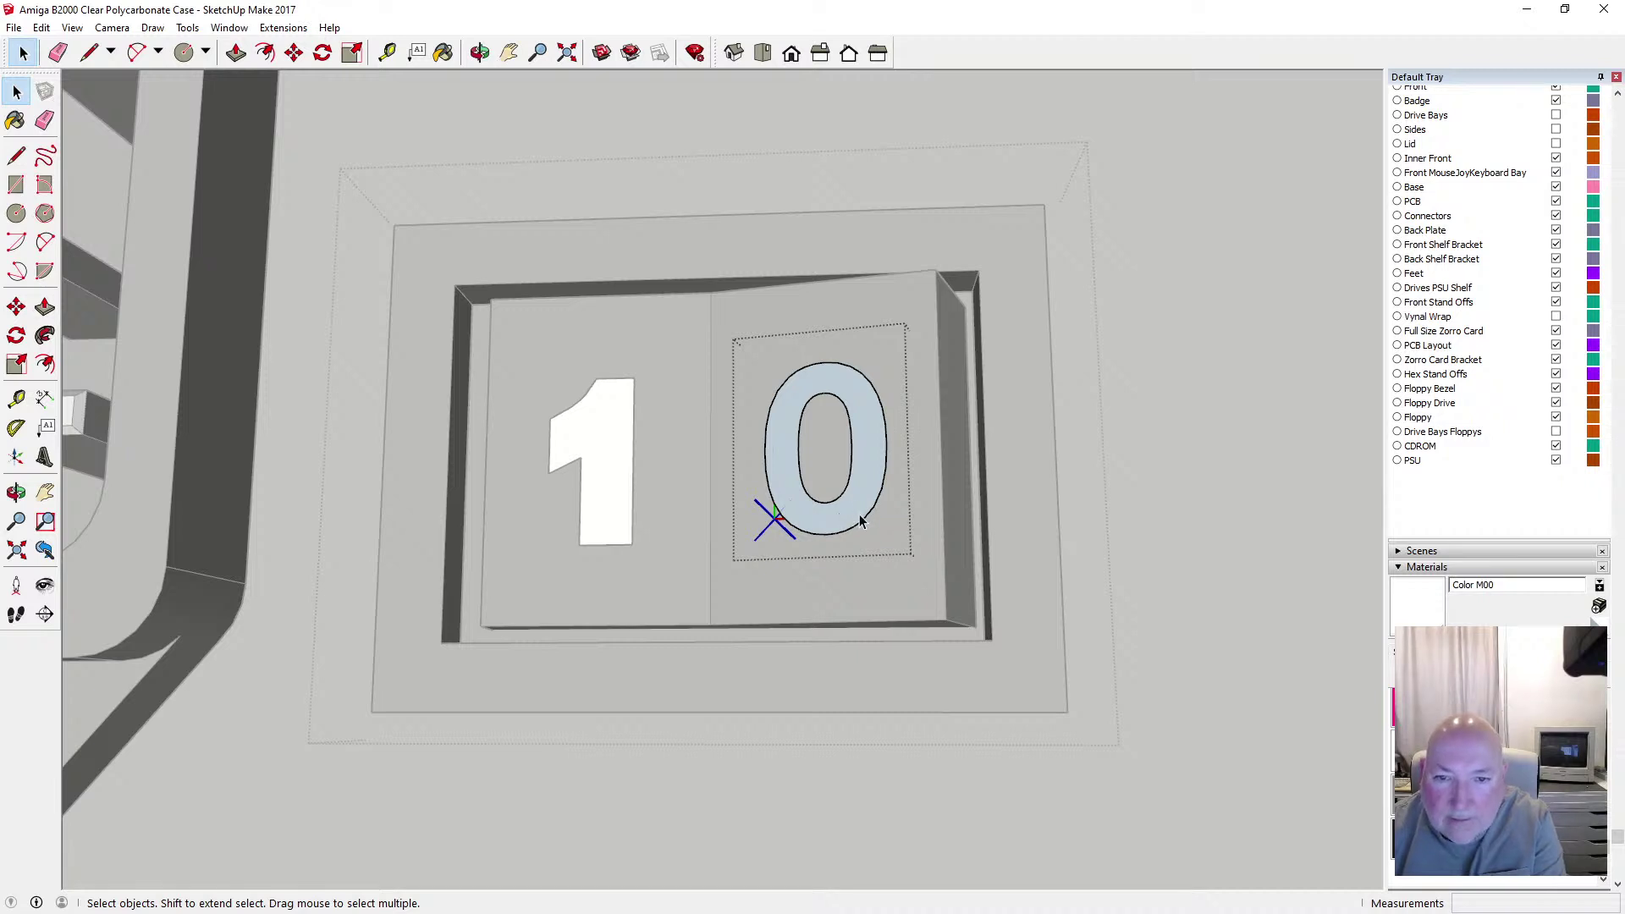
# Paint the thickened 0 white with Color M00 and close the digit's editing context
pyautogui.click(443, 52)
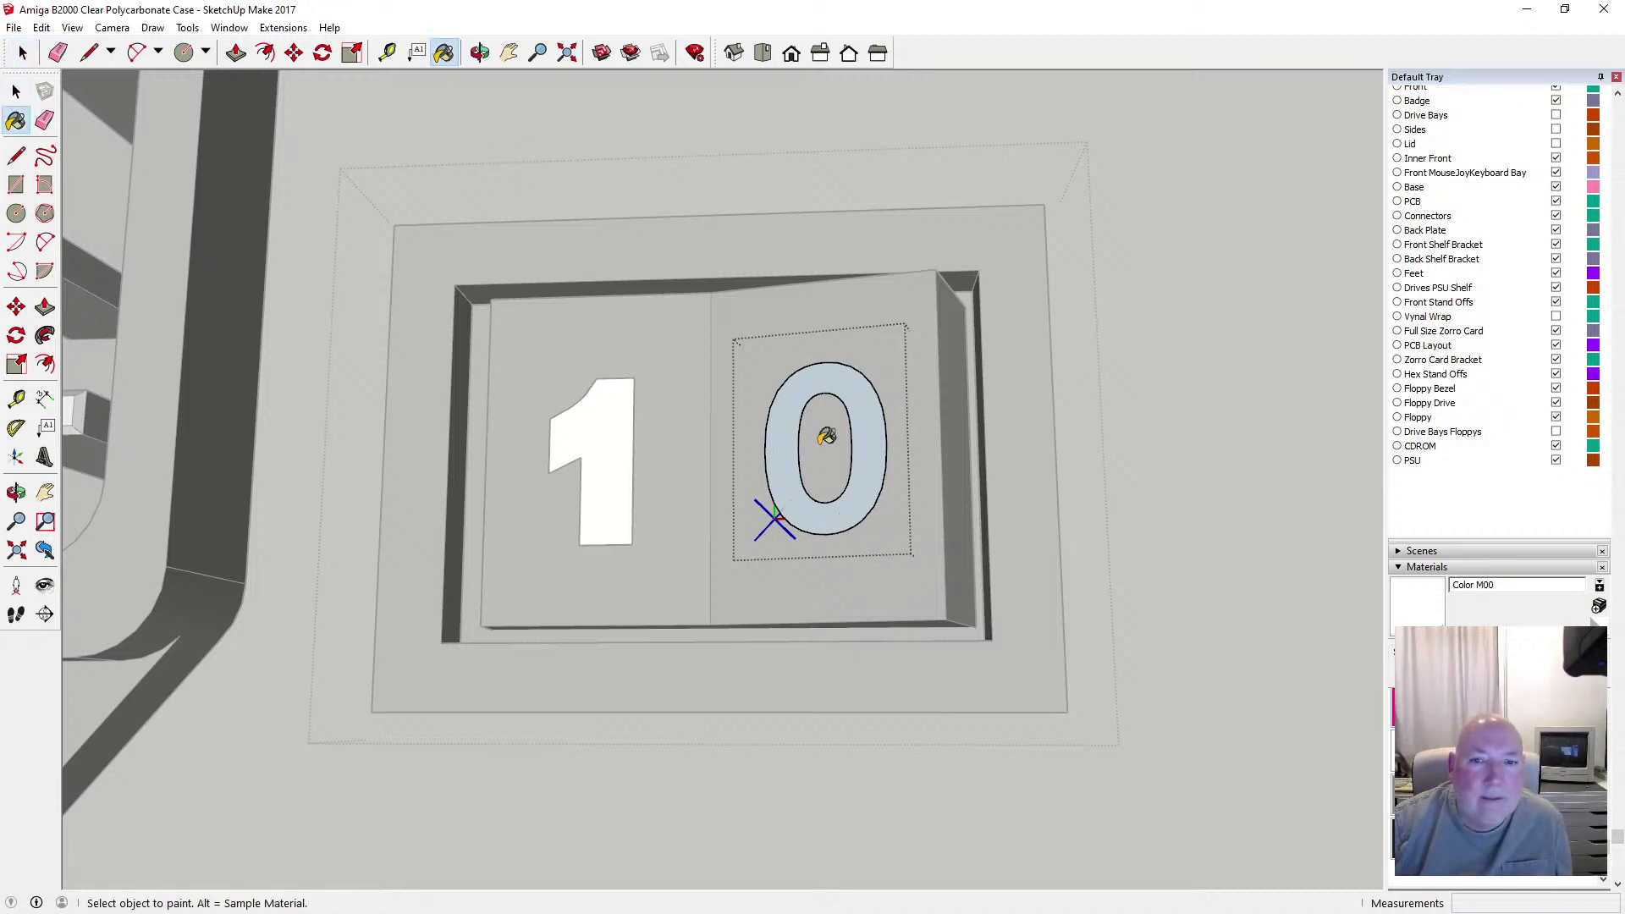
pyautogui.click(788, 415)
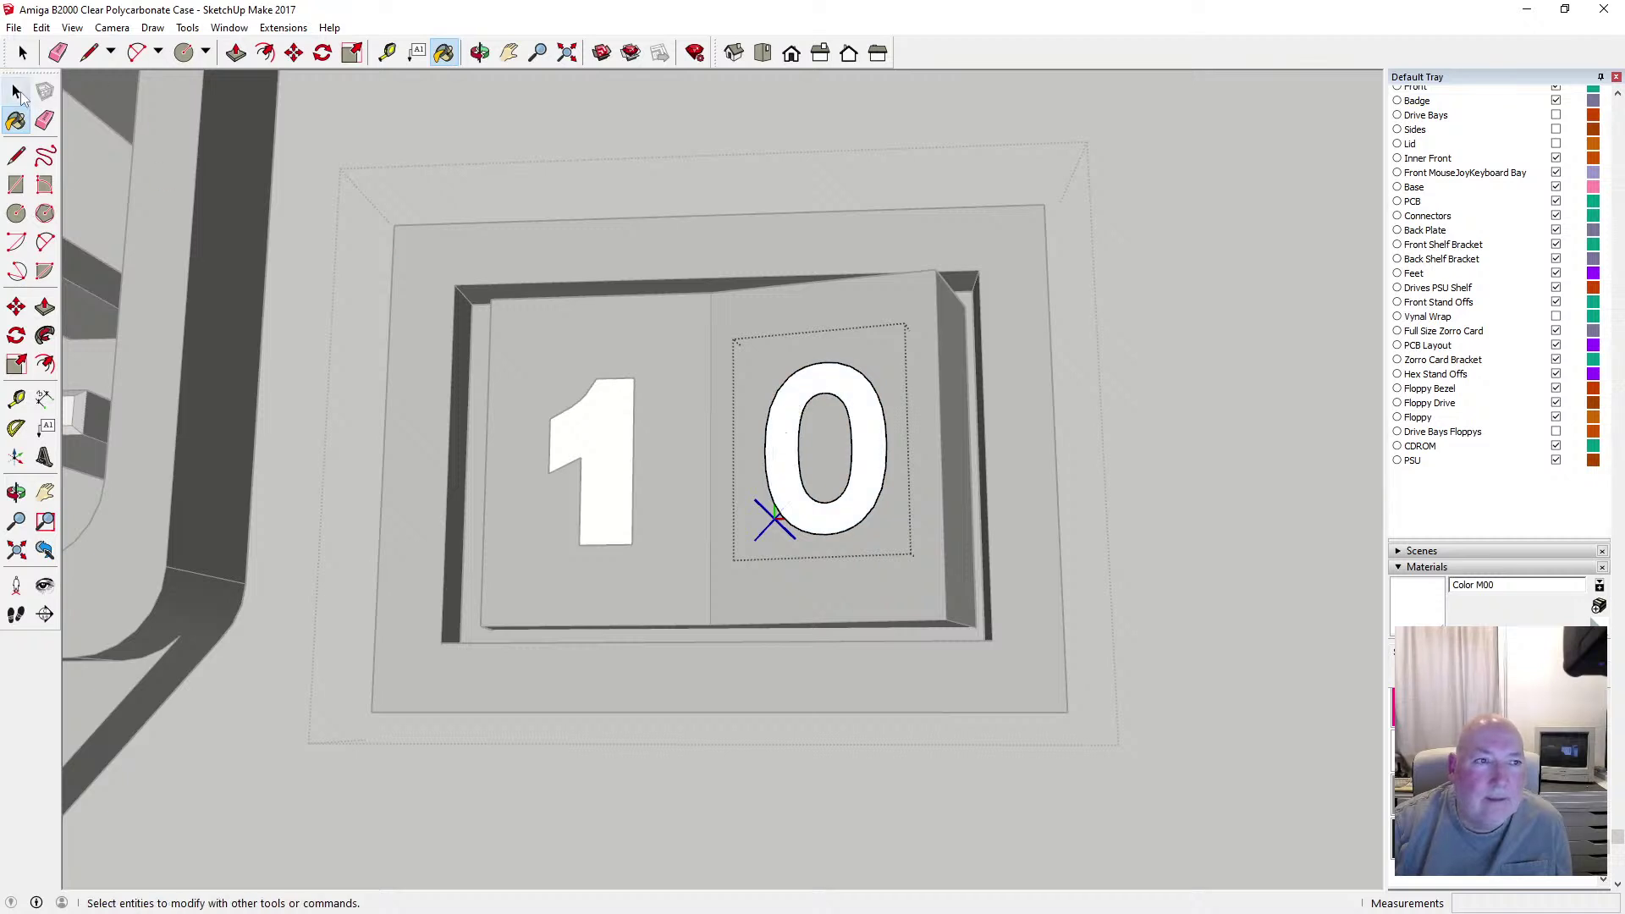
pyautogui.press('space')
pyautogui.click(523, 148)
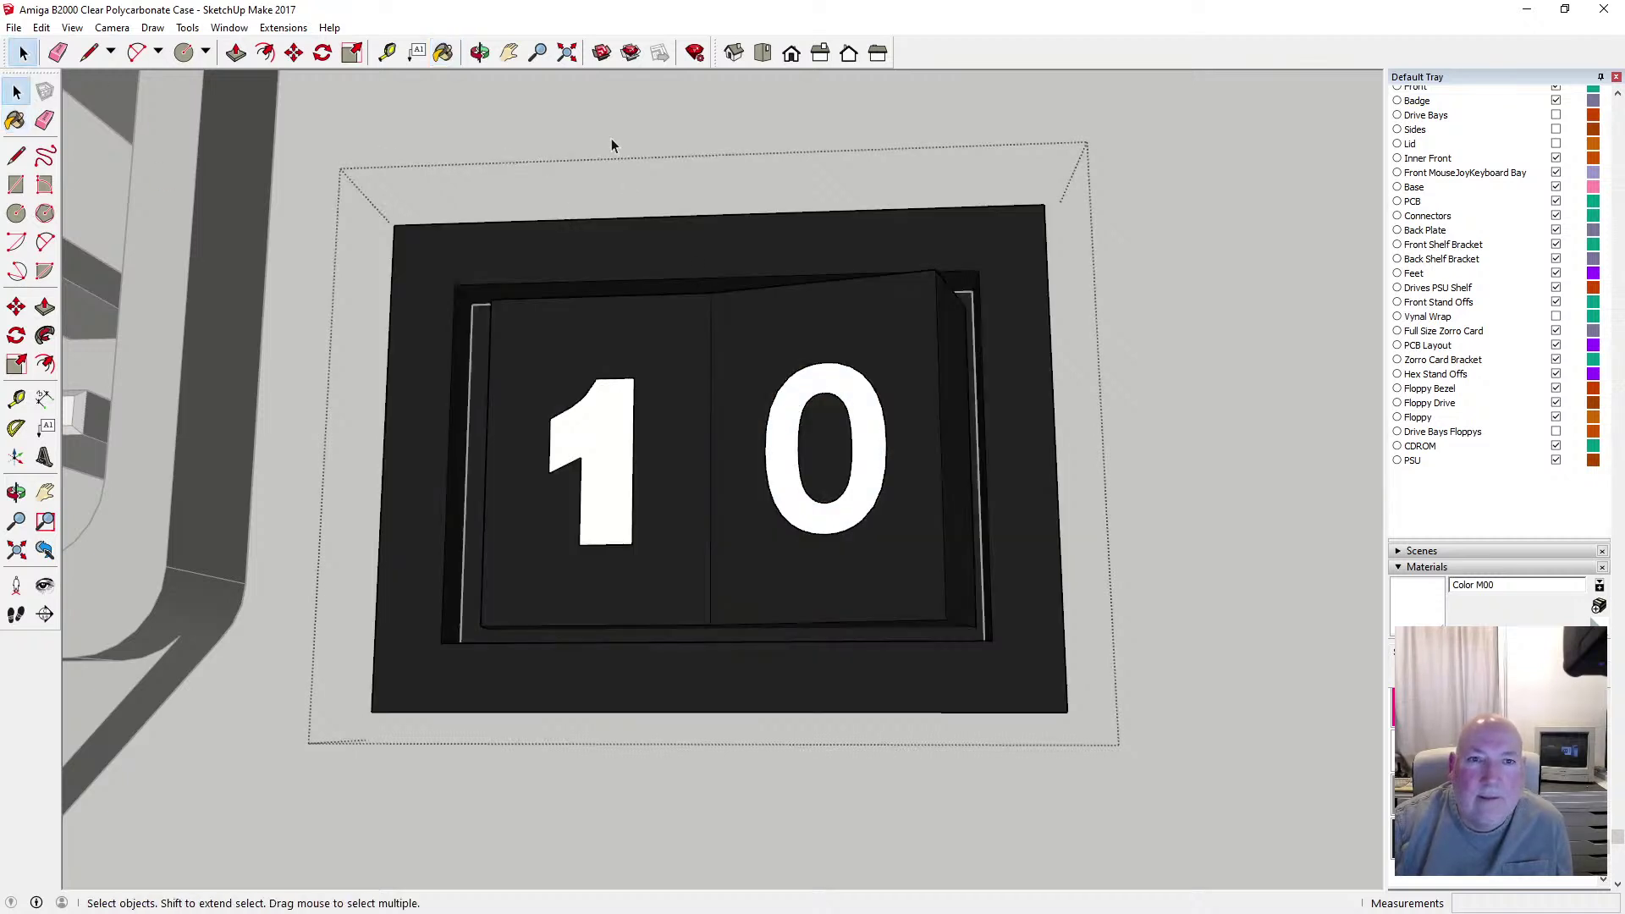
# Examine the thickened 1 and 0 on the rocker switch from farther away and close up
pyautogui.press('o')
pyautogui.scroll(-5, 781, 391)
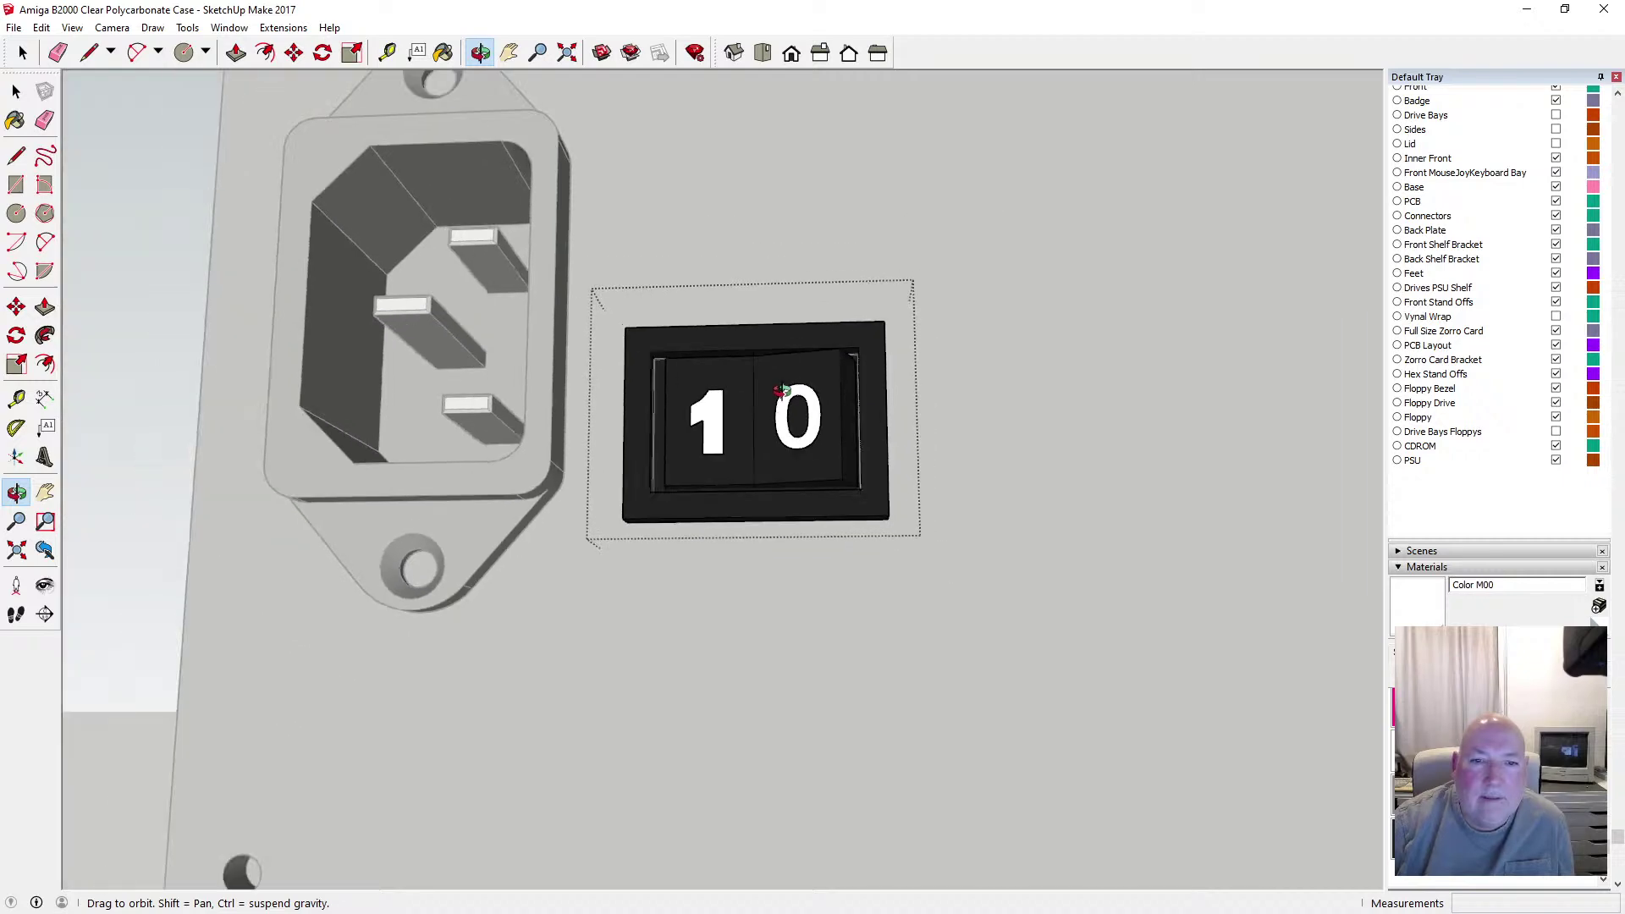
pyautogui.scroll(-1, 780, 390)
pyautogui.moveTo(774, 352); pyautogui.dragTo(861, 468)
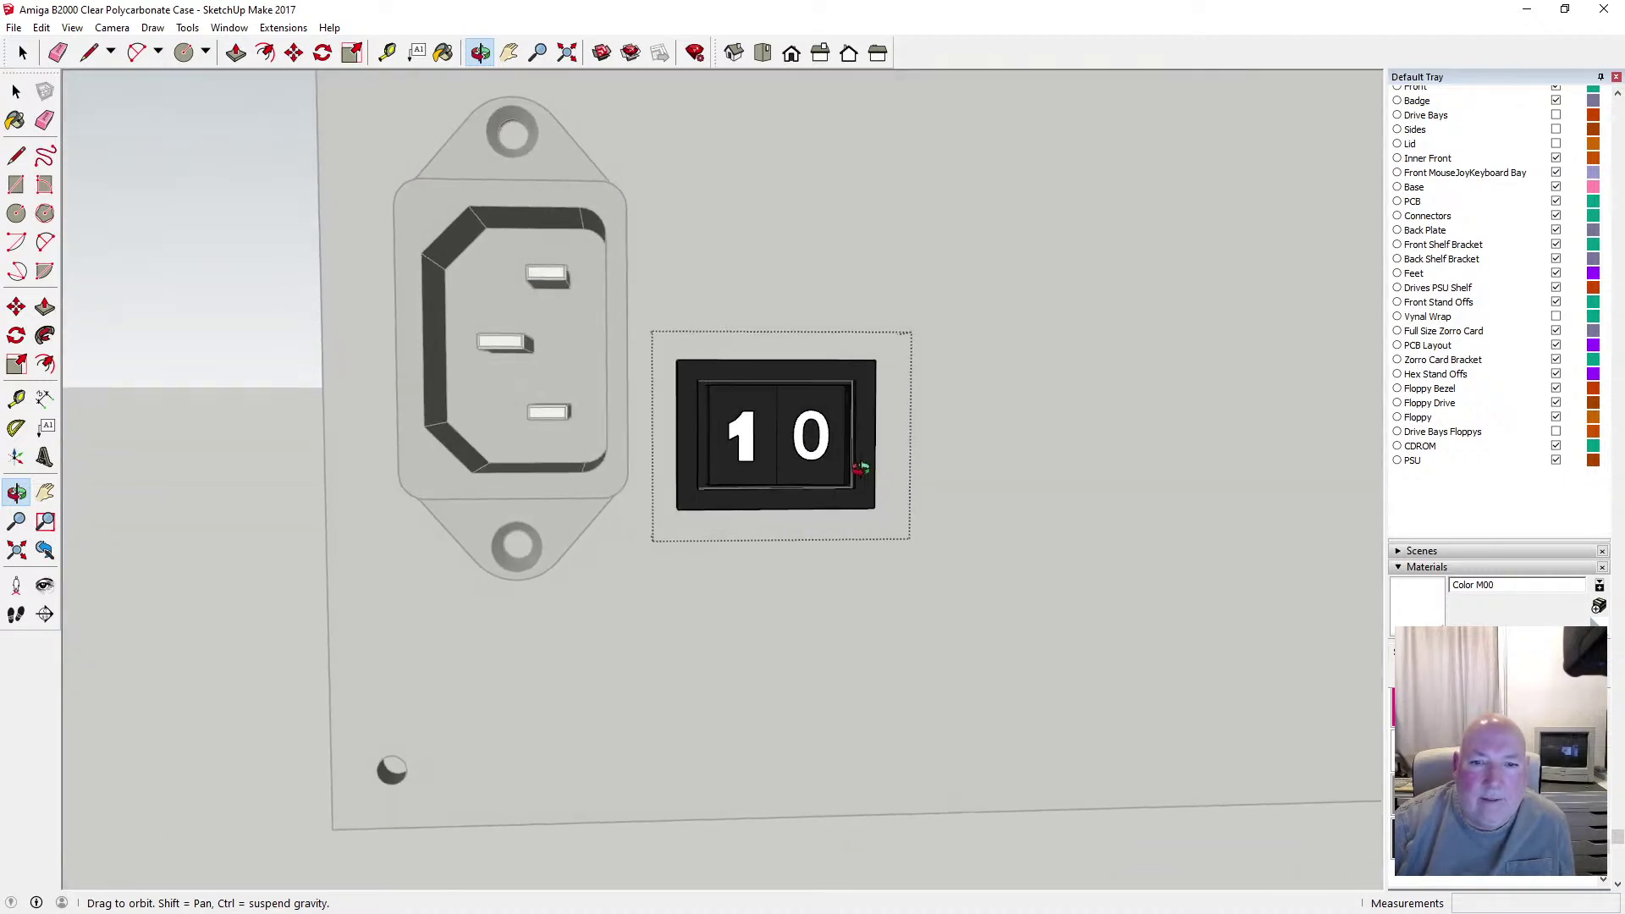
pyautogui.scroll(6, 861, 468)
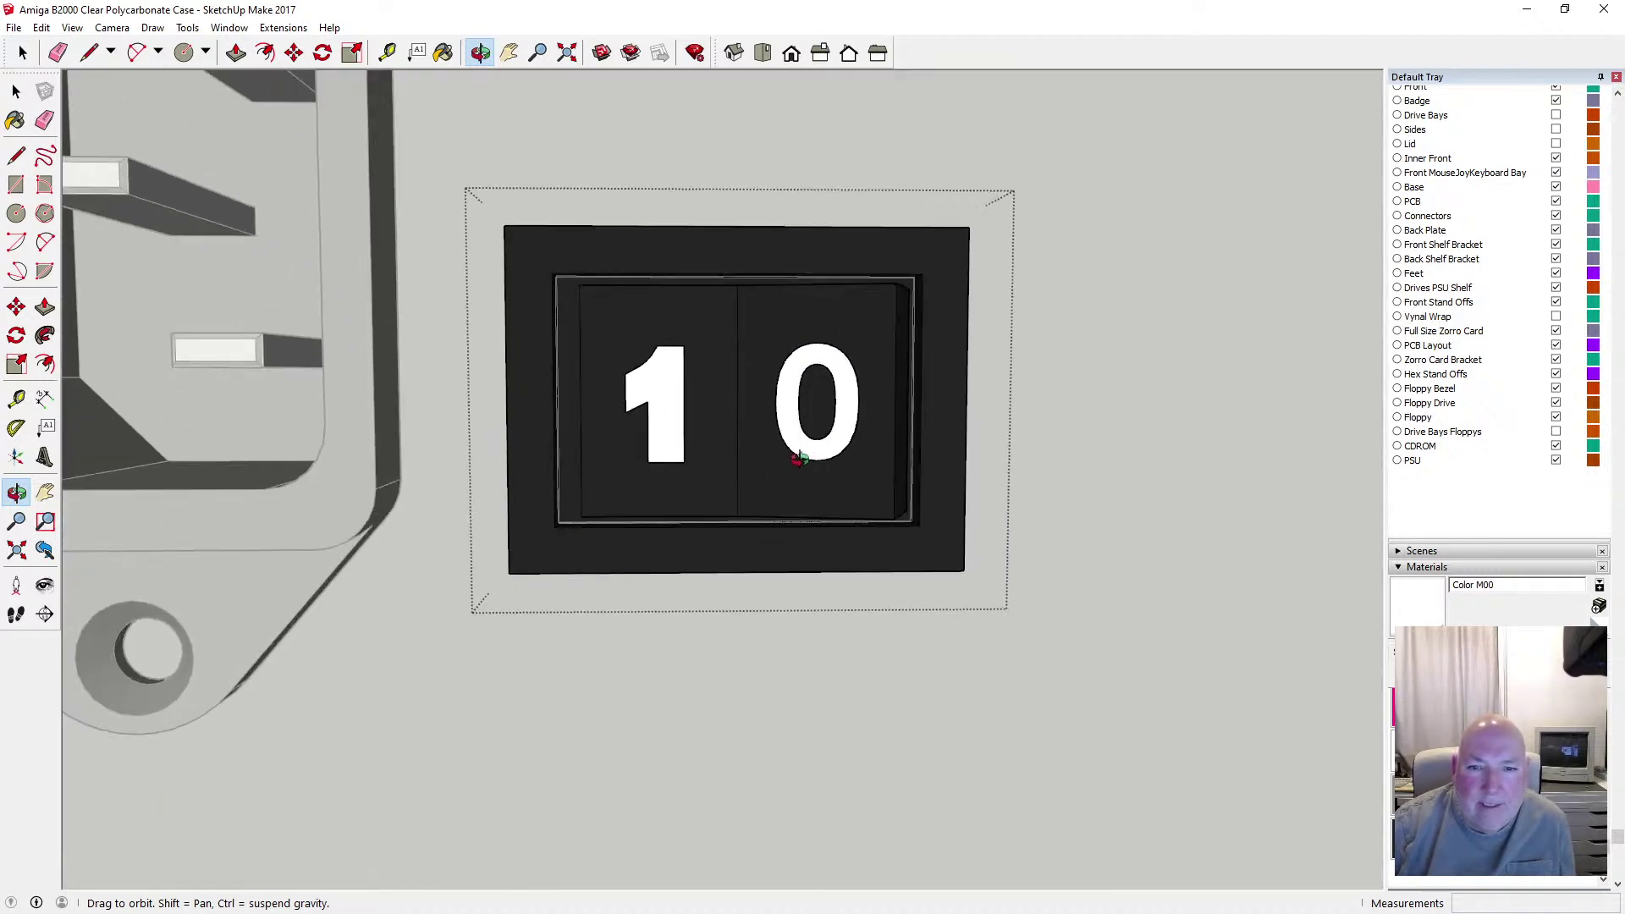
# Move the 0 on the rocker switch 0.5 mm down along its tilted face
pyautogui.scroll(2, 799, 458)
pyautogui.moveTo(733, 390); pyautogui.dragTo(702, 201)
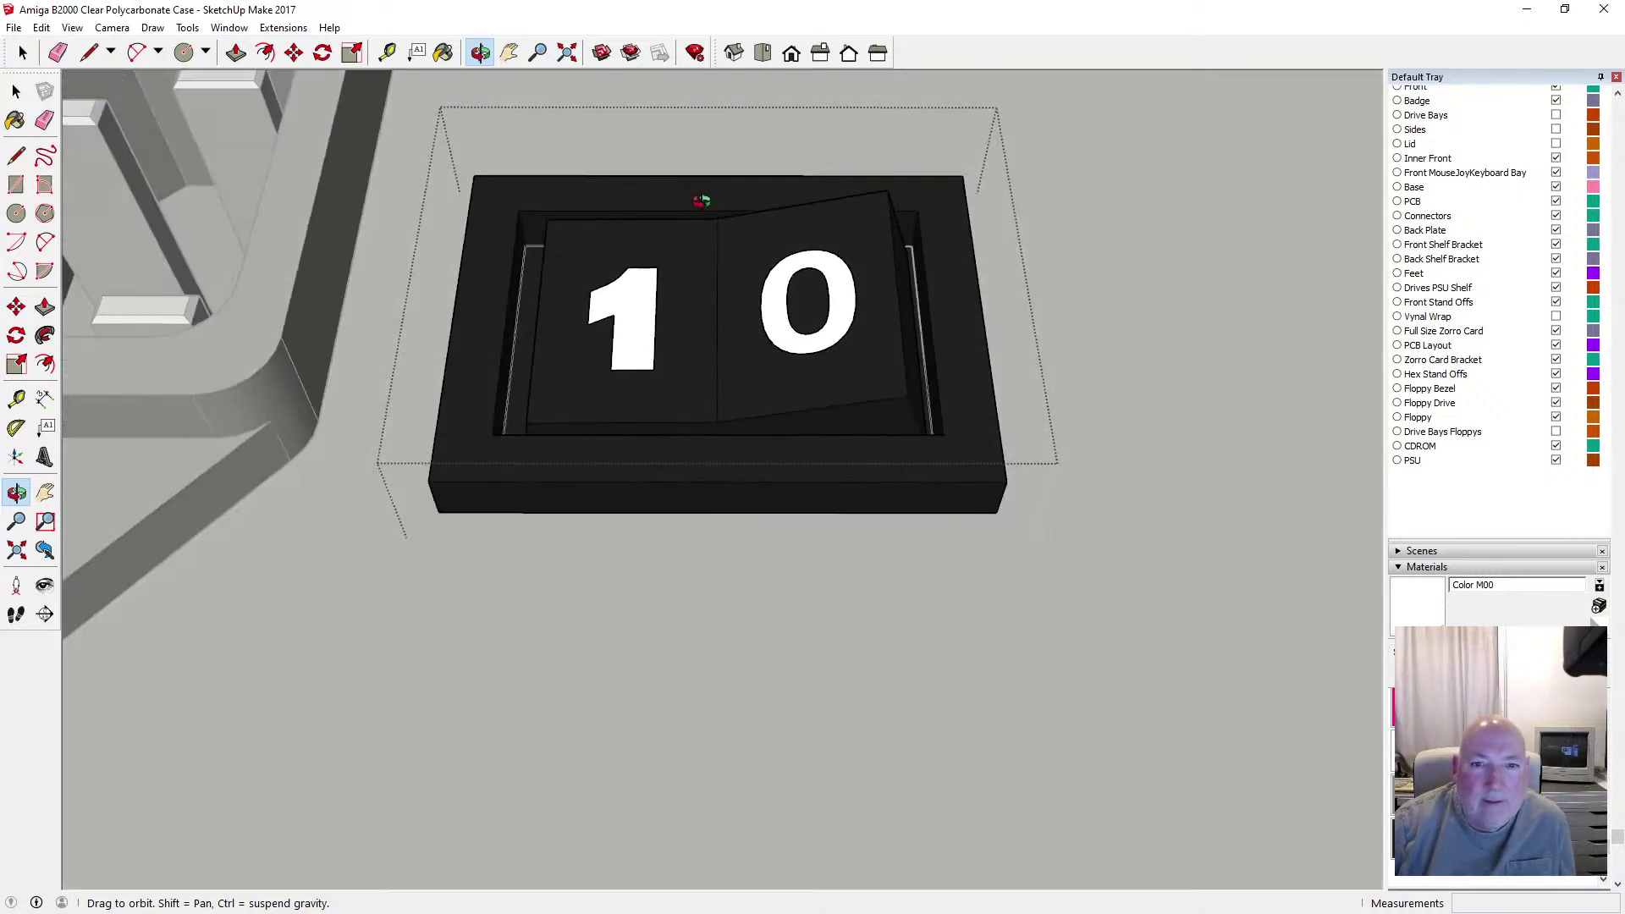
pyautogui.press('space')
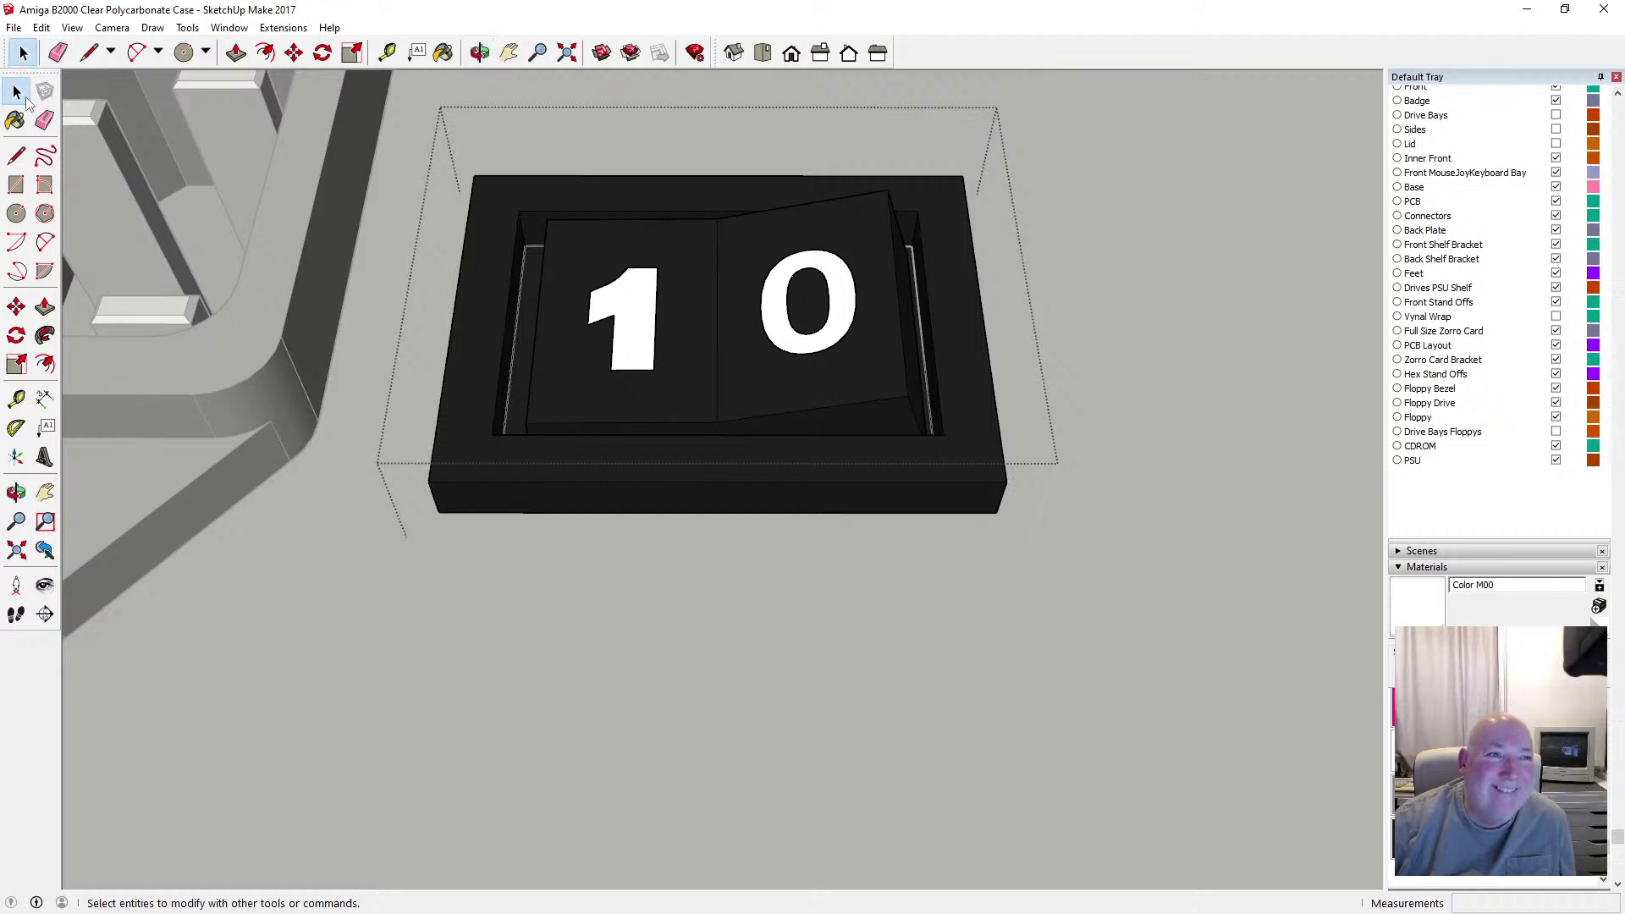
pyautogui.click(772, 291)
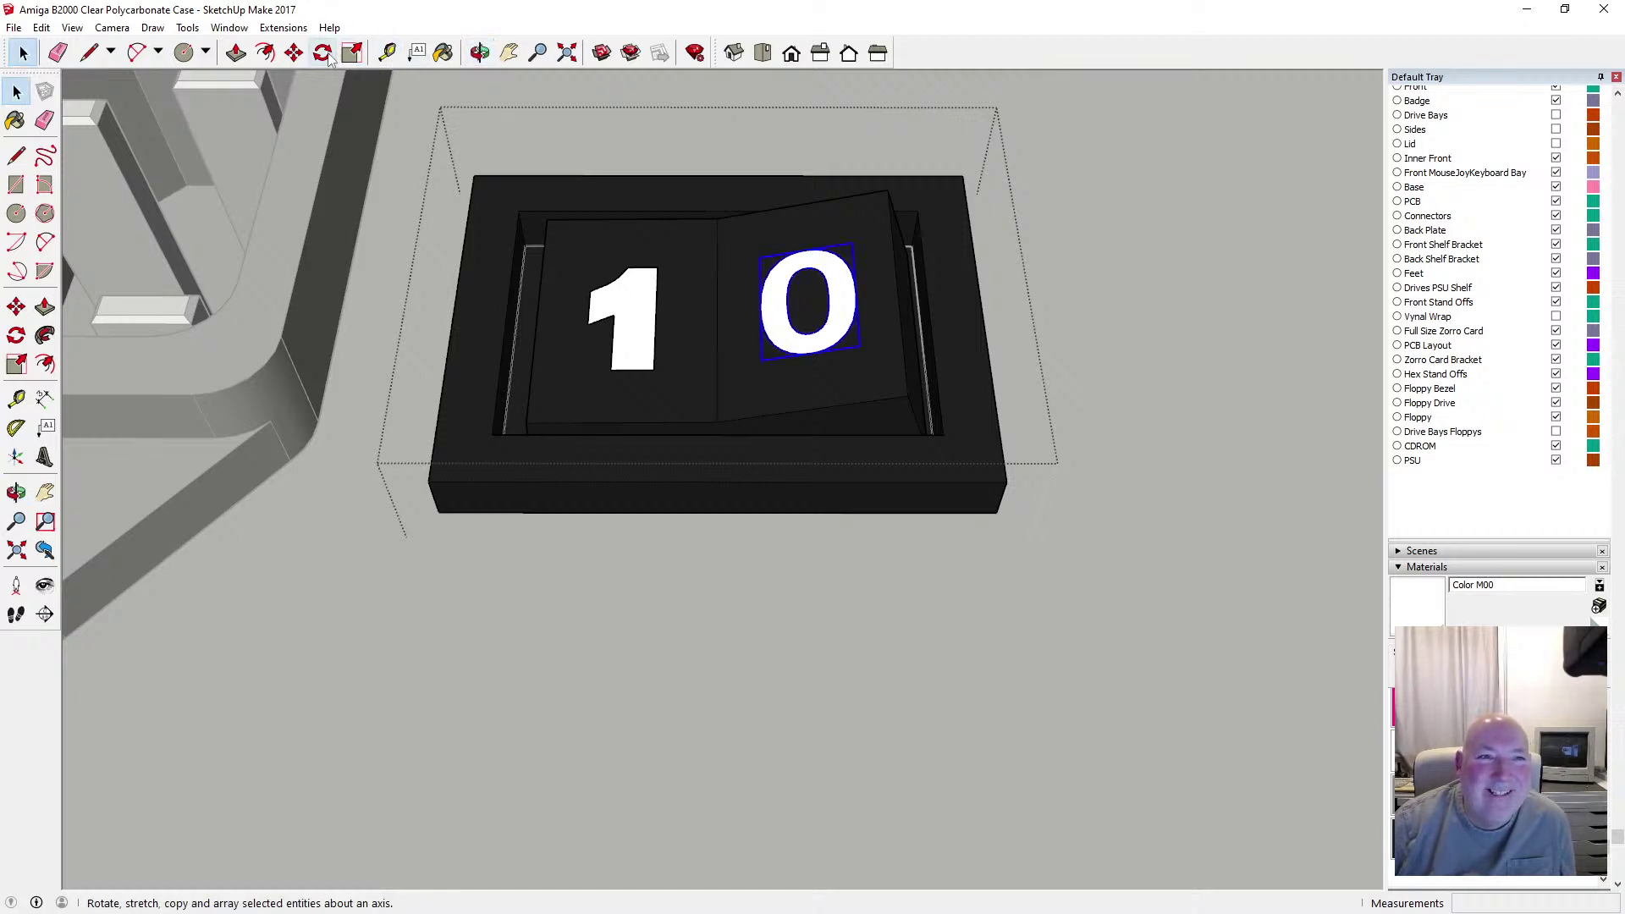
pyautogui.click(294, 53)
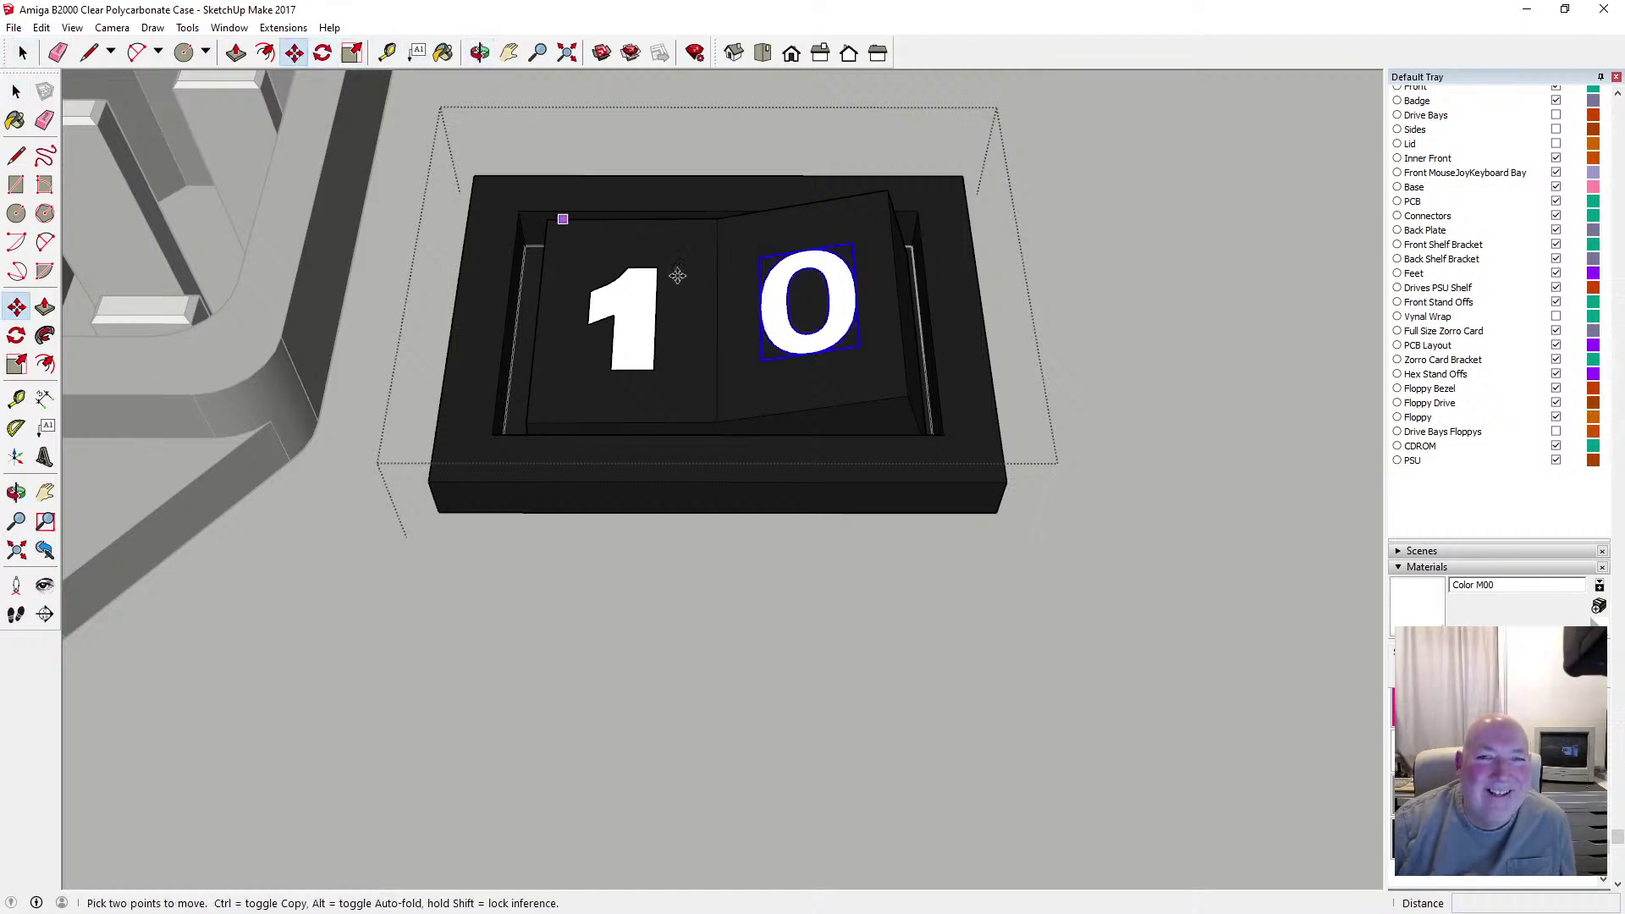
pyautogui.click(817, 356)
pyautogui.write('0.5')
pyautogui.press('Return')
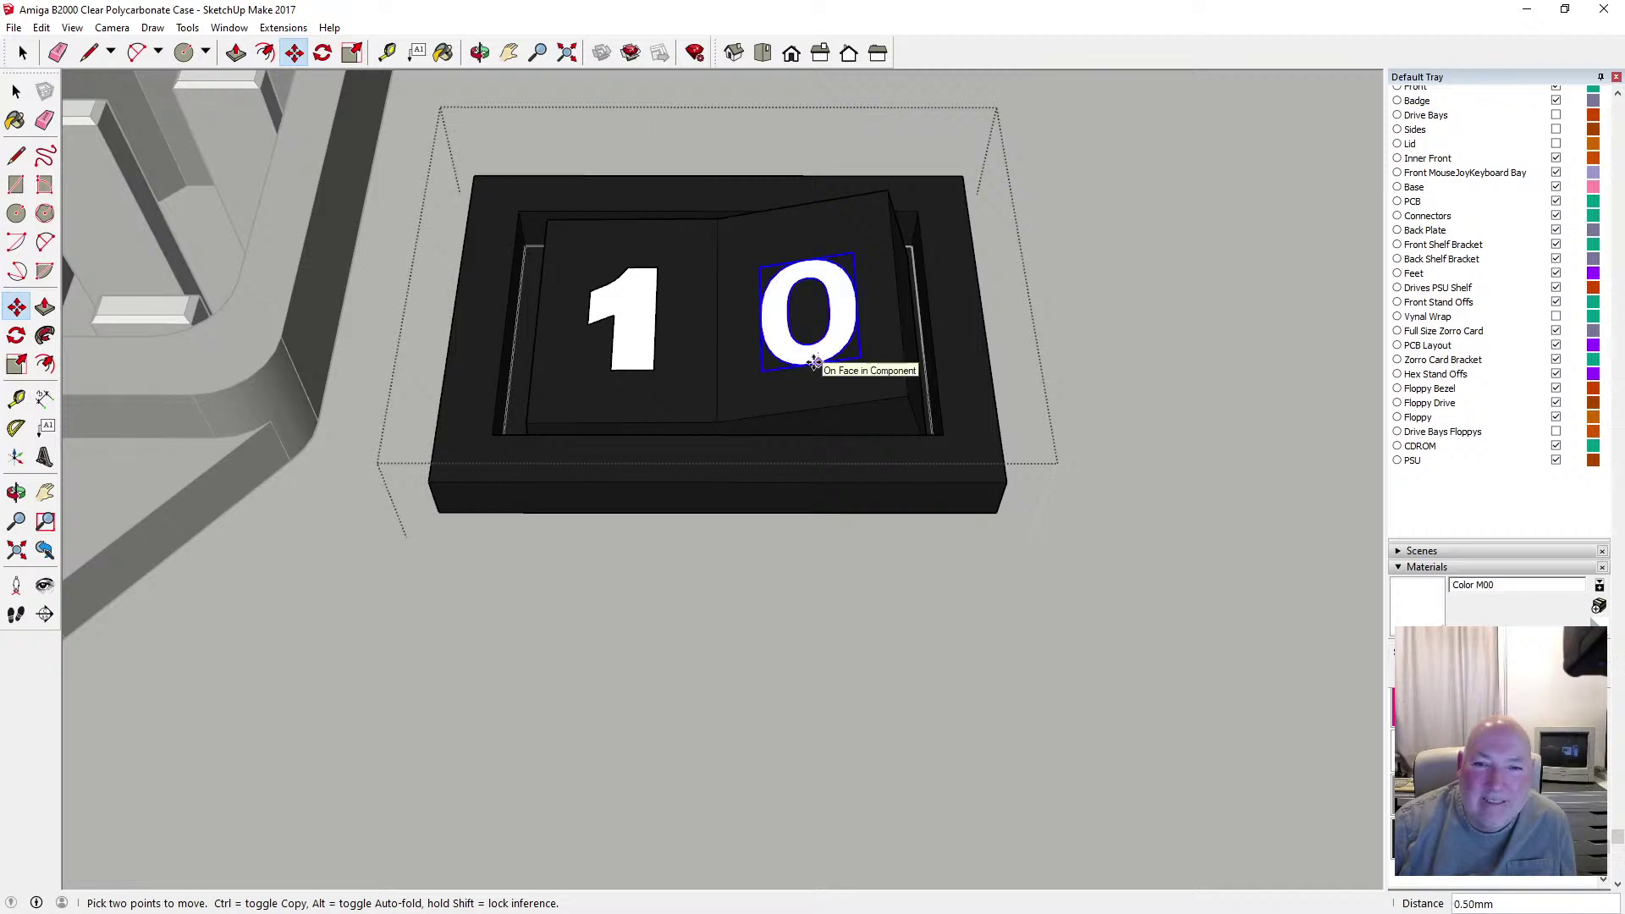
# Set the 0's downward move to 0.1 mm and close the rocker switch's editing context
pyautogui.click(814, 363)
pyautogui.write('0.5')
pyautogui.press('Return')
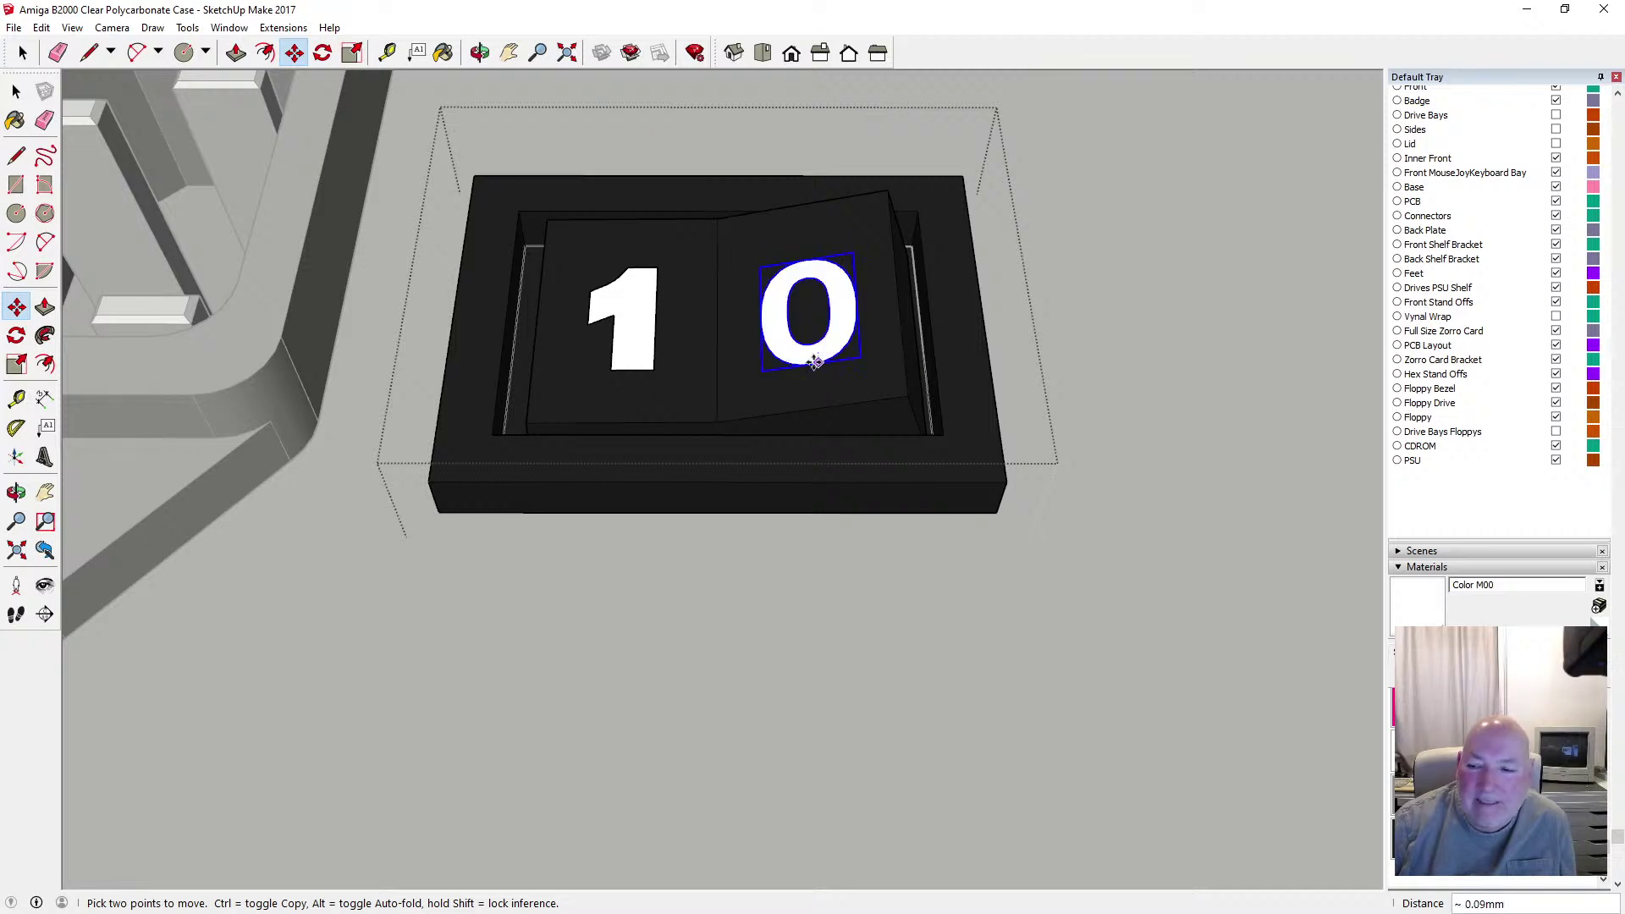
pyautogui.write('.')
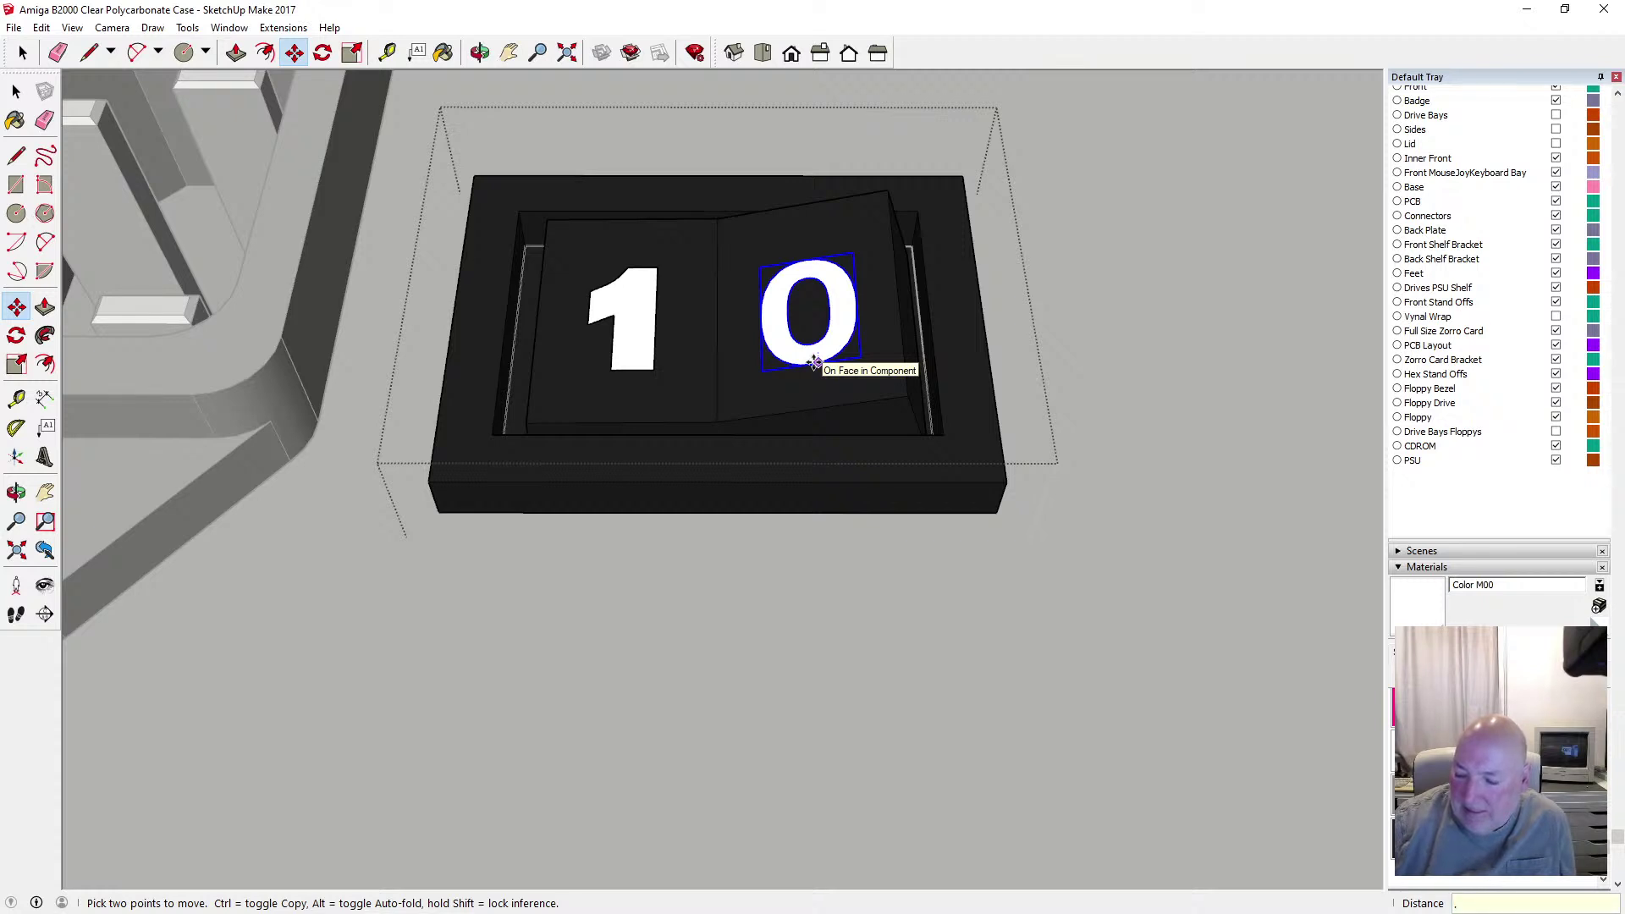
pyautogui.write('1')
pyautogui.press('Return')
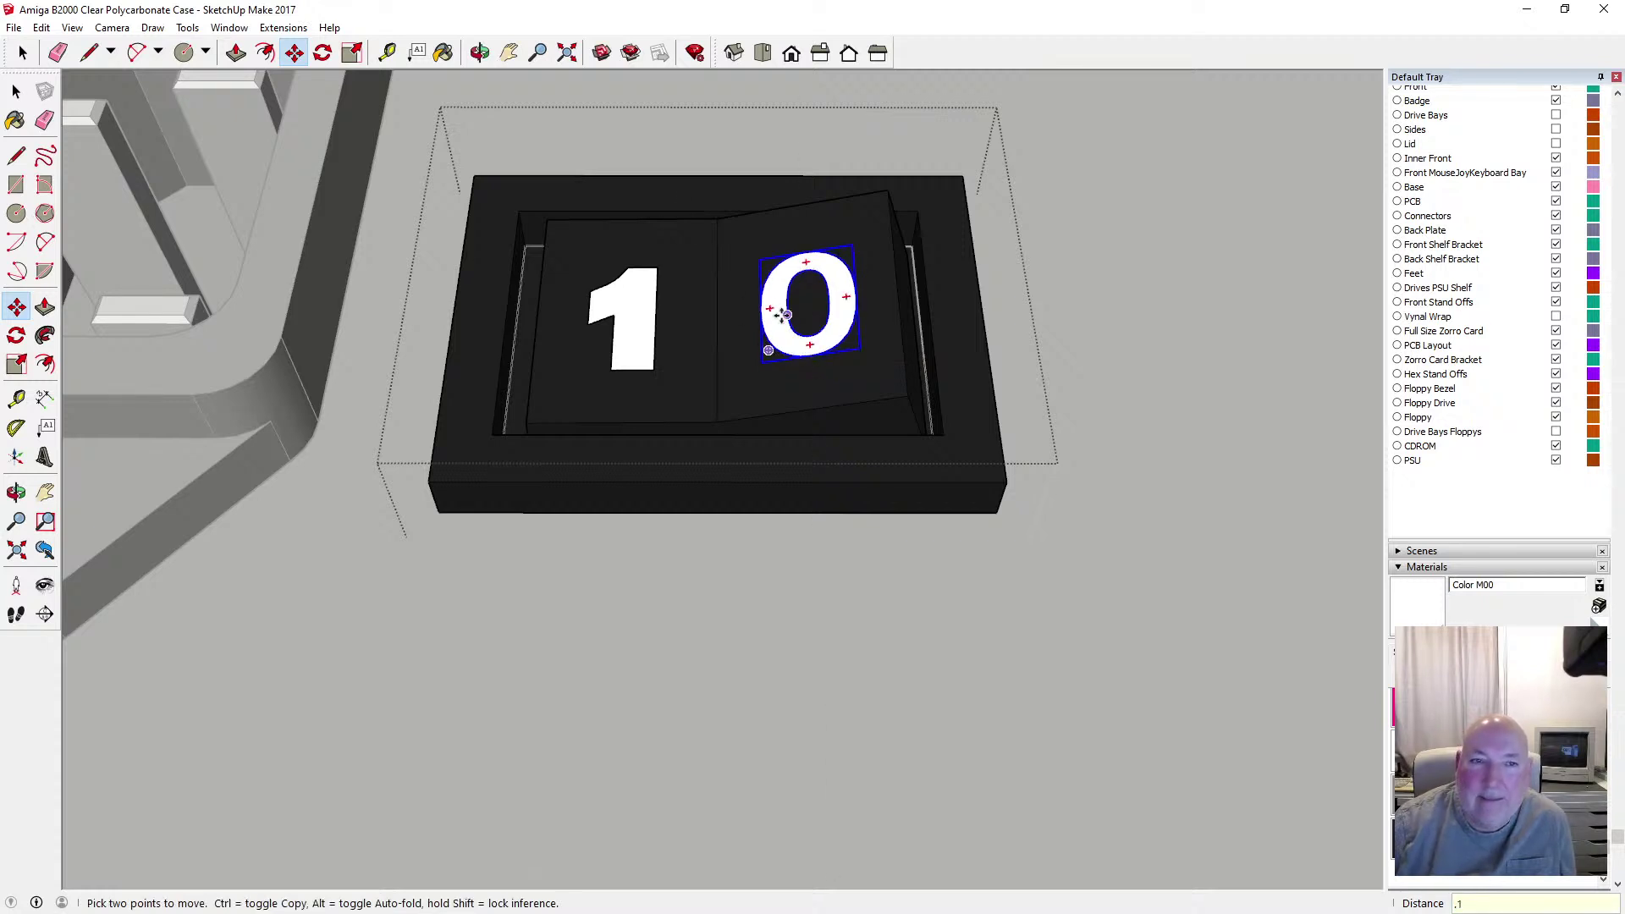
pyautogui.click(19, 90)
pyautogui.click(440, 97)
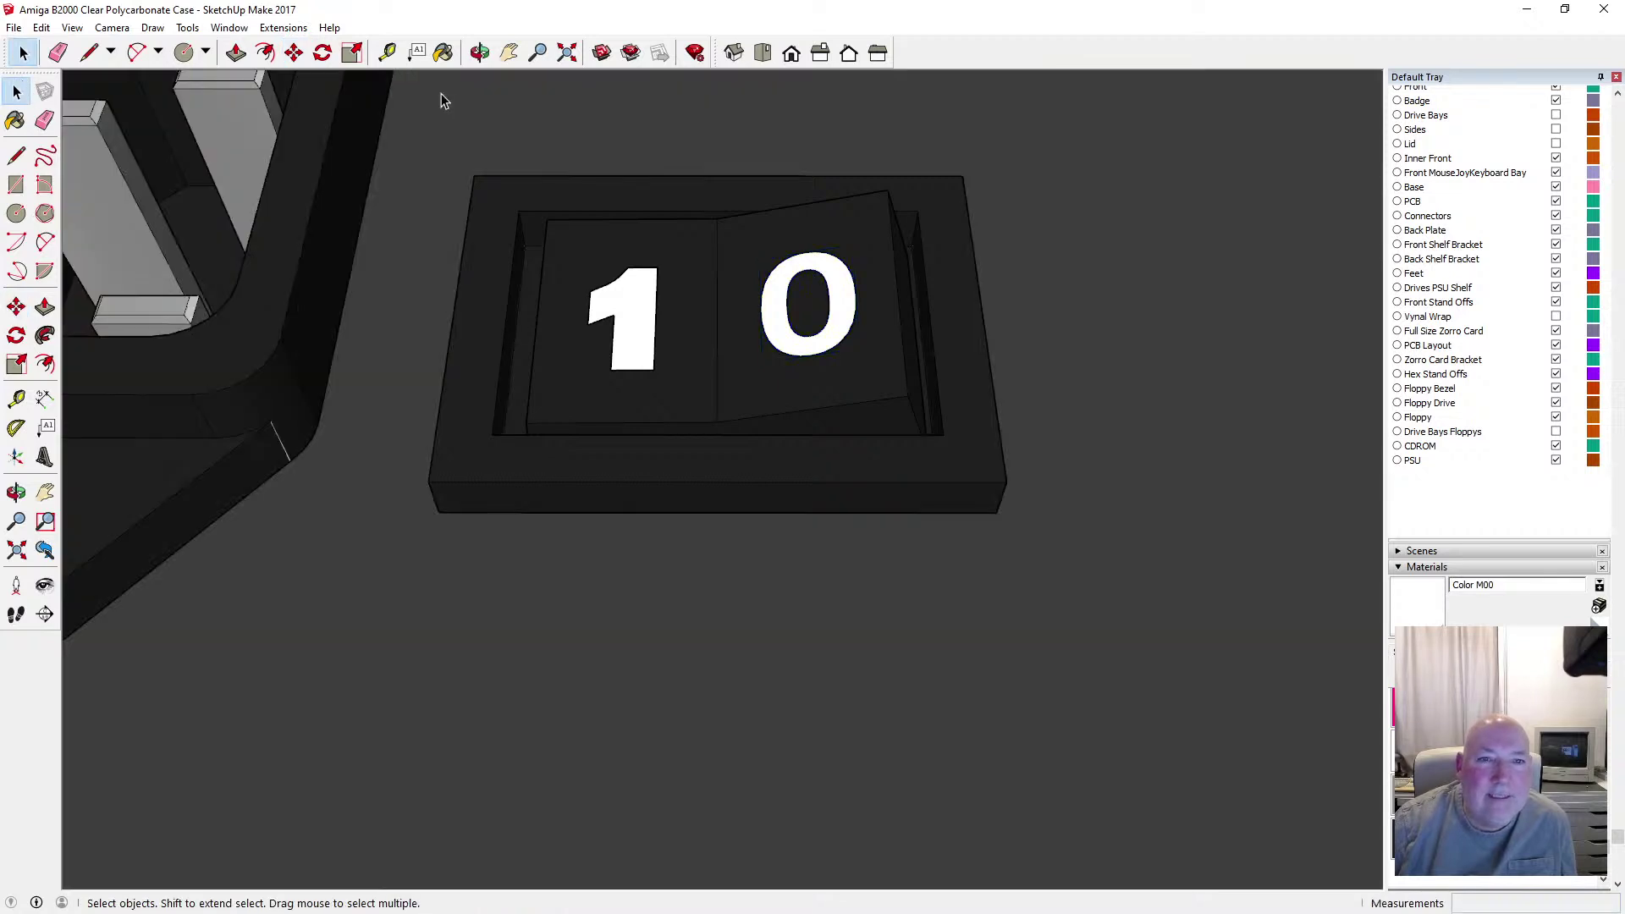
# Save the Amiga B2000 Clear Polycarbonate Case model
pyautogui.click(480, 52)
pyautogui.moveTo(608, 132); pyautogui.dragTo(625, 226)
pyautogui.scroll(-3, 625, 226)
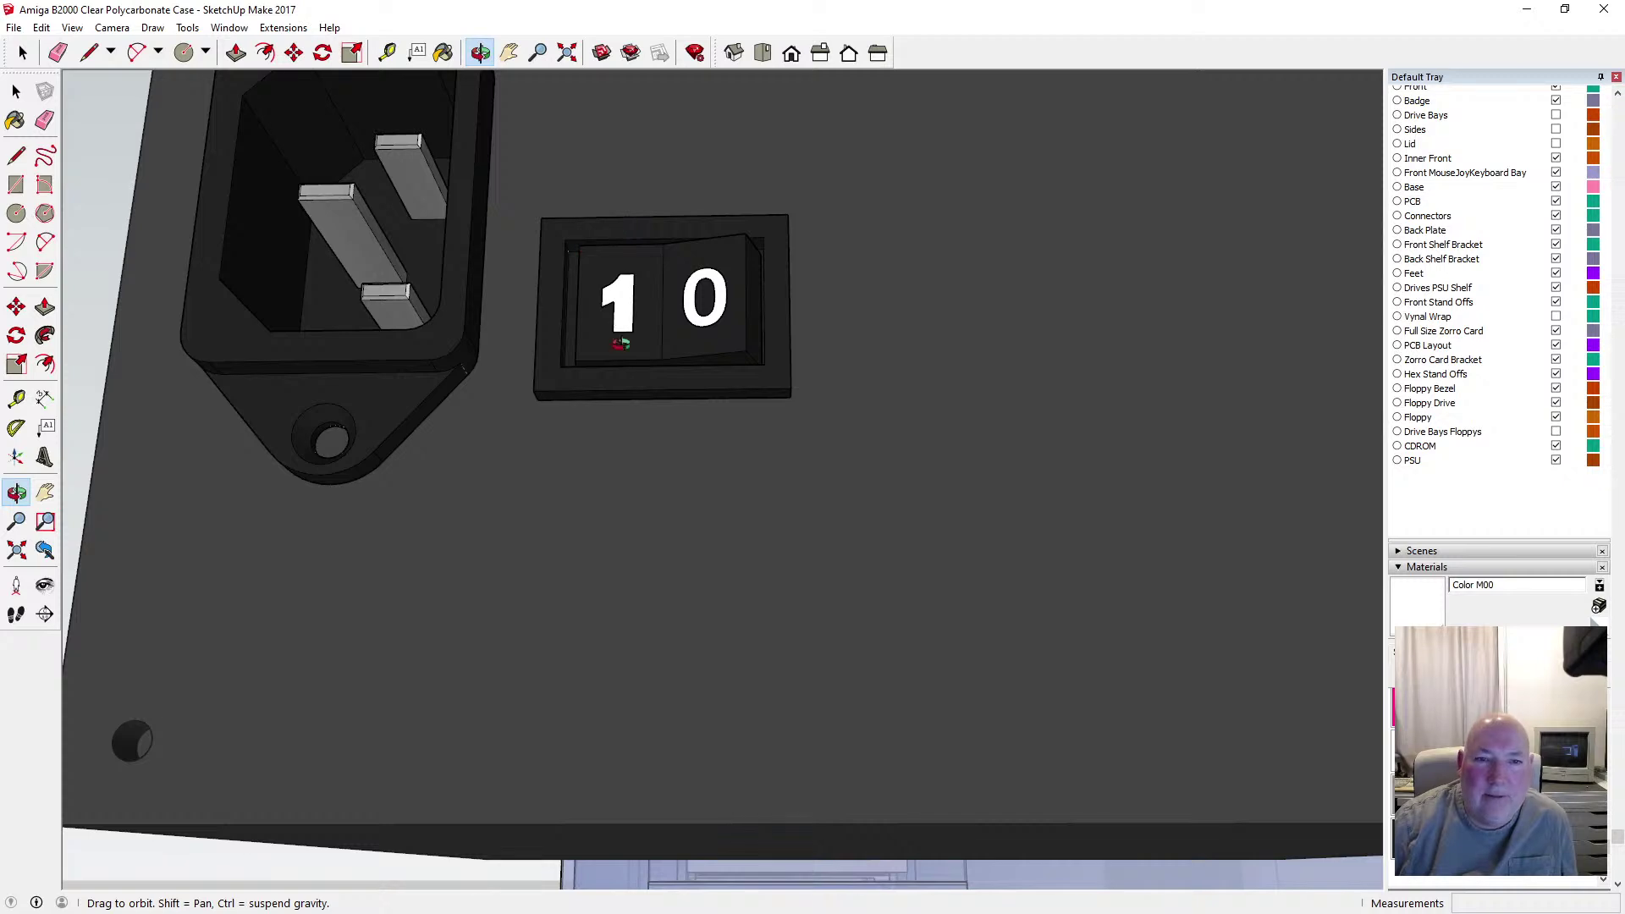
pyautogui.scroll(-2, 669, 327)
pyautogui.scroll(-2, 672, 327)
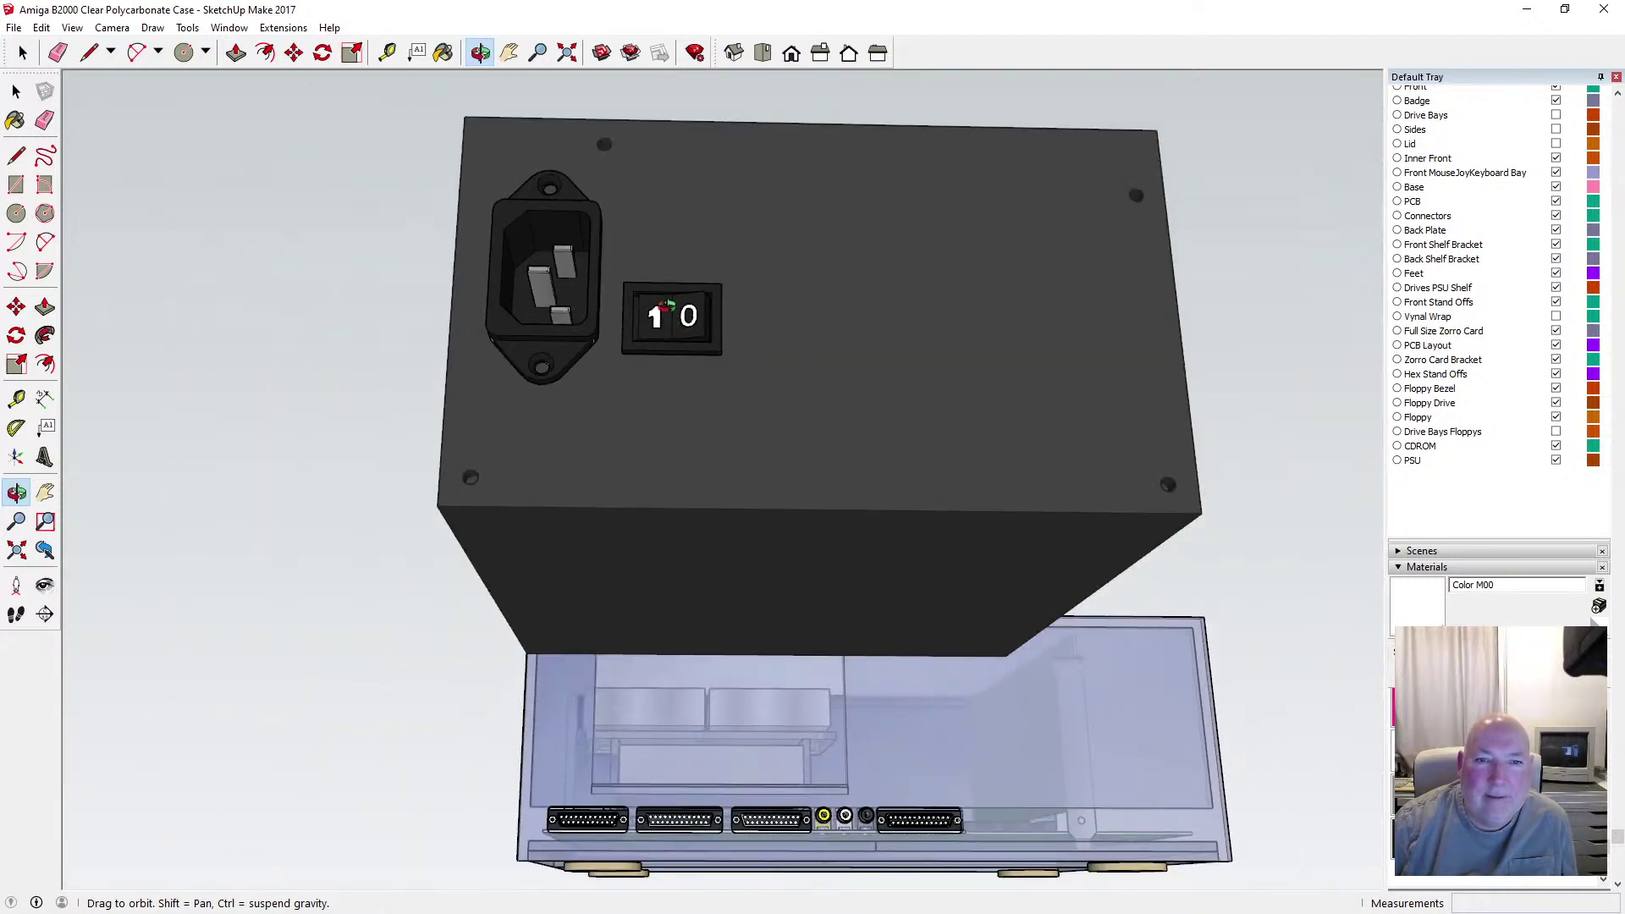
pyautogui.moveTo(664, 316); pyautogui.dragTo(650, 552)
pyautogui.click(14, 27)
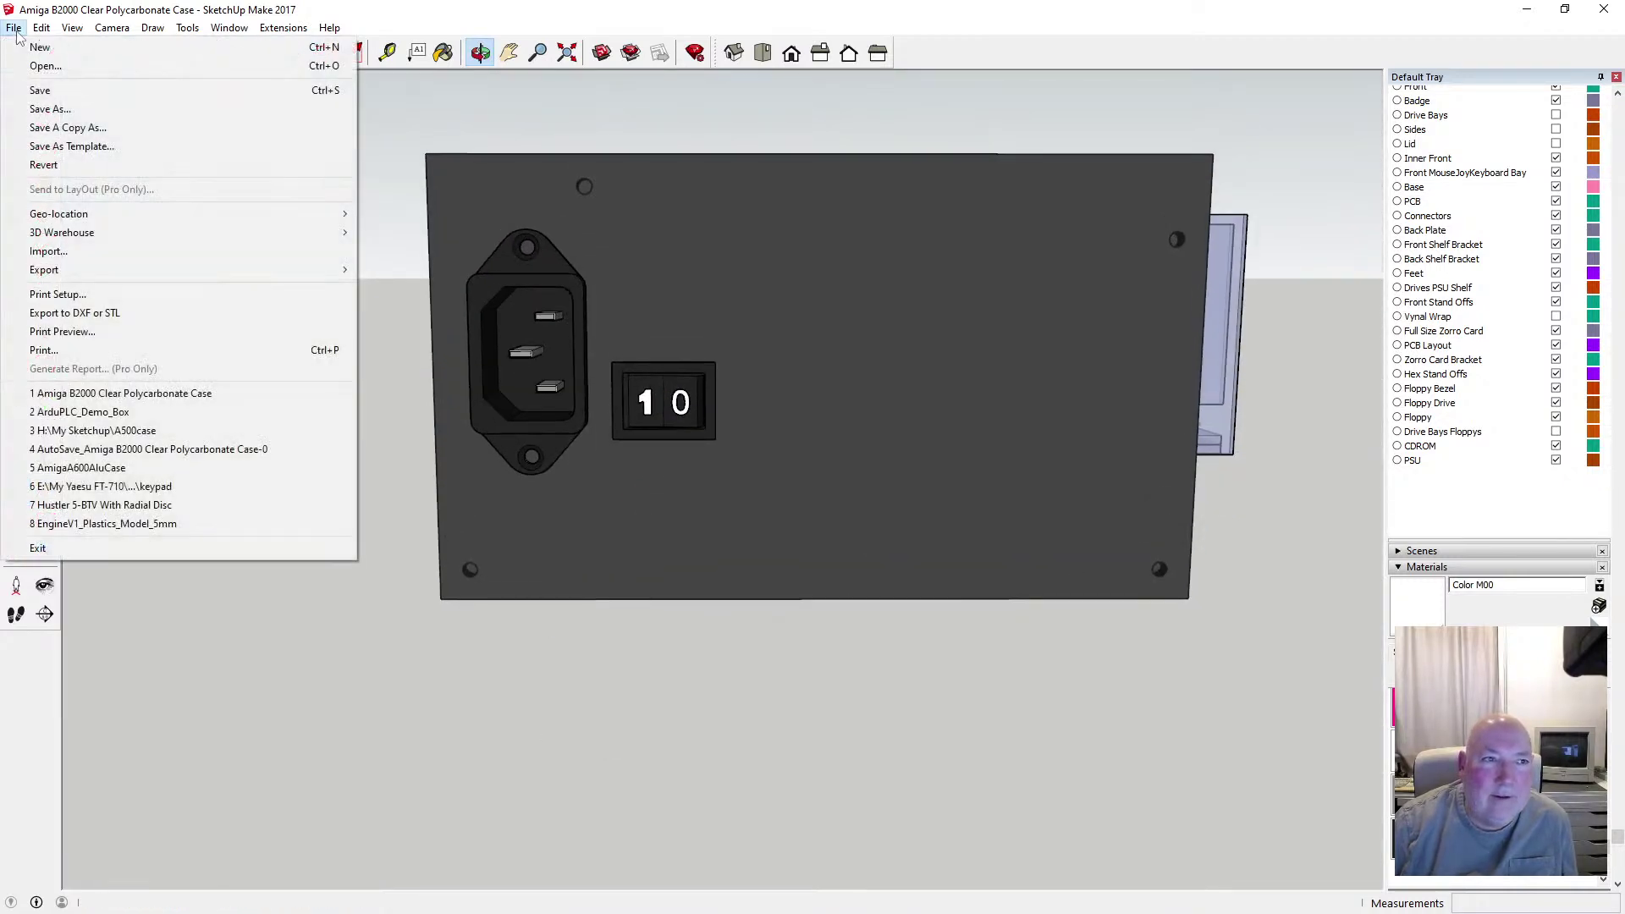
pyautogui.click(25, 92)
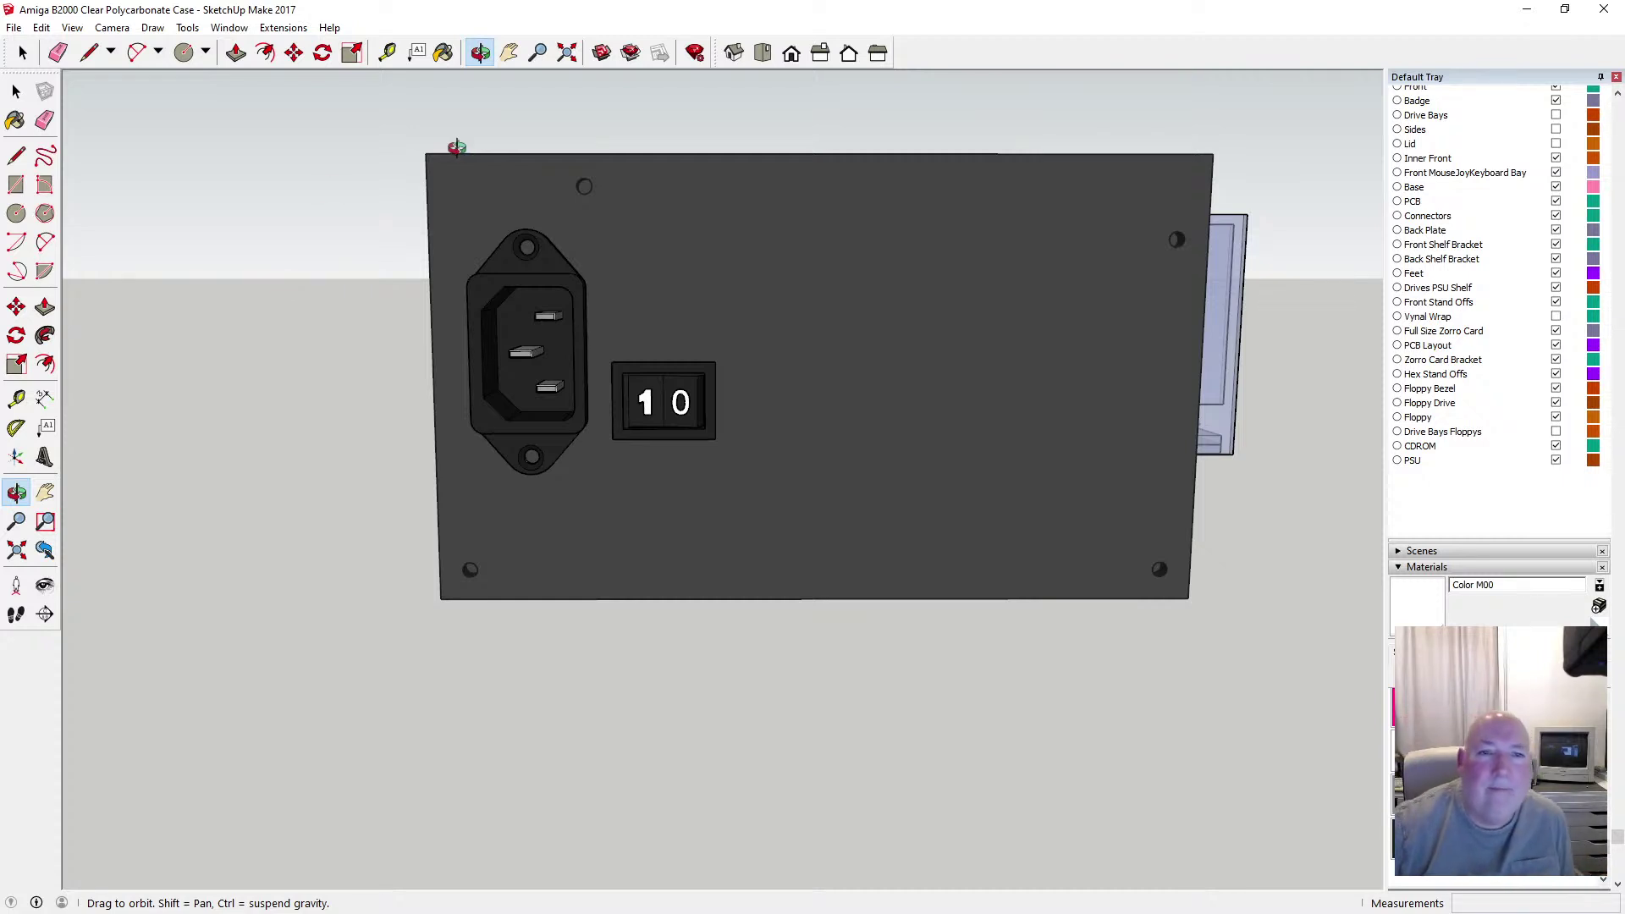
# Open the PSU box for editing and place guides 6 mm inside the top and left edges of its socket face
pyautogui.moveTo(485, 200); pyautogui.dragTo(667, 319)
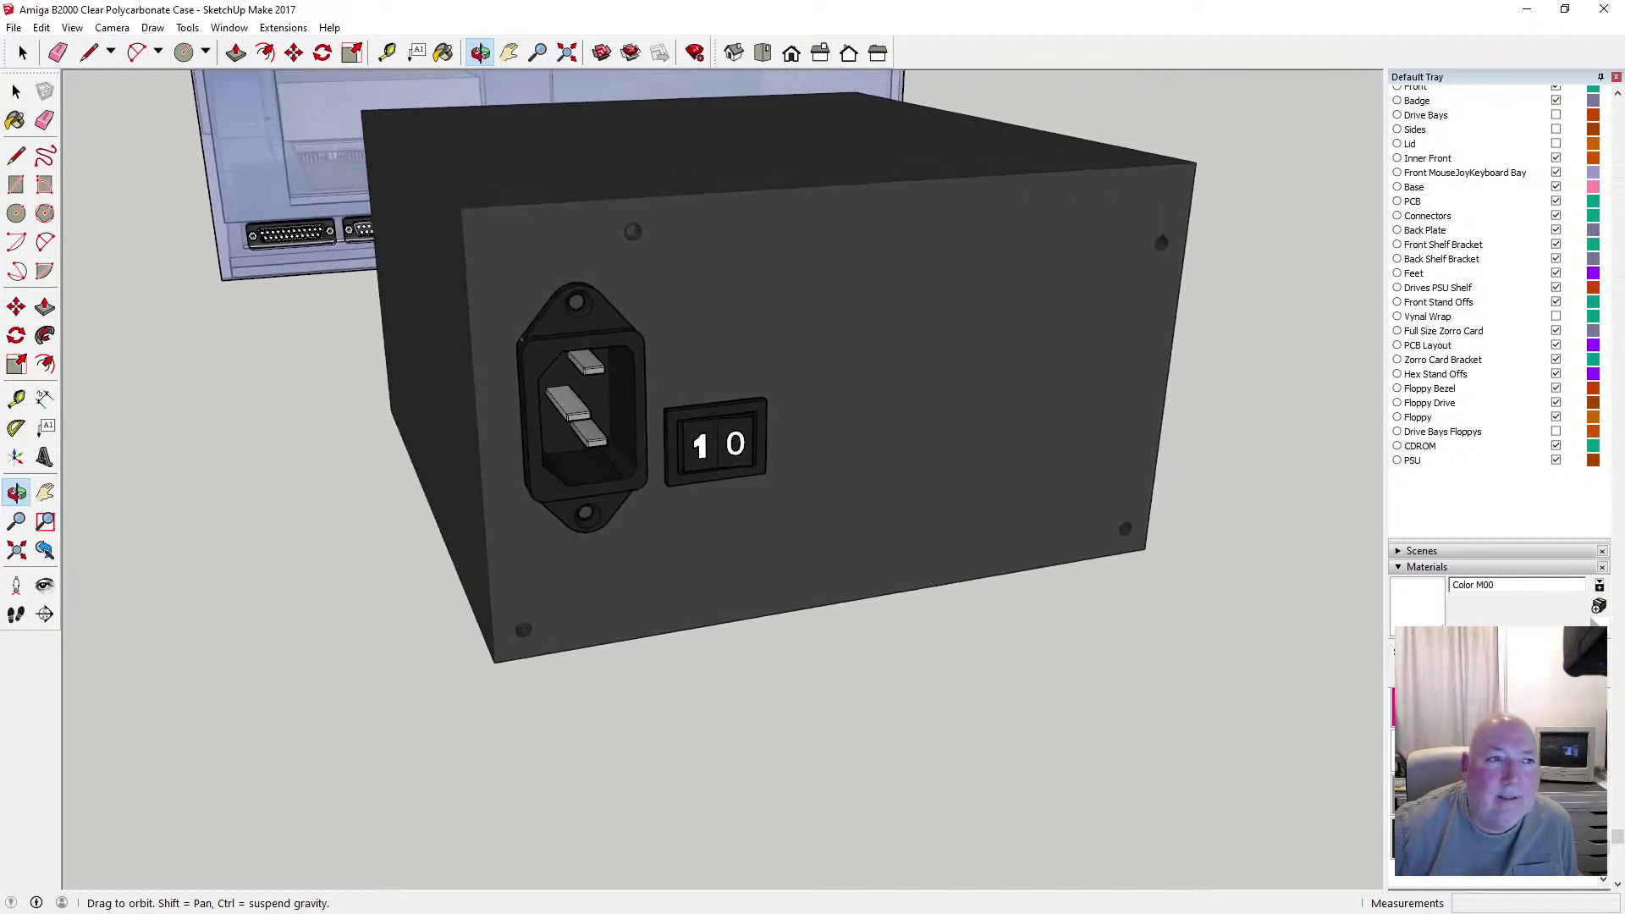
pyautogui.press('space')
pyautogui.click(474, 233)
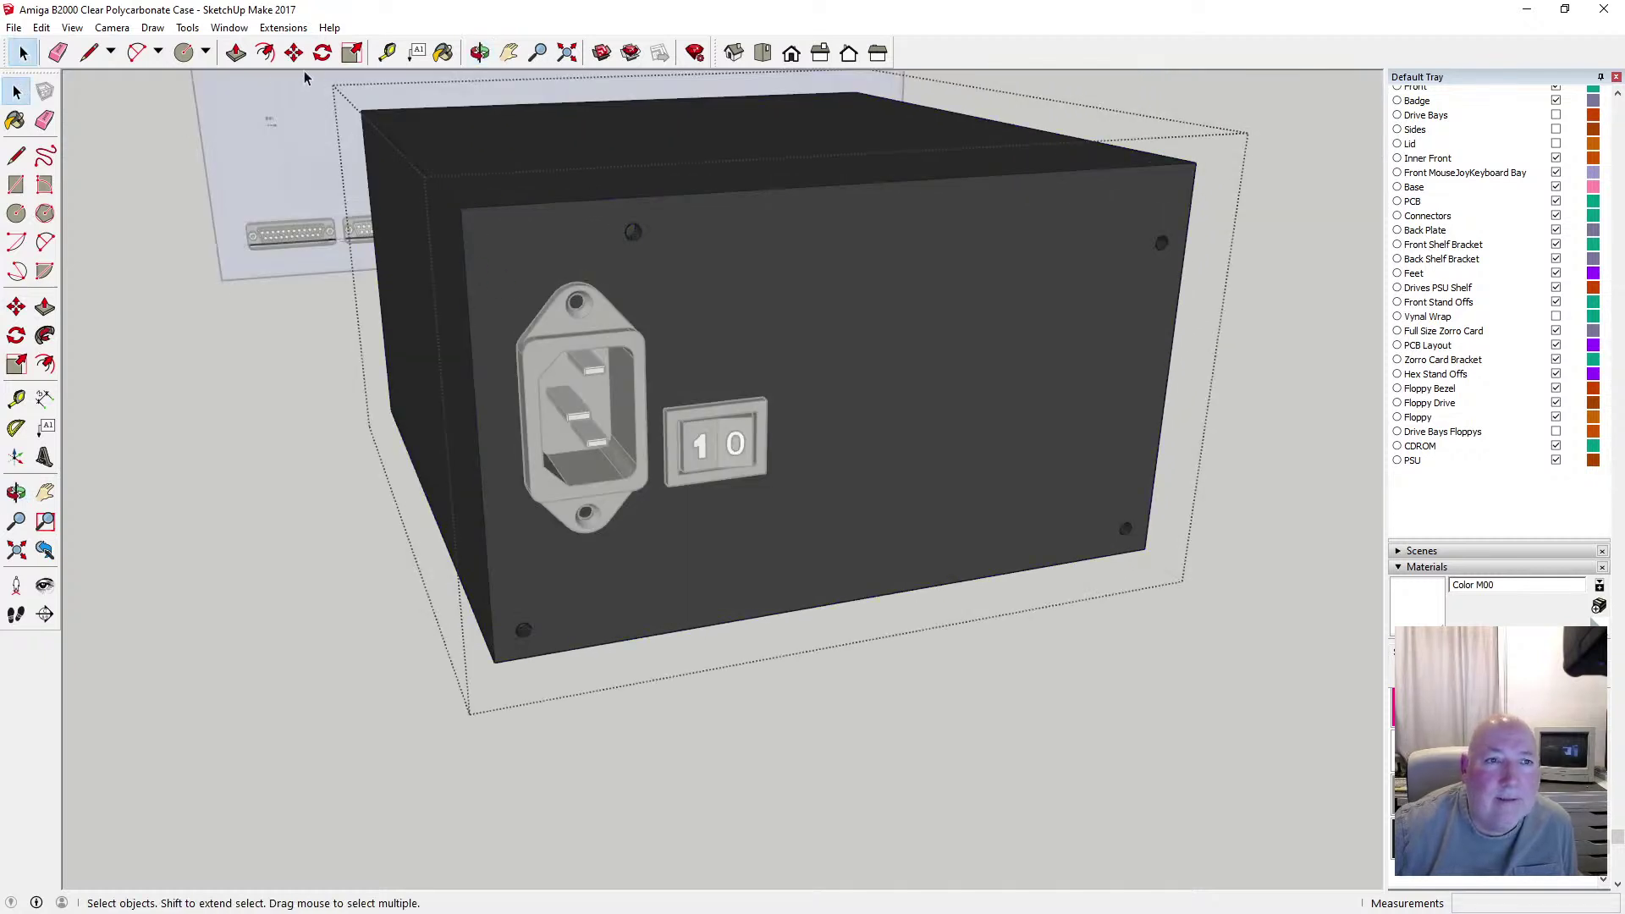
pyautogui.click(387, 52)
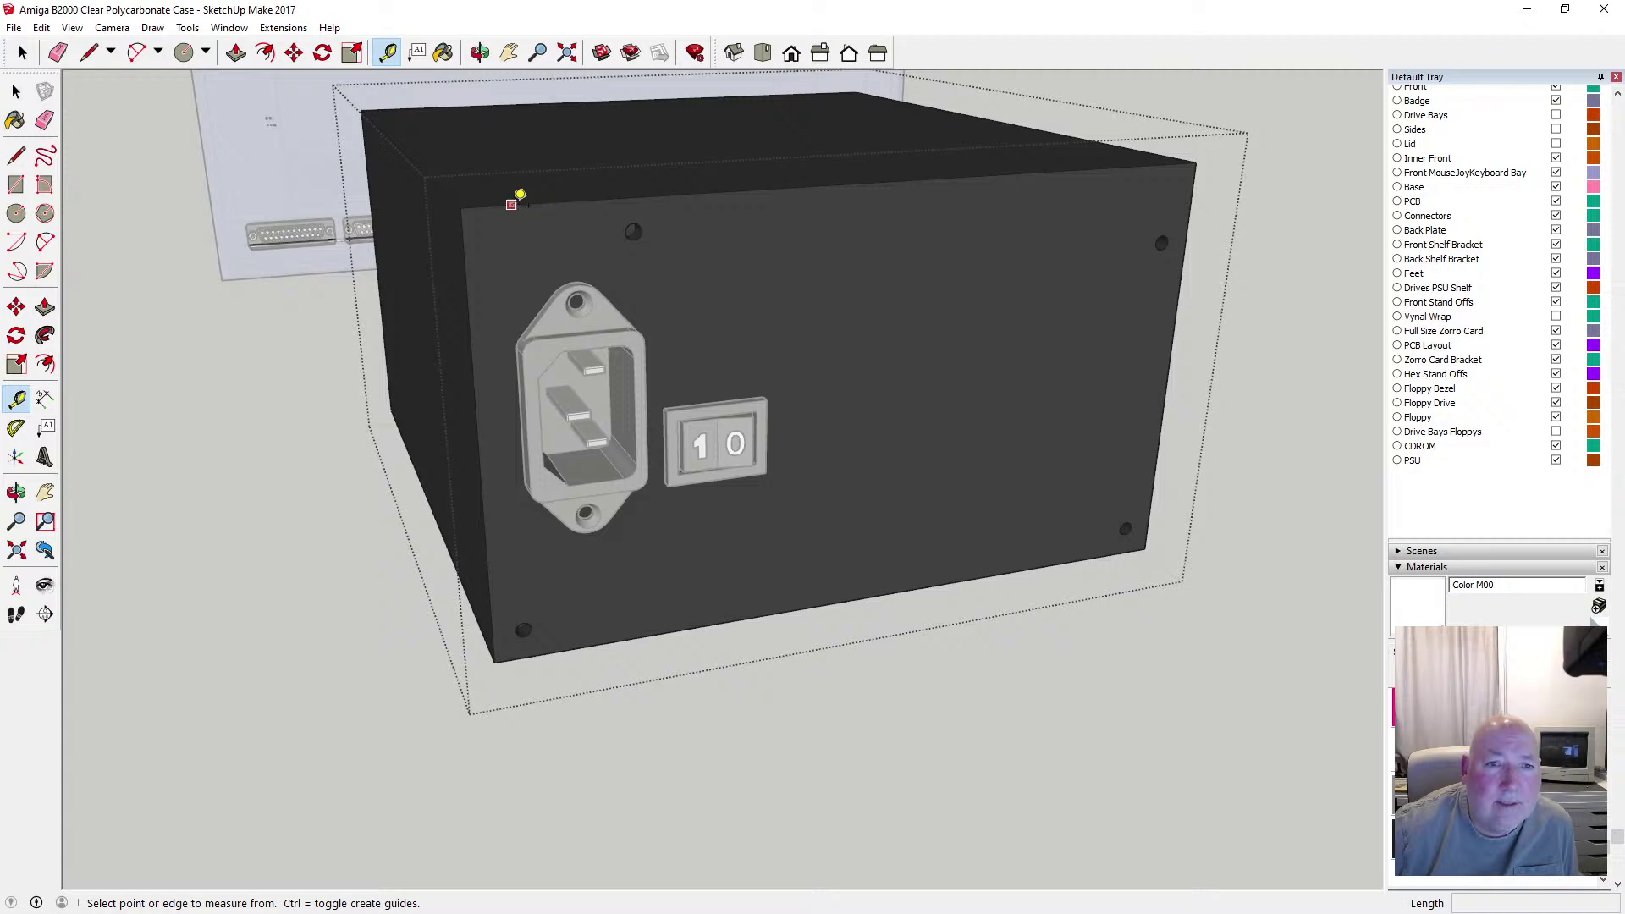
pyautogui.click(511, 205)
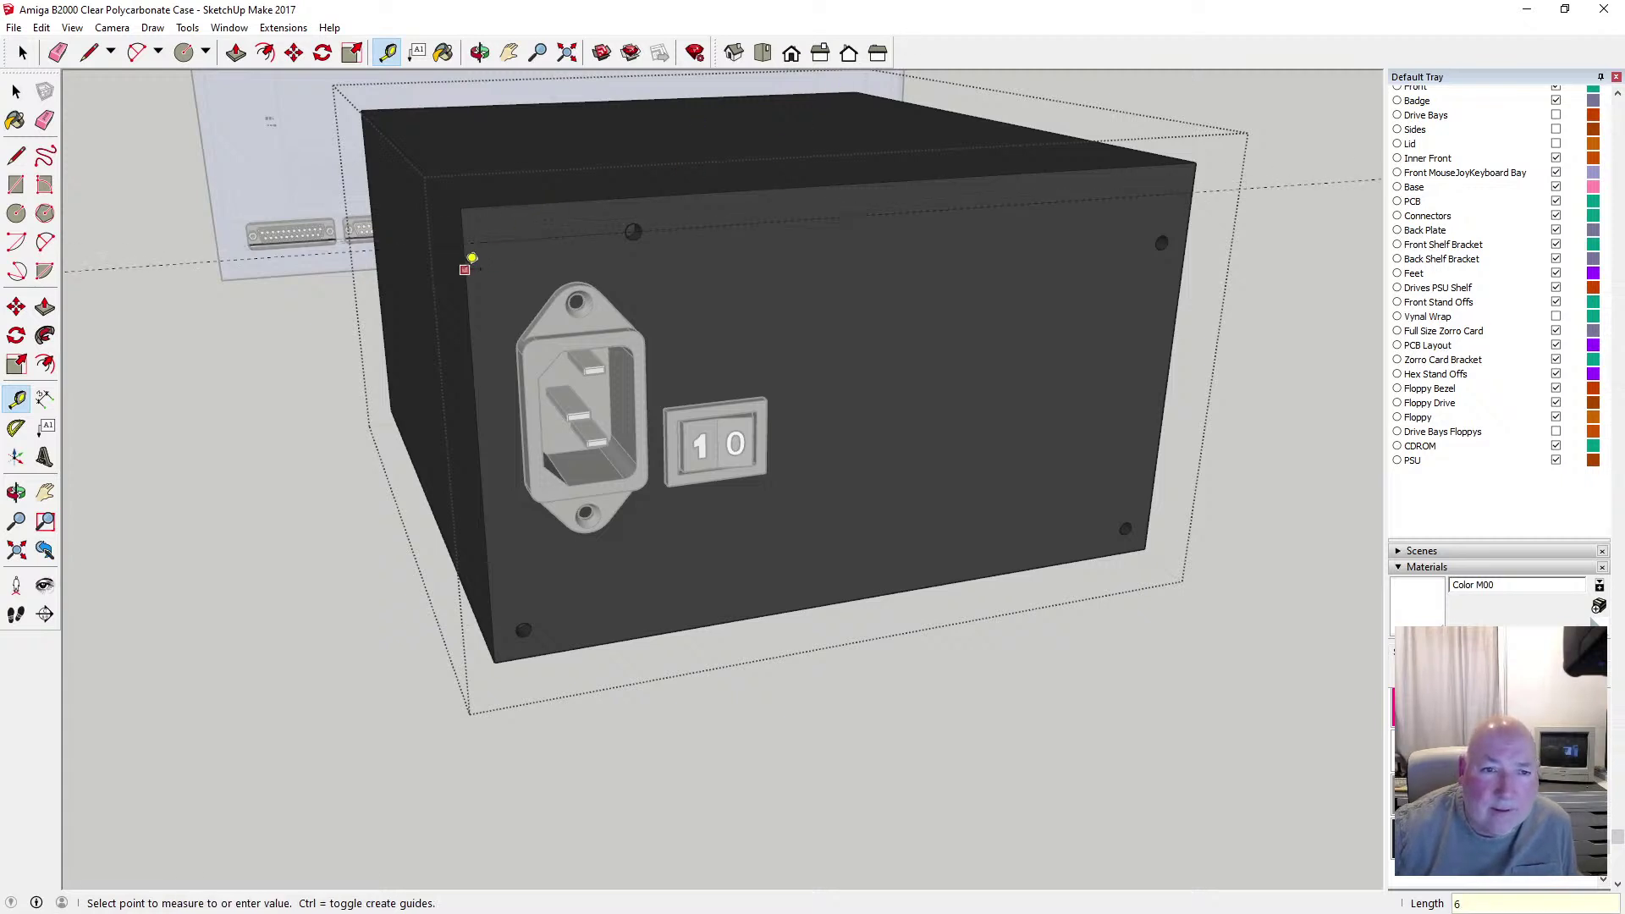
pyautogui.press('Return')
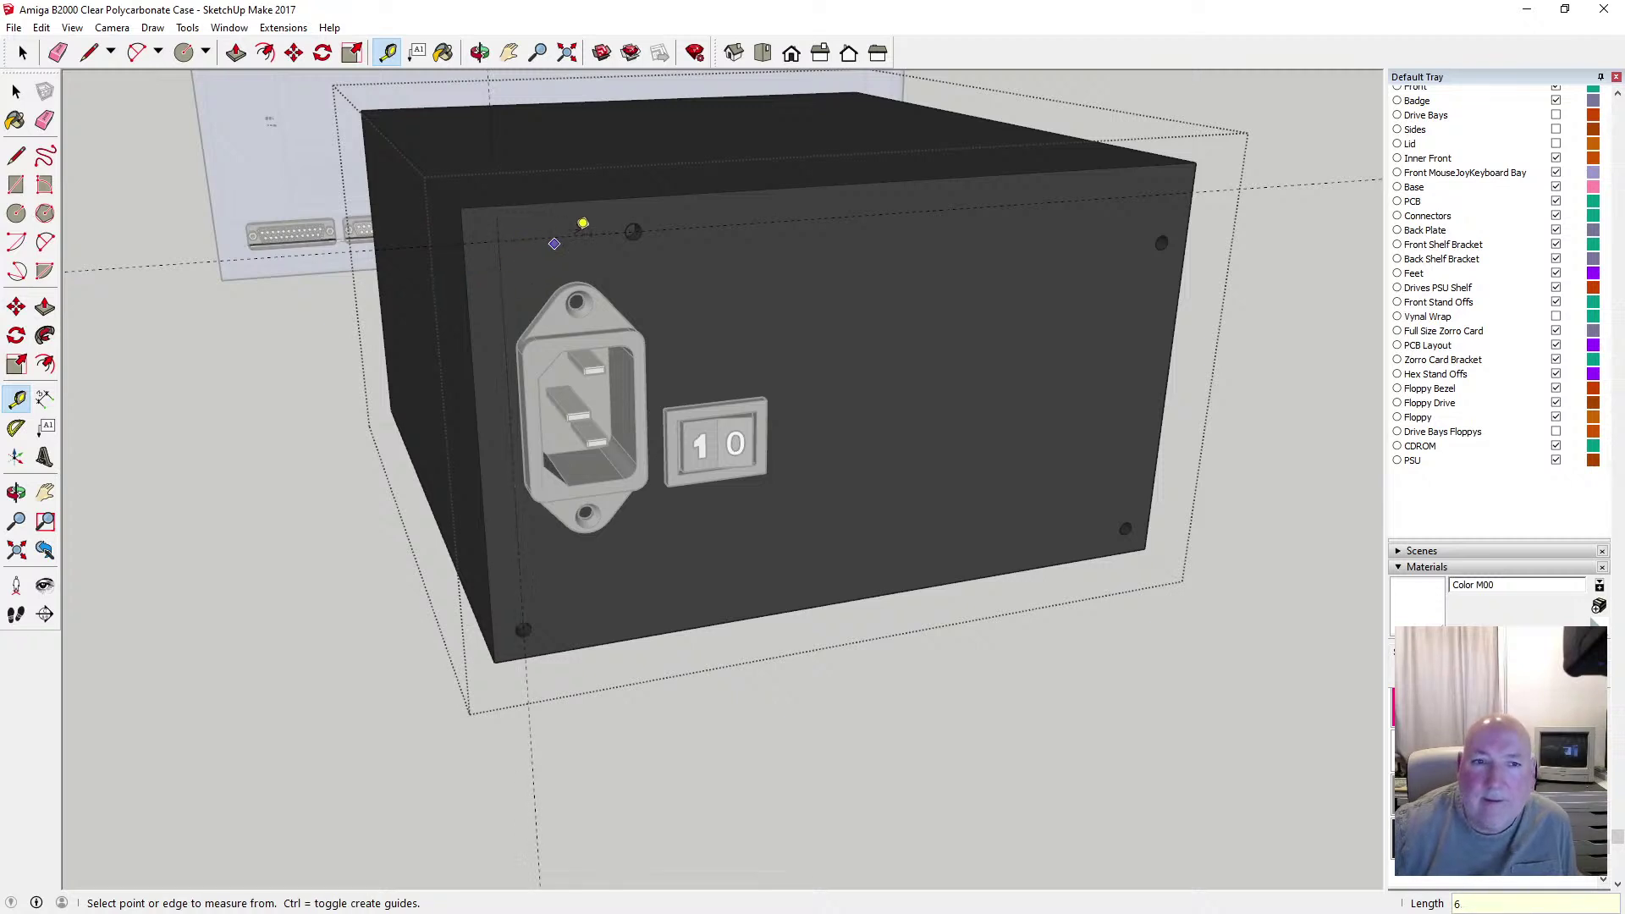
# Place guides 6 mm inside the right and bottom edges of the PSU box's socket face
pyautogui.click(1176, 310)
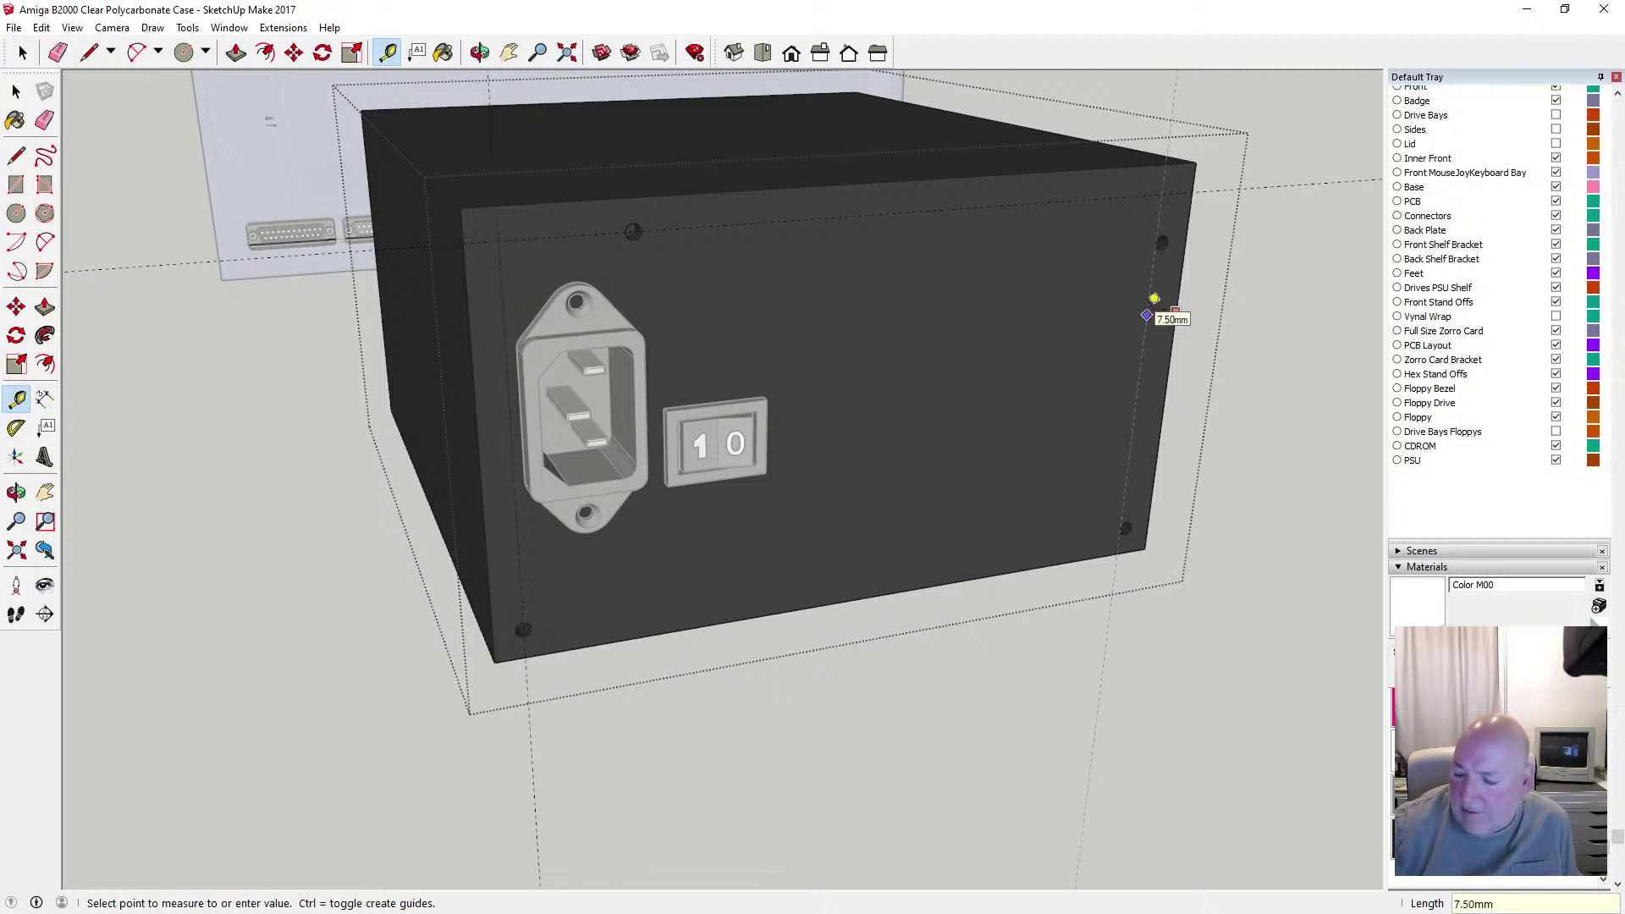
pyautogui.write('6')
pyautogui.press('Return')
pyautogui.click(935, 585)
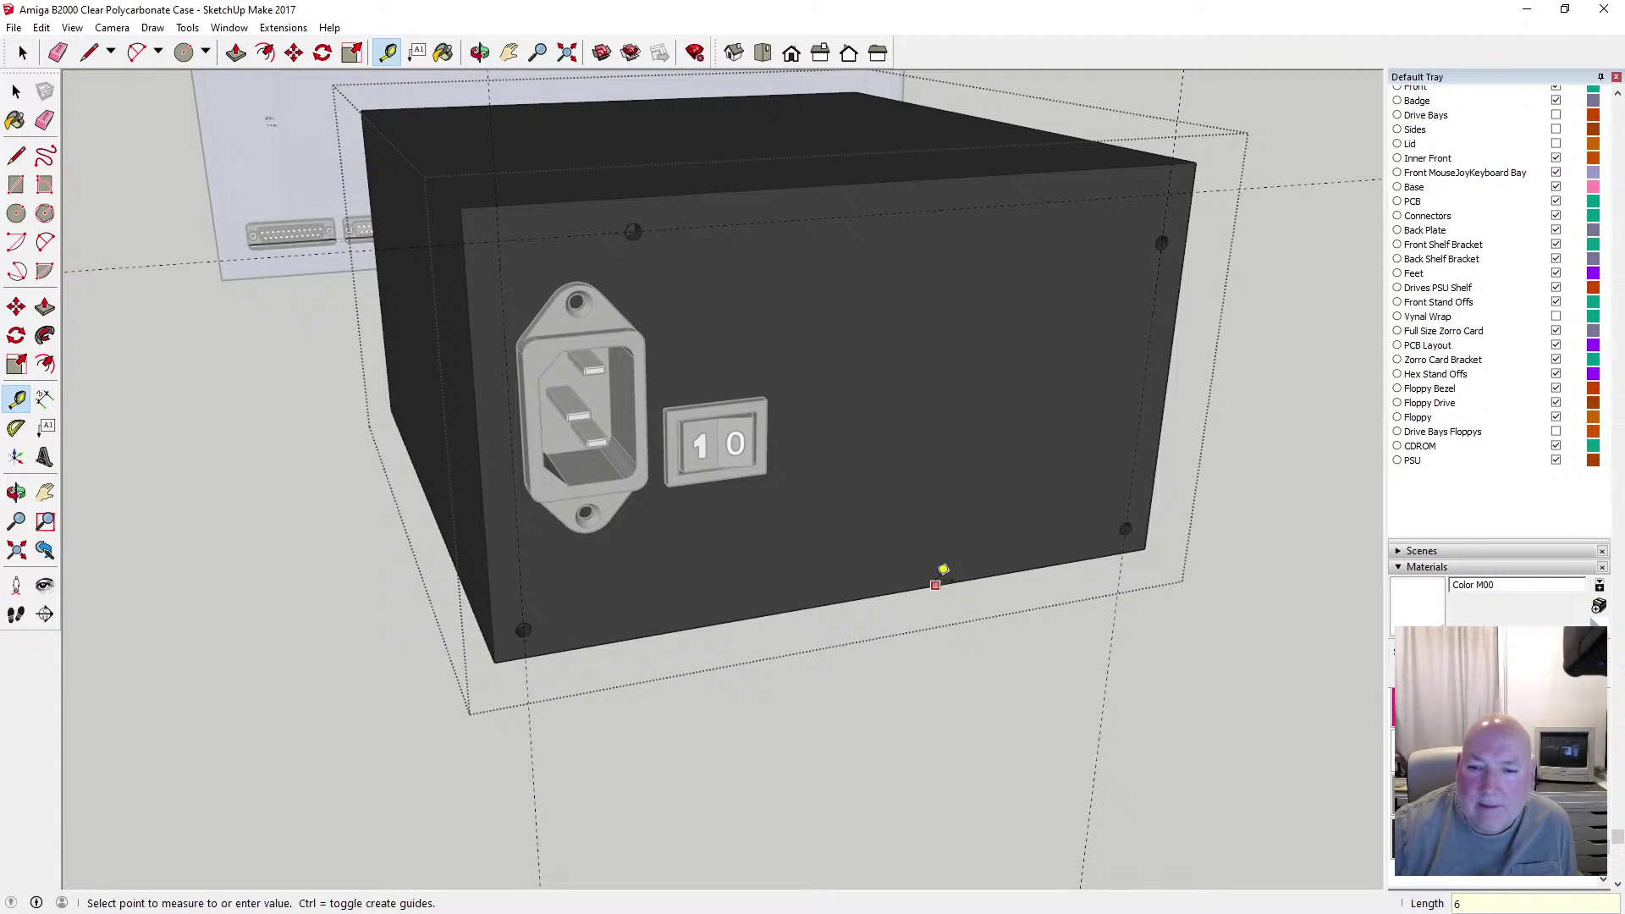
pyautogui.write('6')
pyautogui.press('Return')
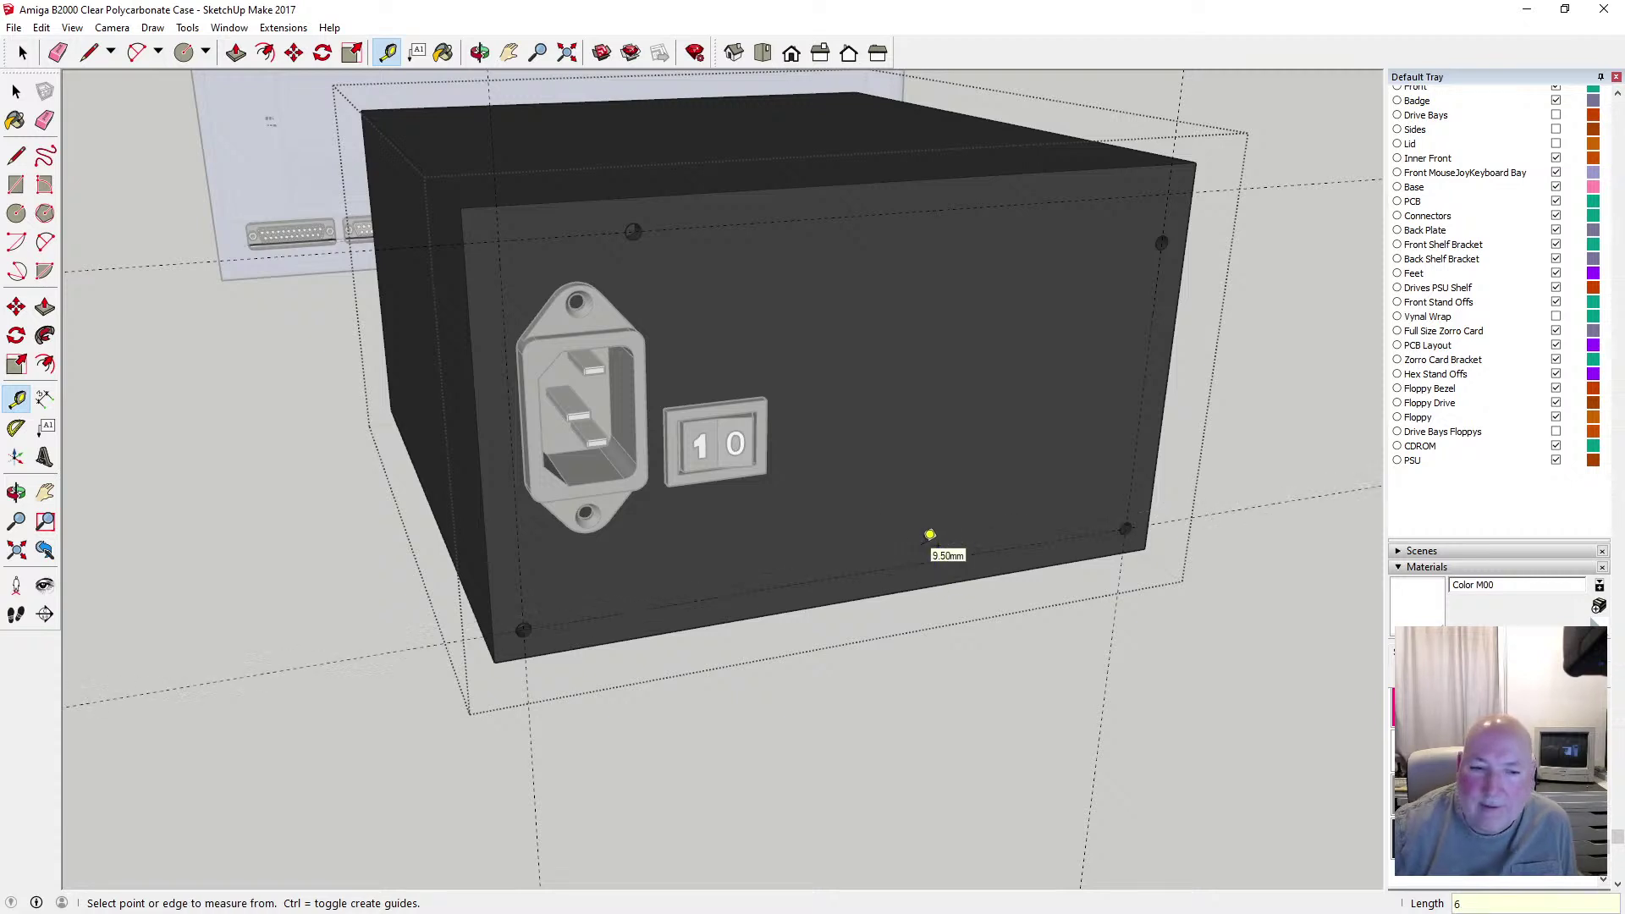
# Draw diagonal lines about 8.49 mm long across the two left corners of the socket face, between the guide intersections
pyautogui.click(16, 156)
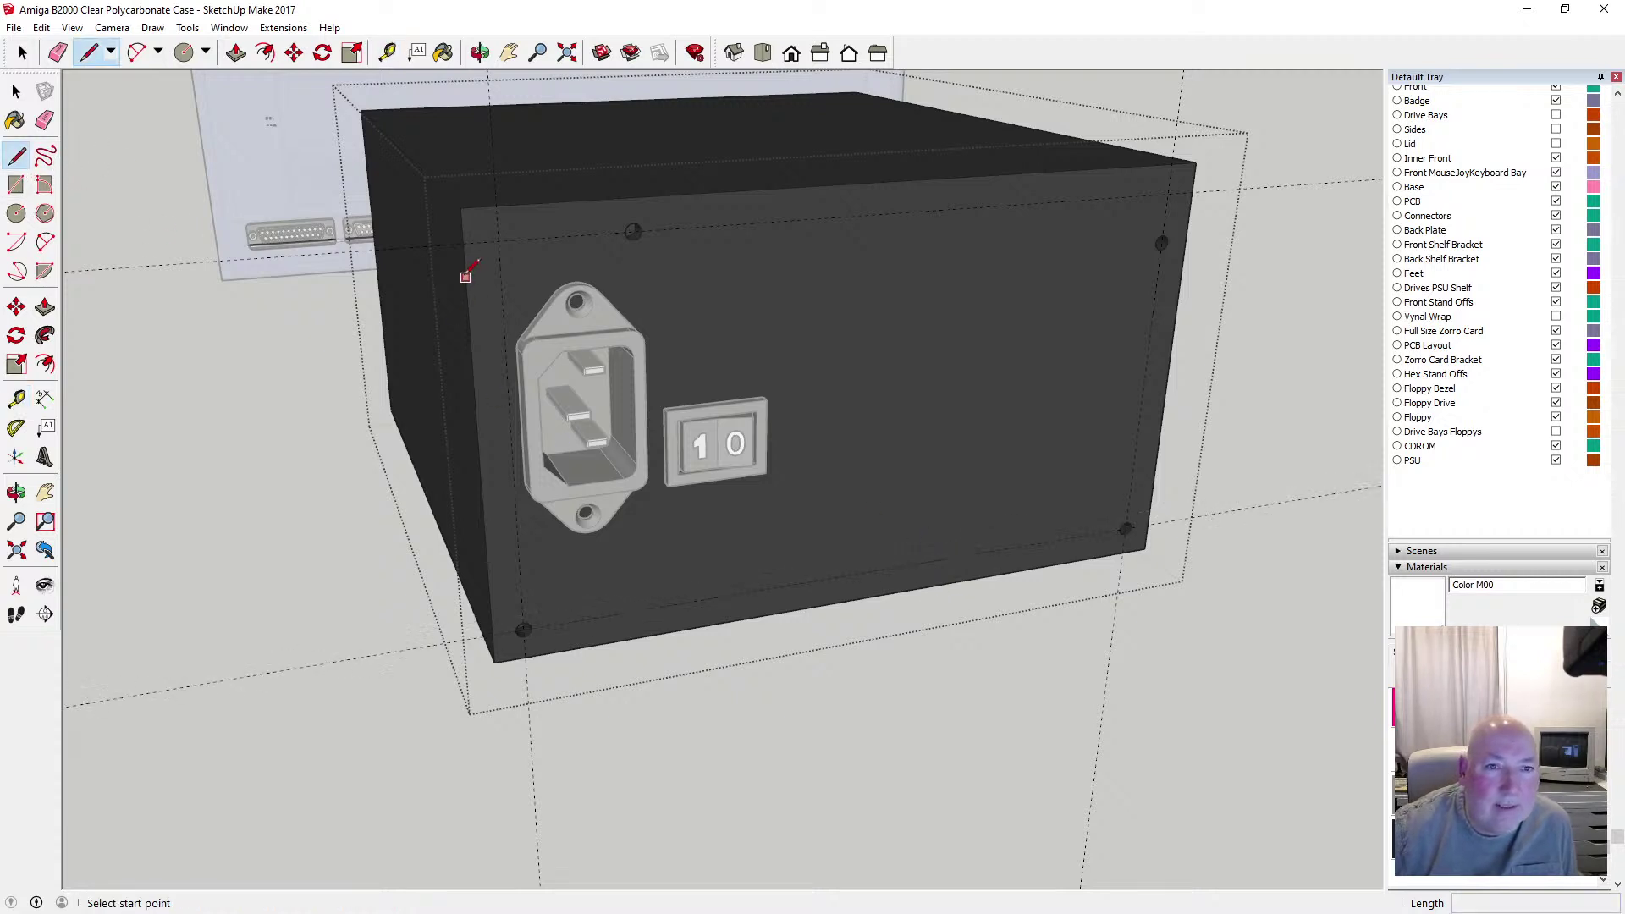
pyautogui.click(464, 244)
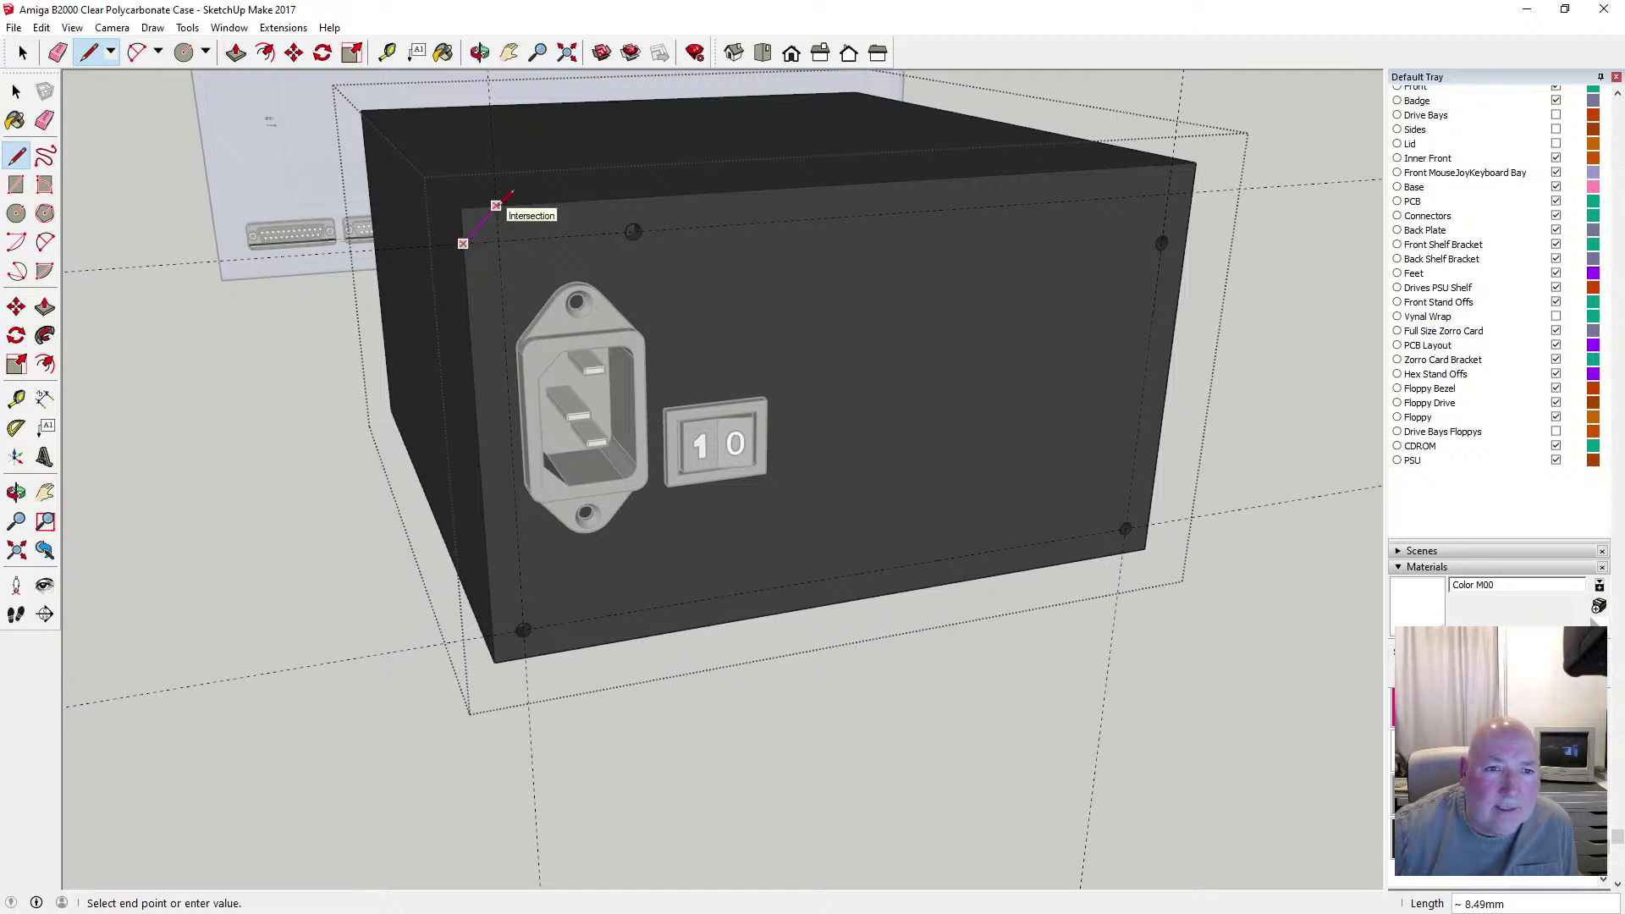
pyautogui.click(493, 213)
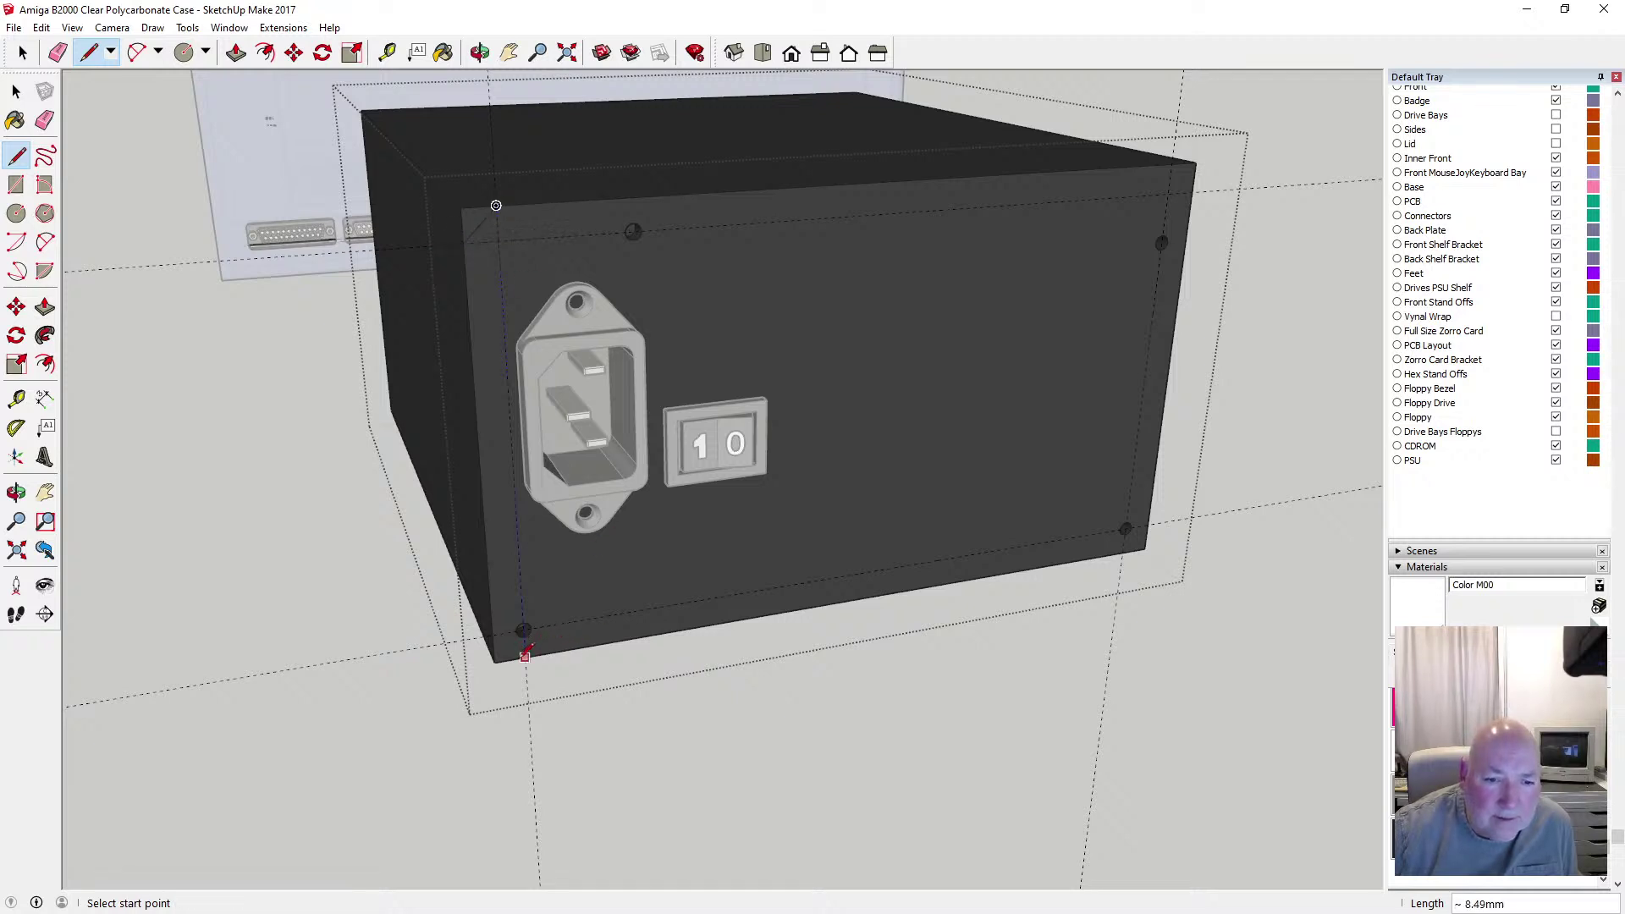
pyautogui.click(525, 656)
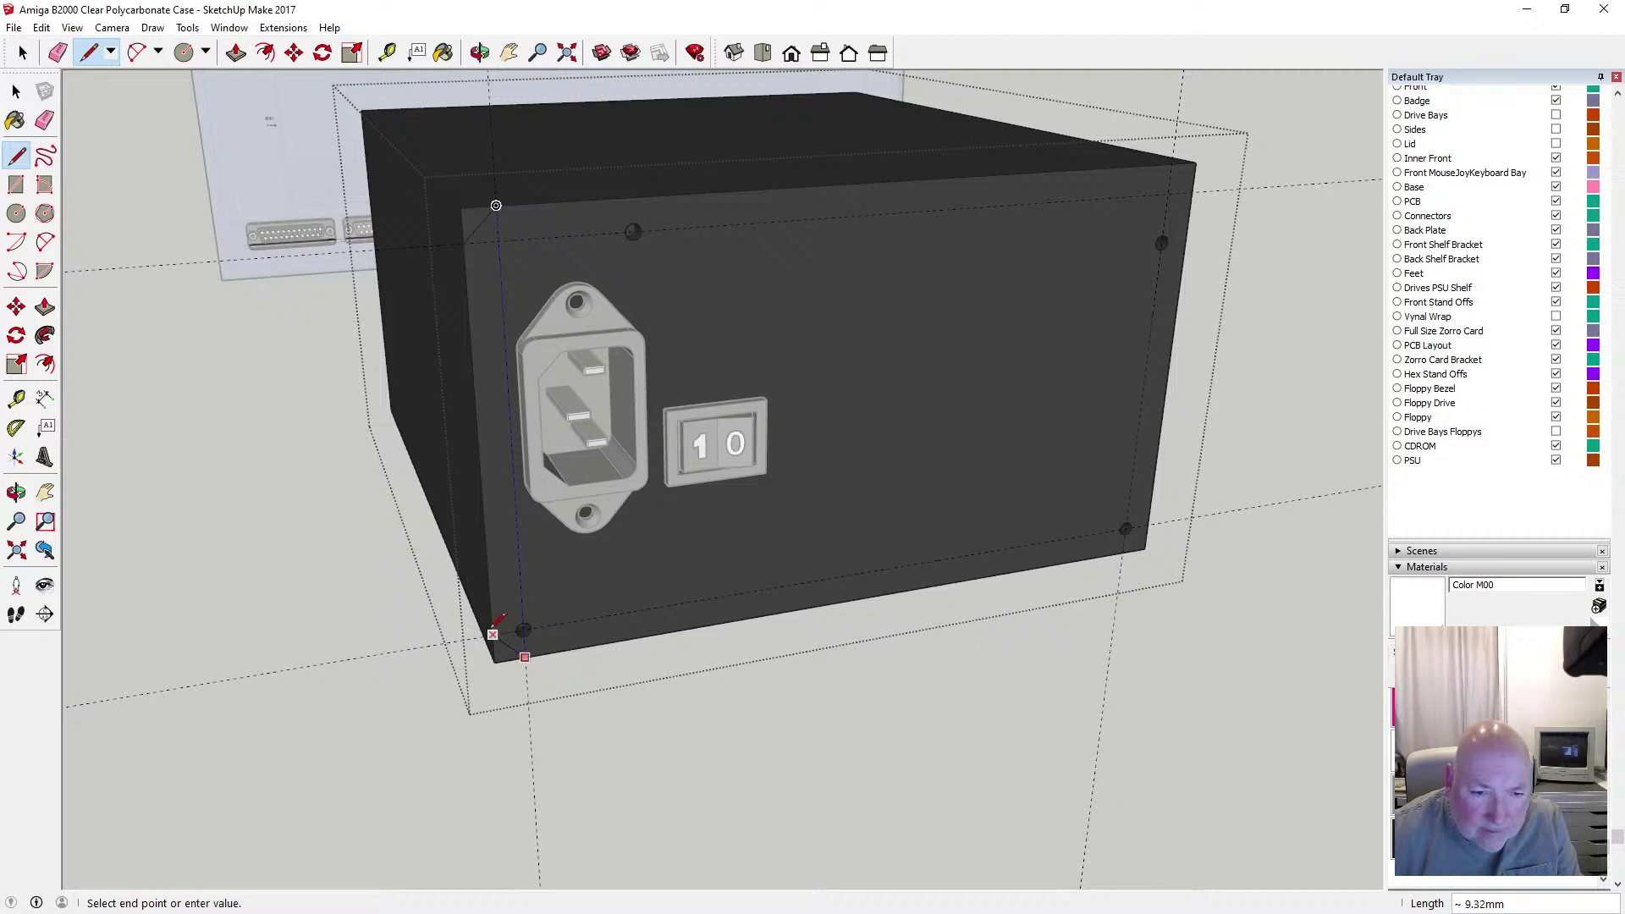
pyautogui.click(498, 651)
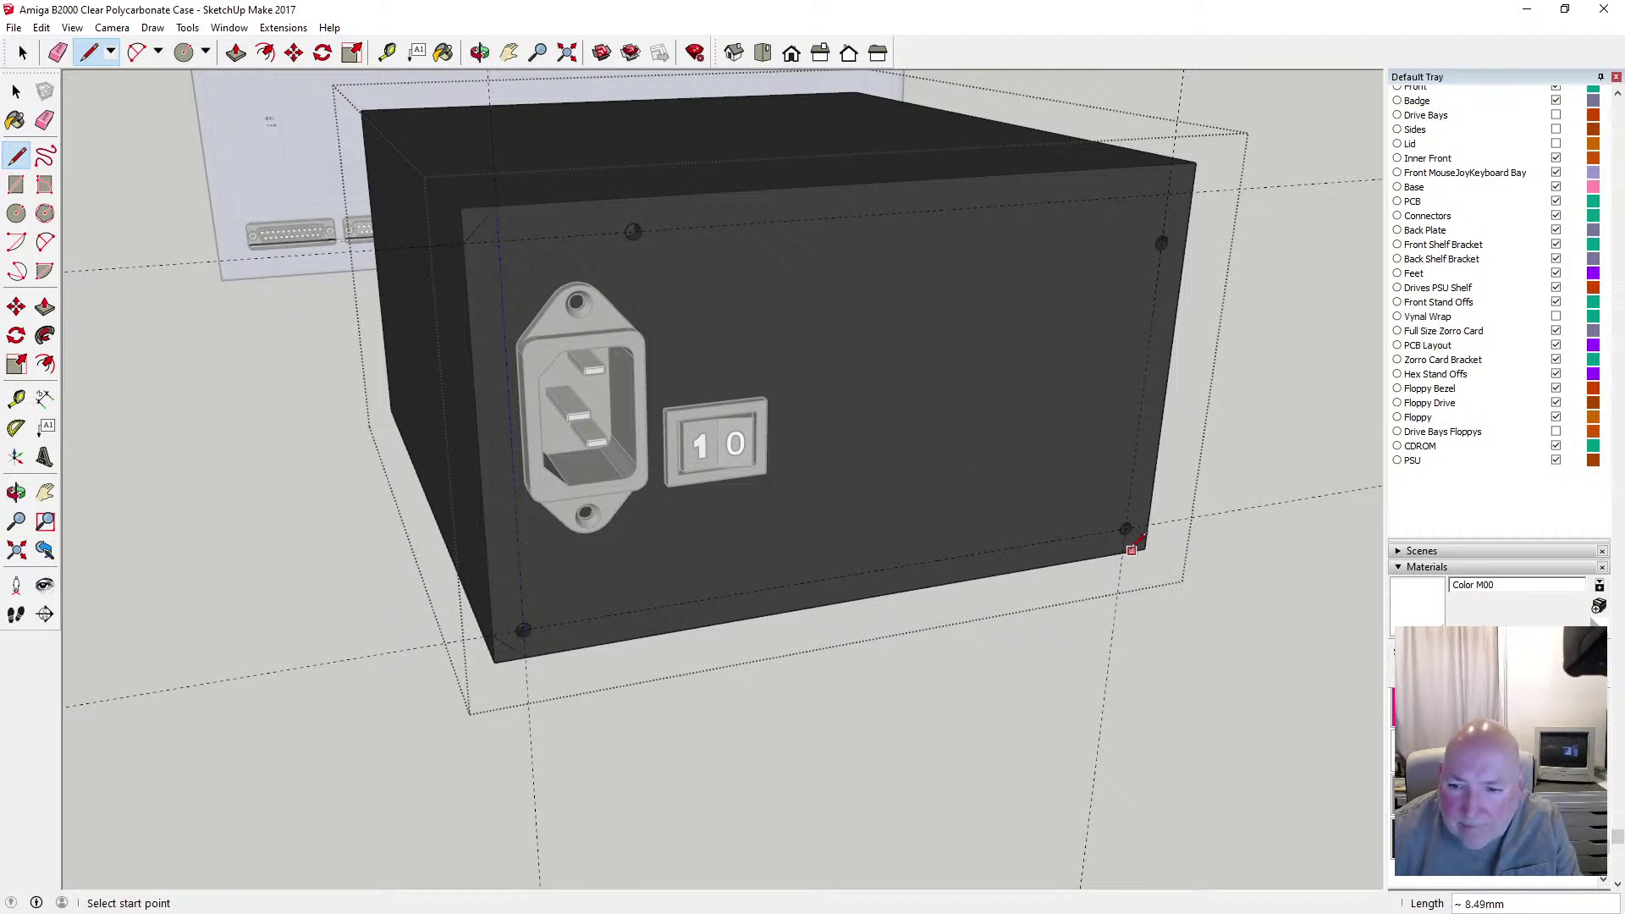
# Draw diagonal lines about 8.49 mm long across the two right corners of the socket face, between the guide intersections
pyautogui.click(1131, 546)
pyautogui.click(1147, 525)
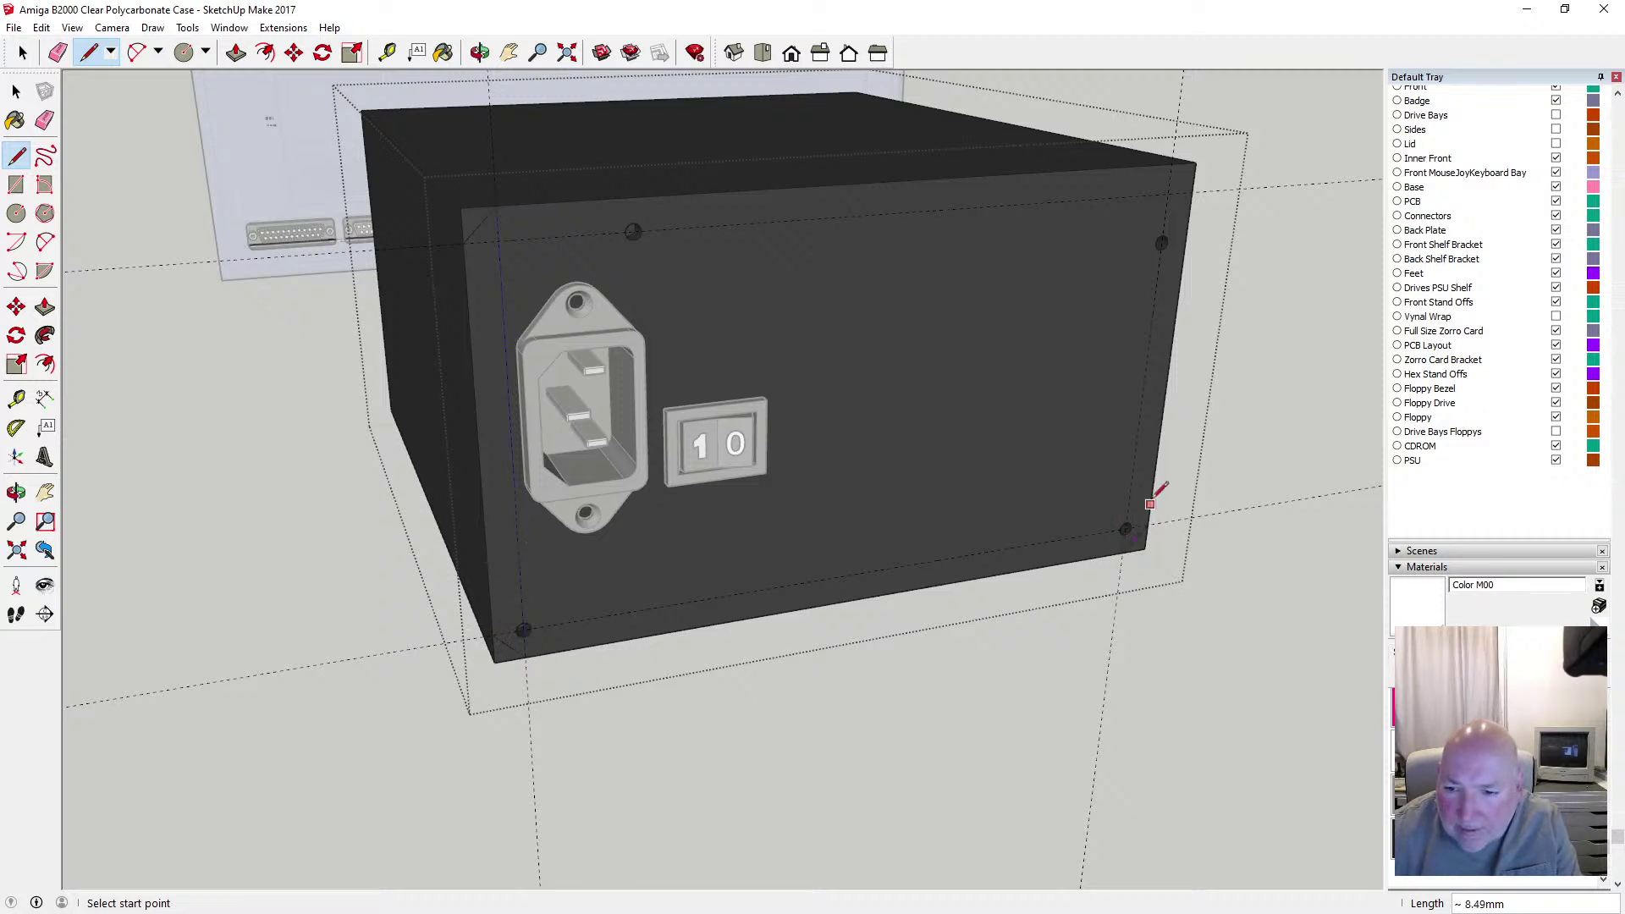
pyautogui.click(1192, 191)
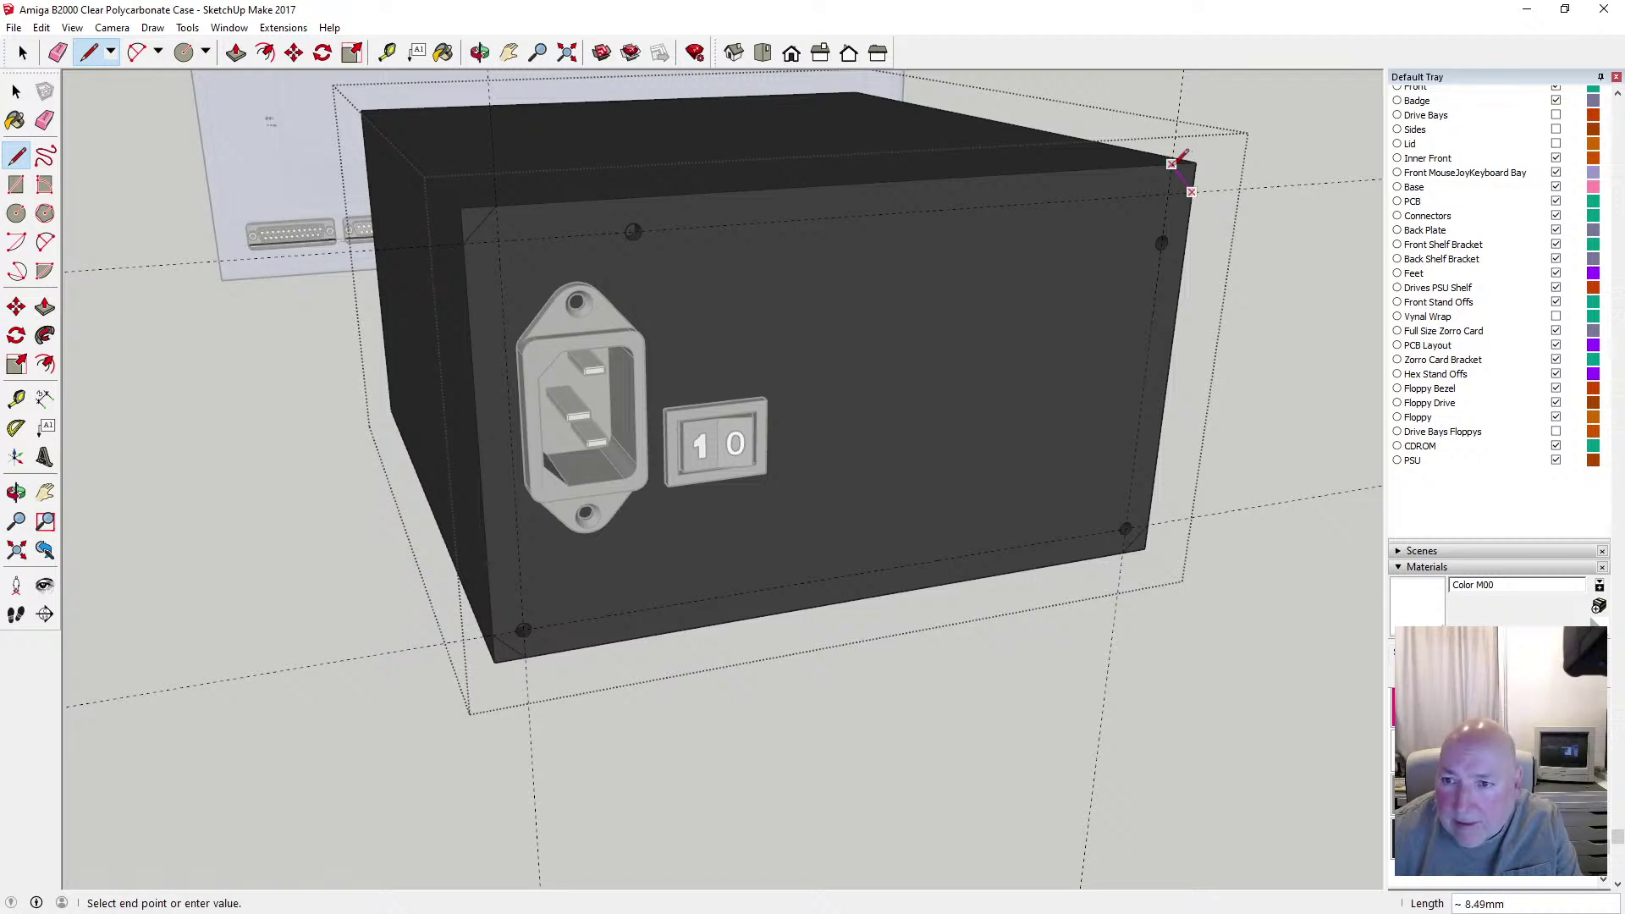
pyautogui.click(1173, 163)
pyautogui.press('space')
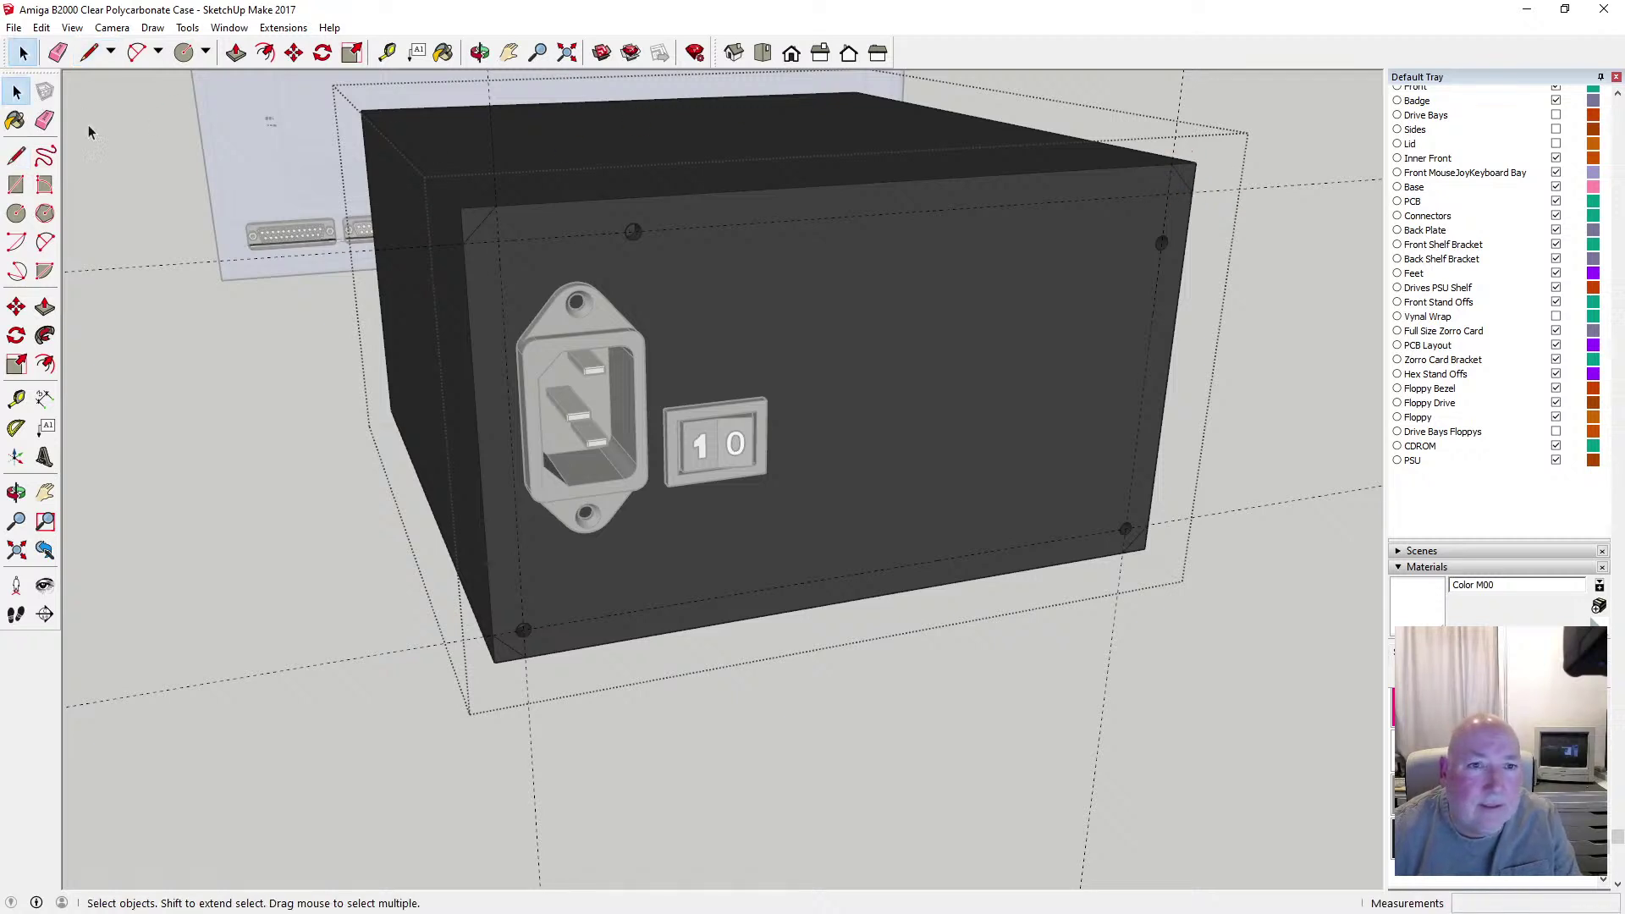
pyautogui.scroll(-2, 800, 396)
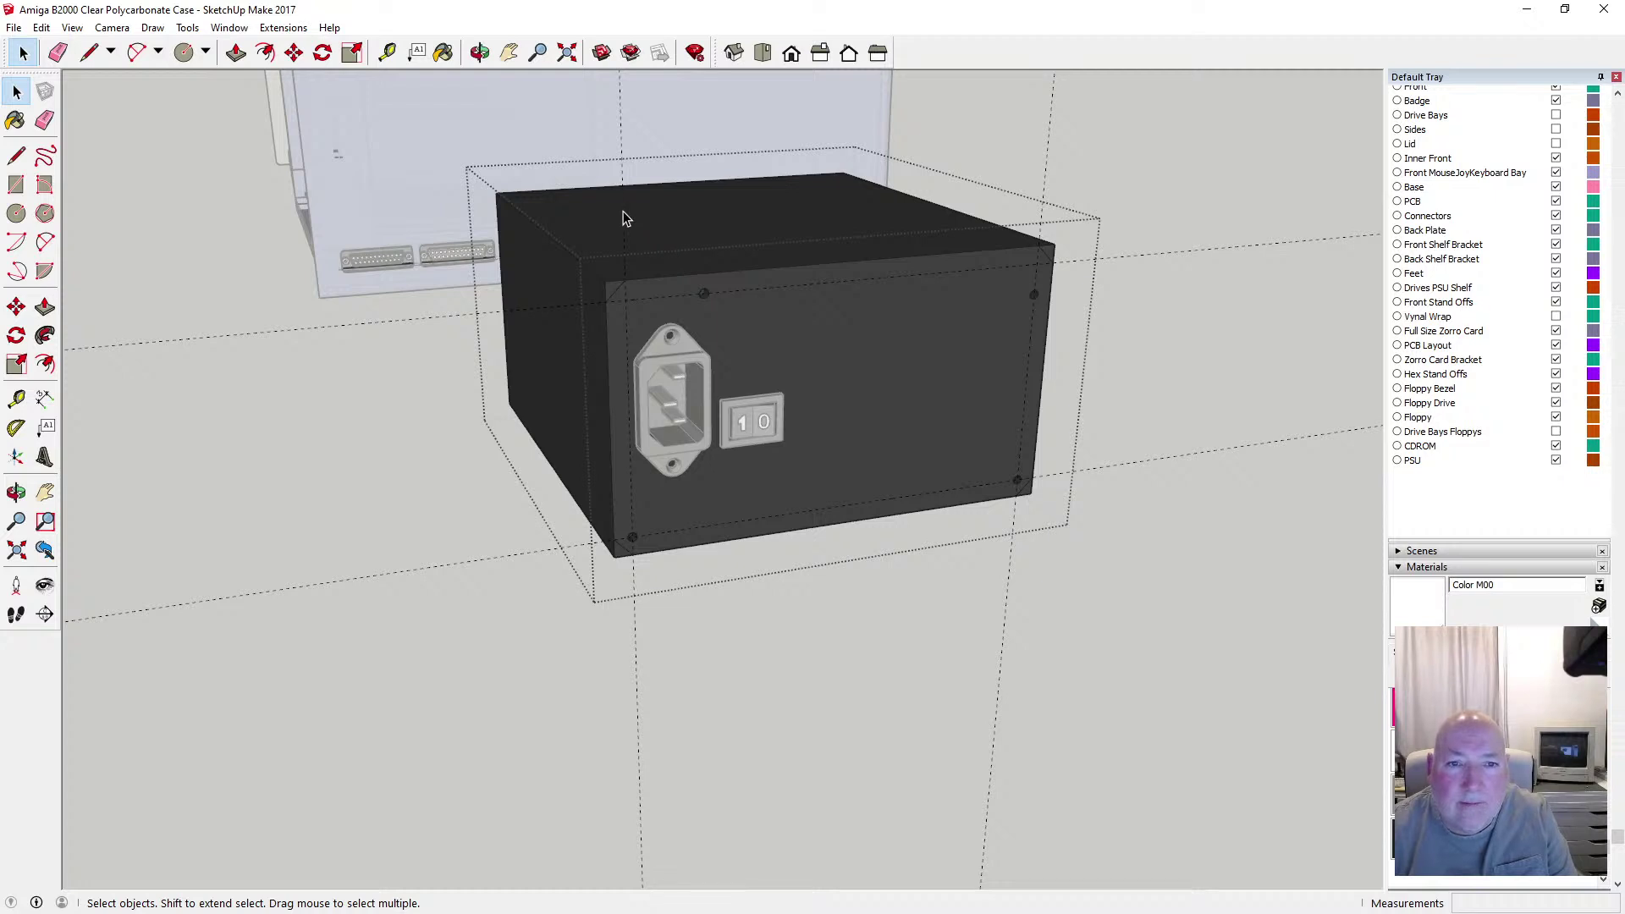
pyautogui.click(1047, 149)
pyautogui.press('Delete')
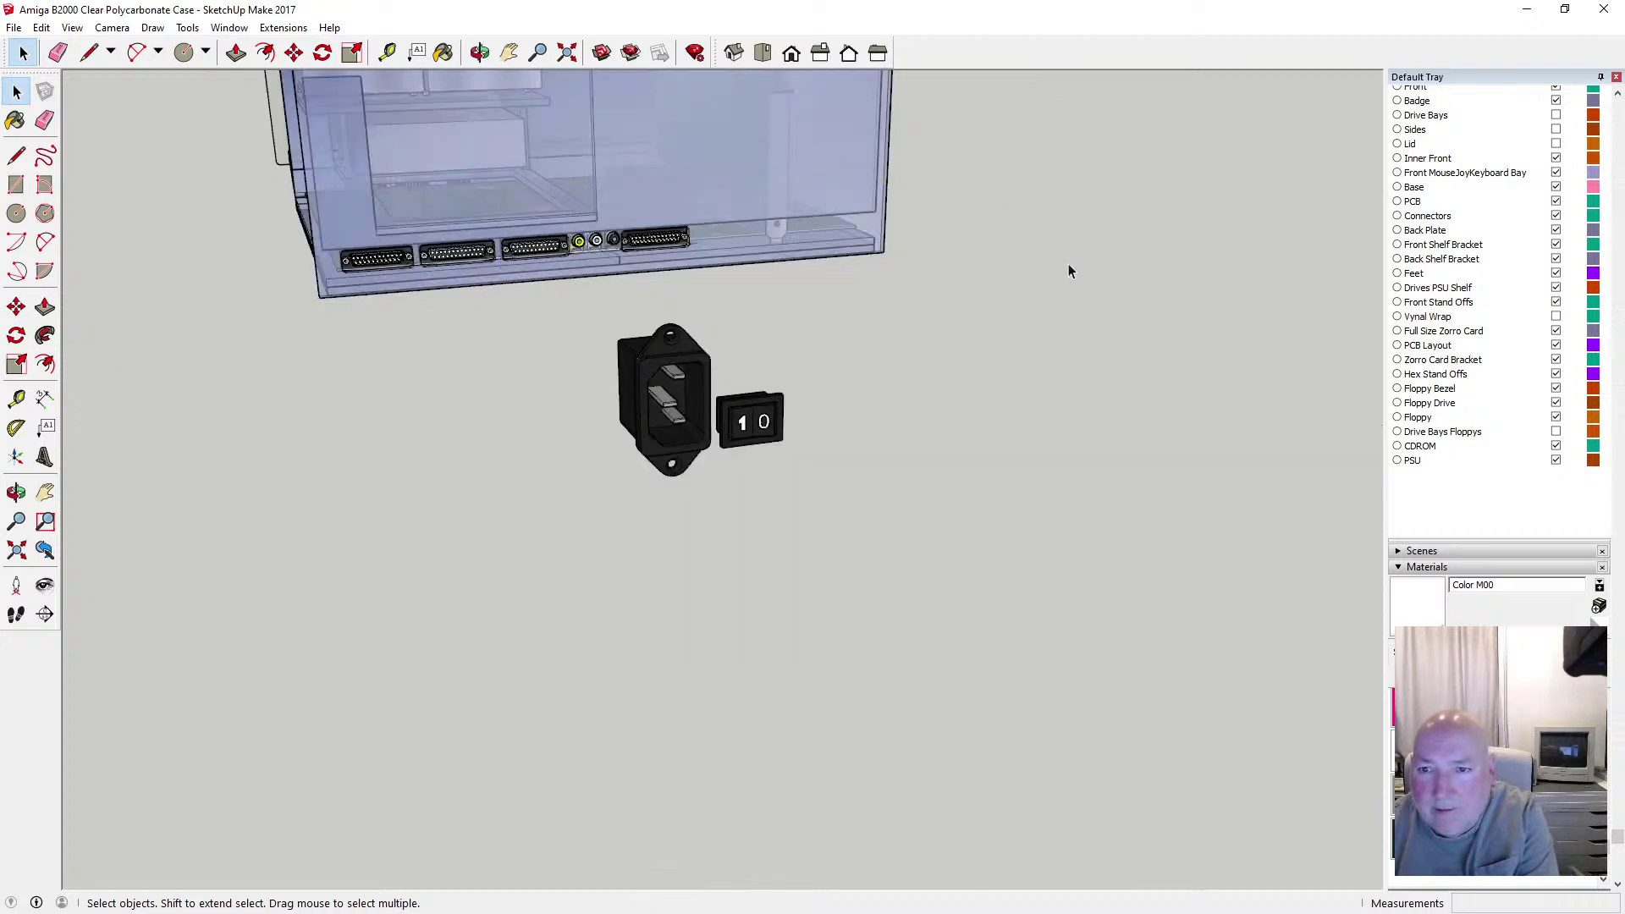
pyautogui.click(13, 27)
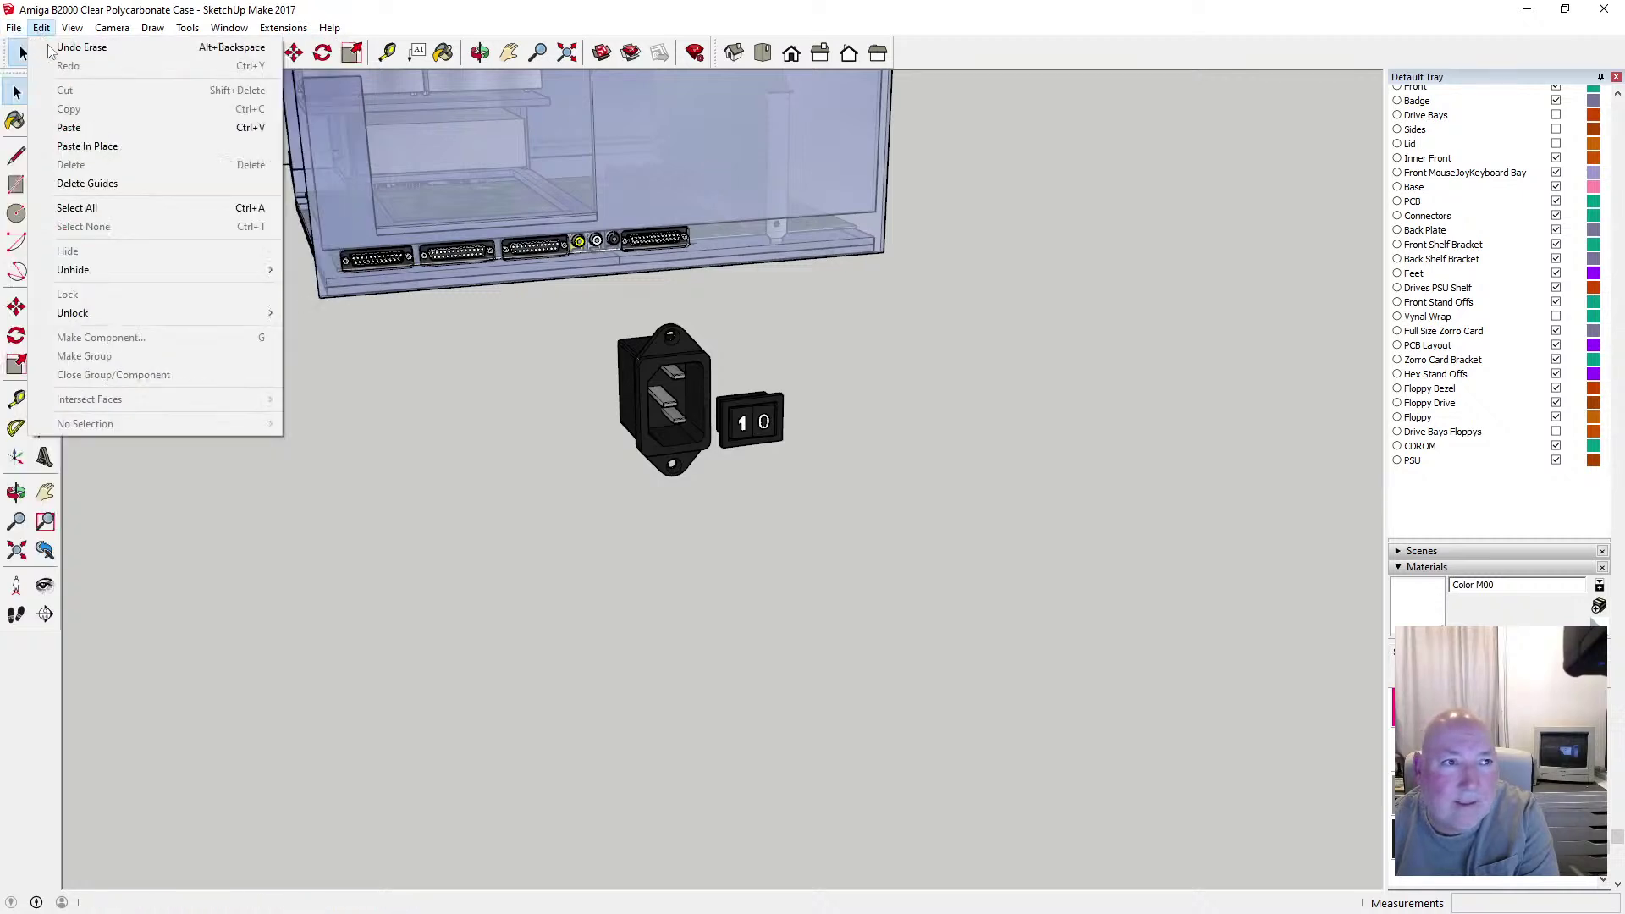
pyautogui.click(59, 46)
# Remove the guides and push the socket face's lower-left corner triangle back 160 mm through the PSU box's full depth
pyautogui.doubleClick(1030, 305)
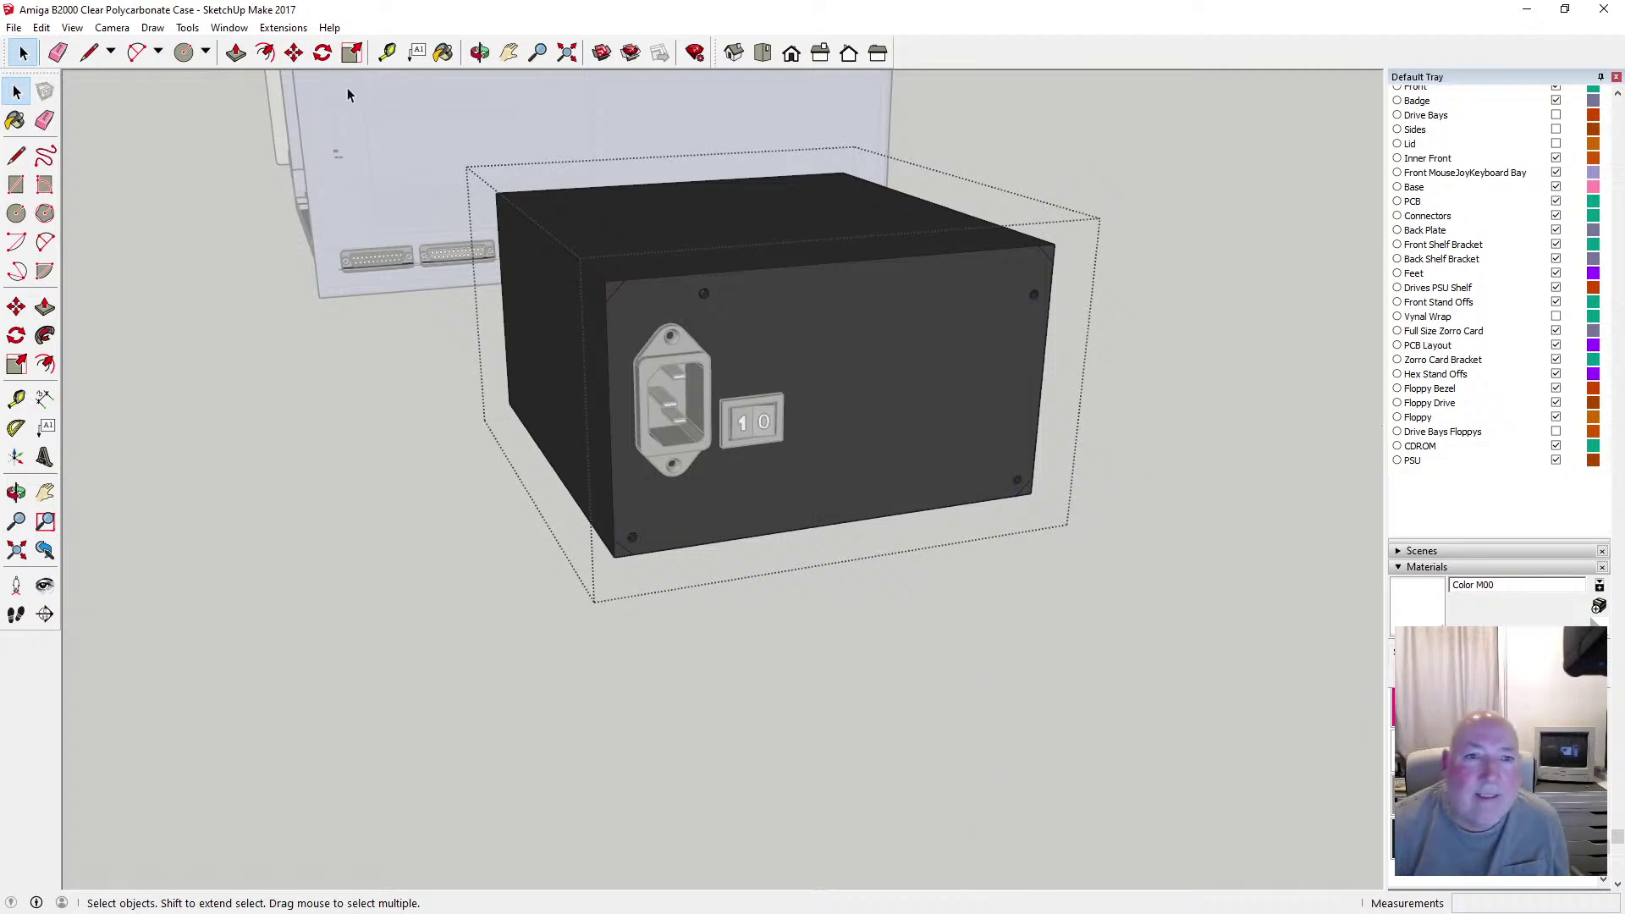
pyautogui.press('p')
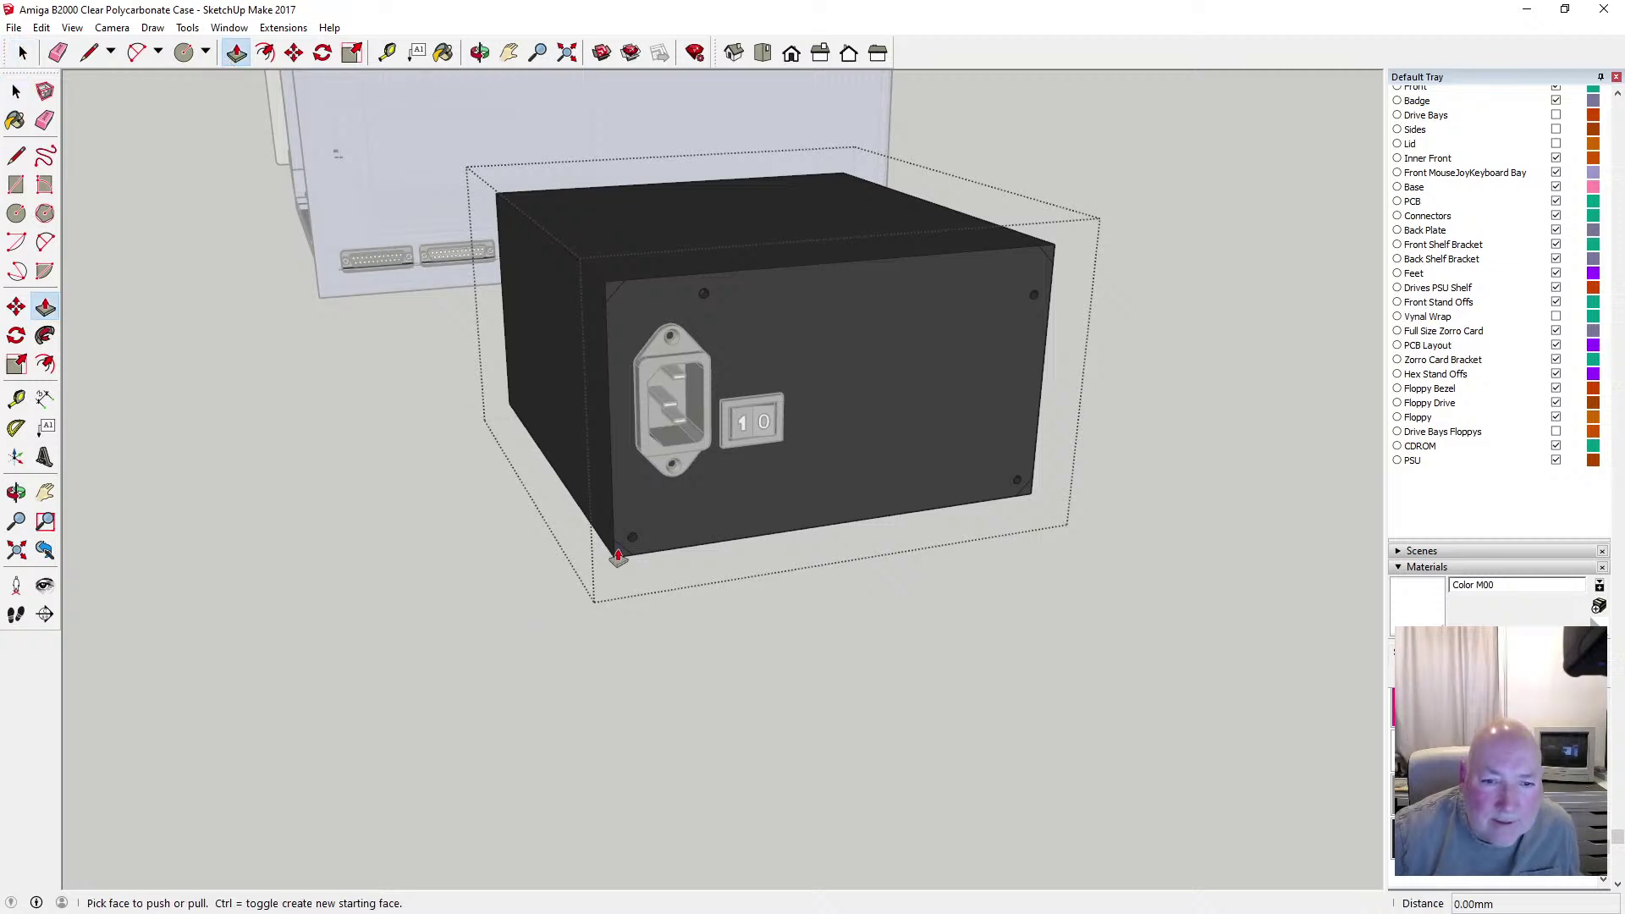
pyautogui.moveTo(618, 556); pyautogui.dragTo(508, 377)
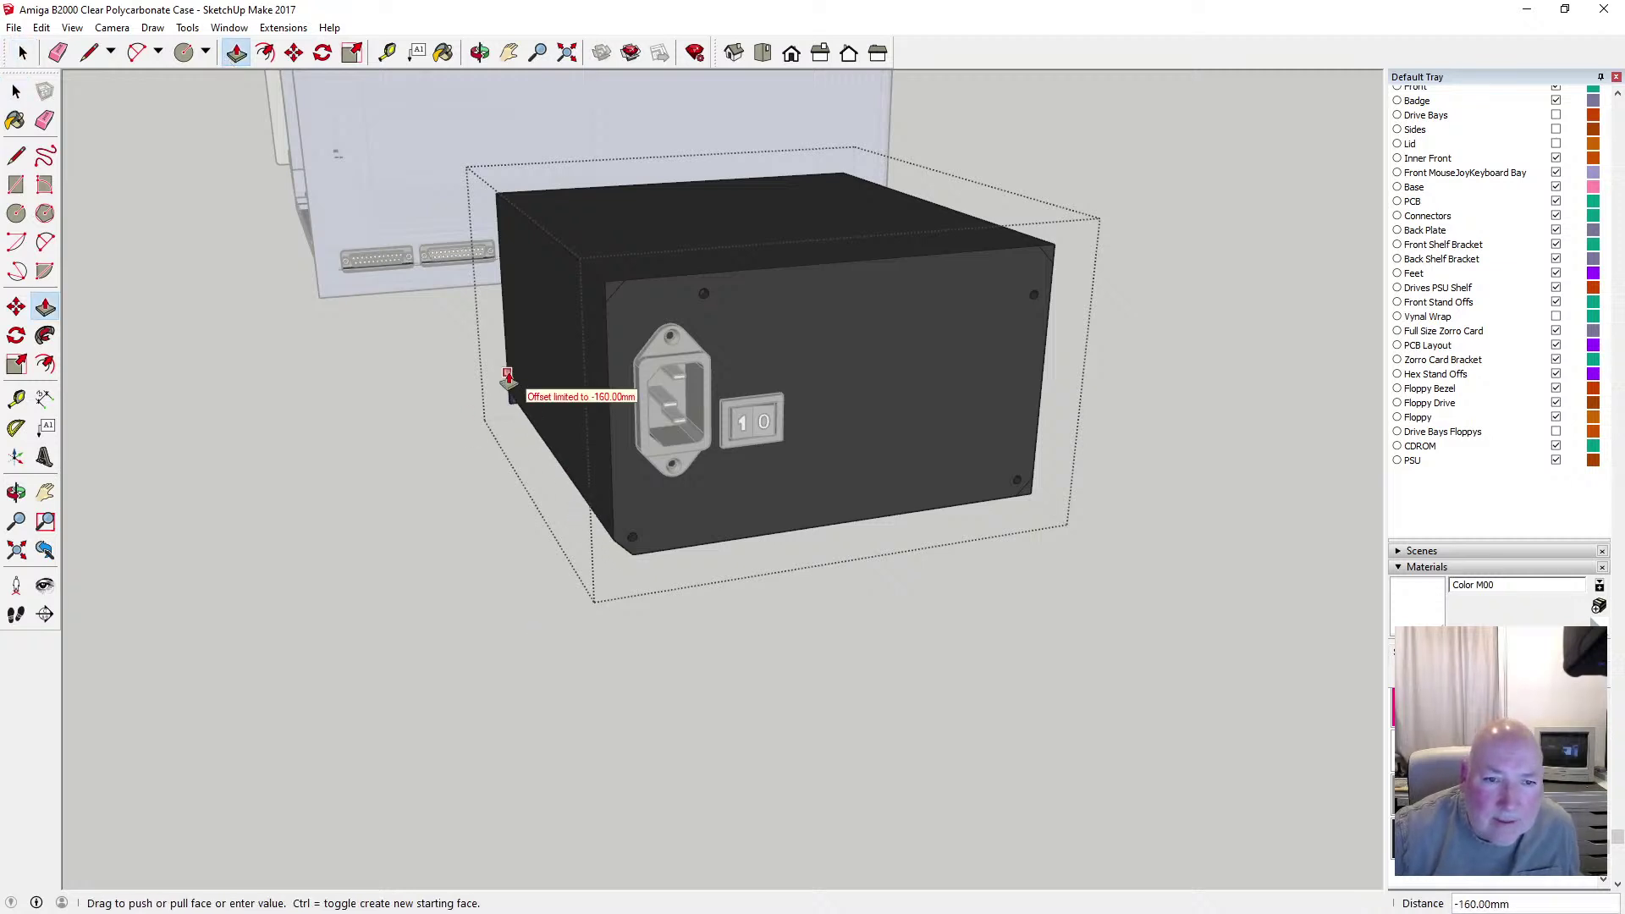
# Push the socket face's two upper corner triangles and the lower-right one back 160 mm through the PSU box, and close the group
pyautogui.click(506, 373)
pyautogui.click(611, 289)
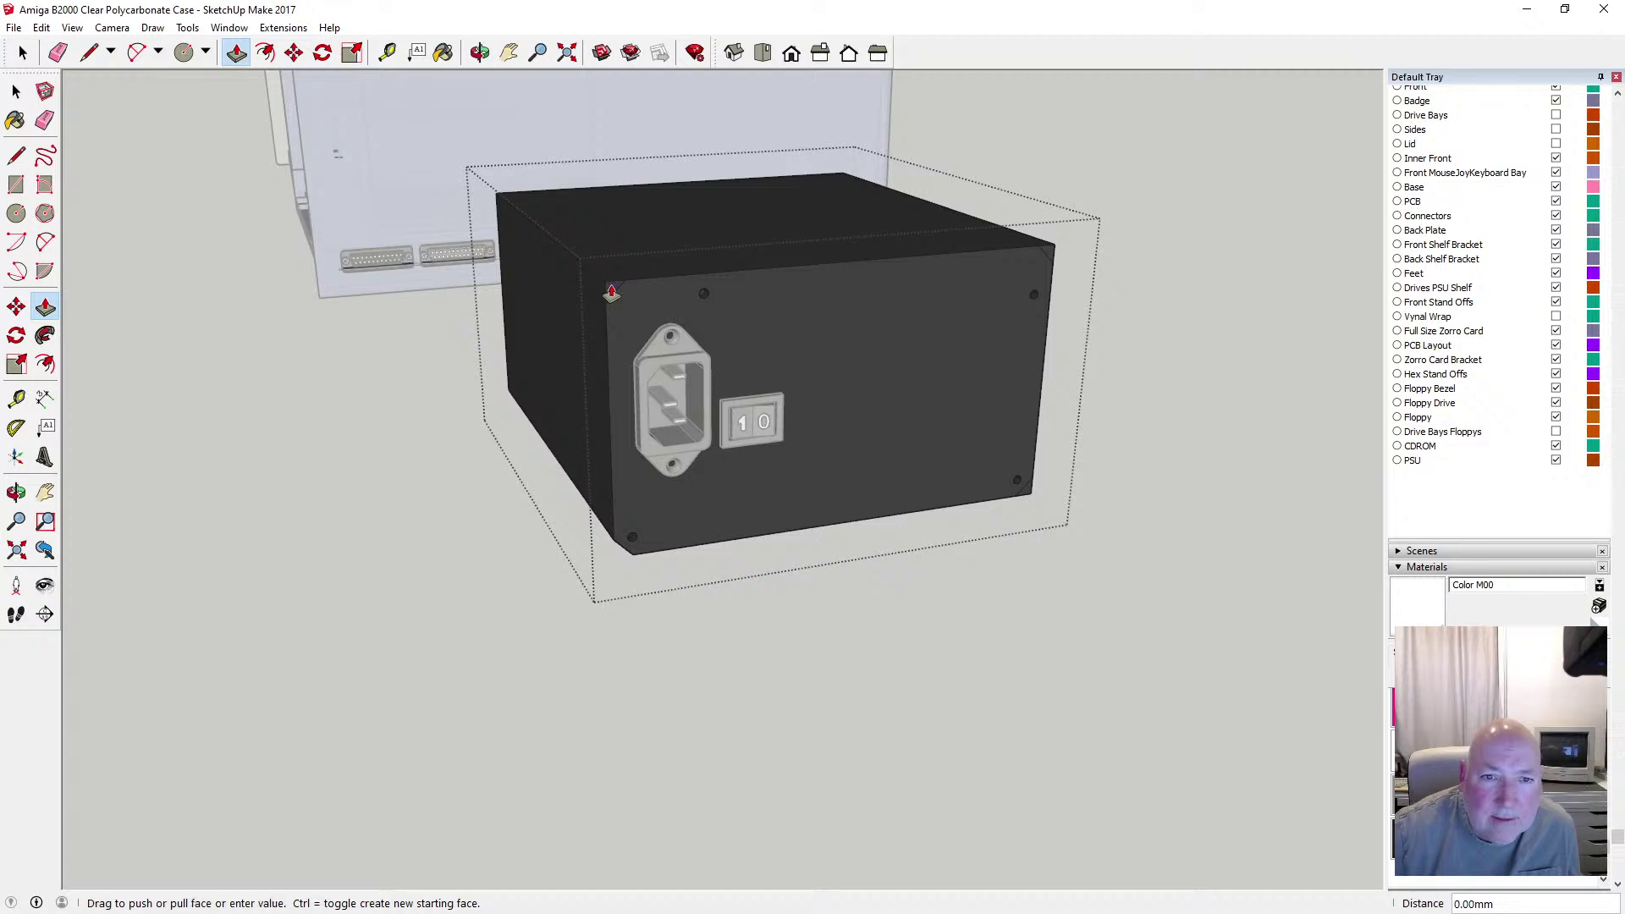
pyautogui.click(492, 226)
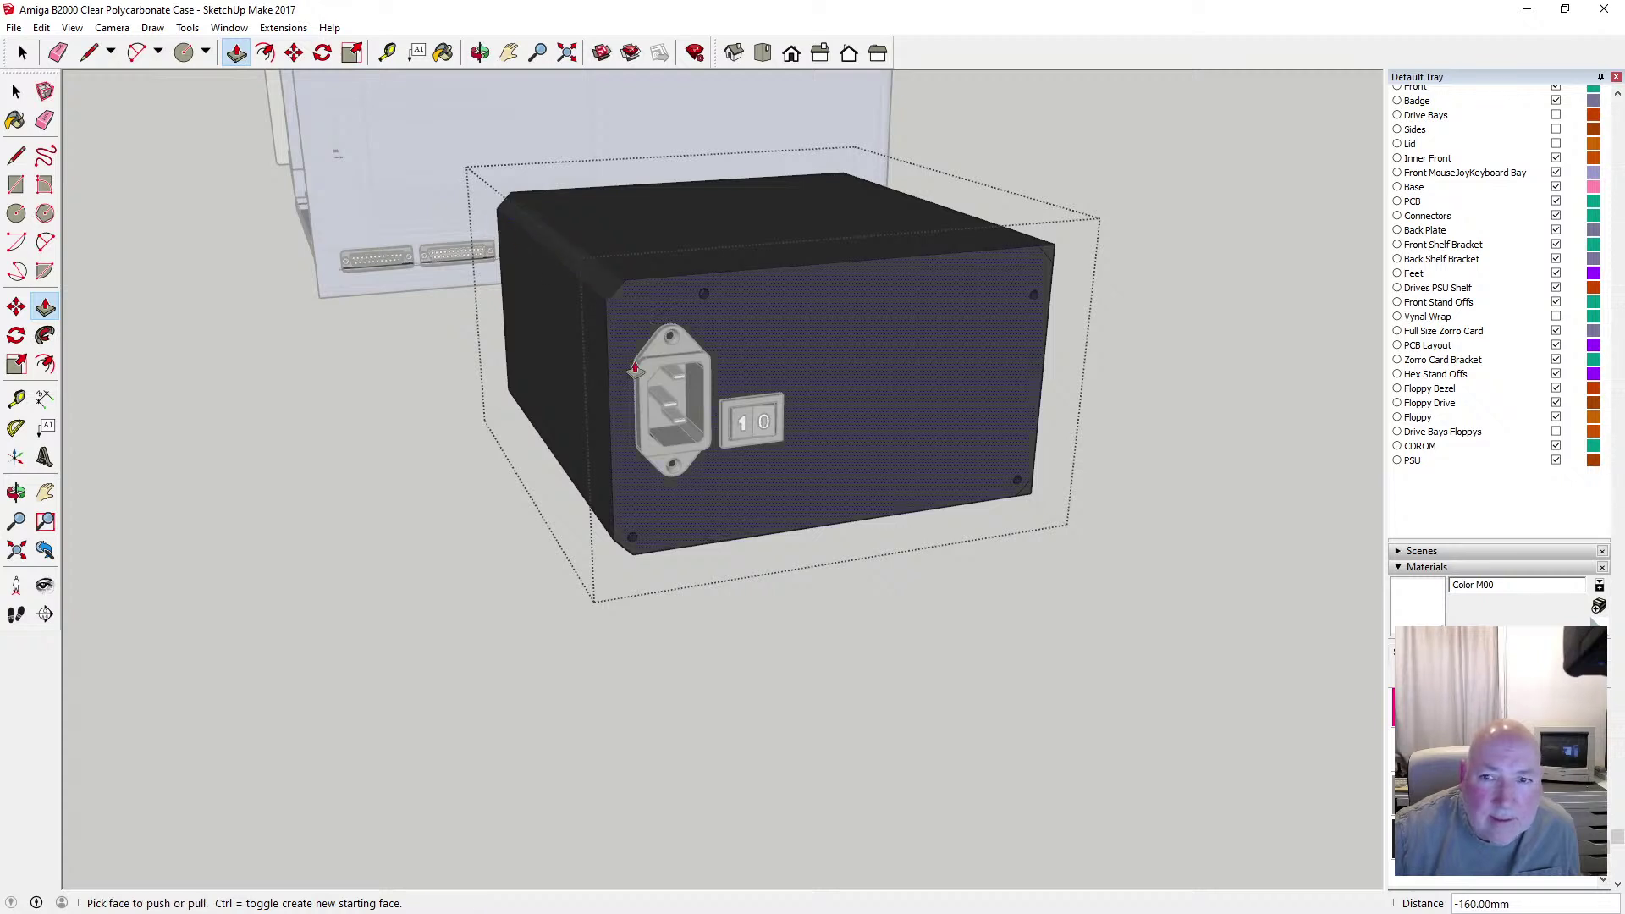
pyautogui.click(1048, 254)
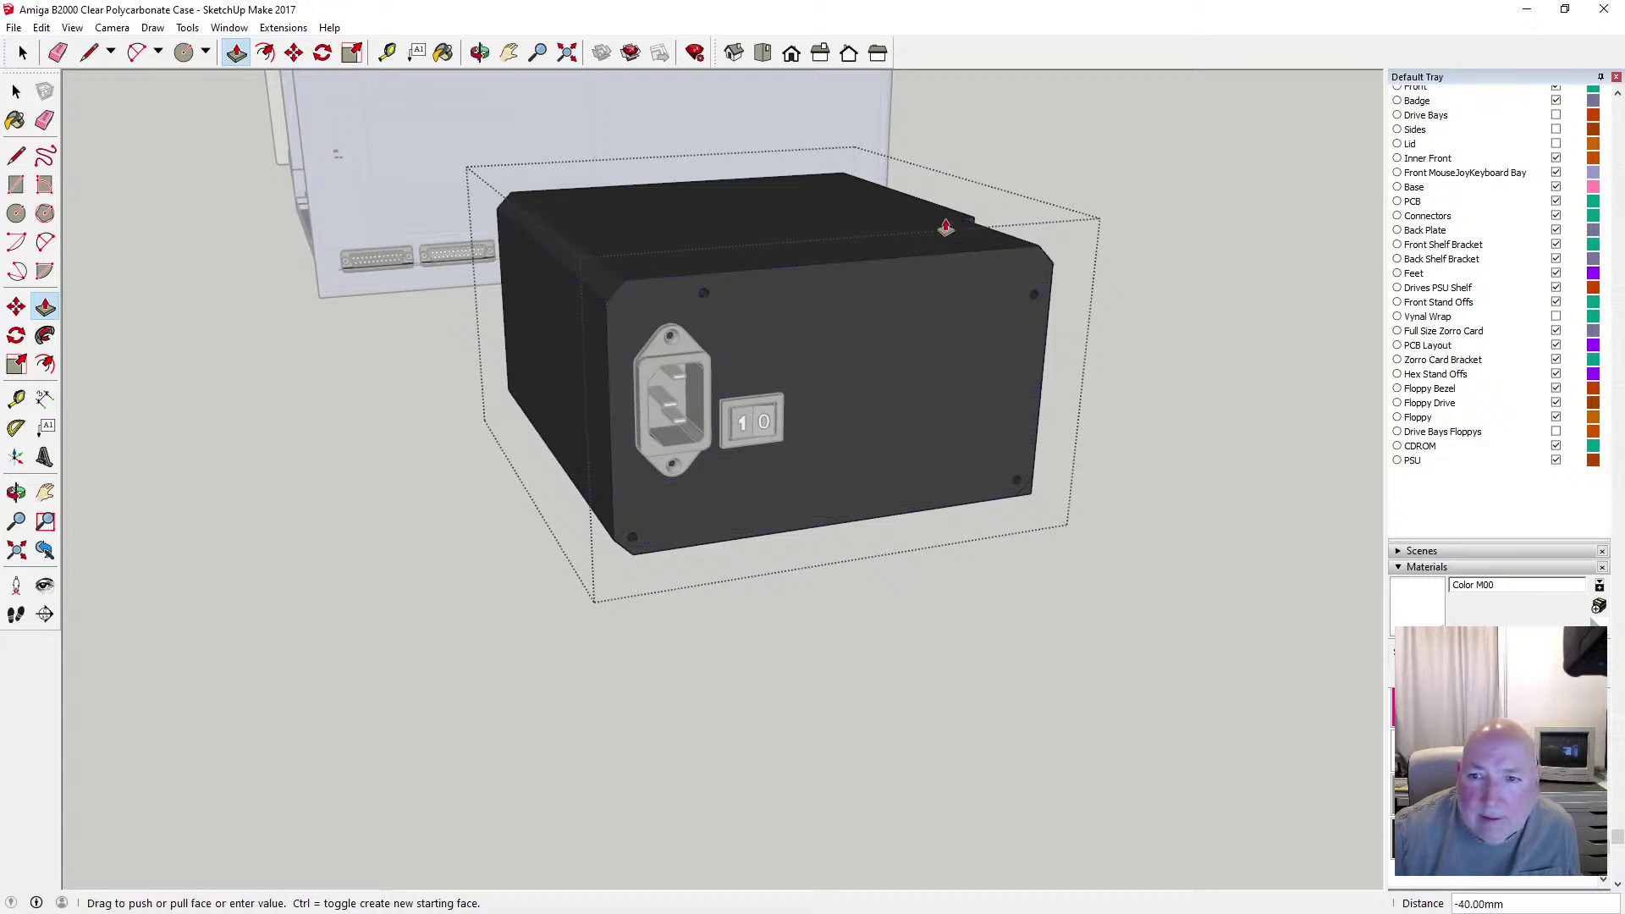
pyautogui.click(764, 178)
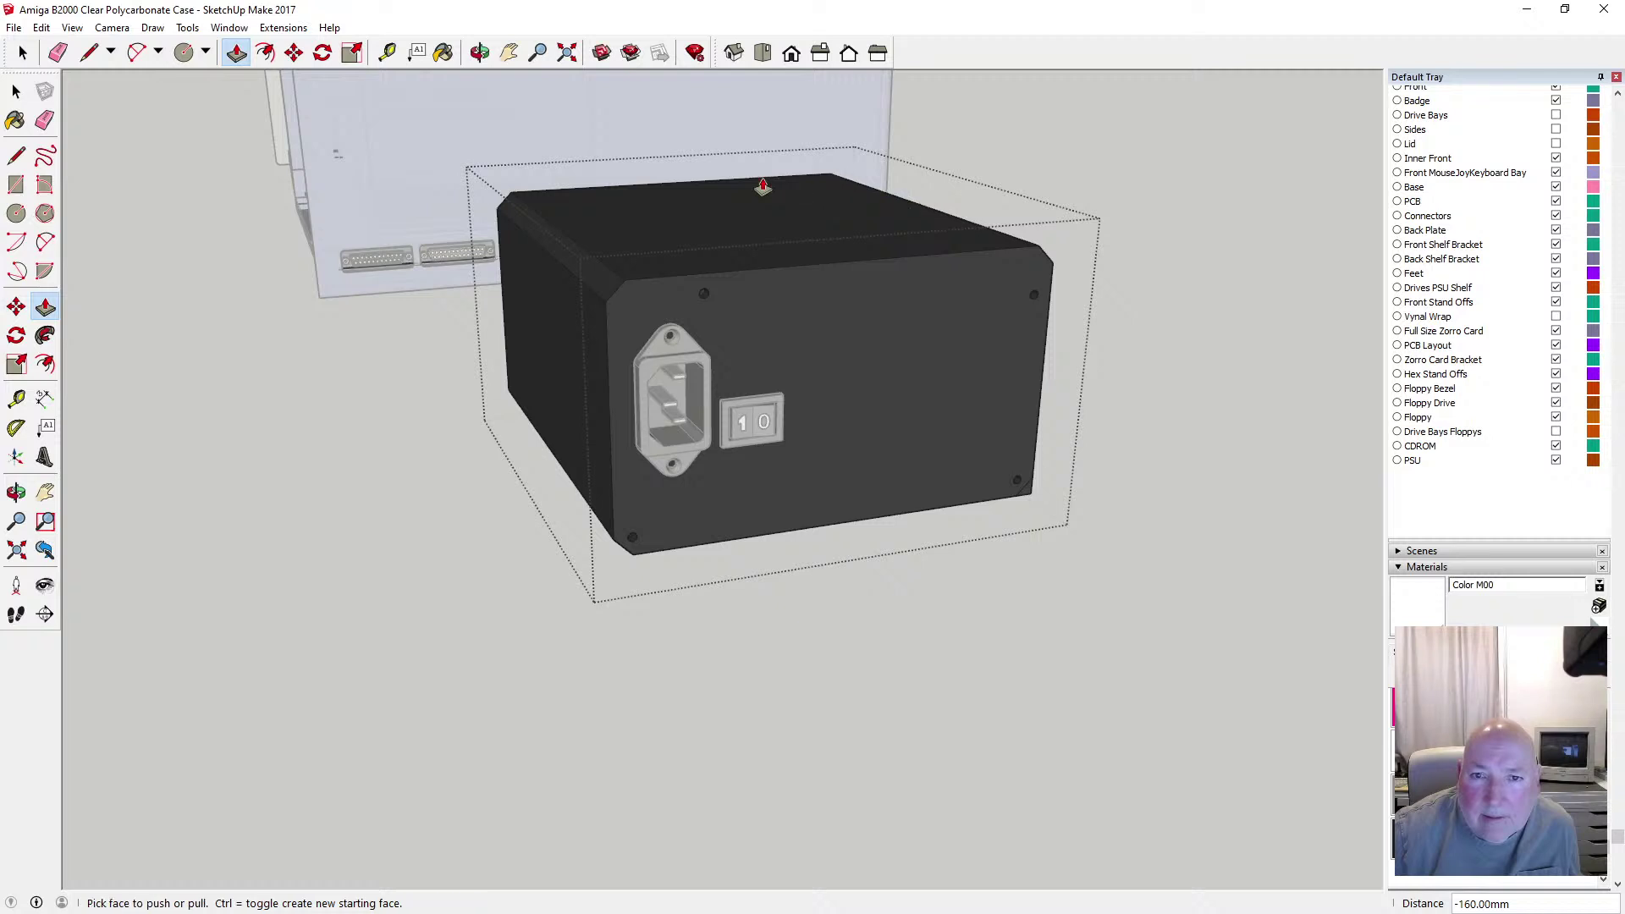
pyautogui.click(1026, 498)
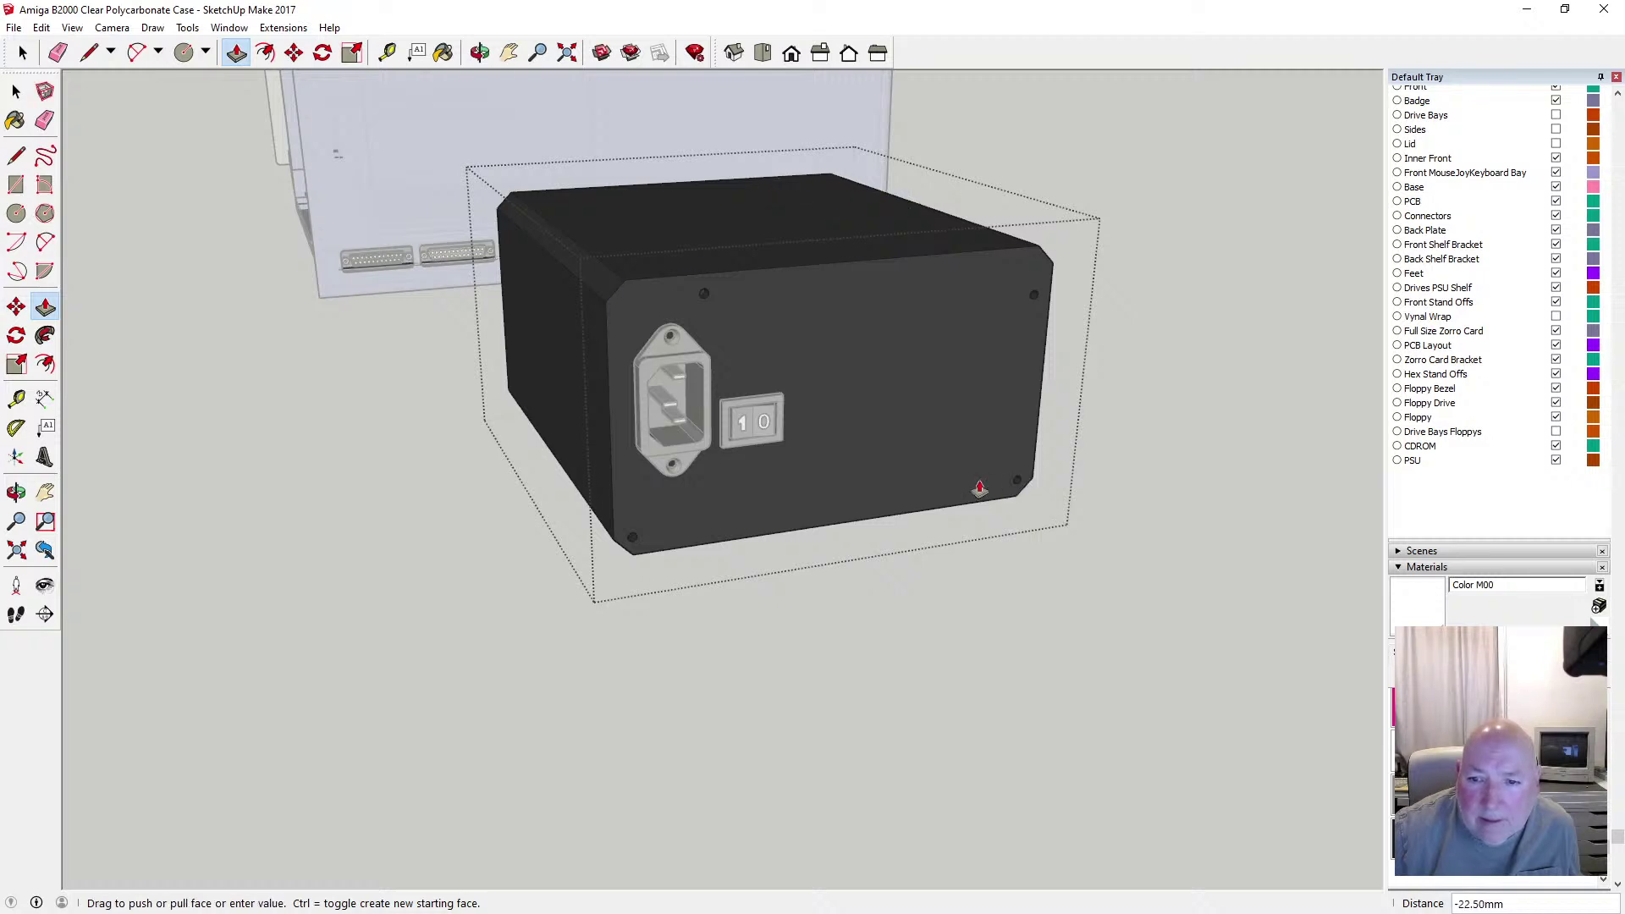
pyautogui.click(508, 392)
pyautogui.press('space')
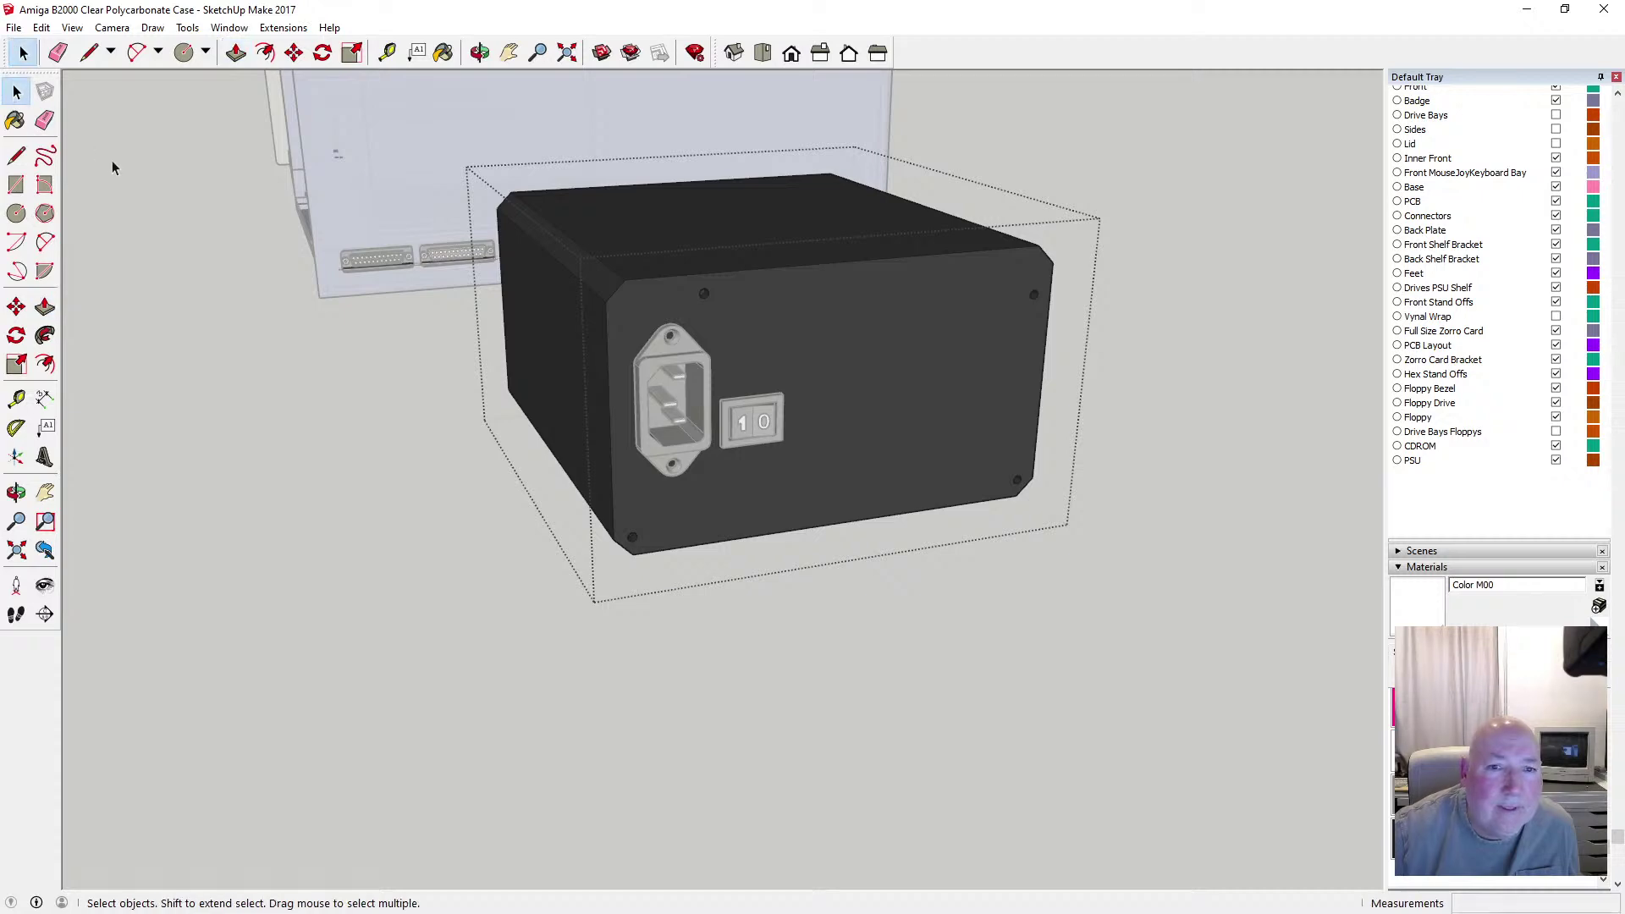
pyautogui.click(153, 222)
# Examine the bevelled corners of the PSU box from several sides
pyautogui.press('o')
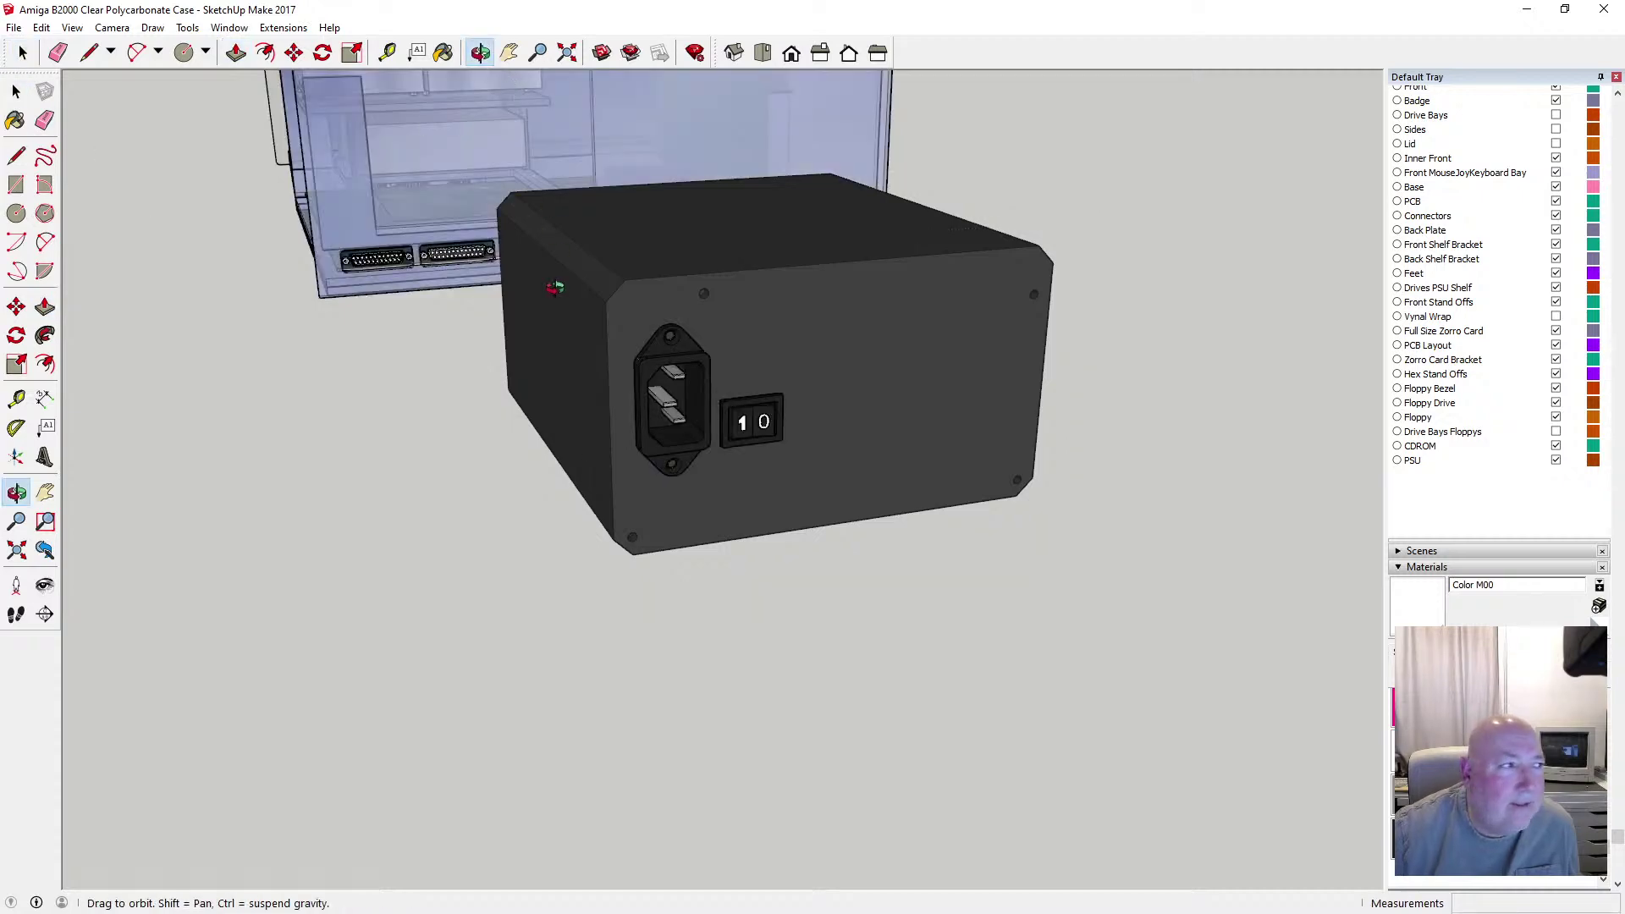
pyautogui.moveTo(421, 127); pyautogui.dragTo(980, 427)
pyautogui.scroll(-3, 819, 384)
pyautogui.scroll(5, 985, 411)
pyautogui.scroll(3, 967, 369)
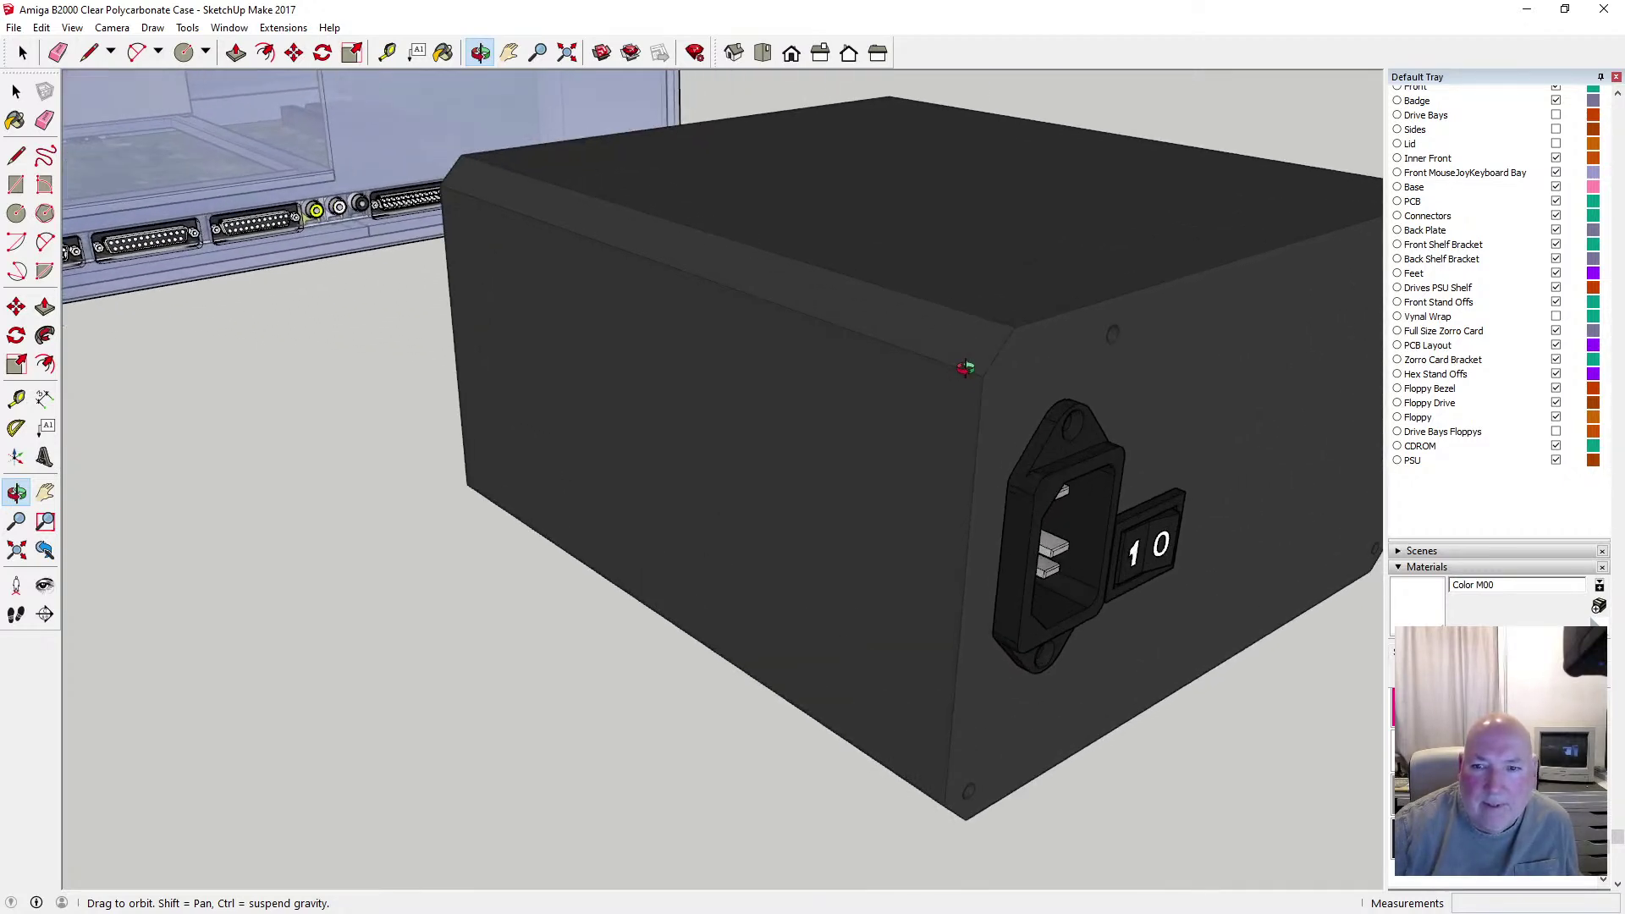
pyautogui.moveTo(876, 396)
pyautogui.mouseDown()
pyautogui.moveTo(1002, 287)
pyautogui.moveTo(1054, 400)
pyautogui.moveTo(904, 398)
pyautogui.moveTo(929, 385)
pyautogui.moveTo(893, 409)
pyautogui.mouseUp()
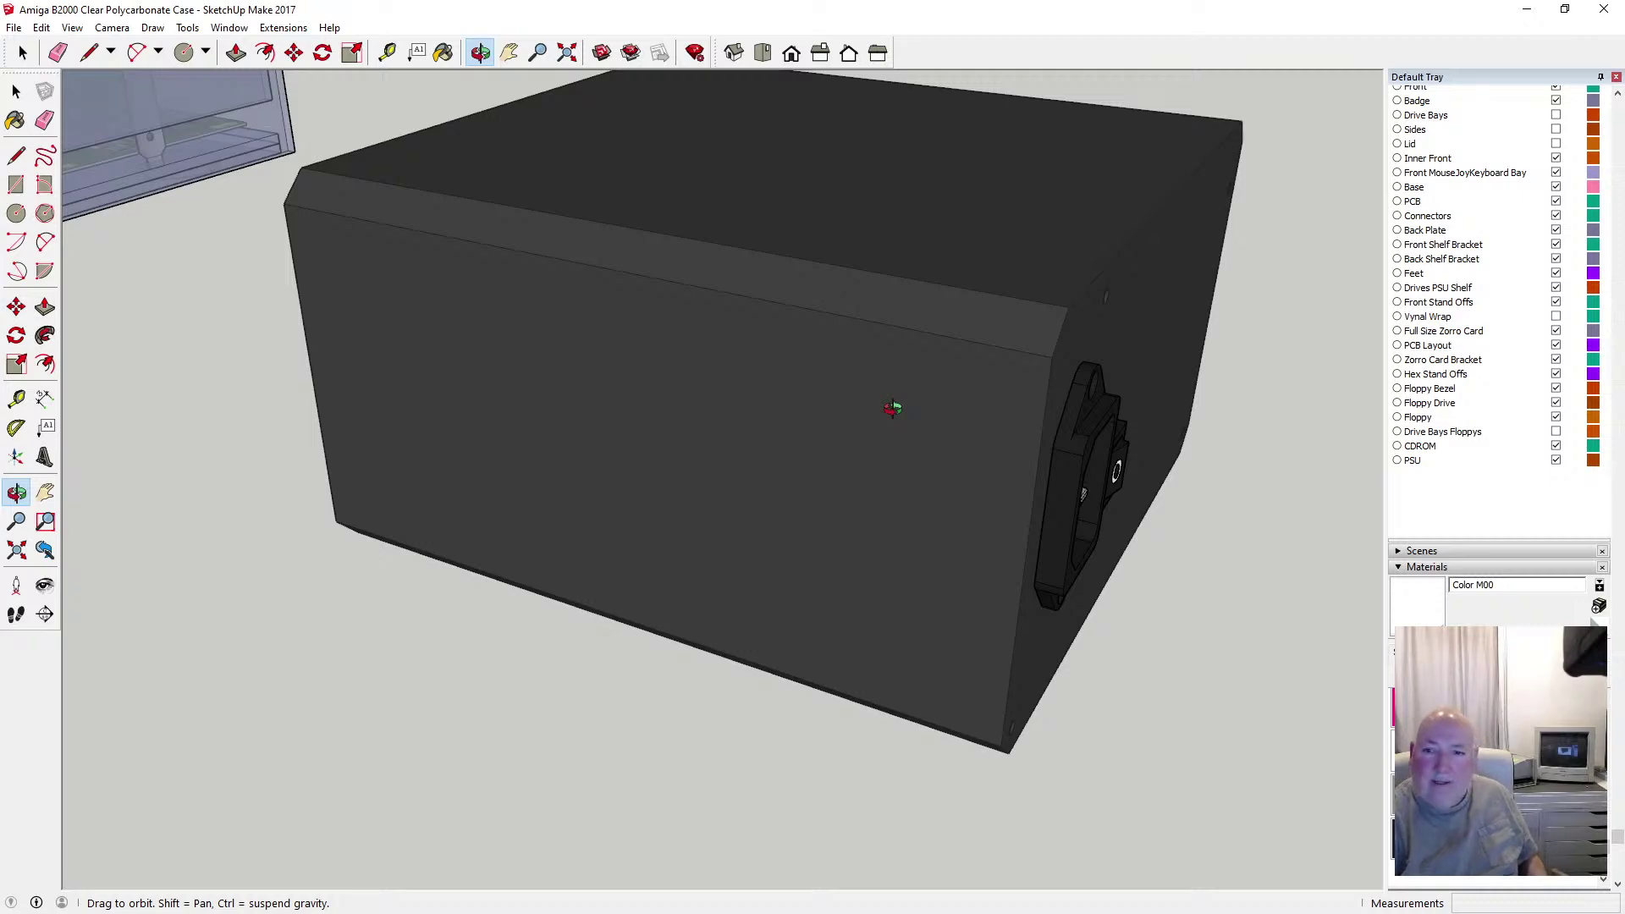
pyautogui.moveTo(897, 409); pyautogui.dragTo(681, 329)
pyautogui.scroll(-5, 440, 306)
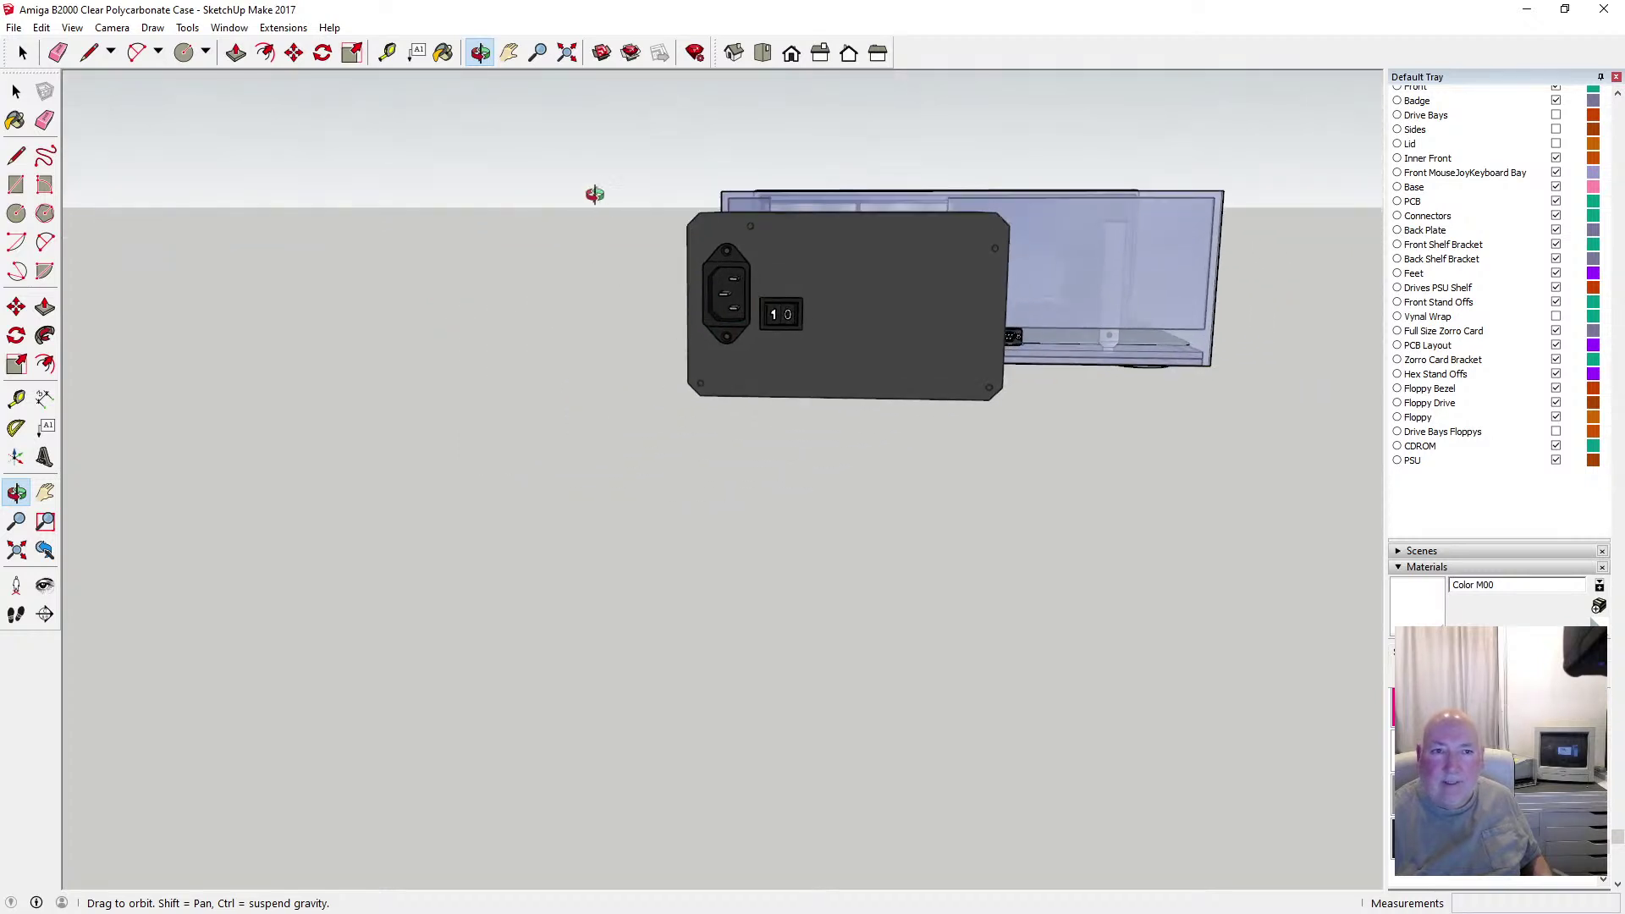
# Show the model from the back in parallel projection and open the PSU box for editing
pyautogui.click(849, 54)
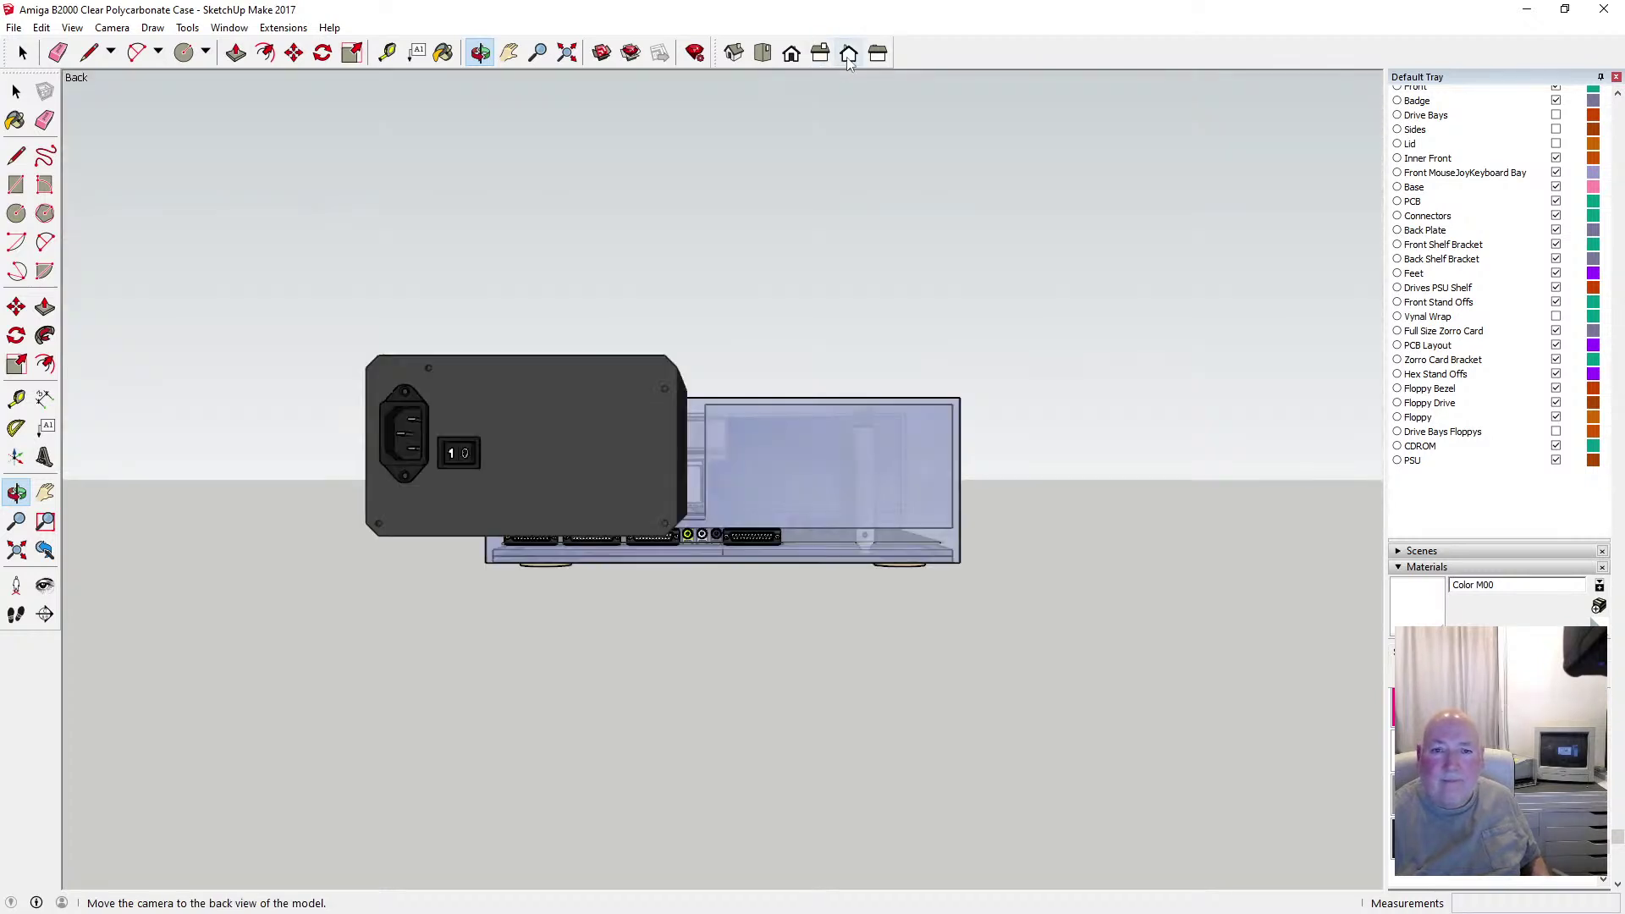
pyautogui.click(107, 29)
pyautogui.click(140, 109)
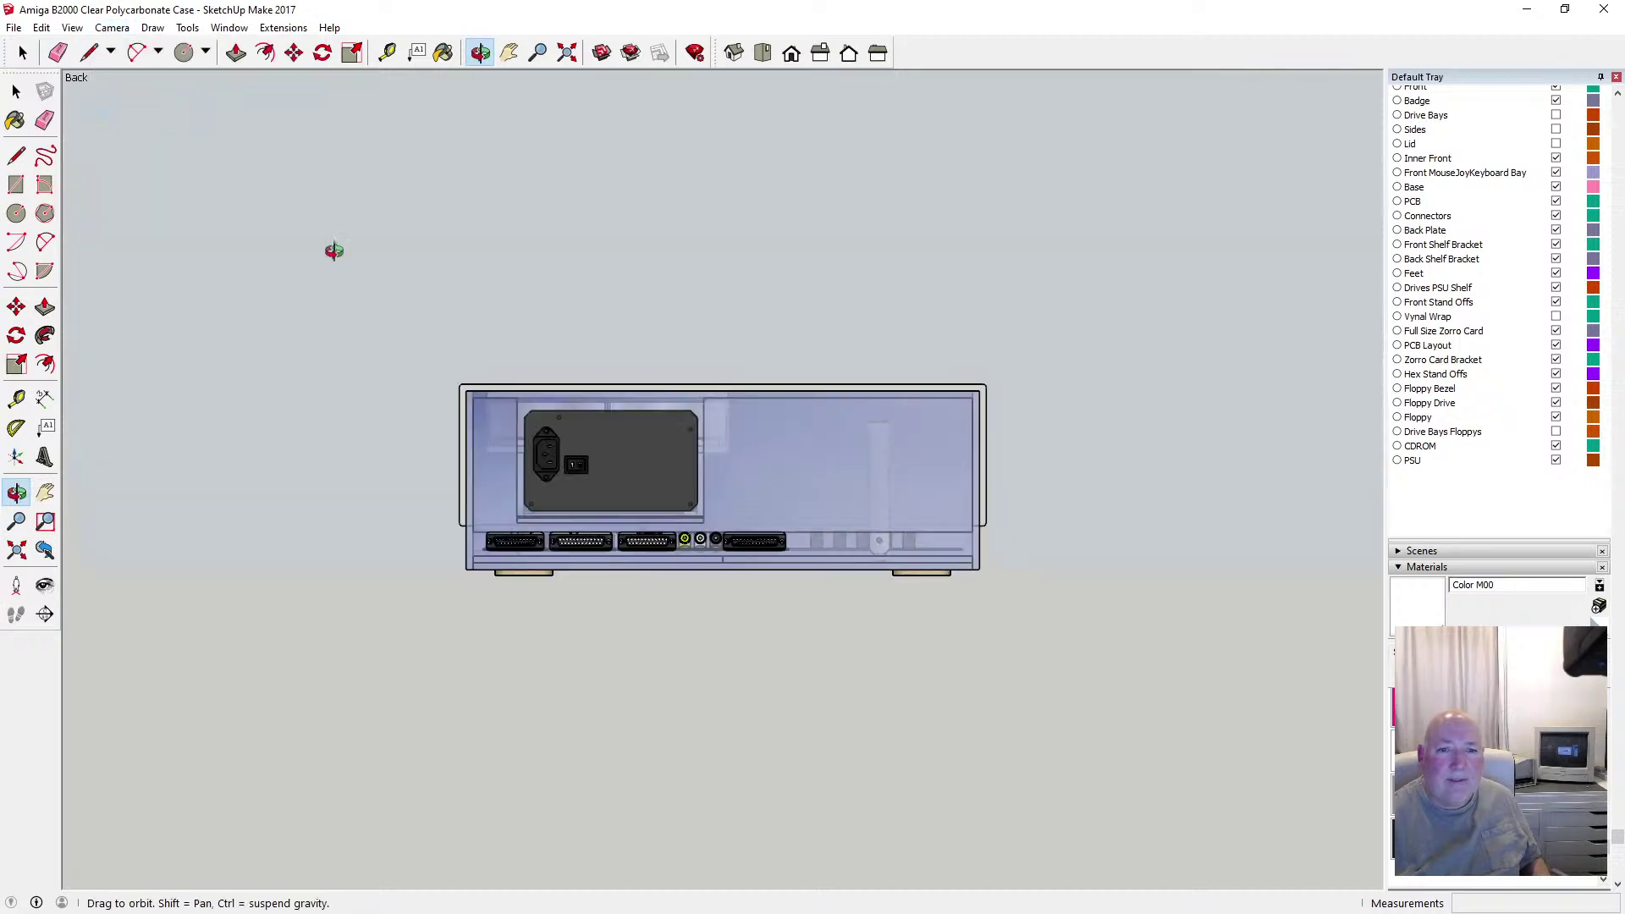
pyautogui.scroll(5, 584, 462)
pyautogui.scroll(4, 586, 461)
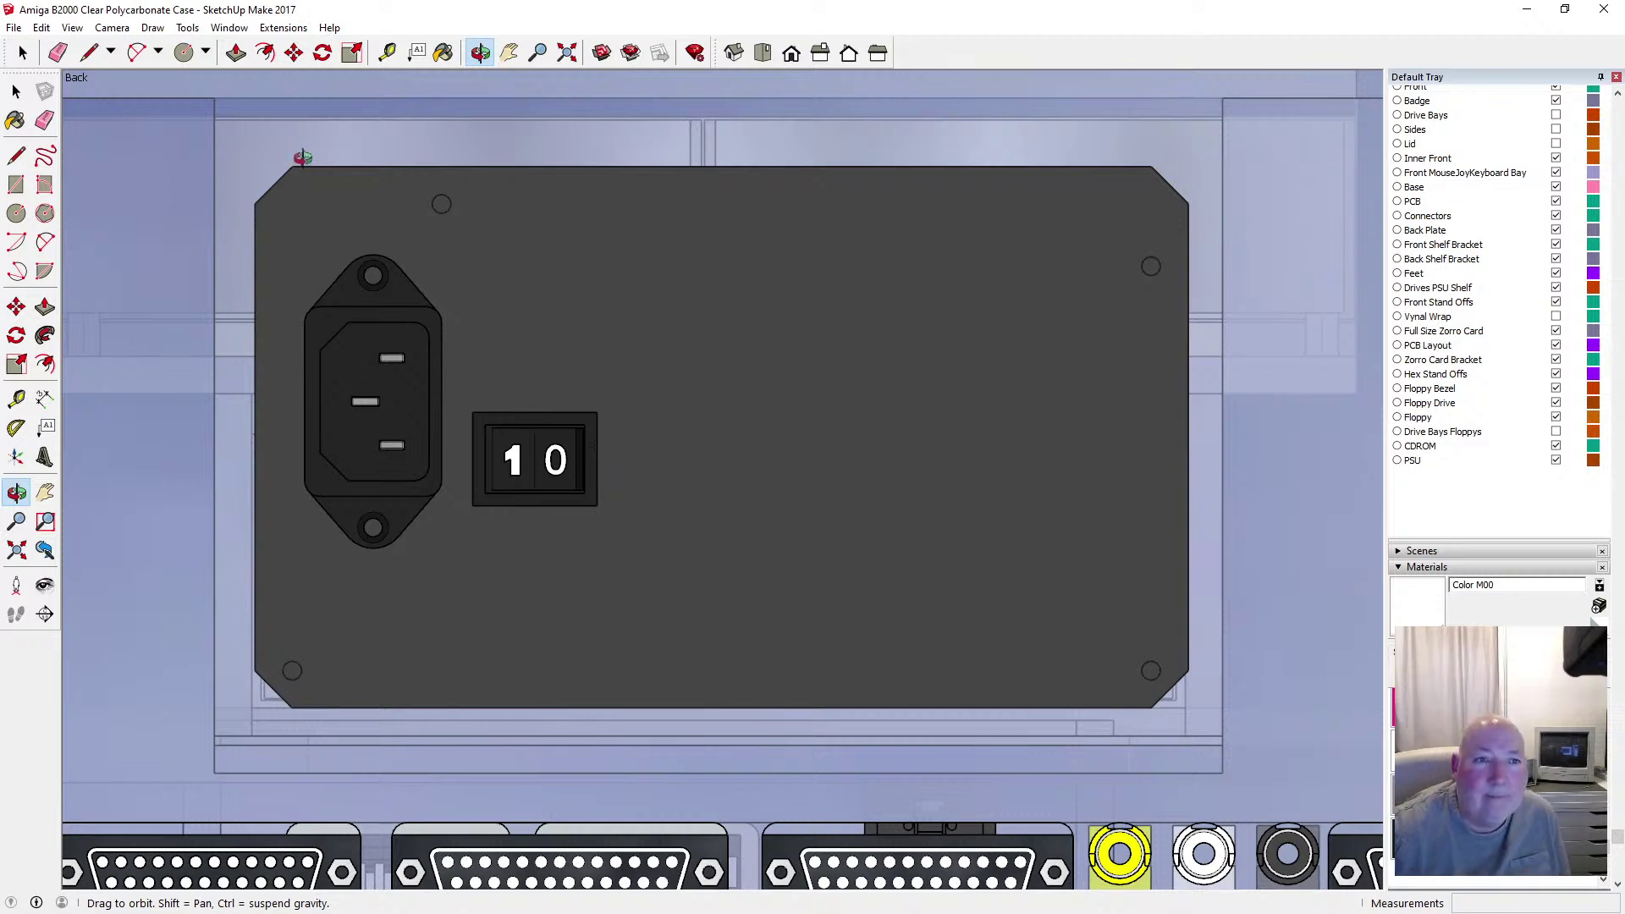
pyautogui.click(12, 96)
pyautogui.click(638, 257)
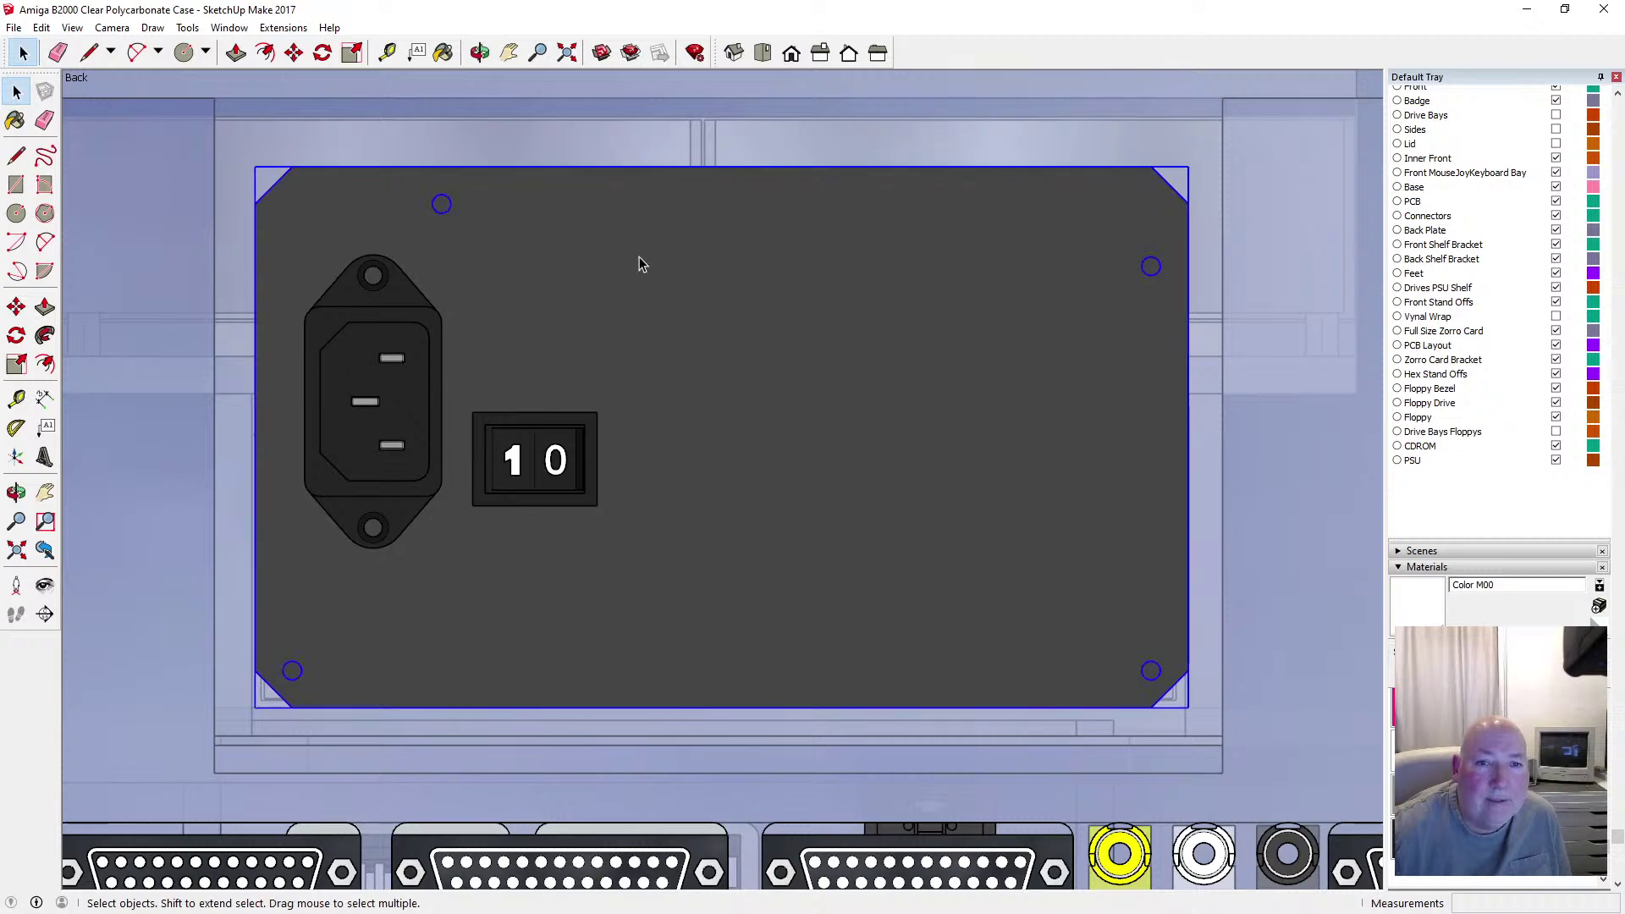
pyautogui.doubleClick(683, 265)
# Place vertical guides 6 mm and 9 mm inside the right edge of the PSU box's socket face
pyautogui.click(17, 398)
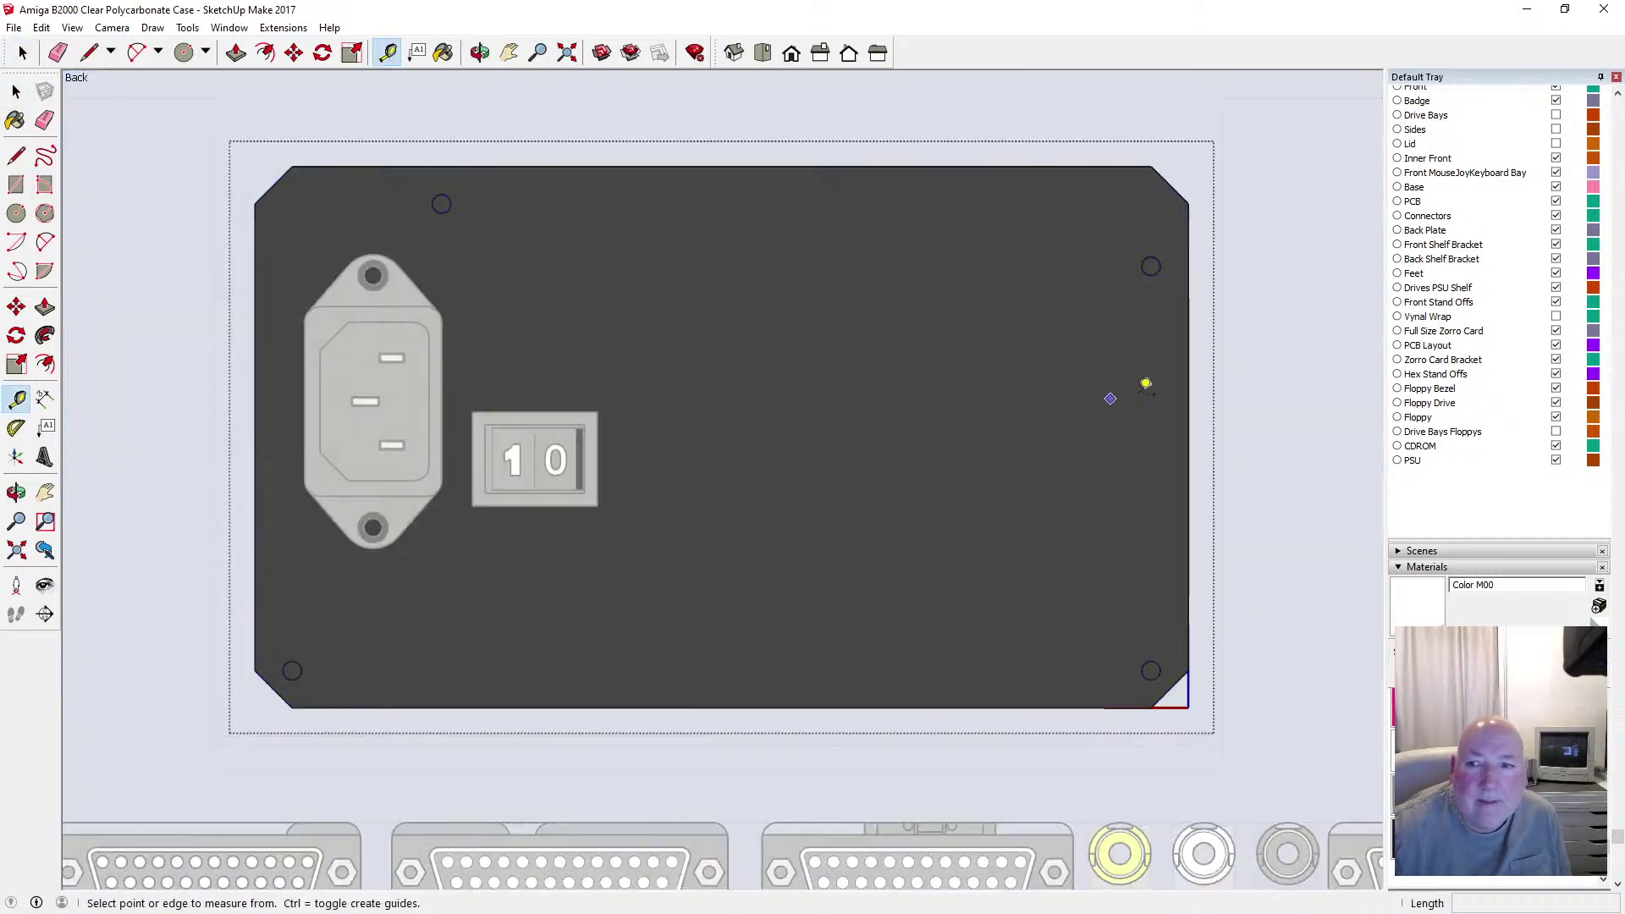
pyautogui.click(1196, 349)
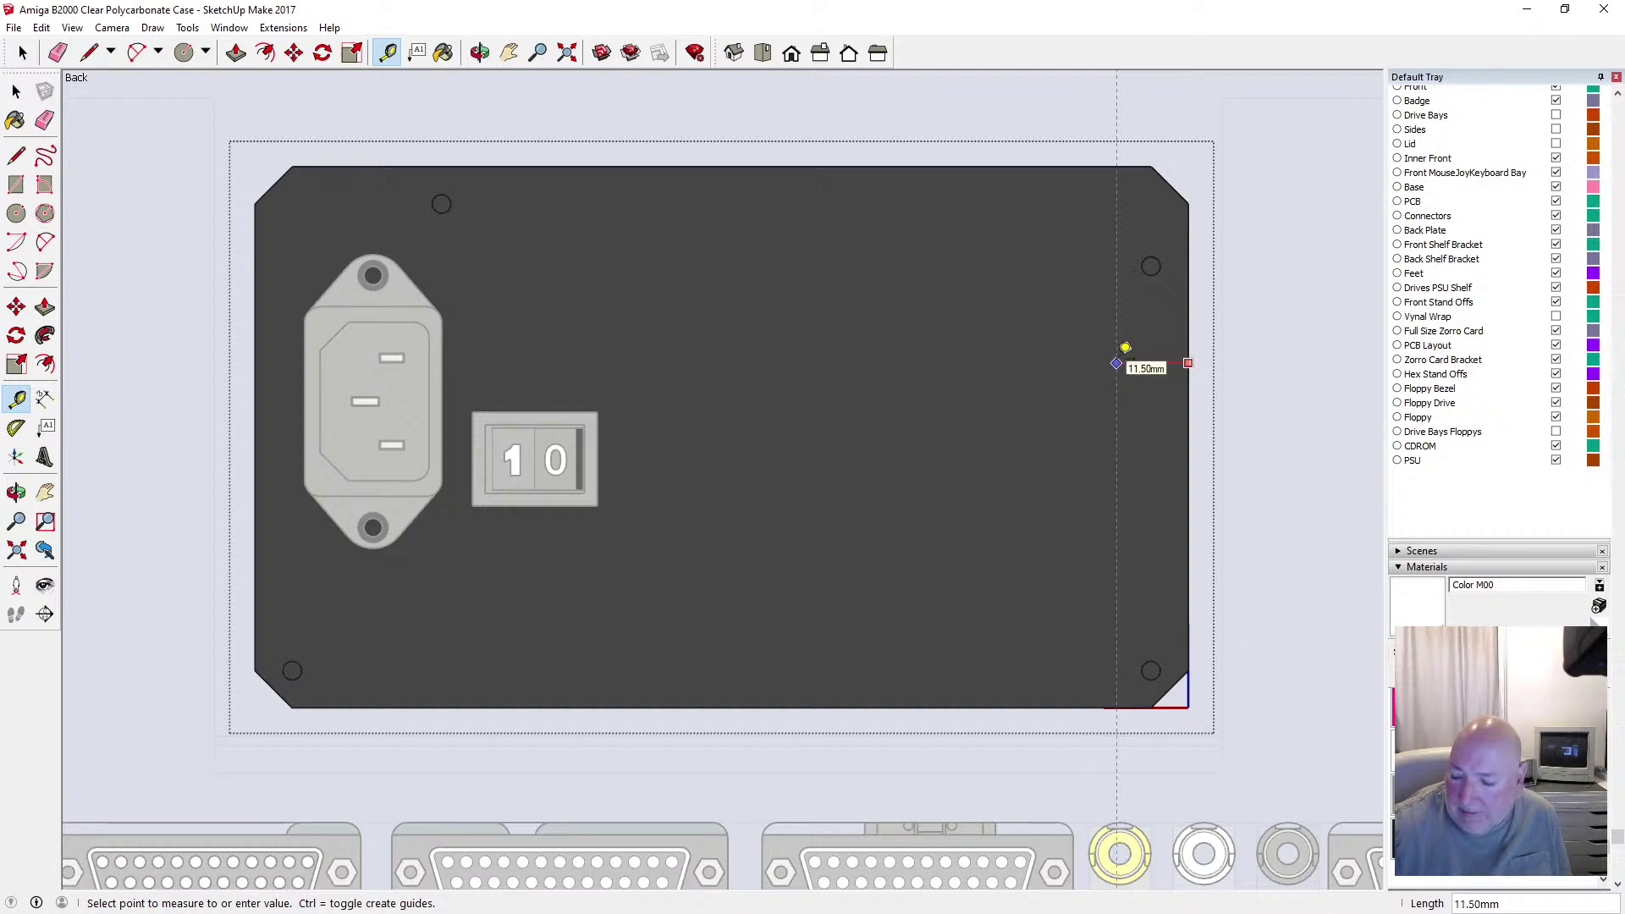
pyautogui.write('6')
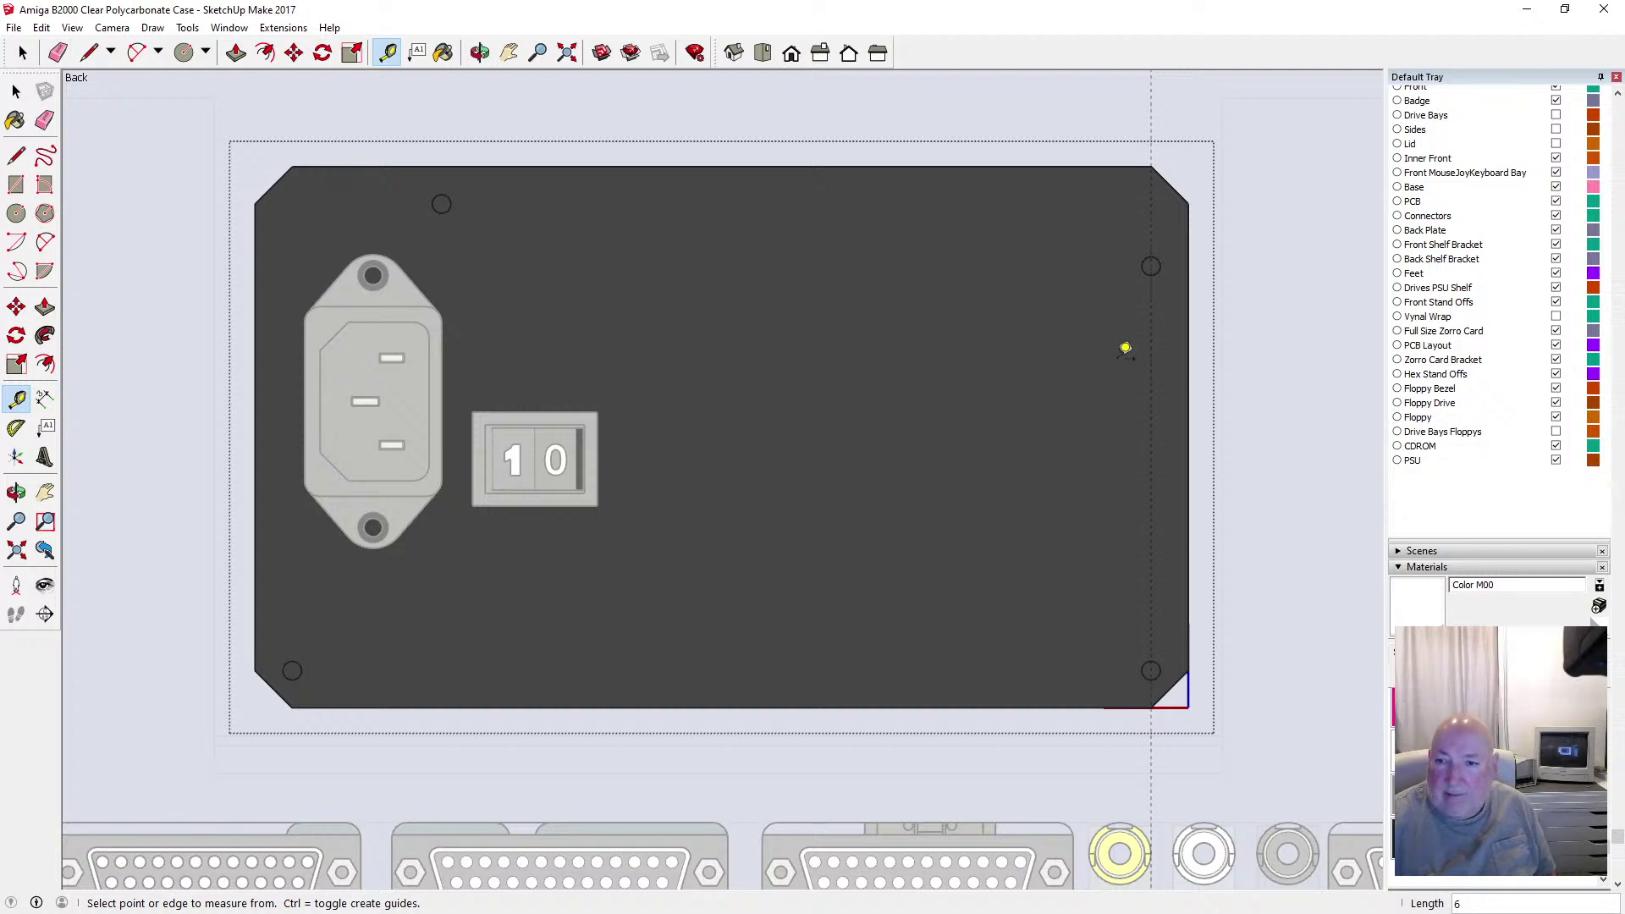
pyautogui.click(1188, 345)
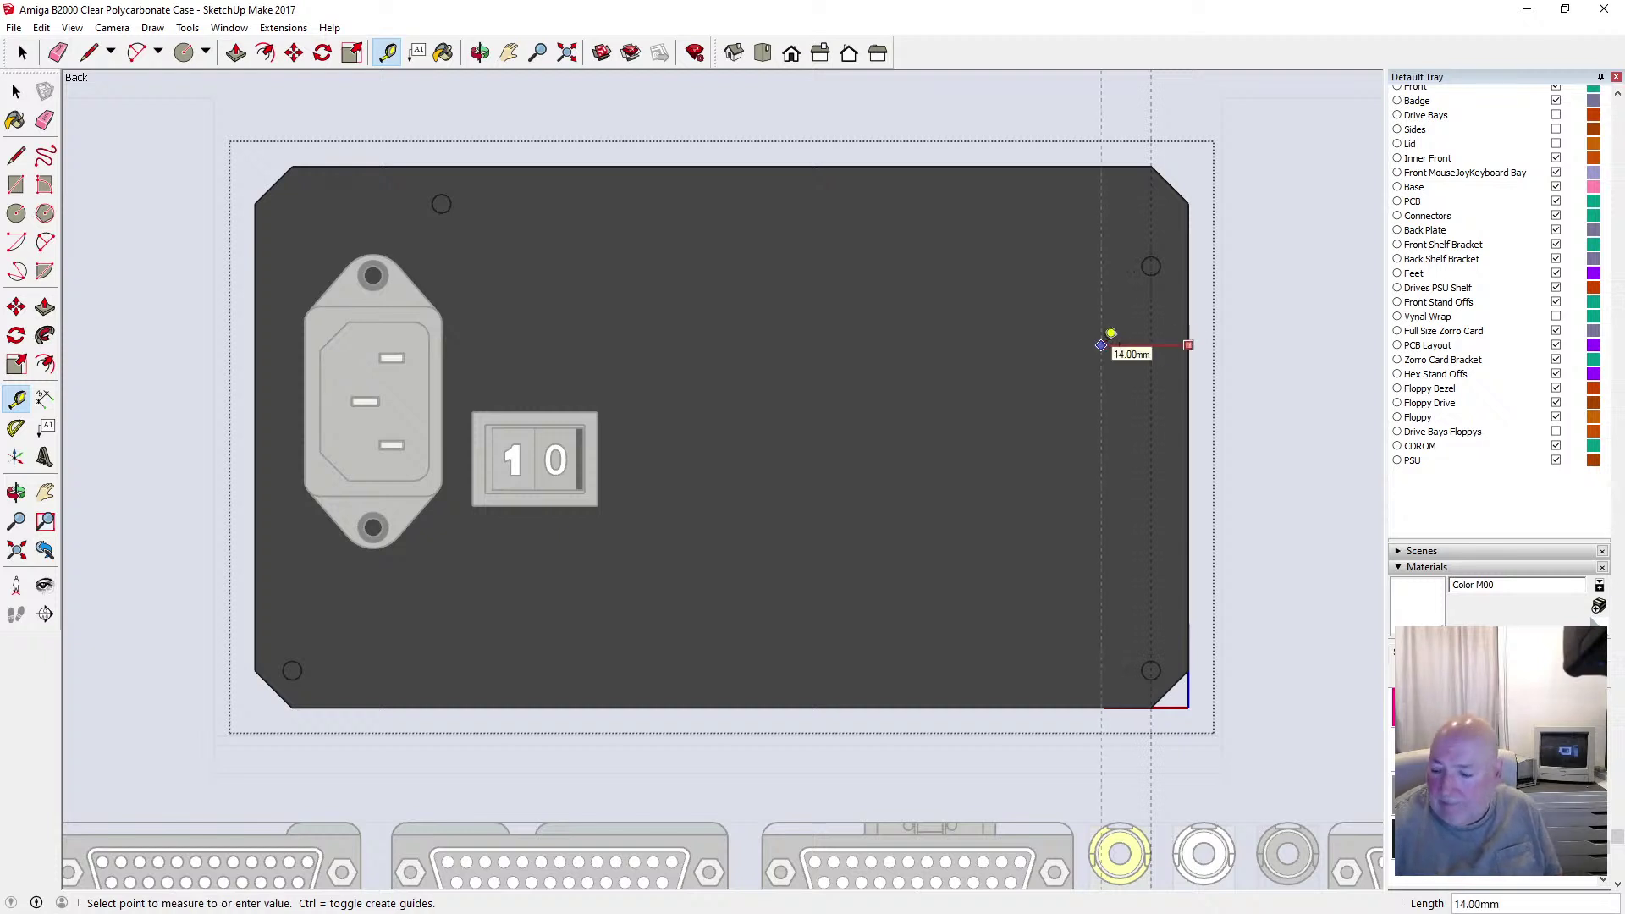
pyautogui.write('9')
pyautogui.press('Return')
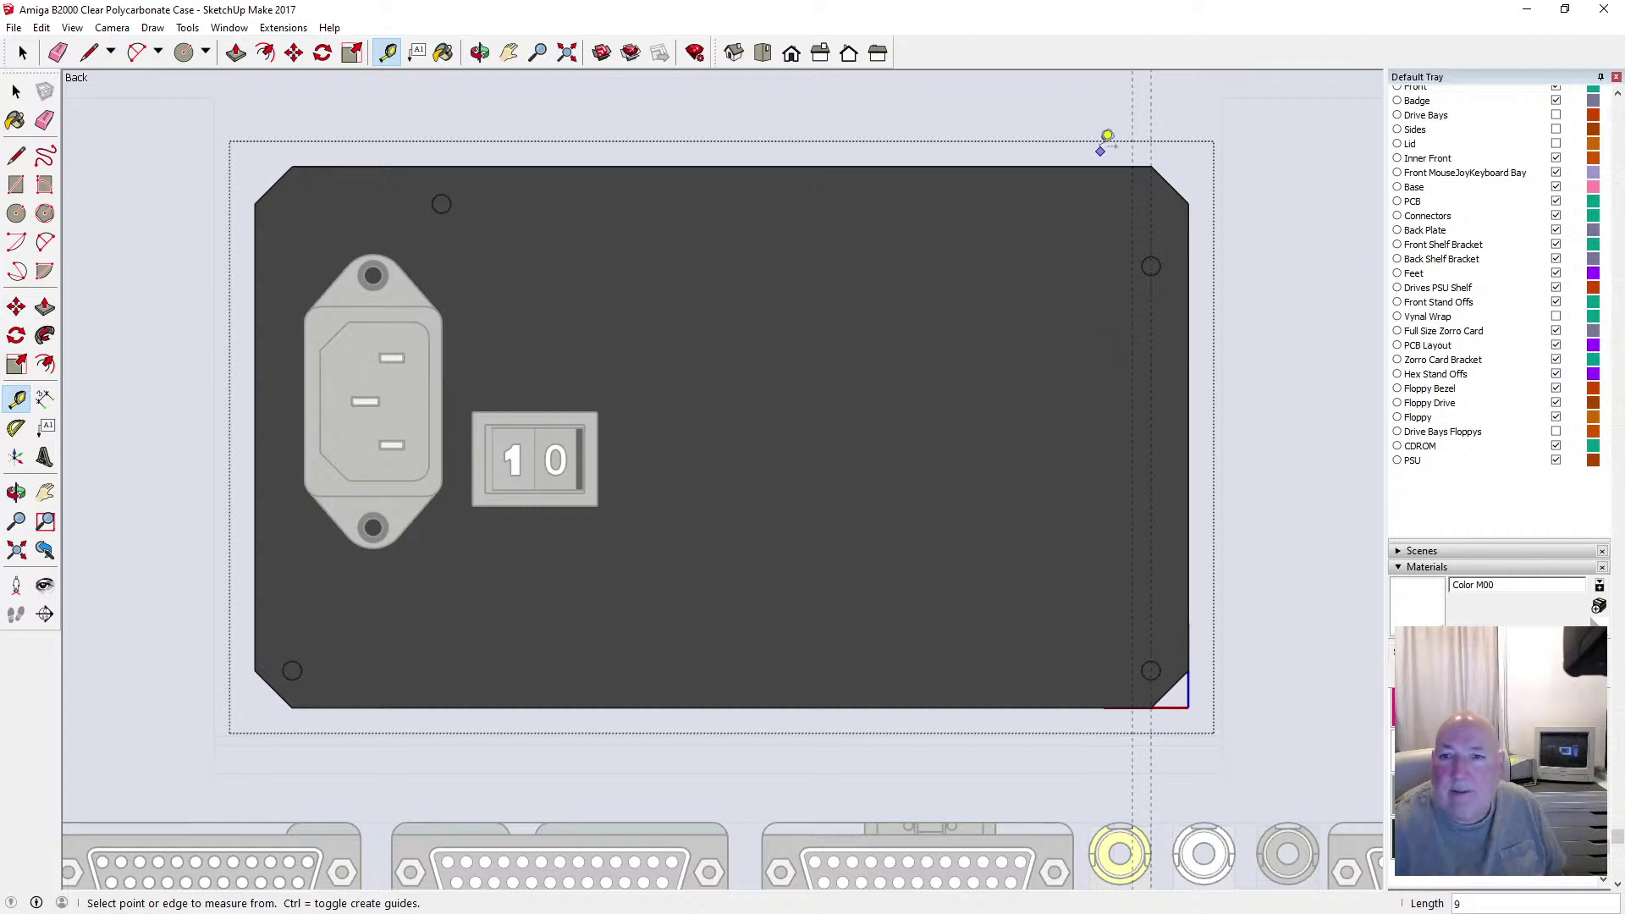
# Place a guide 6 mm below the socket face's top edge and another 34 mm inside its left edge
pyautogui.click(1022, 166)
pyautogui.click(1023, 203)
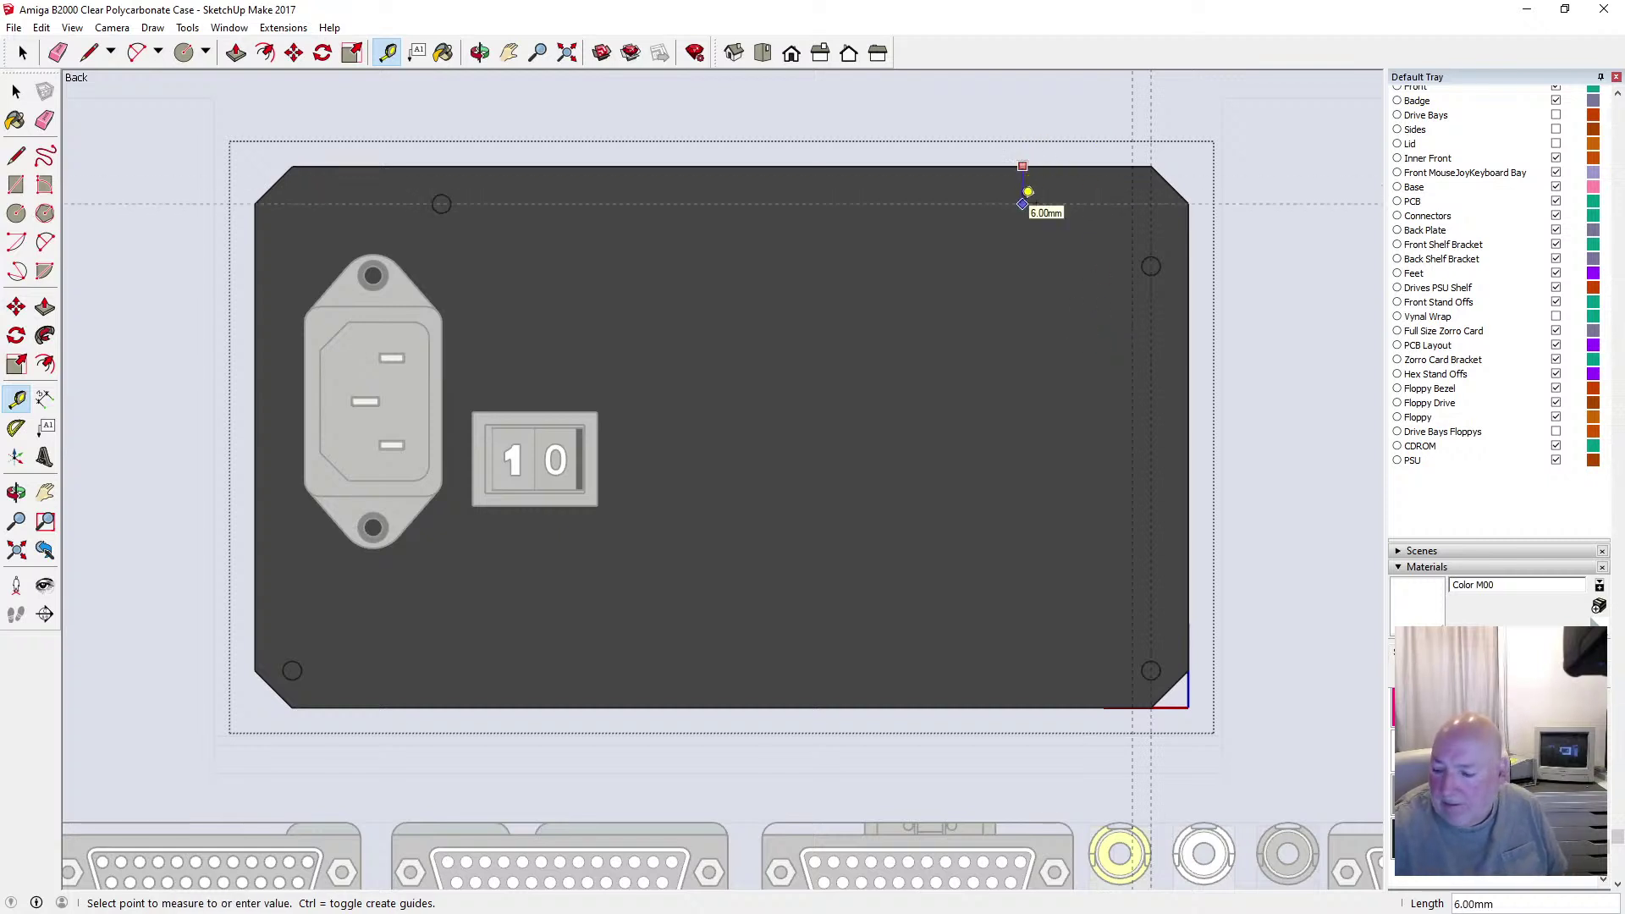
pyautogui.write('6')
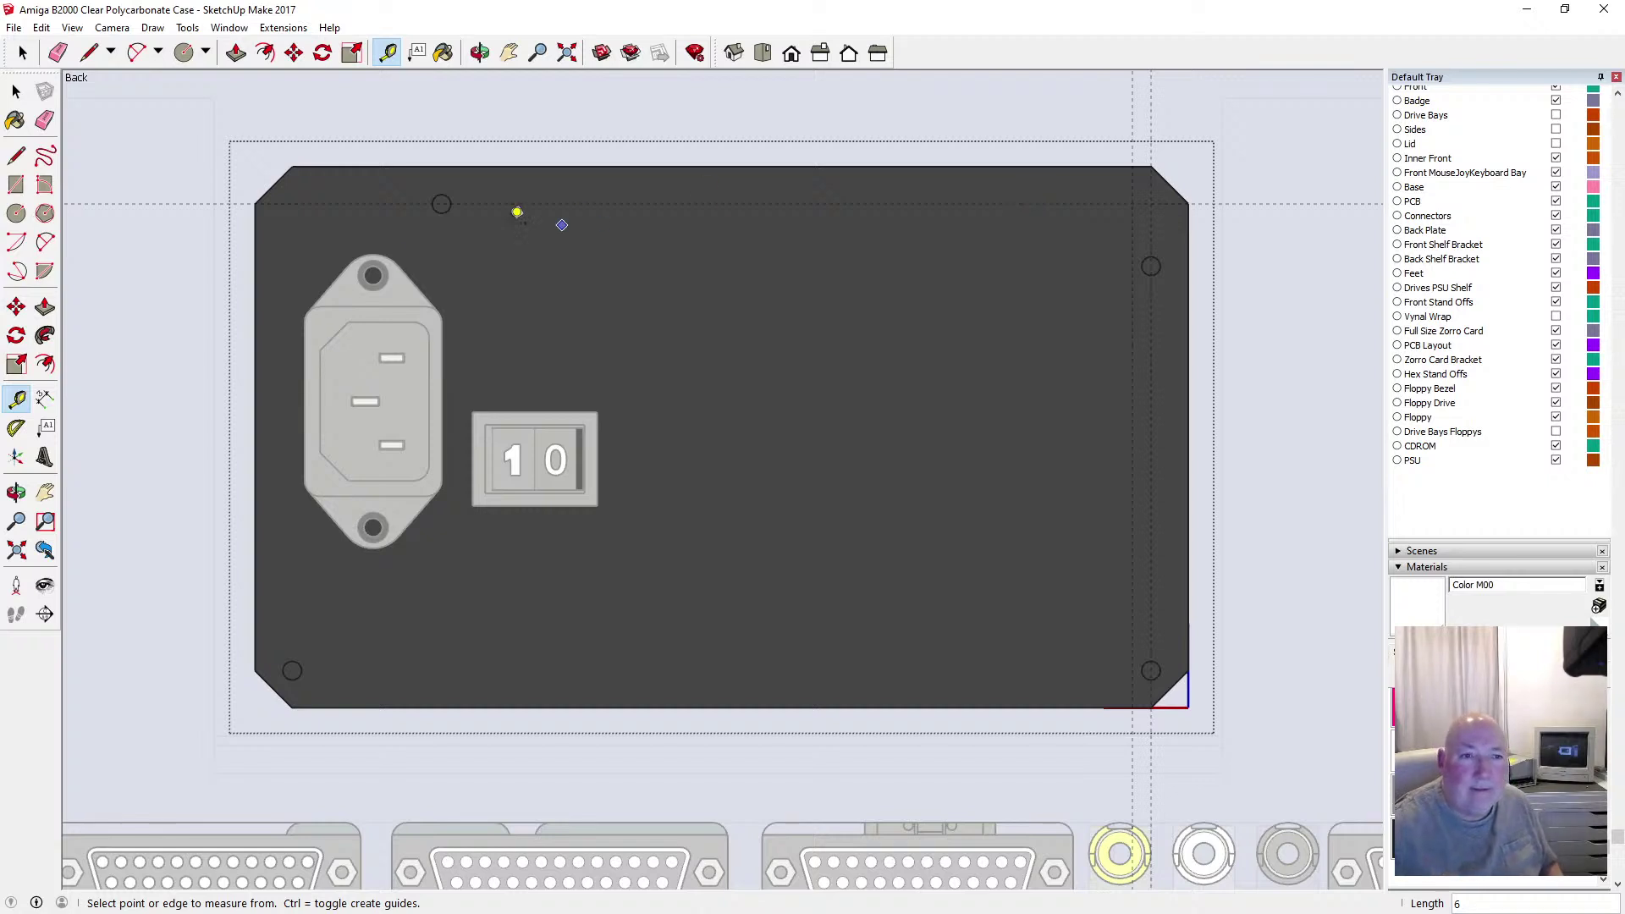
pyautogui.click(256, 232)
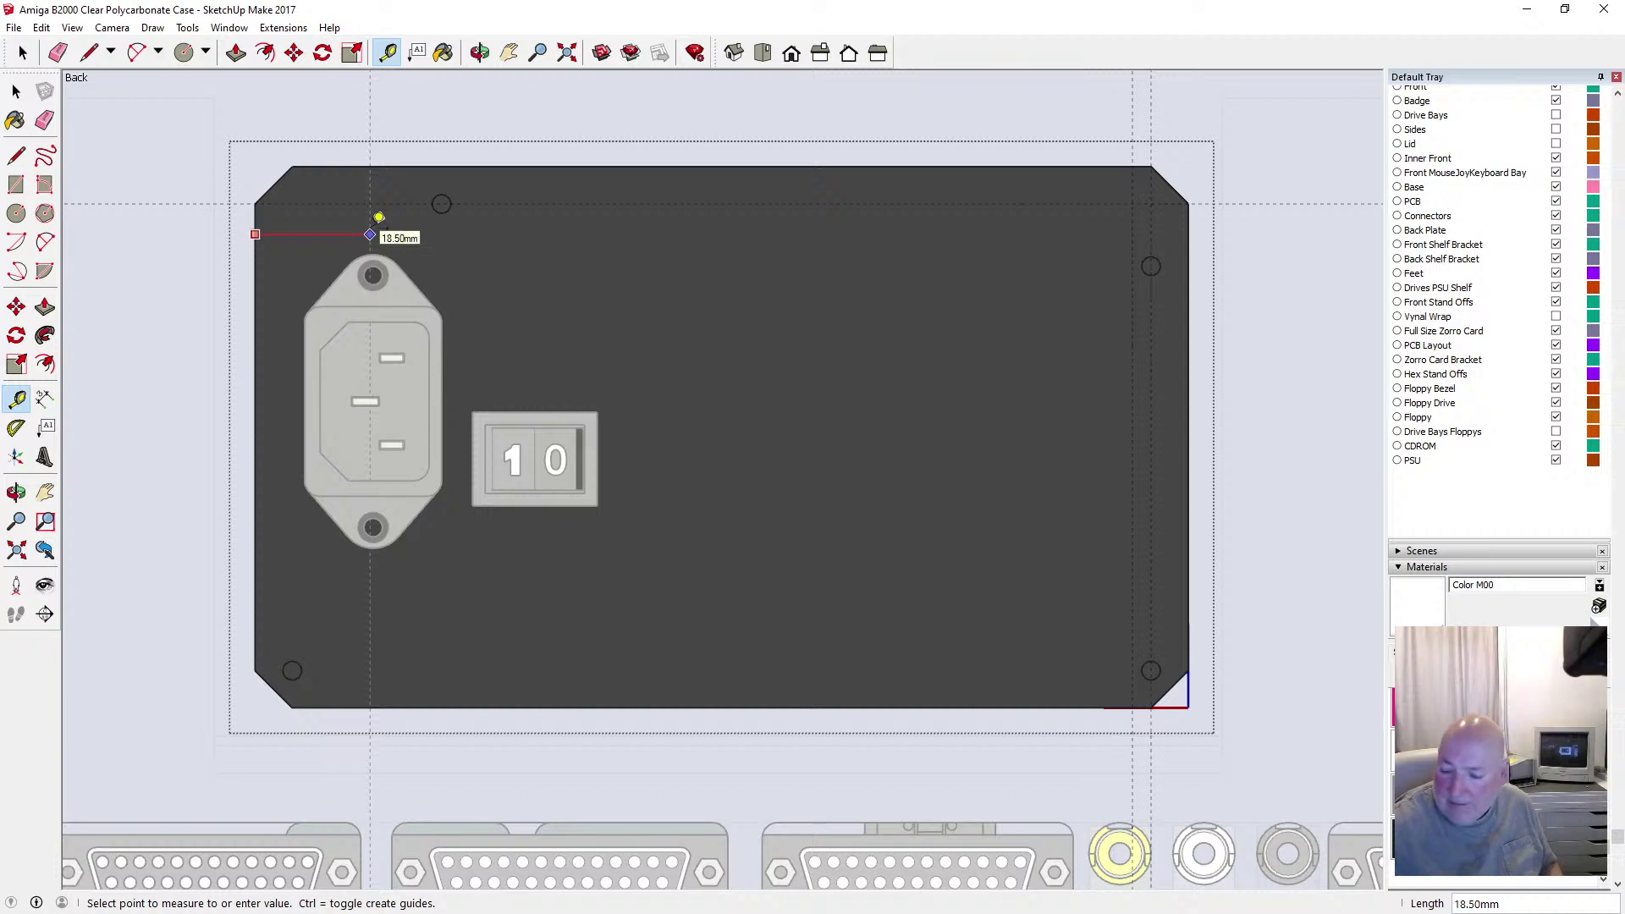
pyautogui.write('34')
pyautogui.press('Return')
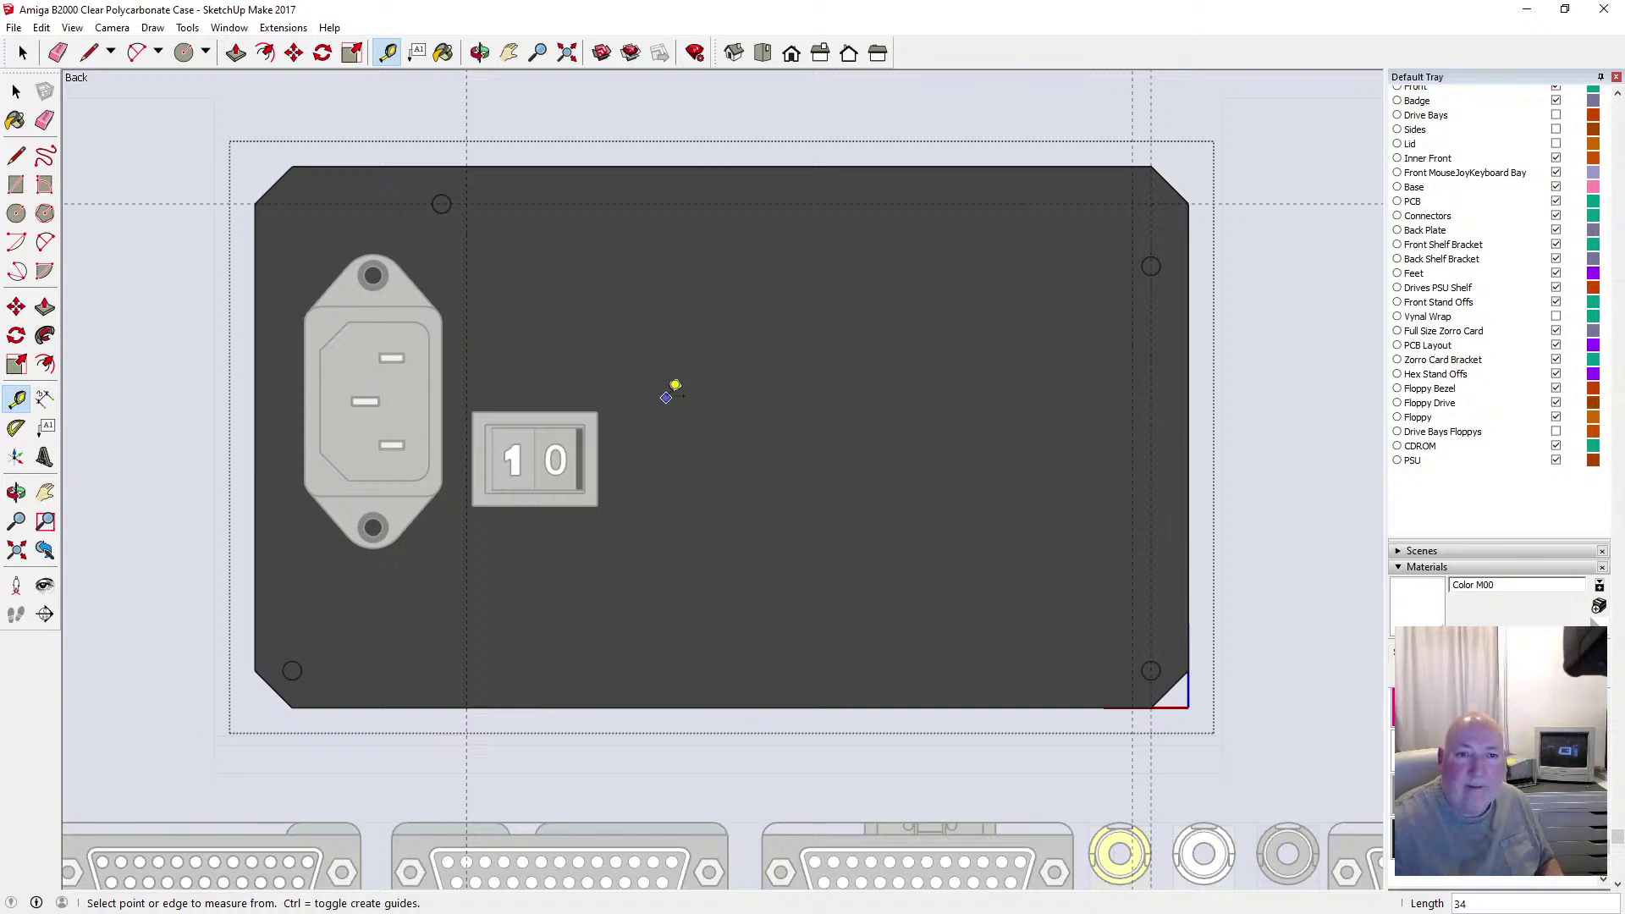
# Try vertical guides 56 mm and 57.5 mm inside the socket face's left edge, and undo both
pyautogui.click(255, 234)
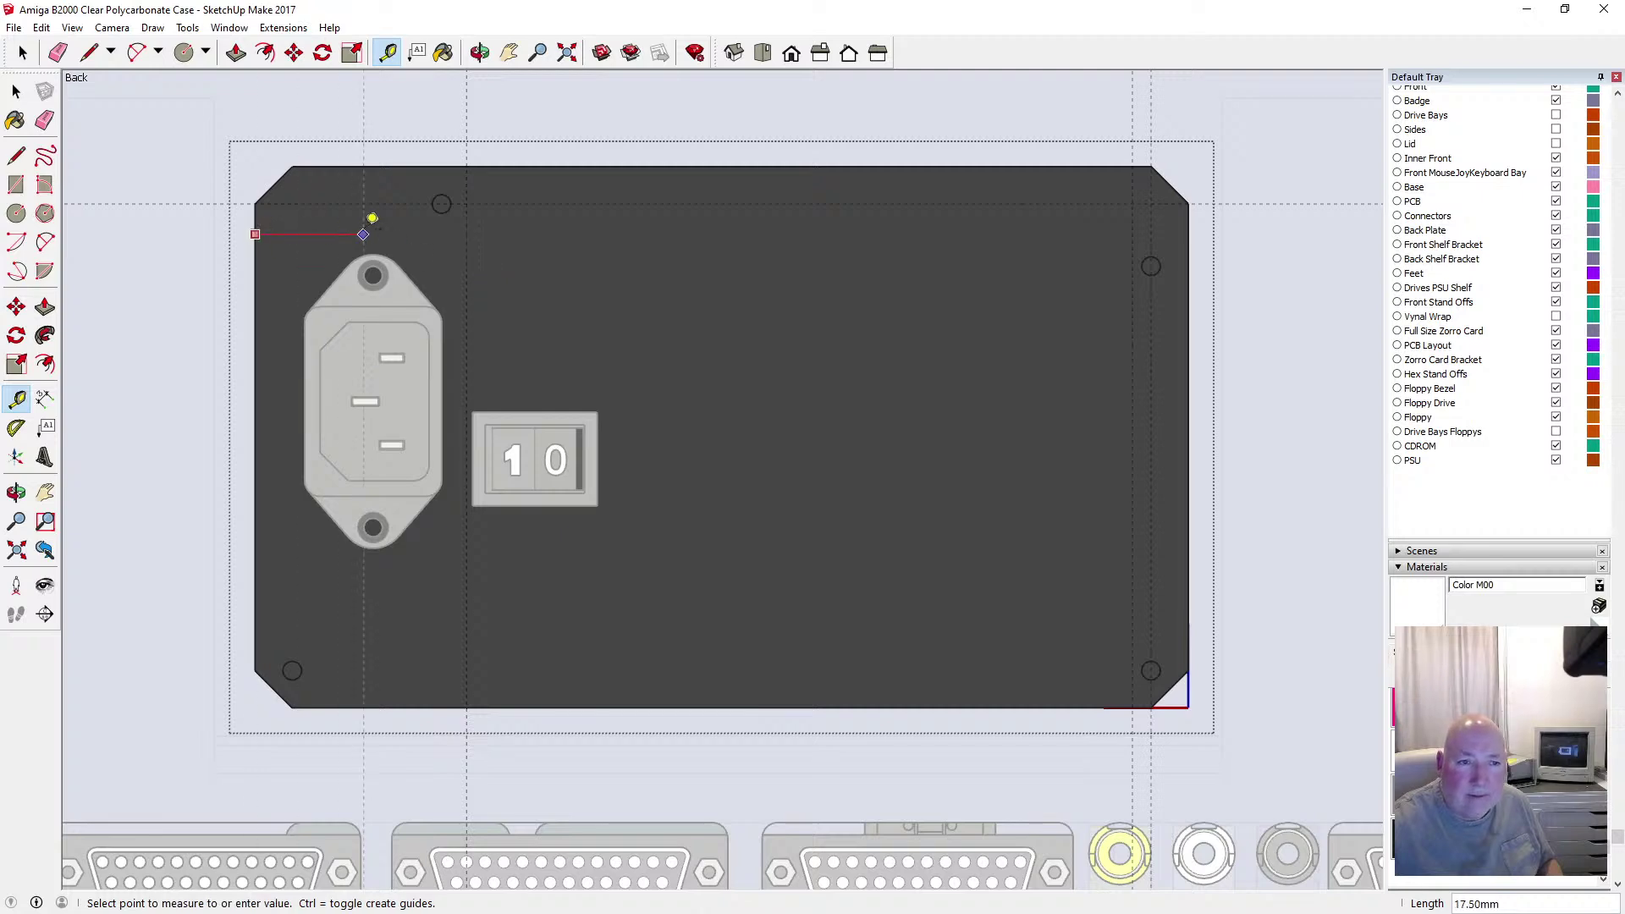
pyautogui.write('56')
pyautogui.press('Return')
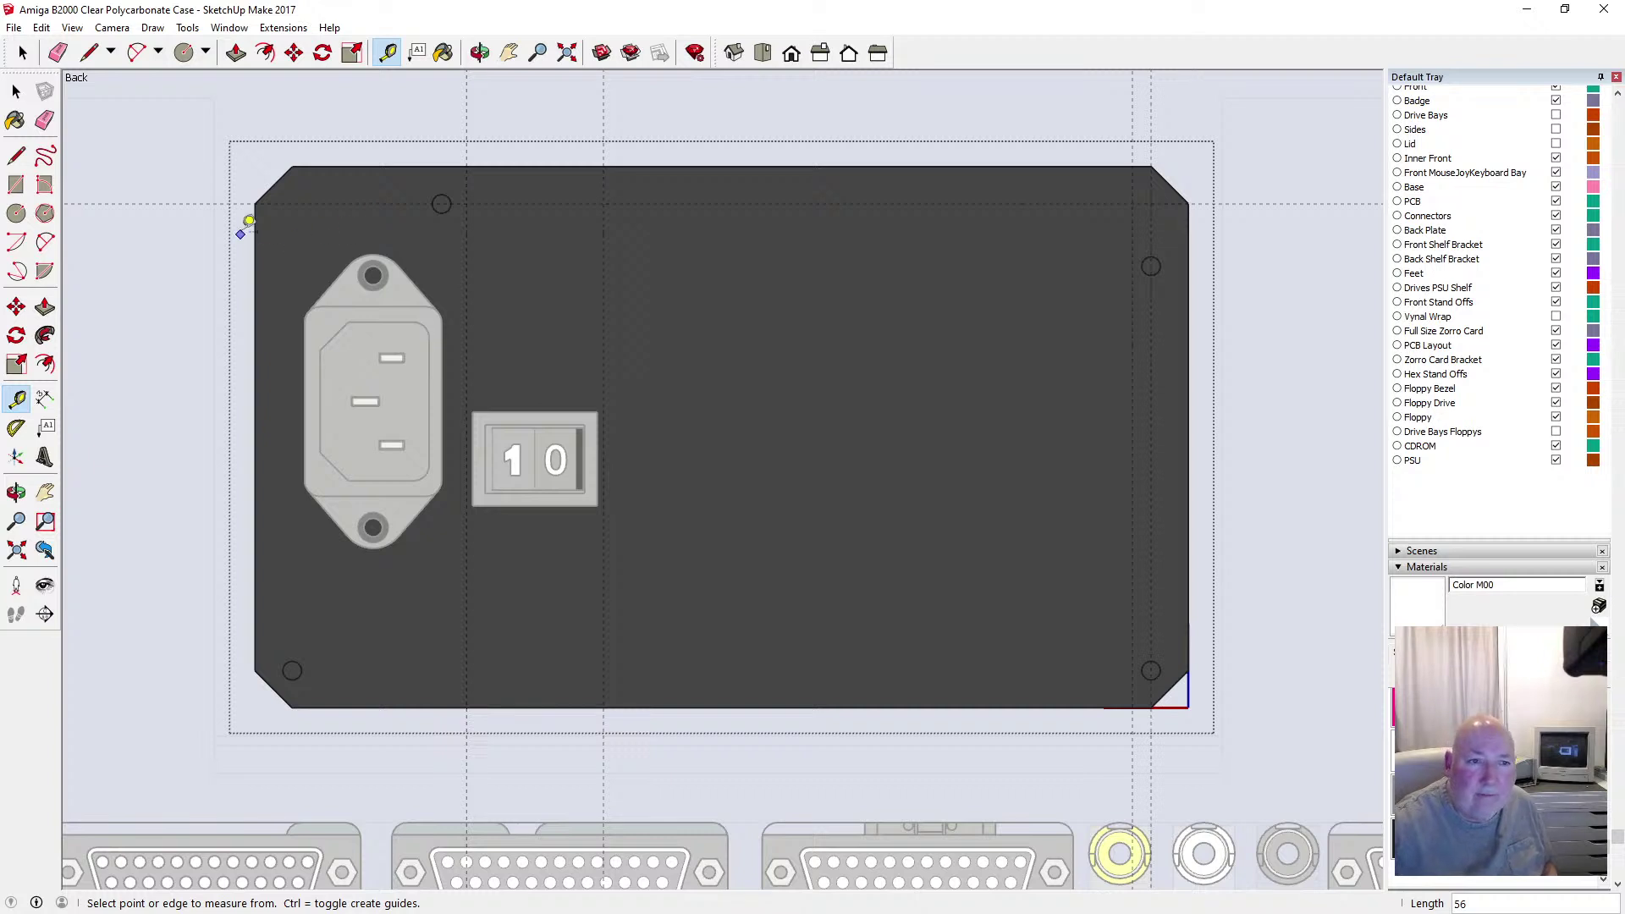
pyautogui.click(255, 225)
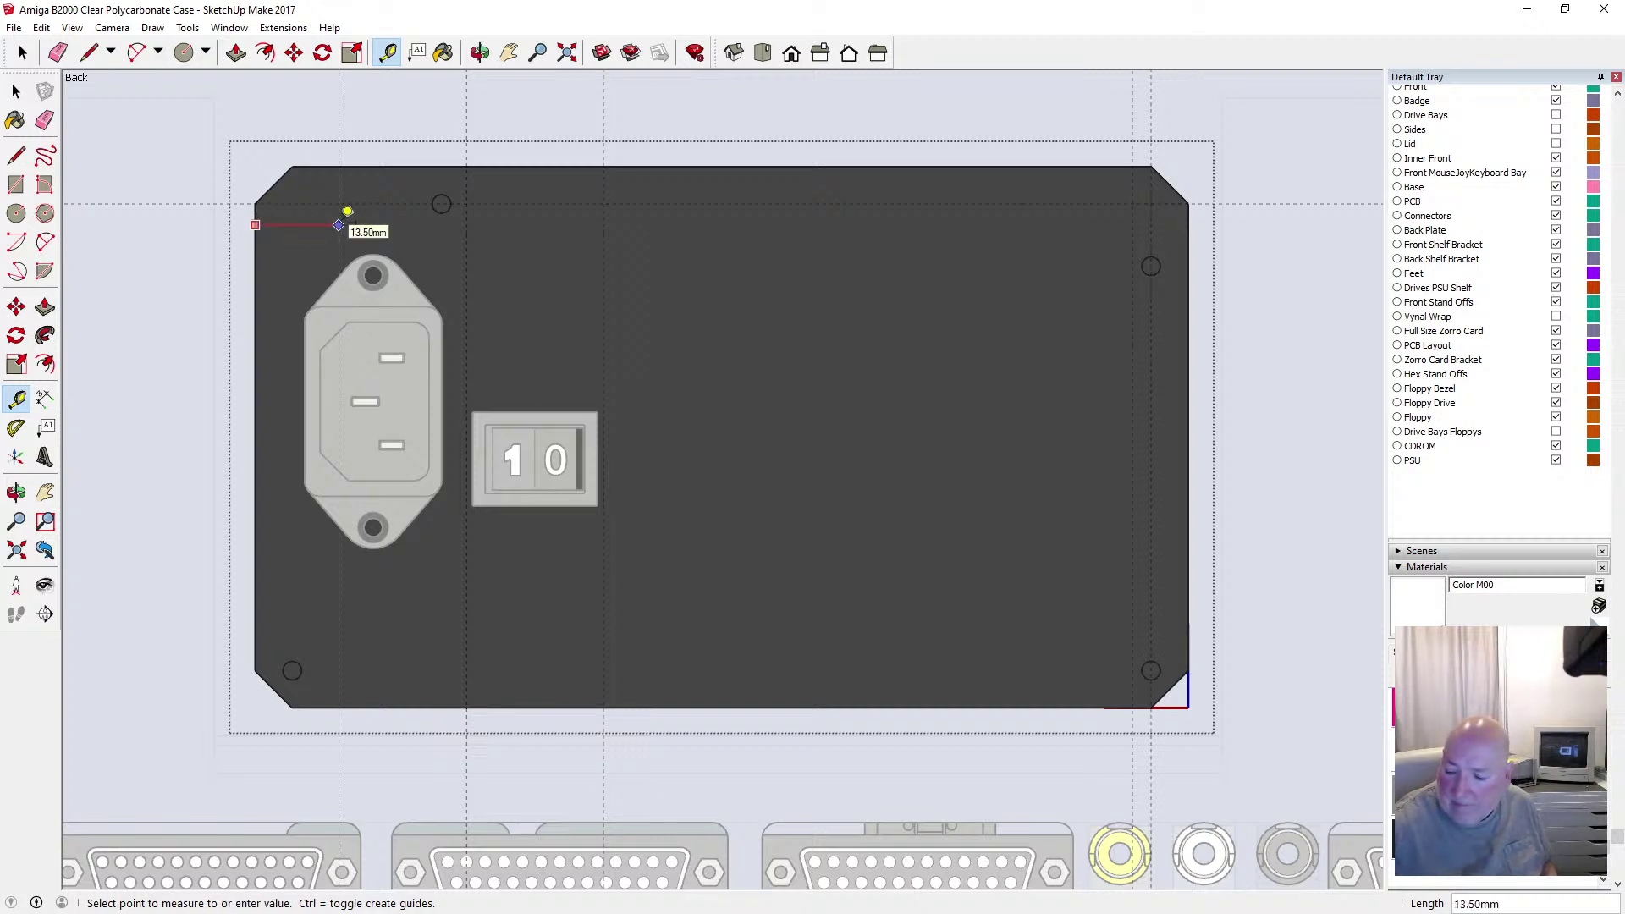
pyautogui.write('57.5')
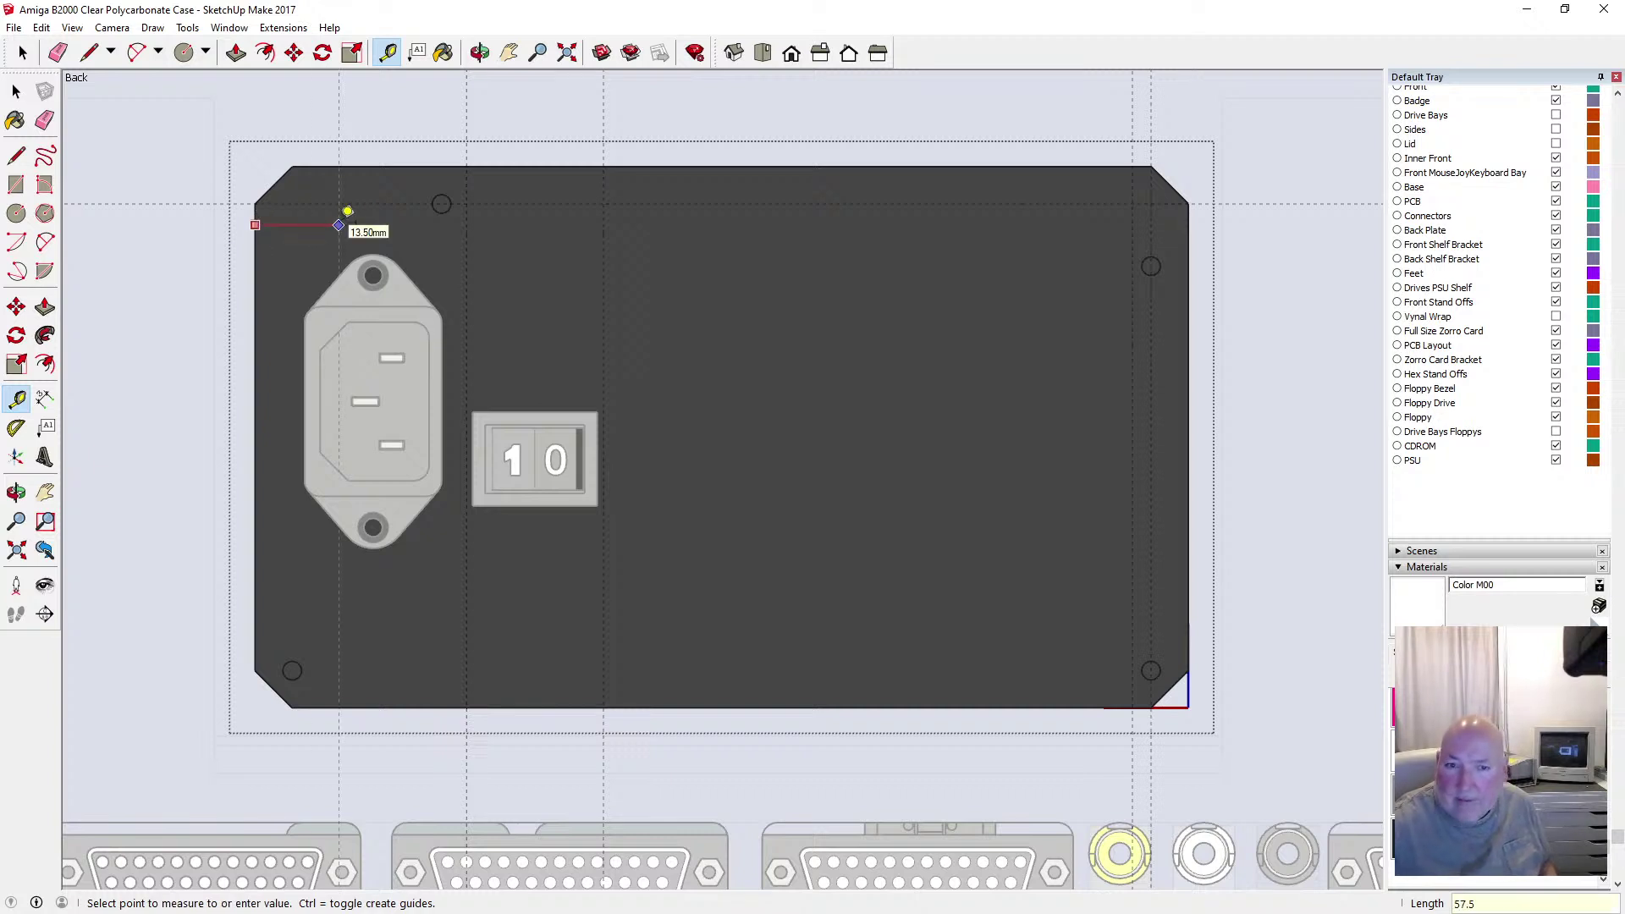
pyautogui.press('Return')
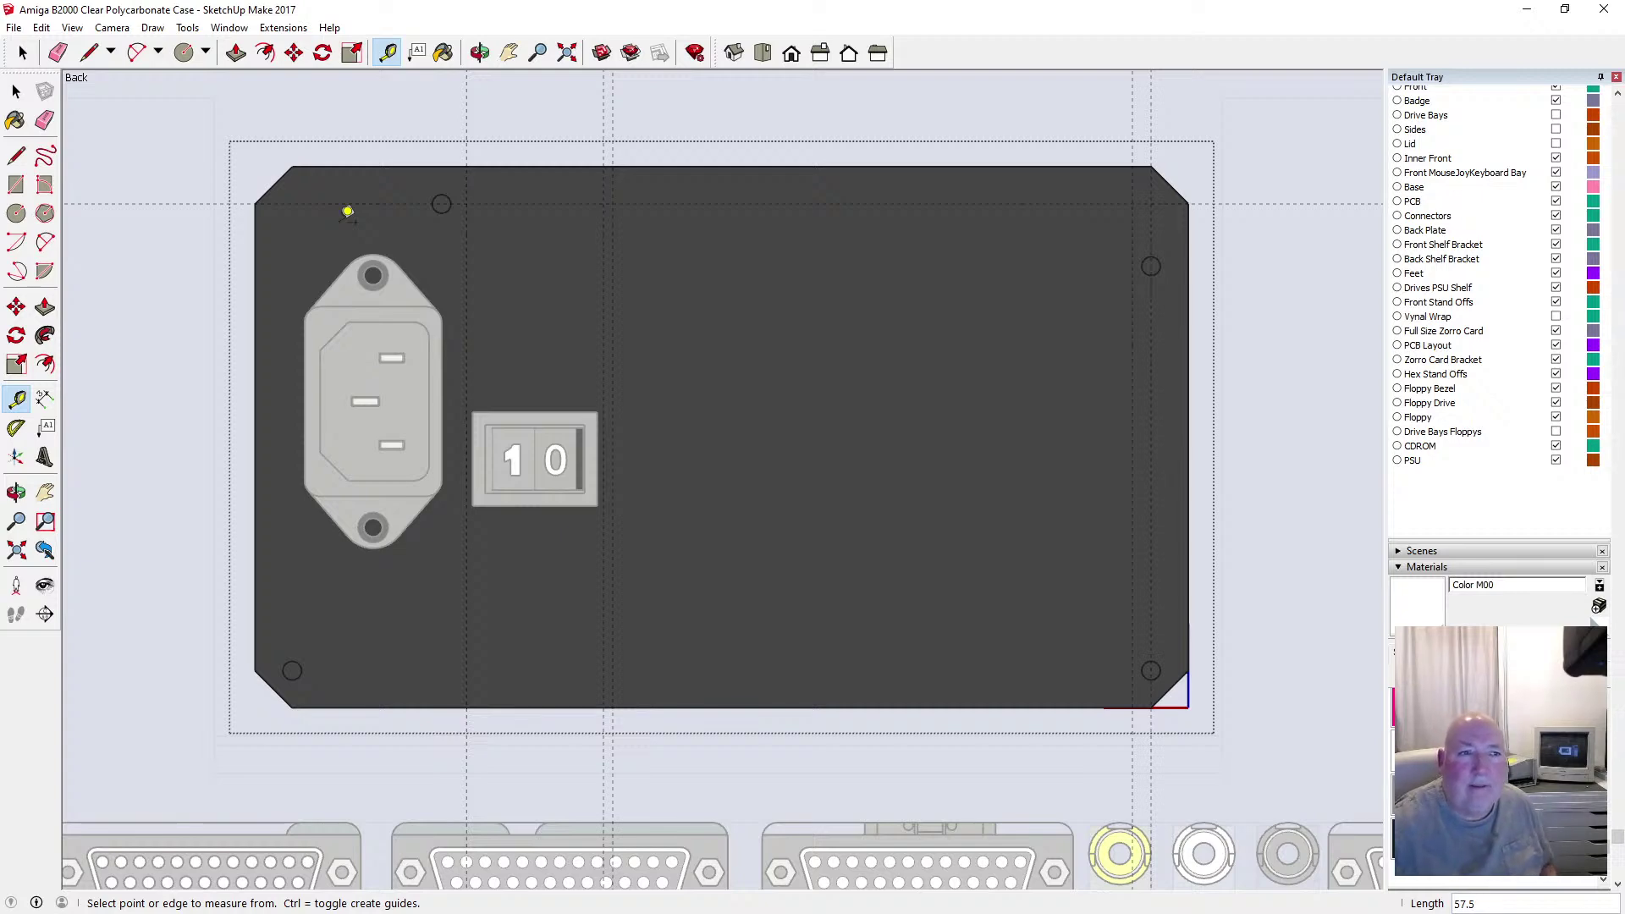
pyautogui.click(41, 27)
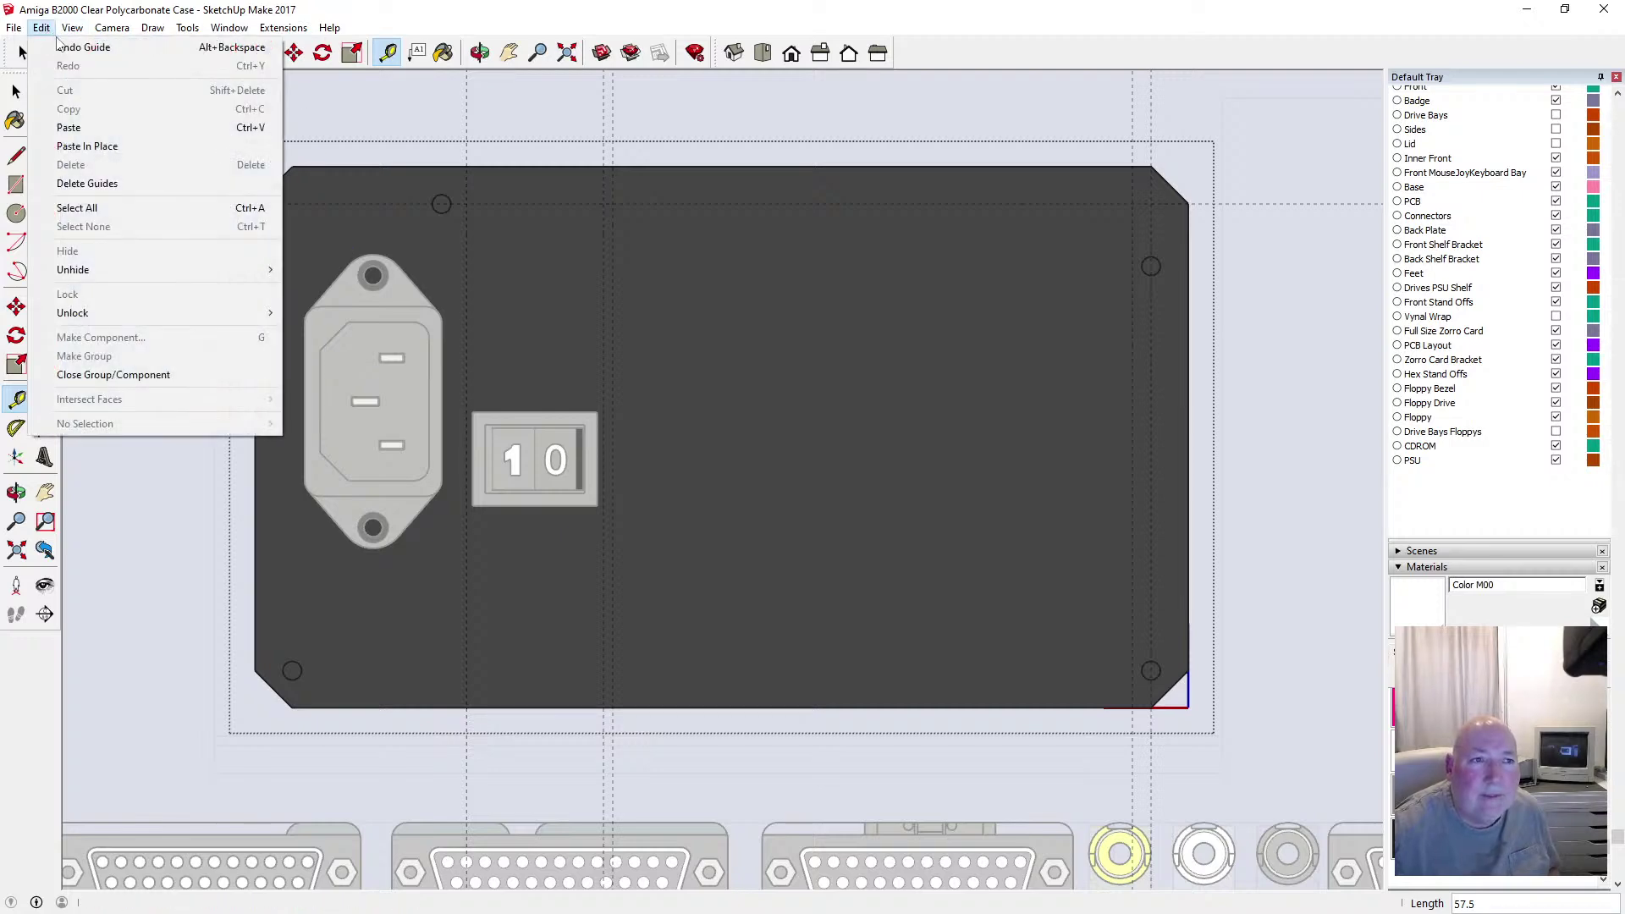
pyautogui.click(57, 49)
pyautogui.click(58, 48)
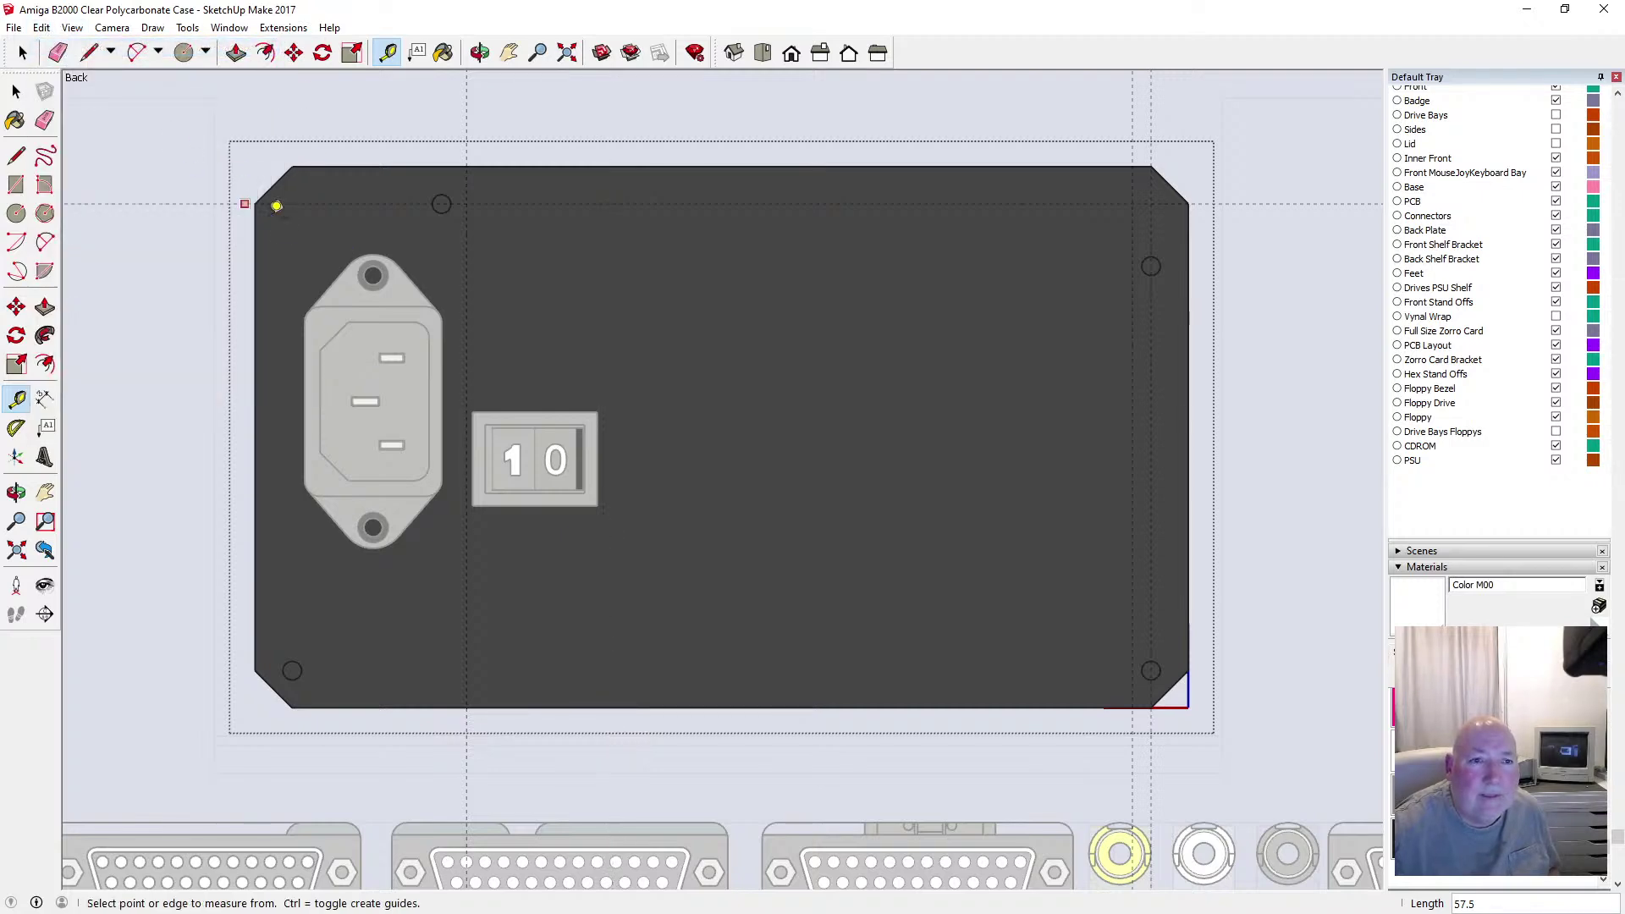
# Place vertical guides 55 mm and 58 mm inside the left edge of the PSU box's socket face
pyautogui.click(257, 227)
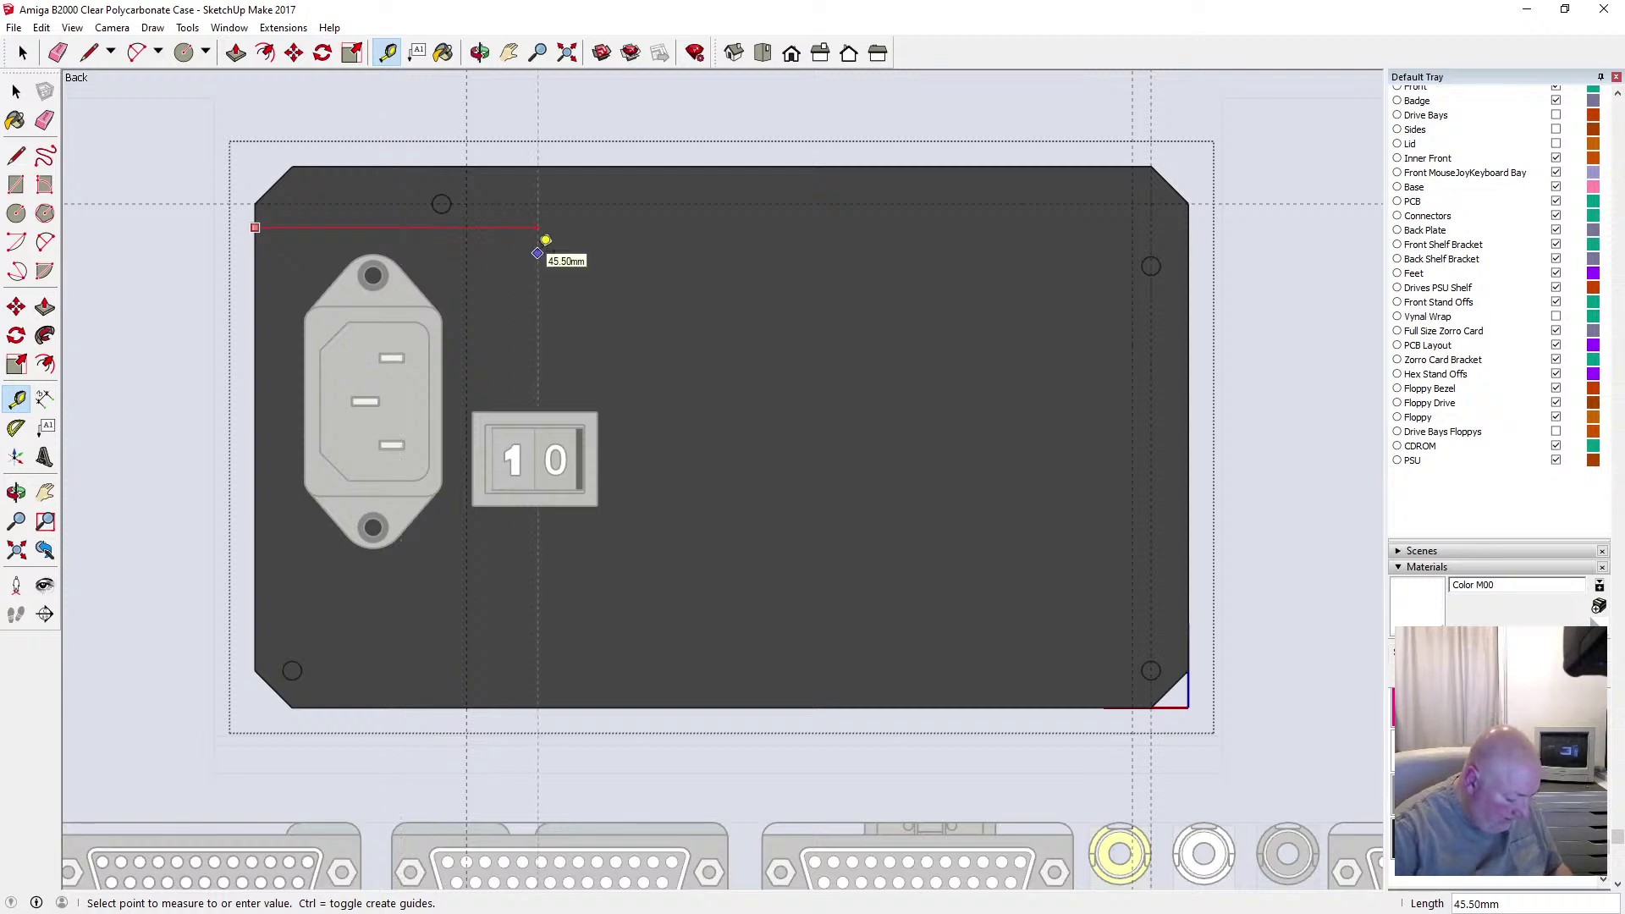
pyautogui.write('55')
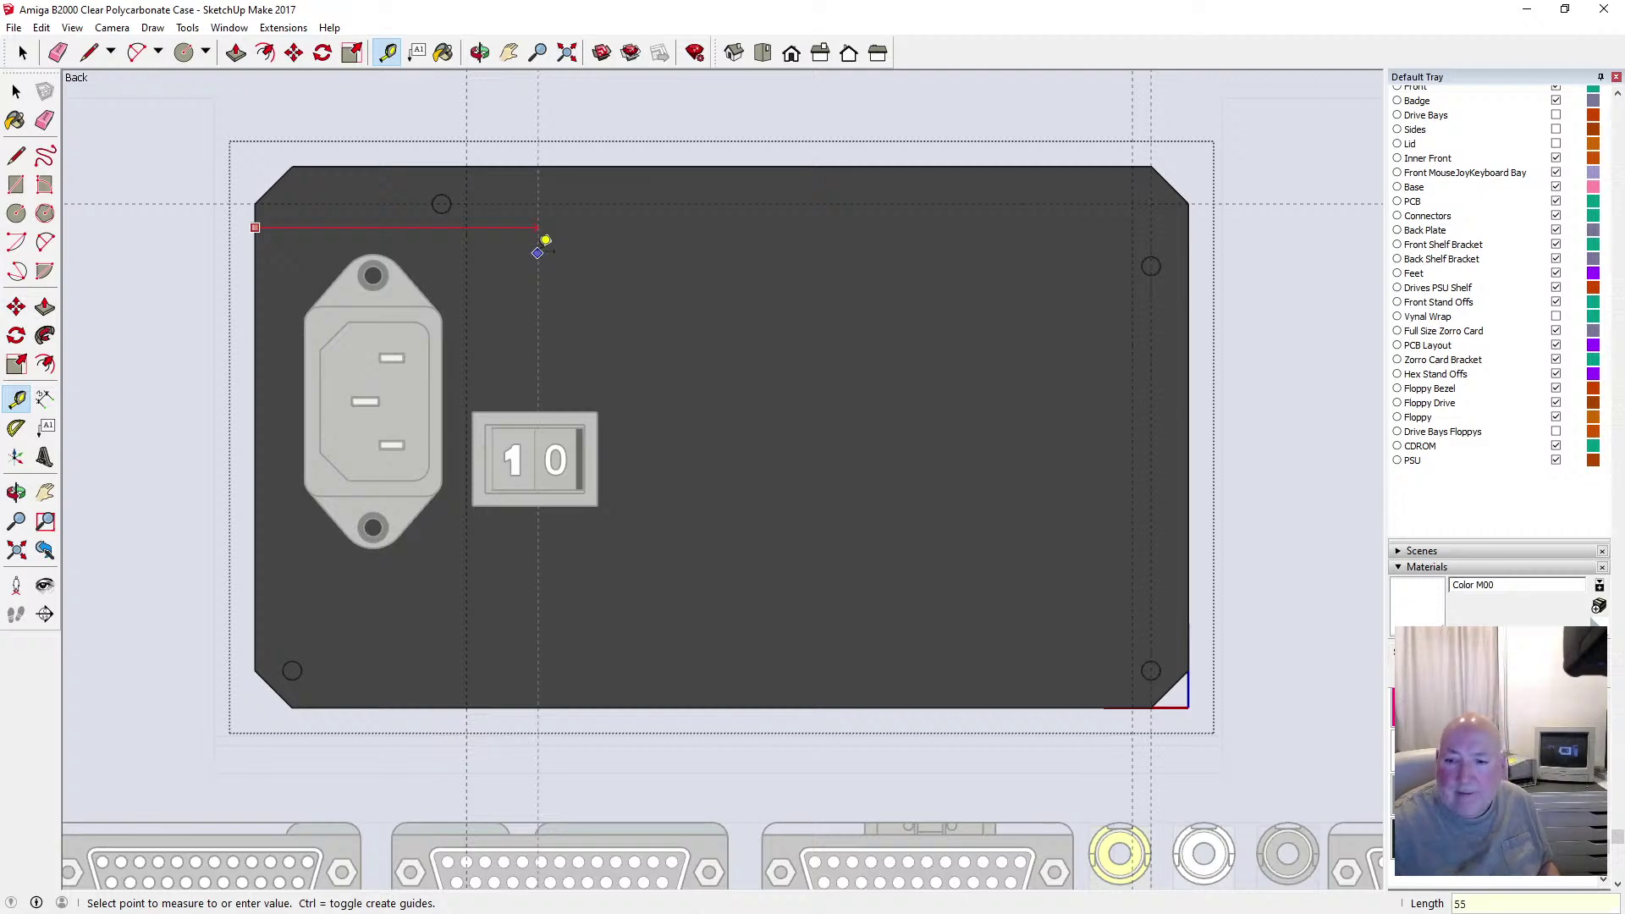
pyautogui.press('Return')
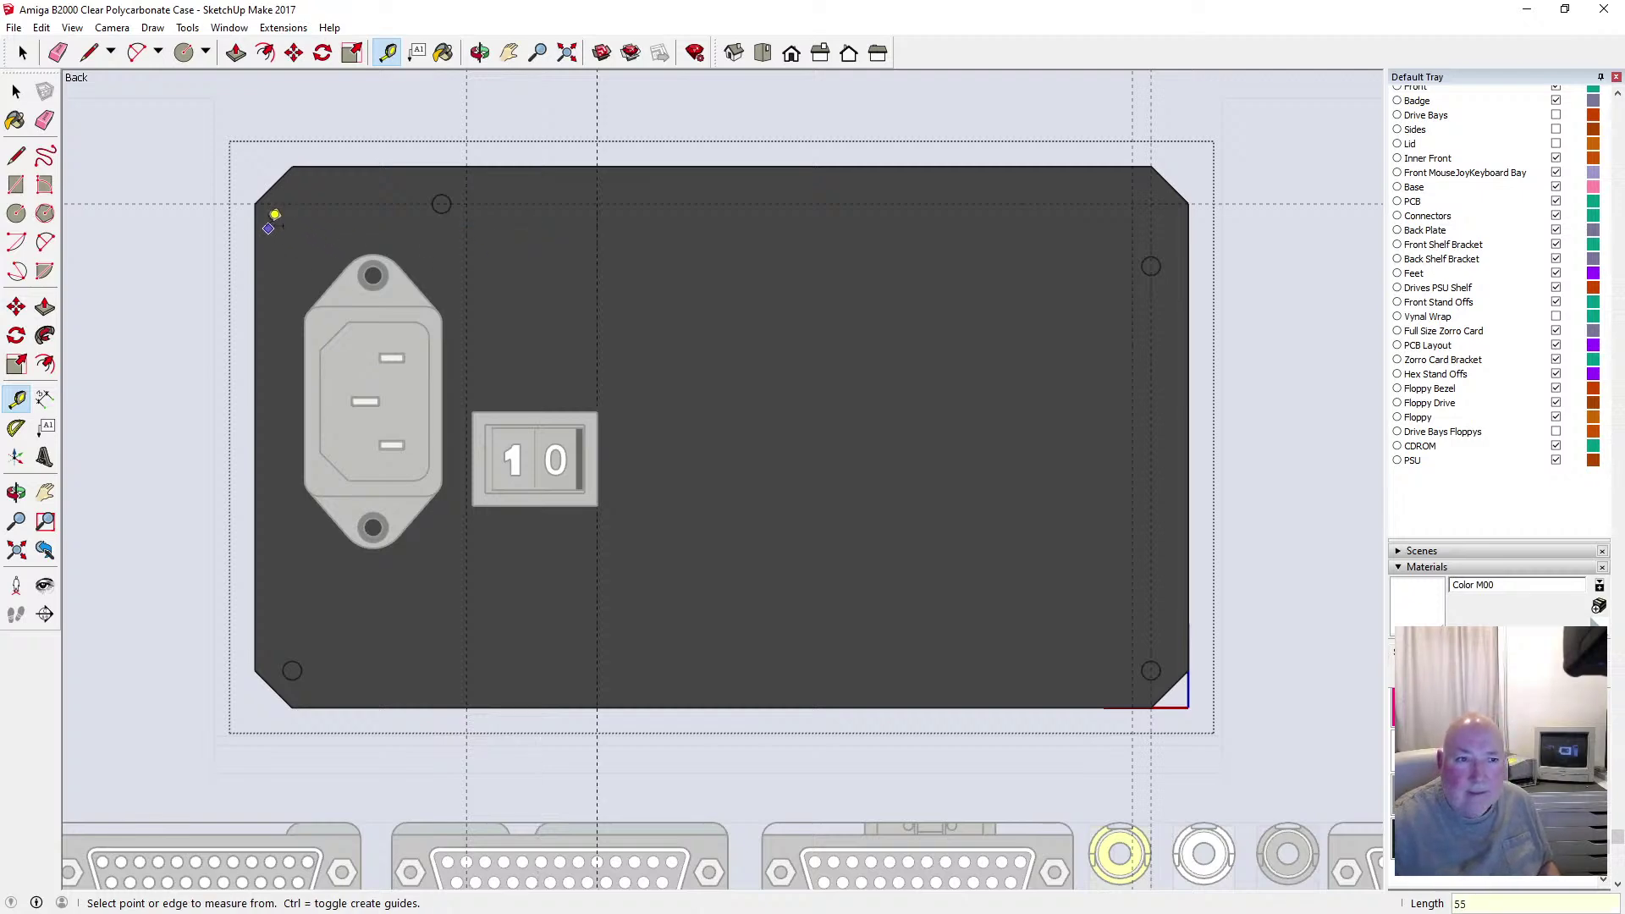
pyautogui.click(256, 222)
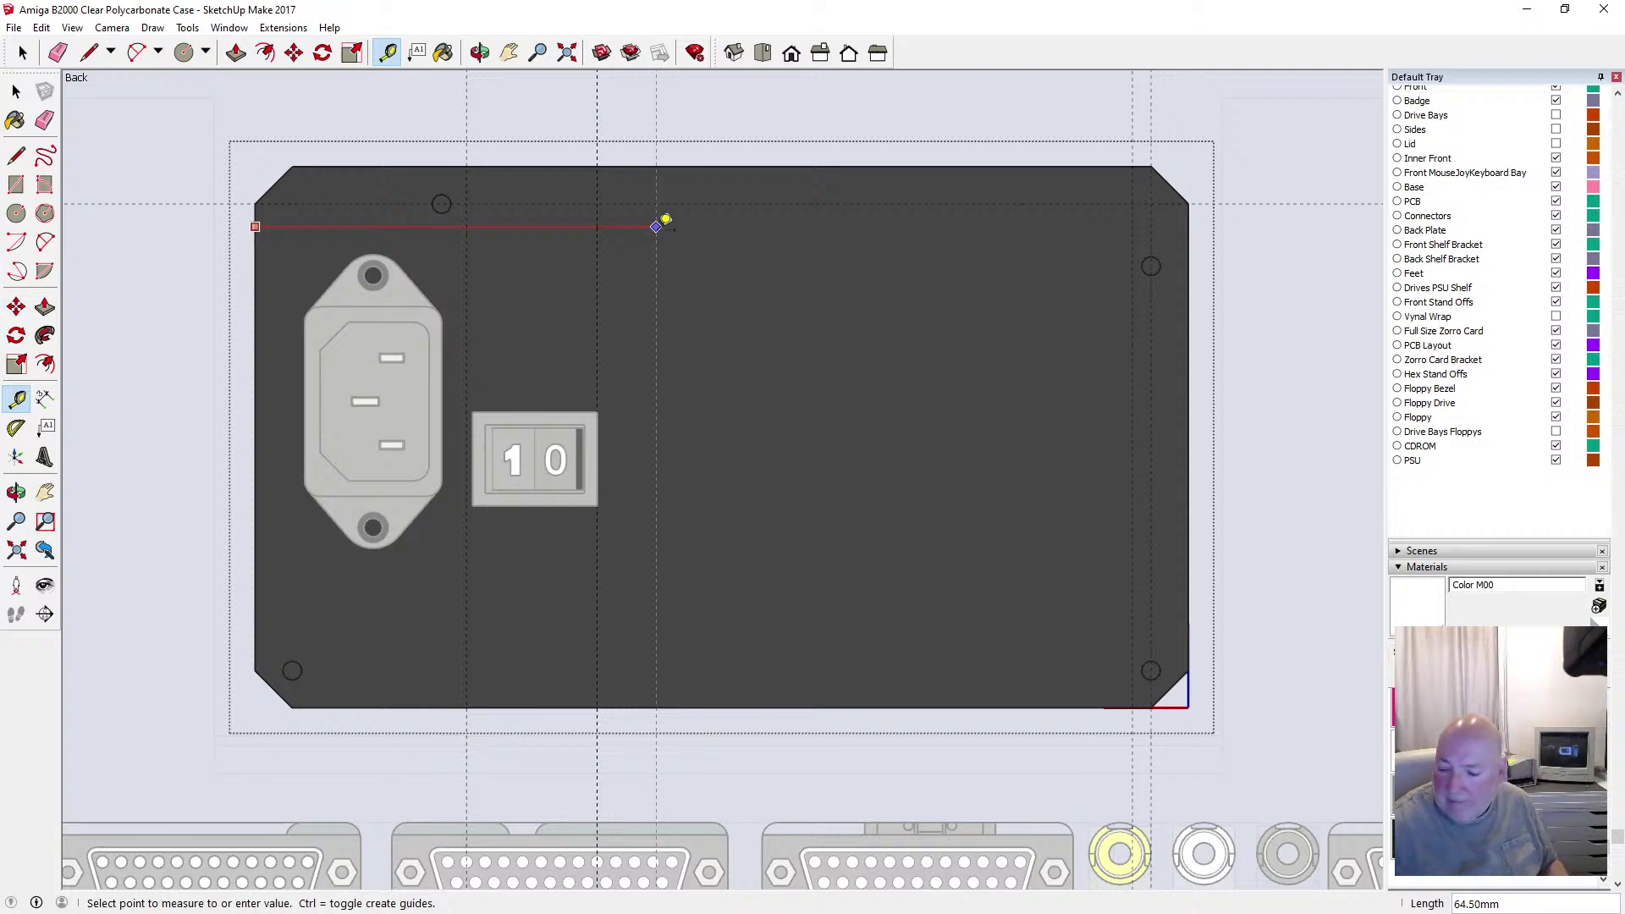
pyautogui.write('58')
pyautogui.press('Return')
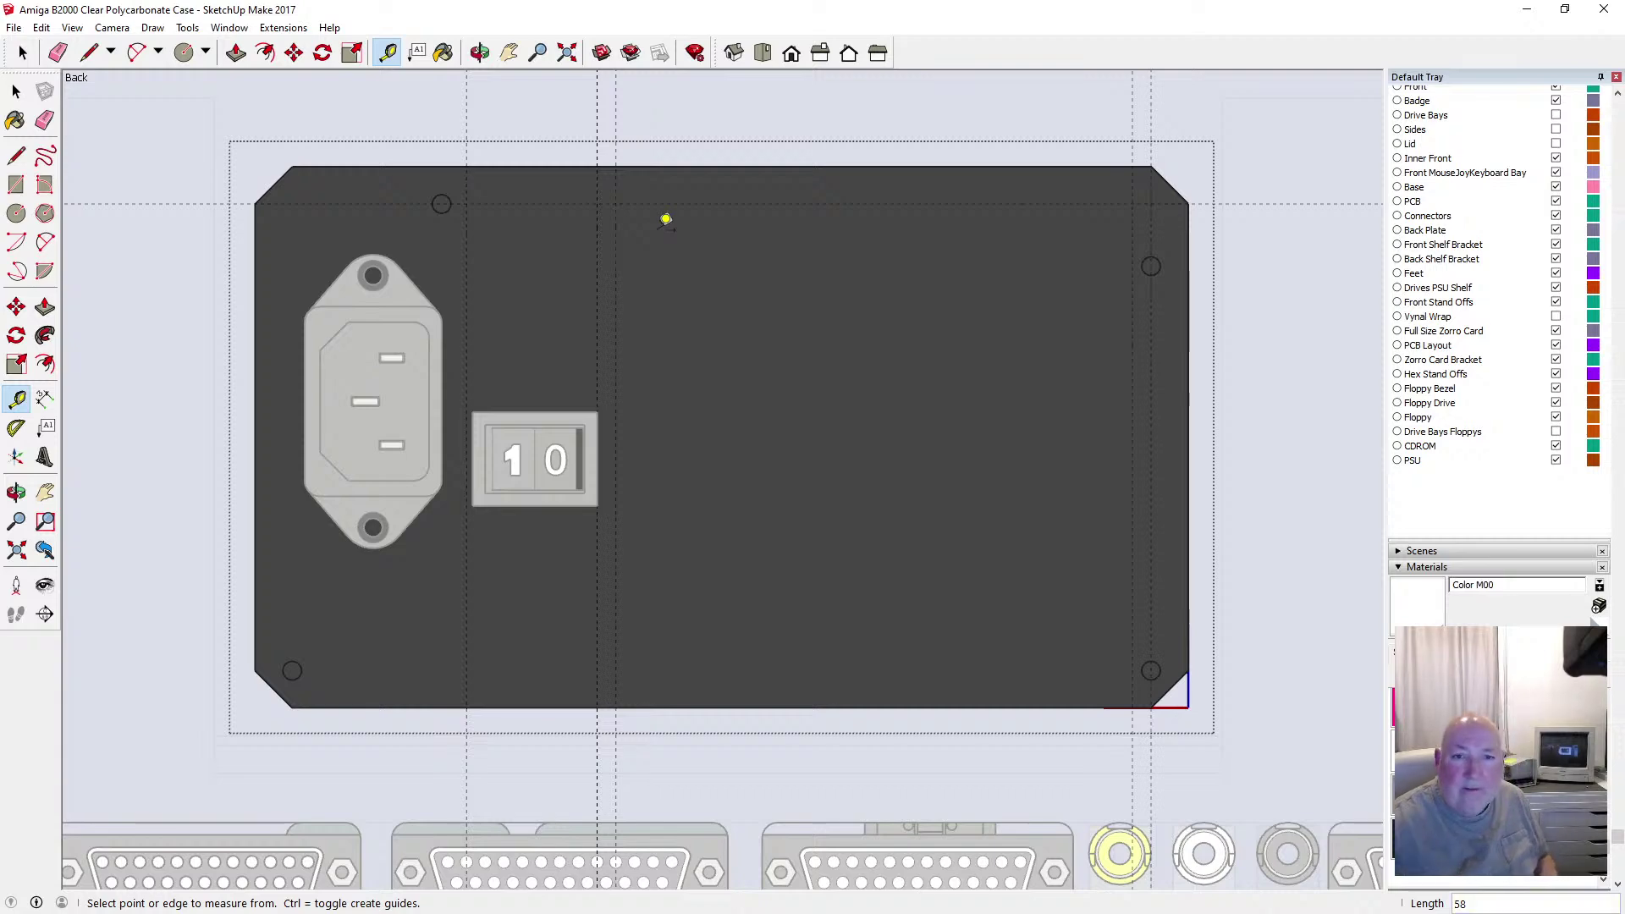
# Place a vertical guide 100 mm inside the left edge of the PSU box's socket face
pyautogui.click(255, 232)
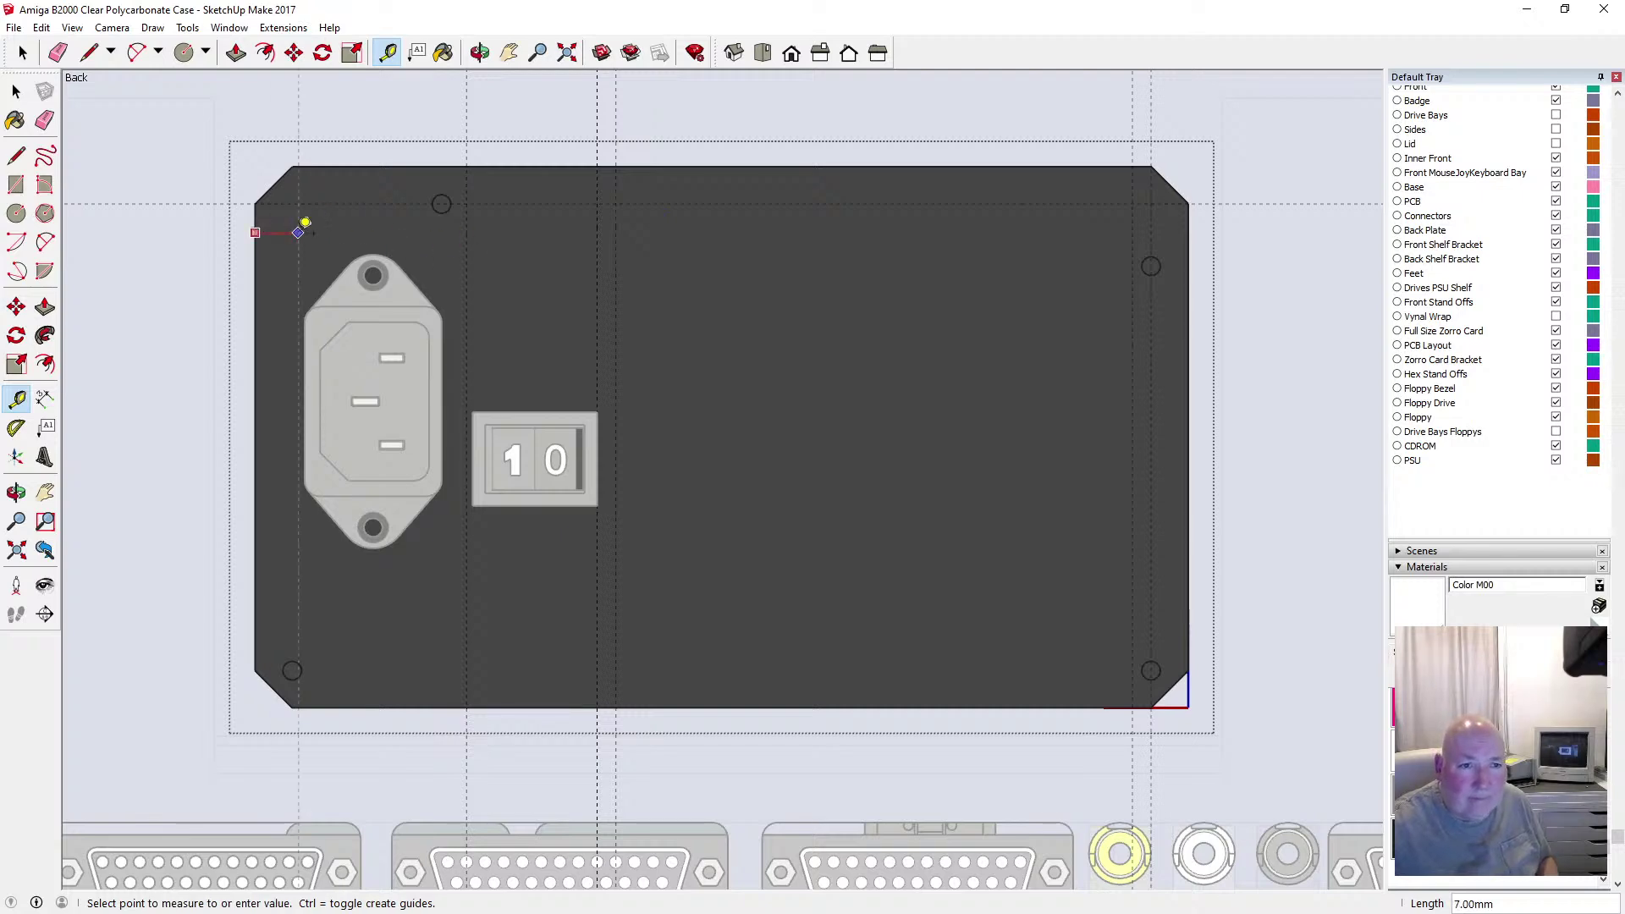
pyautogui.write('100')
pyautogui.press('Return')
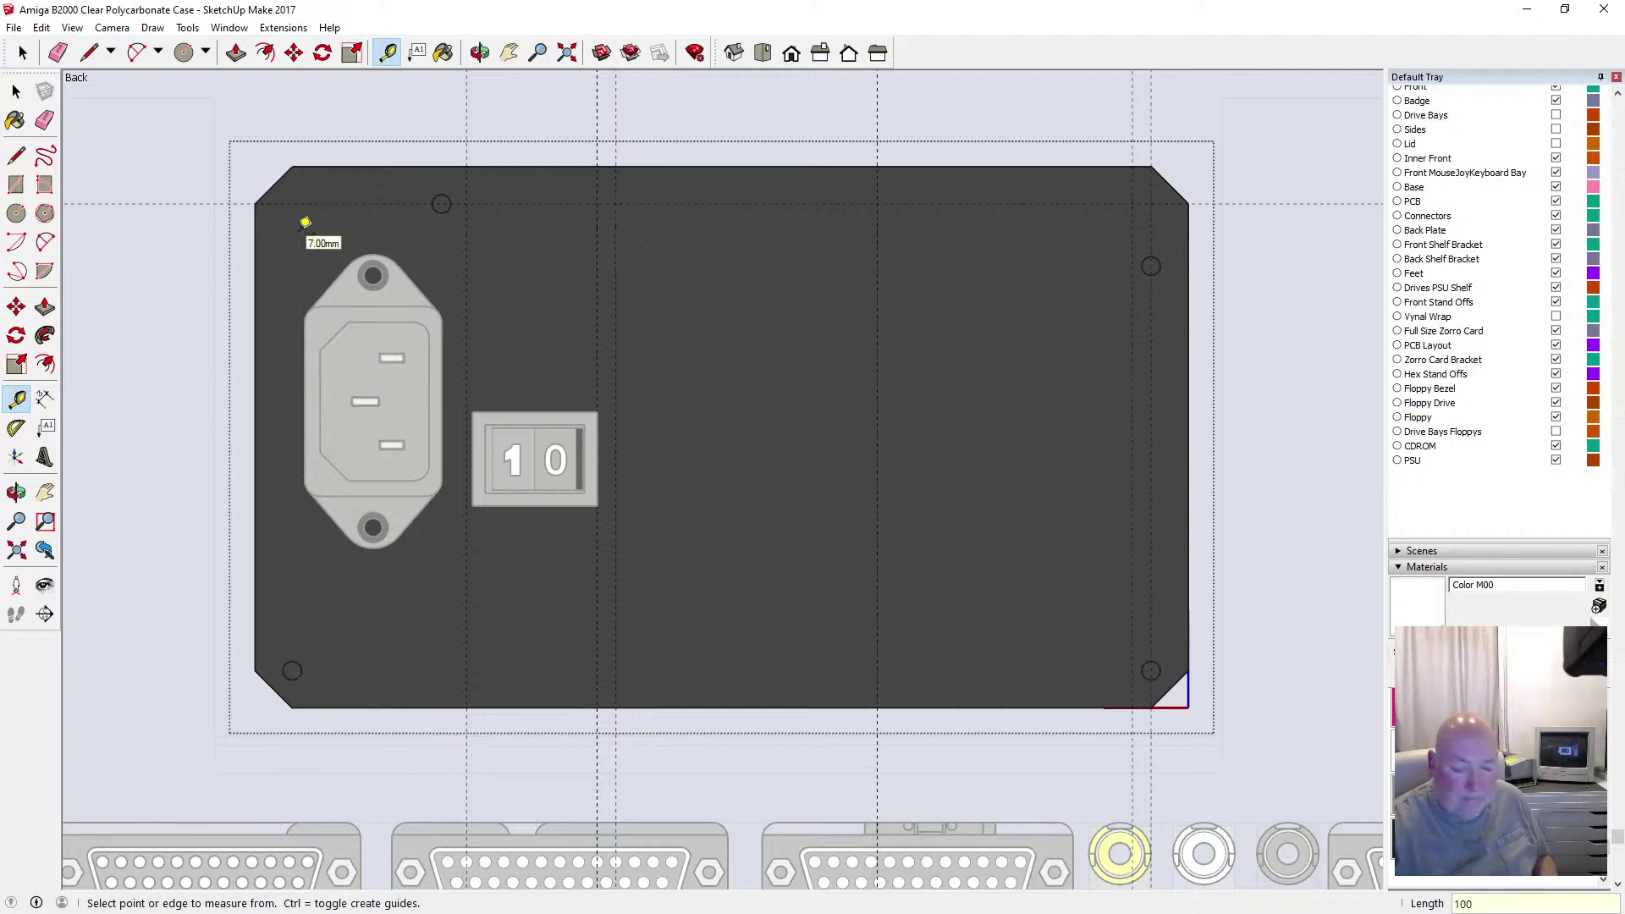
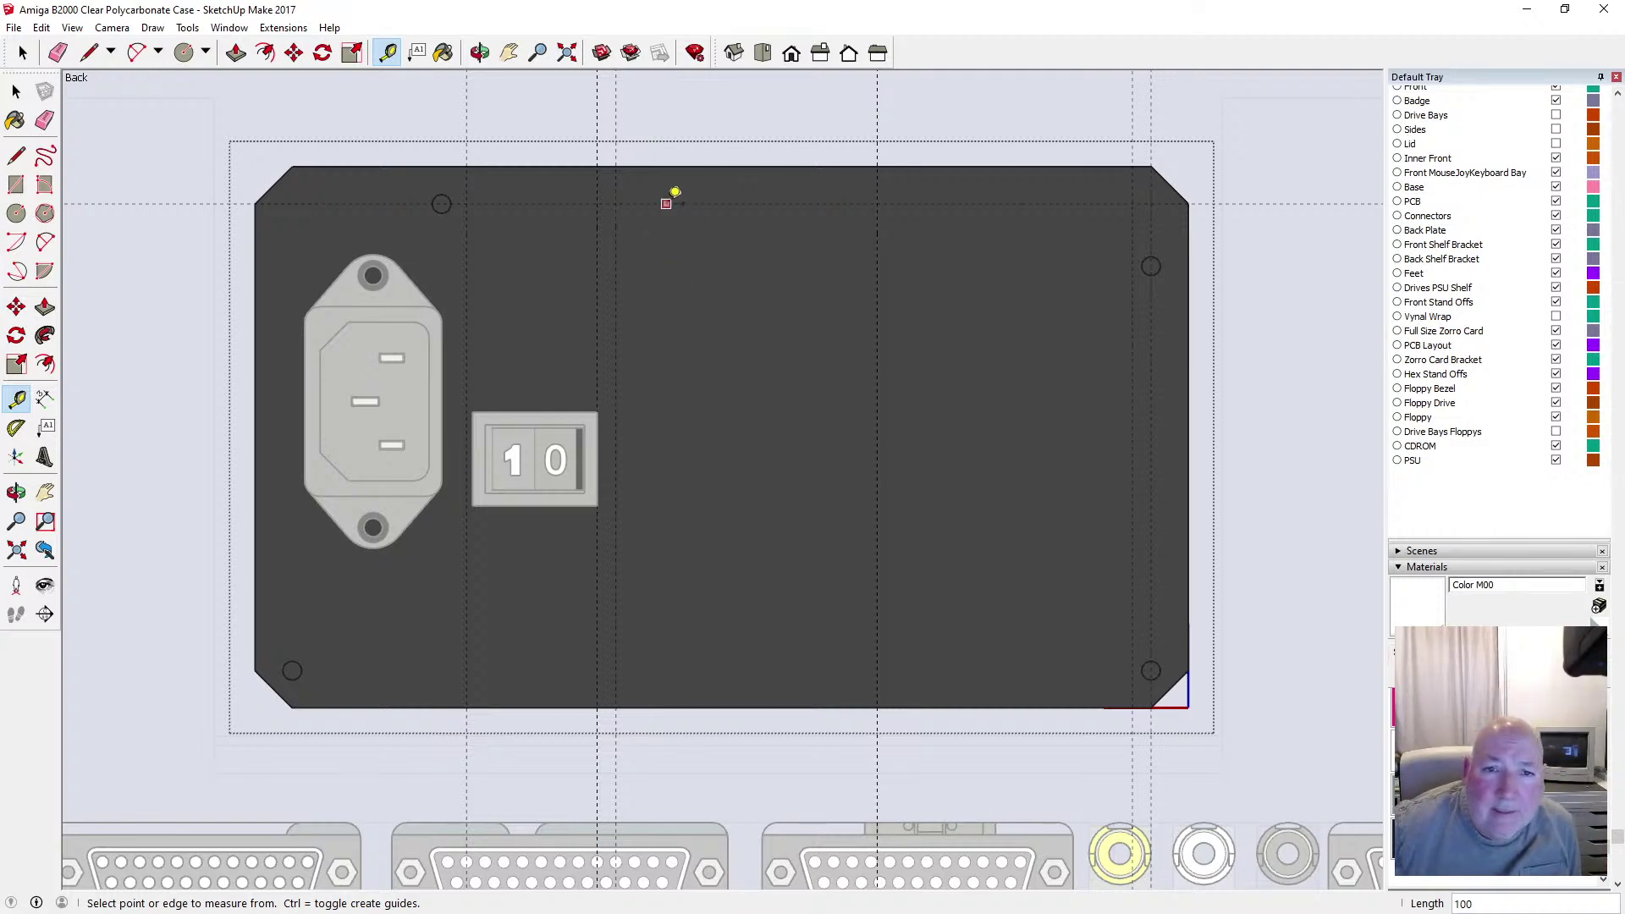
# Starting from the socket face's upper horizontal guide, place four more guides downward, spaced successively 3, 2, 3 and 2 mm apart
pyautogui.click(666, 204)
pyautogui.press('Return')
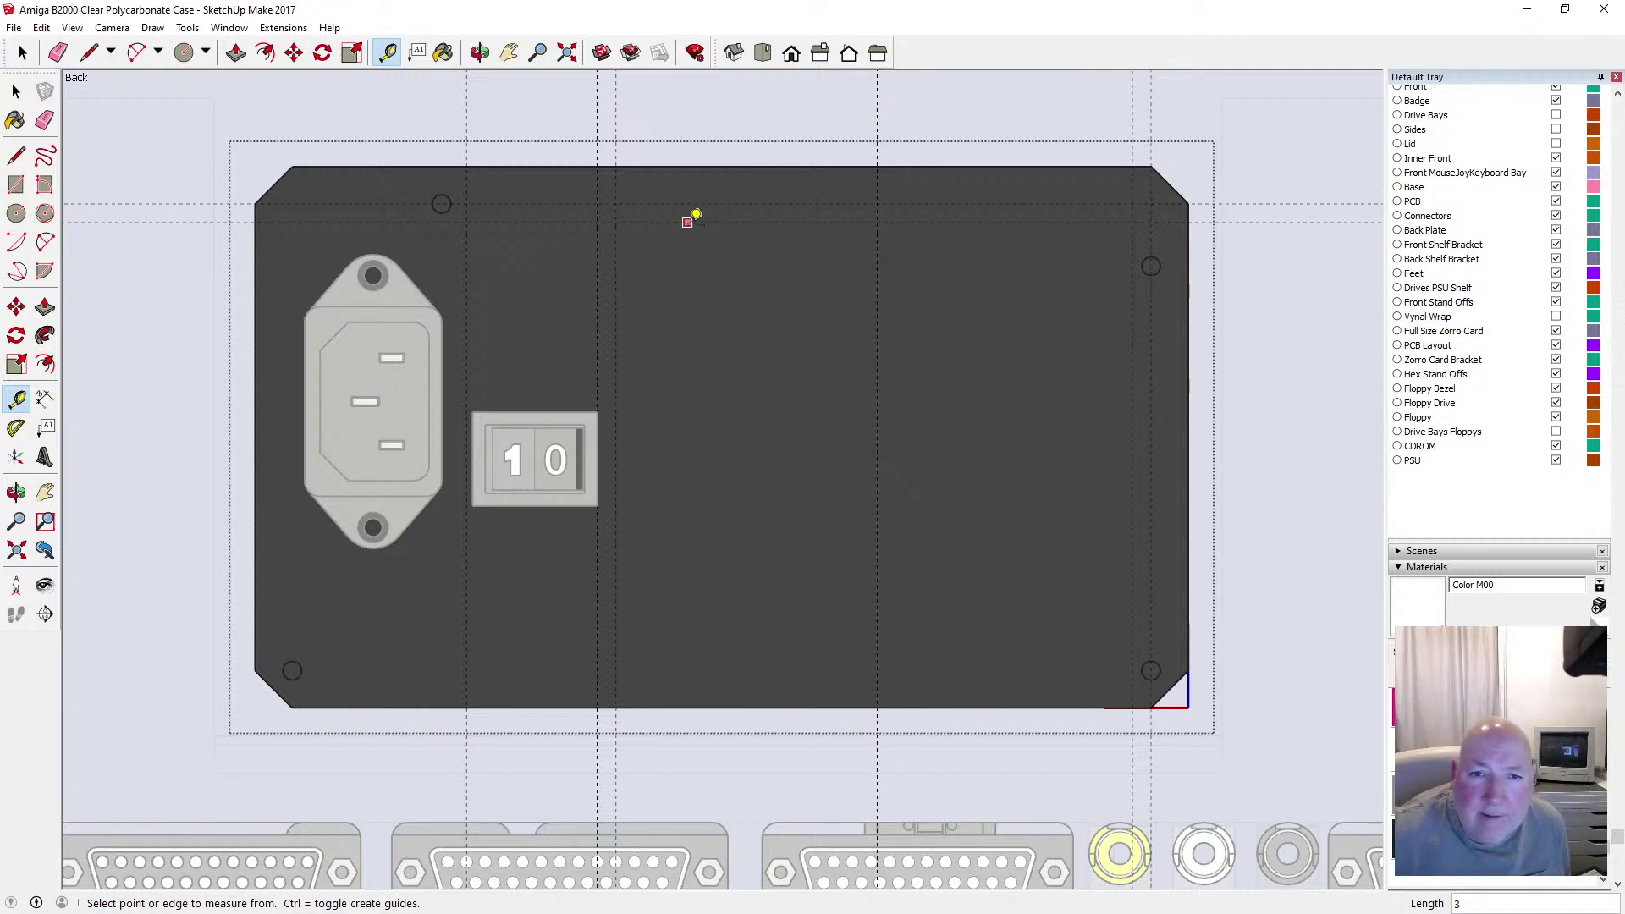
pyautogui.click(688, 224)
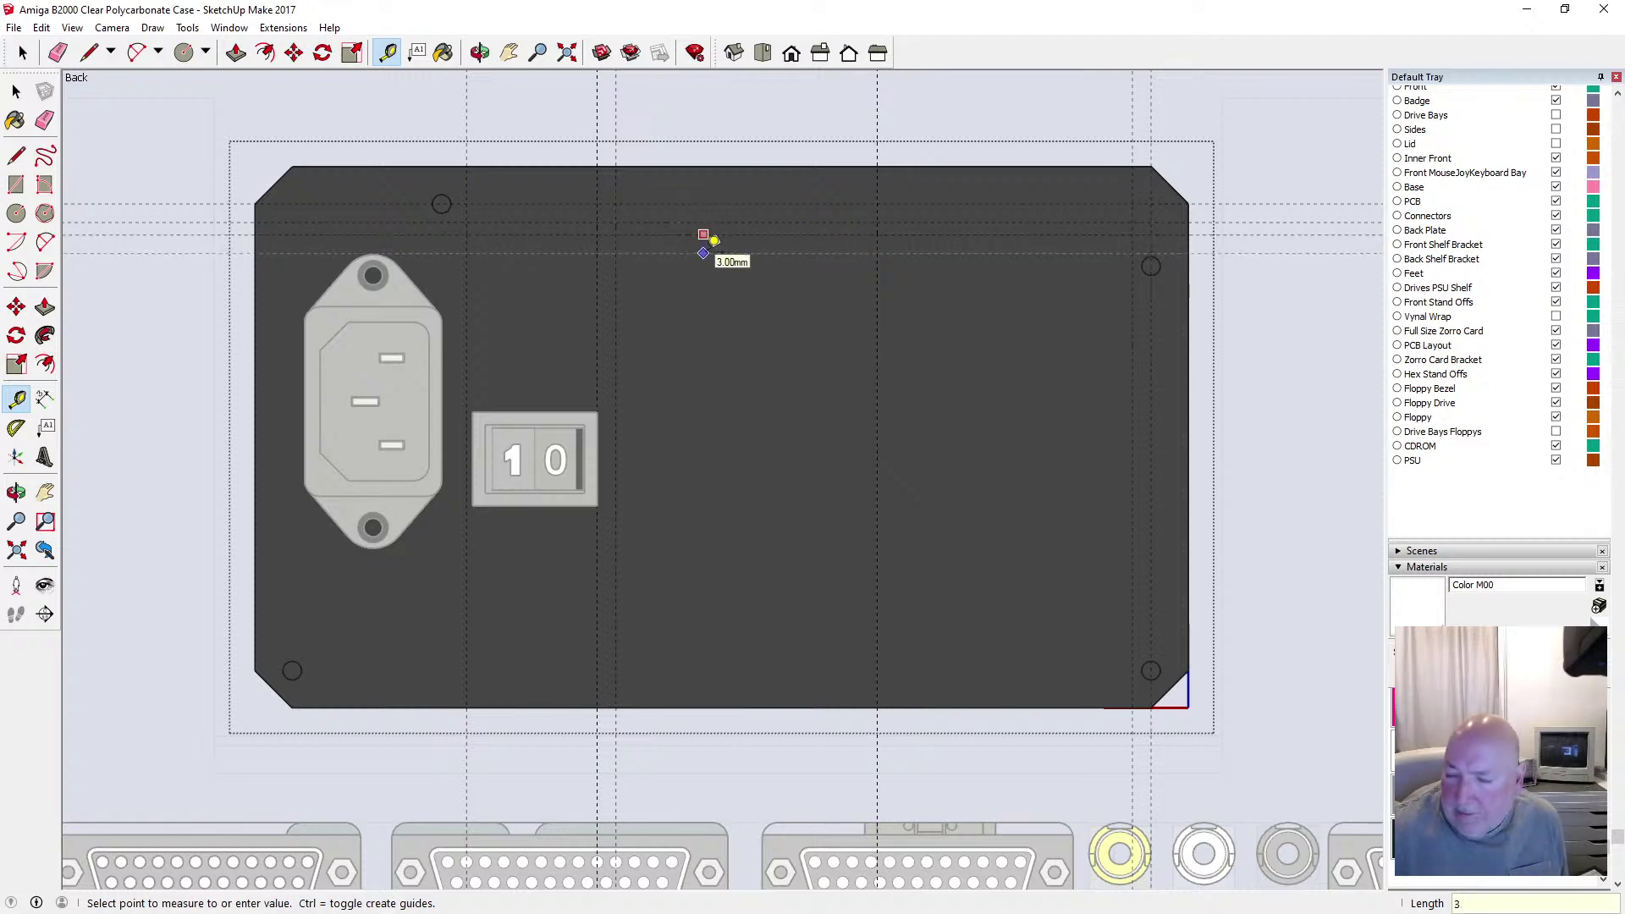
pyautogui.press('Return')
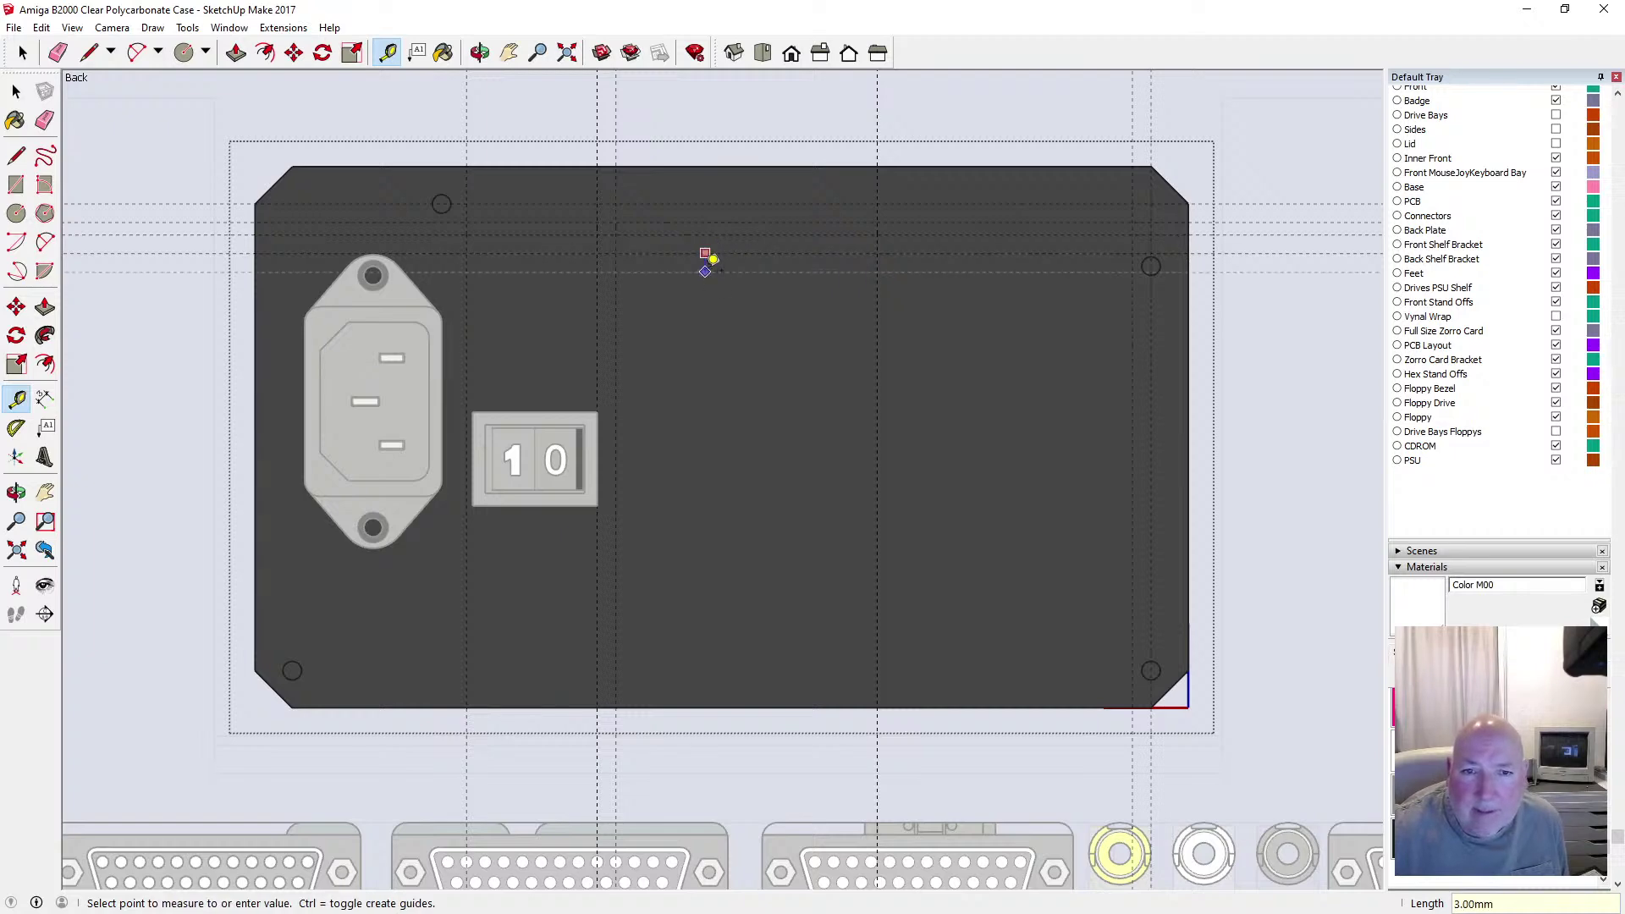
pyautogui.write('2')
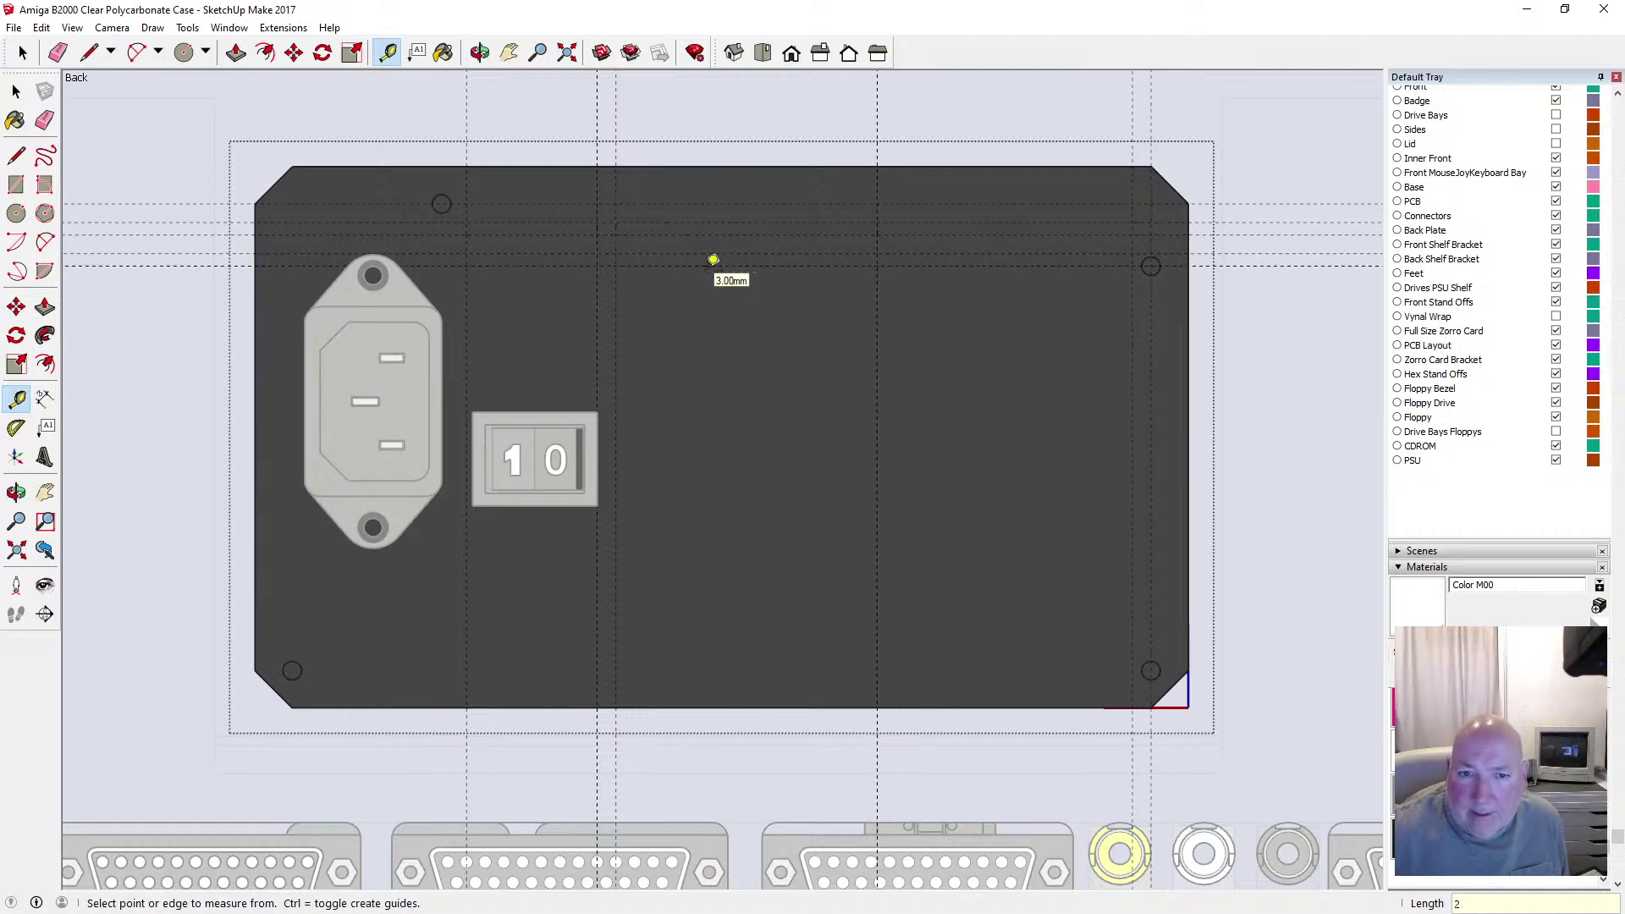
# Continue the slot layout below the lowest horizontal guide with four more guides at successive 3, 2, 3 and 2 mm spacings
pyautogui.click(707, 265)
pyautogui.write('3')
pyautogui.press('Return')
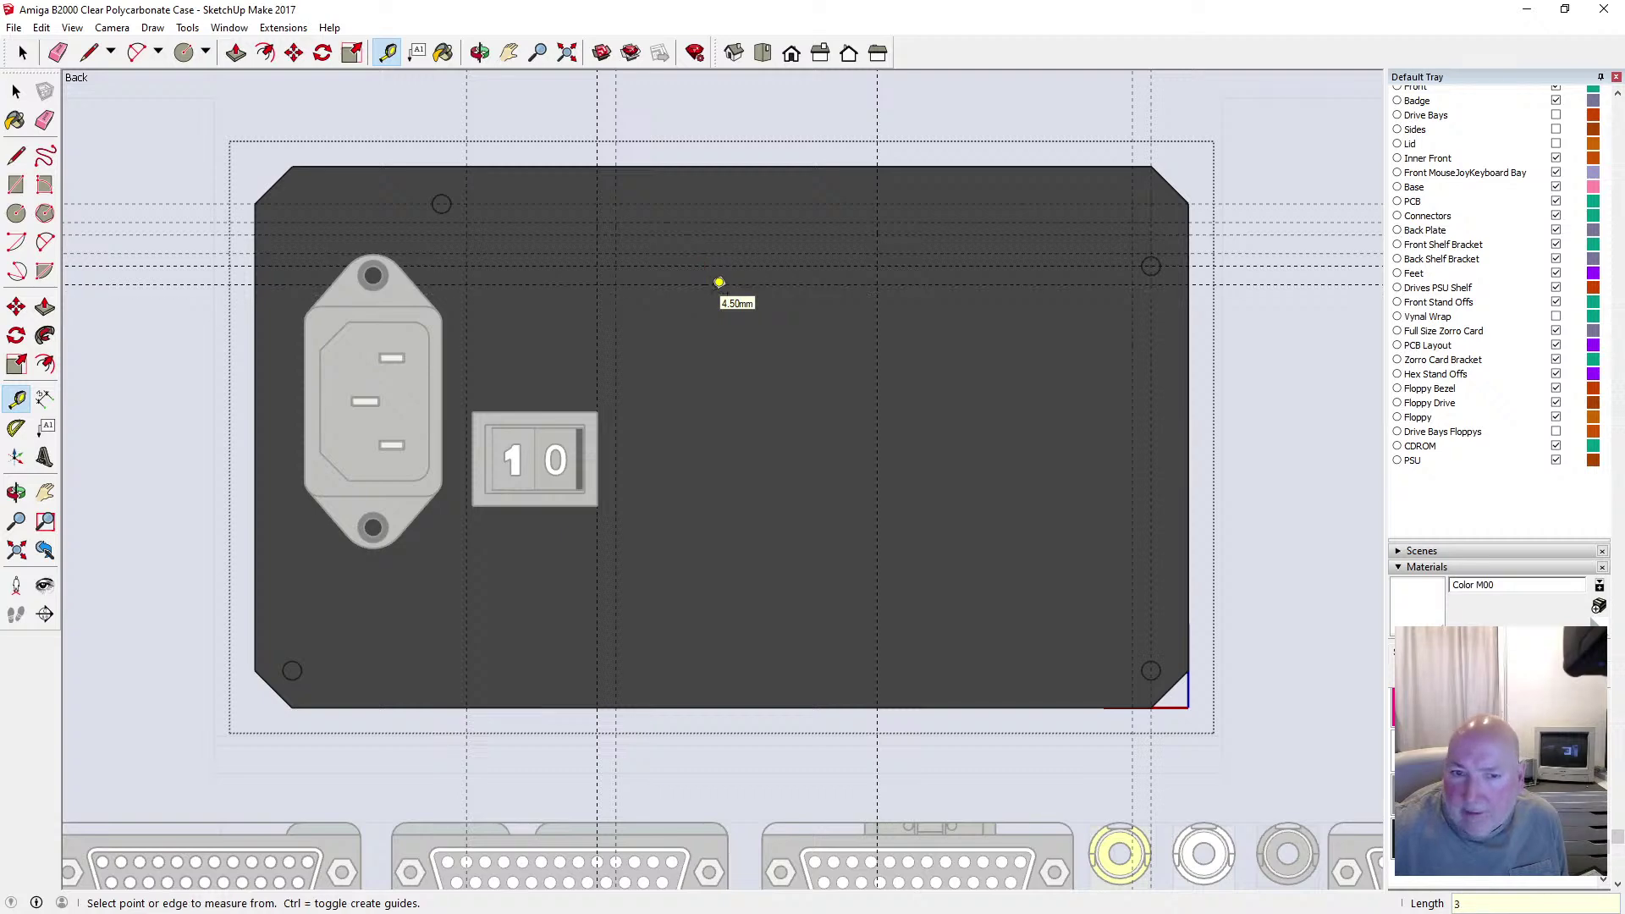
pyautogui.click(699, 284)
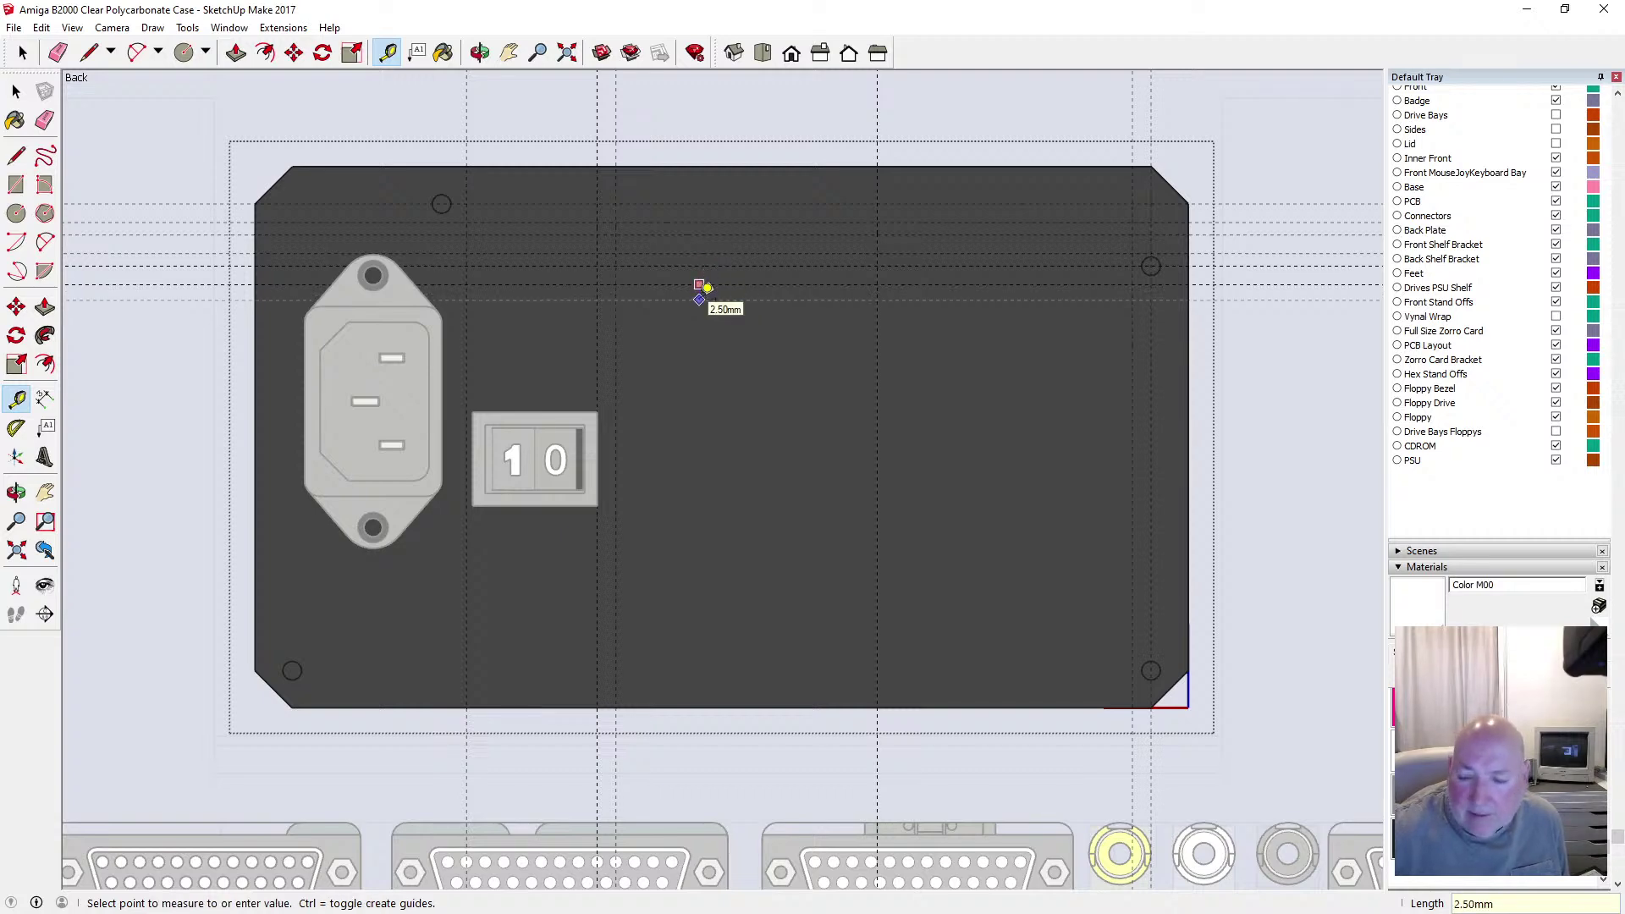
pyautogui.write('2')
pyautogui.press('Return')
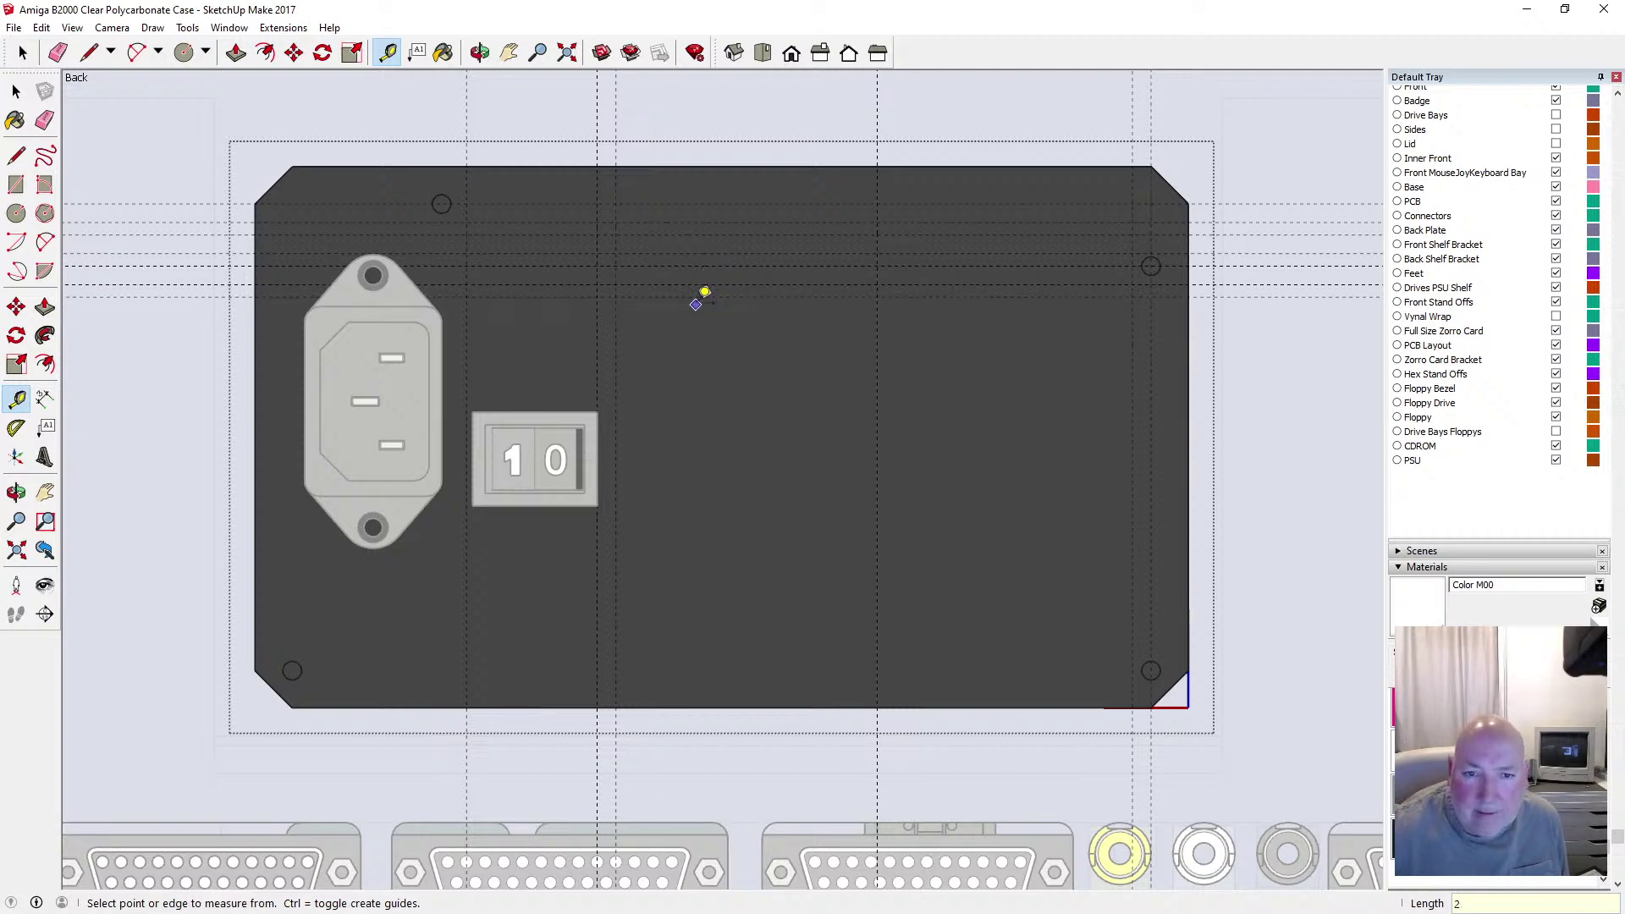
pyautogui.click(696, 297)
pyautogui.write('3')
pyautogui.press('Return')
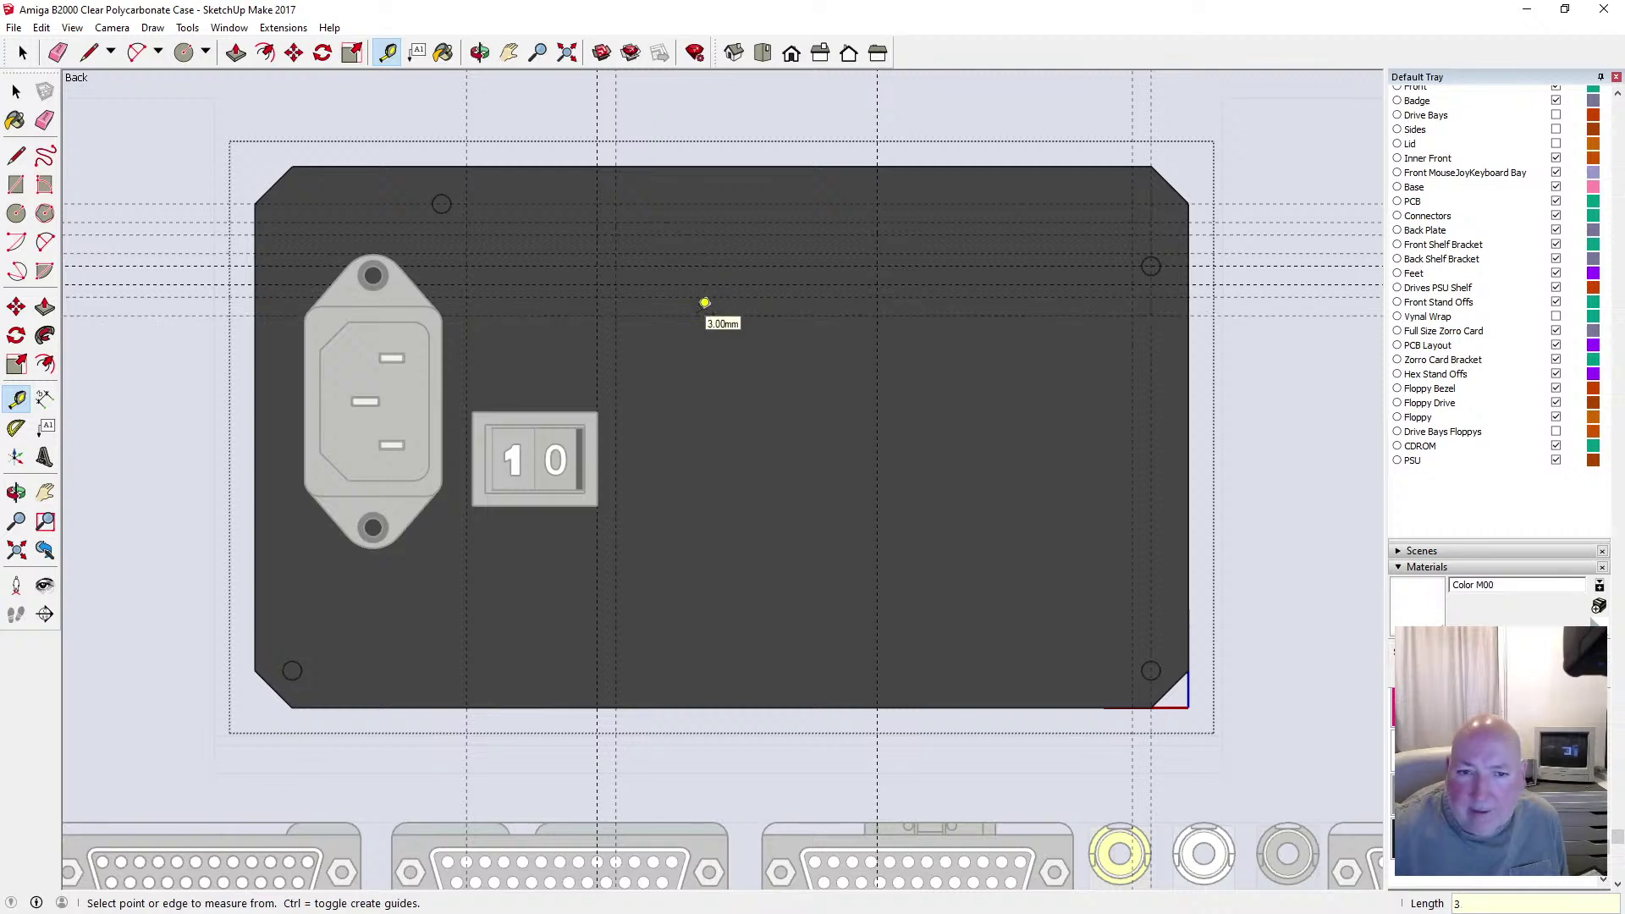
pyautogui.click(697, 315)
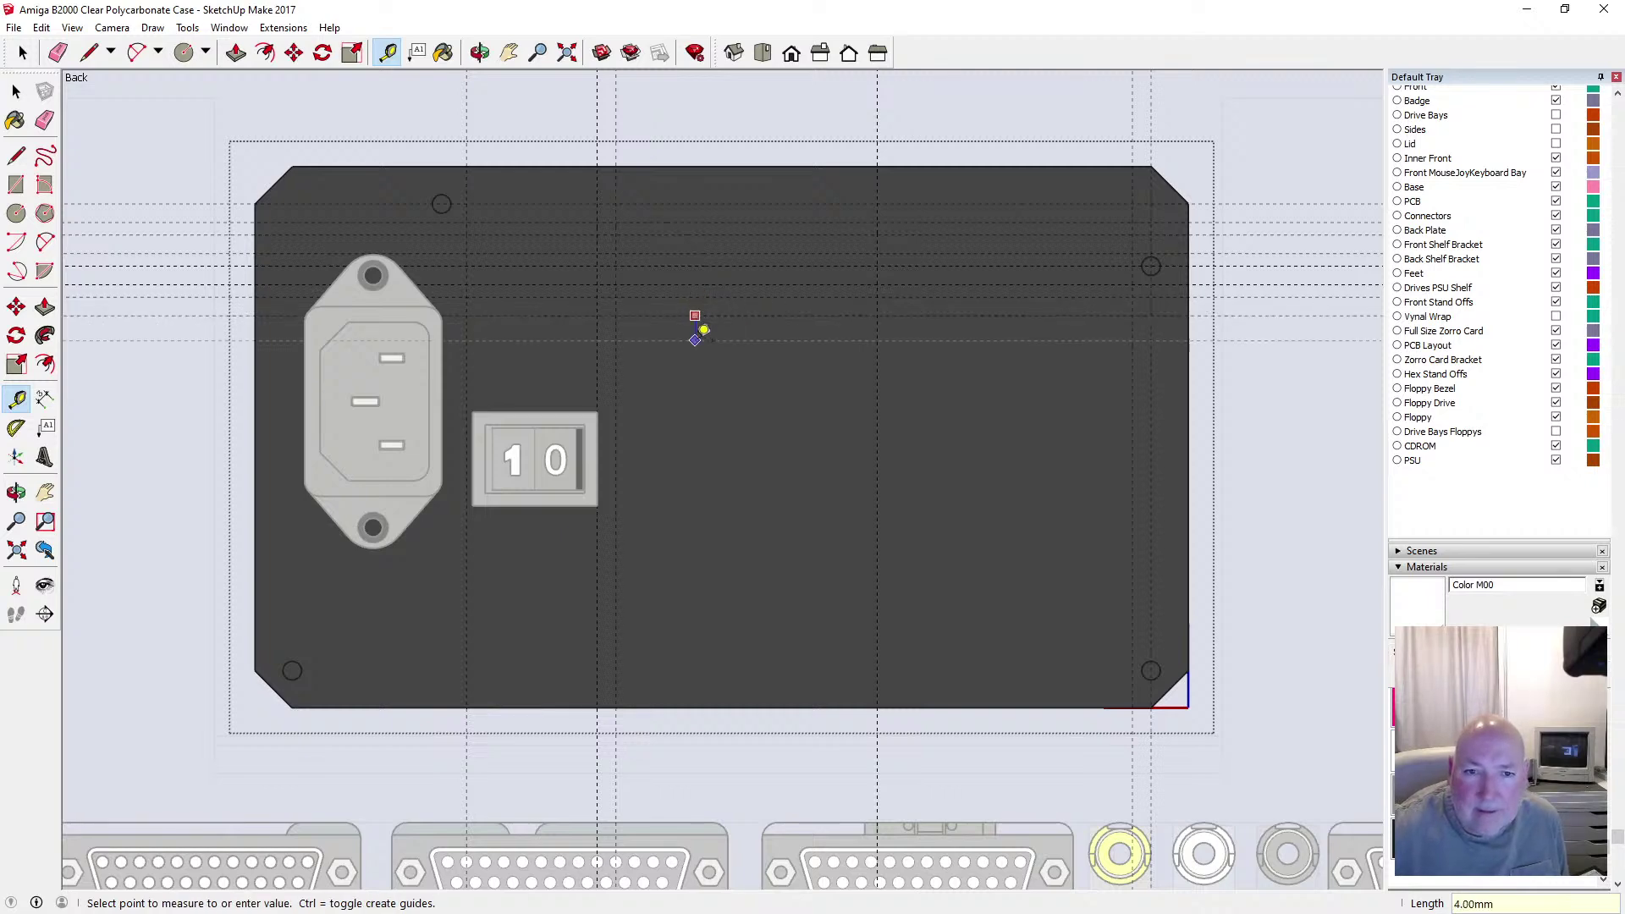
pyautogui.write('2')
pyautogui.press('Return')
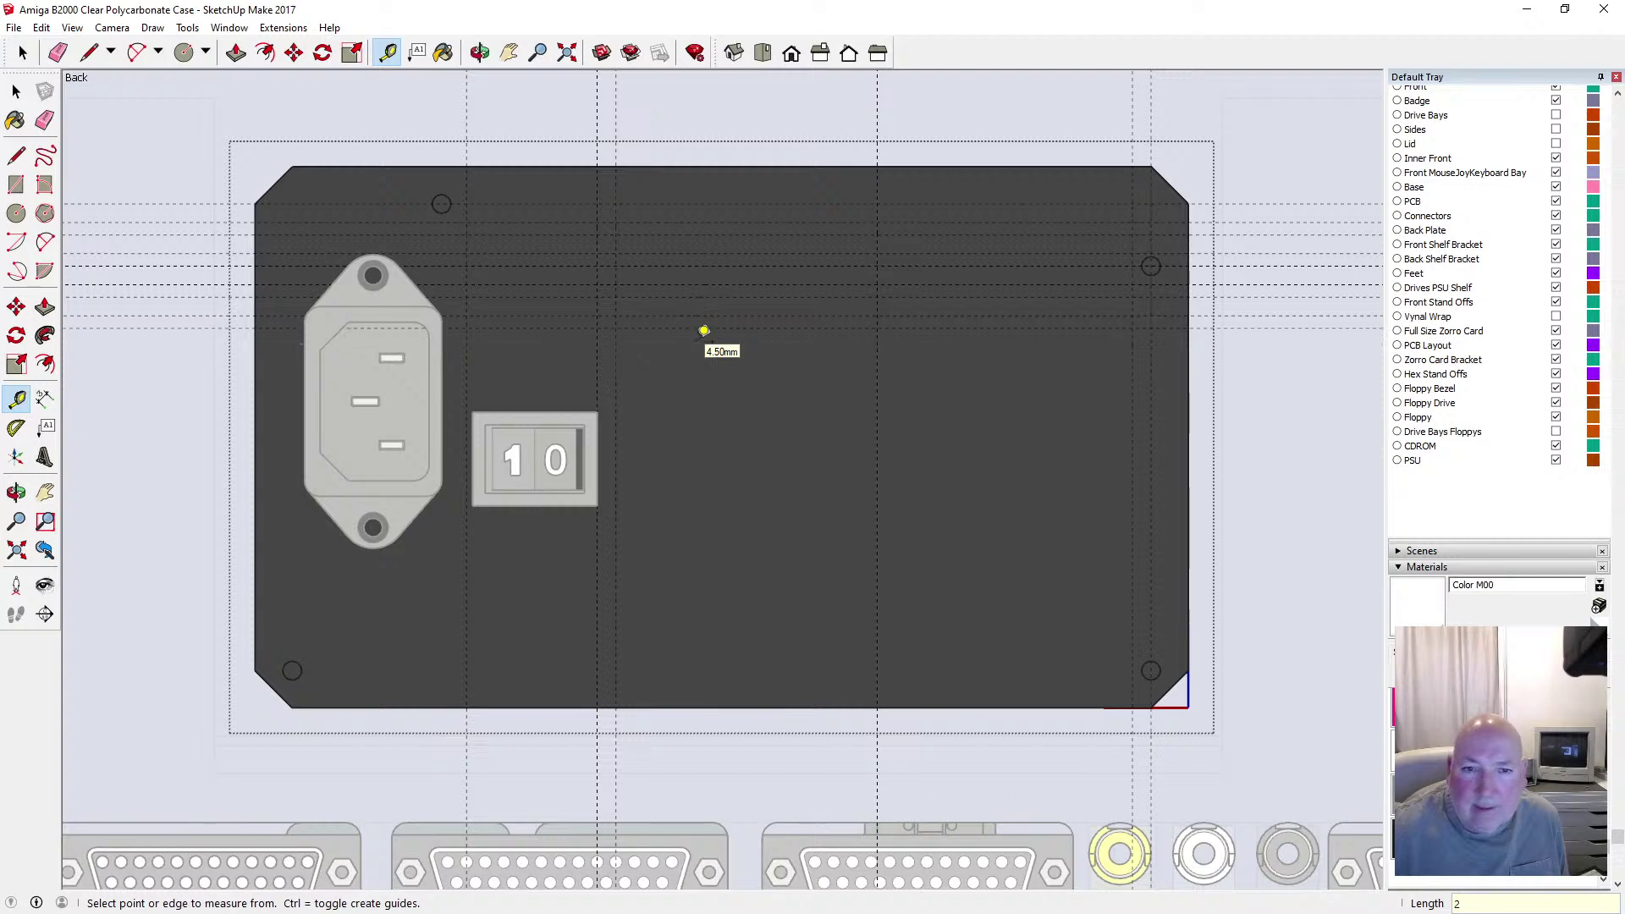
# Add five horizontal guides further down the socket face, offsetting each from the previous one by 3, 2, 3, 2 and 3 mm
pyautogui.click(697, 328)
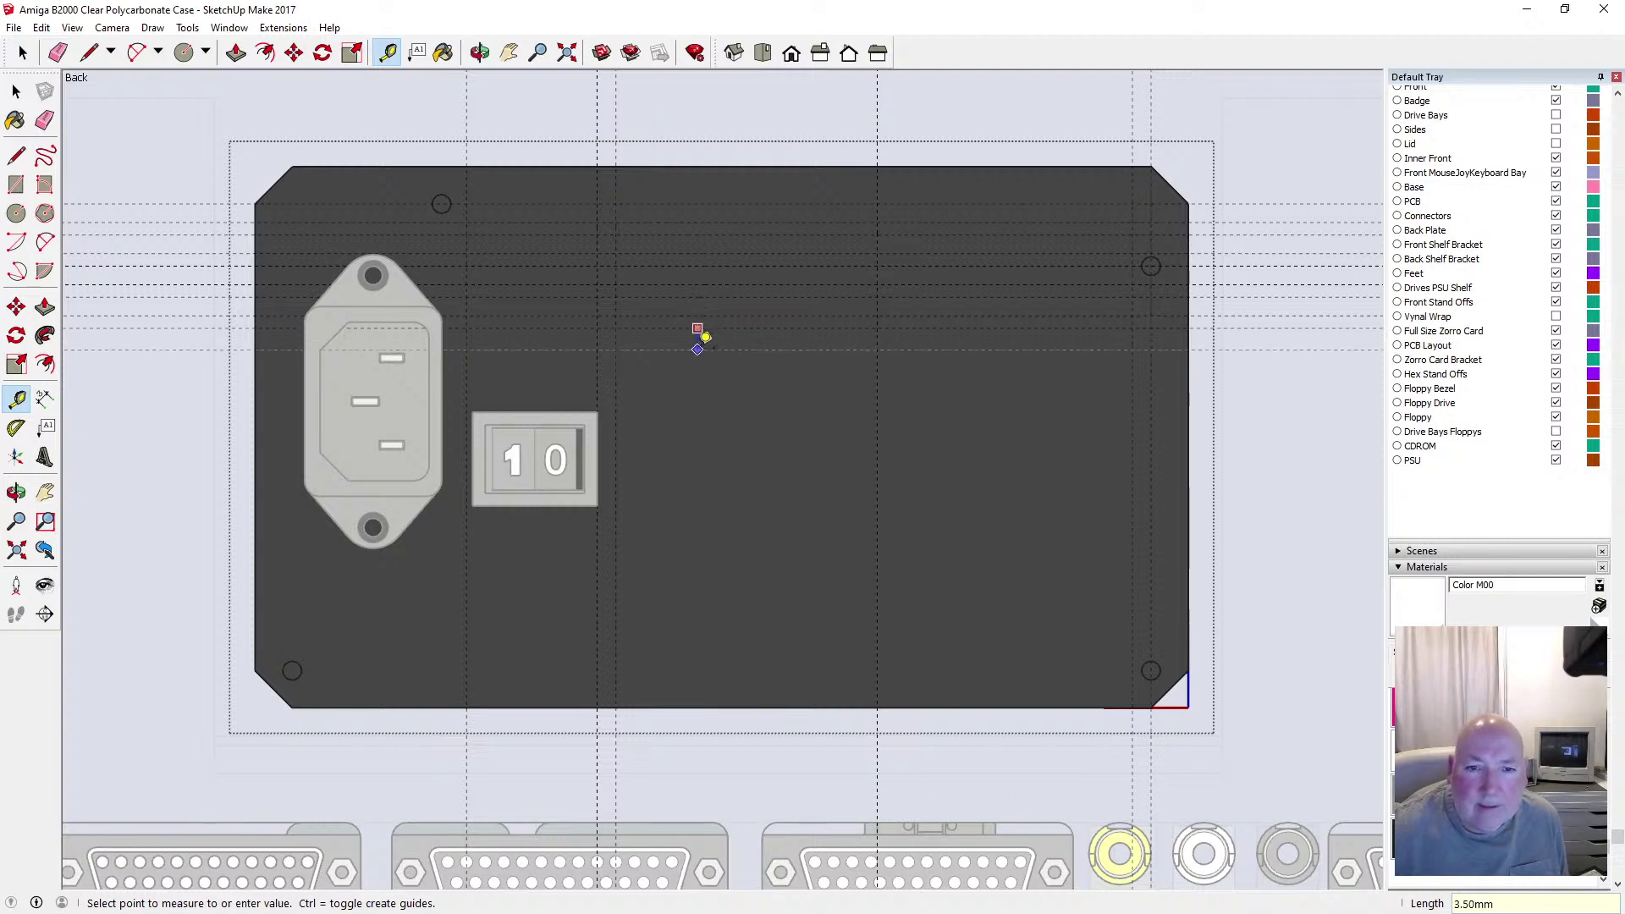
pyautogui.write('3')
pyautogui.press('Return')
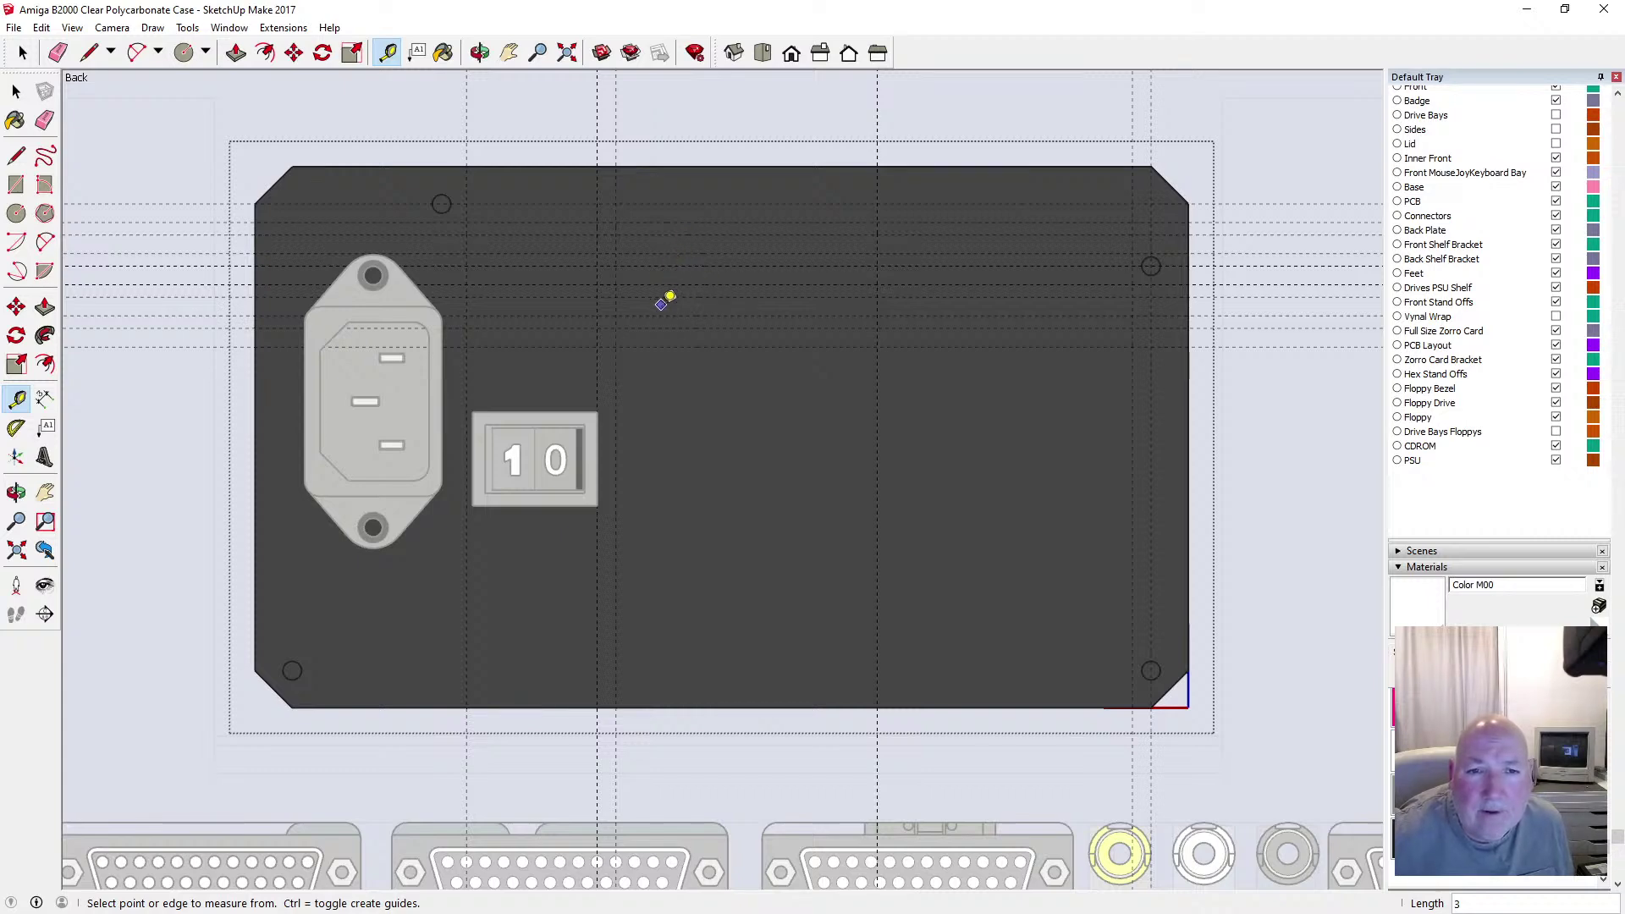
pyautogui.click(686, 348)
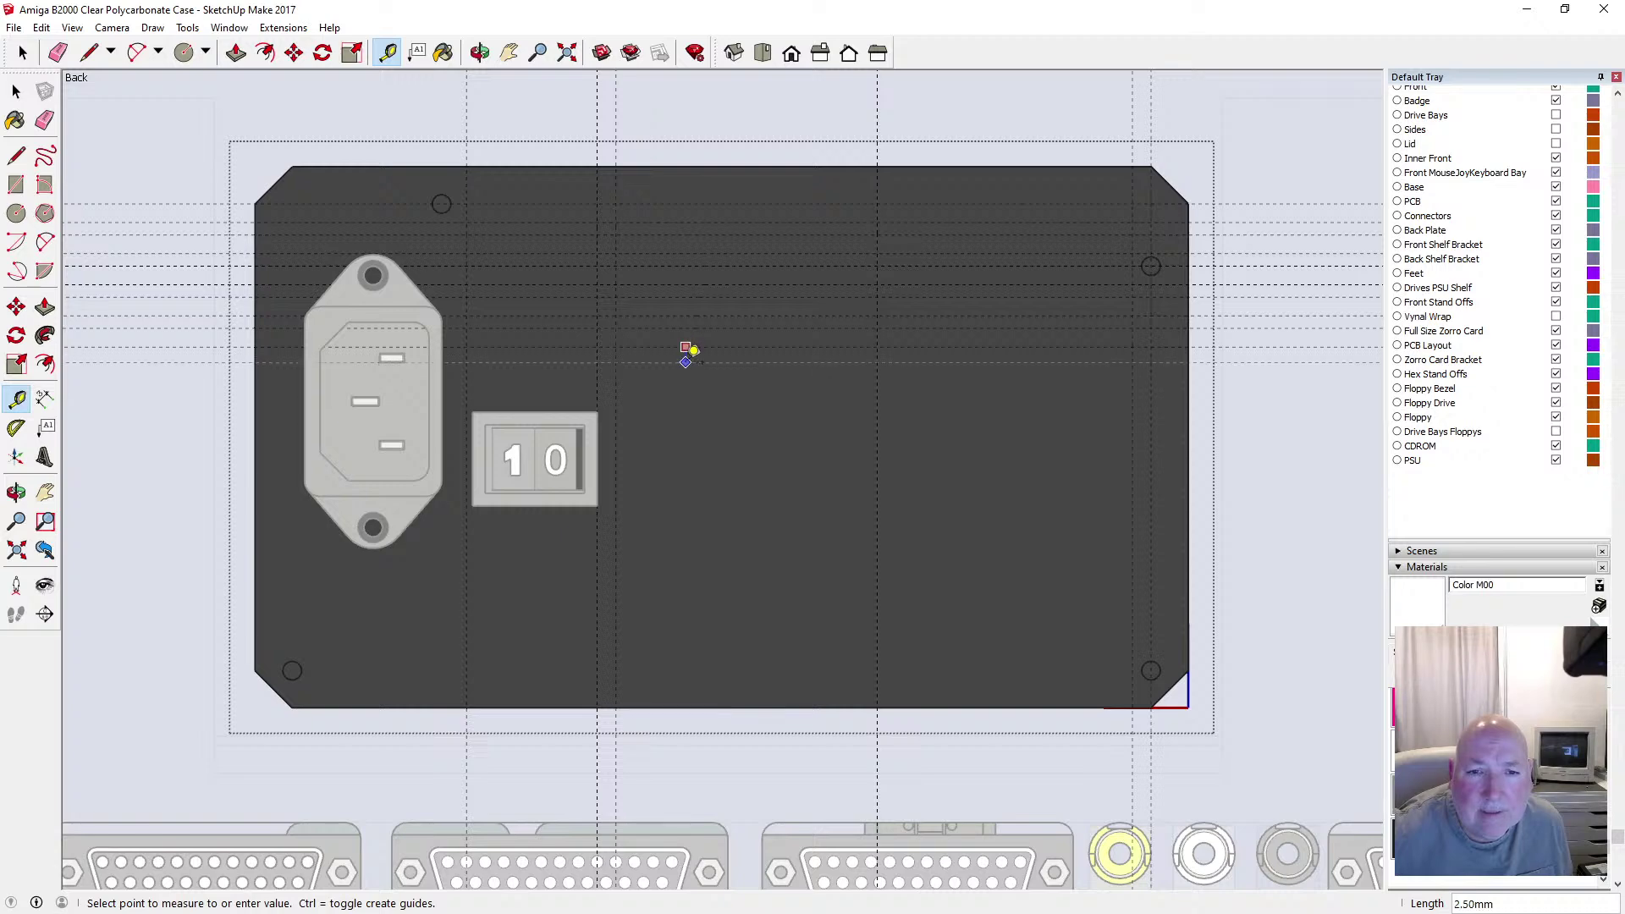
pyautogui.write('2')
pyautogui.press('Return')
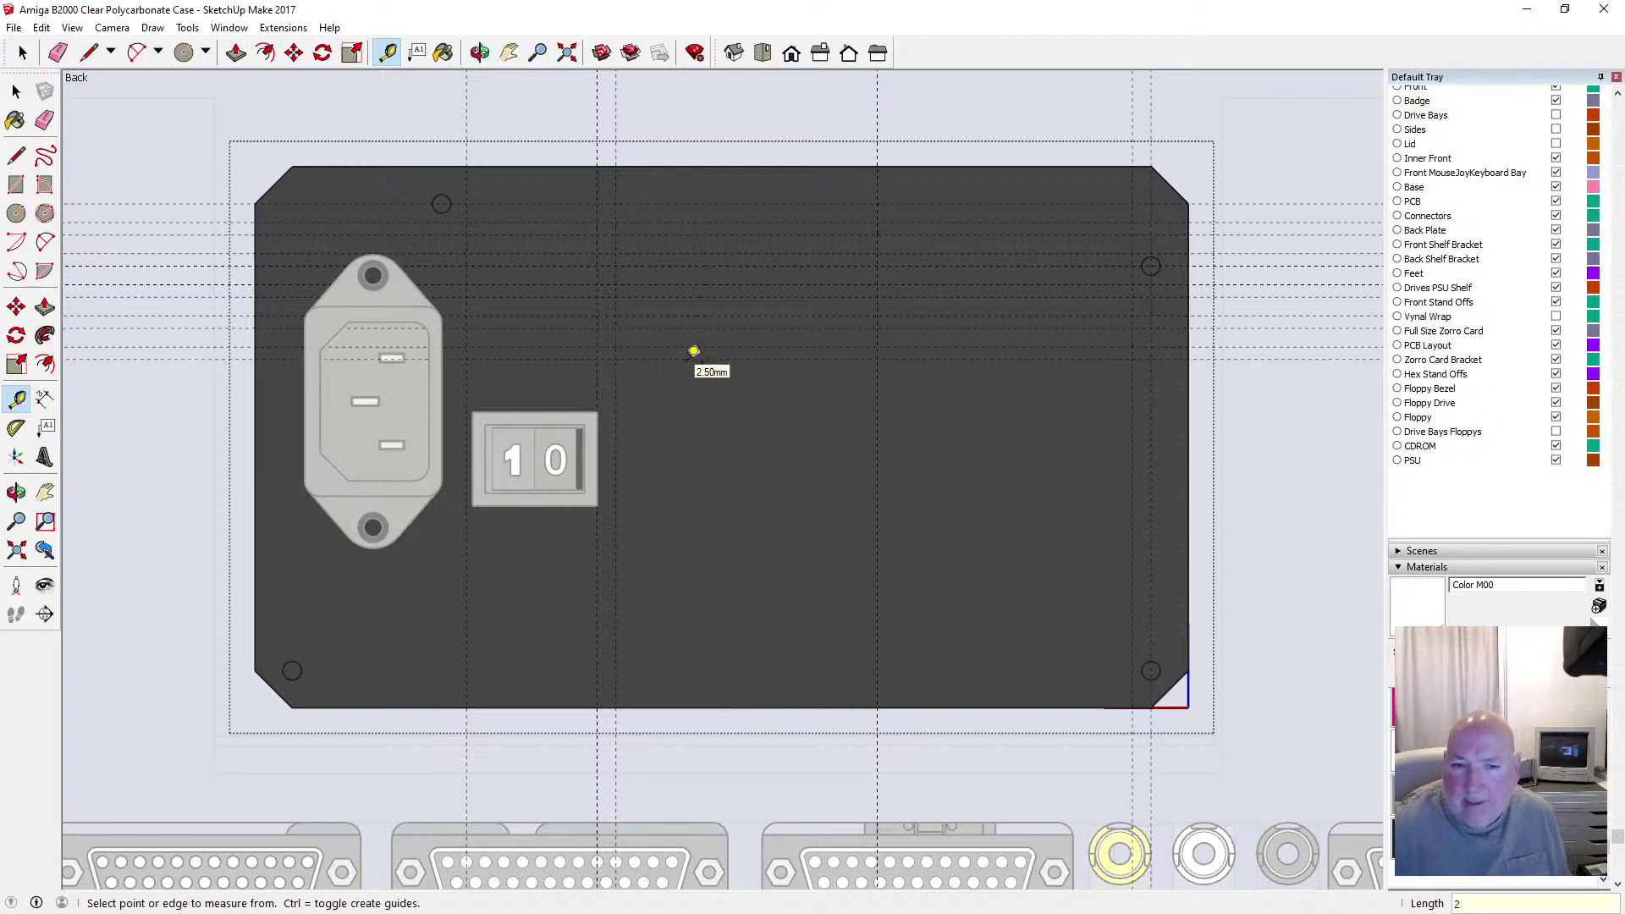
pyautogui.click(763, 346)
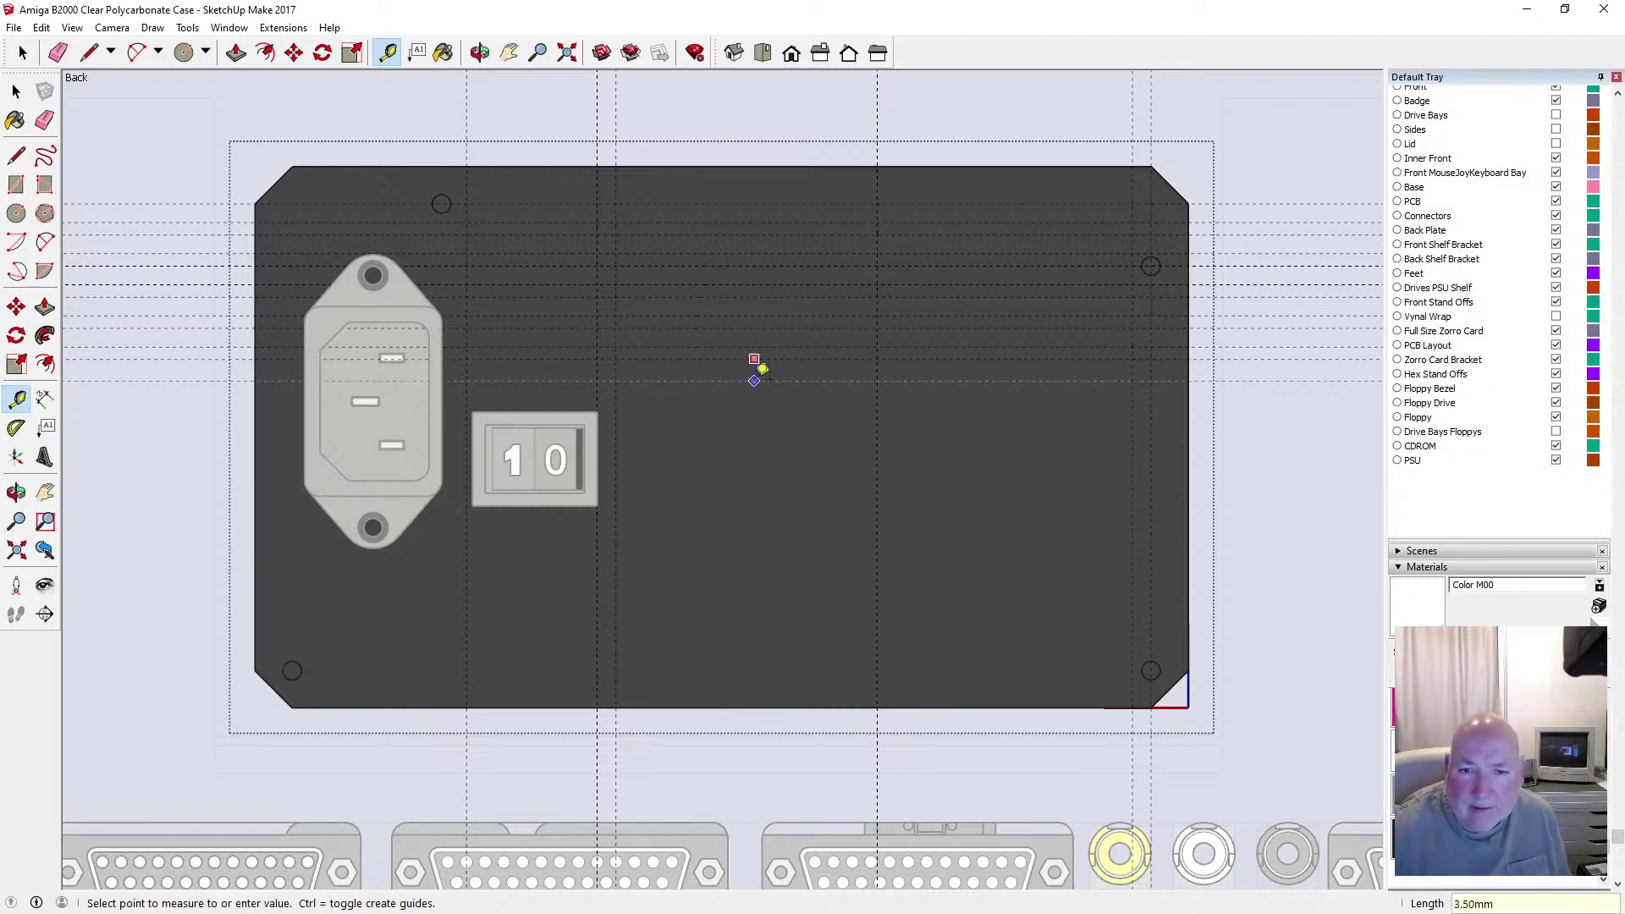
pyautogui.write('3')
pyautogui.press('Return')
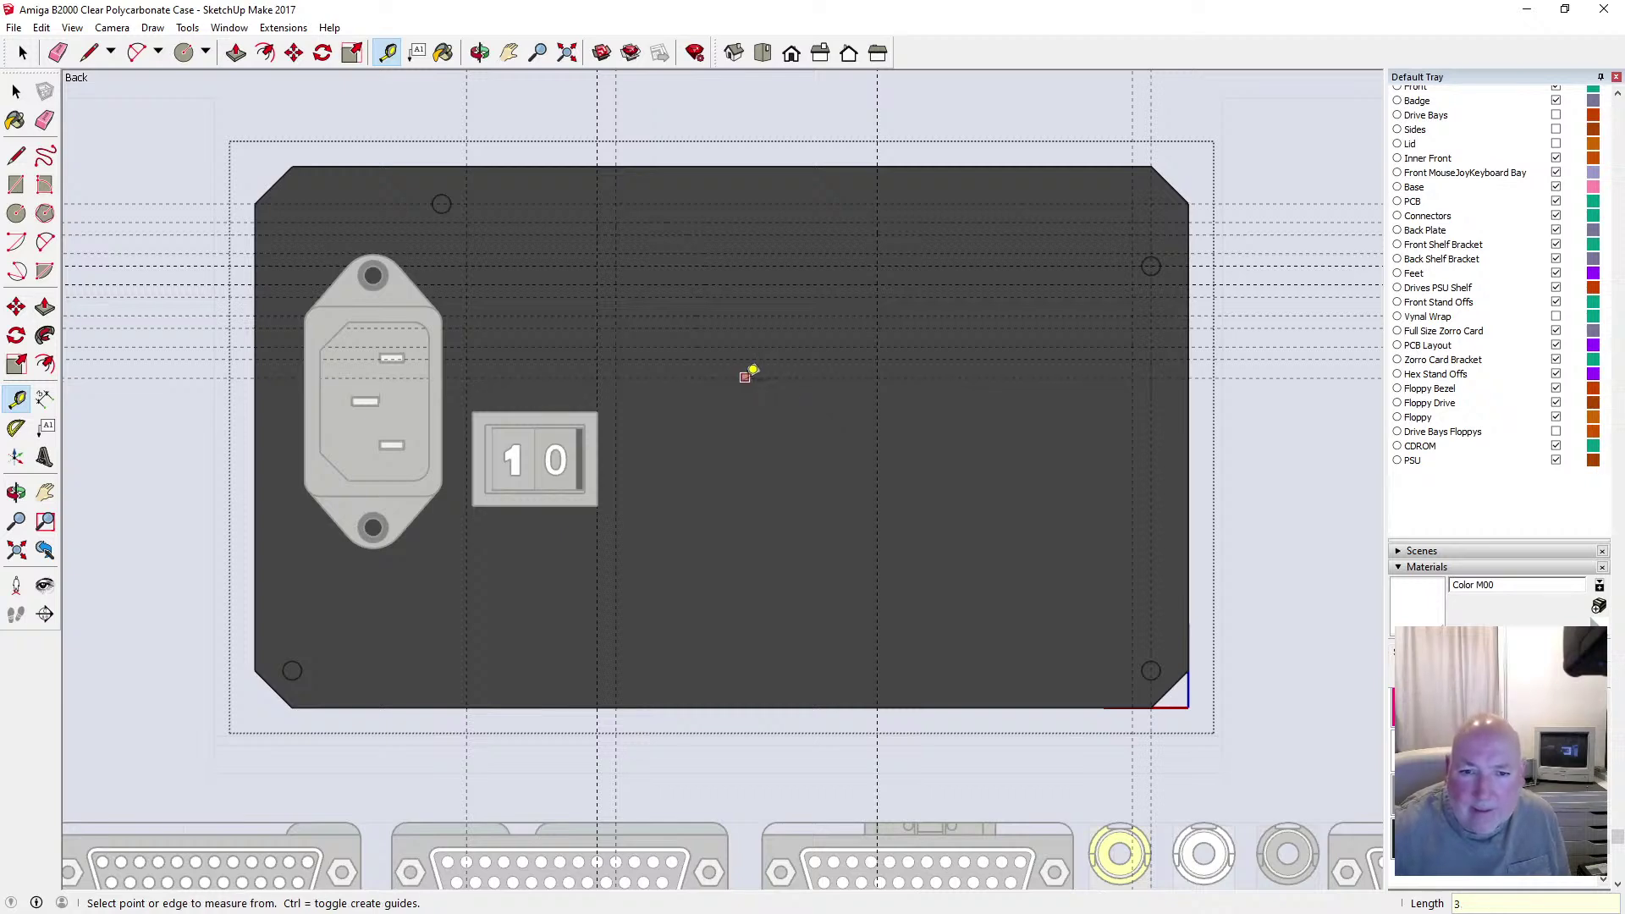
pyautogui.click(749, 378)
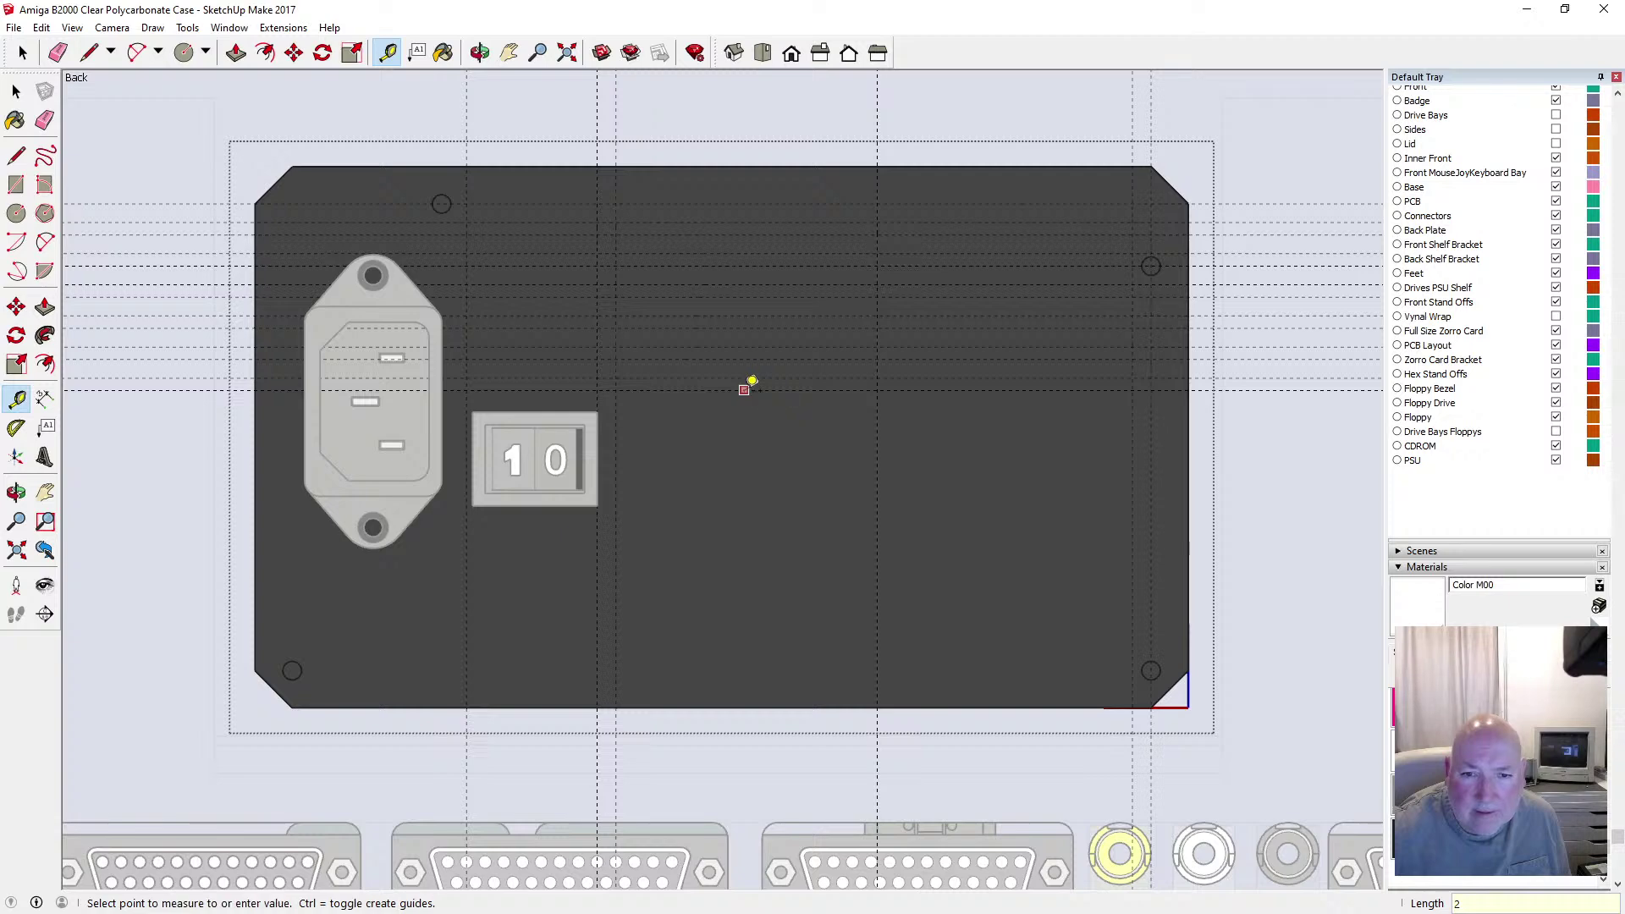
pyautogui.click(744, 404)
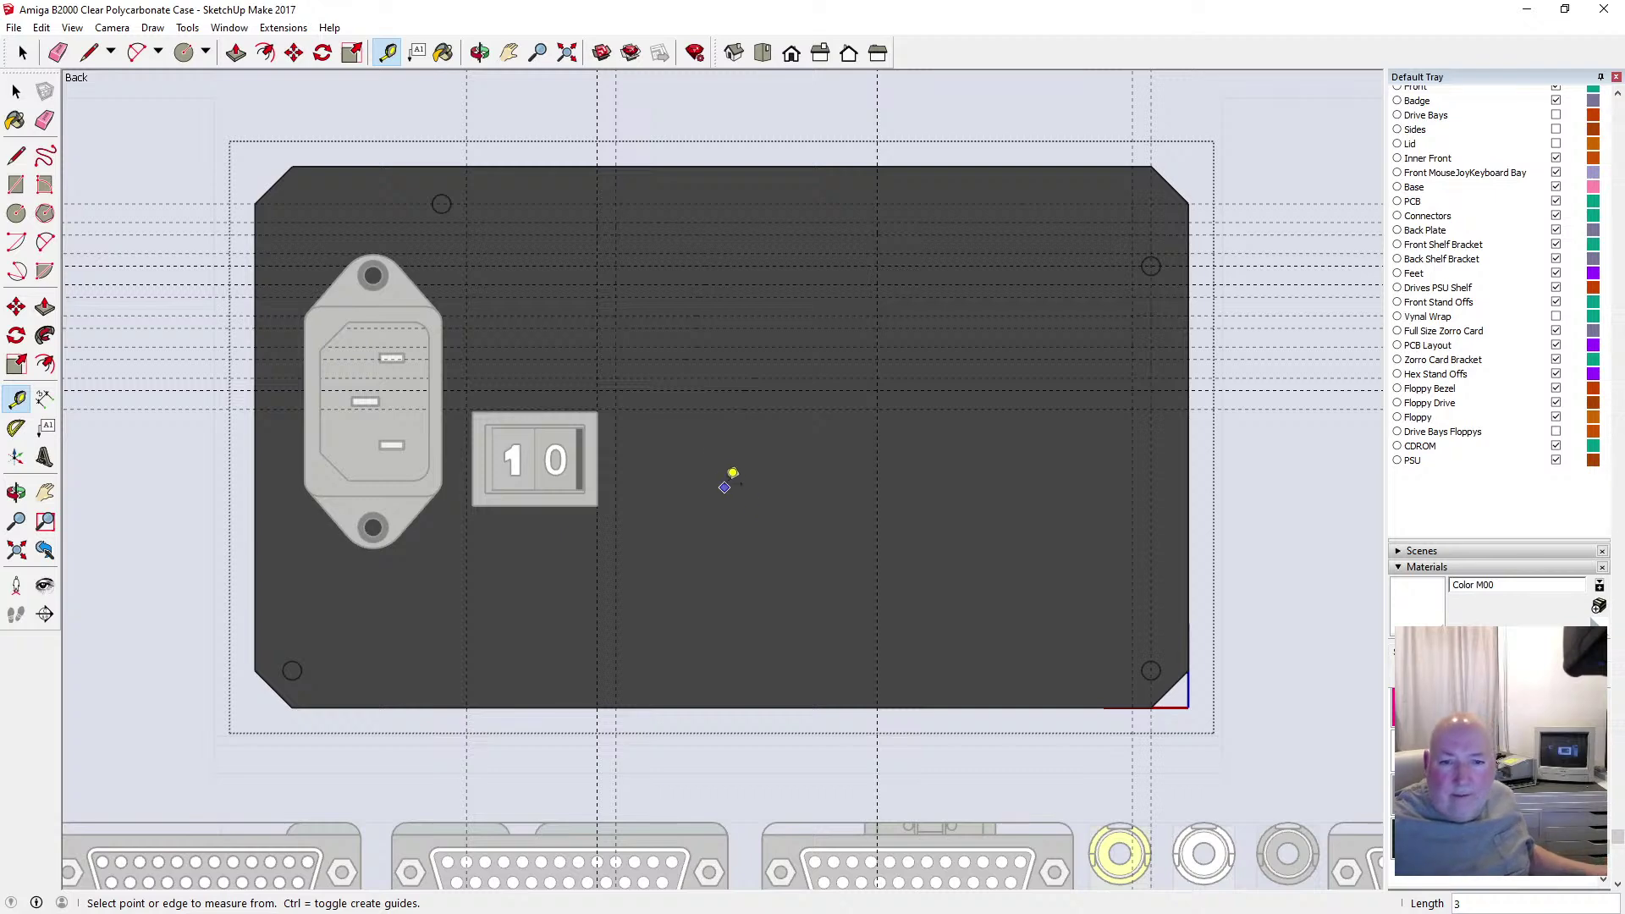
# Place three more horizontal guides beneath the lowest one, at successive spacings of 2, 3 and 2 mm
pyautogui.click(679, 398)
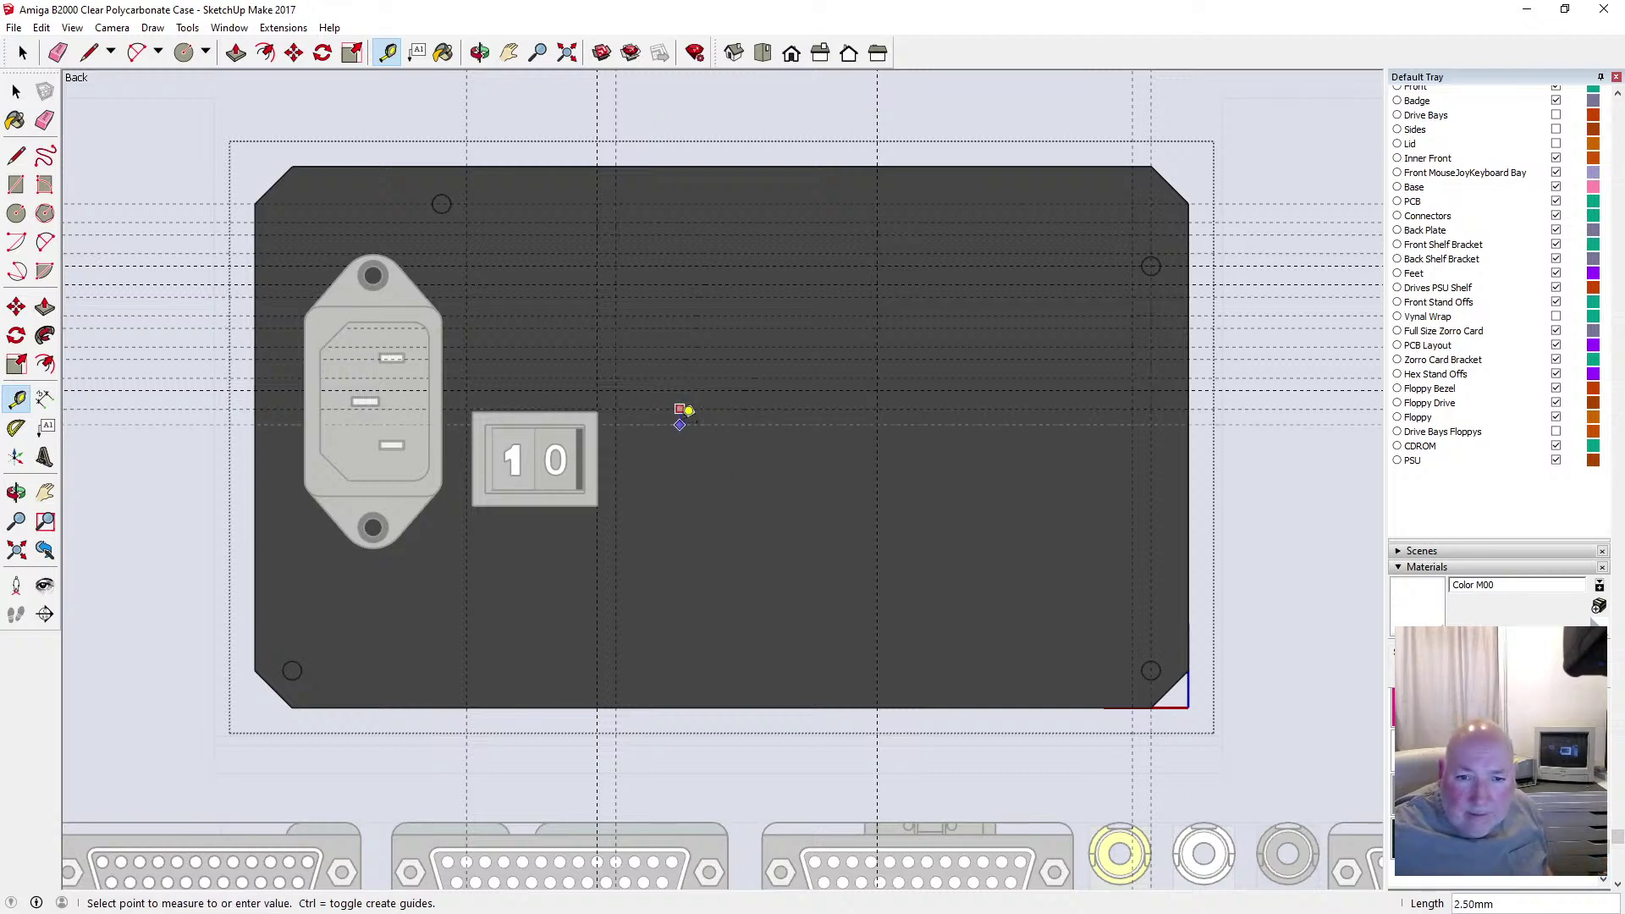
pyautogui.click(689, 410)
pyautogui.write('2')
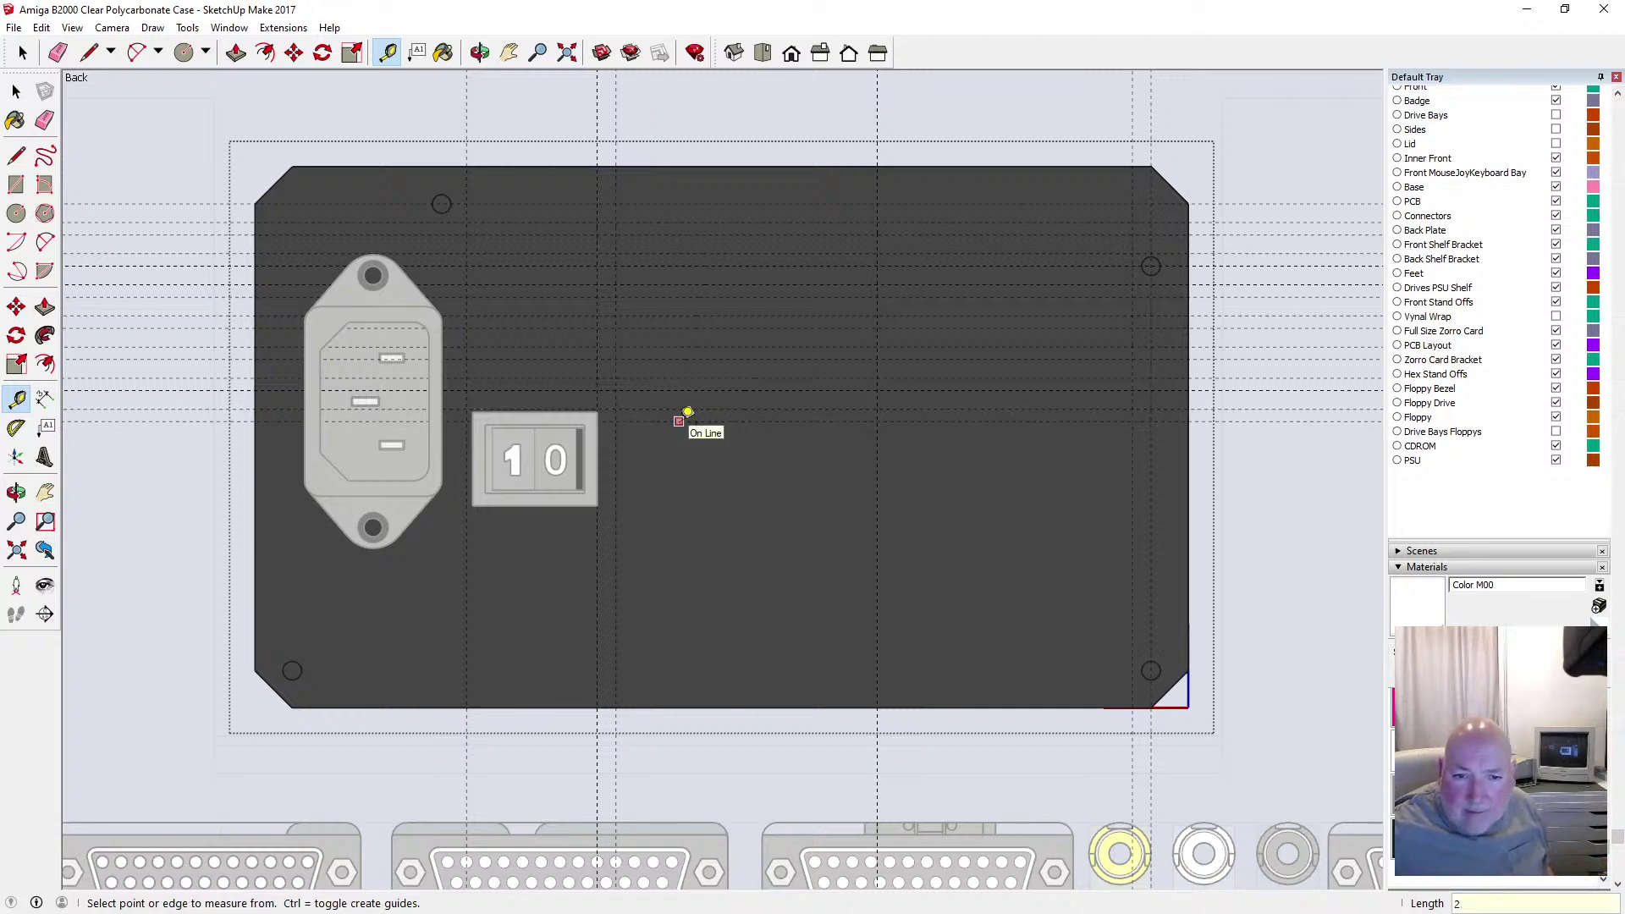
pyautogui.click(684, 421)
pyautogui.write('3')
pyautogui.press('Return')
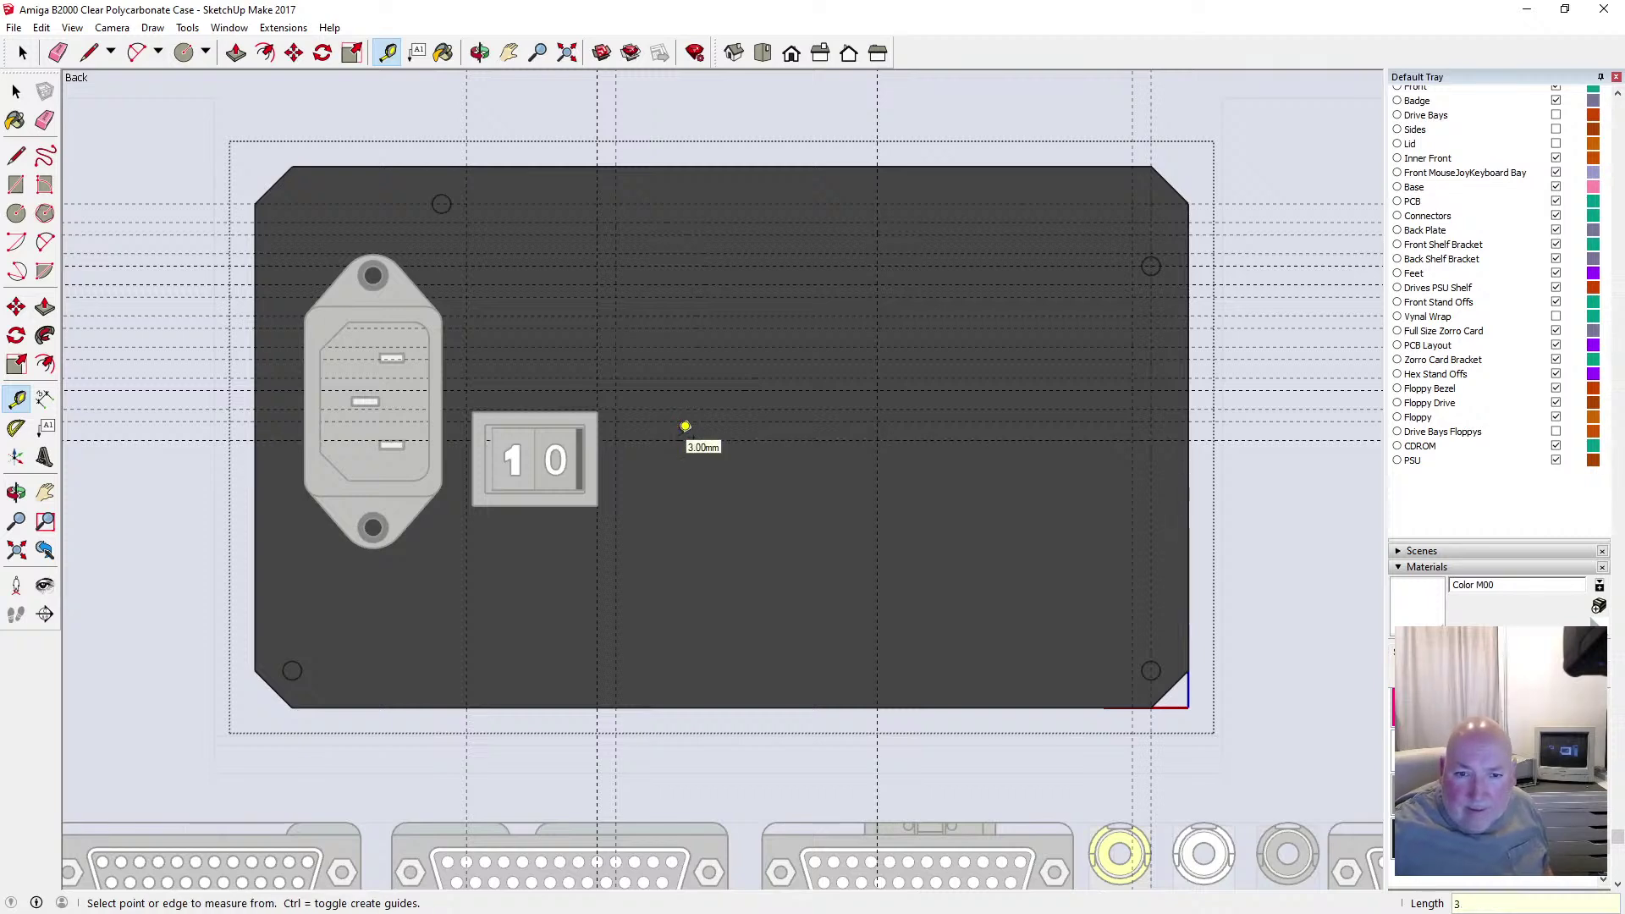
pyautogui.click(685, 428)
pyautogui.write('2')
pyautogui.press('Return')
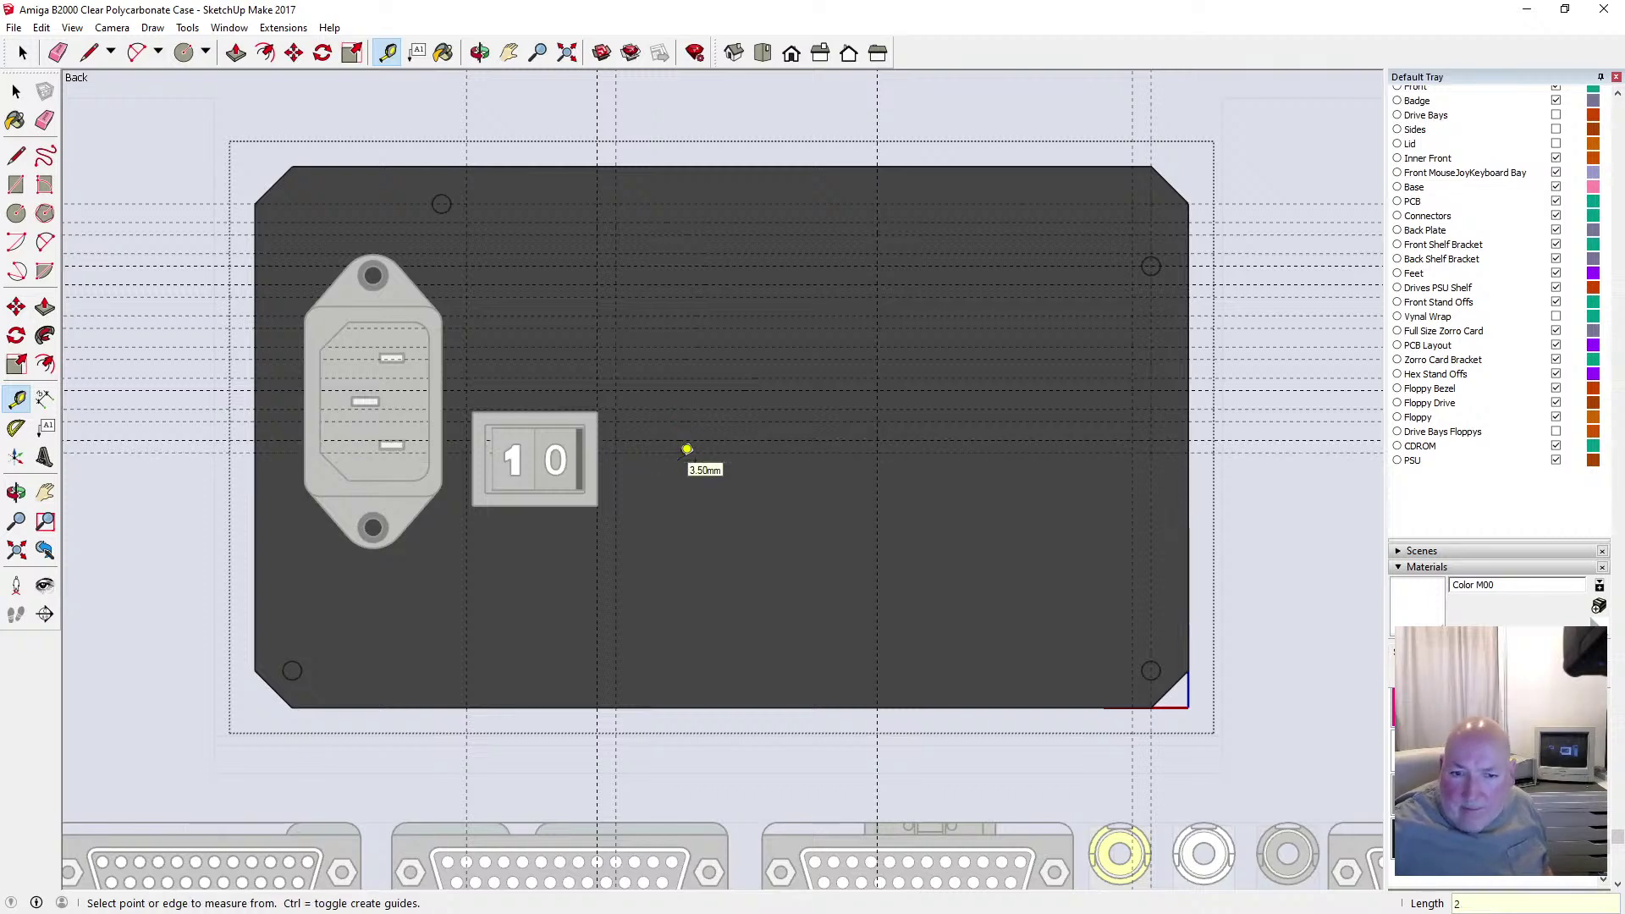
# Finish the stack of horizontal guides with three more below the lowest, offset successively by 3, 2 and 3 mm
pyautogui.click(685, 454)
pyautogui.write('3')
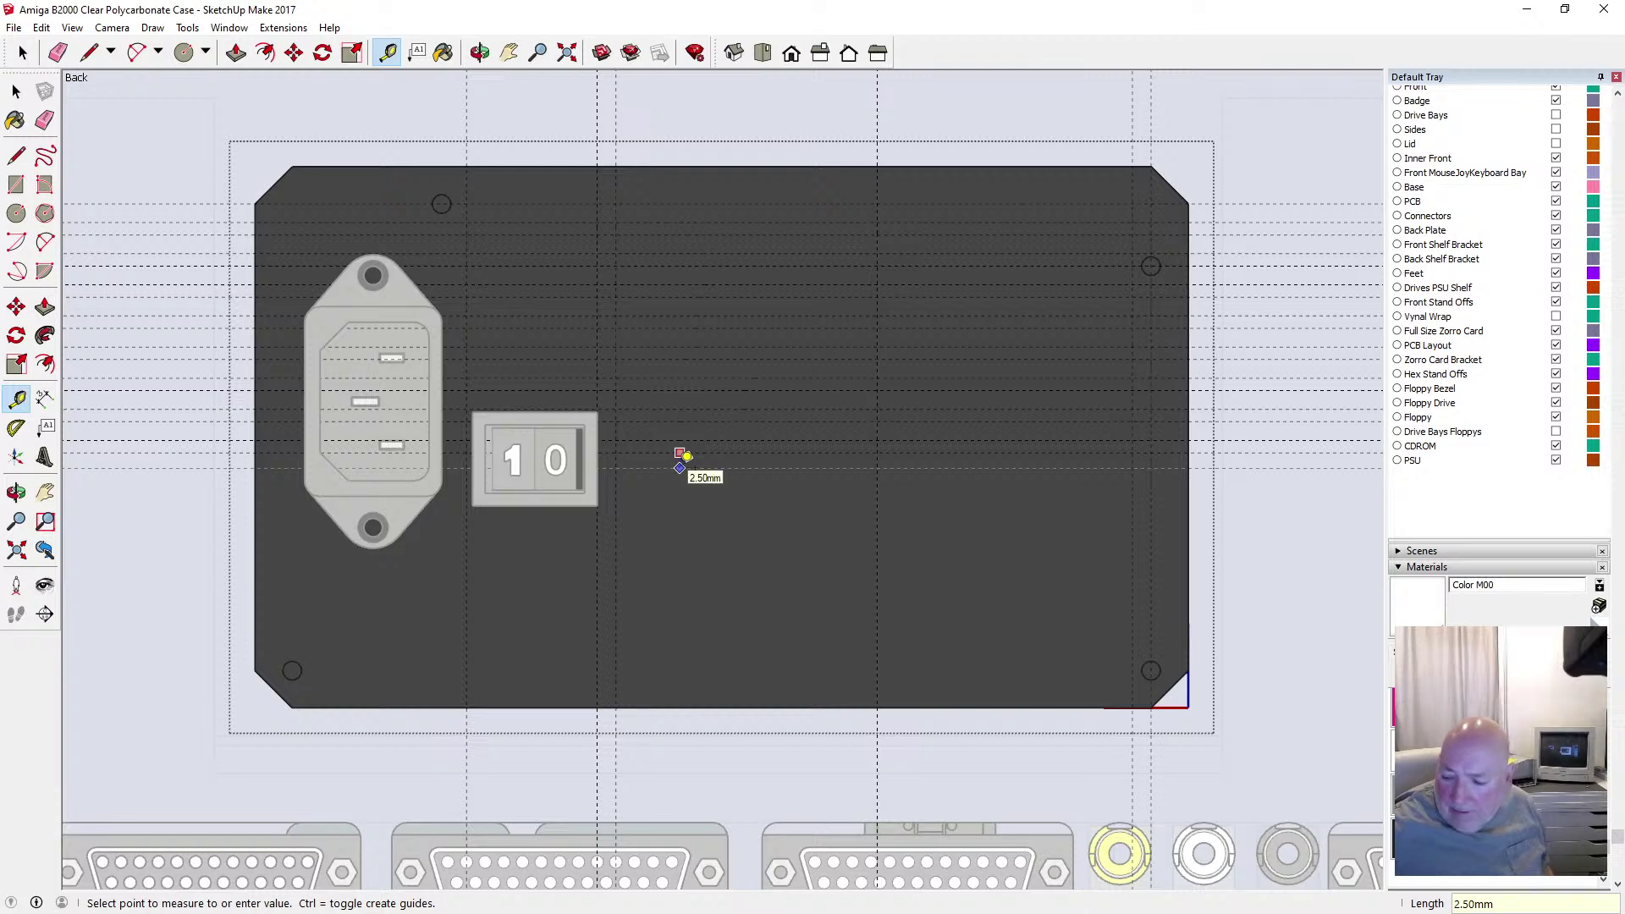
pyautogui.press('Return')
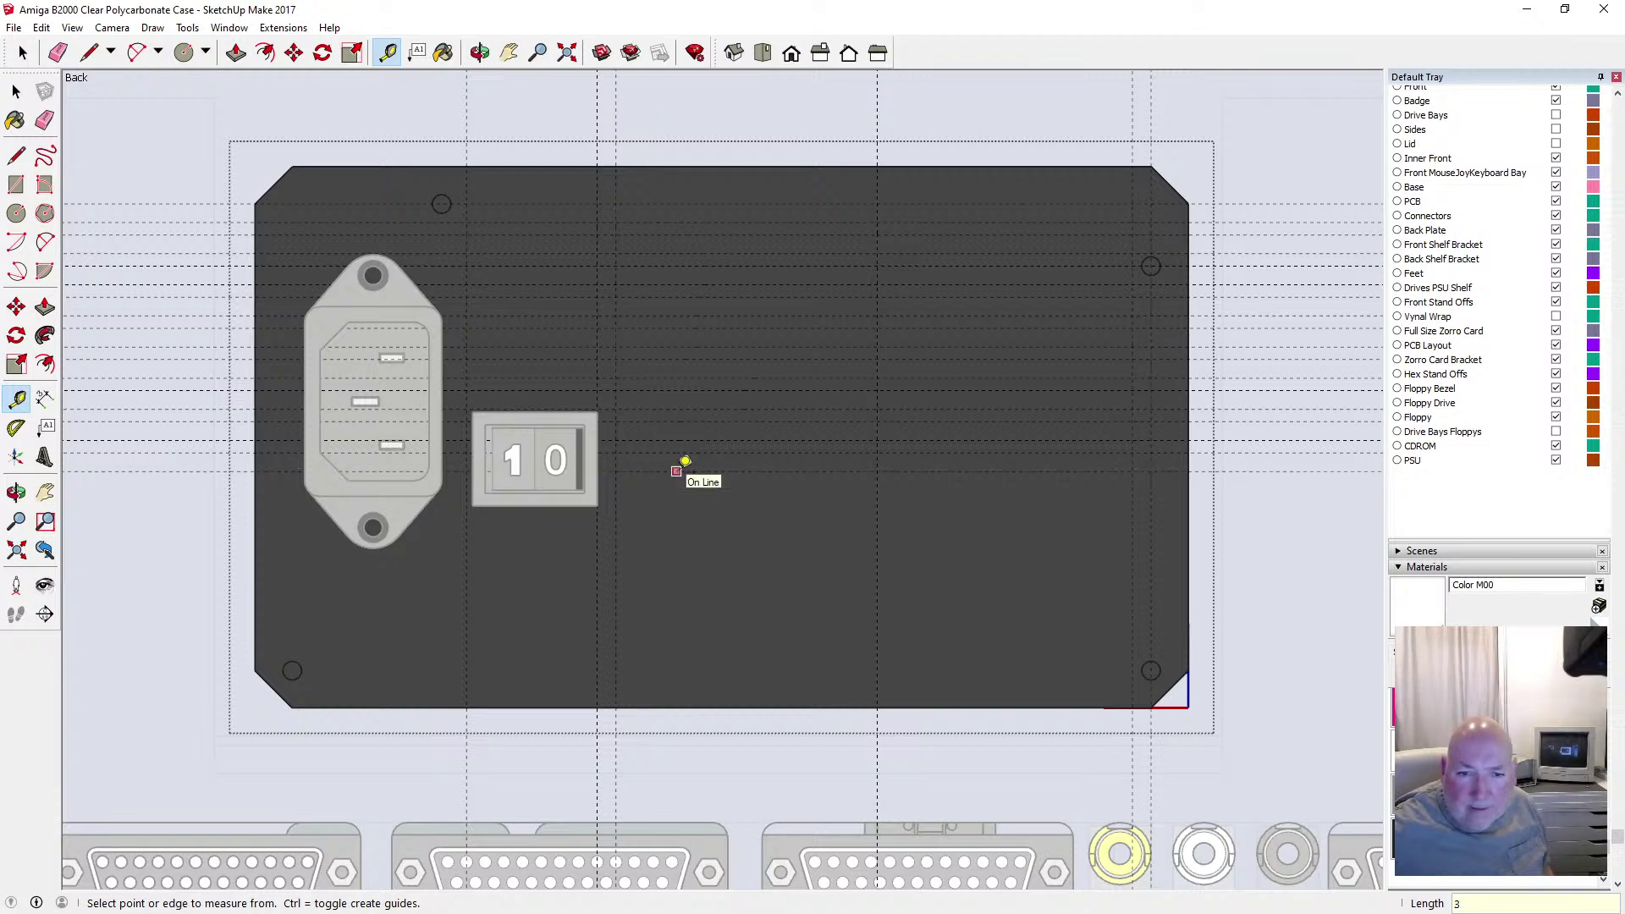
pyautogui.click(686, 459)
pyautogui.press('Return')
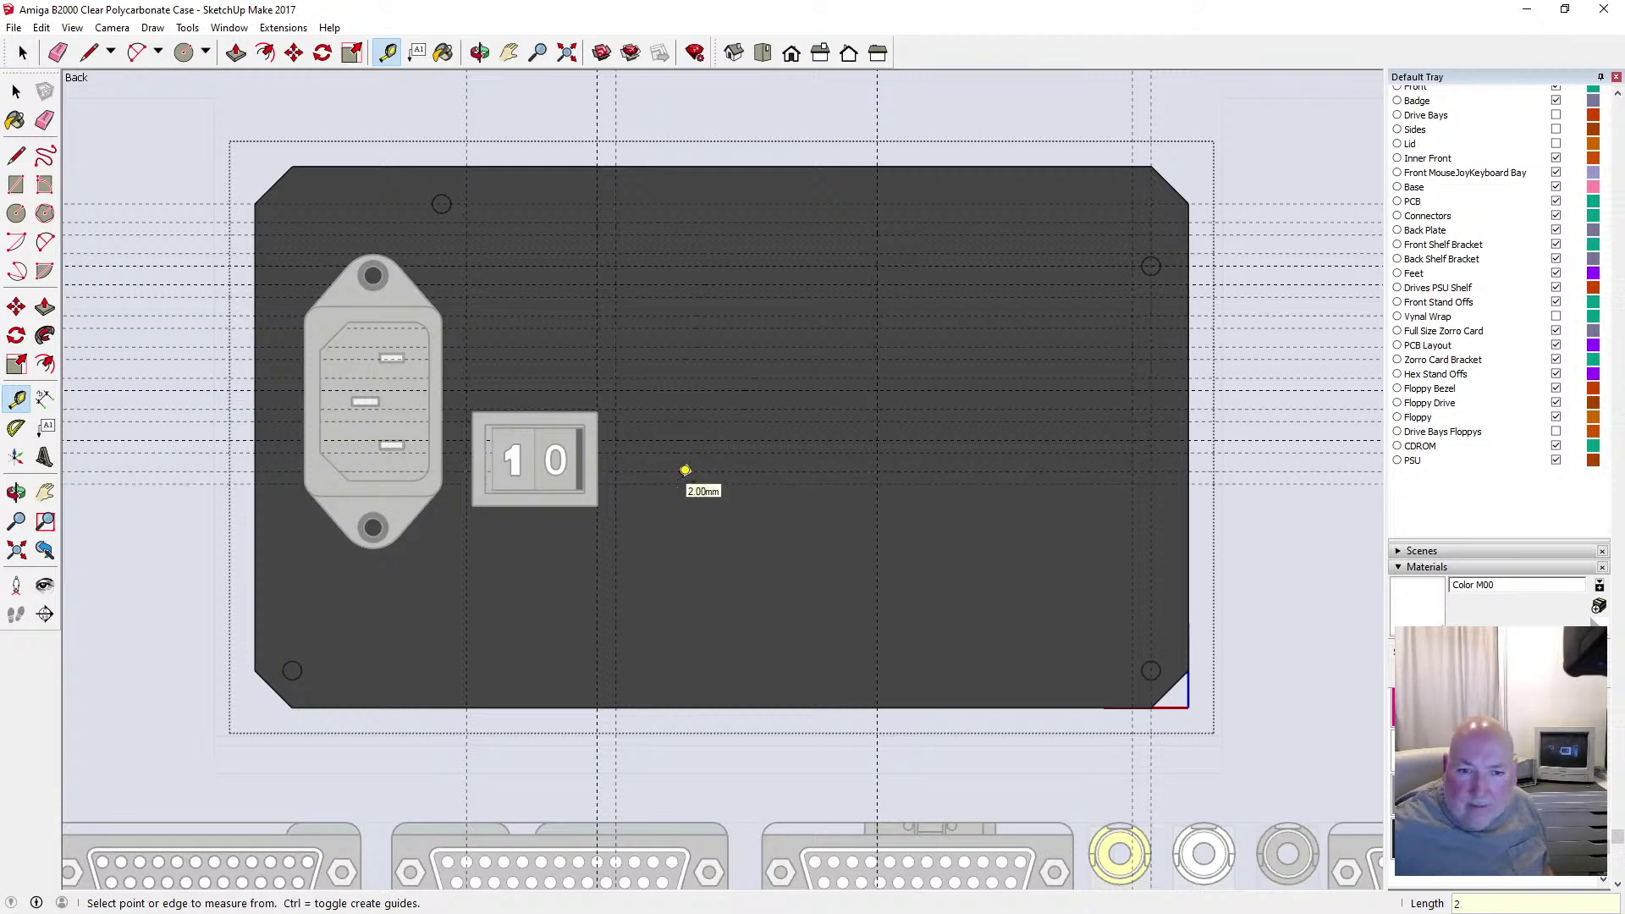
pyautogui.click(682, 472)
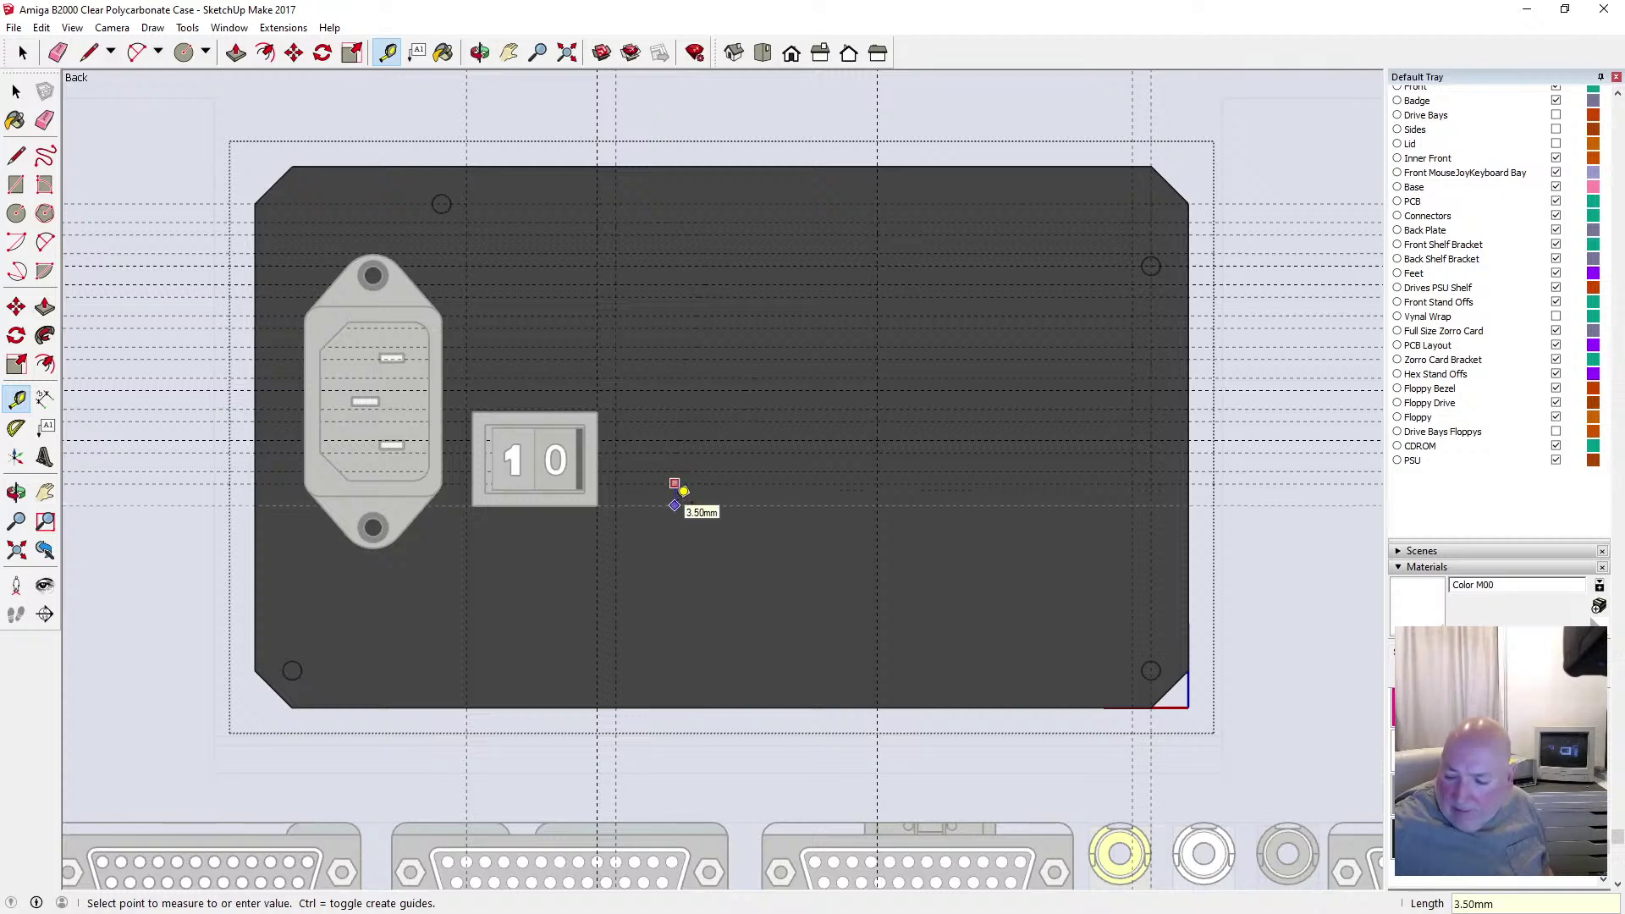
pyautogui.write('3')
pyautogui.press('Return')
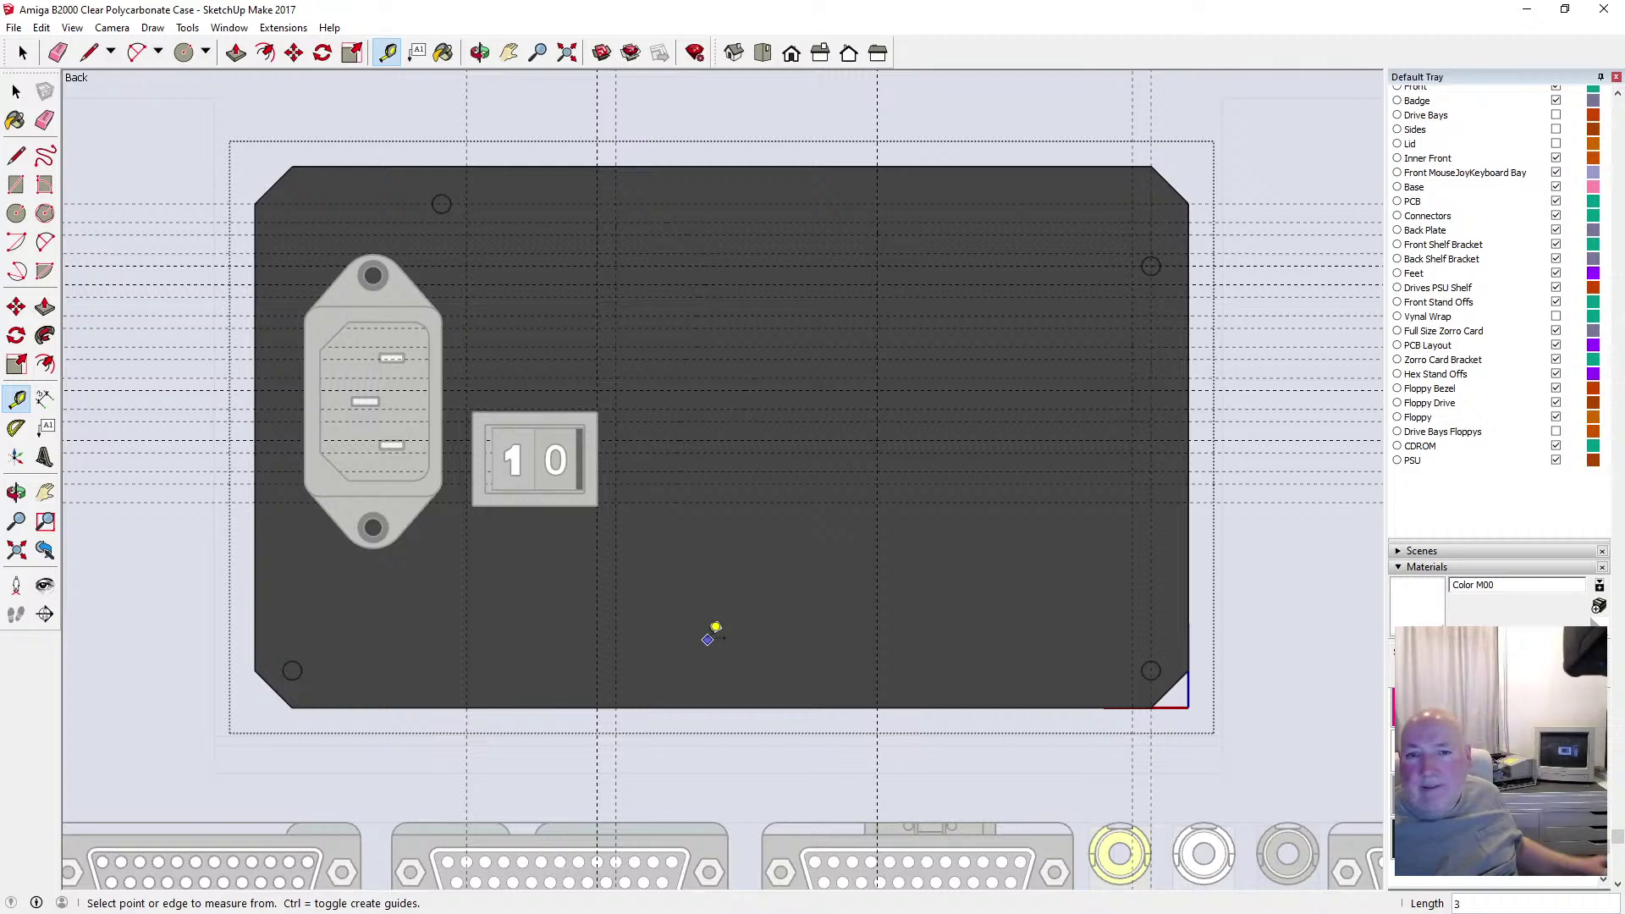
# Draw the top three 21 × 3 mm slot rectangles above the switch, between the vertical guides 34 mm and 55 mm from the left edge
pyautogui.click(16, 185)
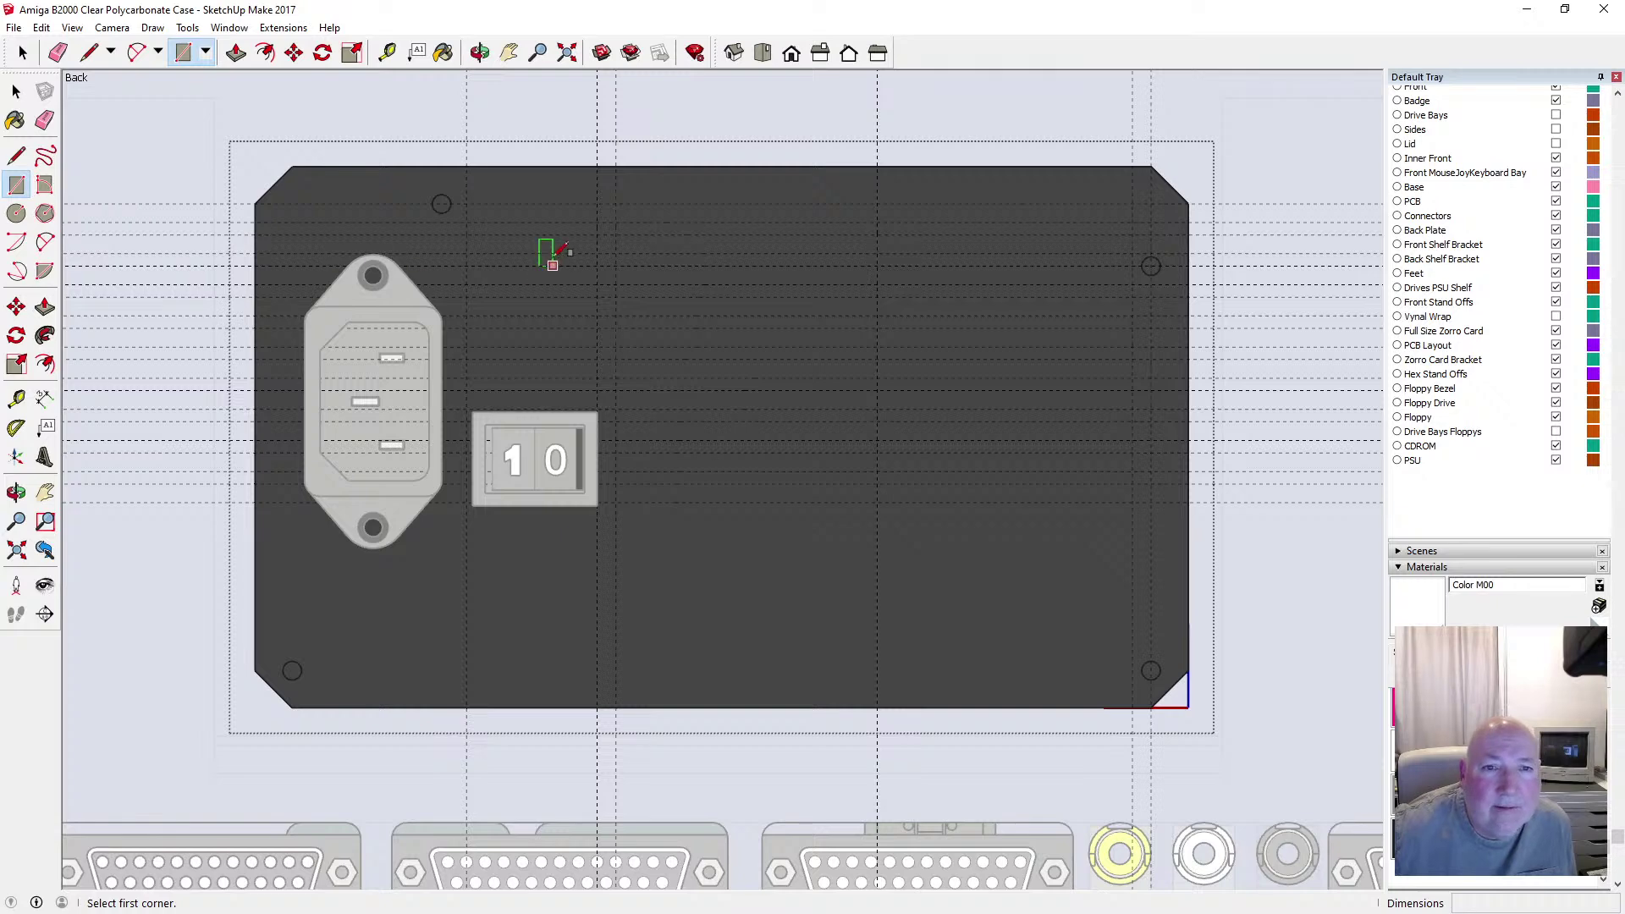
pyautogui.click(466, 204)
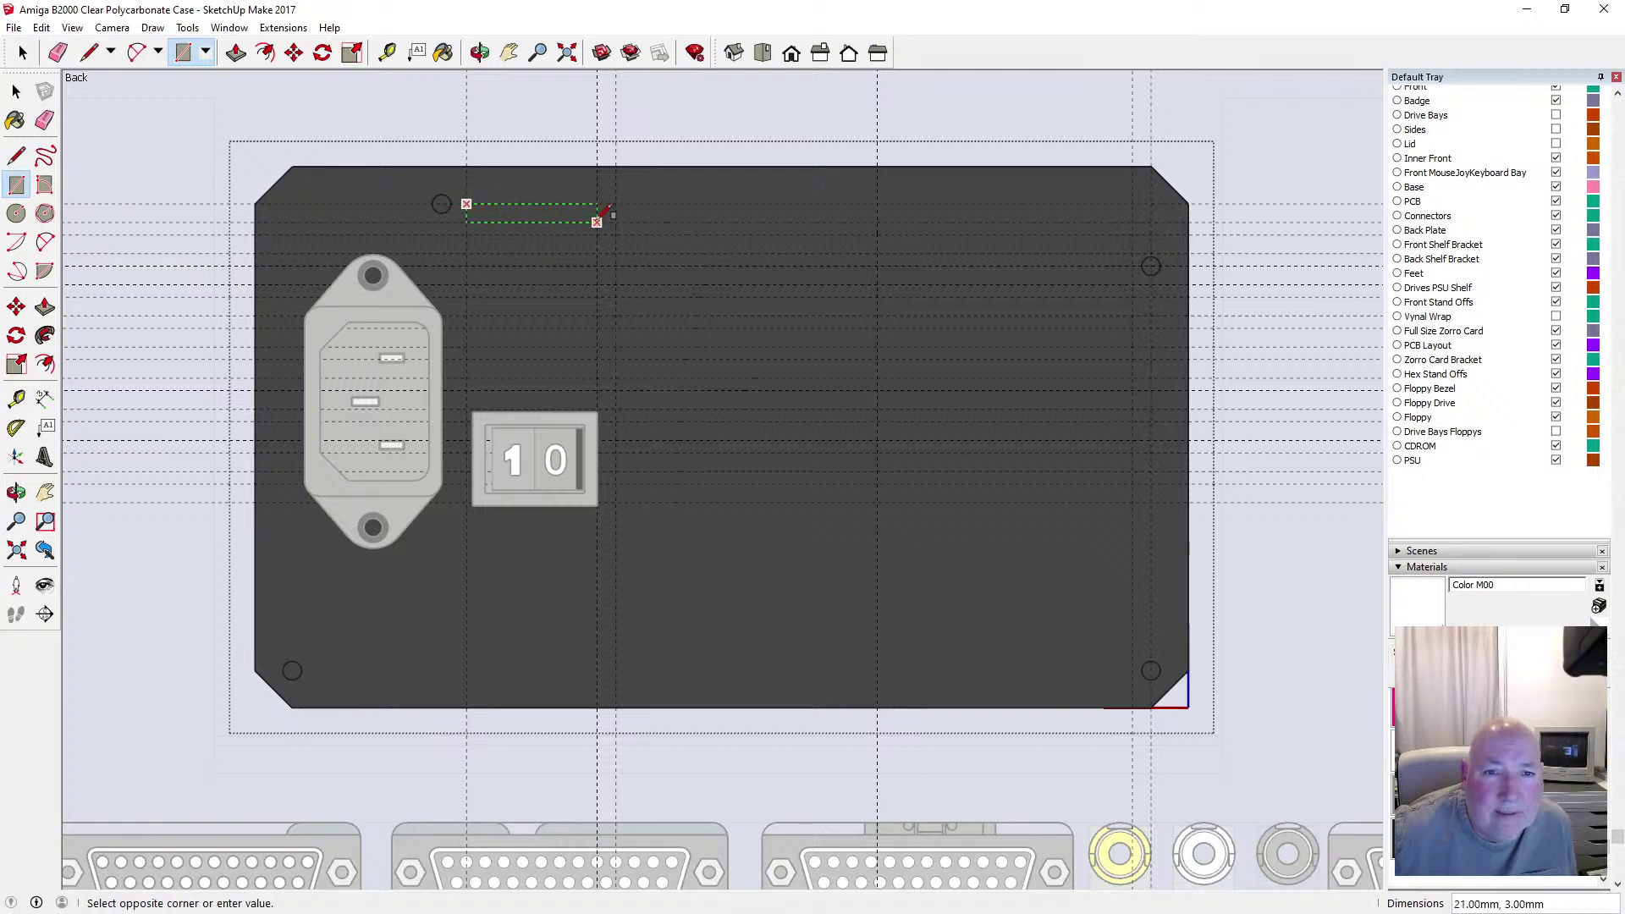
pyautogui.click(597, 223)
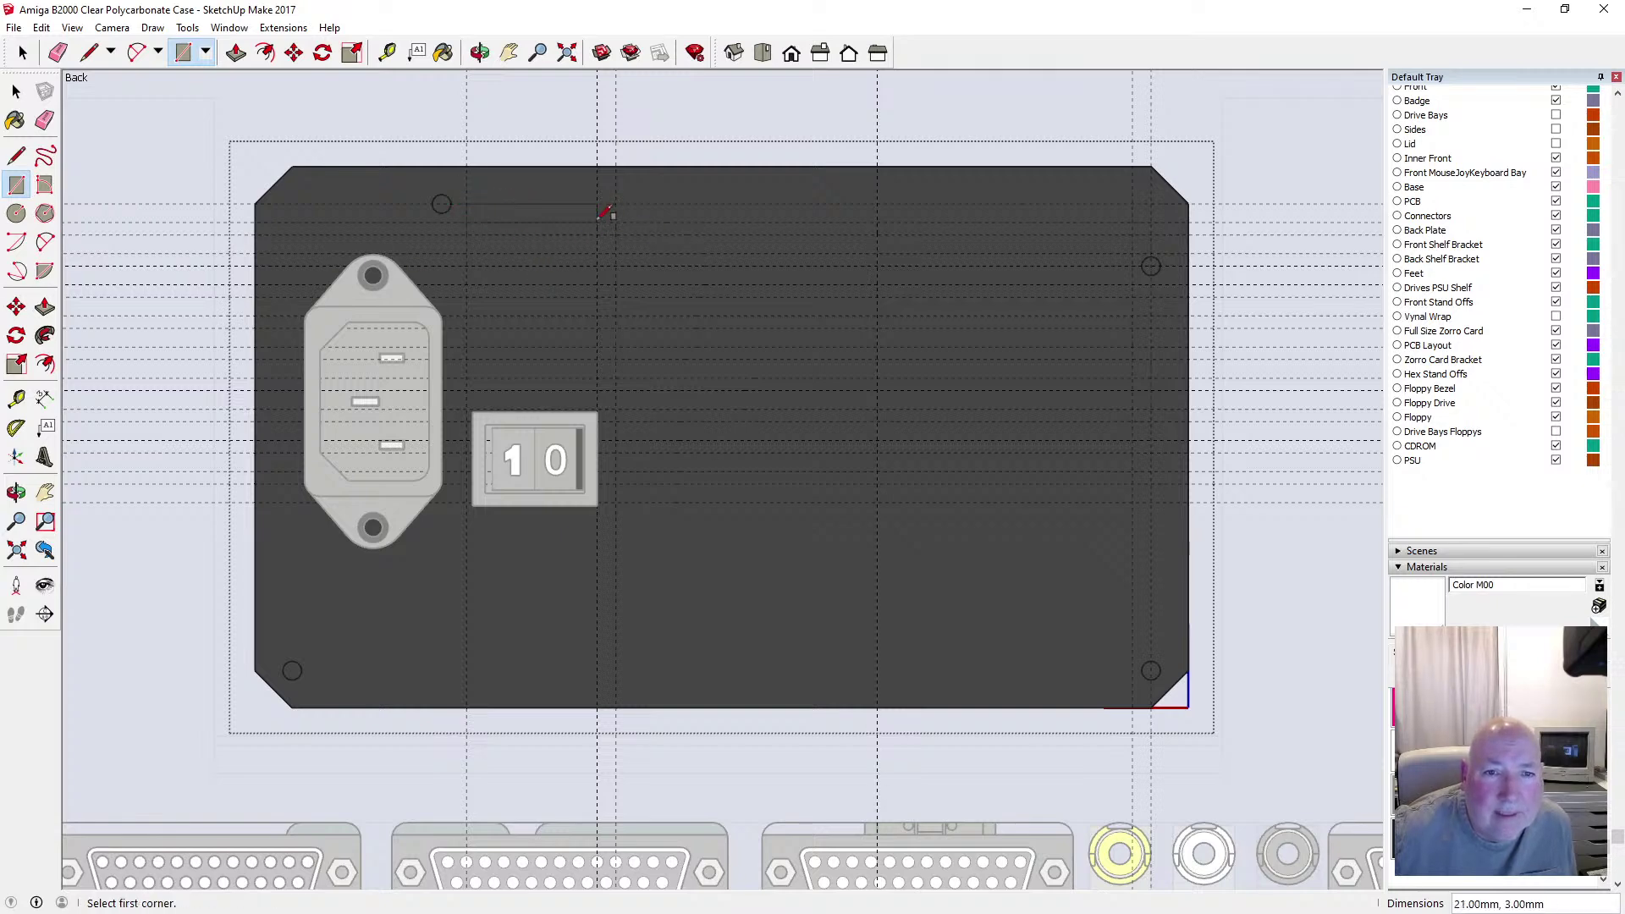
pyautogui.click(467, 235)
pyautogui.click(596, 253)
pyautogui.click(467, 265)
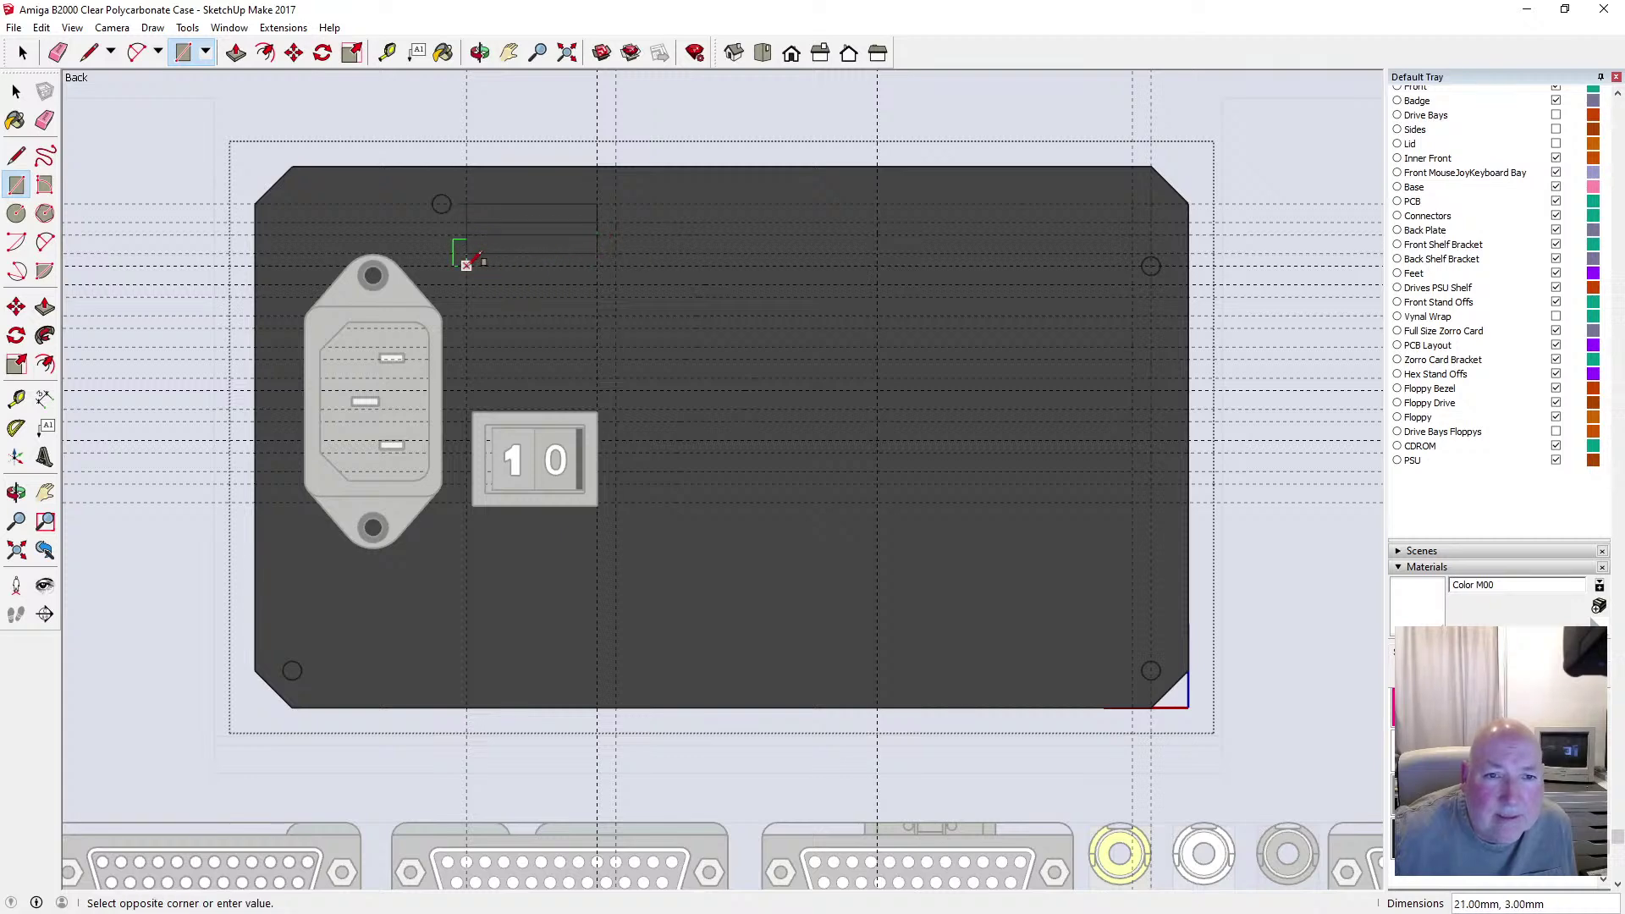
pyautogui.click(597, 282)
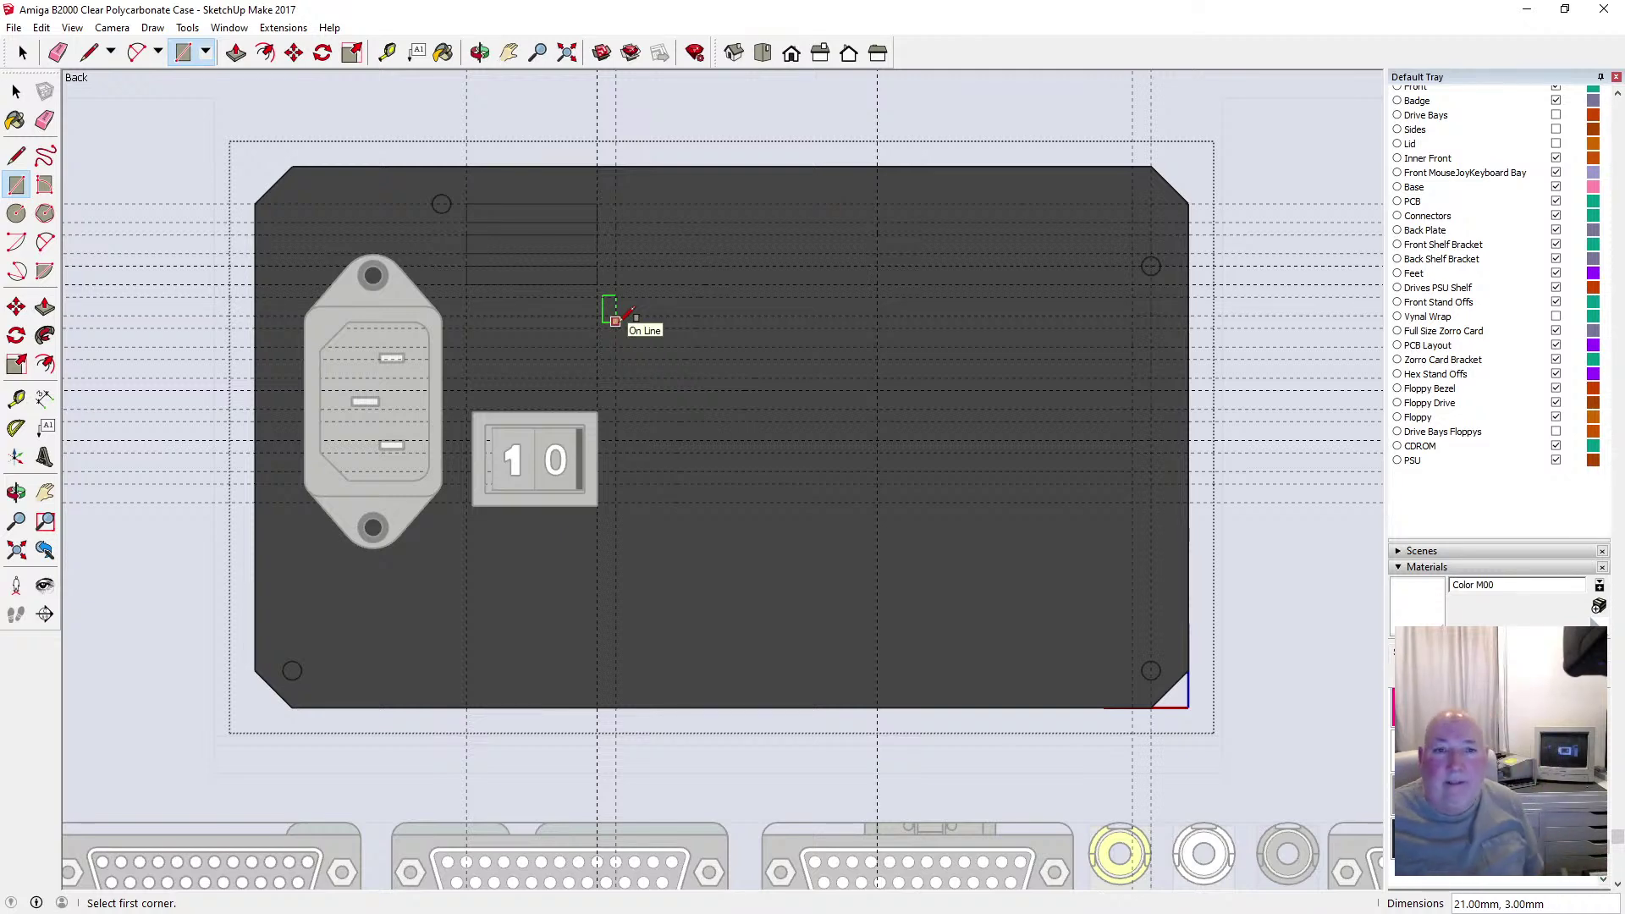
# Draw the upper five 42 × 3 mm slot rectangles of the central column, spanning its two vertical guides and following the horizontal guides
pyautogui.click(616, 204)
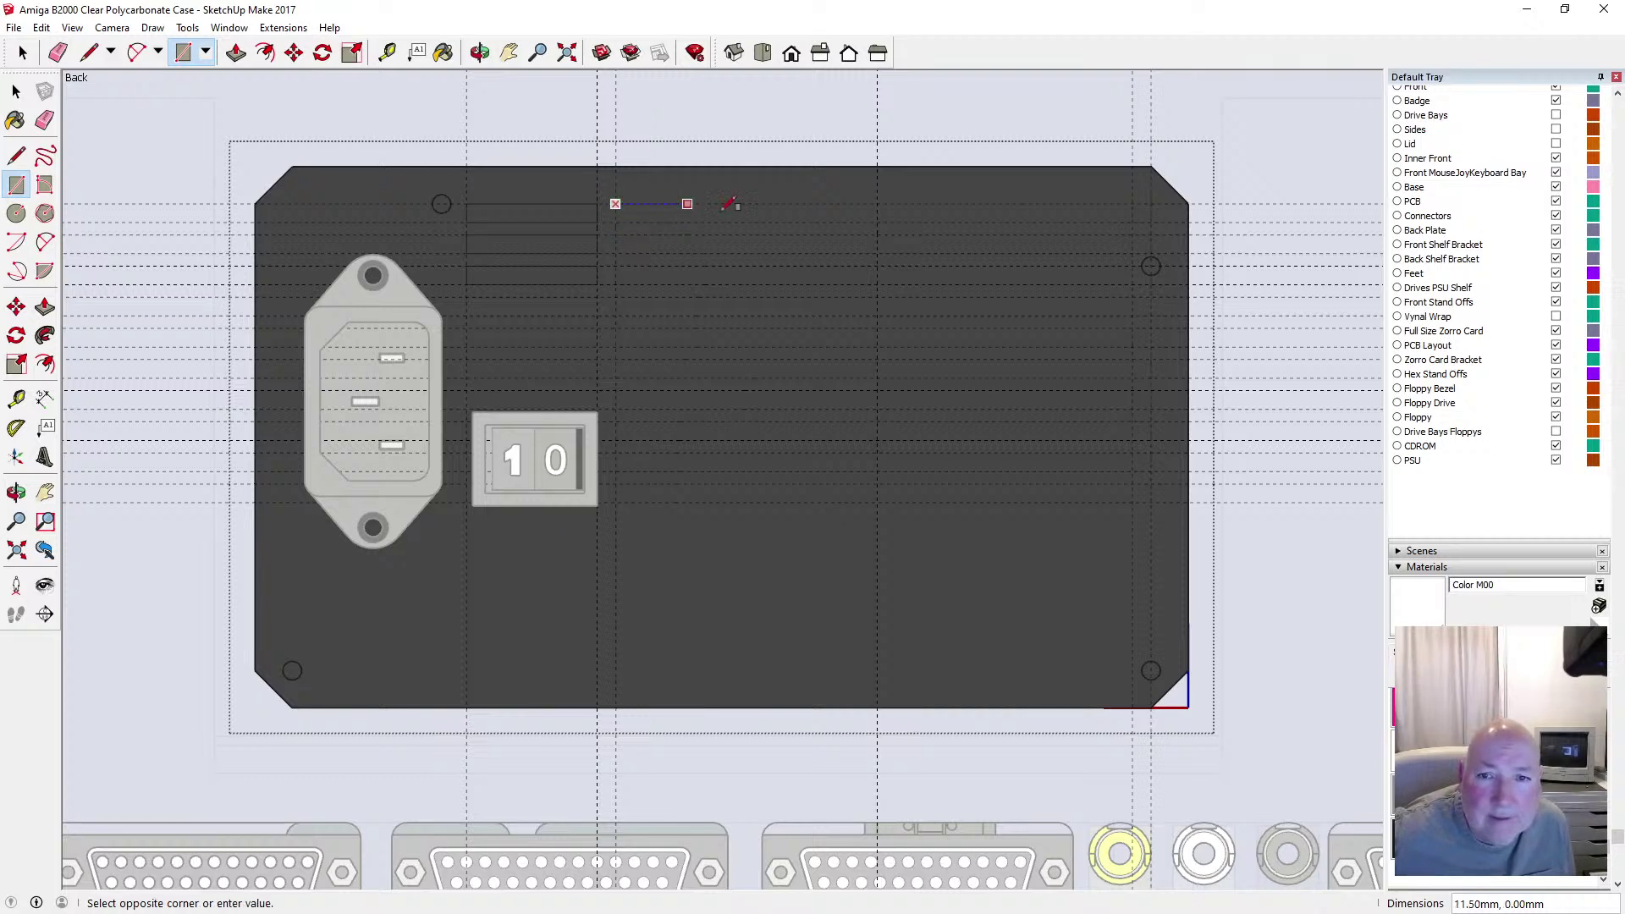
pyautogui.click(878, 223)
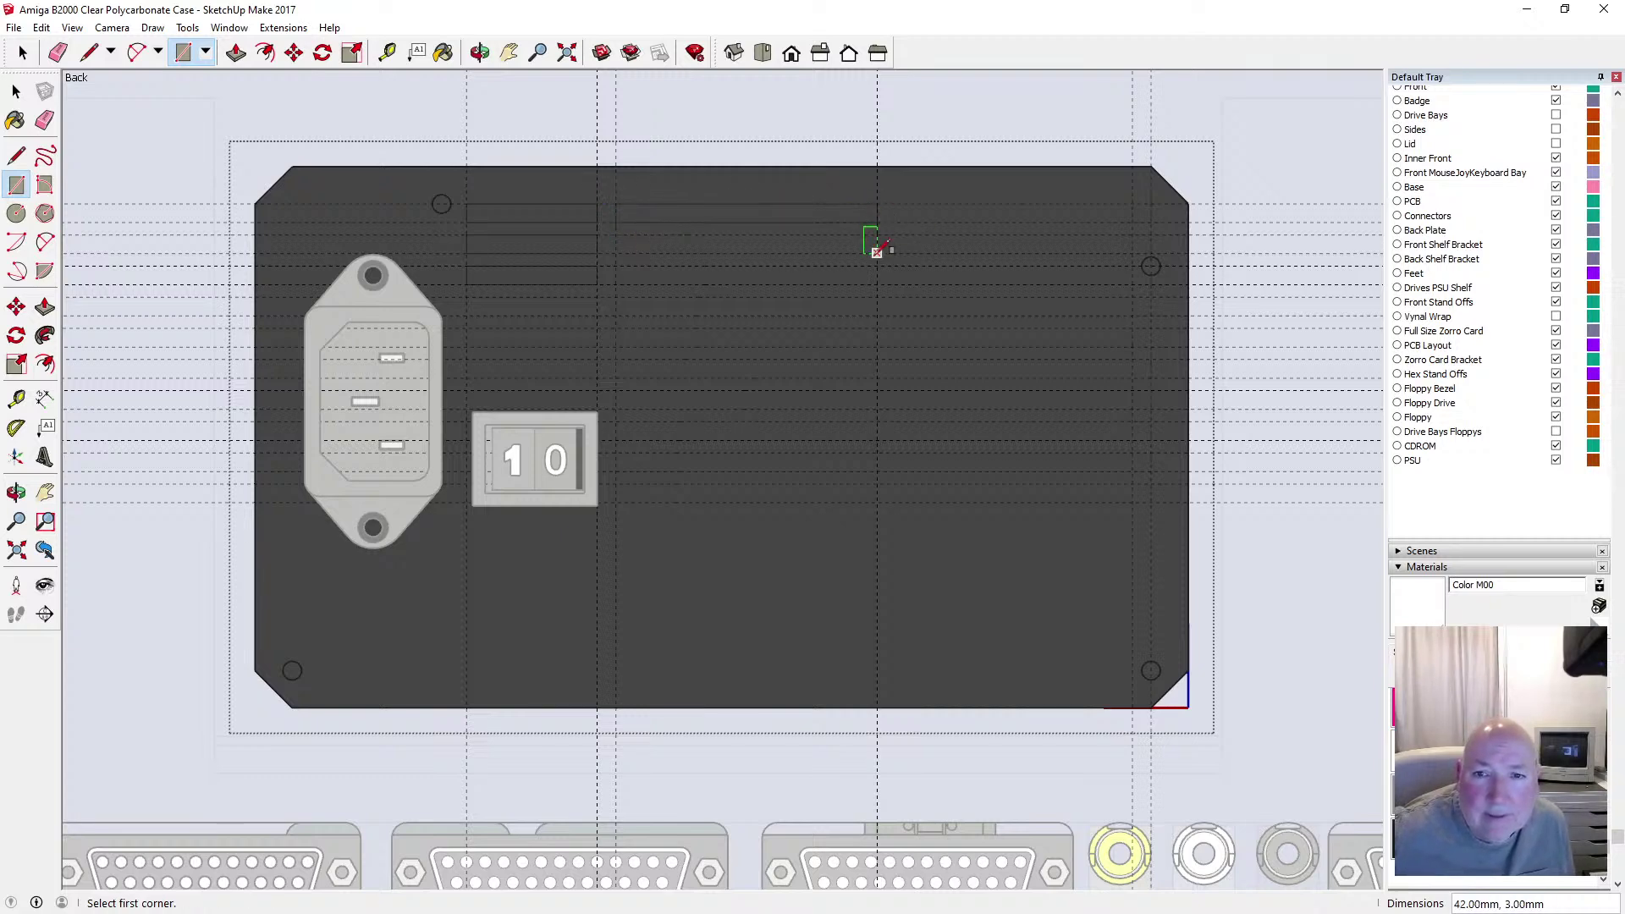
pyautogui.click(616, 233)
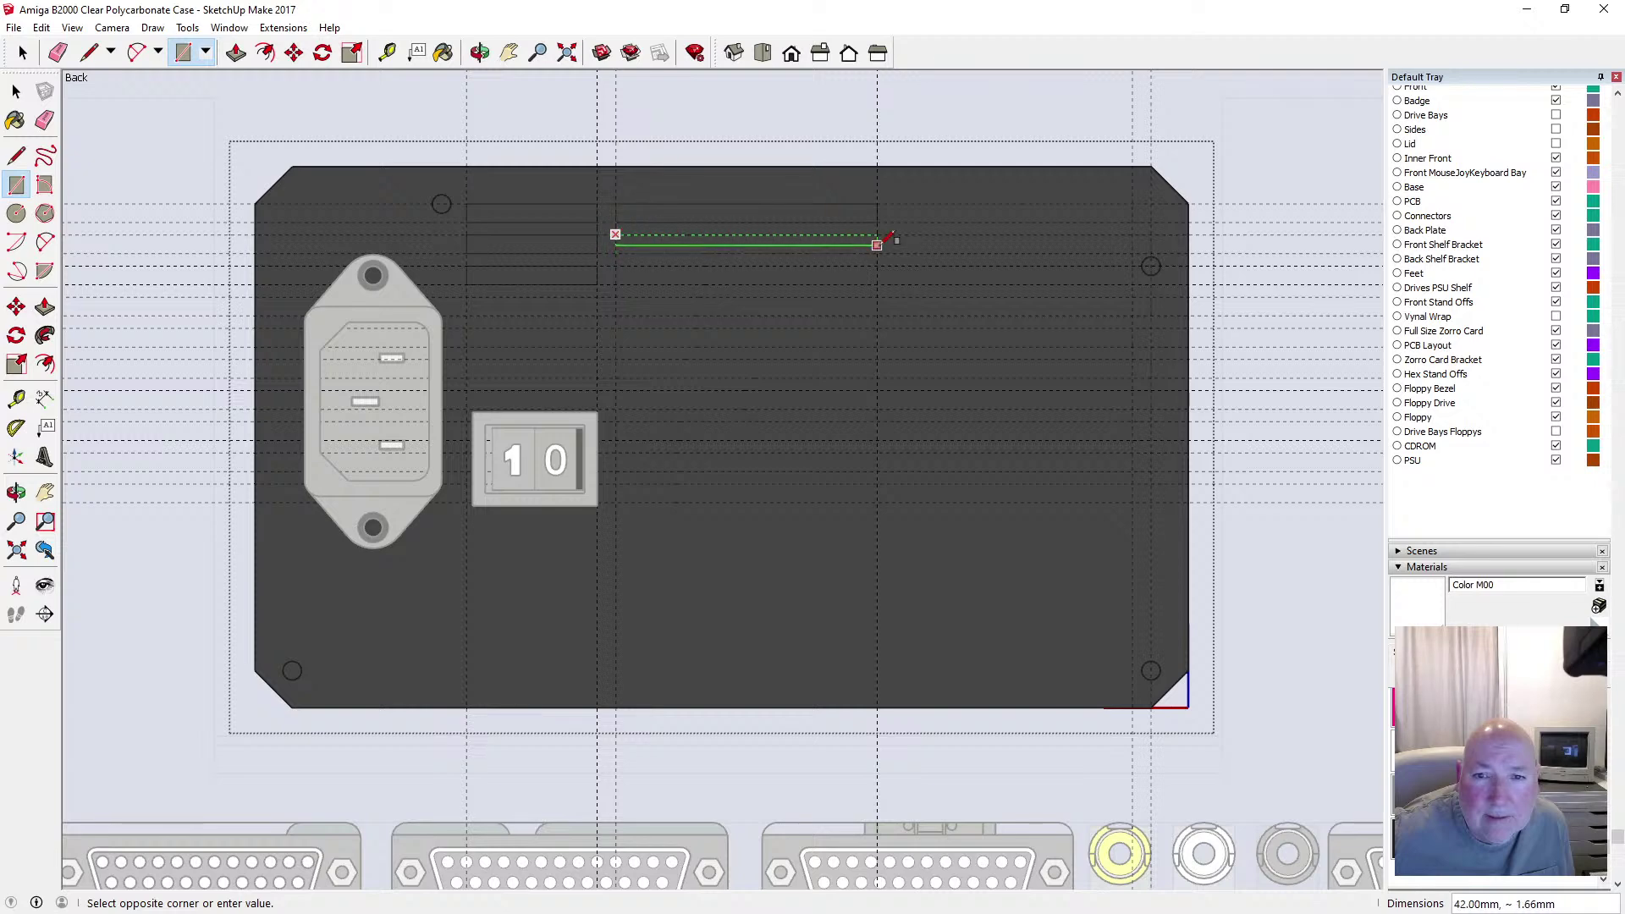
pyautogui.click(878, 252)
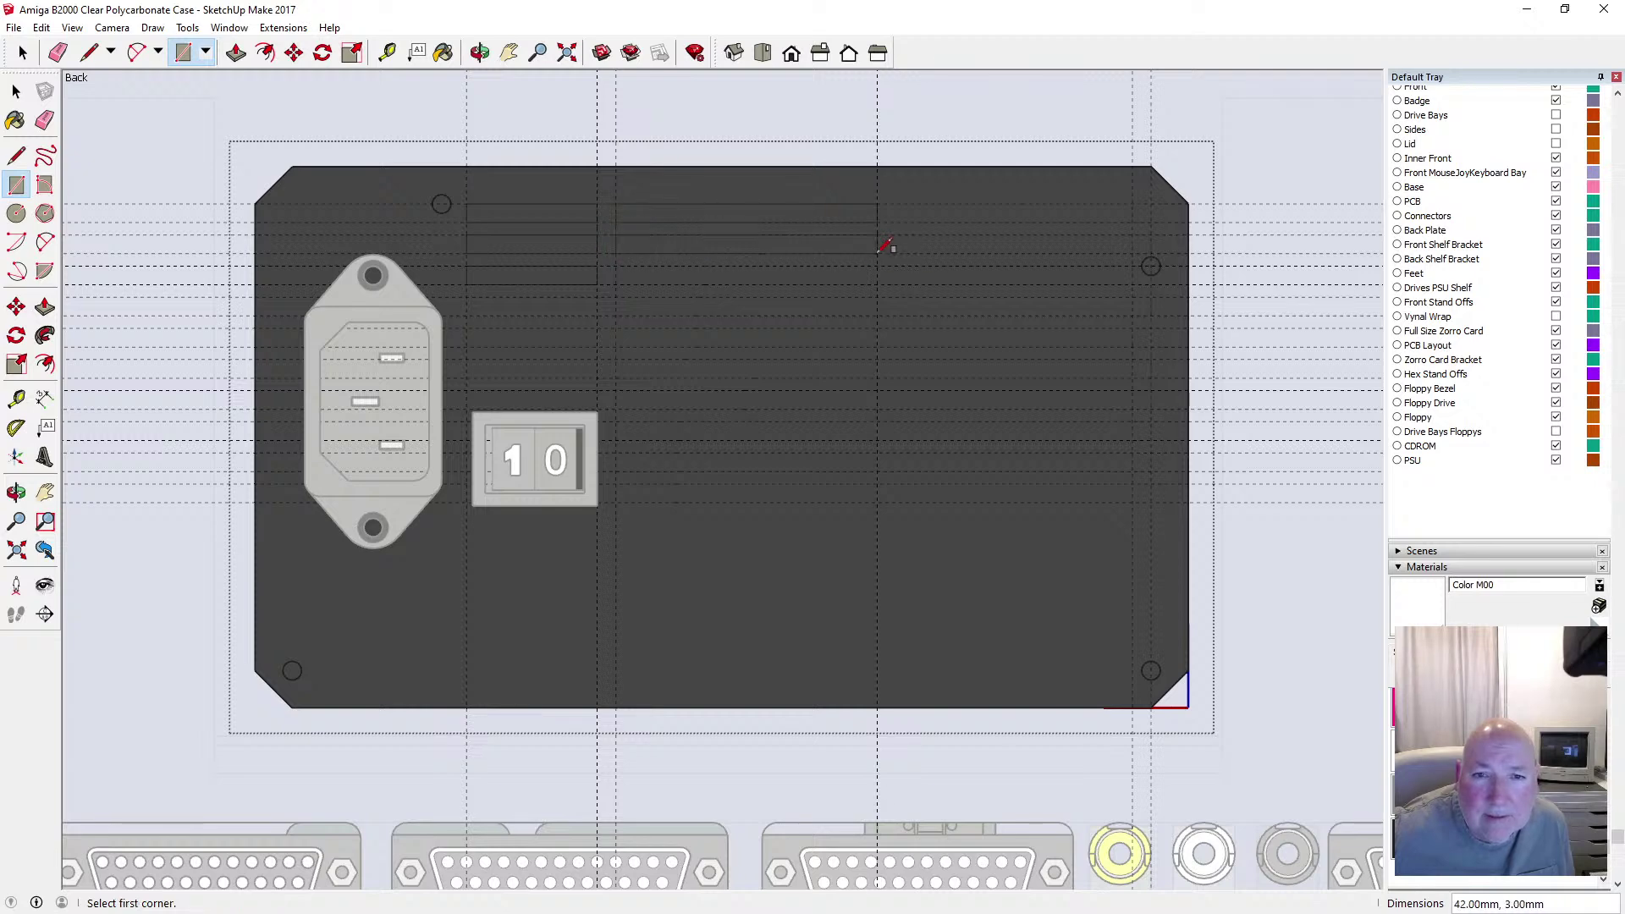
pyautogui.click(615, 265)
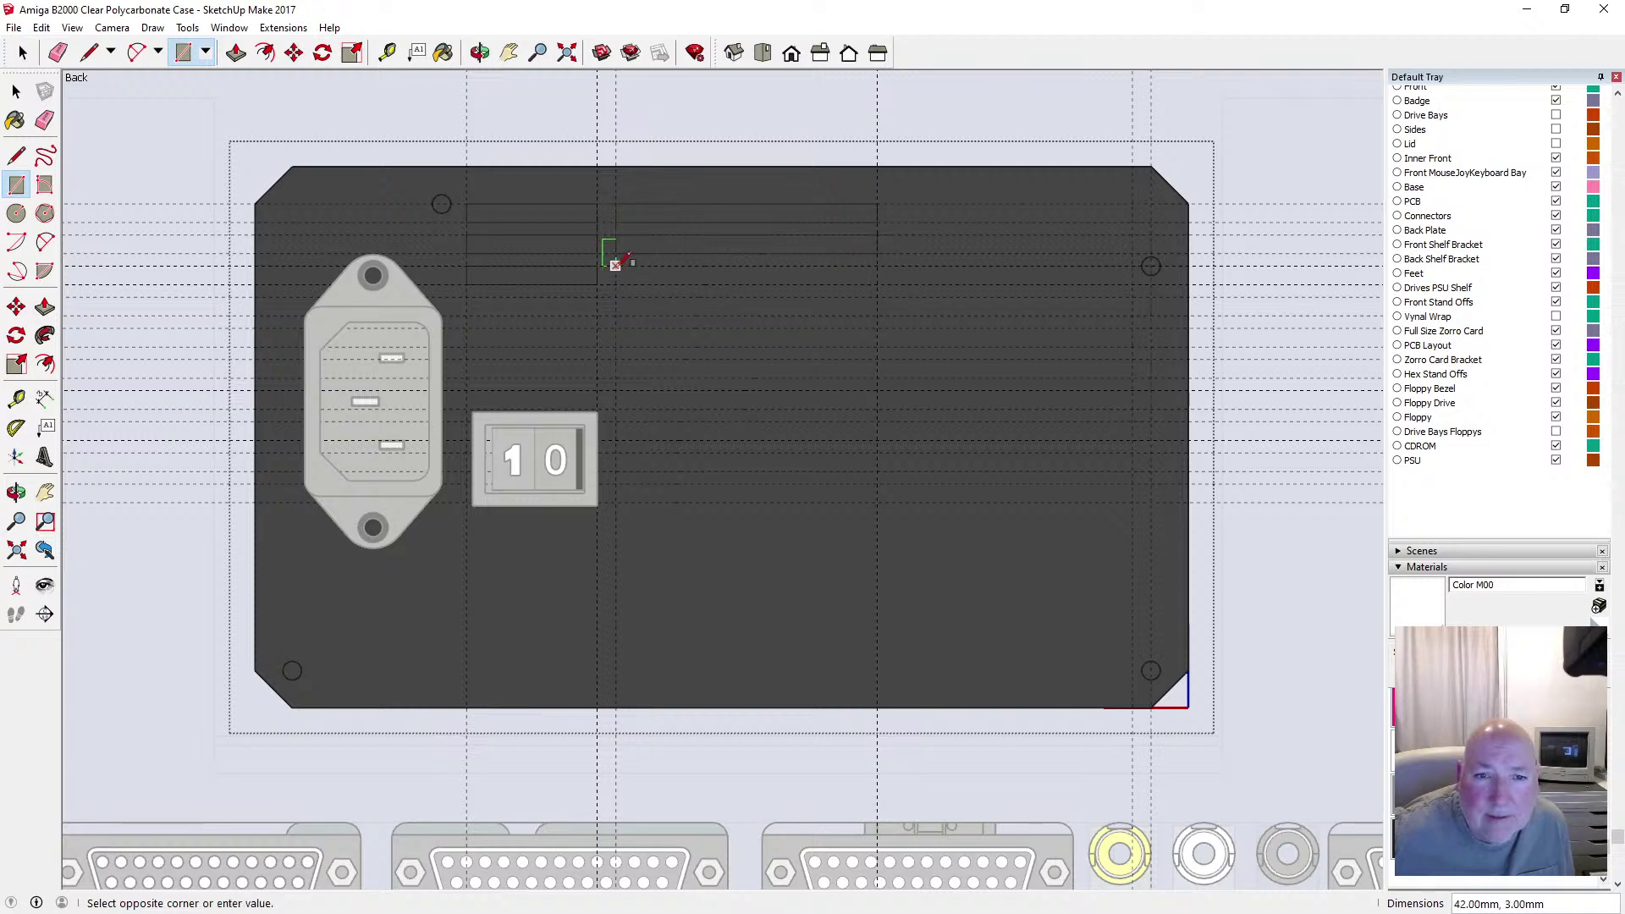
pyautogui.click(877, 285)
pyautogui.click(615, 297)
pyautogui.click(877, 316)
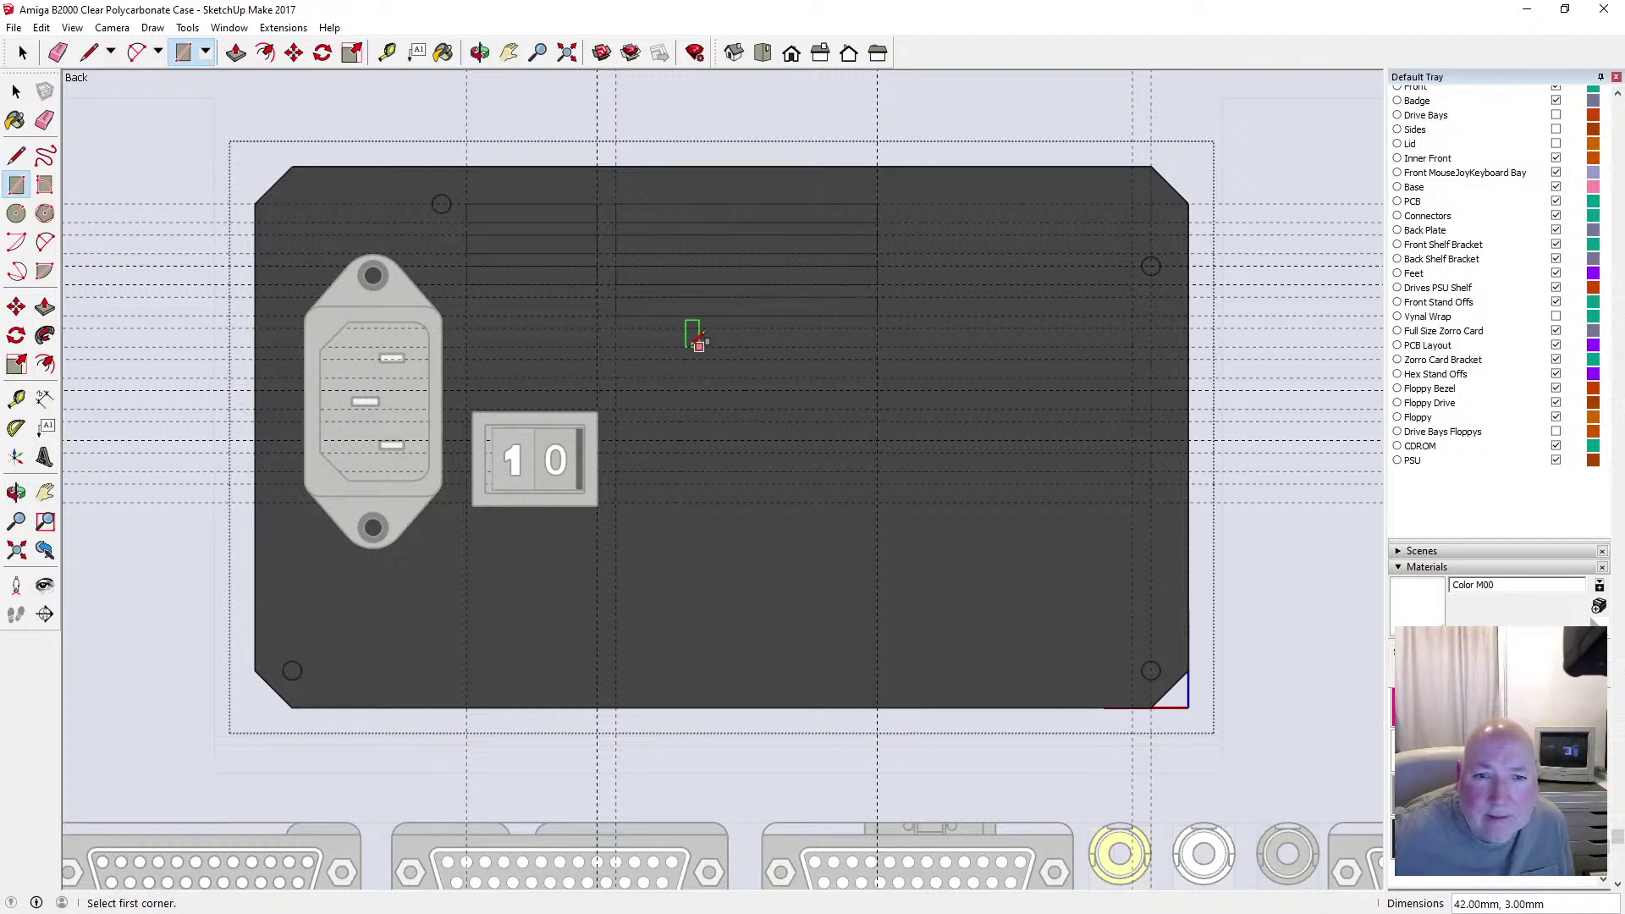
pyautogui.click(615, 329)
pyautogui.click(878, 347)
# Draw the lower five 42 × 3 mm slots of the central column and a fourth 21 × 3 mm slot above the switch
pyautogui.click(615, 359)
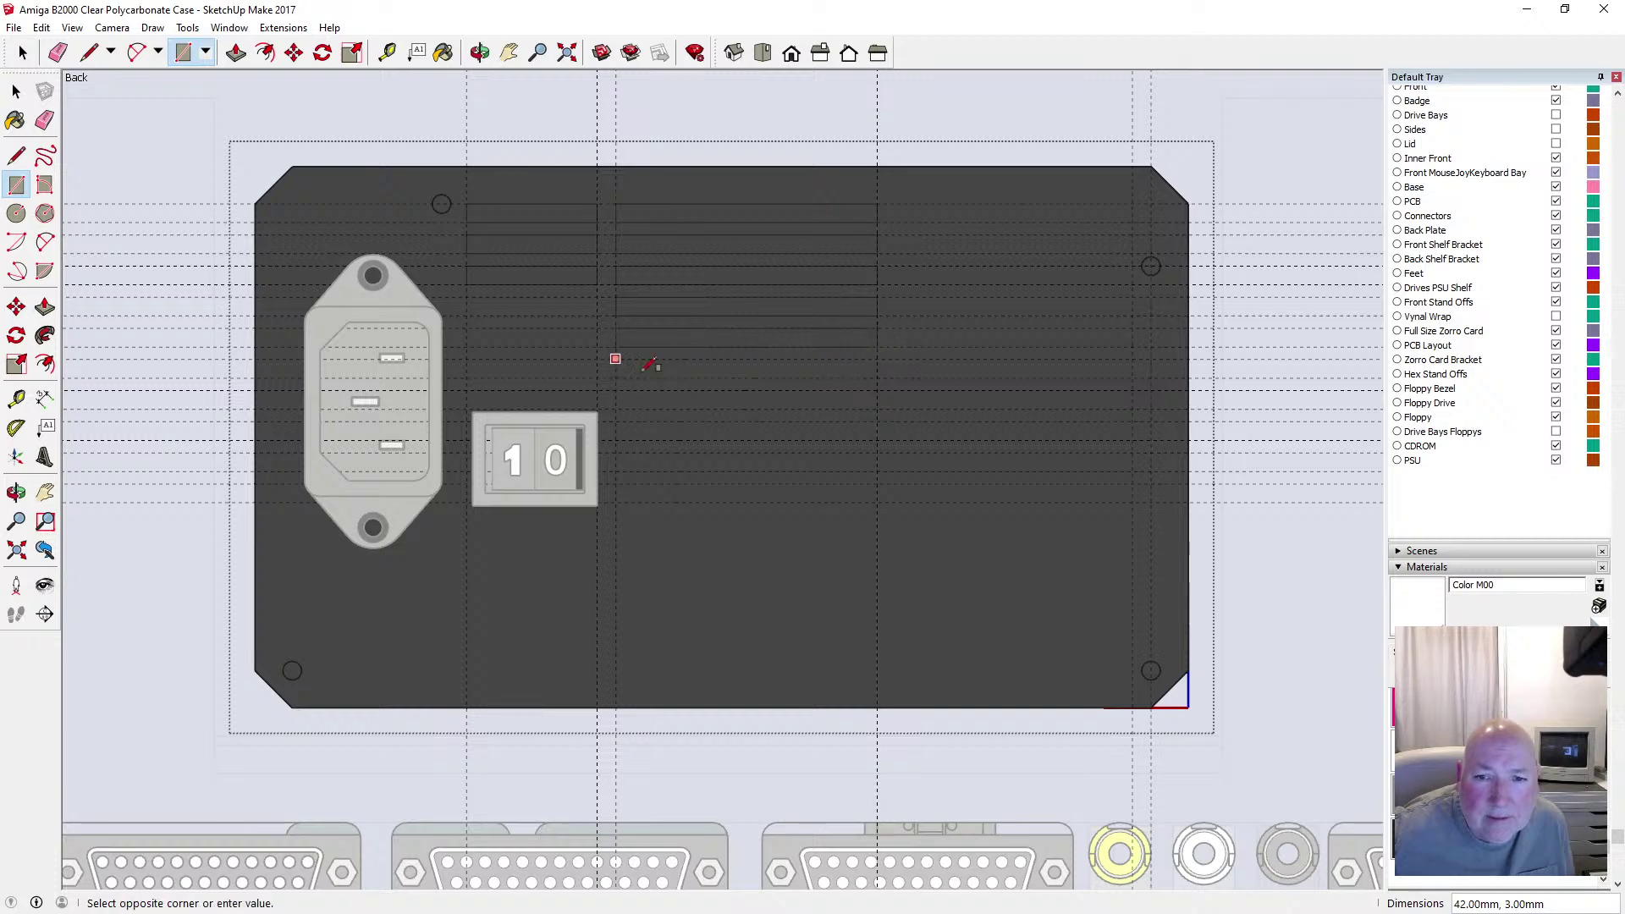
pyautogui.click(877, 378)
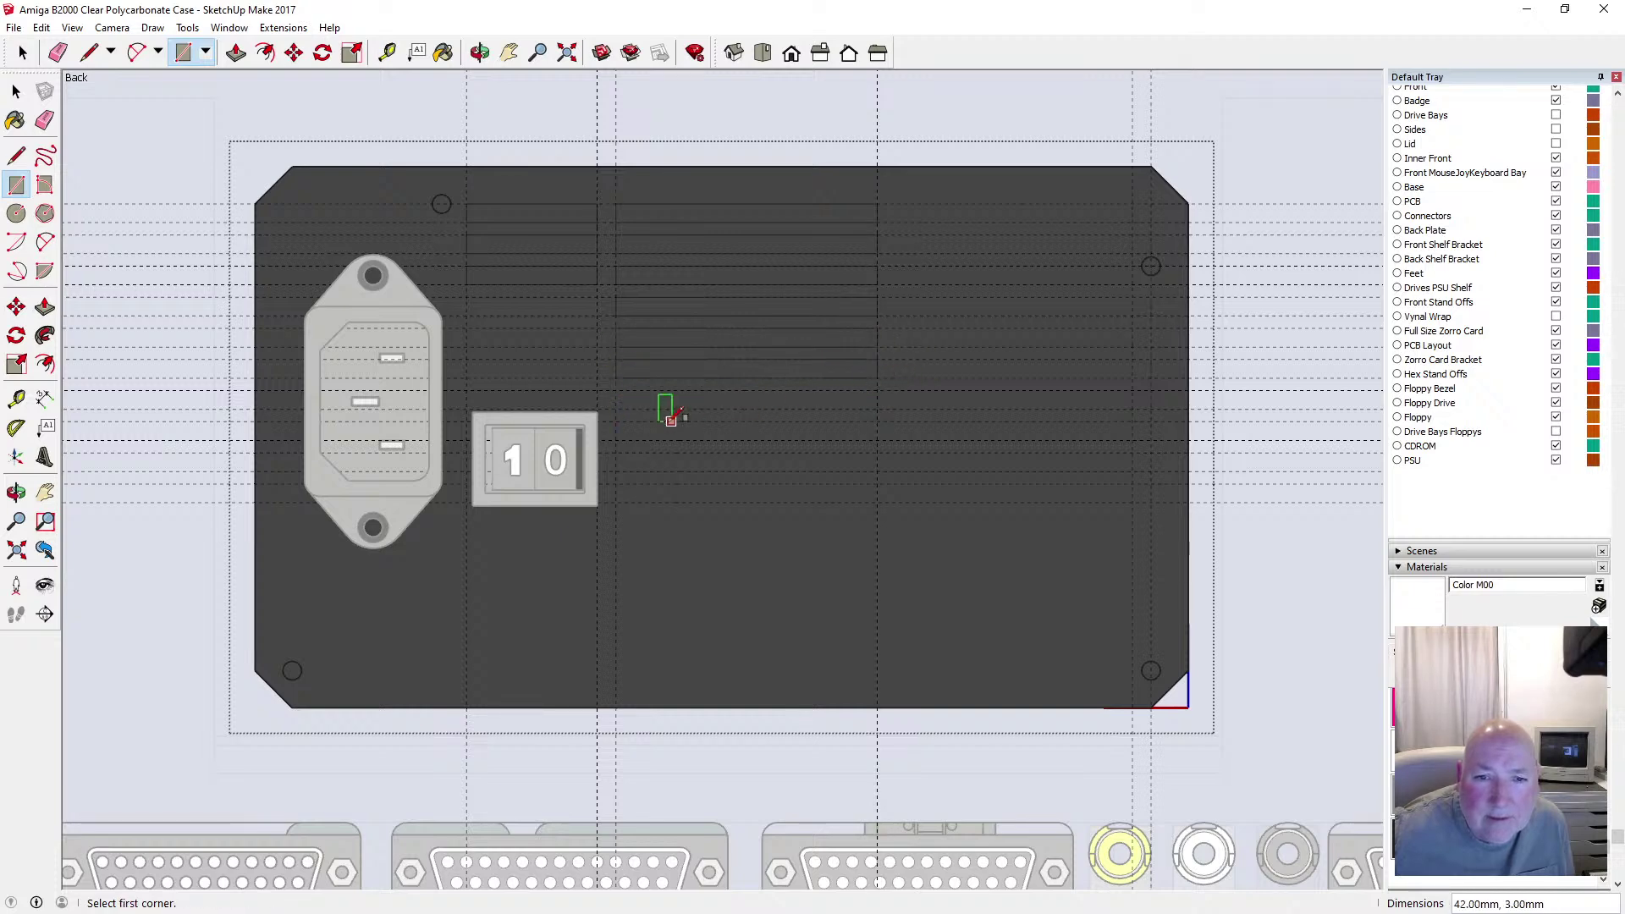
pyautogui.click(616, 391)
pyautogui.click(877, 409)
pyautogui.click(616, 421)
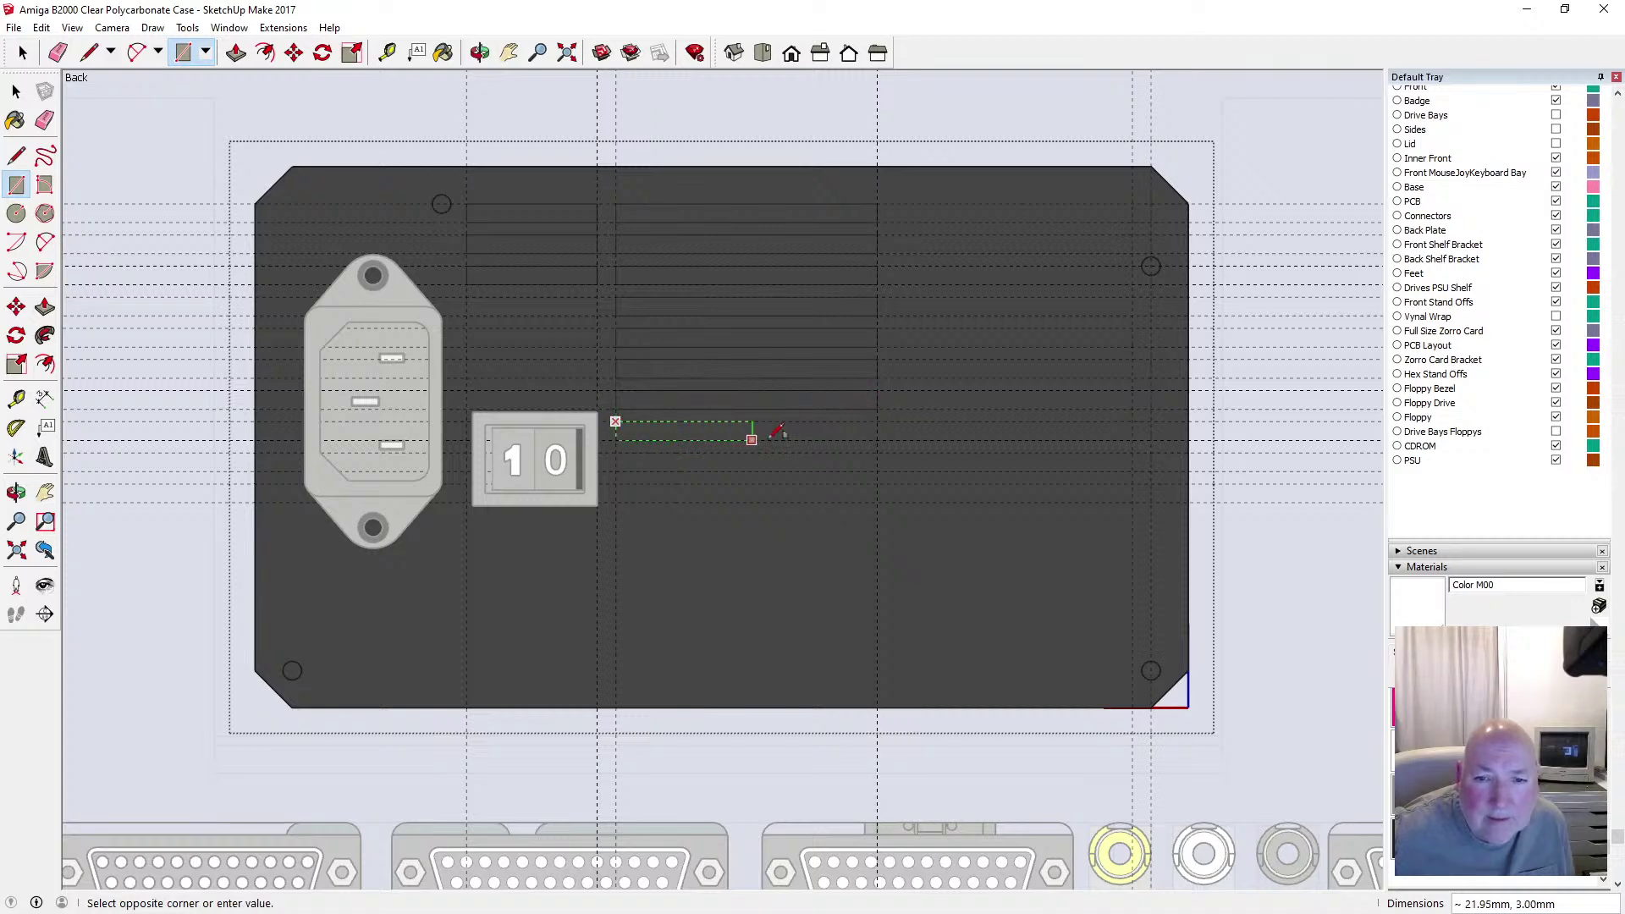
pyautogui.click(877, 441)
pyautogui.click(615, 453)
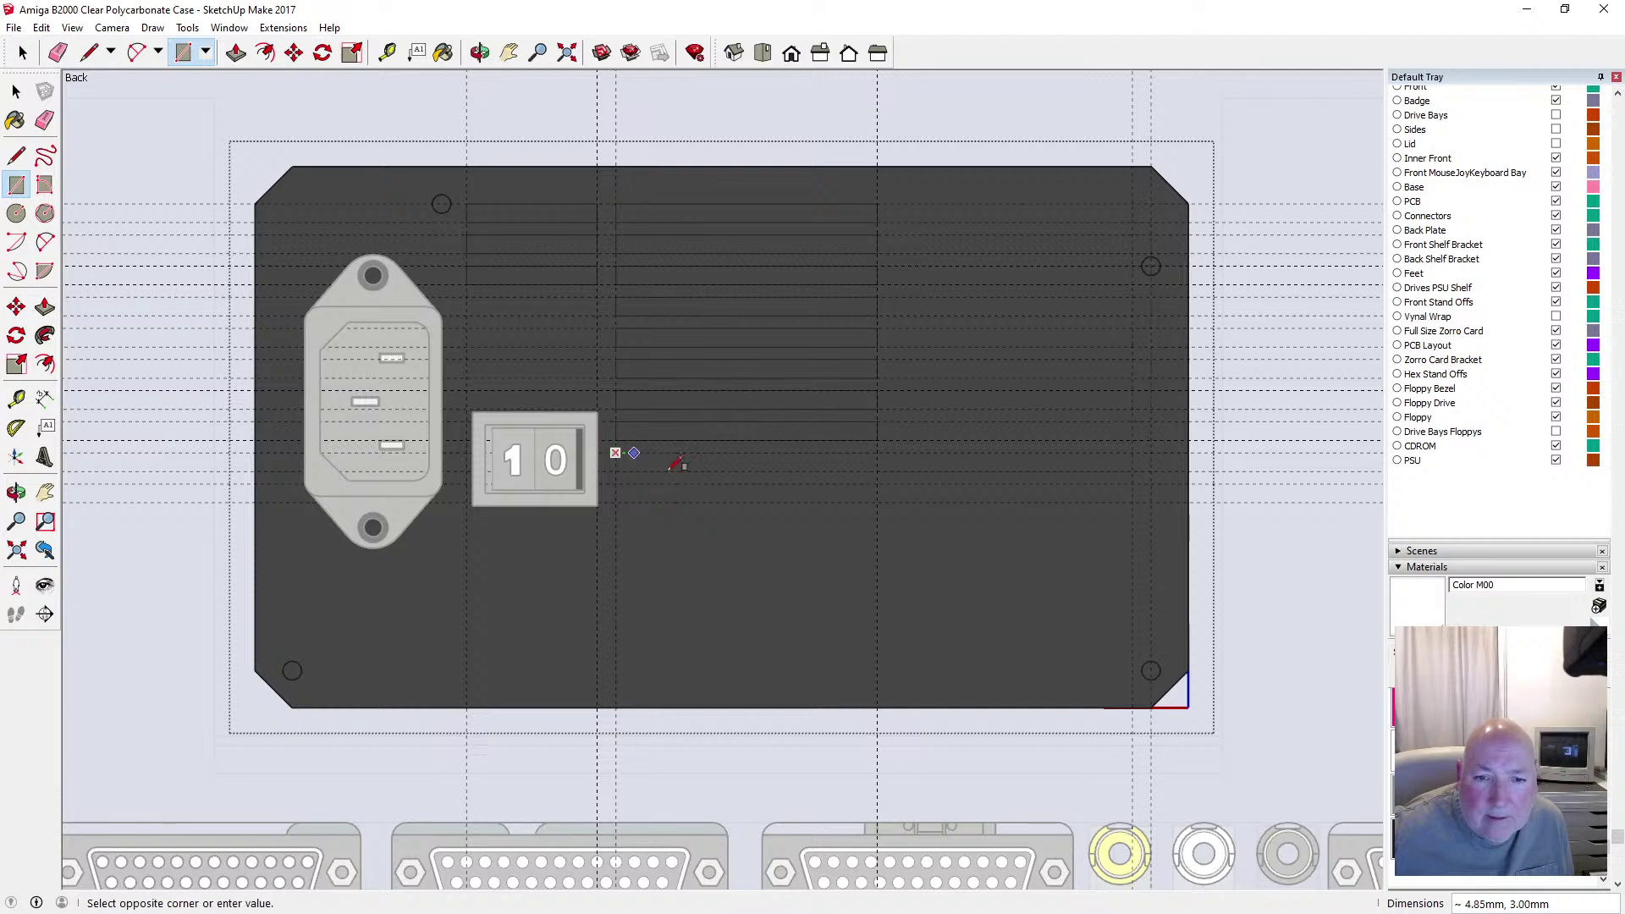
pyautogui.click(877, 471)
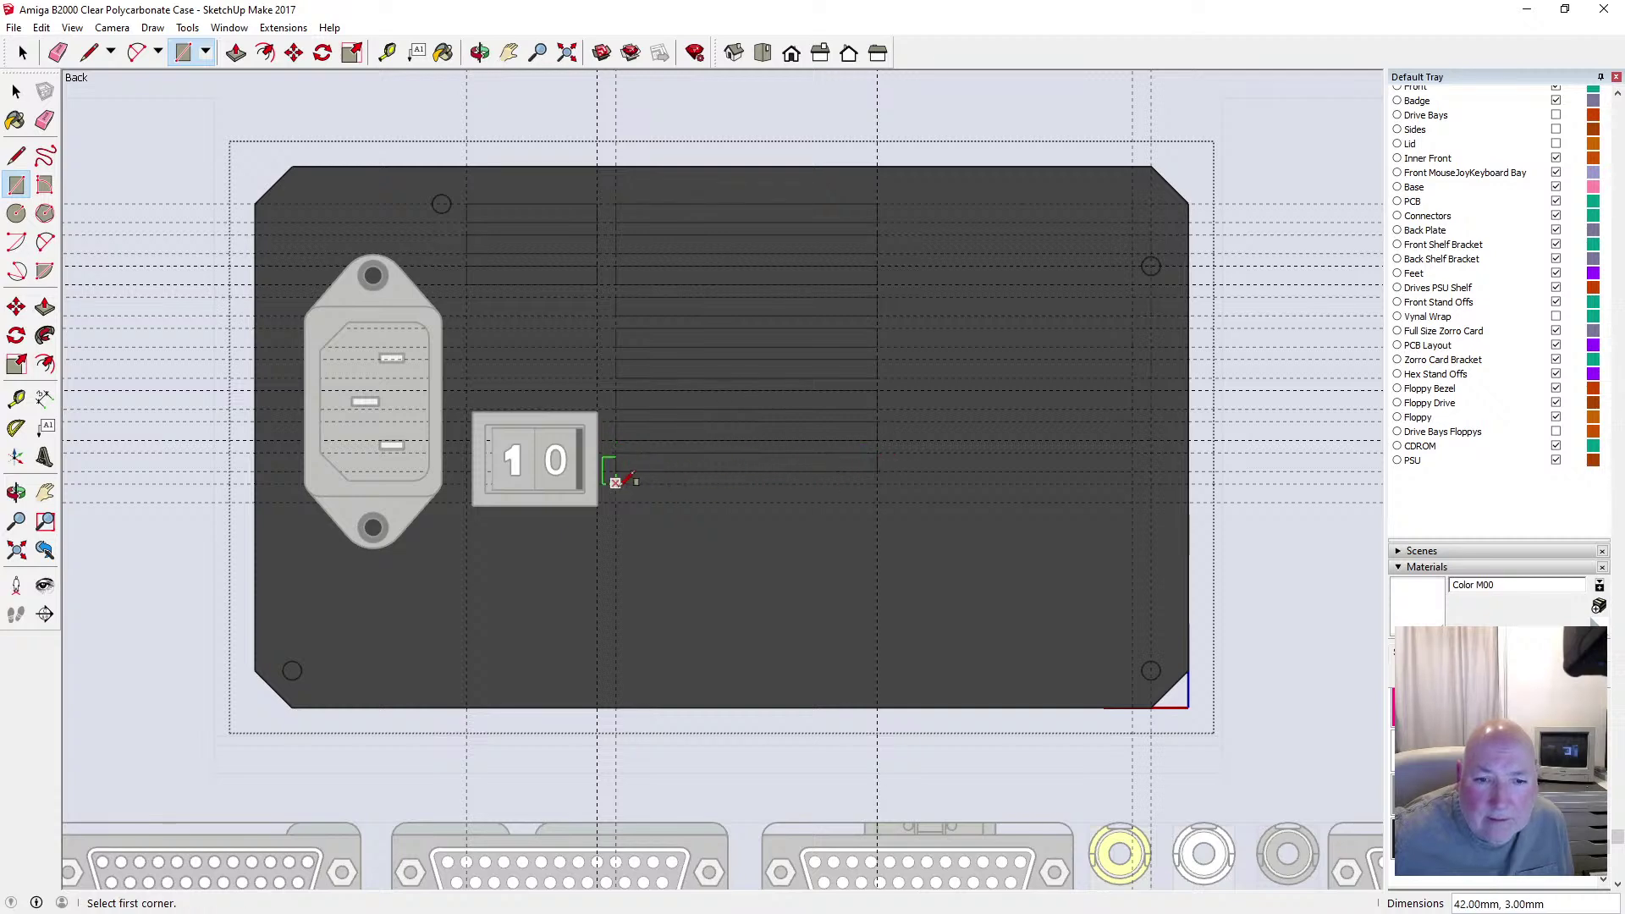
pyautogui.click(615, 483)
pyautogui.click(877, 501)
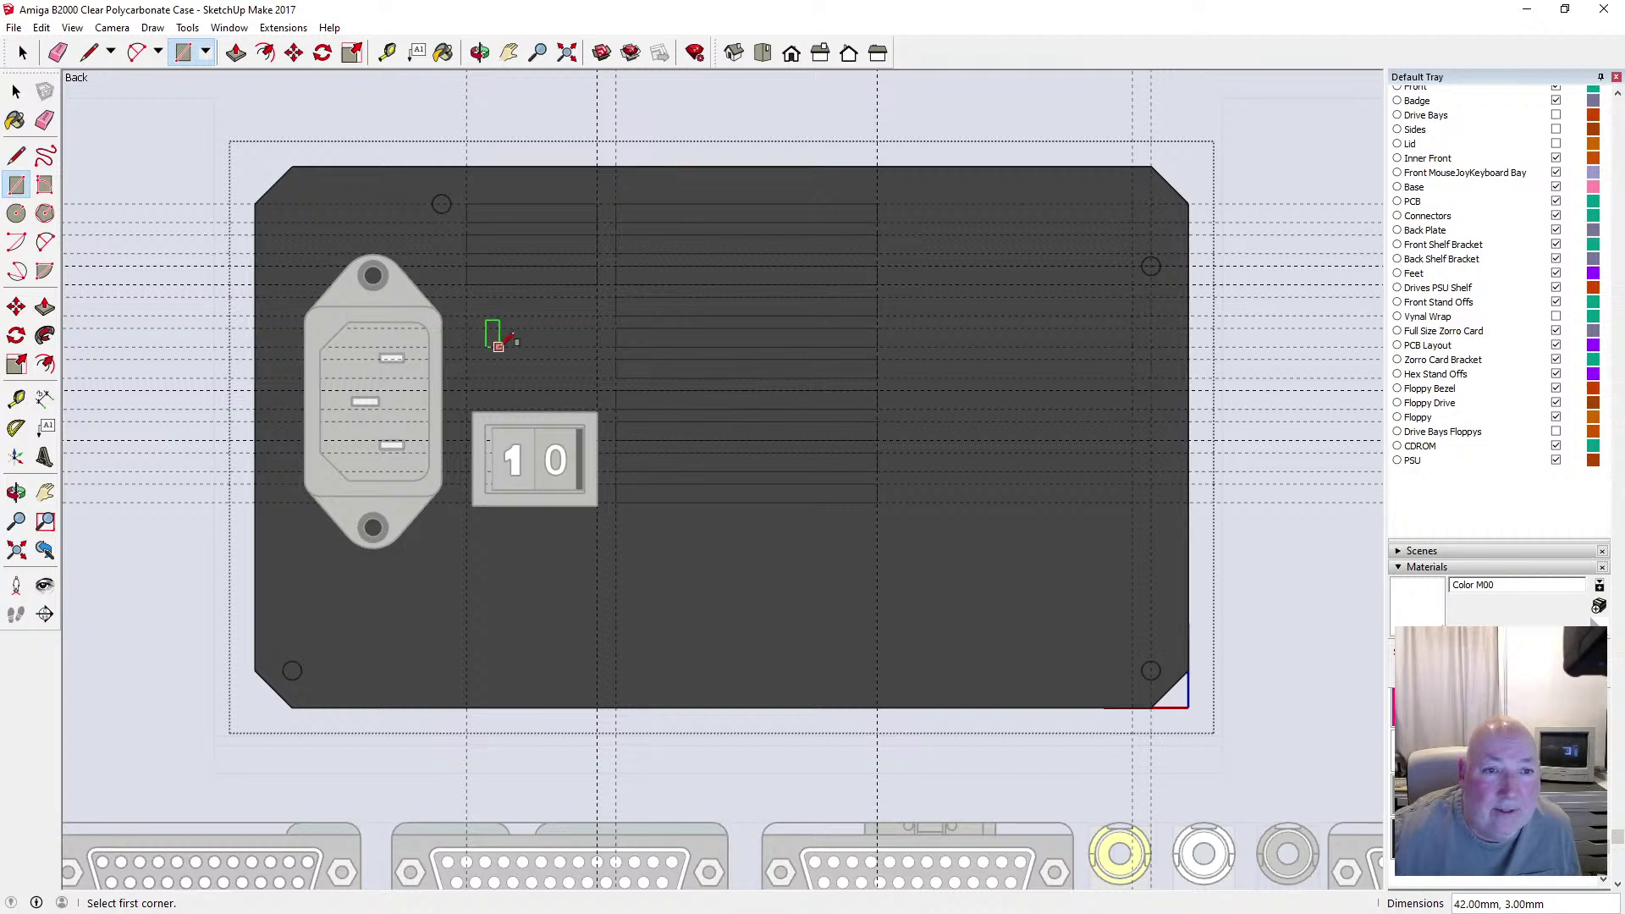
pyautogui.click(467, 297)
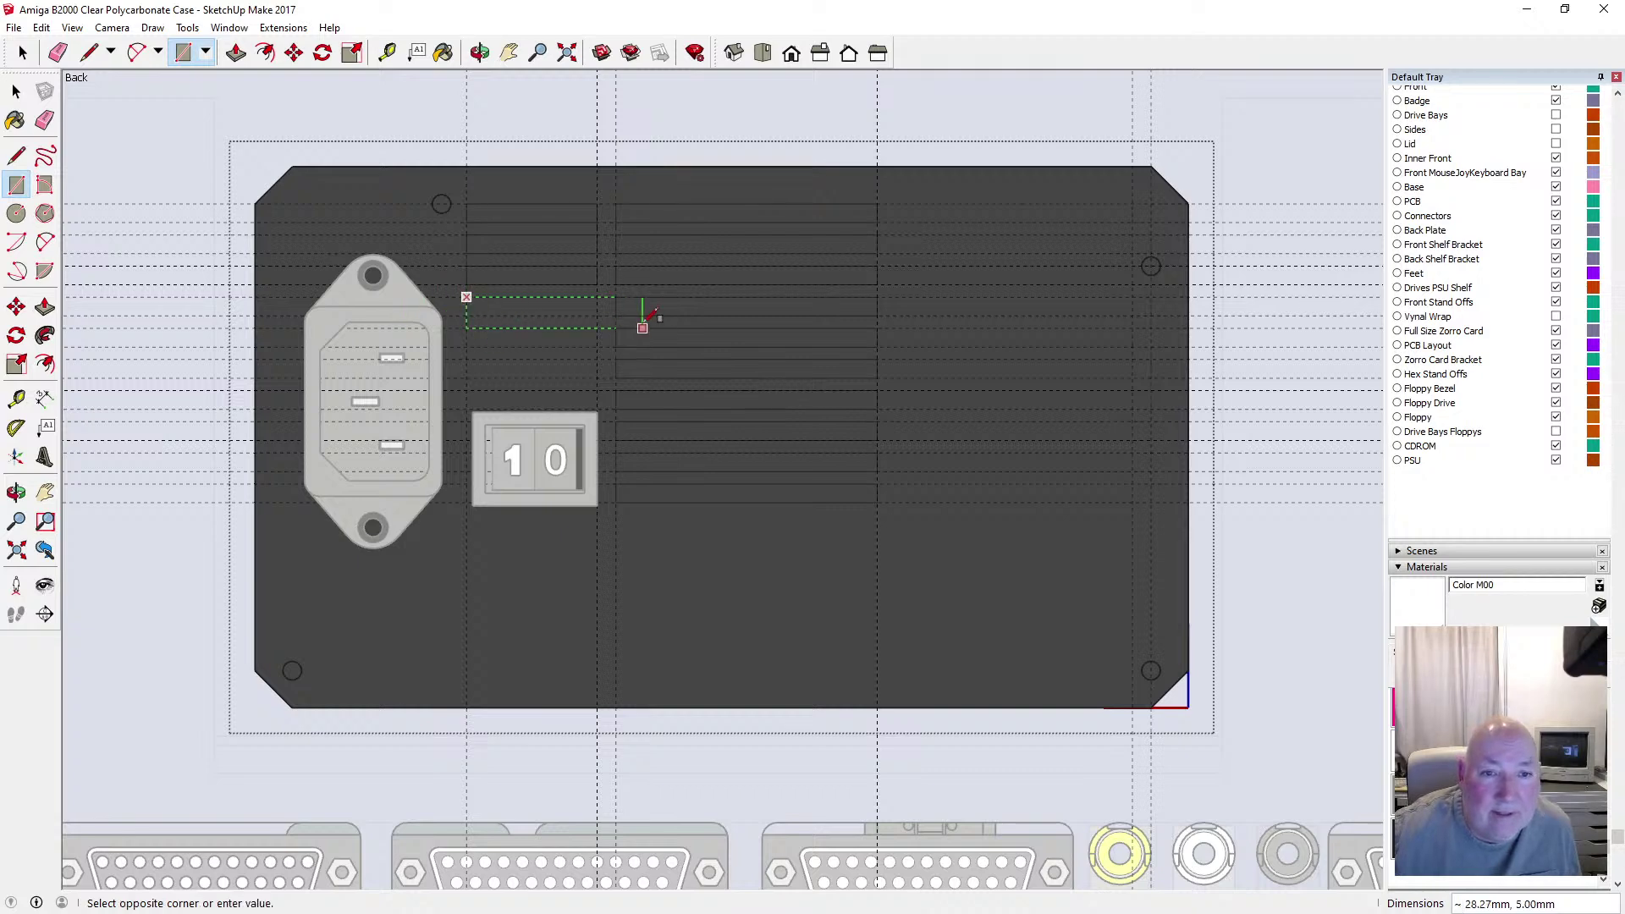
pyautogui.click(600, 316)
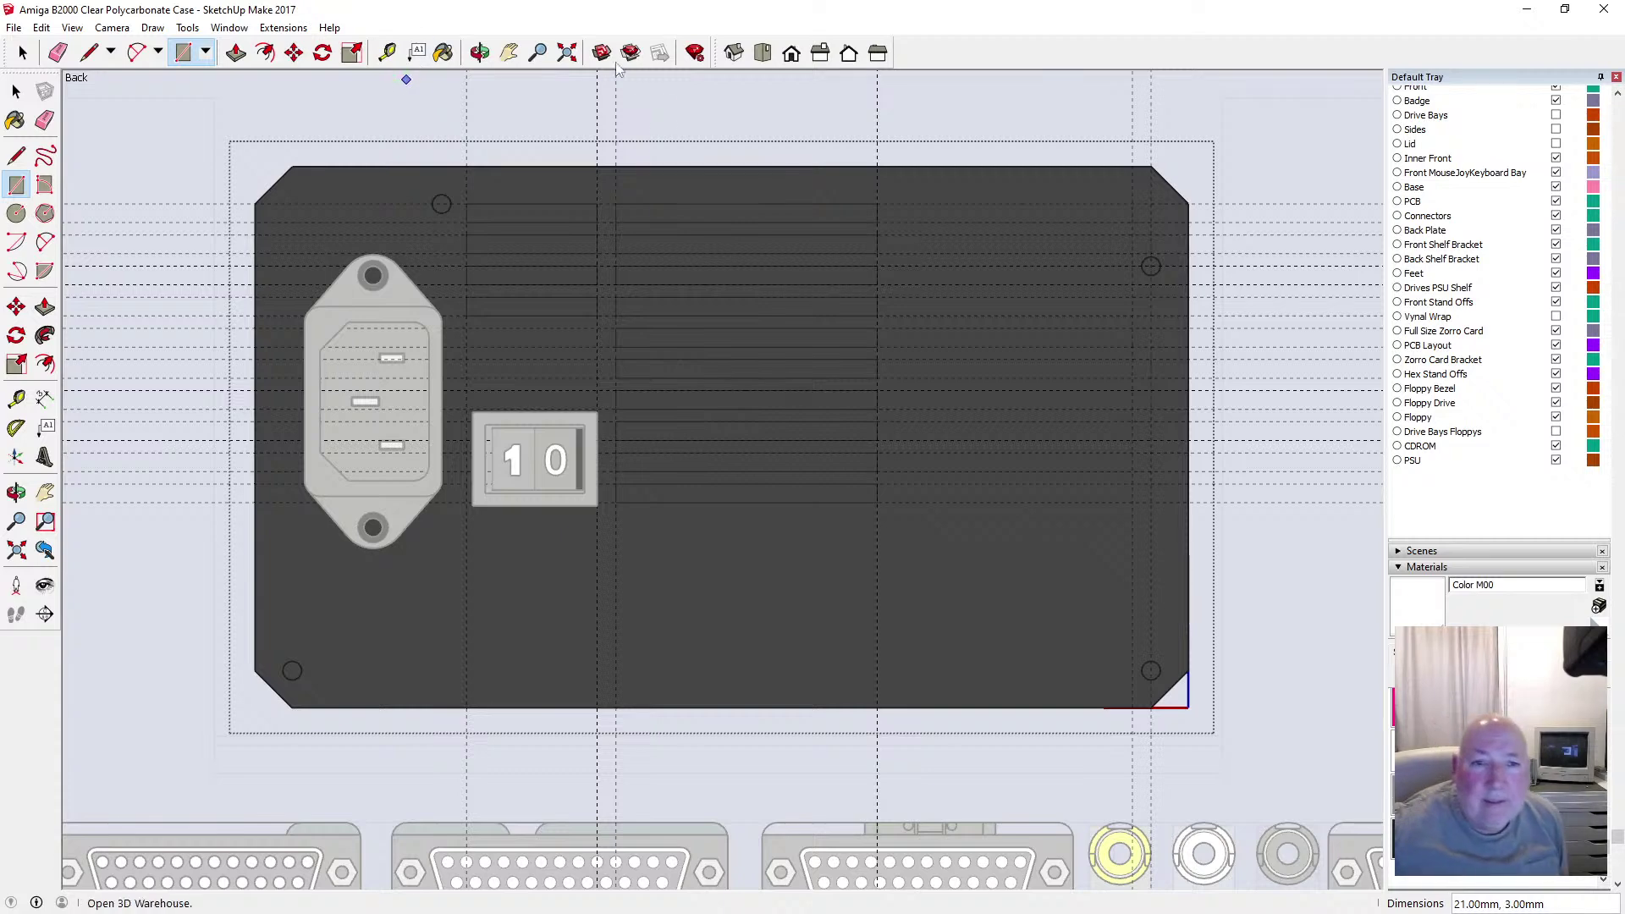
# Check the gap between the two guides beside the switch, and add a vertical guide 3 mm beyond the central slot column's far edge
pyautogui.click(386, 52)
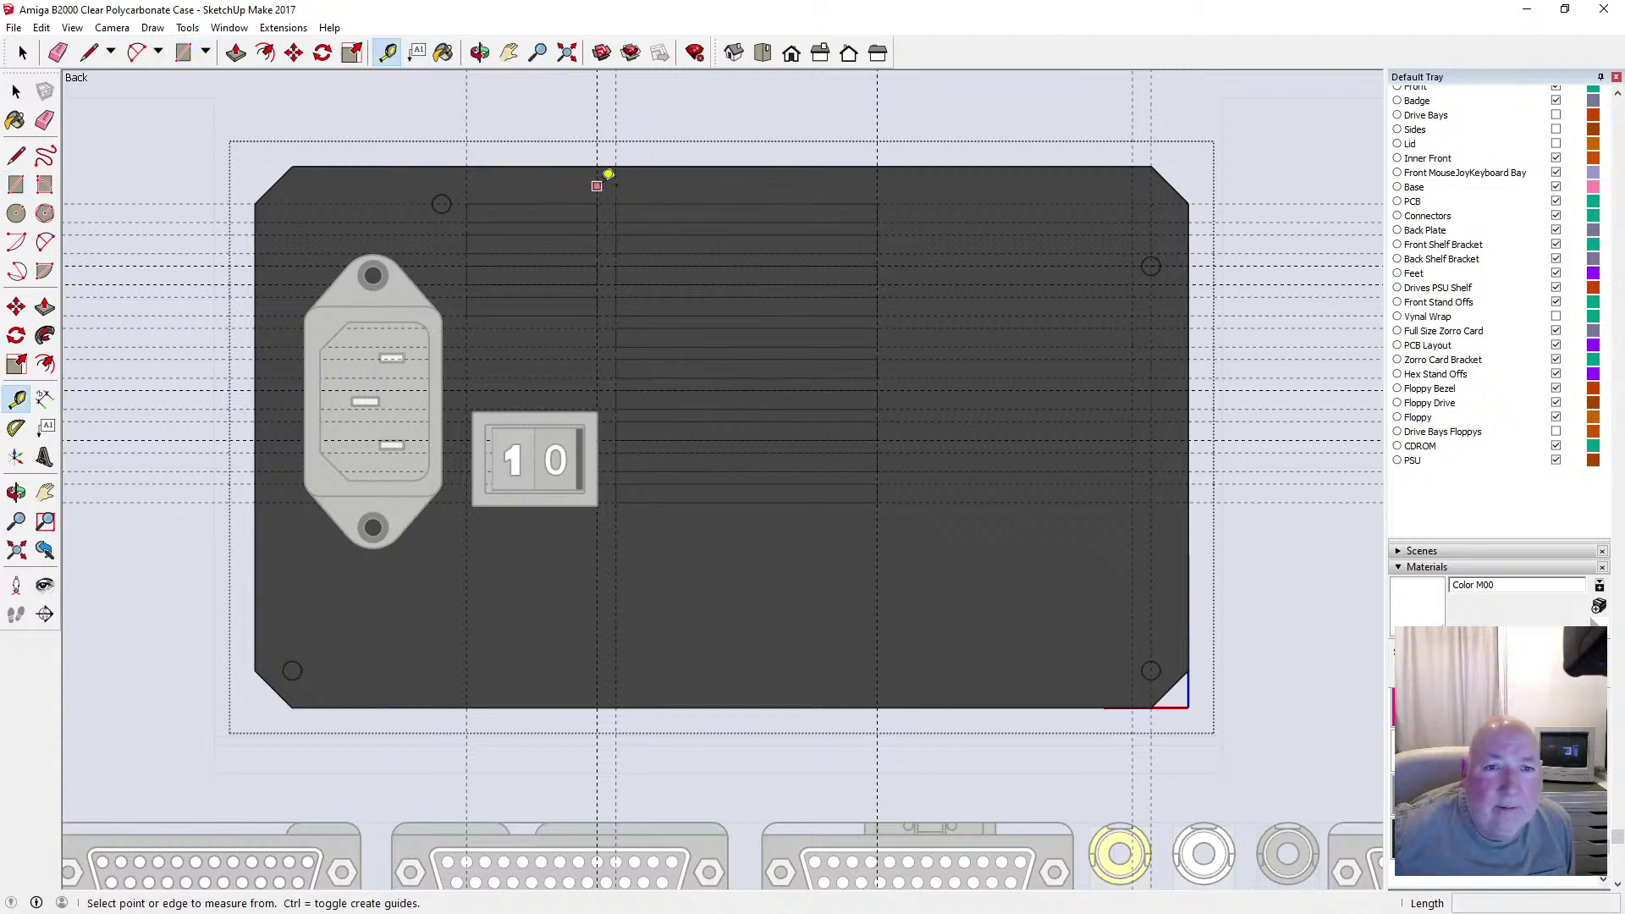
pyautogui.click(597, 173)
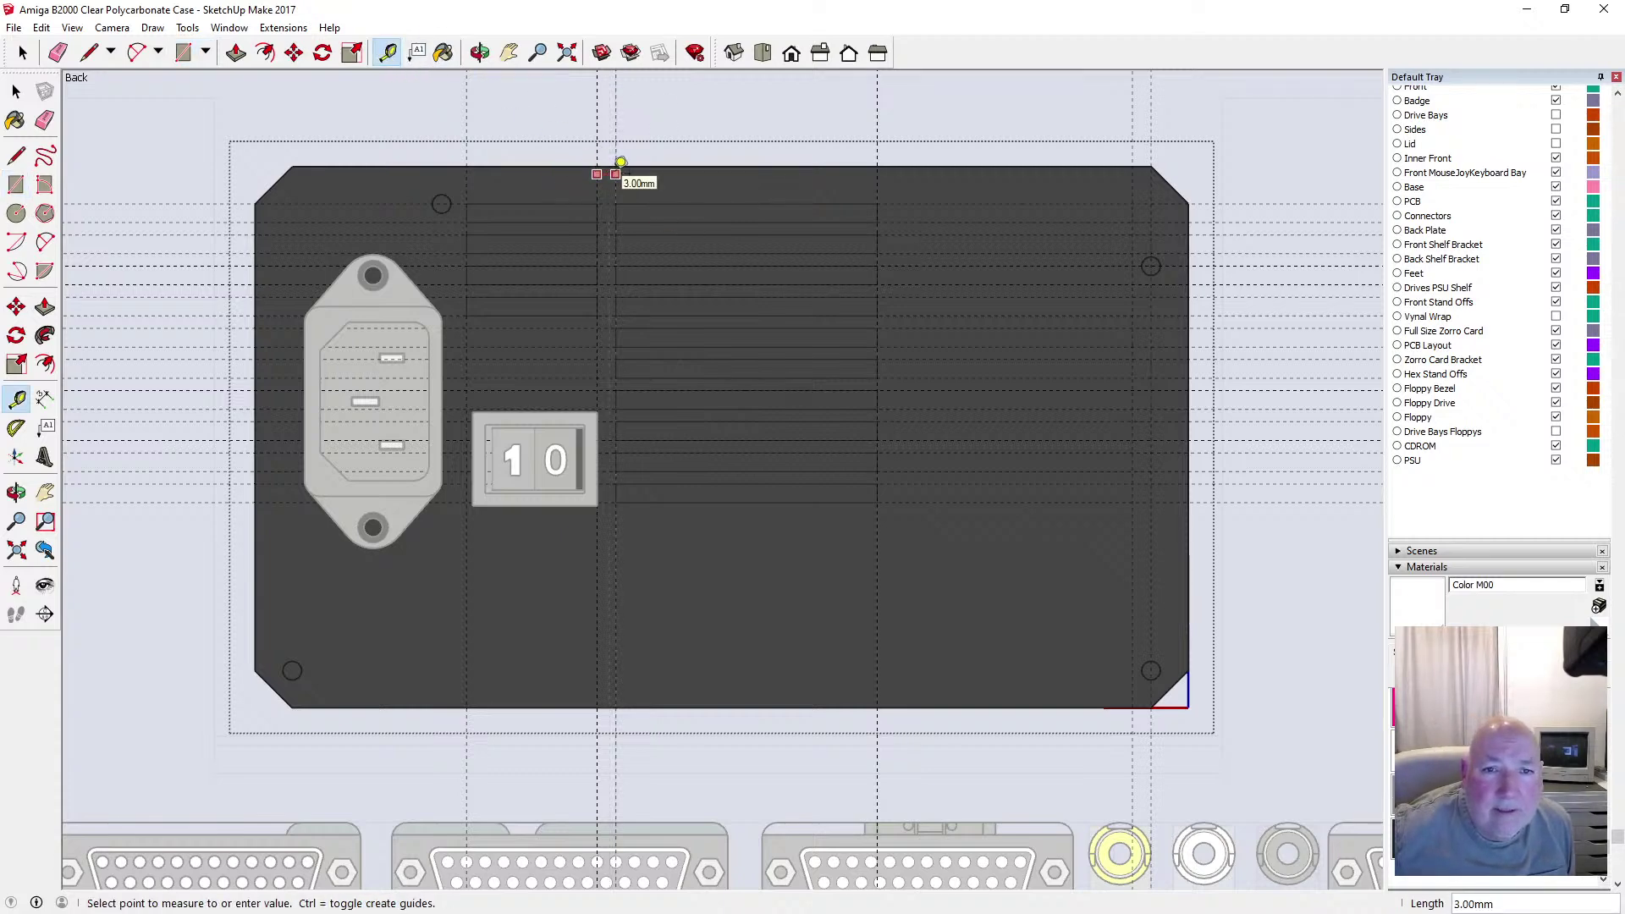
pyautogui.press('space')
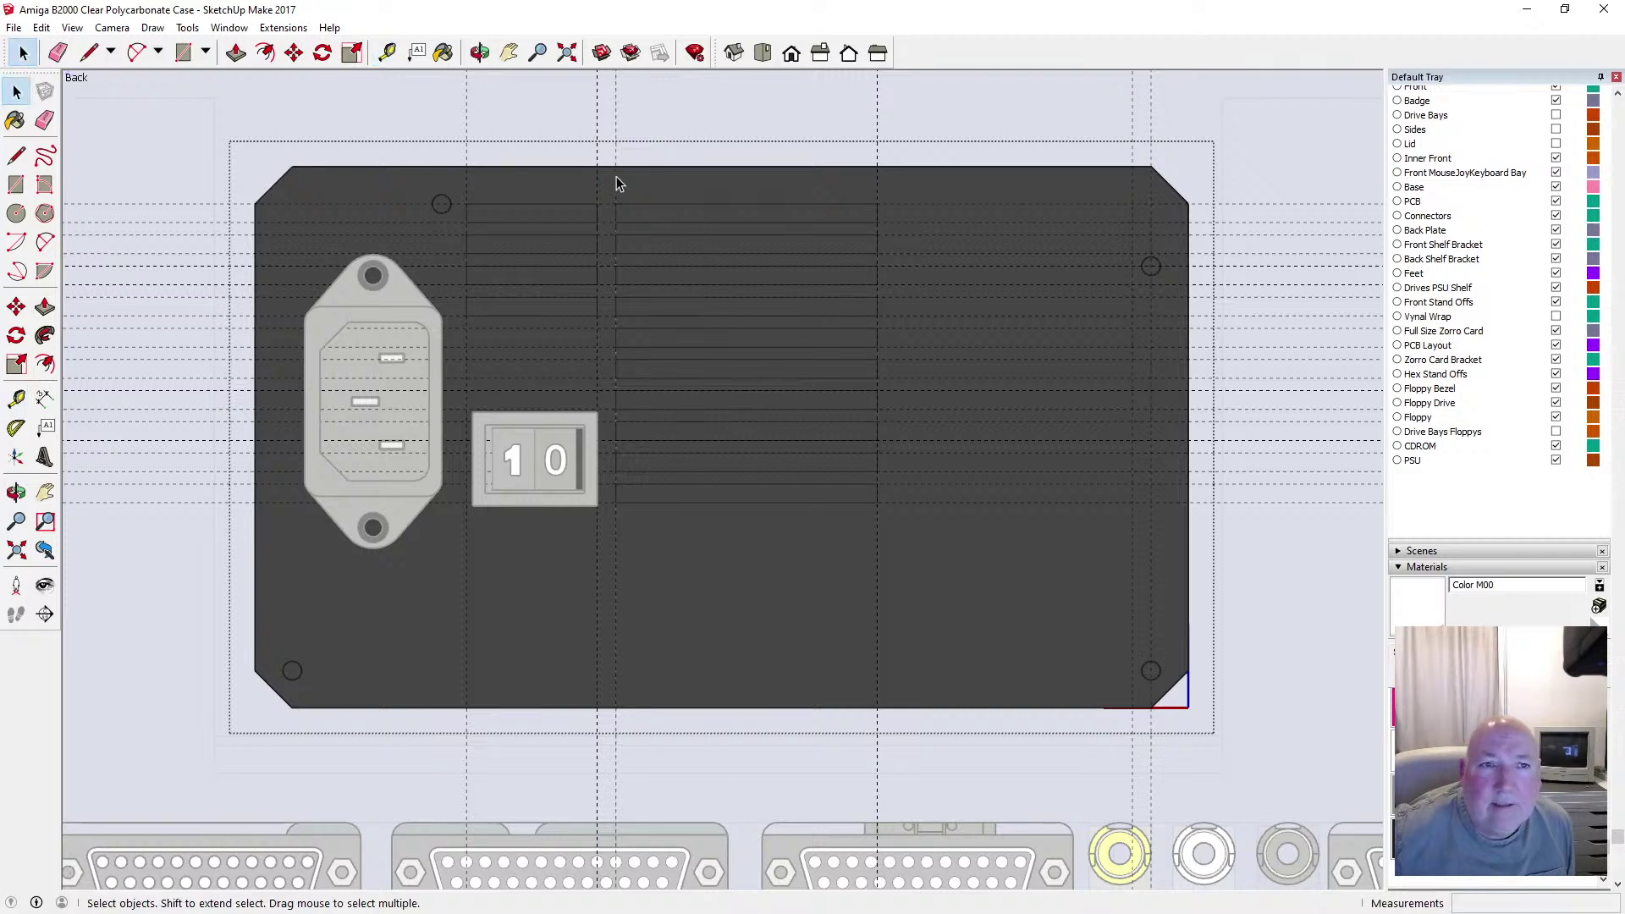
pyautogui.press('t')
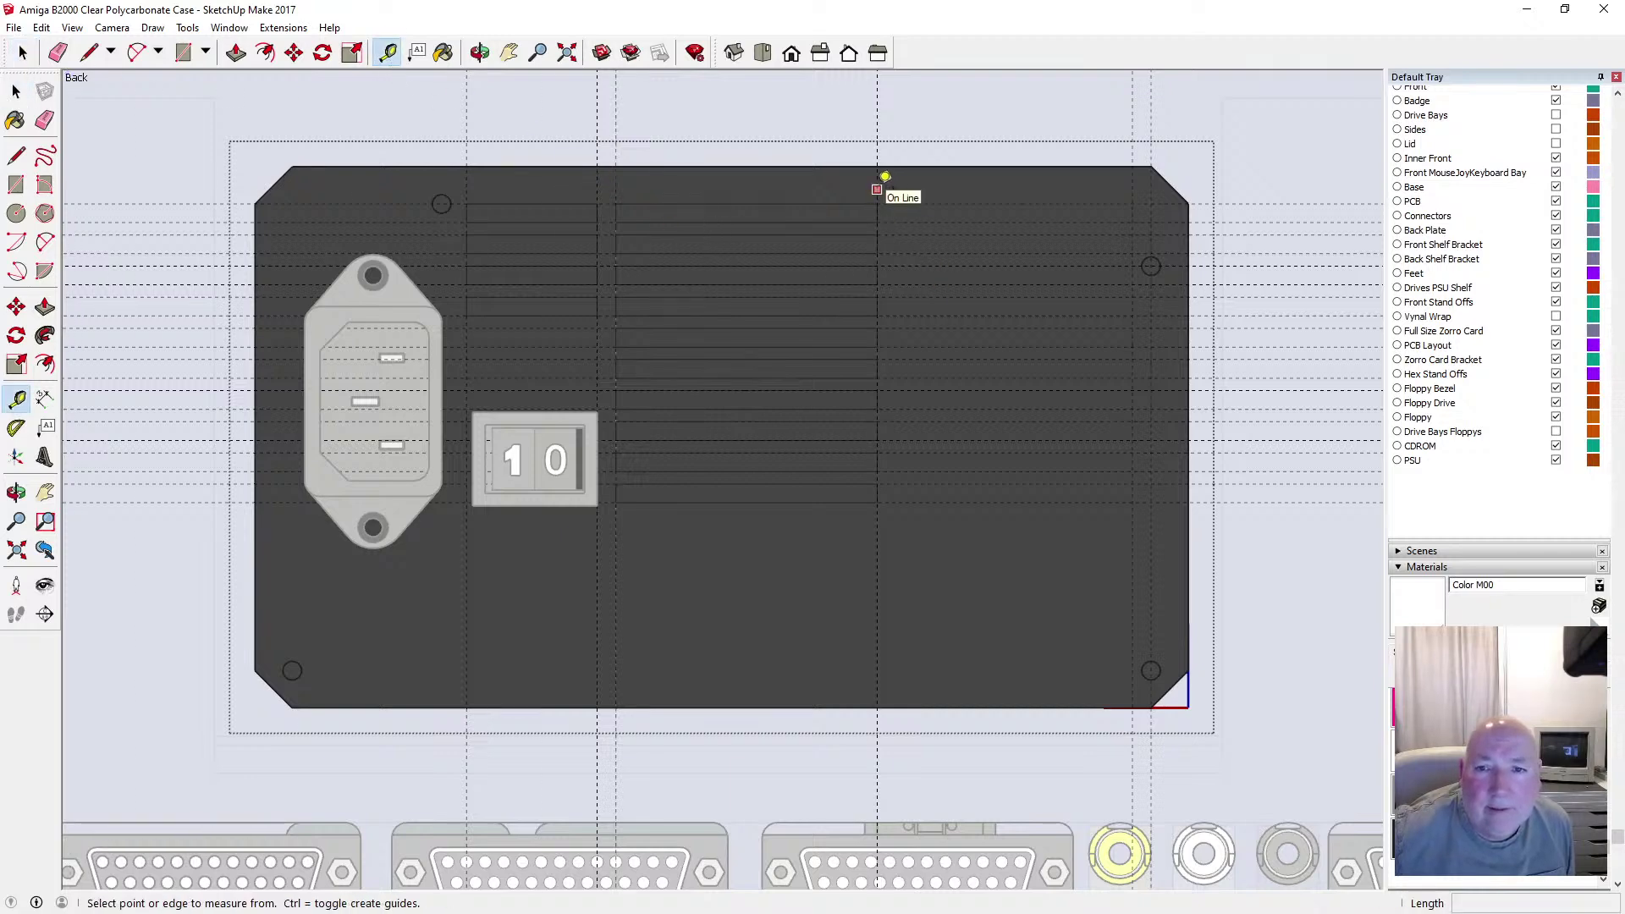
pyautogui.click(878, 169)
pyautogui.write('3')
pyautogui.press('Return')
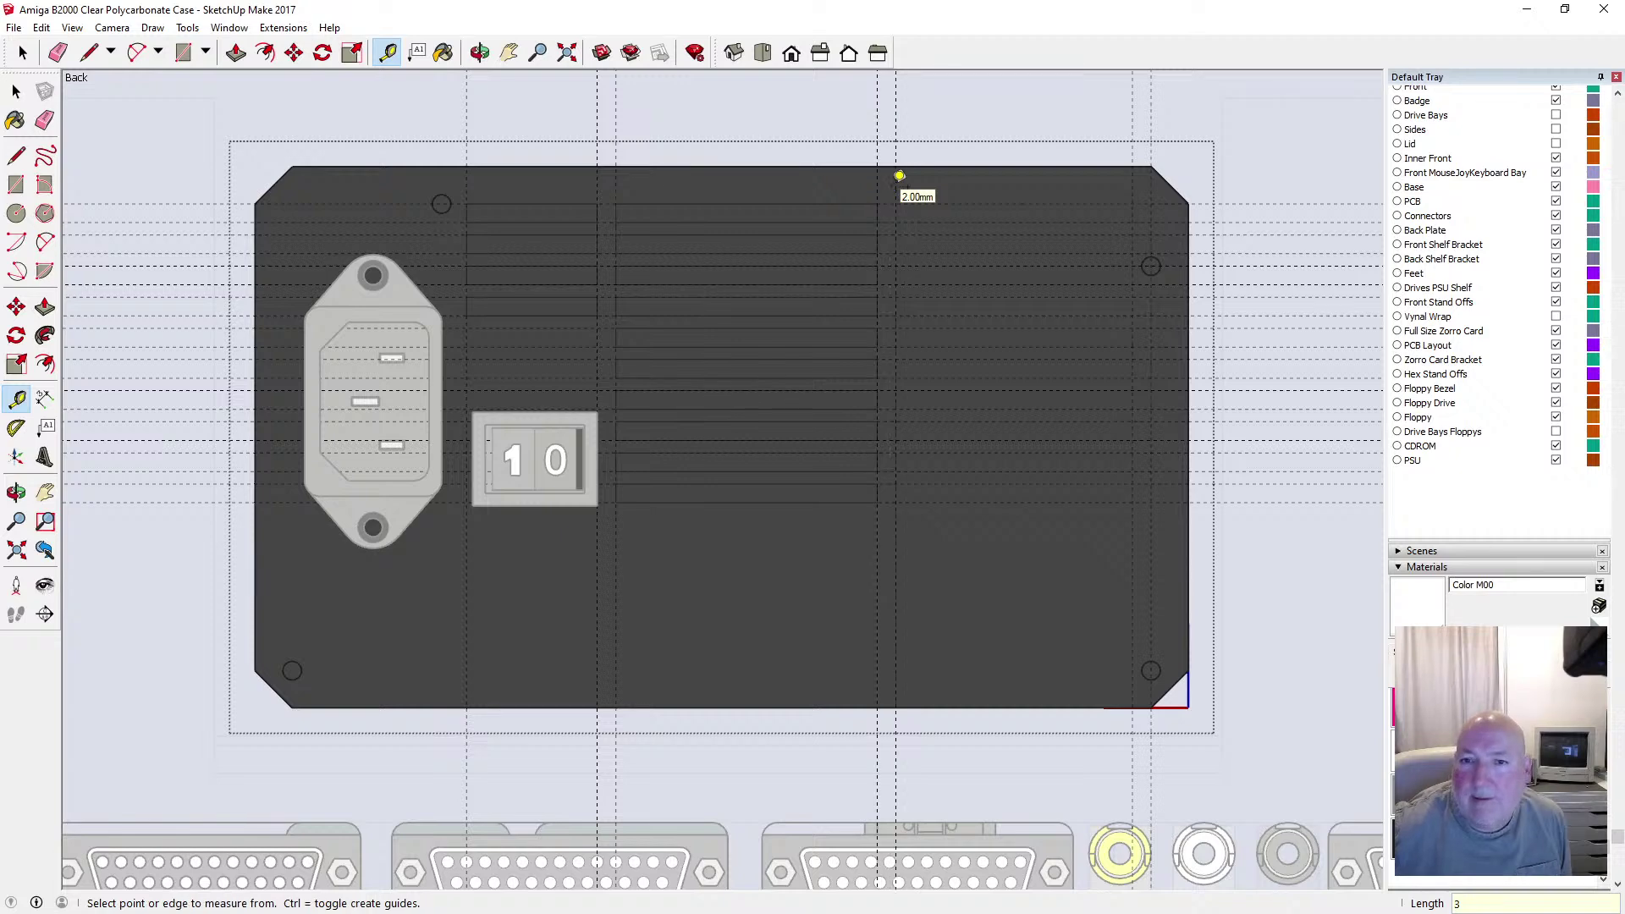
# Draw the top slot of the third column as a 41 × 3 mm rectangle from the new guide to the outermost vertical guide
pyautogui.click(16, 184)
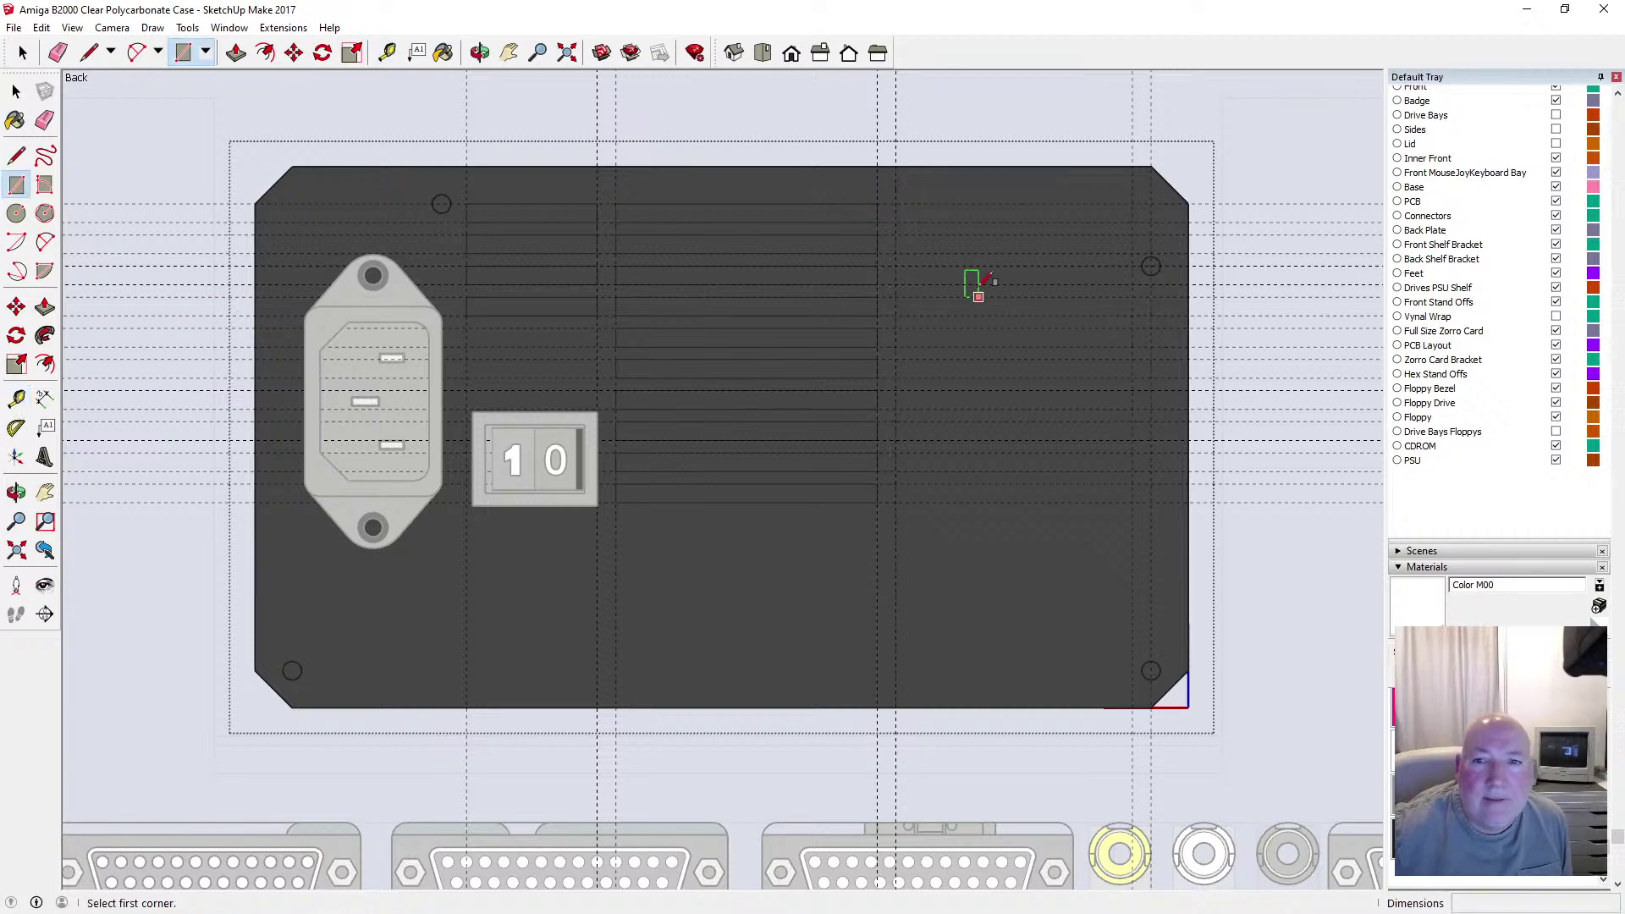
pyautogui.click(896, 204)
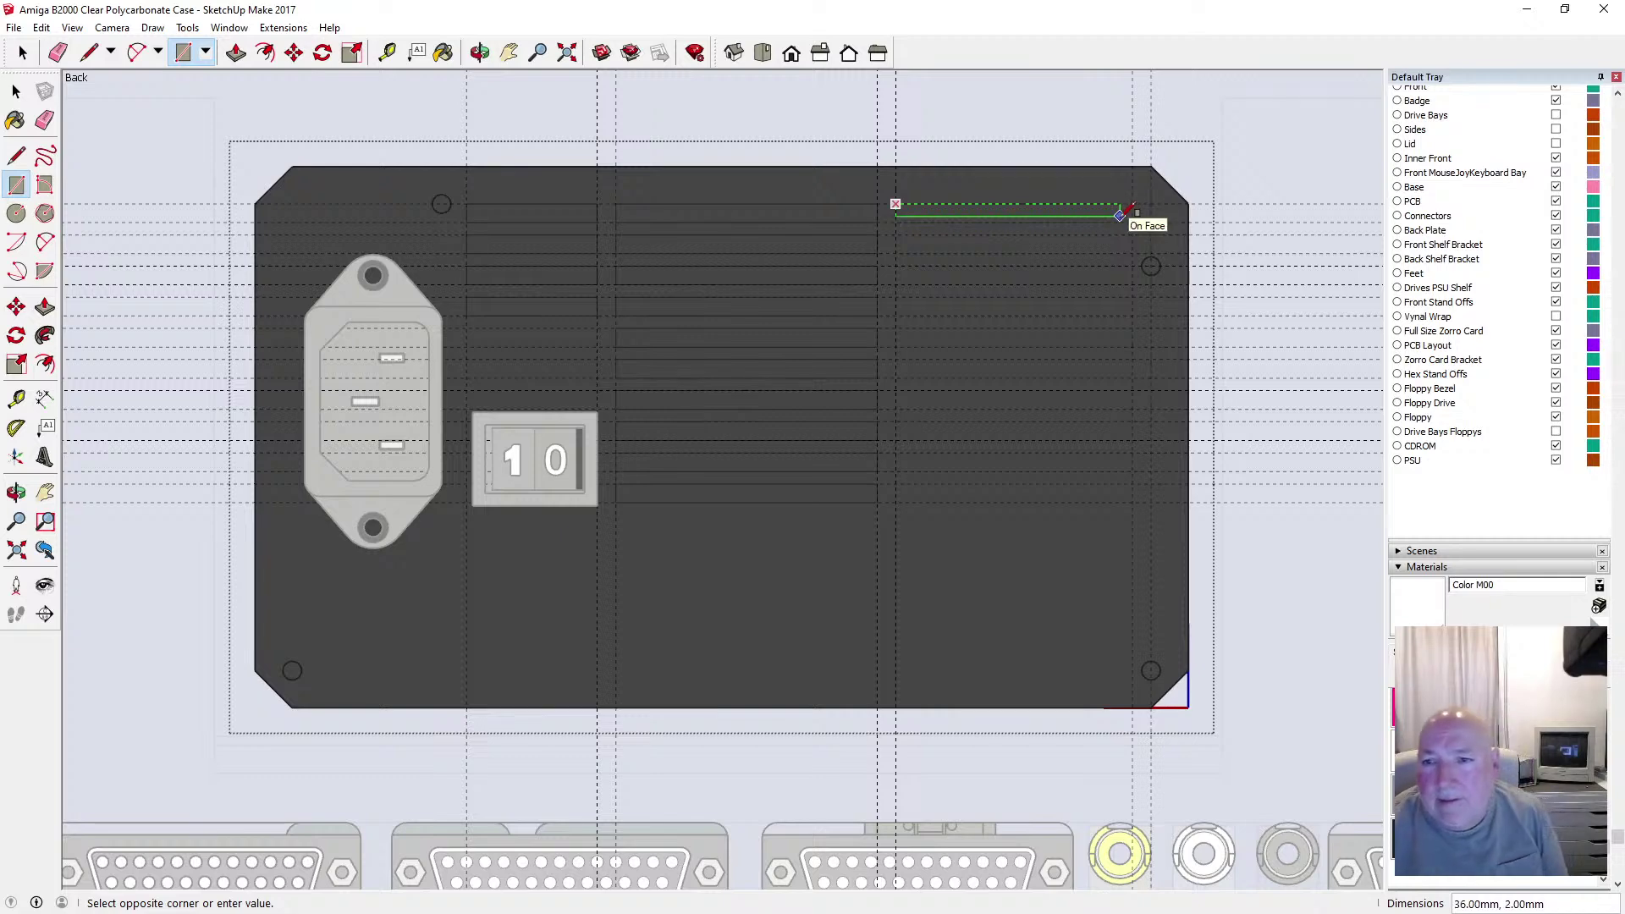
pyautogui.click(1150, 222)
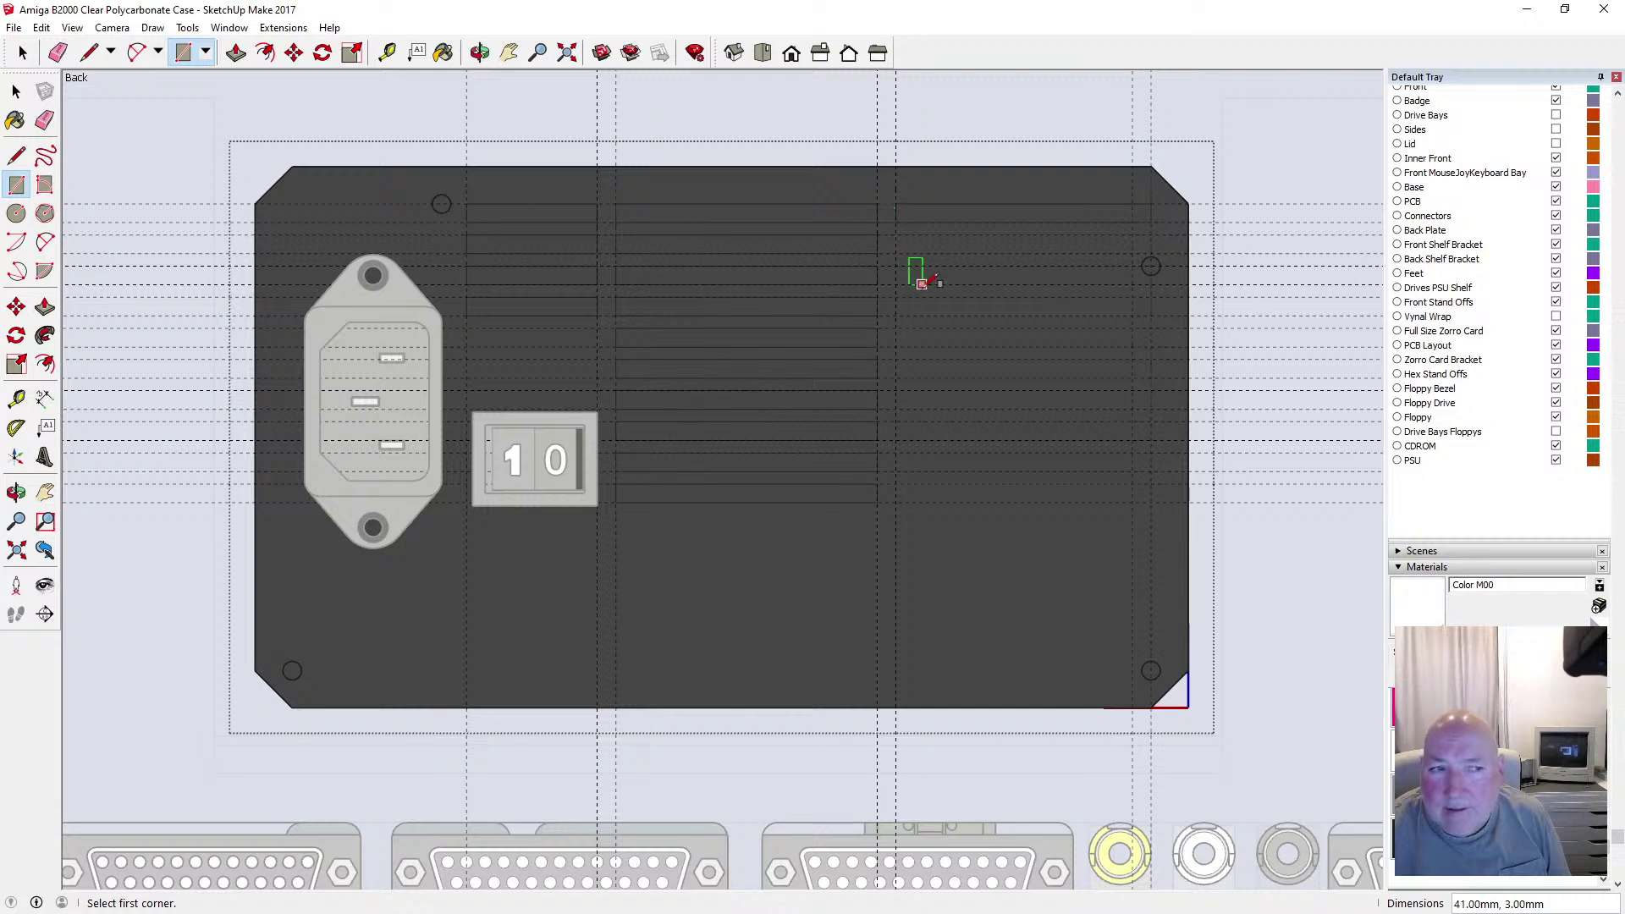
# Outline the third column's second slot with lines, giving it a longer upper edge, a shorter lower edge and a slanted end above the screw hole
pyautogui.press('l')
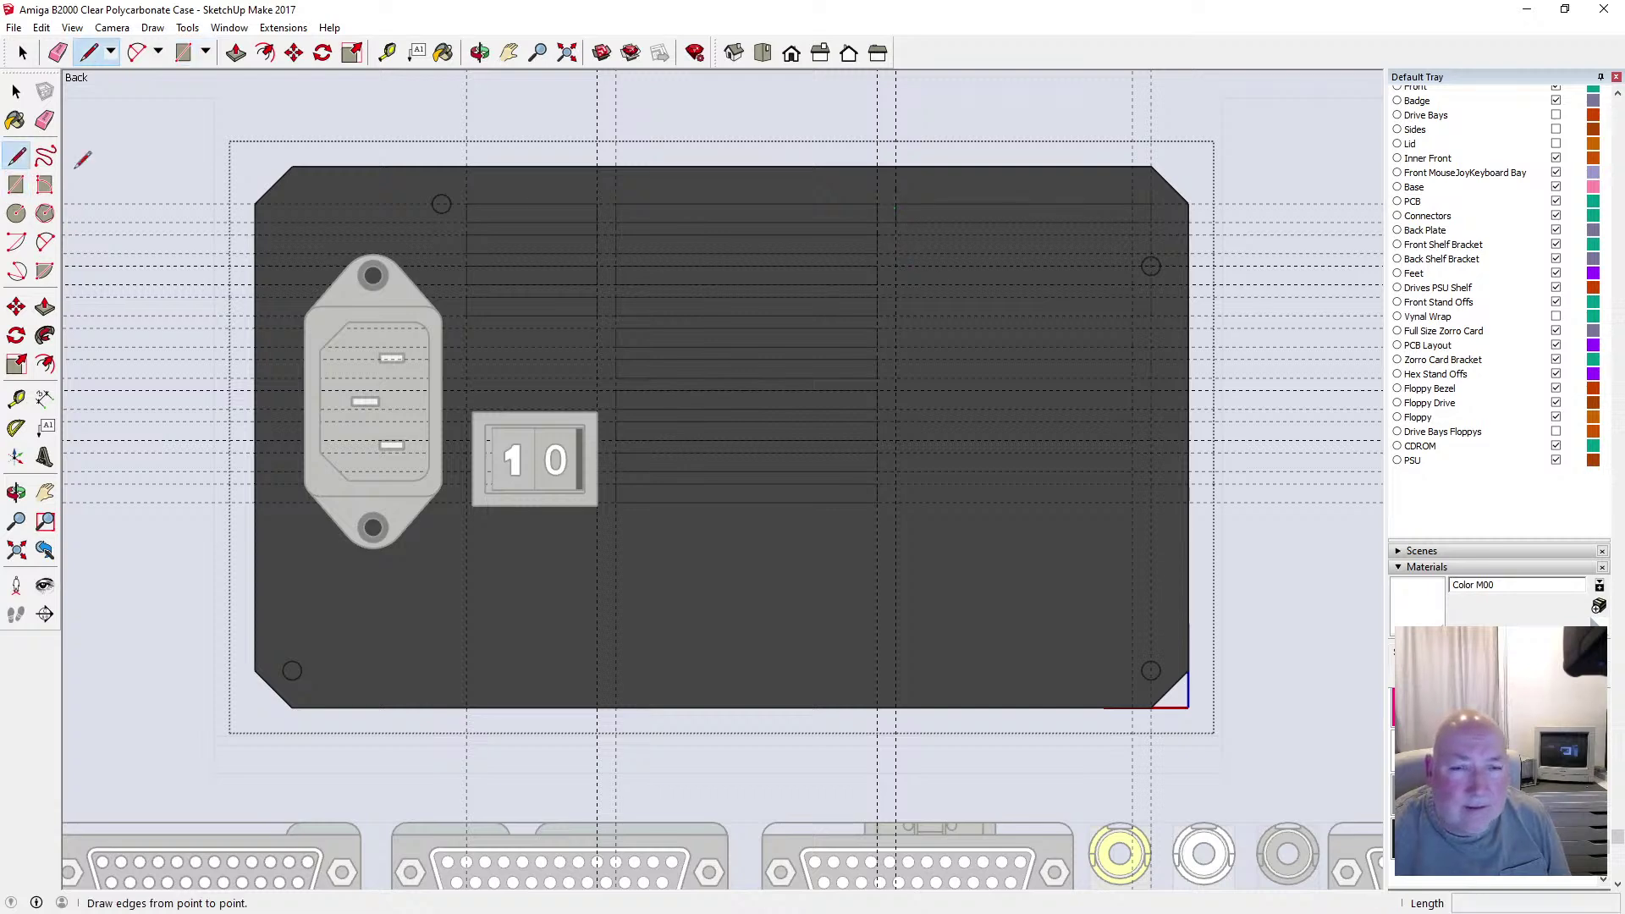
pyautogui.click(896, 238)
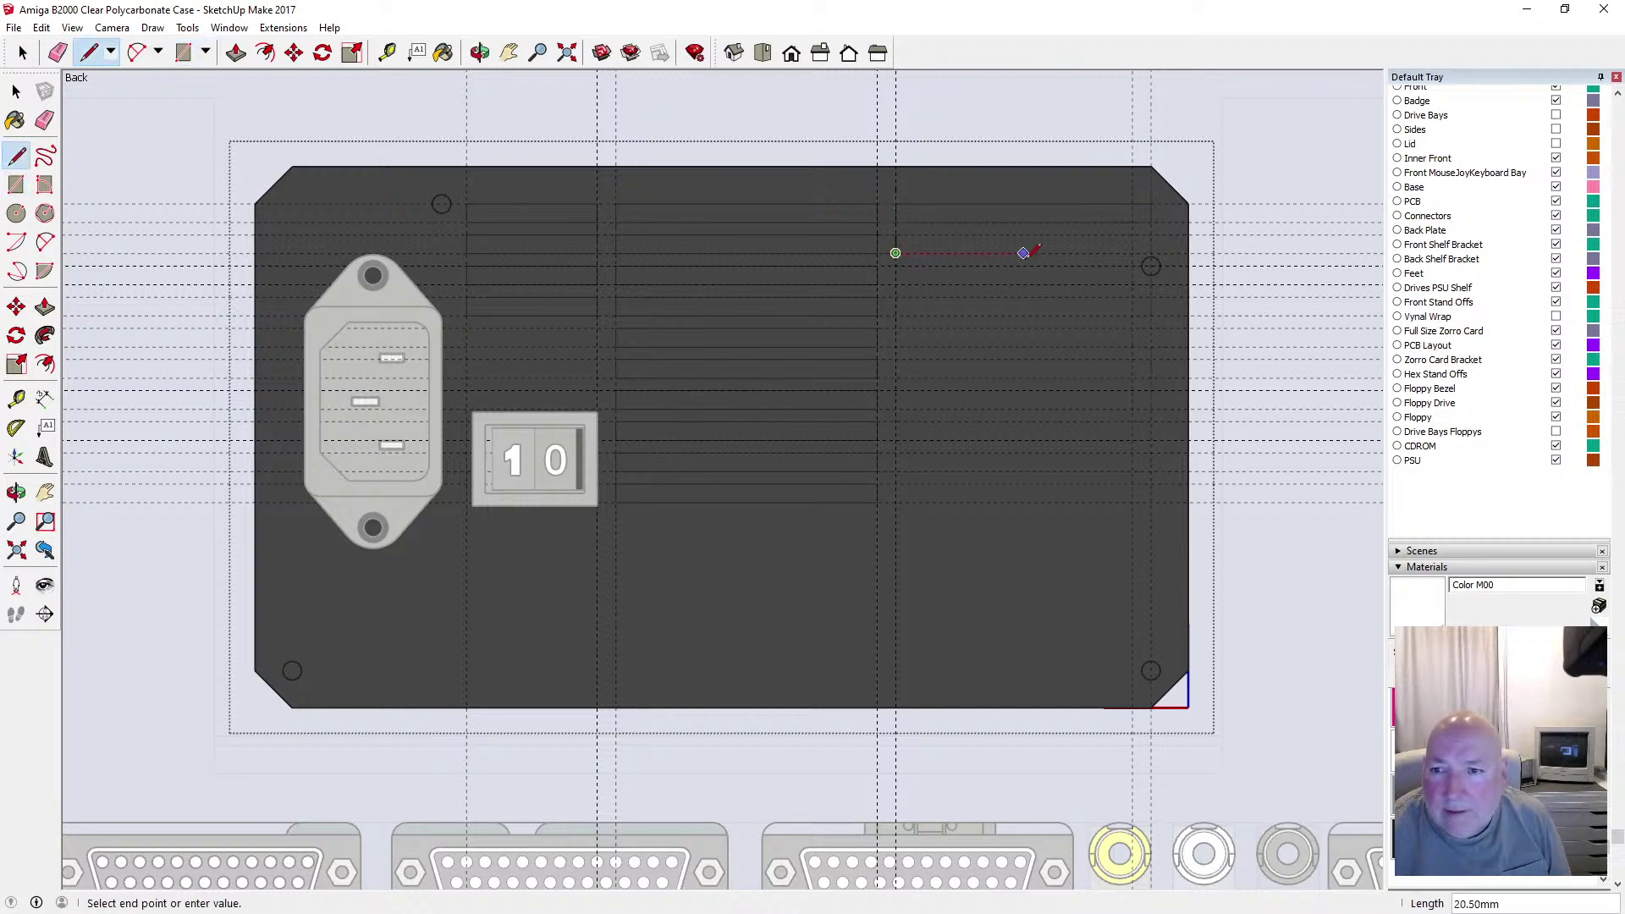
pyautogui.click(1132, 252)
pyautogui.press('Escape')
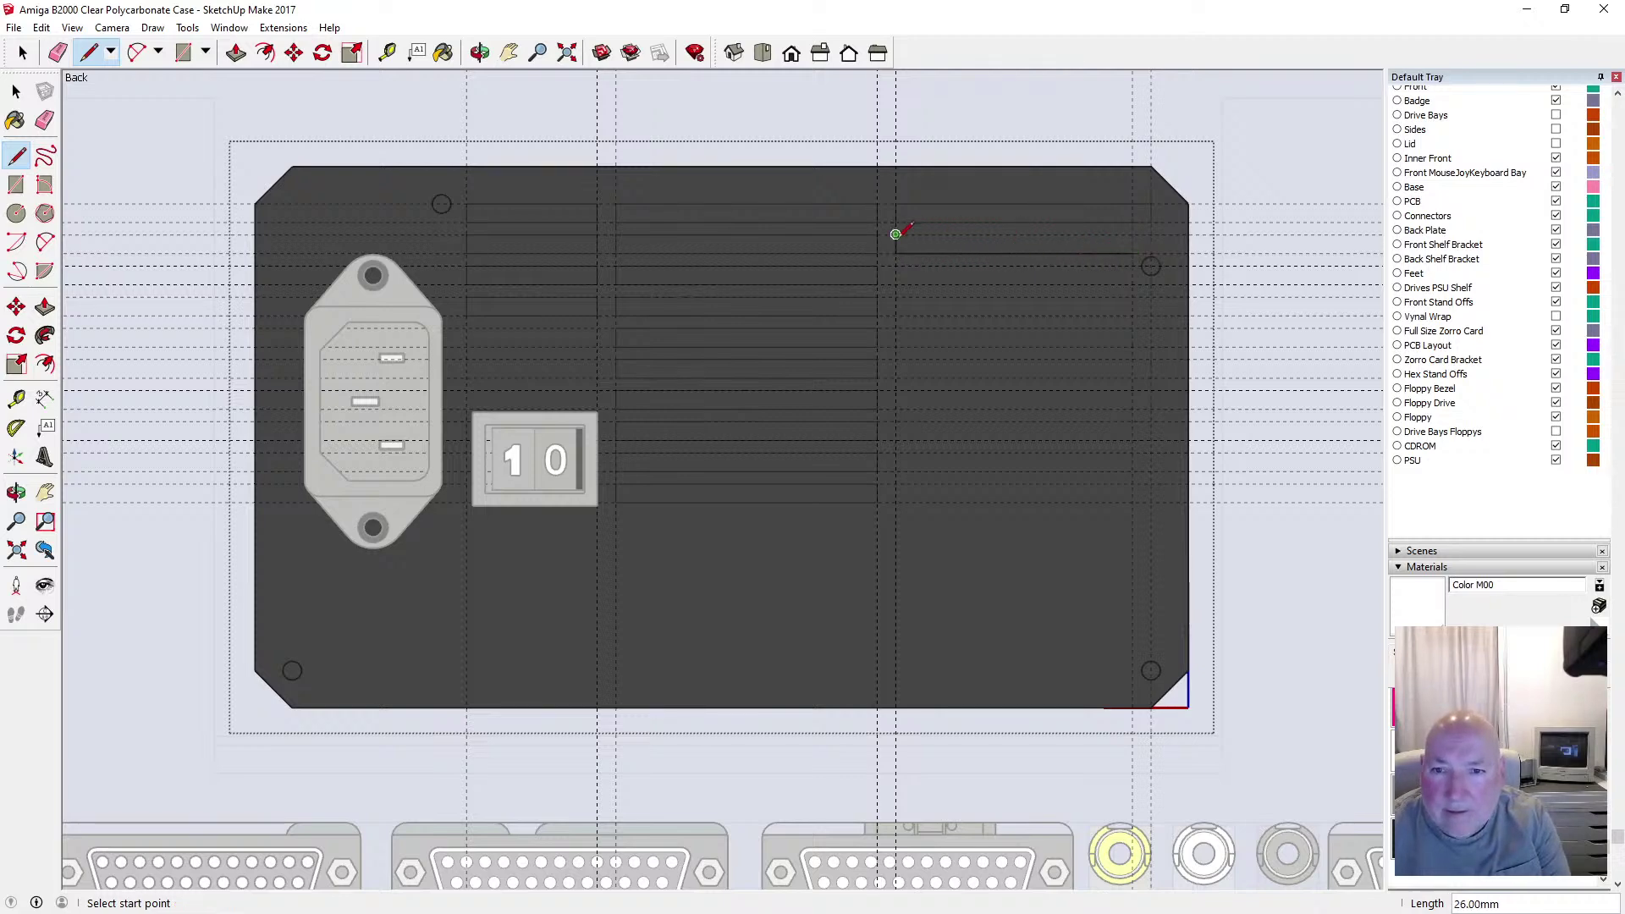
pyautogui.click(896, 237)
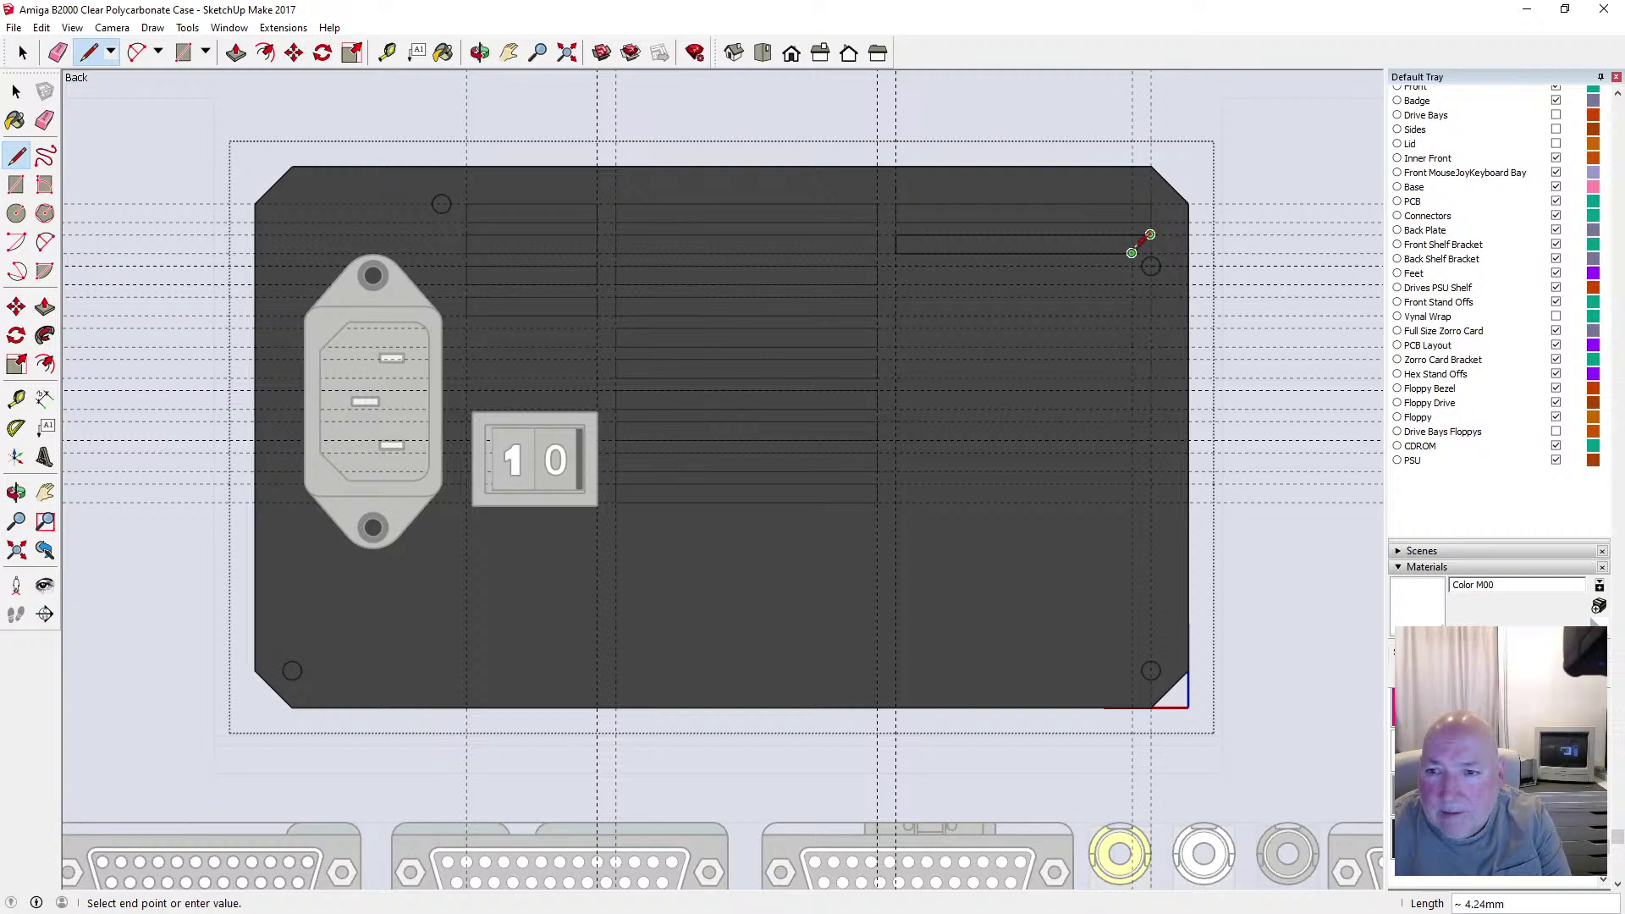
pyautogui.click(1152, 234)
pyautogui.press('Escape')
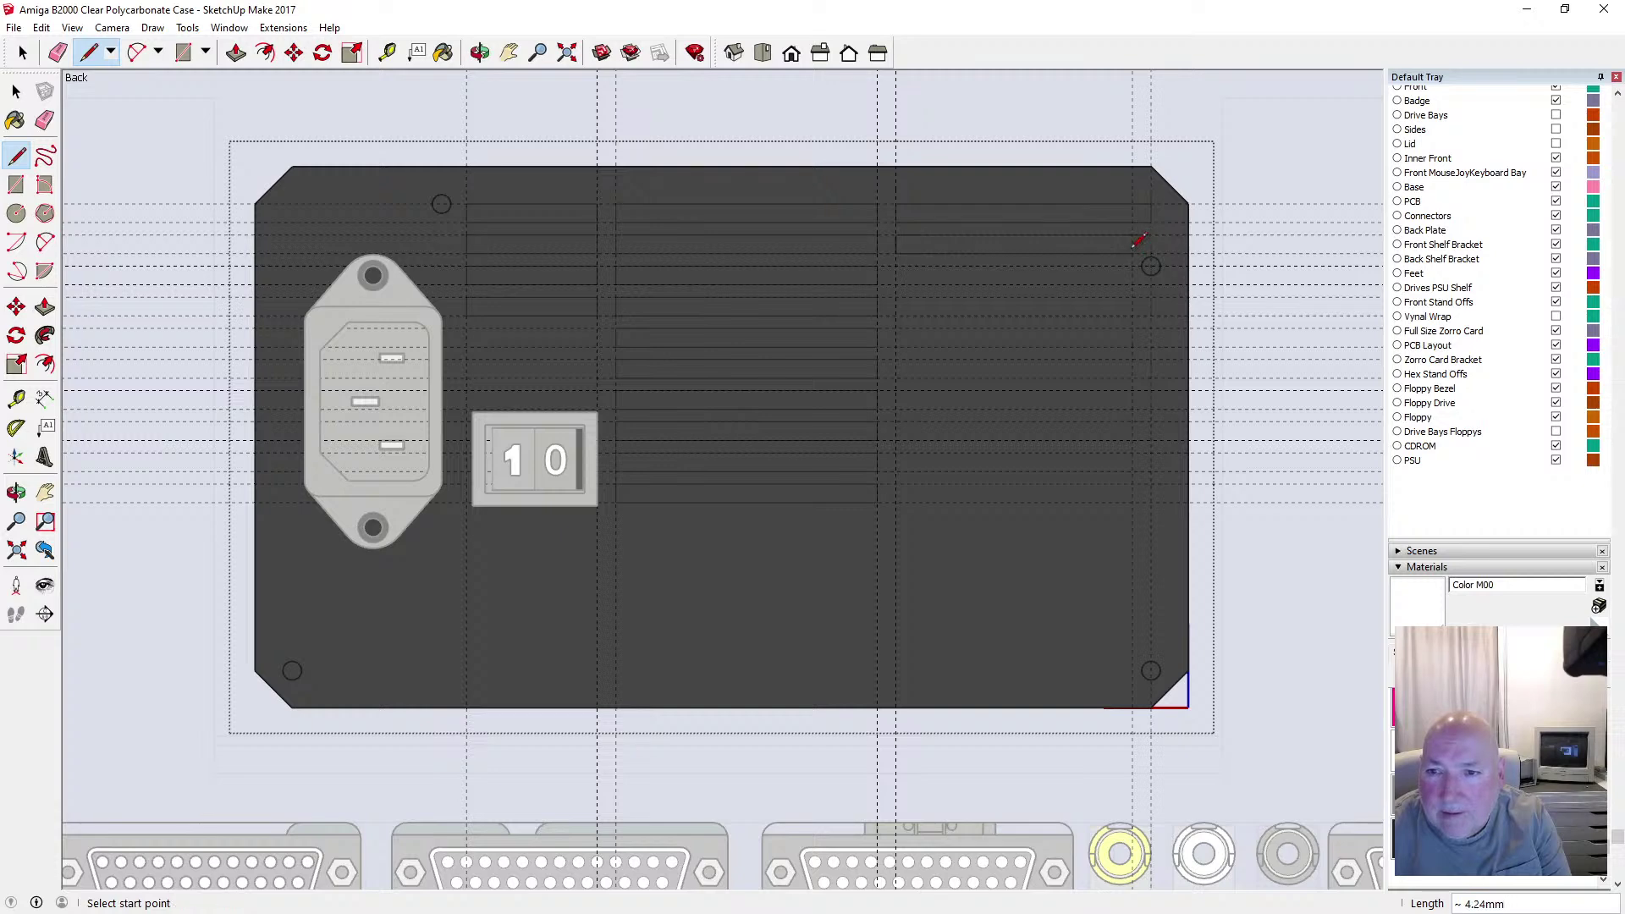
# Draw the 38 mm upper edge of the third column's third slot, stopping at the guide just short of the screw hole
pyautogui.click(895, 265)
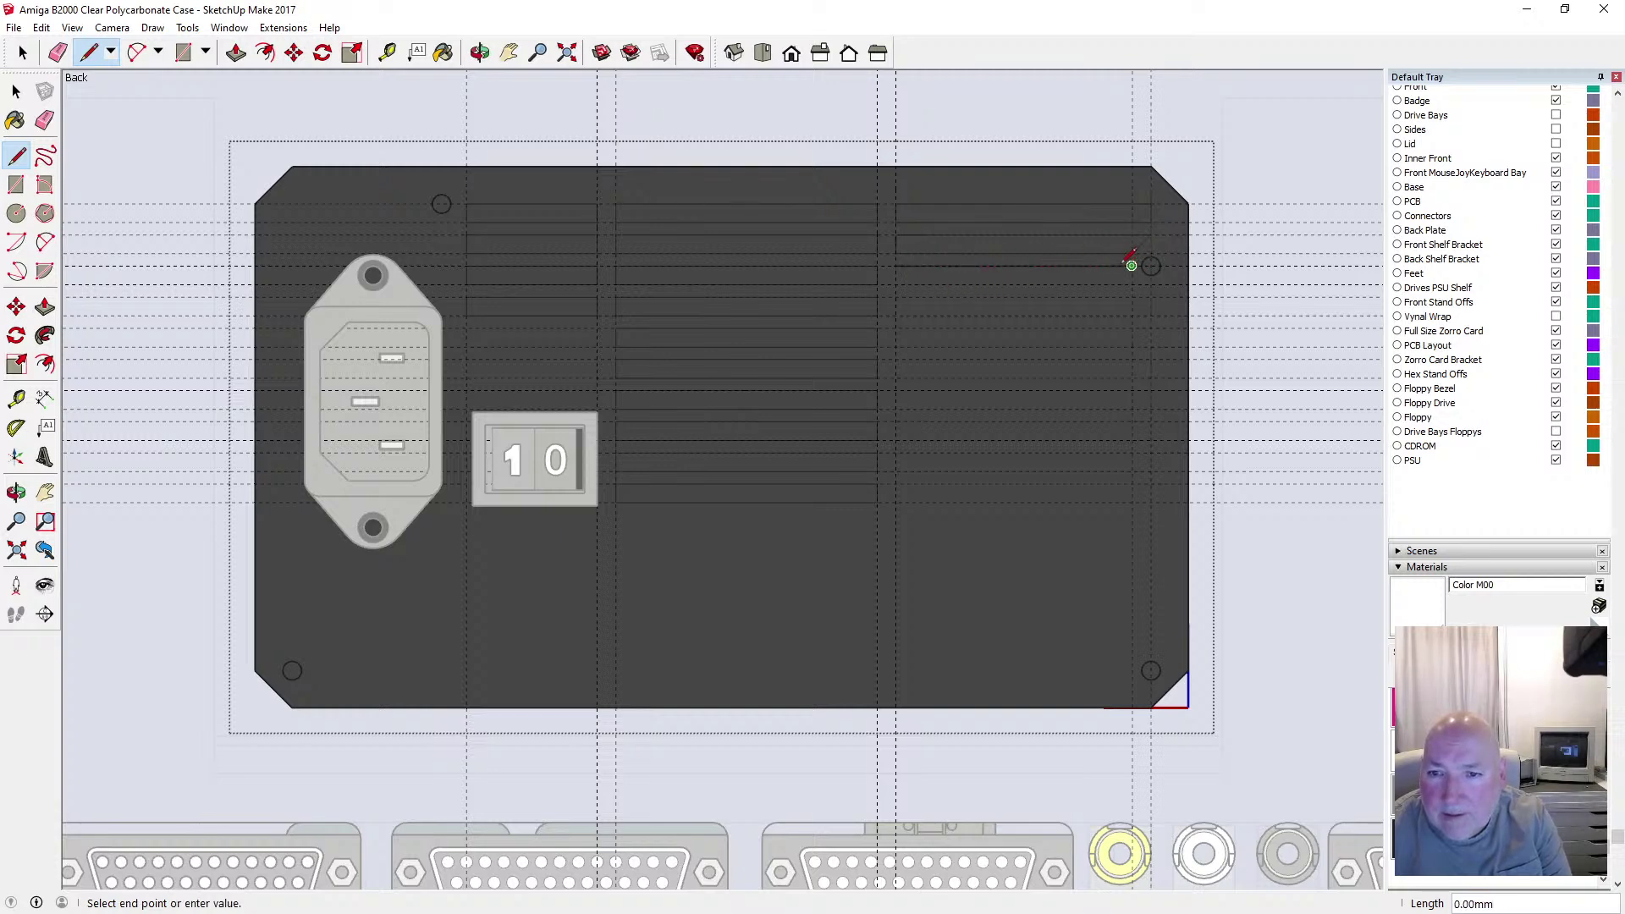
pyautogui.click(1133, 266)
pyautogui.press('Escape')
pyautogui.click(896, 266)
pyautogui.click(1150, 285)
pyautogui.click(1132, 266)
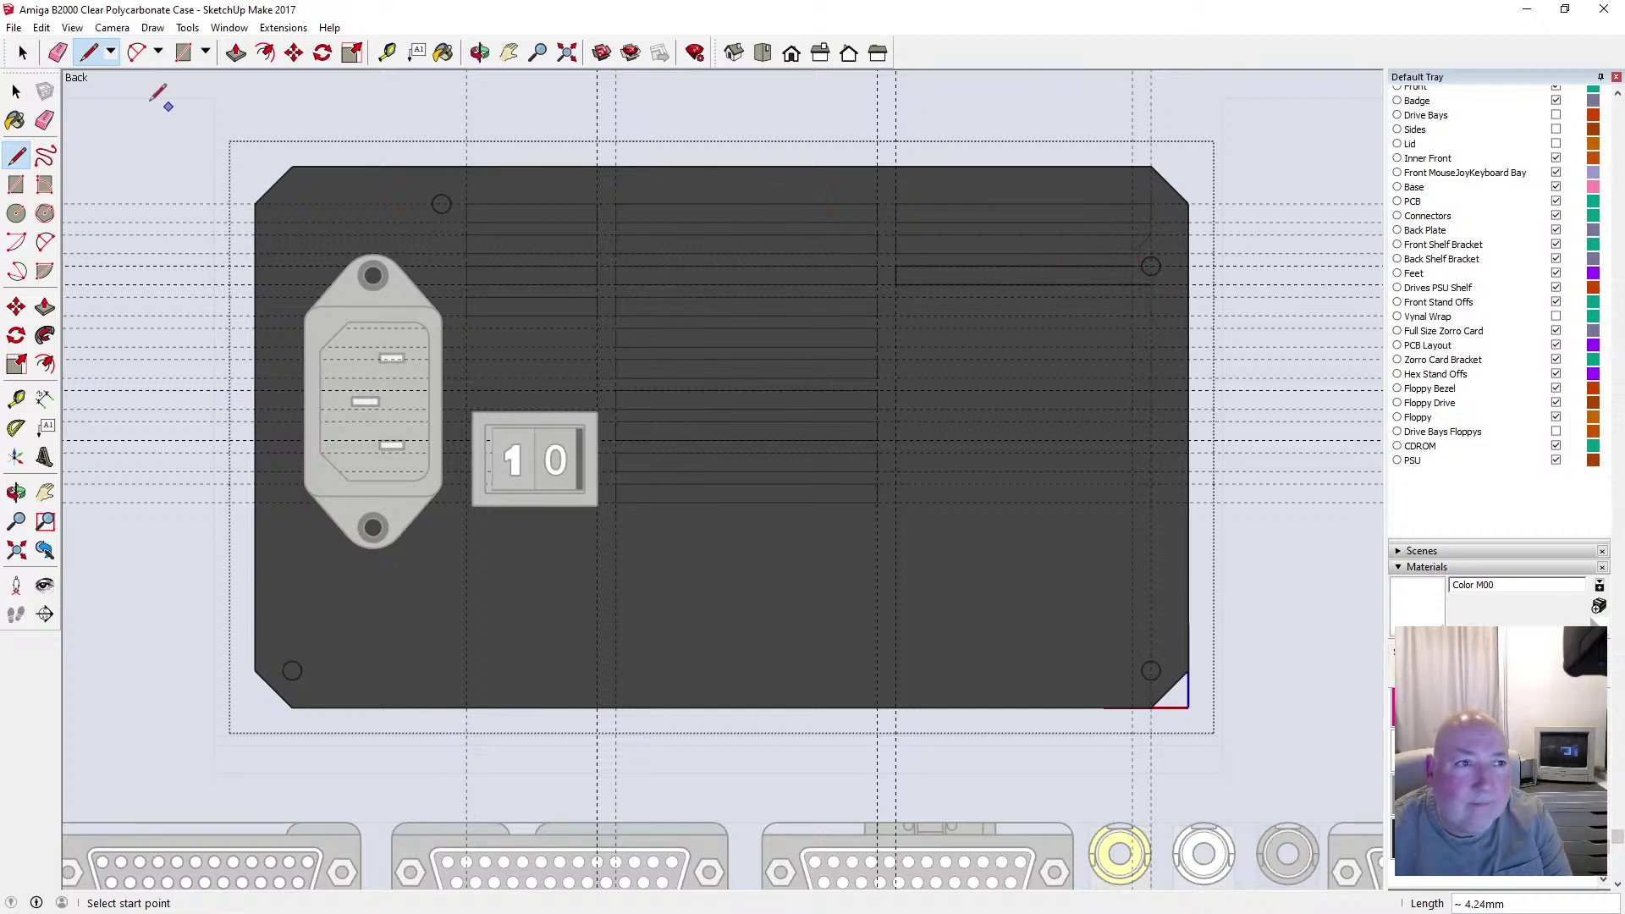
pyautogui.click(42, 29)
pyautogui.click(61, 50)
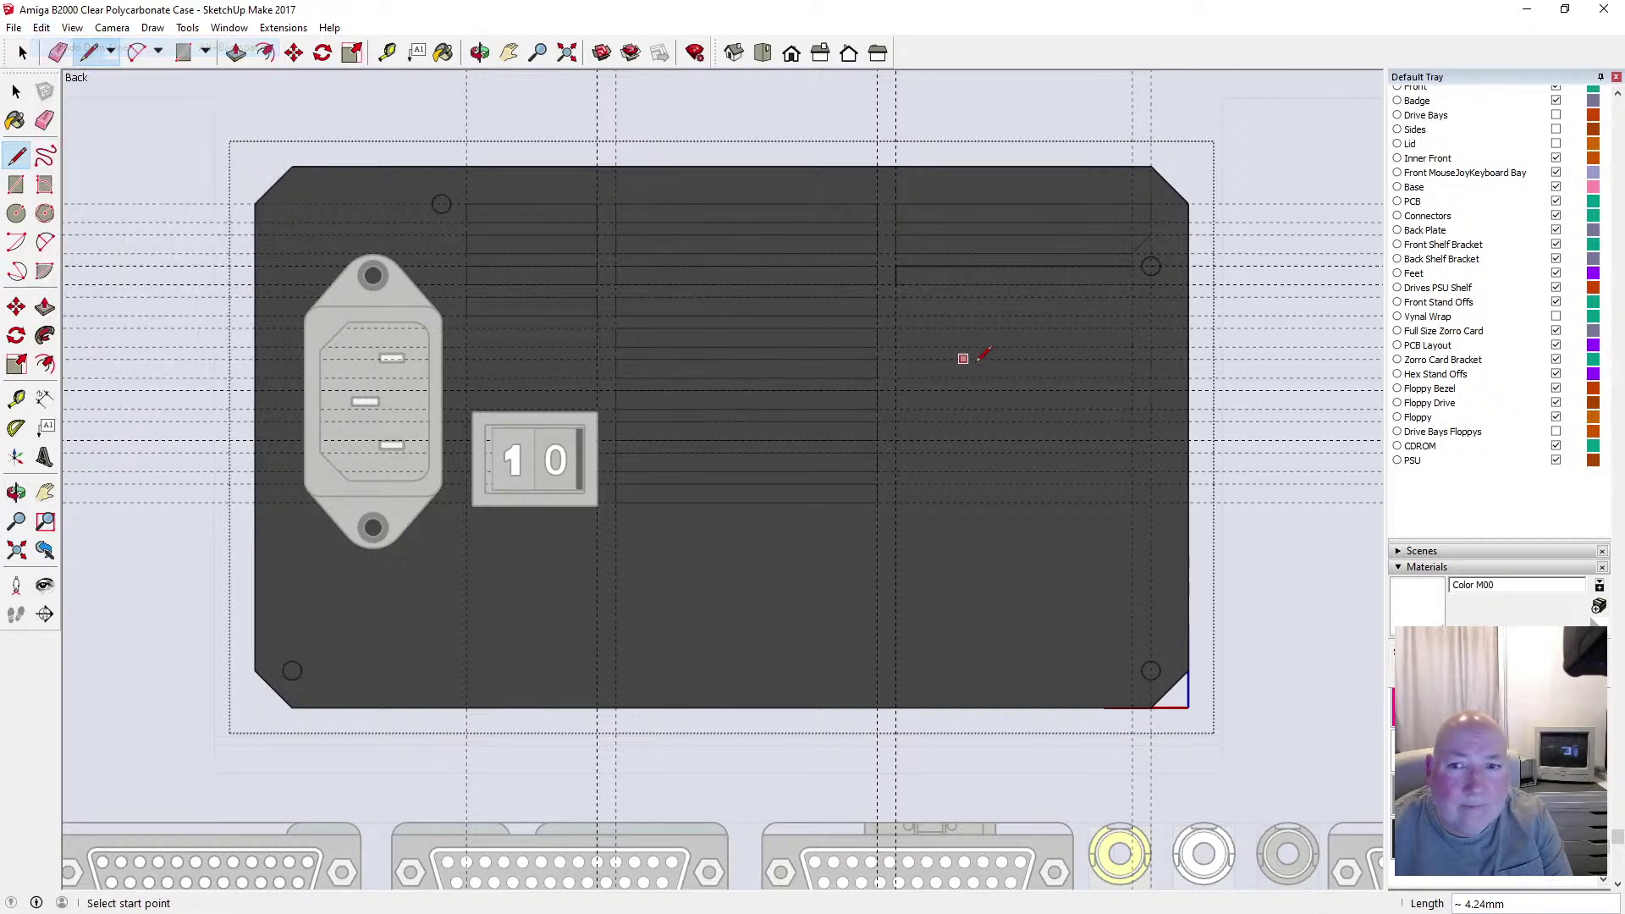
# Complete the third slot beside the screw hole with a 38 mm lower edge and a straight 3 mm end
pyautogui.click(896, 285)
pyautogui.click(1132, 285)
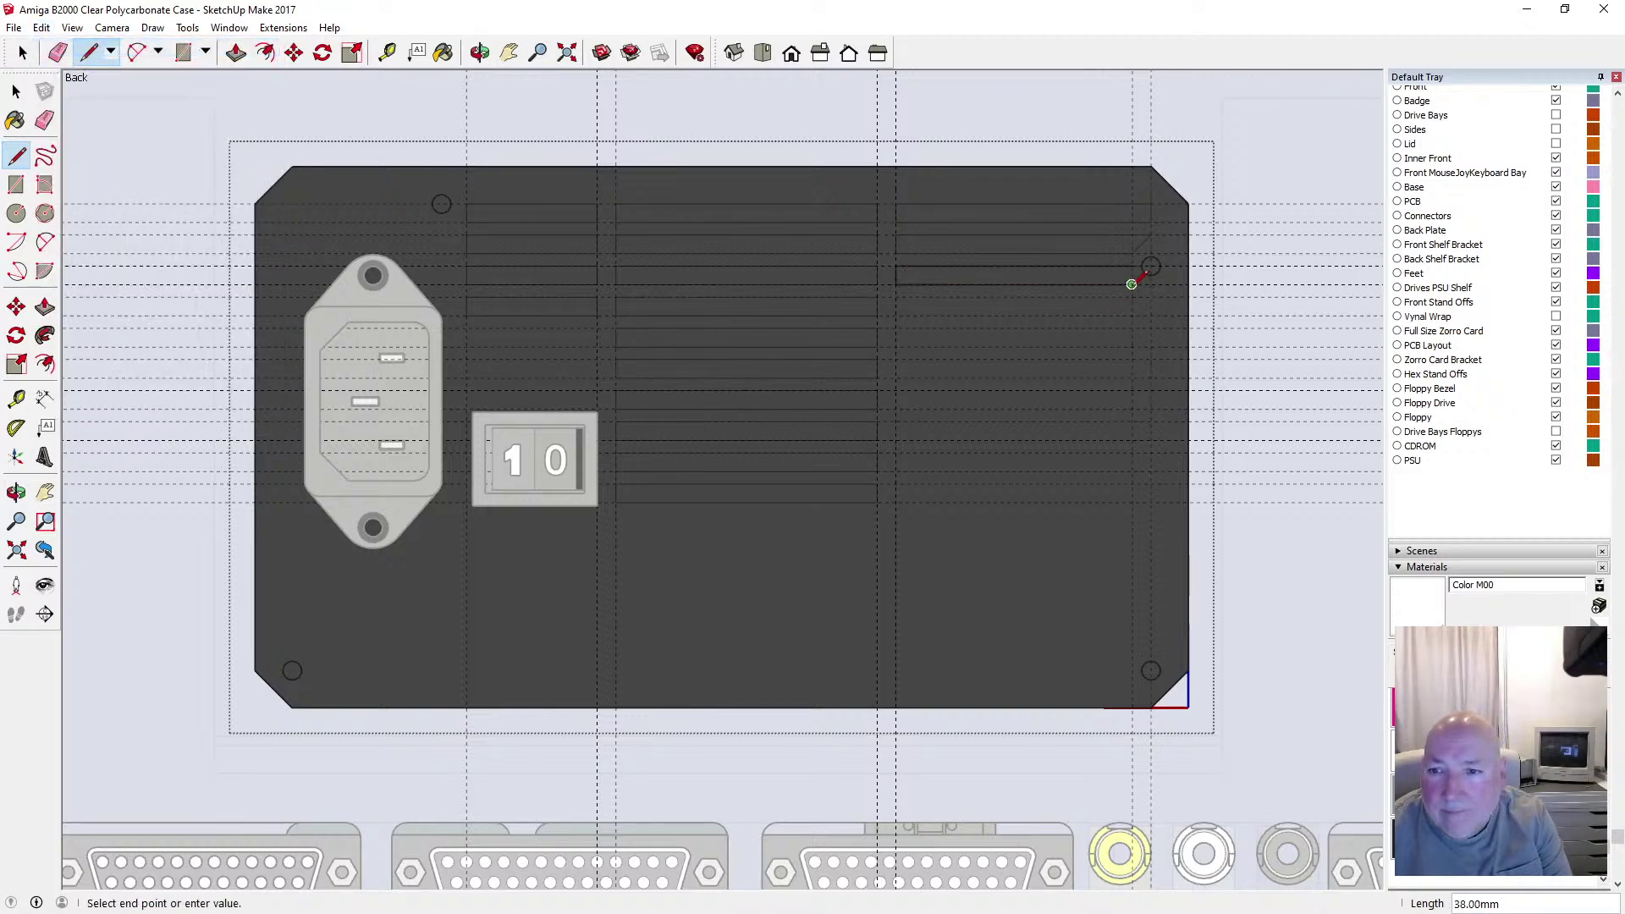
pyautogui.click(1132, 266)
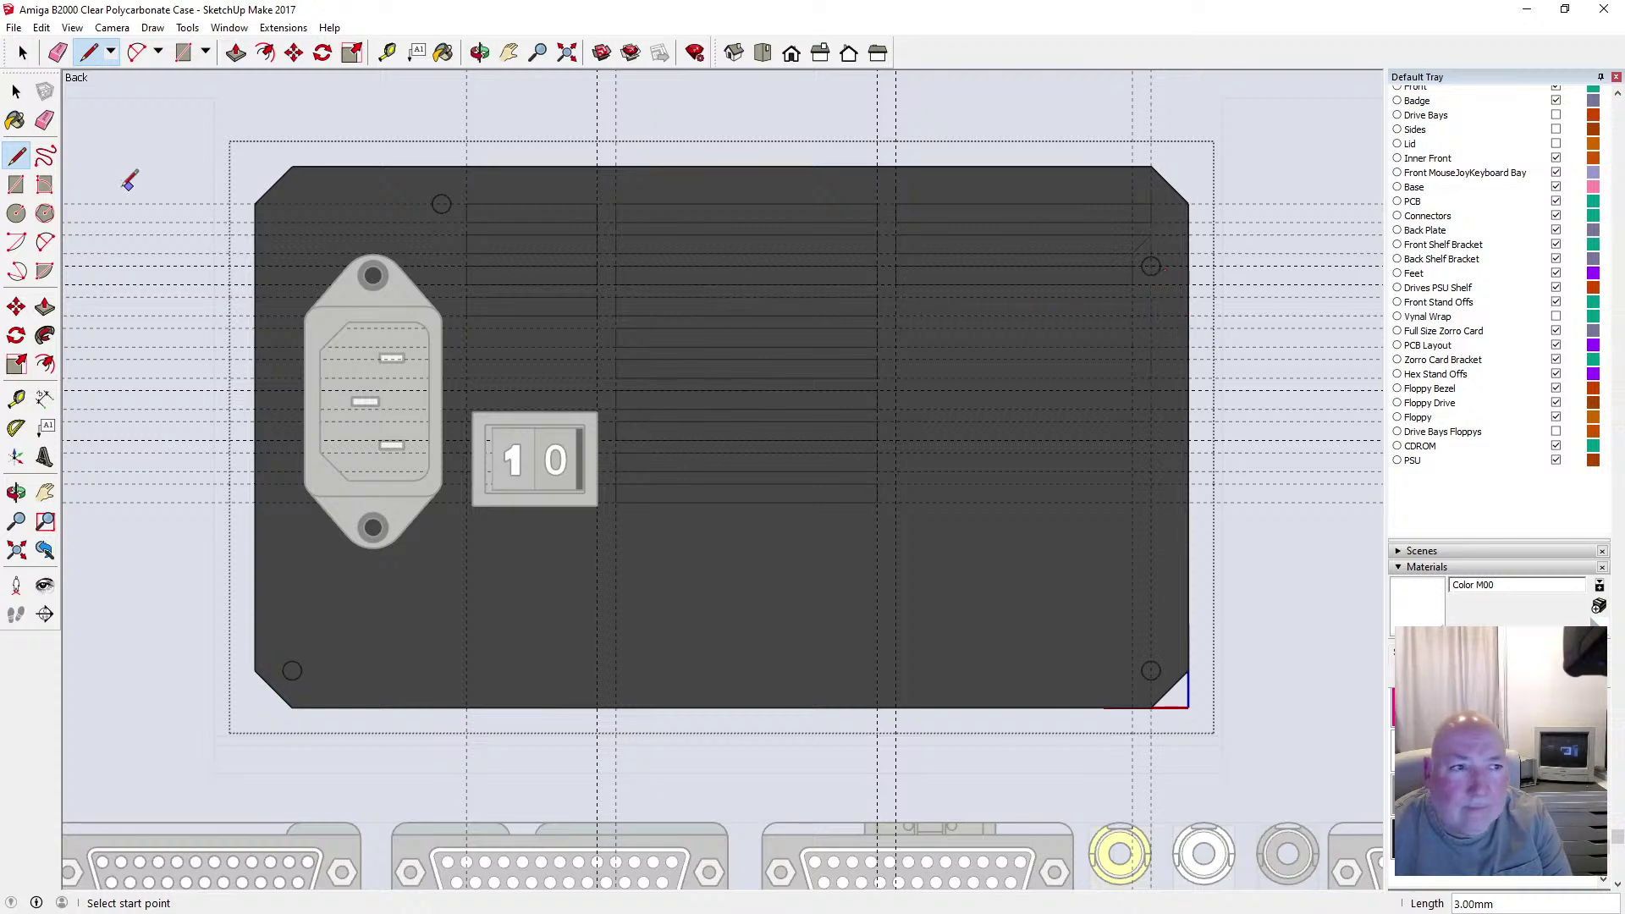
# Outline the third column's fourth slot with a slanted end below the screw hole, a 41 mm lower edge and a 3 mm straight end
pyautogui.click(895, 296)
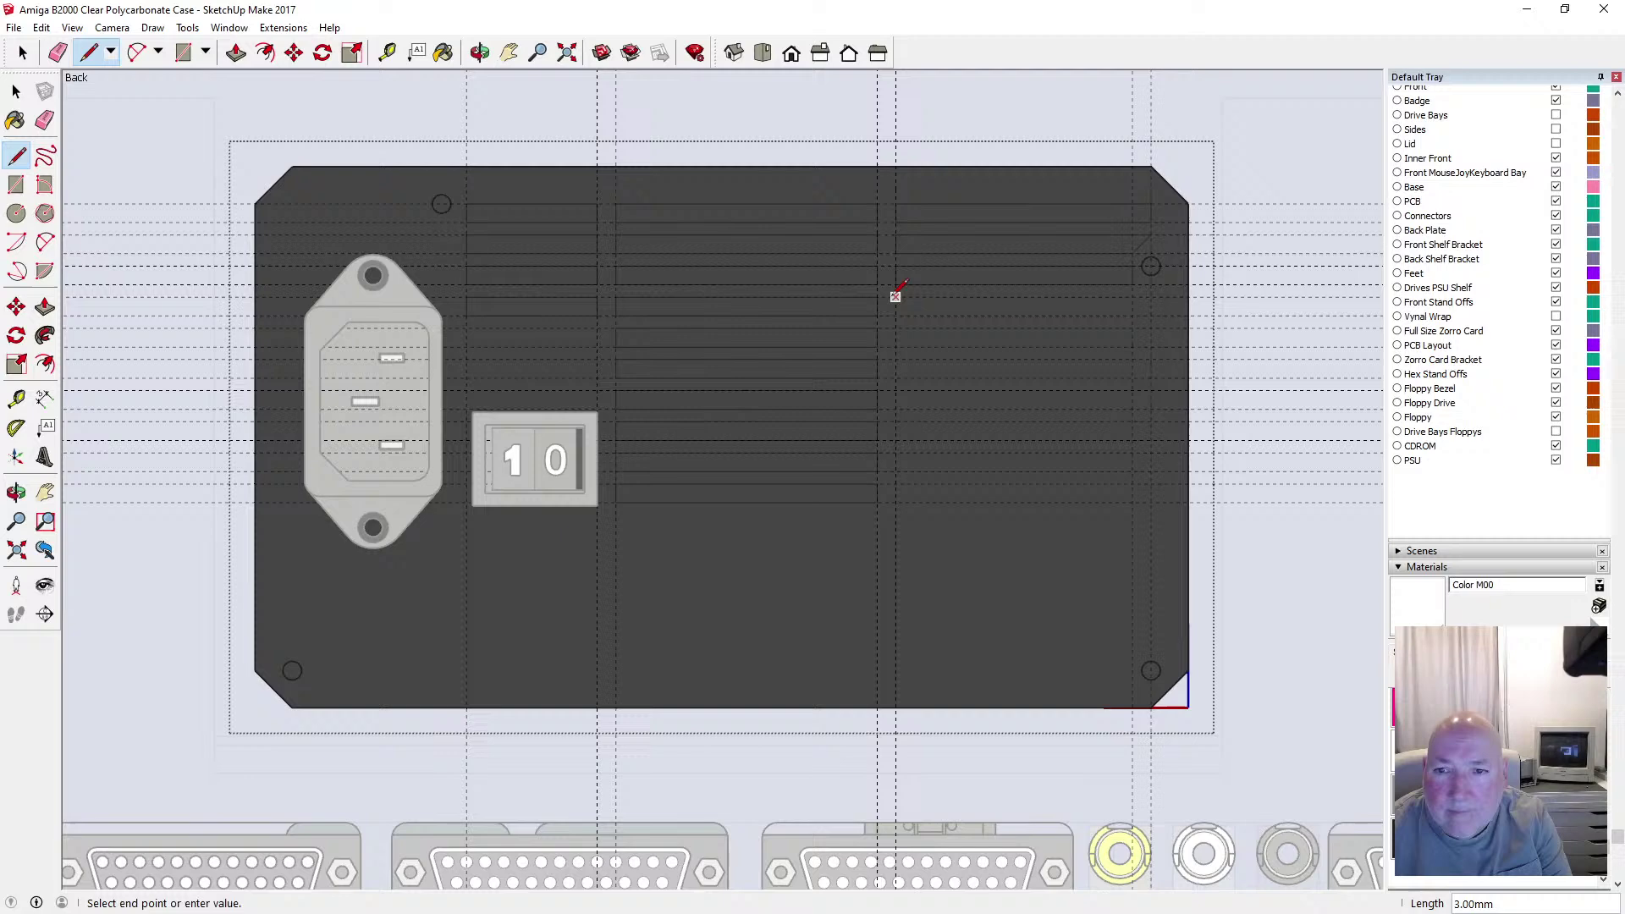
pyautogui.click(1151, 315)
pyautogui.click(896, 315)
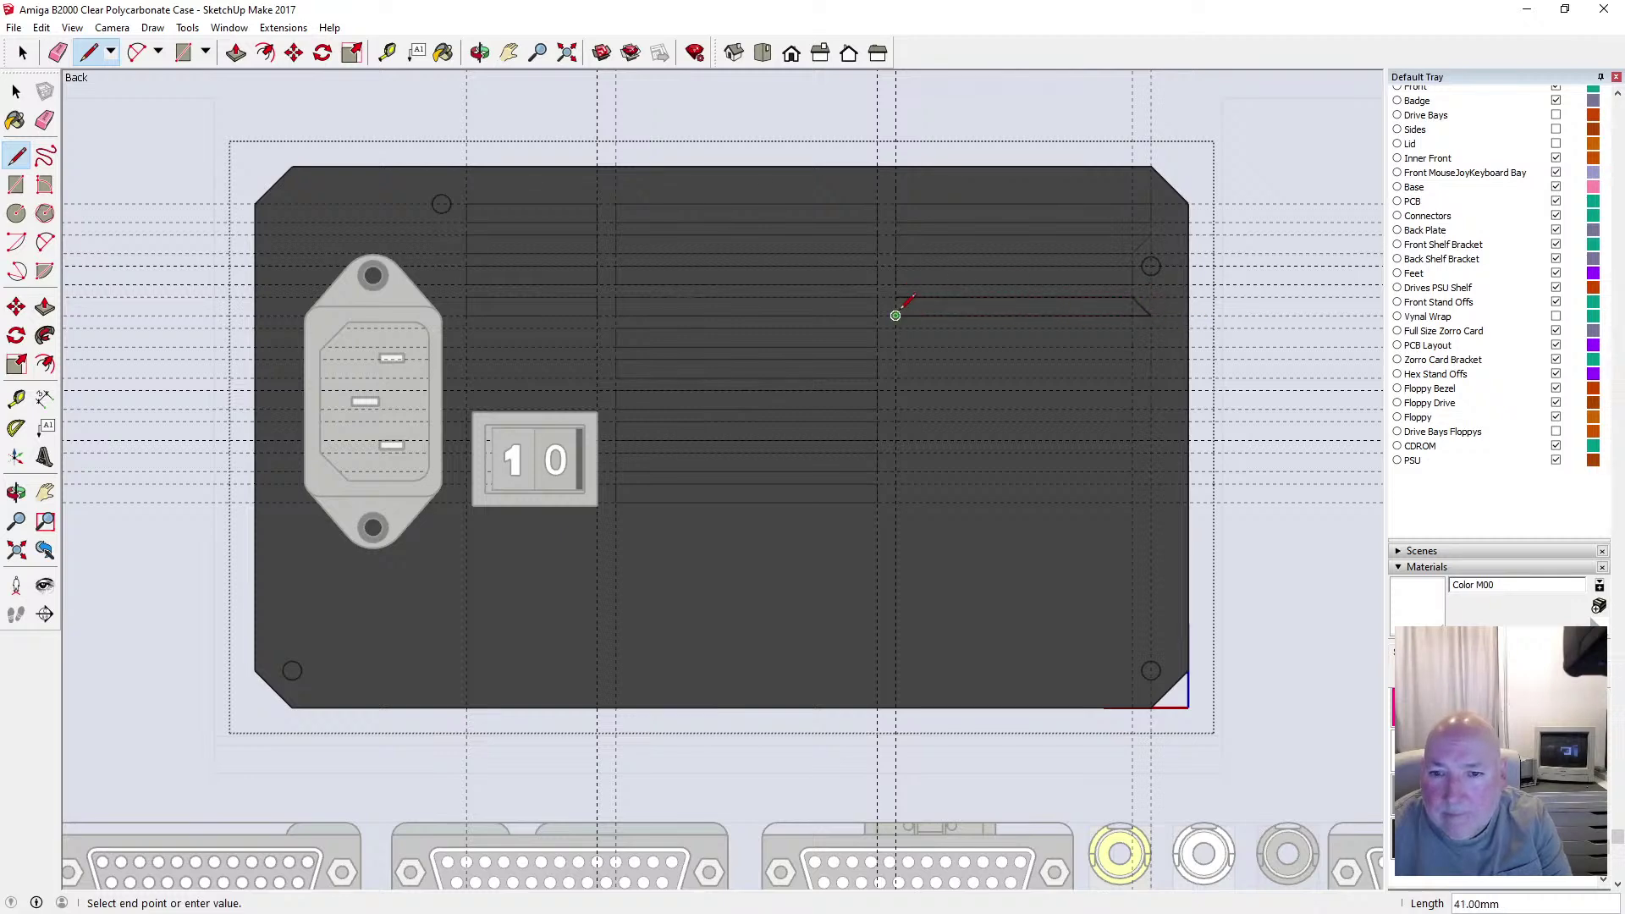
pyautogui.click(896, 297)
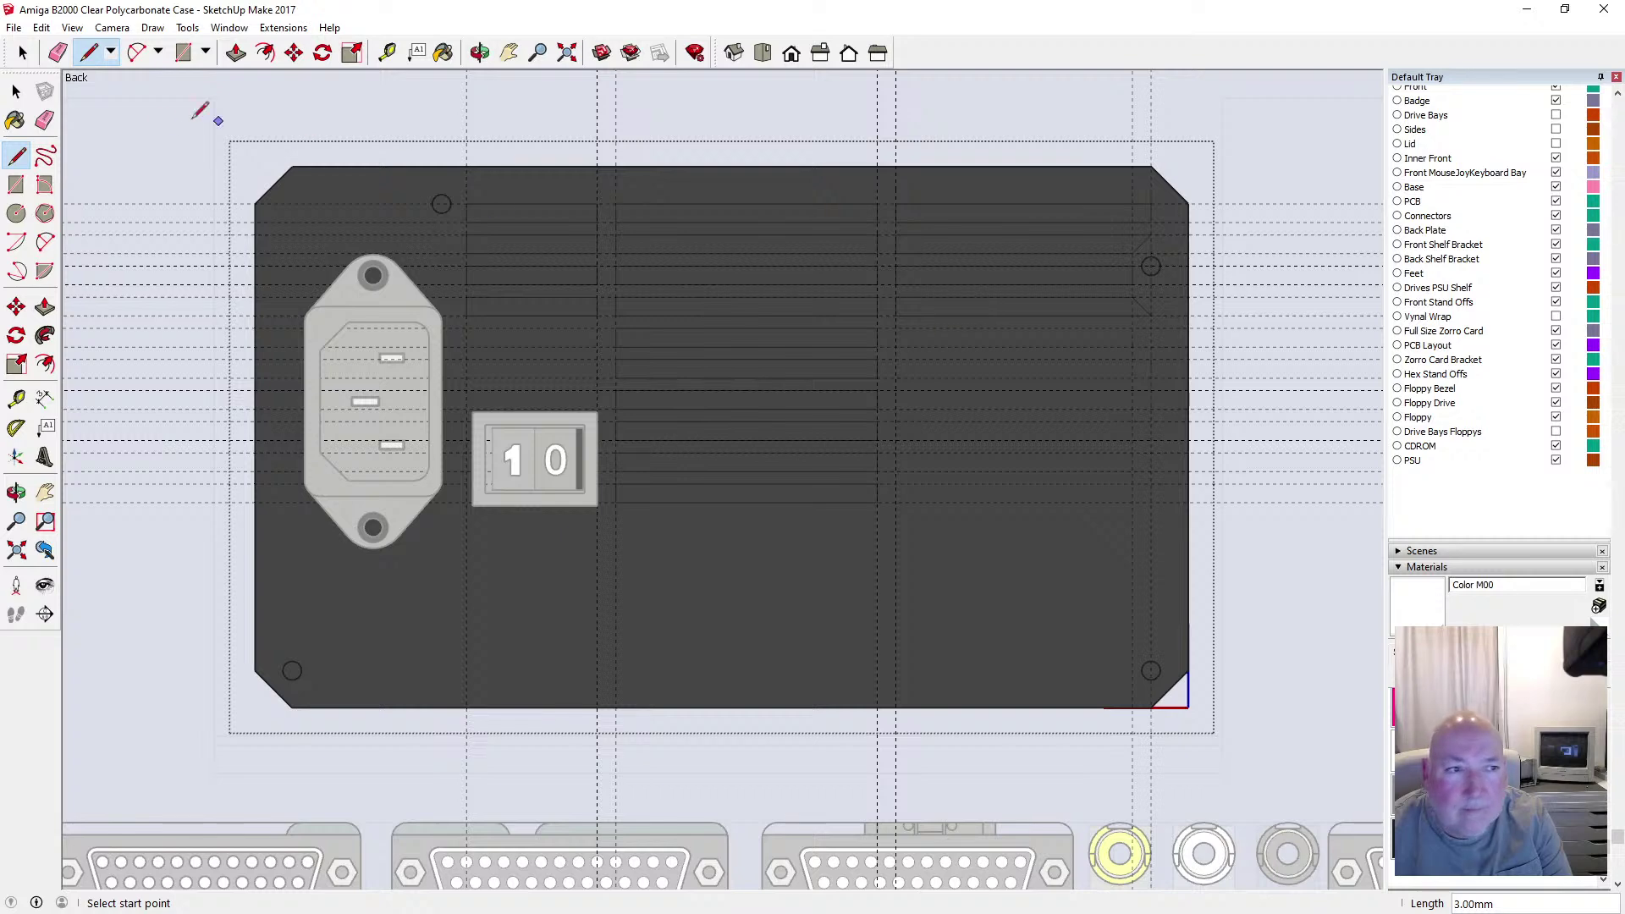
# Draw 38 × 3 mm rectangles for the third column's fifth, sixth and seventh slots between the vertical guides
pyautogui.click(18, 184)
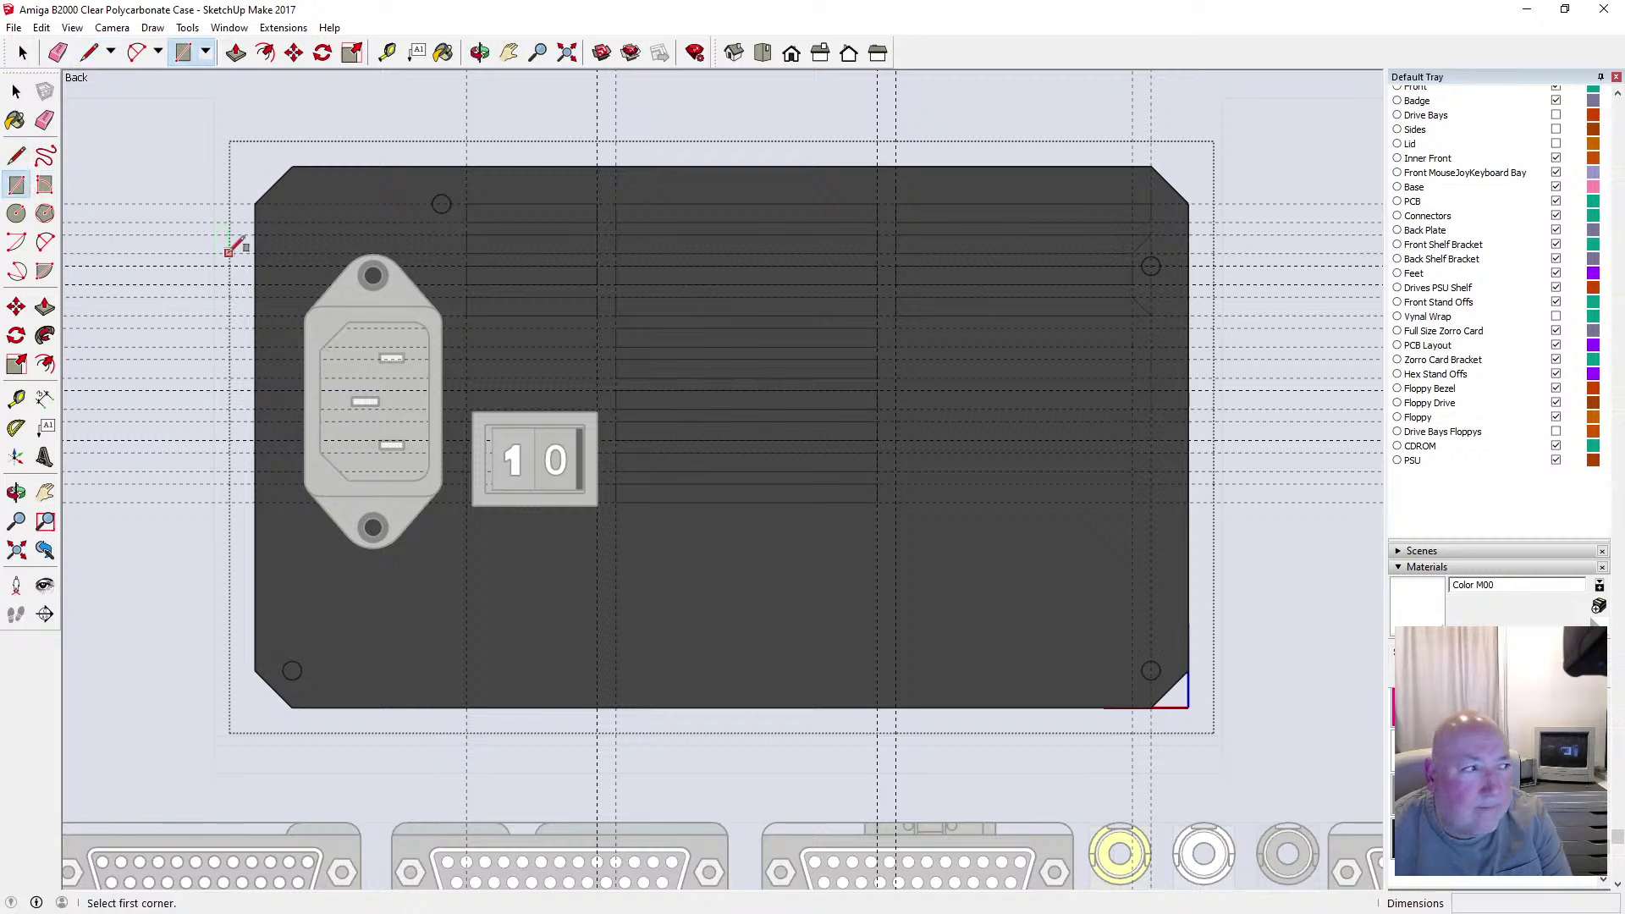
pyautogui.click(896, 329)
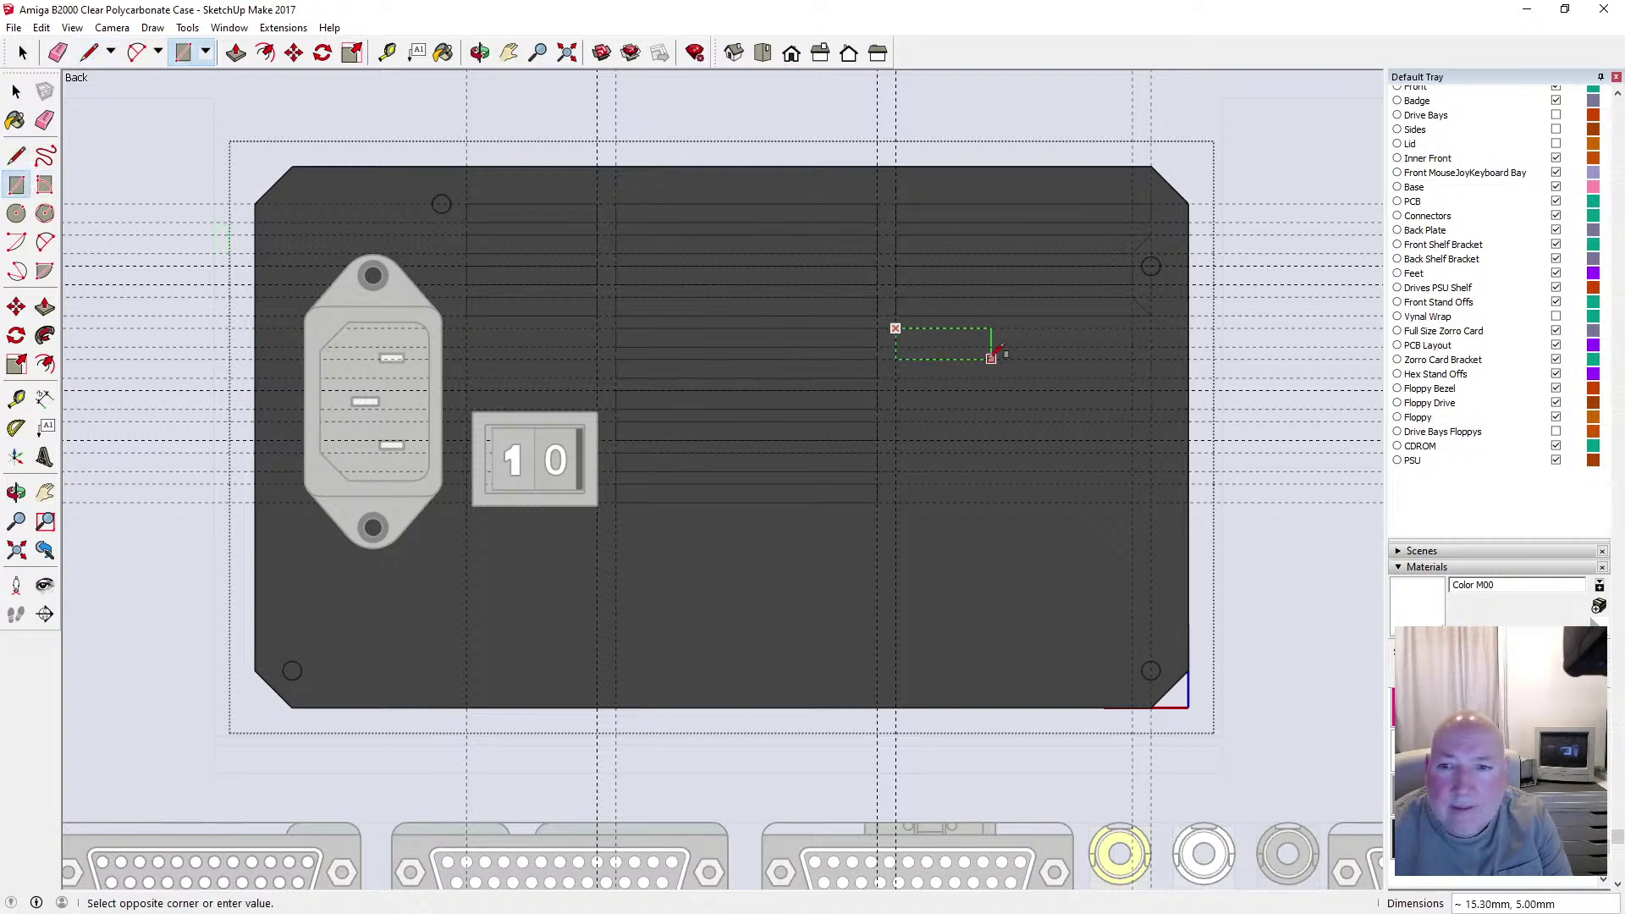
pyautogui.click(1132, 345)
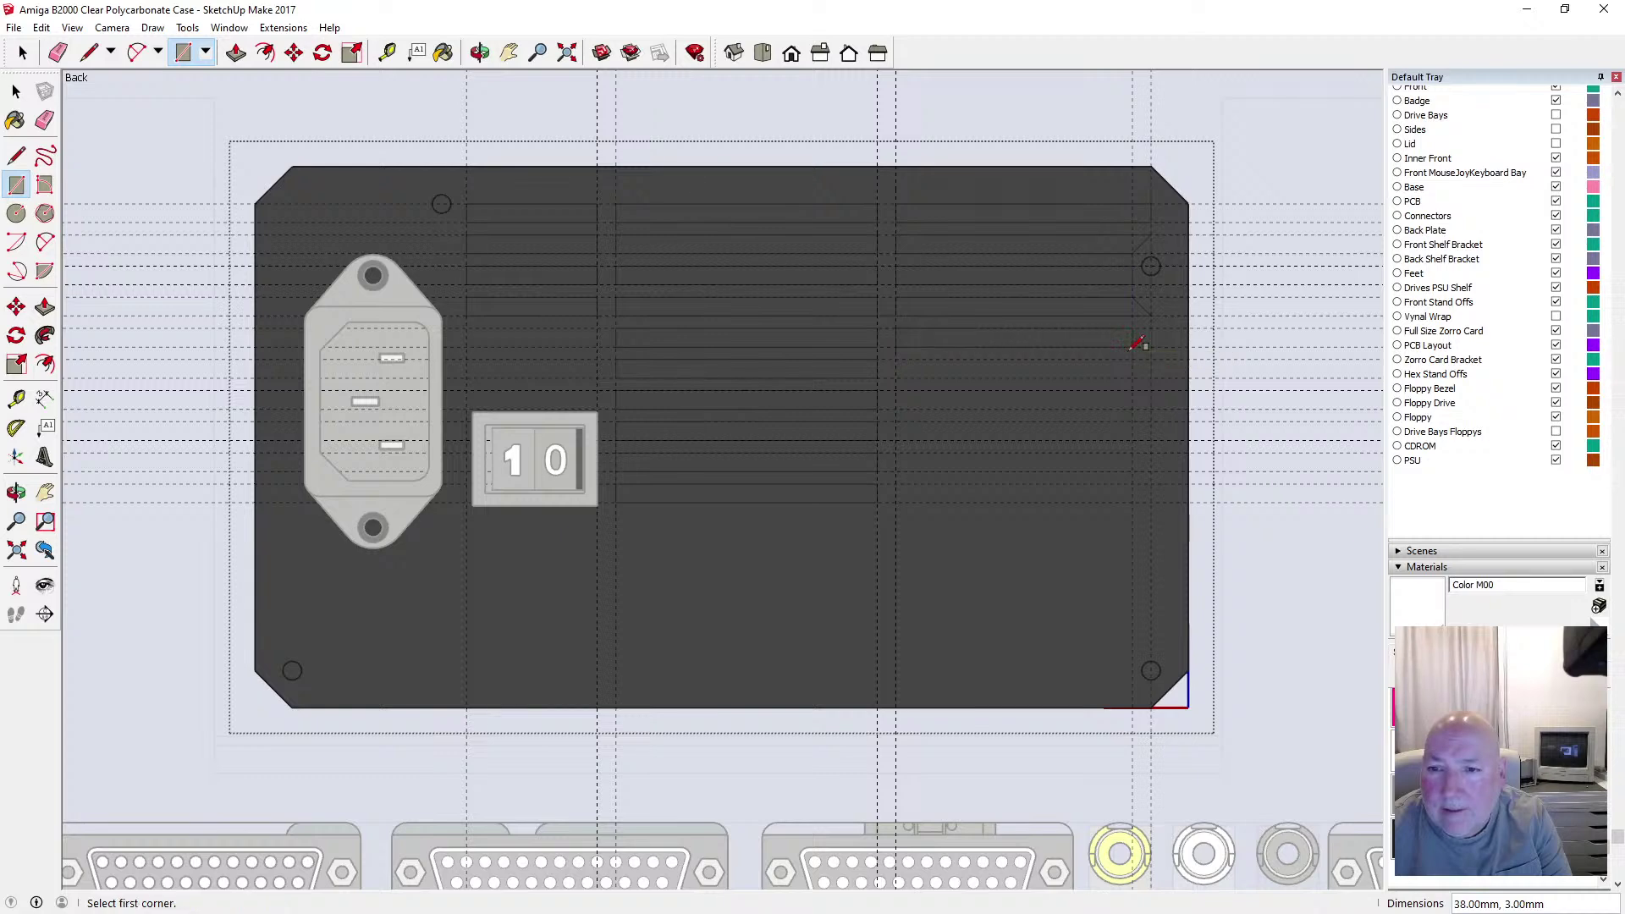
pyautogui.click(896, 359)
pyautogui.click(1131, 373)
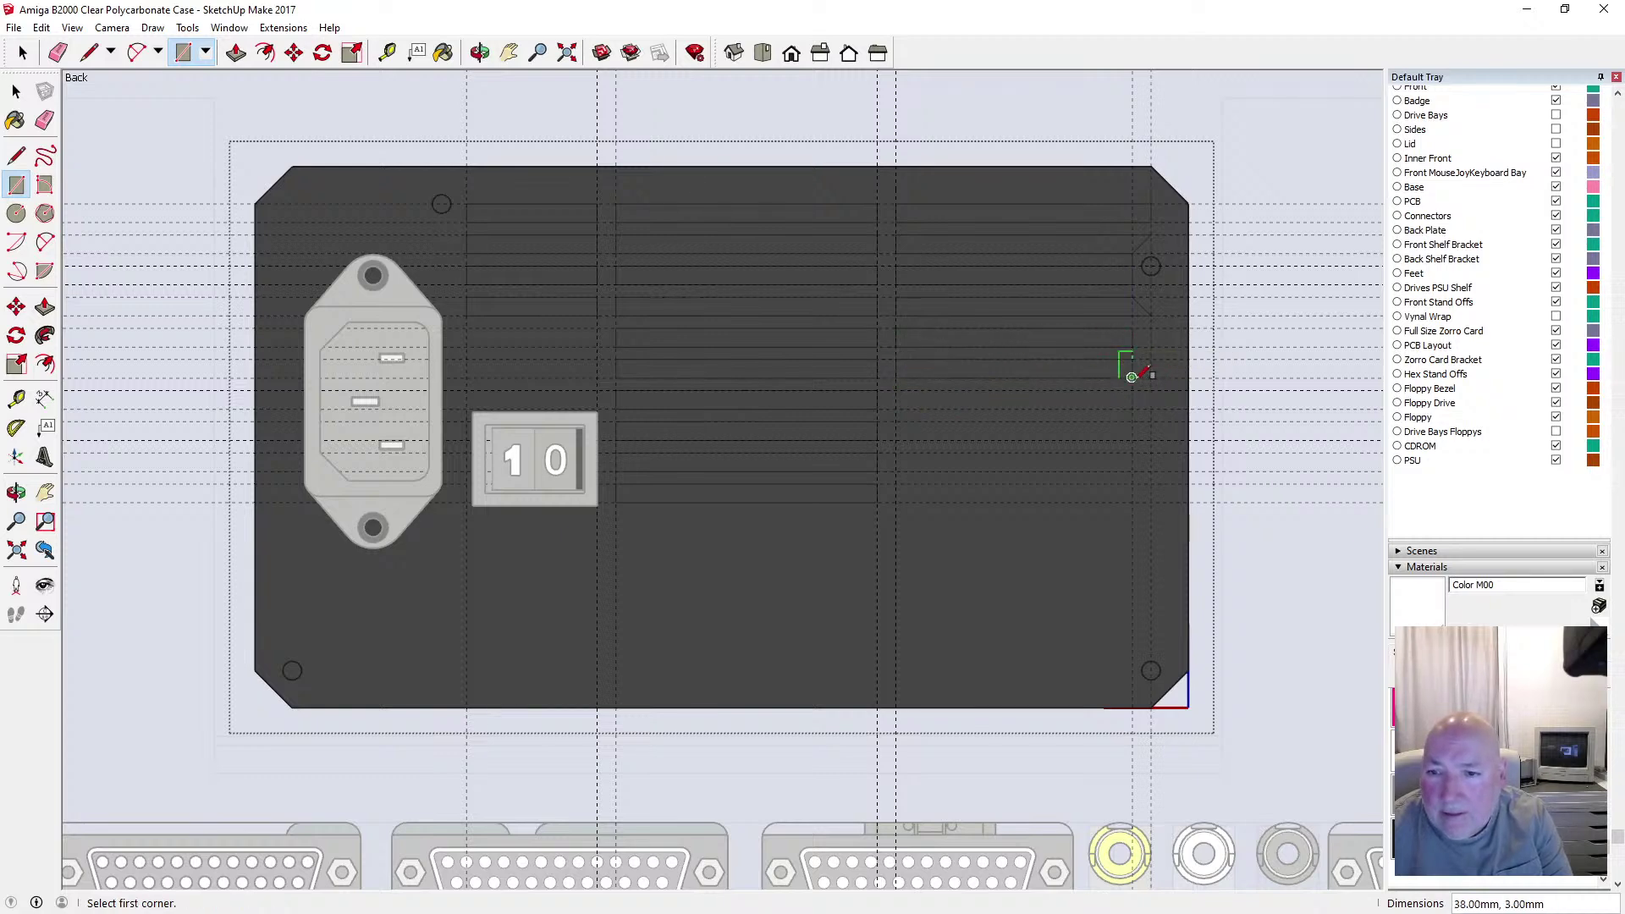
pyautogui.click(896, 388)
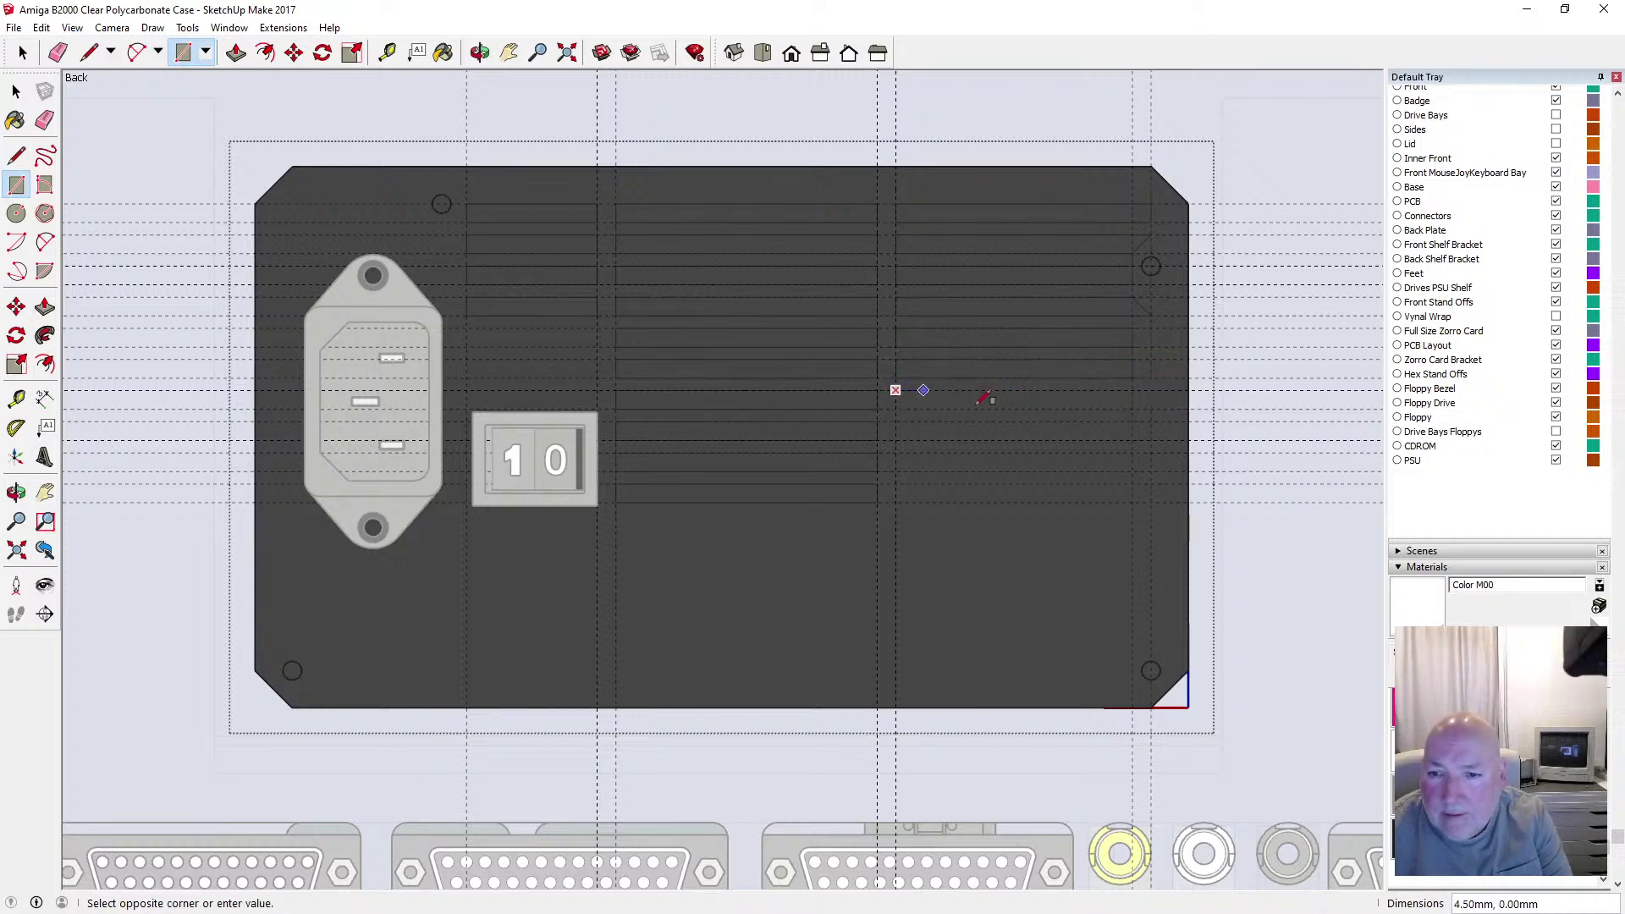
pyautogui.click(1132, 403)
# Draw 38 × 3 mm rectangles for the third column's eighth, ninth and tenth slots between the same guides
pyautogui.click(896, 420)
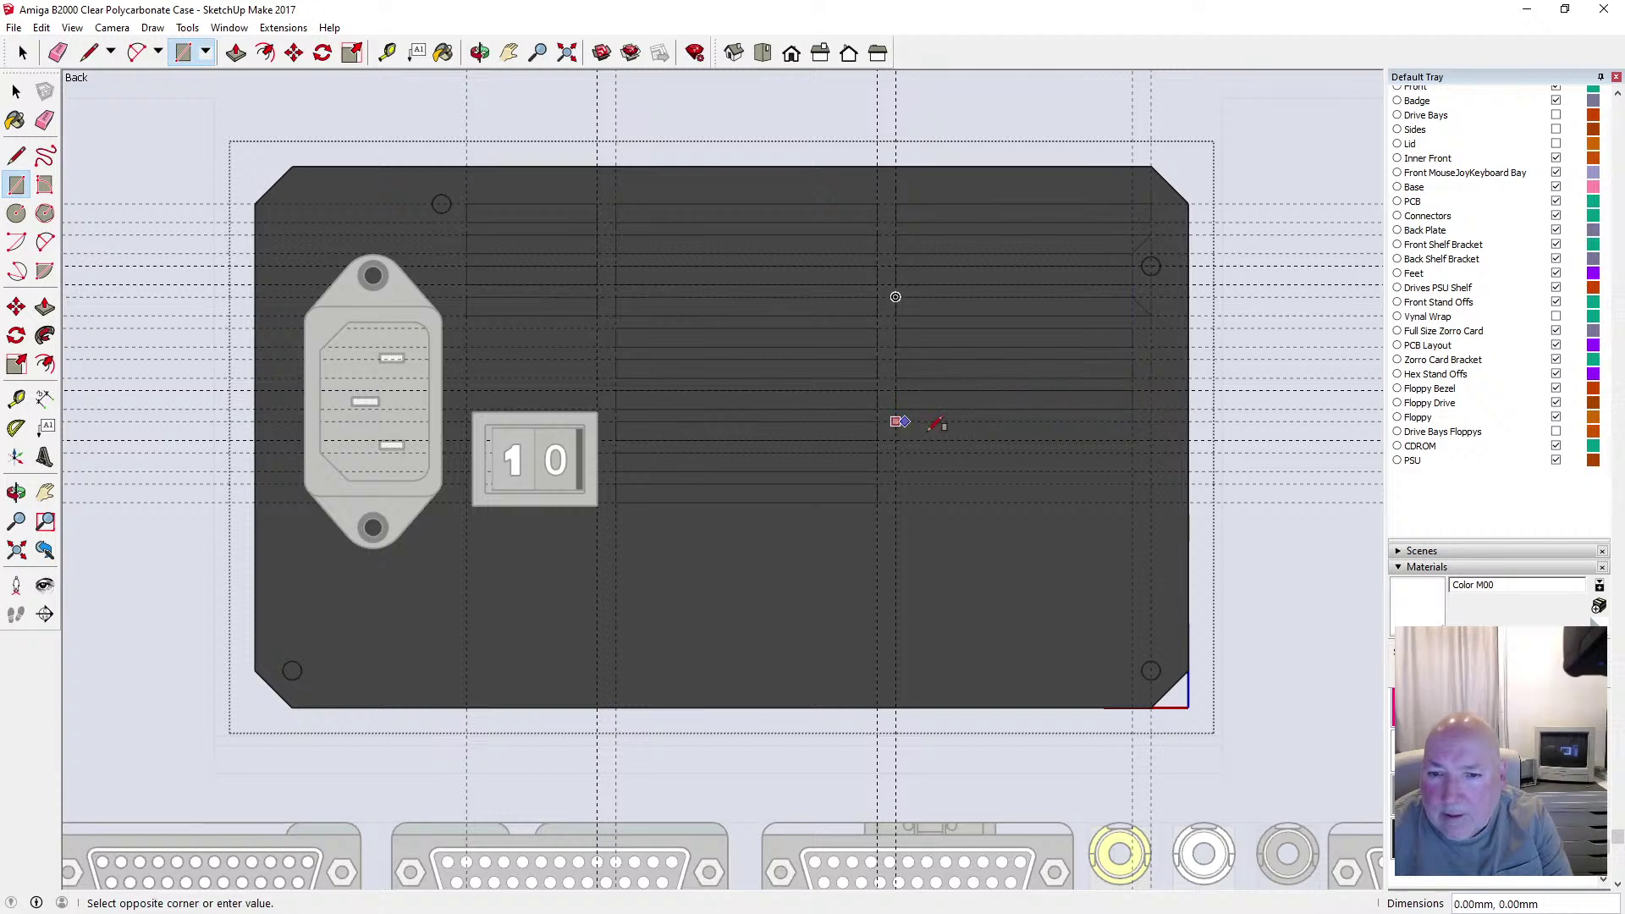
pyautogui.click(1132, 437)
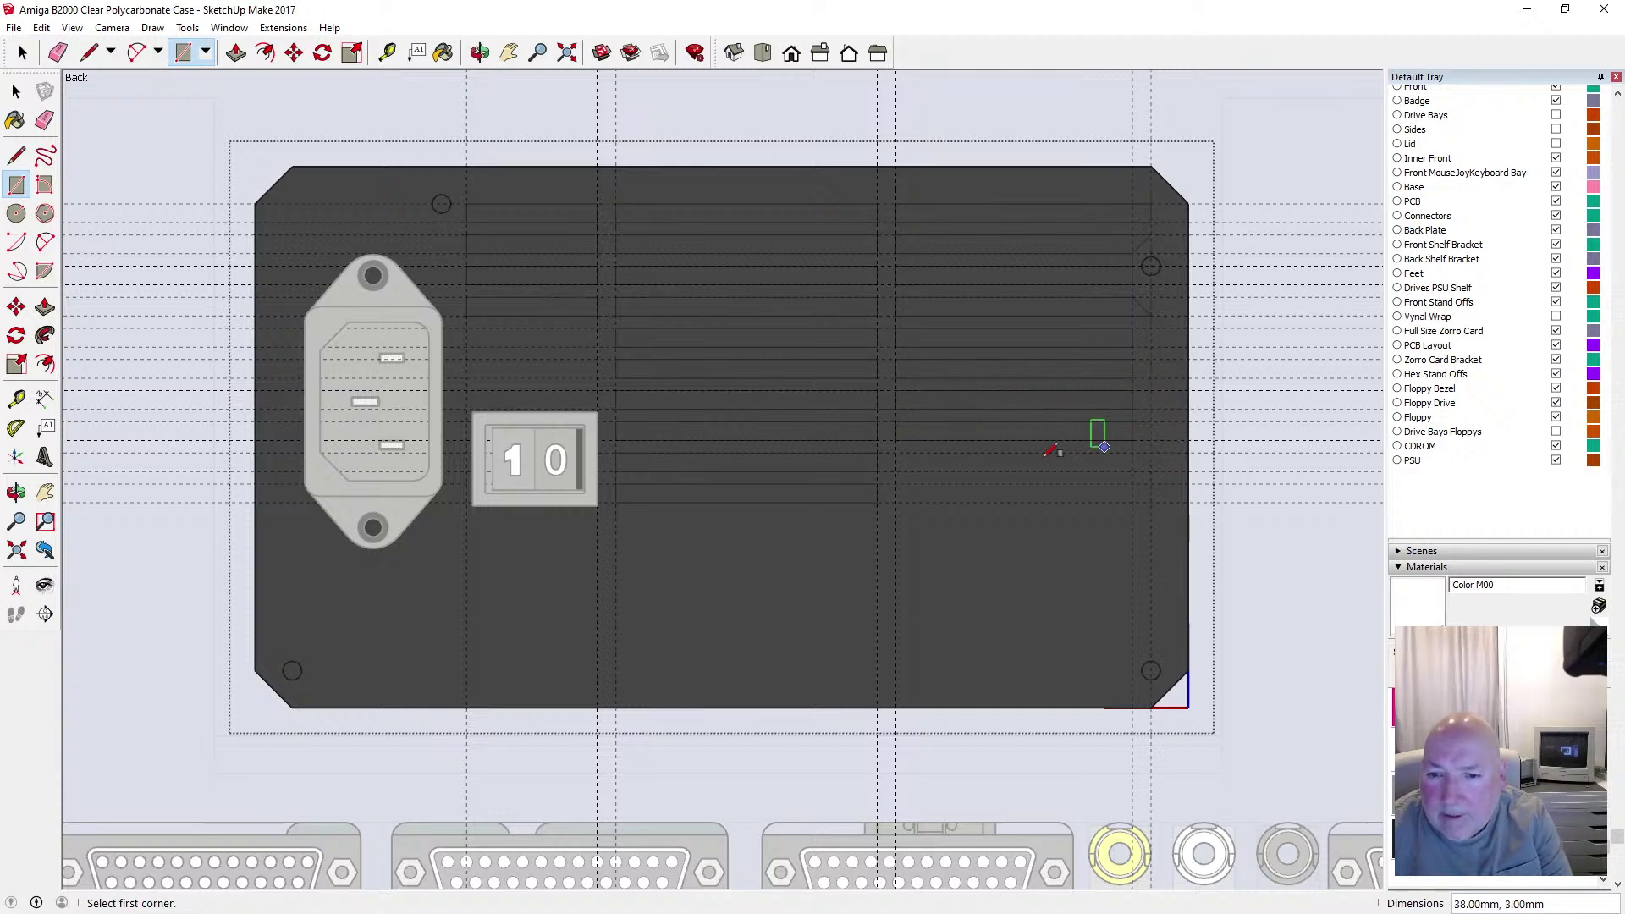
pyautogui.click(896, 453)
pyautogui.click(1131, 468)
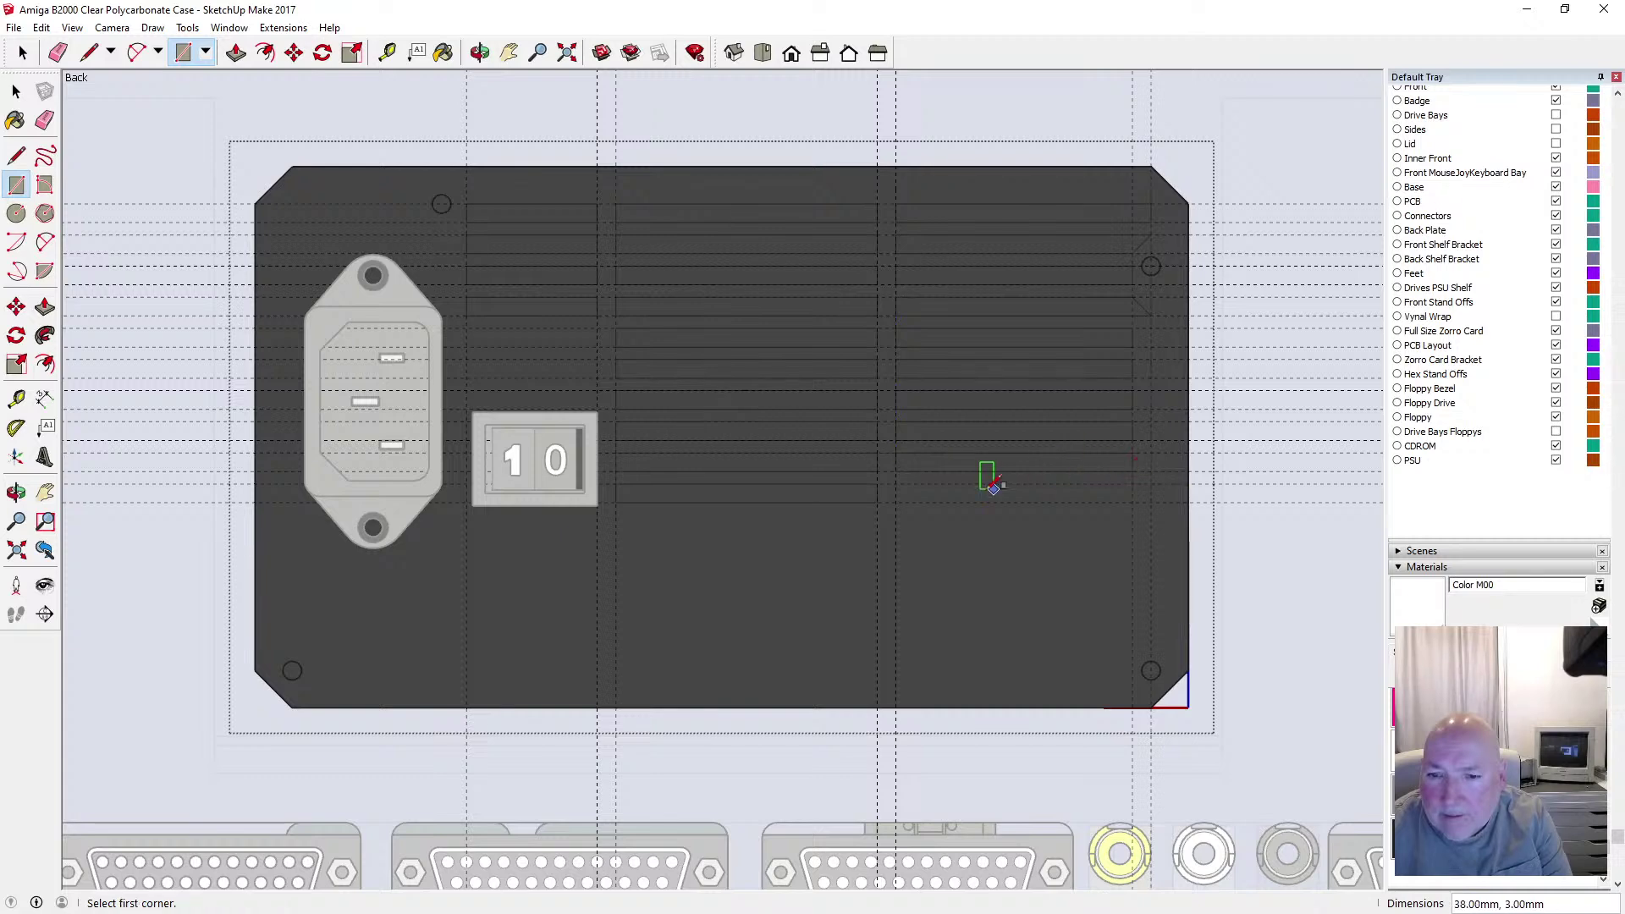
pyautogui.click(896, 483)
pyautogui.click(1132, 499)
# Cut open the first column's four slots and the second column's top slot by deleting their faces
pyautogui.press('space')
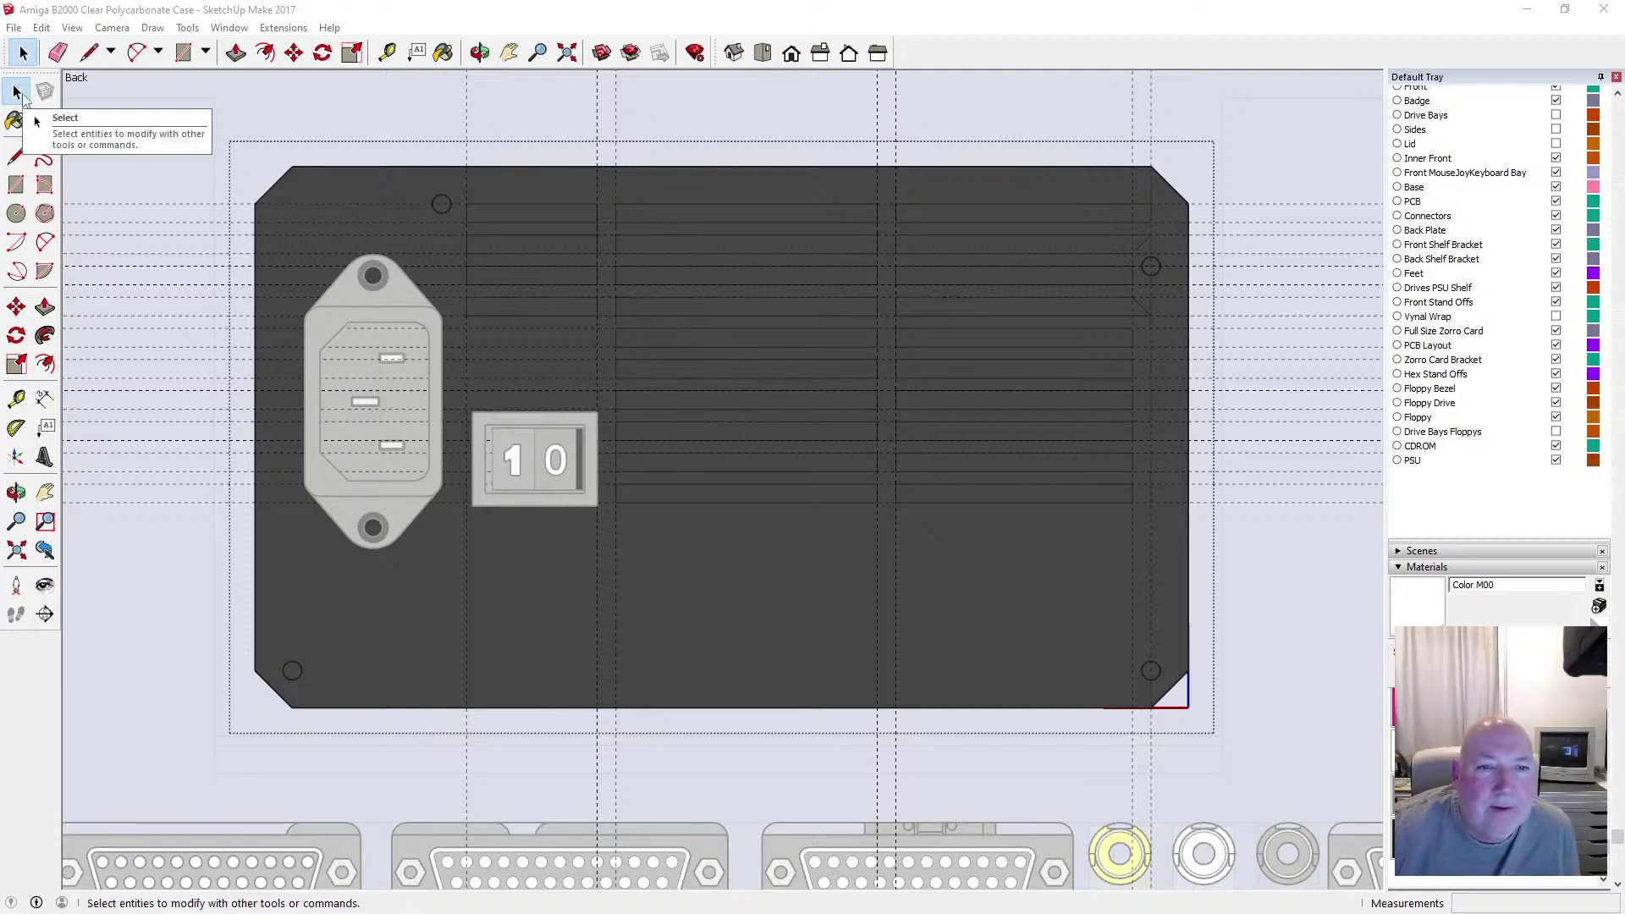
pyautogui.click(535, 213)
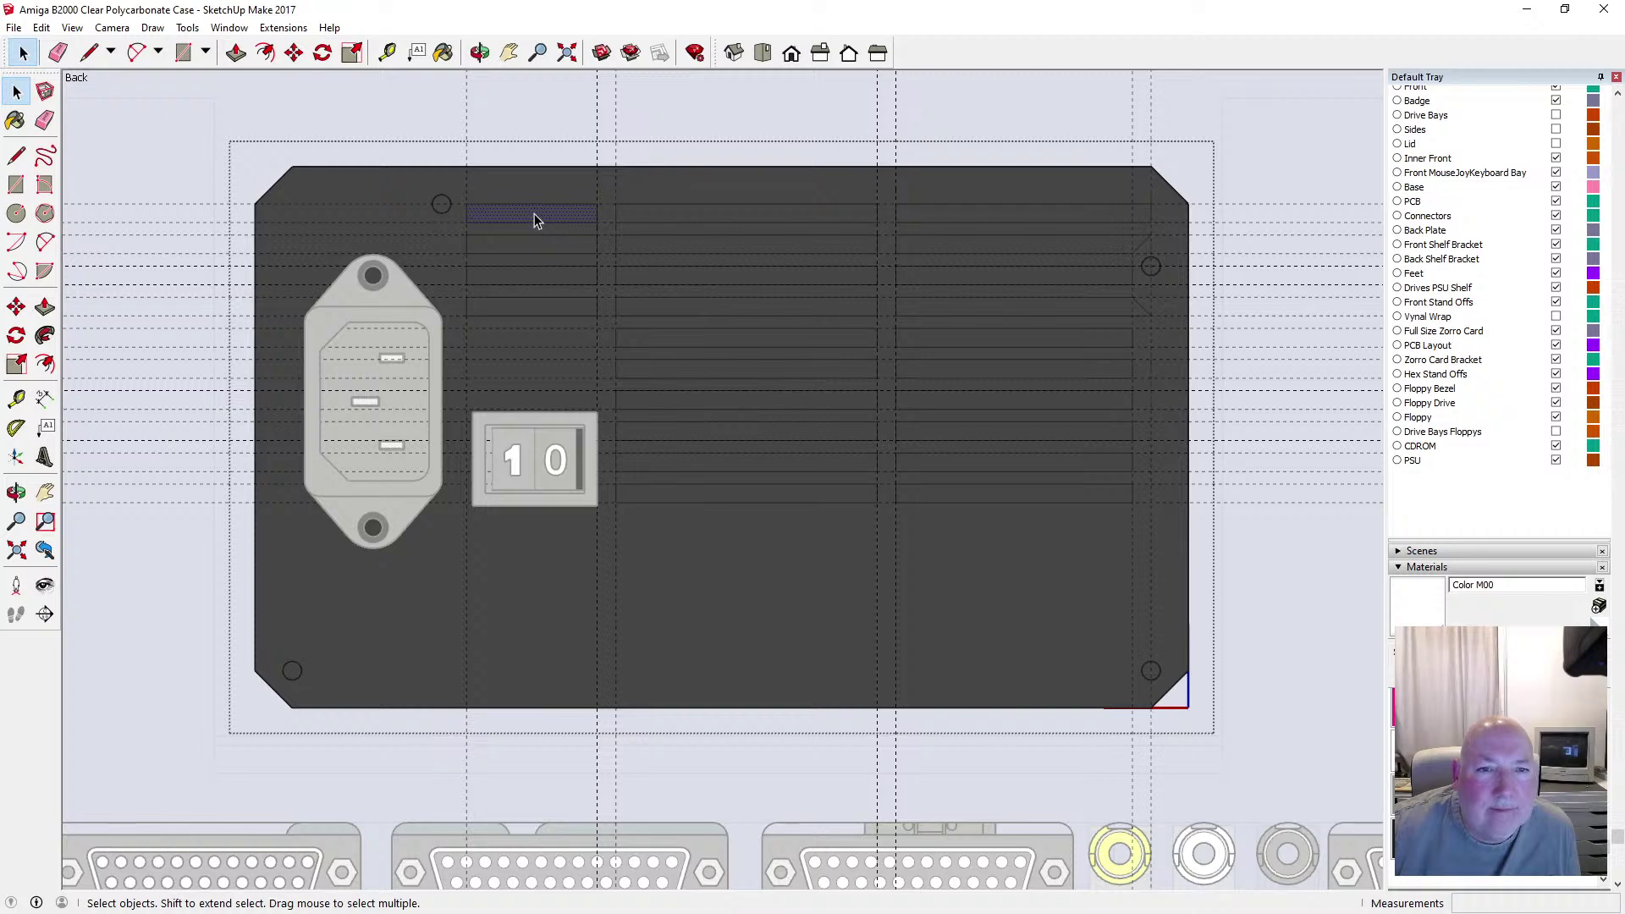
pyautogui.press('Delete')
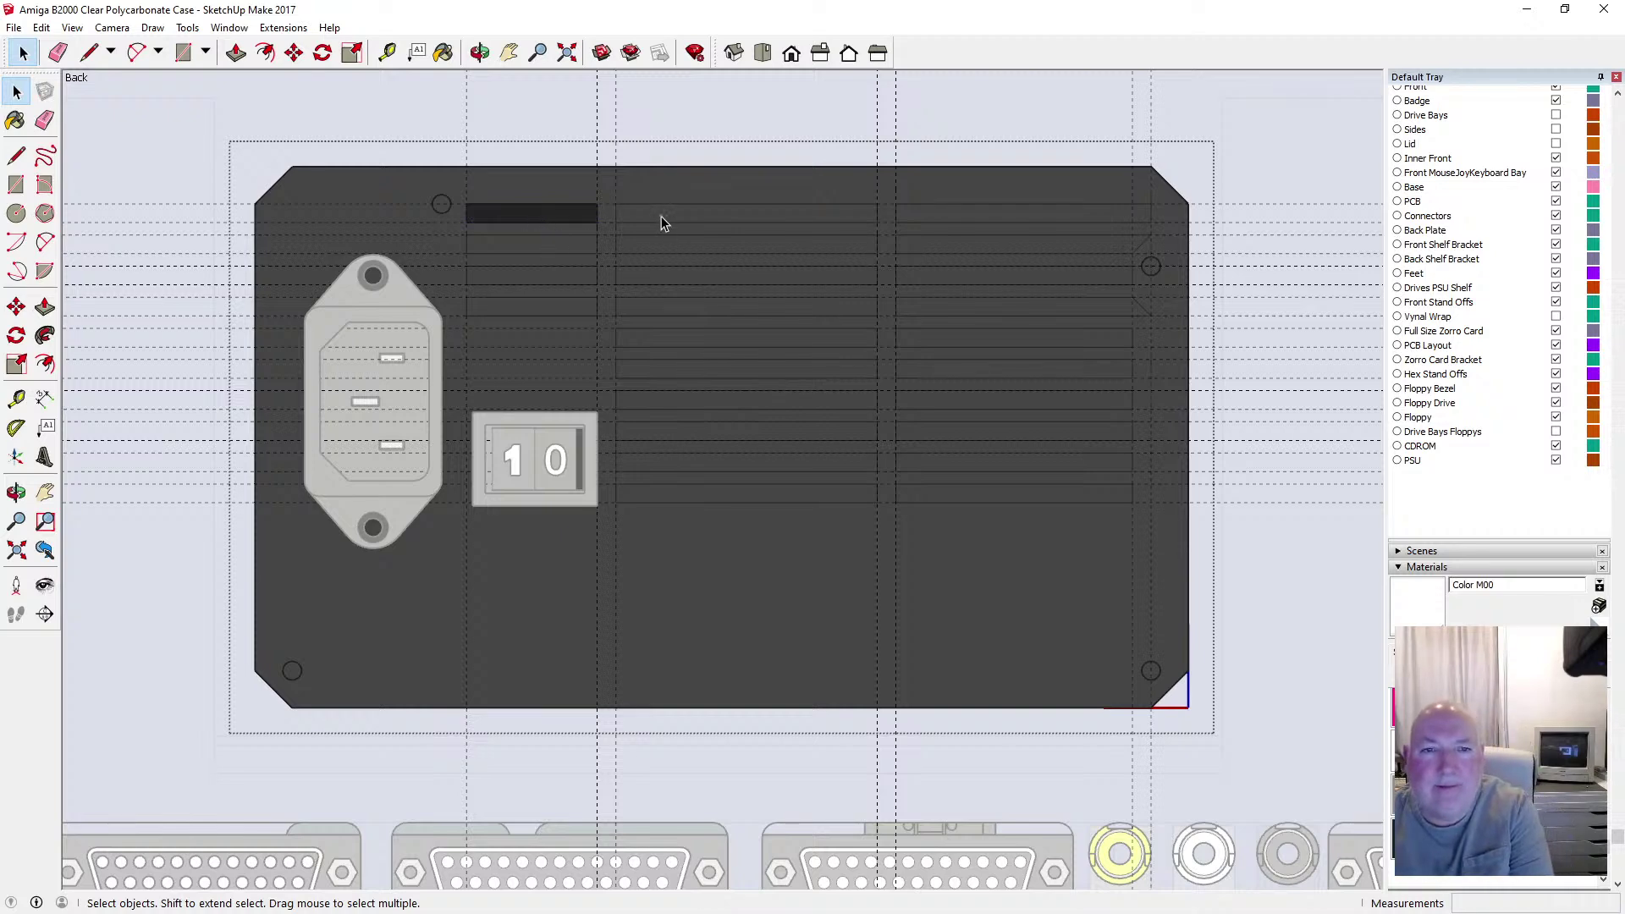
pyautogui.click(662, 222)
pyautogui.press('Delete')
pyautogui.click(561, 245)
pyautogui.press('Delete')
pyautogui.click(557, 276)
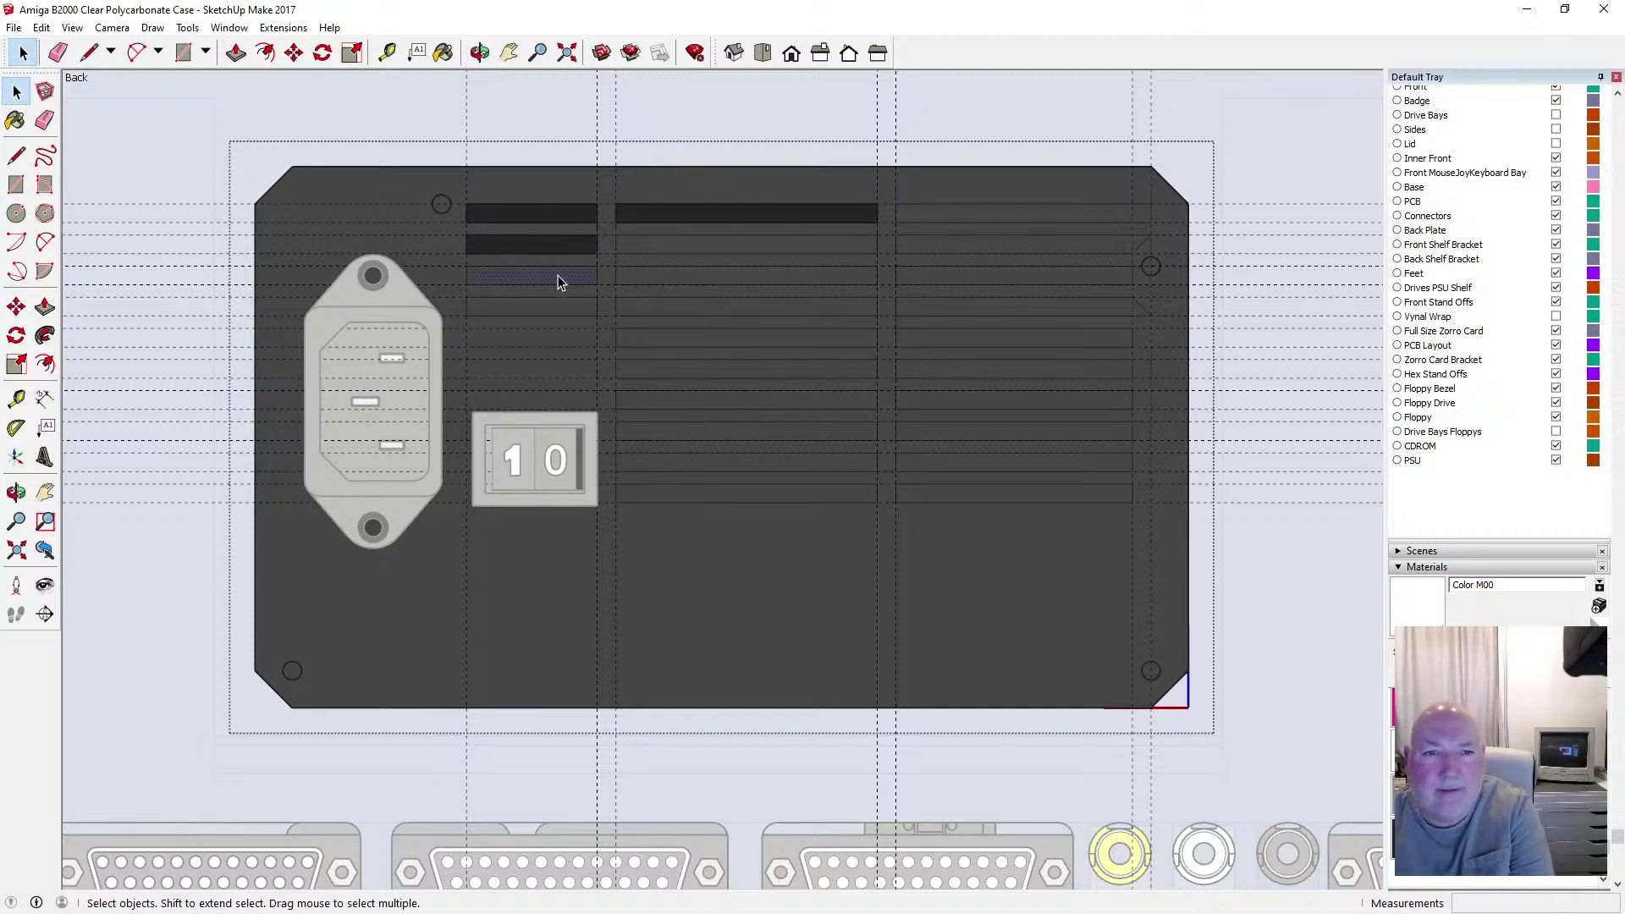
pyautogui.press('Delete')
pyautogui.click(558, 309)
pyautogui.press('Delete')
# Delete the faces of the second column's second to sixth slots to open them
pyautogui.click(654, 244)
pyautogui.press('Delete')
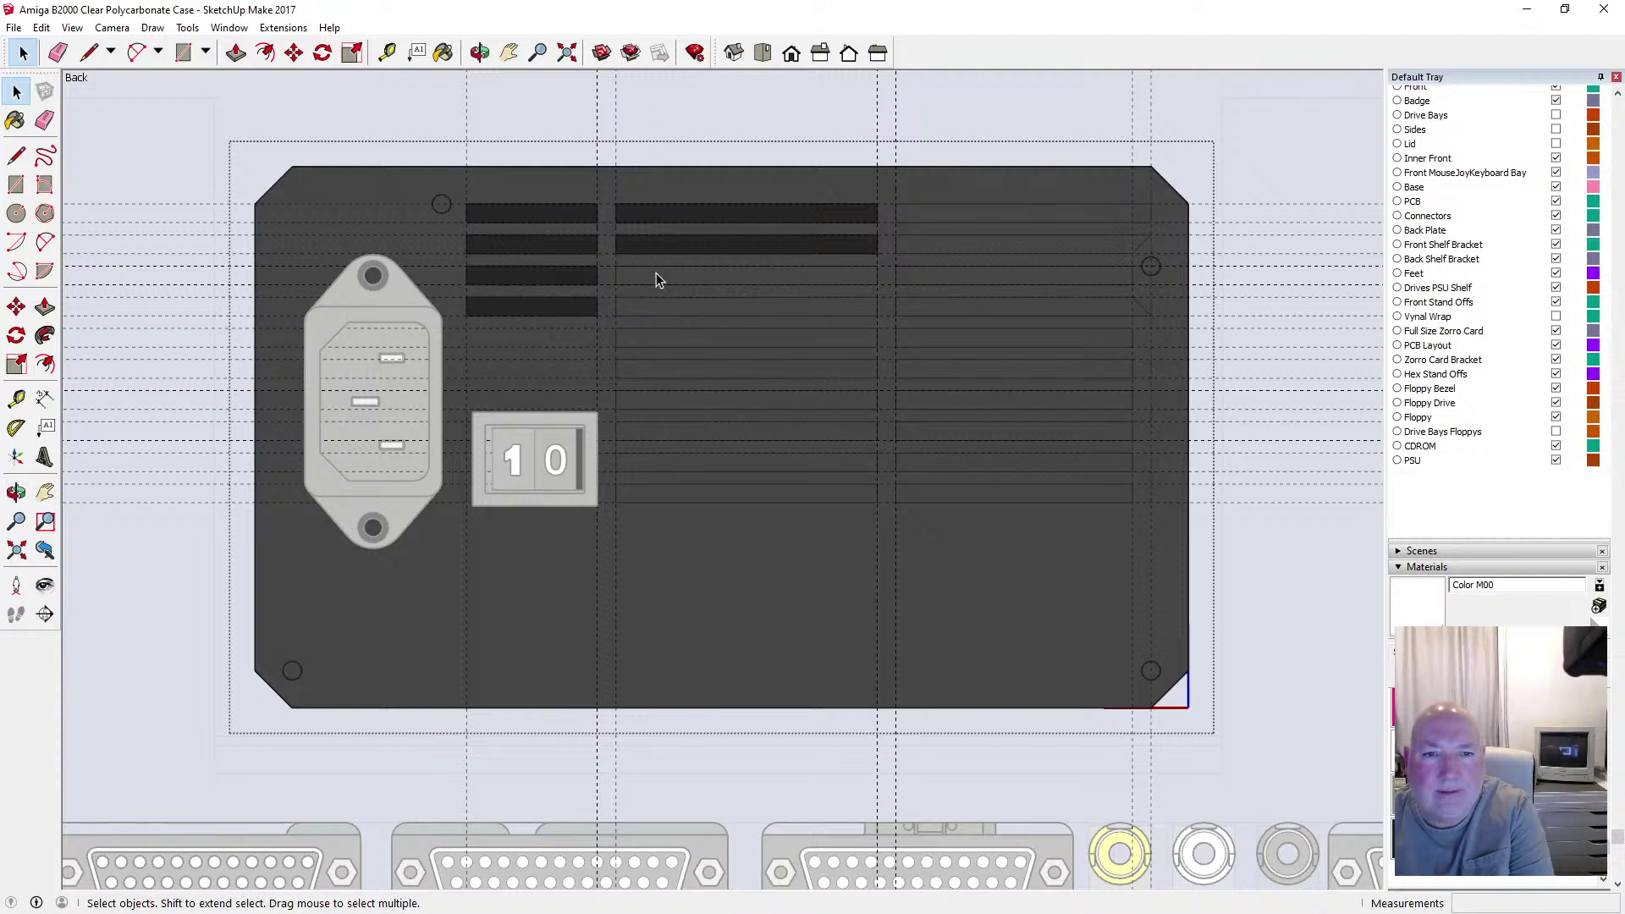
pyautogui.click(657, 273)
pyautogui.press('Delete')
pyautogui.click(648, 307)
pyautogui.press('Delete')
pyautogui.click(657, 337)
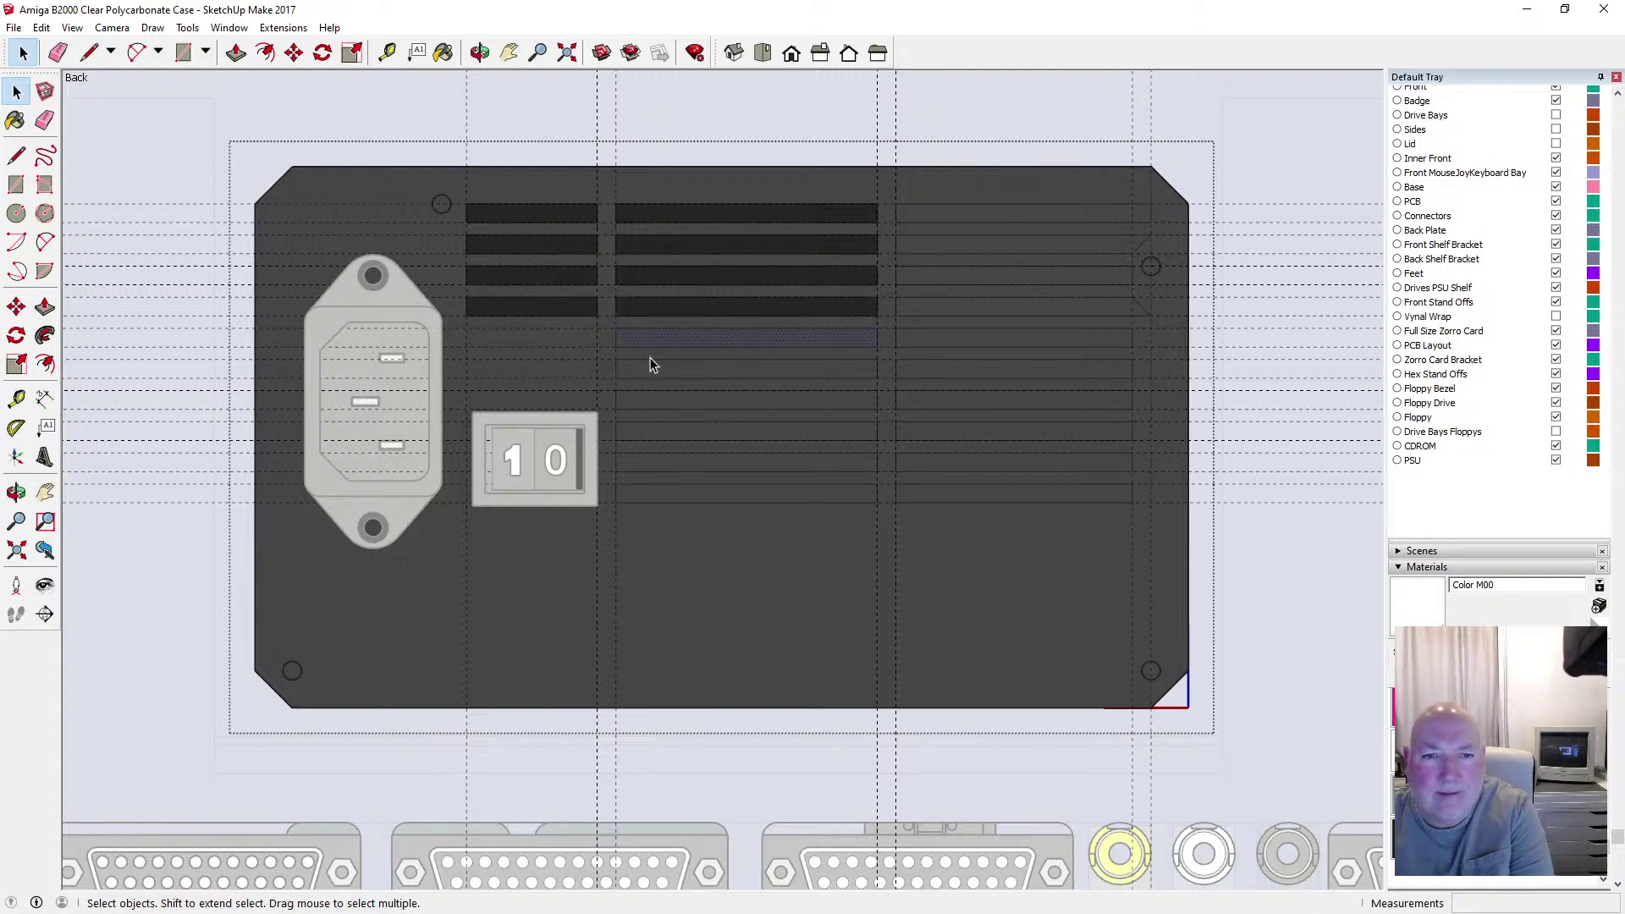
pyautogui.press('Delete')
pyautogui.click(657, 367)
pyautogui.press('Delete')
# Delete the faces of the second column's seventh to tenth slots to open them
pyautogui.click(657, 401)
pyautogui.press('Delete')
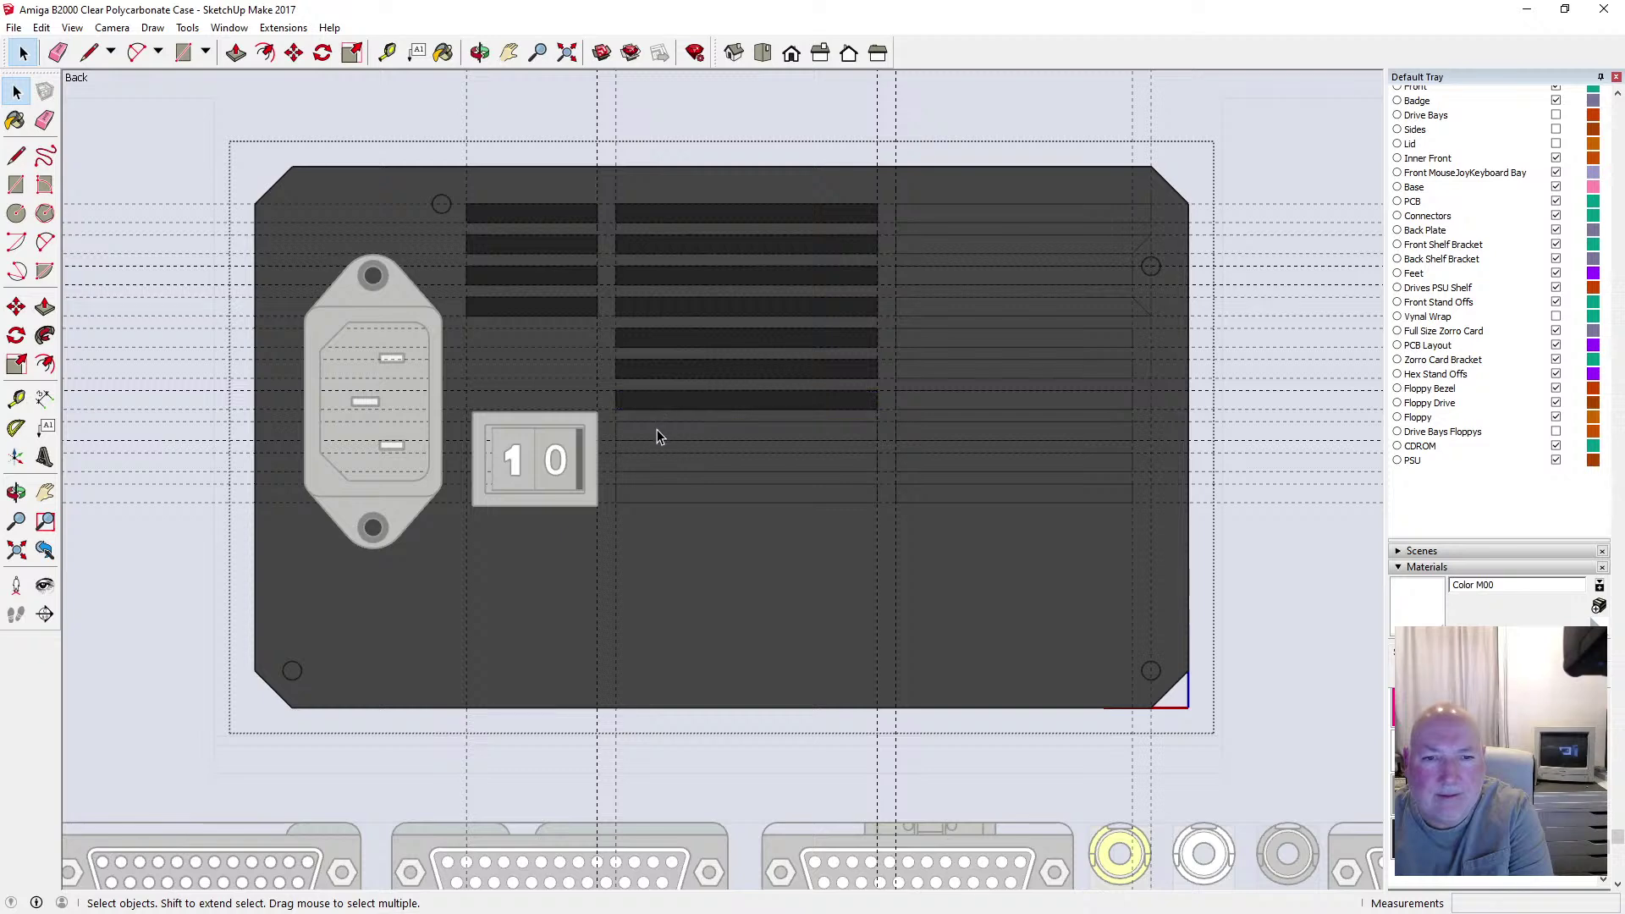
pyautogui.click(657, 430)
pyautogui.press('Delete')
pyautogui.click(658, 466)
pyautogui.press('Delete')
pyautogui.click(657, 495)
pyautogui.press('Delete')
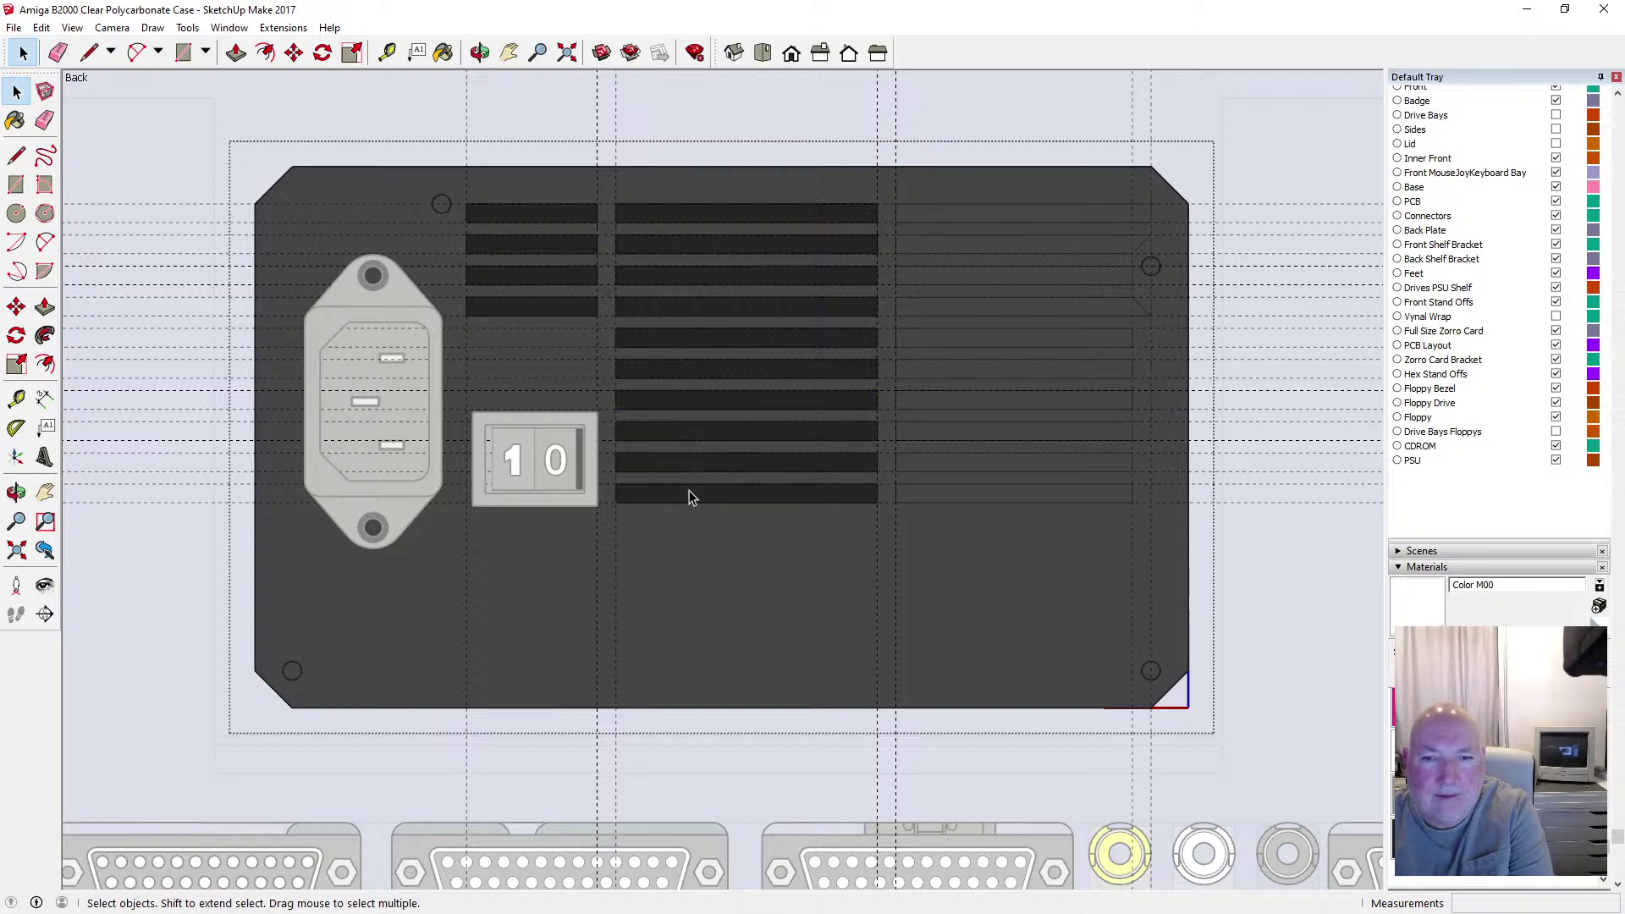
# Open the third column's first four slots, including those around the screw hole, by deleting their faces
pyautogui.click(979, 217)
pyautogui.press('Delete')
pyautogui.click(981, 246)
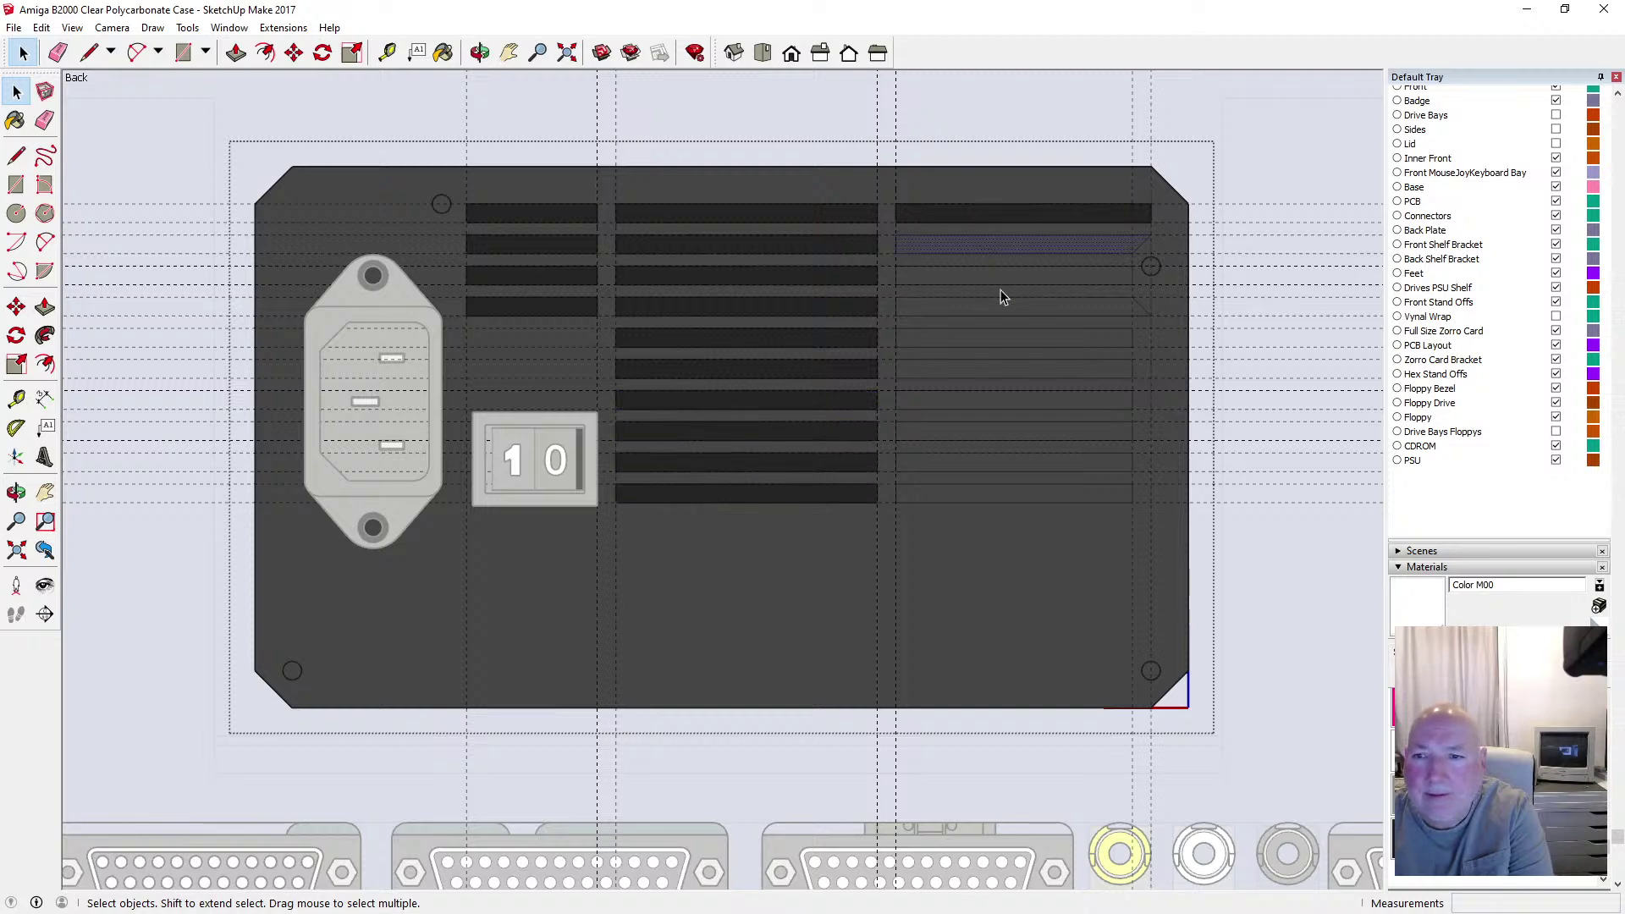
pyautogui.press('Delete')
pyautogui.click(998, 280)
pyautogui.press('Delete')
pyautogui.click(1017, 310)
pyautogui.press('Delete')
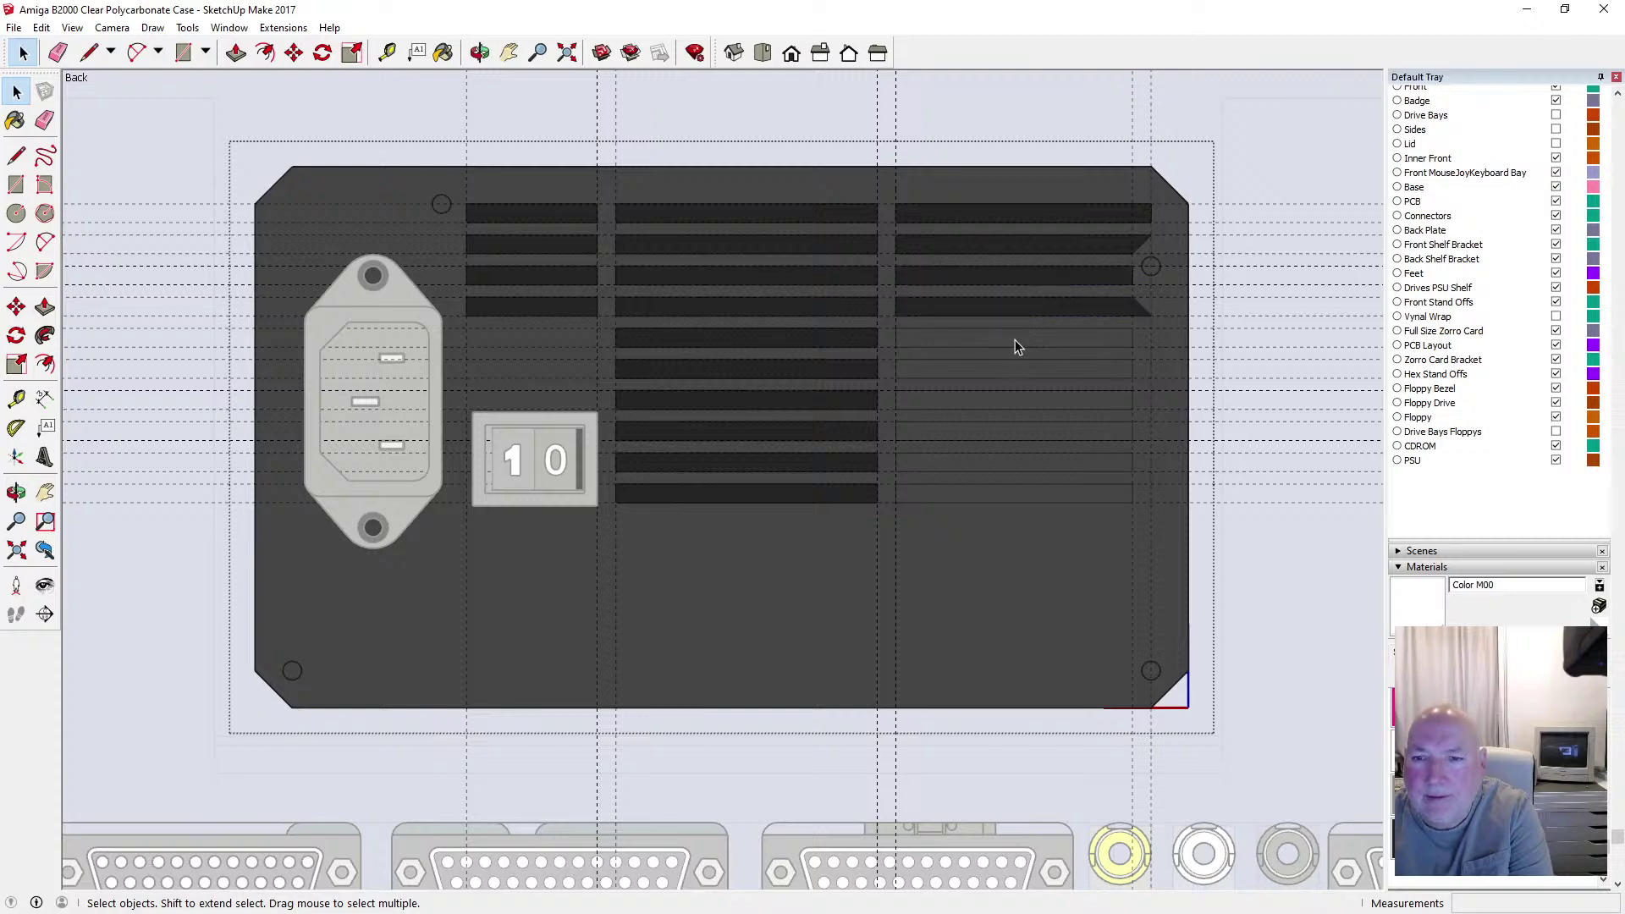
pyautogui.click(1016, 341)
pyautogui.press('Delete')
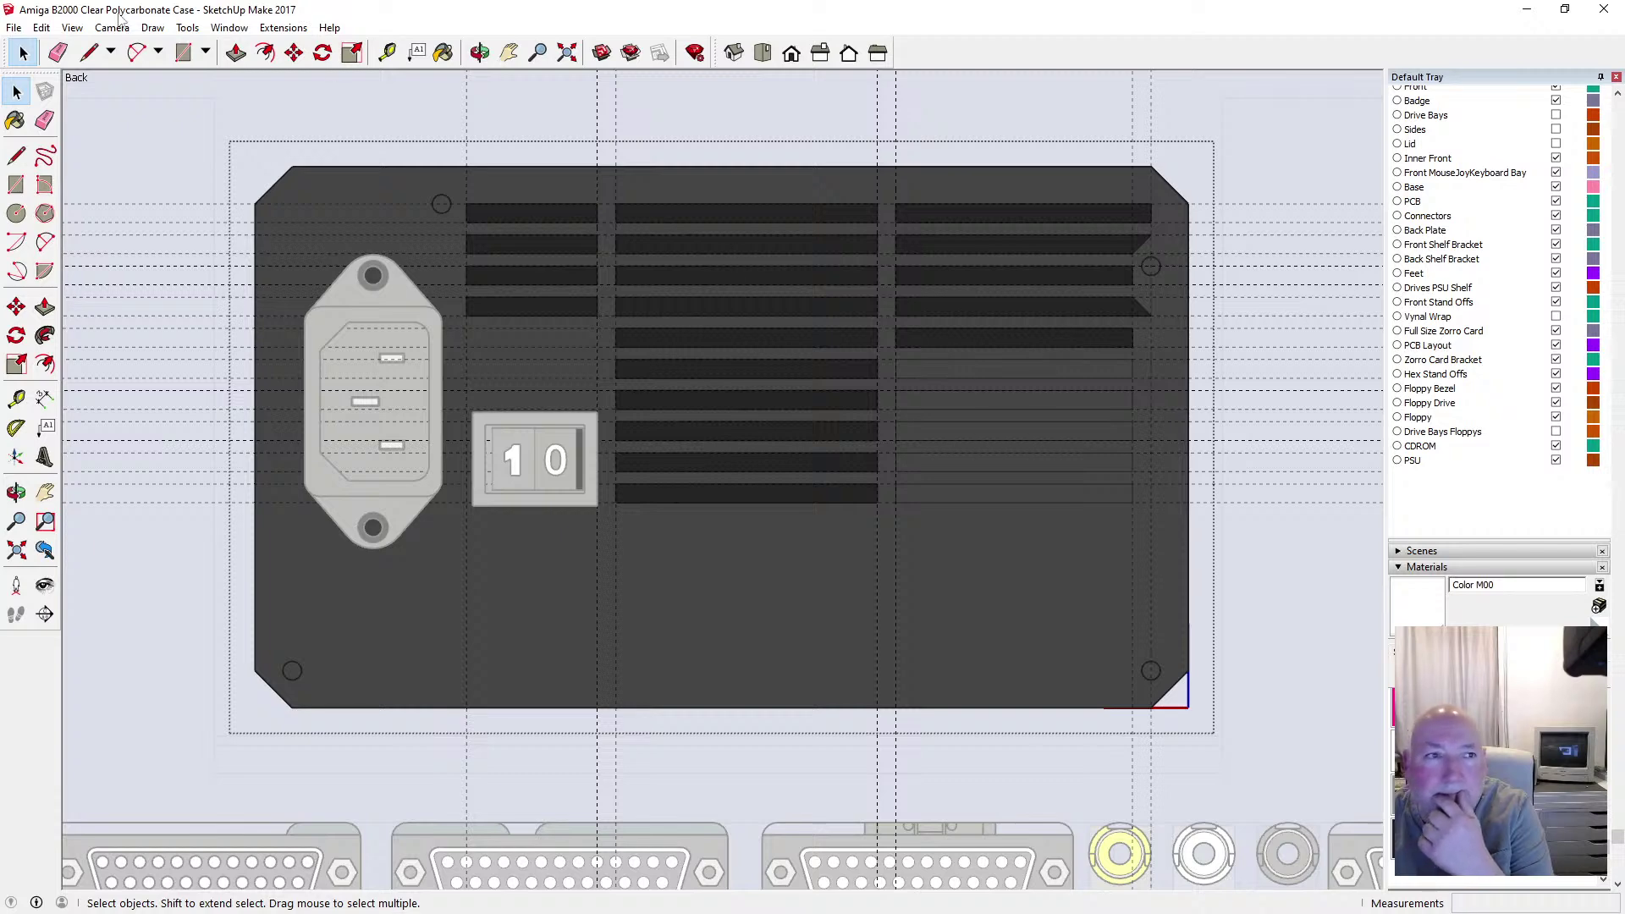
pyautogui.click(40, 28)
pyautogui.click(61, 47)
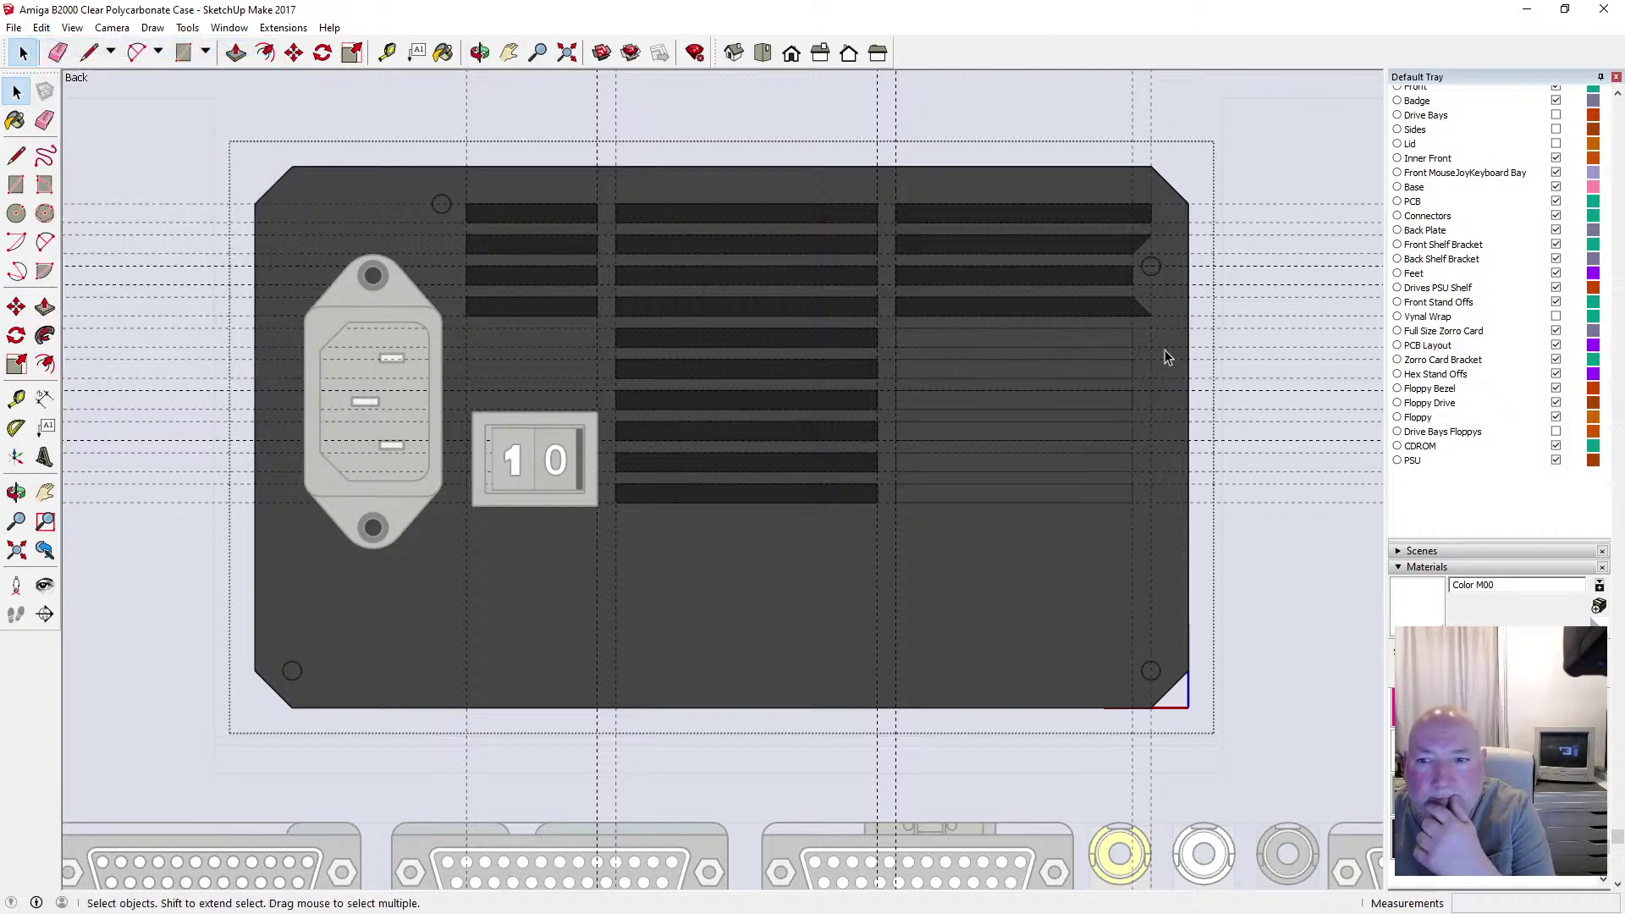
# Delete the short end edges facing the case's outer side on the third column's lower six slots
pyautogui.click(1134, 340)
pyautogui.press('Delete')
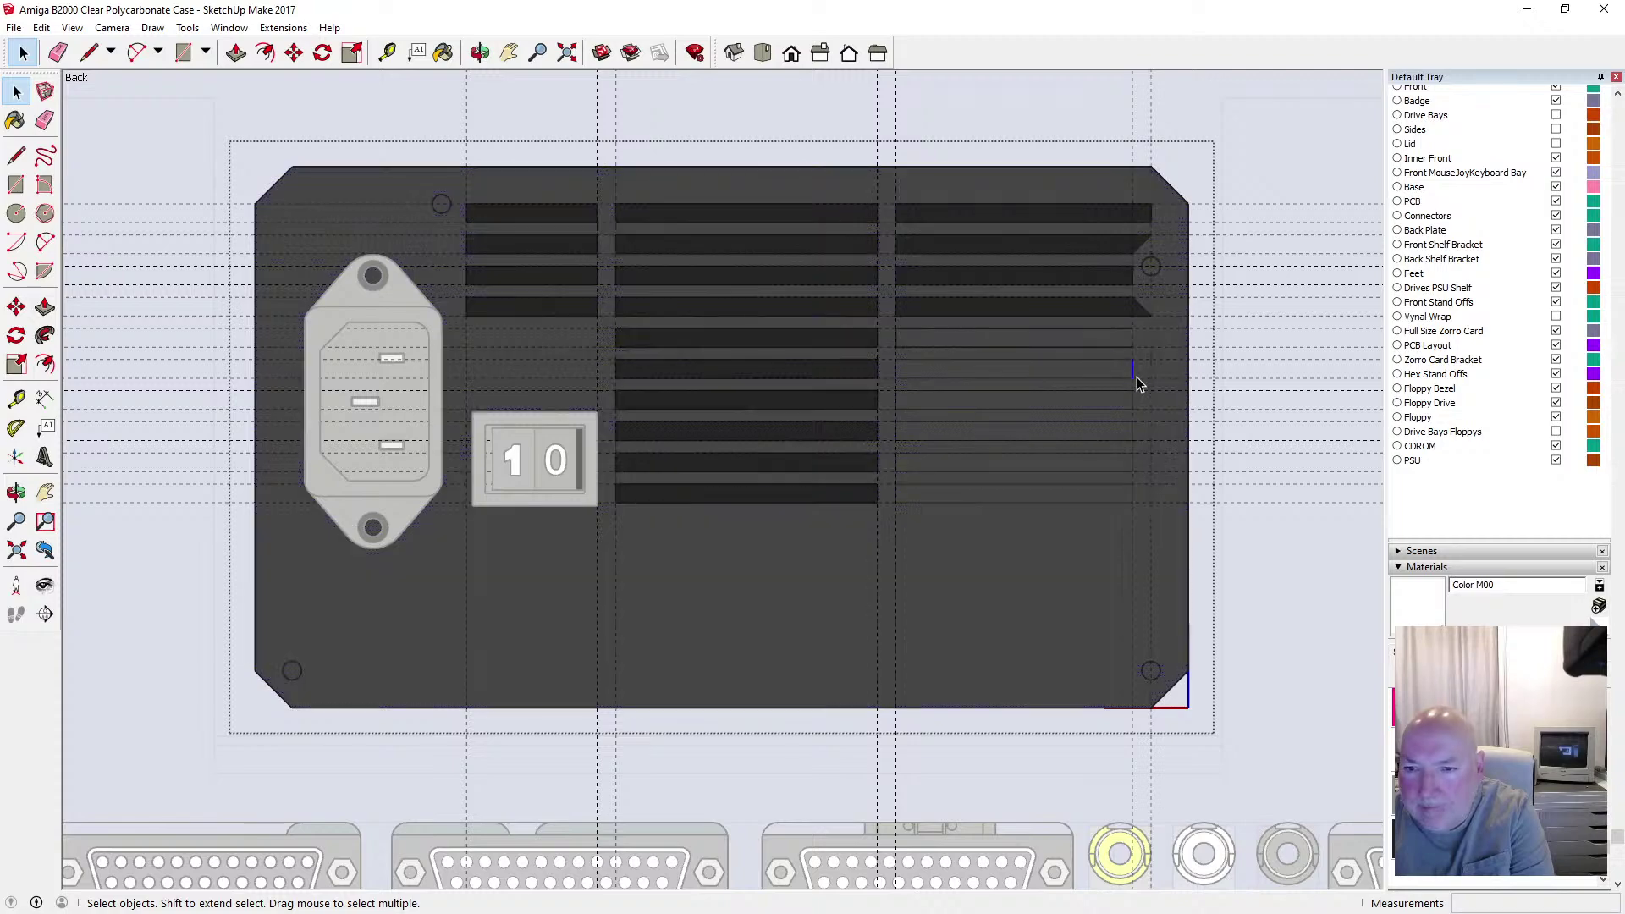
pyautogui.press('Delete')
pyautogui.click(1134, 401)
pyautogui.press('Delete')
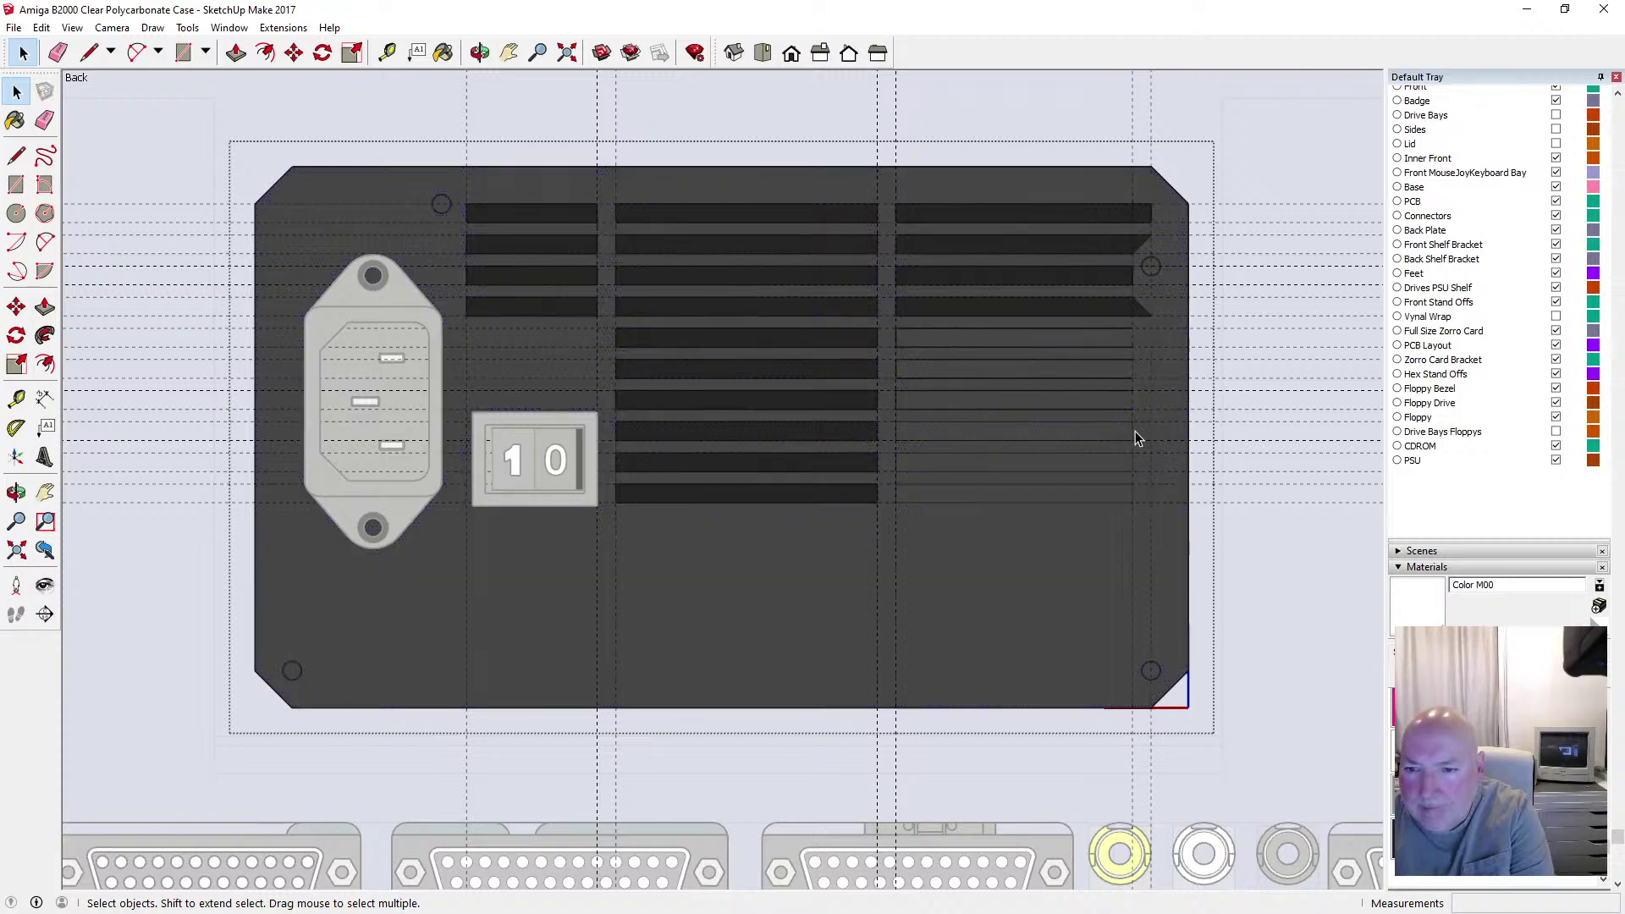
pyautogui.click(1135, 435)
pyautogui.press('Delete')
pyautogui.click(1135, 462)
pyautogui.press('Delete')
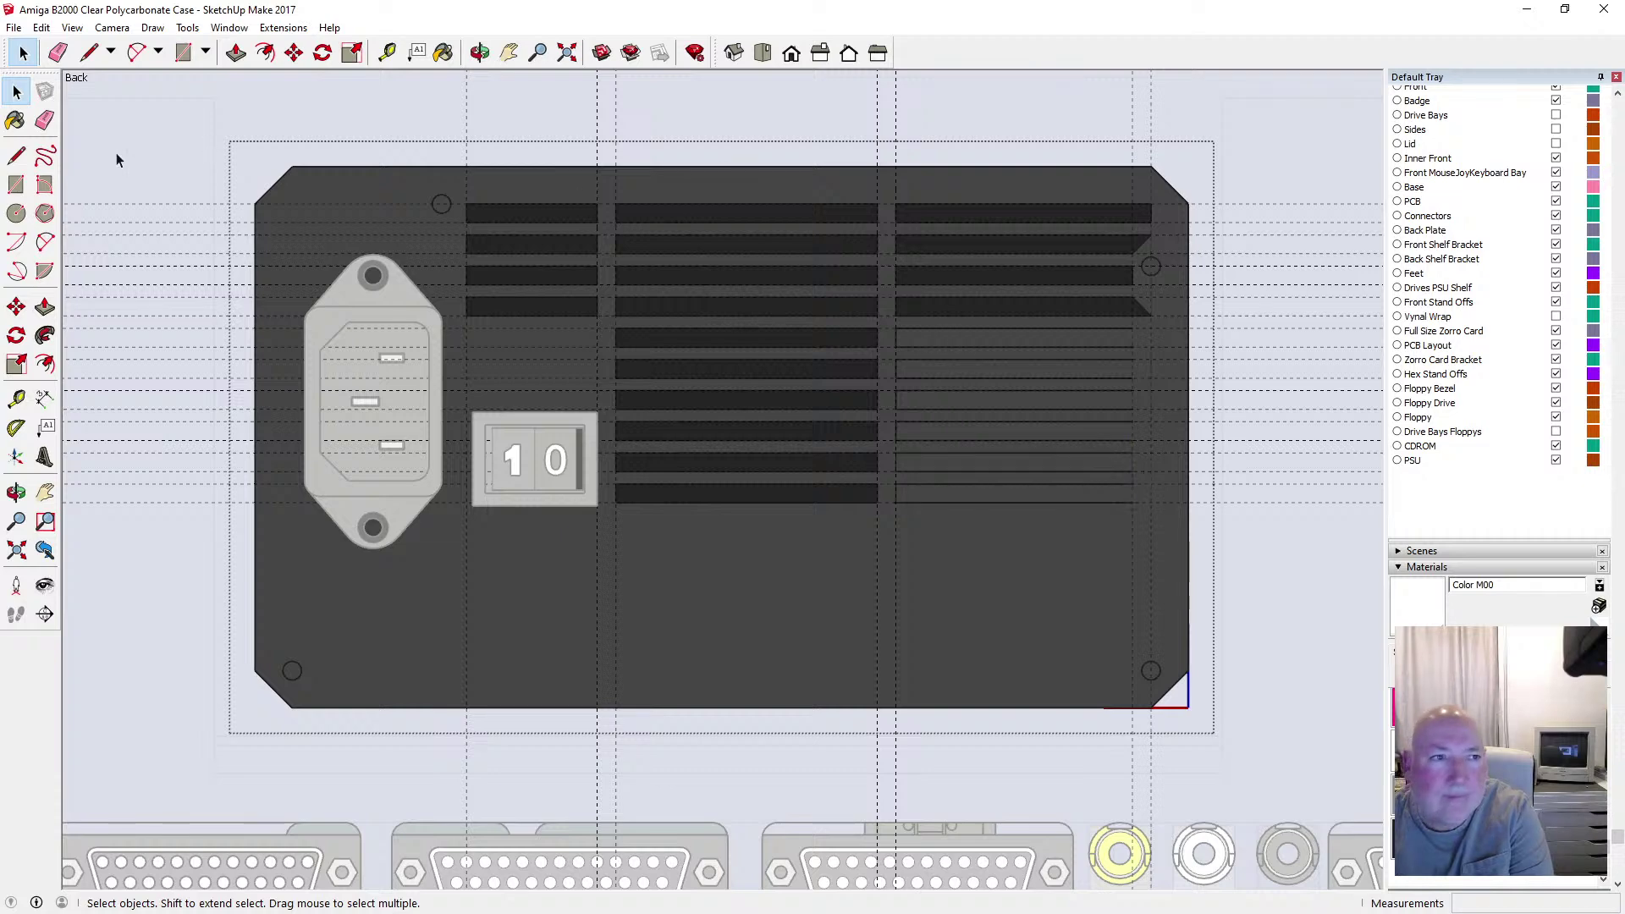
# Extend the third column's fifth, sixth and seventh slots to the outer guide with lines, closing each with a 3 mm end
pyautogui.click(17, 155)
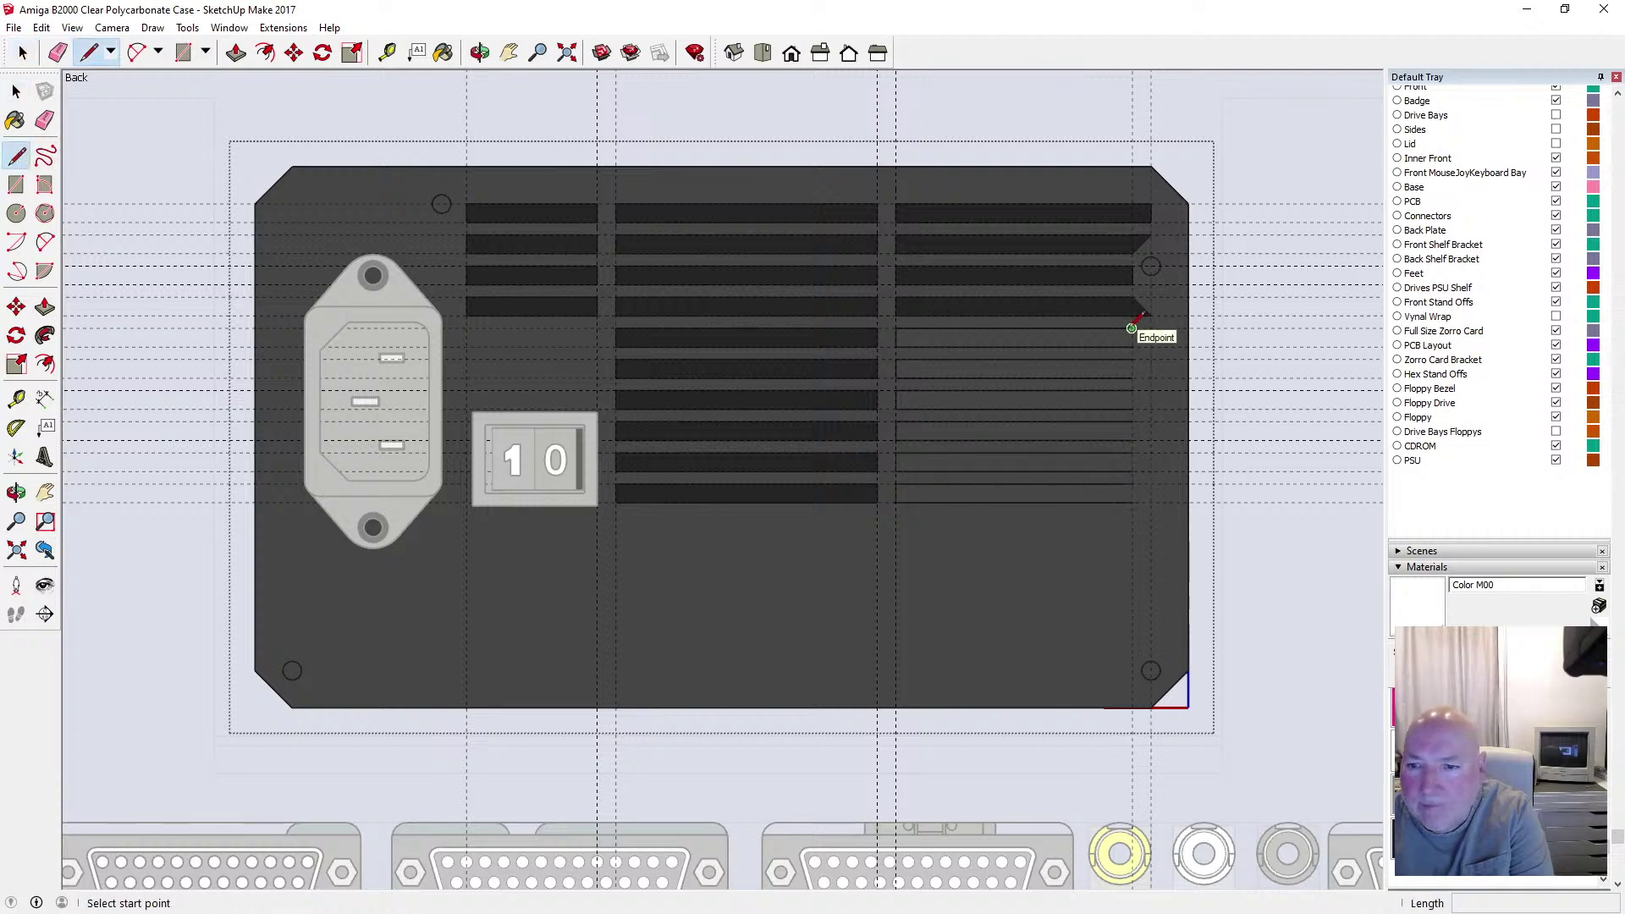
pyautogui.click(1133, 329)
pyautogui.click(1151, 328)
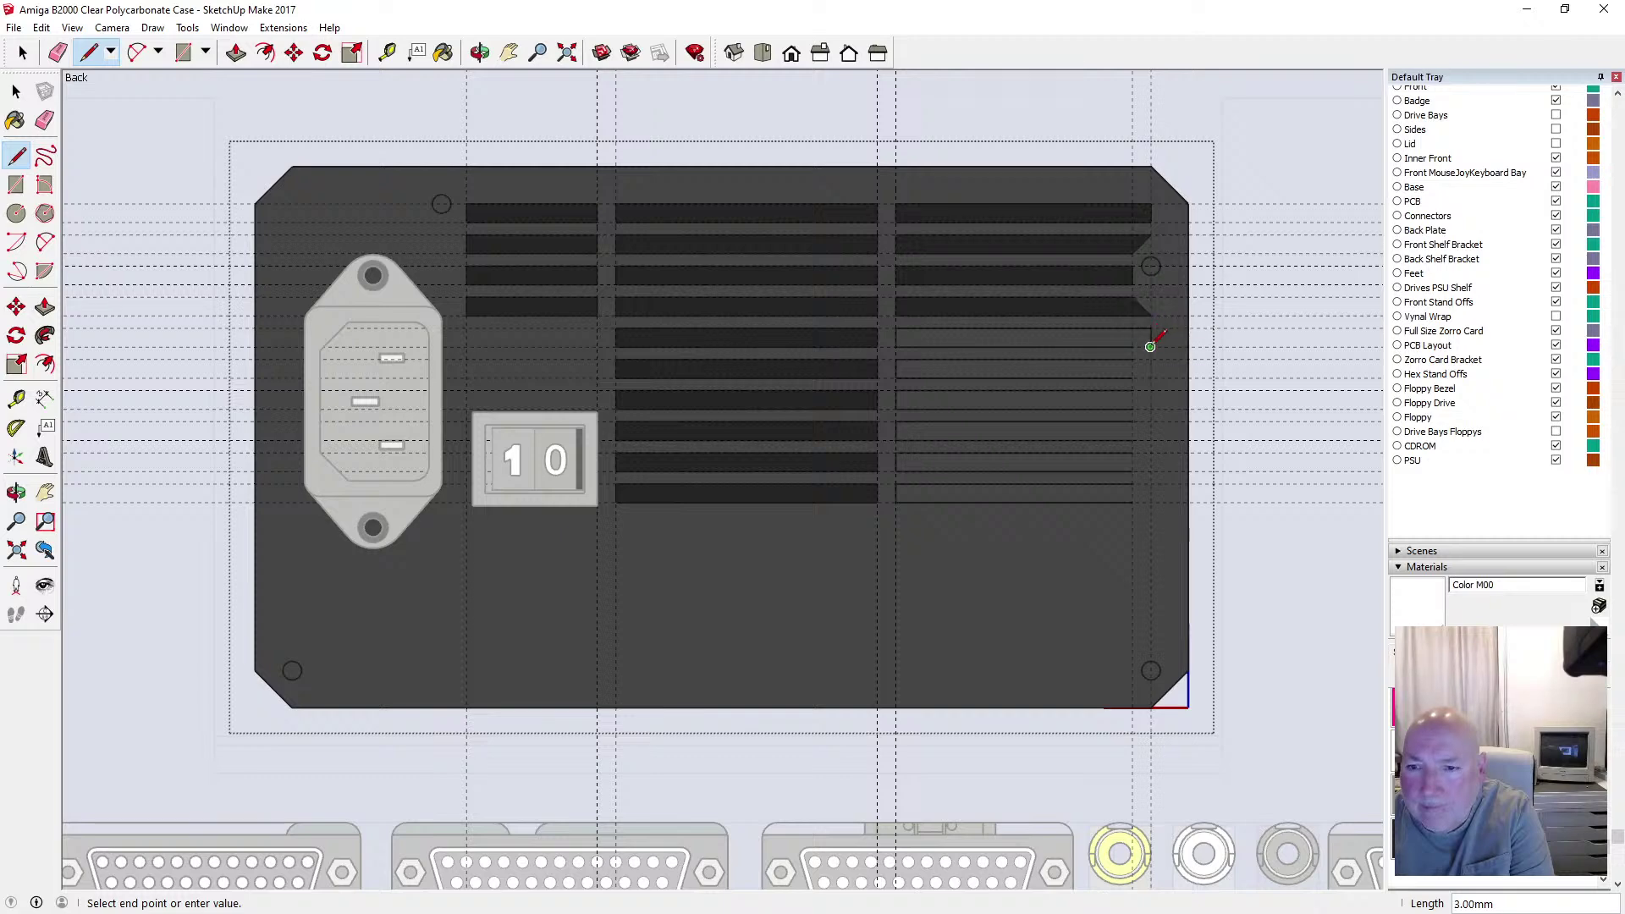
pyautogui.click(1133, 347)
pyautogui.click(1132, 359)
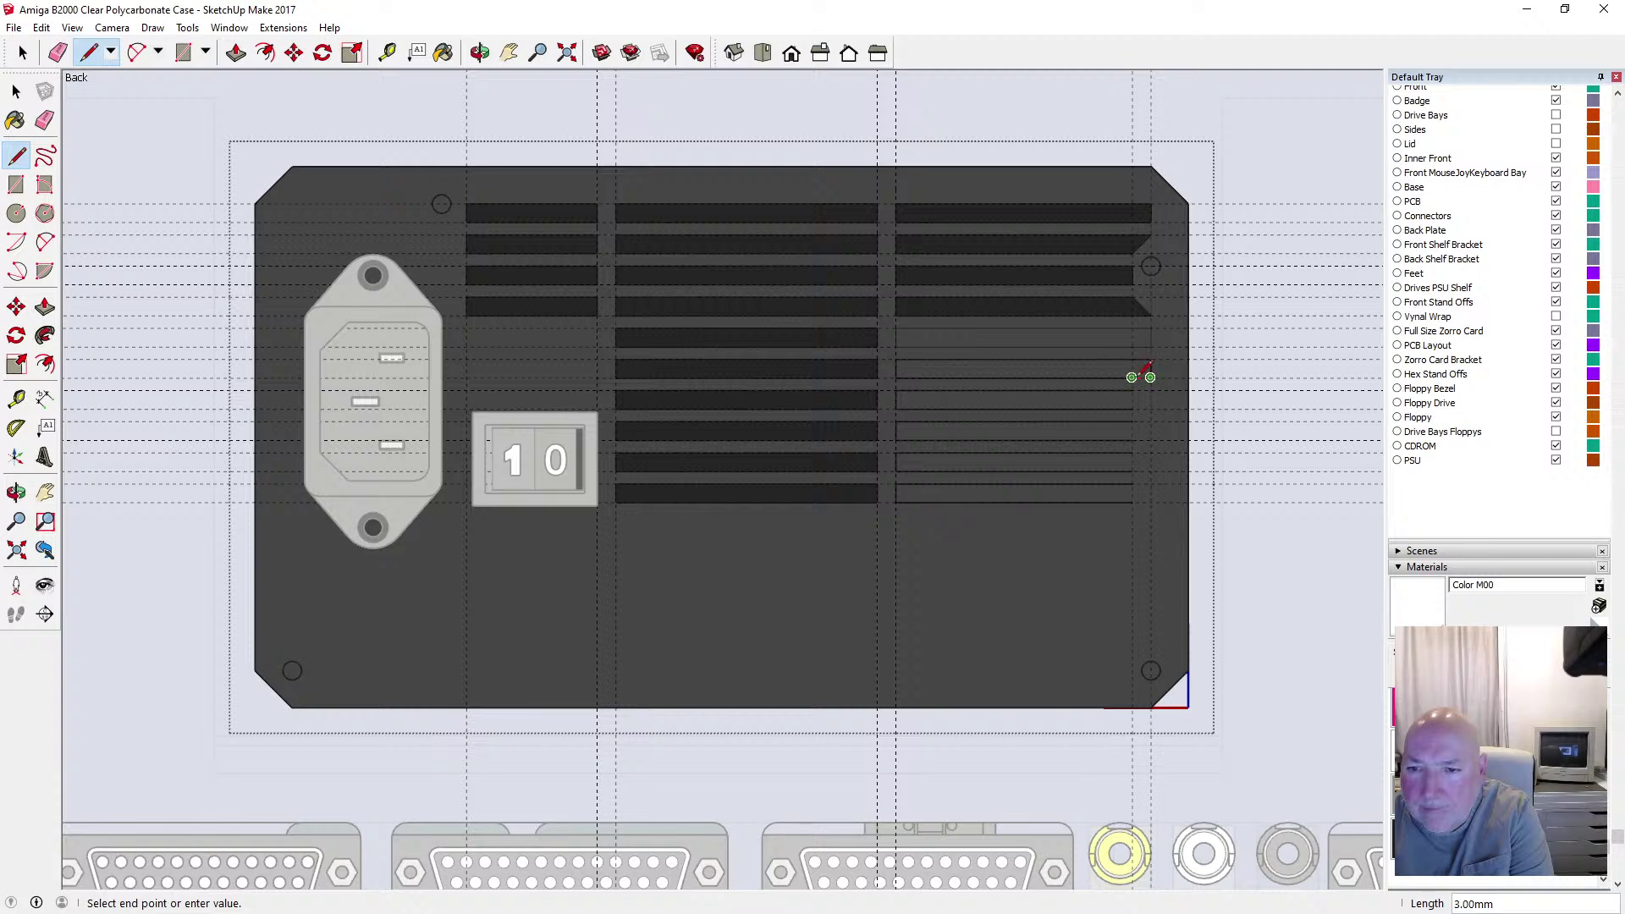
pyautogui.click(1151, 377)
pyautogui.click(1132, 390)
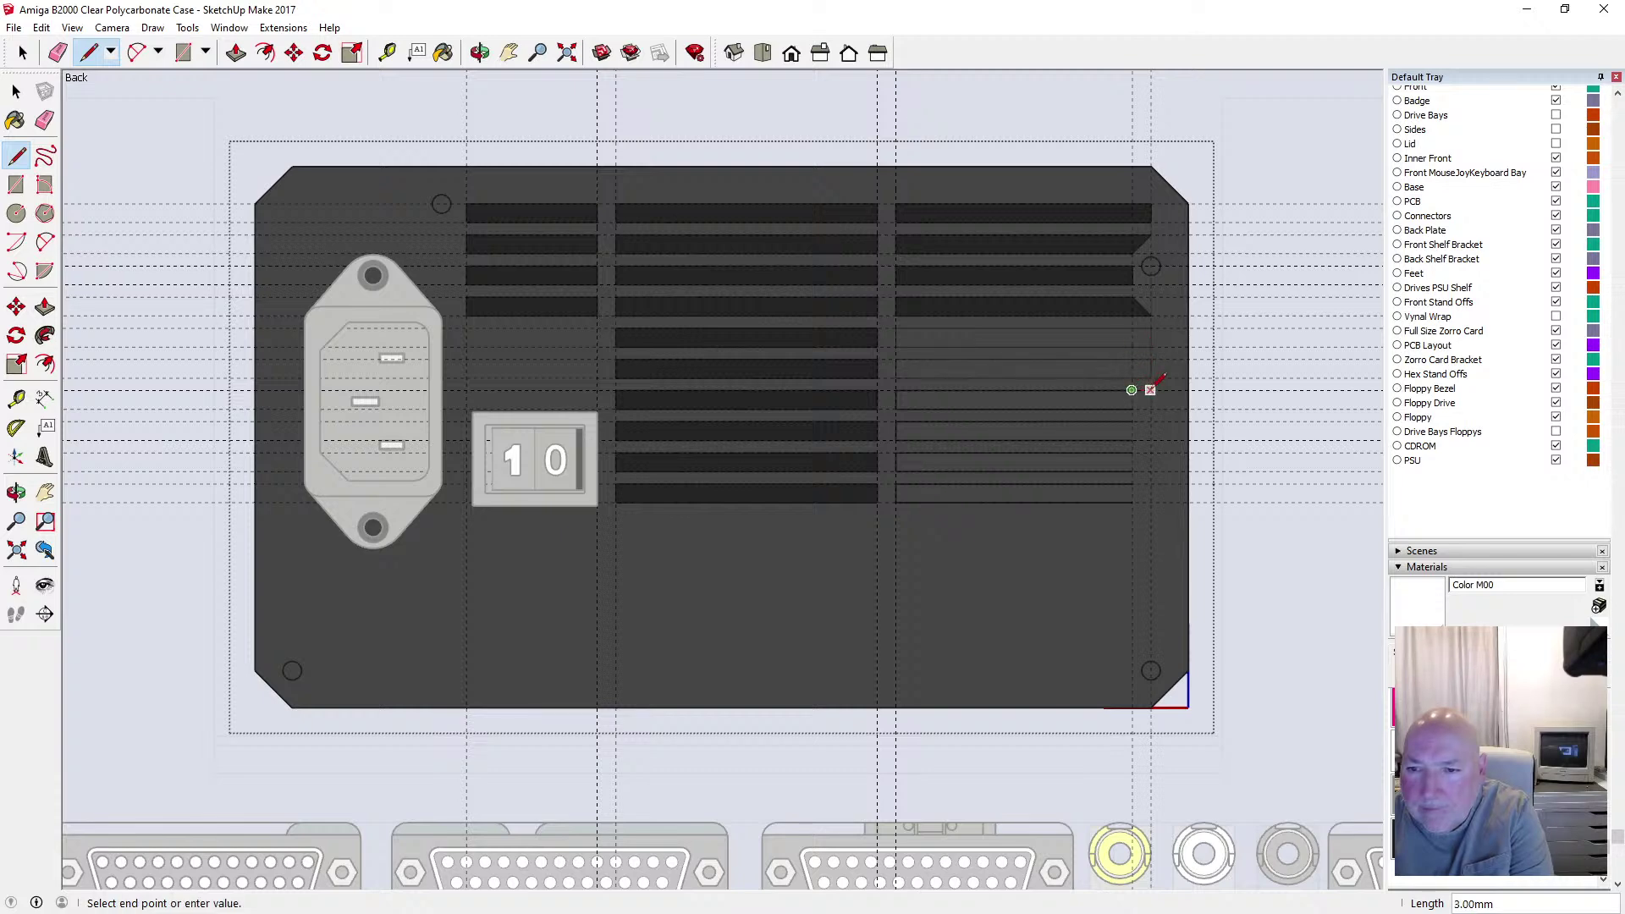
pyautogui.click(1151, 409)
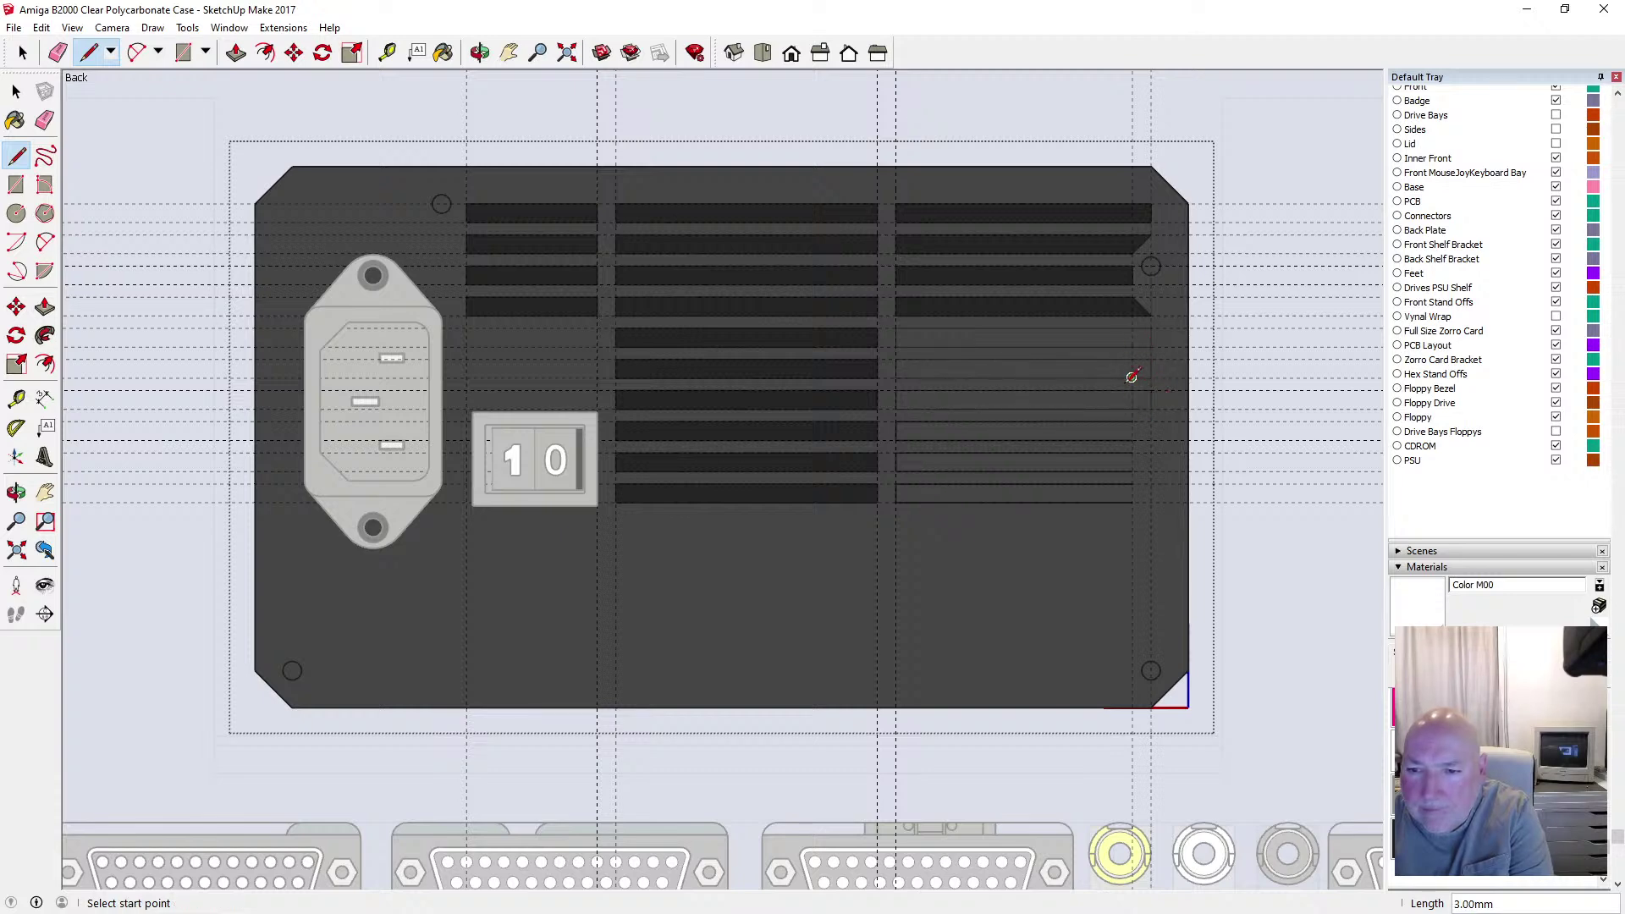
# Extend the third column's eighth, ninth and tenth slots to the outer guide and close each with a 3 mm end
pyautogui.click(1132, 421)
pyautogui.click(1150, 420)
pyautogui.click(1132, 441)
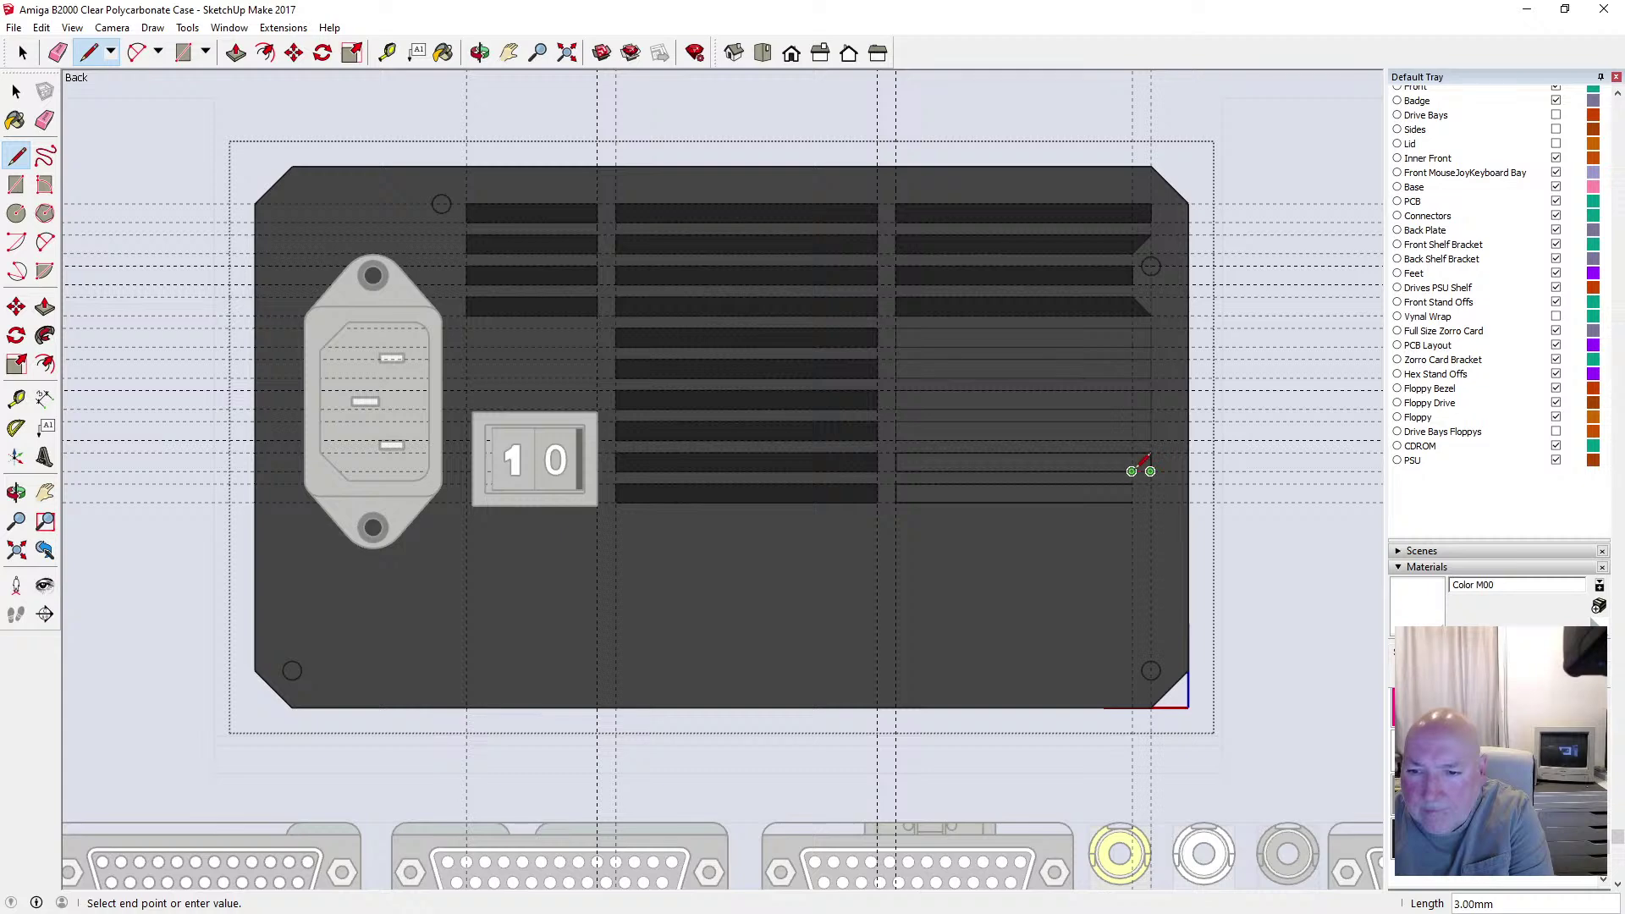
pyautogui.click(1149, 470)
pyautogui.click(1132, 482)
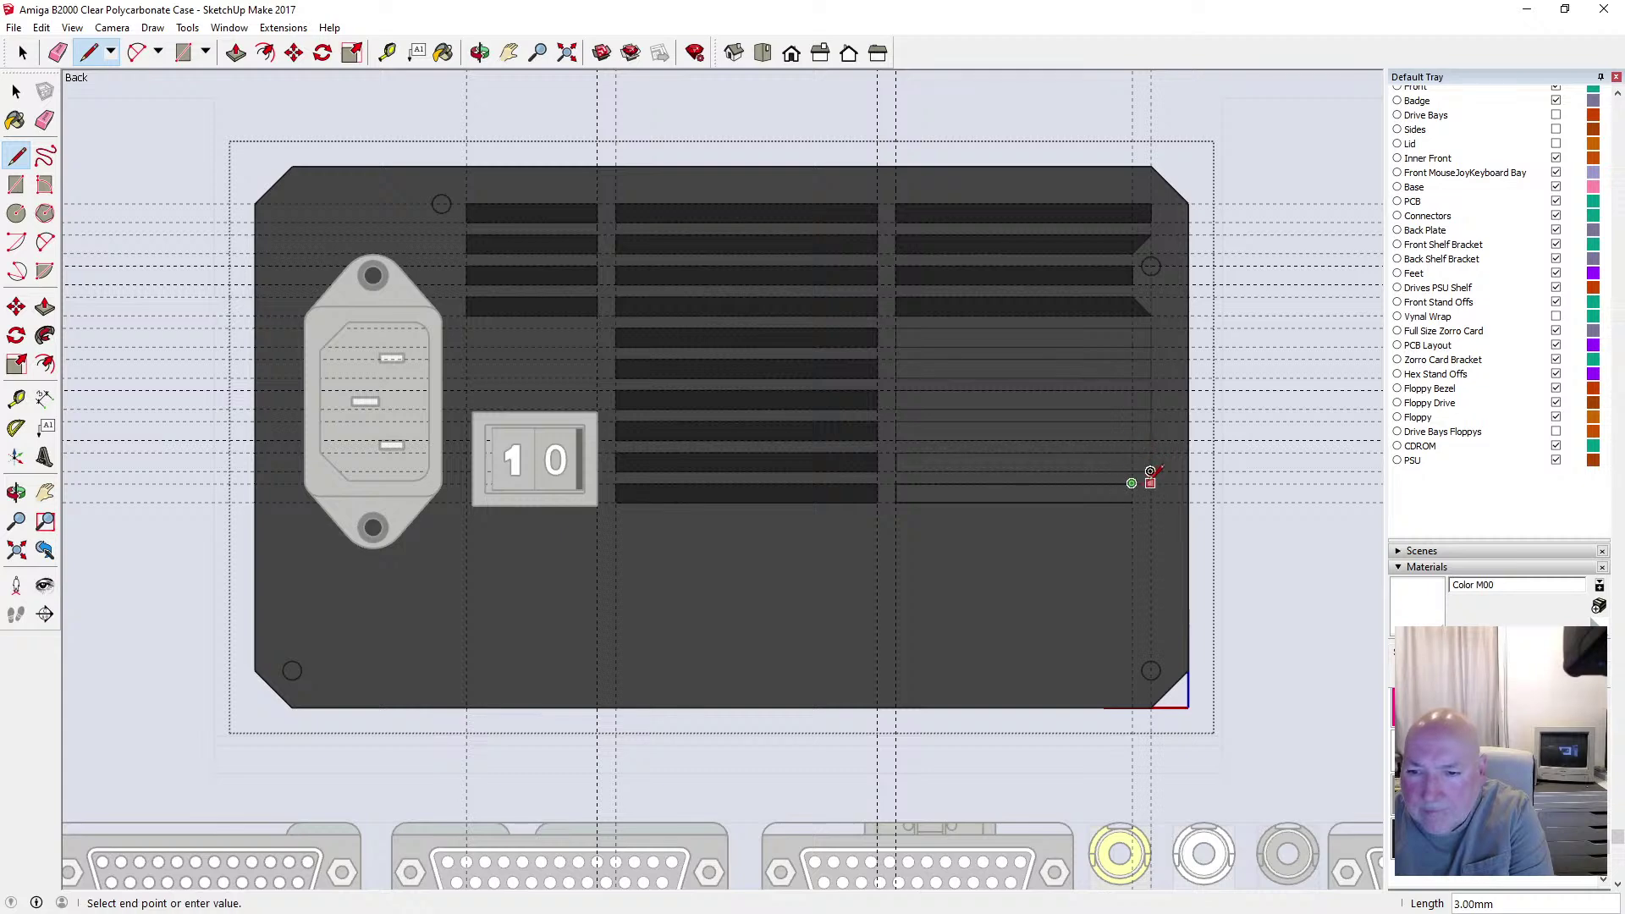
pyautogui.click(1149, 501)
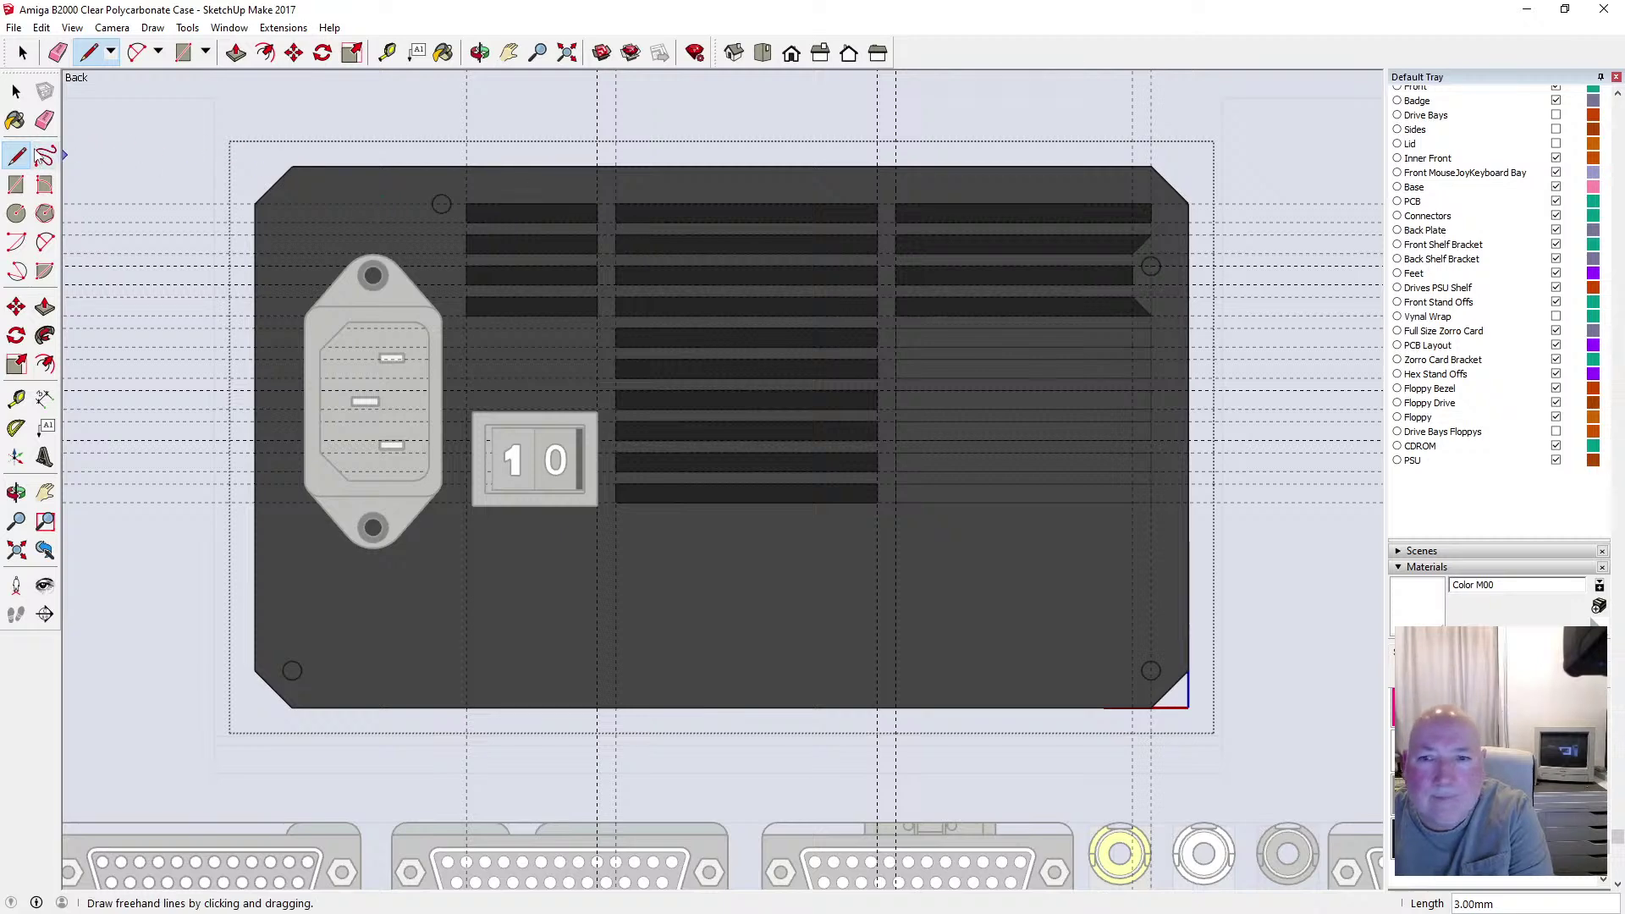
# Delete the faces of the third column's extended fifth and sixth slots to open them
pyautogui.click(16, 91)
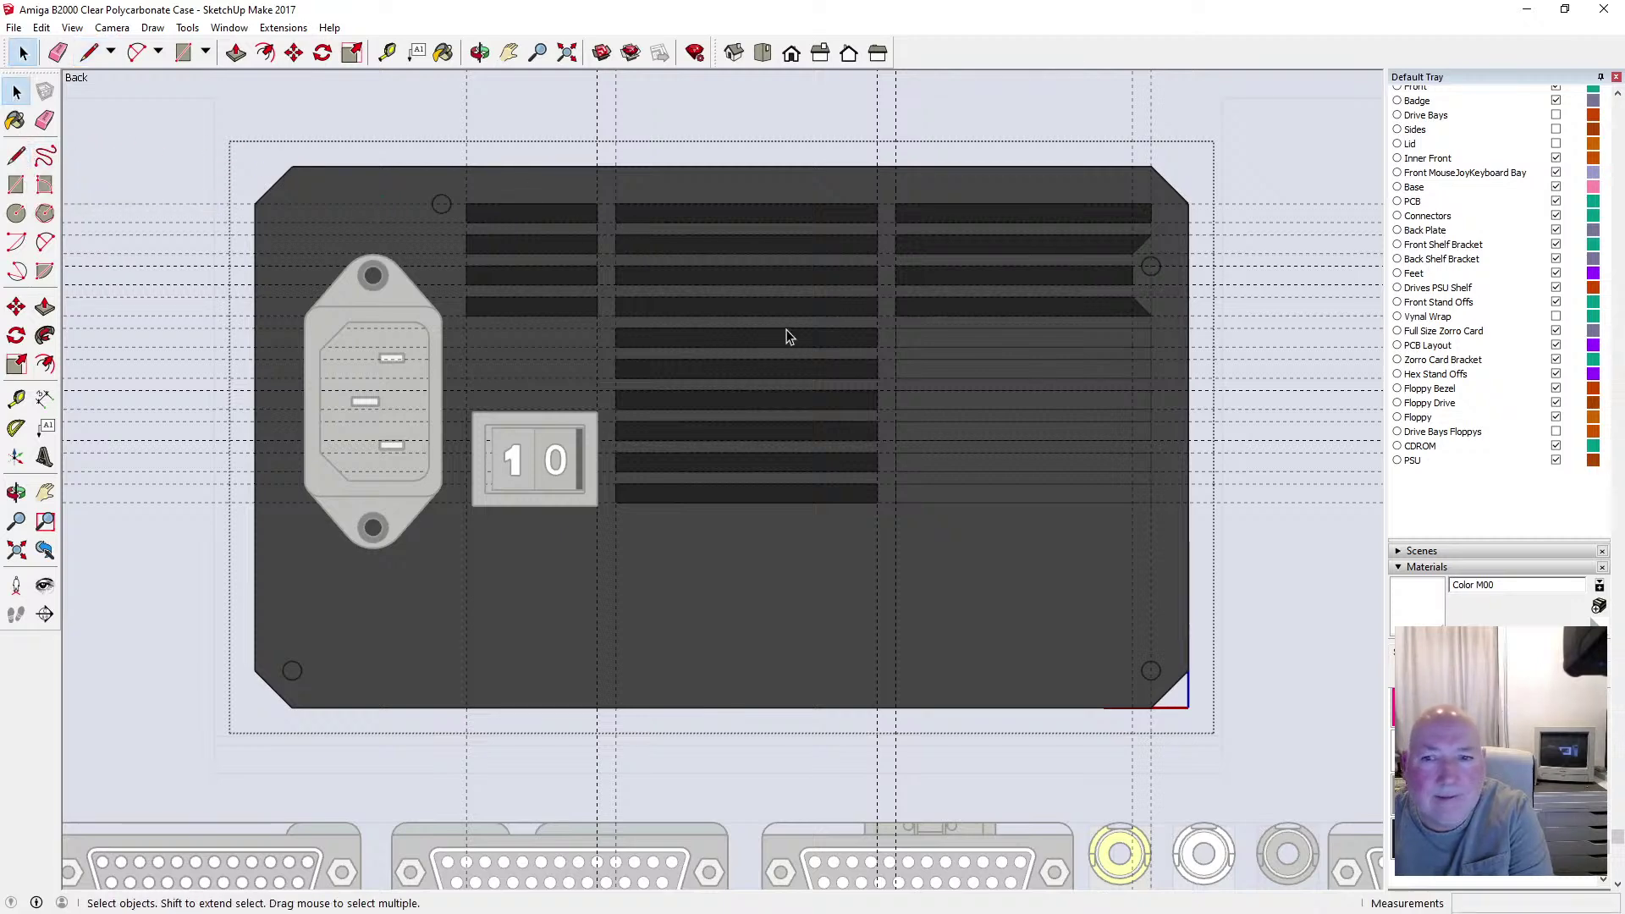
pyautogui.click(952, 340)
pyautogui.press('Delete')
pyautogui.click(993, 369)
pyautogui.press('Delete')
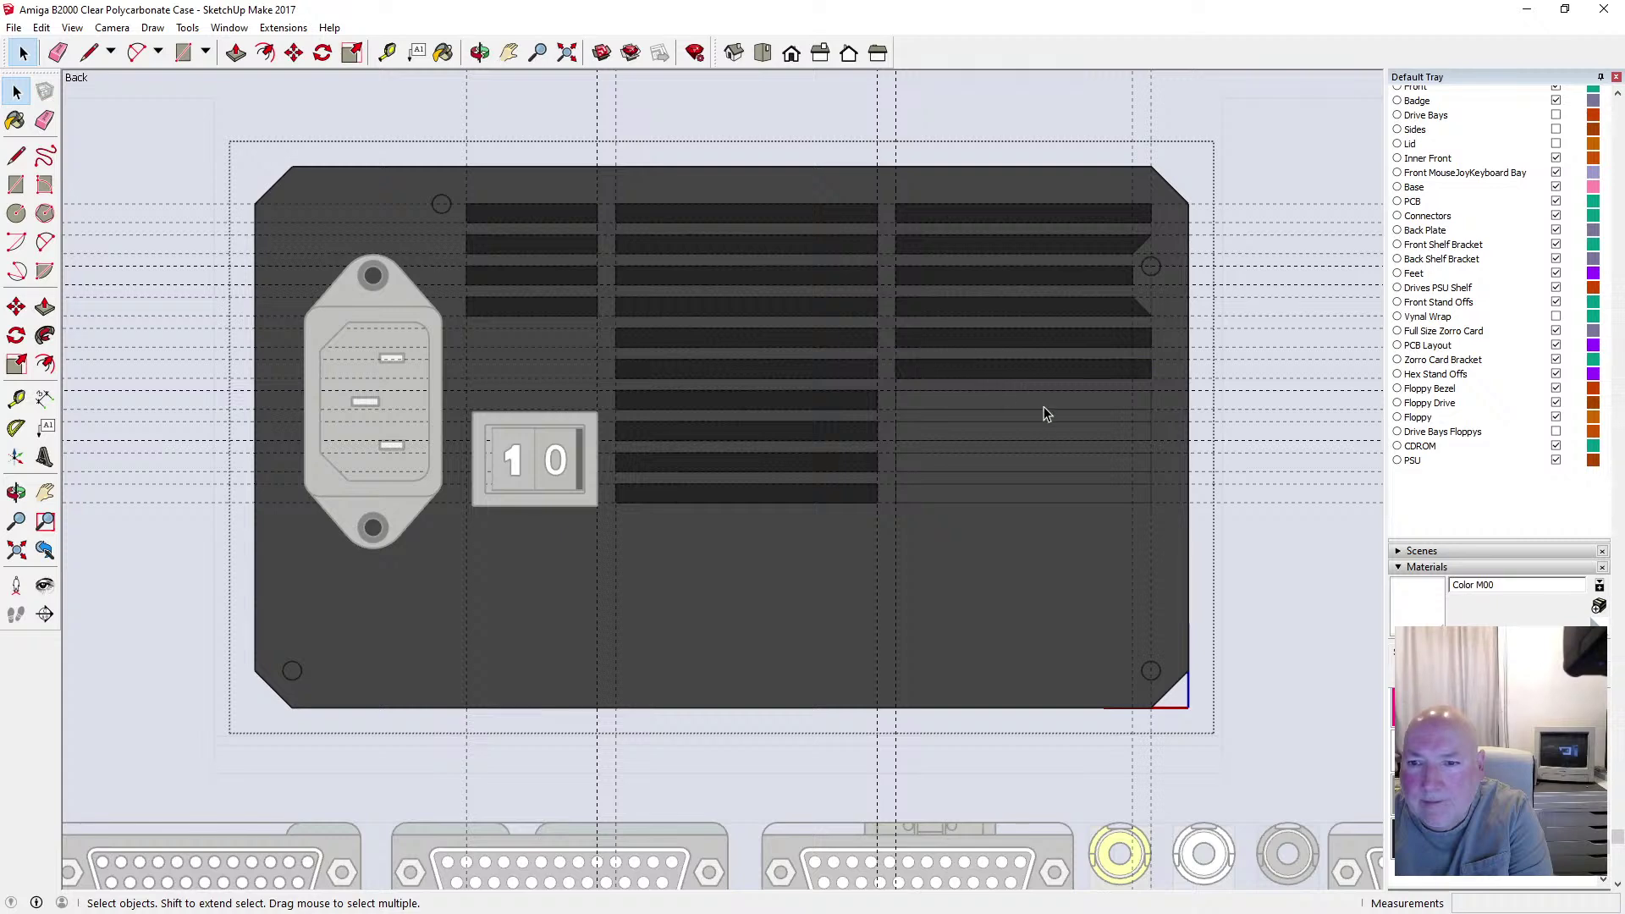
pyautogui.click(1043, 408)
pyautogui.press('Delete')
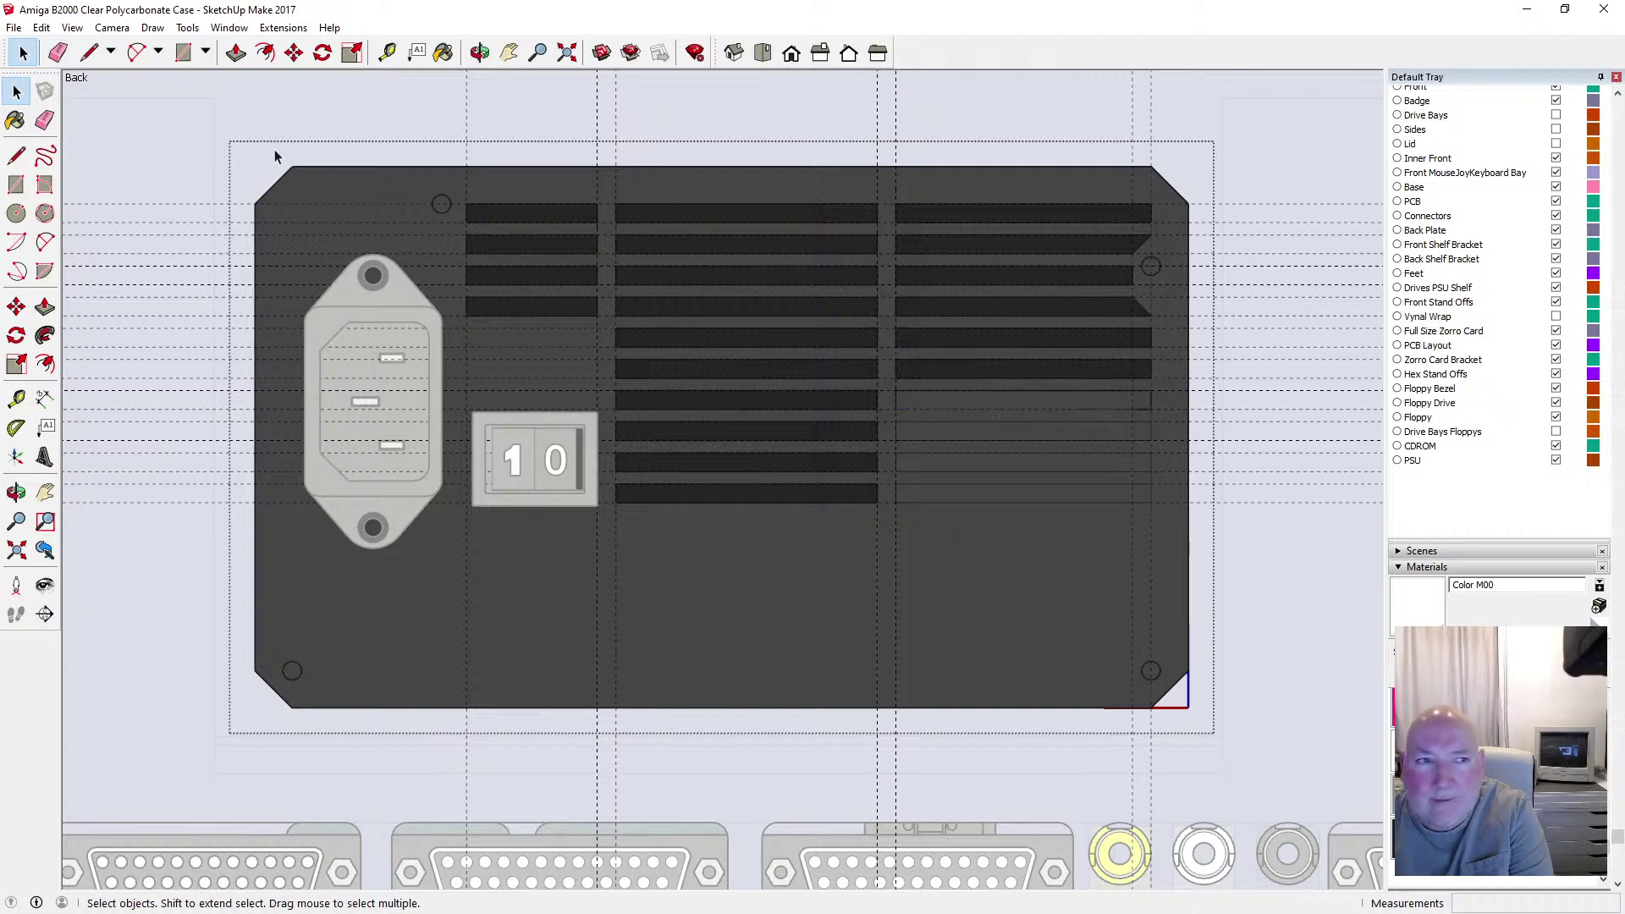
pyautogui.click(40, 27)
pyautogui.click(57, 47)
# Delete the faces of the third column's seventh, eighth, ninth and tenth slots to open them
pyautogui.click(1002, 402)
pyautogui.press('Delete')
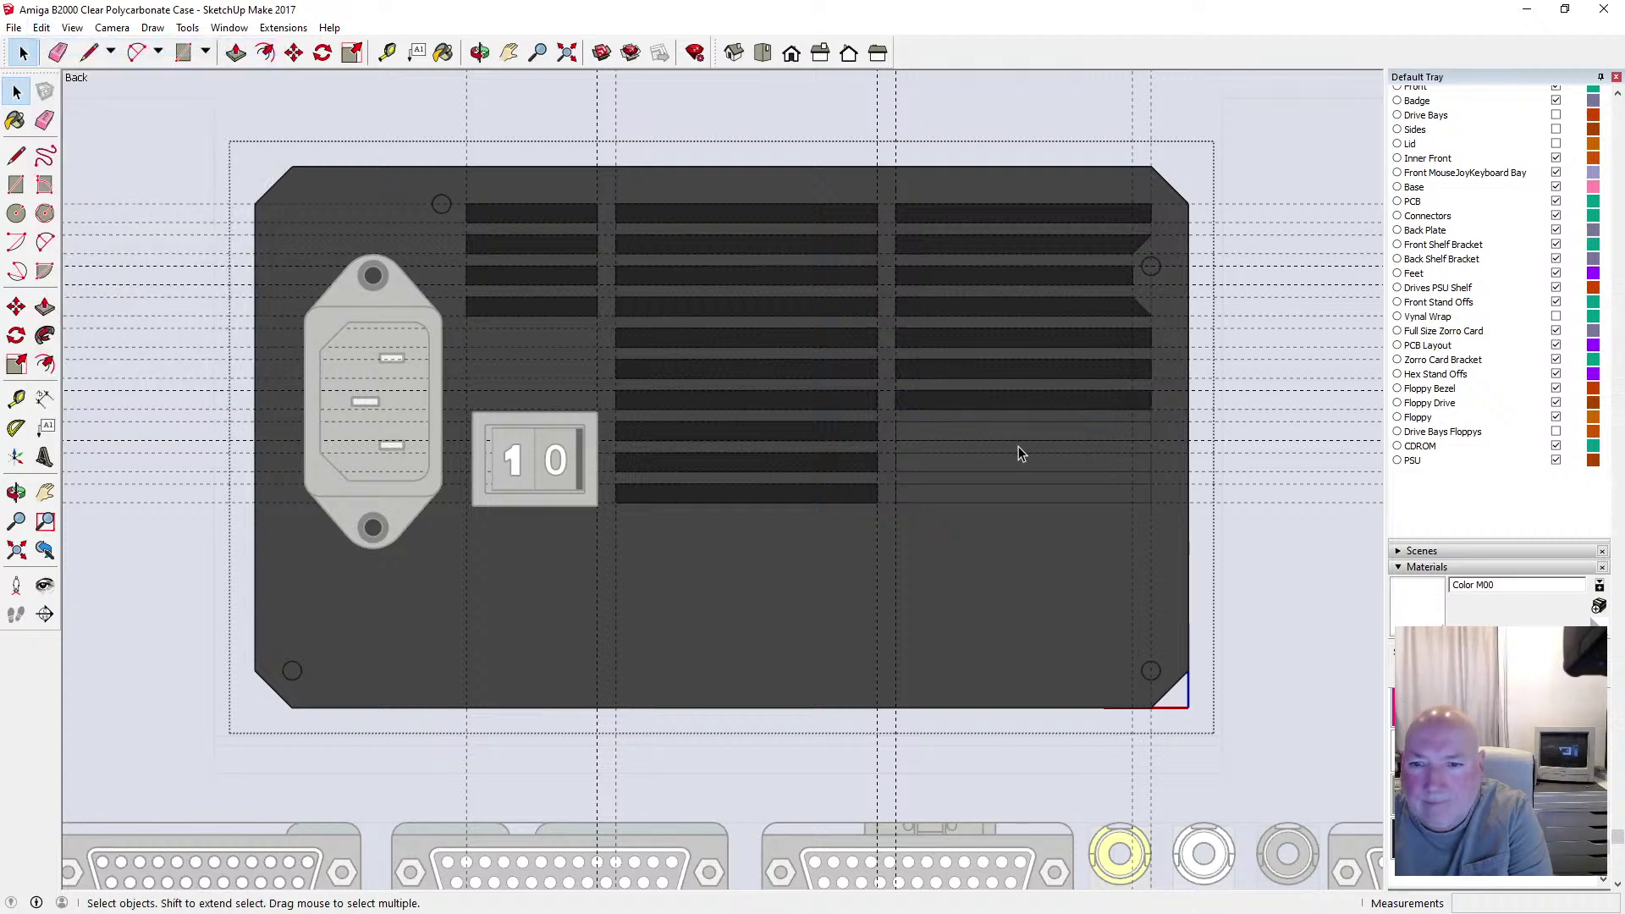
pyautogui.click(1009, 430)
pyautogui.press('Delete')
pyautogui.click(1013, 461)
pyautogui.press('Delete')
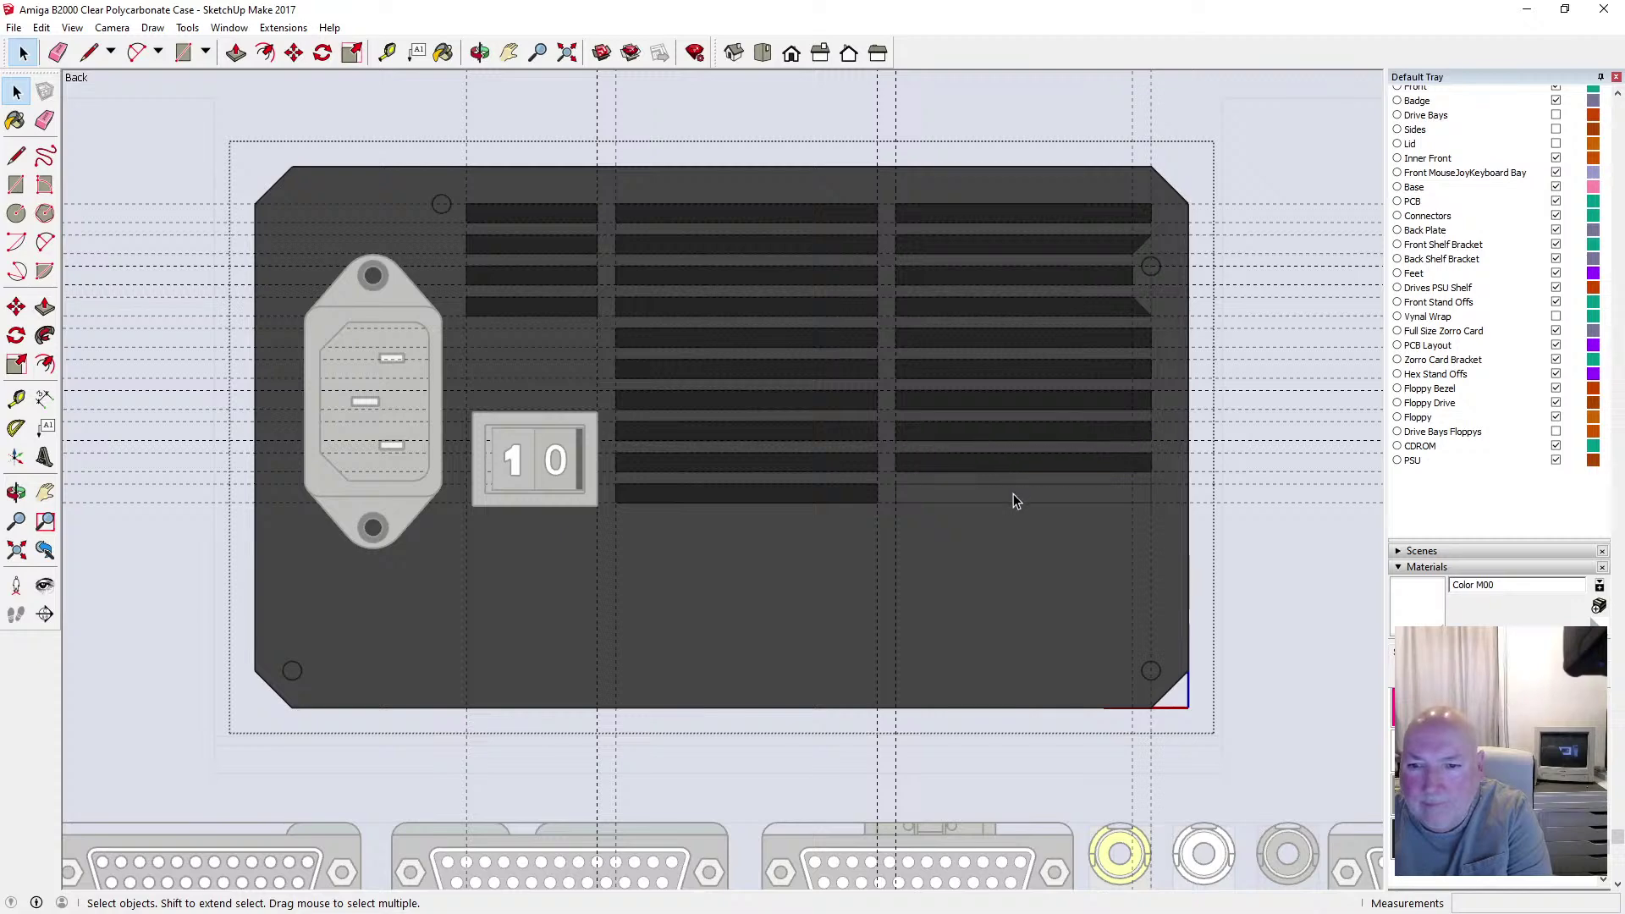
pyautogui.click(1013, 494)
pyautogui.press('Delete')
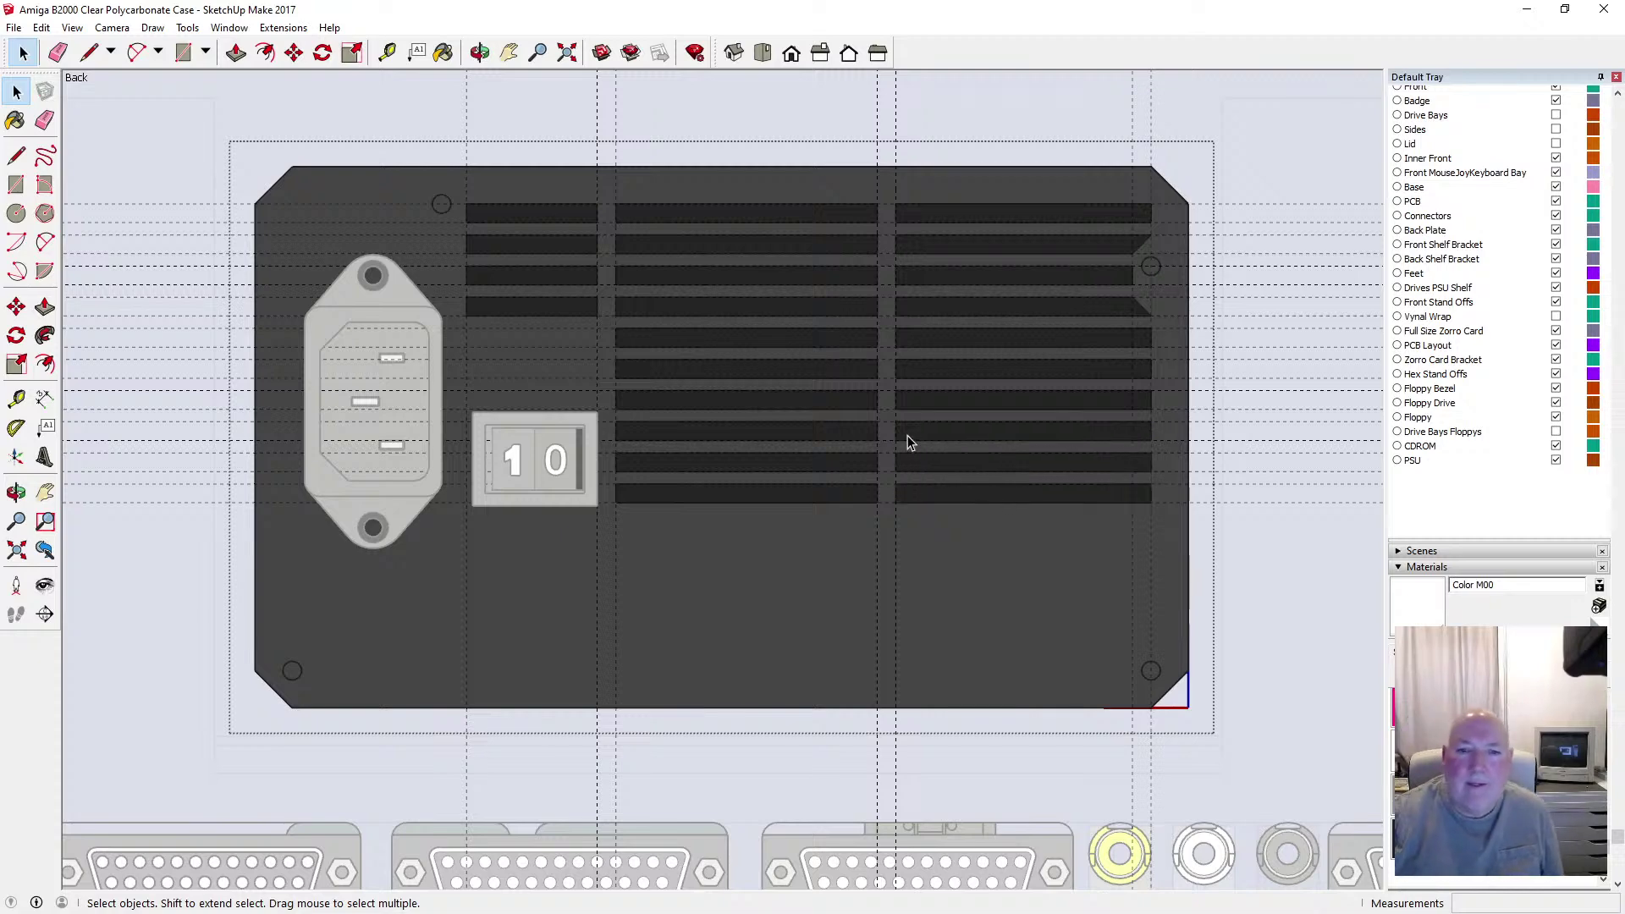
# Add four horizontal guides below the tenth slot's lower edge, spaced successively 2, 3, 2 and 3 mm apart
pyautogui.press('t')
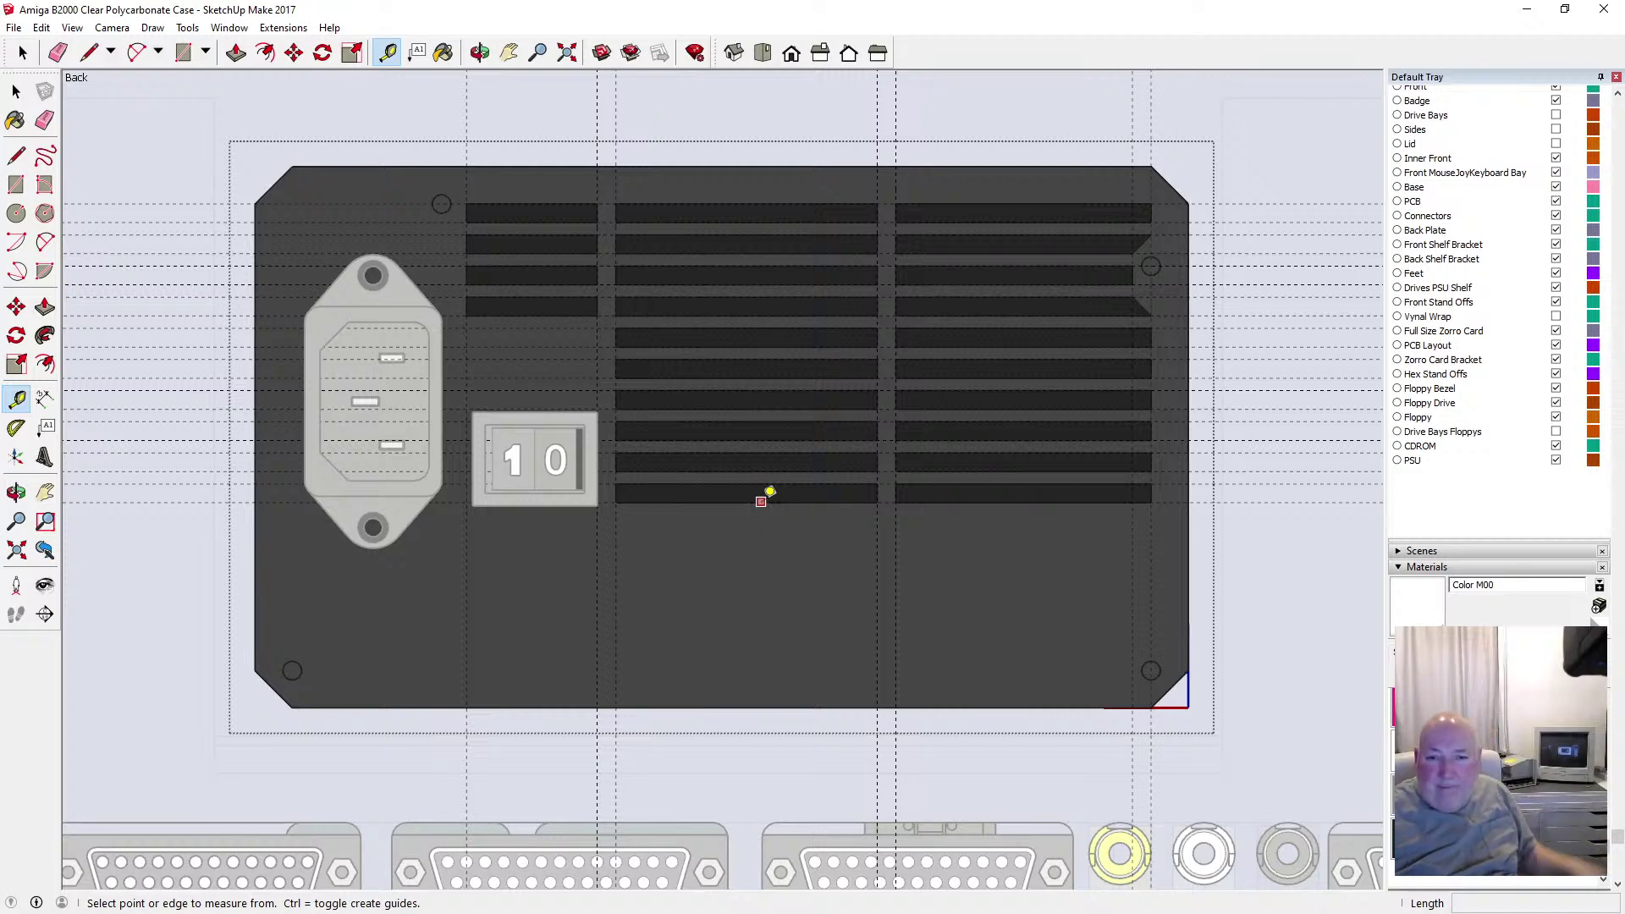
pyautogui.click(761, 501)
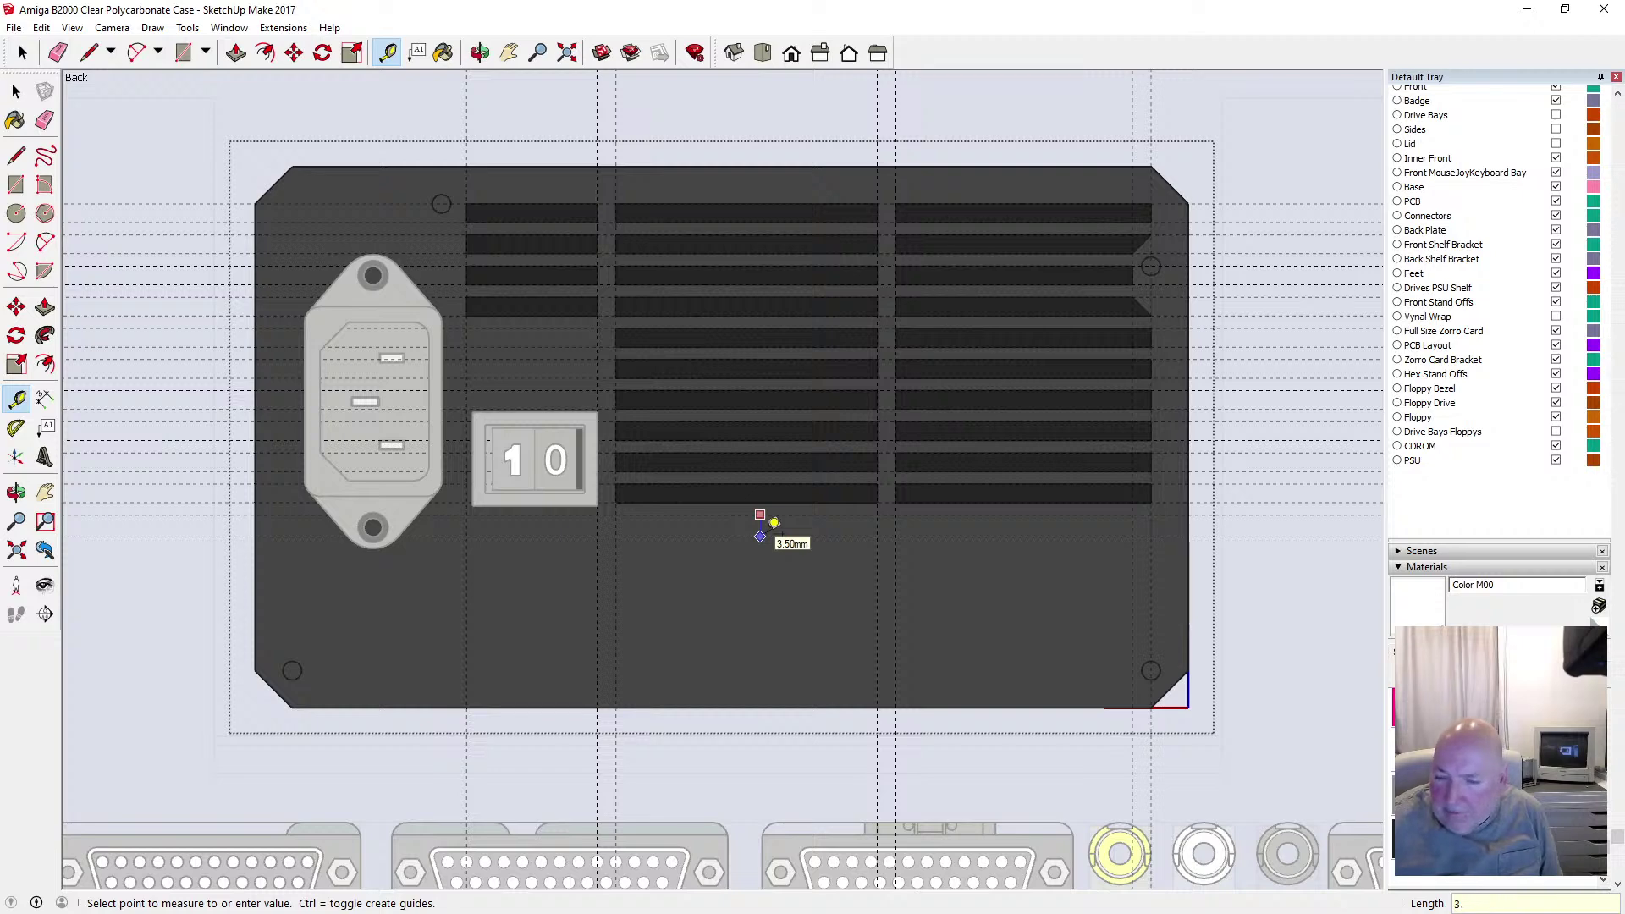
pyautogui.write('3')
pyautogui.press('Return')
pyautogui.click(761, 535)
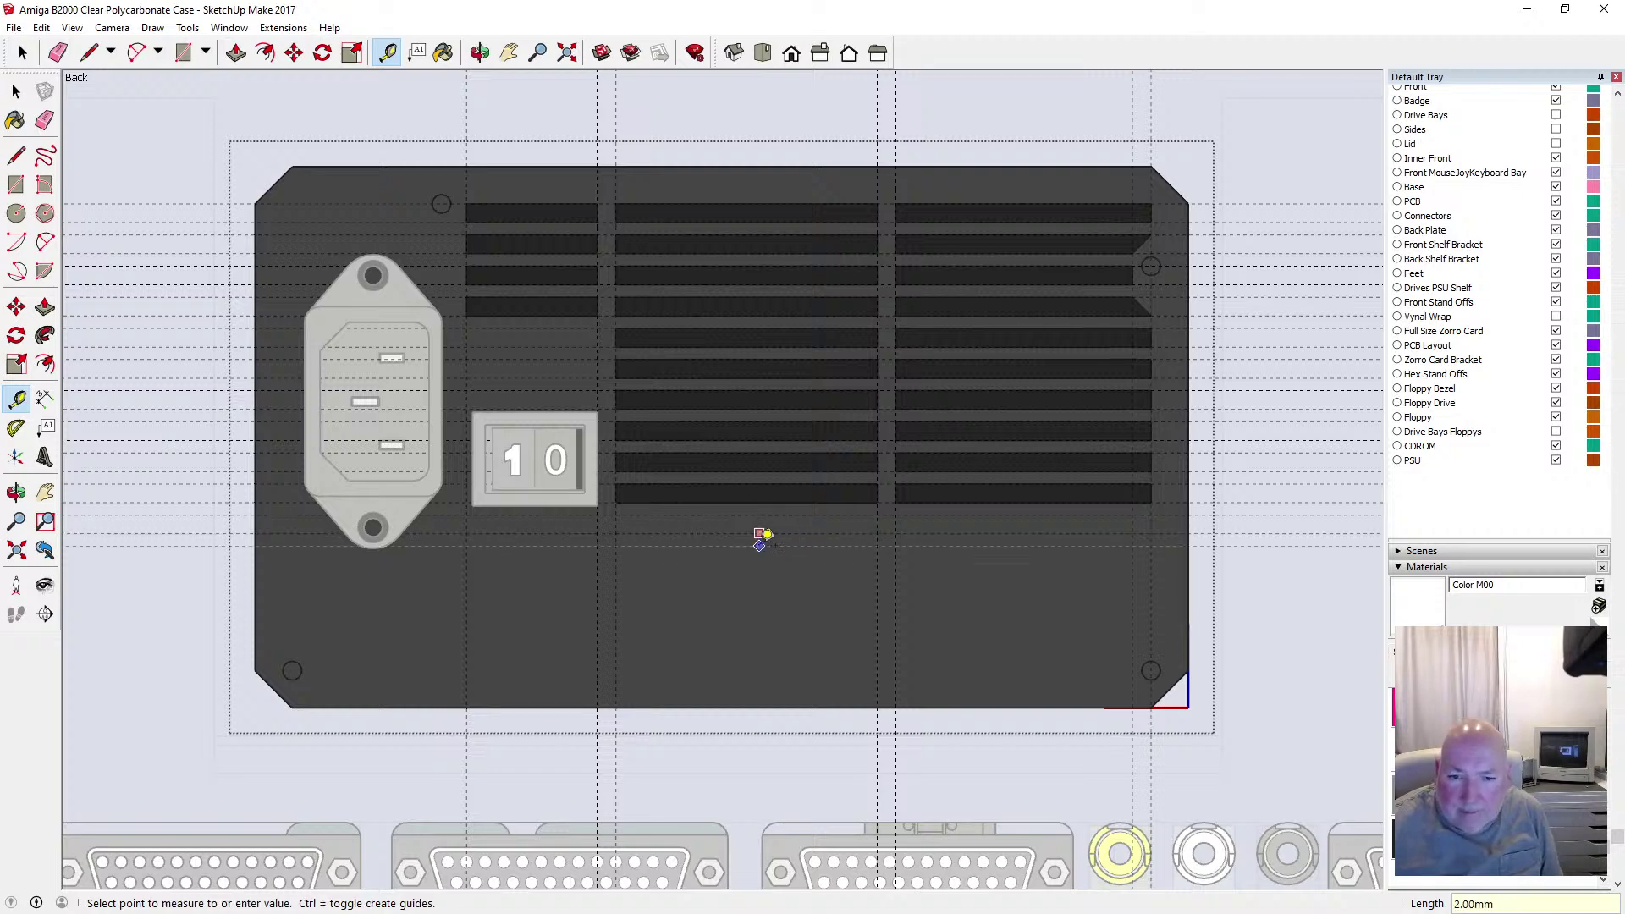
pyautogui.write('2')
pyautogui.press('Return')
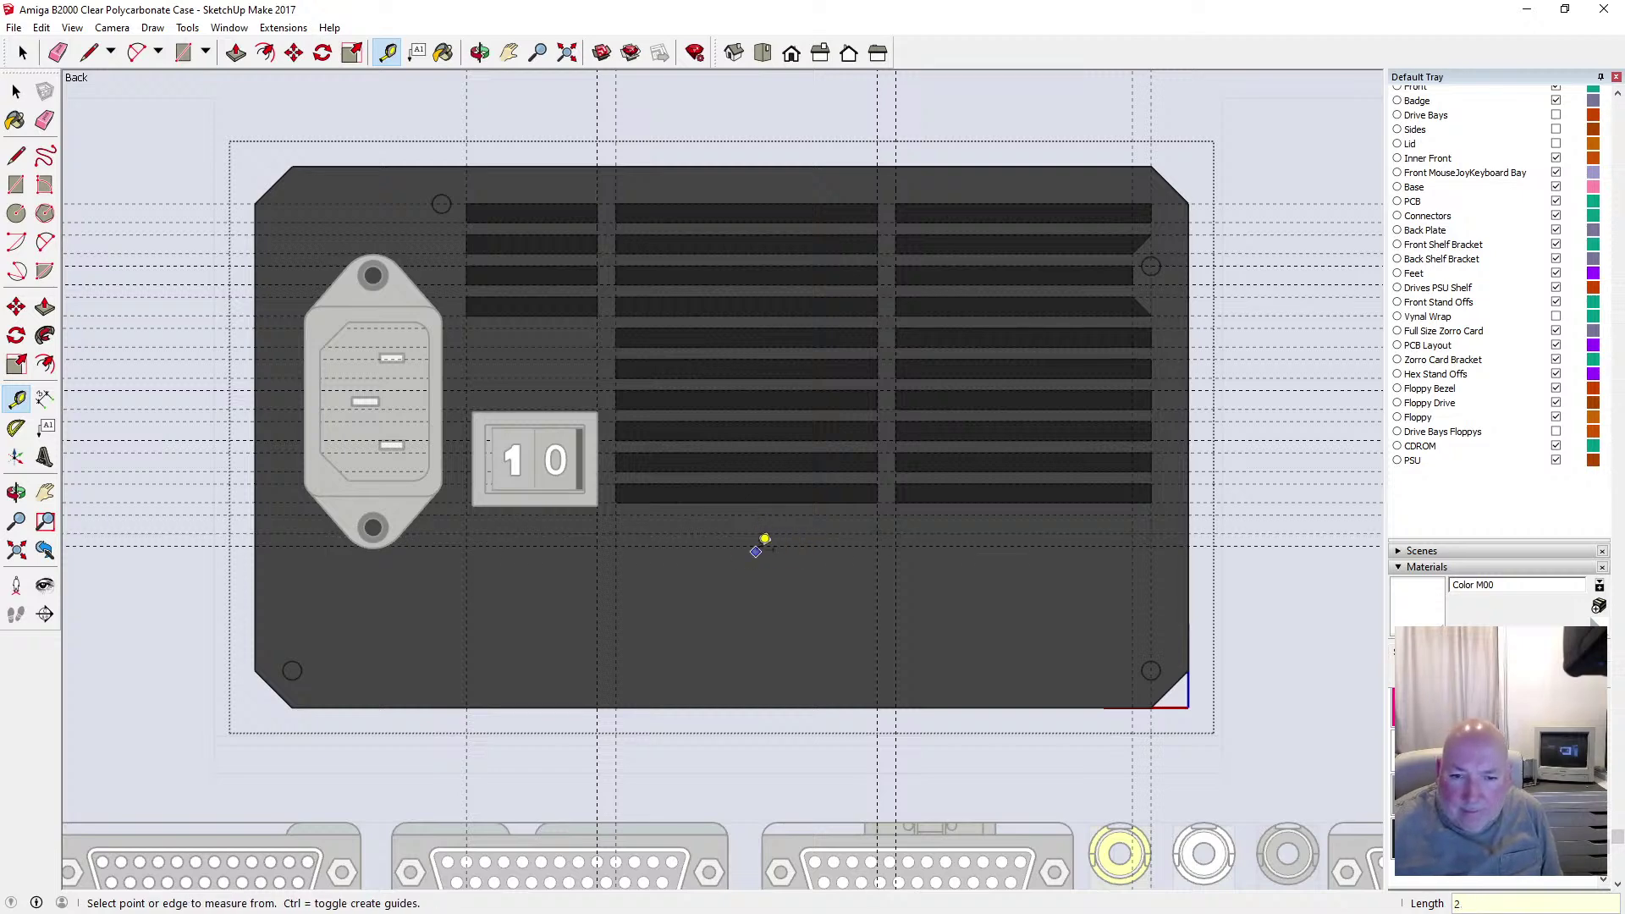
pyautogui.click(764, 537)
pyautogui.write('3')
pyautogui.press('Return')
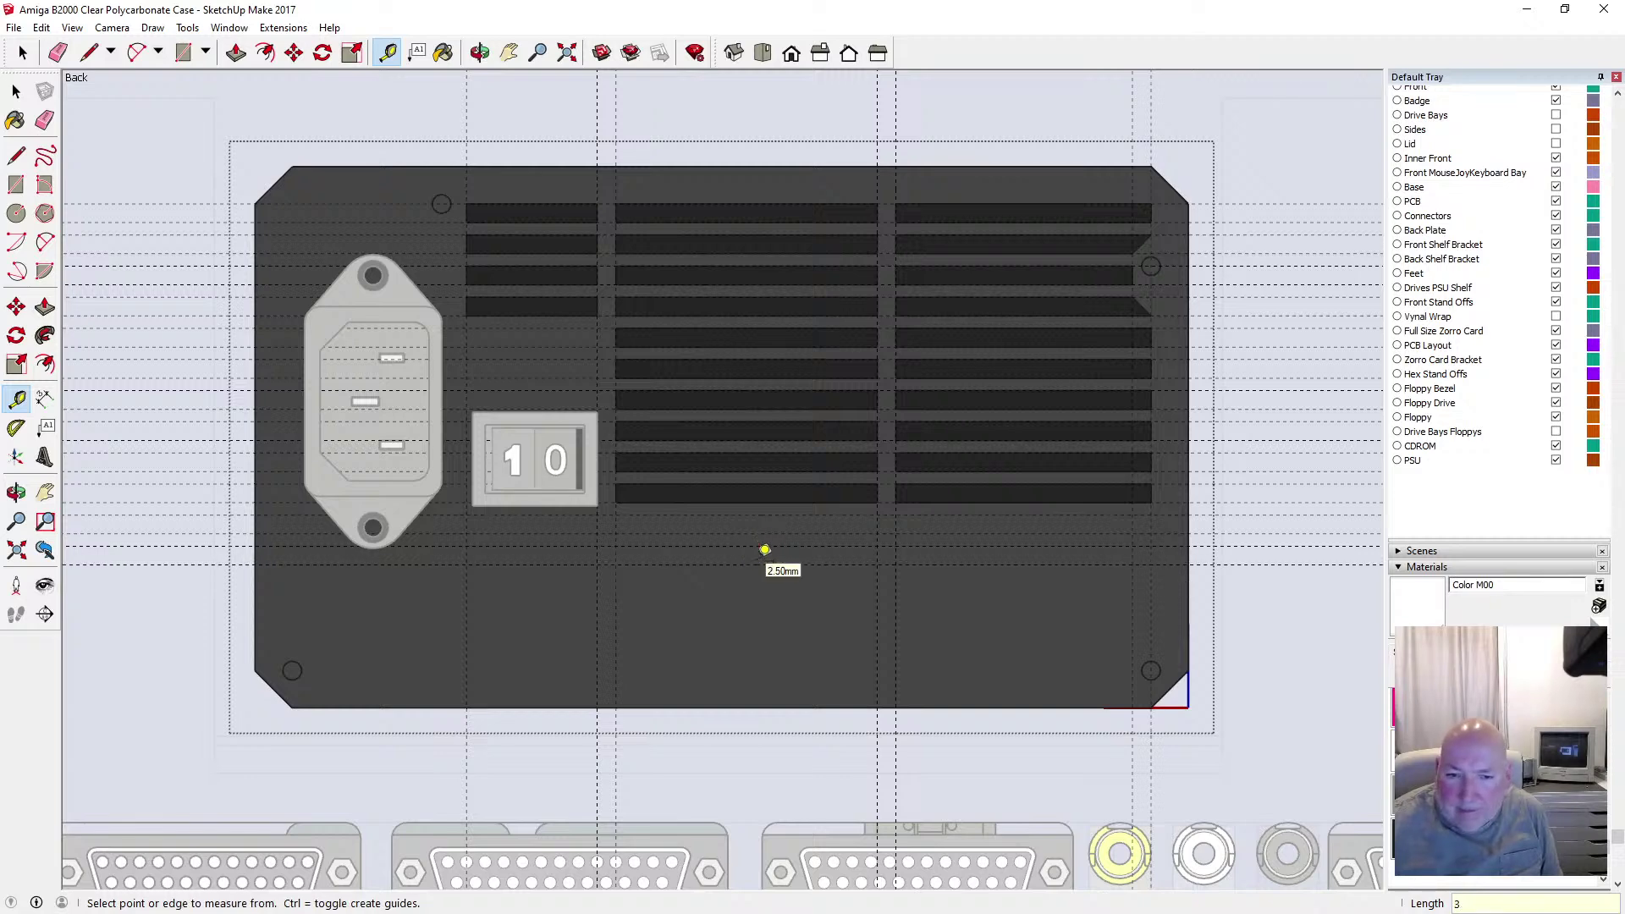
# Continue downward from the lowest guide with four more horizontal guides at 2, 3, 2 and 3 mm spacing
pyautogui.click(759, 557)
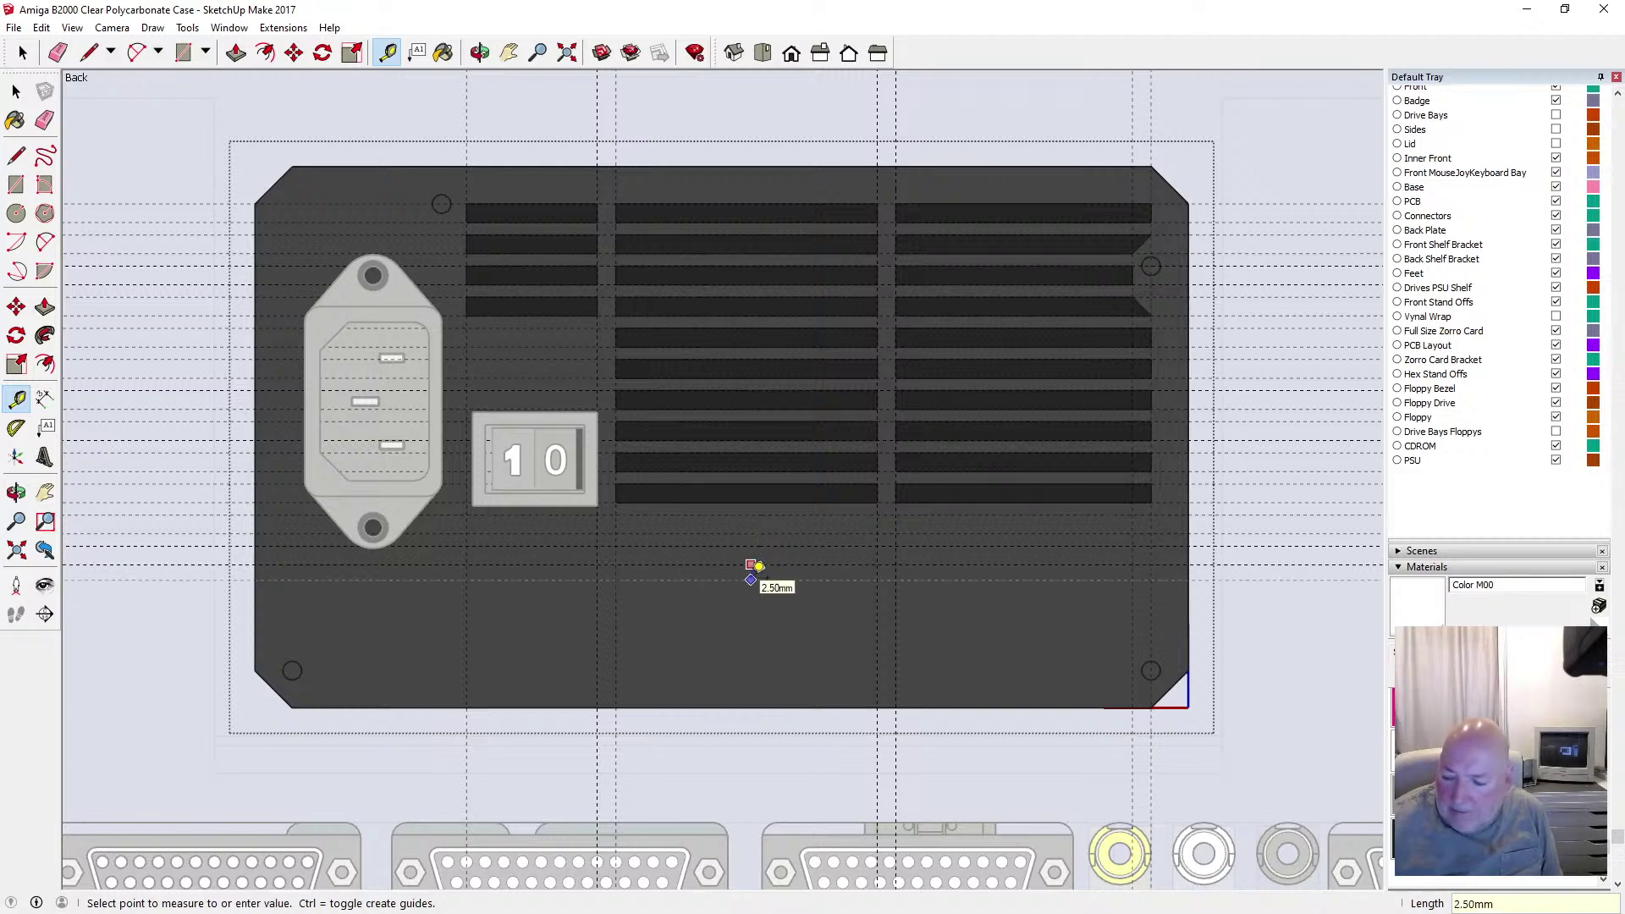
pyautogui.write('2')
pyautogui.press('Return')
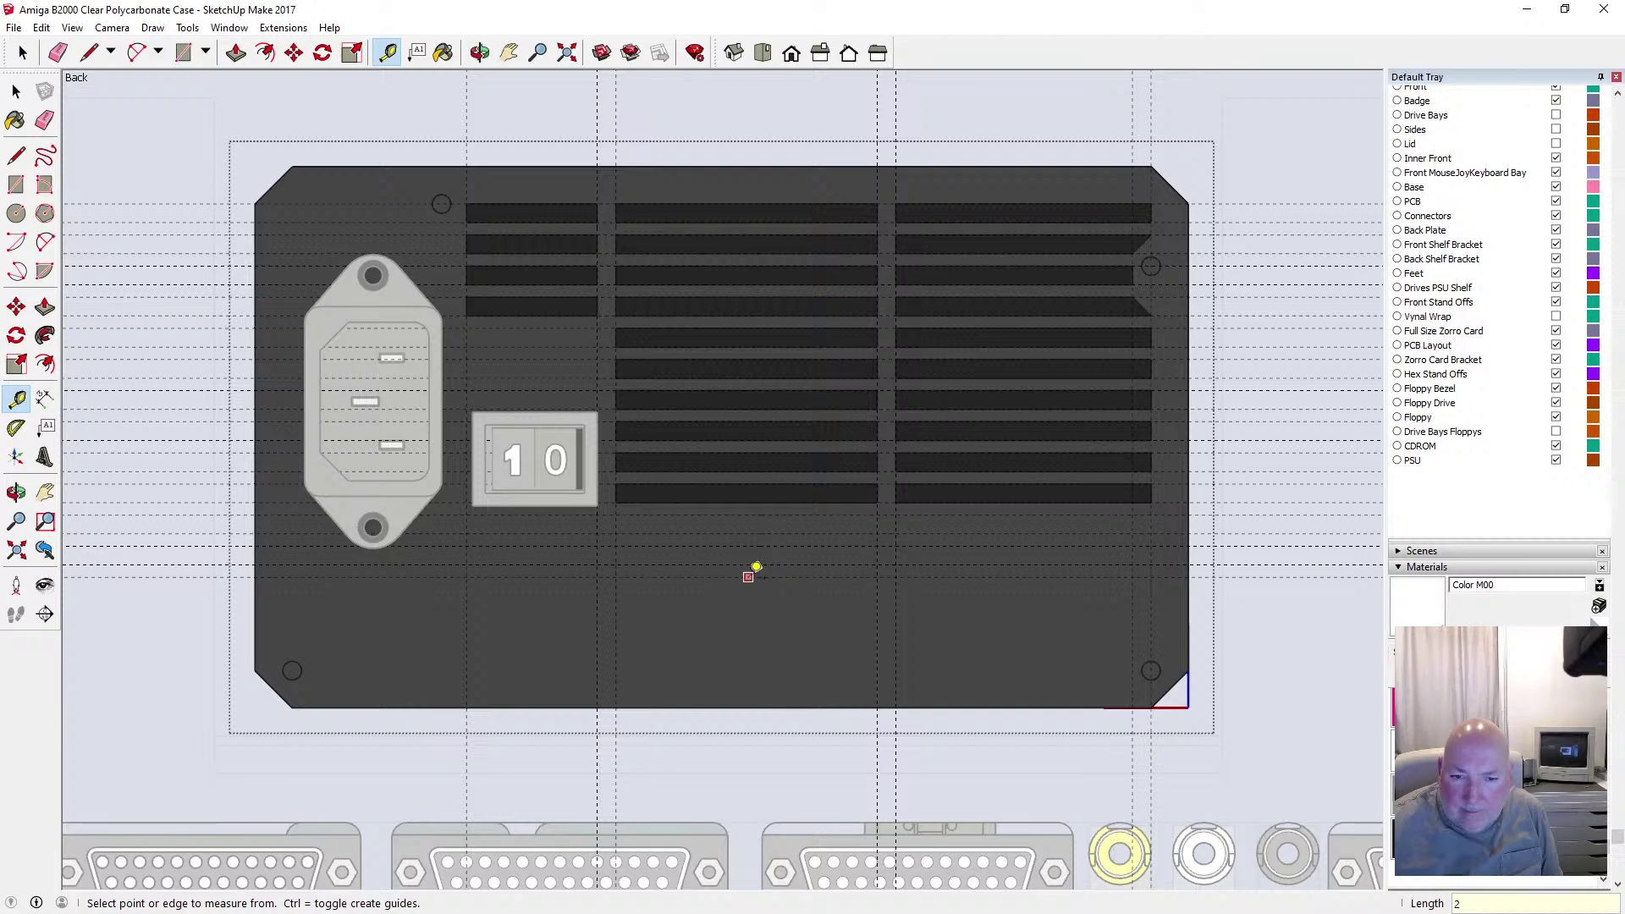
pyautogui.click(752, 570)
pyautogui.write('3')
pyautogui.press('Return')
pyautogui.click(750, 592)
pyautogui.write('2')
pyautogui.press('Return')
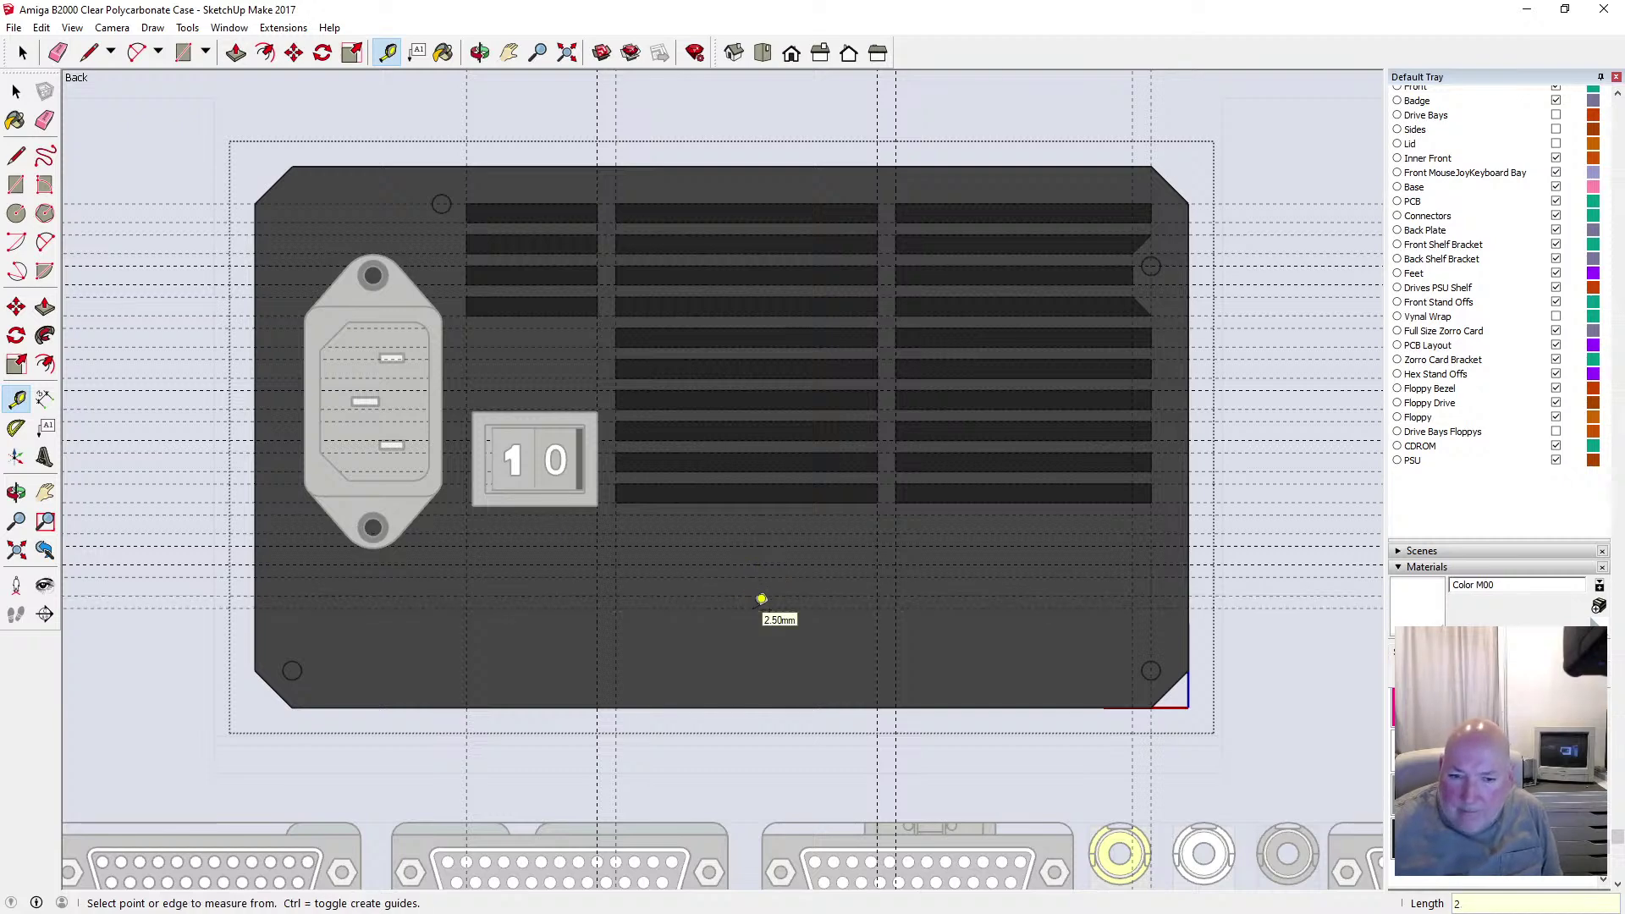
pyautogui.click(750, 607)
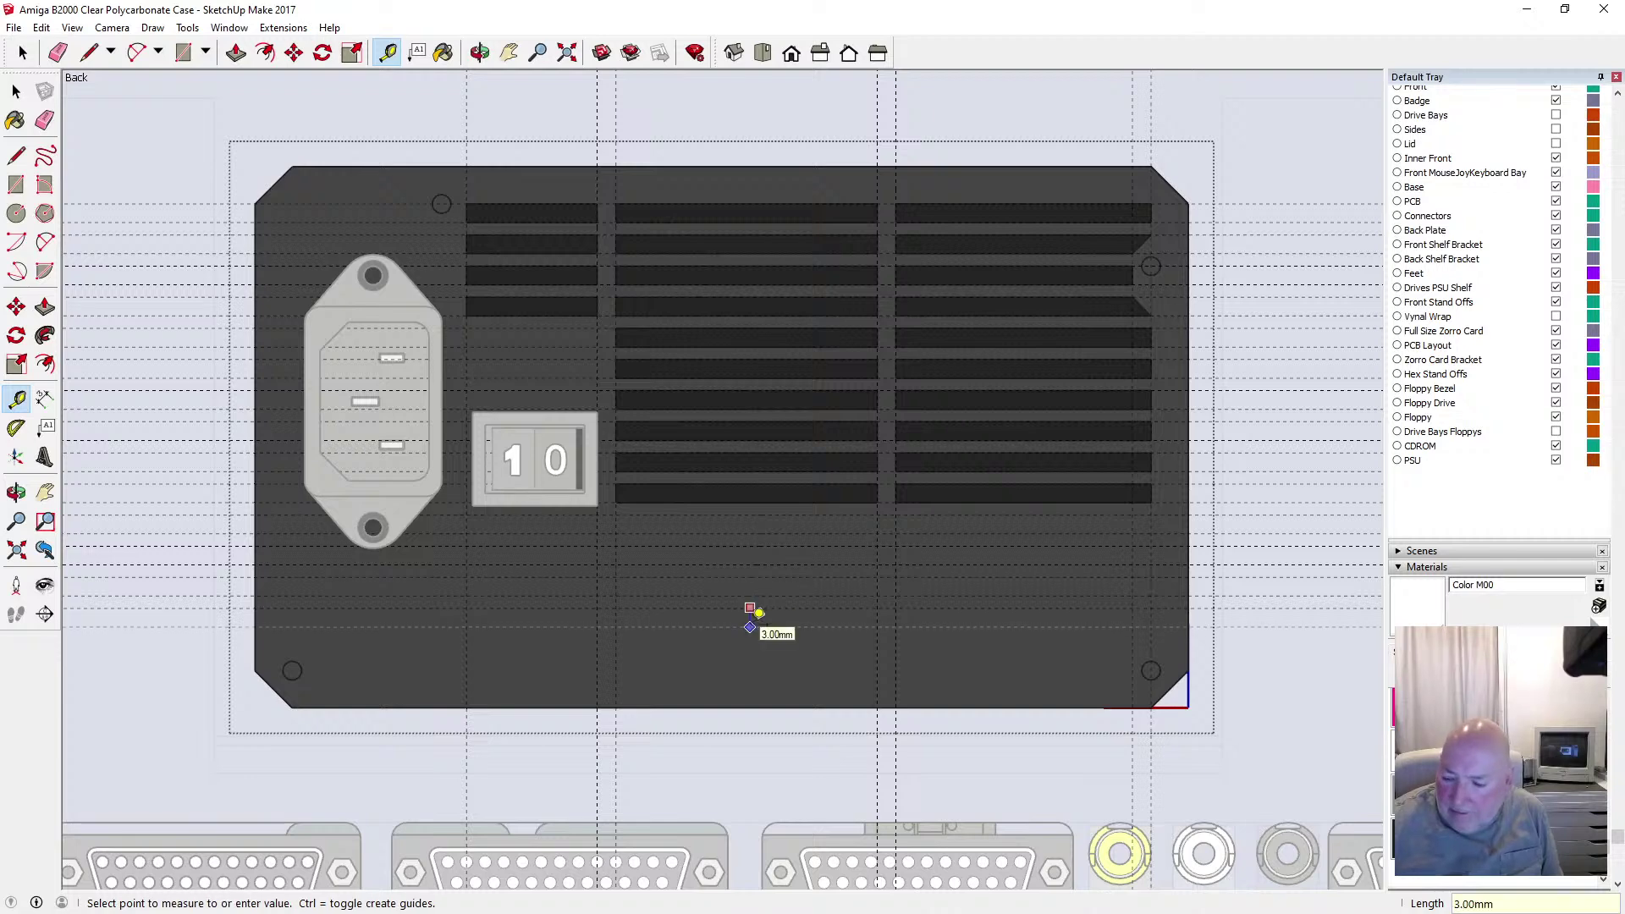
pyautogui.write('3')
pyautogui.press('Return')
# Add the last four horizontal guides at 2, 3, 2 and 3 mm spacing down to the face's lower edge
pyautogui.click(752, 615)
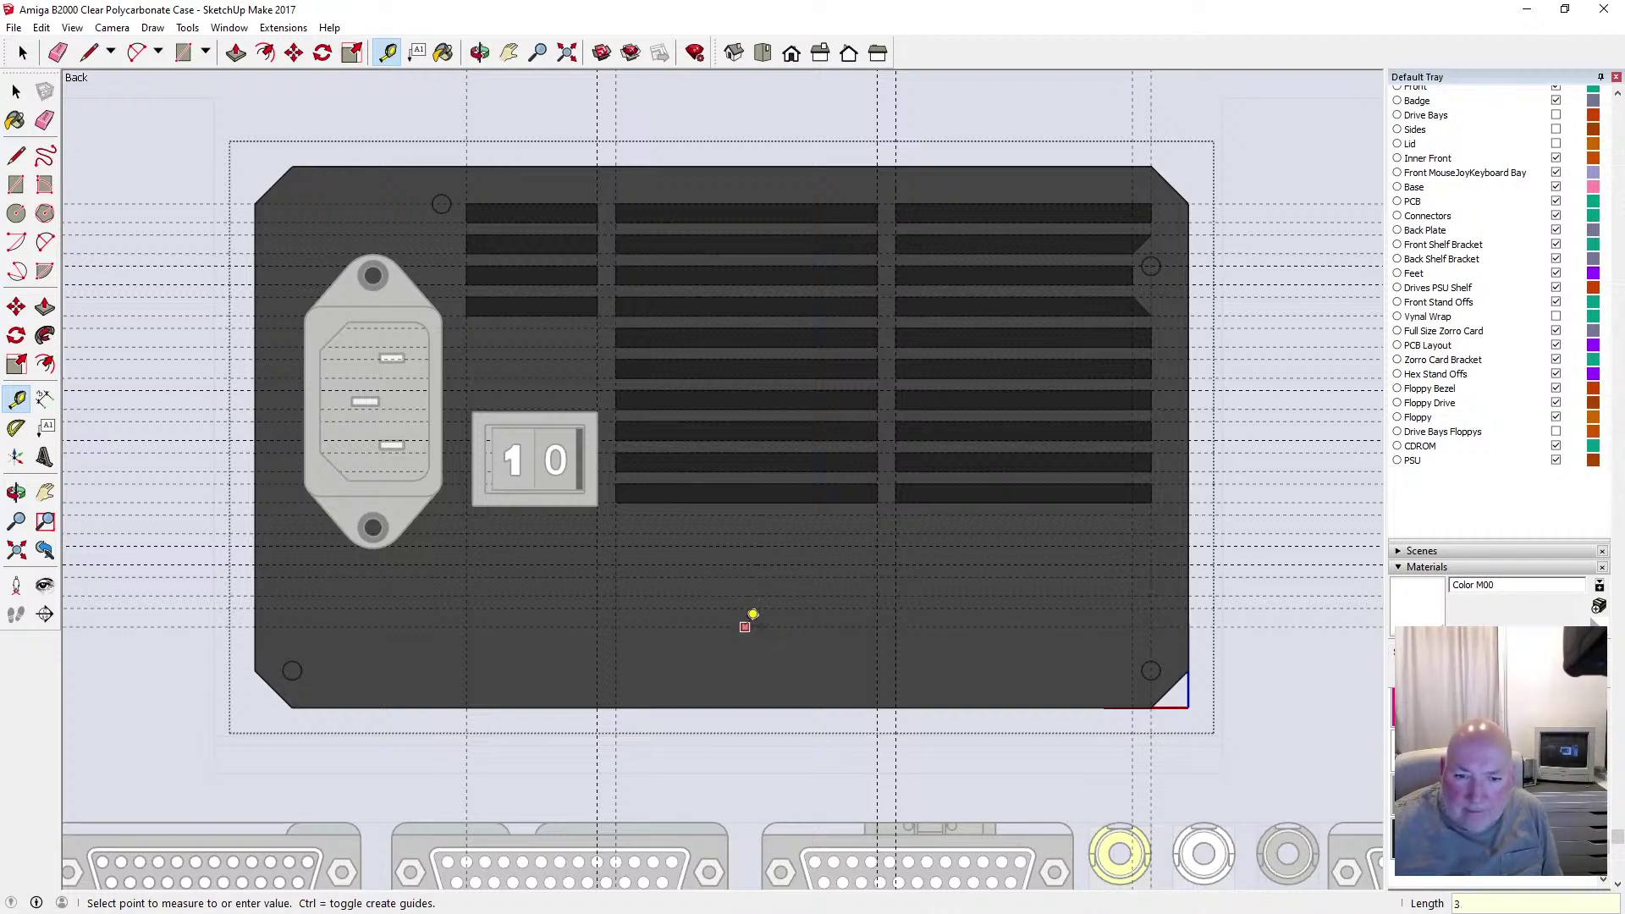
pyautogui.press('Return')
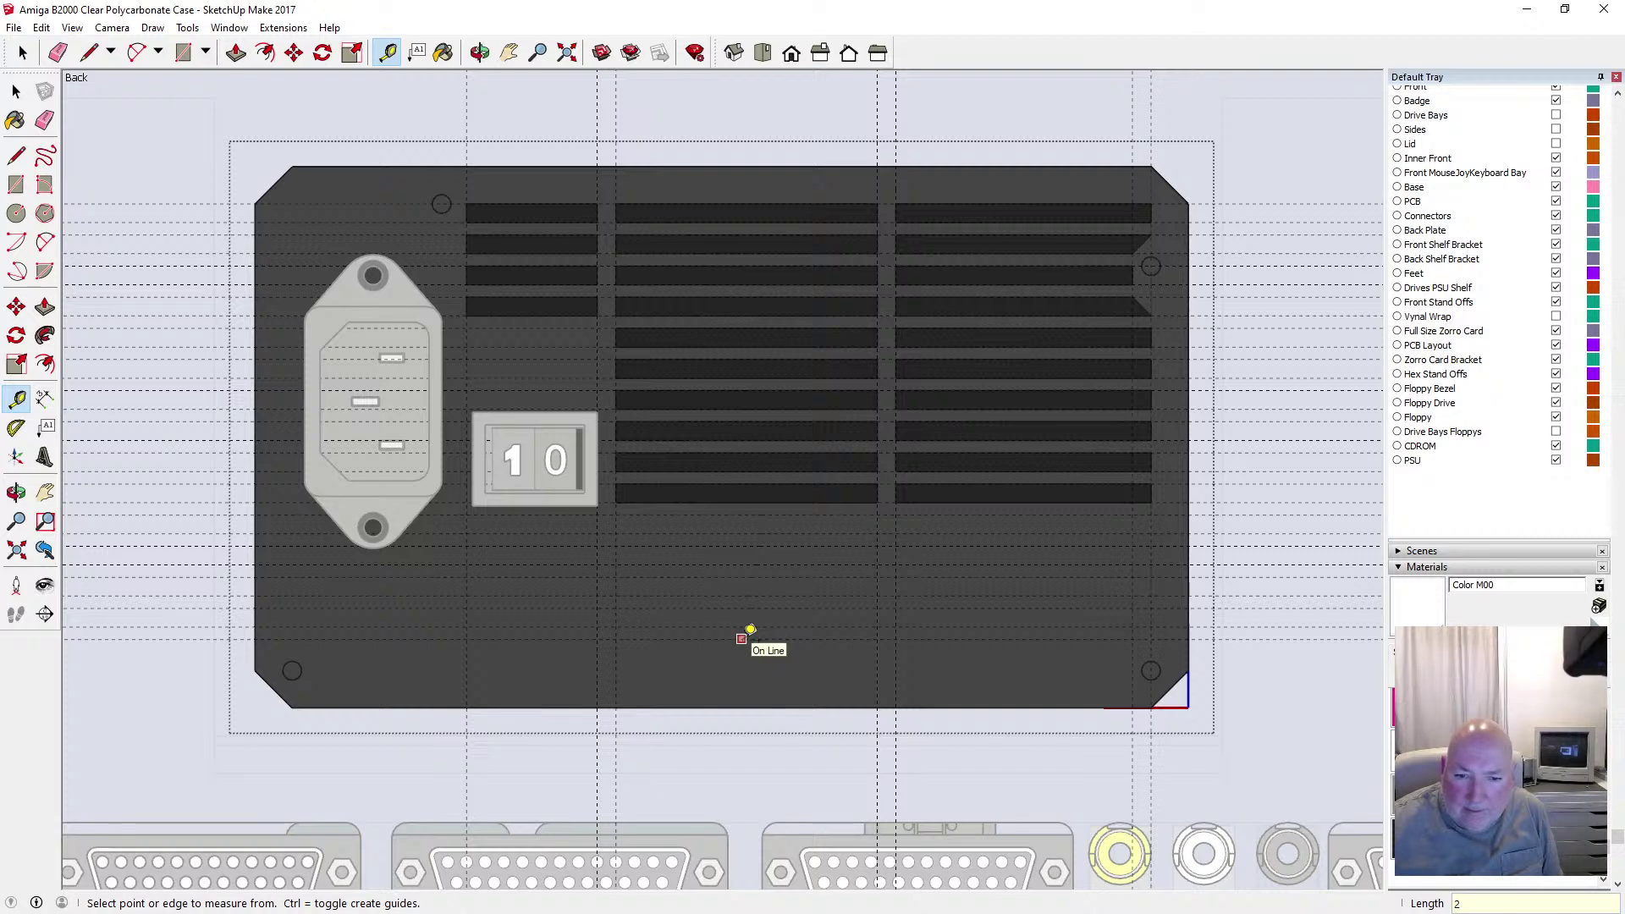
pyautogui.click(750, 632)
pyautogui.write('3')
pyautogui.press('Return')
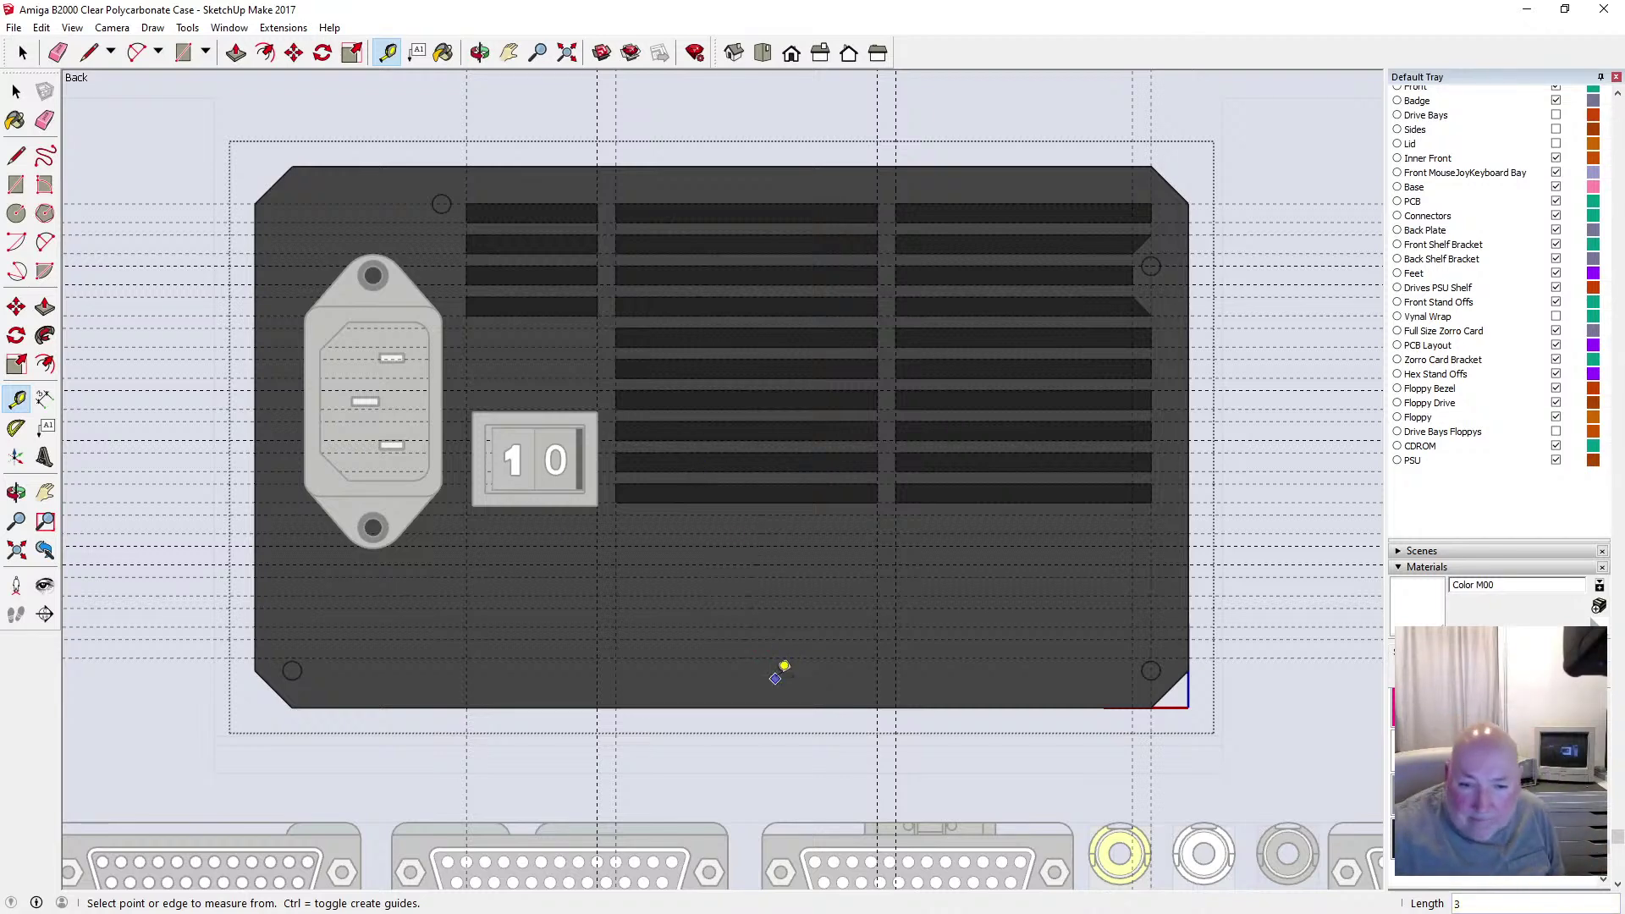
pyautogui.click(770, 654)
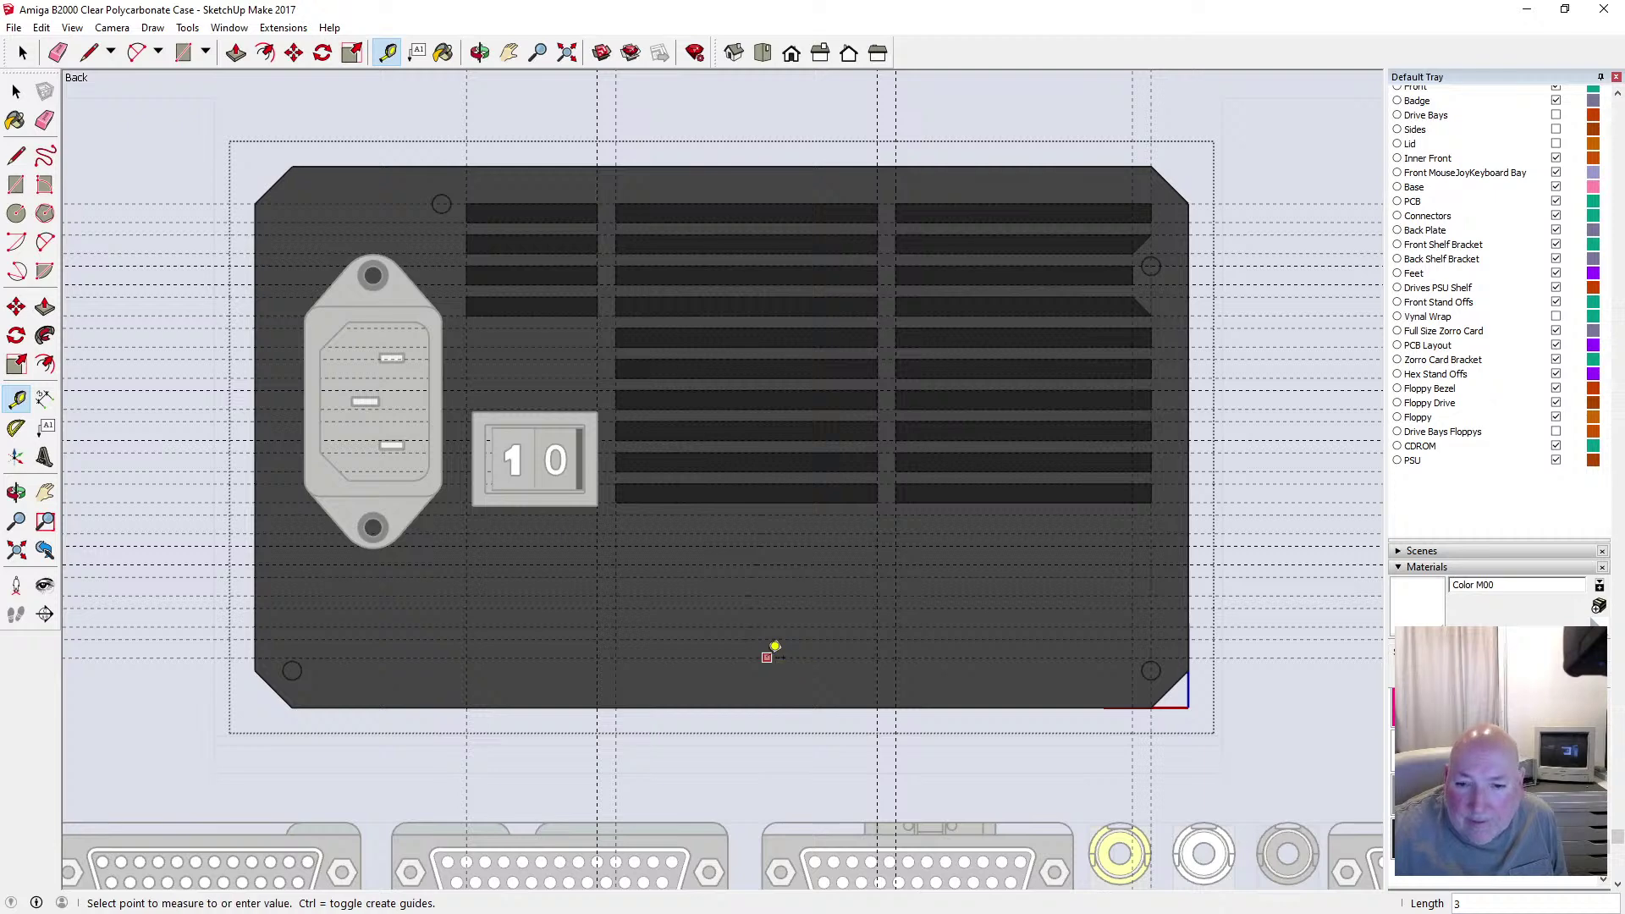
pyautogui.press('Return')
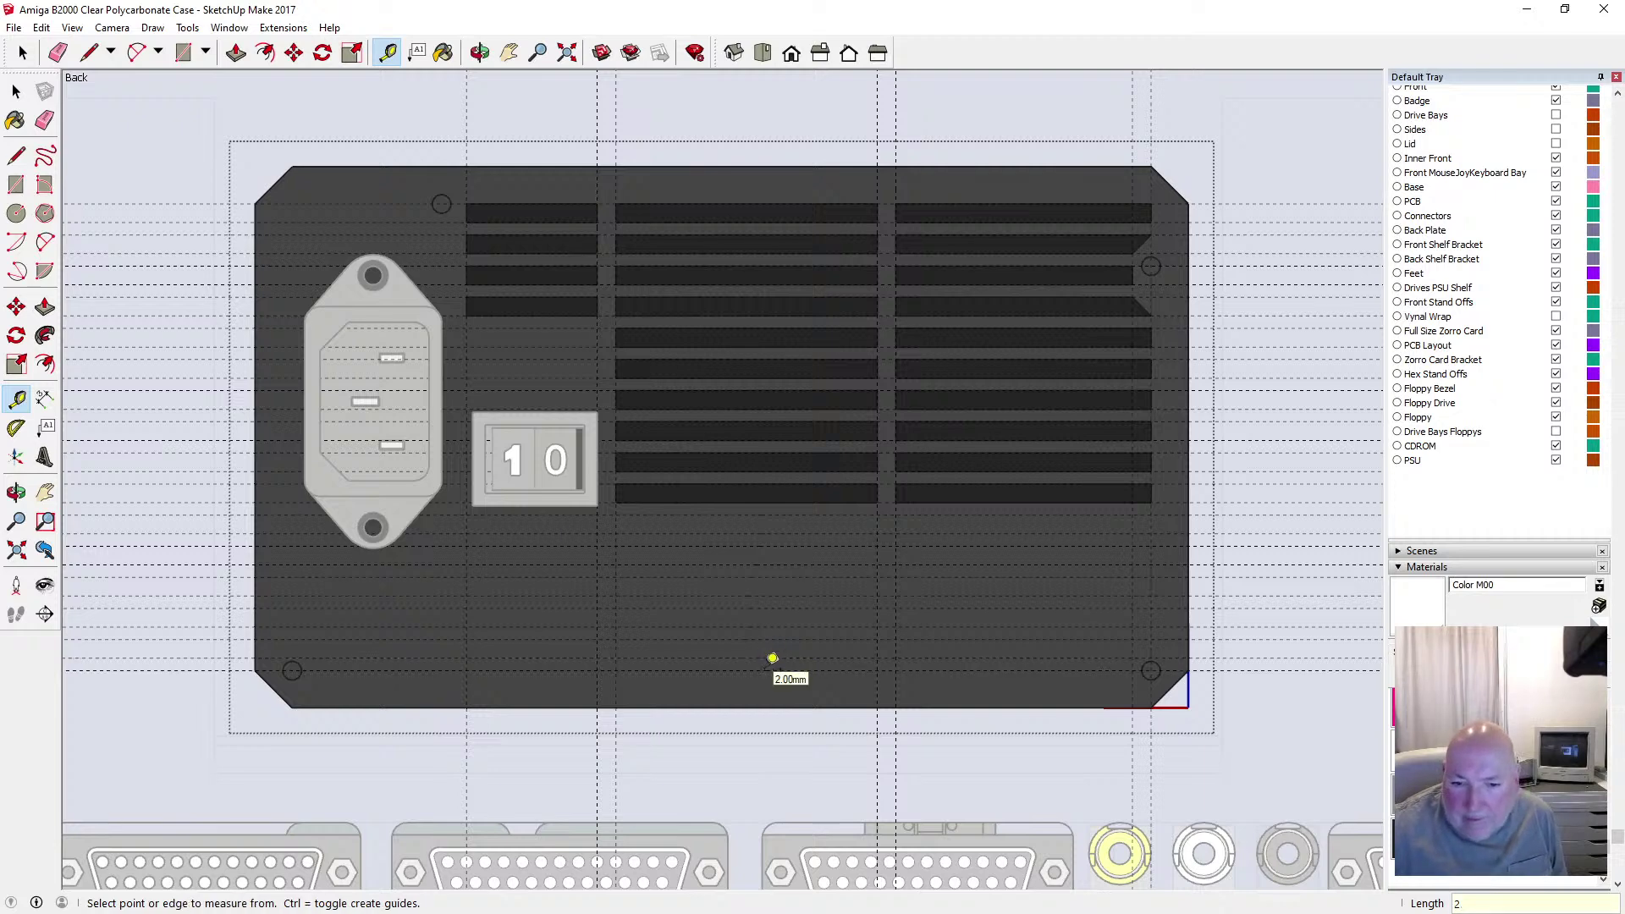
pyautogui.click(777, 669)
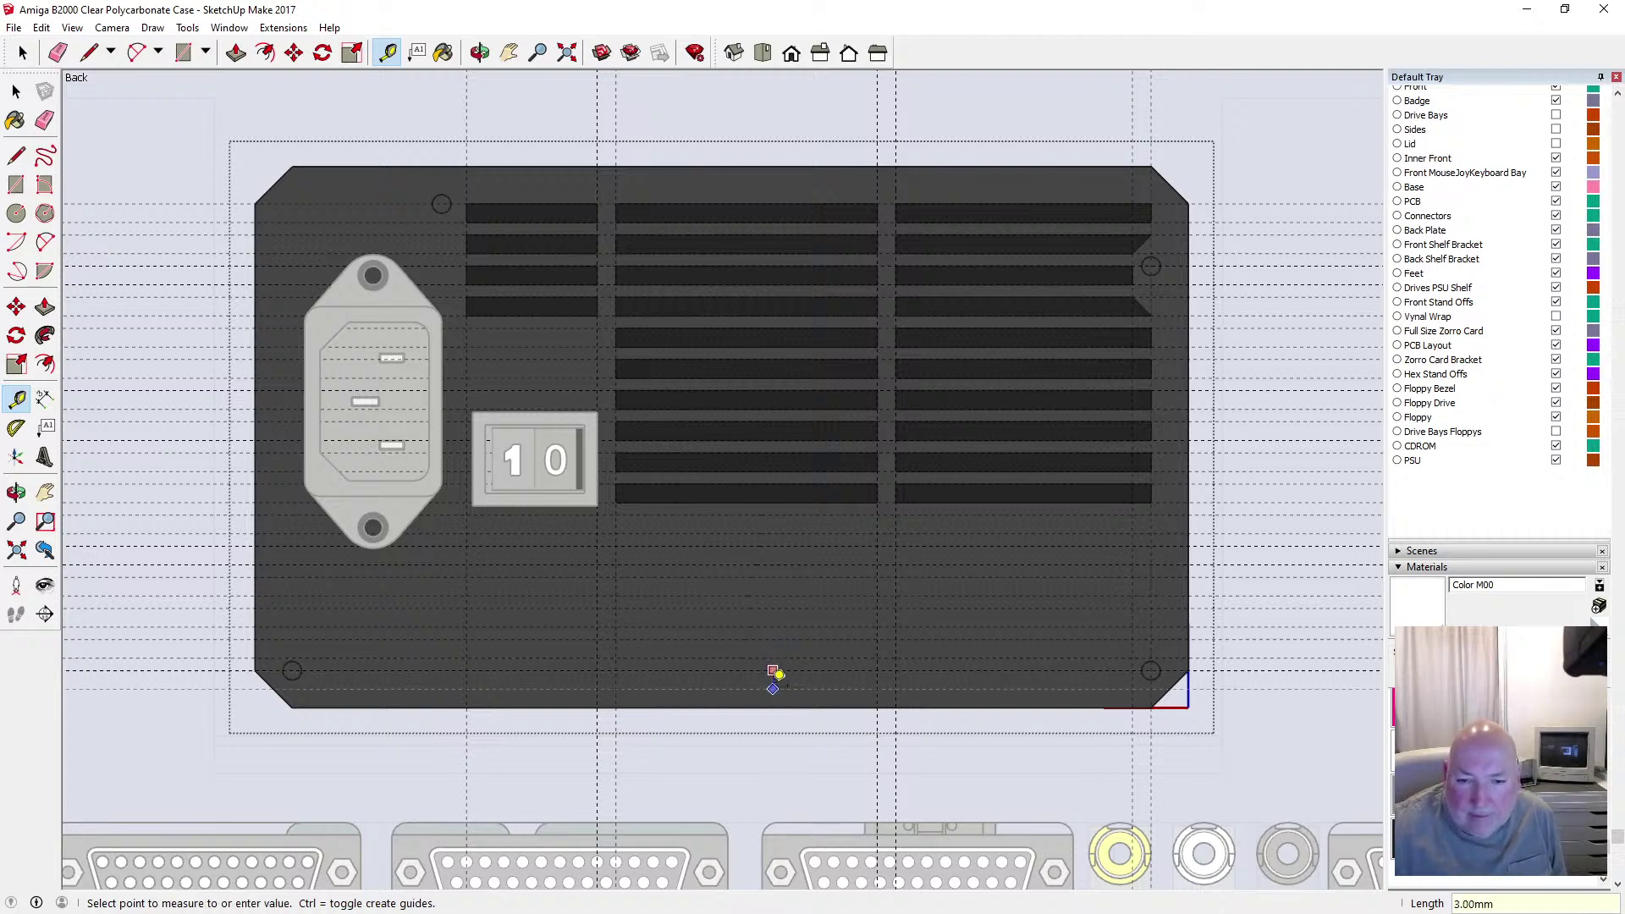
pyautogui.write('3')
pyautogui.press('Return')
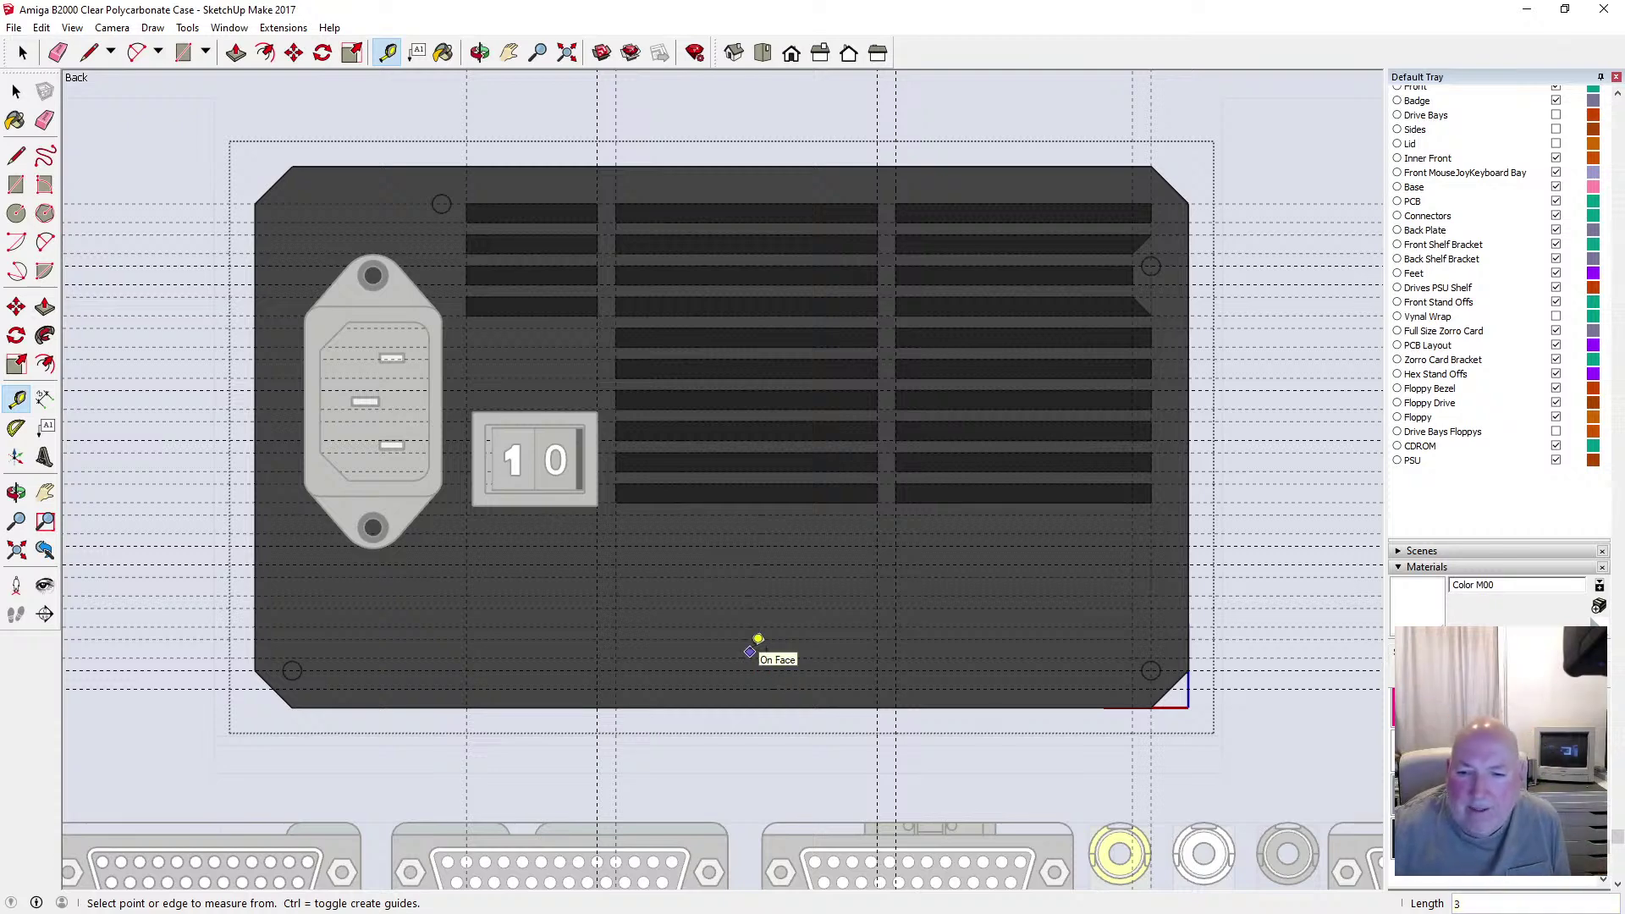
# Place a vertical guide 7.5 mm in from the PSU face's side edge next to the socket
pyautogui.click(16, 185)
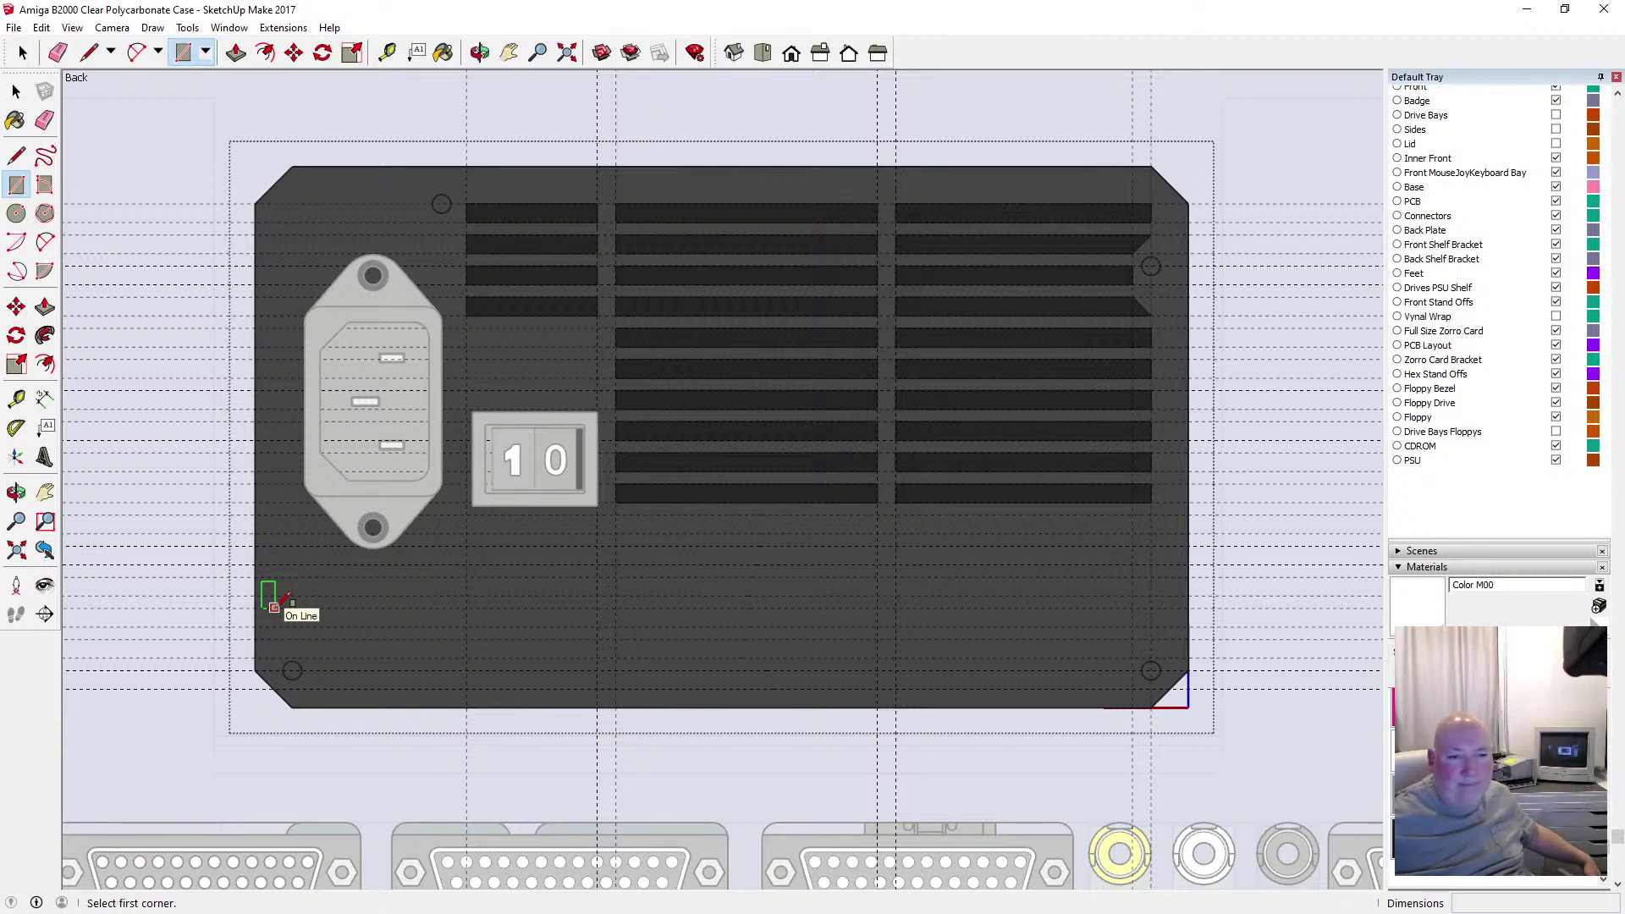
pyautogui.click(388, 52)
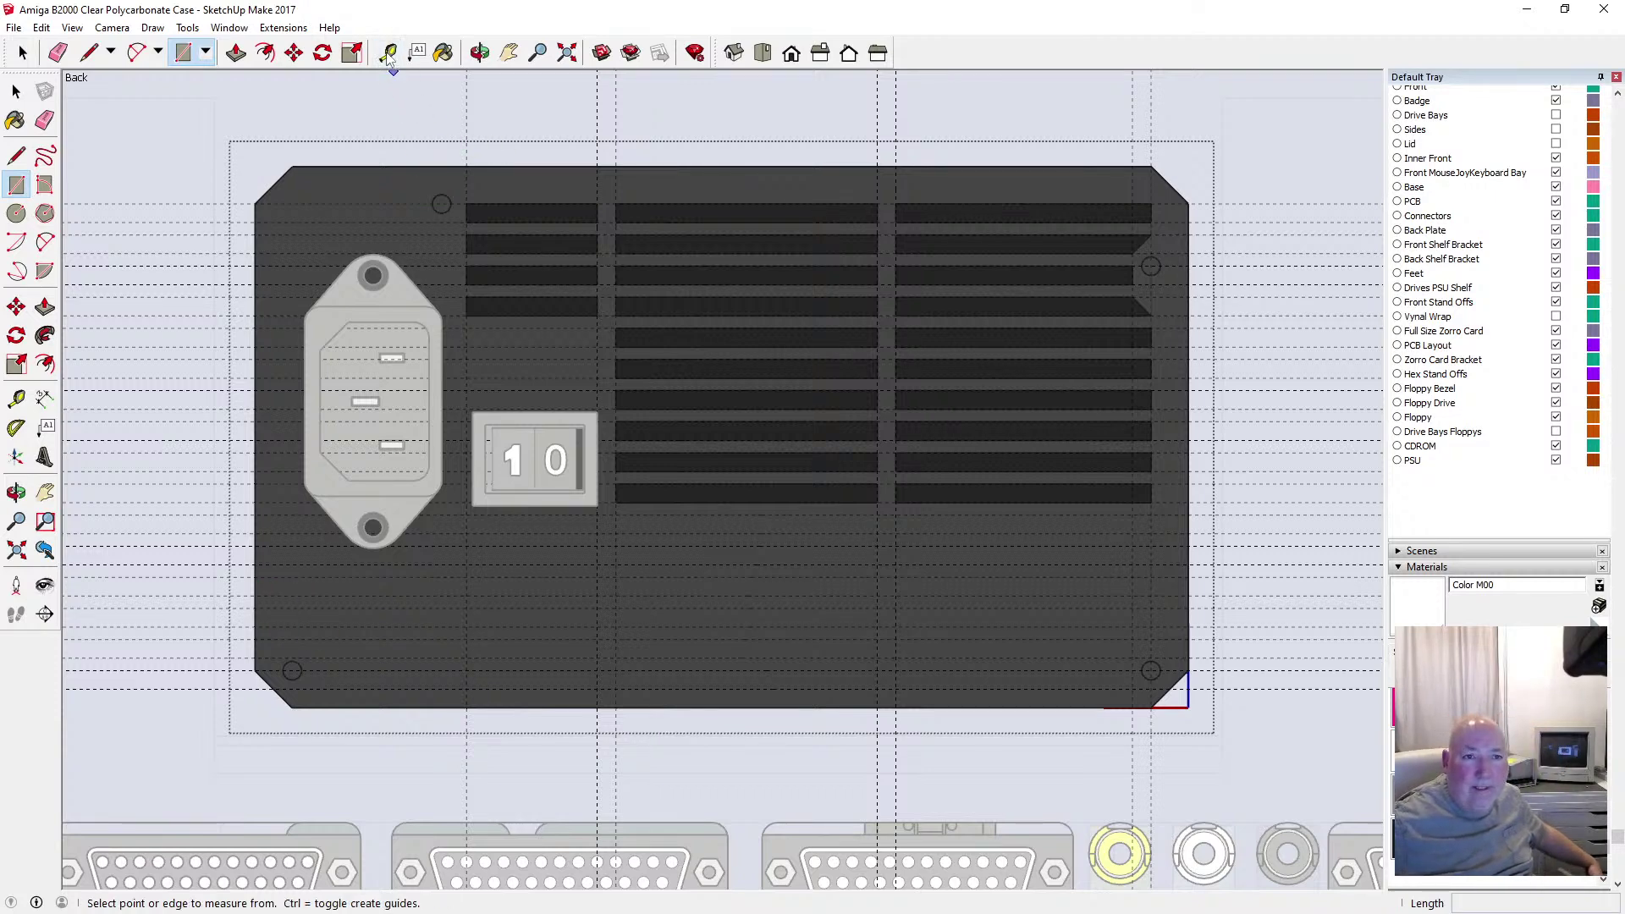
pyautogui.click(265, 542)
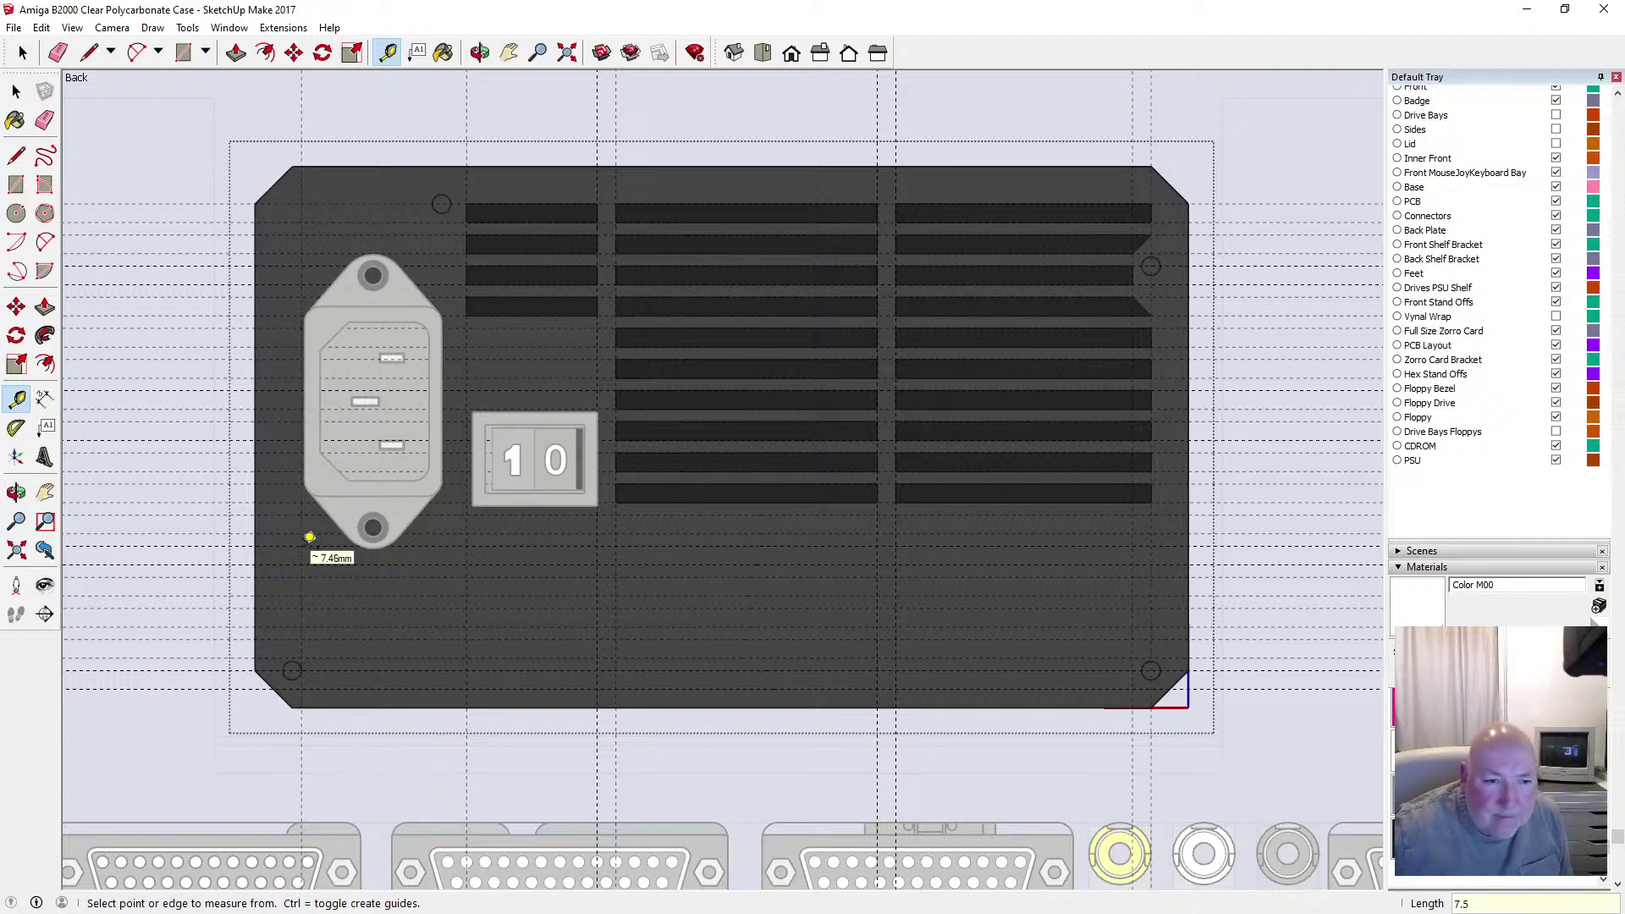
# Draw three 26.5 x 3 mm slot rectangles below the socket, between the new vertical guide and the first column's guide
pyautogui.click(16, 184)
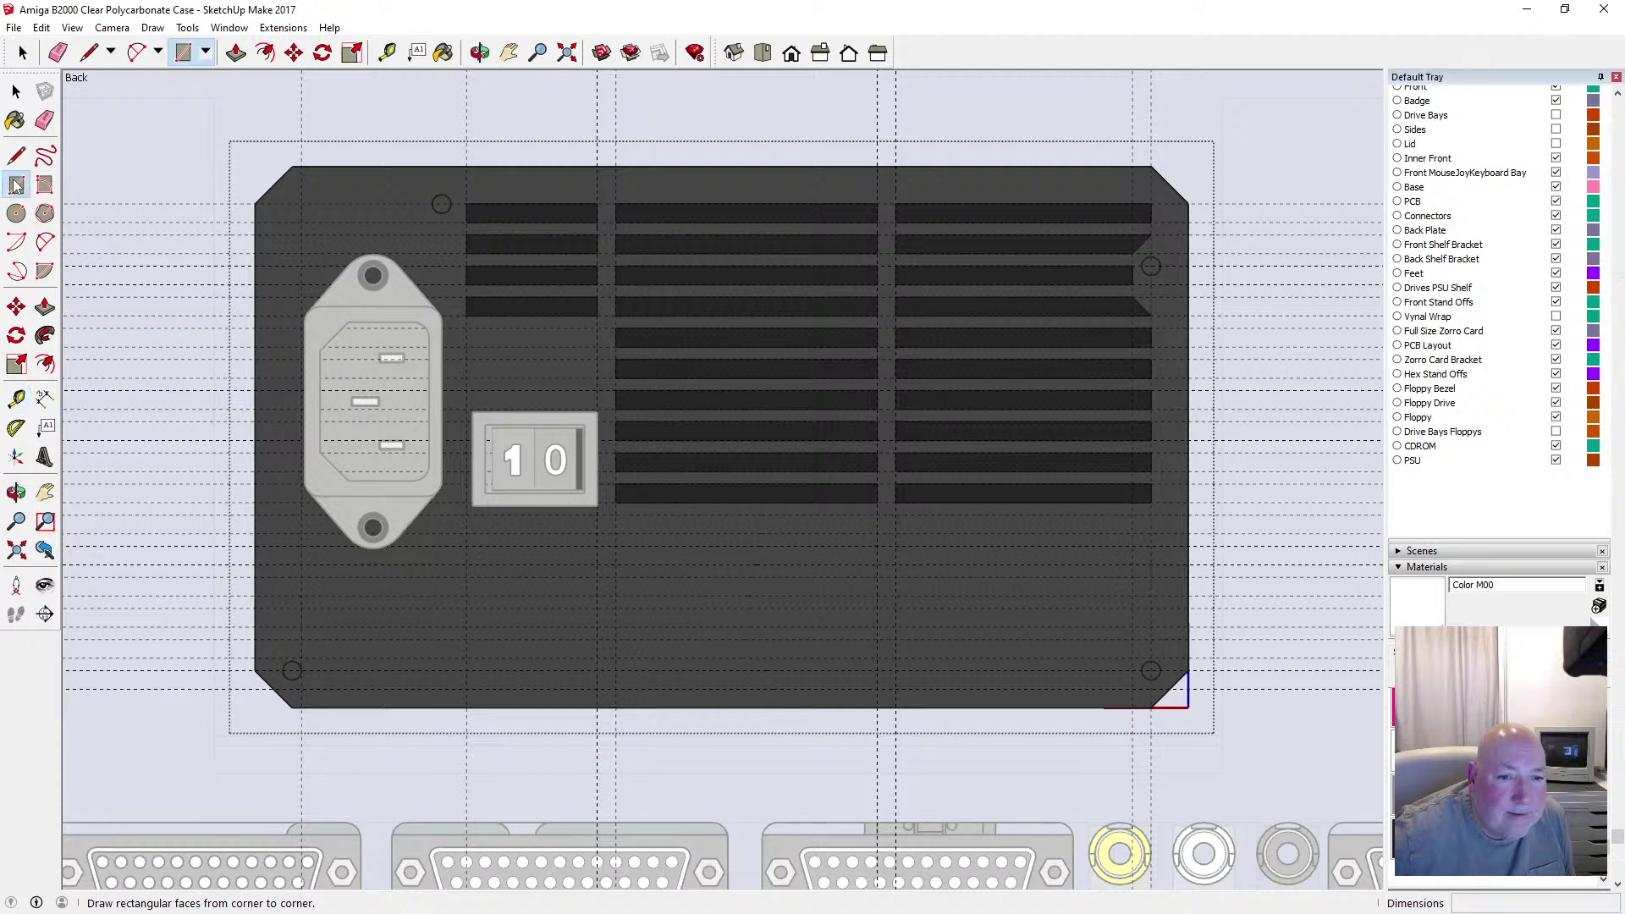
pyautogui.click(301, 578)
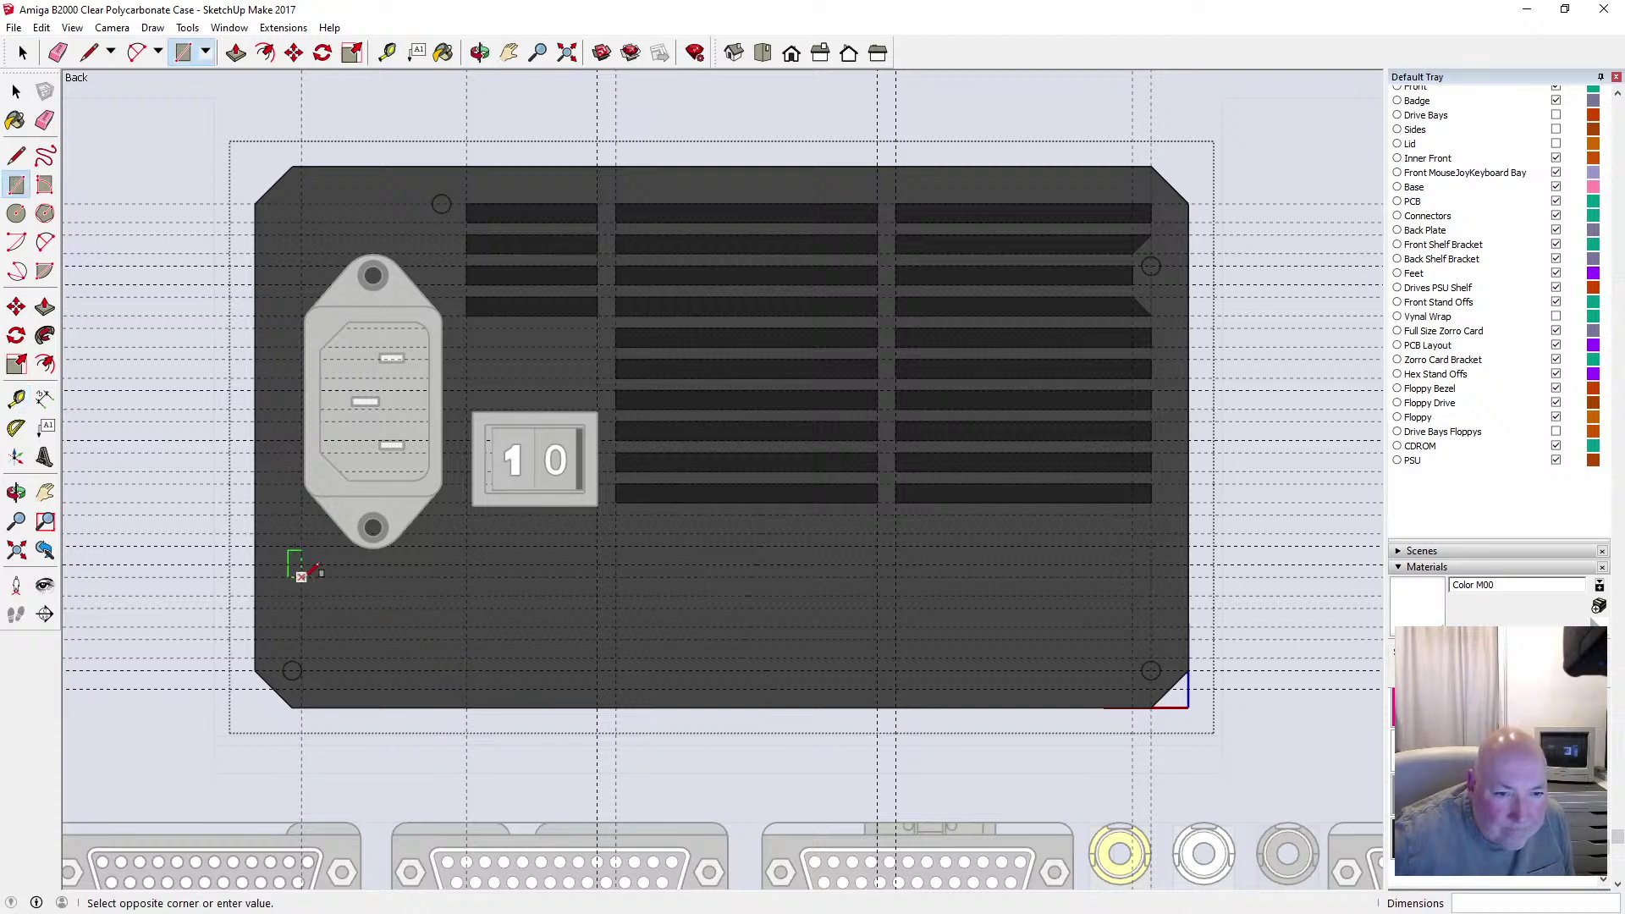
pyautogui.click(466, 595)
pyautogui.click(288, 582)
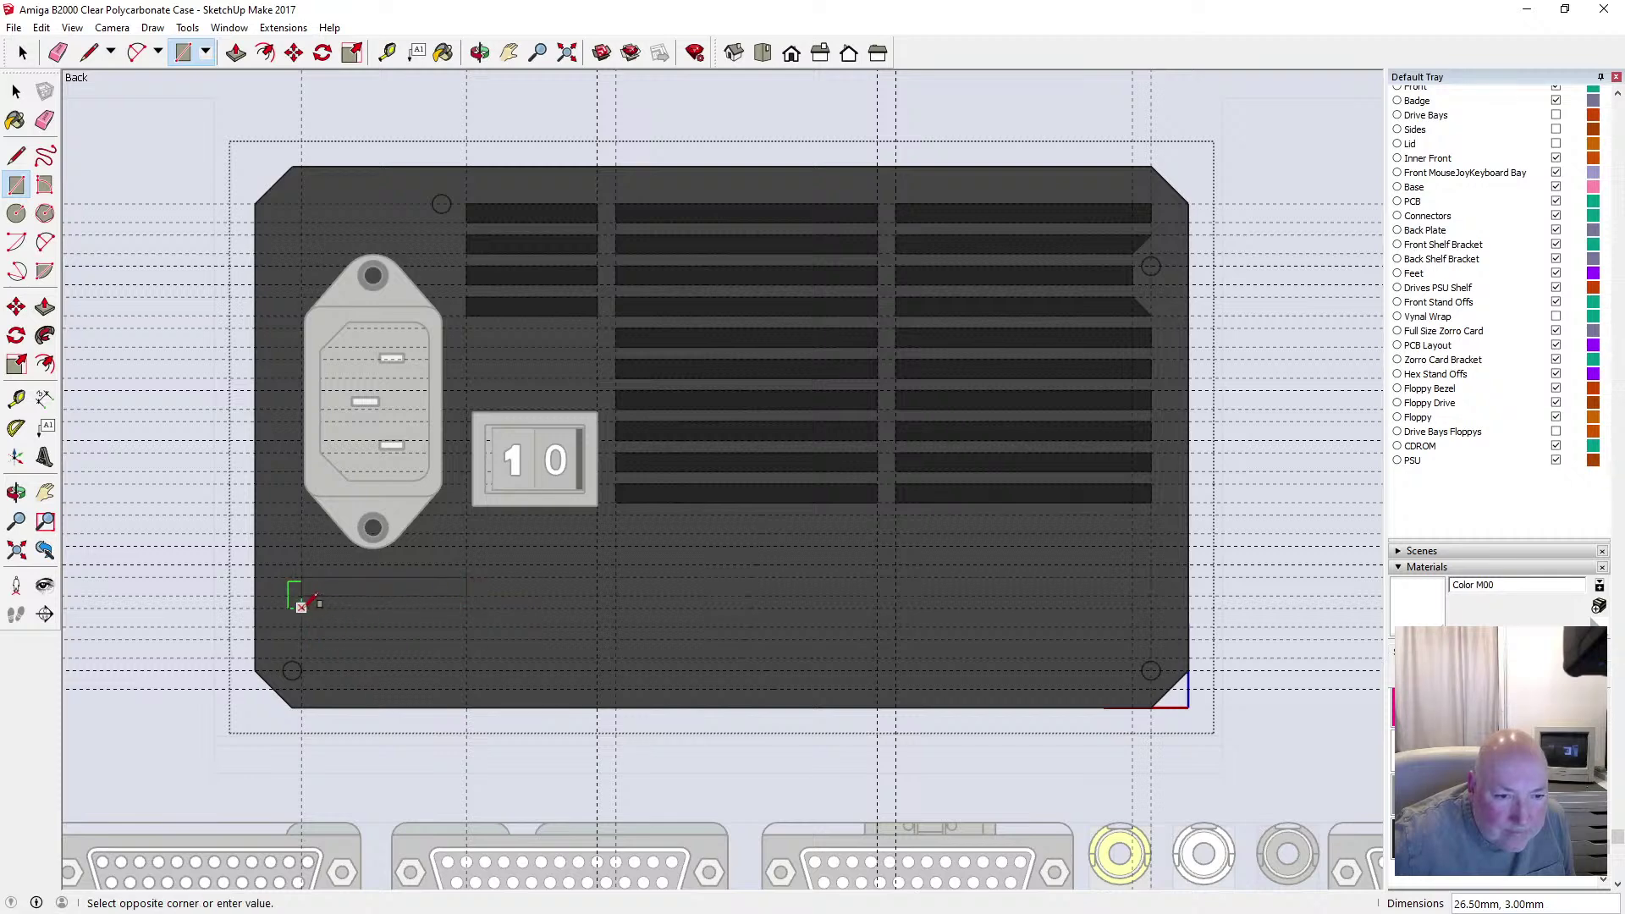
pyautogui.click(466, 626)
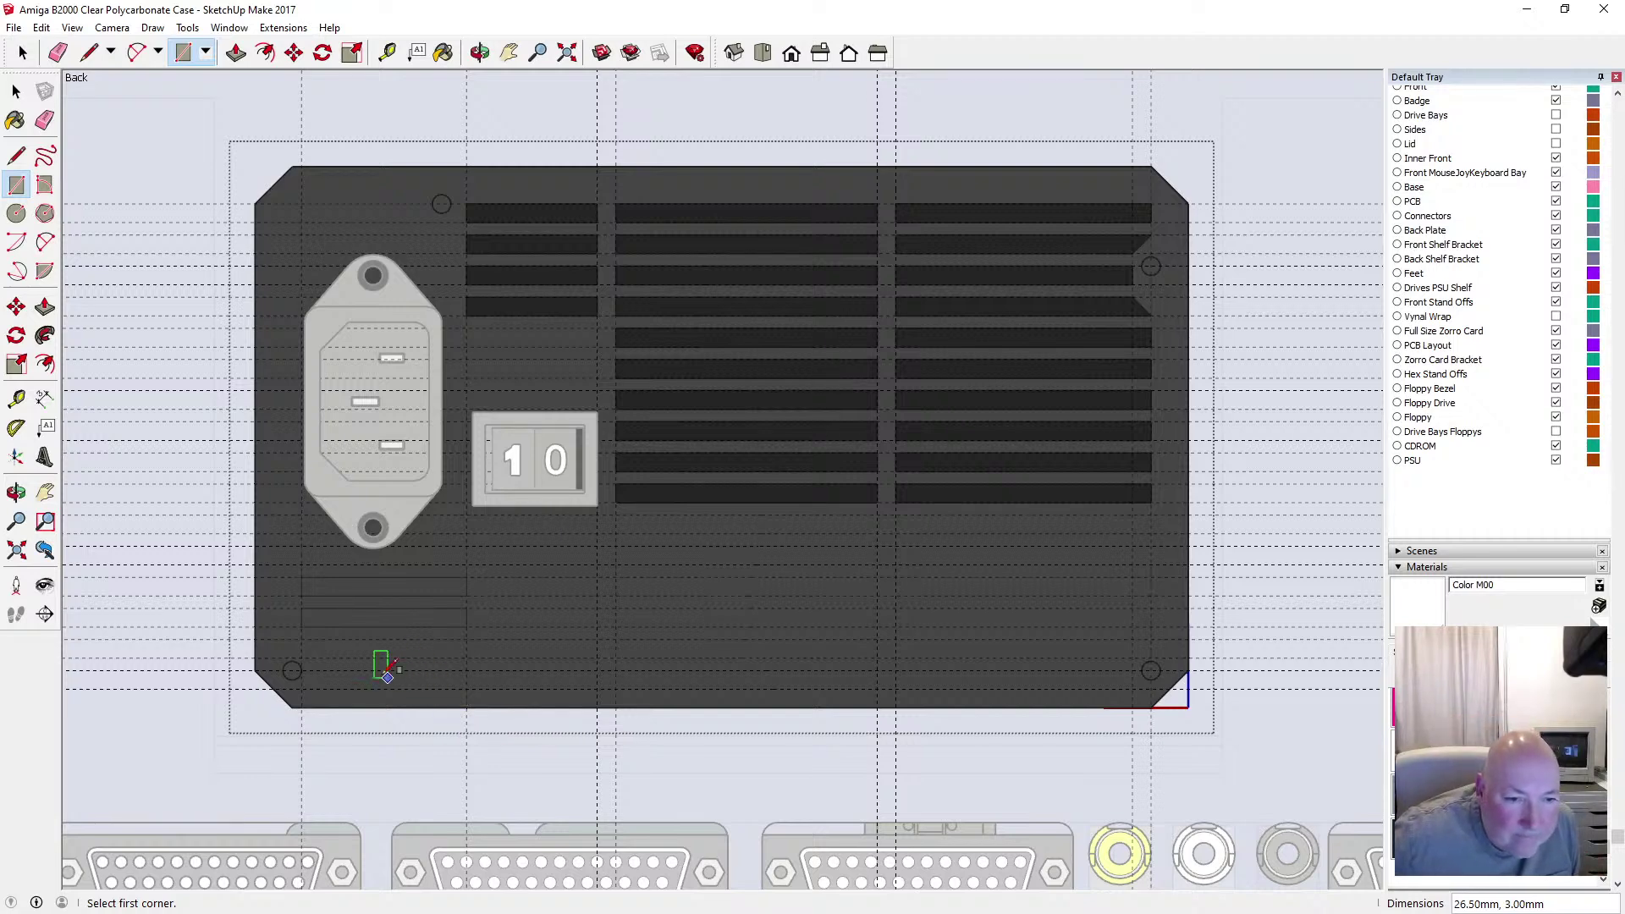
pyautogui.click(302, 640)
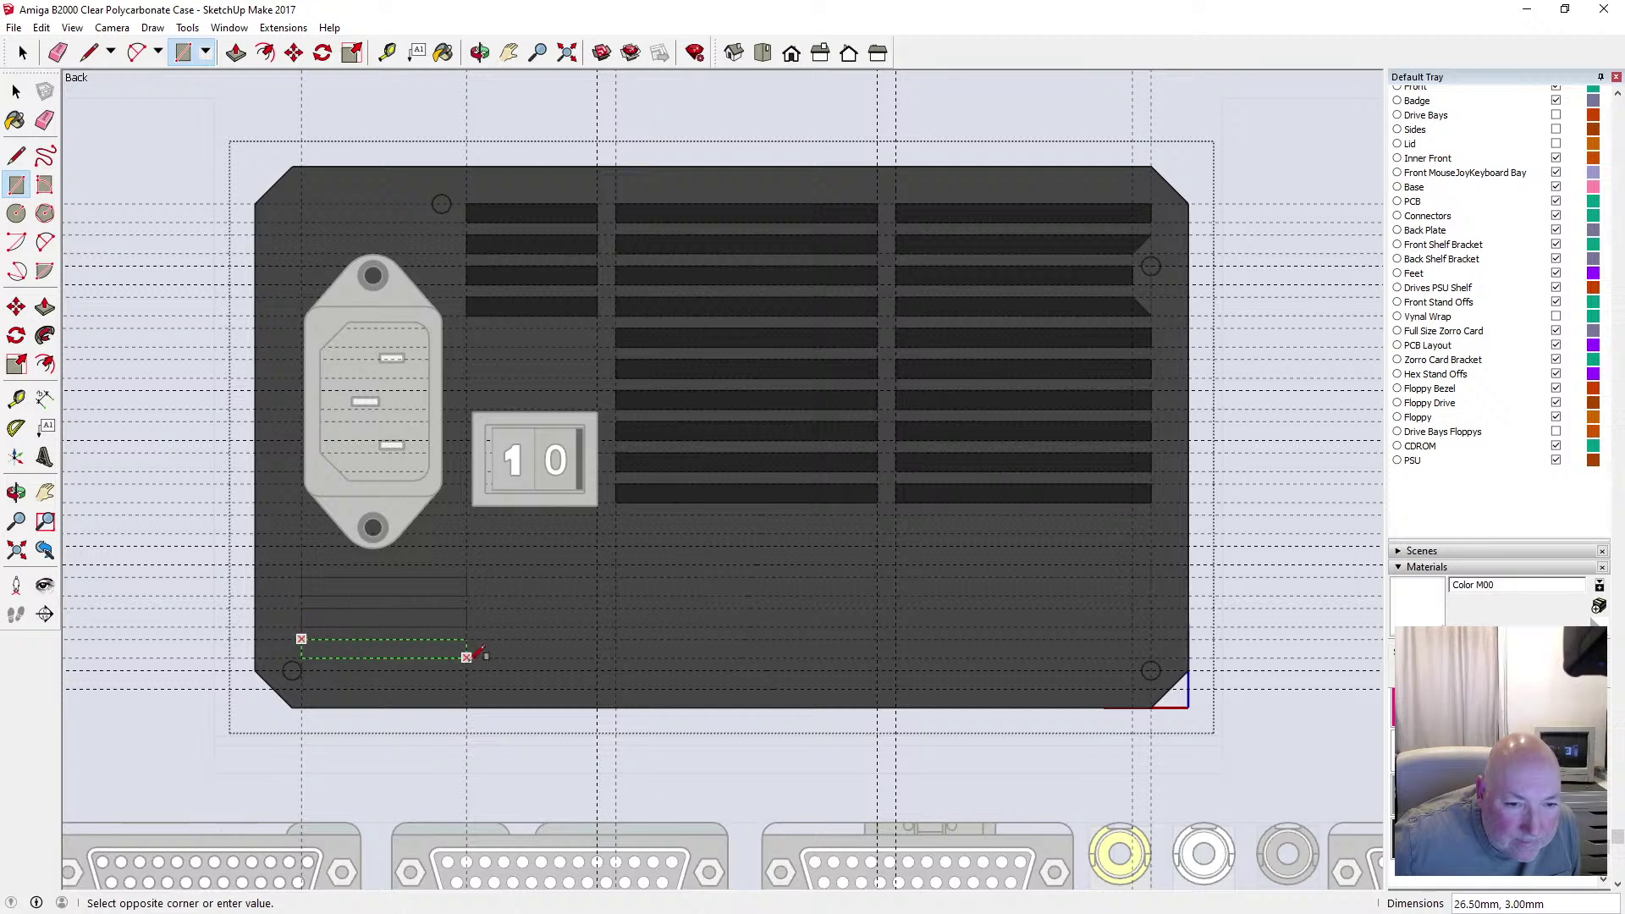
pyautogui.click(468, 657)
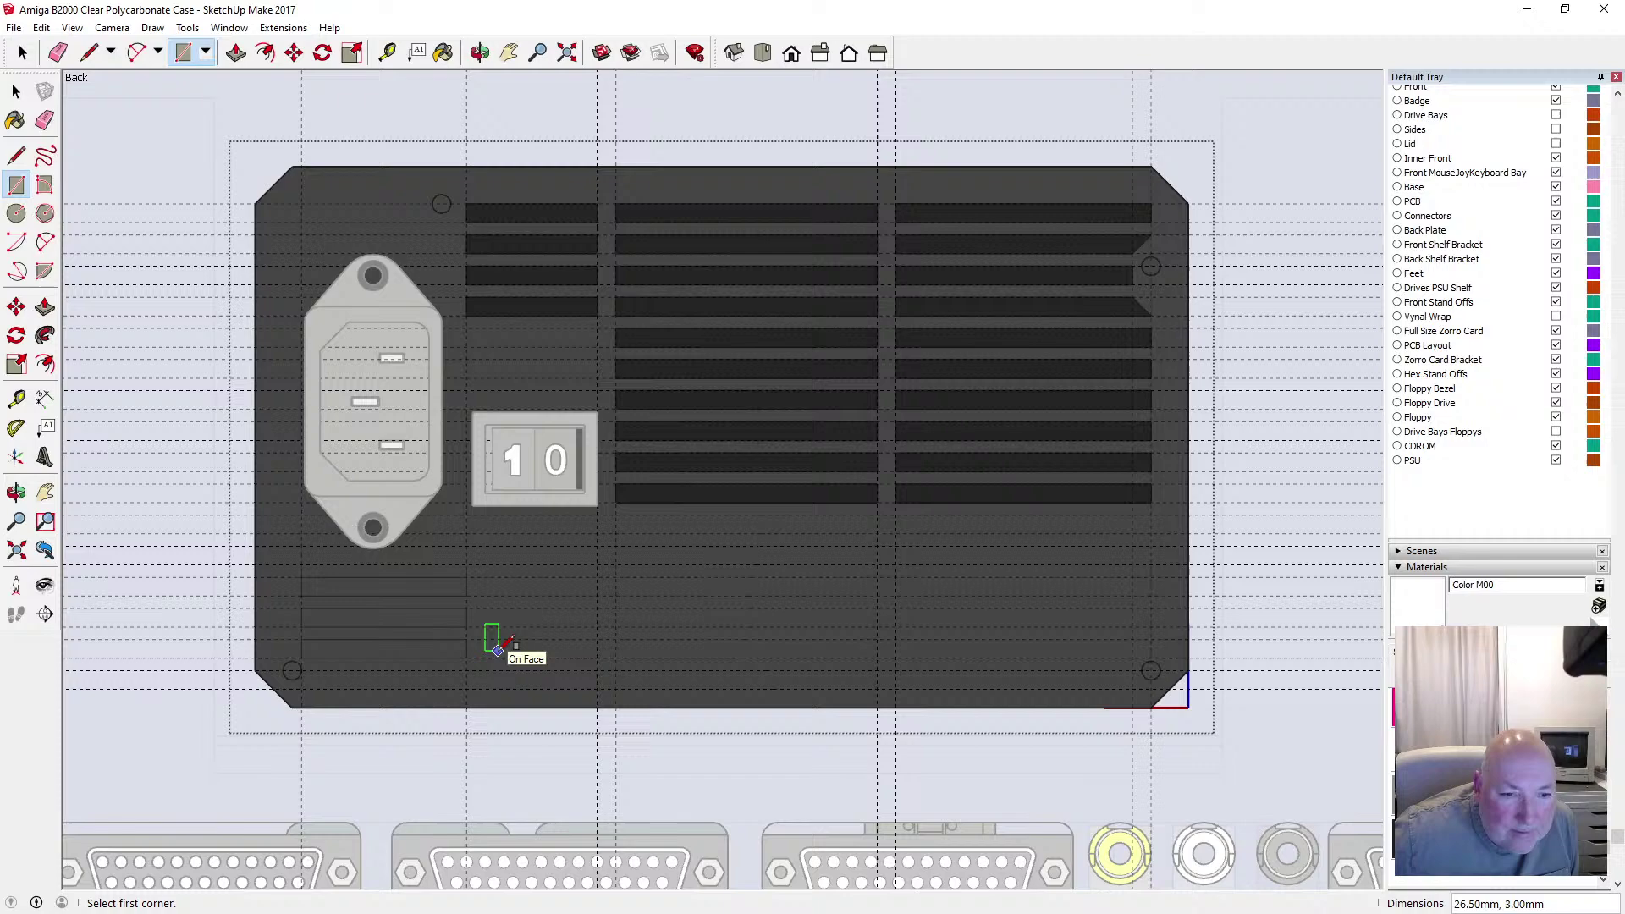
# Place a vertical guide 3 mm inward from the outer short end of the lowest slot below the socket
pyautogui.click(17, 91)
pyautogui.scroll(4, 343, 648)
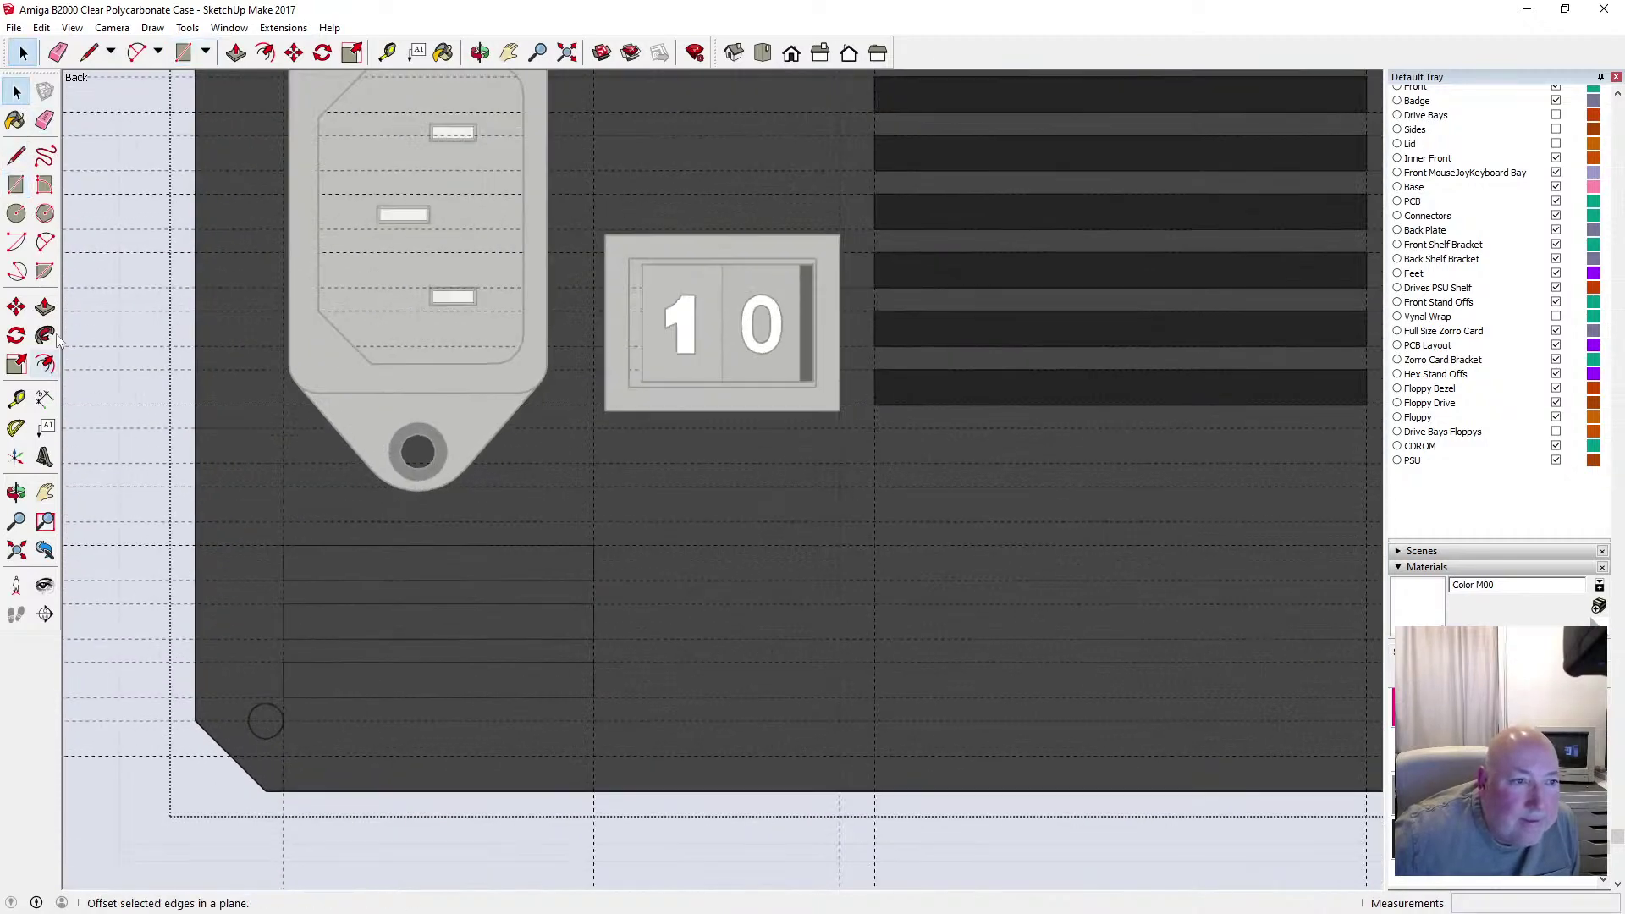
pyautogui.click(16, 156)
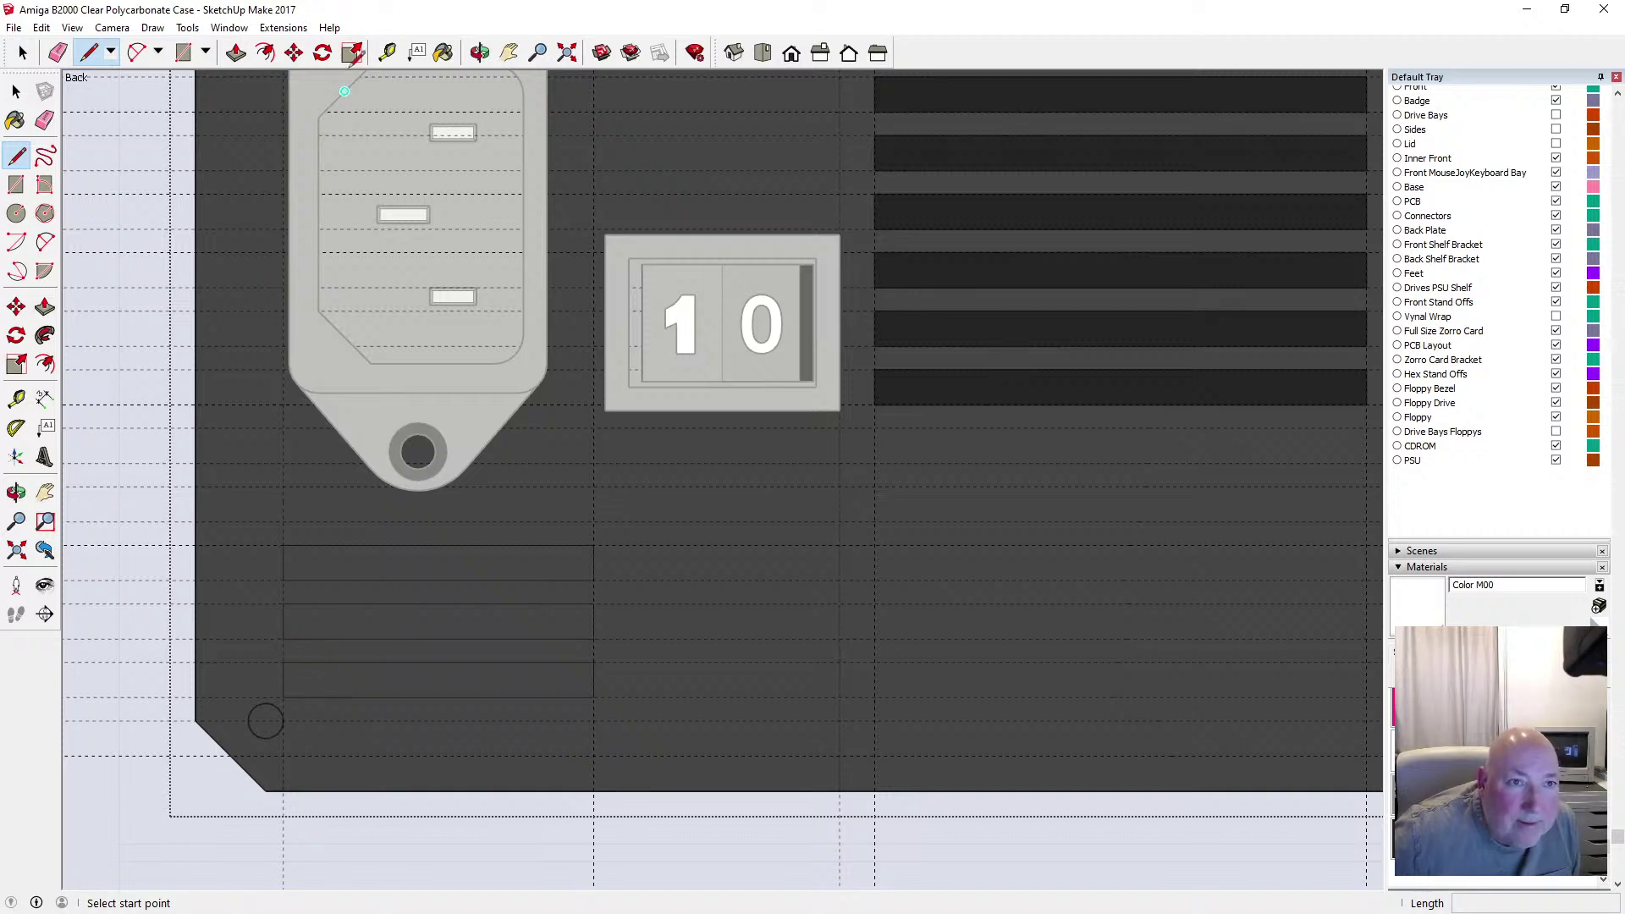
pyautogui.click(387, 52)
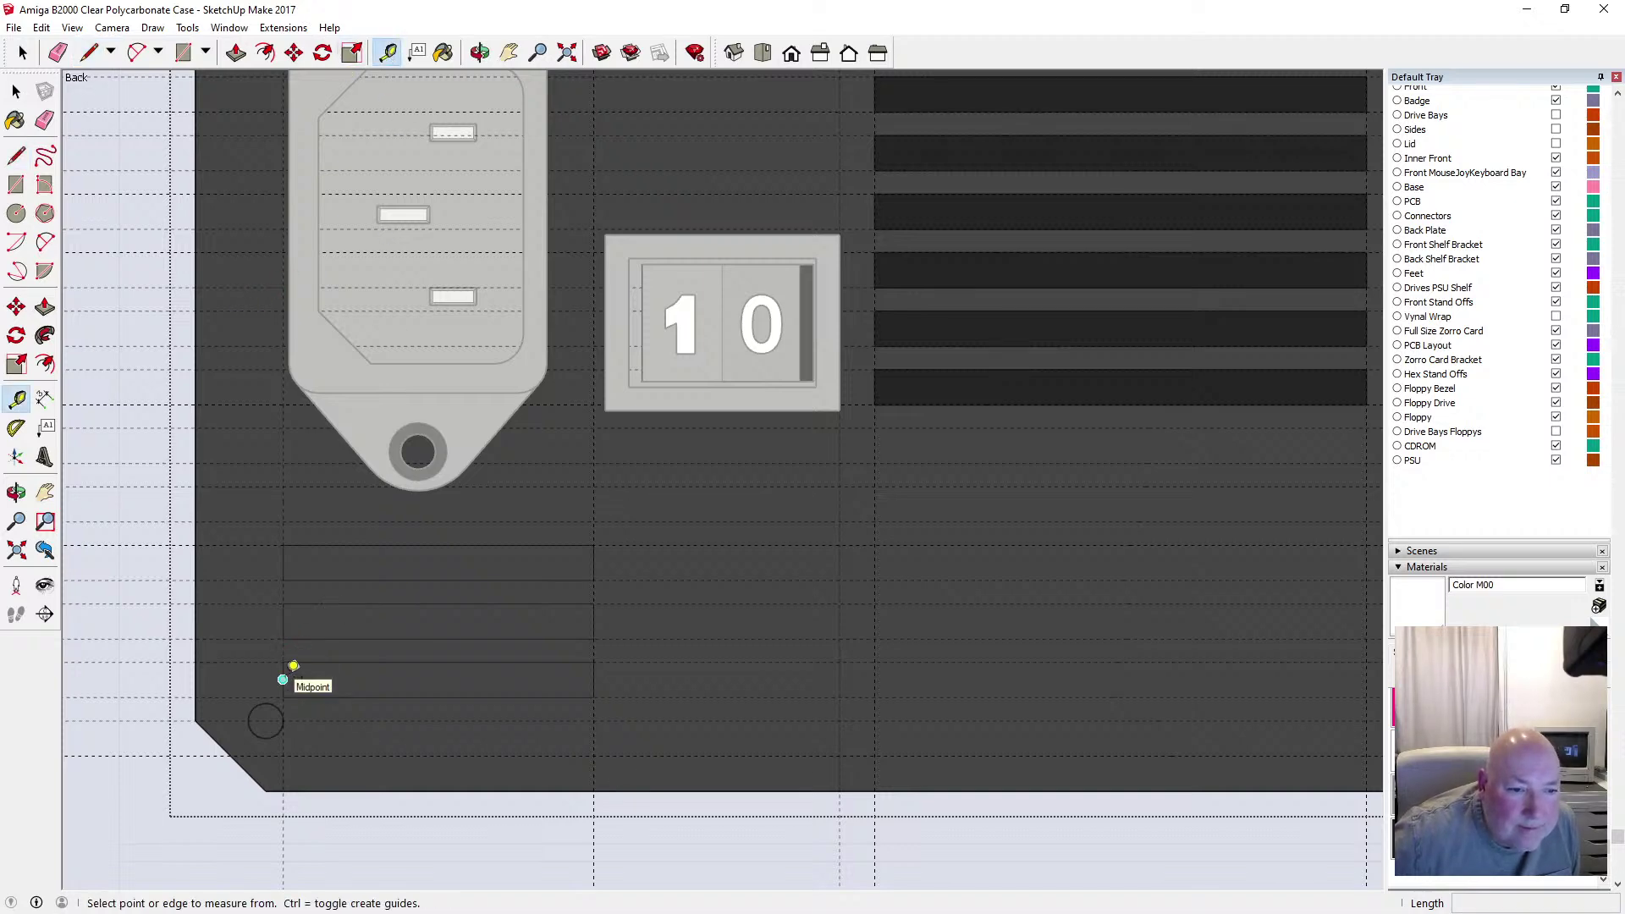
pyautogui.click(282, 680)
pyautogui.click(321, 683)
pyautogui.write('3')
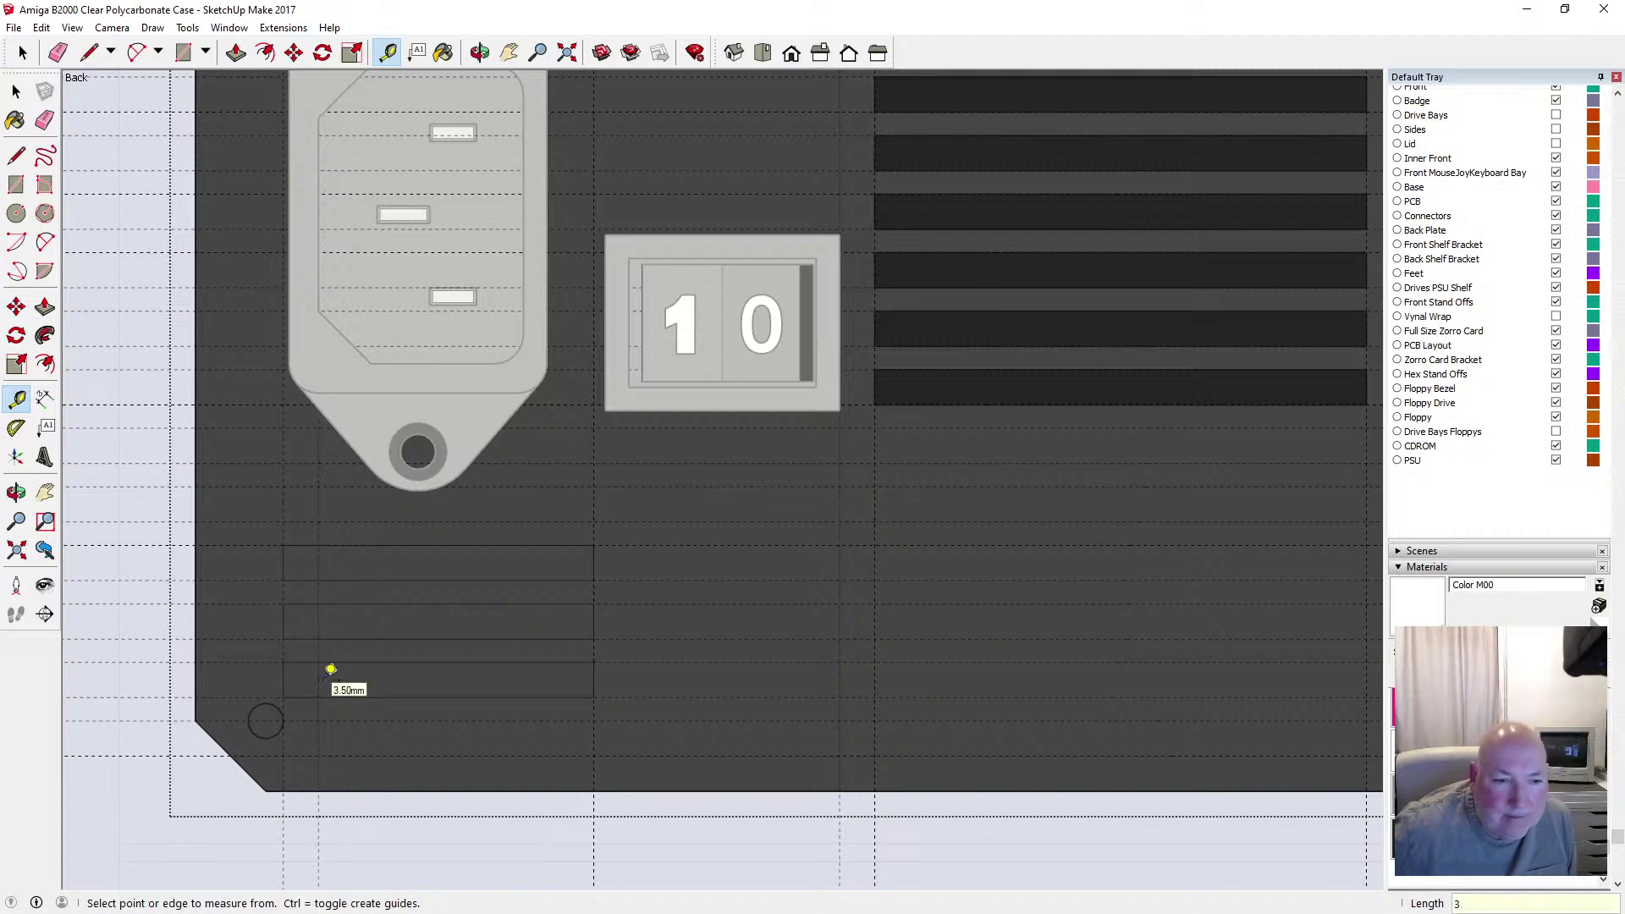
pyautogui.press('Return')
# Cut the lowest slot's corner near the screw hole with a diagonal line at the 3 mm guide and remove the leftover corner edges
pyautogui.click(16, 156)
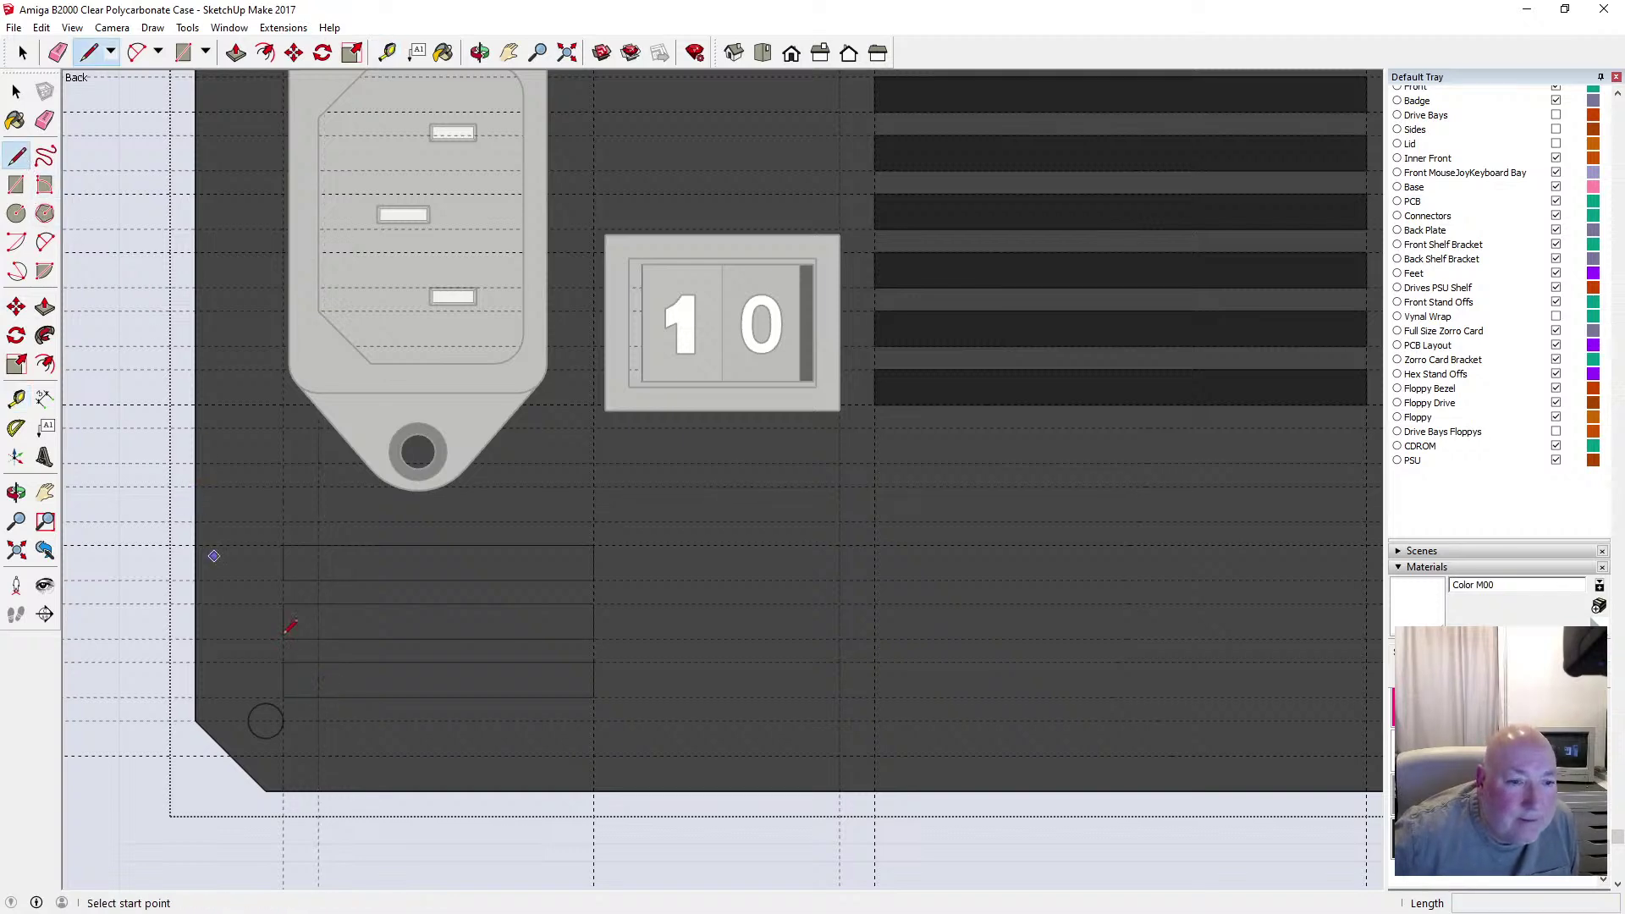
pyautogui.click(319, 697)
pyautogui.click(284, 662)
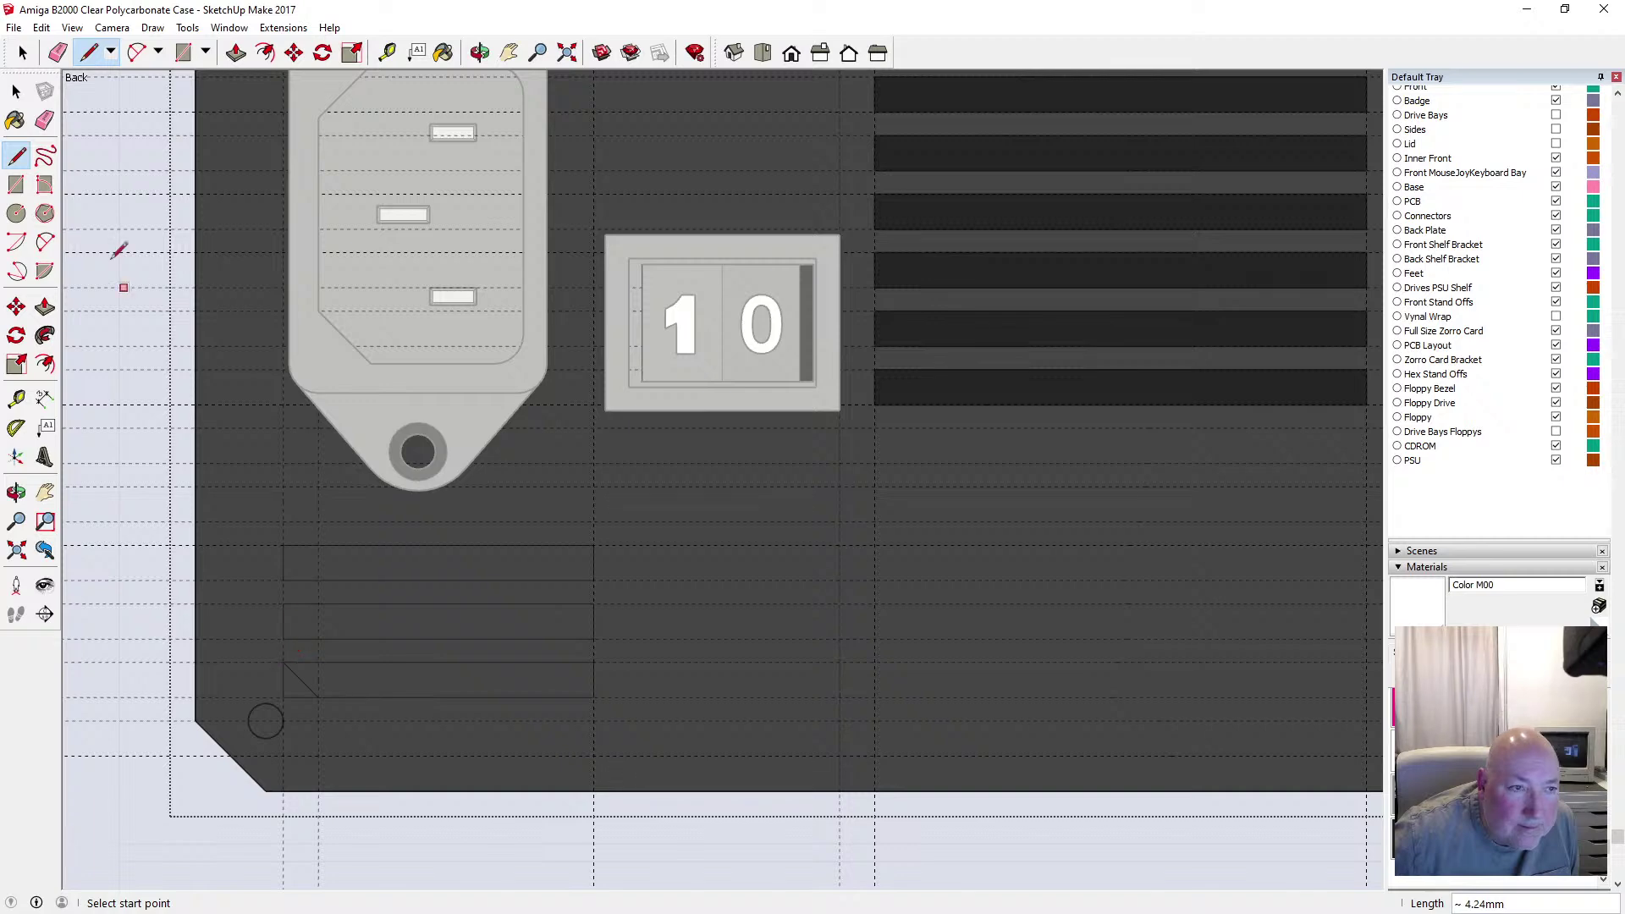
pyautogui.press('space')
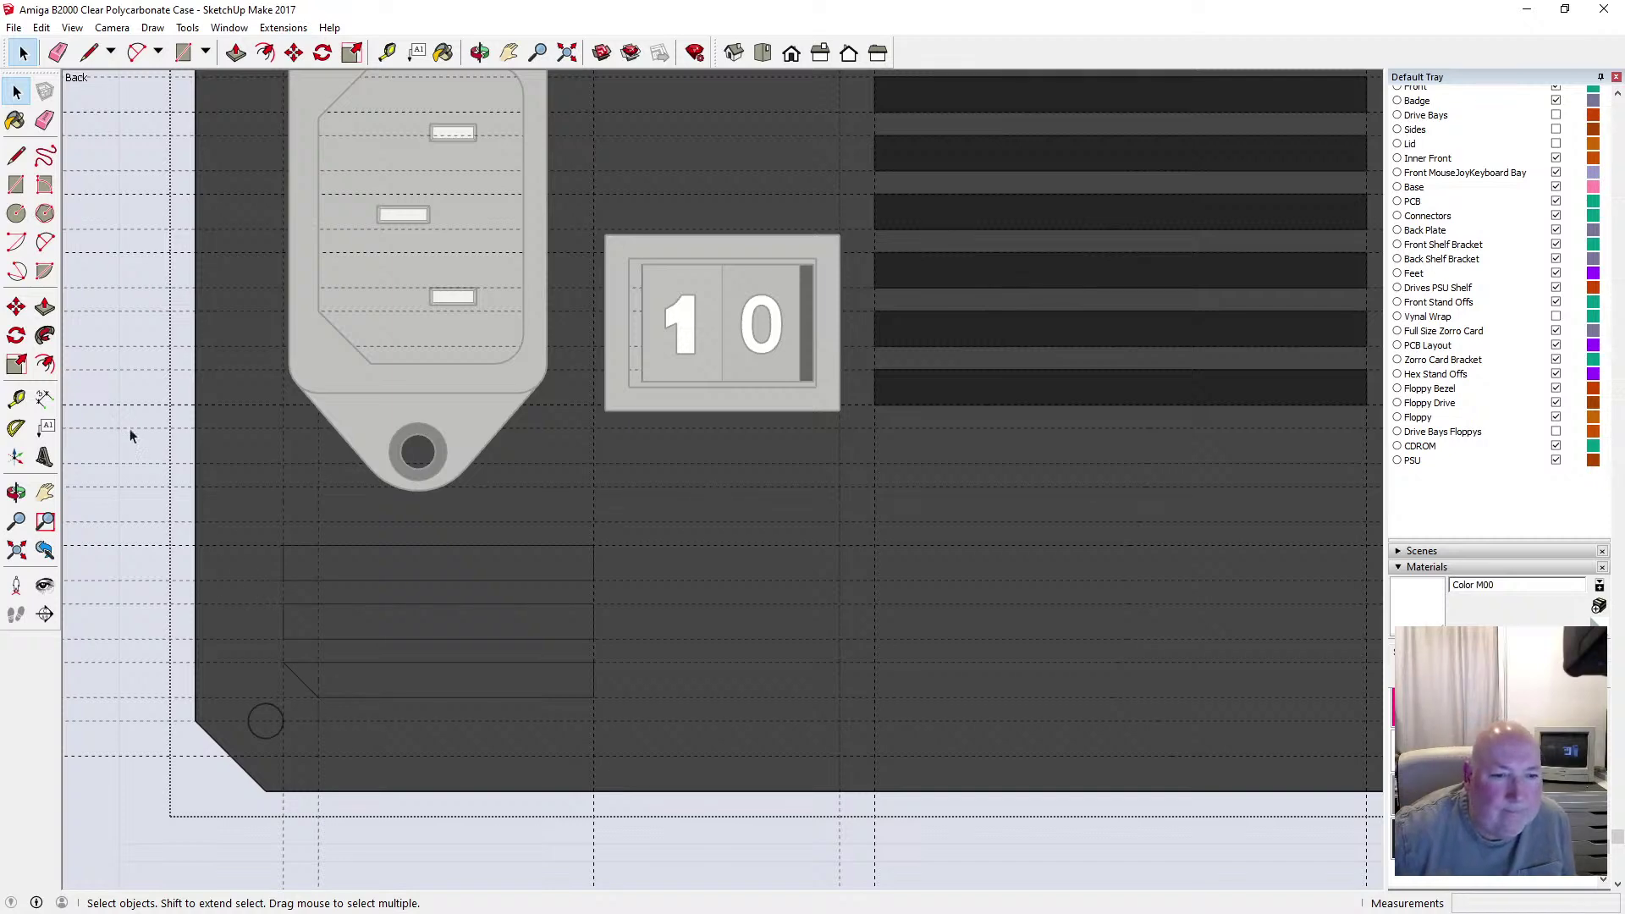
# Try a fourth slot rectangle under the lowest socket-side slot, beside the corner screw hole, and undo it
pyautogui.click(16, 185)
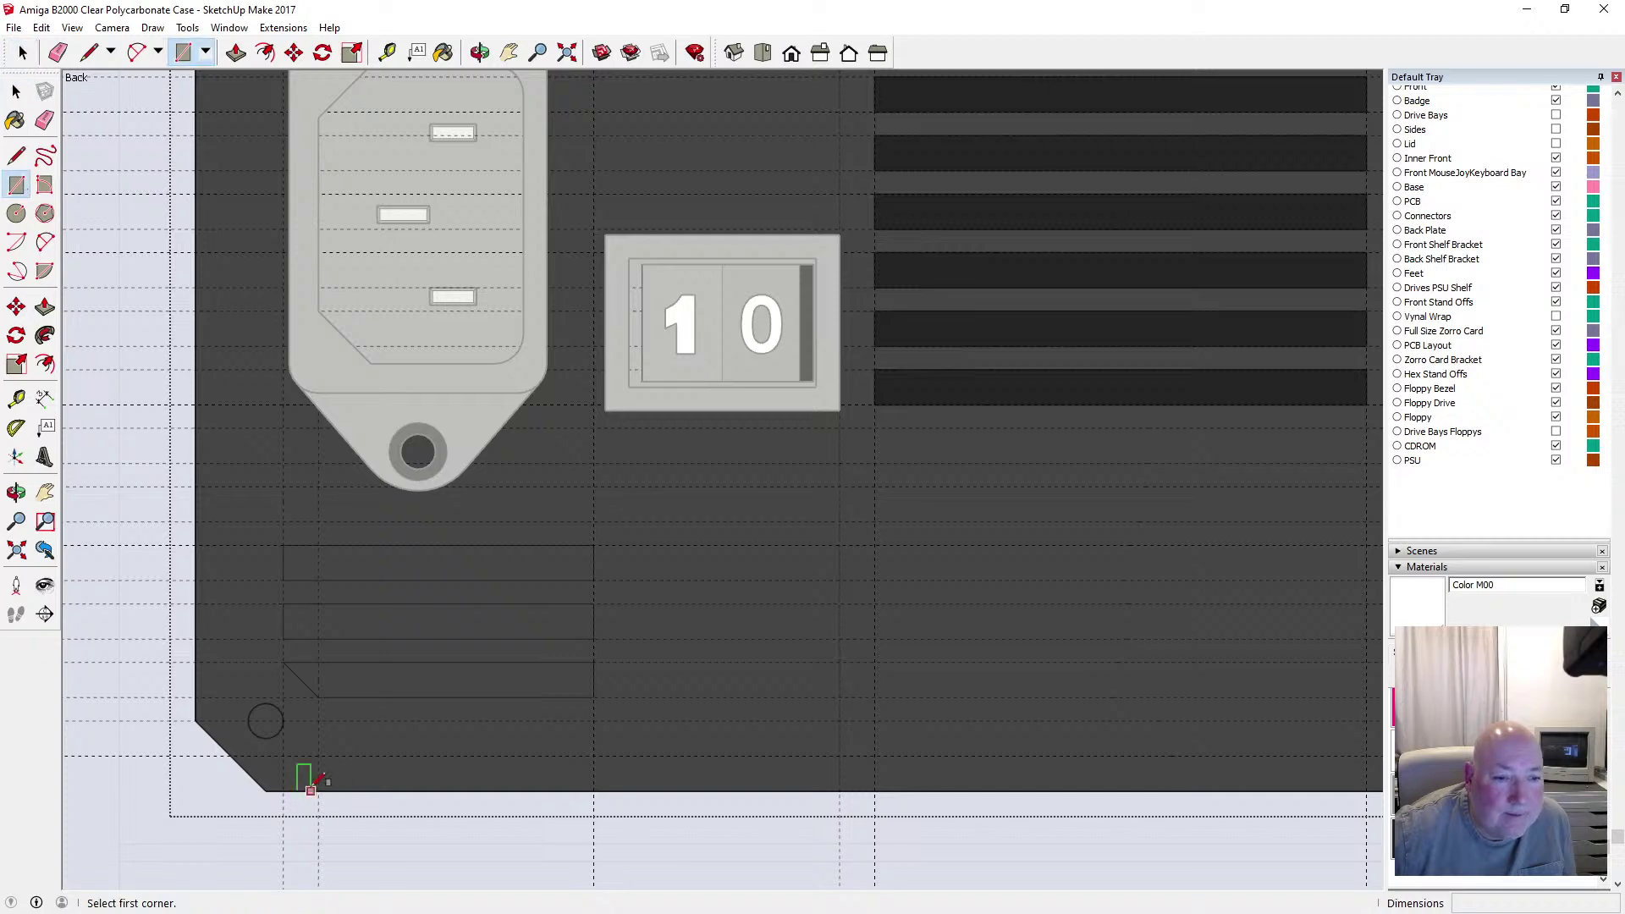
pyautogui.click(319, 721)
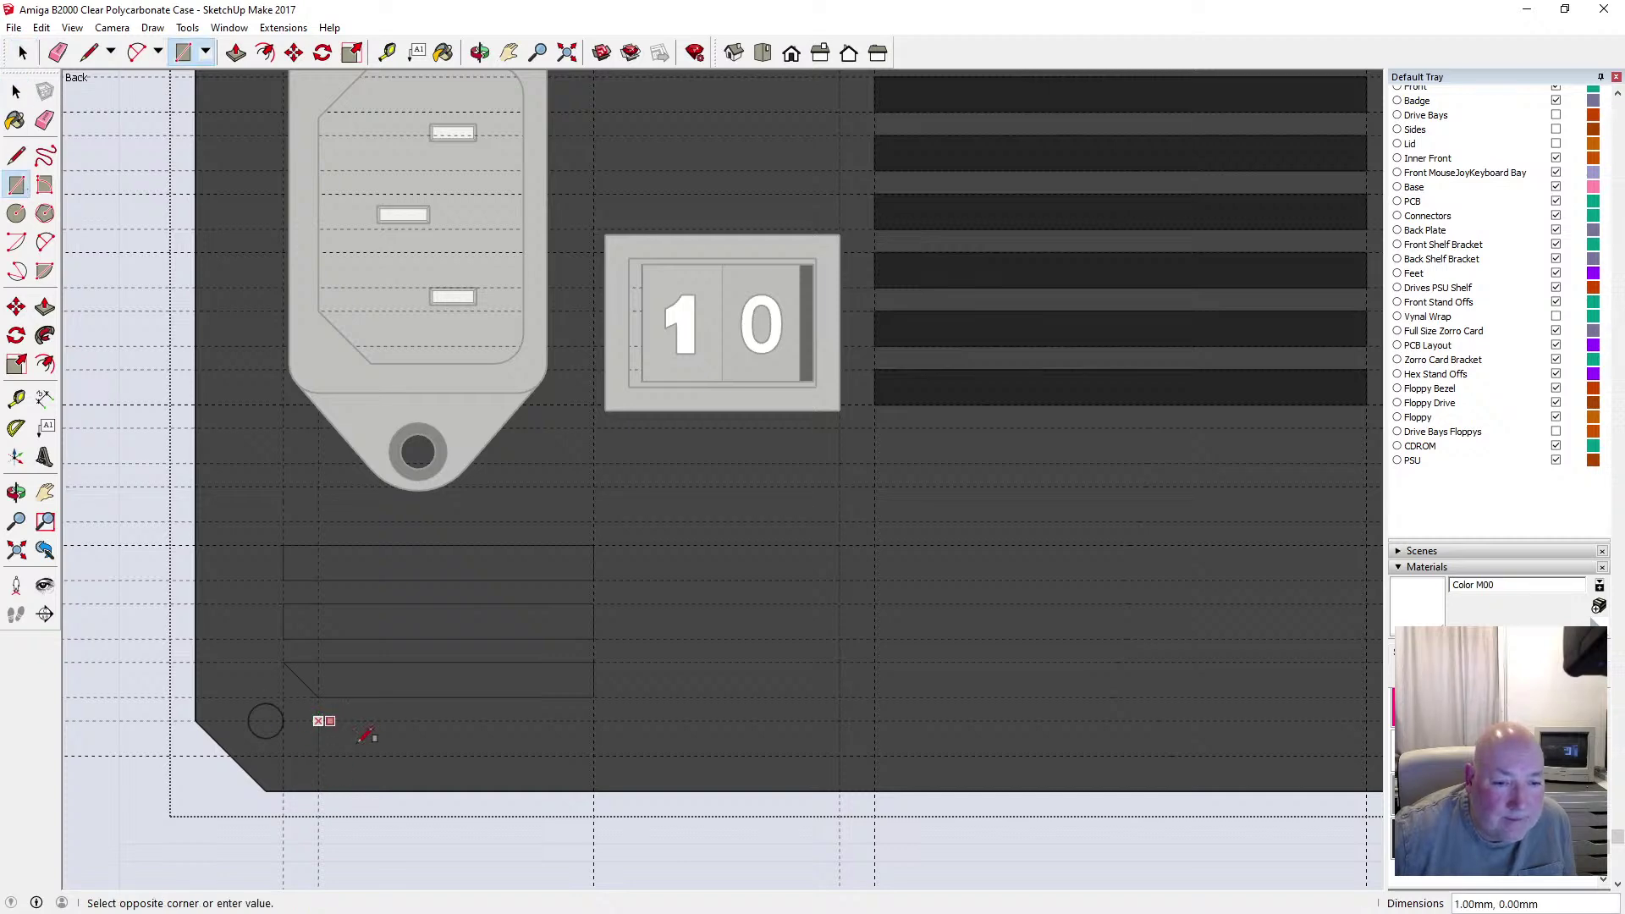
pyautogui.click(593, 756)
pyautogui.scroll(-2, 297, 700)
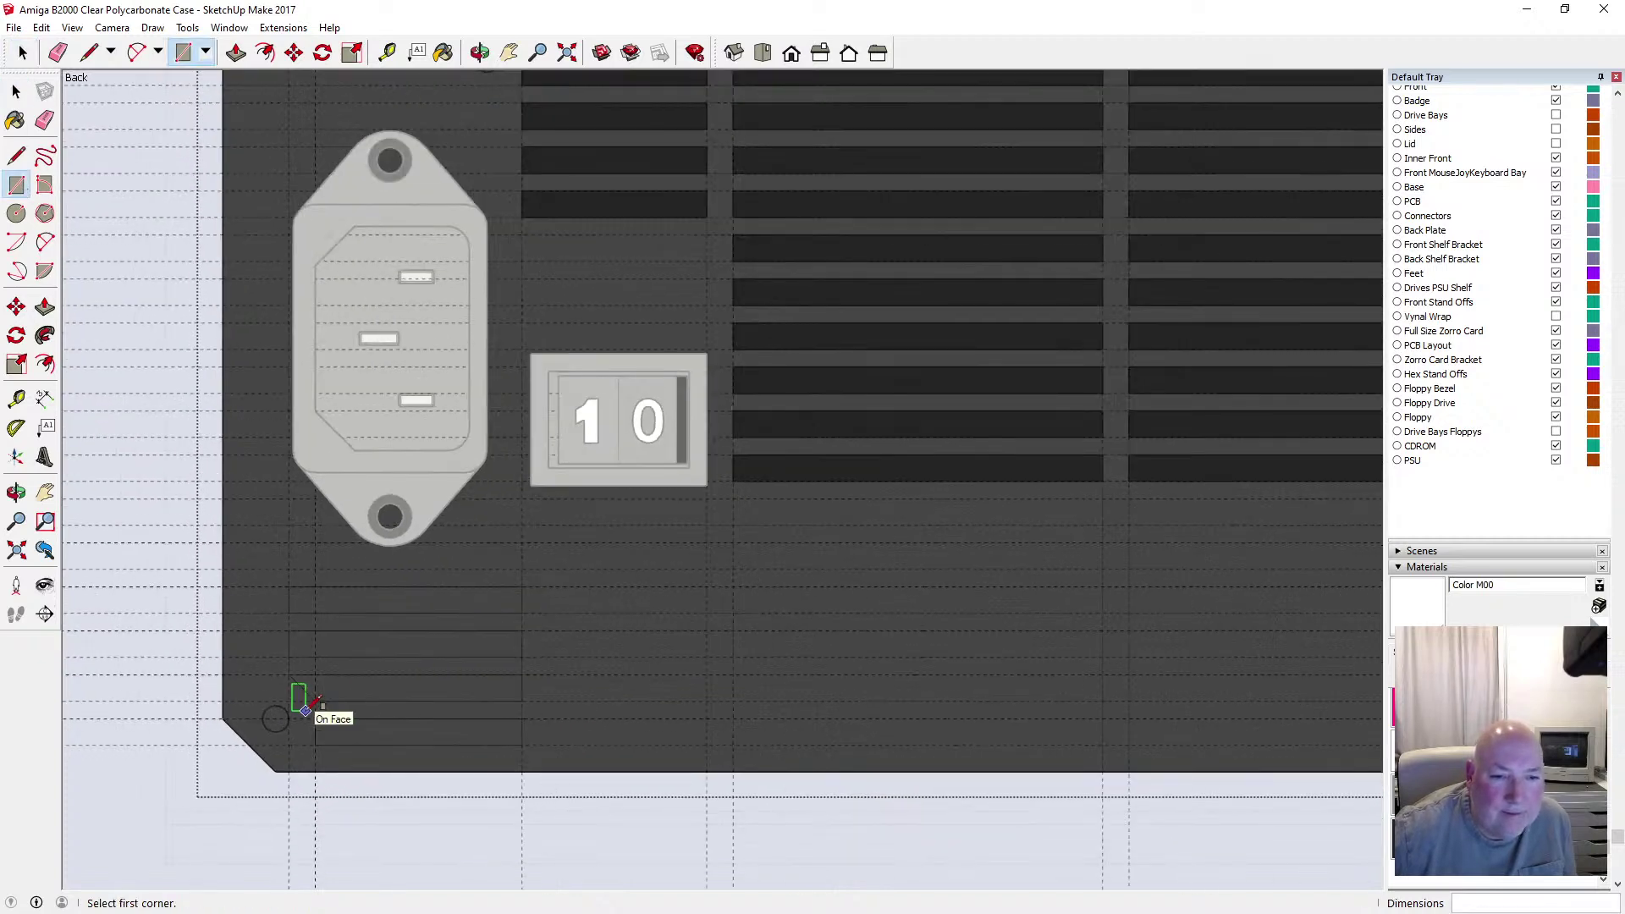
pyautogui.scroll(-2, 284, 693)
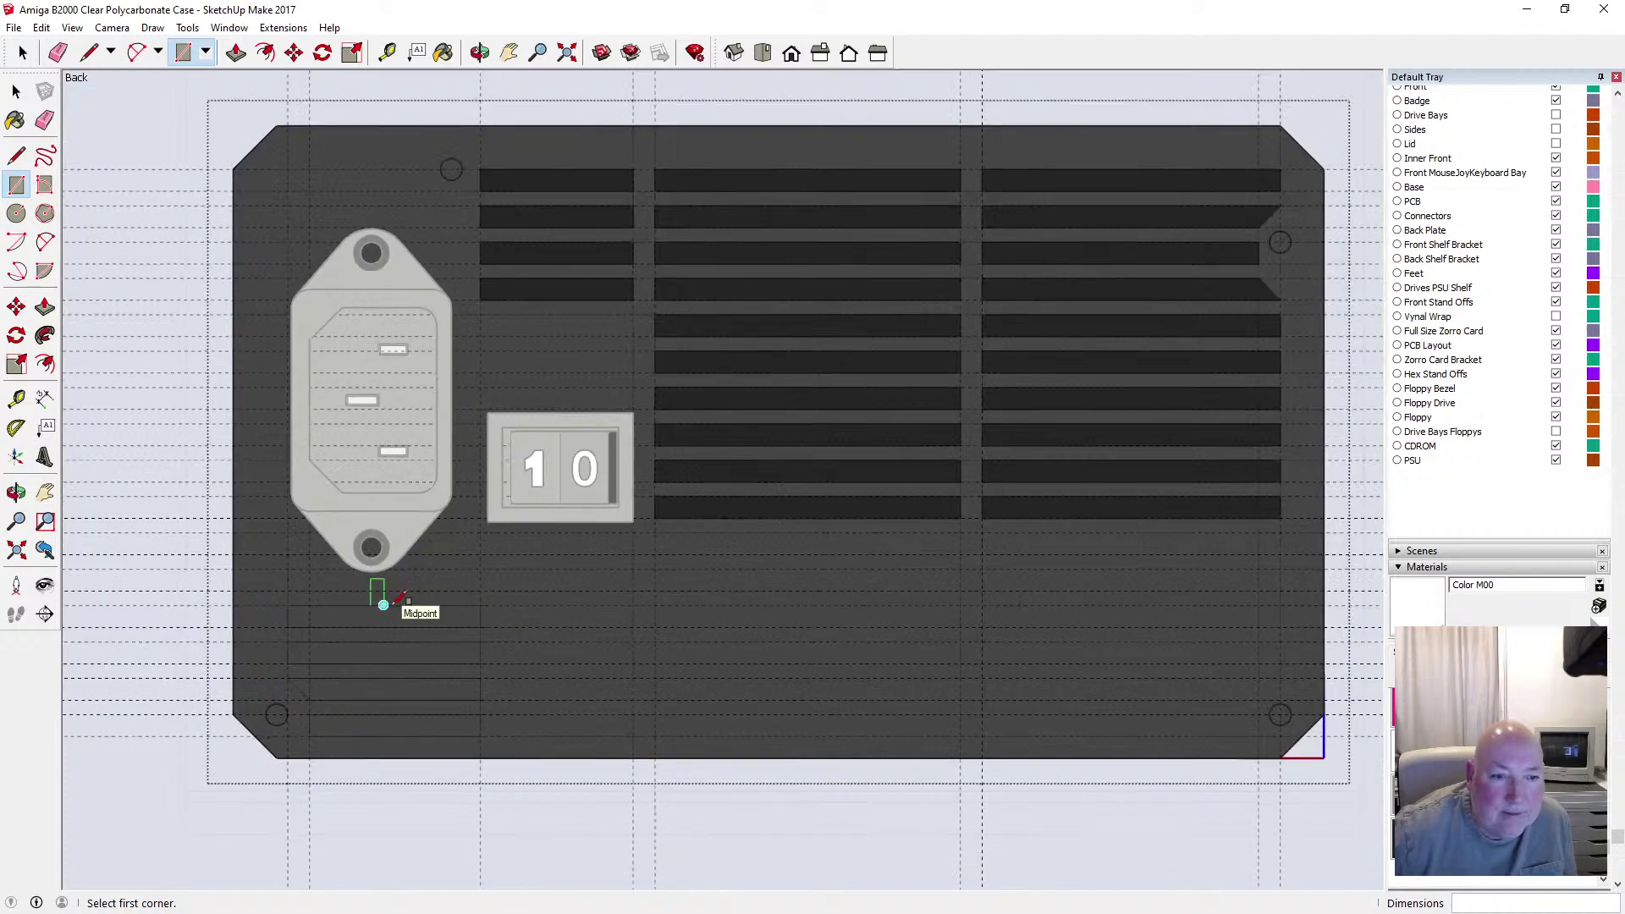
pyautogui.scroll(-2, 339, 622)
pyautogui.scroll(3, 421, 729)
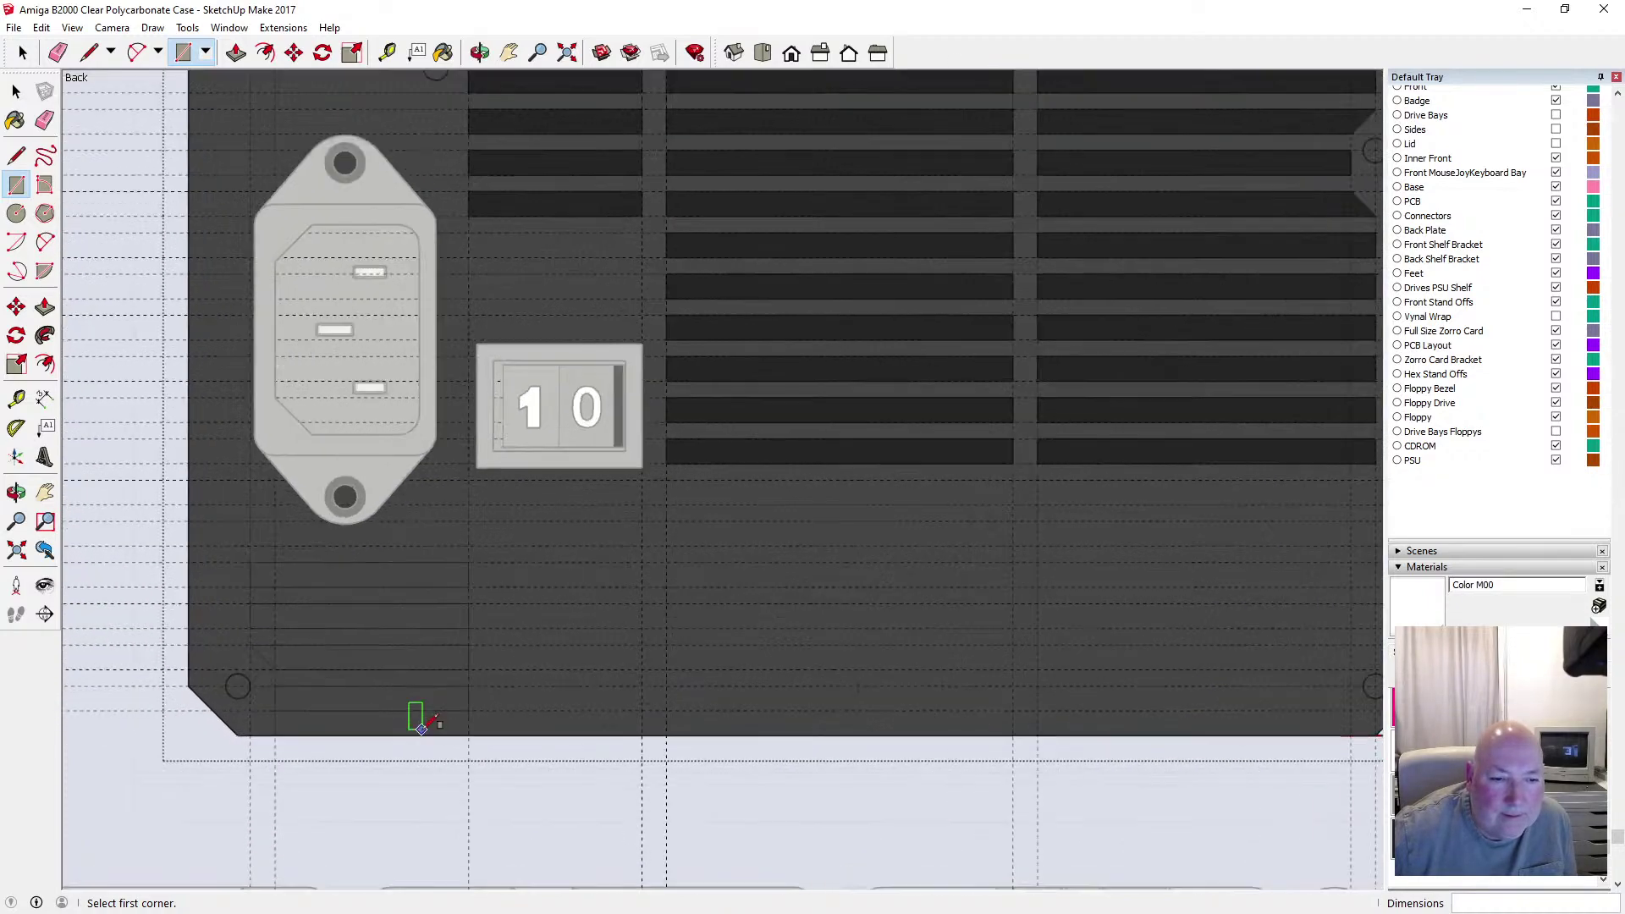
pyautogui.scroll(1, 421, 728)
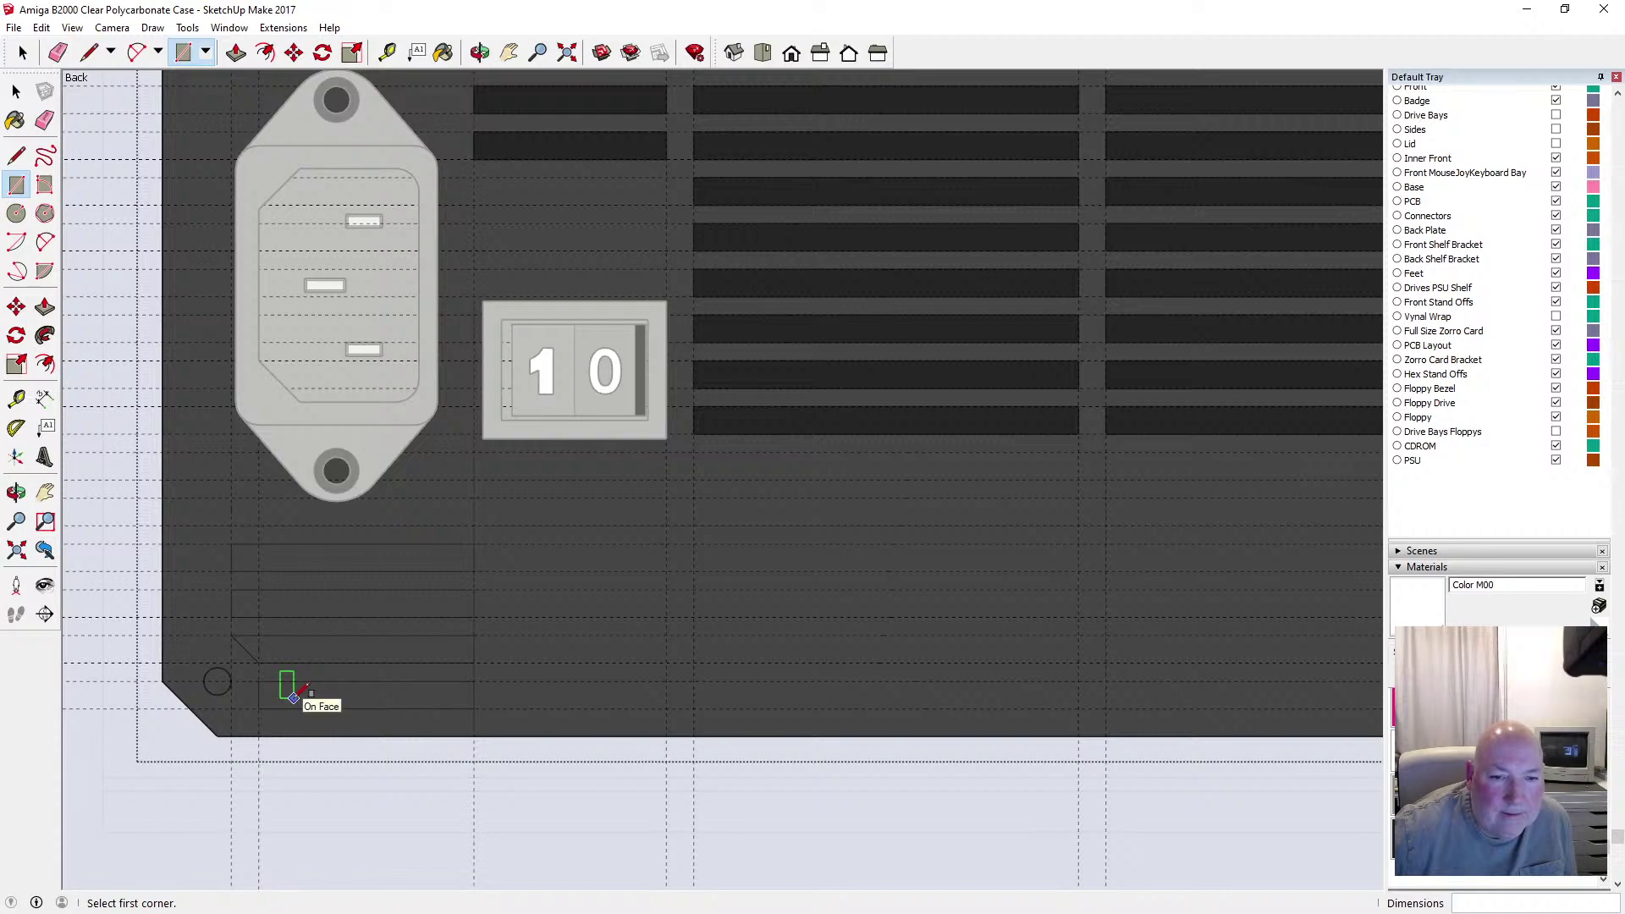
pyautogui.scroll(-2, 290, 685)
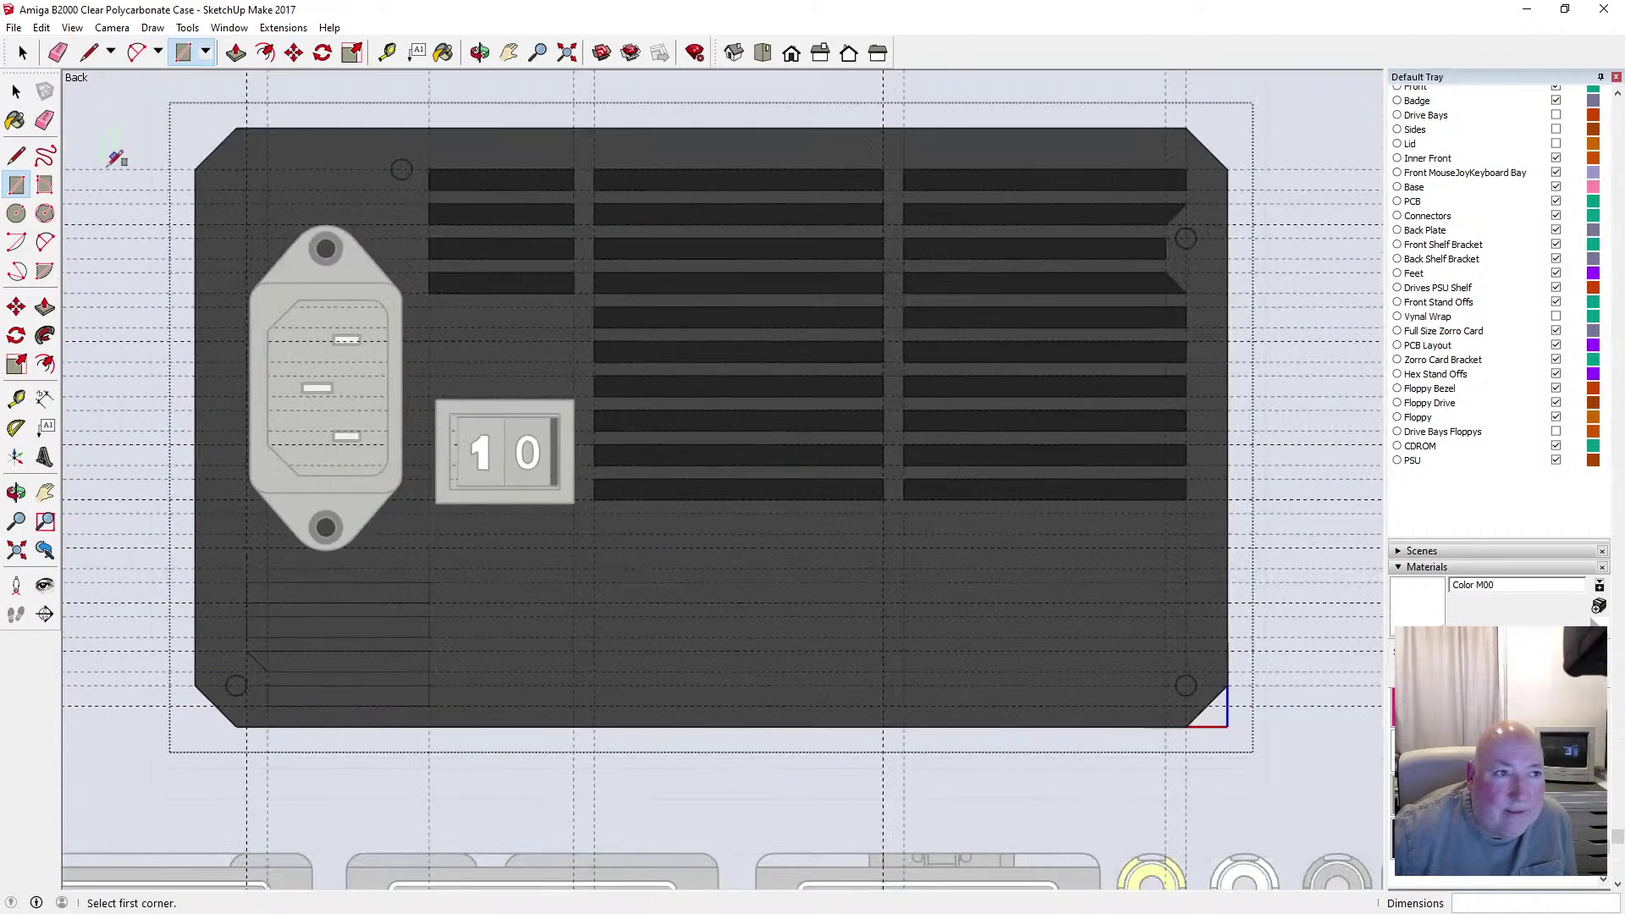
pyautogui.click(40, 27)
pyautogui.click(41, 27)
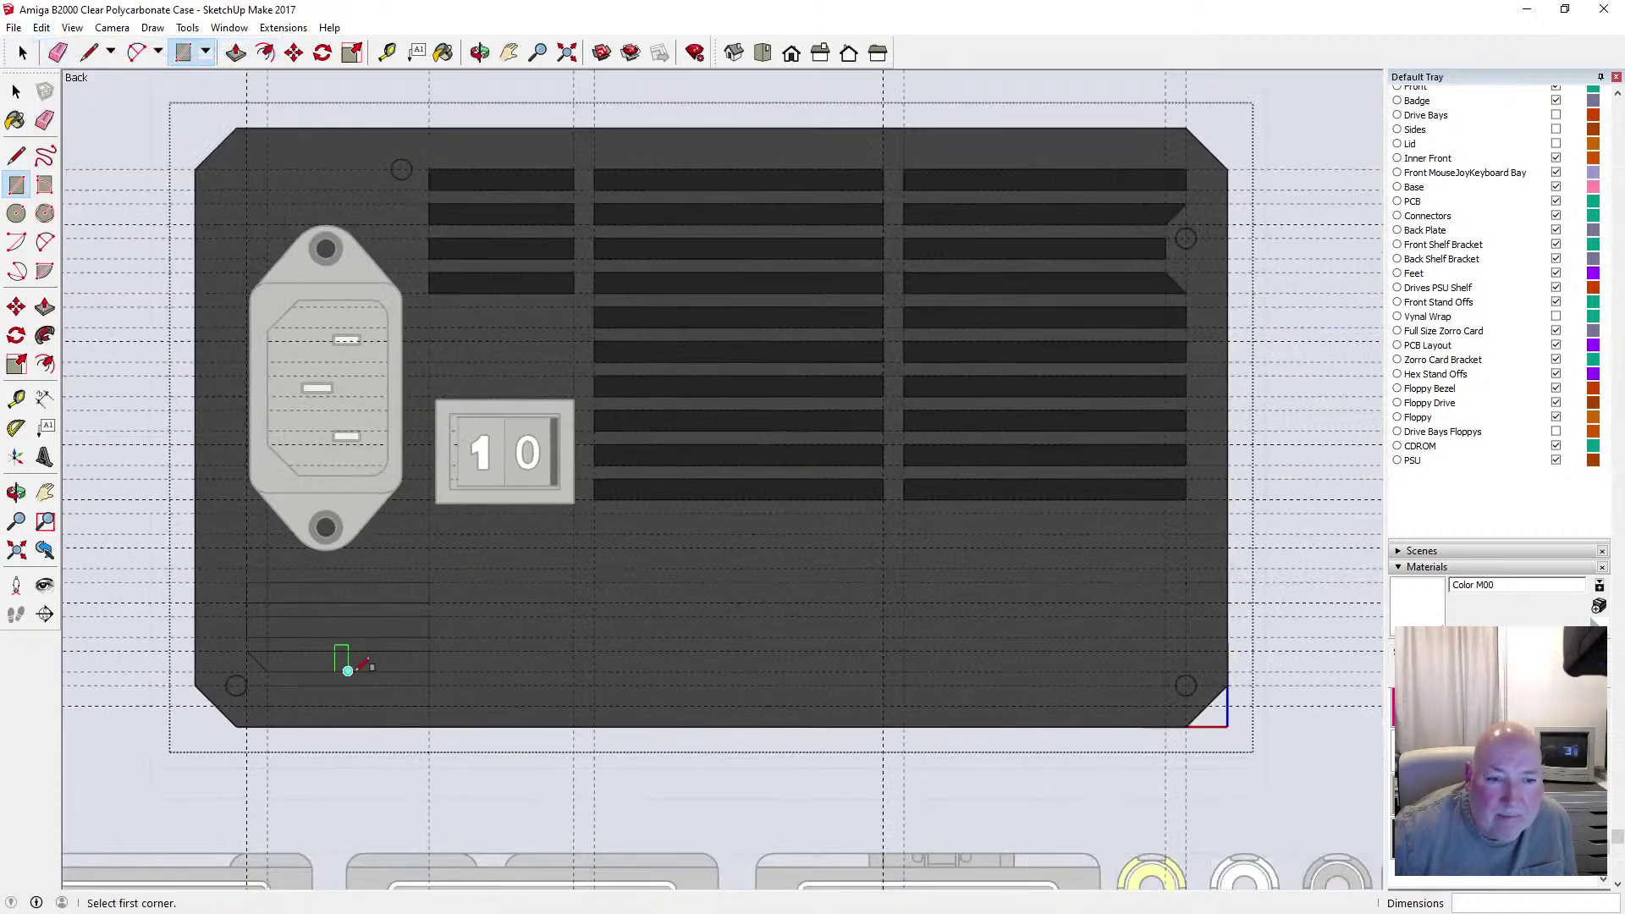
# Place a vertical guide 7.5 mm from the third slot column's inner guide, towards that column's outer end
pyautogui.scroll(-1, 347, 664)
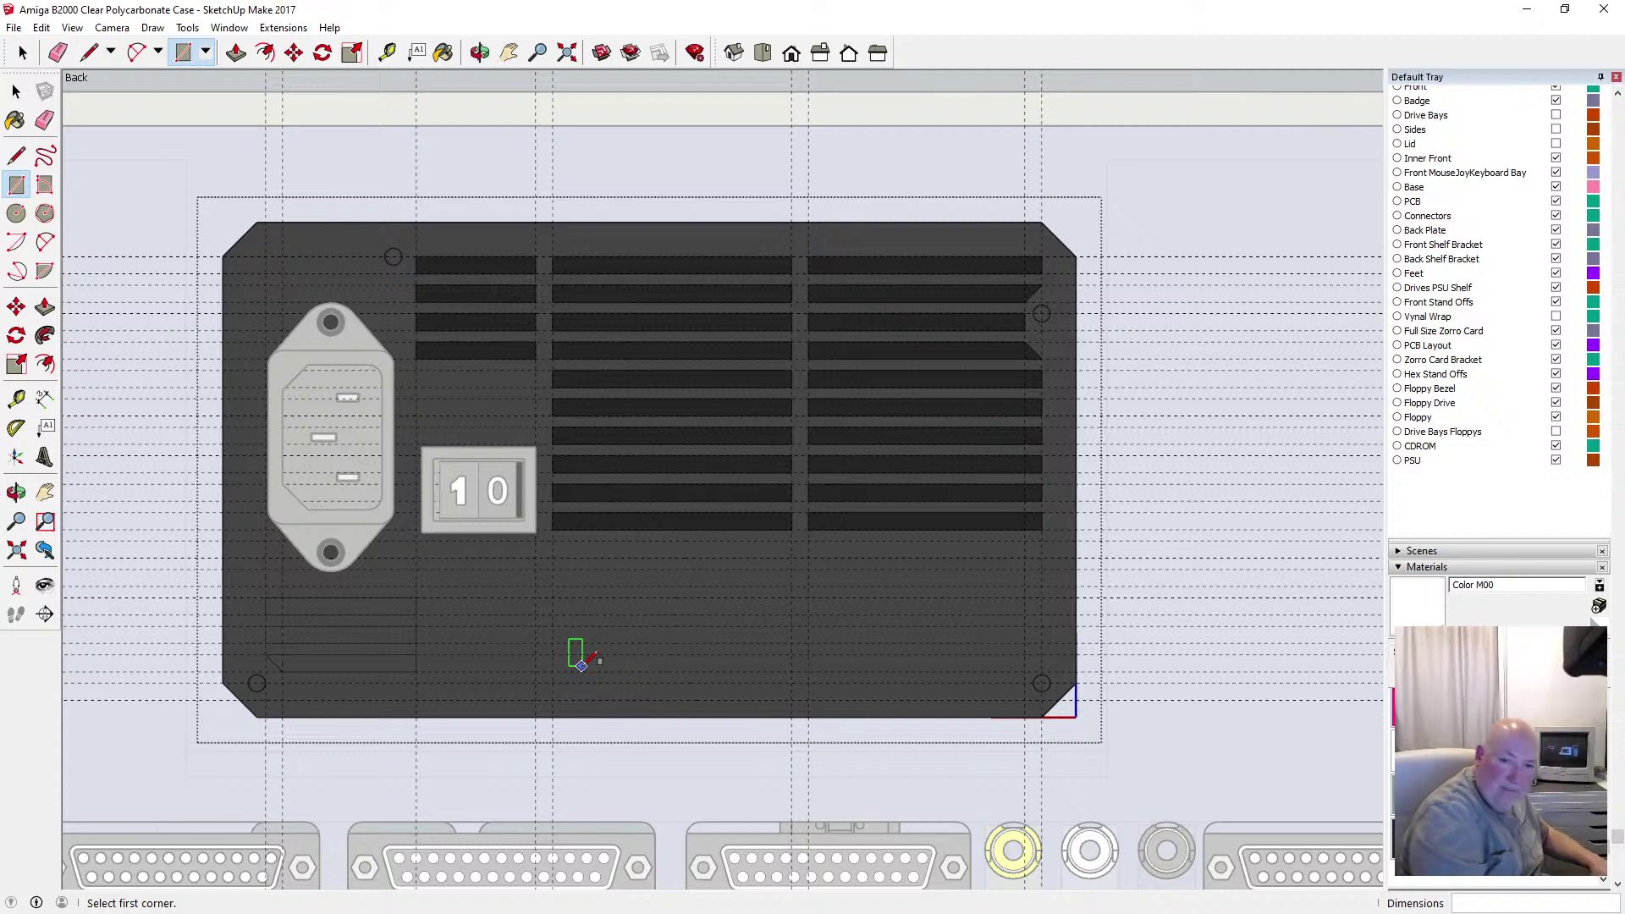
pyautogui.click(16, 155)
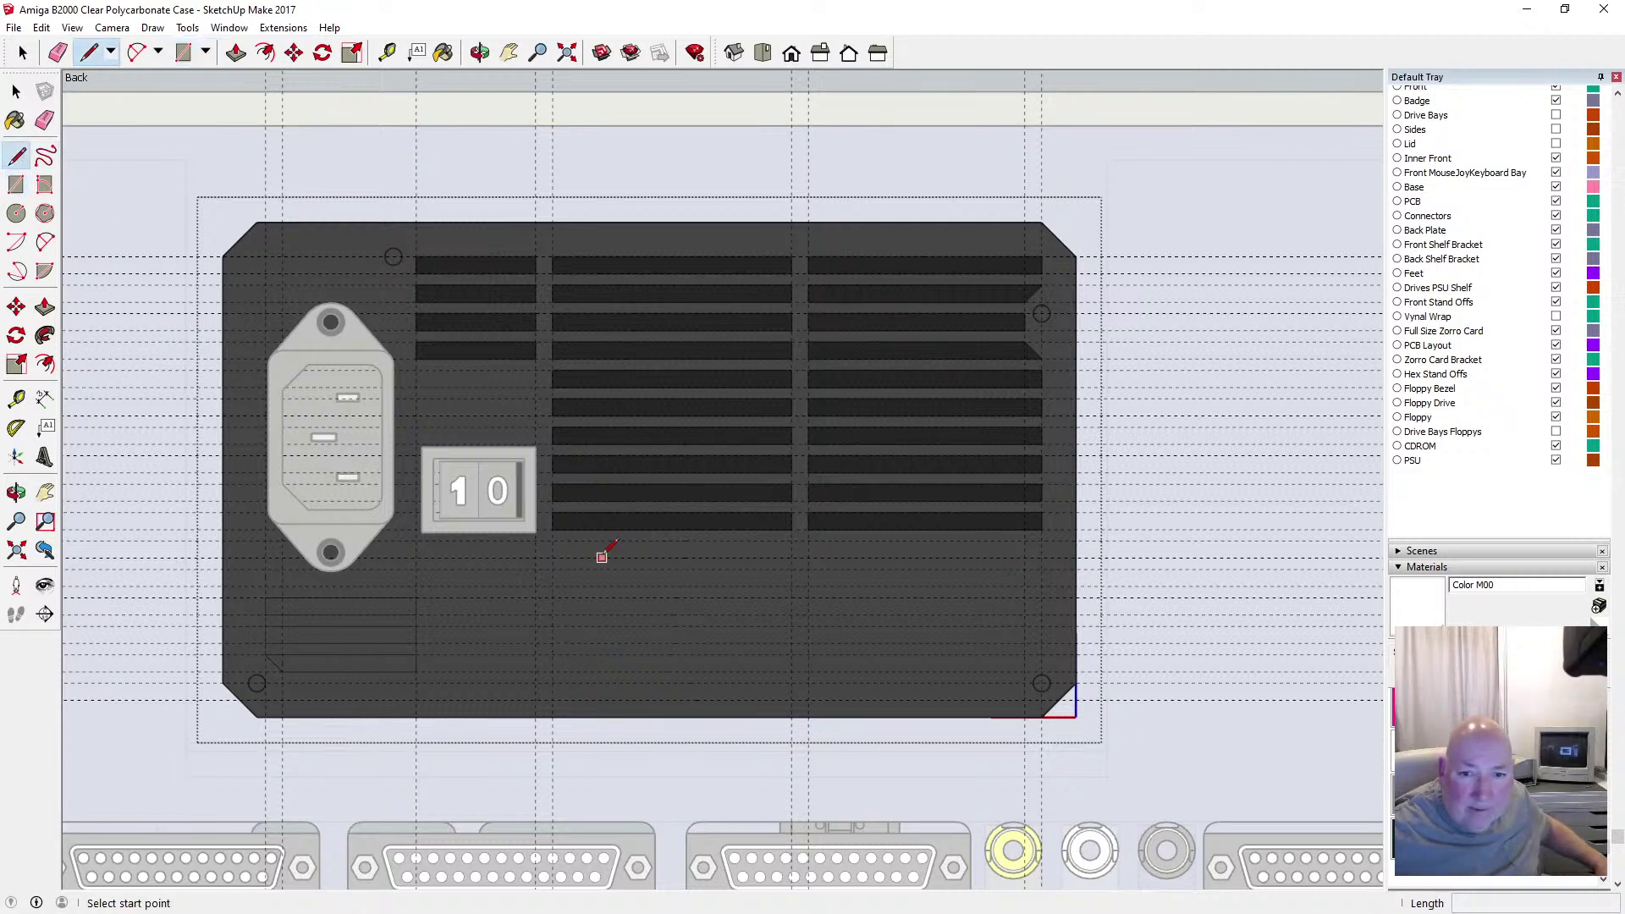
pyautogui.click(809, 541)
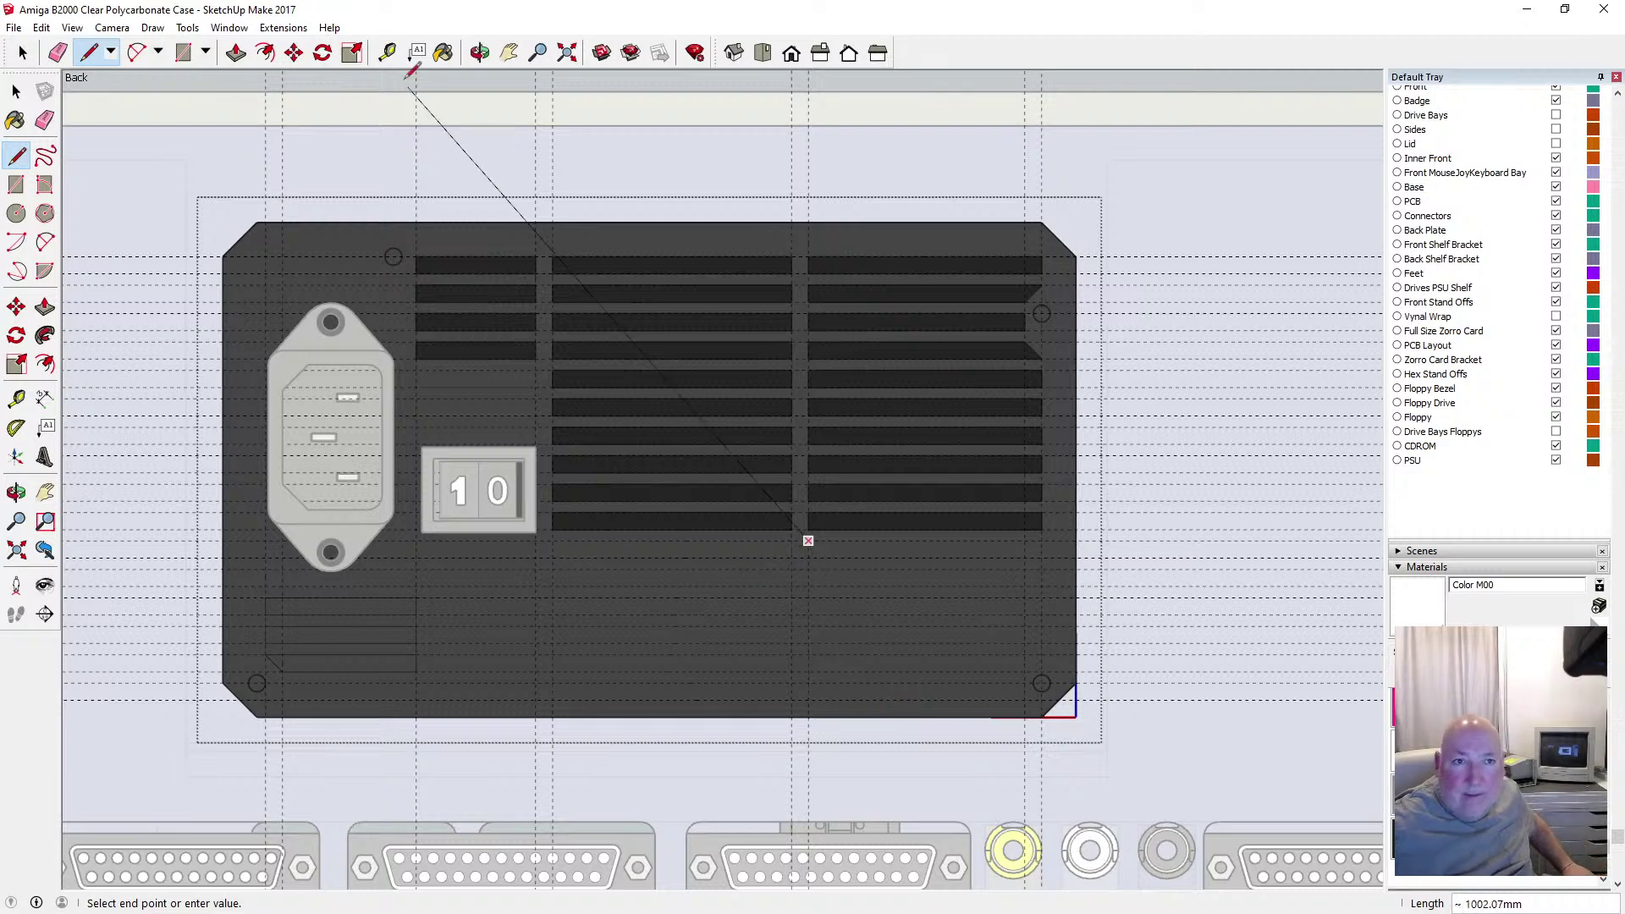
pyautogui.click(389, 53)
pyautogui.click(808, 633)
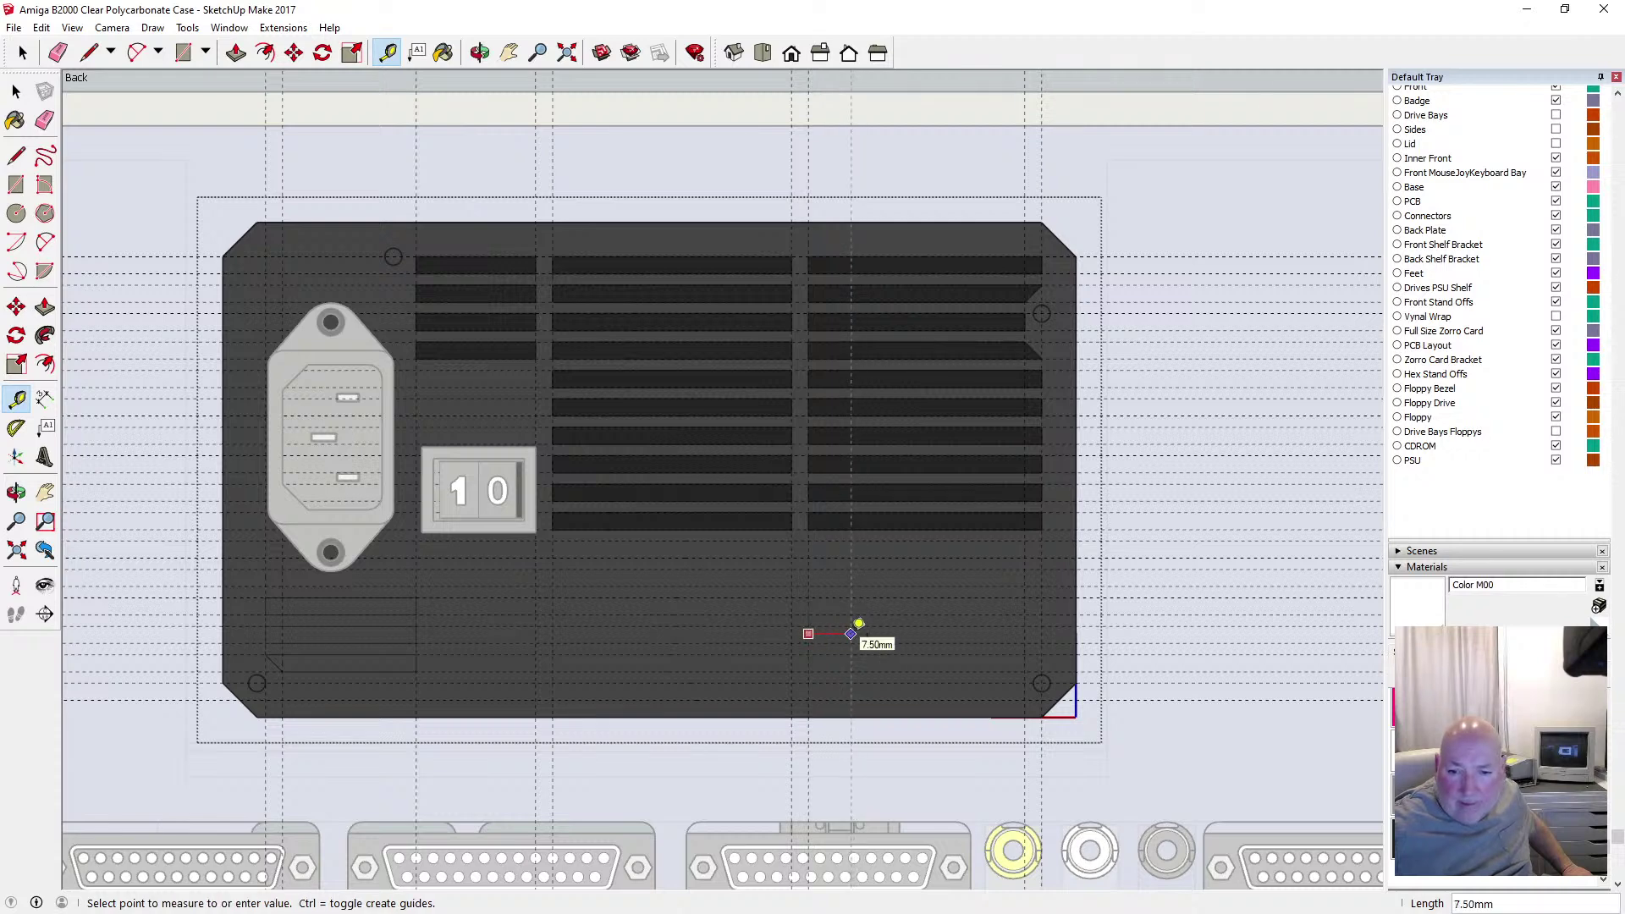
pyautogui.click(852, 633)
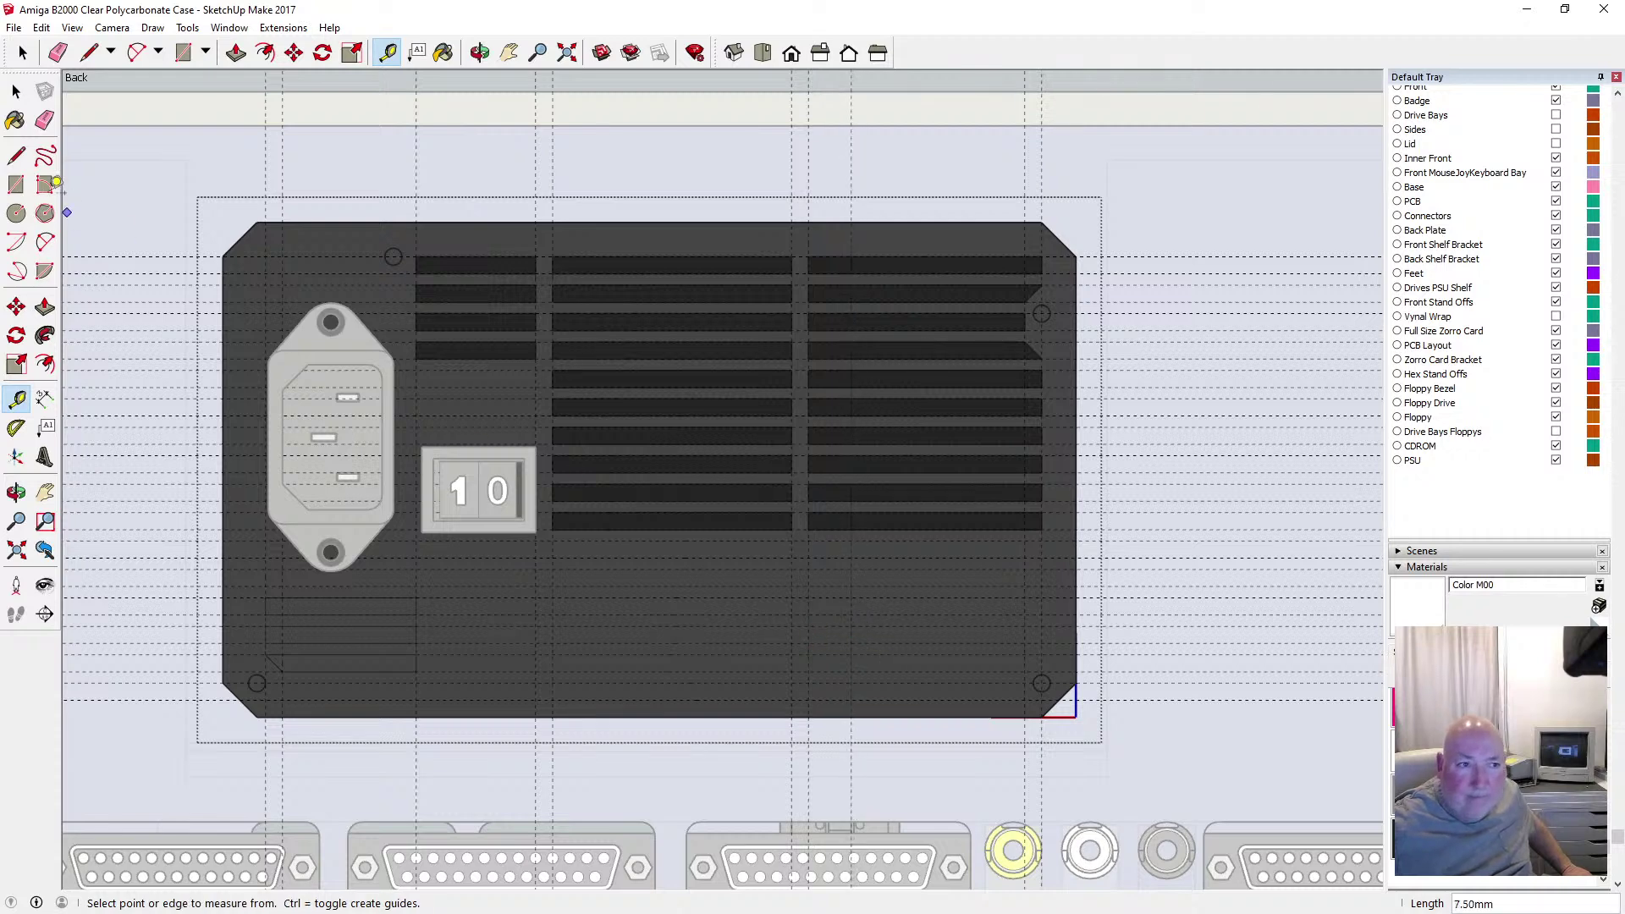
# Draw a slanted line about 29 mm long below the third slot column, from its inner guide down to the 7.5 mm guide
pyautogui.click(16, 157)
pyautogui.click(809, 540)
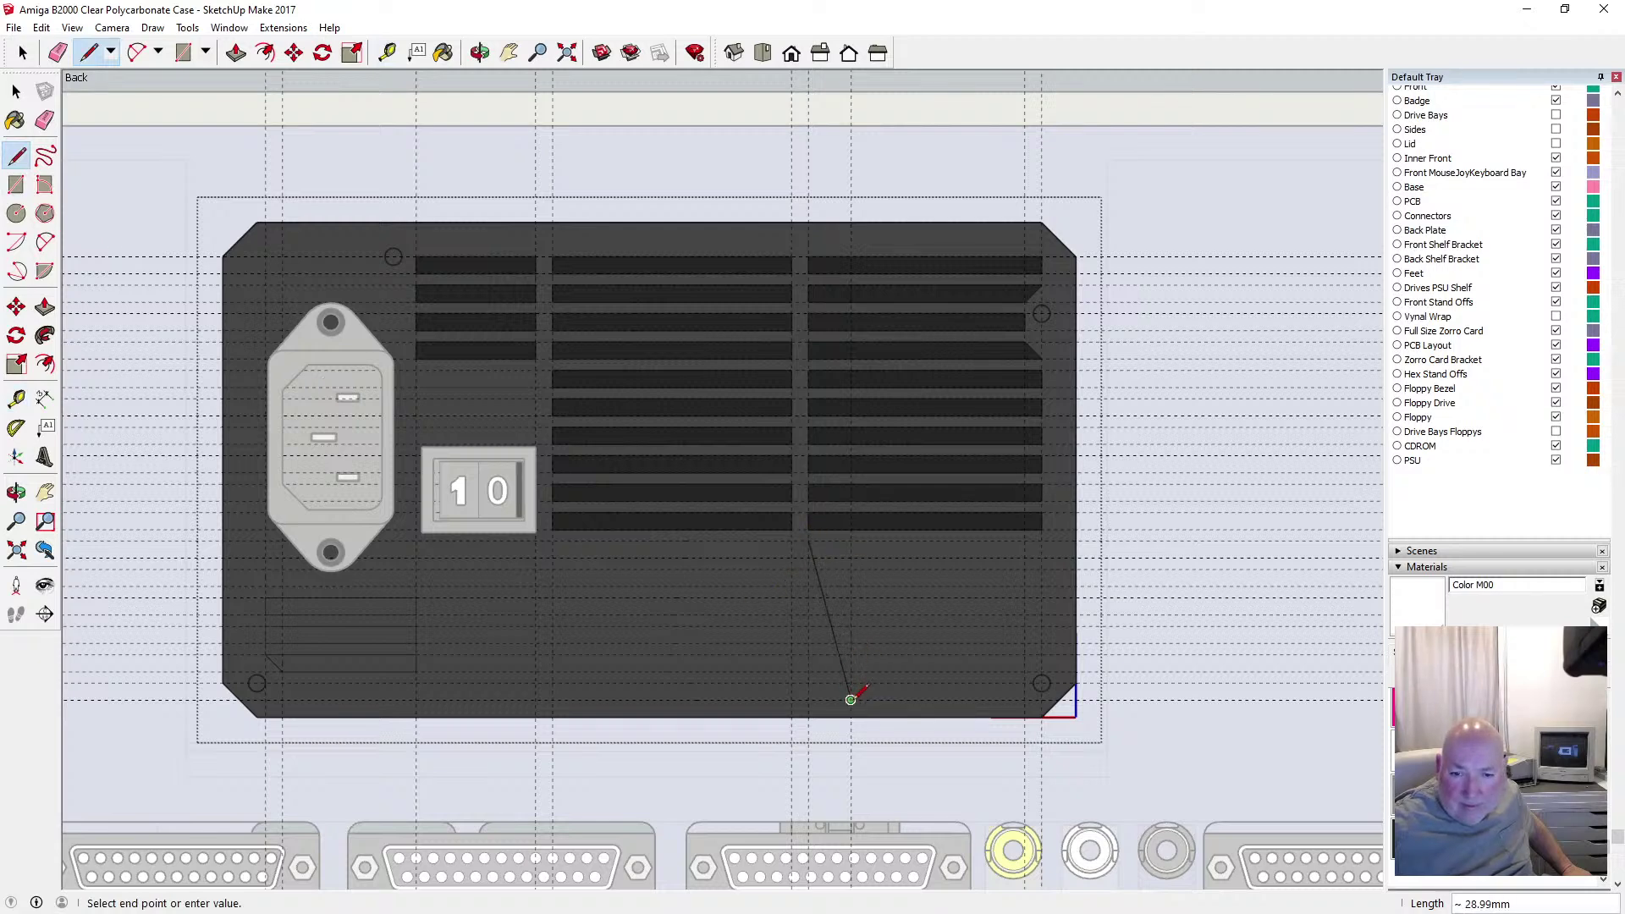
pyautogui.click(851, 700)
pyautogui.click(16, 91)
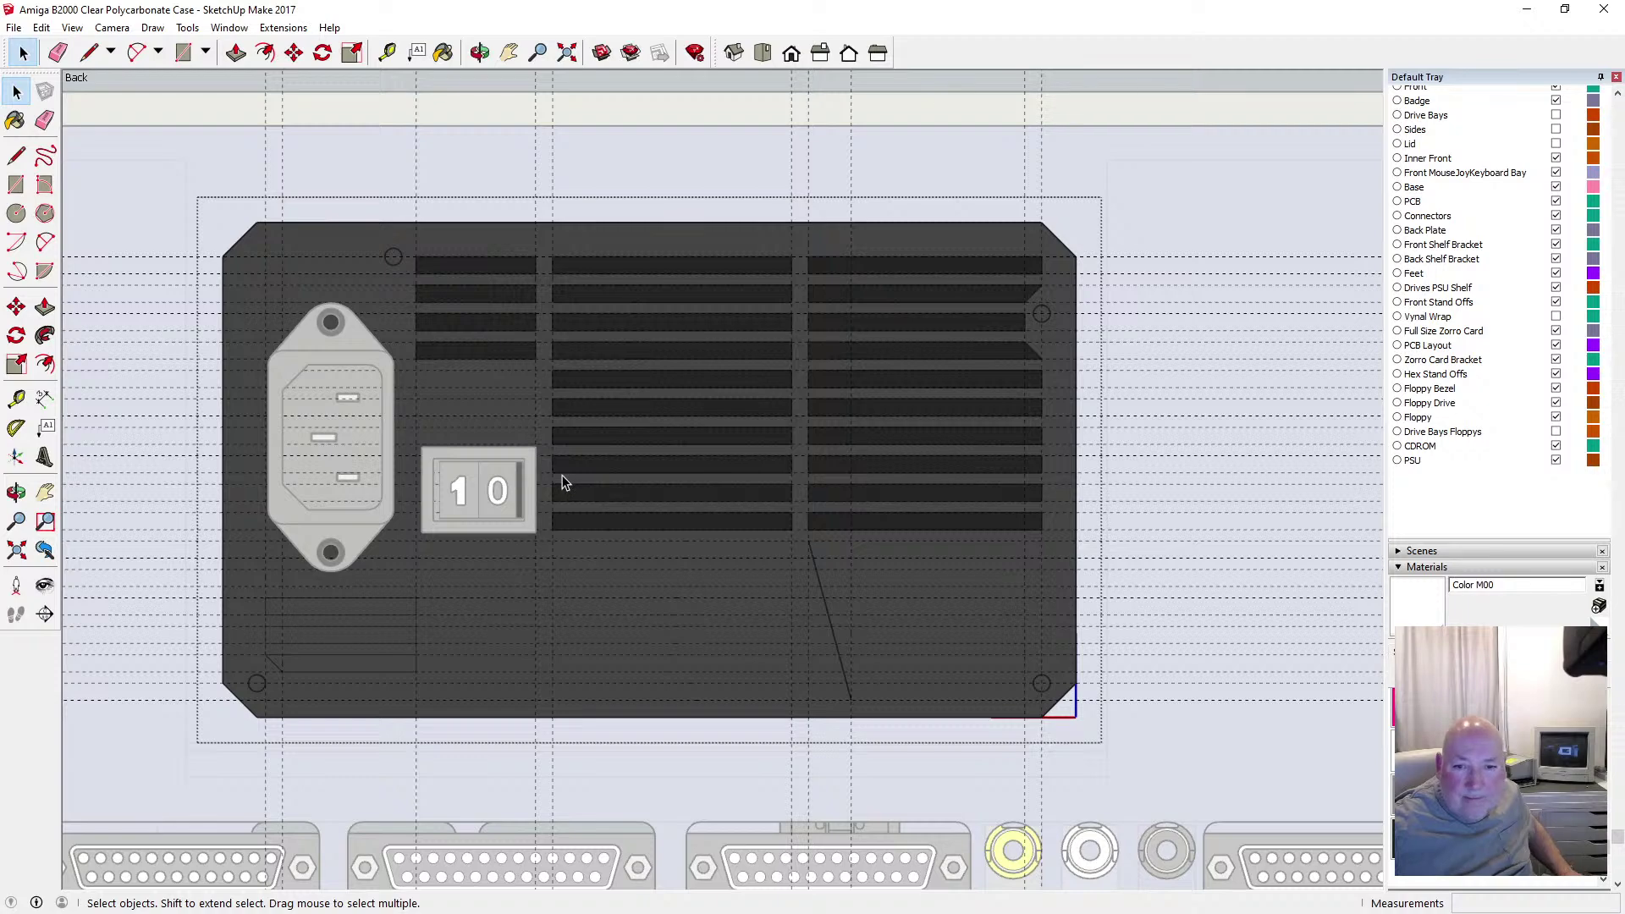
# Outline the first two 3 mm high slots below the third column, between the slanted line and the column's outer guide
pyautogui.press('l')
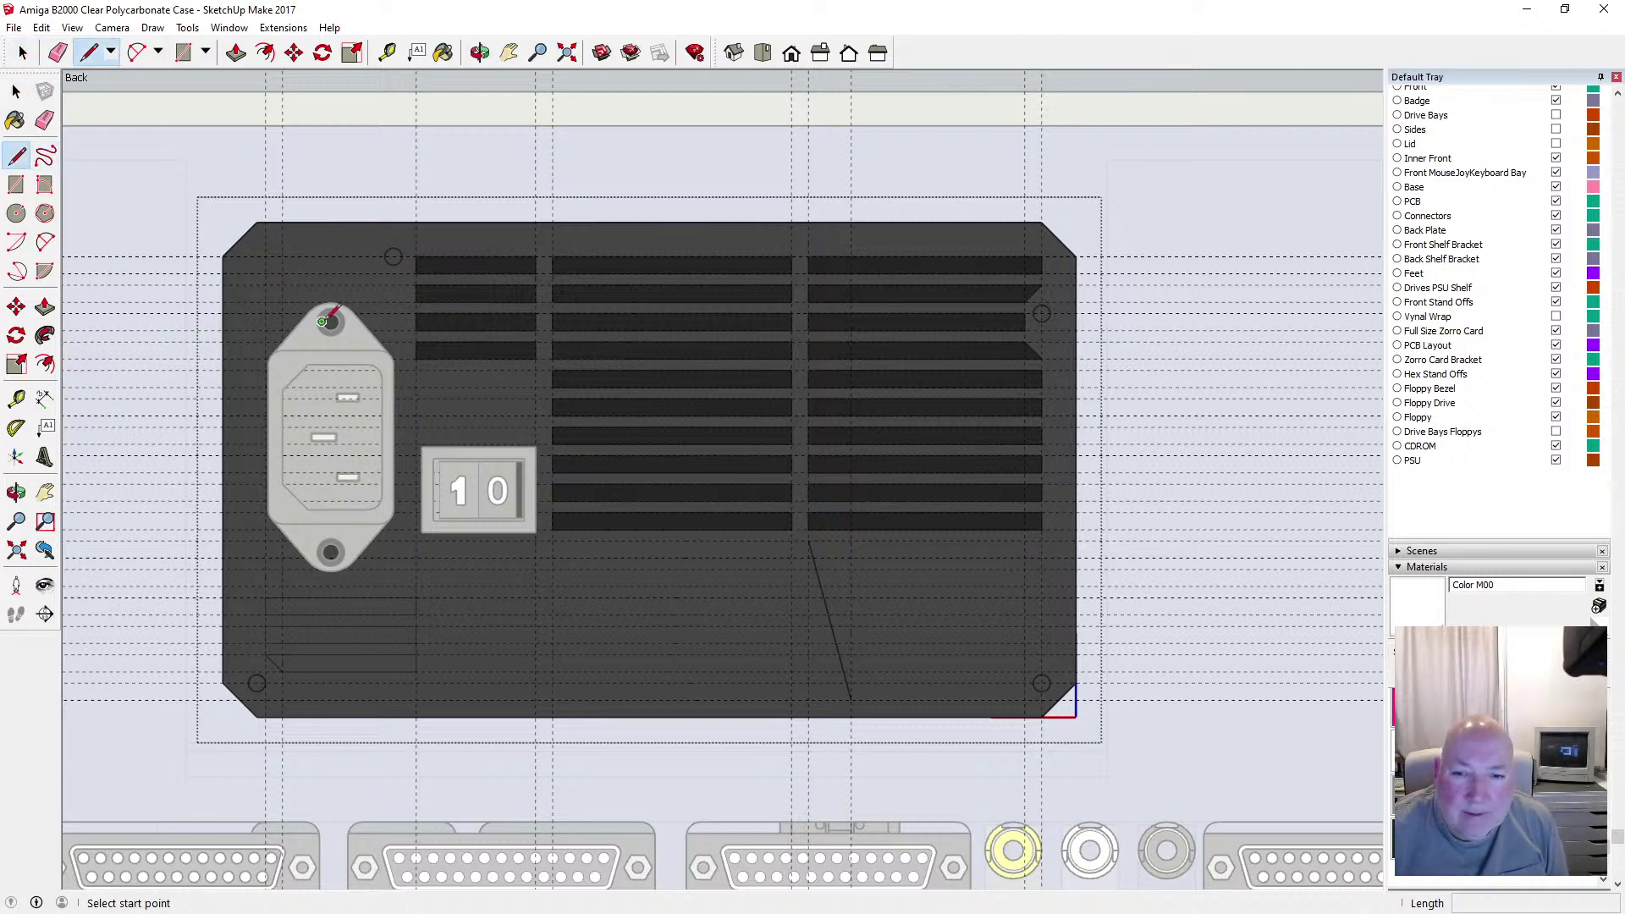
pyautogui.scroll(2, 970, 584)
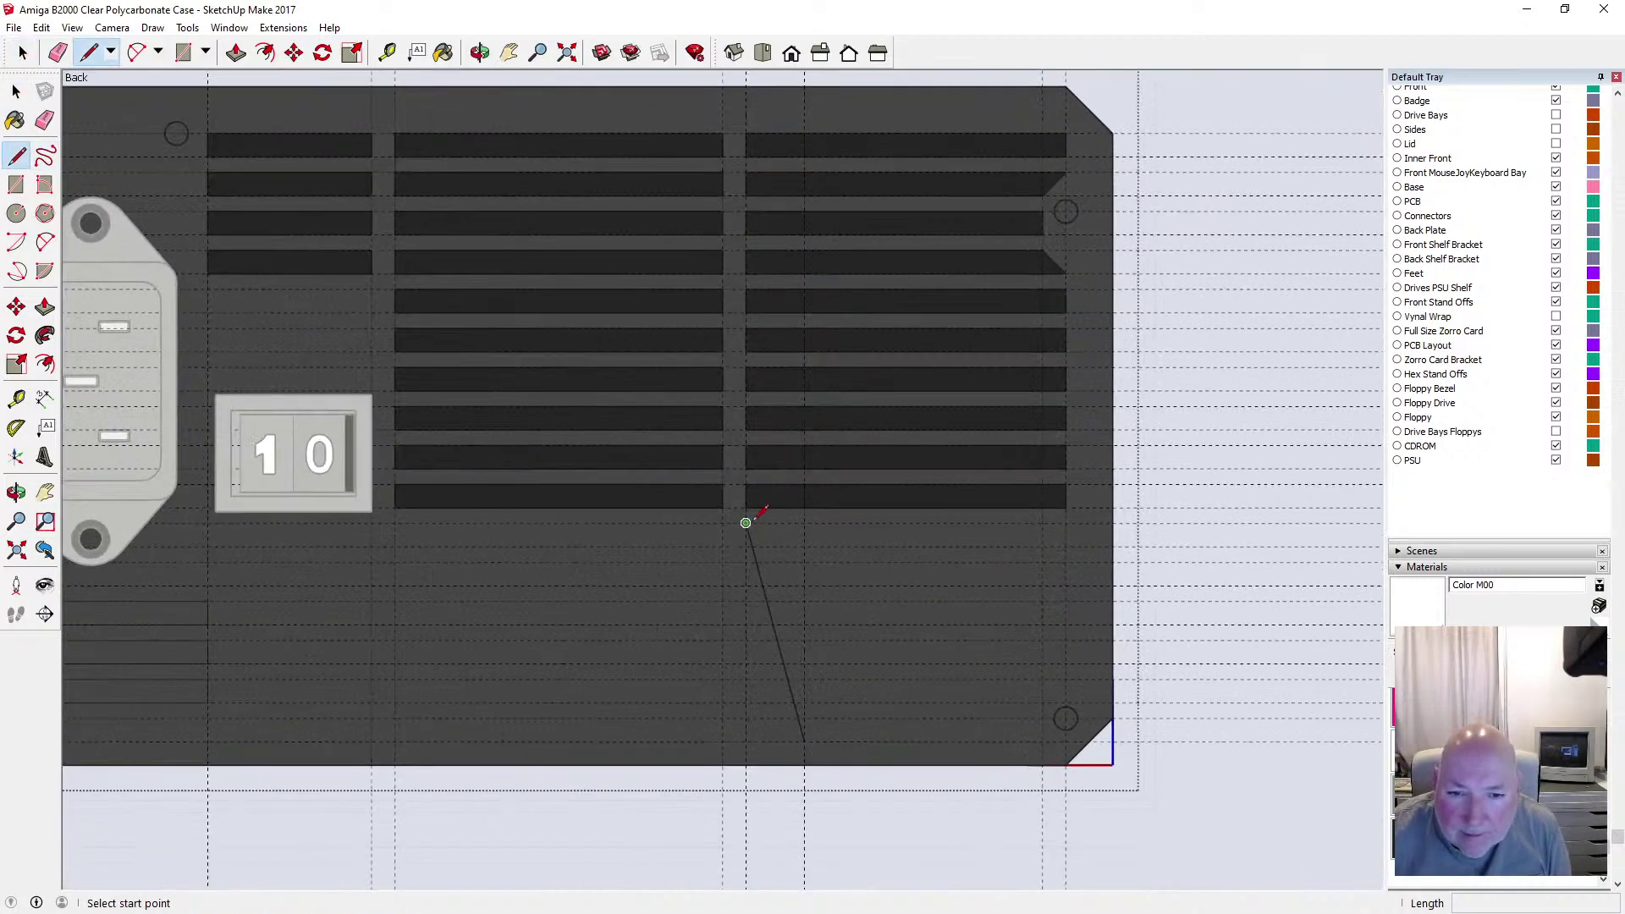
pyautogui.click(745, 523)
pyautogui.click(1066, 523)
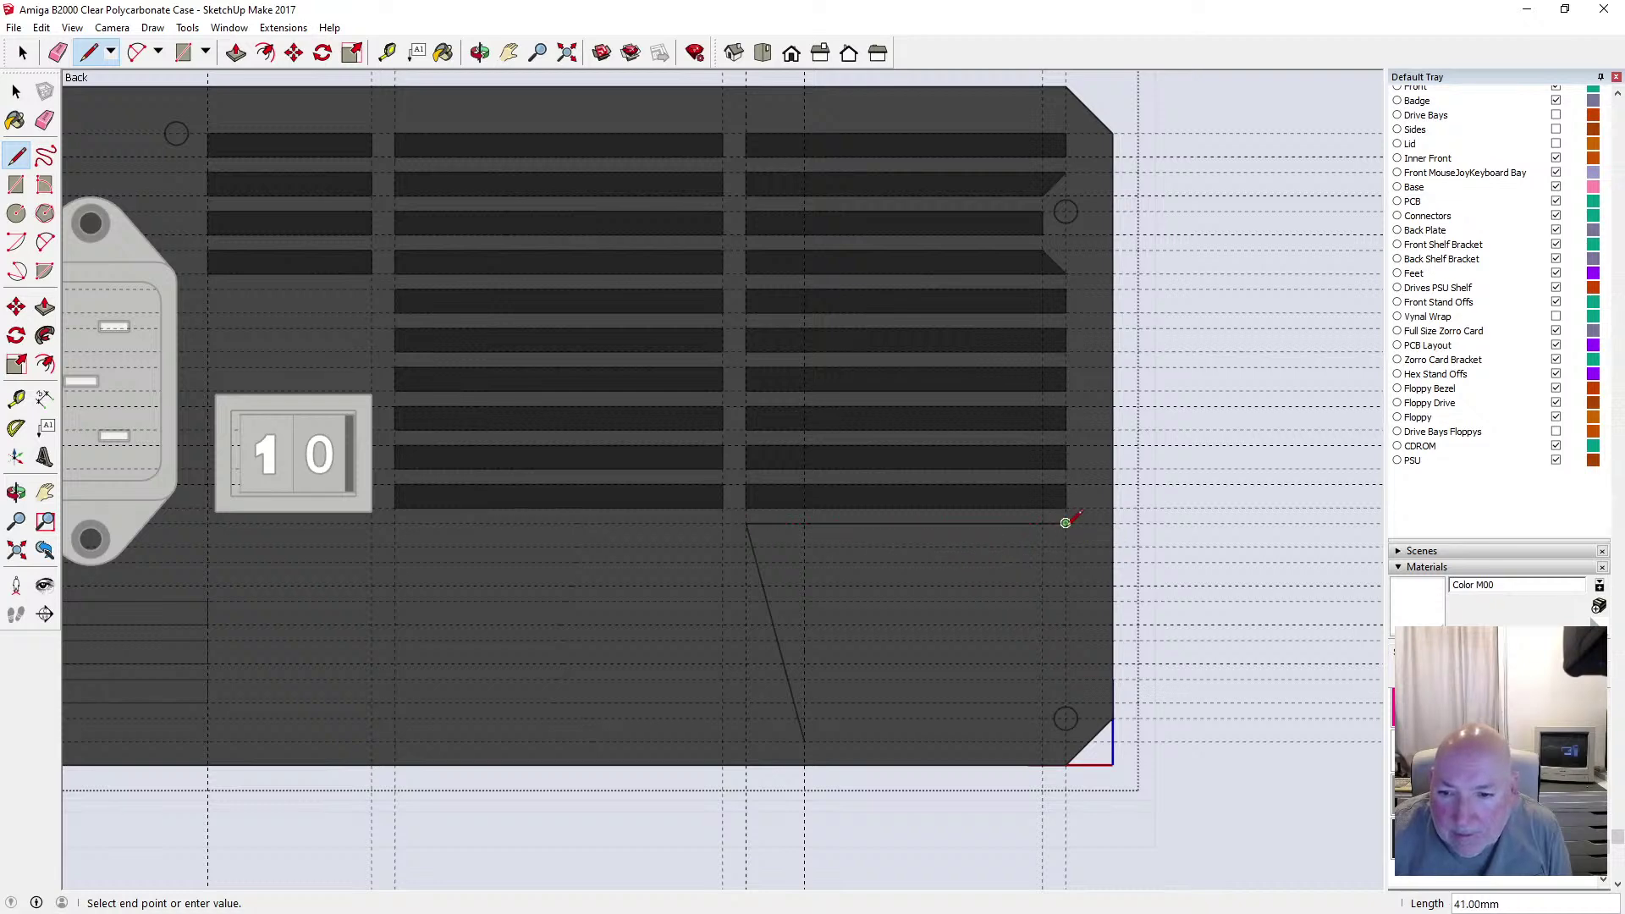
pyautogui.click(752, 546)
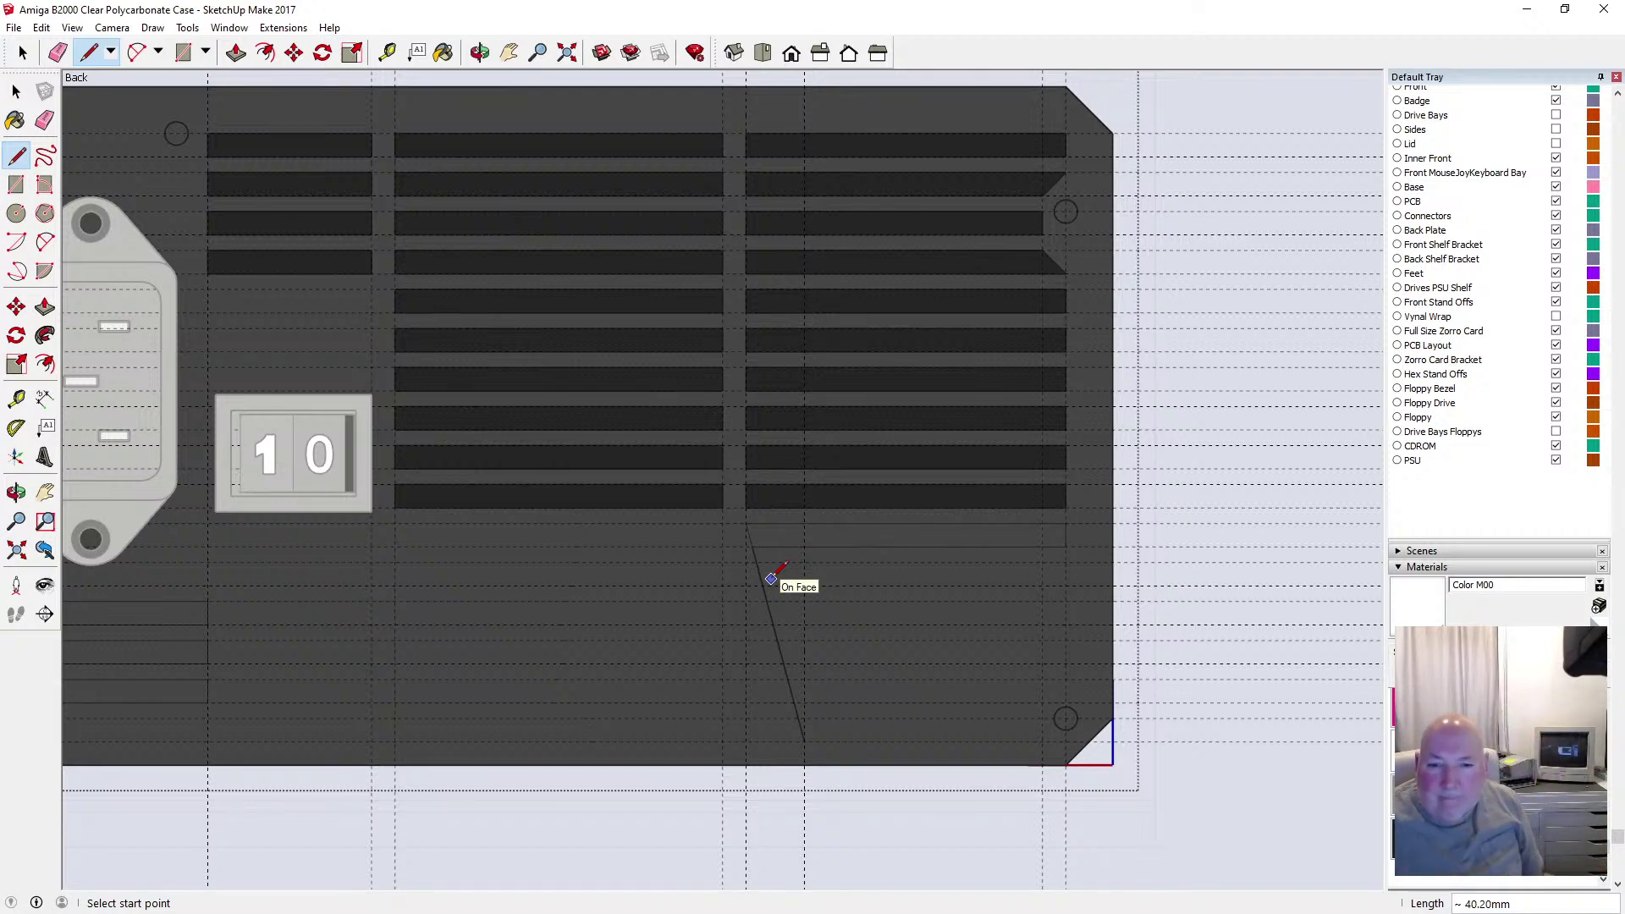
pyautogui.click(746, 562)
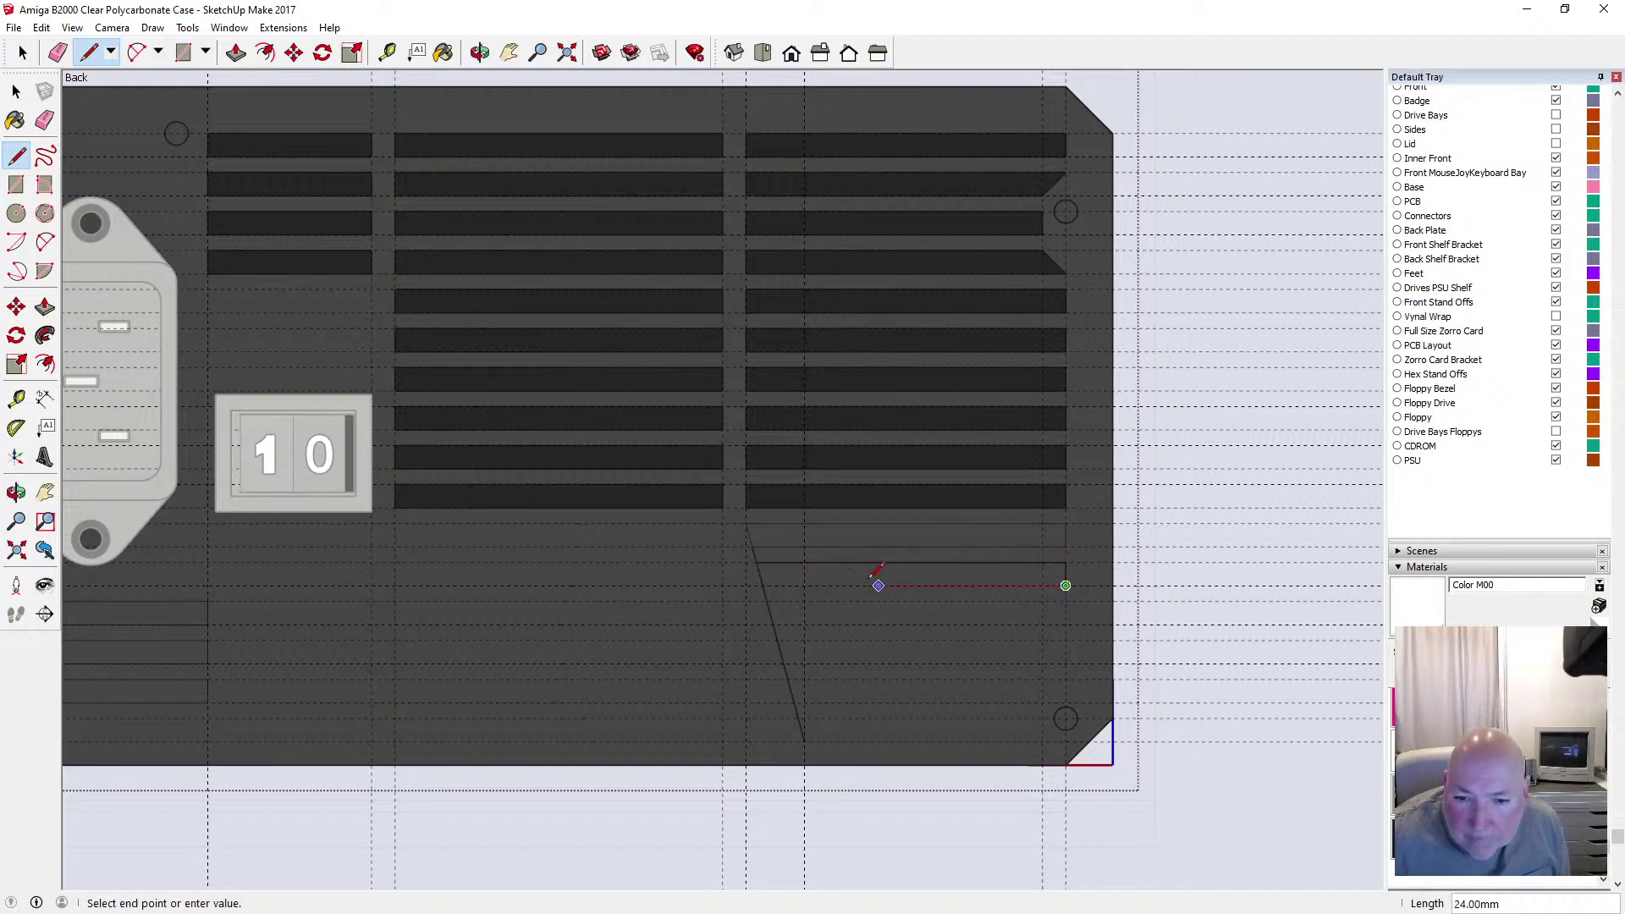
pyautogui.click(762, 585)
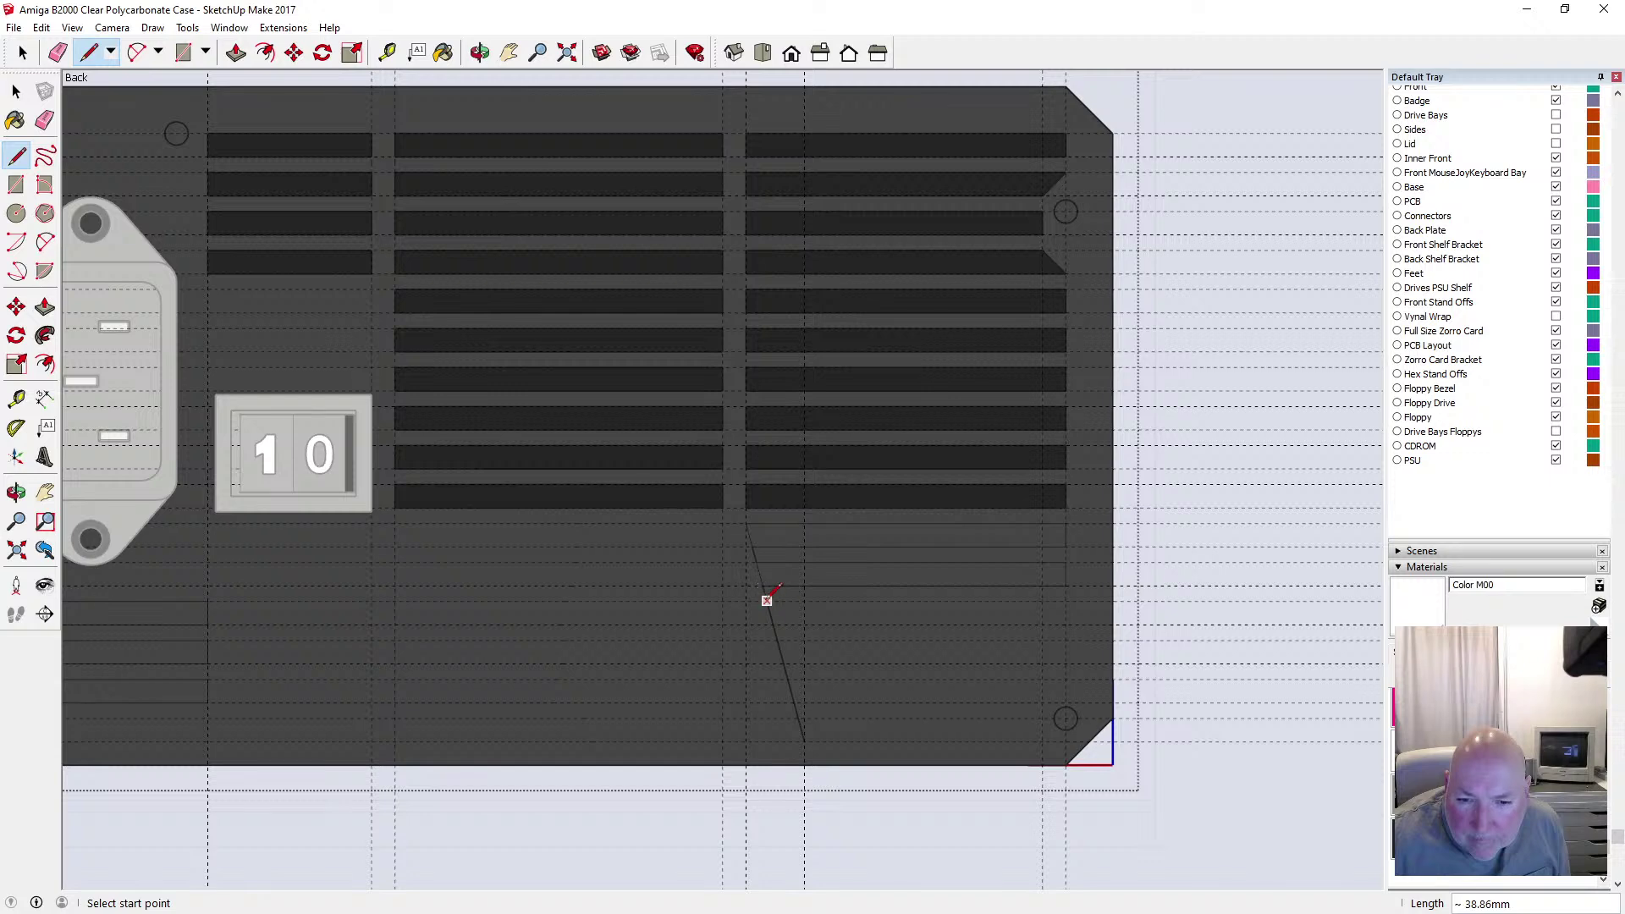
# Outline the third and fourth 3 mm high slots below the third column, between the slanted line and the outer guide
pyautogui.click(767, 601)
pyautogui.click(1066, 600)
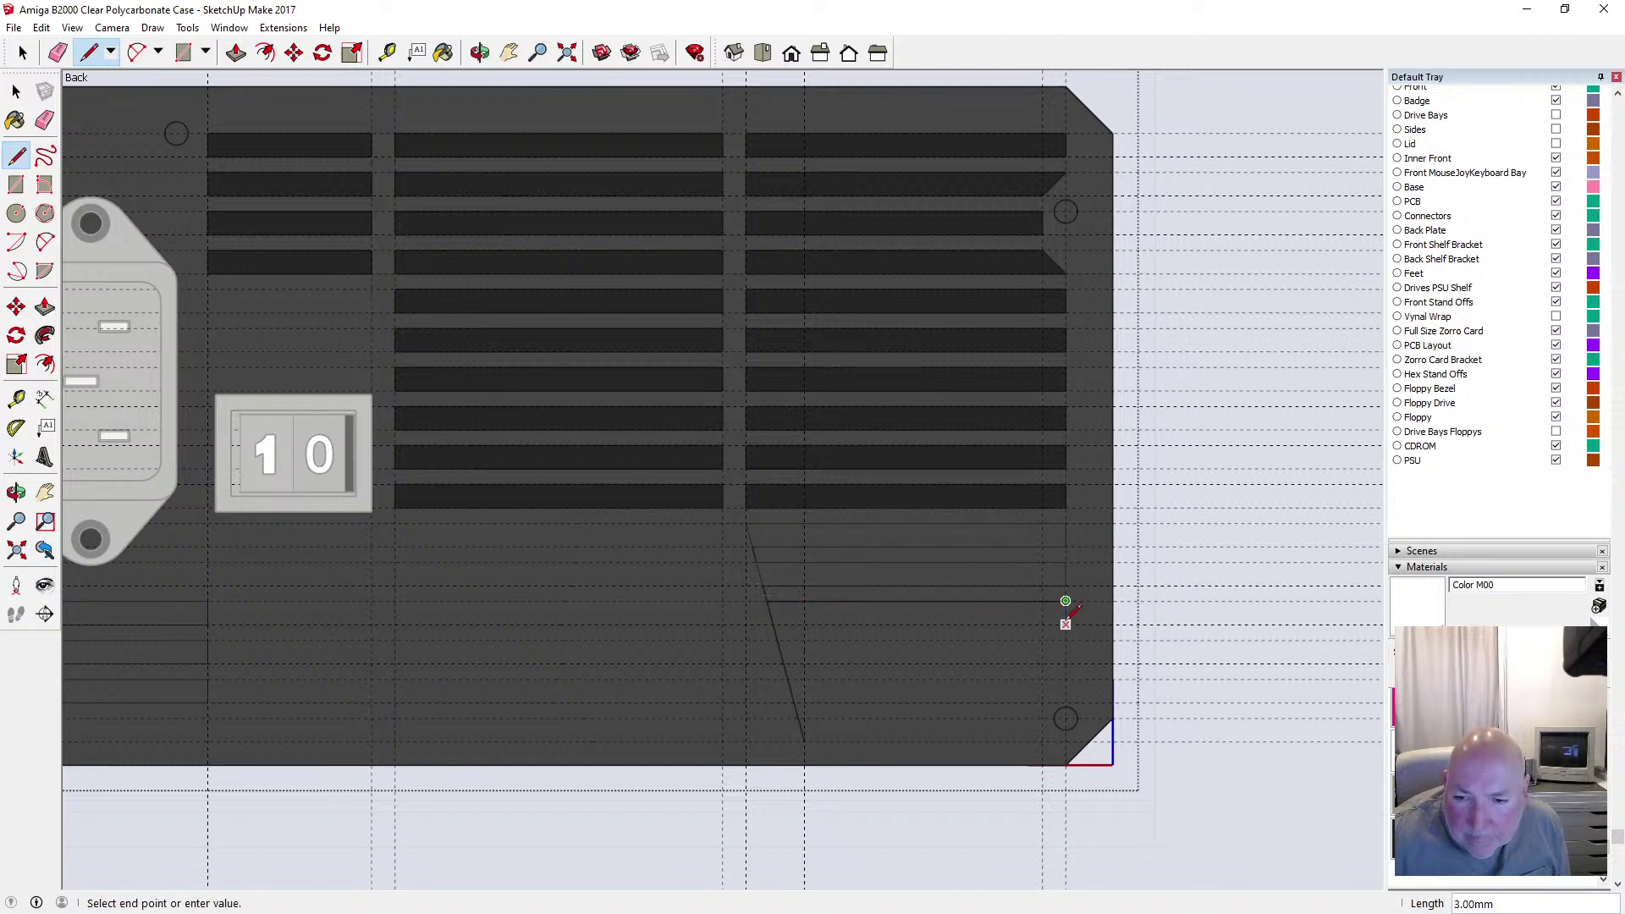
pyautogui.click(1066, 624)
pyautogui.click(773, 624)
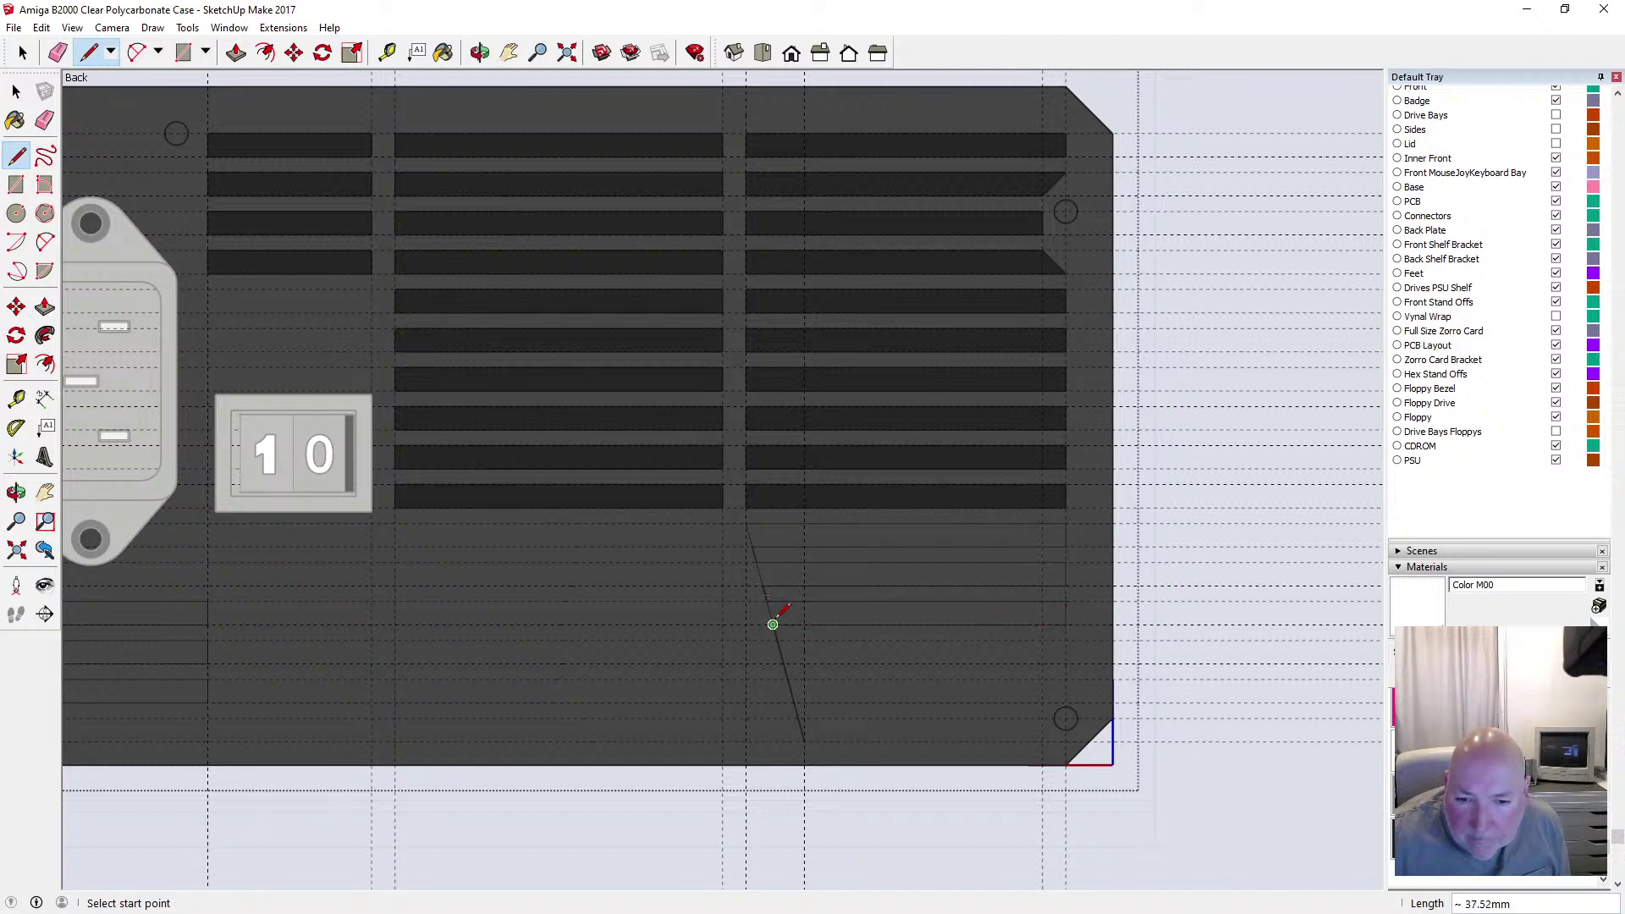
pyautogui.click(777, 640)
pyautogui.click(1066, 640)
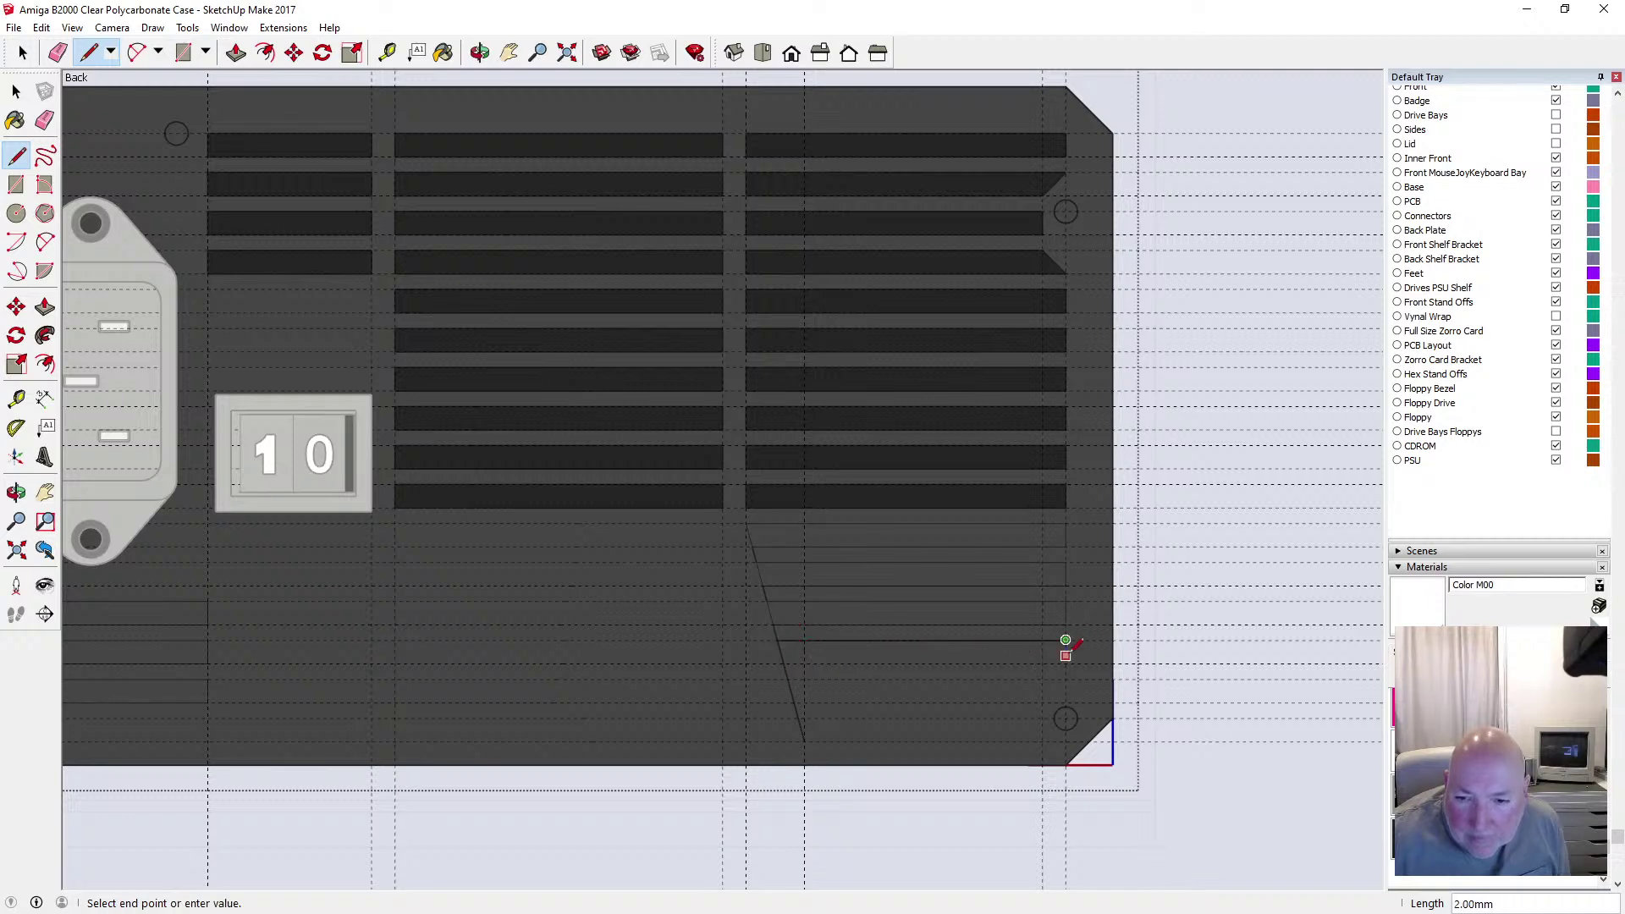
pyautogui.click(1066, 664)
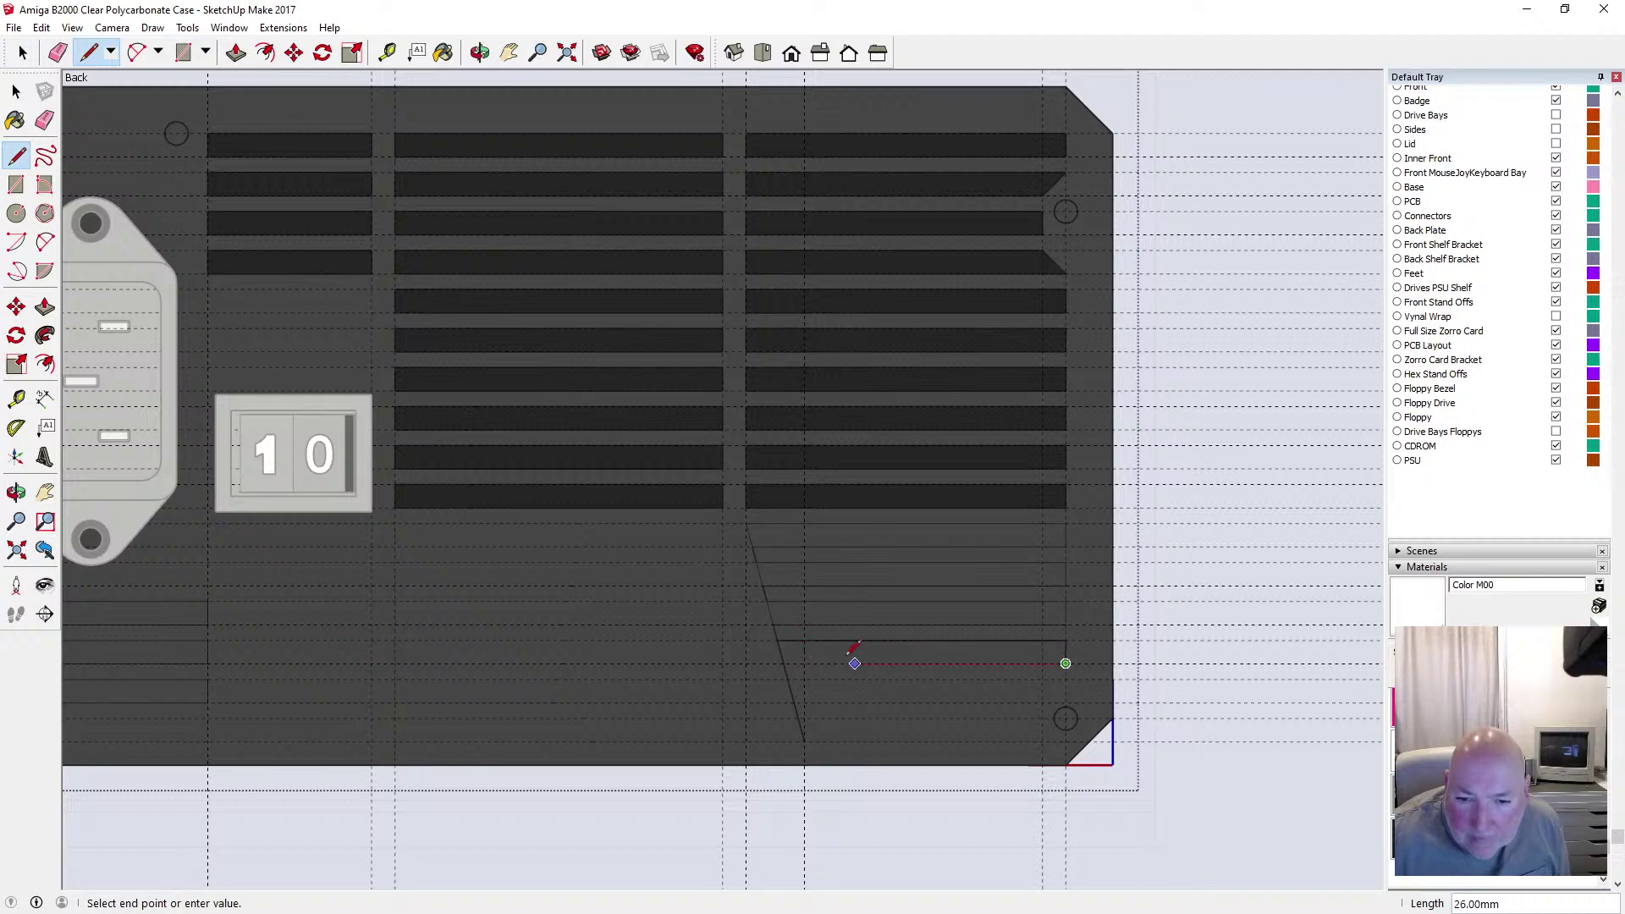
pyautogui.click(783, 664)
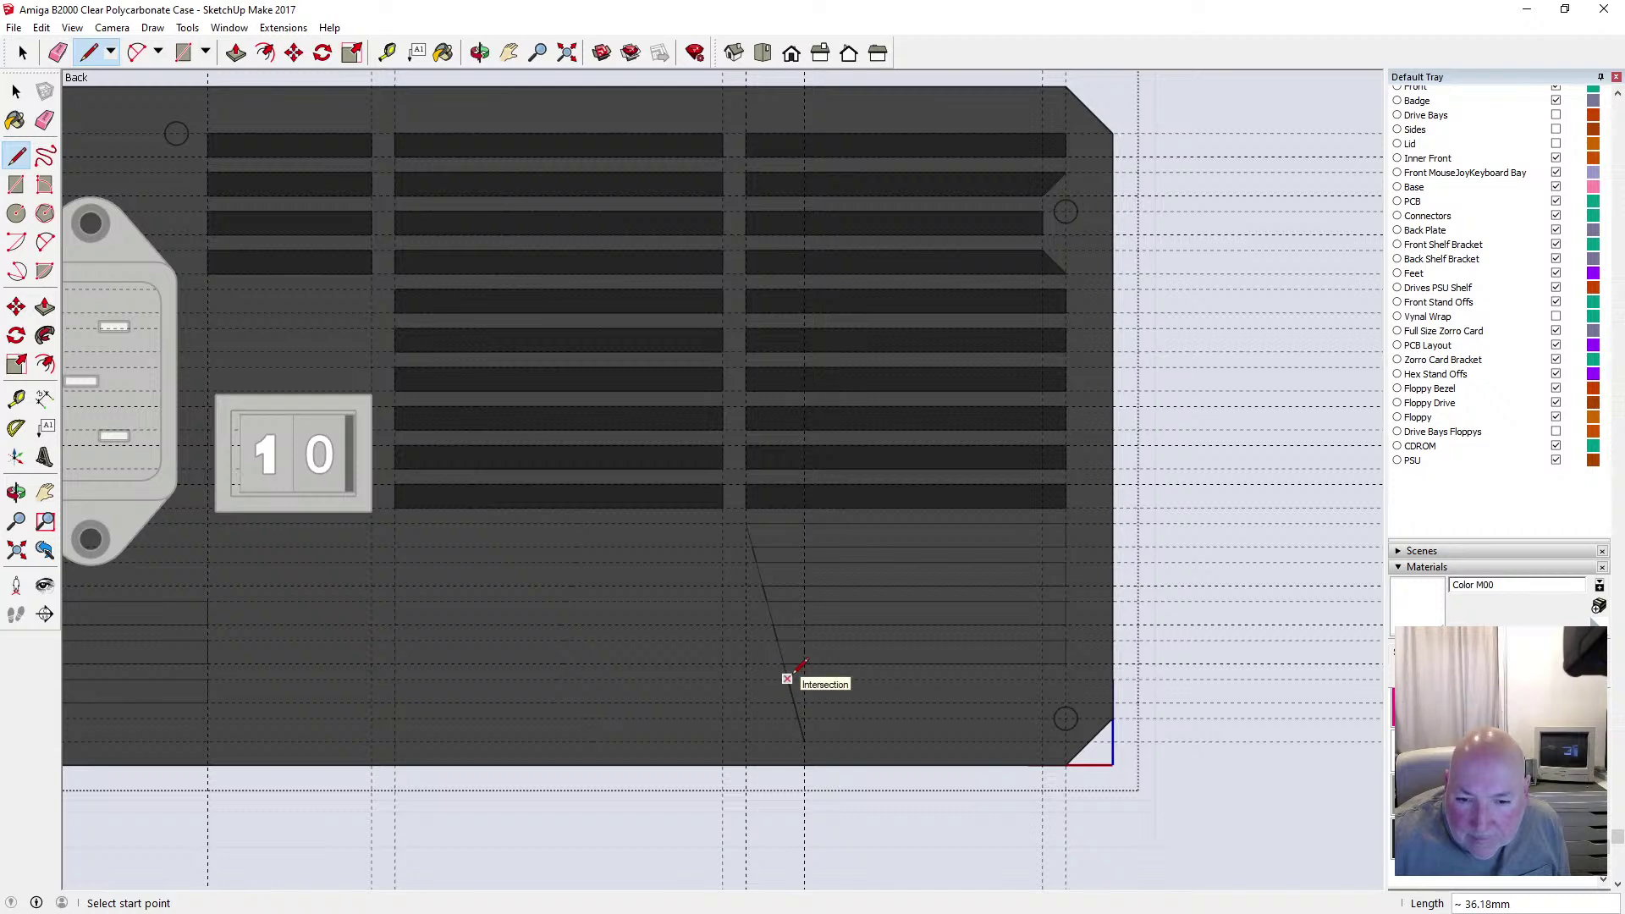
# Outline the fifth, lowest slot from the slanted line to the outer guide, with a diagonal corner beside the lower screw hole
pyautogui.click(788, 679)
pyautogui.click(1066, 679)
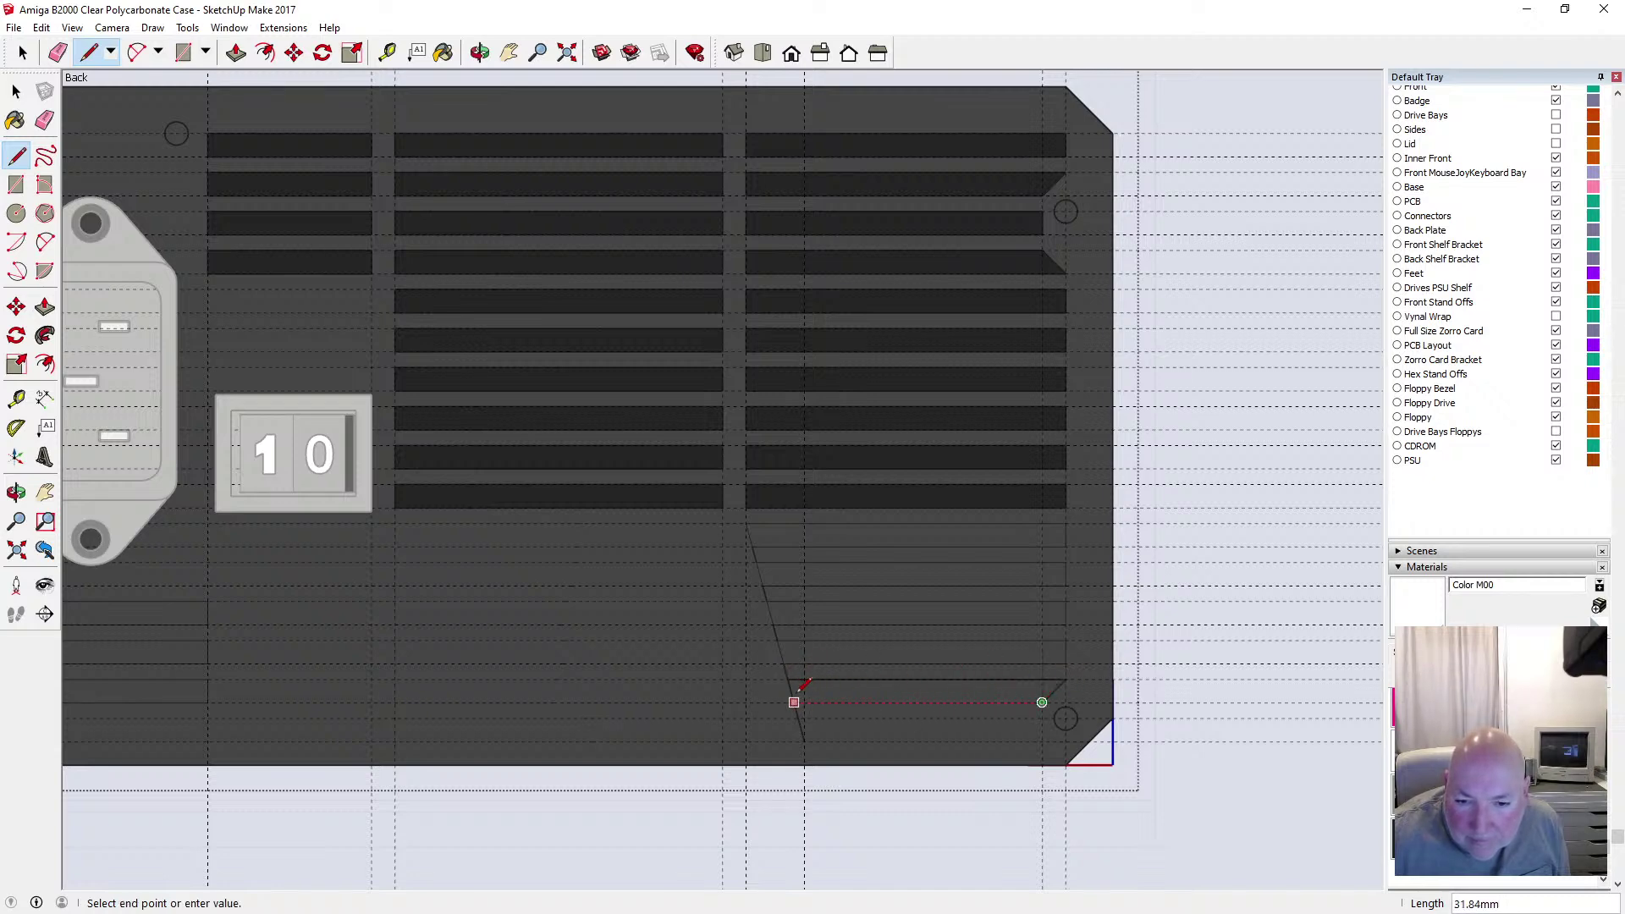
pyautogui.hotkey('ctrl', 'z')
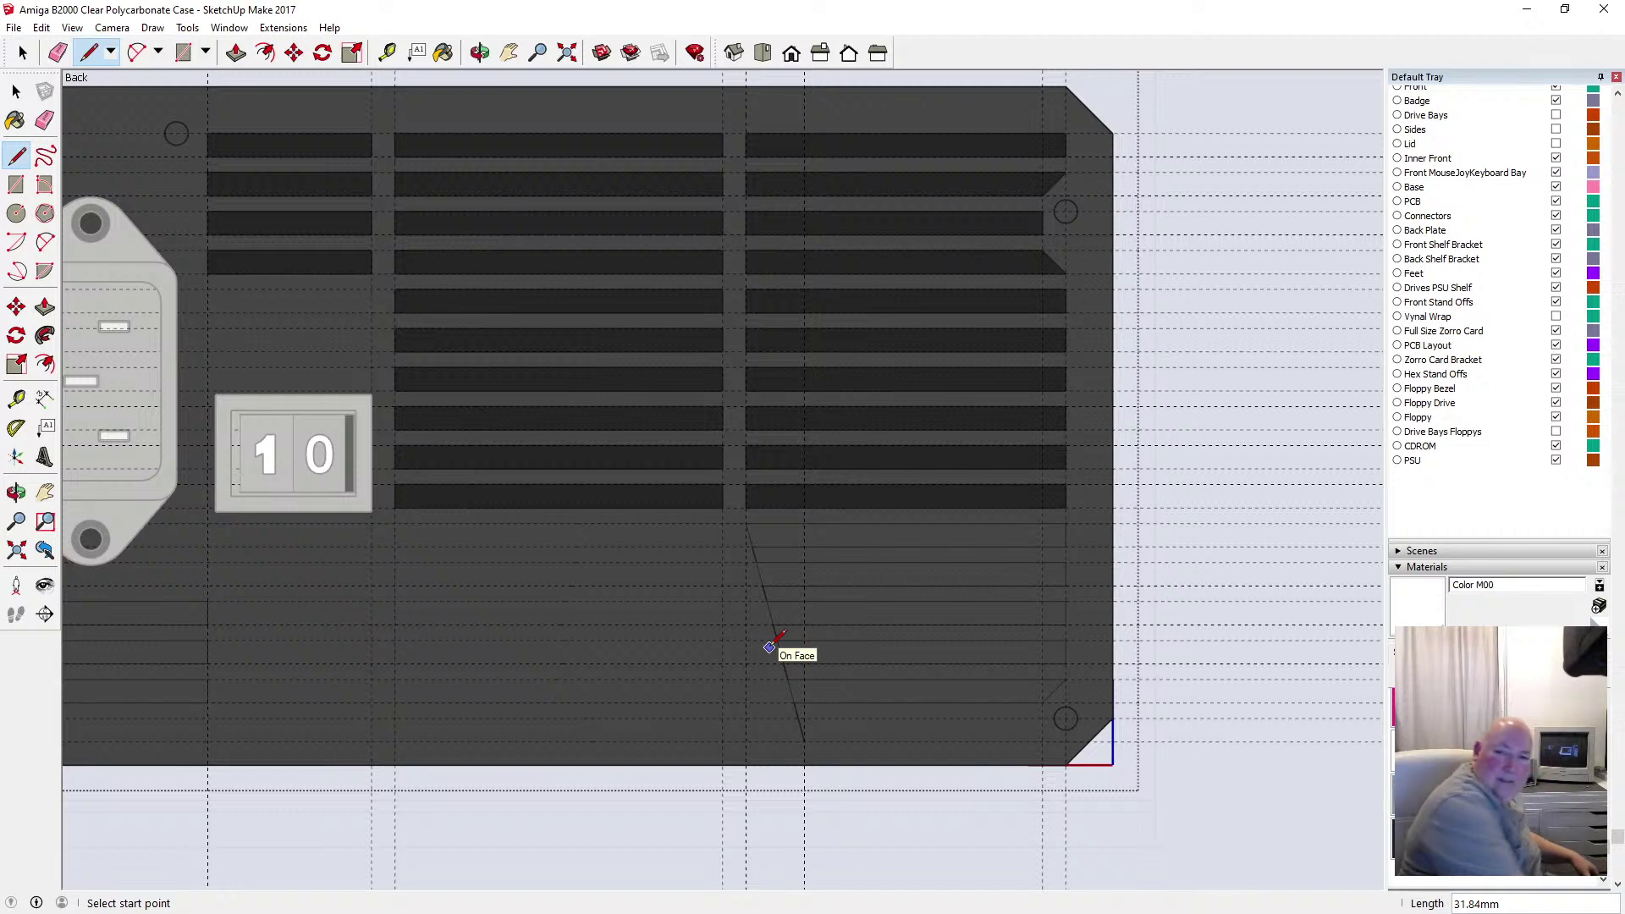
# Remove the slanted line's segments between the new slots and delete the horizontal guides crossing the face below the third column's upper screw hole
pyautogui.press('space')
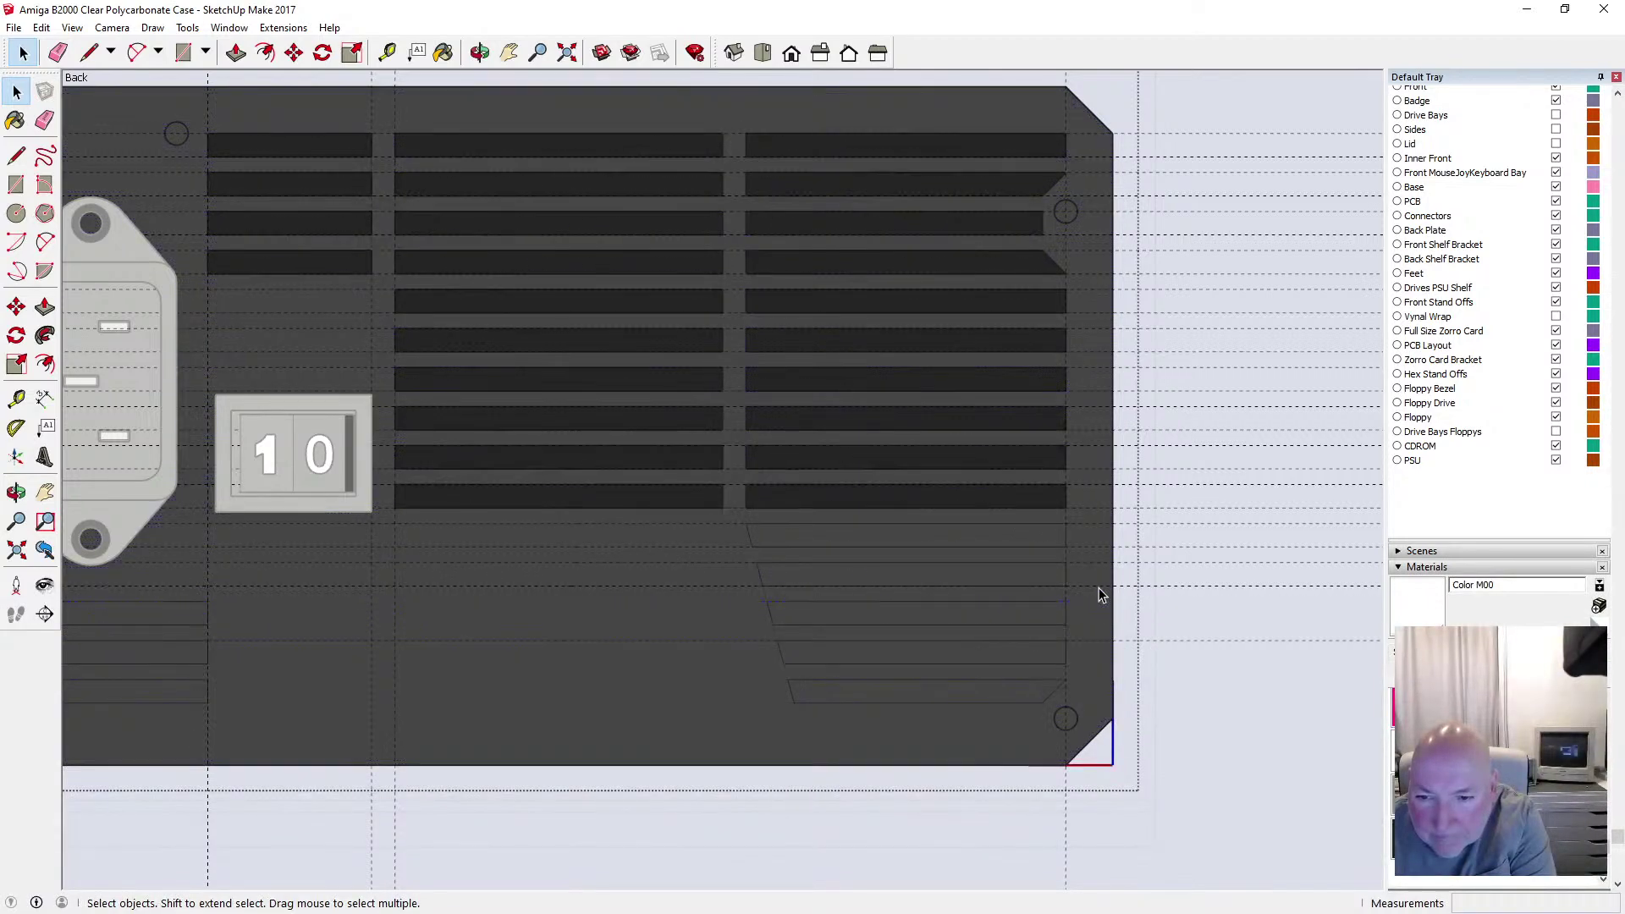
pyautogui.click(1089, 547)
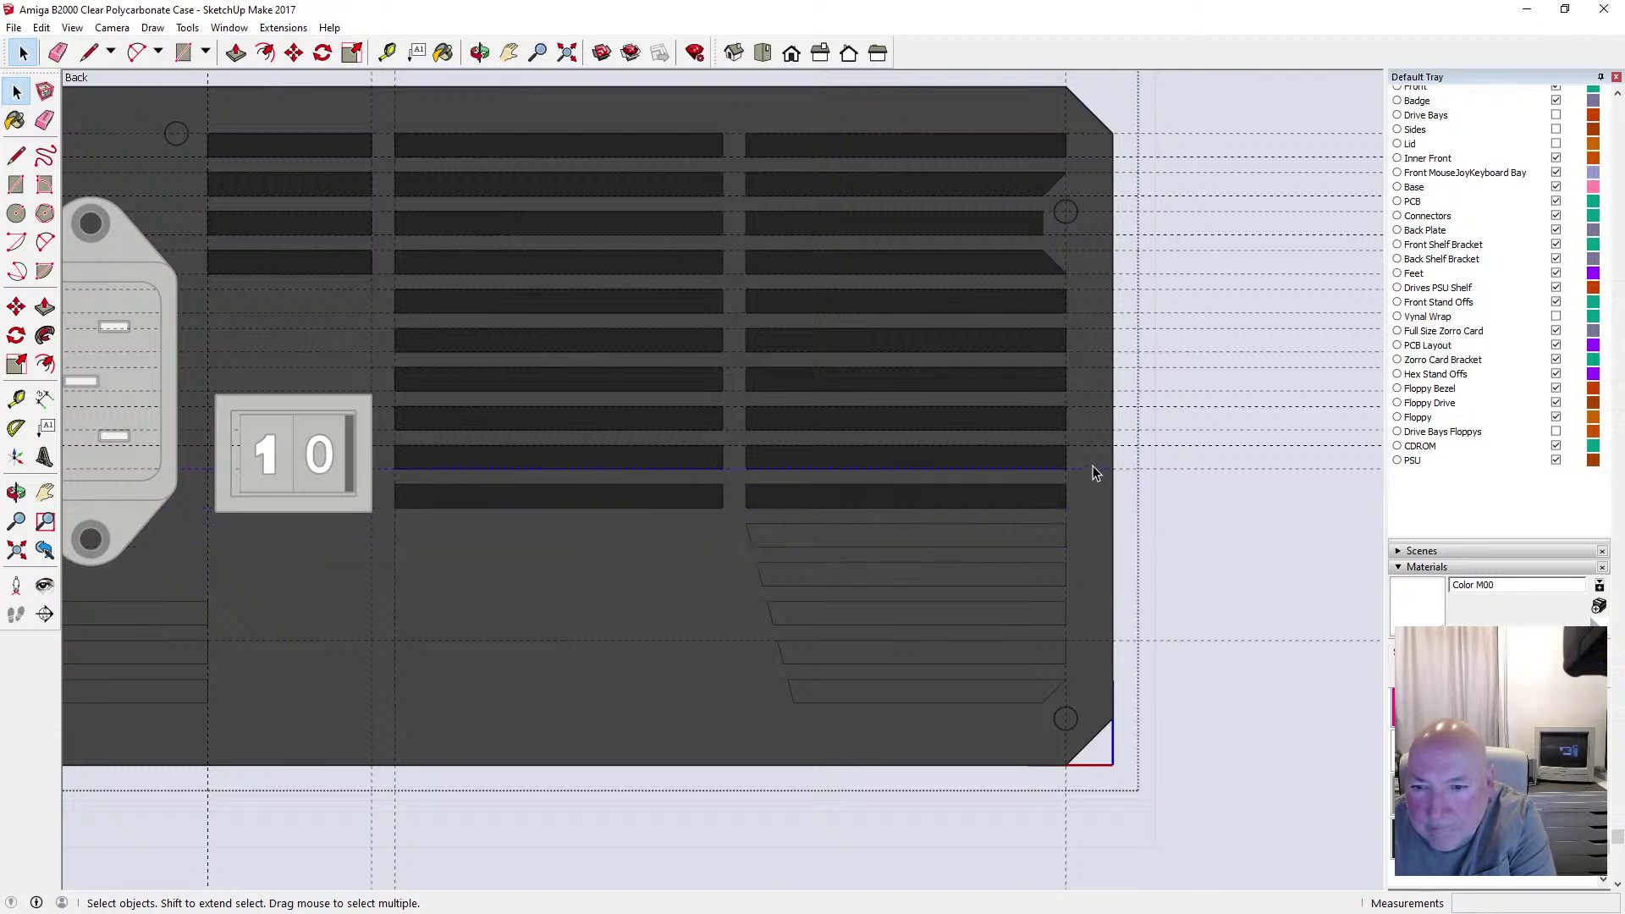
pyautogui.click(1091, 392)
pyautogui.press('Delete')
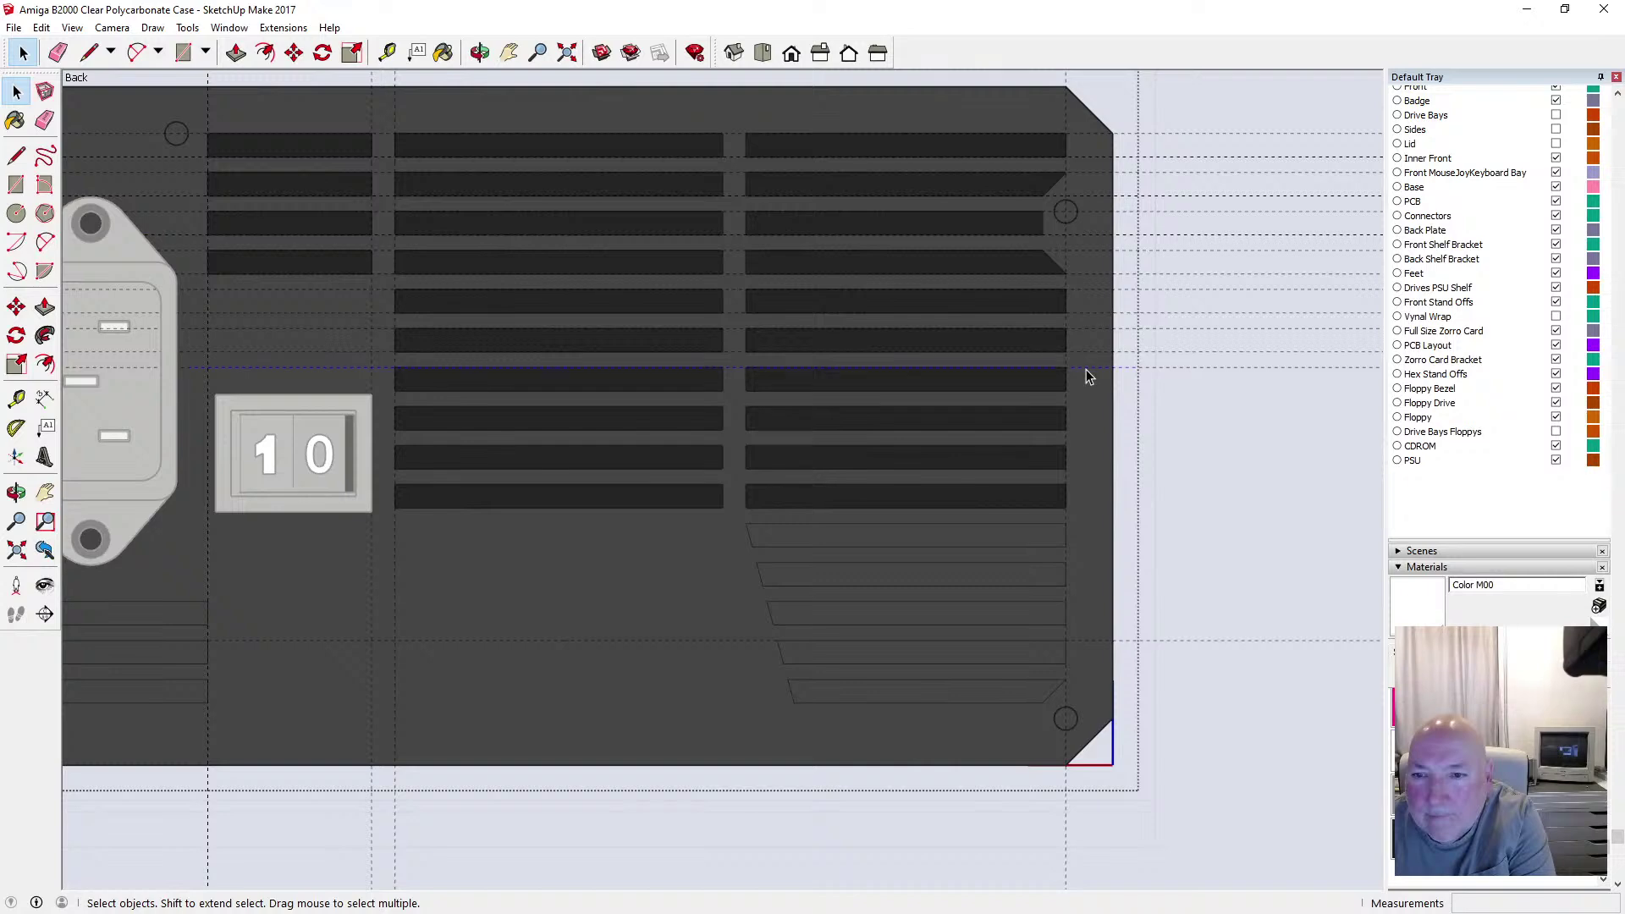
pyautogui.press('Delete')
pyautogui.click(1097, 353)
pyautogui.press('Delete')
pyautogui.click(1095, 291)
pyautogui.press('Delete')
pyautogui.press('Delete')
pyautogui.press('Delete')
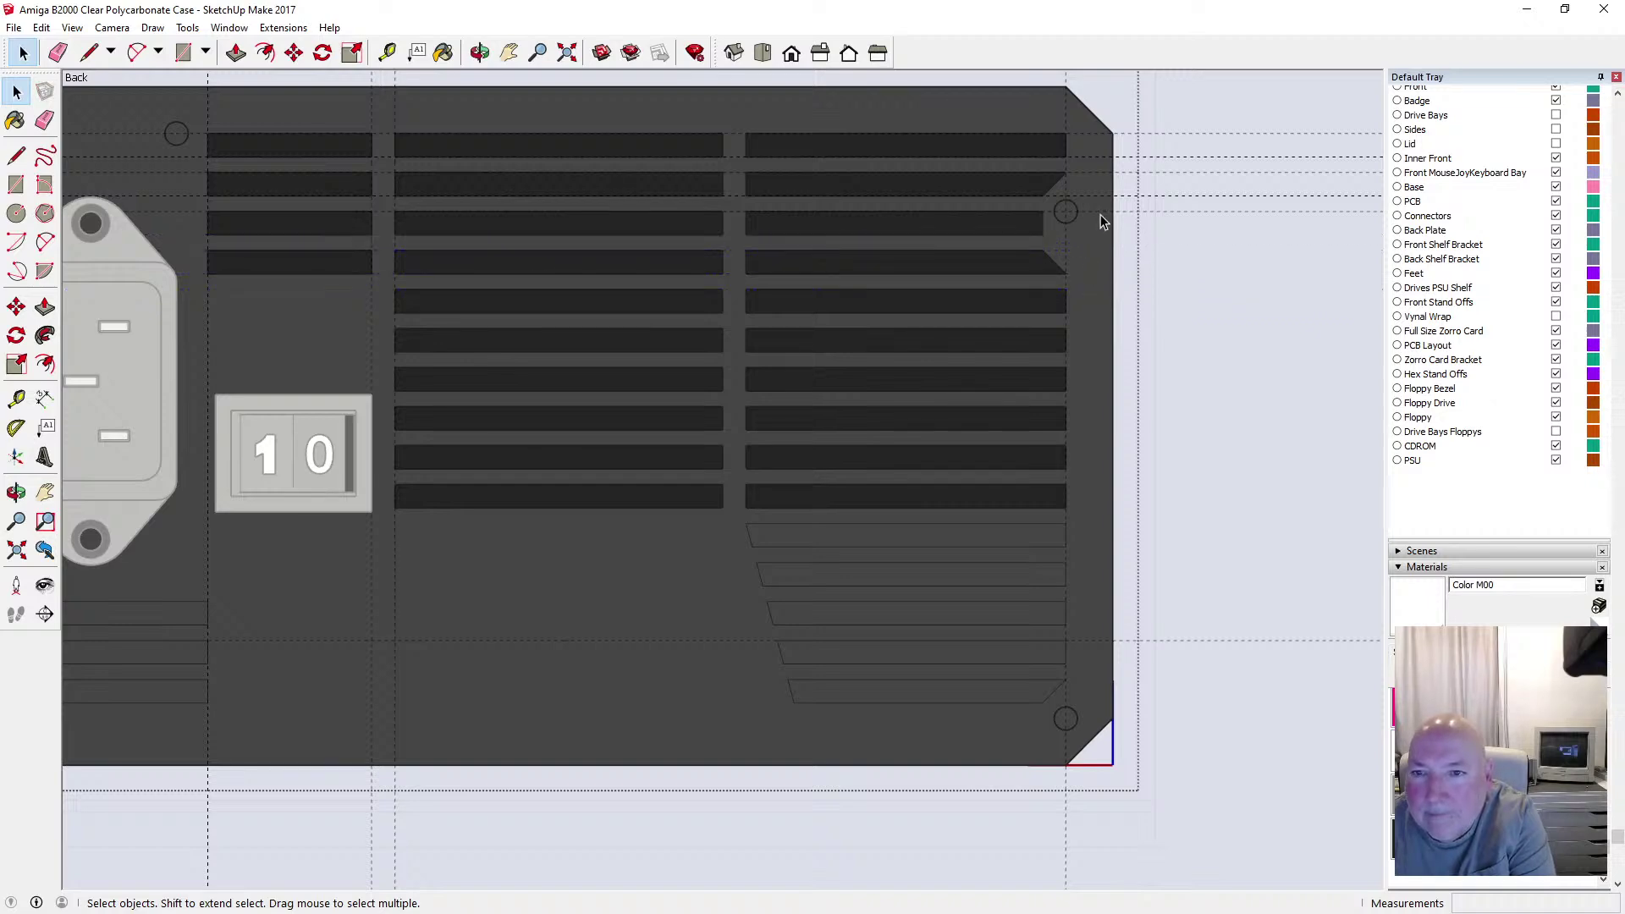
# Delete the horizontal guides around the upper screw hole, the third column's outer vertical guide and the guide along the fourth new slot
pyautogui.click(1103, 222)
pyautogui.press('Delete')
pyautogui.click(1100, 197)
pyautogui.press('Delete')
pyautogui.click(1097, 173)
pyautogui.press('Delete')
pyautogui.click(1096, 158)
pyautogui.press('Delete')
pyautogui.press('Delete')
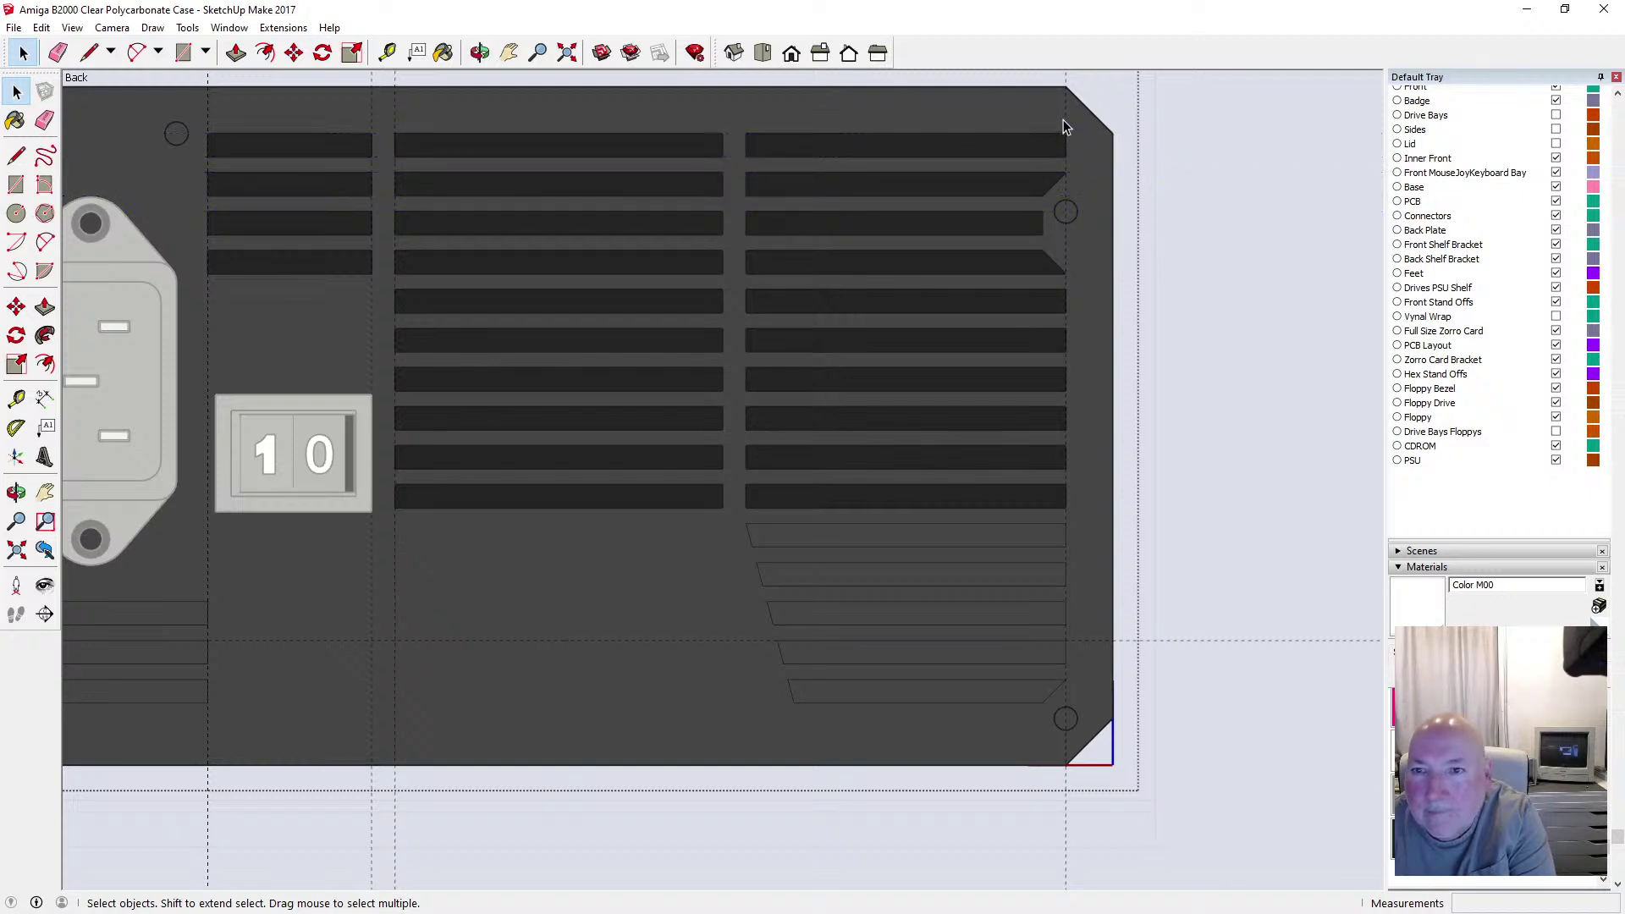
pyautogui.click(1067, 130)
pyautogui.click(1147, 637)
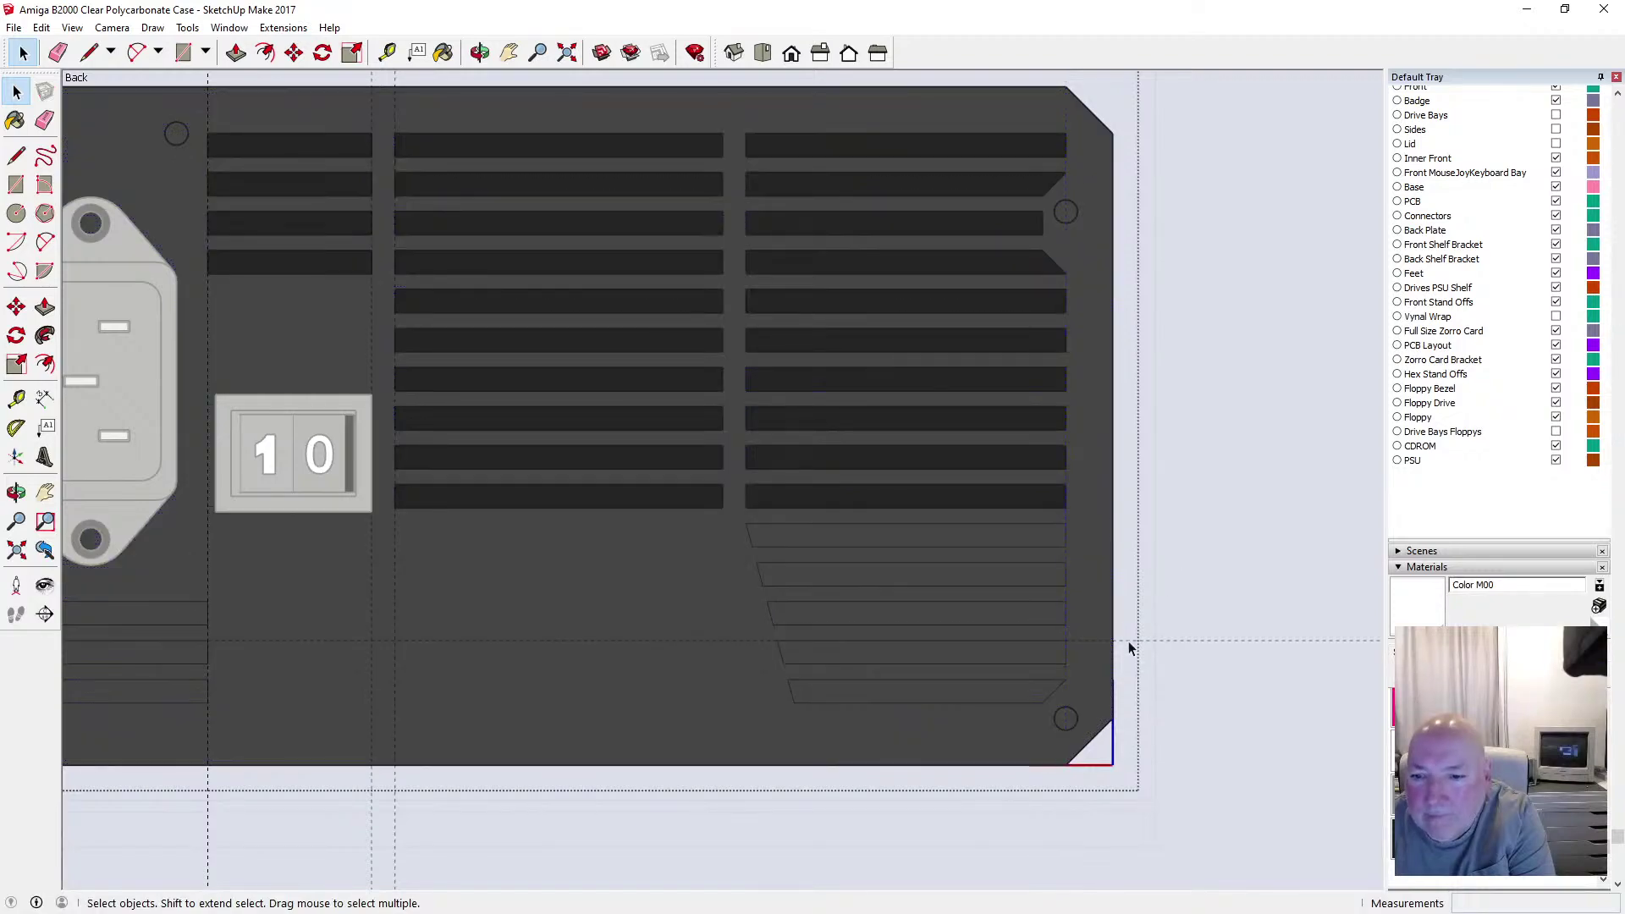
pyautogui.press('Delete')
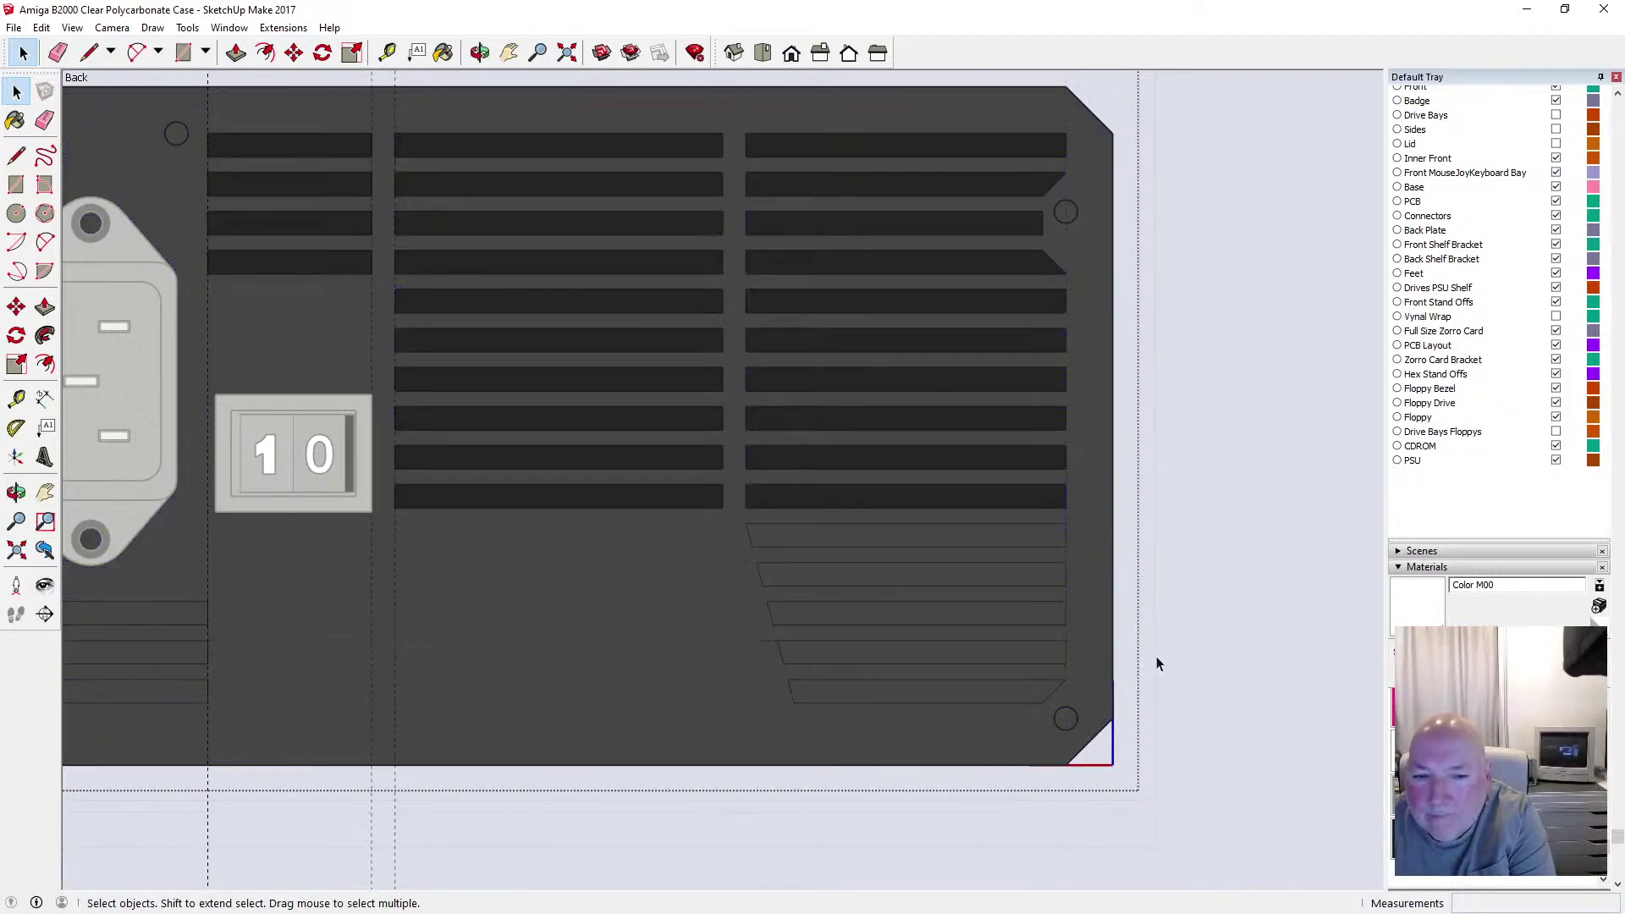
# Delete the three remaining vertical guides along the first column's two edges and the second column's inner edge
pyautogui.click(395, 571)
pyautogui.press('Delete')
pyautogui.click(371, 570)
pyautogui.press('Delete')
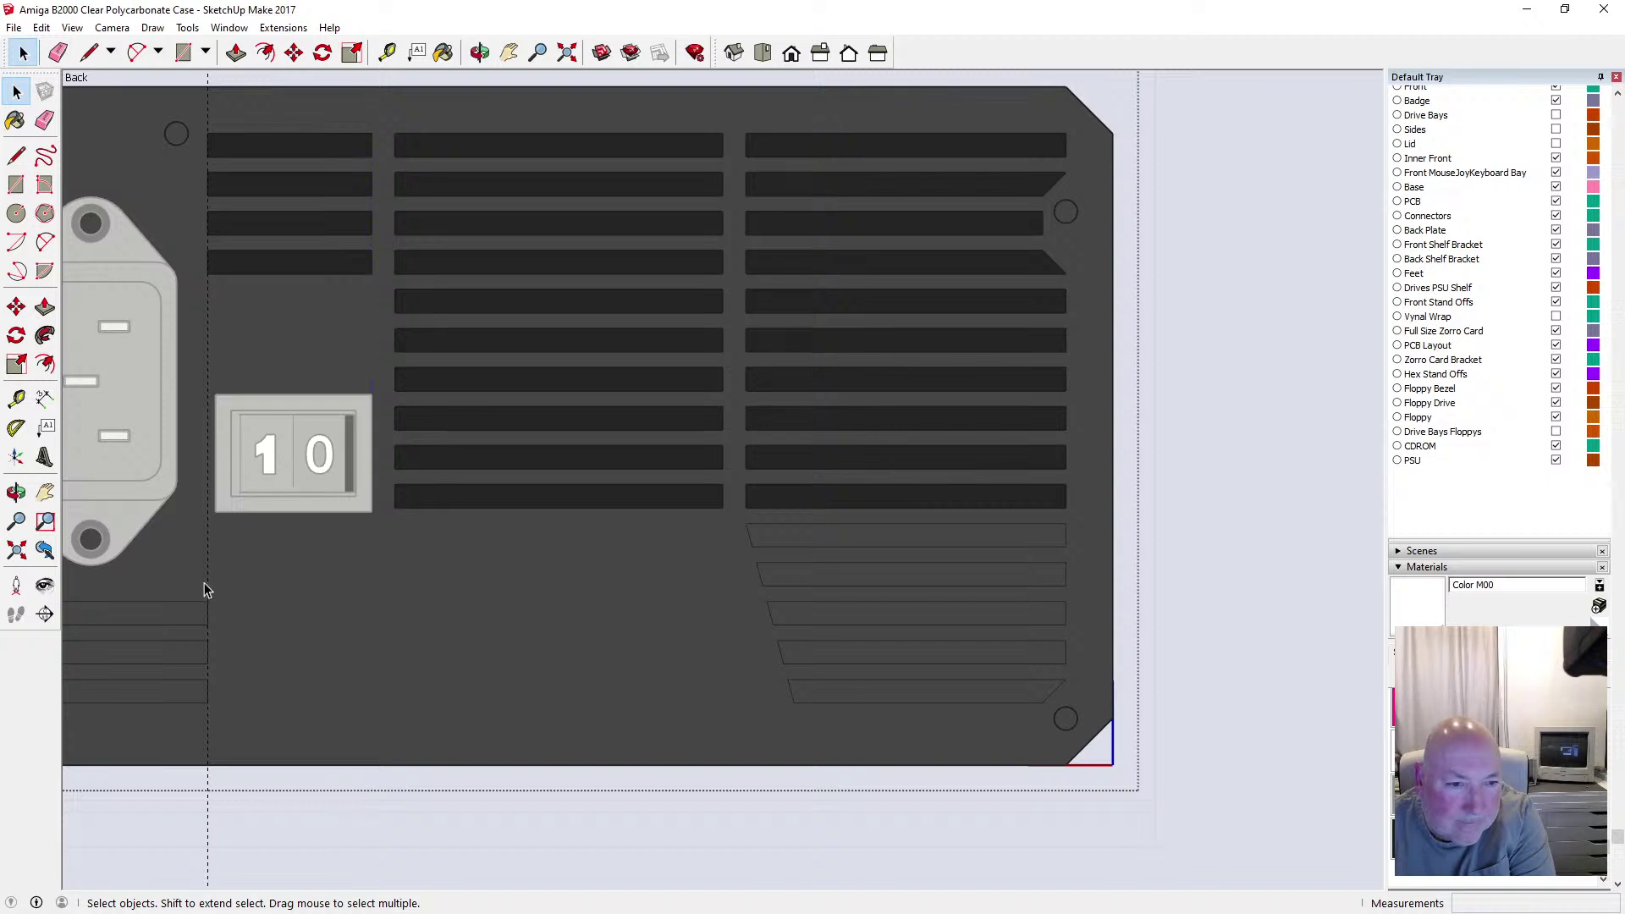
pyautogui.press('Delete')
pyautogui.scroll(-2, 500, 647)
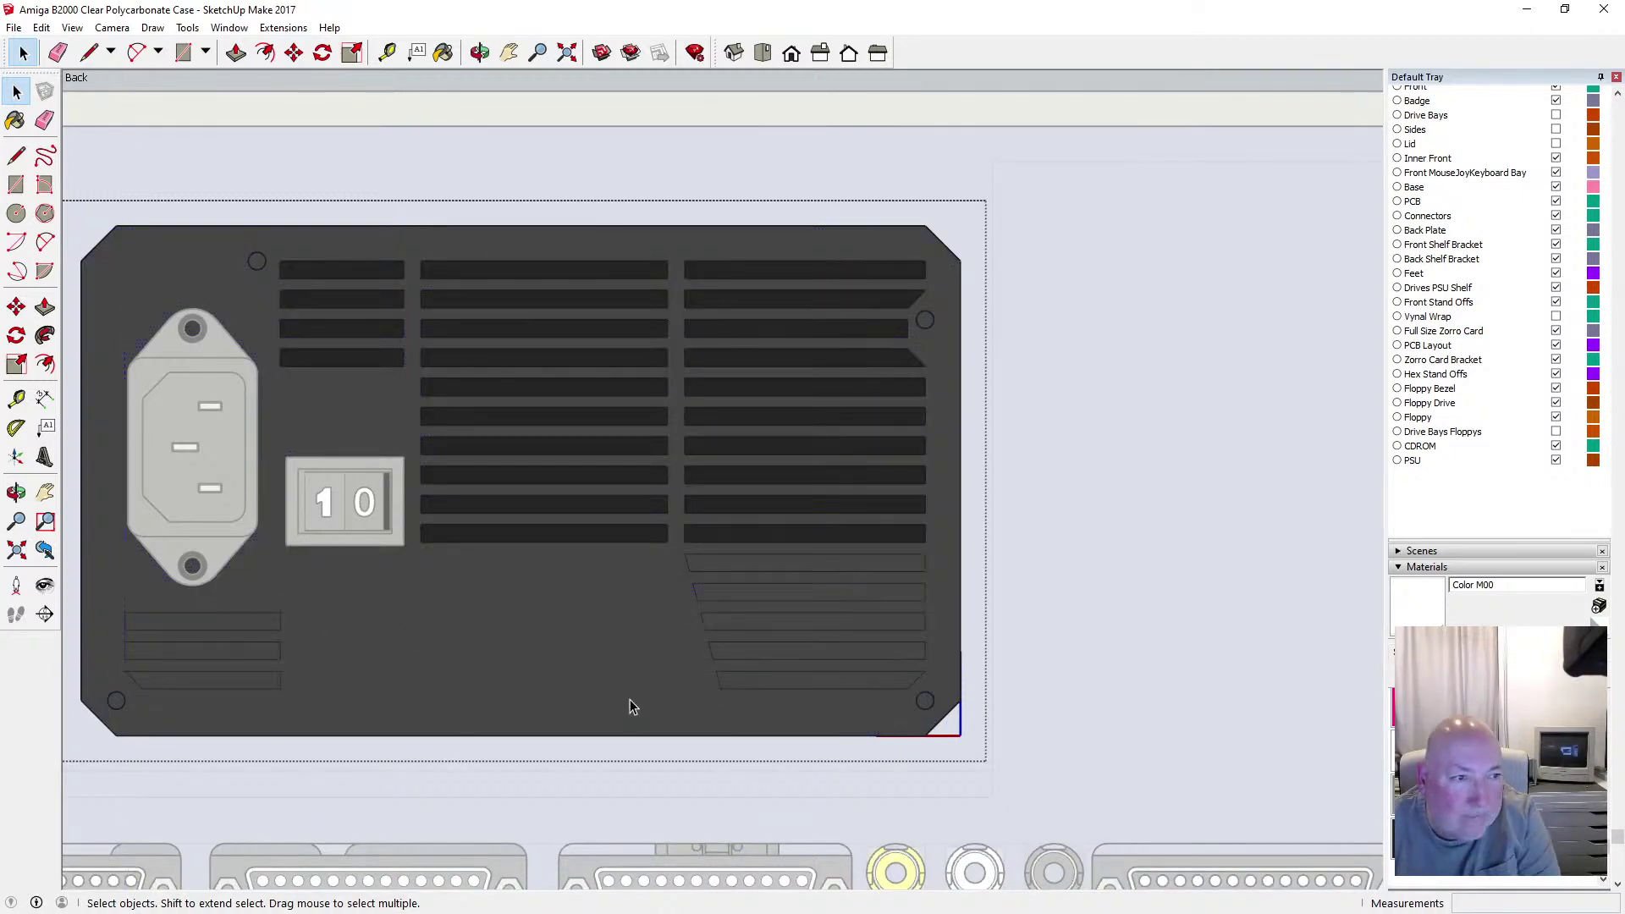
pyautogui.scroll(-1, 631, 702)
pyautogui.scroll(-1, 657, 673)
pyautogui.scroll(2, 657, 673)
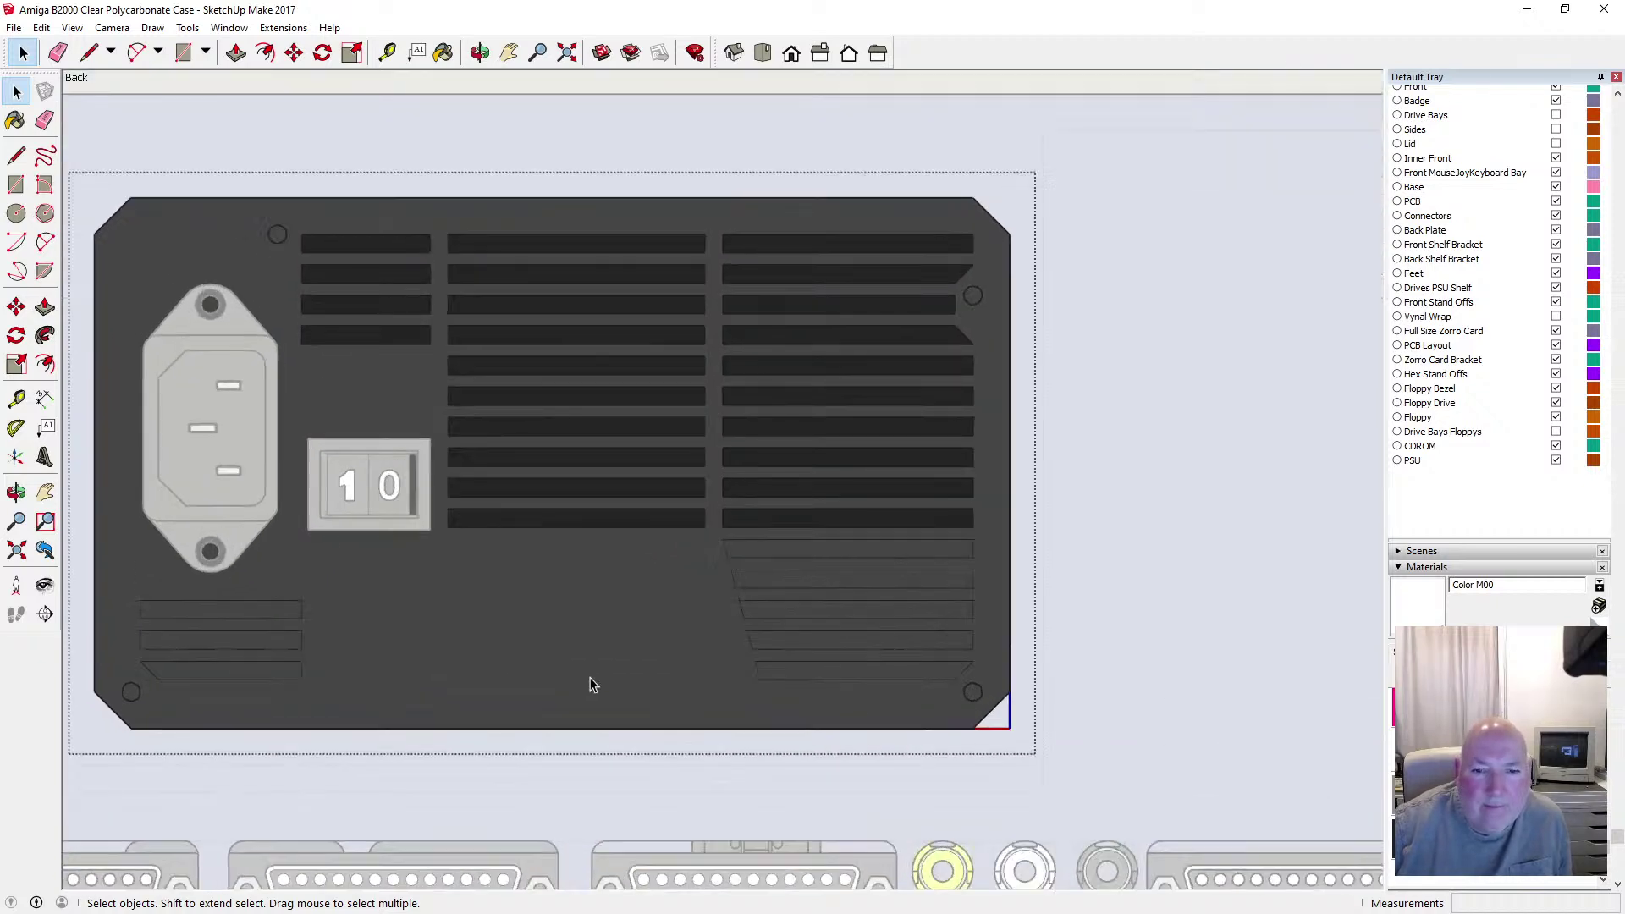
pyautogui.click(236, 52)
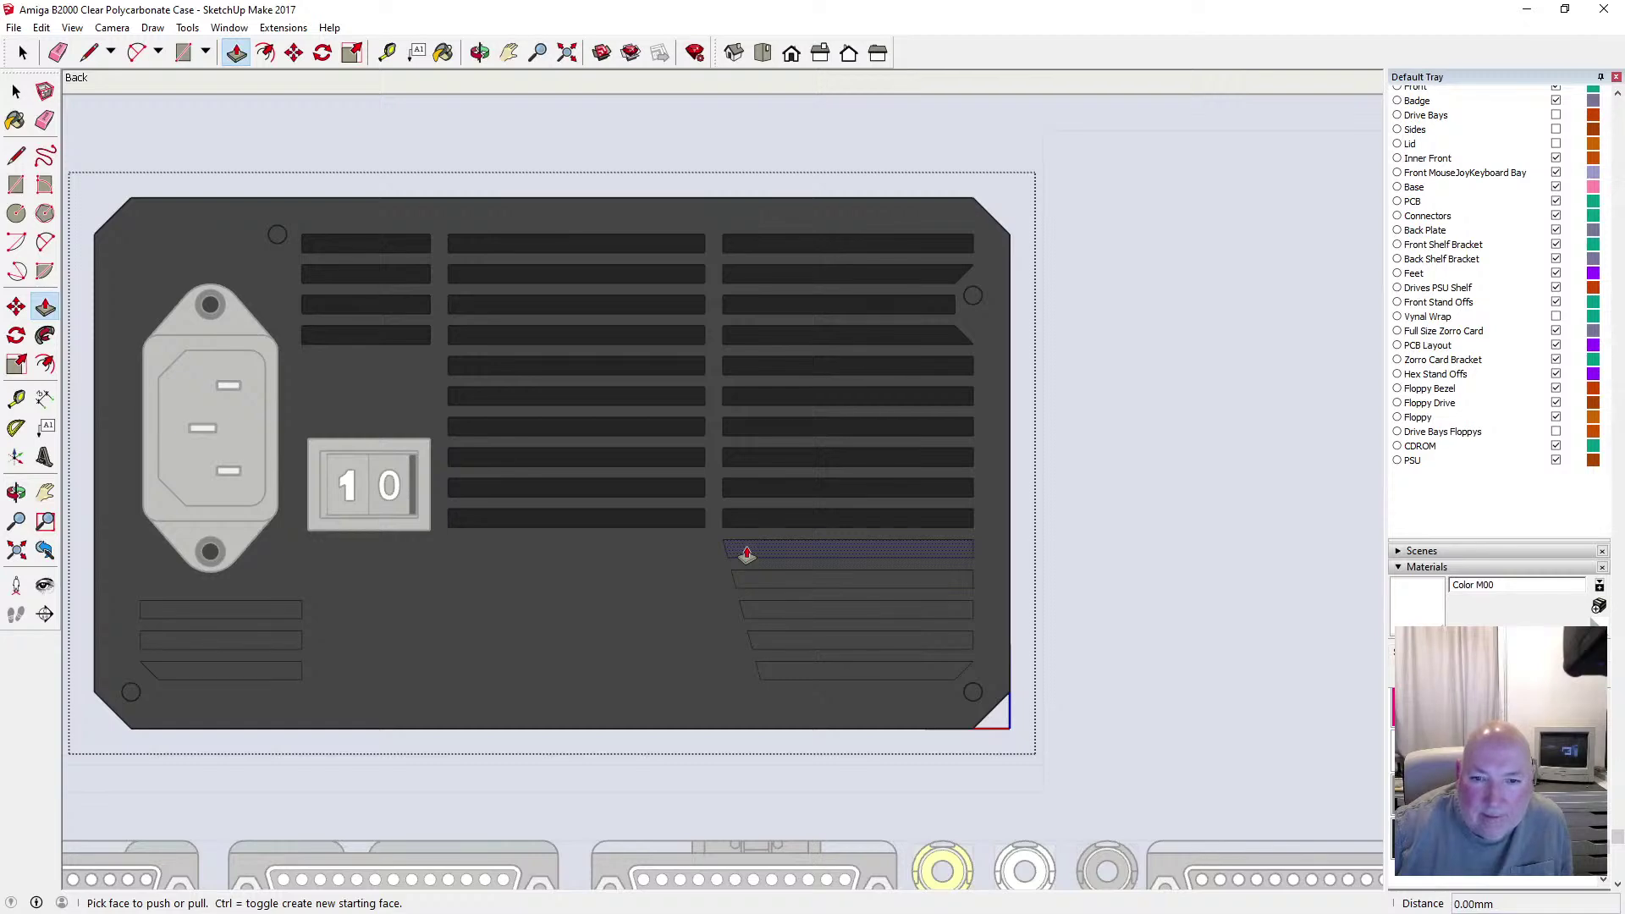
pyautogui.click(747, 555)
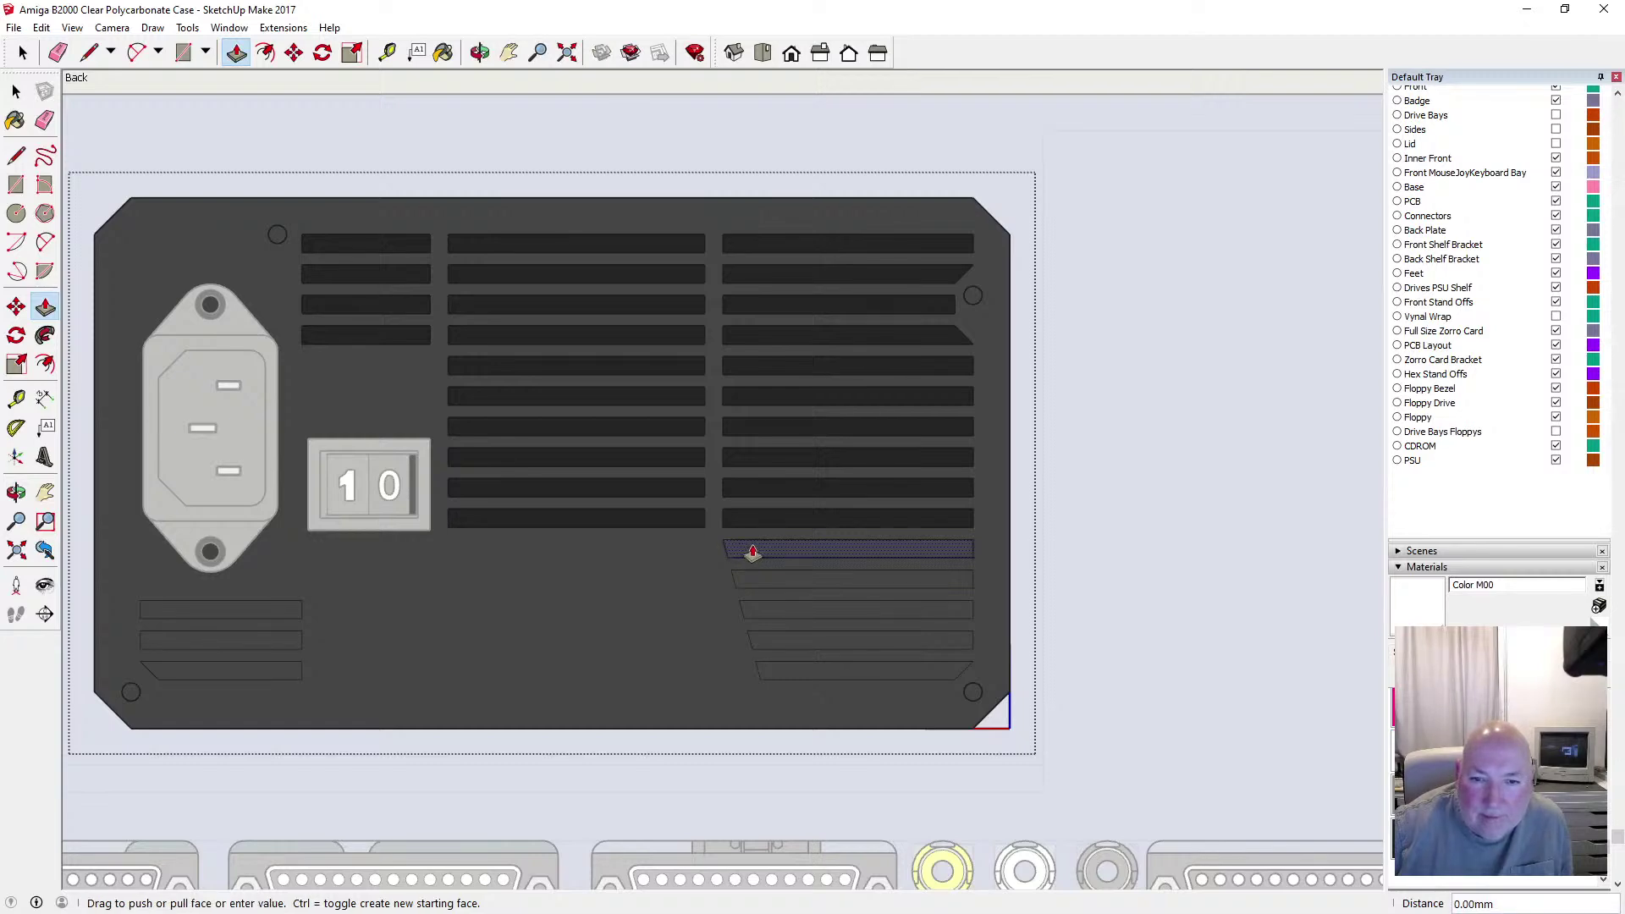
pyautogui.press('Escape')
# Switch the camera to perspective projection and orbit to an angled view of the PSU's socket face
pyautogui.click(111, 28)
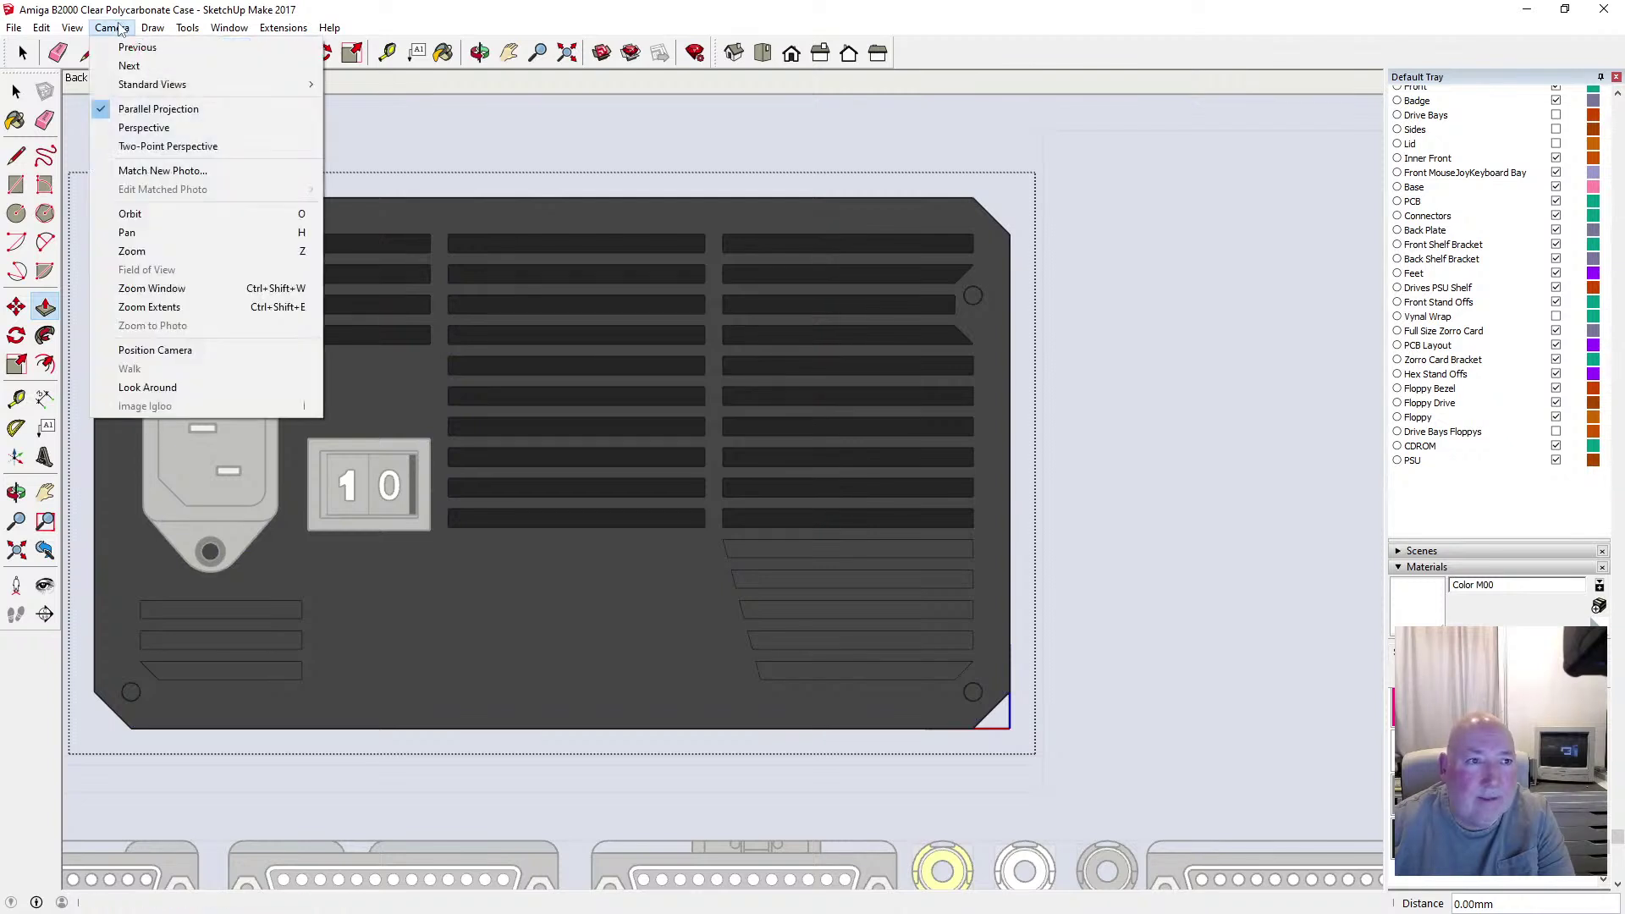
pyautogui.click(139, 127)
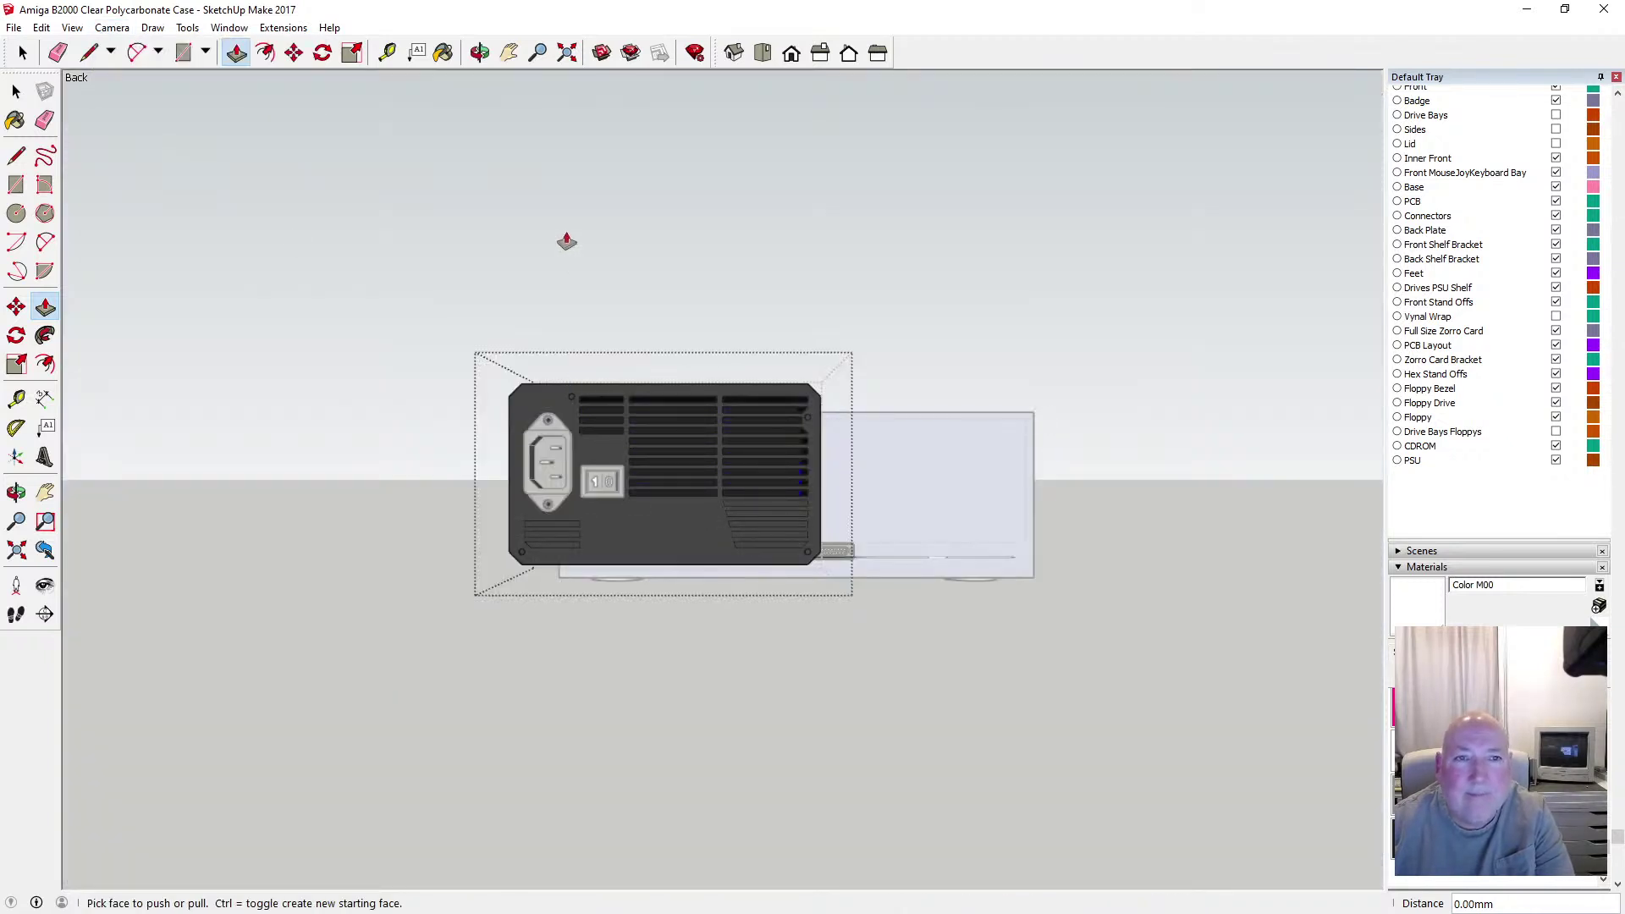
pyautogui.click(480, 52)
pyautogui.moveTo(777, 504); pyautogui.dragTo(689, 518)
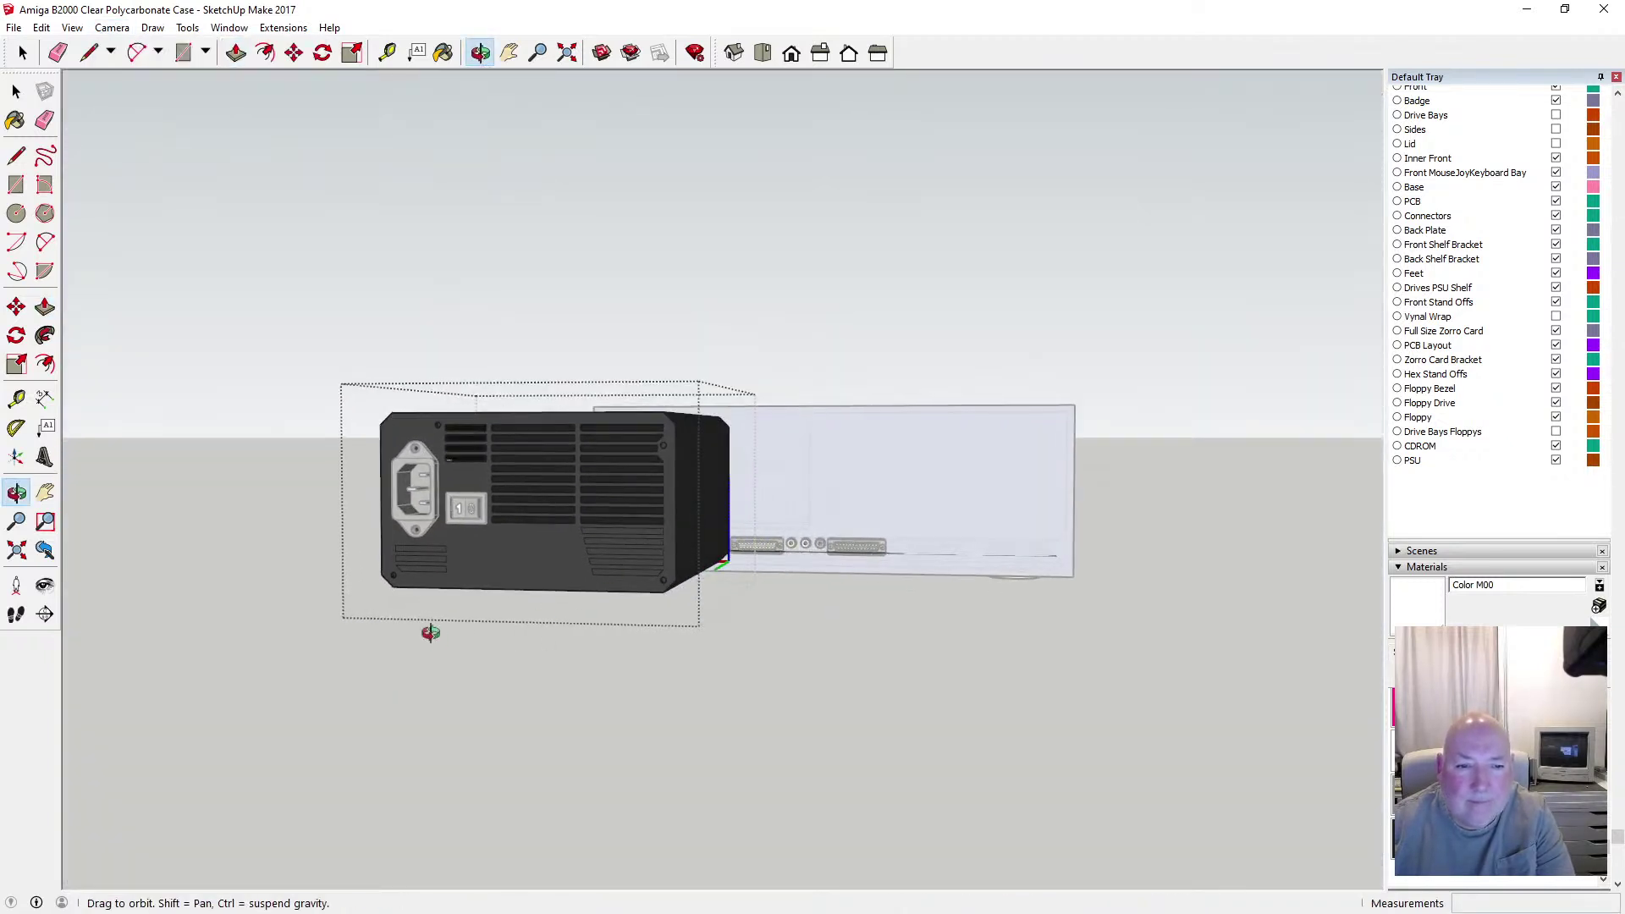
# Try pushing the uppermost short vent slot below the power inlet in by 0.25 mm, and undo it
pyautogui.scroll(8, 432, 593)
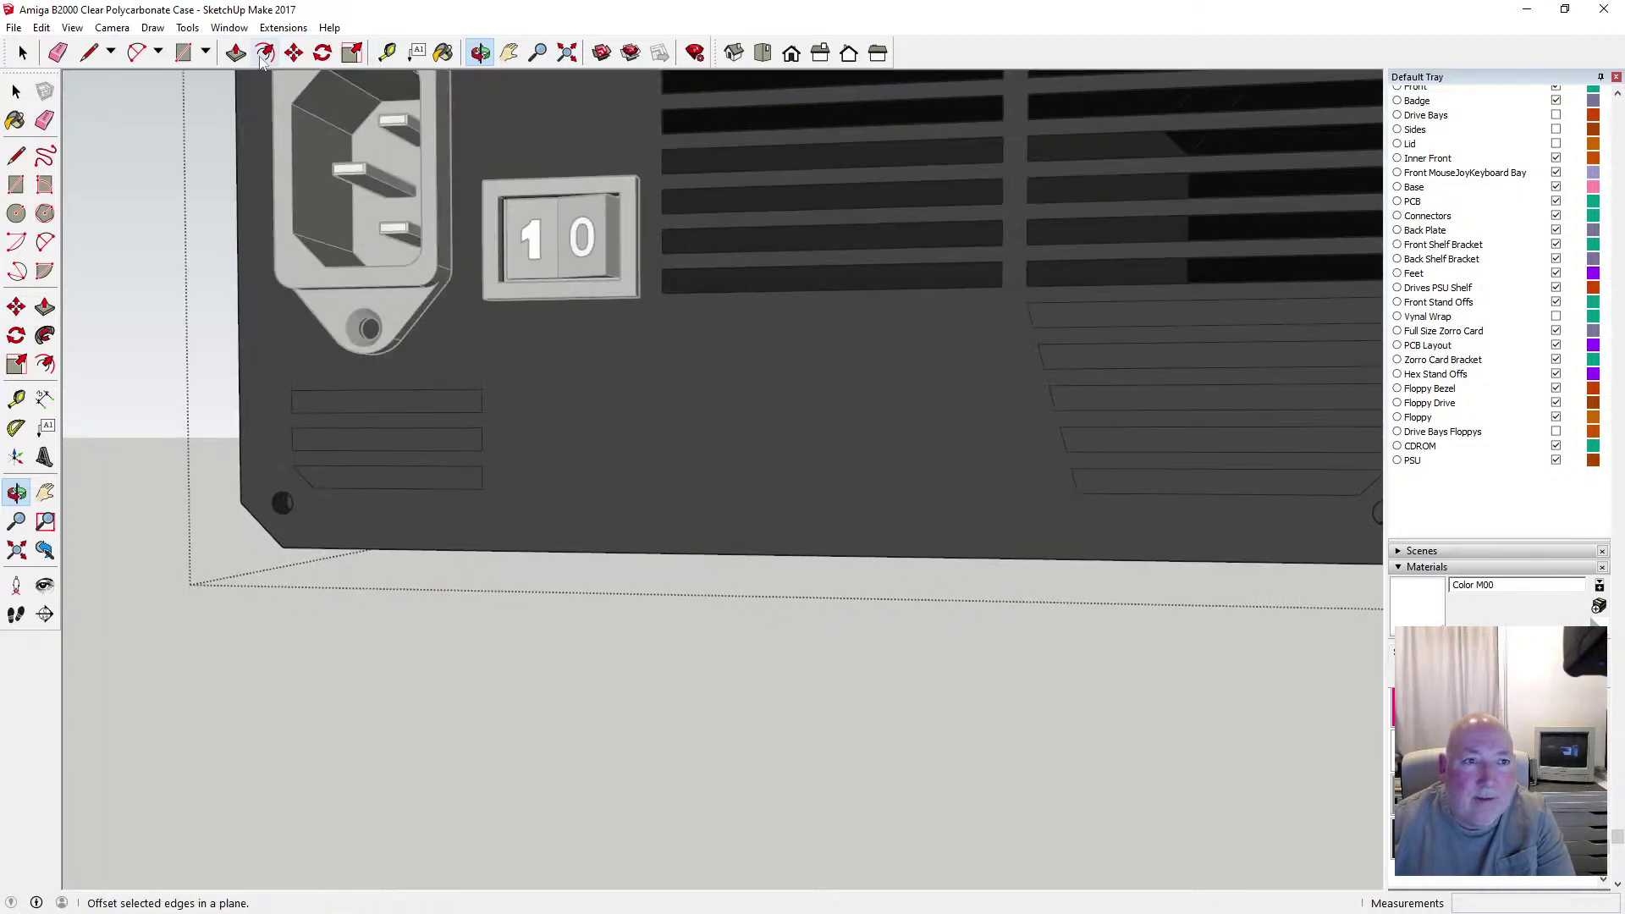
pyautogui.click(236, 52)
pyautogui.click(367, 405)
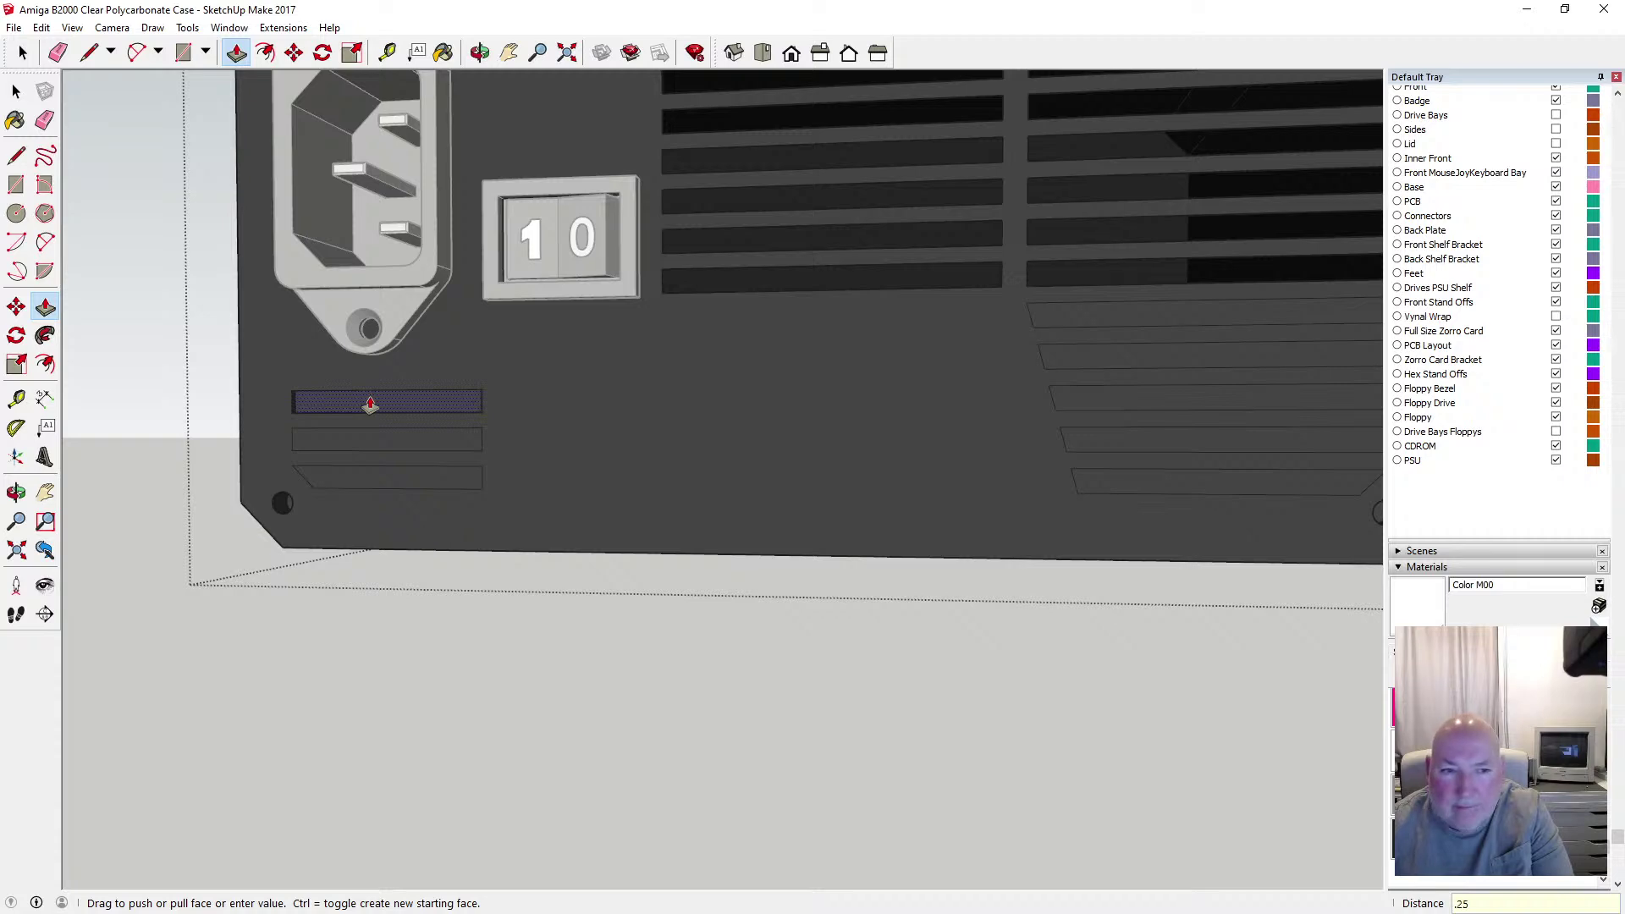
pyautogui.press('Return')
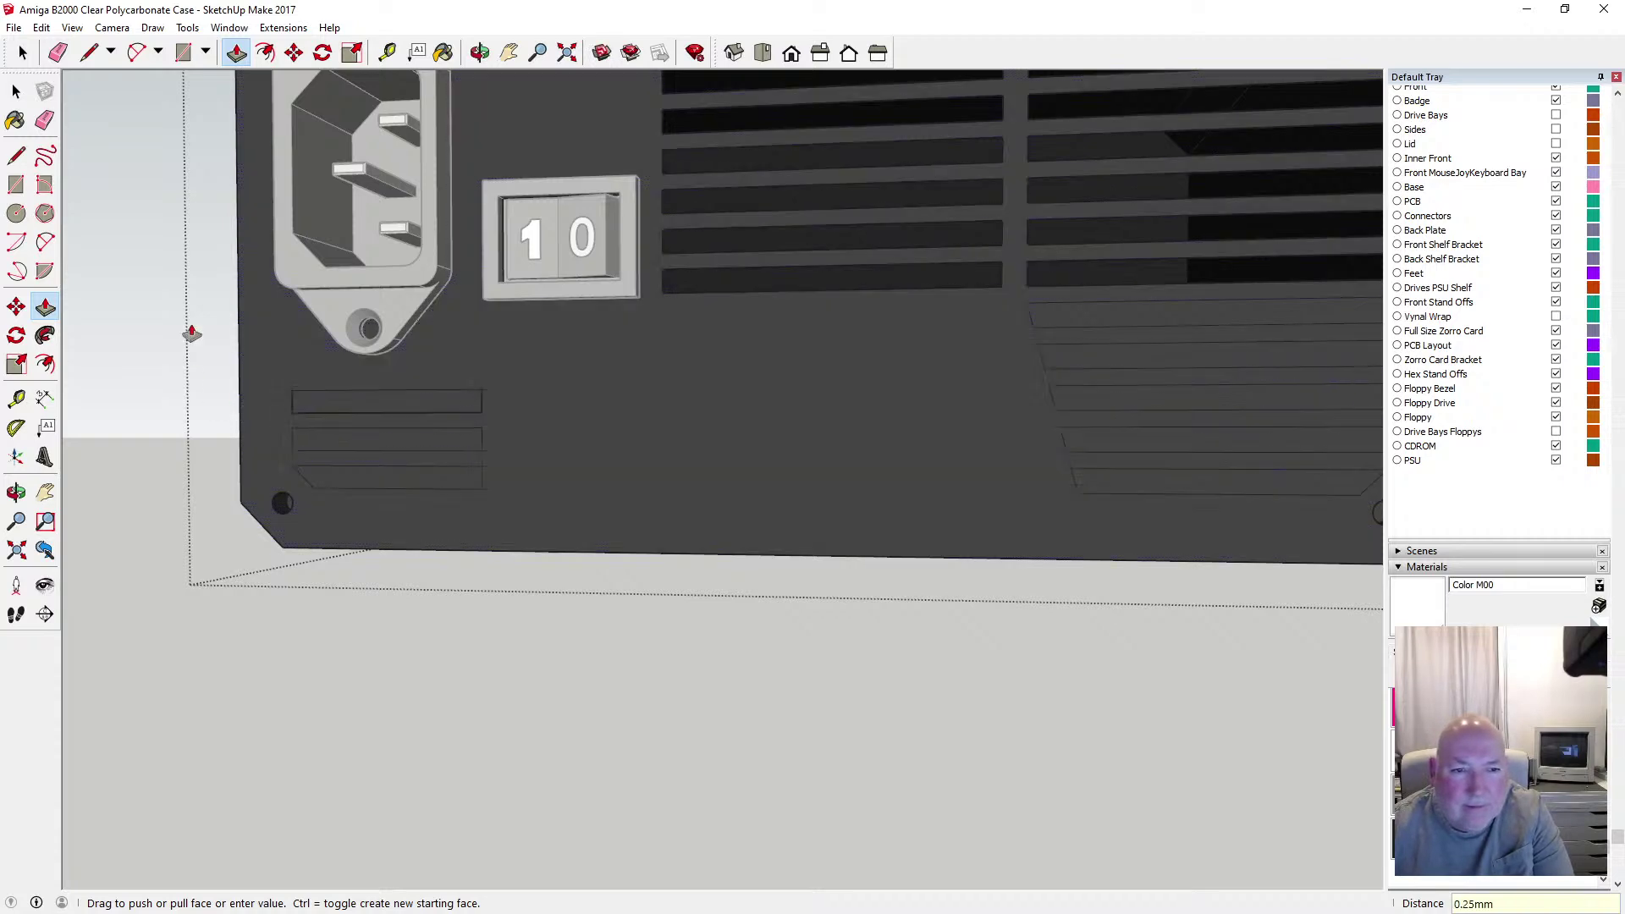
pyautogui.click(41, 28)
pyautogui.click(84, 44)
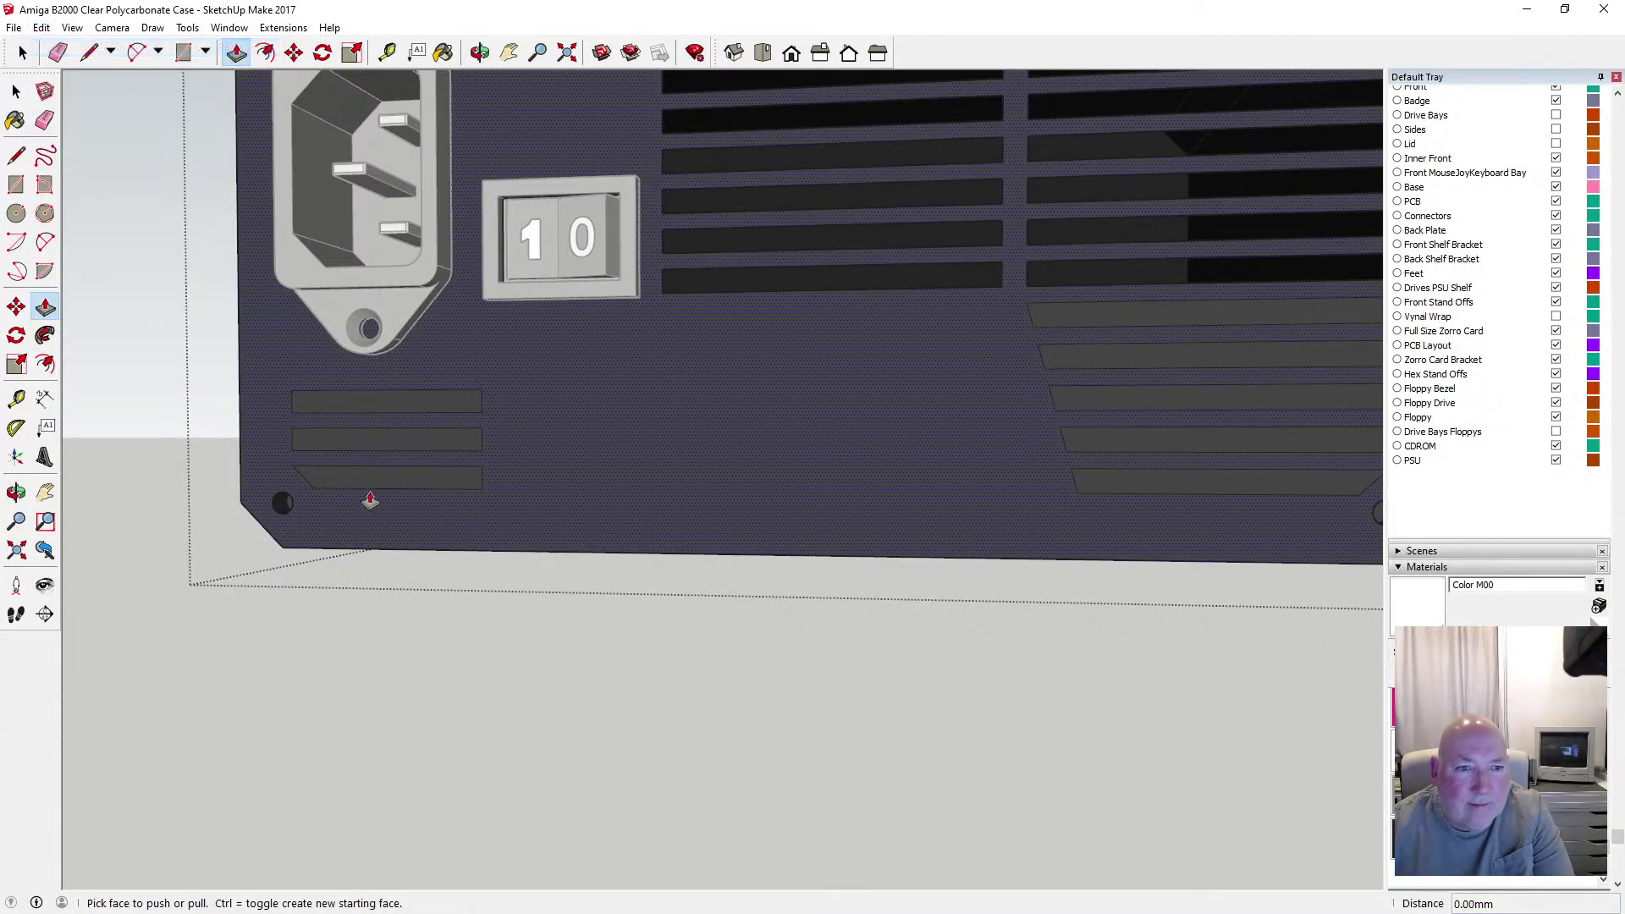
# Recess the three short vent slots below the power inlet by 0.5 mm each with Push/Pull
pyautogui.click(348, 408)
pyautogui.write('.')
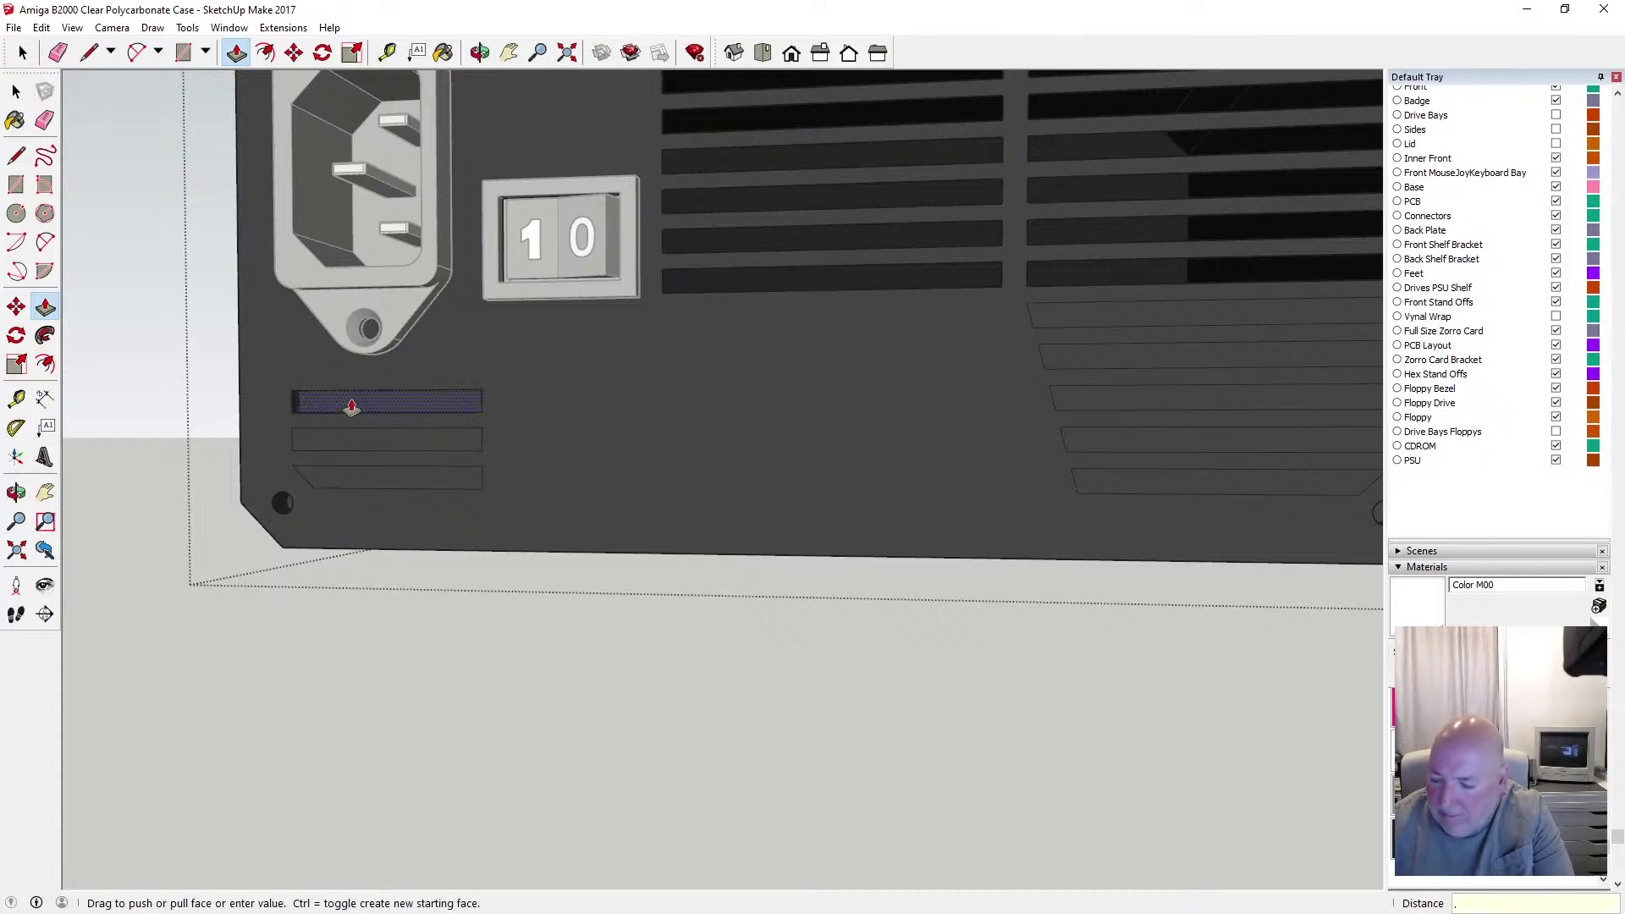
pyautogui.click(369, 447)
pyautogui.write('.5')
pyautogui.press('Return')
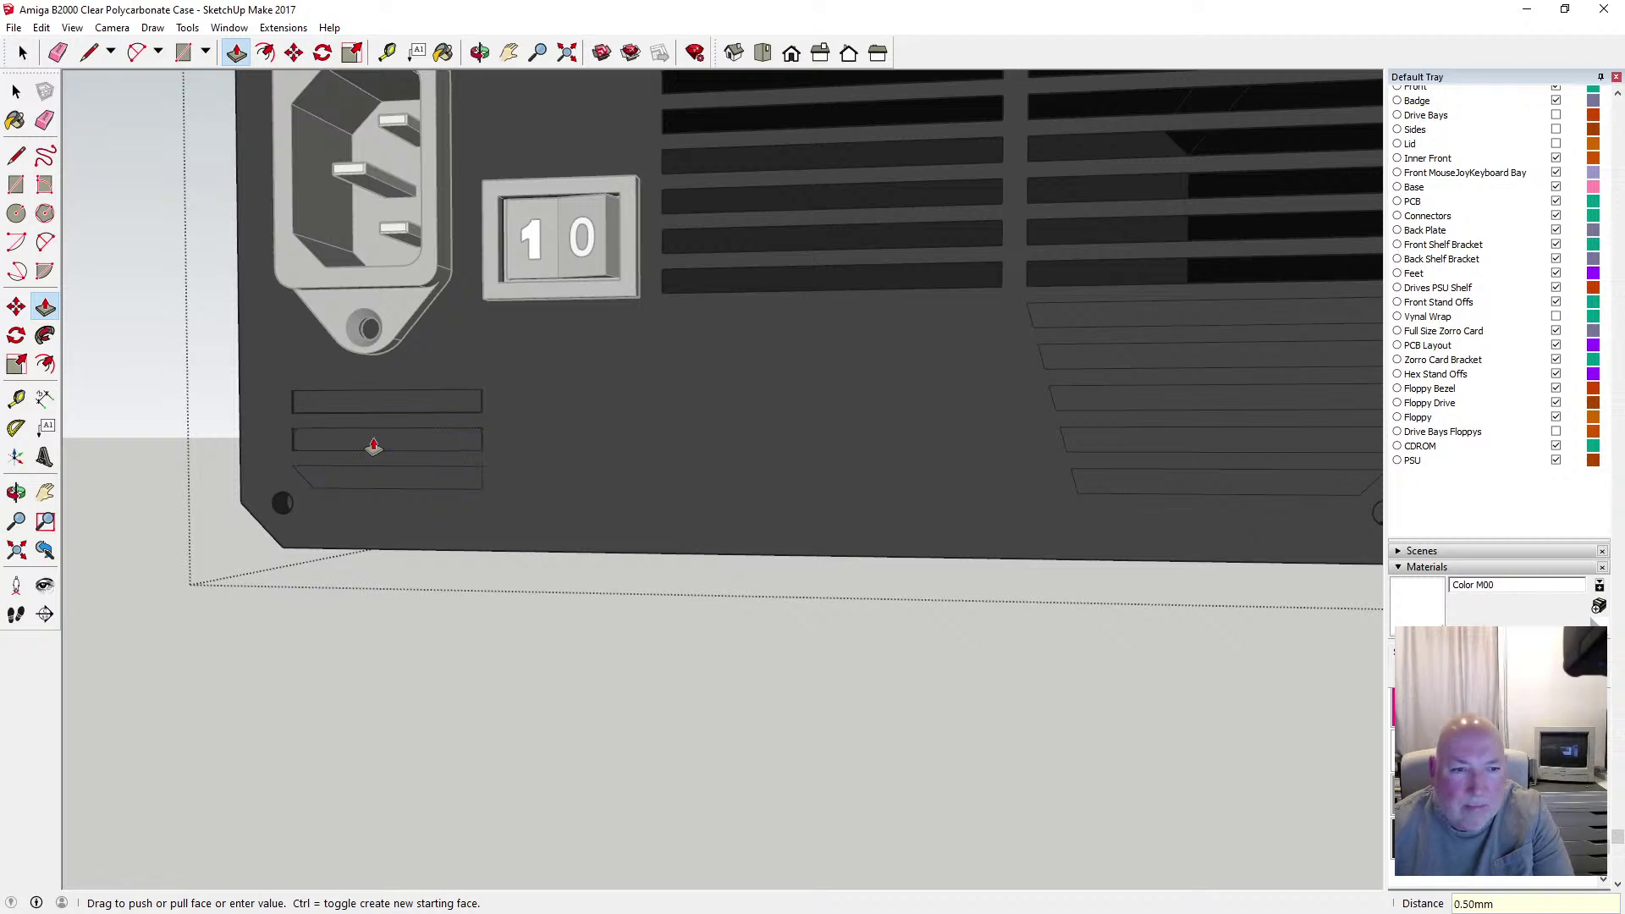
pyautogui.click(346, 483)
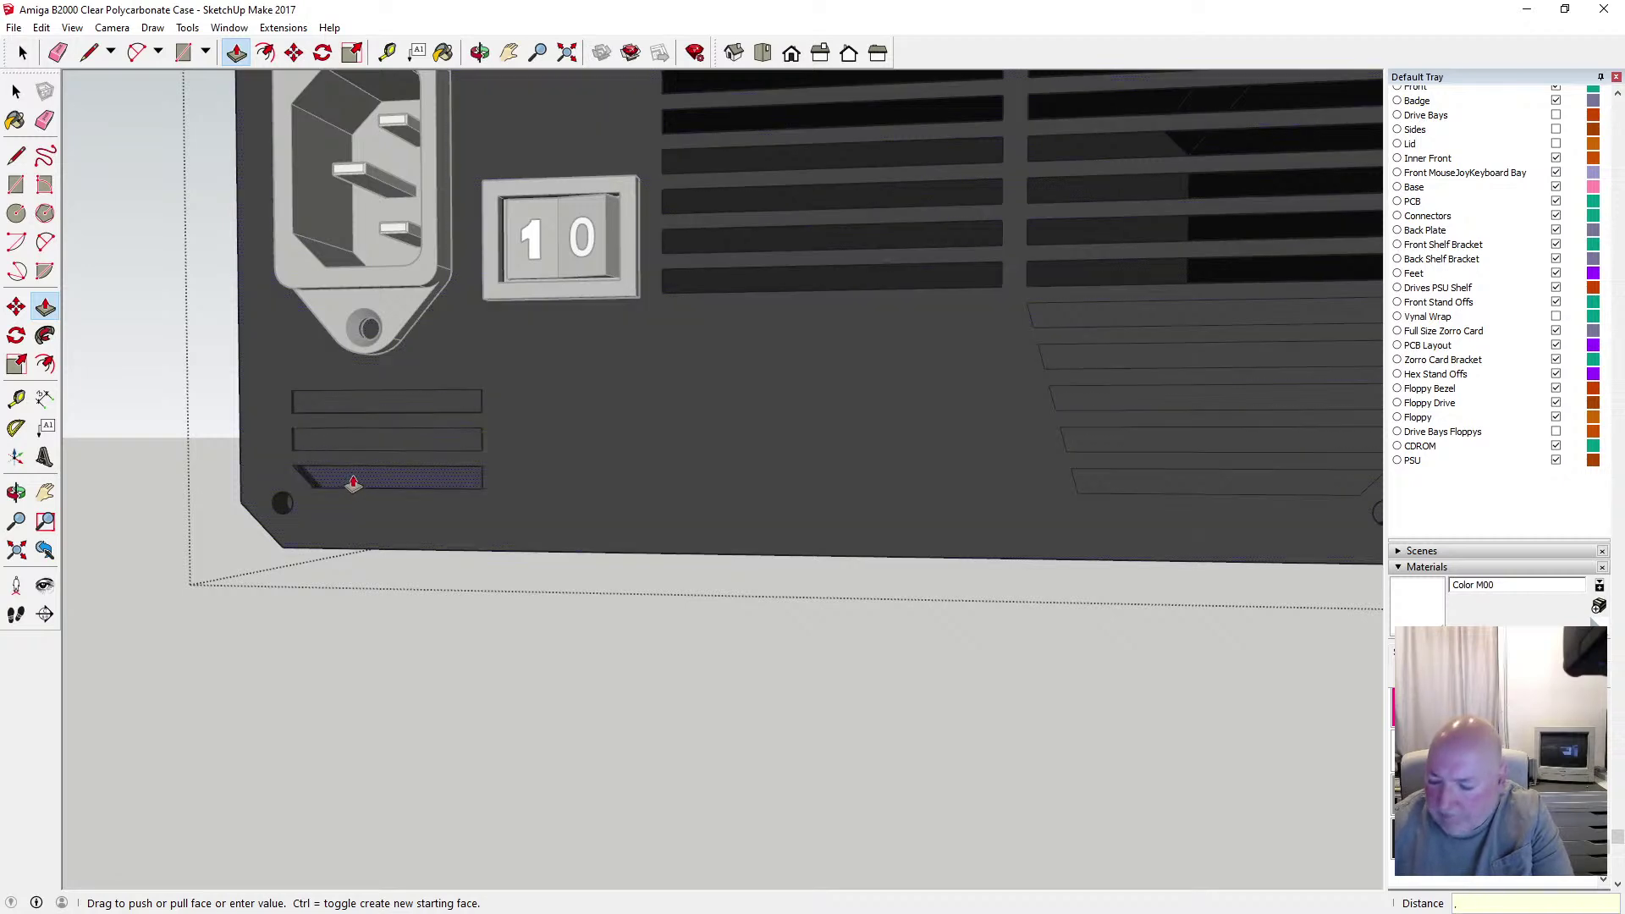
pyautogui.write('.5')
pyautogui.press('Return')
# Recess the upper three of the five slanted-end vent slots in the power supply's lower corner by 0.5 mm each
pyautogui.scroll(-3, 250, 529)
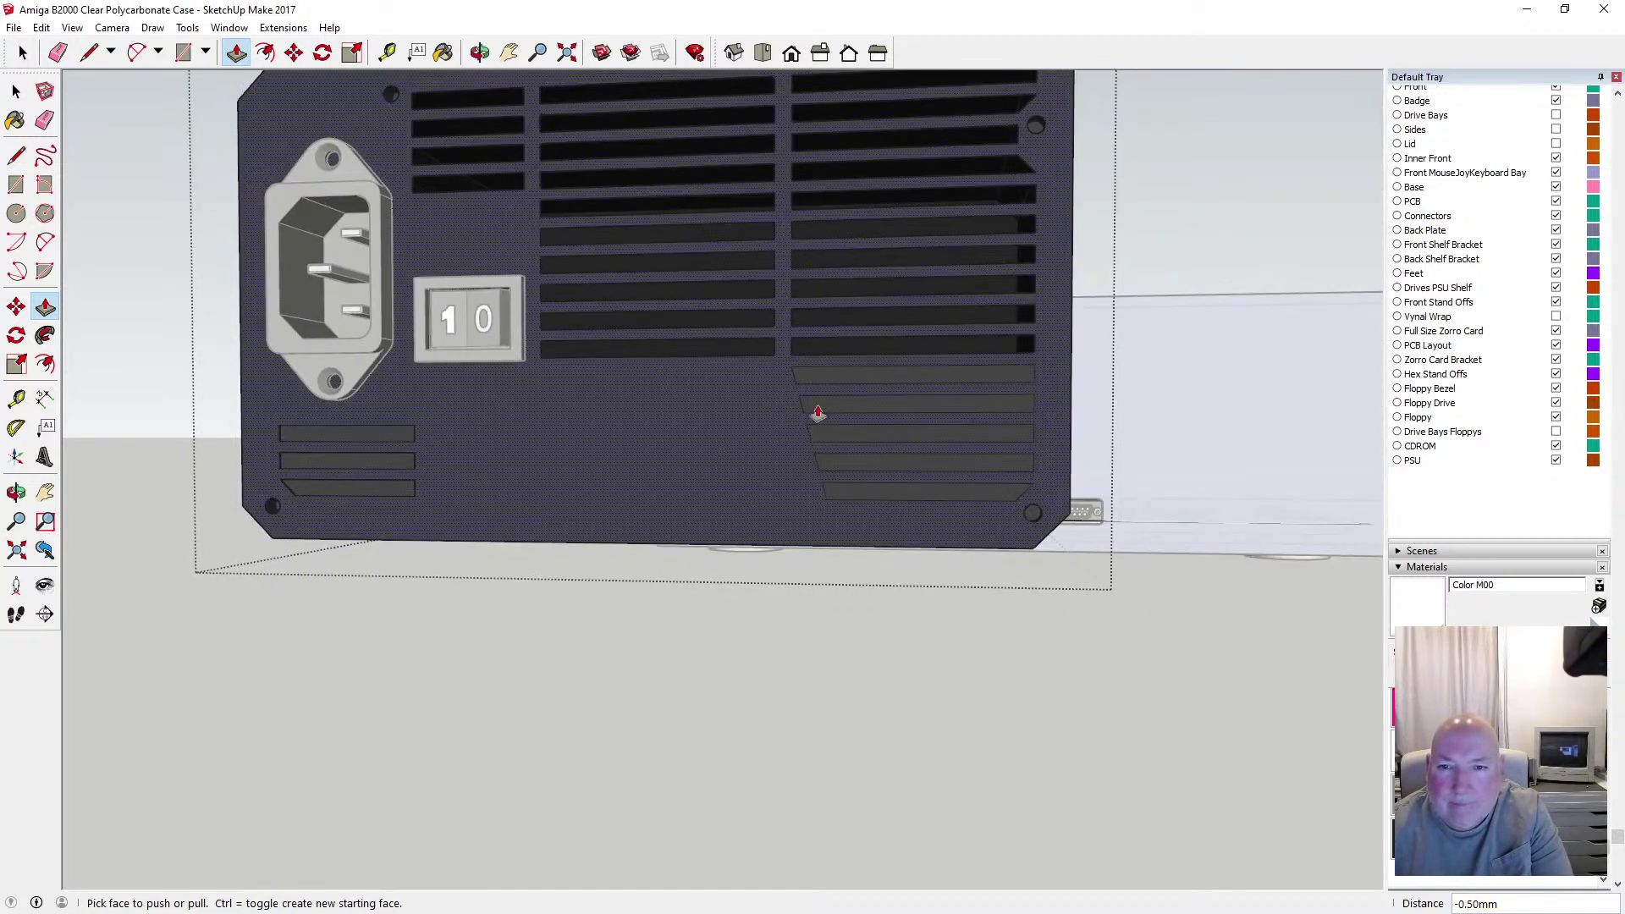
pyautogui.click(834, 384)
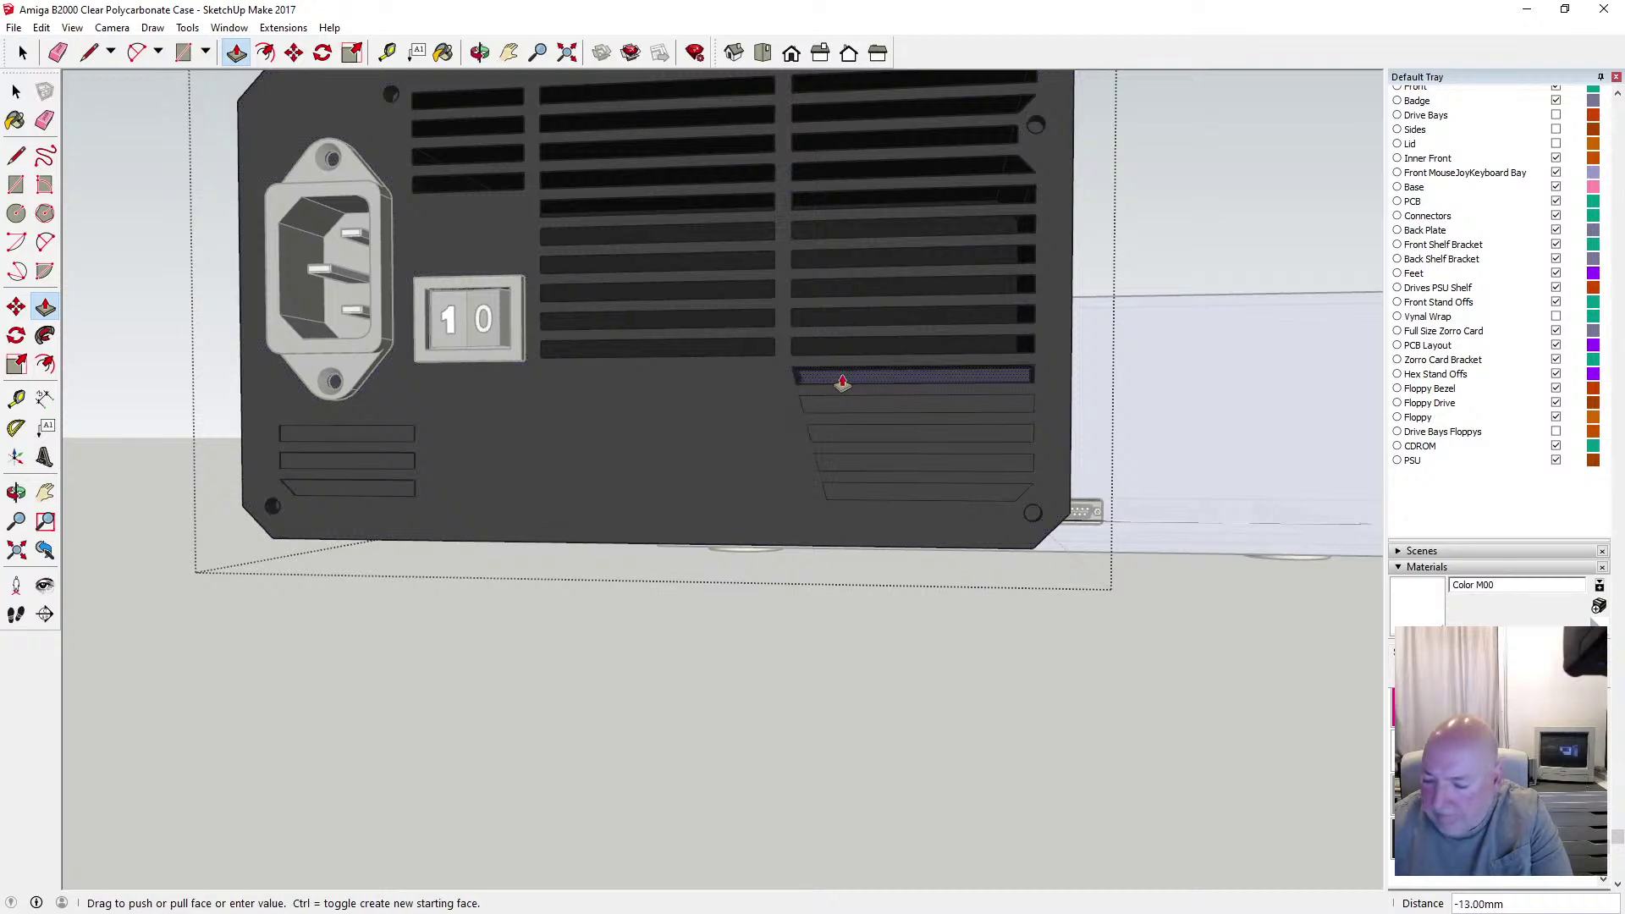
pyautogui.write('.5')
pyautogui.press('Return')
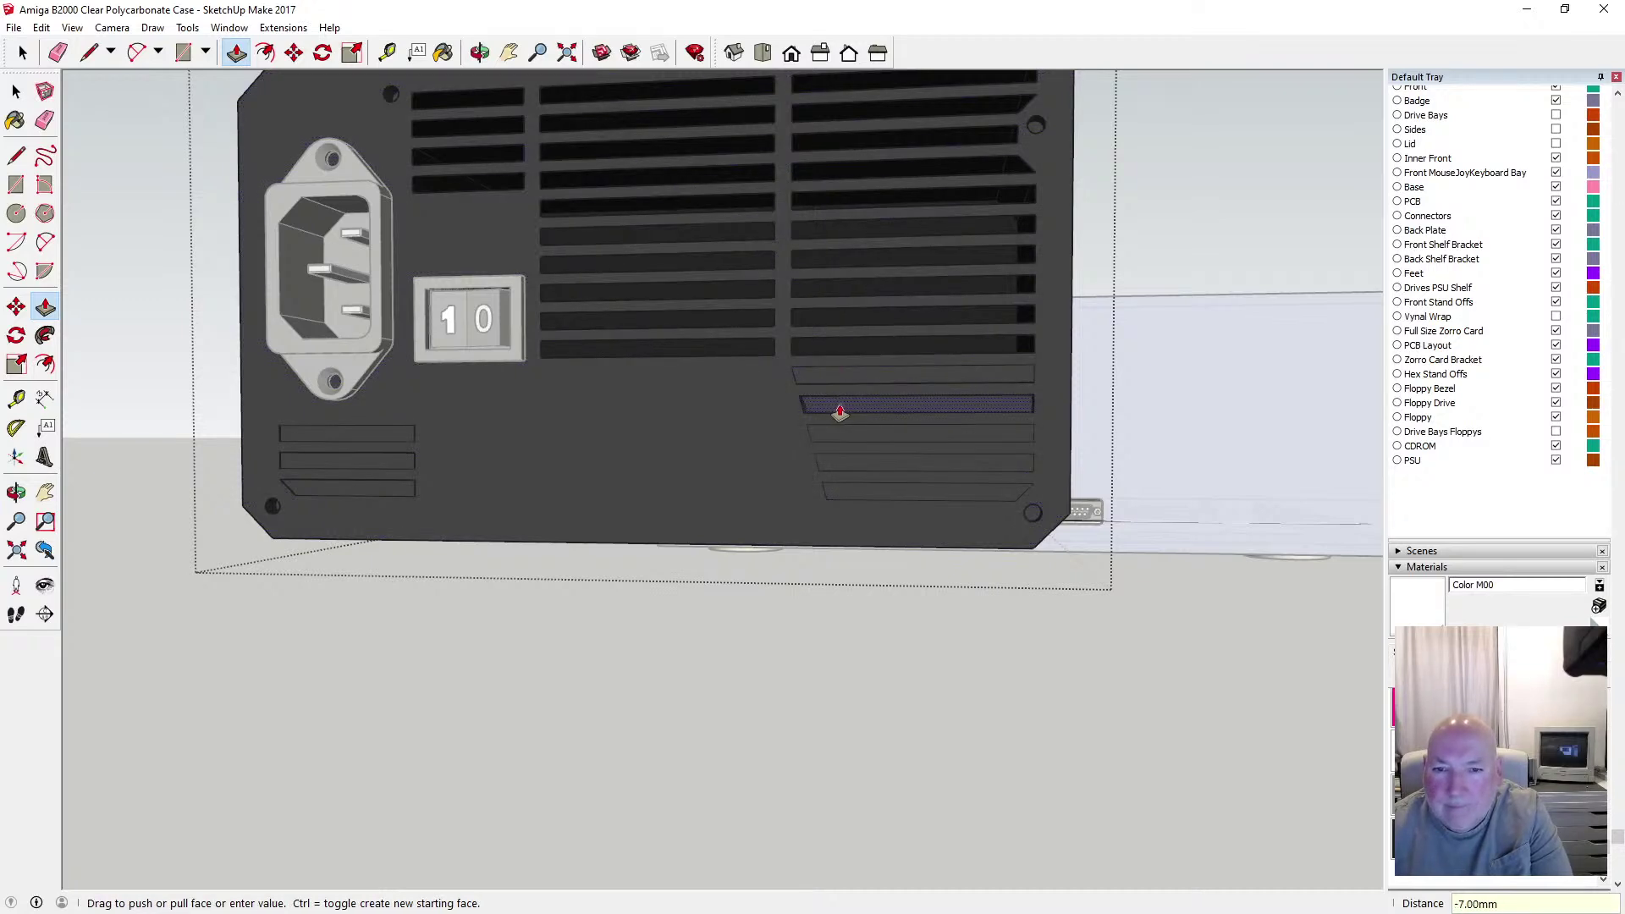
pyautogui.click(840, 410)
pyautogui.write('.5')
pyautogui.press('Return')
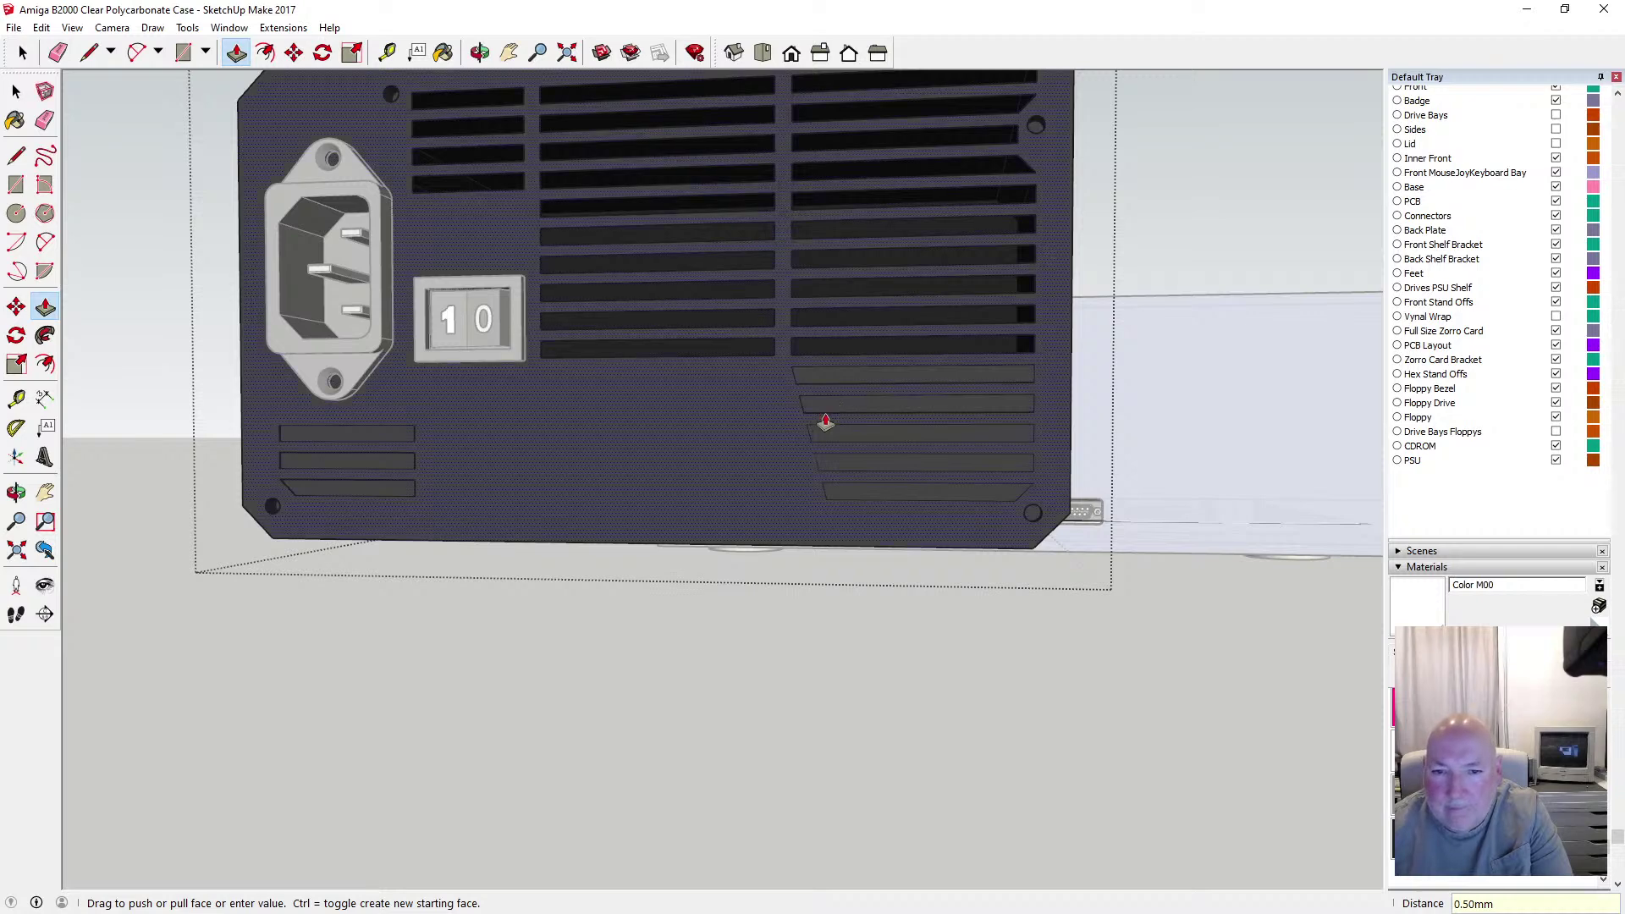
pyautogui.click(827, 439)
pyautogui.write('.5')
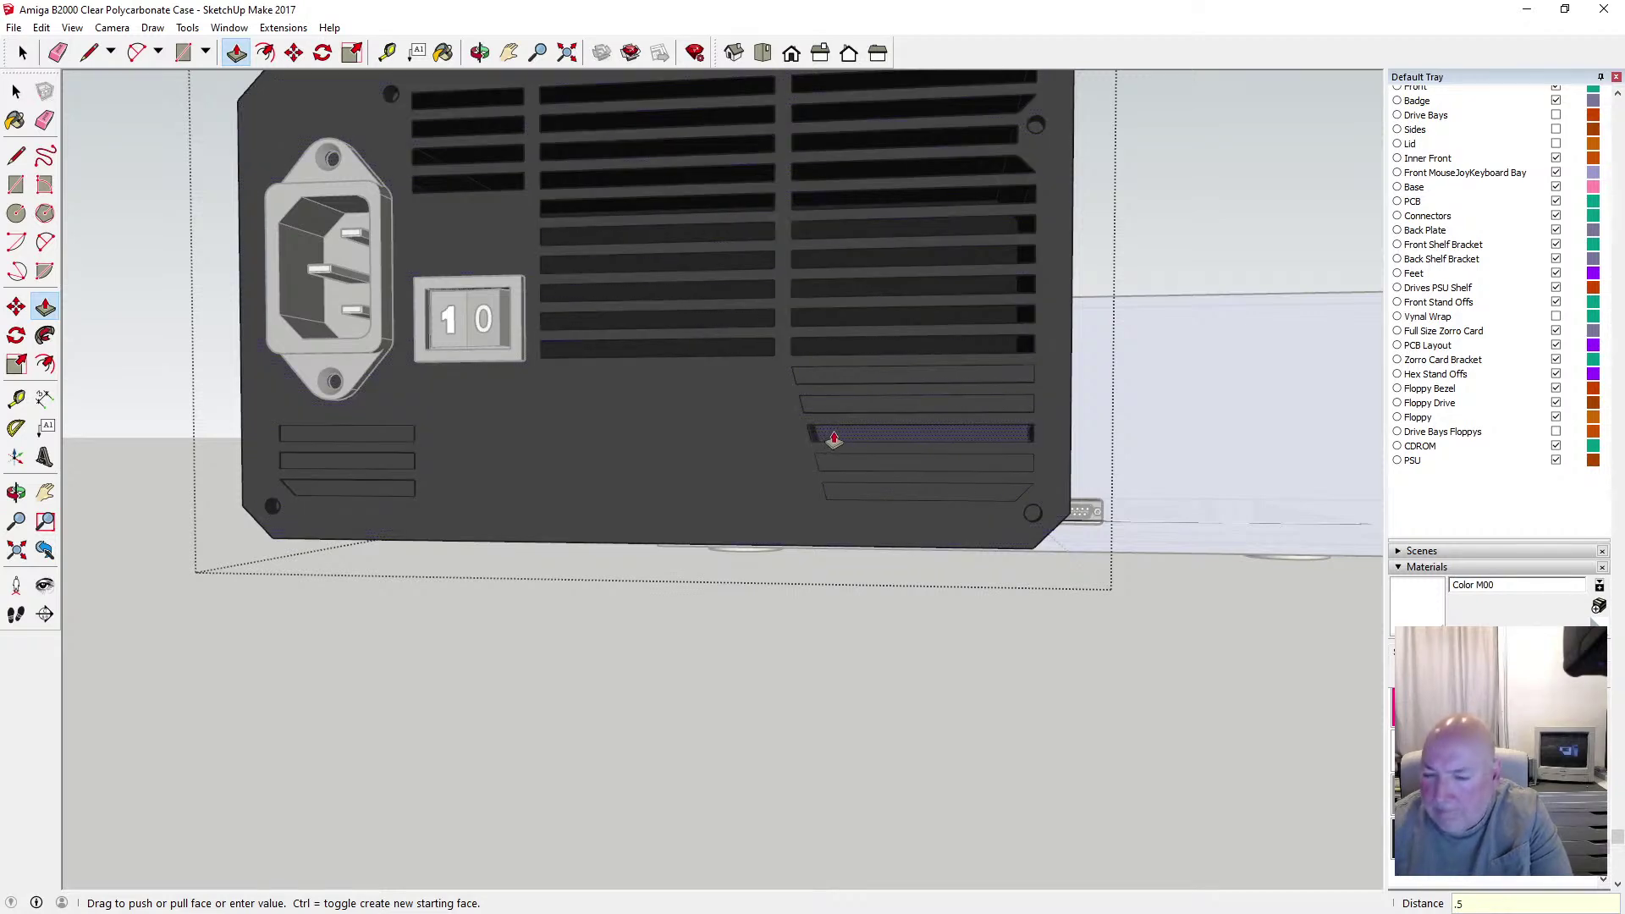
pyautogui.press('Return')
# Recess the lowest two slanted-end vent slots by 0.5 mm each and leave the power supply's editing context
pyautogui.click(833, 468)
pyautogui.click(833, 468)
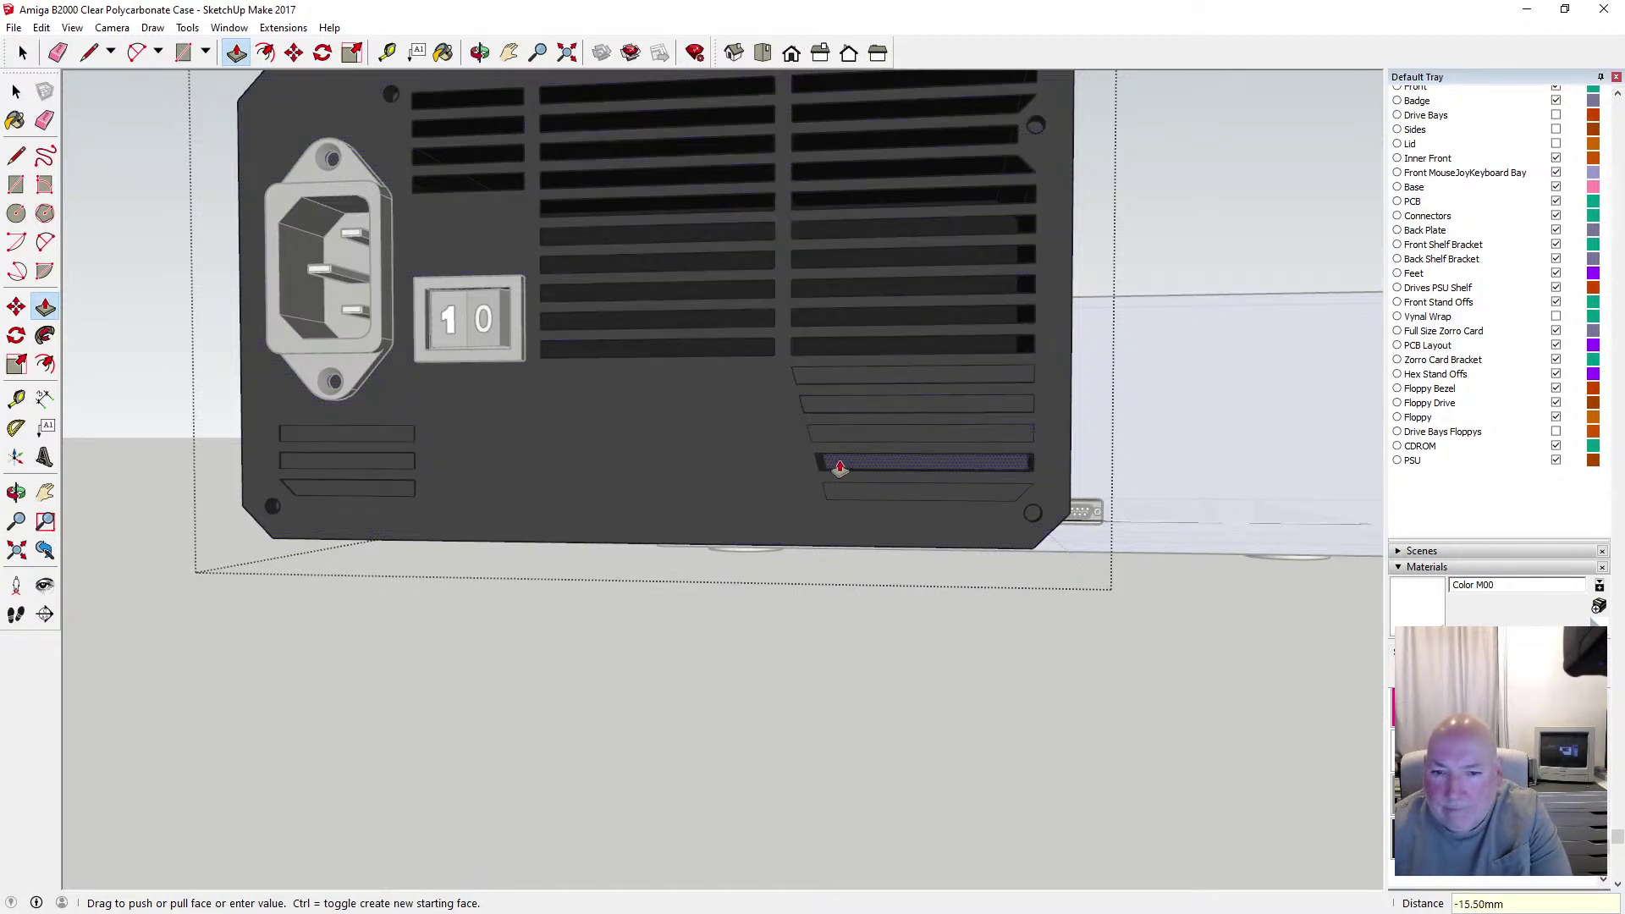
pyautogui.write('.5')
pyautogui.press('Return')
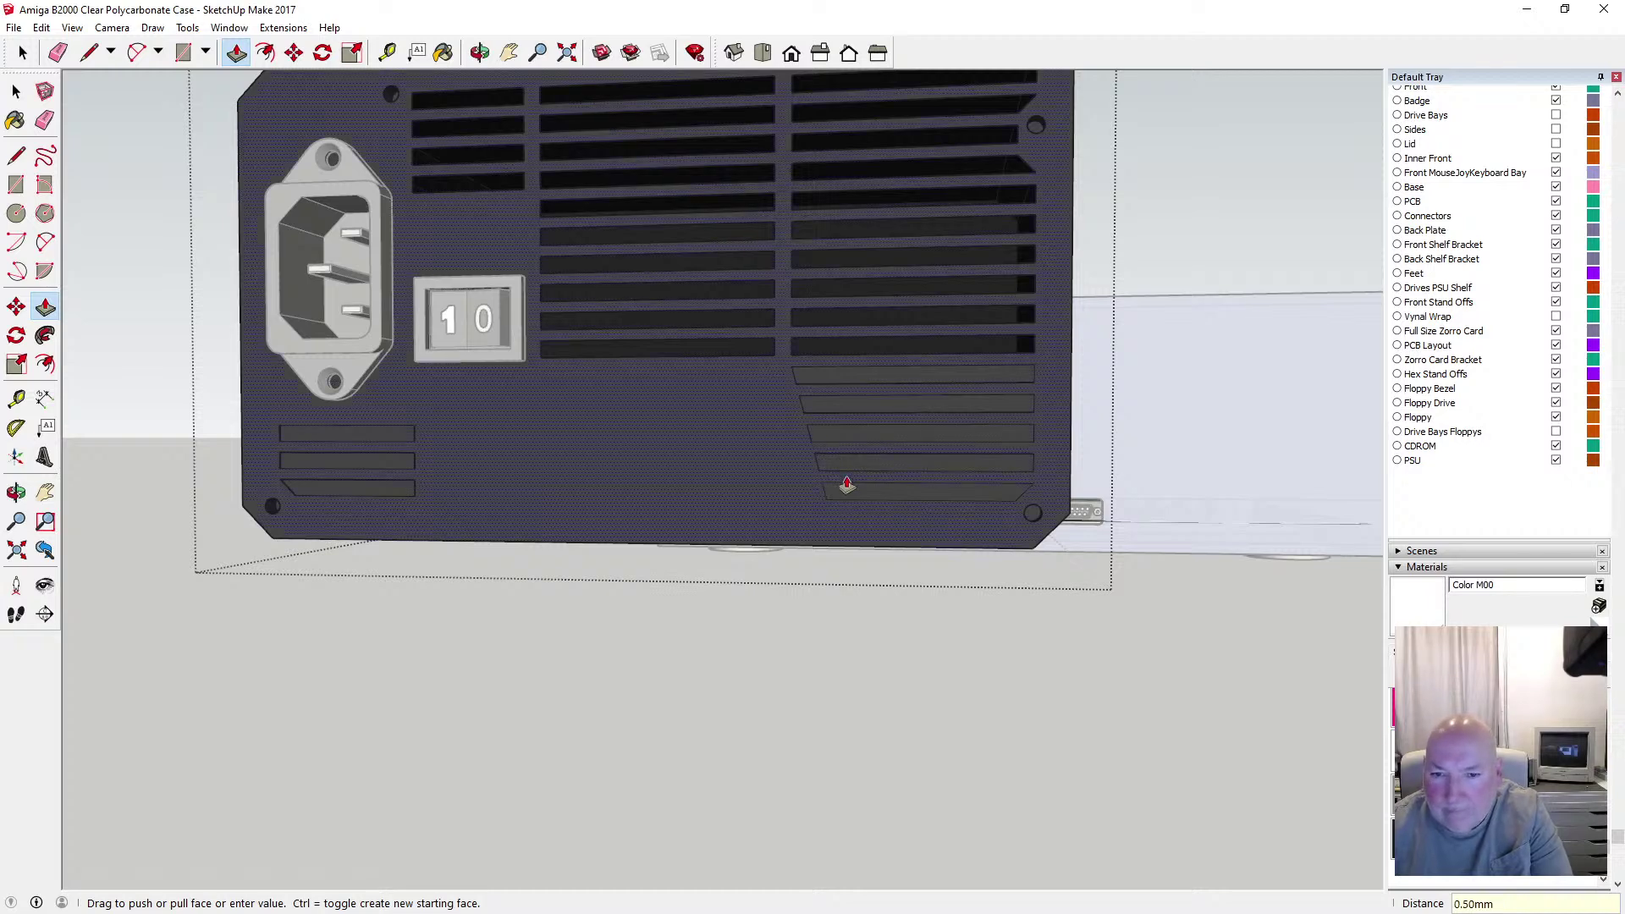
pyautogui.click(846, 498)
pyautogui.write('.')
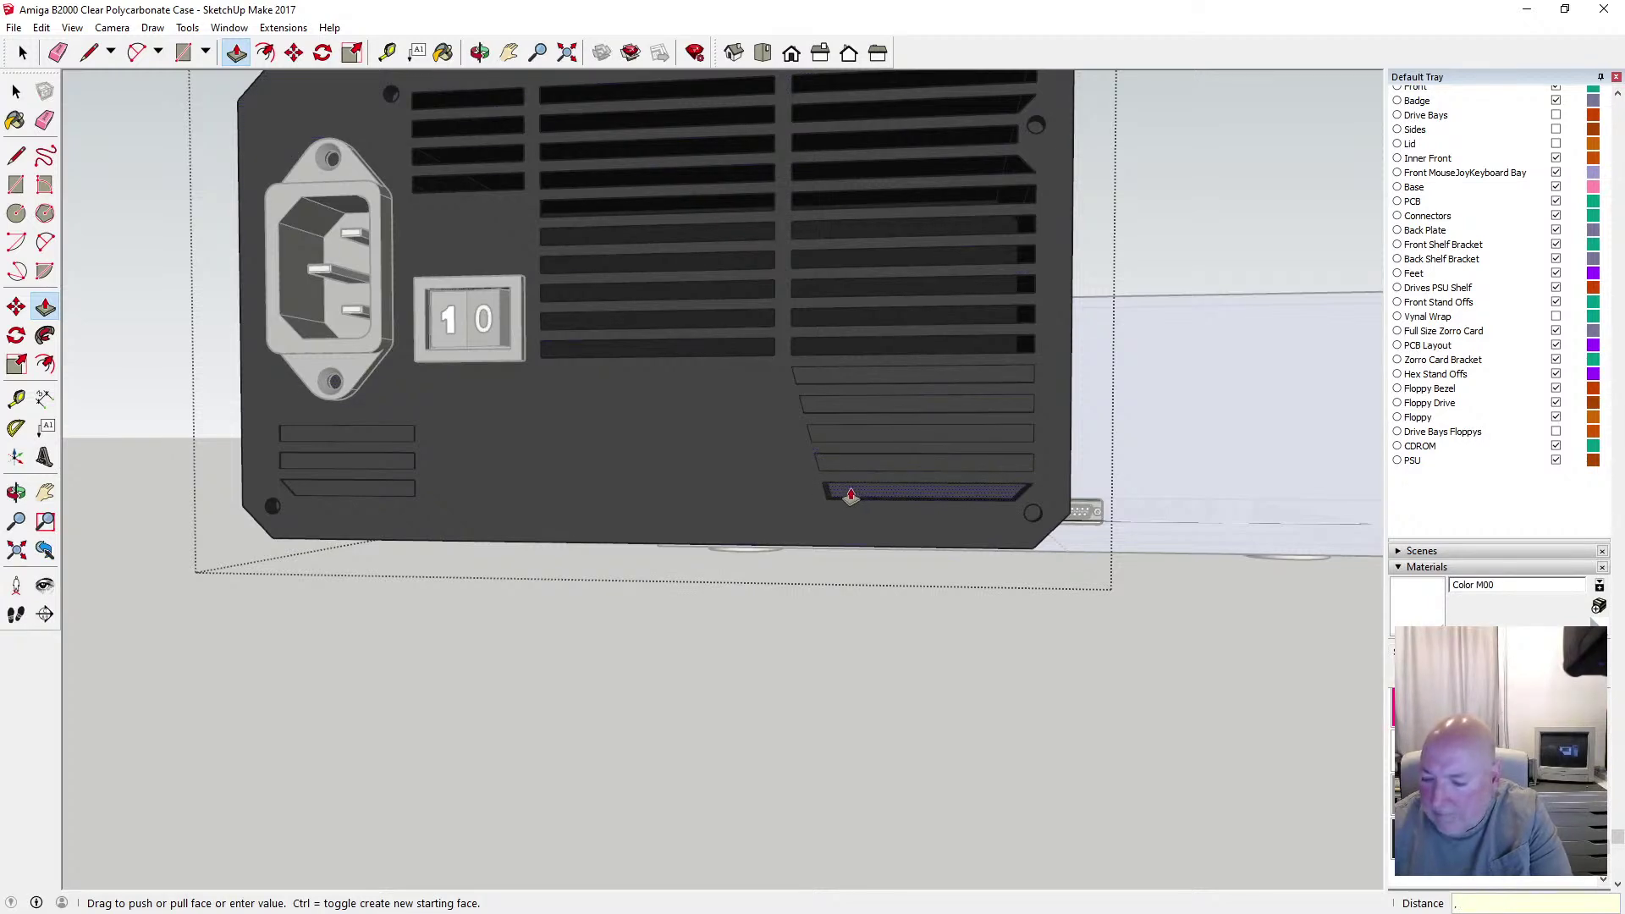
pyautogui.write('5')
pyautogui.press('Return')
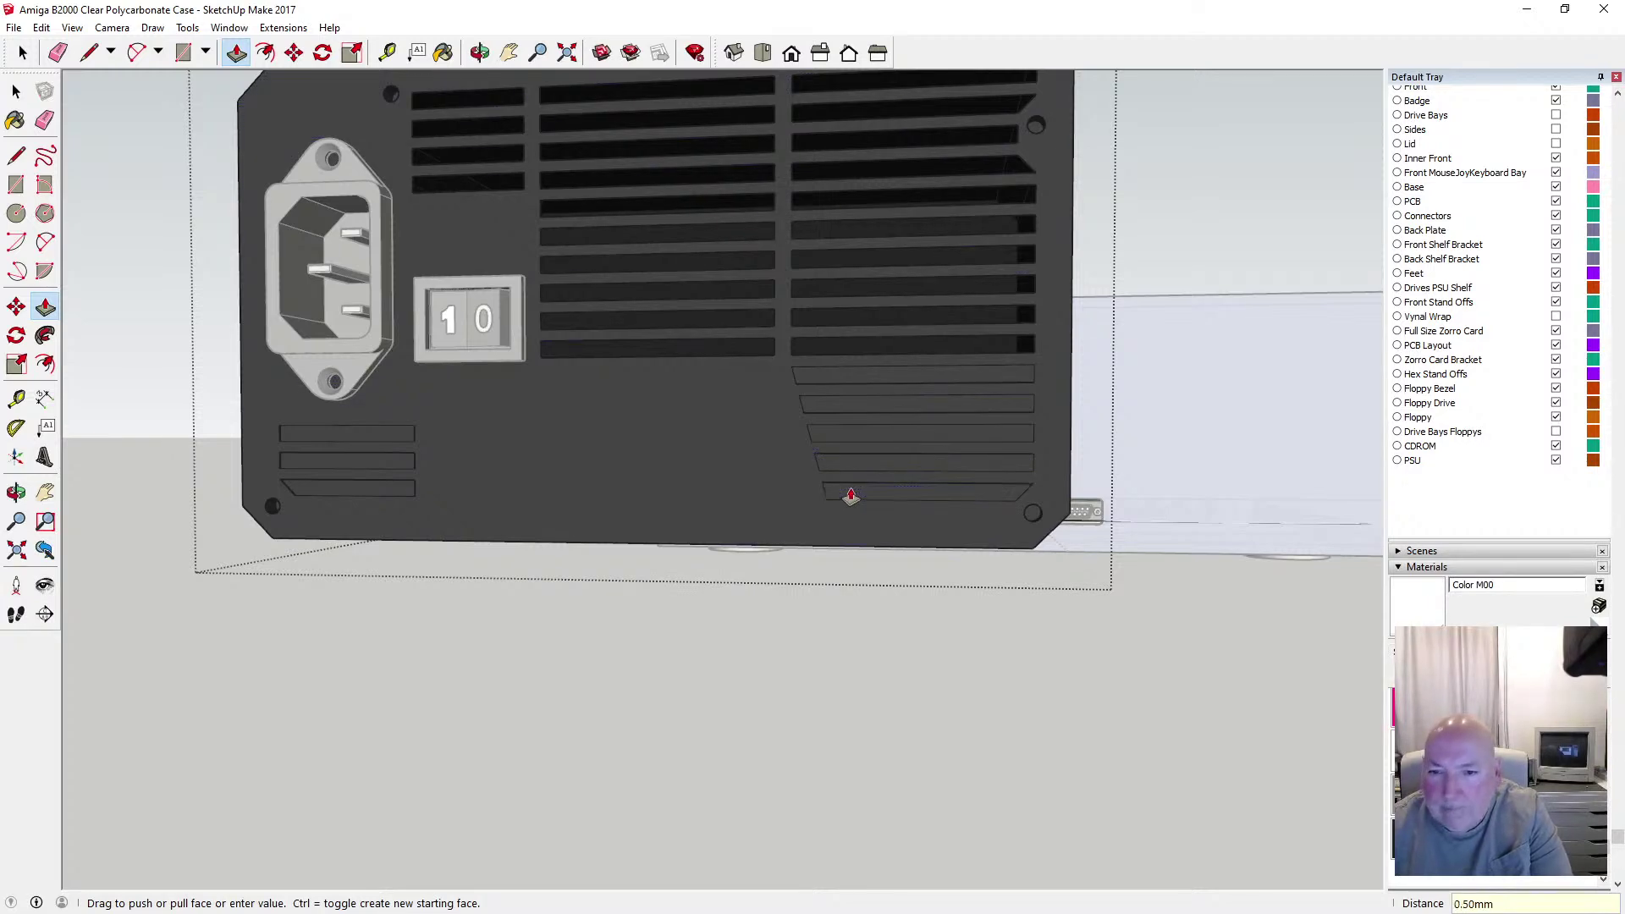
pyautogui.click(16, 91)
pyautogui.click(99, 155)
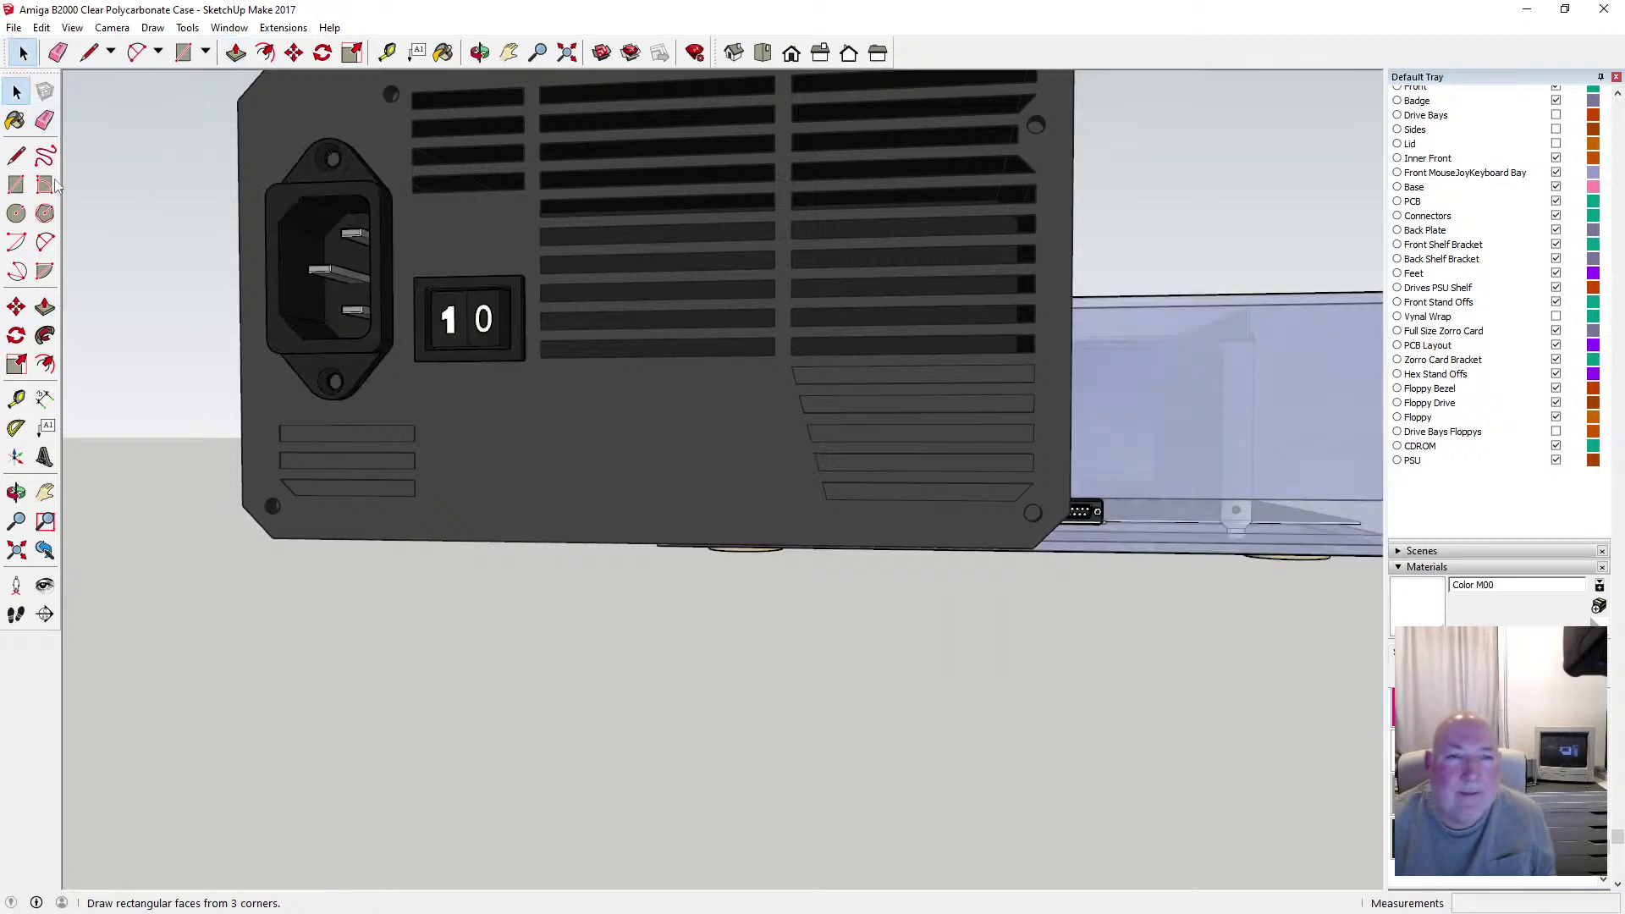
# Open the power switch on the power supply's rear face for editing and select its "1" marking
pyautogui.press('o')
pyautogui.moveTo(554, 100); pyautogui.dragTo(787, 419)
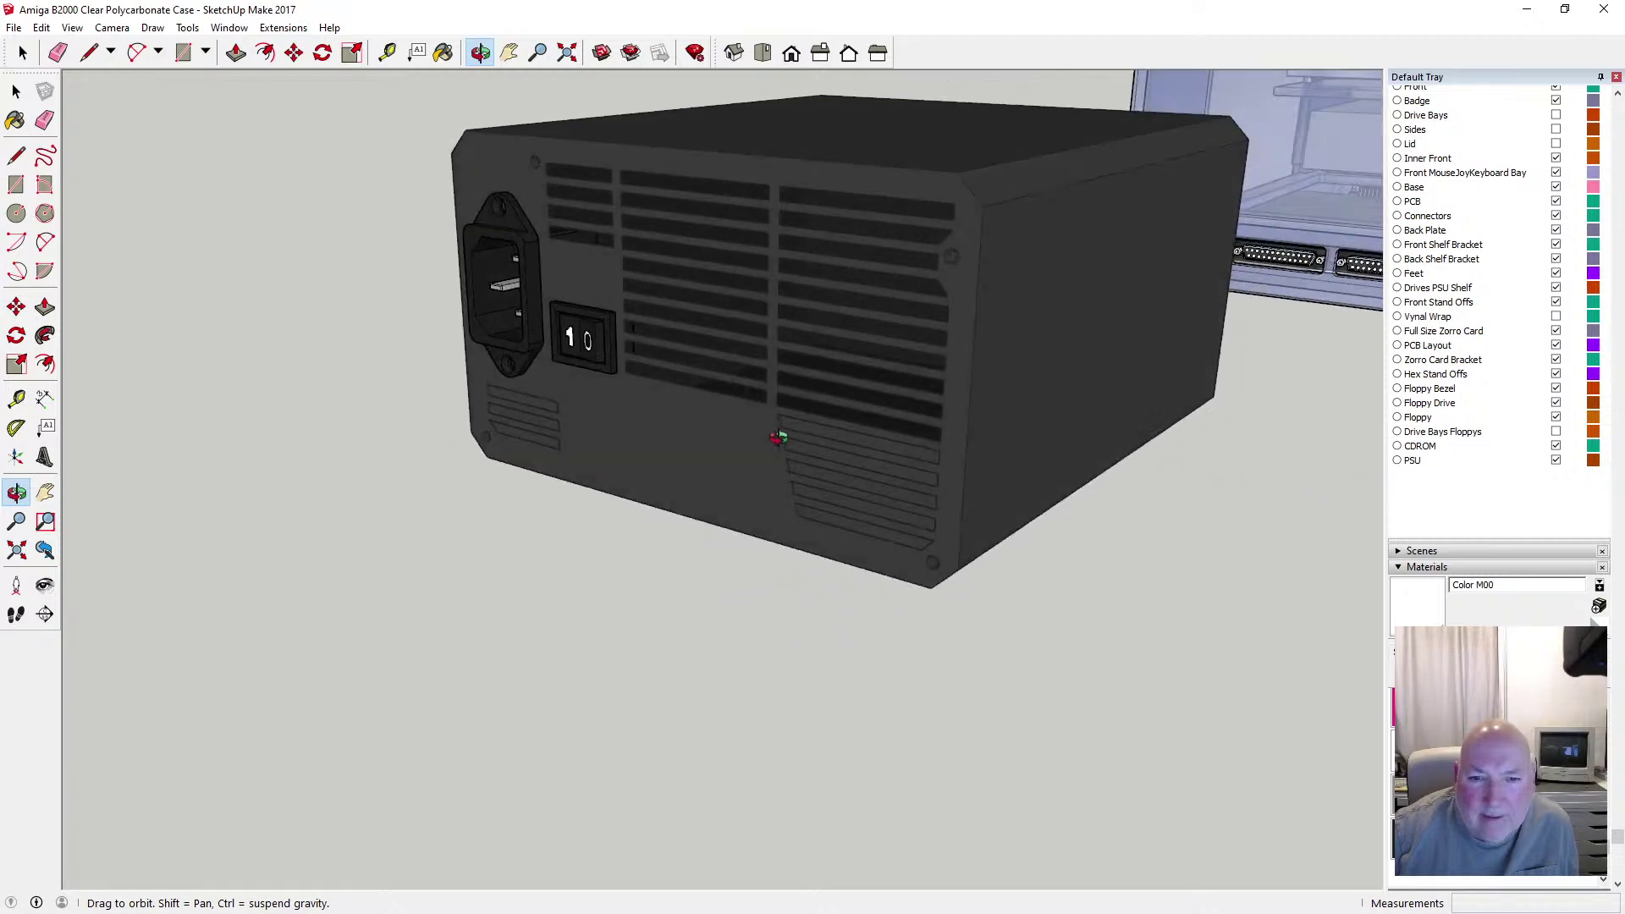
pyautogui.scroll(4, 704, 409)
pyautogui.scroll(-4, 736, 491)
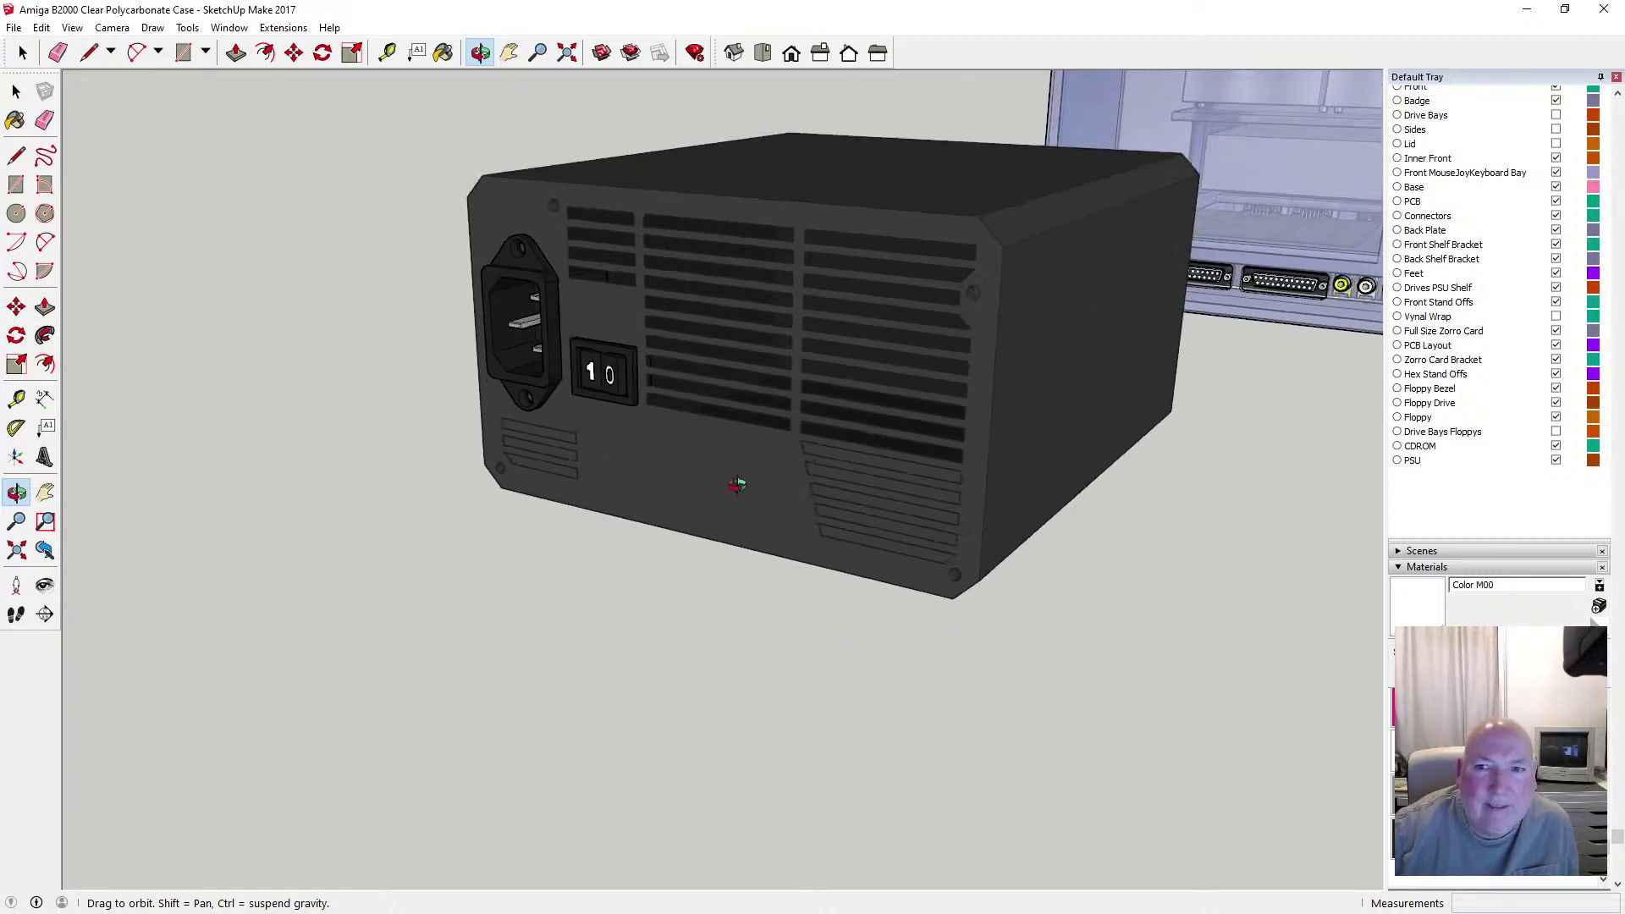
pyautogui.moveTo(657, 425)
pyautogui.mouseDown()
pyautogui.moveTo(922, 338)
pyautogui.moveTo(980, 338)
pyautogui.moveTo(709, 373)
pyautogui.moveTo(726, 337)
pyautogui.moveTo(632, 414)
pyautogui.mouseUp()
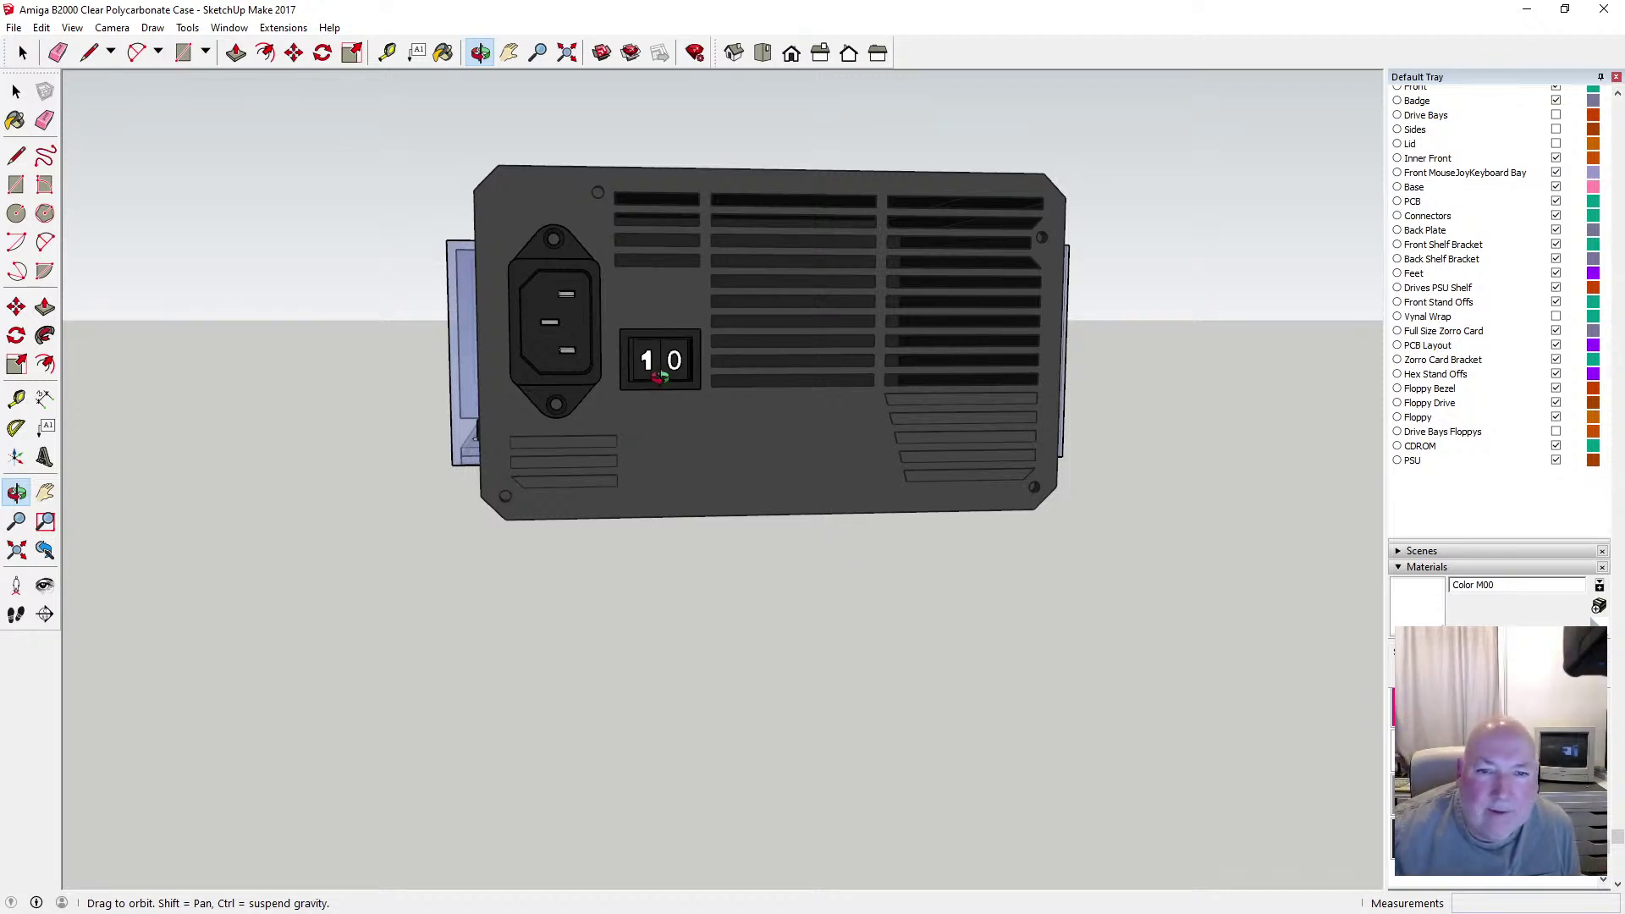
pyautogui.scroll(5, 661, 375)
pyautogui.press('space')
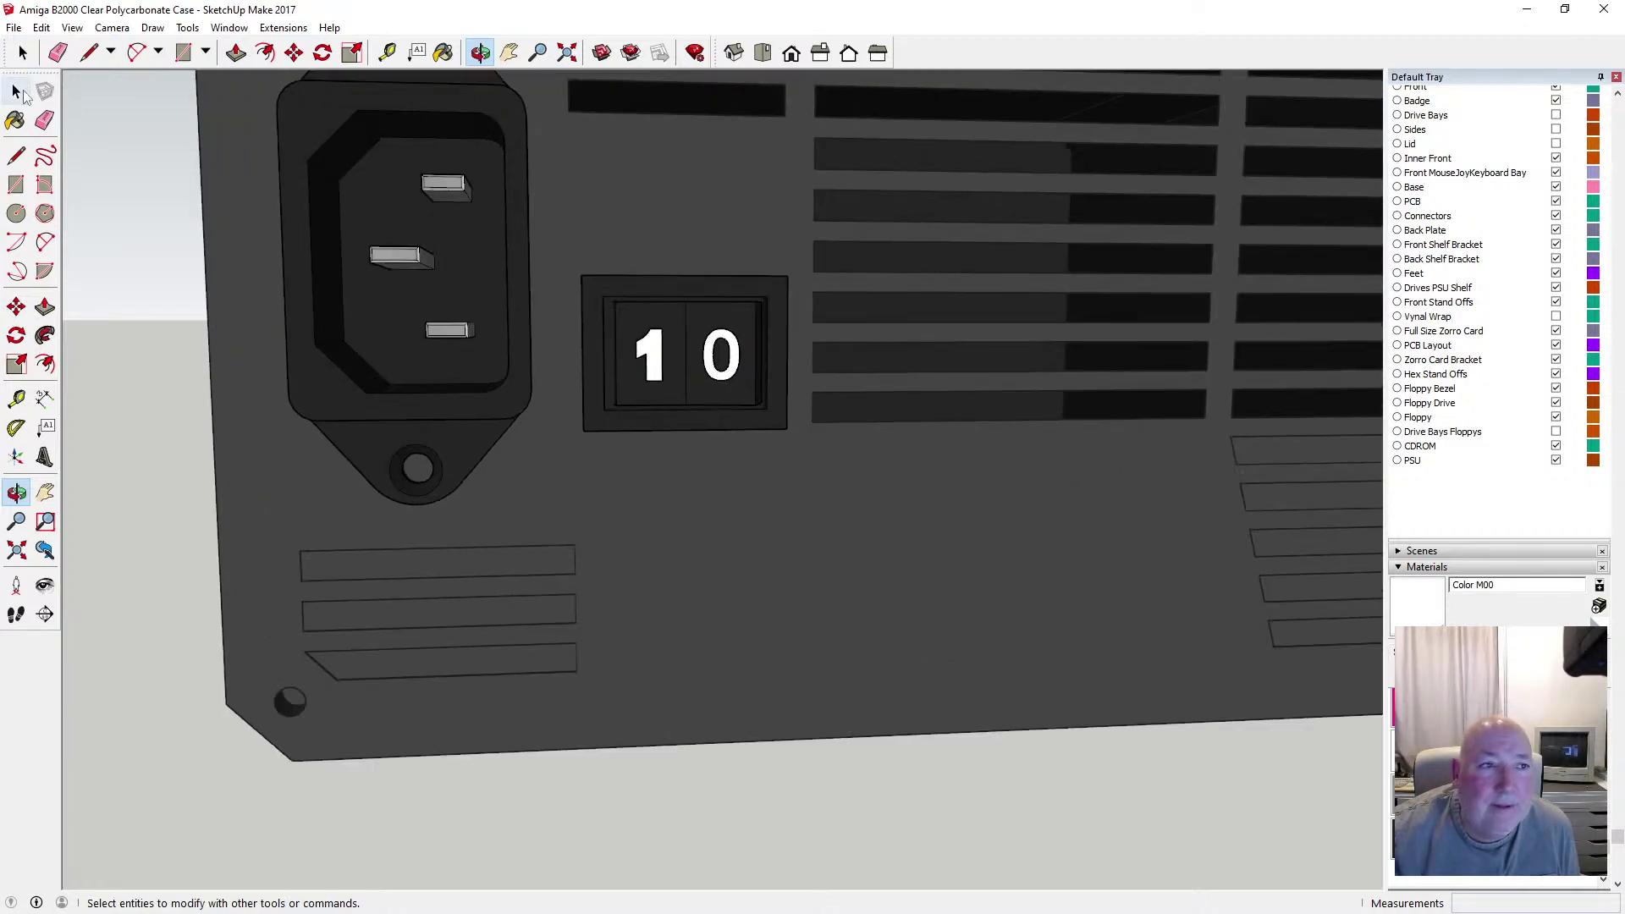
pyautogui.doubleClick(644, 355)
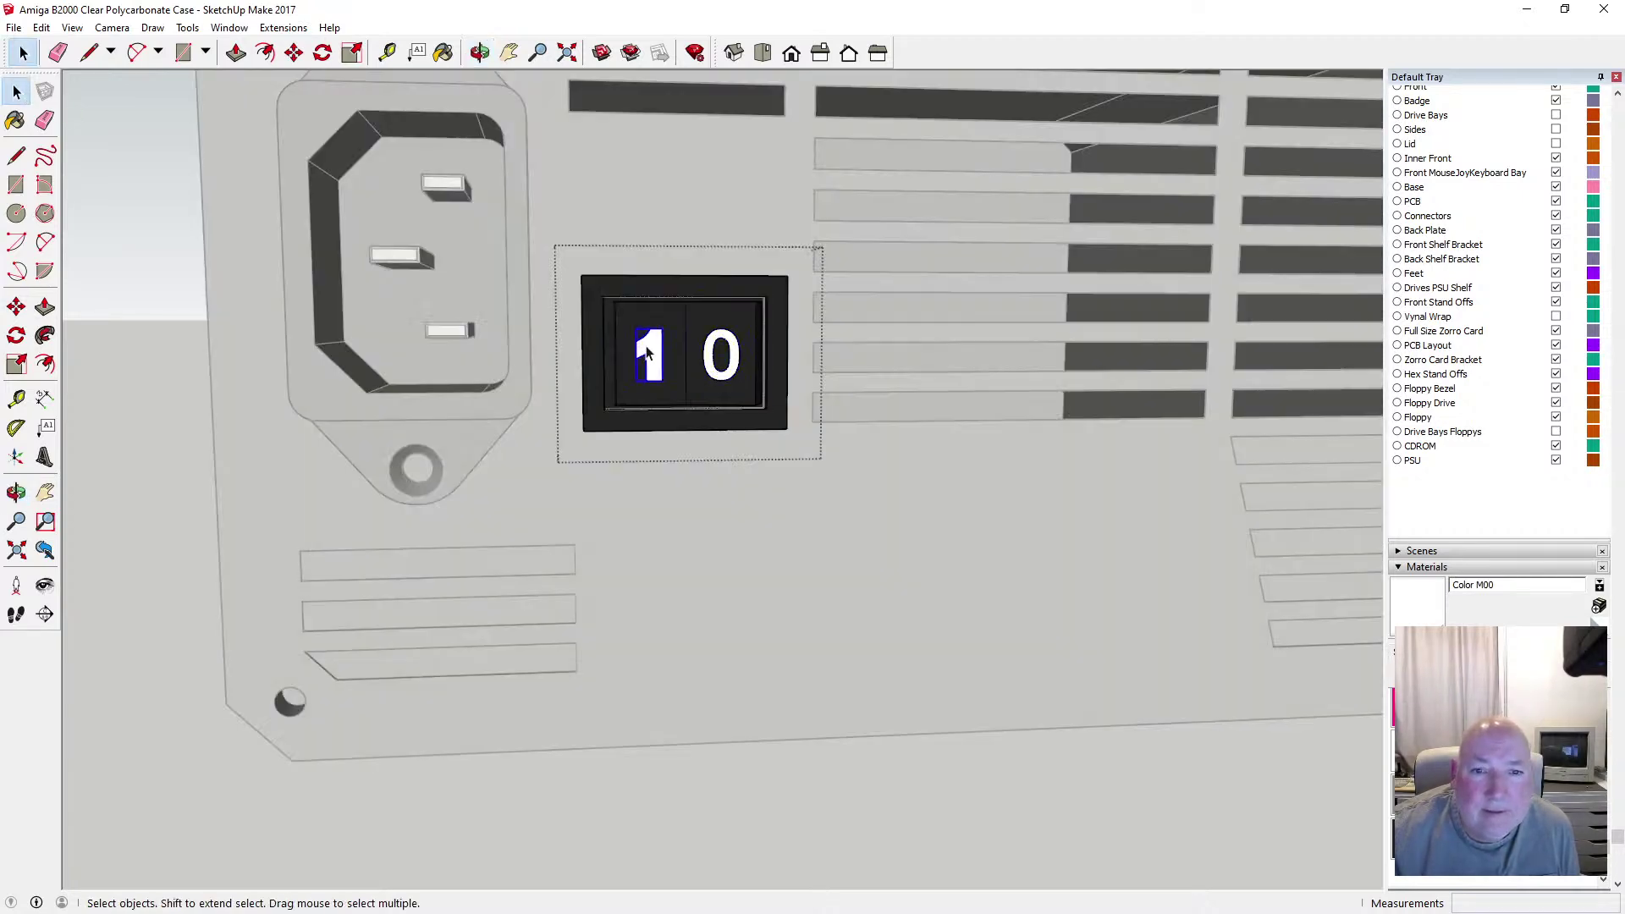
pyautogui.scroll(2, 659, 365)
pyautogui.click(323, 52)
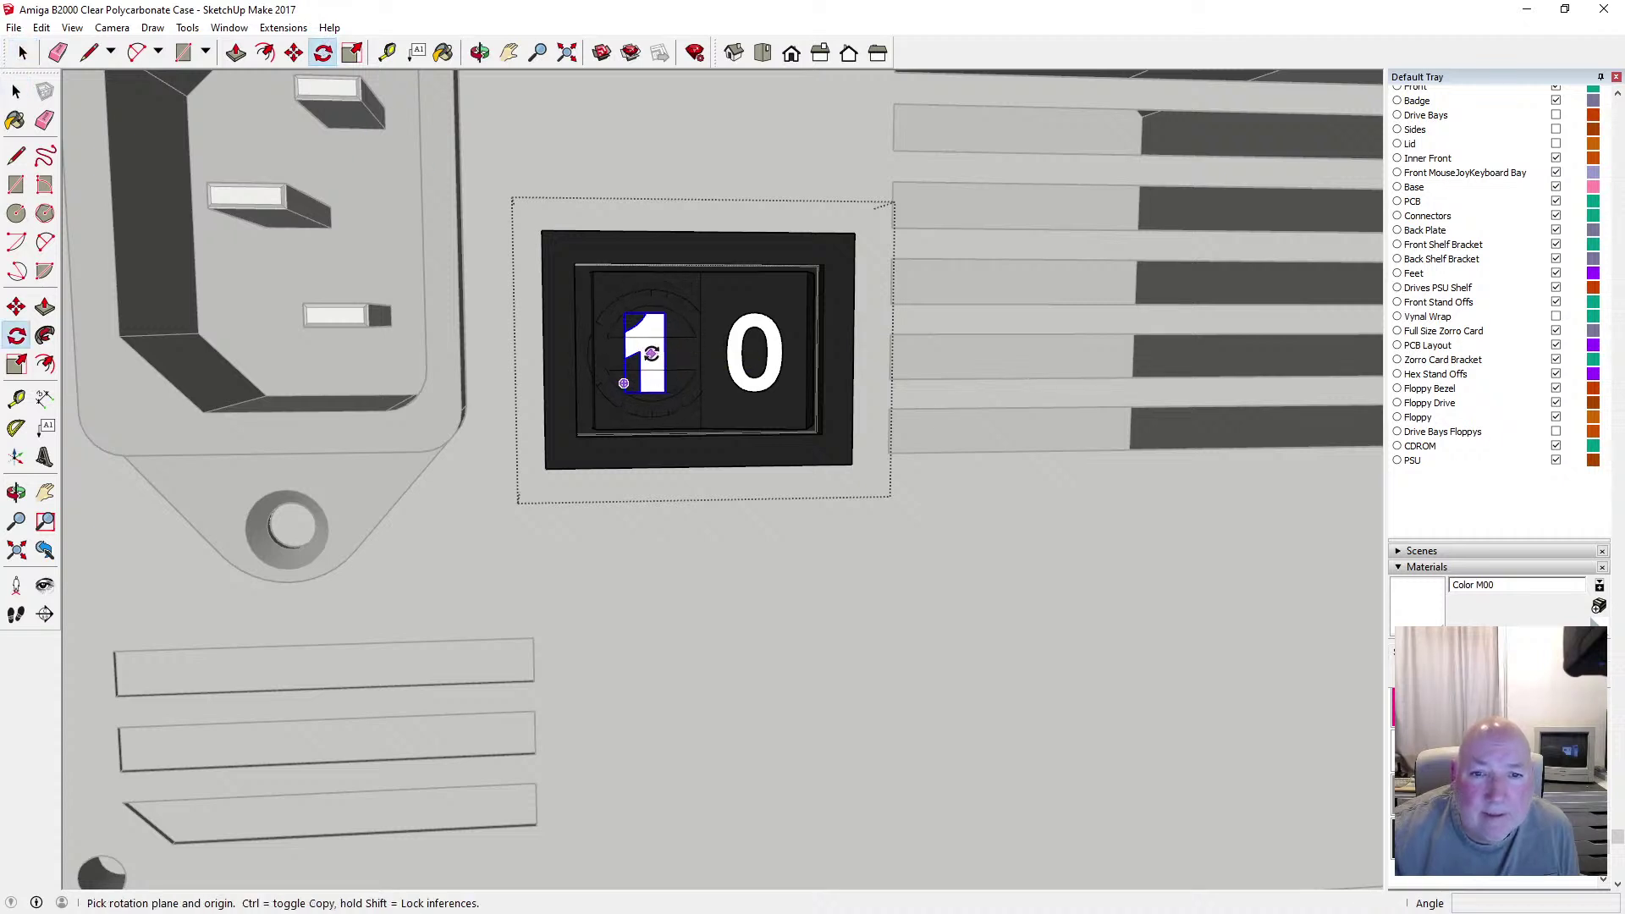
pyautogui.click(651, 354)
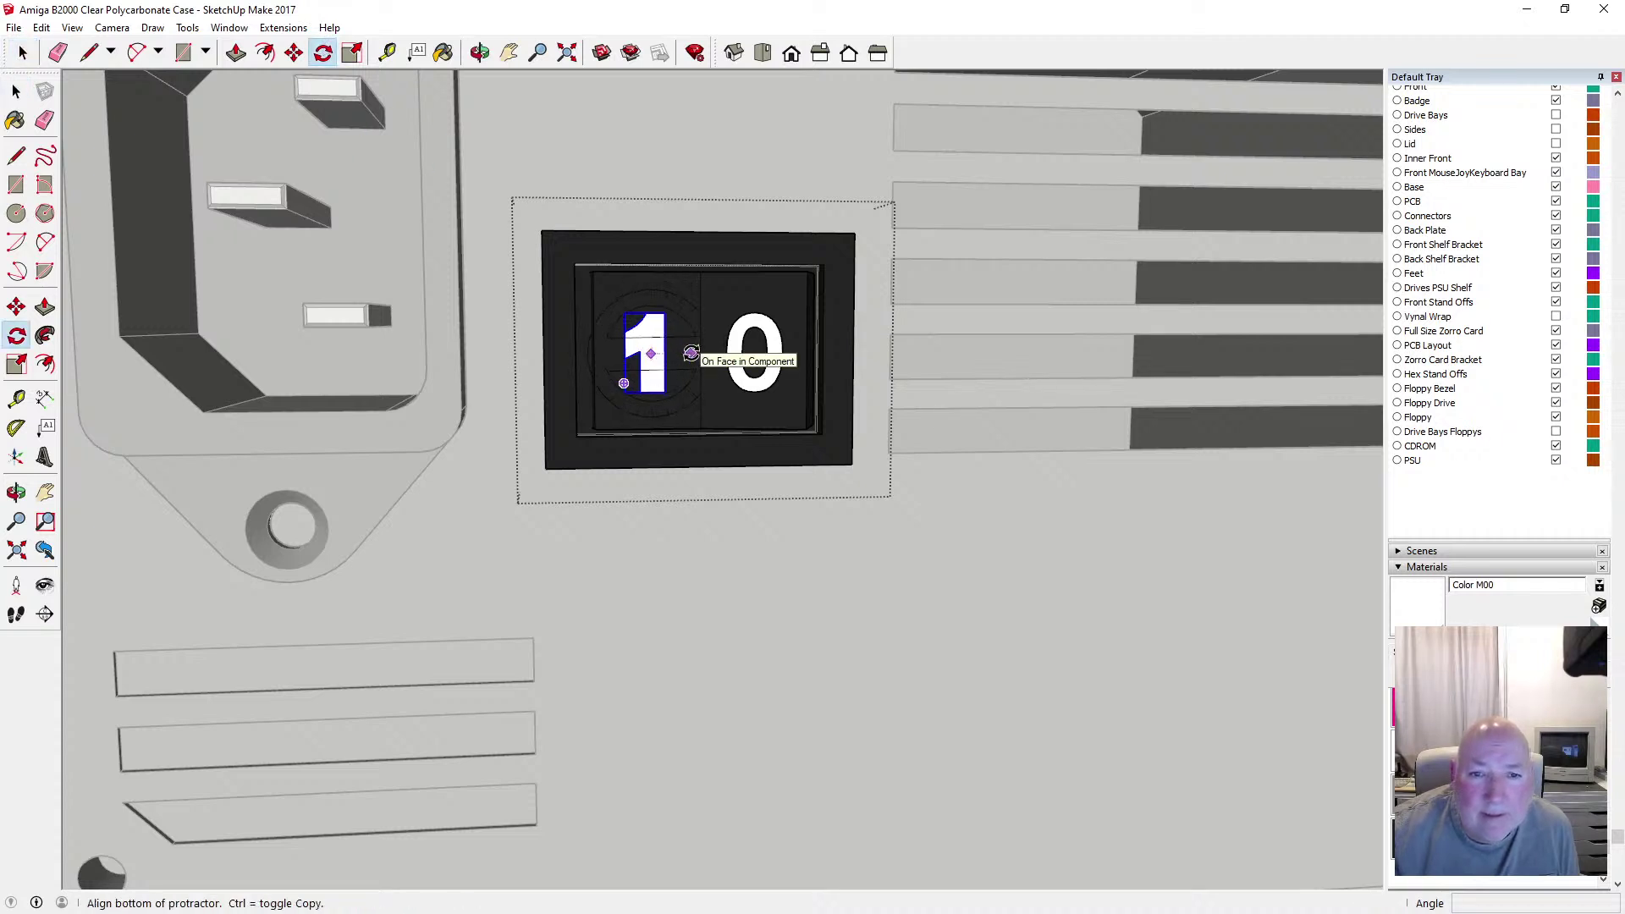
pyautogui.scroll(-6, 690, 362)
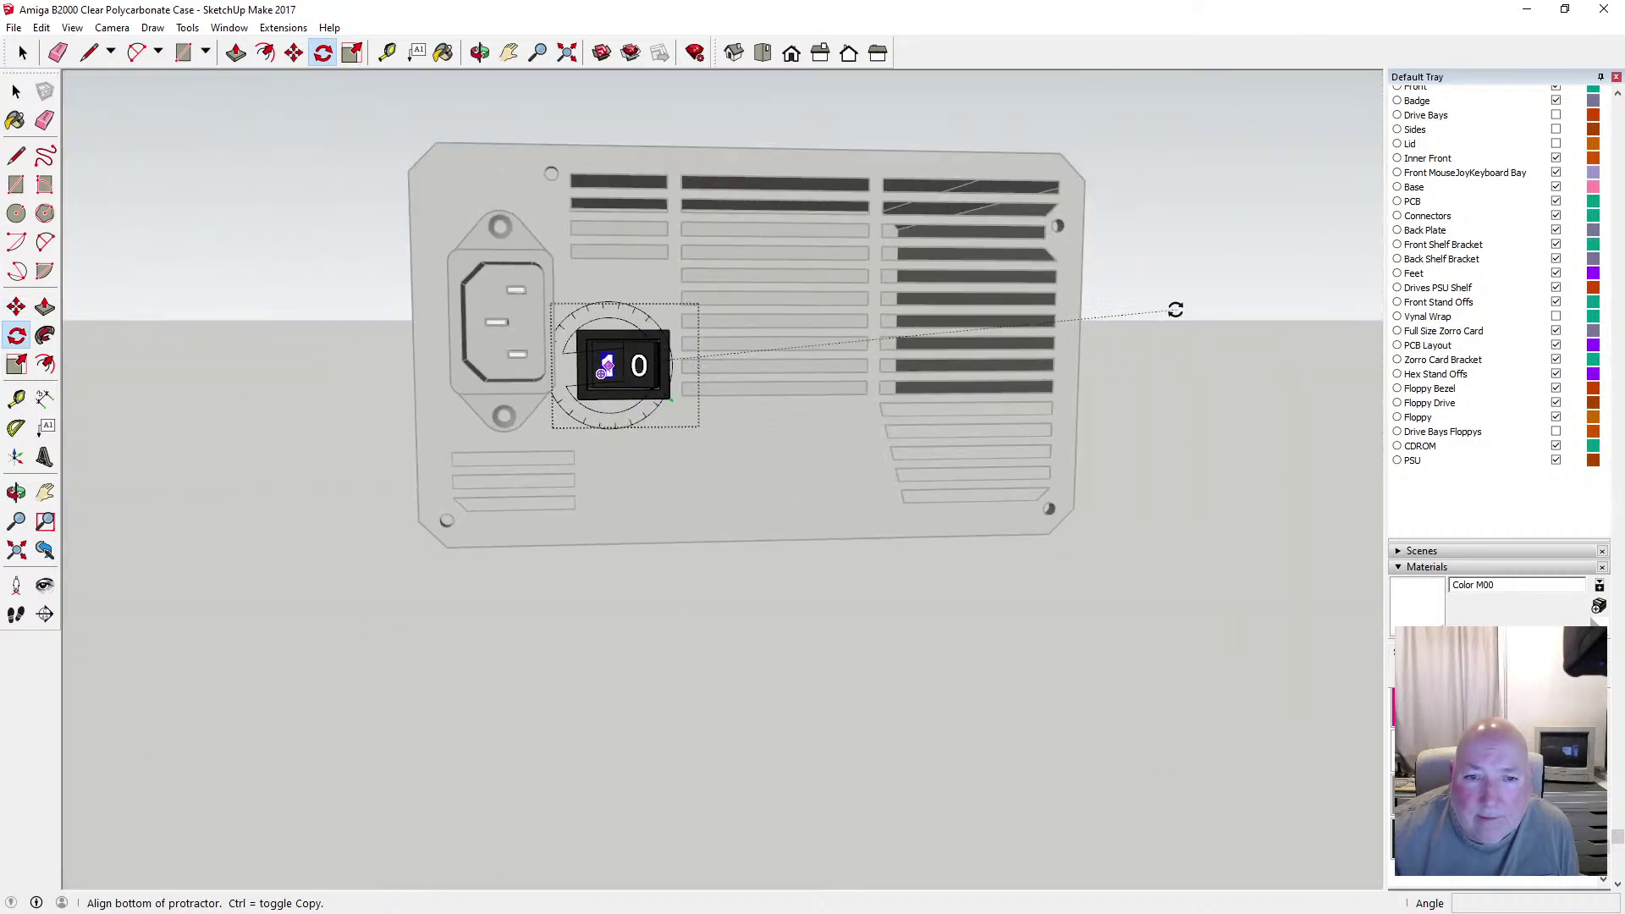
pyautogui.scroll(4, 791, 388)
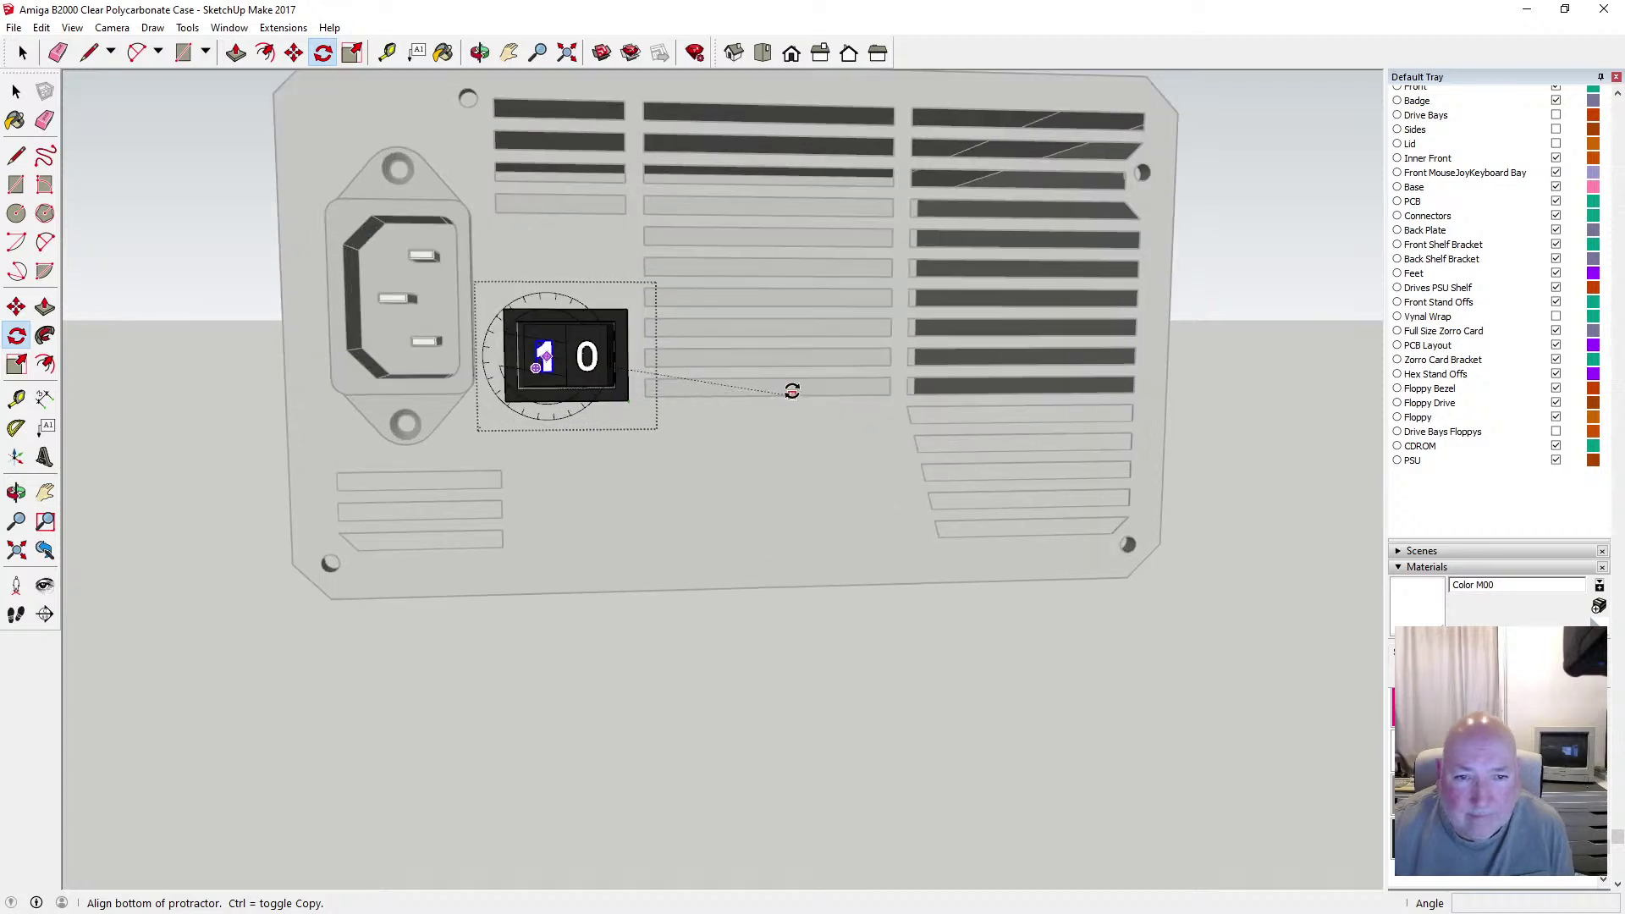
pyautogui.press('Escape')
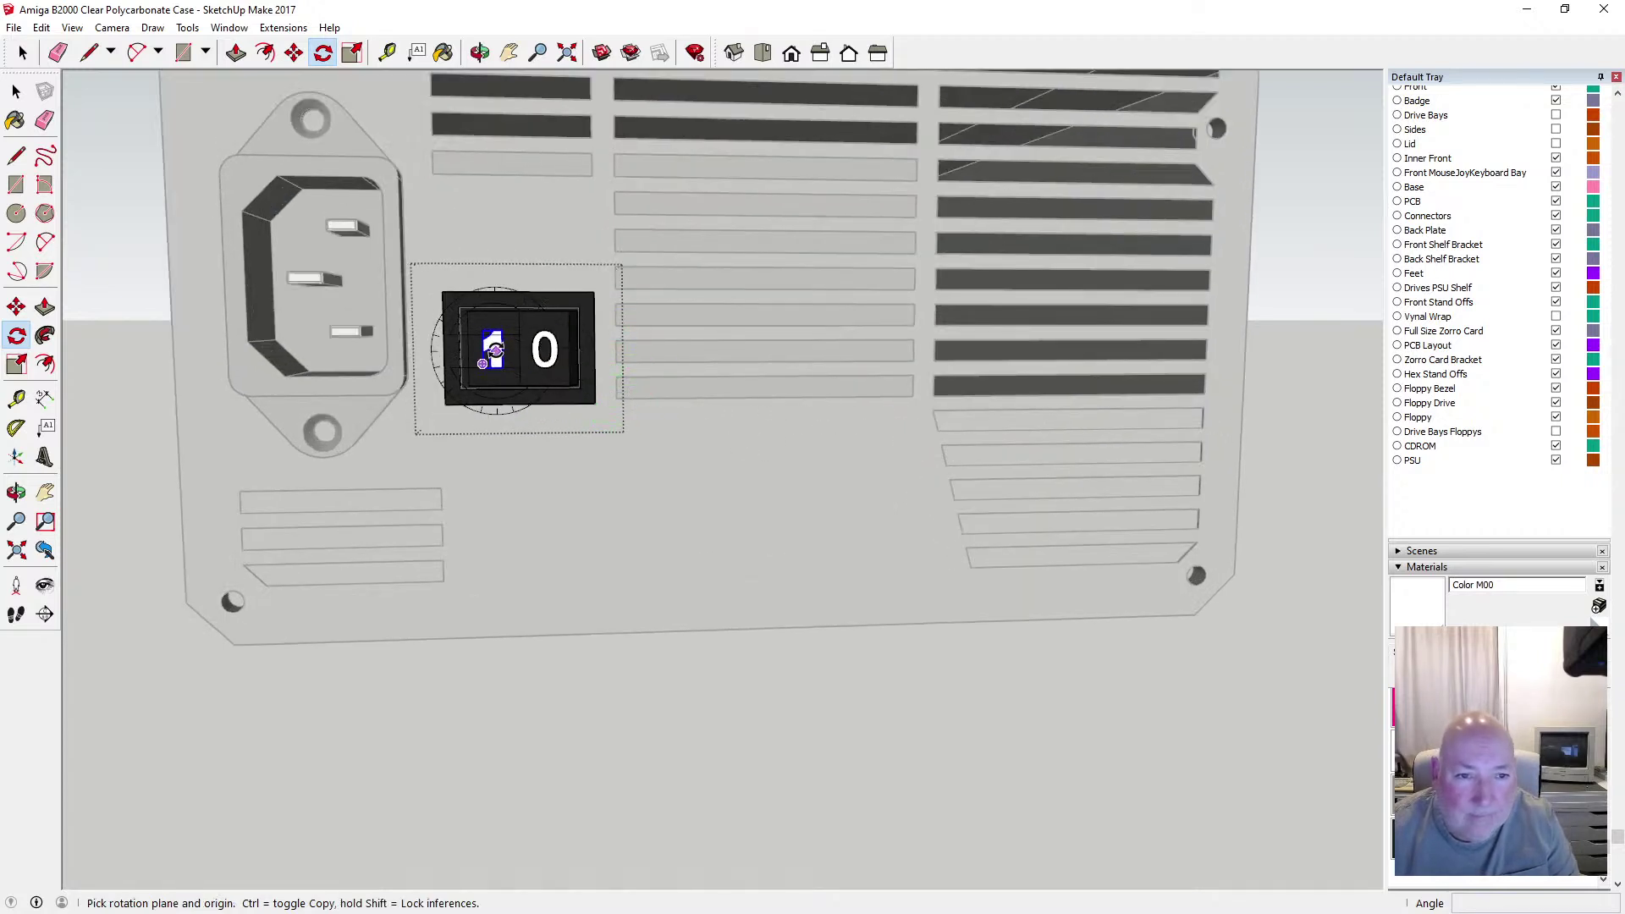
# Rotate the switch's "1" marking 90 degrees about its centre in the plane of the rocker face
pyautogui.click(494, 349)
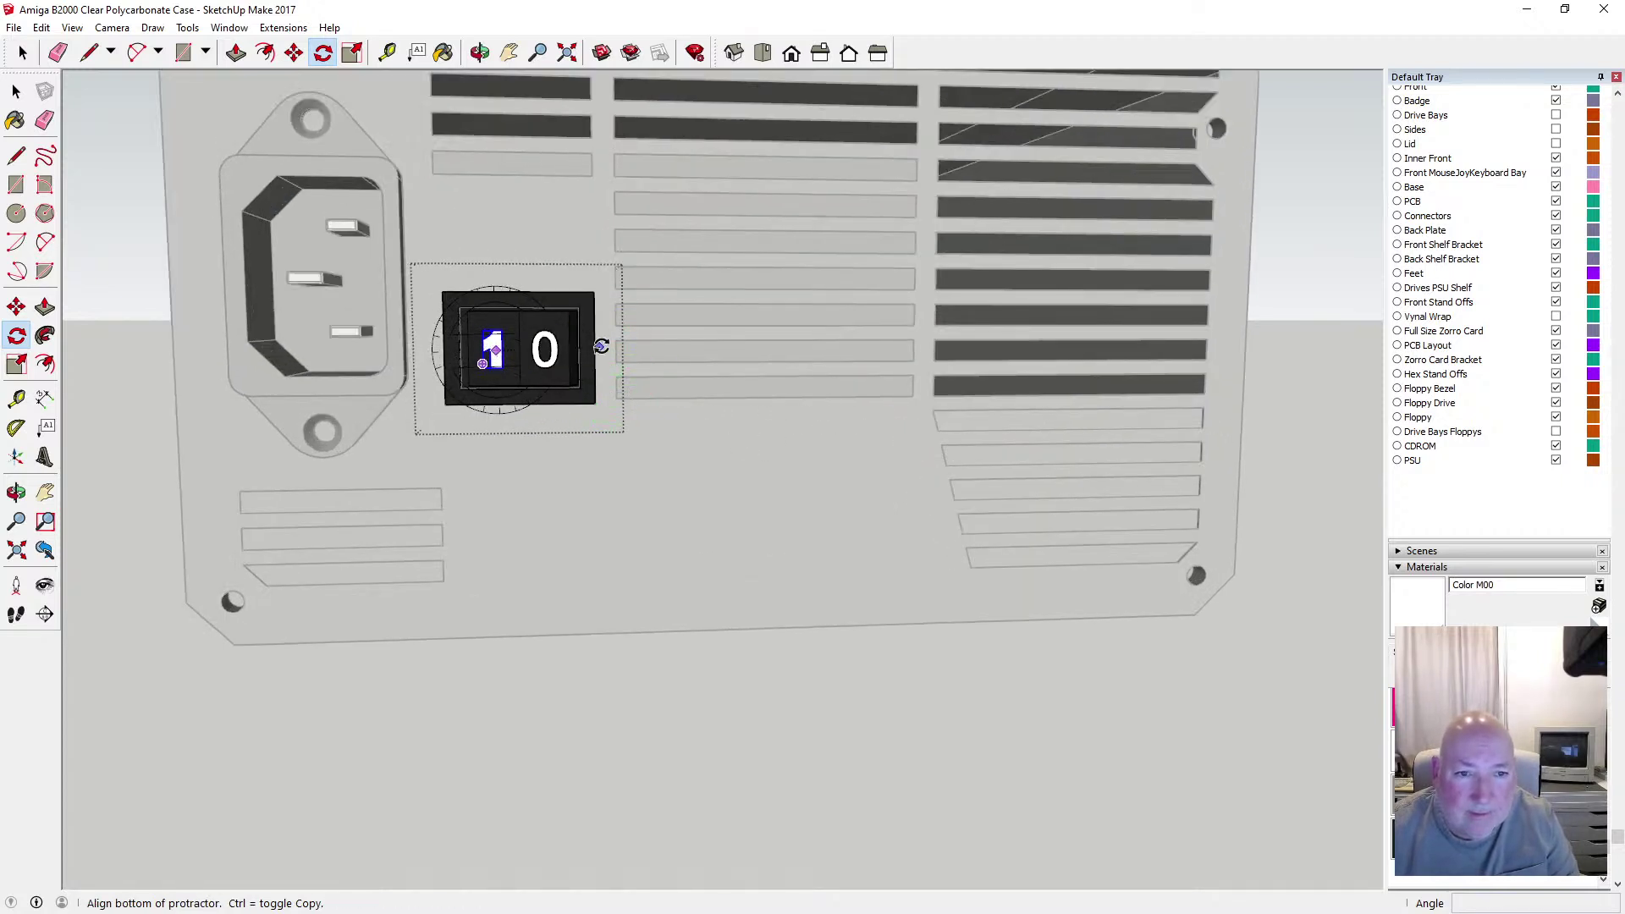
pyautogui.scroll(-2, 474, 406)
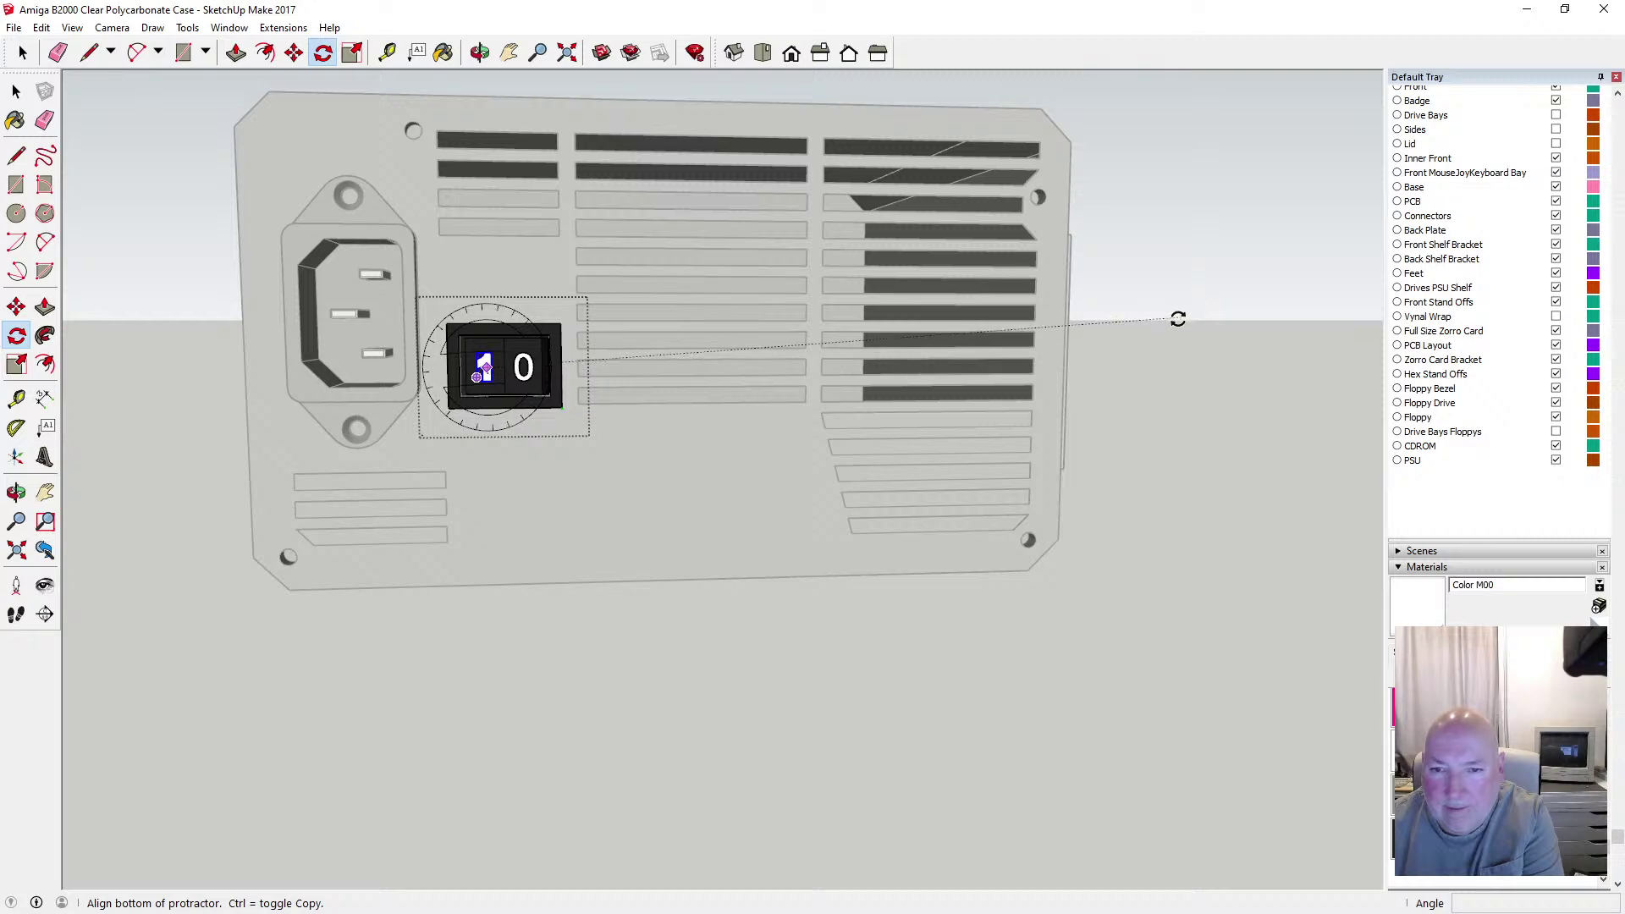
pyautogui.scroll(6, 483, 367)
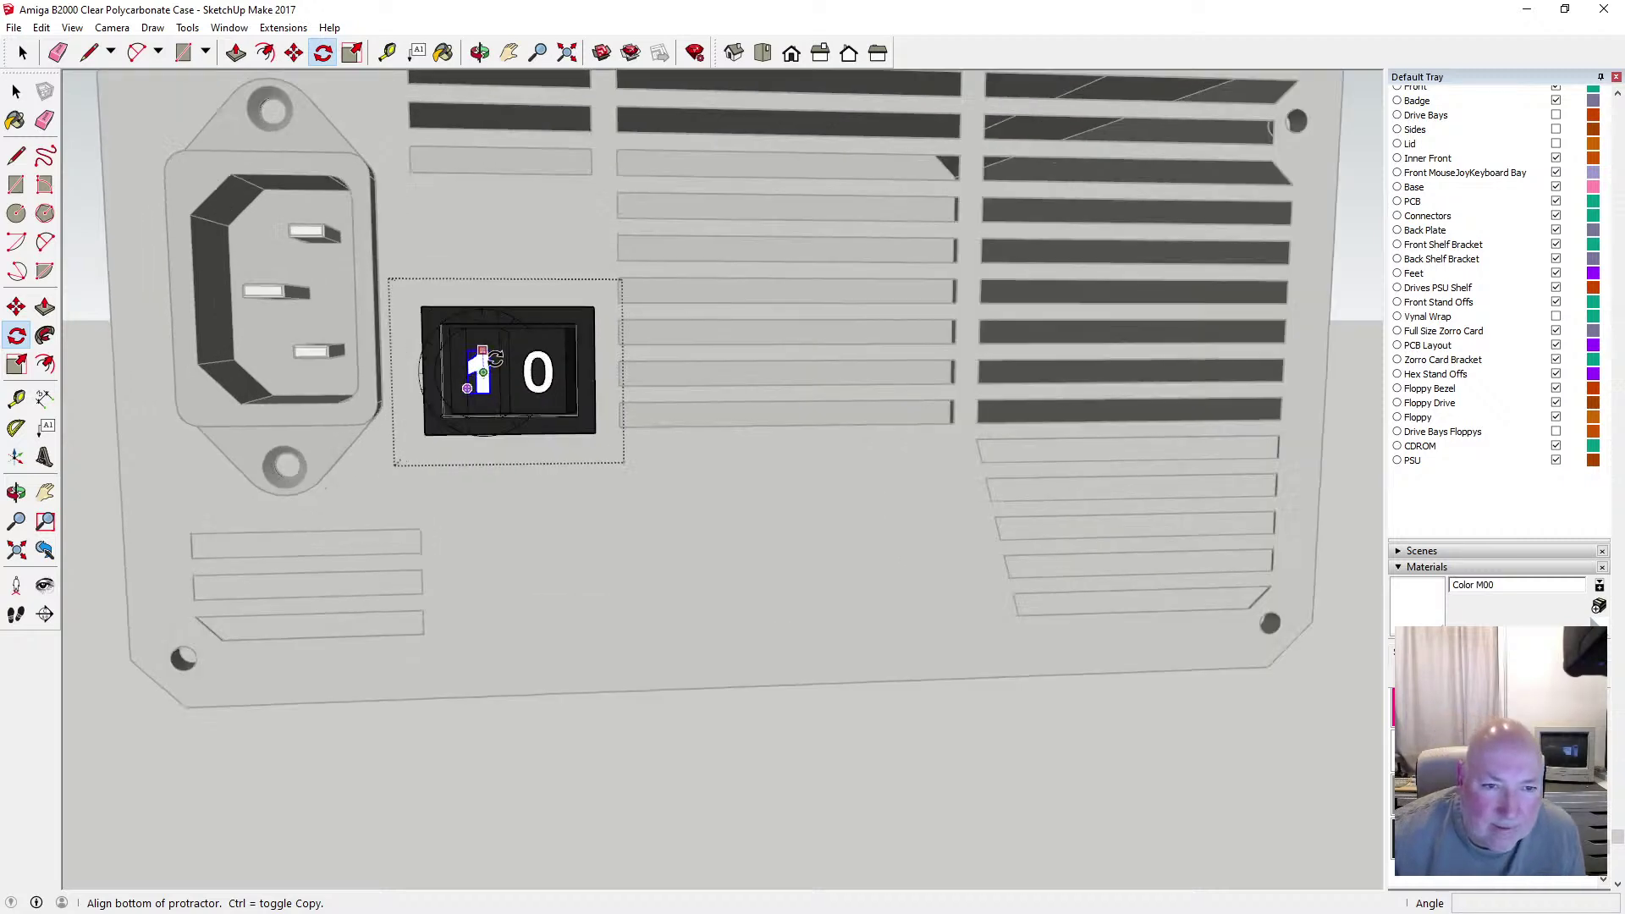
pyautogui.scroll(3, 499, 359)
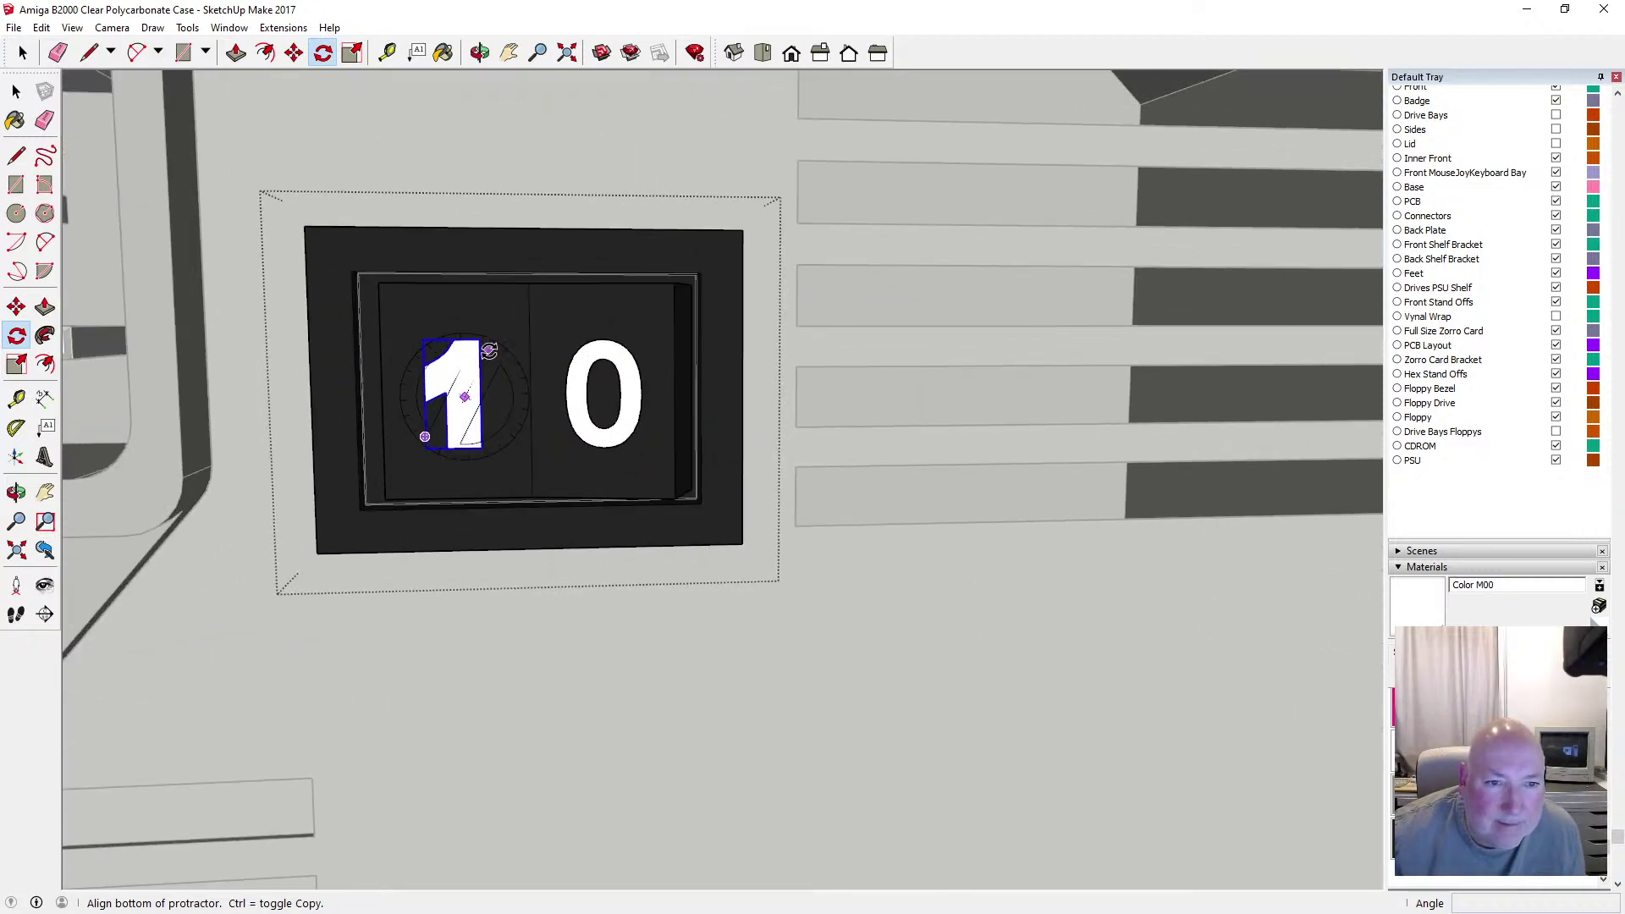
pyautogui.click(475, 398)
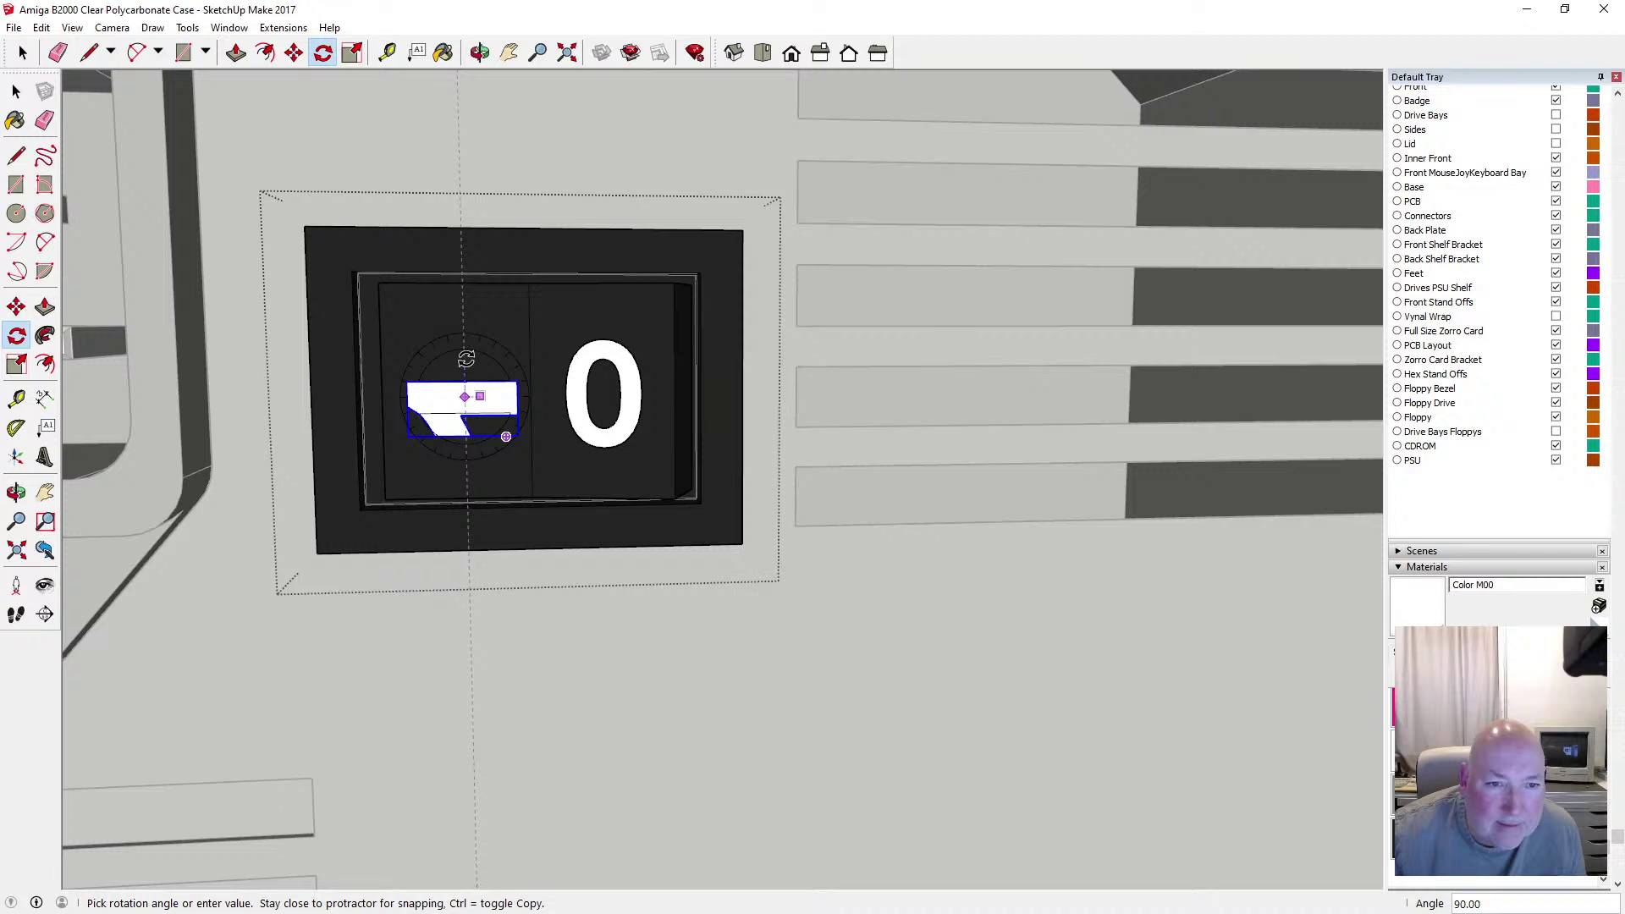
pyautogui.click(507, 436)
# Move the rotated "1" marking about 0.1 mm upward on its half of the switch rocker
pyautogui.press('m')
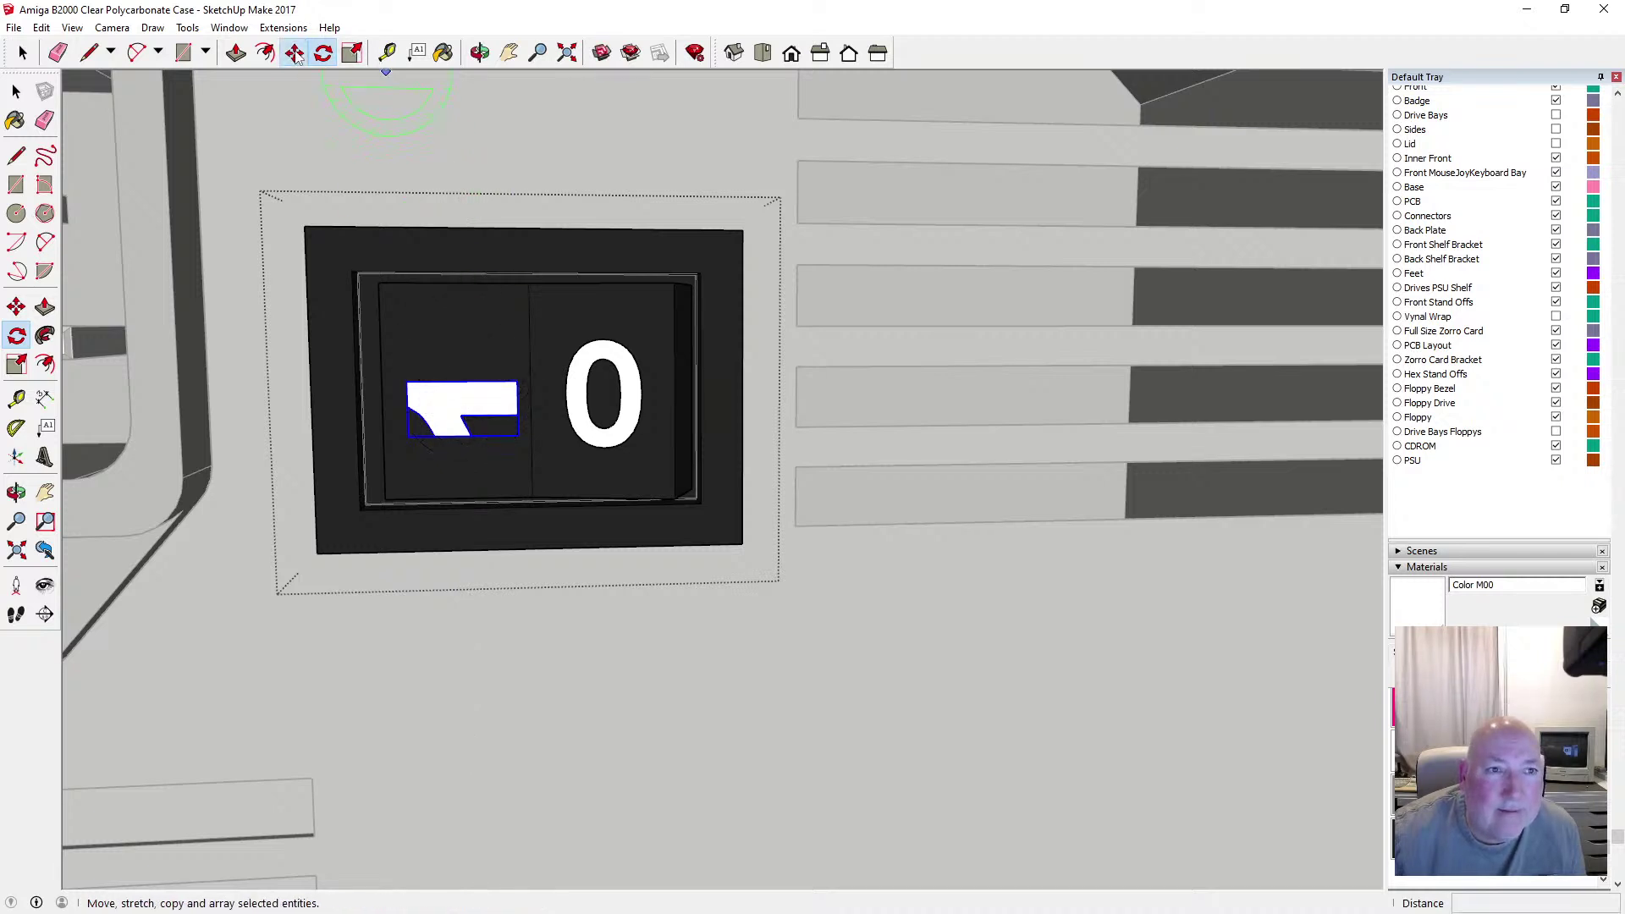
pyautogui.click(455, 377)
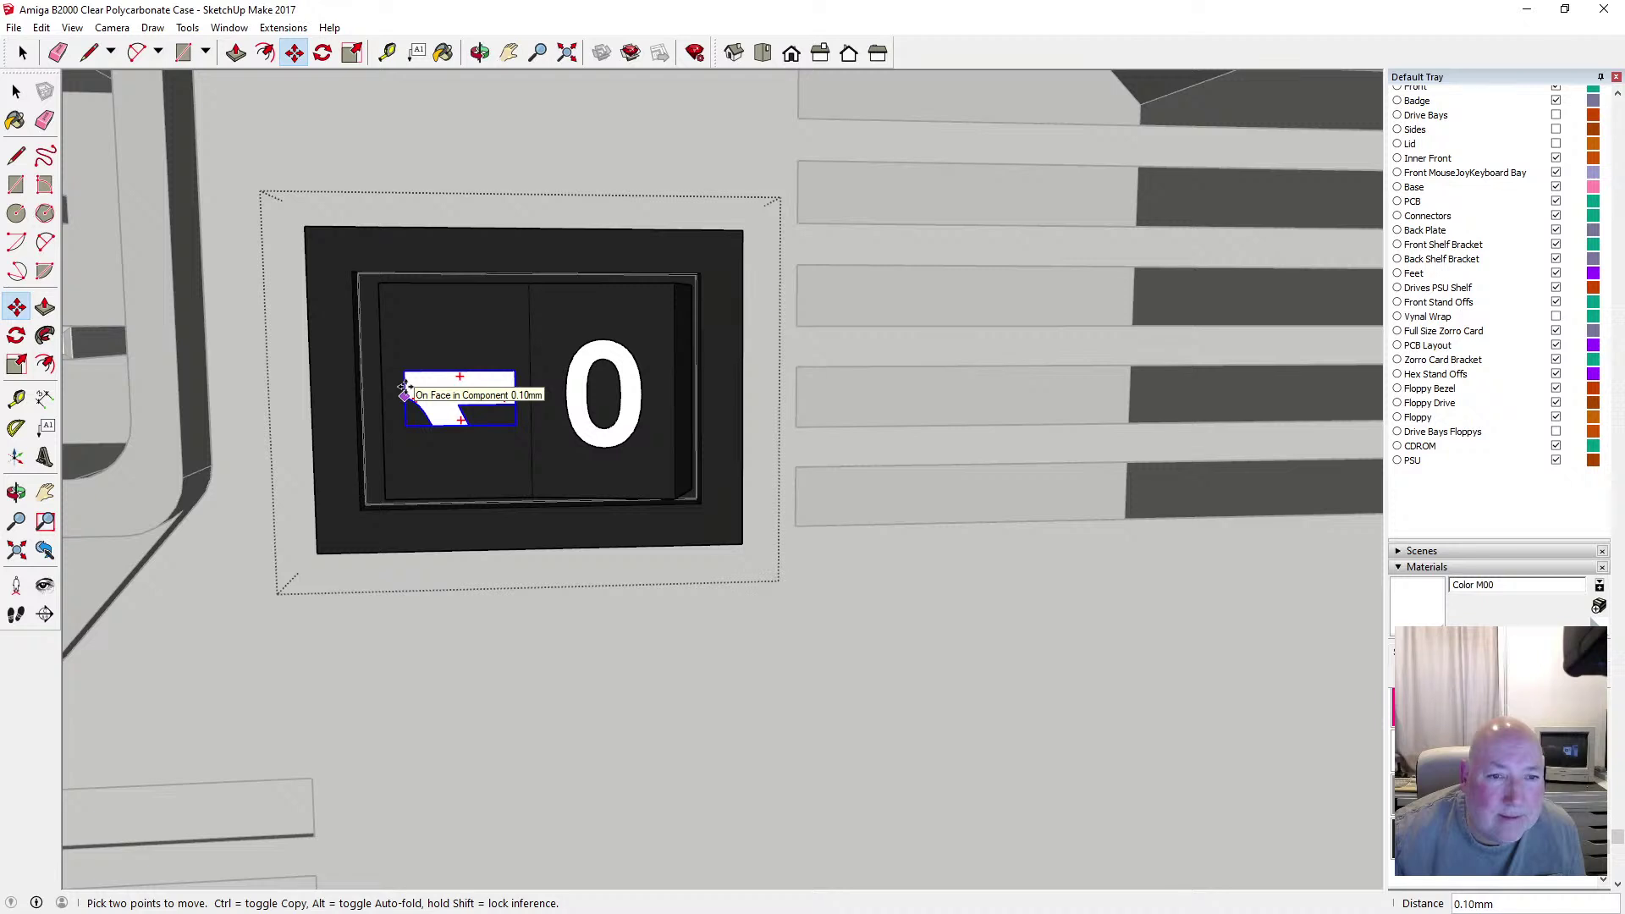
pyautogui.click(404, 391)
pyautogui.press('space')
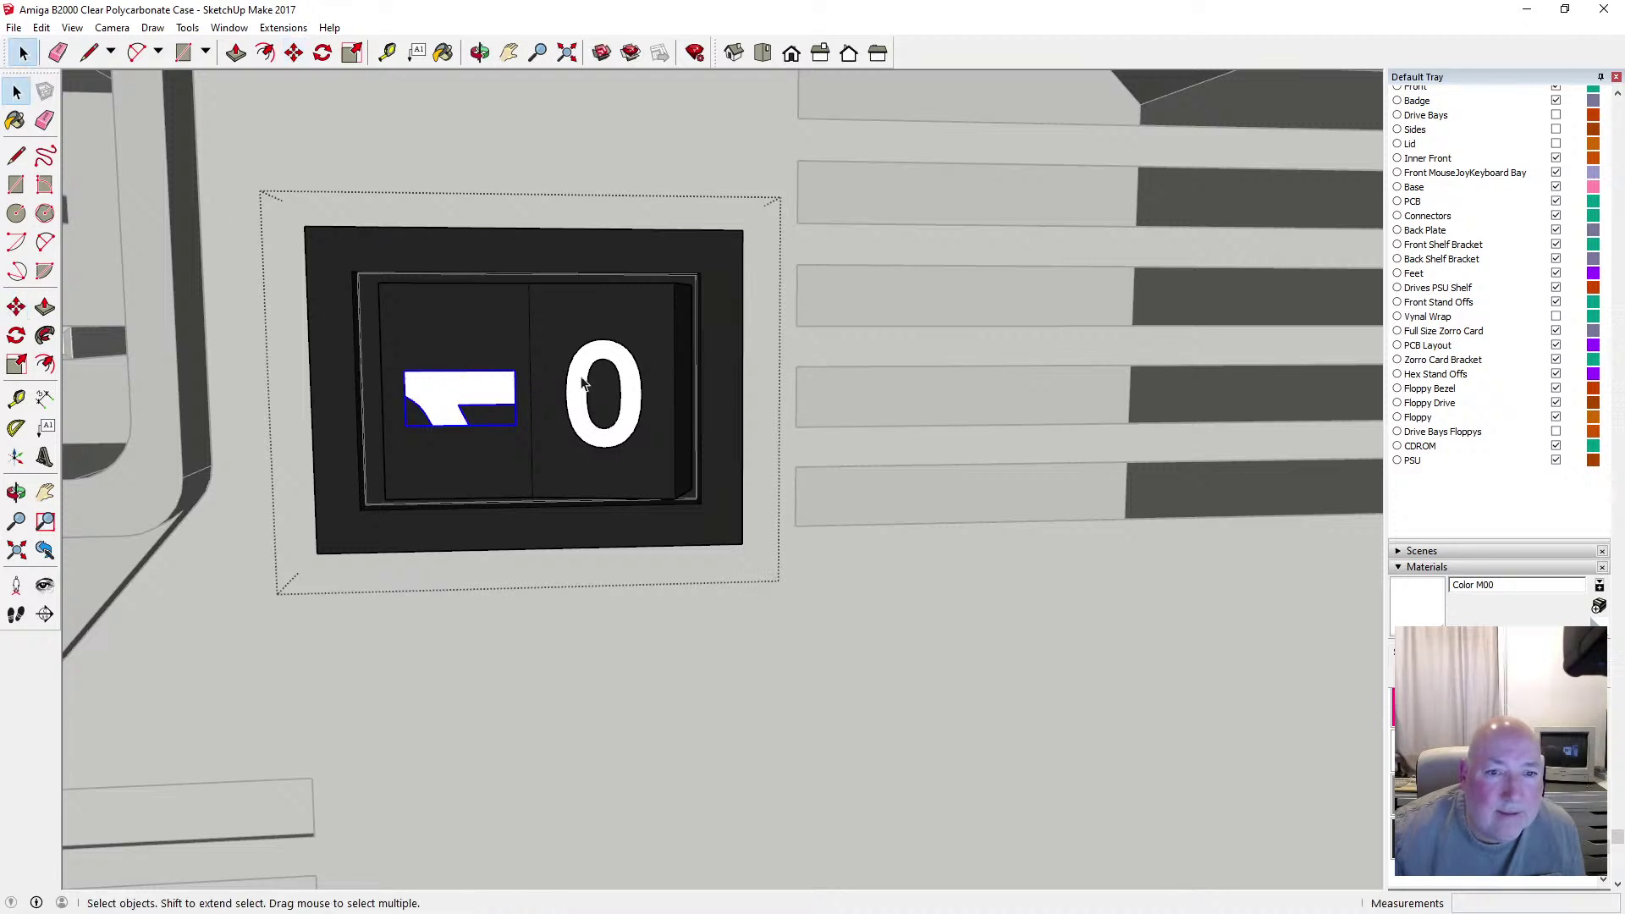
# Rotate the power switch's "0" marking 90 degrees in the plane of the rocker face
pyautogui.click(294, 52)
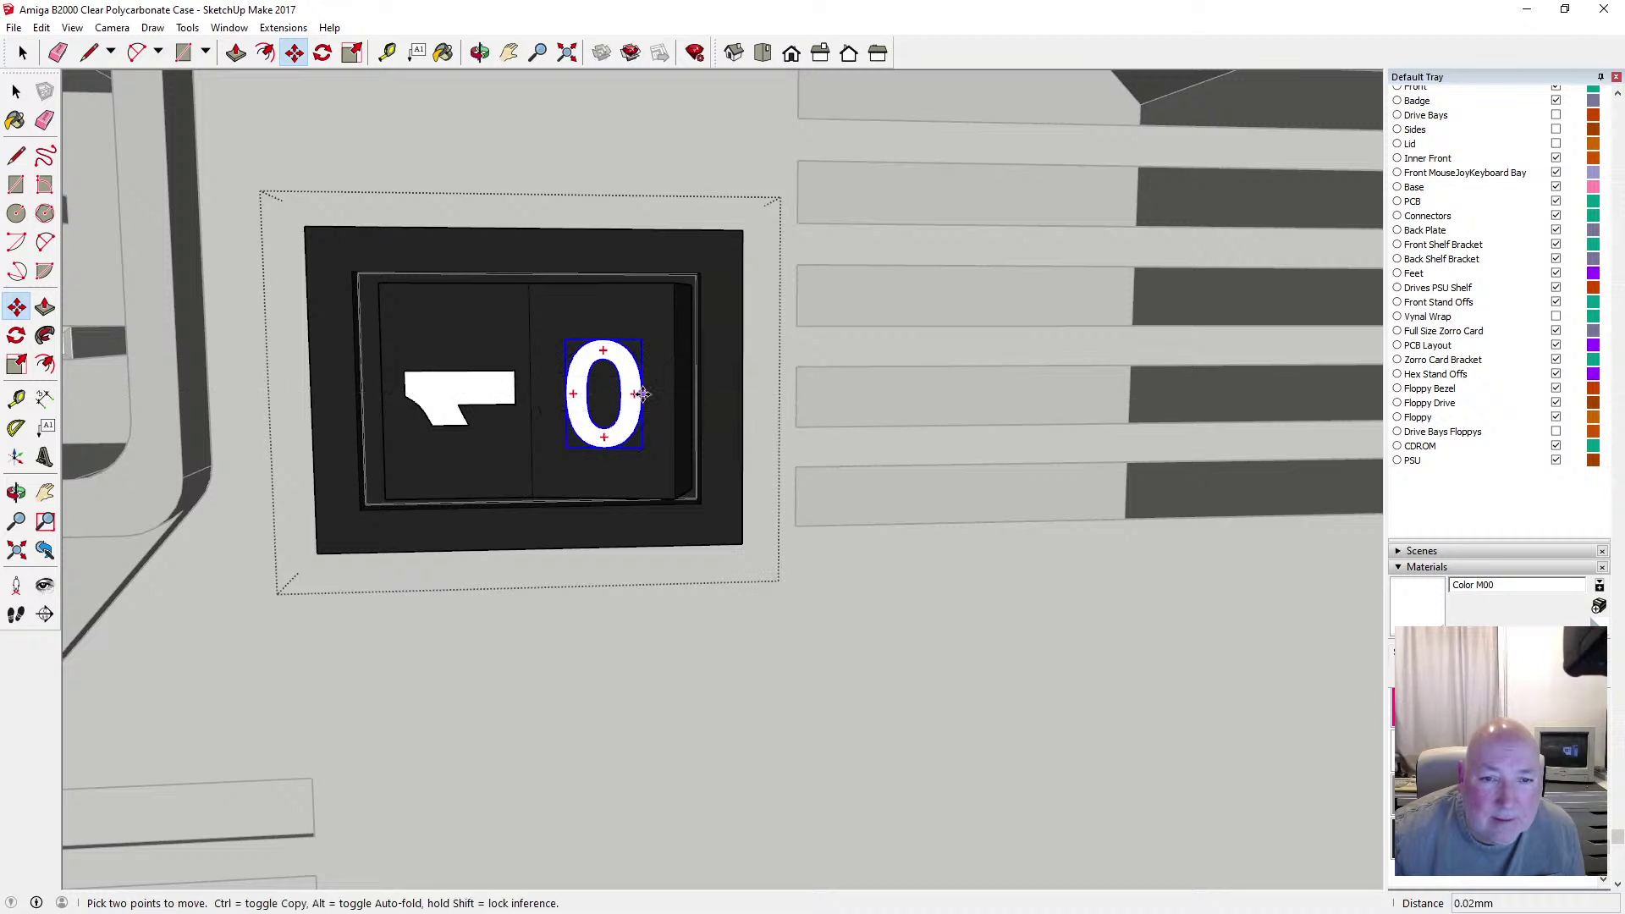
pyautogui.press('Escape')
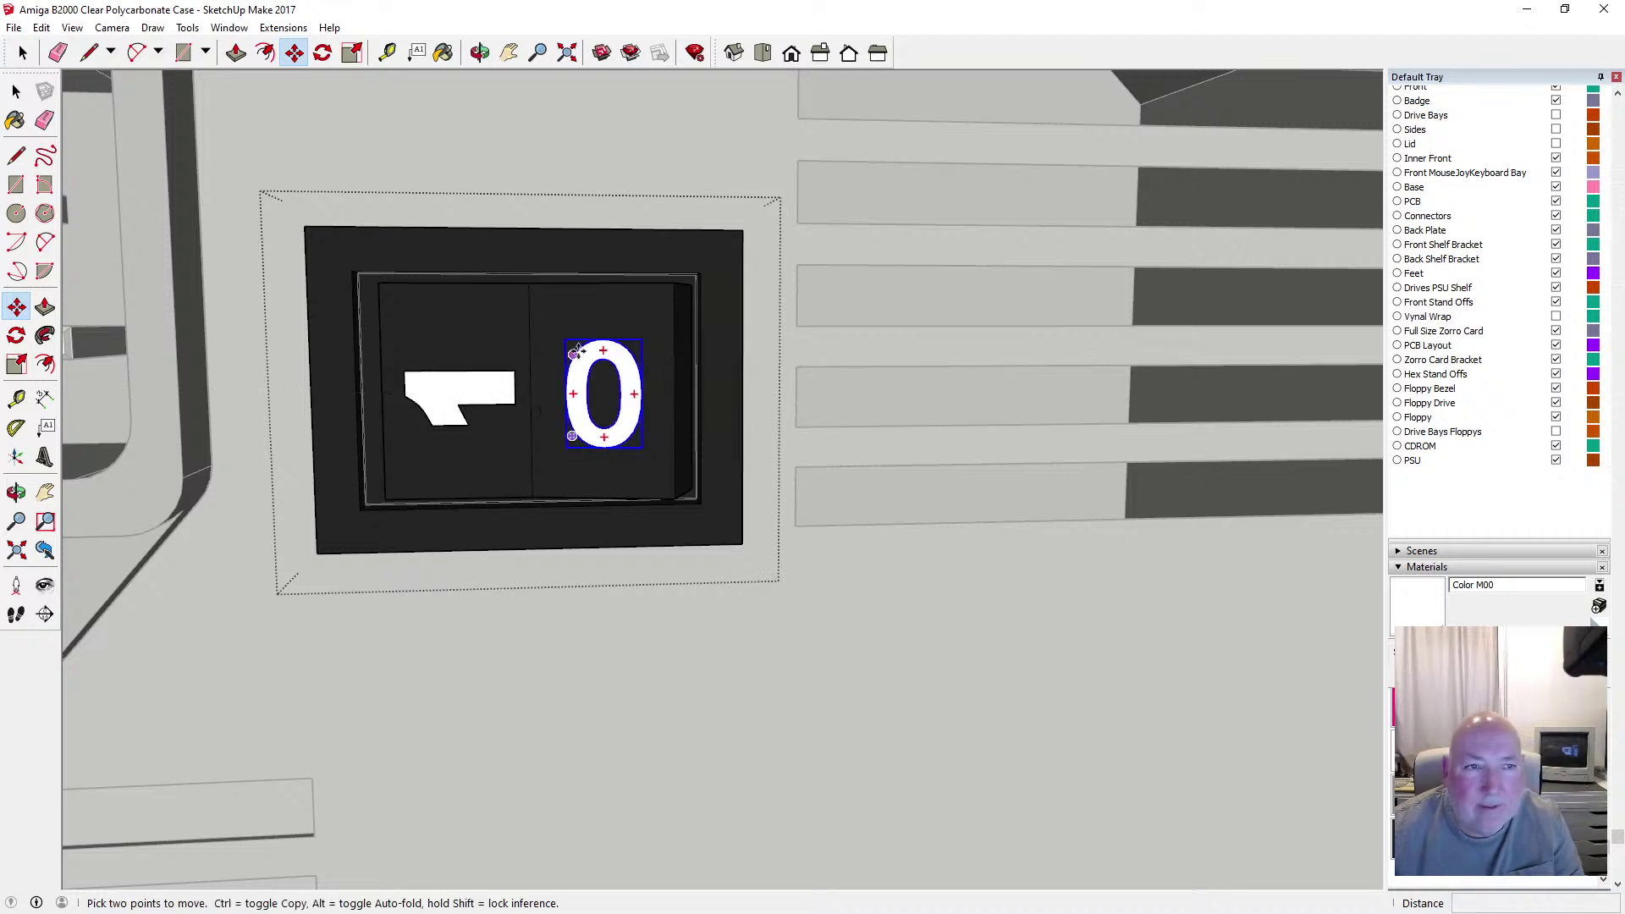
pyautogui.click(322, 53)
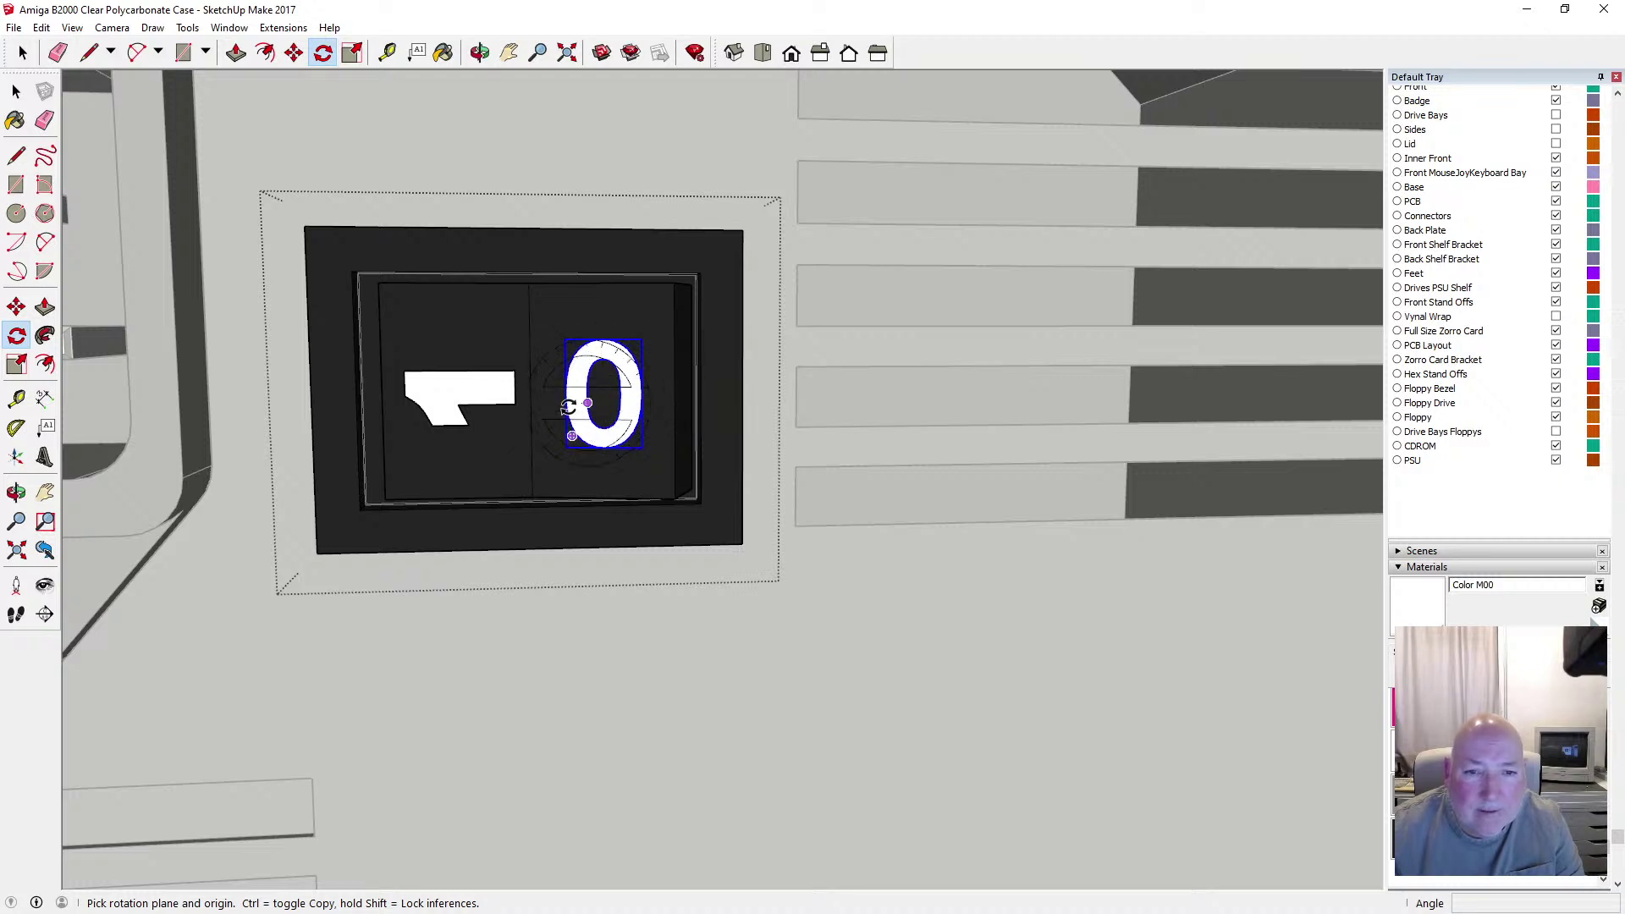
pyautogui.click(616, 394)
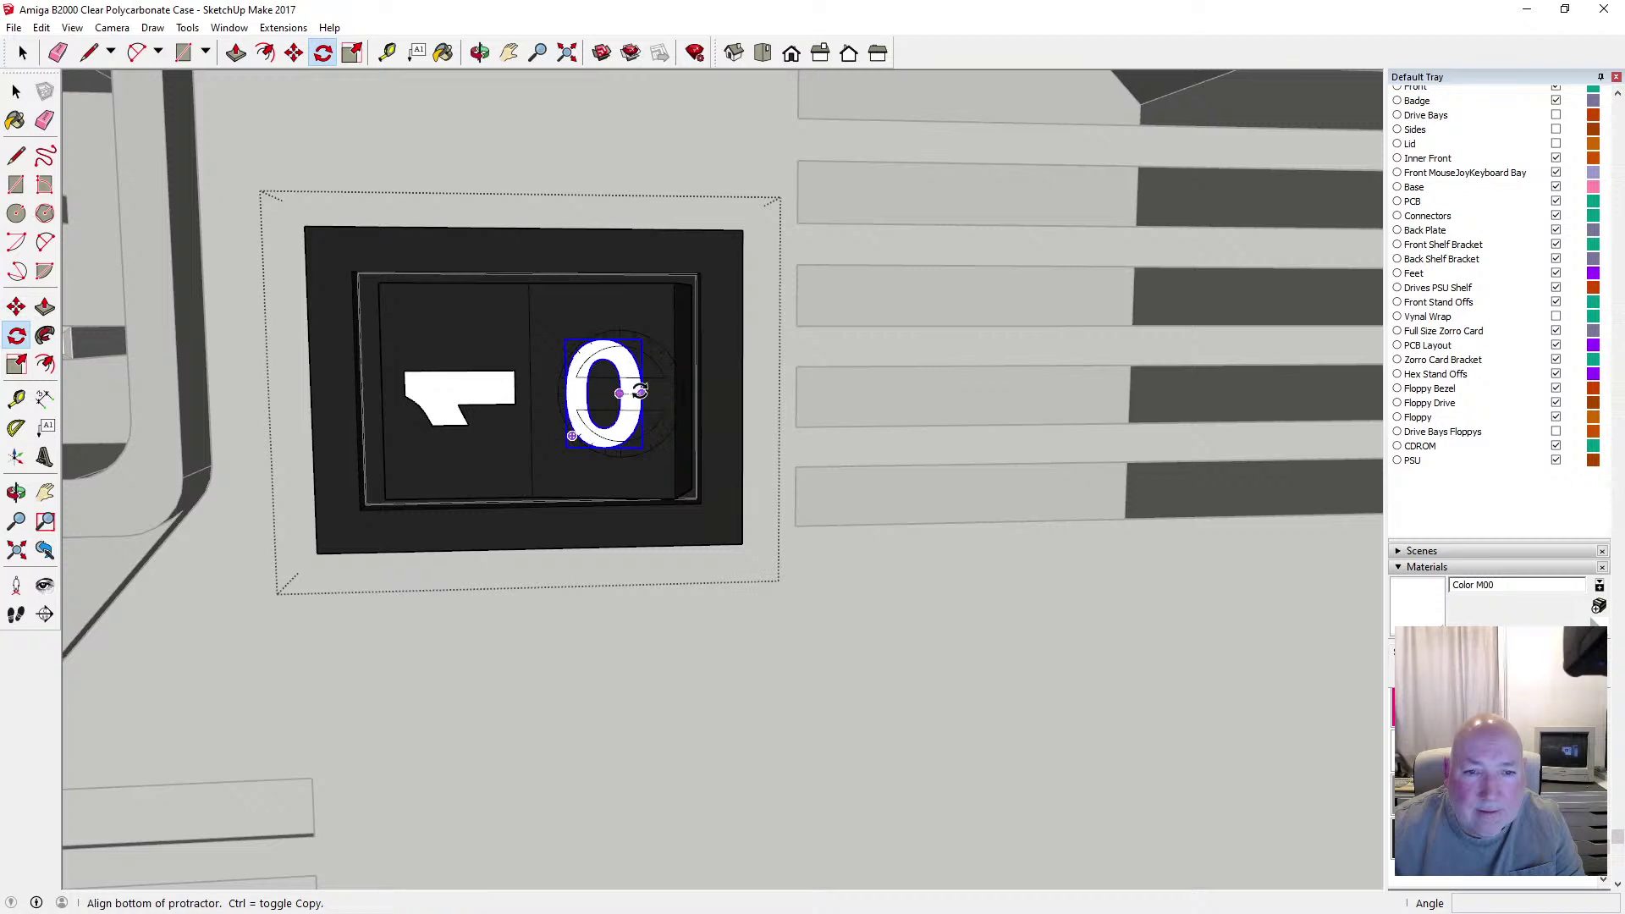
pyautogui.click(636, 385)
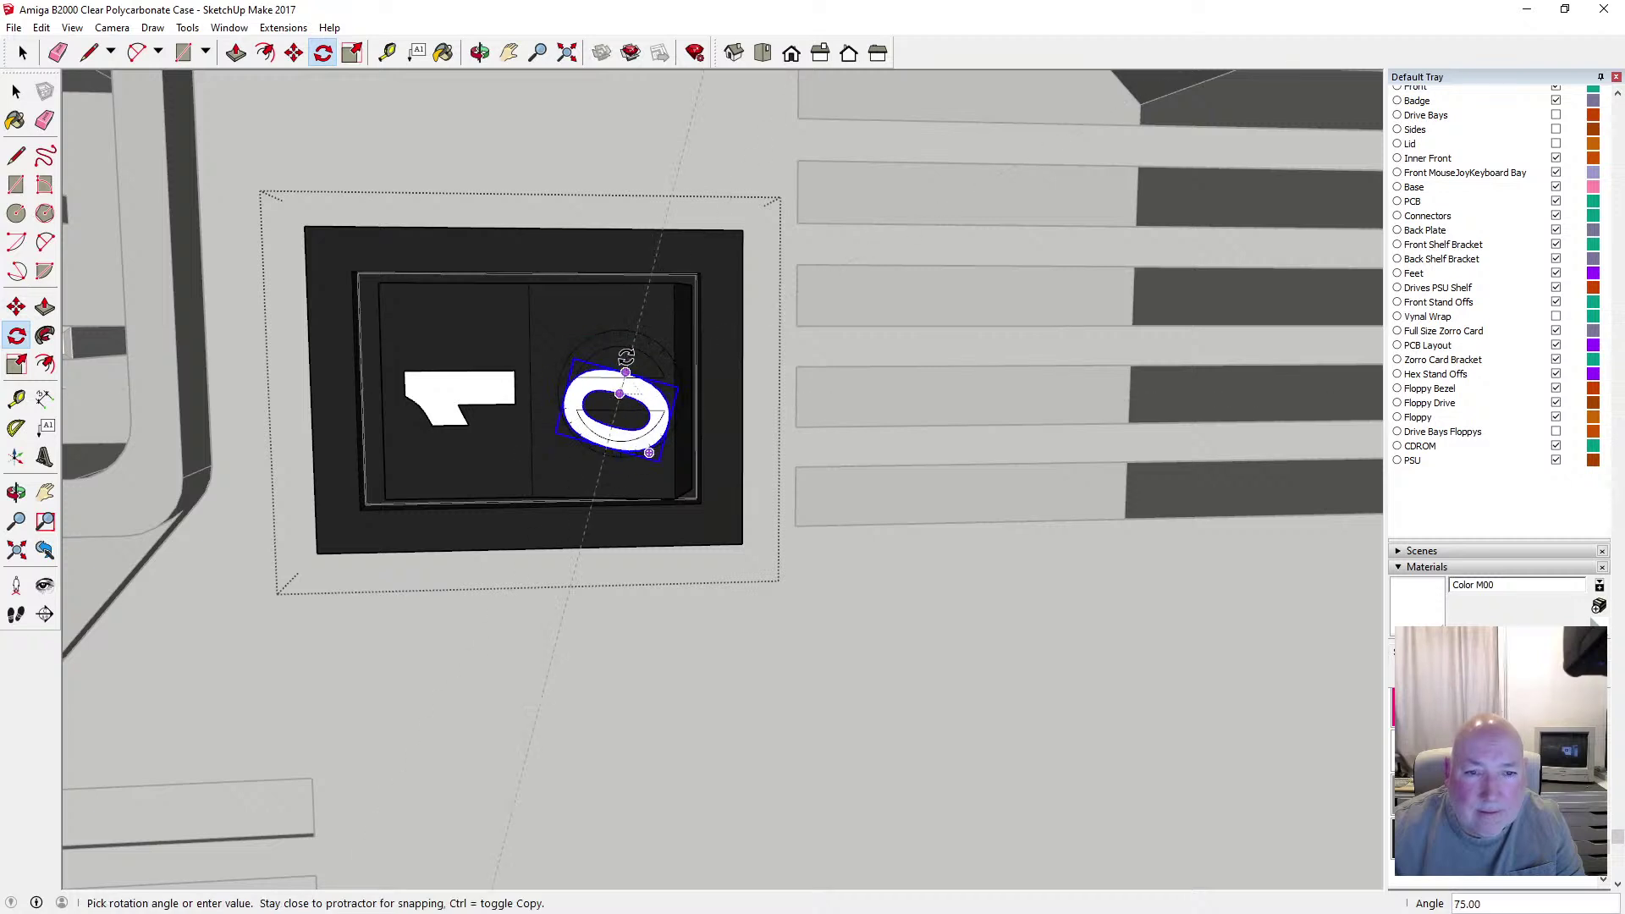
pyautogui.click(622, 360)
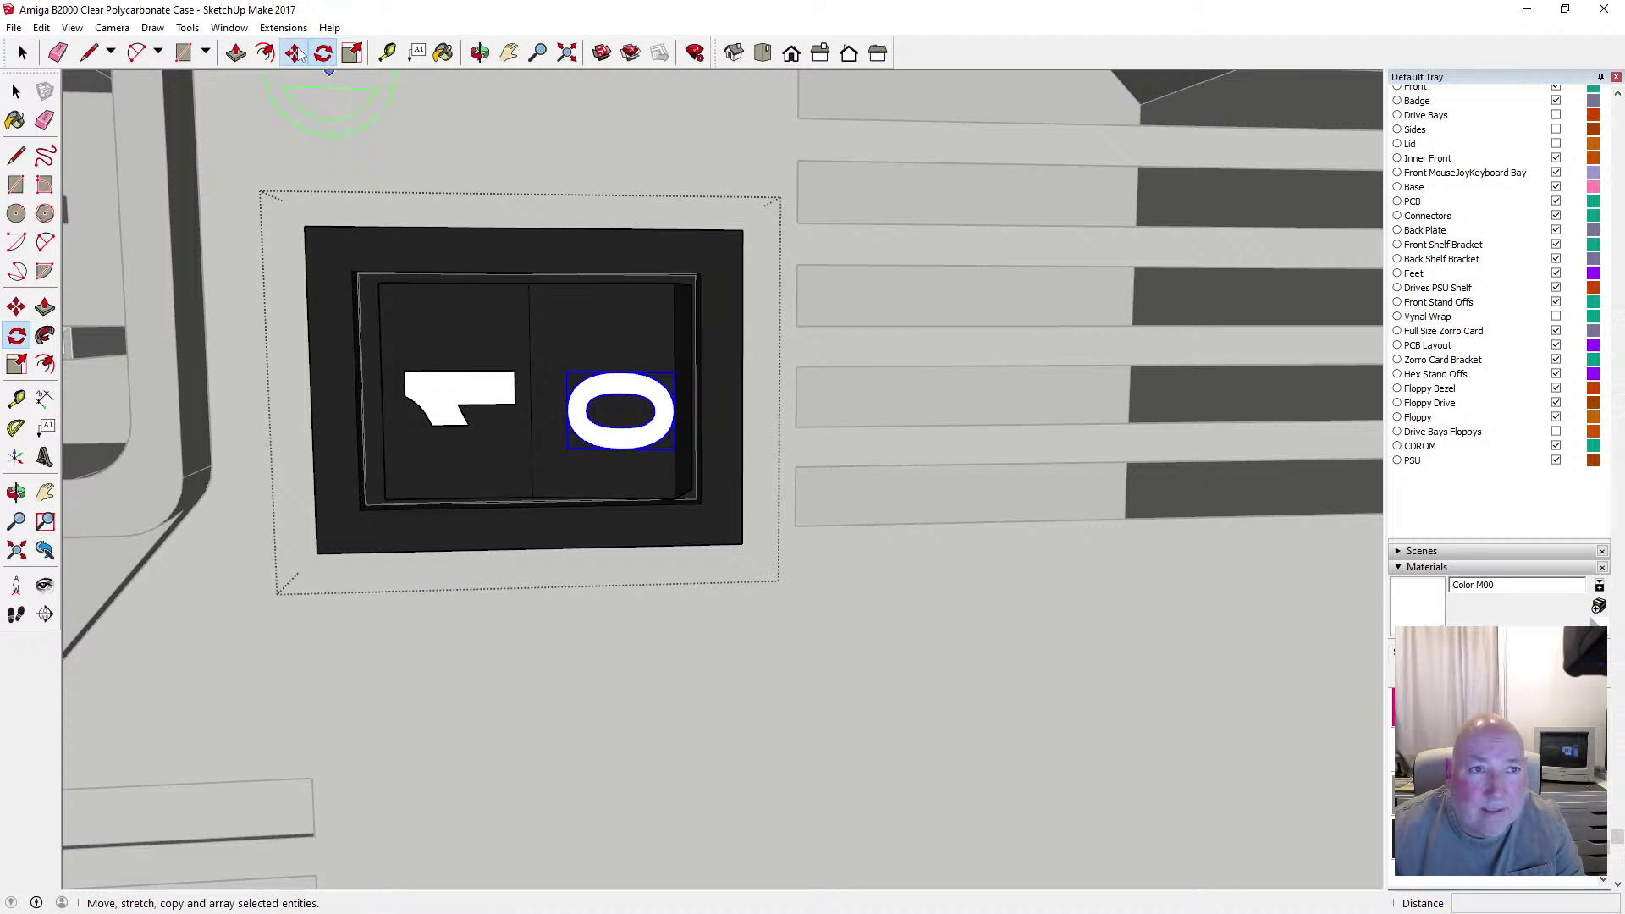
# Move the rotated "0" marking 1 mm diagonally back towards the middle of its half of the rocker
pyautogui.click(294, 52)
pyautogui.click(619, 372)
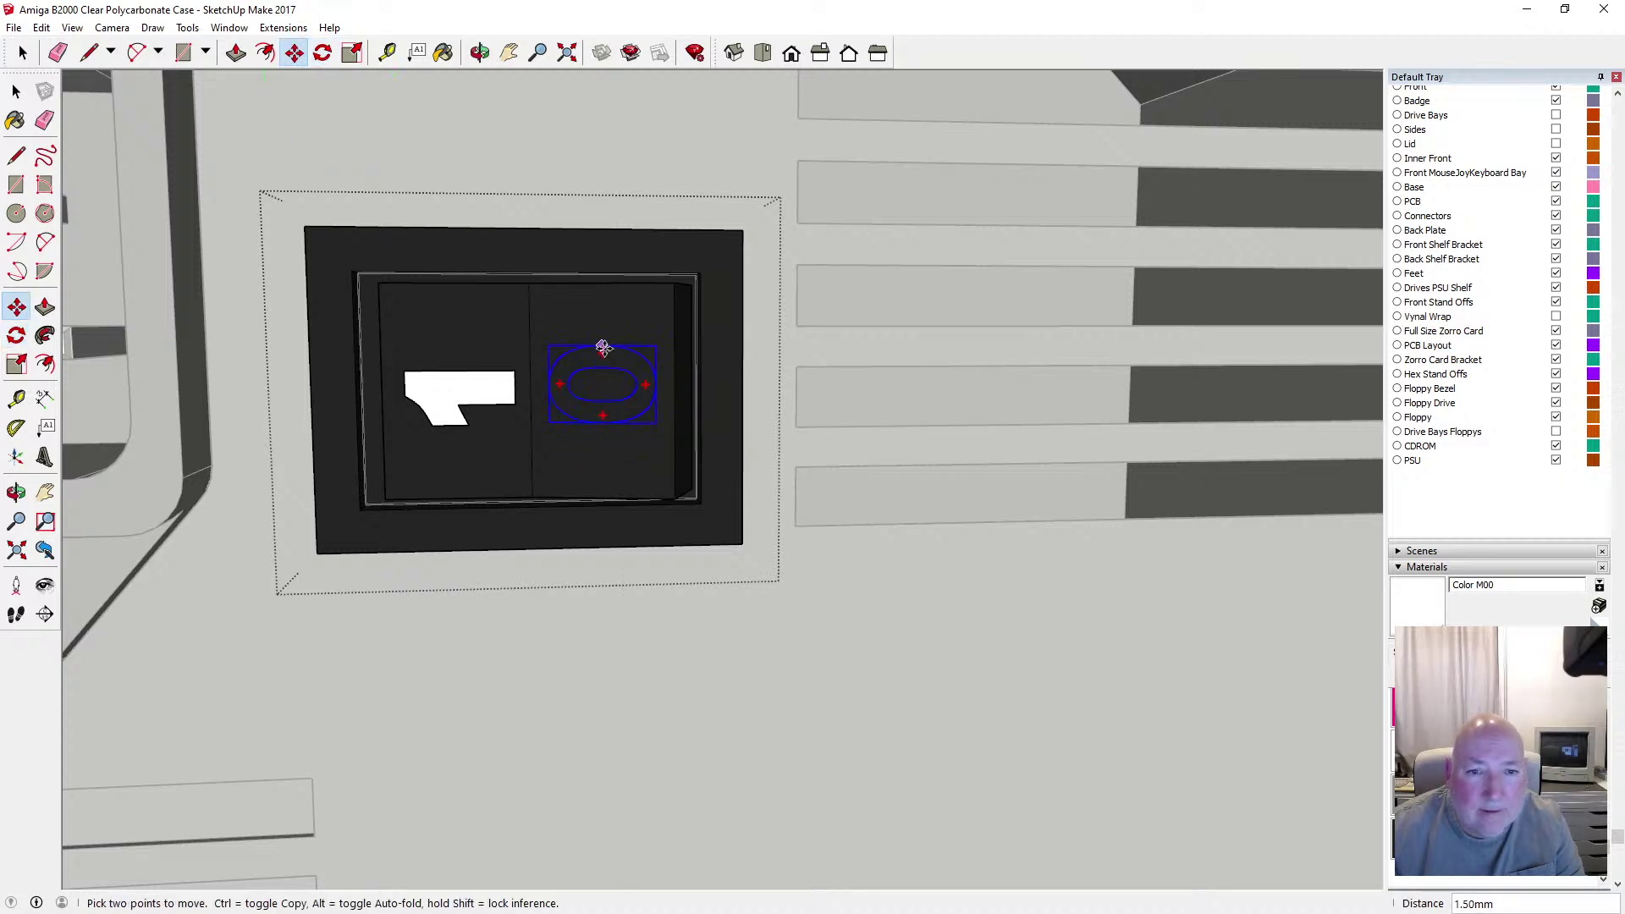
pyautogui.write('1')
pyautogui.press('Return')
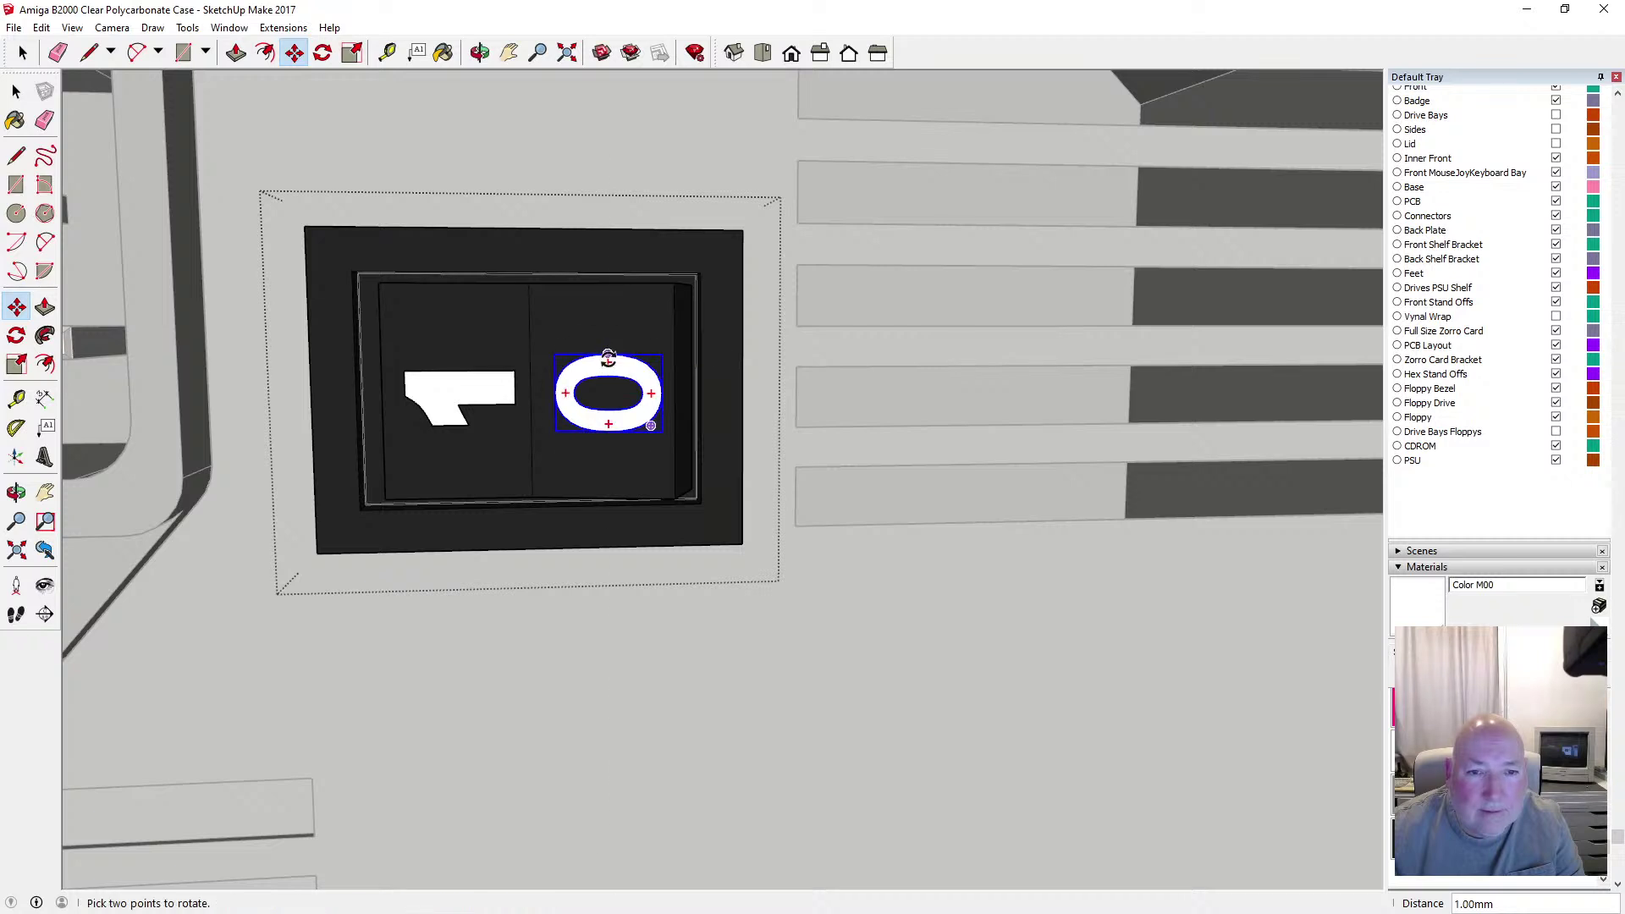
# Nudge the "0" marking 0.25 mm upward on its half of the rocker and leave the switch's editing context
pyautogui.click(594, 349)
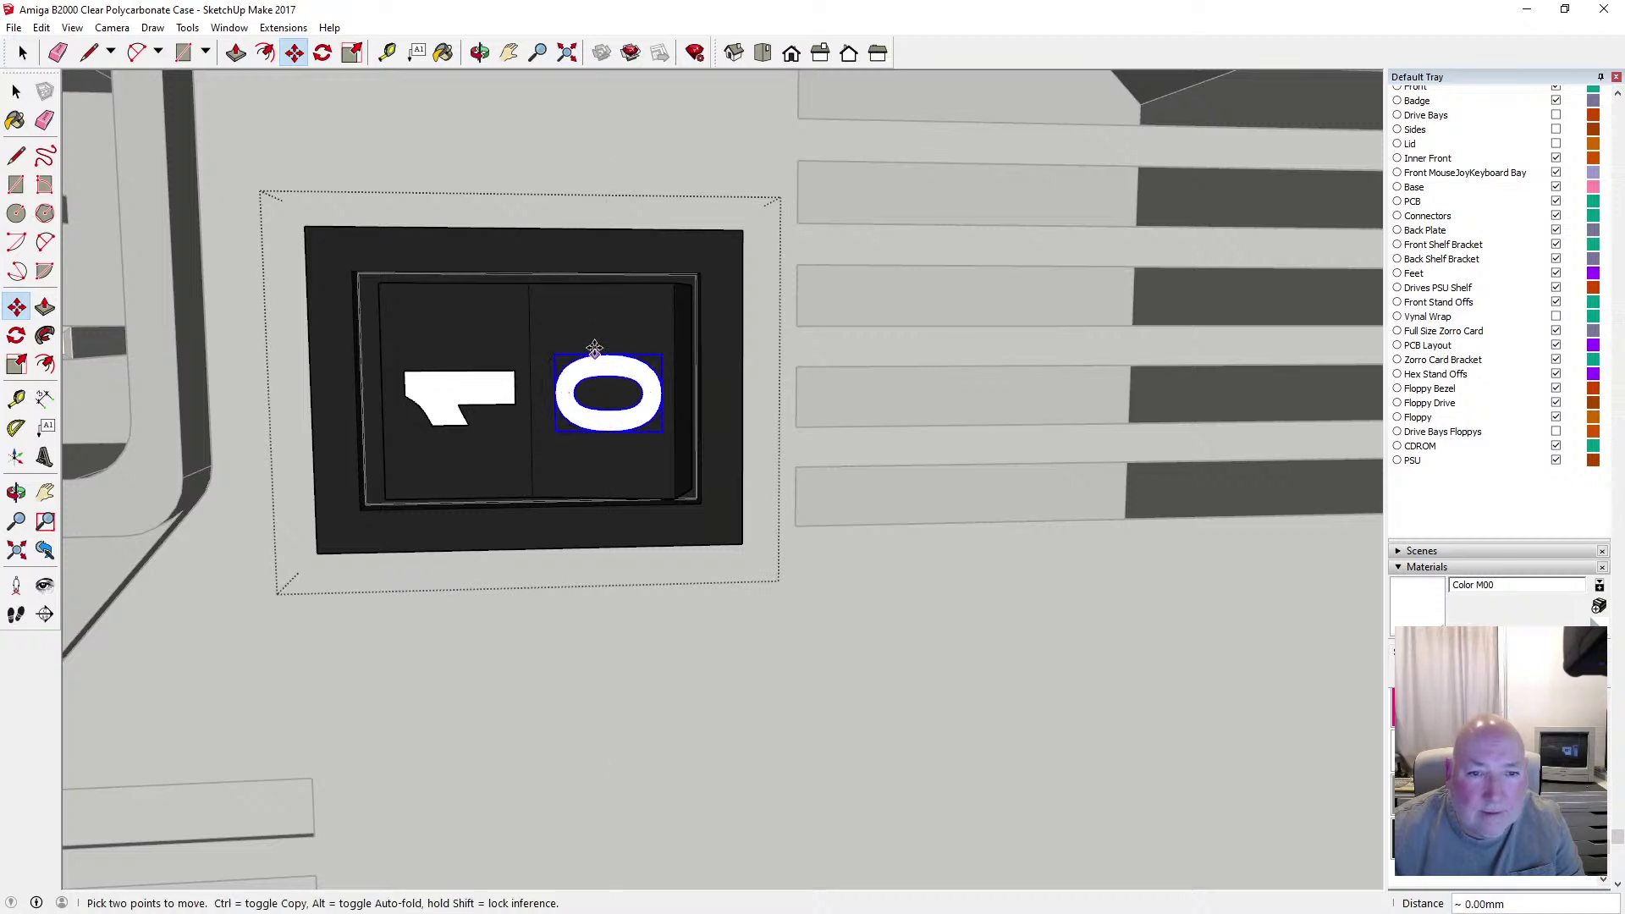
pyautogui.write('0.5')
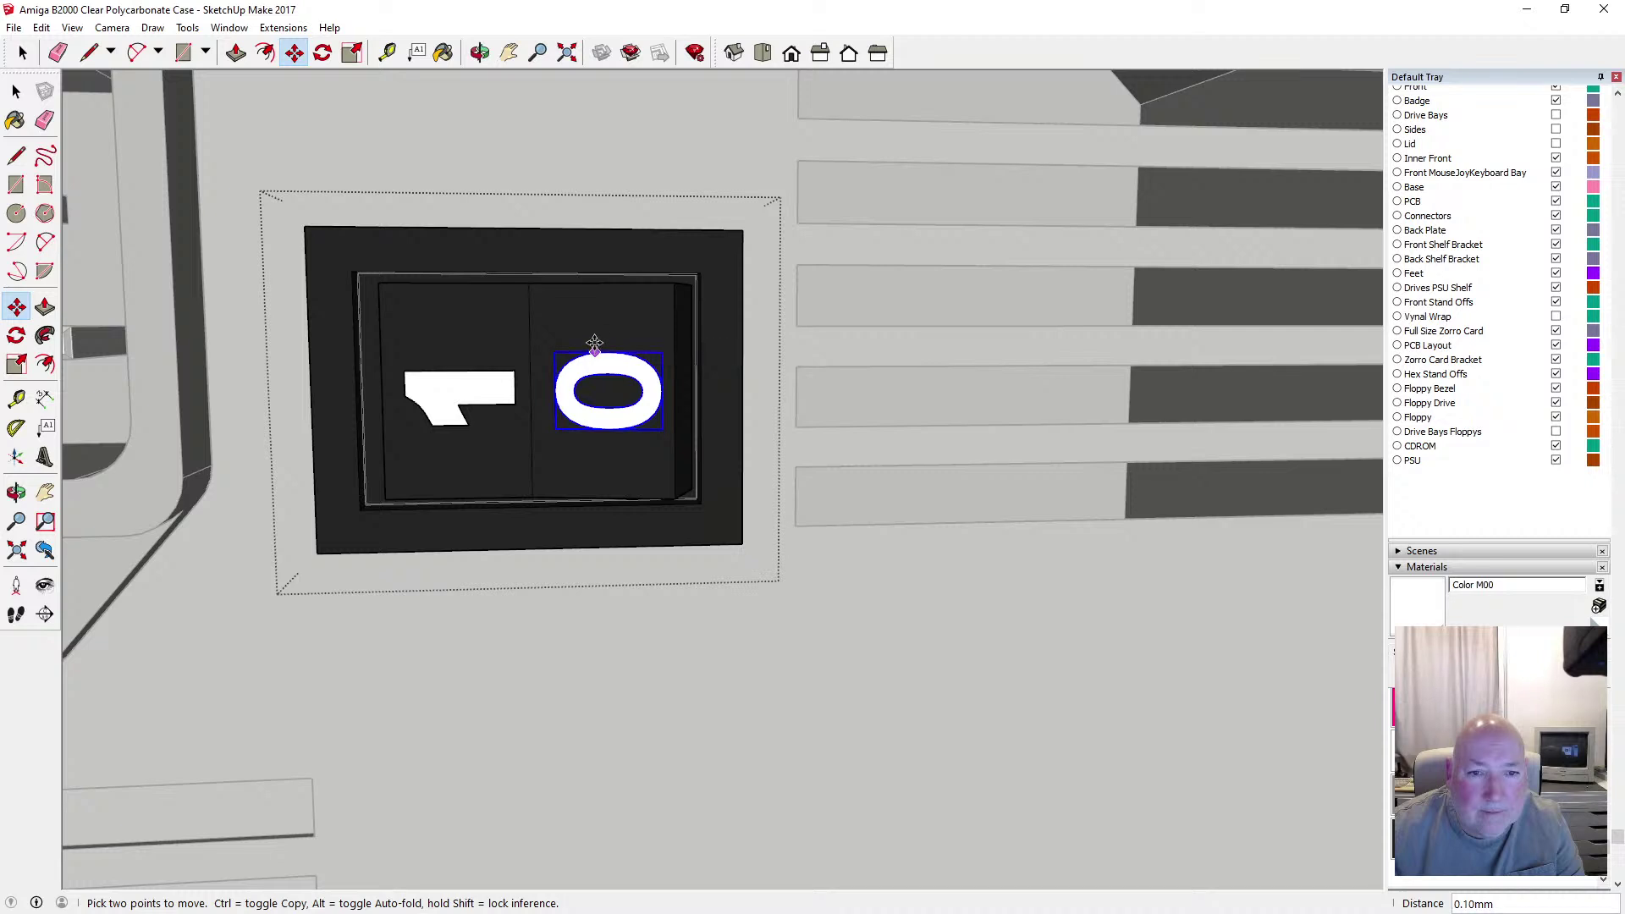
pyautogui.press('Return')
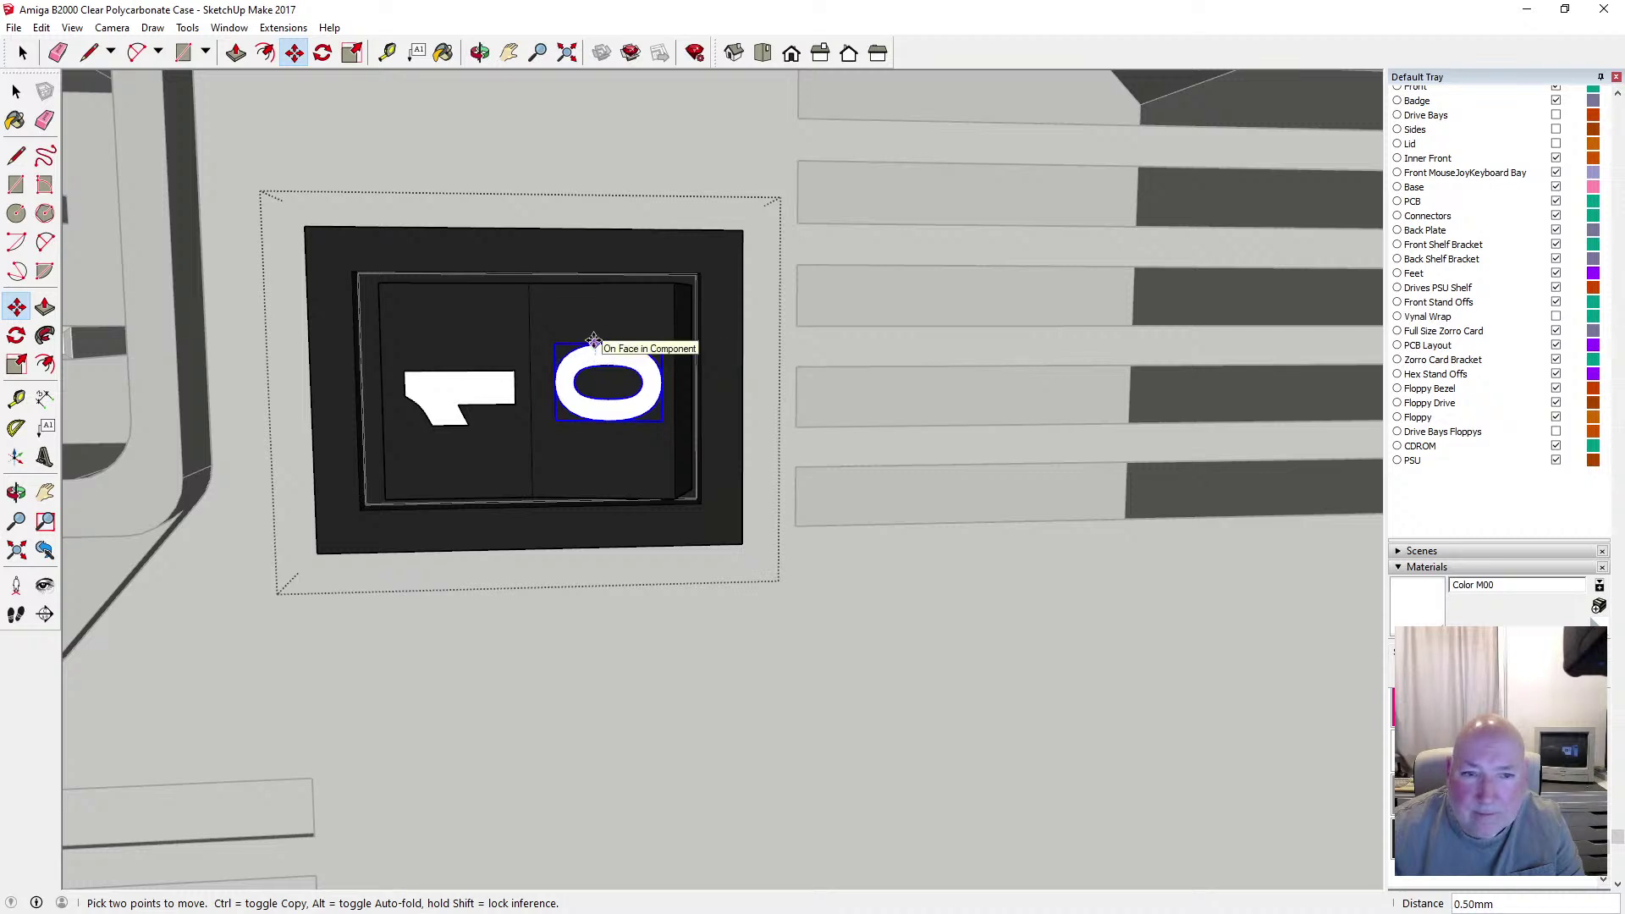
pyautogui.write('1')
pyautogui.press('Return')
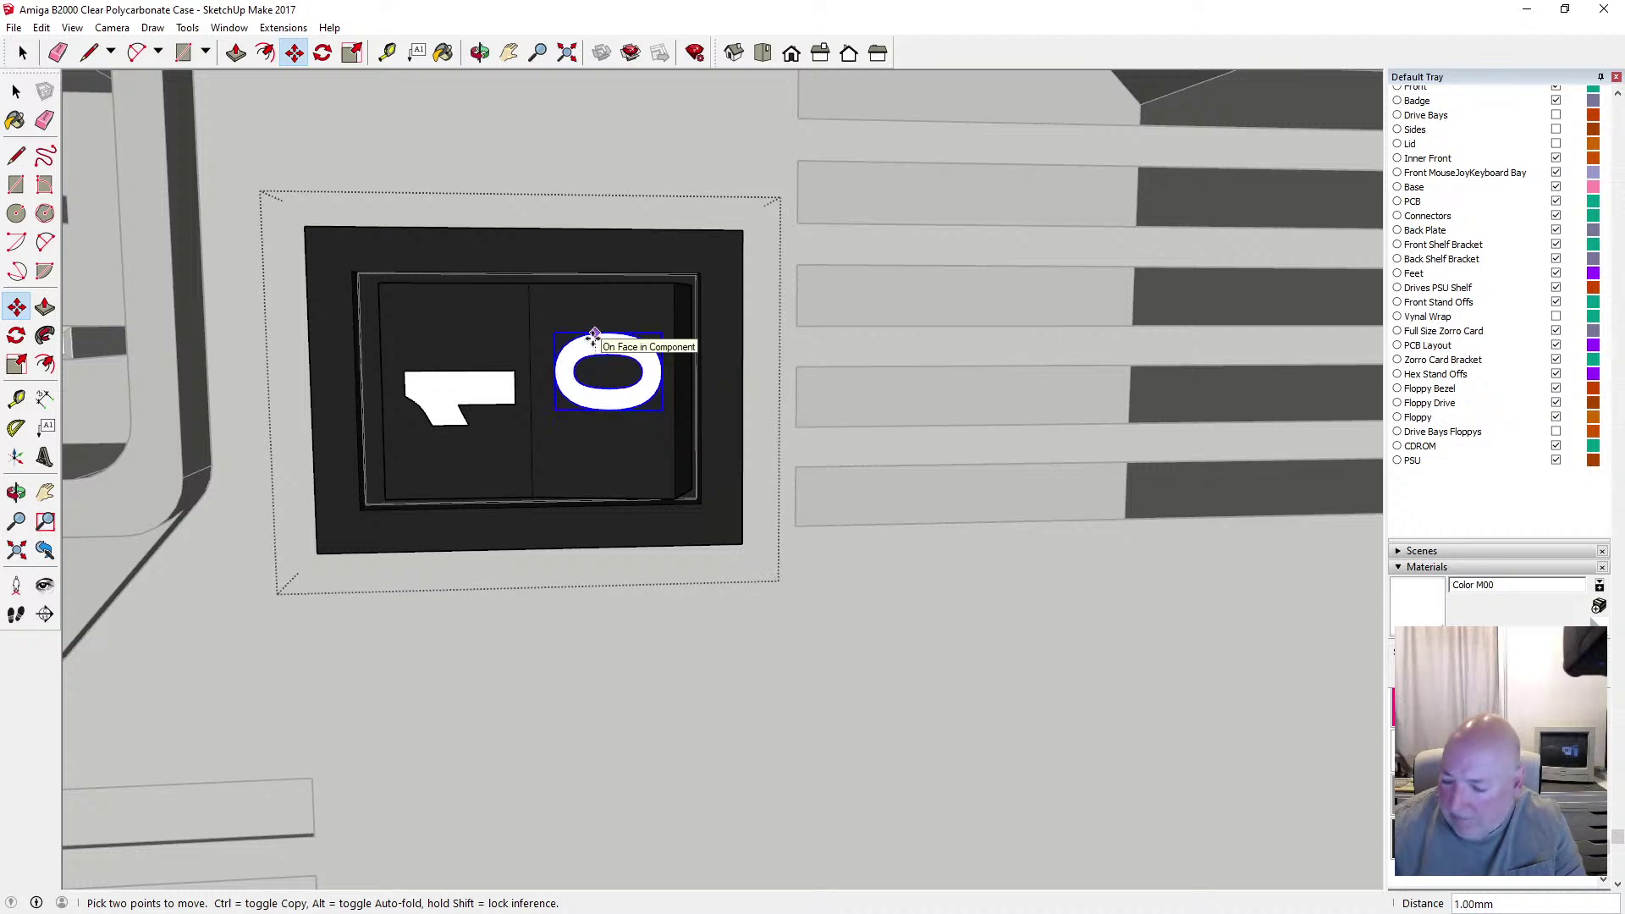
pyautogui.hotkey('ctrl', 'z')
pyautogui.write('.25')
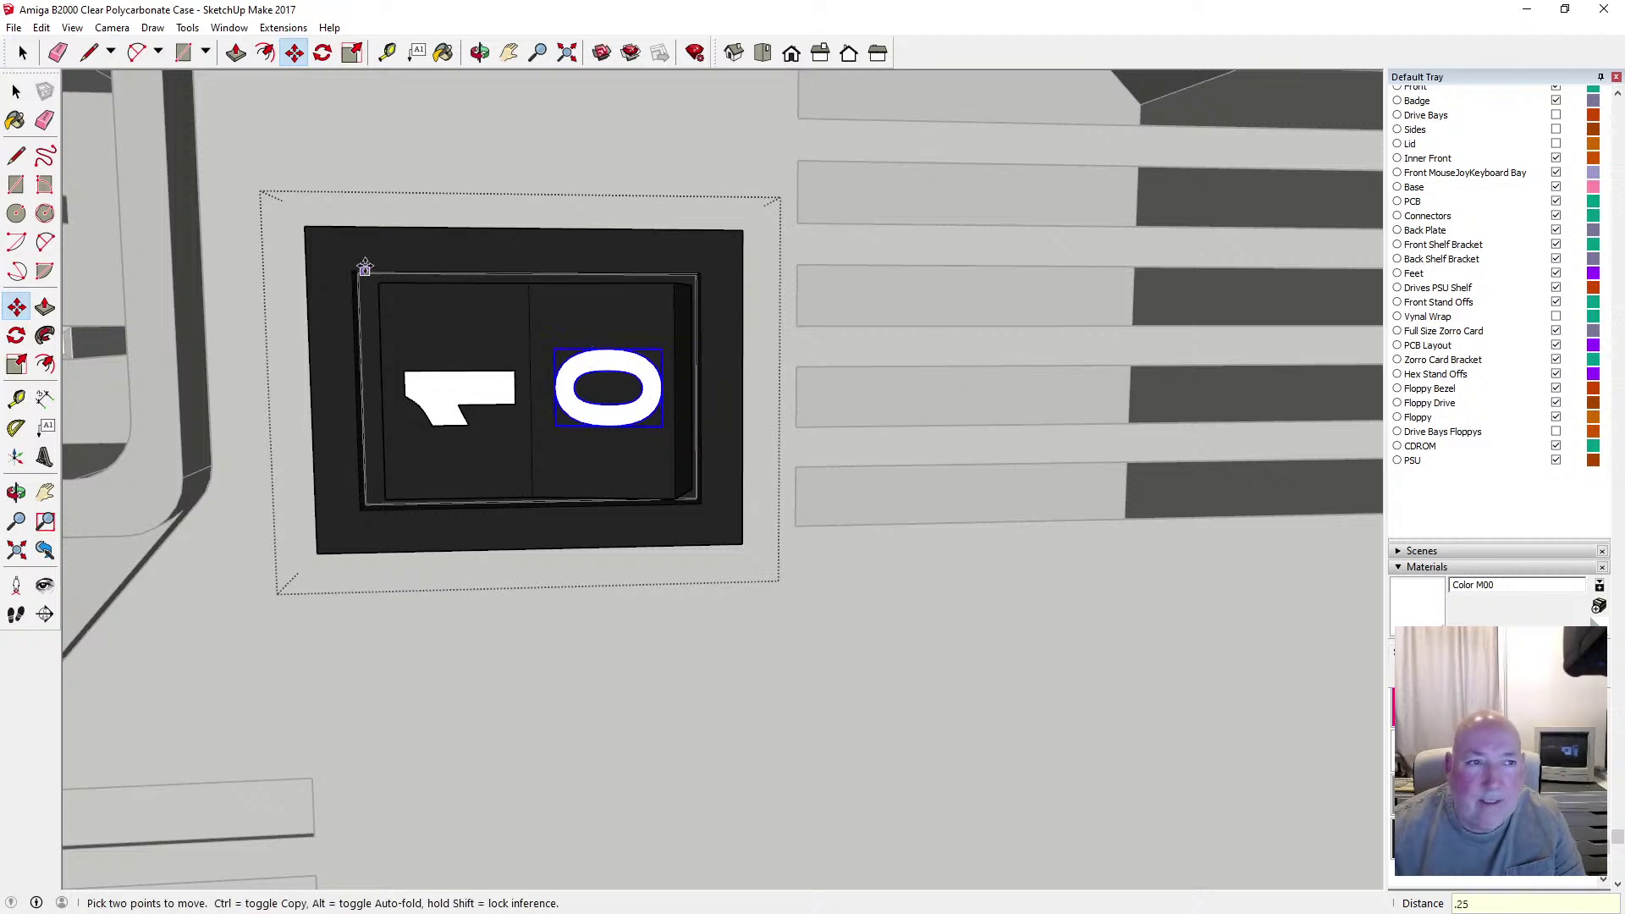
pyautogui.press('space')
pyautogui.click(491, 172)
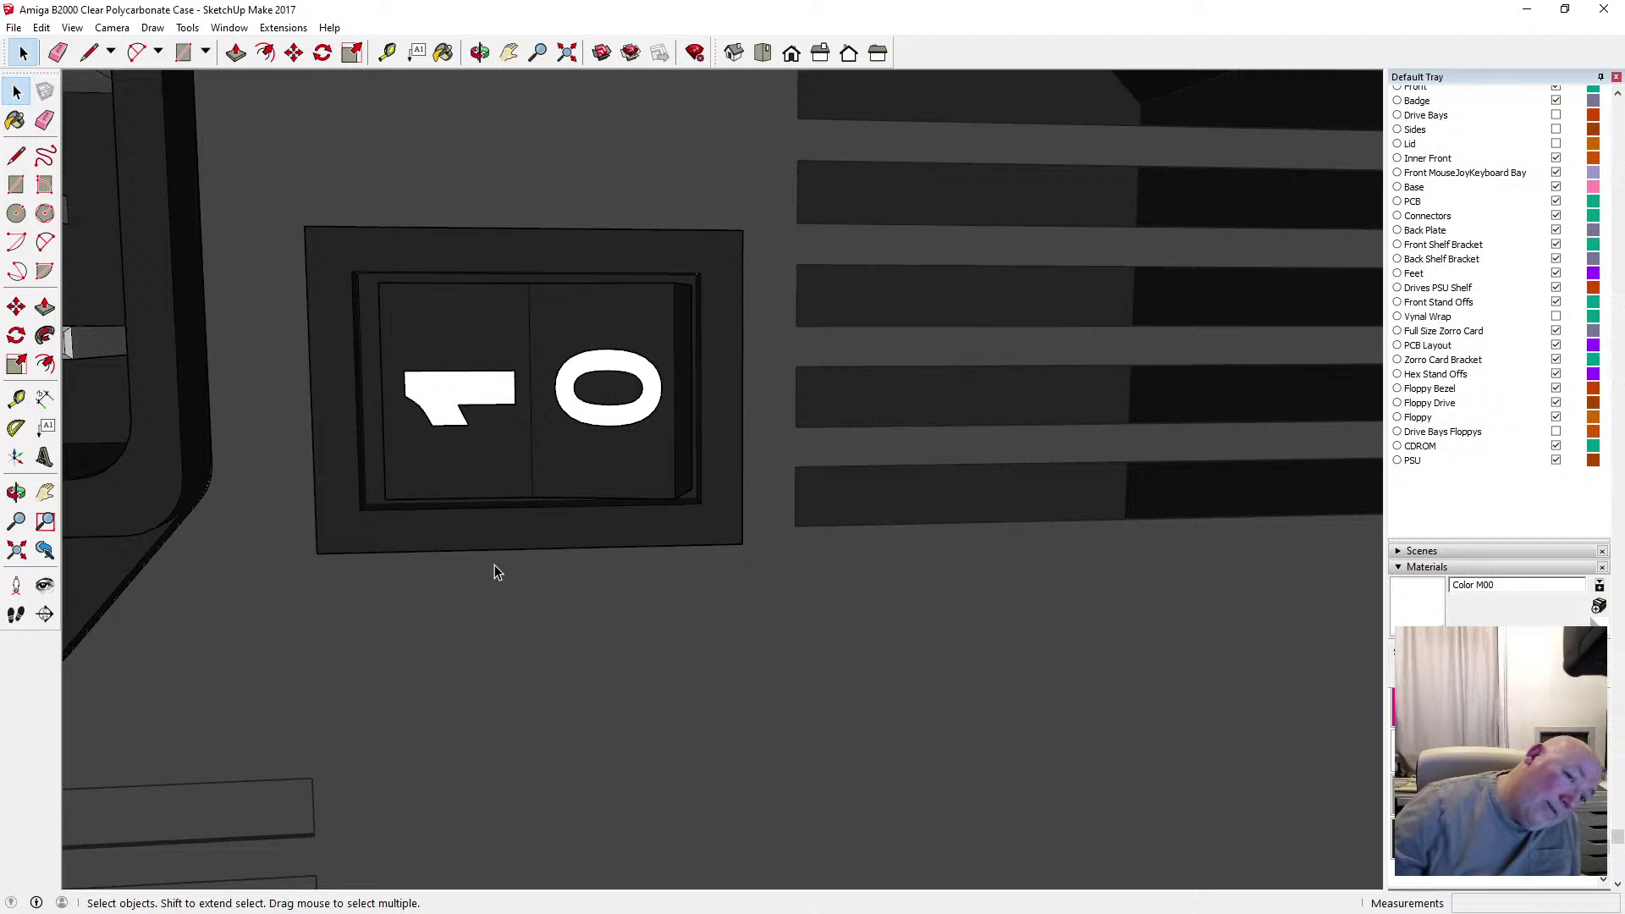
# Reopen the power switch for editing, raise its "1" marking 0.25 mm on the rocker, and leave the editing context
pyautogui.scroll(-3, 622, 495)
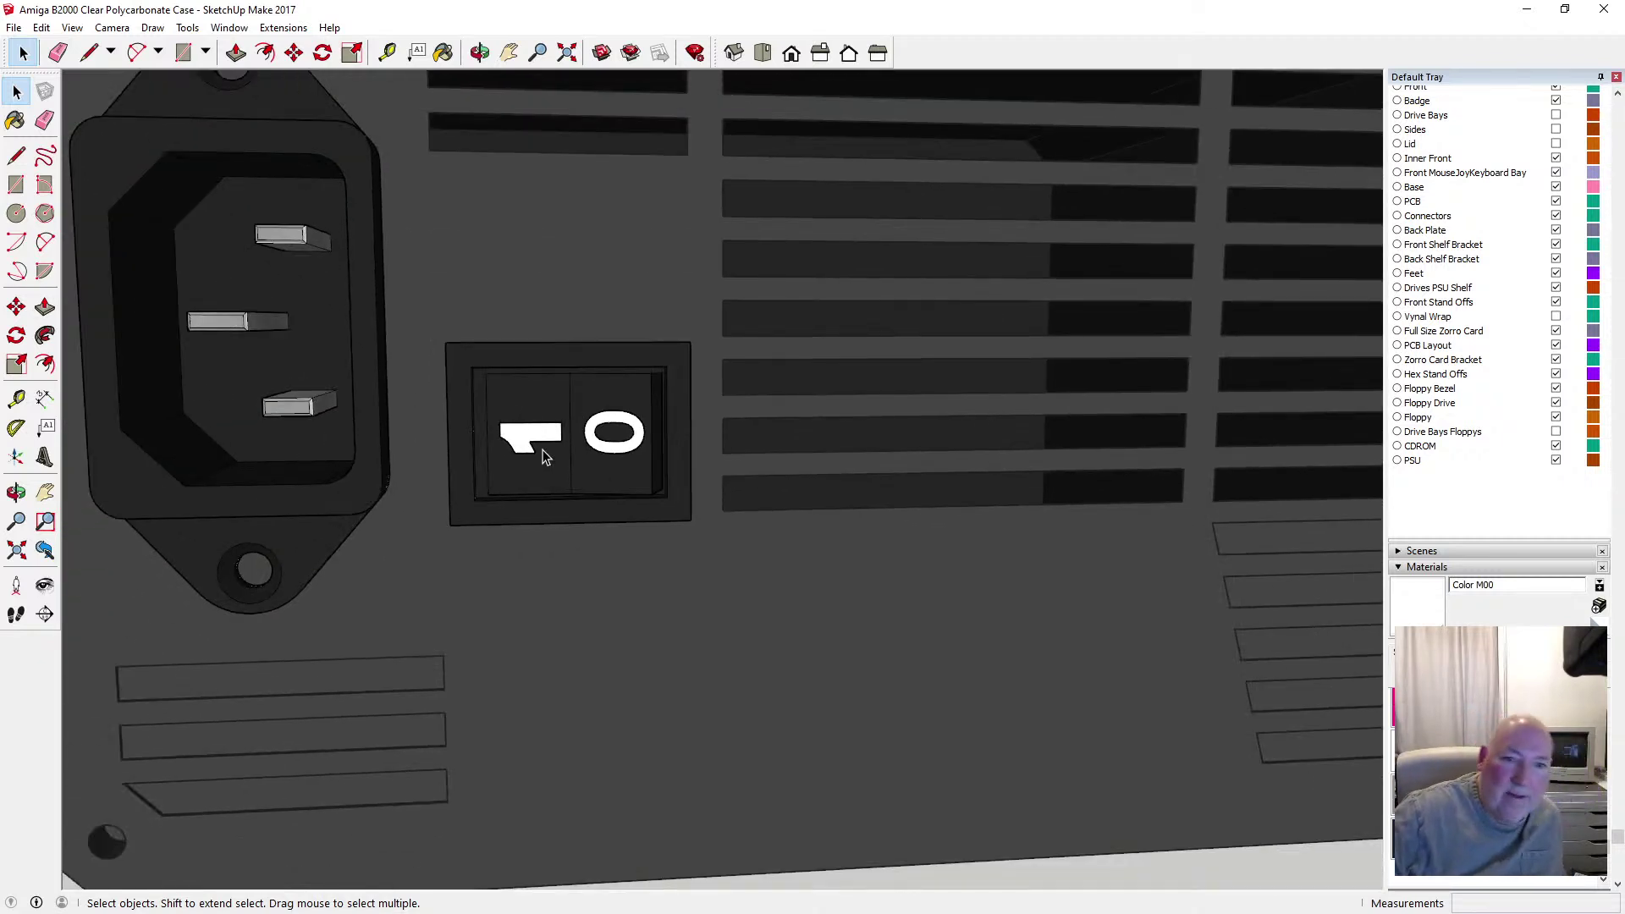
pyautogui.scroll(3, 542, 454)
pyautogui.doubleClick(524, 432)
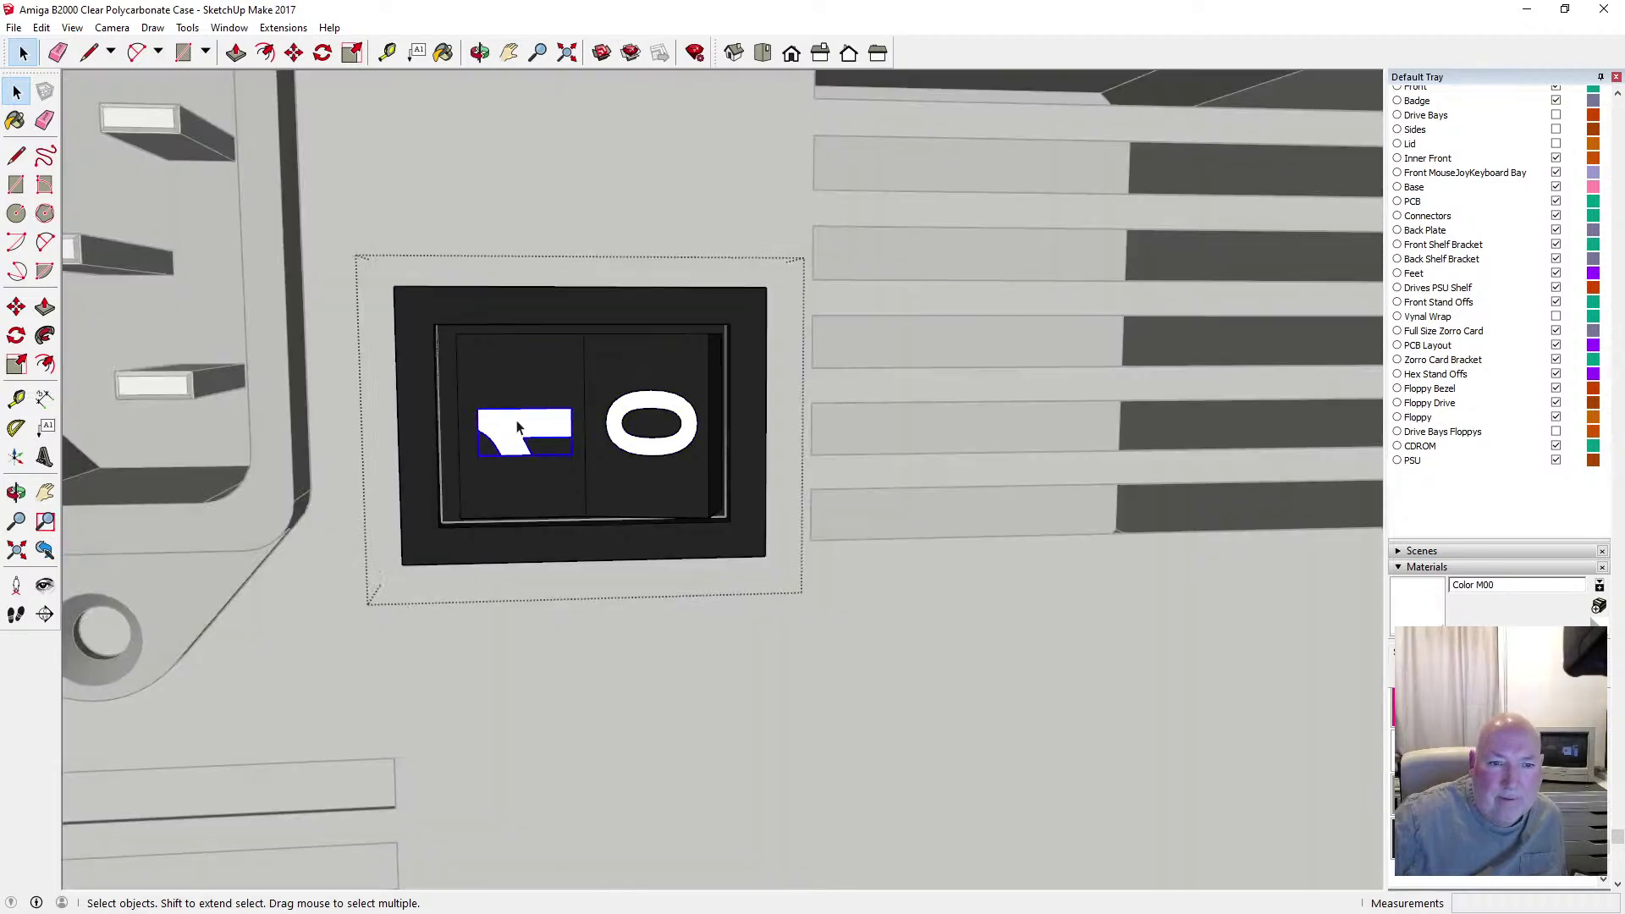
pyautogui.scroll(2, 519, 428)
pyautogui.click(294, 52)
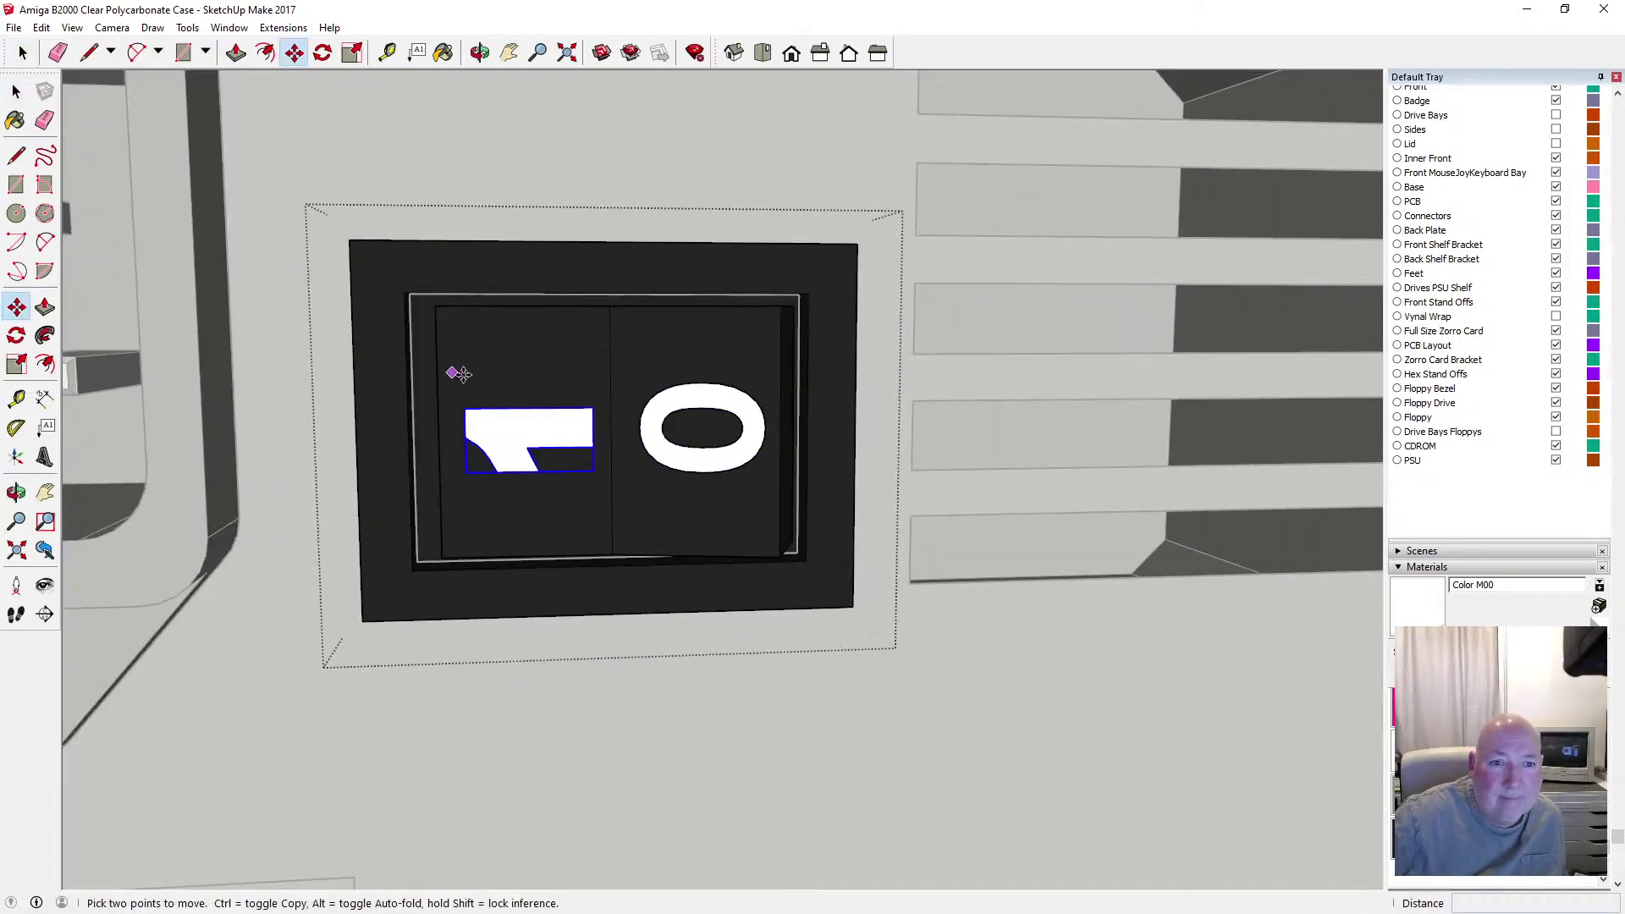
pyautogui.click(511, 405)
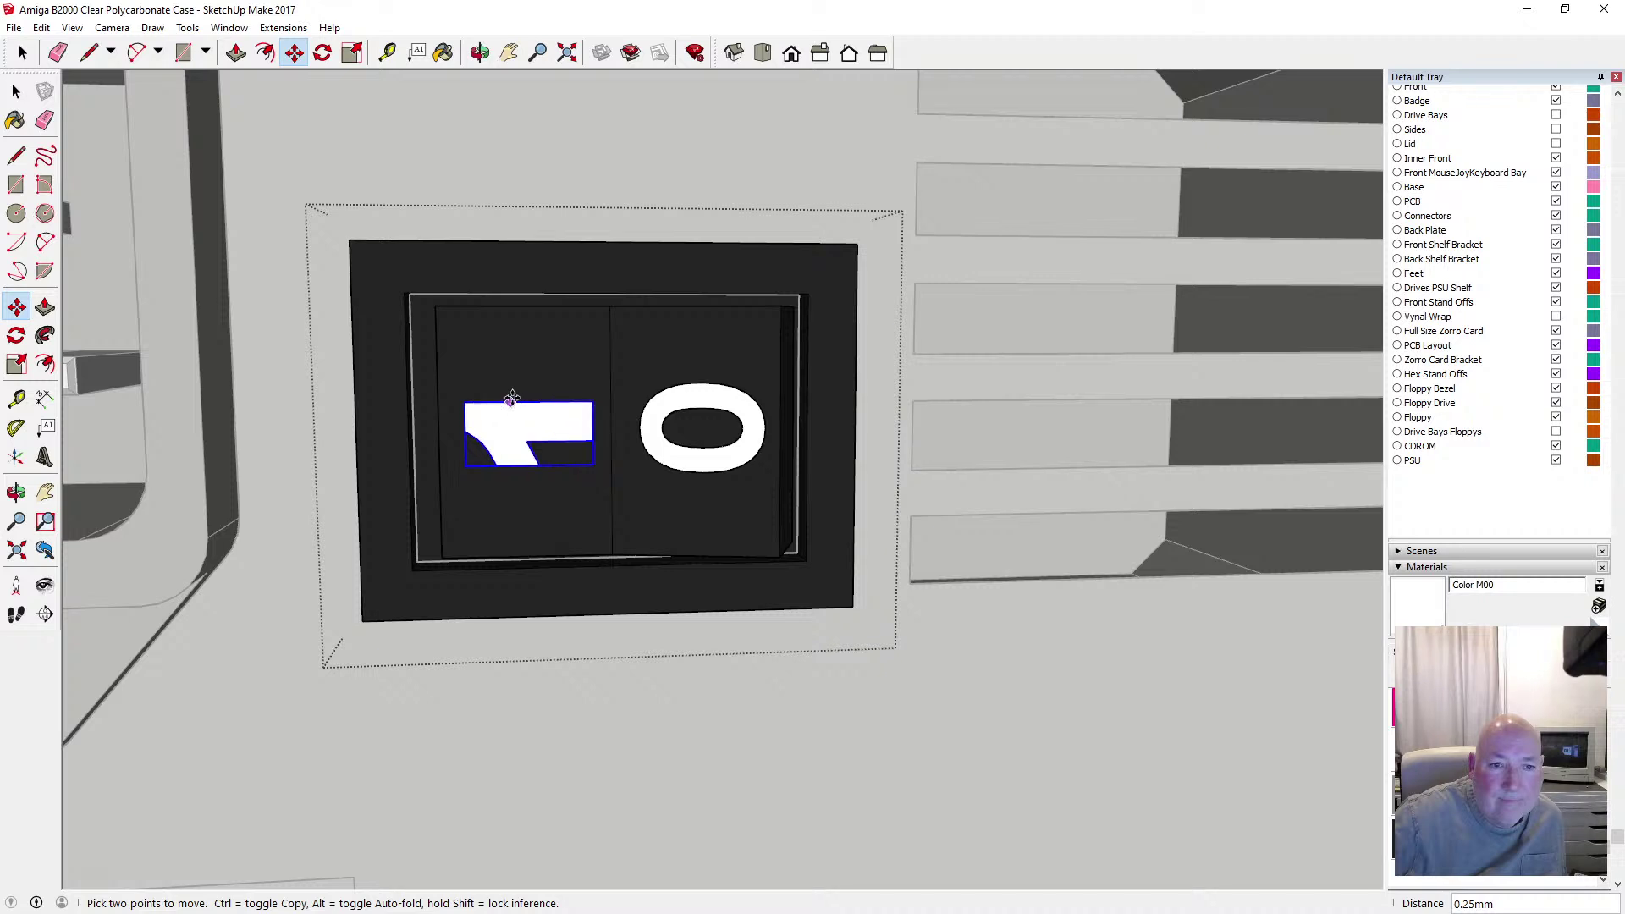
pyautogui.click(508, 398)
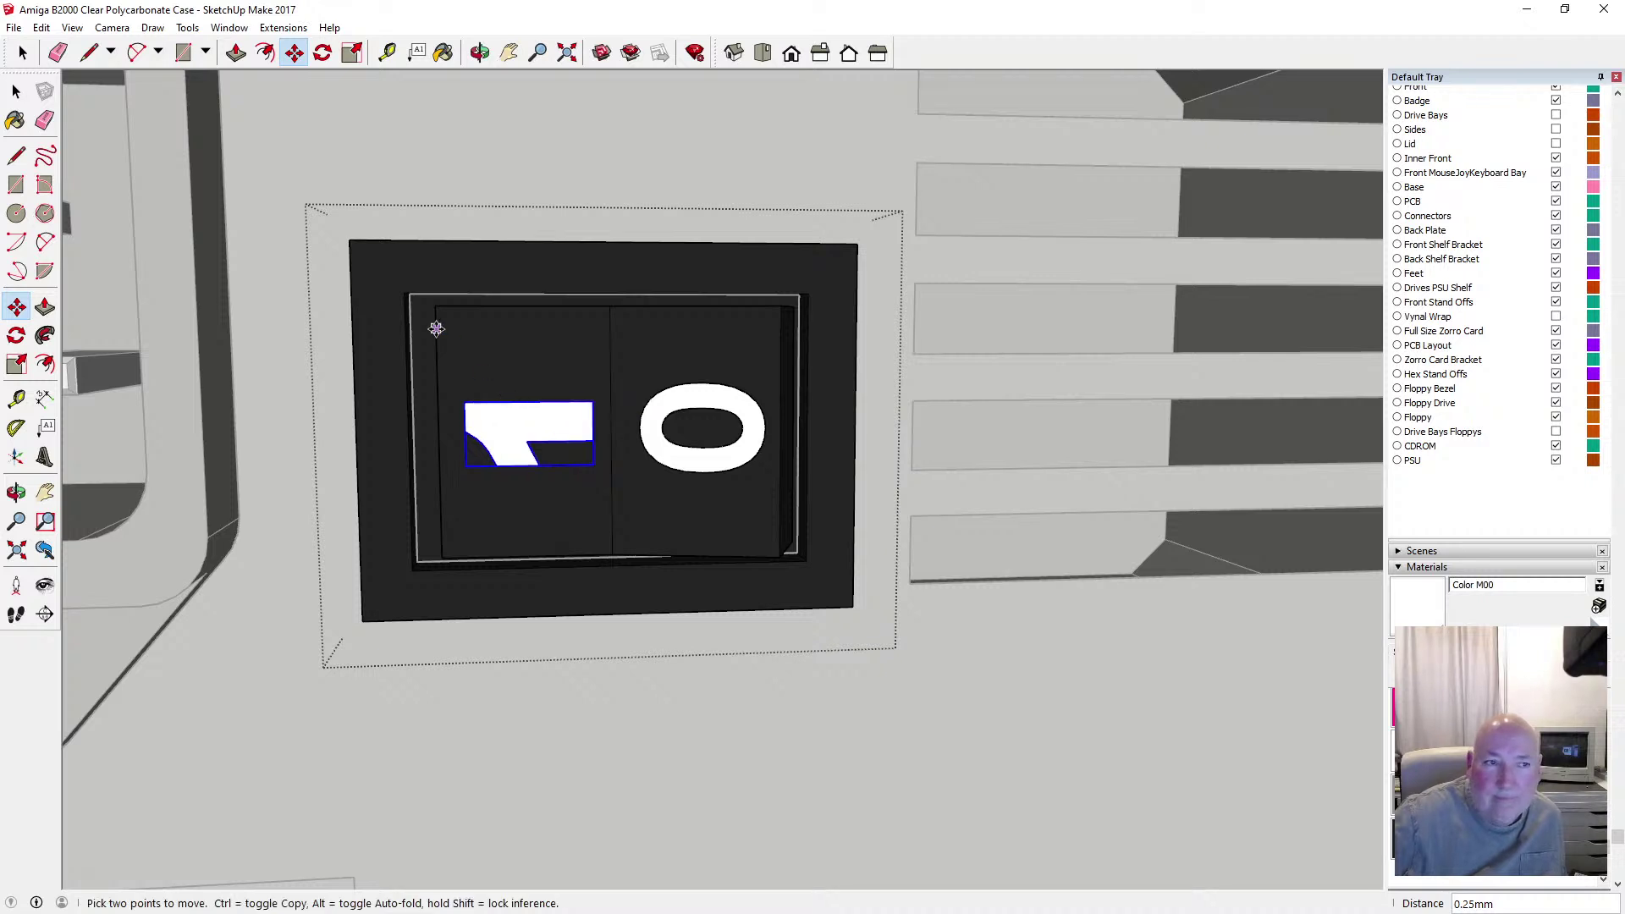
pyautogui.press('space')
pyautogui.click(405, 140)
# Examine the power supply's rear face from several angles, checking the switch markings, power inlet and vent slots
pyautogui.scroll(-3, 537, 280)
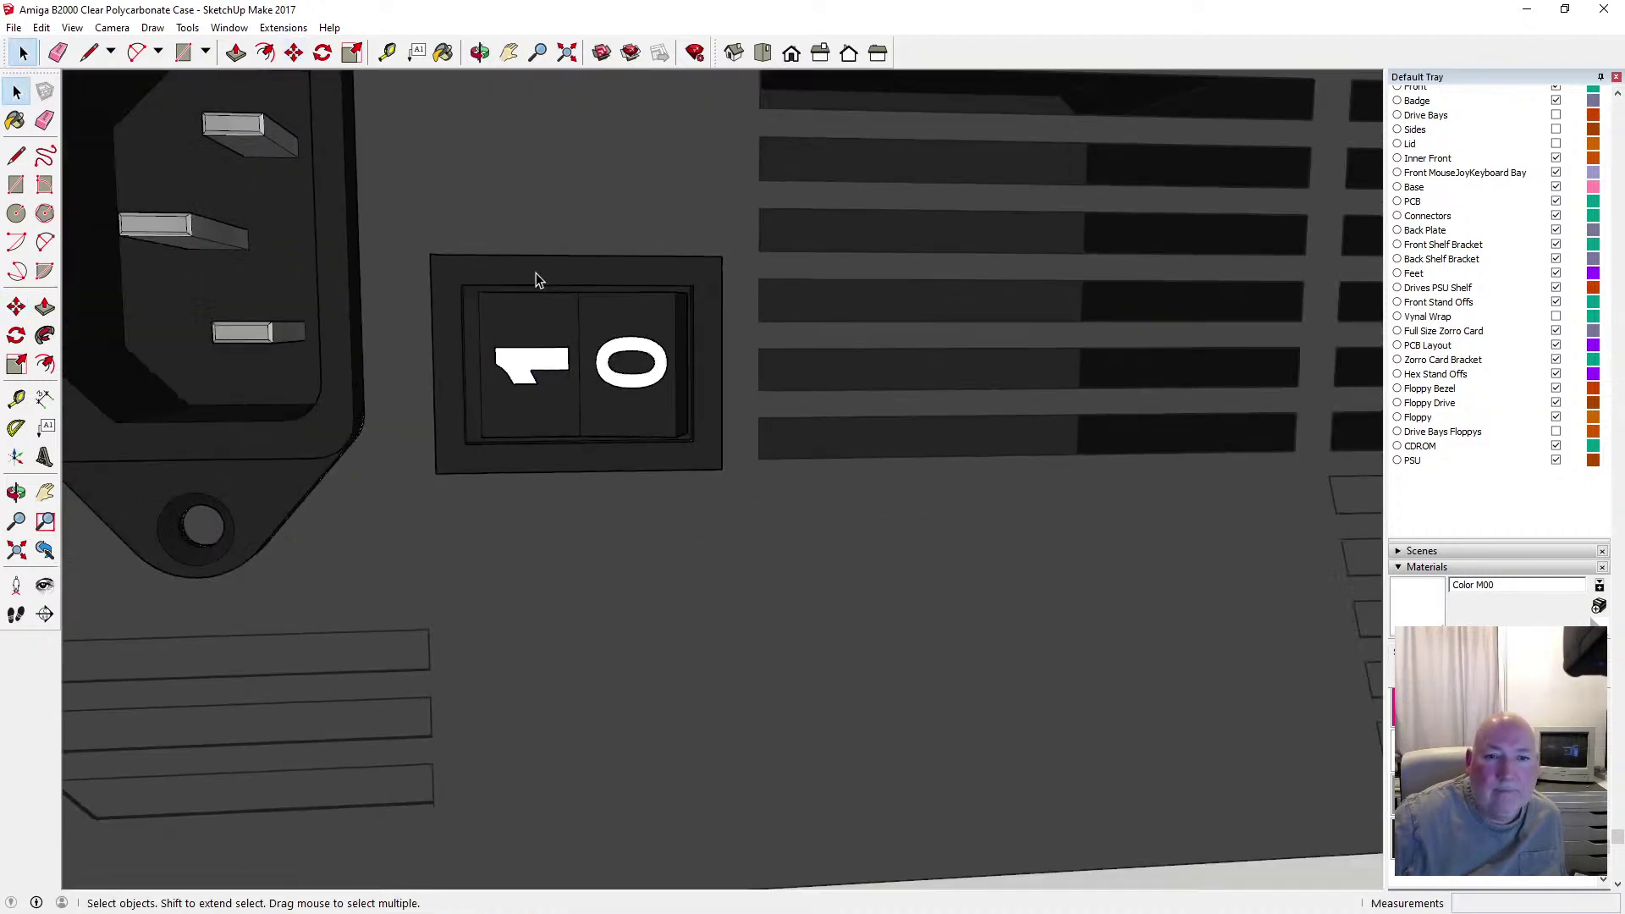
pyautogui.moveTo(488, 78); pyautogui.dragTo(565, 419, button='middle')
pyautogui.scroll(-3, 566, 419)
pyautogui.moveTo(671, 338); pyautogui.dragTo(370, 673, button='middle')
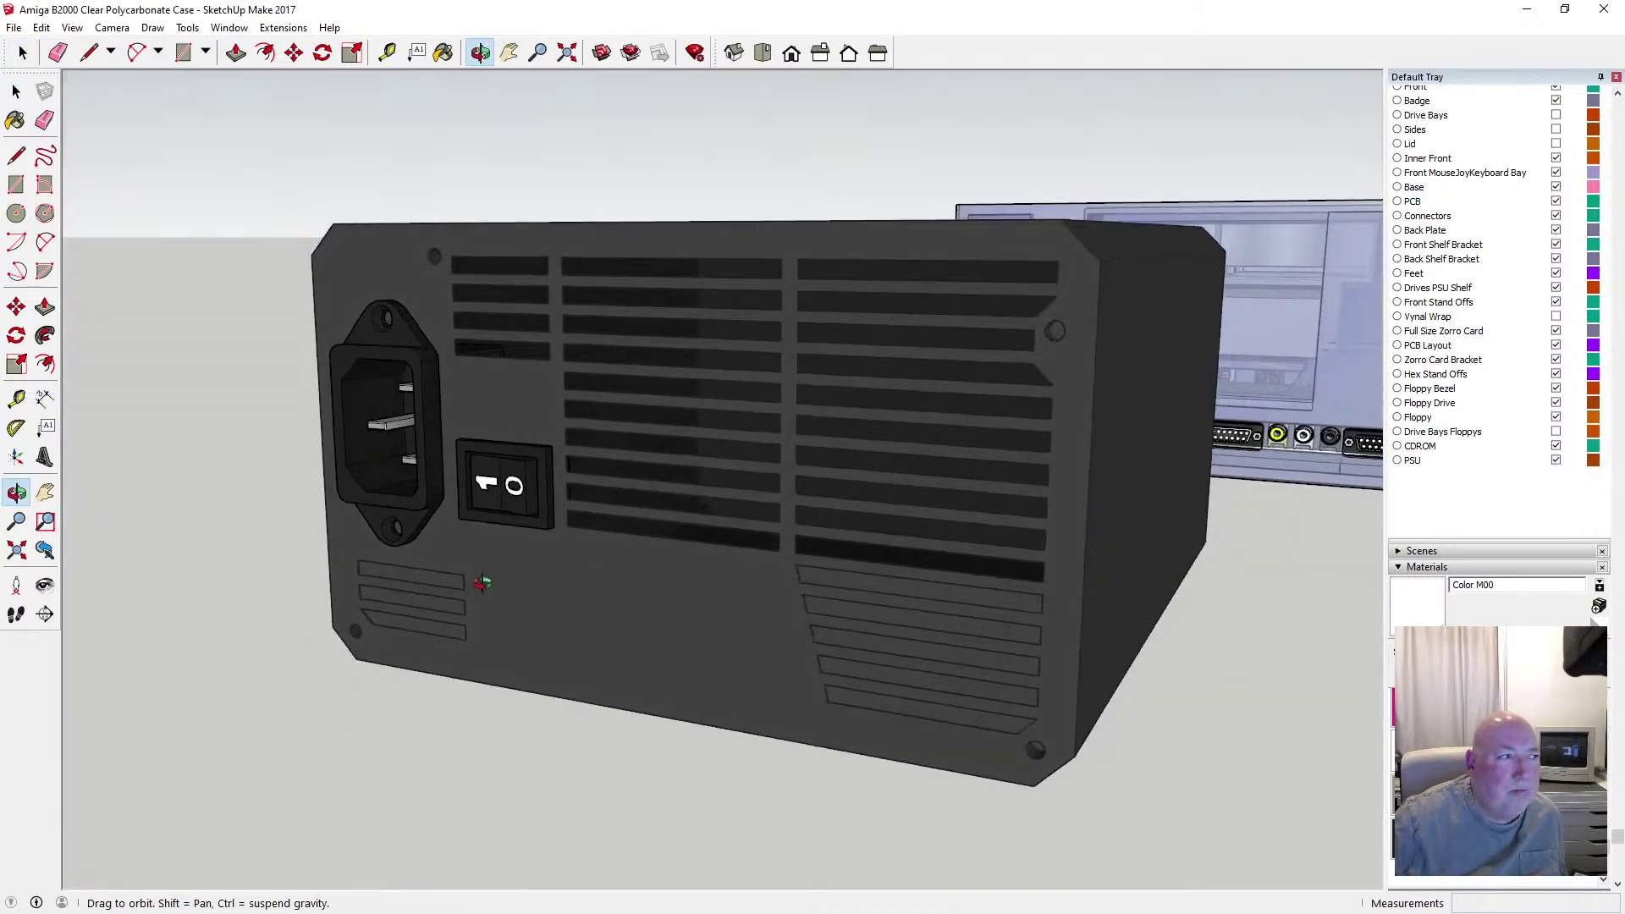
pyautogui.moveTo(482, 583); pyautogui.dragTo(842, 497, button='middle')
pyautogui.scroll(5, 856, 435)
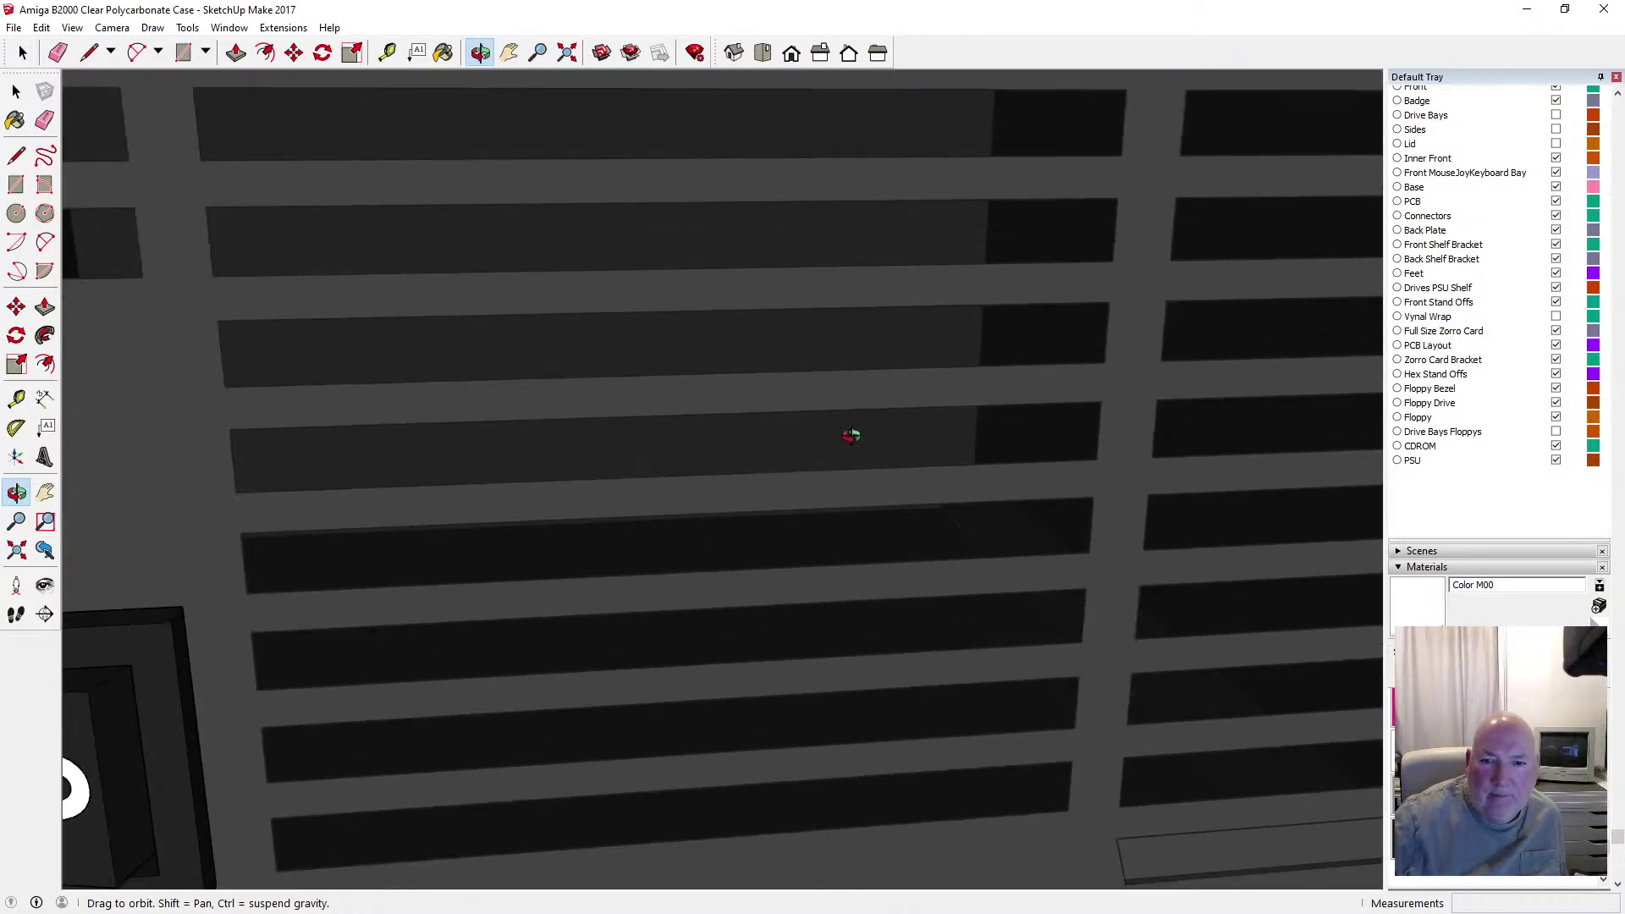
pyautogui.moveTo(851, 436); pyautogui.dragTo(804, 450, button='middle')
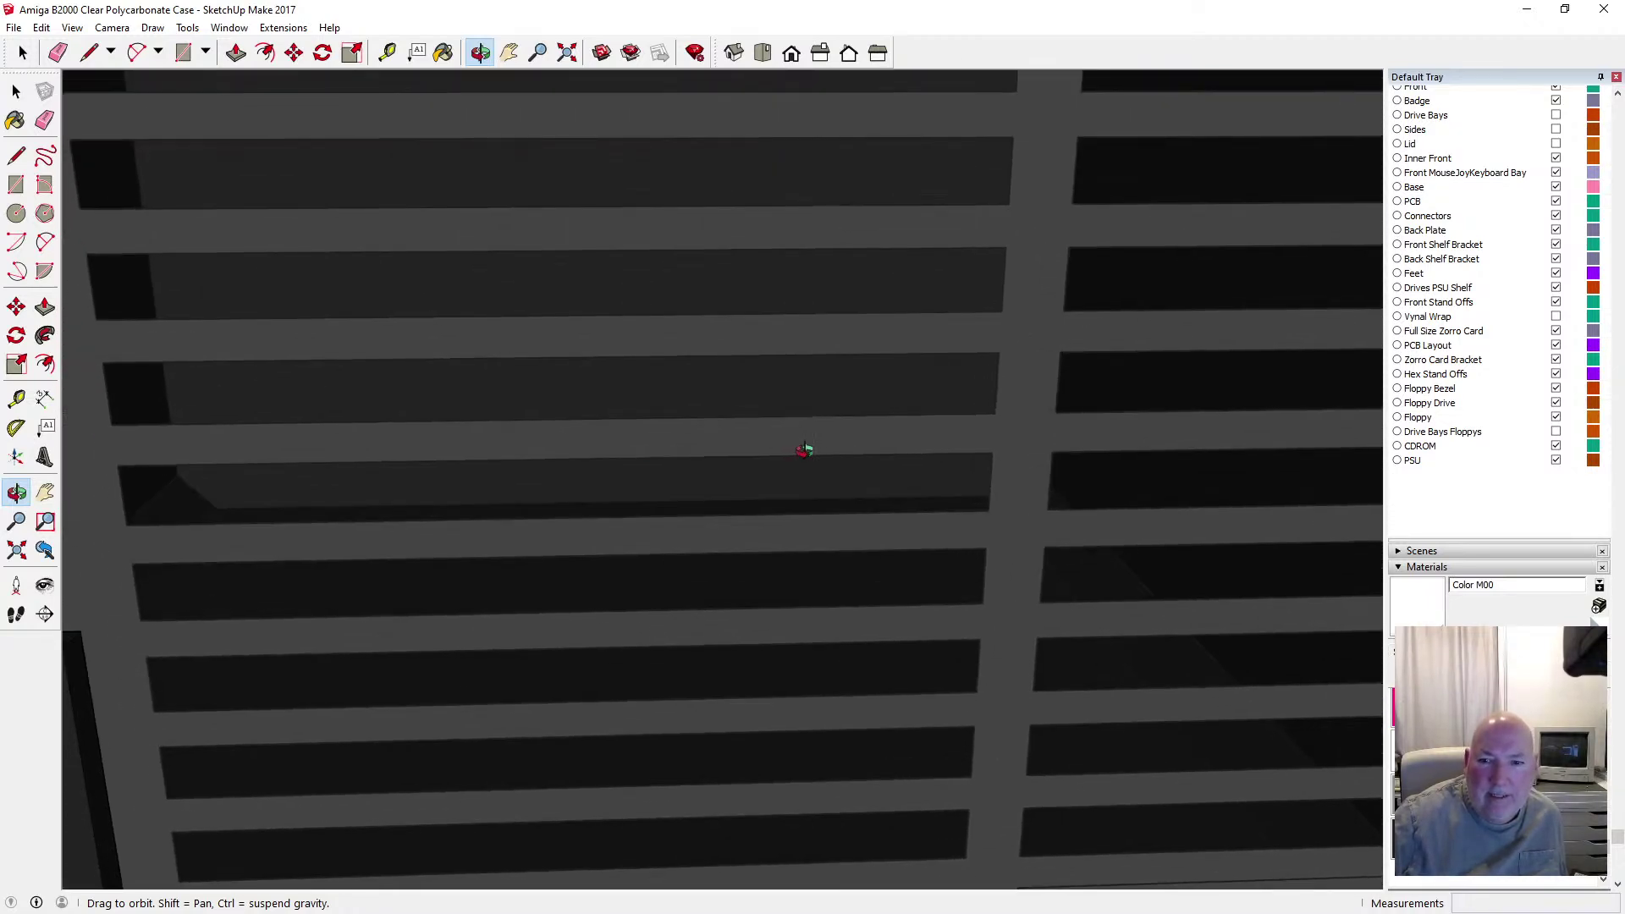
pyautogui.scroll(-5, 804, 449)
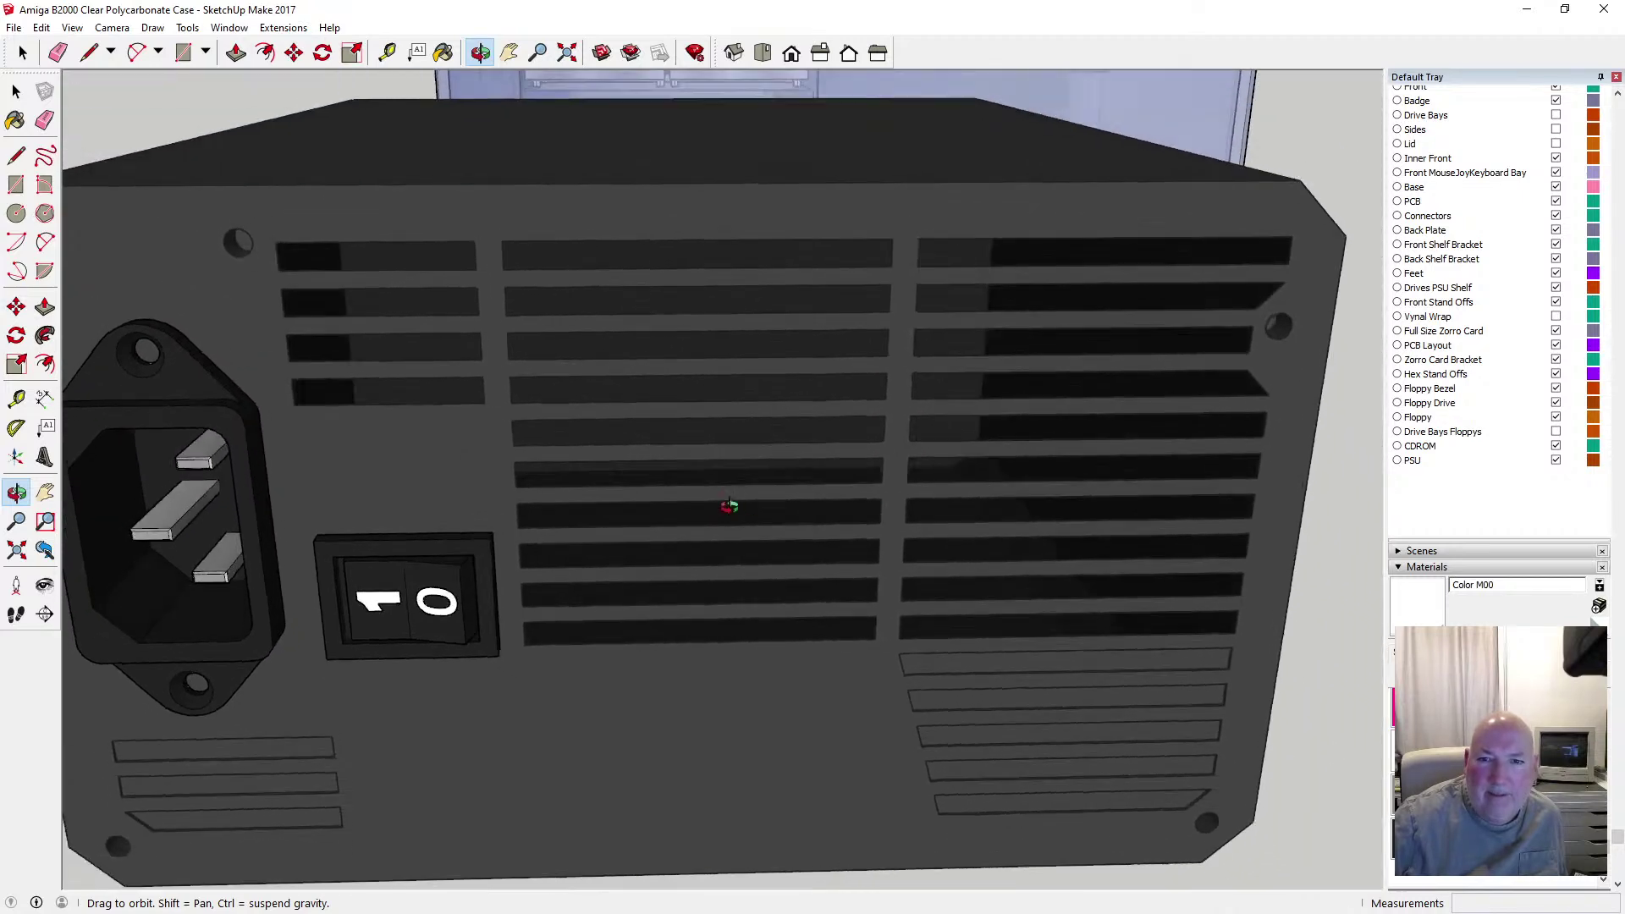
pyautogui.scroll(-8, 729, 506)
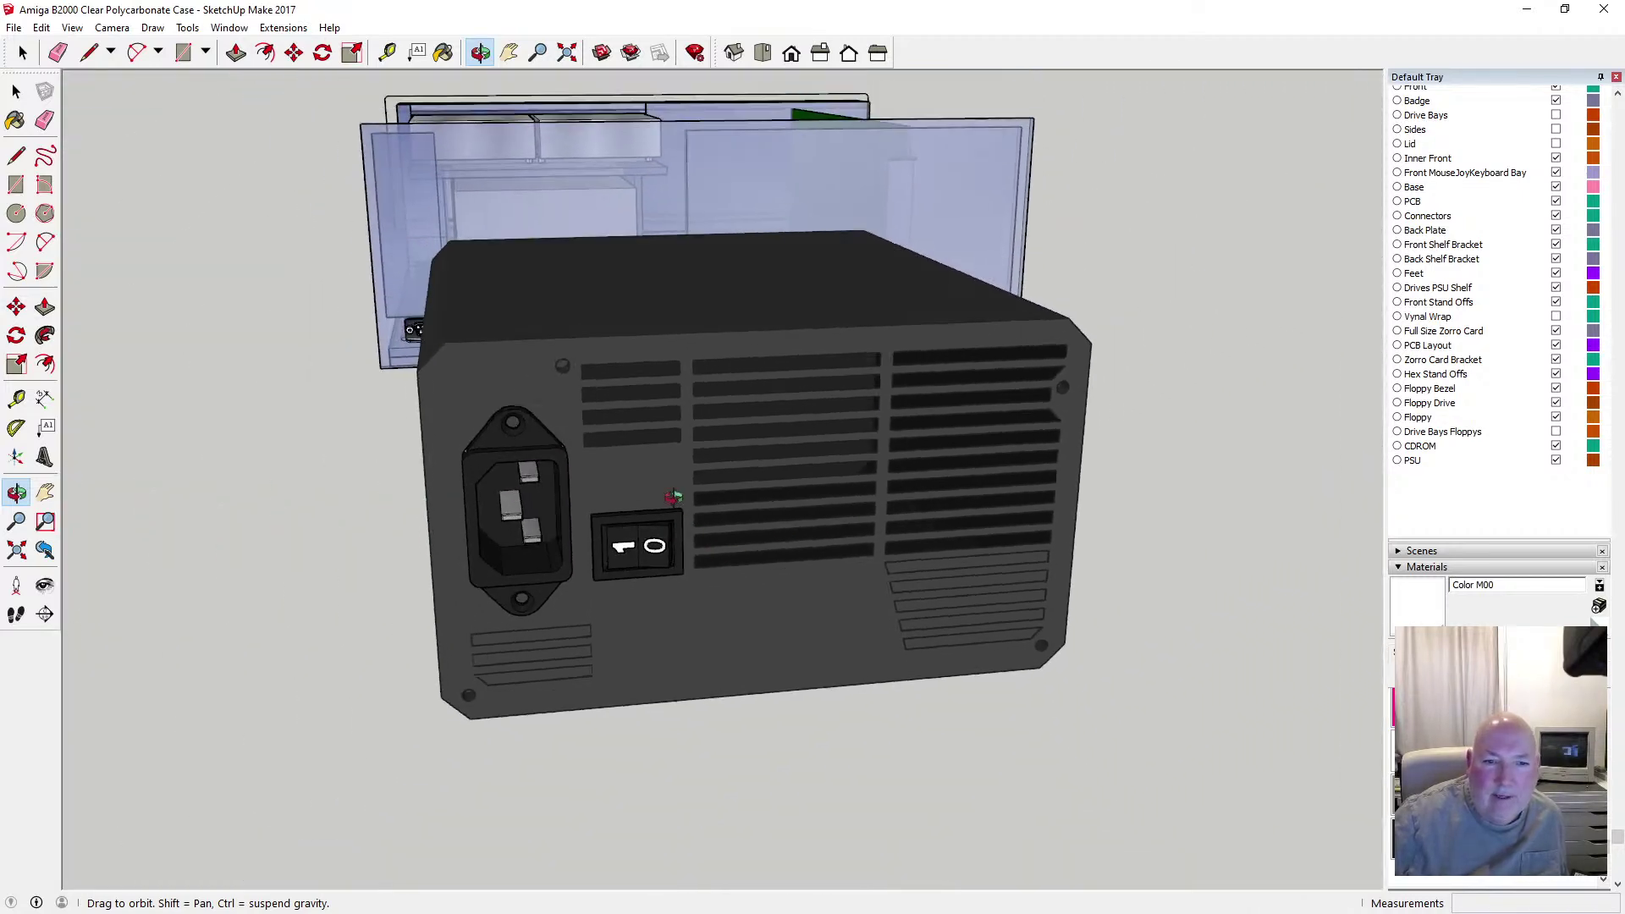
pyautogui.moveTo(674, 497); pyautogui.dragTo(1047, 517, button='middle')
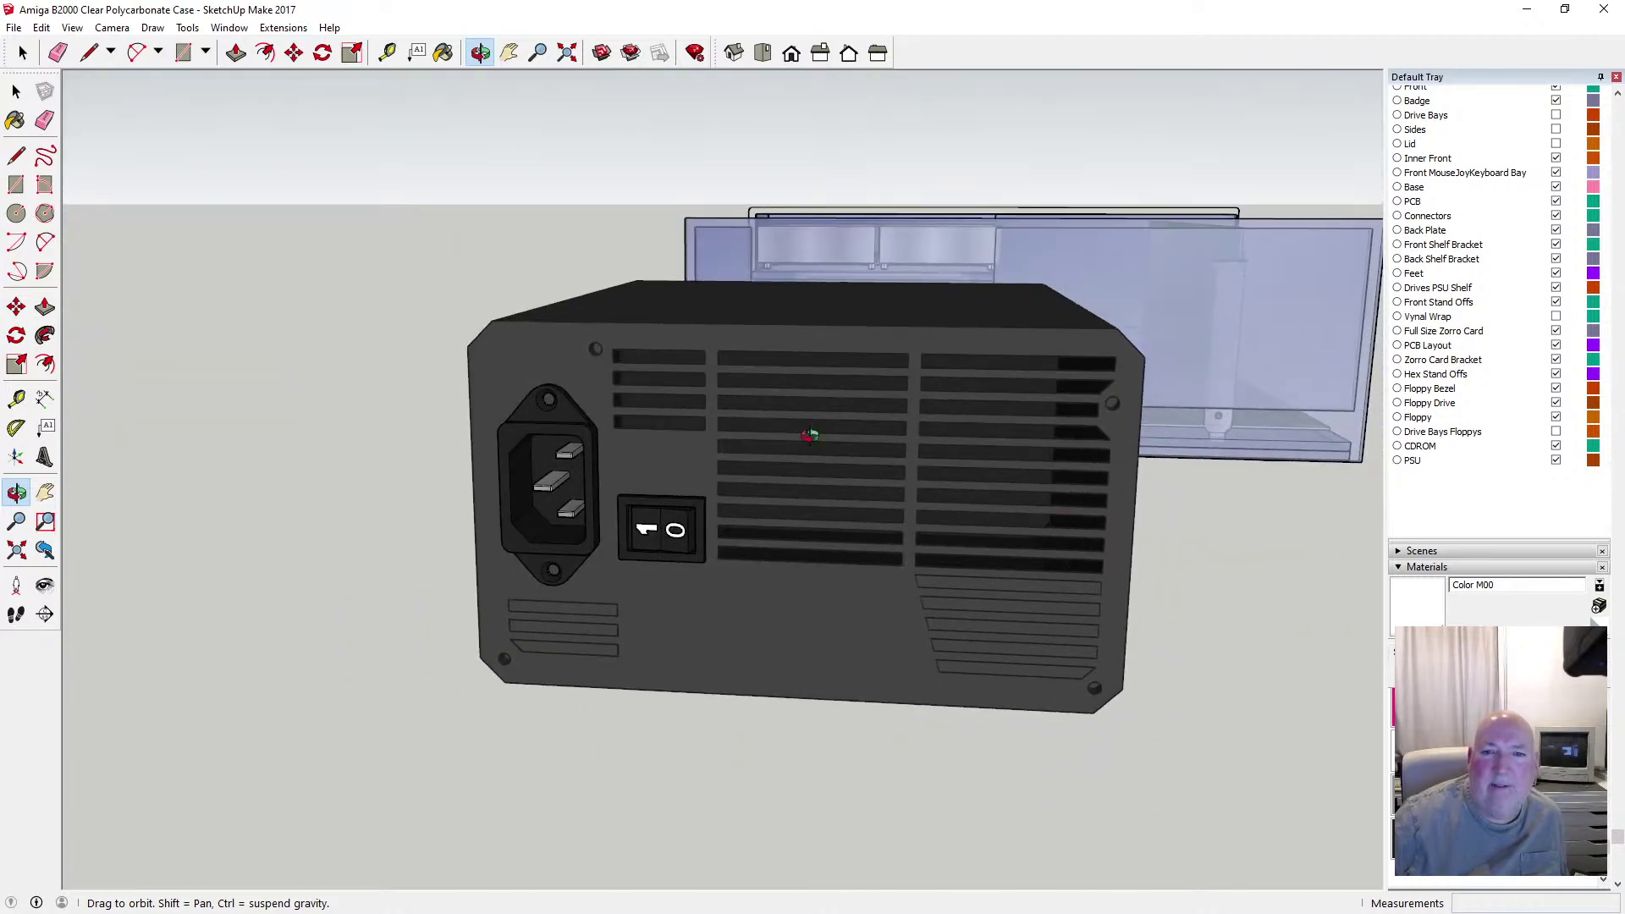
pyautogui.scroll(6, 810, 435)
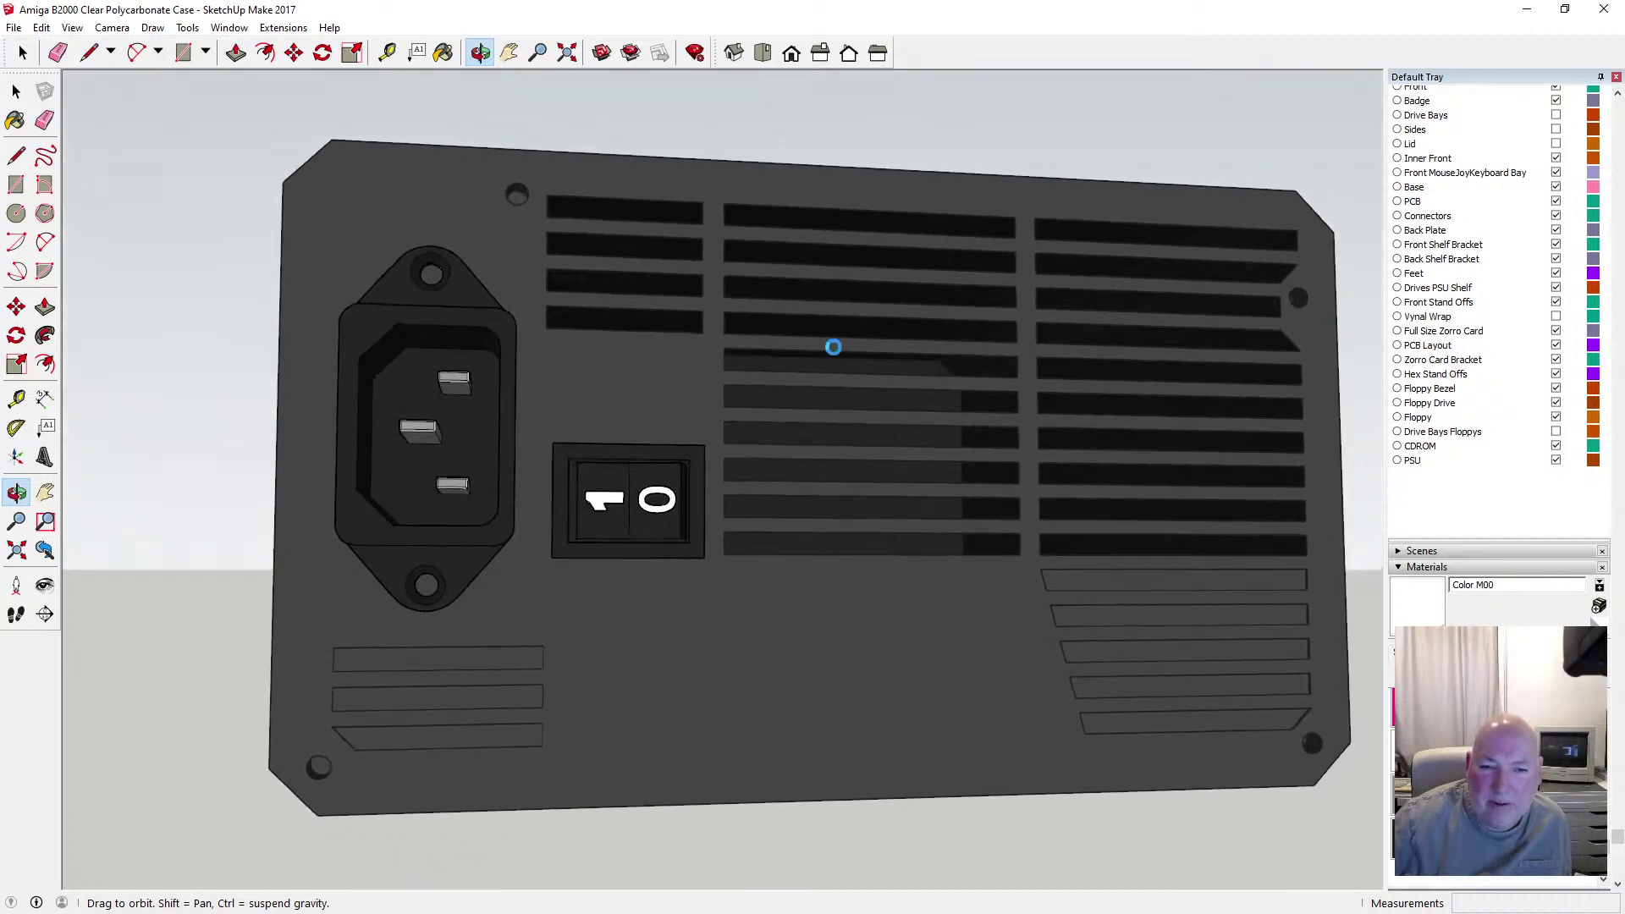
pyautogui.moveTo(753, 458); pyautogui.dragTo(737, 487, button='middle')
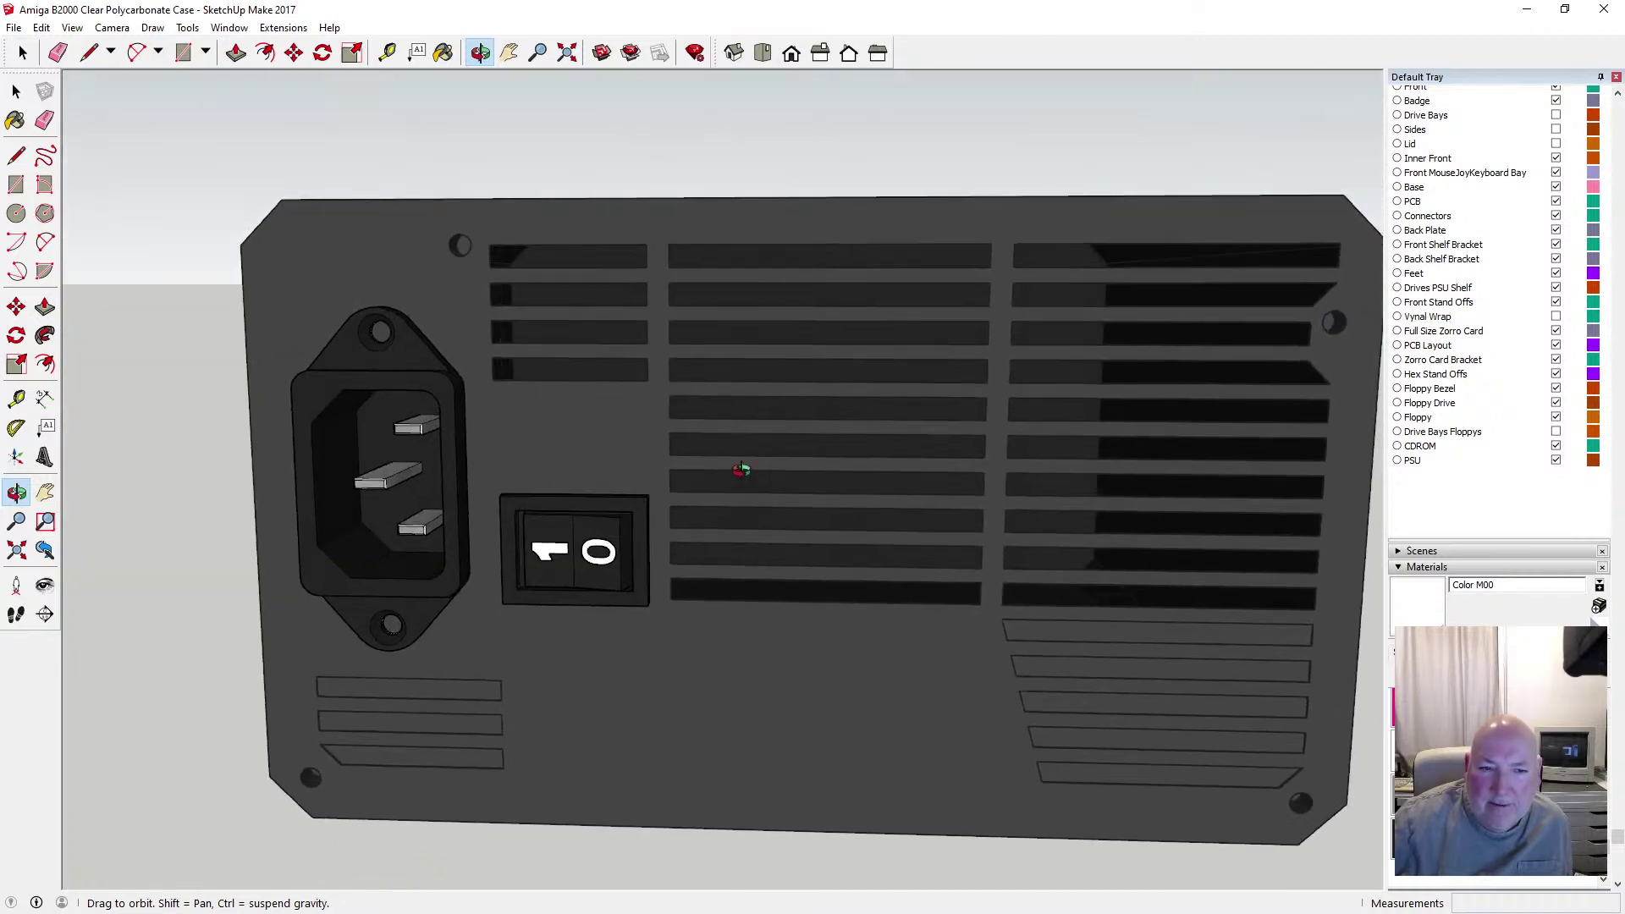
pyautogui.scroll(-2, 744, 465)
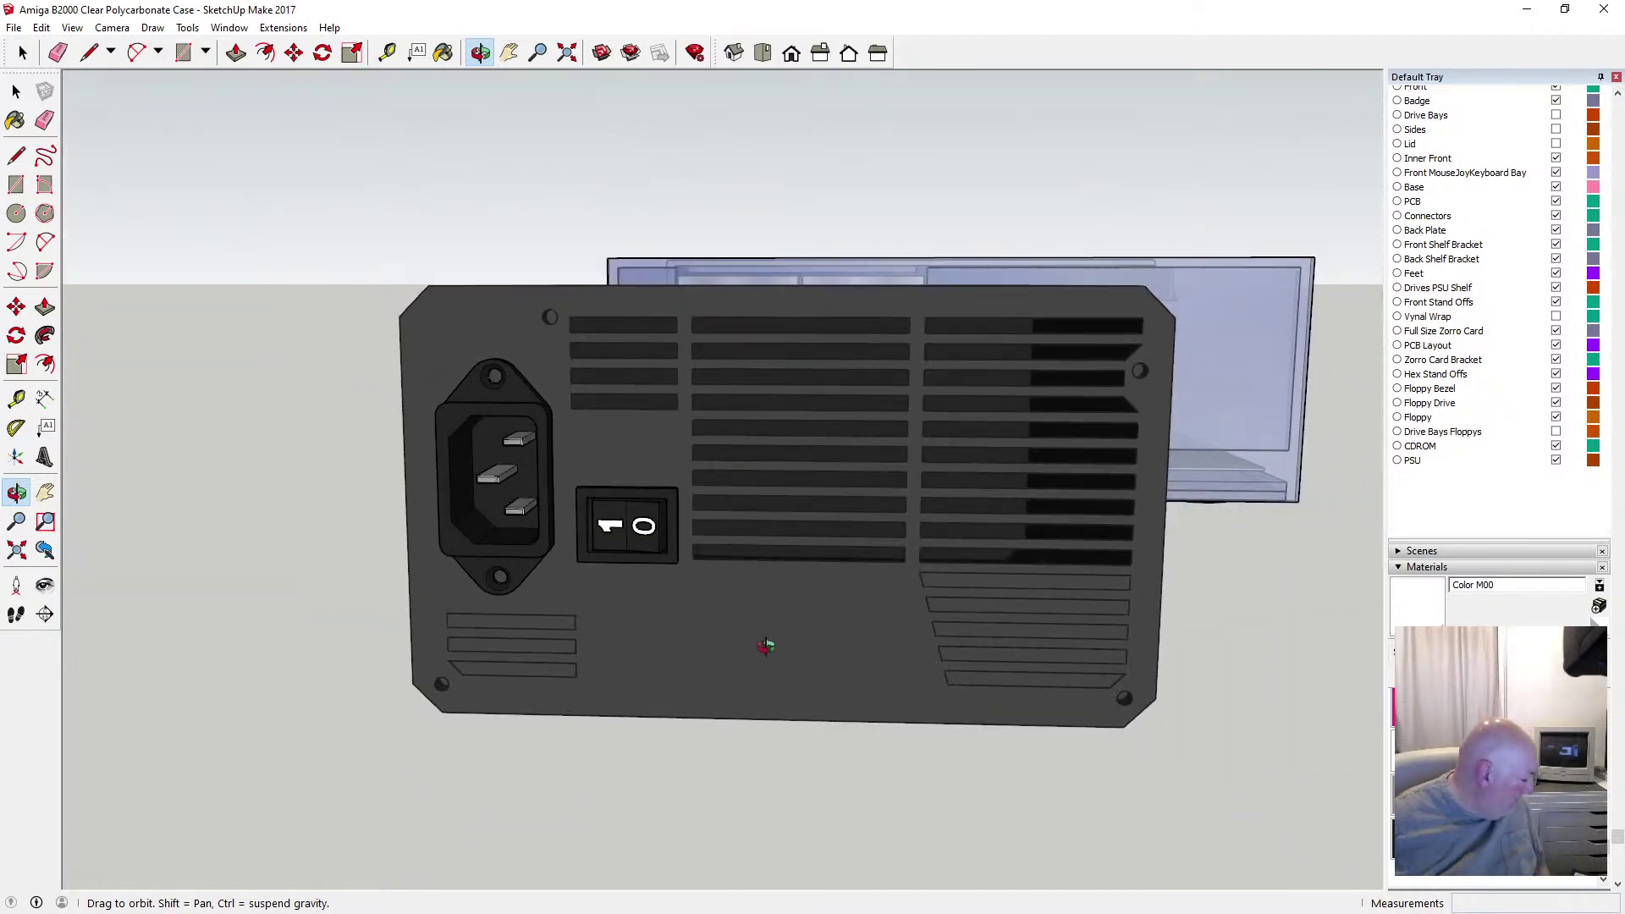
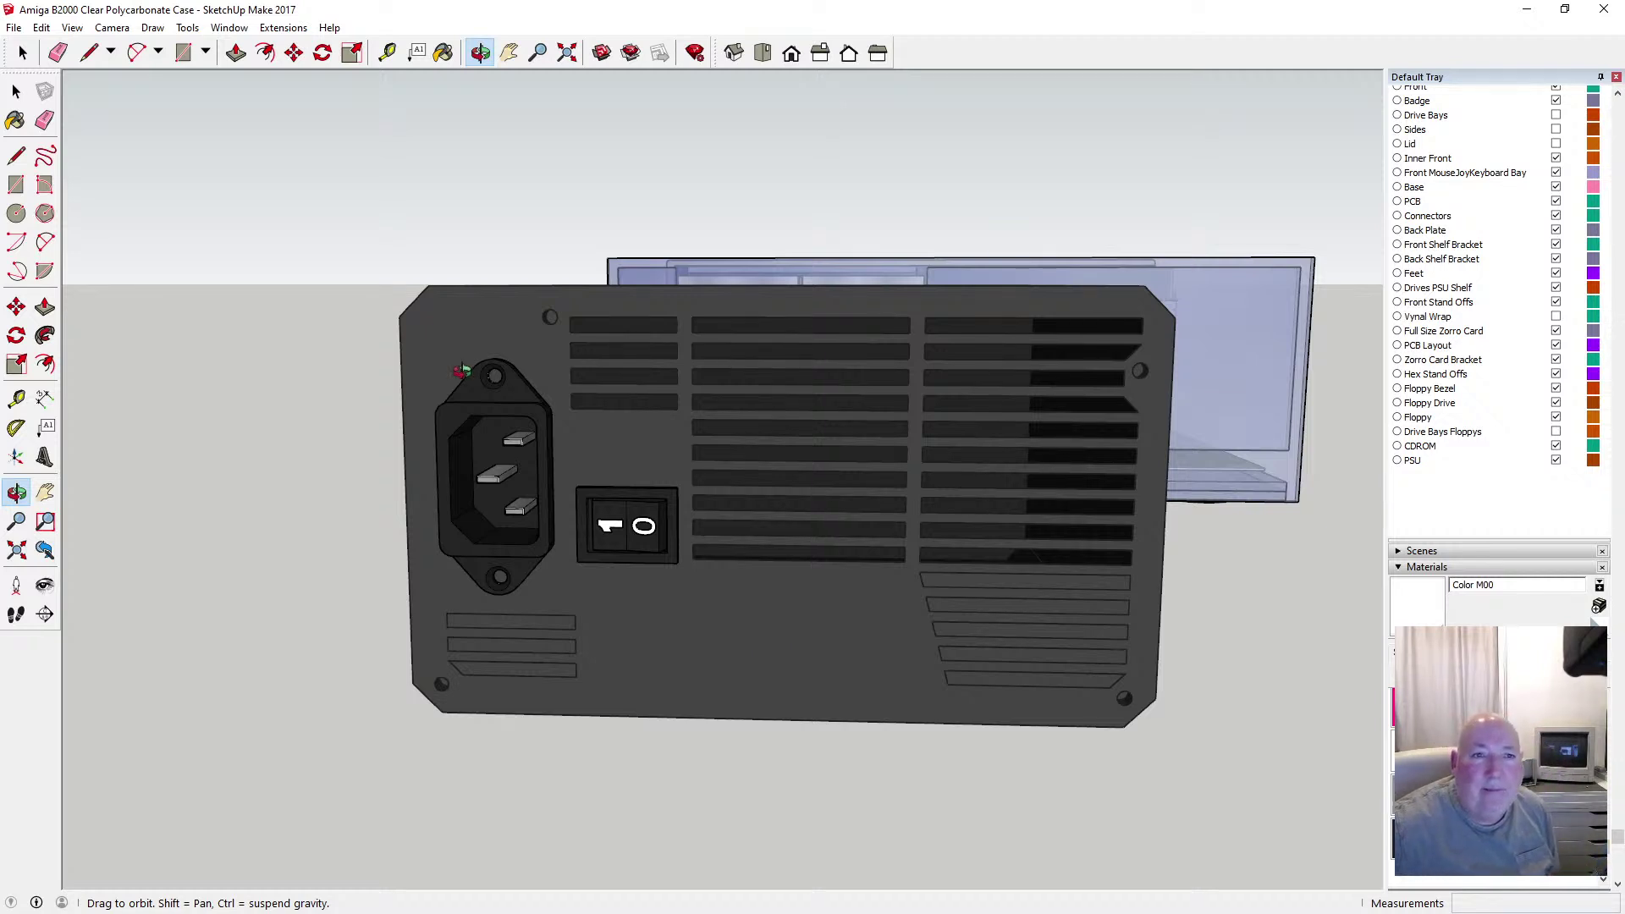
# Open the power supply for editing and place a horizontal guide 24 mm above the rear face's bottom edge
pyautogui.click(17, 94)
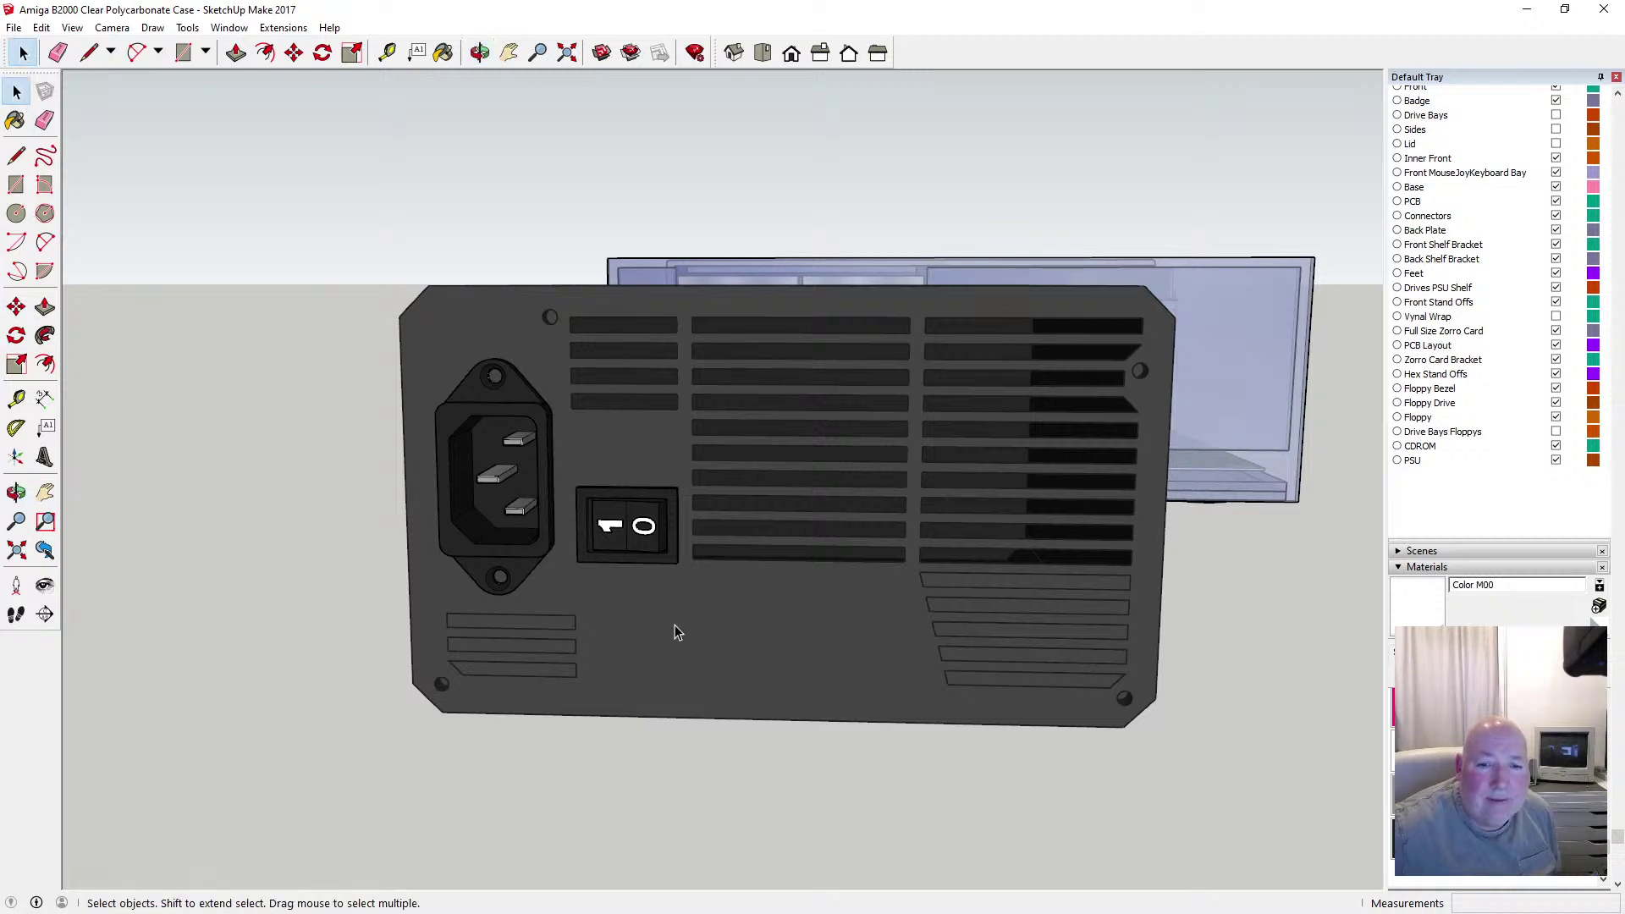
pyautogui.click(676, 626)
pyautogui.press('t')
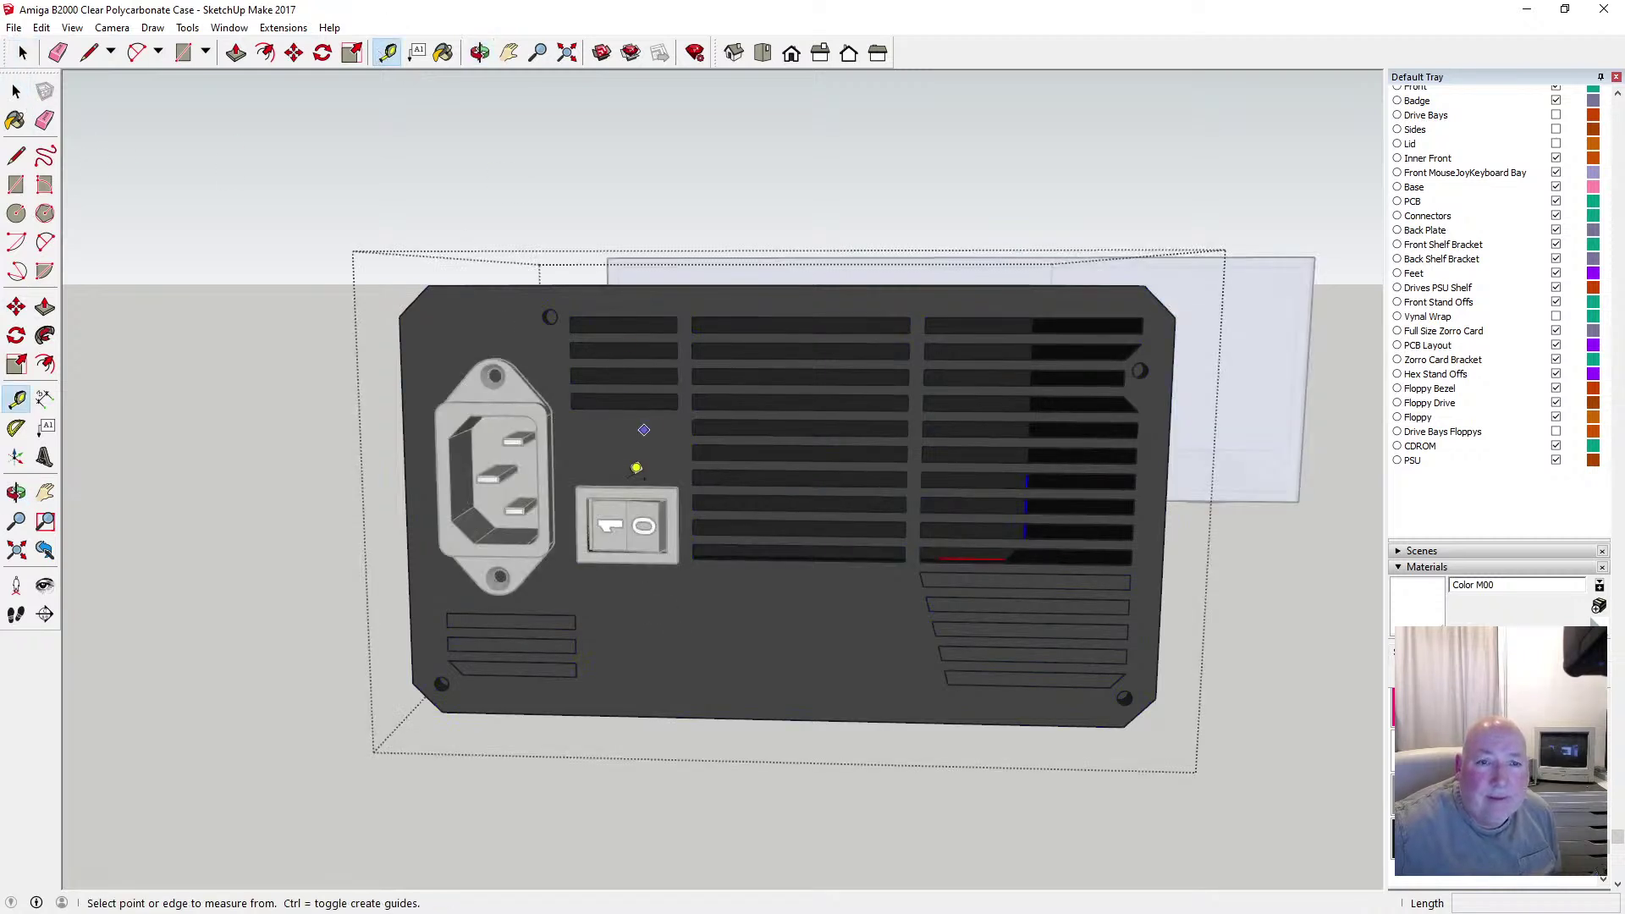
pyautogui.click(733, 718)
pyautogui.click(733, 718)
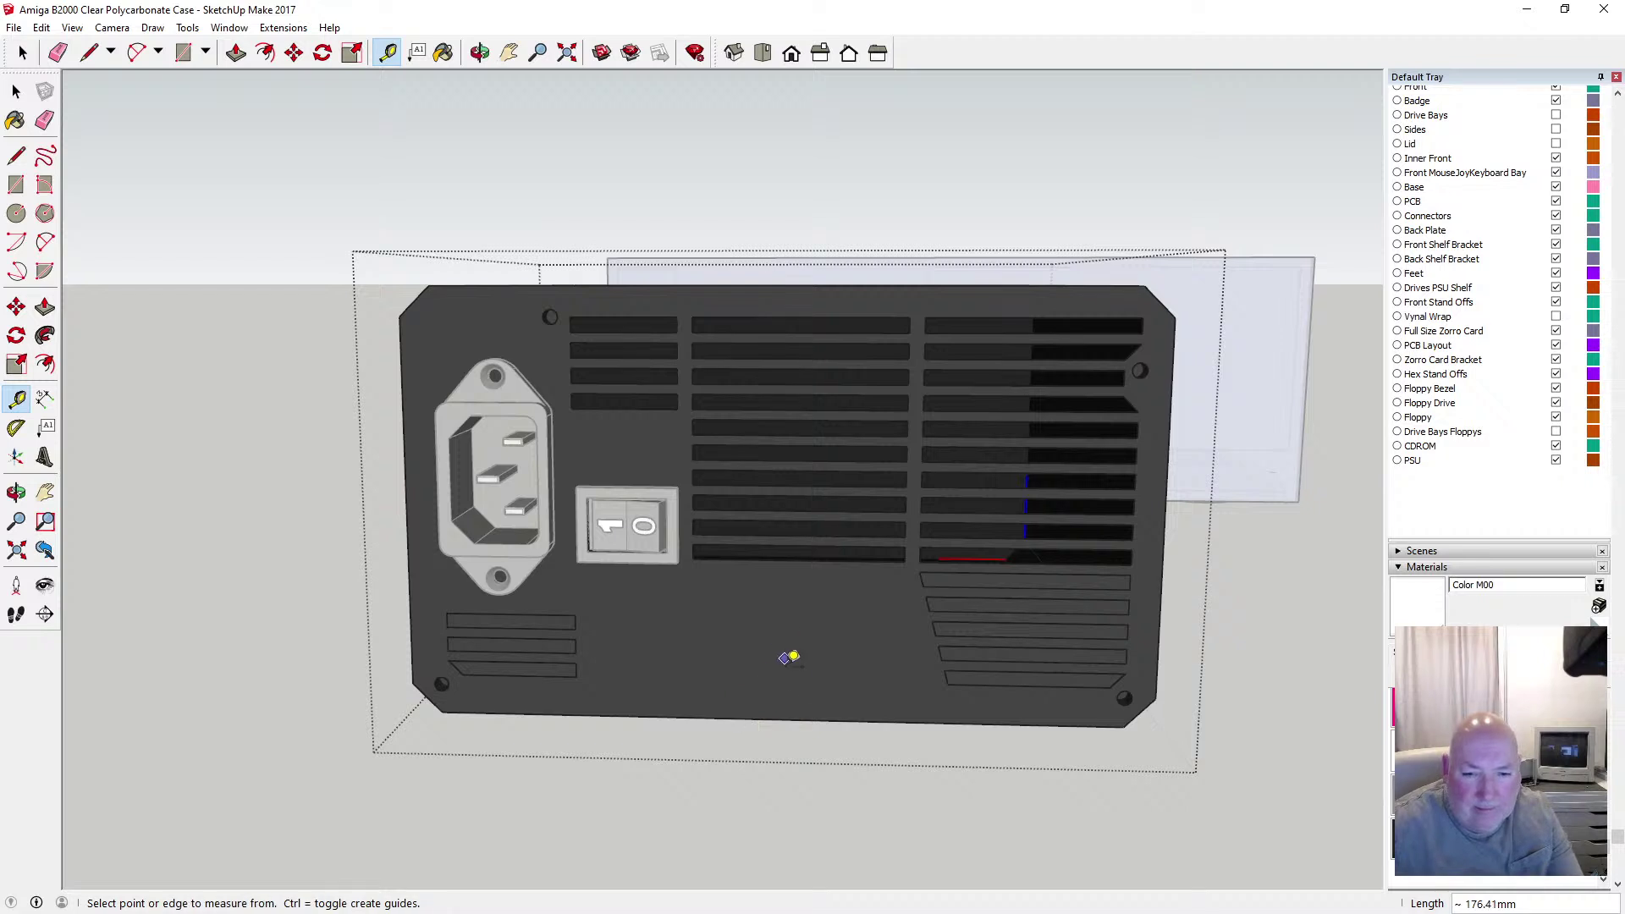
pyautogui.click(764, 719)
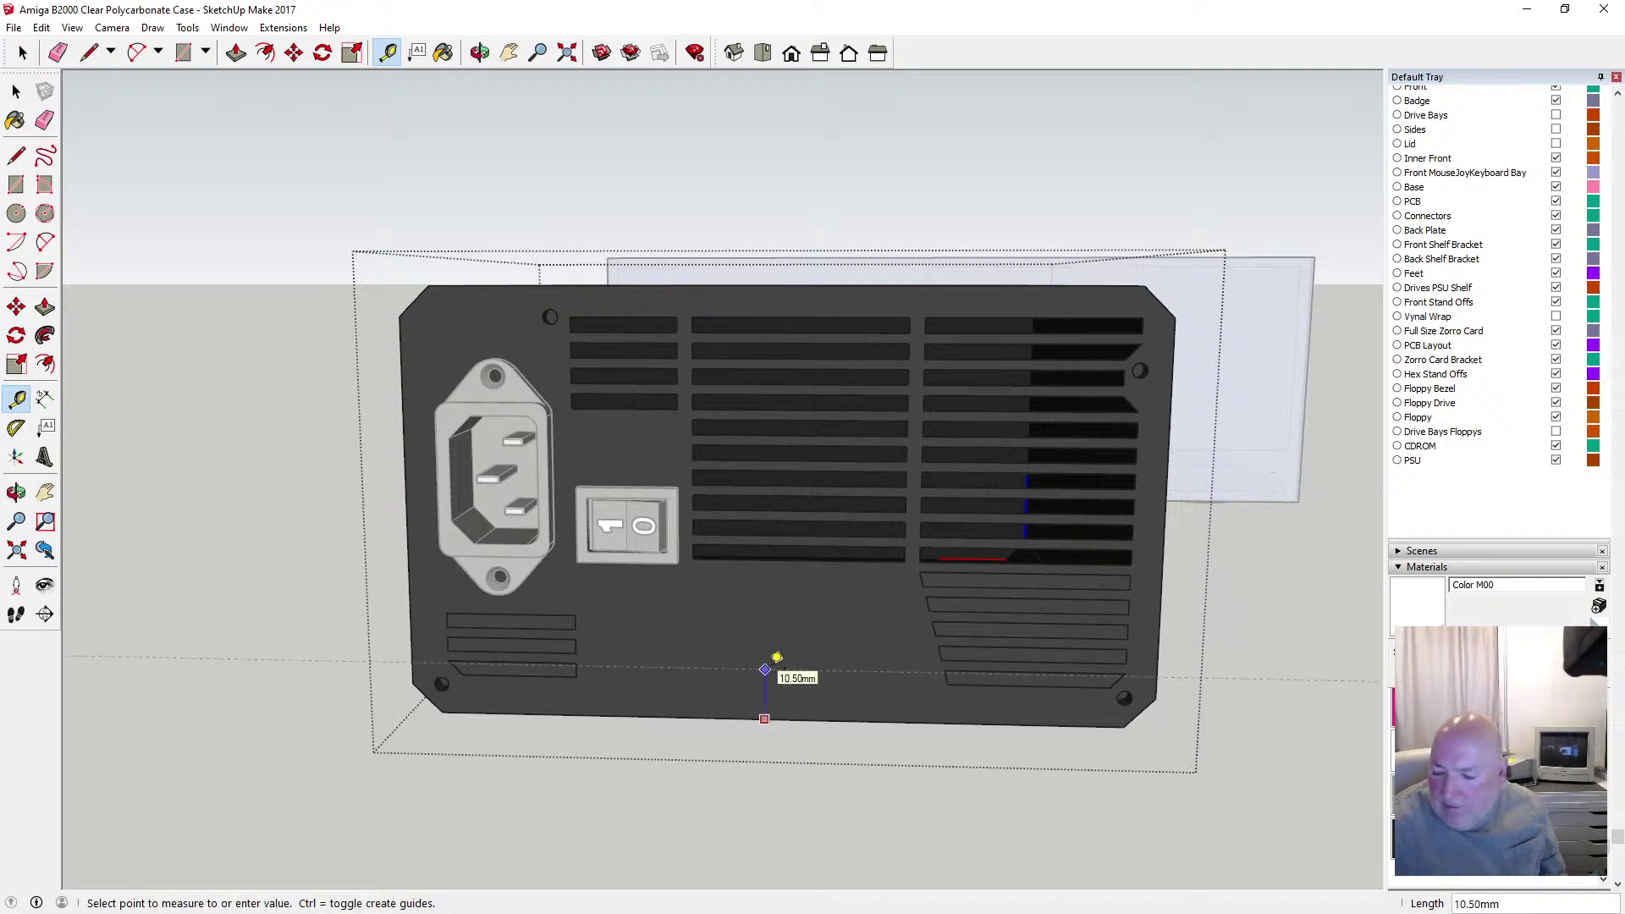
pyautogui.click(778, 658)
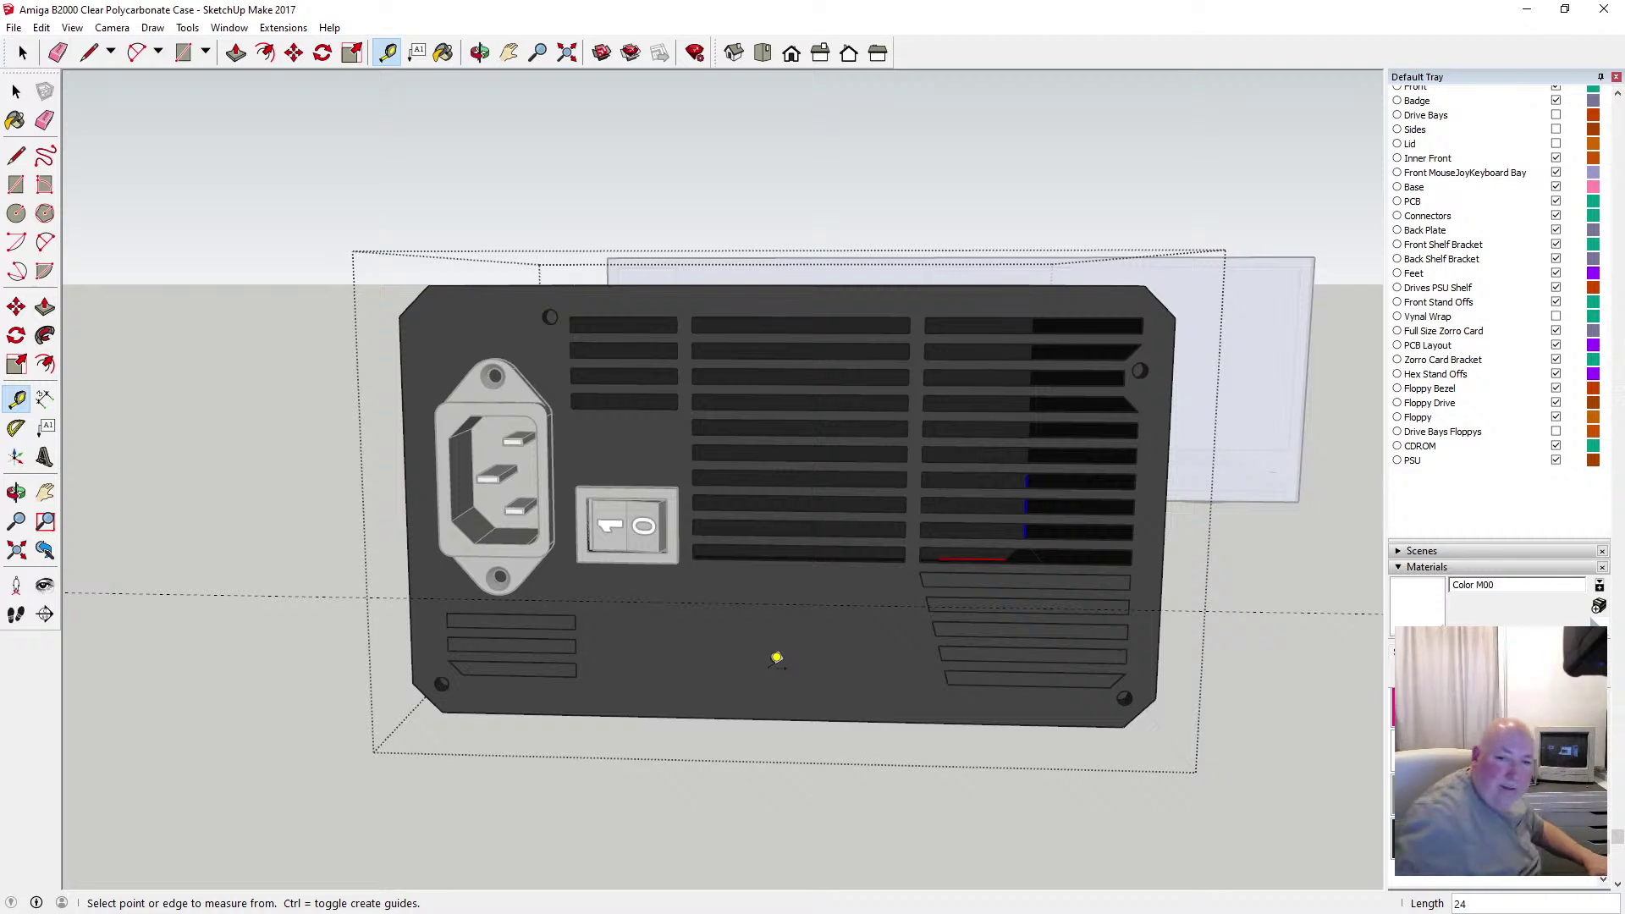
# Place two vertical guides on the rear face, each 45 mm in from one of its side edges
pyautogui.click(410, 609)
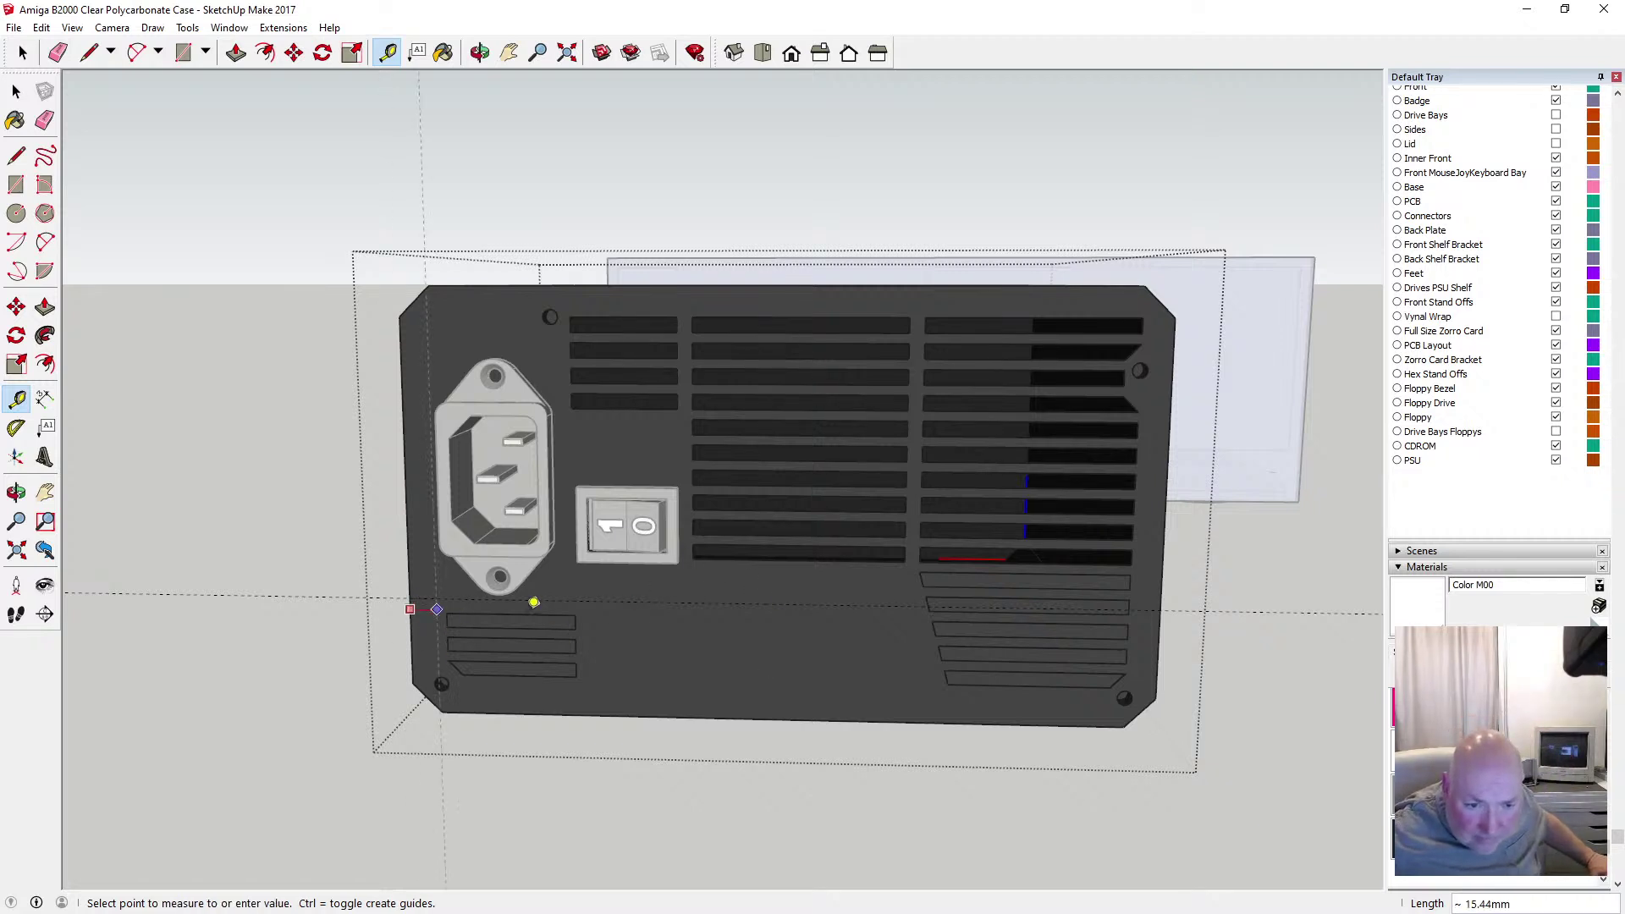
pyautogui.press('Return')
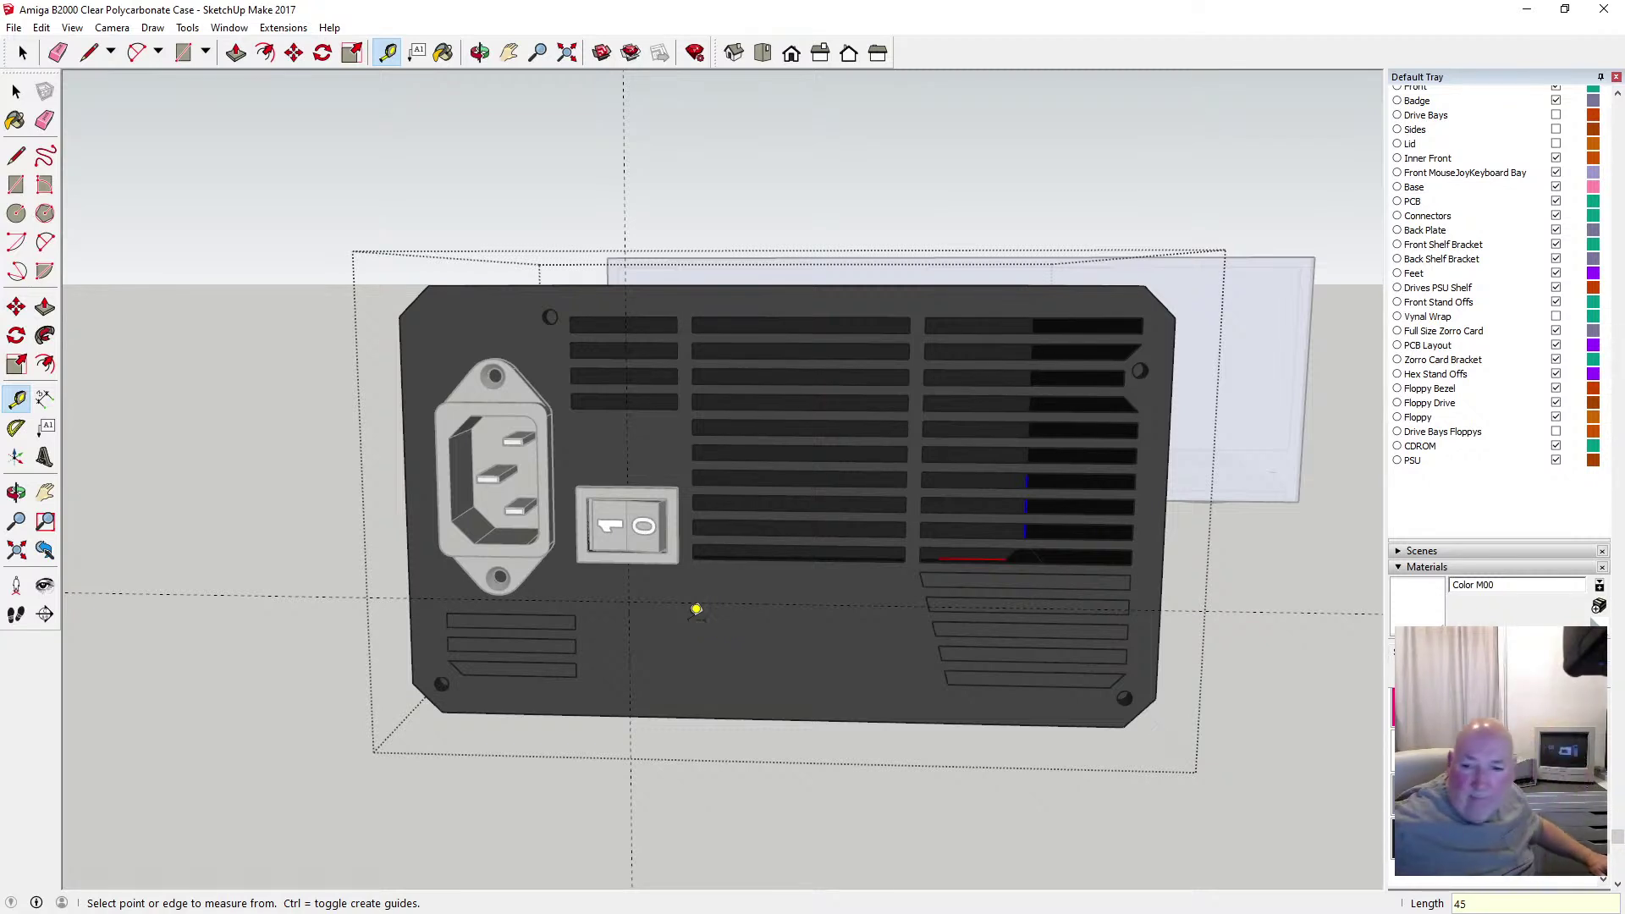
pyautogui.click(1158, 655)
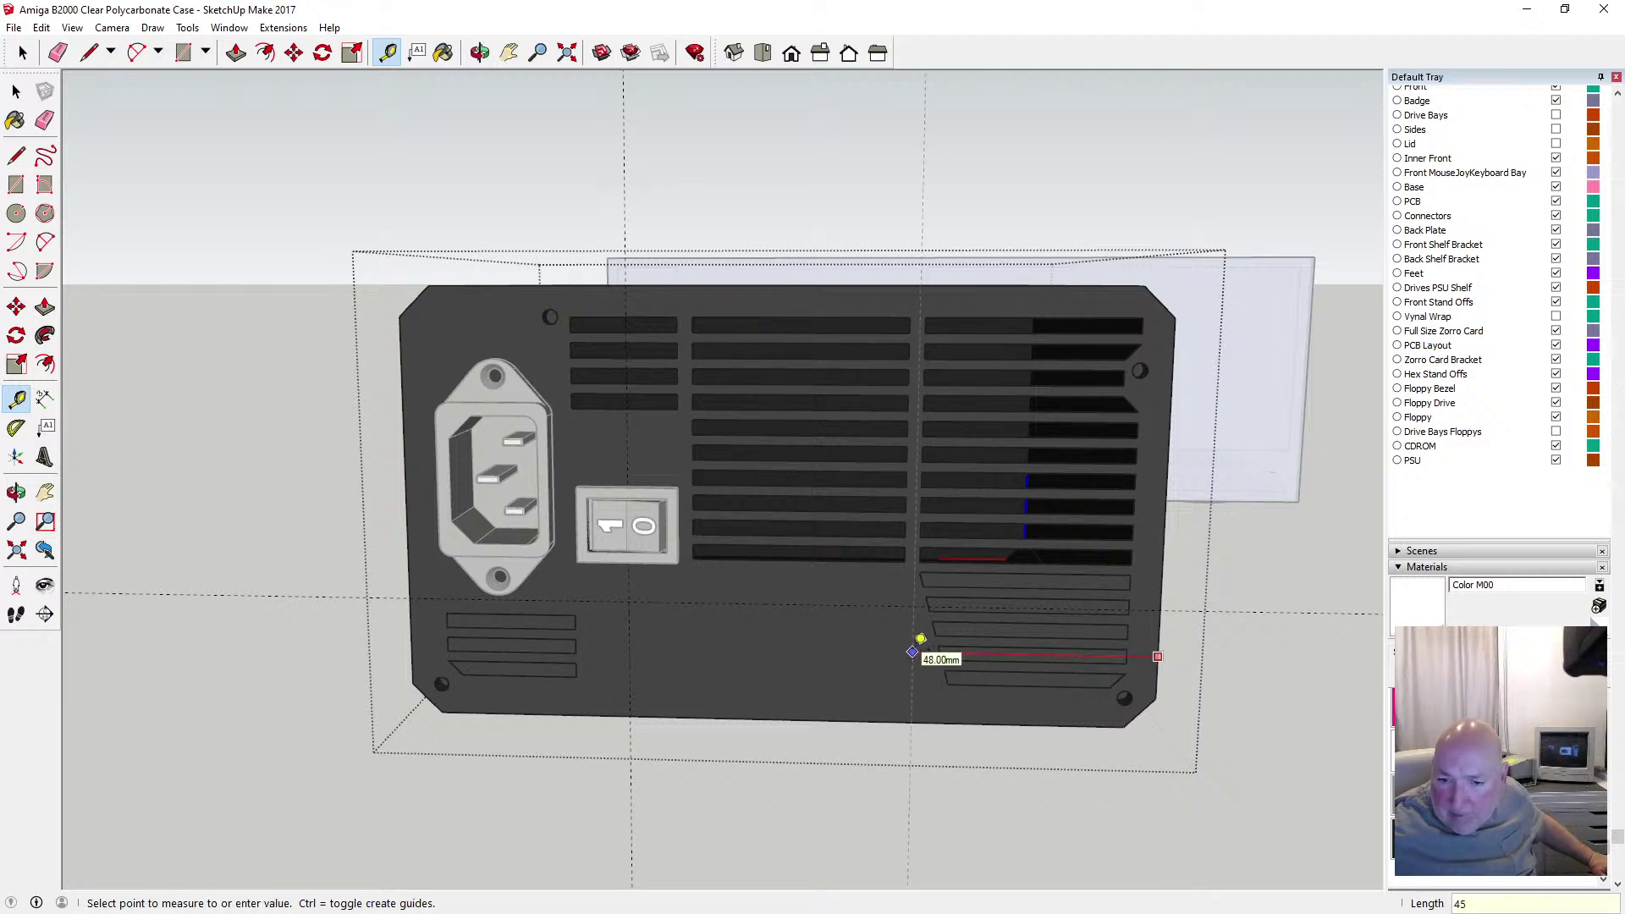
pyautogui.click(927, 652)
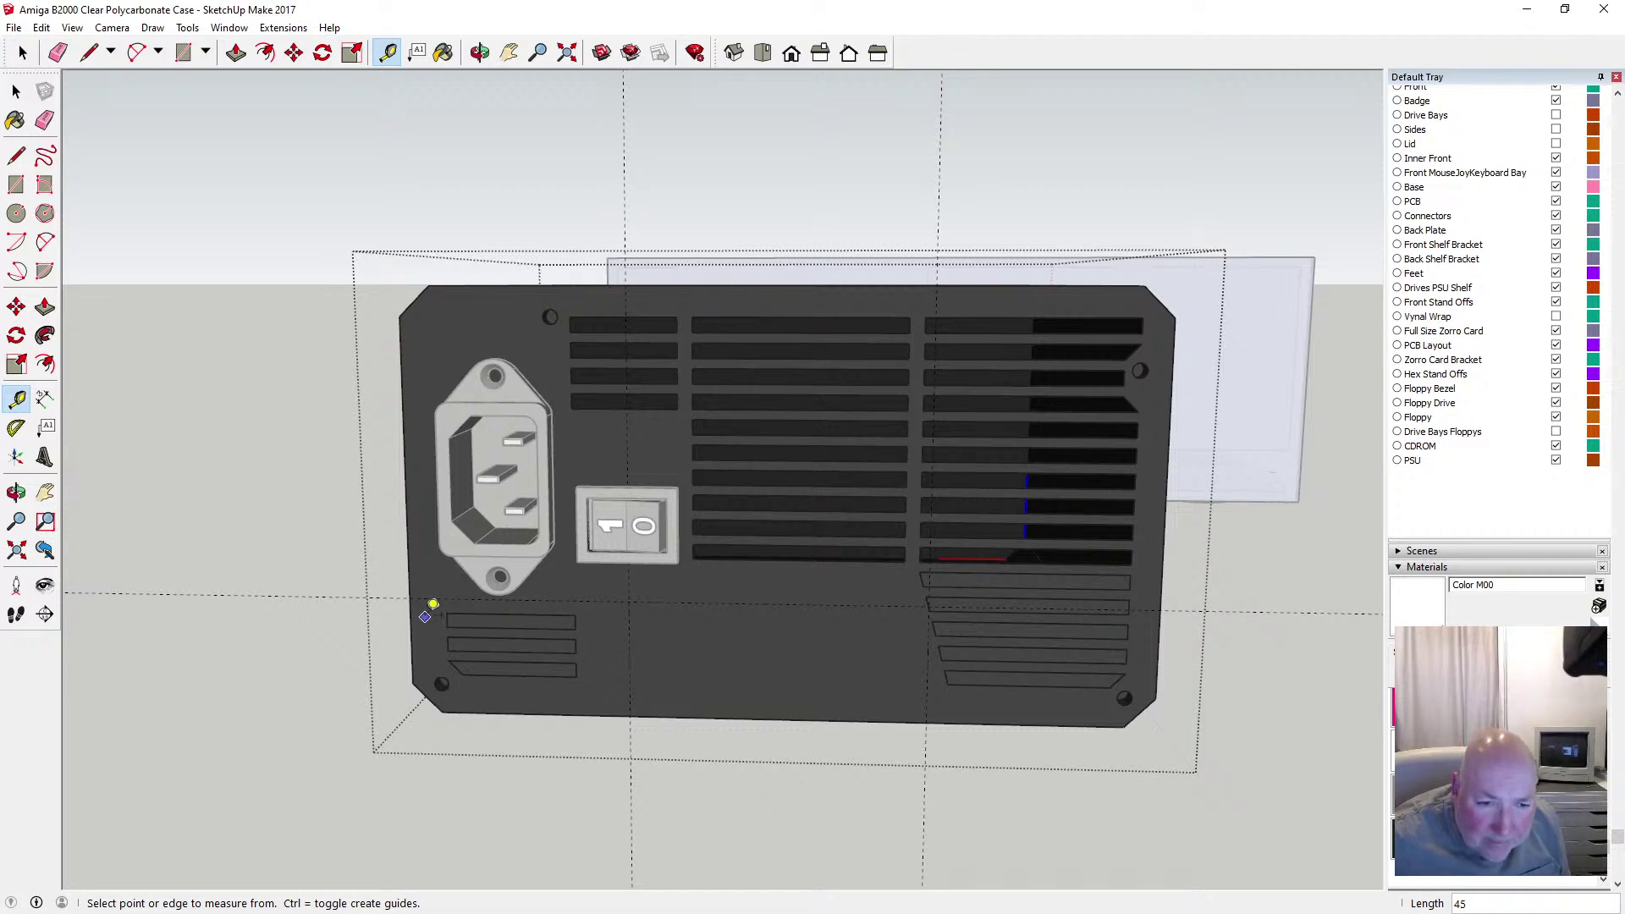
# Add two more vertical guides on the rear face, each 35 mm in from one of its side edges
pyautogui.click(411, 623)
pyautogui.write('3')
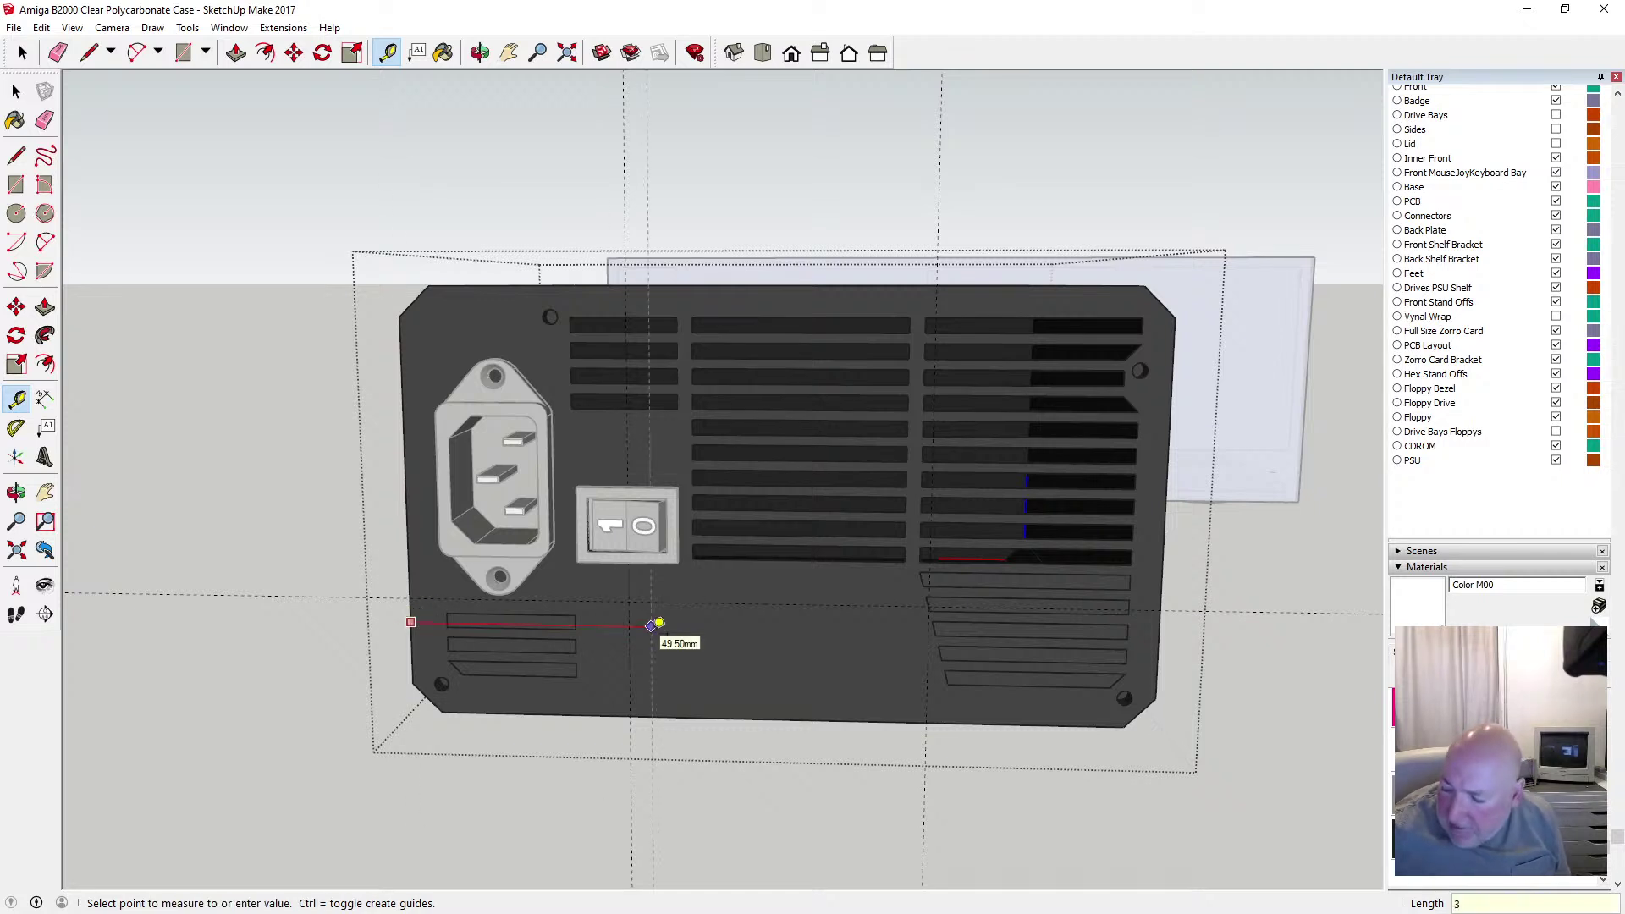
pyautogui.write('5')
pyautogui.press('Return')
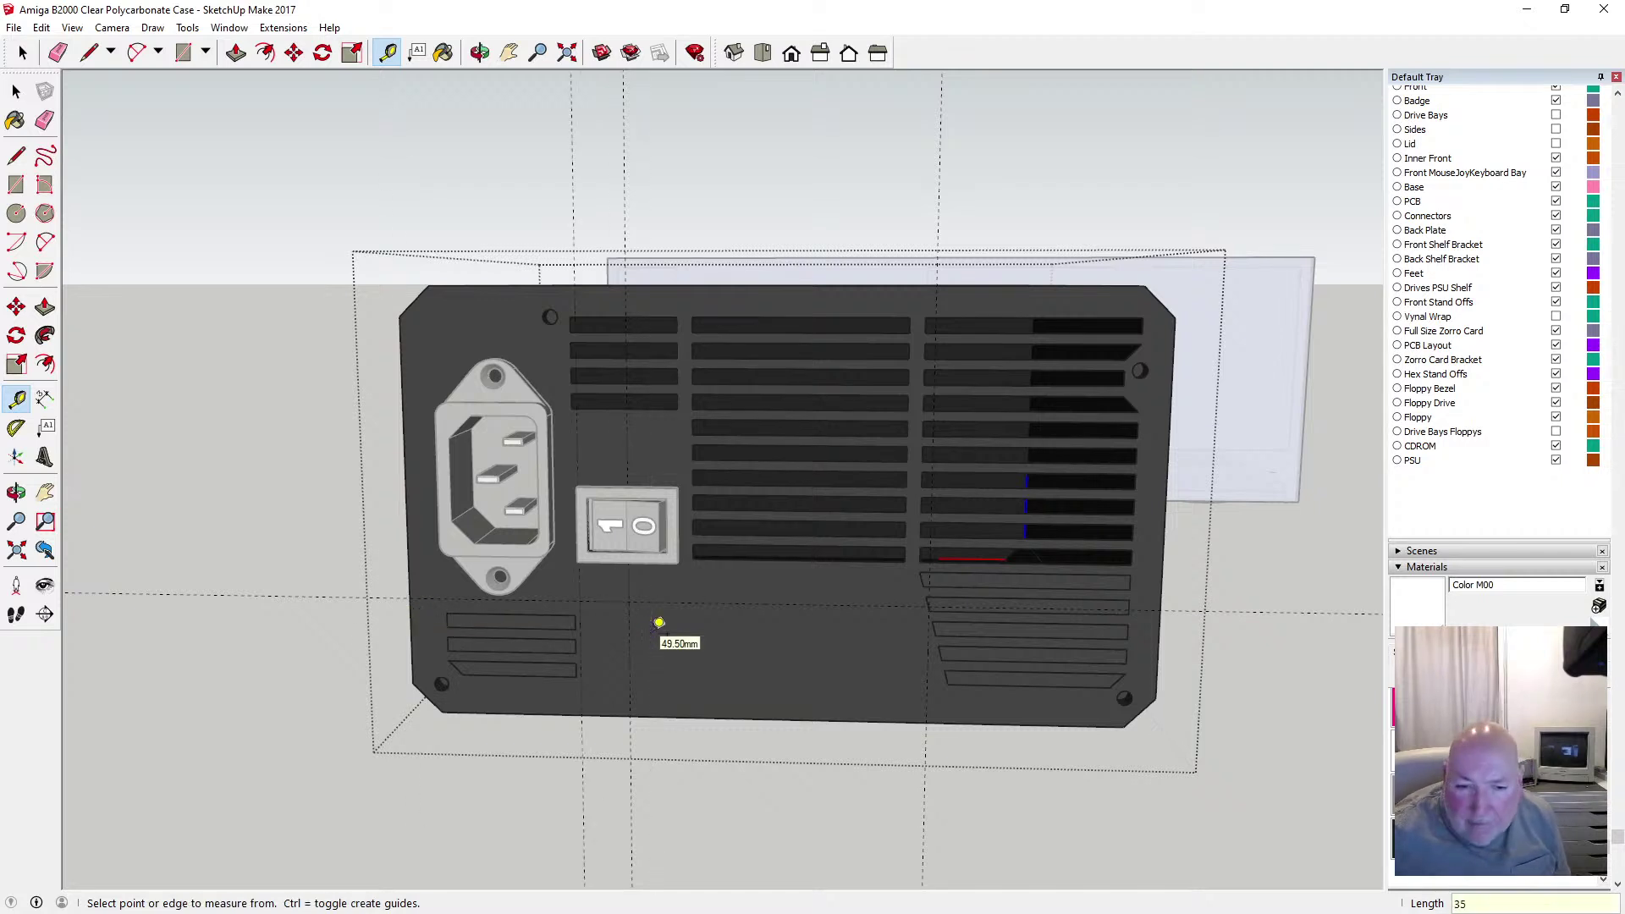
pyautogui.click(1156, 679)
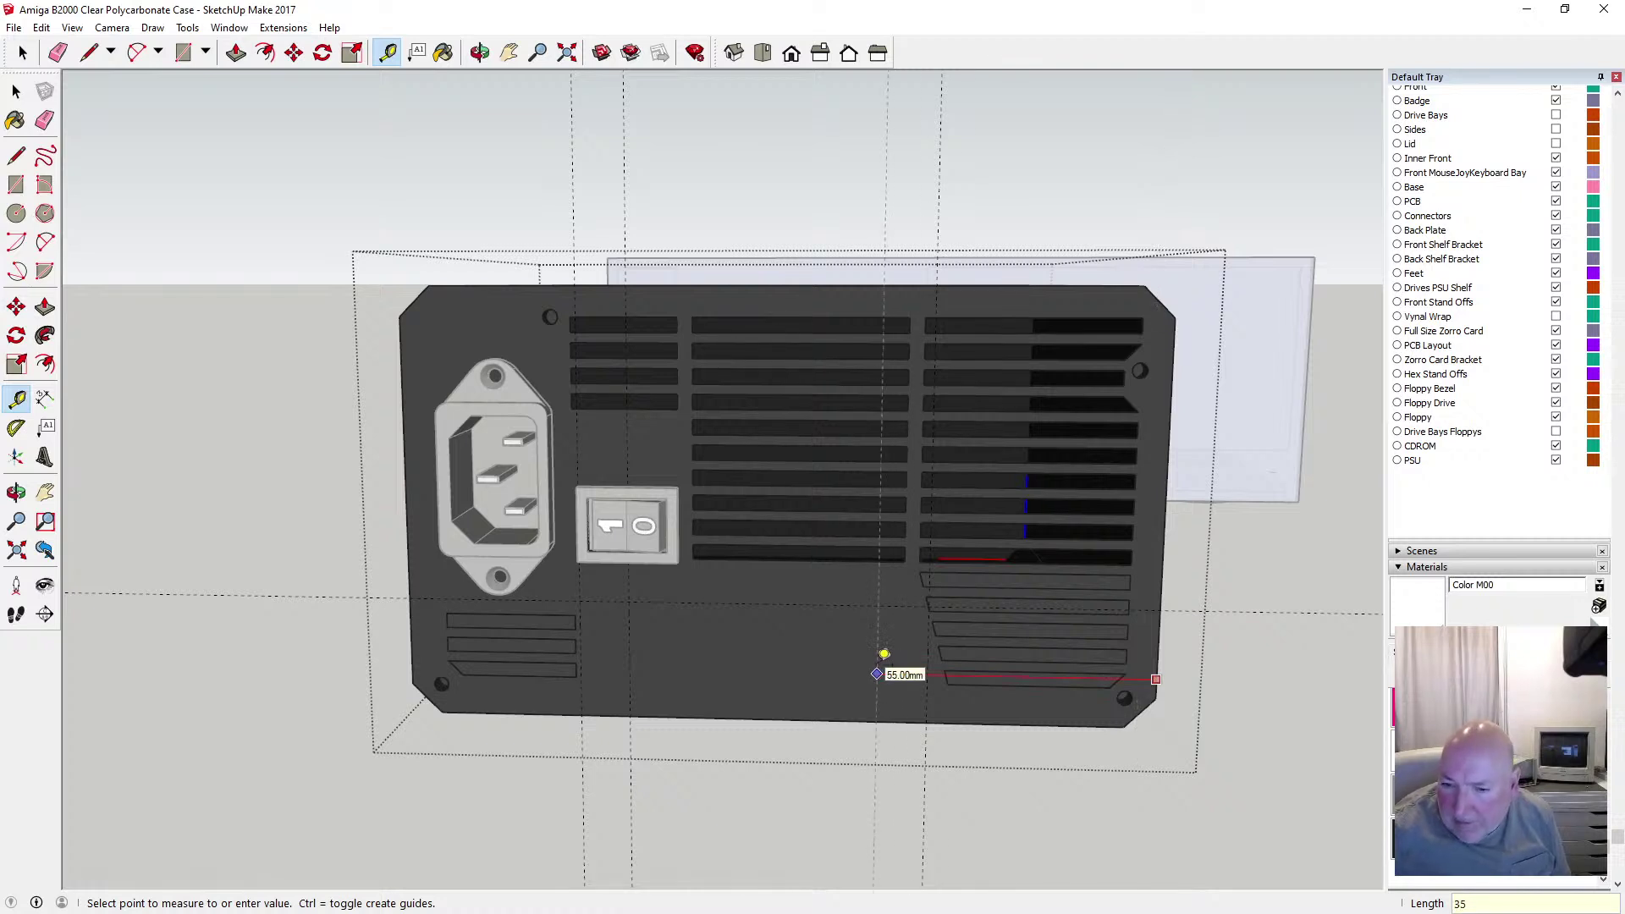
pyautogui.write('35')
pyautogui.press('Return')
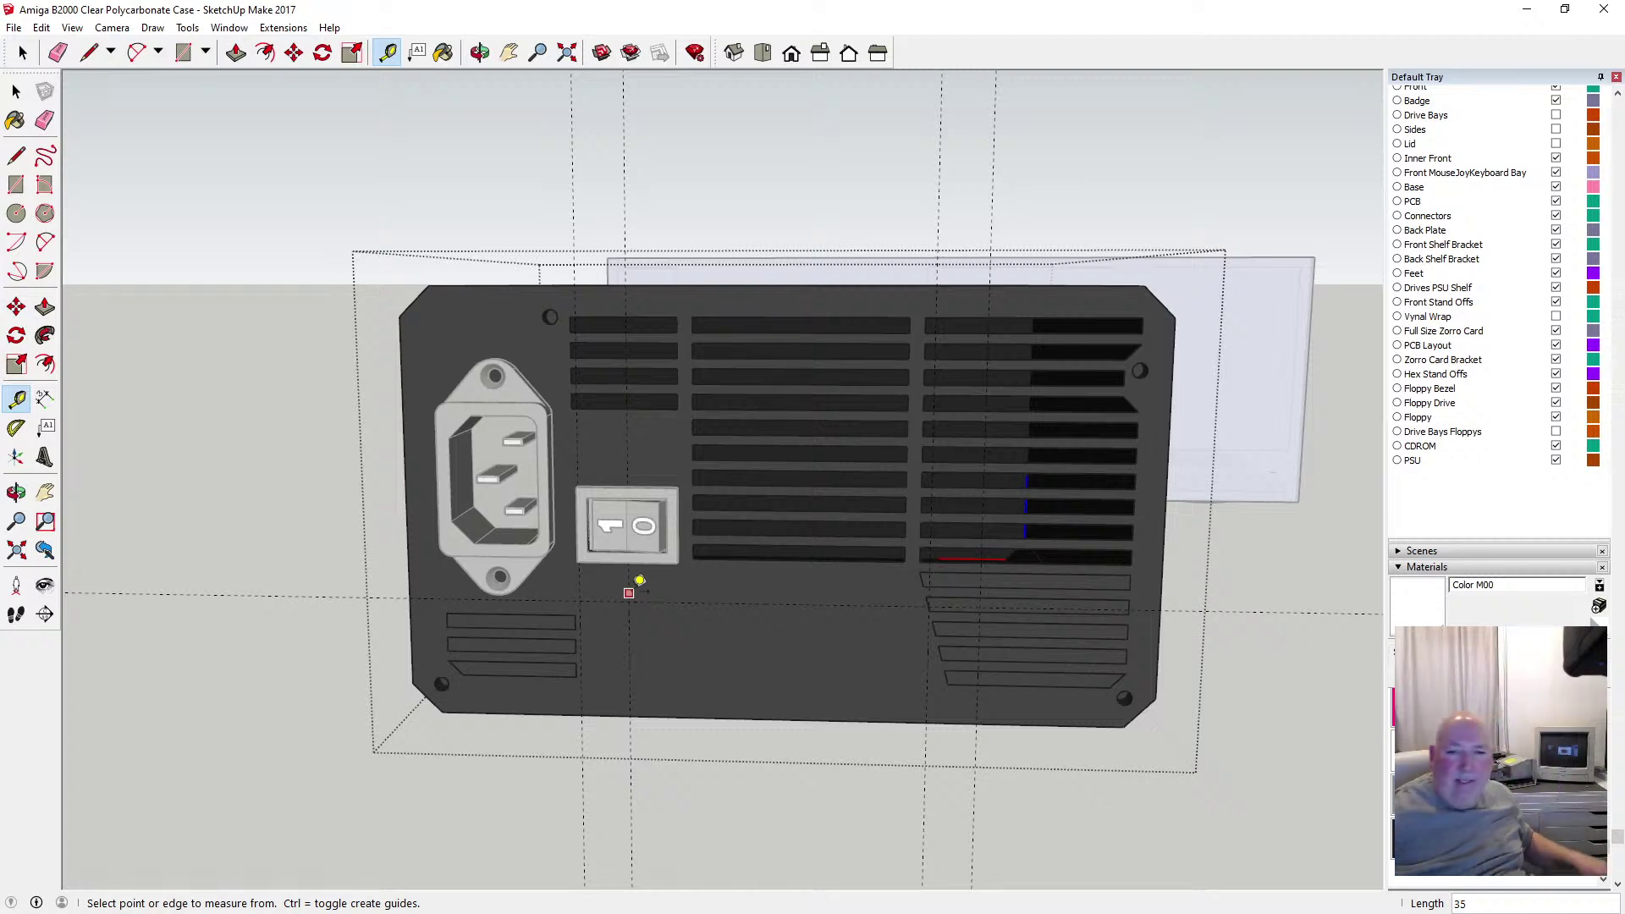
# Draw a slanted line from the bottom edge at the 35 mm guide beside the small slots to the crossing of the 24 mm and 45 mm guides
pyautogui.click(17, 156)
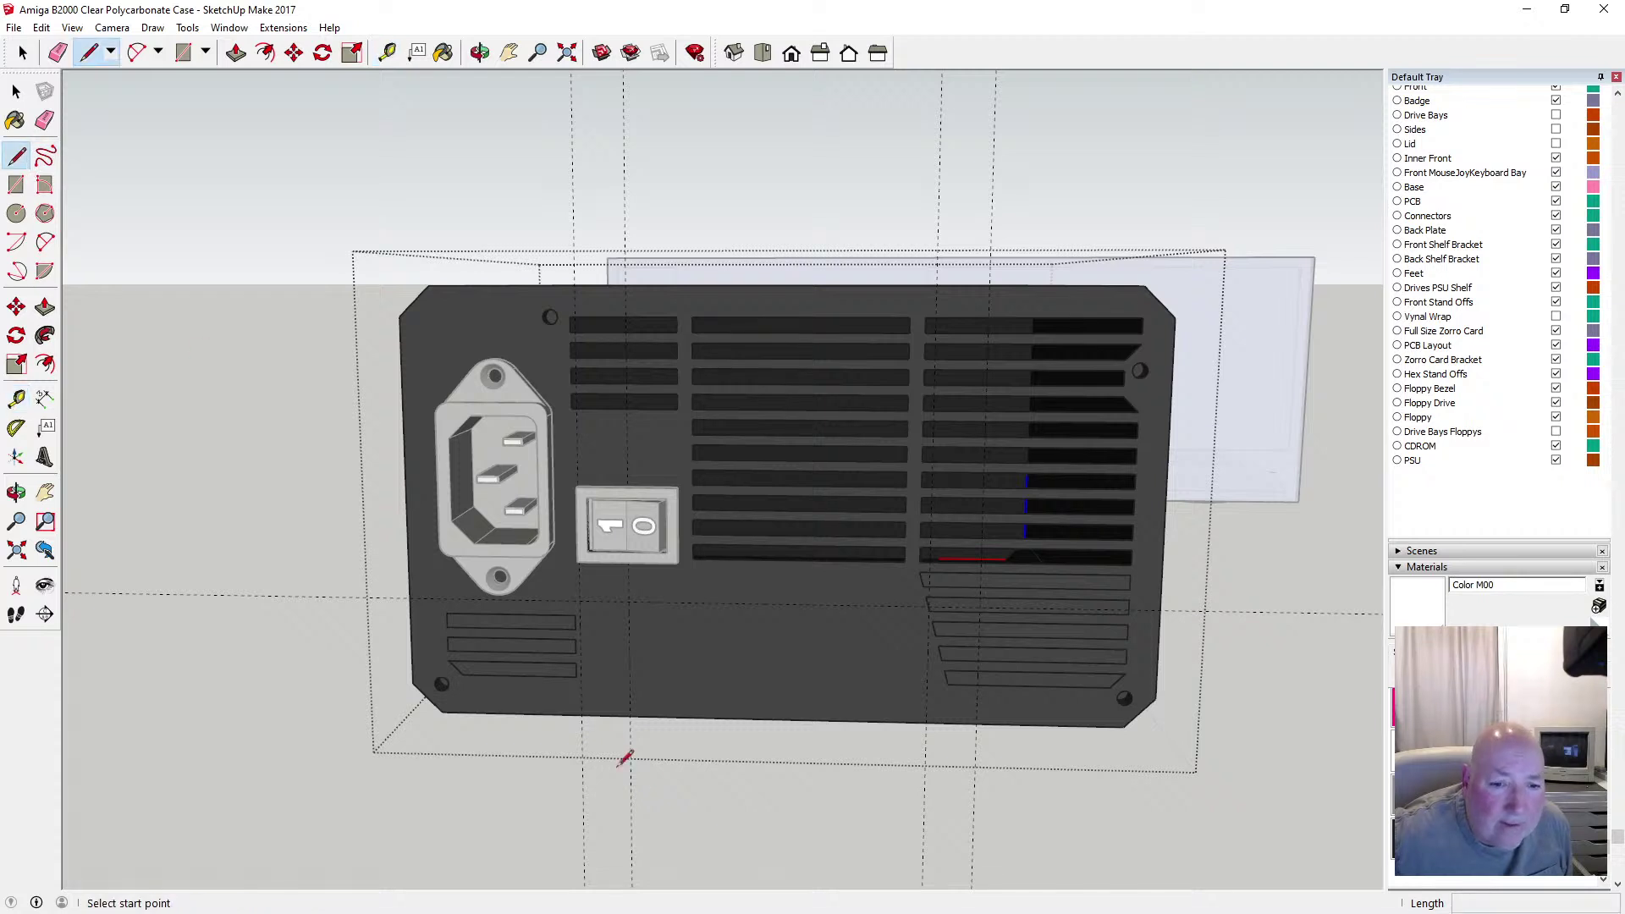
pyautogui.click(581, 709)
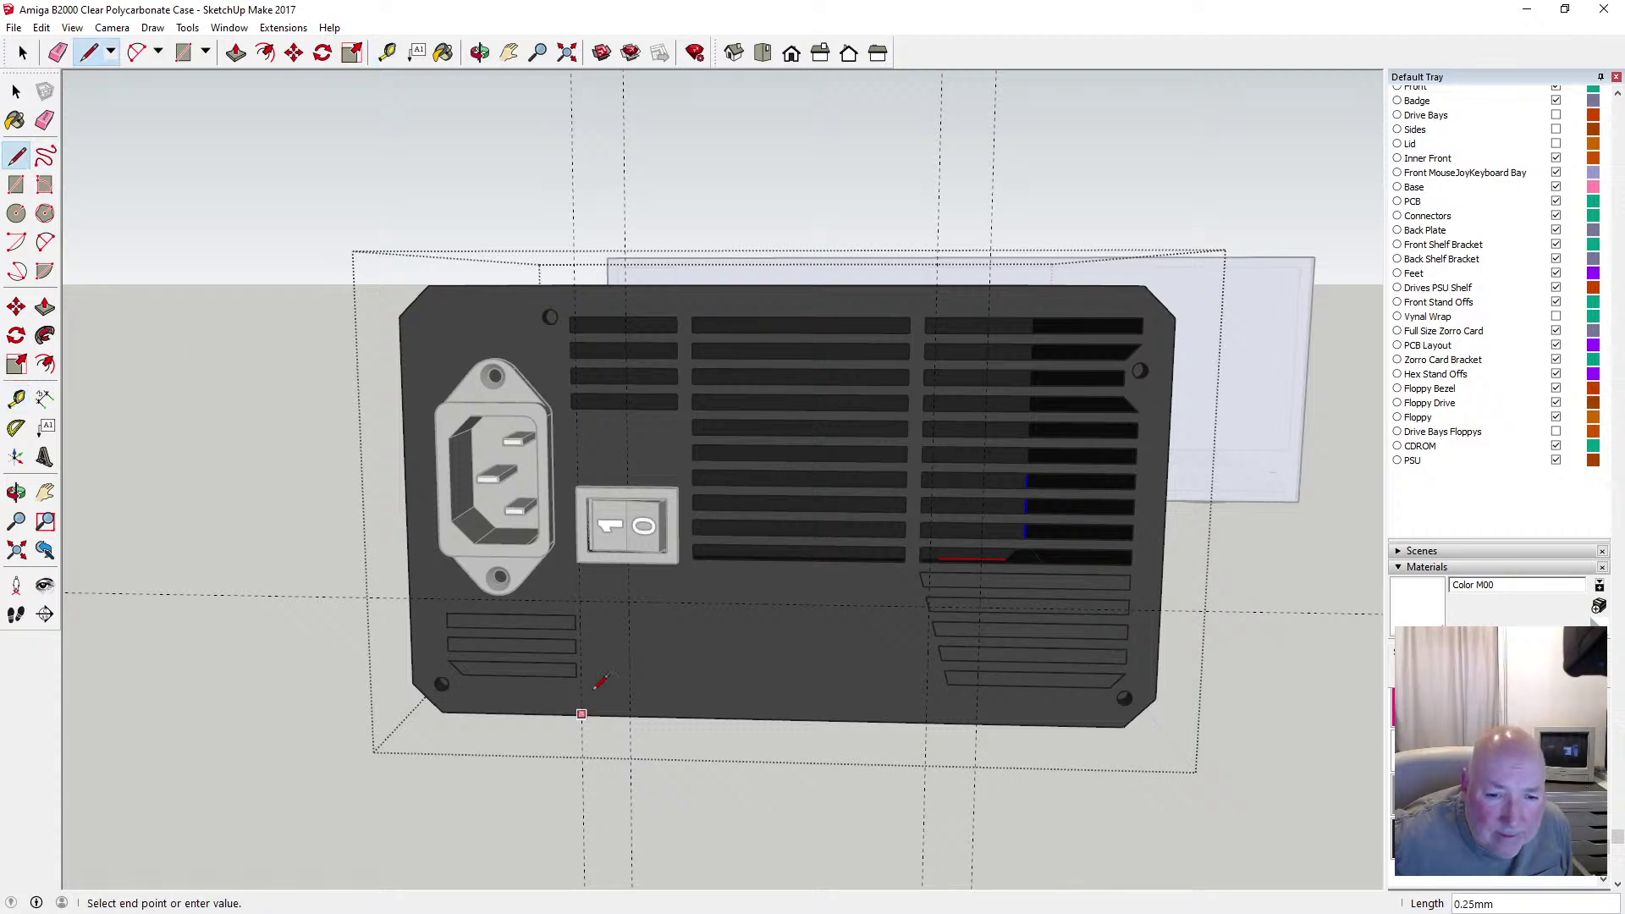
pyautogui.click(629, 602)
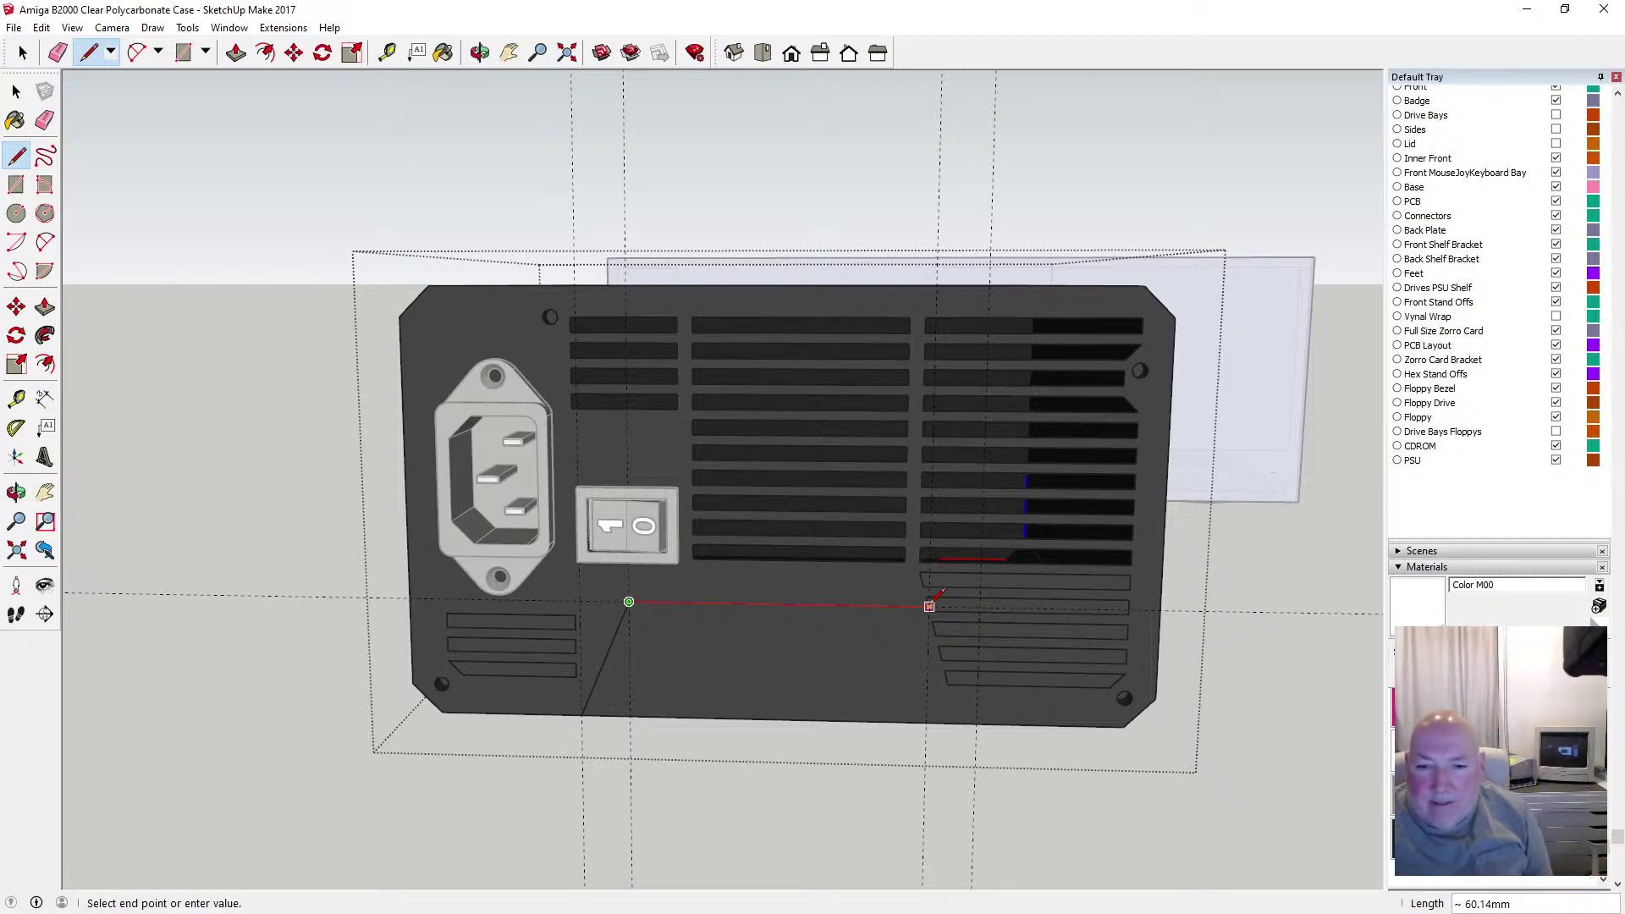
pyautogui.click(16, 91)
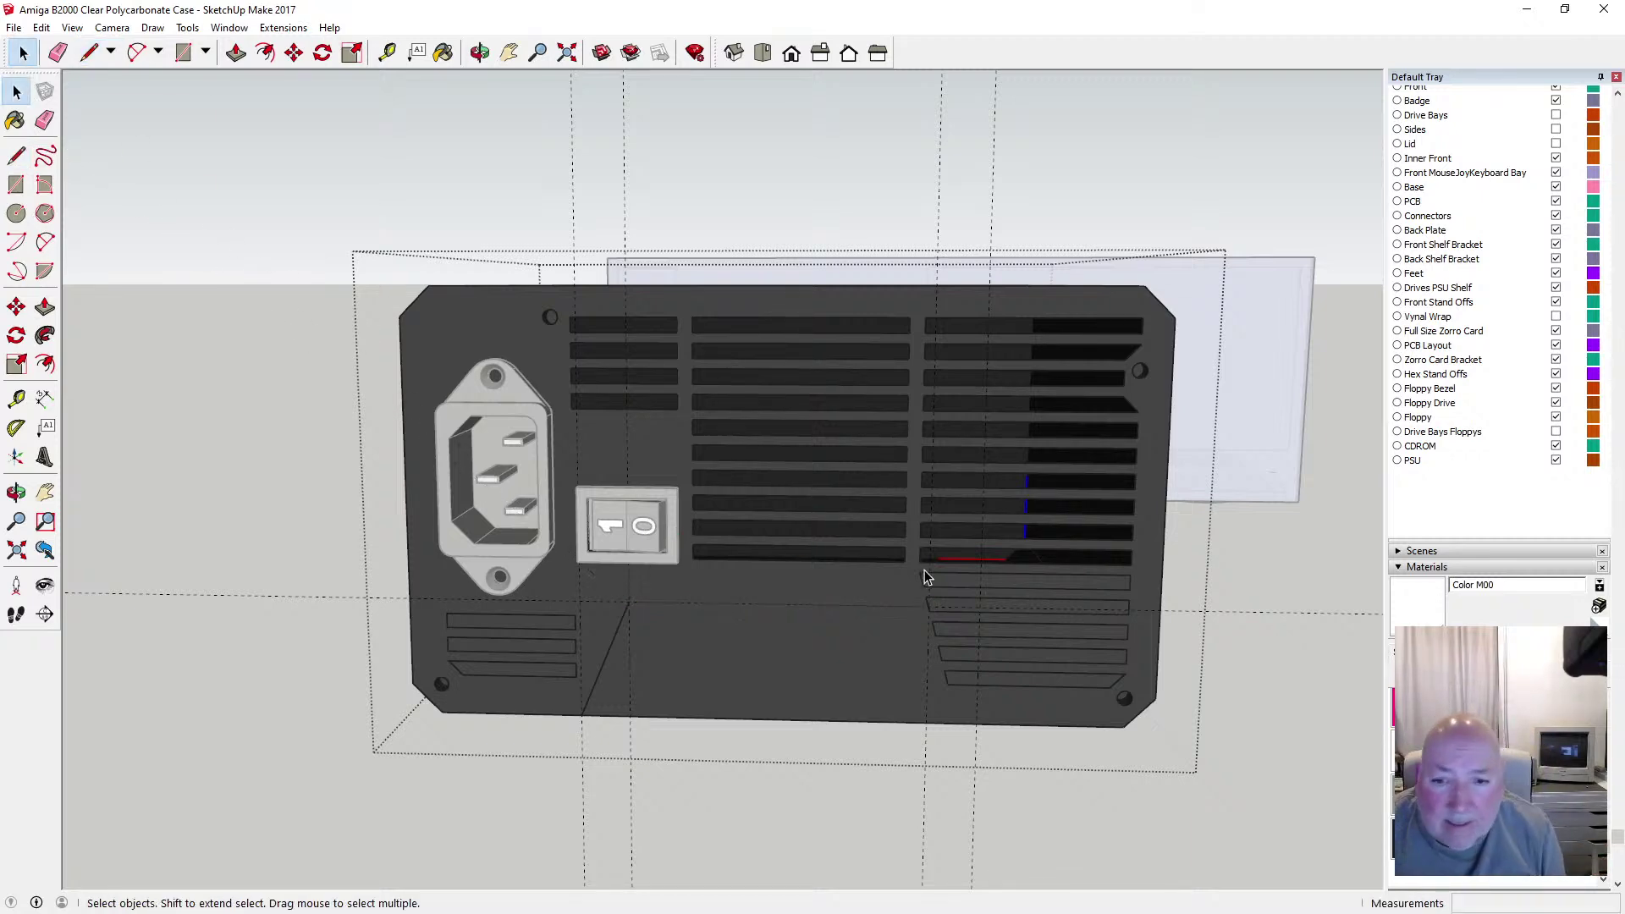
# Try to shorten the uppermost outlined slot of the larger lower group by moving its slanted end edge 7.5 mm along the red axis
pyautogui.scroll(3, 920, 599)
pyautogui.click(929, 577)
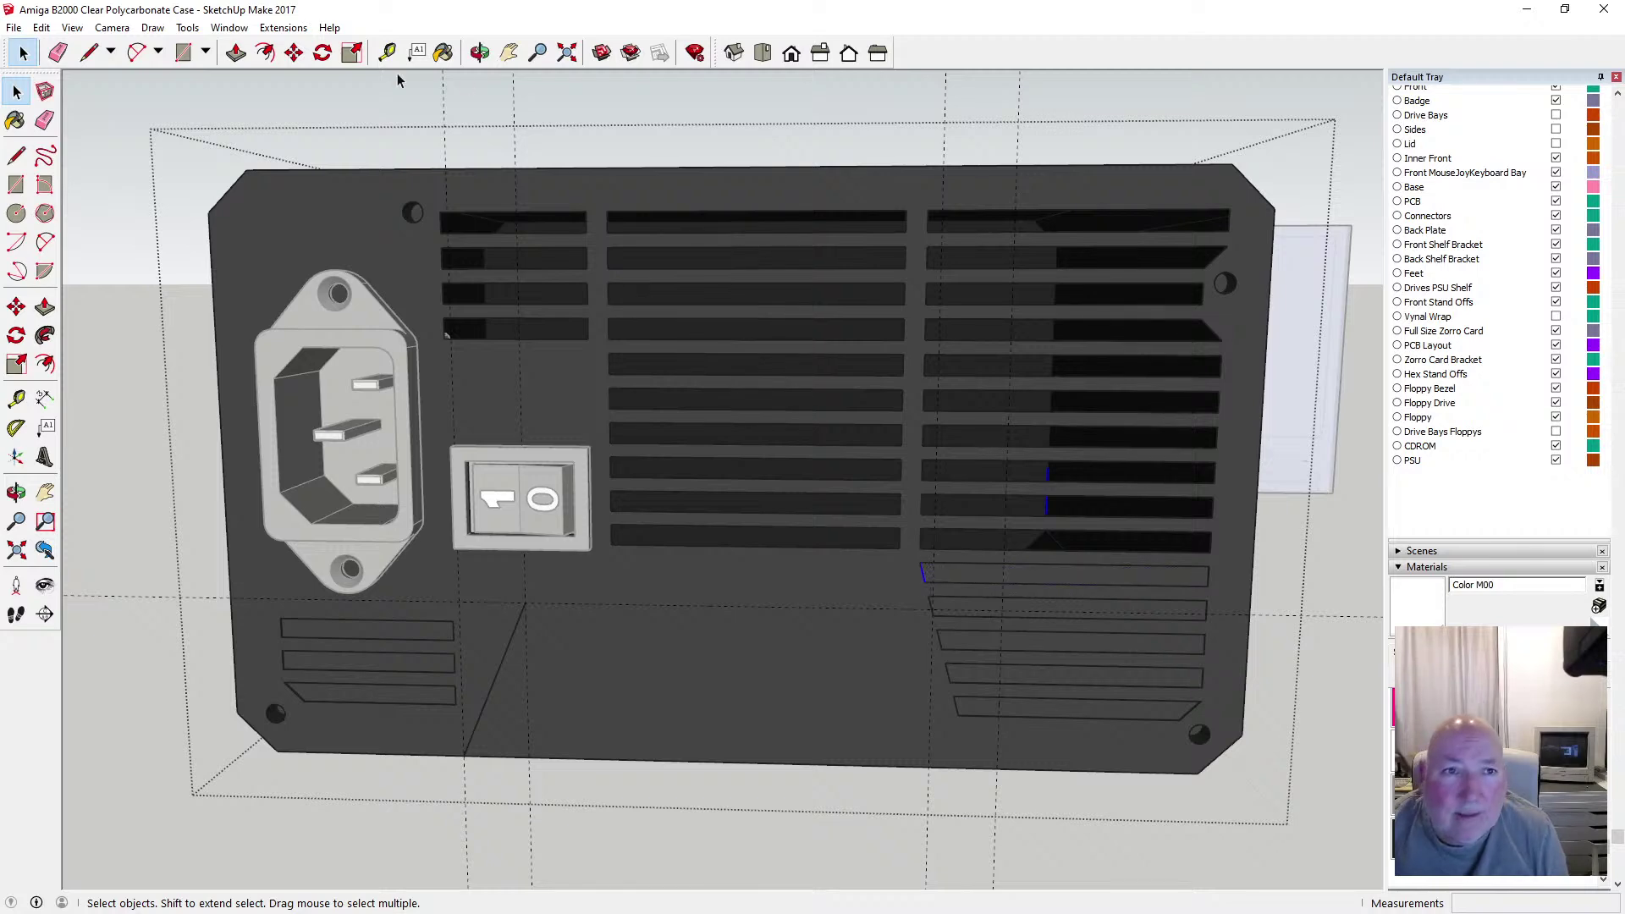
pyautogui.click(293, 53)
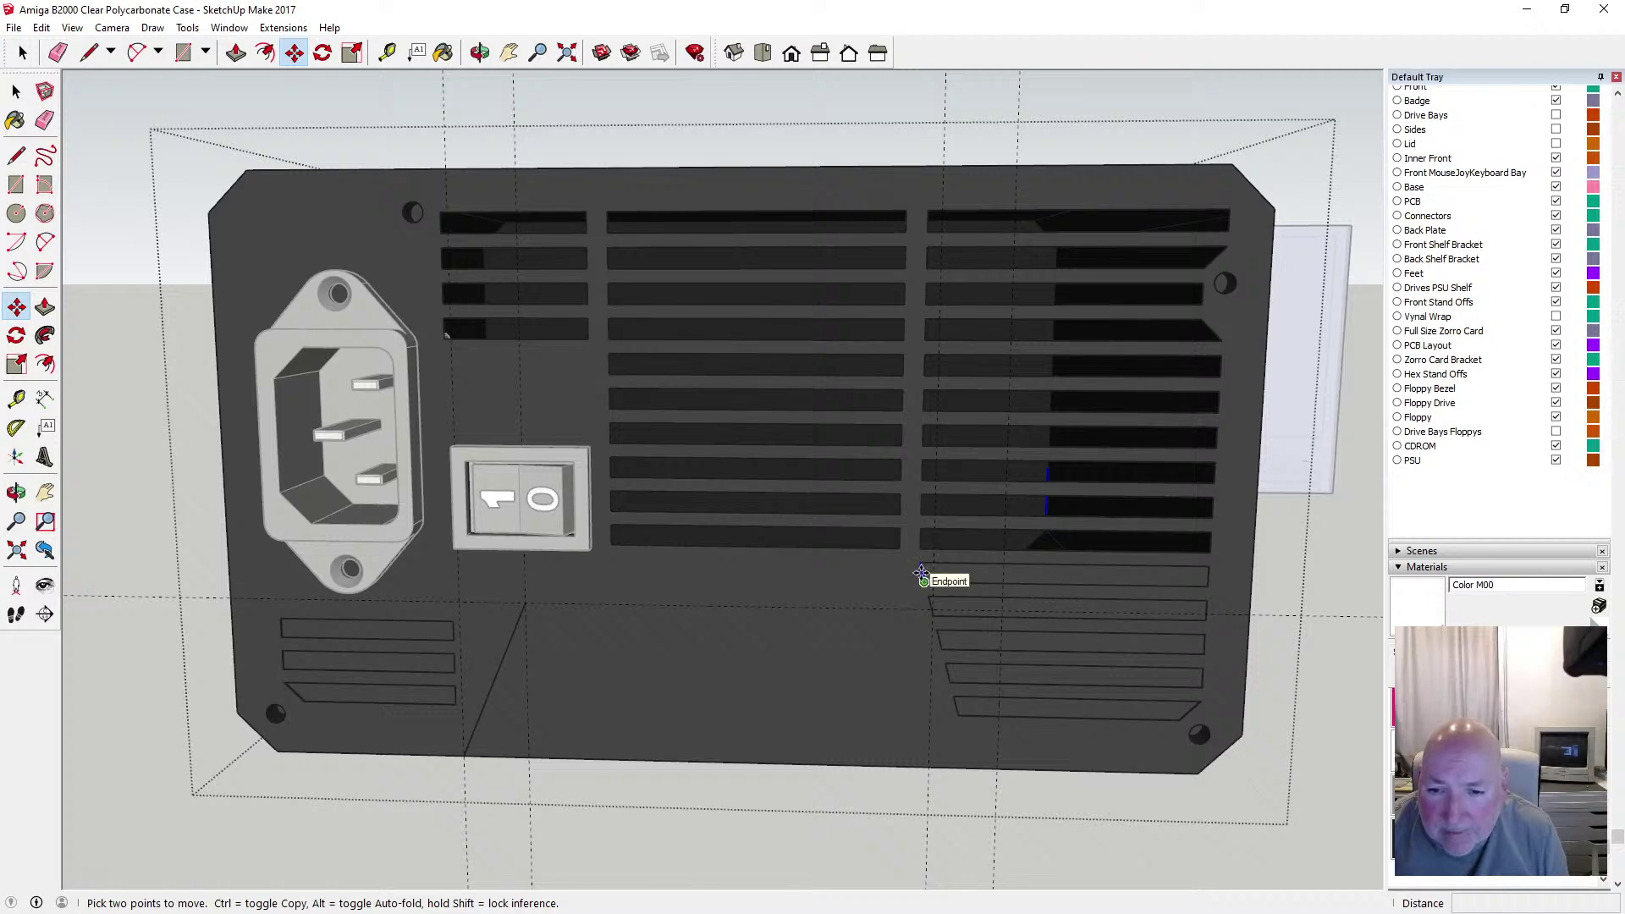
pyautogui.click(923, 575)
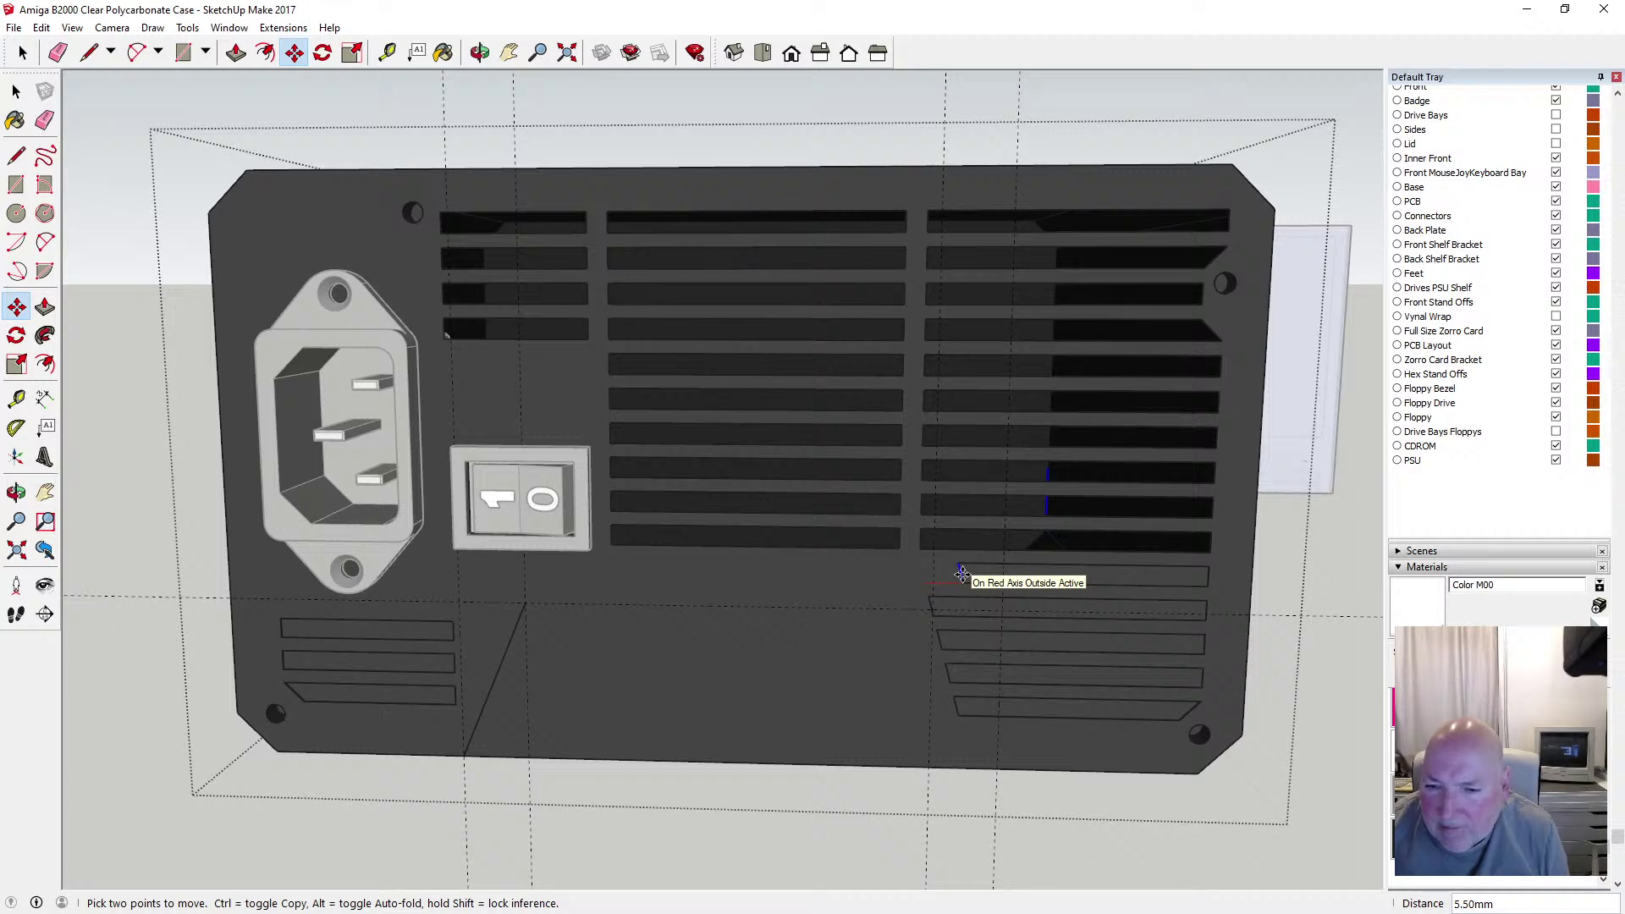
pyautogui.write('7.5')
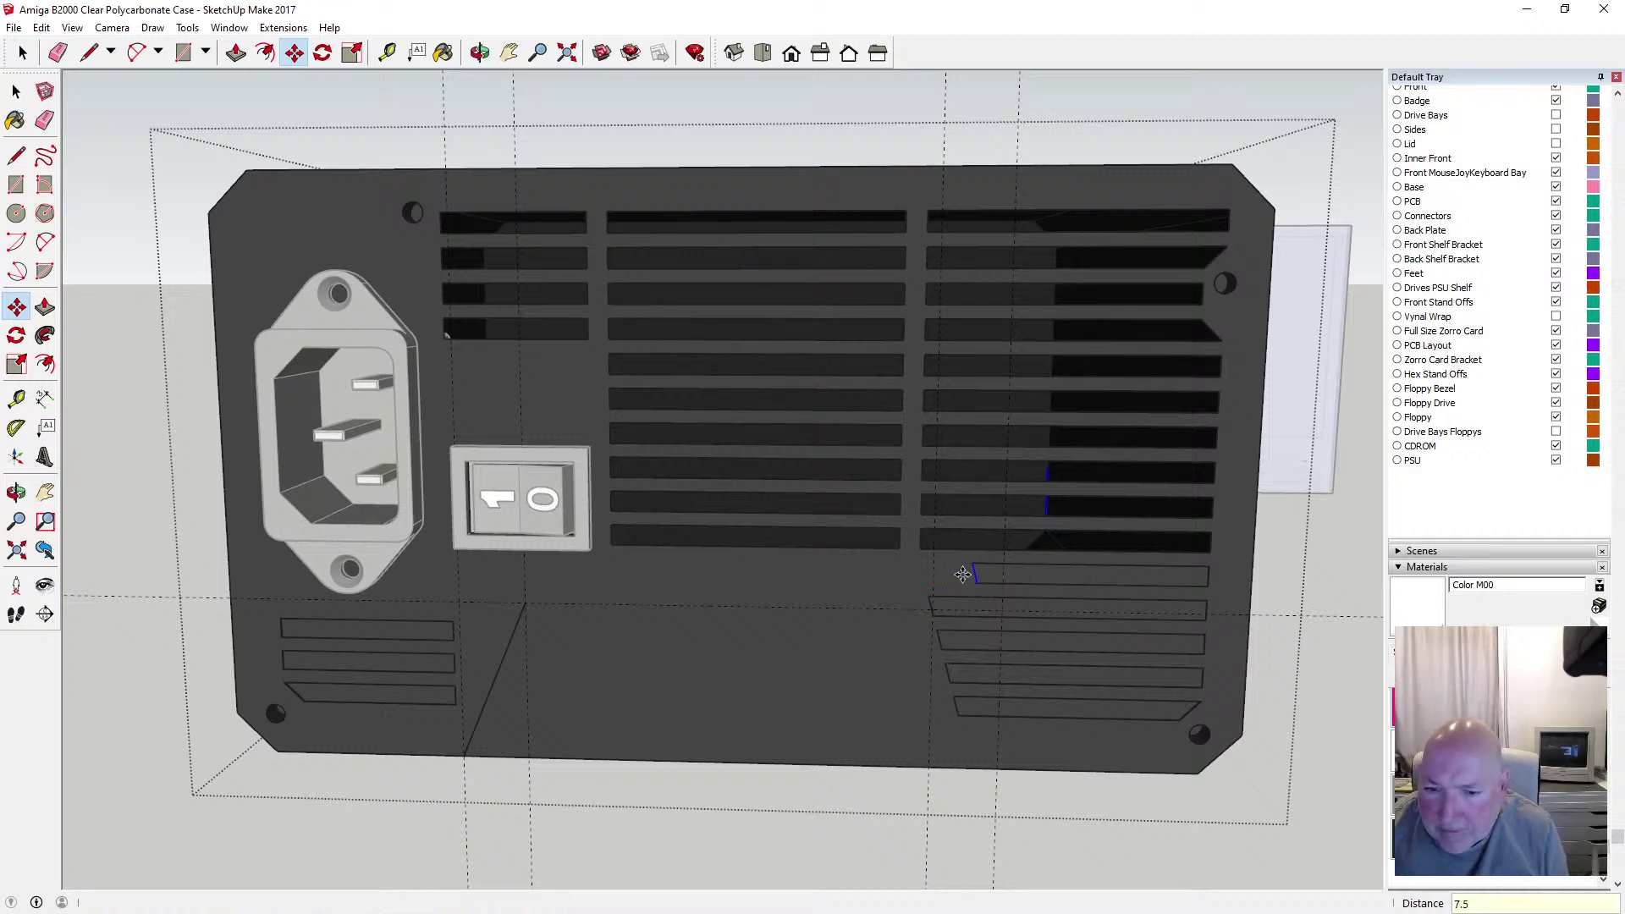
pyautogui.press('Return')
pyautogui.press('space')
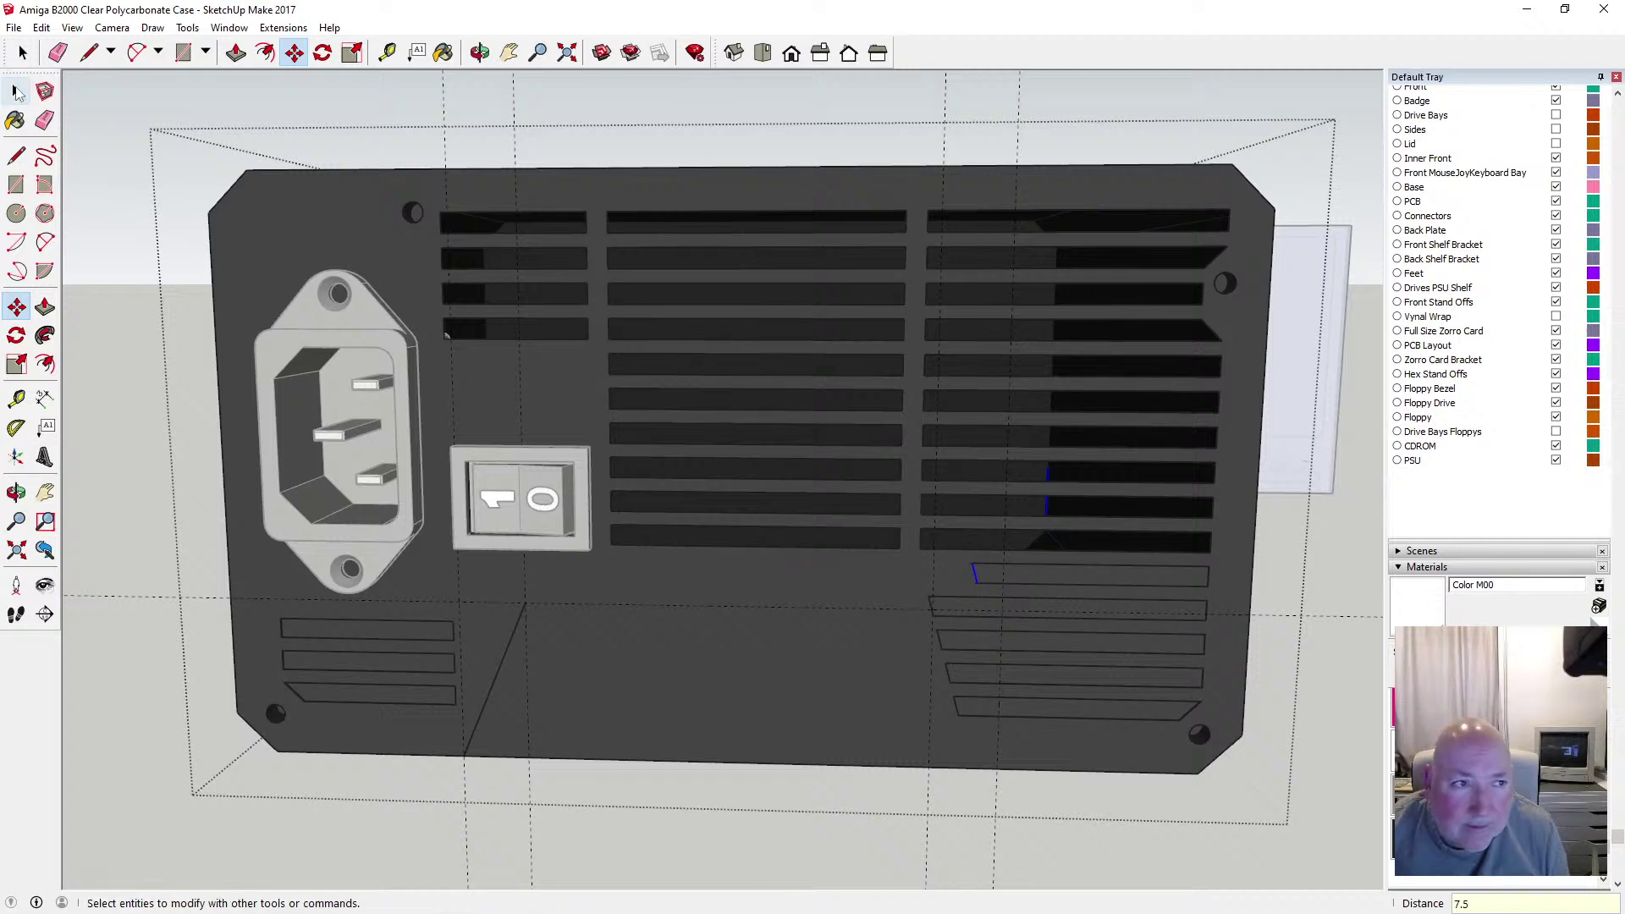
# Try to move the slanted end edge of the second outlined slot 7.5 mm along the red axis to match
pyautogui.click(931, 606)
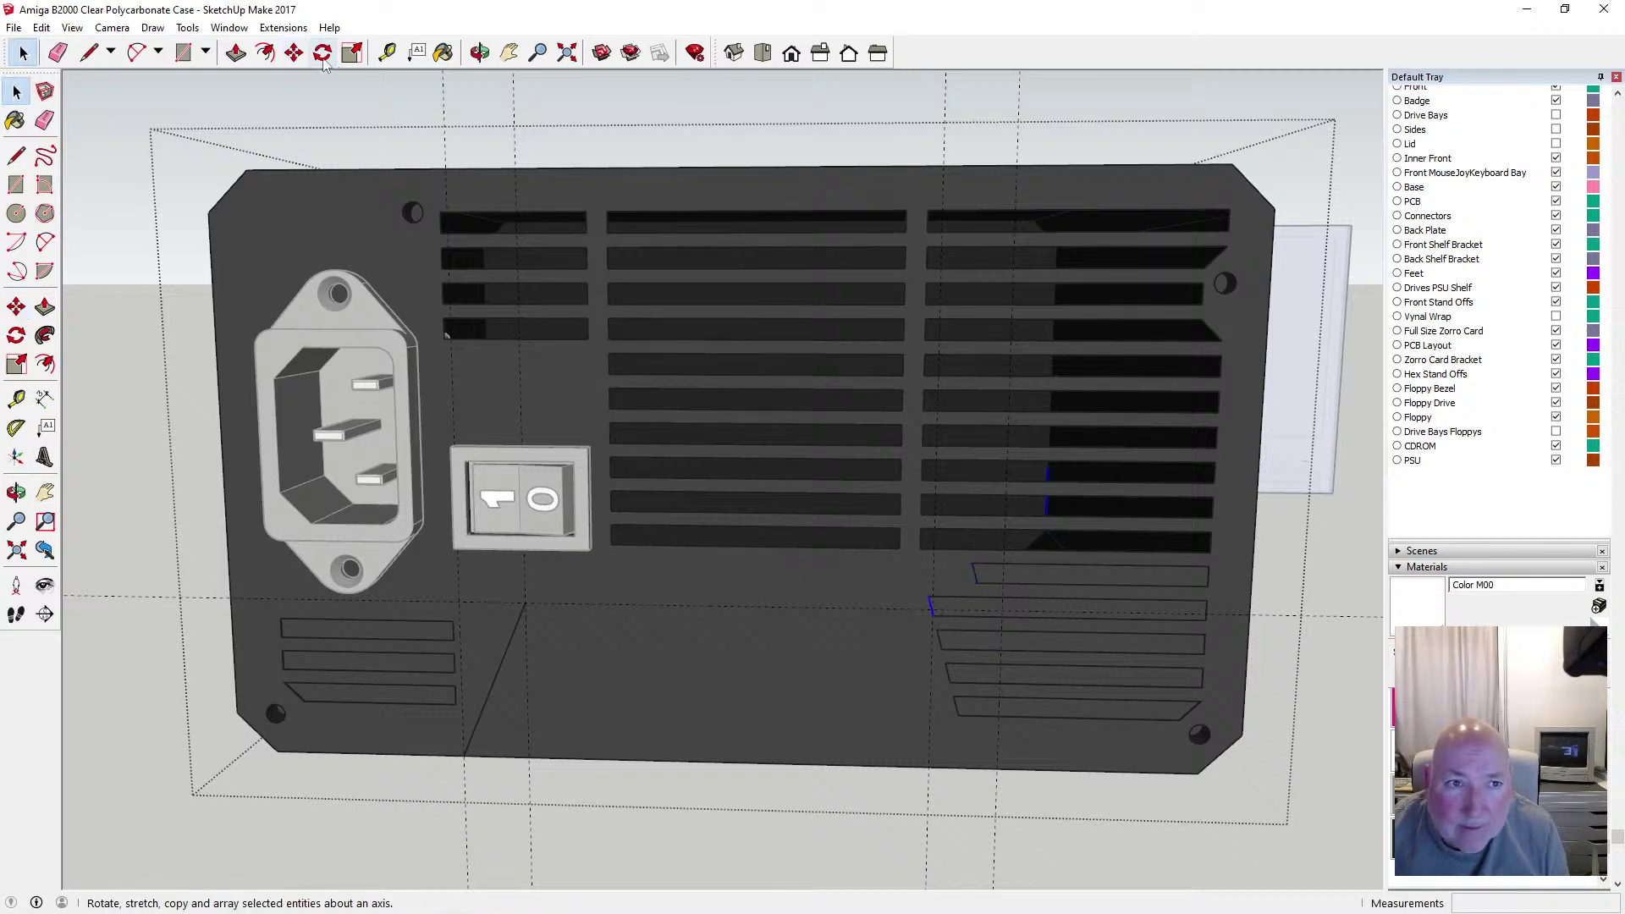
pyautogui.click(289, 58)
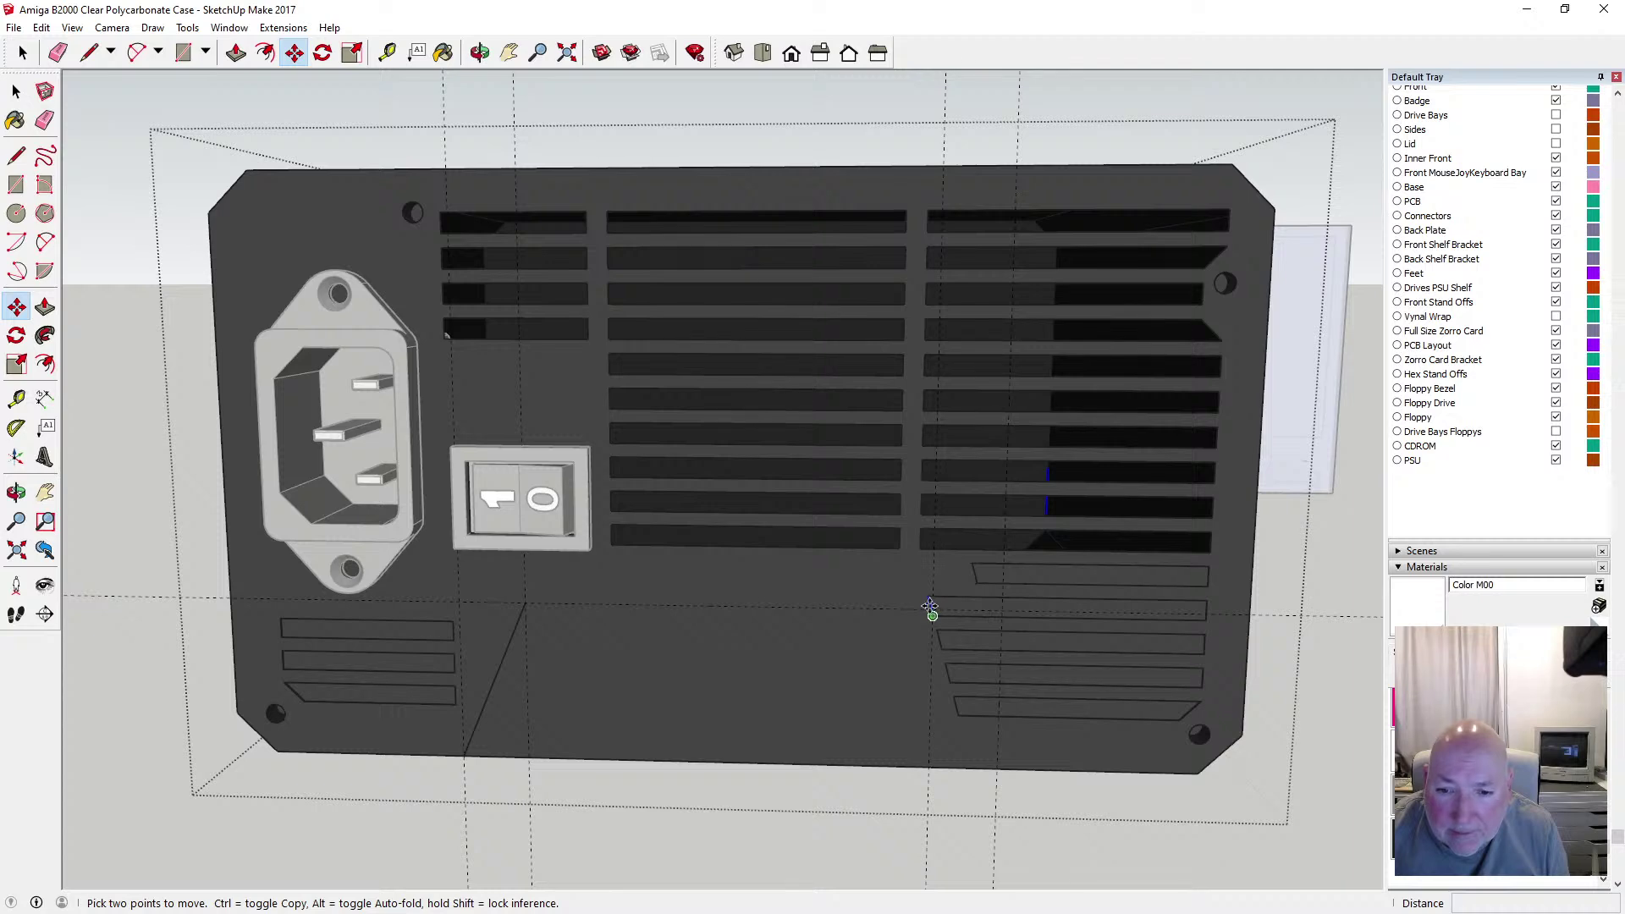
pyautogui.click(929, 603)
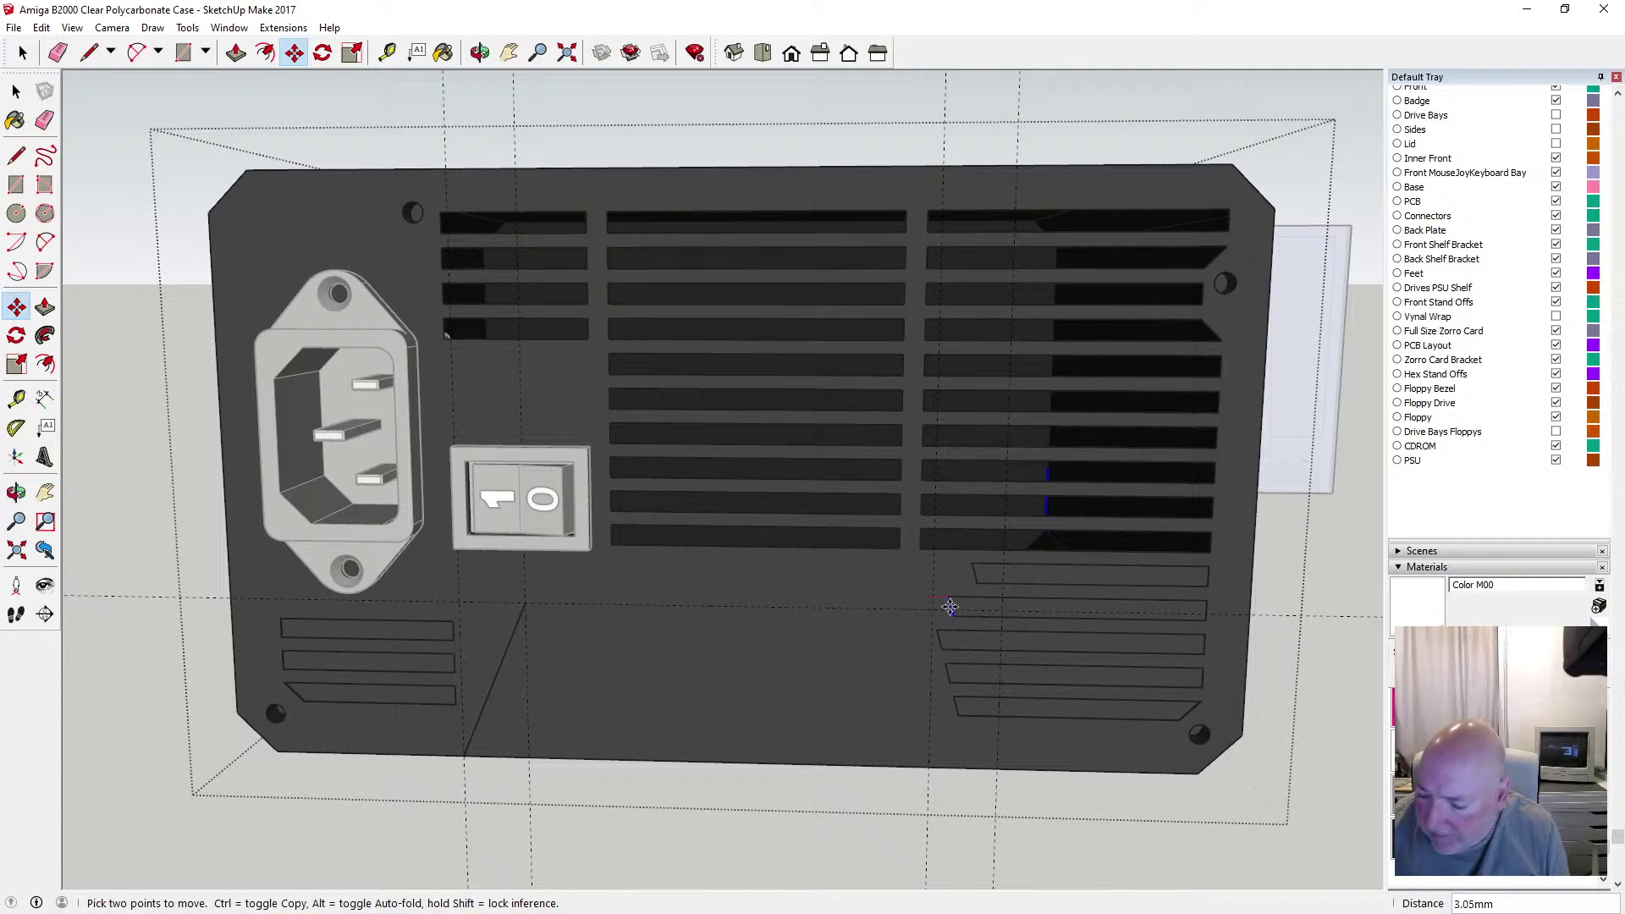
pyautogui.write('7.5')
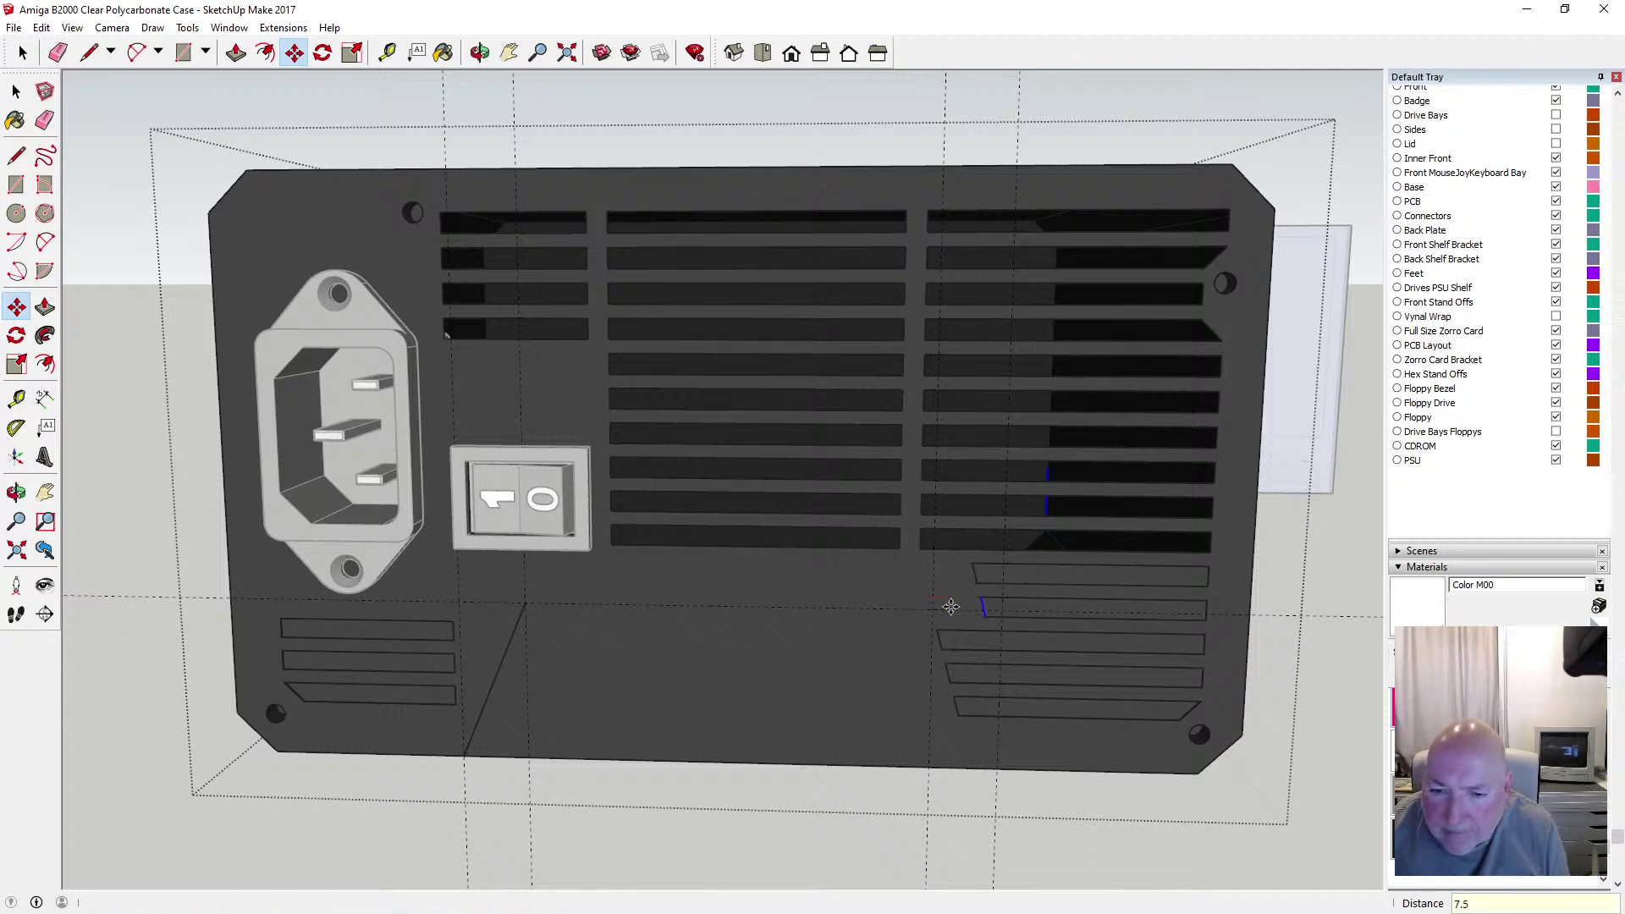
pyautogui.press('Return')
pyautogui.press('space')
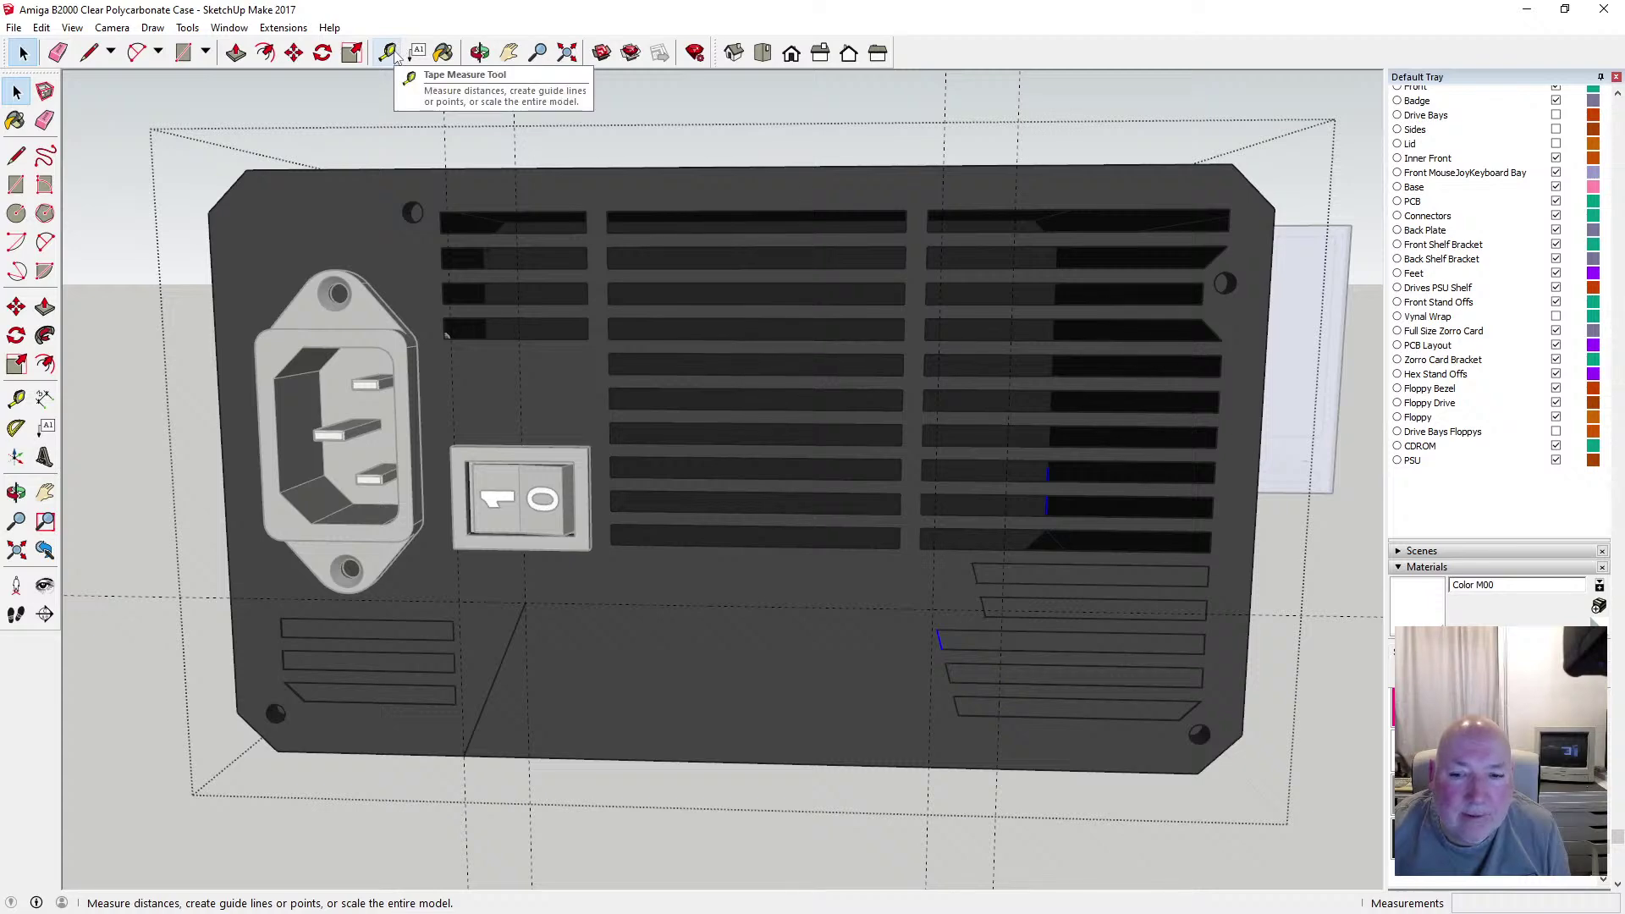
# Undo the last two slot edge moves
pyautogui.click(42, 27)
pyautogui.click(59, 49)
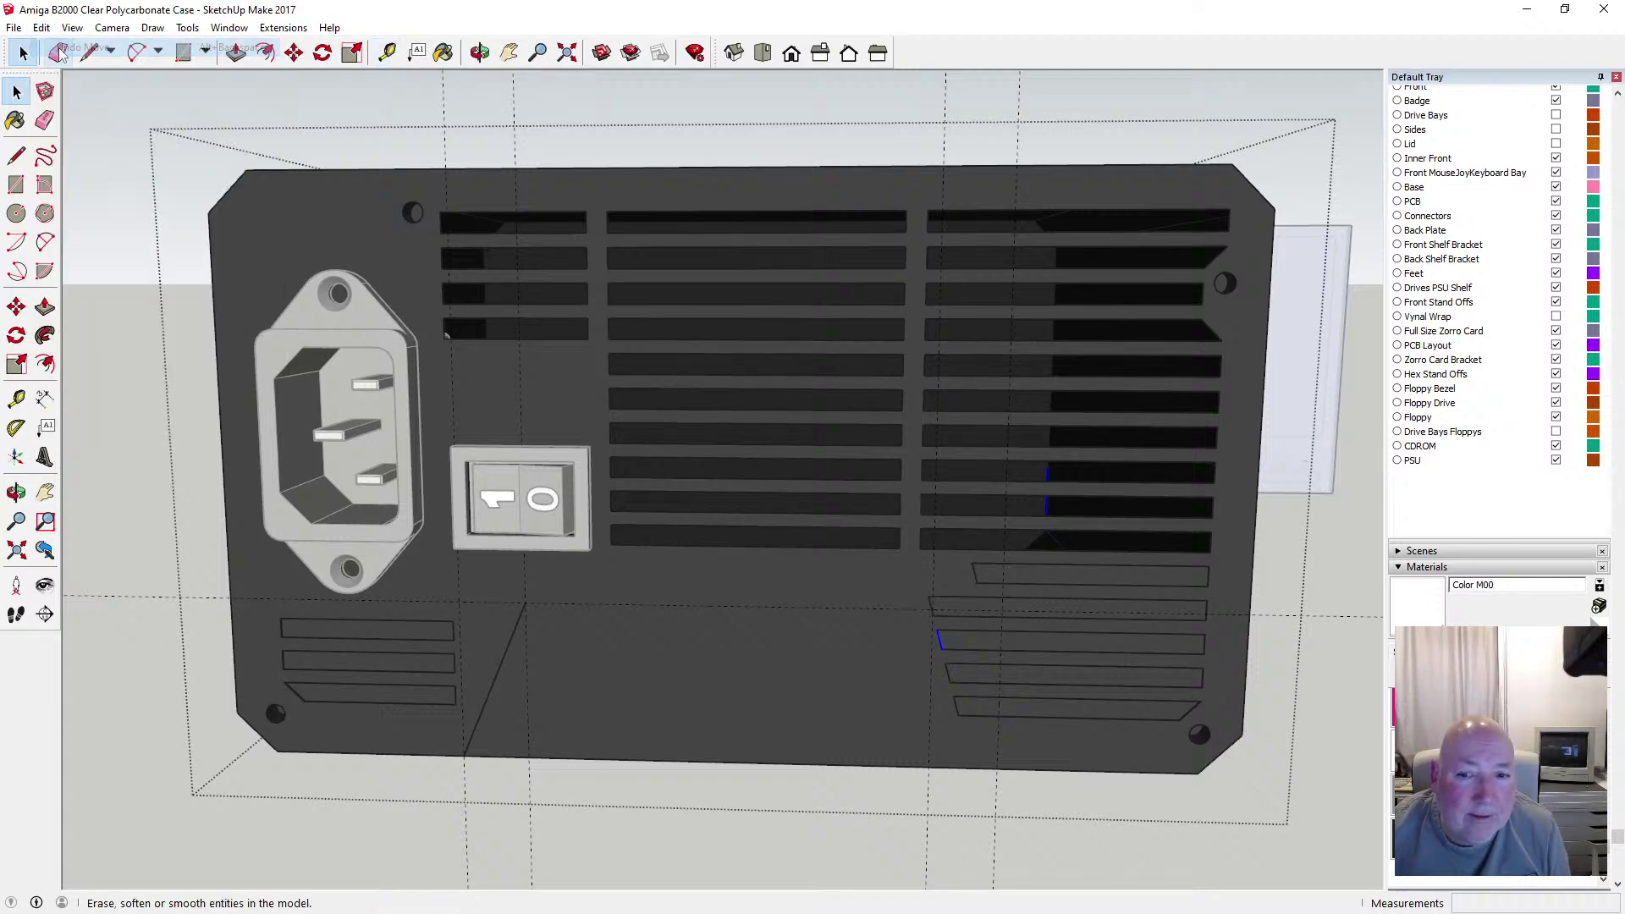
pyautogui.click(41, 27)
pyautogui.click(59, 48)
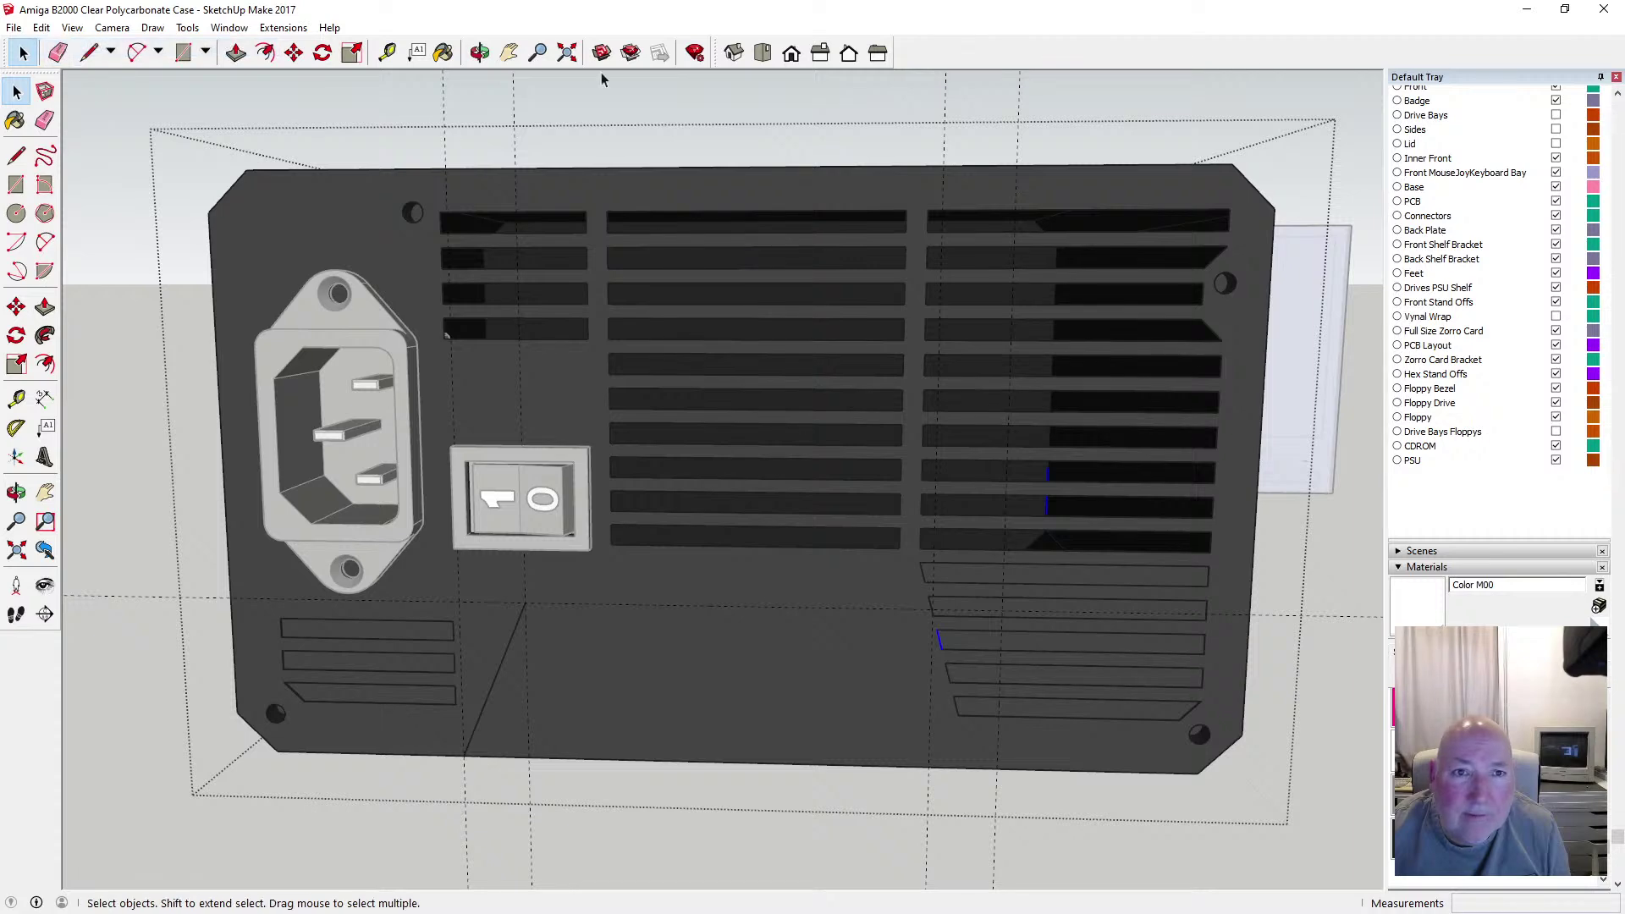
# Select the whole slanted end of the uppermost recessed slot, including its depth edges, and move it 7.5 mm along the red axis to shorten the slot
pyautogui.click(480, 53)
pyautogui.moveTo(1100, 423); pyautogui.dragTo(892, 420)
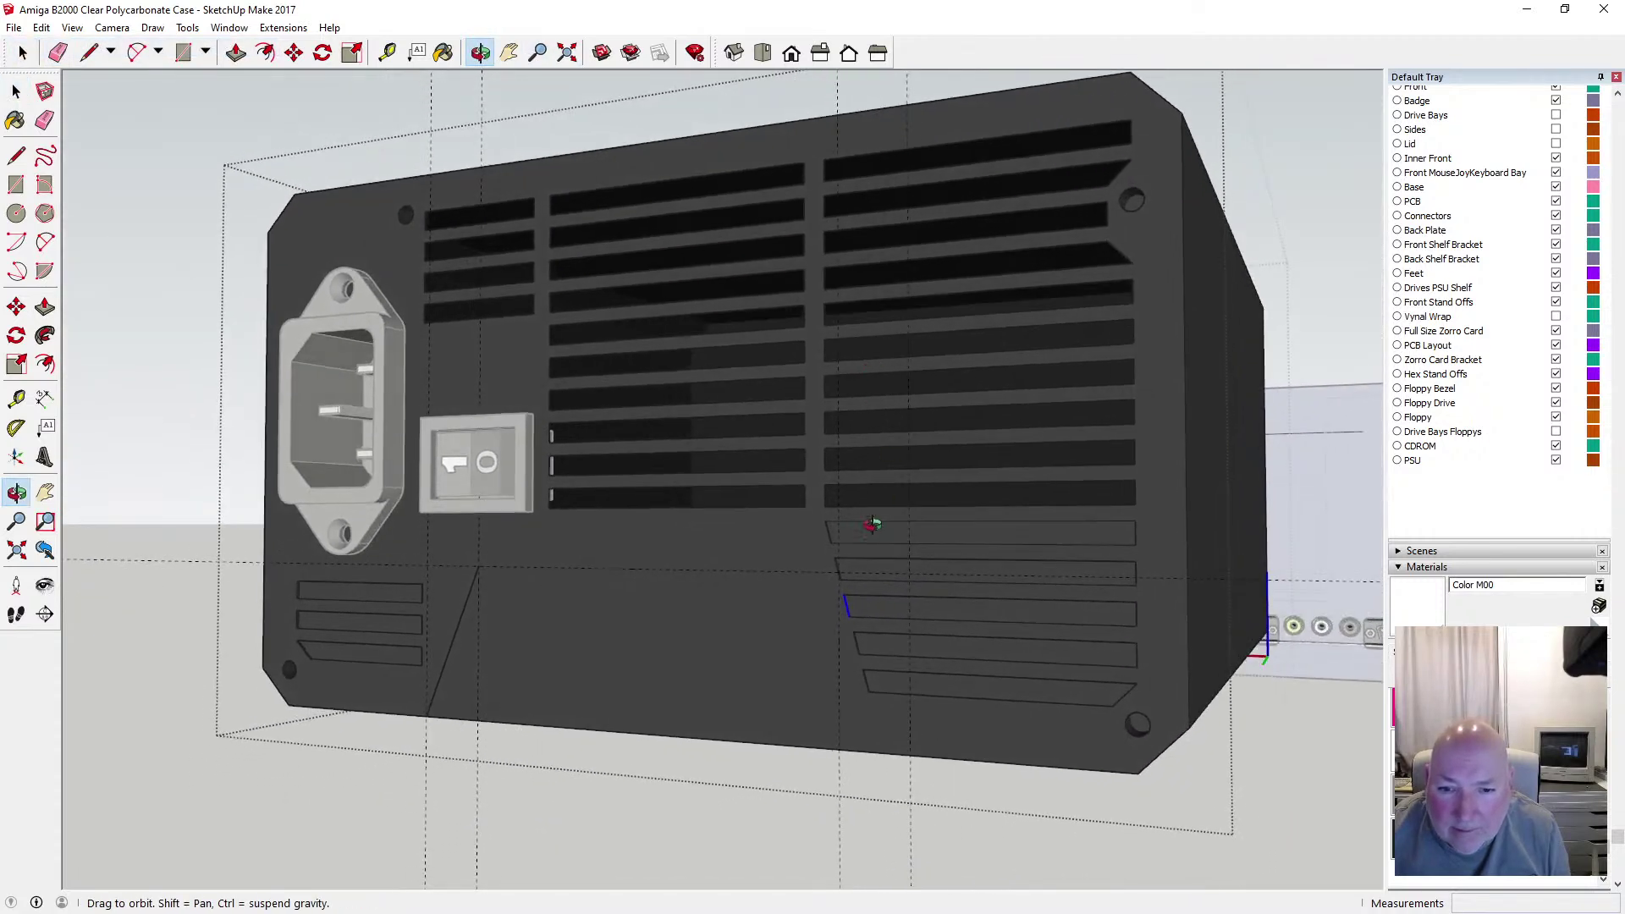
pyautogui.scroll(6, 864, 538)
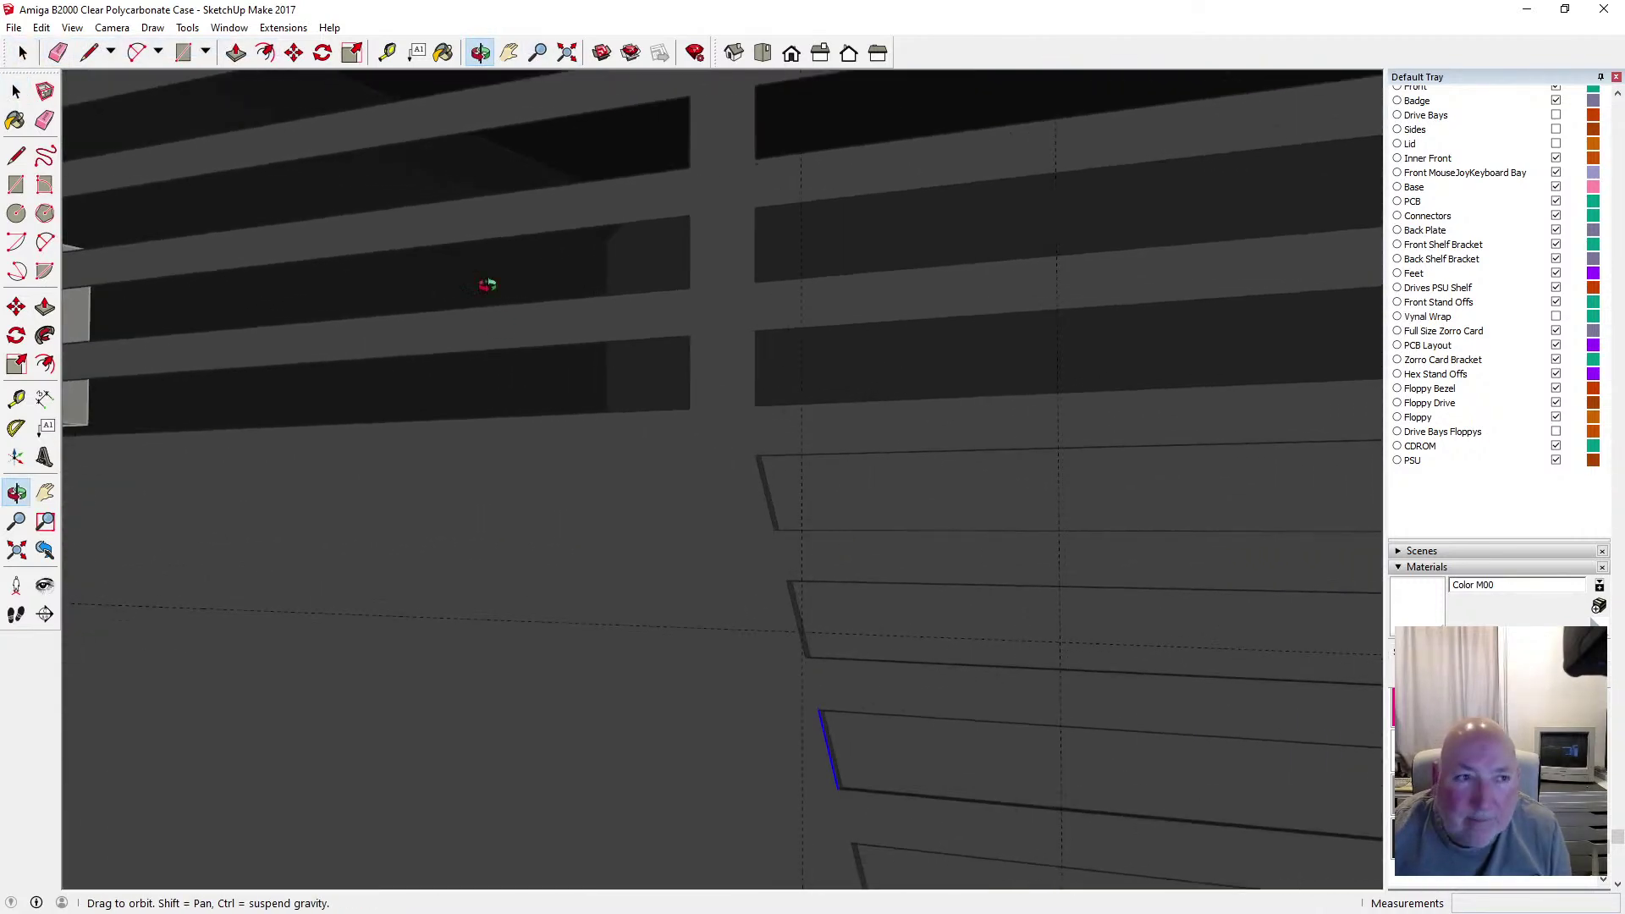
pyautogui.press('space')
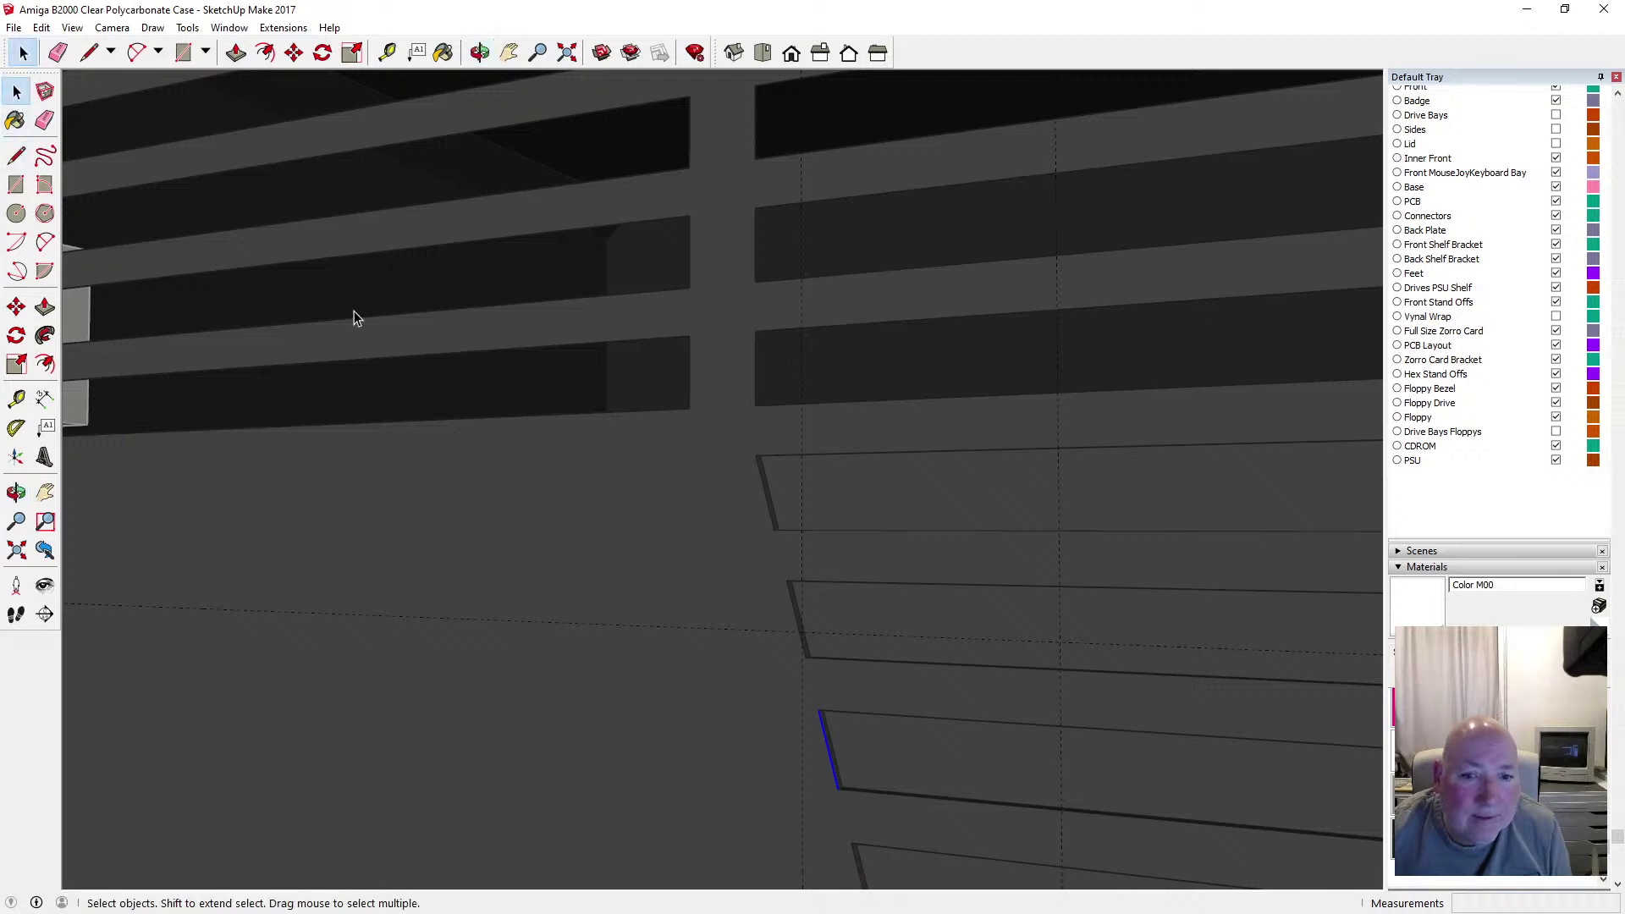
pyautogui.moveTo(735, 442); pyautogui.dragTo(796, 555)
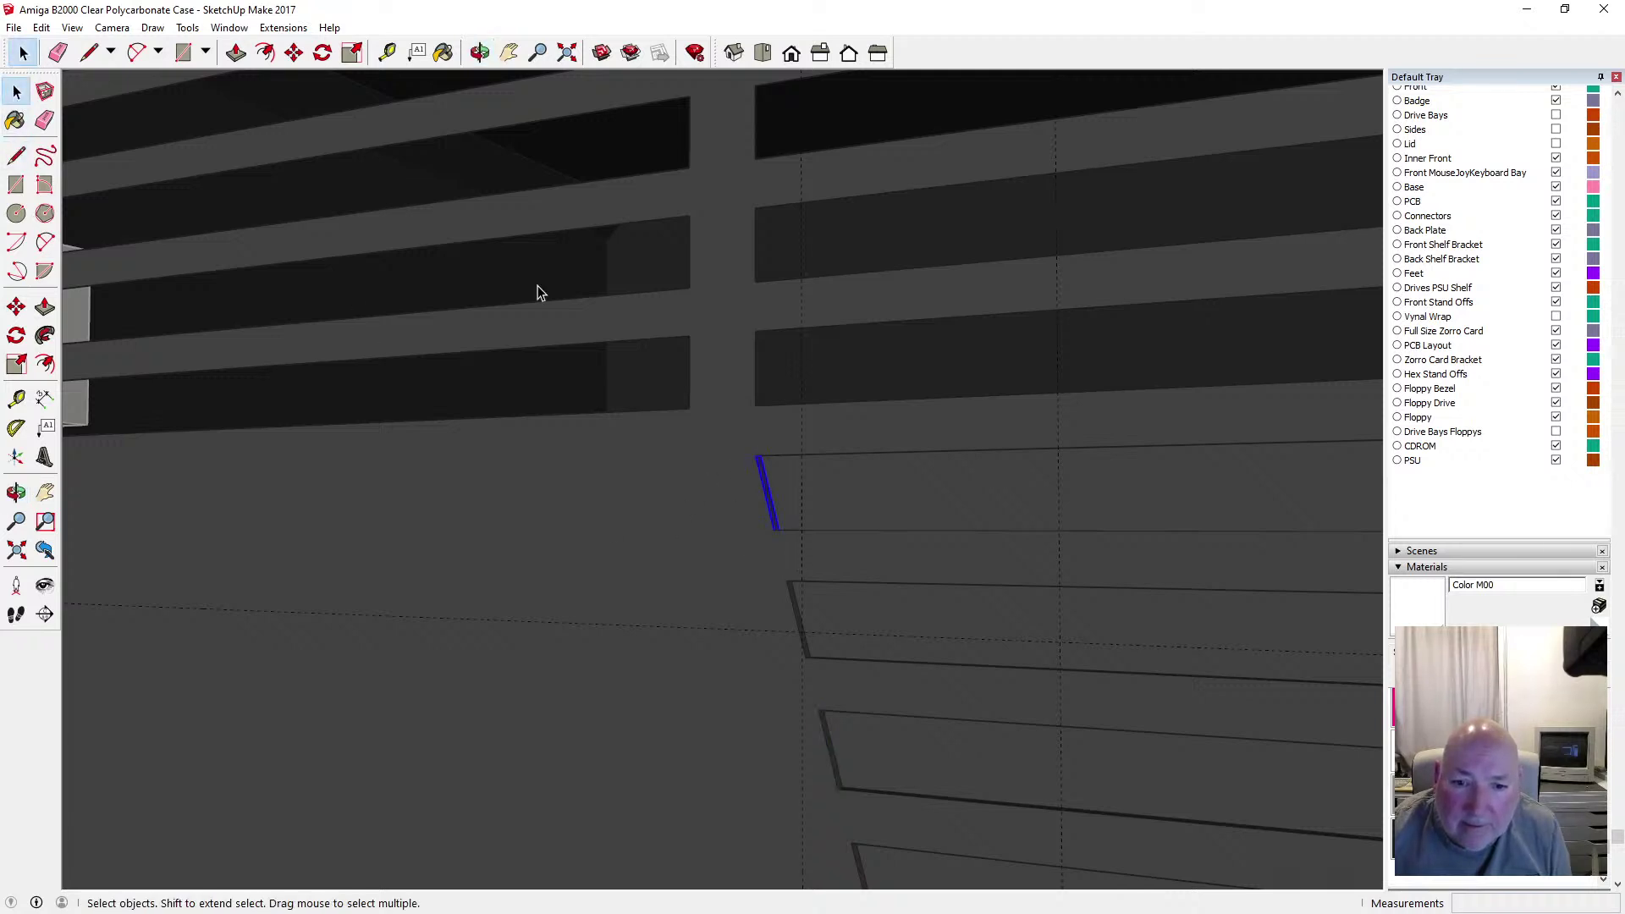
pyautogui.click(293, 53)
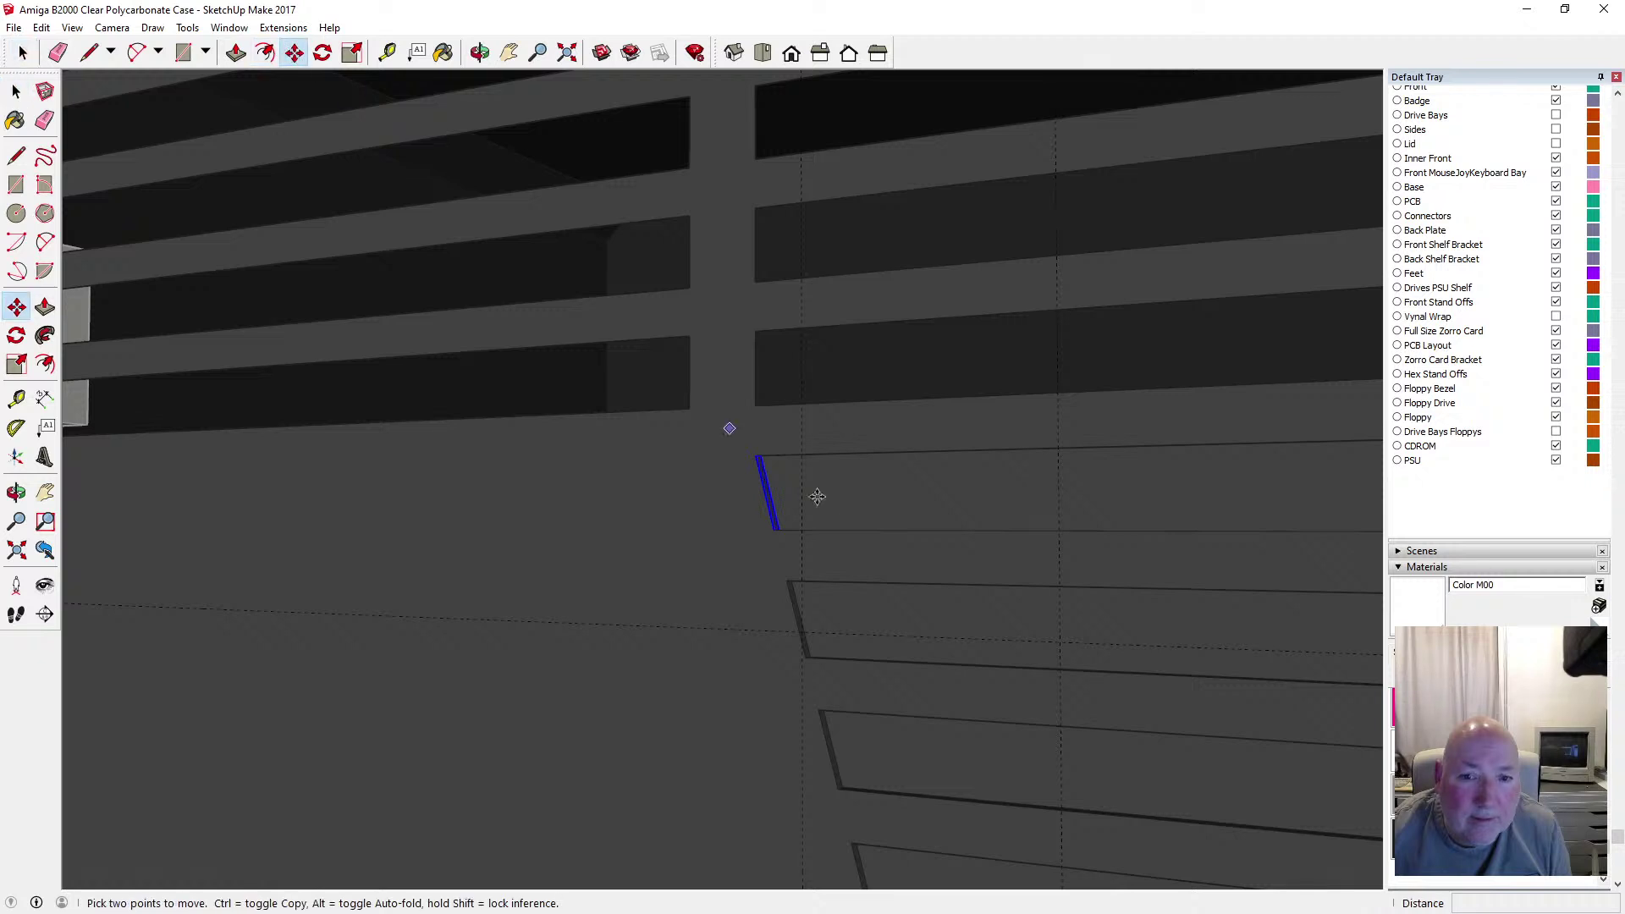
pyautogui.click(765, 492)
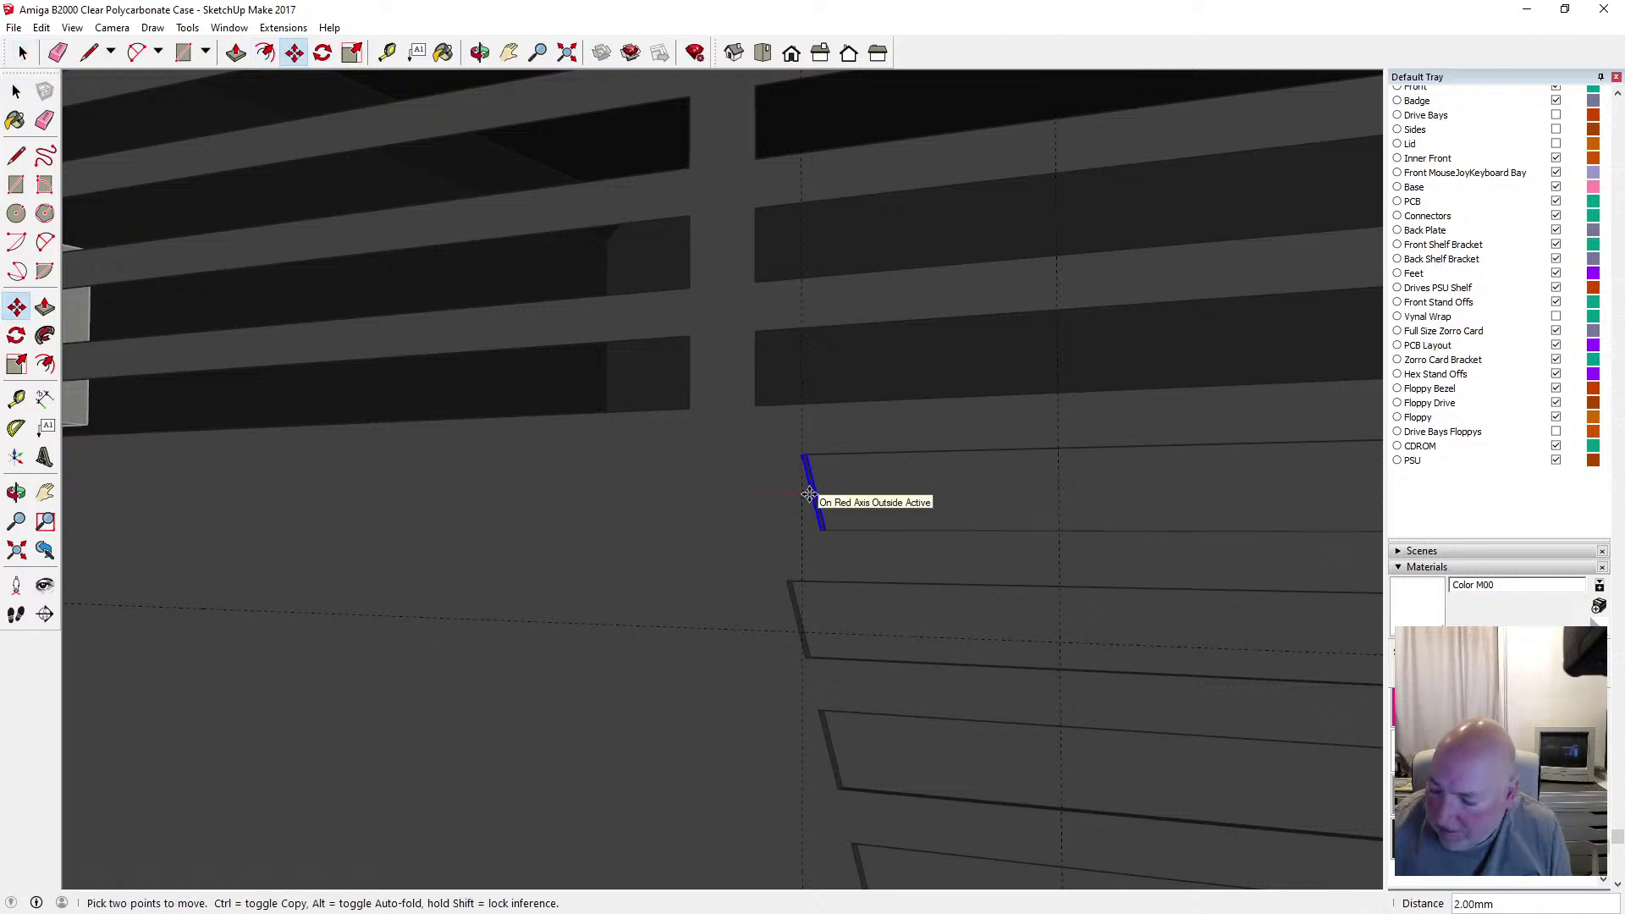
pyautogui.write('7.5')
pyautogui.press('Return')
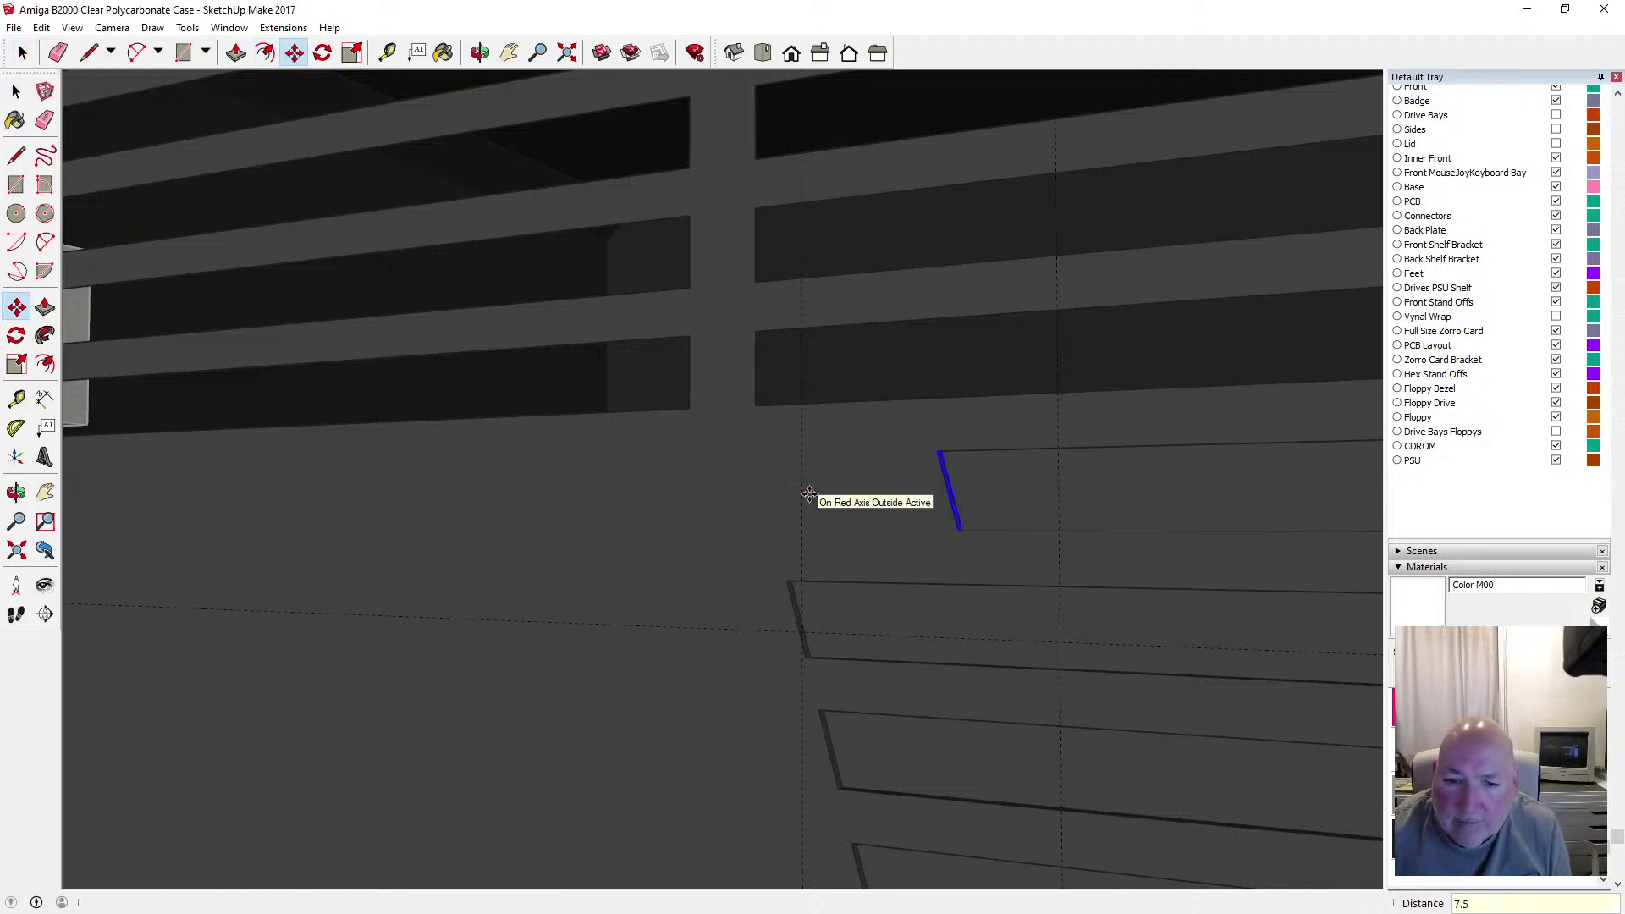
# Shorten the second recessed slot by moving its complete slanted end 7.5 mm along the red axis
pyautogui.press('space')
pyautogui.moveTo(762, 561); pyautogui.dragTo(855, 677)
pyautogui.click(294, 52)
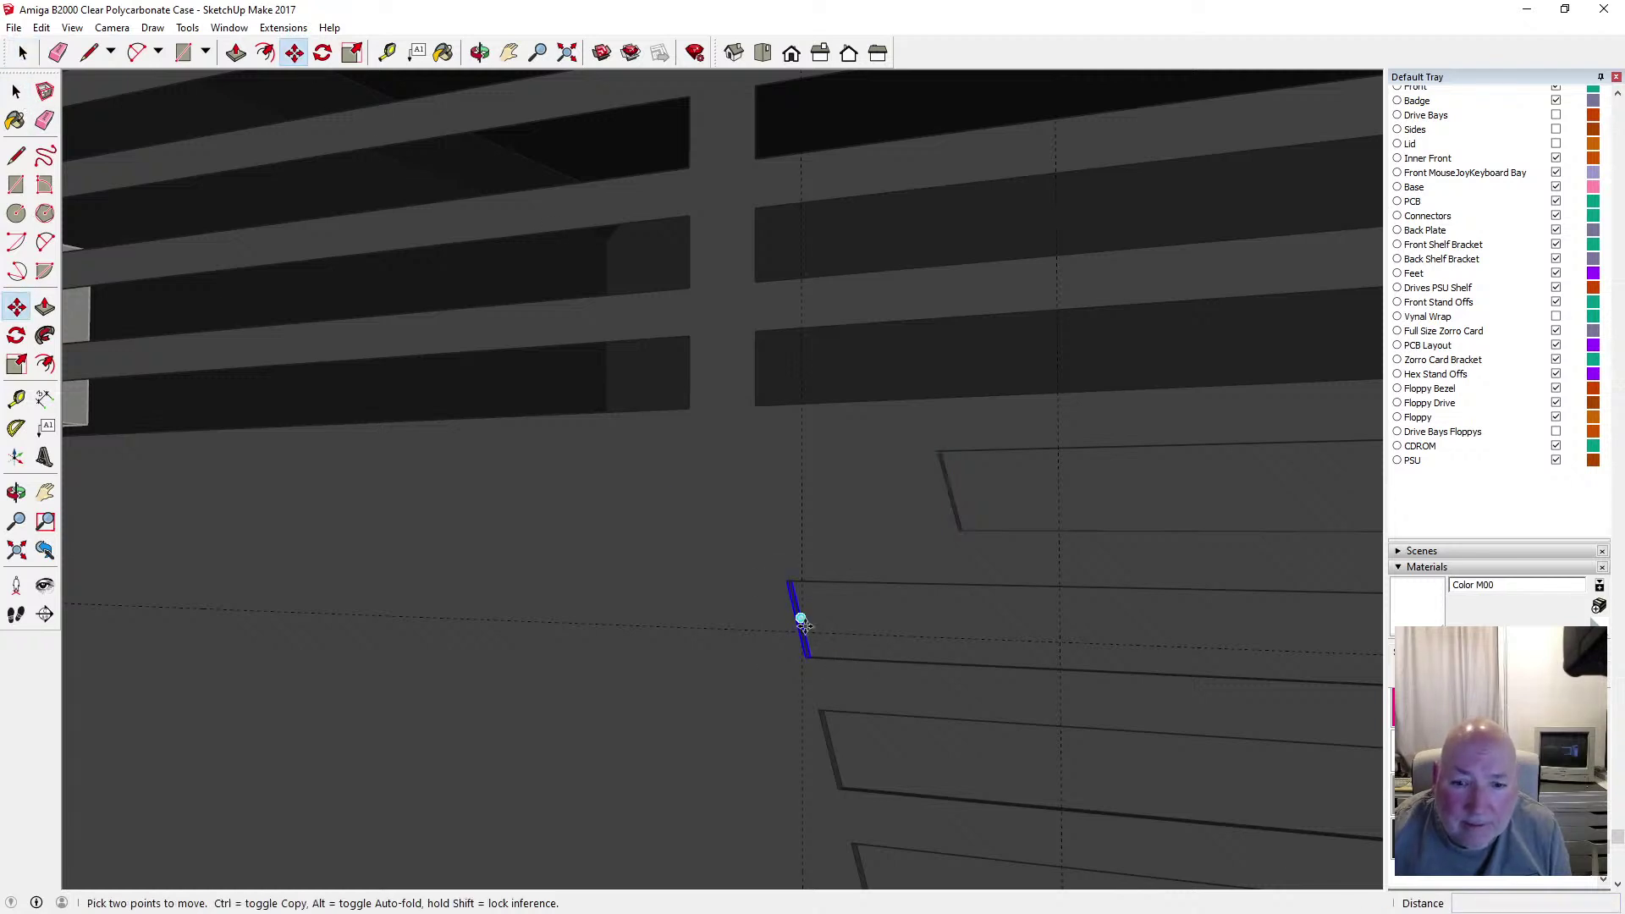
pyautogui.click(802, 622)
pyautogui.write('7')
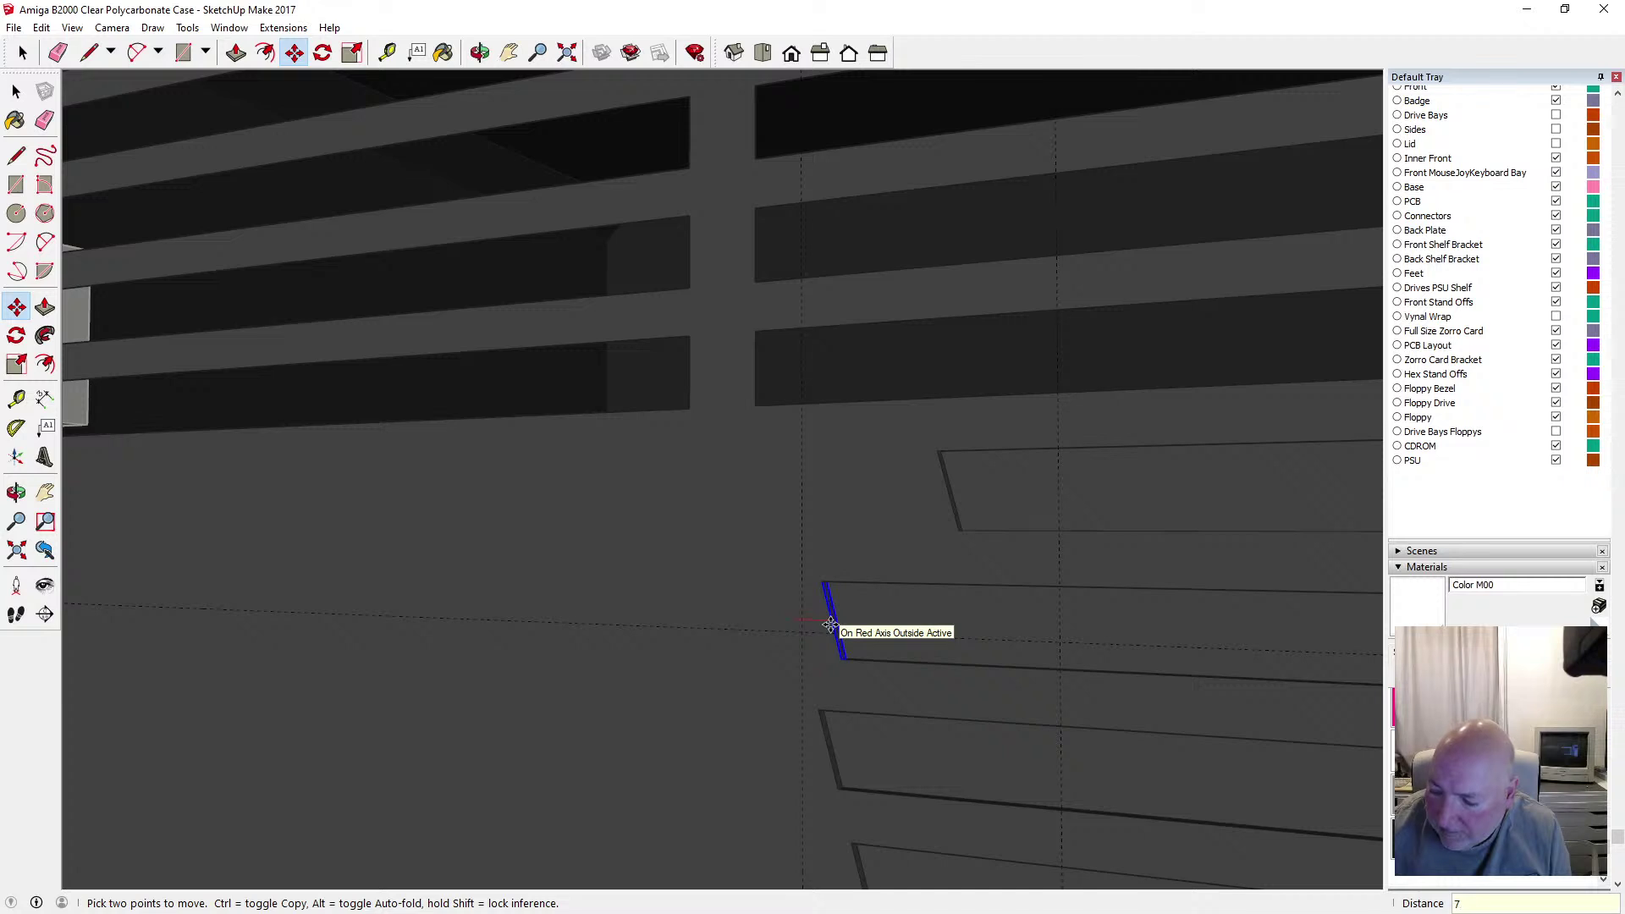
pyautogui.write('.5')
pyautogui.press('Return')
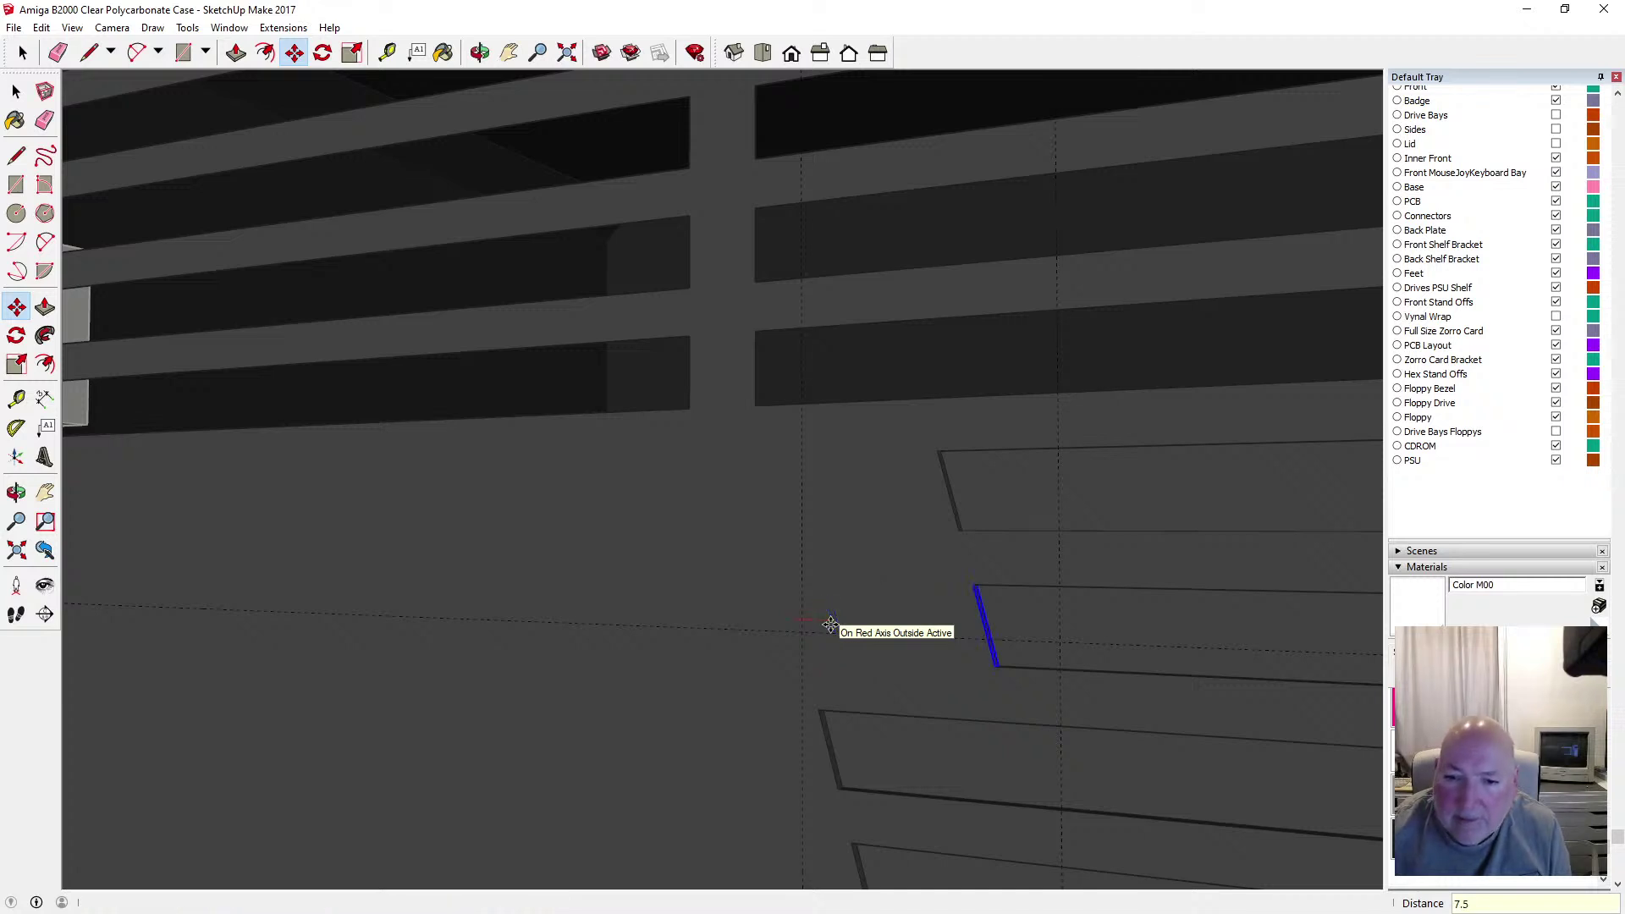
# Shorten the third recessed slot by moving its complete slanted end 7.5 mm along the red axis
pyautogui.click(16, 90)
pyautogui.moveTo(794, 696); pyautogui.dragTo(865, 800)
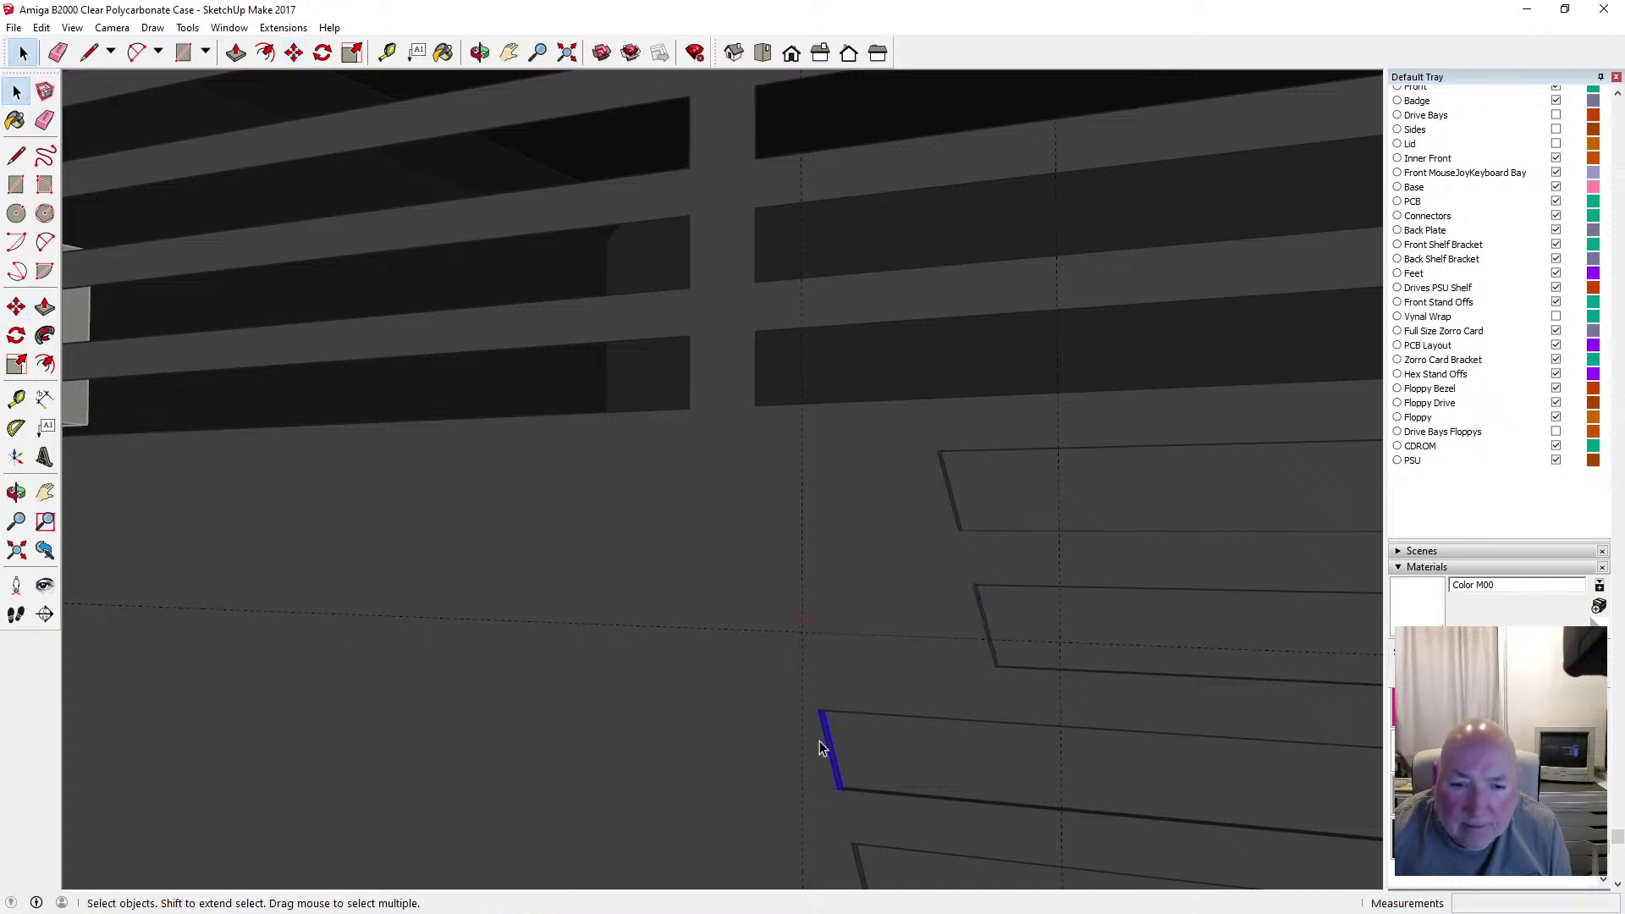
pyautogui.click(294, 54)
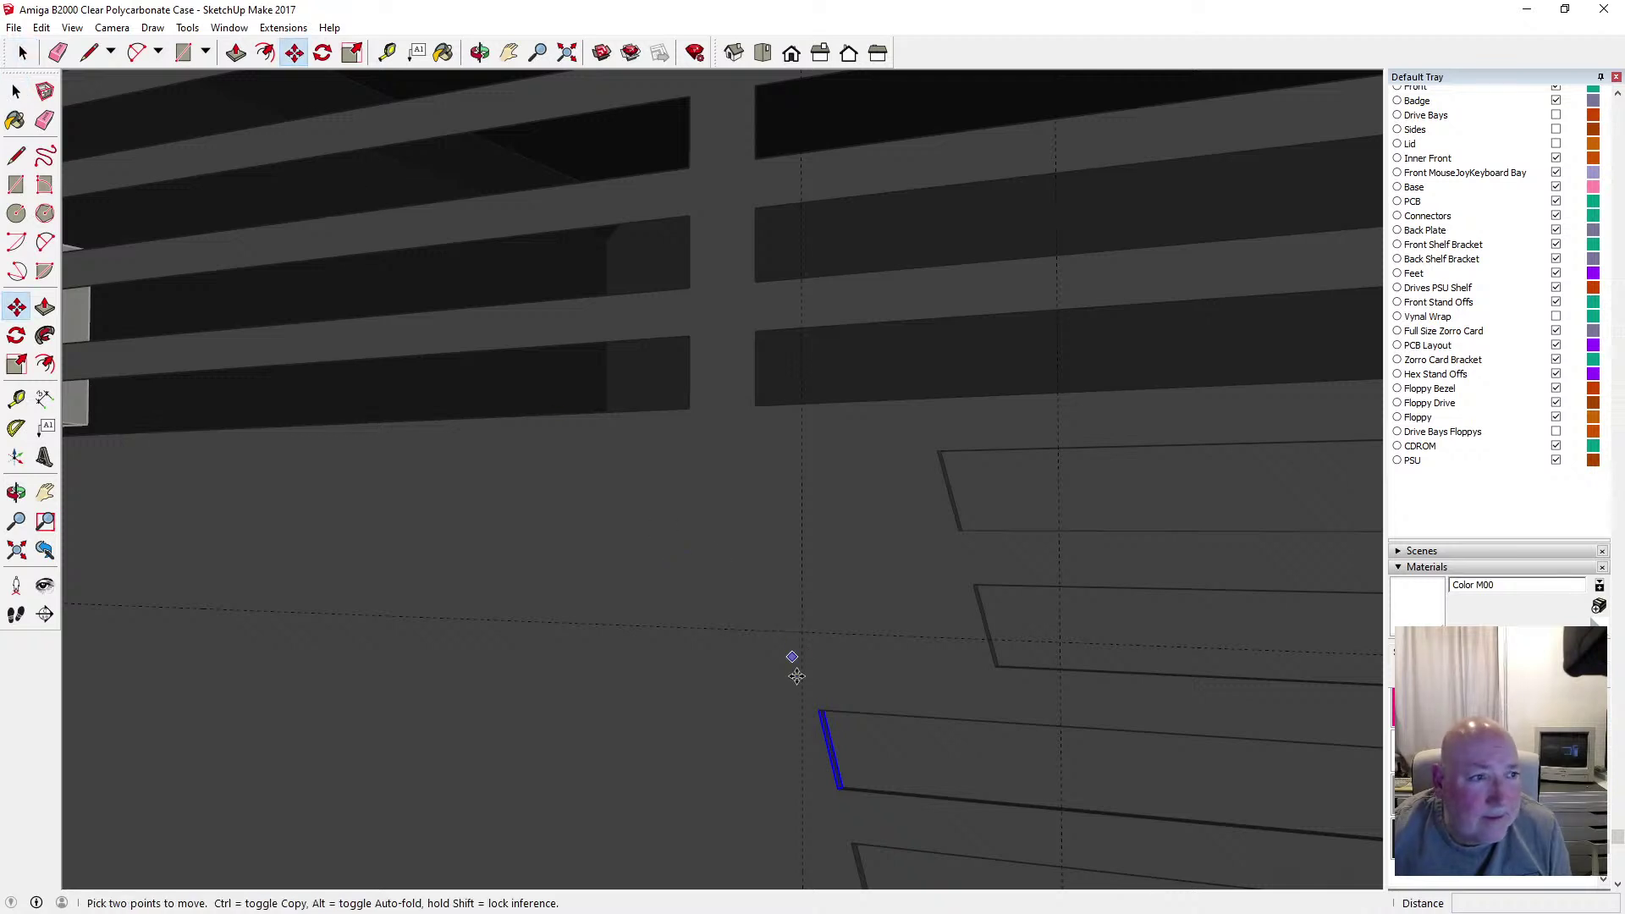
pyautogui.click(828, 752)
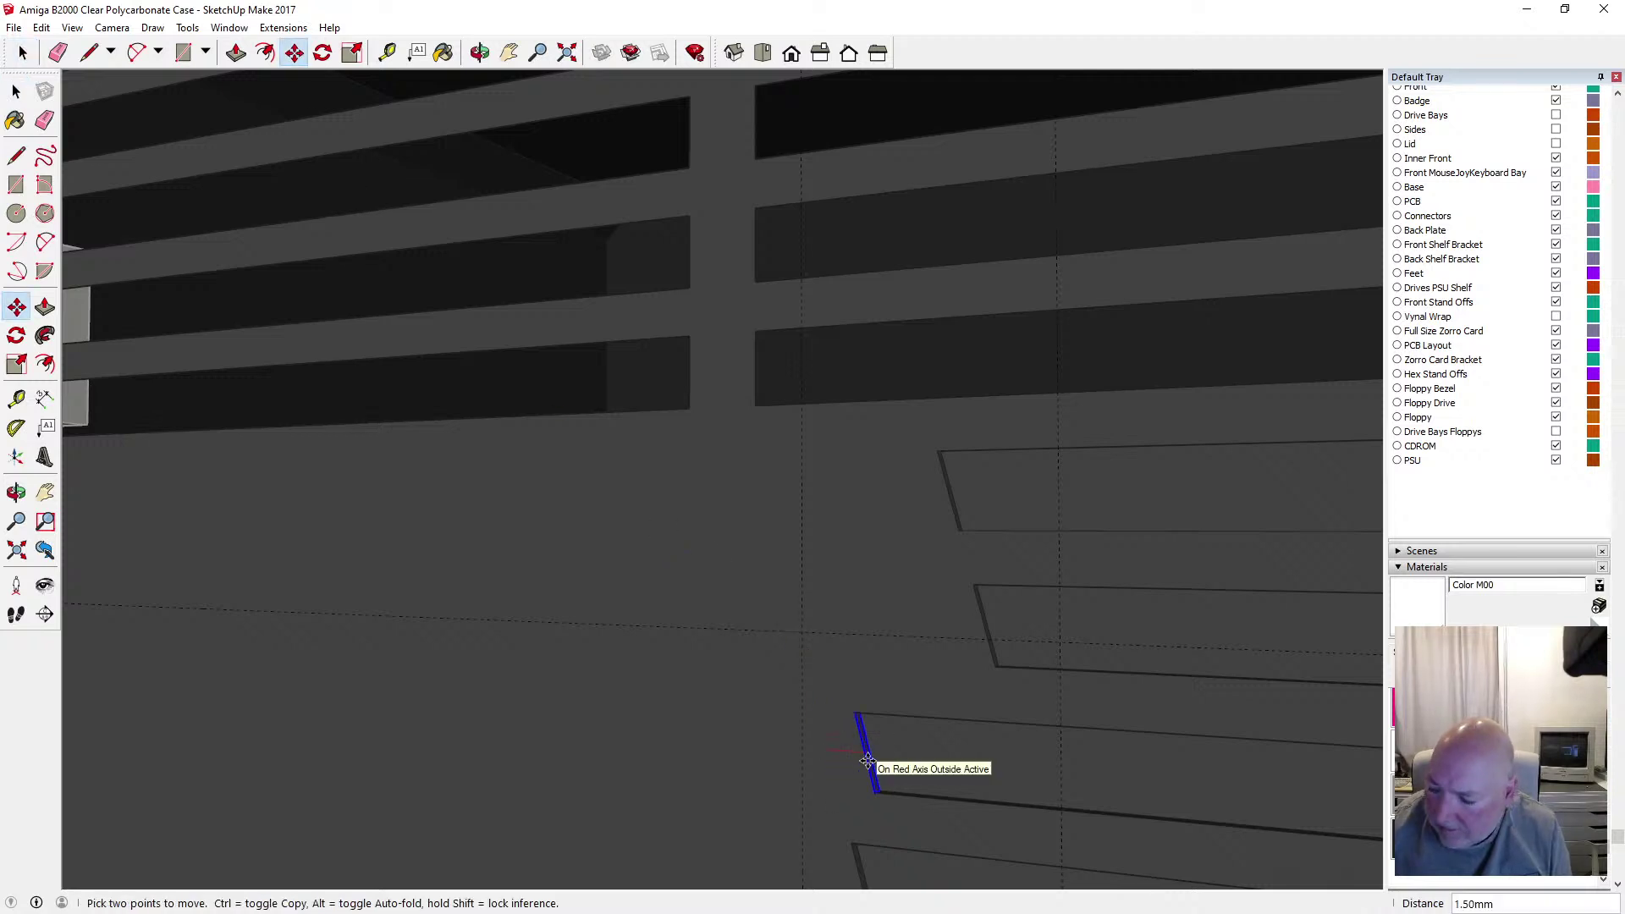
pyautogui.write('7.')
pyautogui.press('Return')
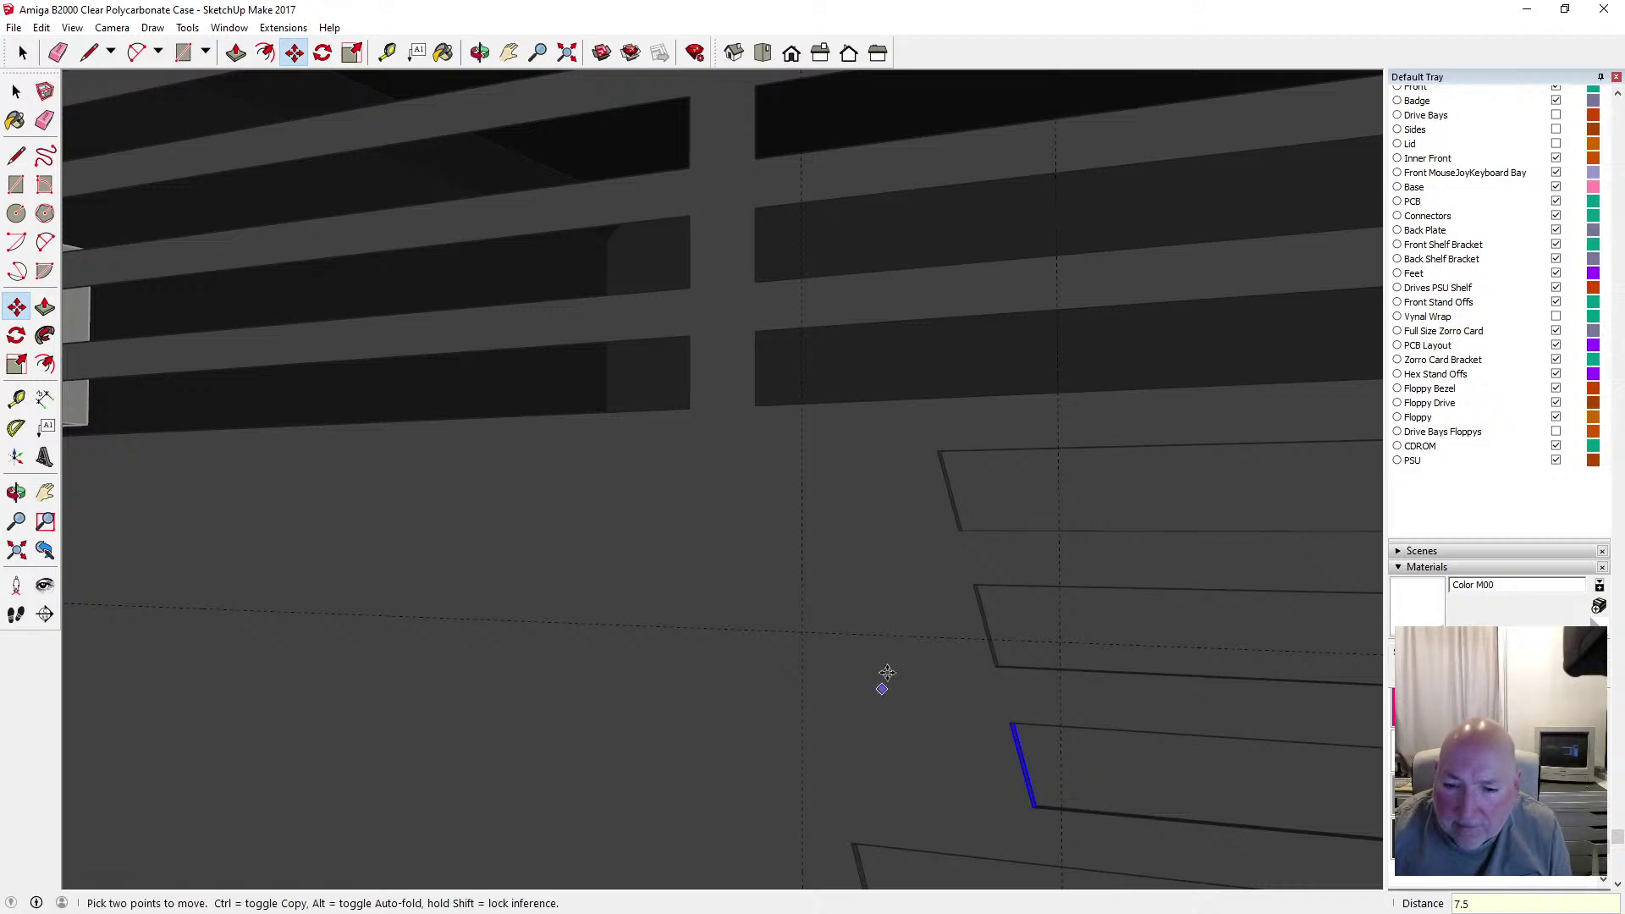
# Select the whole slanted end of the fourth recessed slot and move it 7.5 mm along the red axis
pyautogui.scroll(-5, 903, 613)
pyautogui.scroll(-2, 923, 669)
pyautogui.scroll(6, 943, 723)
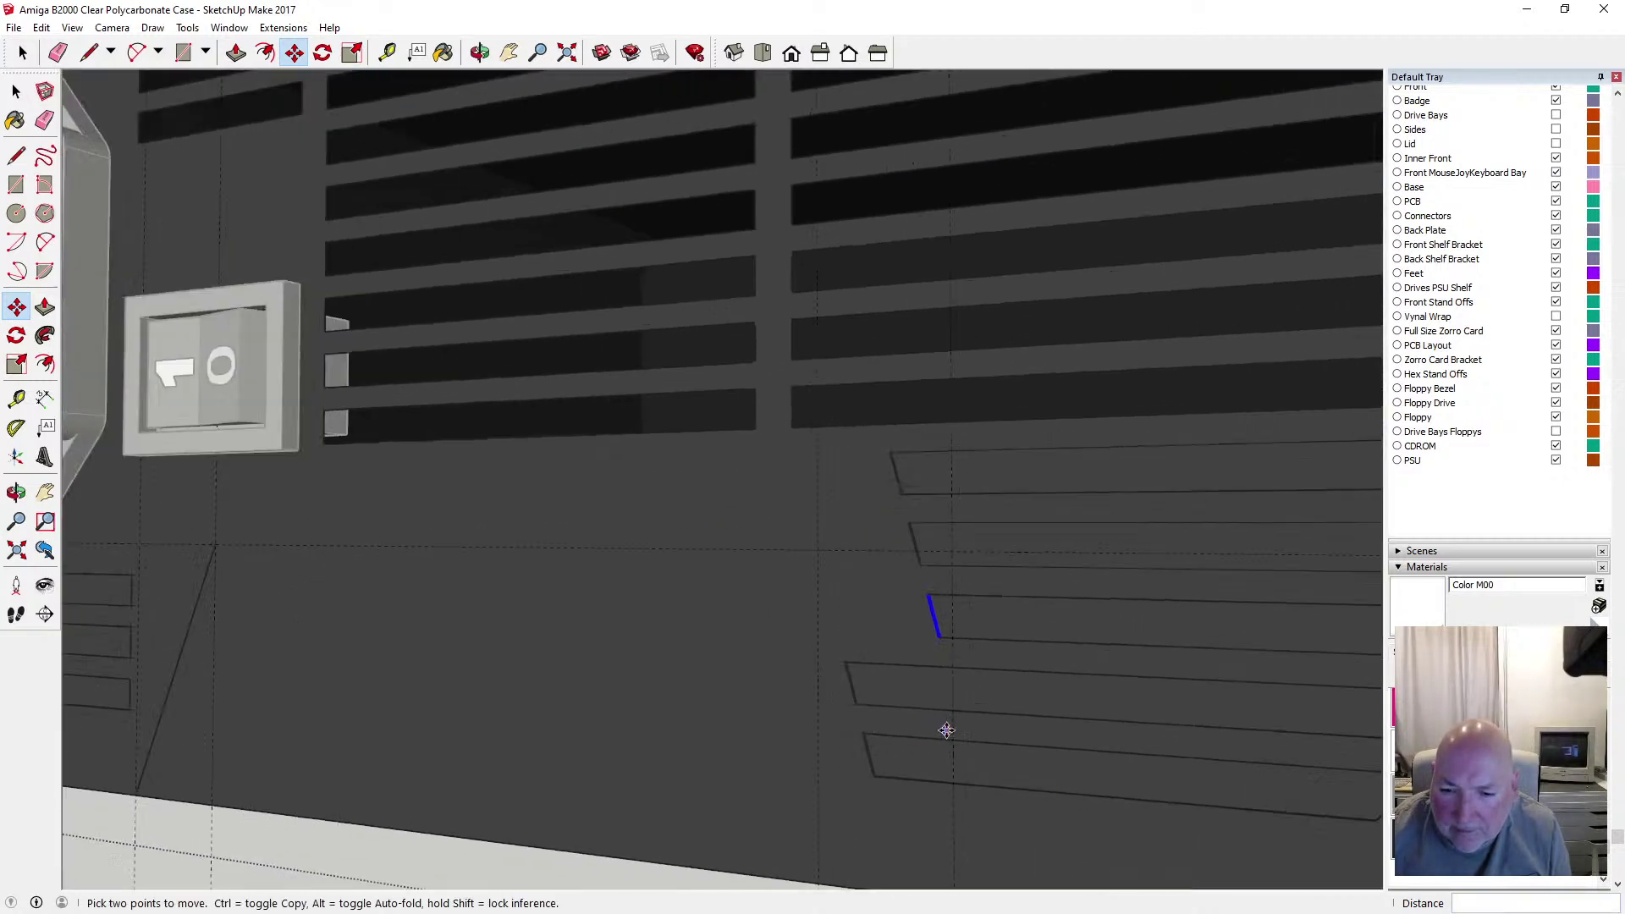
pyautogui.press('space')
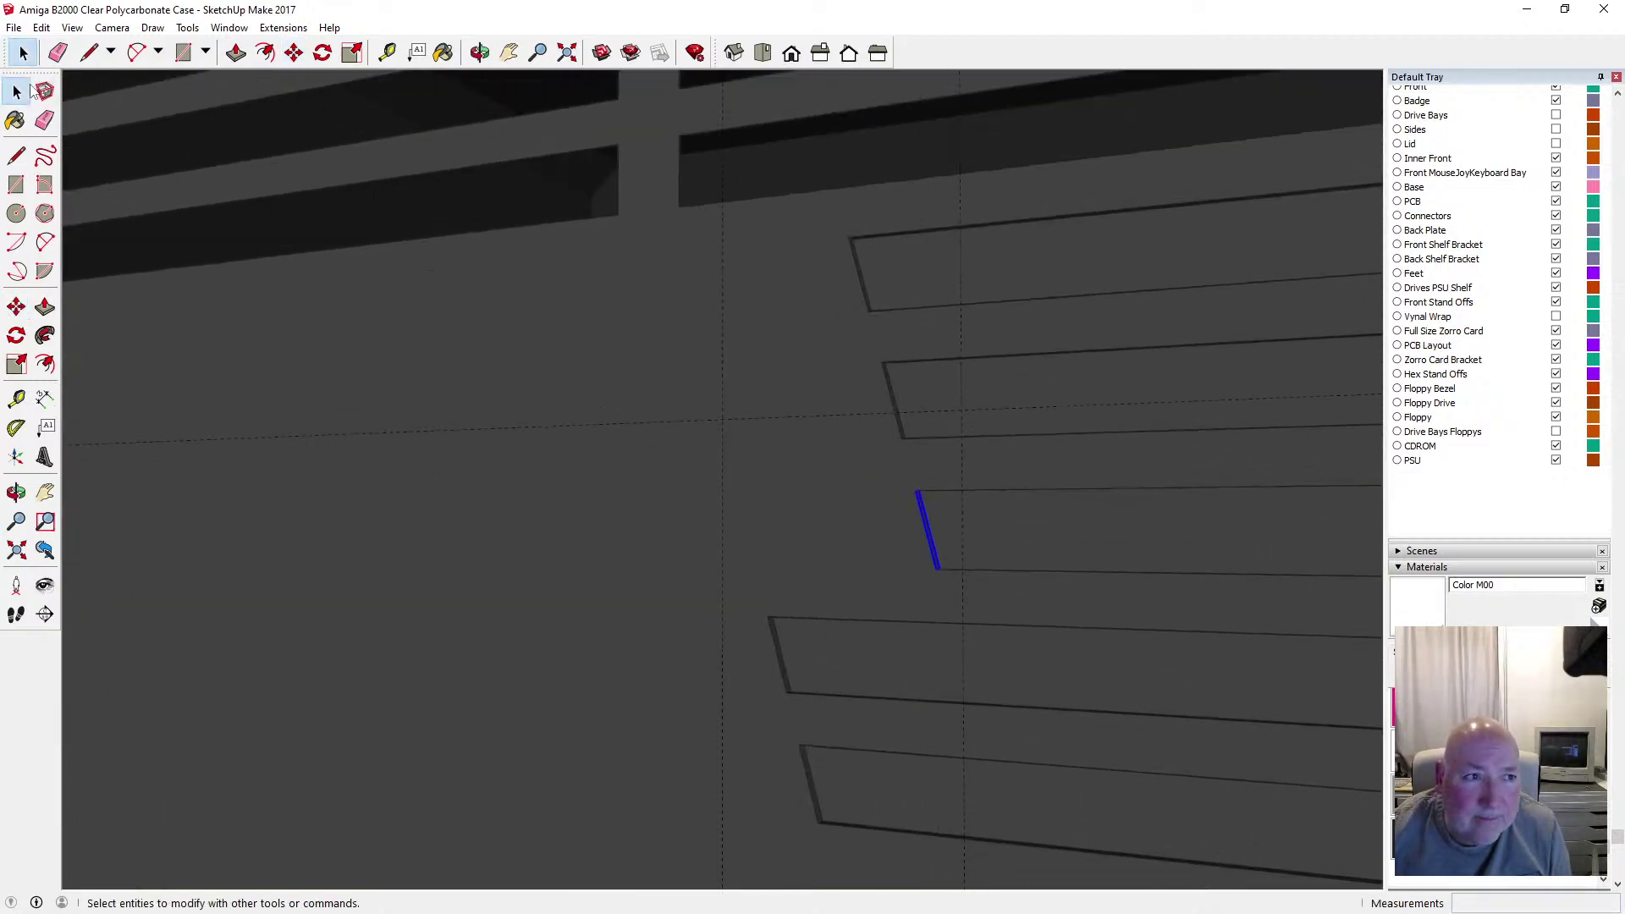
pyautogui.moveTo(753, 603); pyautogui.dragTo(825, 698)
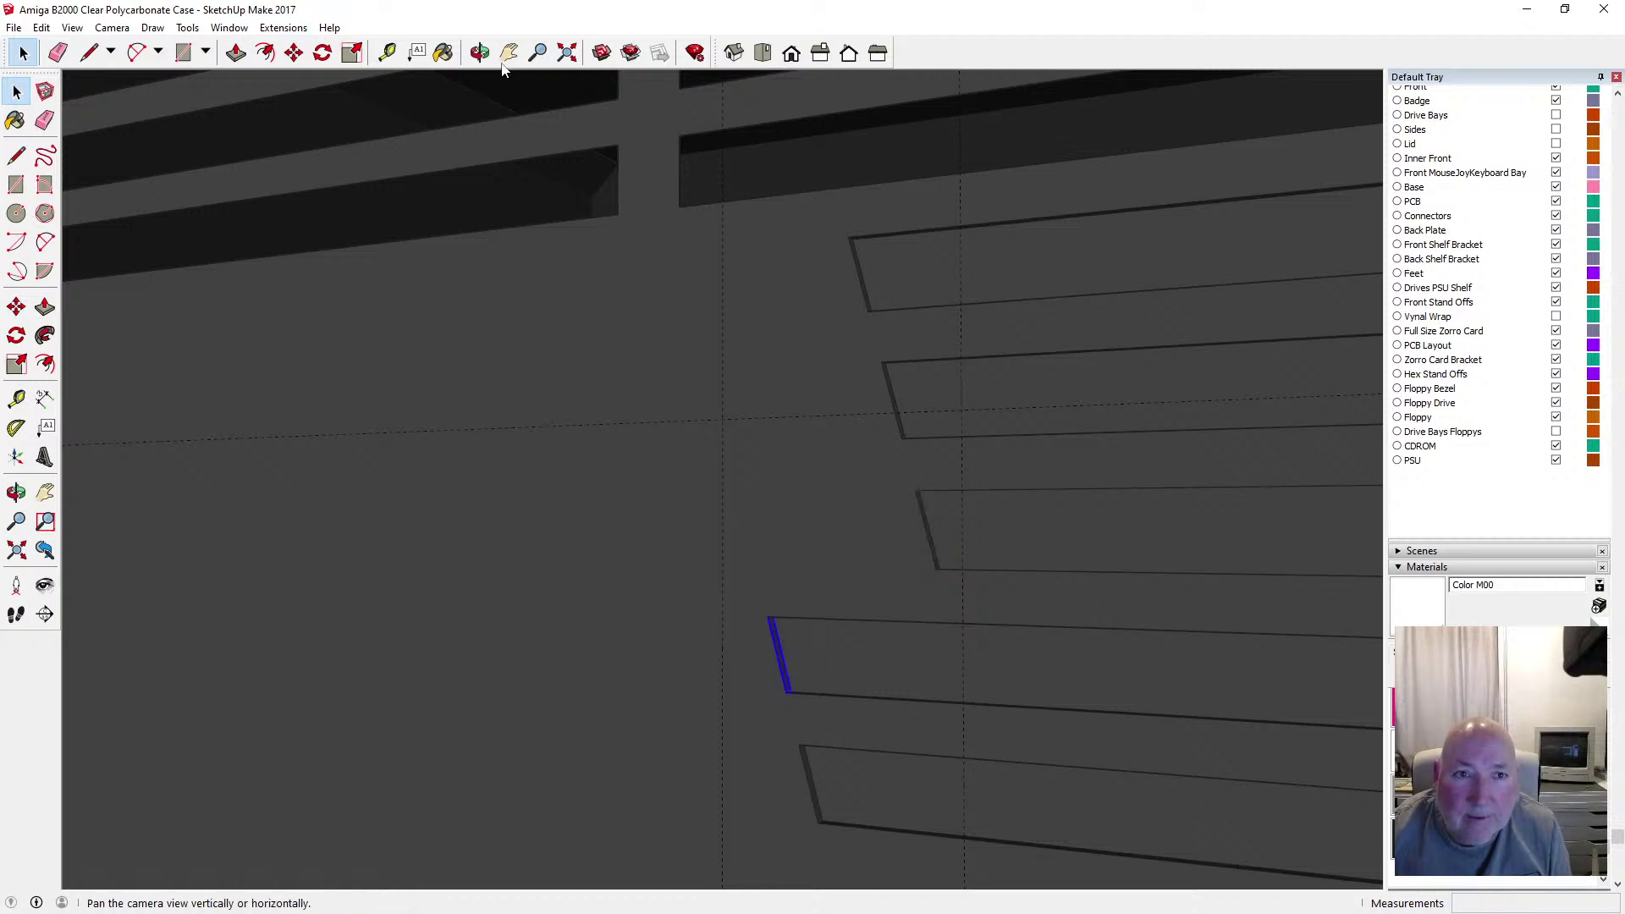
pyautogui.click(294, 53)
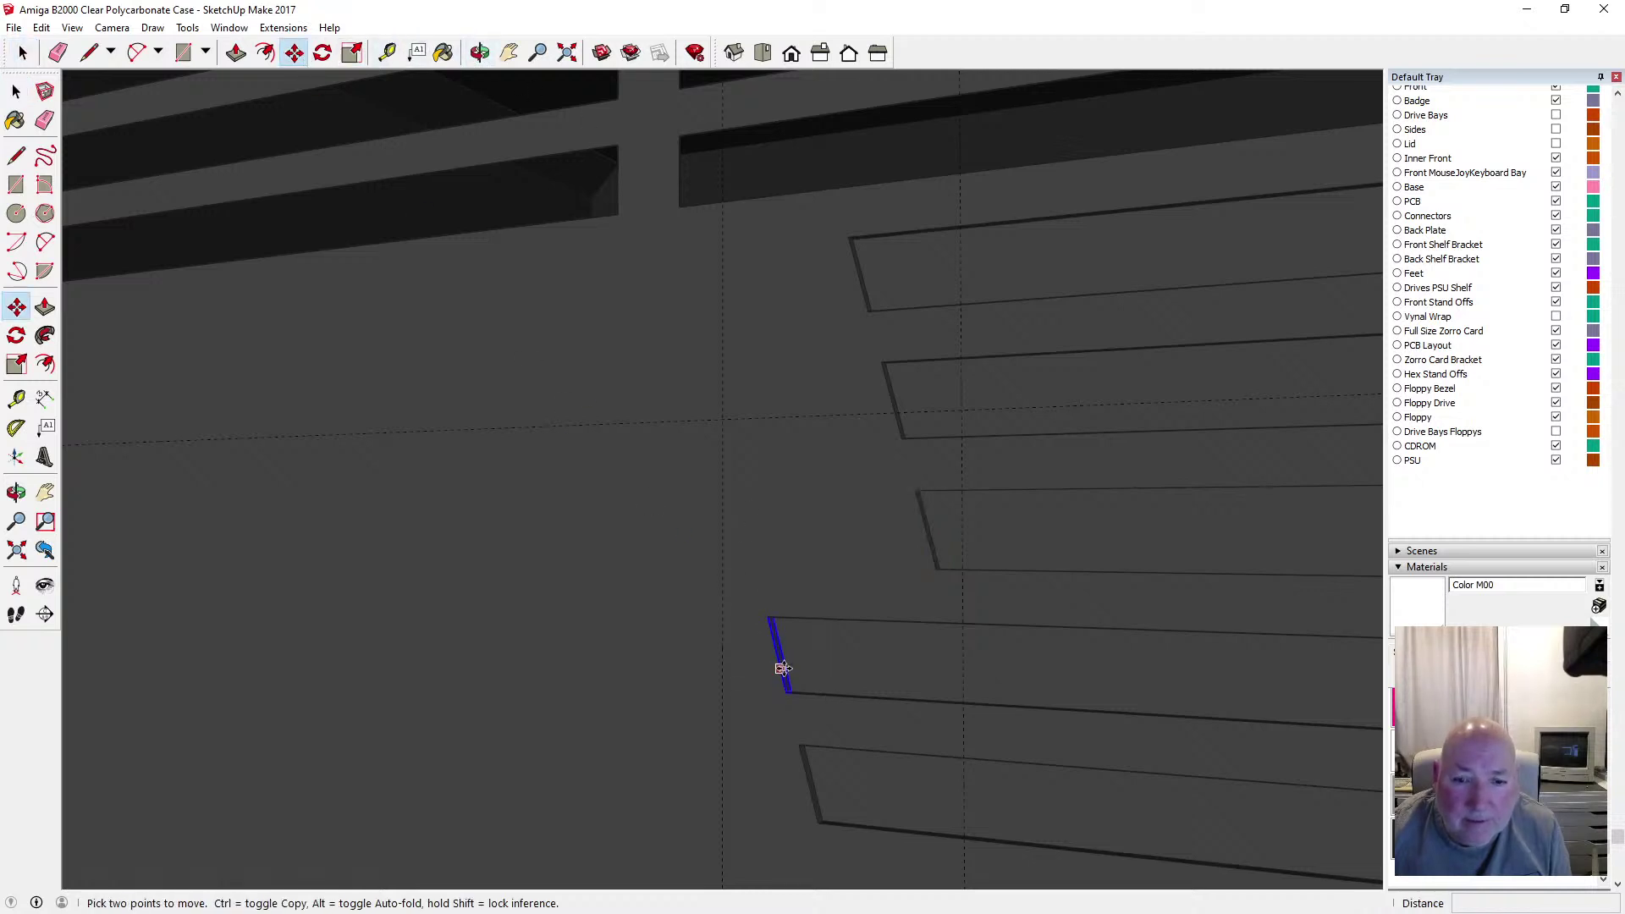
pyautogui.click(780, 662)
pyautogui.write('7.5')
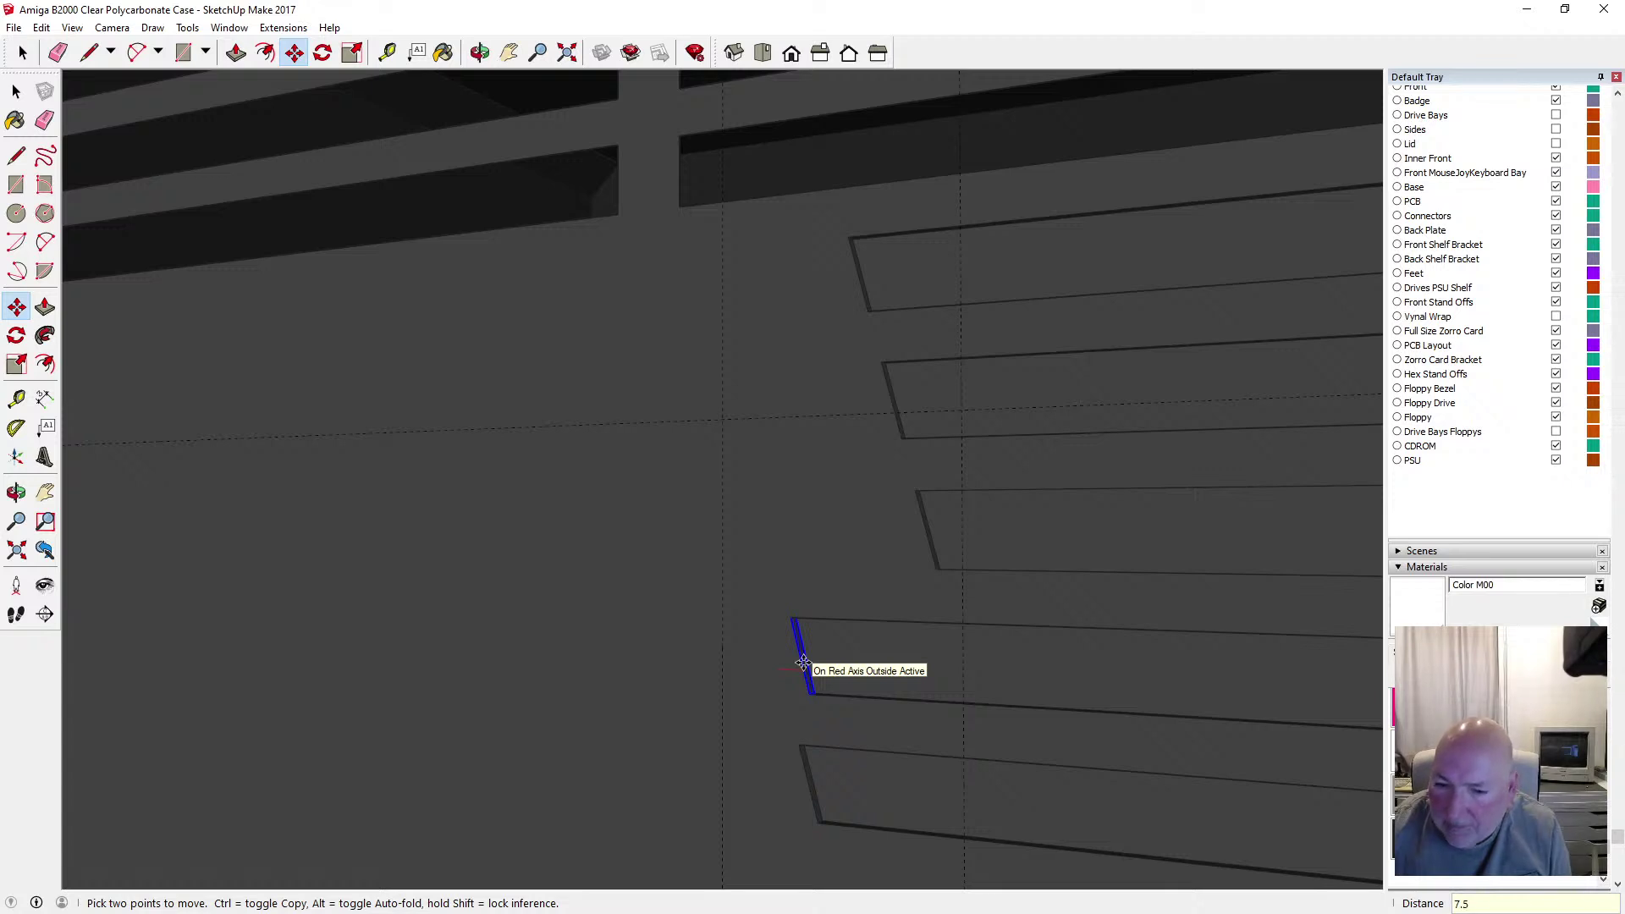
pyautogui.press('Return')
# Shorten the lowest recessed slot by moving its full slanted end 7.5 mm along the red axis
pyautogui.press('space')
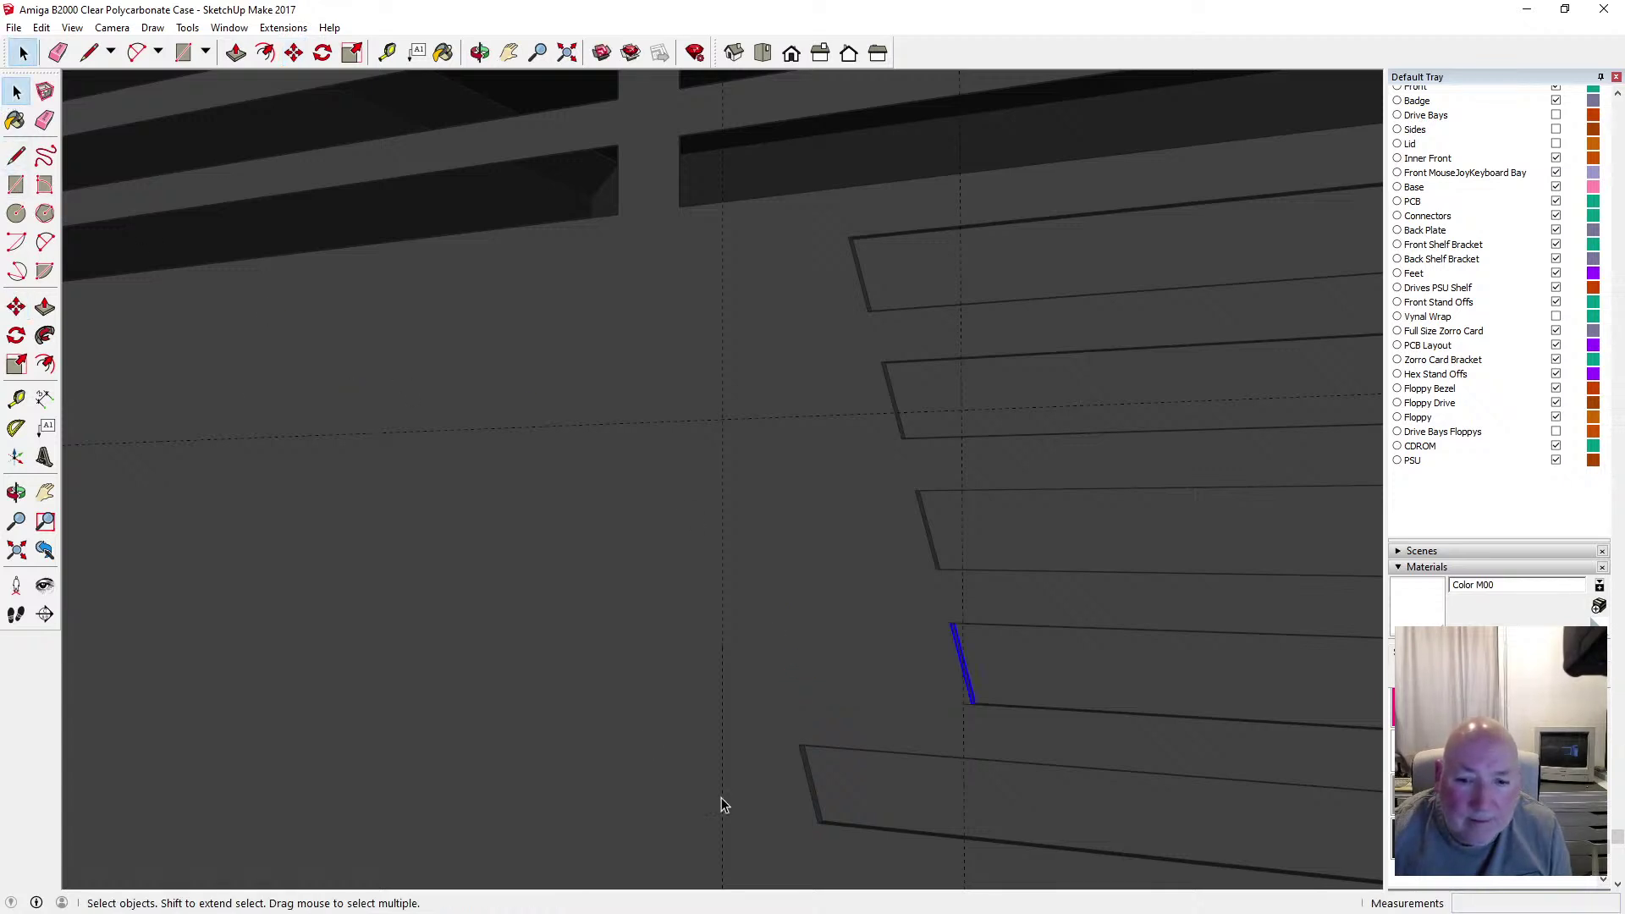
pyautogui.moveTo(755, 721); pyautogui.dragTo(842, 853)
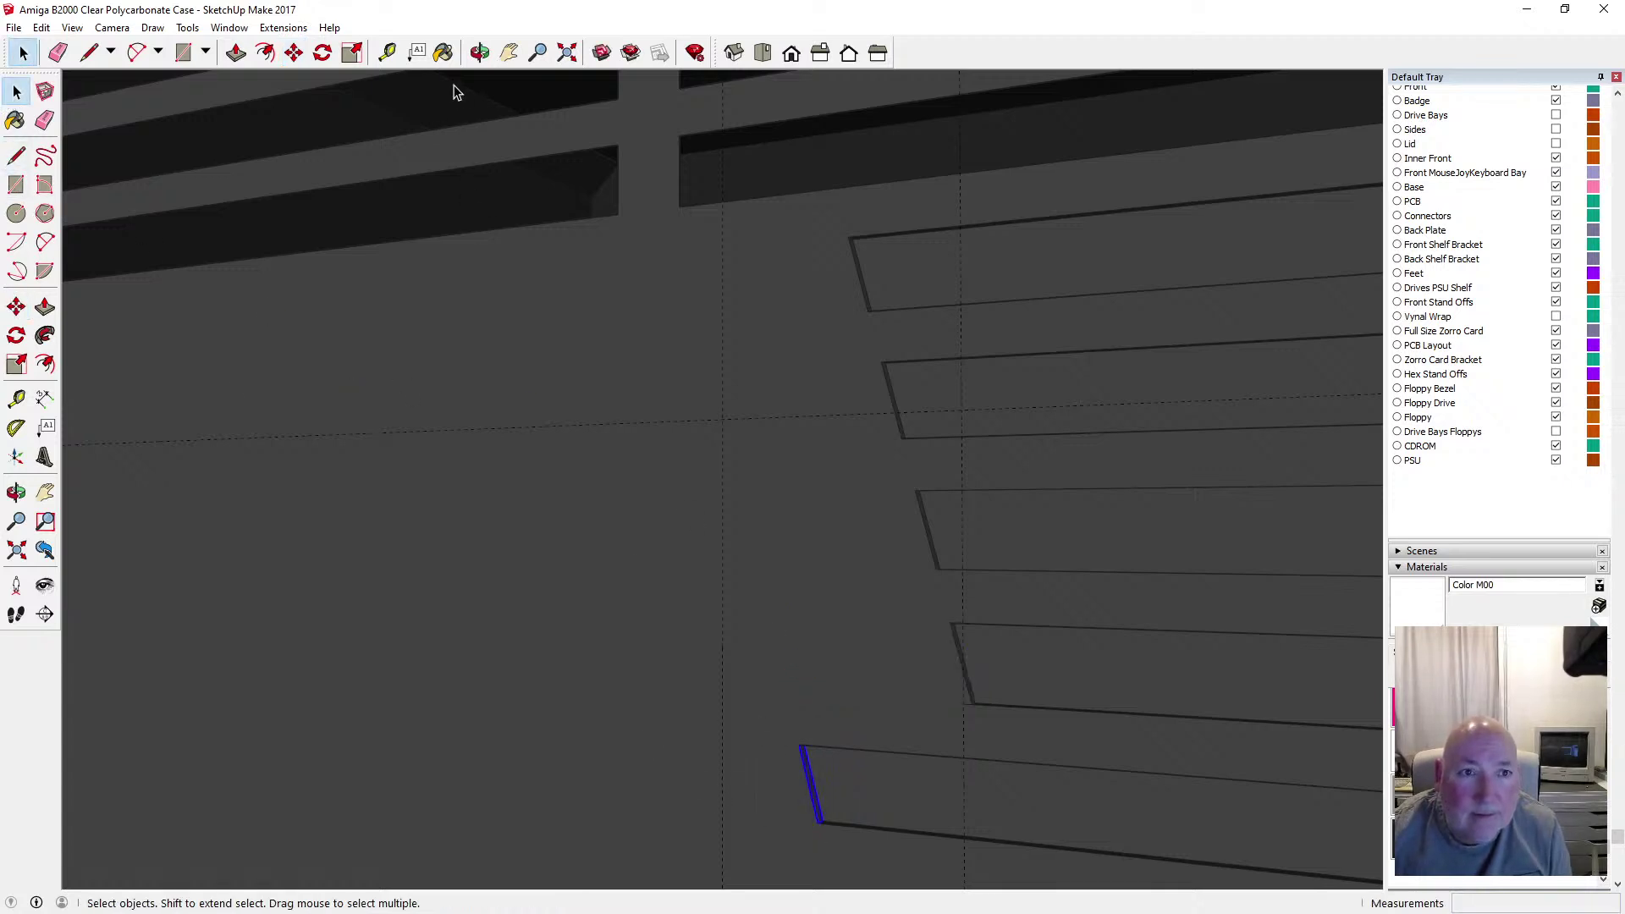
pyautogui.click(294, 53)
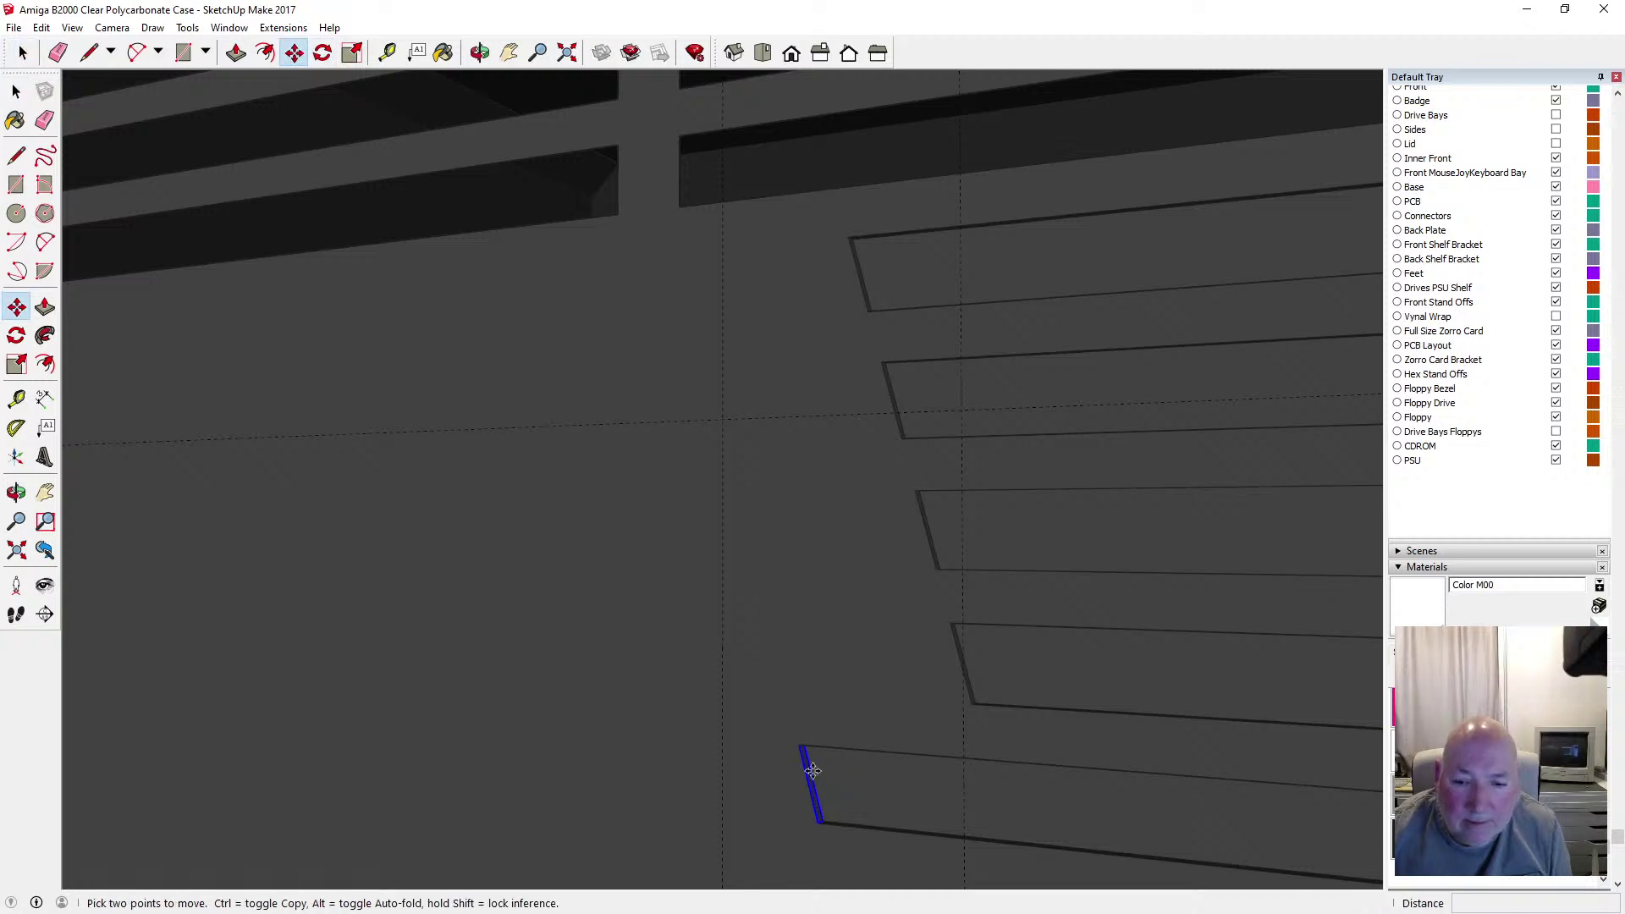
pyautogui.click(812, 770)
pyautogui.write('7.')
pyautogui.press('Return')
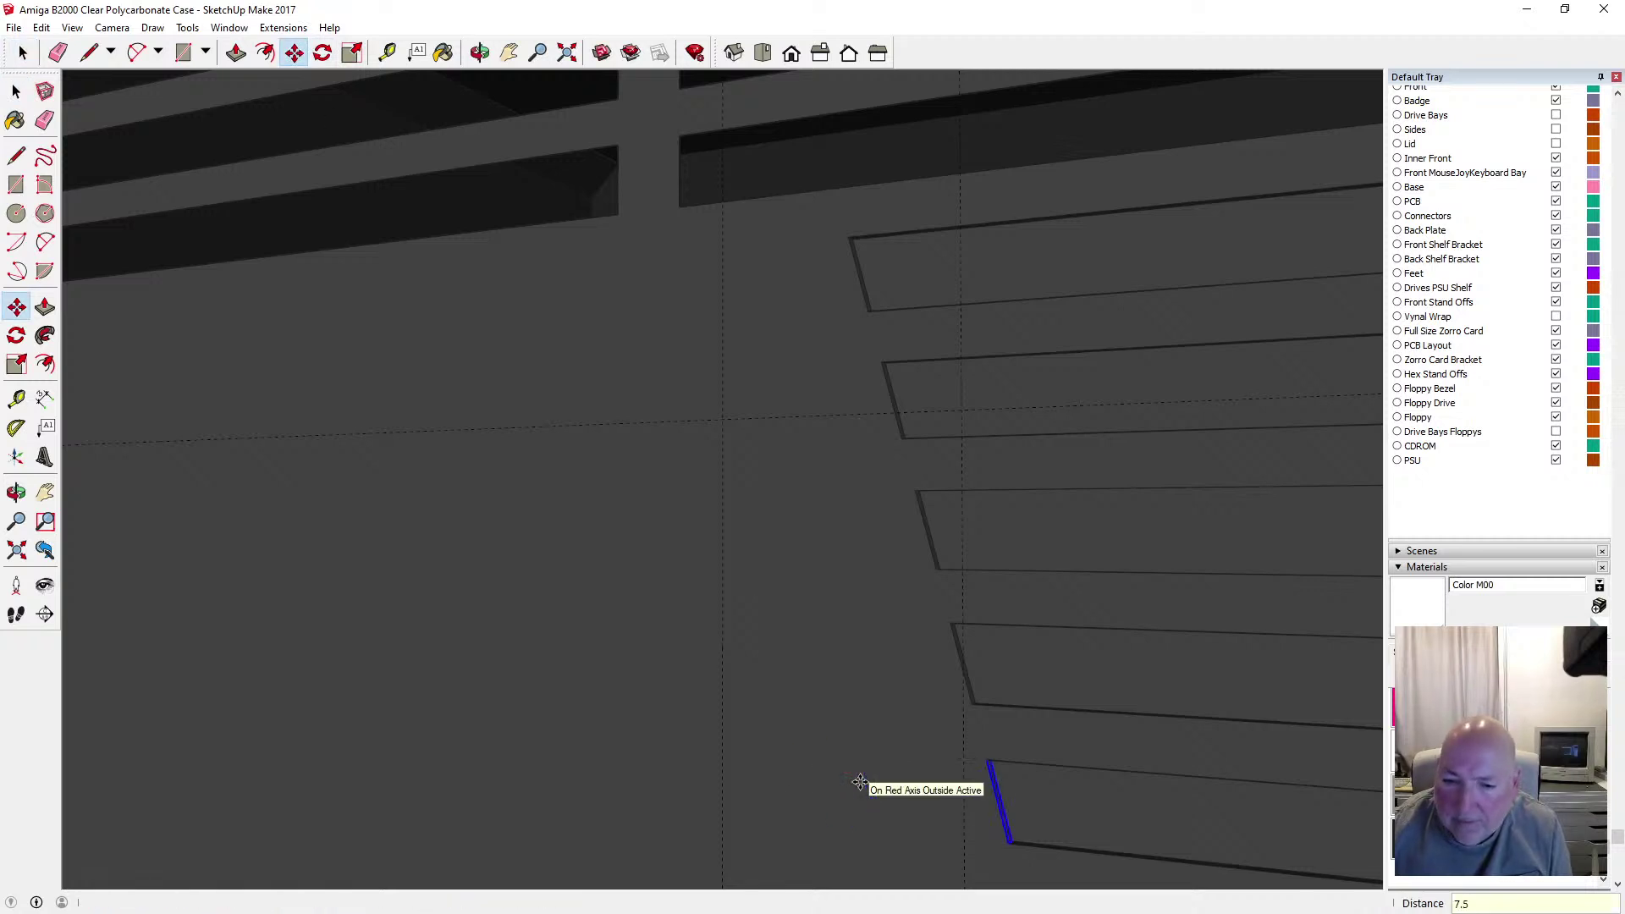
pyautogui.click(17, 93)
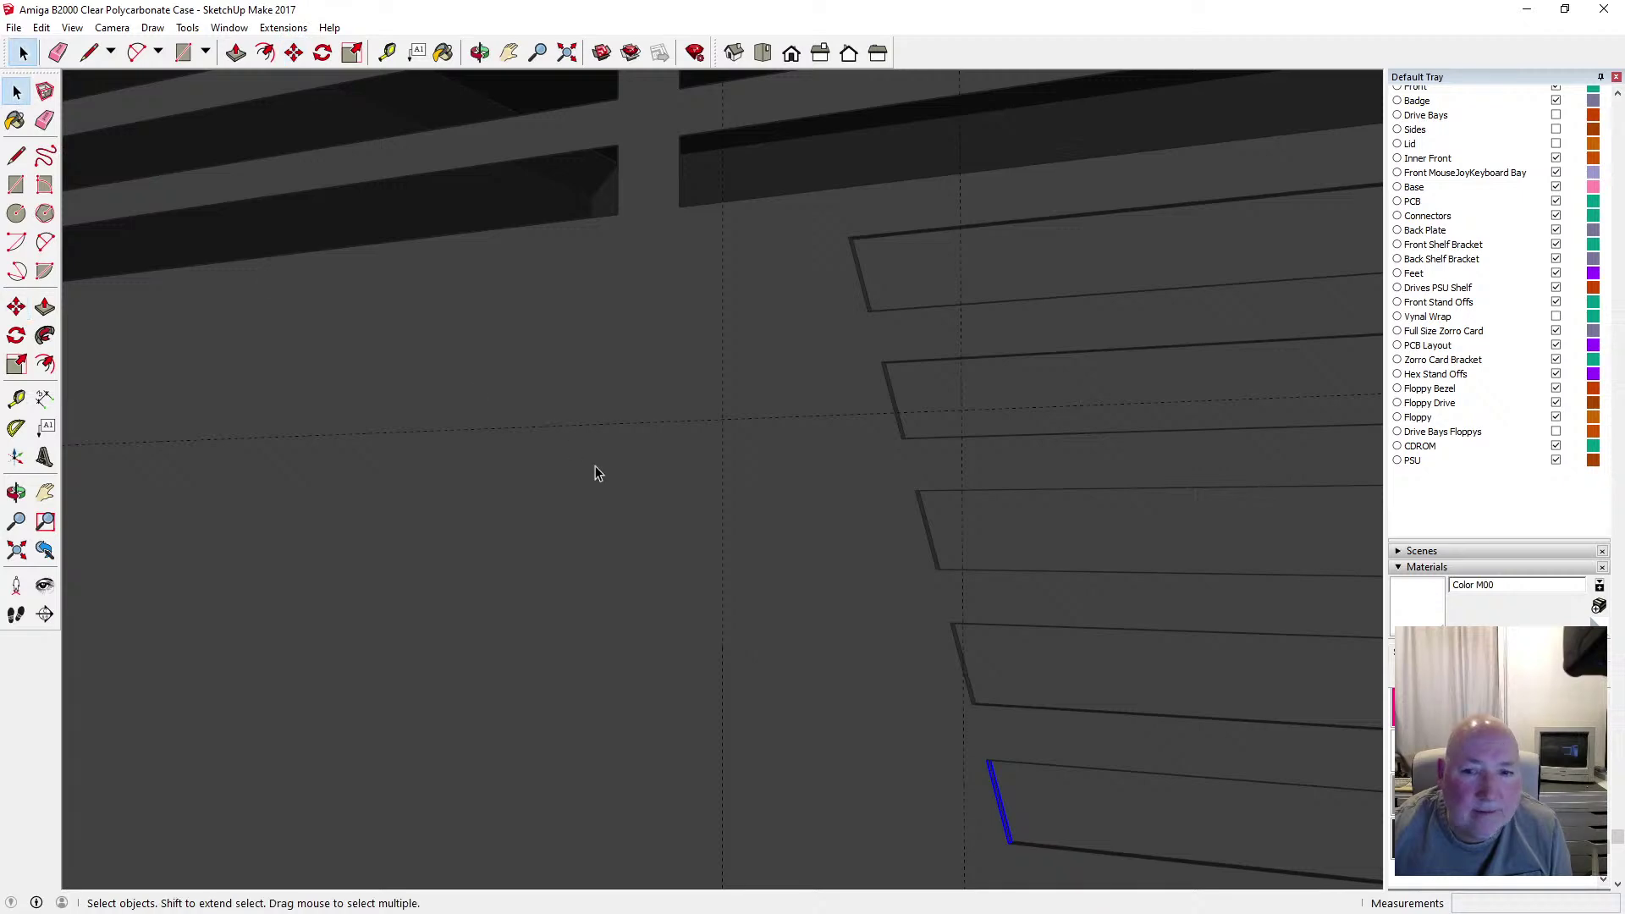
# Draw the second slanted side from the guide intersection beside the shortened slots to the face's bottom edge, and join both slanted sides with a horizontal top edge
pyautogui.scroll(-5, 616, 456)
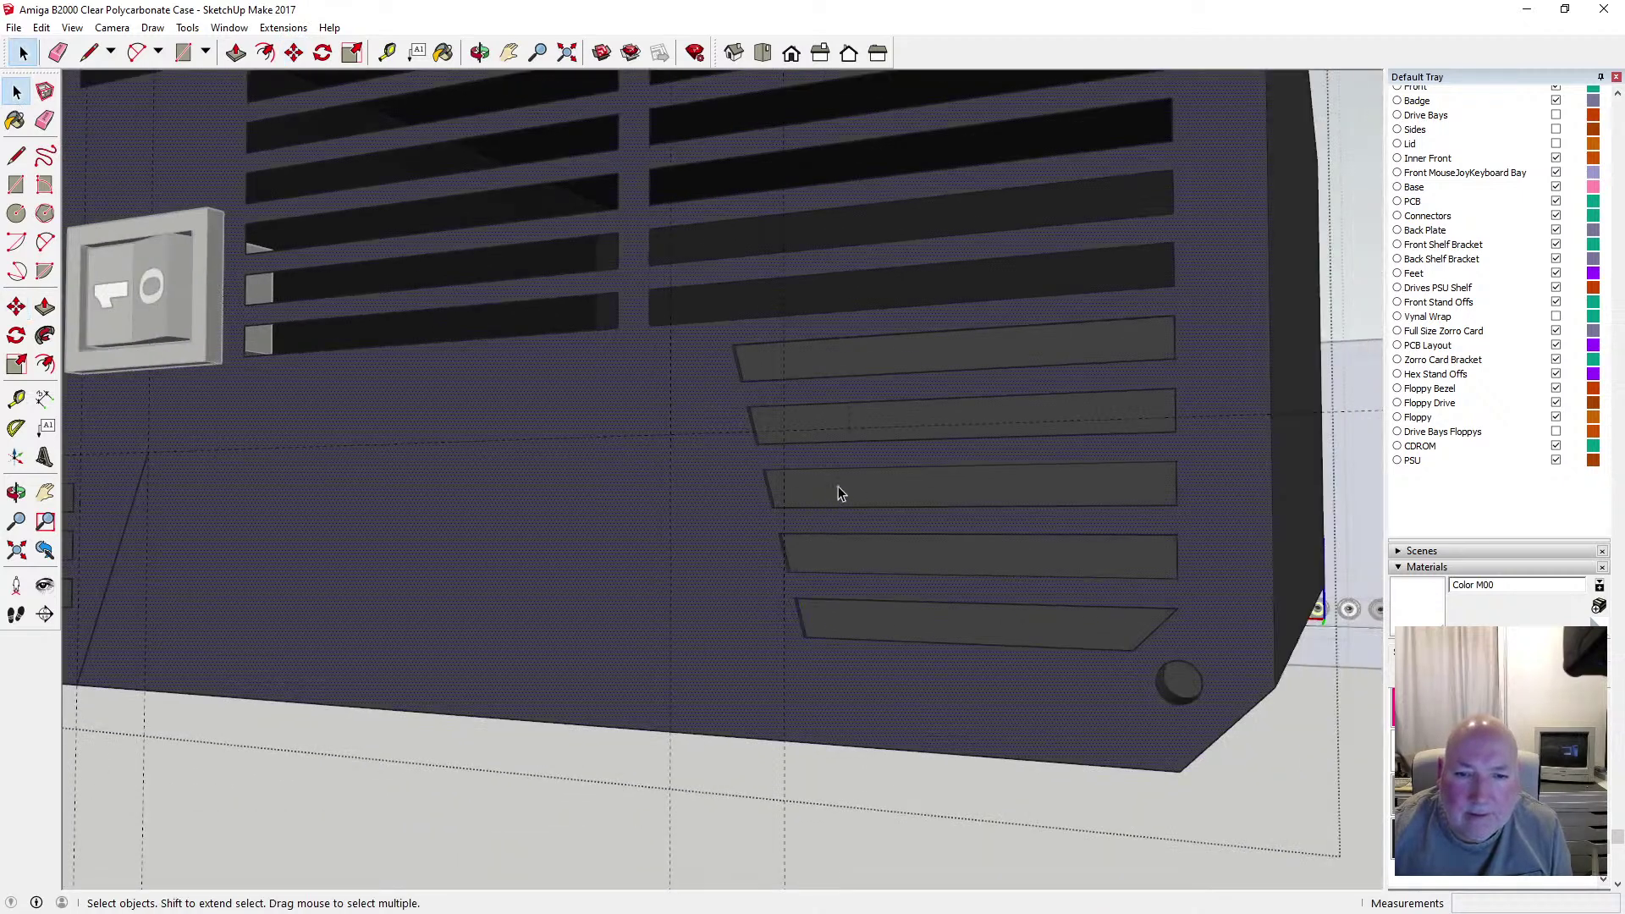
pyautogui.scroll(-3, 516, 461)
pyautogui.press('l')
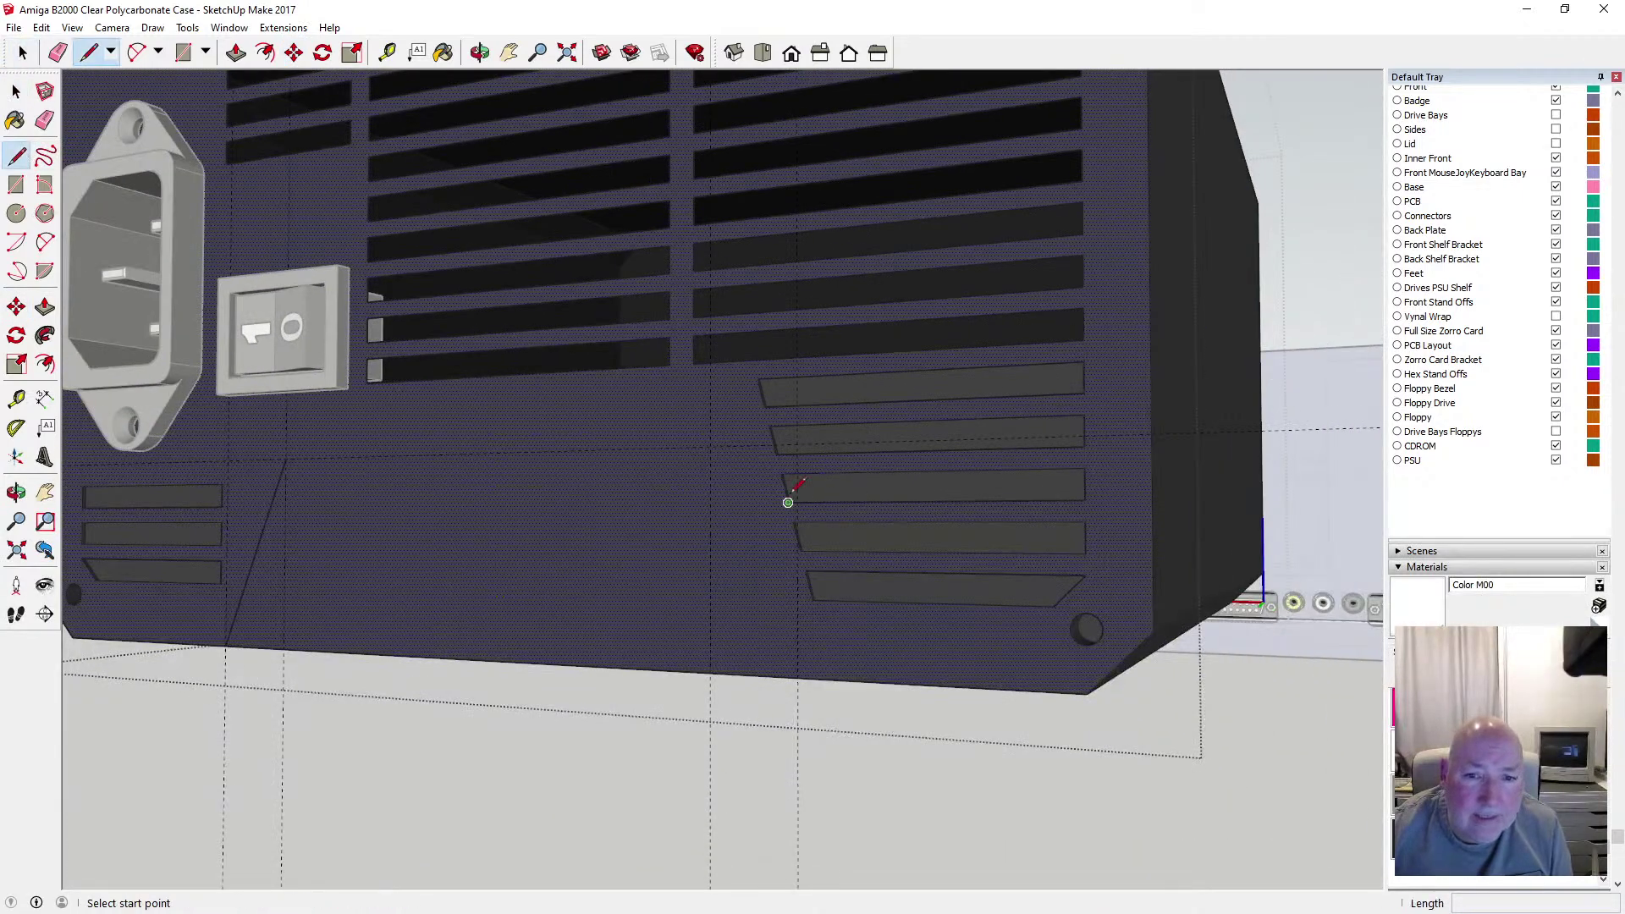
pyautogui.click(705, 446)
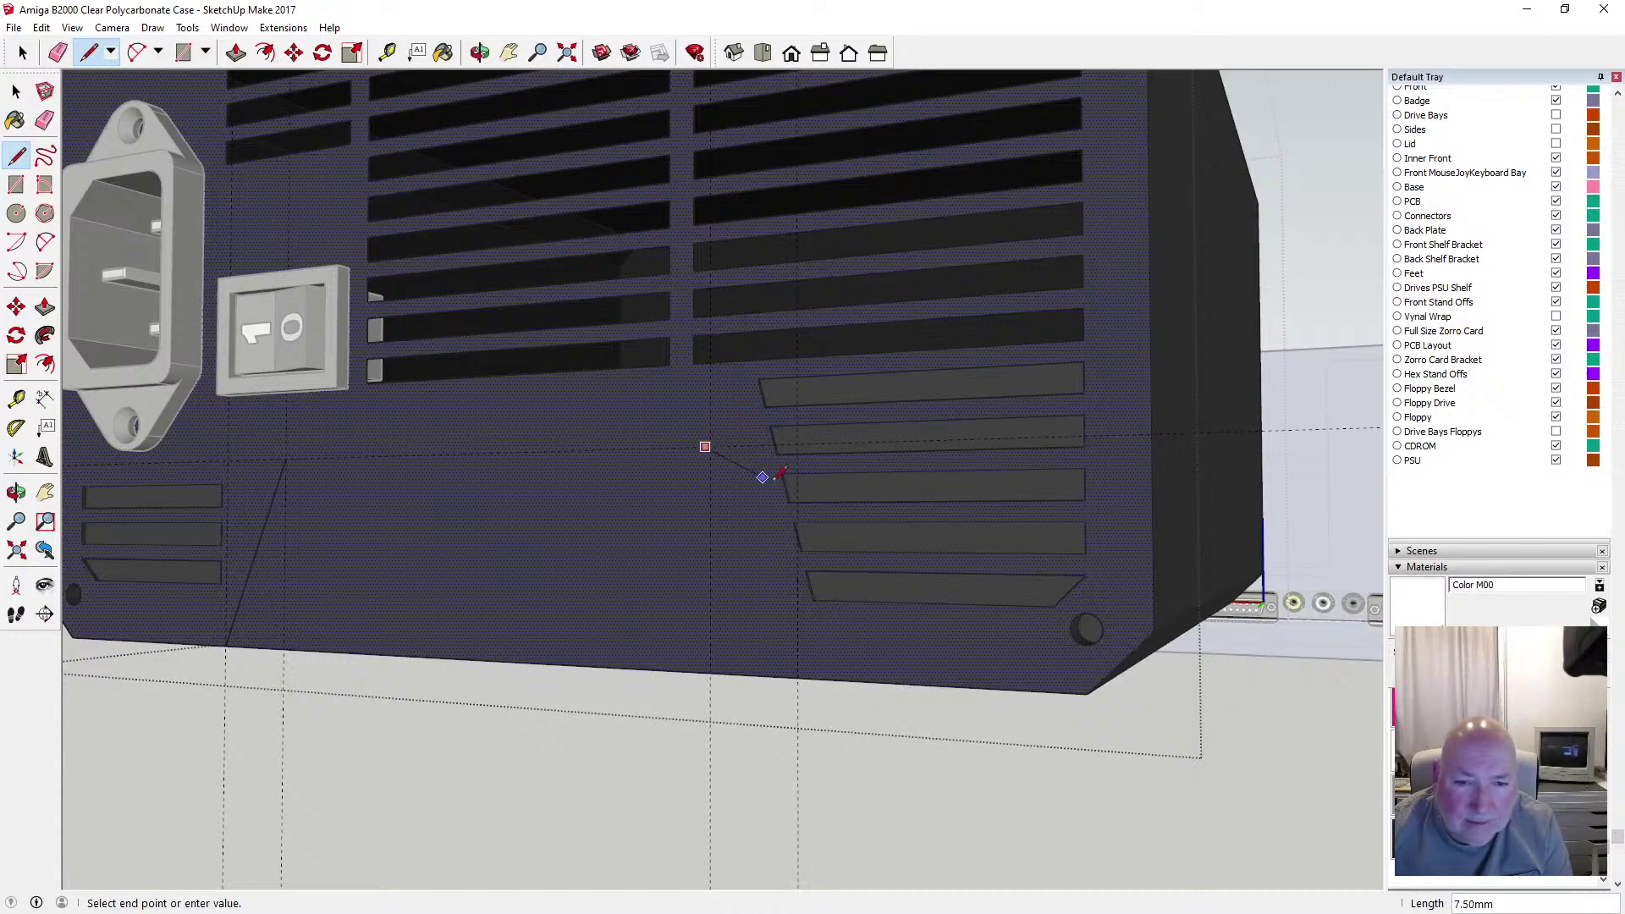
pyautogui.press('Escape')
pyautogui.click(711, 447)
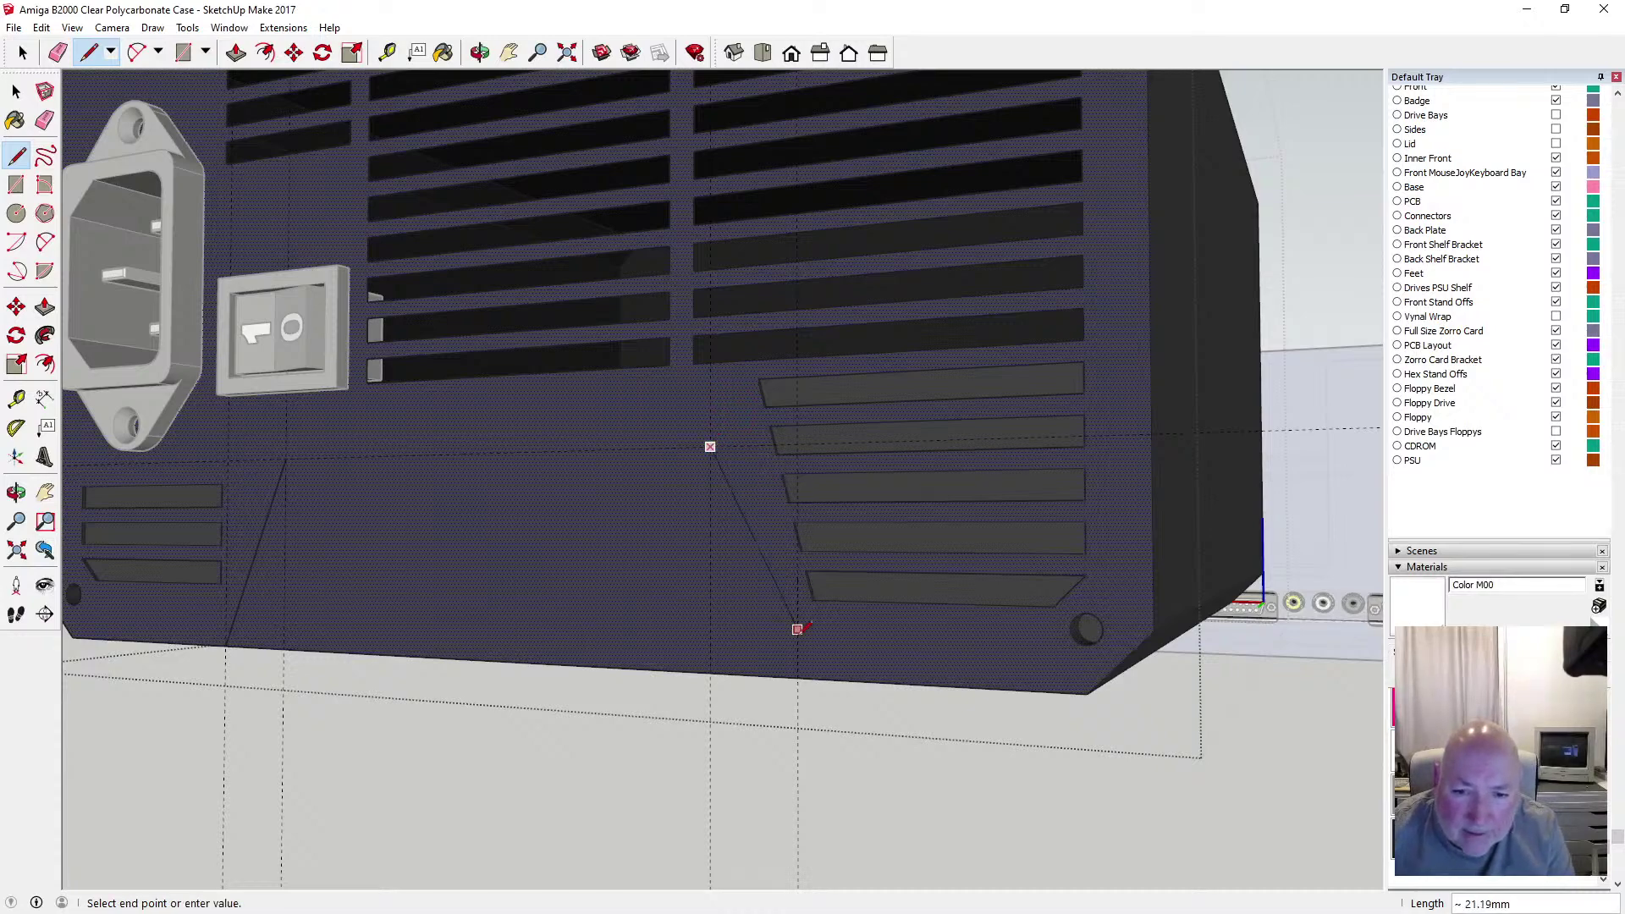
pyautogui.click(797, 677)
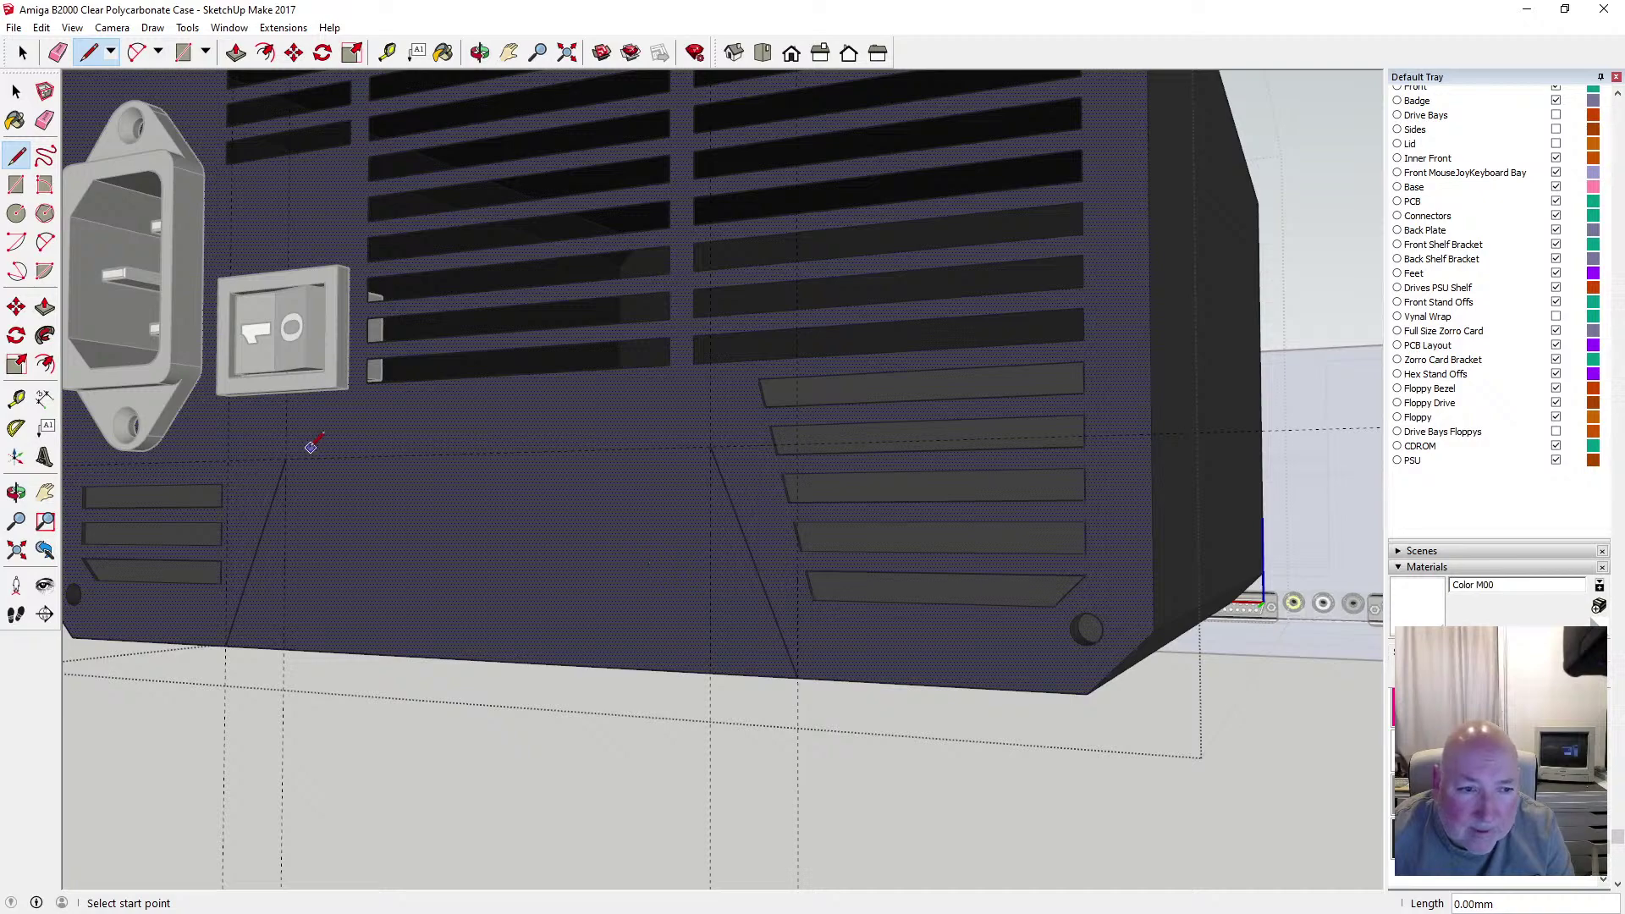
pyautogui.click(285, 458)
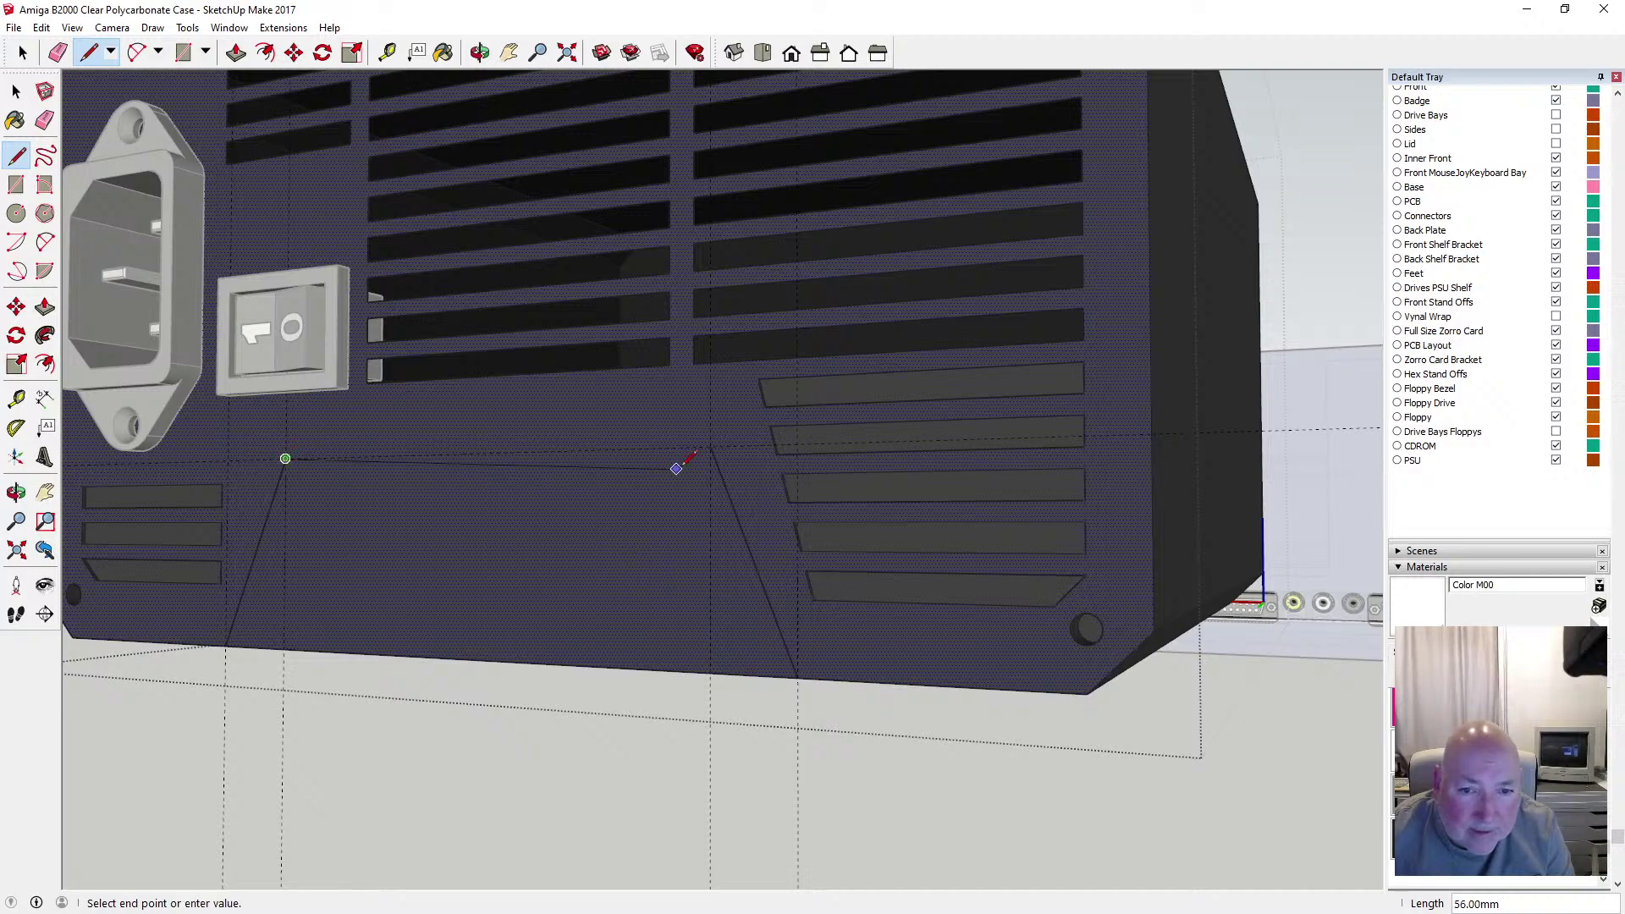
pyautogui.click(711, 446)
# At the trapezoid's corner below the power switch, place guides 2.5 mm inward from the vertical guide and 2.5 mm below the top edge
pyautogui.scroll(-5, 872, 635)
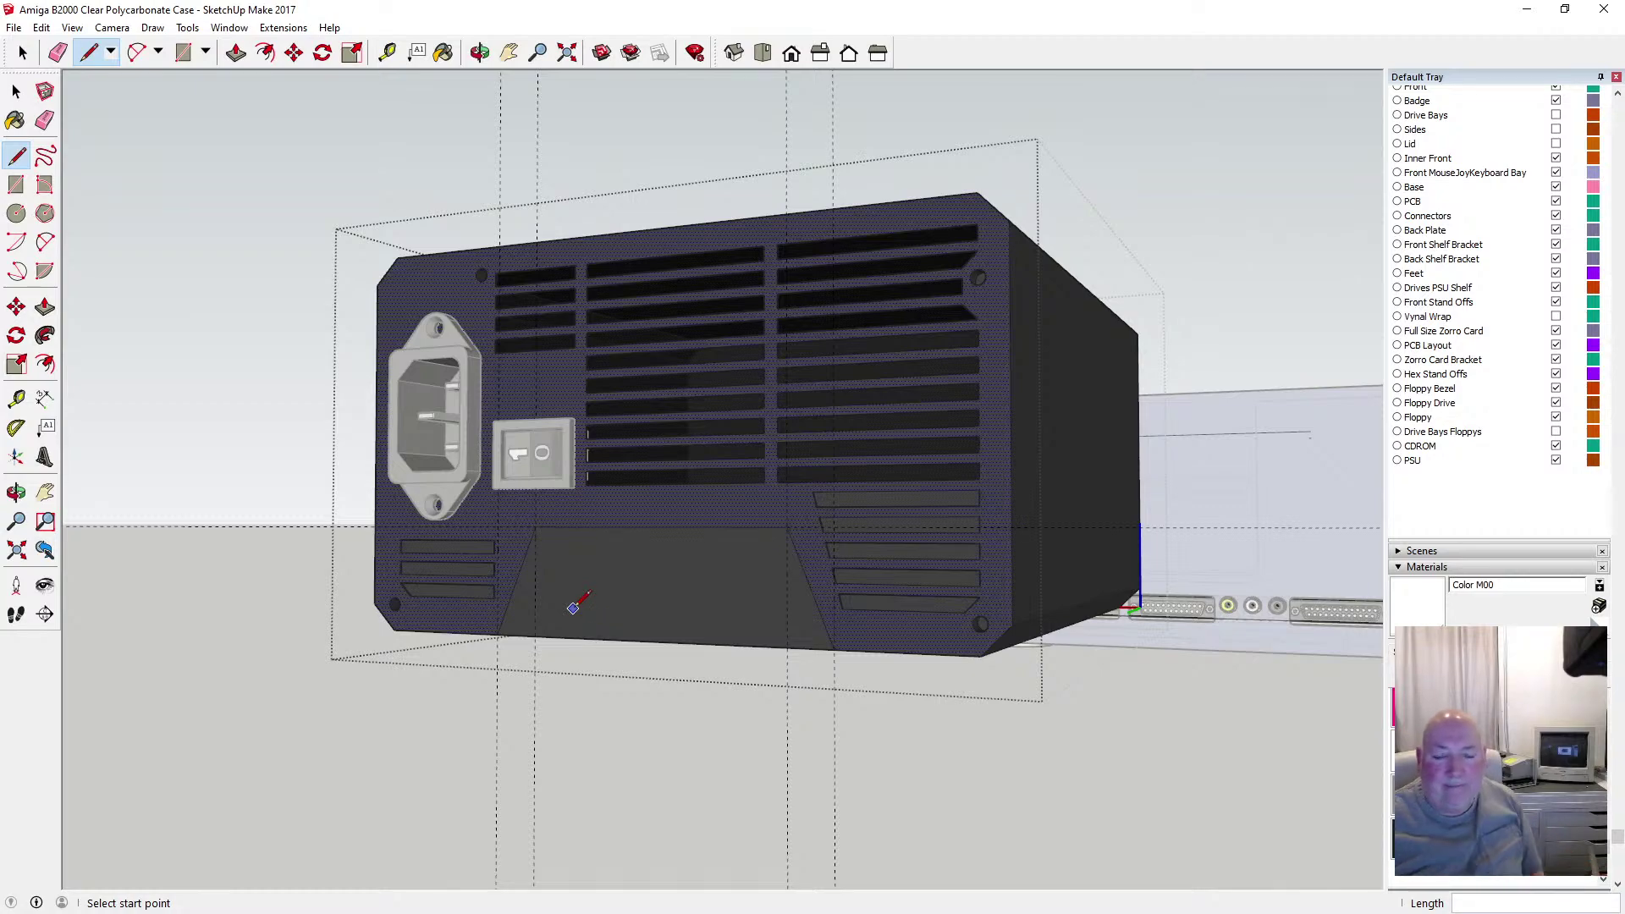
pyautogui.scroll(5, 562, 581)
pyautogui.scroll(1, 543, 529)
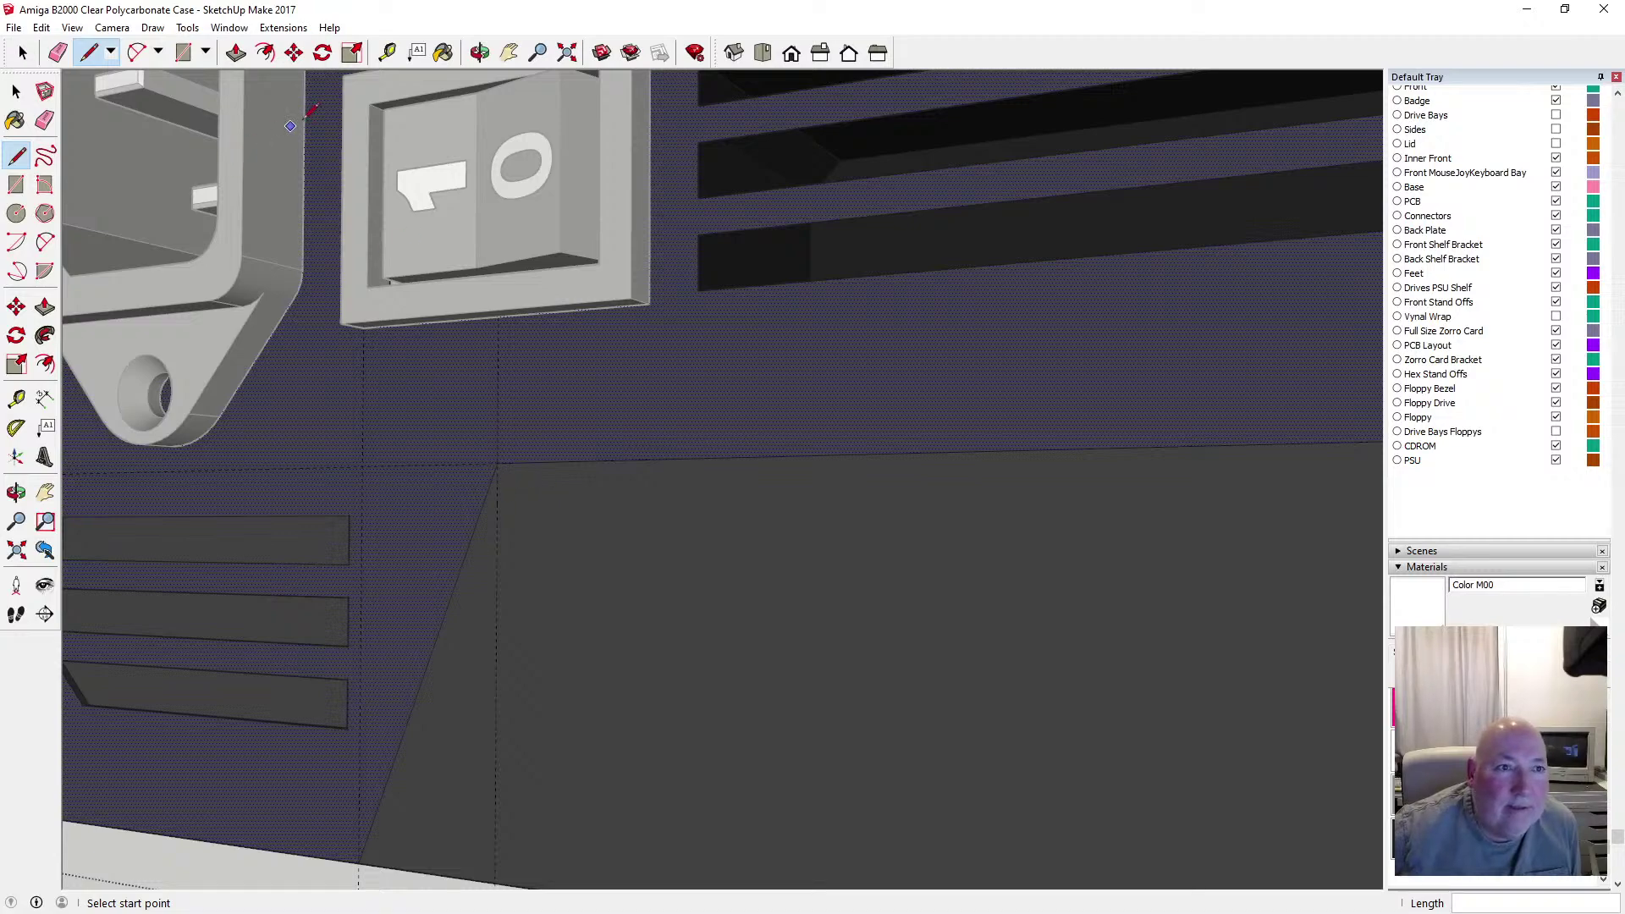
pyautogui.click(387, 53)
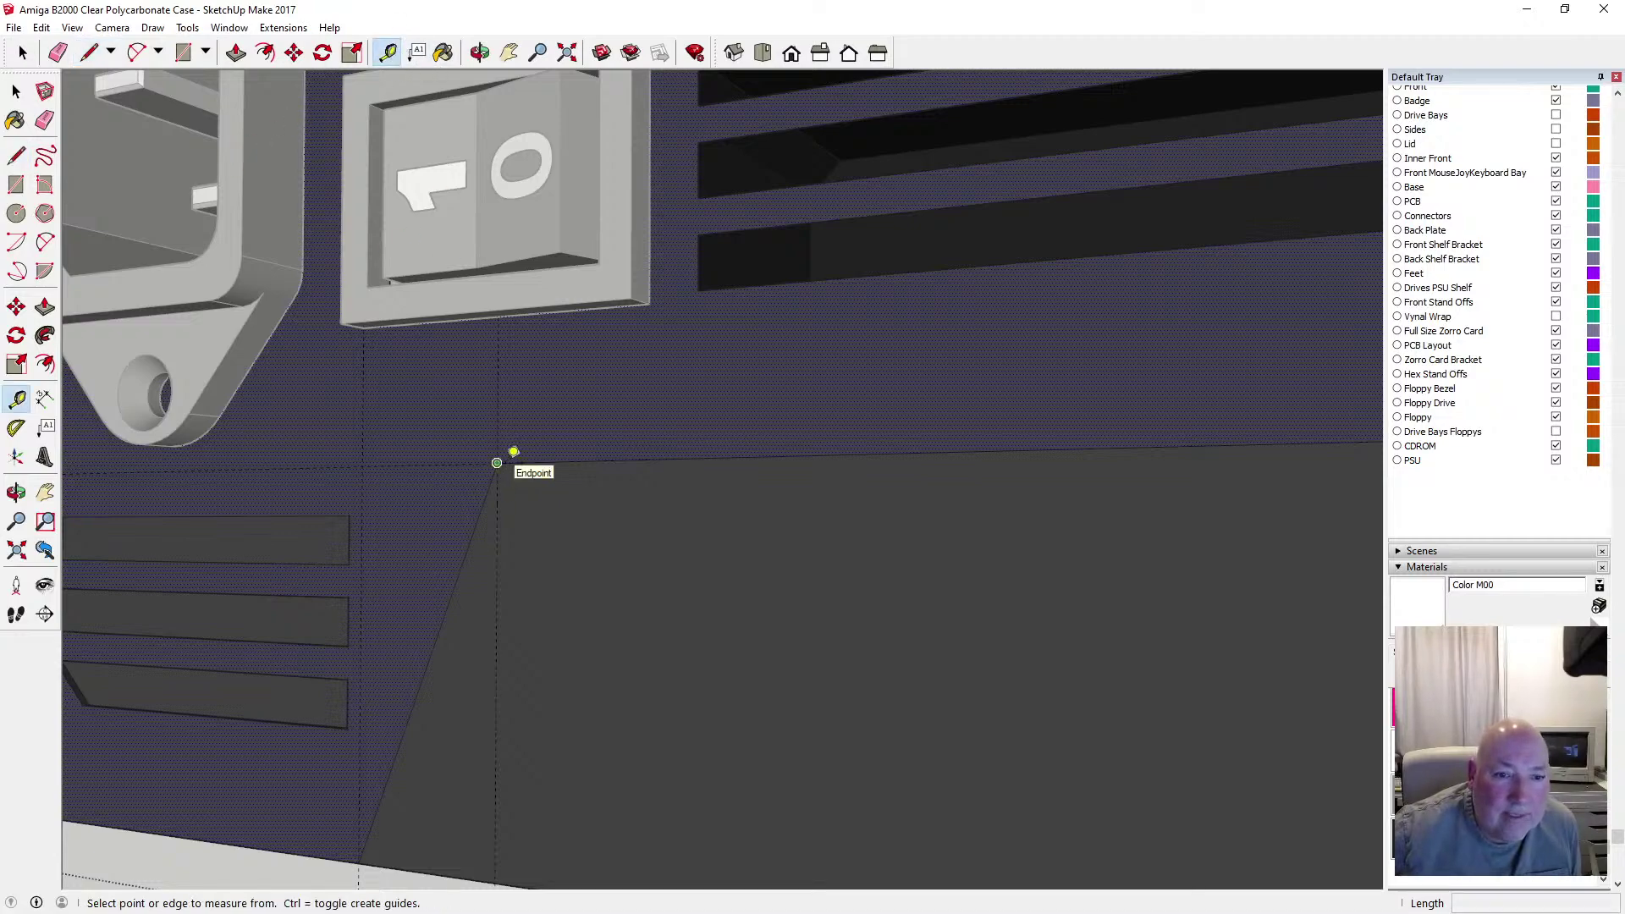
pyautogui.click(511, 507)
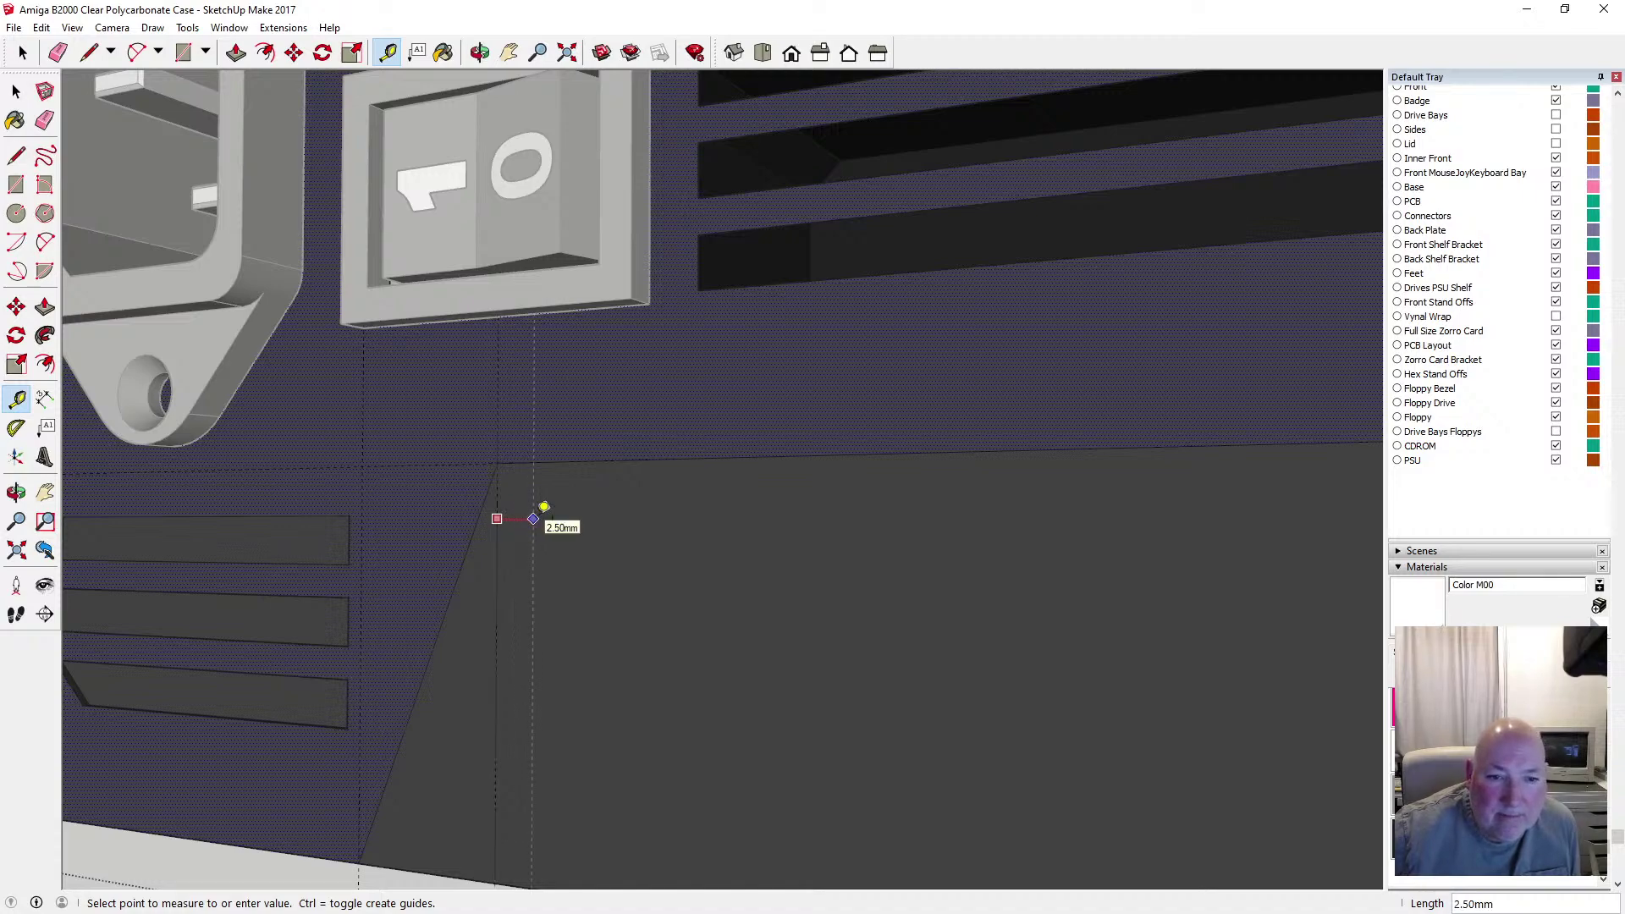
pyautogui.click(543, 507)
pyautogui.click(571, 453)
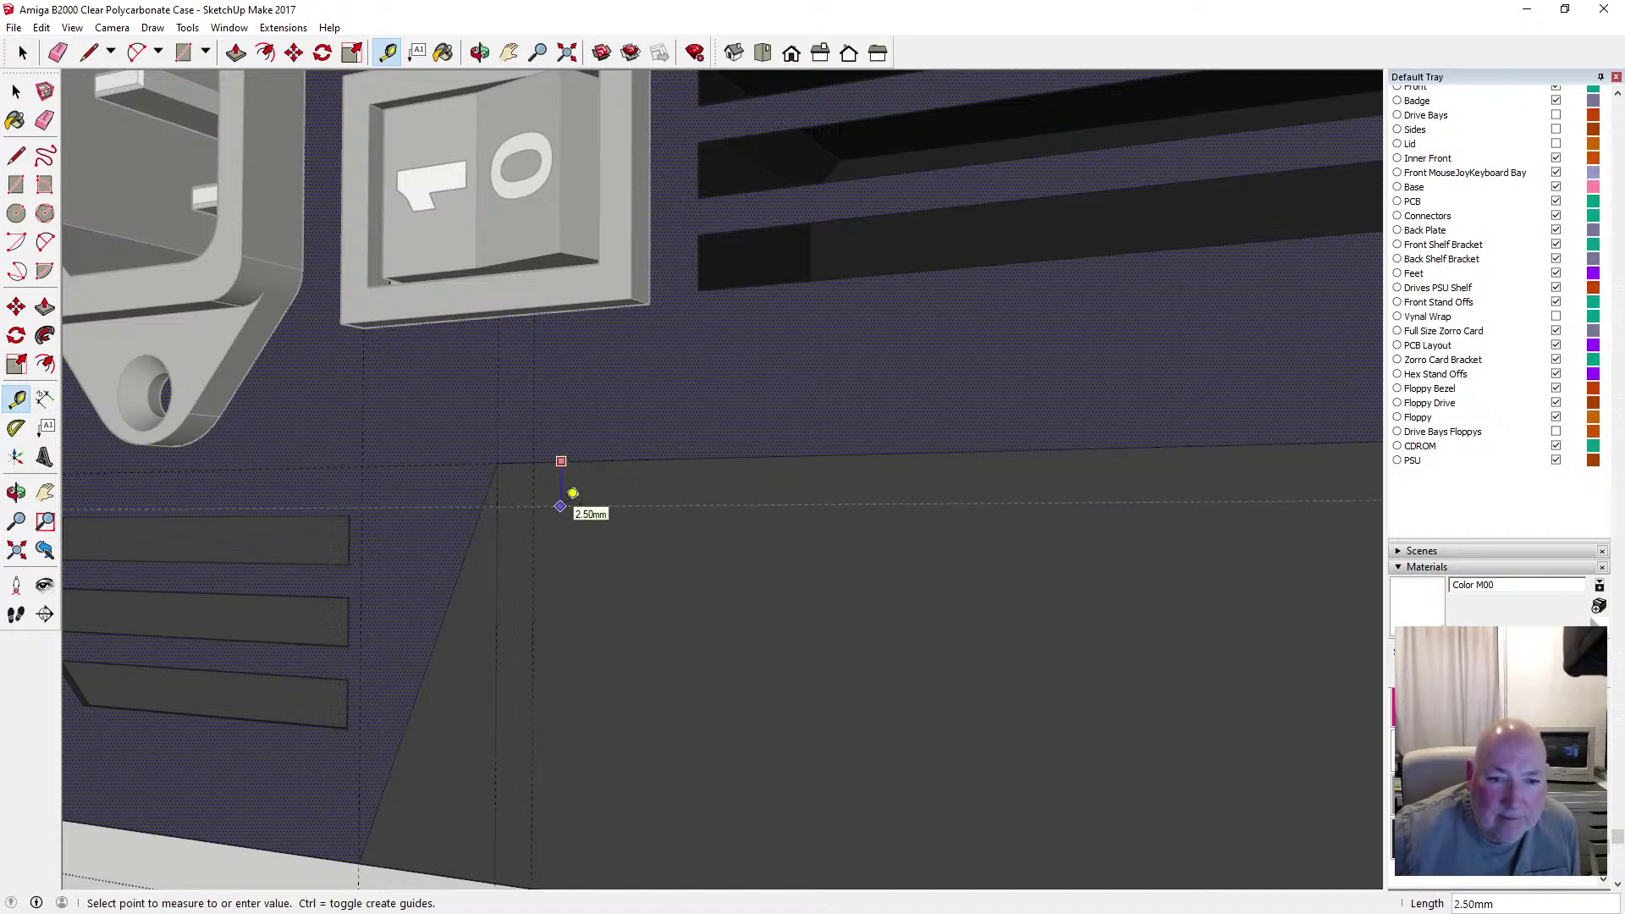
pyautogui.click(574, 494)
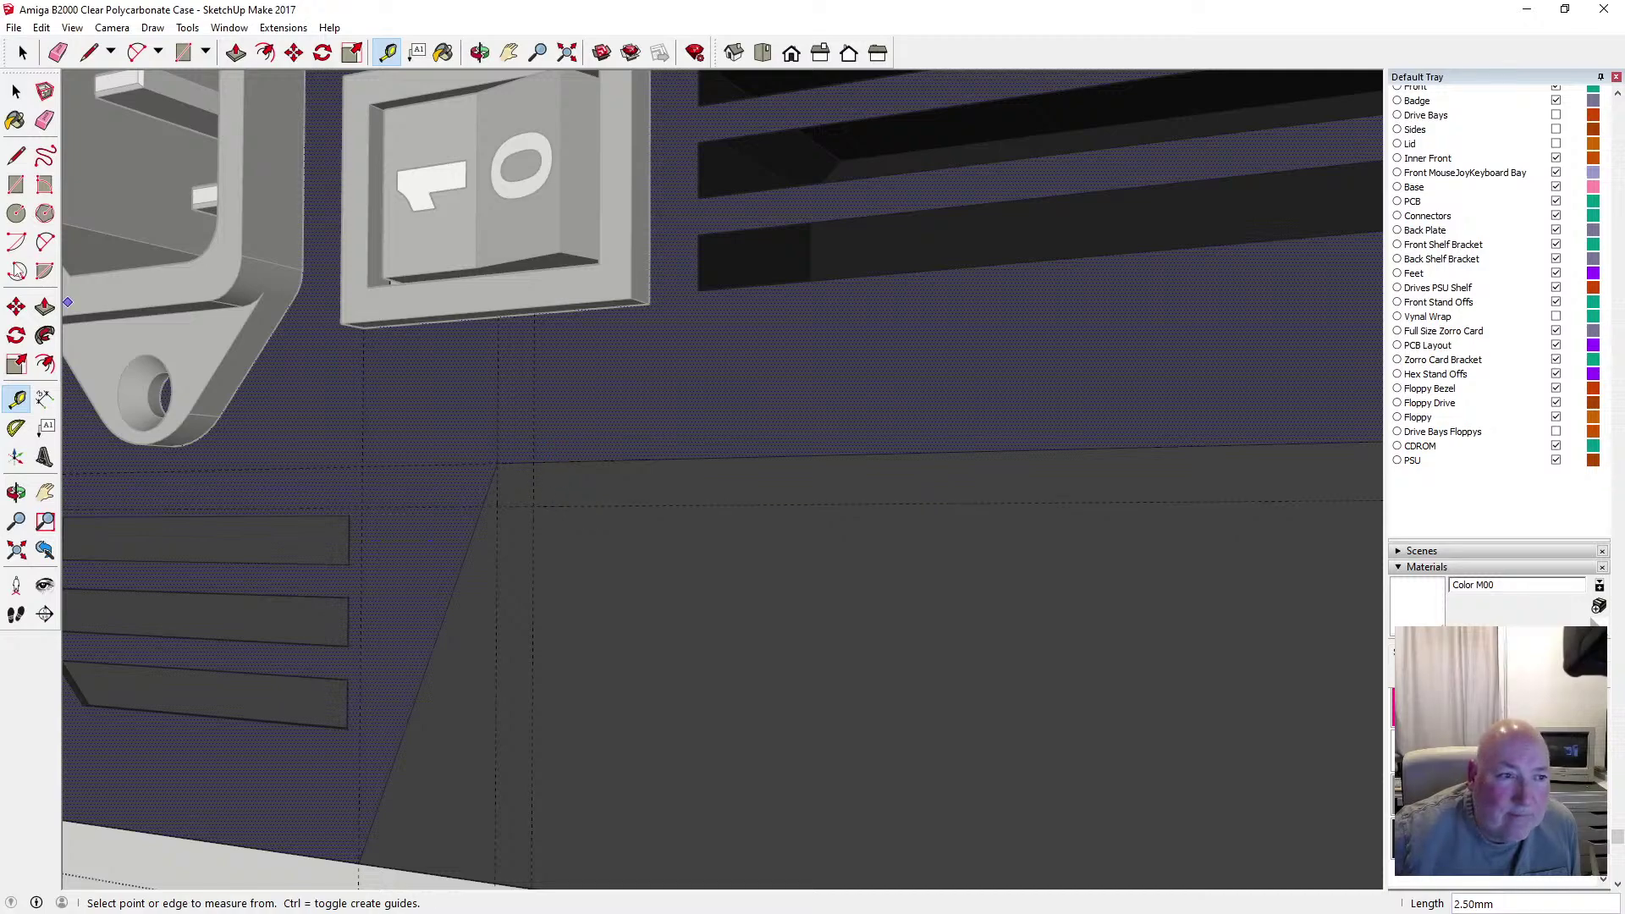
pyautogui.press('a')
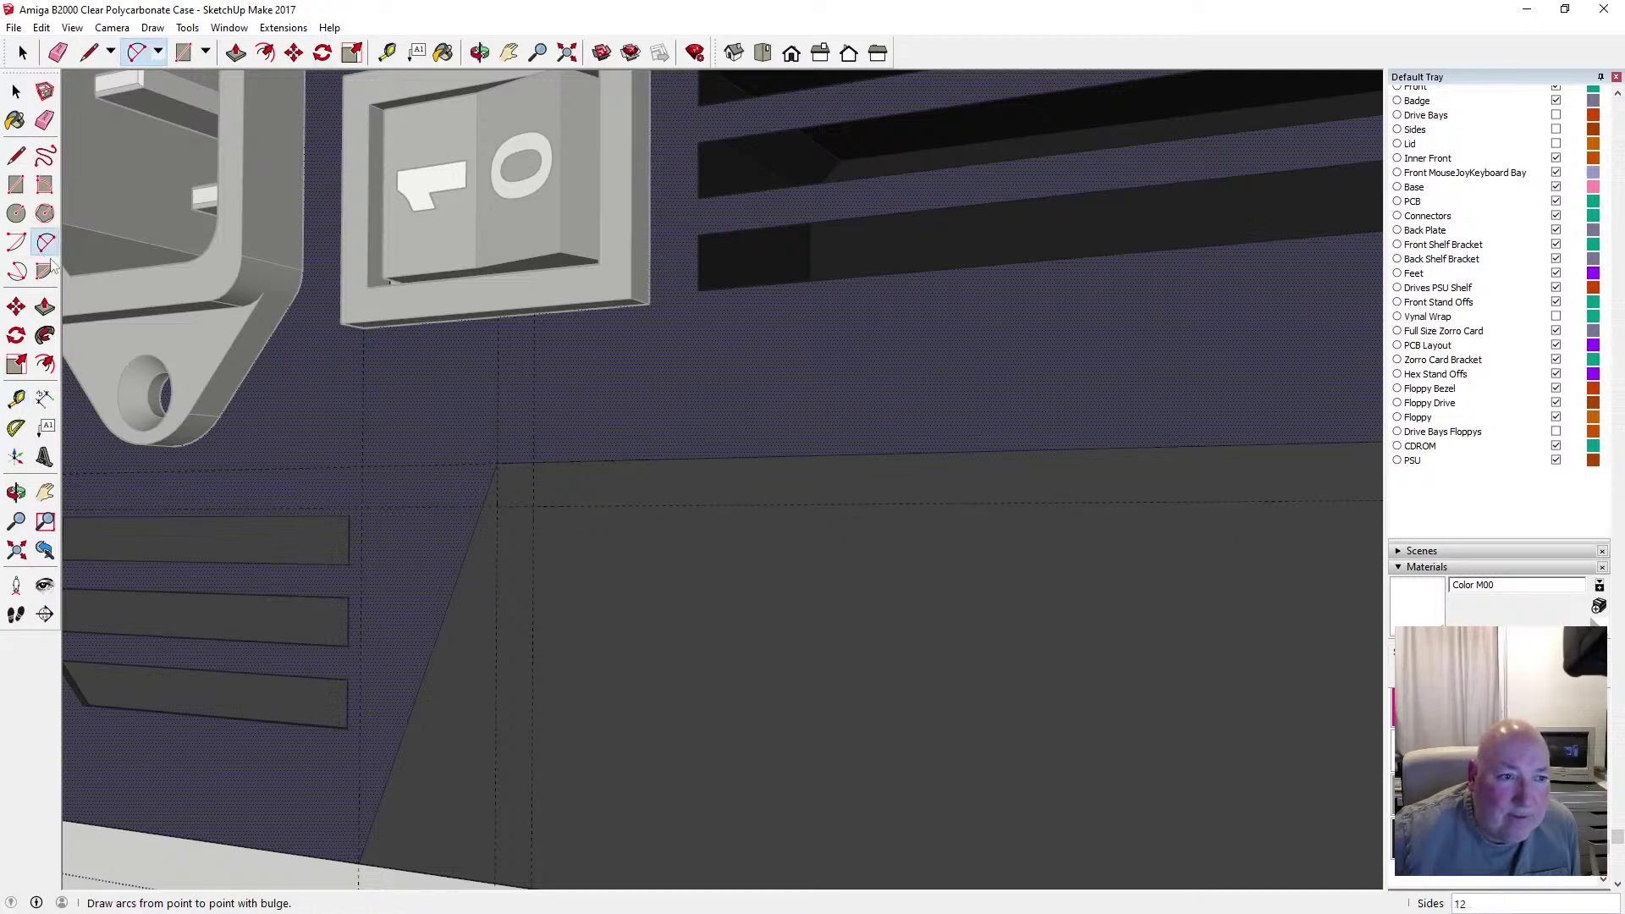
pyautogui.click(481, 506)
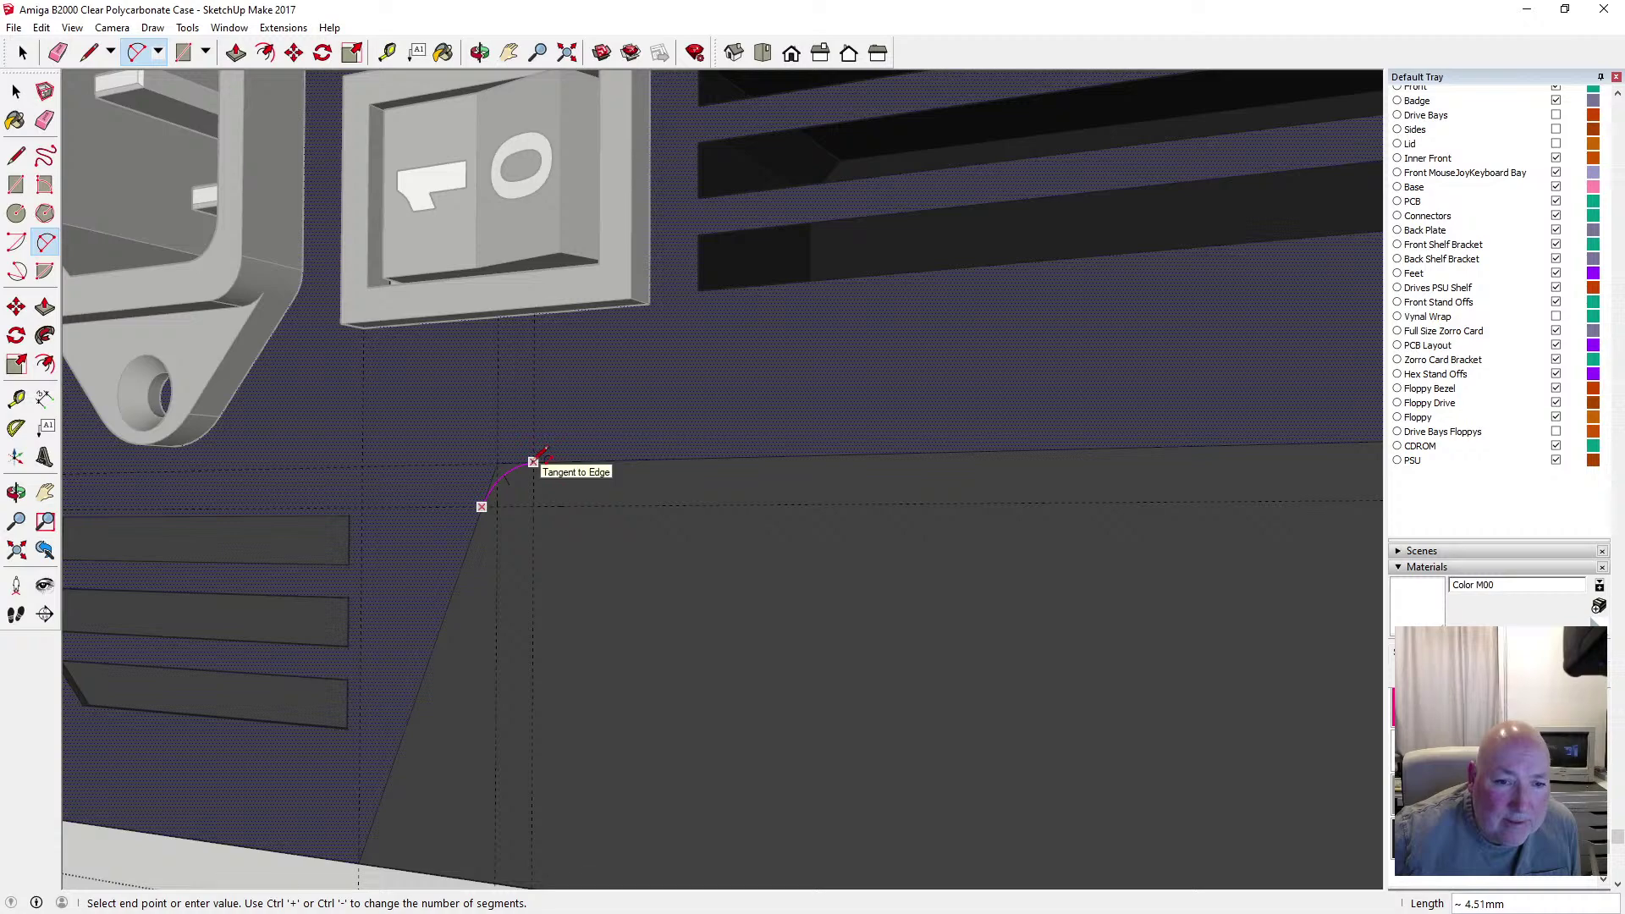
pyautogui.click(532, 461)
pyautogui.click(938, 500)
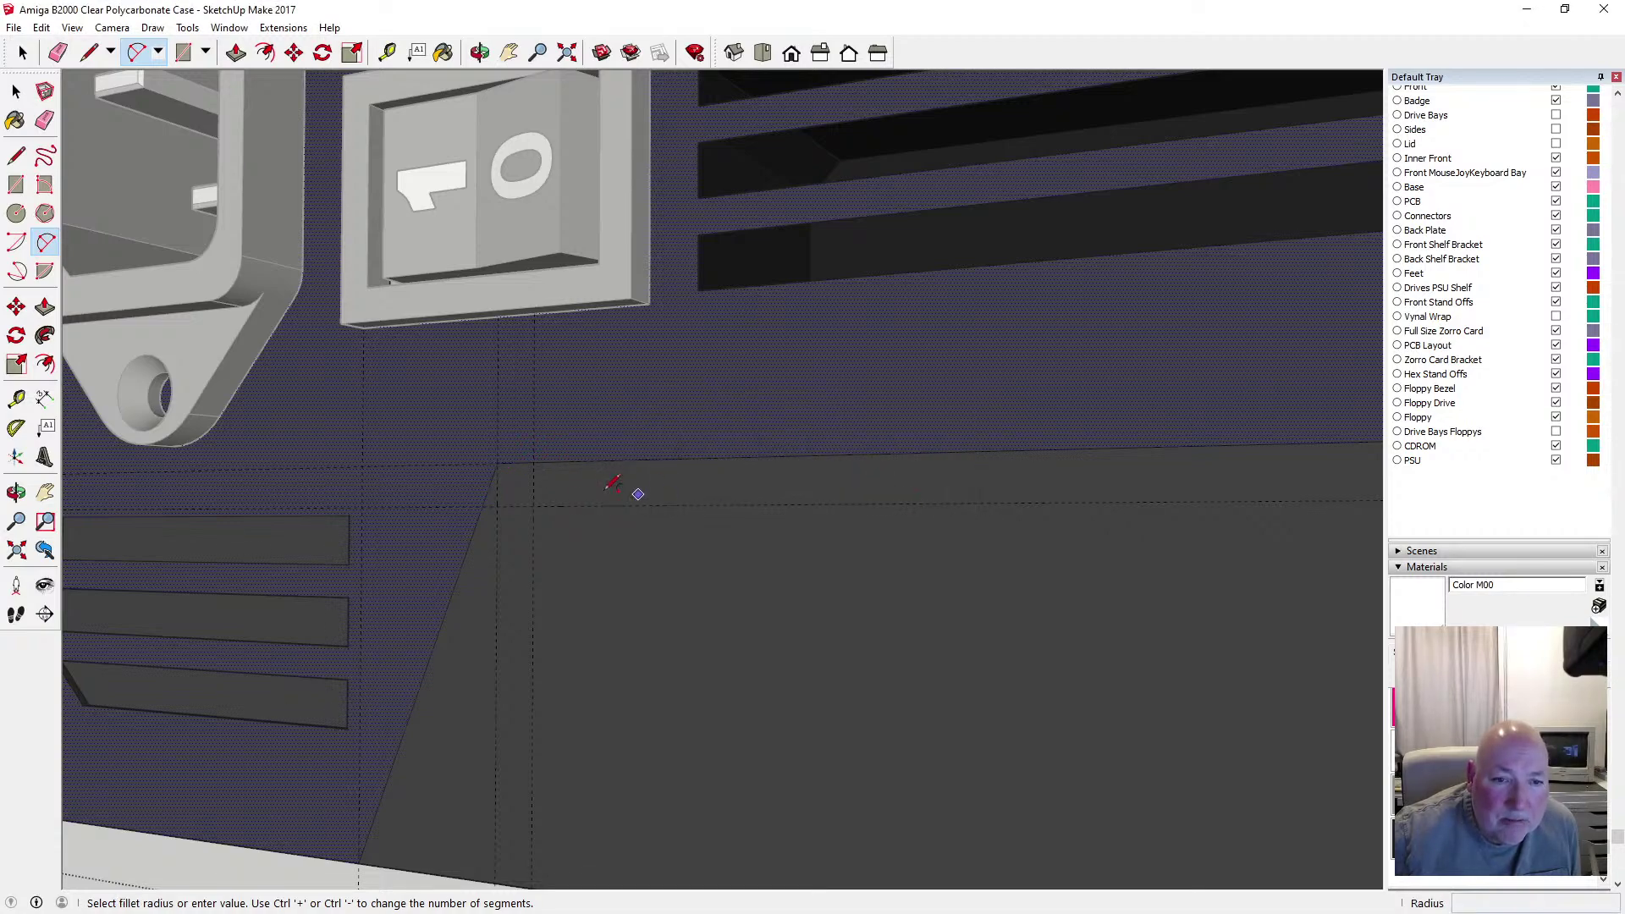
pyautogui.click(16, 213)
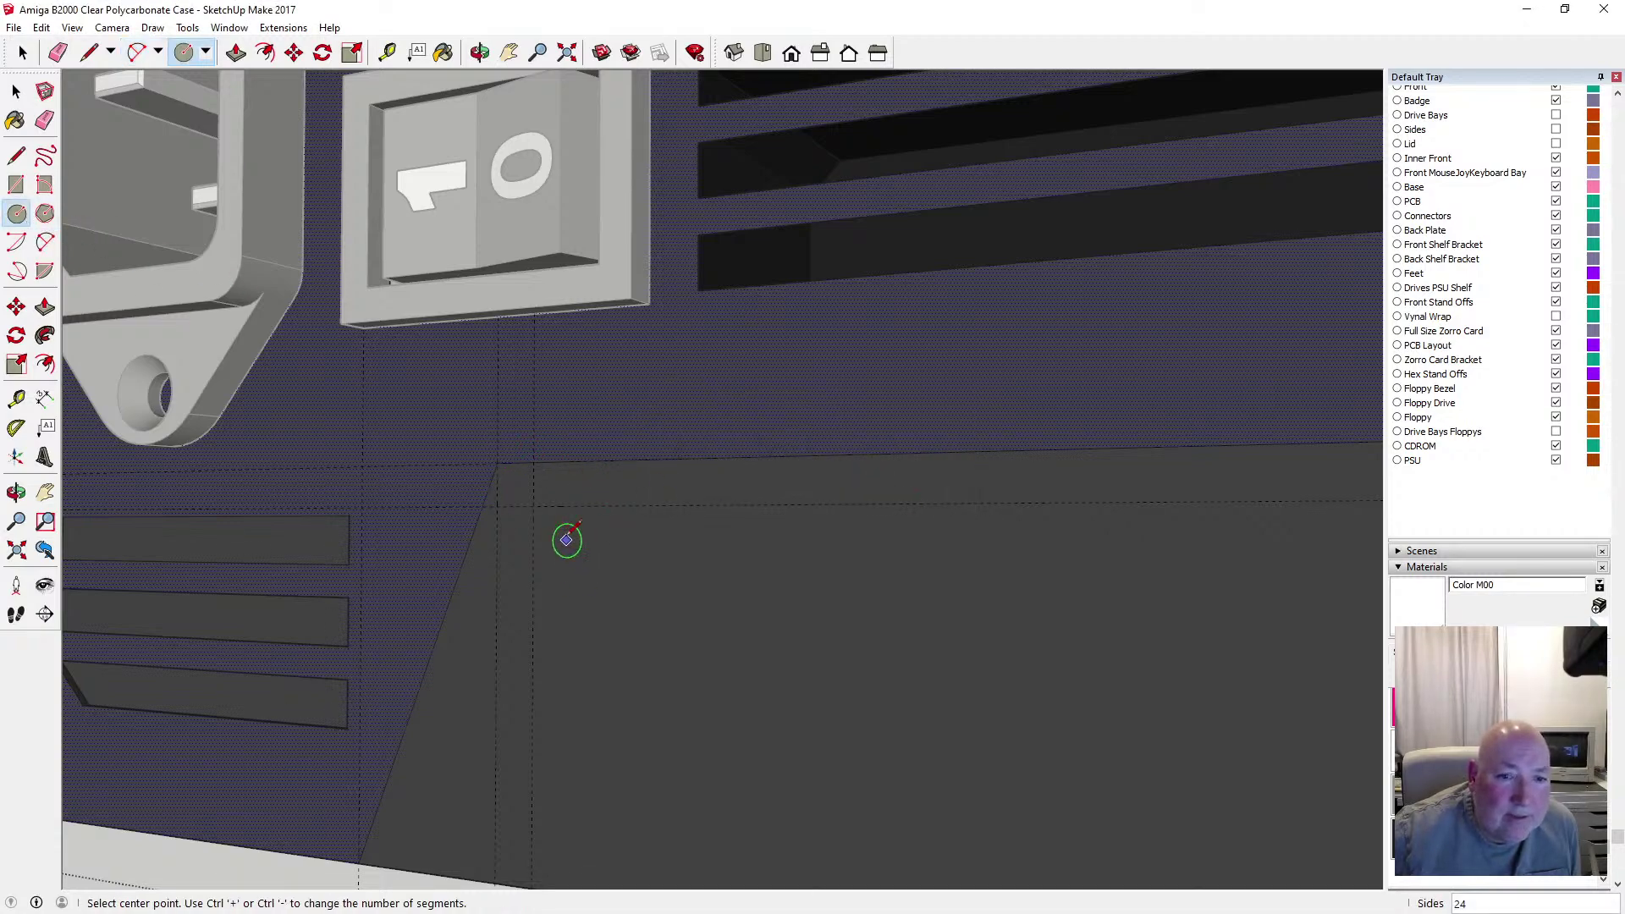
pyautogui.click(533, 506)
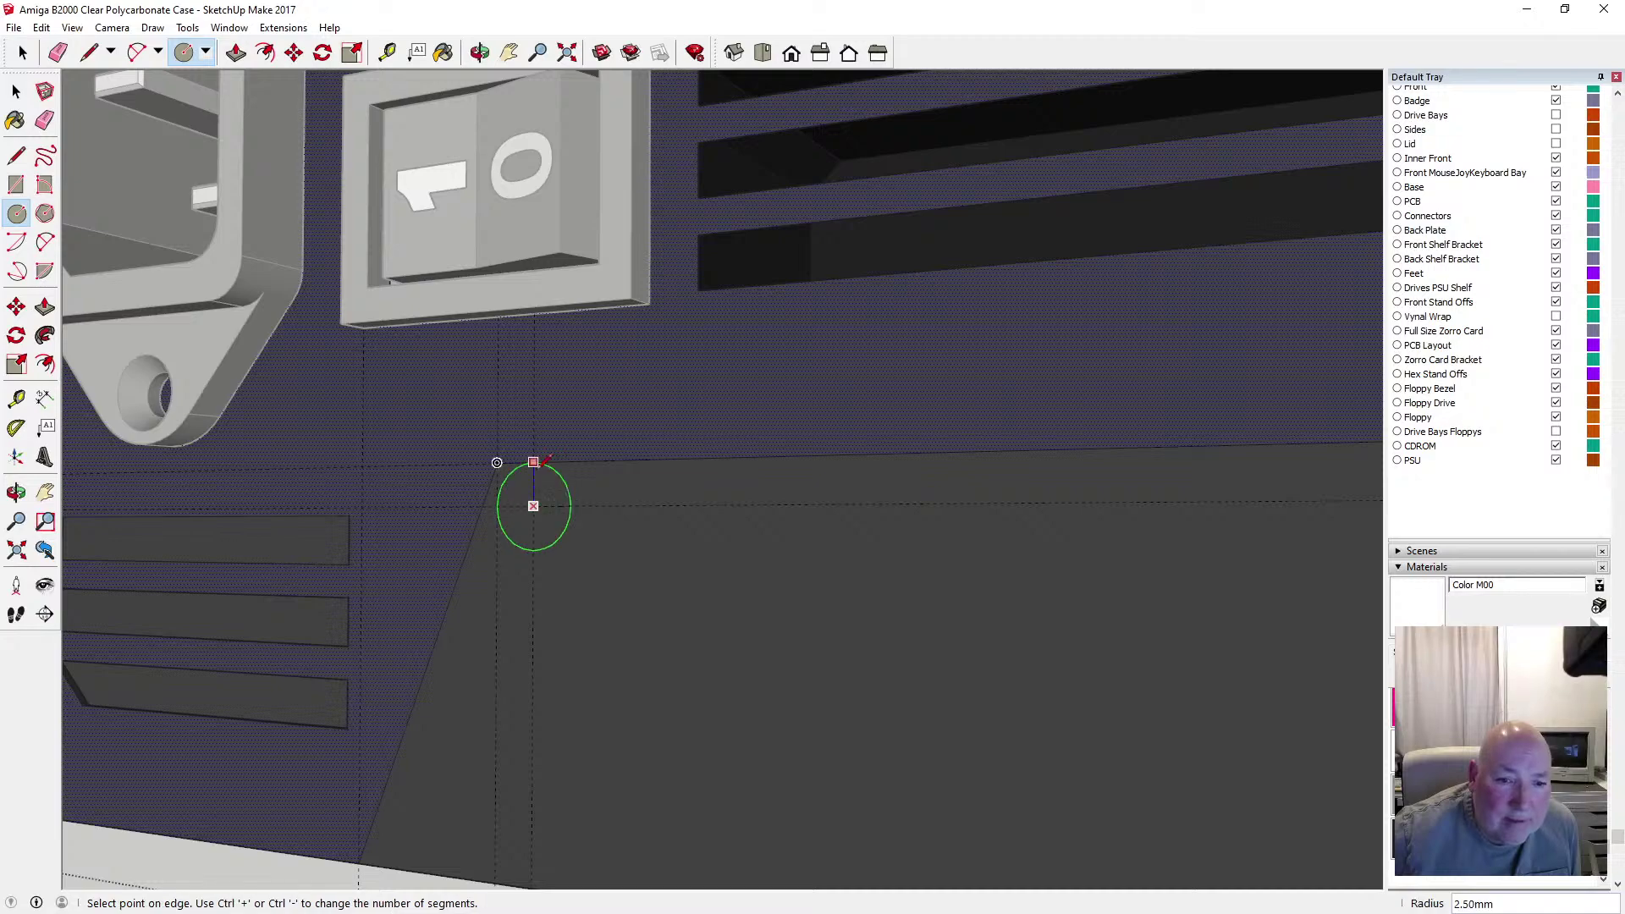
pyautogui.press('Escape')
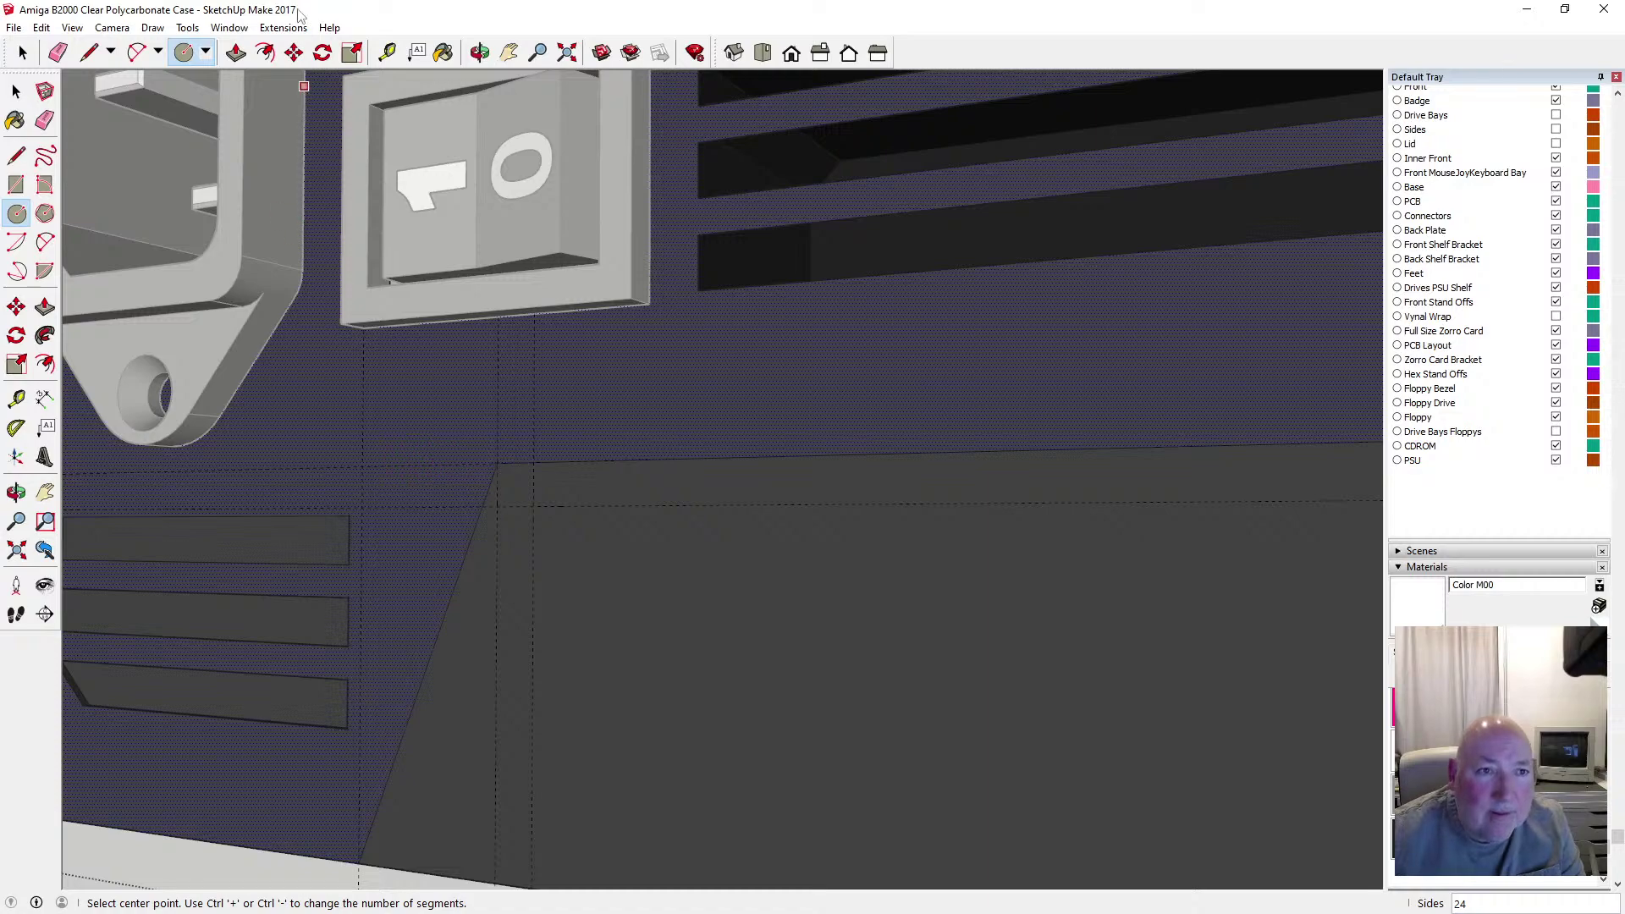
# Add a vertical guide 1.25 mm from the inner corner guide, back towards the trapezoid's corner below the power switch
pyautogui.click(387, 53)
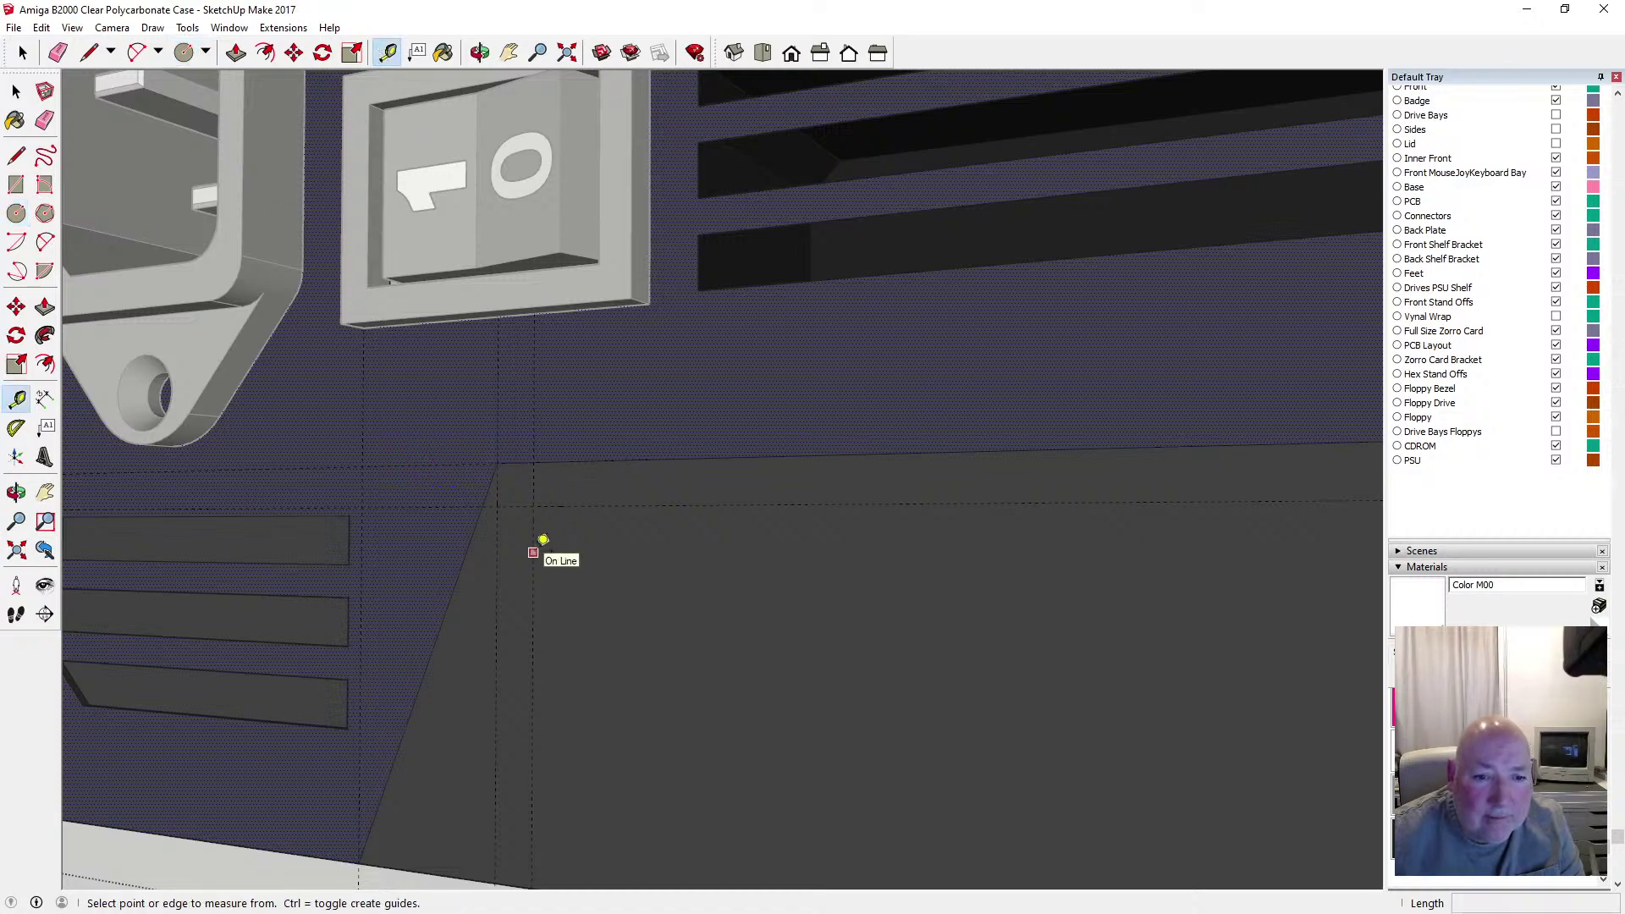
pyautogui.click(534, 552)
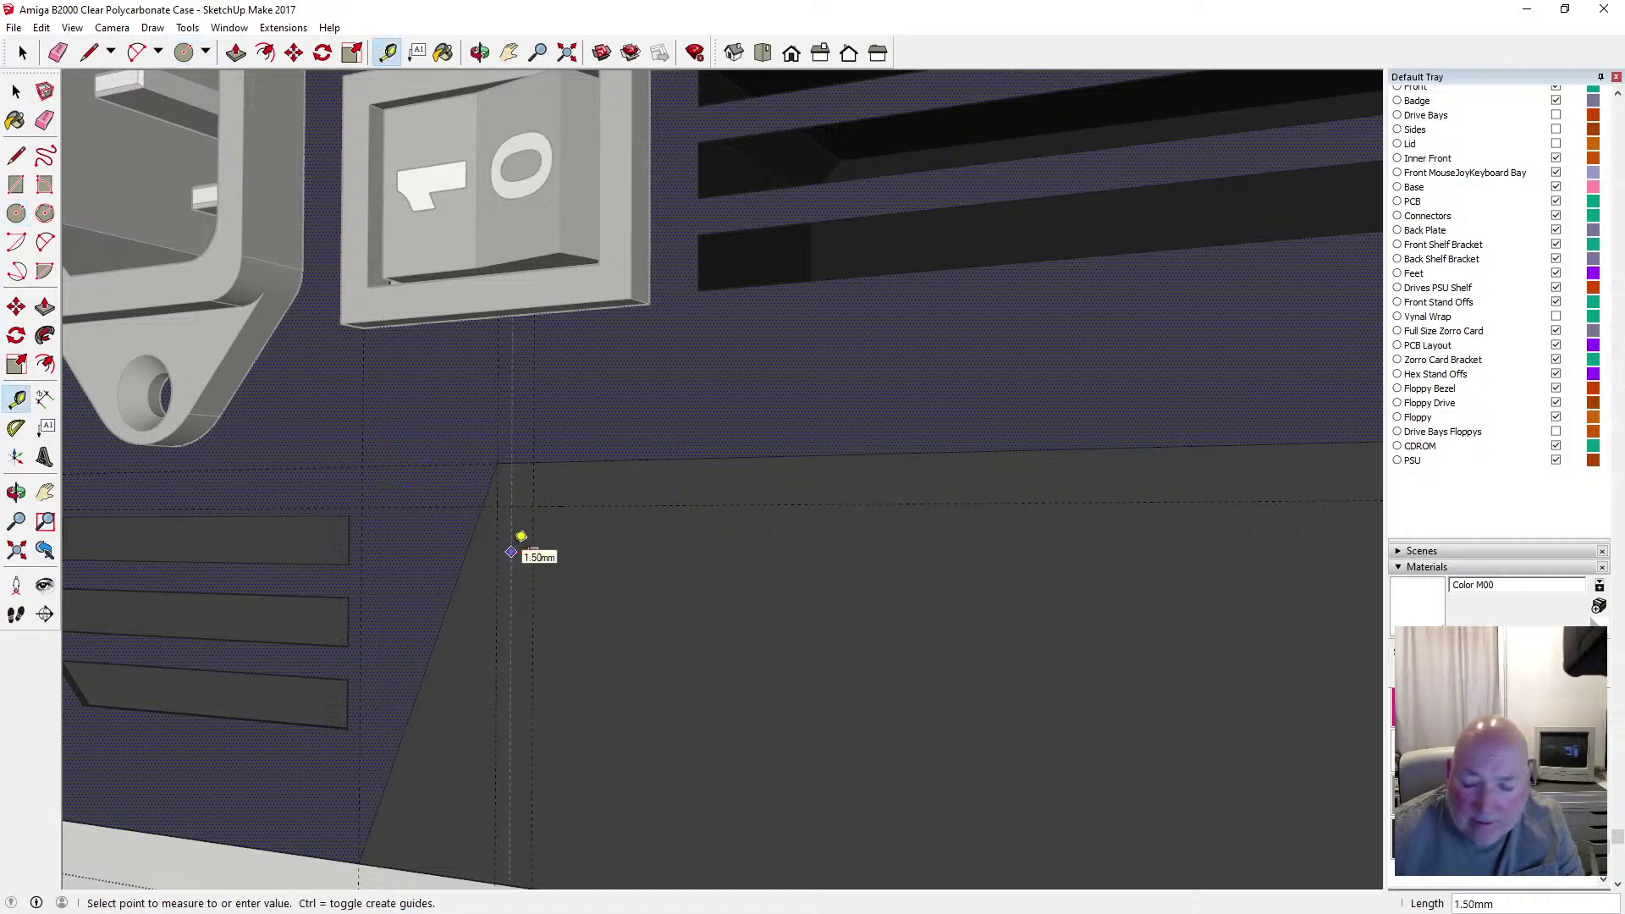
pyautogui.write('1.25')
pyautogui.press('Return')
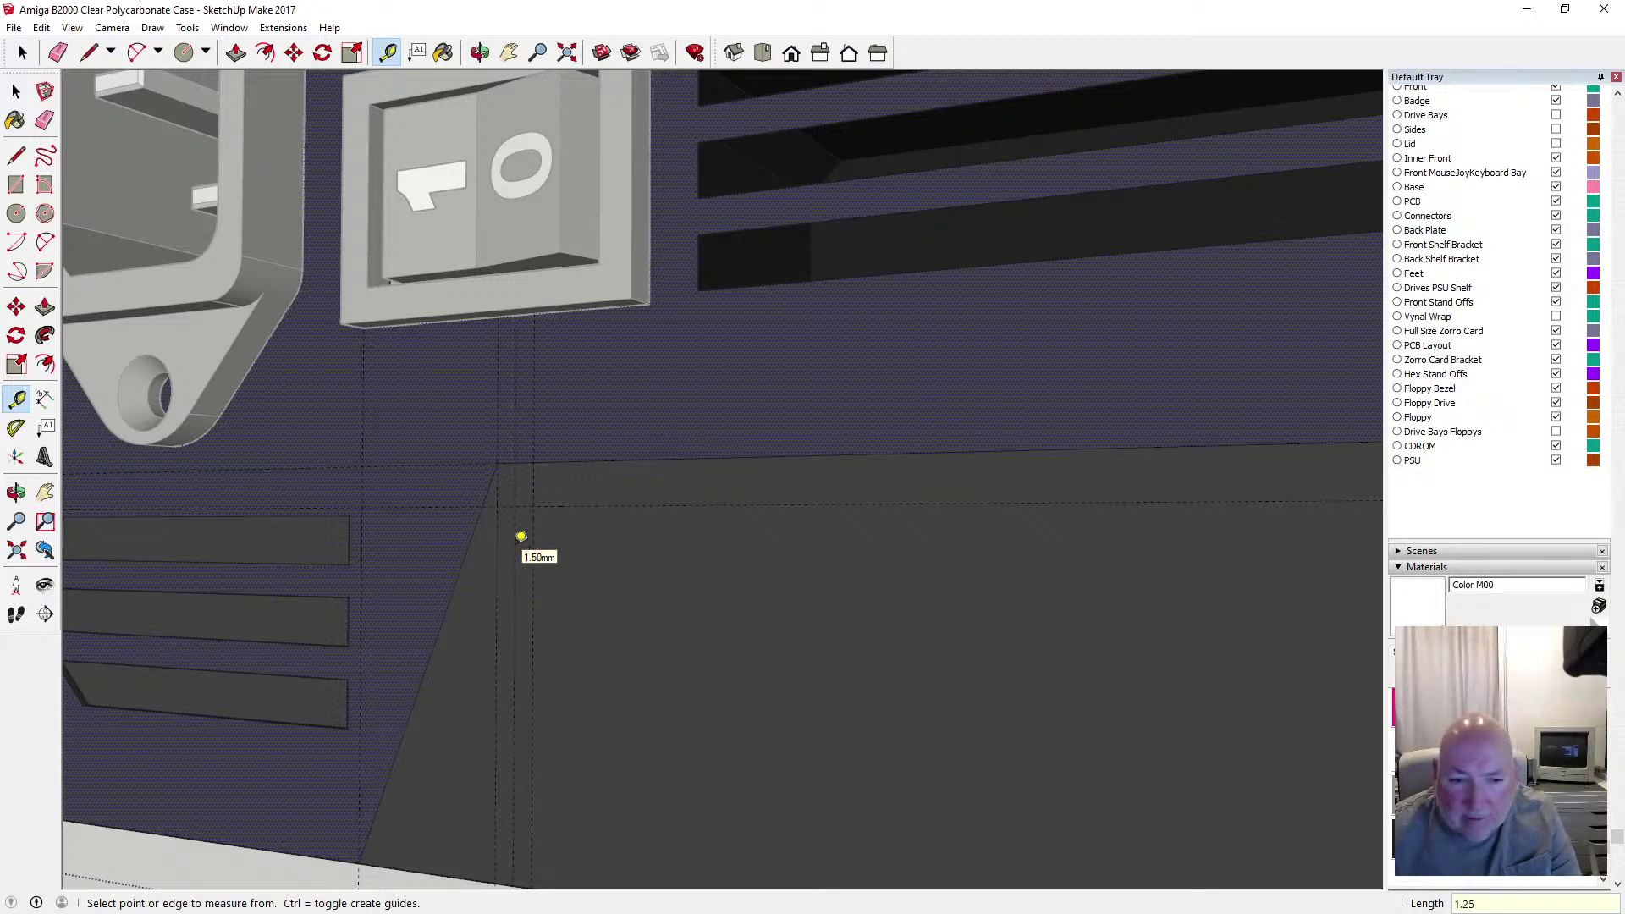
pyautogui.click(15, 213)
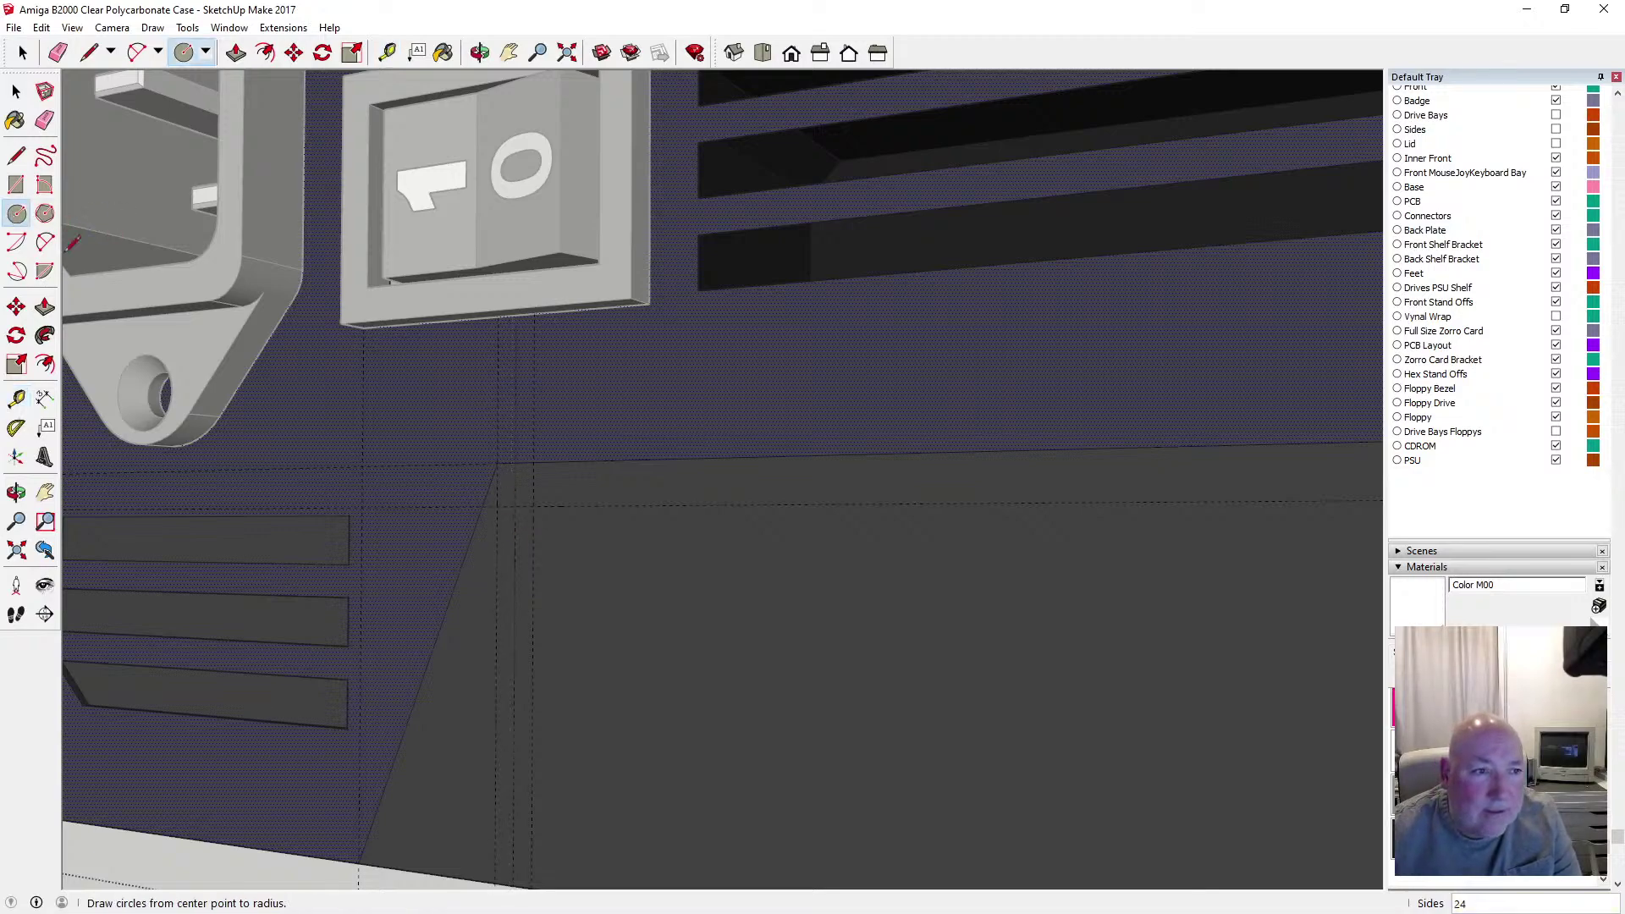
pyautogui.click(515, 505)
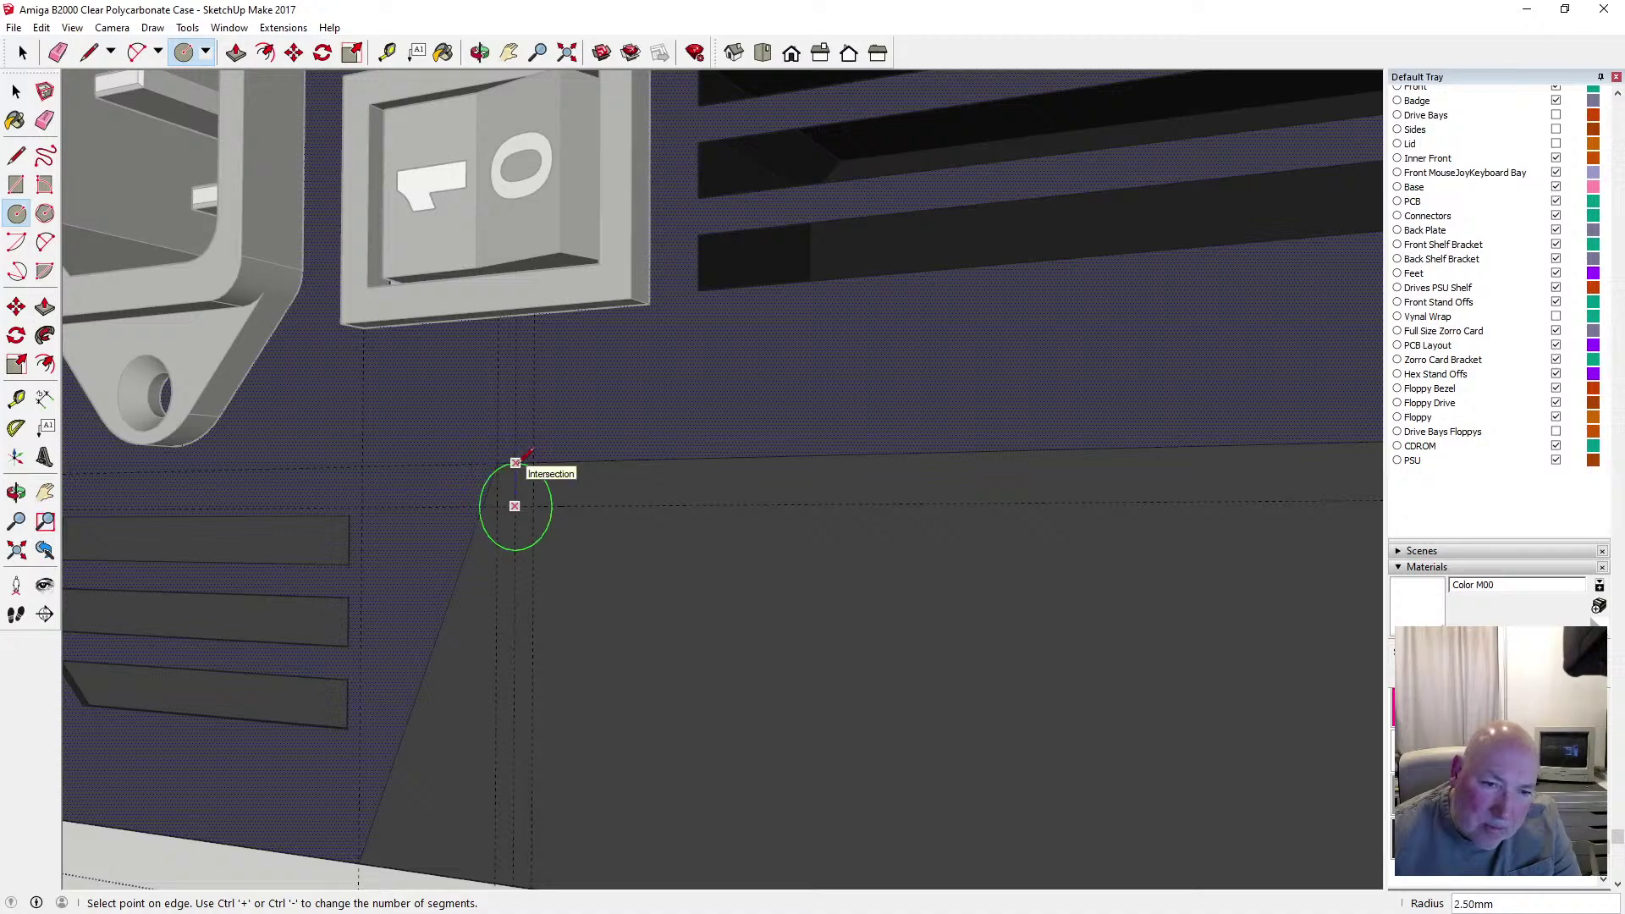
pyautogui.press('Escape')
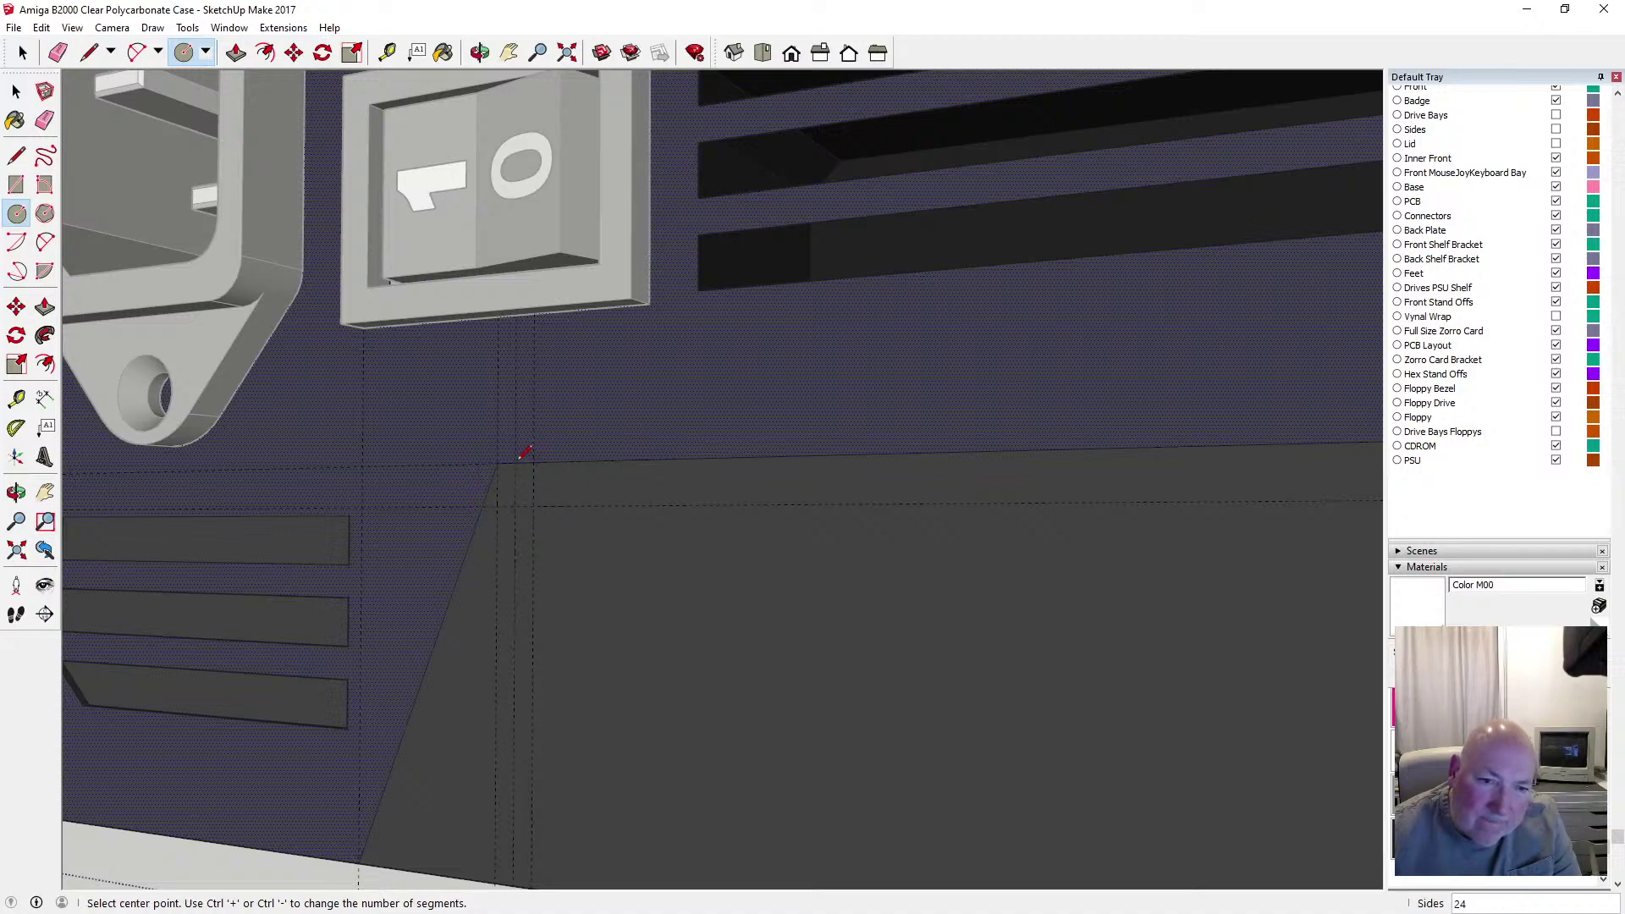
# Delete the horizontal and two vertical helper guides just inside the trapezoid's corner below the power switch
pyautogui.press('space')
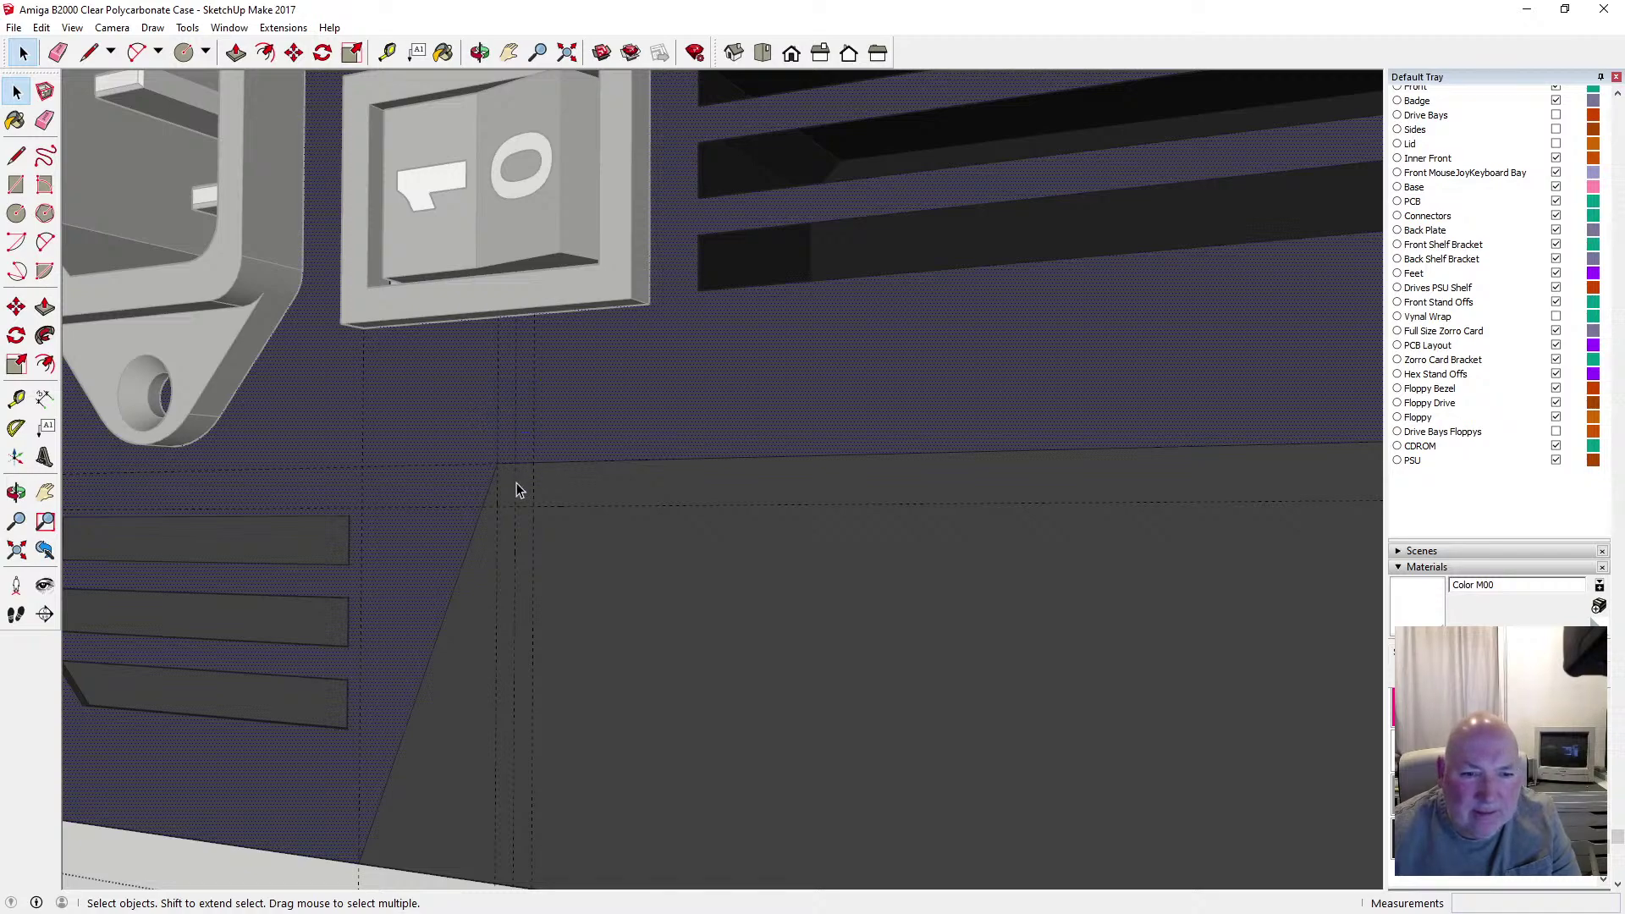
pyautogui.click(510, 508)
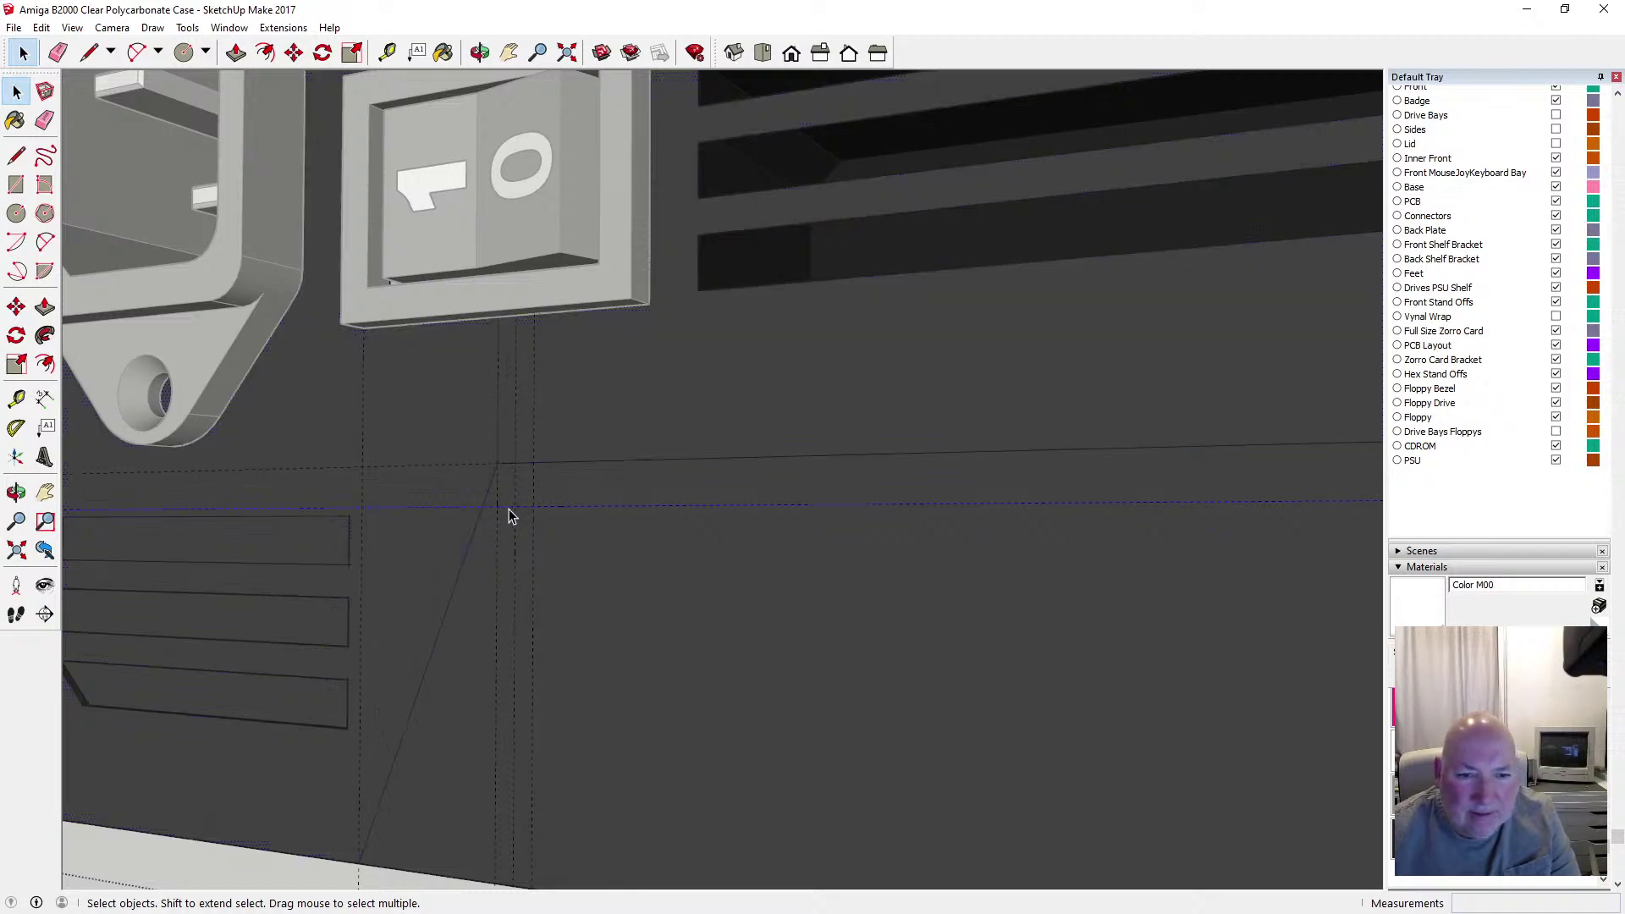
pyautogui.press('Delete')
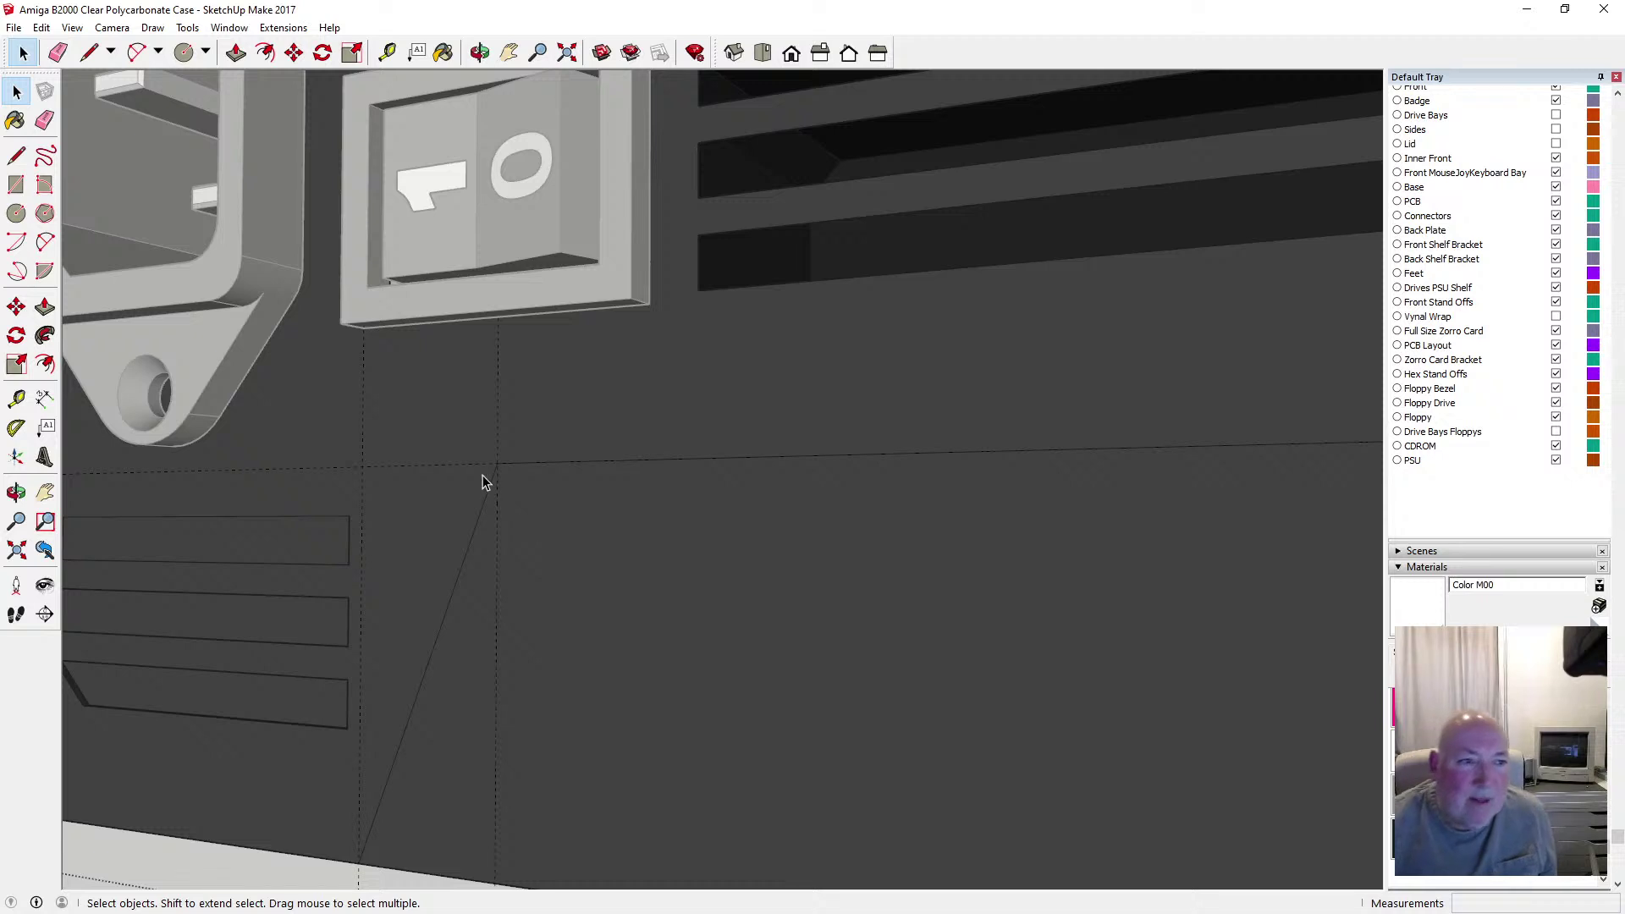
# Round the trapezoid's corner below the power switch with a tangent arc joining the slanted side and top edge, trimming the sharp corner
pyautogui.click(46, 243)
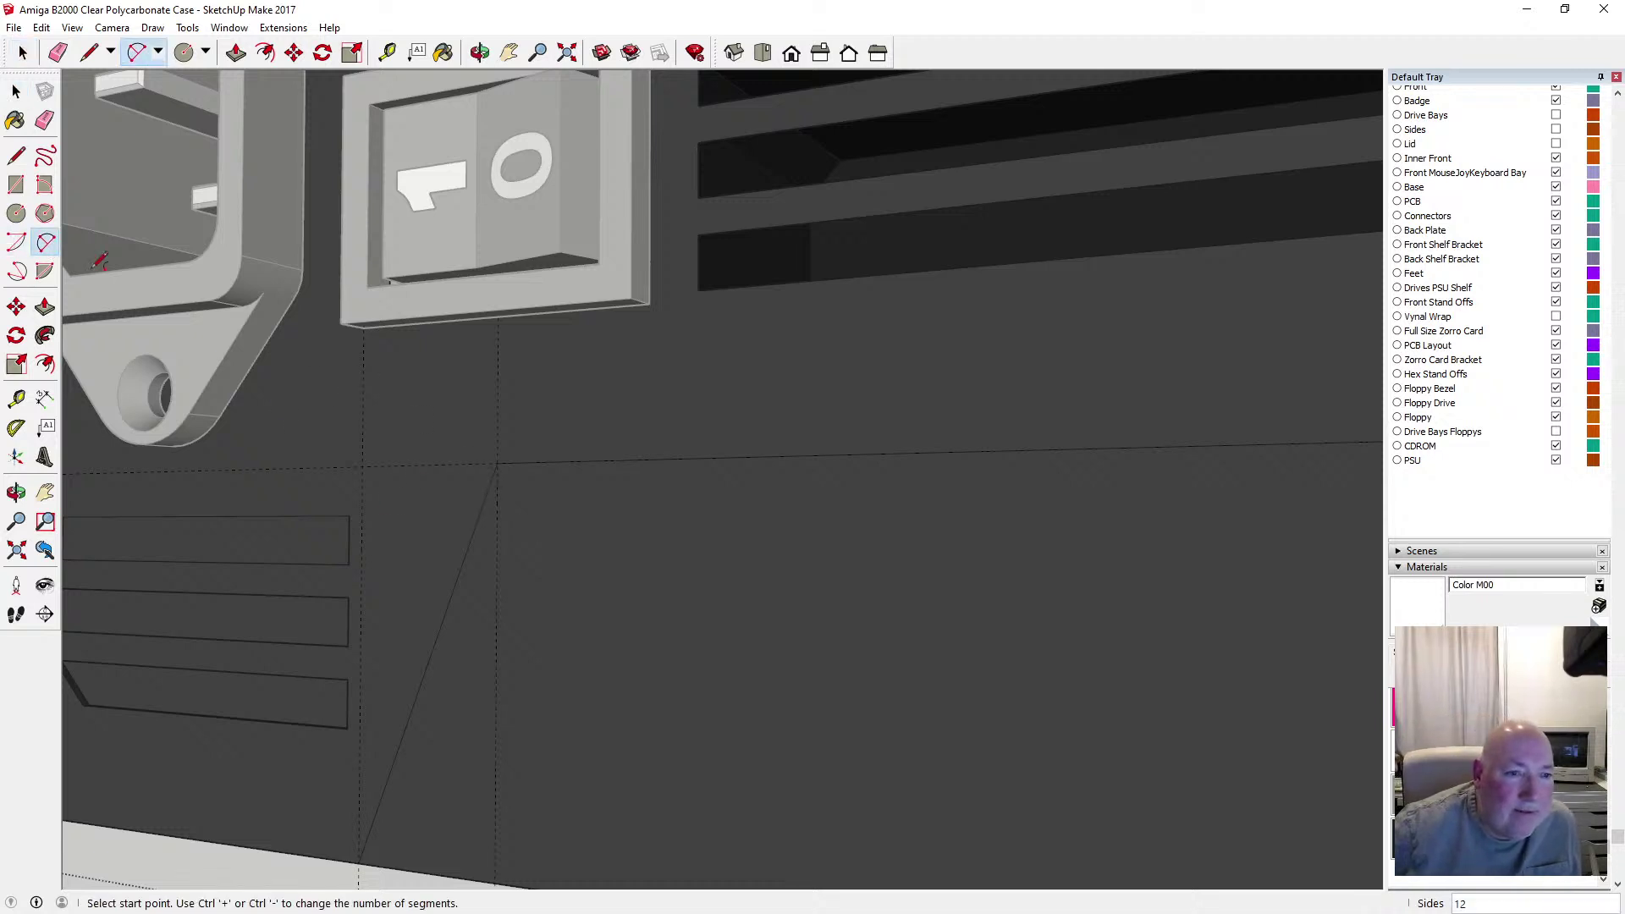
pyautogui.click(474, 530)
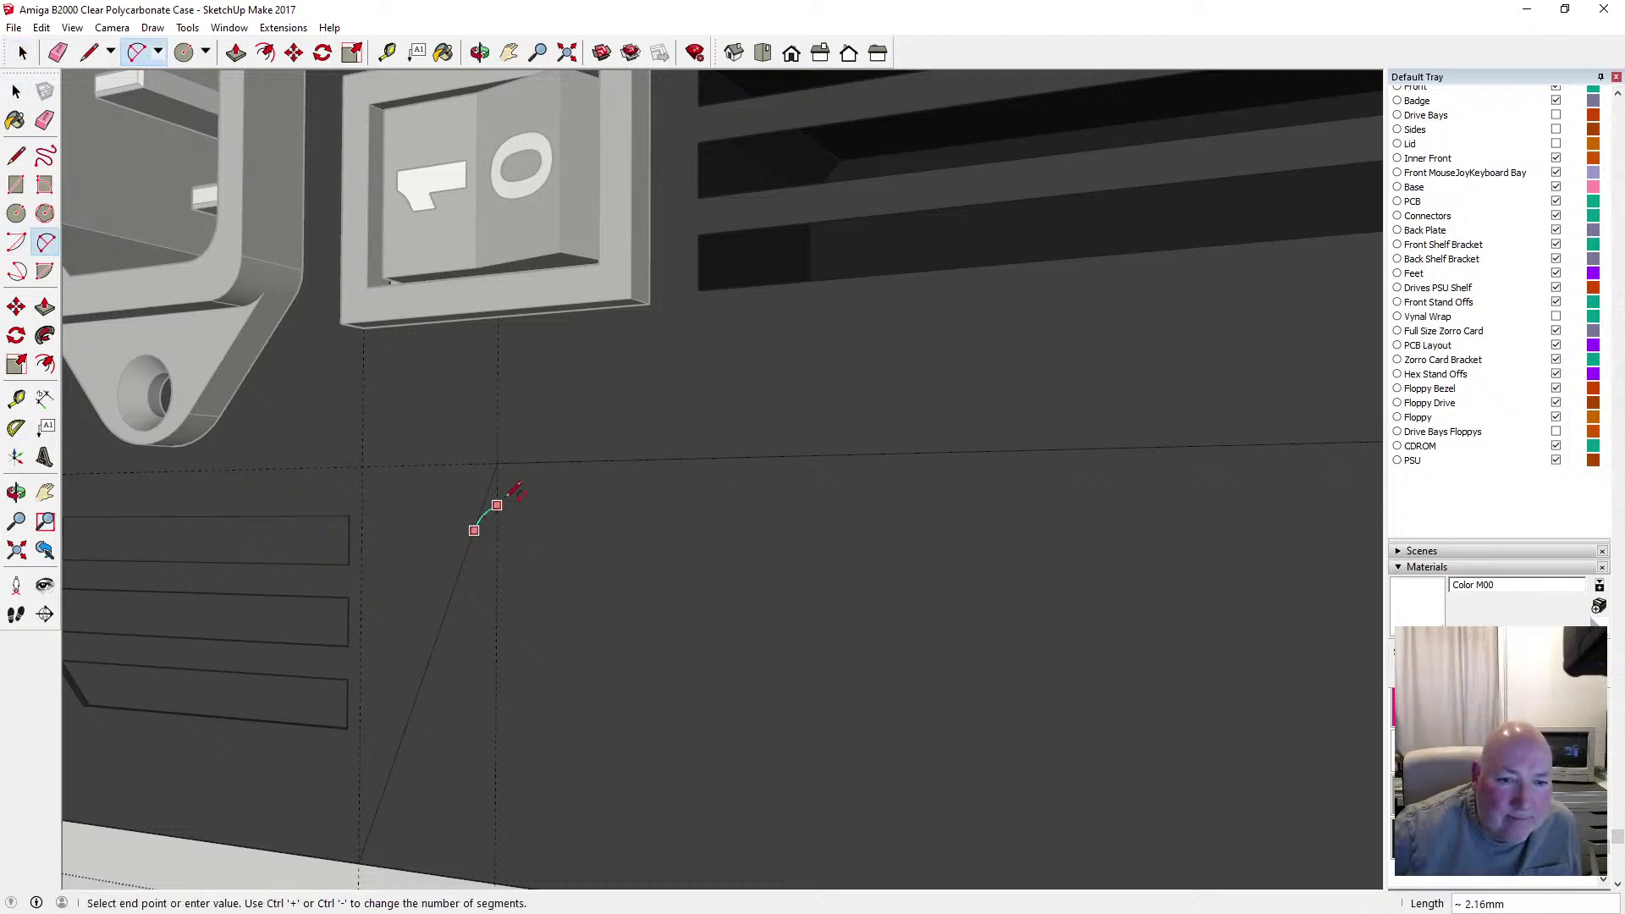
pyautogui.doubleClick(559, 461)
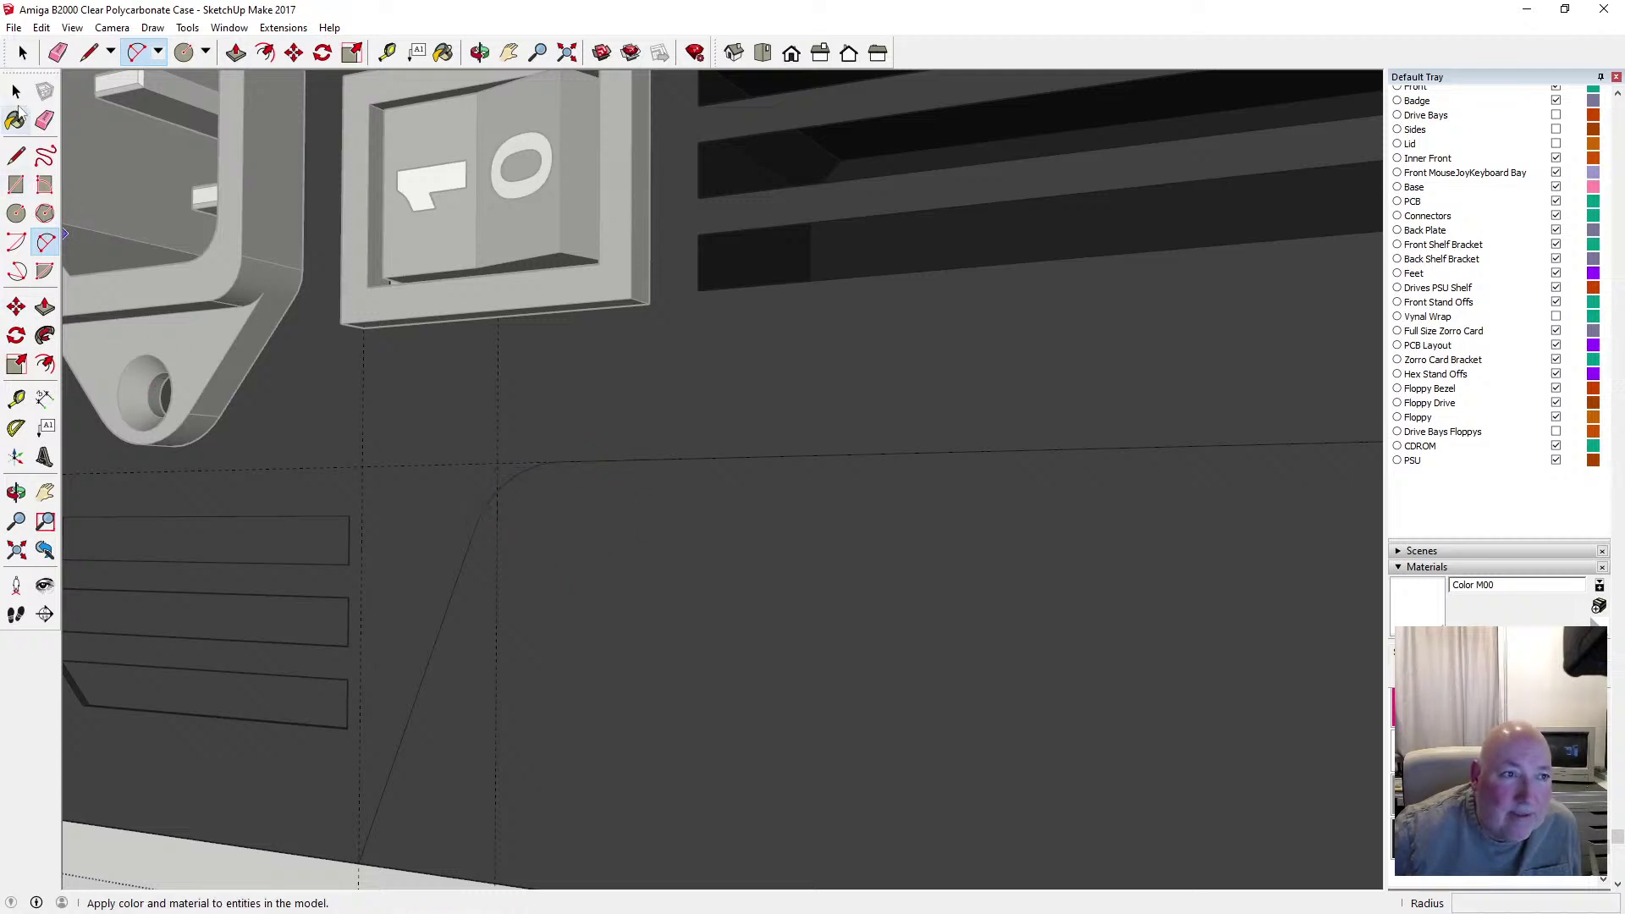
# Copy the rounded corner's arc and paste a duplicate below the power supply's rear face
pyautogui.click(15, 90)
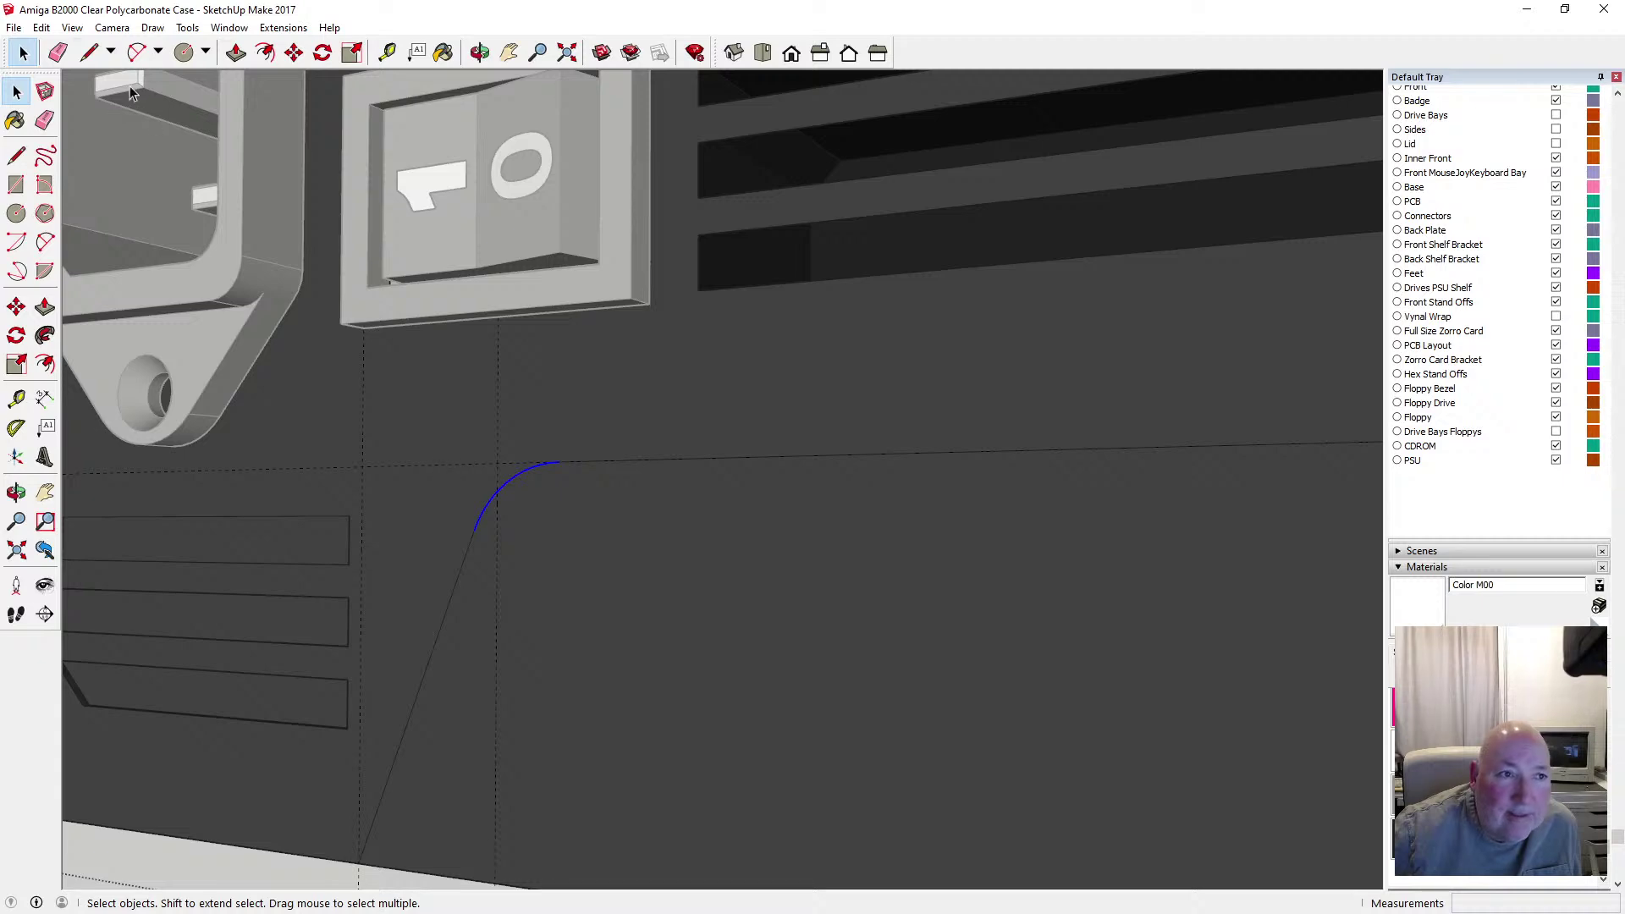
pyautogui.click(42, 27)
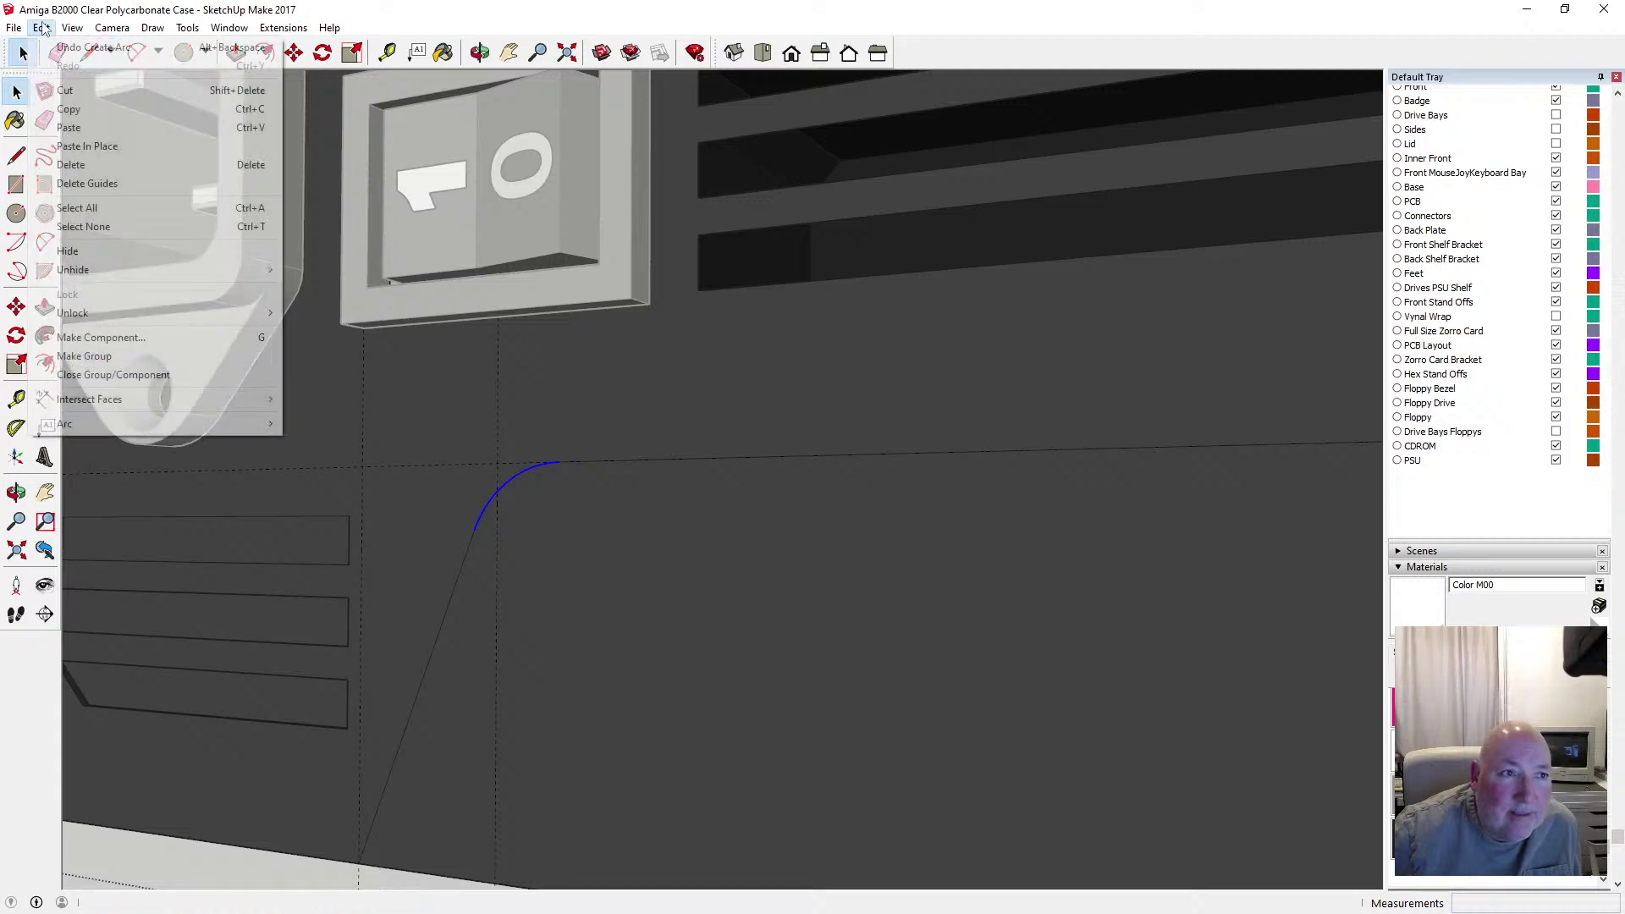
pyautogui.click(86, 113)
pyautogui.scroll(-4, 221, 331)
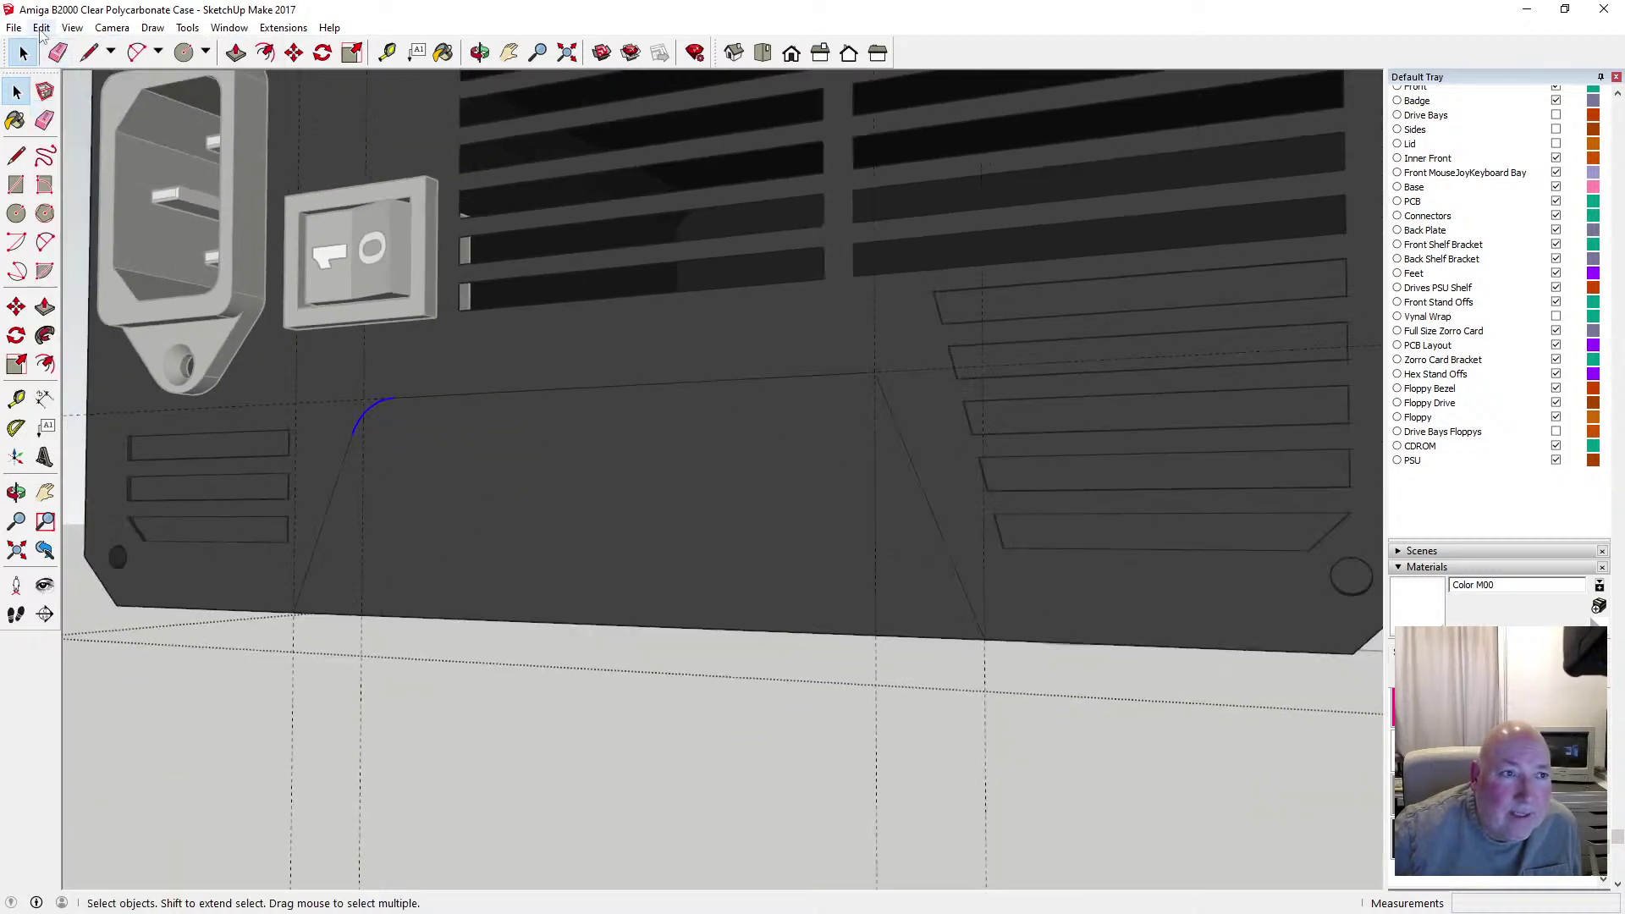
pyautogui.click(42, 27)
pyautogui.click(93, 127)
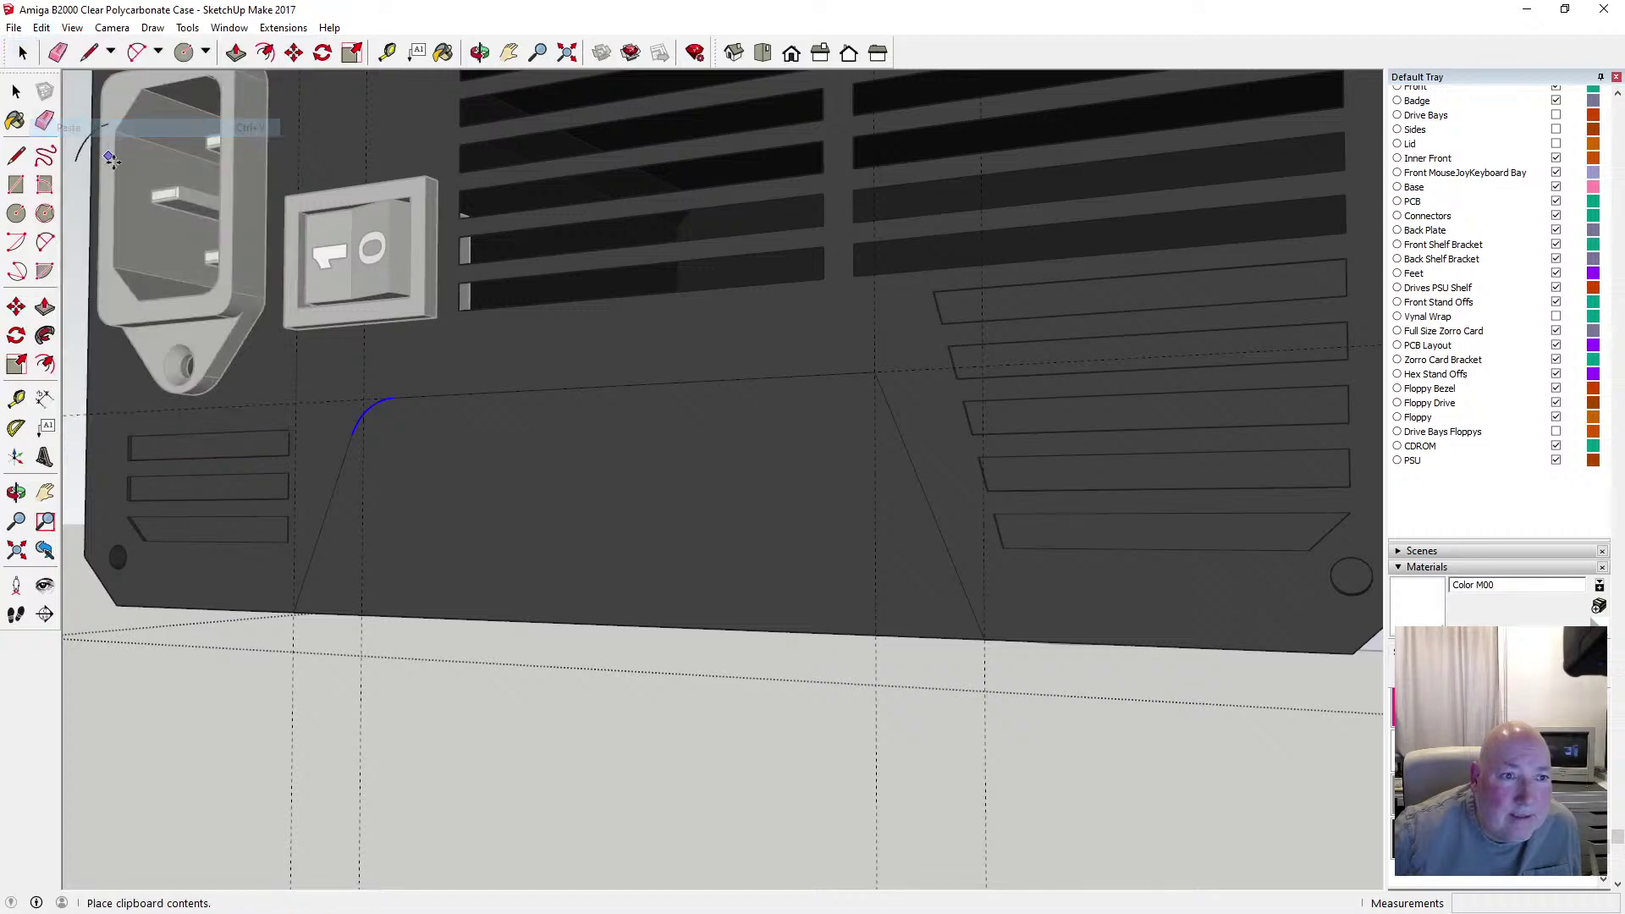
pyautogui.click(477, 735)
pyautogui.press('space')
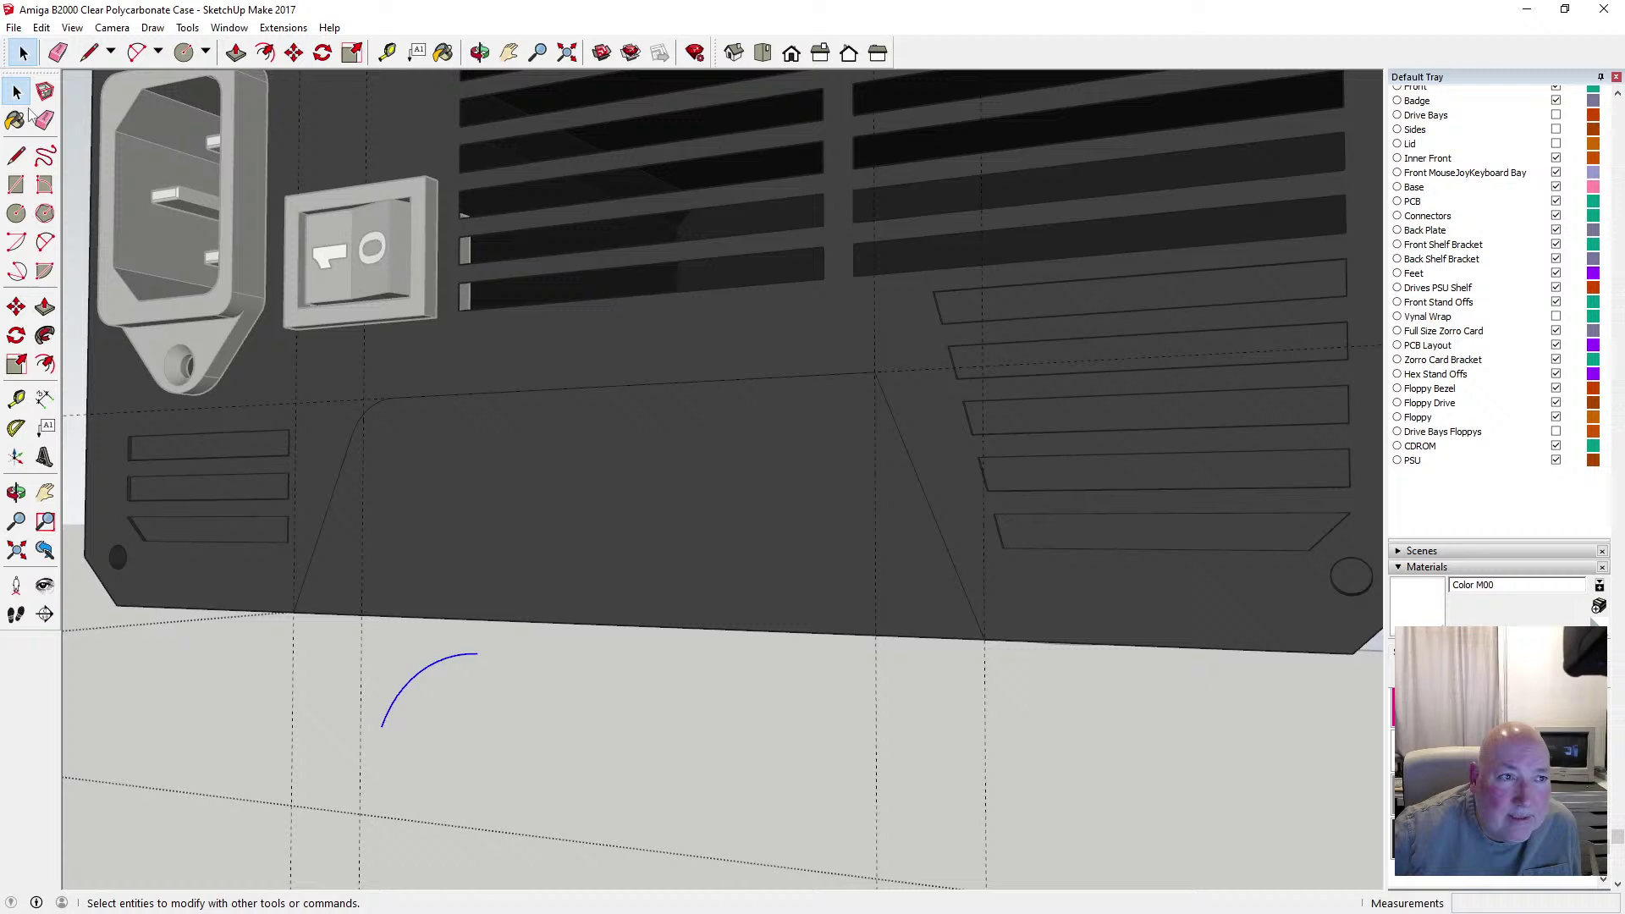
# Check the editing commands available for the pasted arc, and delete that arc
pyautogui.rightClick(412, 683)
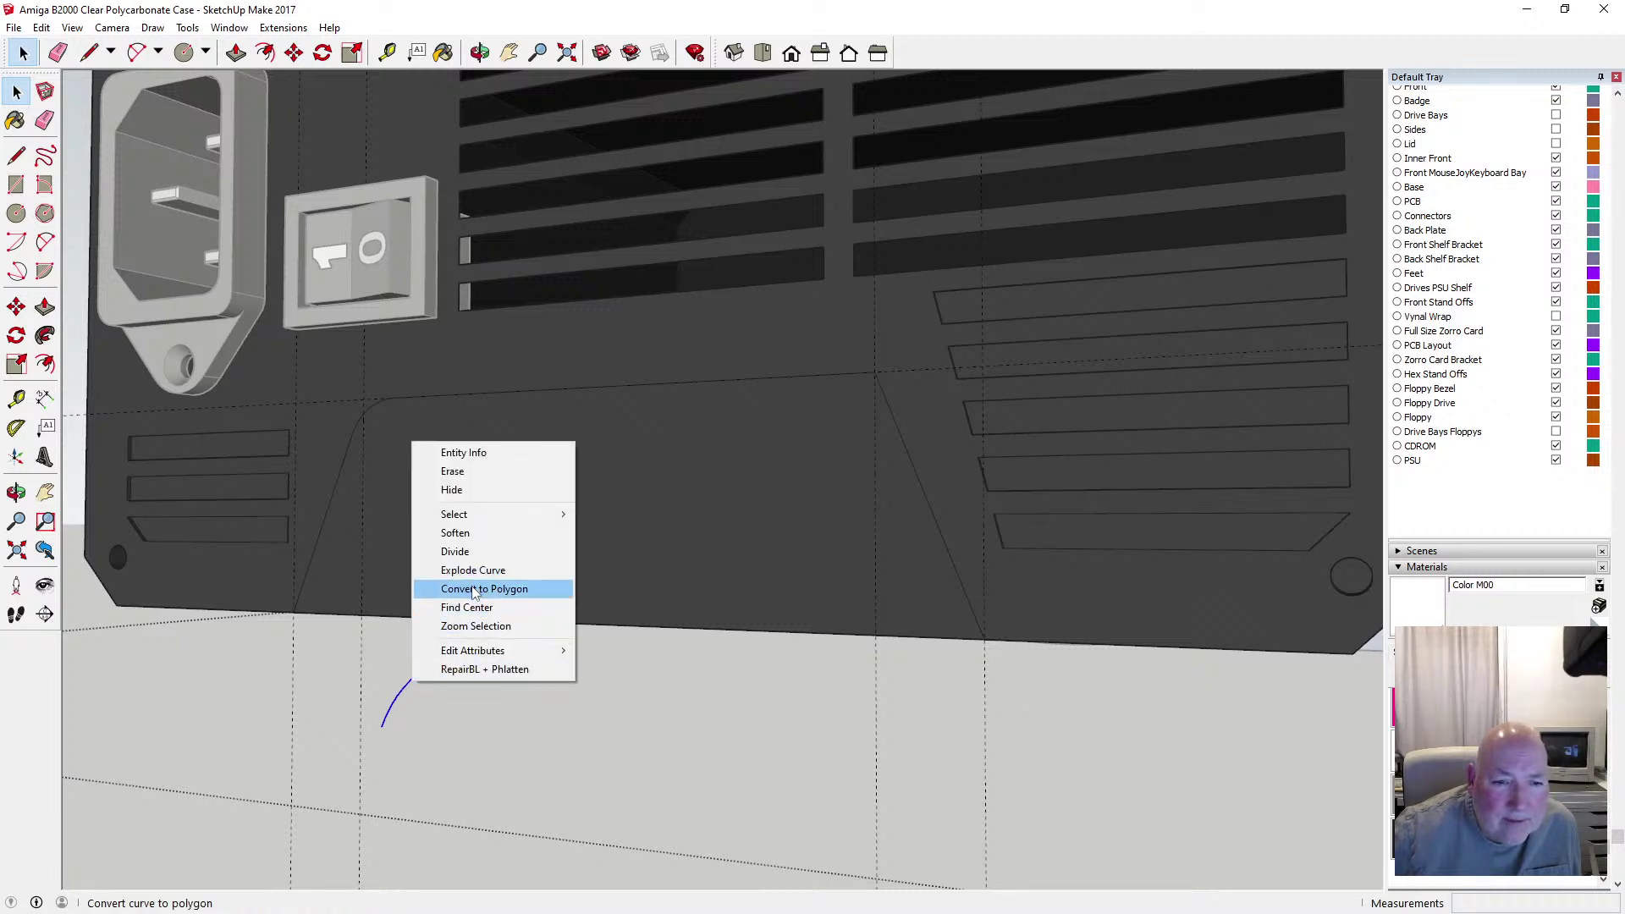
pyautogui.rightClick(406, 688)
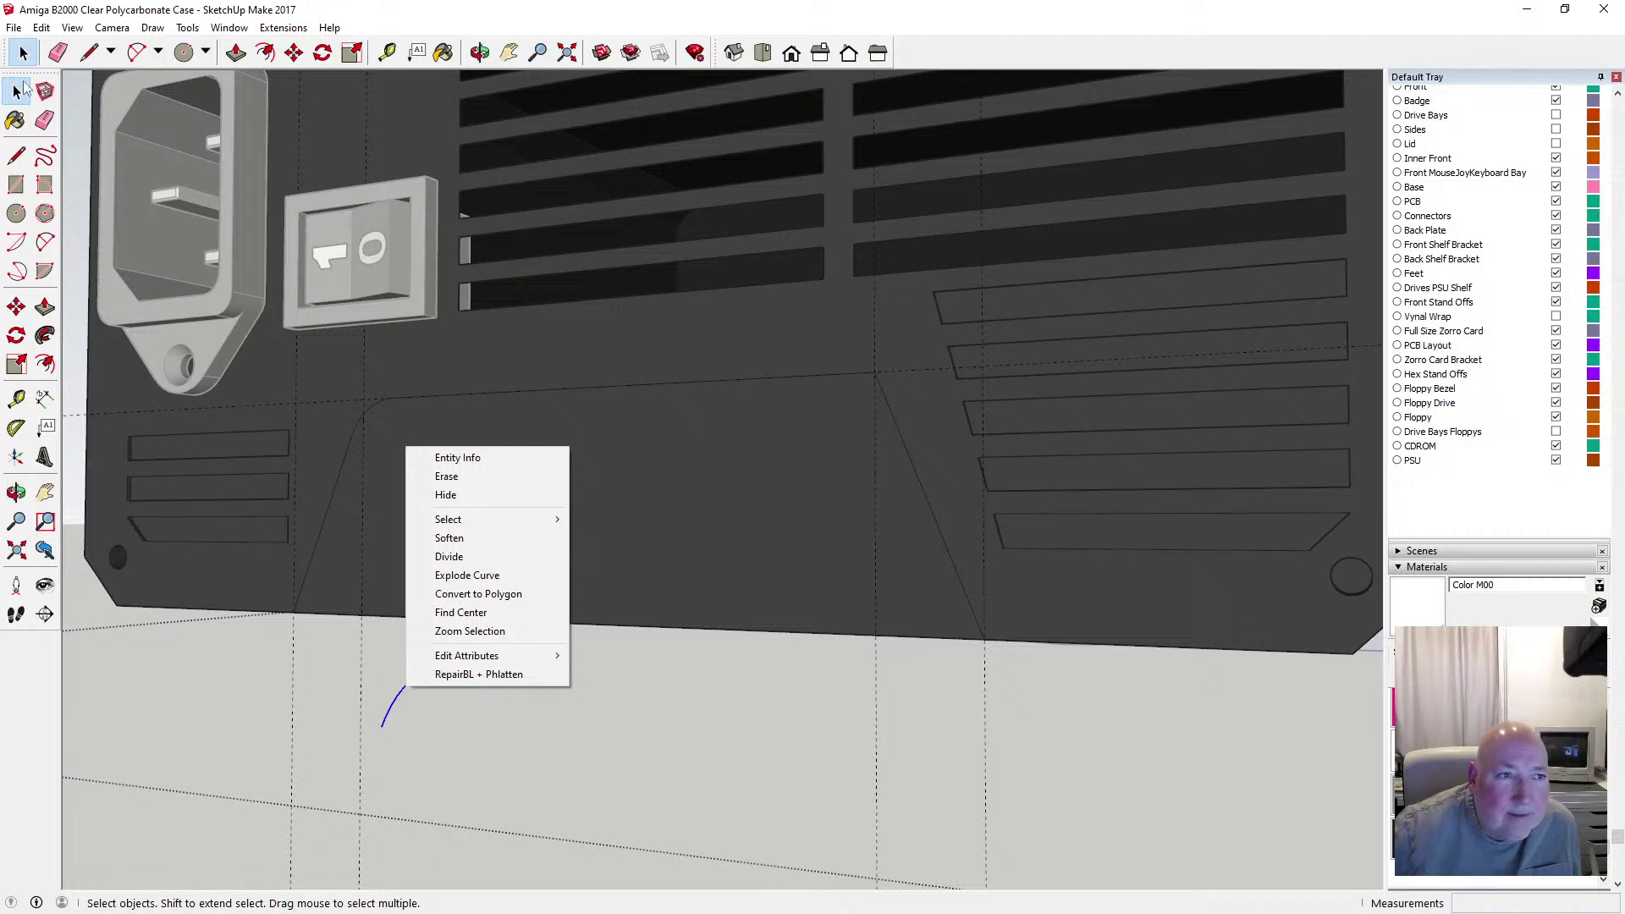
pyautogui.click(384, 658)
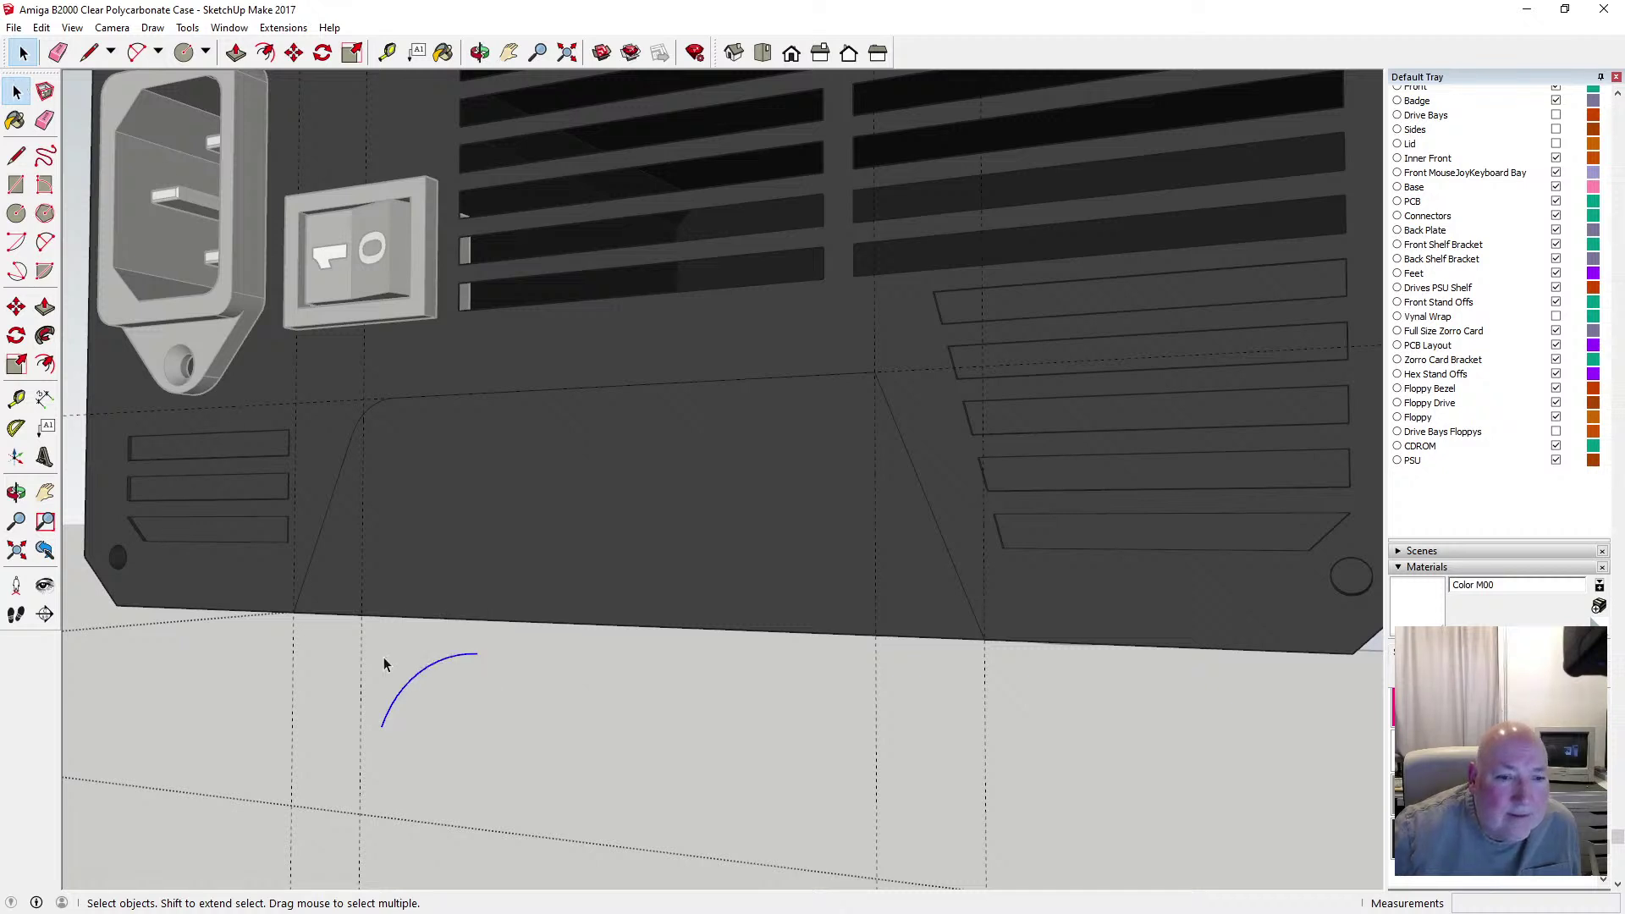
pyautogui.rightClick(439, 670)
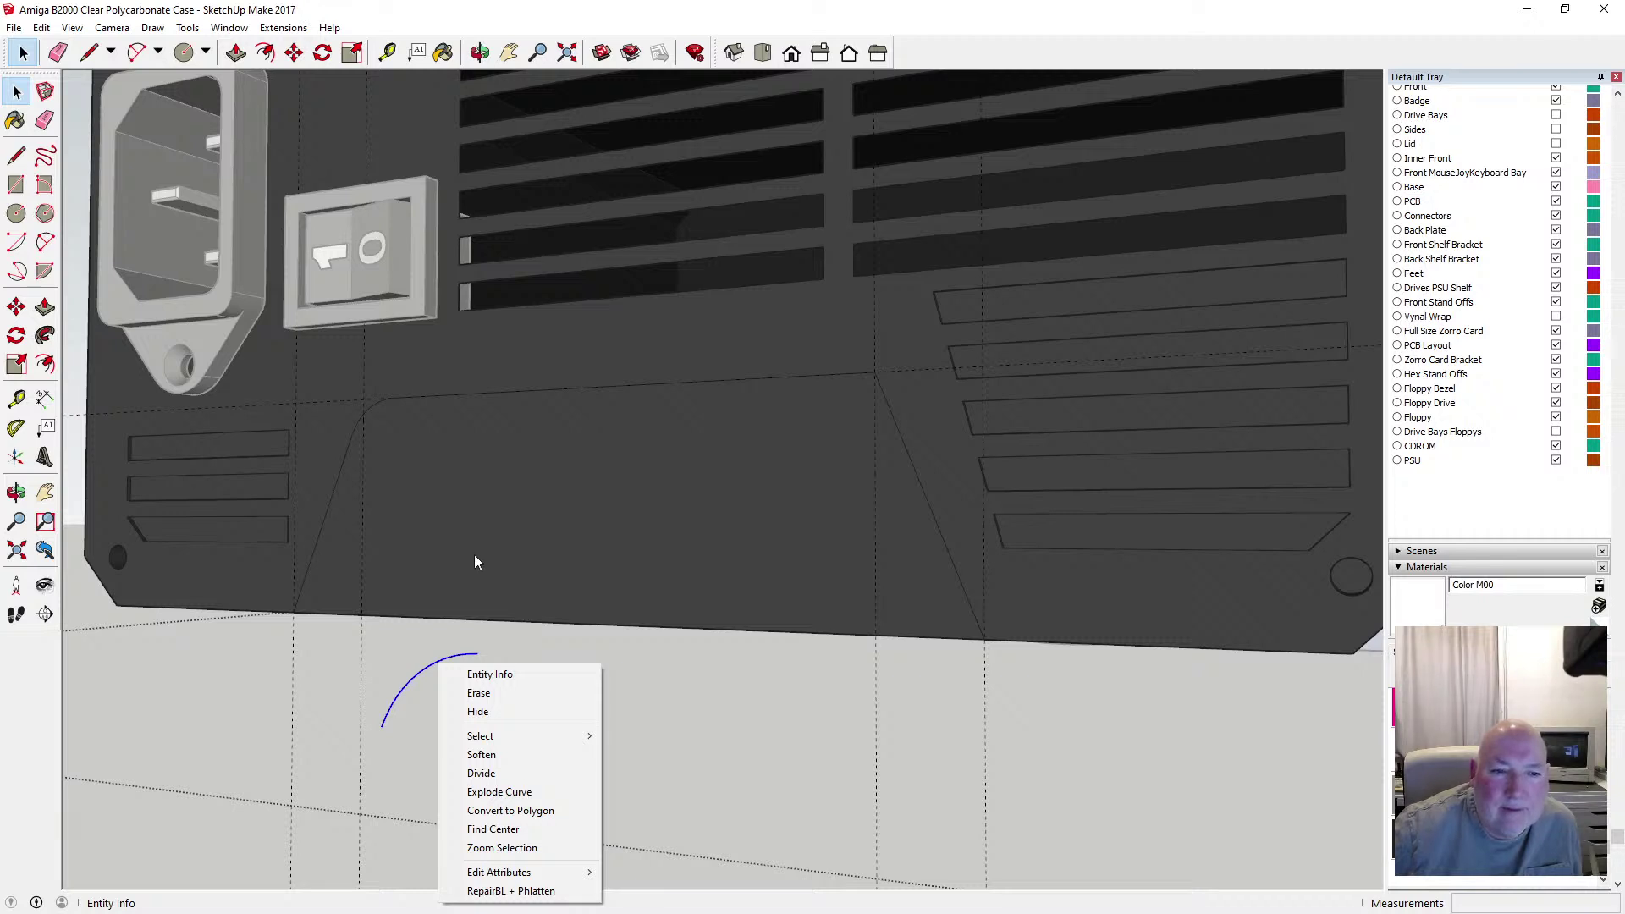
pyautogui.click(413, 684)
pyautogui.press('Delete')
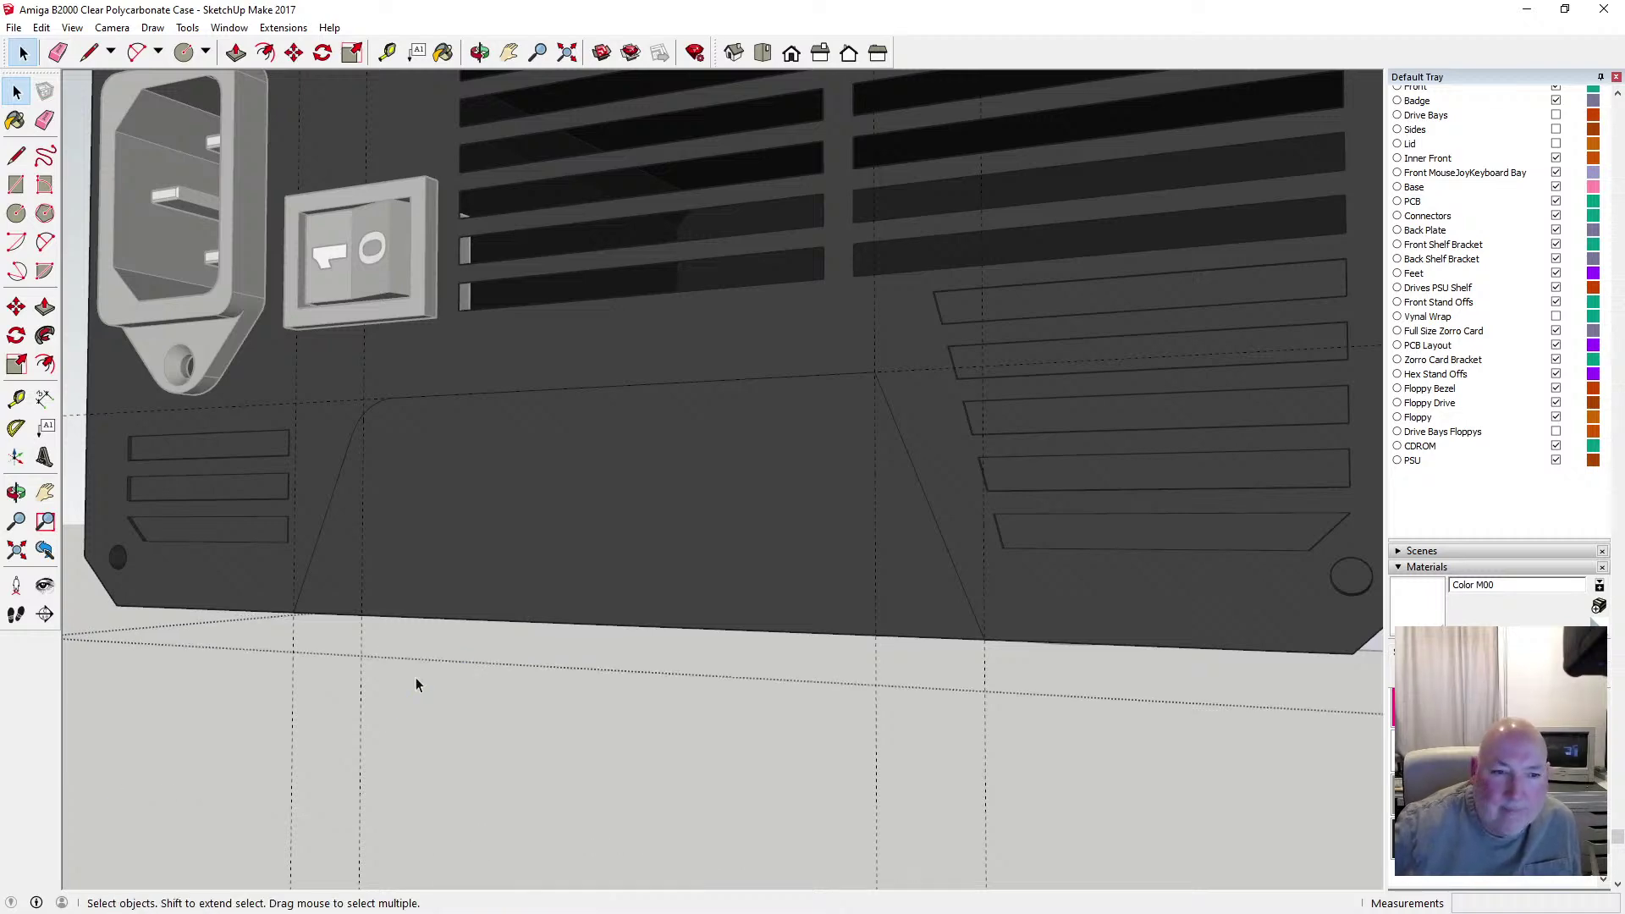
# Draw a line along the red axis from the lower end of the rounded corner to the opposite slanted side
pyautogui.scroll(2, 354, 439)
pyautogui.scroll(2, 354, 439)
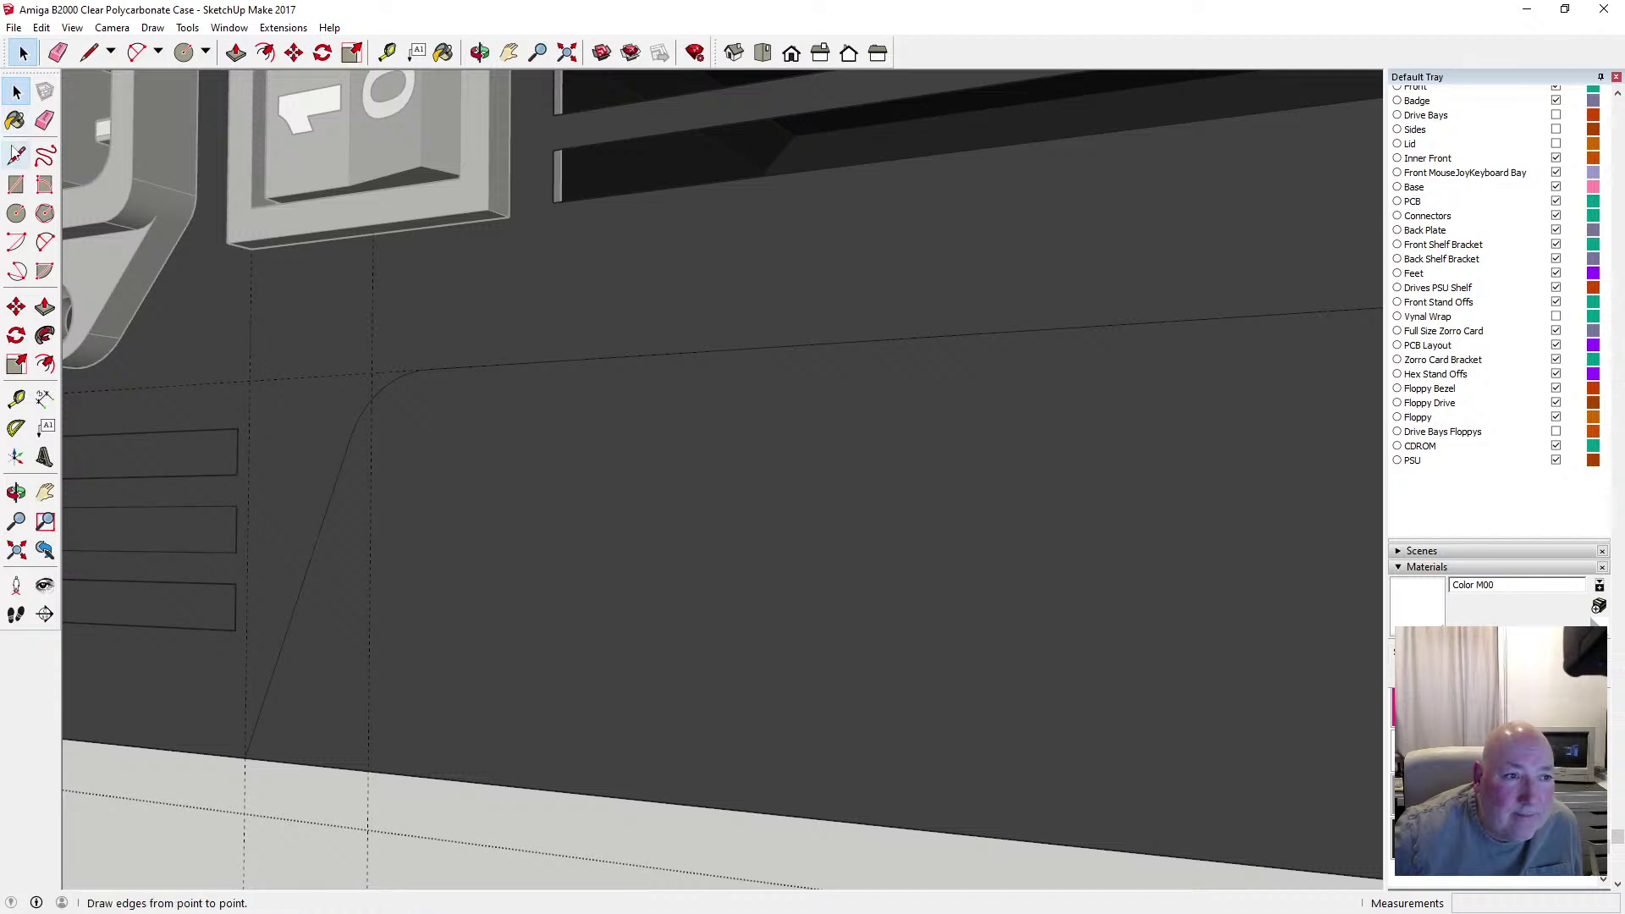
pyautogui.click(16, 156)
pyautogui.scroll(2, 375, 408)
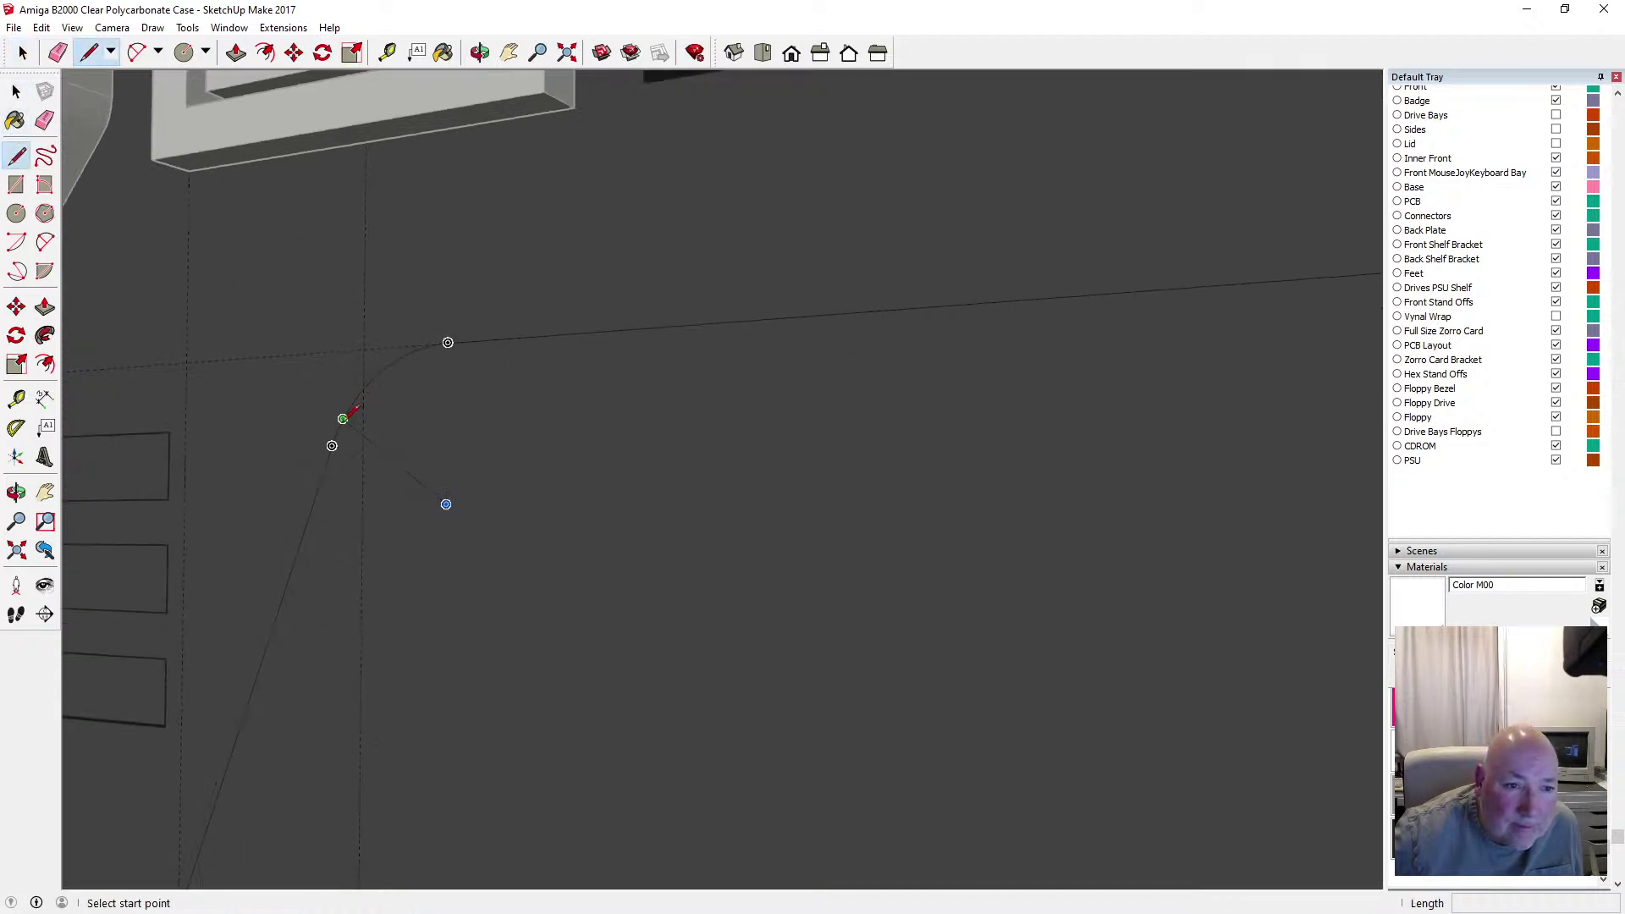
pyautogui.click(331, 446)
pyautogui.scroll(-4, 327, 446)
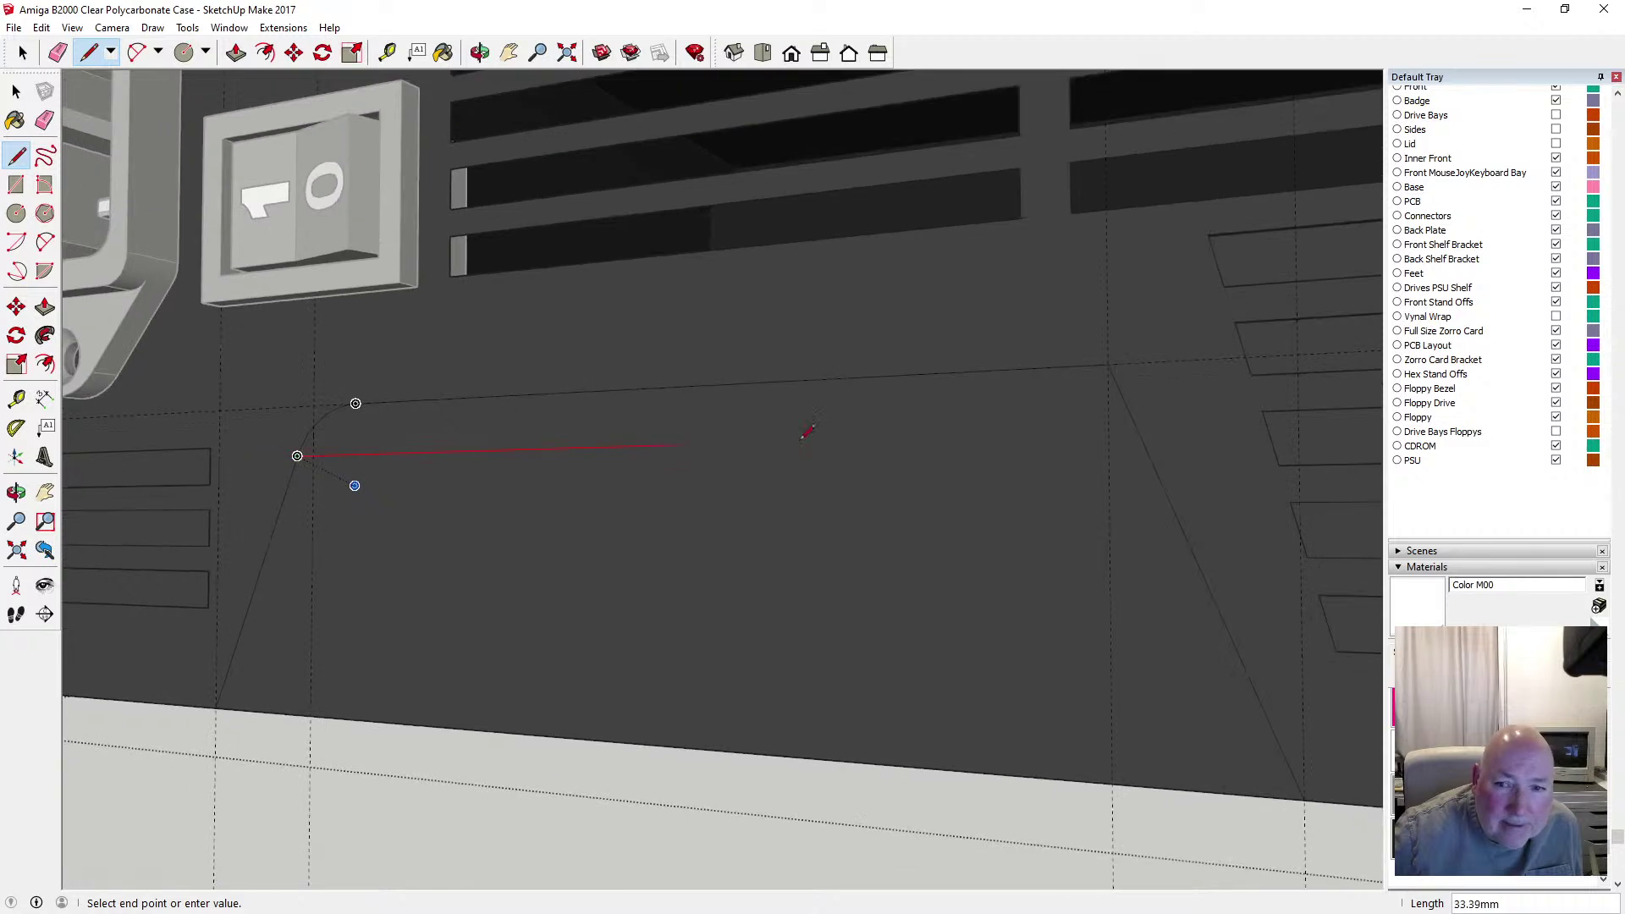
pyautogui.click(1138, 431)
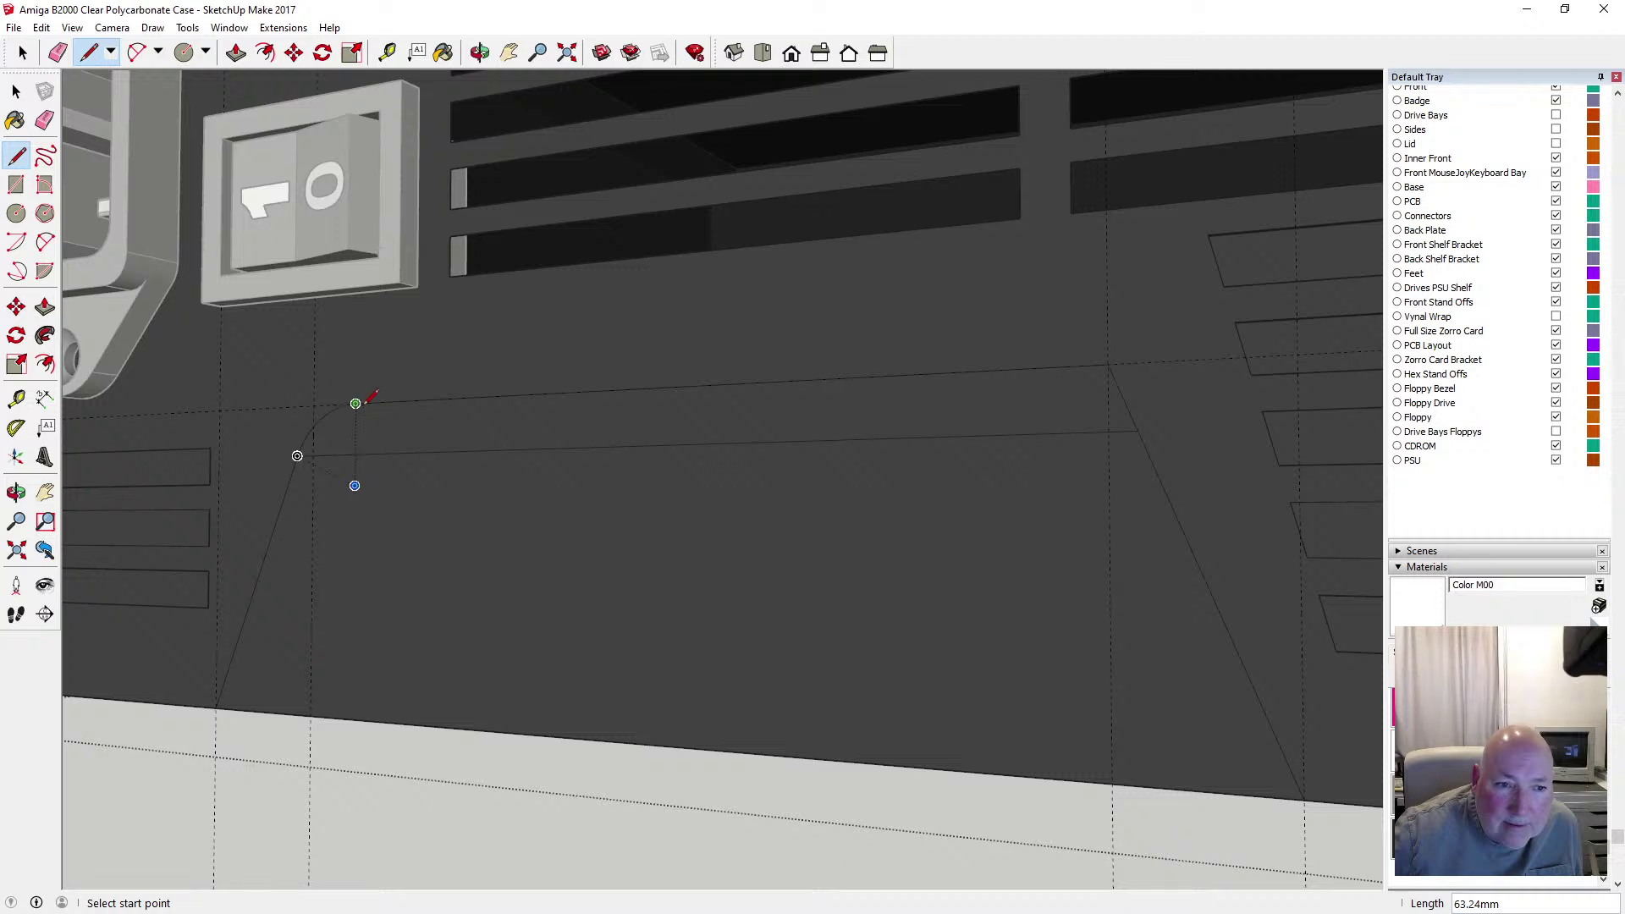
pyautogui.press('a')
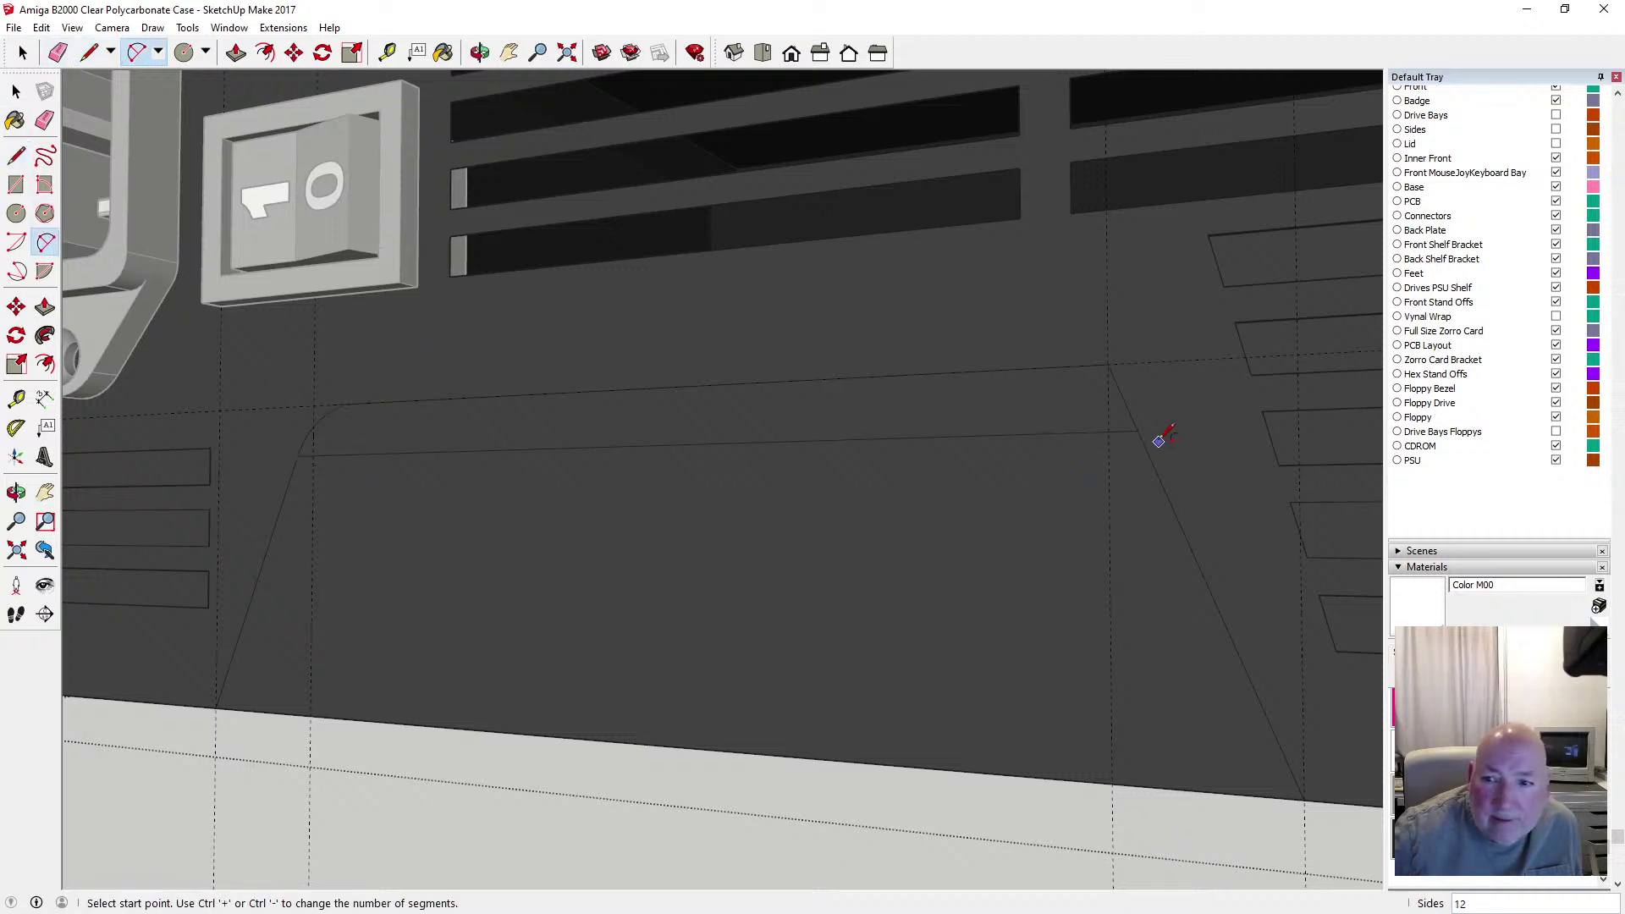
pyautogui.click(1138, 431)
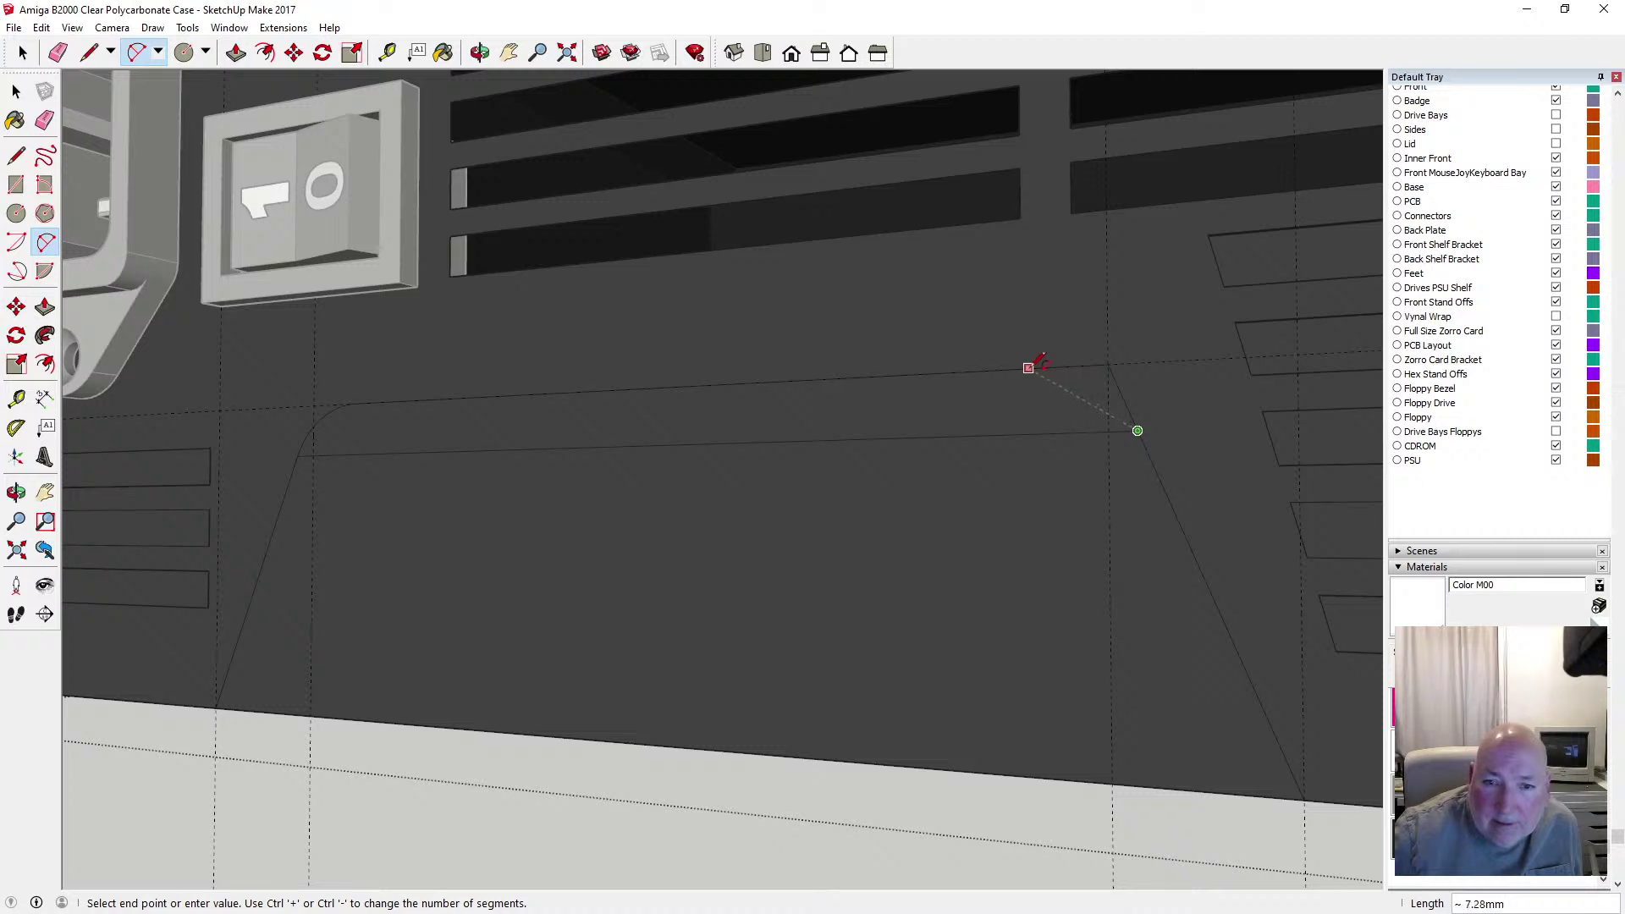
pyautogui.press('space')
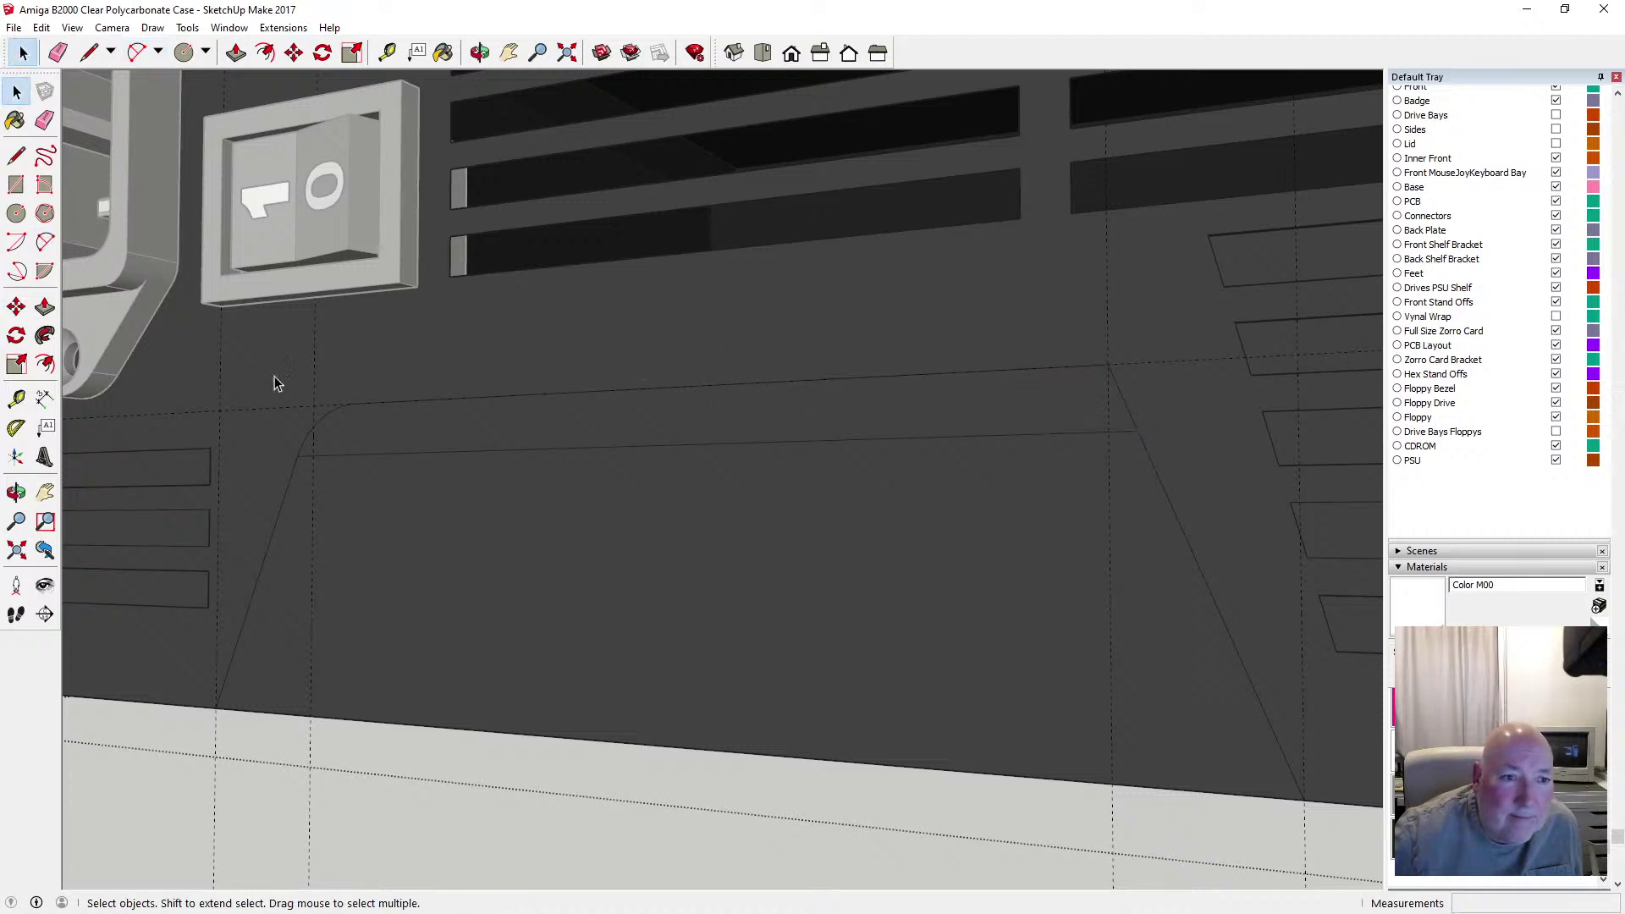
# Measure from the rounded corner's upper arc end along the top edge towards the original corner
pyautogui.scroll(6, 349, 413)
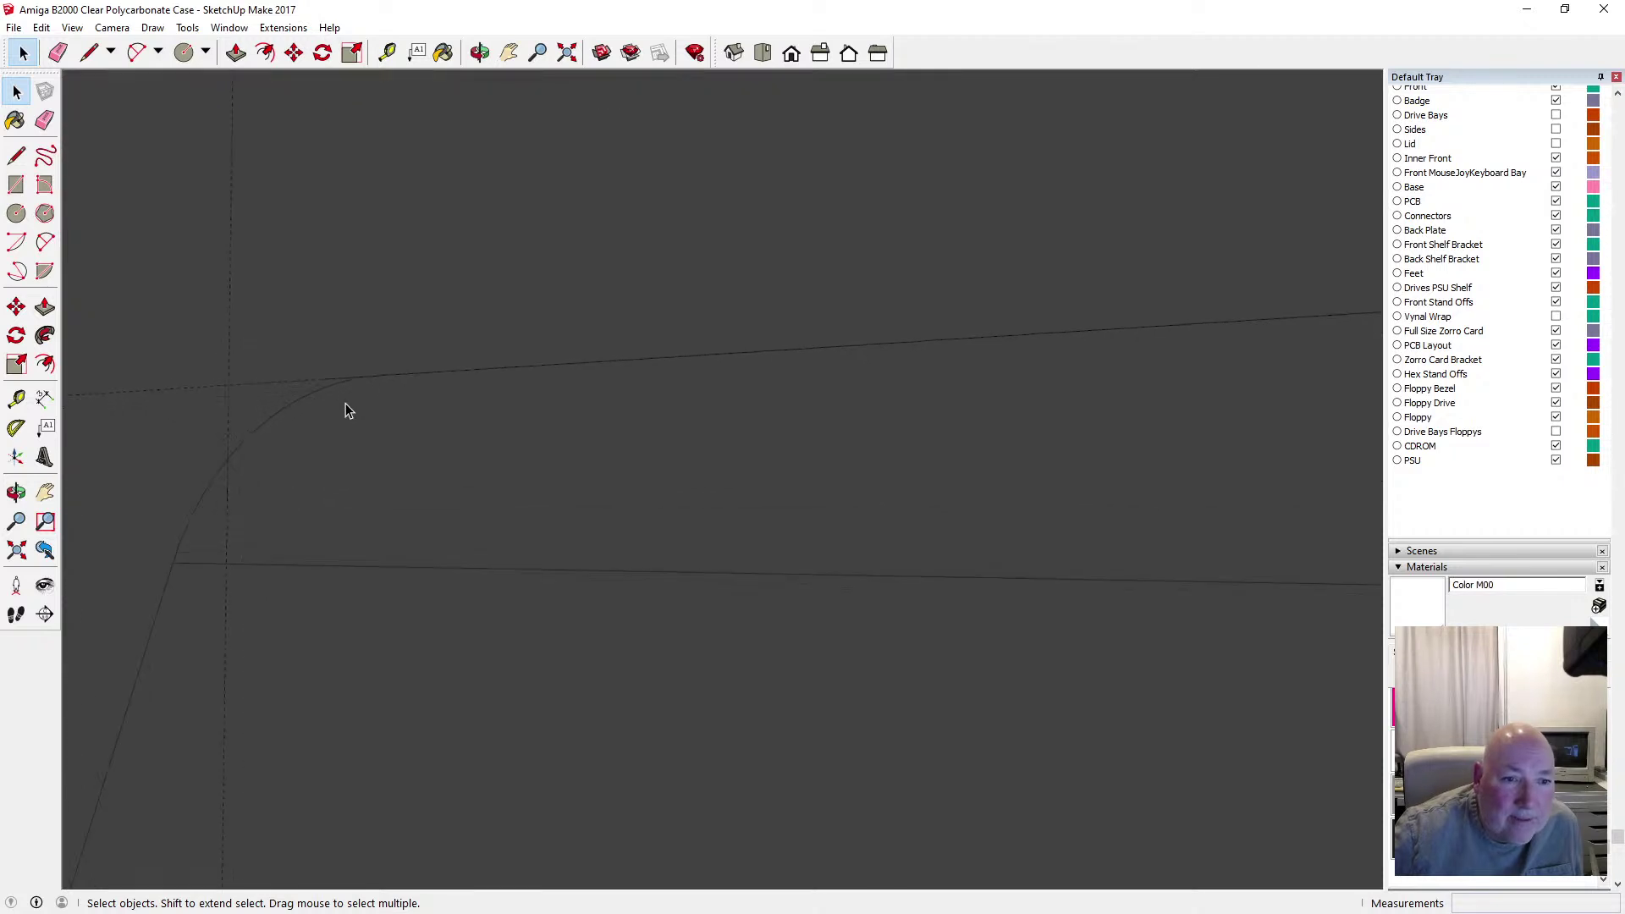
pyautogui.press('t')
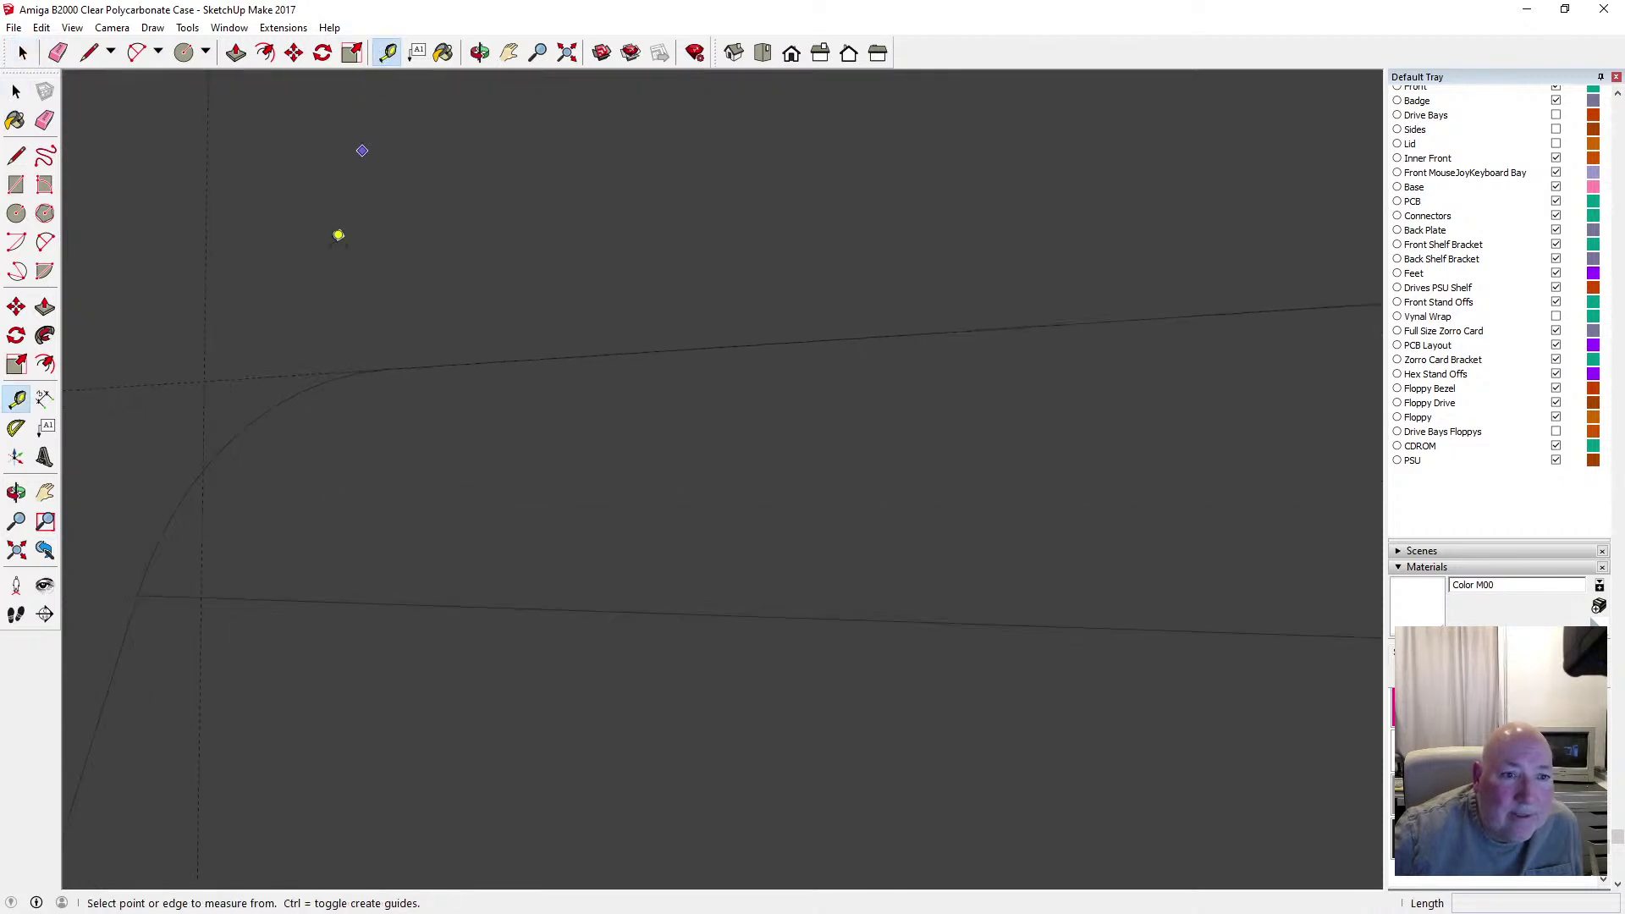
pyautogui.click(398, 357)
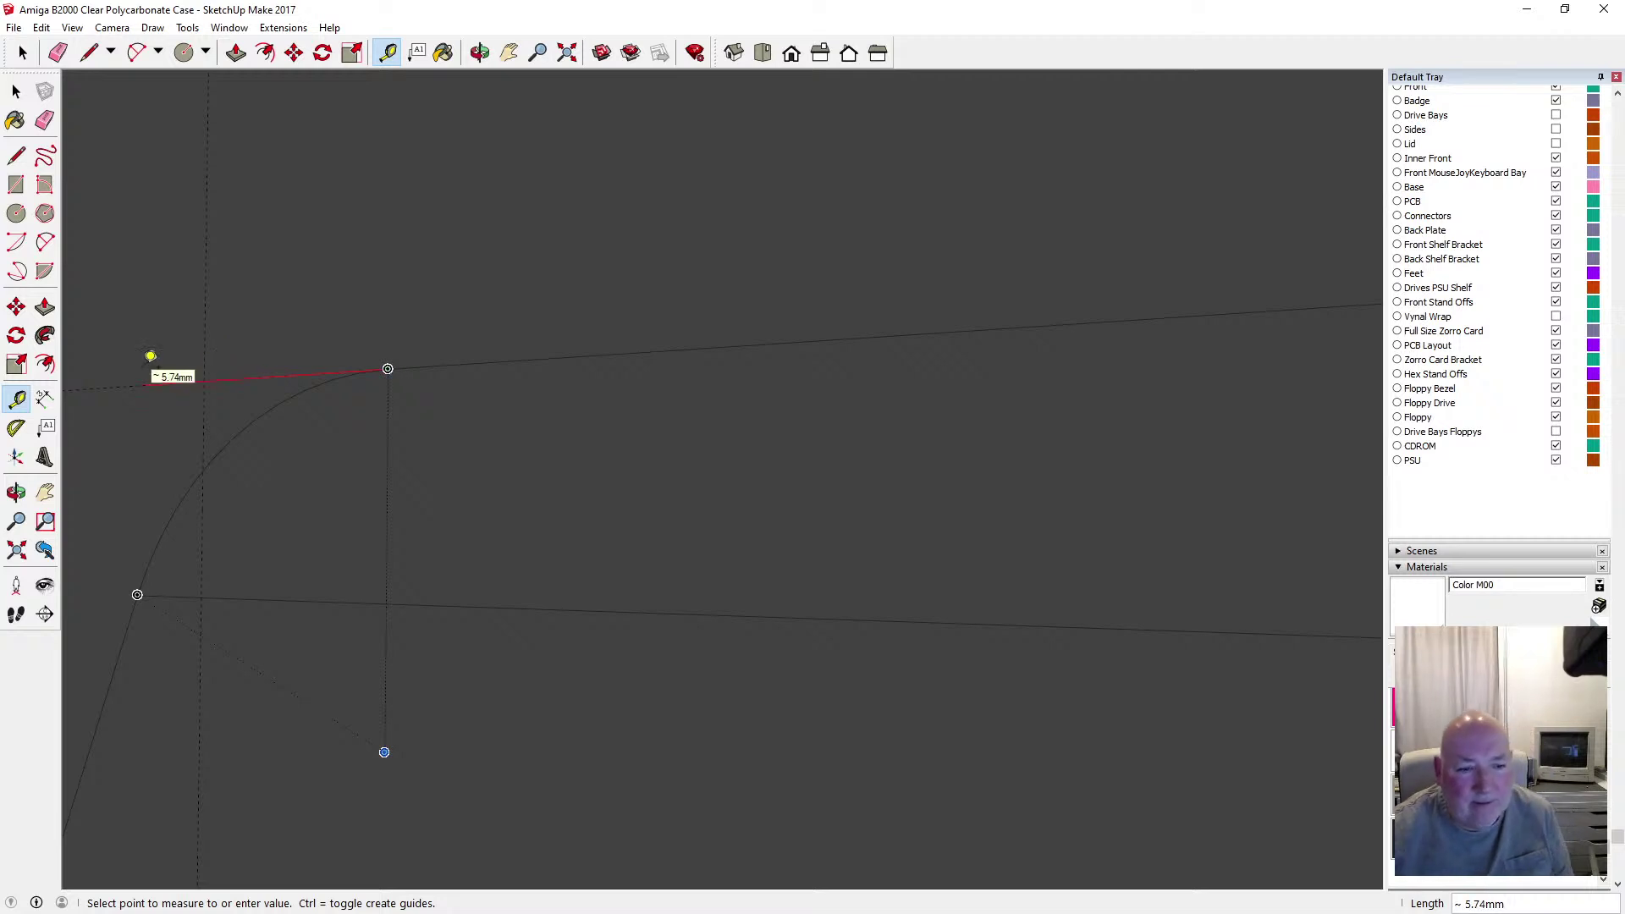
pyautogui.press('Escape')
# Mark a guide point on the top edge 4.21 mm inward from the trapezoid's unrounded corner
pyautogui.scroll(-6, 150, 357)
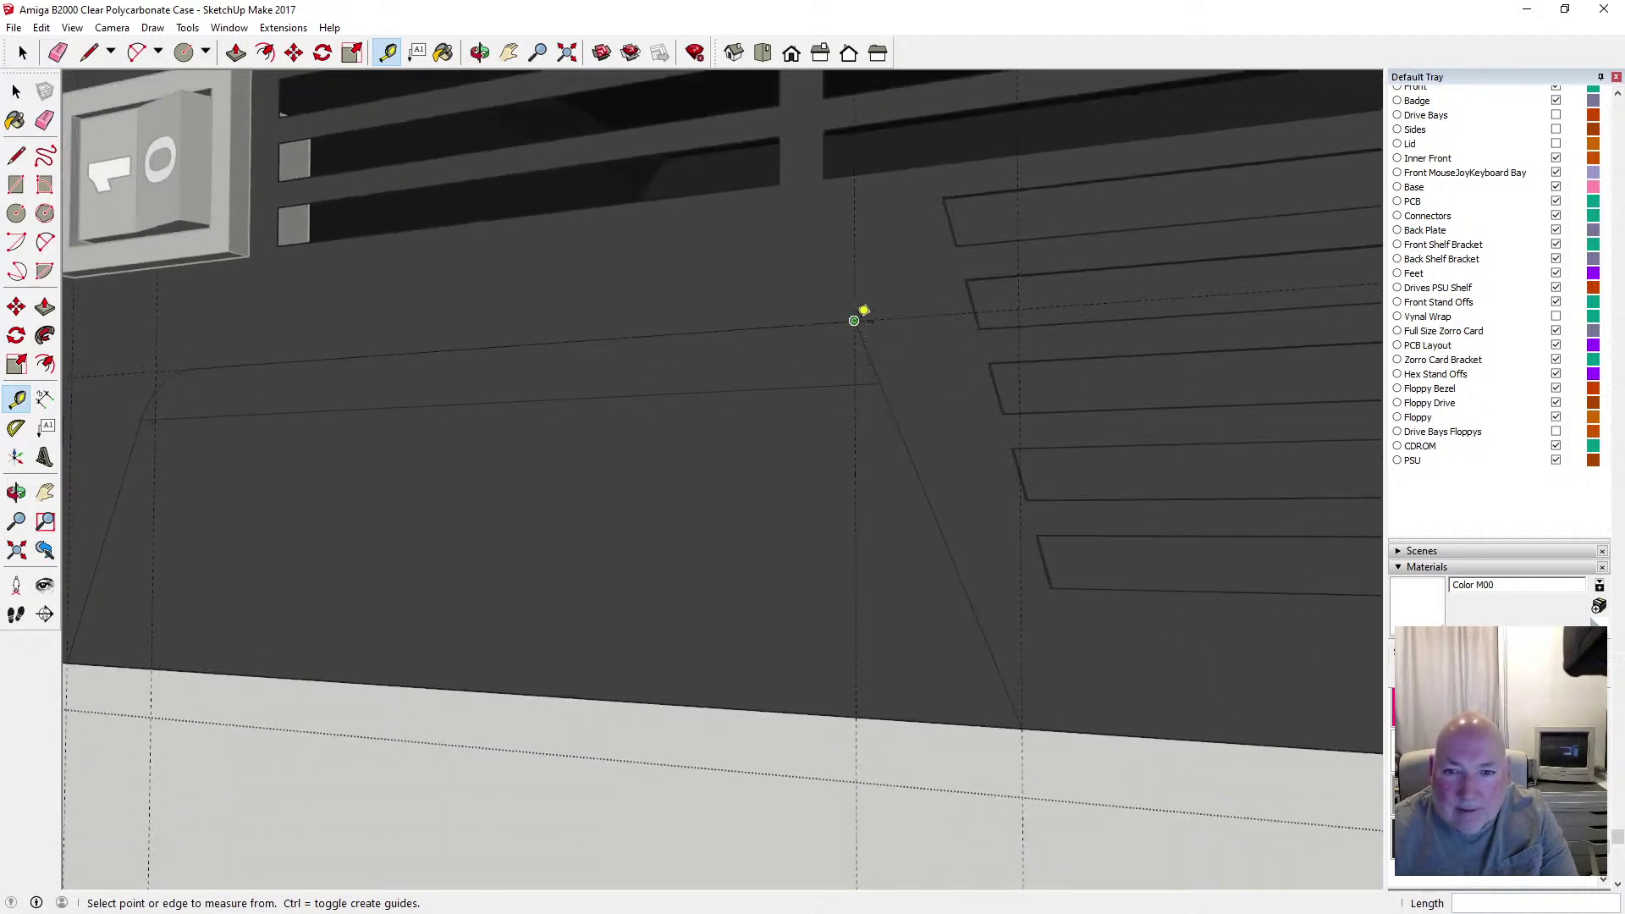
pyautogui.click(854, 320)
pyautogui.write('4.')
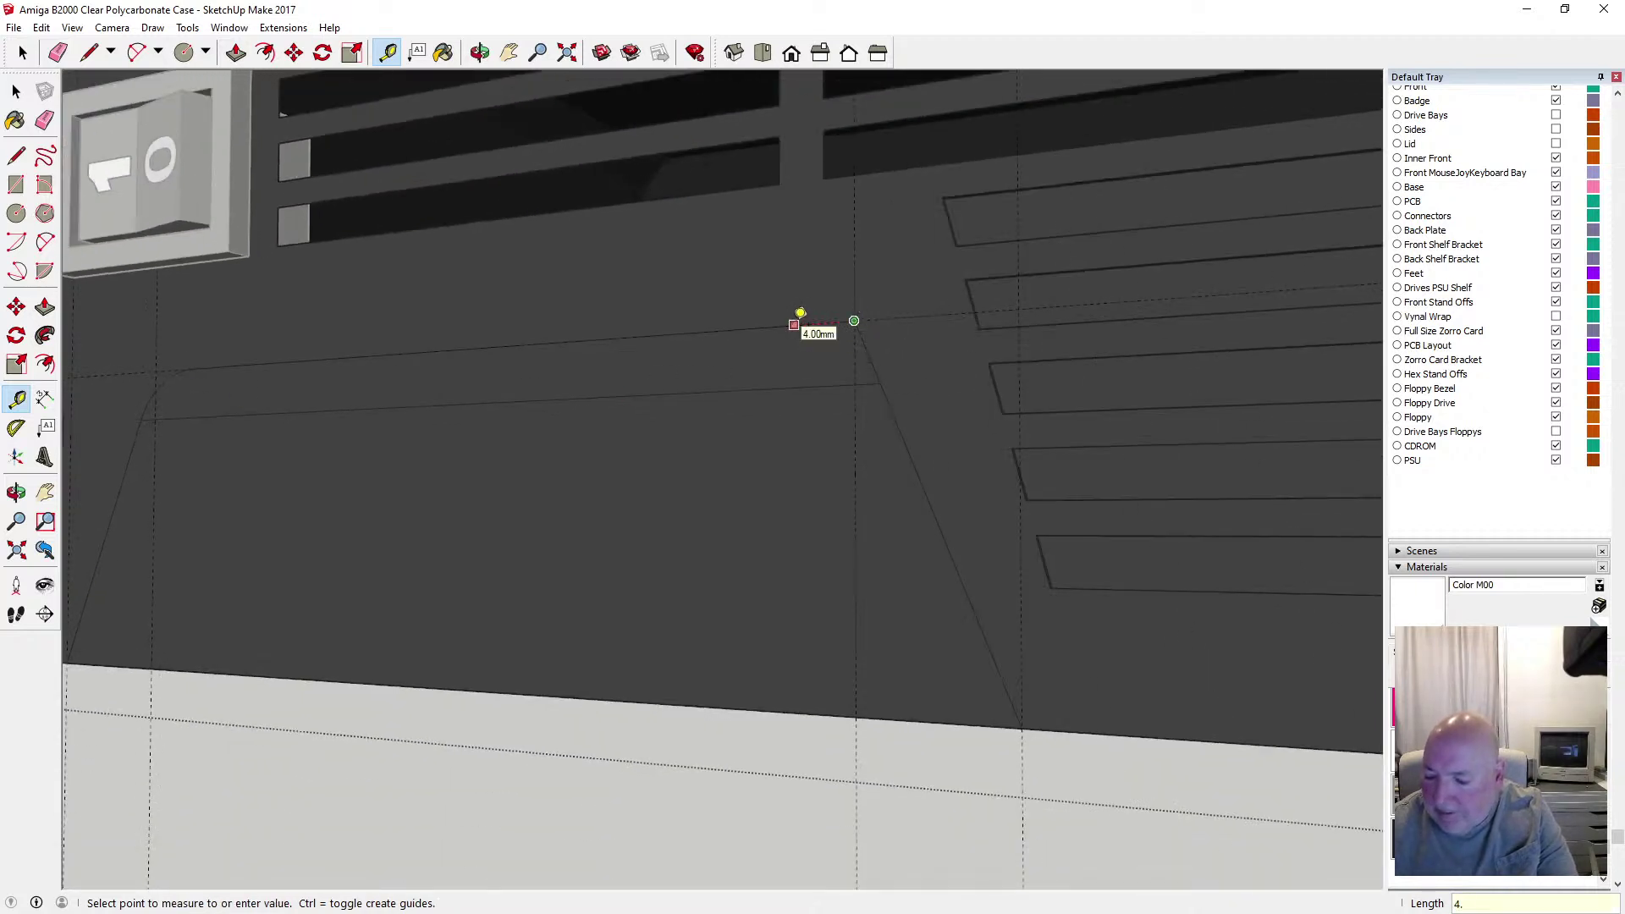
pyautogui.write('21')
pyautogui.press('Return')
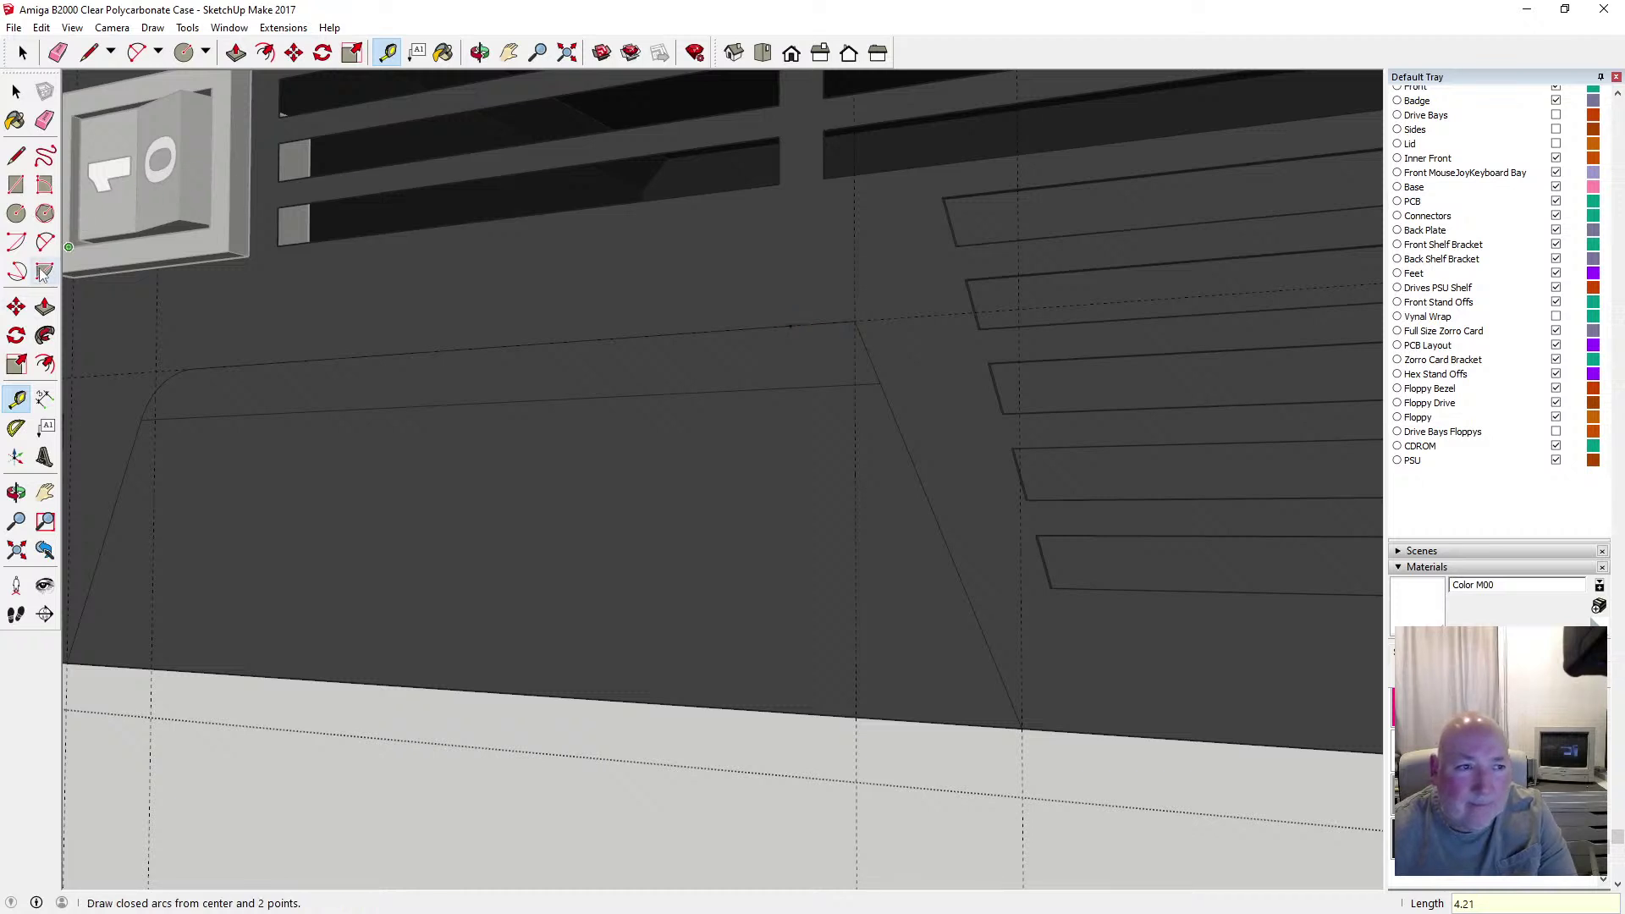
# Draw an arc with a 1 mm bulge from the top-edge guide point to the horizontal line's end on the unrounded corner's slanted side
pyautogui.click(45, 242)
pyautogui.scroll(2, 900, 388)
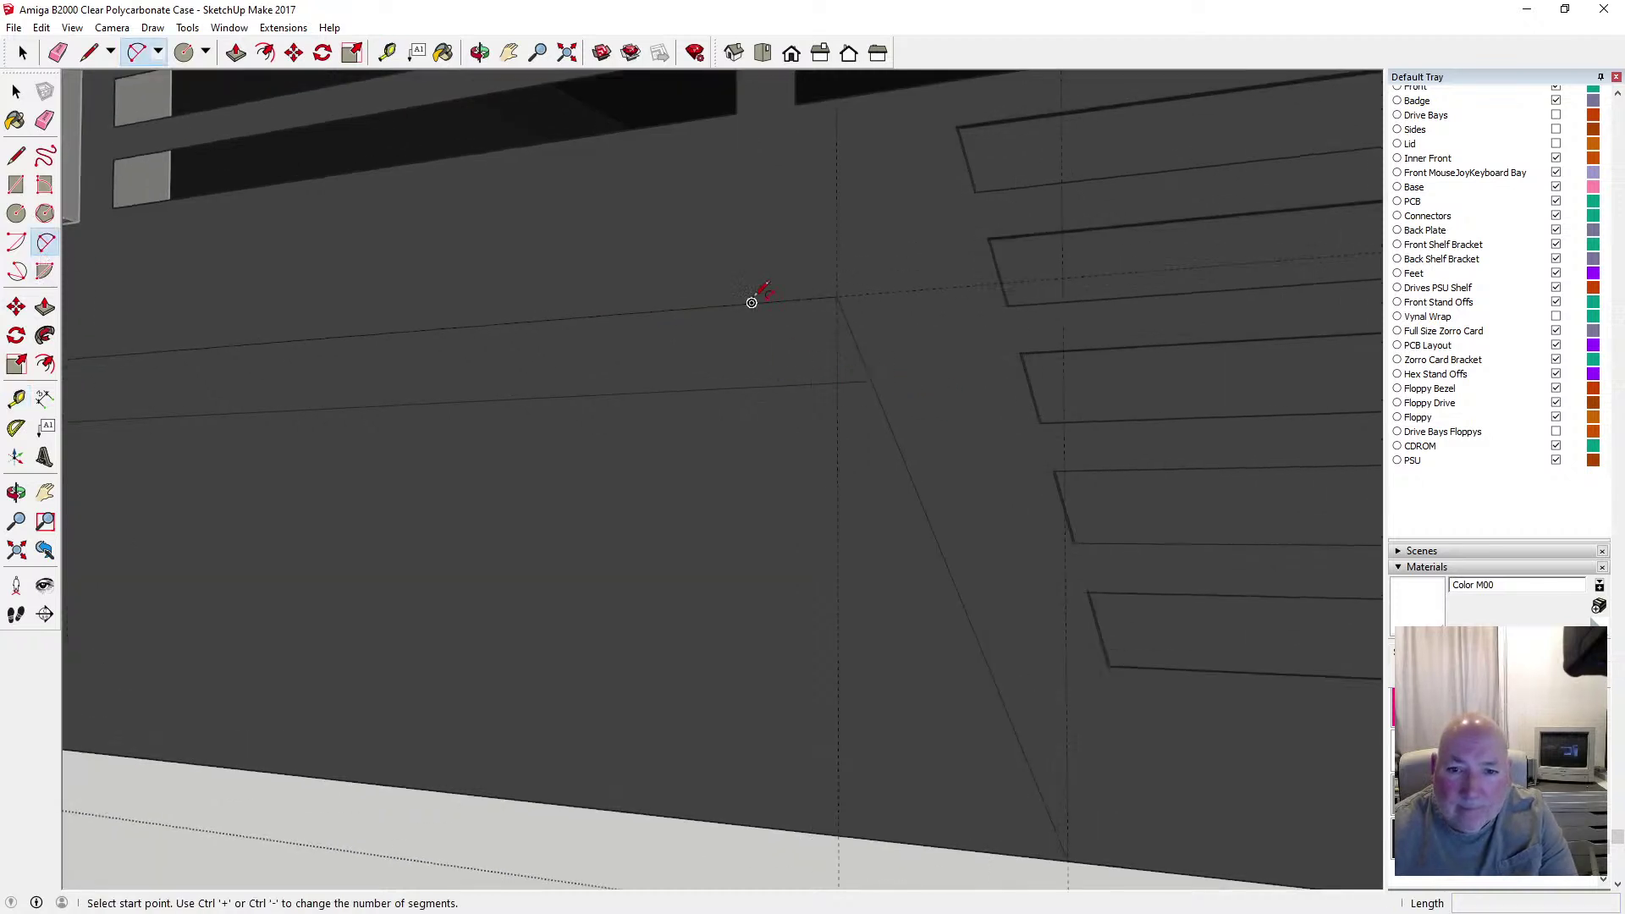
pyautogui.click(752, 303)
pyautogui.click(872, 381)
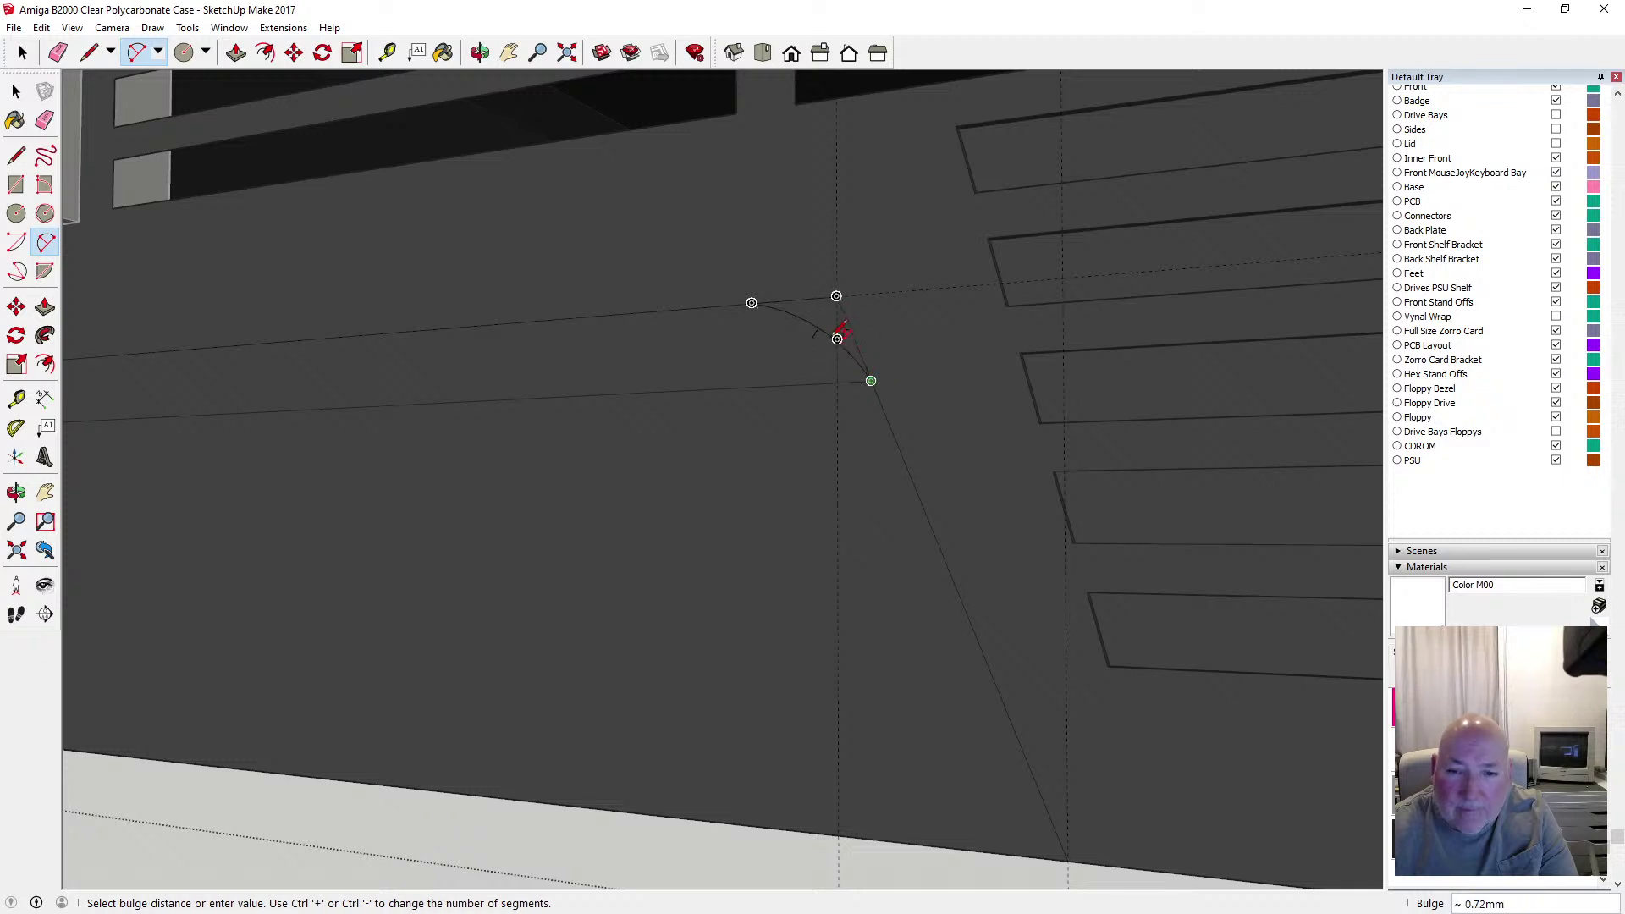
pyautogui.scroll(2, 839, 330)
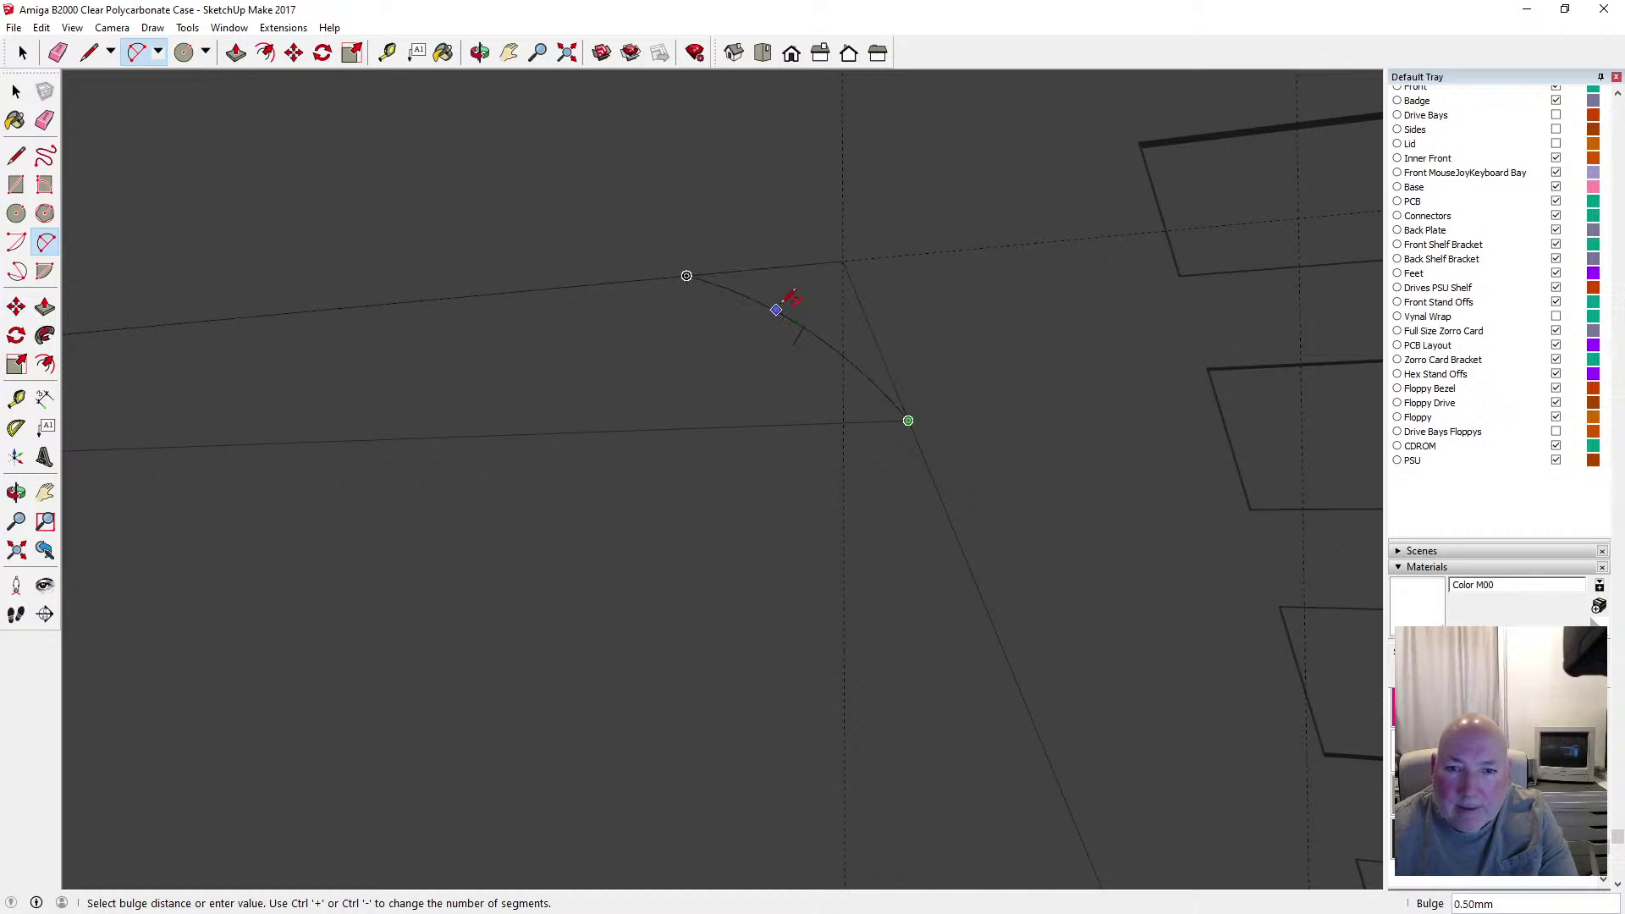
pyautogui.click(820, 295)
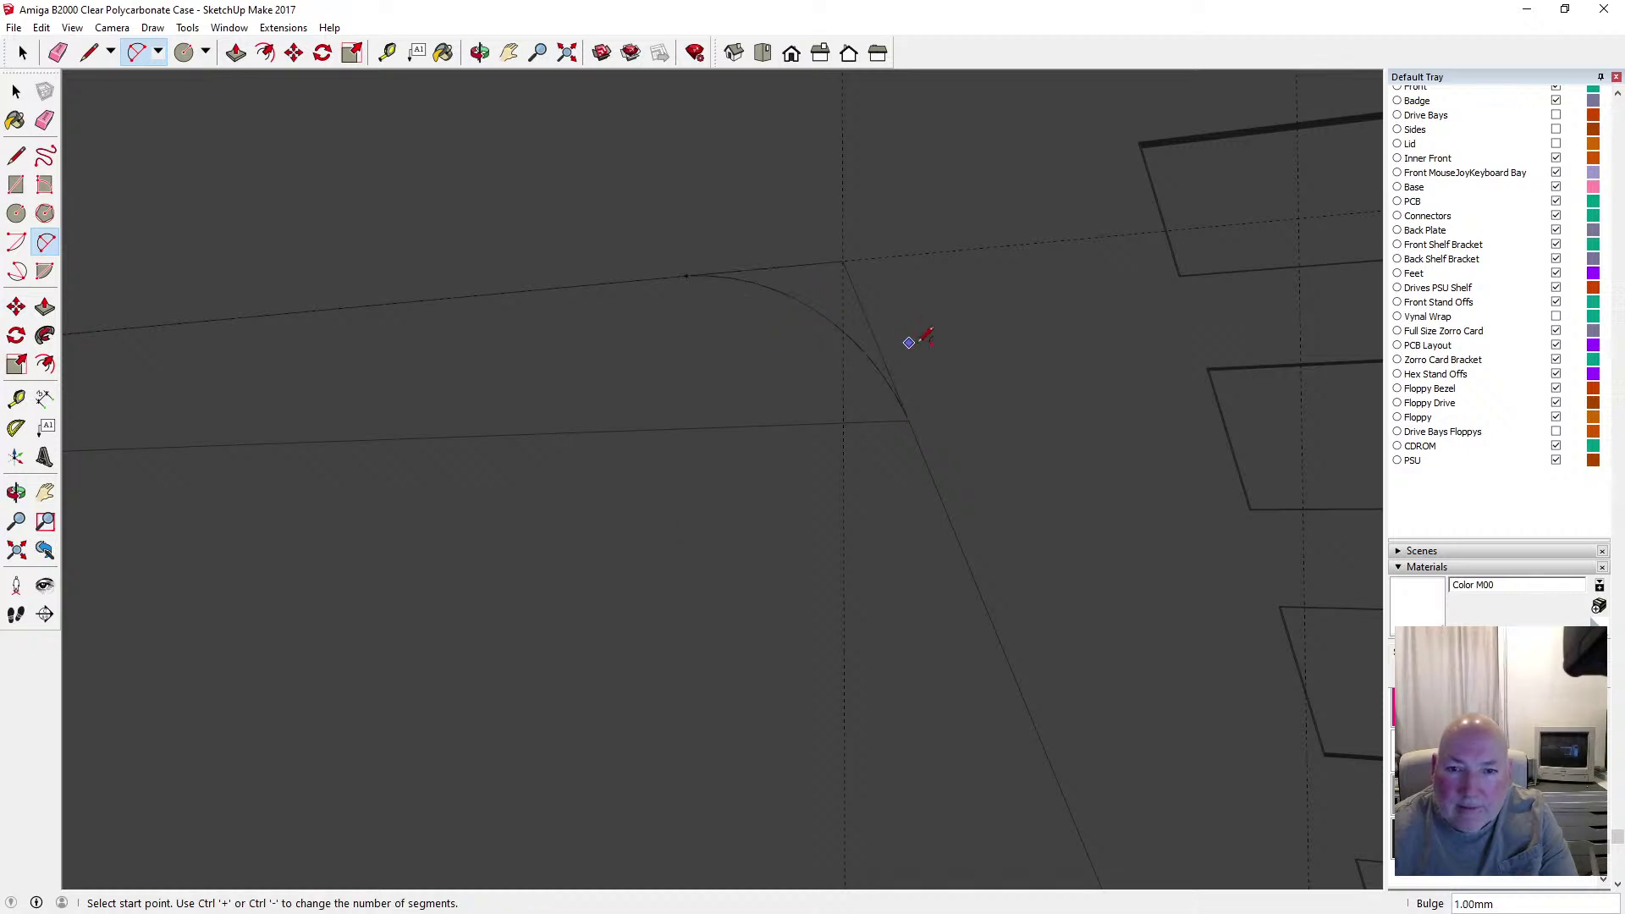
# Delete the leftover slanted and top edge pieces outside the newly rounded corner
pyautogui.scroll(-5, 932, 320)
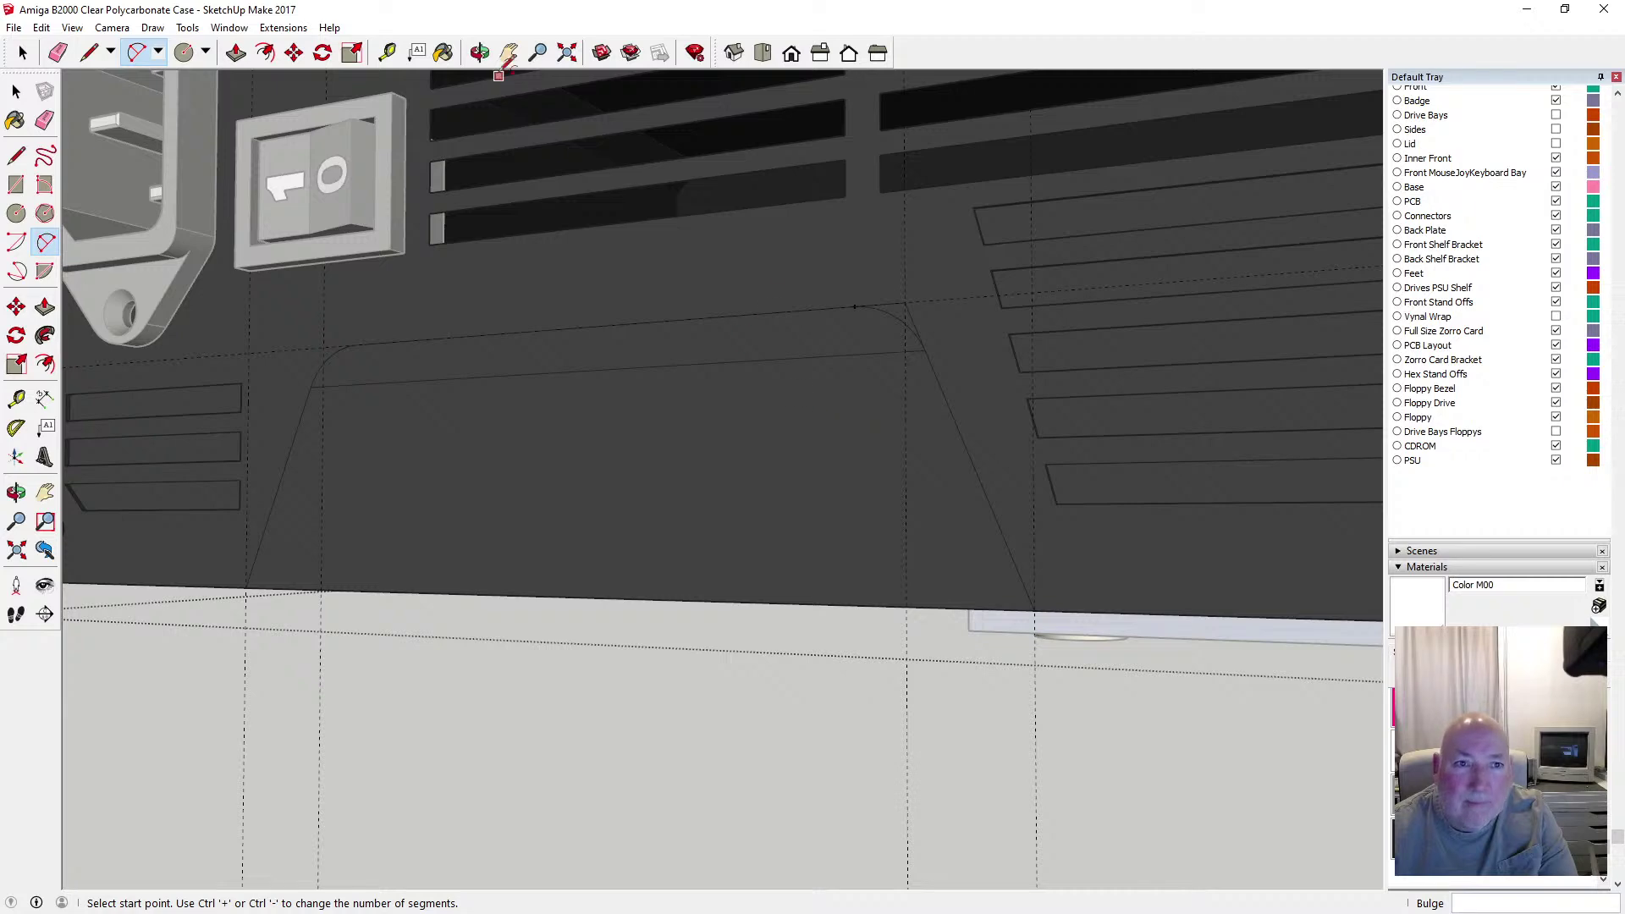
pyautogui.moveTo(570, 185); pyautogui.dragTo(757, 327, button='middle')
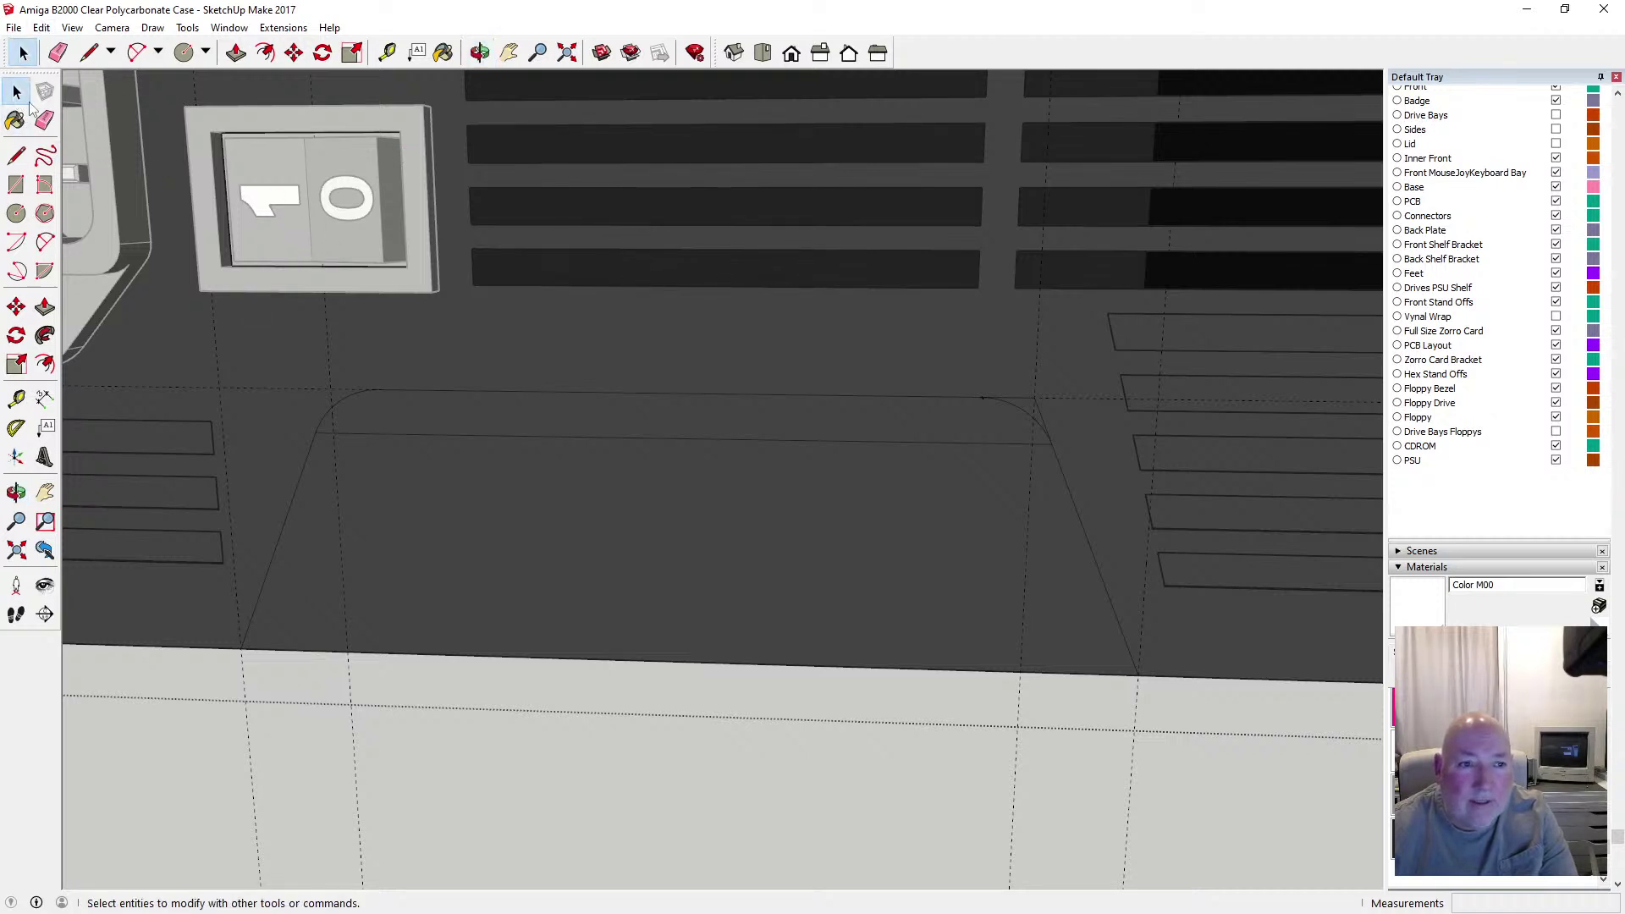
pyautogui.click(16, 92)
pyautogui.press('Delete')
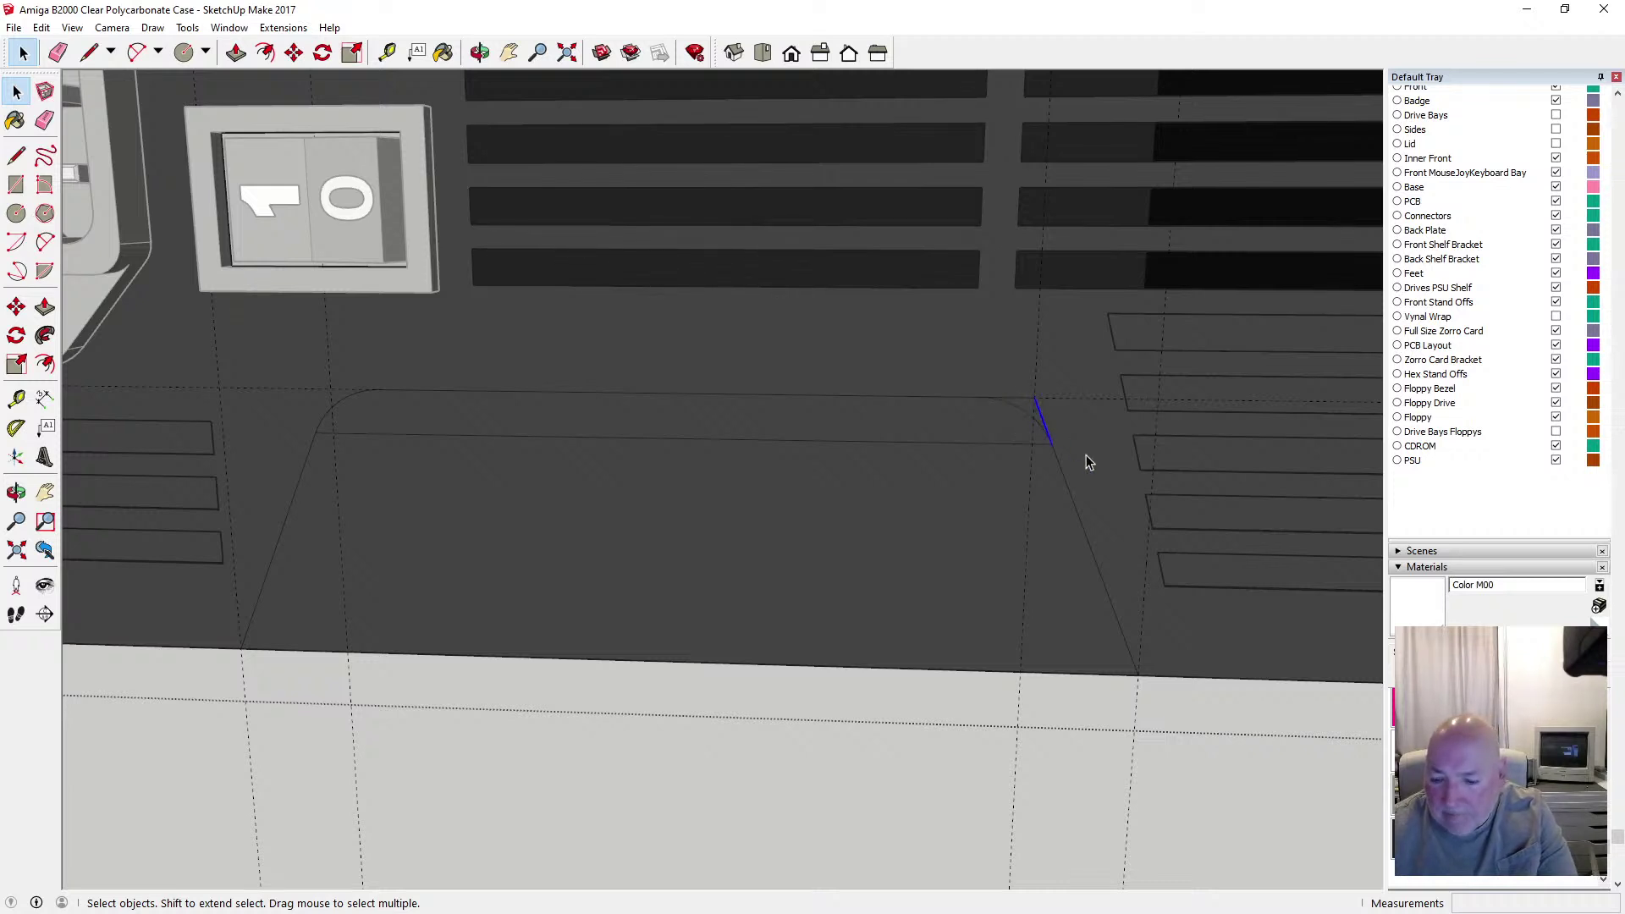
pyautogui.press('Delete')
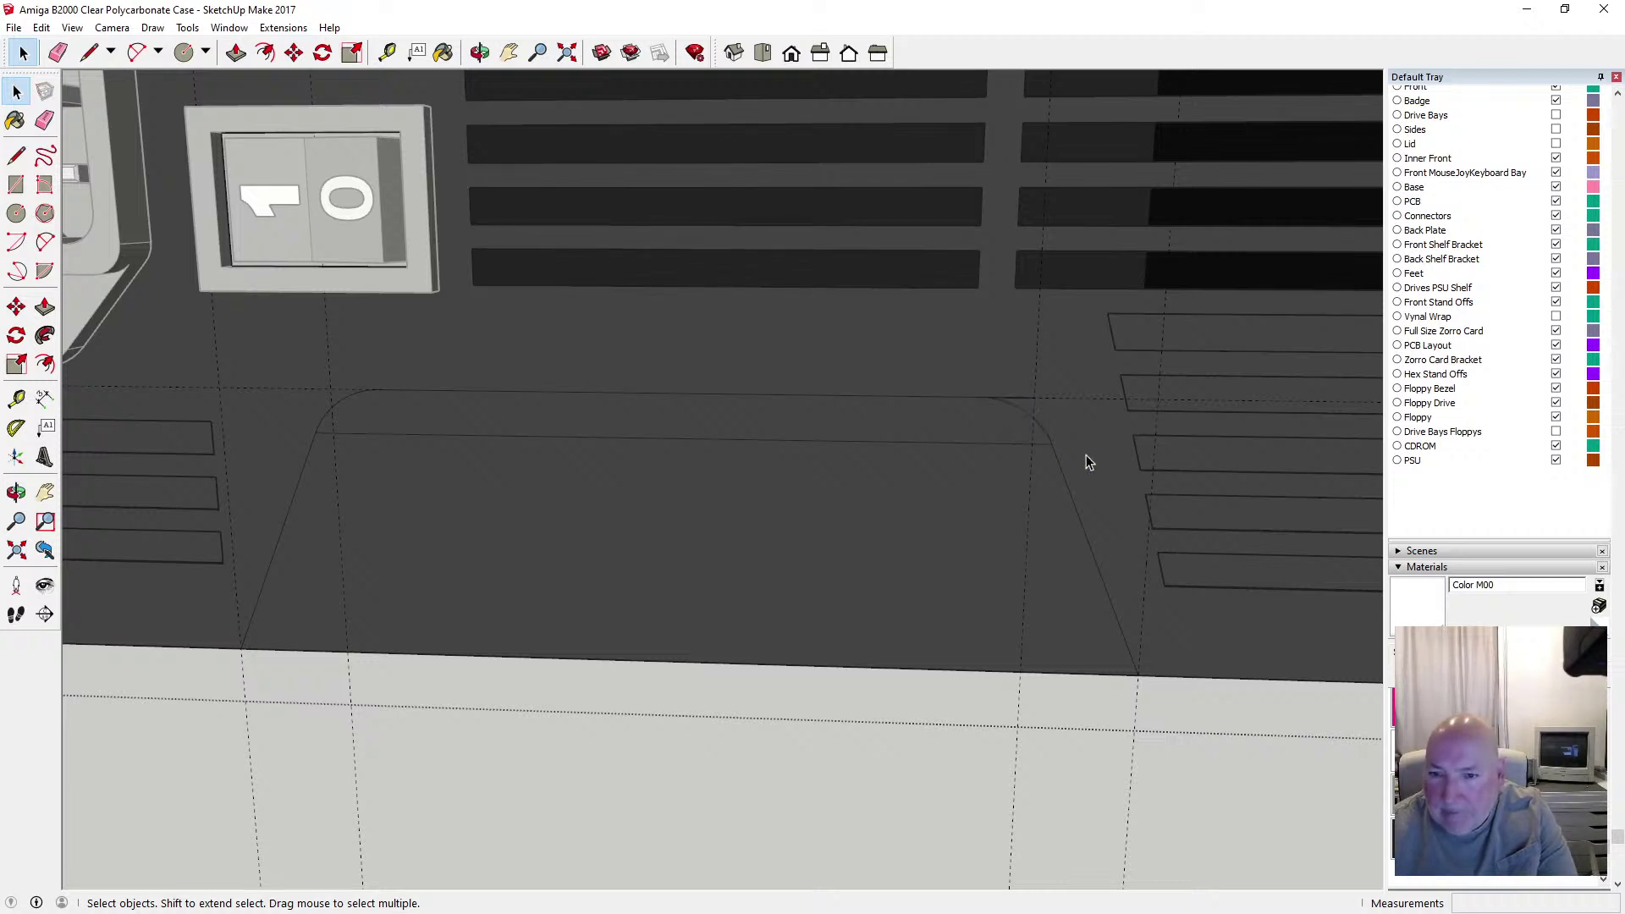
pyautogui.click(1029, 408)
pyautogui.press('Delete')
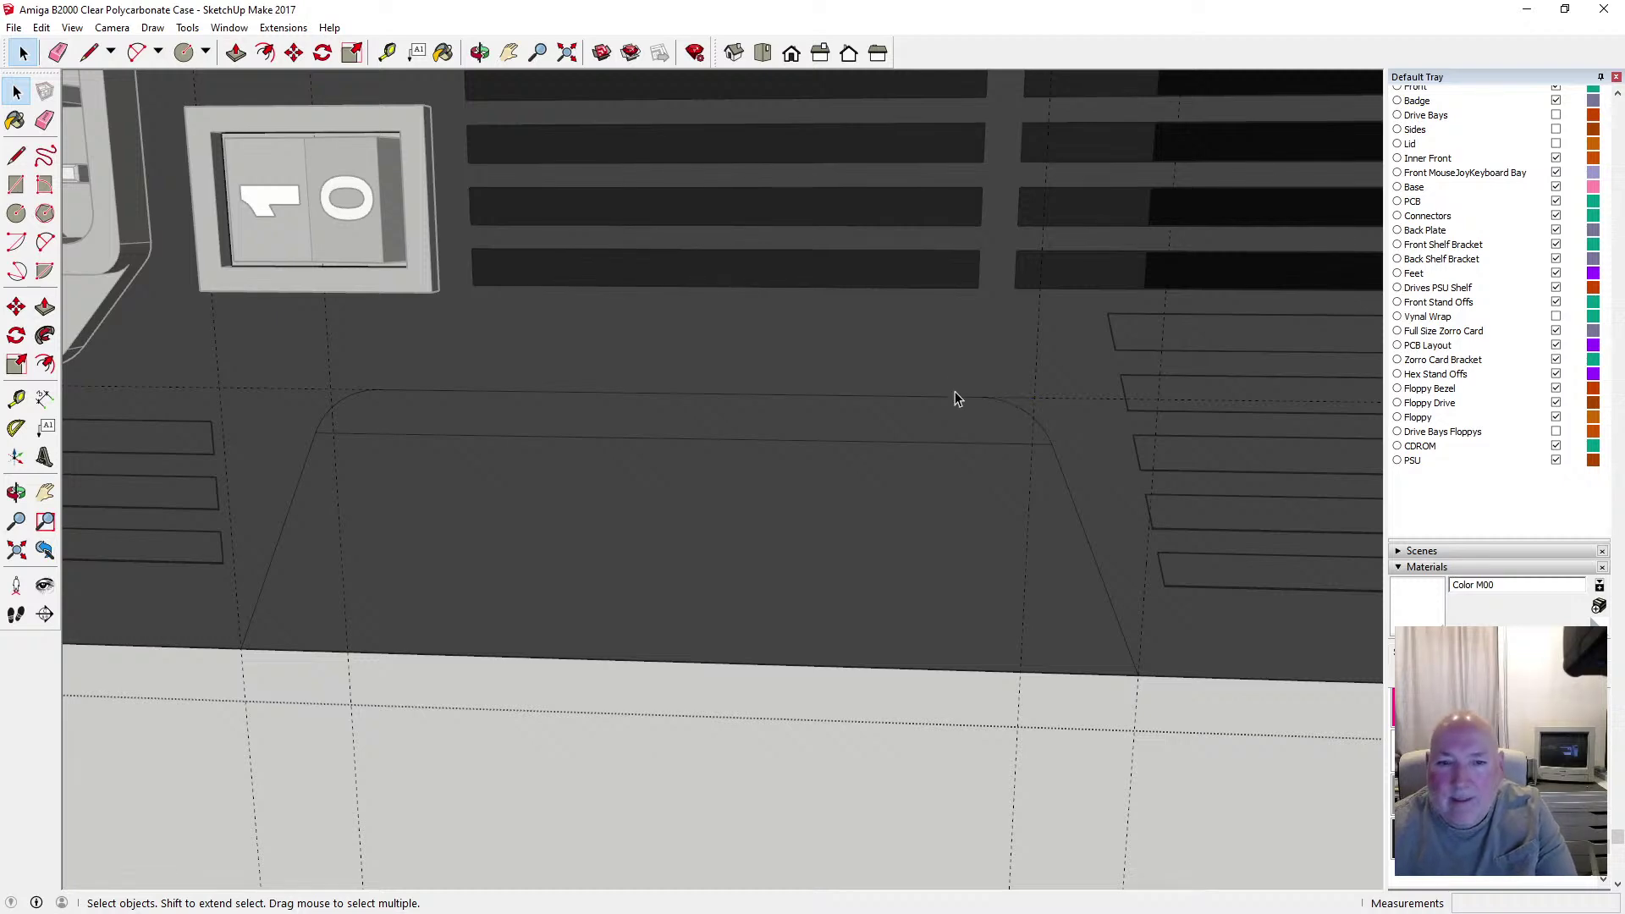
# Show the model from the back in parallel projection
pyautogui.scroll(-2, 960, 381)
pyautogui.click(849, 54)
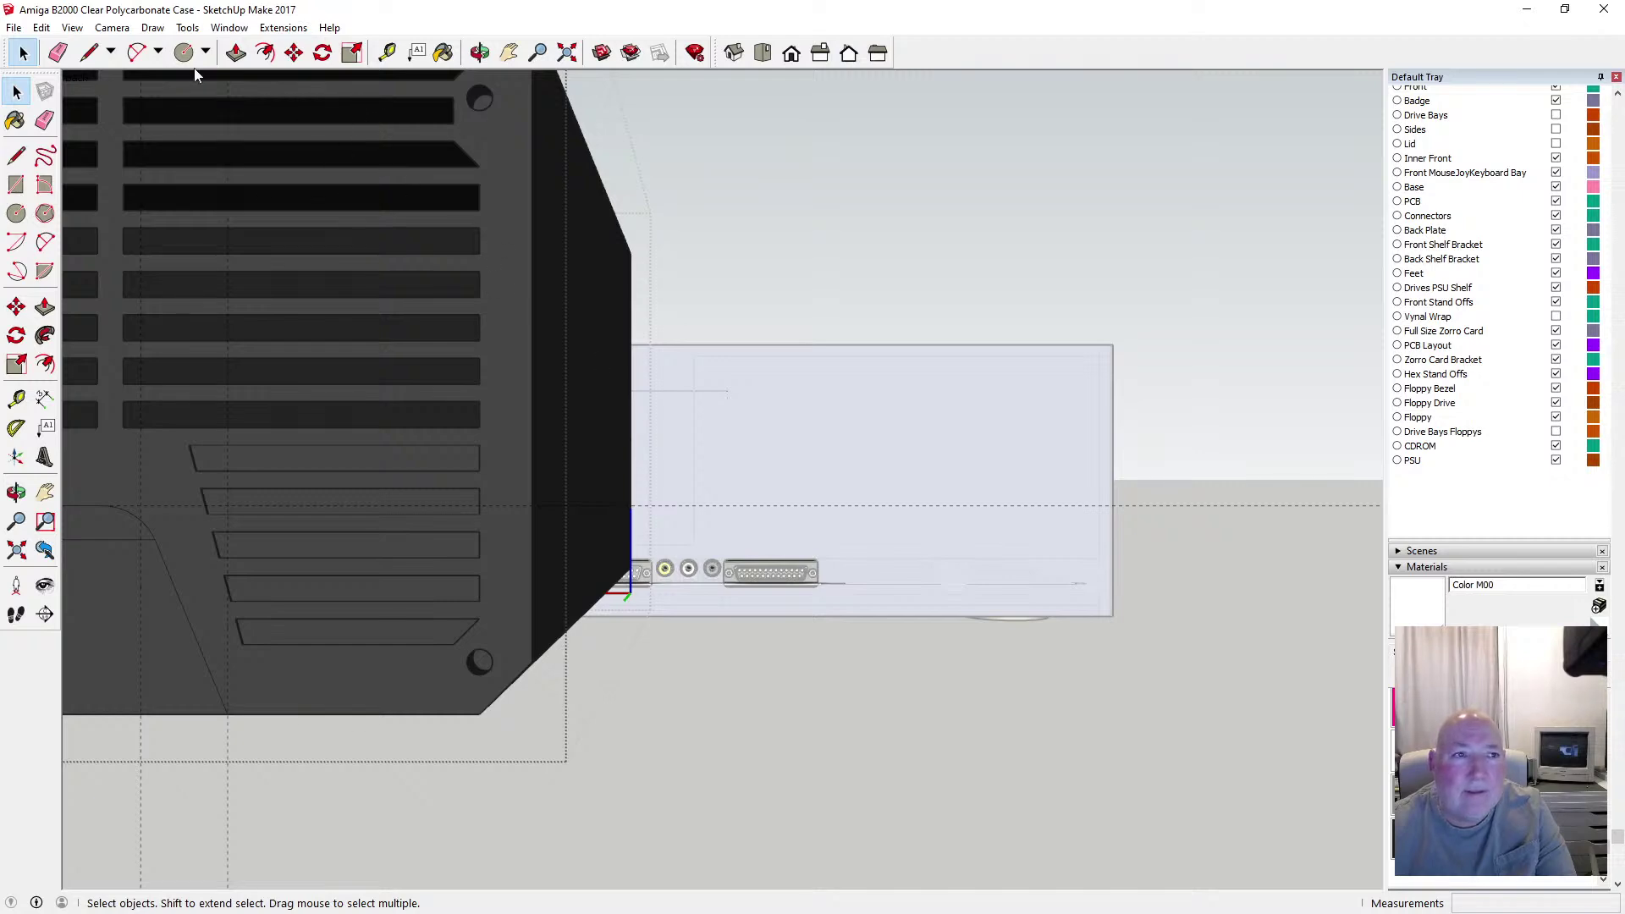
pyautogui.click(125, 29)
pyautogui.click(160, 111)
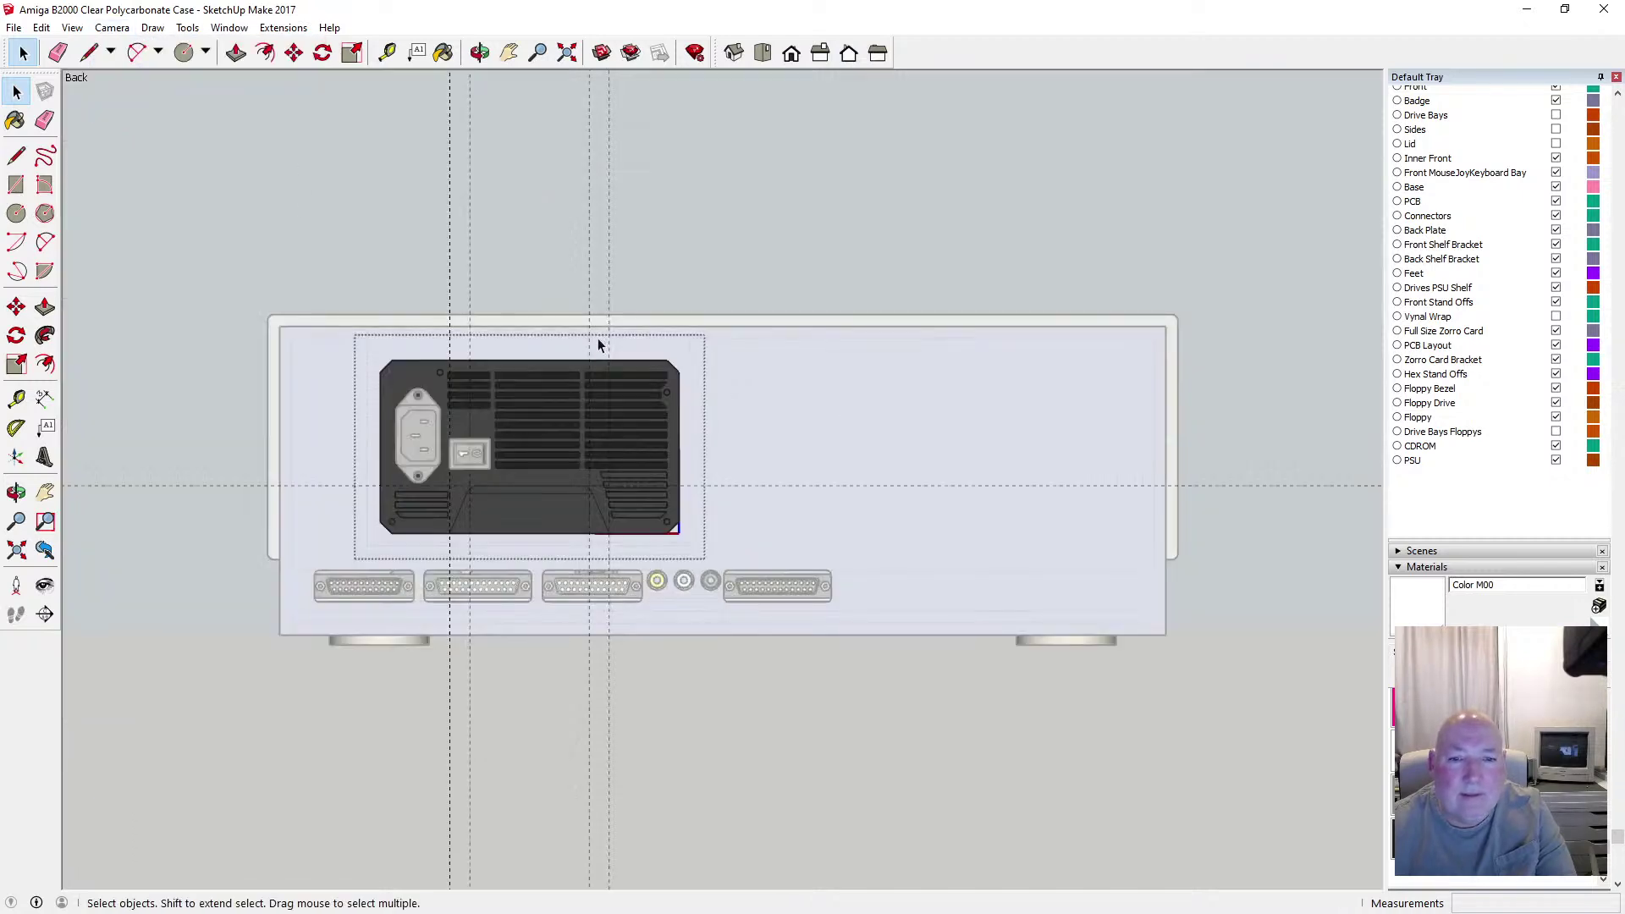
# Delete the horizontal construction line joining the lower ends of the trapezoid's two rounded corners
pyautogui.scroll(2, 535, 518)
pyautogui.scroll(2, 530, 494)
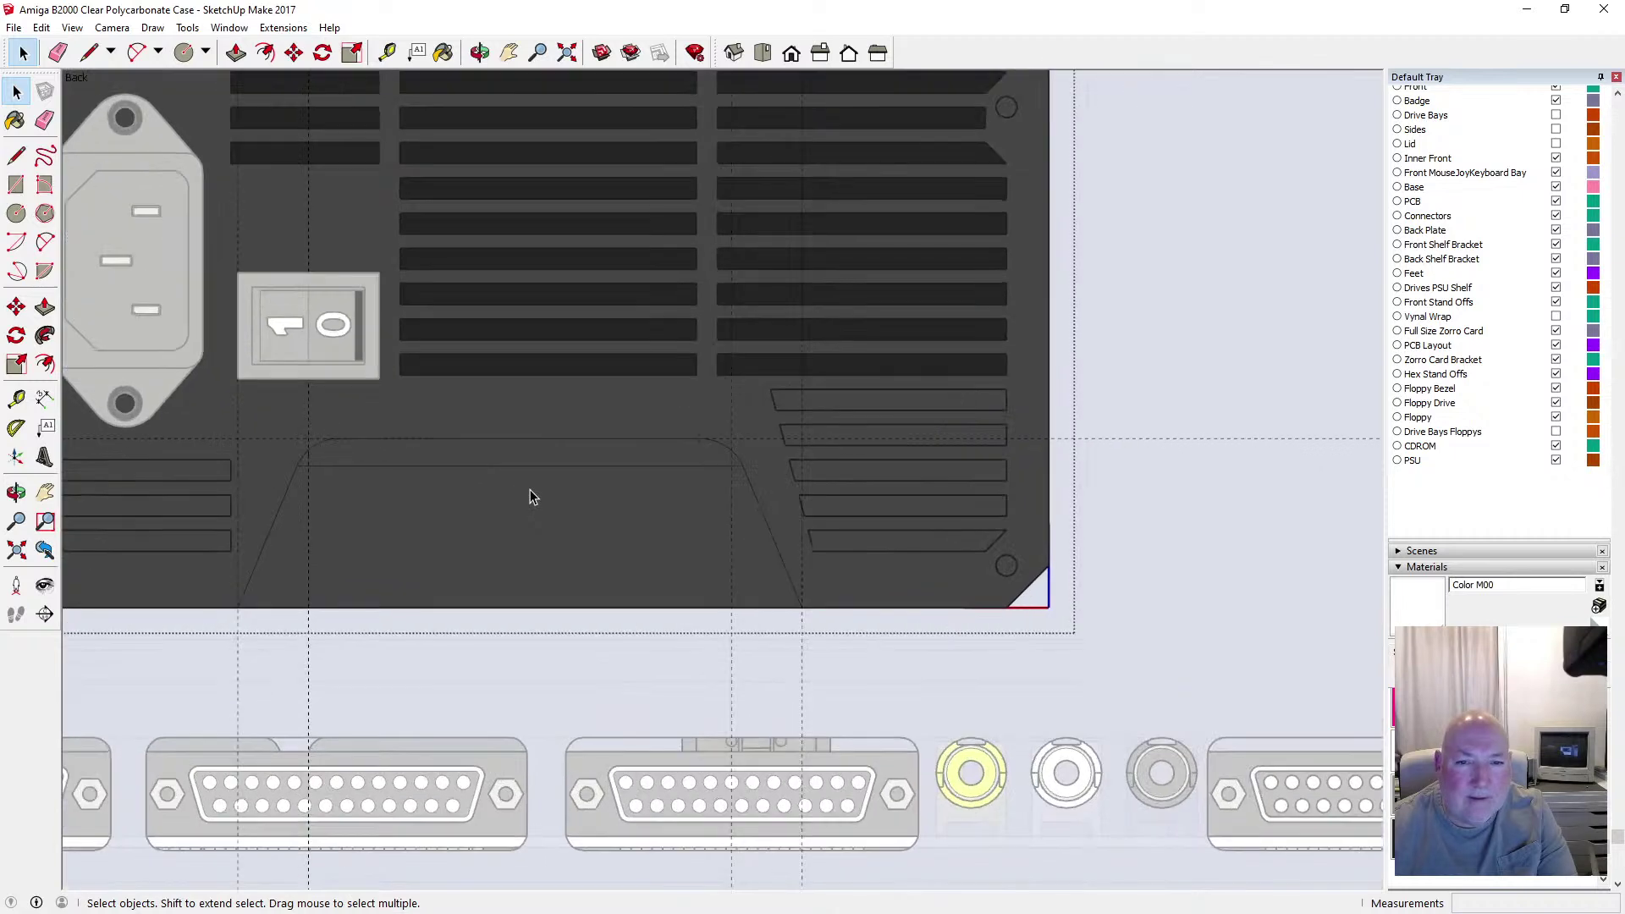
pyautogui.scroll(-3, 530, 493)
pyautogui.scroll(3, 594, 506)
pyautogui.scroll(1, 592, 506)
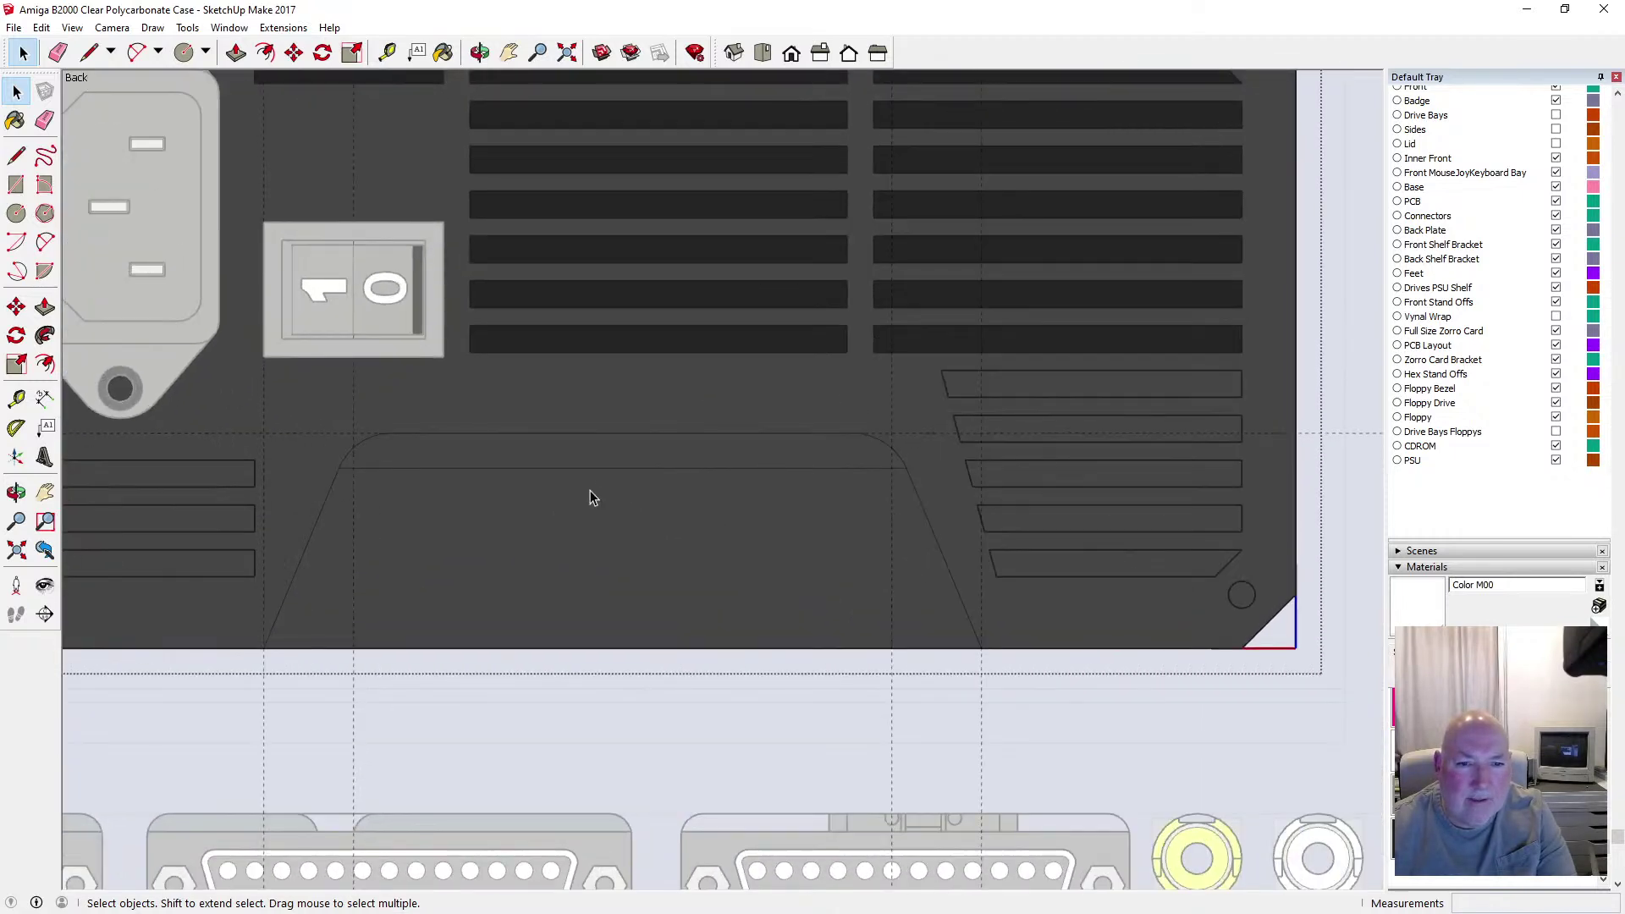
pyautogui.click(592, 468)
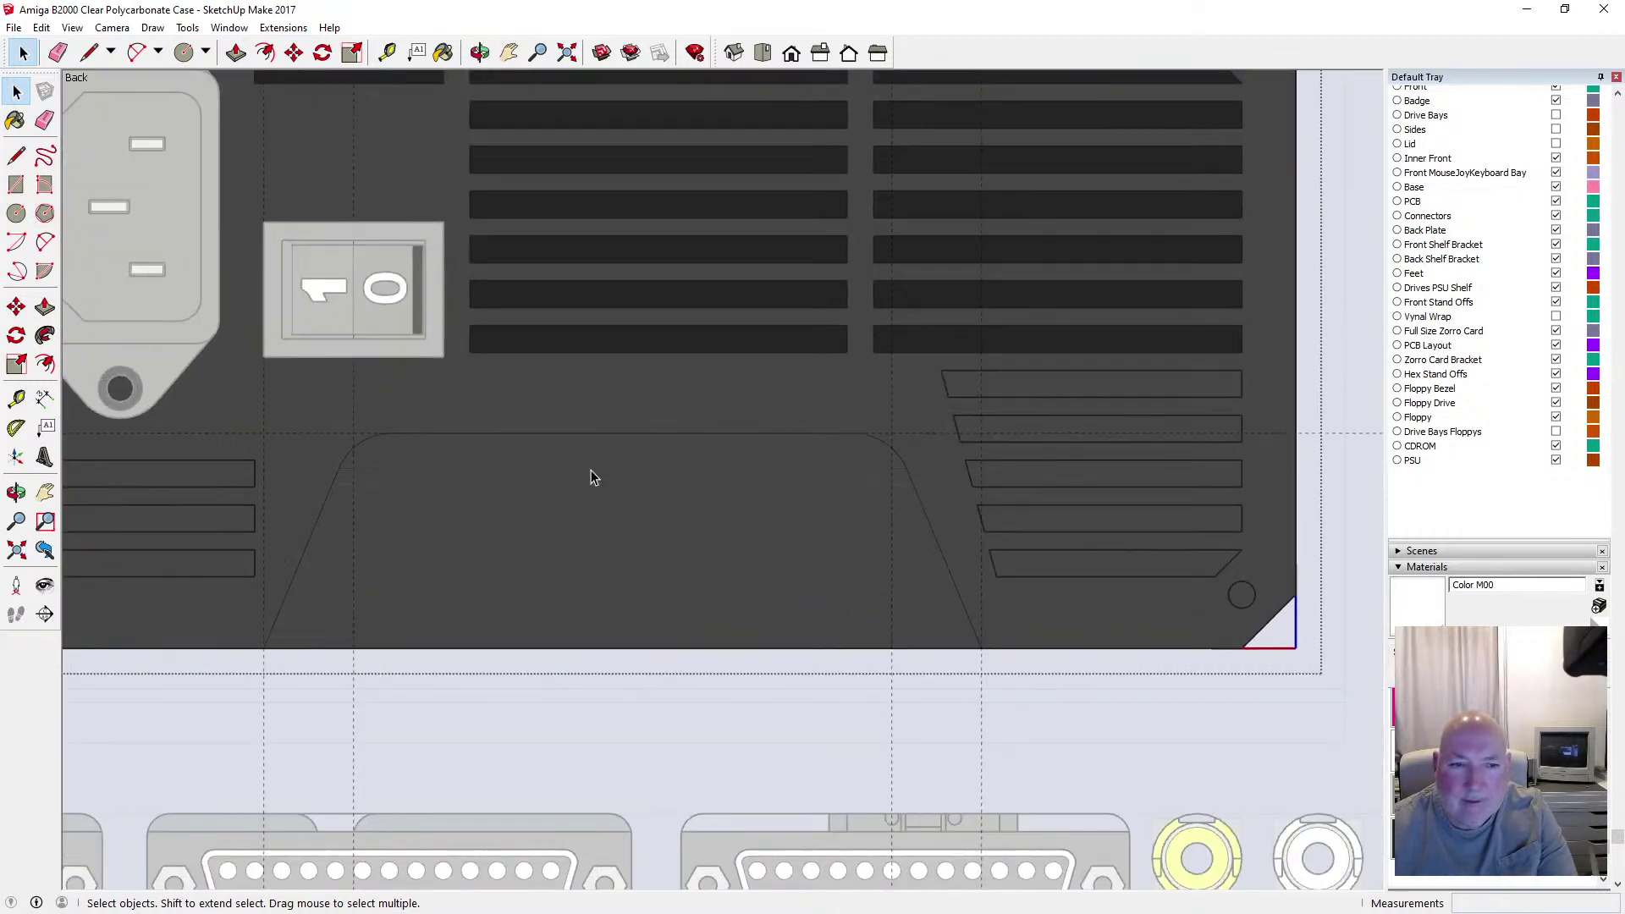
# Delete the four vertical guides and the horizontal guide crossing the power supply's rear face
pyautogui.scroll(-3, 762, 530)
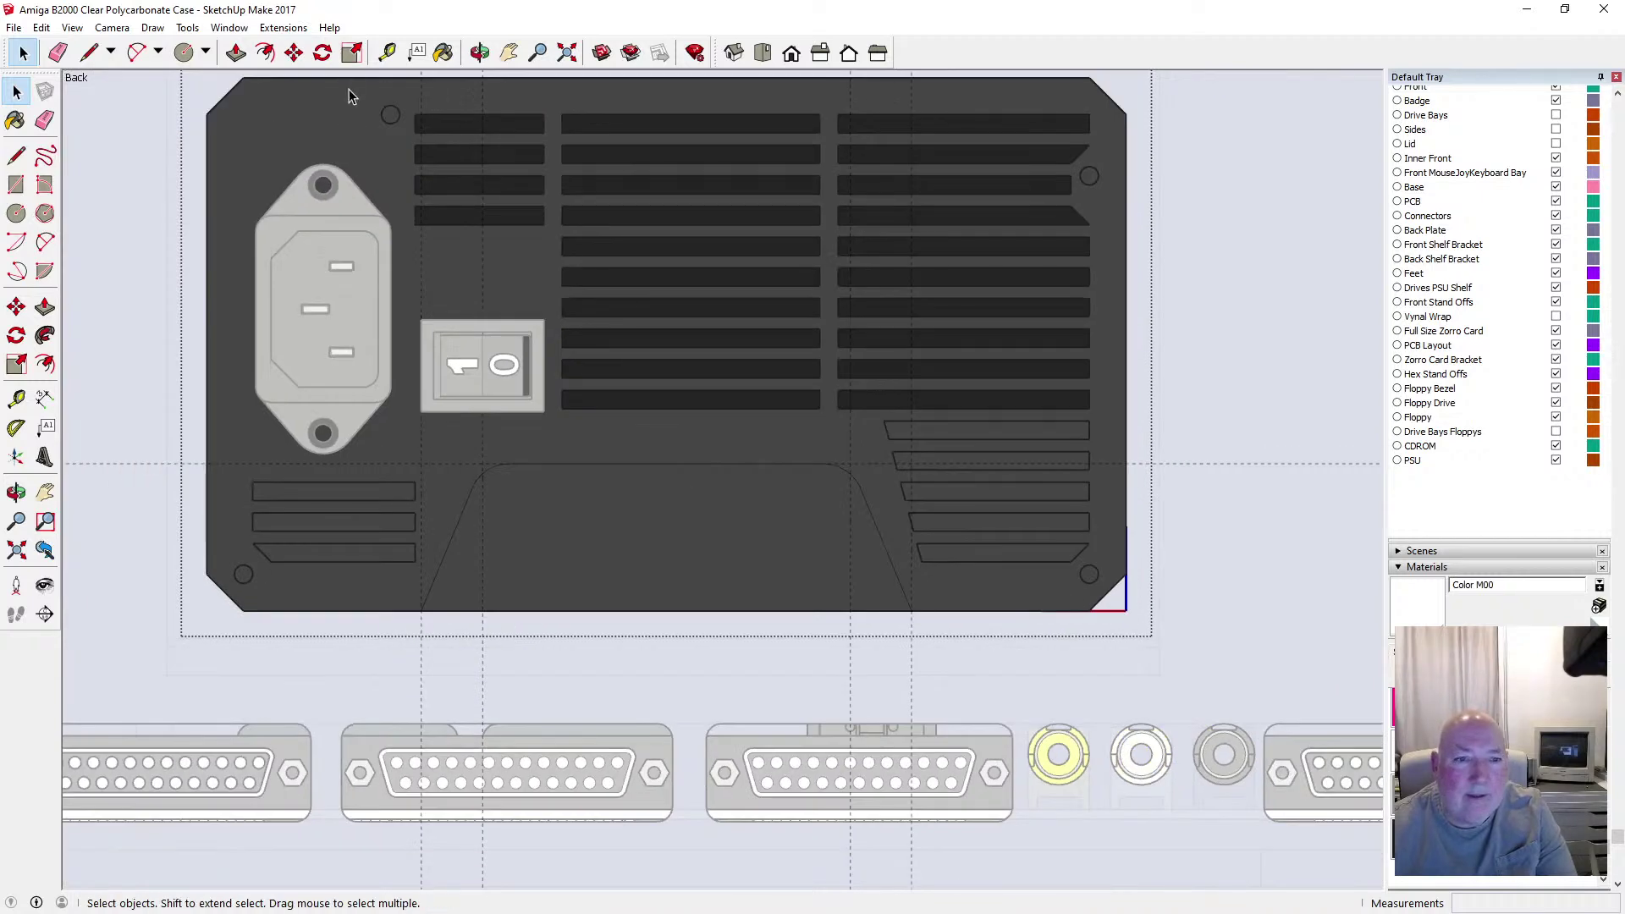
pyautogui.click(485, 433)
pyautogui.press('Delete')
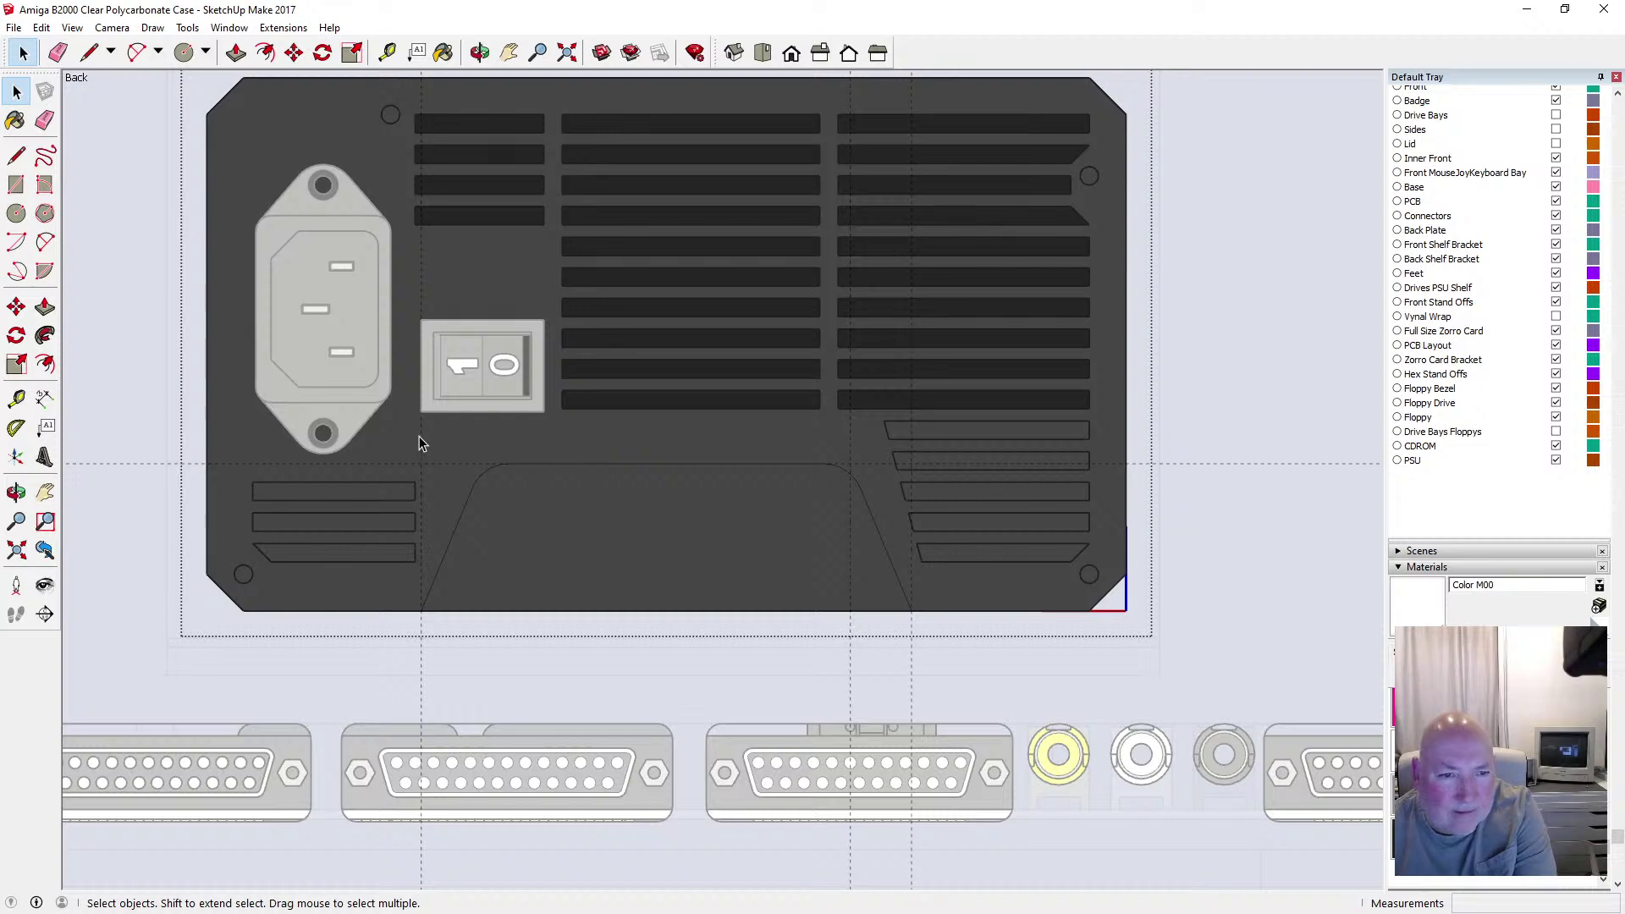
pyautogui.click(420, 437)
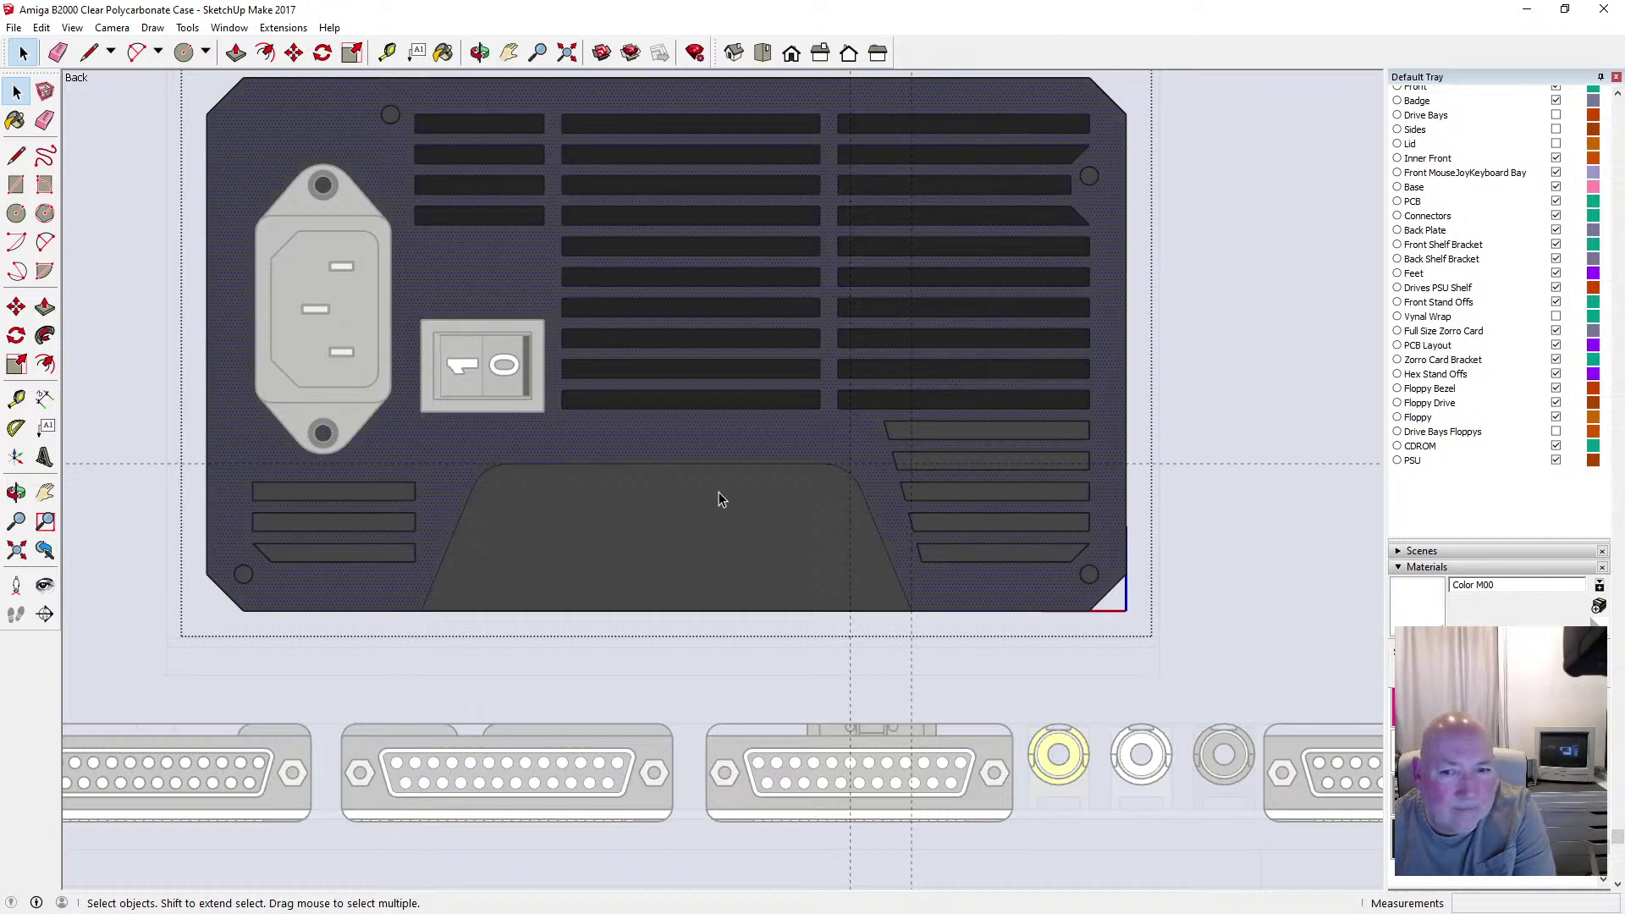
pyautogui.press('Delete')
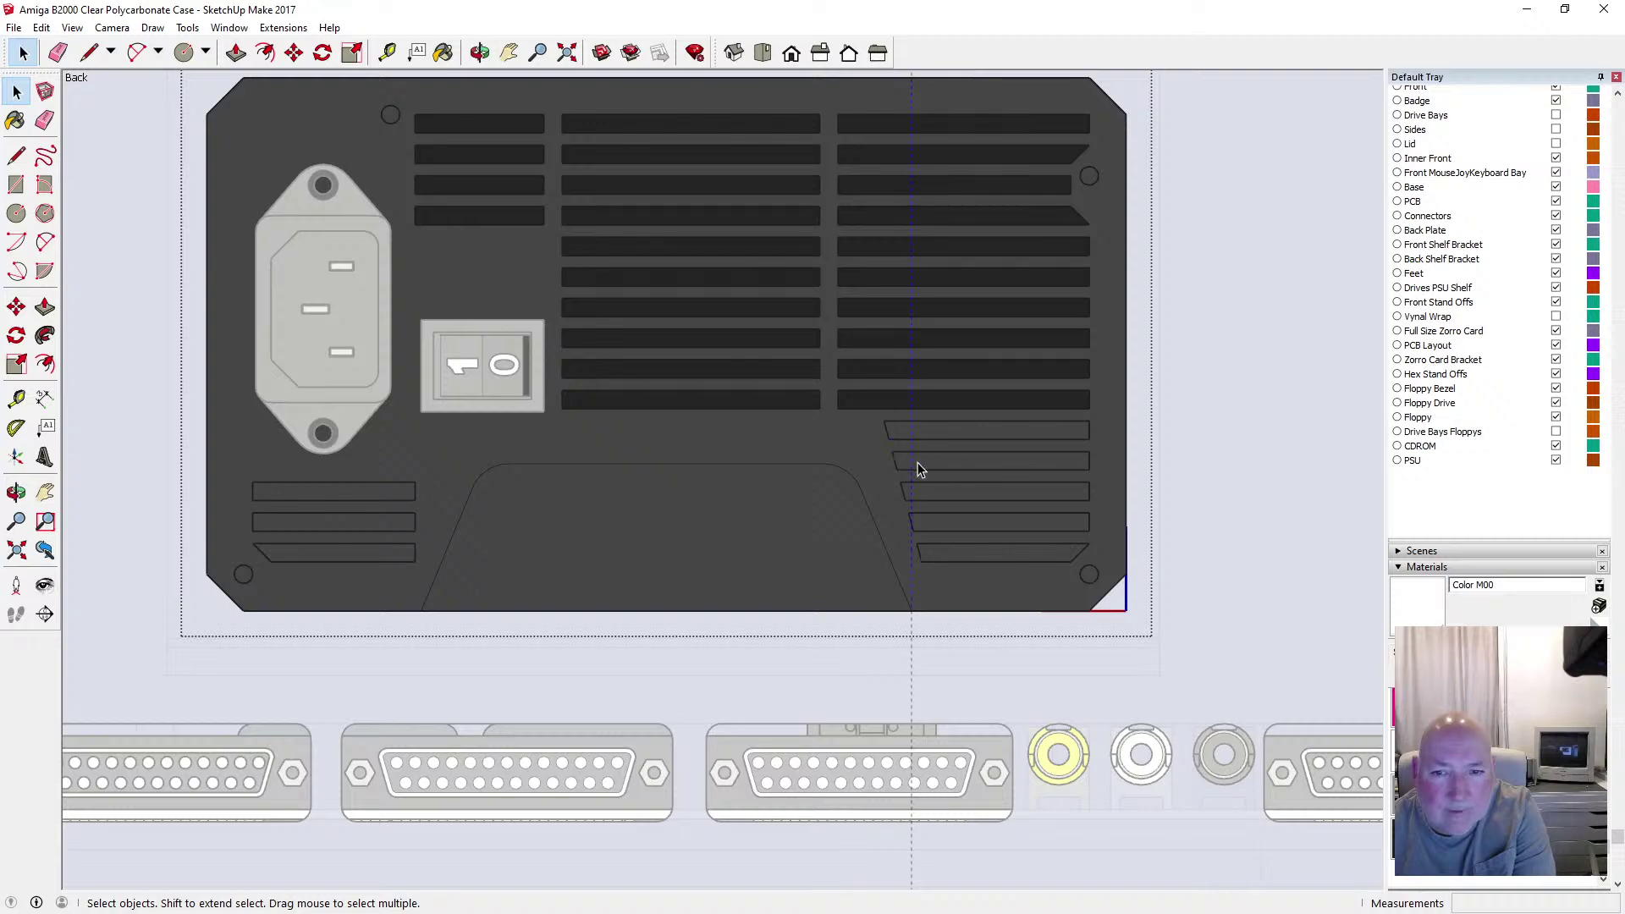
pyautogui.press('Delete')
pyautogui.scroll(-3, 999, 467)
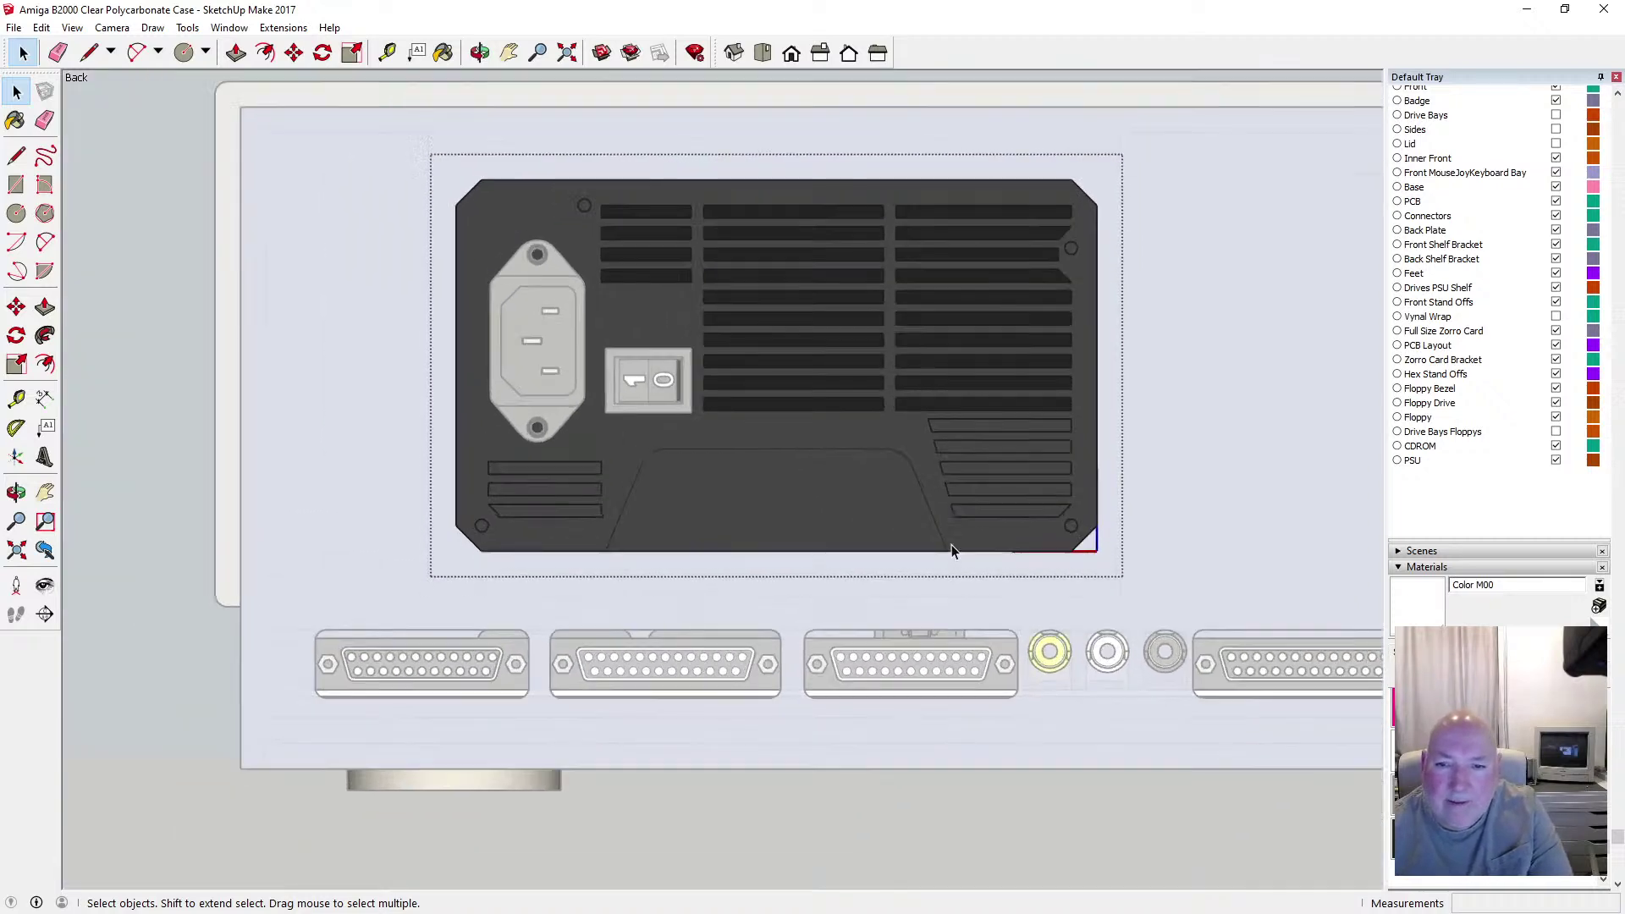
pyautogui.scroll(3, 952, 548)
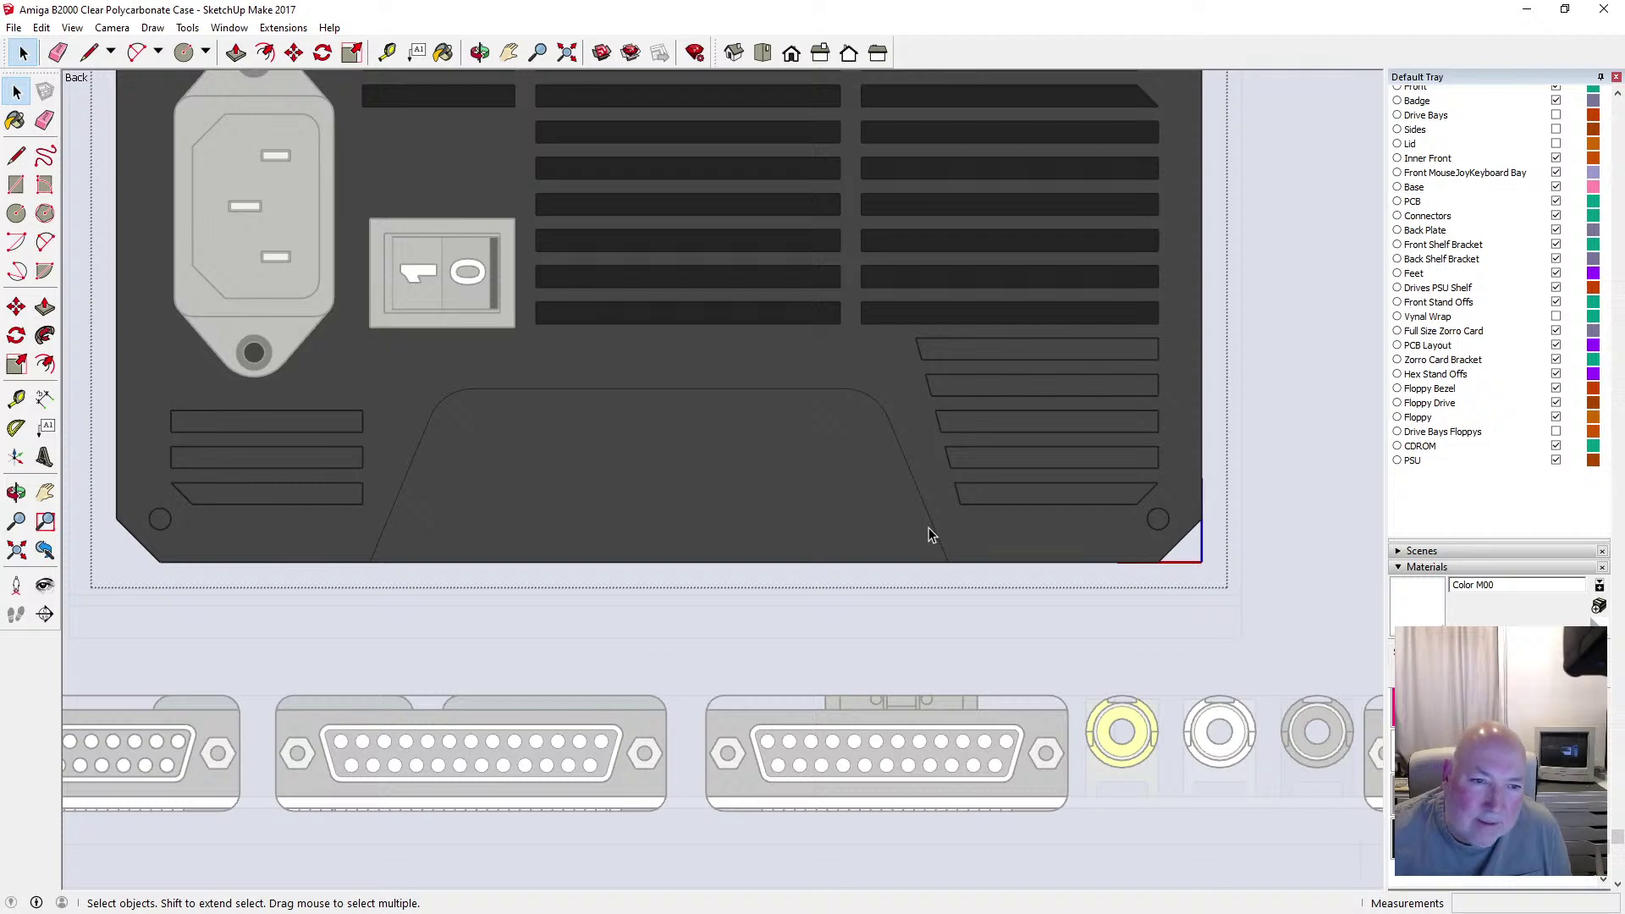
pyautogui.click(387, 525)
pyautogui.click(294, 52)
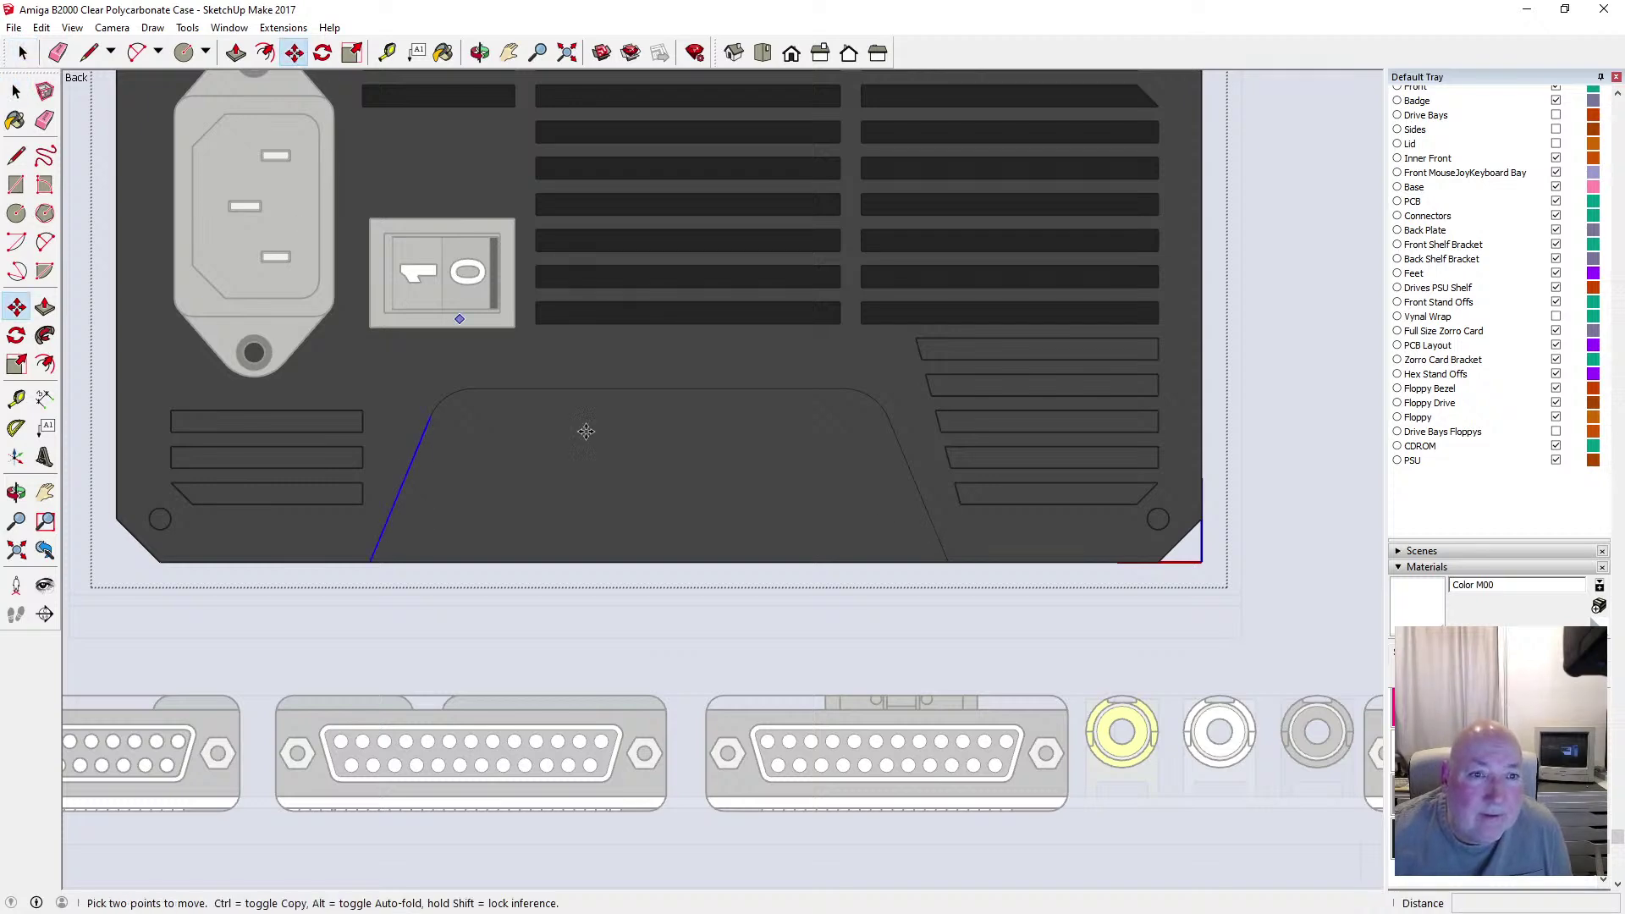
pyautogui.click(368, 557)
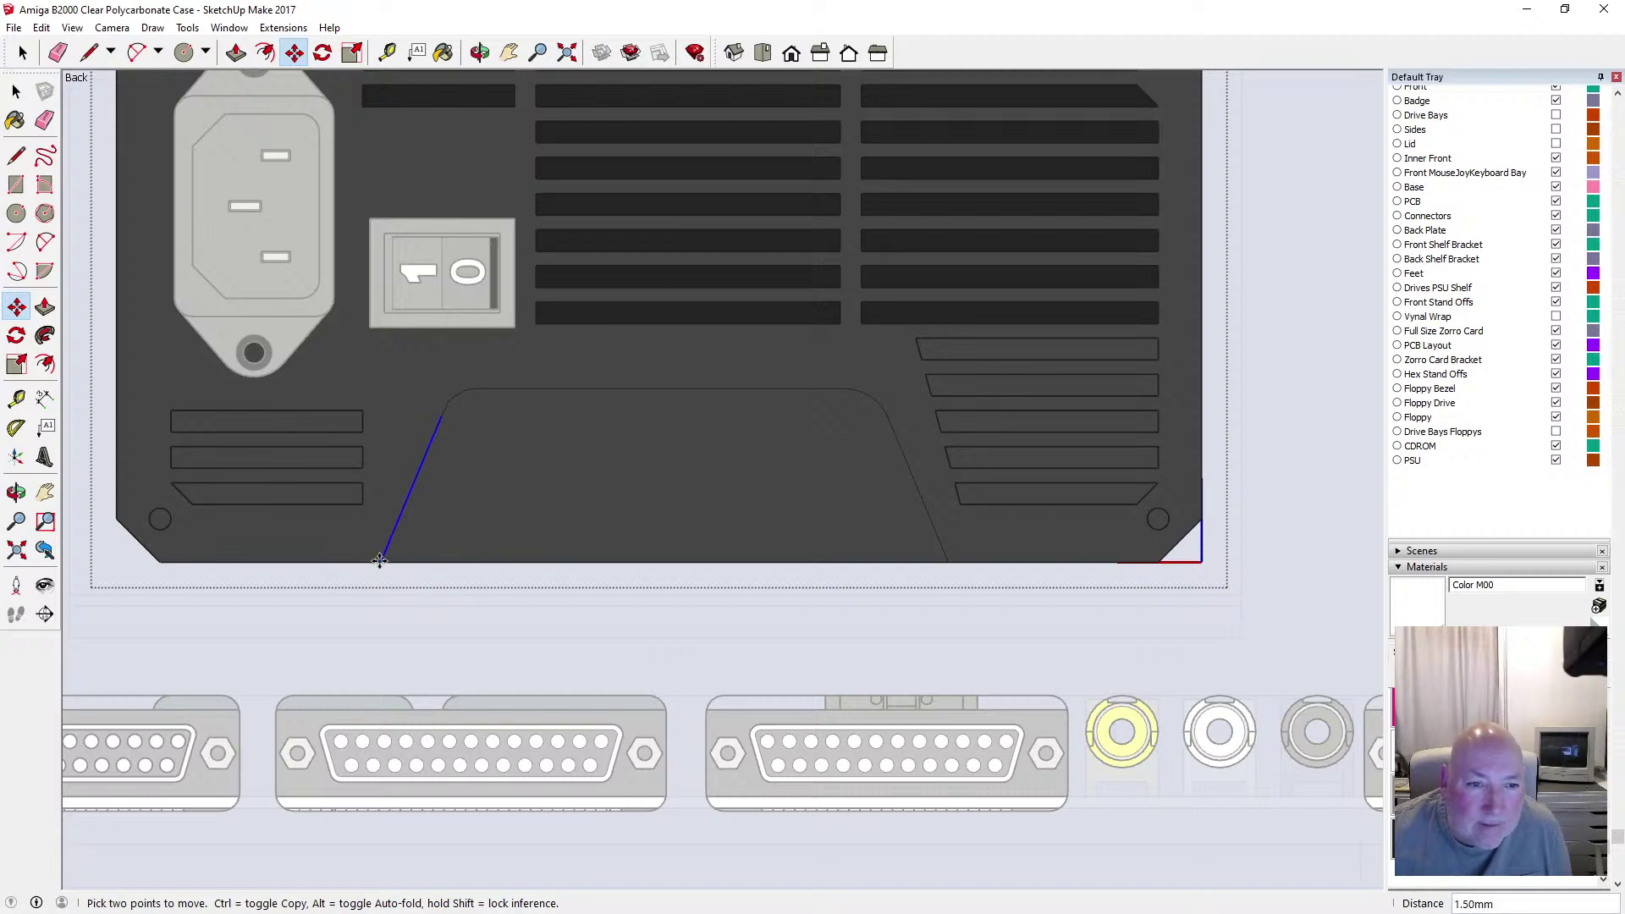
pyautogui.press('Escape')
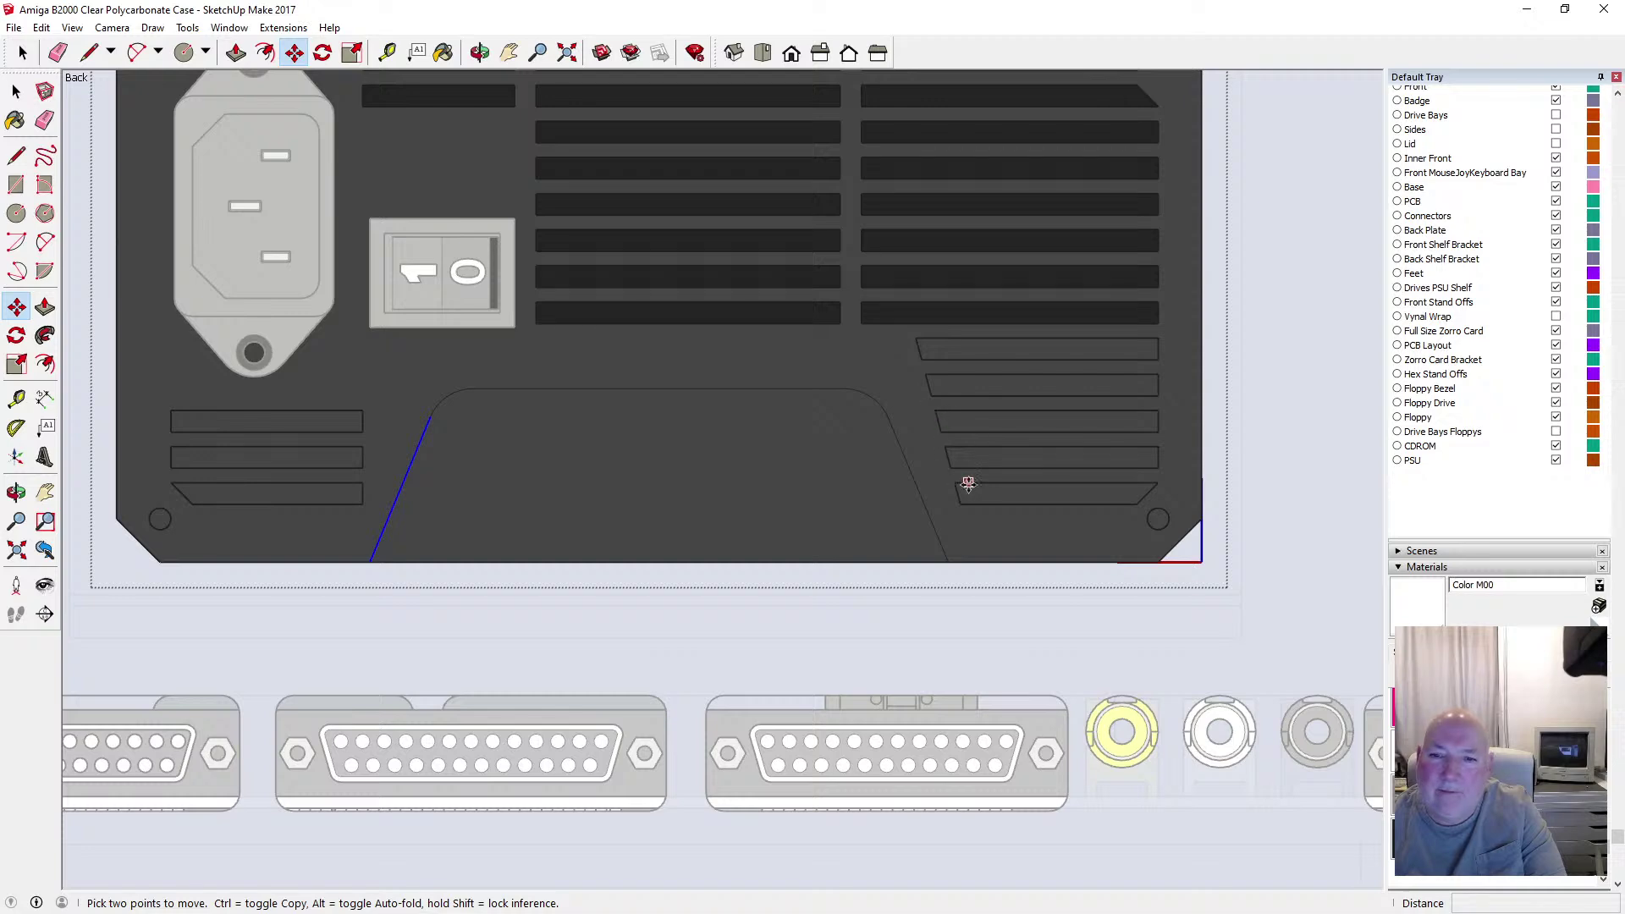
# Try a slanted line about 24.96 mm long from the uppermost shortened slot's pointed corner down across the slots, and undo it
pyautogui.click(16, 155)
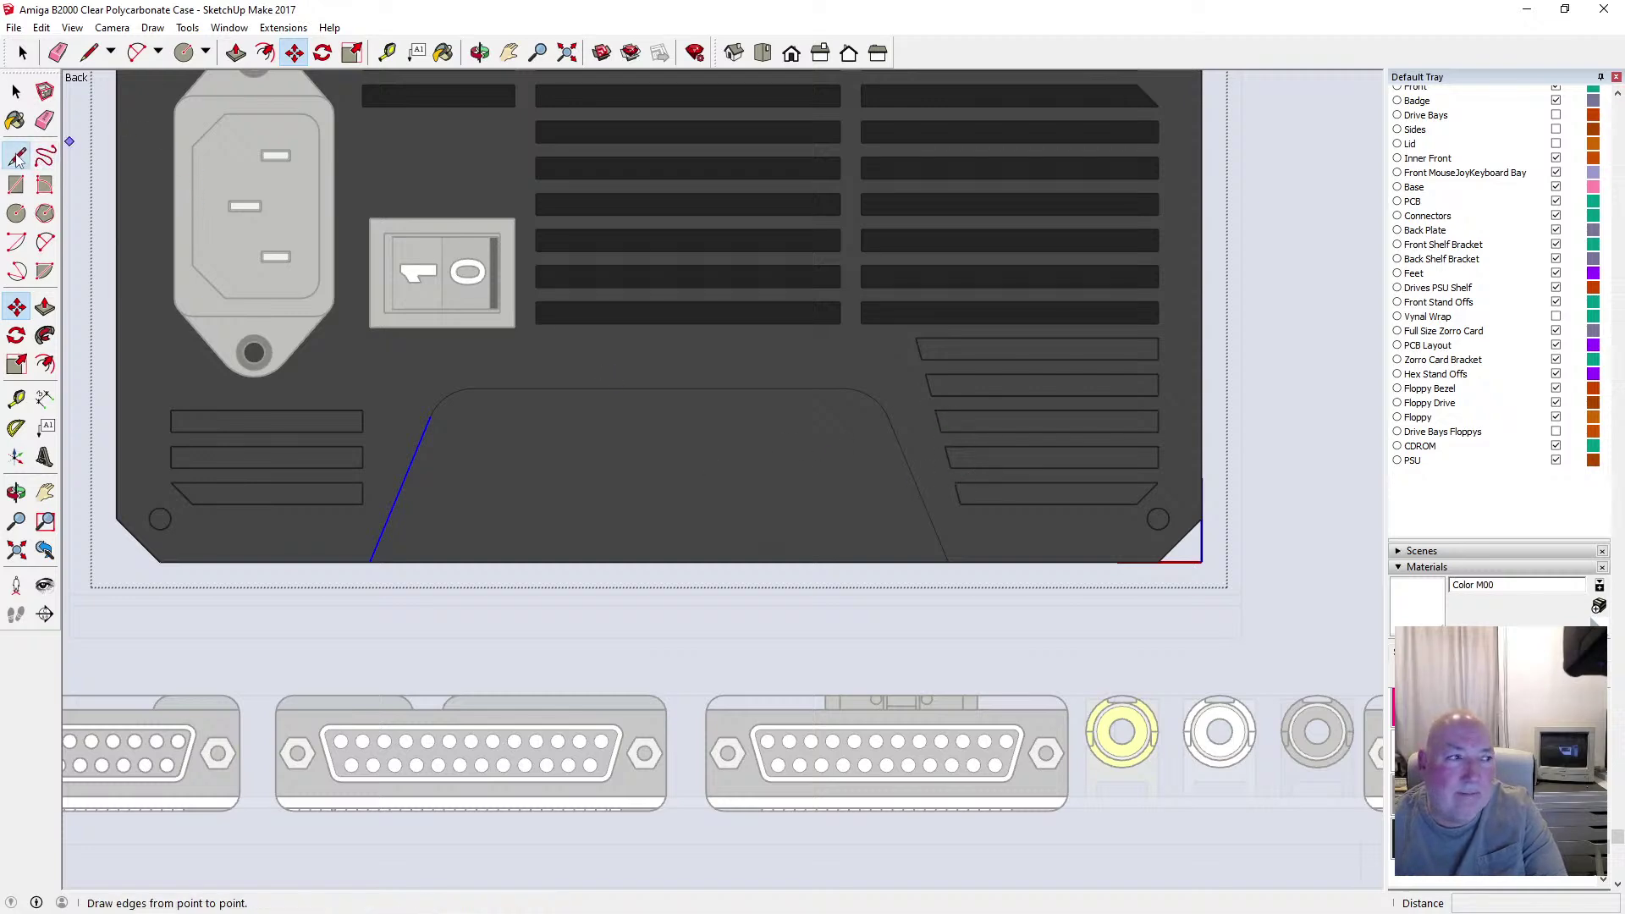
pyautogui.click(916, 337)
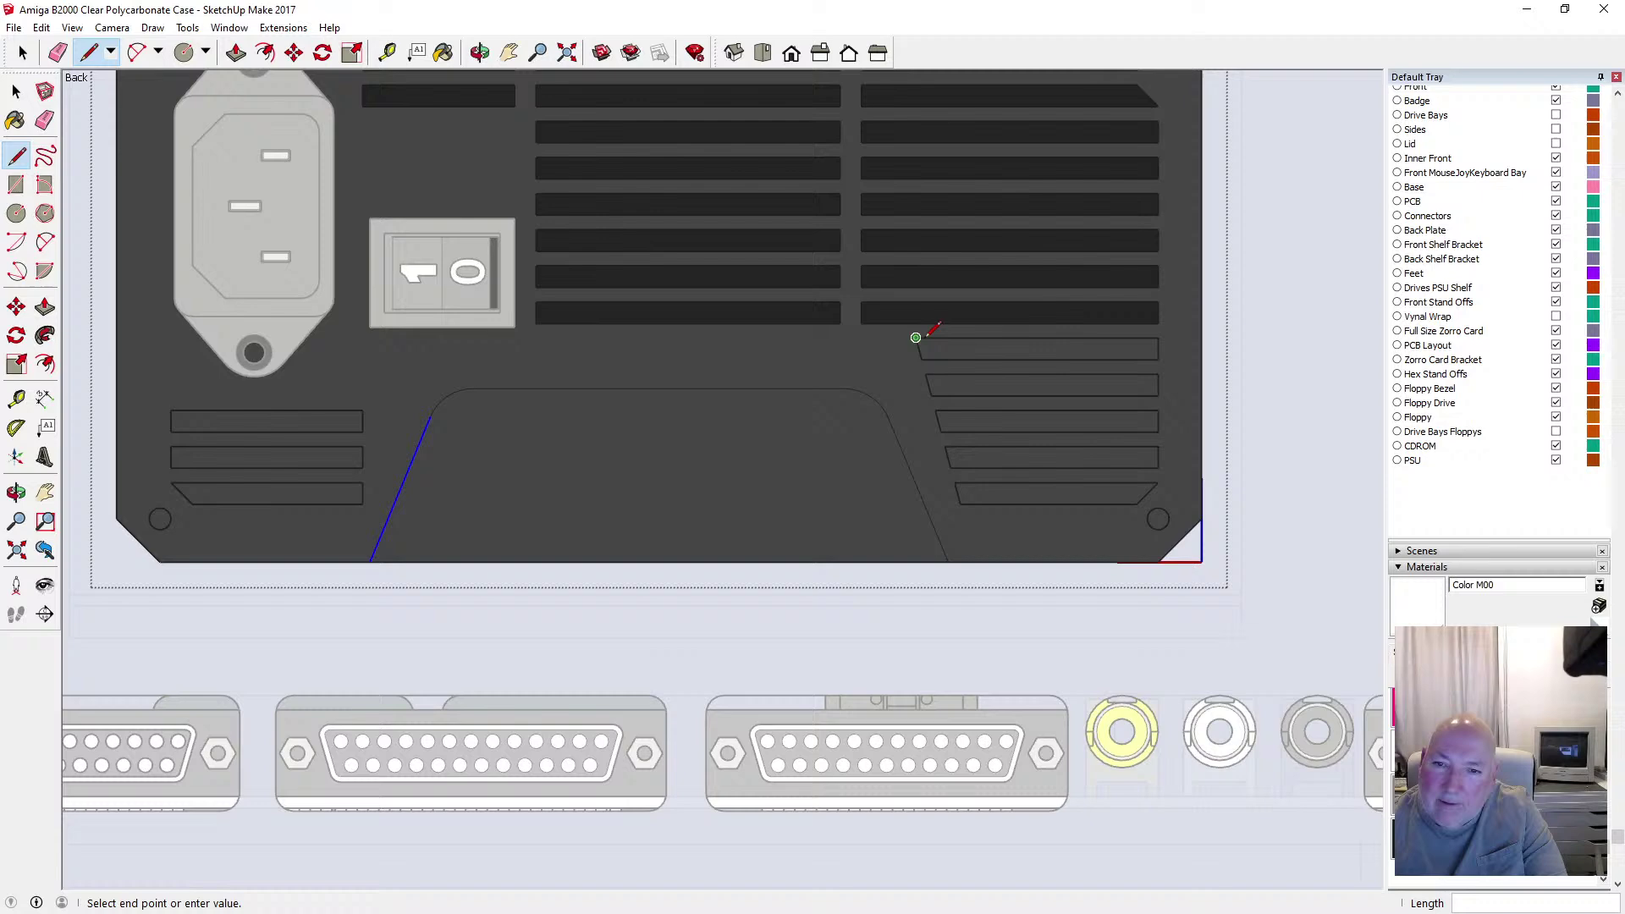
pyautogui.click(987, 505)
pyautogui.press('space')
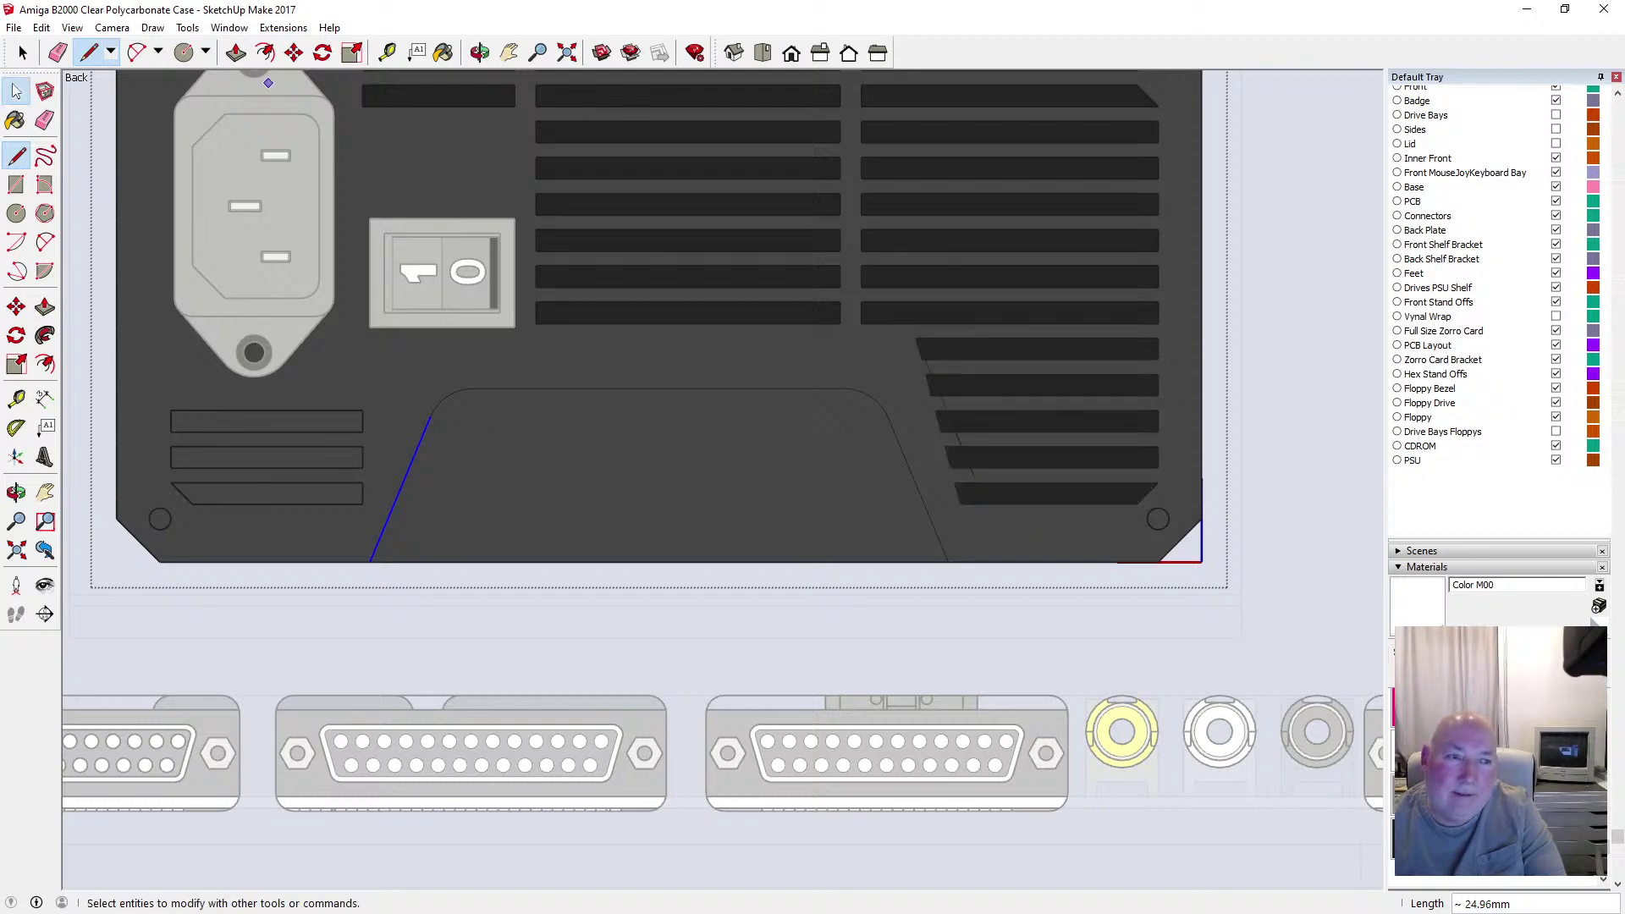
pyautogui.scroll(2, 902, 344)
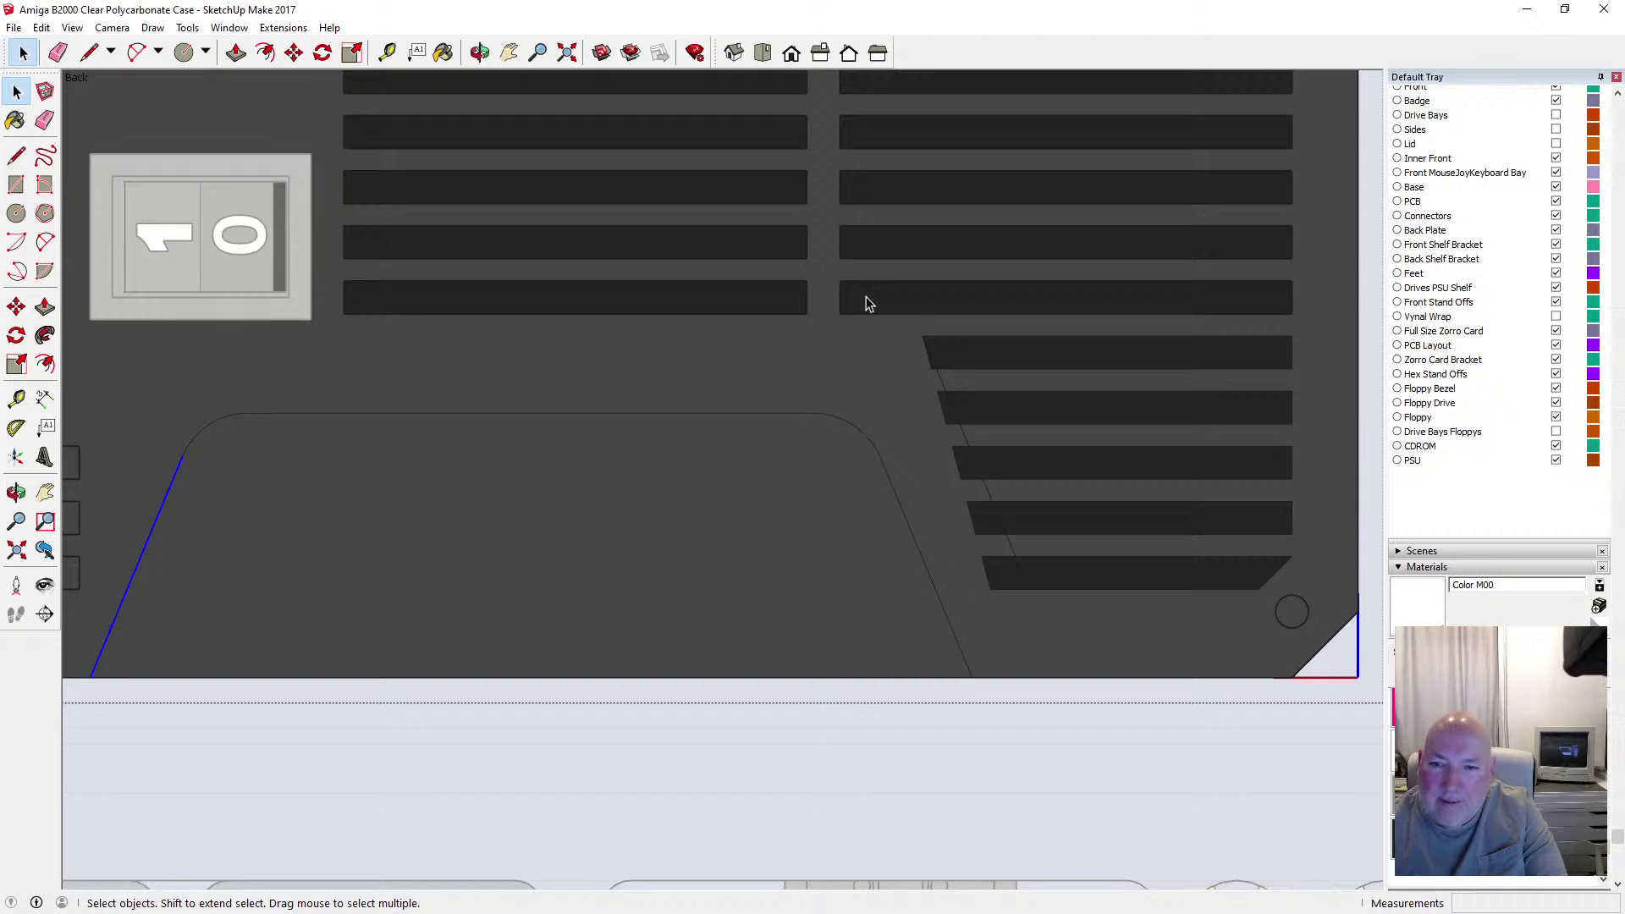
pyautogui.click(41, 27)
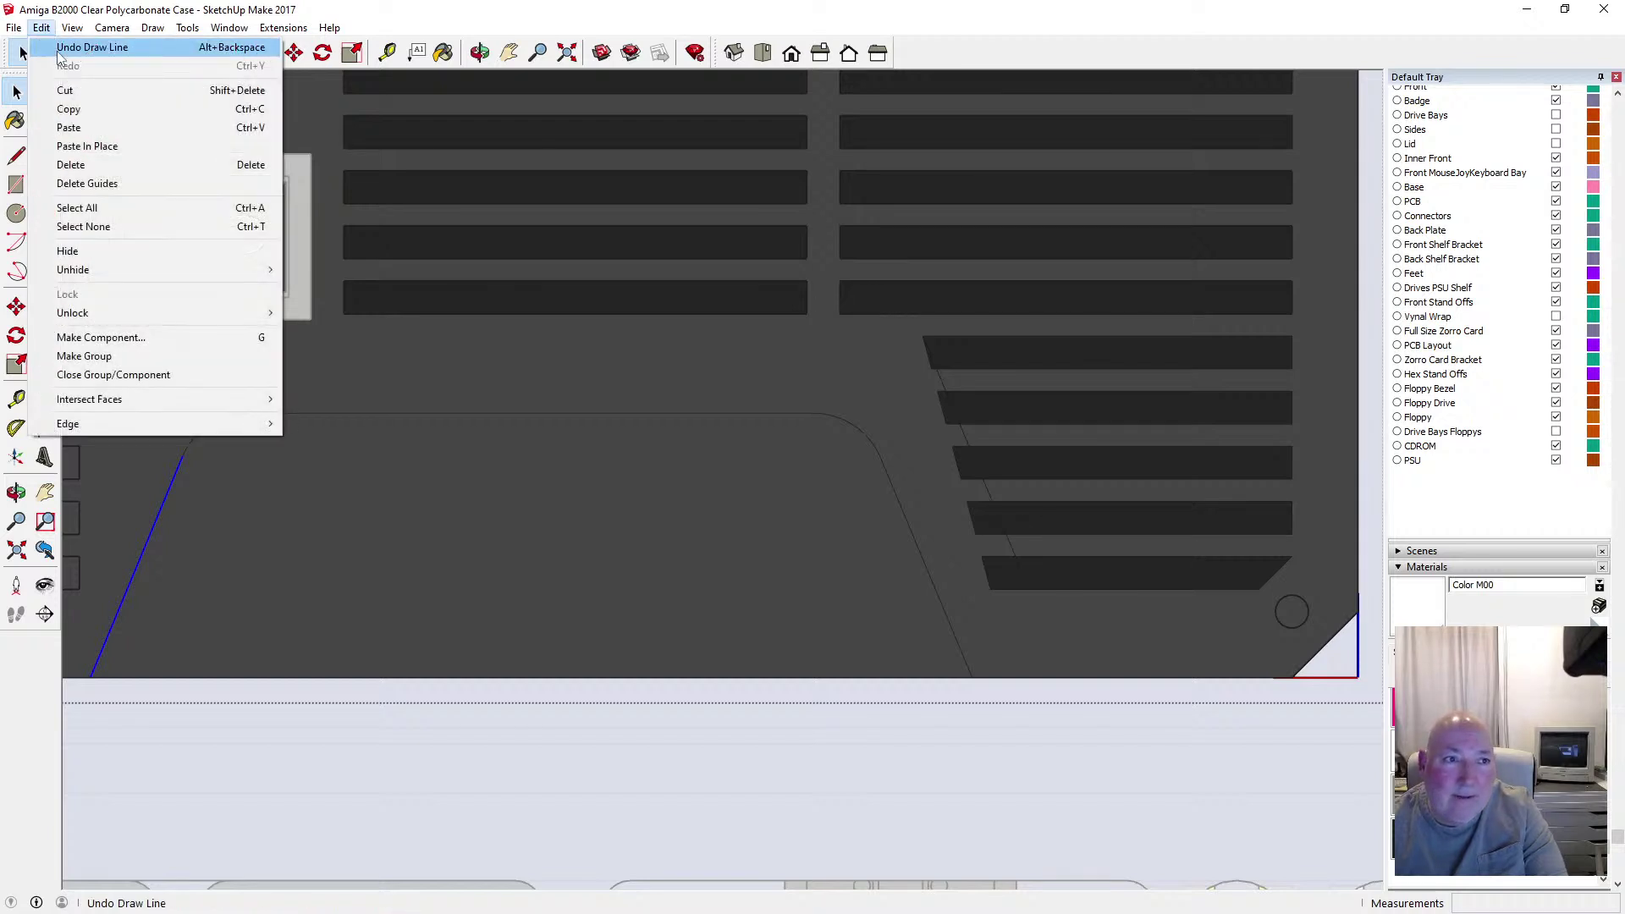
pyautogui.click(84, 47)
# Push/Pull the faces of the five shortened slots by 0.5 mm so they sit flush with the rear face
pyautogui.click(236, 52)
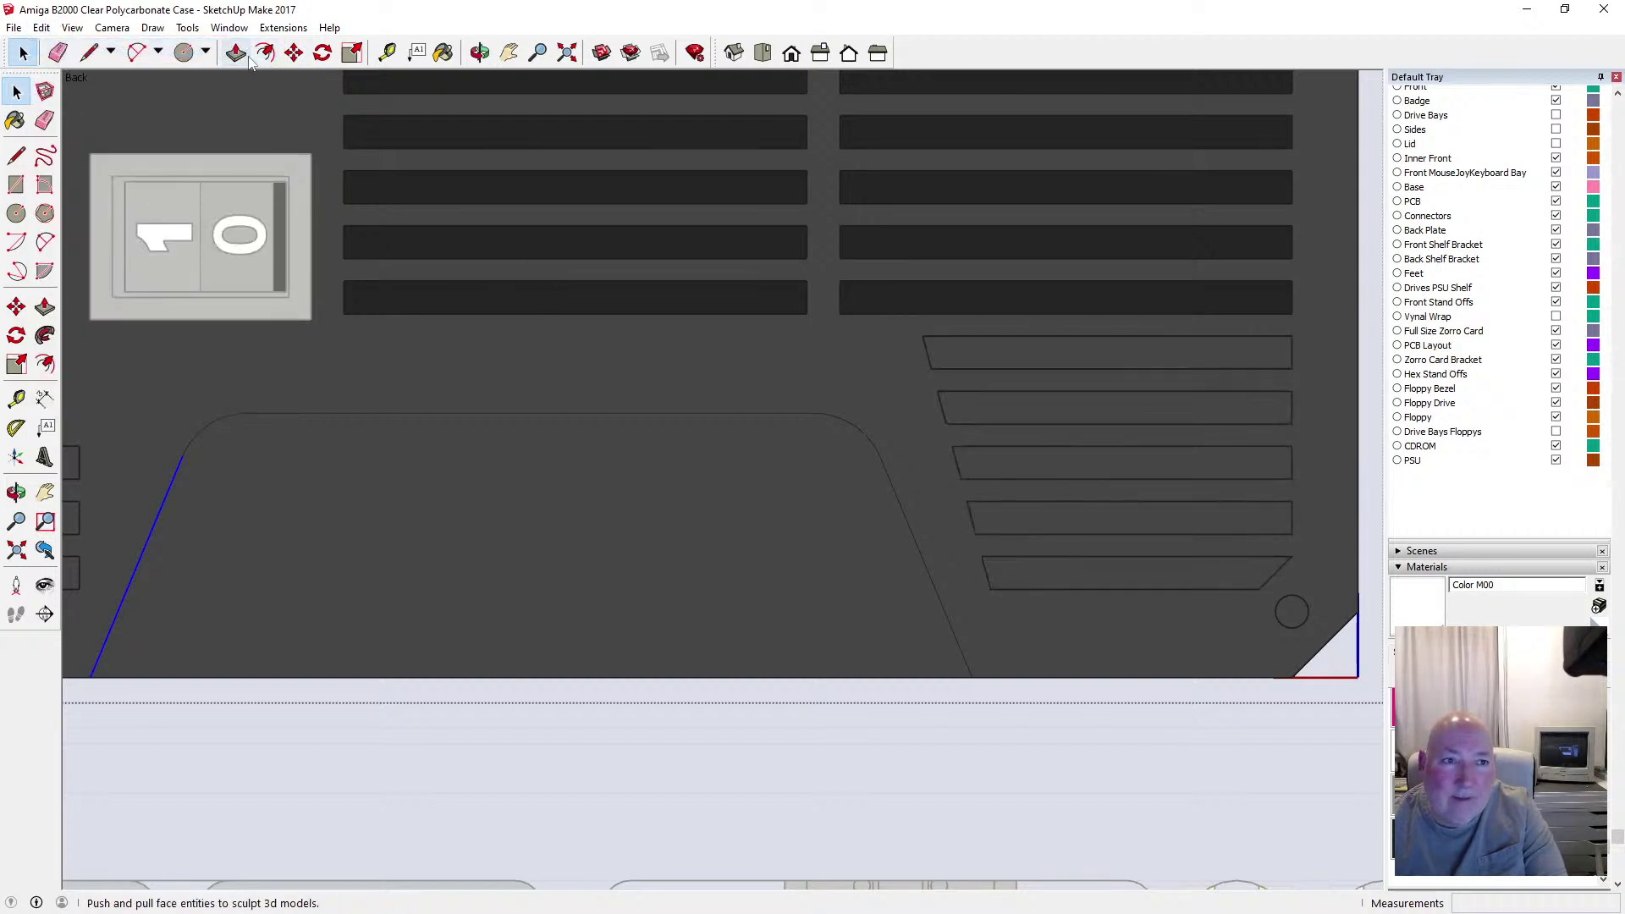
pyautogui.moveTo(973, 358); pyautogui.dragTo(948, 551)
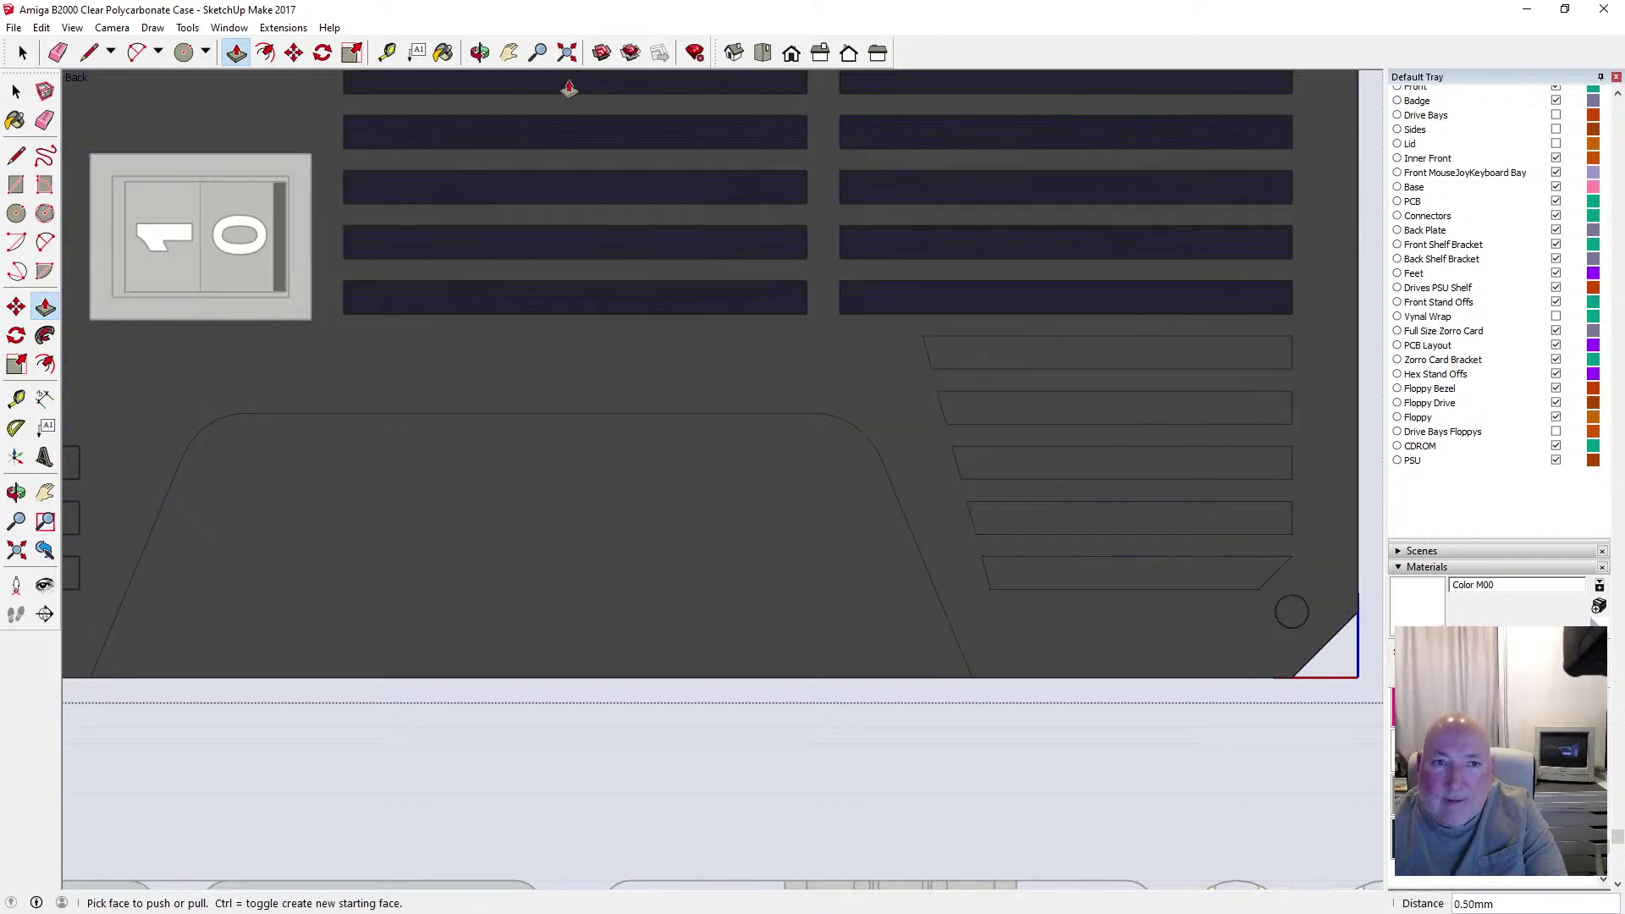
pyautogui.click(487, 53)
pyautogui.moveTo(881, 316); pyautogui.dragTo(983, 317)
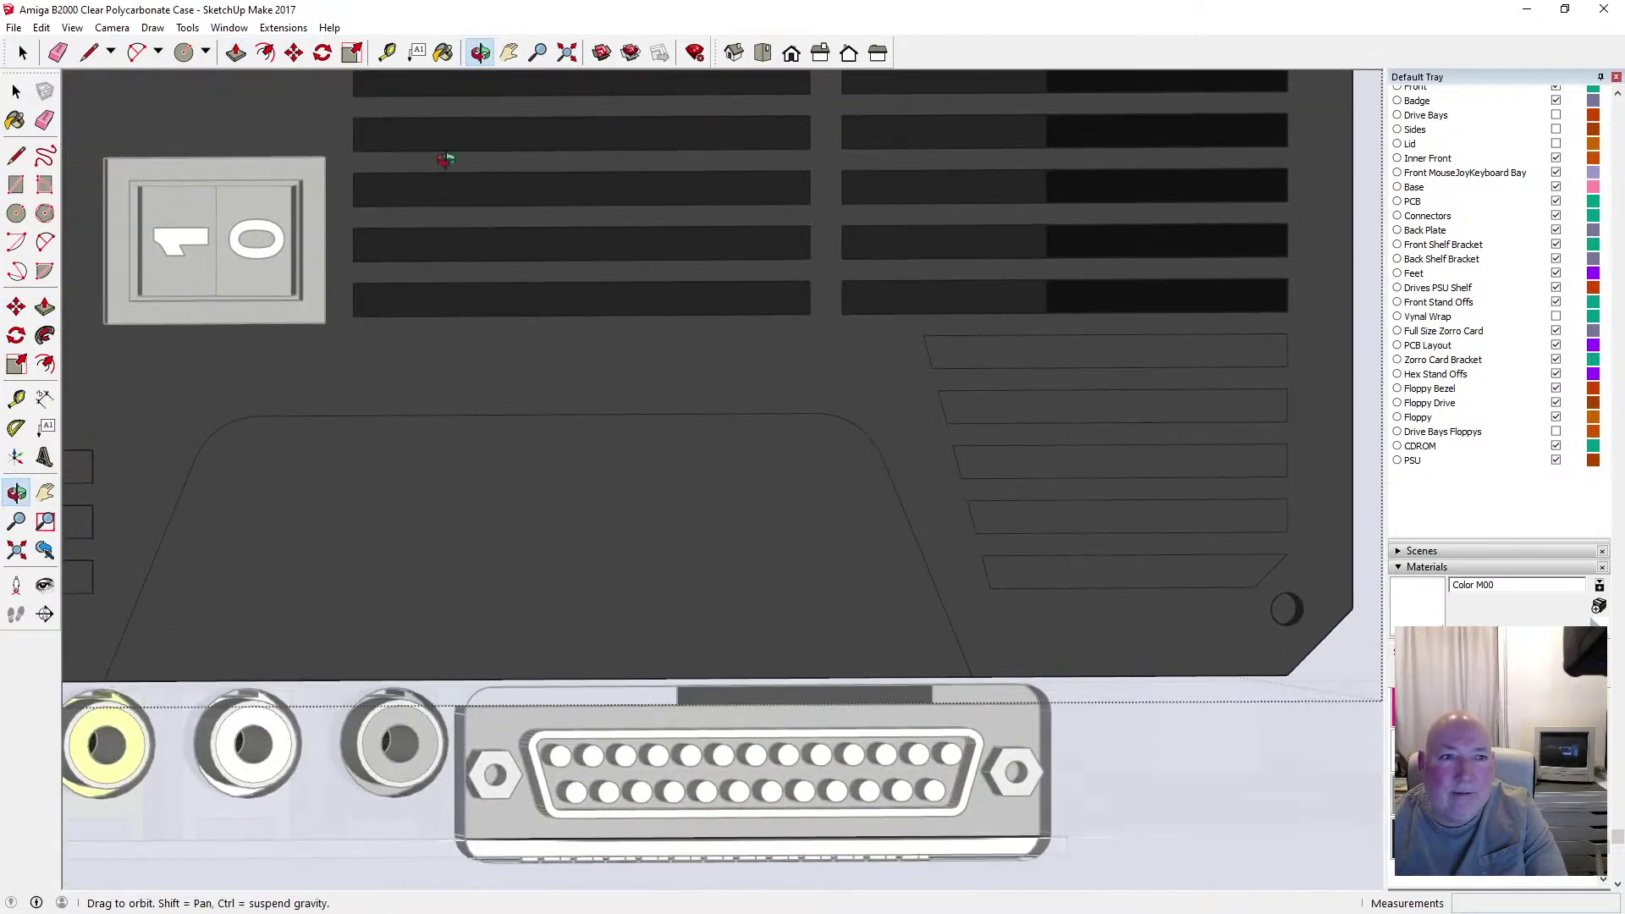
# In the back view, draw a slanted line about 24.91 mm long from the uppermost shortened slot's pointed corner down across the five slots
pyautogui.click(849, 55)
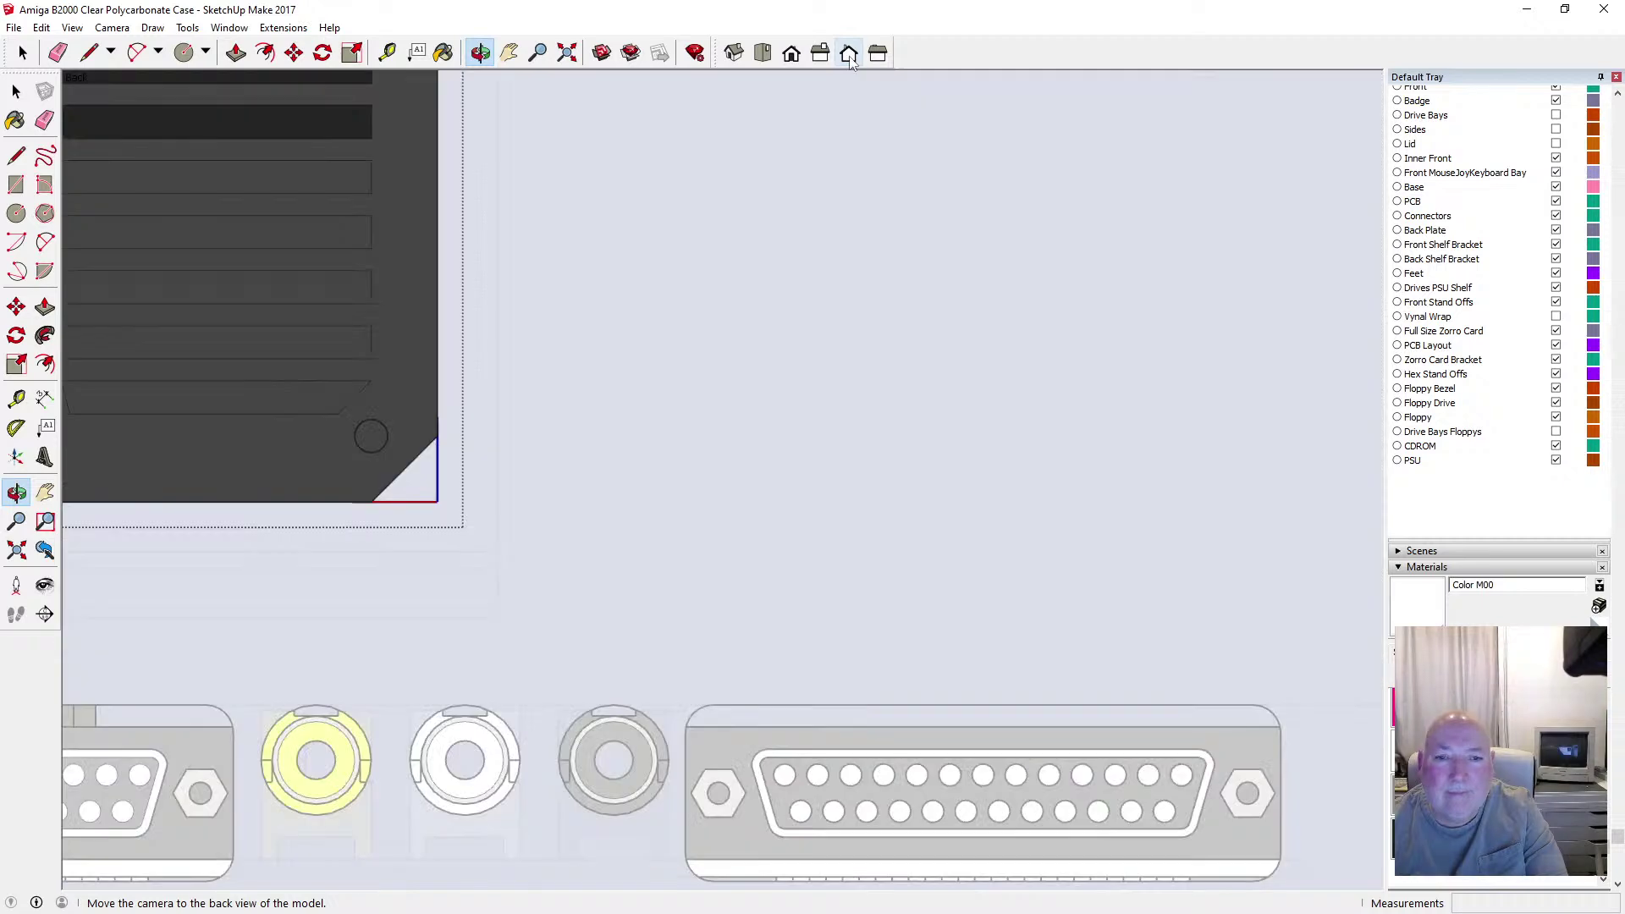
pyautogui.scroll(-4, 1020, 501)
pyautogui.scroll(5, 649, 435)
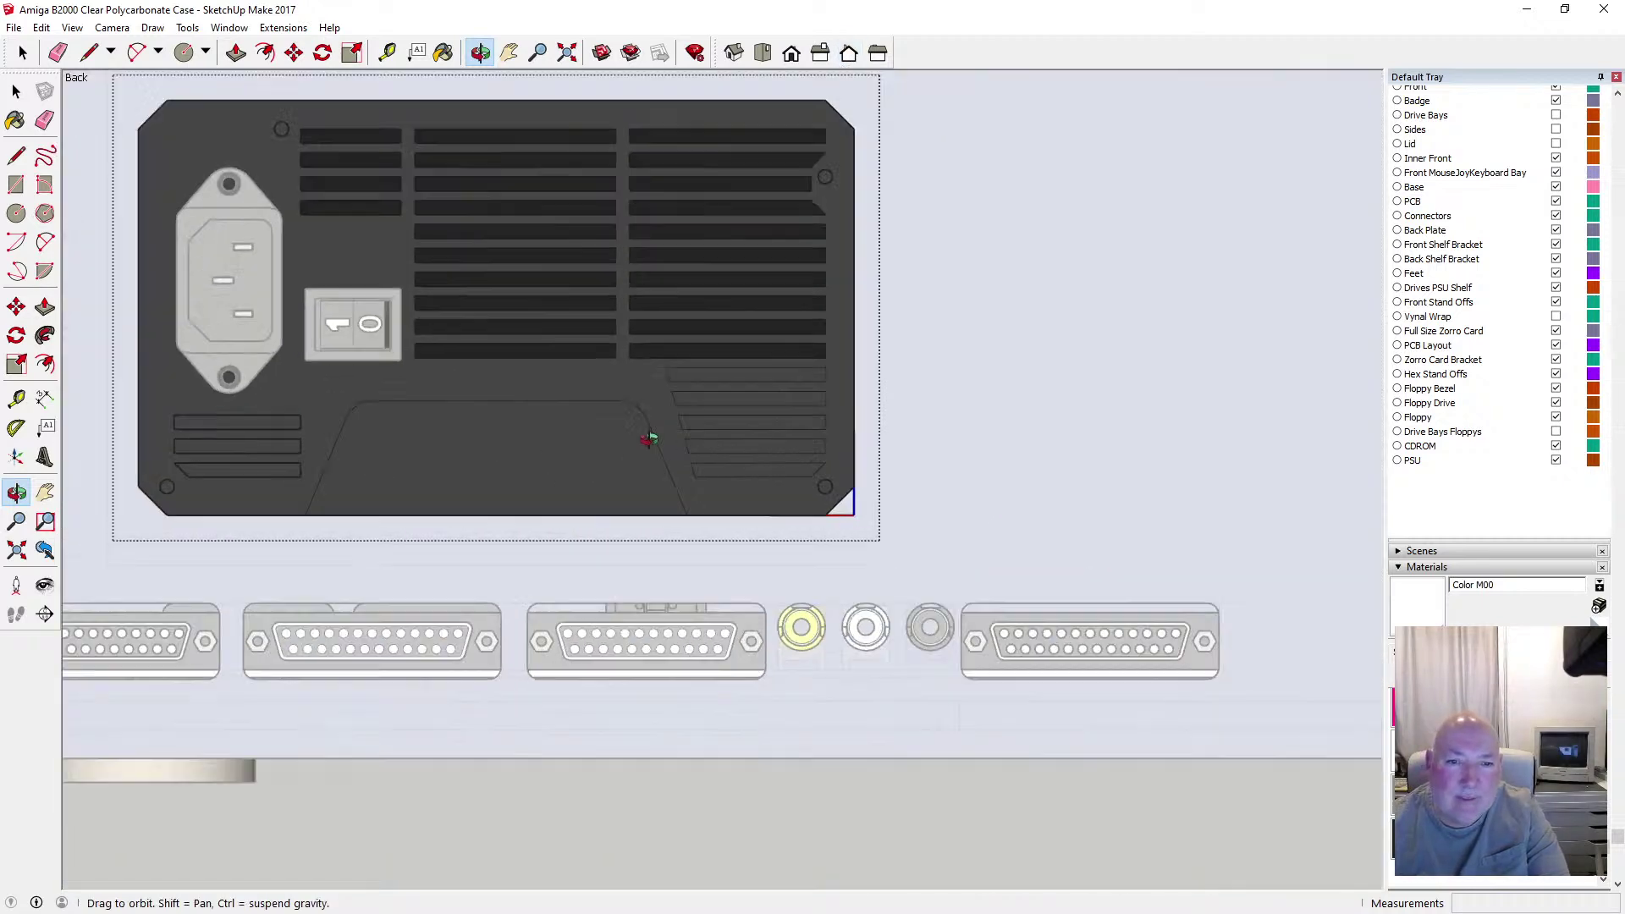
pyautogui.click(17, 155)
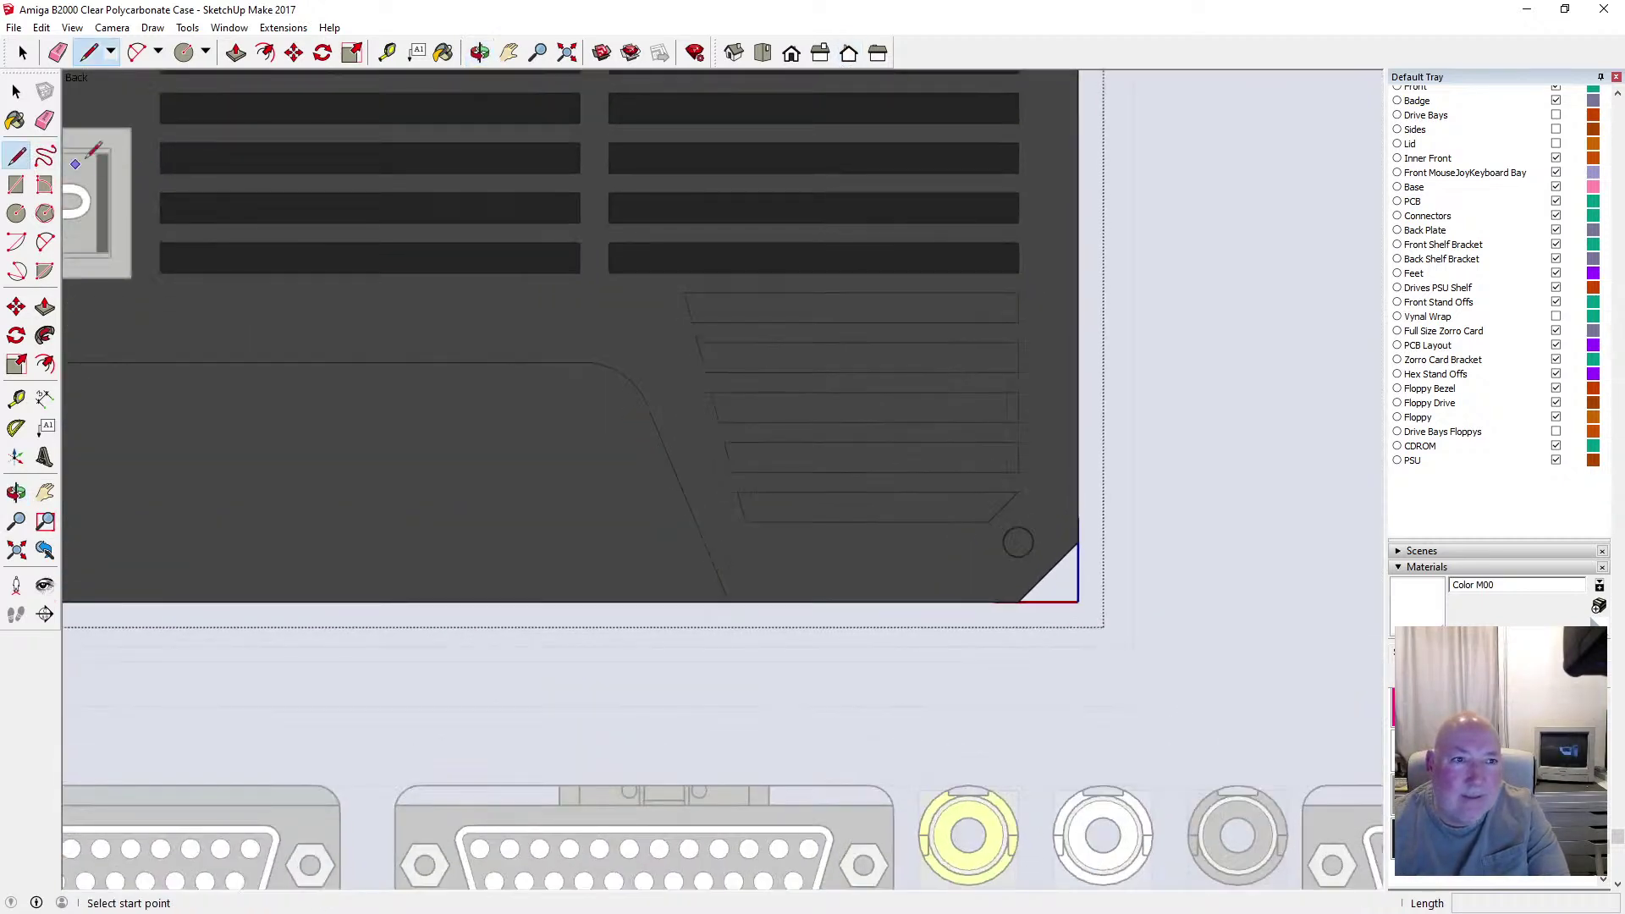
pyautogui.click(112, 28)
pyautogui.click(276, 9)
pyautogui.click(684, 292)
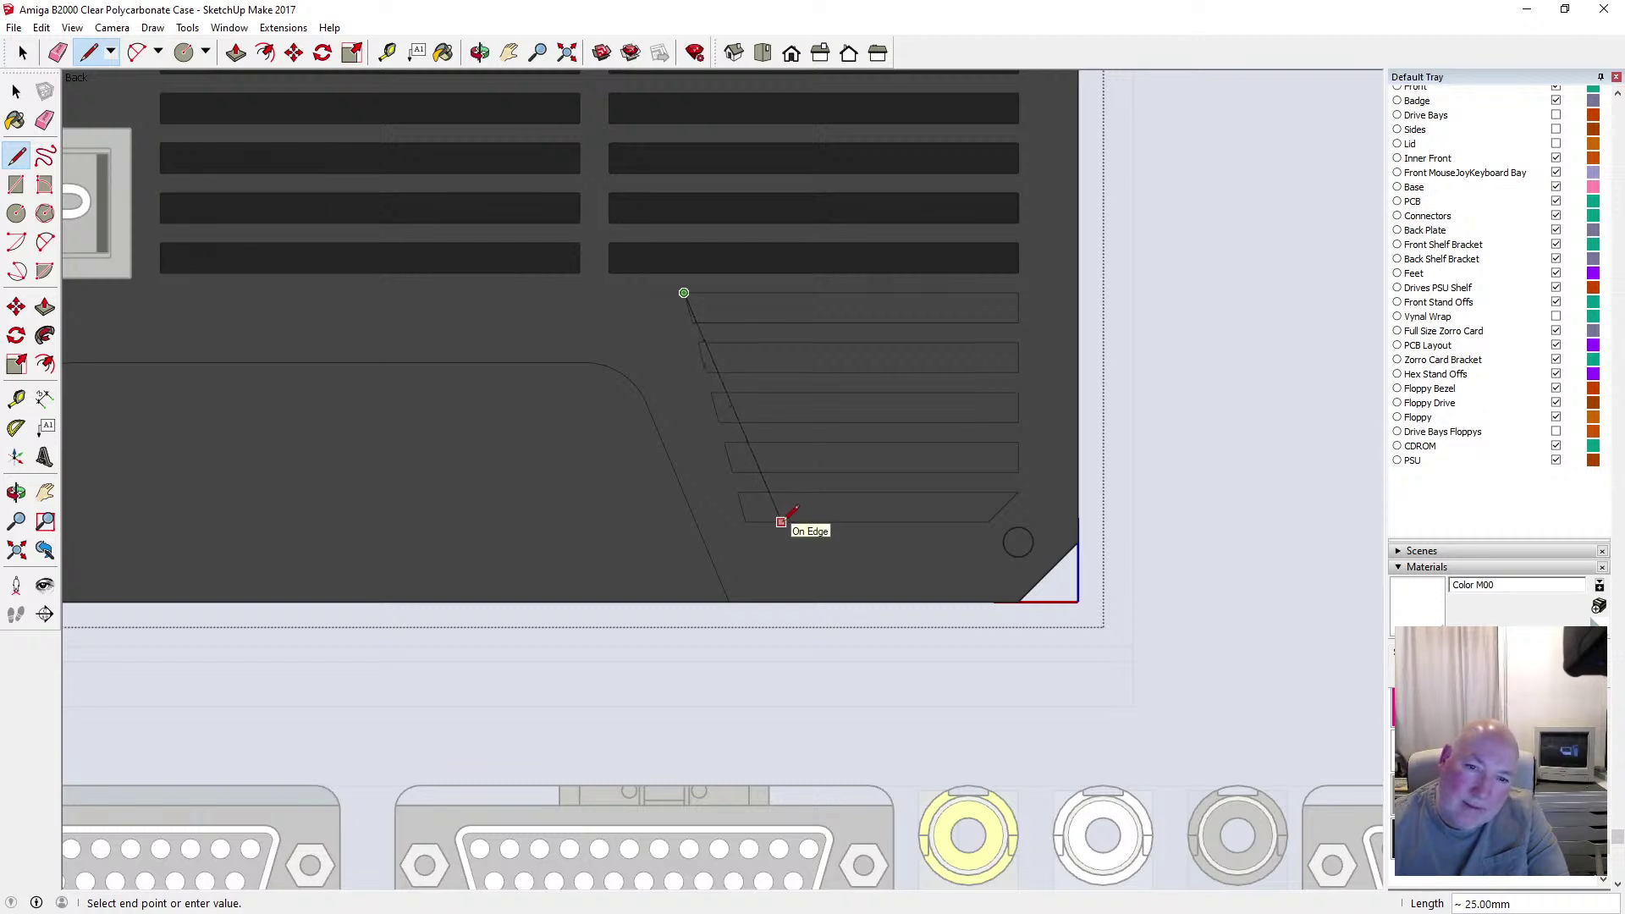
pyautogui.click(777, 516)
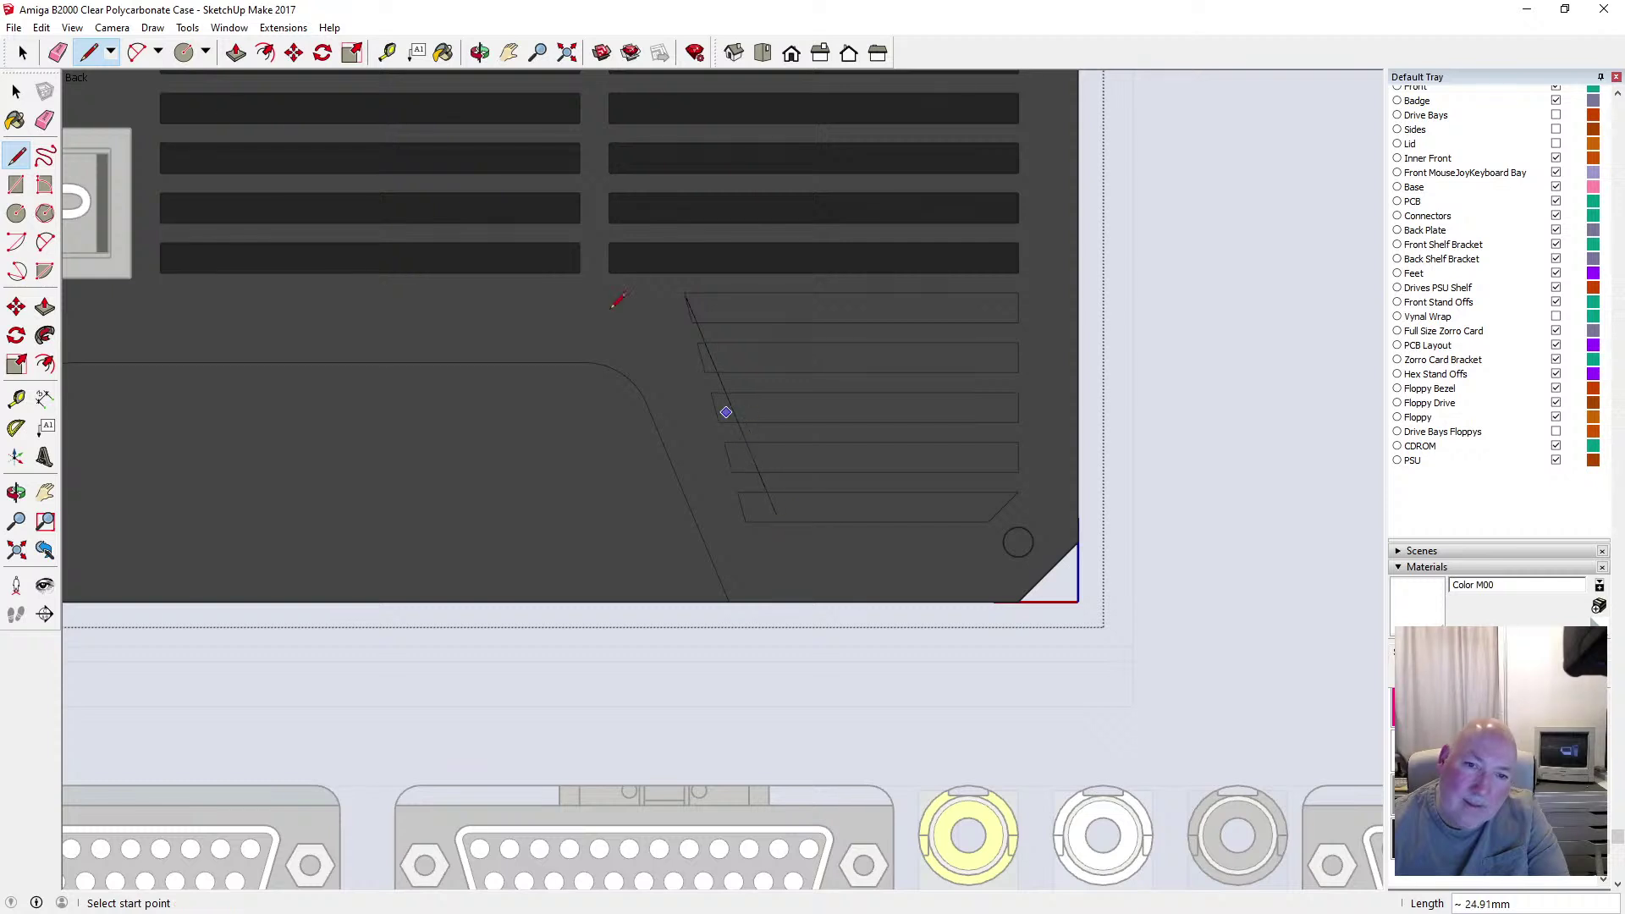
# Delete the five shortened slots' old slanted ends, the leftover edges beyond the new line, and the line's segments between the slots
pyautogui.click(16, 89)
pyautogui.scroll(3, 745, 335)
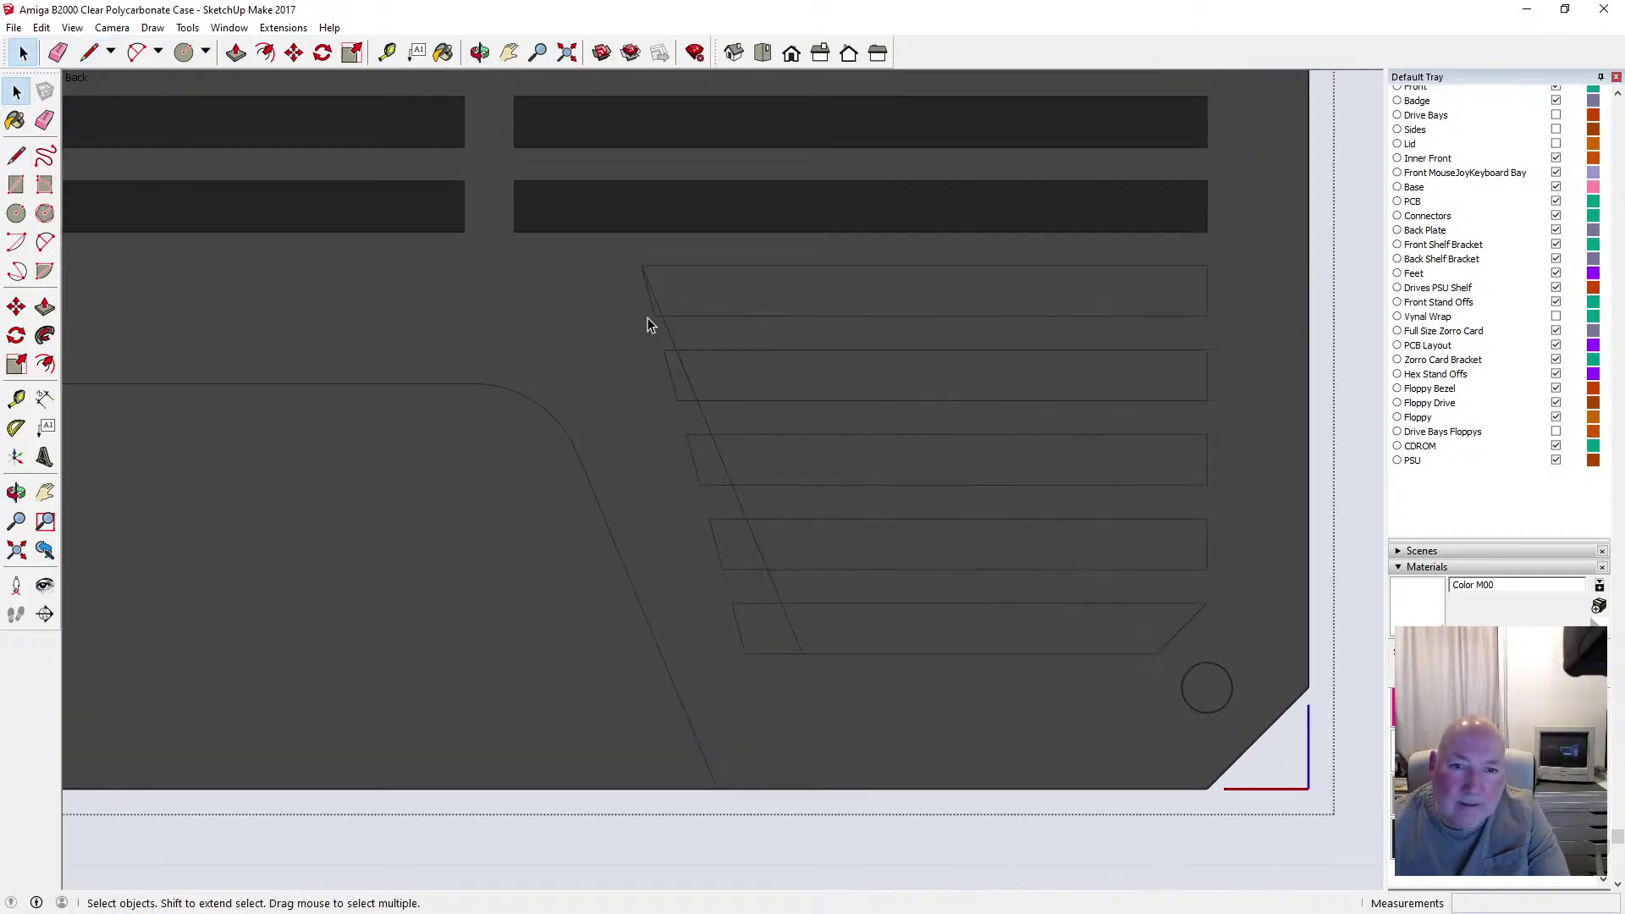
pyautogui.click(653, 315)
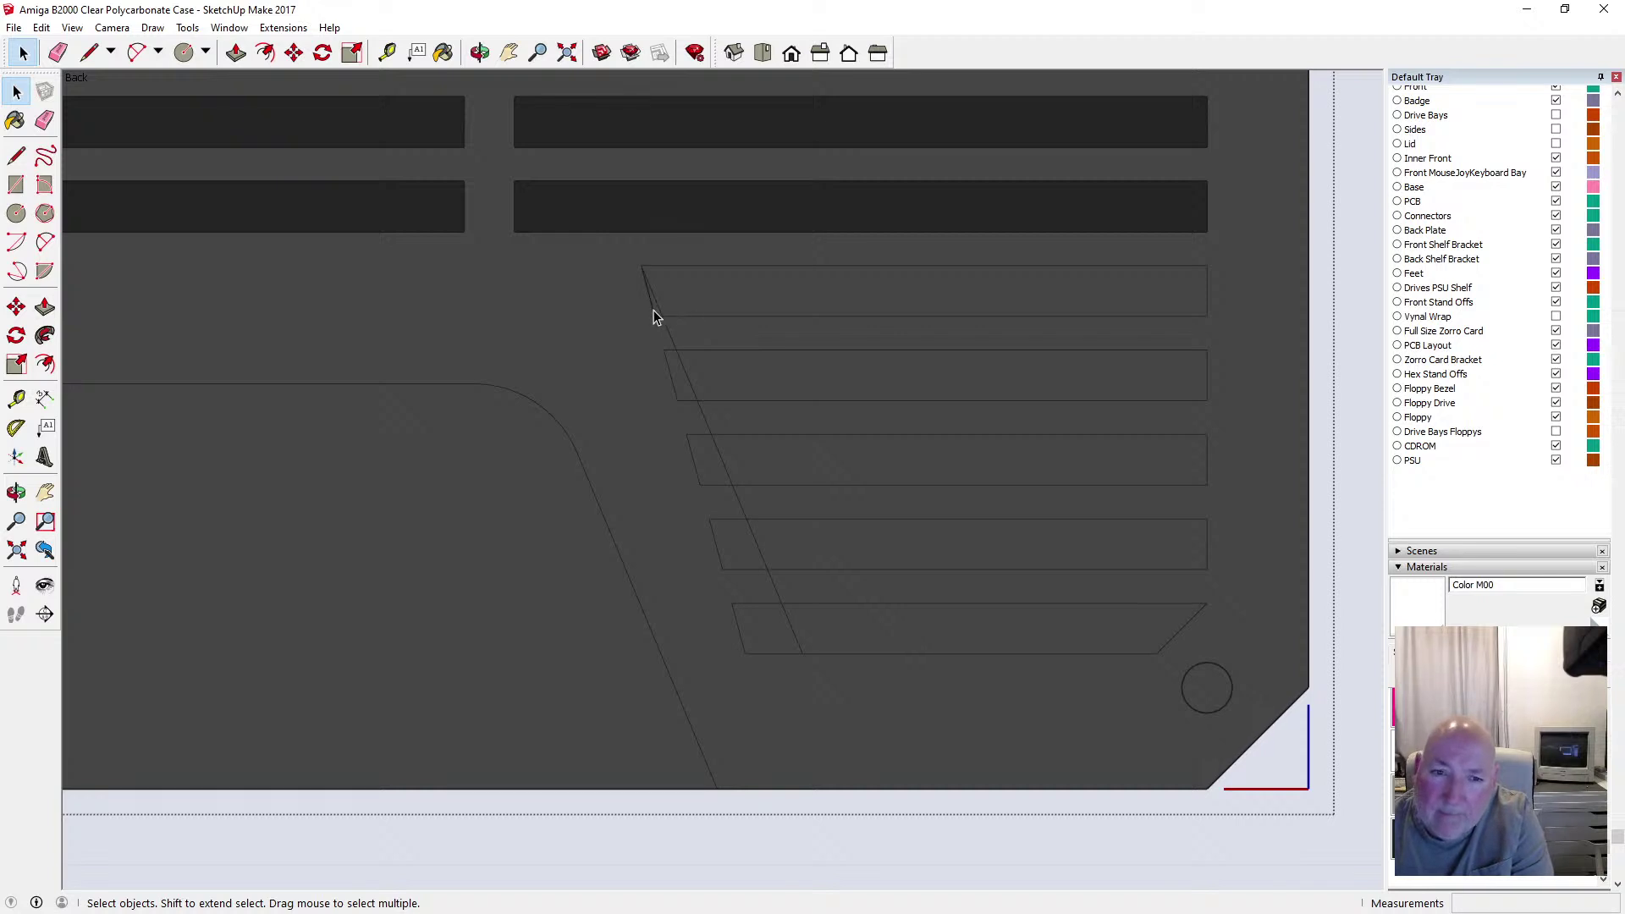
pyautogui.press('Delete')
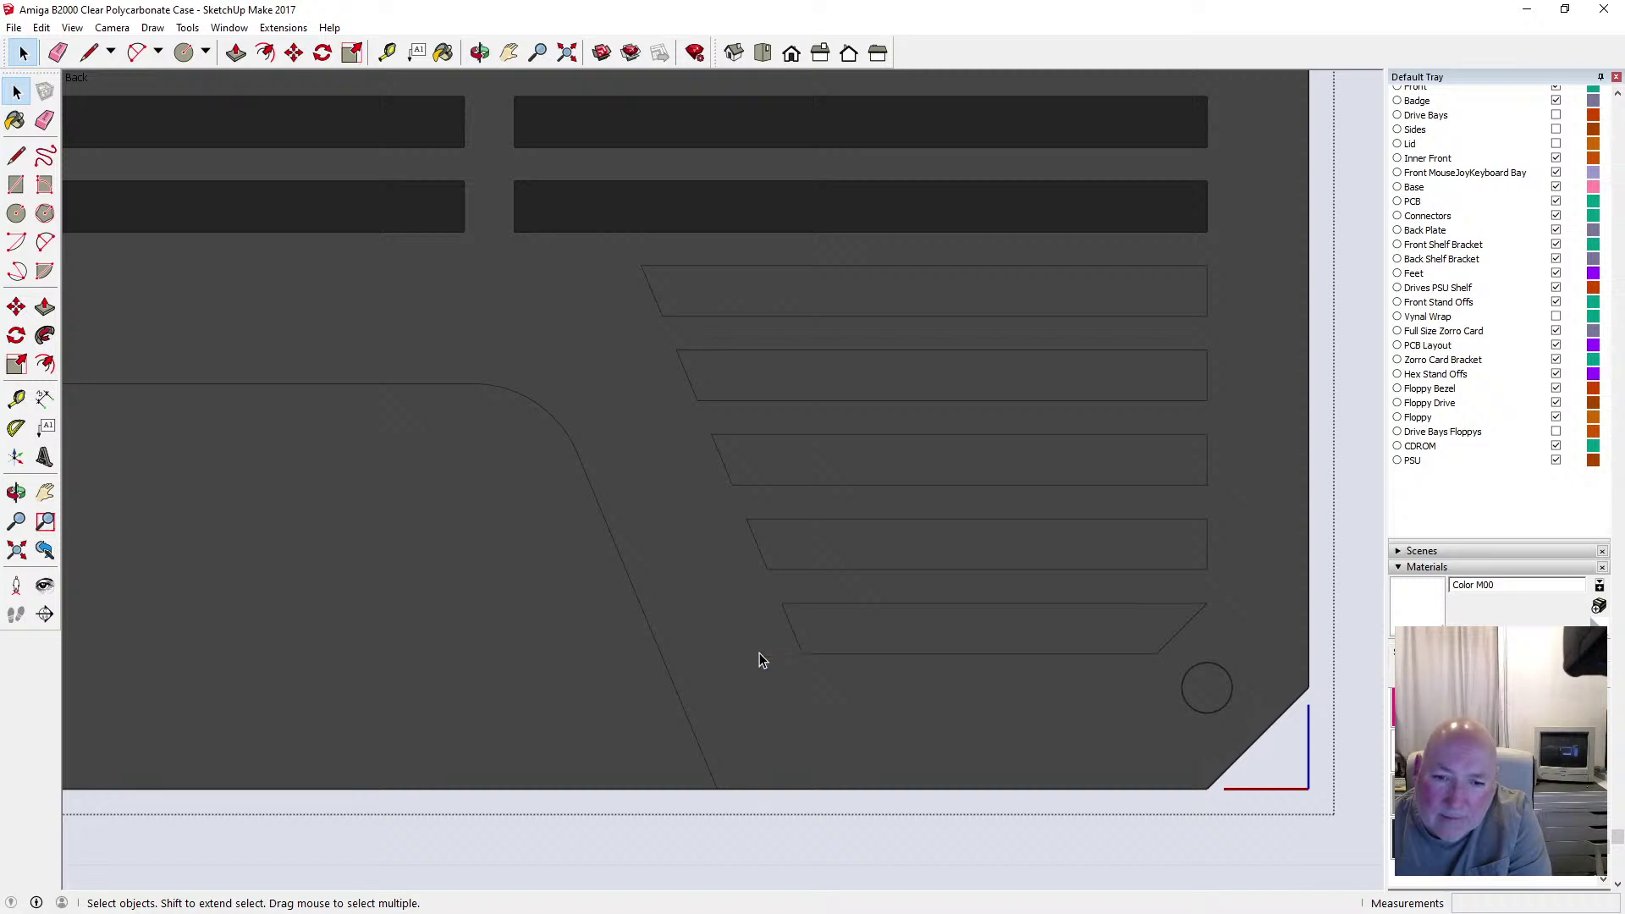
# Push/Pull the faces of the five re-angled slots beside the rounded trapezoid by 0.25 mm each
pyautogui.scroll(-3, 785, 622)
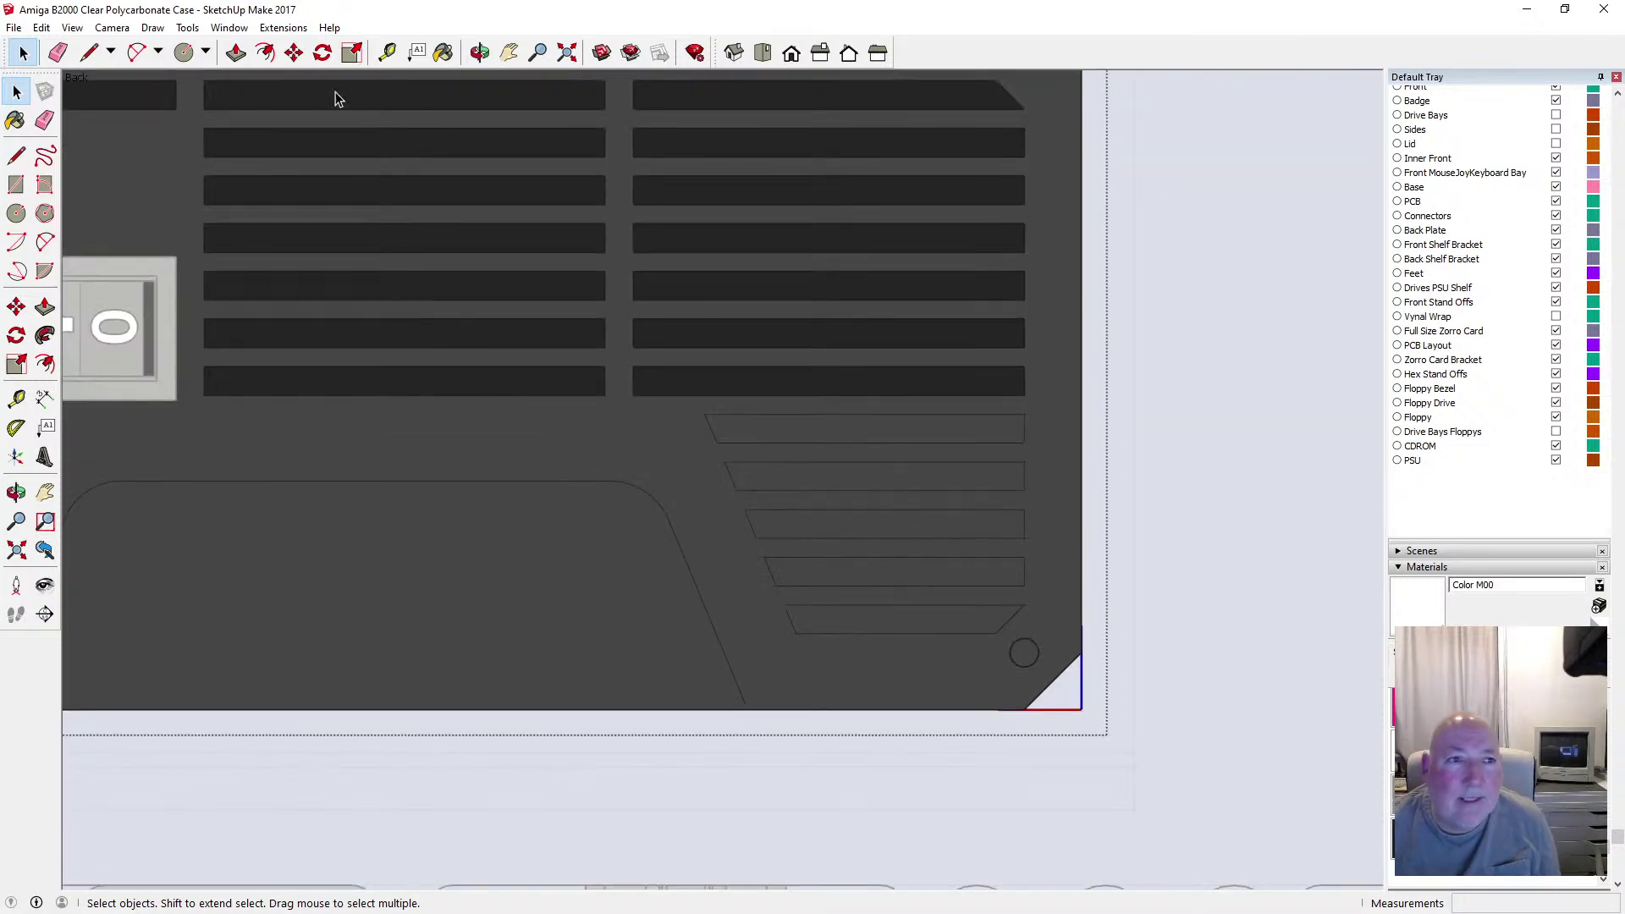
pyautogui.click(237, 53)
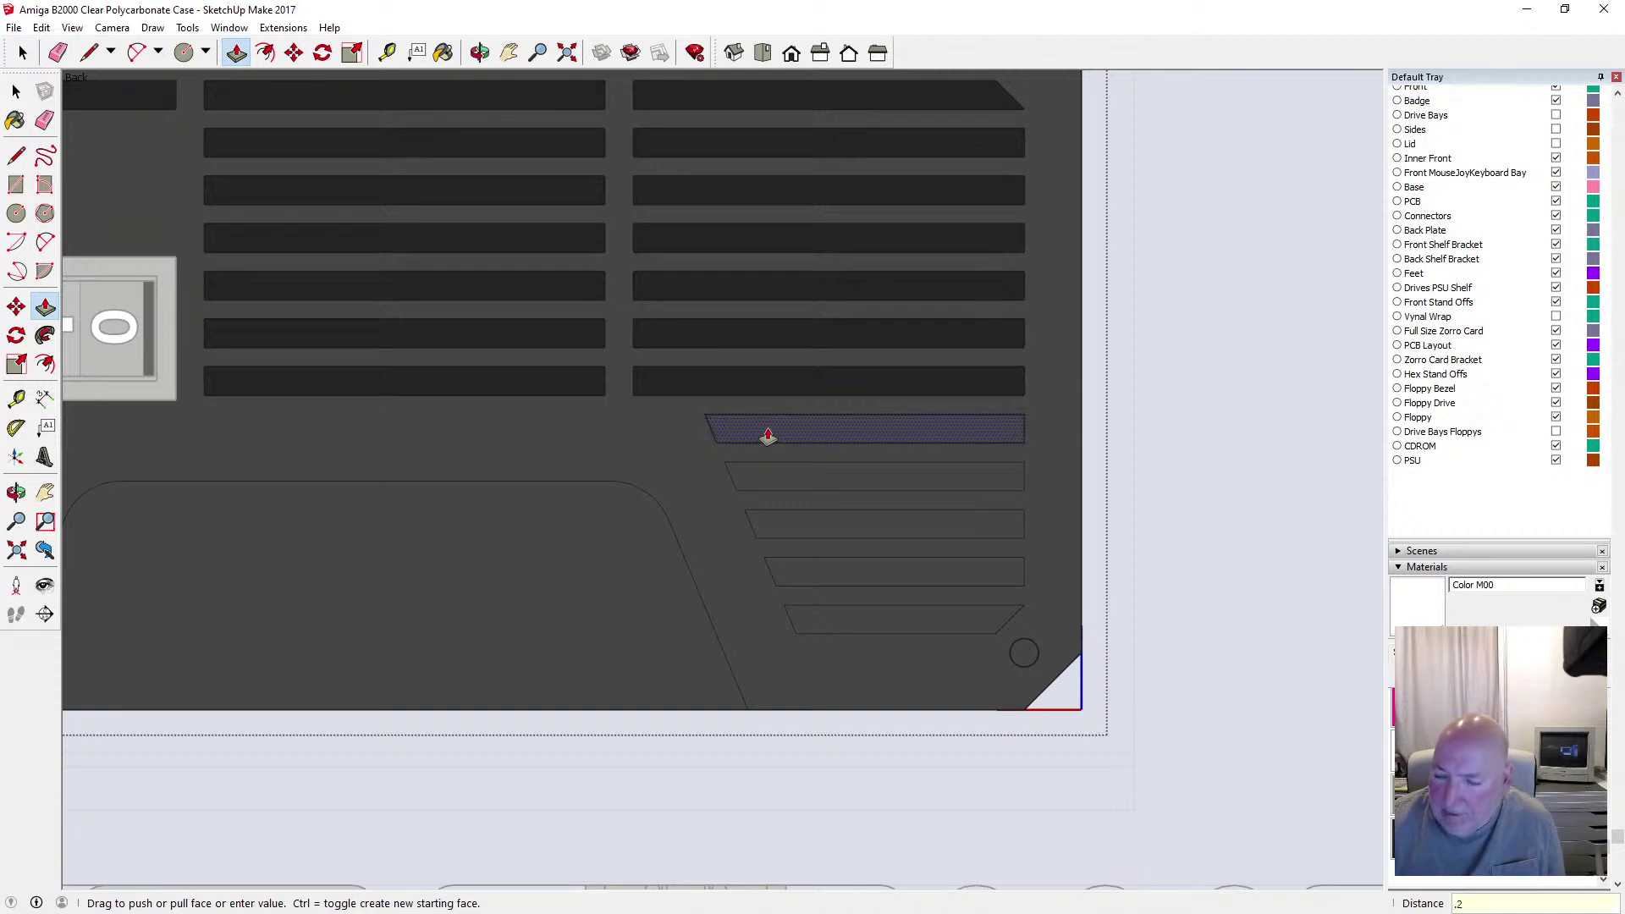
pyautogui.write('.2')
pyautogui.press('Return')
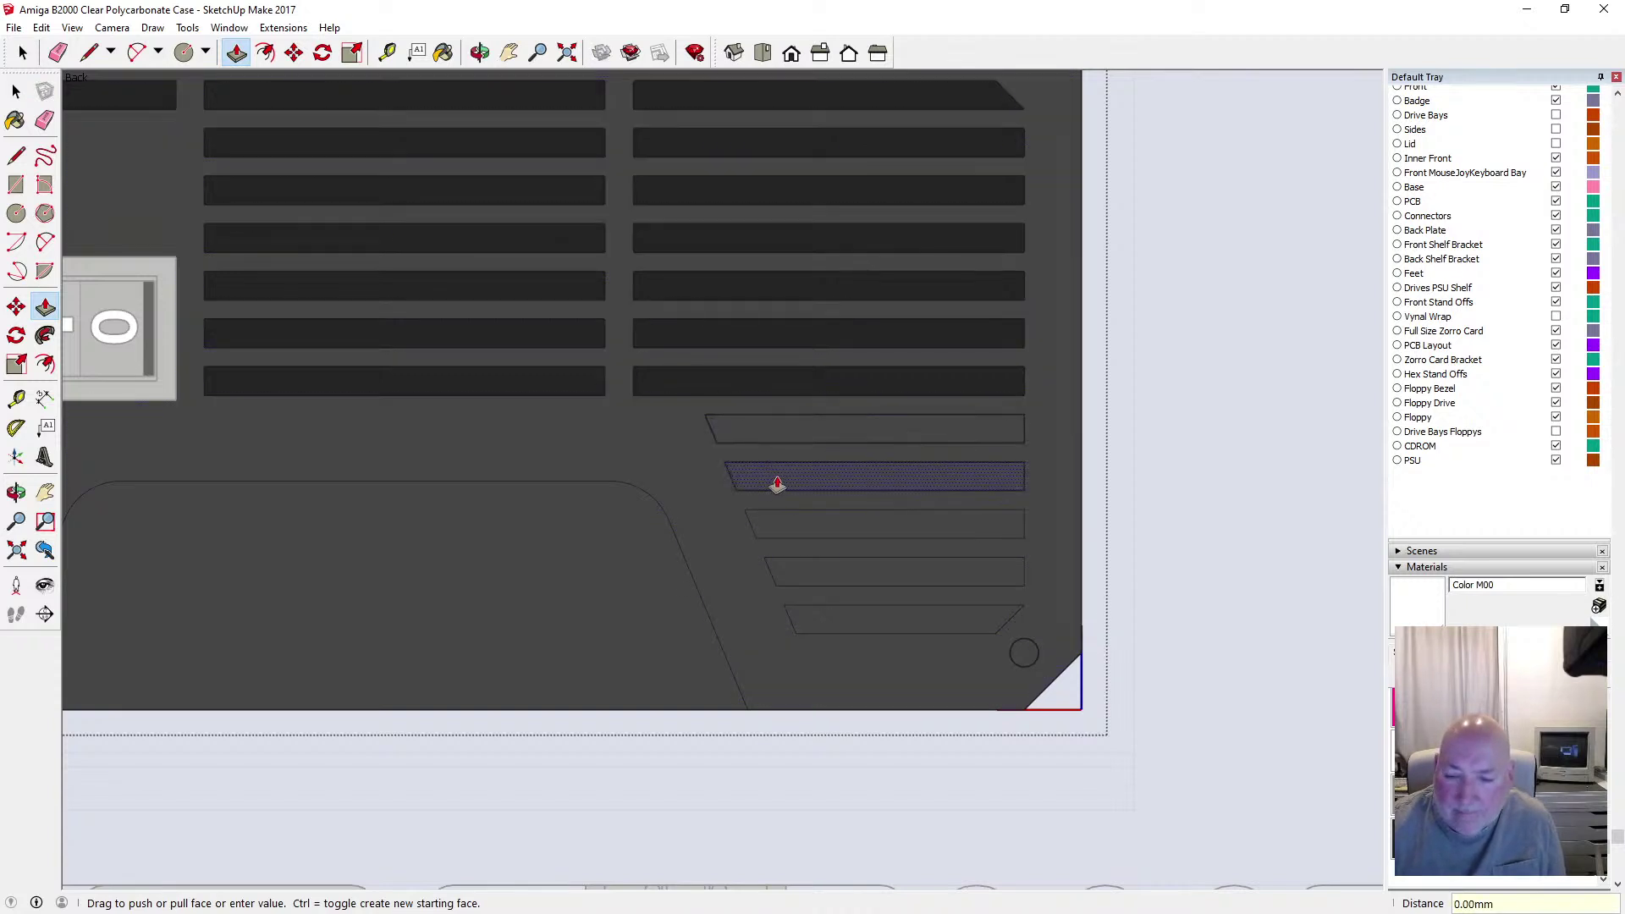
pyautogui.write('.25')
pyautogui.press('Return')
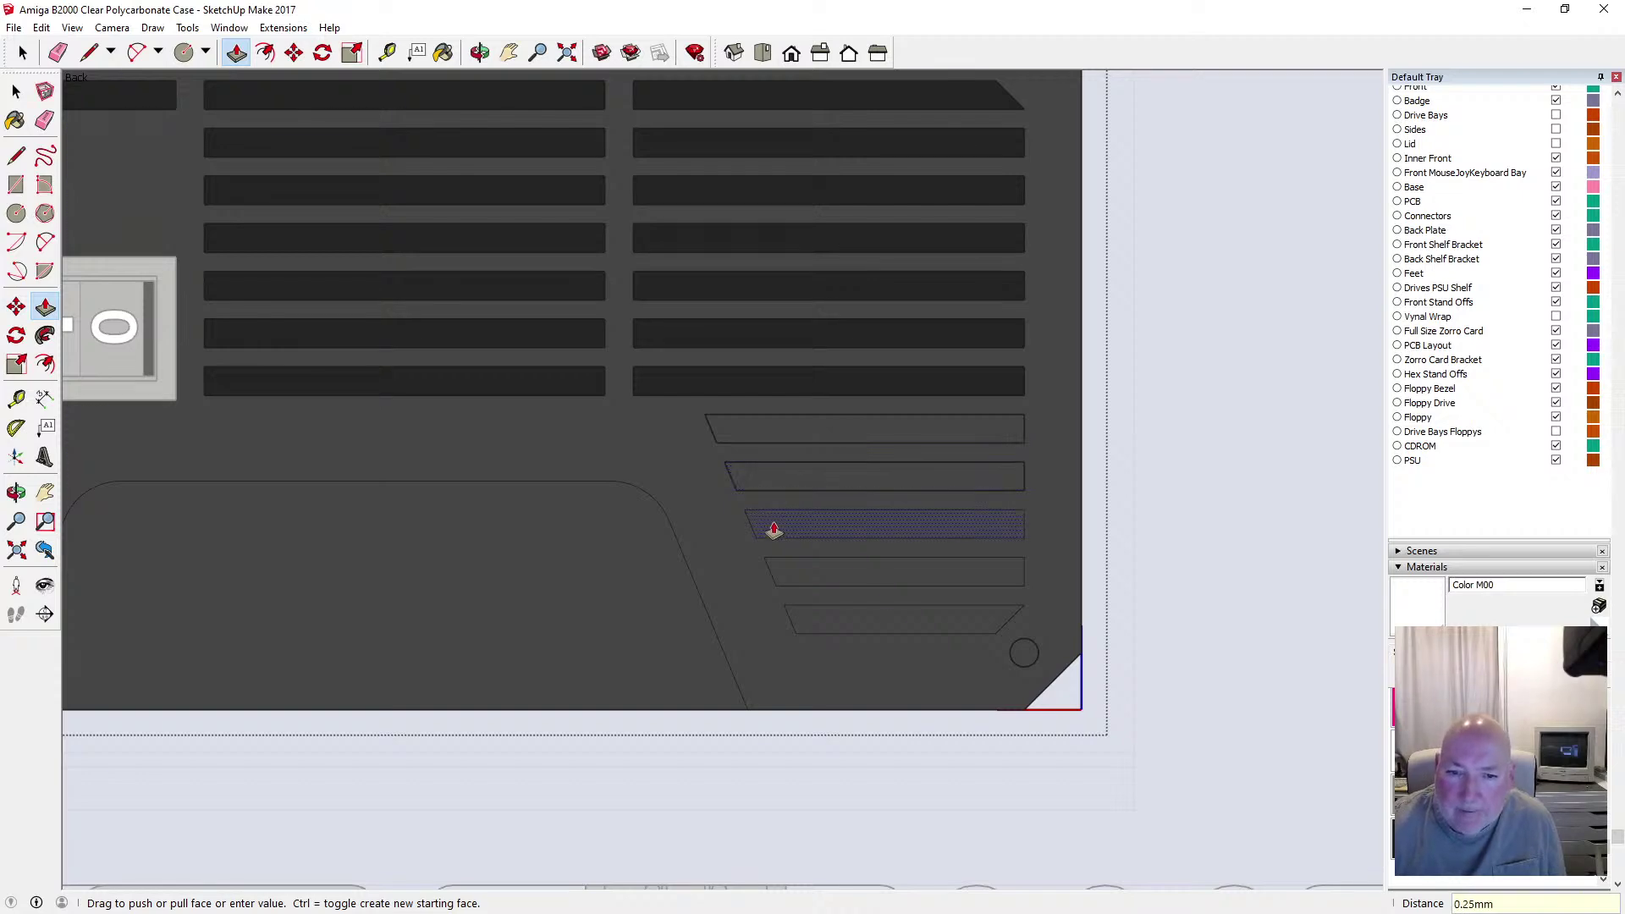
pyautogui.write('.2')
pyautogui.press('Return')
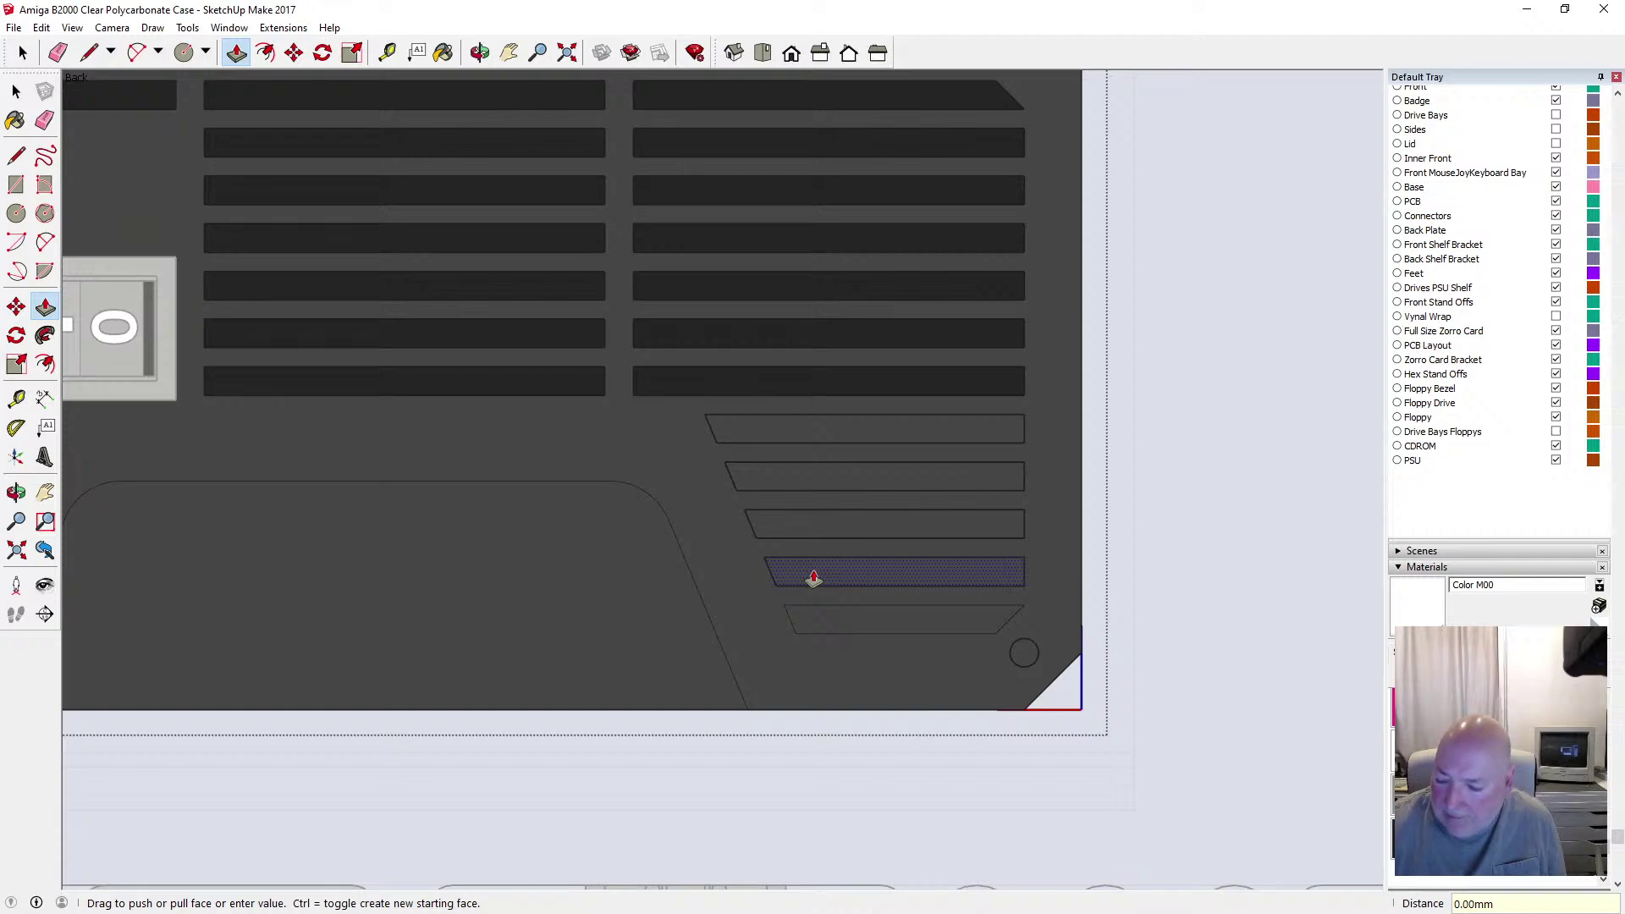
pyautogui.write('.25')
pyautogui.press('Return')
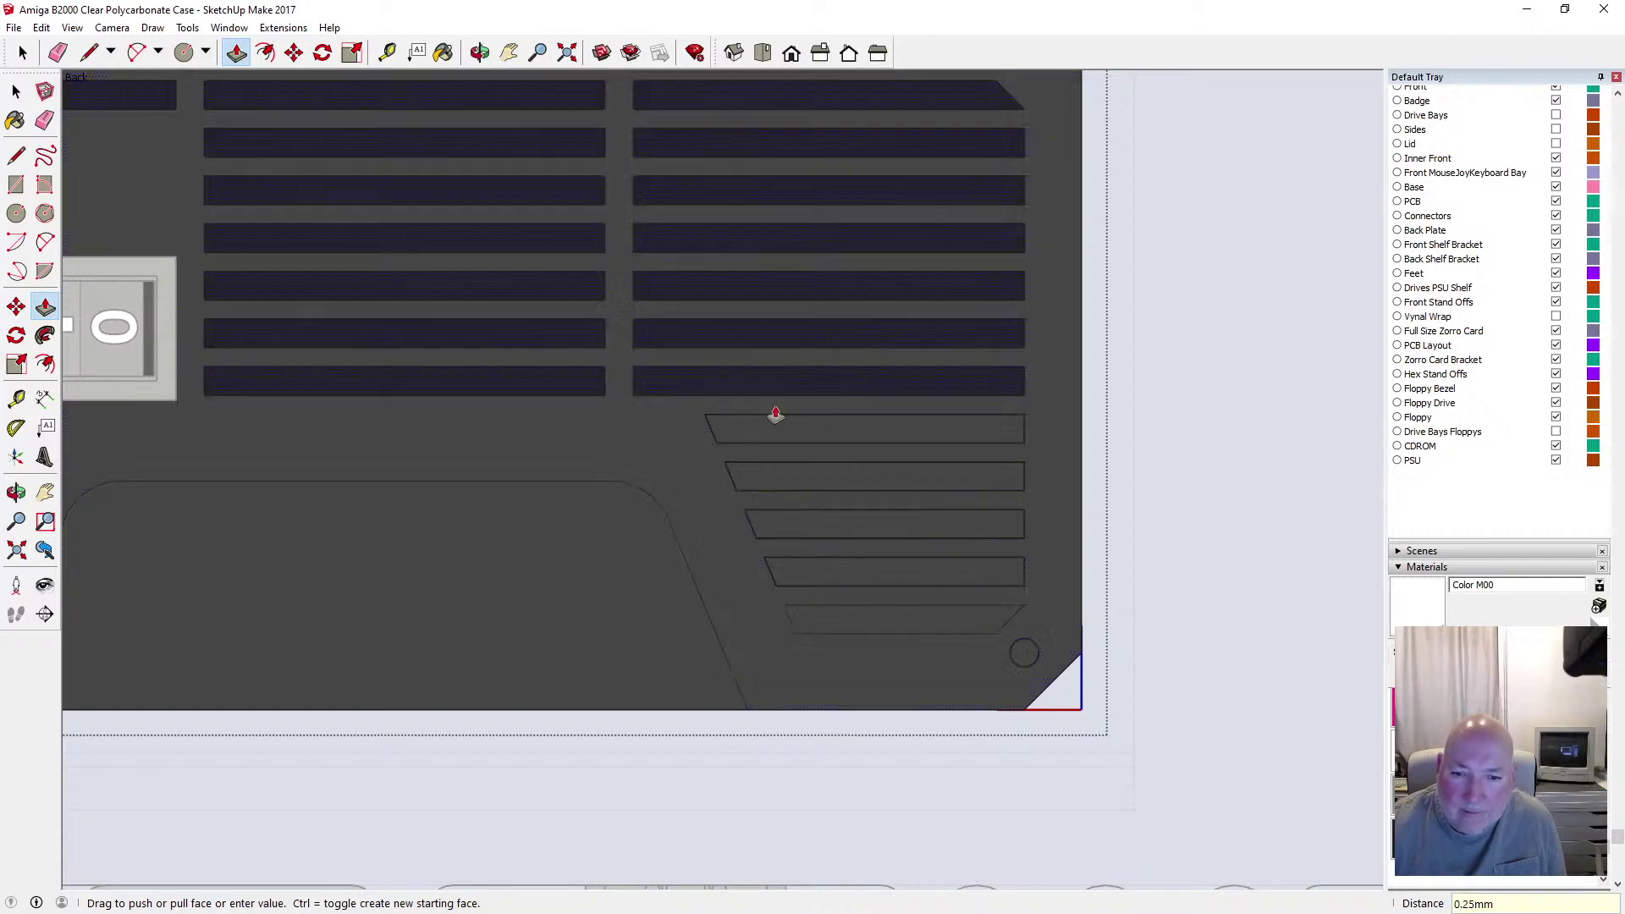
pyautogui.write('.')
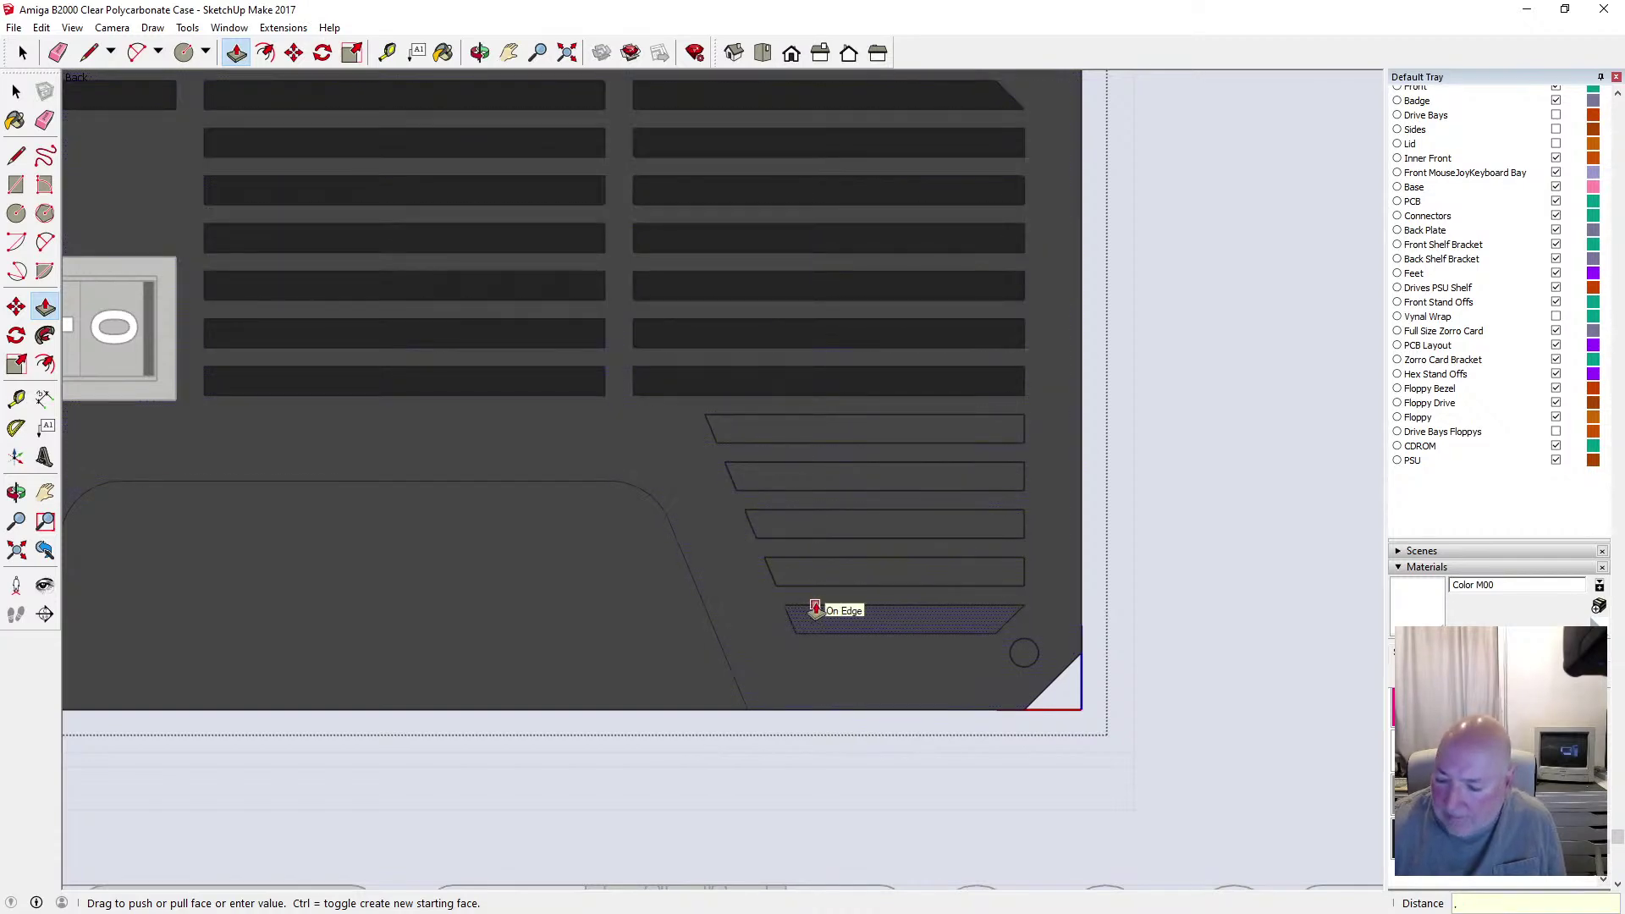
pyautogui.press('Return')
# Save the case model
pyautogui.scroll(-3, 1135, 409)
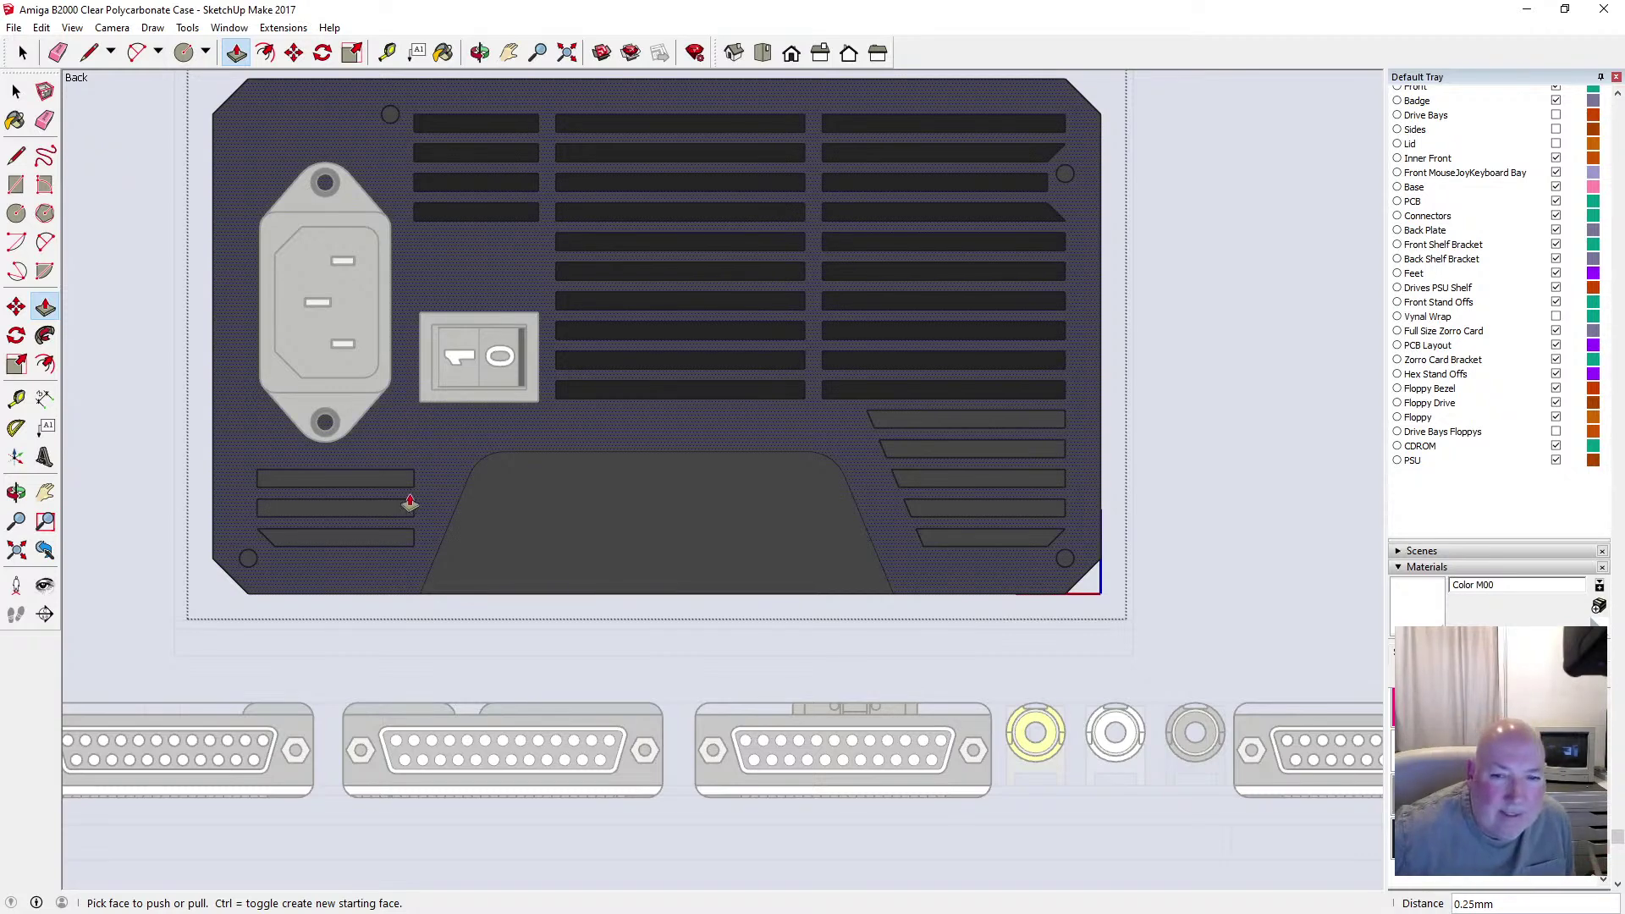
pyautogui.scroll(2, 410, 503)
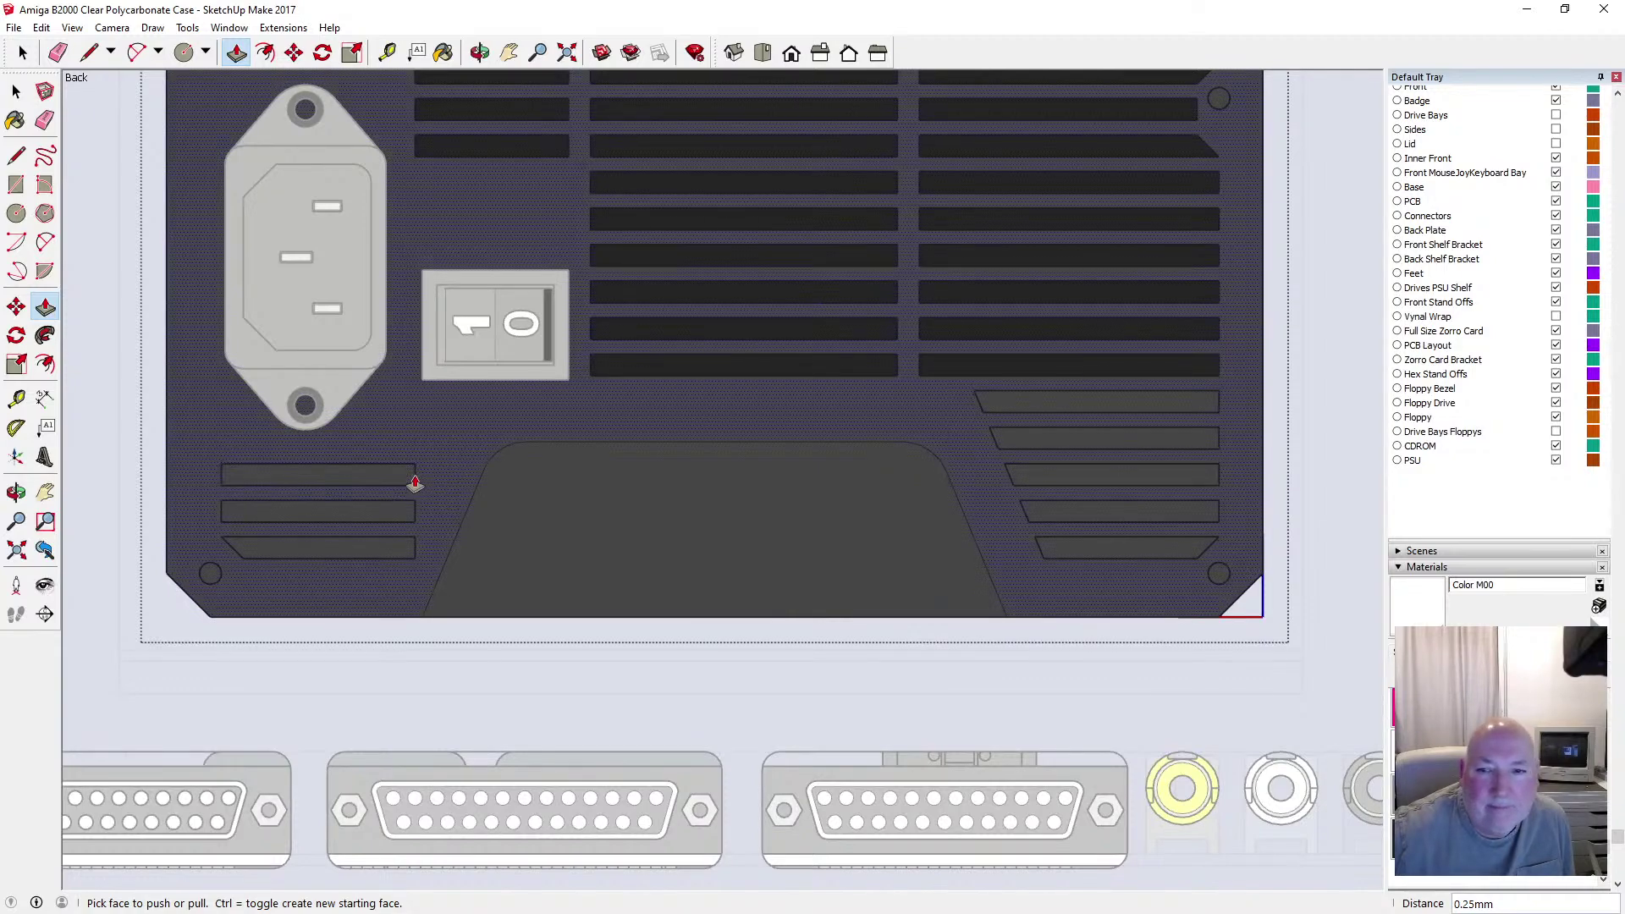
pyautogui.click(17, 156)
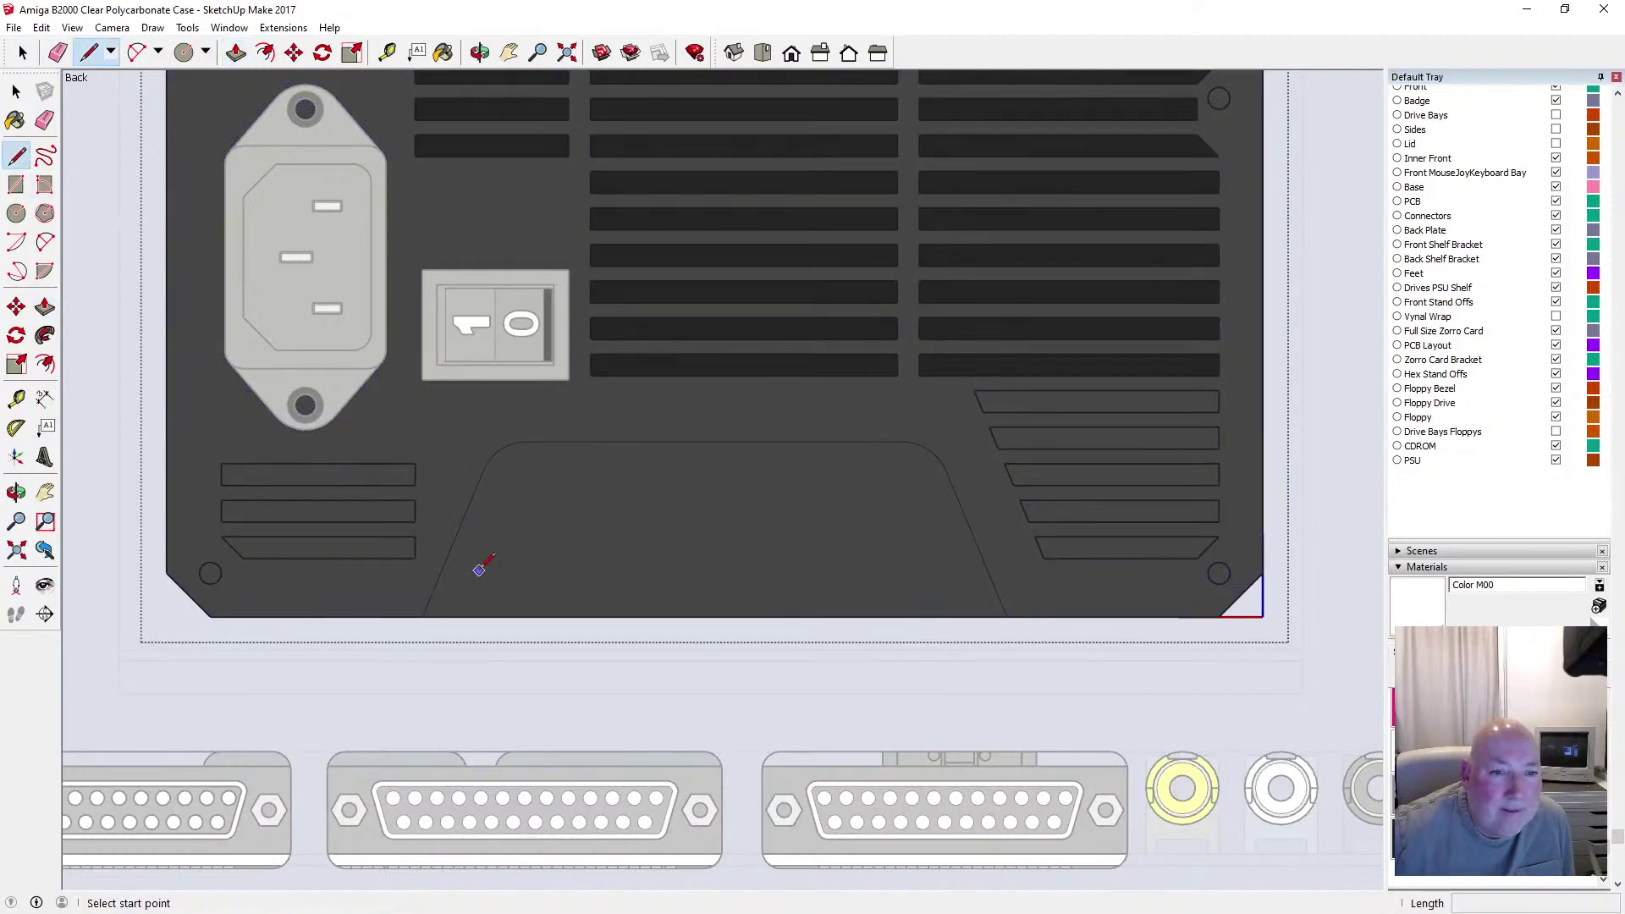
pyautogui.click(23, 53)
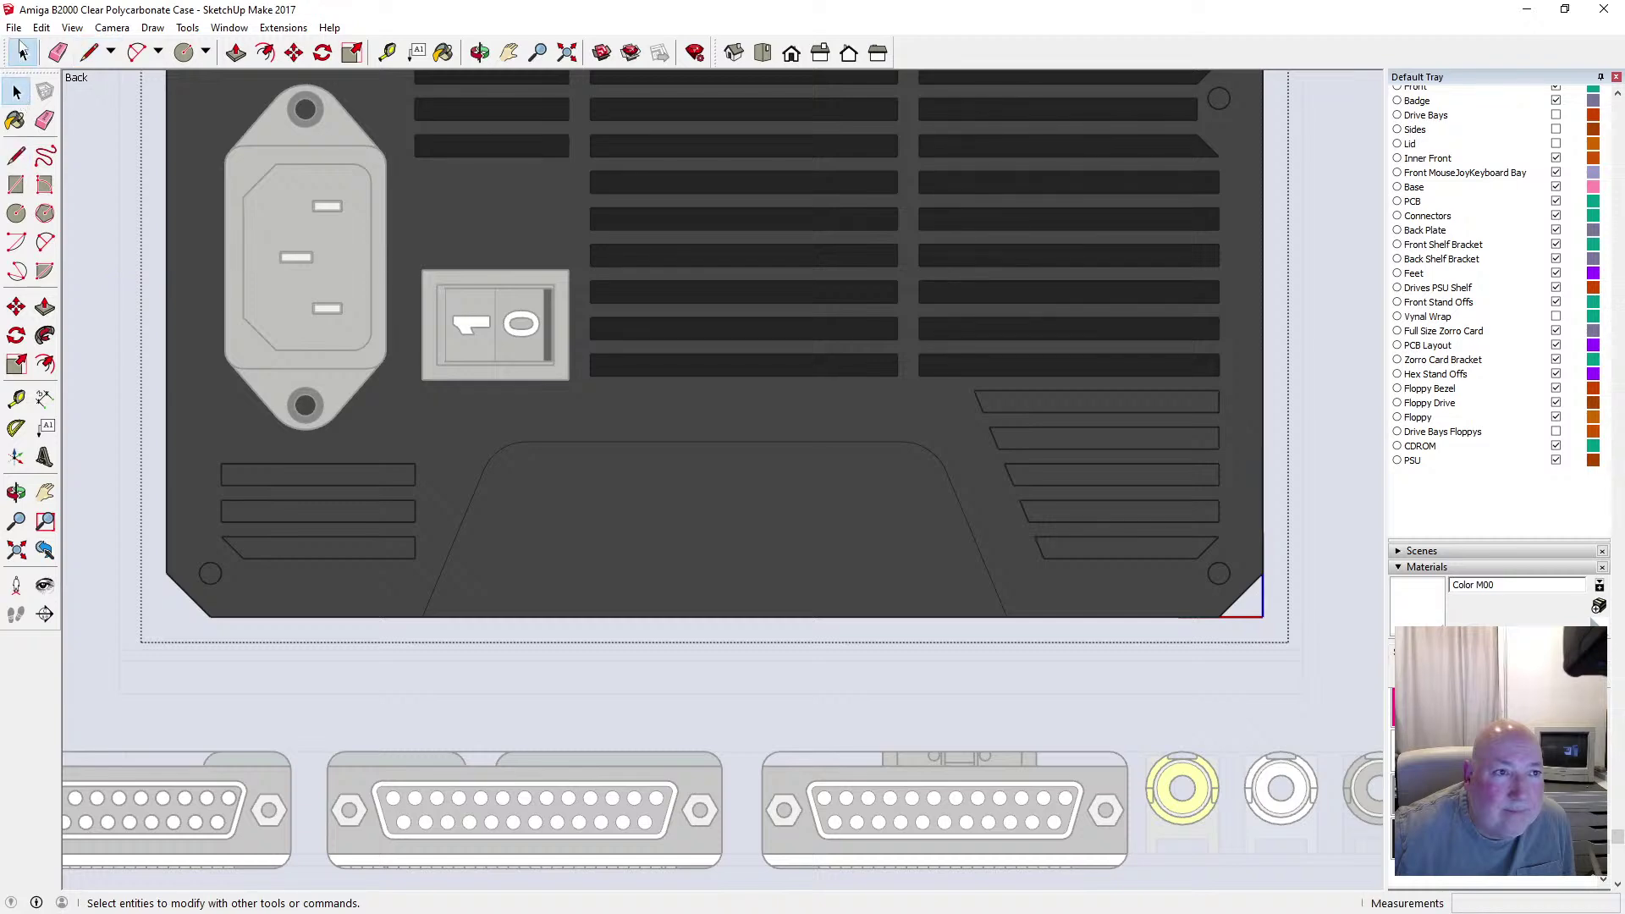
pyautogui.click(13, 27)
pyautogui.click(38, 89)
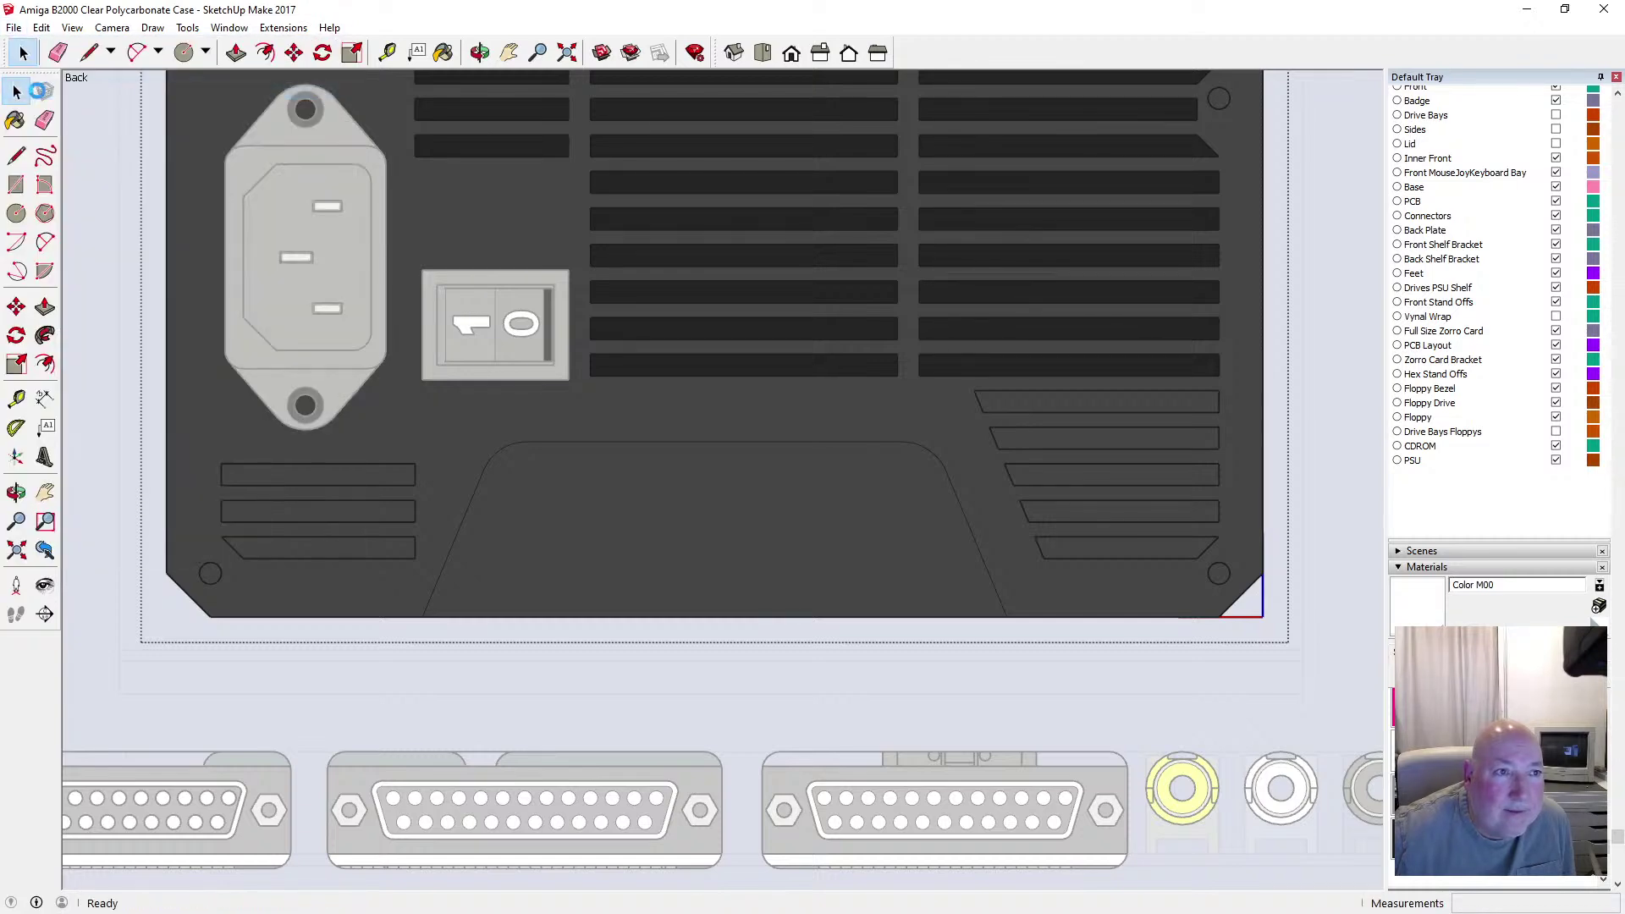
# Push/Pull the faces of the three short slots below the power inlet by 0.5 mm so they sit flush with the rear face
pyautogui.press('p')
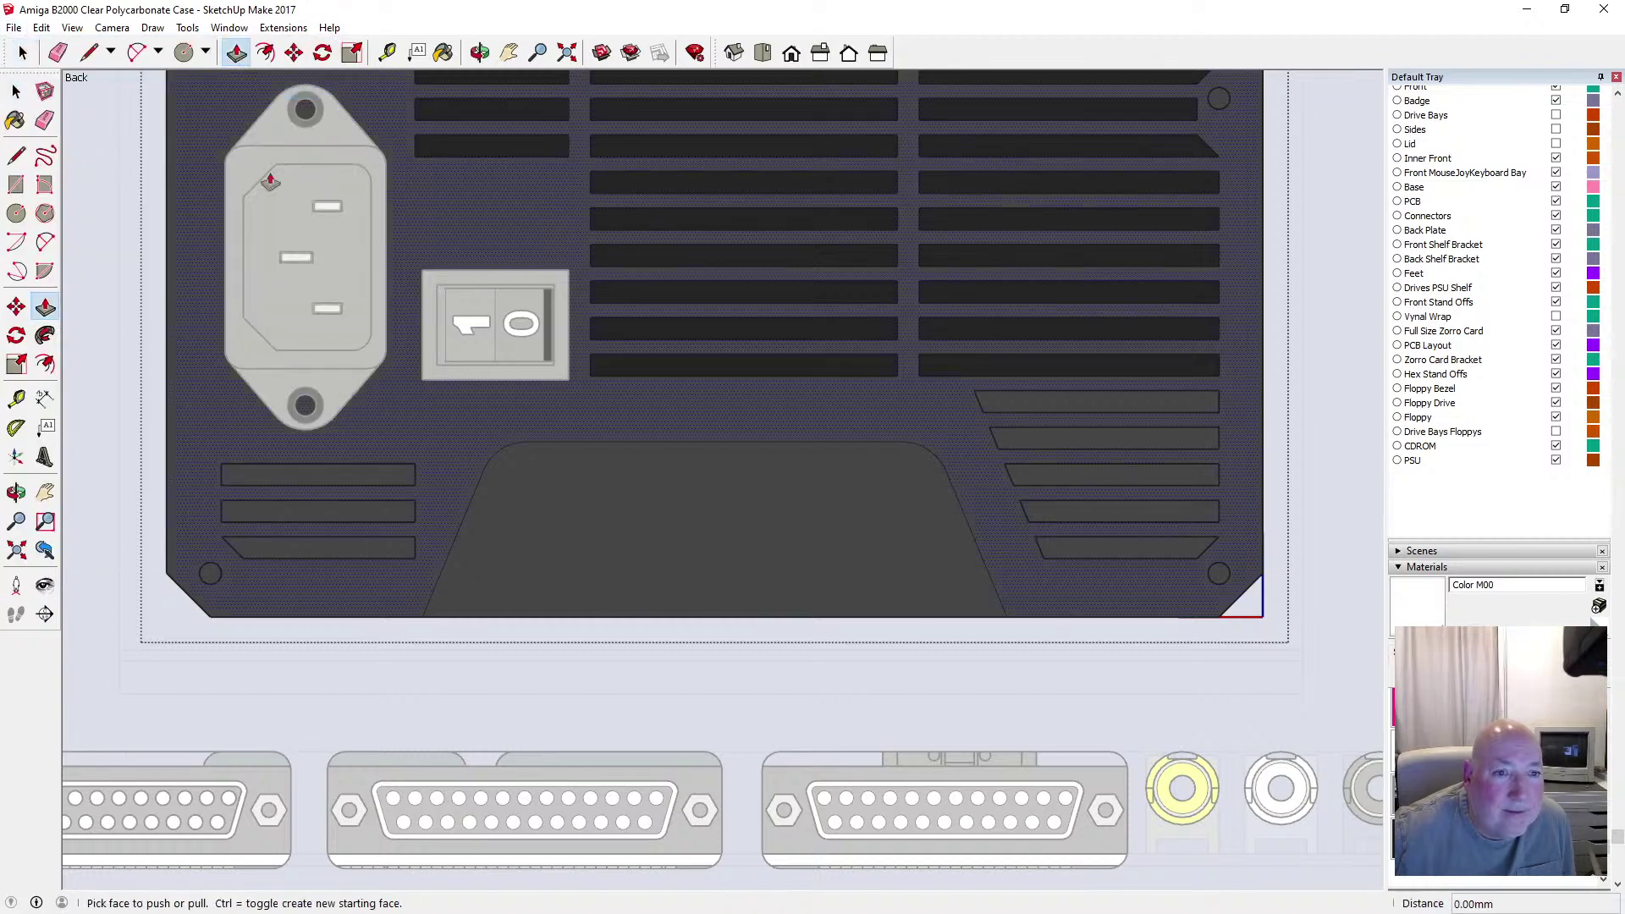
pyautogui.click(361, 481)
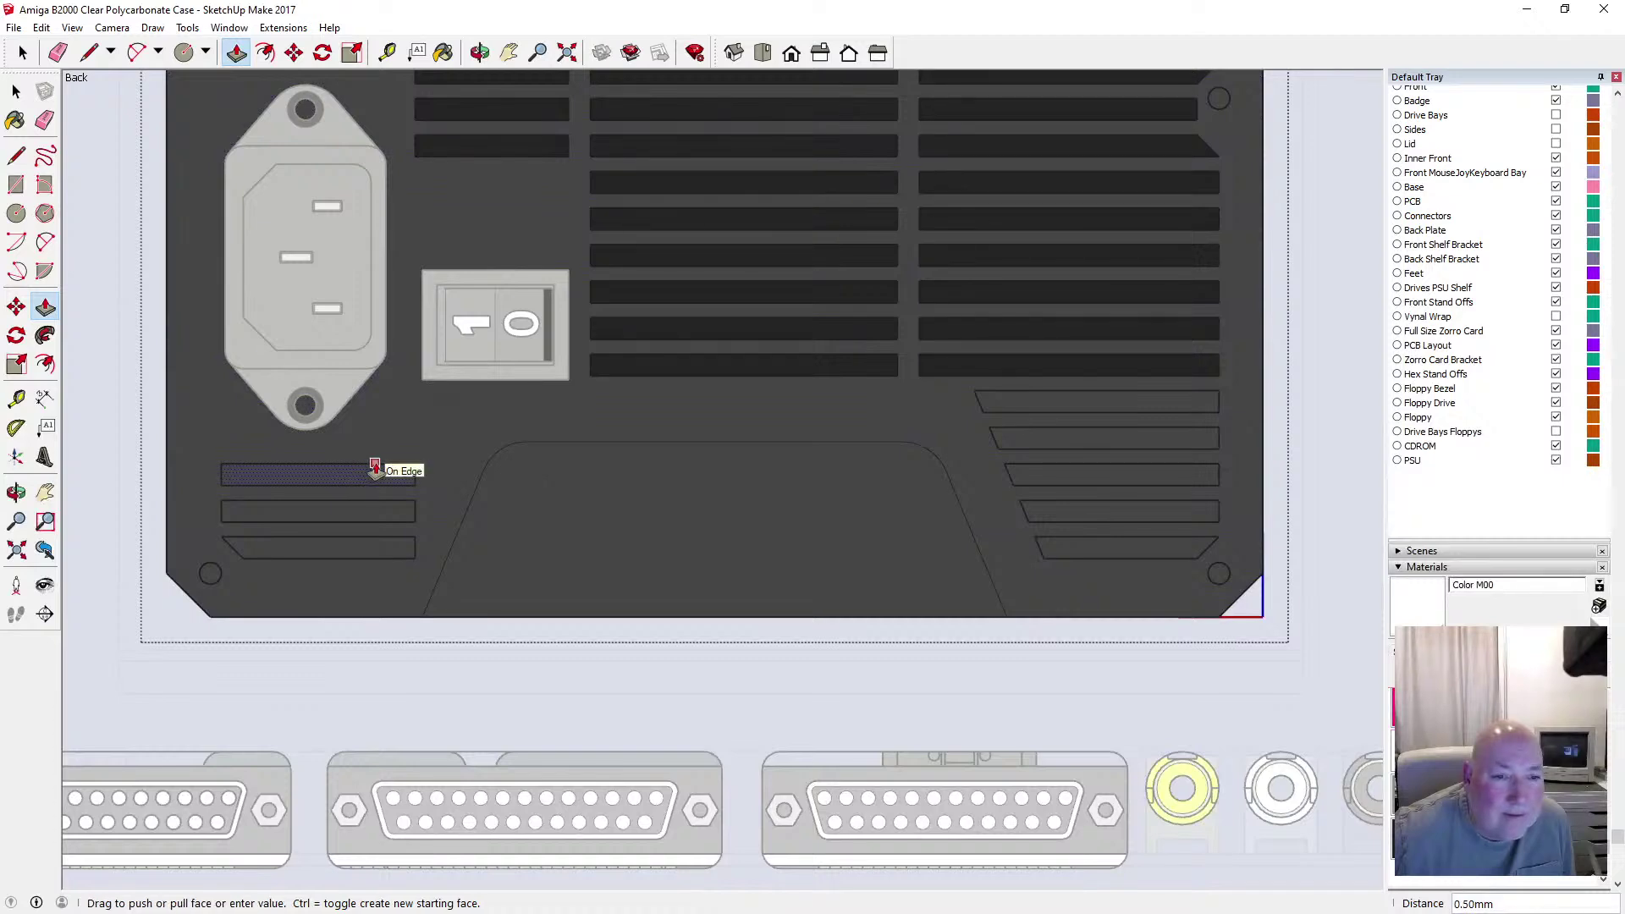
pyautogui.click(370, 476)
pyautogui.click(298, 511)
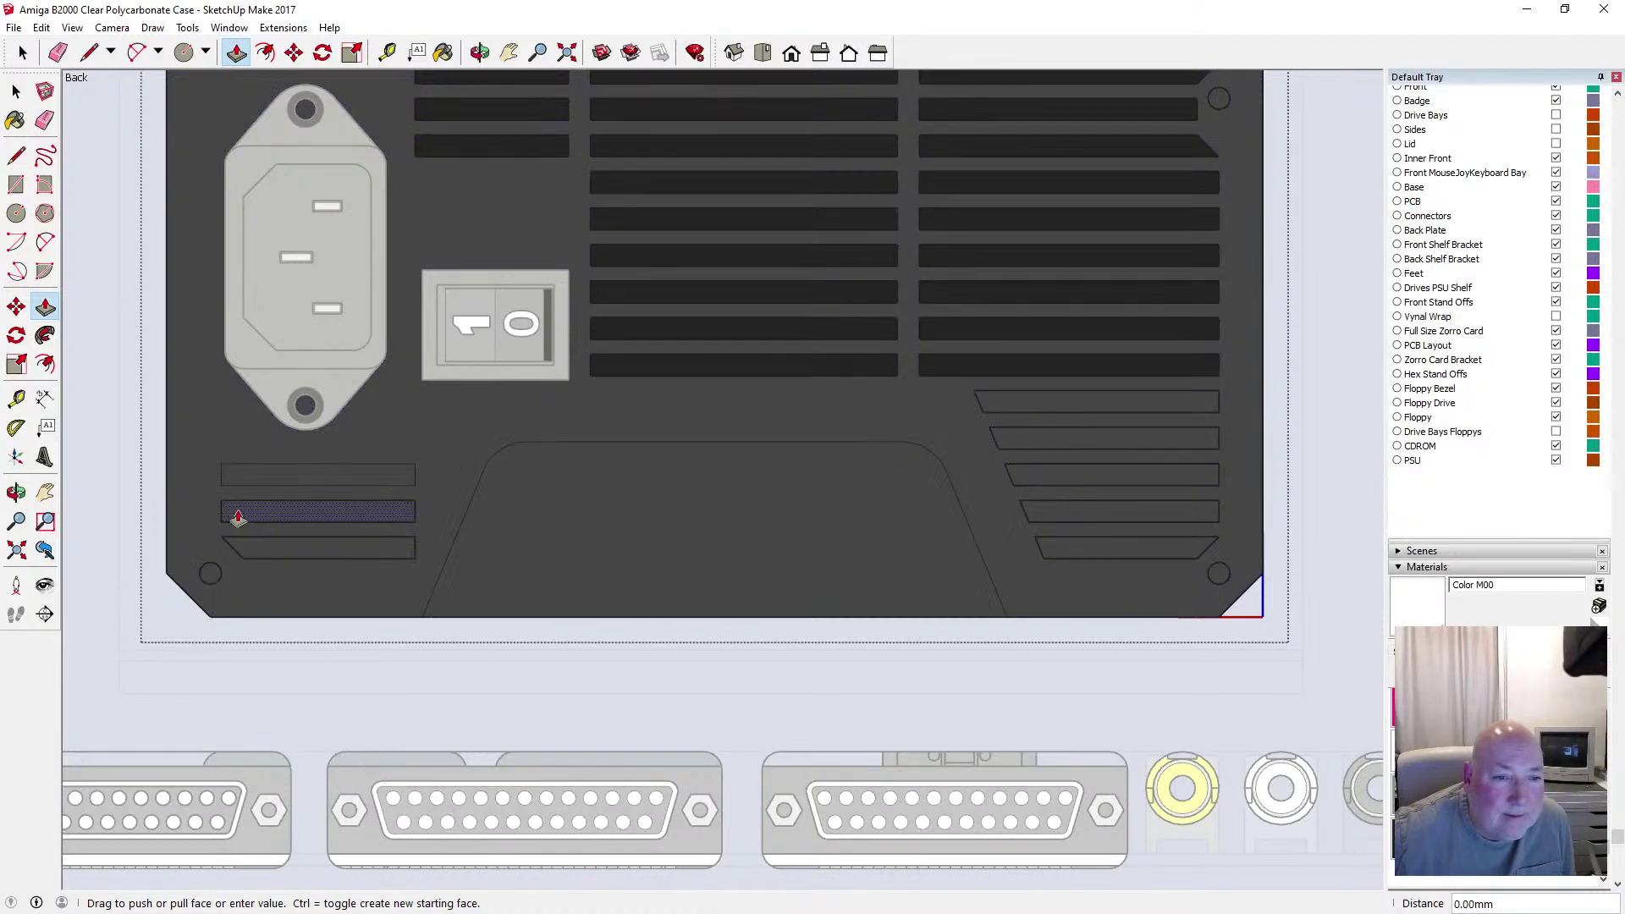
pyautogui.click(222, 531)
pyautogui.click(247, 554)
pyautogui.click(225, 551)
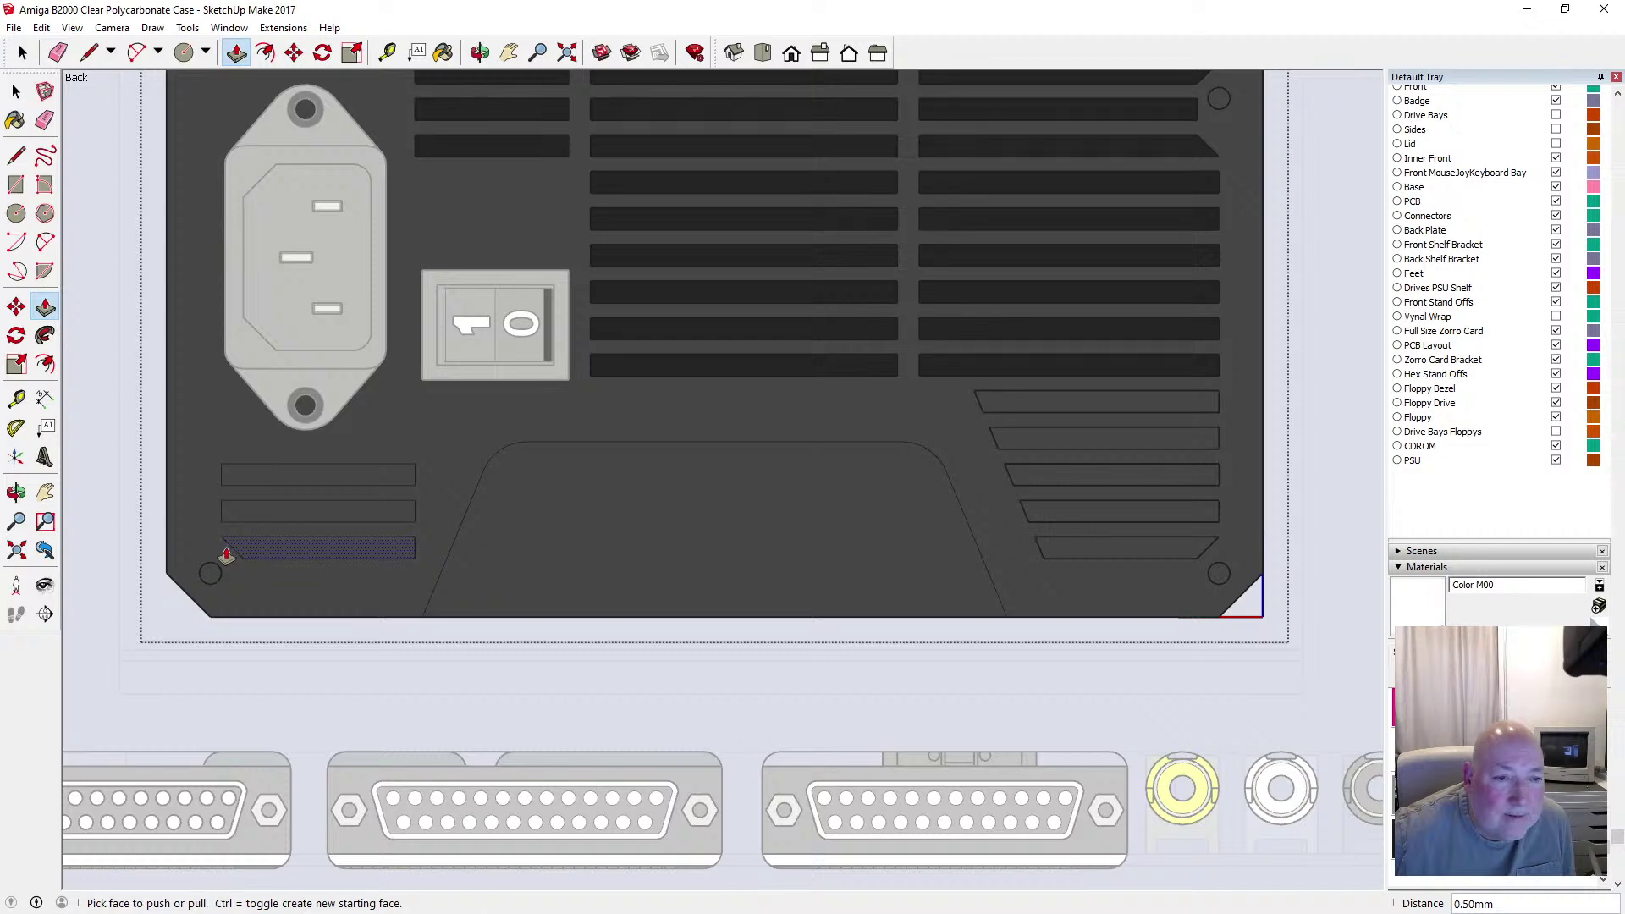
# Draw a slanted line about 14.30 mm long from the upper short slot's corner nearest the trapezoid to the lowest short slot's lower edge
pyautogui.click(17, 90)
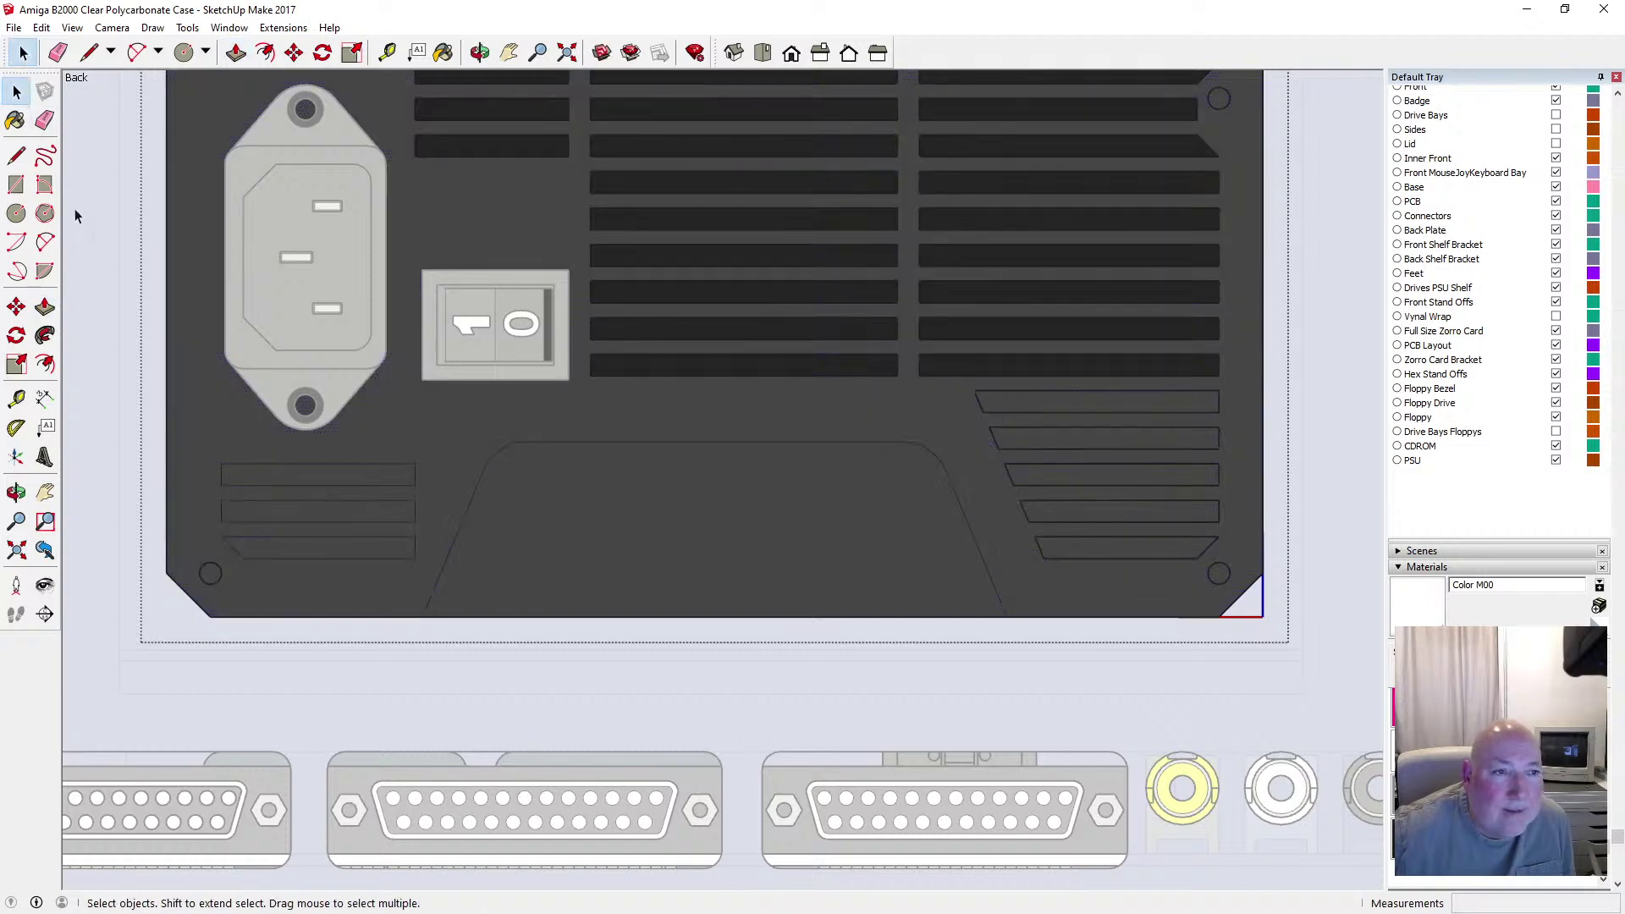
pyautogui.click(16, 156)
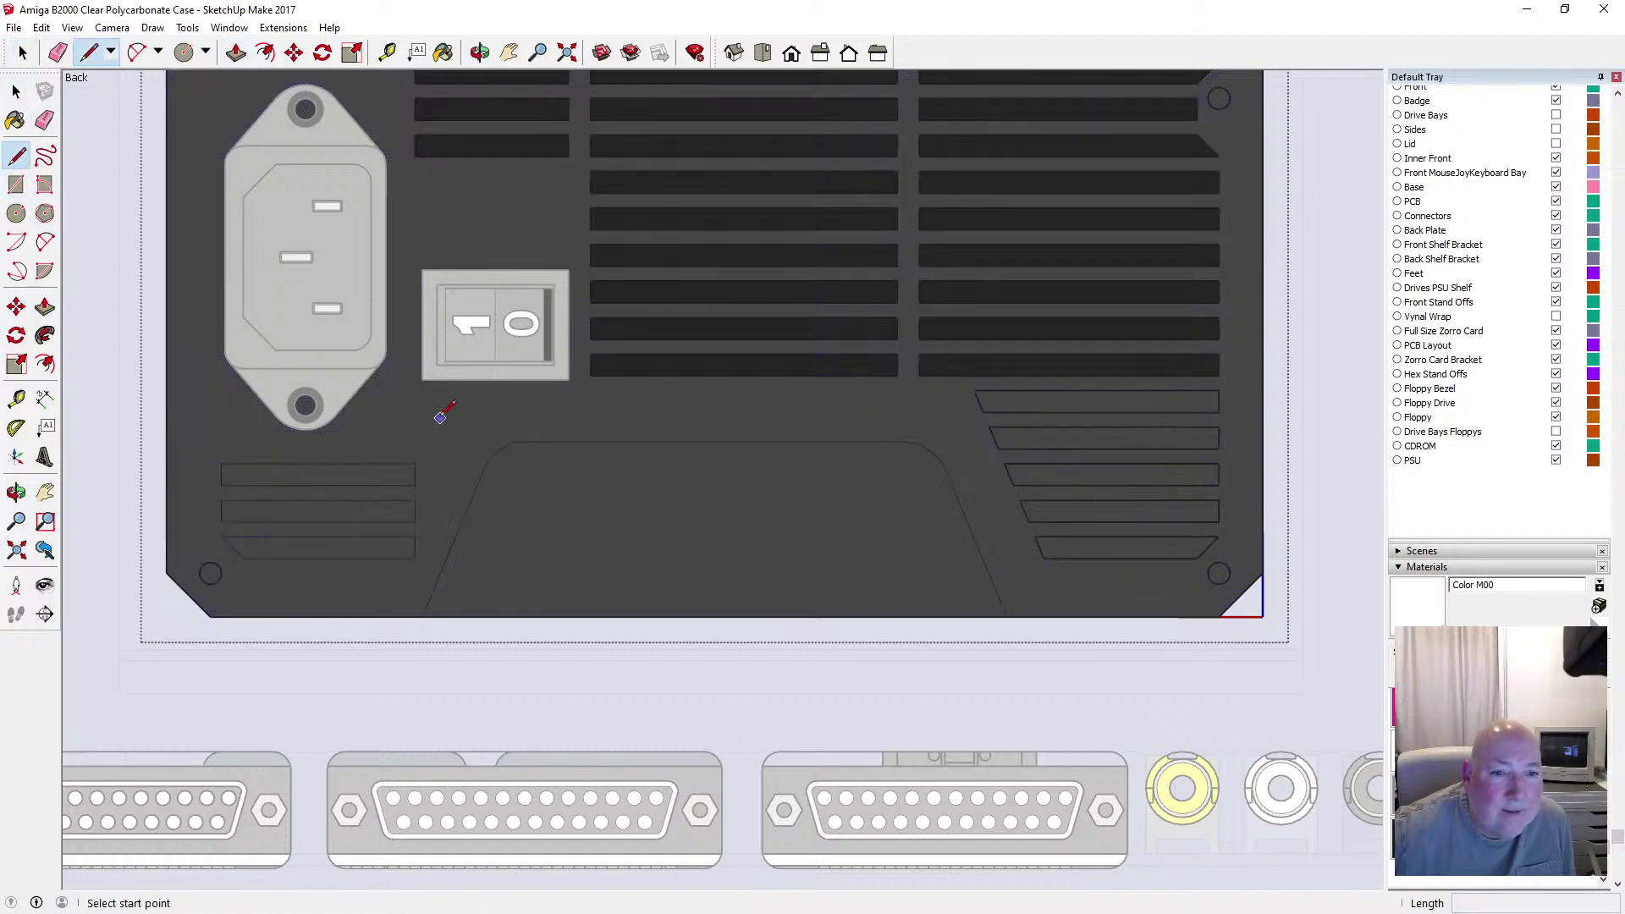
pyautogui.click(415, 463)
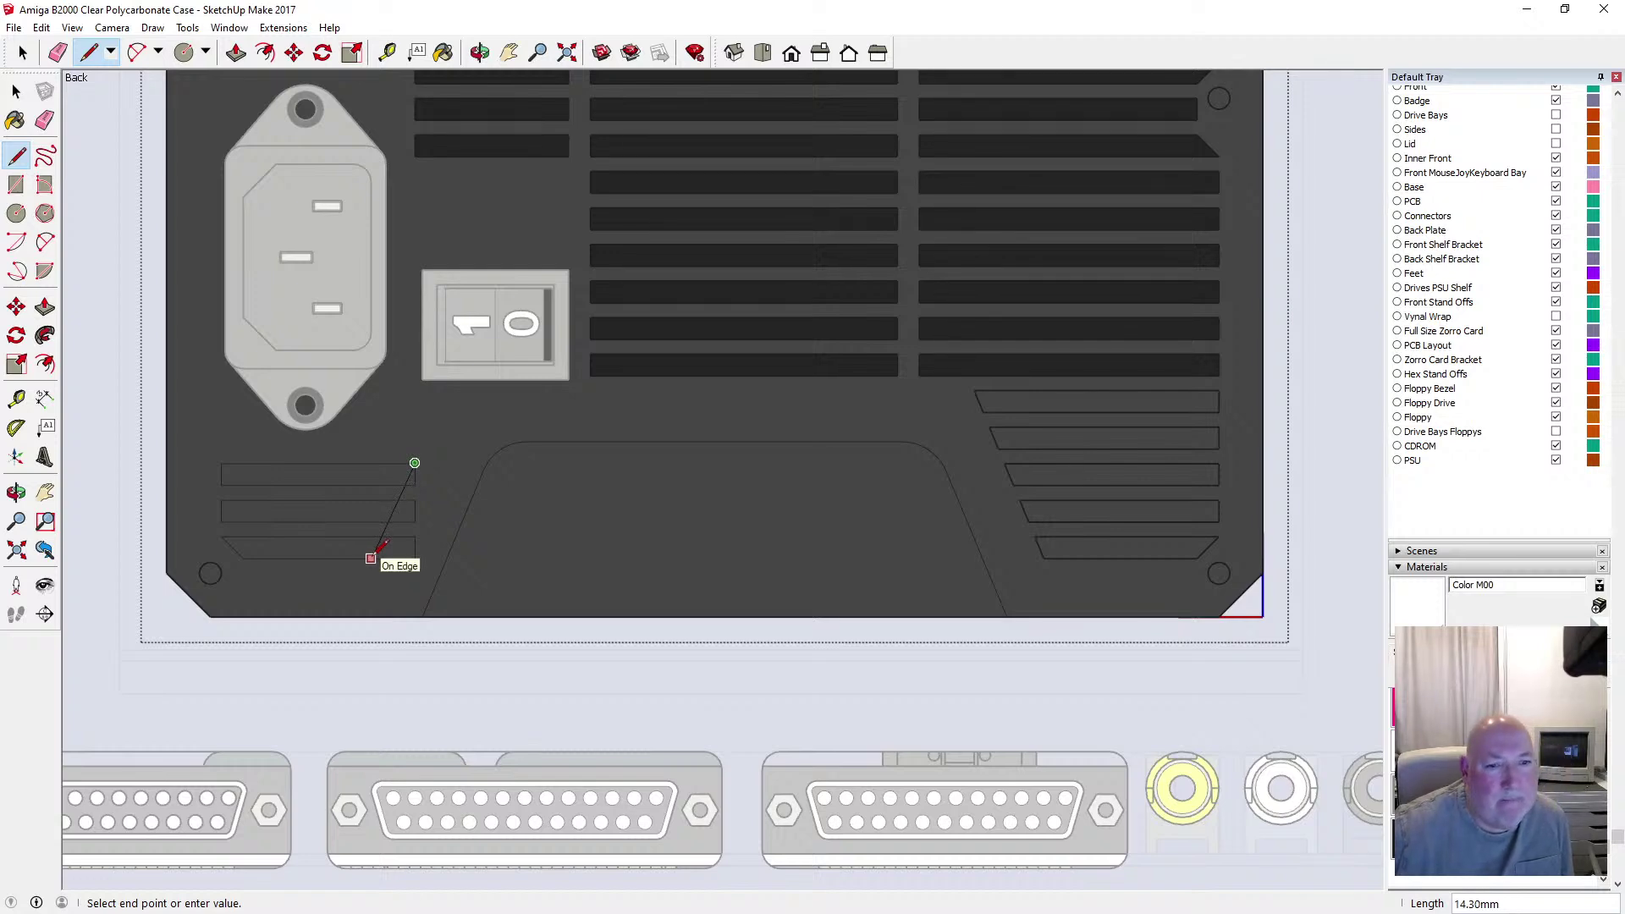
pyautogui.click(370, 559)
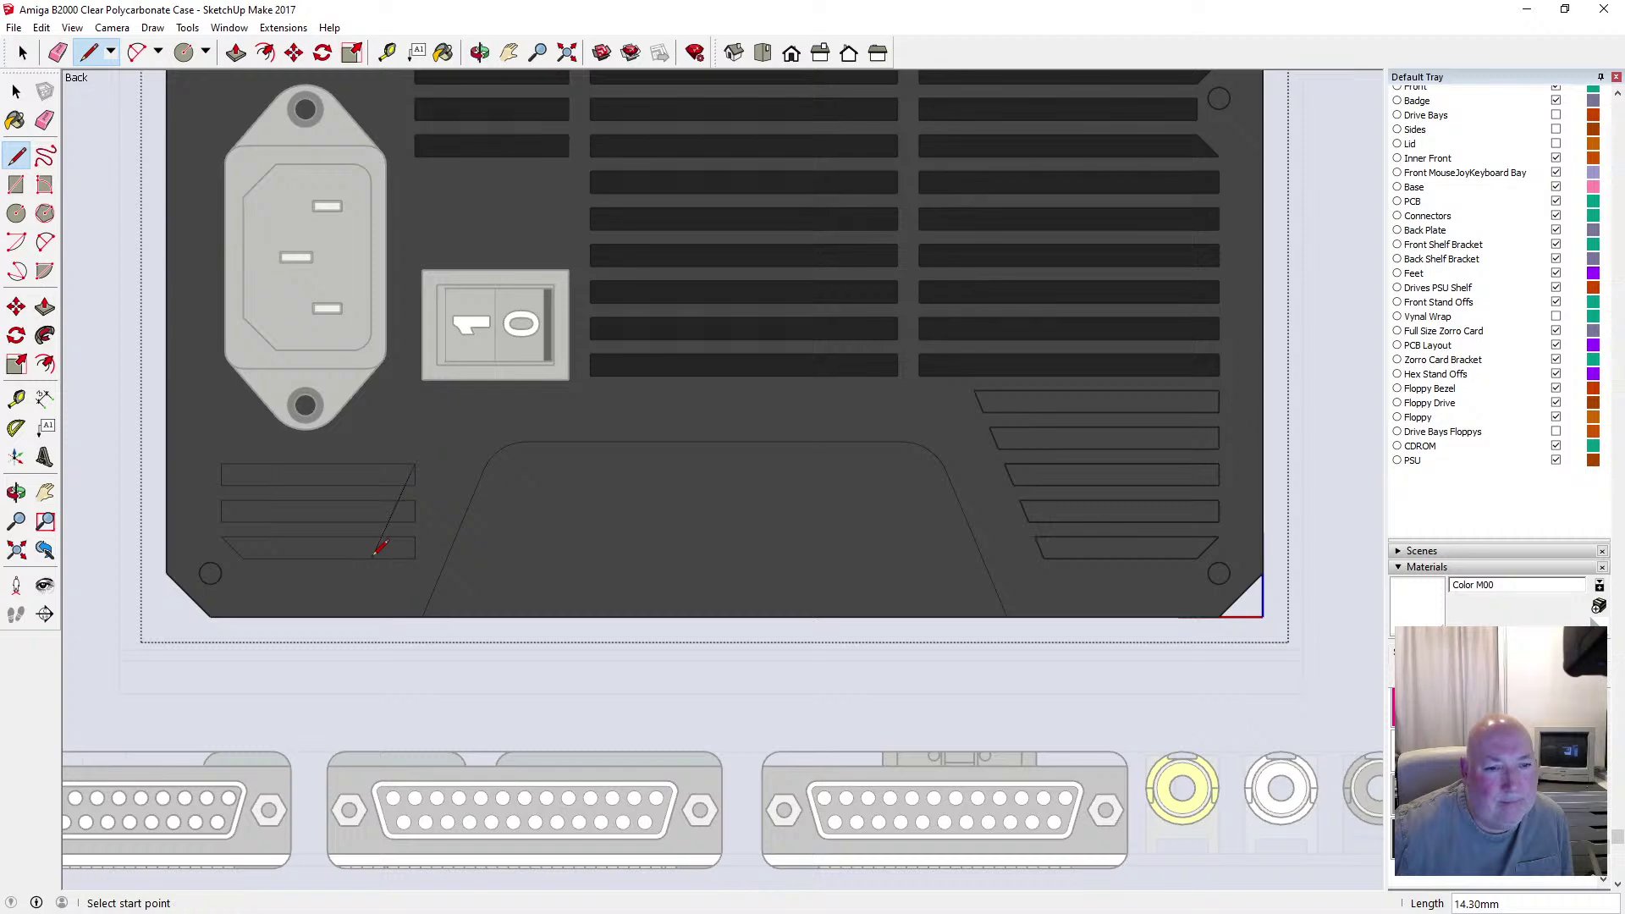
# Delete the three short slots' leftover edges beyond the slanted line and the line's segments between the slots
pyautogui.press('space')
pyautogui.scroll(2, 412, 482)
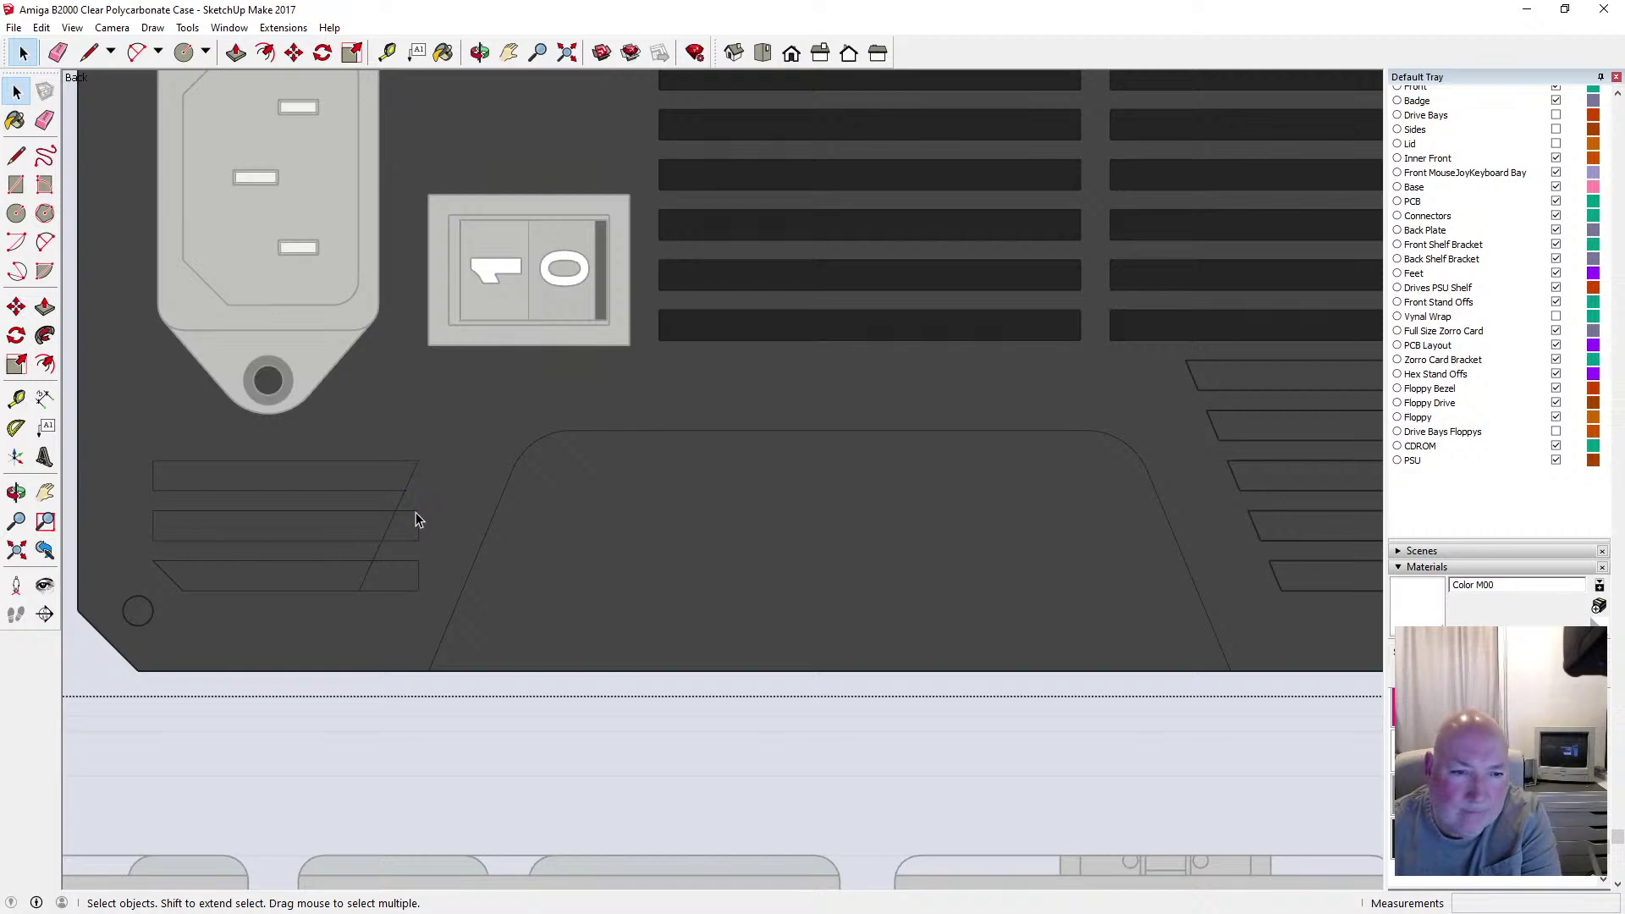
pyautogui.press('Delete')
pyautogui.click(410, 543)
pyautogui.press('Delete')
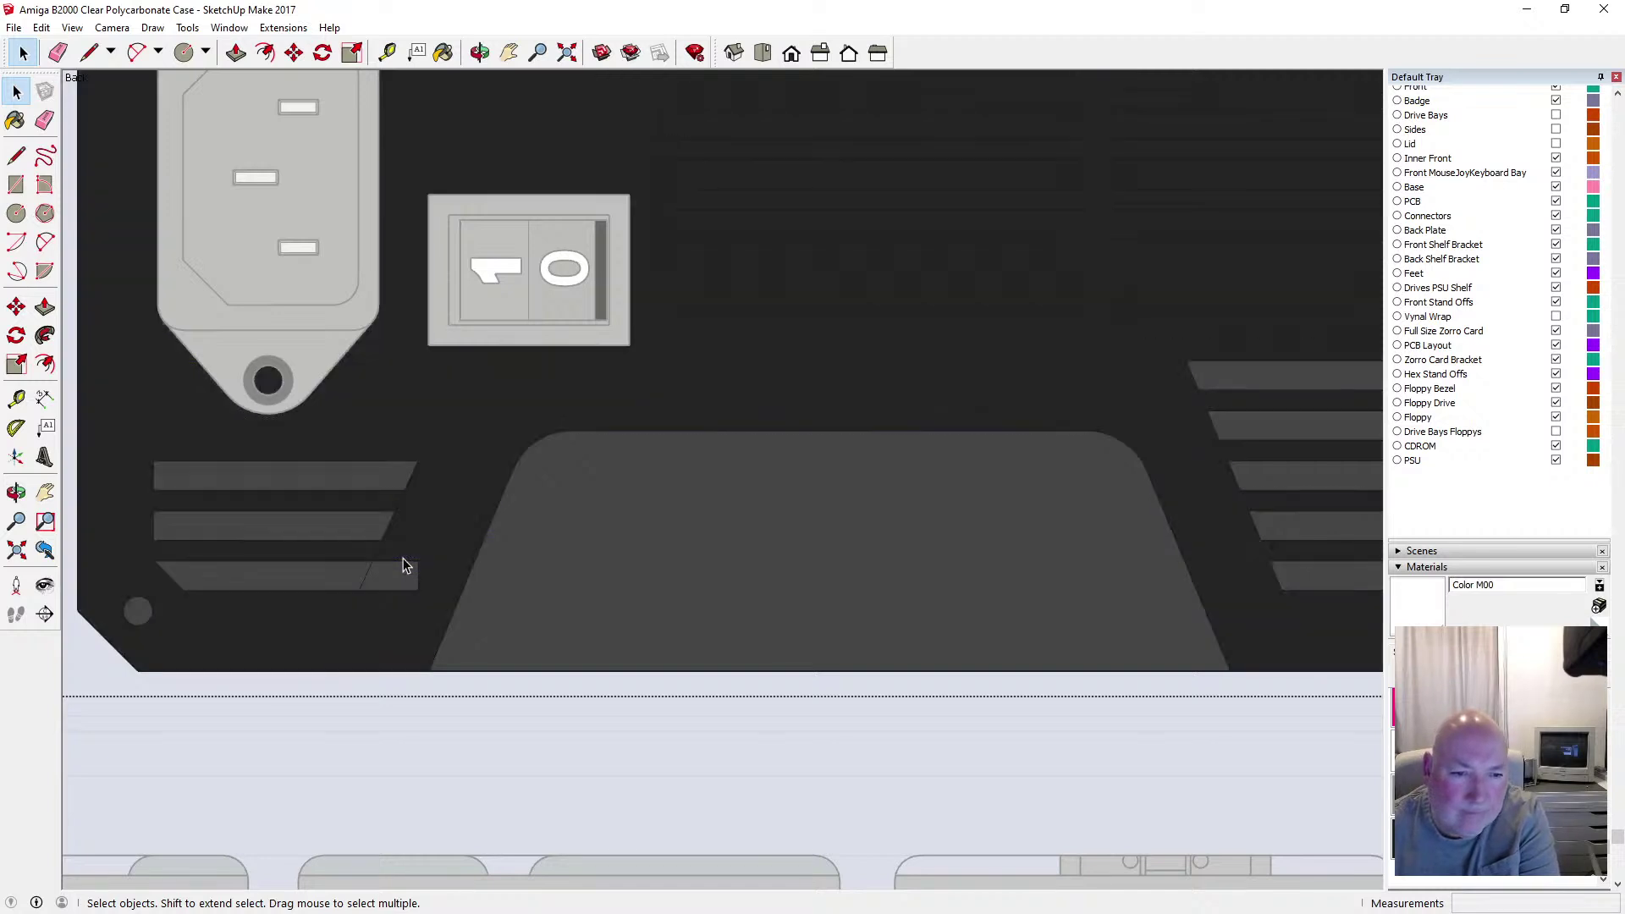
pyautogui.click(42, 28)
pyautogui.click(63, 47)
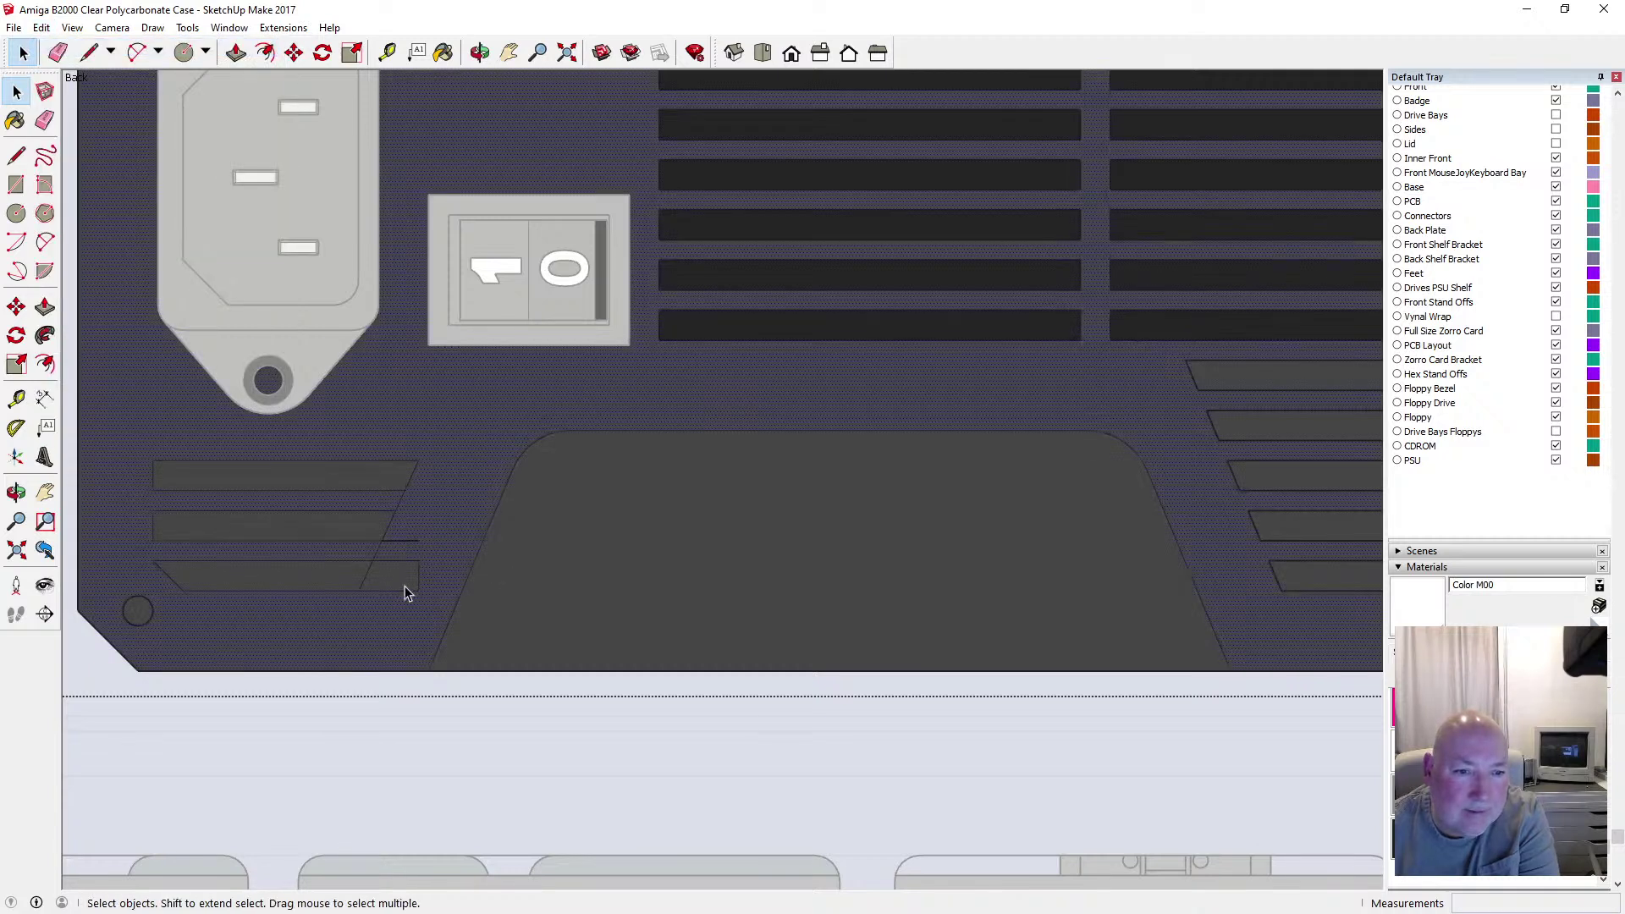
pyautogui.click(384, 548)
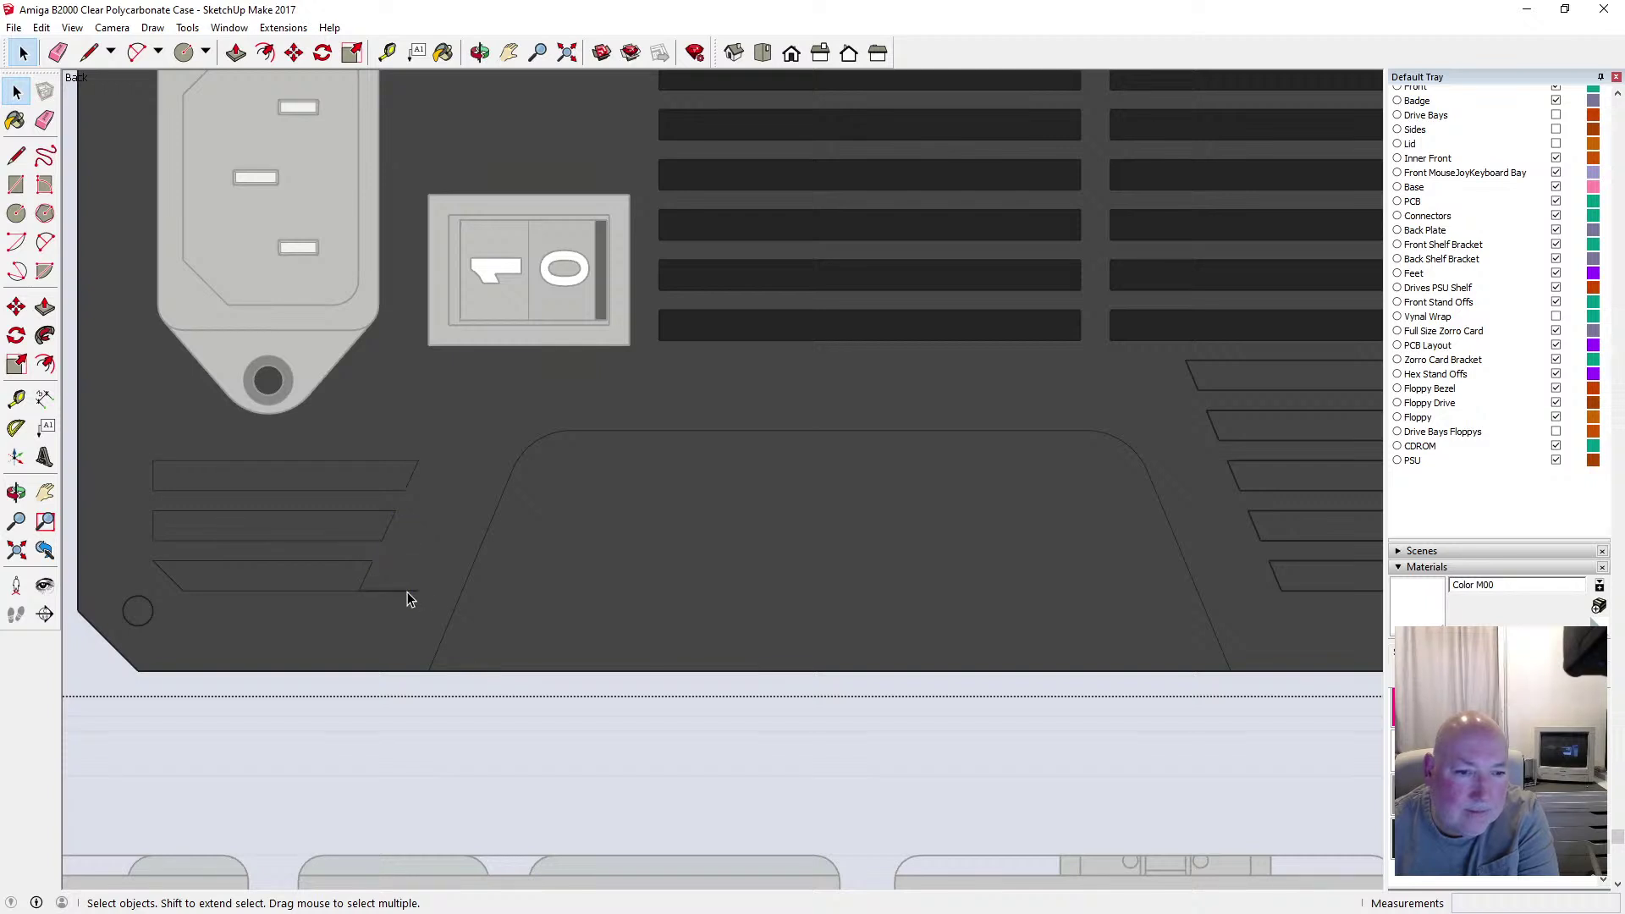
pyautogui.press('Delete')
# Move the slanted end edges of the three short slots below the power inlet 1.50 mm along the red axis toward the trapezoid
pyautogui.scroll(-2, 517, 554)
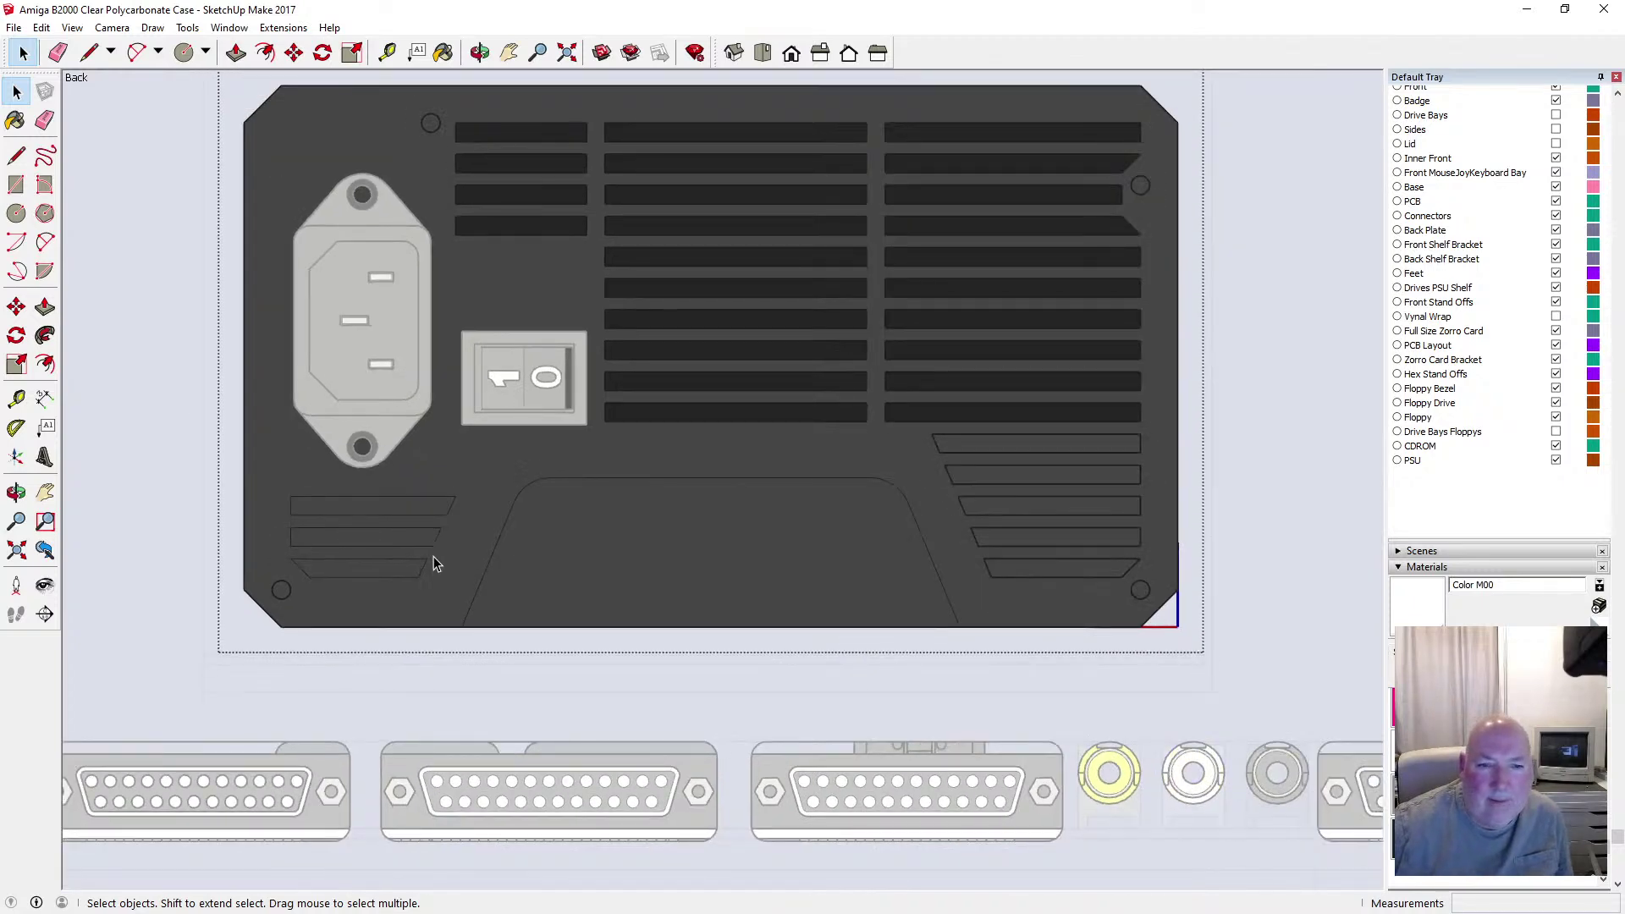
pyautogui.scroll(2, 432, 556)
pyautogui.moveTo(393, 465); pyautogui.dragTo(481, 598)
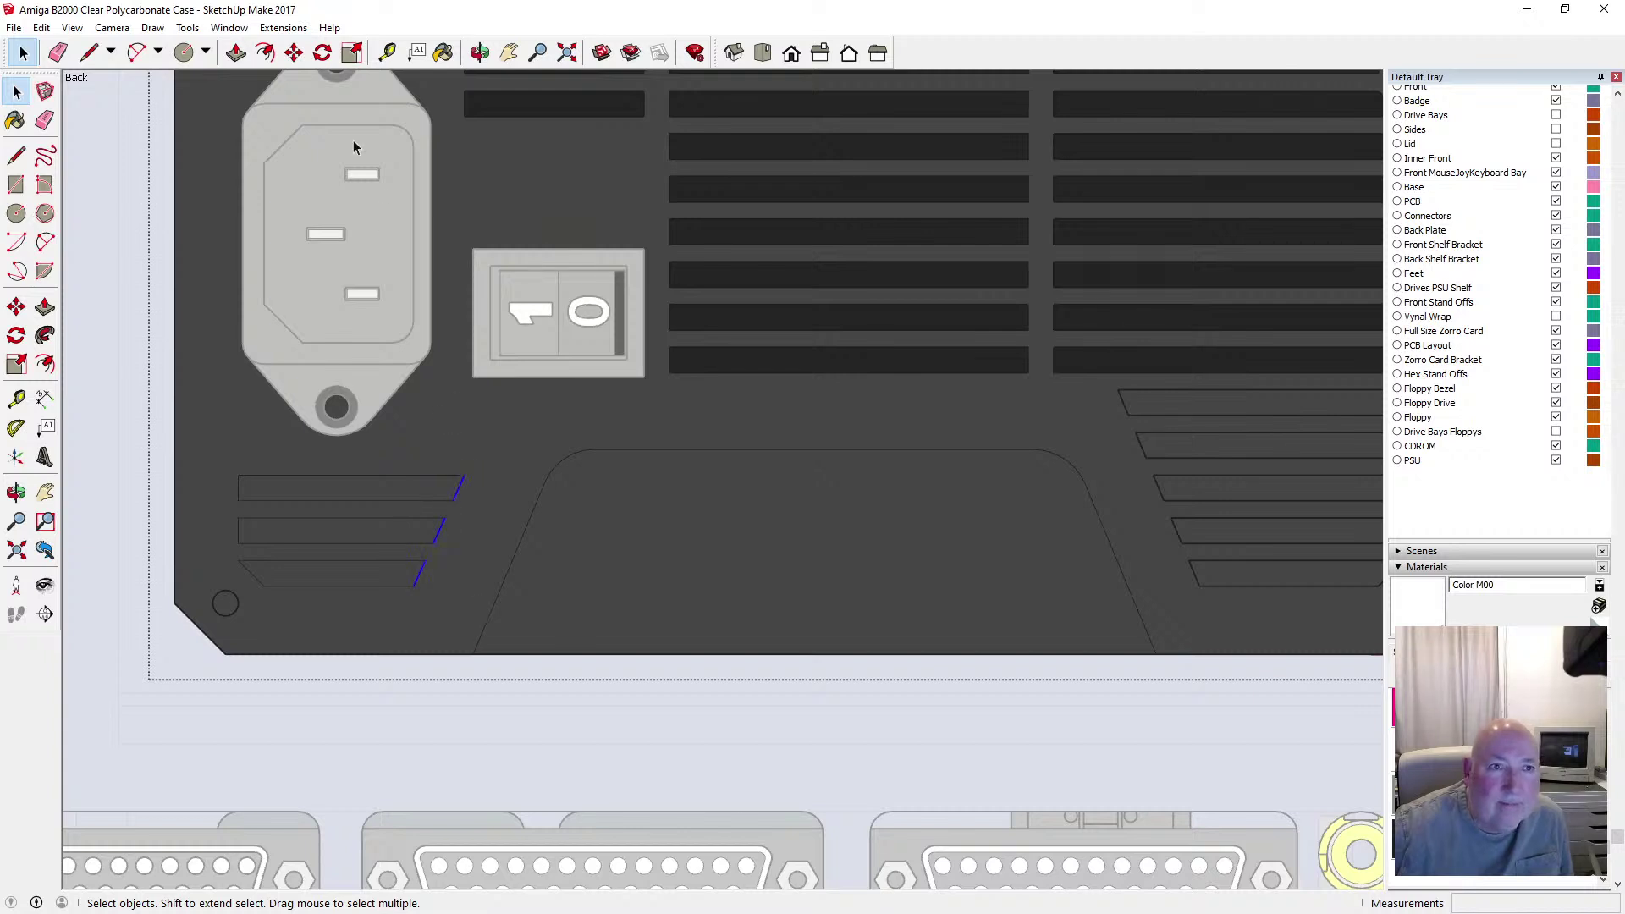
pyautogui.press('m')
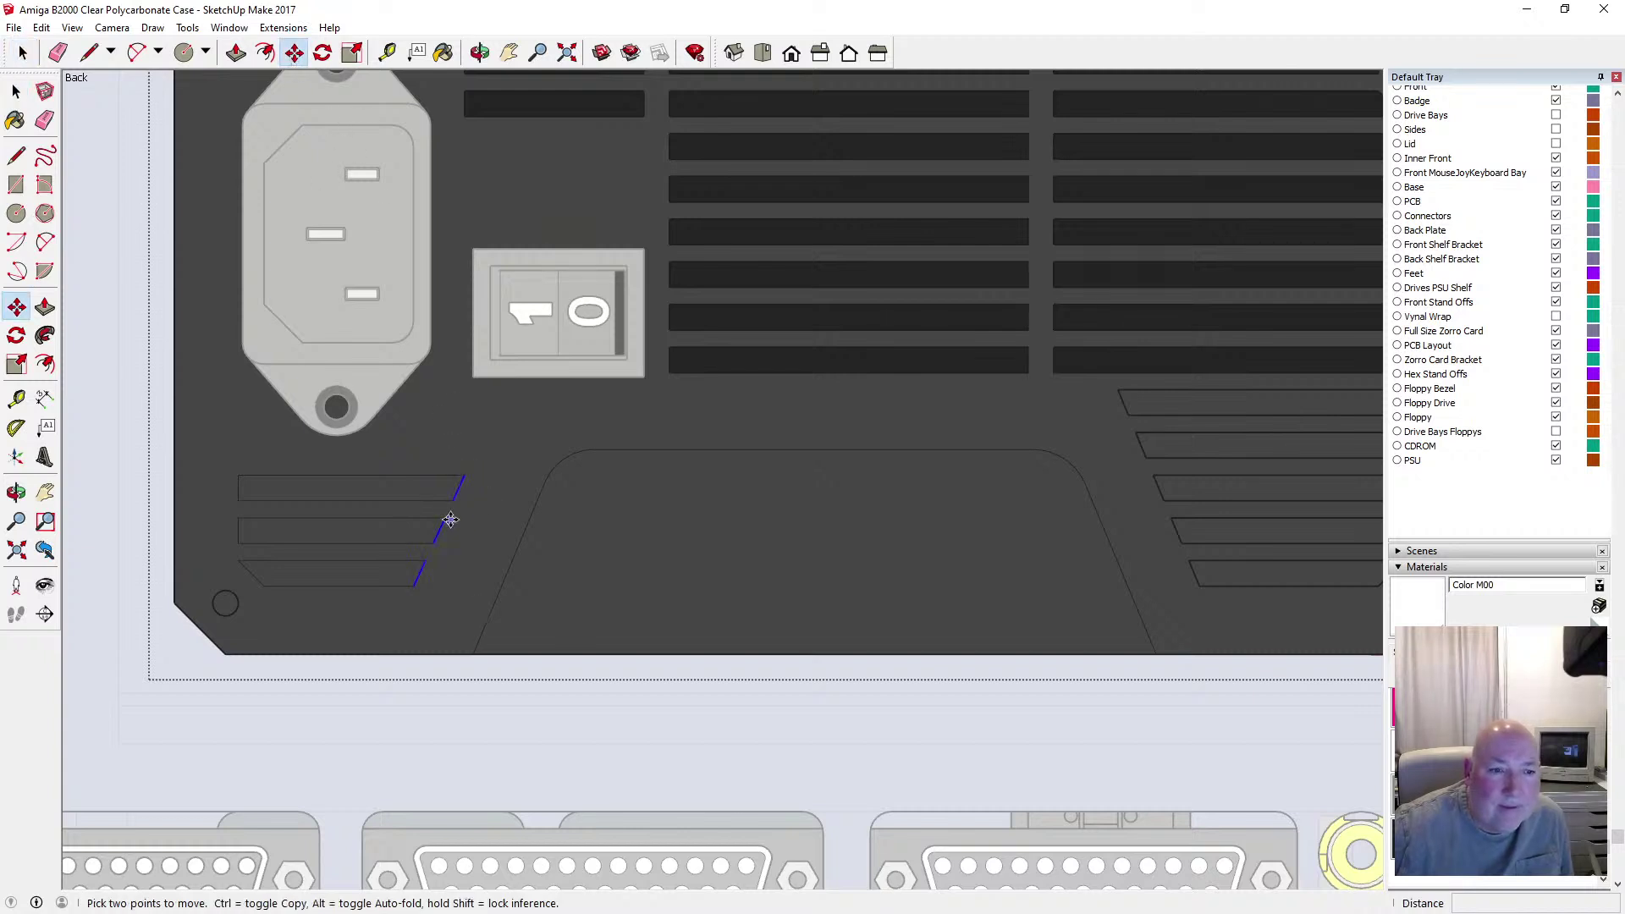
pyautogui.scroll(2, 453, 504)
pyautogui.click(459, 470)
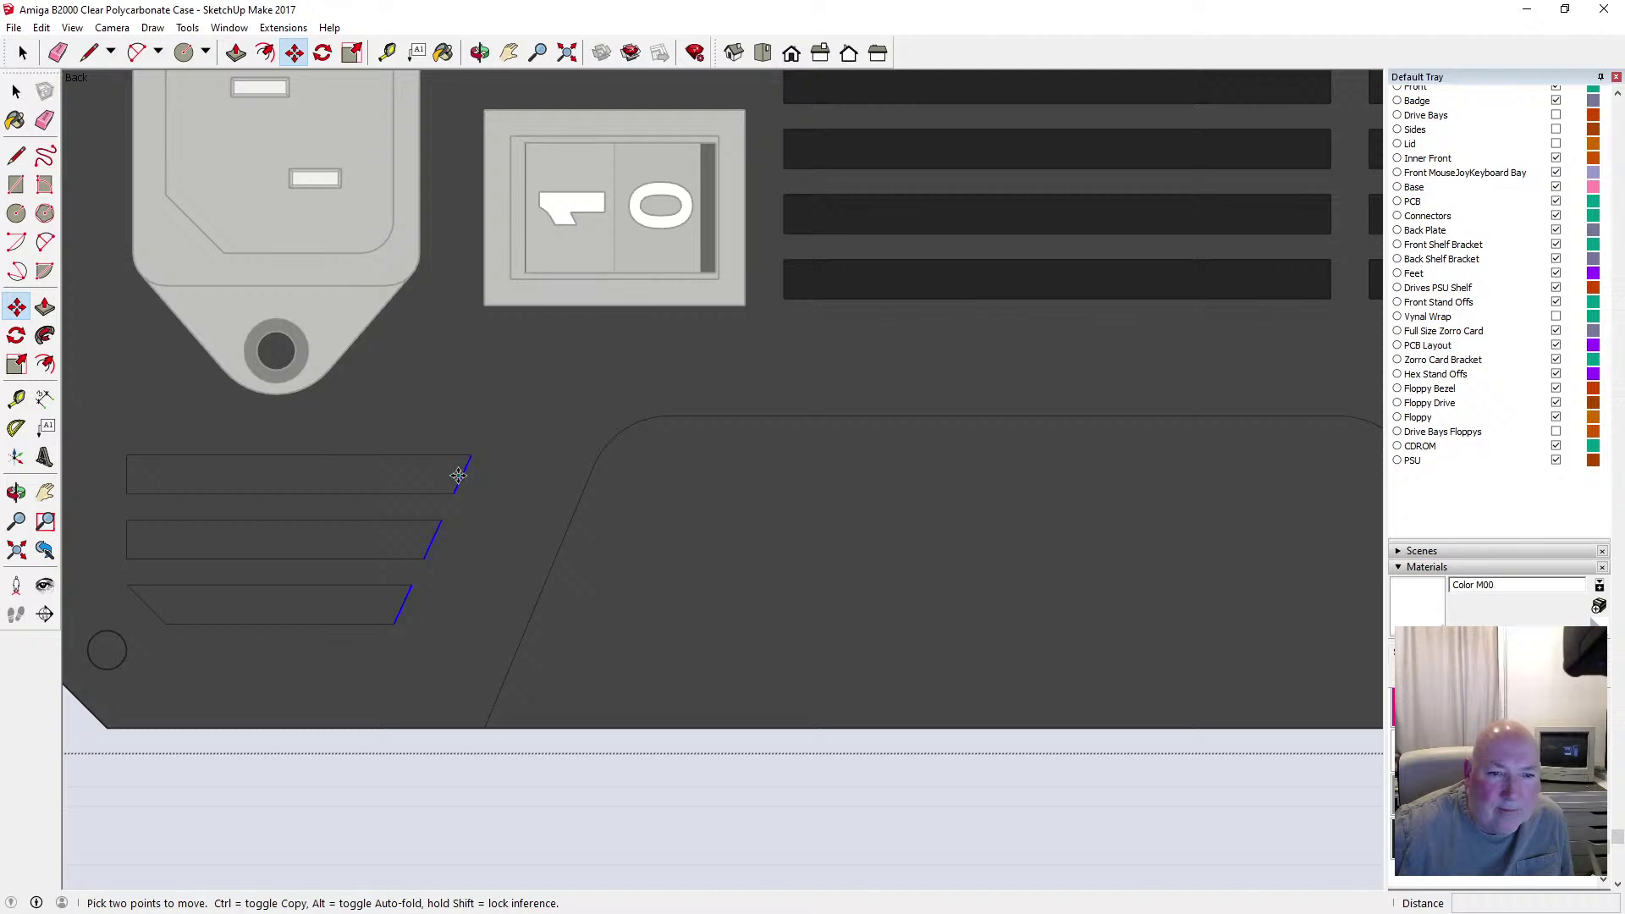
pyautogui.scroll(-2, 477, 476)
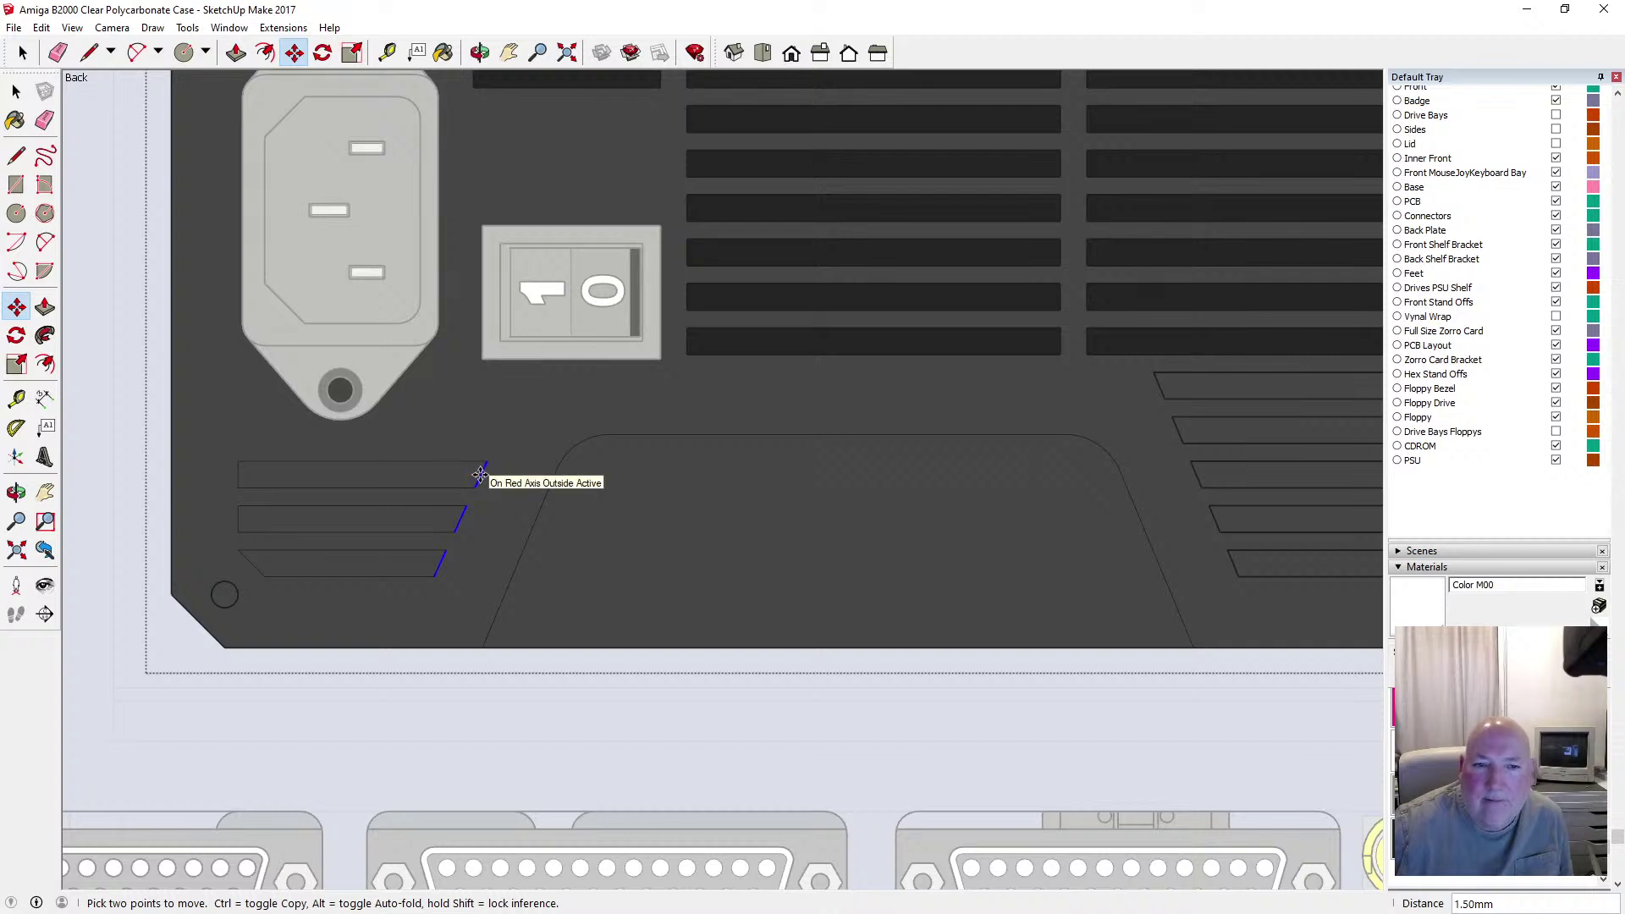
pyautogui.click(480, 476)
pyautogui.press('space')
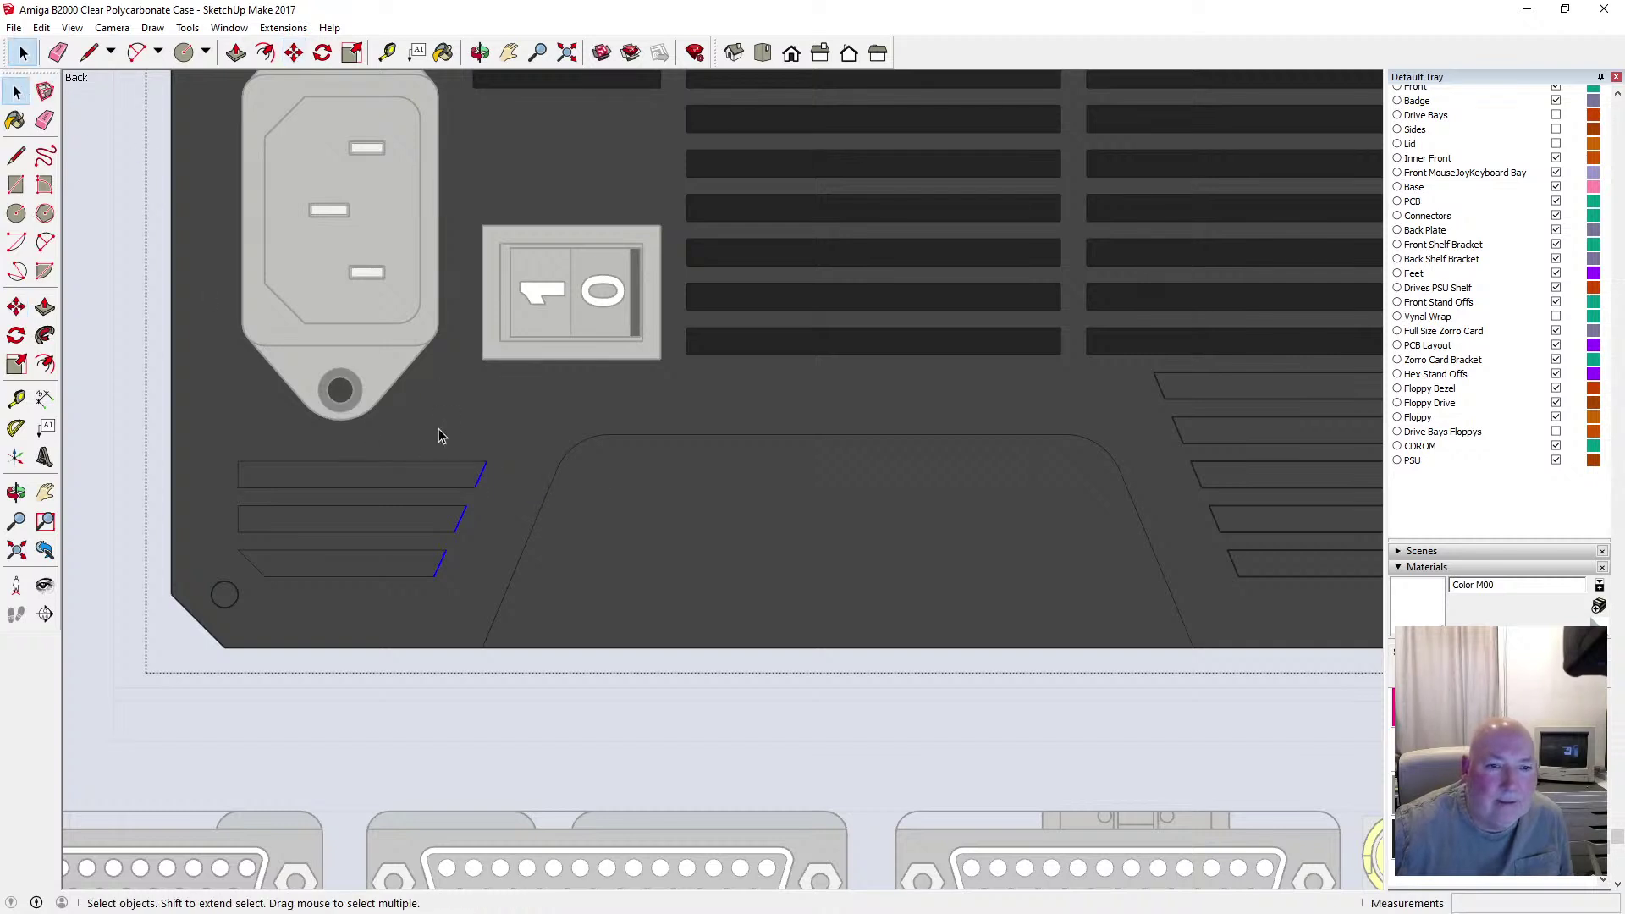
# Push/Pull the faces of the three short slots below the power inlet 0.25 mm into the rear face
pyautogui.click(480, 53)
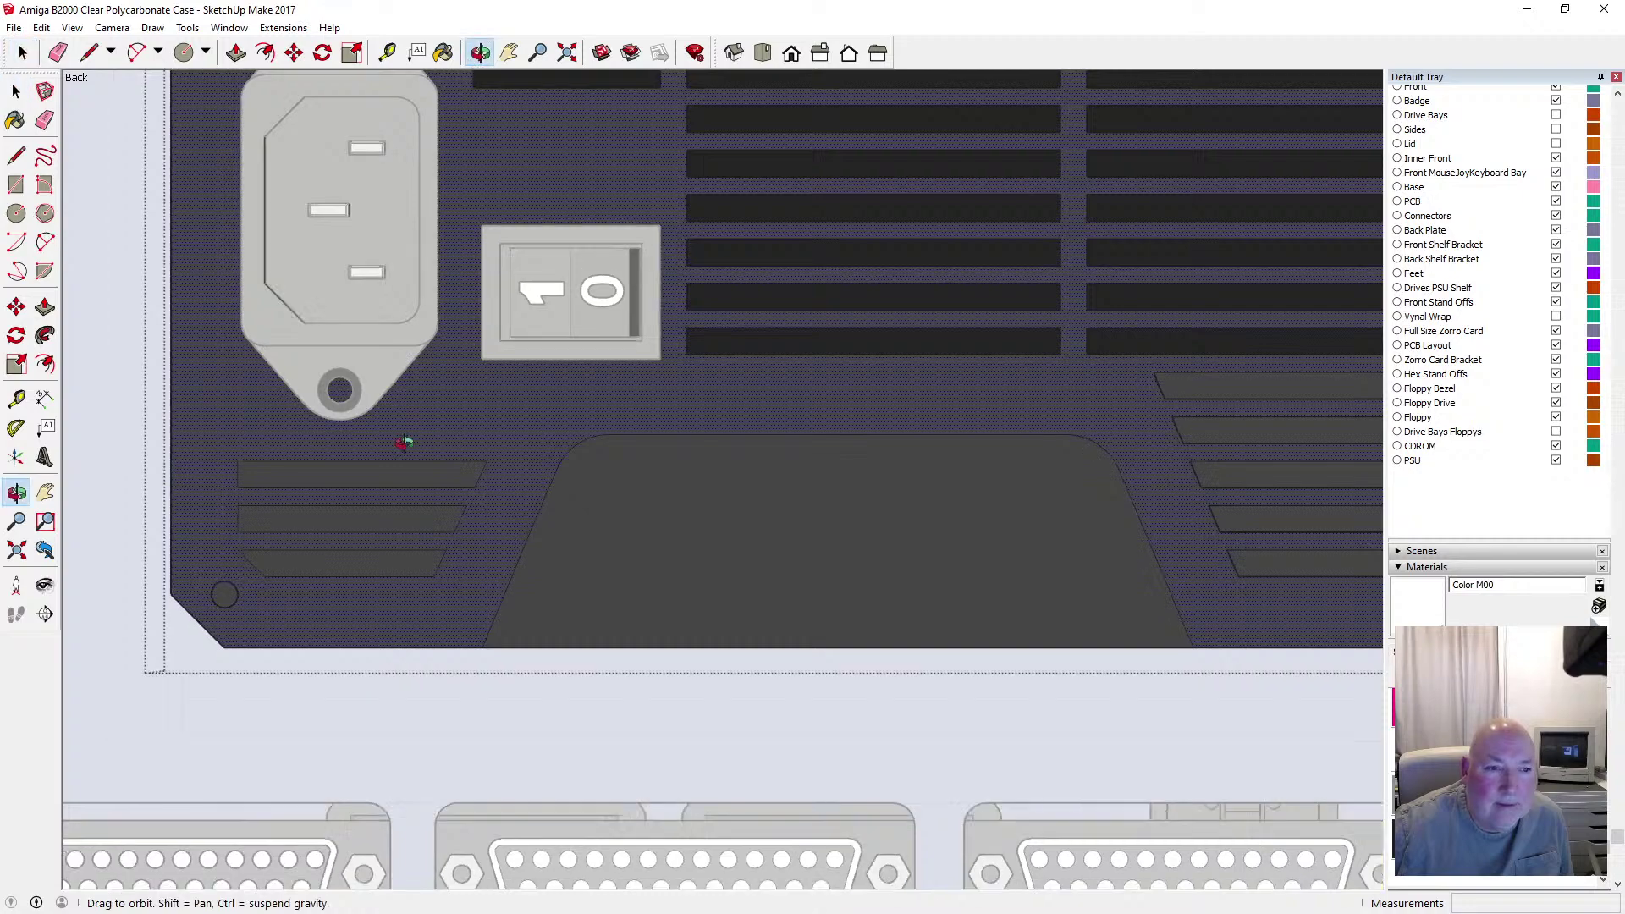
pyautogui.moveTo(406, 442); pyautogui.dragTo(240, 449)
pyautogui.scroll(8, 418, 485)
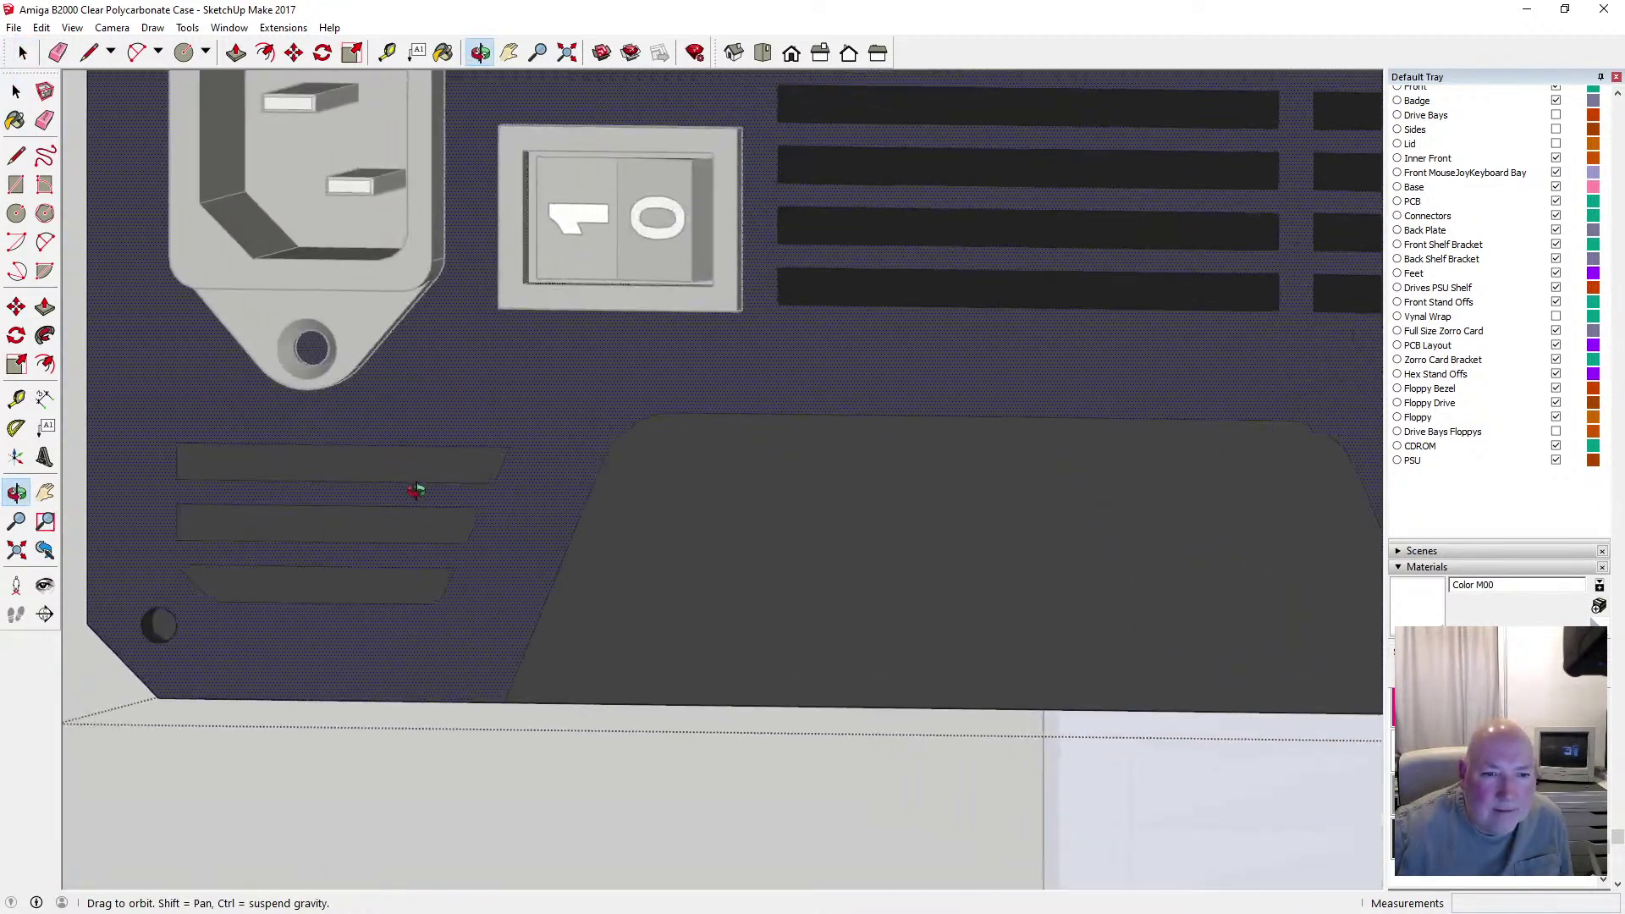
pyautogui.click(236, 52)
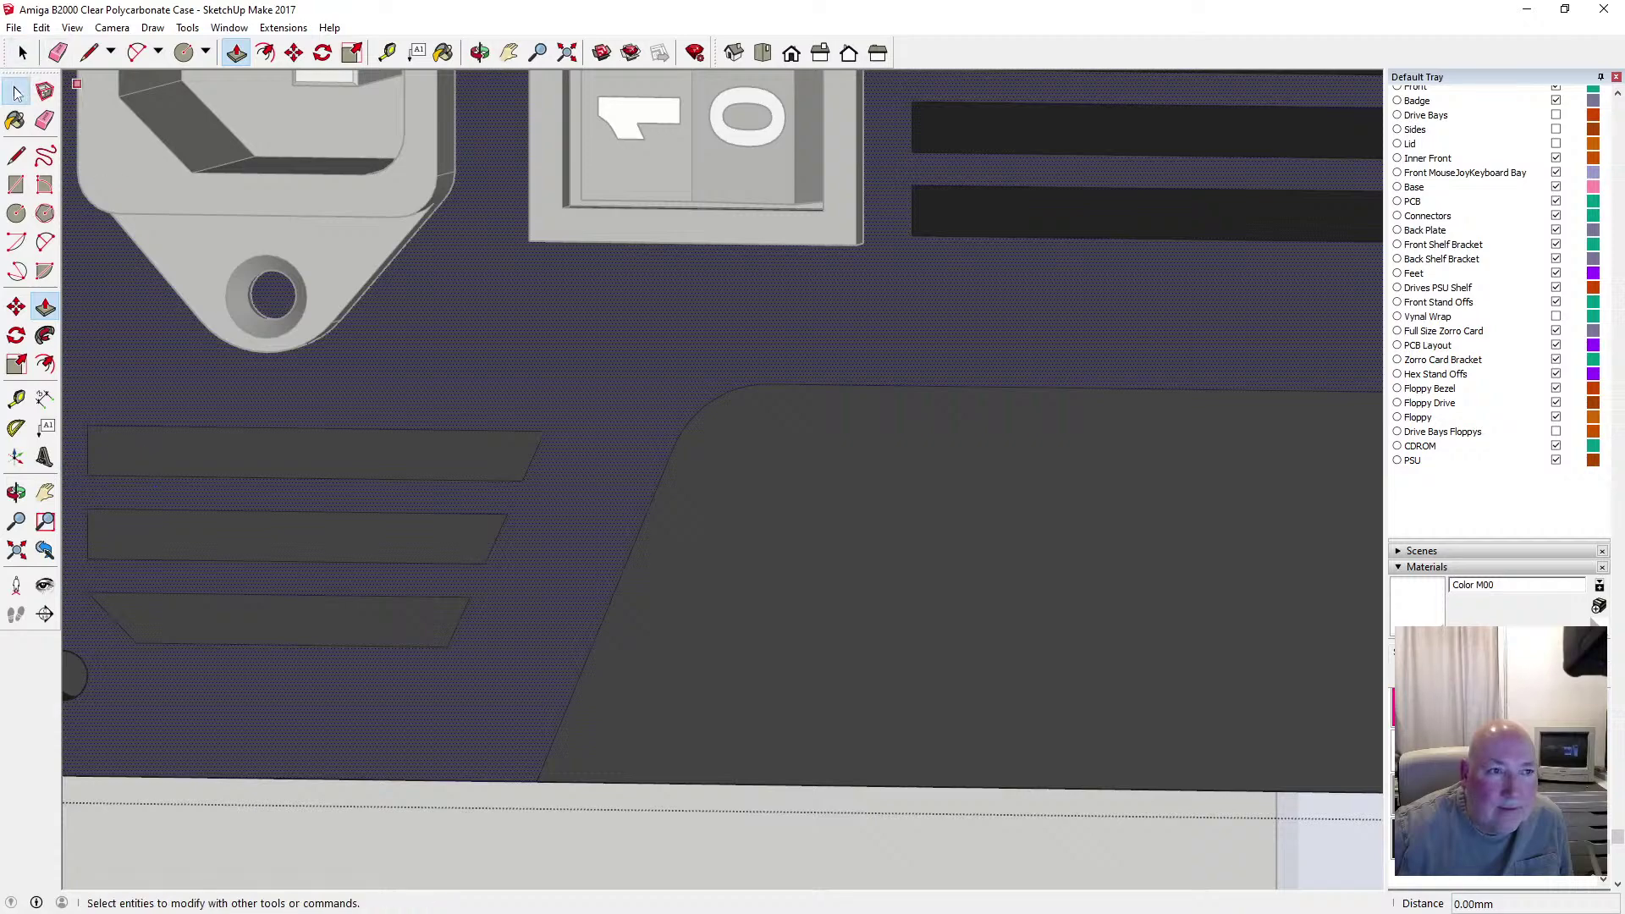
pyautogui.click(23, 52)
pyautogui.click(236, 52)
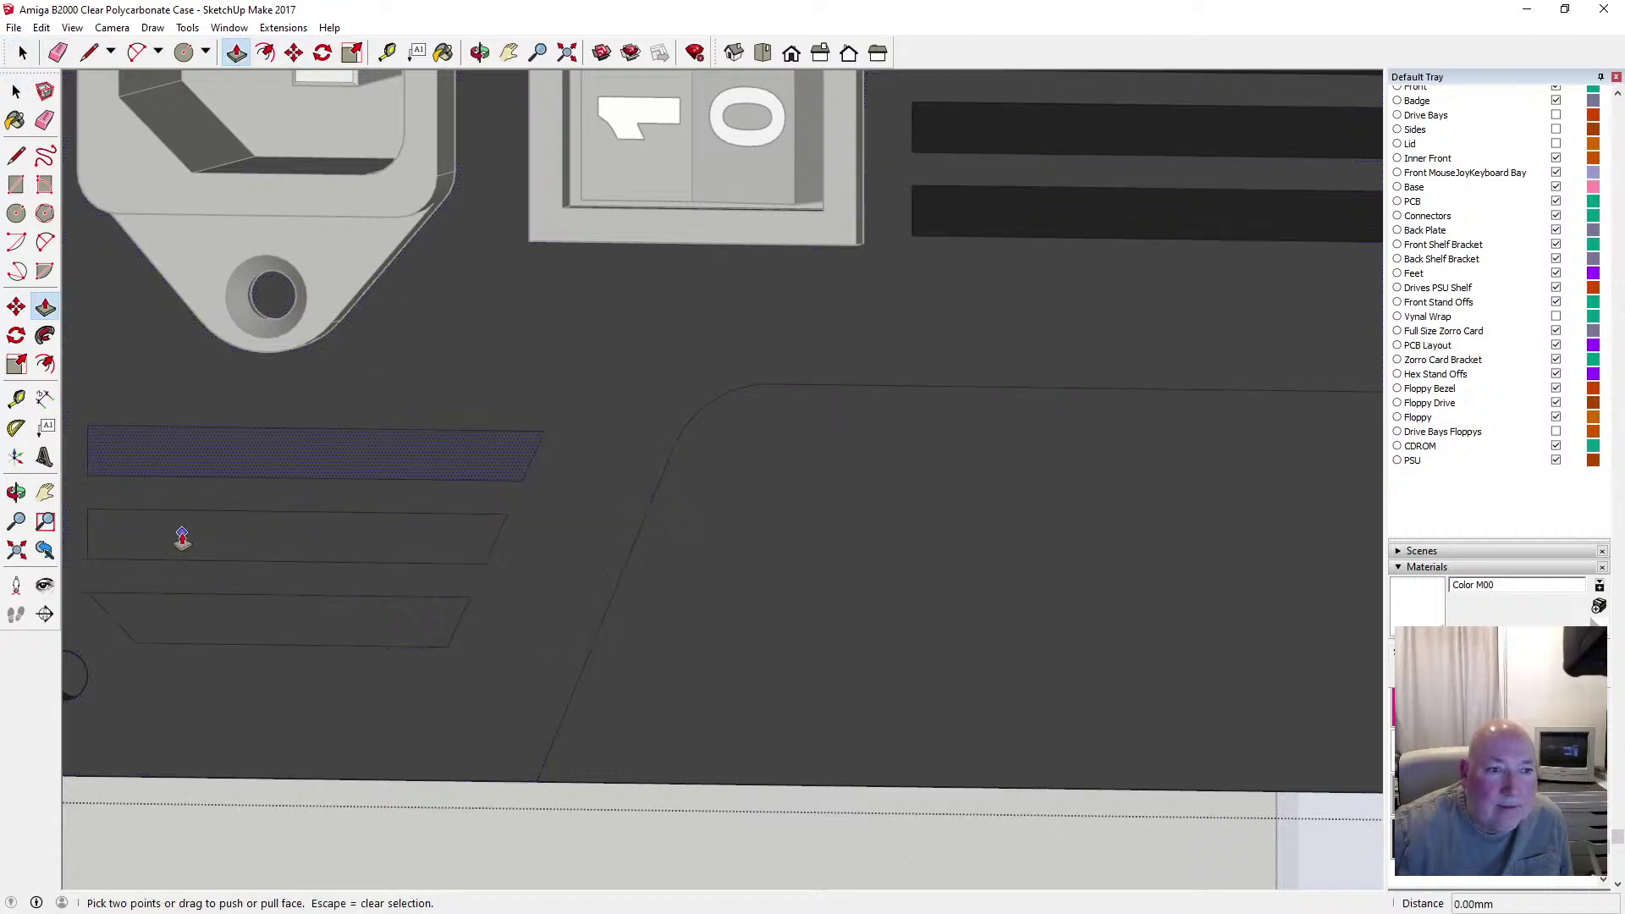
pyautogui.click(184, 464)
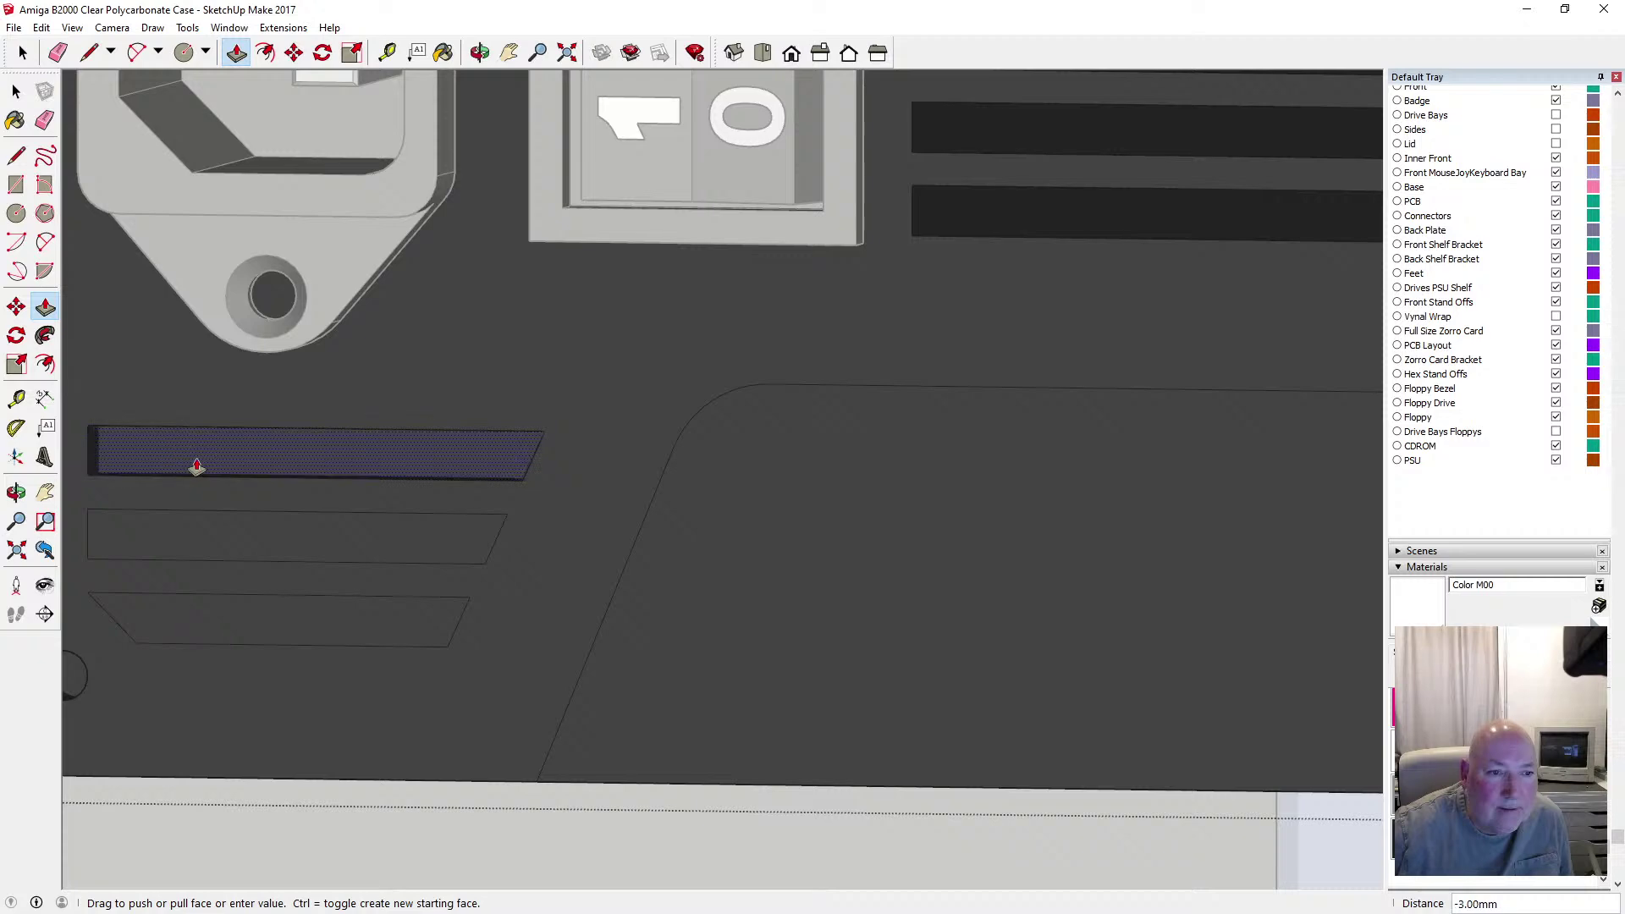
pyautogui.write('.25')
pyautogui.press('Return')
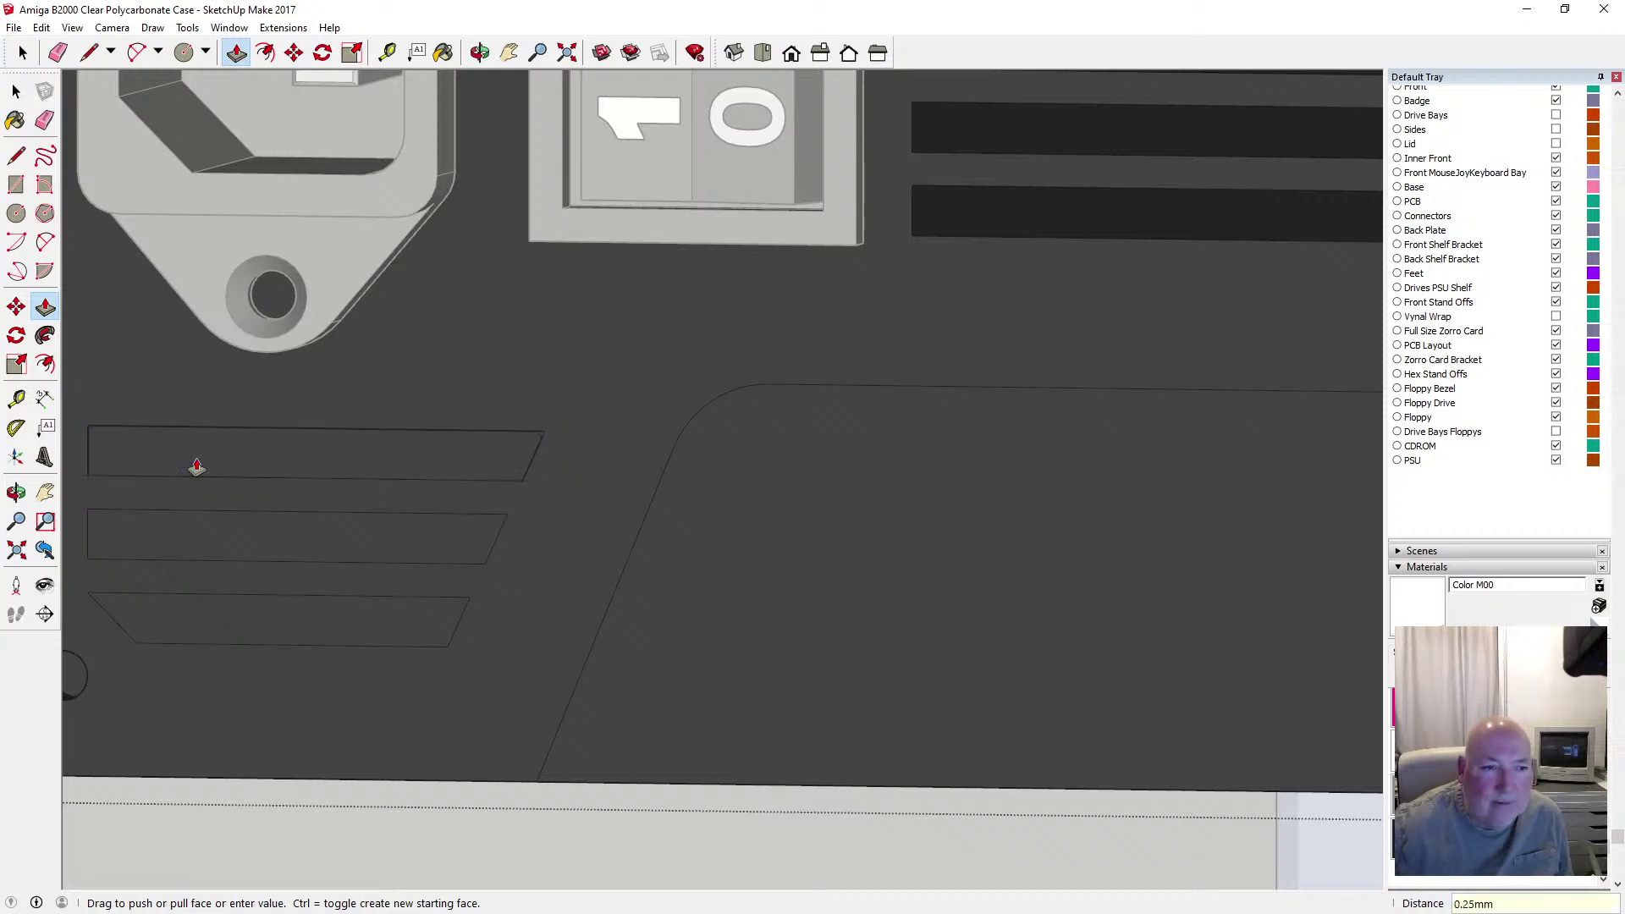
pyautogui.click(166, 537)
pyautogui.write('.25')
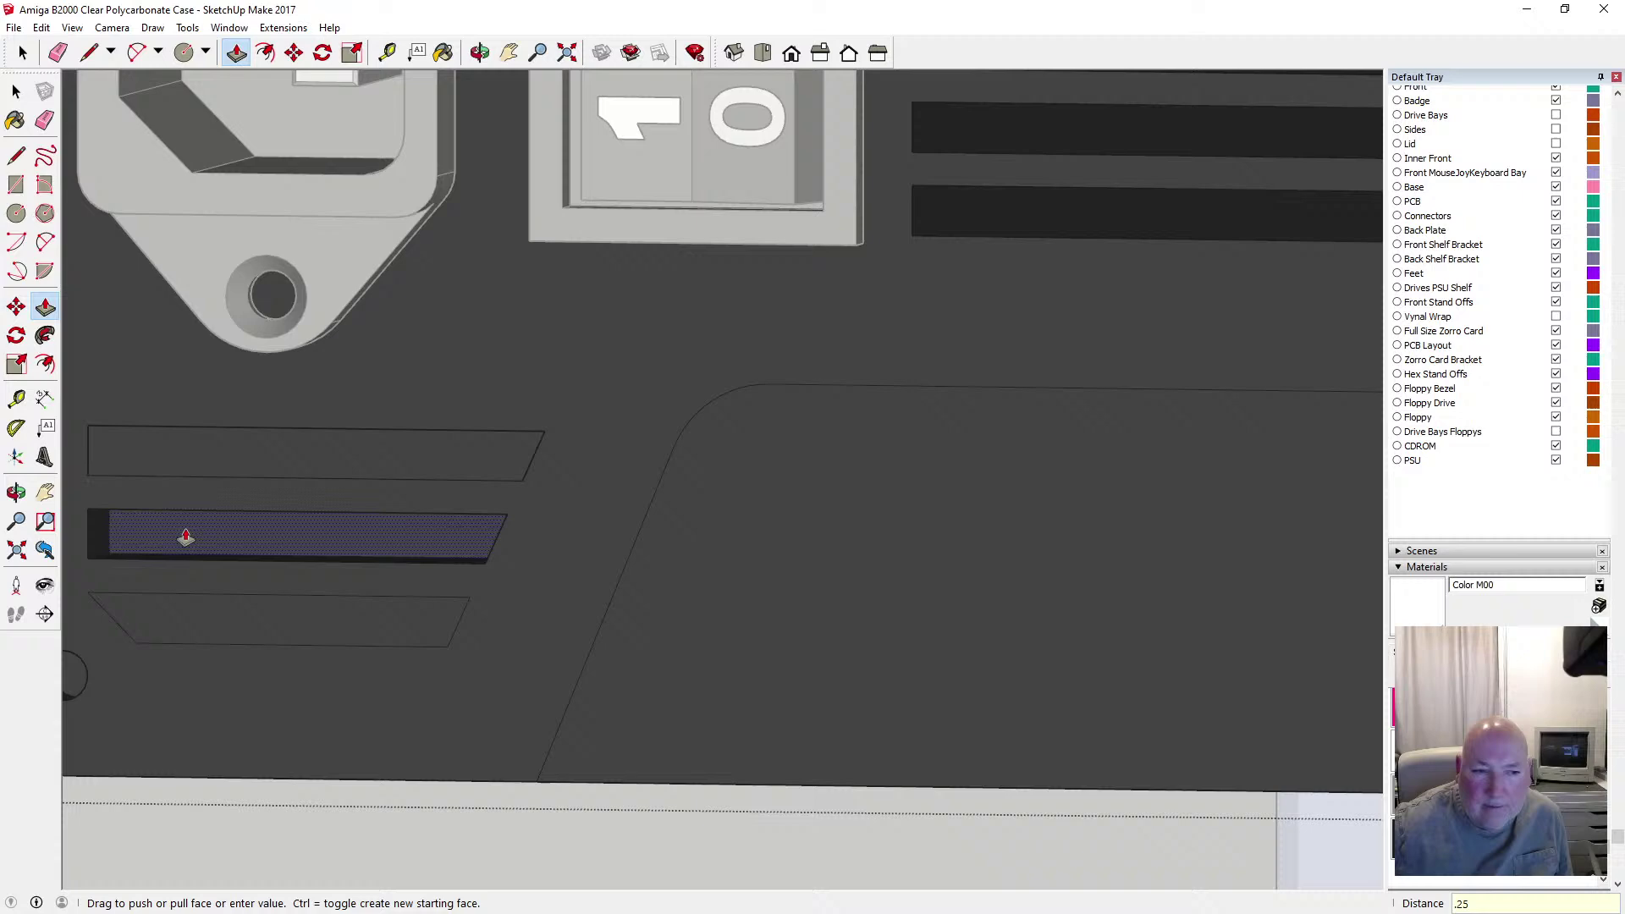
pyautogui.press('Return')
pyautogui.click(183, 626)
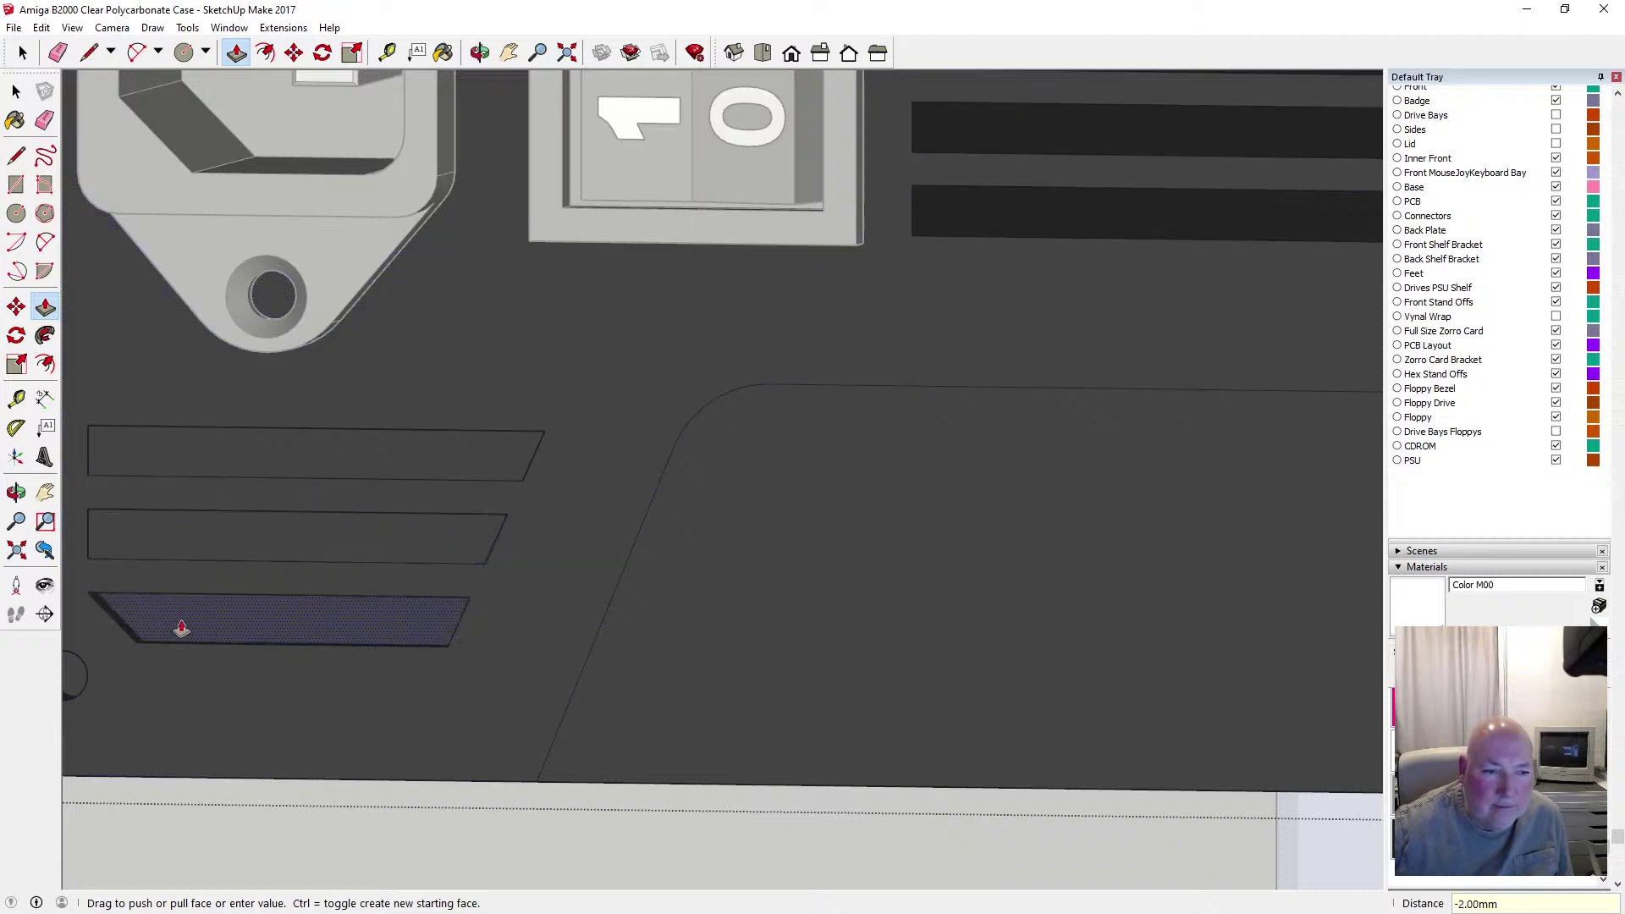
pyautogui.write('.25')
pyautogui.press('Return')
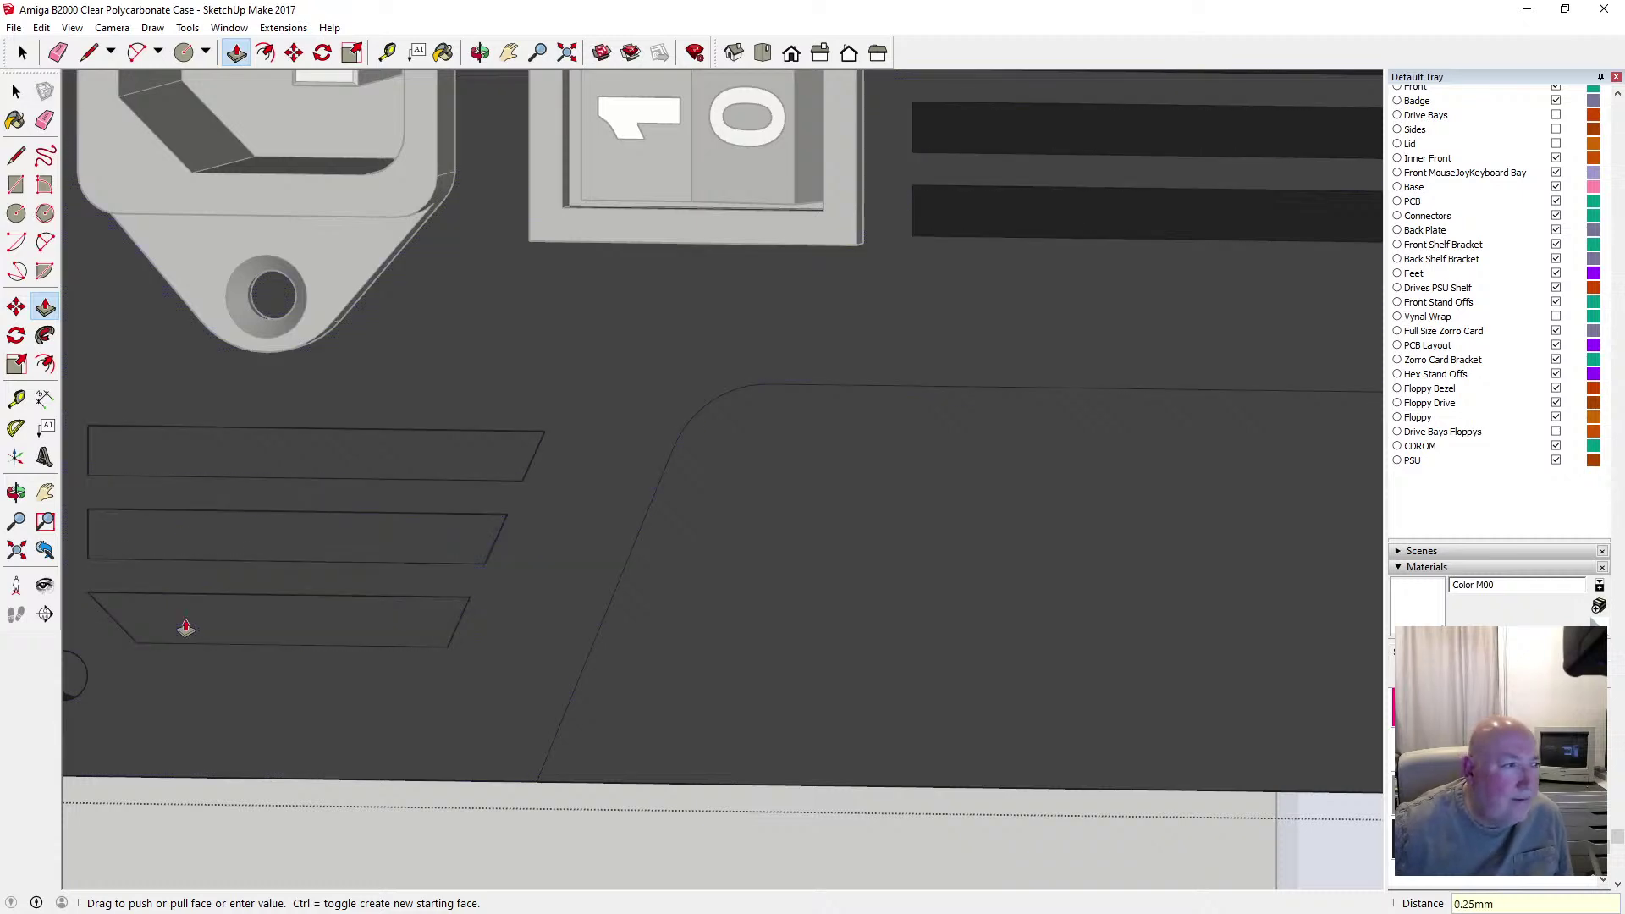
pyautogui.scroll(-2, 437, 603)
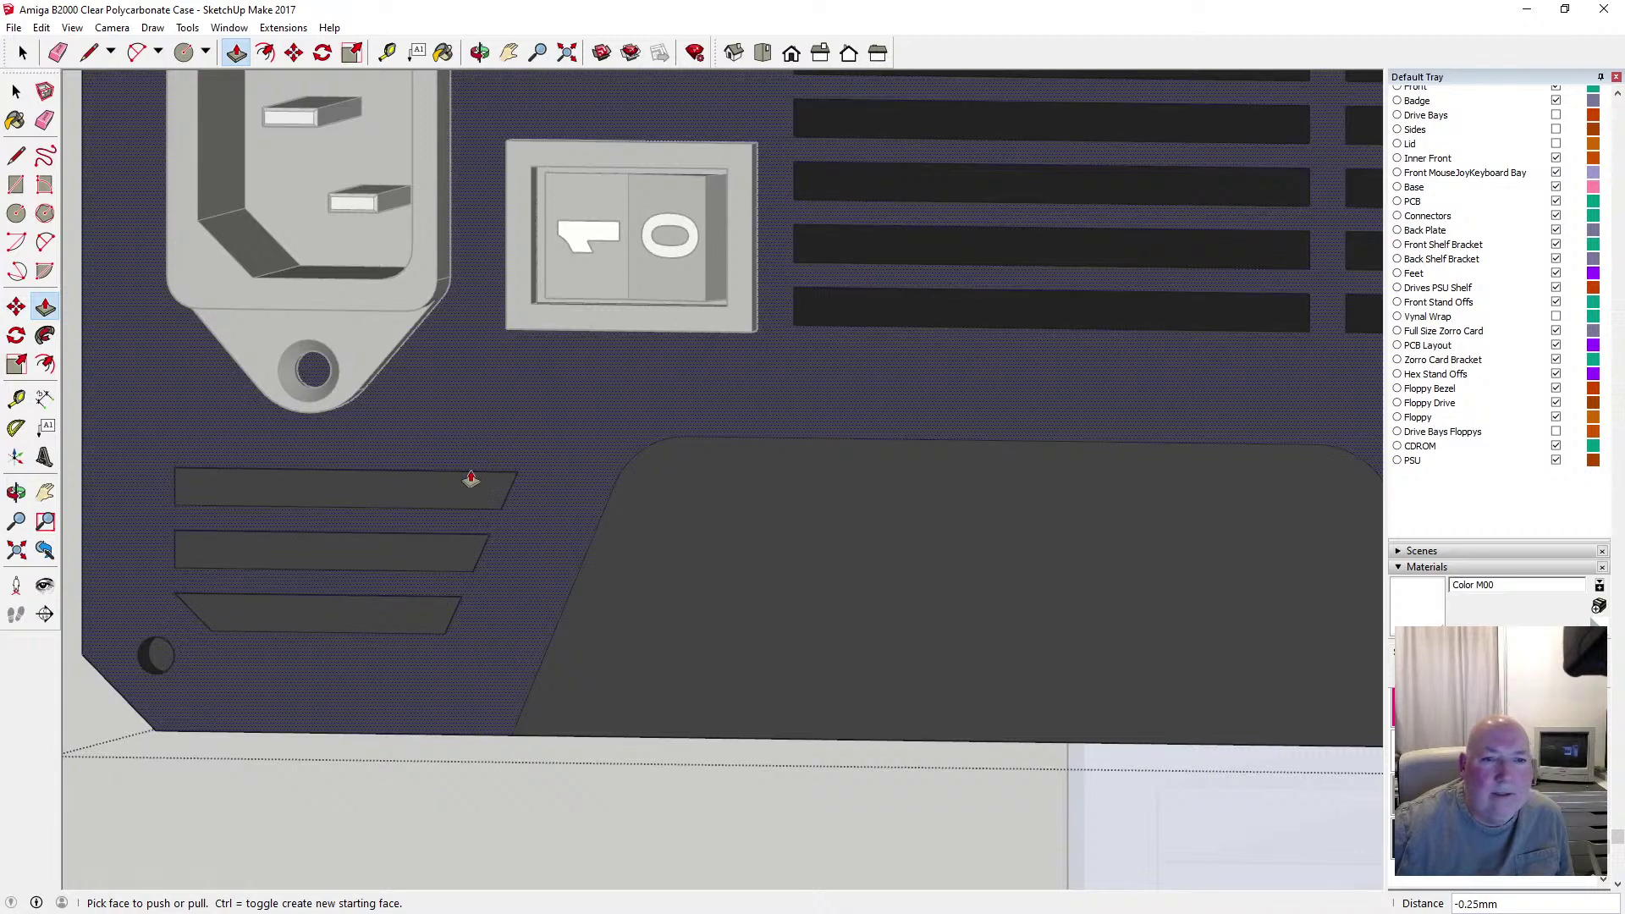
pyautogui.click(16, 91)
# Offset the rounded trapezoid inward by about 2.55 mm and offset the resulting inner outline inward by about 4.19 mm
pyautogui.scroll(-2, 329, 463)
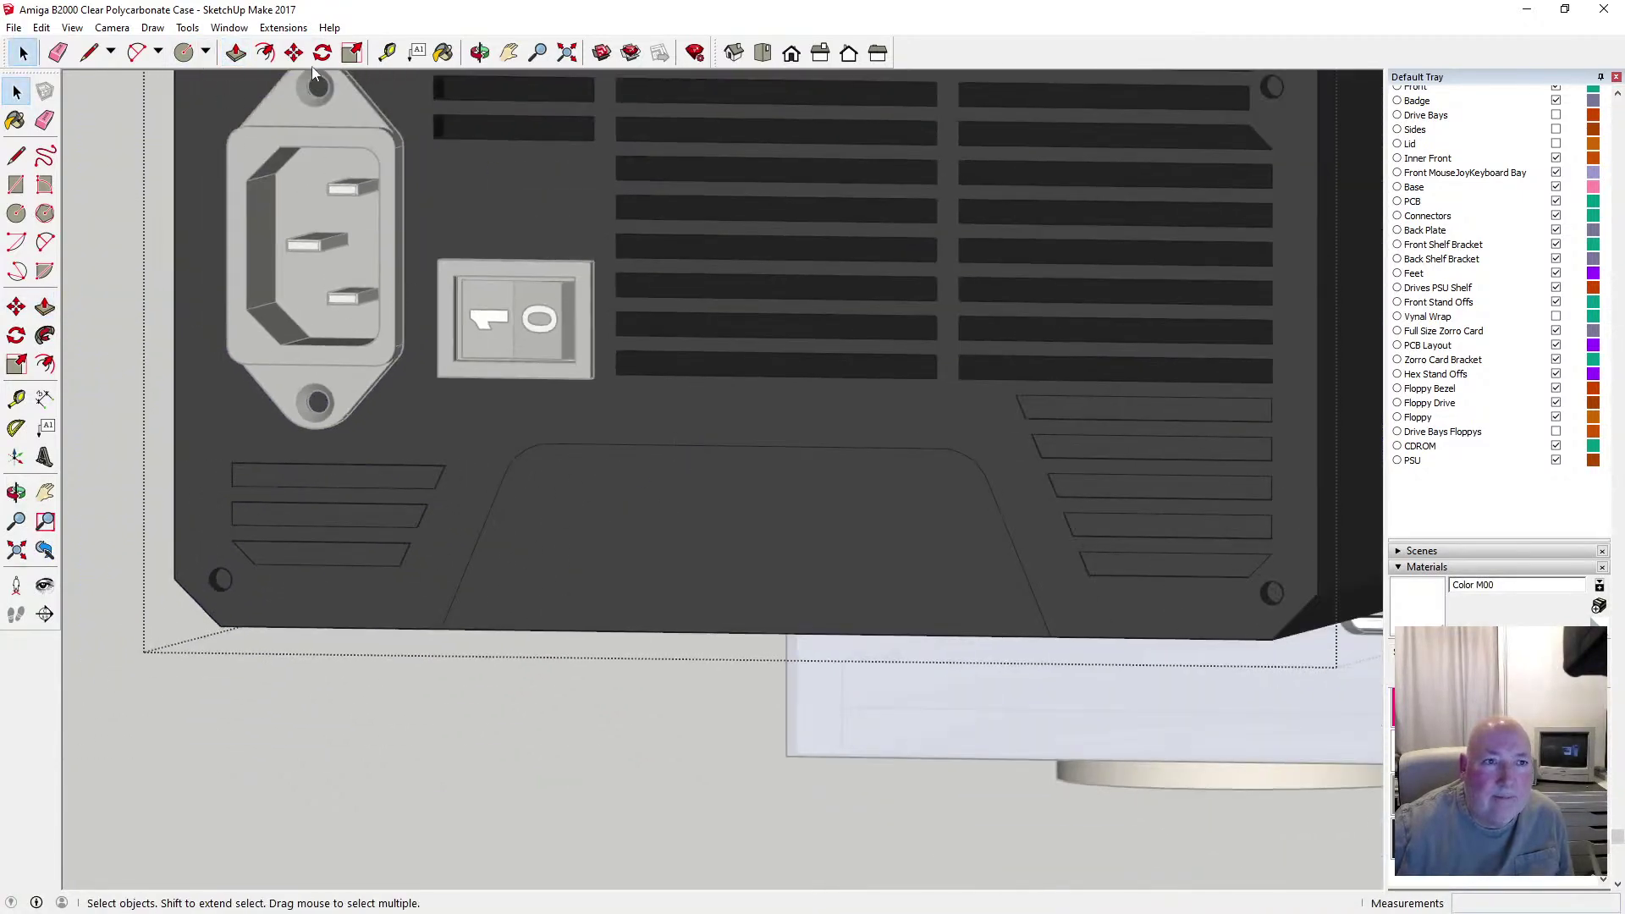
pyautogui.click(265, 52)
pyautogui.click(567, 464)
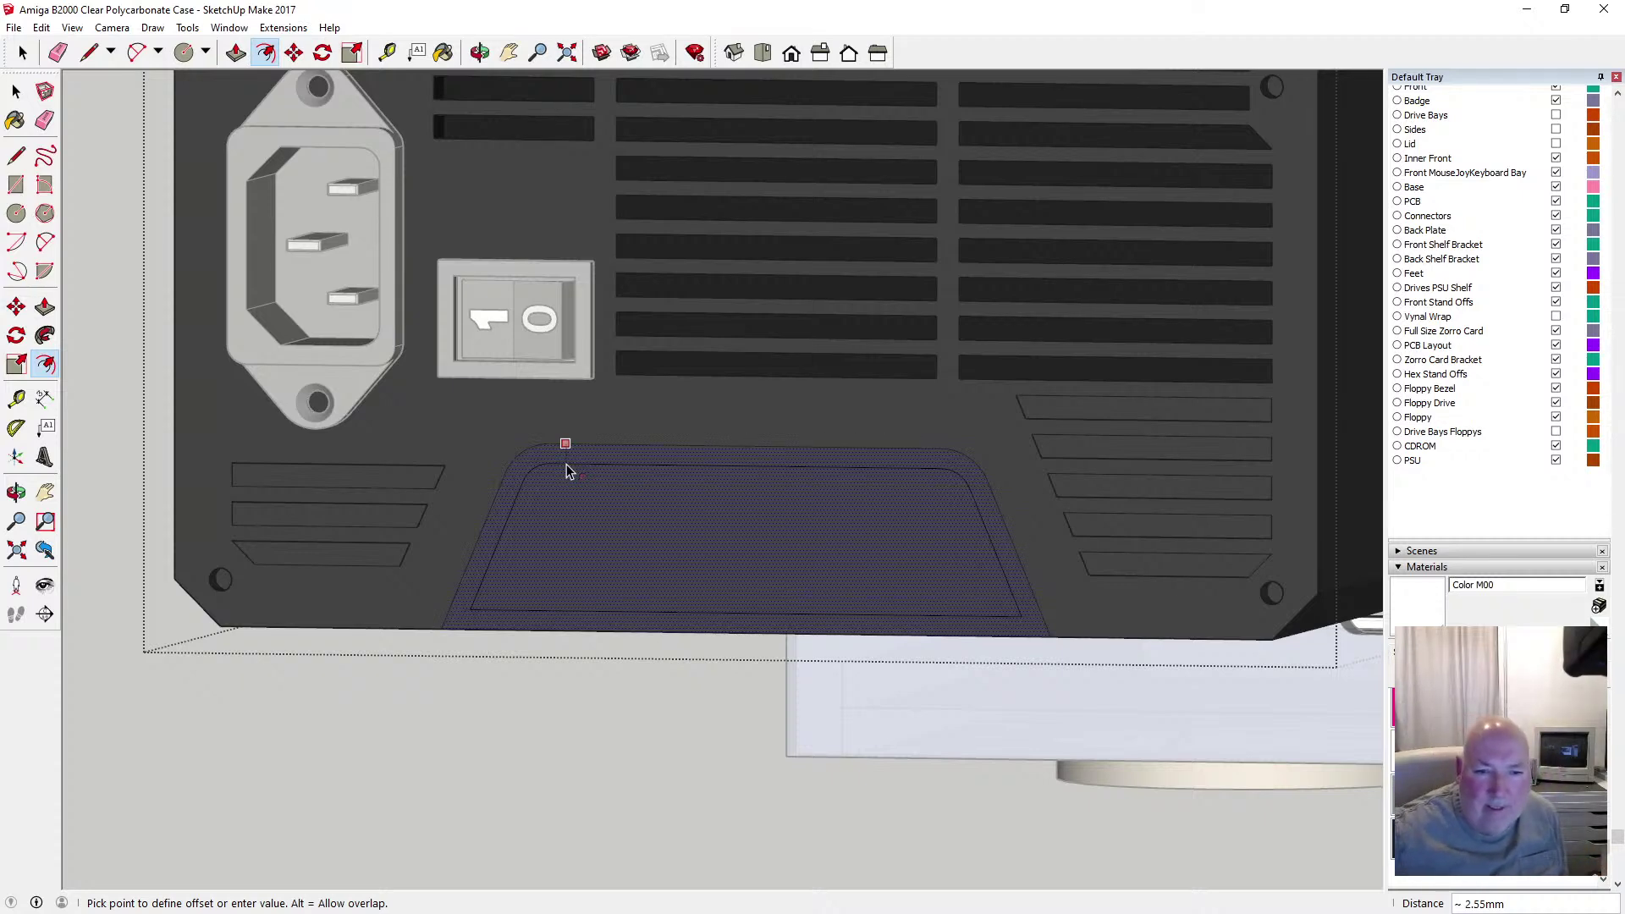
pyautogui.click(567, 471)
pyautogui.press('space')
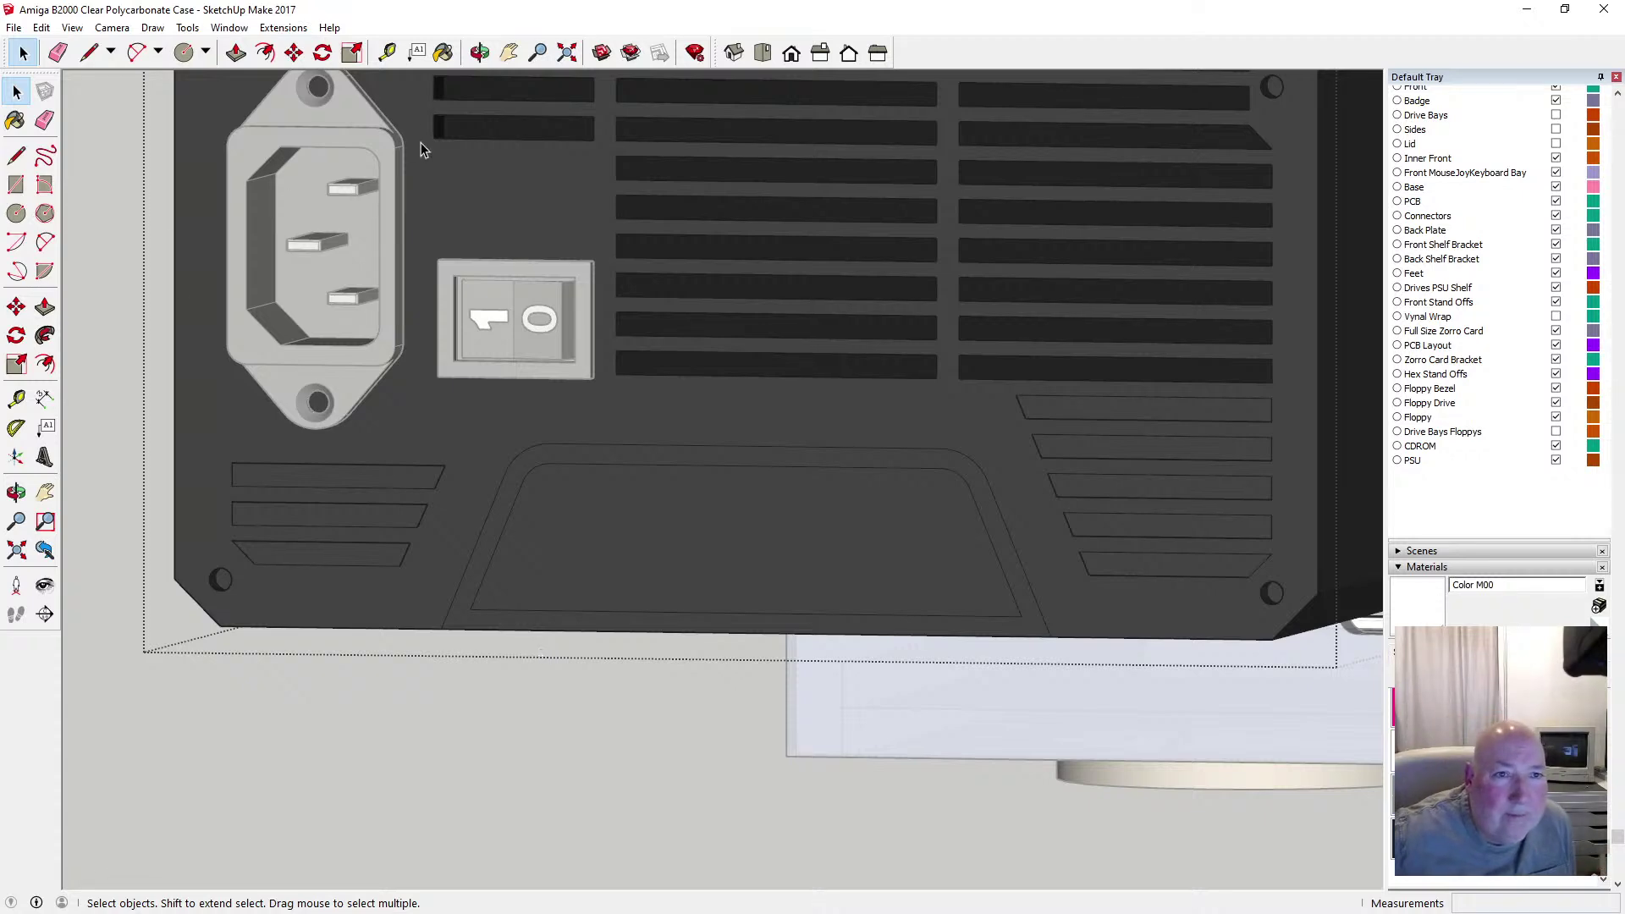
pyautogui.click(265, 52)
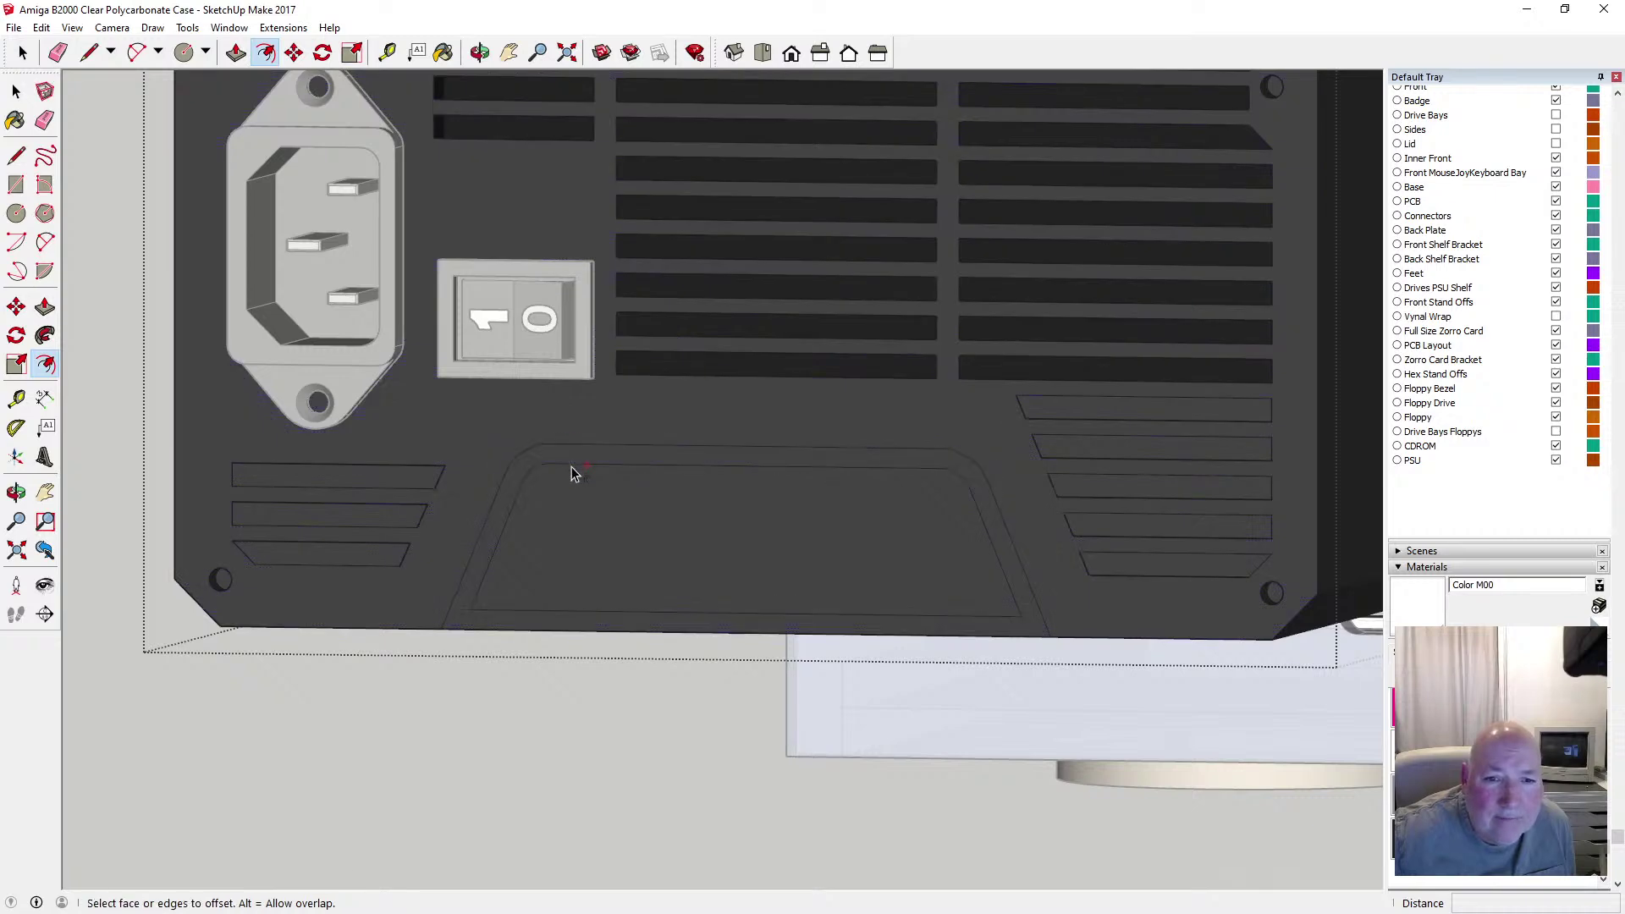
pyautogui.click(597, 464)
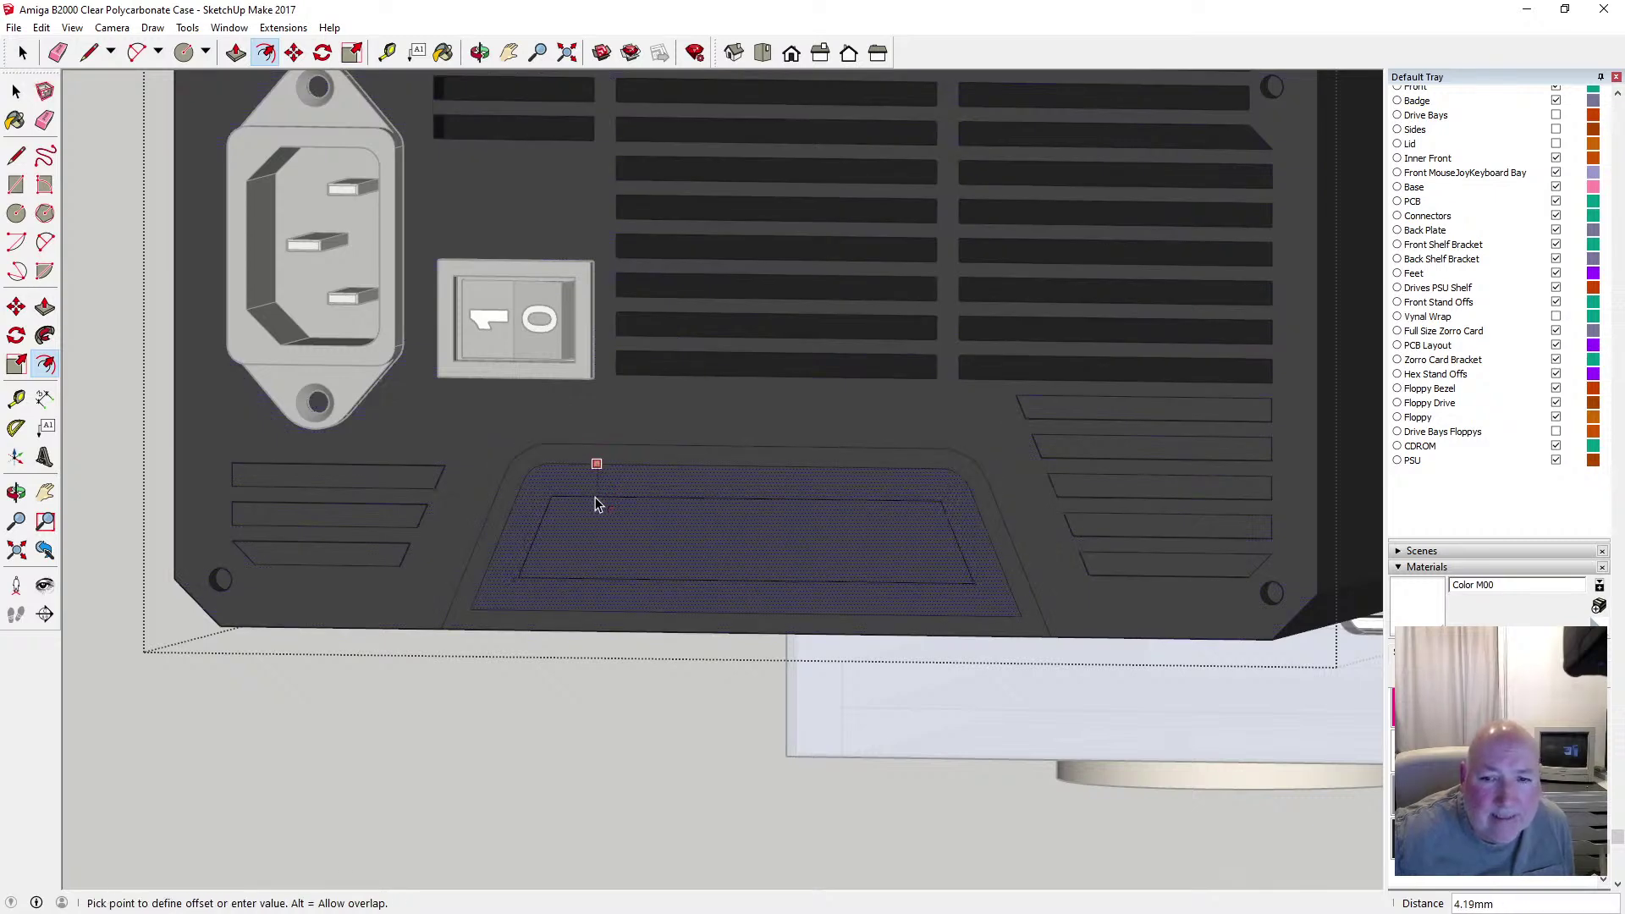
pyautogui.click(595, 499)
pyautogui.press('space')
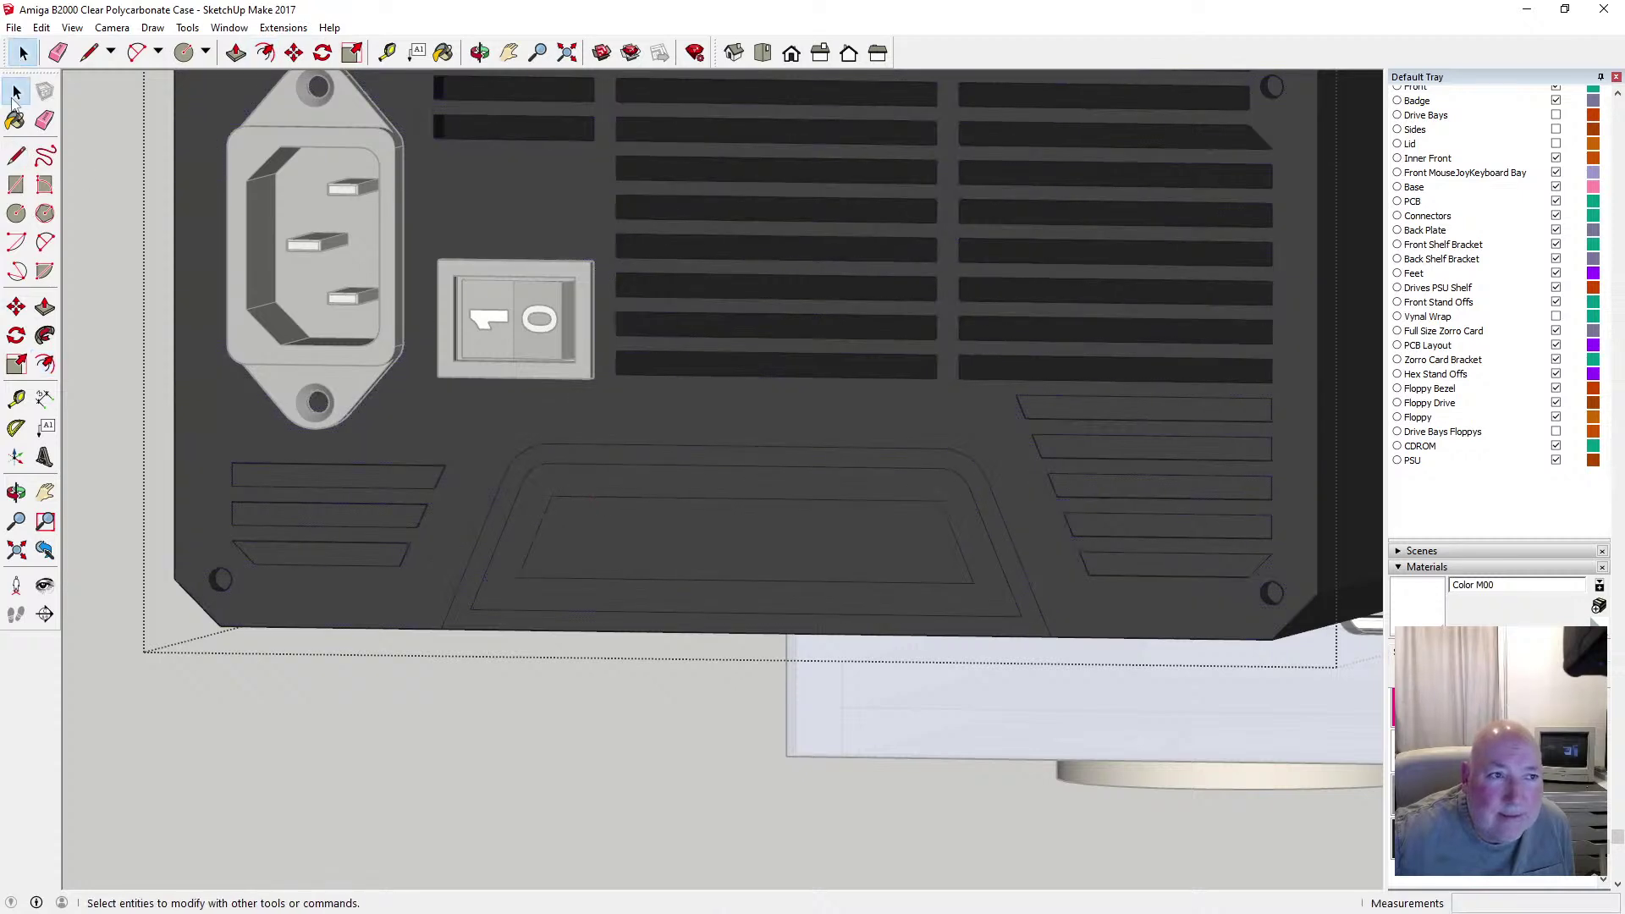
# Delete the innermost trapezoid outline's slanted sides and lower edge, along with the lower edge of the outline around it
pyautogui.click(547, 510)
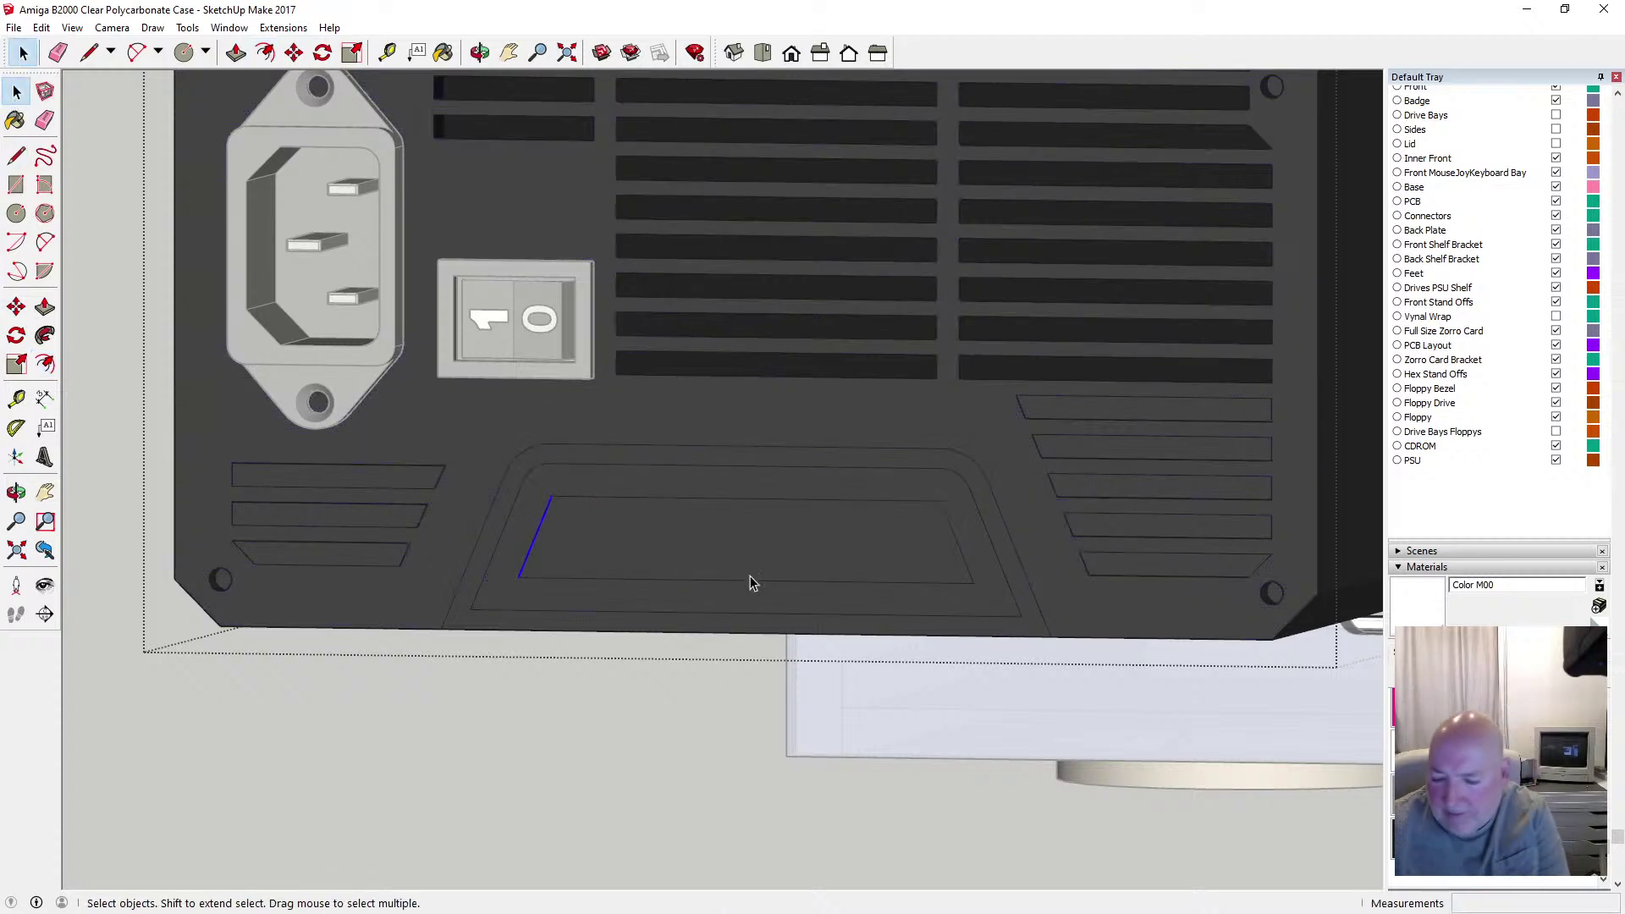
pyautogui.press('Delete')
pyautogui.click(965, 569)
pyautogui.press('Delete')
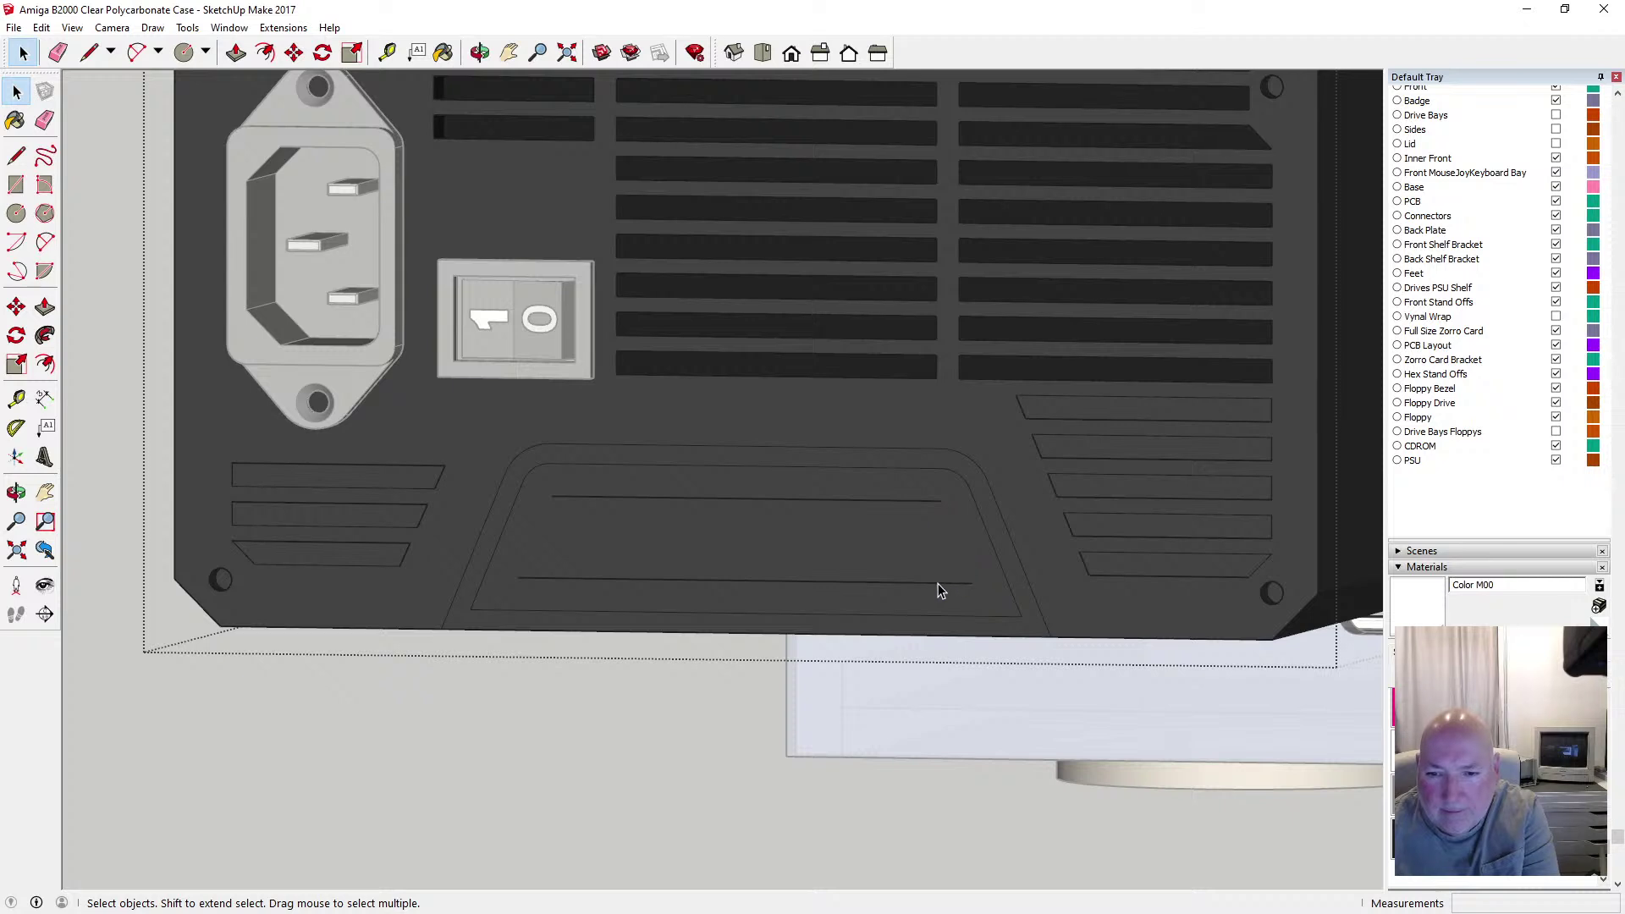
pyautogui.click(936, 579)
pyautogui.press('Delete')
pyautogui.click(961, 612)
pyautogui.press('Delete')
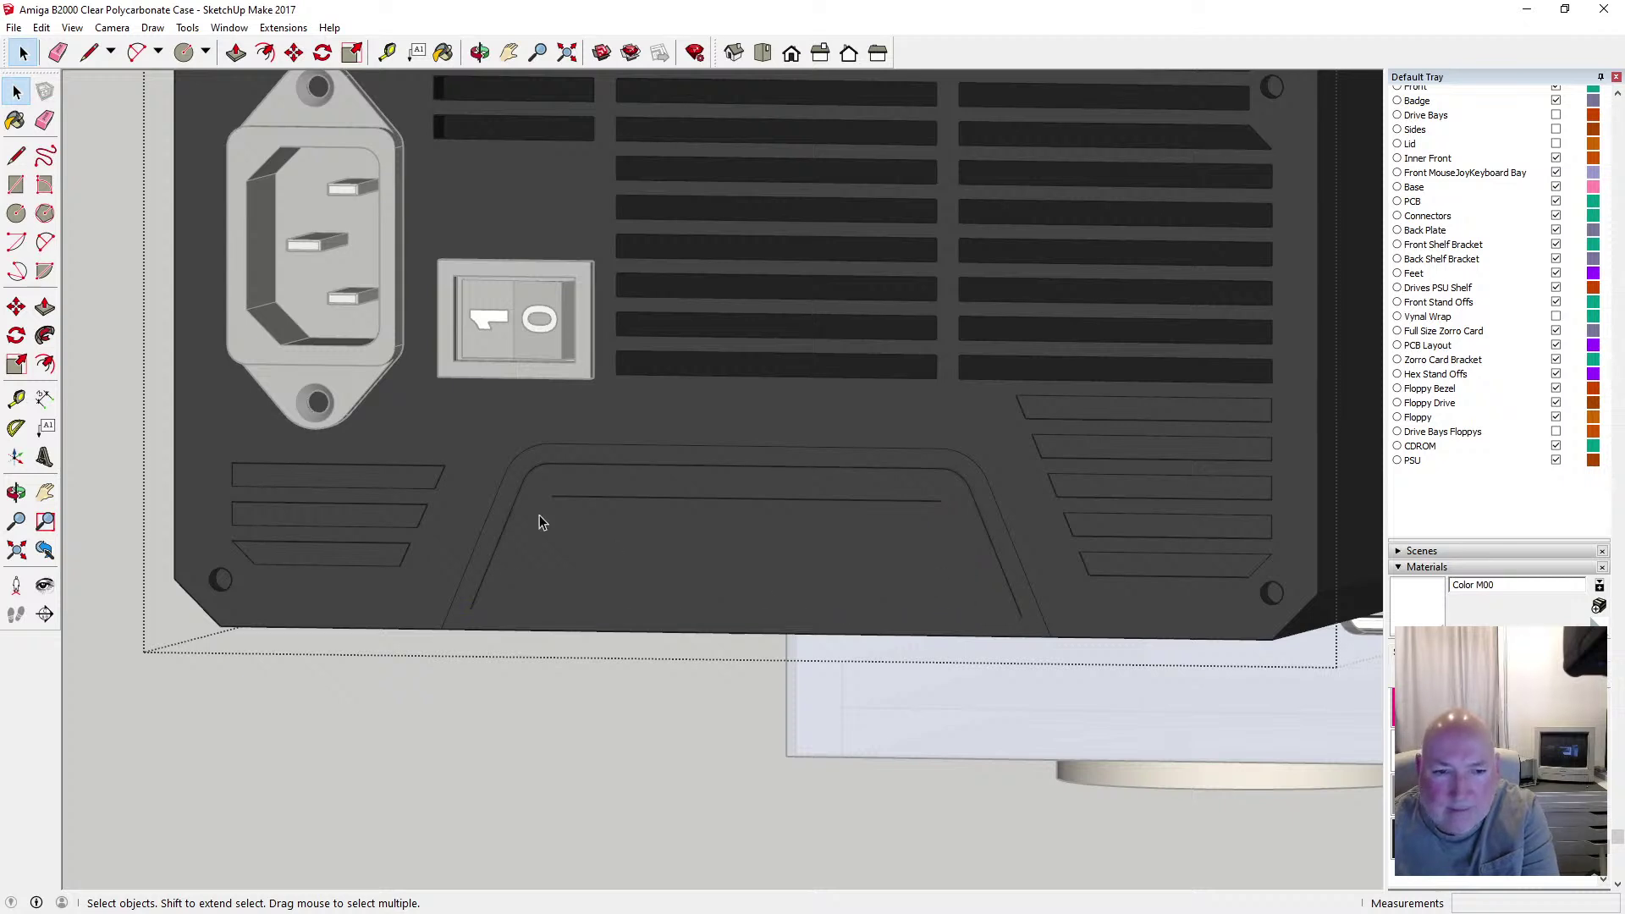
# Extend both slanted sides of the inner trapezoid outline to the rear face's lower edge with lines about 2.76 mm long
pyautogui.press('l')
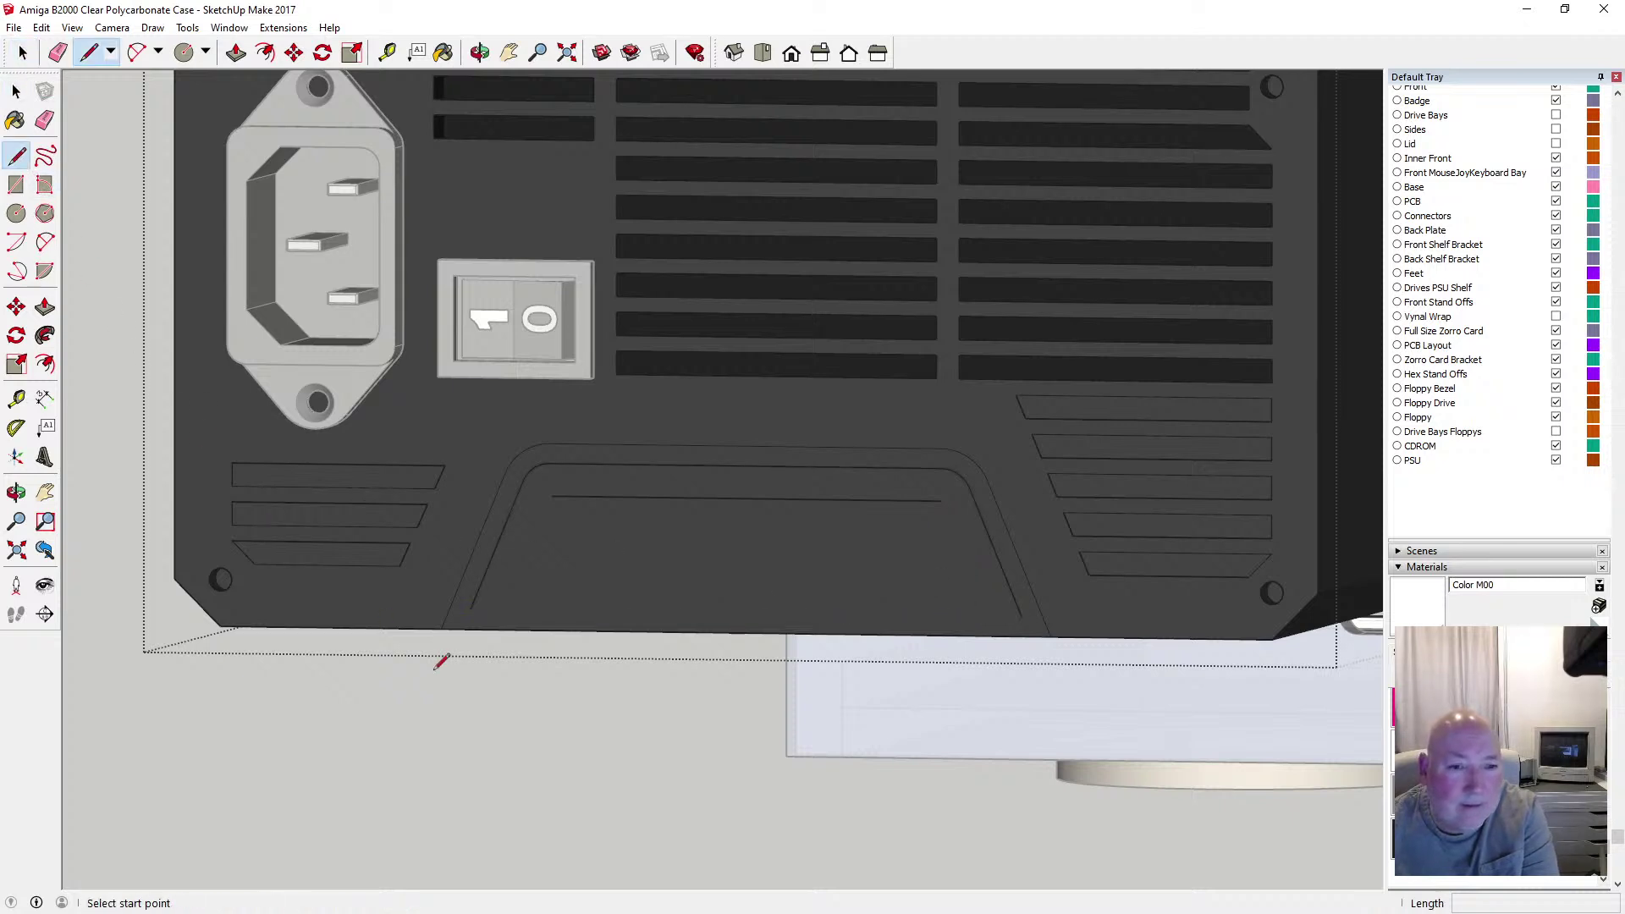
pyautogui.click(469, 609)
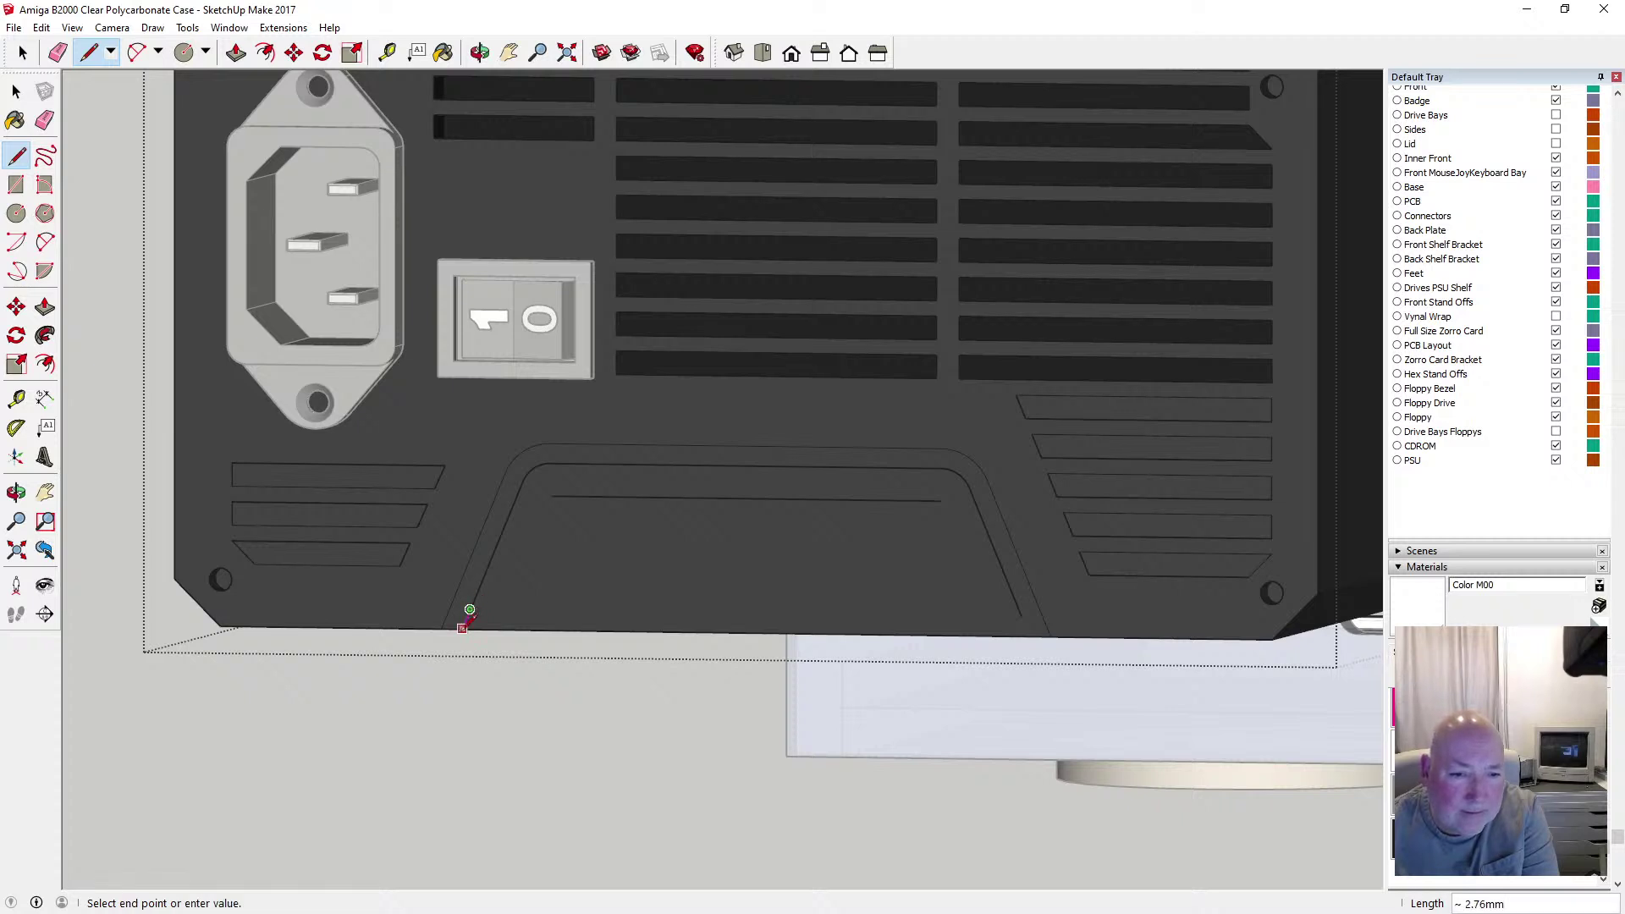
pyautogui.click(462, 629)
pyautogui.press('Escape')
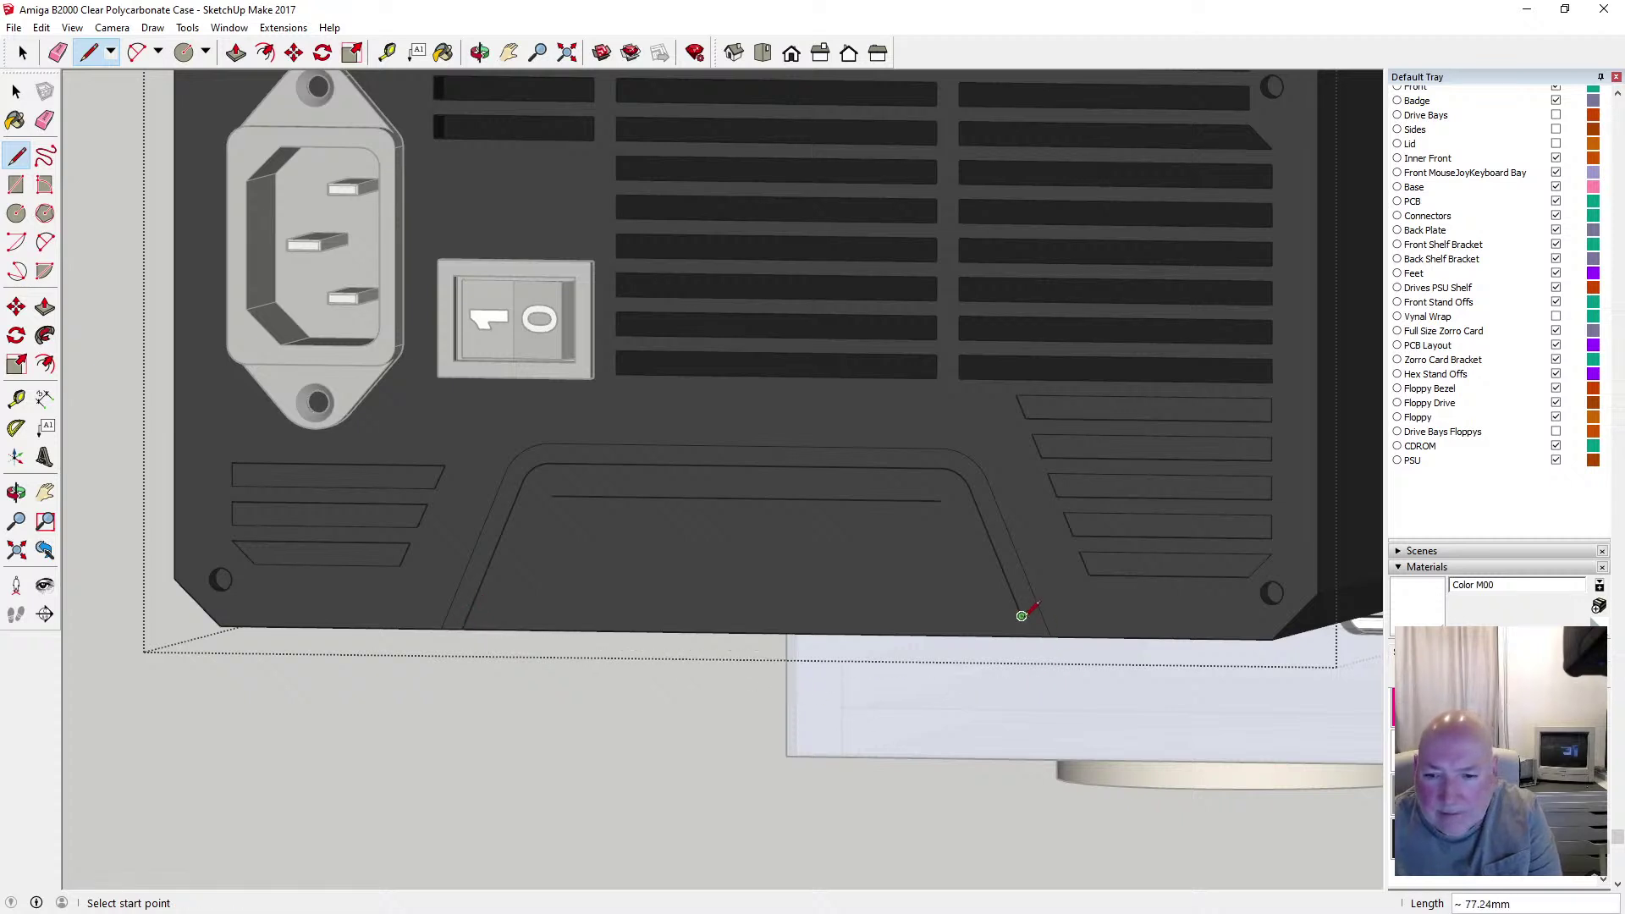
pyautogui.click(1022, 616)
pyautogui.click(1040, 636)
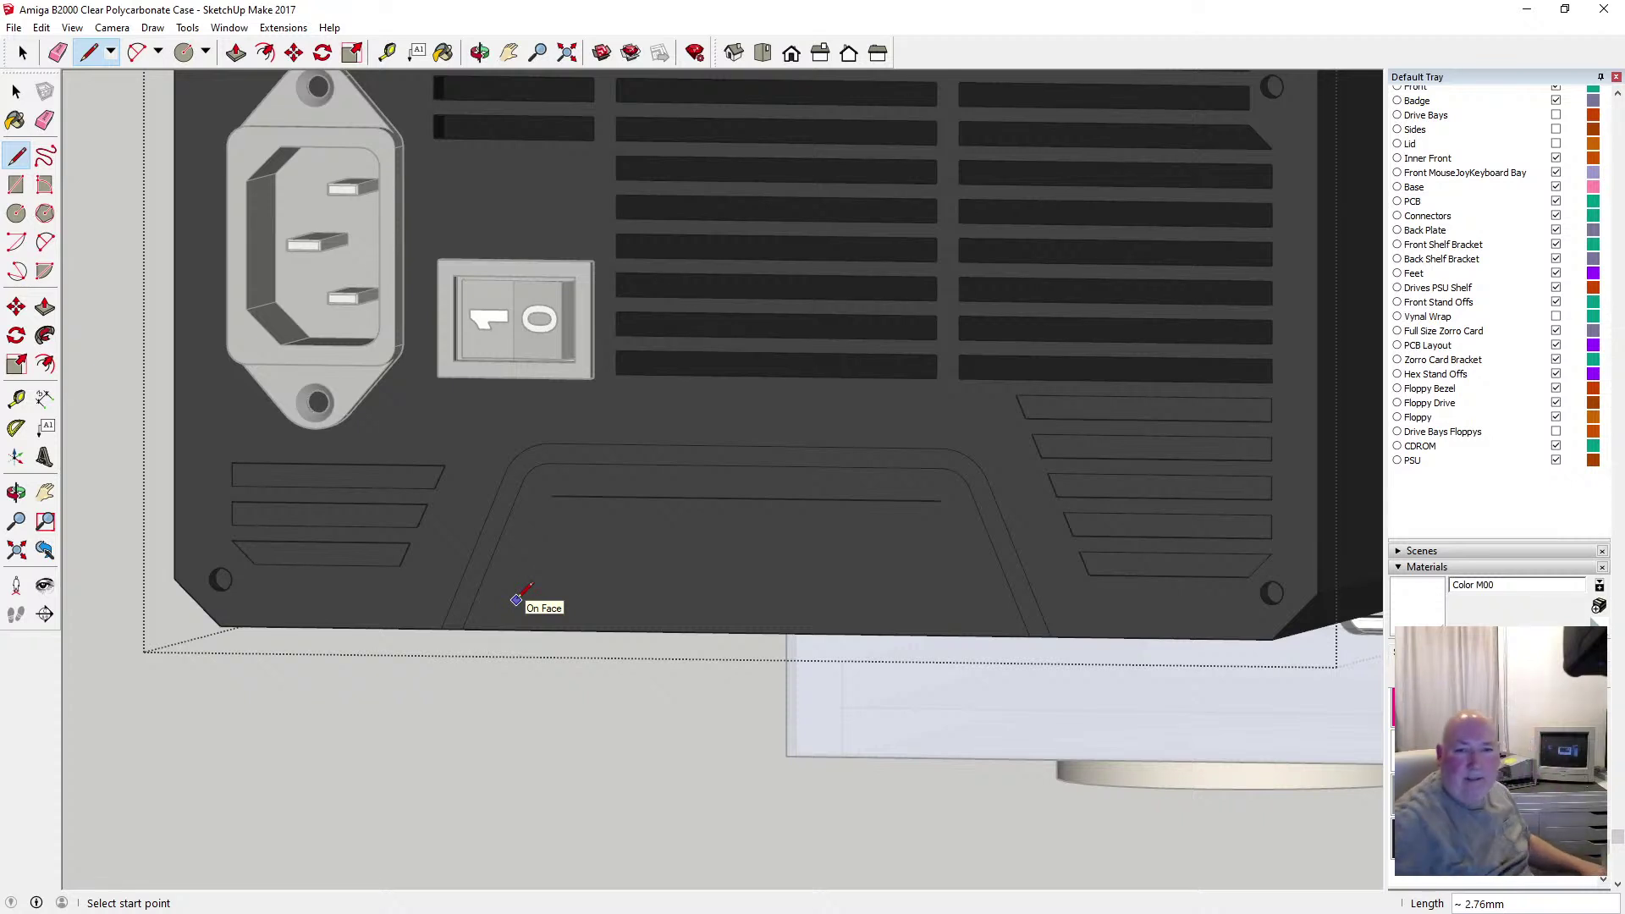
# Draw a tangent arc about 7.55 mm long from the inner horizontal line's end nearest the power inlet to the inner outline's slanted side
pyautogui.click(45, 242)
pyautogui.click(551, 496)
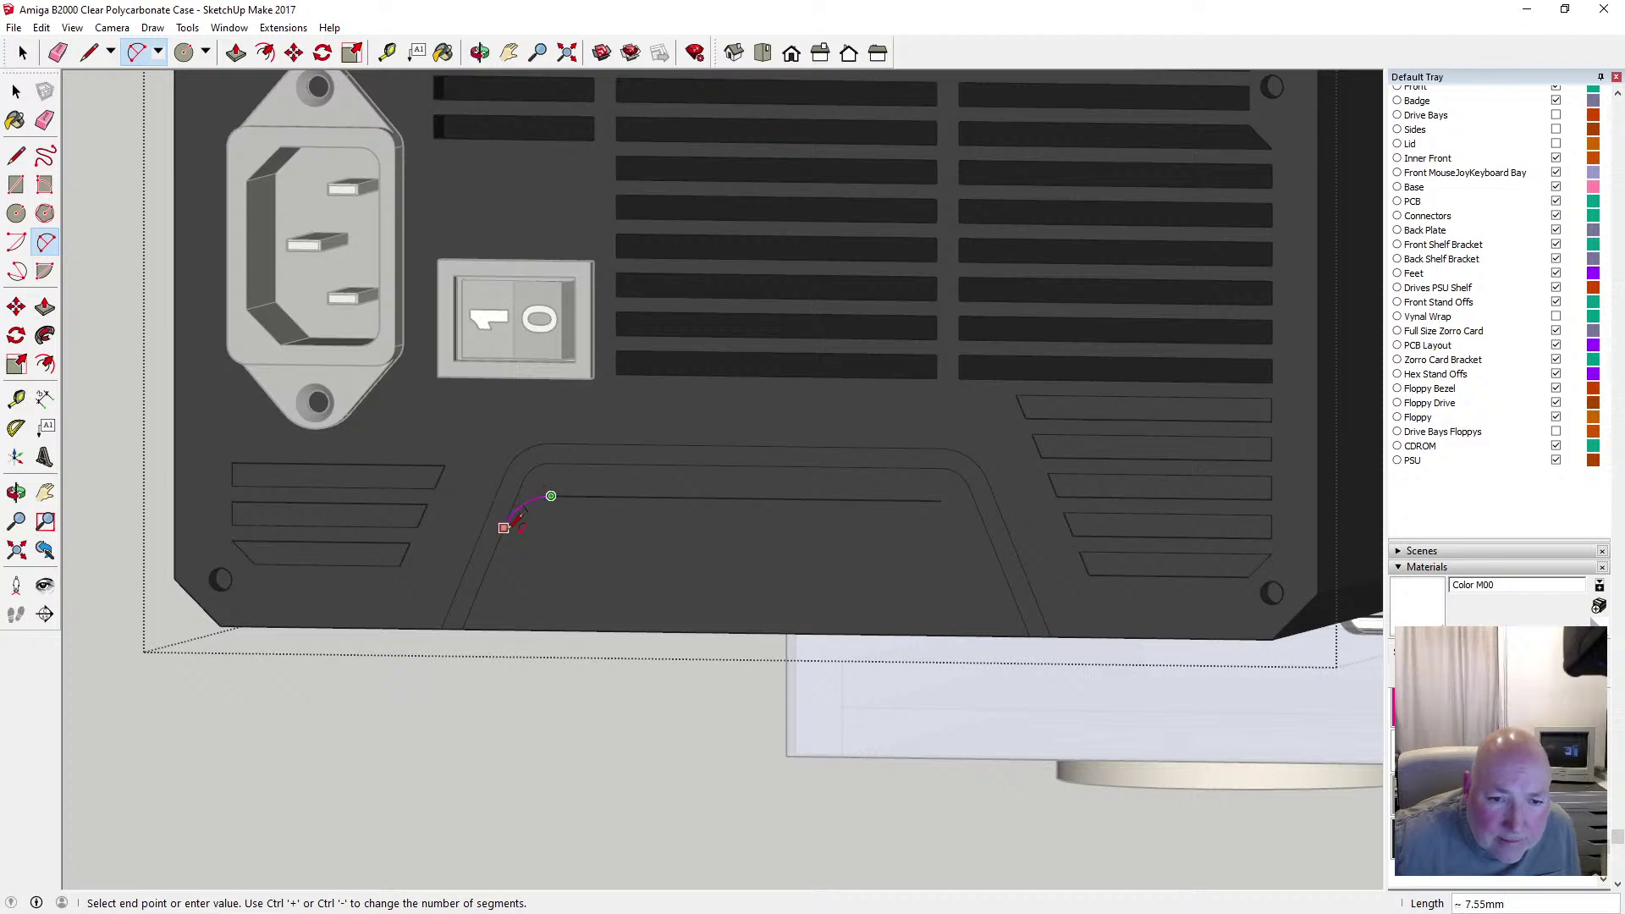
pyautogui.scroll(3, 504, 528)
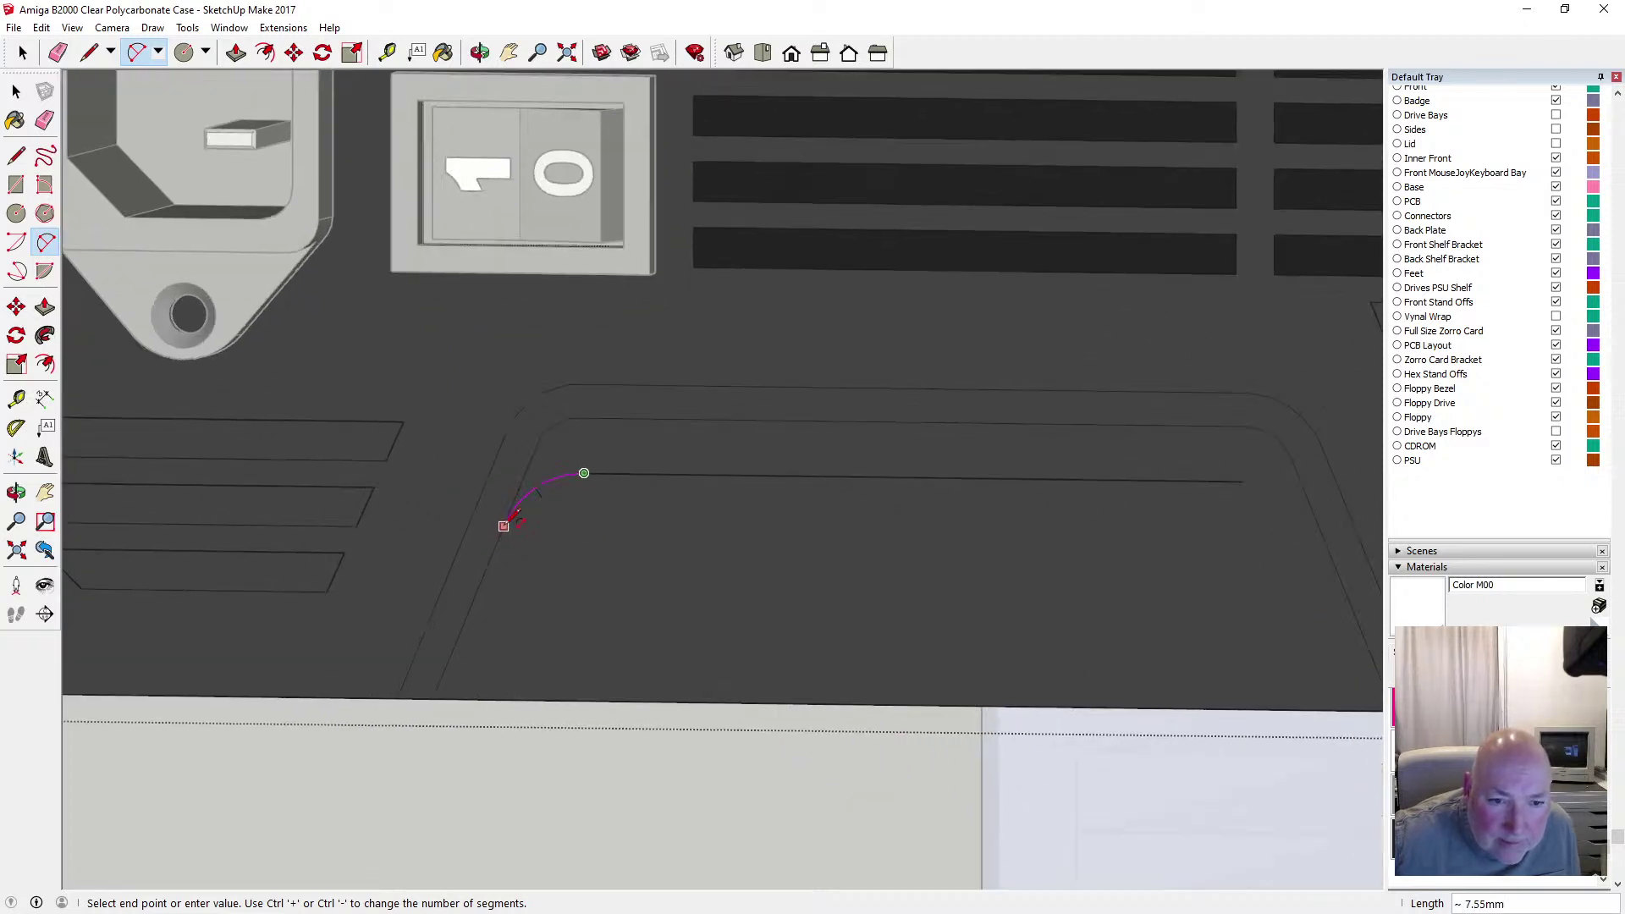
pyautogui.click(503, 528)
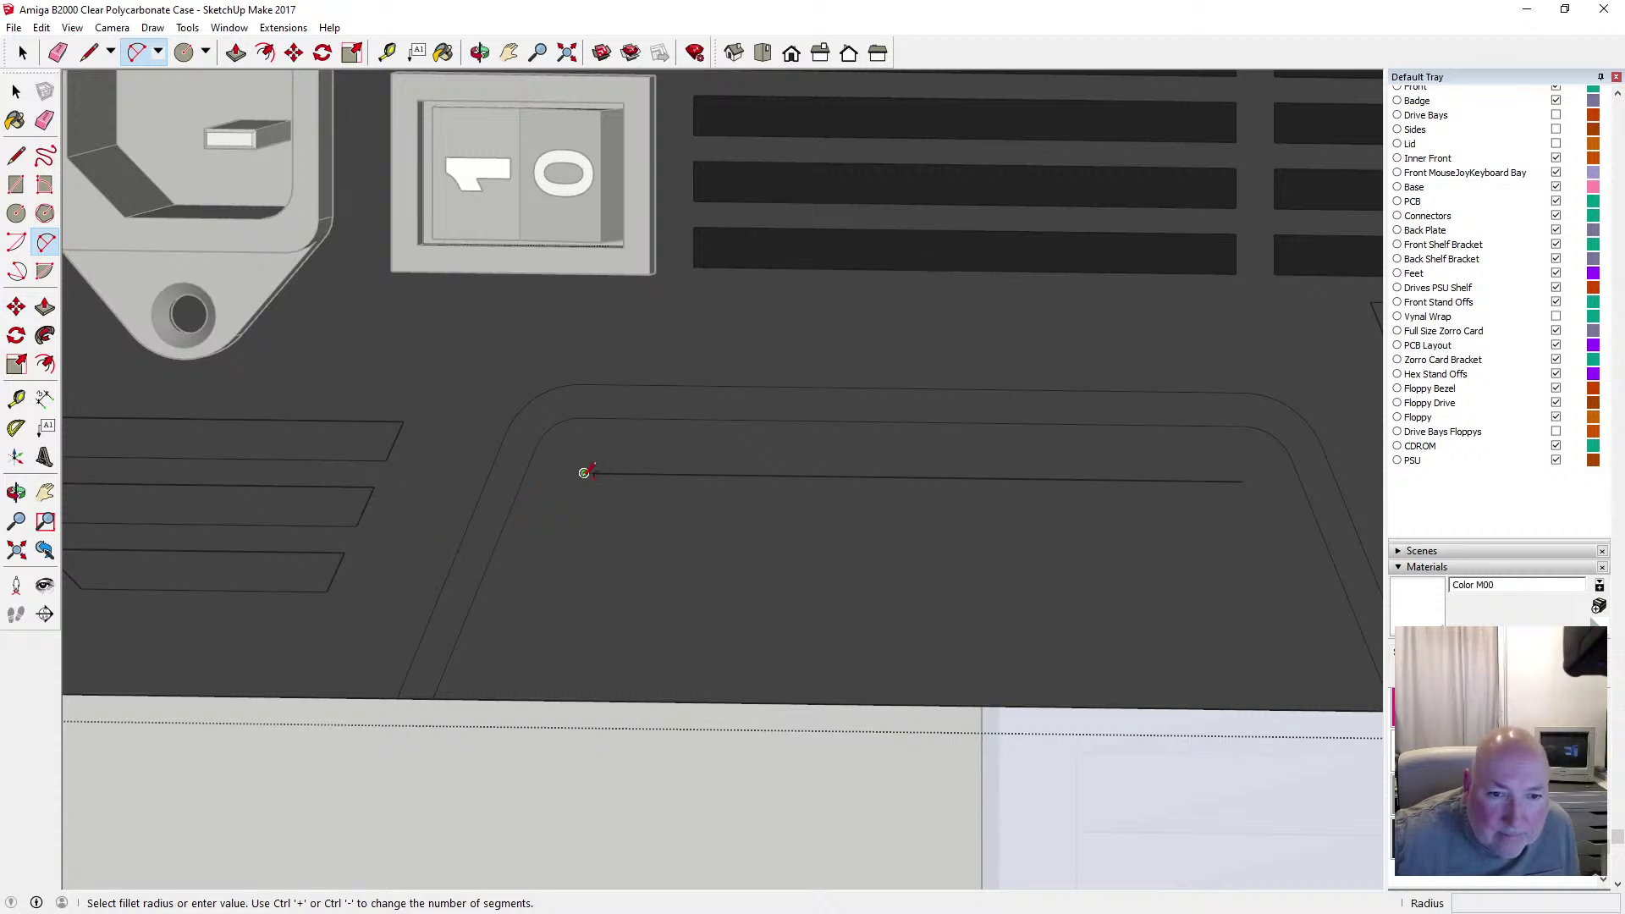
pyautogui.click(40, 27)
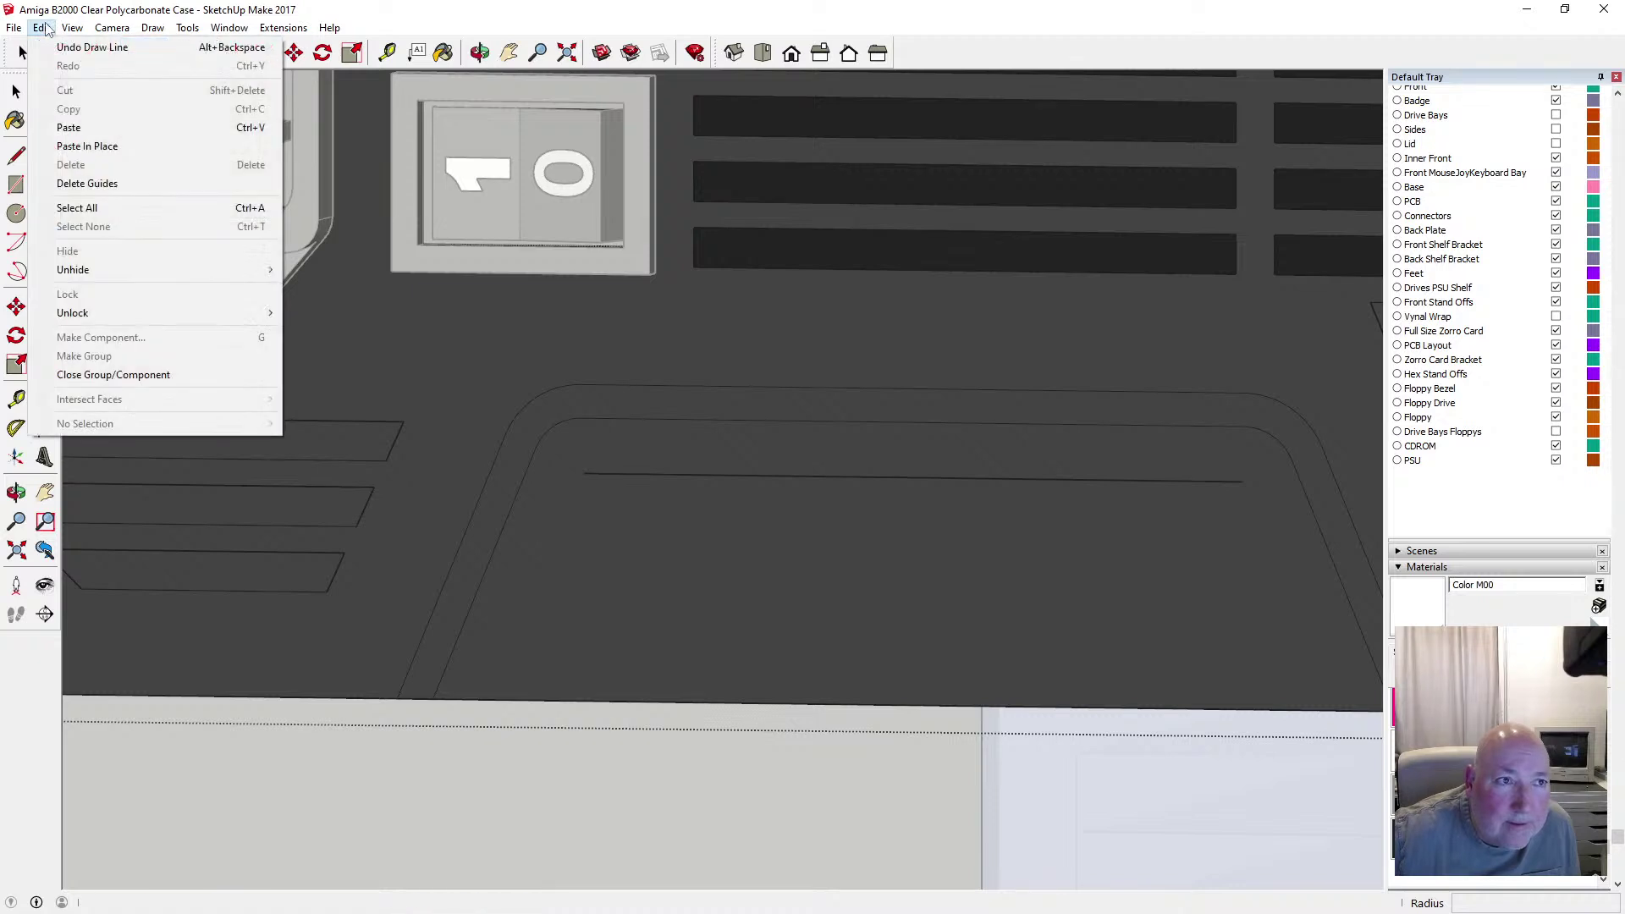
pyautogui.press('Escape')
pyautogui.click(584, 473)
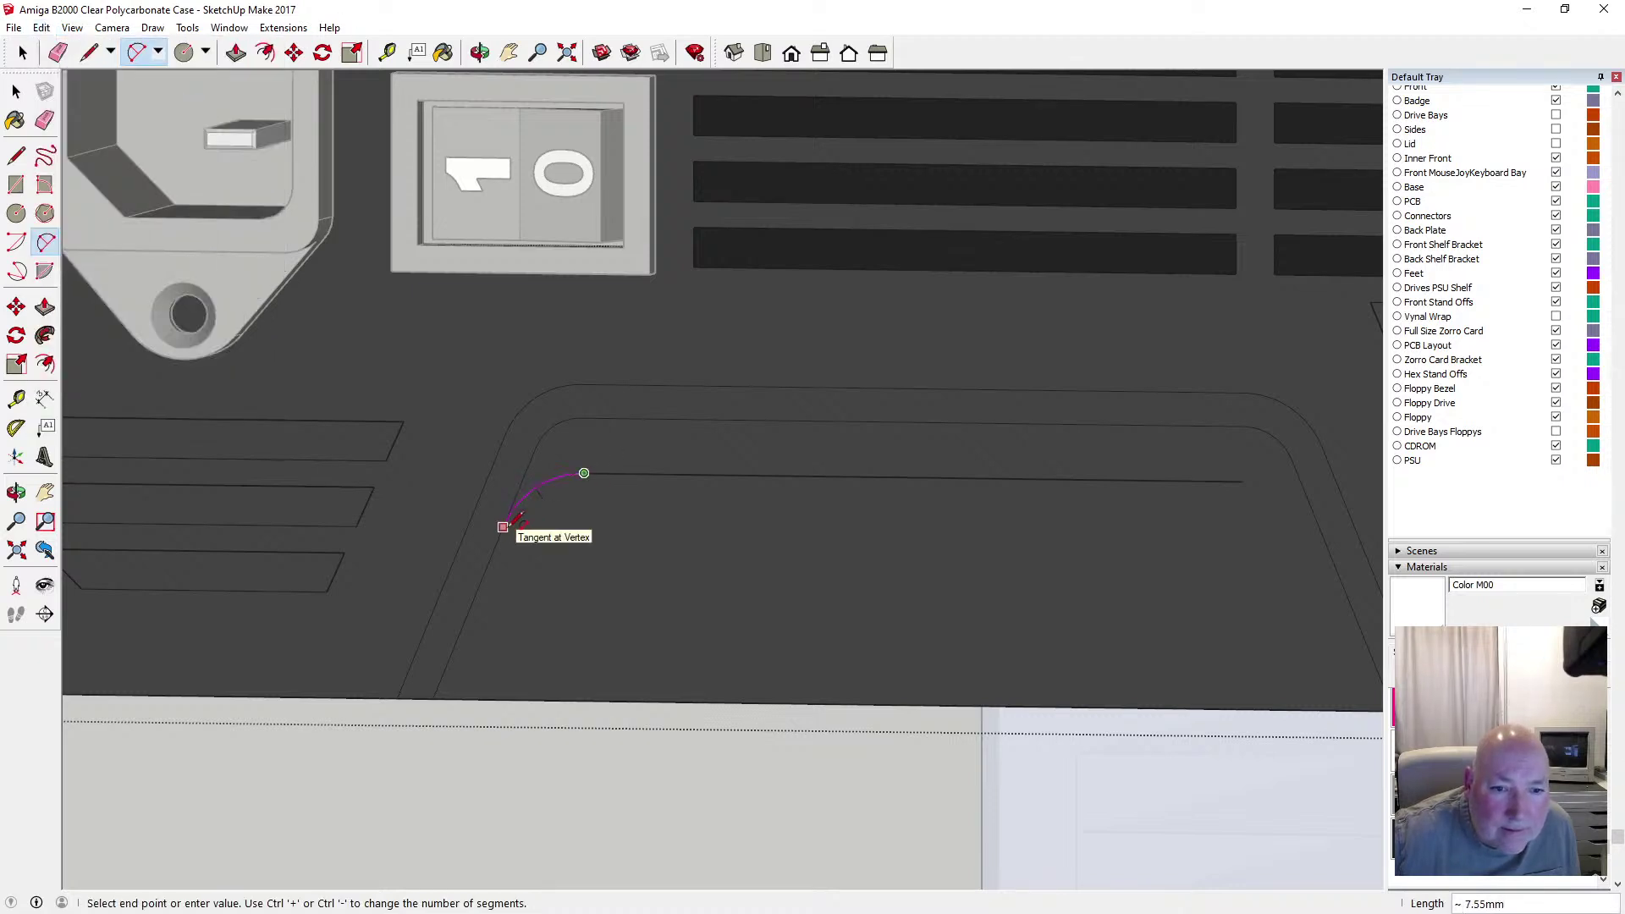
pyautogui.doubleClick(502, 530)
pyautogui.scroll(-2, 374, 570)
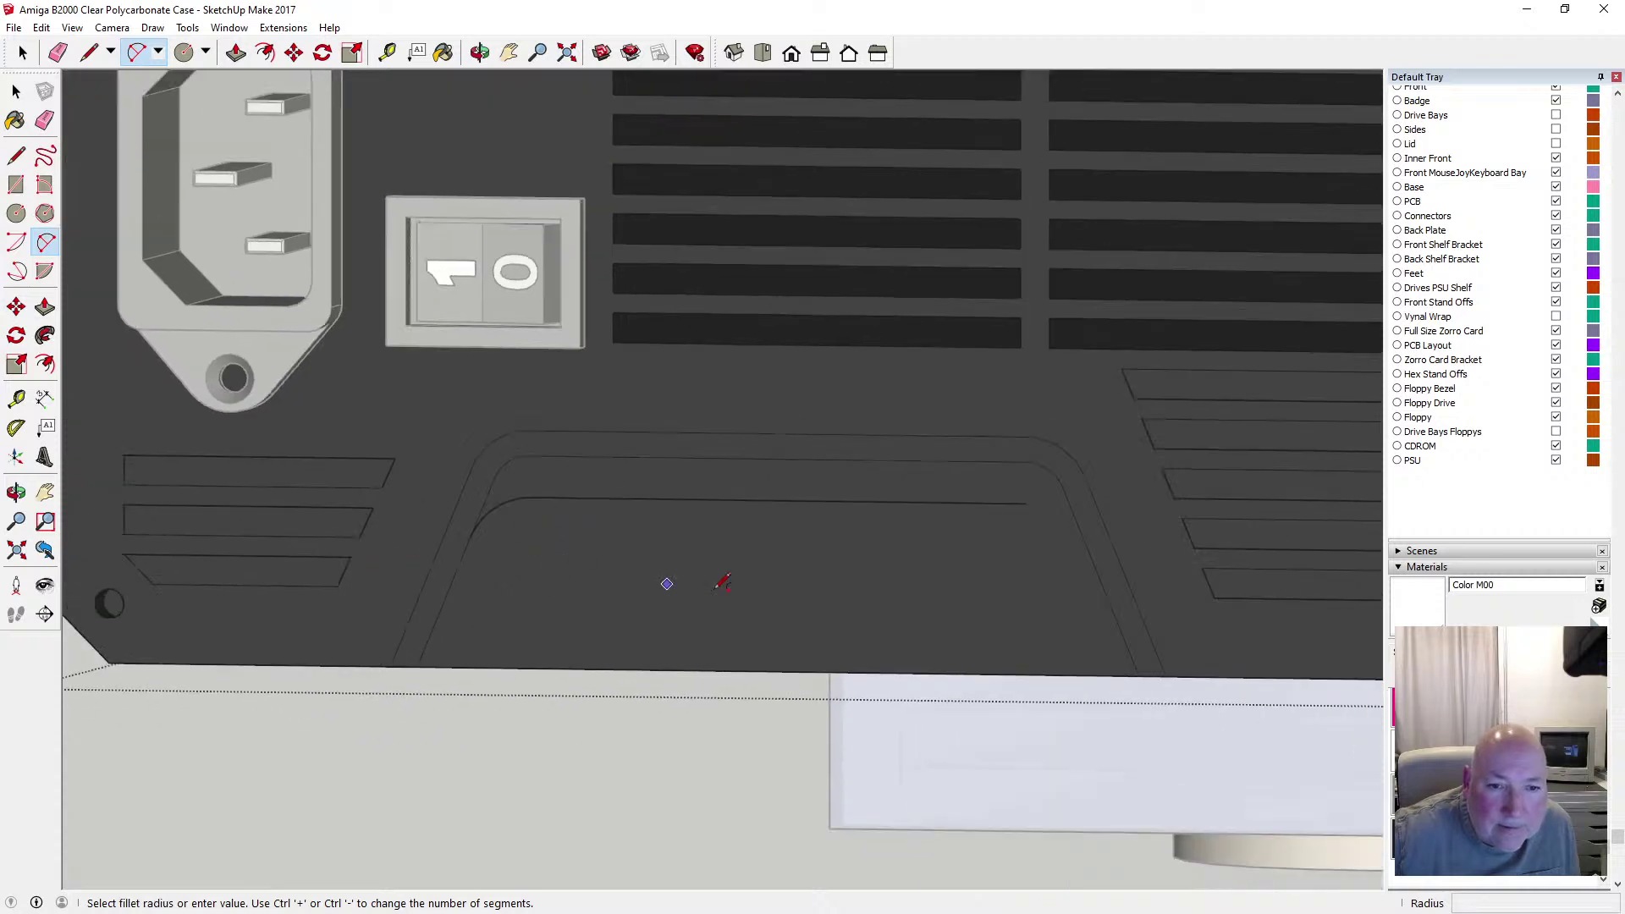
# Draw a tangent arc about 7.48 mm long from the inner horizontal line's end farthest from the power inlet to the slanted side, and save the model
pyautogui.click(1026, 503)
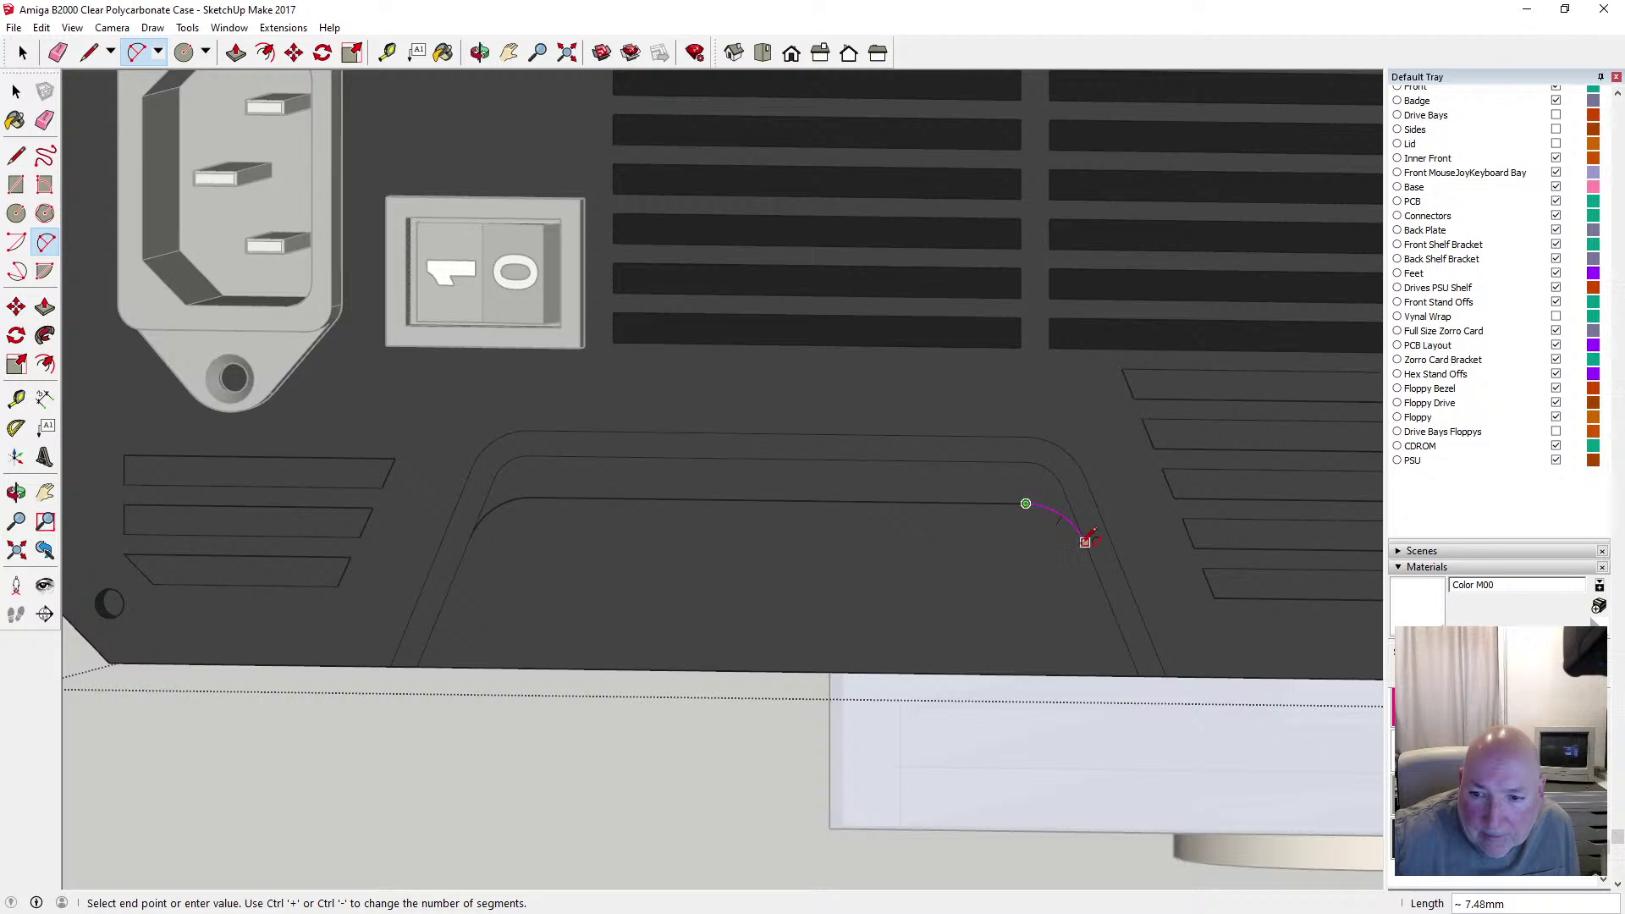
pyautogui.press('Escape')
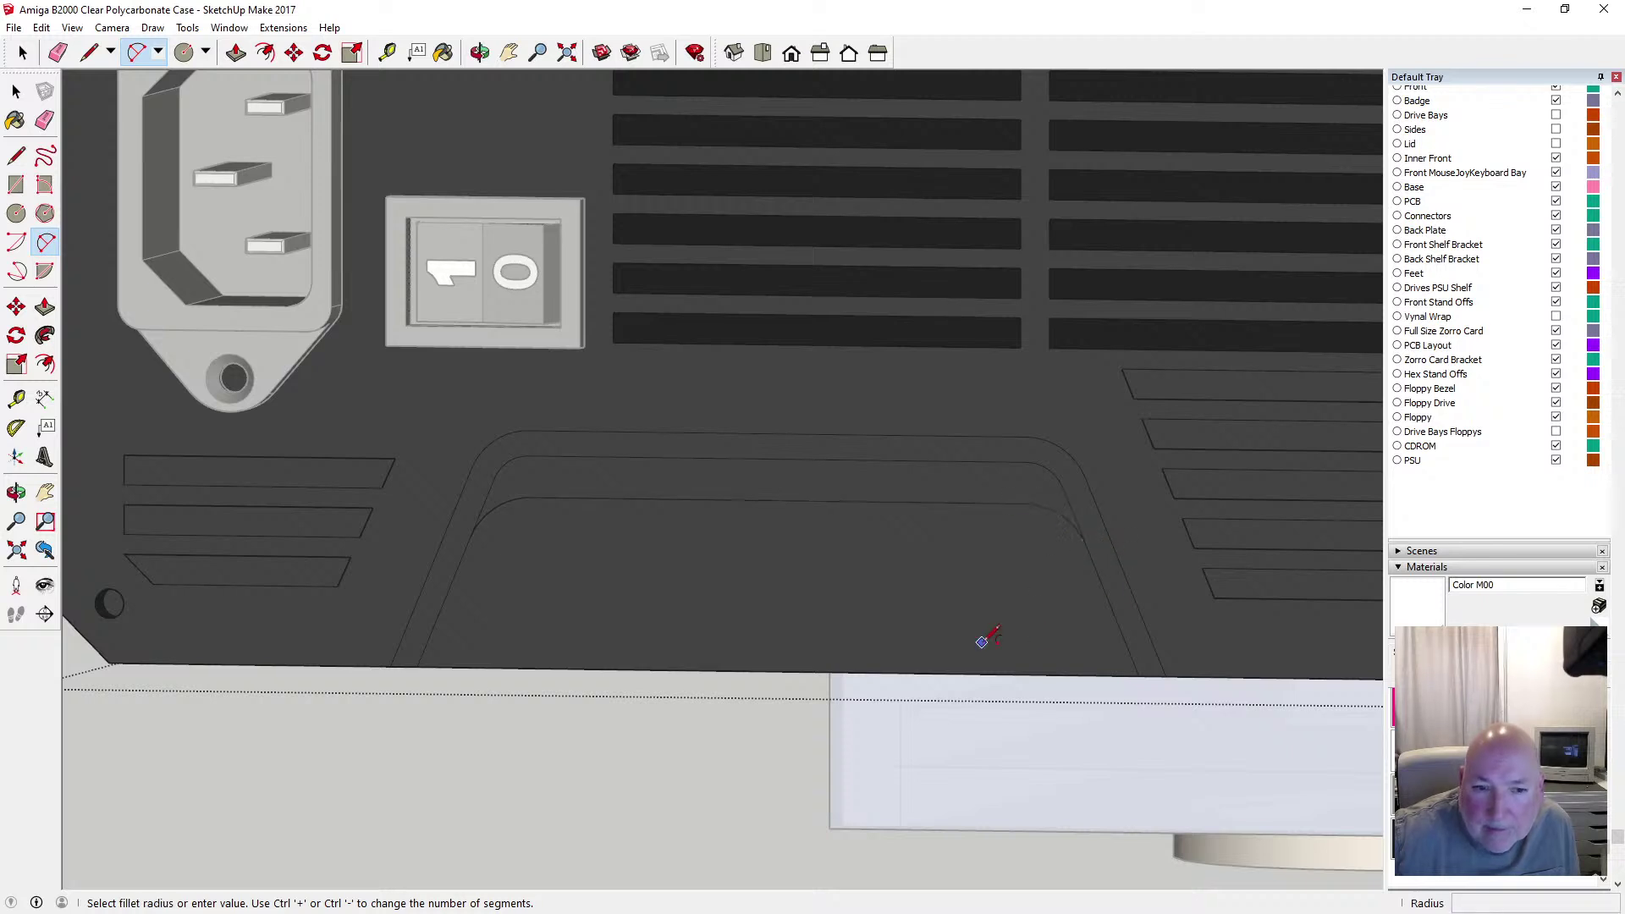
pyautogui.click(16, 91)
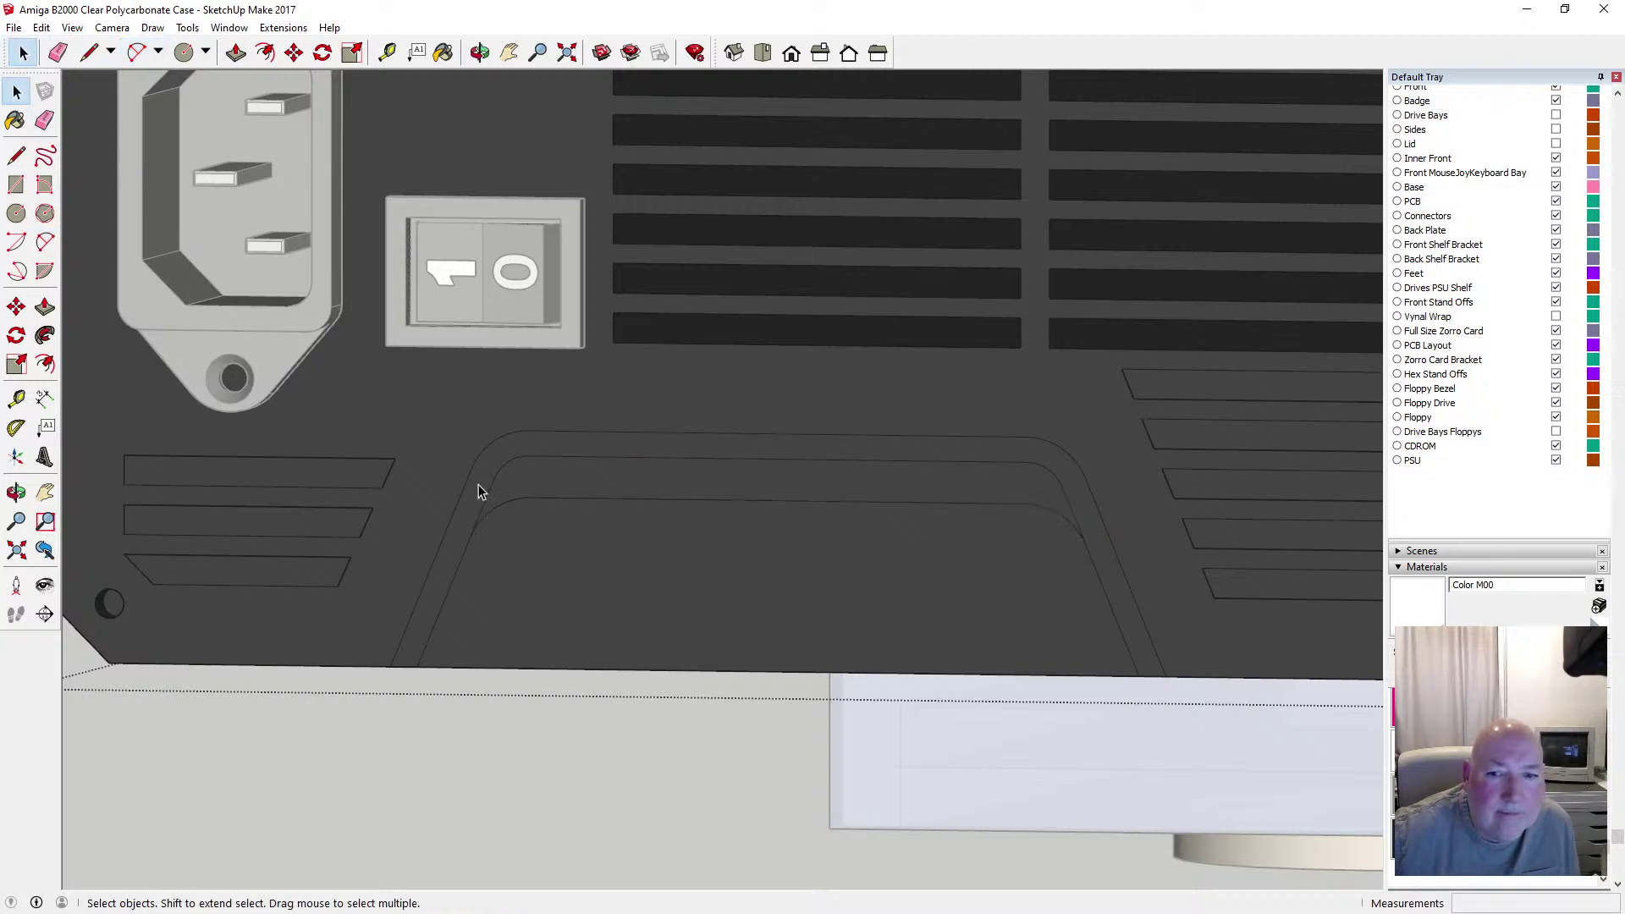
pyautogui.scroll(-2, 430, 528)
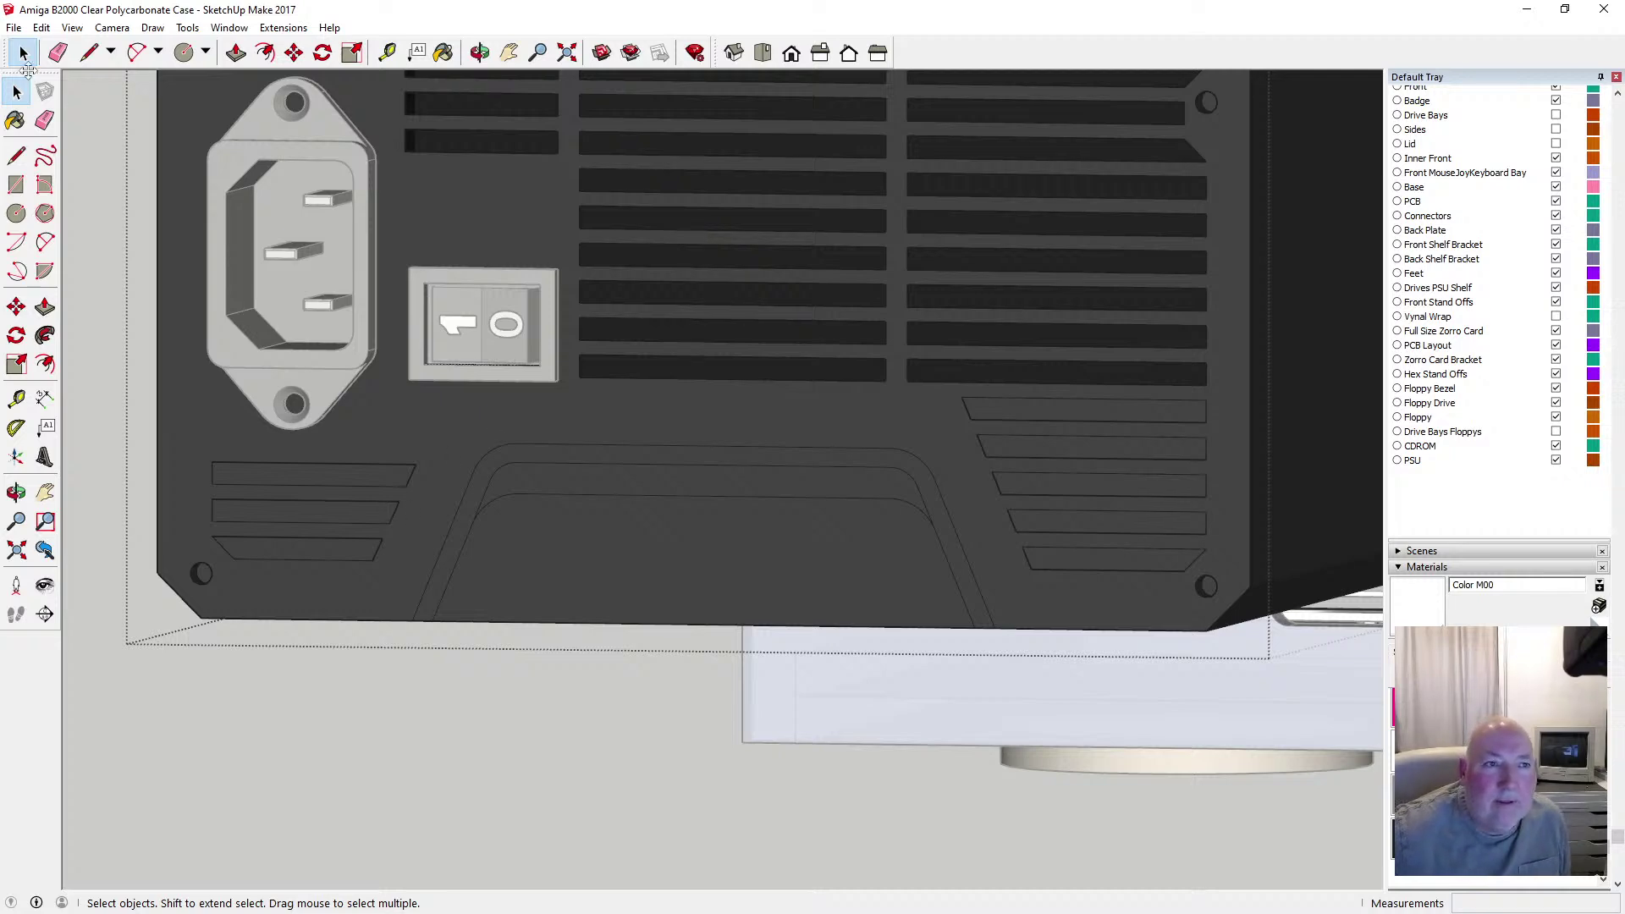
pyautogui.click(13, 27)
pyautogui.click(42, 85)
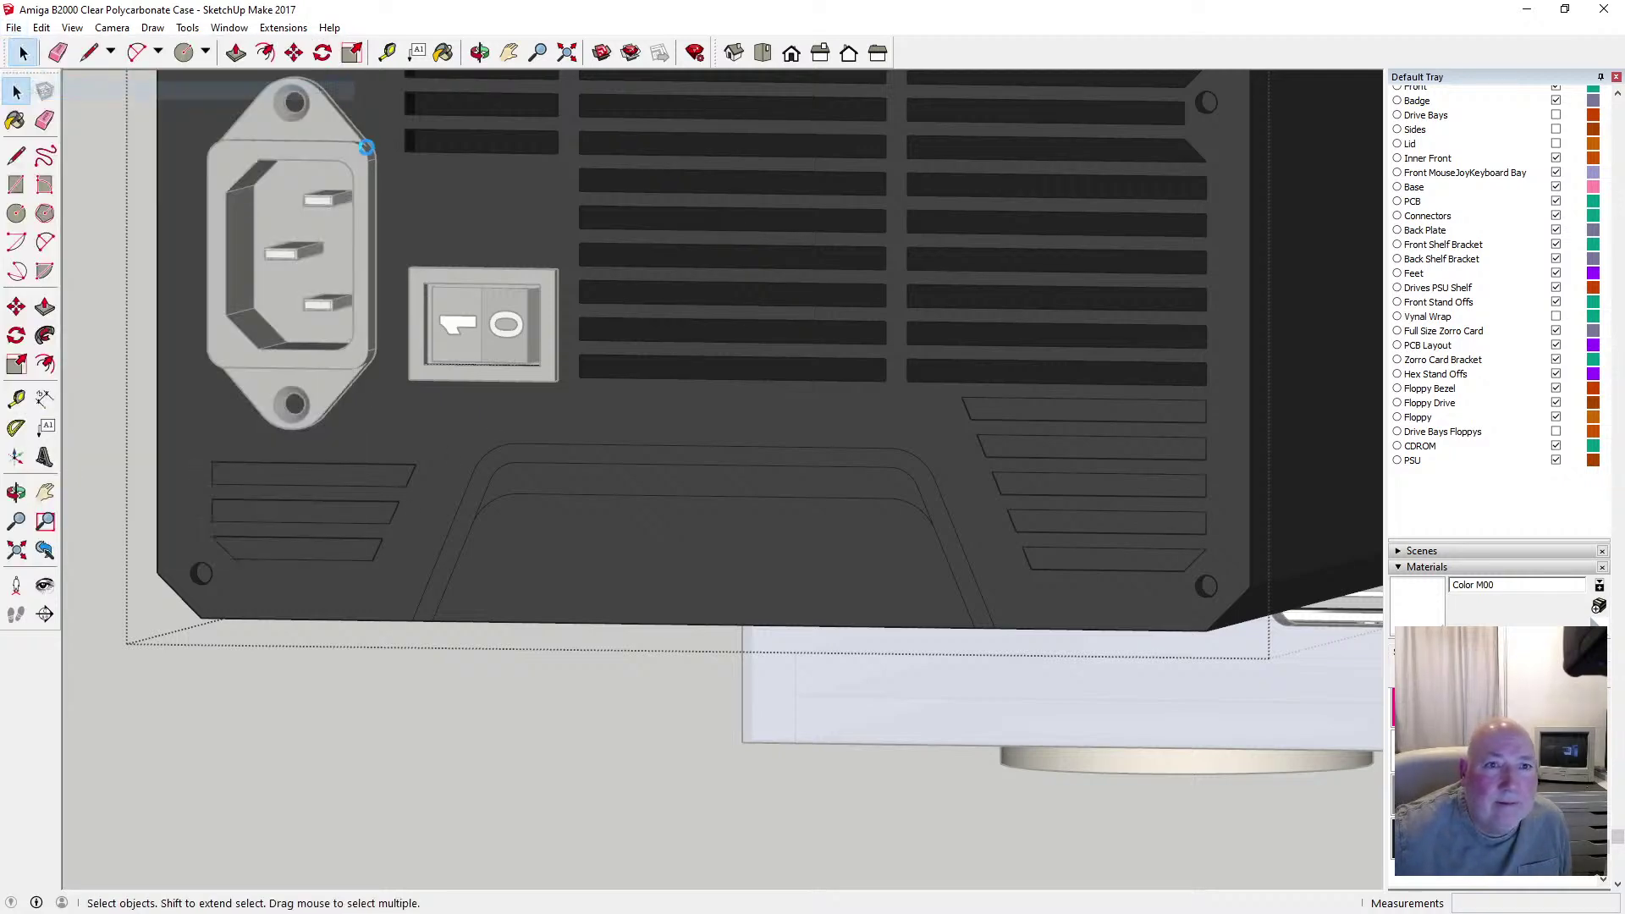
# Try painting the outer trapezoid band with Color H04, Color H05, Color H06 and Color H07 in turn
pyautogui.click(444, 52)
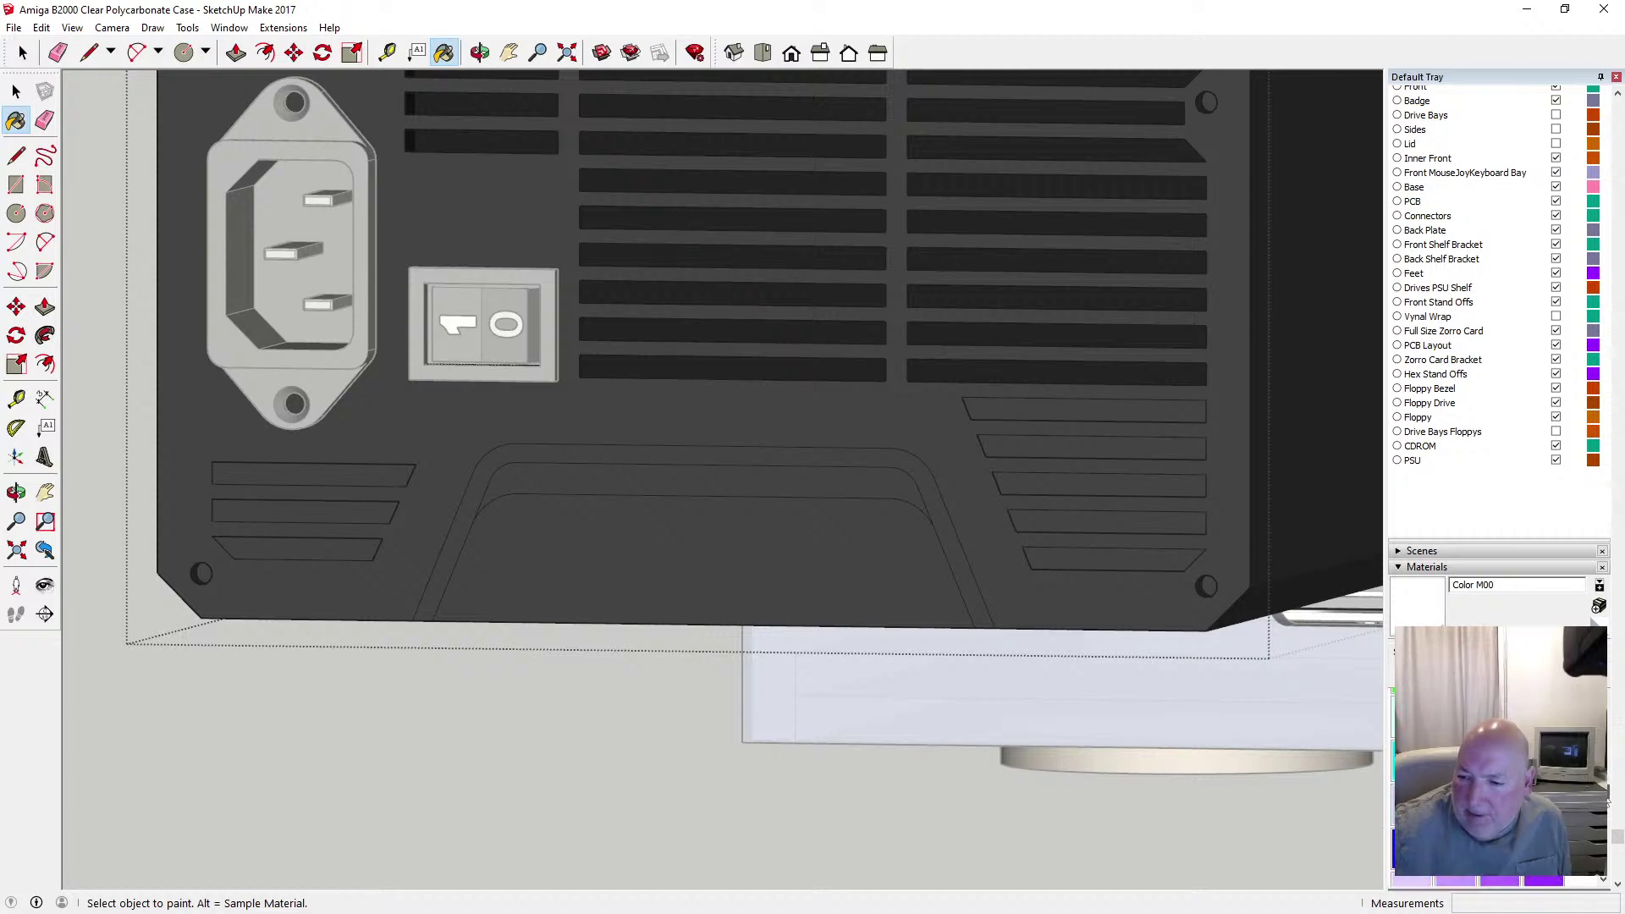
pyautogui.moveTo(1607, 803); pyautogui.dragTo(1607, 796)
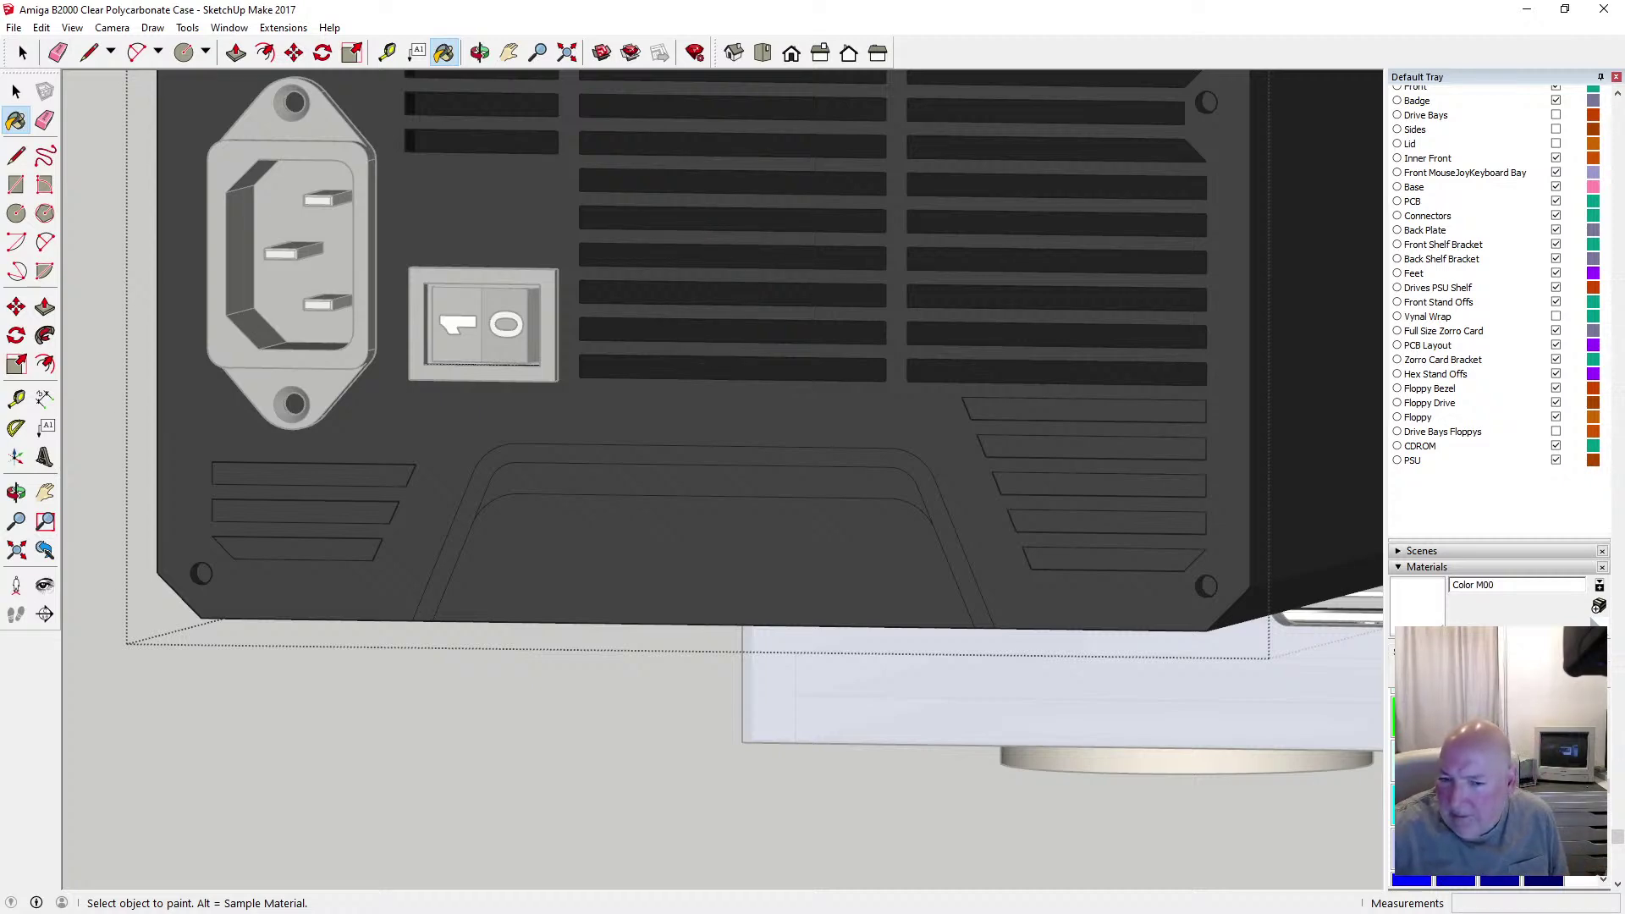
pyautogui.click(1498, 762)
pyautogui.click(827, 449)
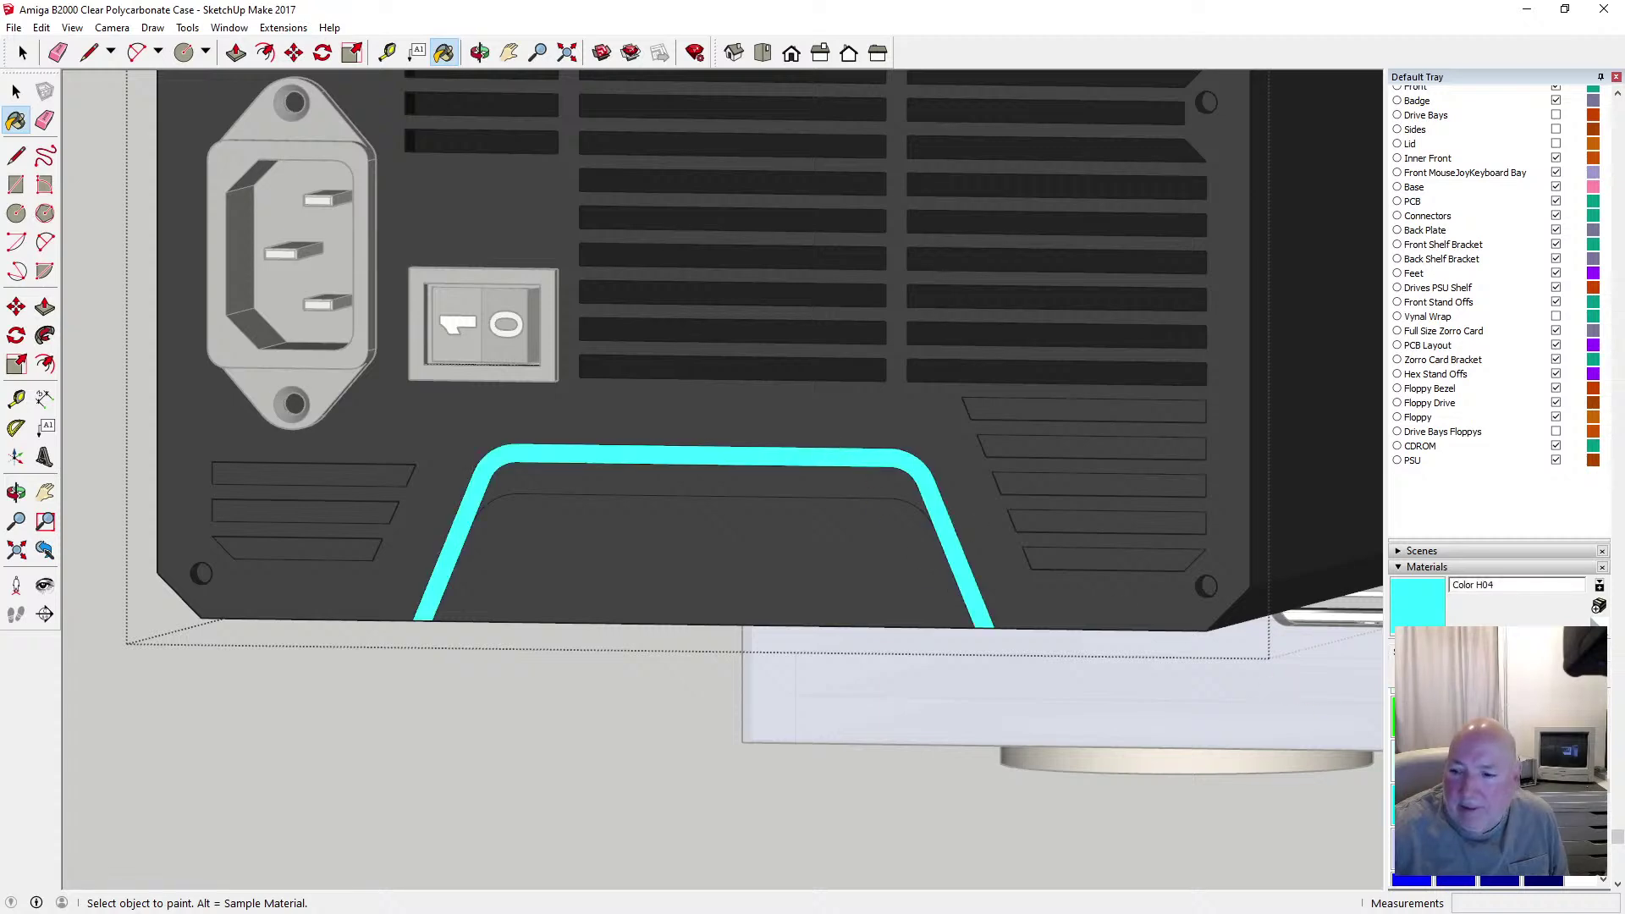
pyautogui.click(1502, 762)
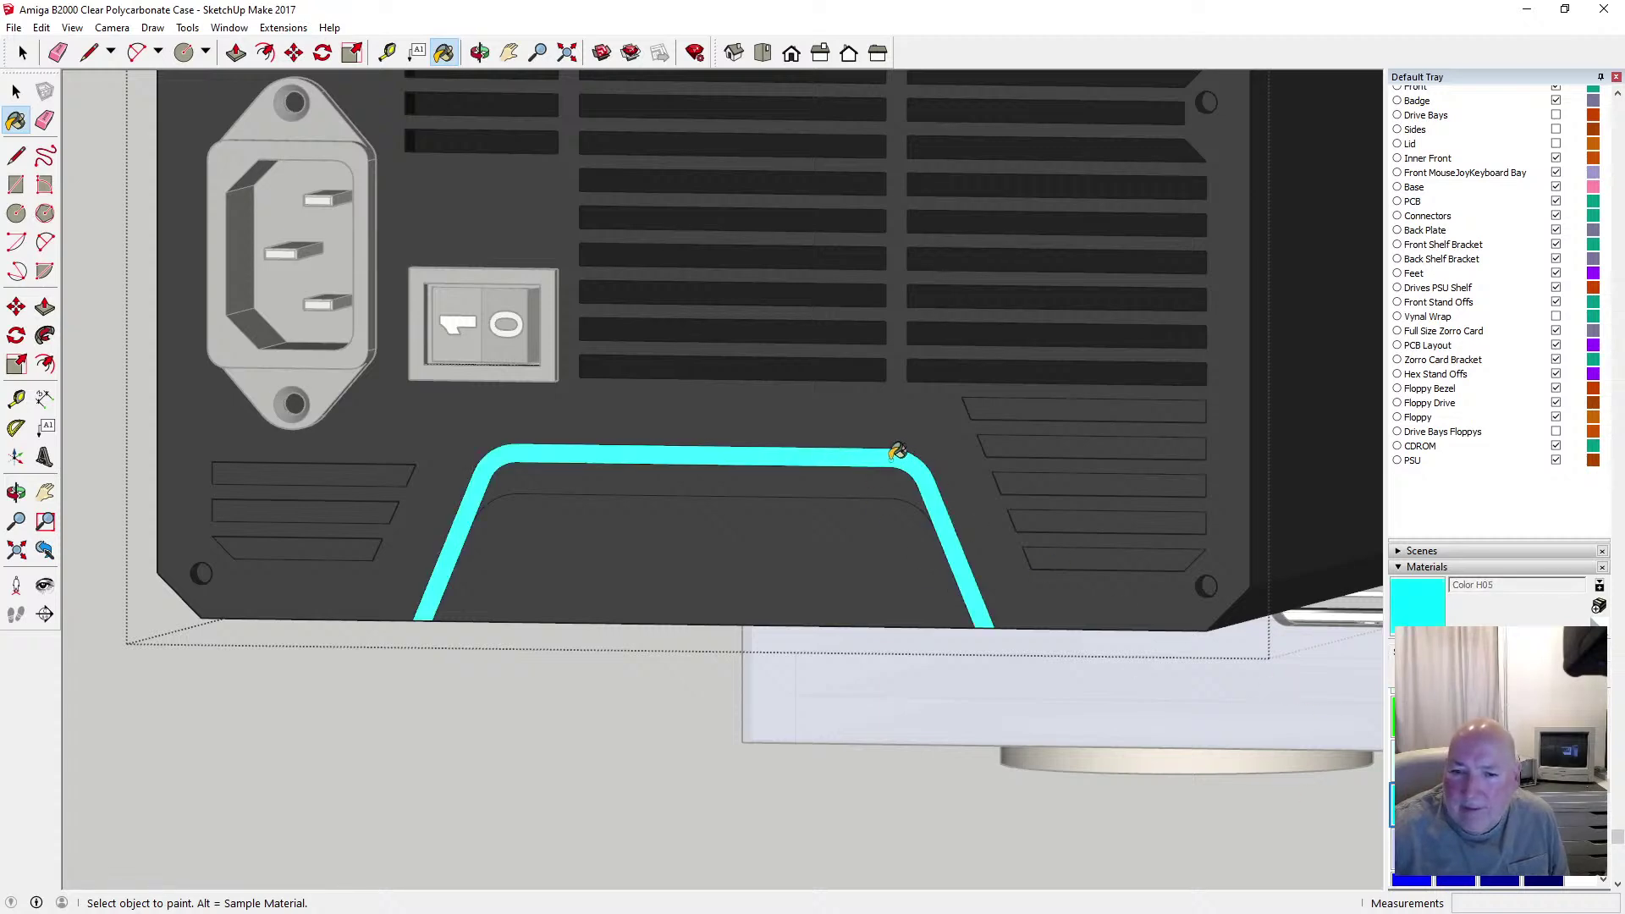
pyautogui.click(889, 449)
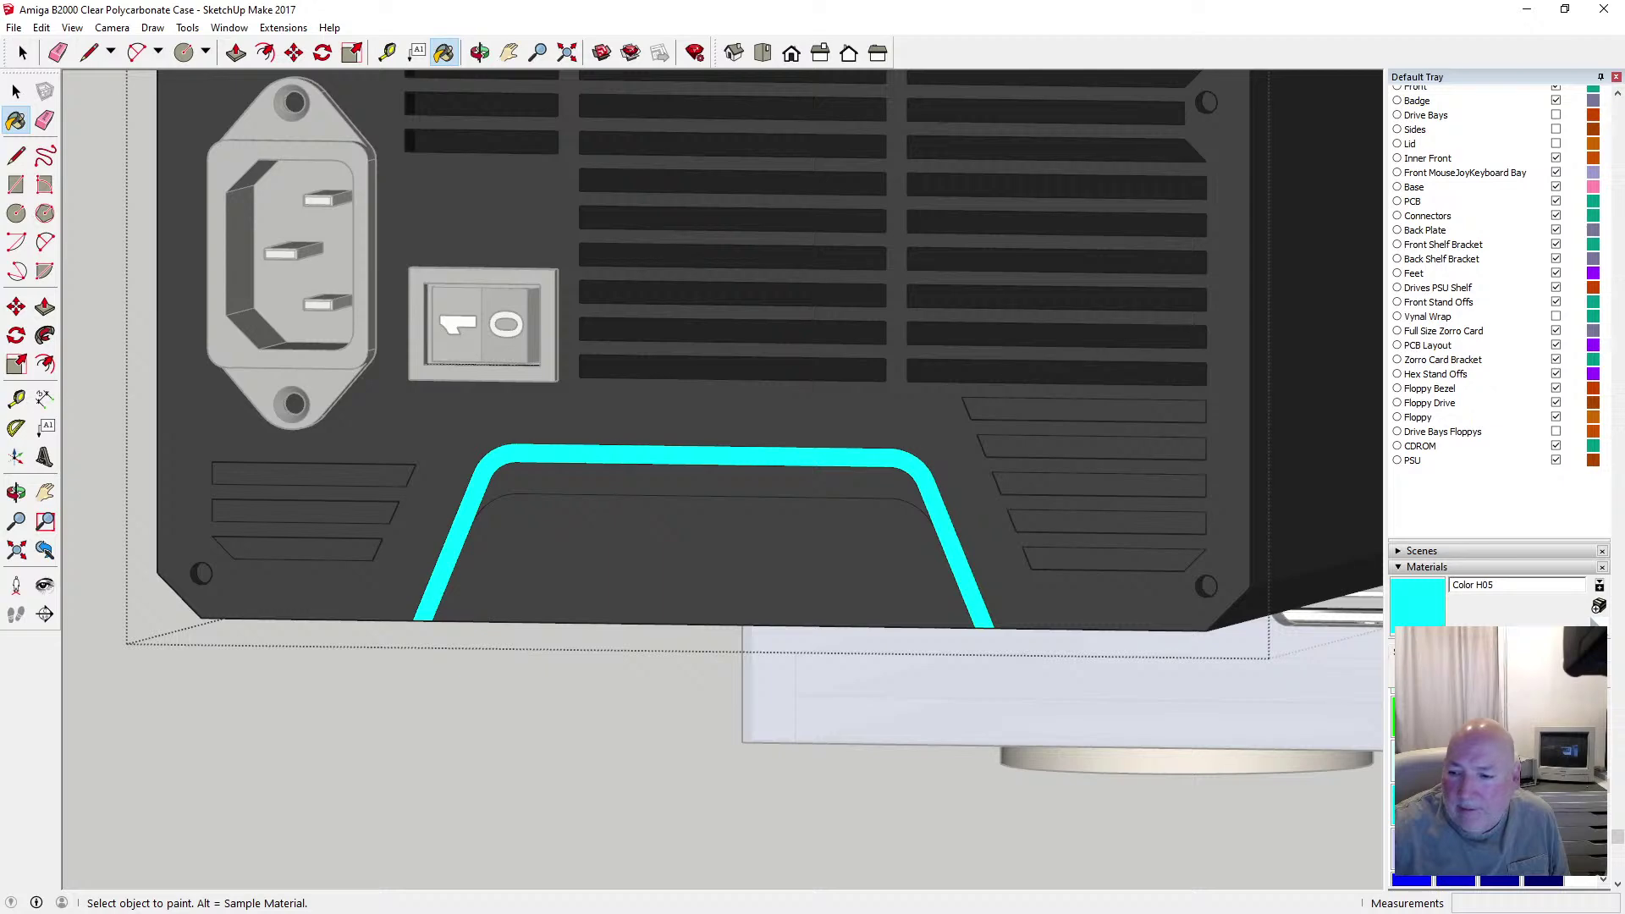
pyautogui.click(1457, 805)
pyautogui.click(897, 457)
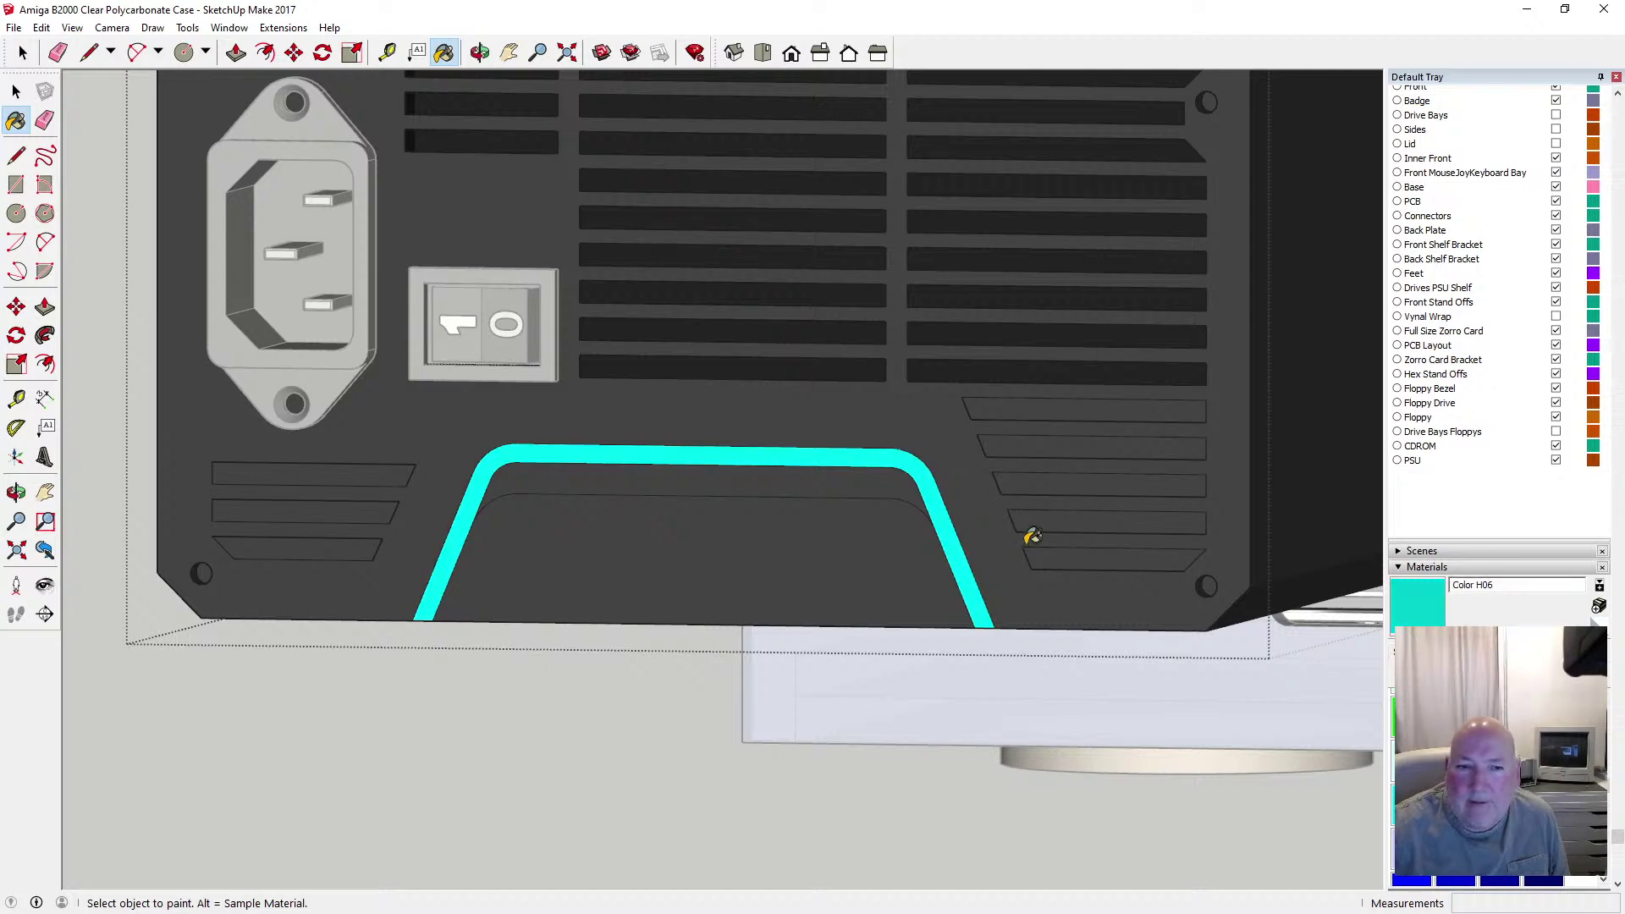
pyautogui.click(1503, 805)
pyautogui.click(913, 457)
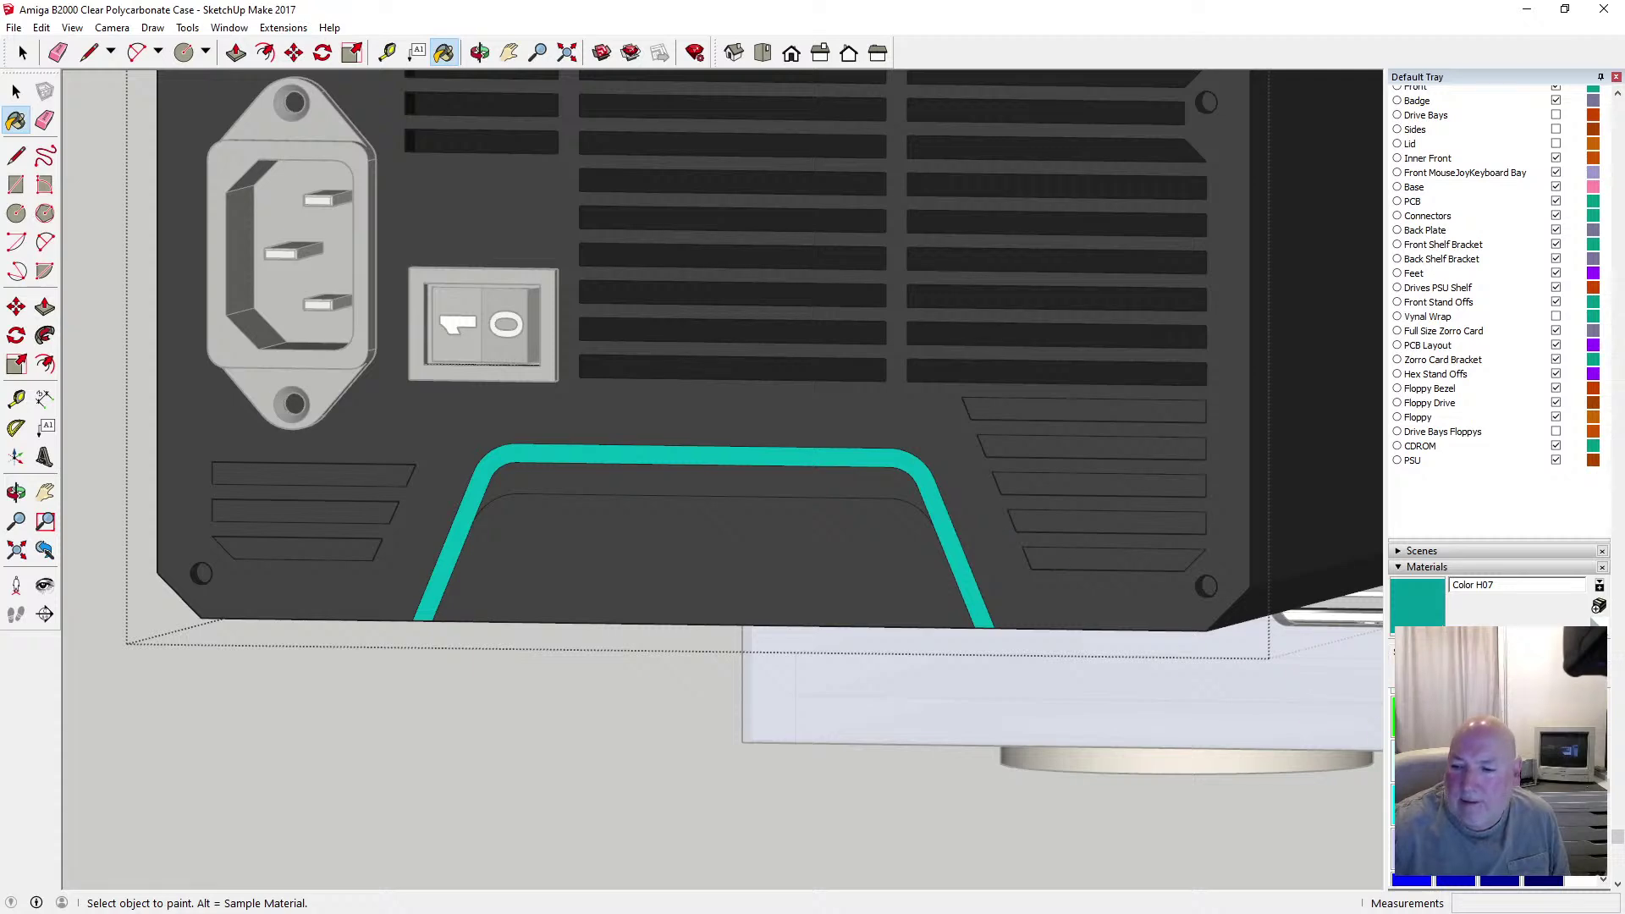
# Try Color I03, Color H08 and Color H07 on the outer trapezoid band
pyautogui.scroll(-2, 1499, 762)
pyautogui.scroll(1, 1498, 762)
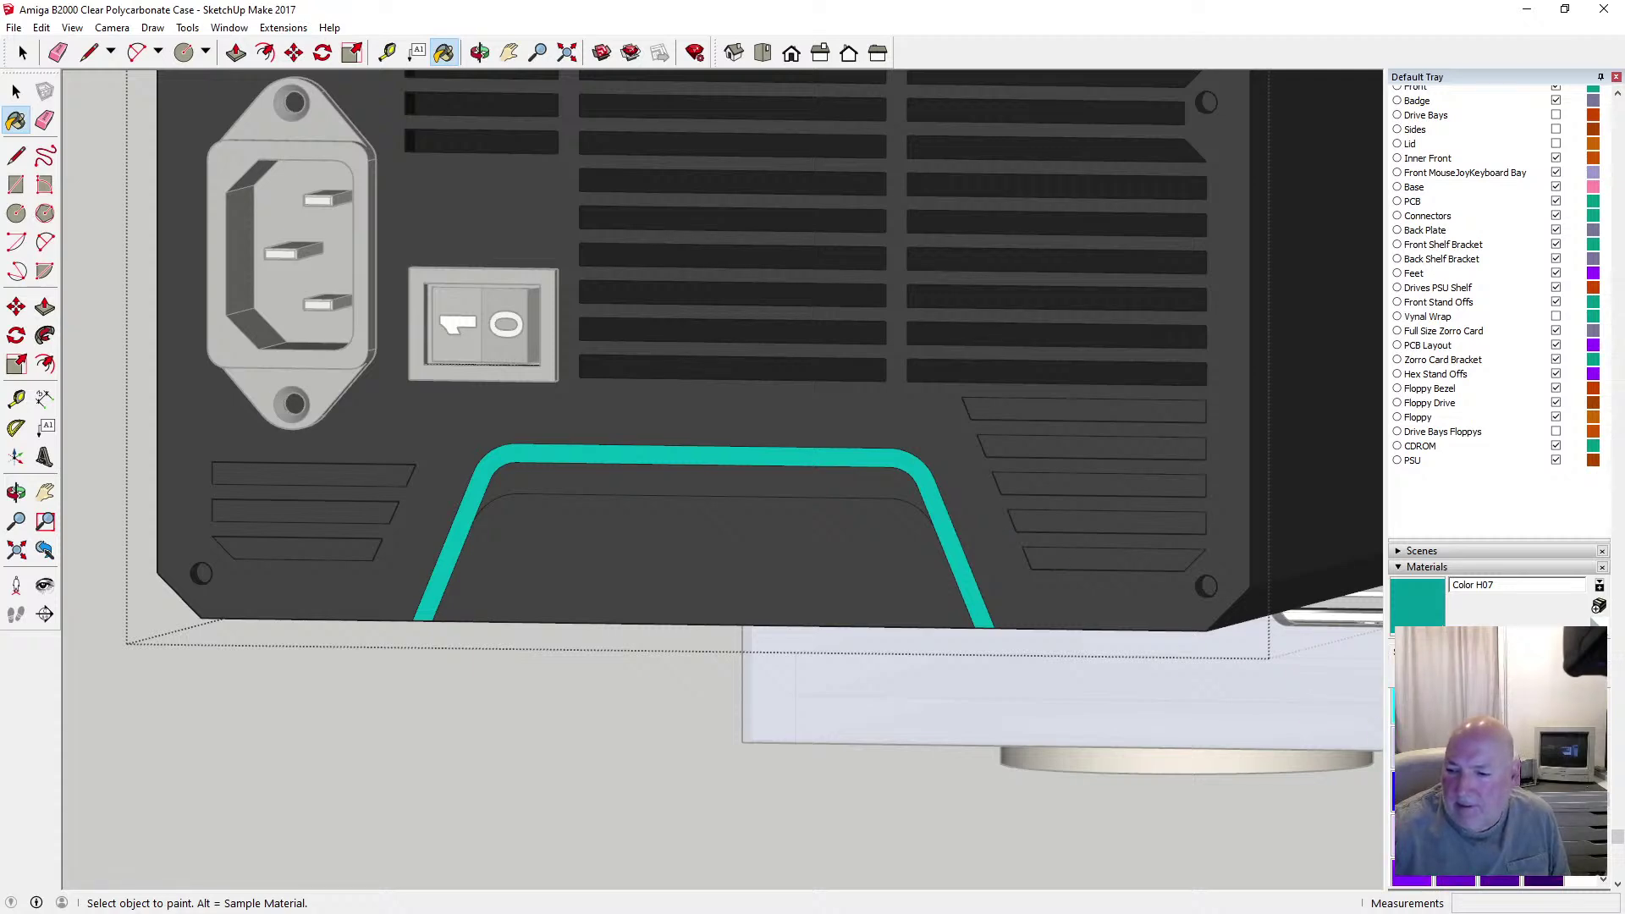
pyautogui.click(1465, 822)
pyautogui.click(907, 463)
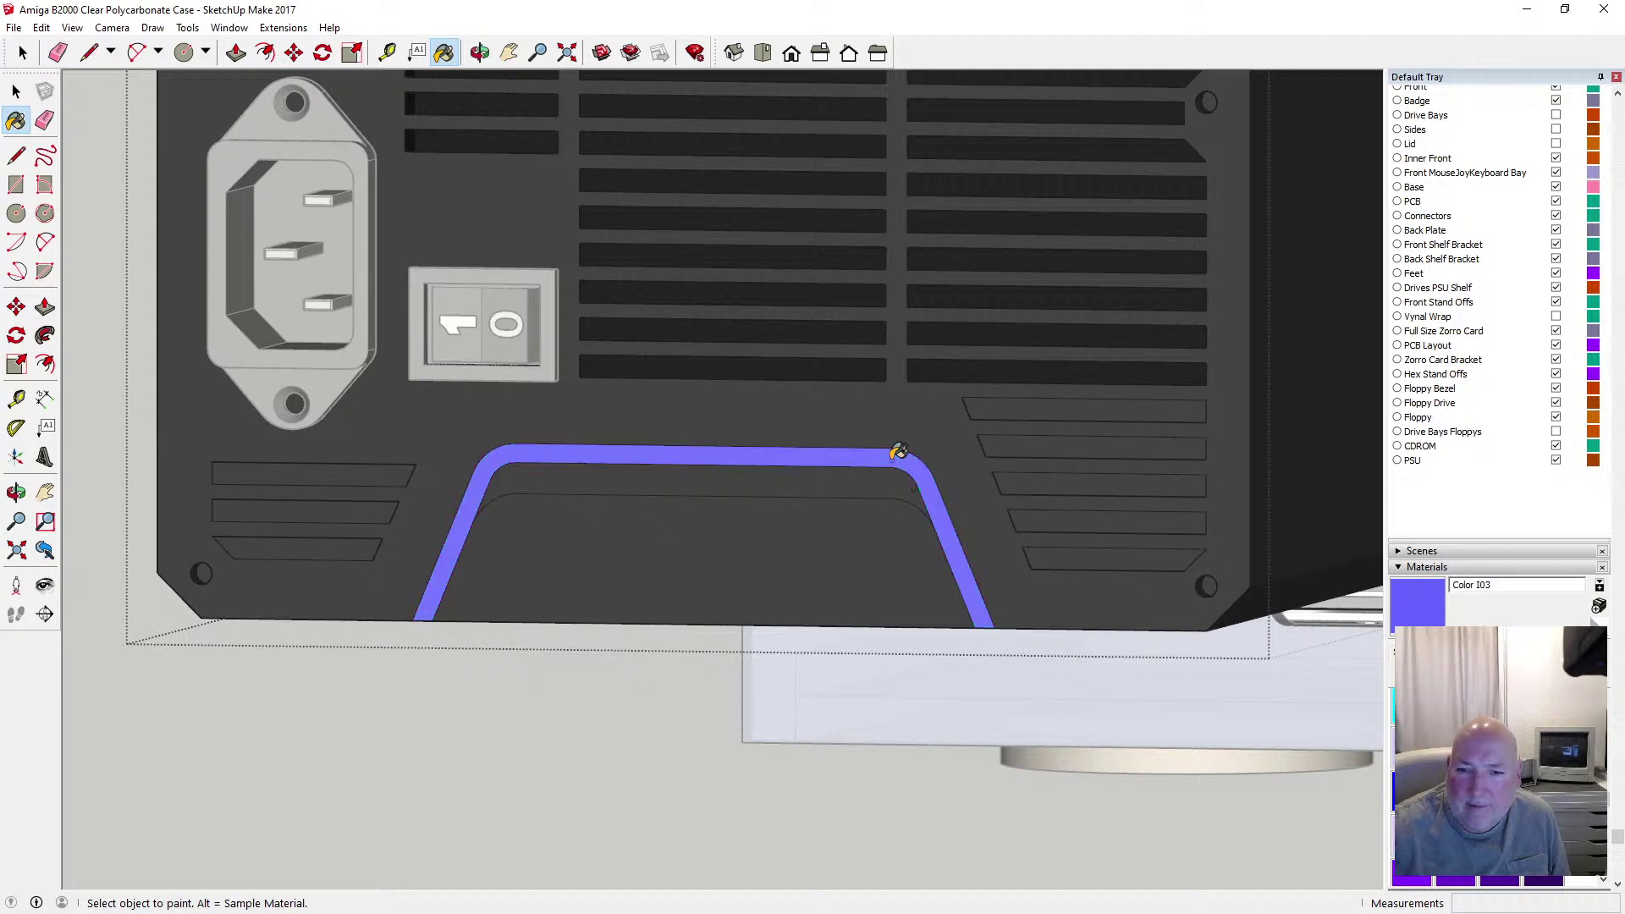
pyautogui.scroll(1, 1498, 762)
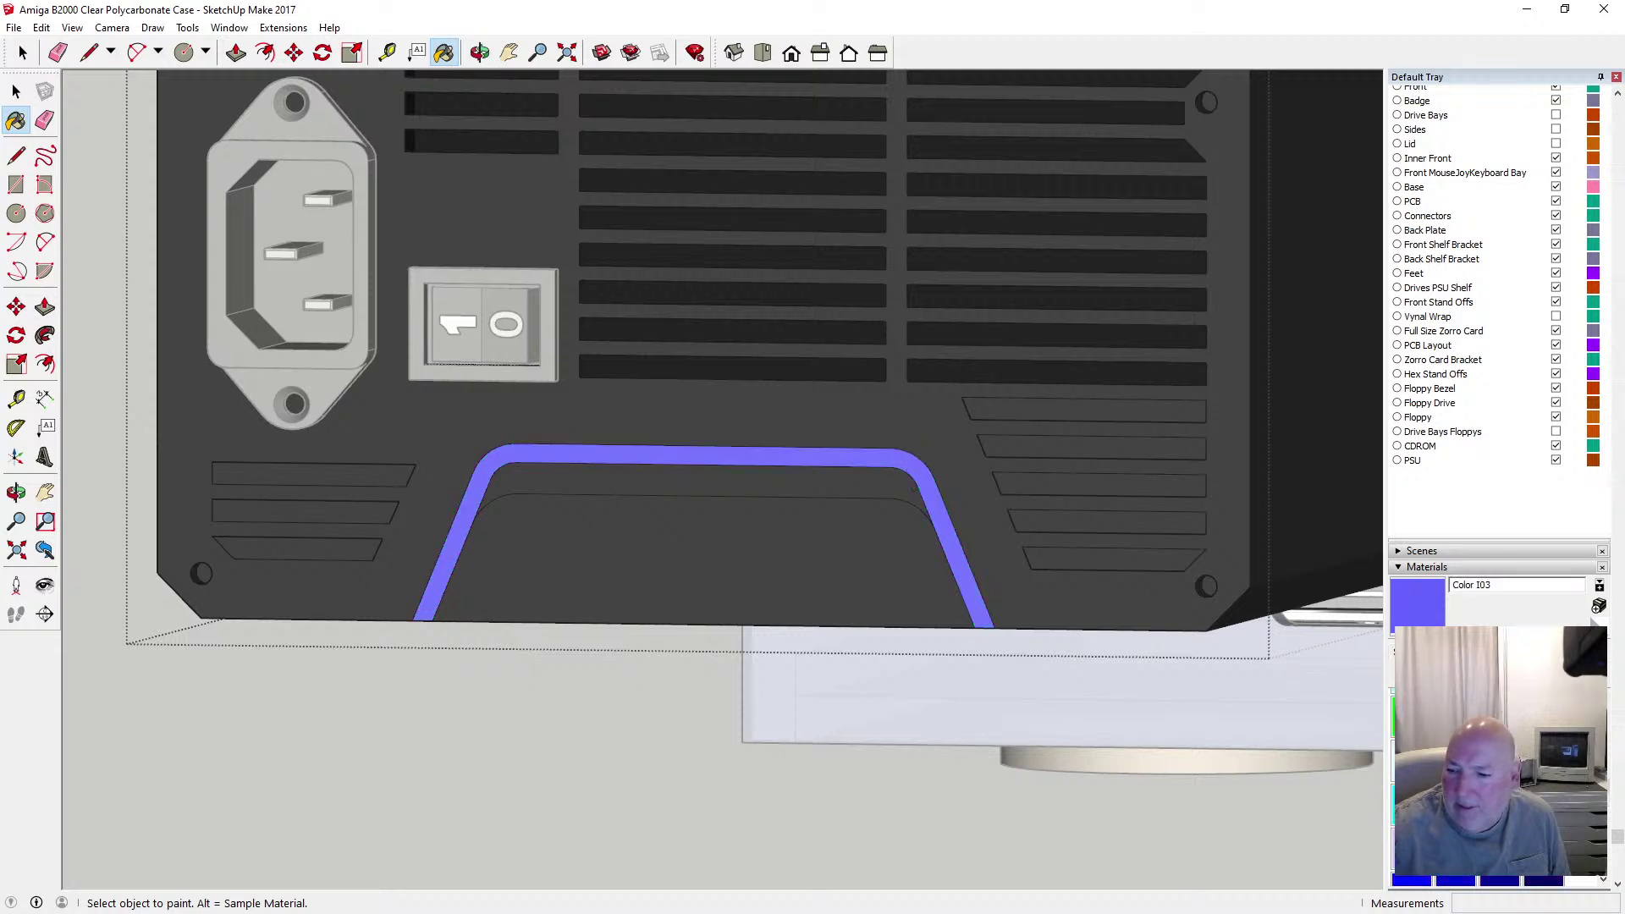
pyautogui.click(1458, 800)
pyautogui.click(913, 455)
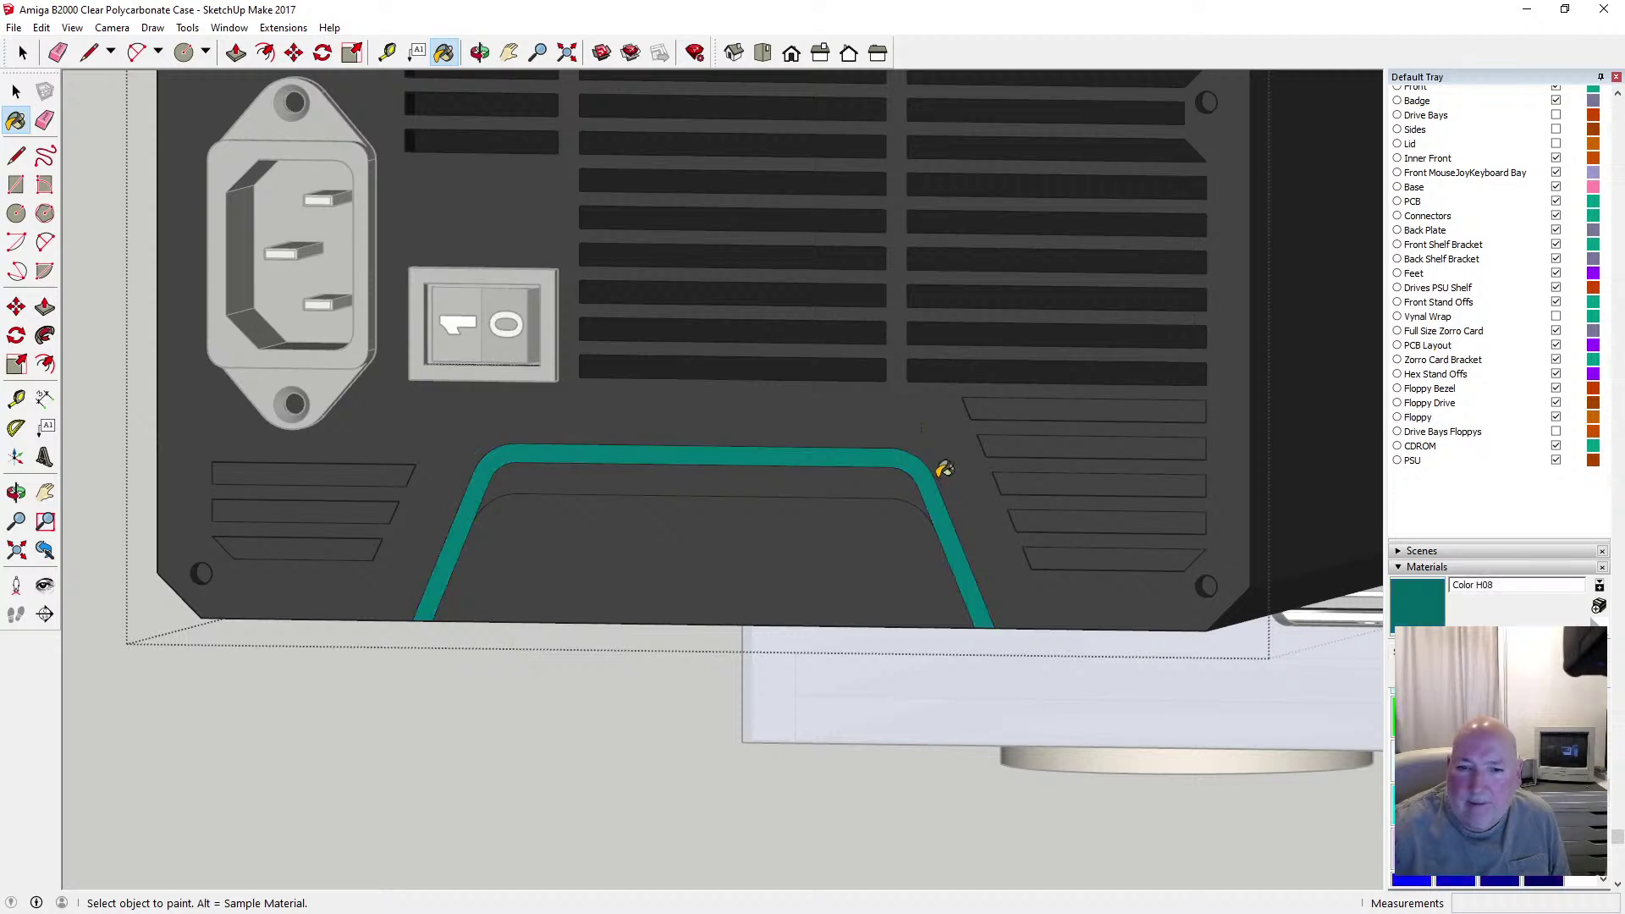
pyautogui.click(1440, 800)
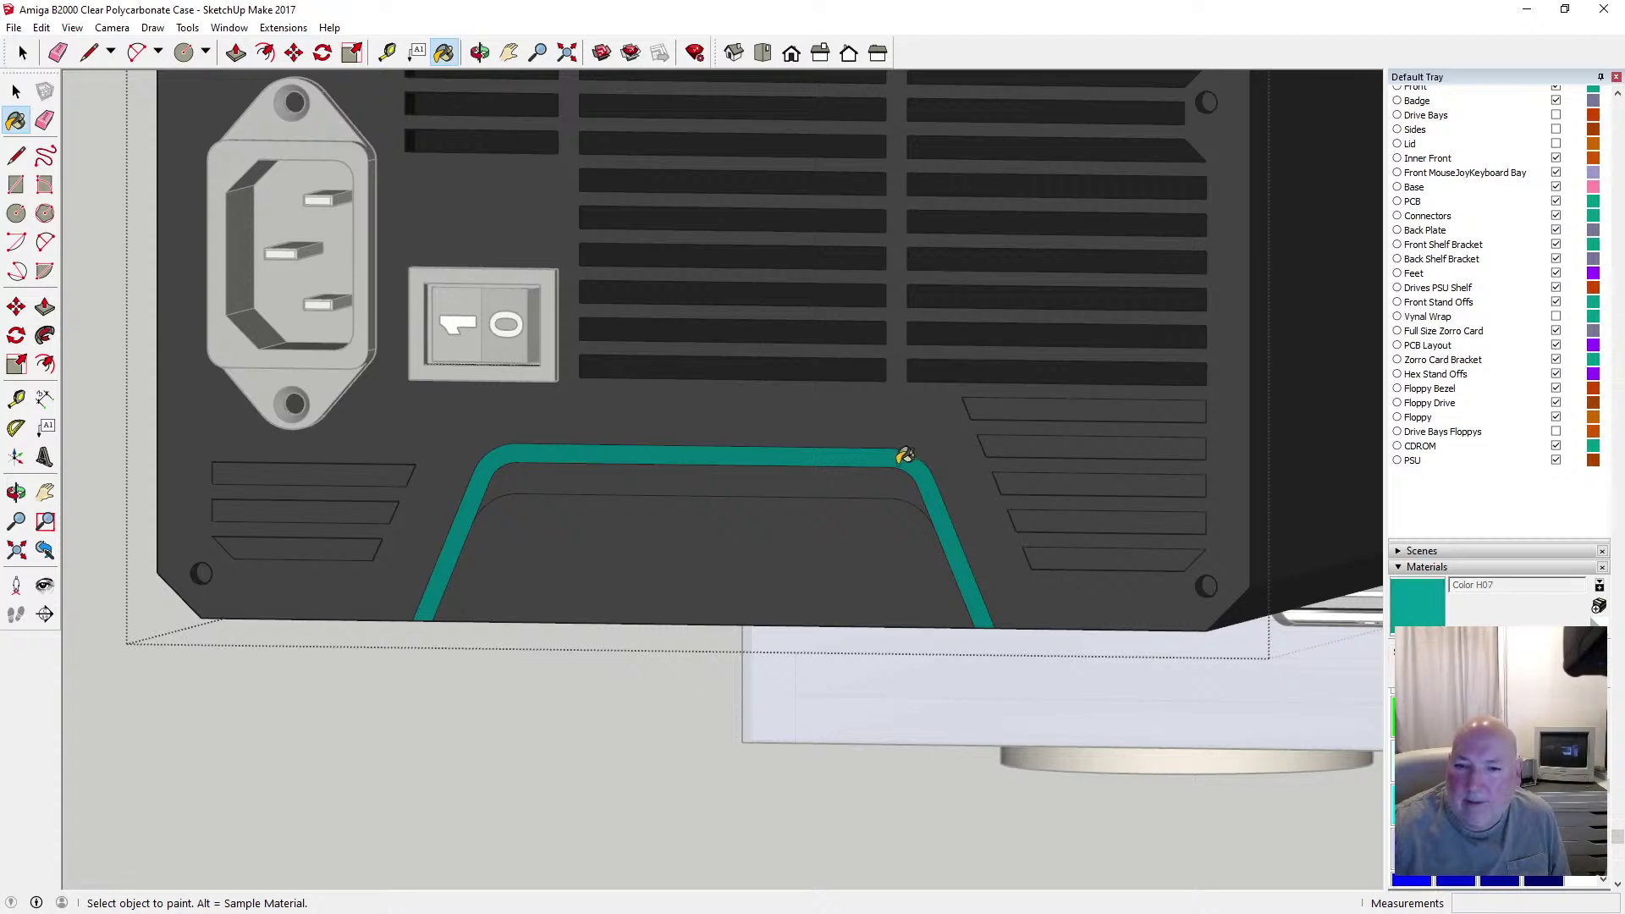
pyautogui.click(903, 453)
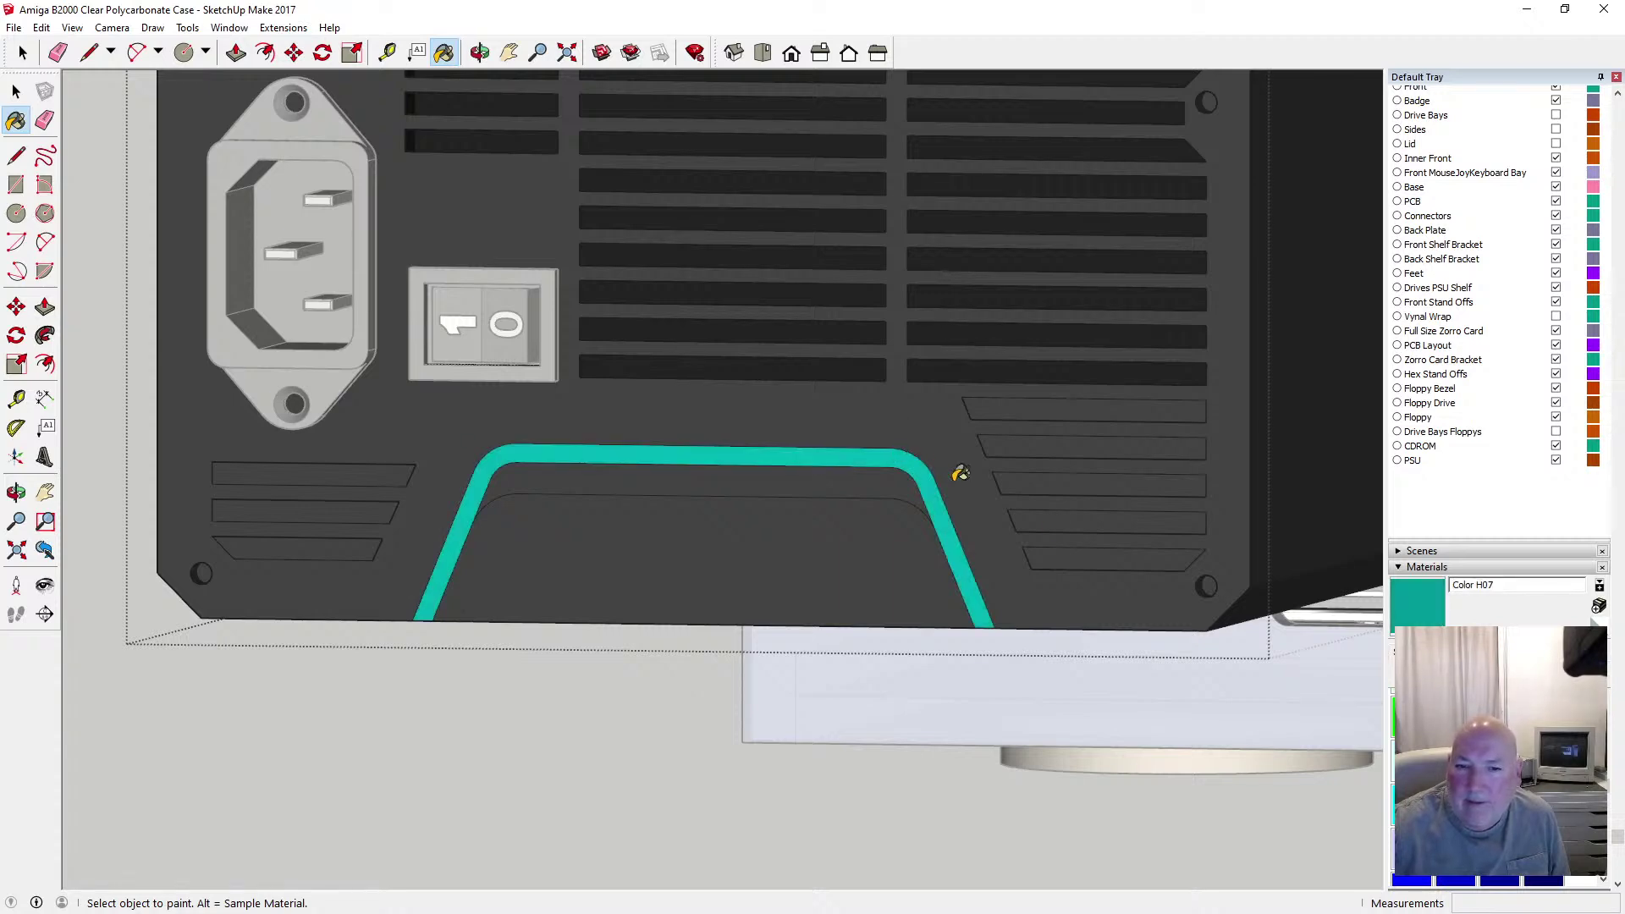
# Paint the outer trapezoid band and the curved strip directly inside it with Color H06
pyautogui.click(1448, 800)
pyautogui.click(908, 454)
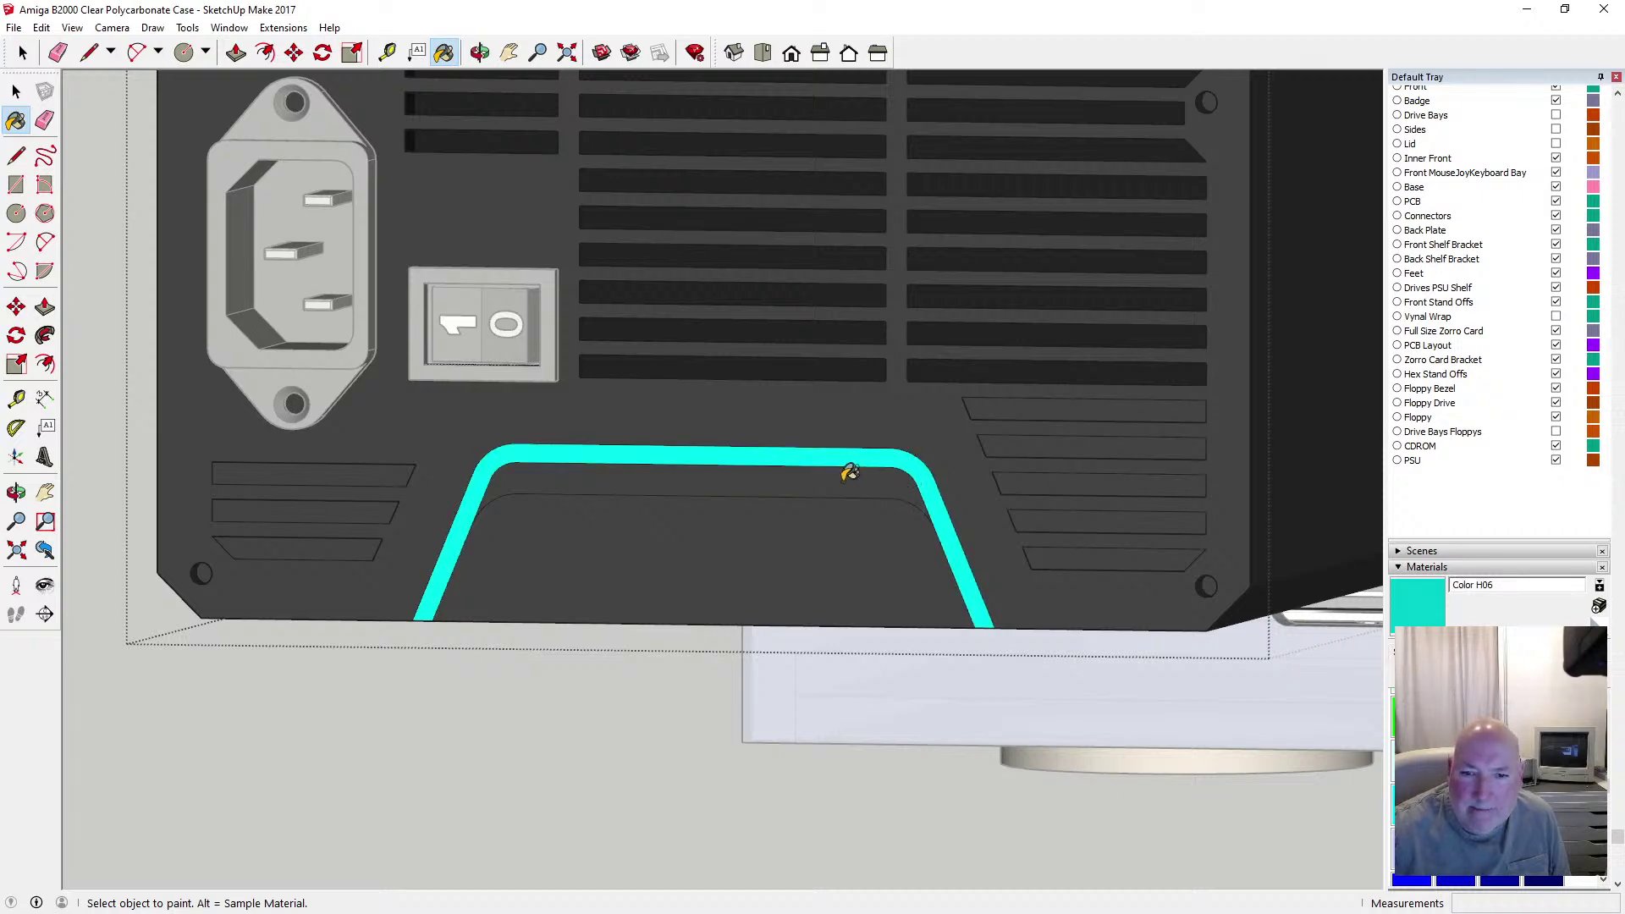
pyautogui.click(927, 518)
pyautogui.scroll(-4, 796, 554)
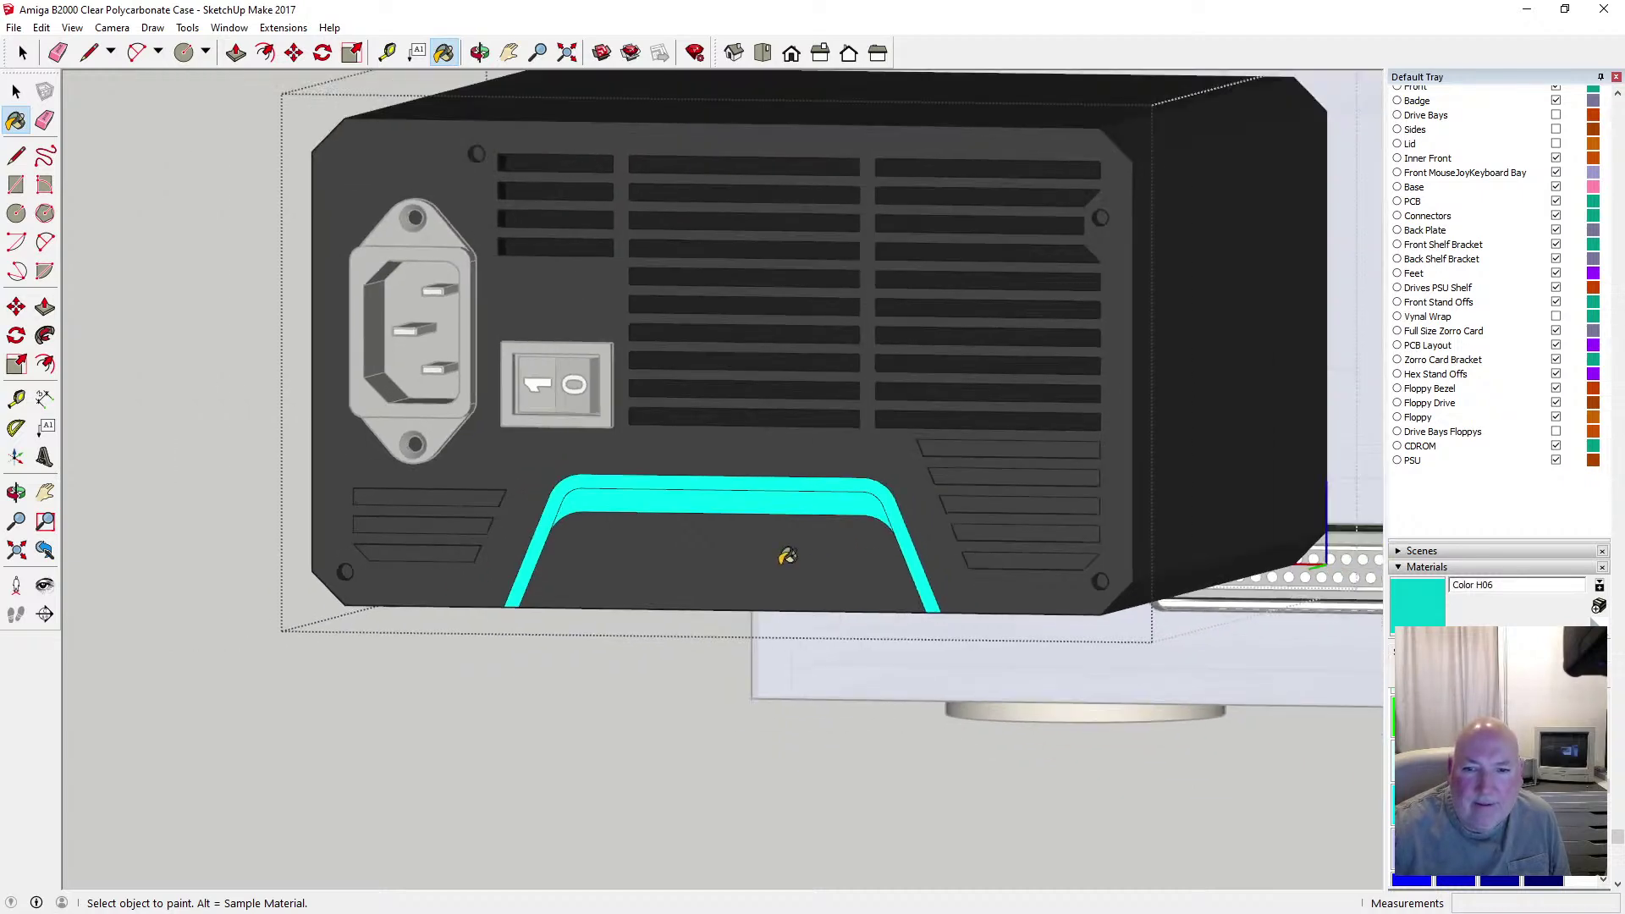
# Save the model and switch the camera to perspective projection
pyautogui.click(14, 27)
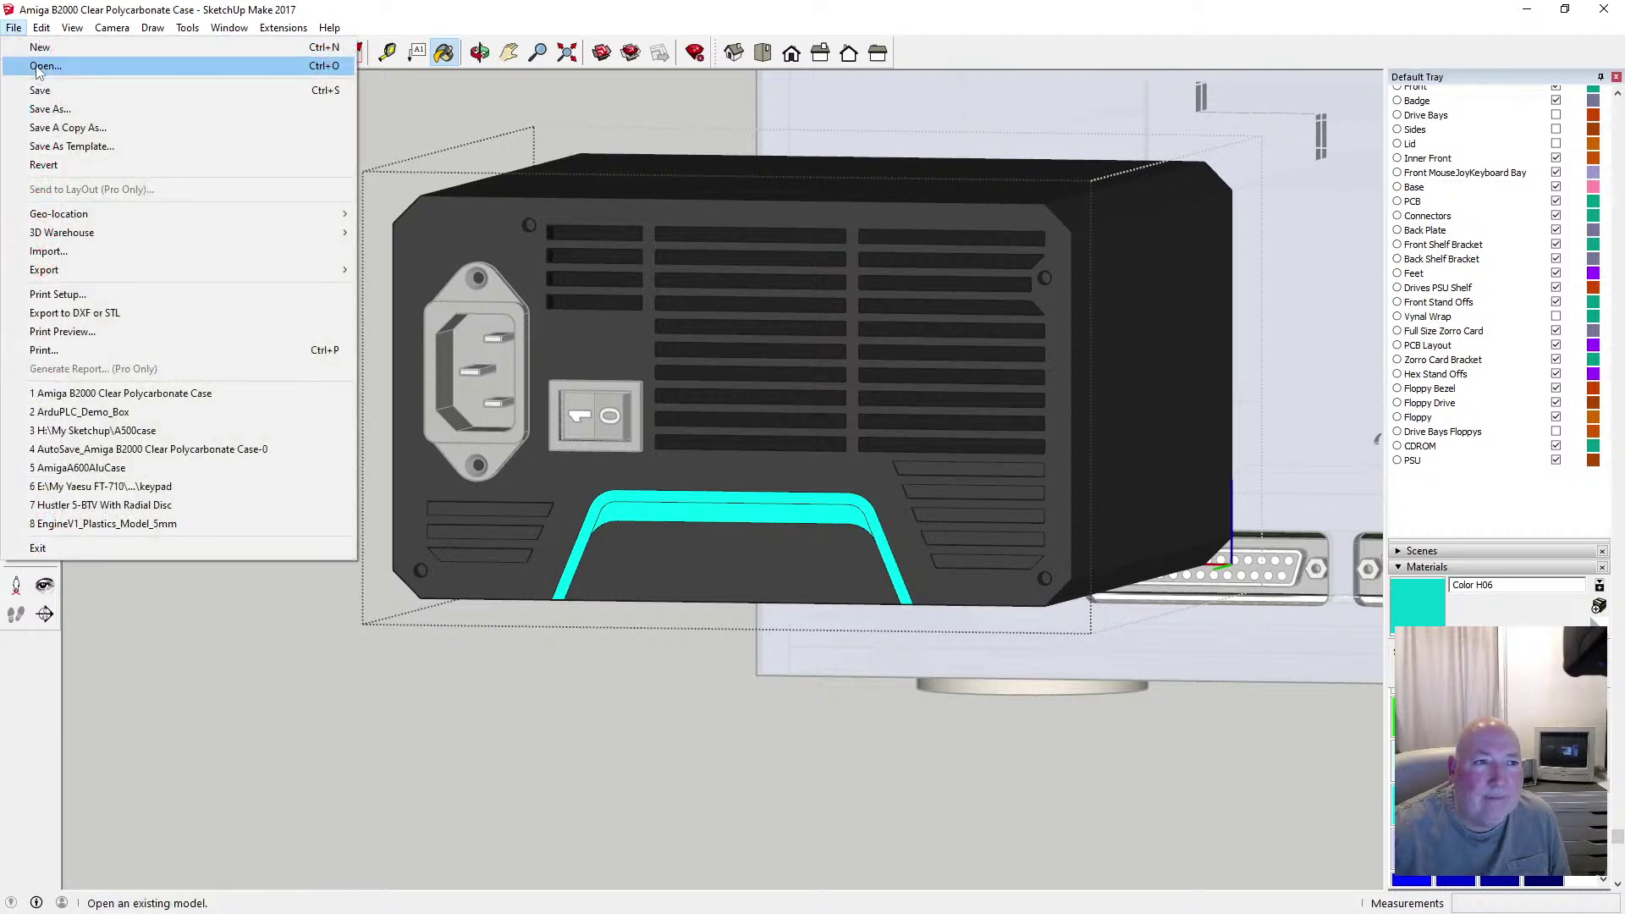
pyautogui.click(180, 94)
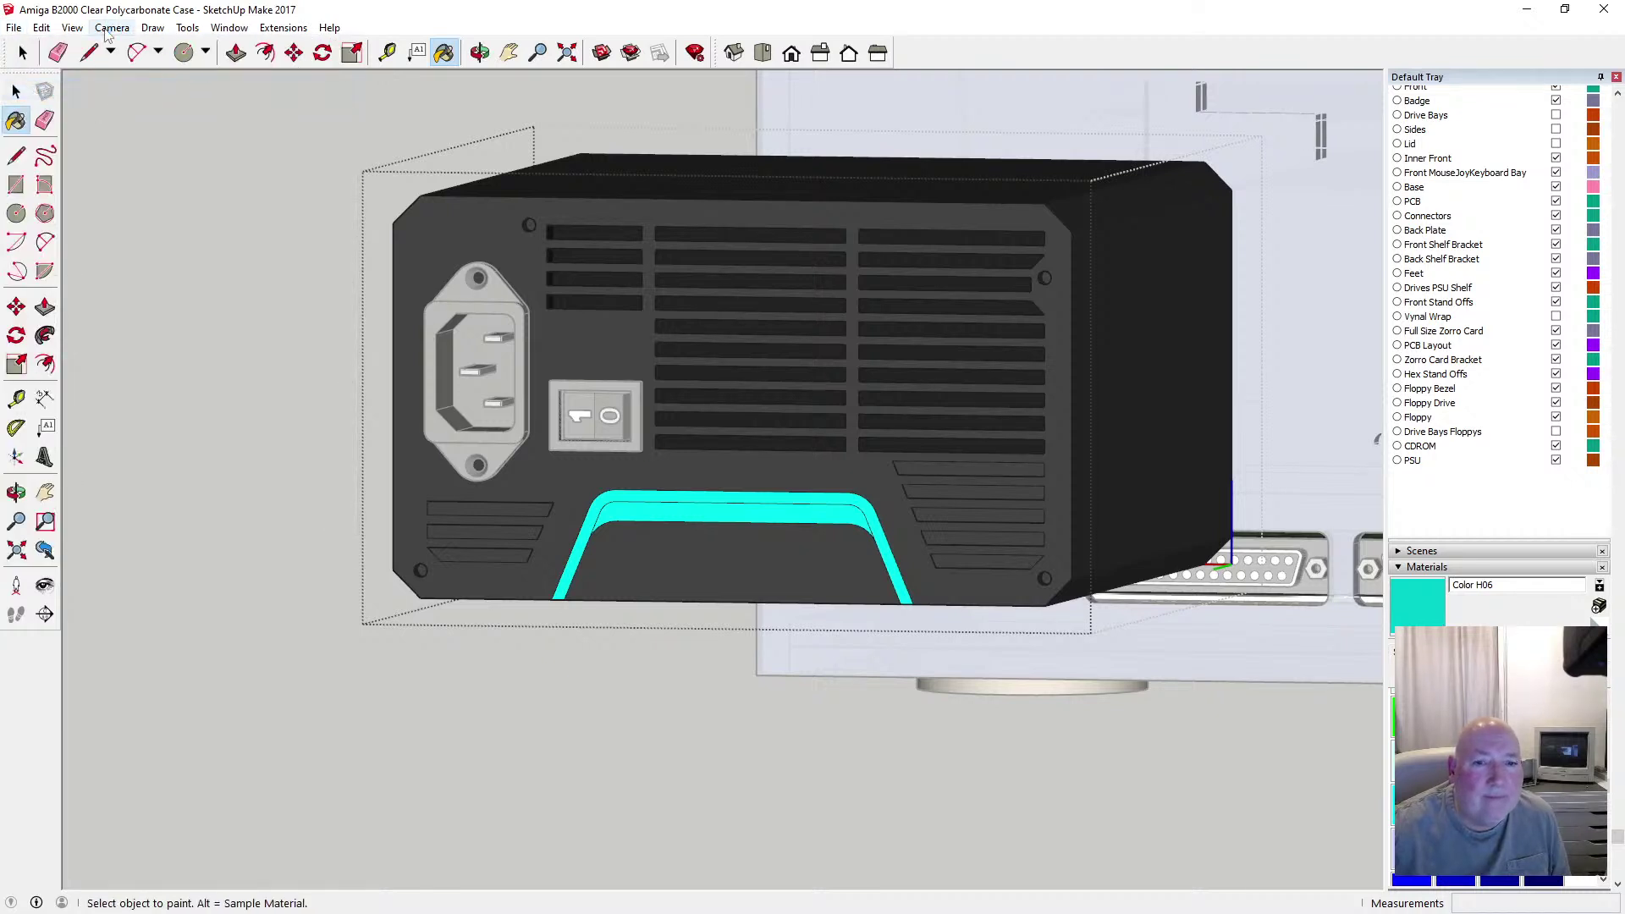
pyautogui.click(110, 28)
pyautogui.click(146, 129)
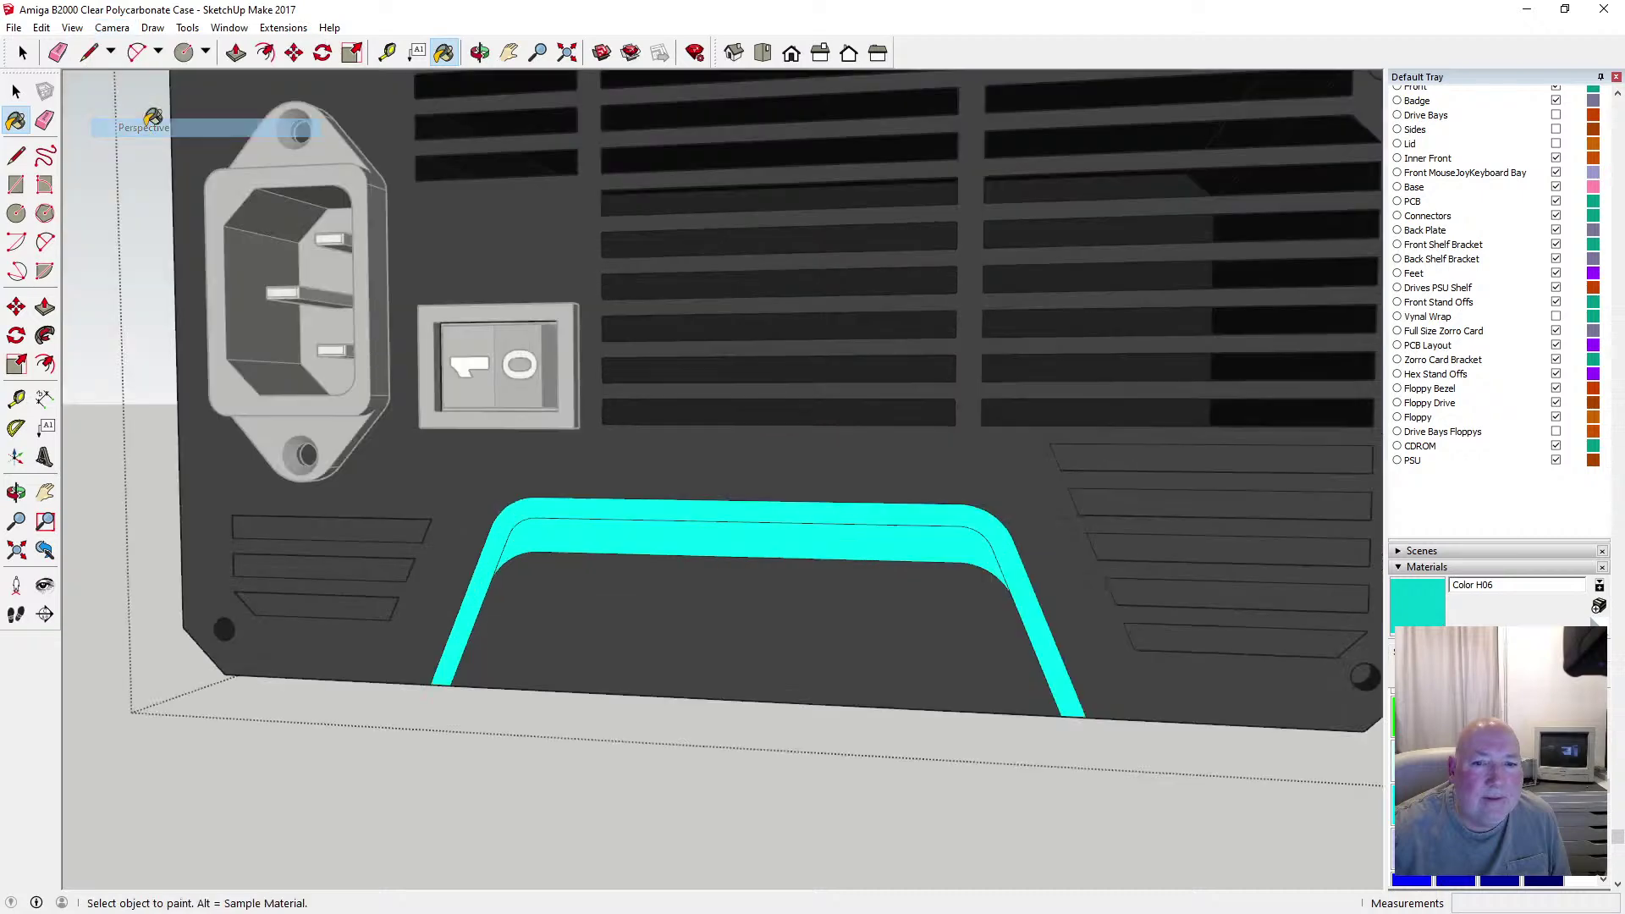
pyautogui.scroll(-2, 786, 464)
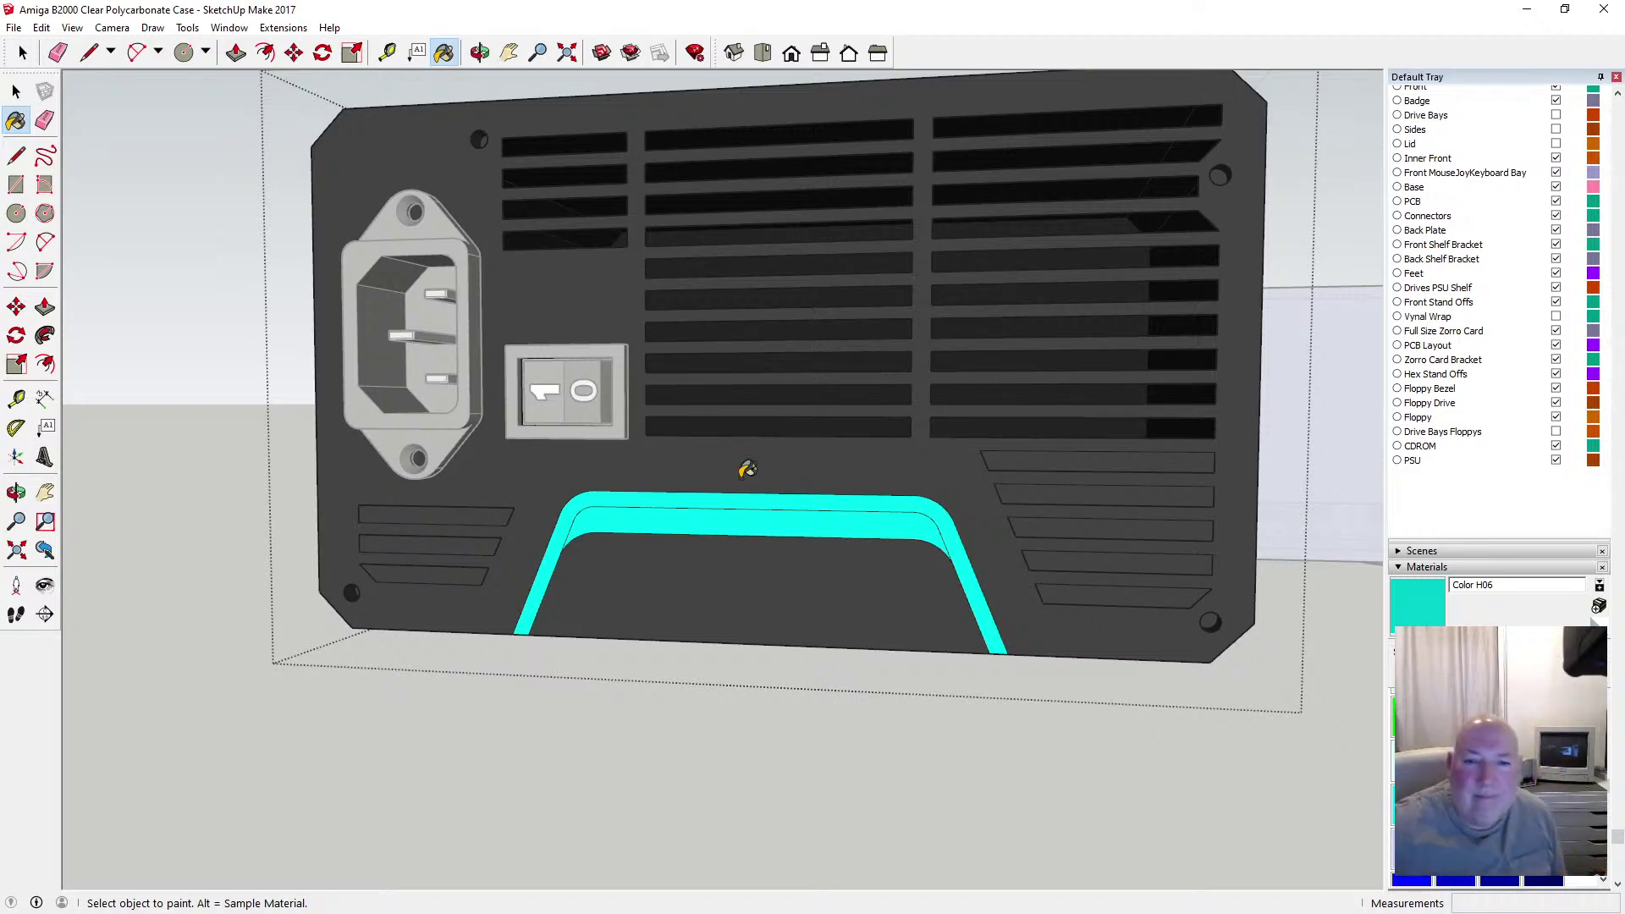
# Examine the painted trapezoid band and inner strip on the rear face from below and at an angle
pyautogui.click(15, 90)
pyautogui.click(479, 52)
pyautogui.moveTo(646, 508); pyautogui.dragTo(809, 351)
pyautogui.scroll(6, 797, 319)
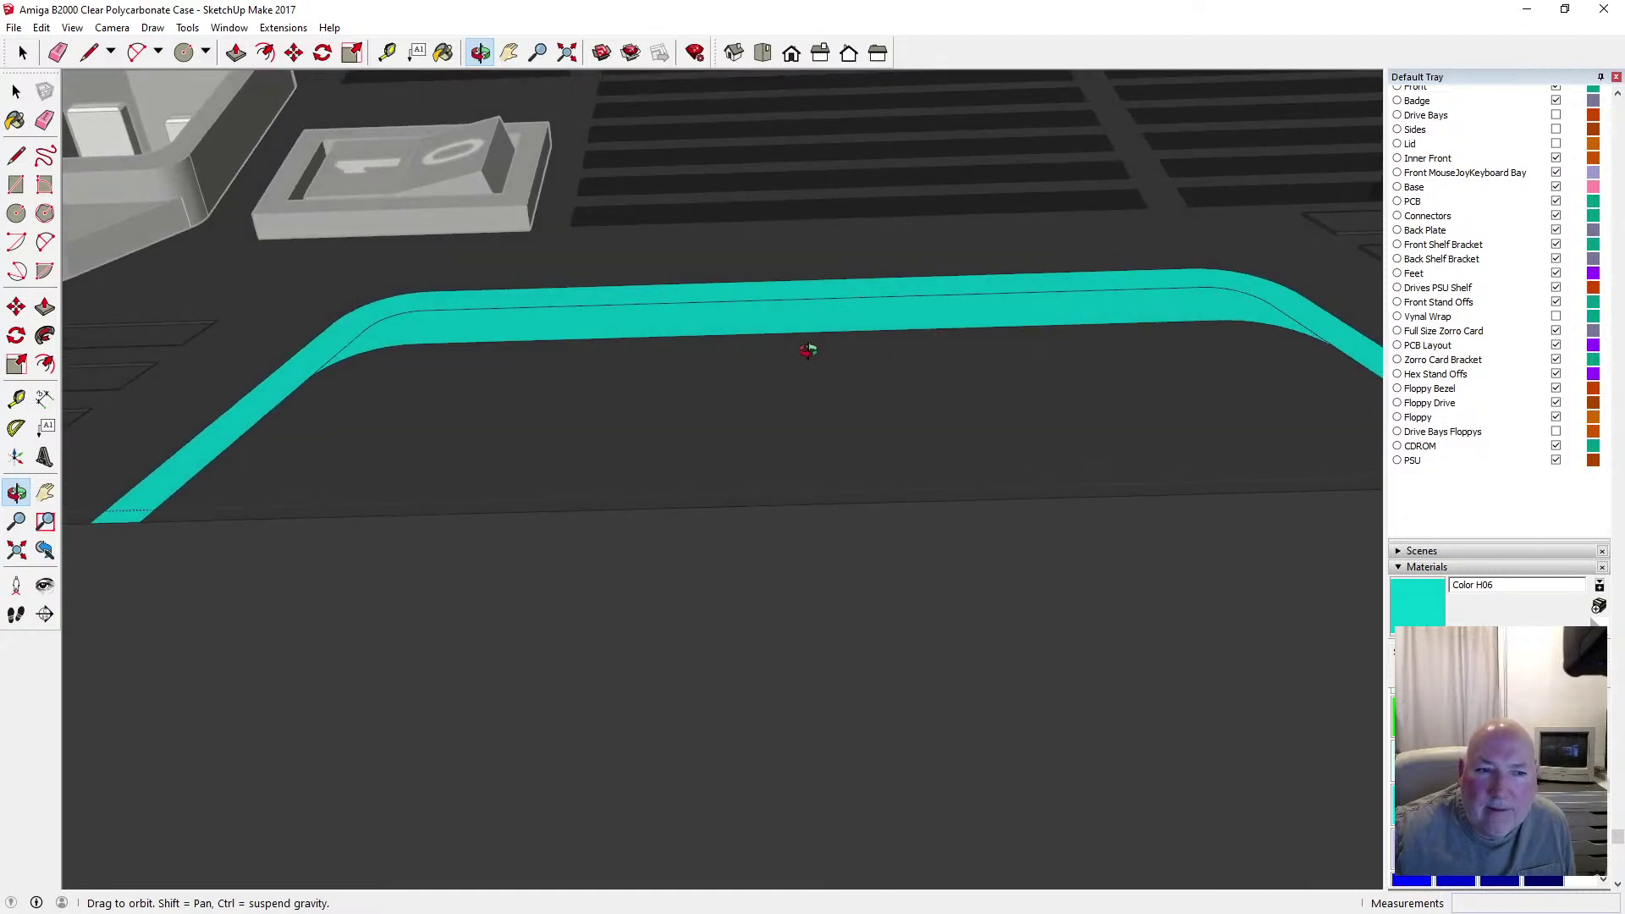
pyautogui.moveTo(809, 351); pyautogui.dragTo(799, 345)
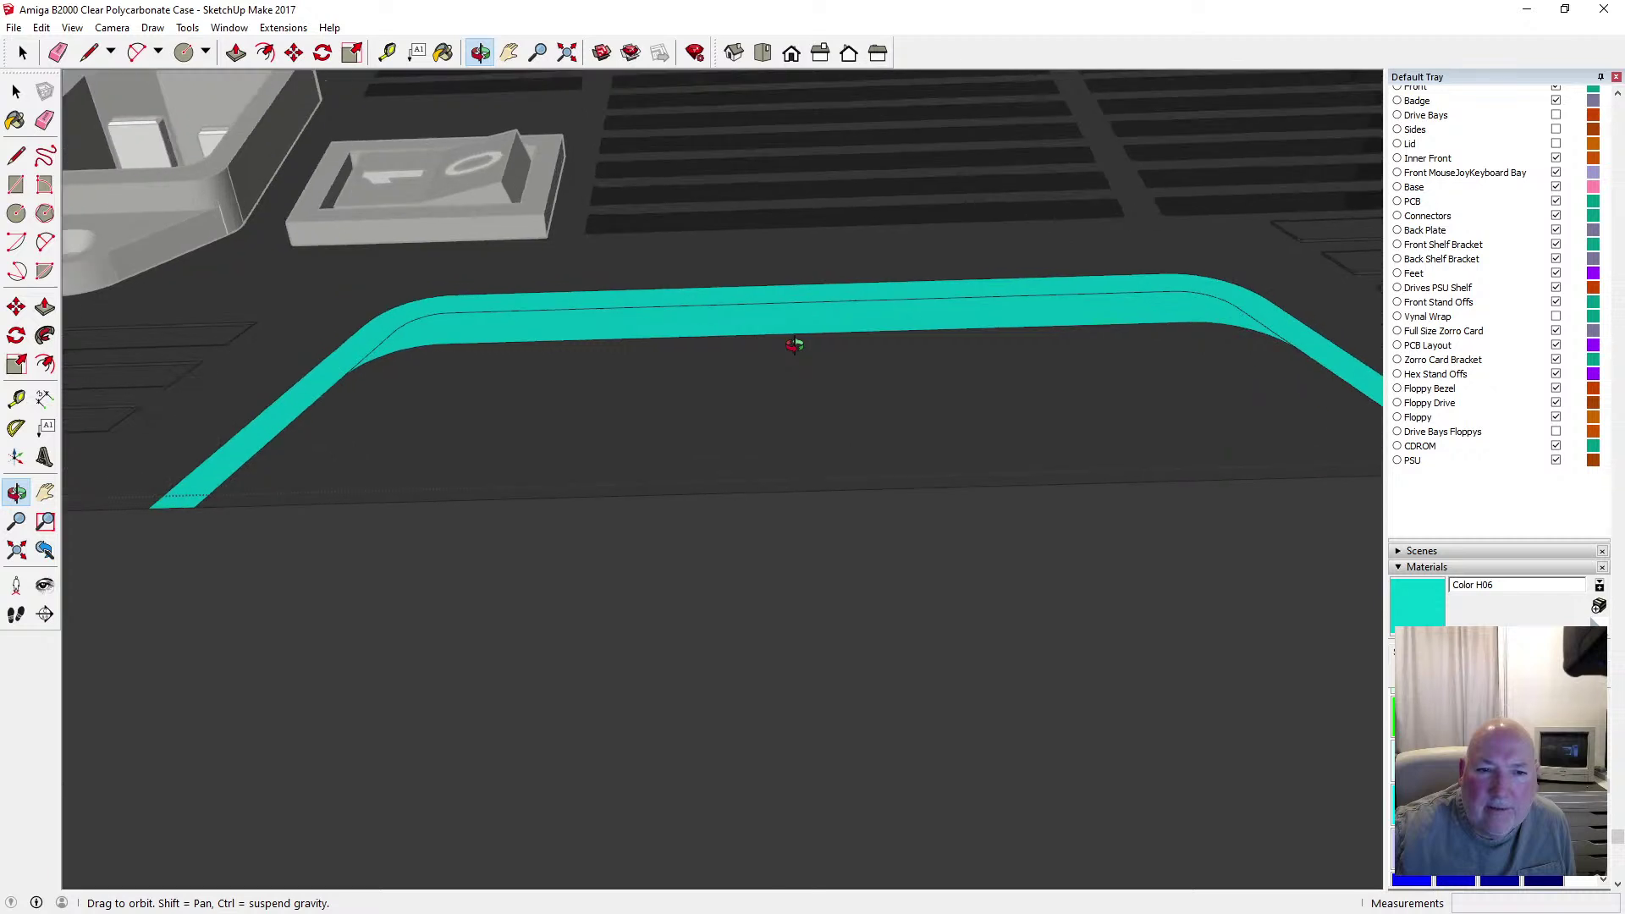
pyautogui.click(17, 91)
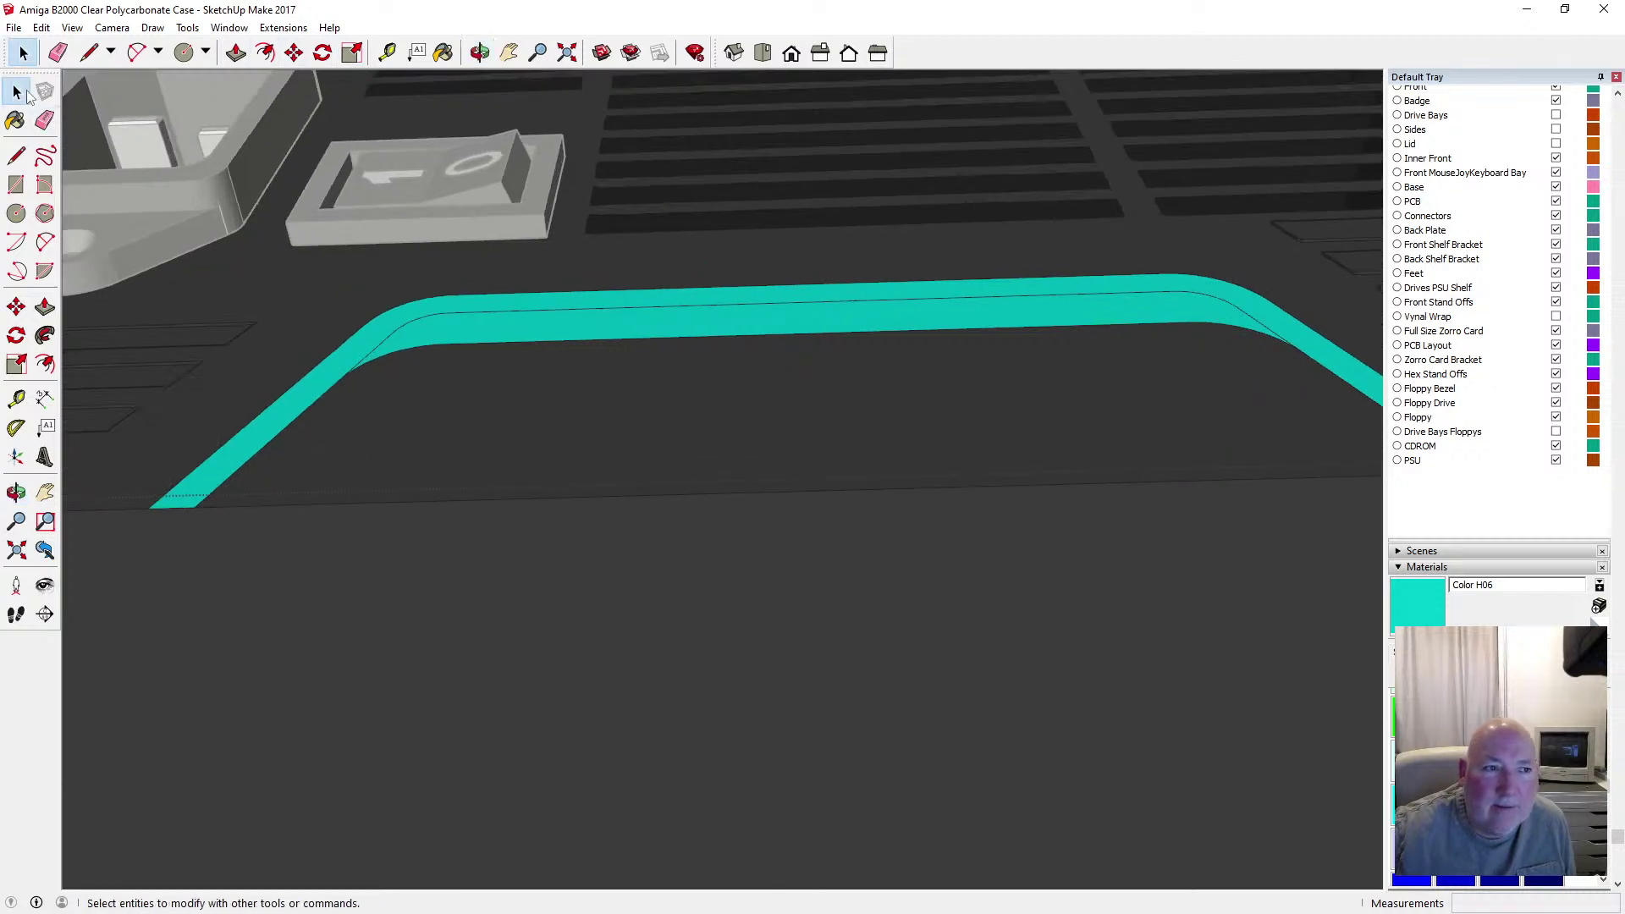
pyautogui.click(611, 342)
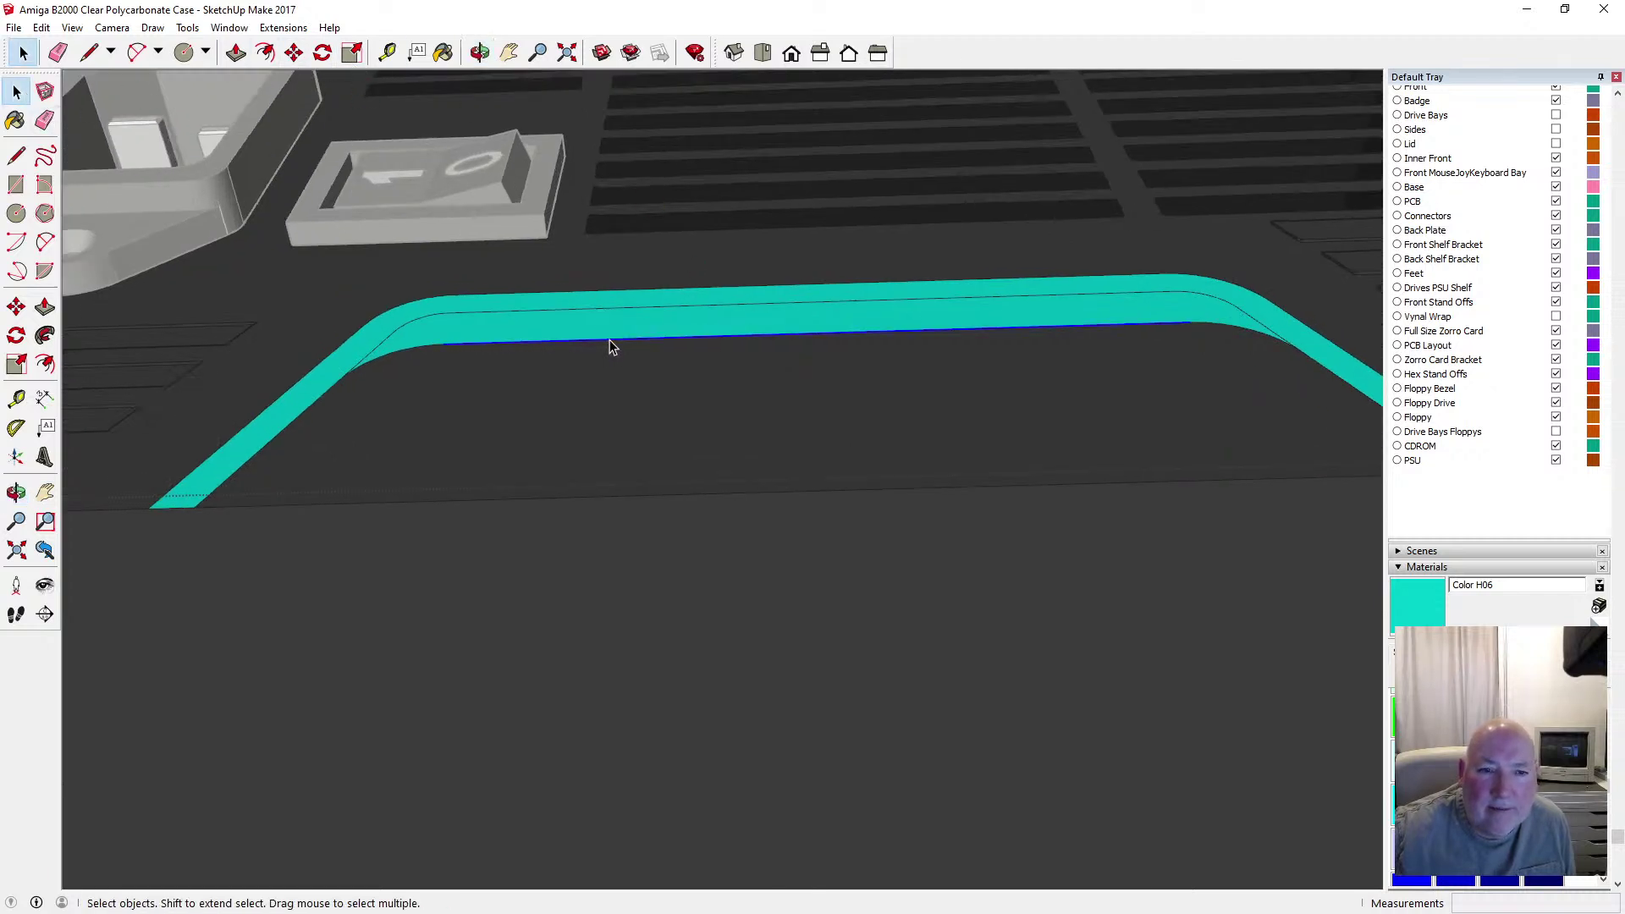
pyautogui.scroll(-2, 551, 413)
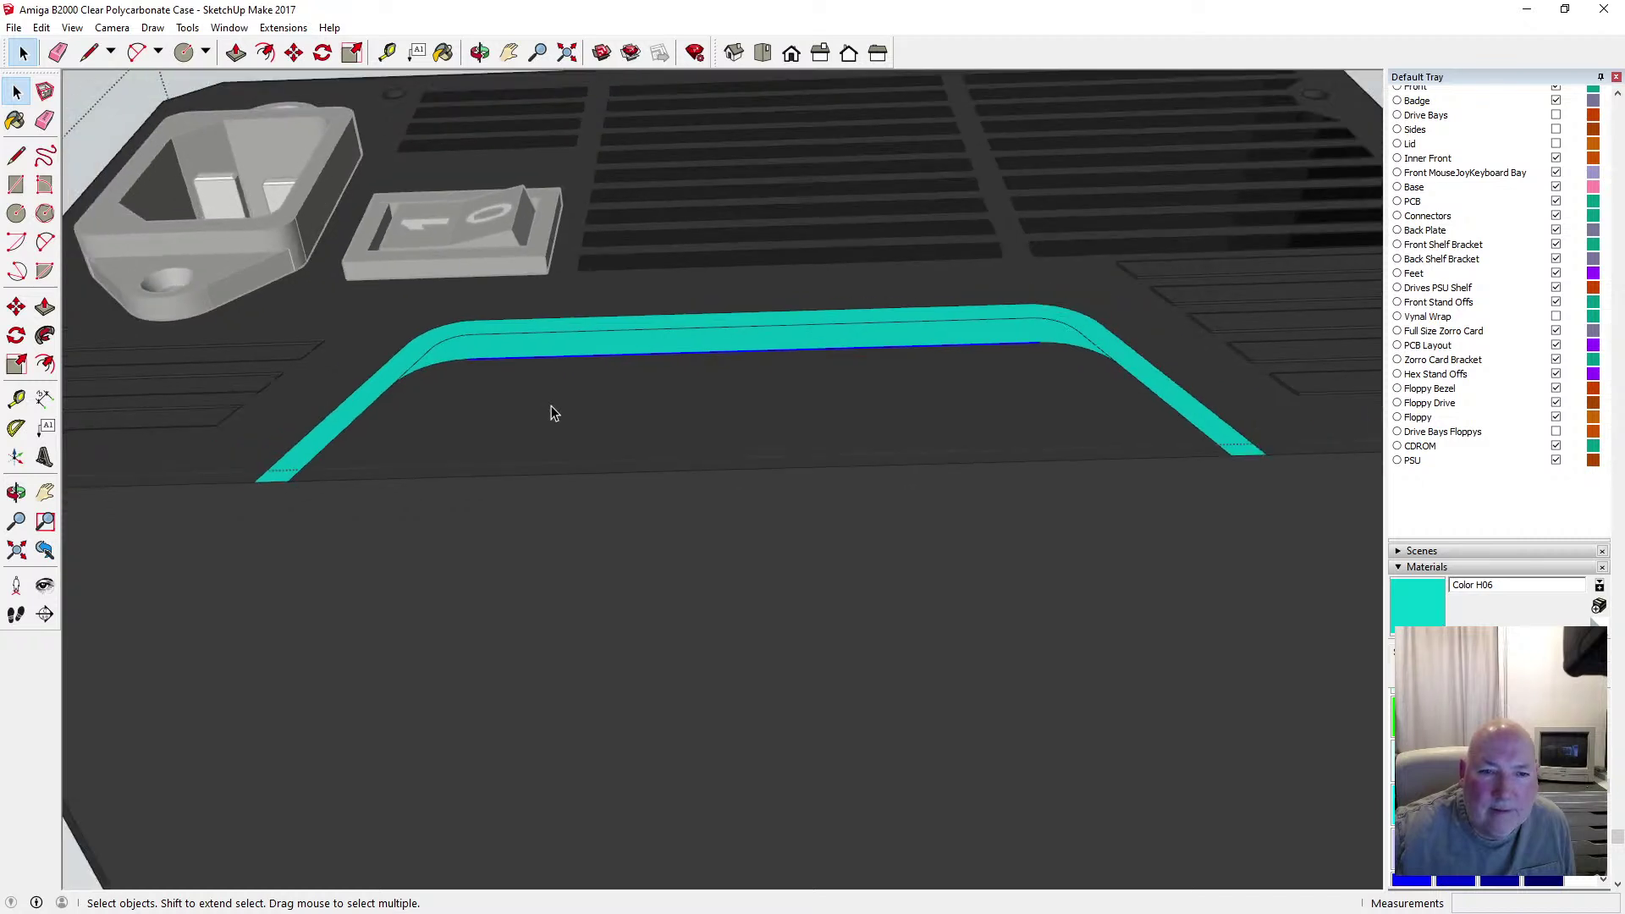
pyautogui.scroll(-1, 551, 408)
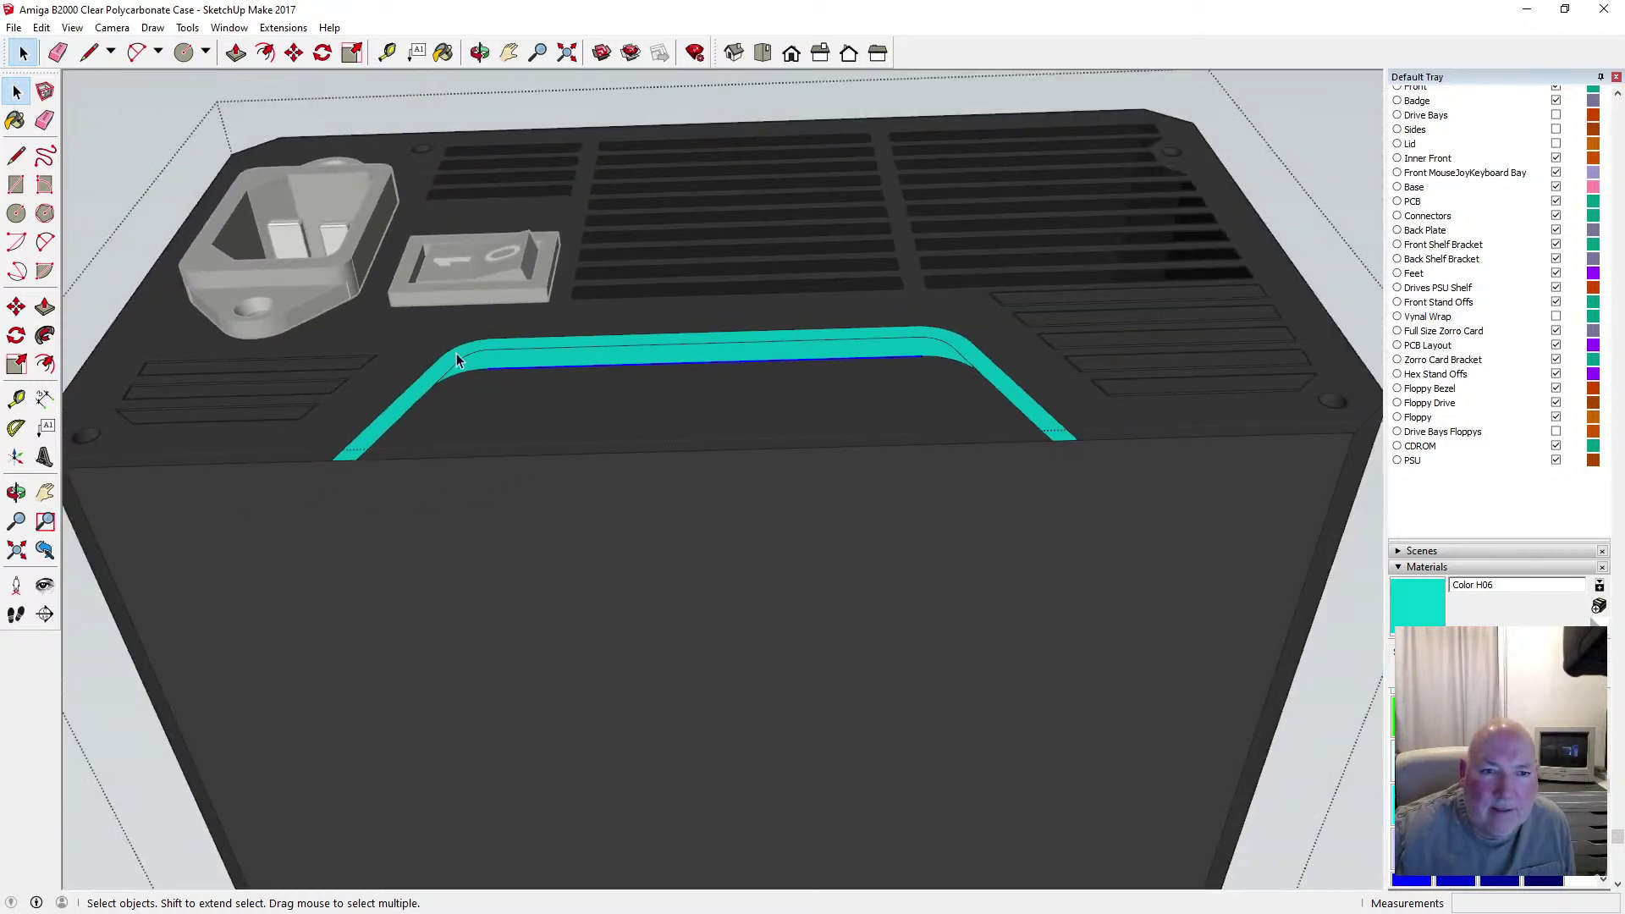
pyautogui.click(479, 53)
pyautogui.moveTo(683, 271); pyautogui.dragTo(646, 395)
pyautogui.scroll(5, 643, 549)
pyautogui.moveTo(569, 583); pyautogui.dragTo(517, 360)
pyautogui.scroll(3, 597, 496)
pyautogui.scroll(2, 597, 496)
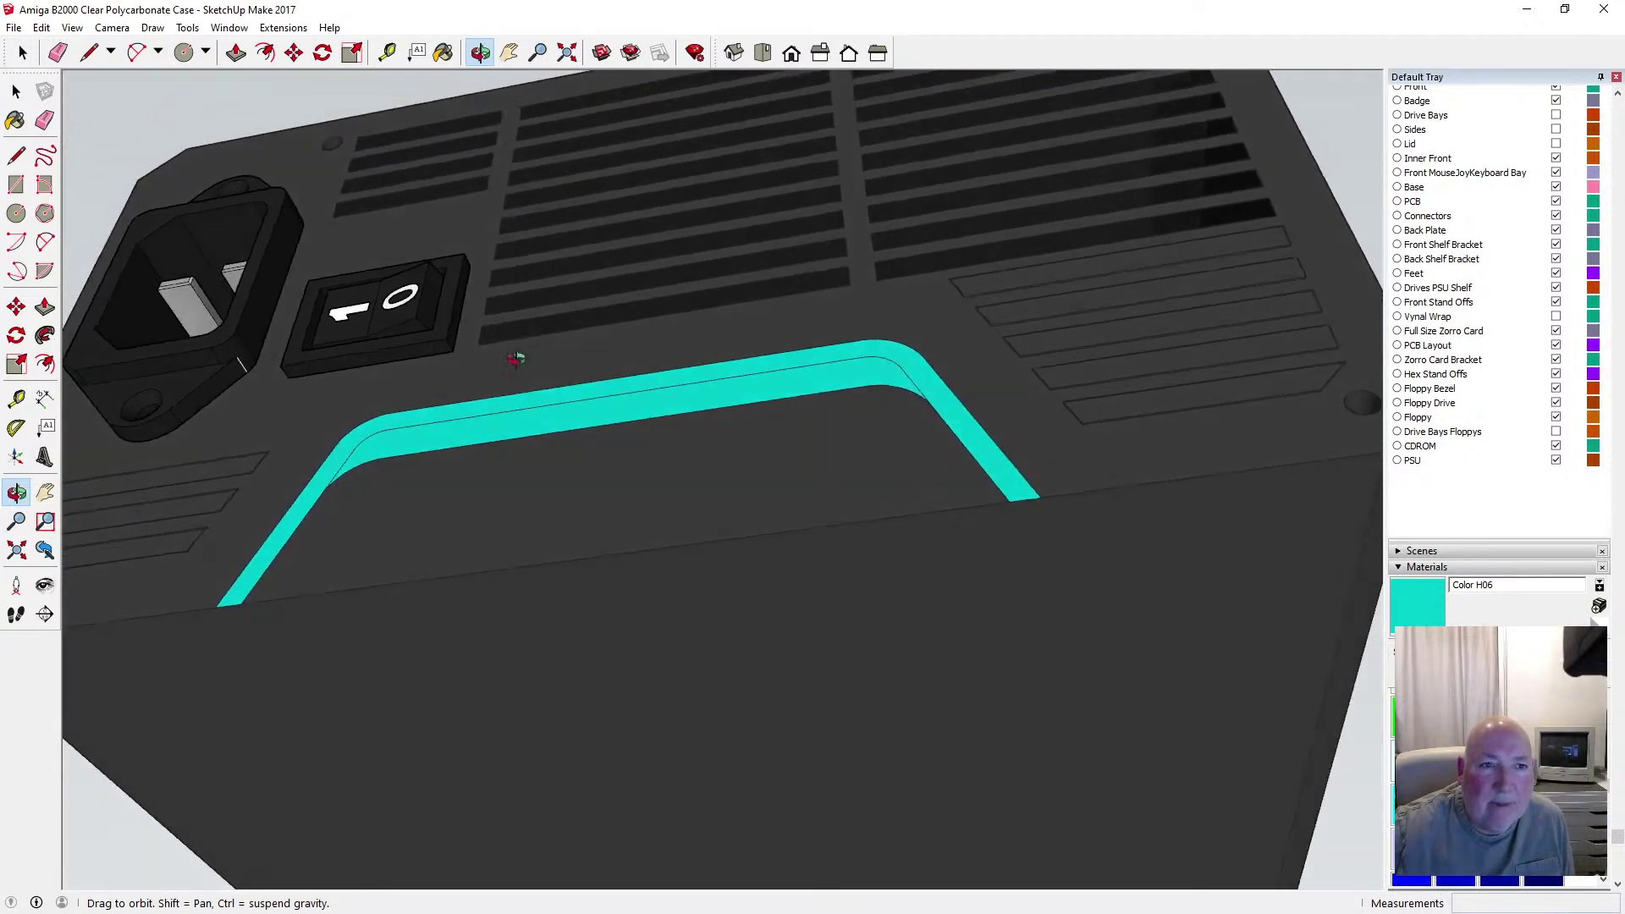
# Push the turquoise strip inside the outer trapezoid band inward by 0.5 mm
pyautogui.click(265, 59)
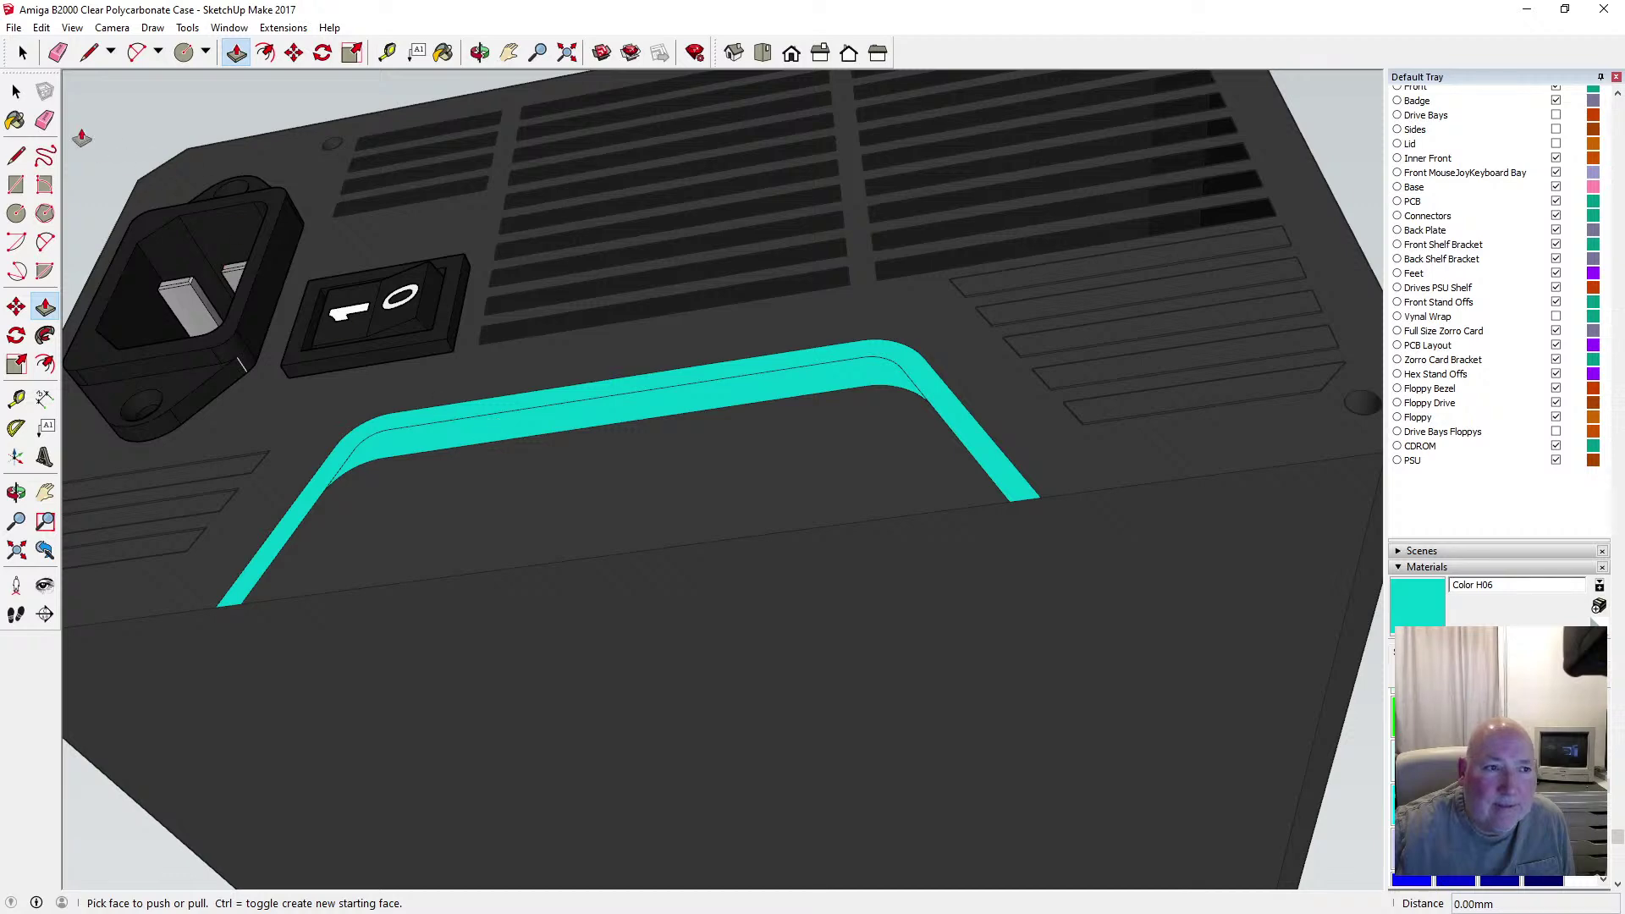
pyautogui.click(23, 53)
pyautogui.doubleClick(424, 381)
pyautogui.click(466, 441)
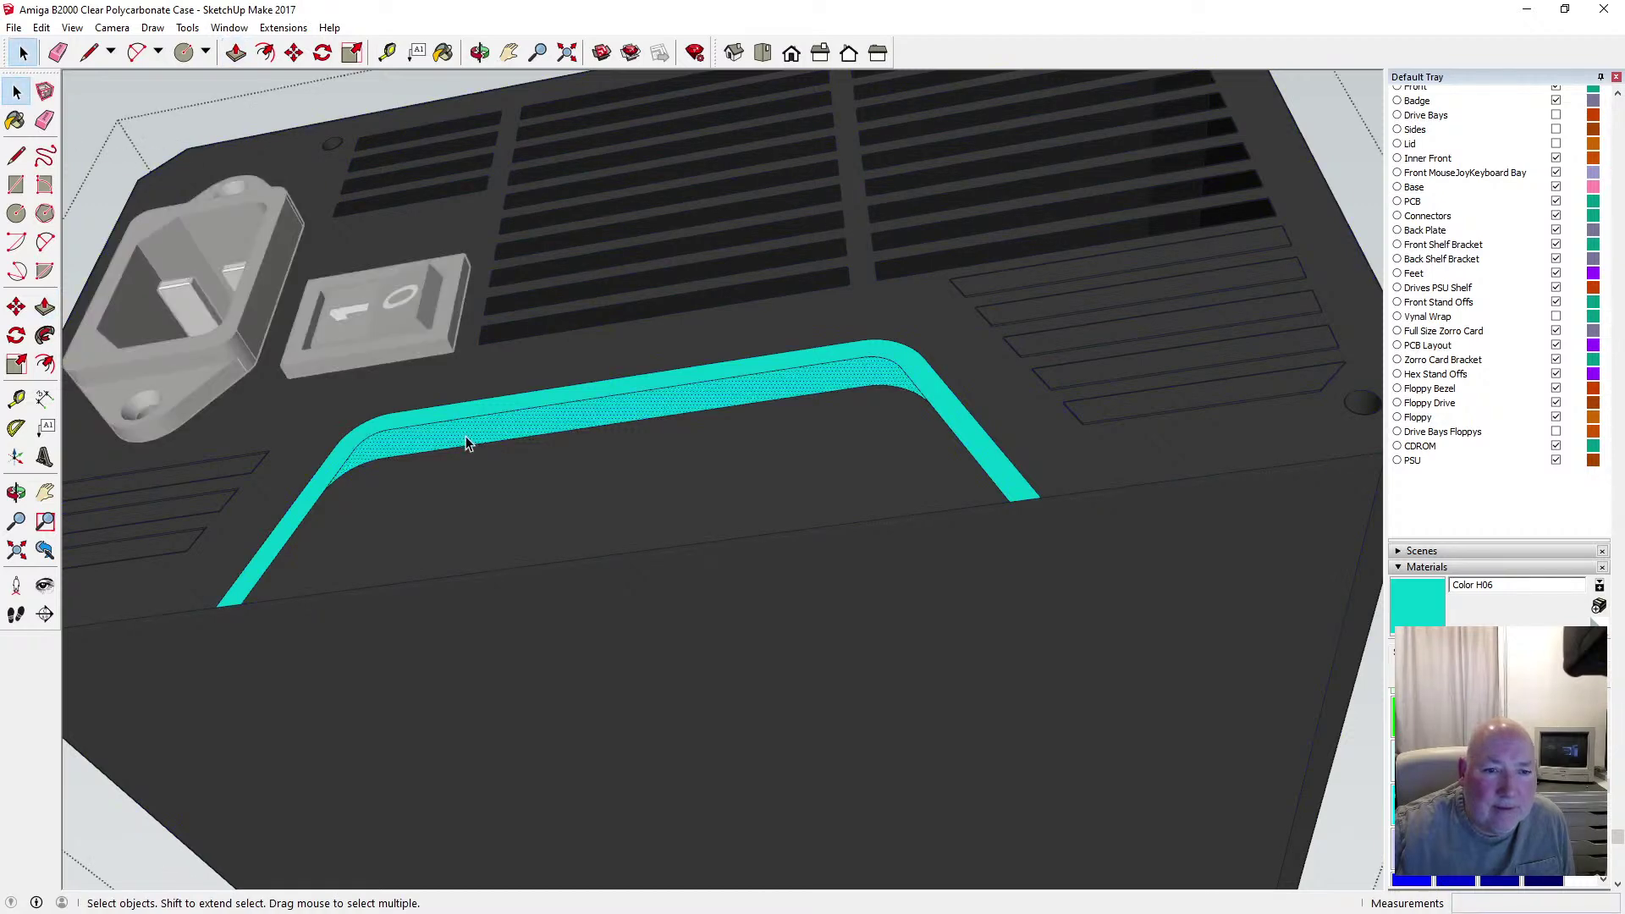
pyautogui.click(236, 52)
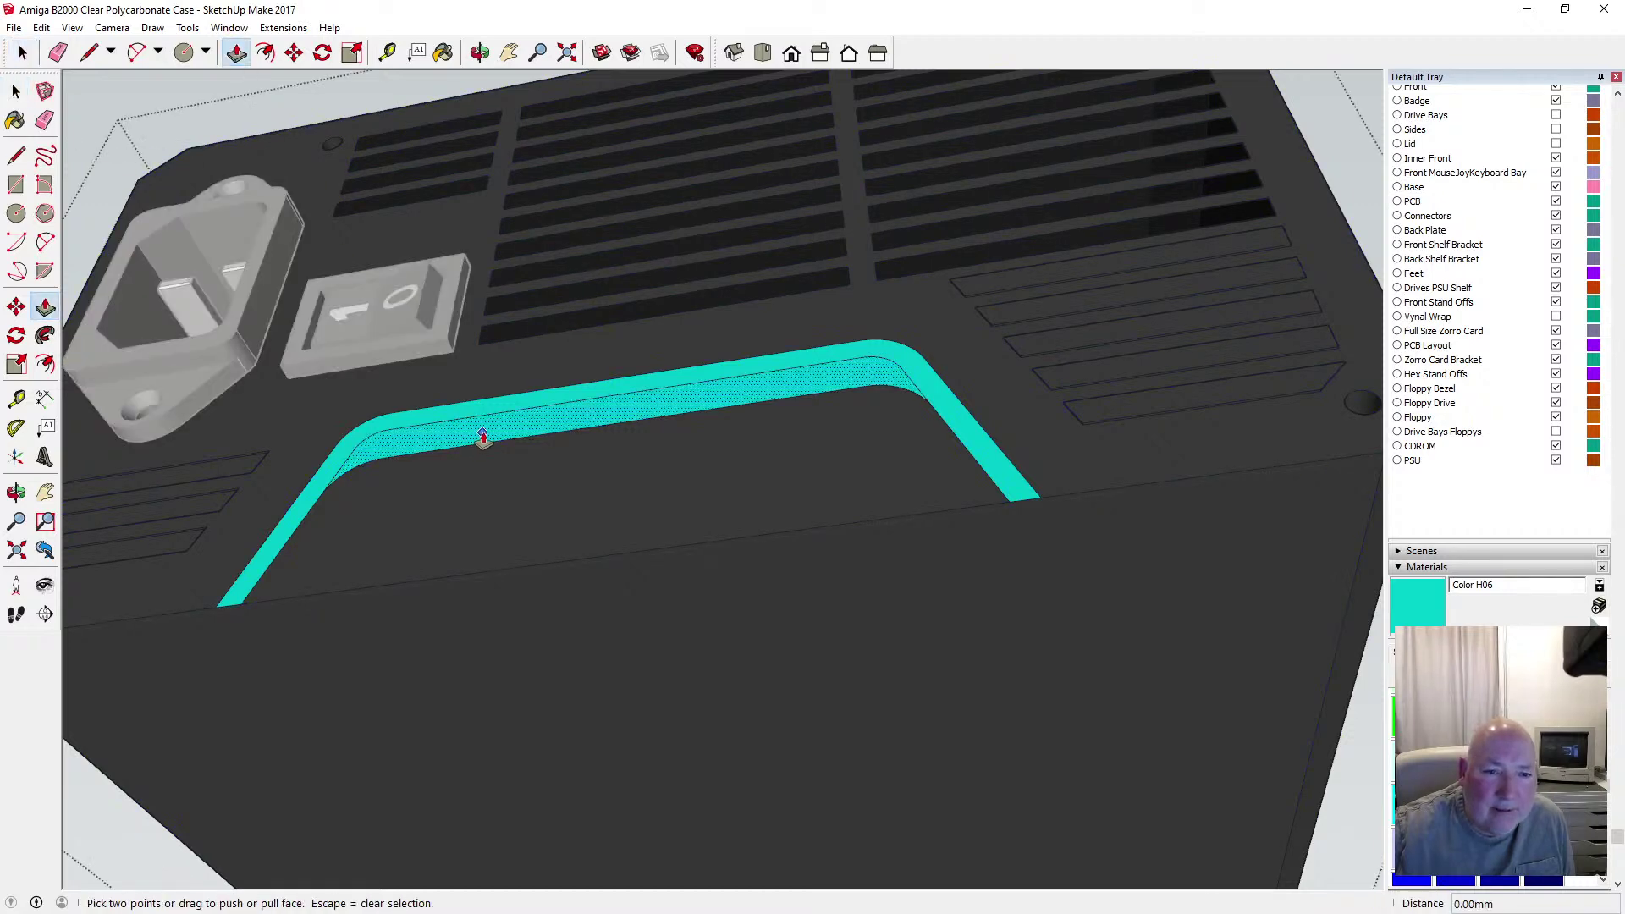
pyautogui.click(483, 437)
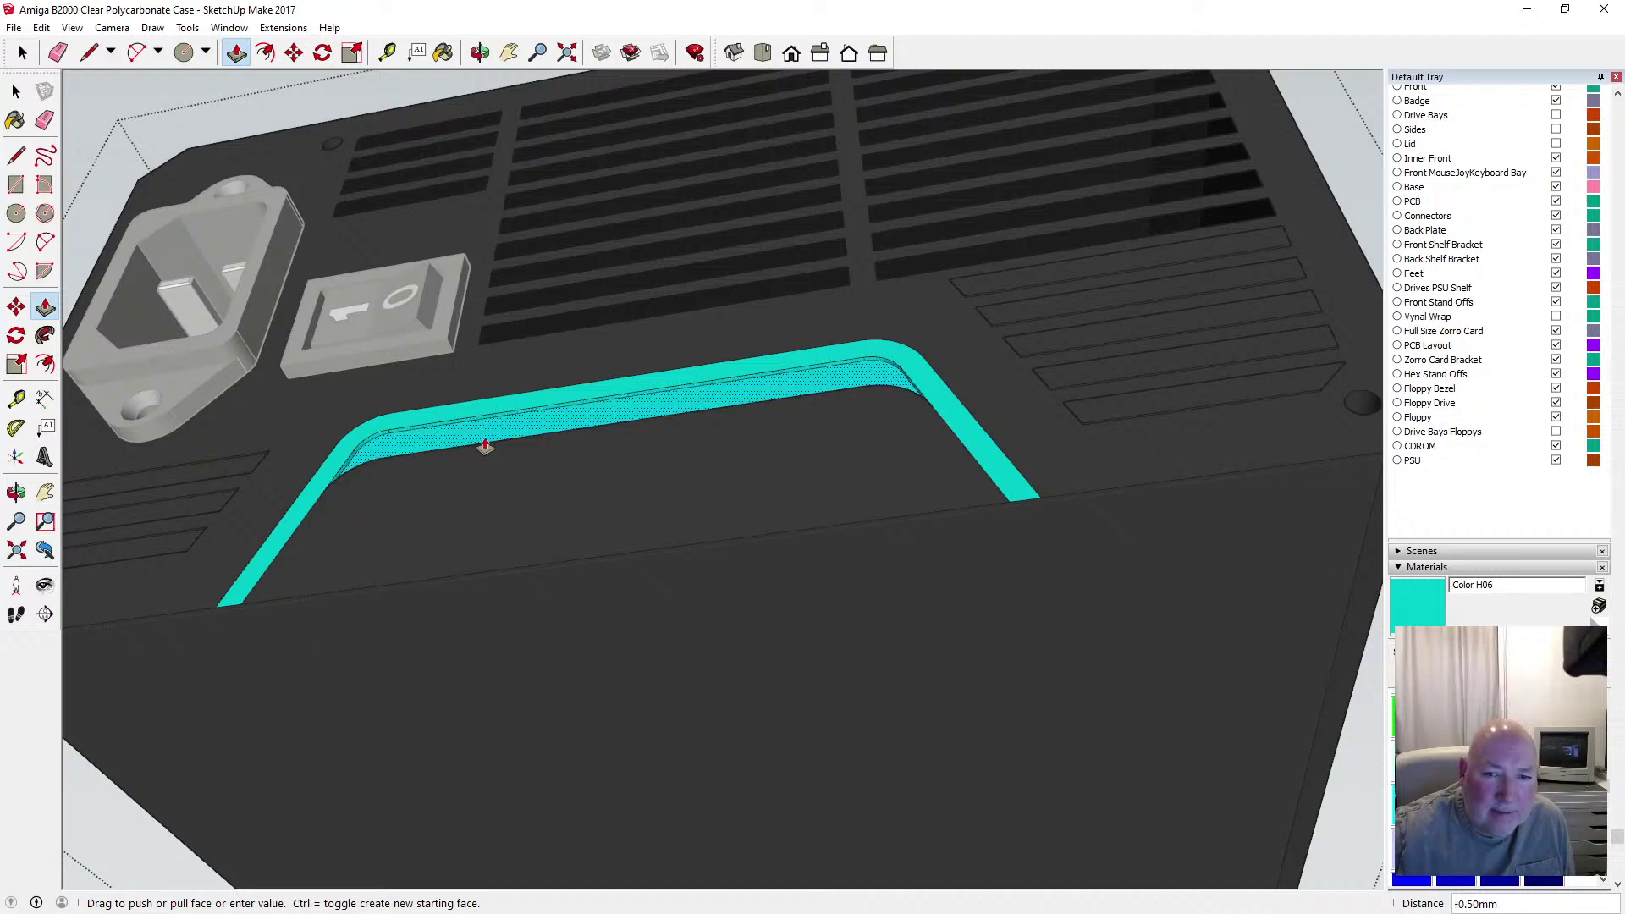
pyautogui.click(484, 444)
pyautogui.press('space')
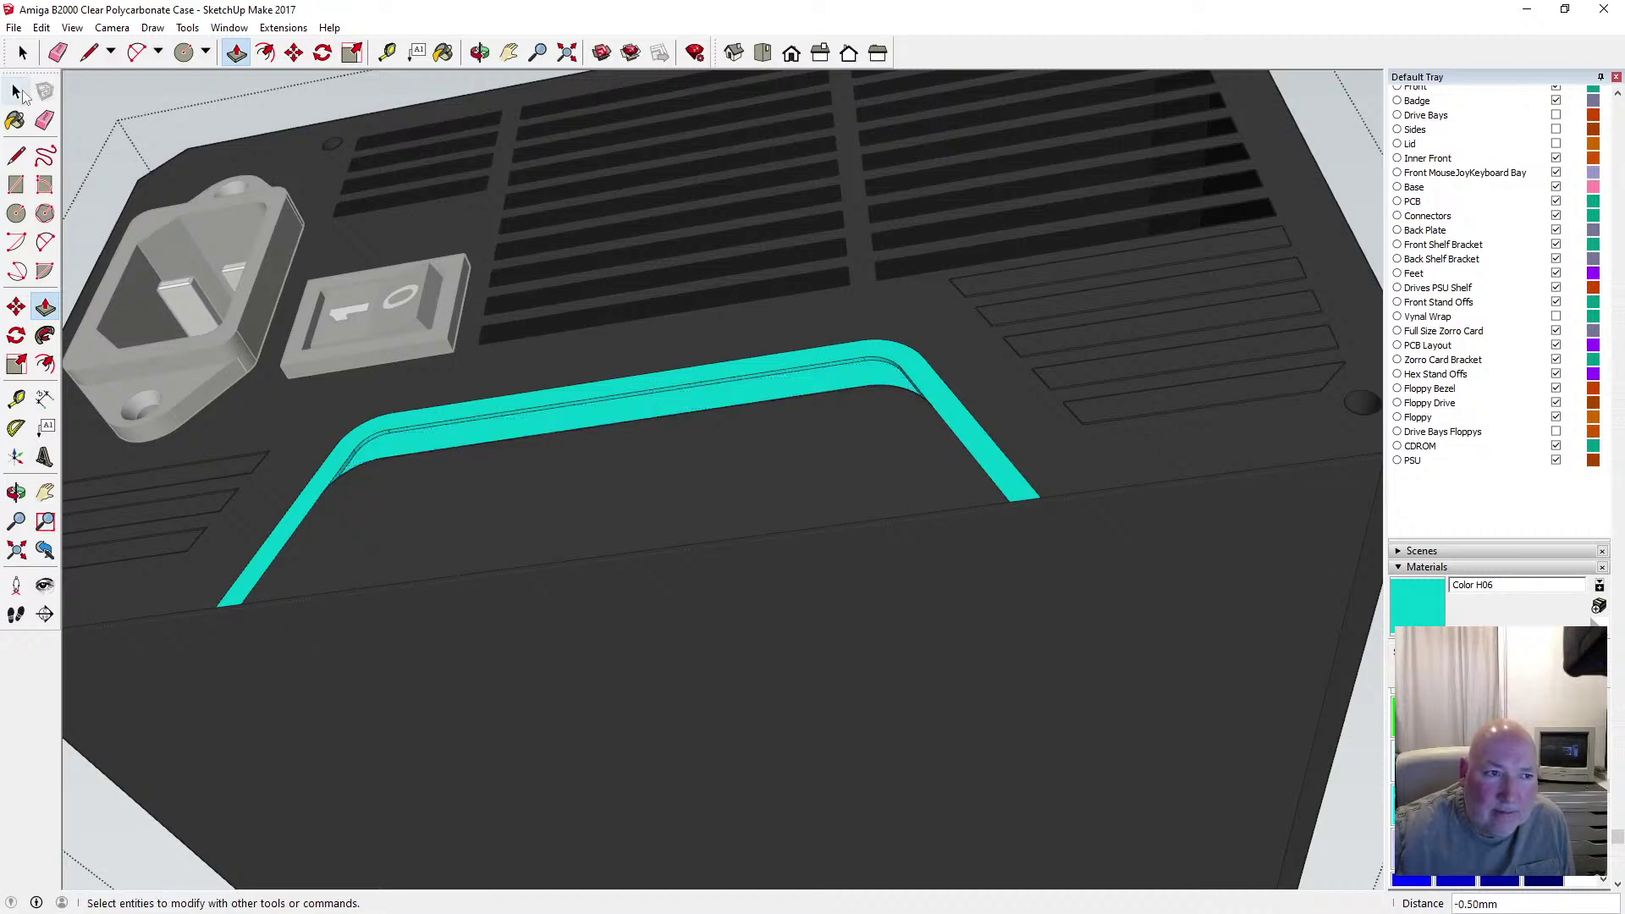
# Leave group editing and examine the recessed strip and trapezoid band from below and closer to face-on
pyautogui.scroll(-3, 671, 505)
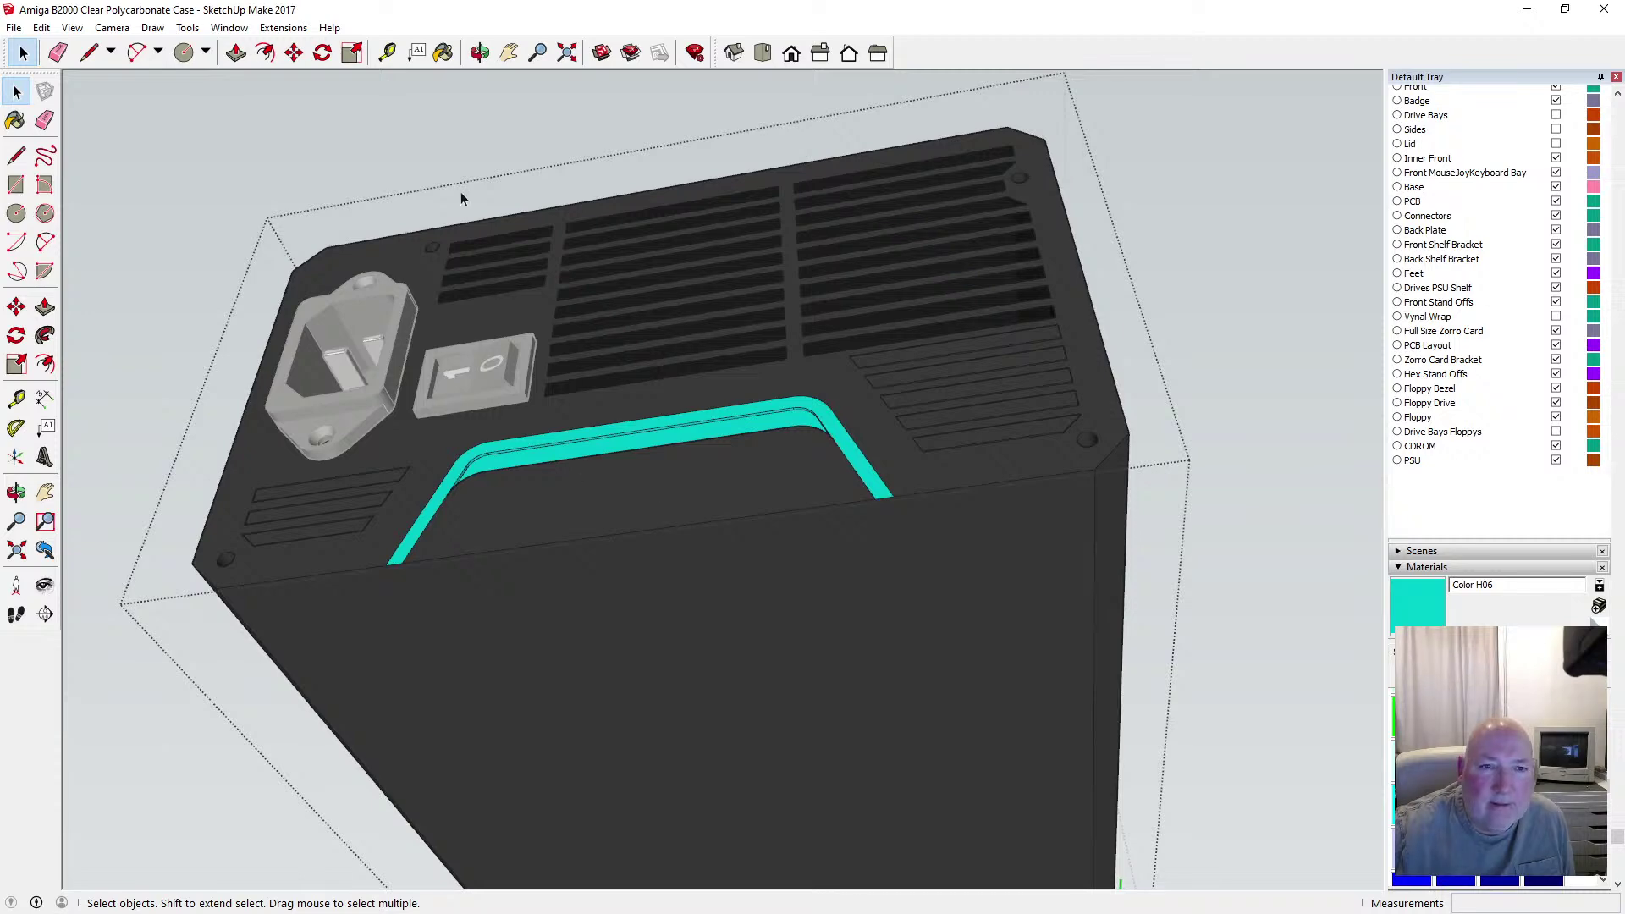
pyautogui.click(442, 146)
pyautogui.click(480, 53)
pyautogui.moveTo(509, 216); pyautogui.dragTo(646, 377)
pyautogui.scroll(4, 635, 406)
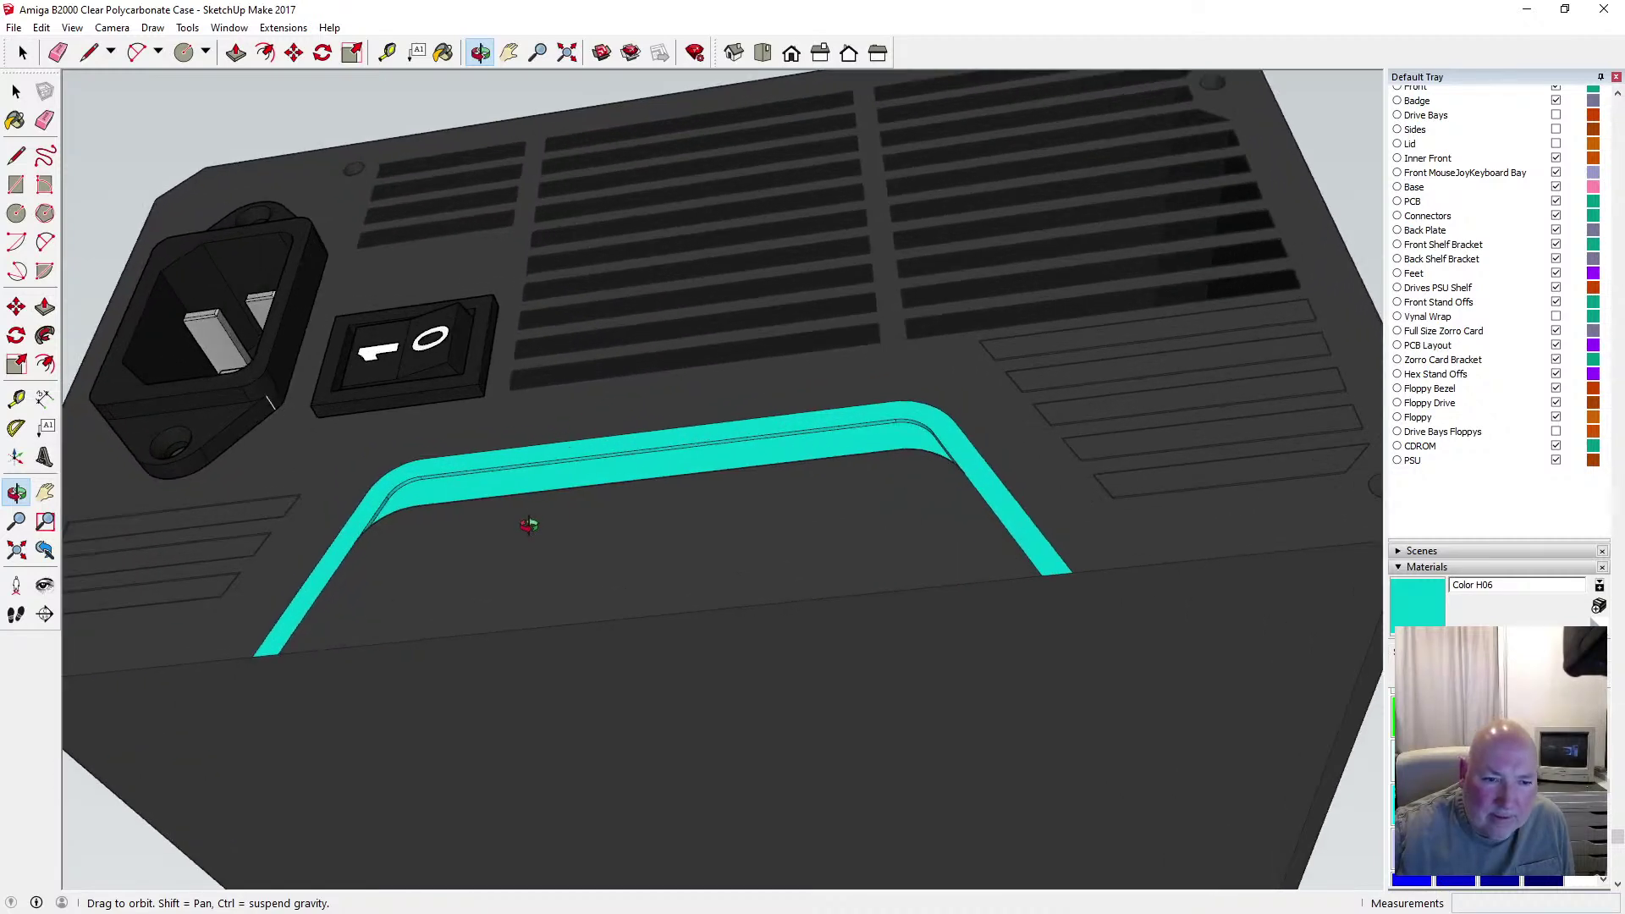
pyautogui.moveTo(529, 525); pyautogui.dragTo(603, 619)
pyautogui.scroll(-2, 598, 518)
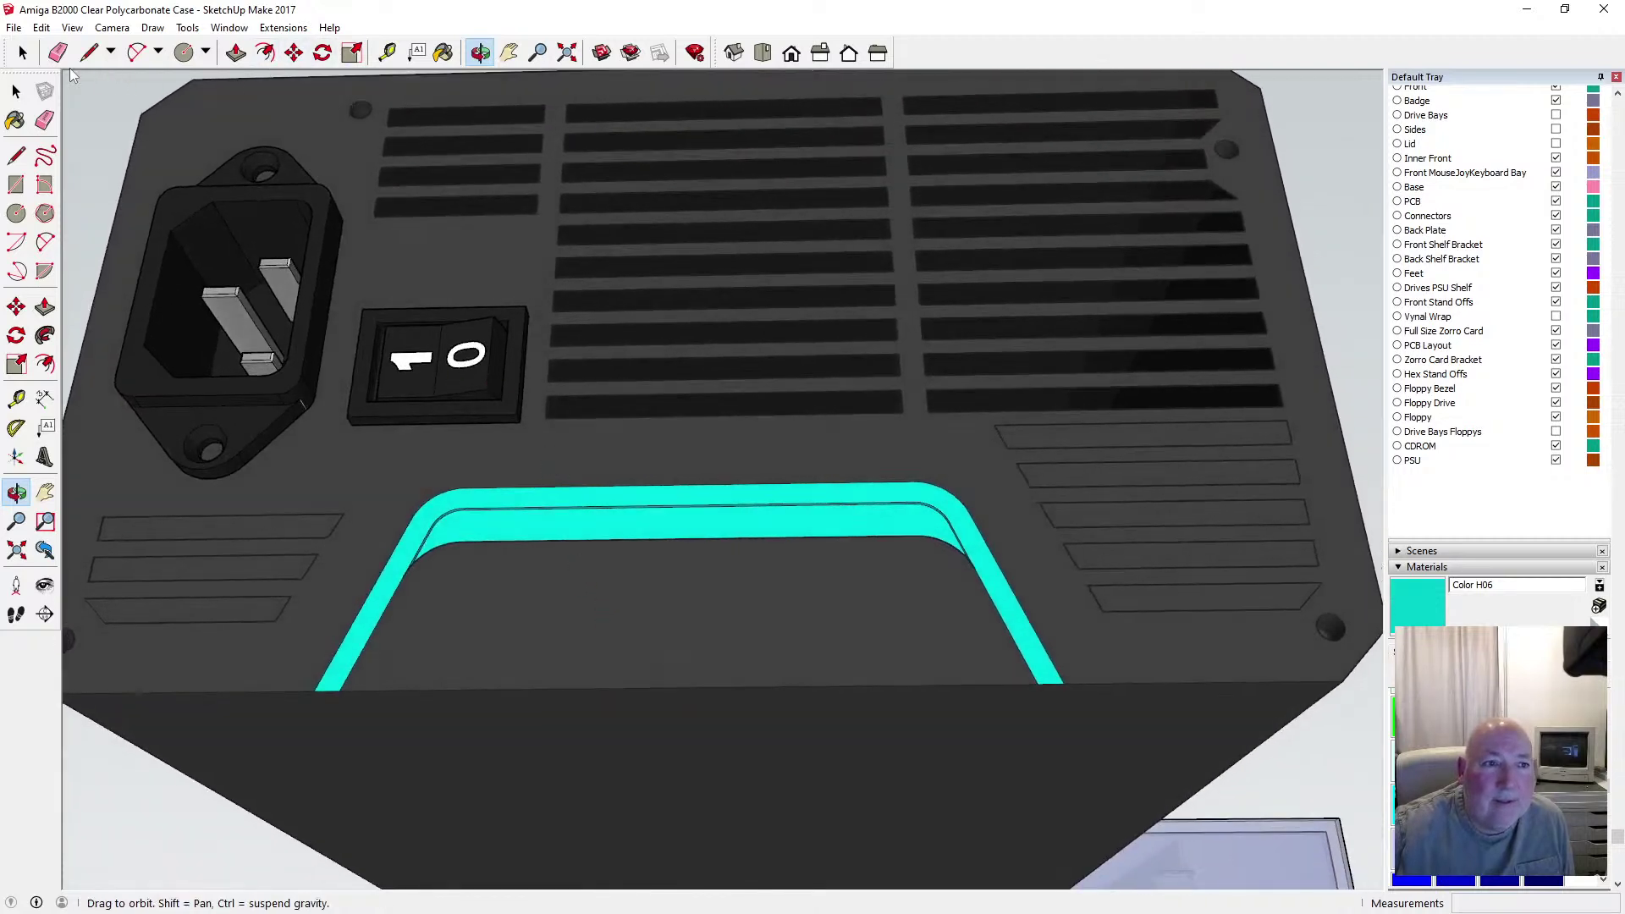
# Reopen the power supply group and offset the outline of the grey panel inside the turquoise strip inward by about 0.5 mm
pyautogui.click(15, 91)
pyautogui.doubleClick(415, 458)
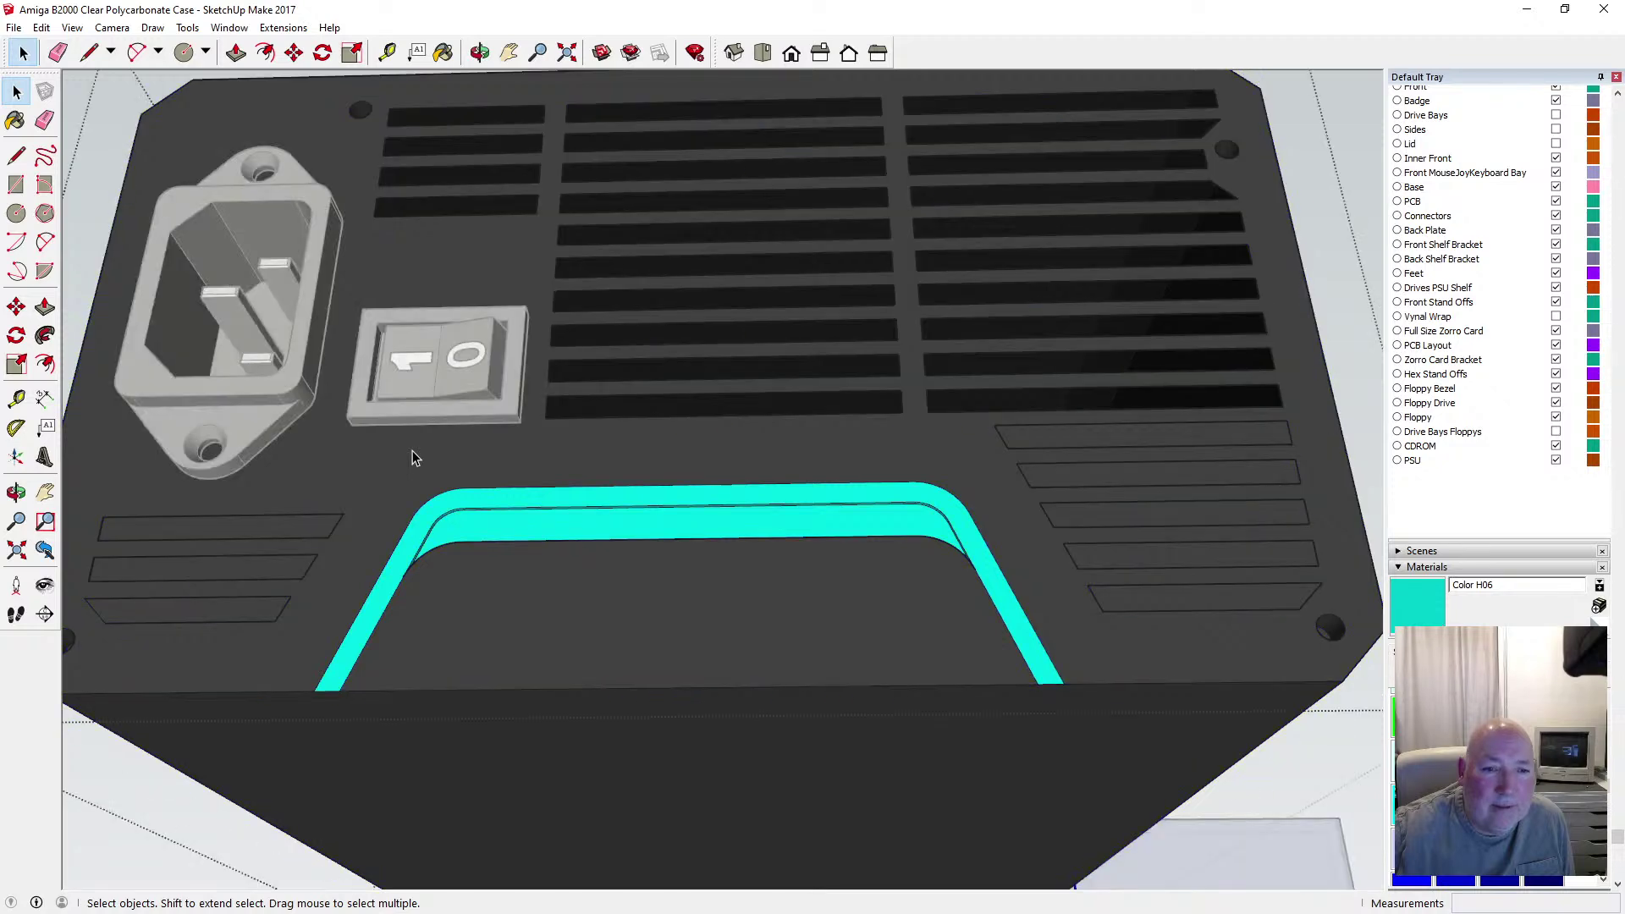
pyautogui.click(479, 53)
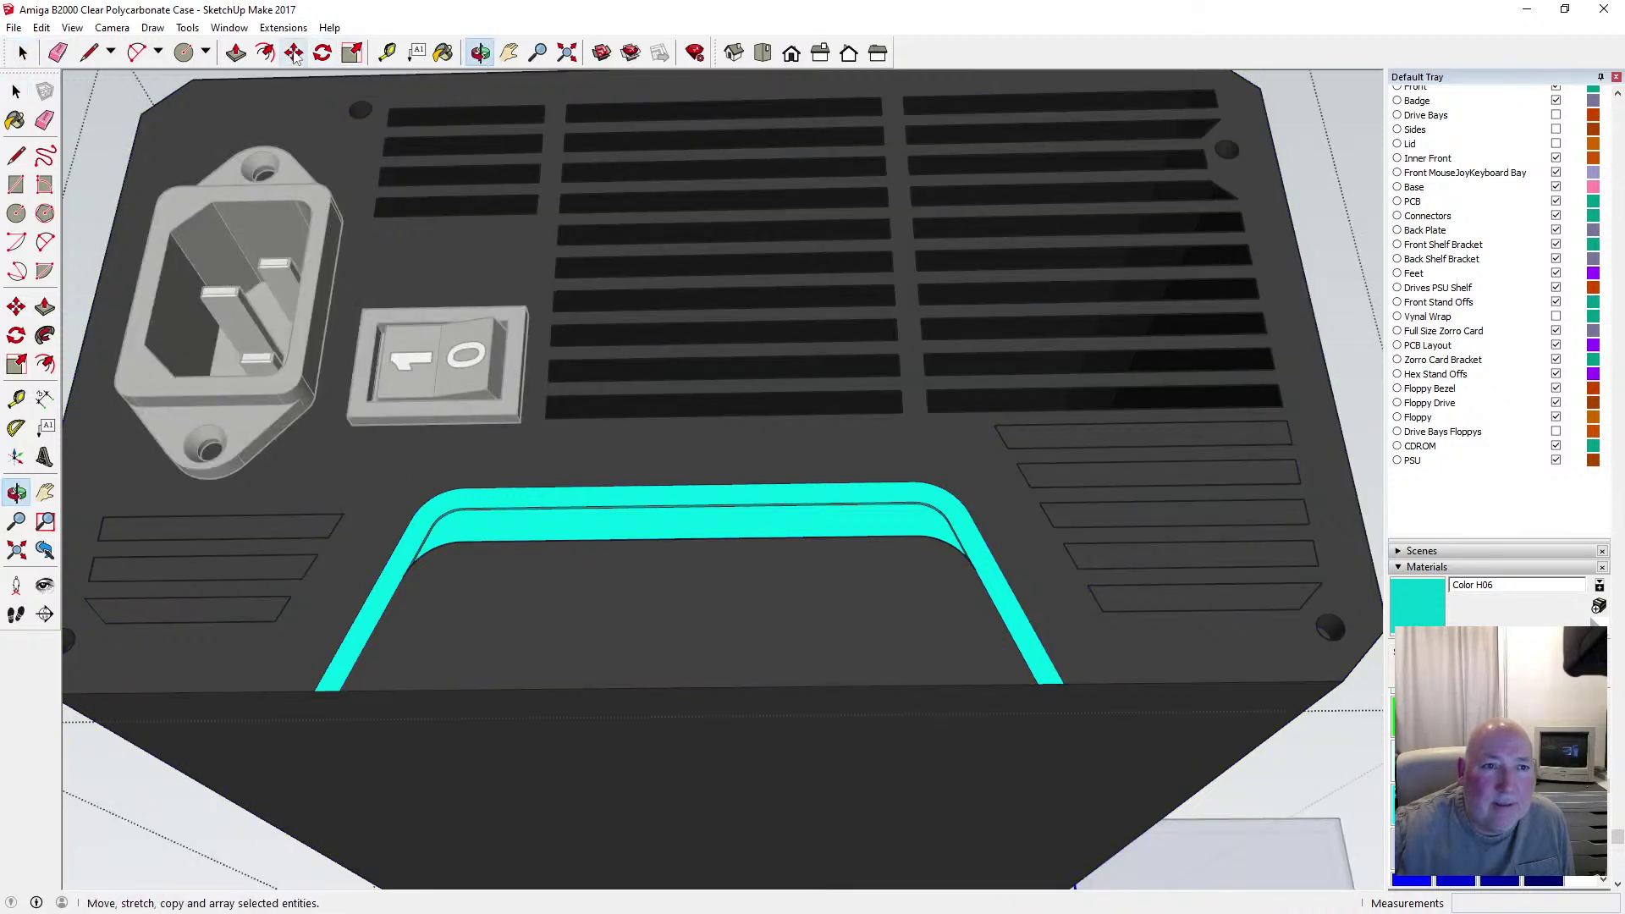
pyautogui.click(265, 52)
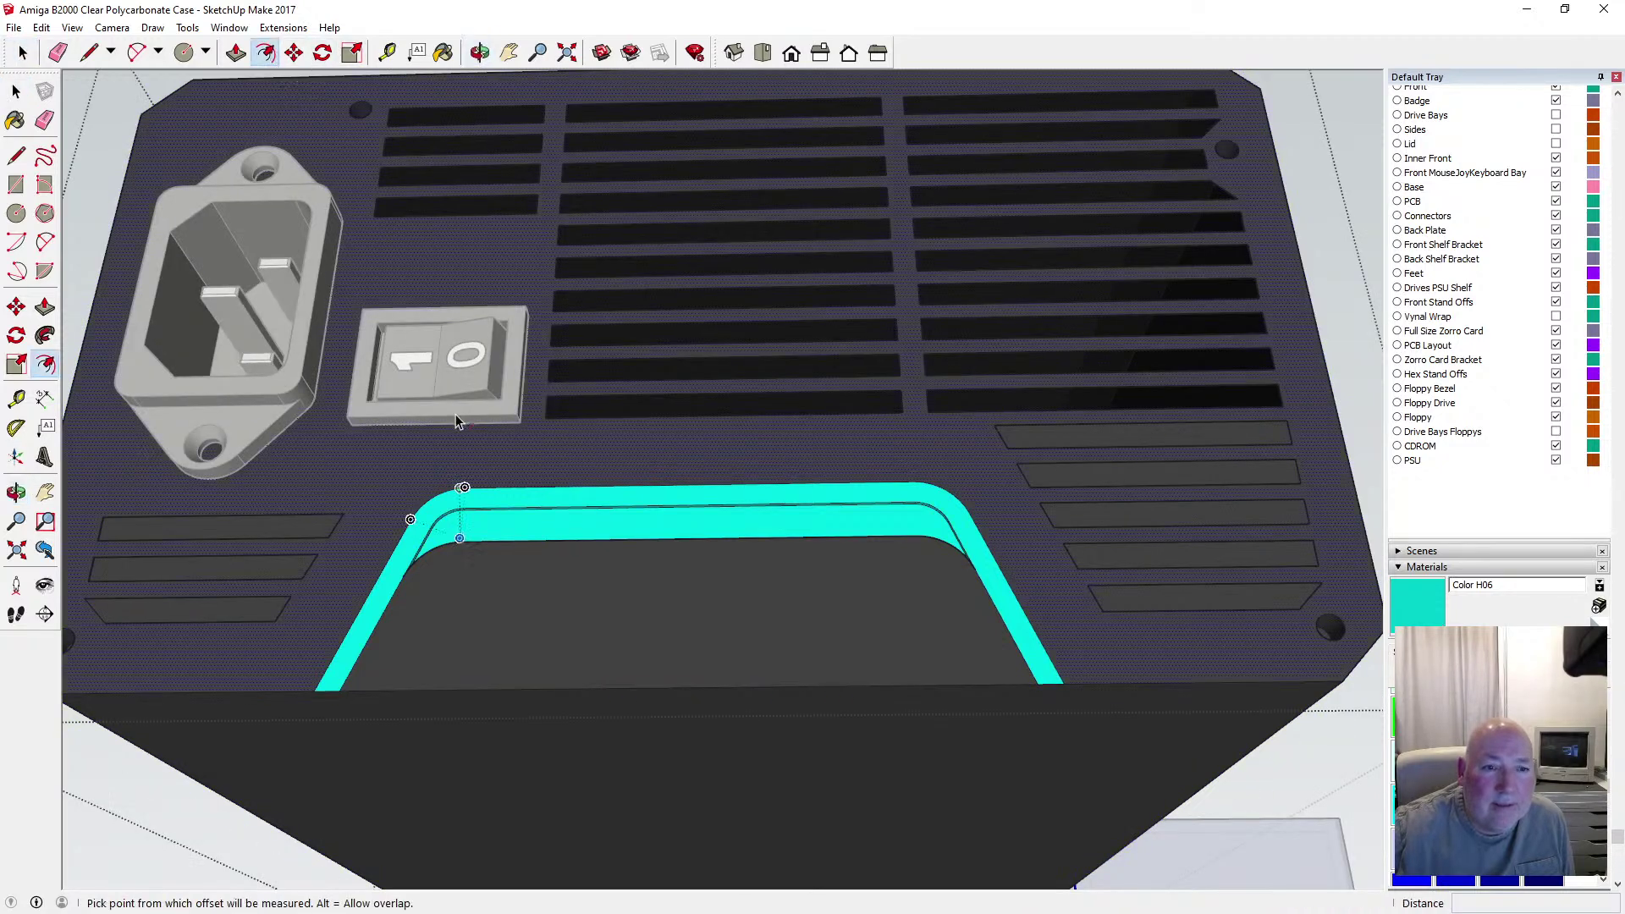
pyautogui.click(455, 478)
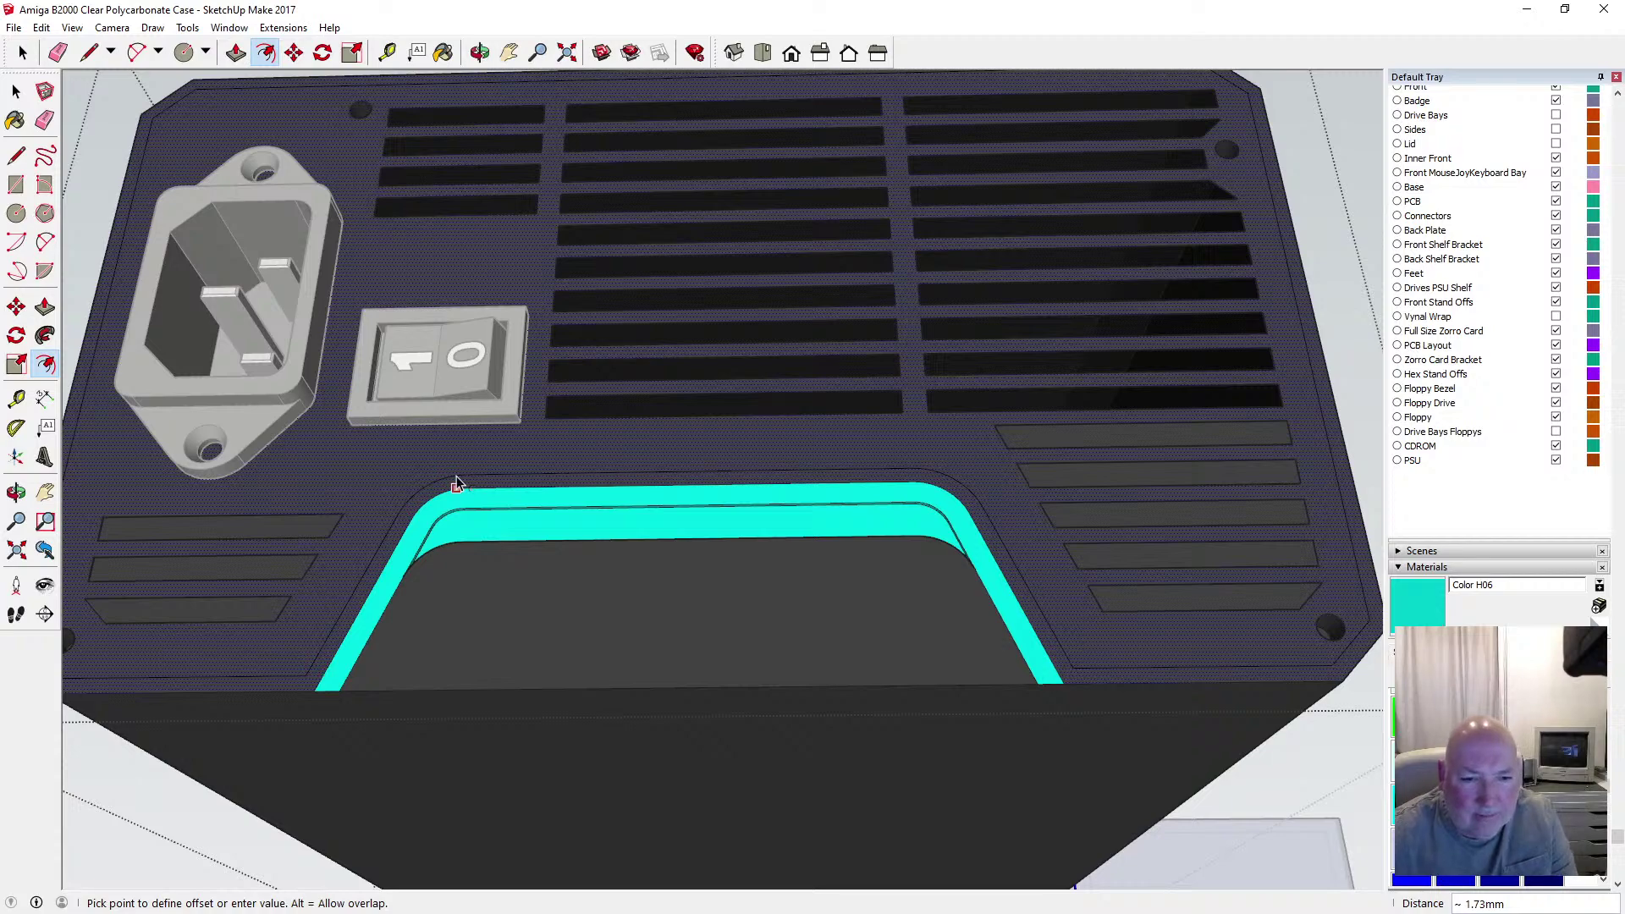
pyautogui.click(455, 479)
pyautogui.click(531, 556)
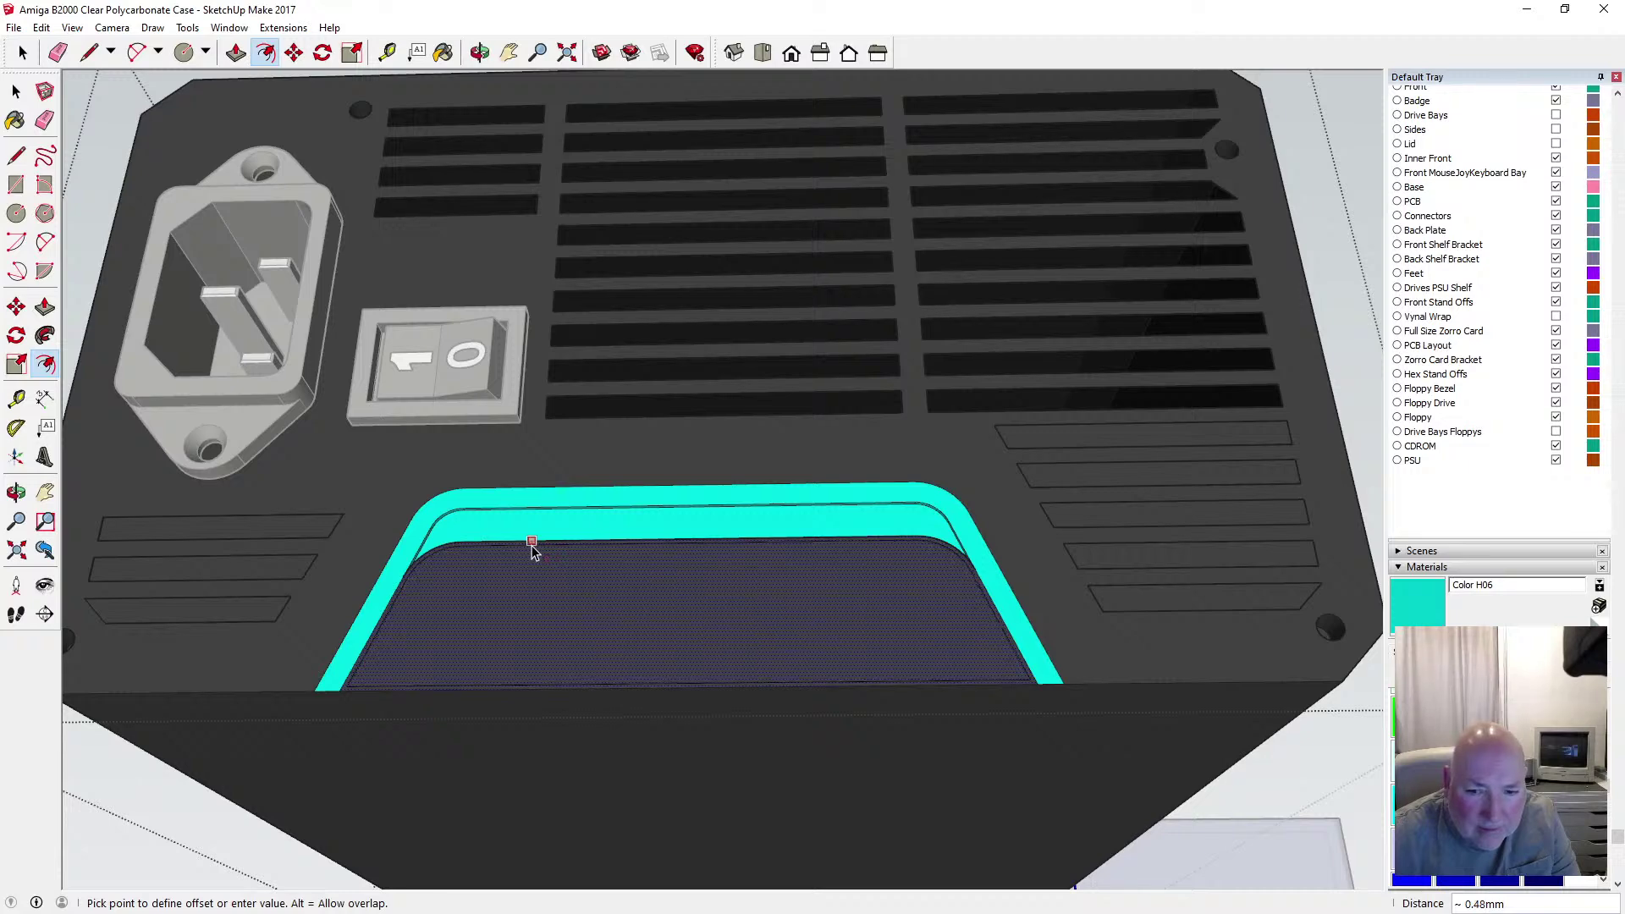
pyautogui.press('Escape')
pyautogui.press('space')
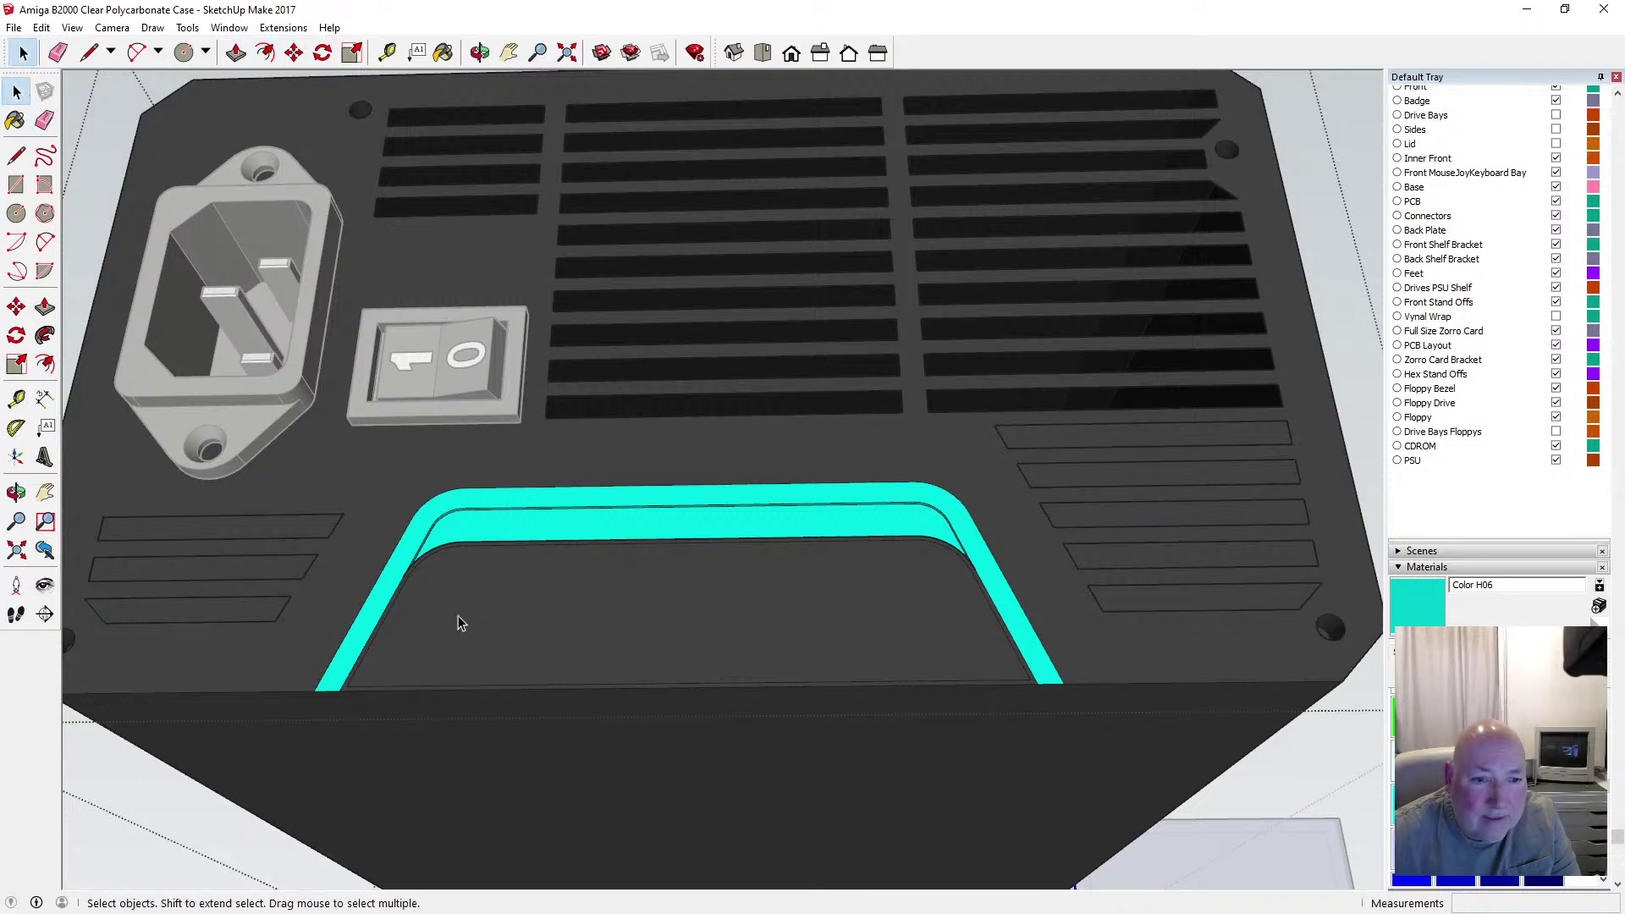
# Delete the new inset contour's bottom line and extend its left end to the rear face's lower edge
pyautogui.click(406, 683)
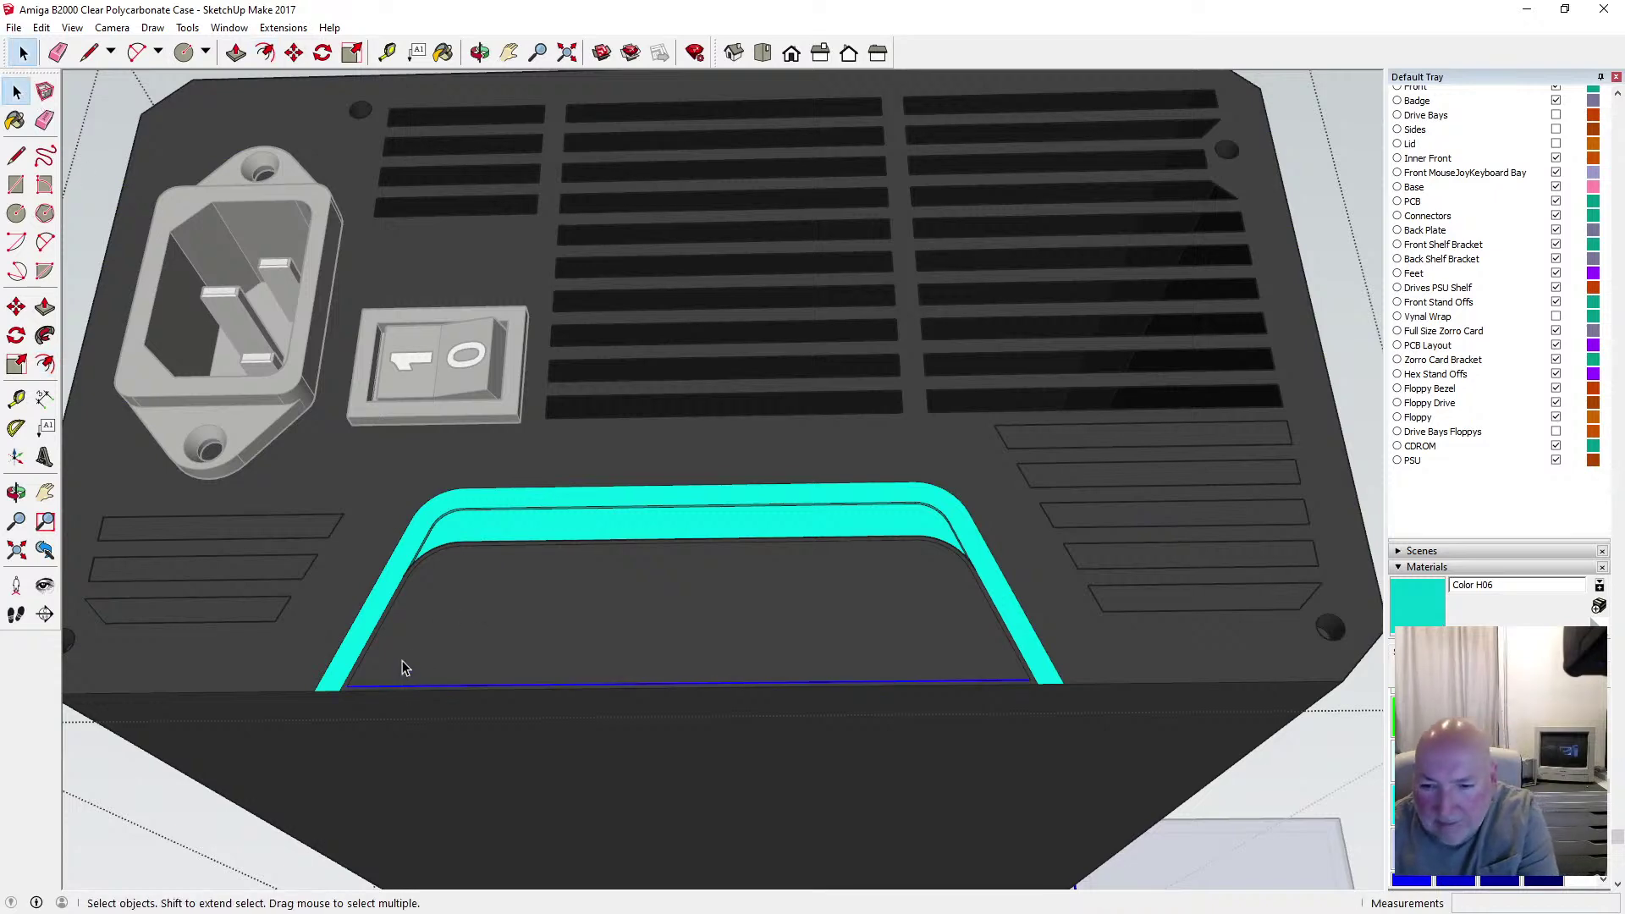
pyautogui.press('Delete')
pyautogui.scroll(2, 408, 636)
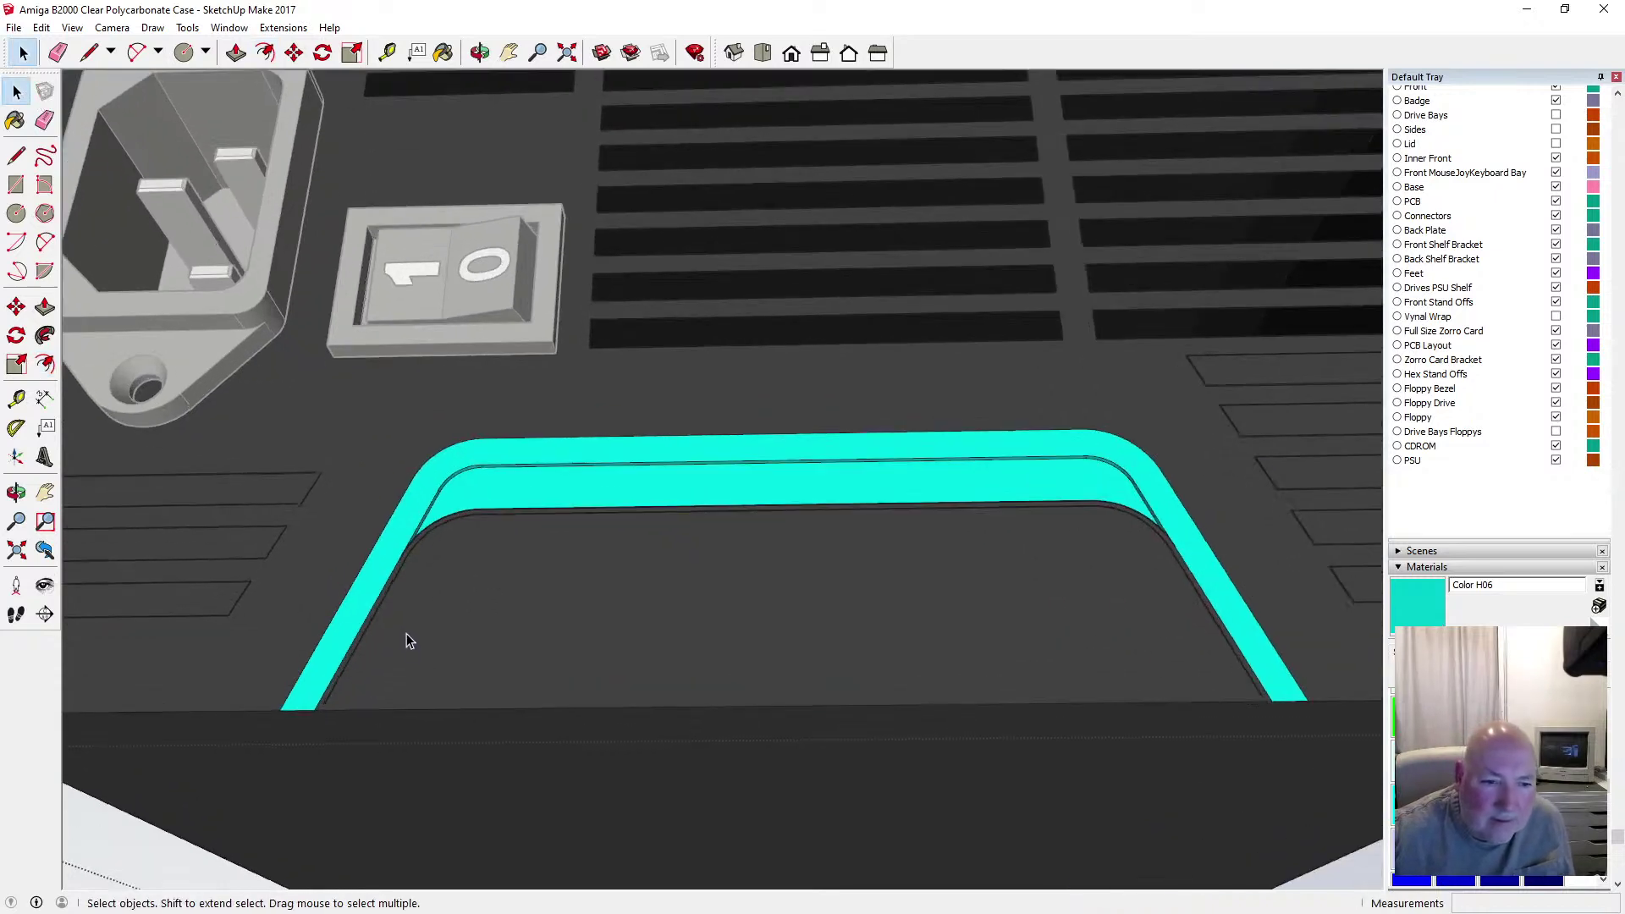
pyautogui.press('l')
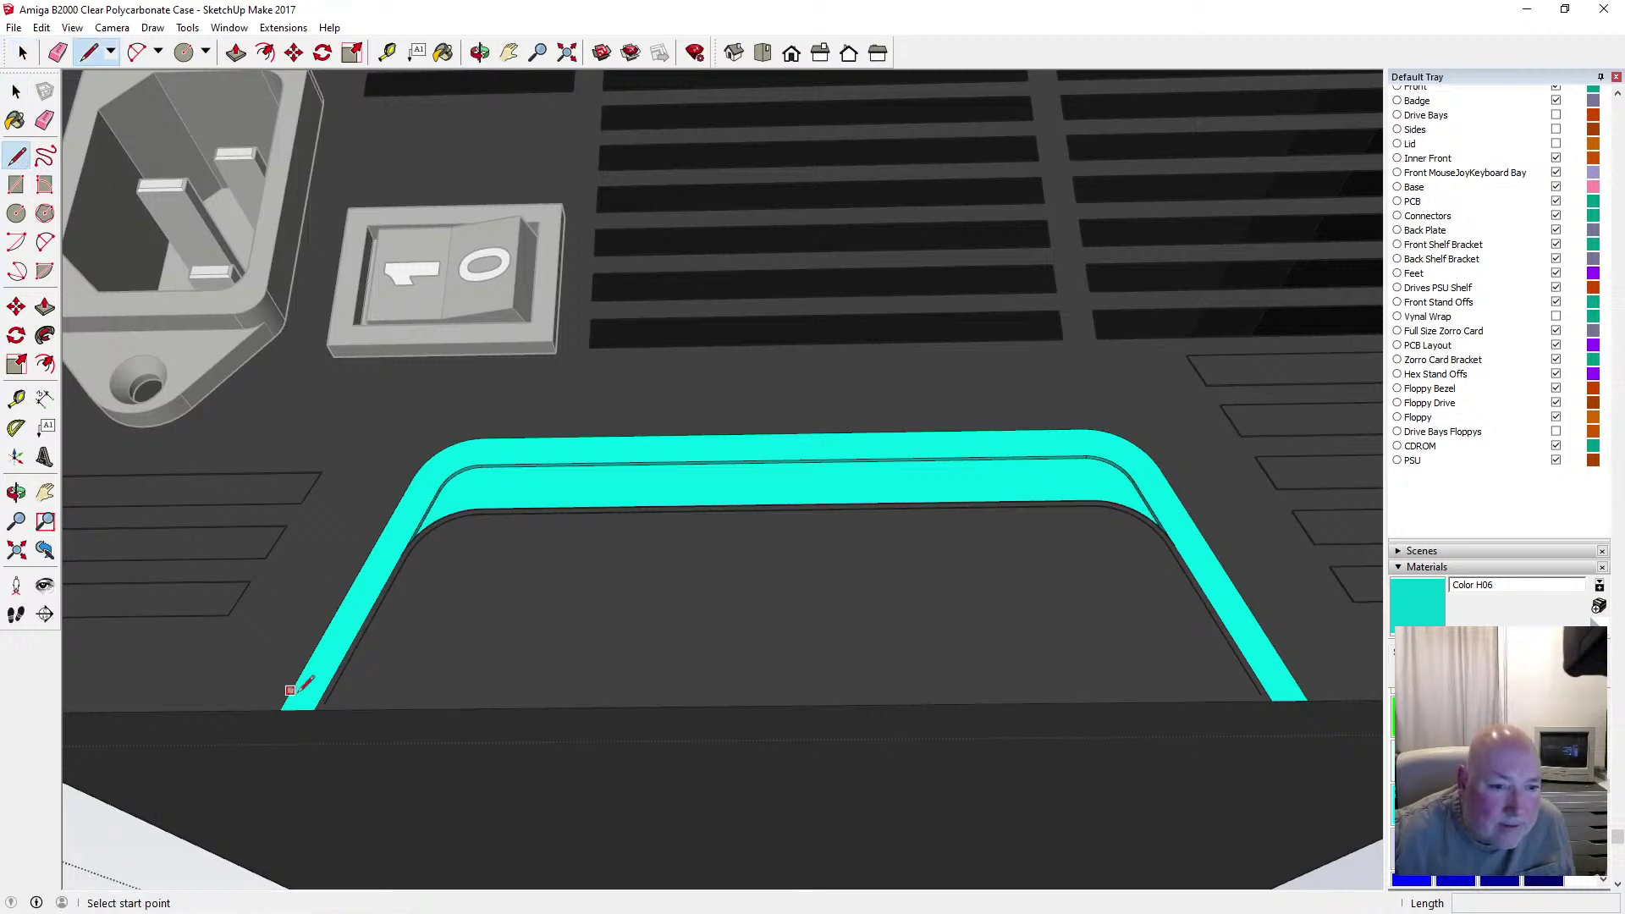
pyautogui.click(324, 705)
pyautogui.scroll(3, 324, 705)
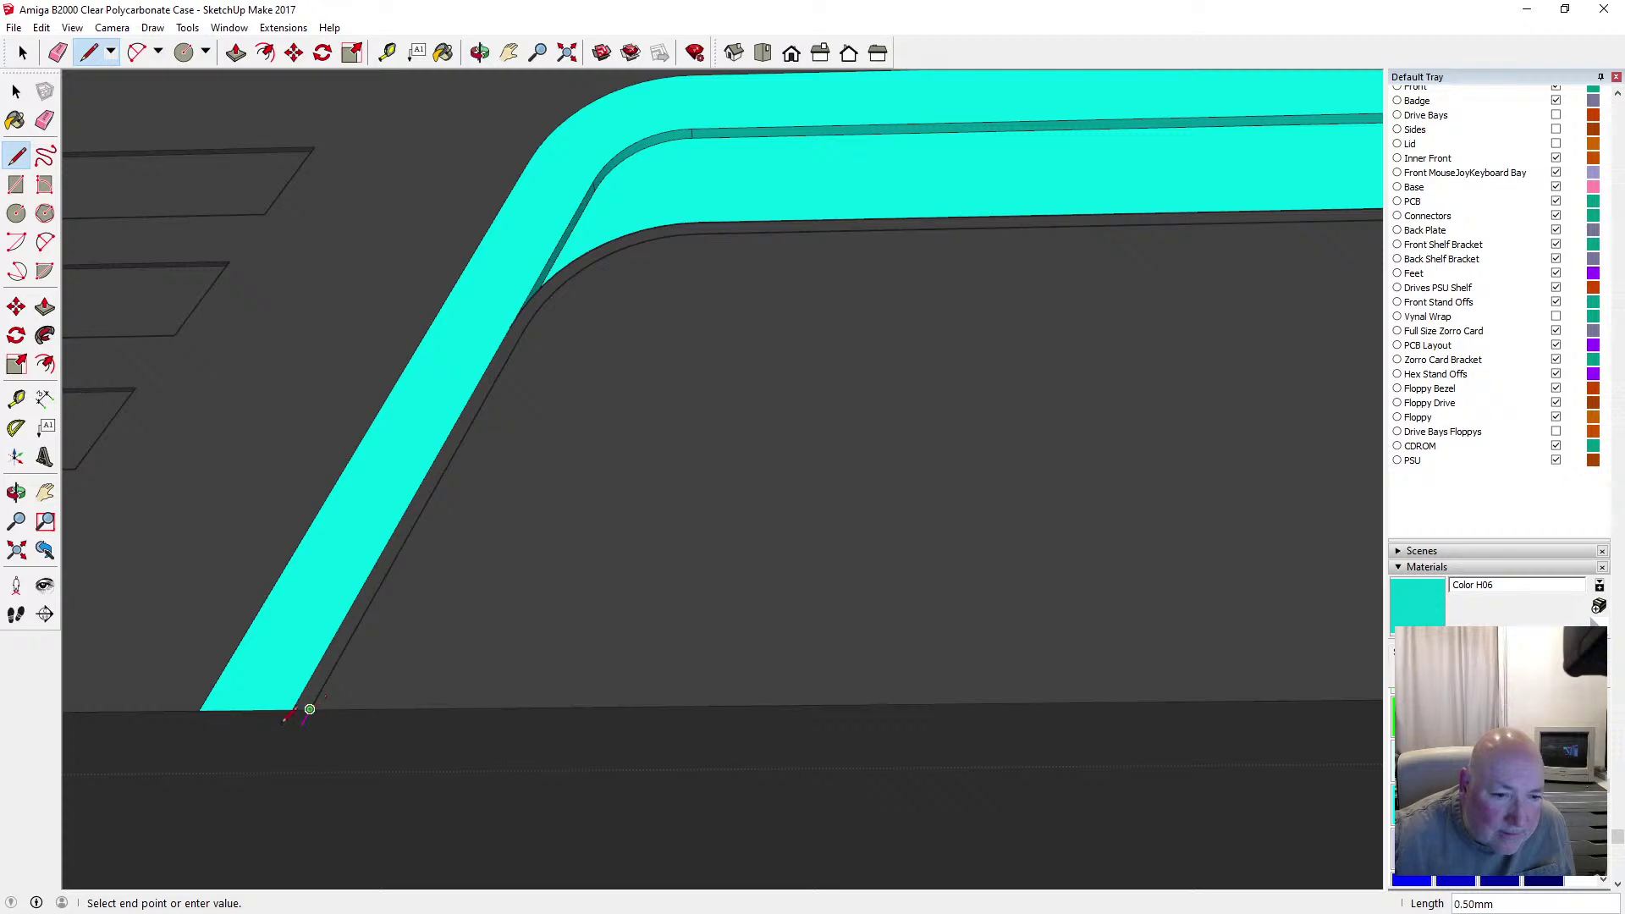
pyautogui.scroll(-2, 310, 709)
pyautogui.click(296, 701)
pyautogui.scroll(-5, 240, 675)
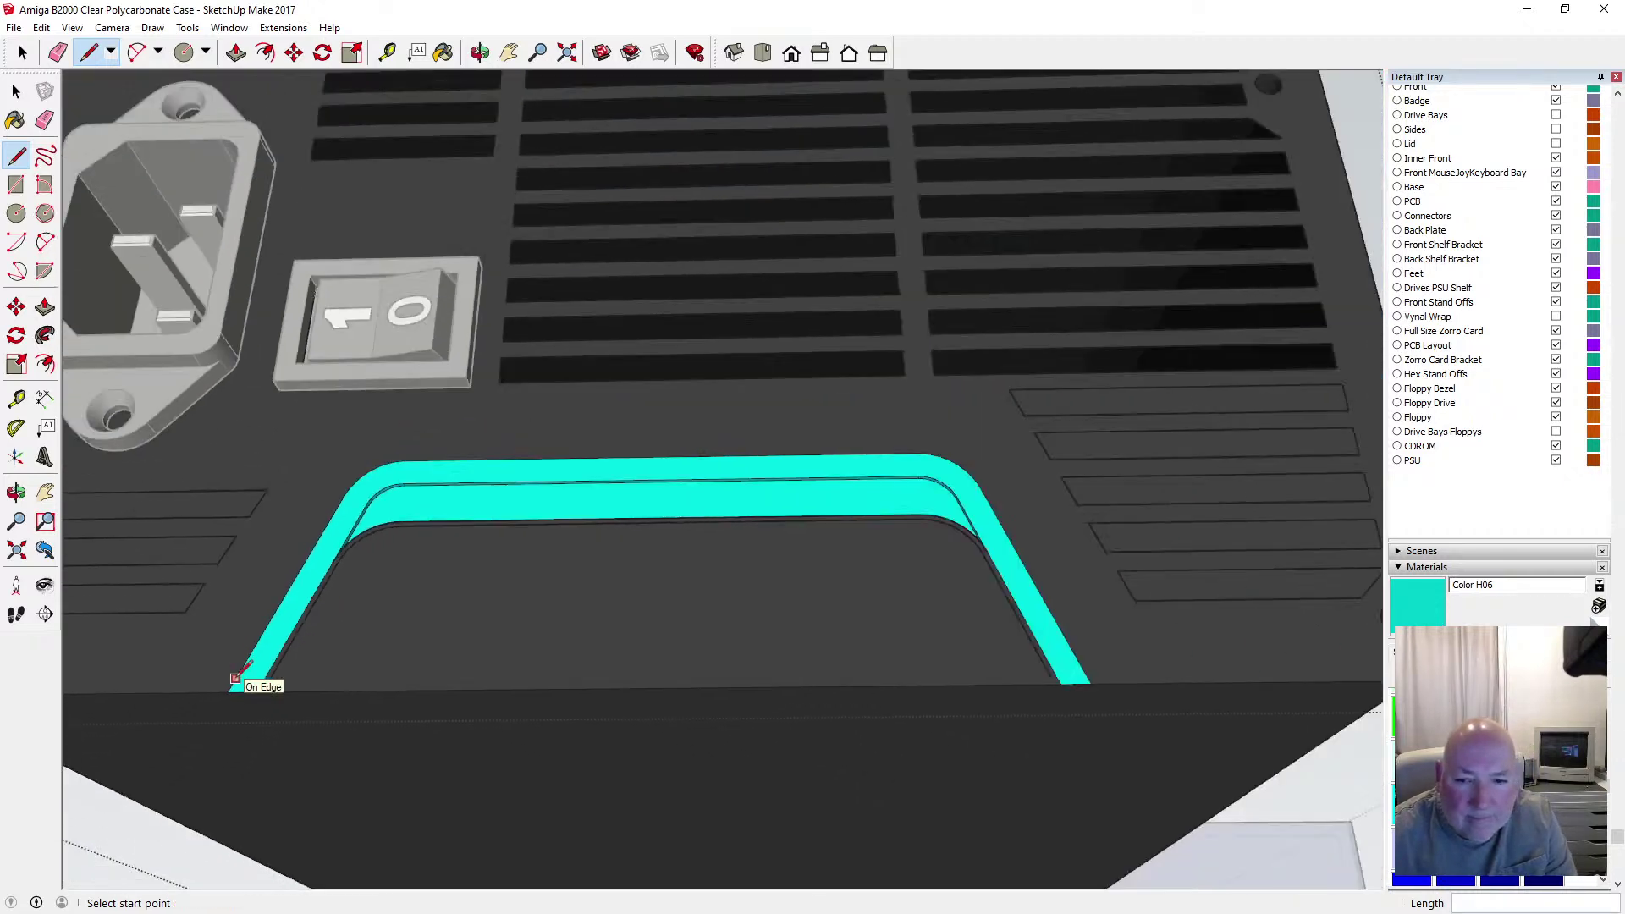
# Extend the inset contour's right end down to the rear face's lower edge
pyautogui.scroll(5, 1054, 678)
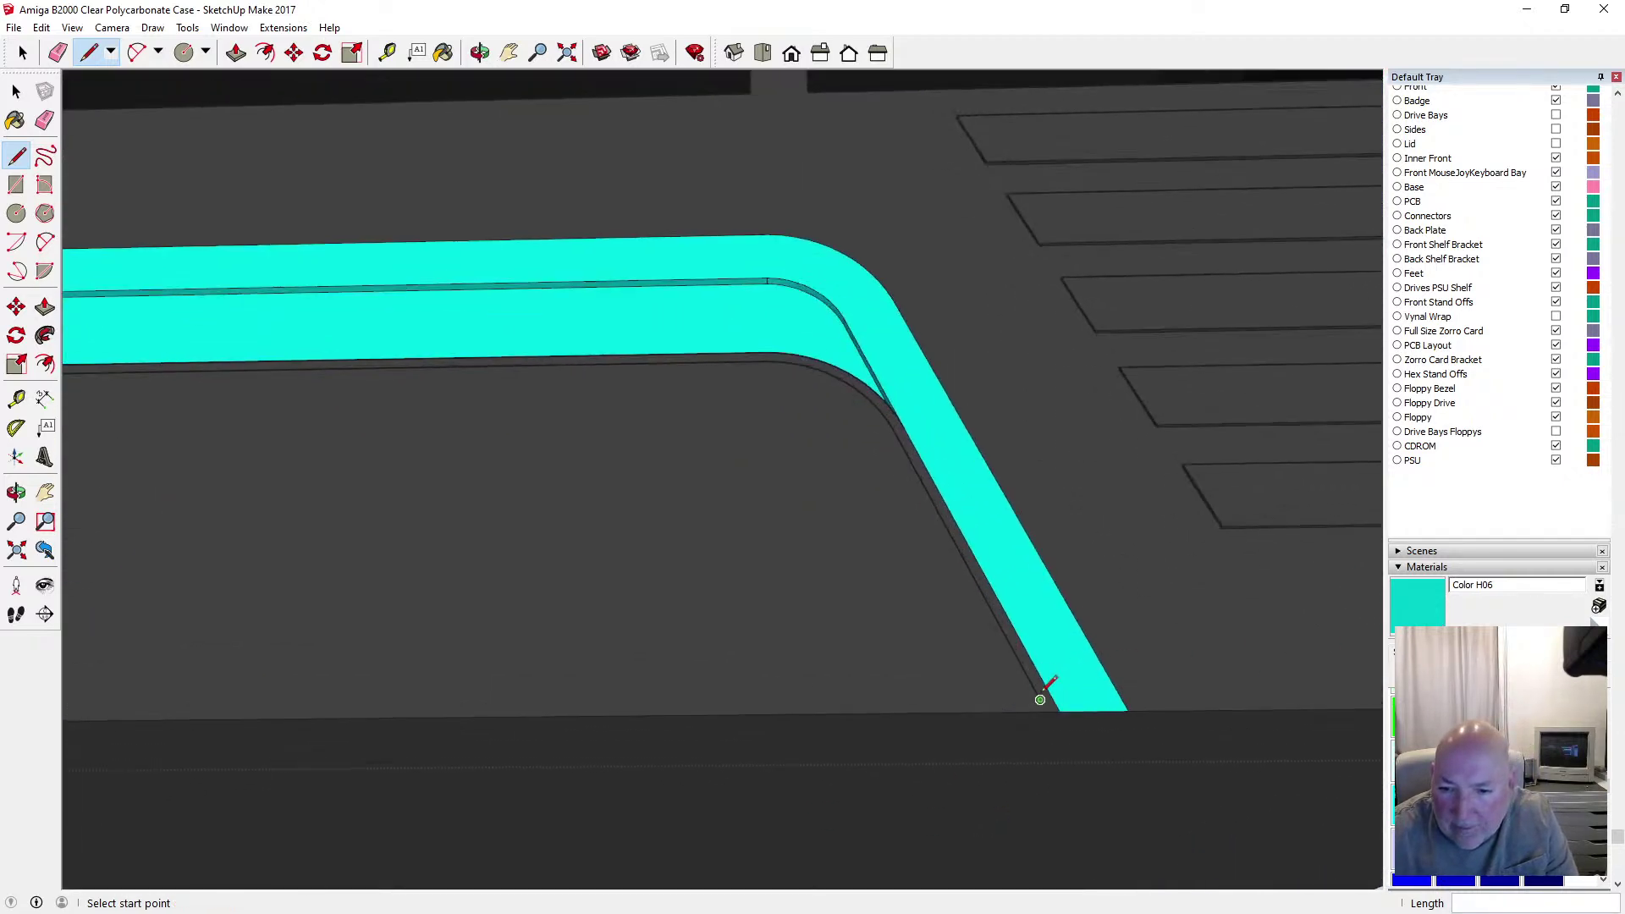
pyautogui.click(1040, 699)
pyautogui.click(1047, 712)
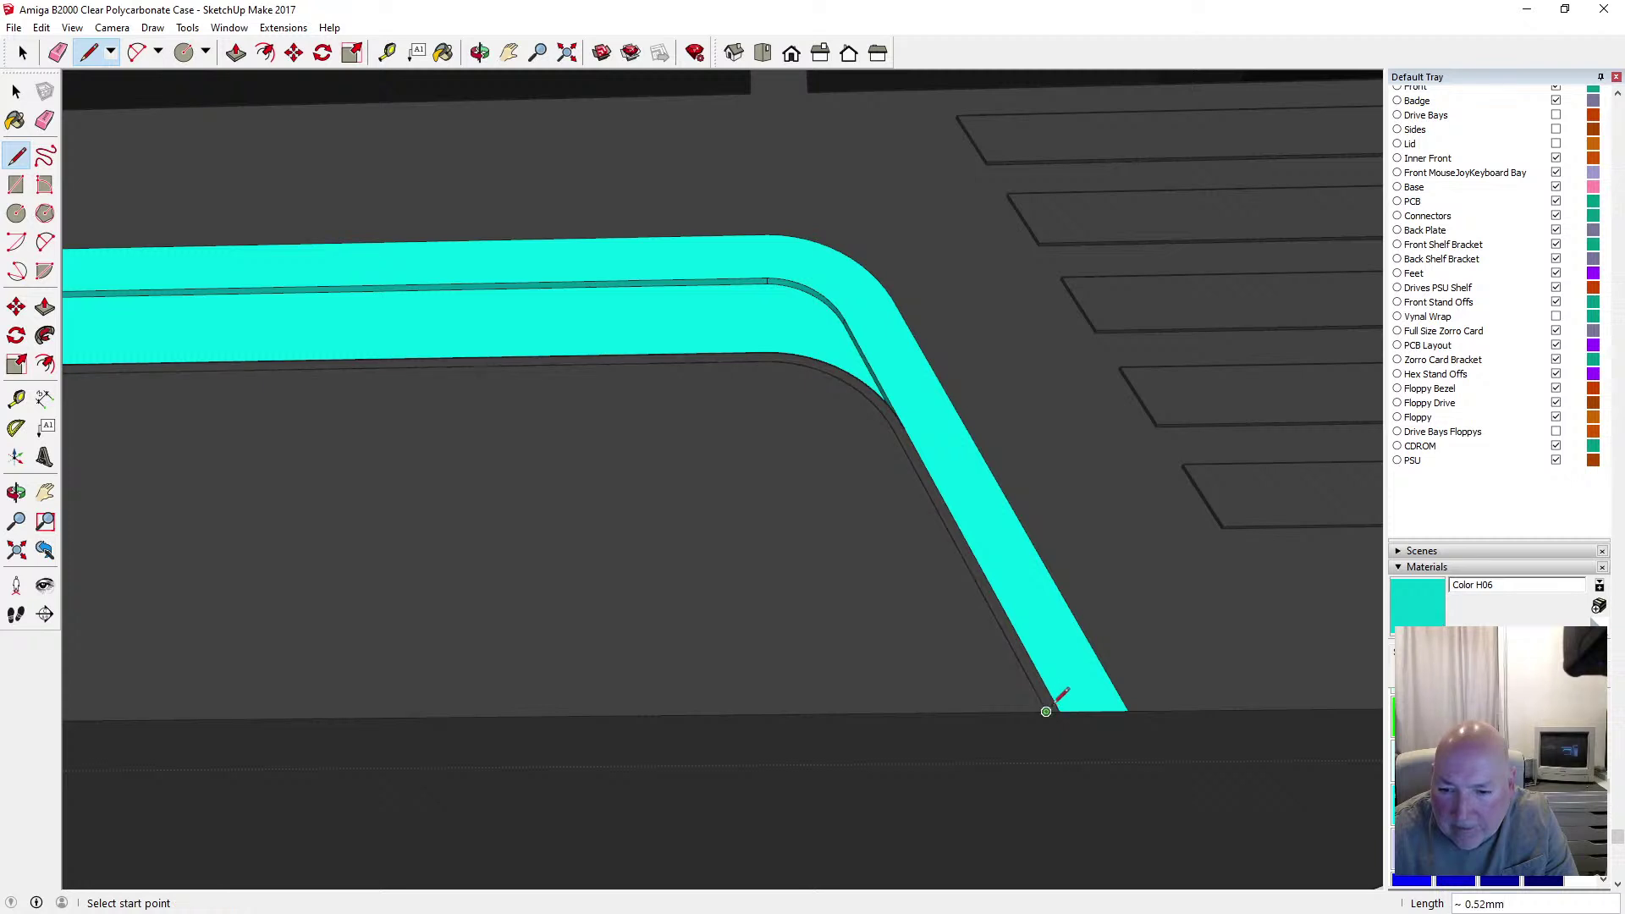
pyautogui.scroll(-6, 1056, 701)
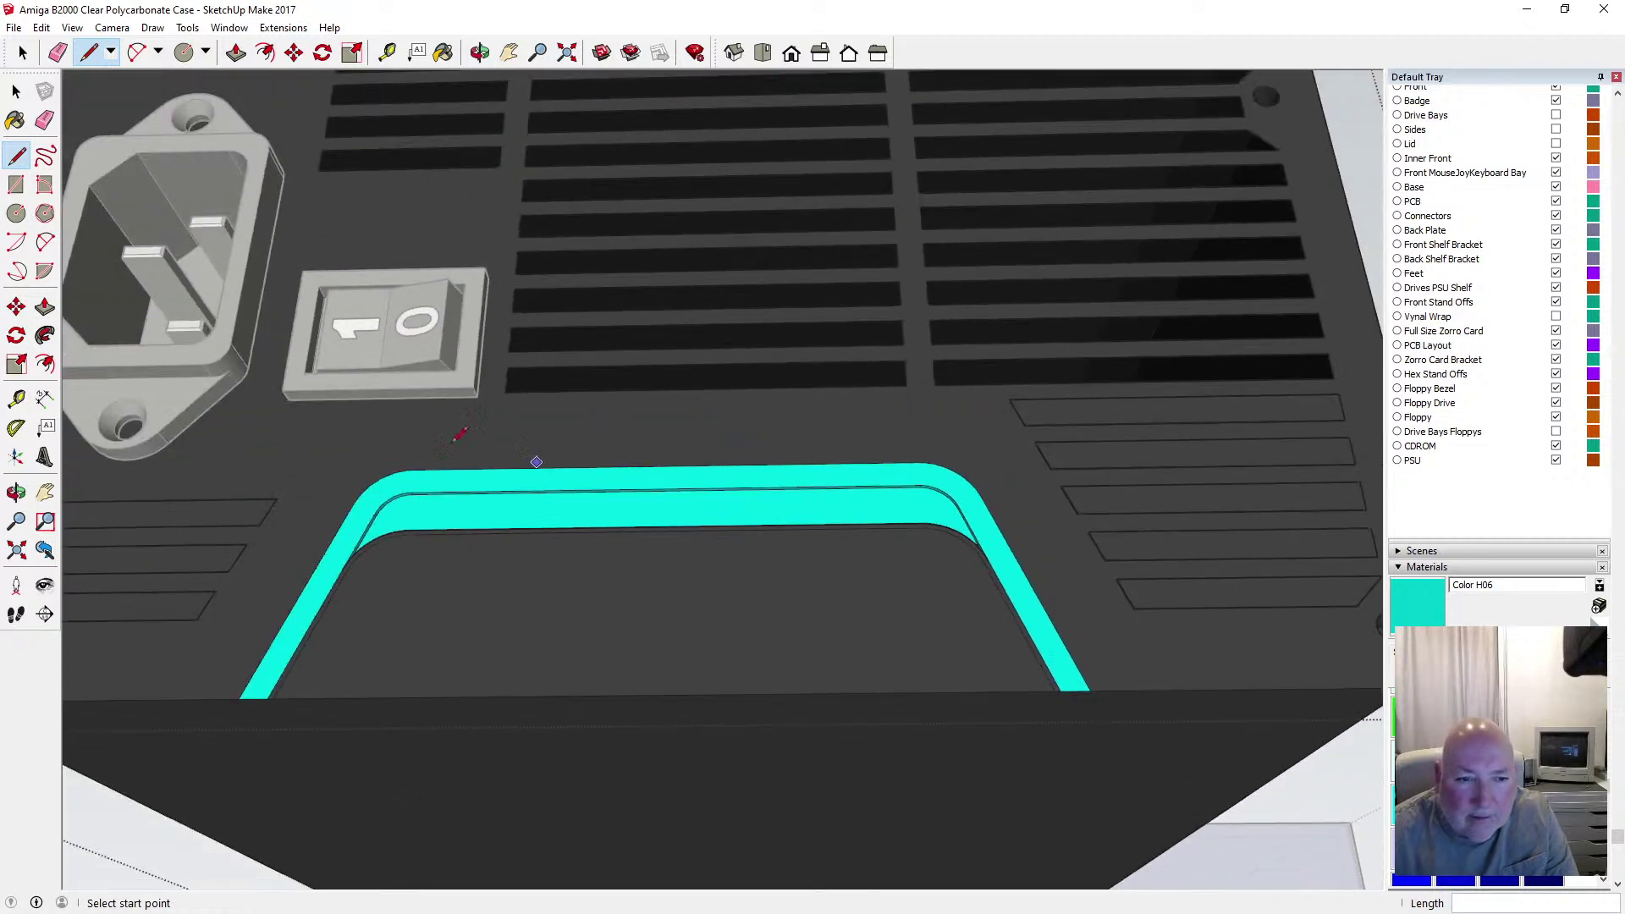
pyautogui.press('space')
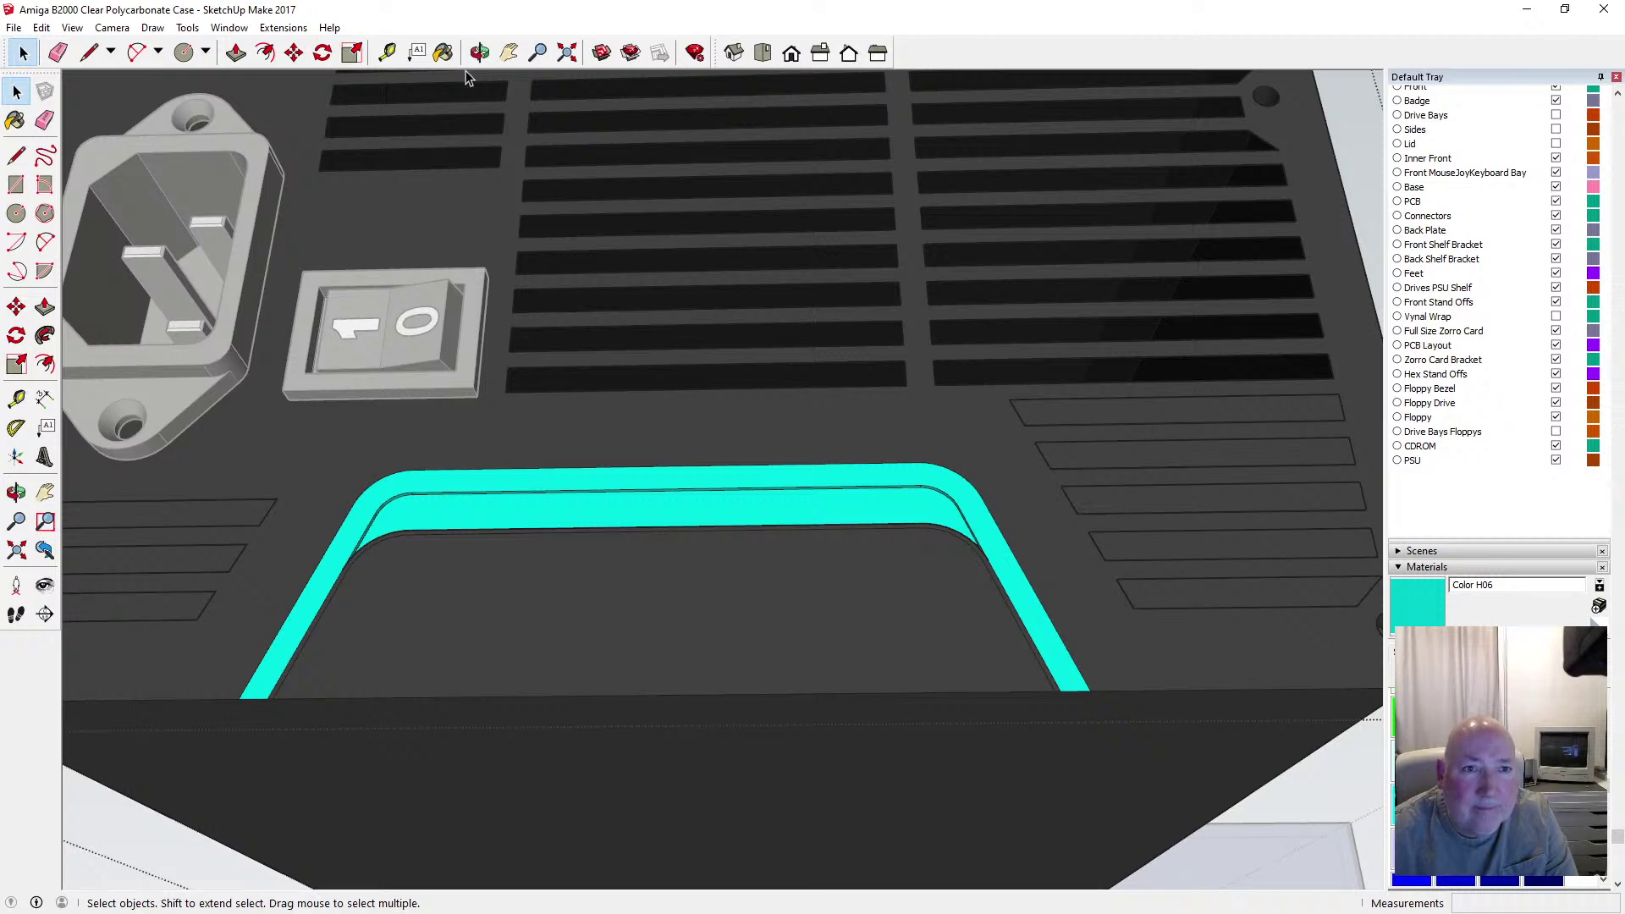
# Paint the narrow border between the inset contour and the turquoise strip with Color M08
pyautogui.press('b')
pyautogui.scroll(-4, 1498, 762)
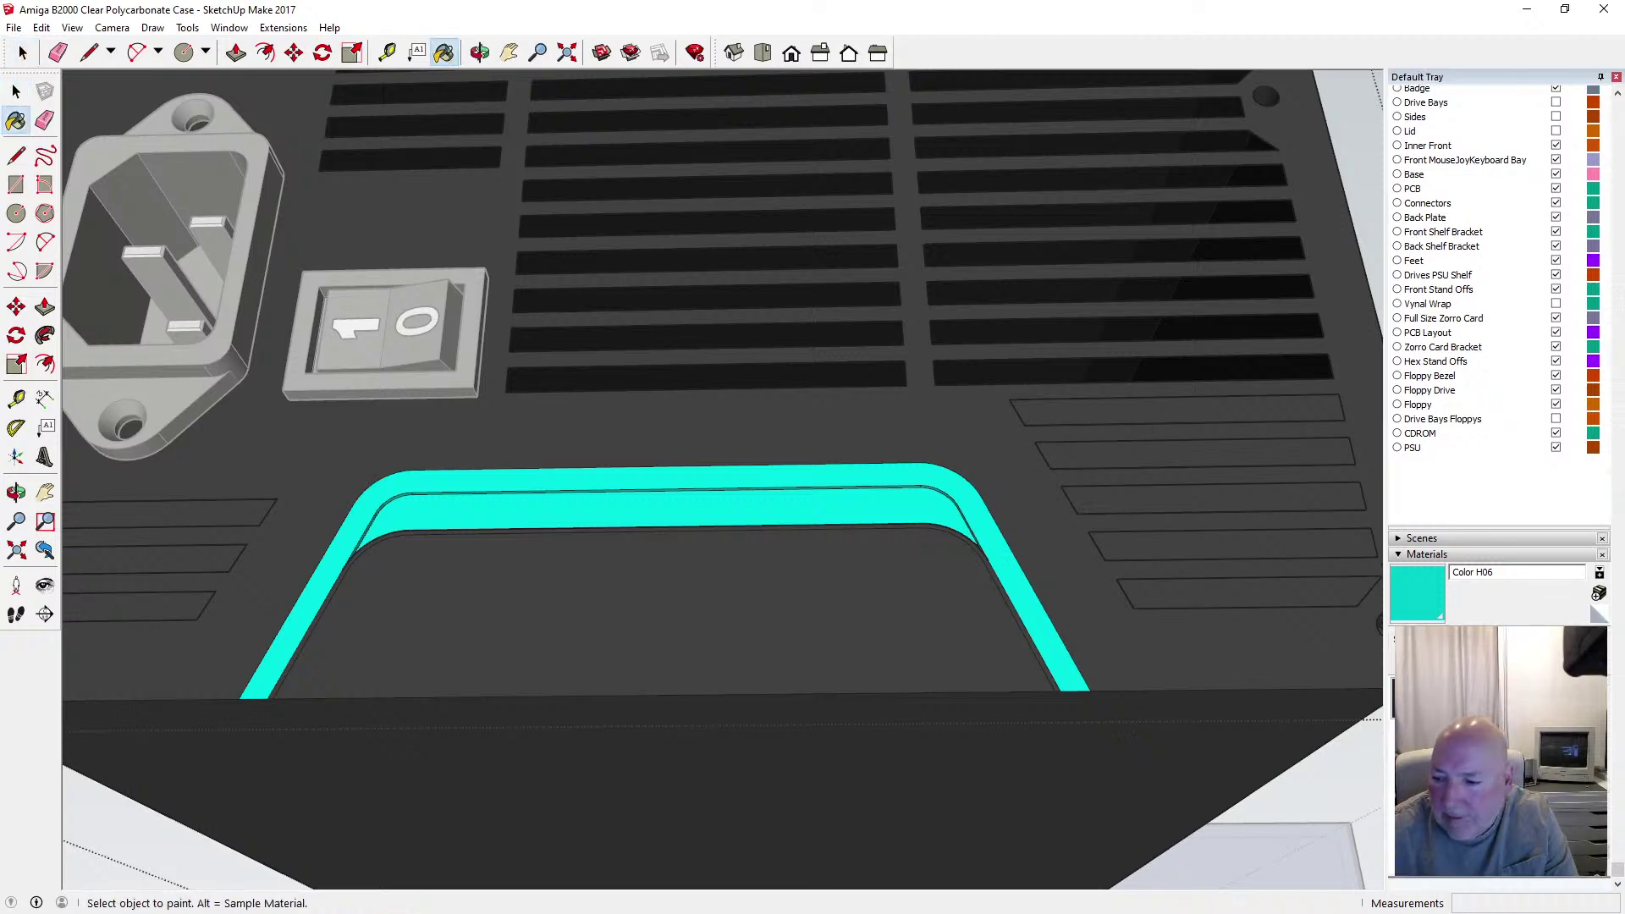
pyautogui.keyDown('alt'); pyautogui.click(1282, 775); pyautogui.keyUp('alt')
pyautogui.scroll(3, 1237, 754)
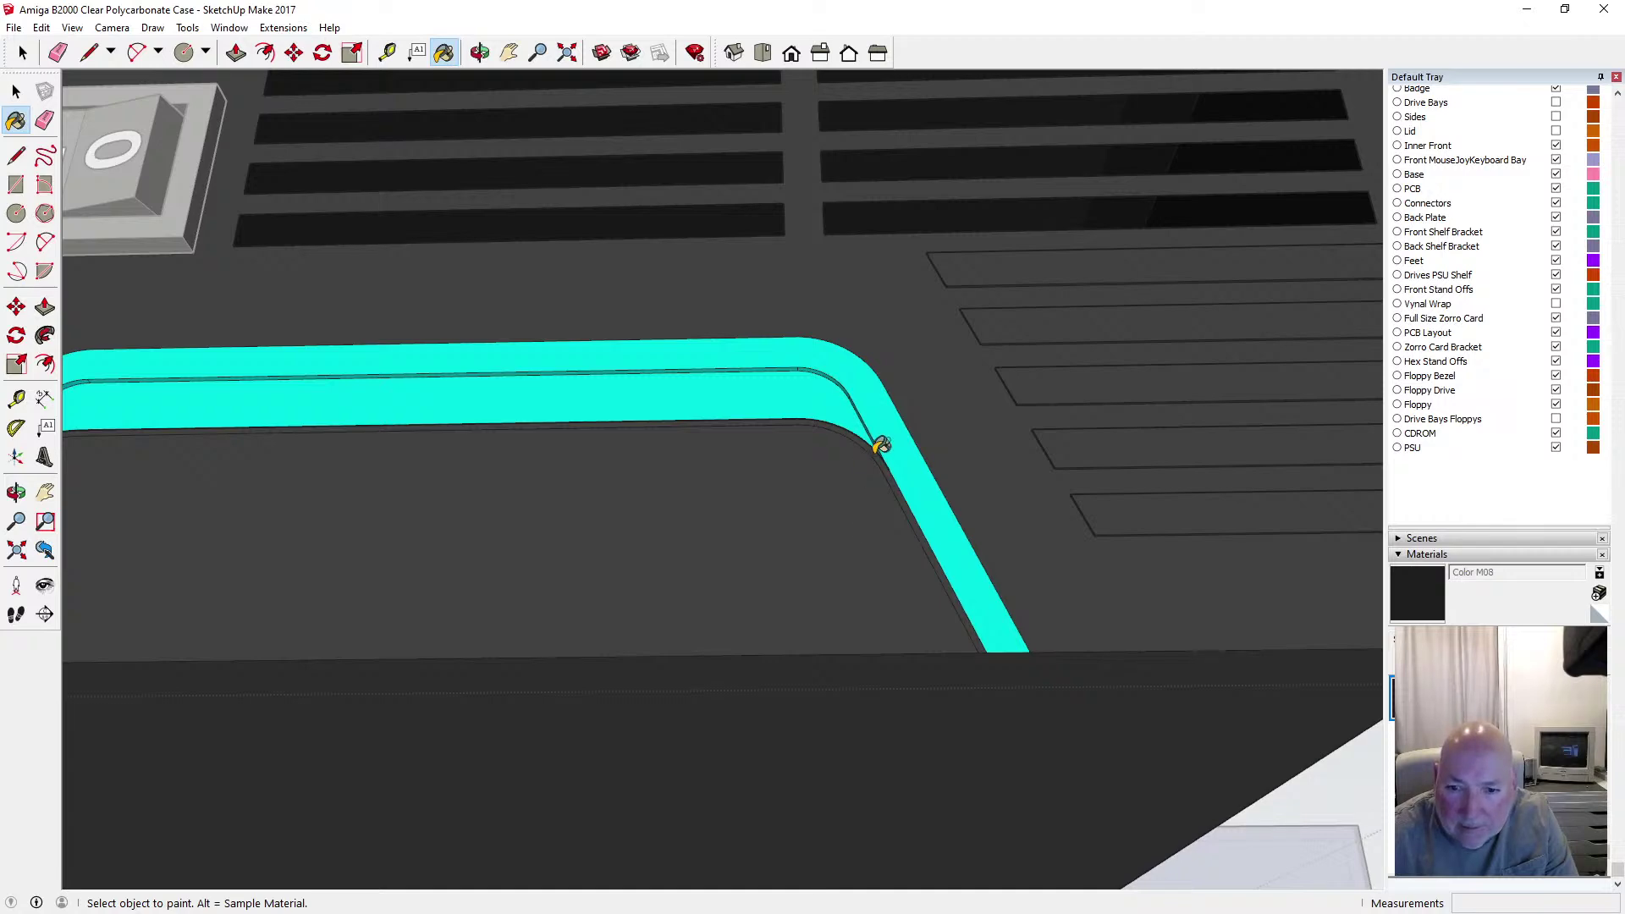
pyautogui.click(881, 447)
pyautogui.scroll(-5, 1034, 537)
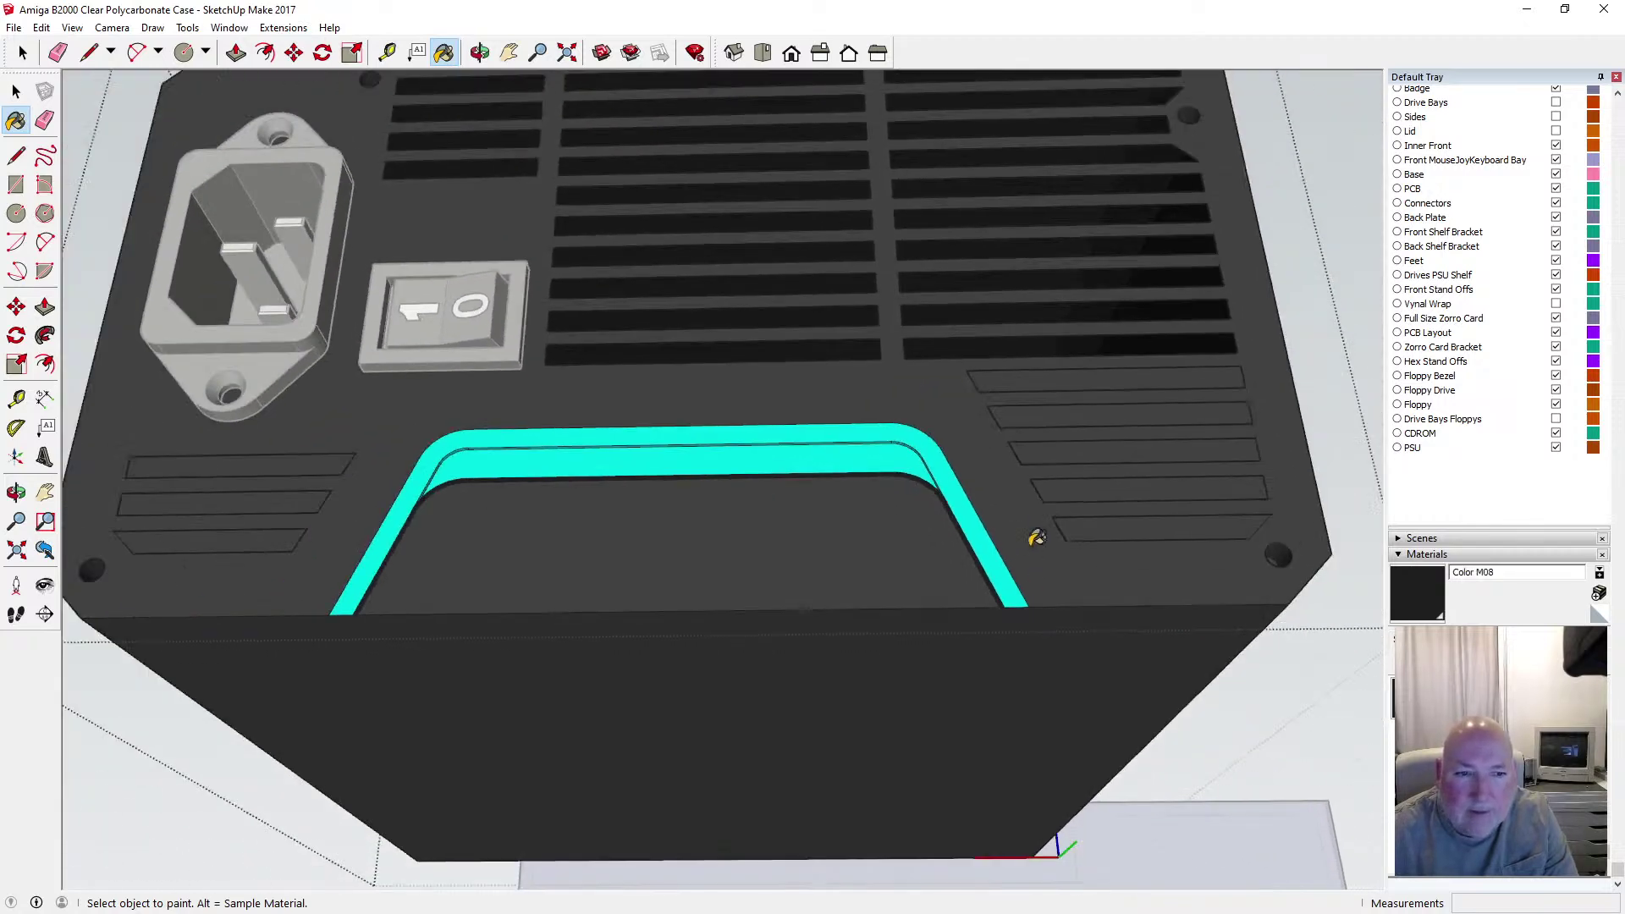
# Turn the view to face the power supply's rear, leave group editing and save the model
pyautogui.press('space')
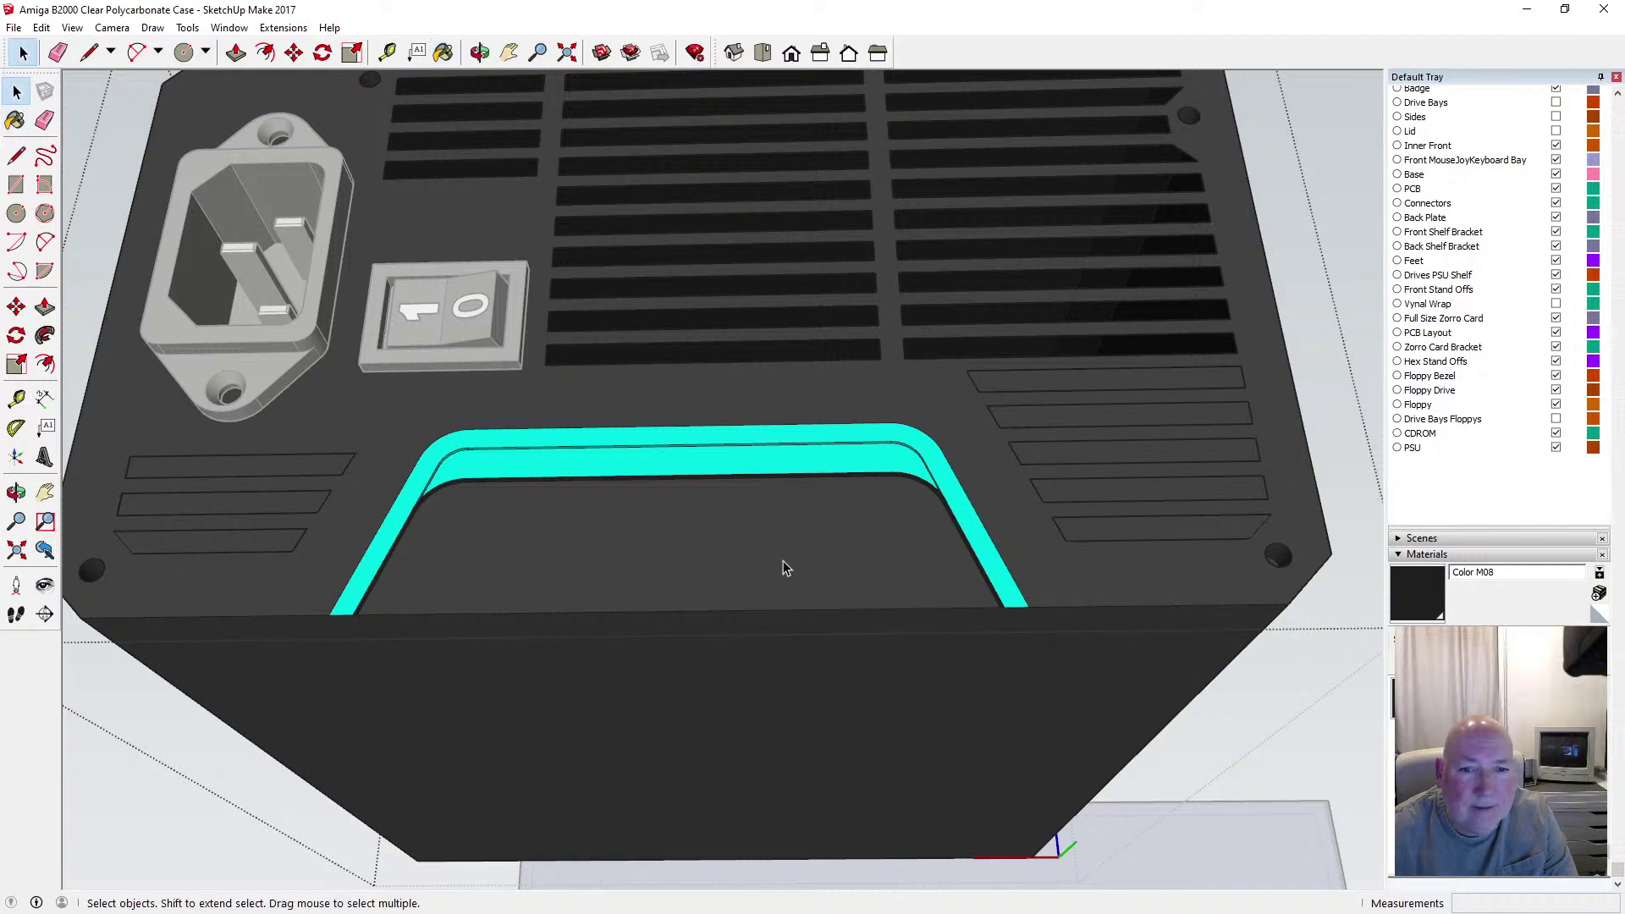
pyautogui.scroll(-3, 784, 566)
pyautogui.press('o')
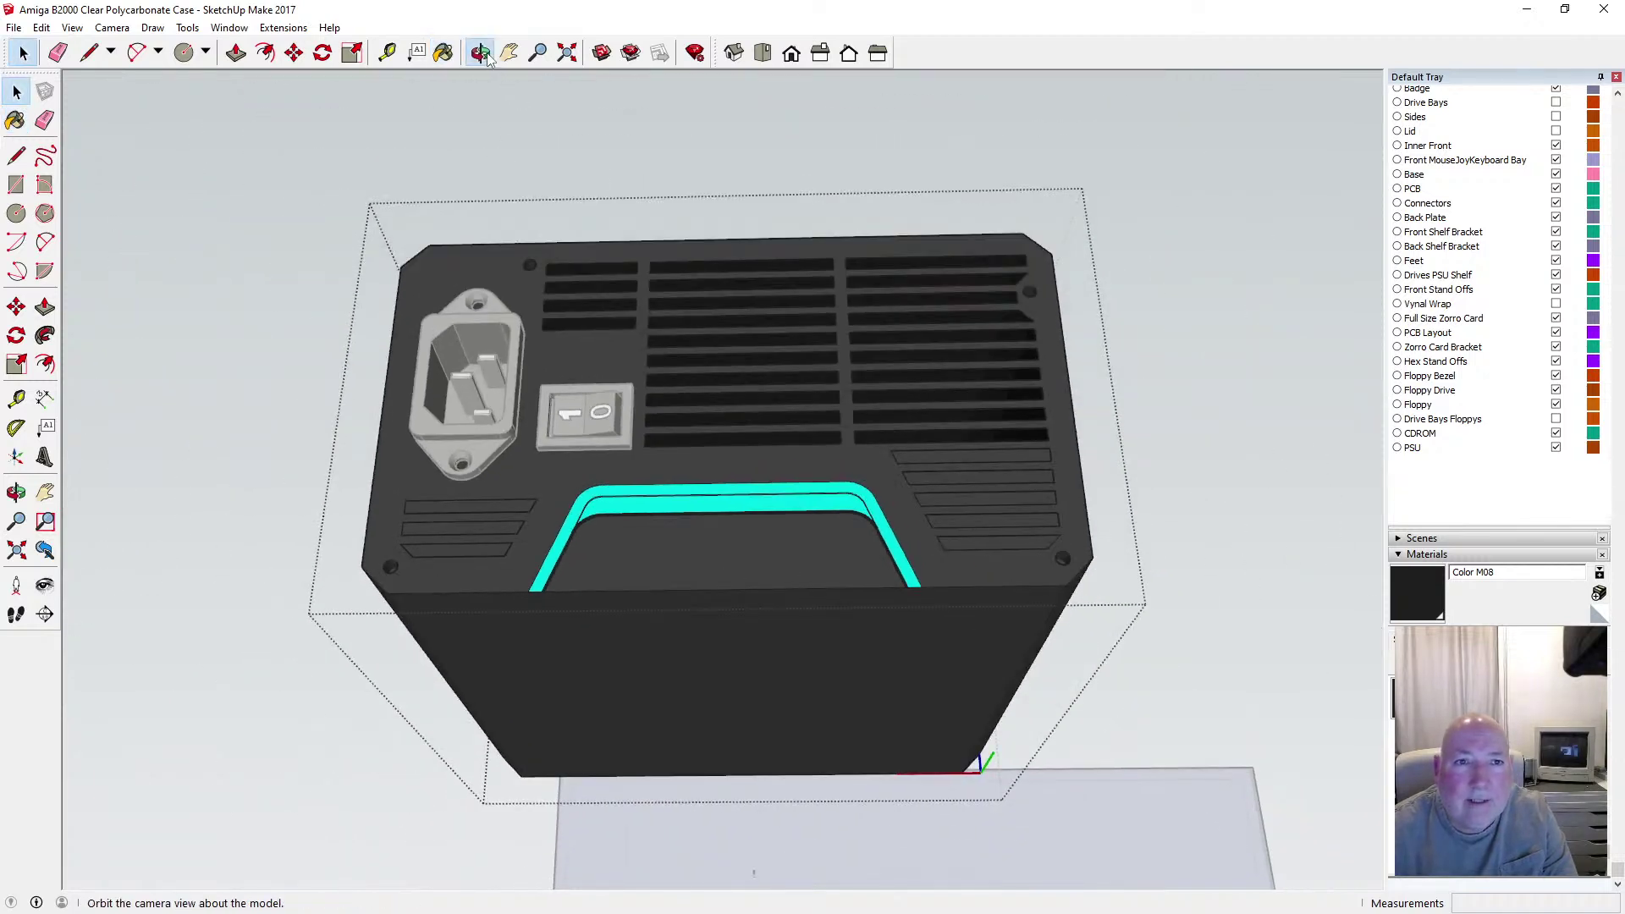
pyautogui.moveTo(581, 138); pyautogui.dragTo(540, 419)
pyautogui.press('space')
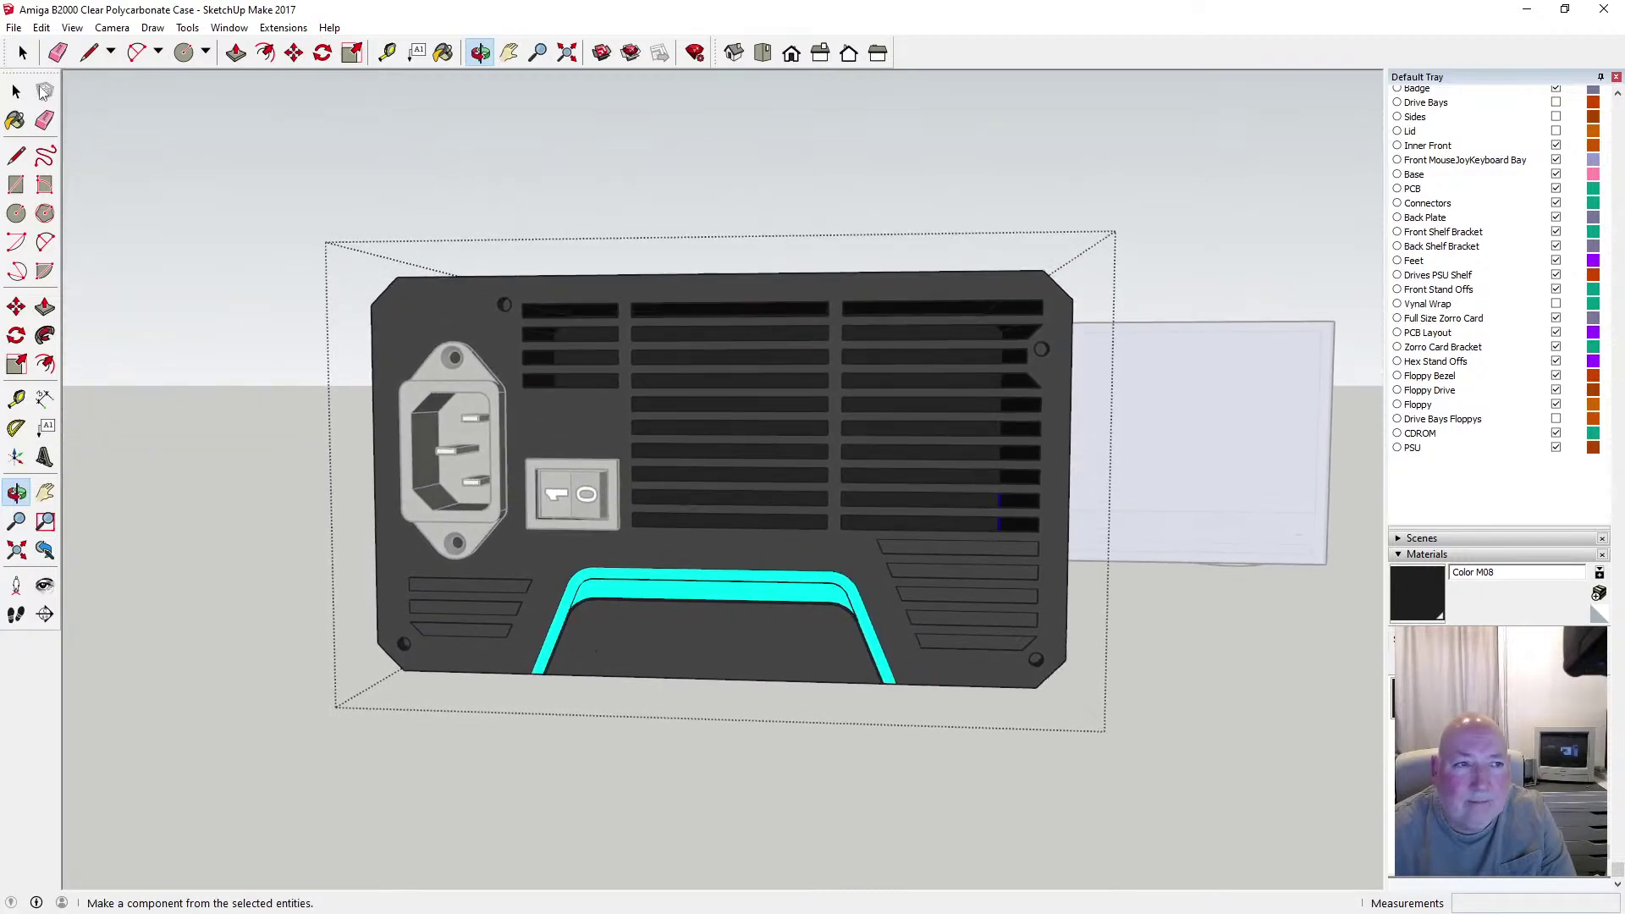
pyautogui.click(175, 165)
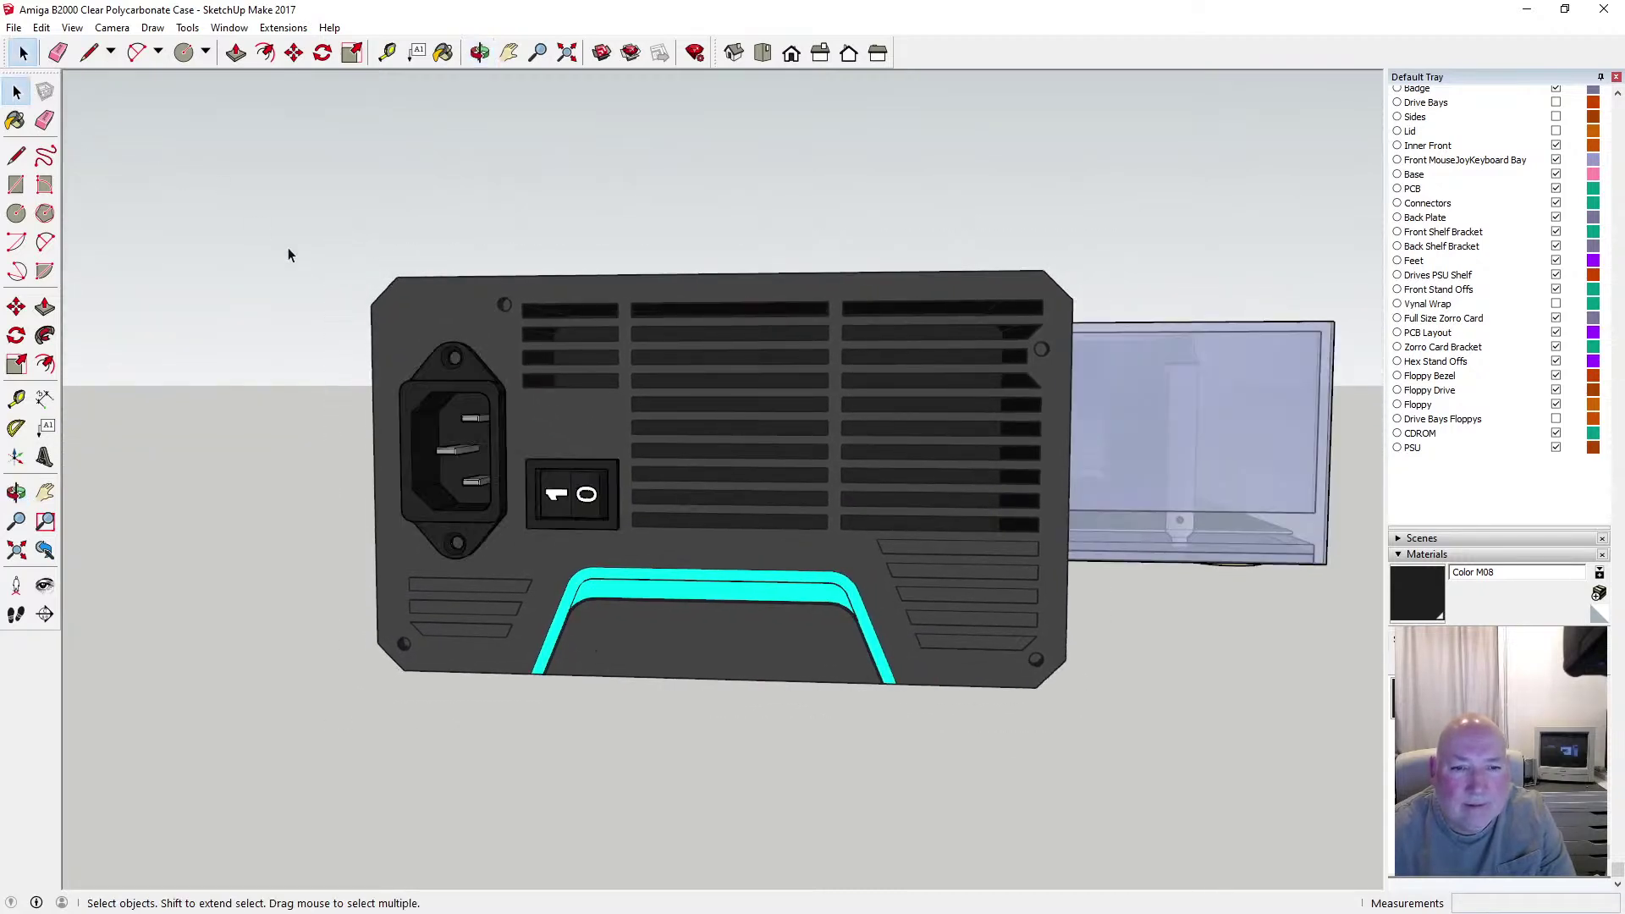
pyautogui.hotkey('alt', 'f')
pyautogui.press('Down')
pyautogui.press('Down')
pyautogui.press('Return')
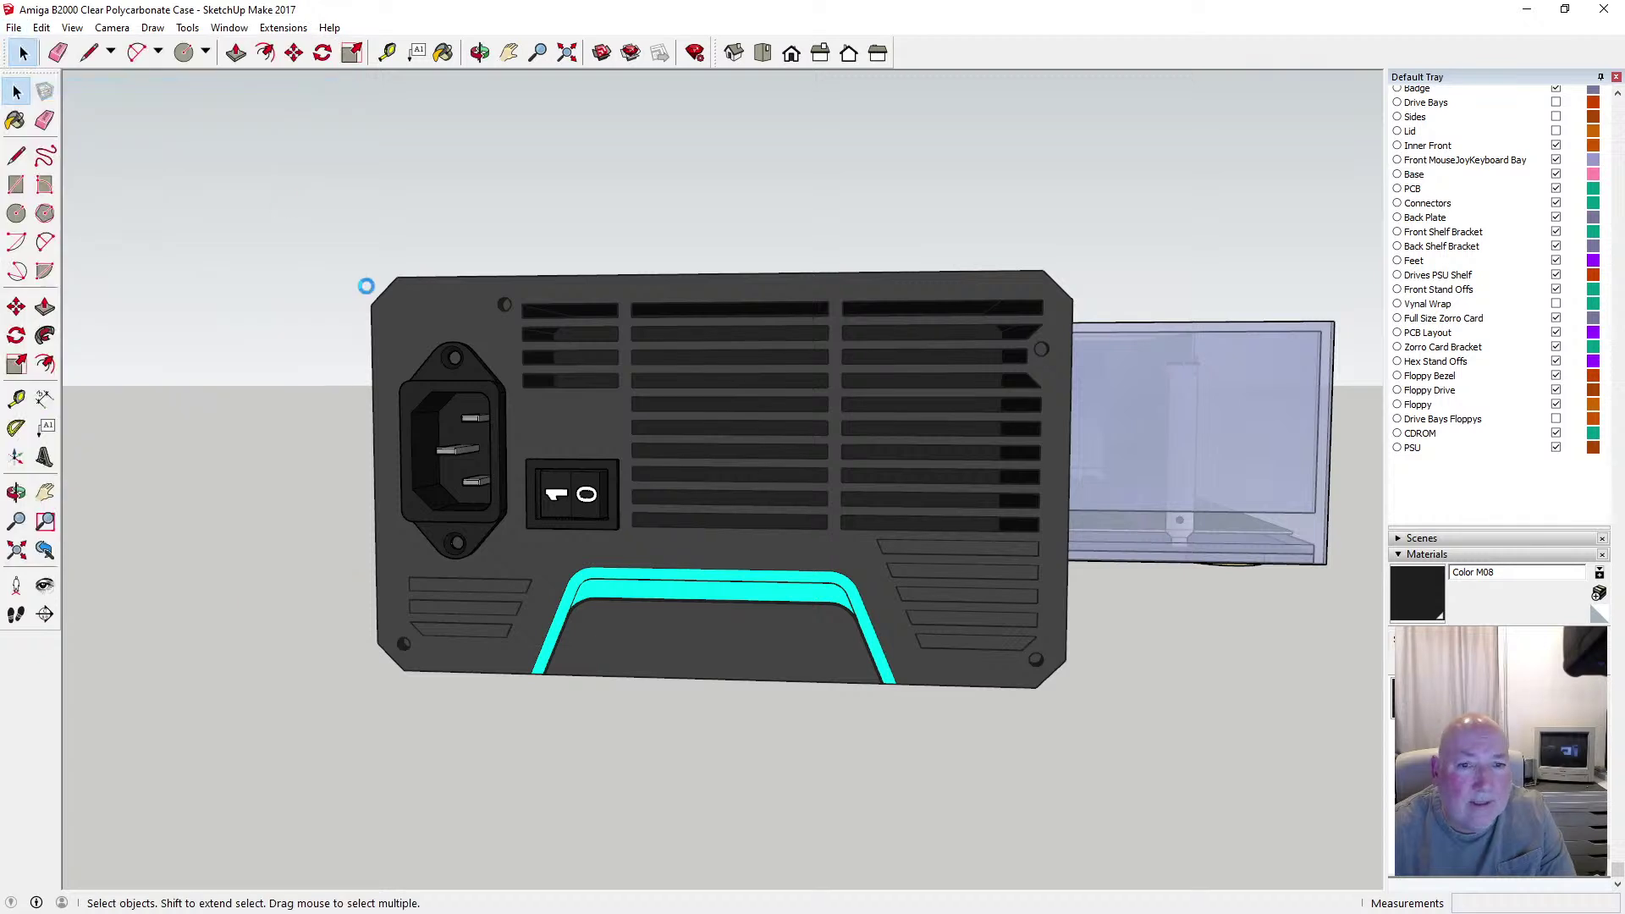
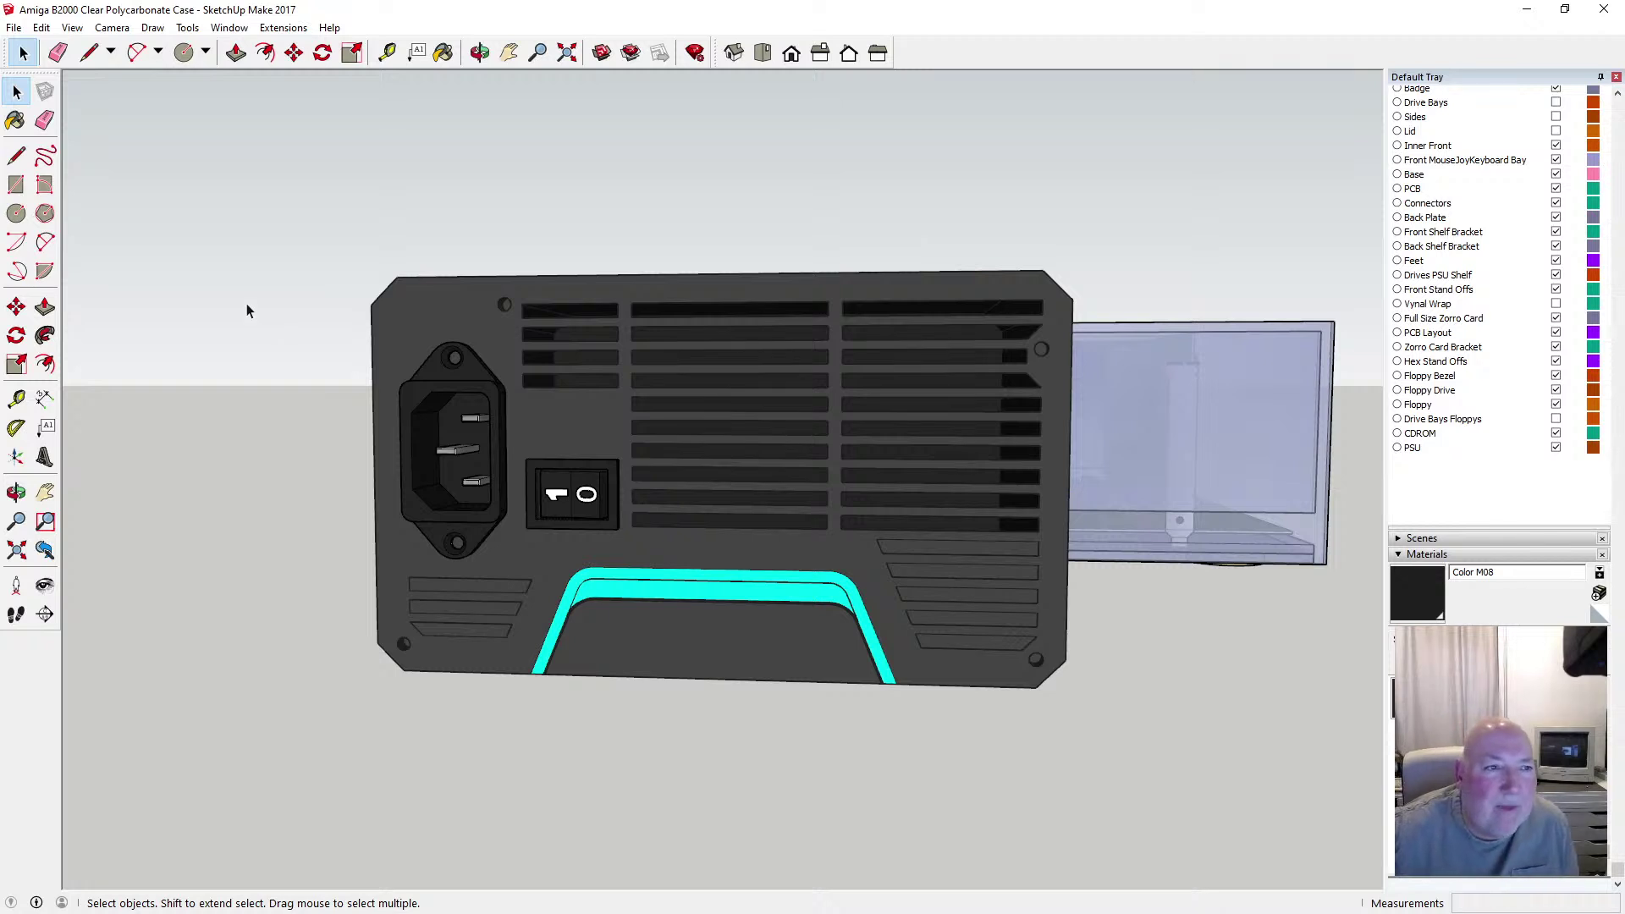
# Create the 3D text "GS700" with a height of 8 mm and place it on the dark face inside the turquoise trapezoid contour
pyautogui.click(44, 458)
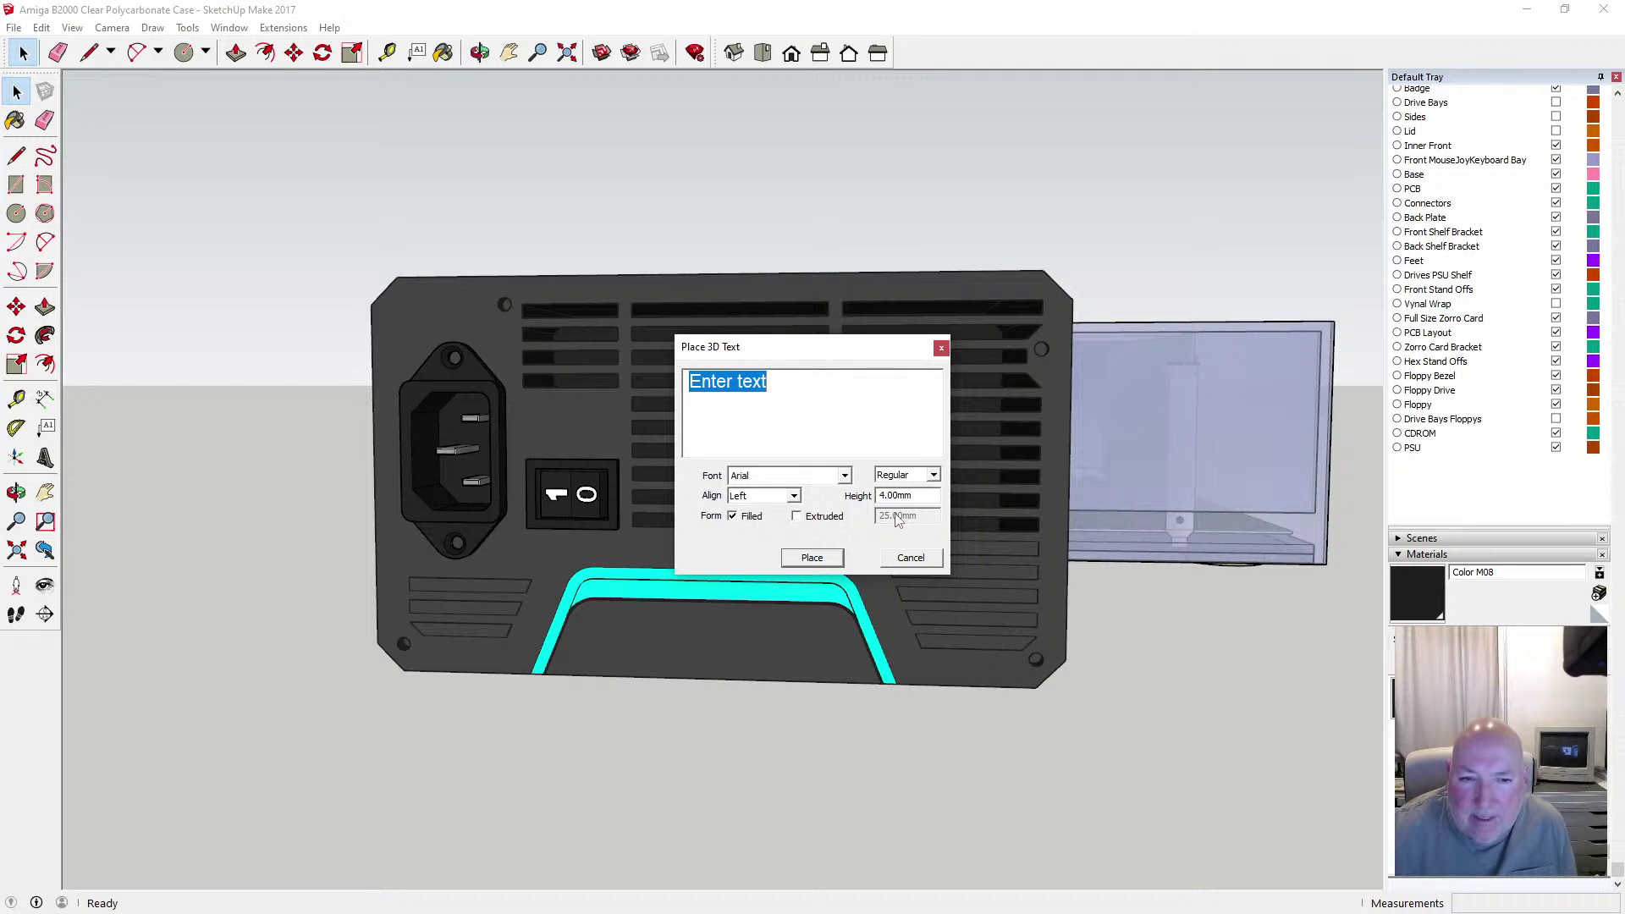
pyautogui.moveTo(885, 495); pyautogui.dragTo(867, 494)
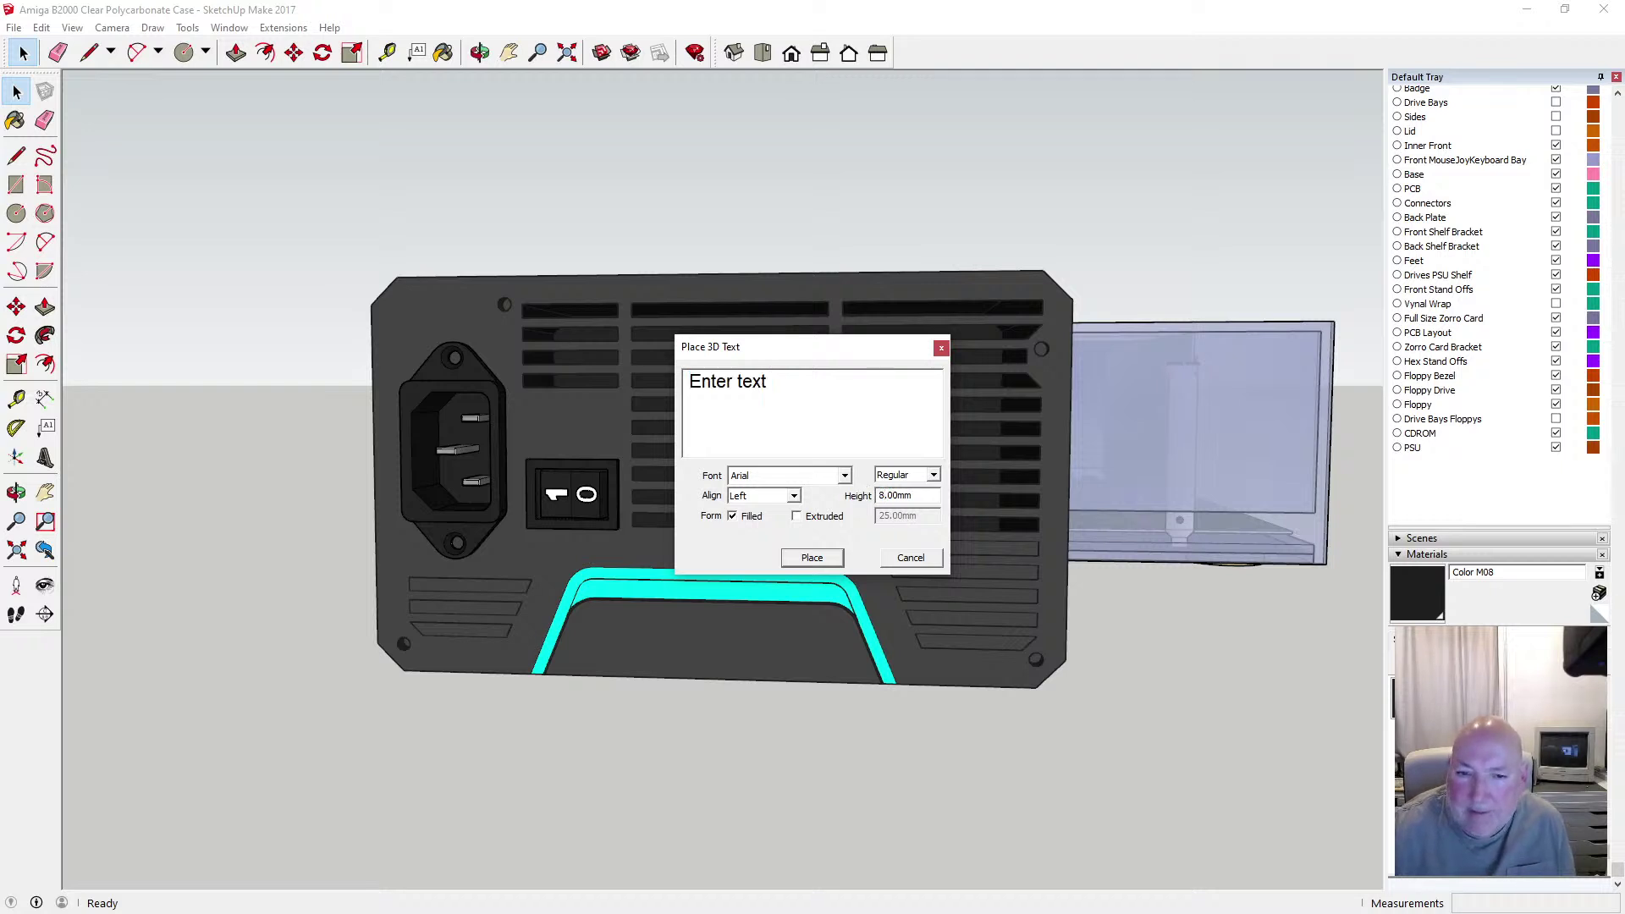
pyautogui.moveTo(826, 430); pyautogui.dragTo(671, 382)
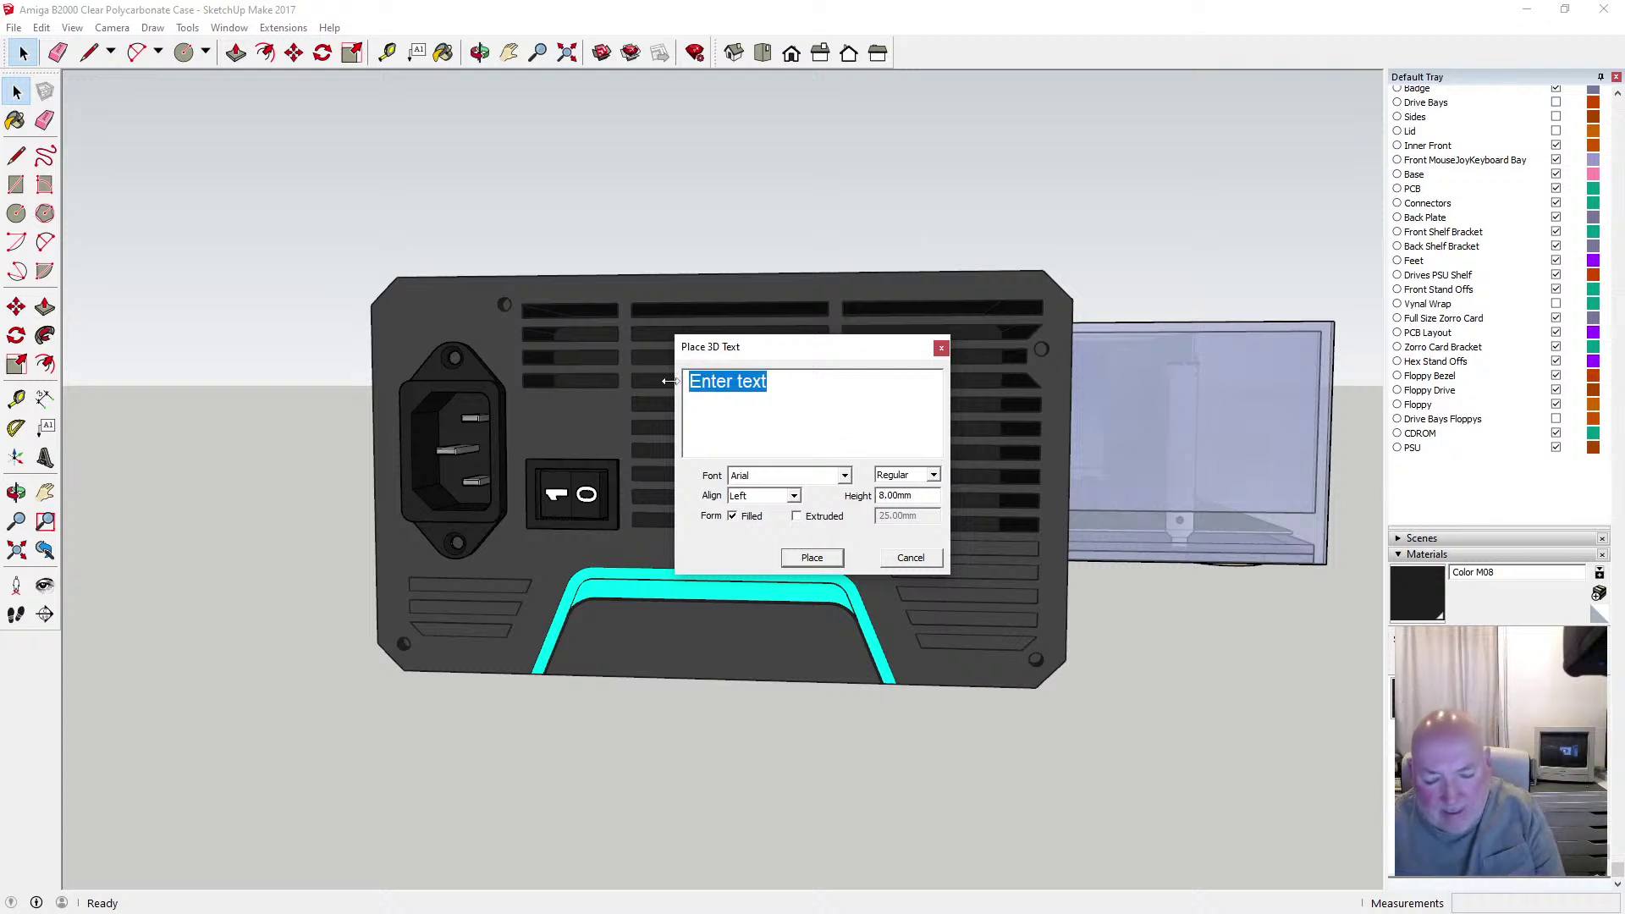
pyautogui.write('GS700')
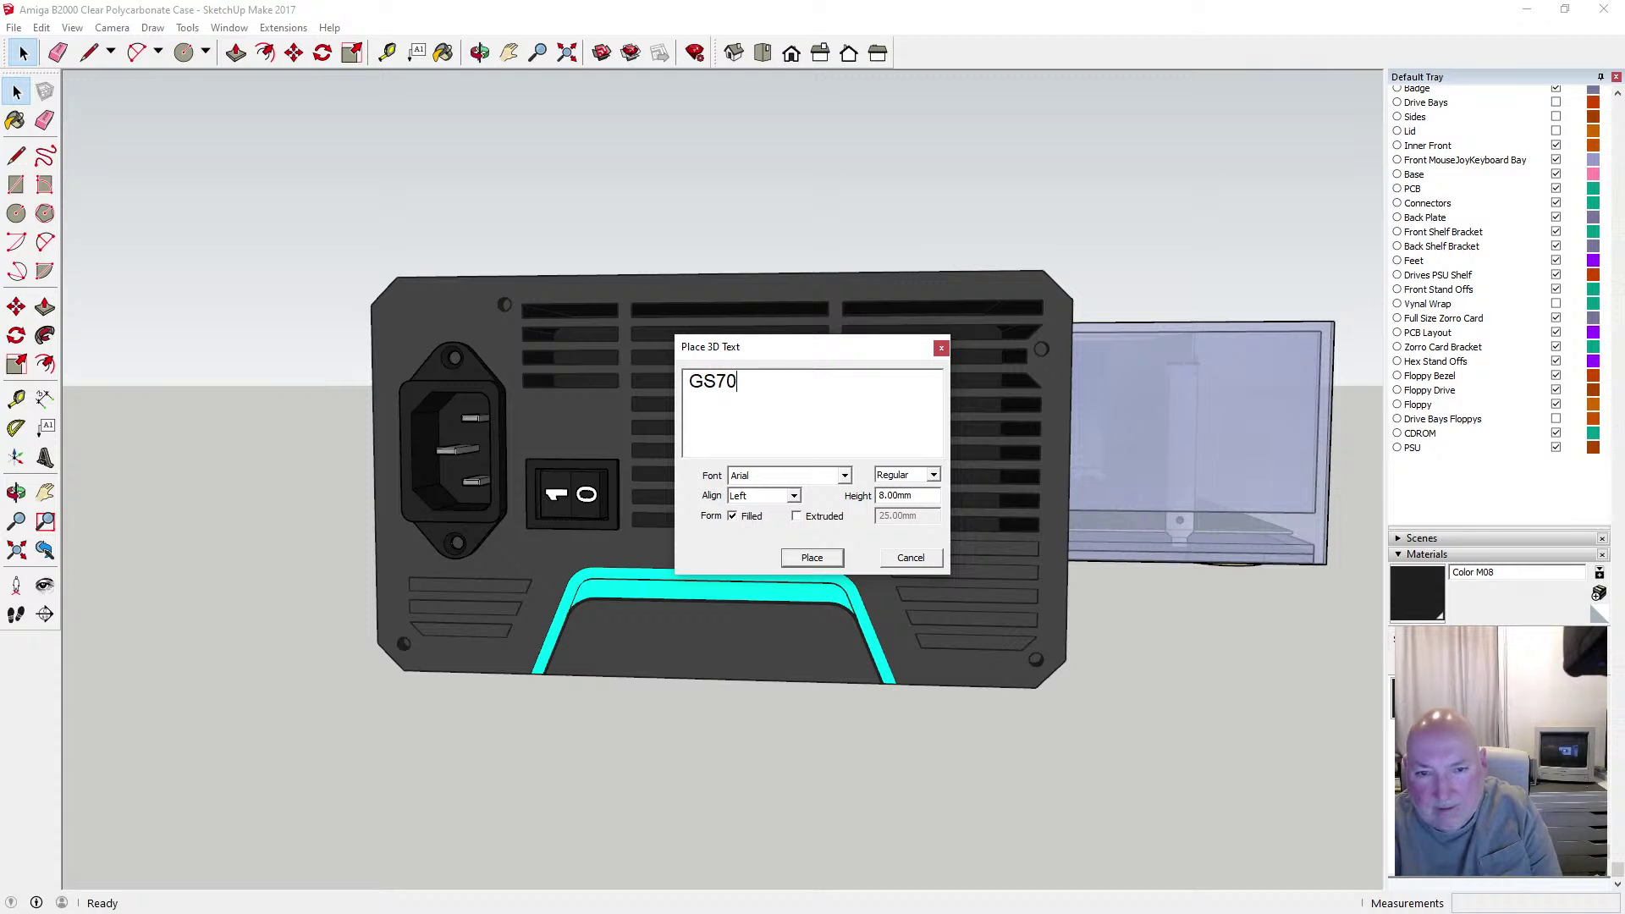
pyautogui.click(812, 559)
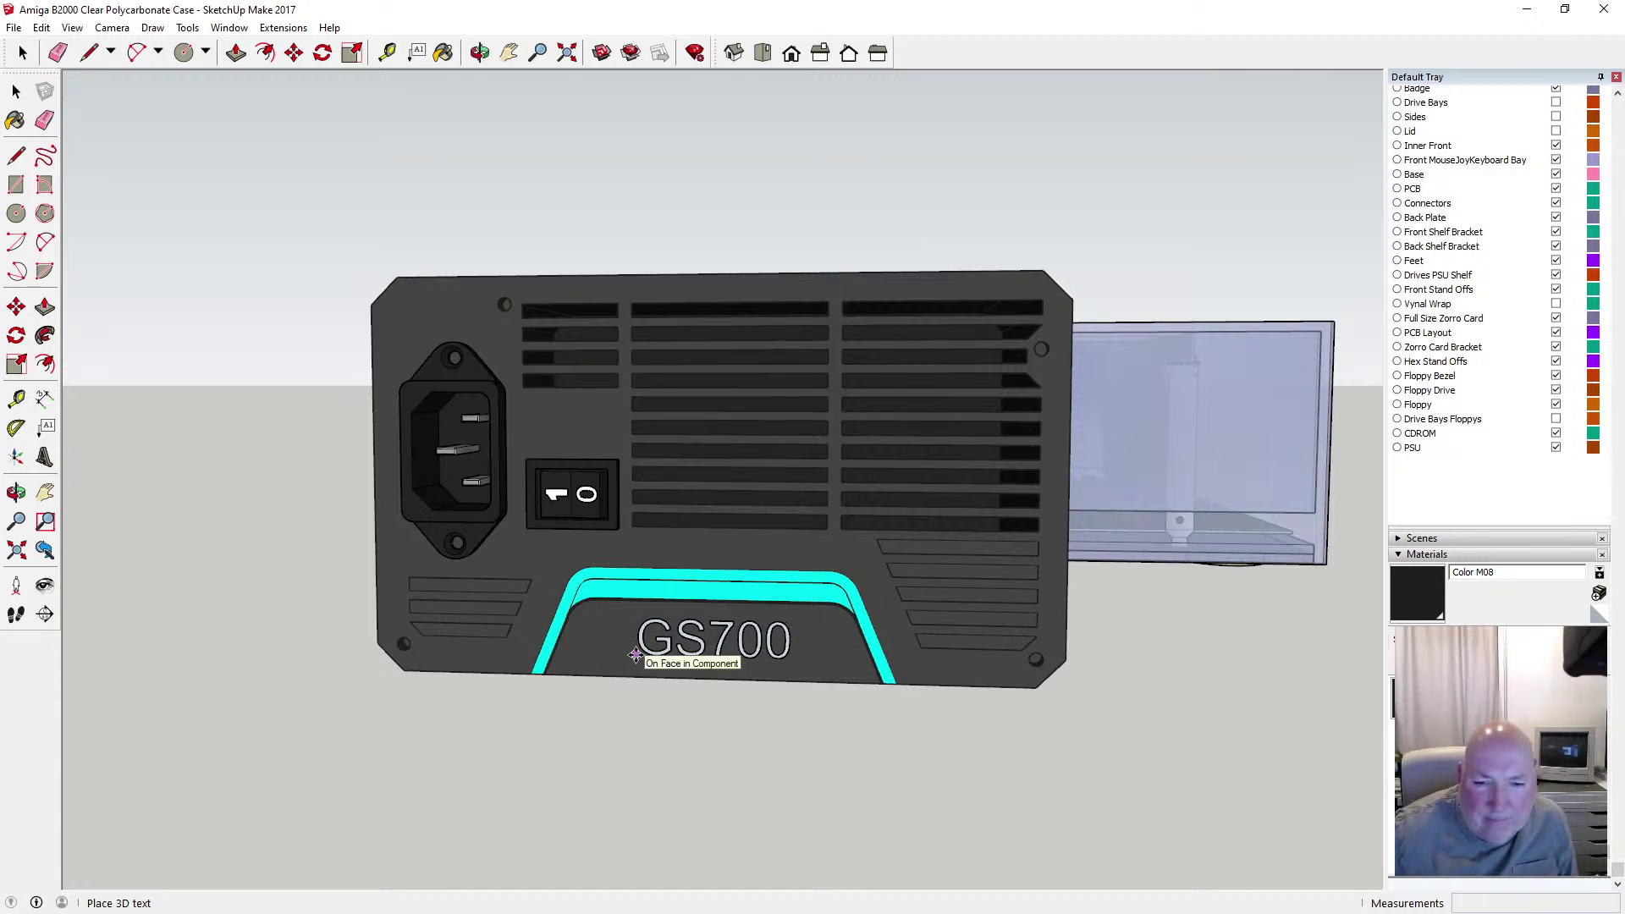
pyautogui.scroll(5, 636, 654)
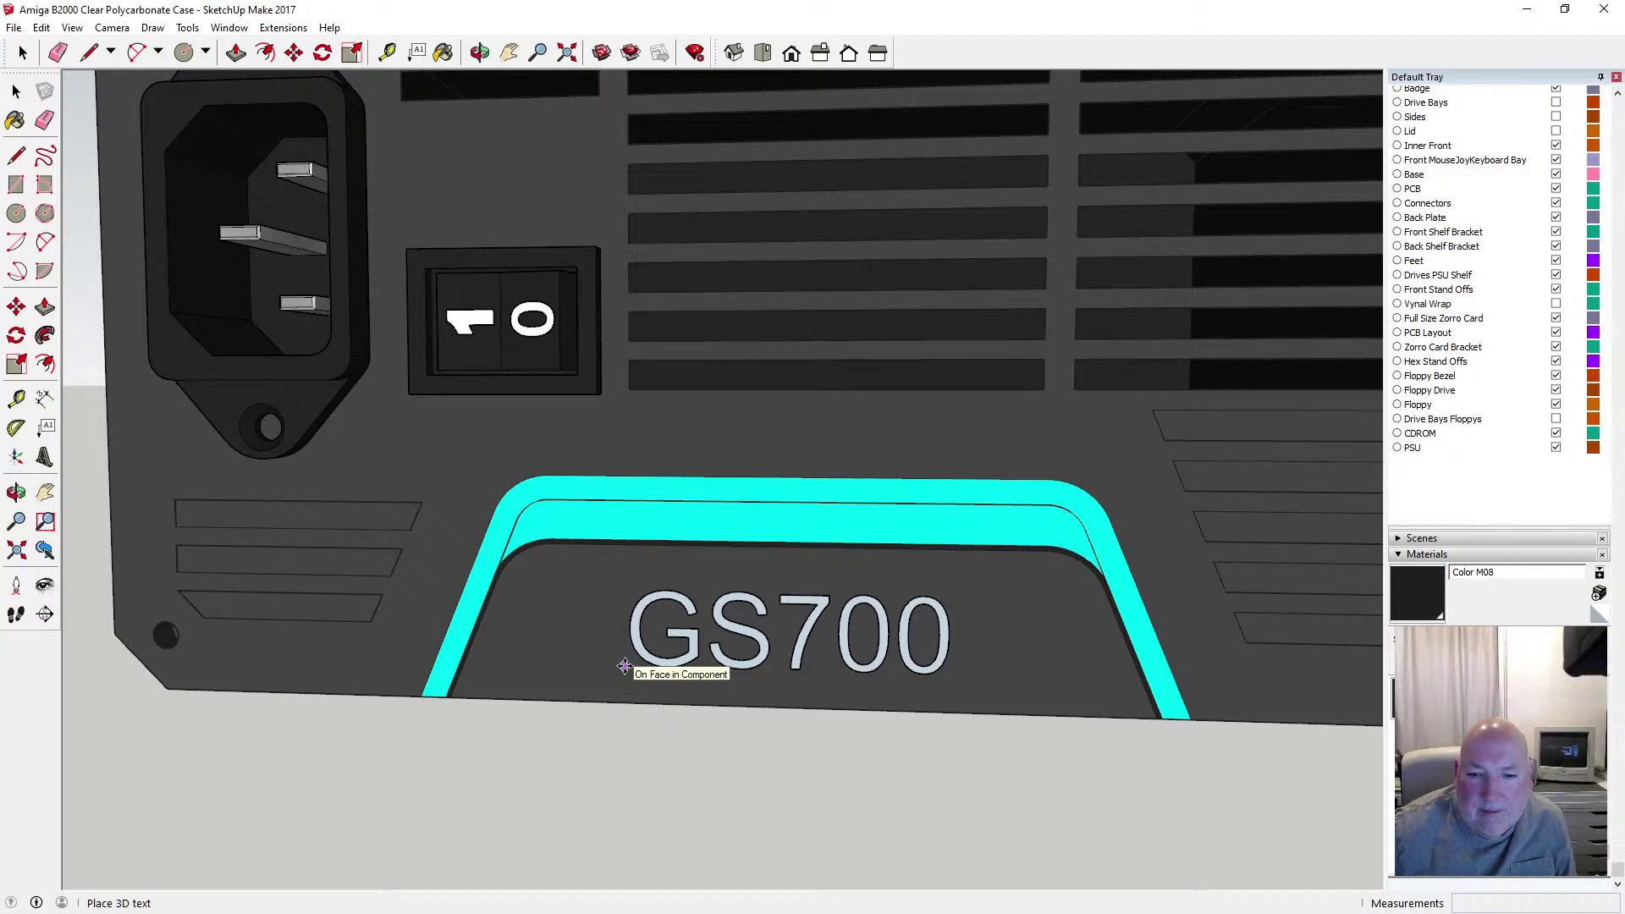
pyautogui.click(624, 668)
pyautogui.press('space')
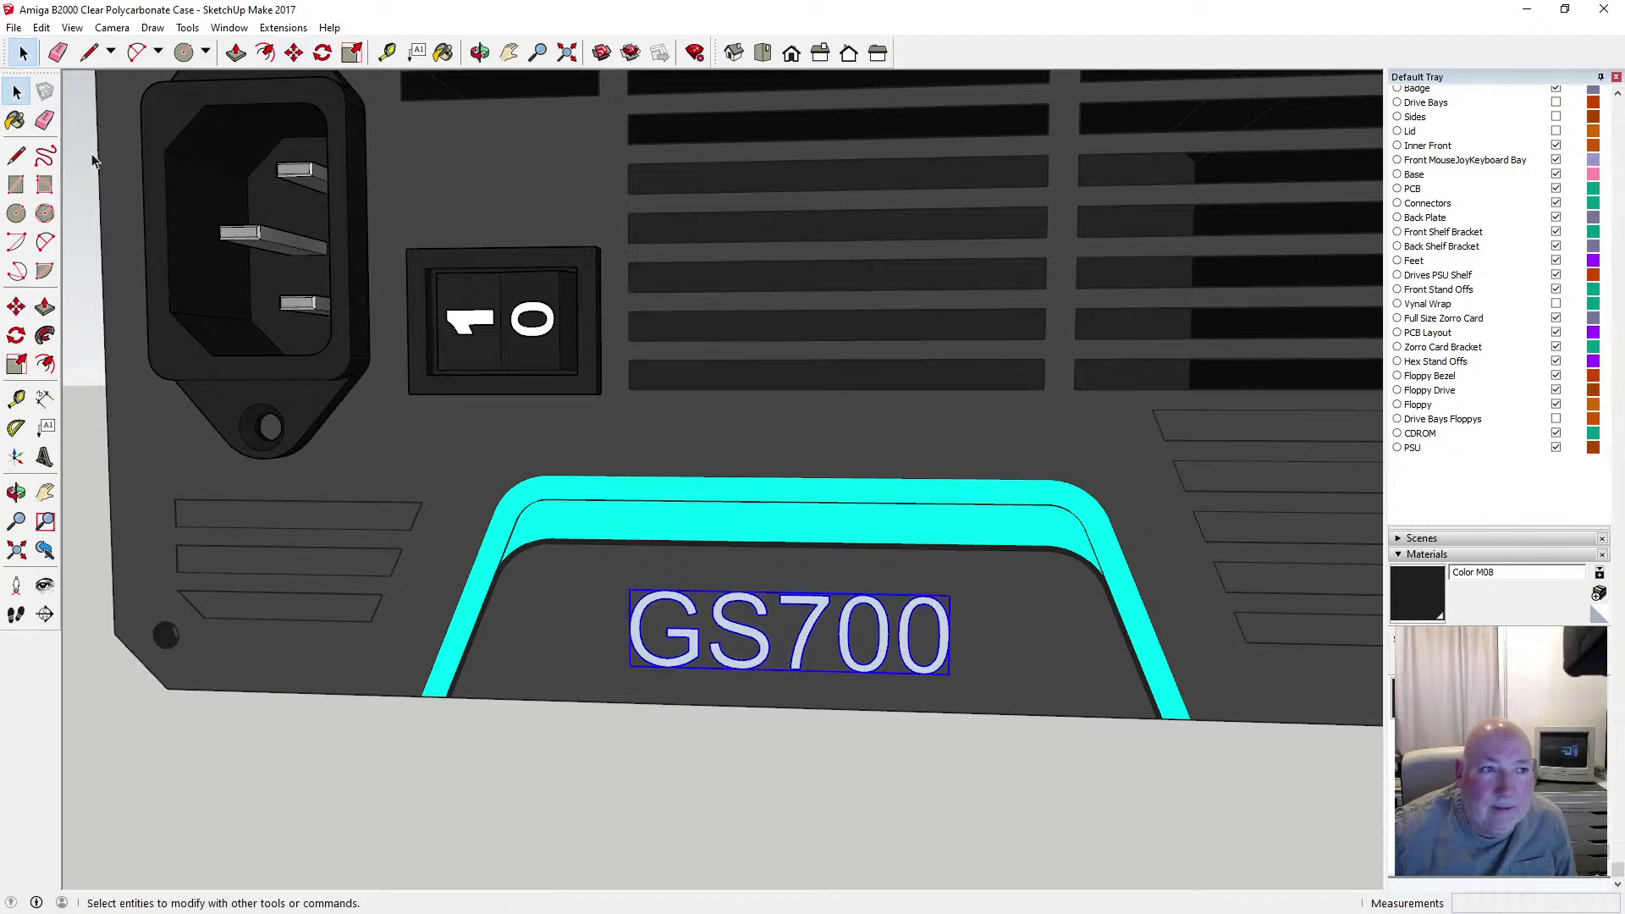
# Open the GS700 text for editing and paint its letters G and S with turquoise Color H06
pyautogui.doubleClick(647, 607)
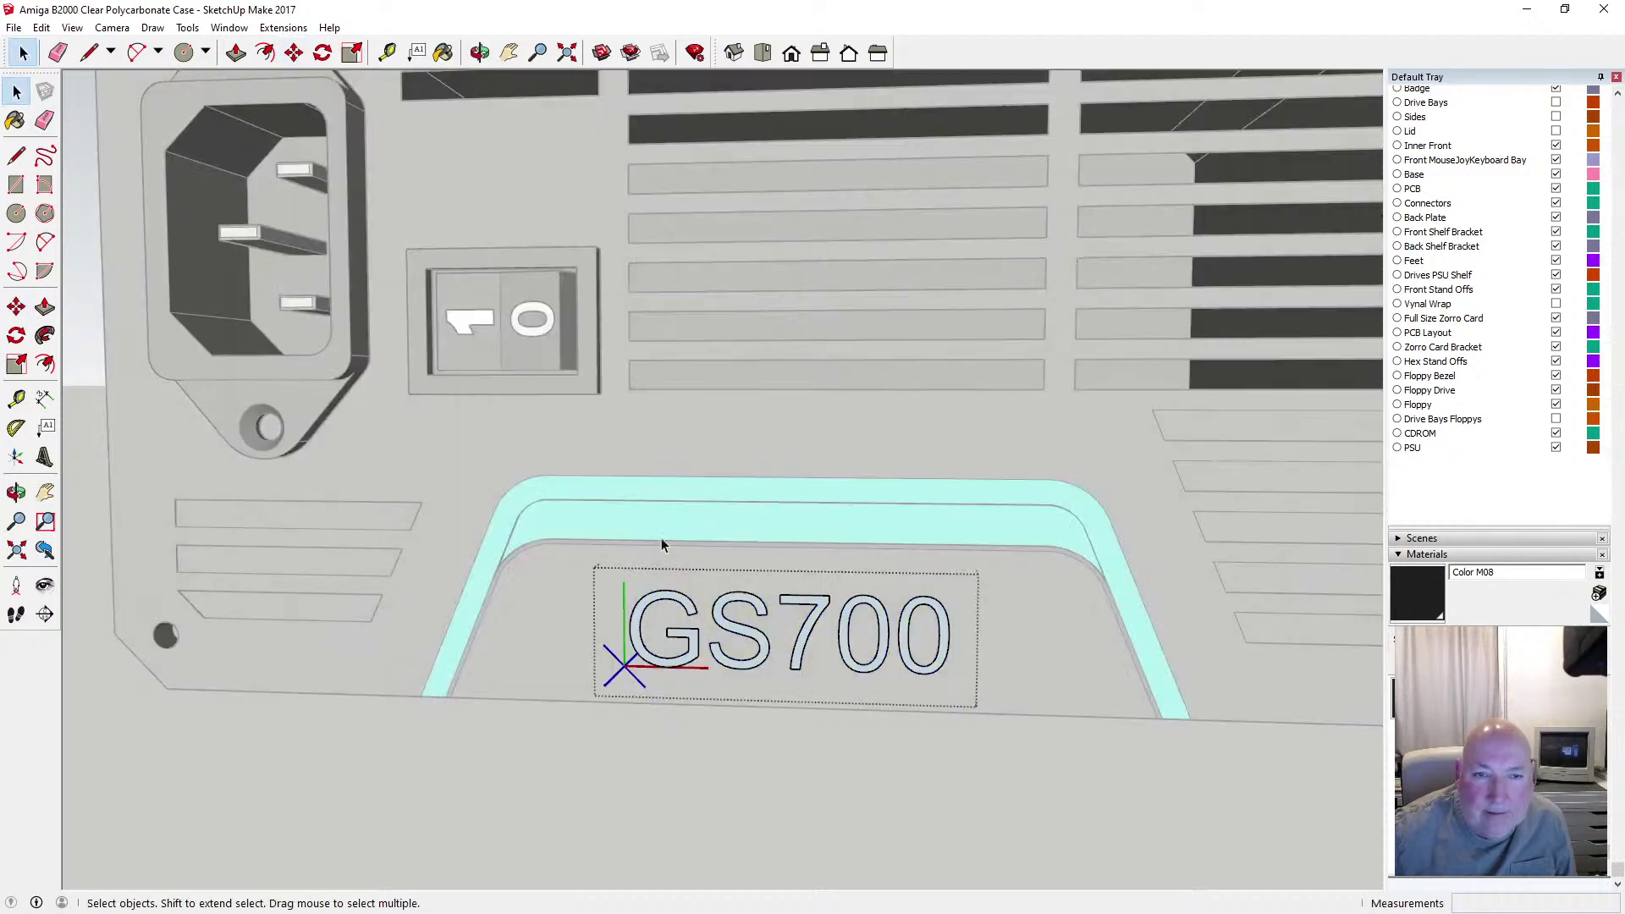
pyautogui.click(659, 597)
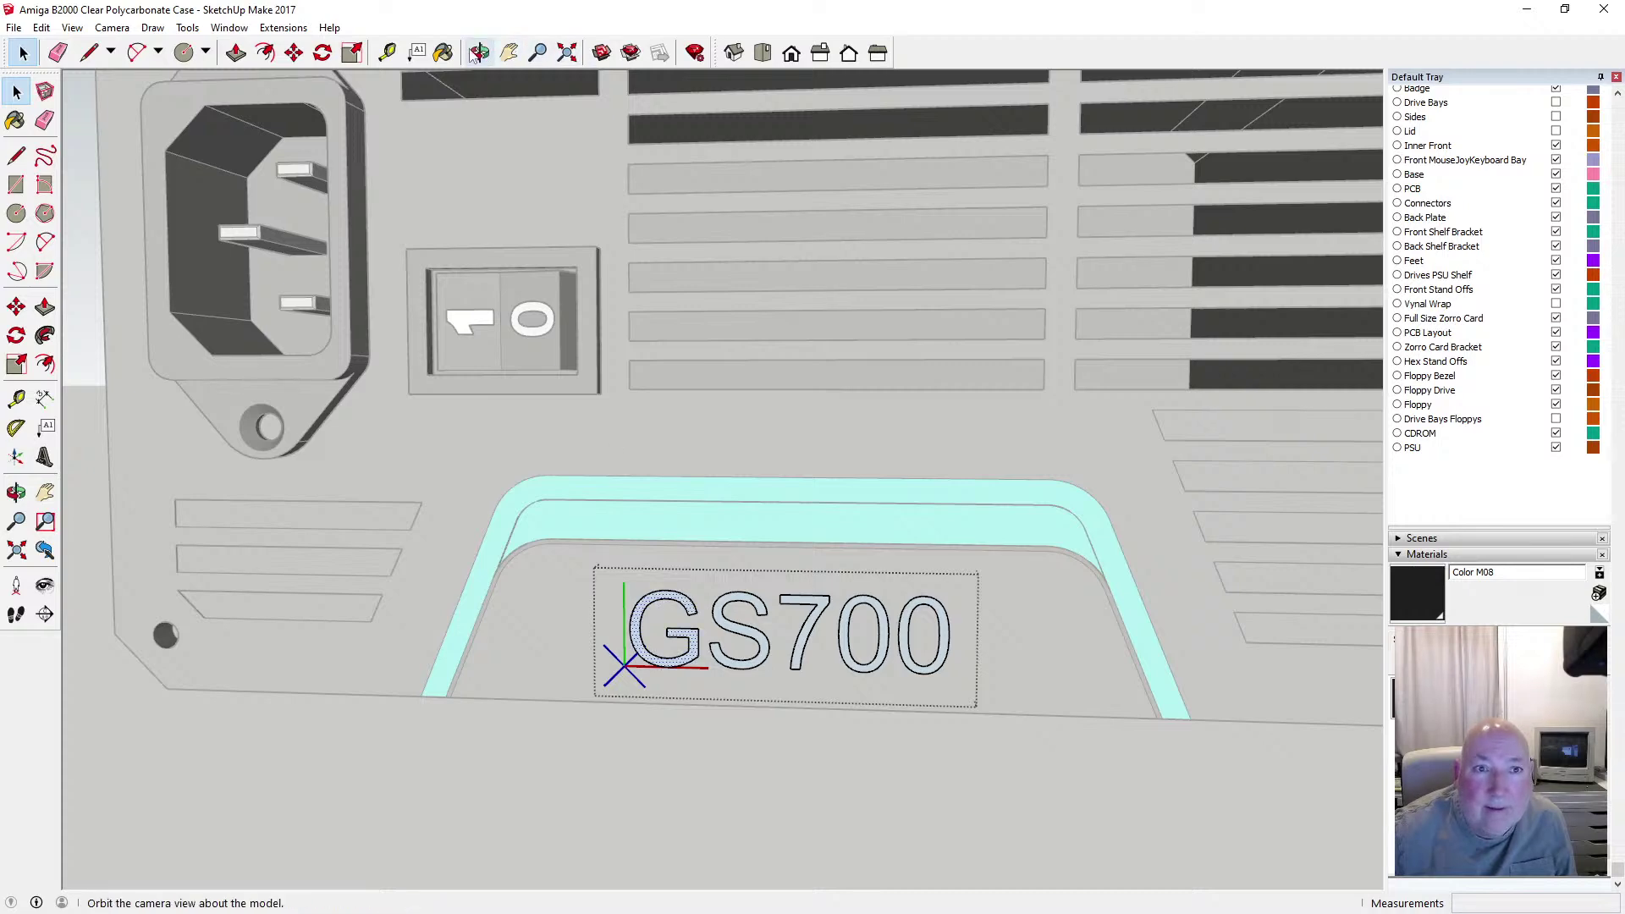
pyautogui.click(443, 53)
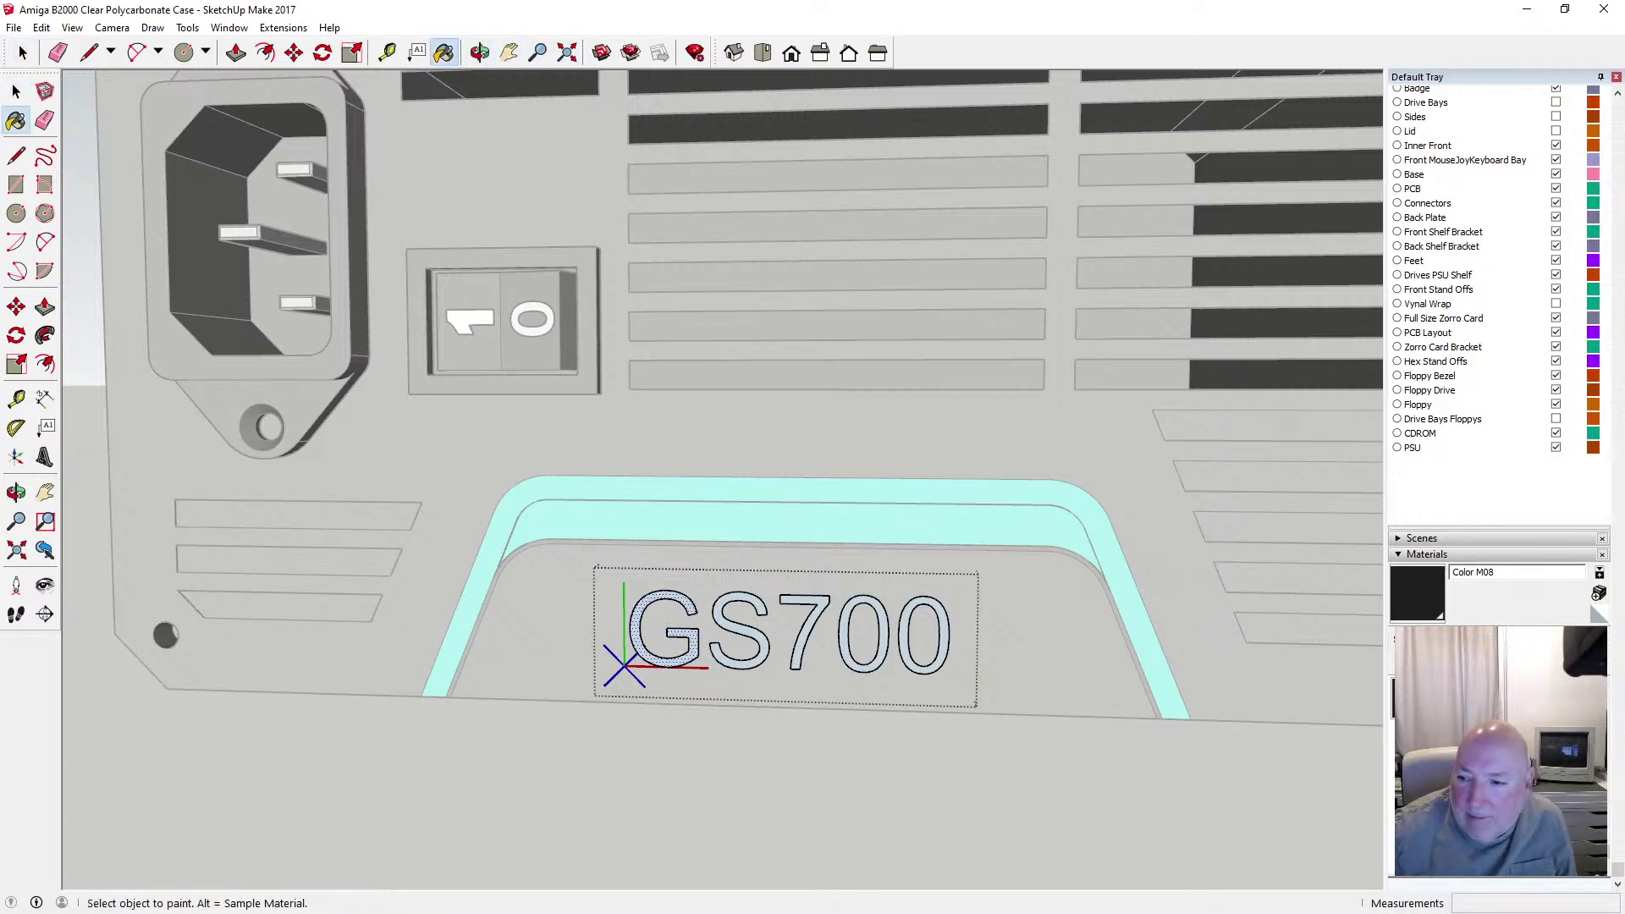
pyautogui.click(1578, 664)
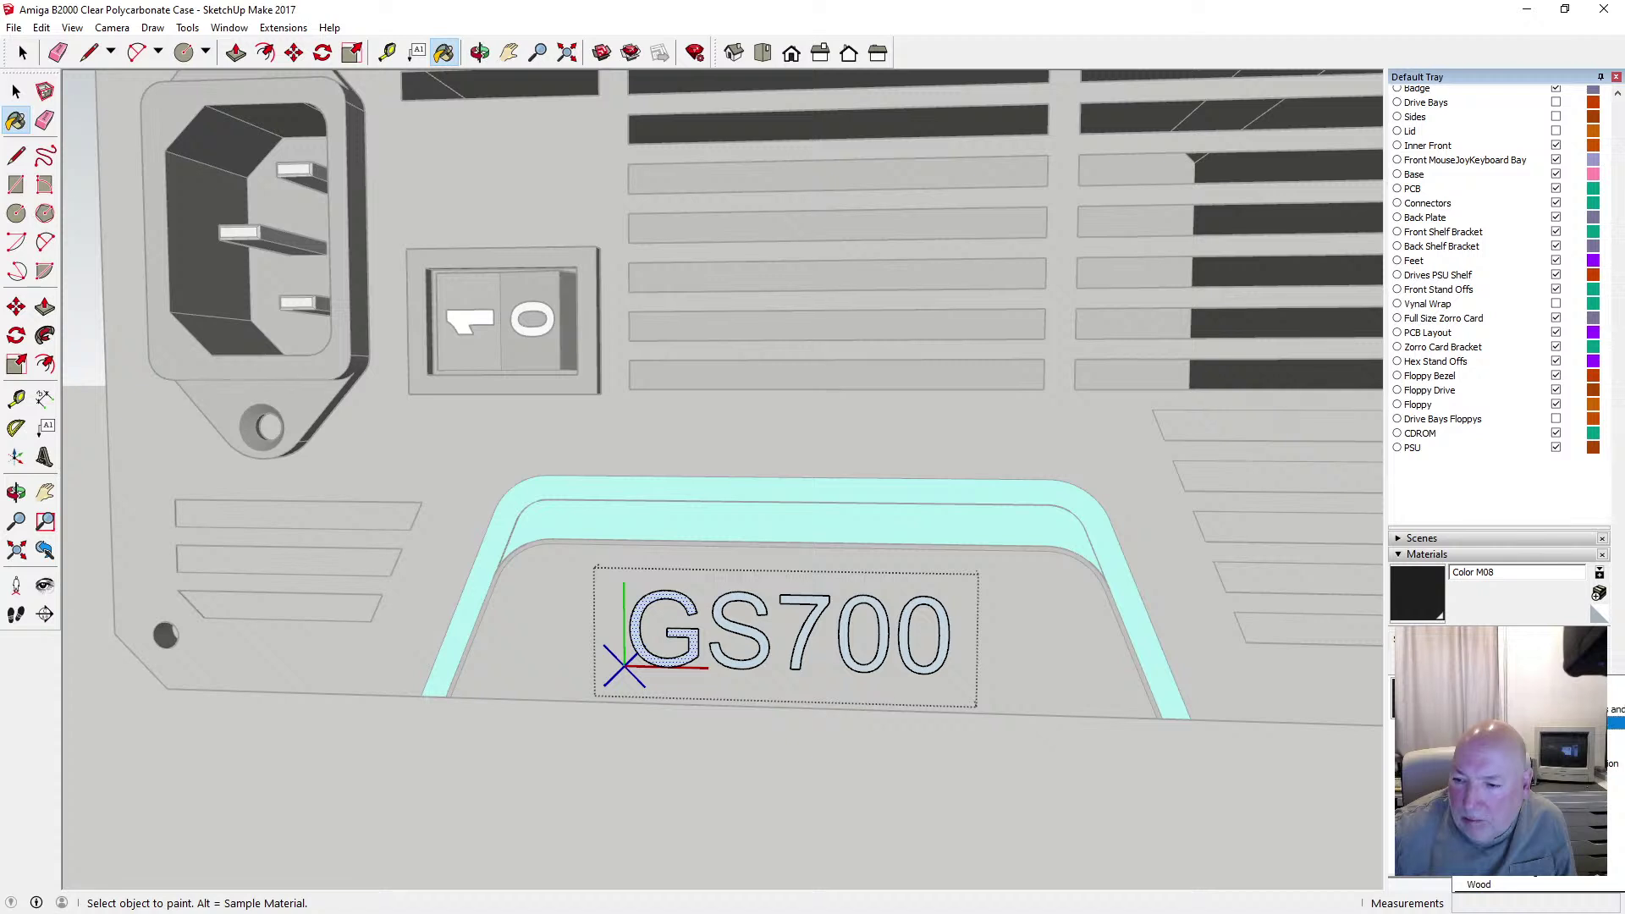
pyautogui.click(1534, 723)
pyautogui.moveTo(1608, 704); pyautogui.dragTo(1609, 784)
pyautogui.click(1459, 753)
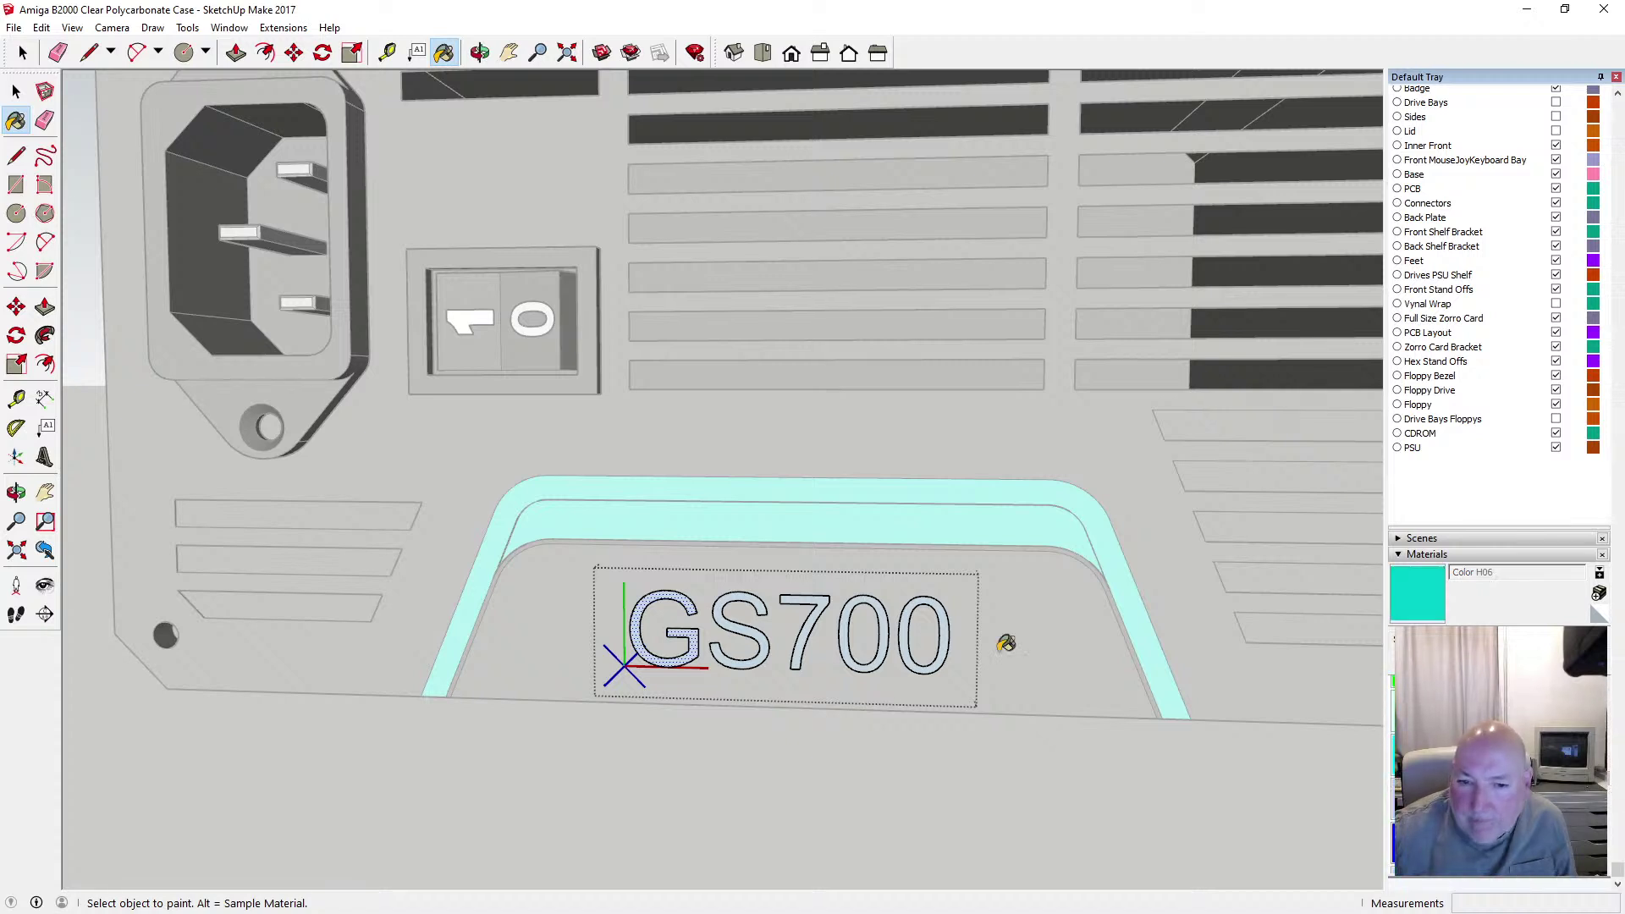
pyautogui.click(643, 605)
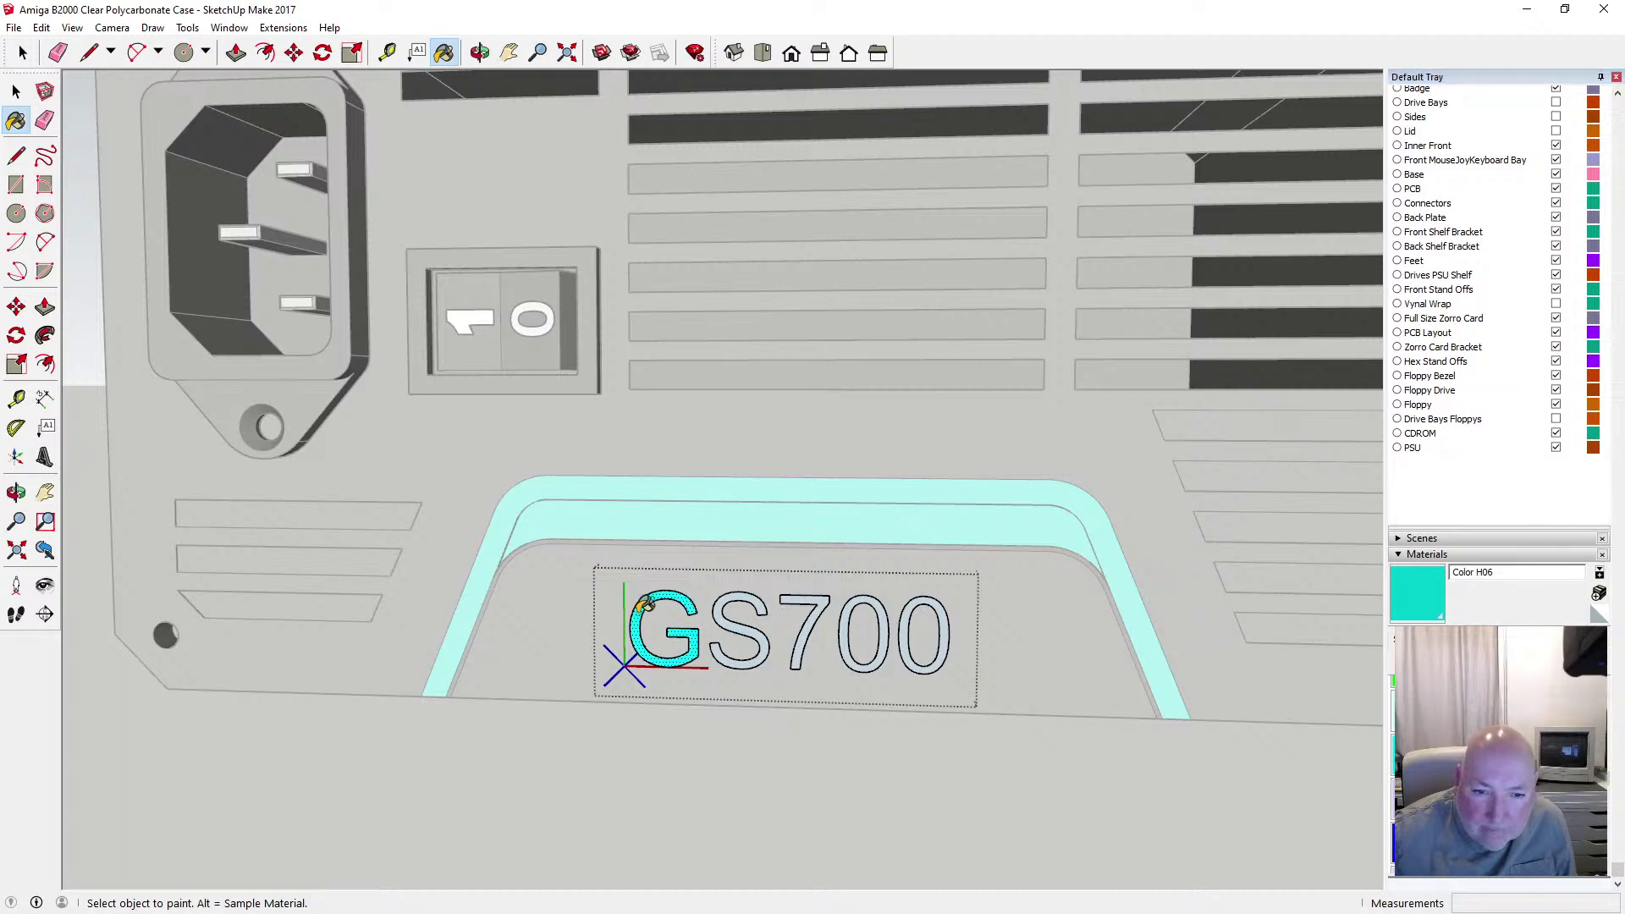
pyautogui.click(726, 598)
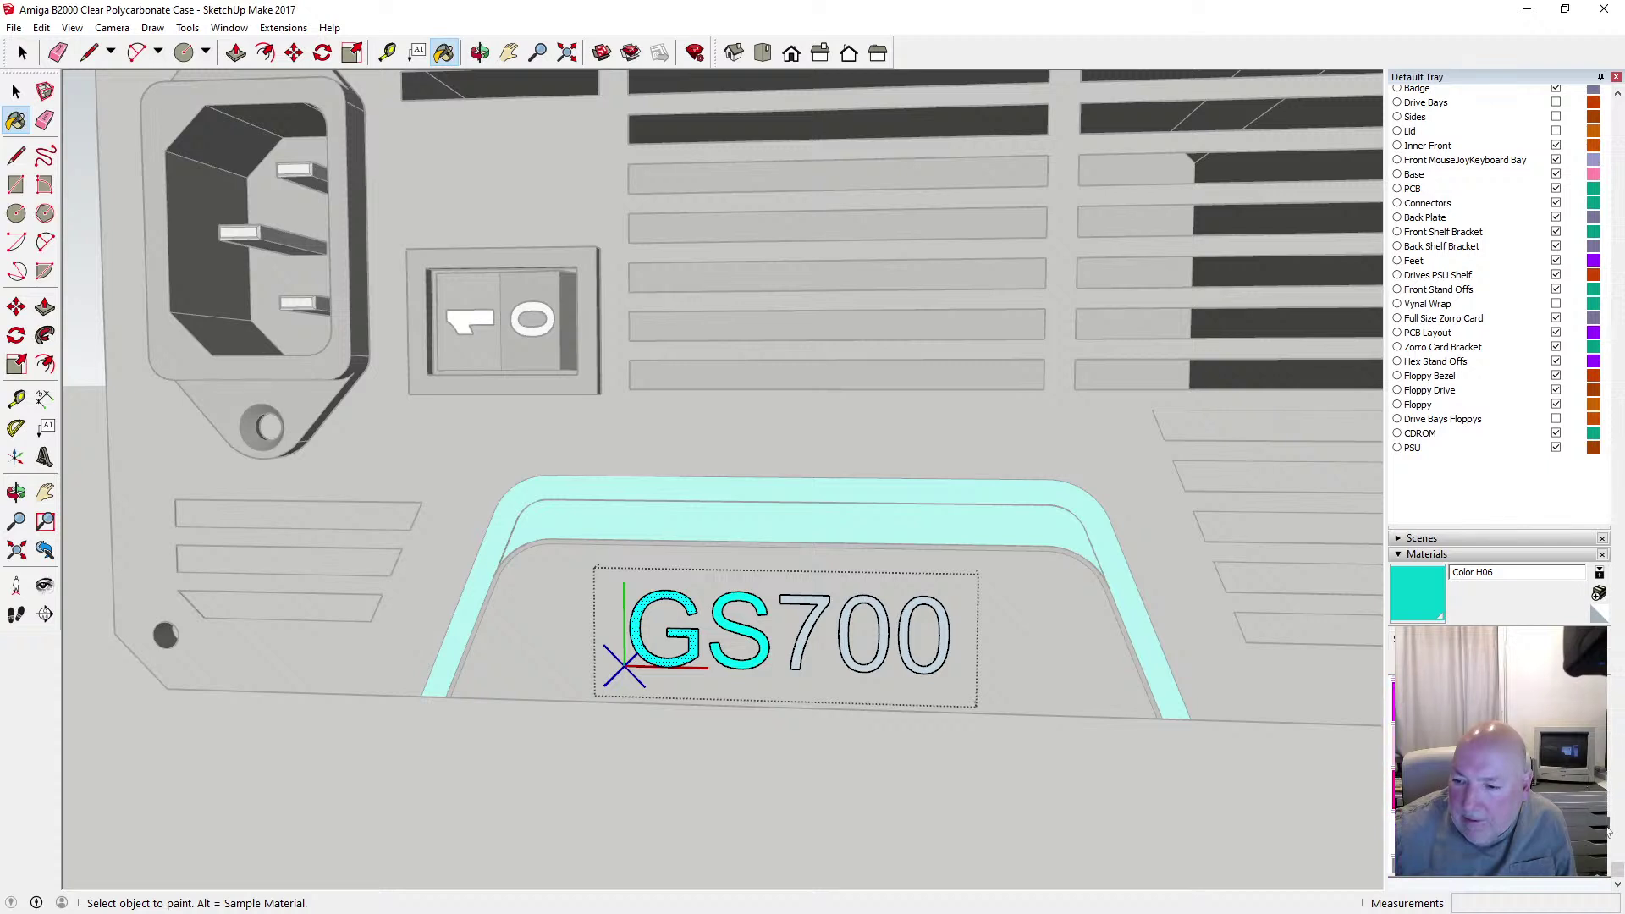
# Paint the digits of the GS700 text white with Color M01, starting from the 7
pyautogui.keyDown('alt'); pyautogui.click(855, 595); pyautogui.keyUp('alt')
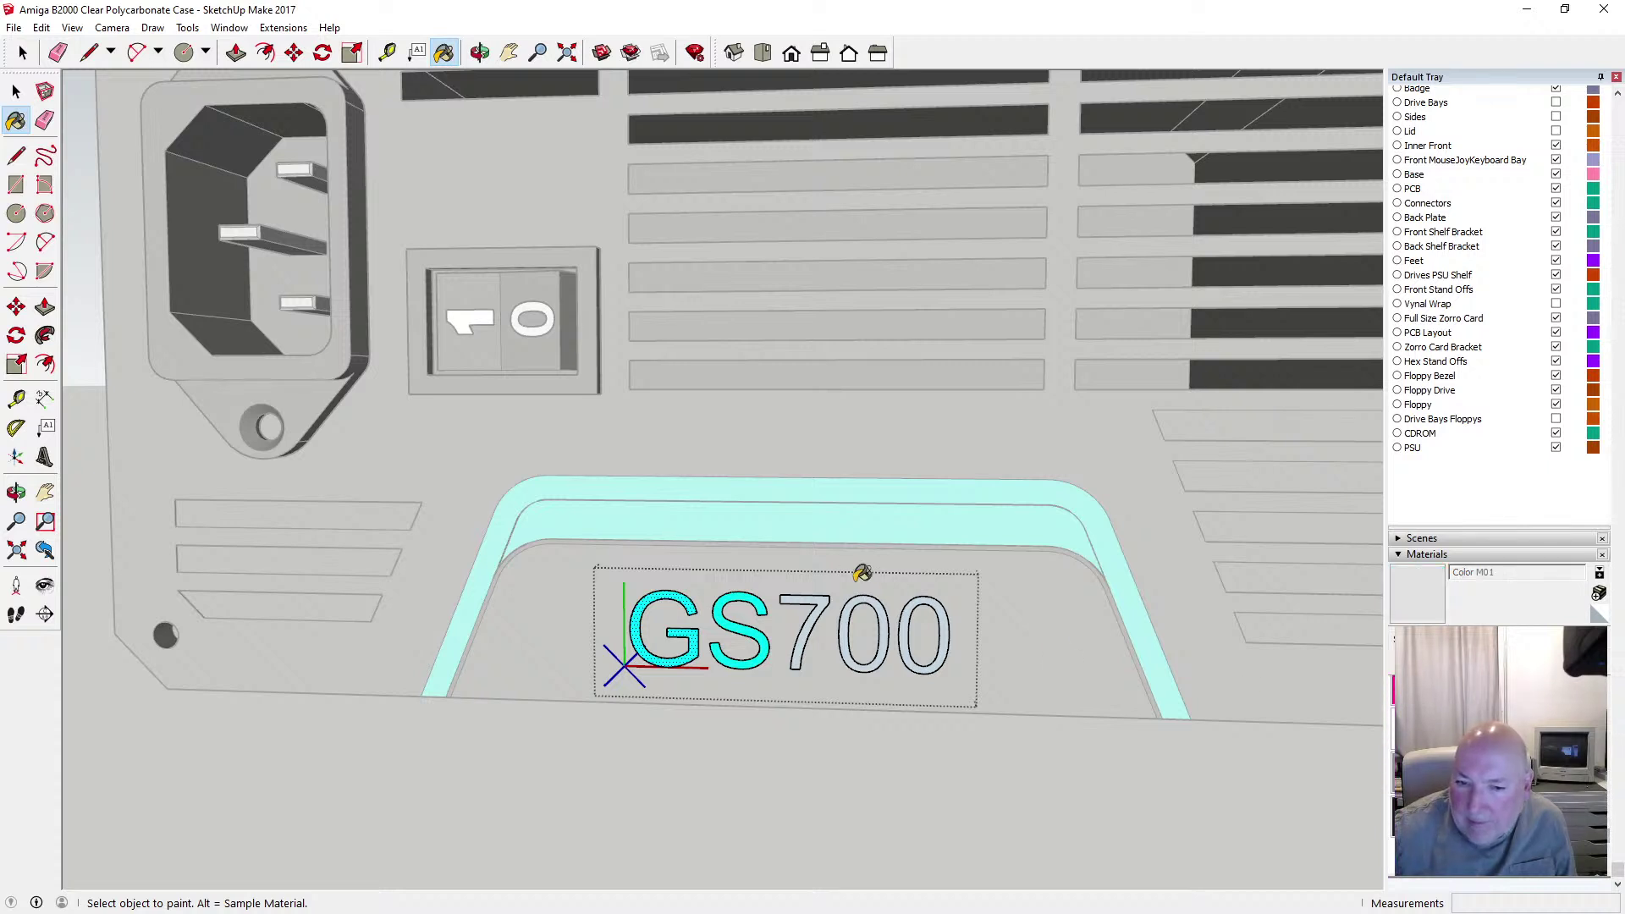
pyautogui.click(825, 598)
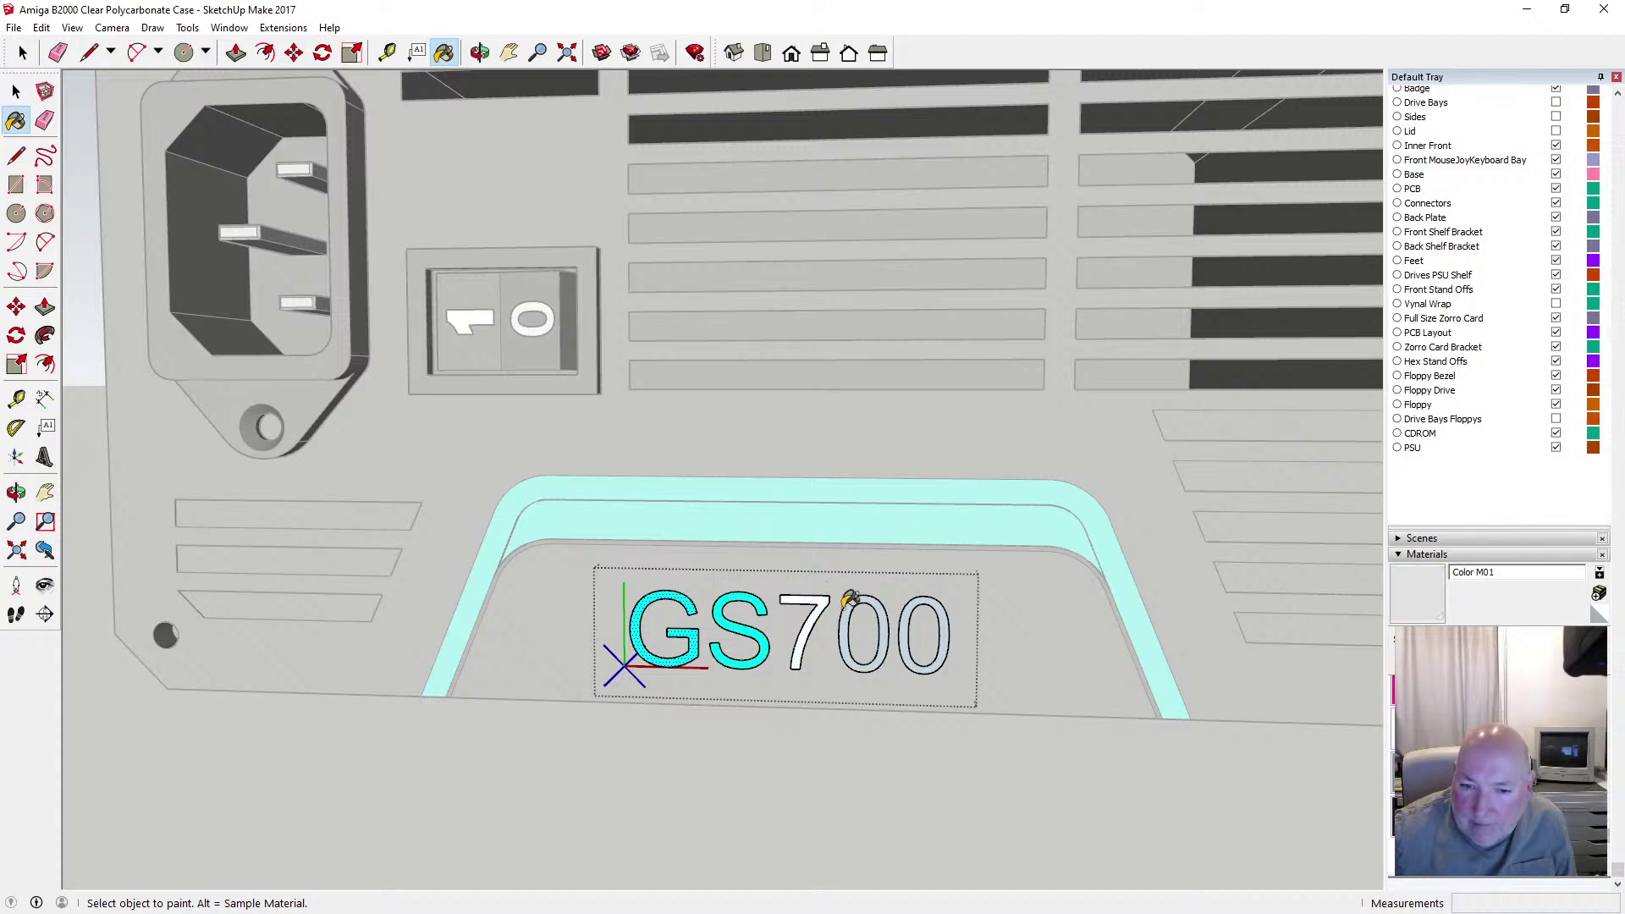
pyautogui.click(853, 602)
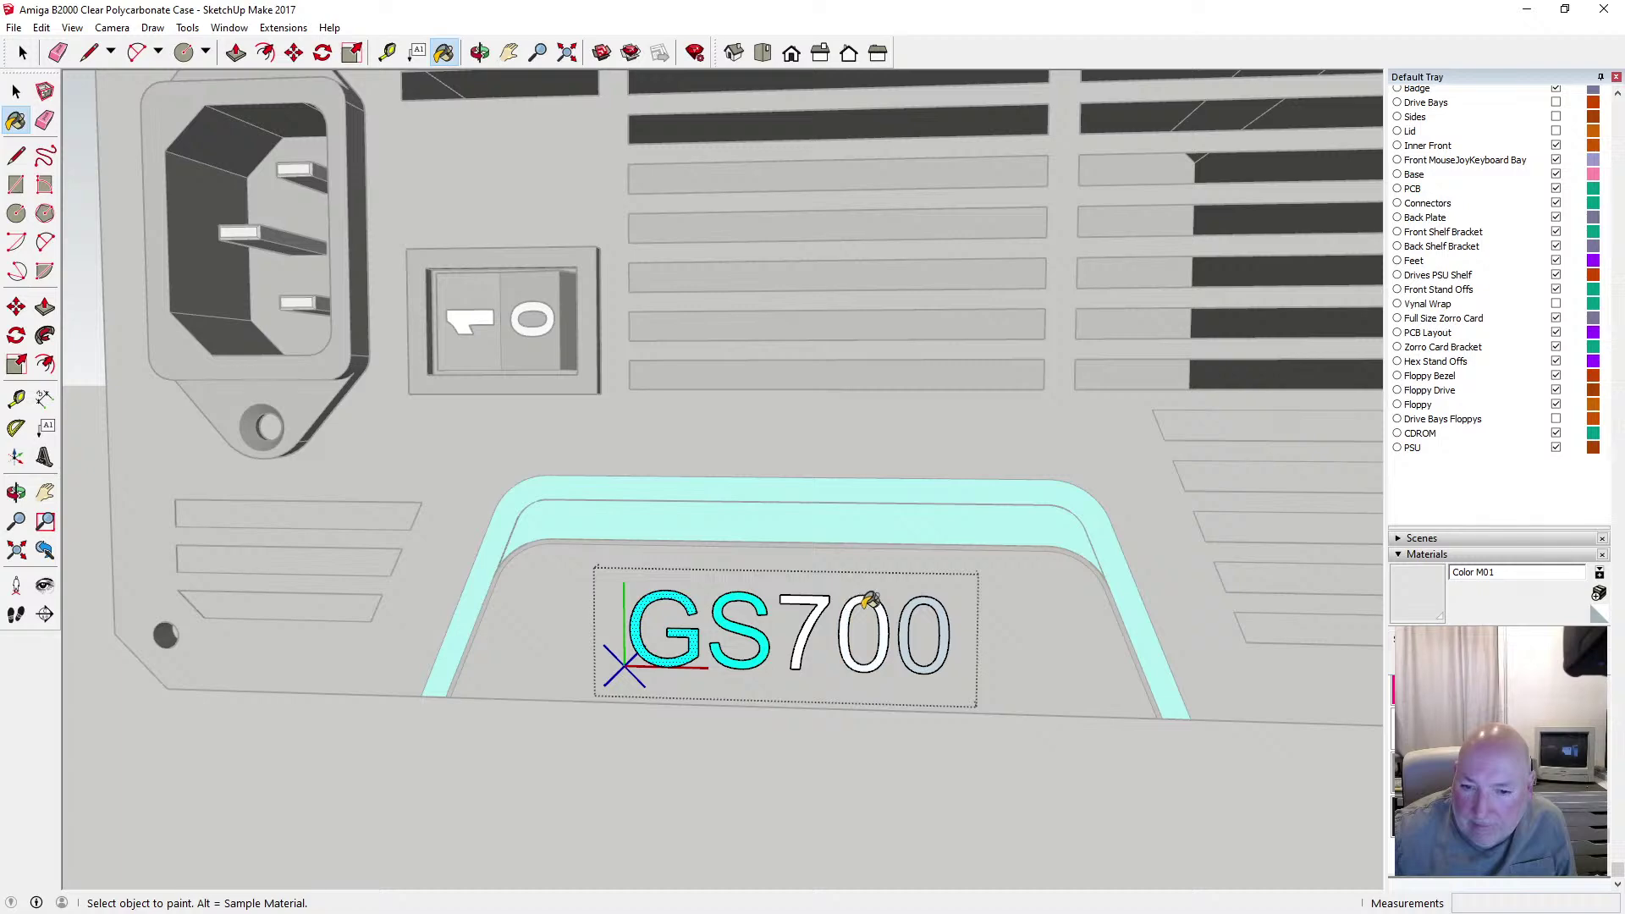
# Paint the last 0 of the GS700 lettering white and finish editing the text
pyautogui.click(913, 603)
pyautogui.press('space')
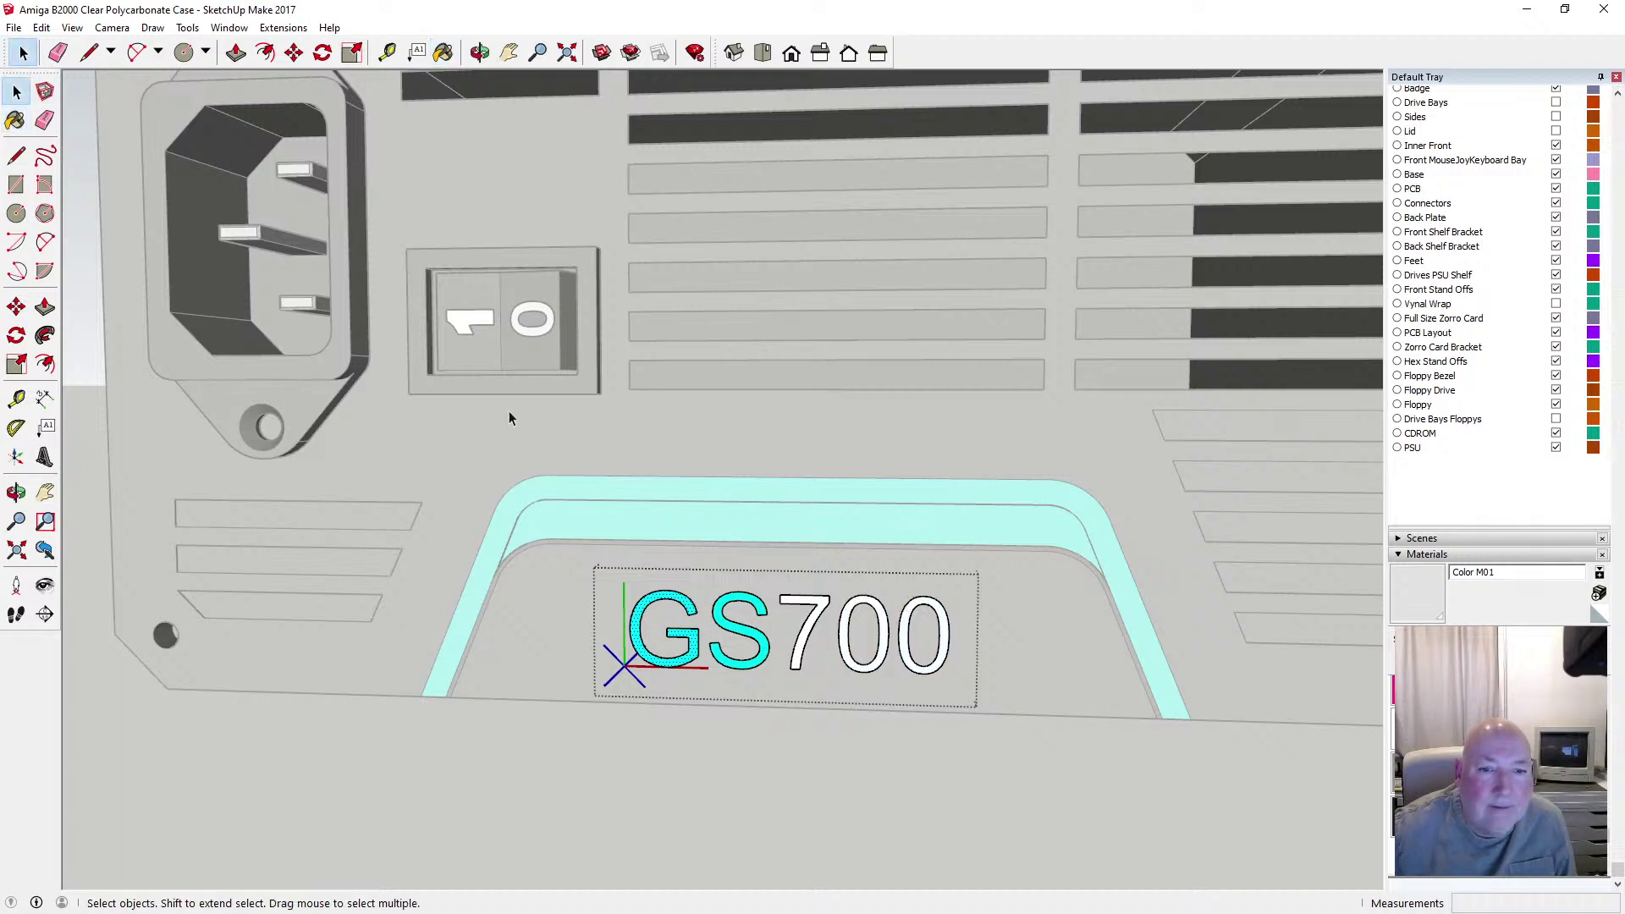
pyautogui.scroll(-3, 510, 410)
pyautogui.click(168, 264)
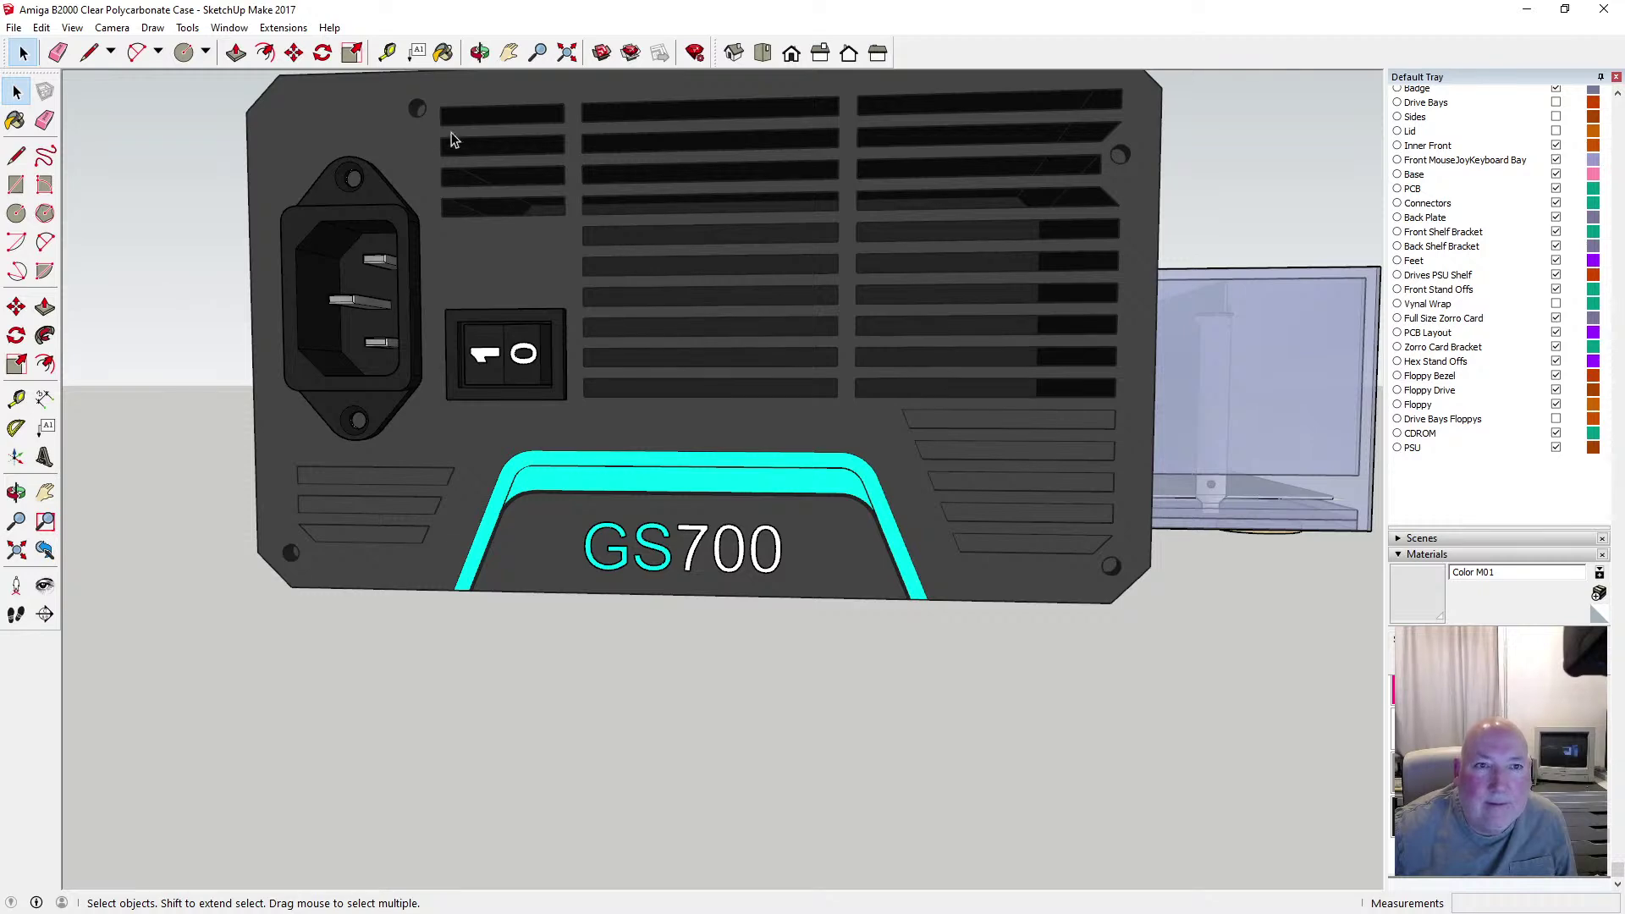
# Paint the arched trim band and its inner edge around the GS700 lettering with the blue material Color I05
pyautogui.click(481, 52)
pyautogui.moveTo(622, 298)
pyautogui.mouseDown()
pyautogui.moveTo(516, 261)
pyautogui.moveTo(599, 258)
pyautogui.moveTo(591, 291)
pyautogui.mouseUp()
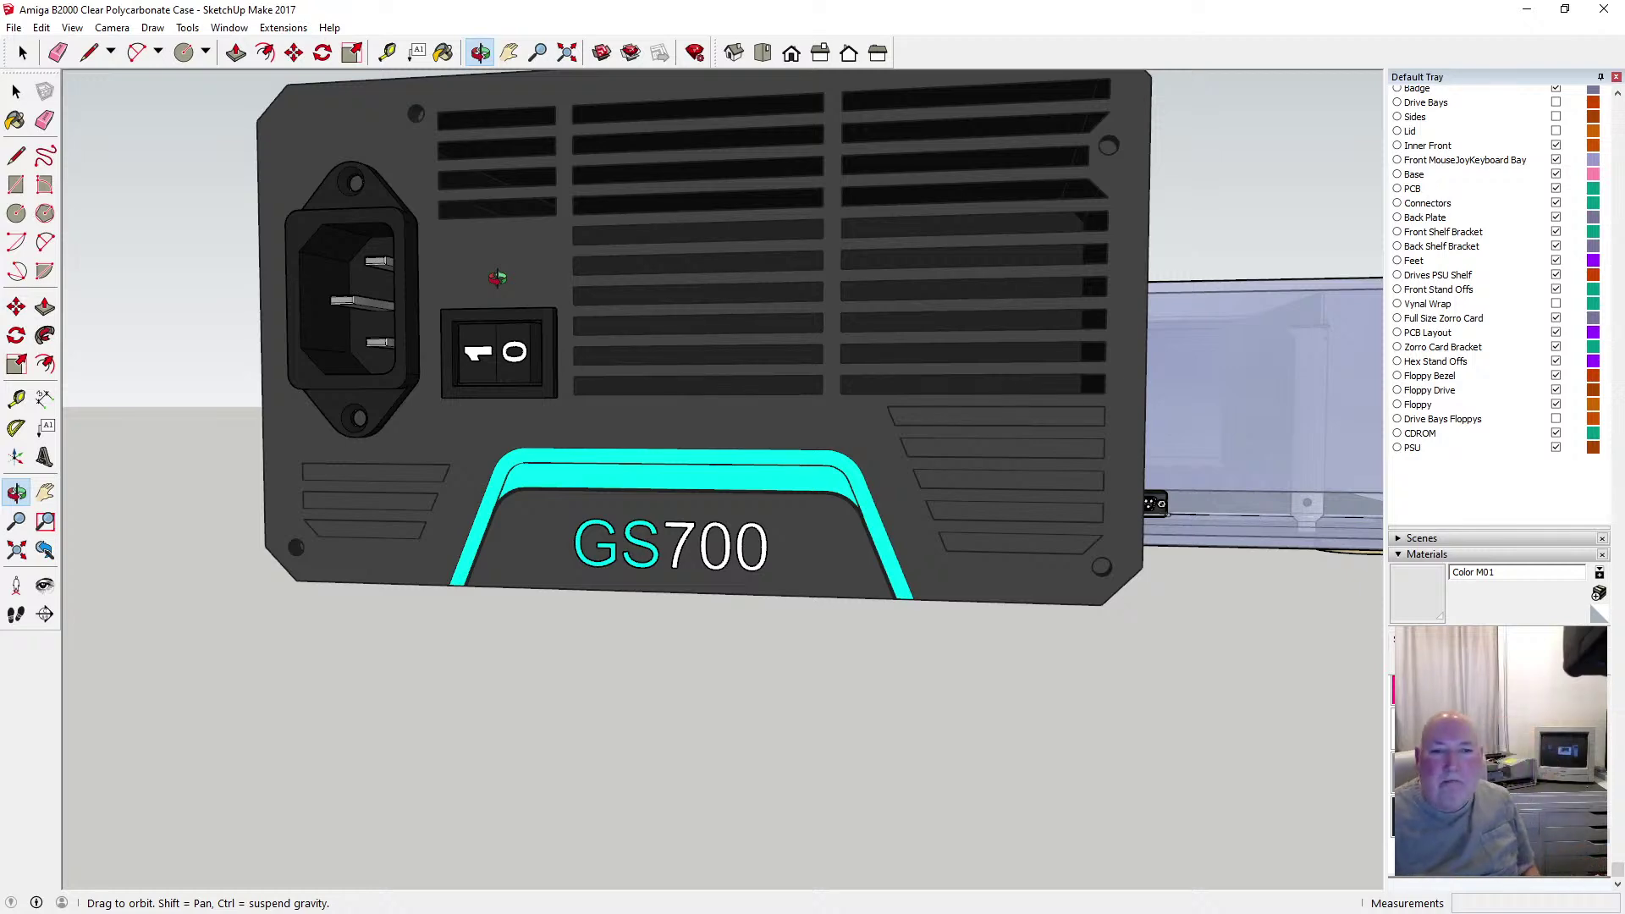
pyautogui.press('space')
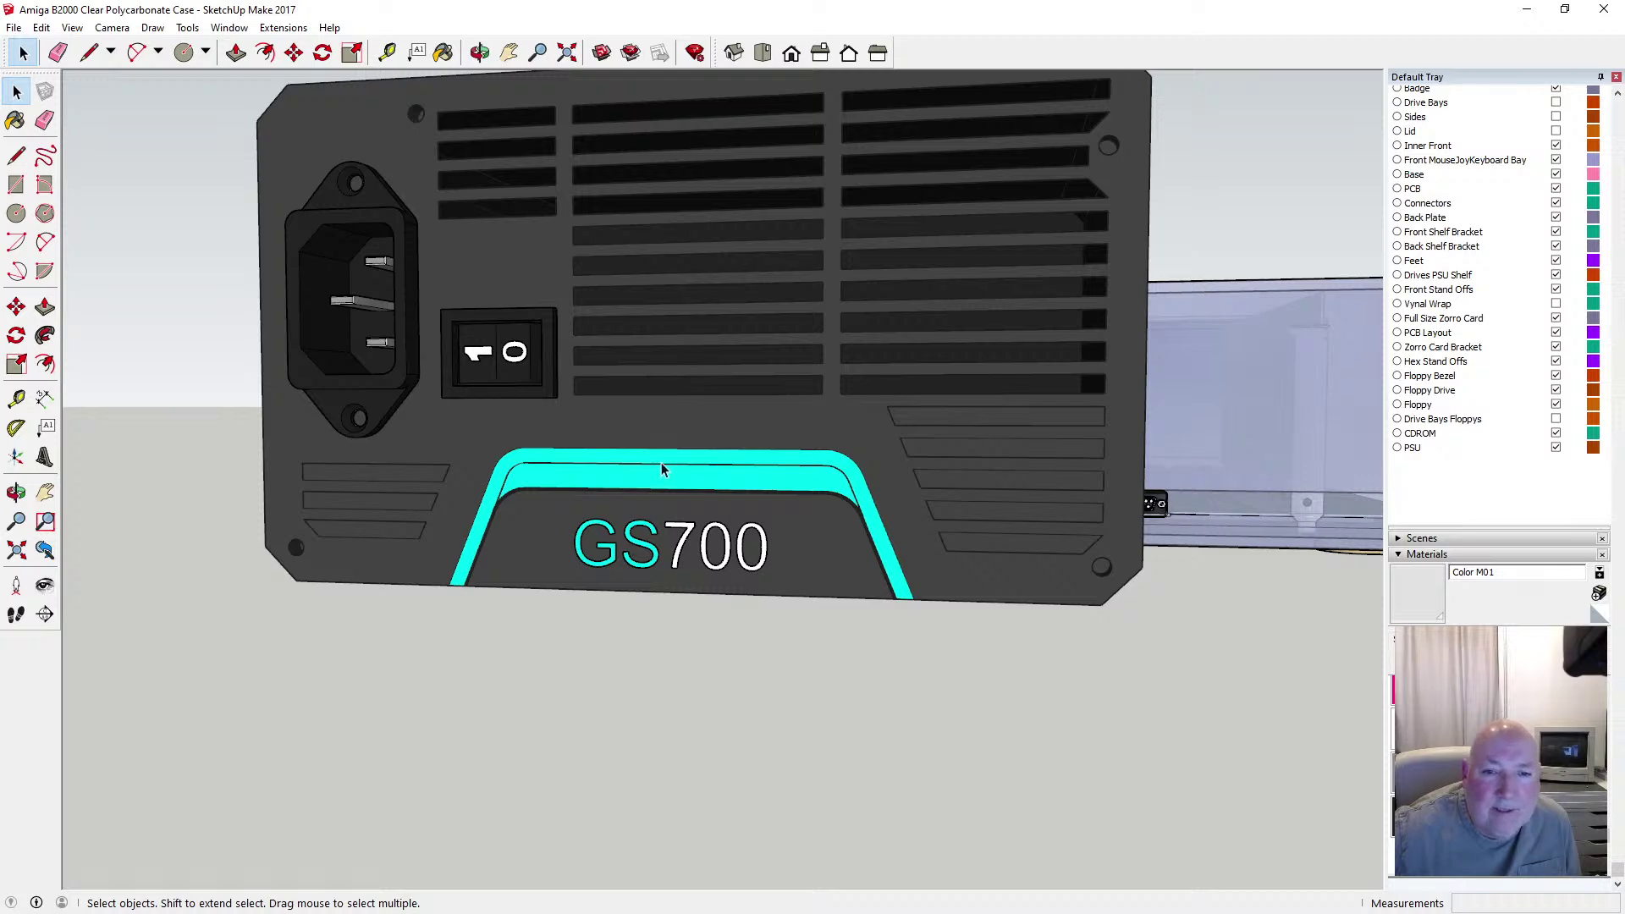
pyautogui.scroll(2, 688, 512)
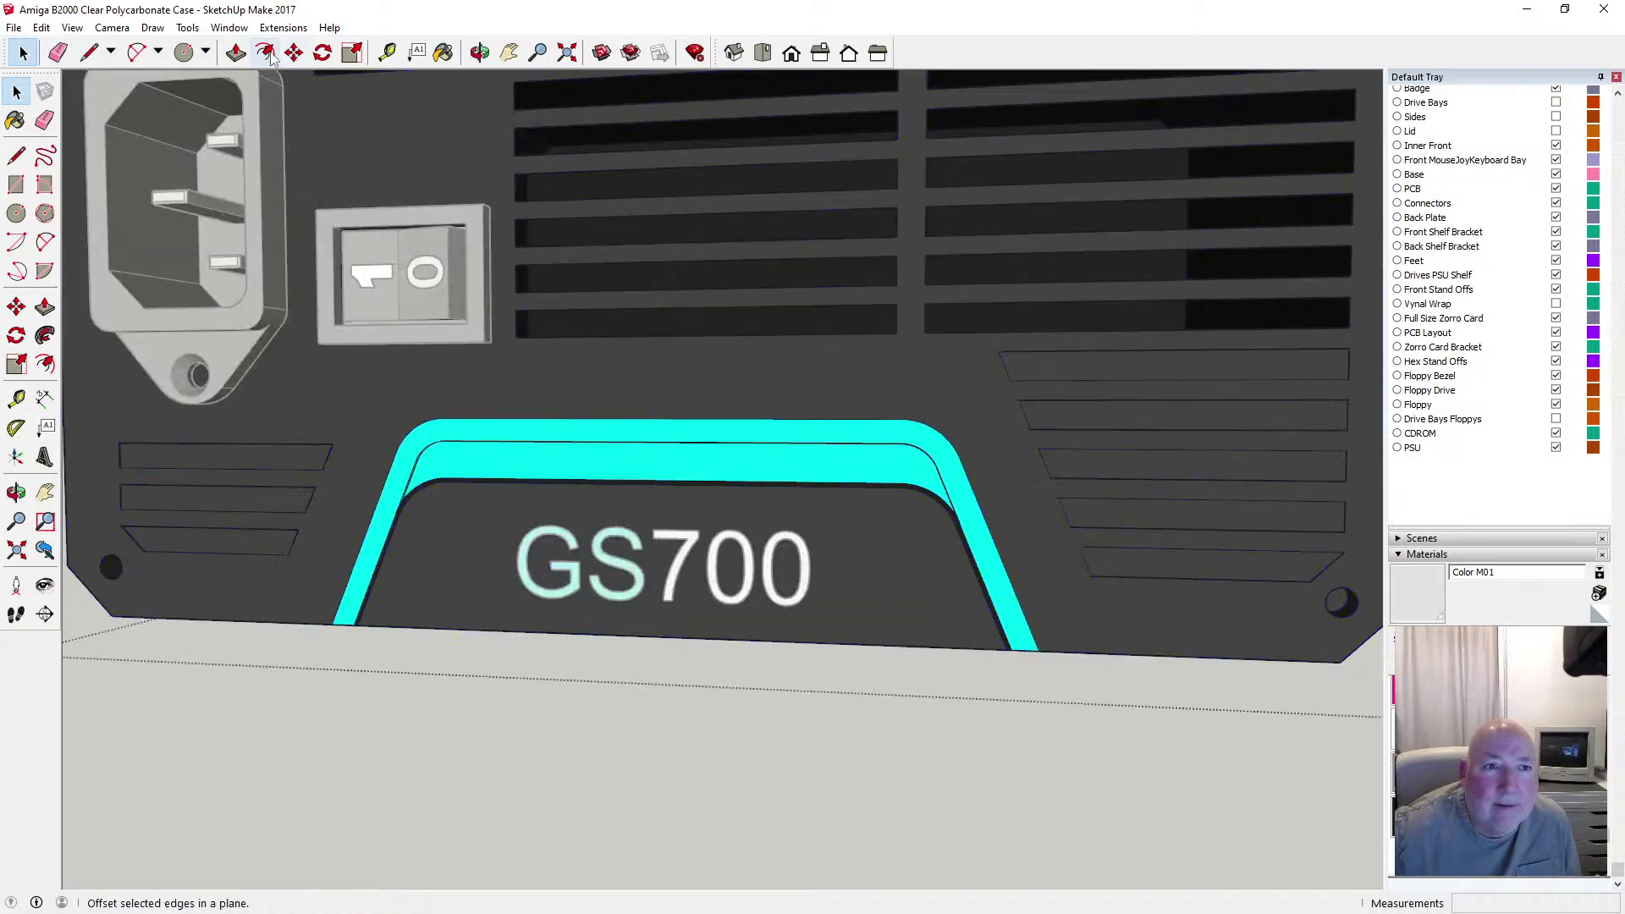
pyautogui.click(444, 53)
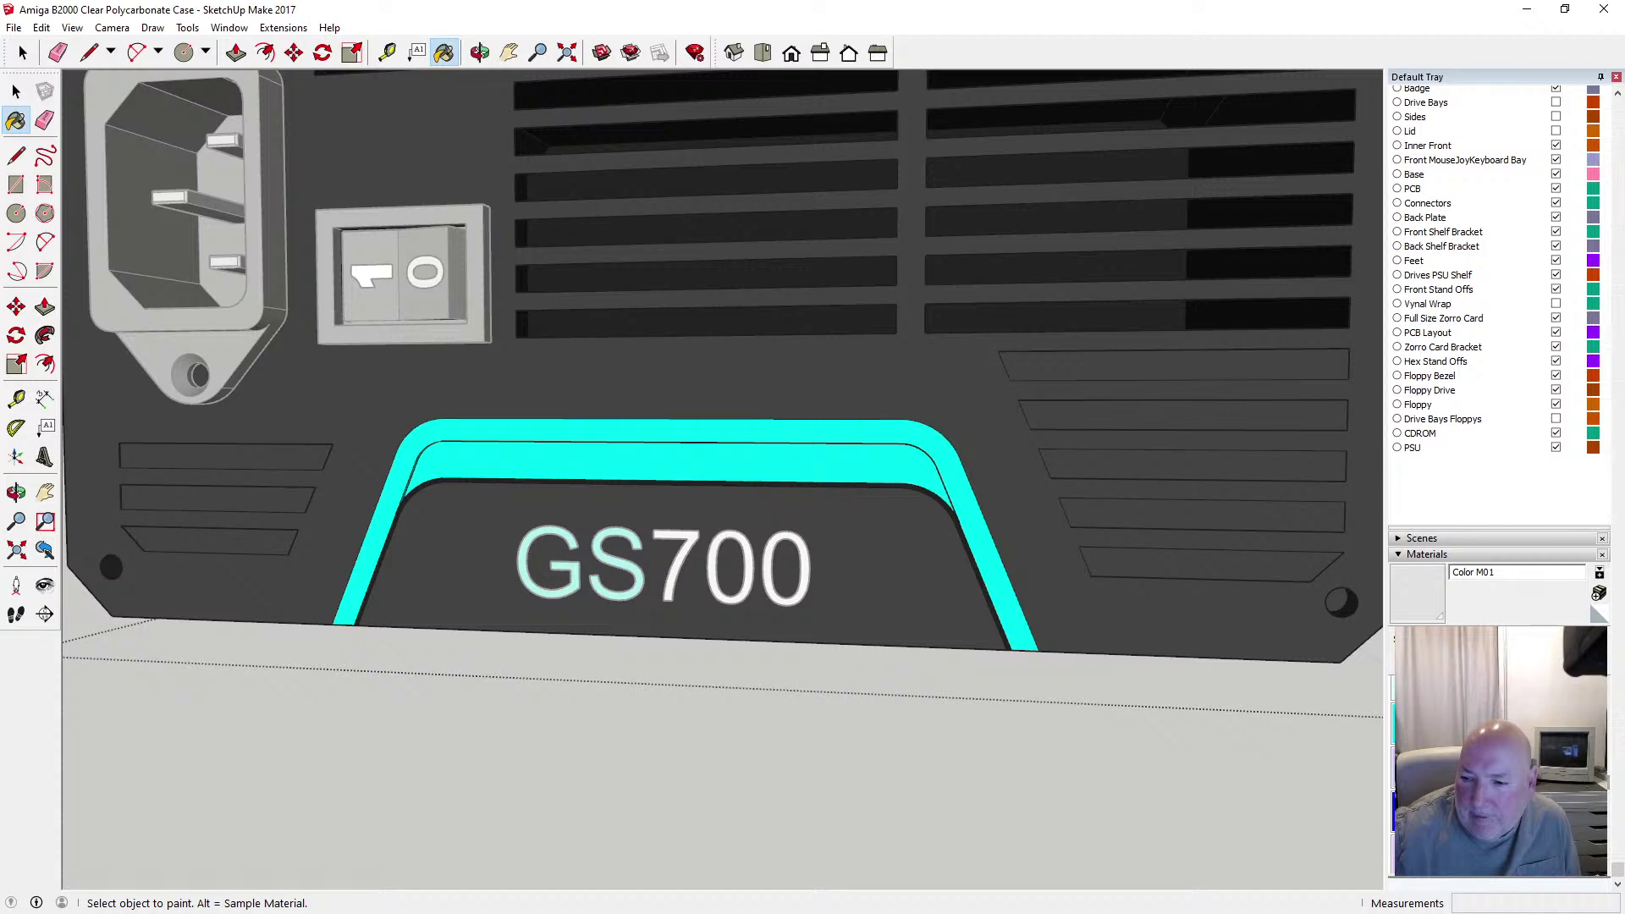
pyautogui.click(1409, 813)
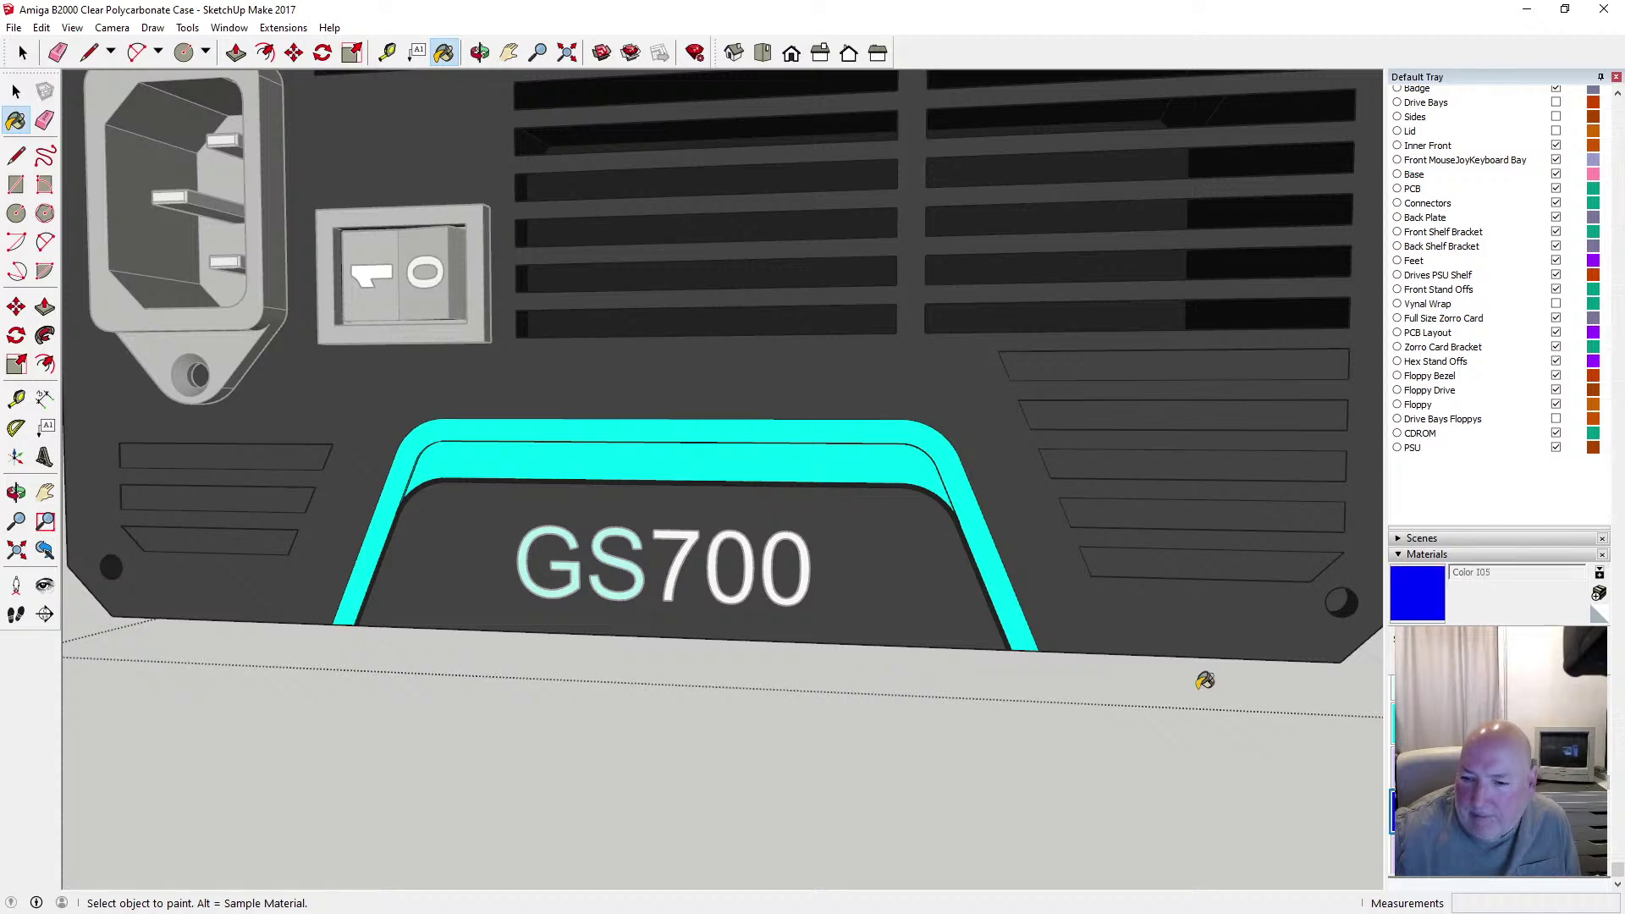
pyautogui.click(617, 456)
pyautogui.click(614, 423)
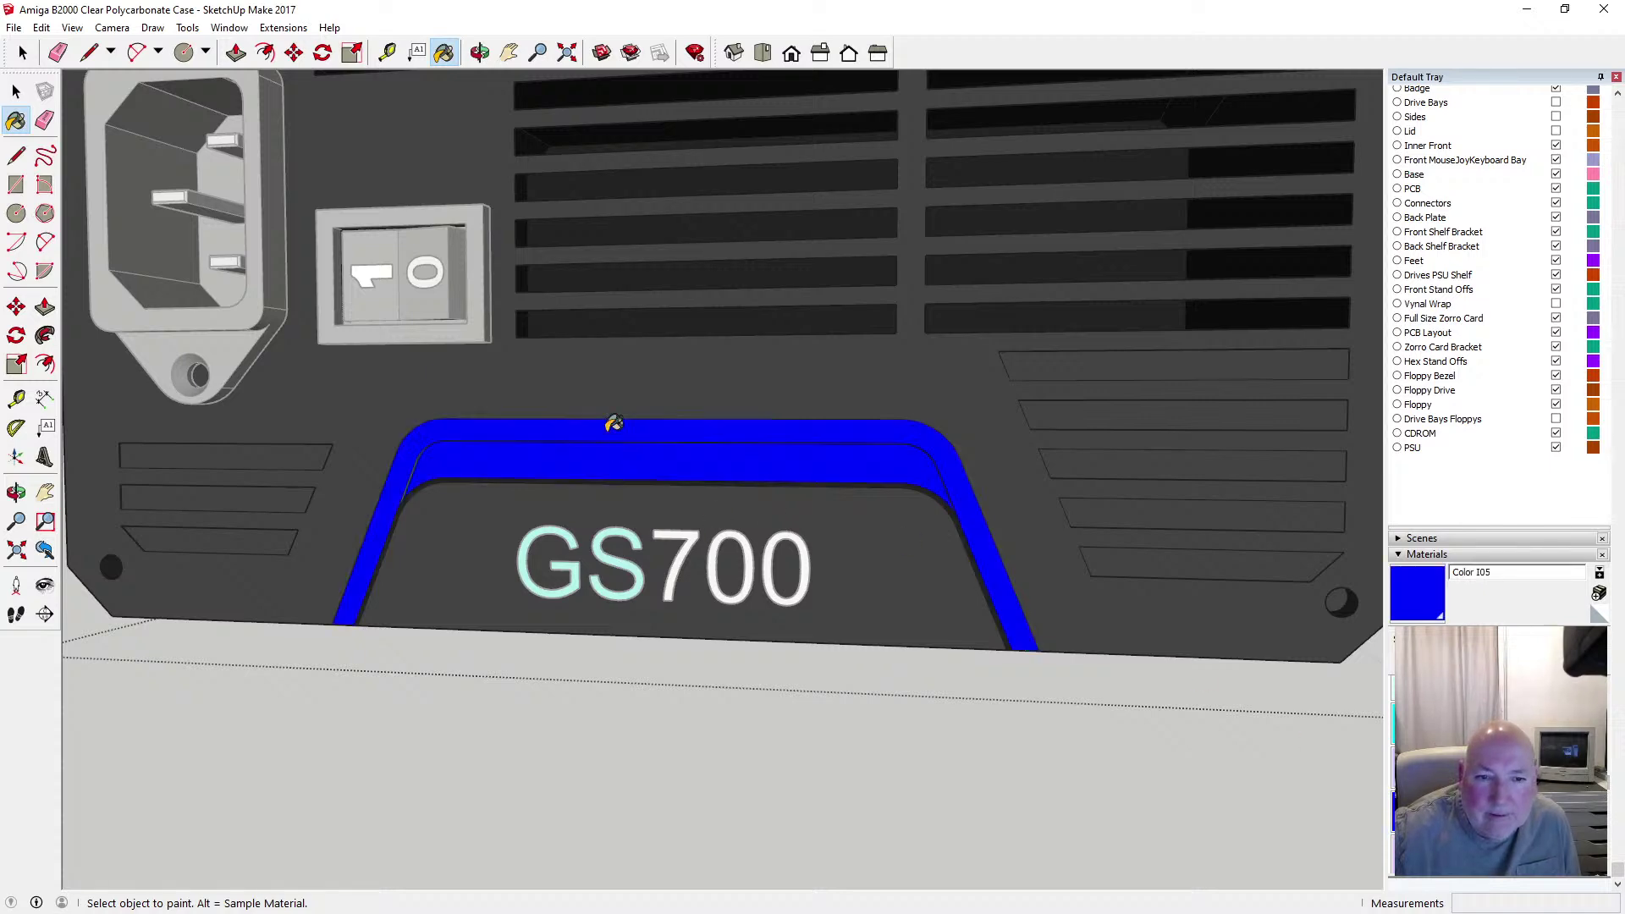
pyautogui.click(15, 92)
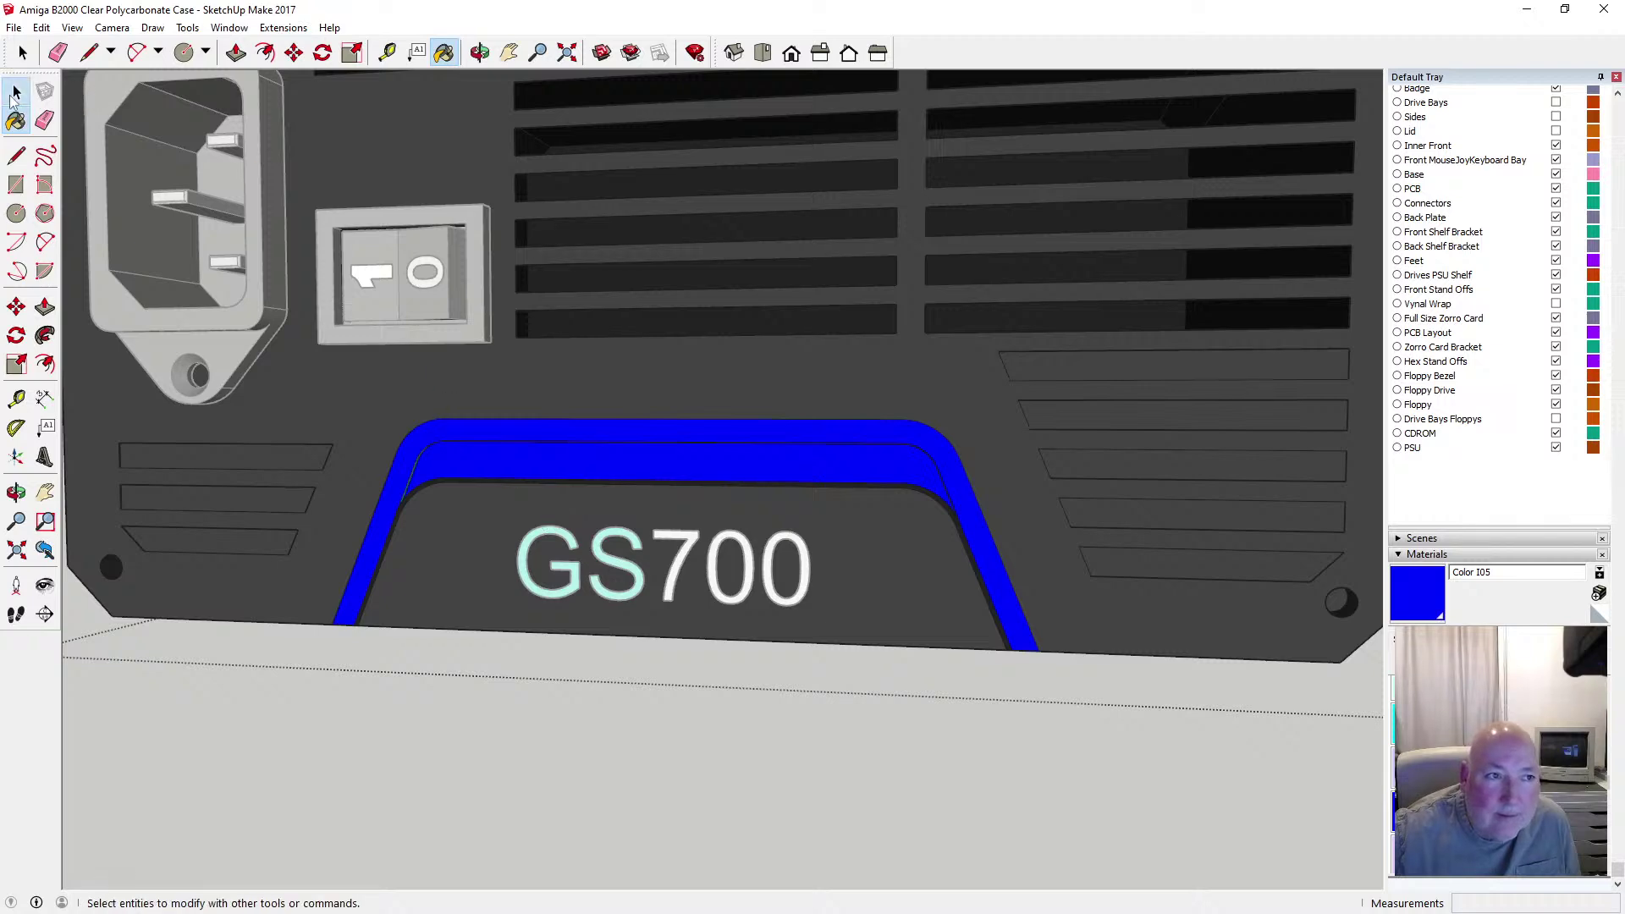
pyautogui.scroll(-5, 688, 556)
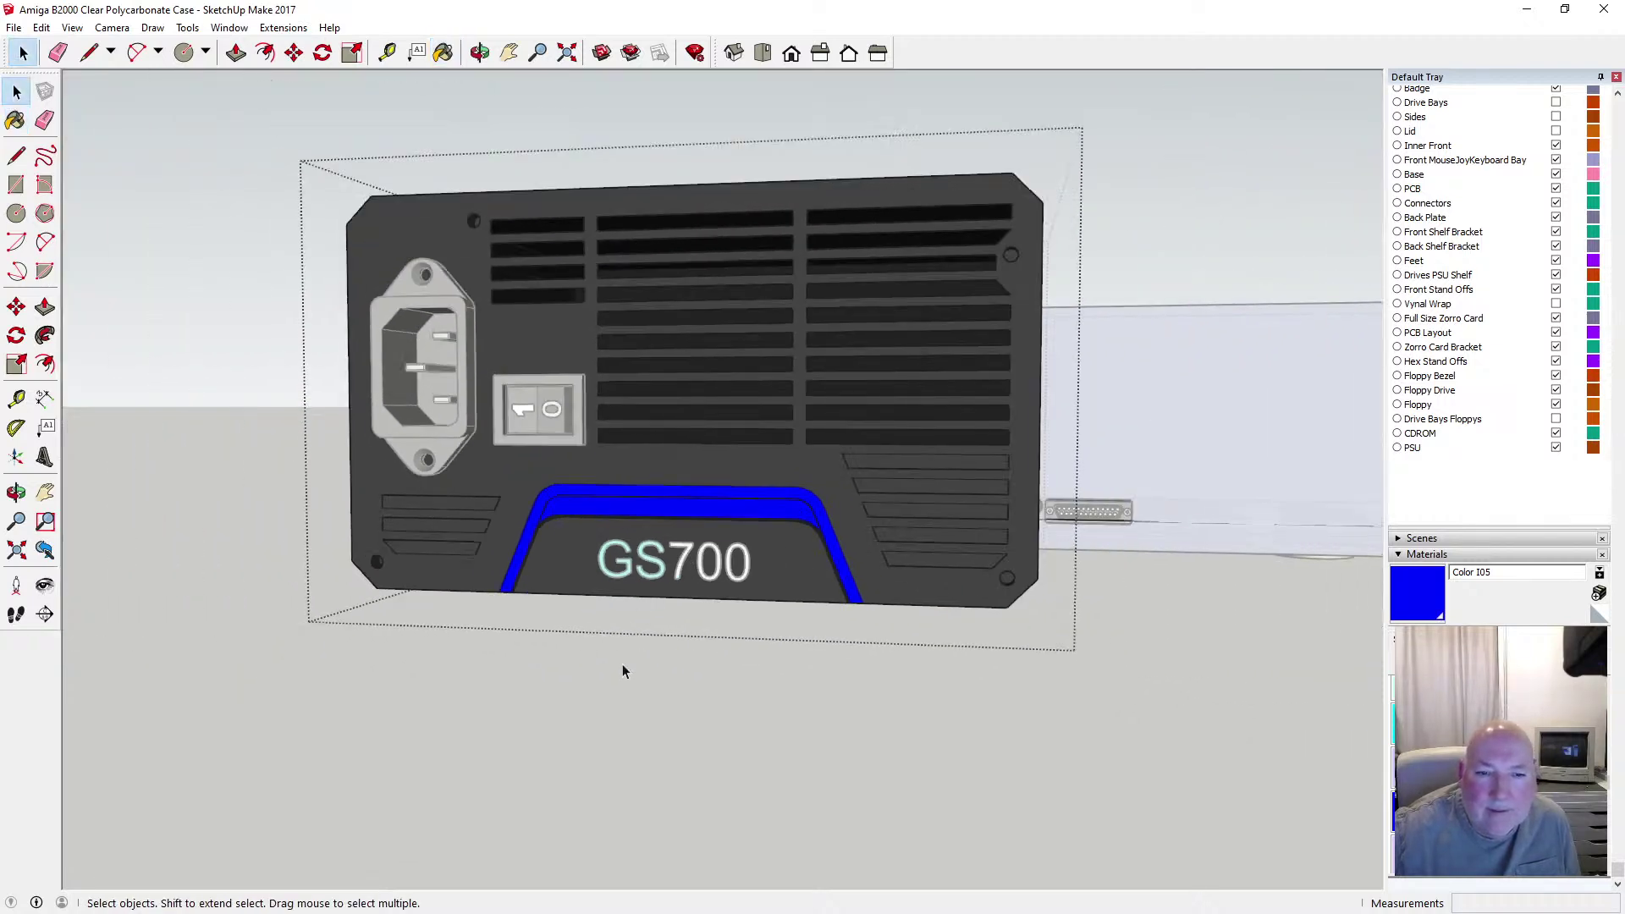
pyautogui.click(624, 667)
# Recolor the letters G and S of the GS700 lettering with blue Color I05 and finish editing the text
pyautogui.scroll(5, 632, 602)
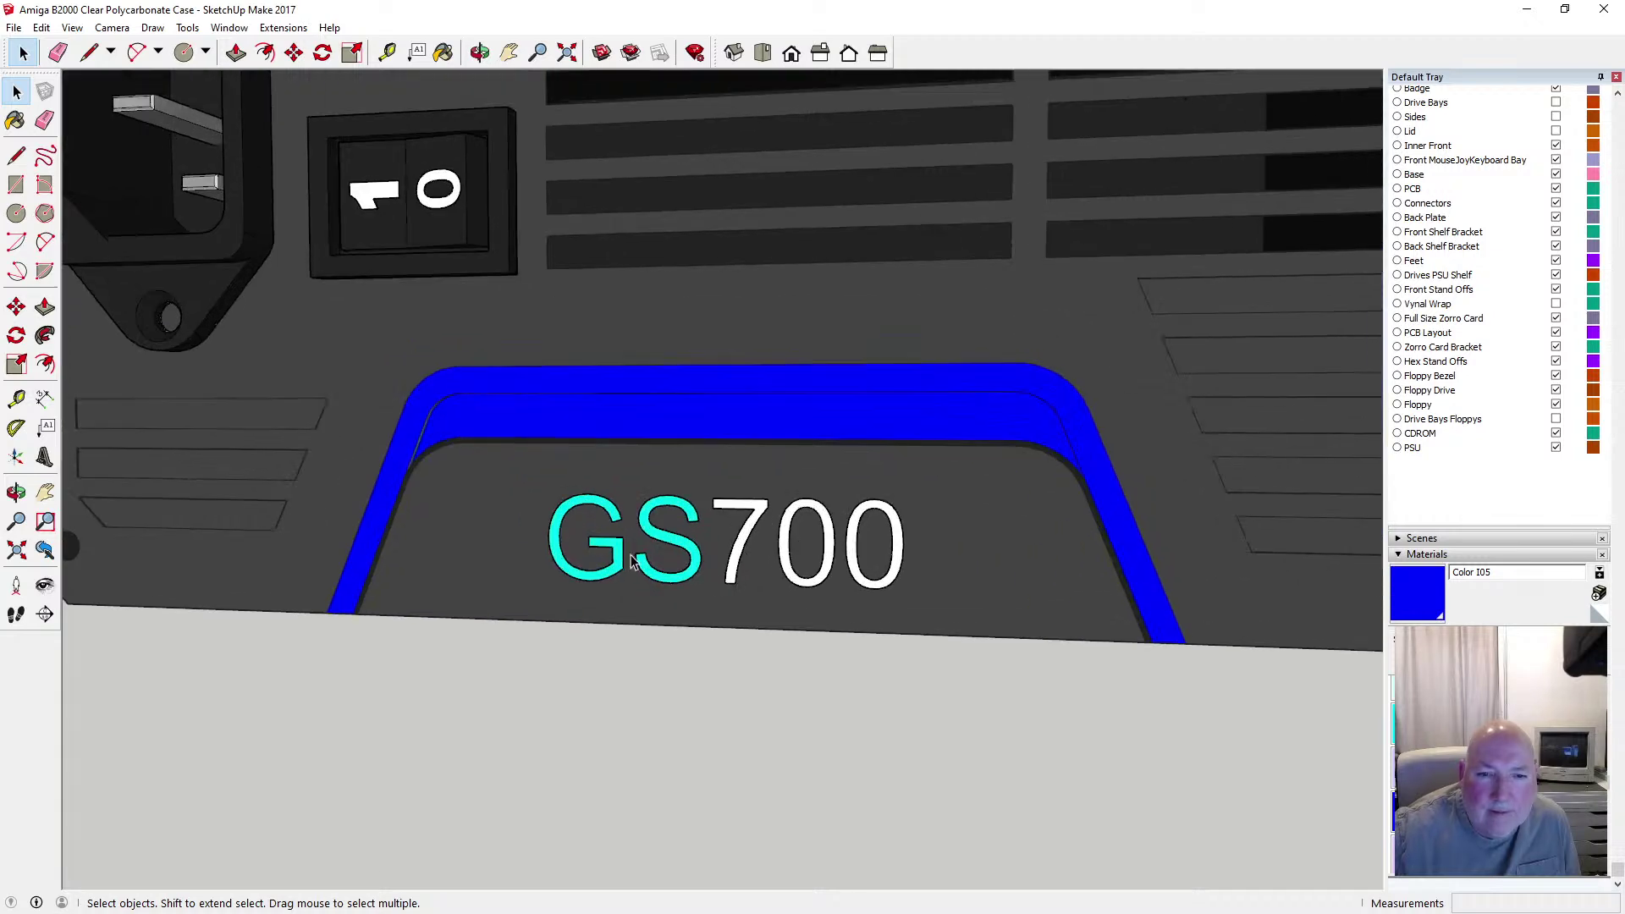
pyautogui.doubleClick(598, 506)
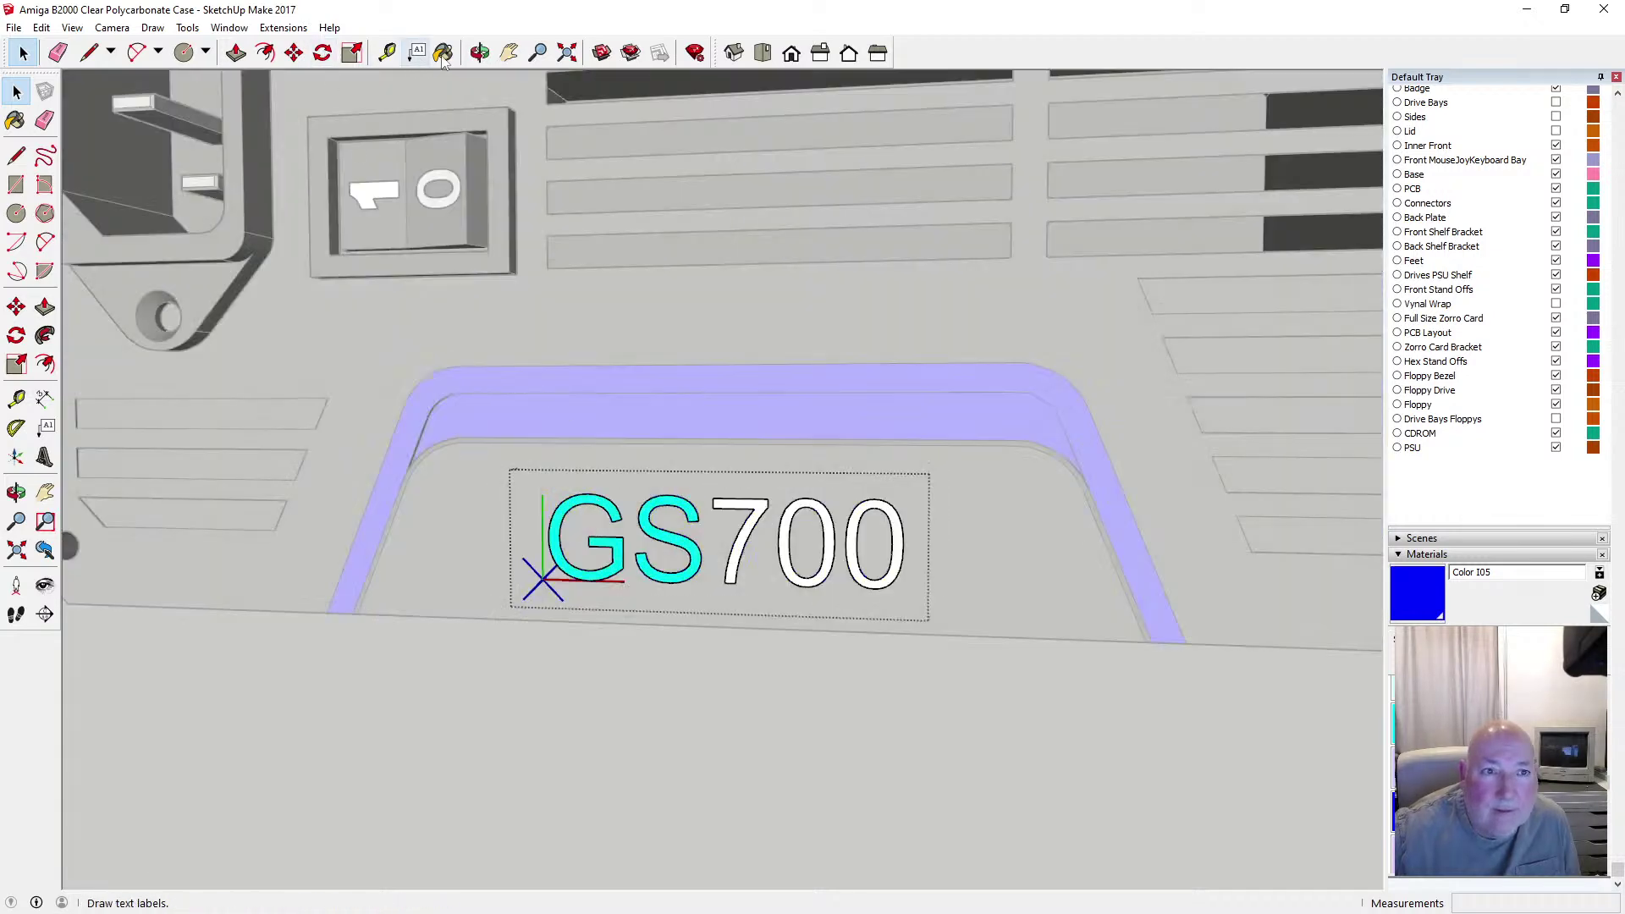
pyautogui.press('b')
pyautogui.click(573, 499)
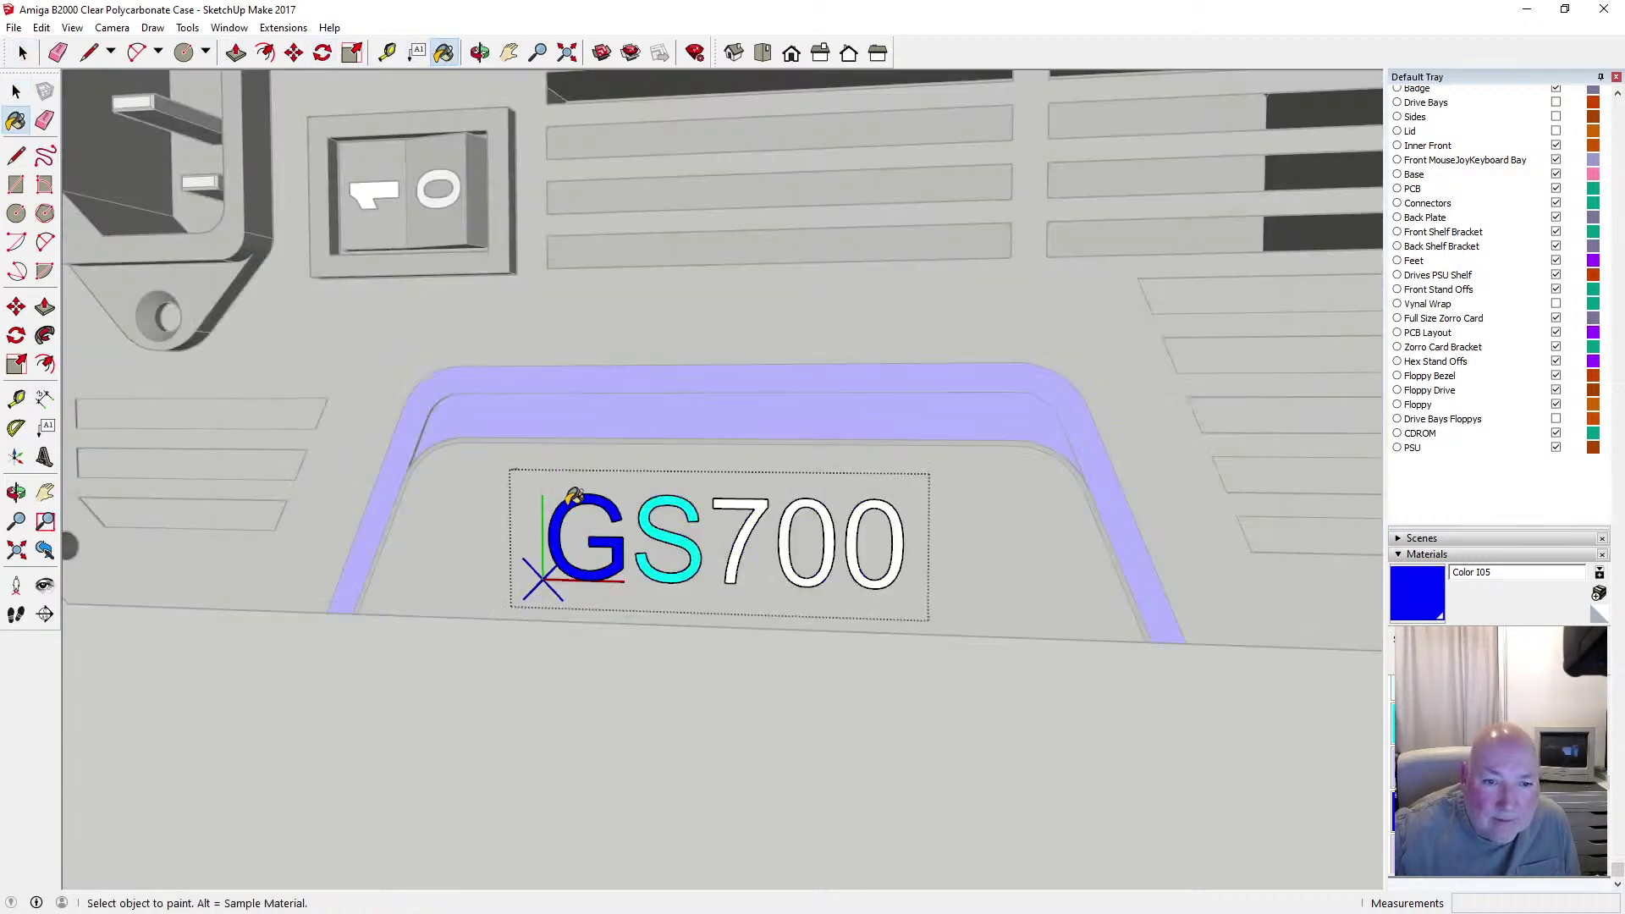
pyautogui.click(651, 503)
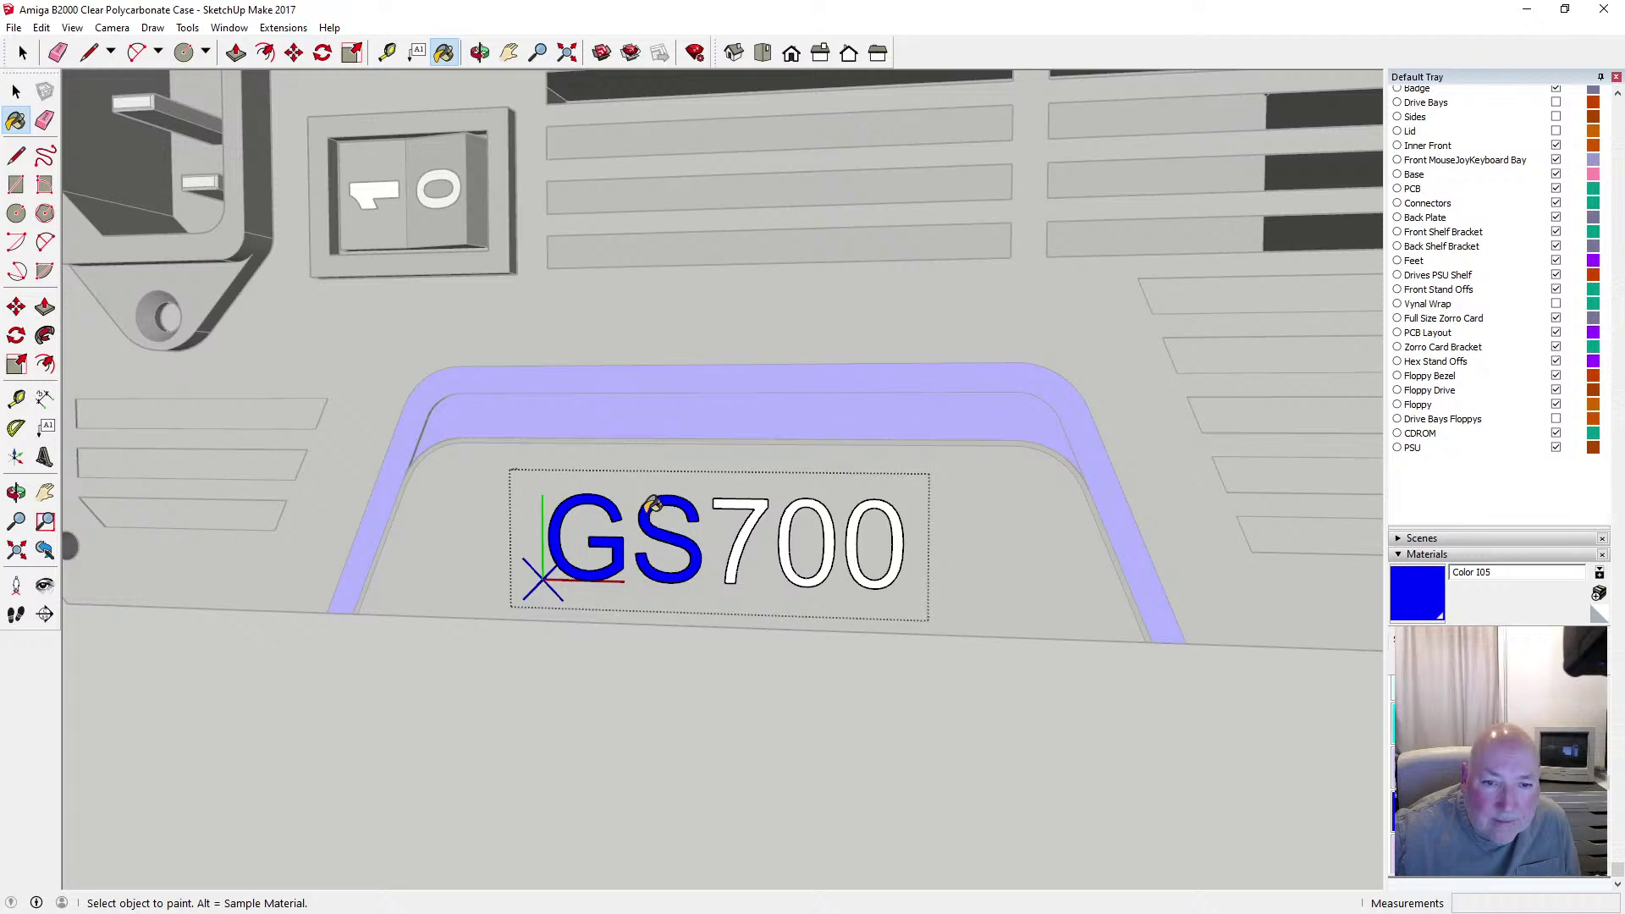
pyautogui.press('space')
pyautogui.scroll(-4, 596, 495)
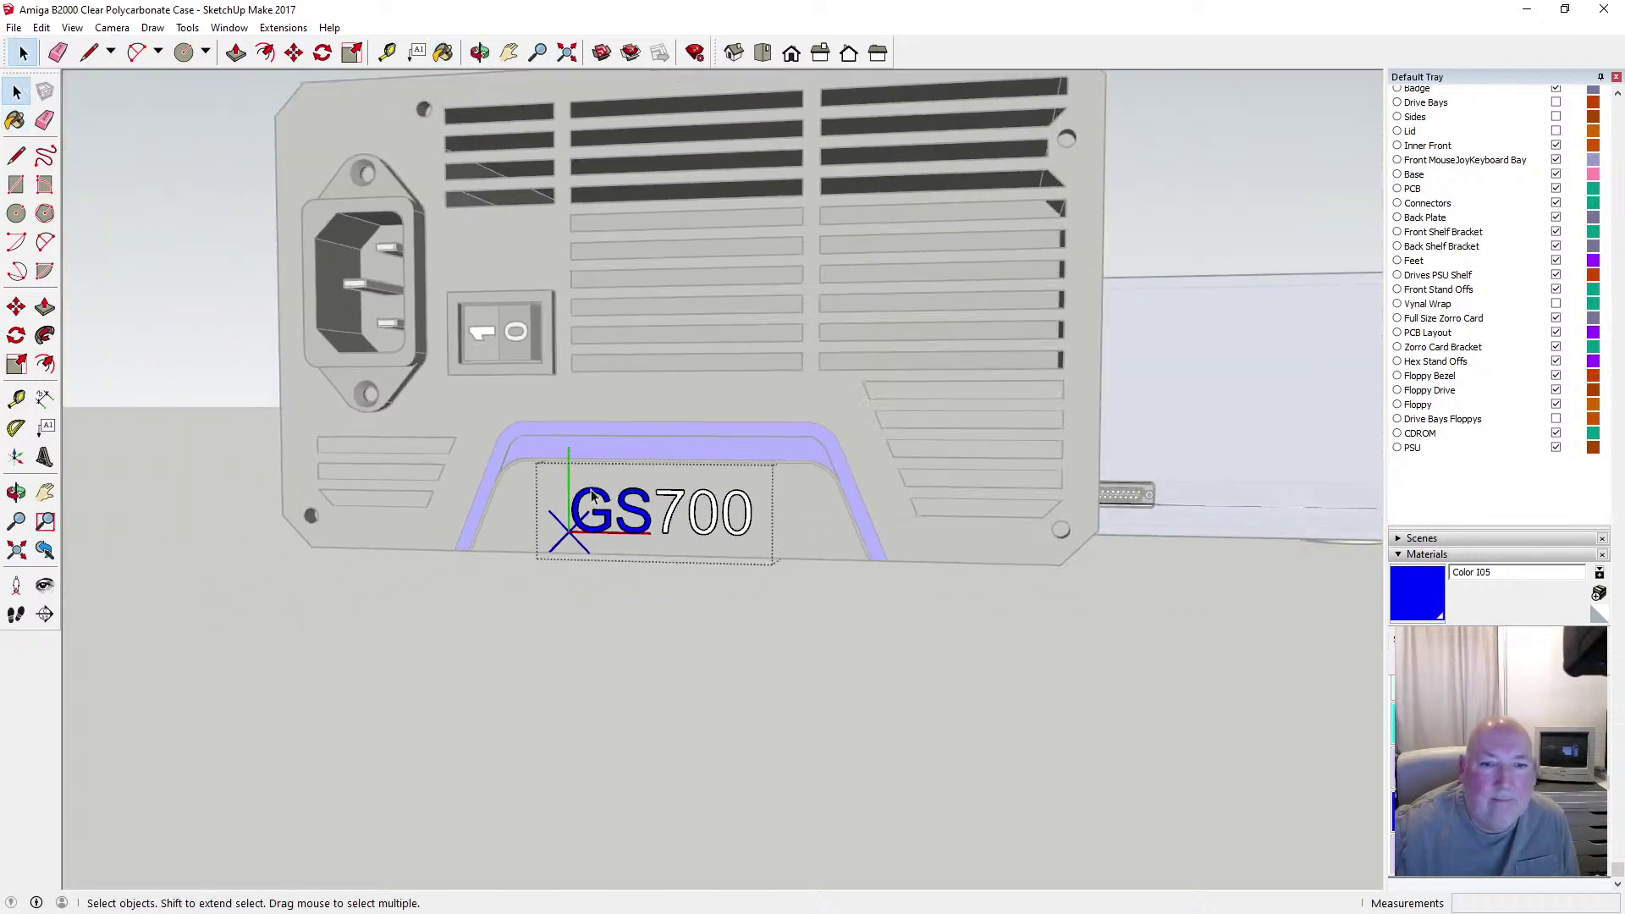
pyautogui.click(516, 649)
# Open the power supply housing for editing and offset the outline of the blue trim band's front face outward by about 0.47 mm
pyautogui.click(480, 53)
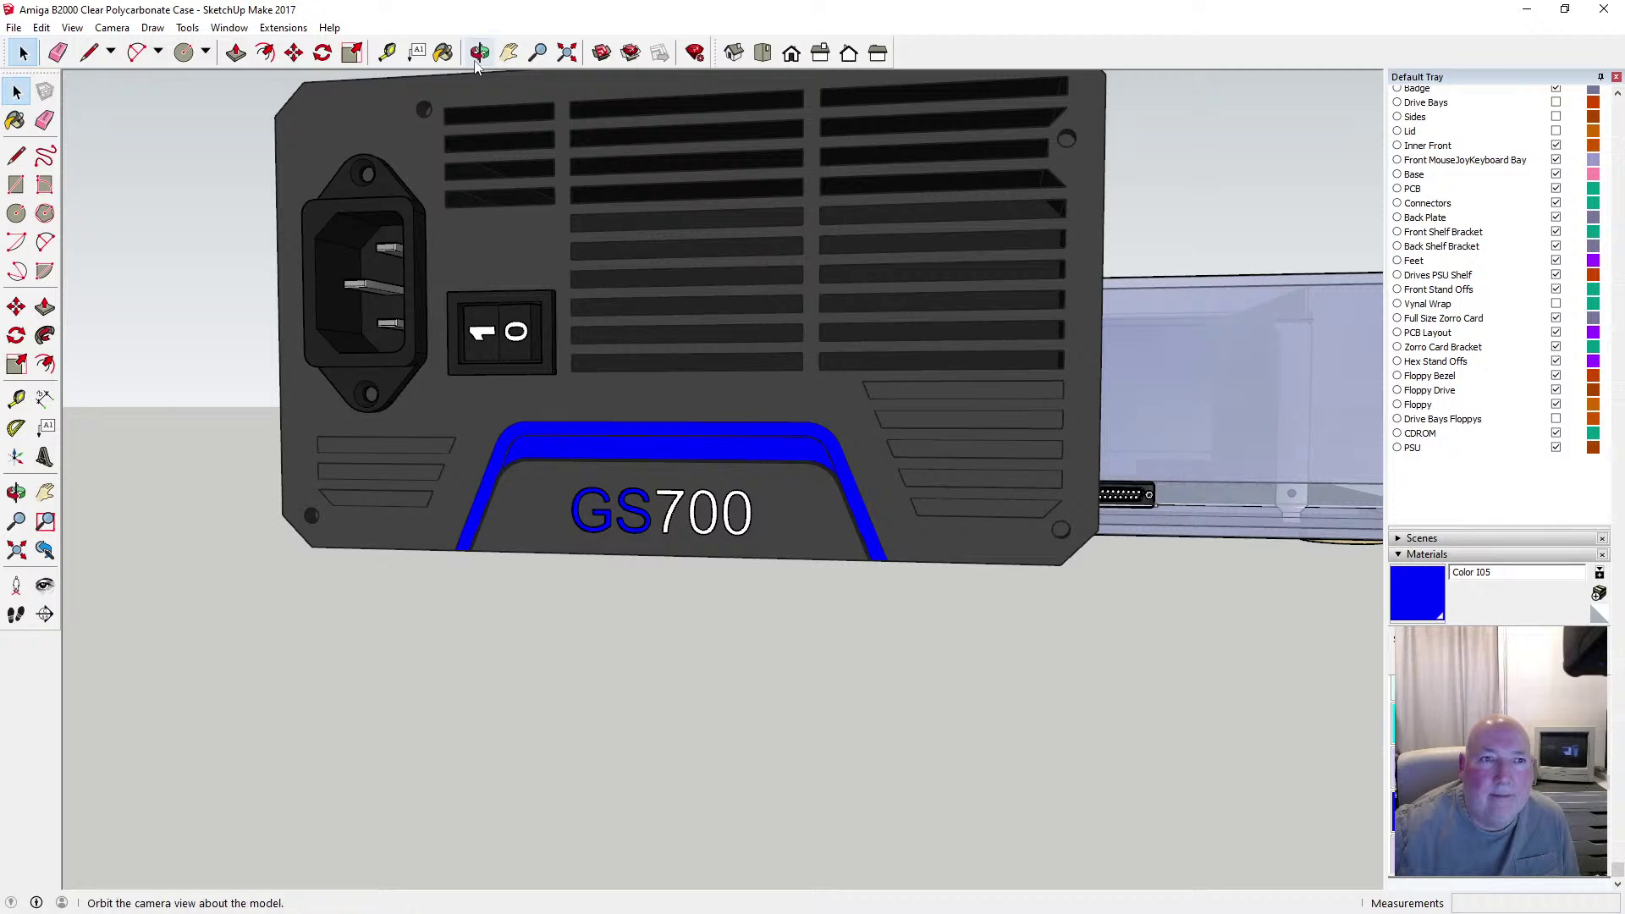
pyautogui.moveTo(769, 206); pyautogui.dragTo(931, 259)
pyautogui.scroll(3, 758, 457)
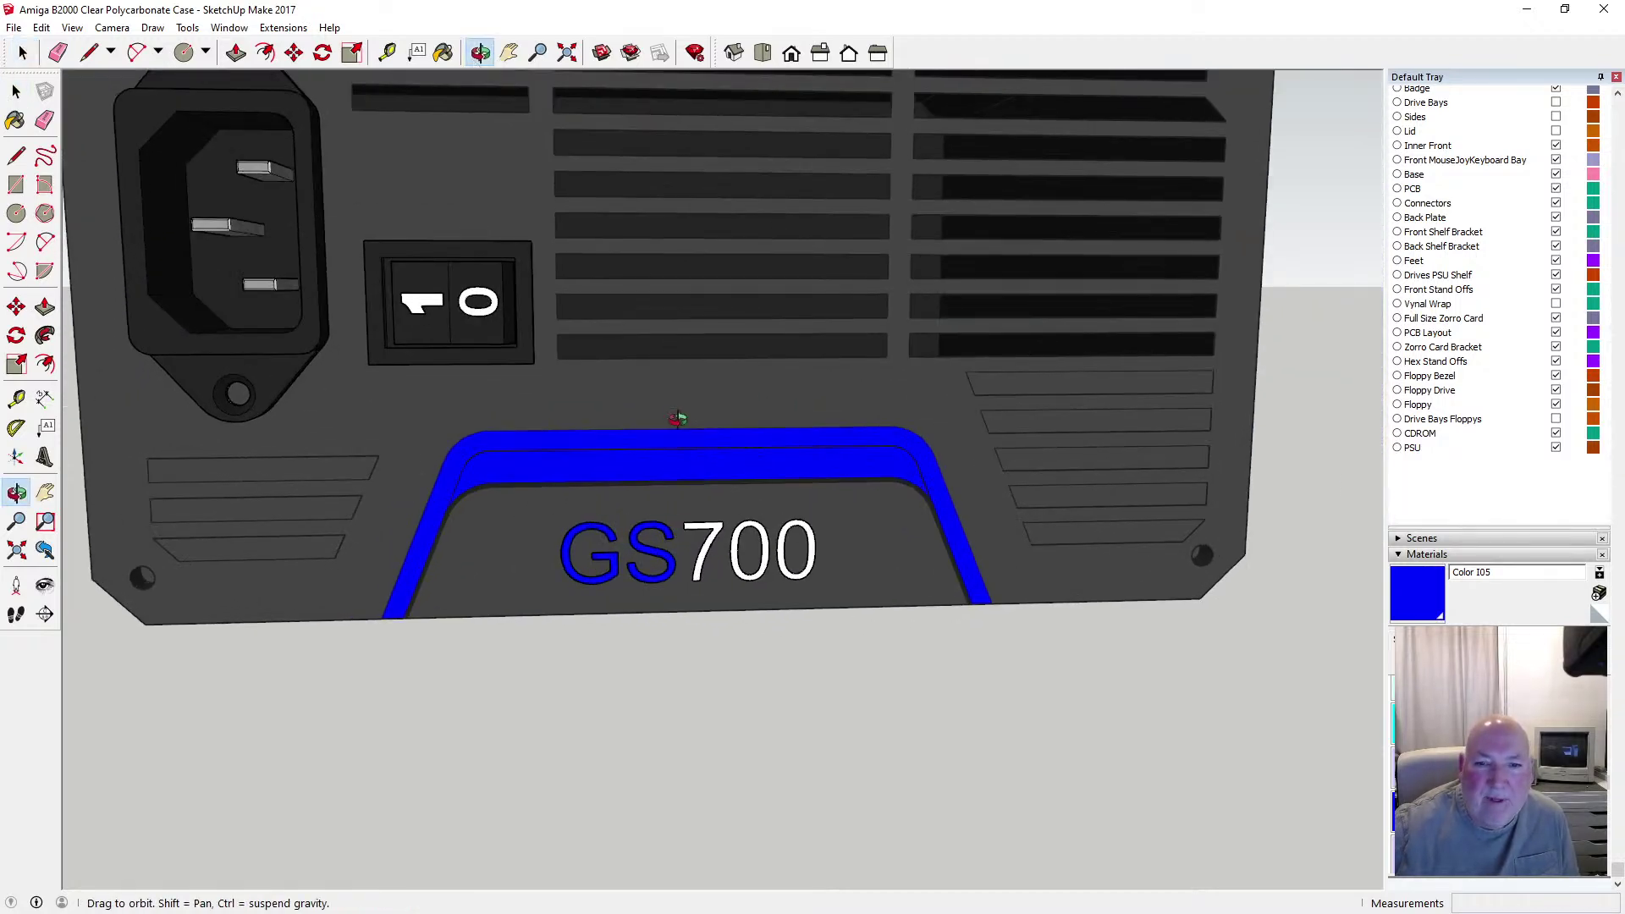
pyautogui.scroll(1, 471, 465)
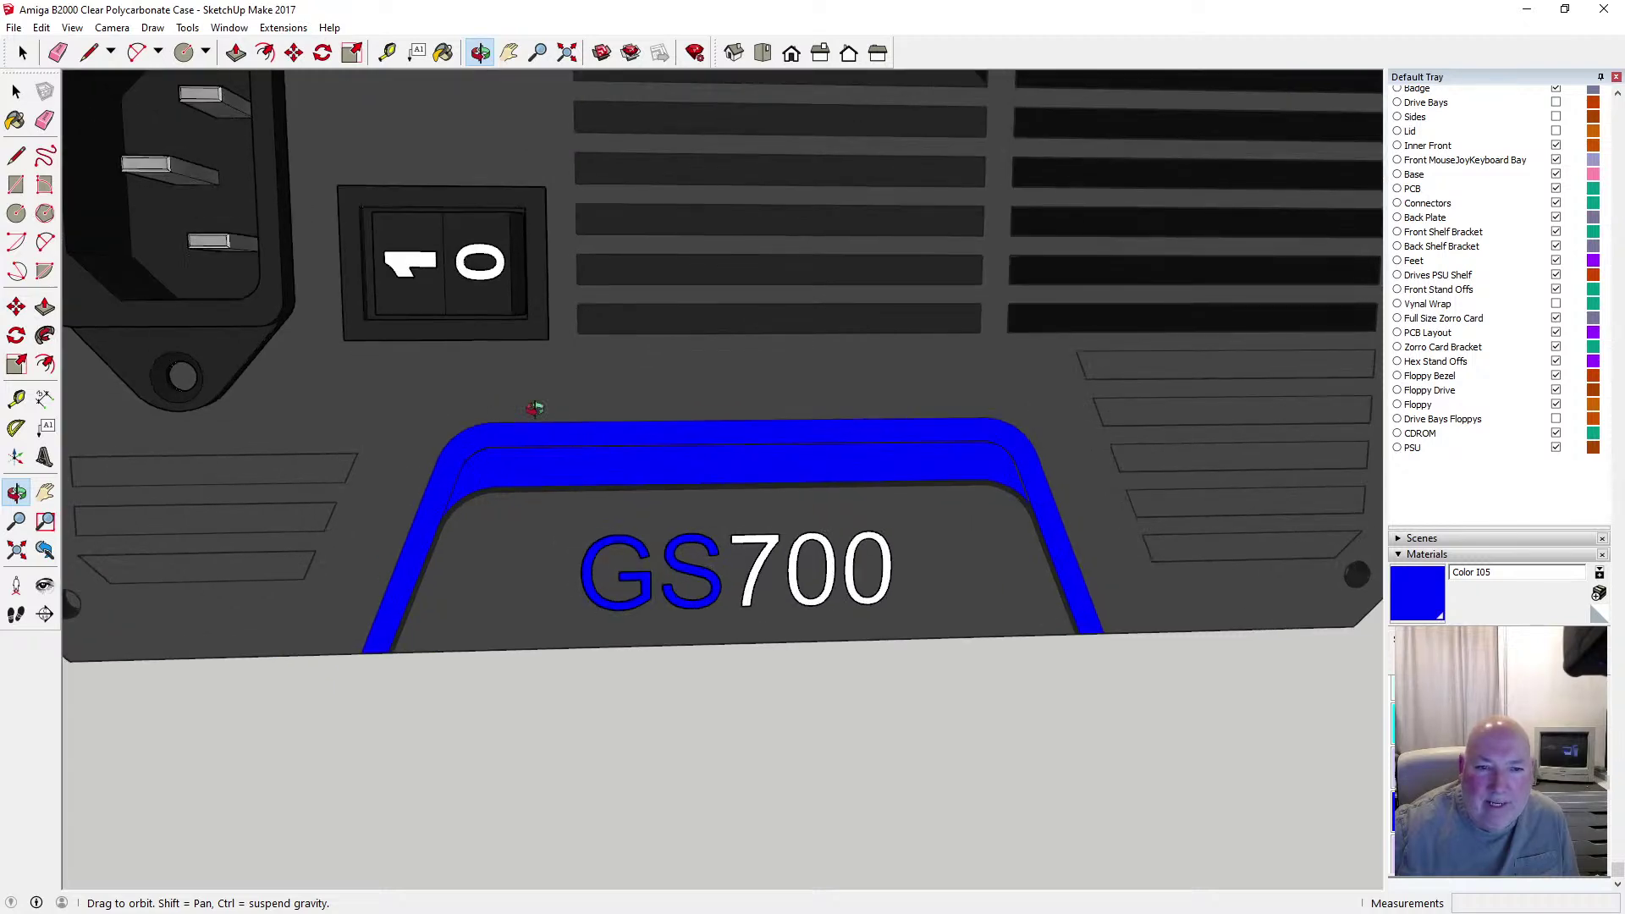
pyautogui.press('space')
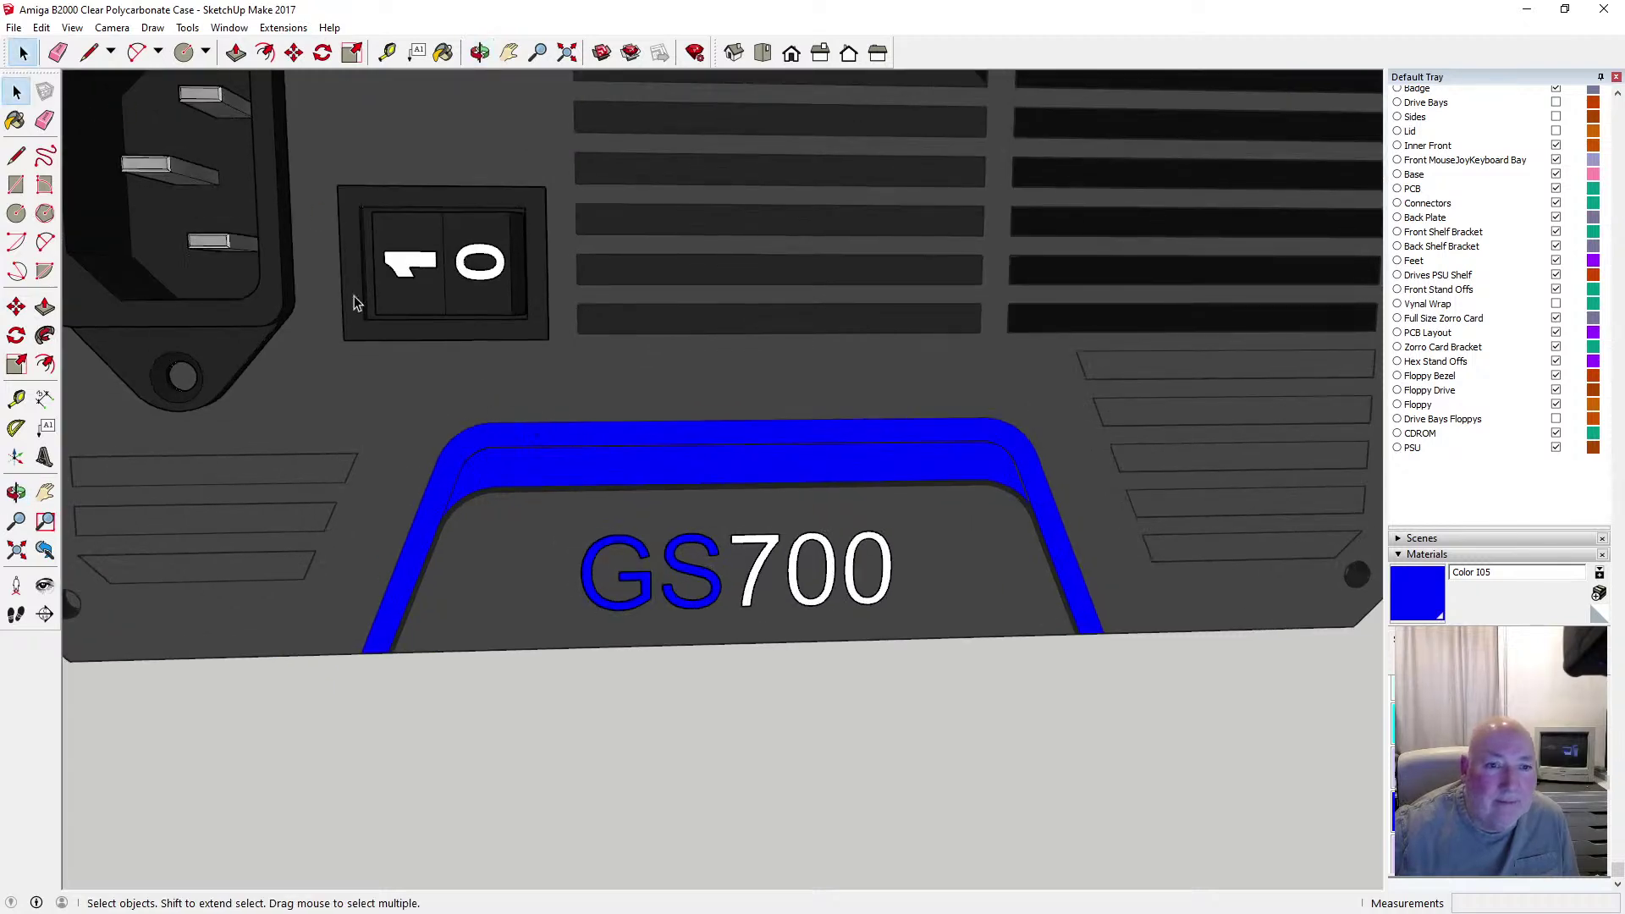
pyautogui.doubleClick(503, 387)
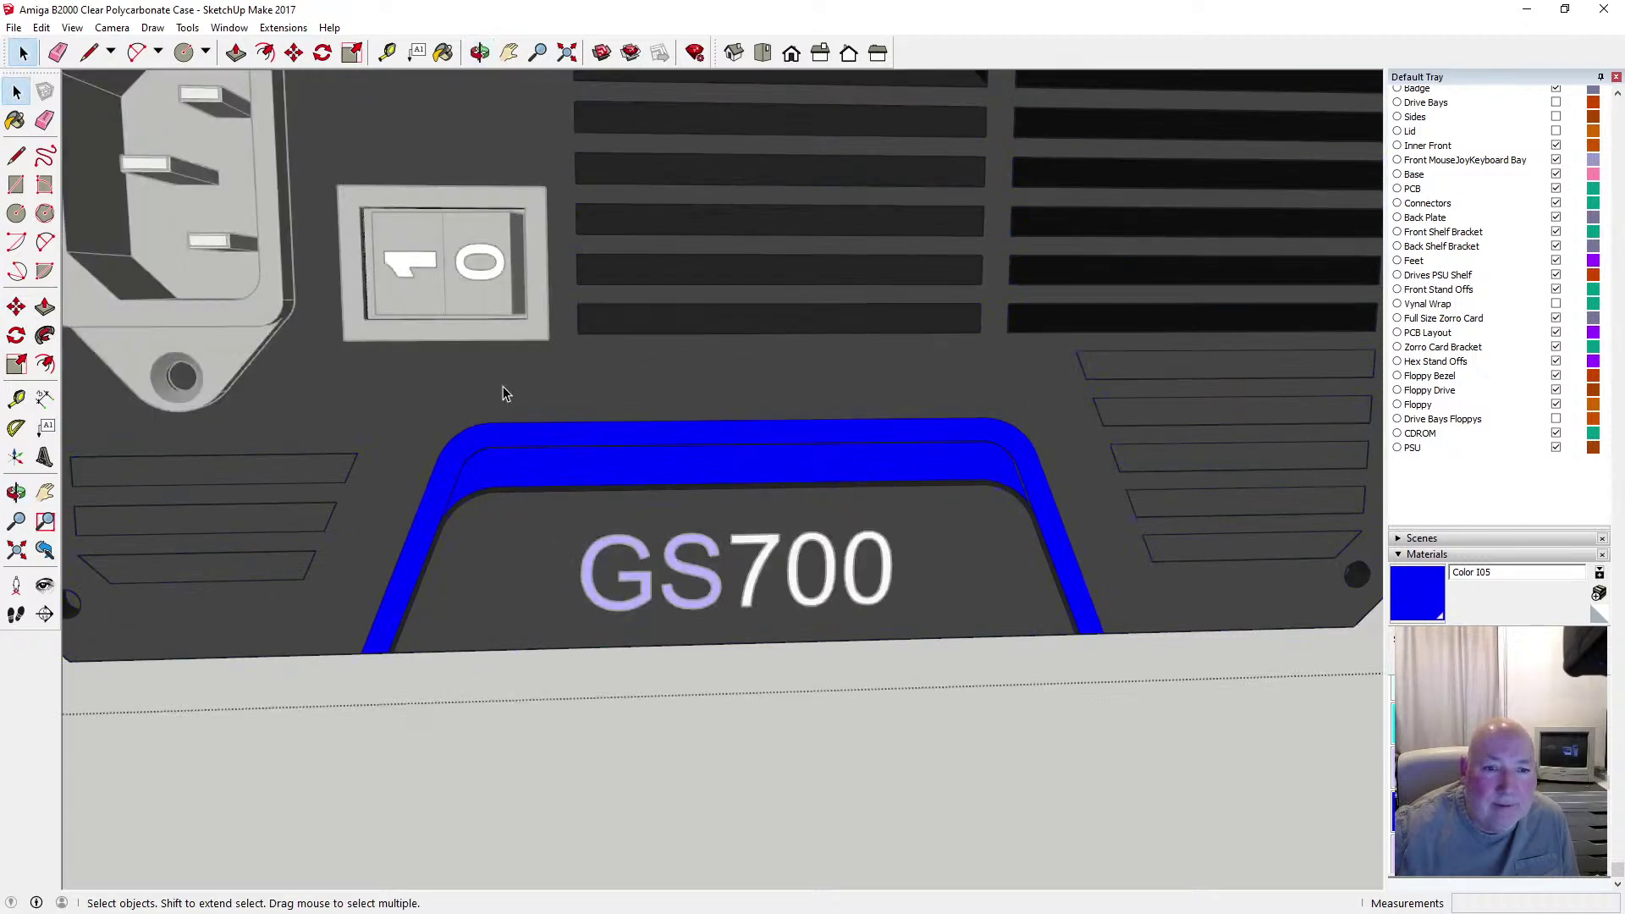
pyautogui.click(264, 54)
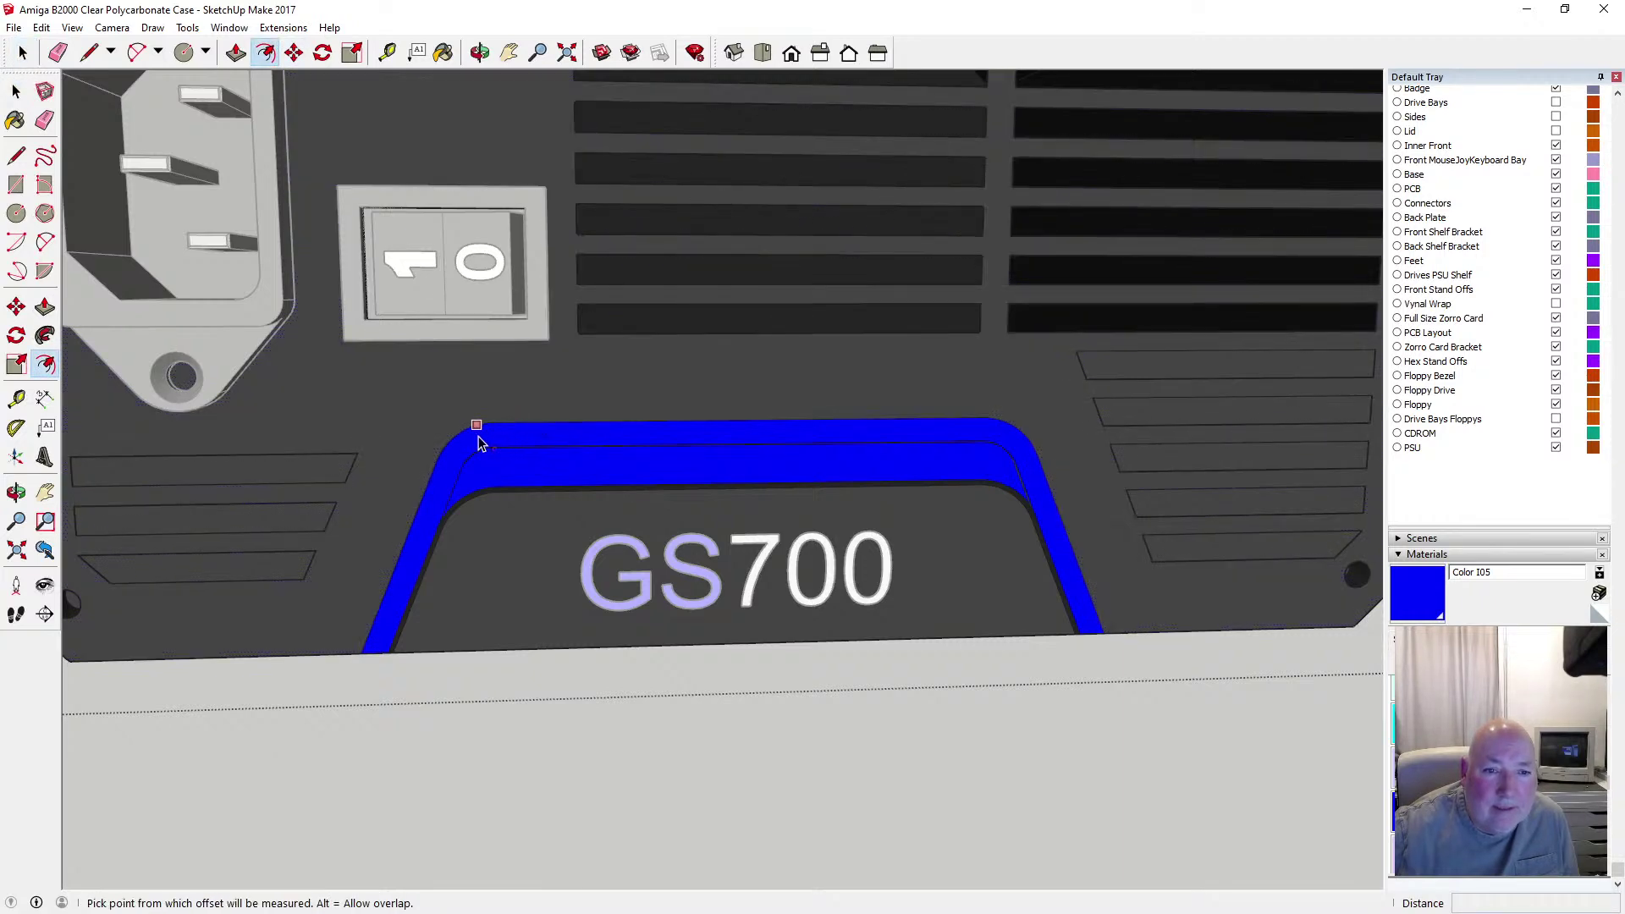
pyautogui.press('space')
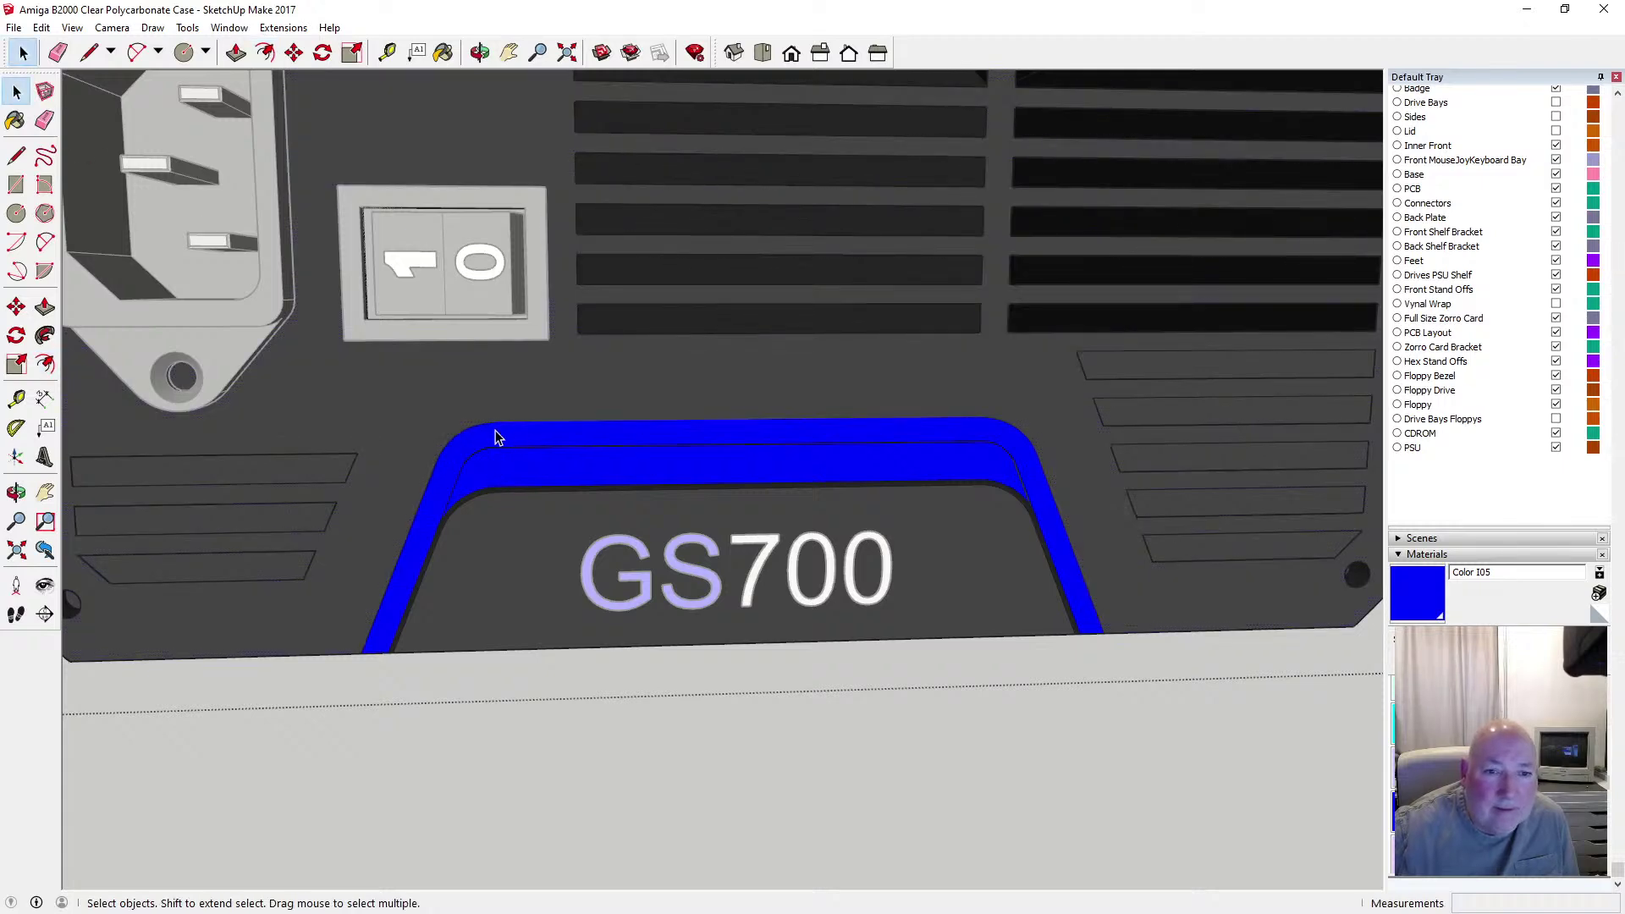
pyautogui.scroll(3, 524, 437)
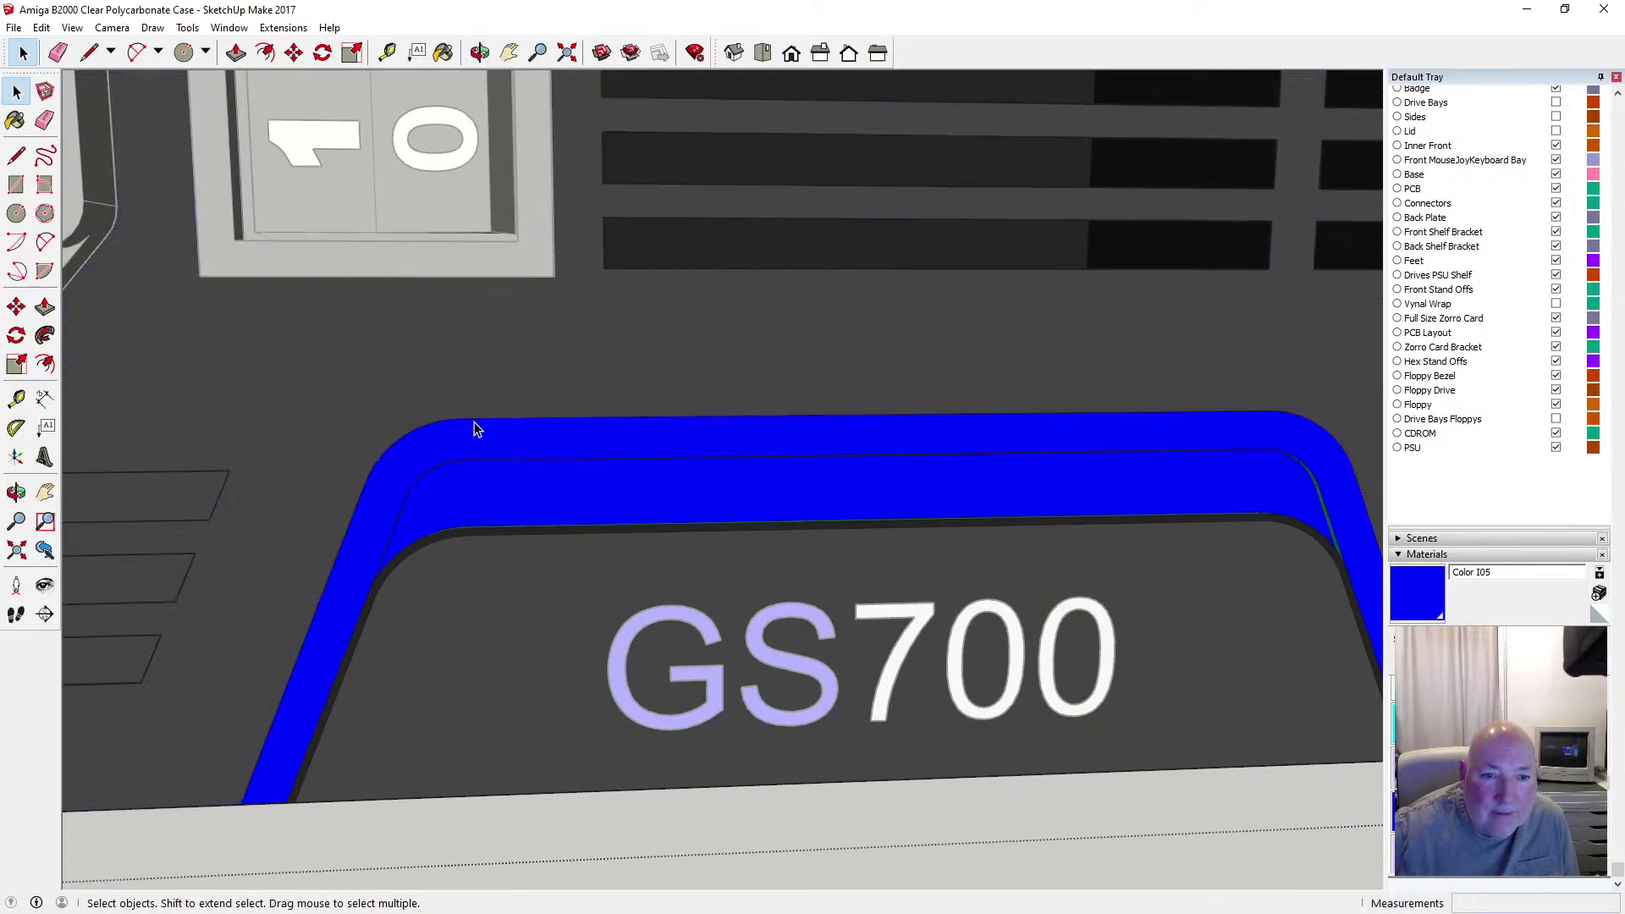
pyautogui.scroll(-2, 511, 440)
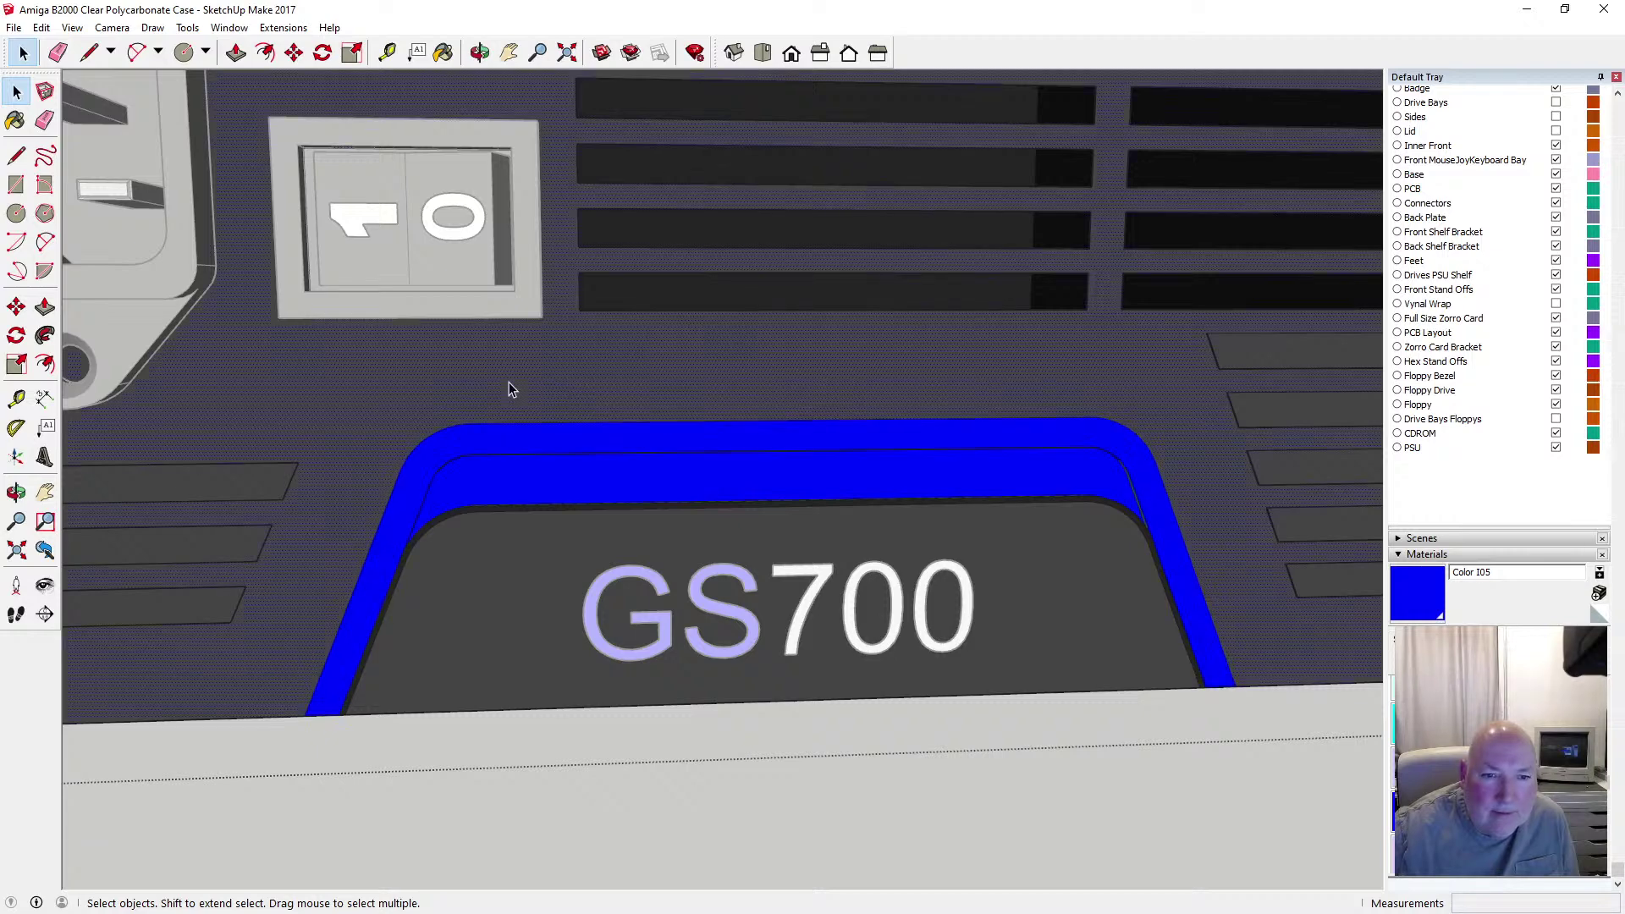
pyautogui.click(468, 446)
pyautogui.click(265, 52)
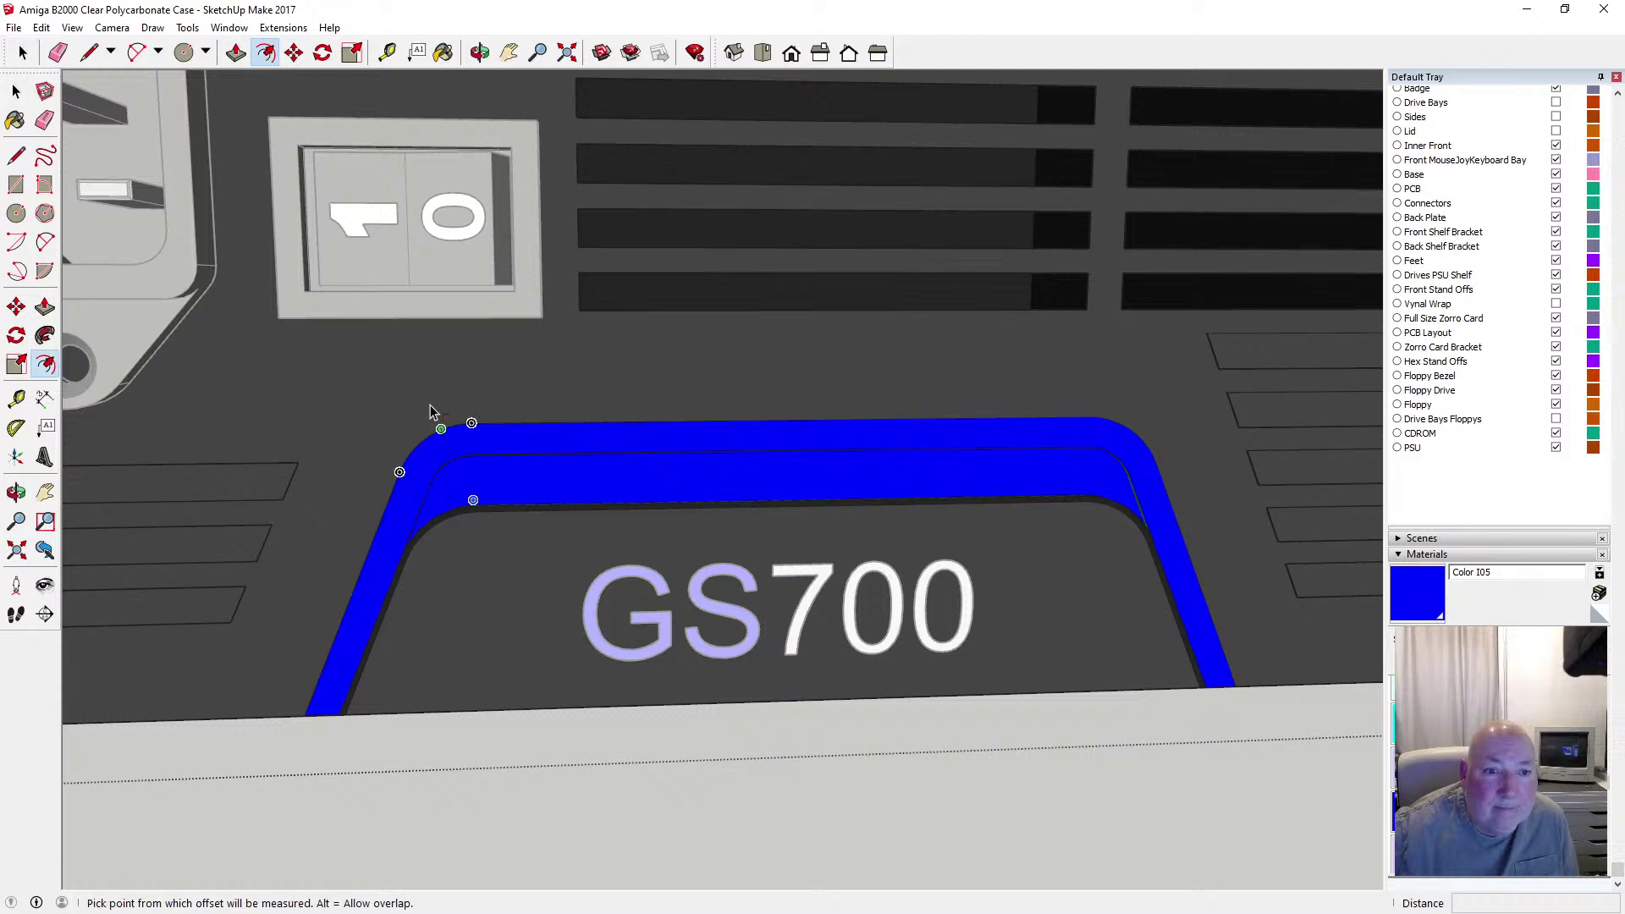
pyautogui.click(519, 422)
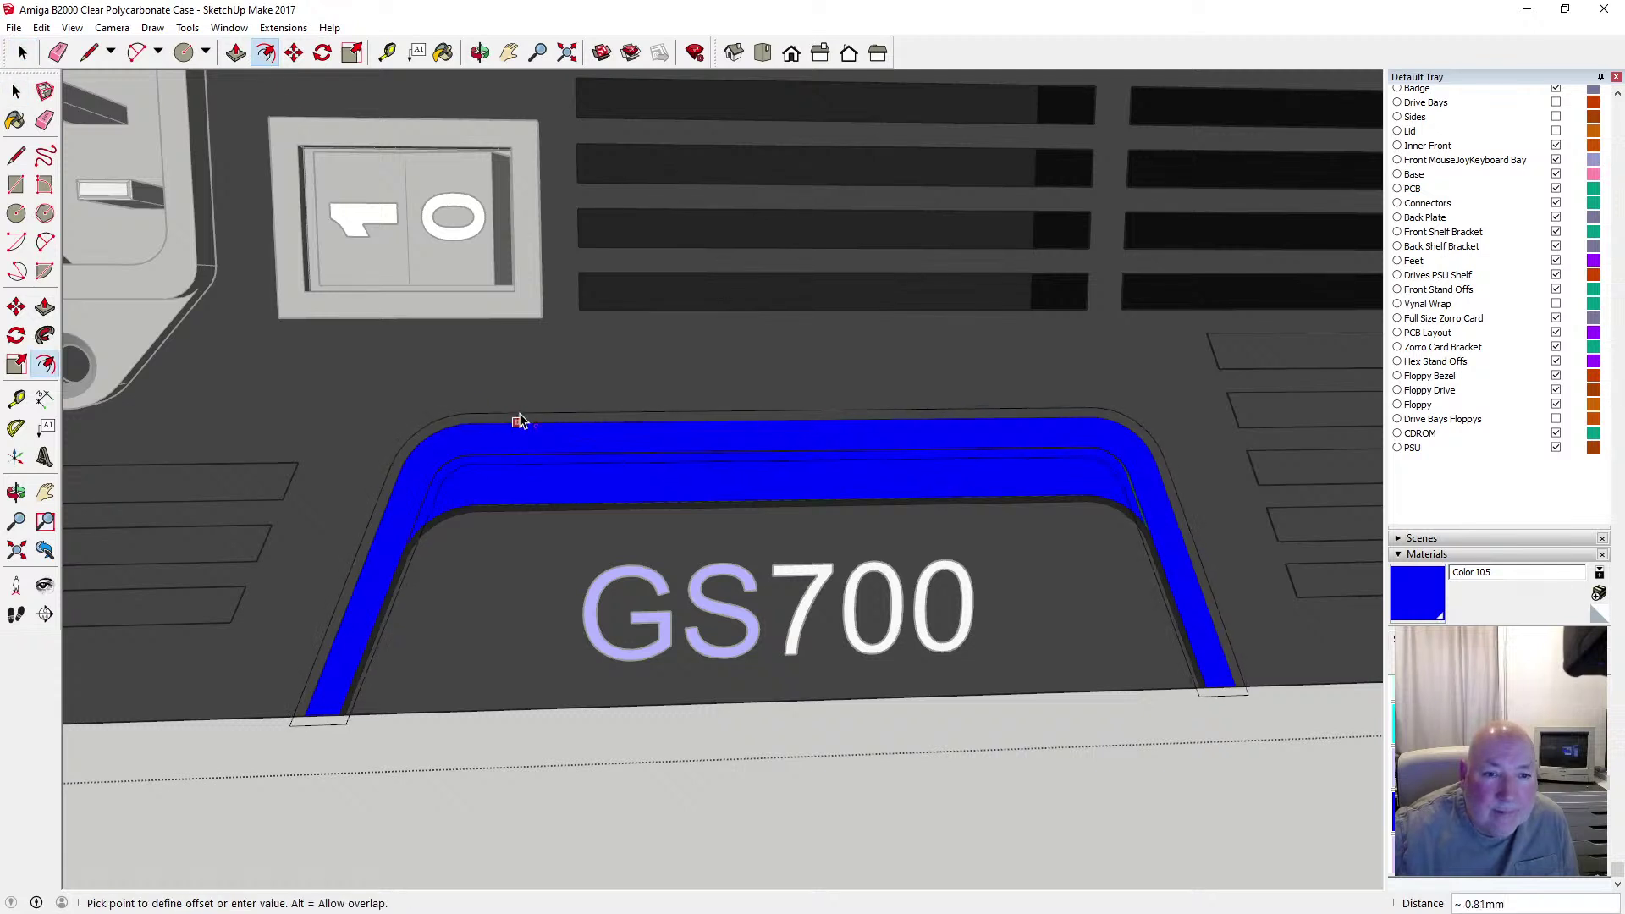
pyautogui.write('0.68')
pyautogui.press('Return')
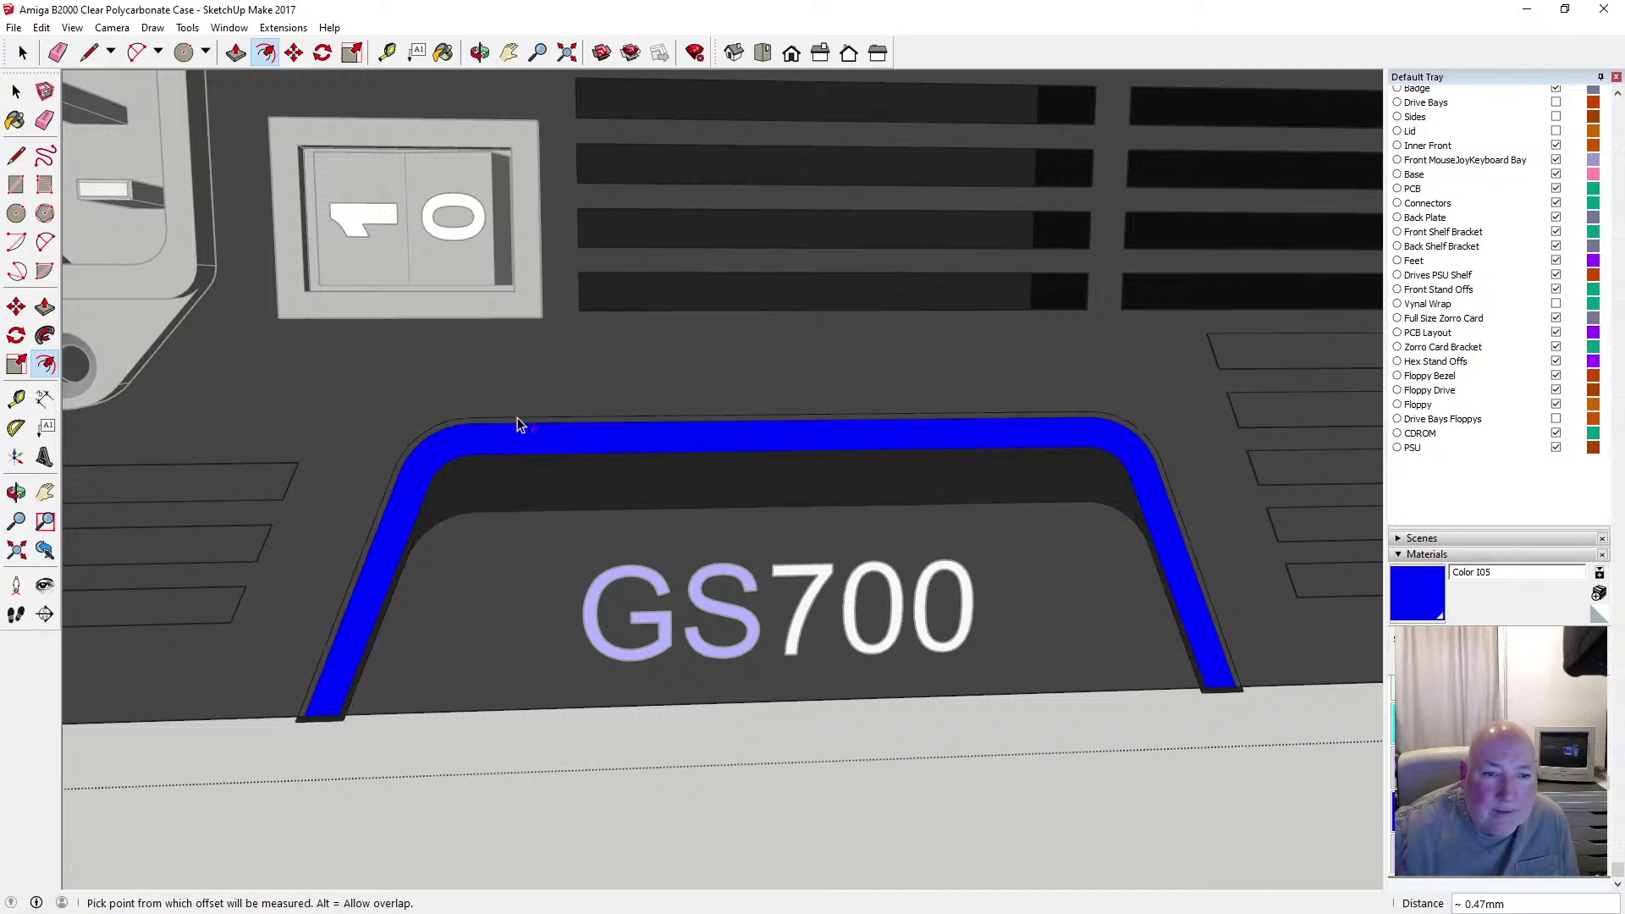
pyautogui.press('Escape')
pyautogui.press('space')
# Delete the stray offset edges running along the inner side of the blue trim band, within the recess above the GS700 lettering
pyautogui.scroll(-1, 445, 303)
pyautogui.scroll(-1, 444, 294)
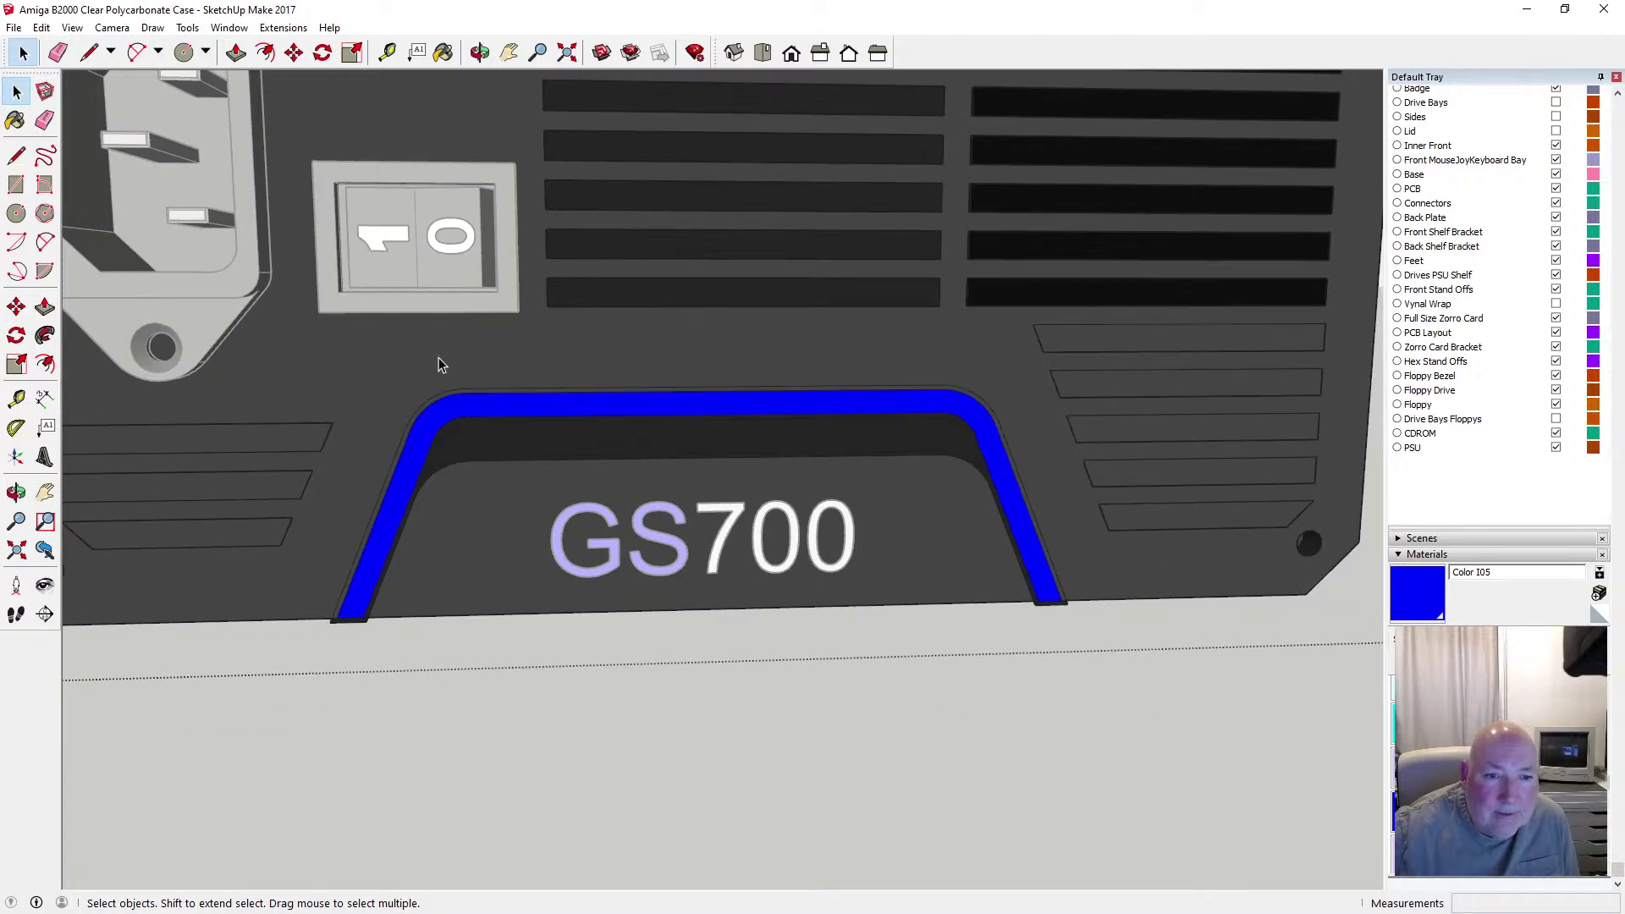
pyautogui.scroll(2, 441, 415)
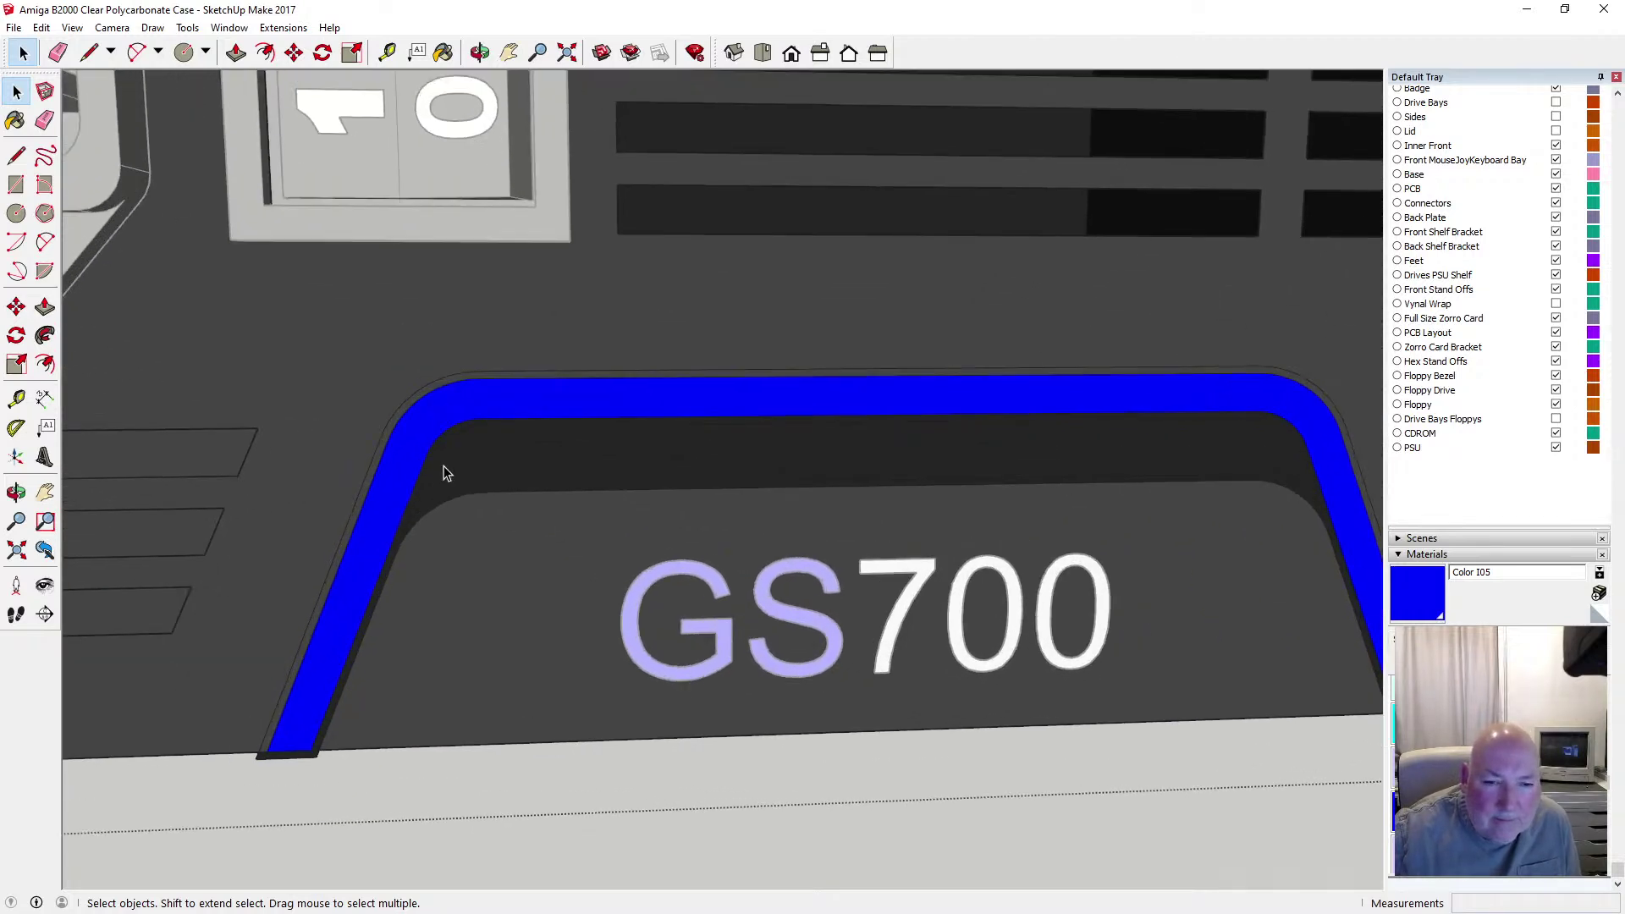
pyautogui.scroll(2, 447, 474)
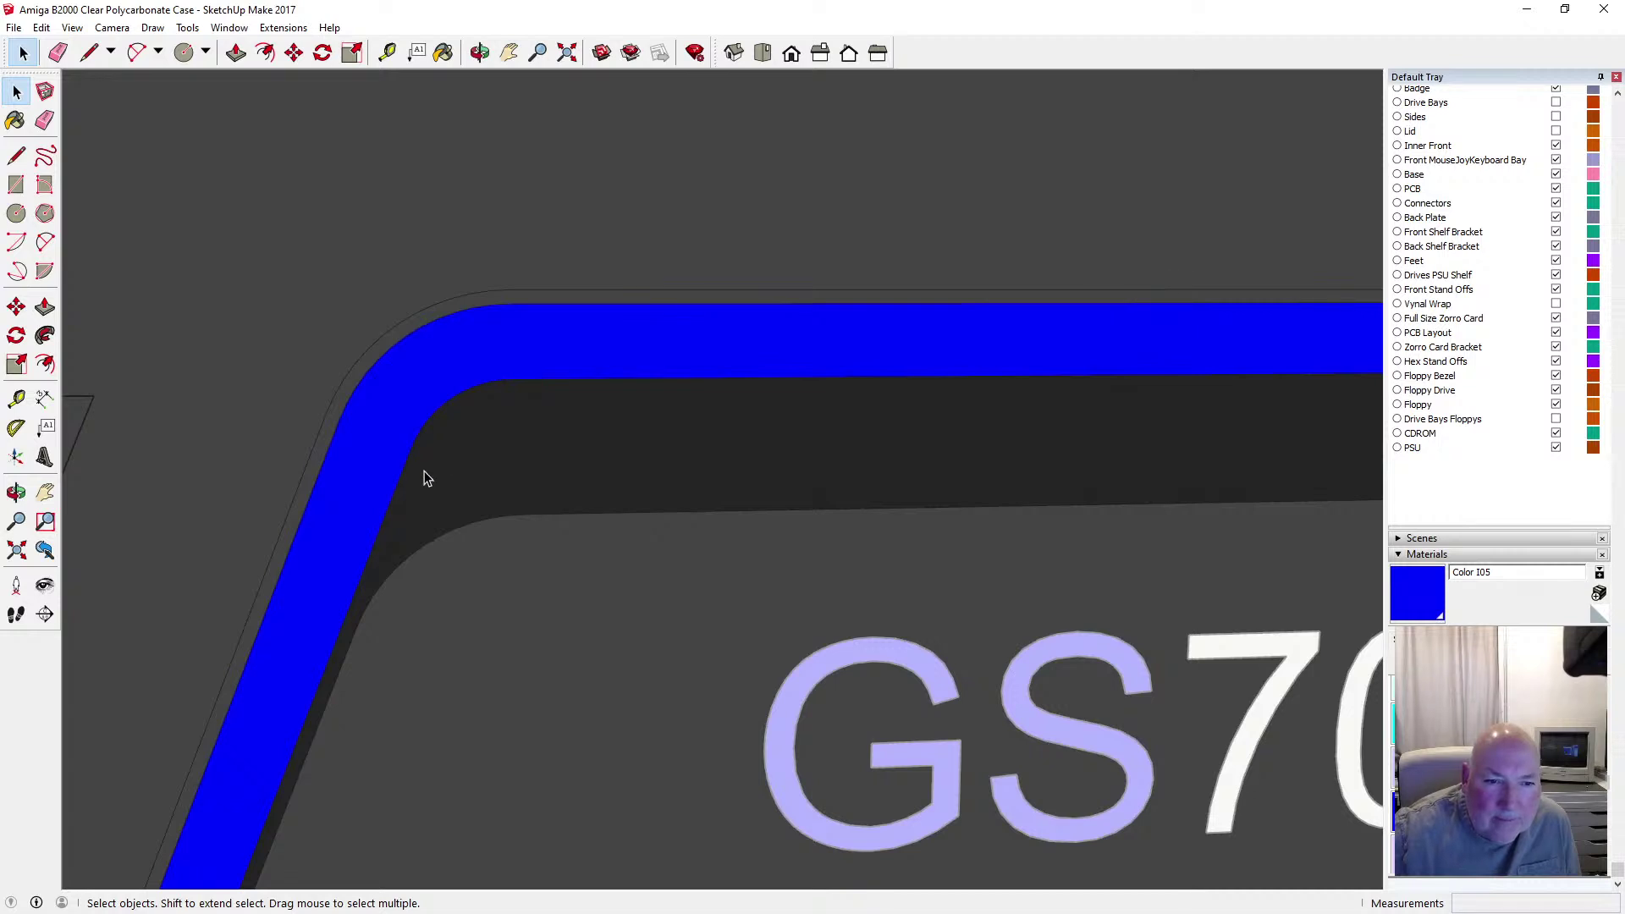
pyautogui.click(418, 470)
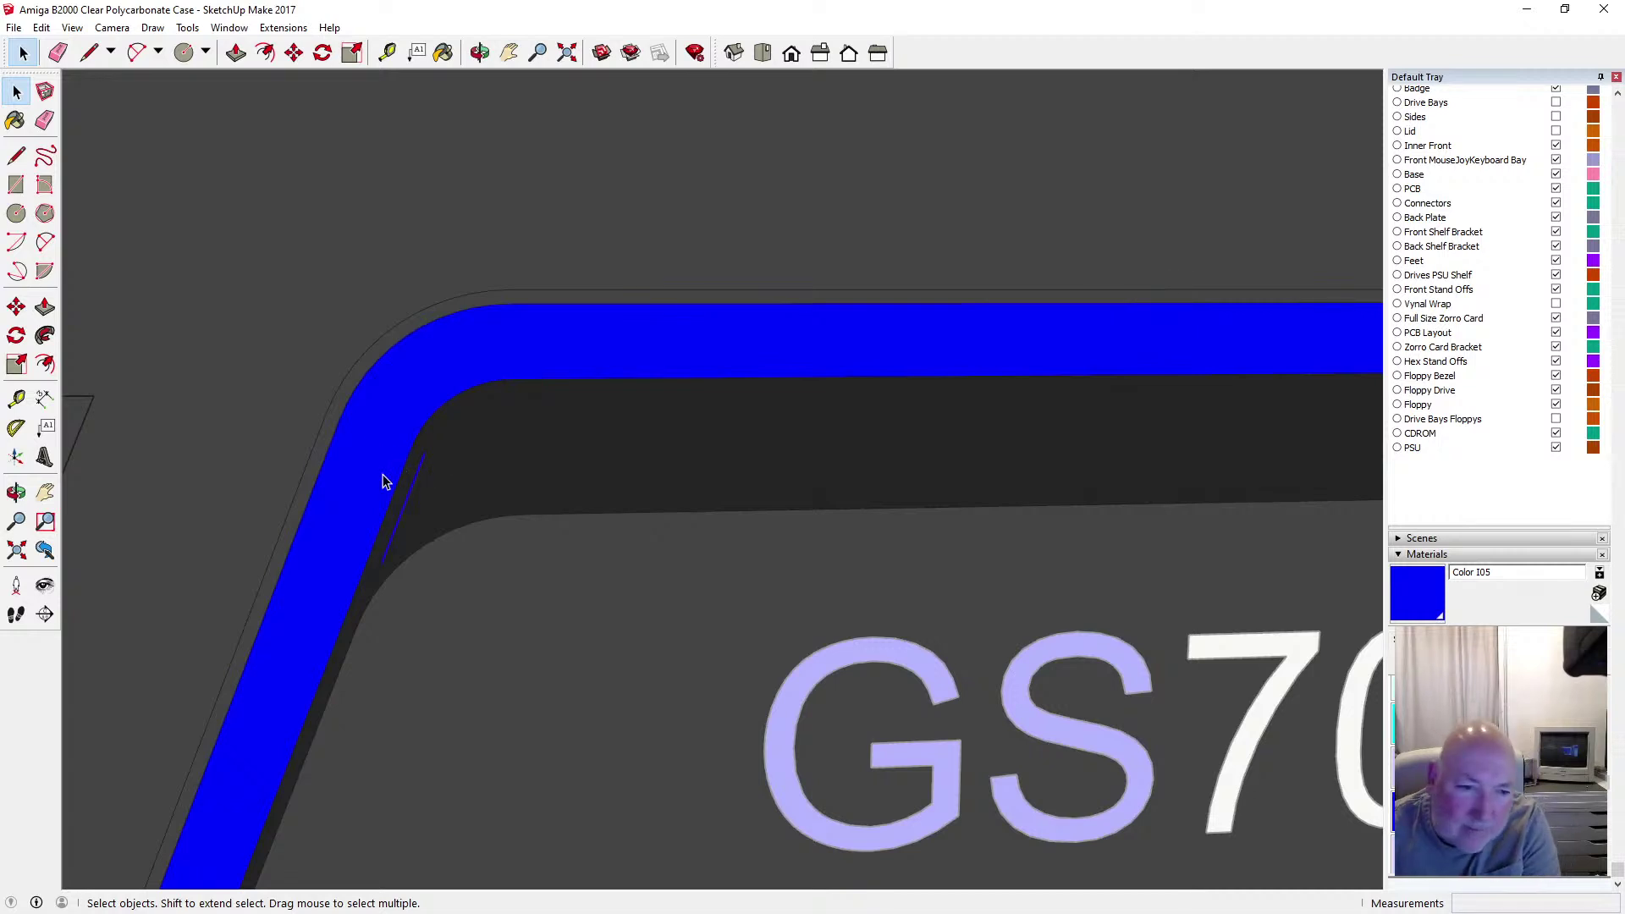
pyautogui.press('Delete')
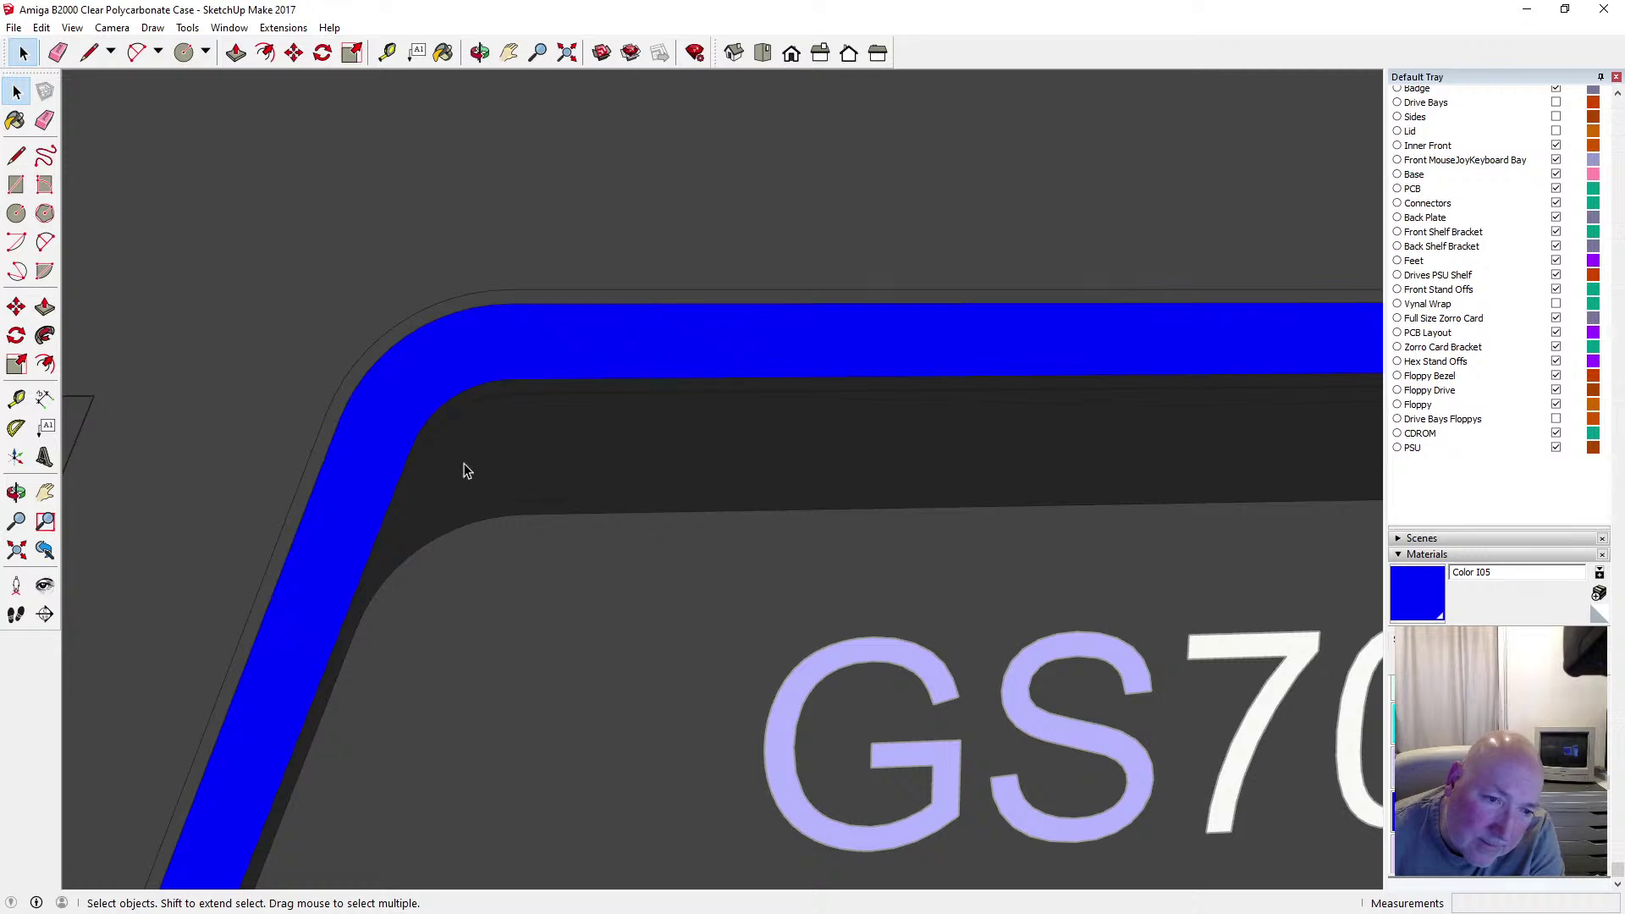
pyautogui.press('Delete')
pyautogui.click(521, 395)
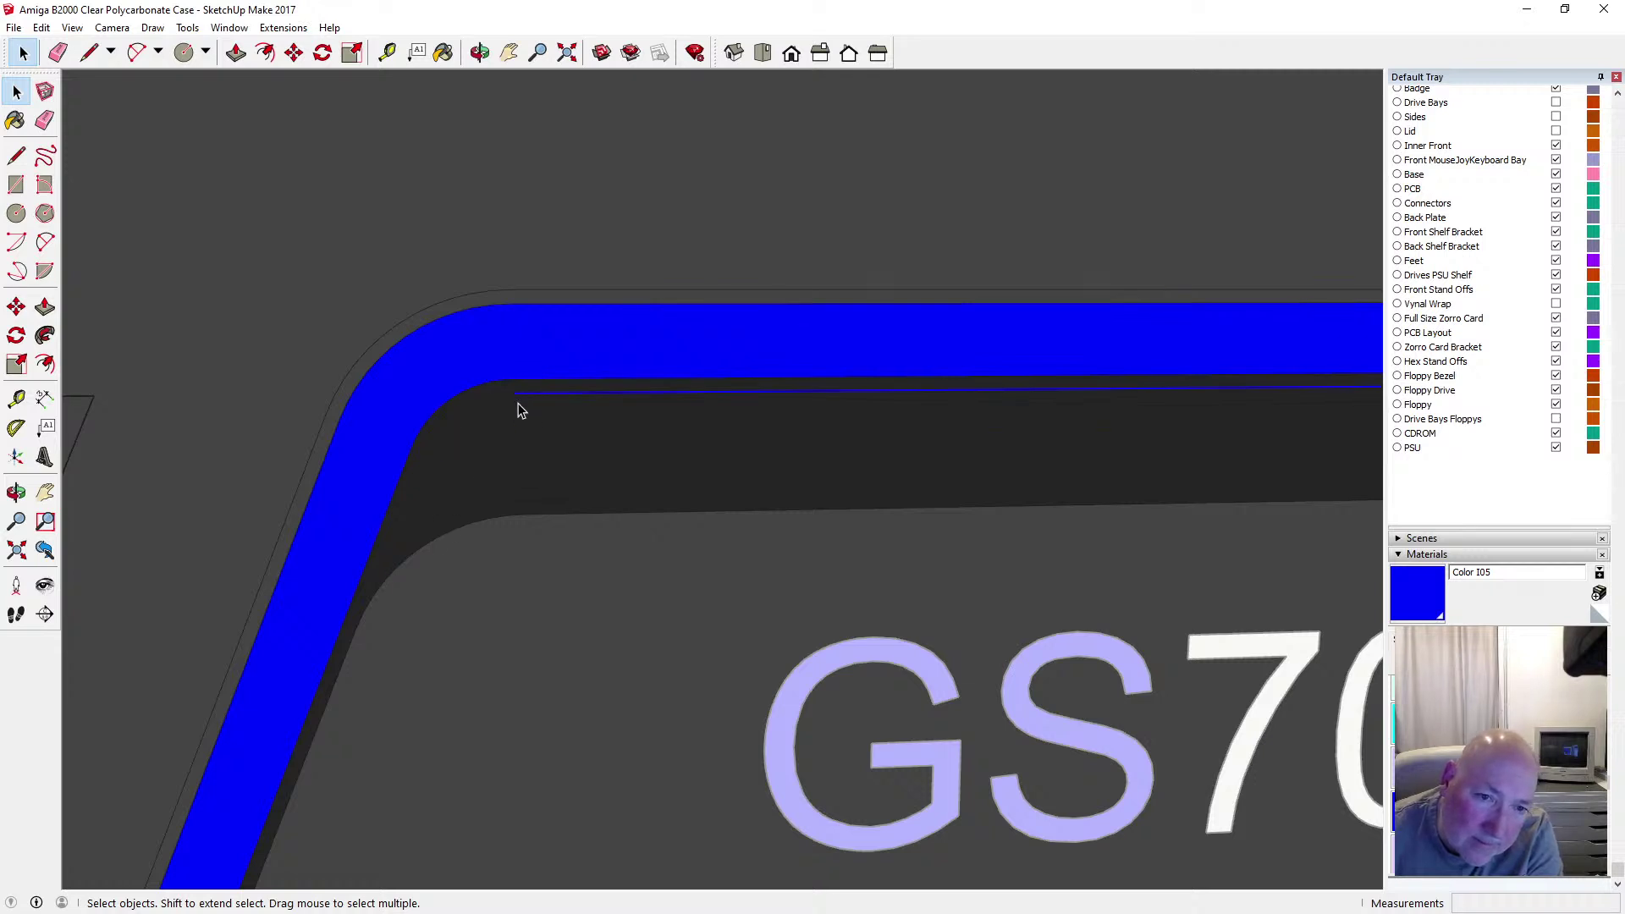
pyautogui.press('Delete')
pyautogui.scroll(-3, 381, 508)
pyautogui.scroll(-2, 354, 508)
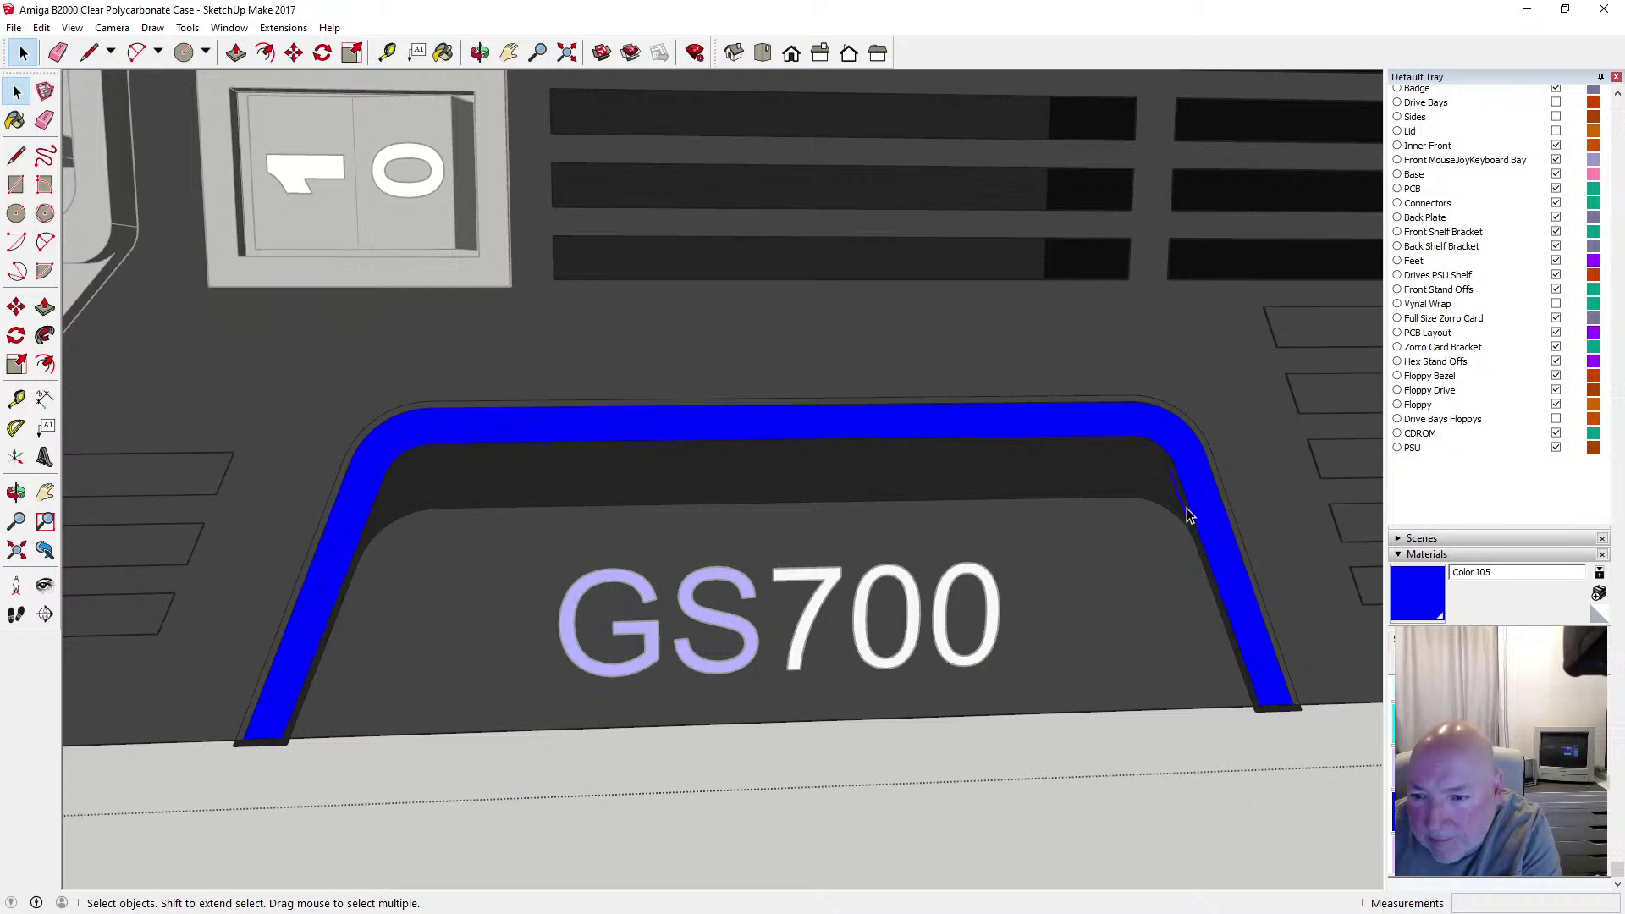
pyautogui.scroll(5, 1211, 641)
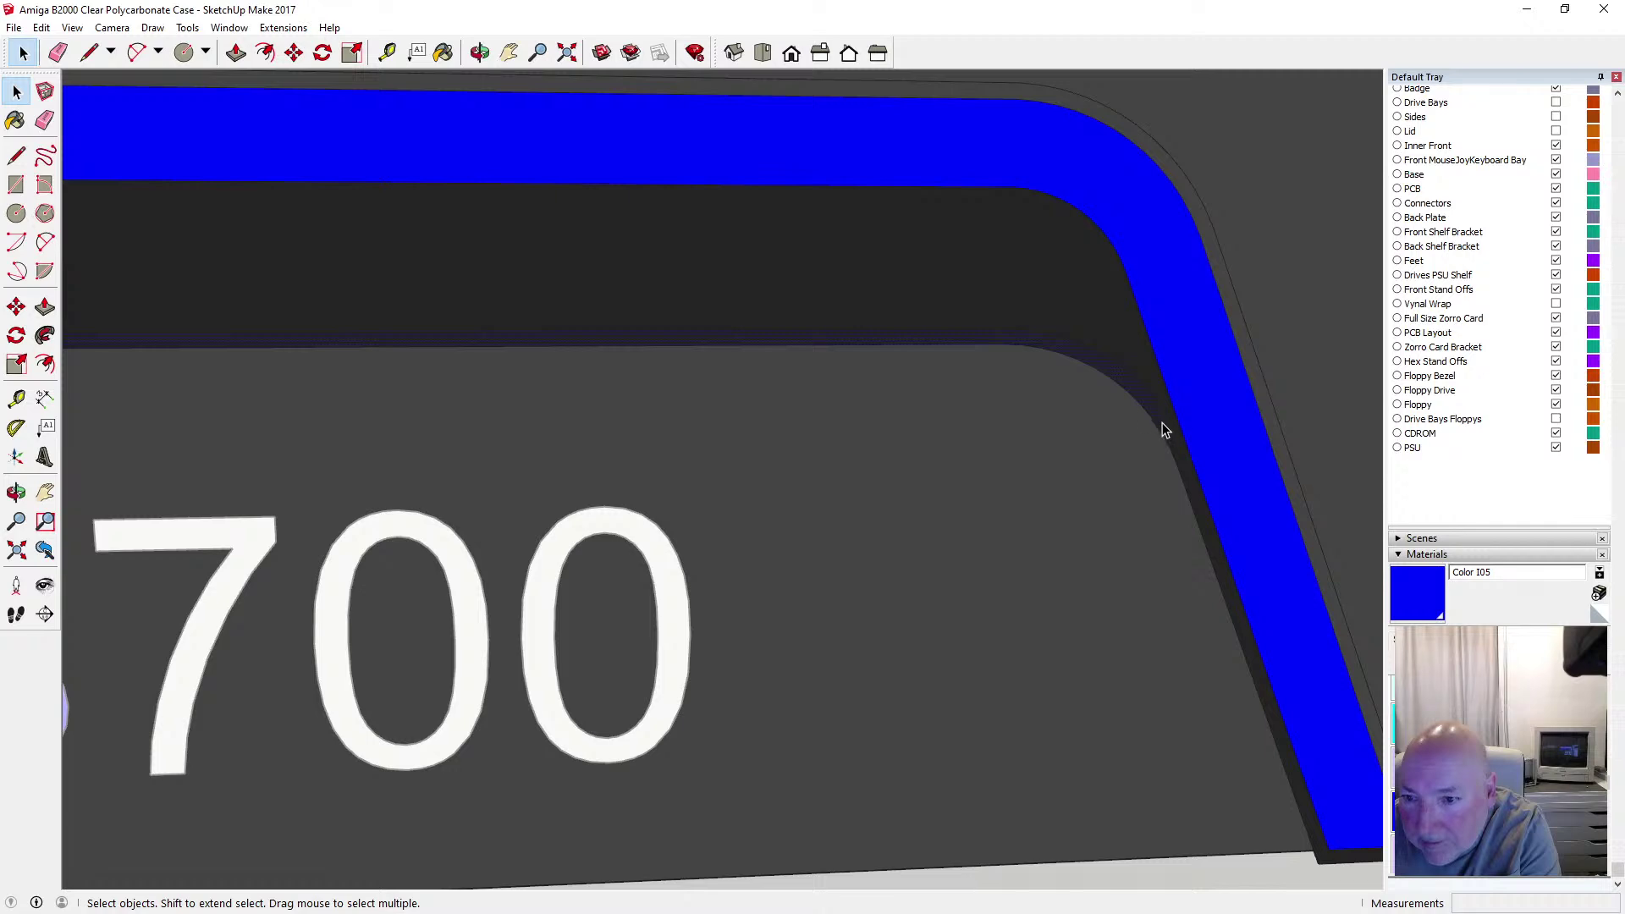
pyautogui.press('Delete')
# Delete the leftover offset line ends that overhang the housing's lower edge at both feet of the blue trim band
pyautogui.scroll(-5, 1209, 508)
pyautogui.scroll(2, 510, 489)
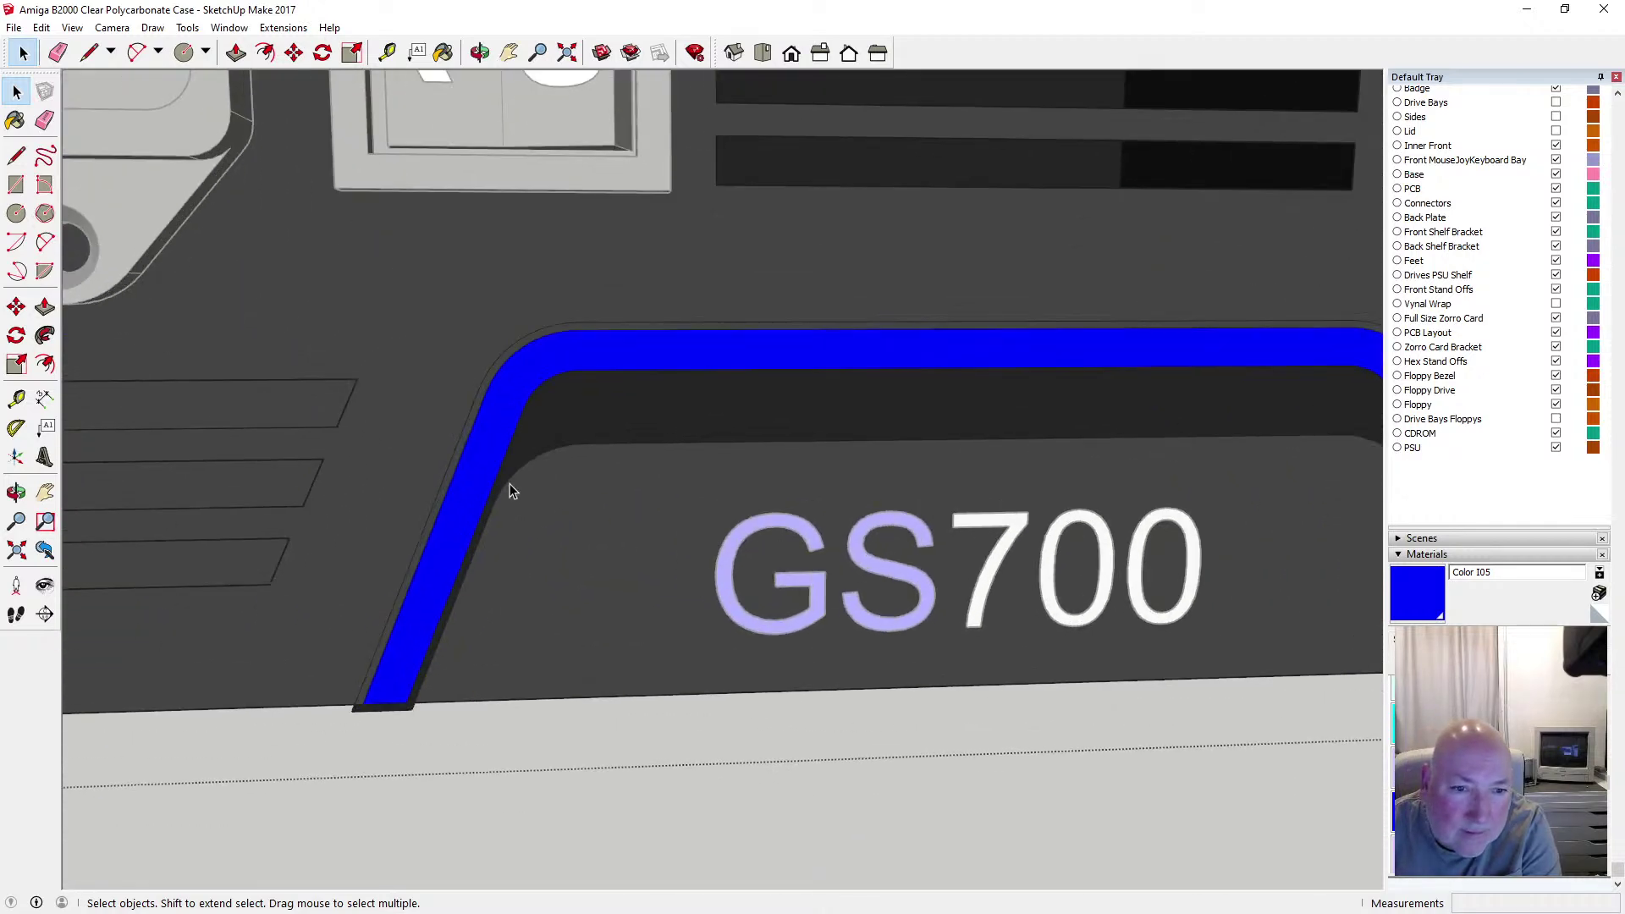
pyautogui.scroll(3, 495, 503)
pyautogui.scroll(-2, 495, 503)
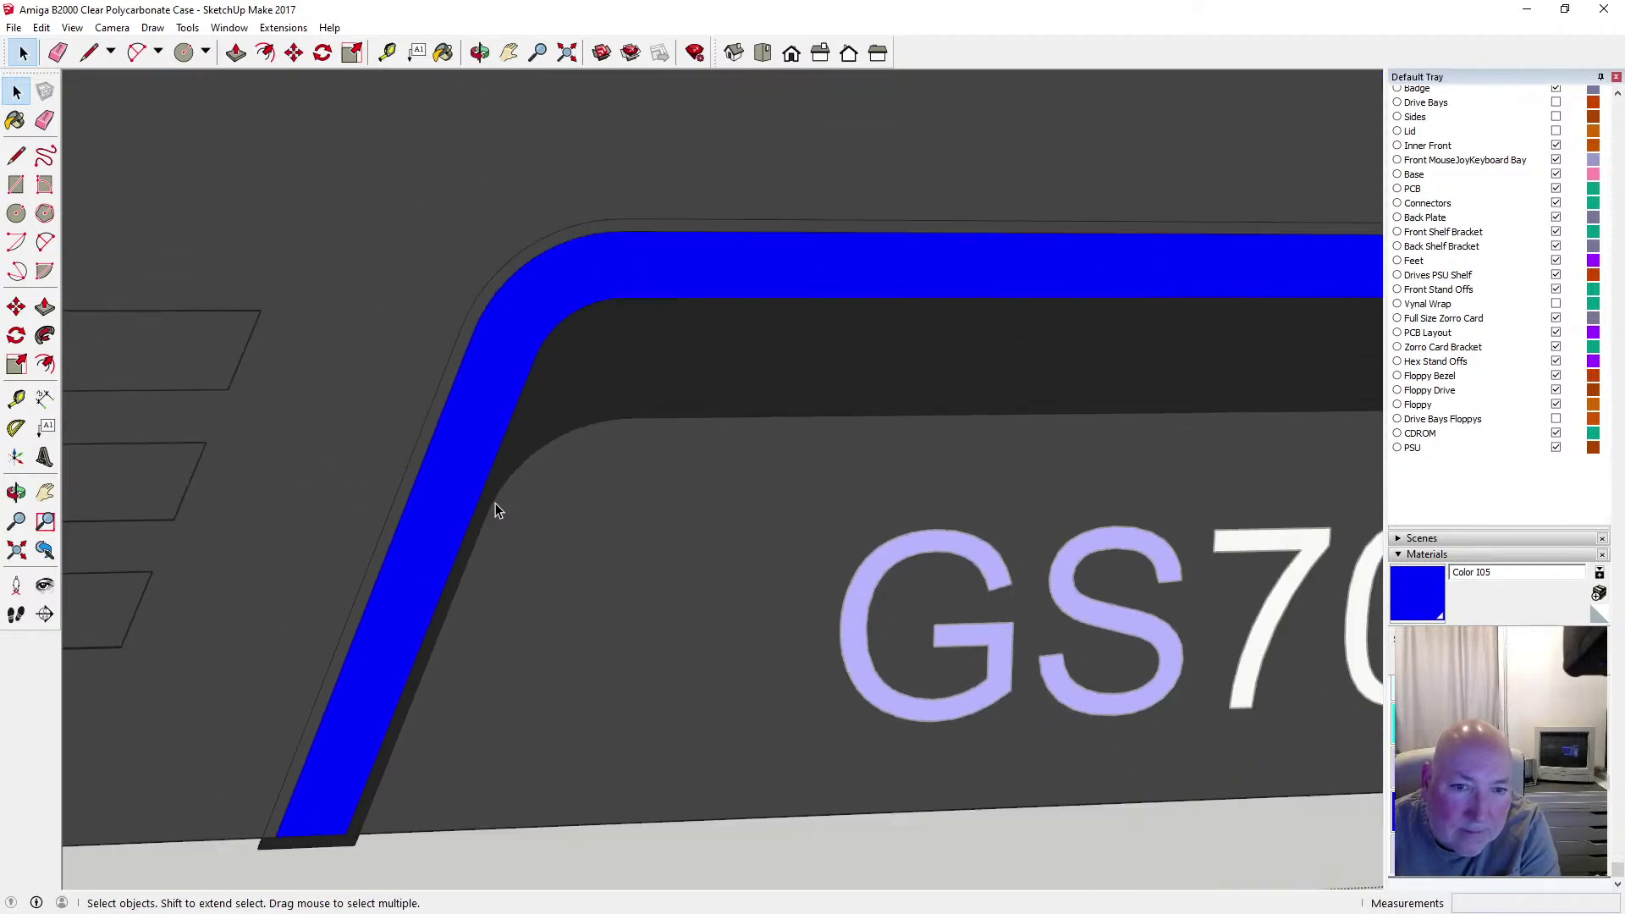
pyautogui.scroll(-4, 495, 502)
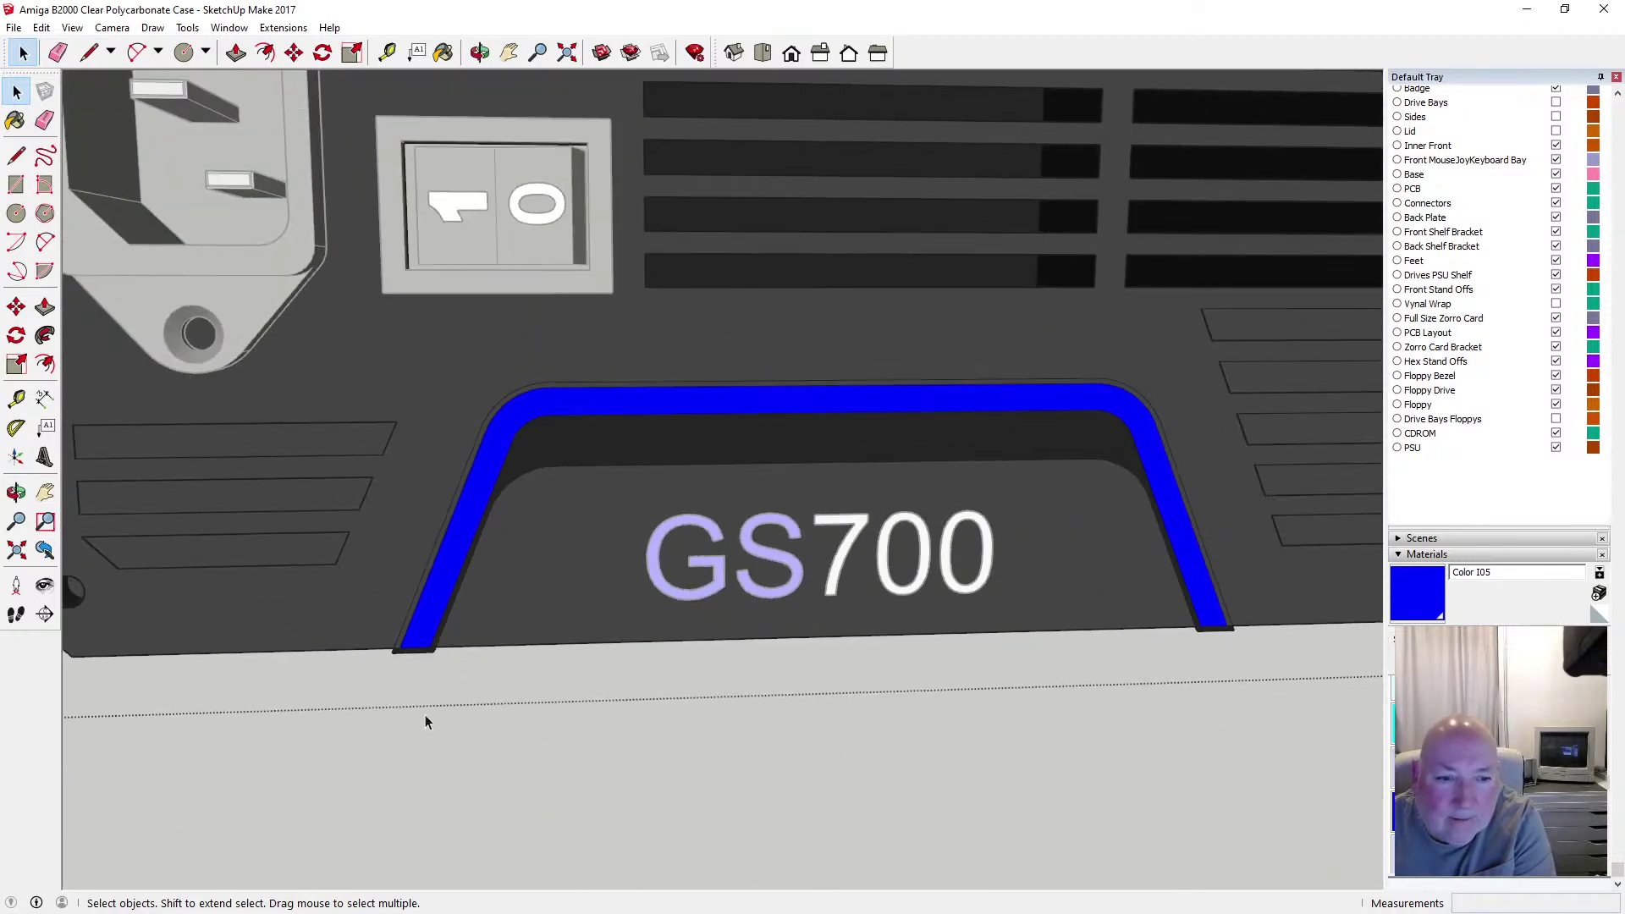
pyautogui.scroll(3, 413, 655)
pyautogui.scroll(-4, 413, 654)
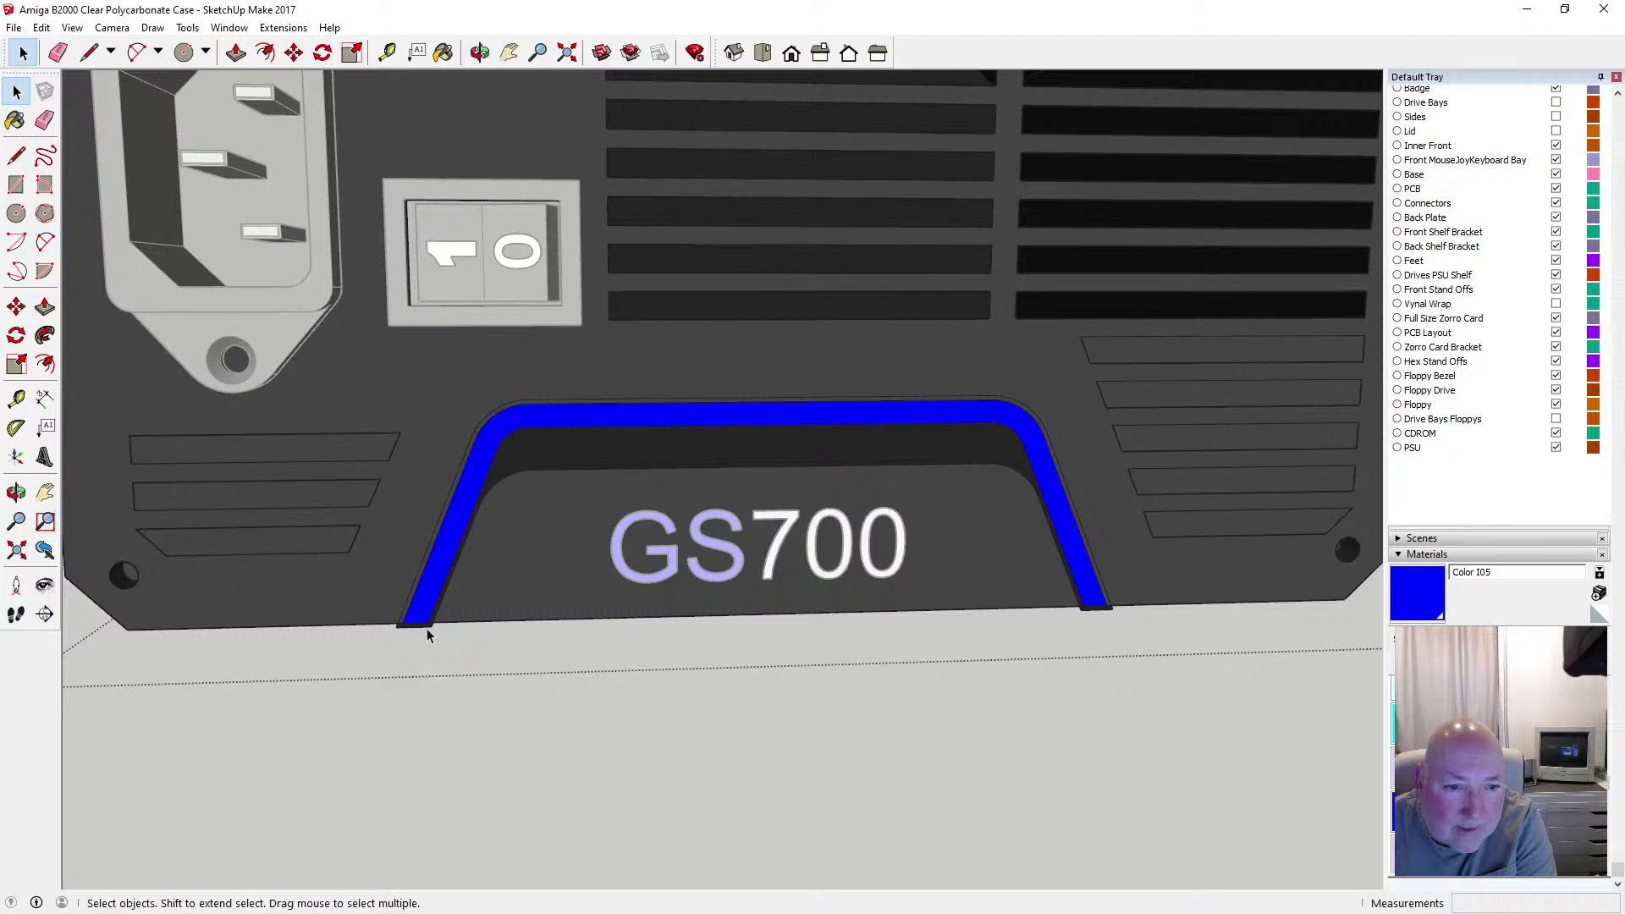
pyautogui.scroll(5, 423, 630)
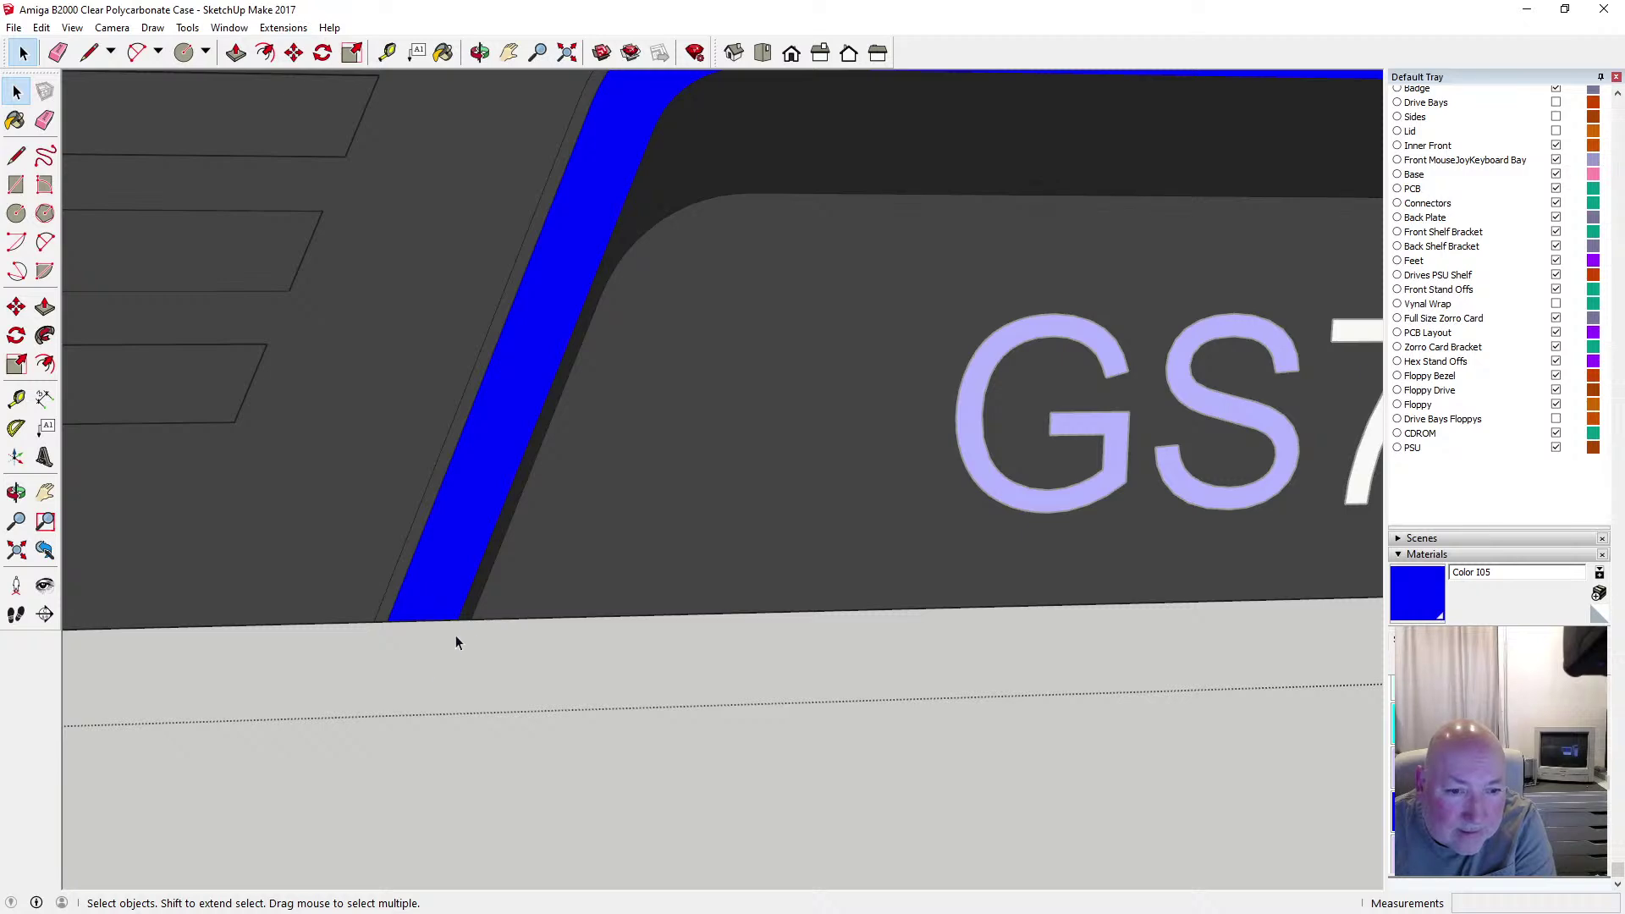
pyautogui.scroll(-5, 455, 644)
pyautogui.scroll(5, 895, 652)
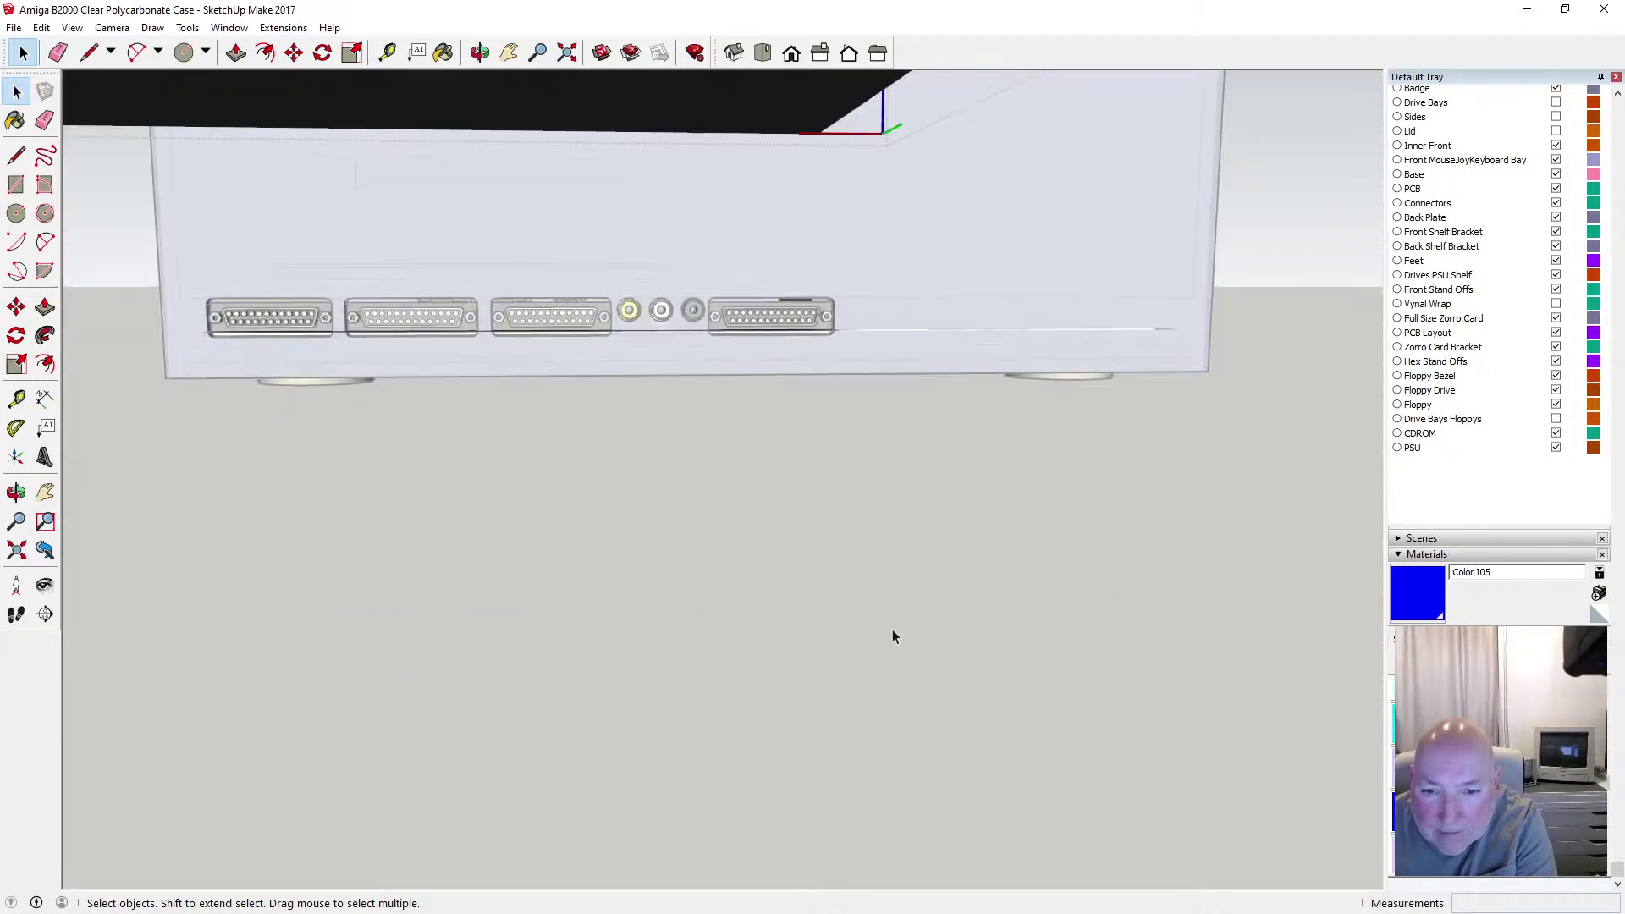
pyautogui.press('Delete')
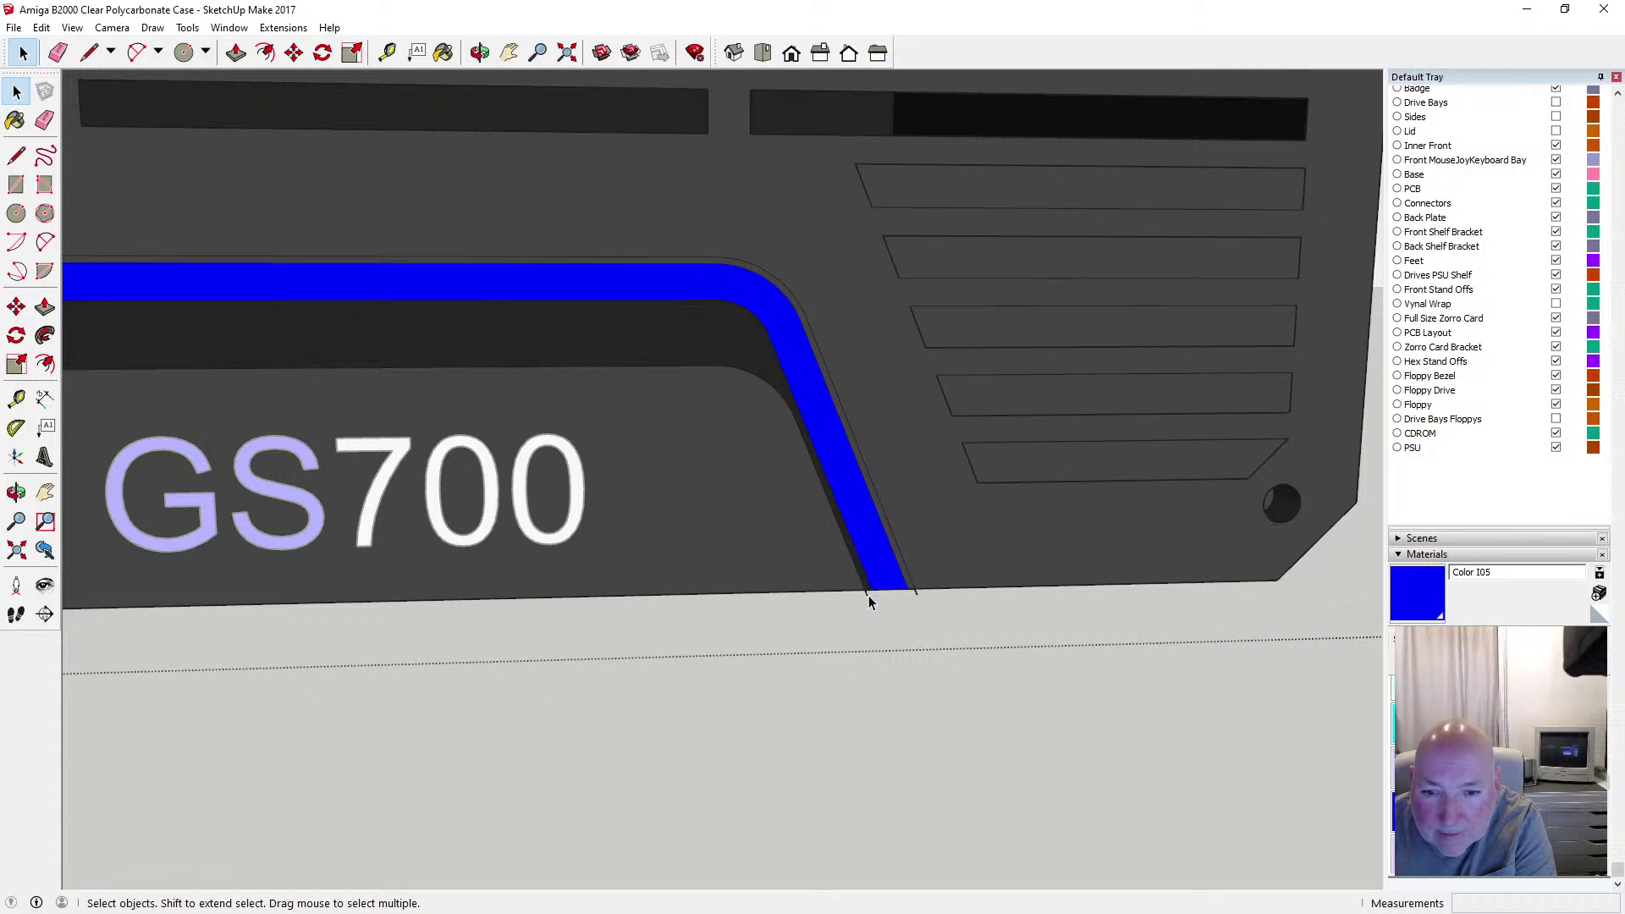
pyautogui.click(867, 595)
pyautogui.press('Delete')
pyautogui.press('Delete')
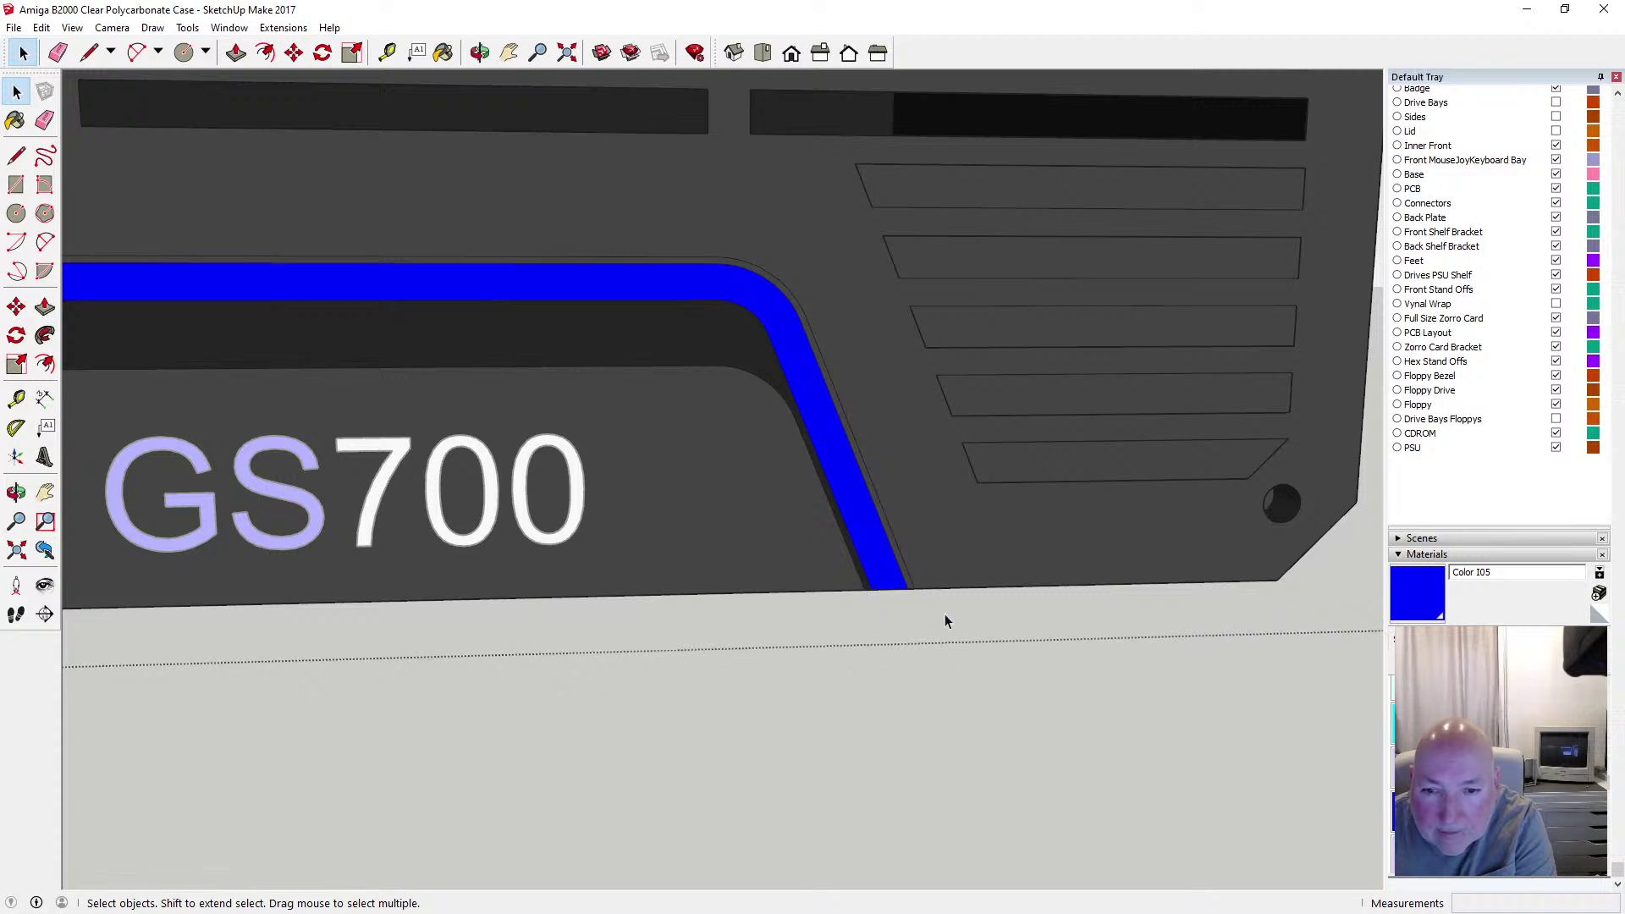
# Paint the narrow offset border around the outside of the blue trim band with the dark material Color M08
pyautogui.scroll(-5, 1018, 650)
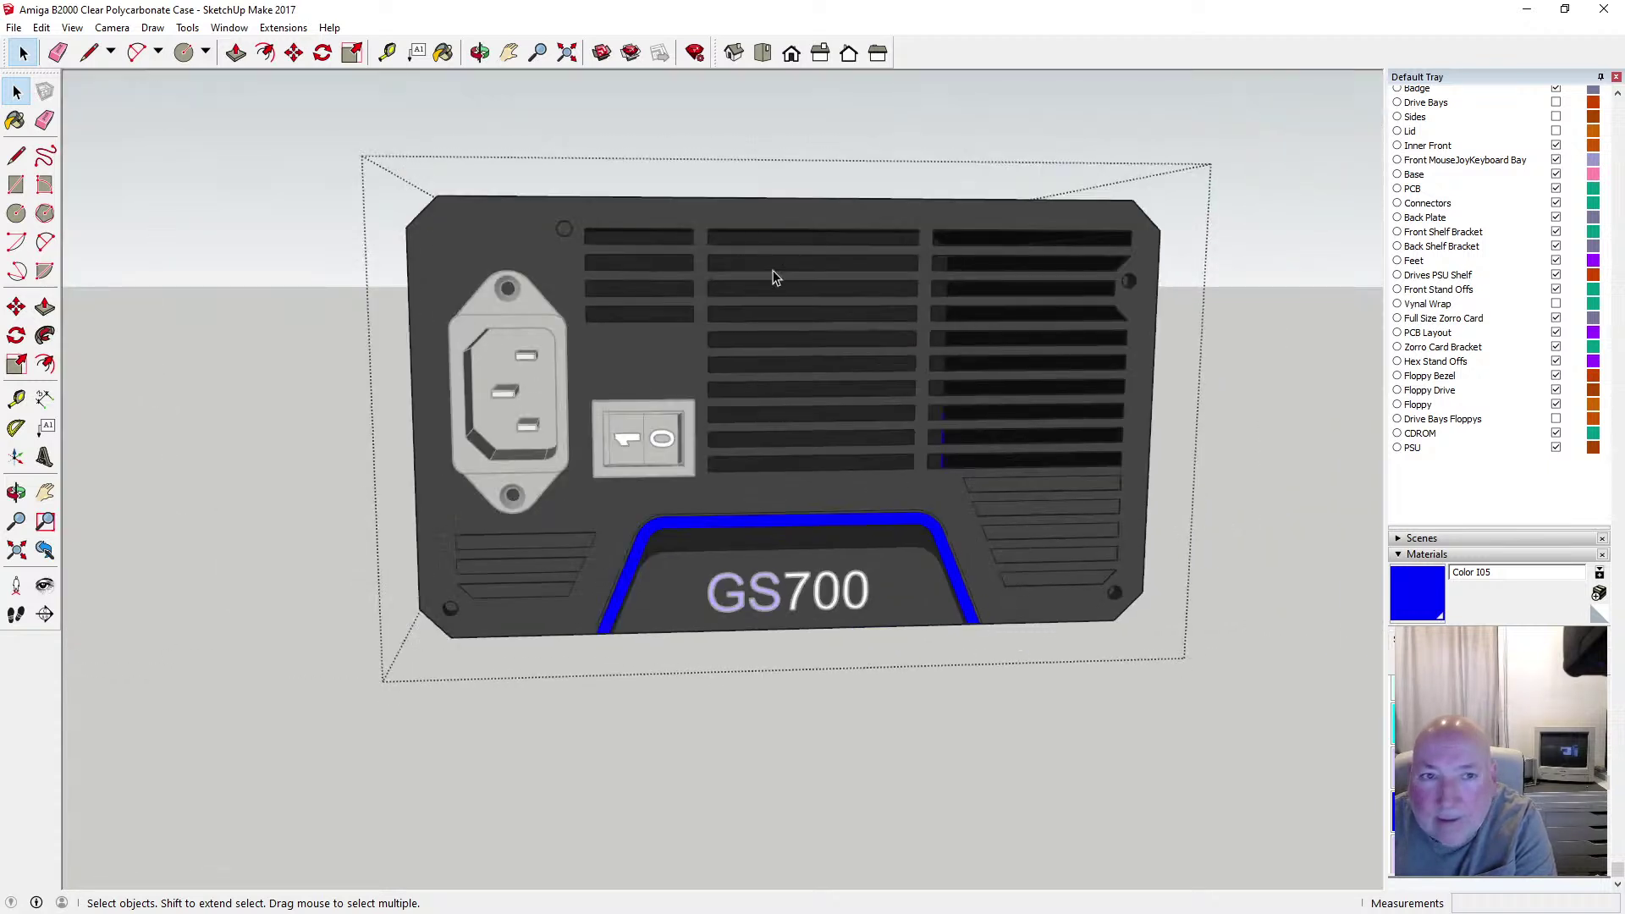
pyautogui.click(443, 52)
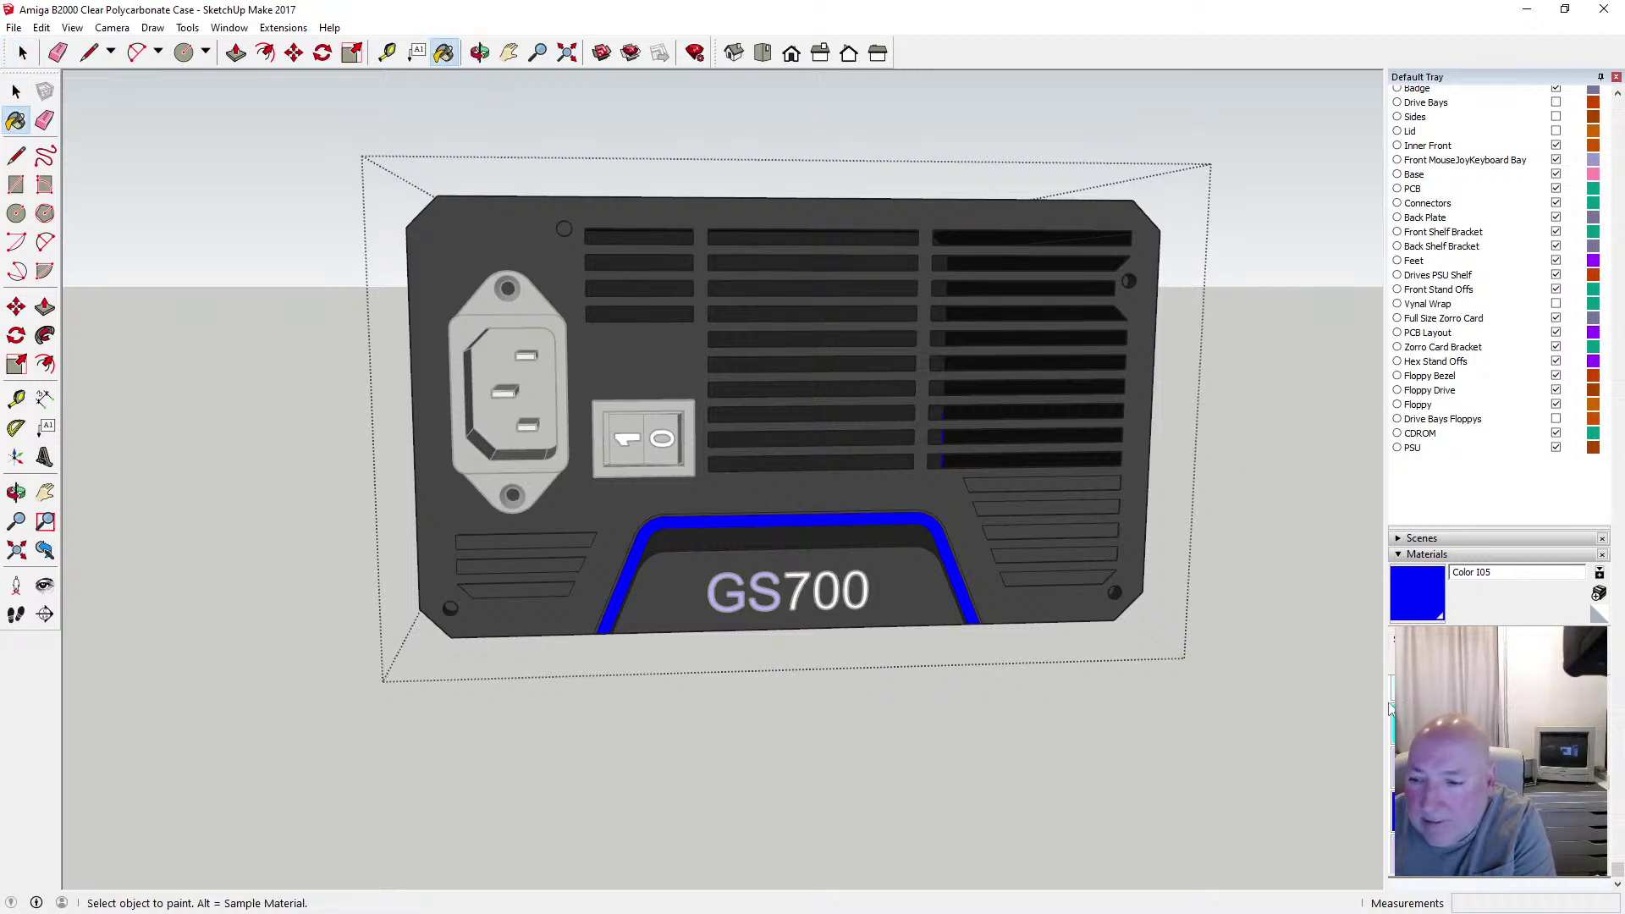
pyautogui.scroll(-3, 1498, 762)
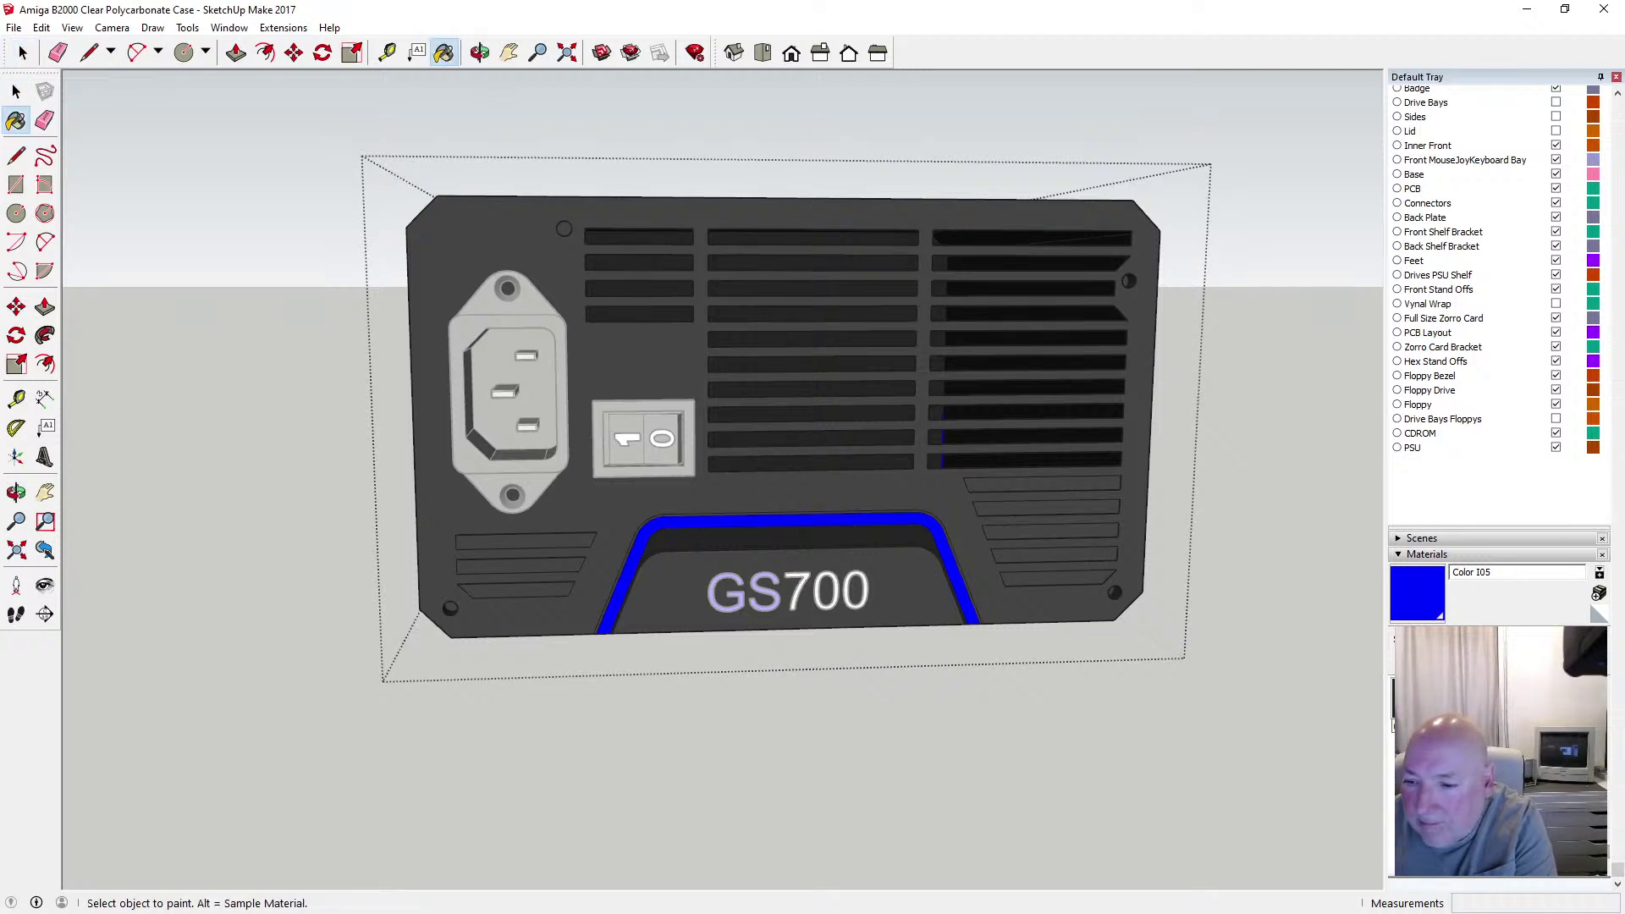
pyautogui.click(1498, 762)
pyautogui.scroll(6, 653, 519)
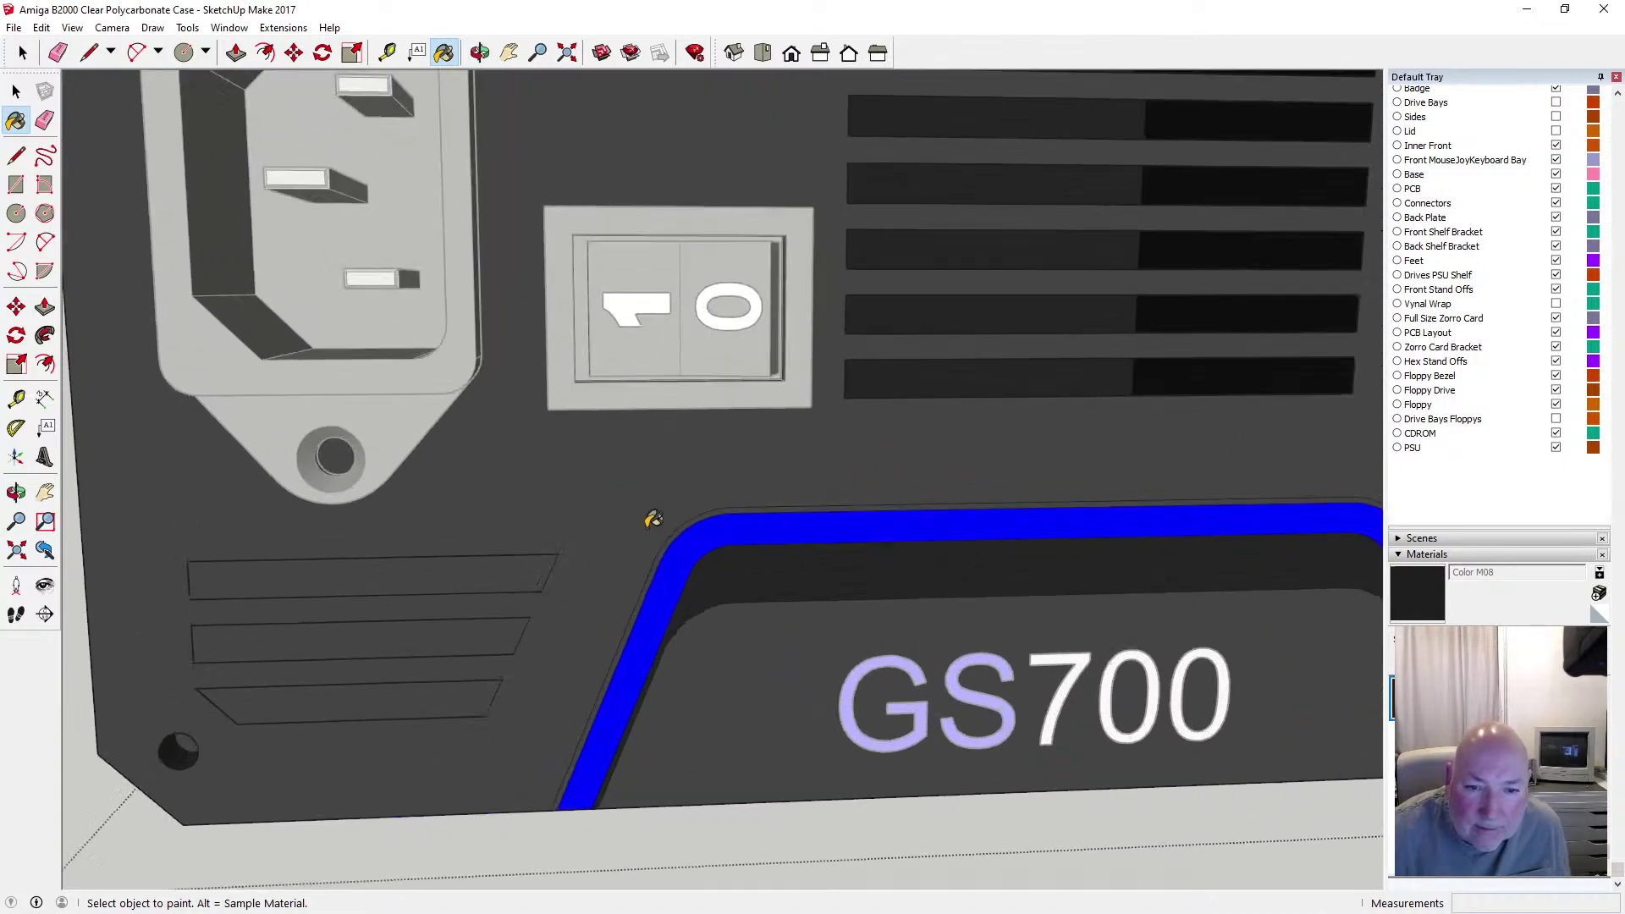
pyautogui.scroll(5, 653, 519)
pyautogui.click(708, 530)
pyautogui.scroll(-3, 640, 485)
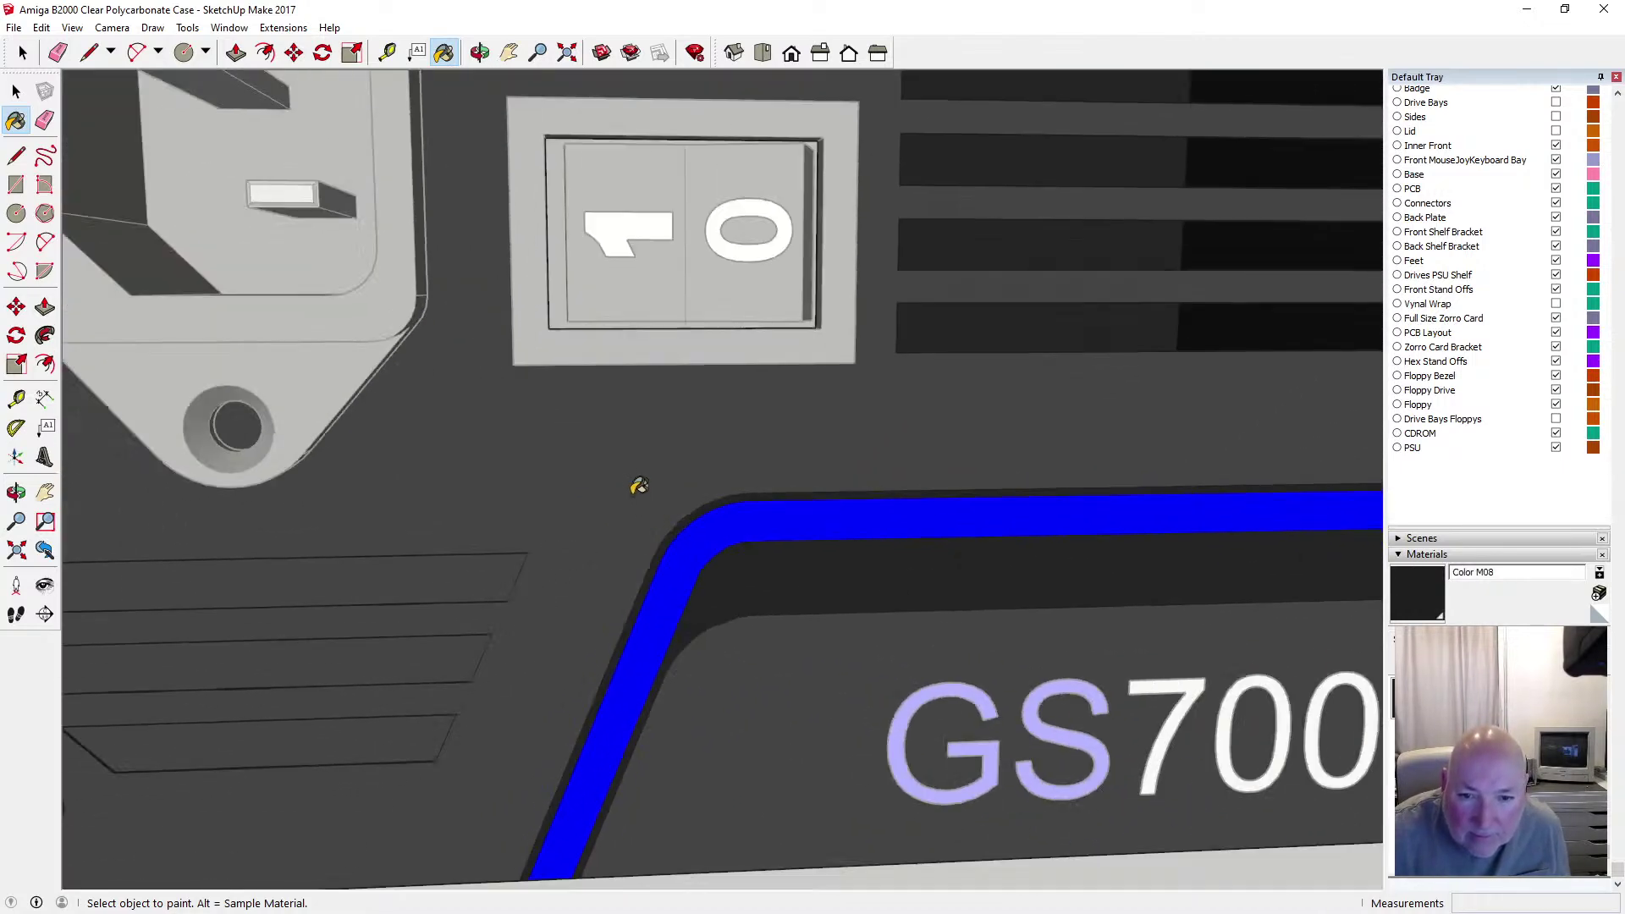
pyautogui.scroll(-4, 640, 485)
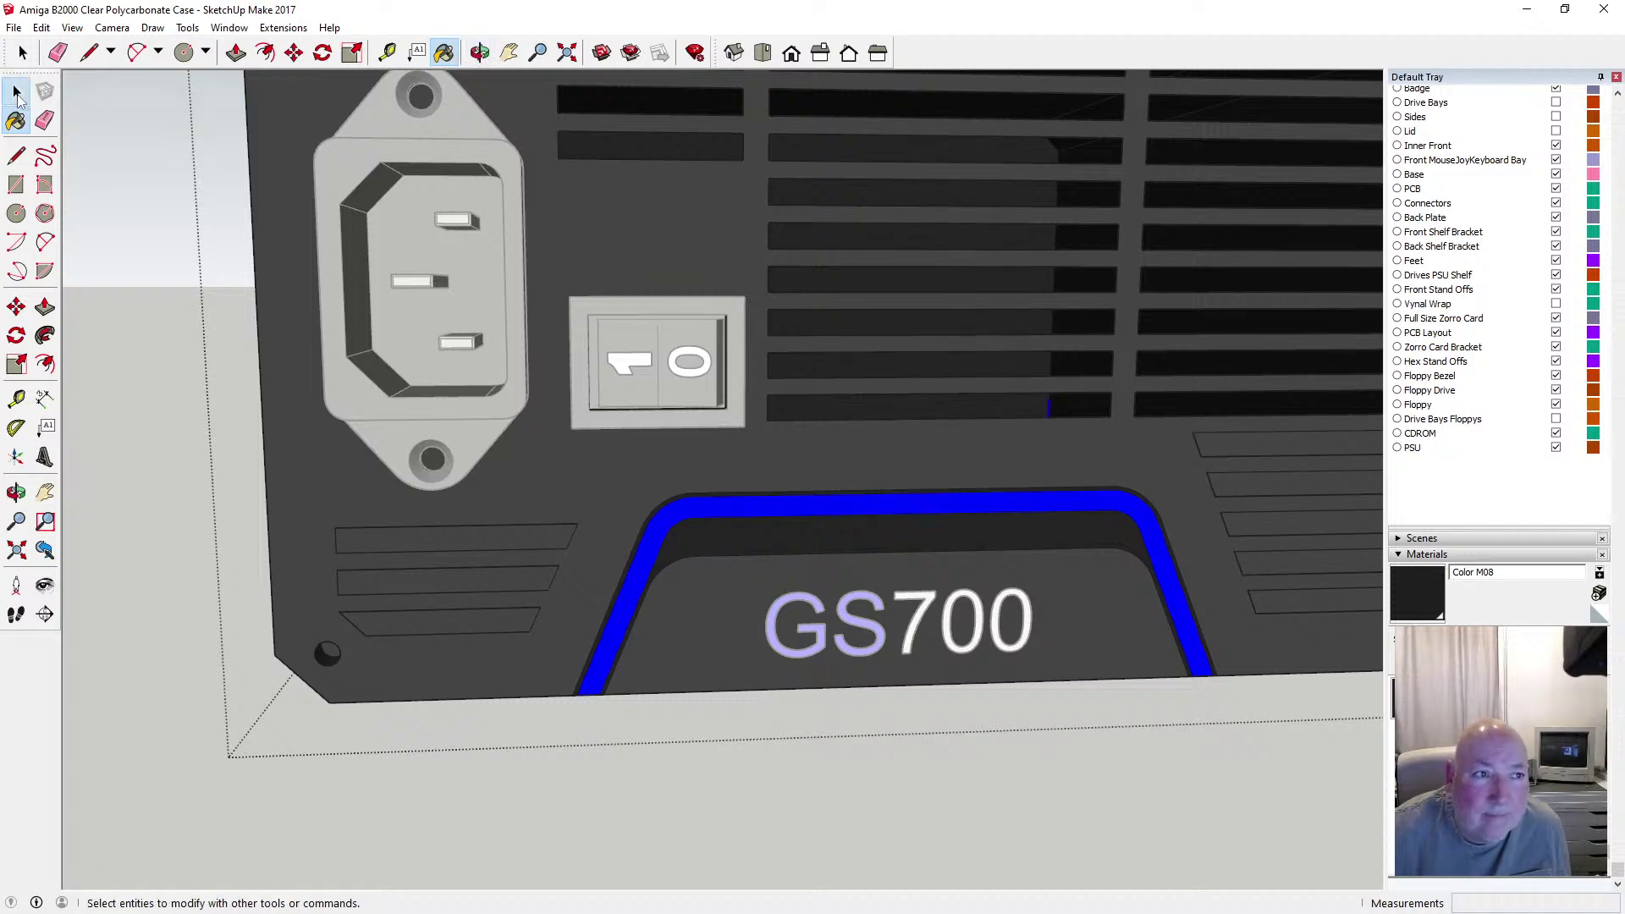
# Paint the recess wall inside the trim band with the darker blue Color I07 and finish editing the power supply housing
pyautogui.click(17, 95)
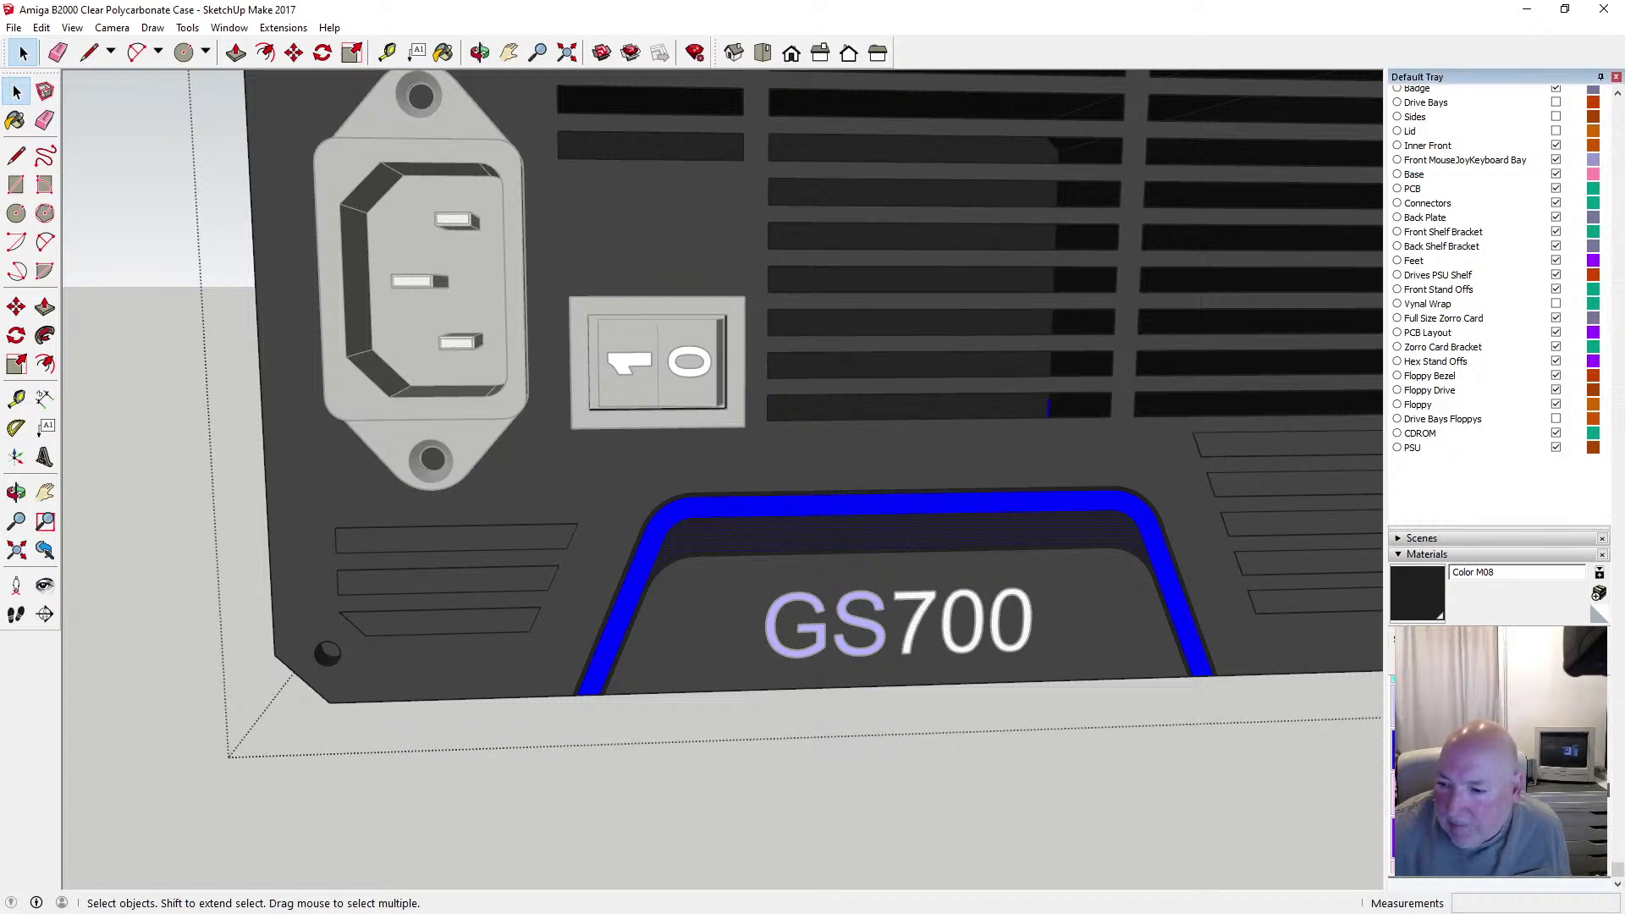
pyautogui.press('b')
pyautogui.keyDown('alt'); pyautogui.click(1389, 844); pyautogui.keyUp('alt')
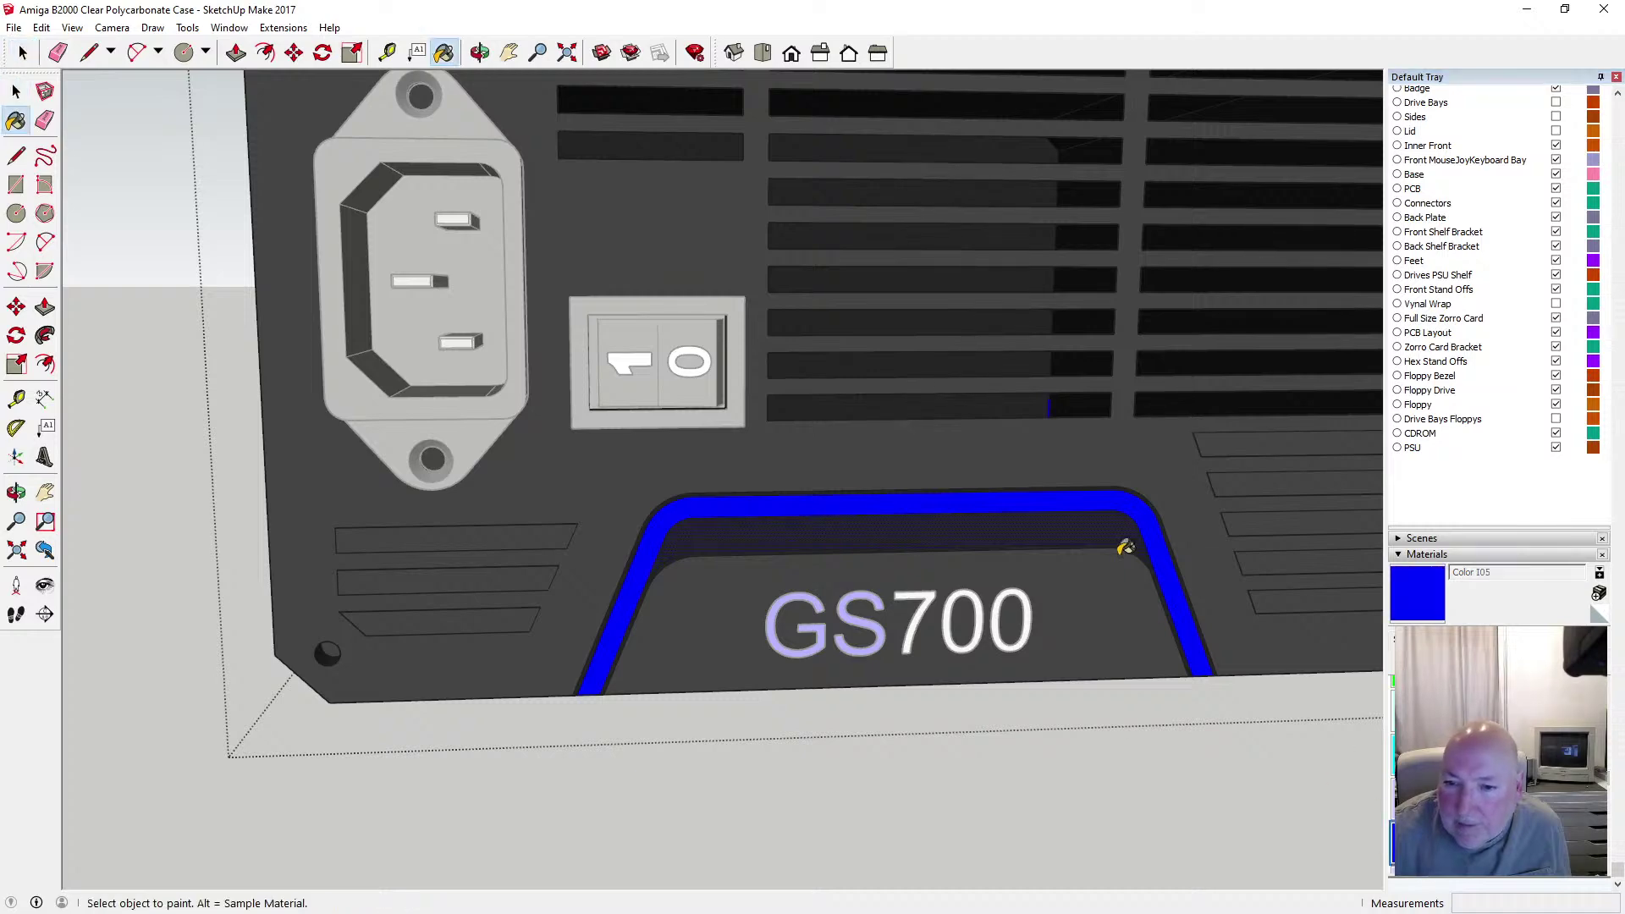
pyautogui.click(1122, 538)
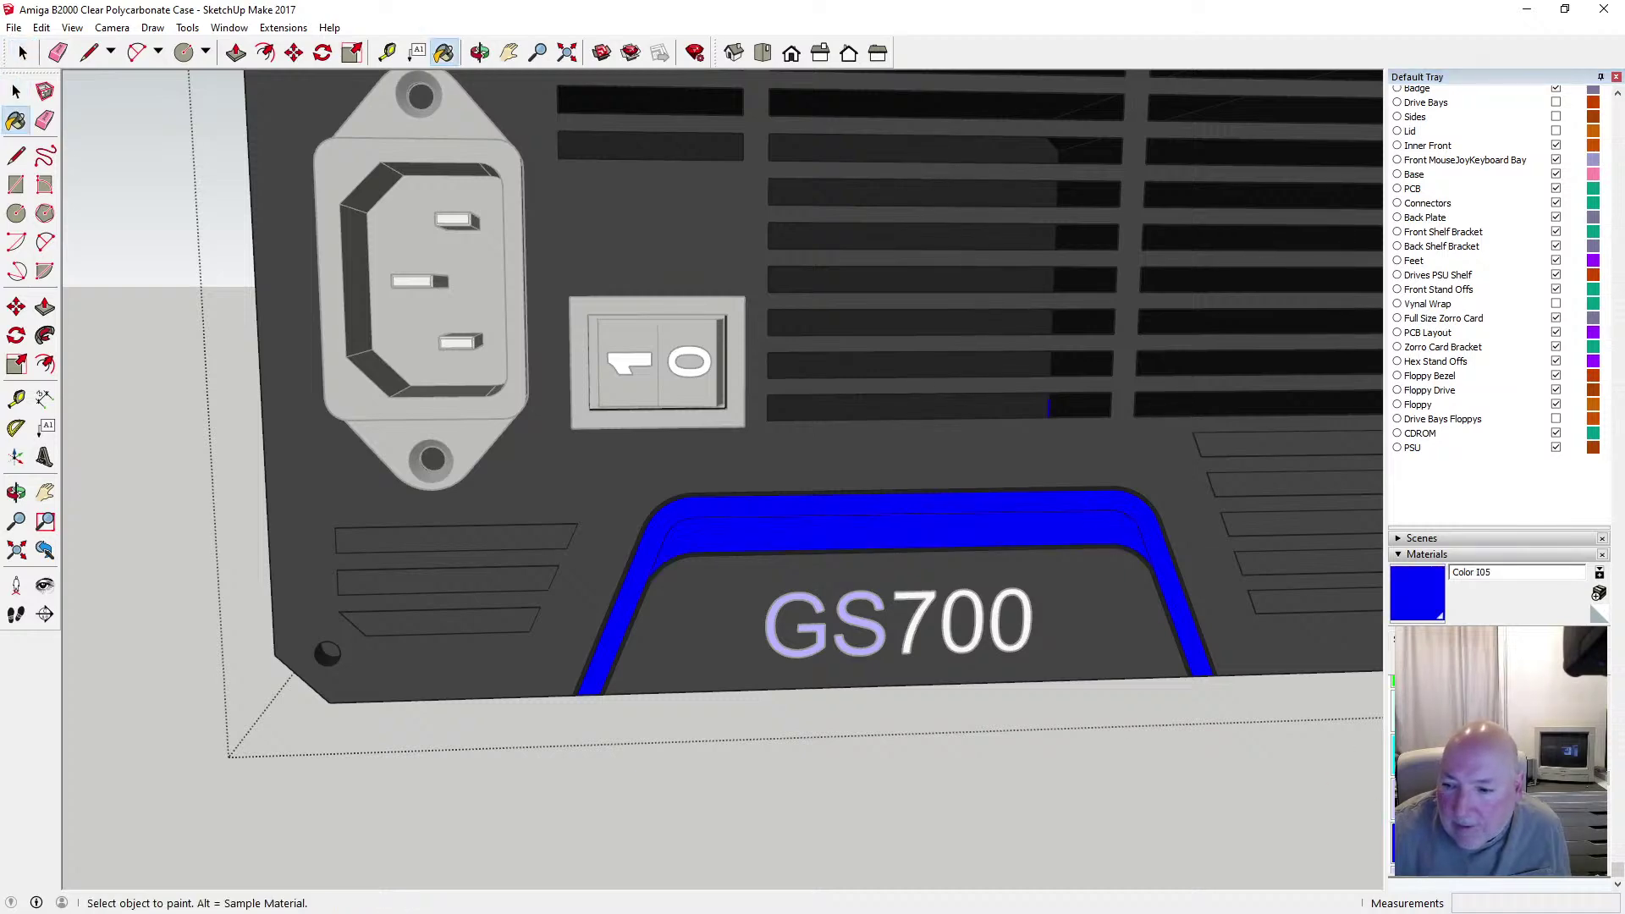
pyautogui.keyDown('alt'); pyautogui.click(1195, 619); pyautogui.keyUp('alt')
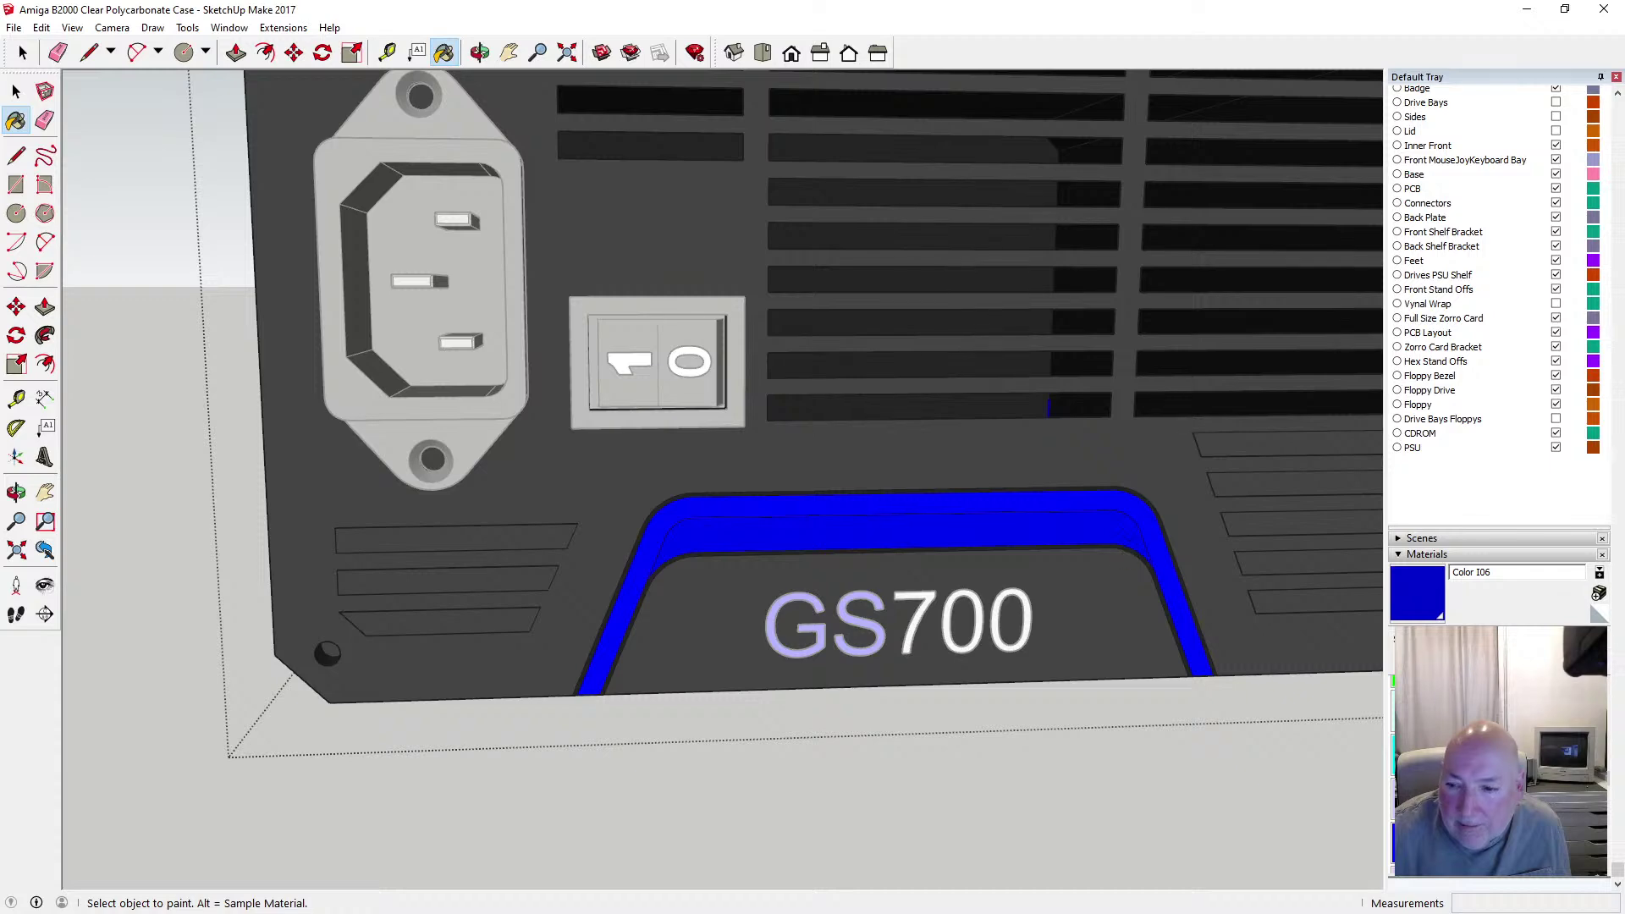
pyautogui.keyDown('alt'); pyautogui.click(1161, 574); pyautogui.keyUp('alt')
pyautogui.keyDown('alt'); pyautogui.click(1108, 526); pyautogui.keyUp('alt')
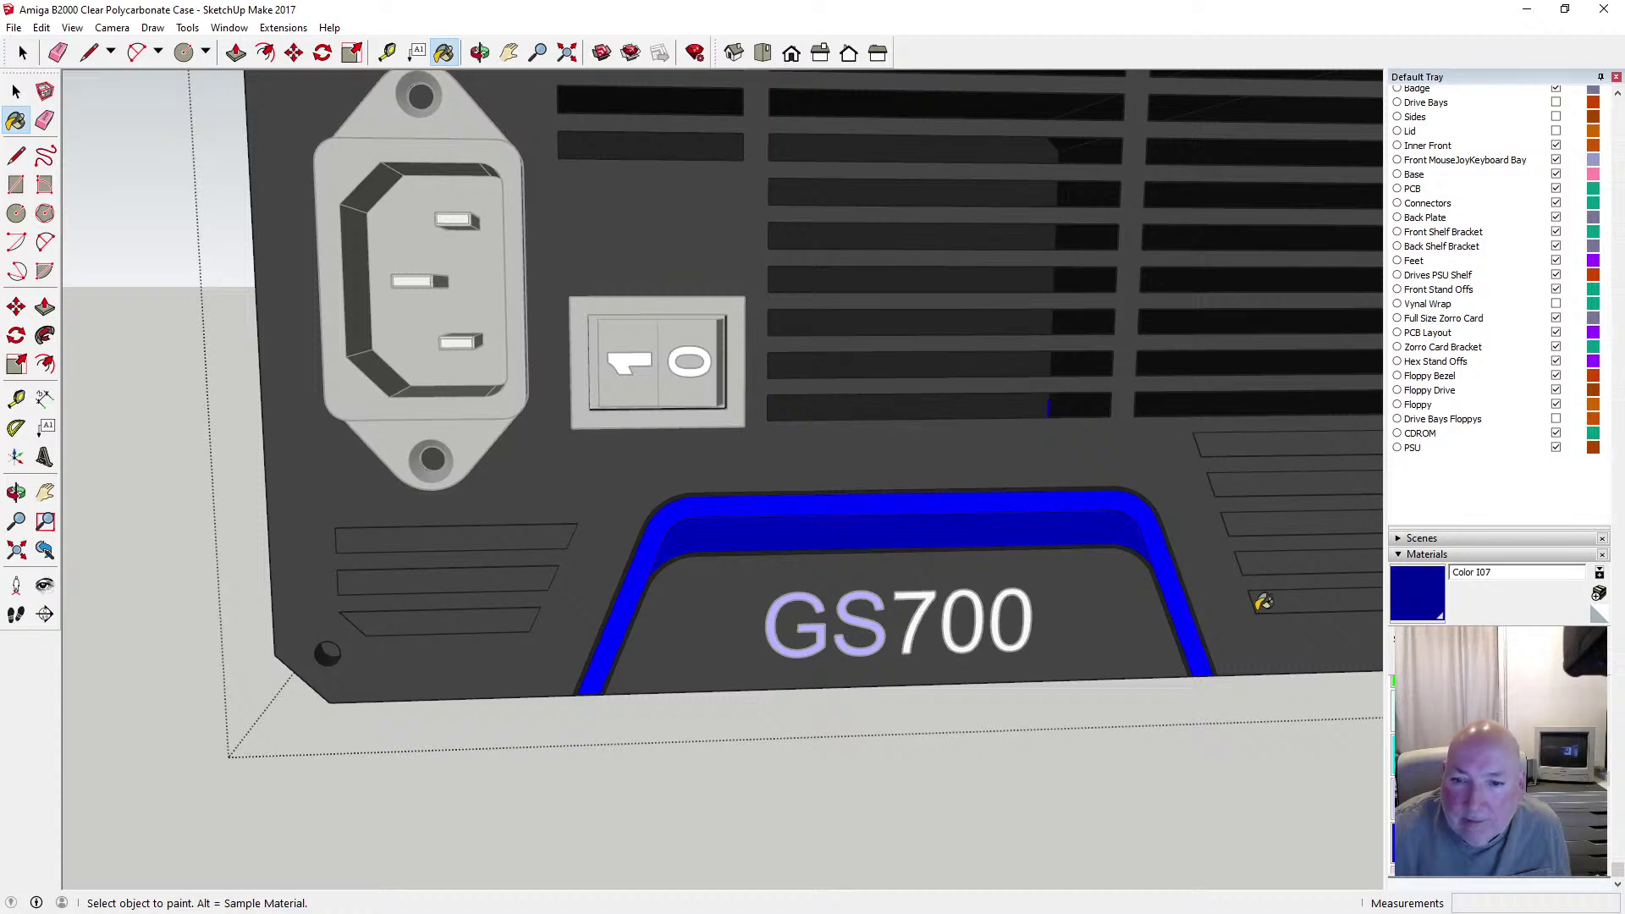
pyautogui.scroll(-2, 1255, 606)
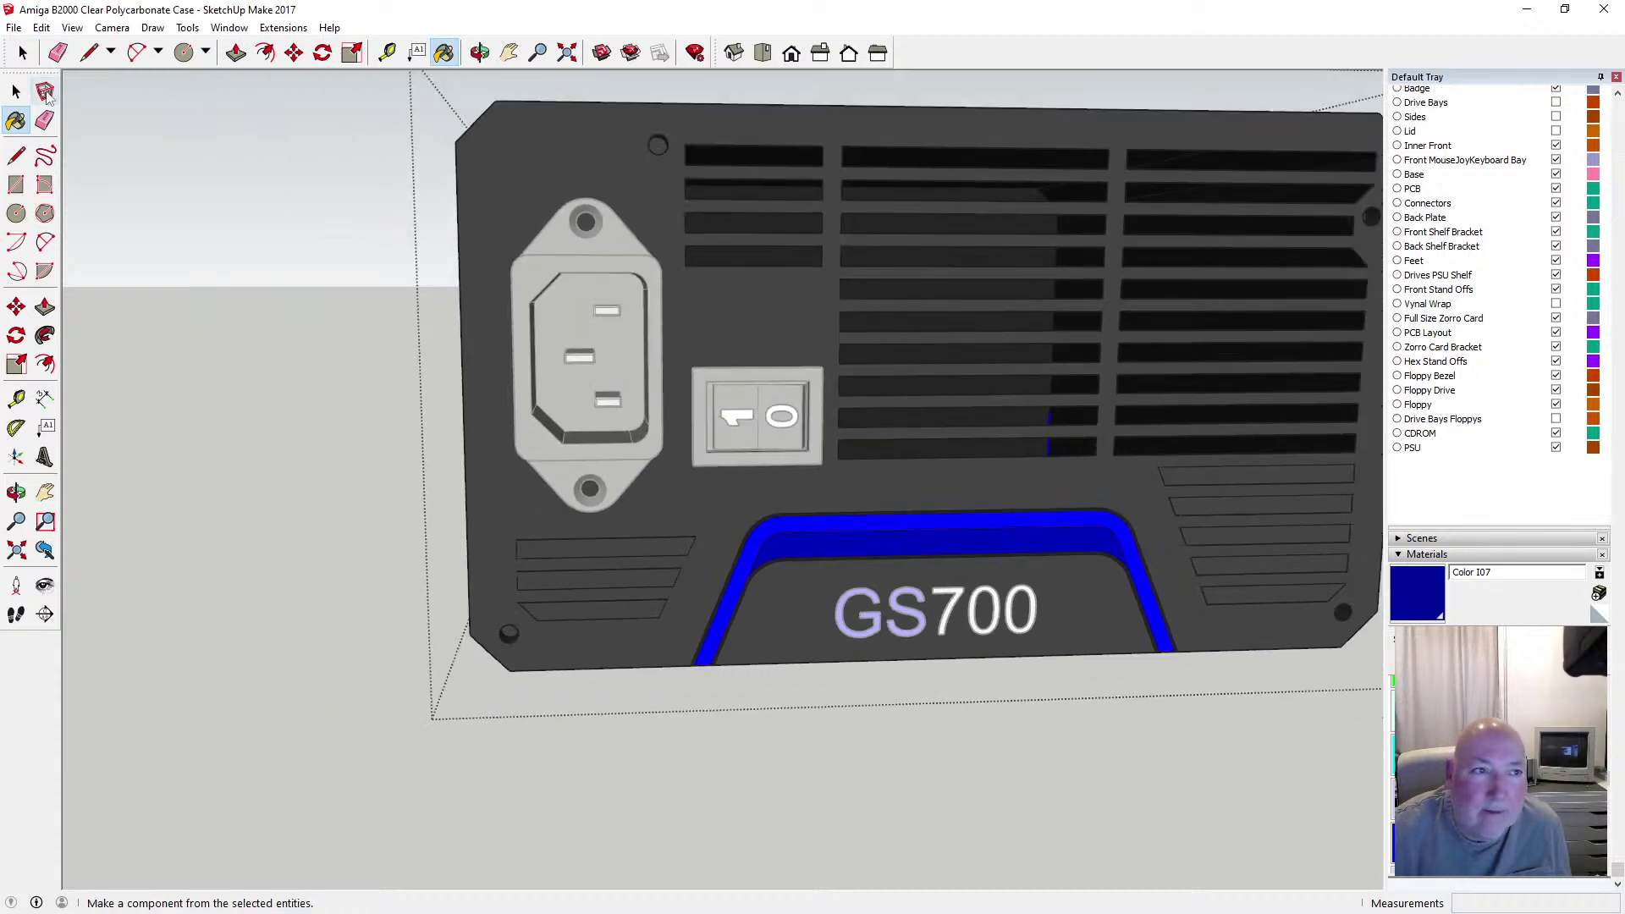
pyautogui.click(16, 91)
pyautogui.click(254, 245)
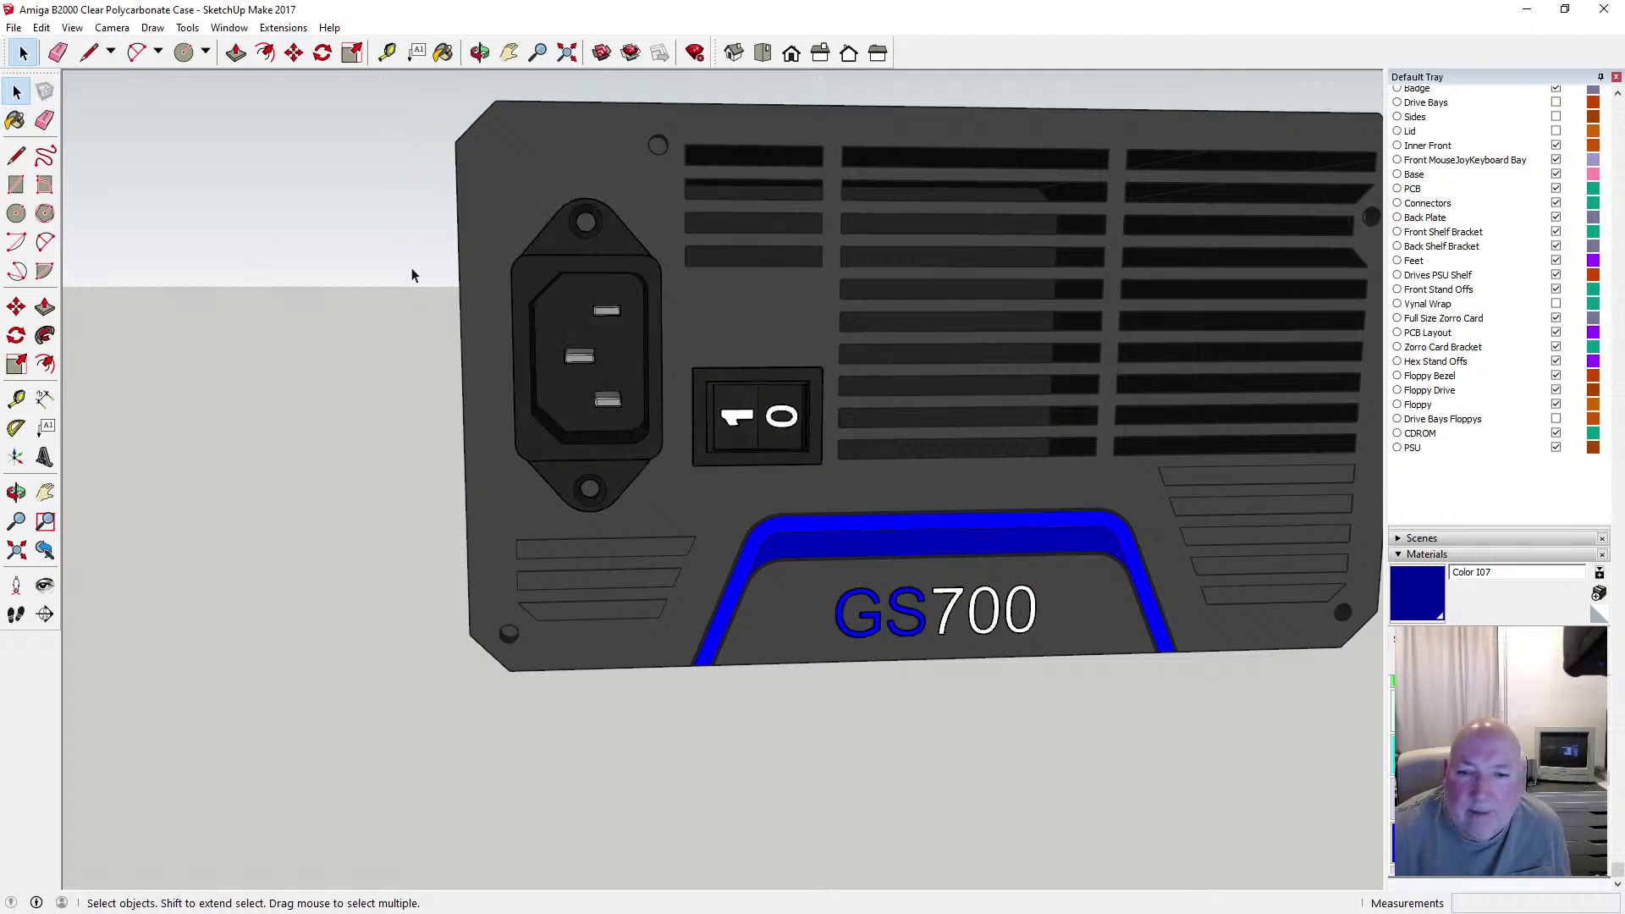
# Examine the colored power supply from several angles, checking the blue trim band, recess and GS700 lettering on its rear panel
pyautogui.click(480, 53)
pyautogui.moveTo(474, 186); pyautogui.dragTo(429, 189)
pyautogui.moveTo(701, 444); pyautogui.dragTo(745, 271)
pyautogui.scroll(5, 779, 463)
pyautogui.moveTo(777, 464); pyautogui.dragTo(781, 599)
pyautogui.scroll(-5, 775, 585)
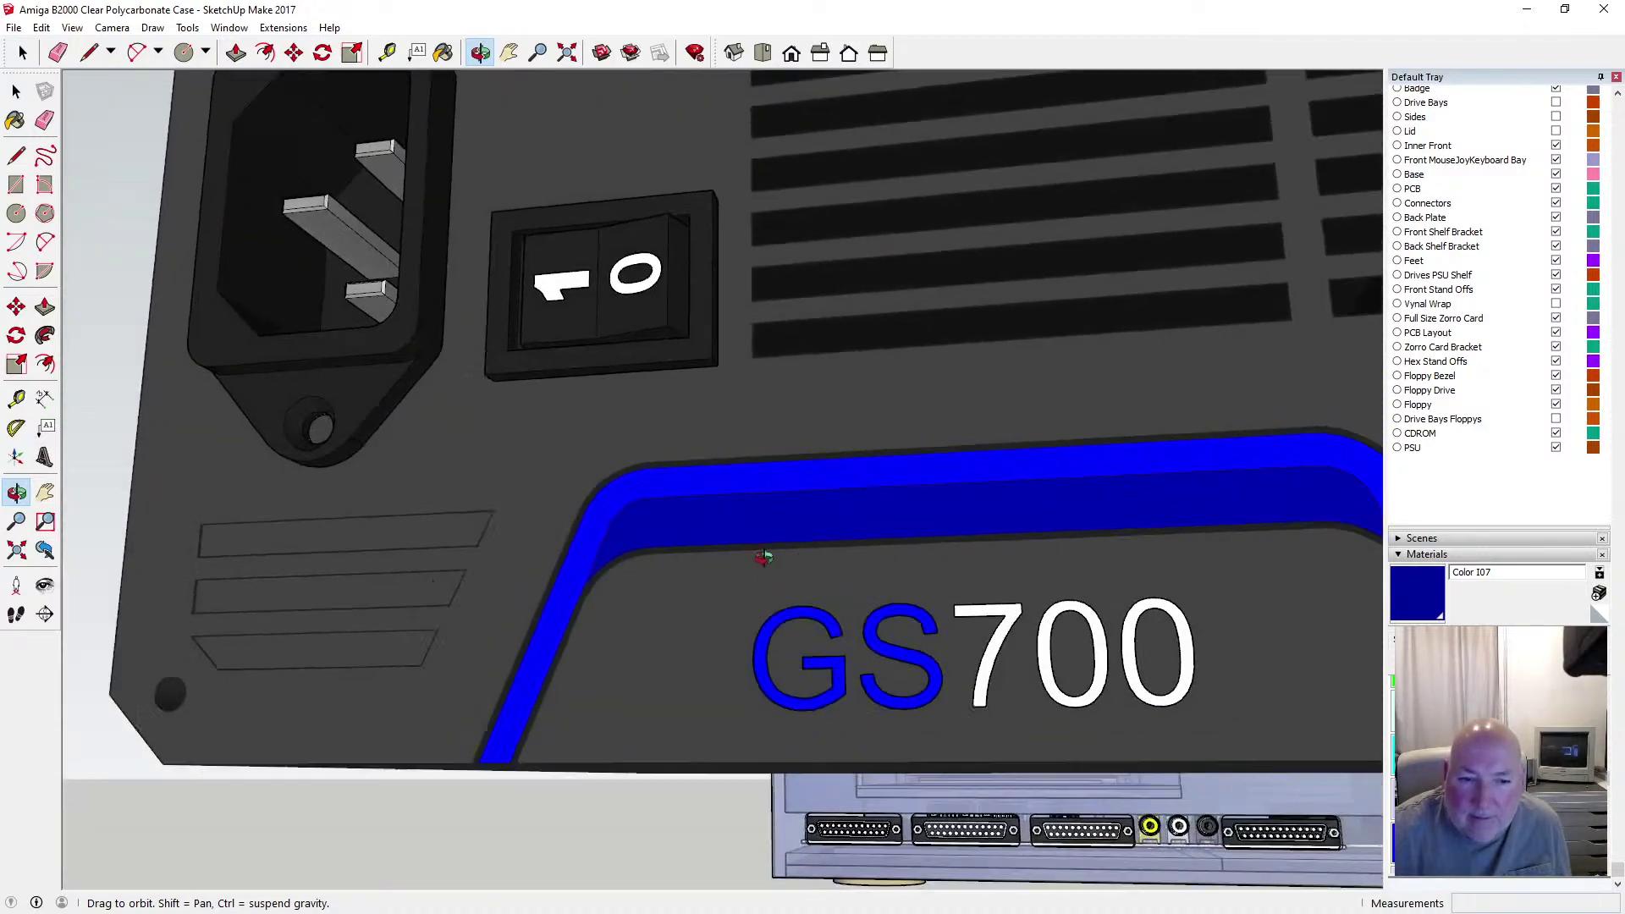
pyautogui.scroll(-5, 771, 502)
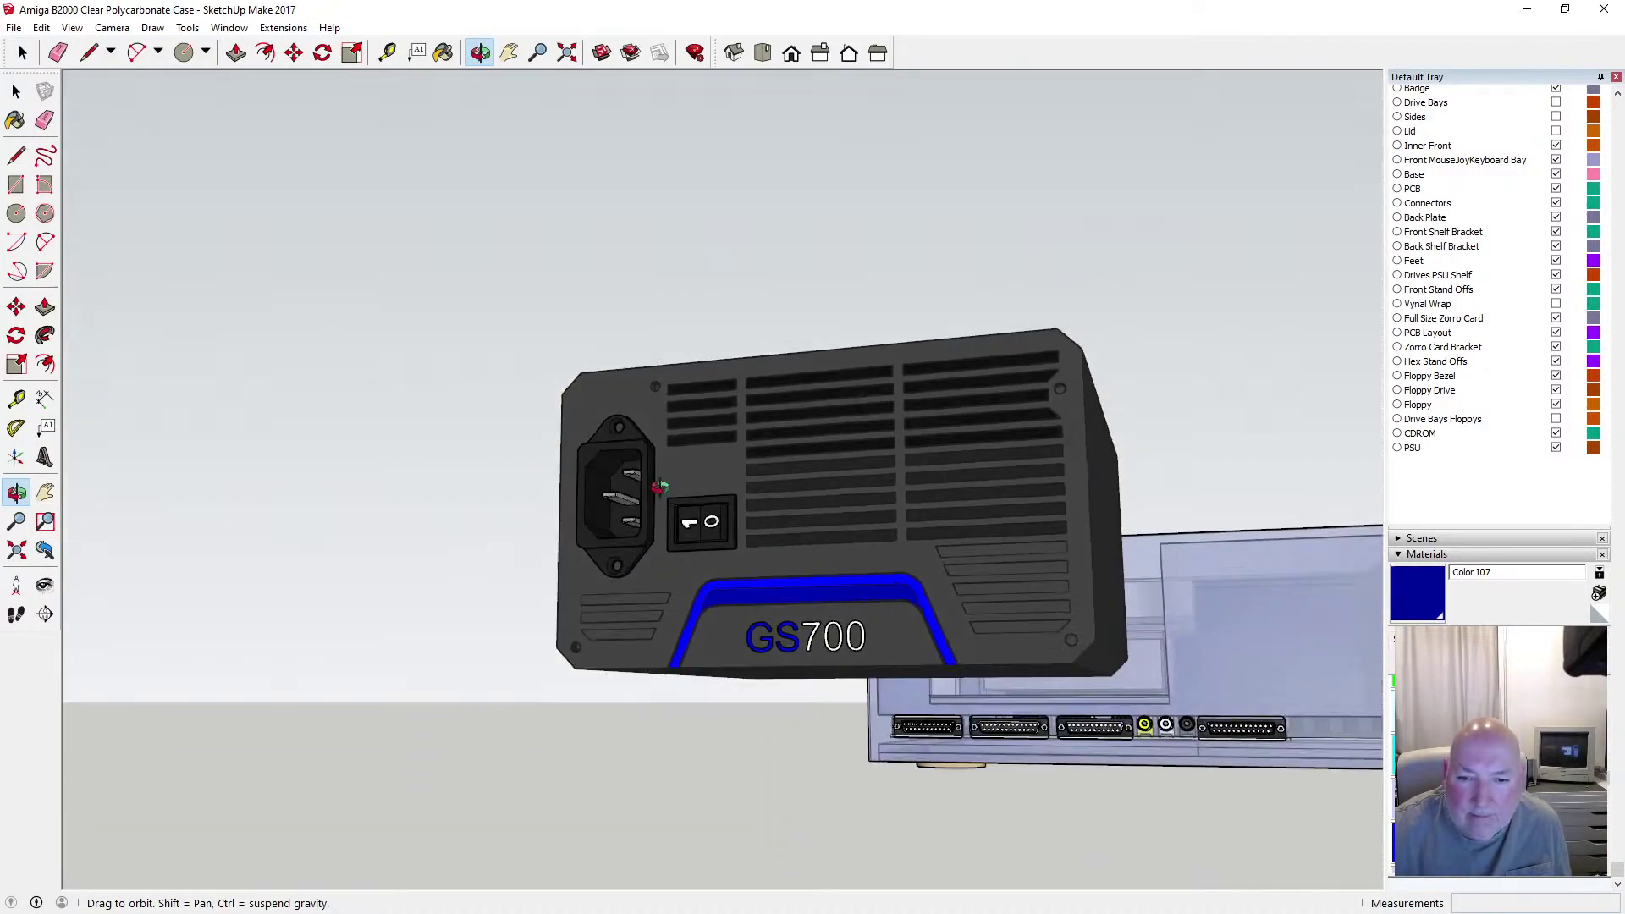
pyautogui.moveTo(660, 487); pyautogui.dragTo(714, 531)
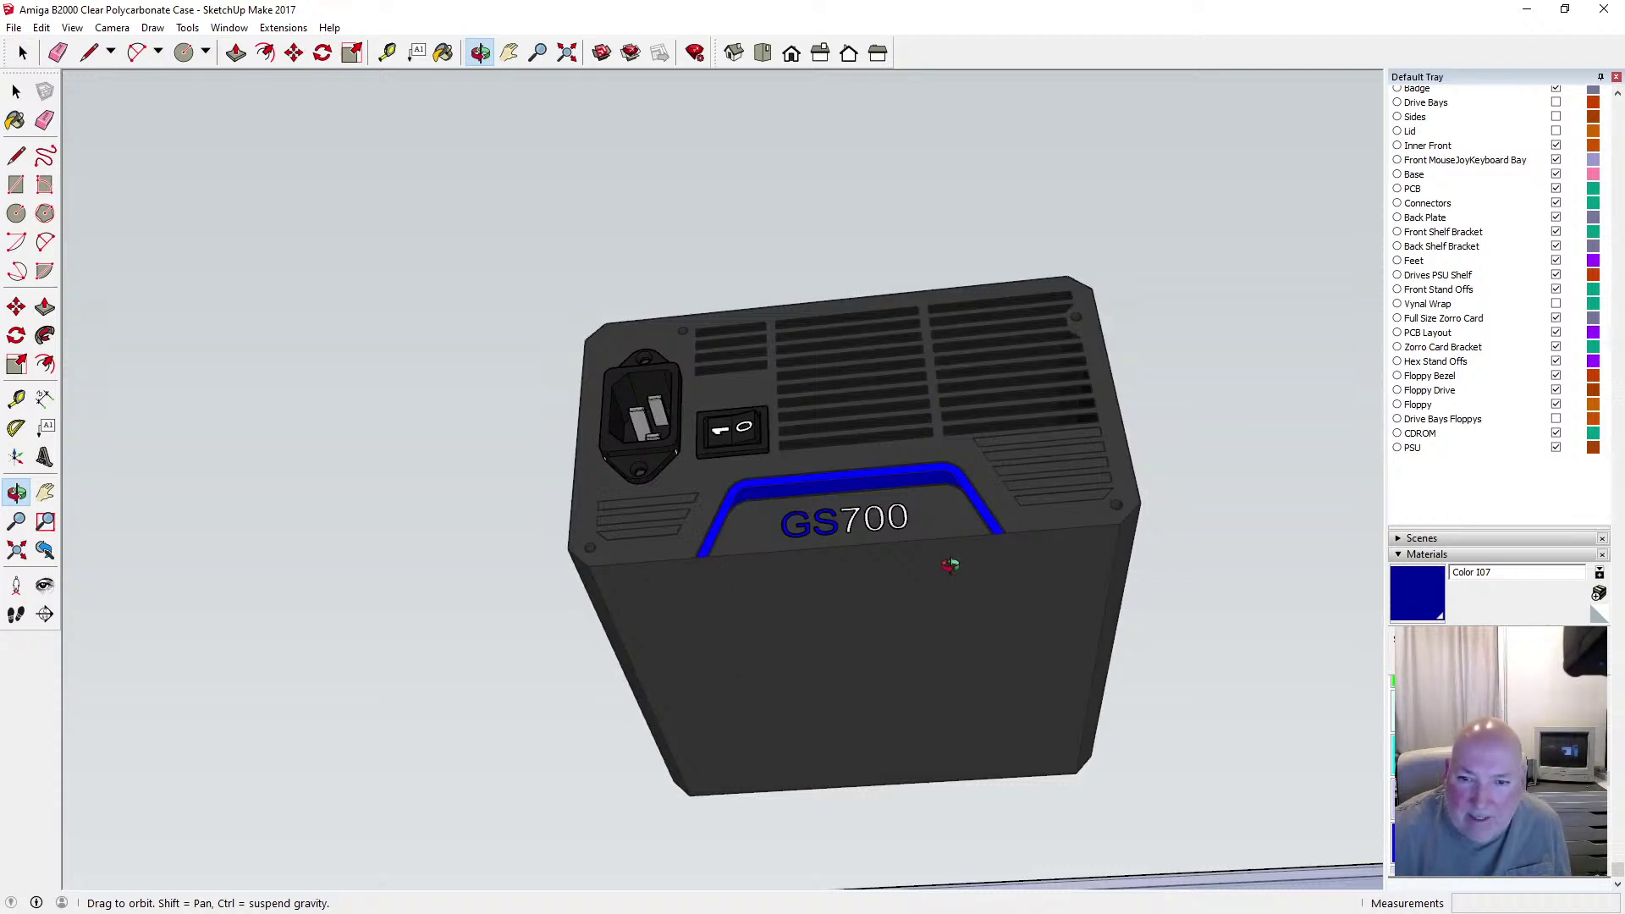
pyautogui.moveTo(950, 566); pyautogui.dragTo(843, 551)
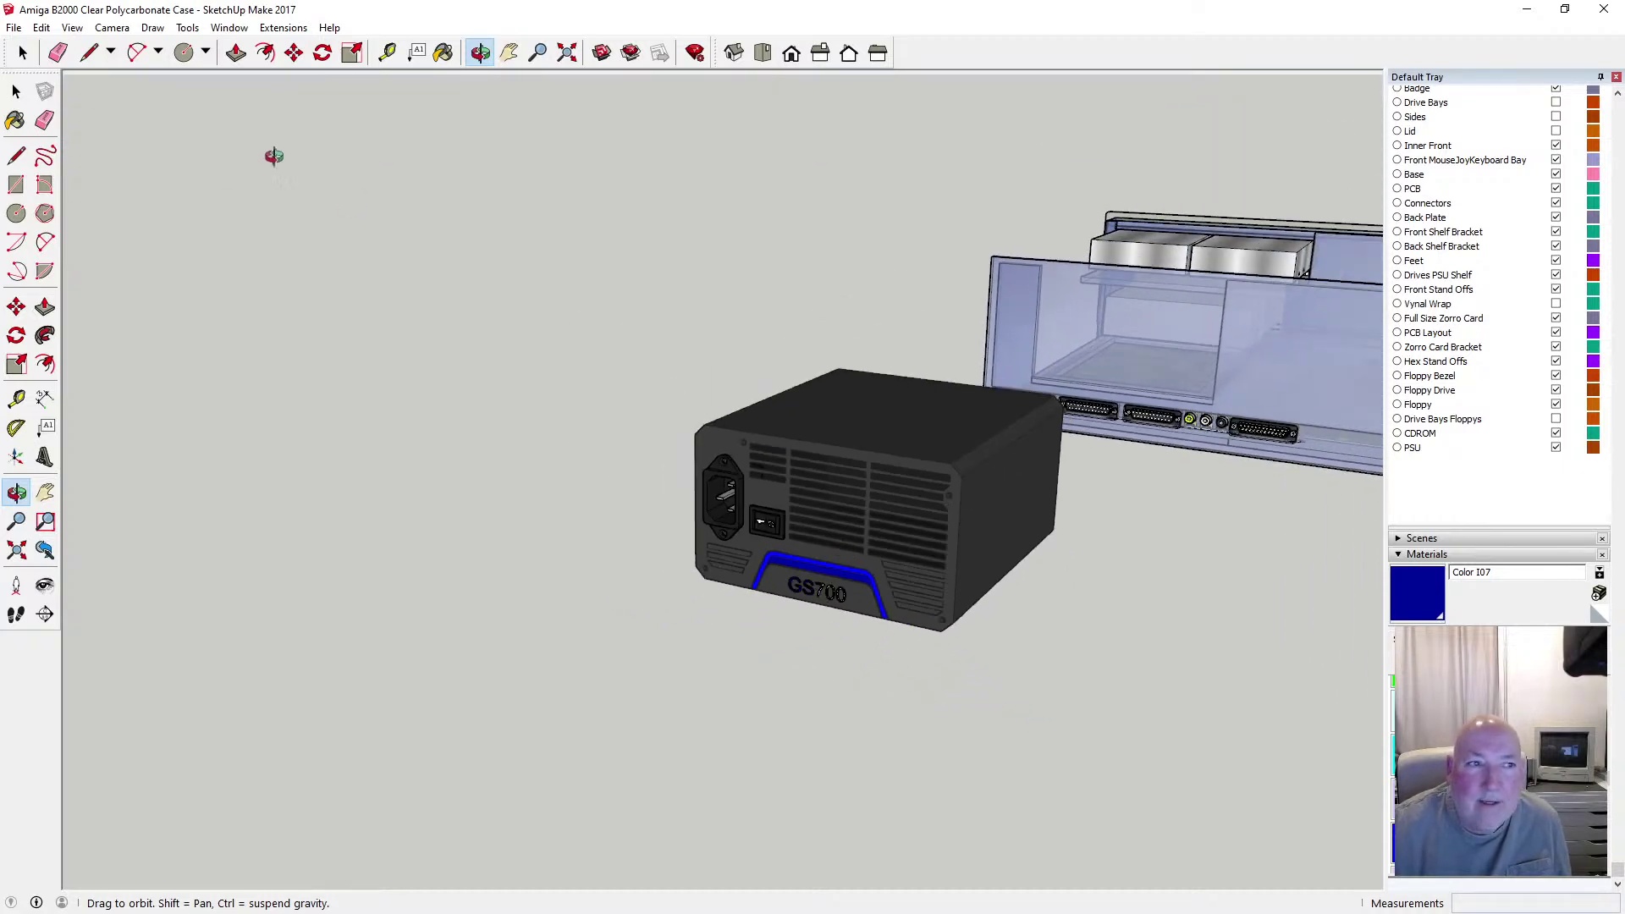
pyautogui.click(16, 91)
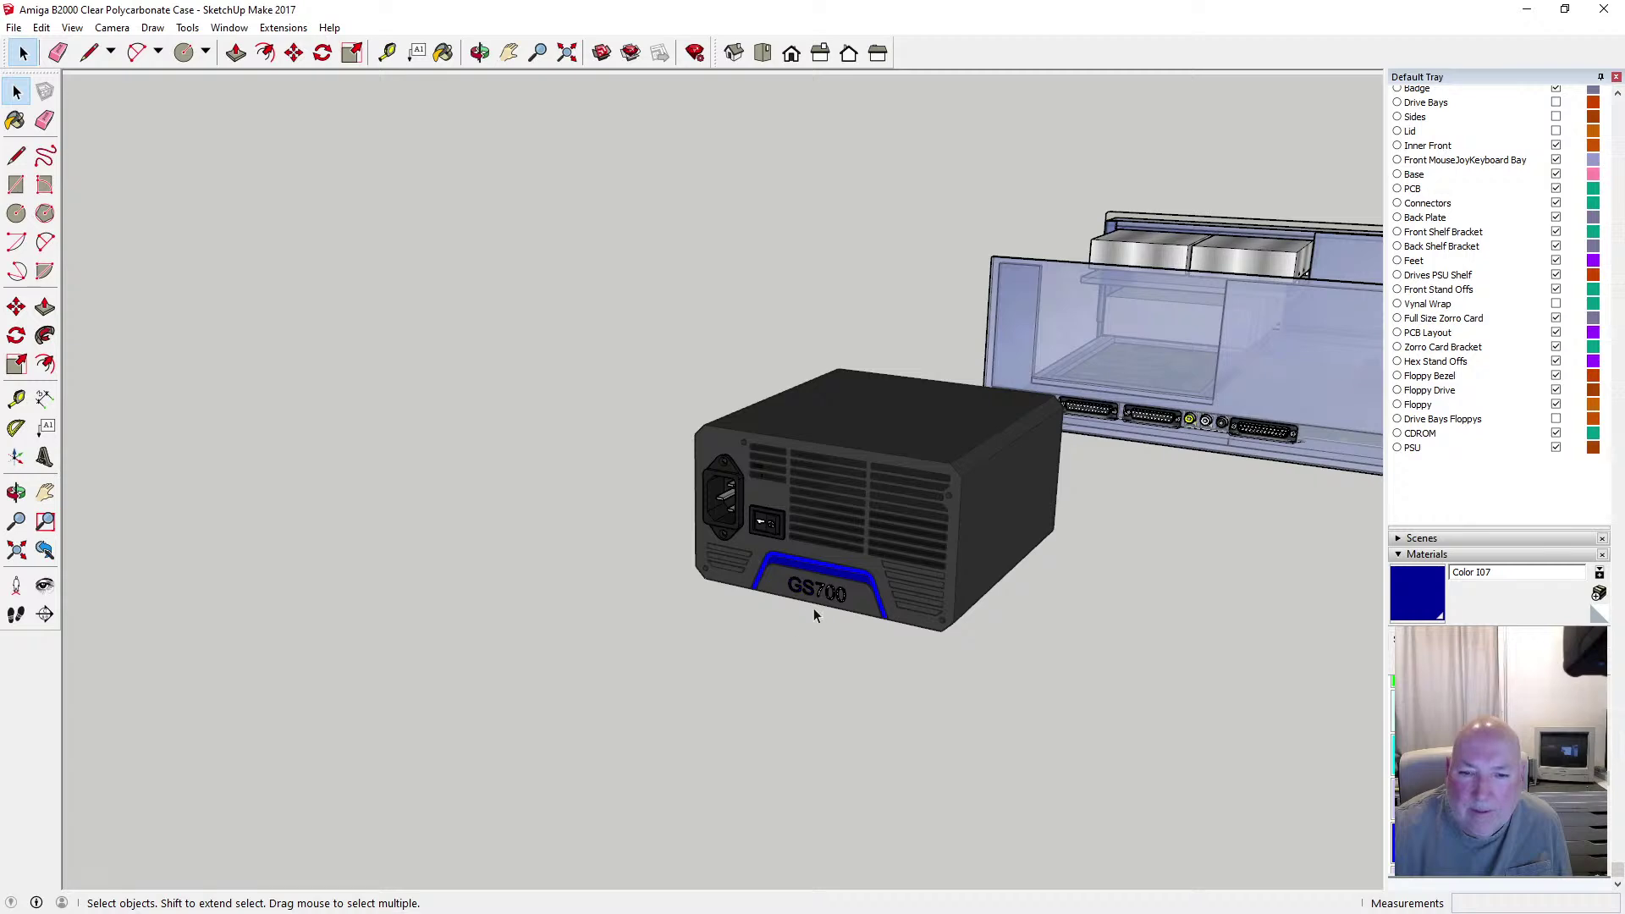
pyautogui.scroll(4, 817, 605)
pyautogui.scroll(-2, 825, 599)
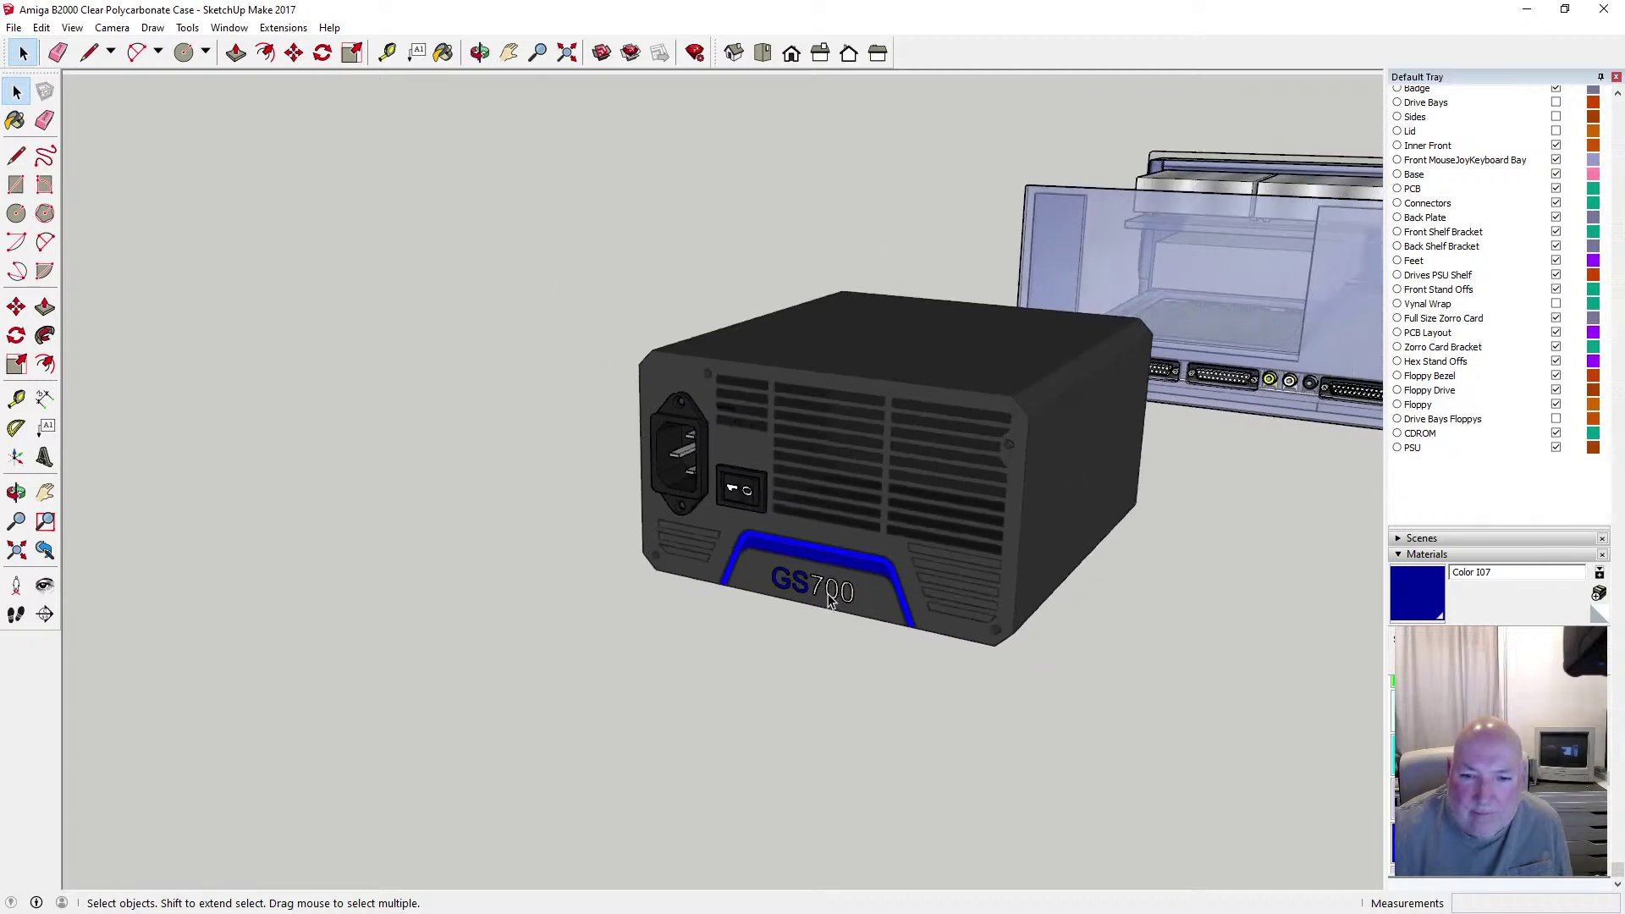
# Inspect the GS700 lettering up close and the power supply's rear panel and side from several angles
pyautogui.scroll(-2, 828, 595)
pyautogui.scroll(6, 828, 593)
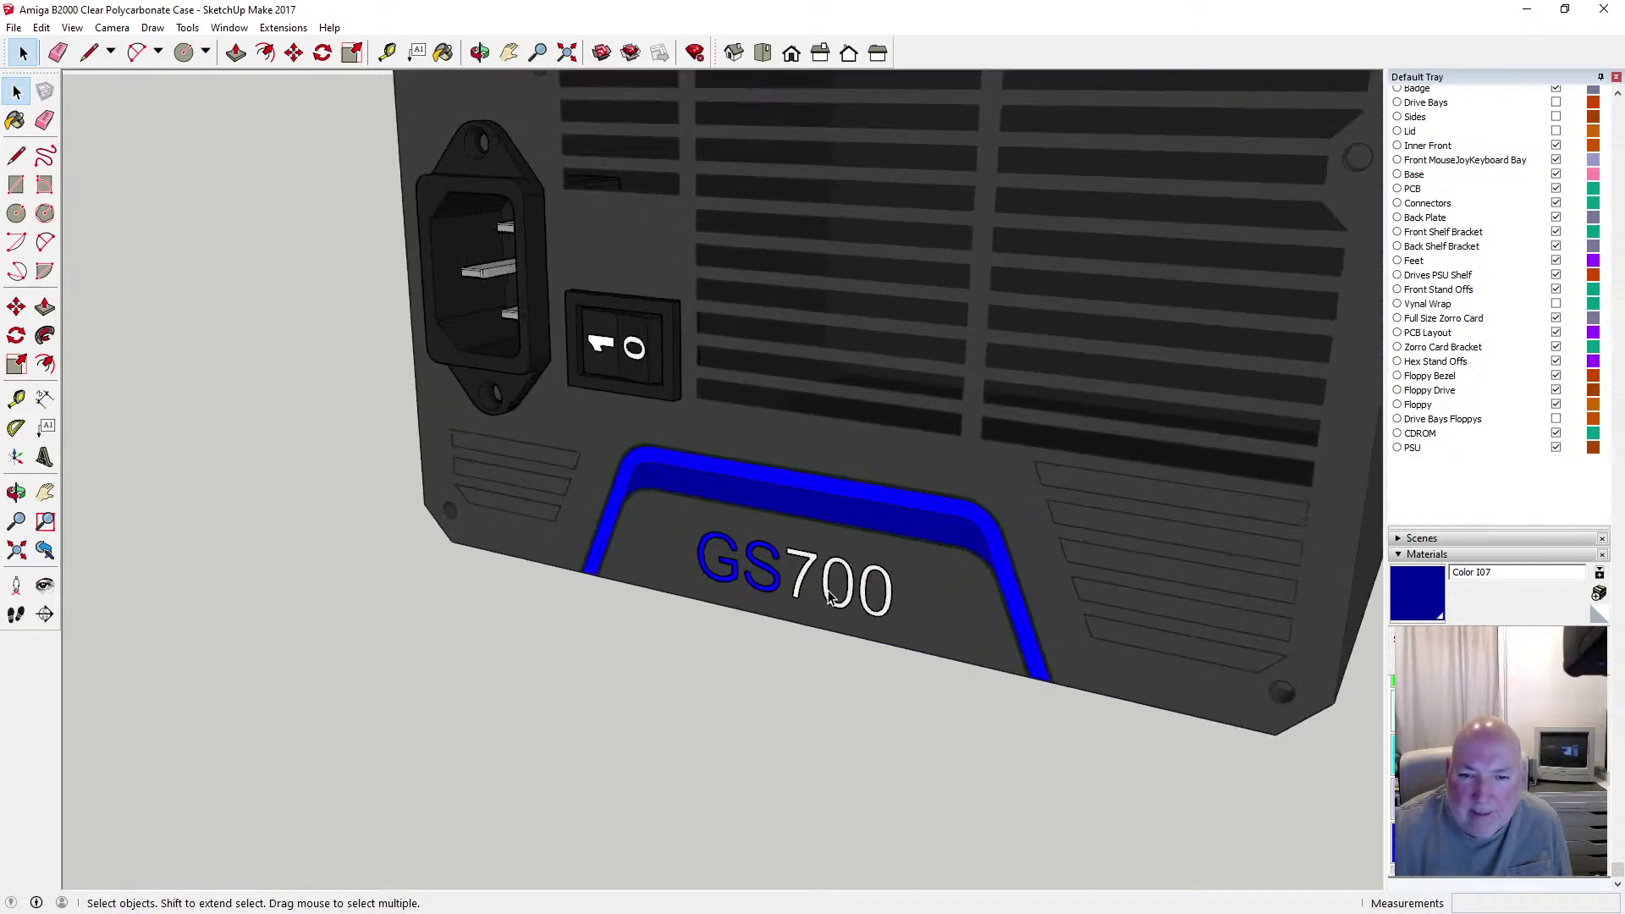
pyautogui.scroll(5, 830, 595)
pyautogui.click(823, 559)
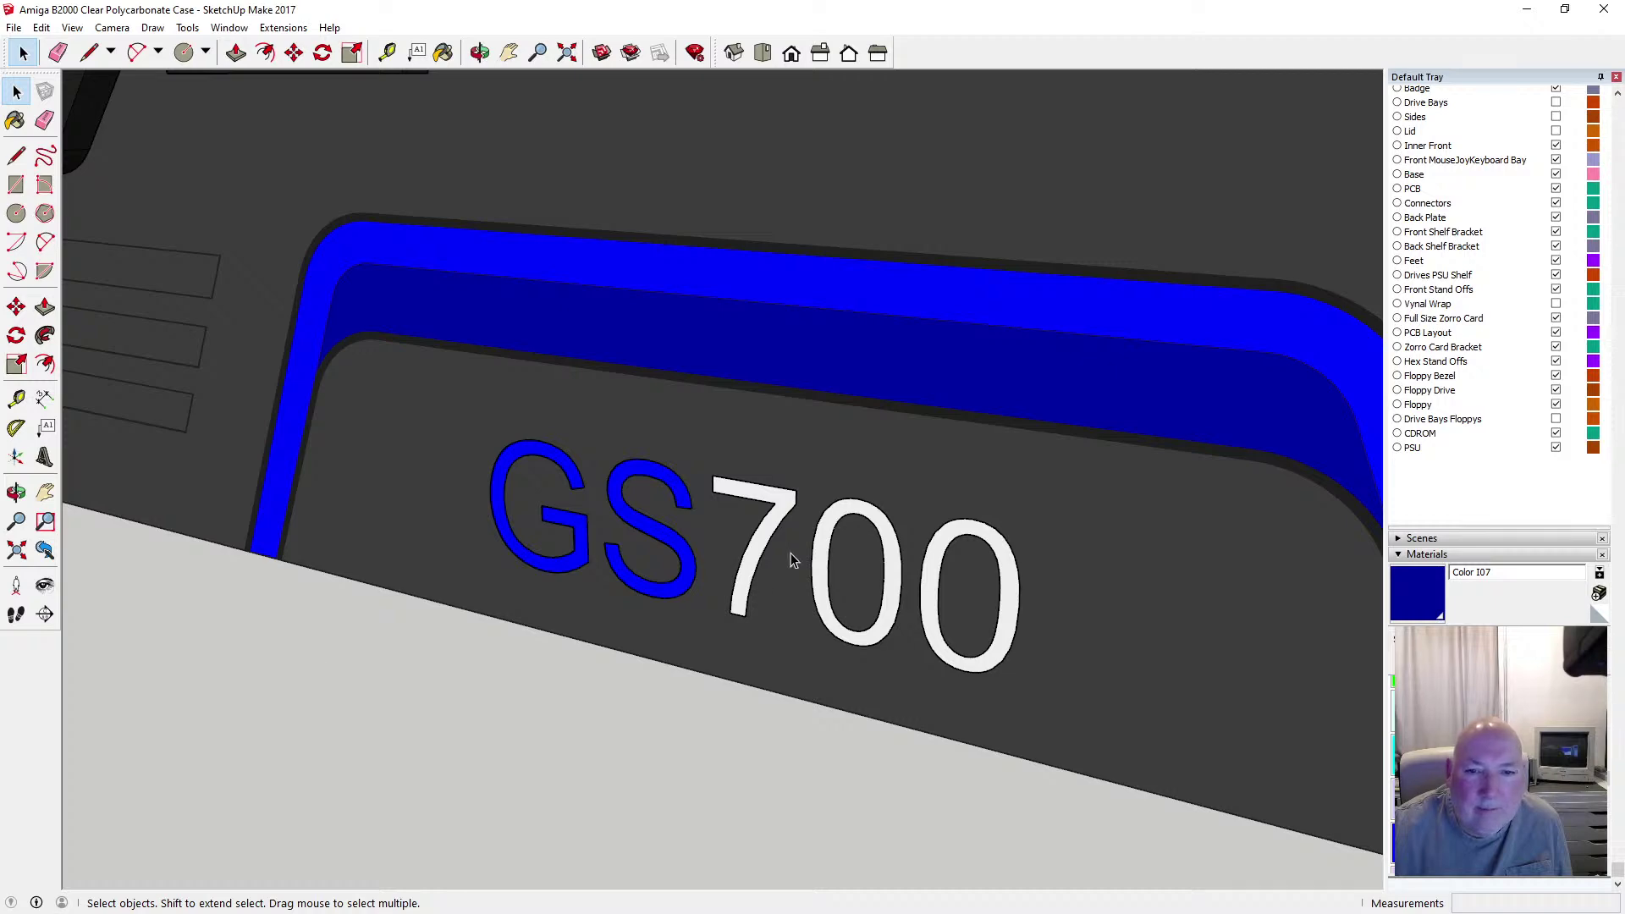
pyautogui.click(767, 544)
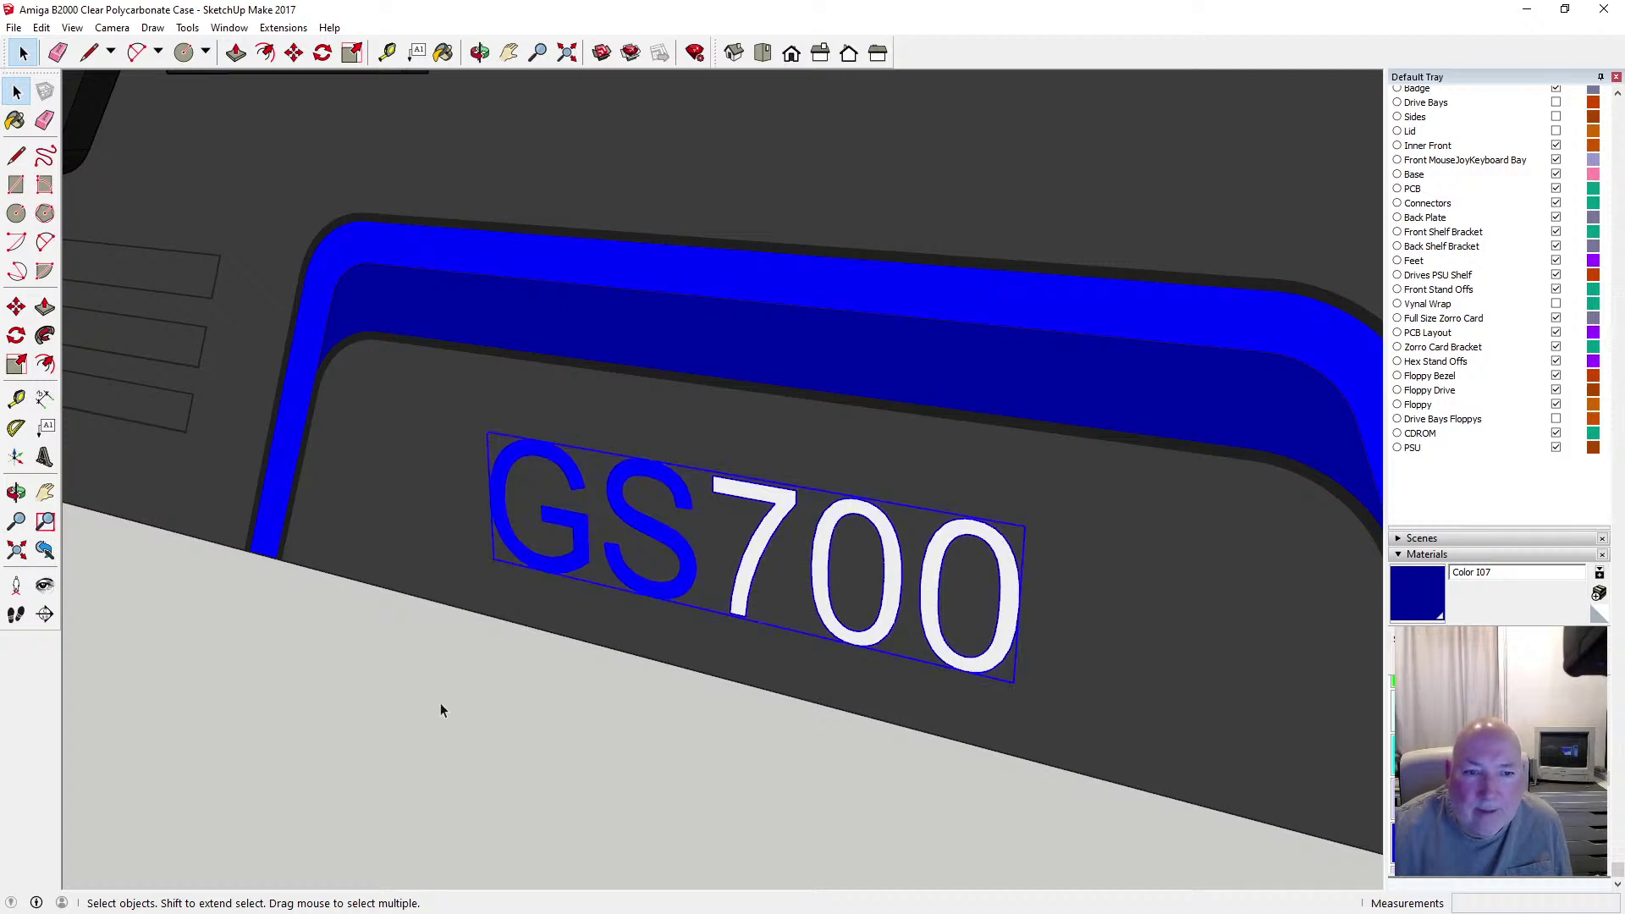
pyautogui.scroll(-10, 450, 608)
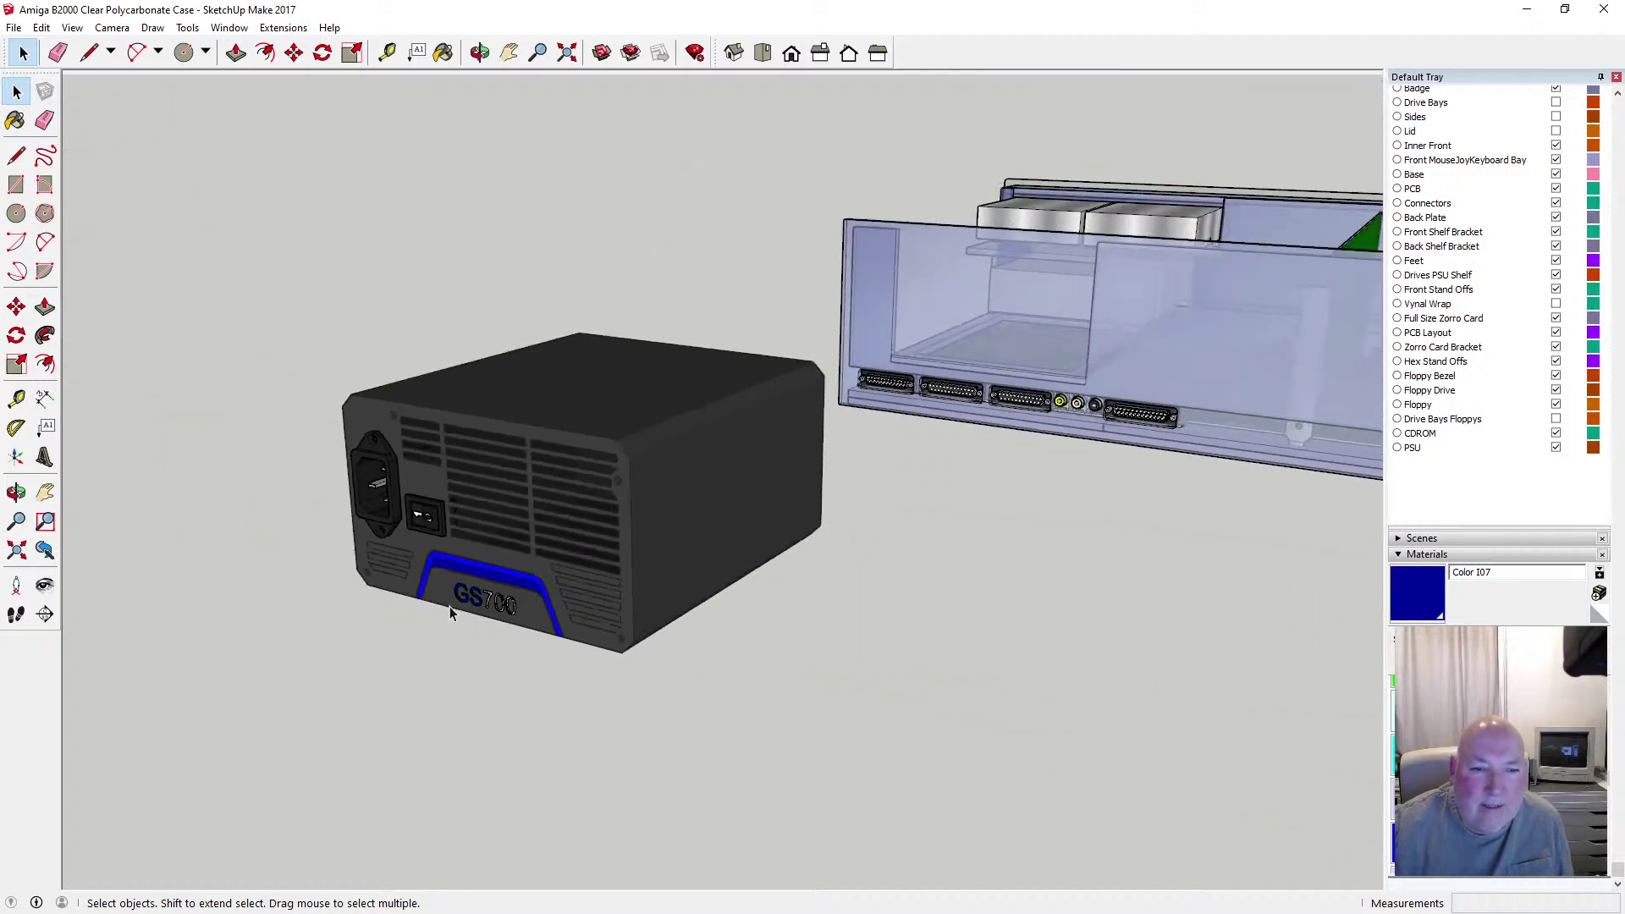
pyautogui.scroll(-3, 449, 614)
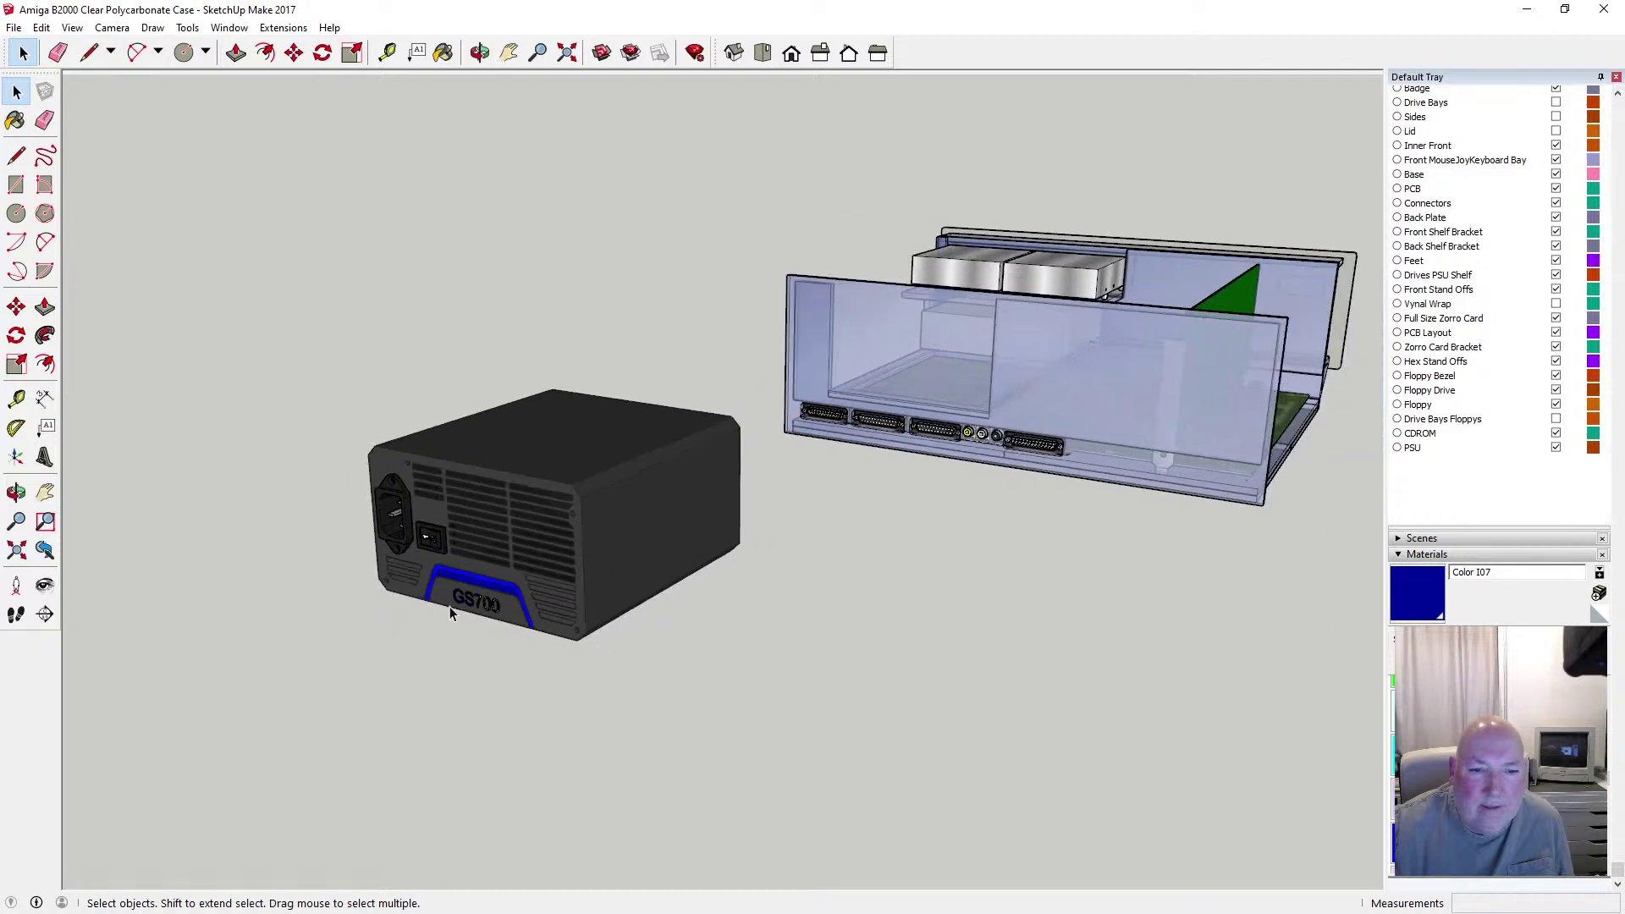
pyautogui.click(480, 52)
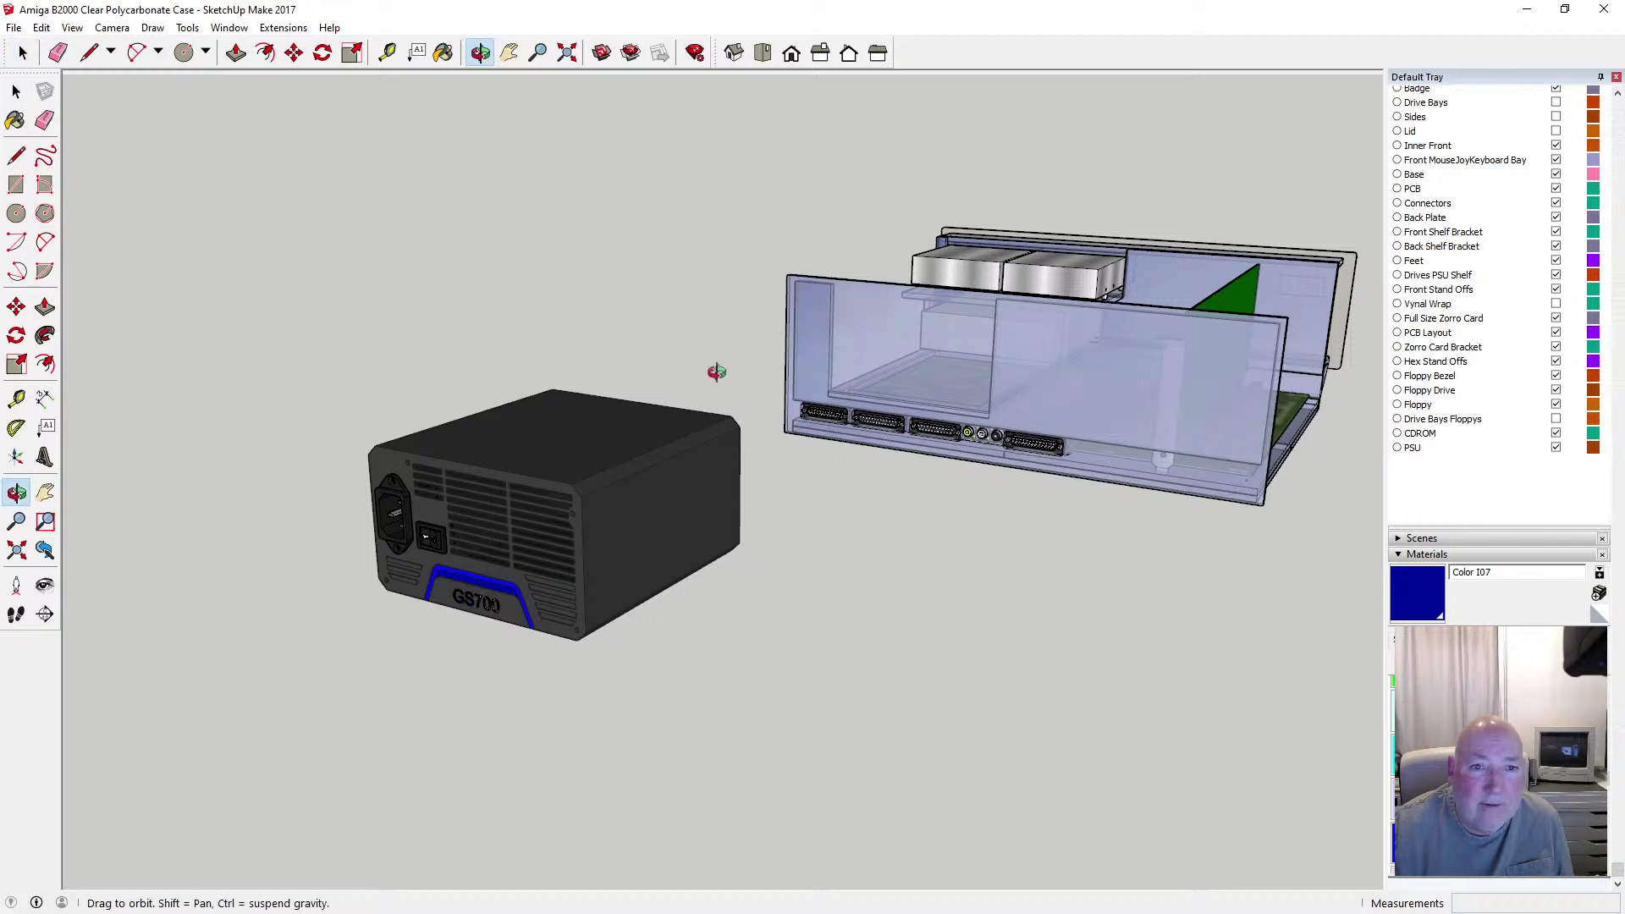
pyautogui.moveTo(719, 369); pyautogui.dragTo(821, 479)
pyautogui.scroll(-2, 671, 322)
pyautogui.scroll(6, 821, 479)
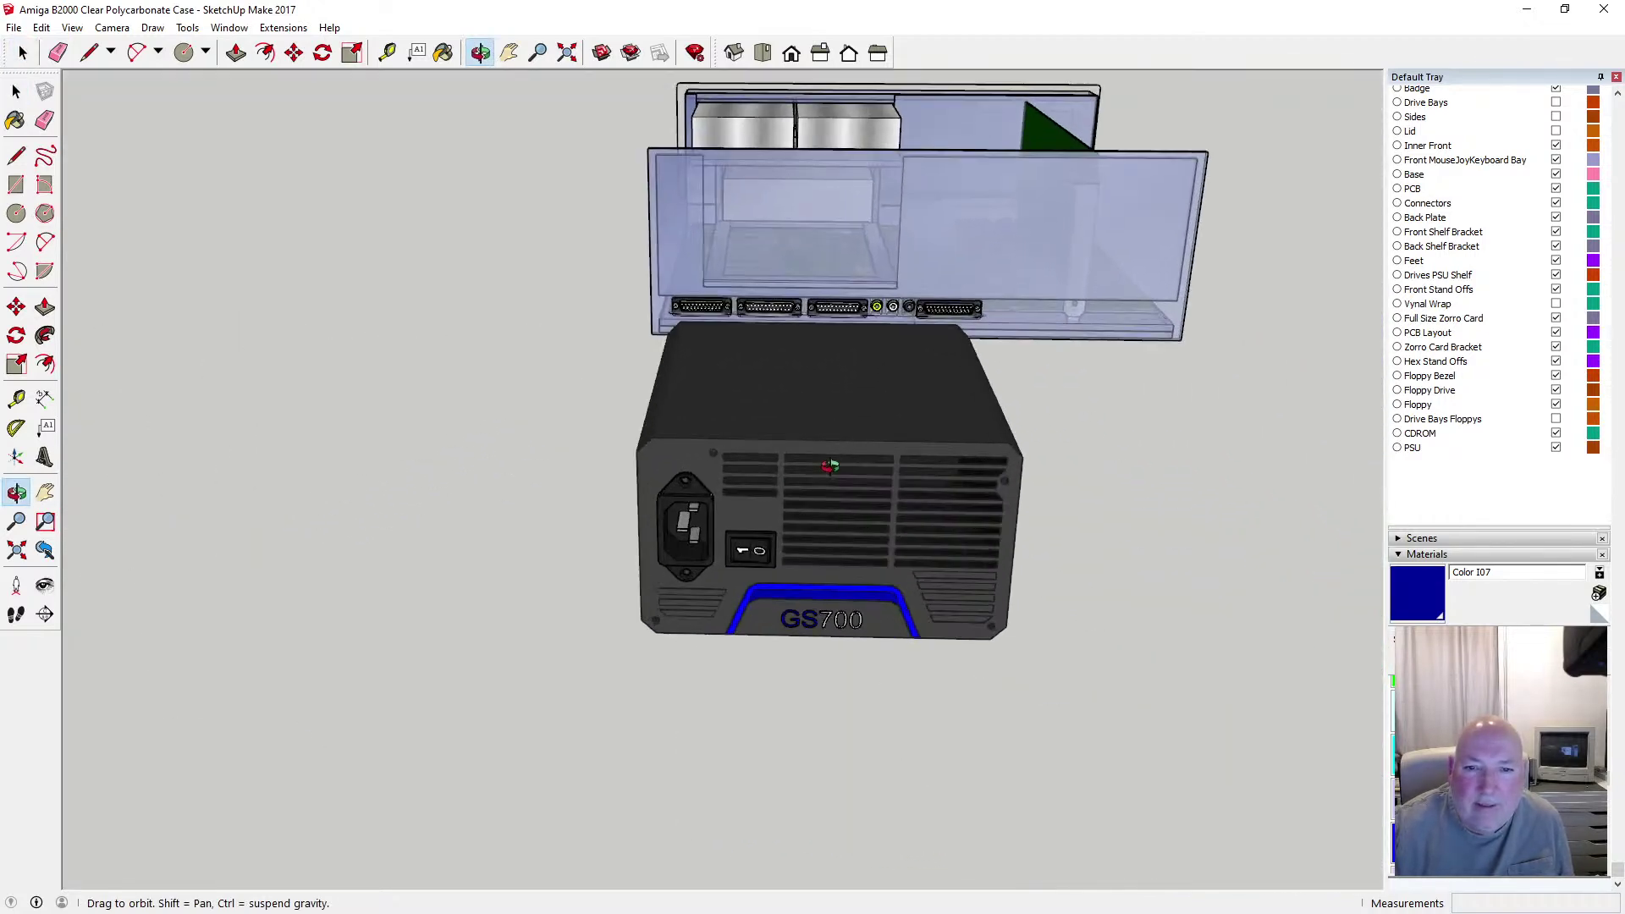
pyautogui.moveTo(720, 452); pyautogui.dragTo(962, 465)
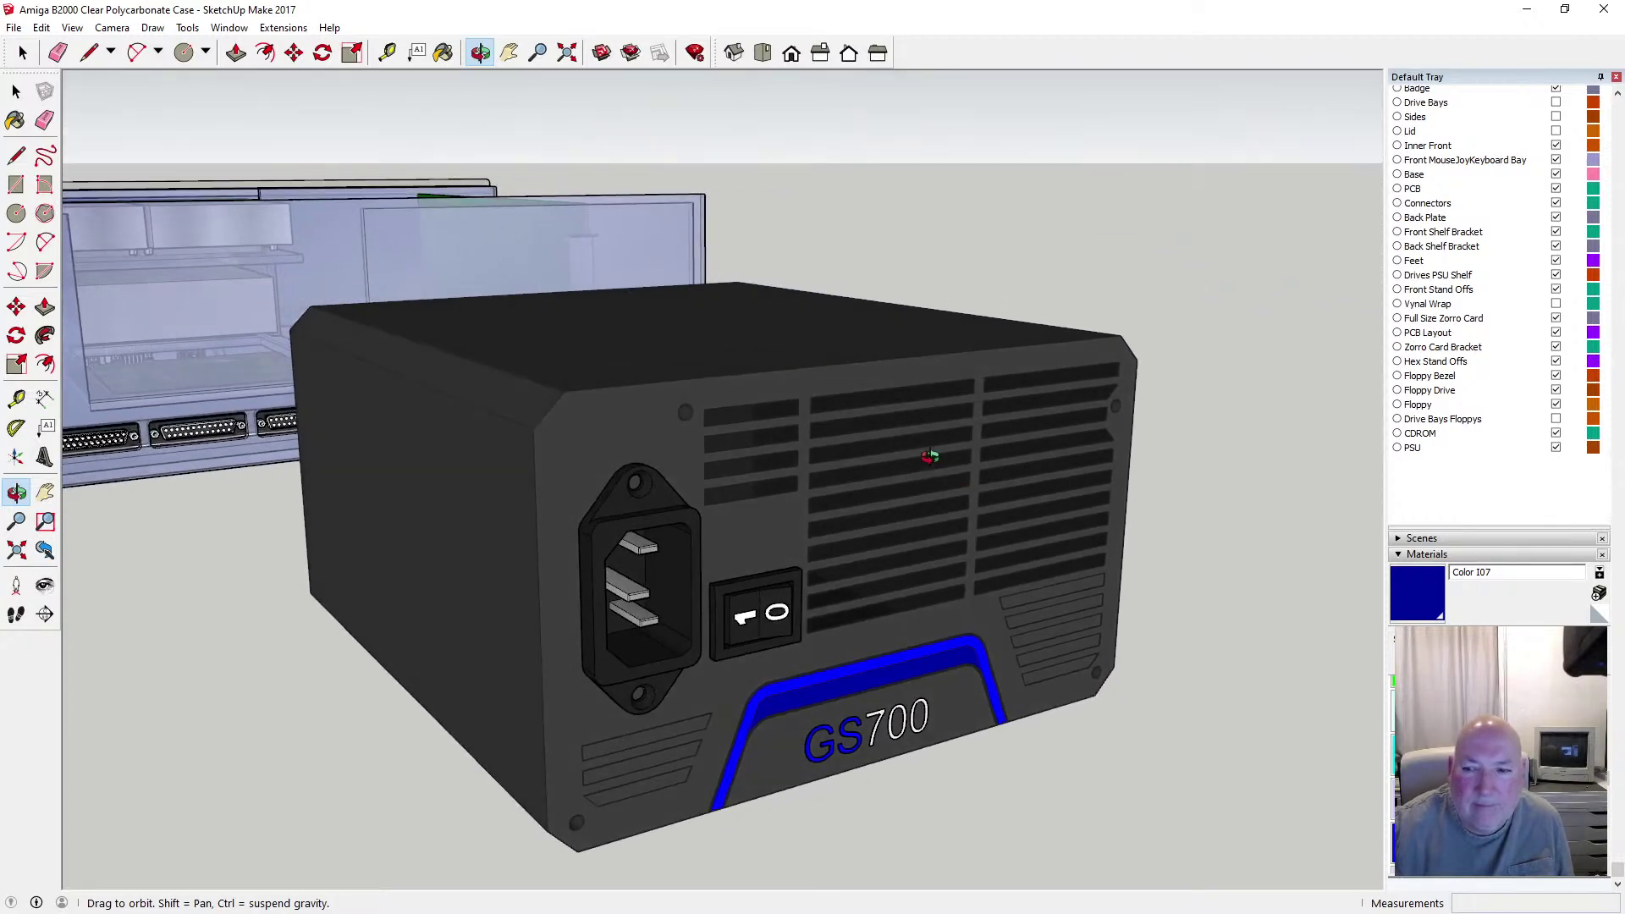
pyautogui.scroll(-2, 935, 453)
pyautogui.scroll(3, 1396, 569)
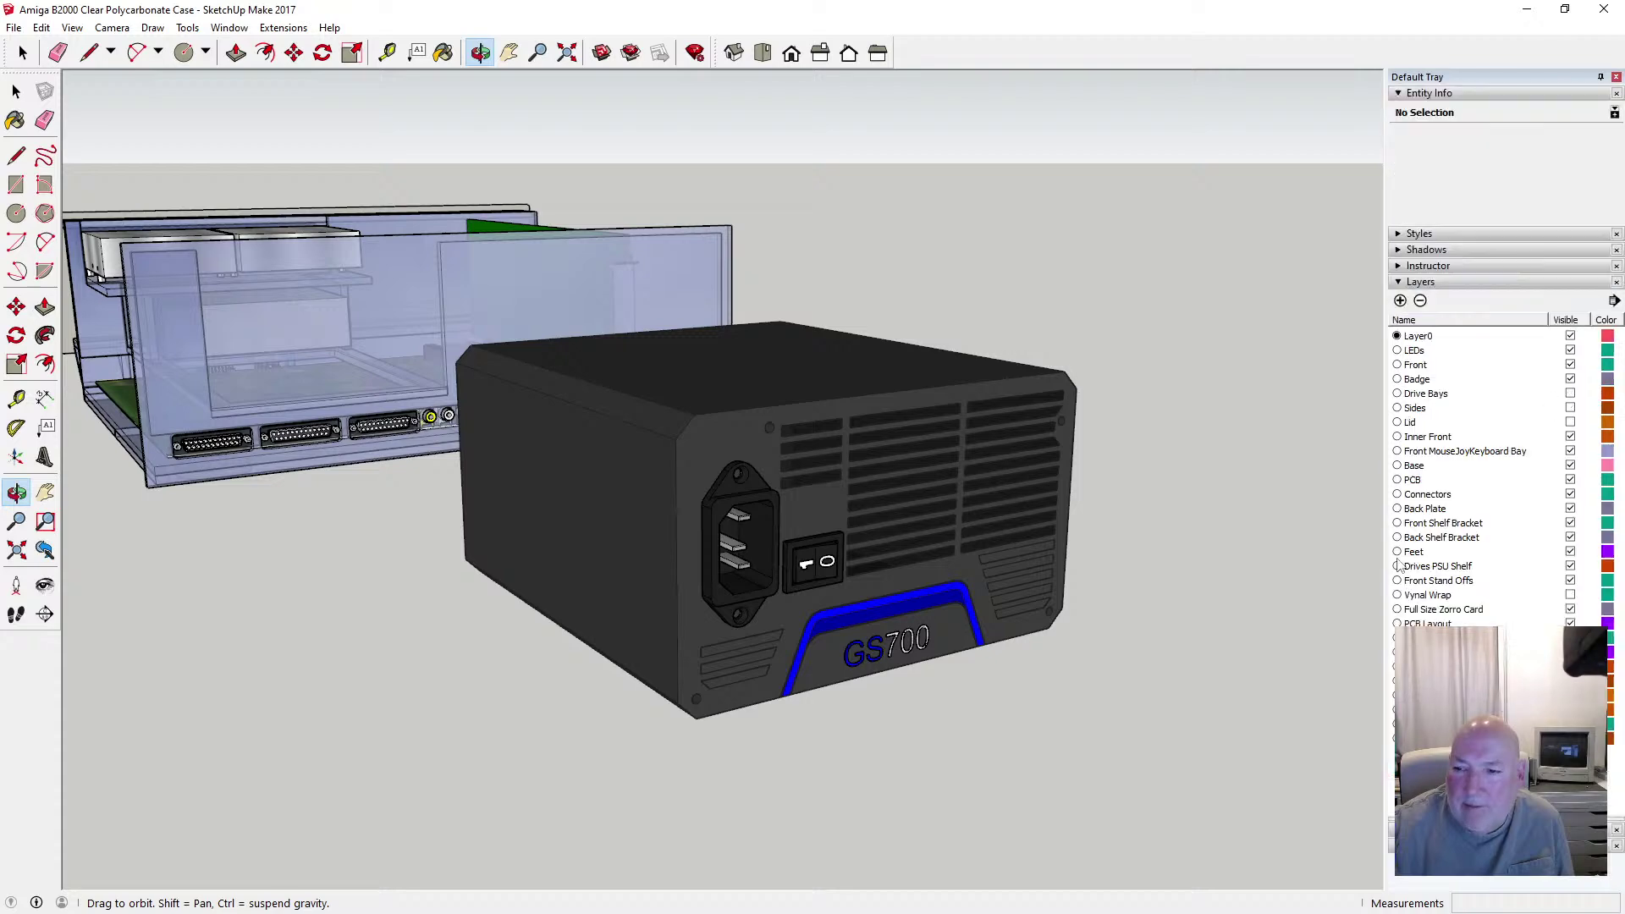
# Save the case model with the colored power supply
pyautogui.click(14, 28)
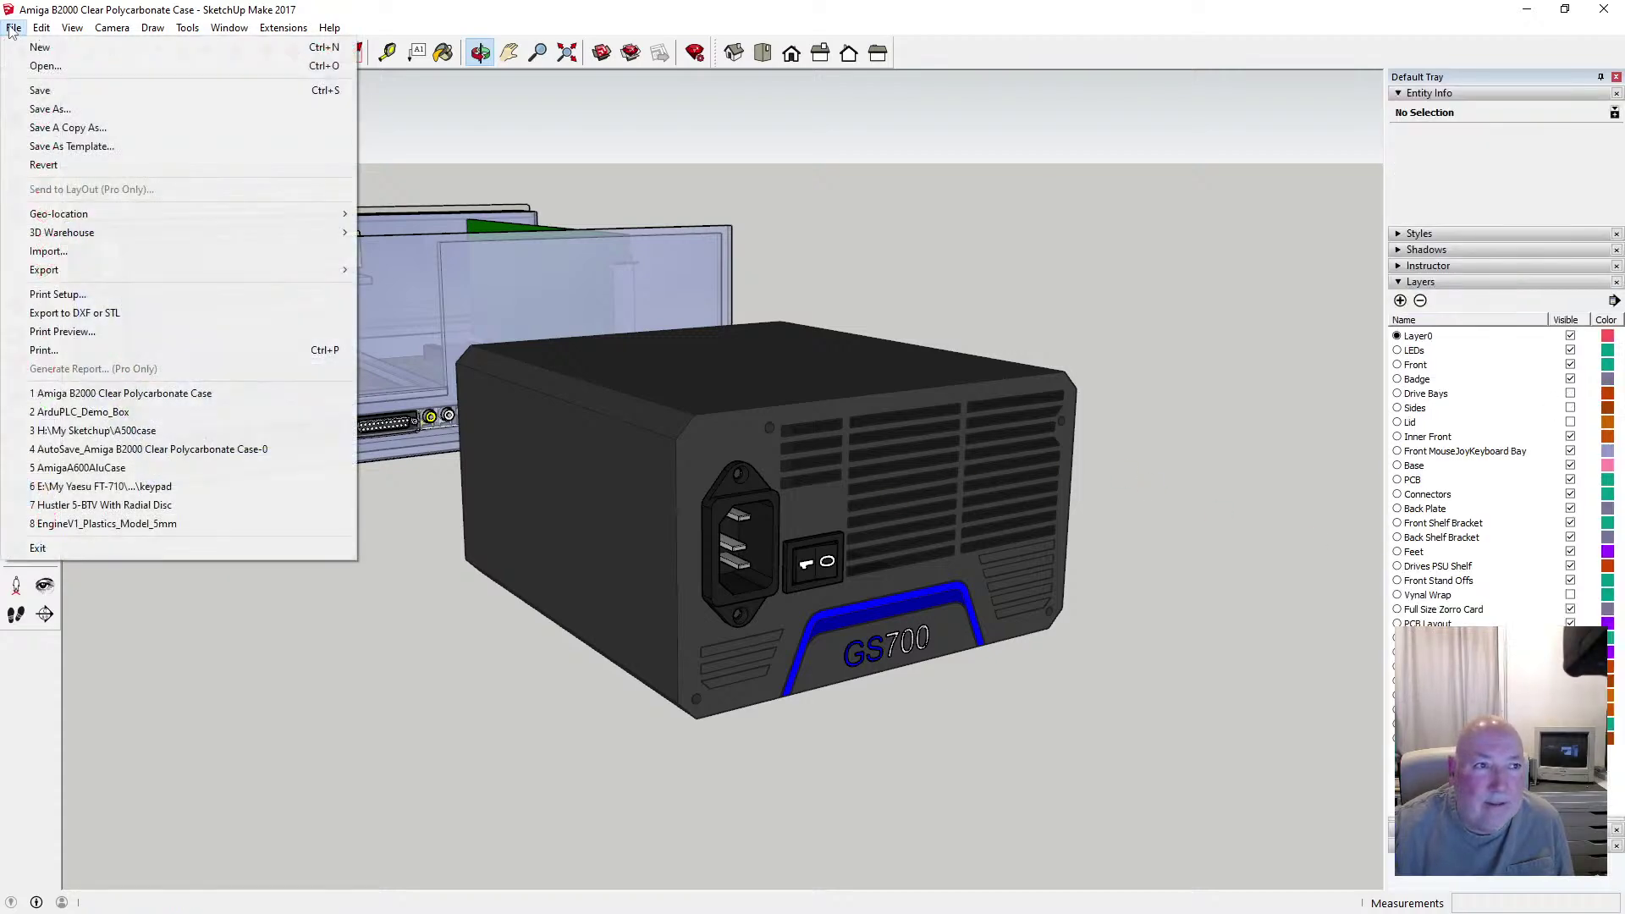
pyautogui.click(42, 90)
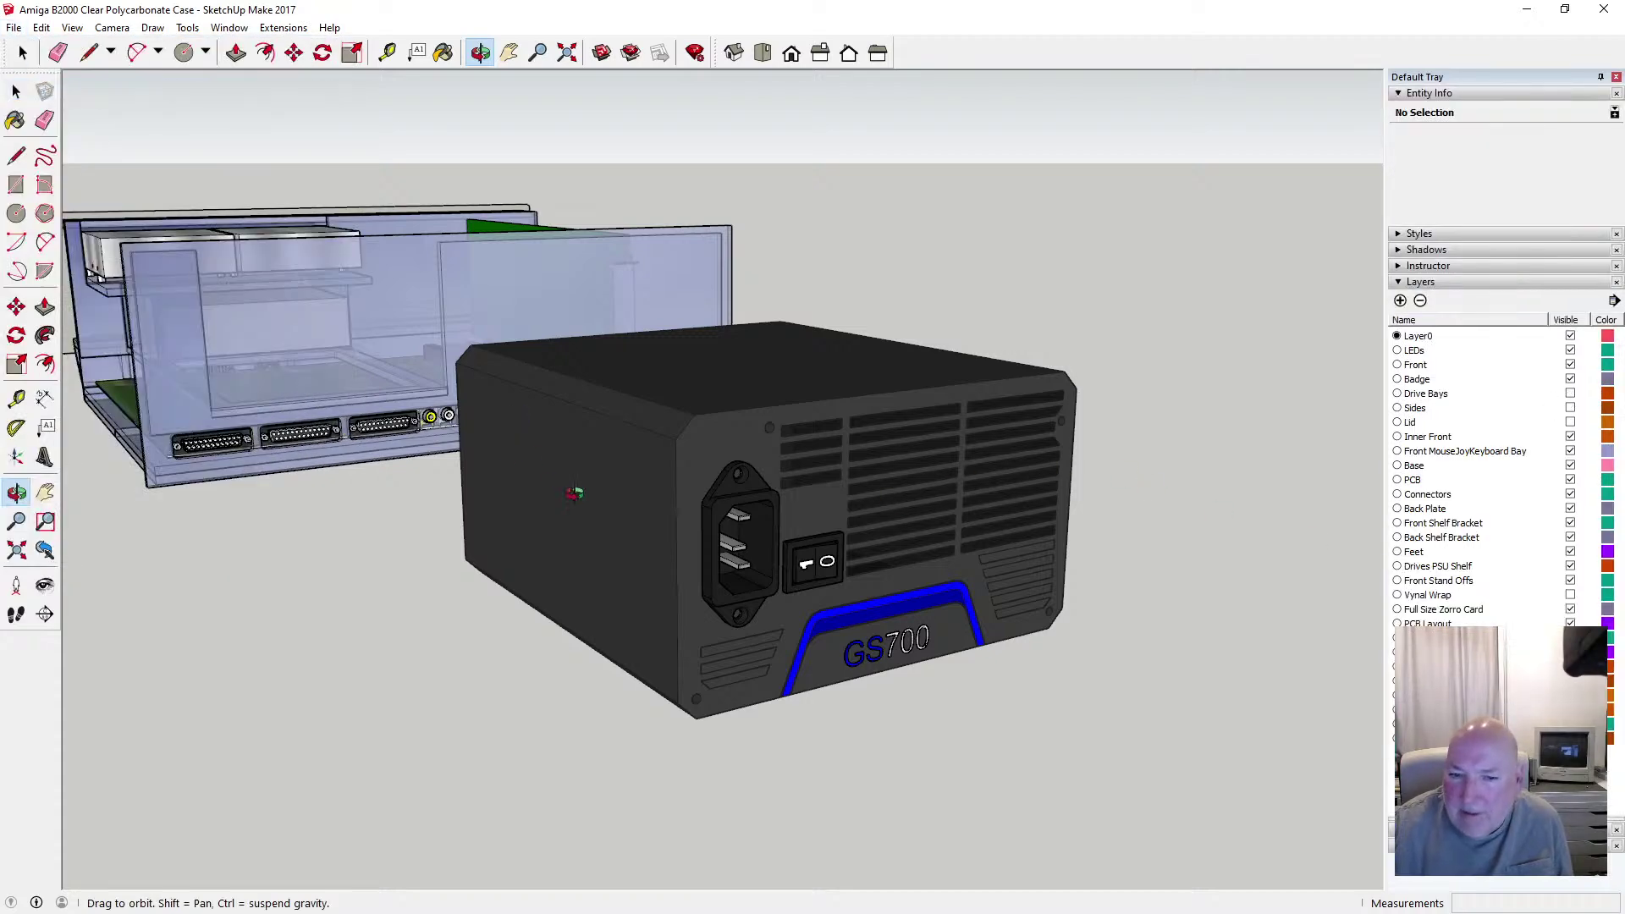
# Check whether the power supply housing and the GS700 lettering are separate components and which layers they use
pyautogui.click(16, 91)
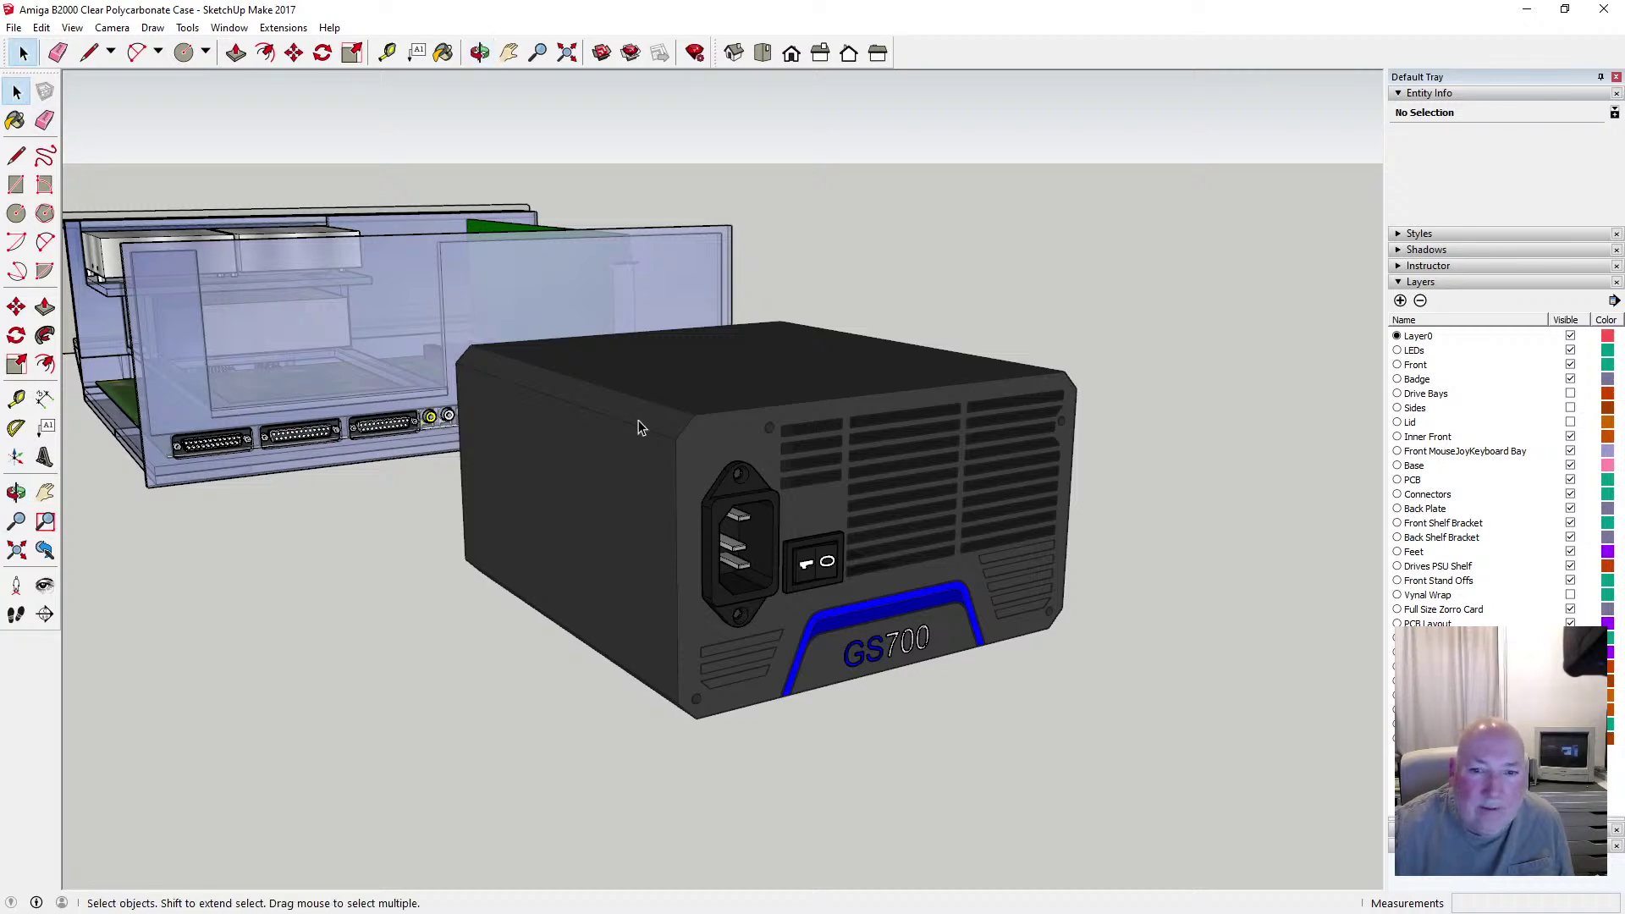
pyautogui.click(640, 429)
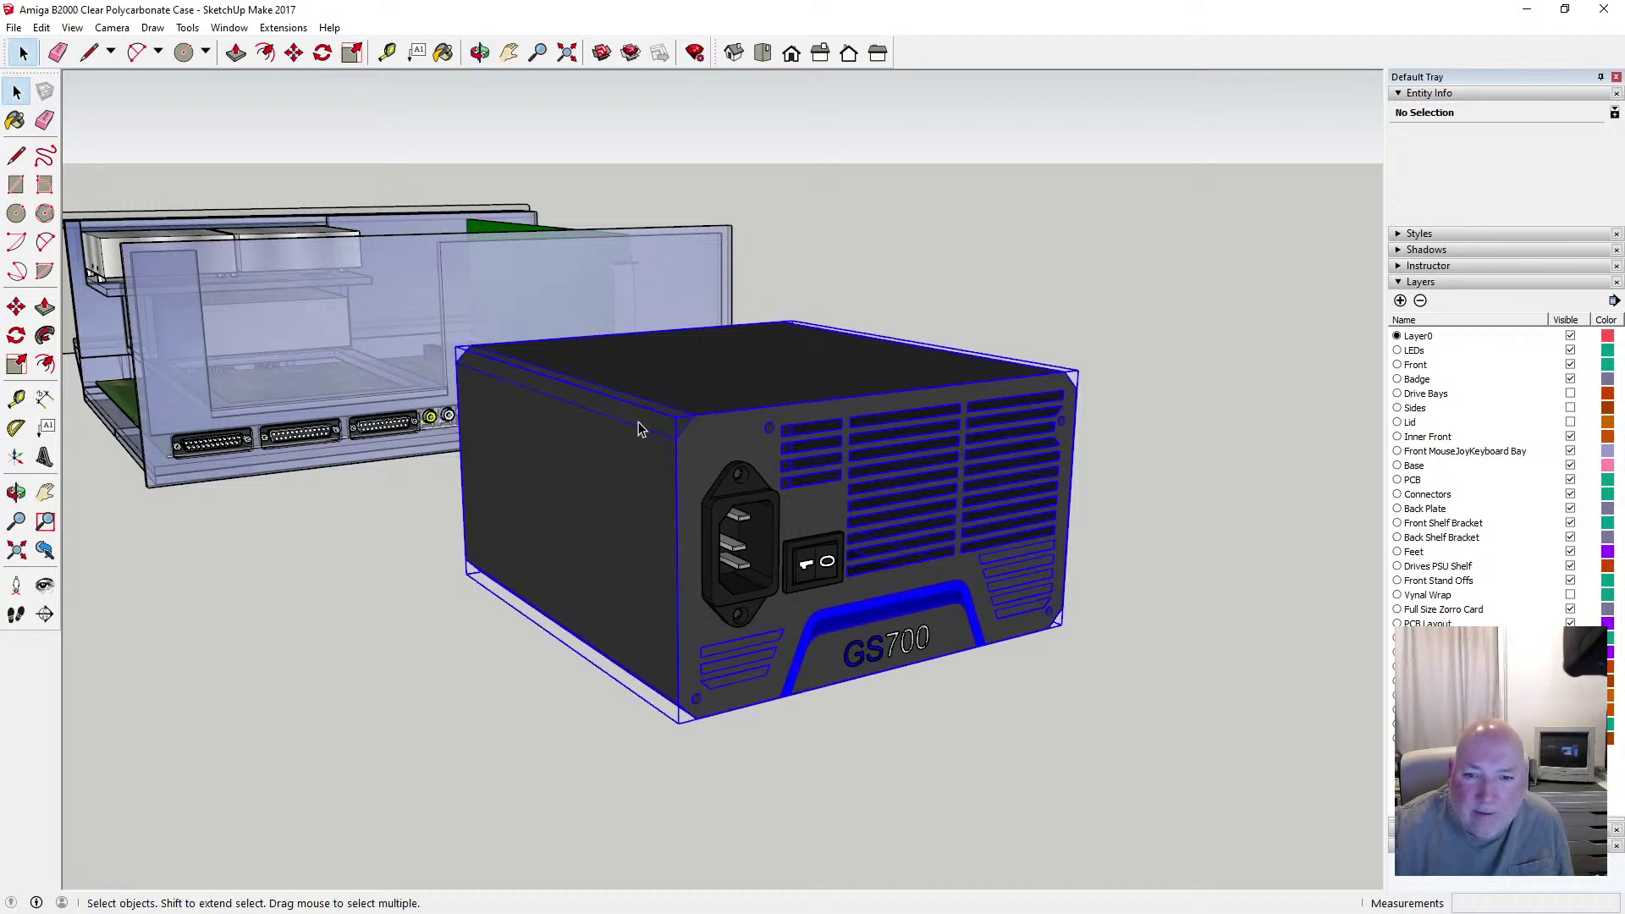
pyautogui.click(876, 698)
pyautogui.click(842, 429)
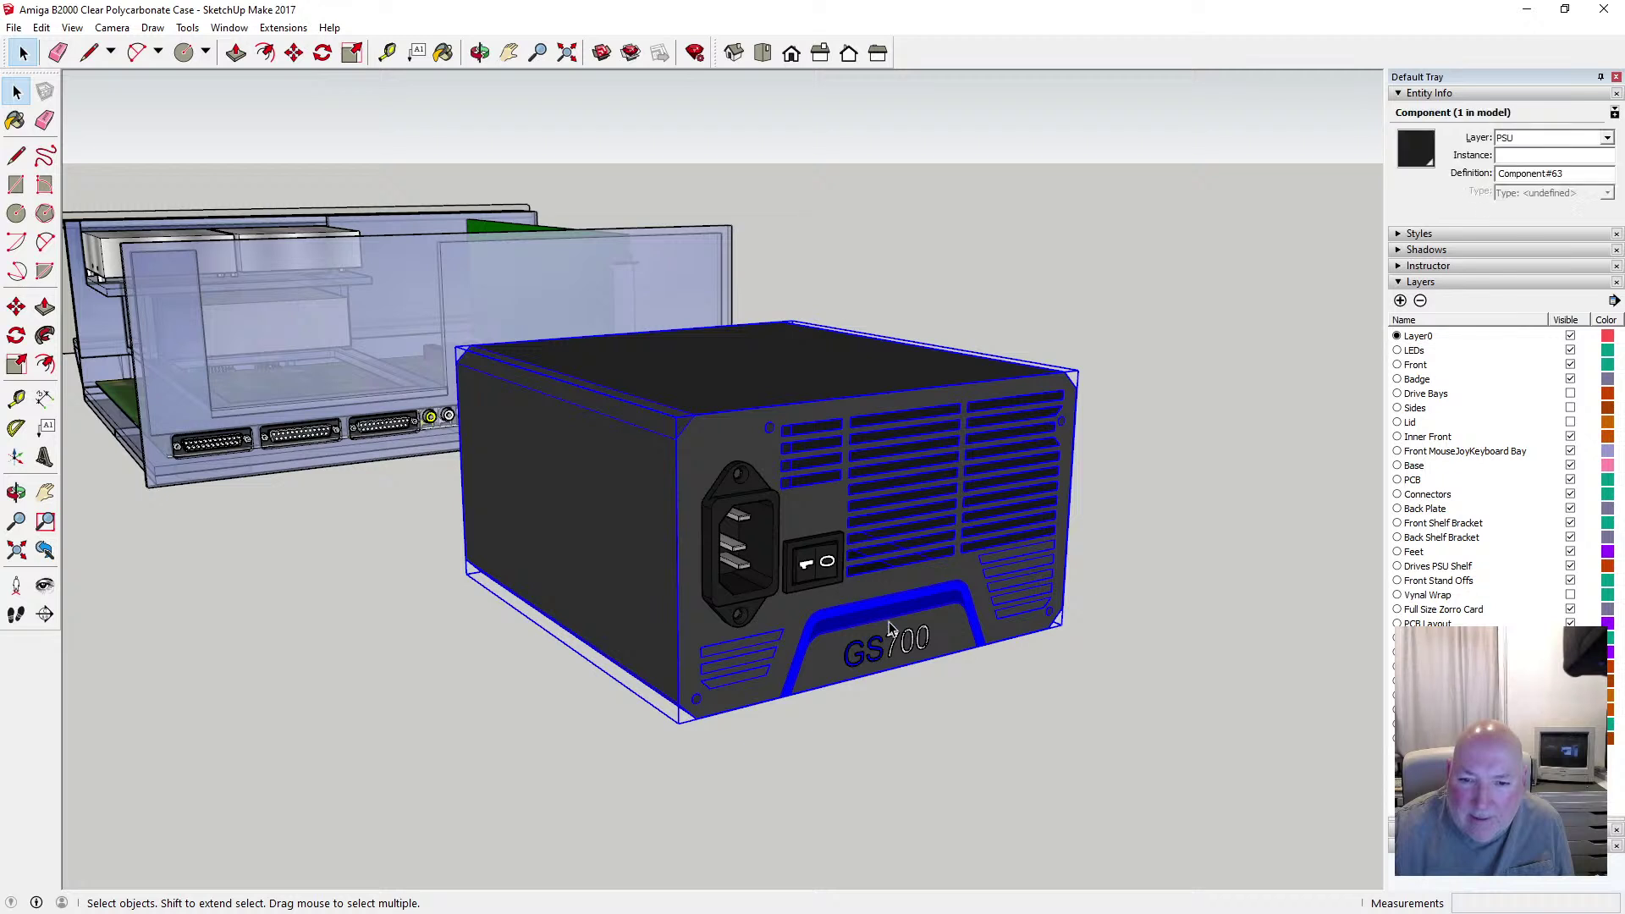
pyautogui.click(913, 636)
pyautogui.click(984, 682)
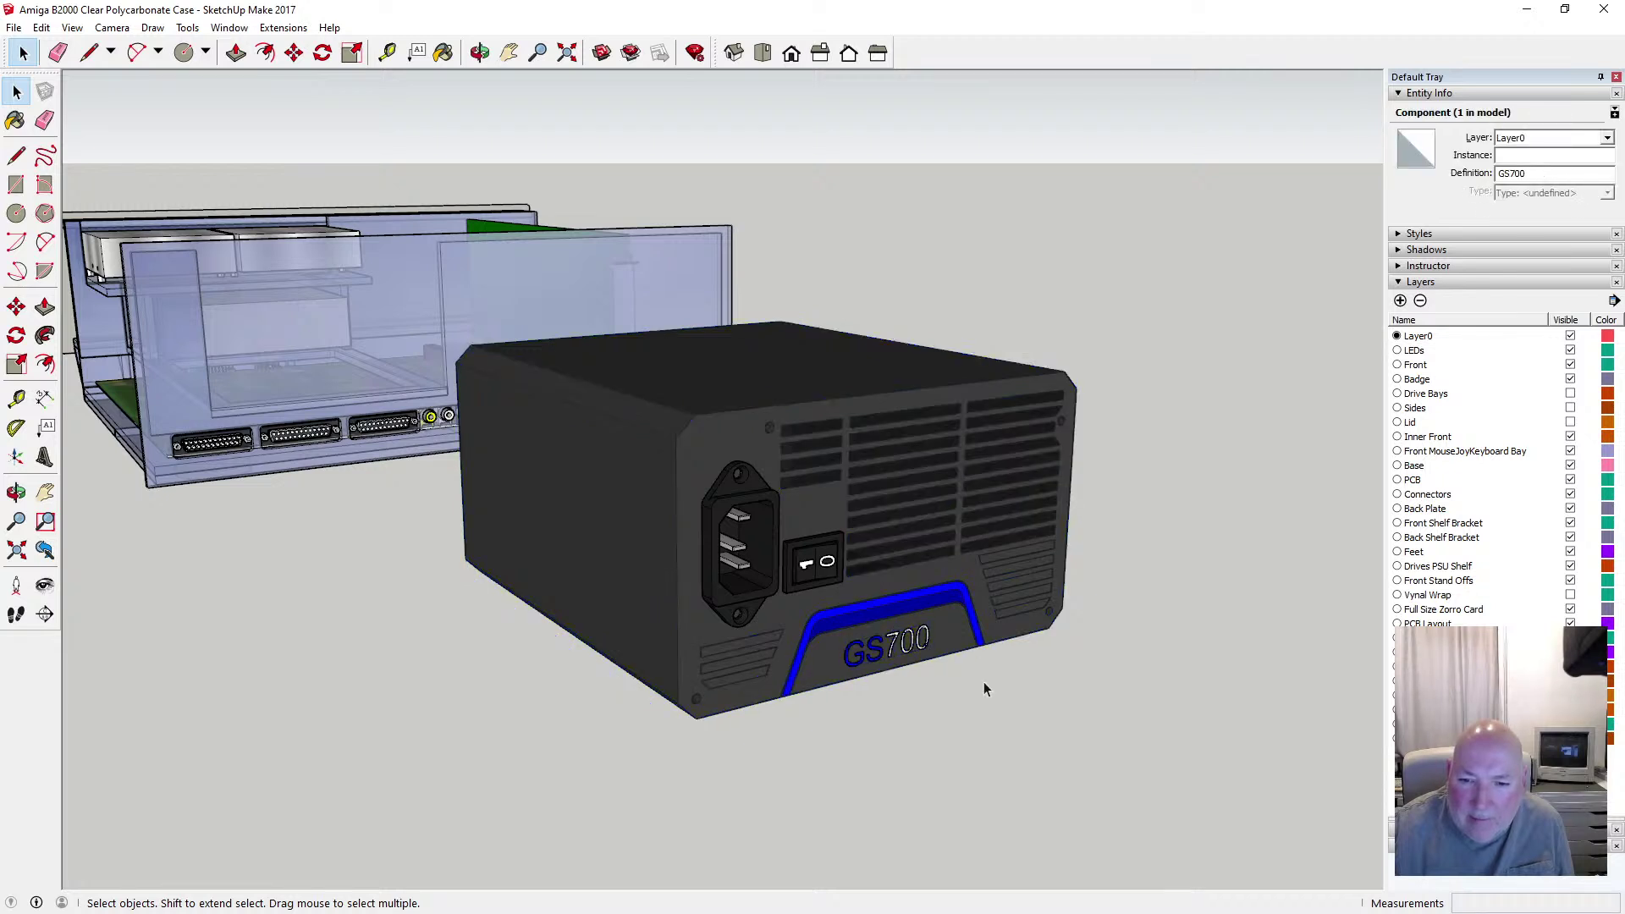
# Cut the GS700 lettering and paste it in place inside the power supply housing component so both select as one
pyautogui.click(930, 636)
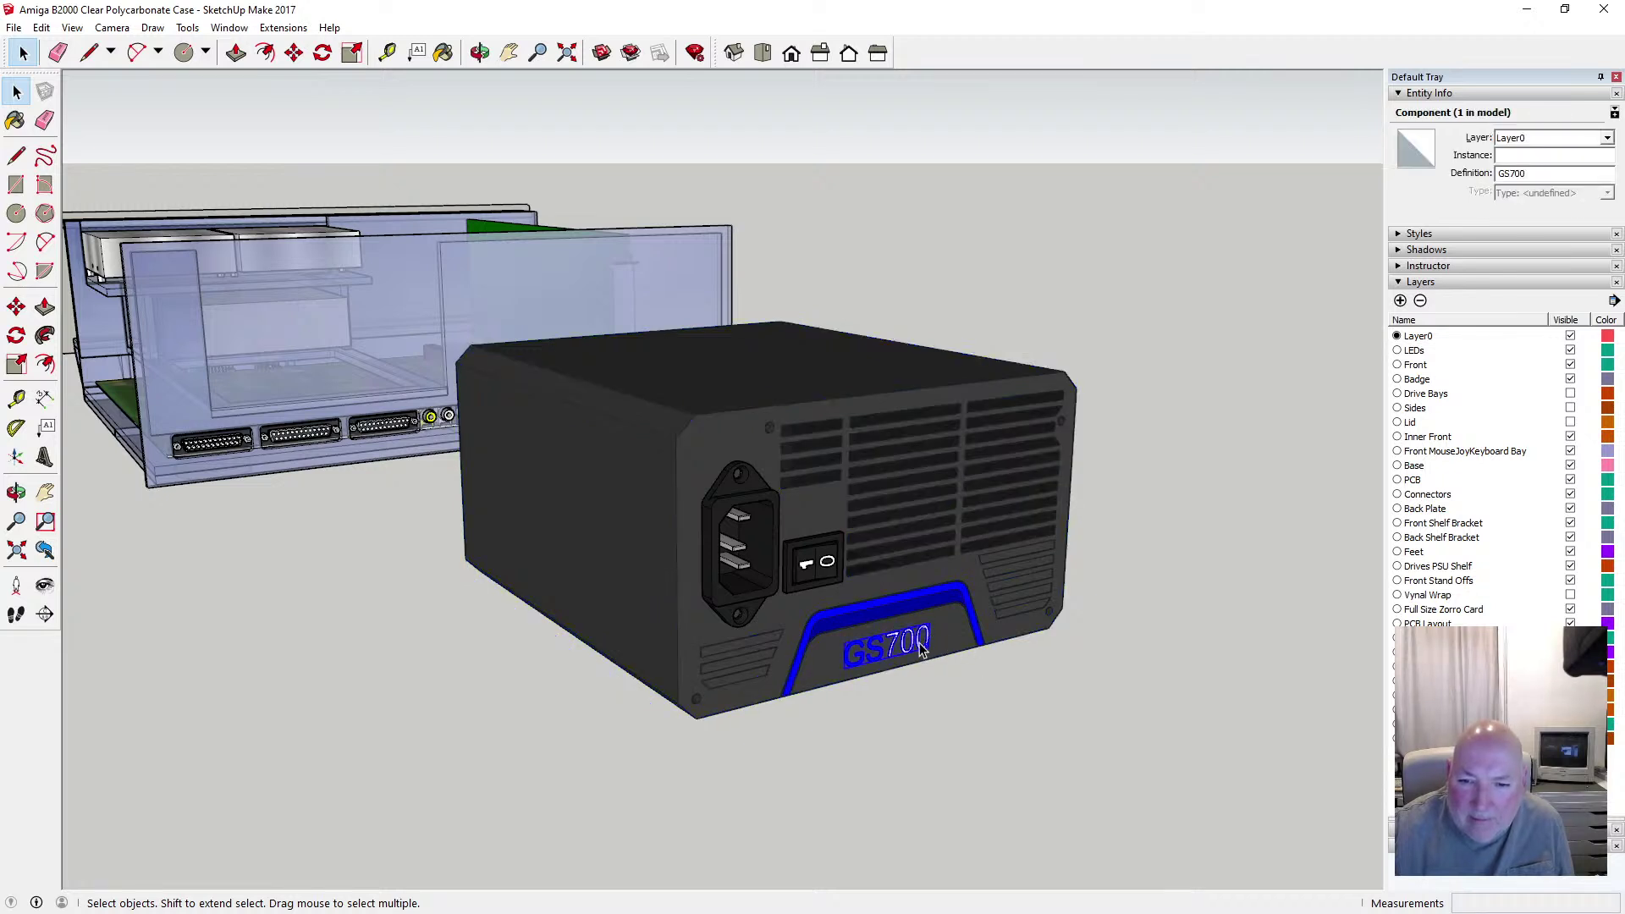
pyautogui.click(41, 27)
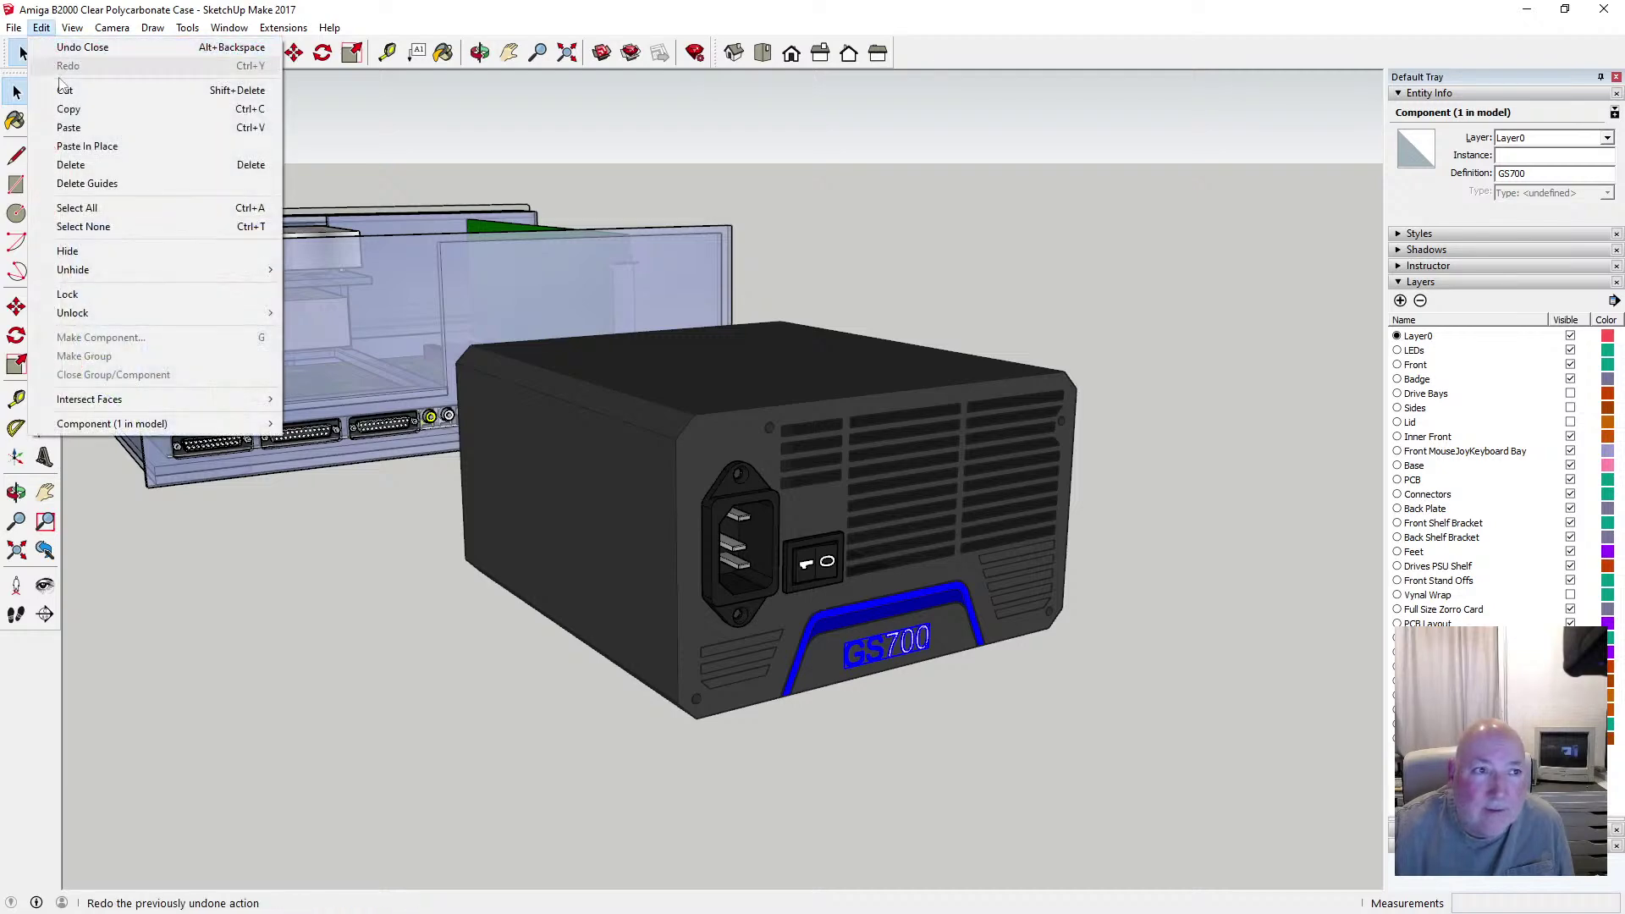
pyautogui.click(127, 89)
pyautogui.doubleClick(494, 525)
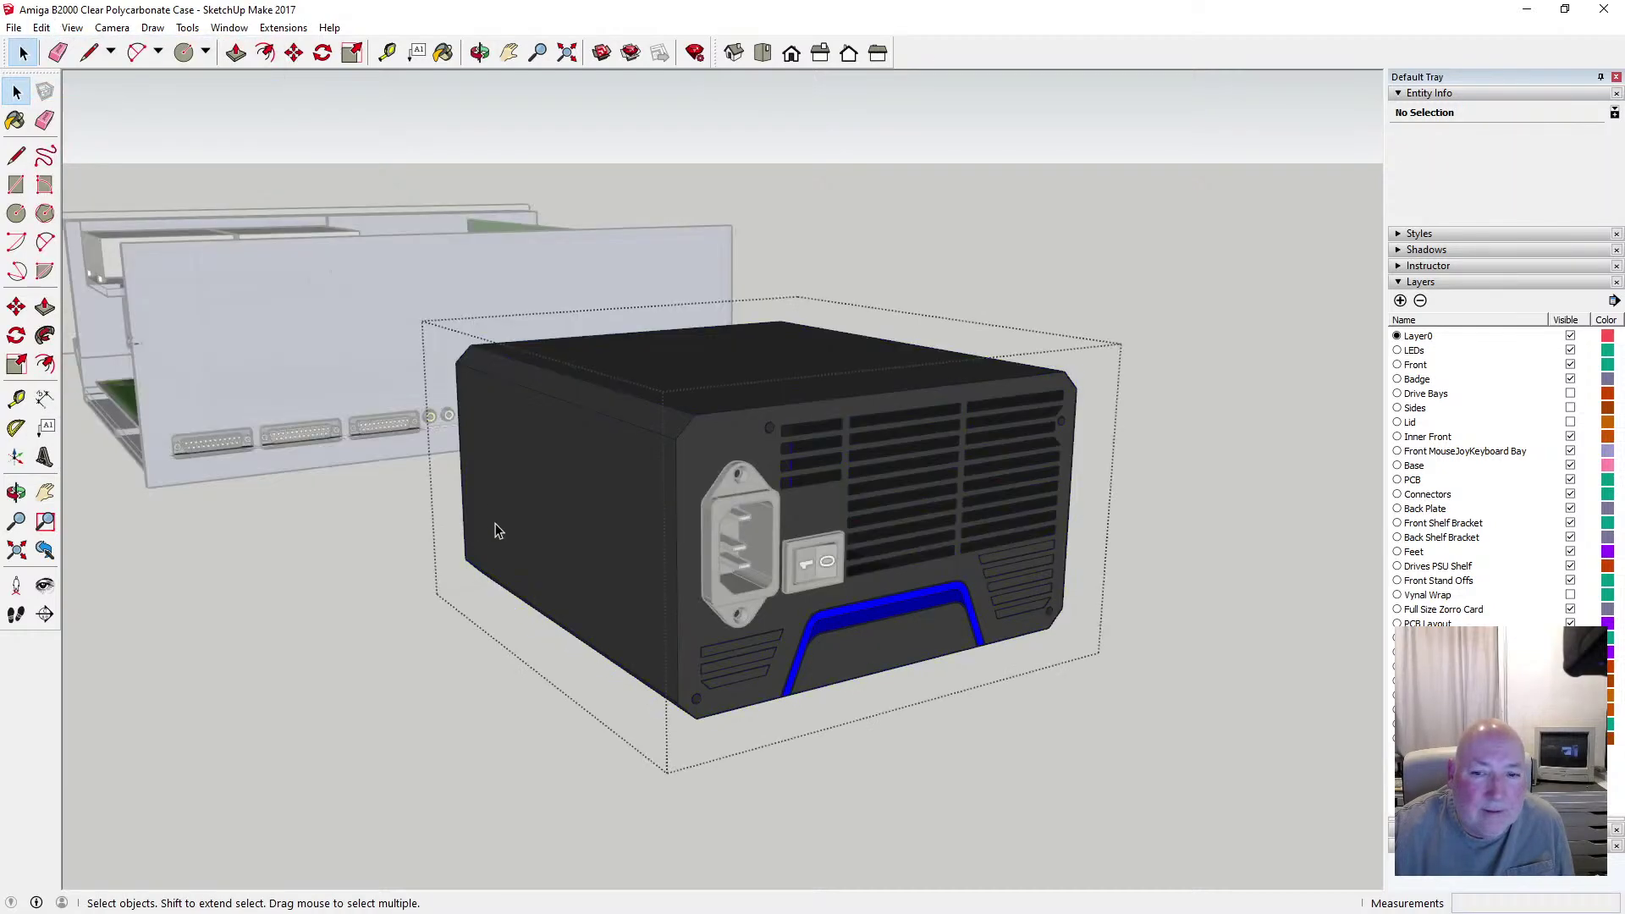
pyautogui.click(42, 28)
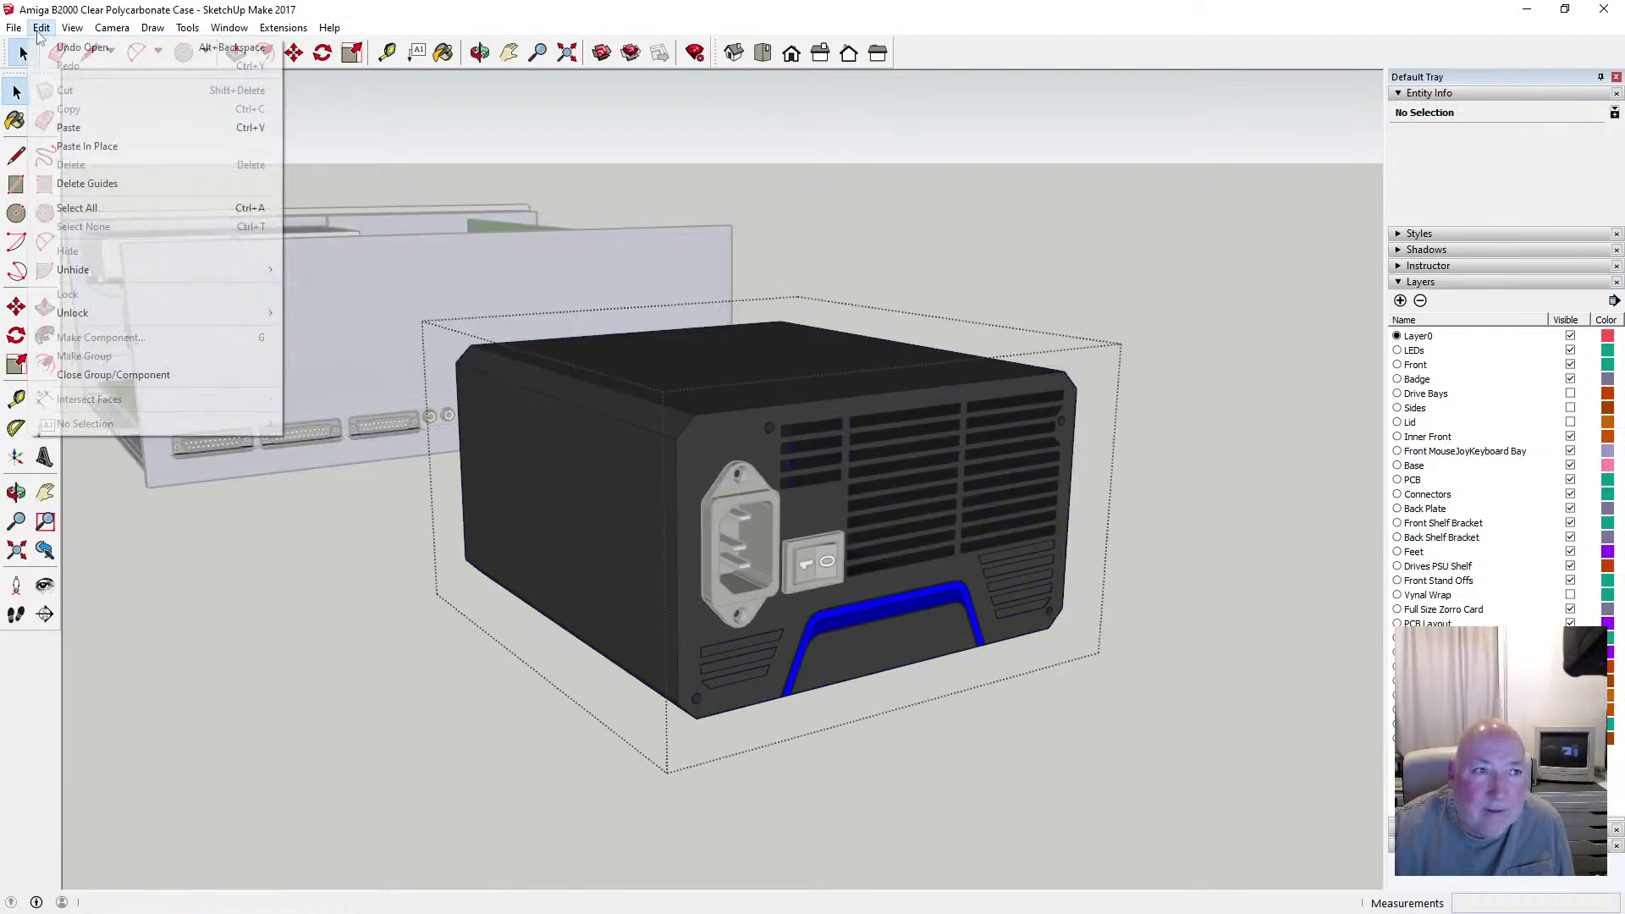
pyautogui.click(86, 147)
pyautogui.click(917, 755)
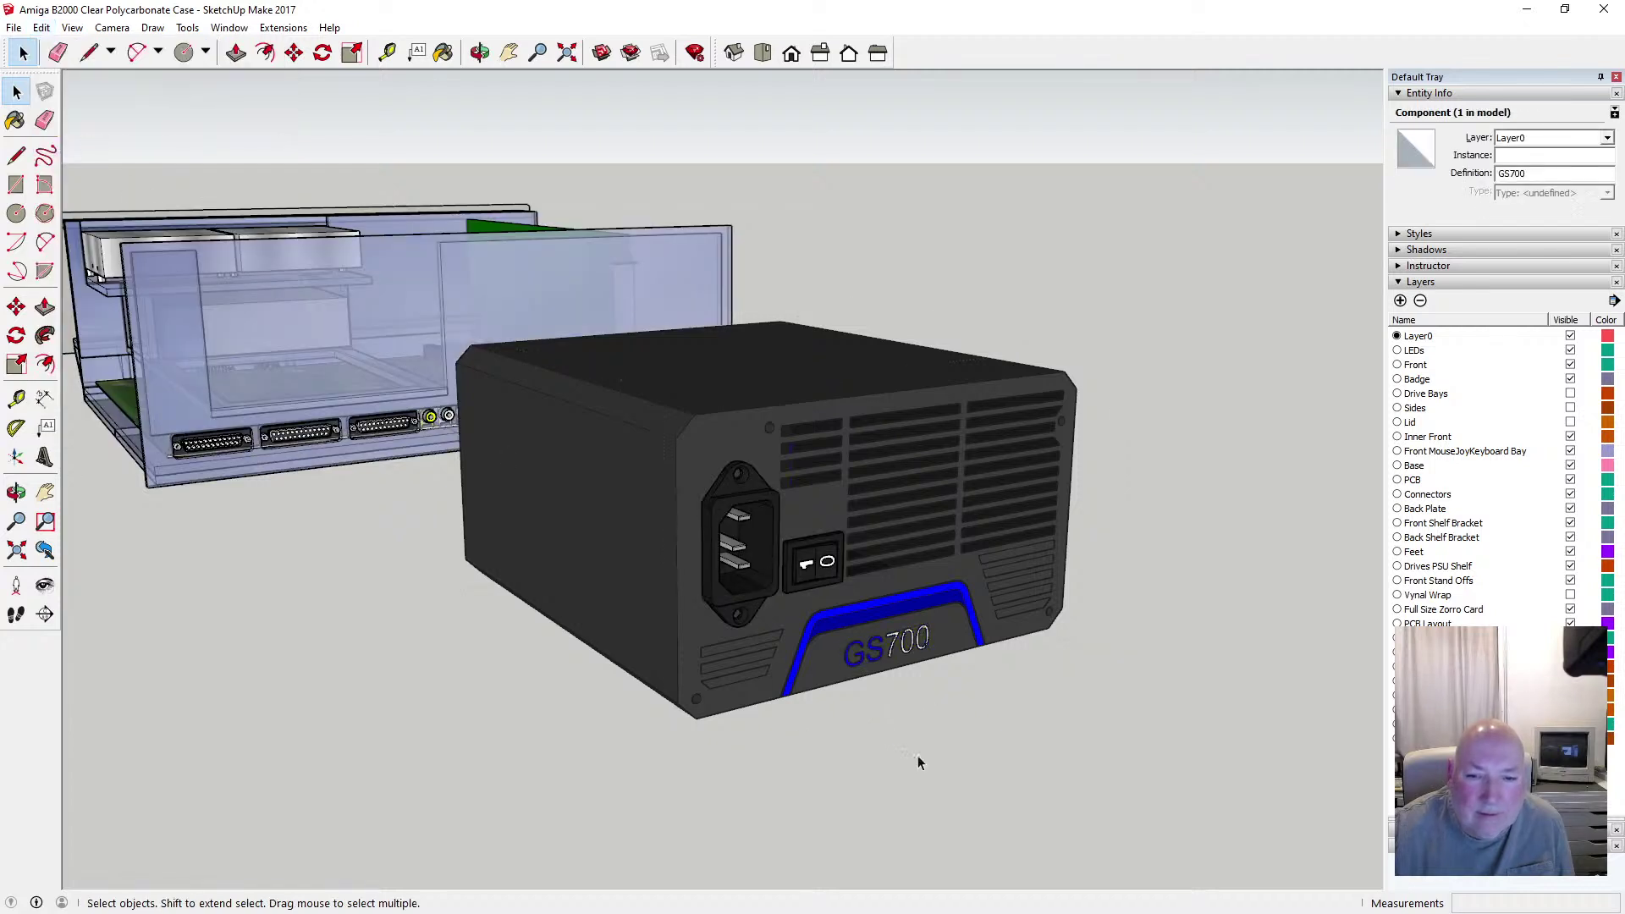
pyautogui.click(851, 622)
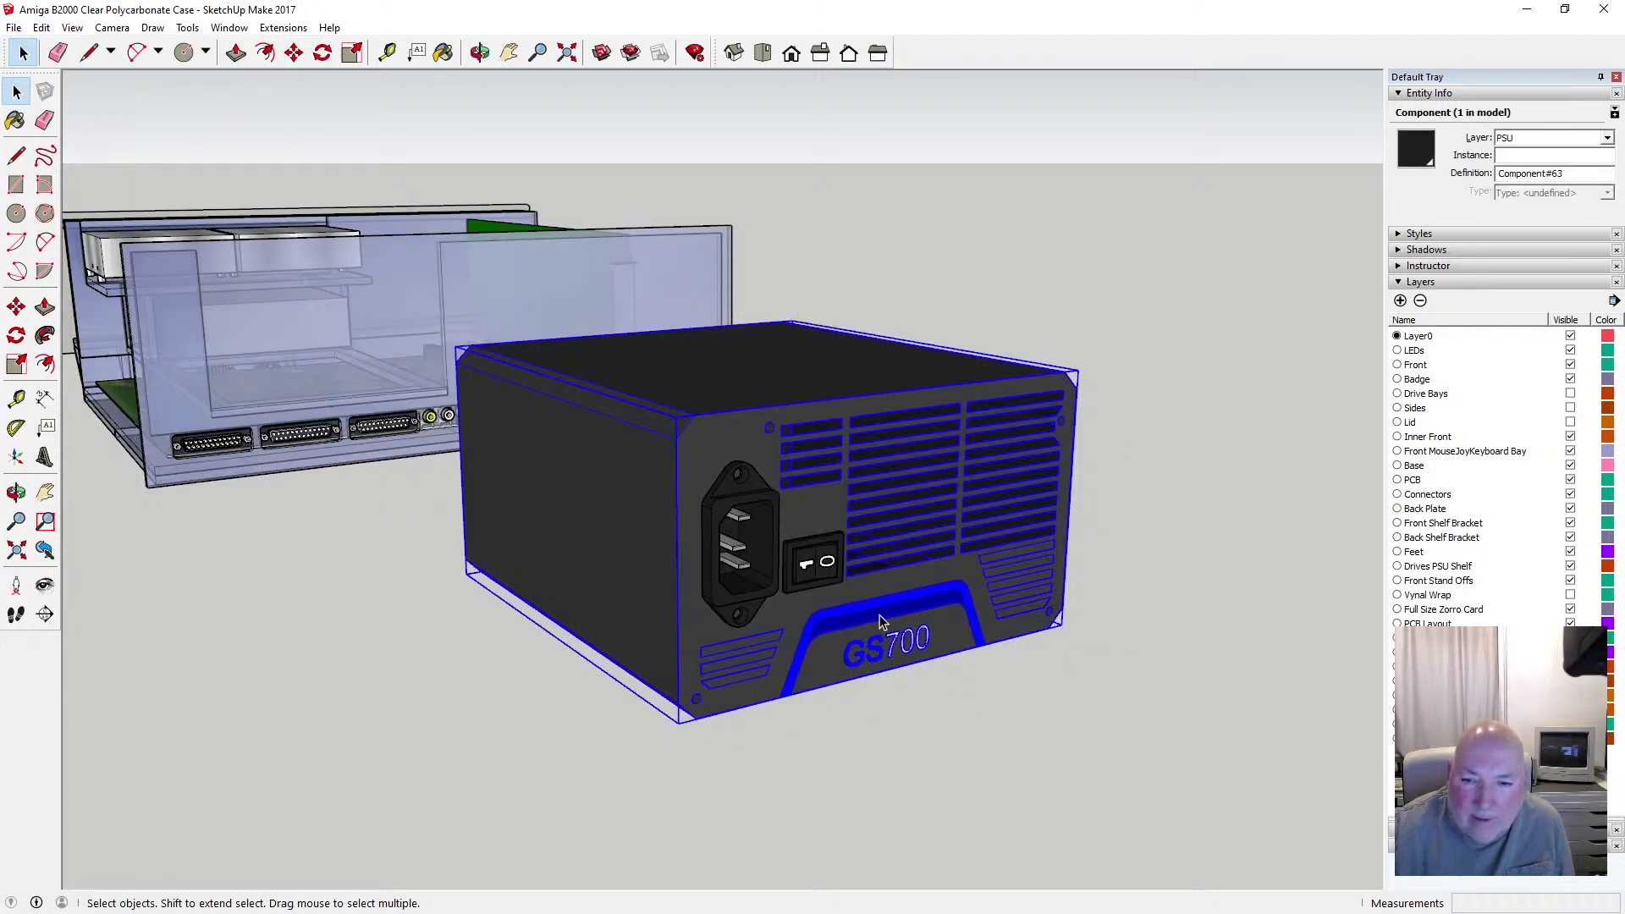
pyautogui.click(921, 734)
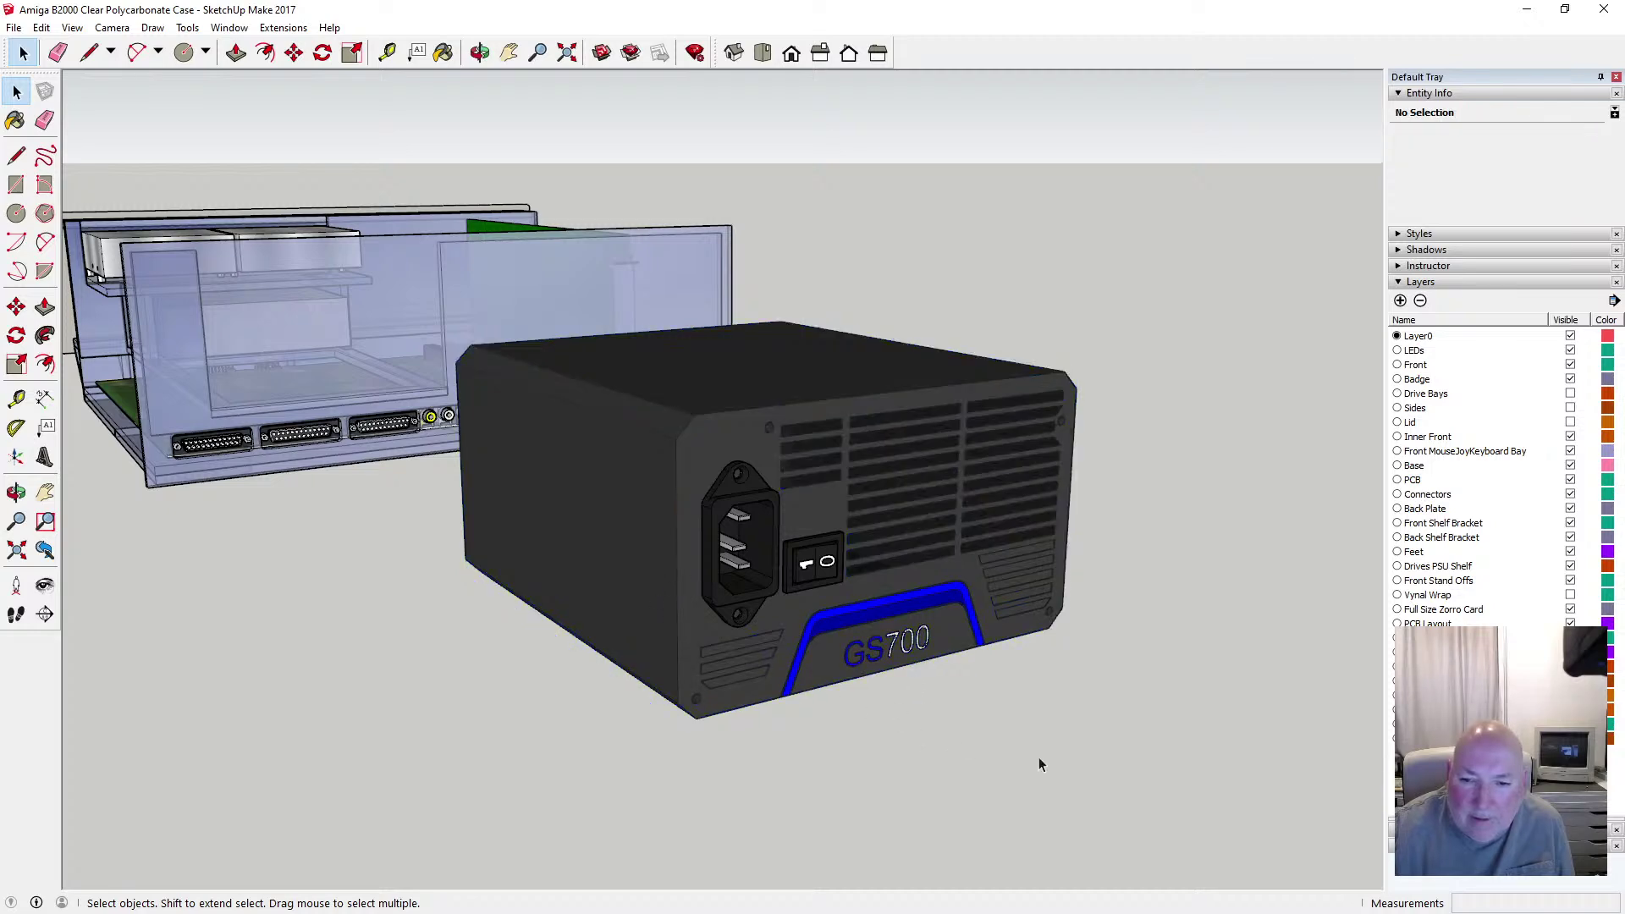
# Assign the power inlet socket and the rocker switch to the PSU layer, checking the layer's visibility
pyautogui.click(1571, 740)
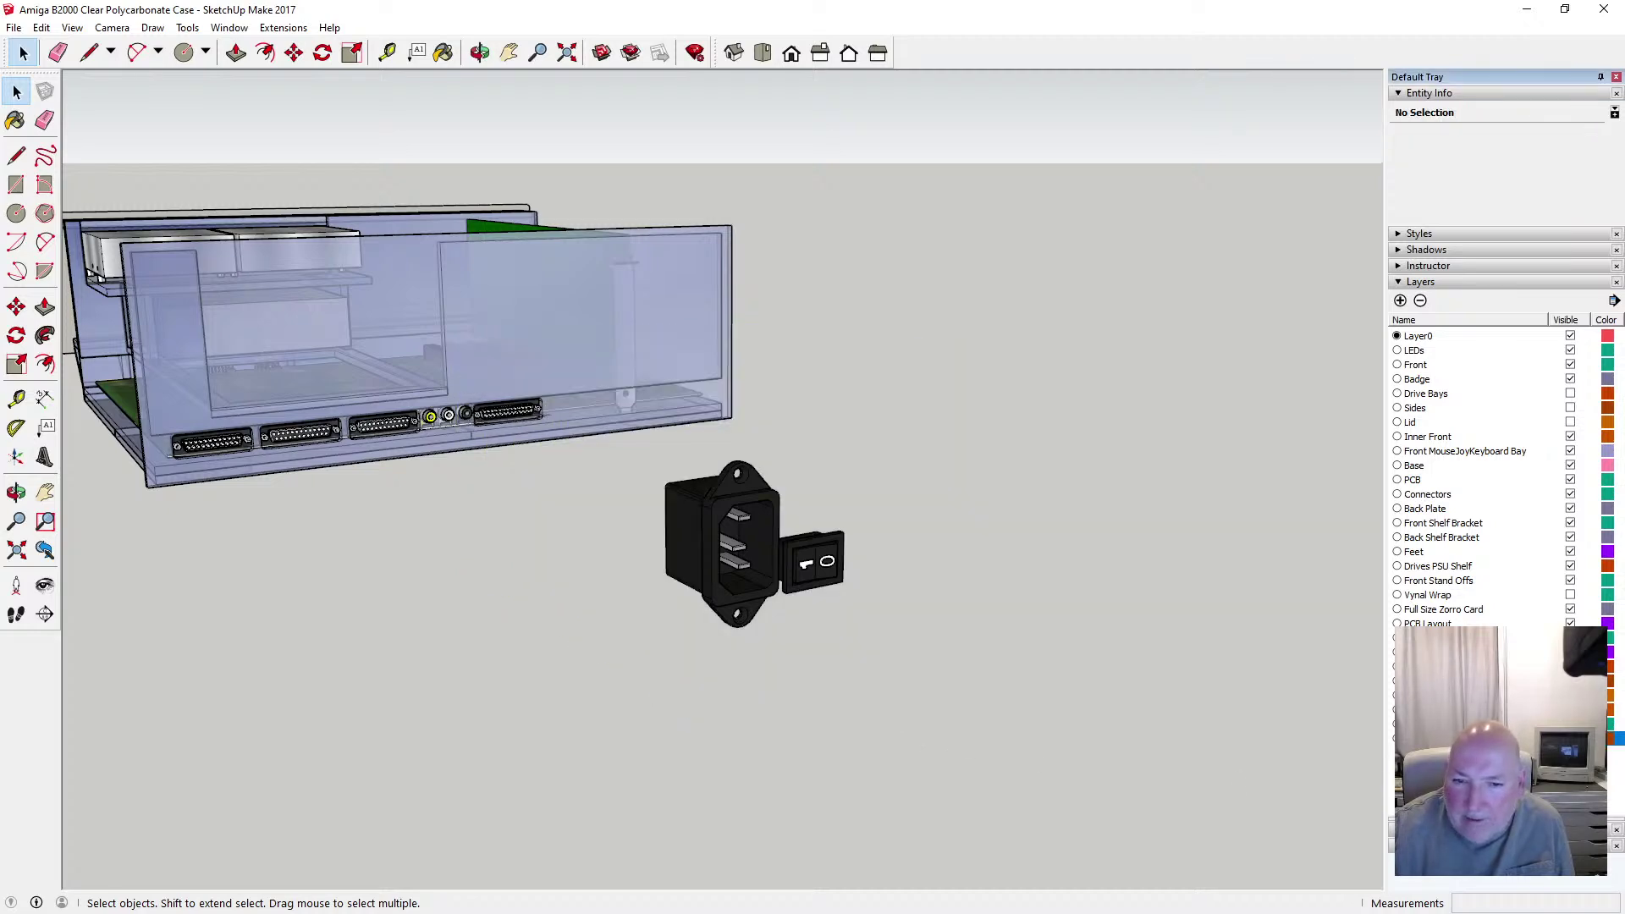
pyautogui.click(1571, 739)
pyautogui.click(713, 533)
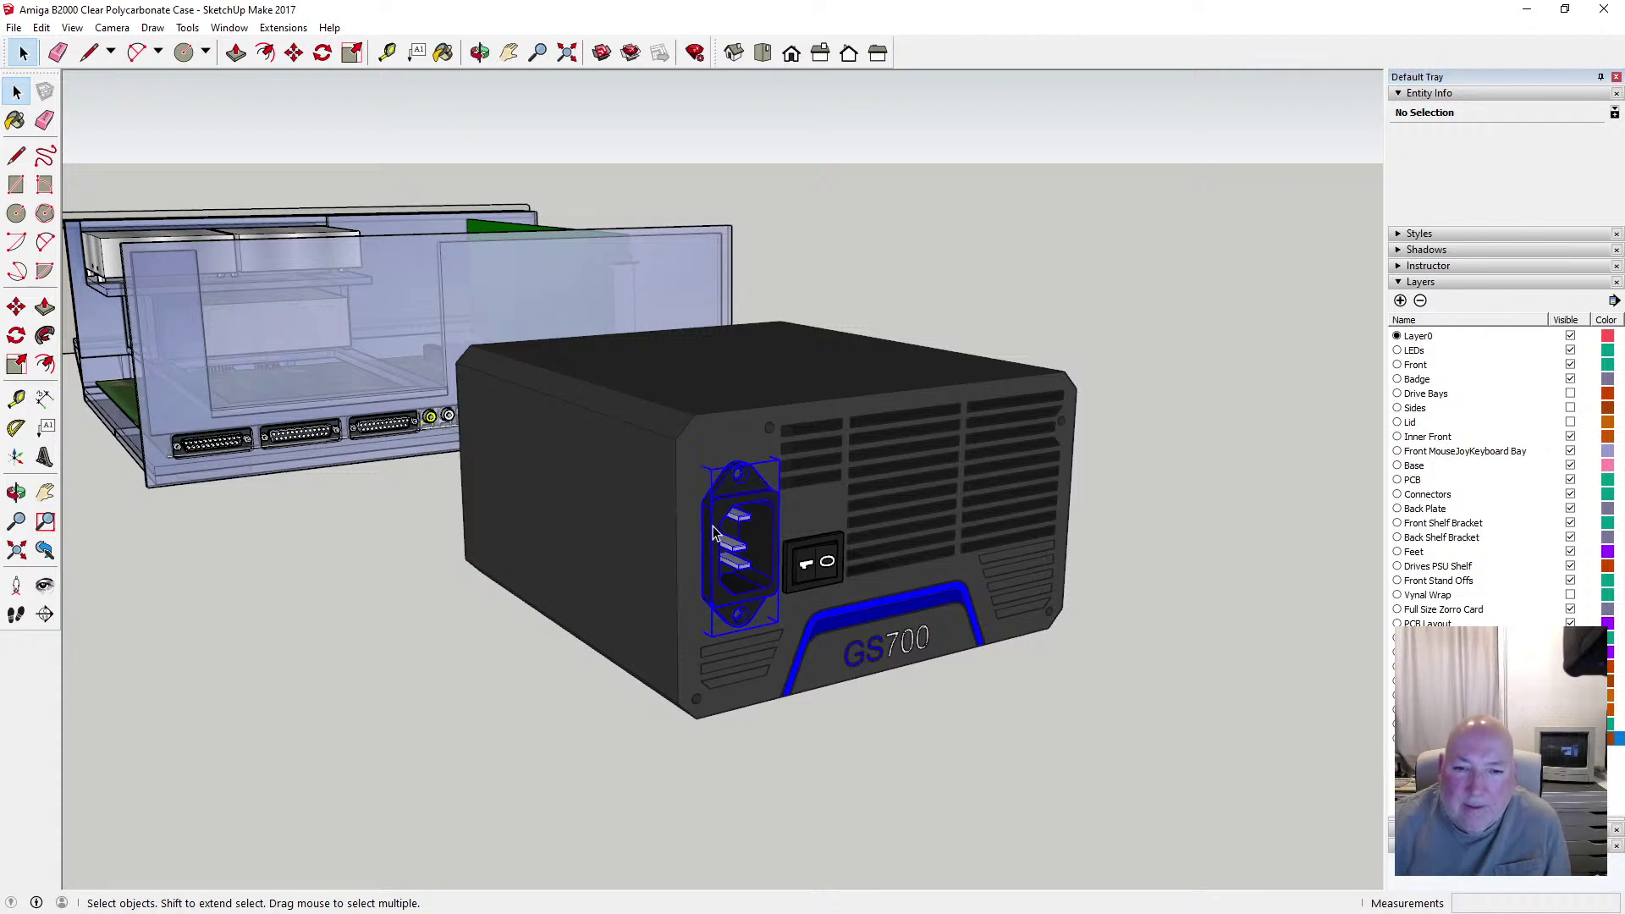
pyautogui.keyDown('shift'); pyautogui.click(818, 554); pyautogui.keyUp('shift')
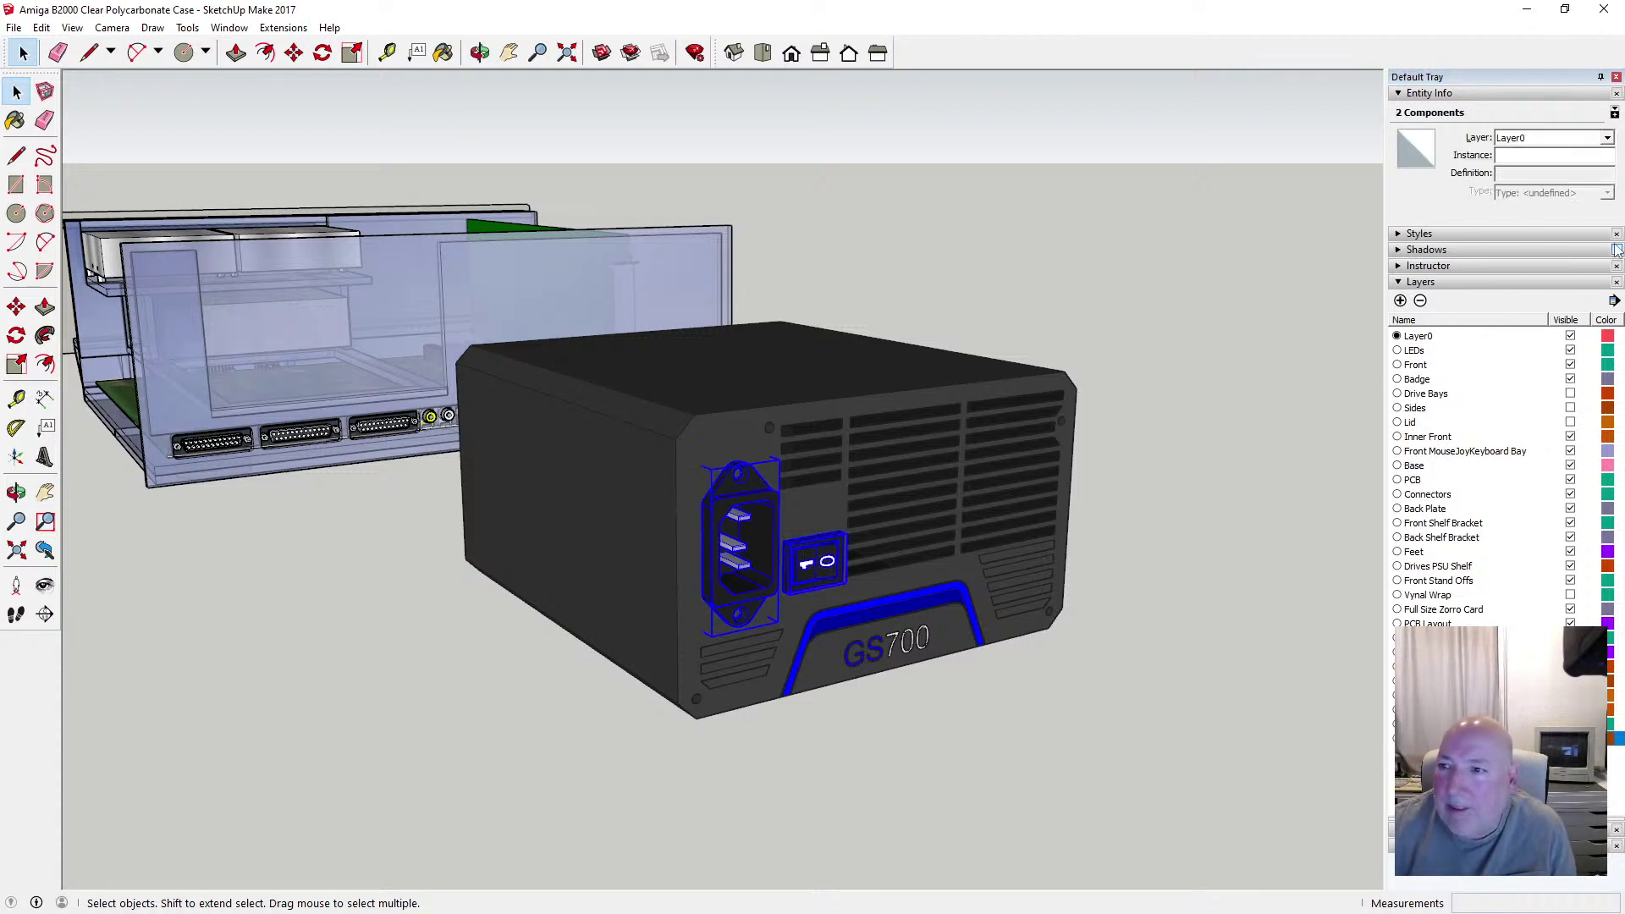
pyautogui.click(1607, 139)
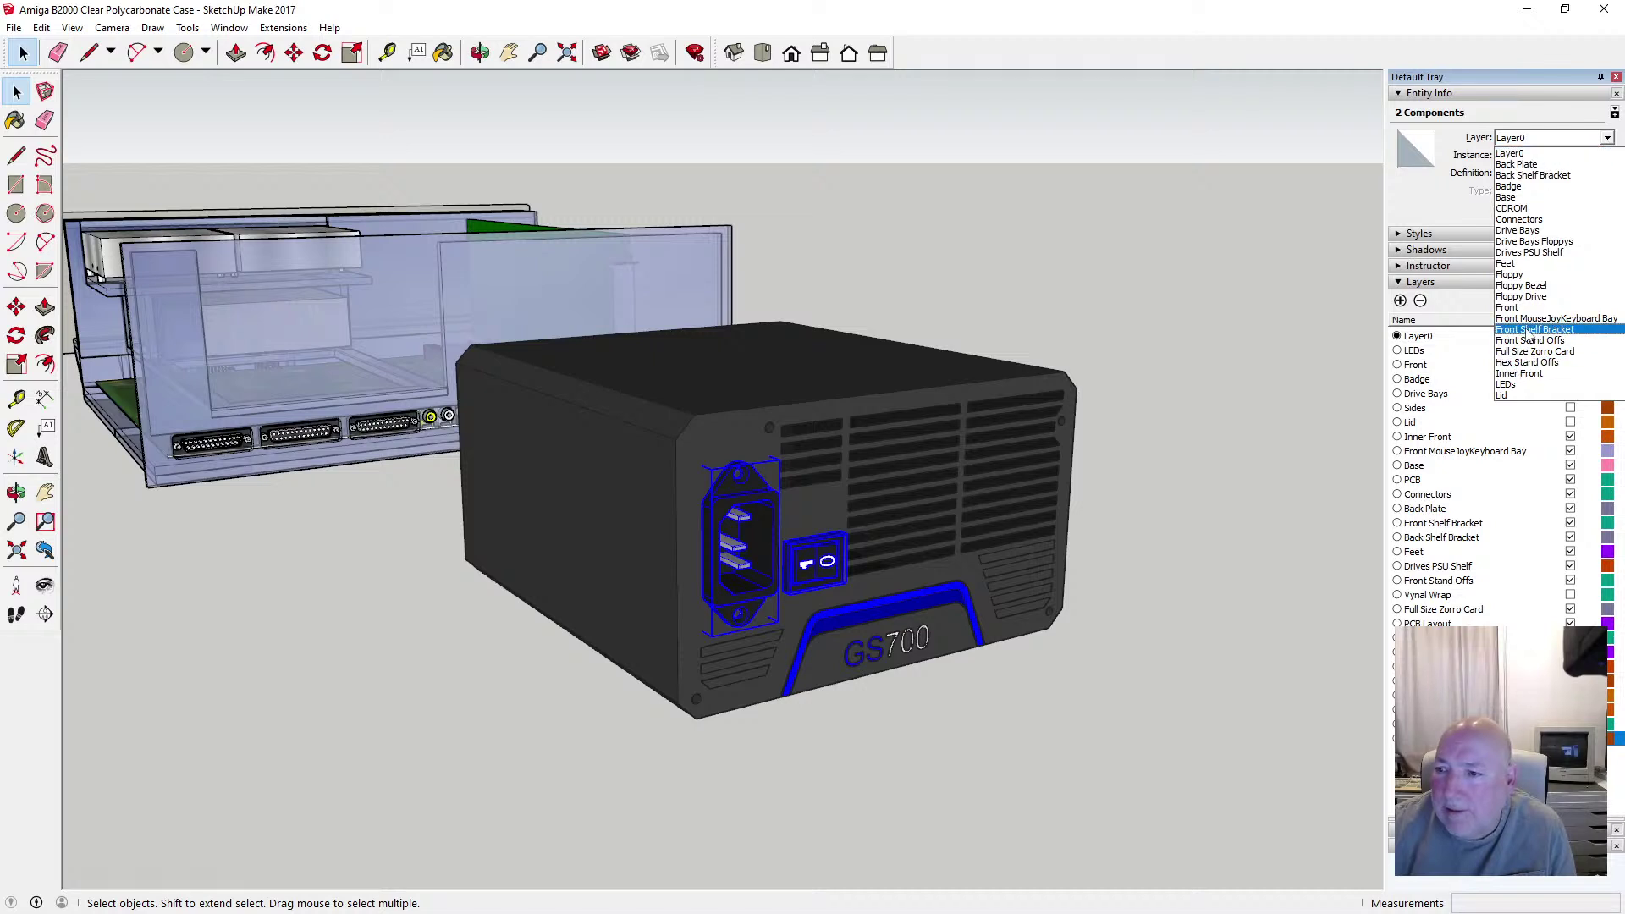
pyautogui.scroll(-1, 1540, 381)
pyautogui.scroll(-1, 1541, 381)
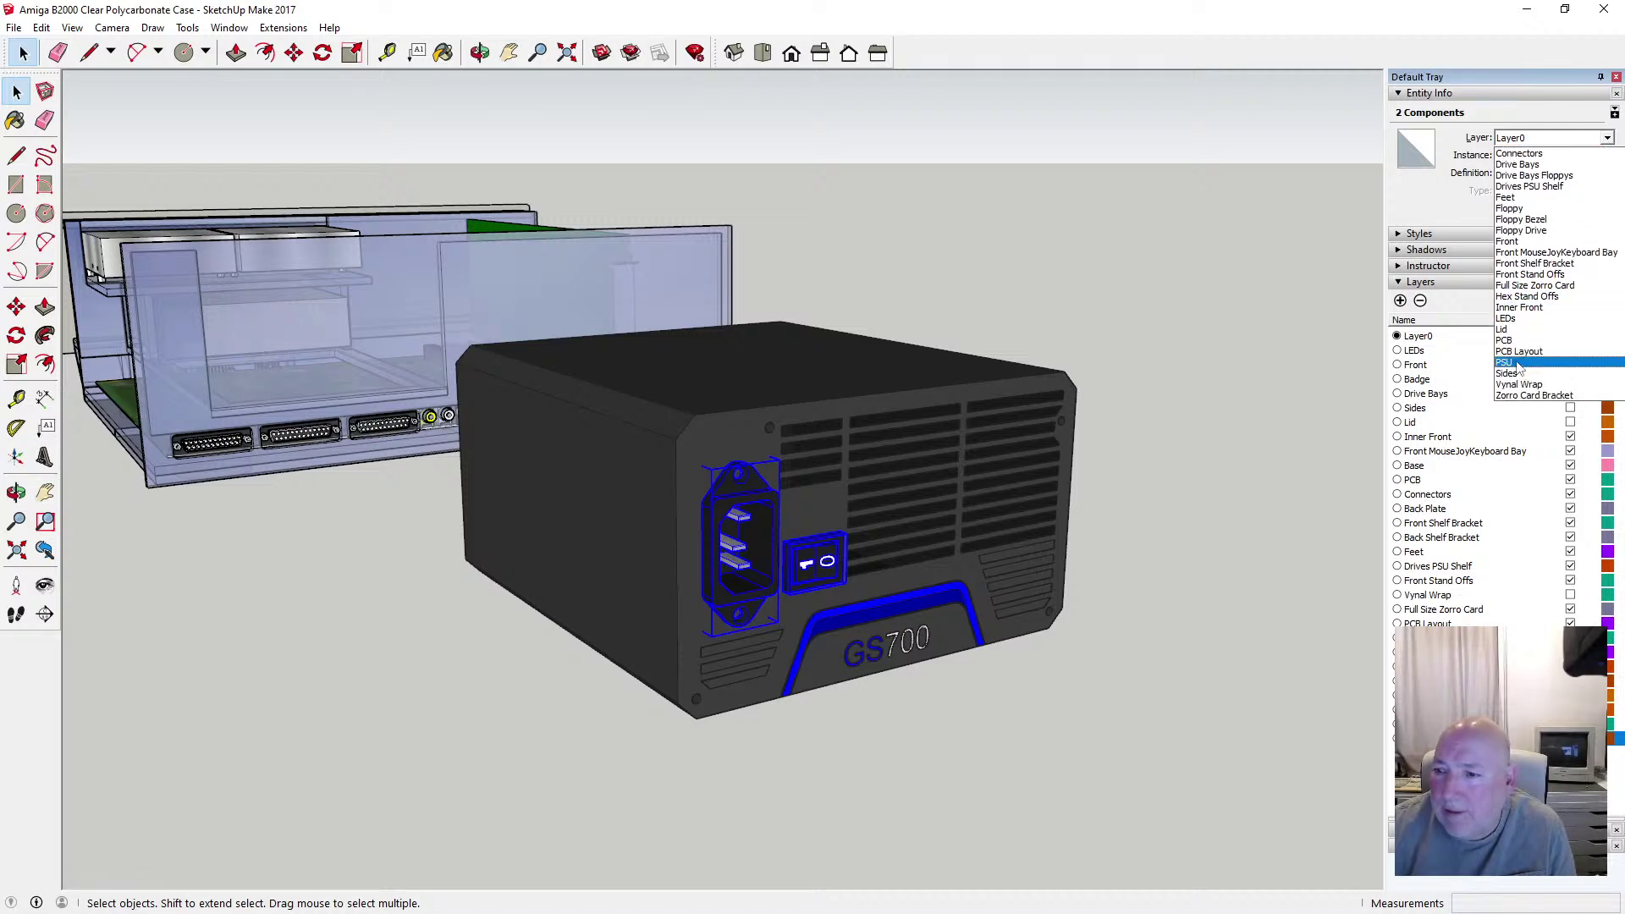
pyautogui.click(1521, 374)
pyautogui.click(1327, 648)
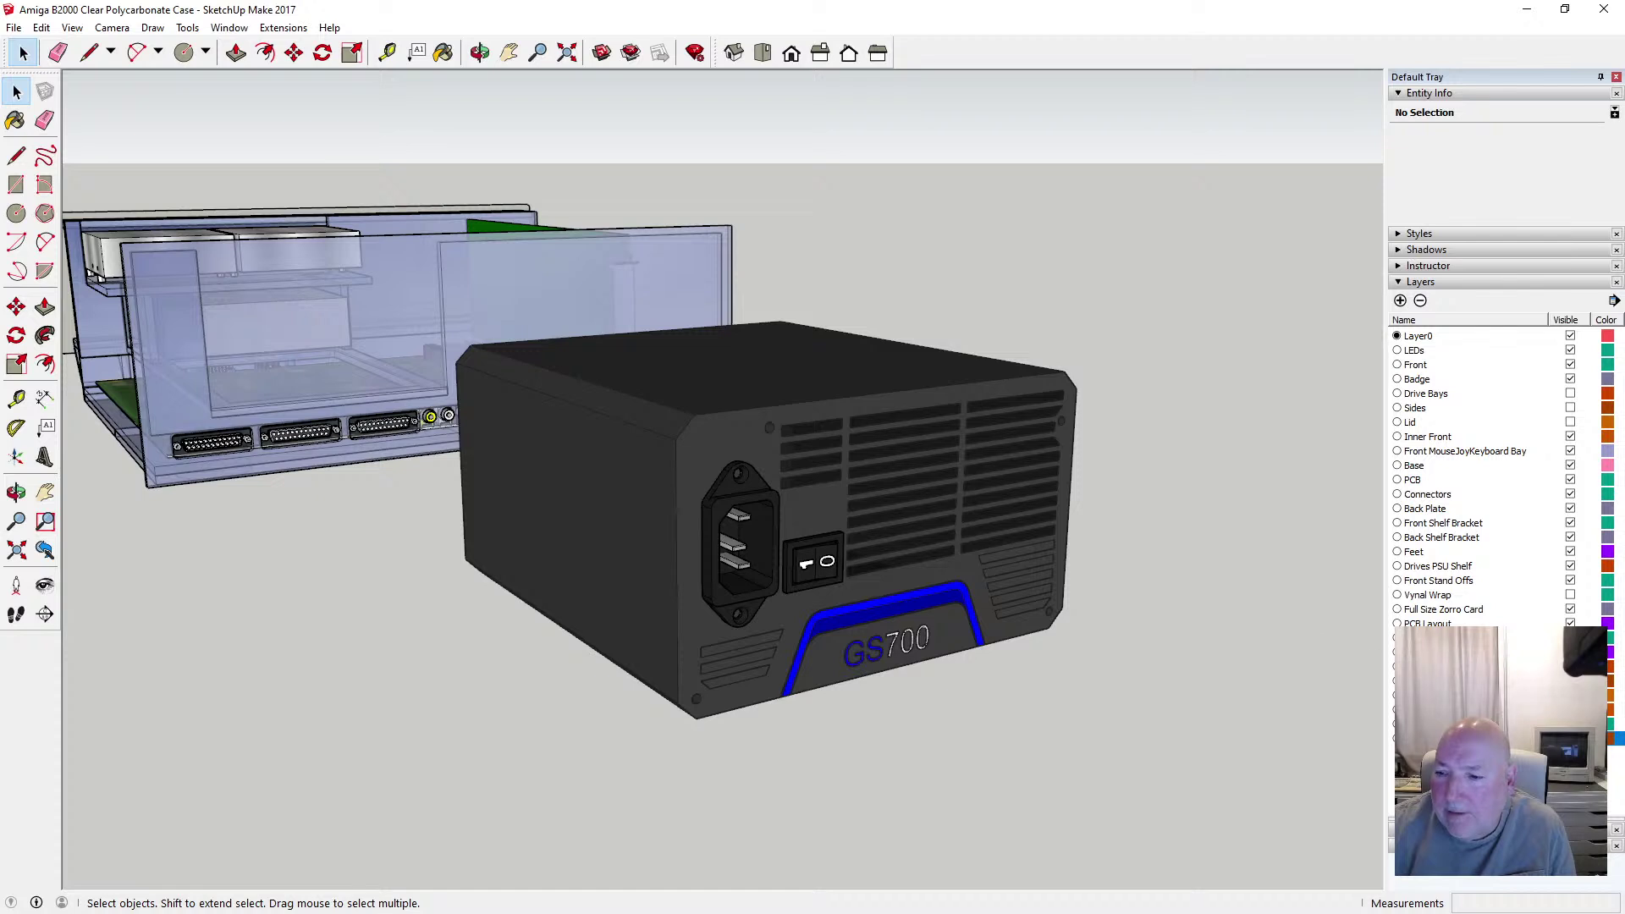
pyautogui.click(1570, 739)
pyautogui.click(1571, 739)
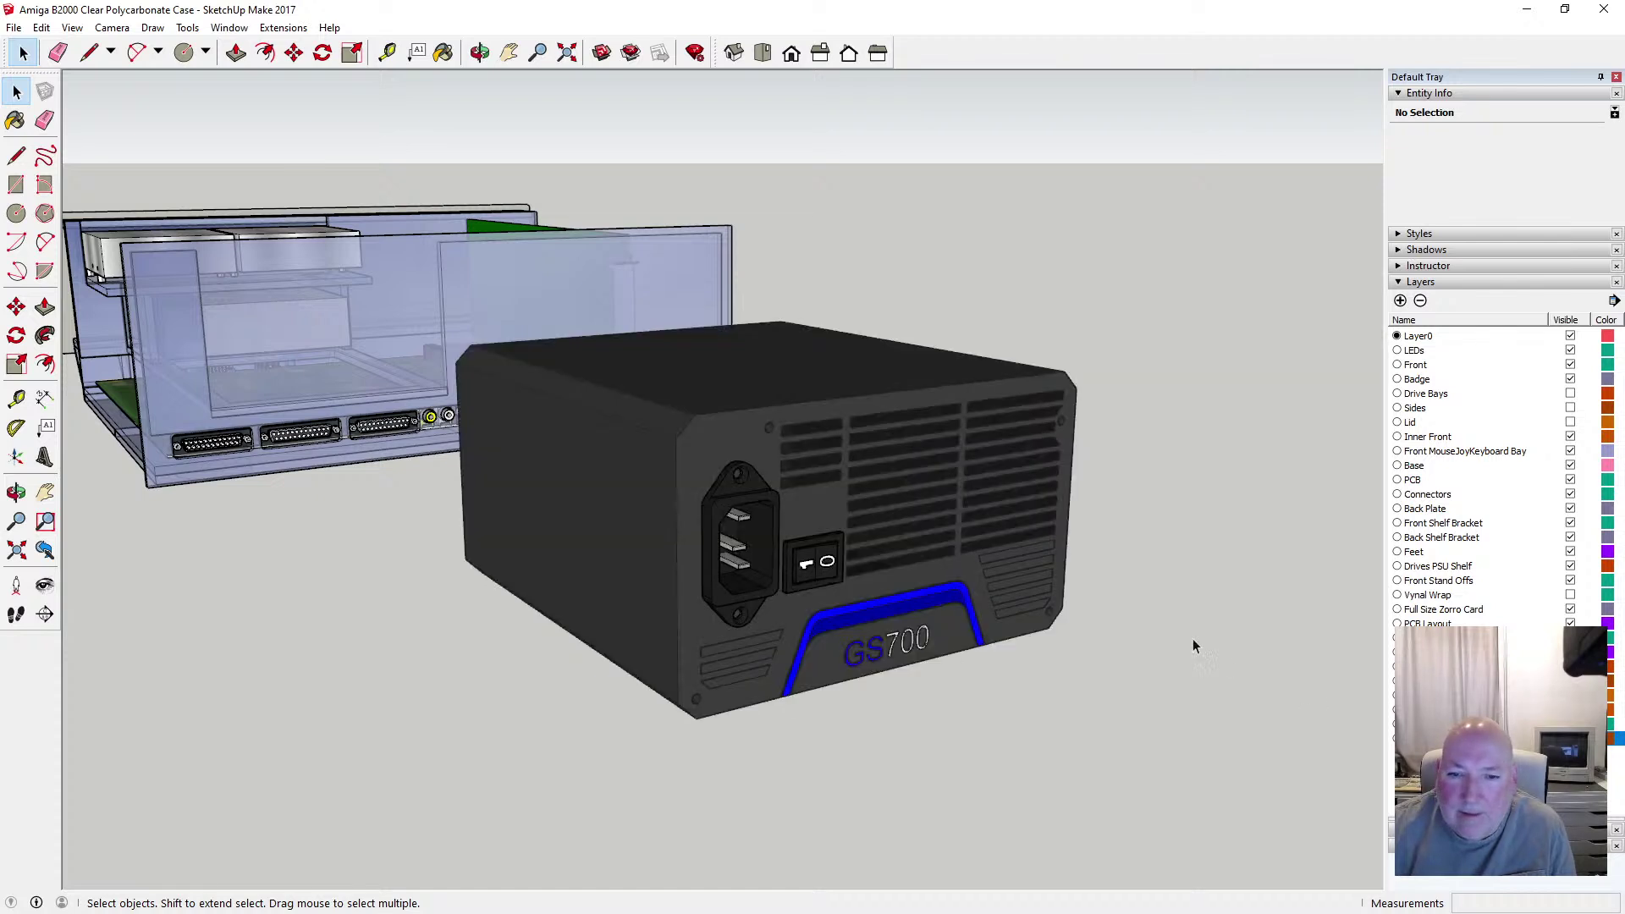
pyautogui.scroll(-2, 1112, 588)
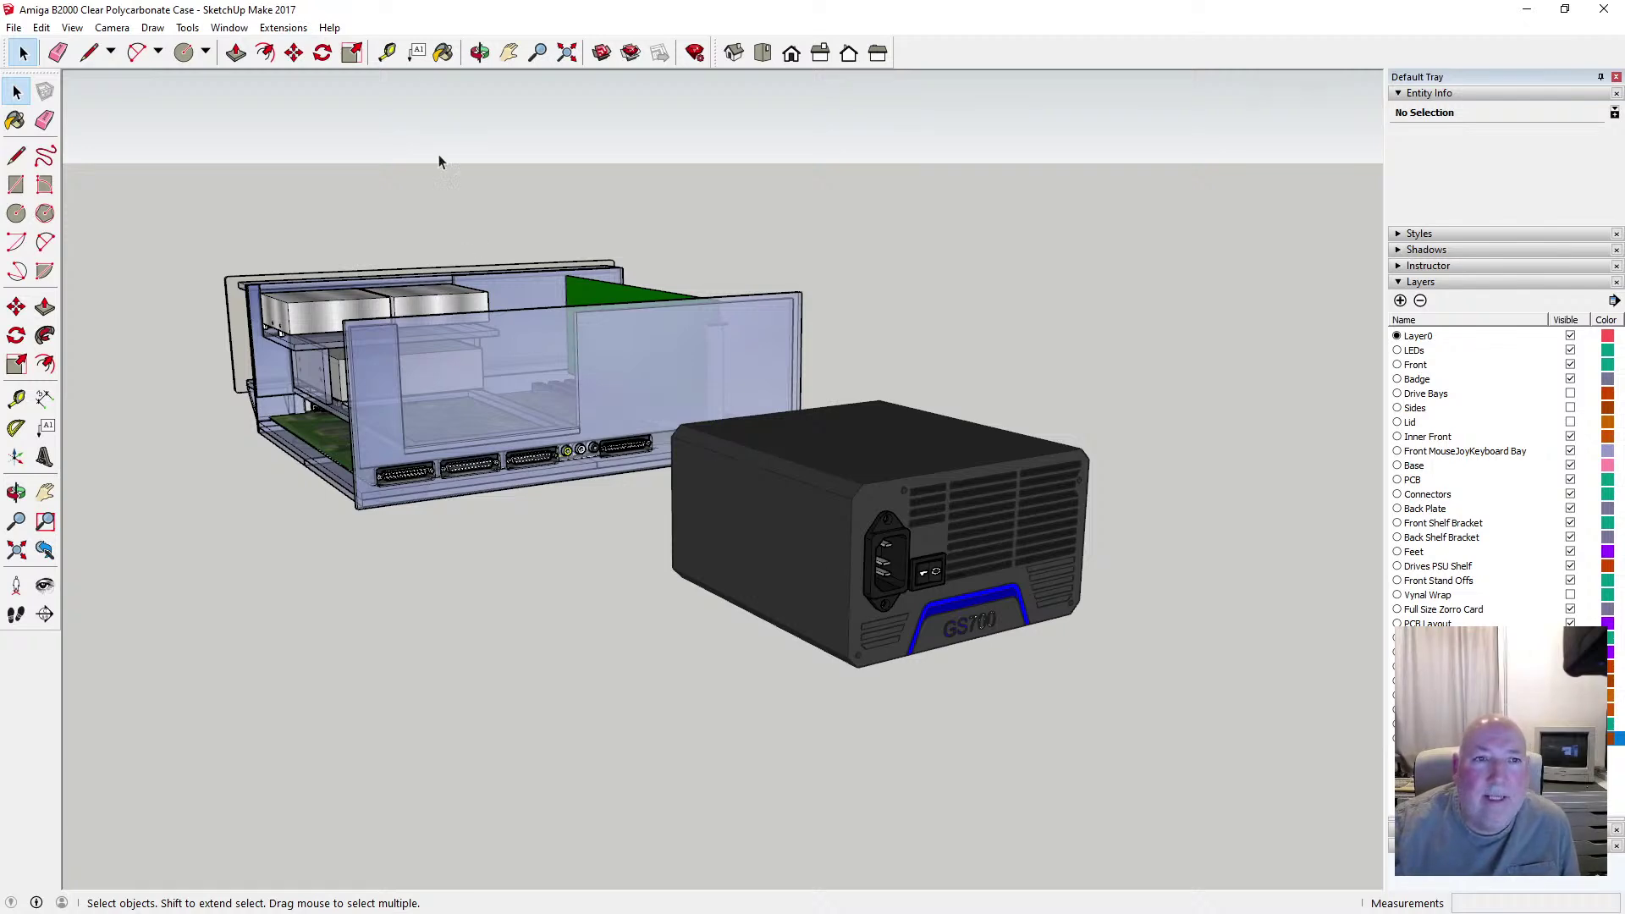
pyautogui.click(479, 52)
pyautogui.moveTo(559, 254); pyautogui.dragTo(621, 277)
pyautogui.click(294, 52)
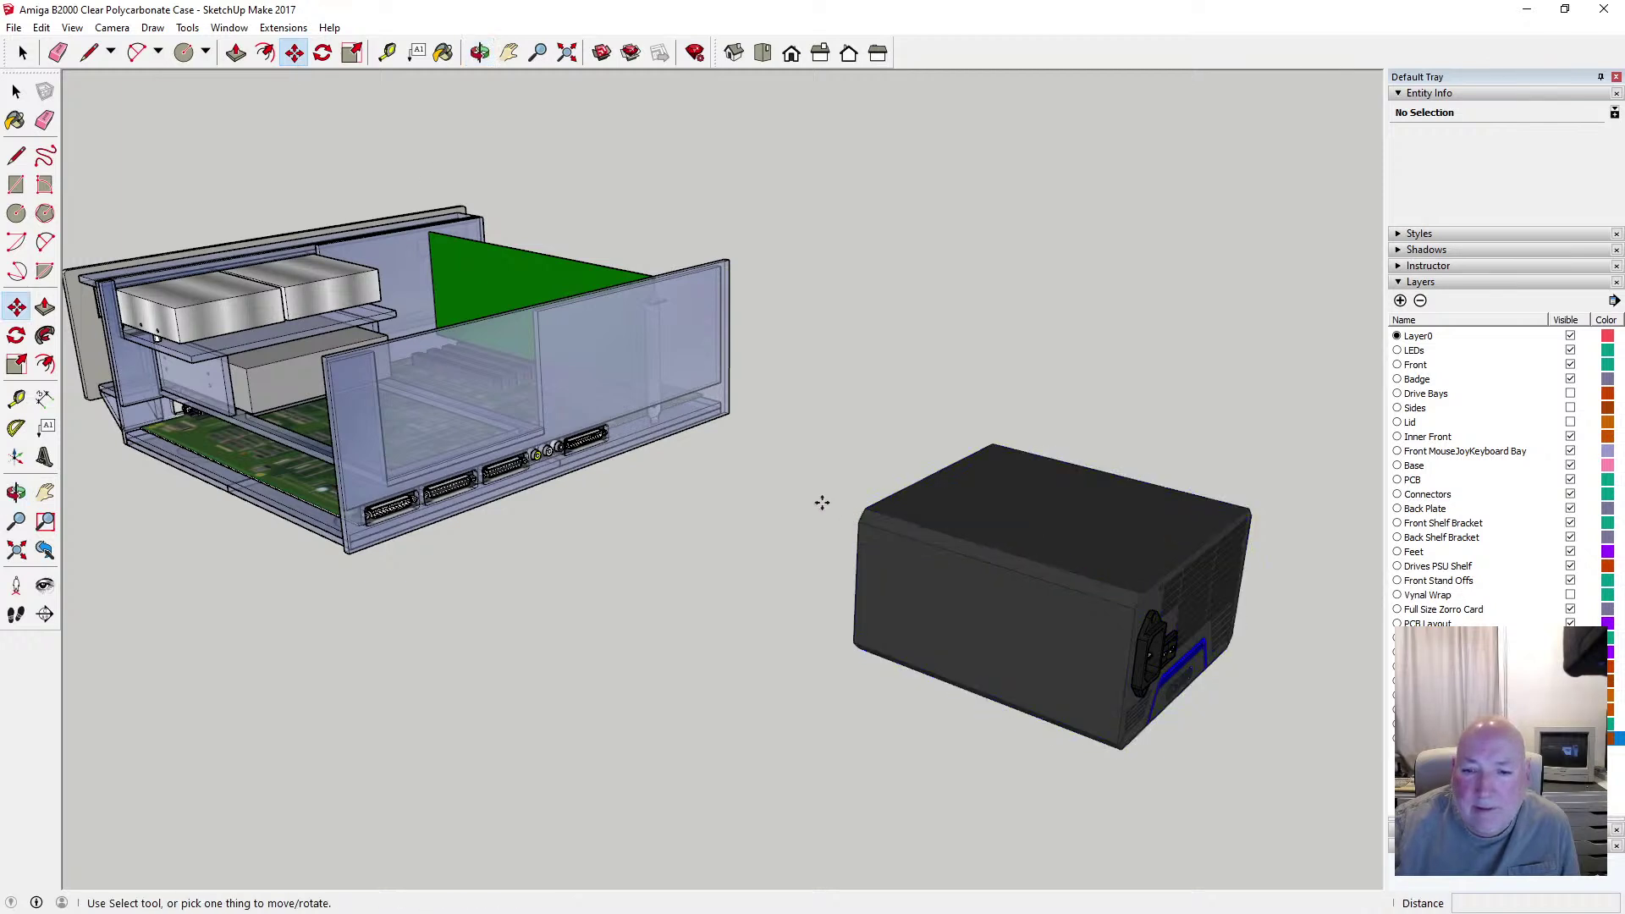
pyautogui.click(870, 521)
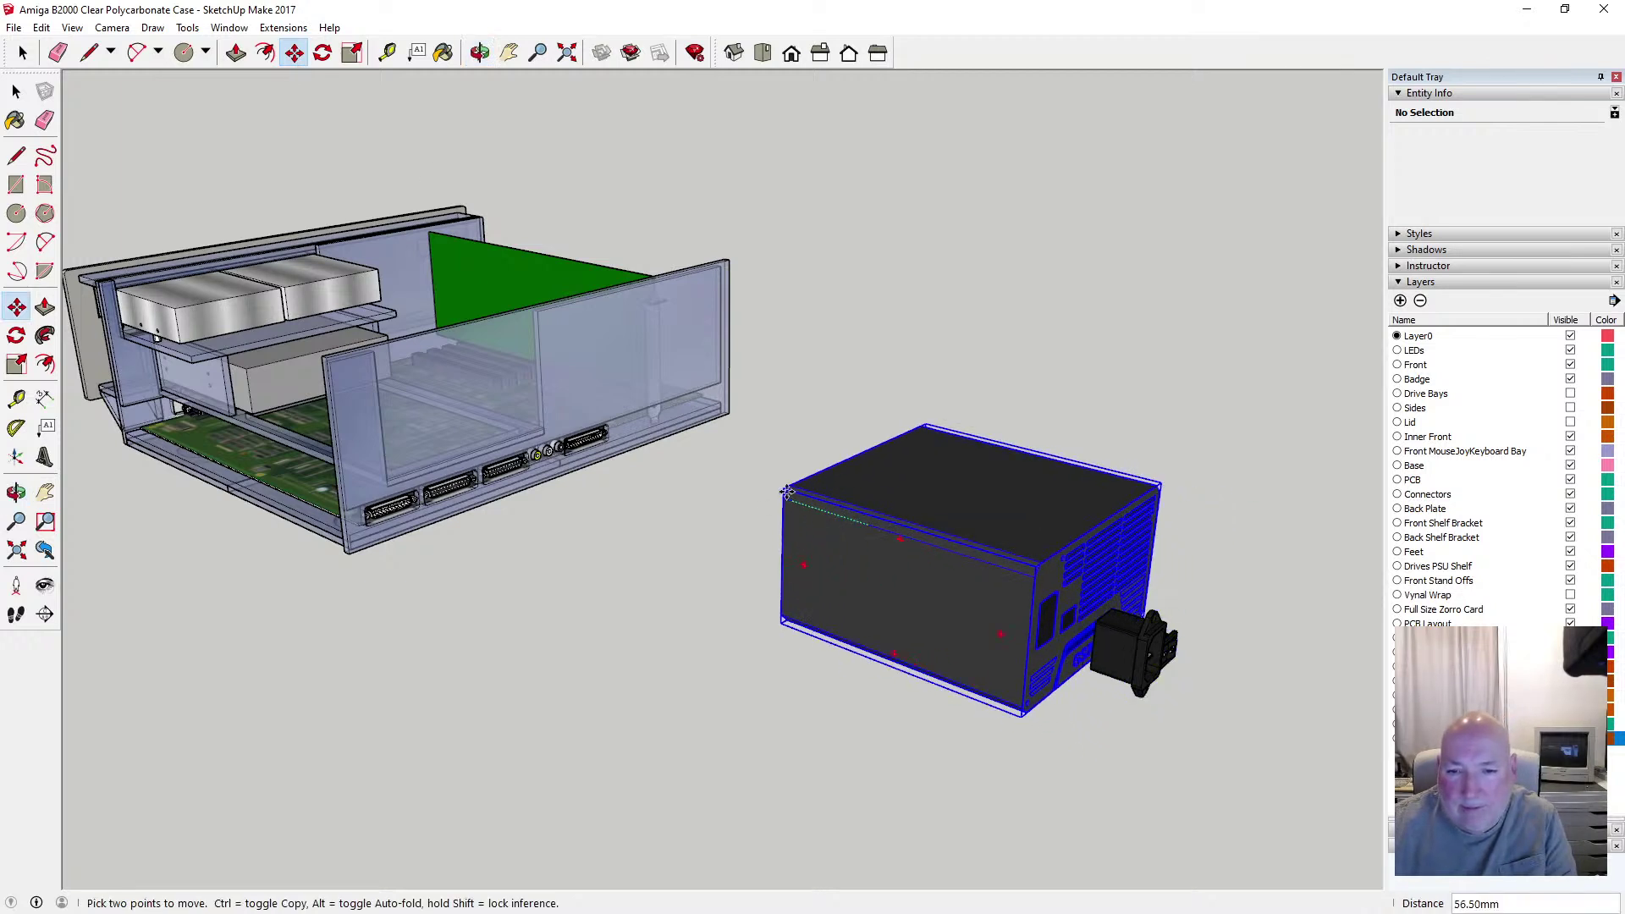
pyautogui.press('Escape')
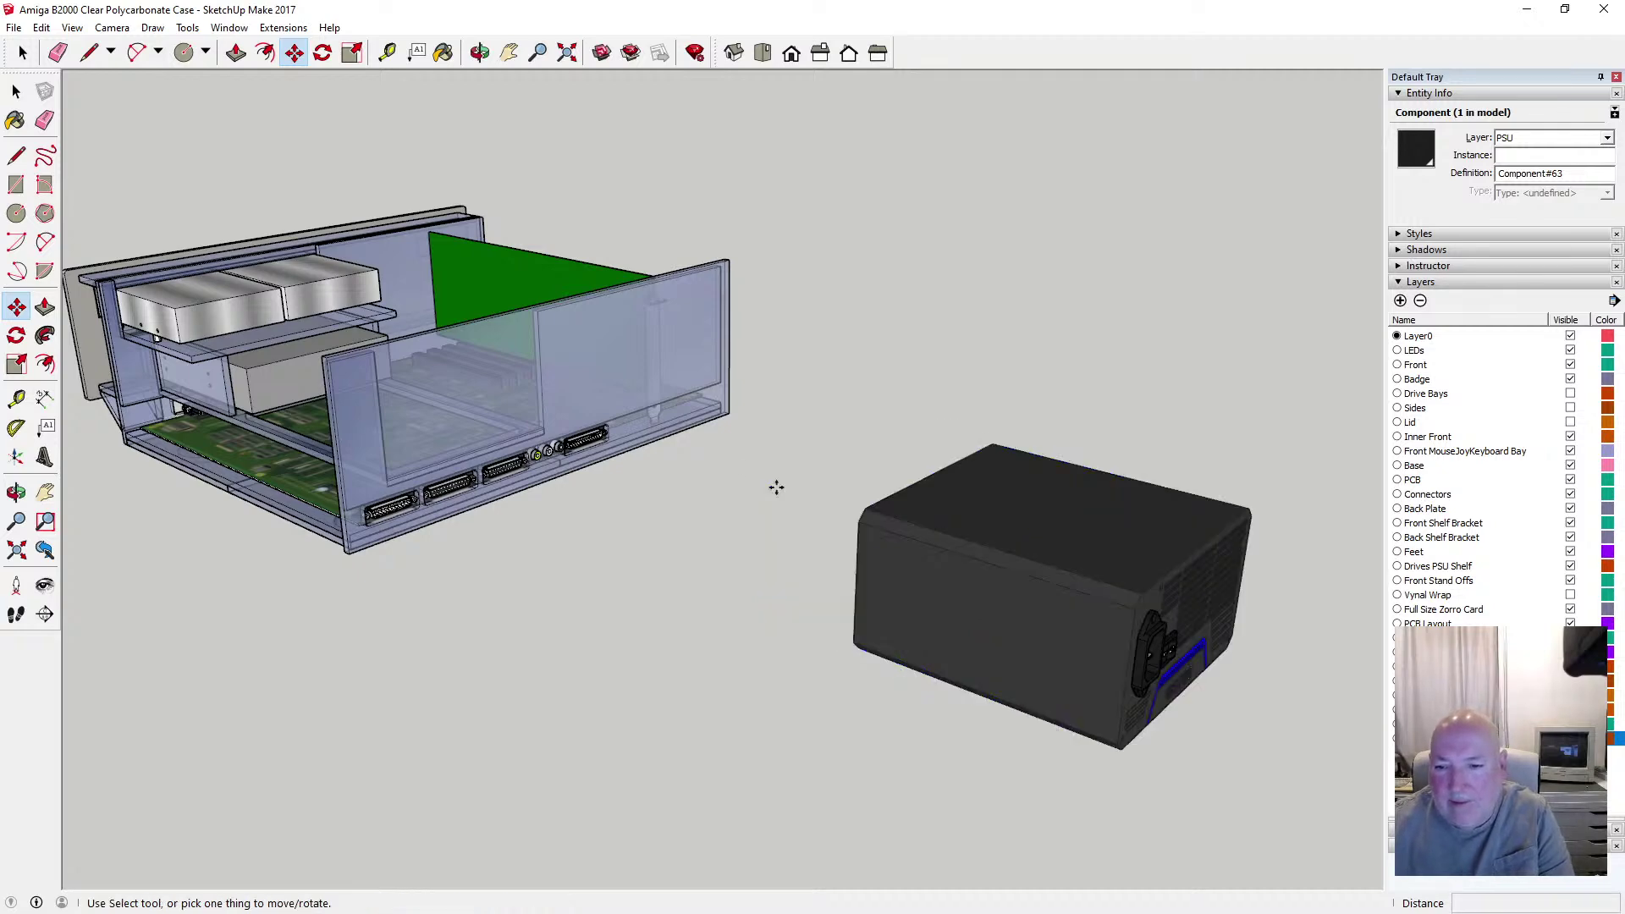
pyautogui.click(16, 92)
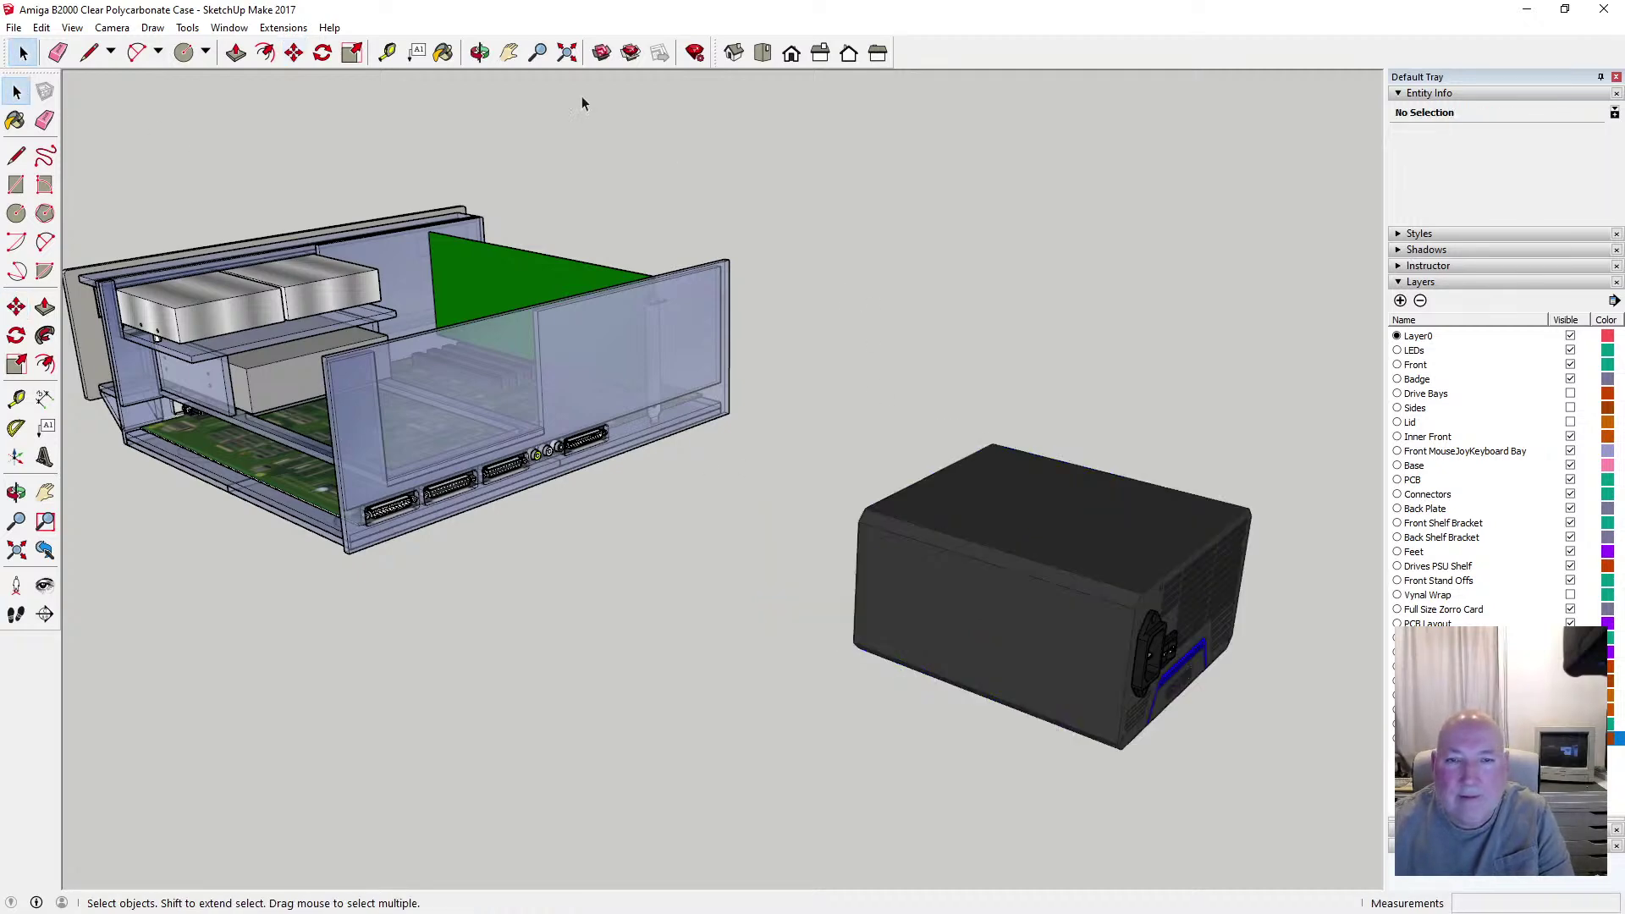
# Combine the power supply housing, the power inlet socket and the rocker switch into a single component that replaces the selection
pyautogui.click(479, 52)
pyautogui.moveTo(1048, 378); pyautogui.dragTo(711, 379)
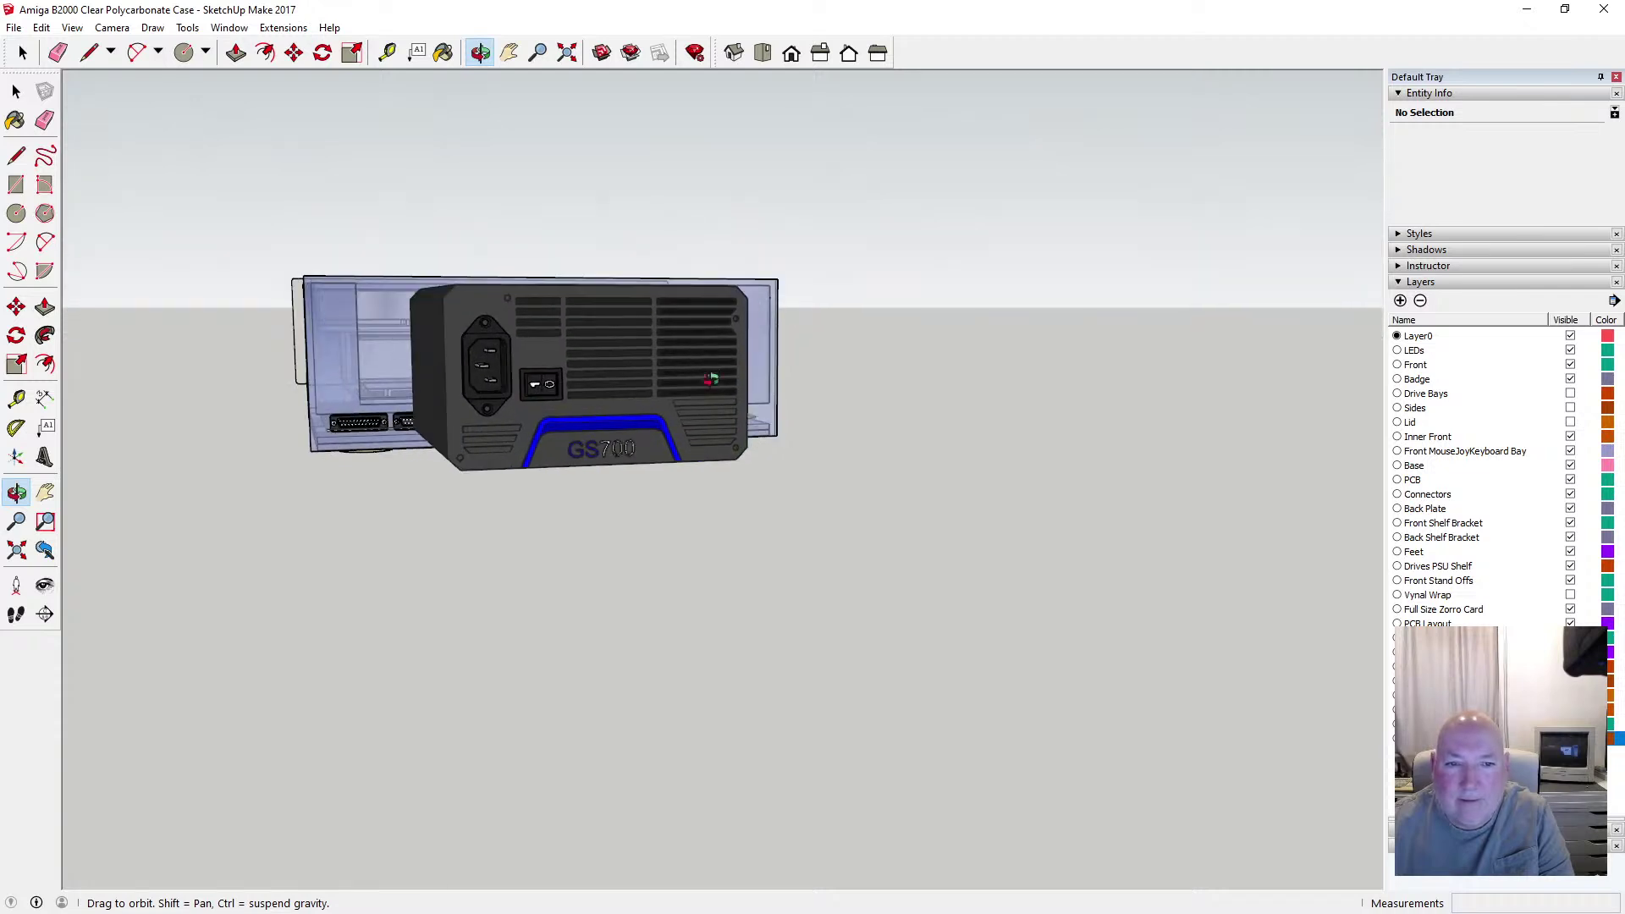
pyautogui.scroll(2, 618, 382)
pyautogui.scroll(-4, 775, 429)
pyautogui.scroll(6, 573, 378)
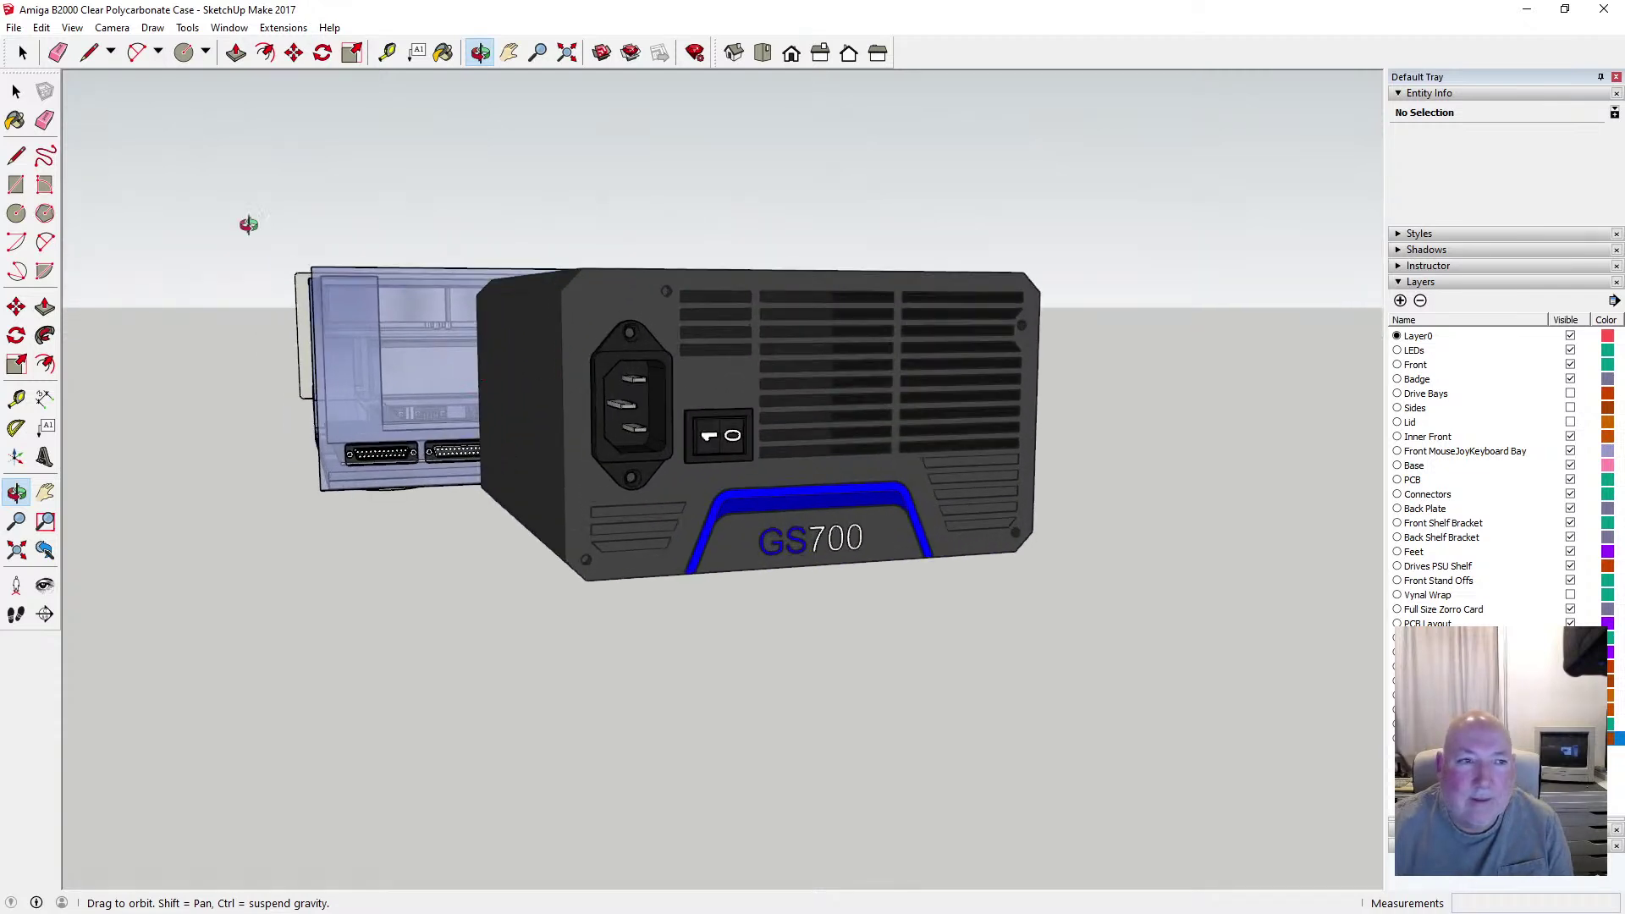
pyautogui.press('space')
pyautogui.click(491, 307)
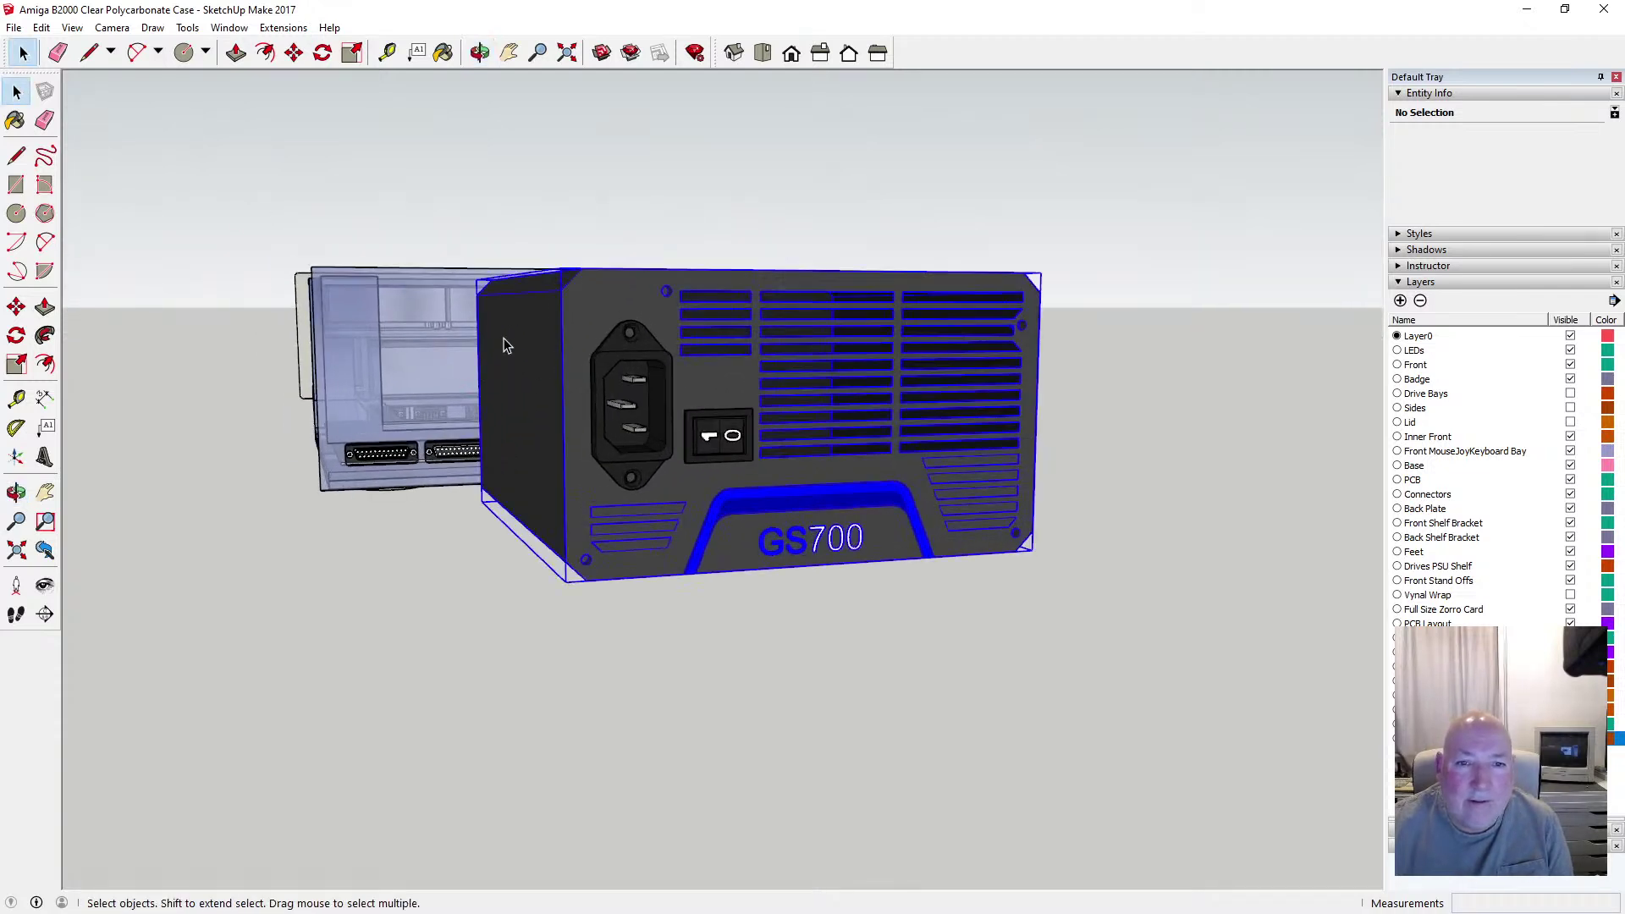
pyautogui.keyDown('ctrl'); pyautogui.click(593, 391); pyautogui.keyUp('ctrl')
pyautogui.keyDown('ctrl'); pyautogui.click(692, 442); pyautogui.keyUp('ctrl')
pyautogui.rightClick(688, 442)
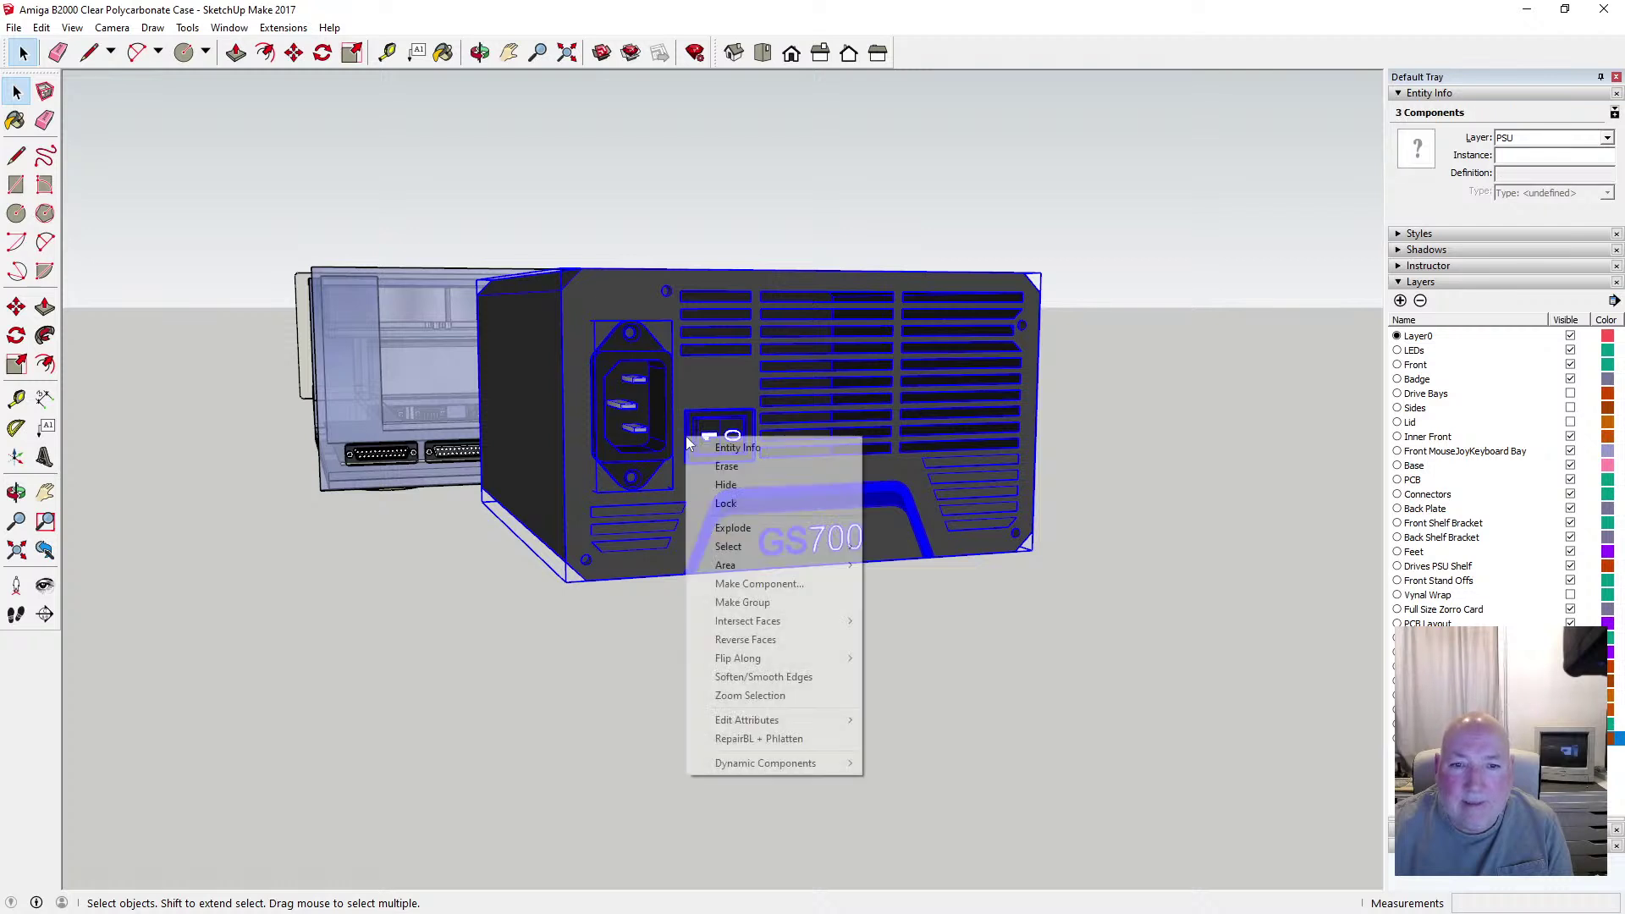
pyautogui.click(789, 584)
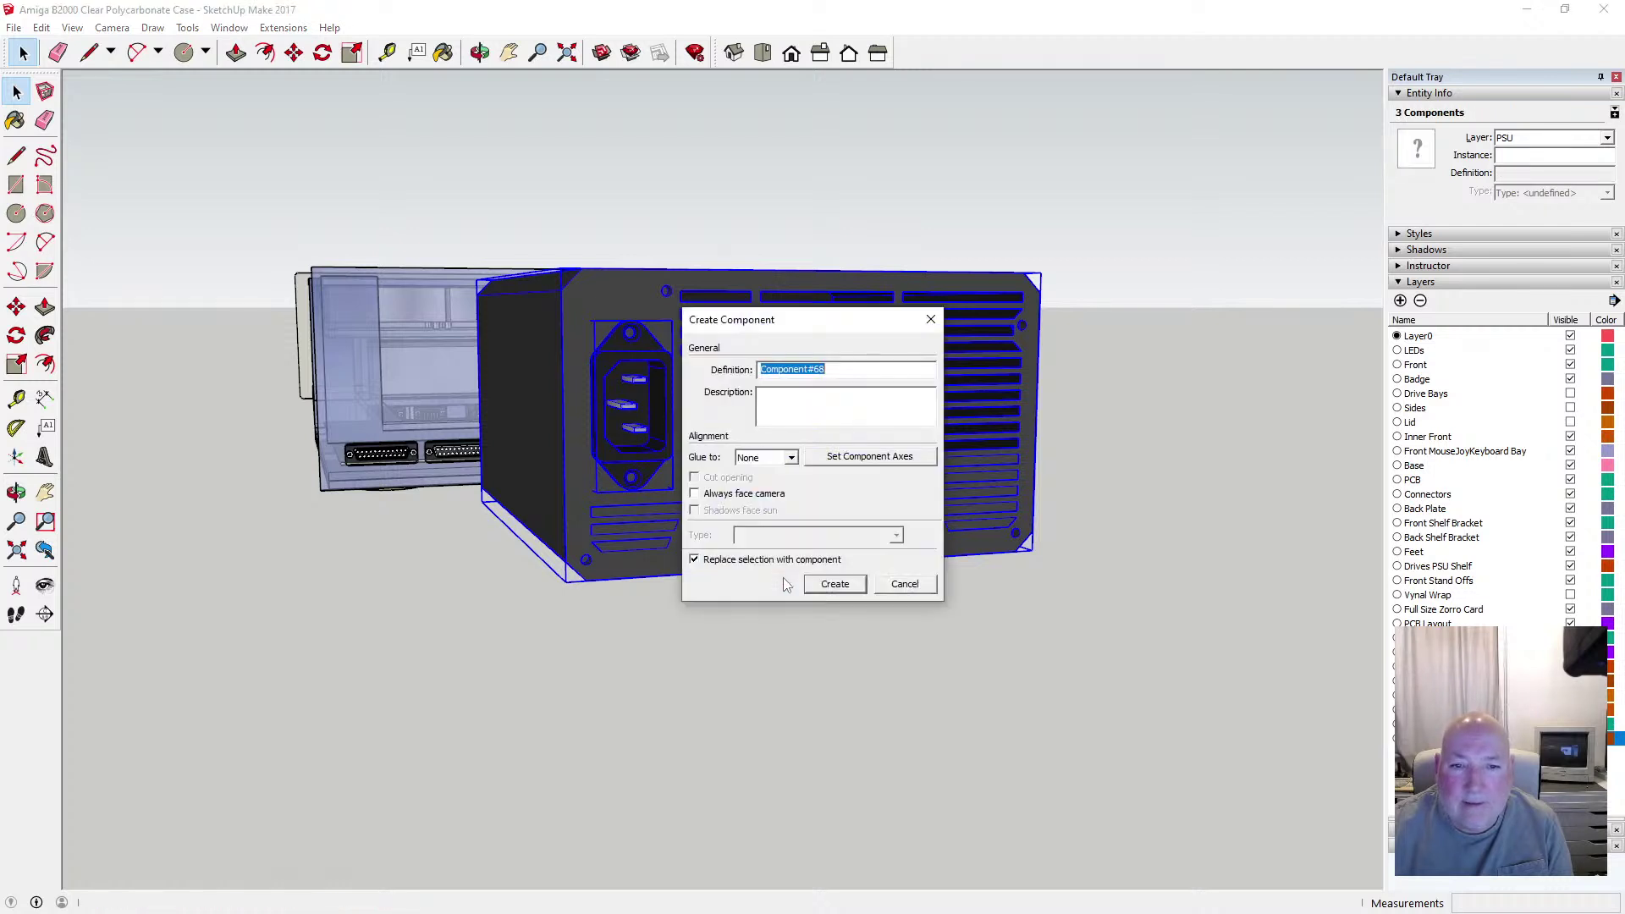
pyautogui.click(830, 584)
pyautogui.click(684, 542)
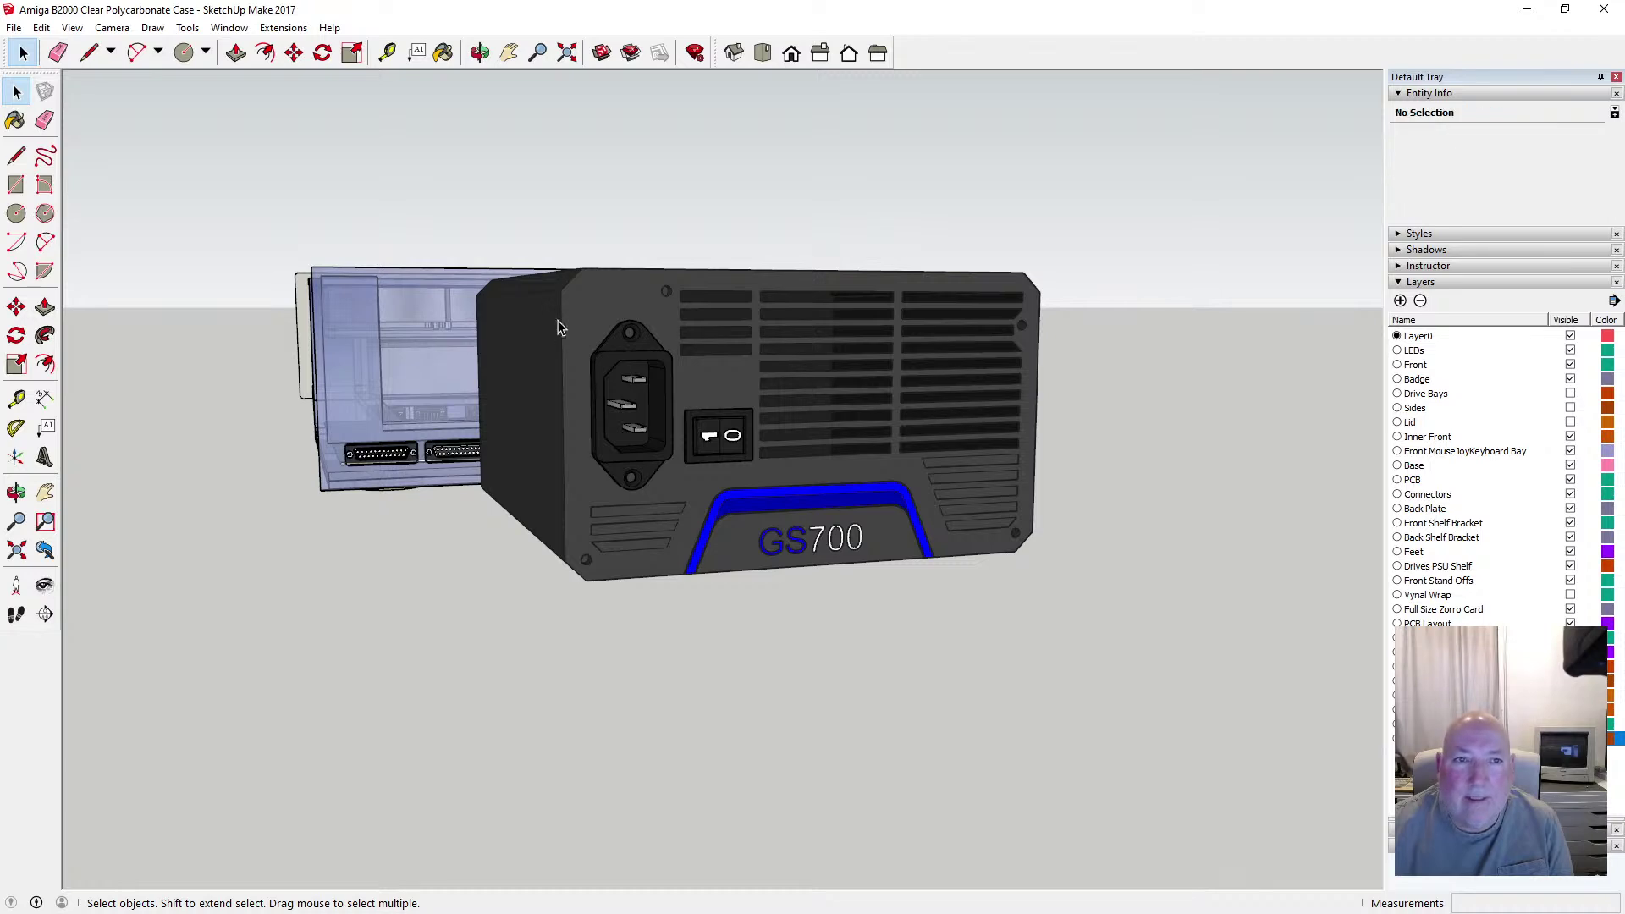
# Move the combined power supply component 500 mm along the green axis toward the case
pyautogui.click(480, 52)
pyautogui.moveTo(592, 200); pyautogui.dragTo(872, 385)
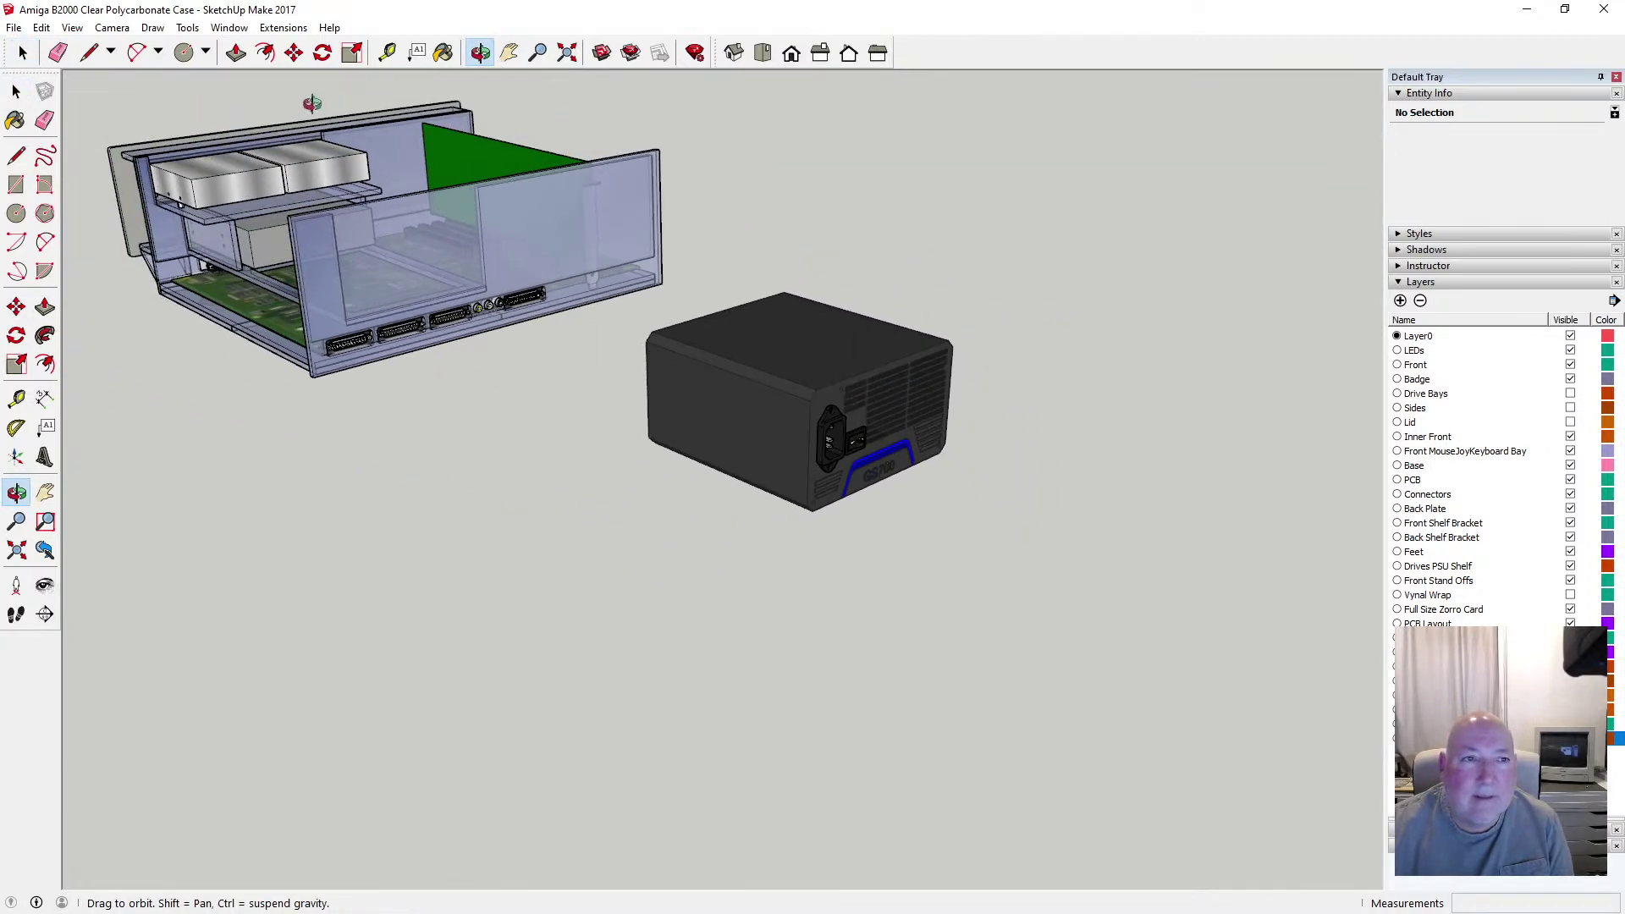
pyautogui.click(293, 52)
pyautogui.click(644, 347)
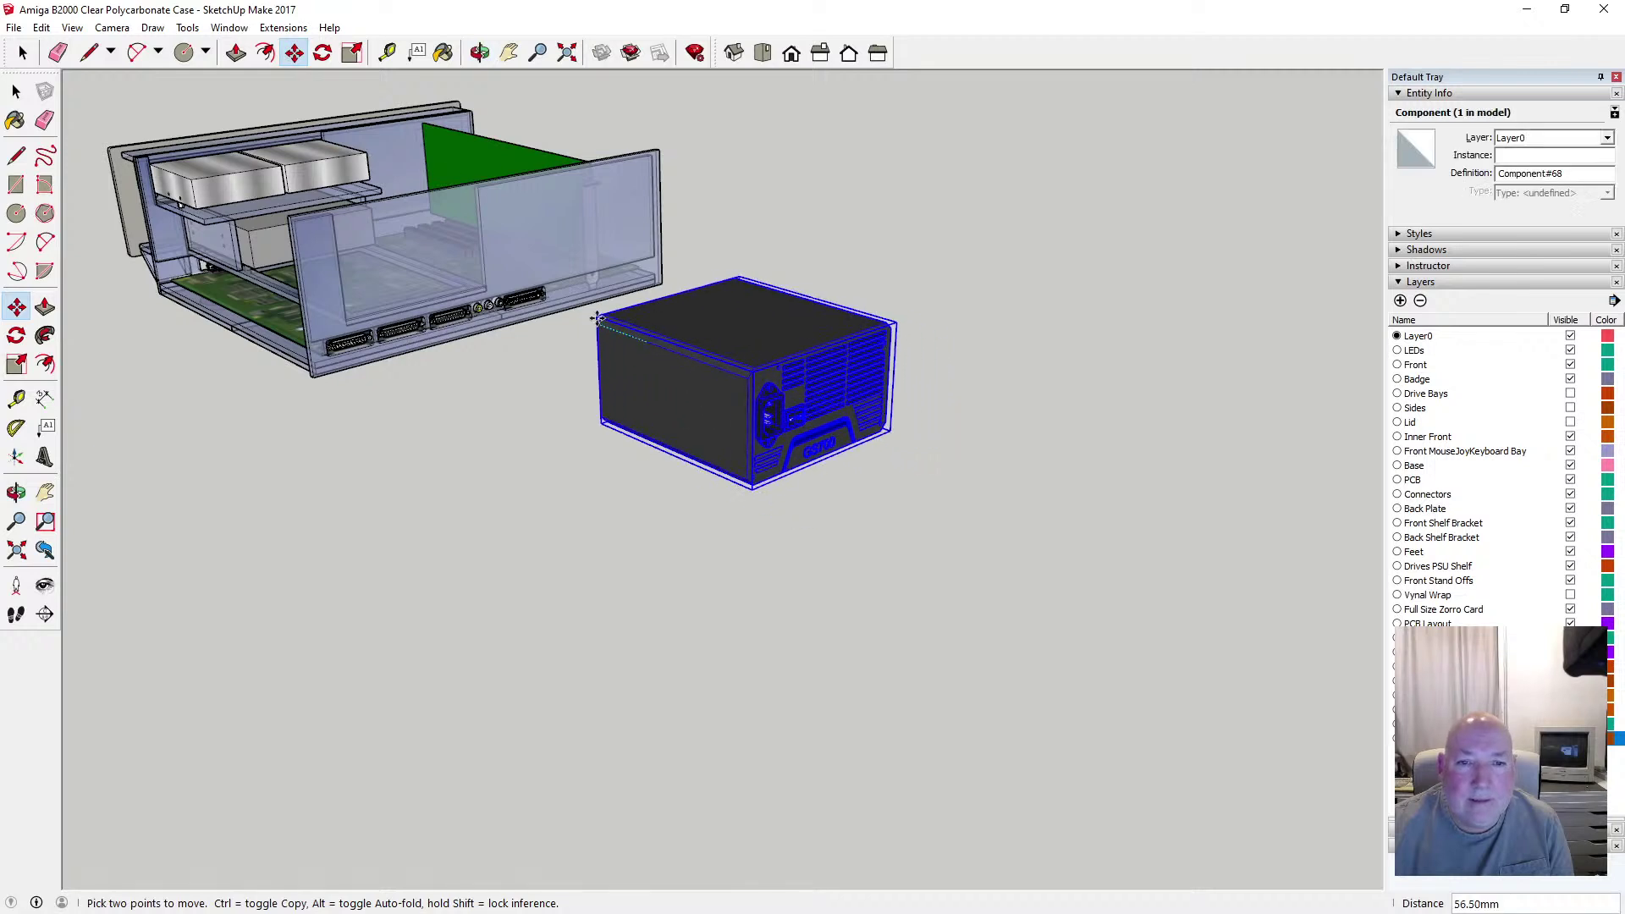
pyautogui.write('500')
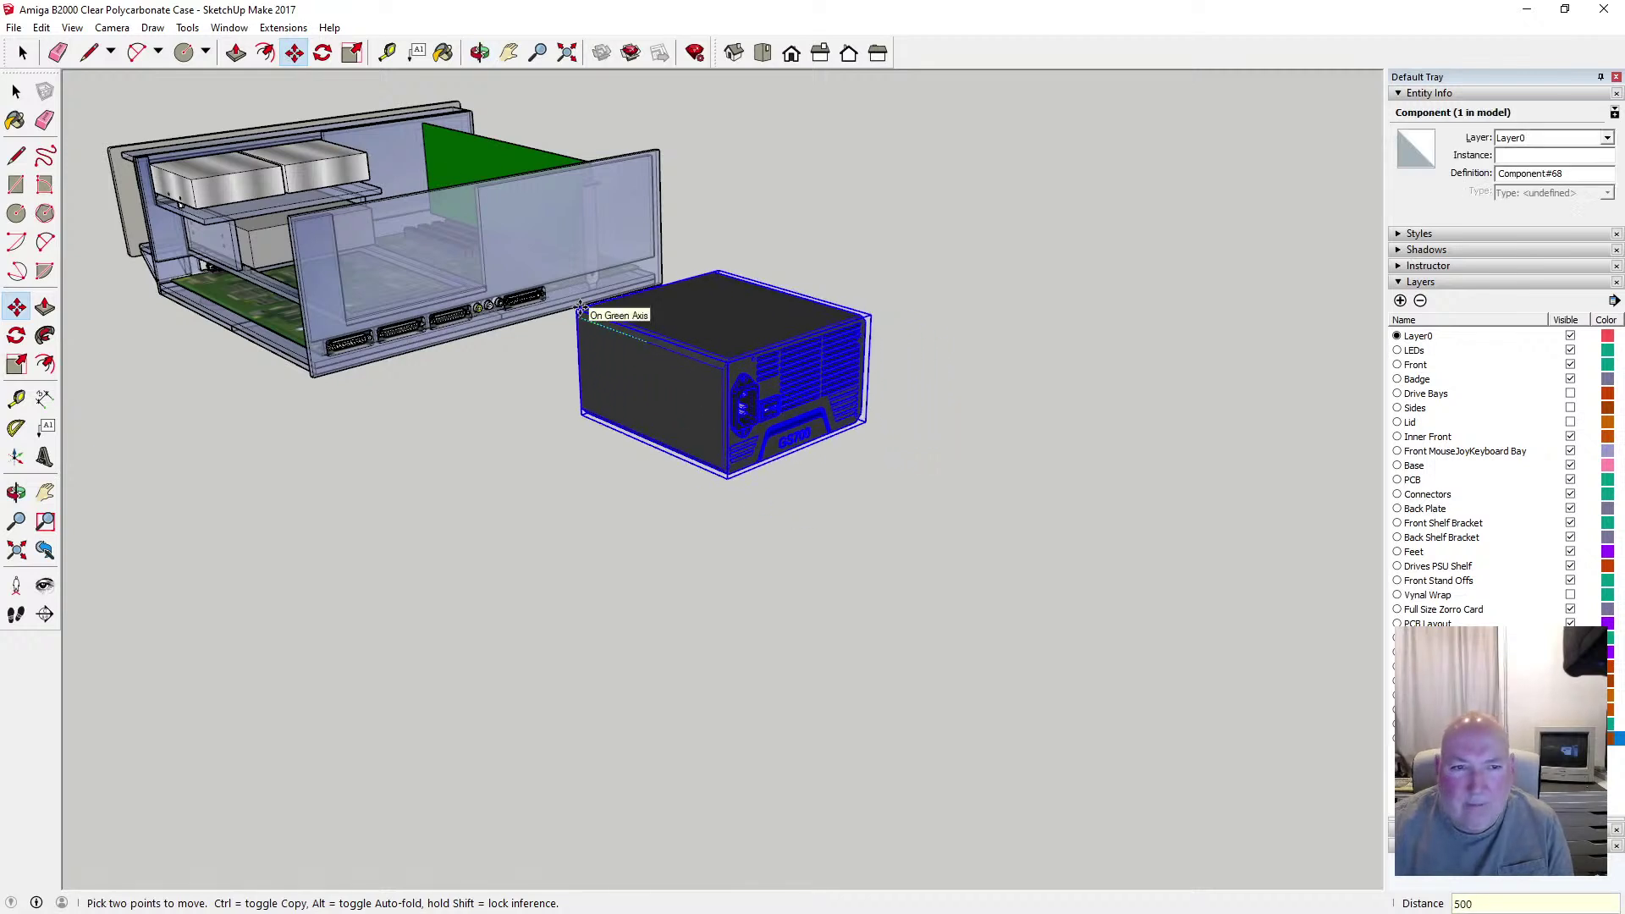
pyautogui.press('Return')
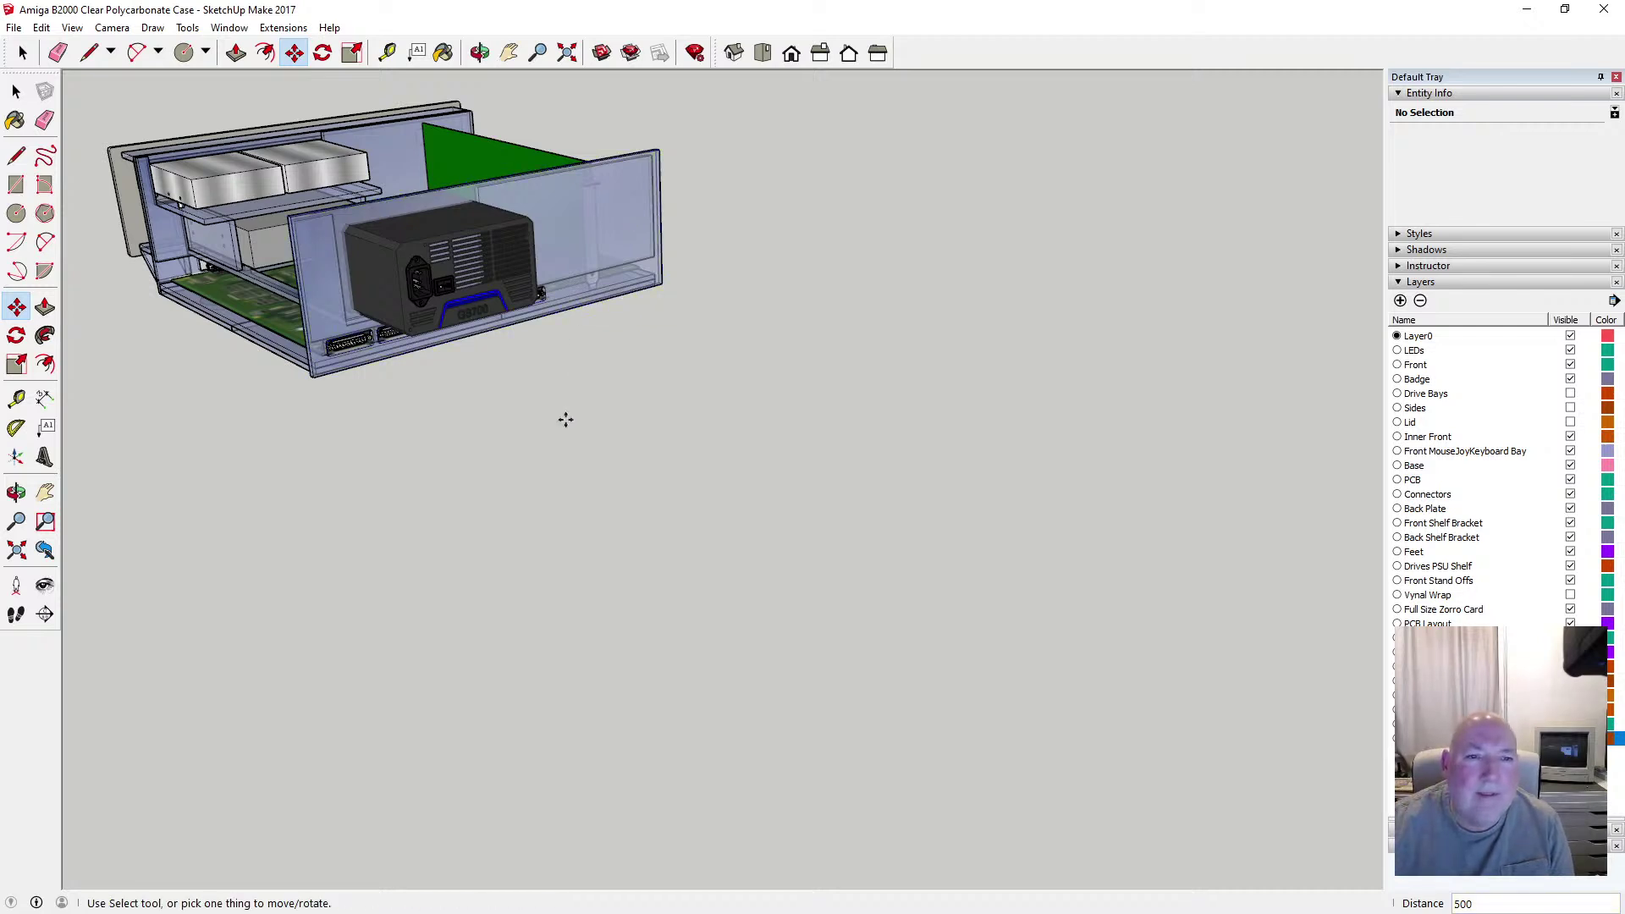
# Move the power supply another 100 mm in the same direction, into the case behind the back plate
pyautogui.click(397, 232)
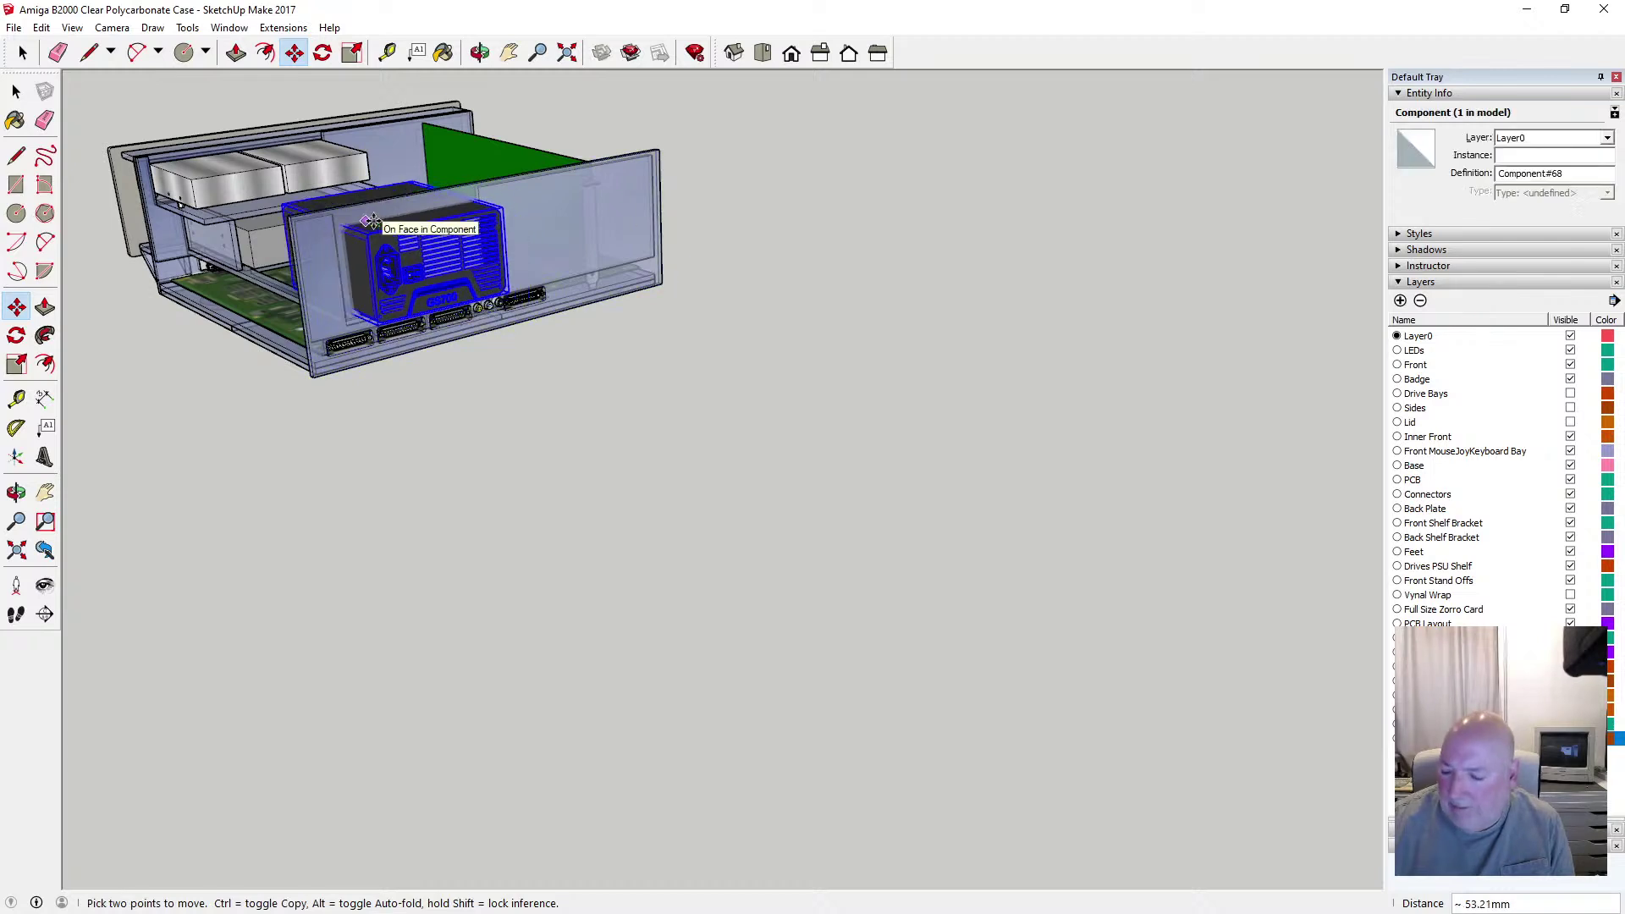
pyautogui.write('100')
pyautogui.press('Return')
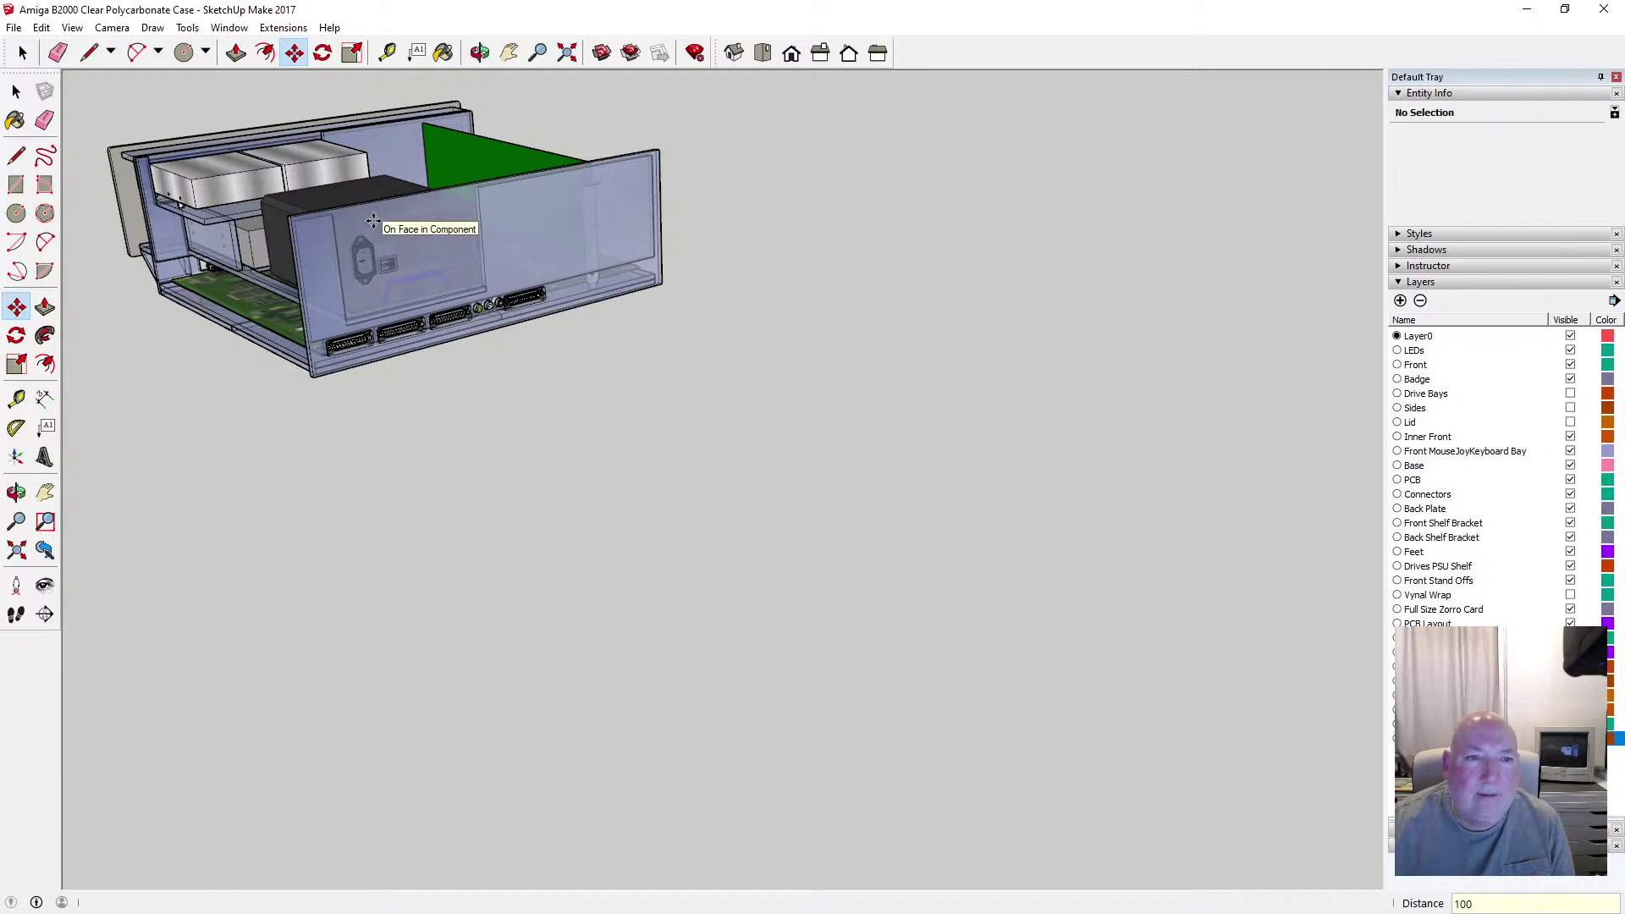
pyautogui.press('space')
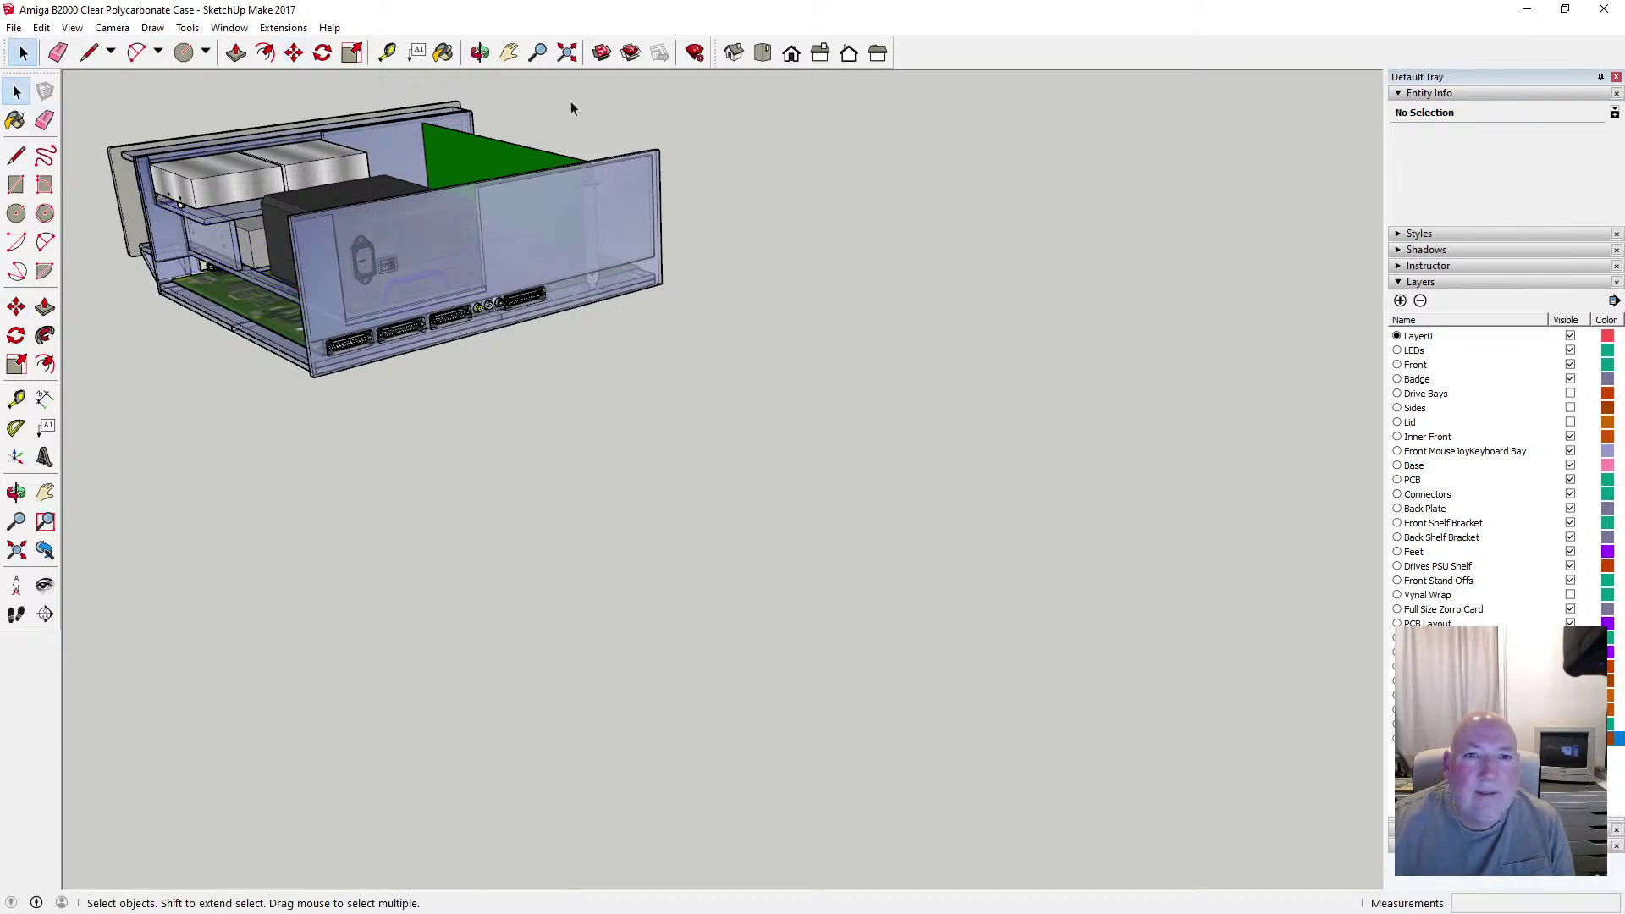
# Move the power supply 6 mm along the green axis toward the outside of the back plate
pyautogui.click(567, 52)
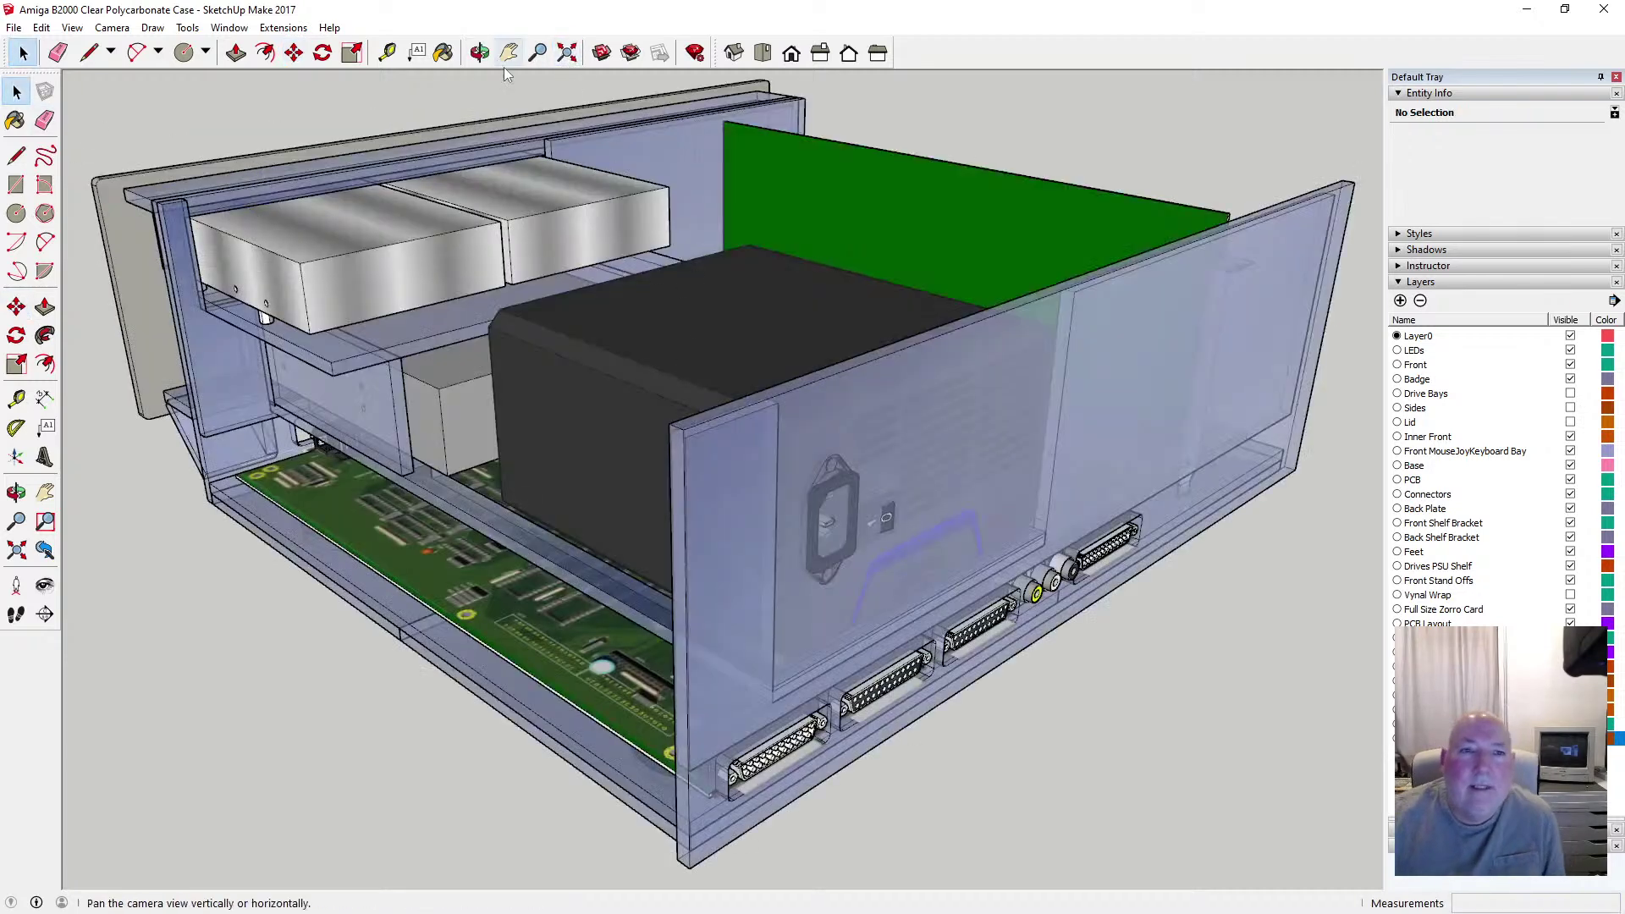
pyautogui.click(480, 52)
pyautogui.moveTo(863, 525); pyautogui.dragTo(1018, 472)
pyautogui.scroll(5, 1159, 324)
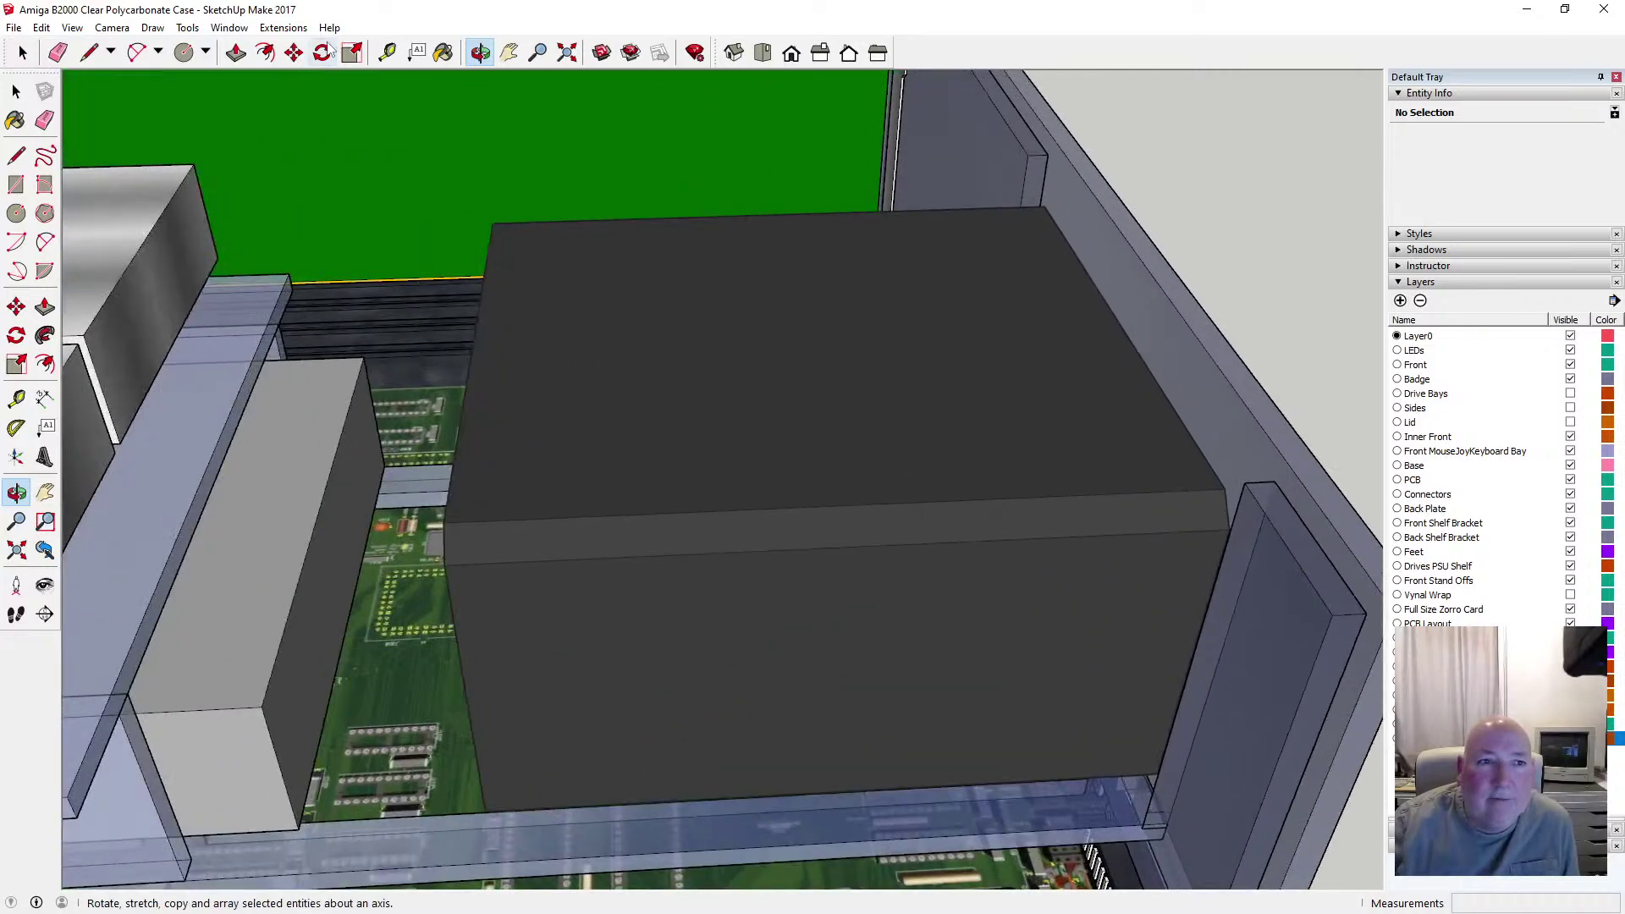
pyautogui.click(294, 52)
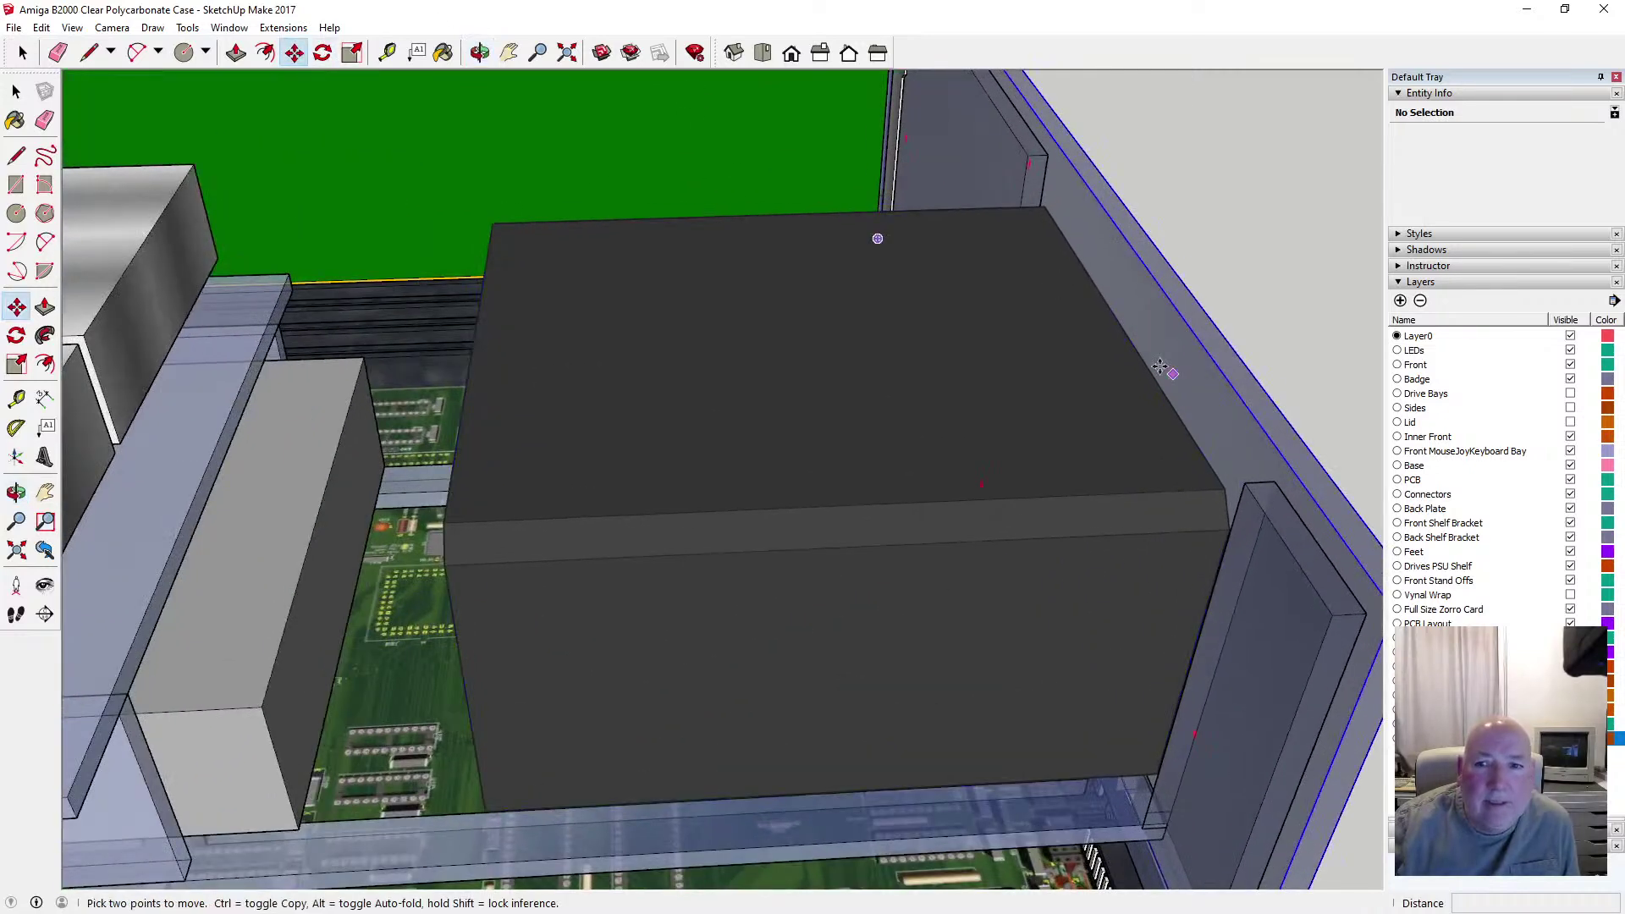
pyautogui.click(1125, 338)
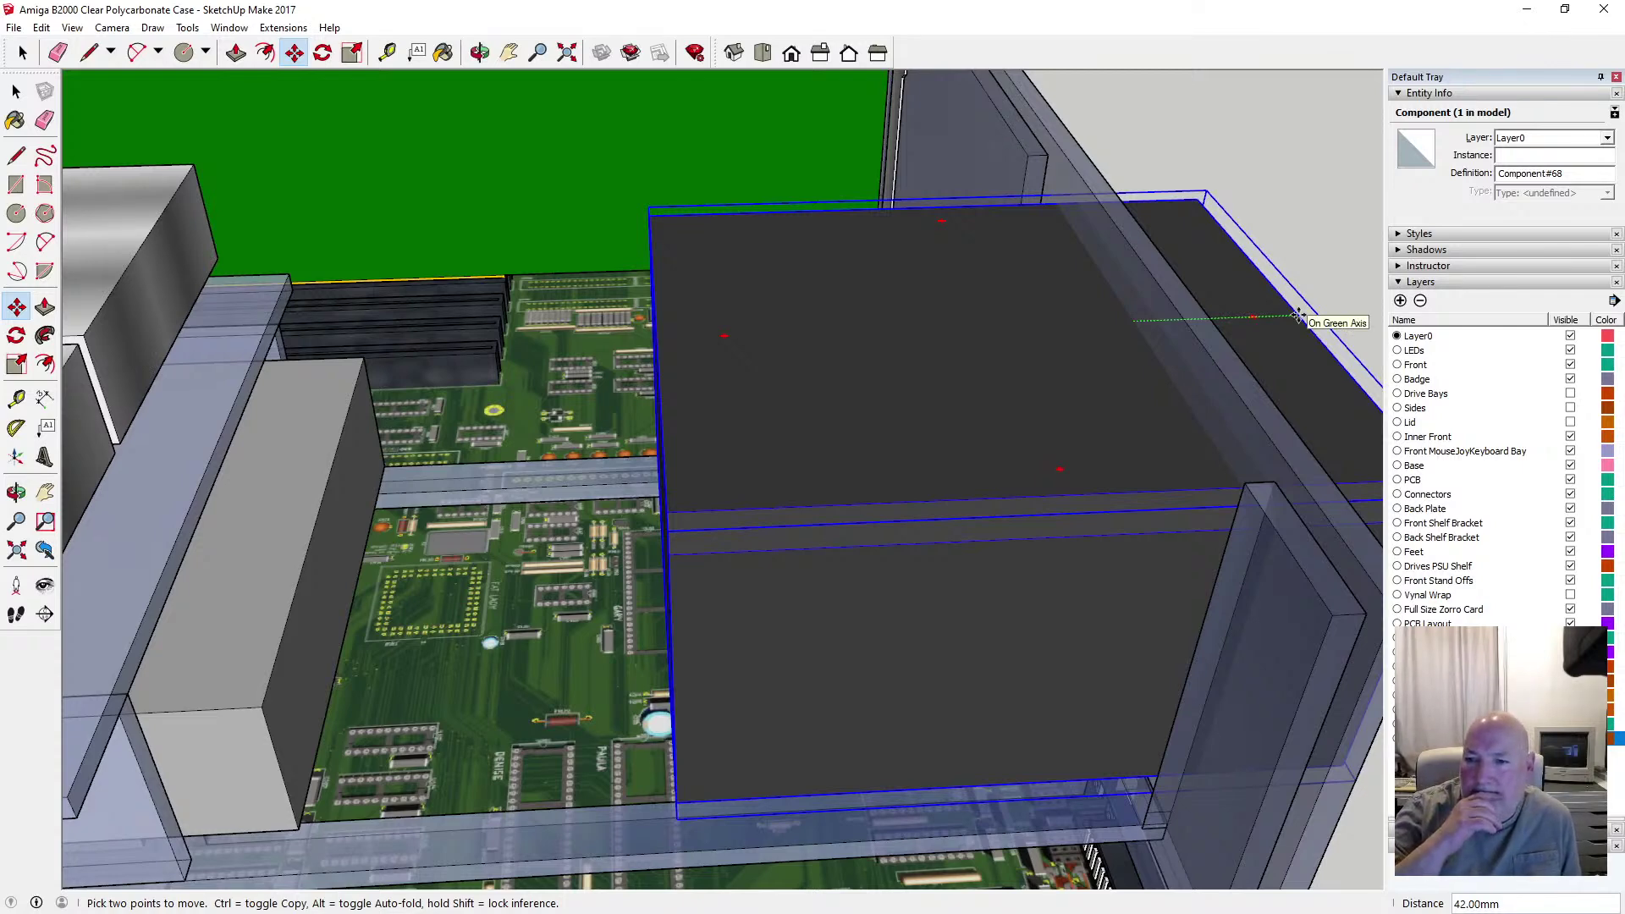
pyautogui.write('6')
pyautogui.press('Return')
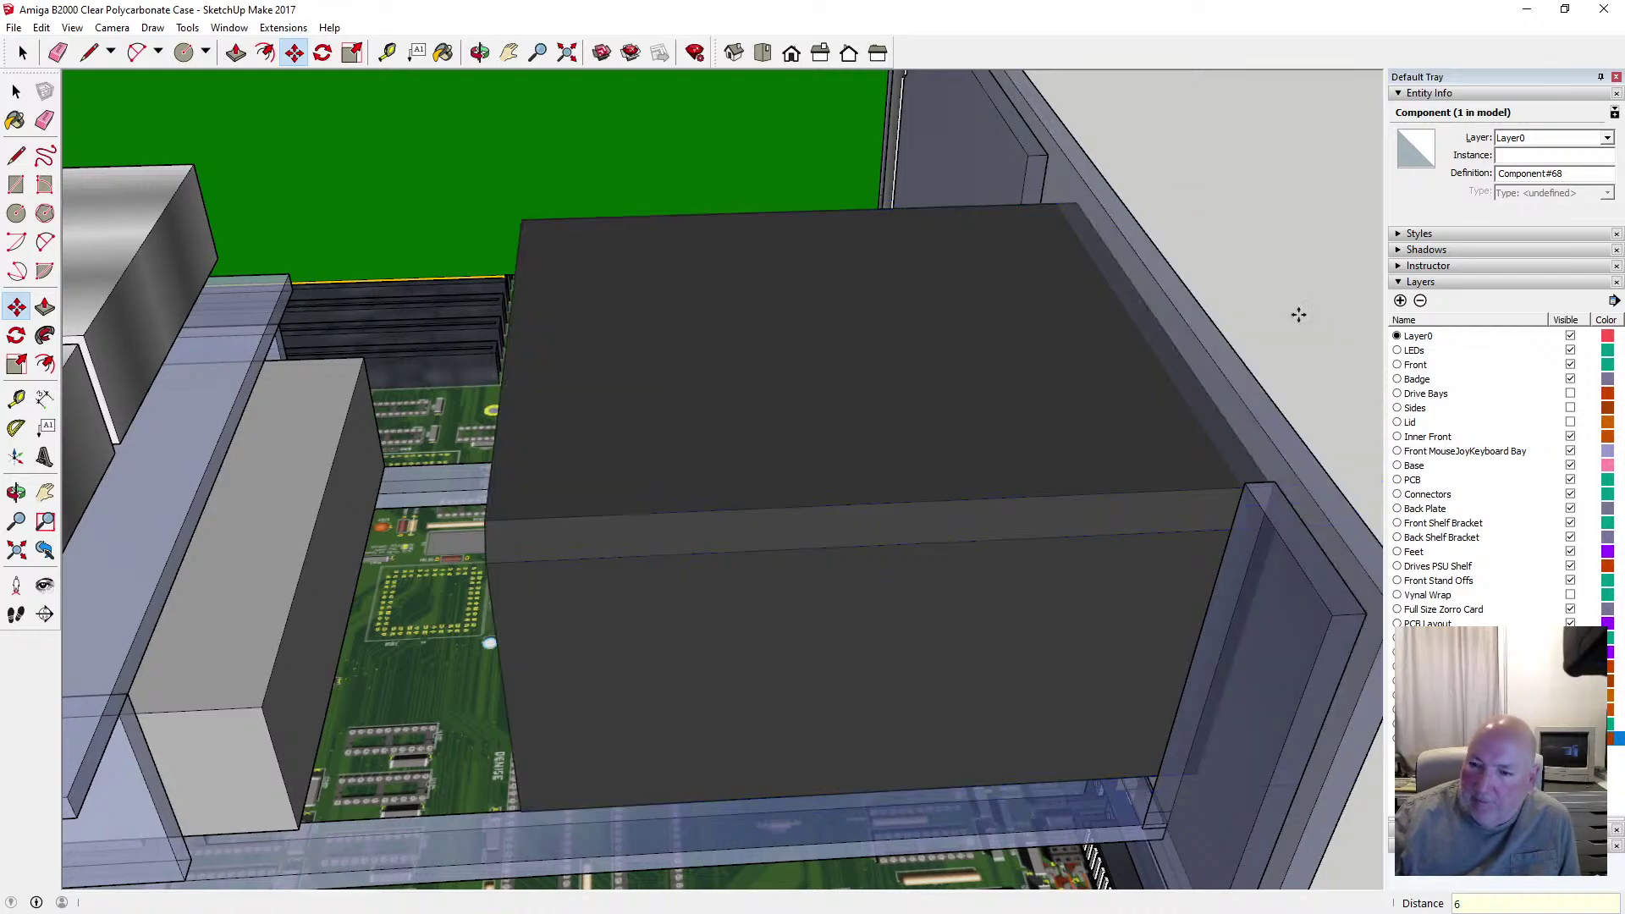
# Move the power supply 6 mm back along the green axis into the case, away from the back plate's outer side
pyautogui.click(480, 53)
pyautogui.moveTo(953, 237); pyautogui.dragTo(823, 302)
pyautogui.scroll(6, 668, 279)
pyautogui.scroll(-6, 931, 337)
pyautogui.click(16, 91)
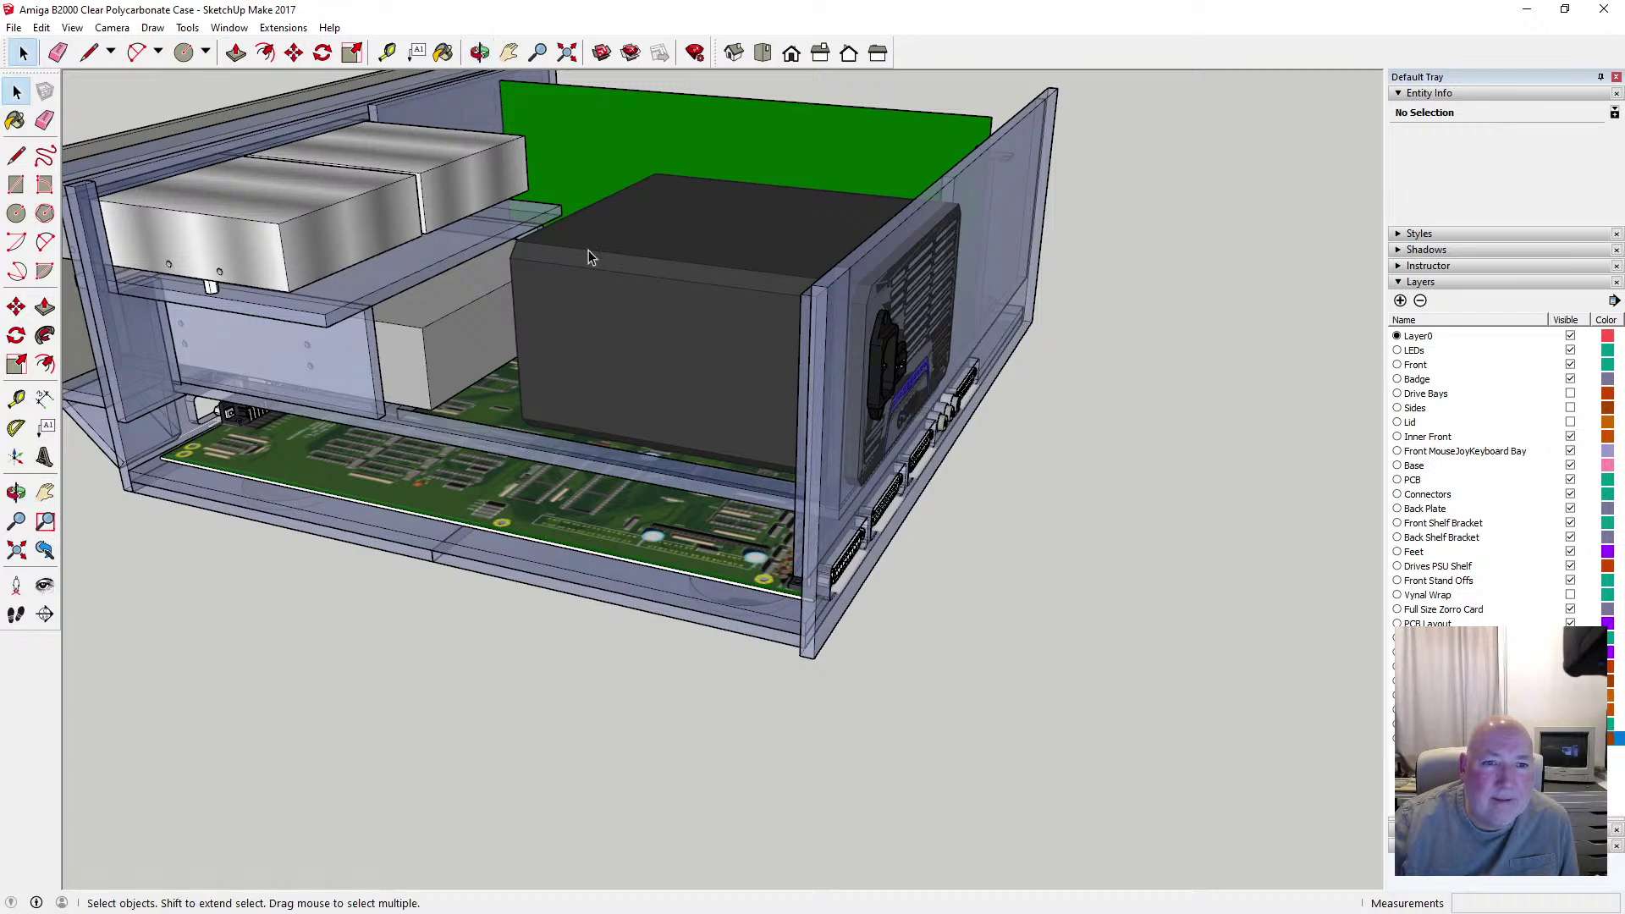
pyautogui.click(589, 250)
pyautogui.click(294, 53)
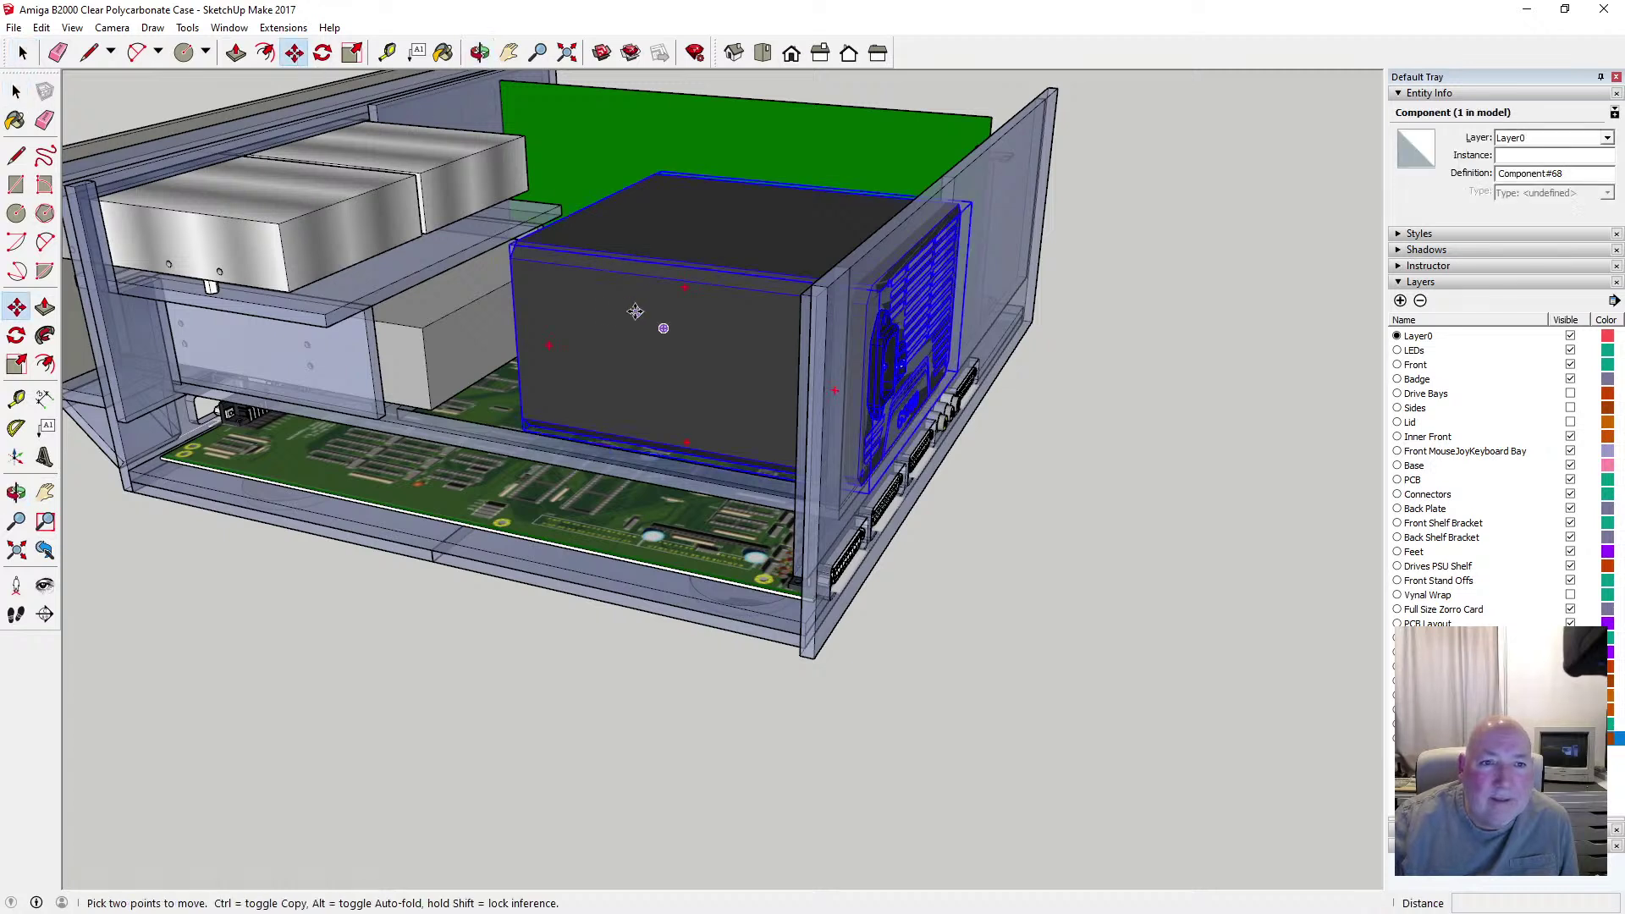
pyautogui.click(565, 267)
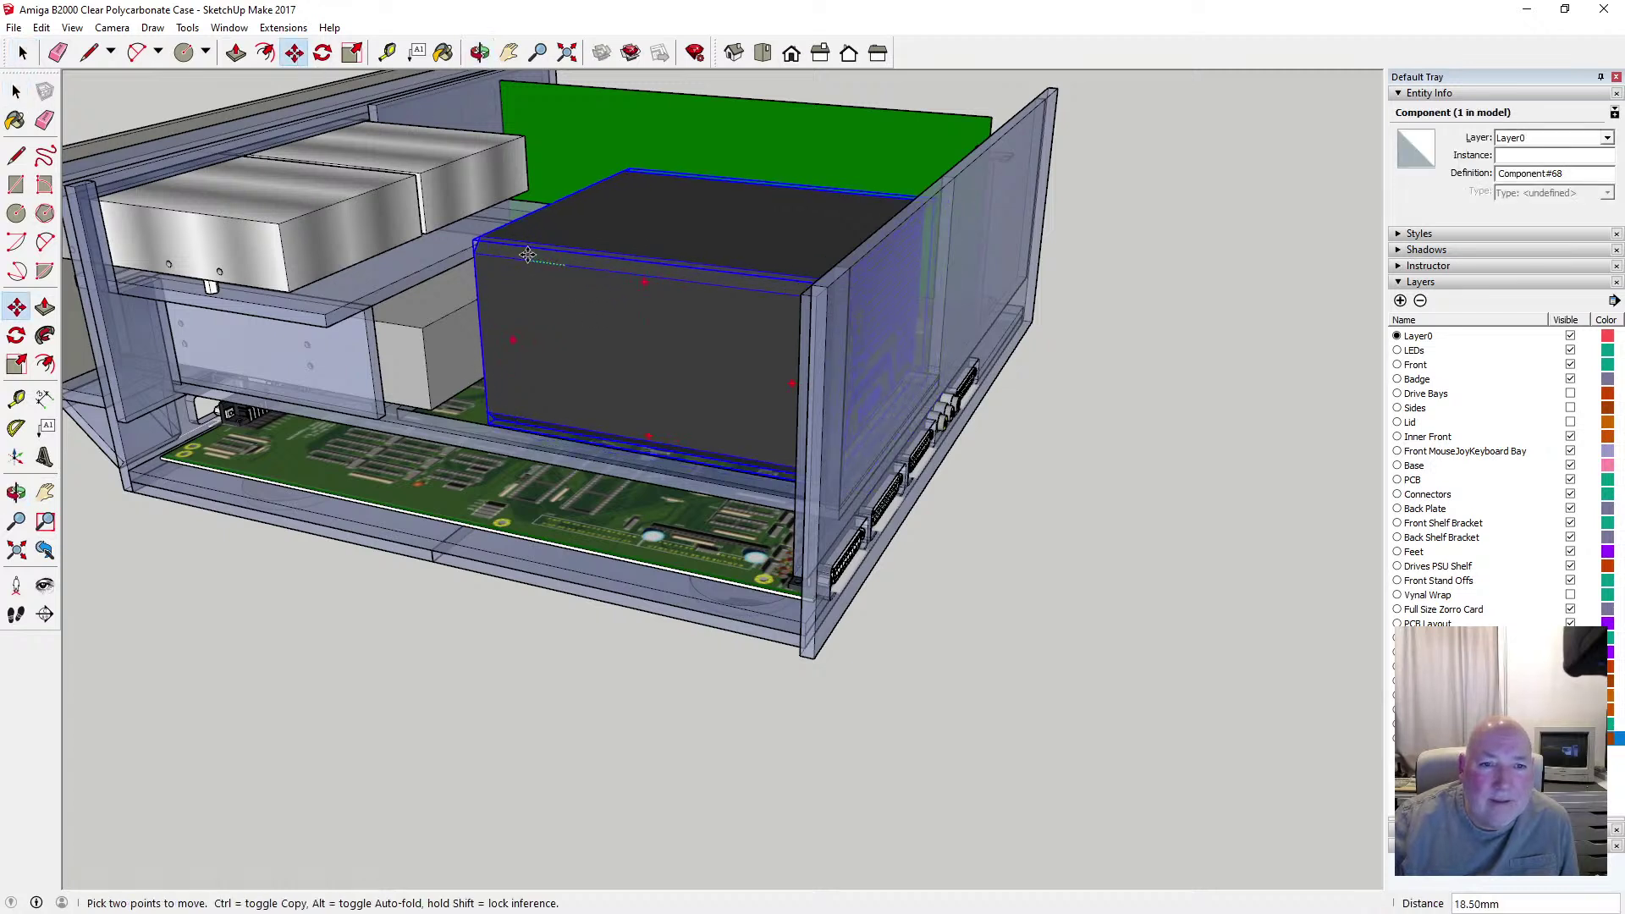
pyautogui.write('6')
pyautogui.press('Return')
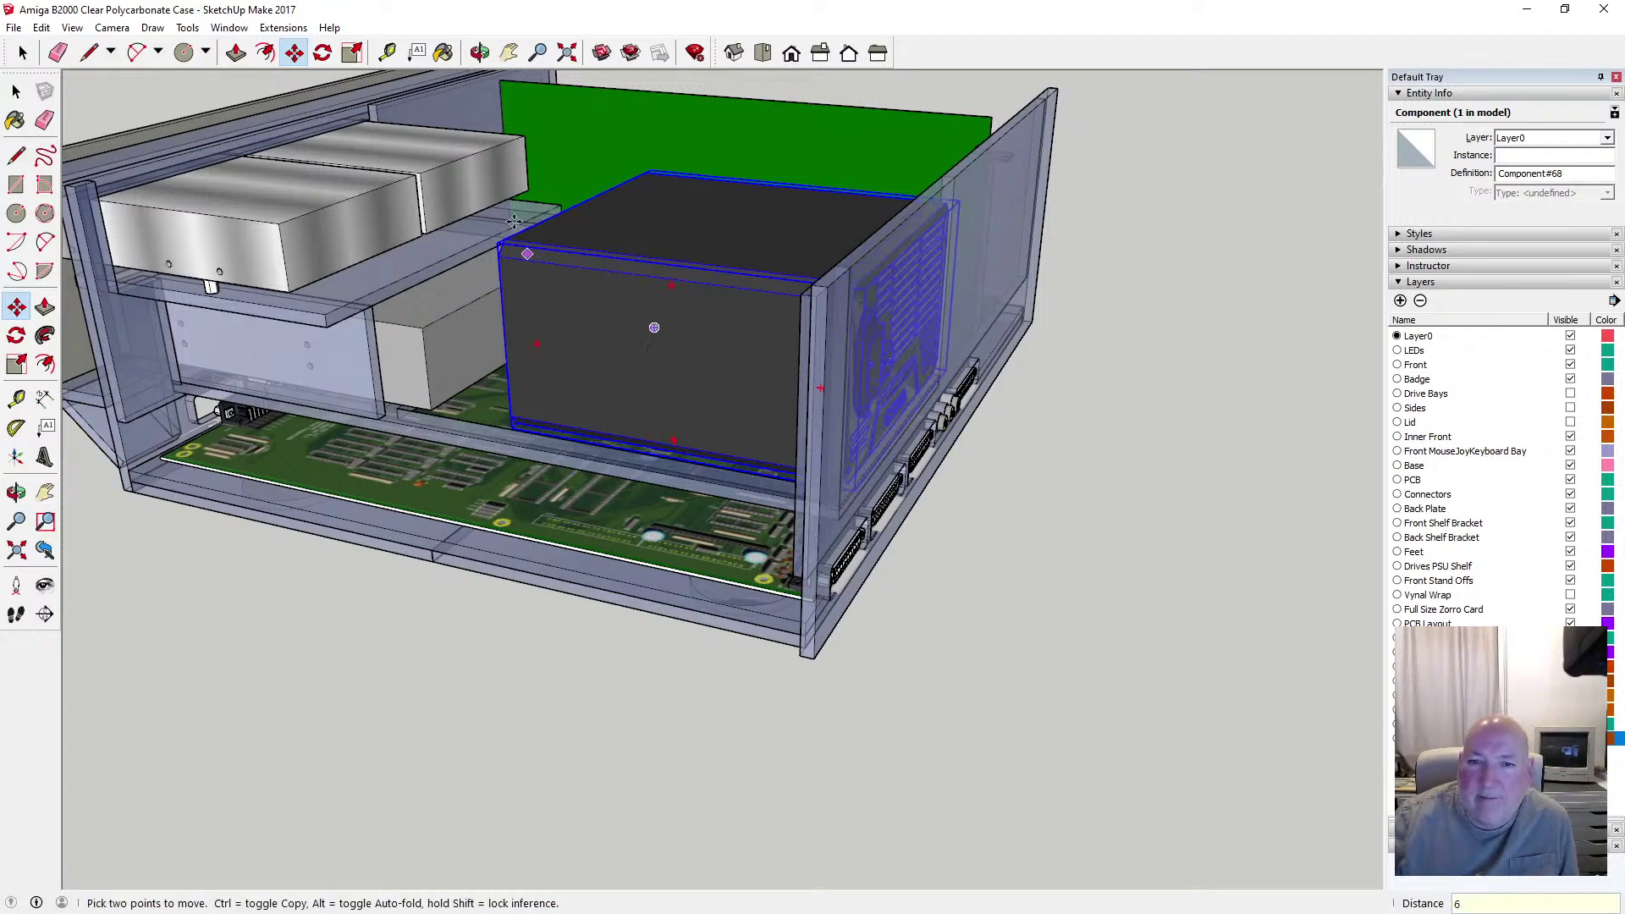
pyautogui.press('space')
# Examine from behind the case how the power supply's vented face sits against the back plate
pyautogui.click(480, 53)
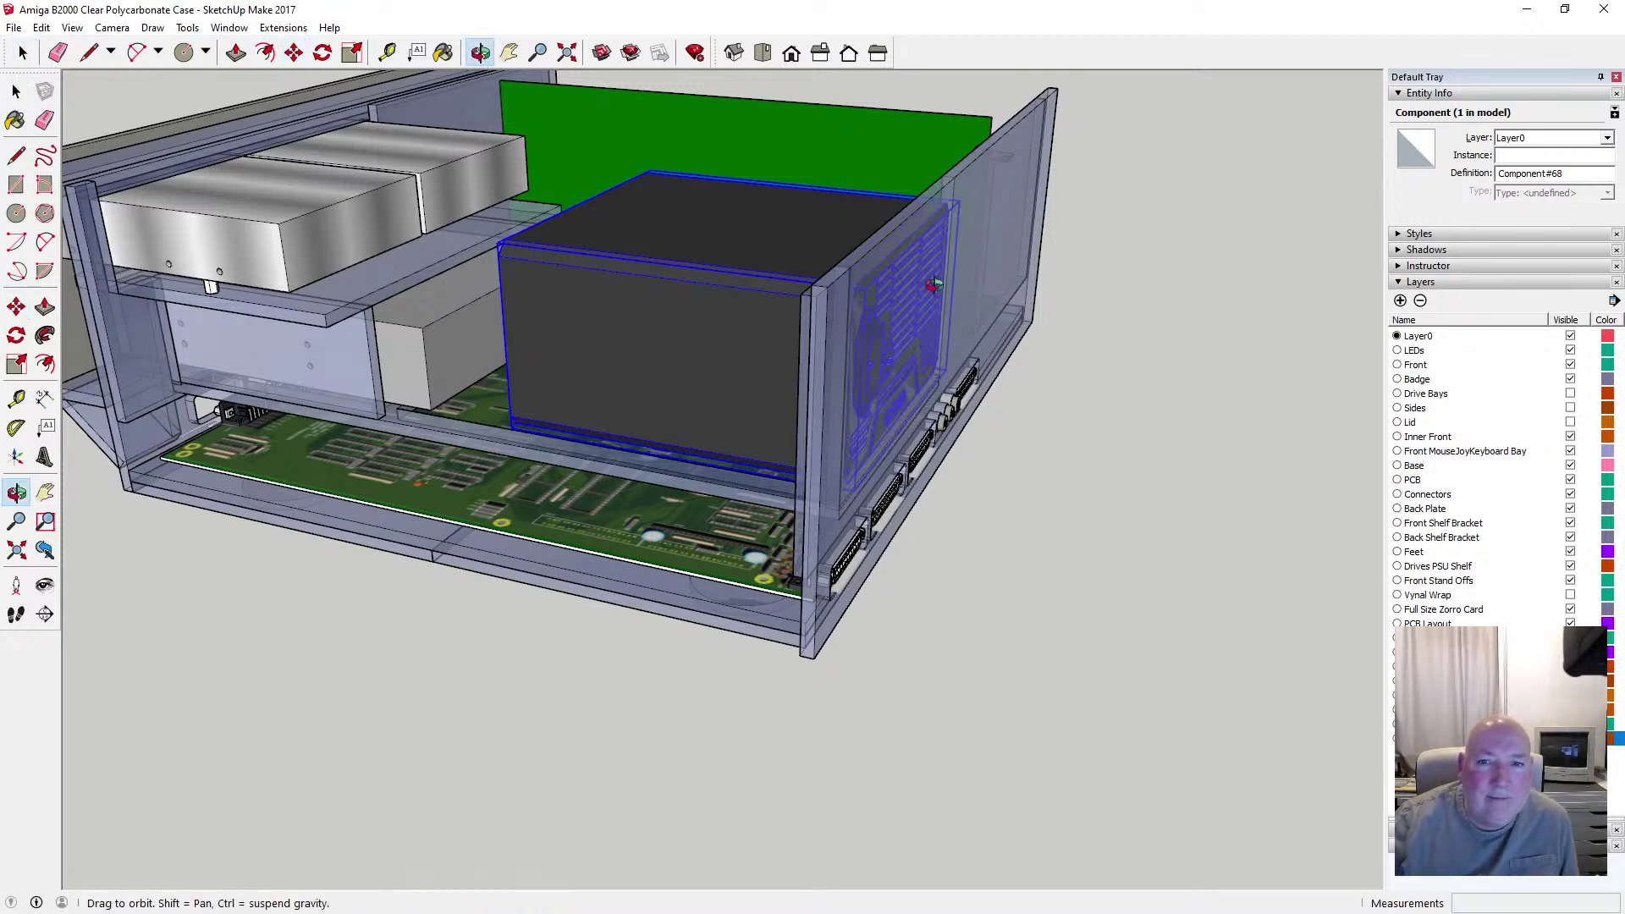
pyautogui.moveTo(592, 271); pyautogui.dragTo(549, 243)
pyautogui.scroll(5, 595, 275)
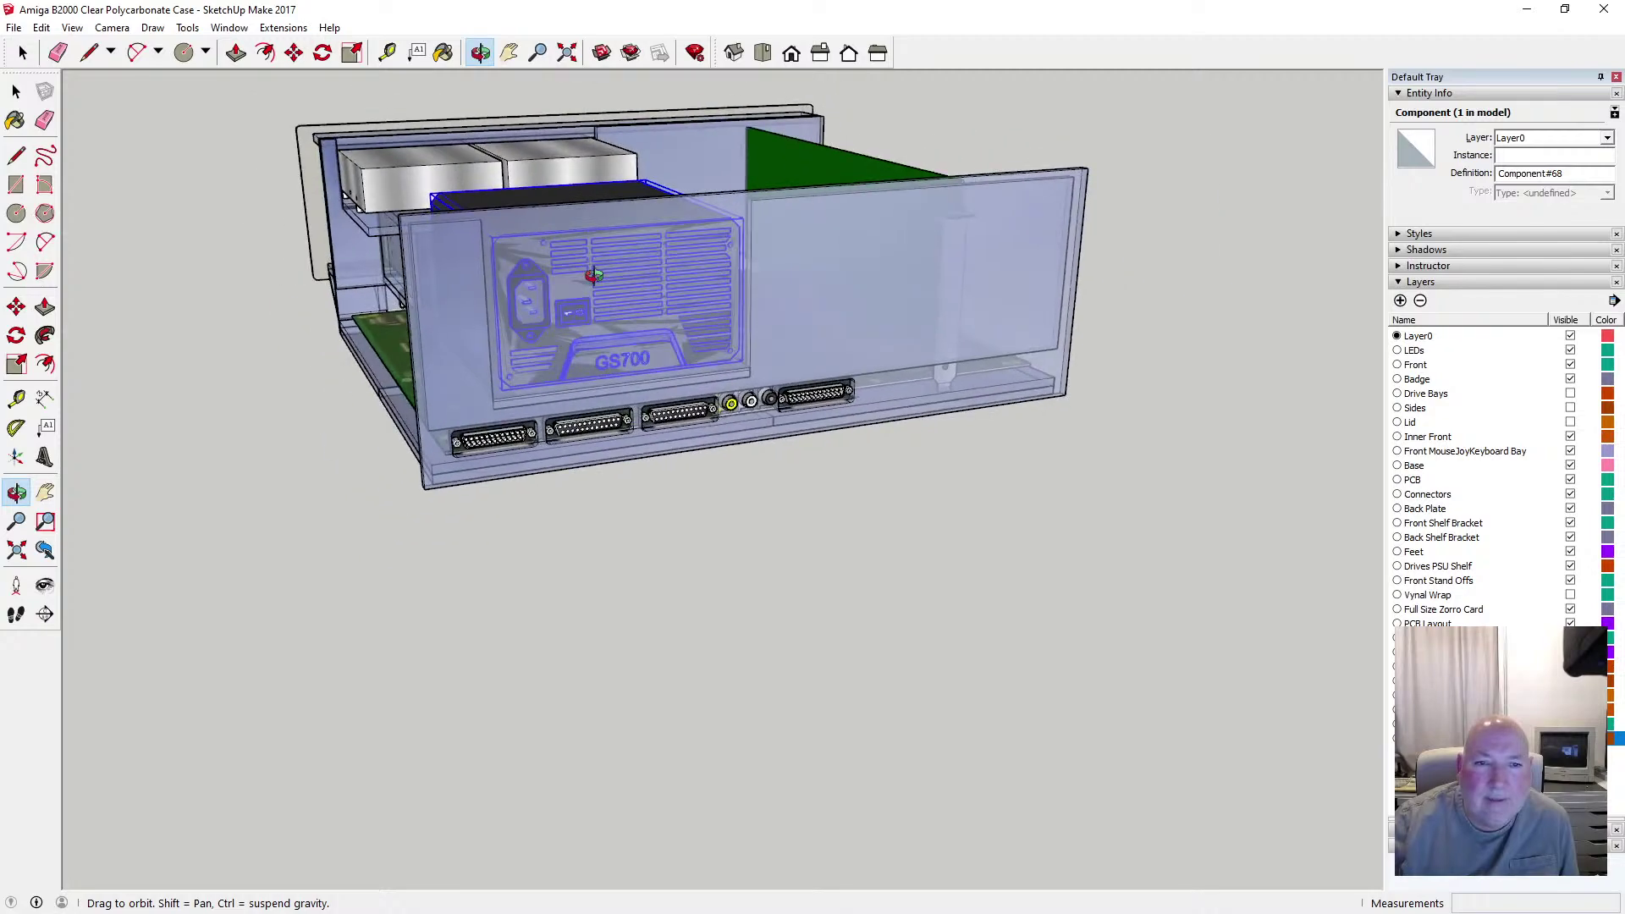
pyautogui.scroll(2, 641, 303)
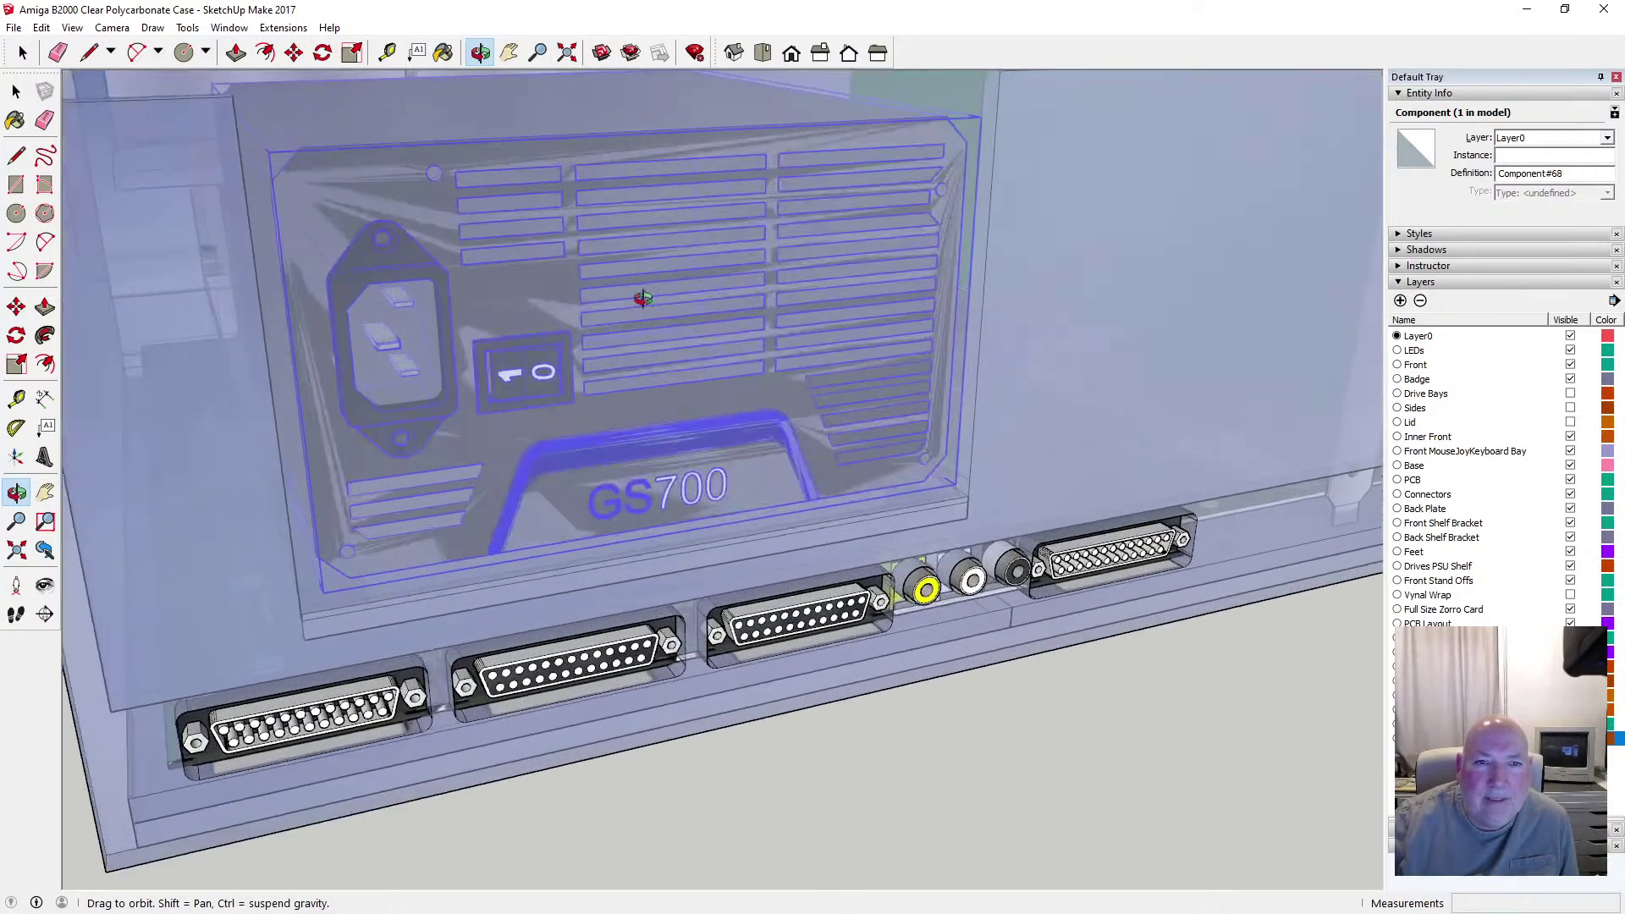
pyautogui.scroll(-2, 728, 312)
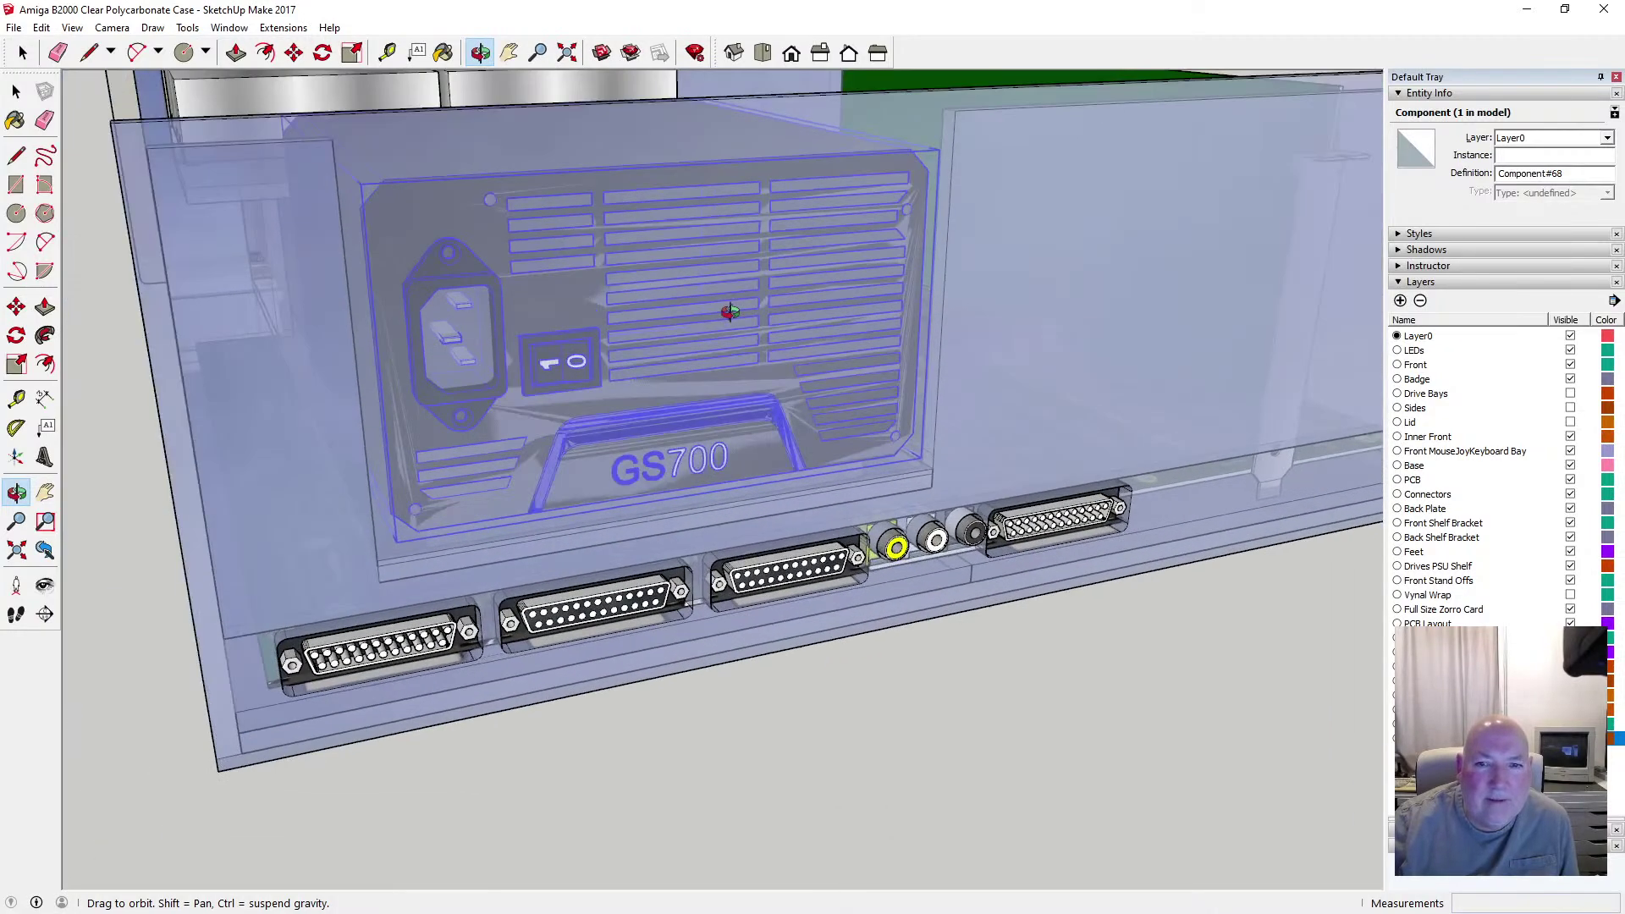
pyautogui.scroll(1, 730, 313)
pyautogui.scroll(-3, 883, 333)
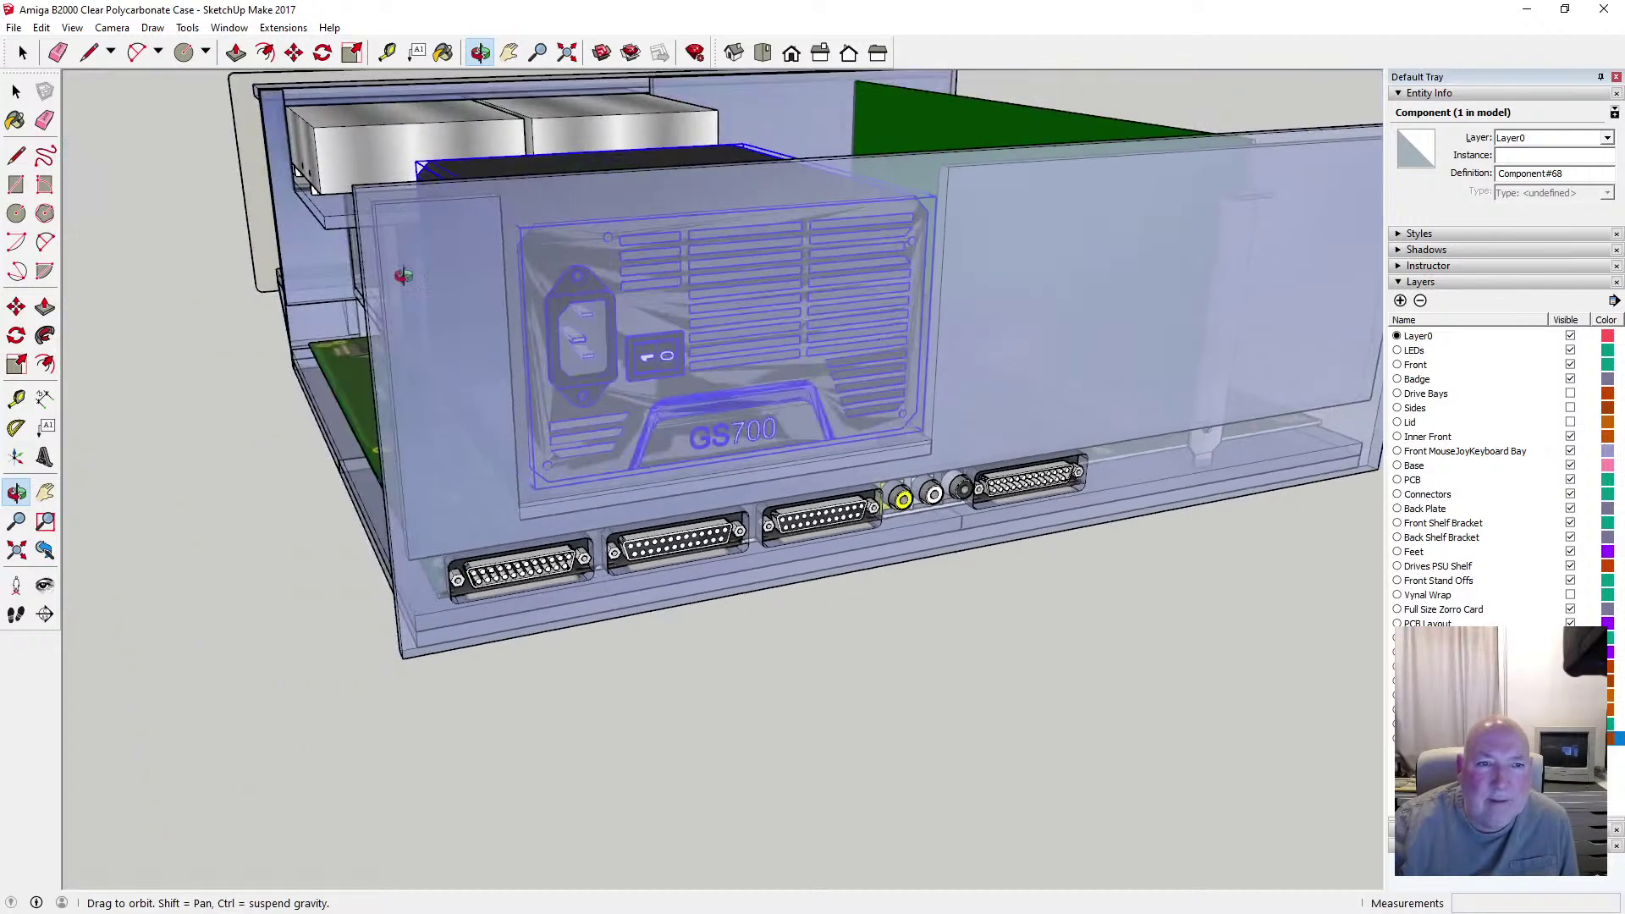
# Deselect the power supply and save the case model
pyautogui.click(16, 91)
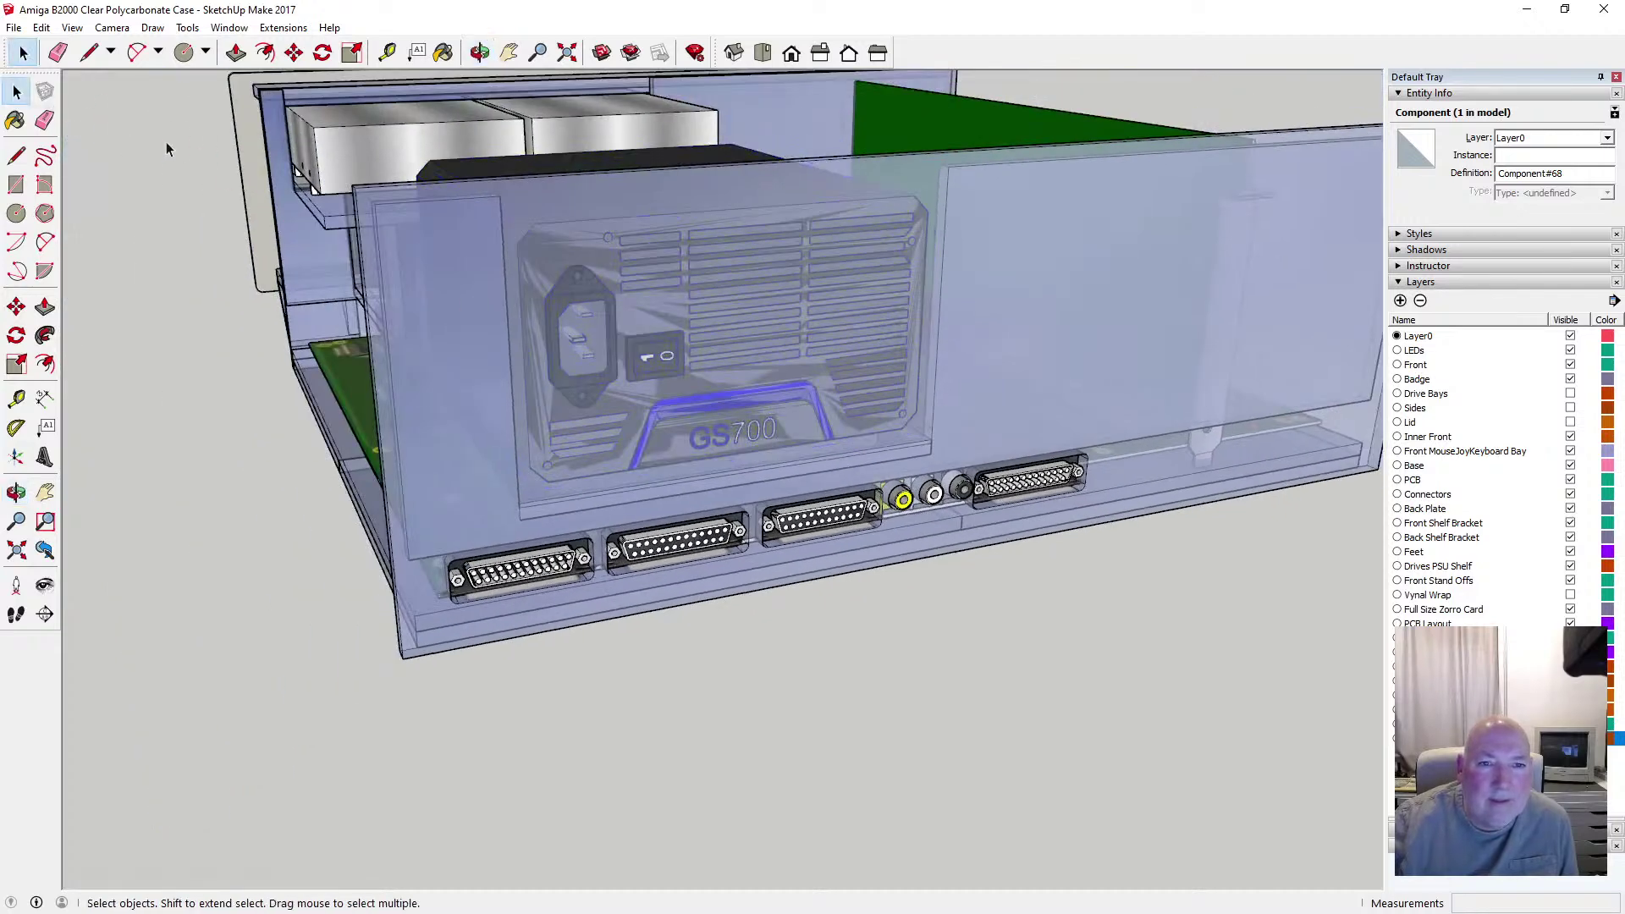
pyautogui.click(166, 140)
pyautogui.click(13, 27)
pyautogui.click(60, 90)
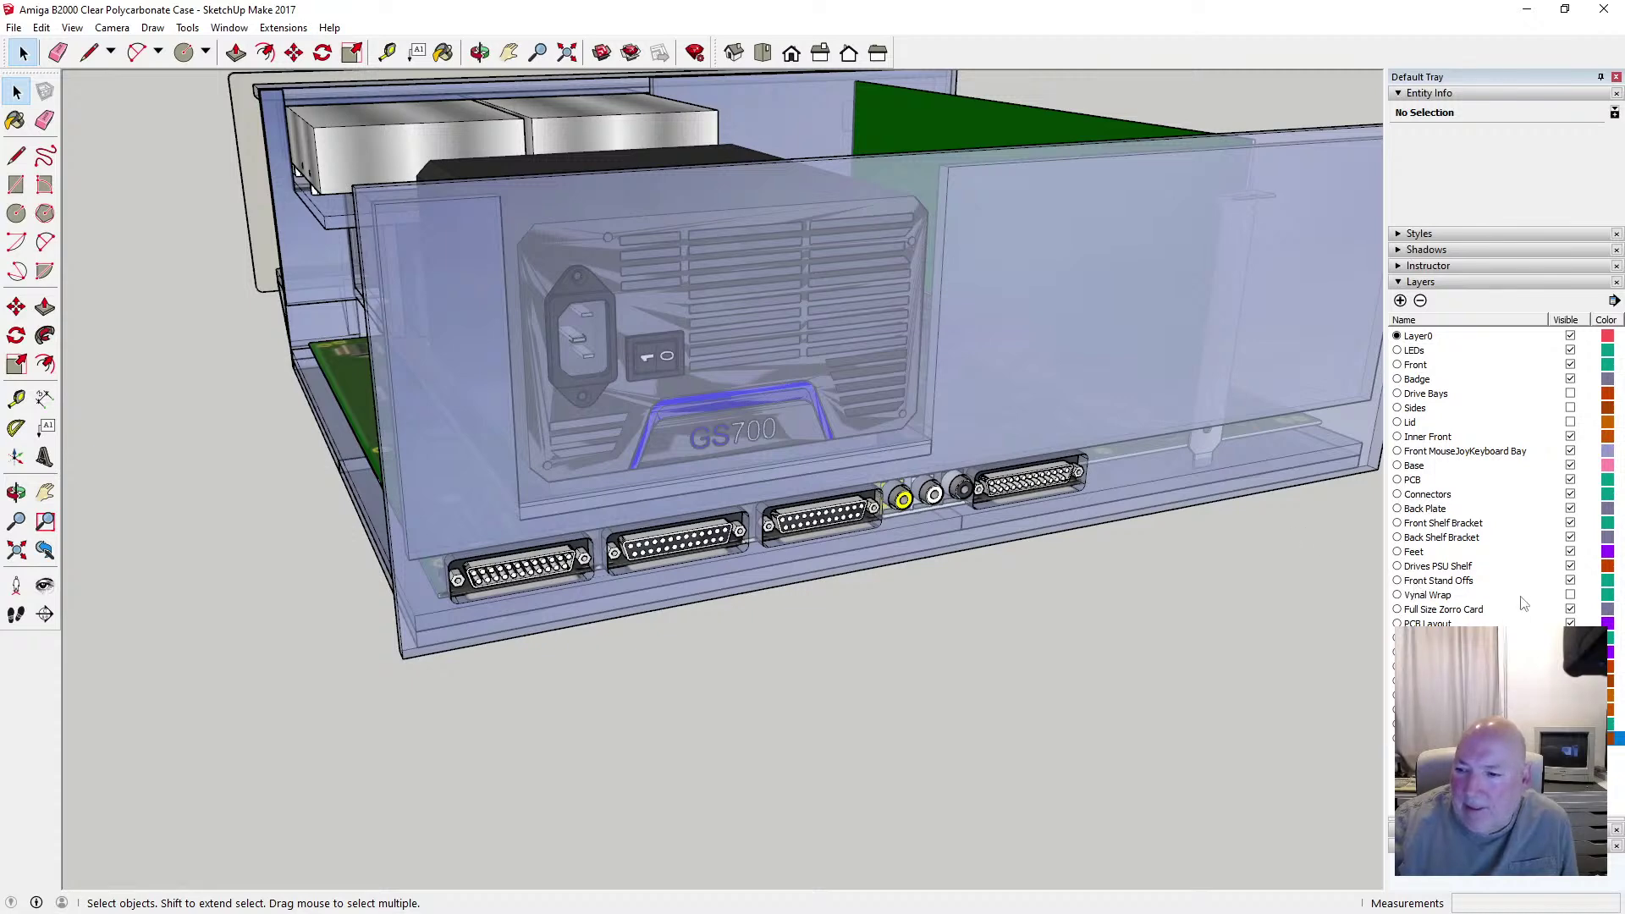
# Hide the Back Shelf Bracket and Back Plate layers and open the combined power supply component for editing
pyautogui.click(1571, 538)
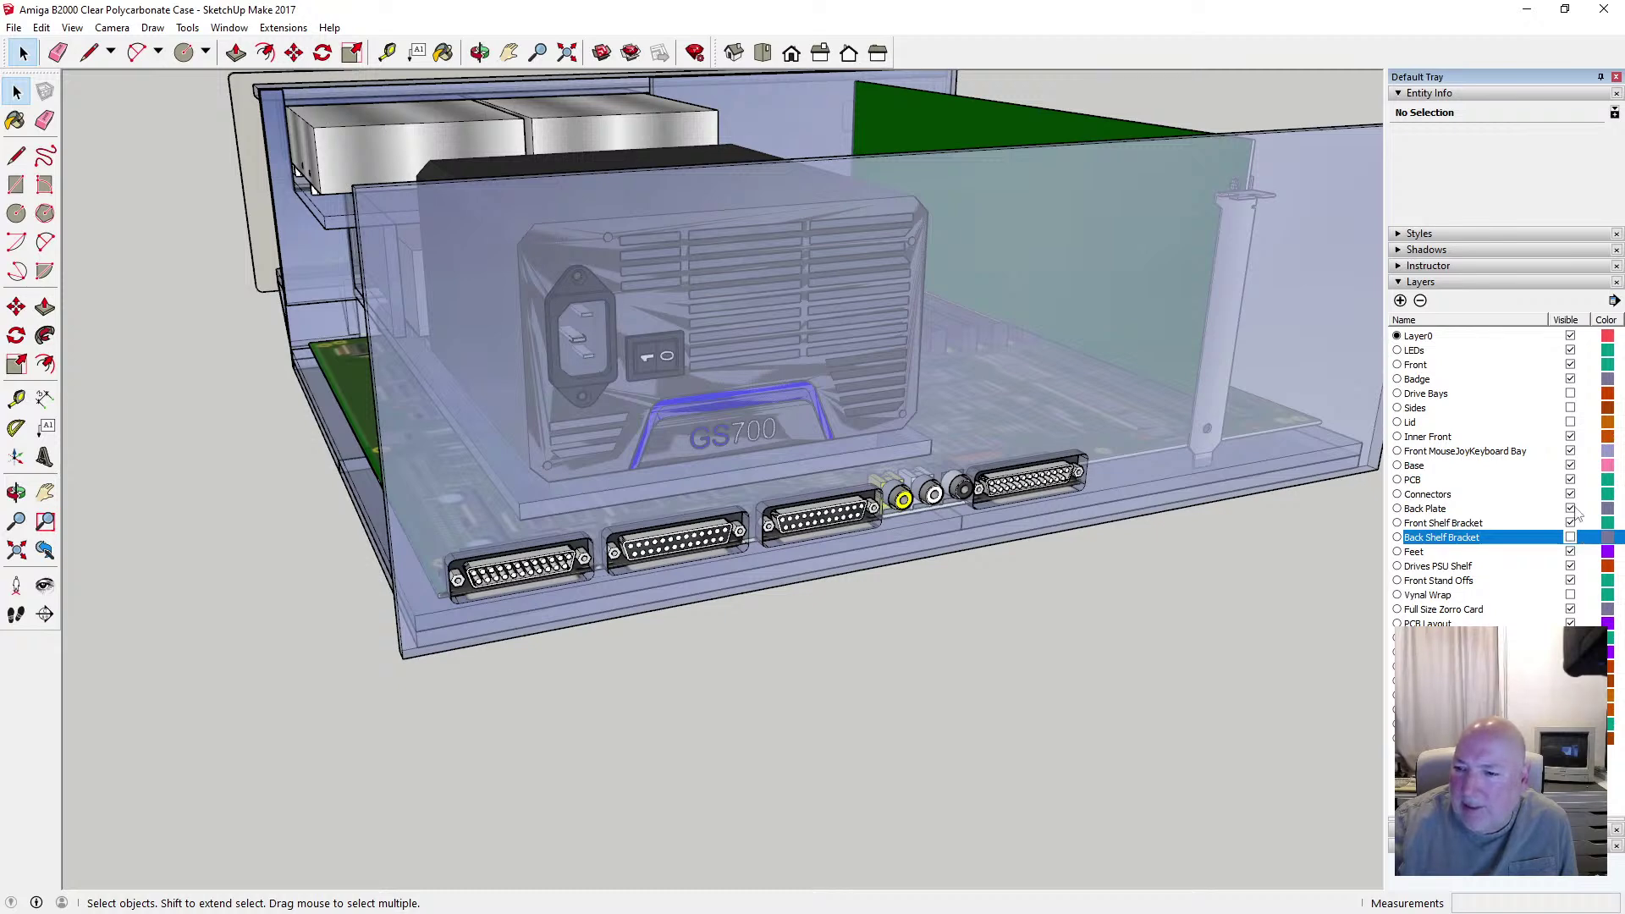
pyautogui.click(1571, 510)
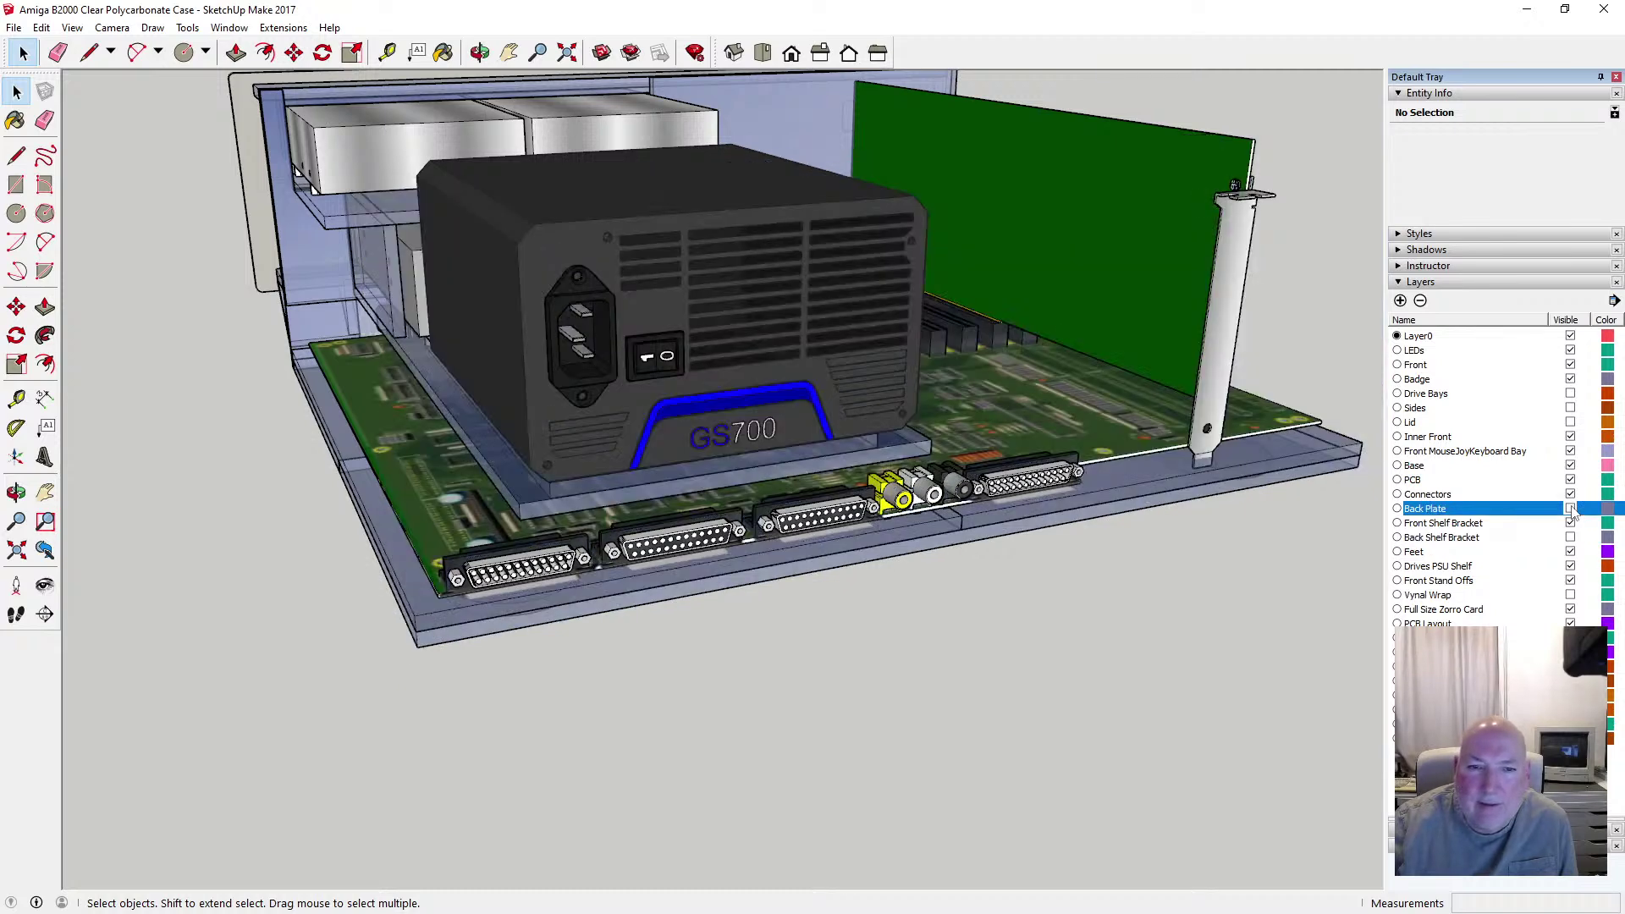
pyautogui.doubleClick(550, 266)
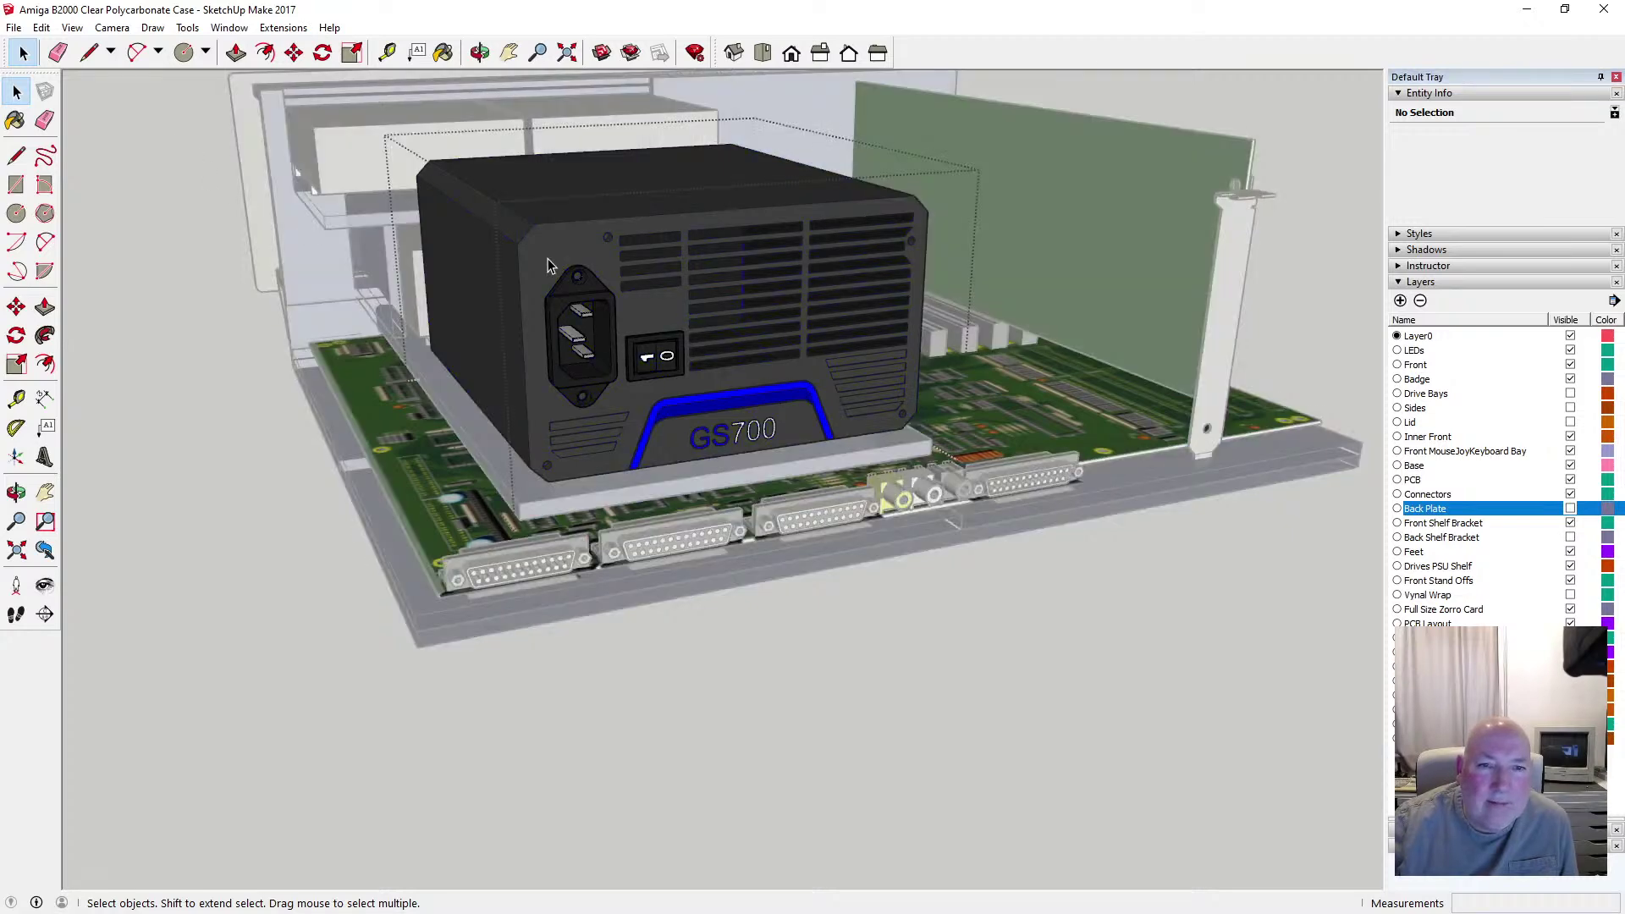
# Select all the outer edges that outline the power supply's vented rear face
pyautogui.scroll(3, 572, 231)
pyautogui.click(508, 236)
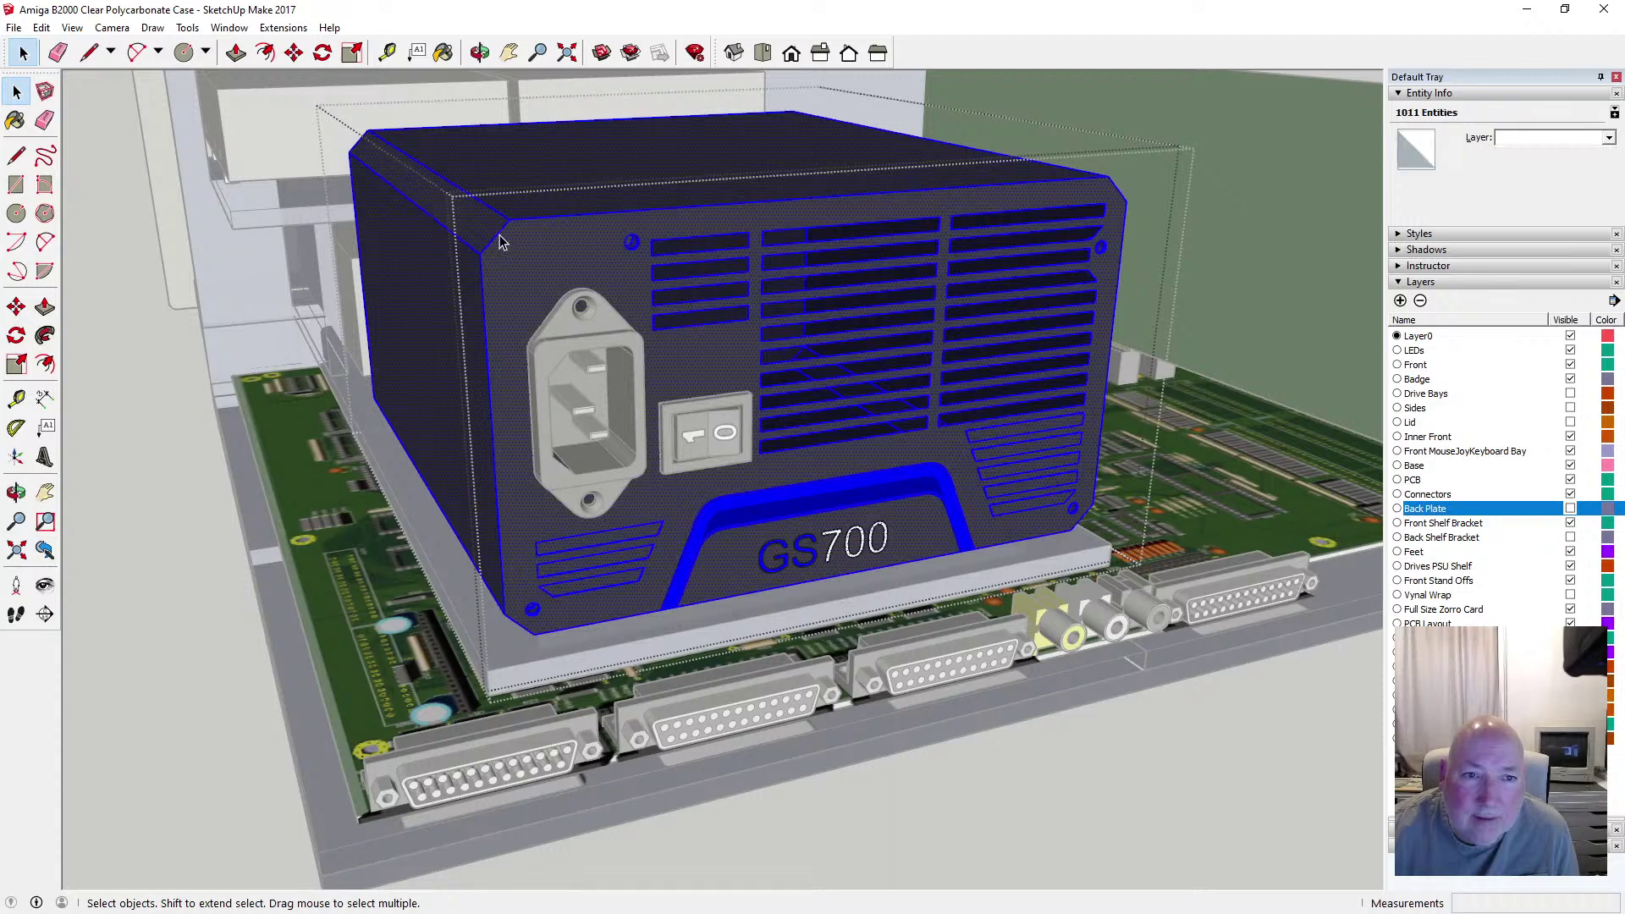
pyautogui.click(497, 235)
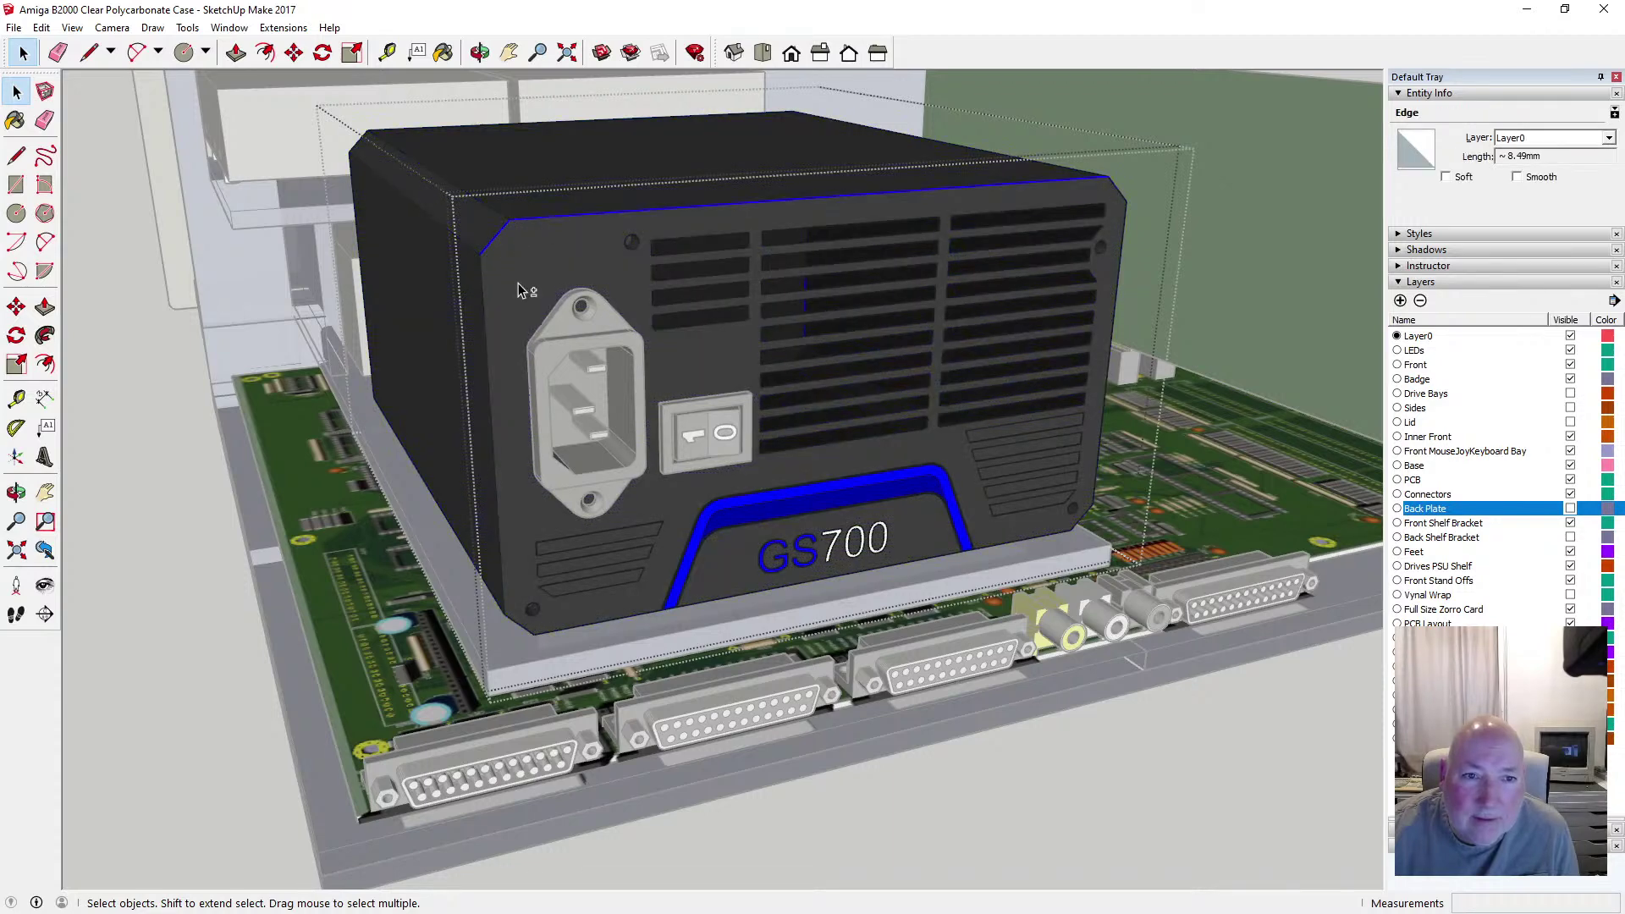
pyautogui.keyDown('shift'); pyautogui.click(488, 292); pyautogui.keyUp('shift')
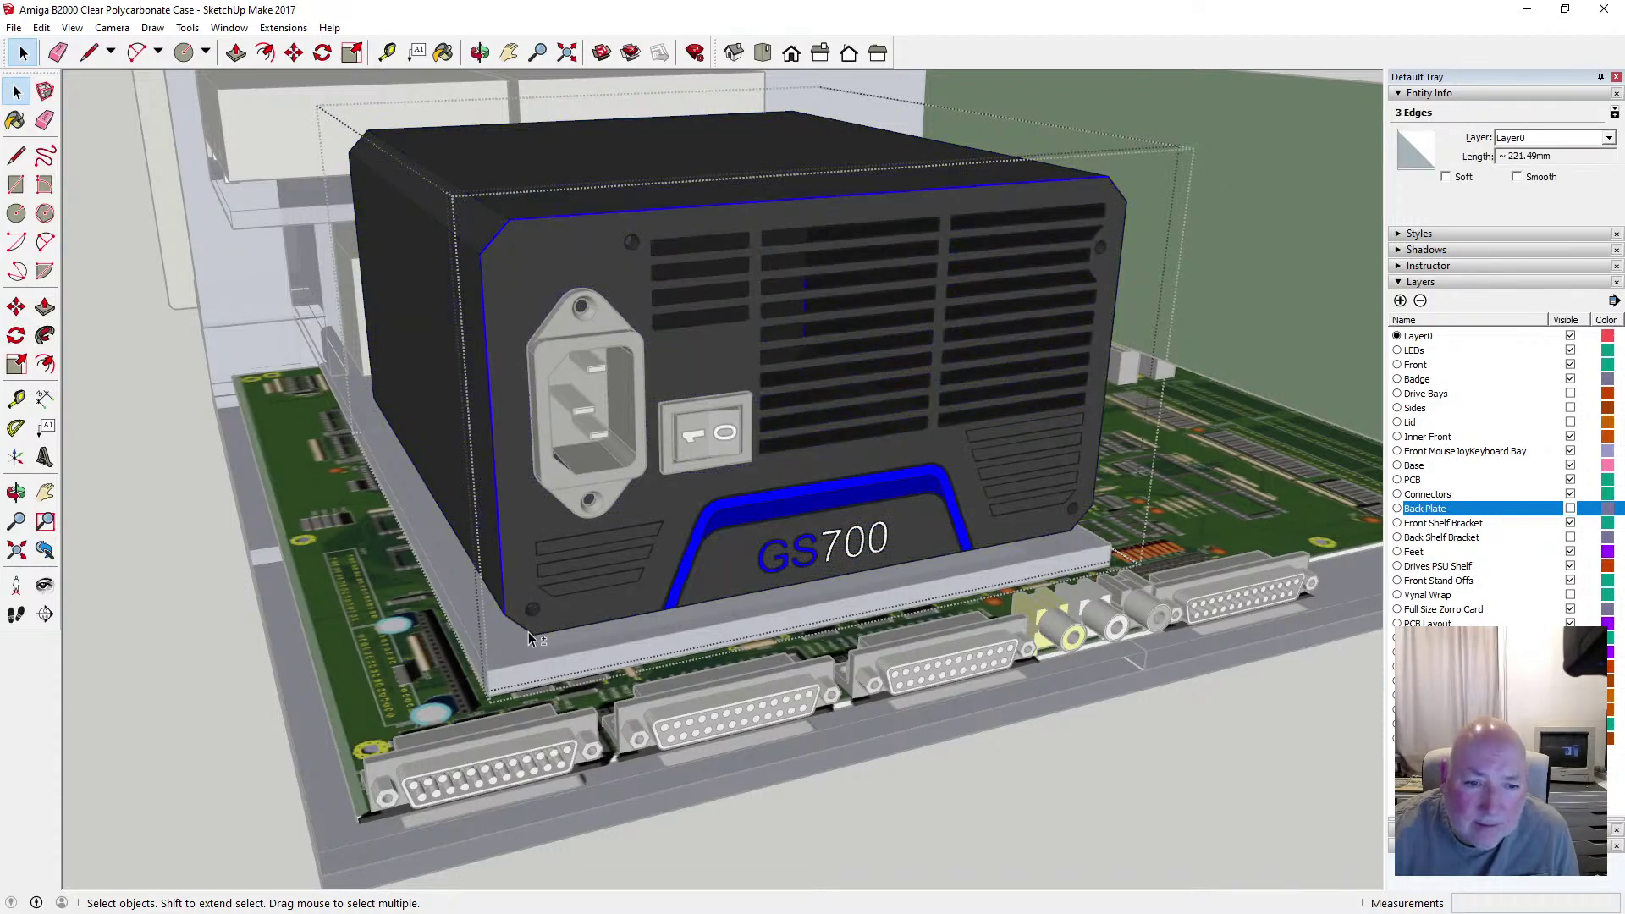
pyautogui.keyDown('shift'); pyautogui.click(554, 640); pyautogui.keyUp('shift')
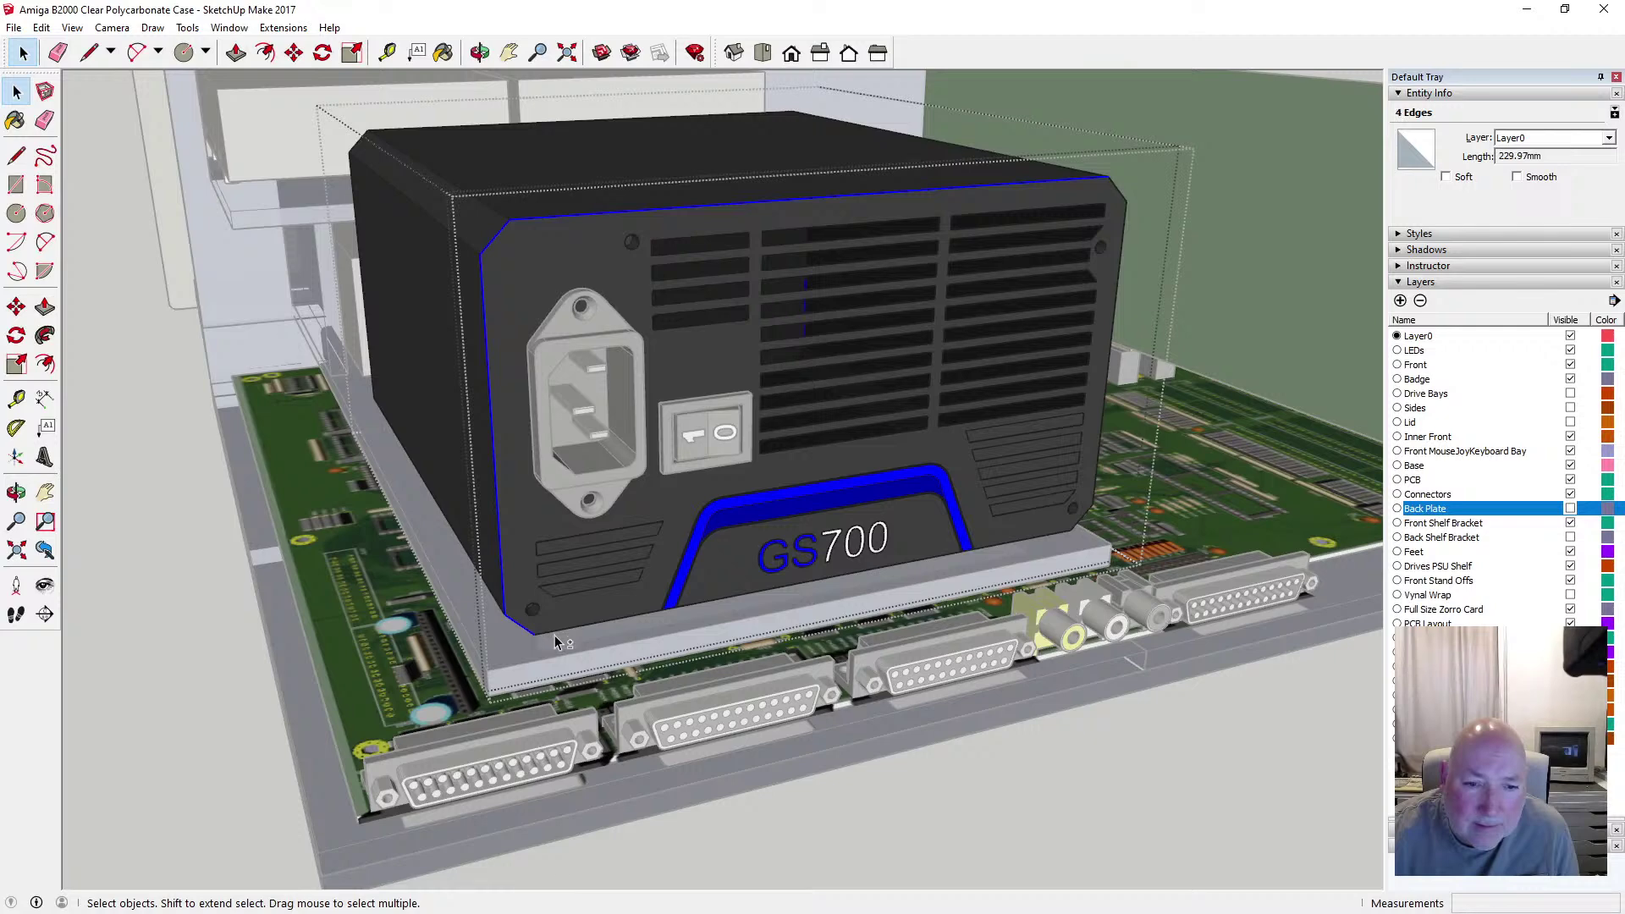
pyautogui.keyDown('shift'); pyautogui.click(624, 630); pyautogui.keyUp('shift')
pyautogui.keyDown('shift'); pyautogui.click(1004, 546); pyautogui.keyUp('shift')
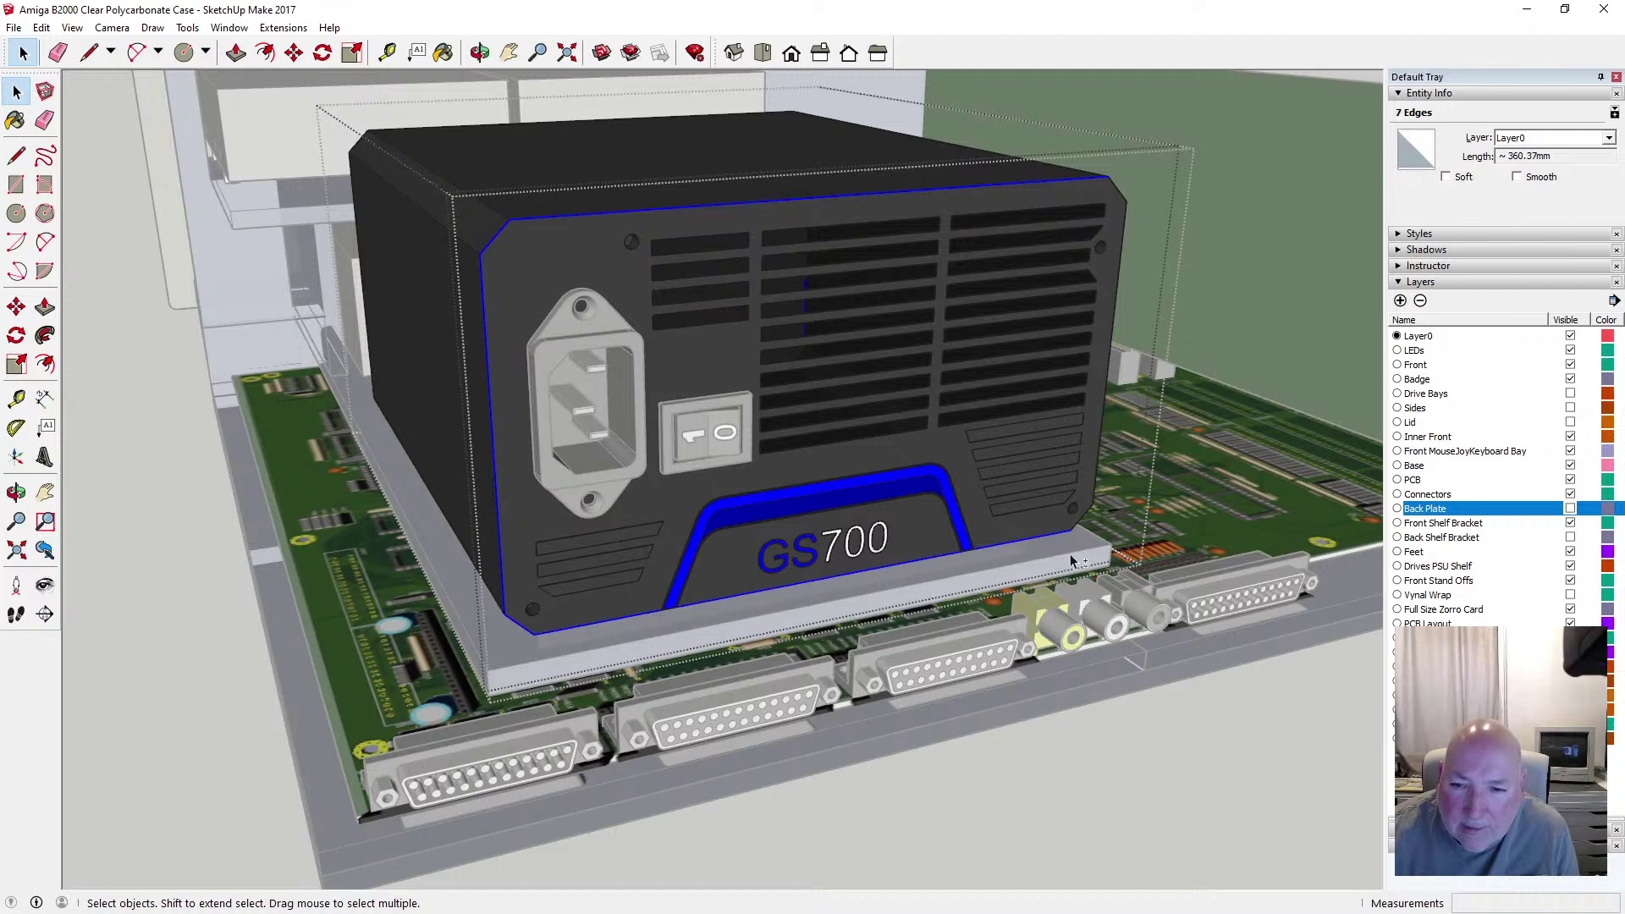
pyautogui.keyDown('shift'); pyautogui.click(1097, 491); pyautogui.keyUp('shift')
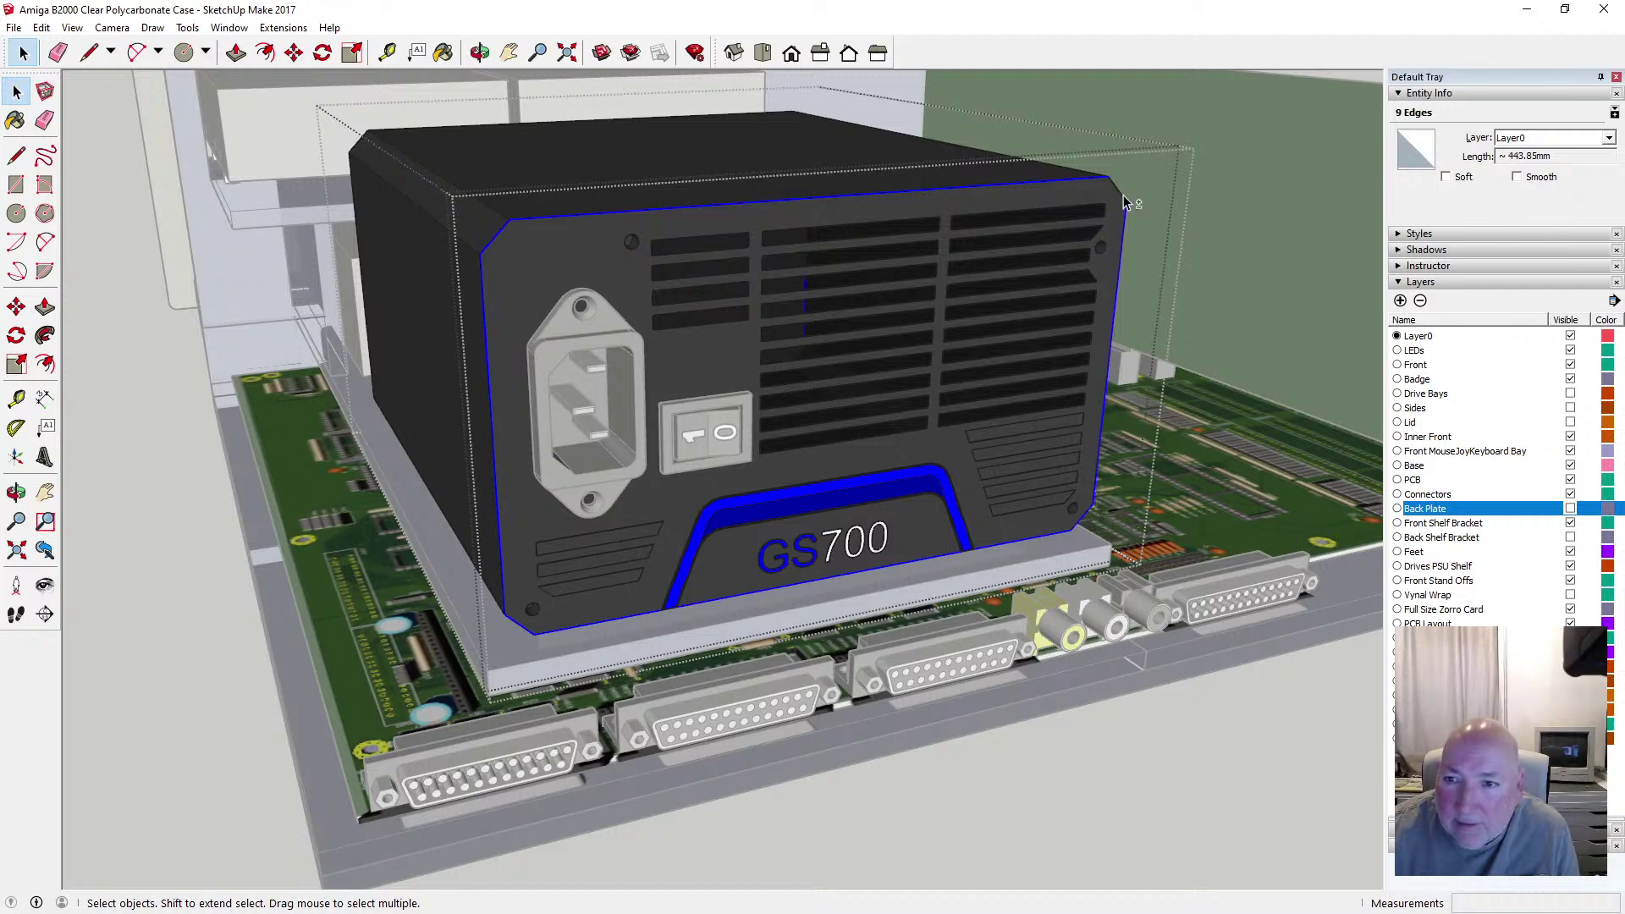
pyautogui.keyDown('shift'); pyautogui.click(973, 551); pyautogui.keyUp('shift')
pyautogui.scroll(6, 969, 550)
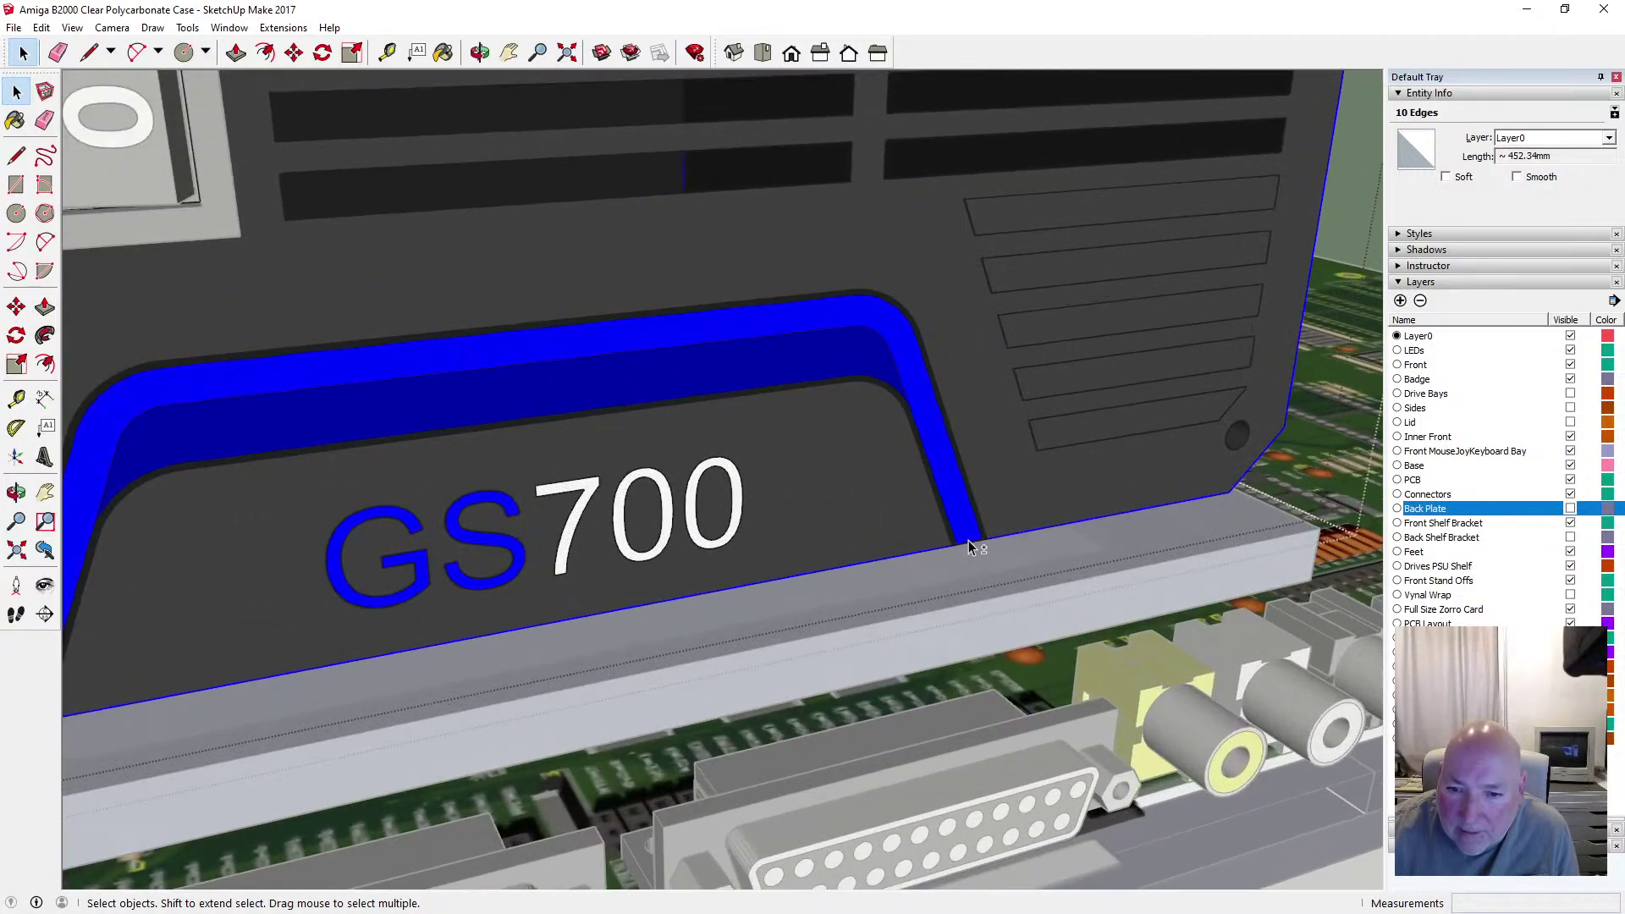
pyautogui.scroll(-8, 1005, 525)
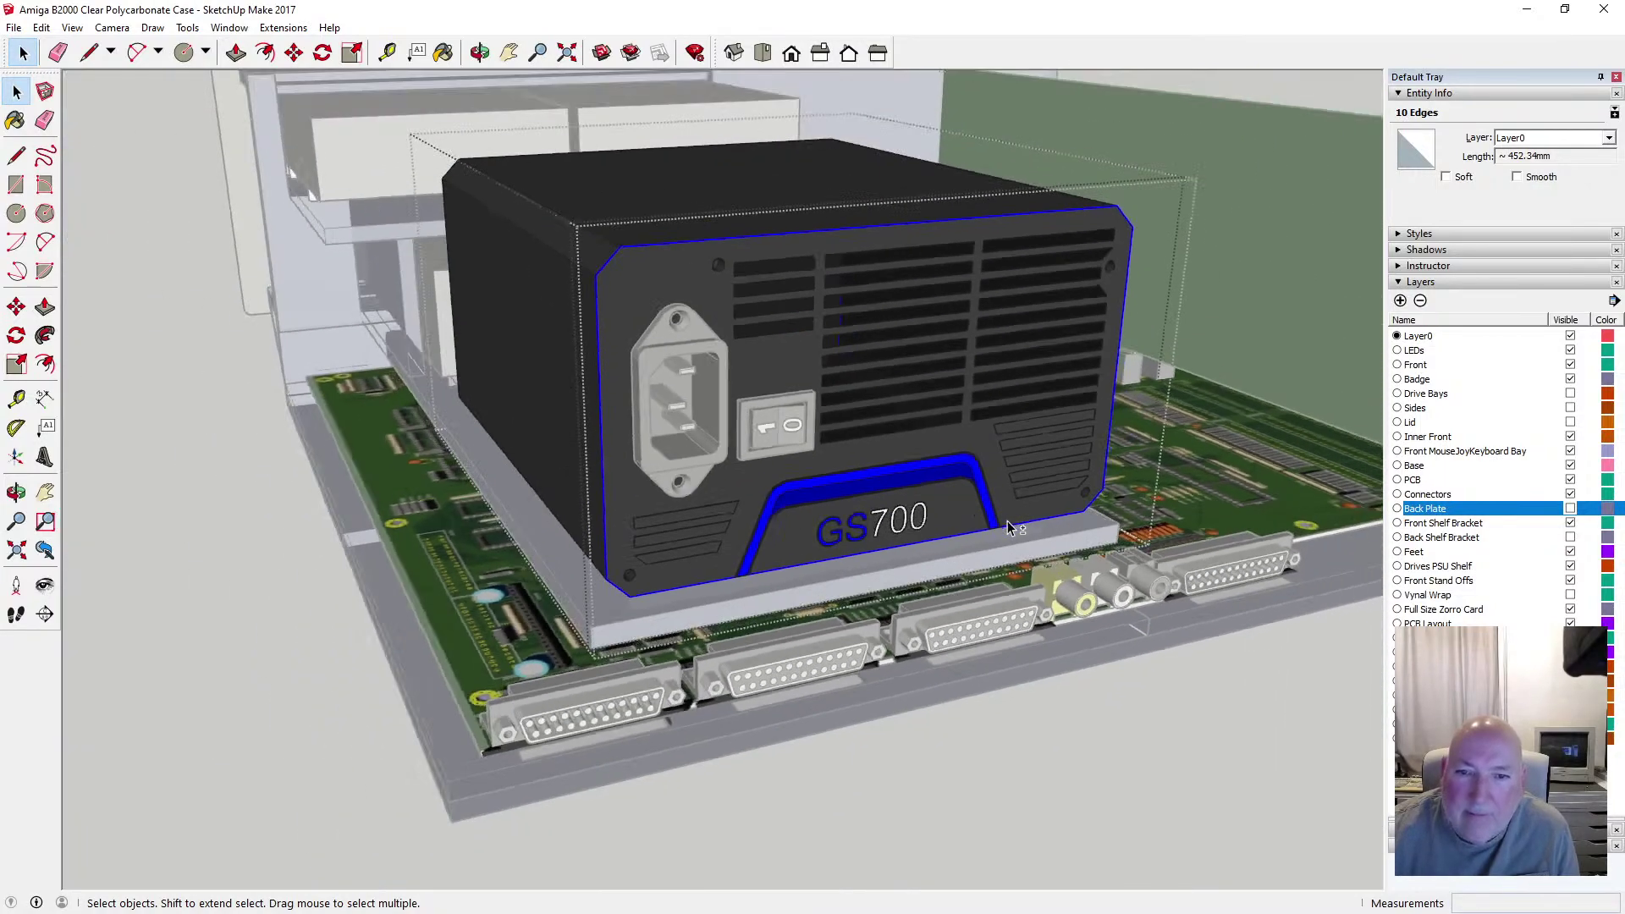
pyautogui.scroll(1, 857, 309)
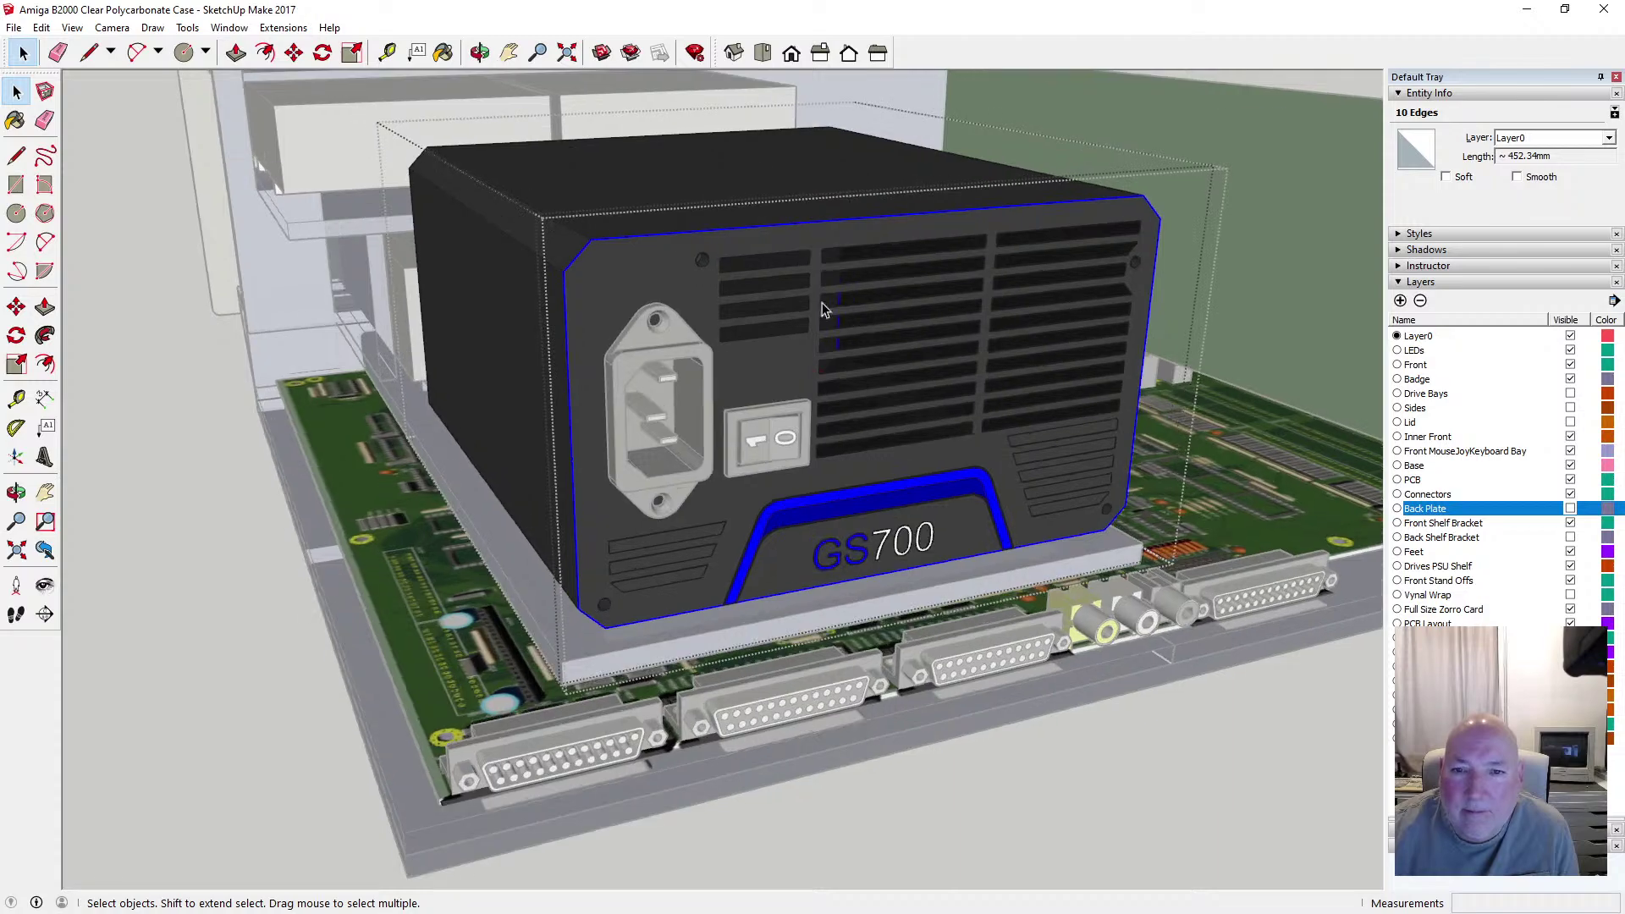
# Copy the selected outline edges out of the power supply component and paste them in place in the case model
pyautogui.click(481, 52)
pyautogui.moveTo(914, 264); pyautogui.dragTo(982, 264)
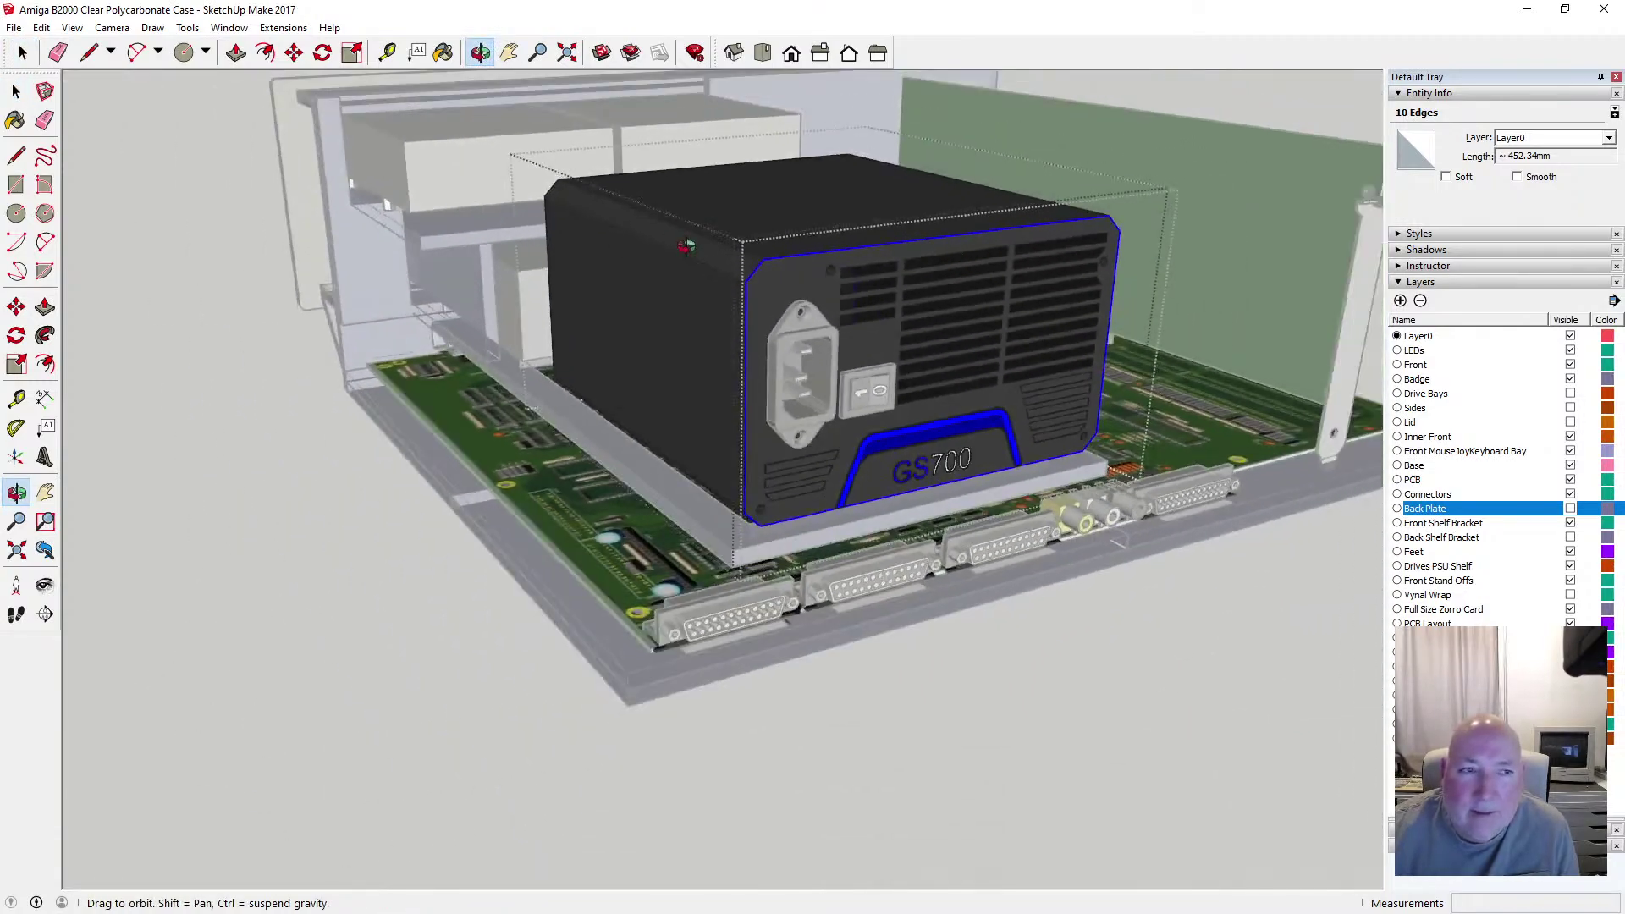
pyautogui.click(41, 28)
pyautogui.click(81, 112)
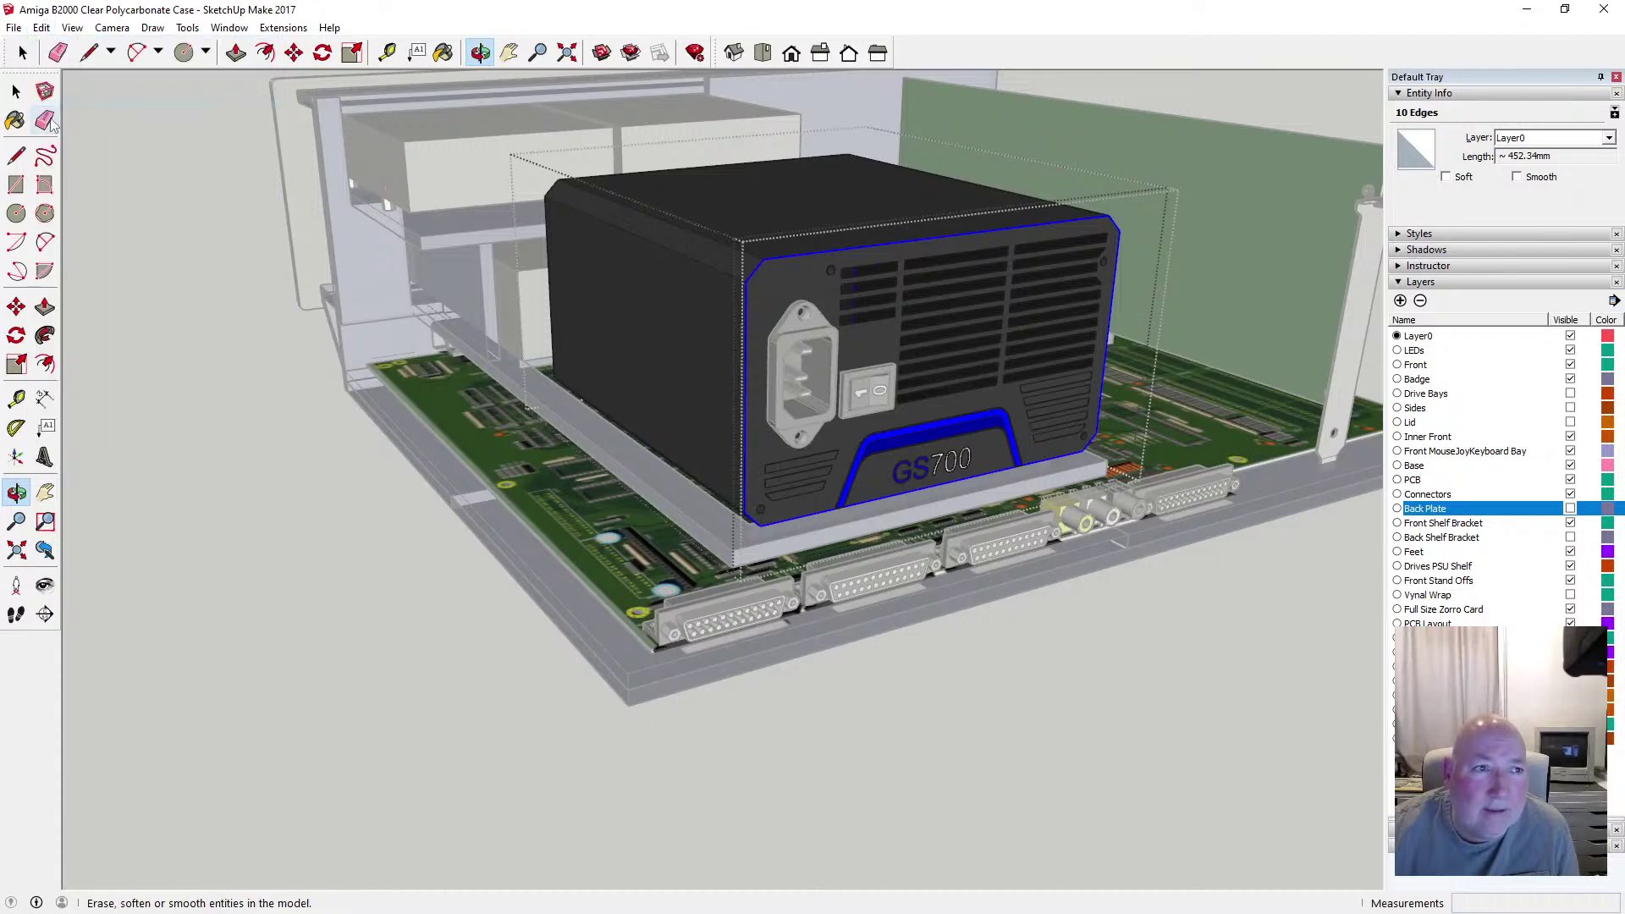
pyautogui.press('space')
pyautogui.click(137, 149)
pyautogui.click(160, 164)
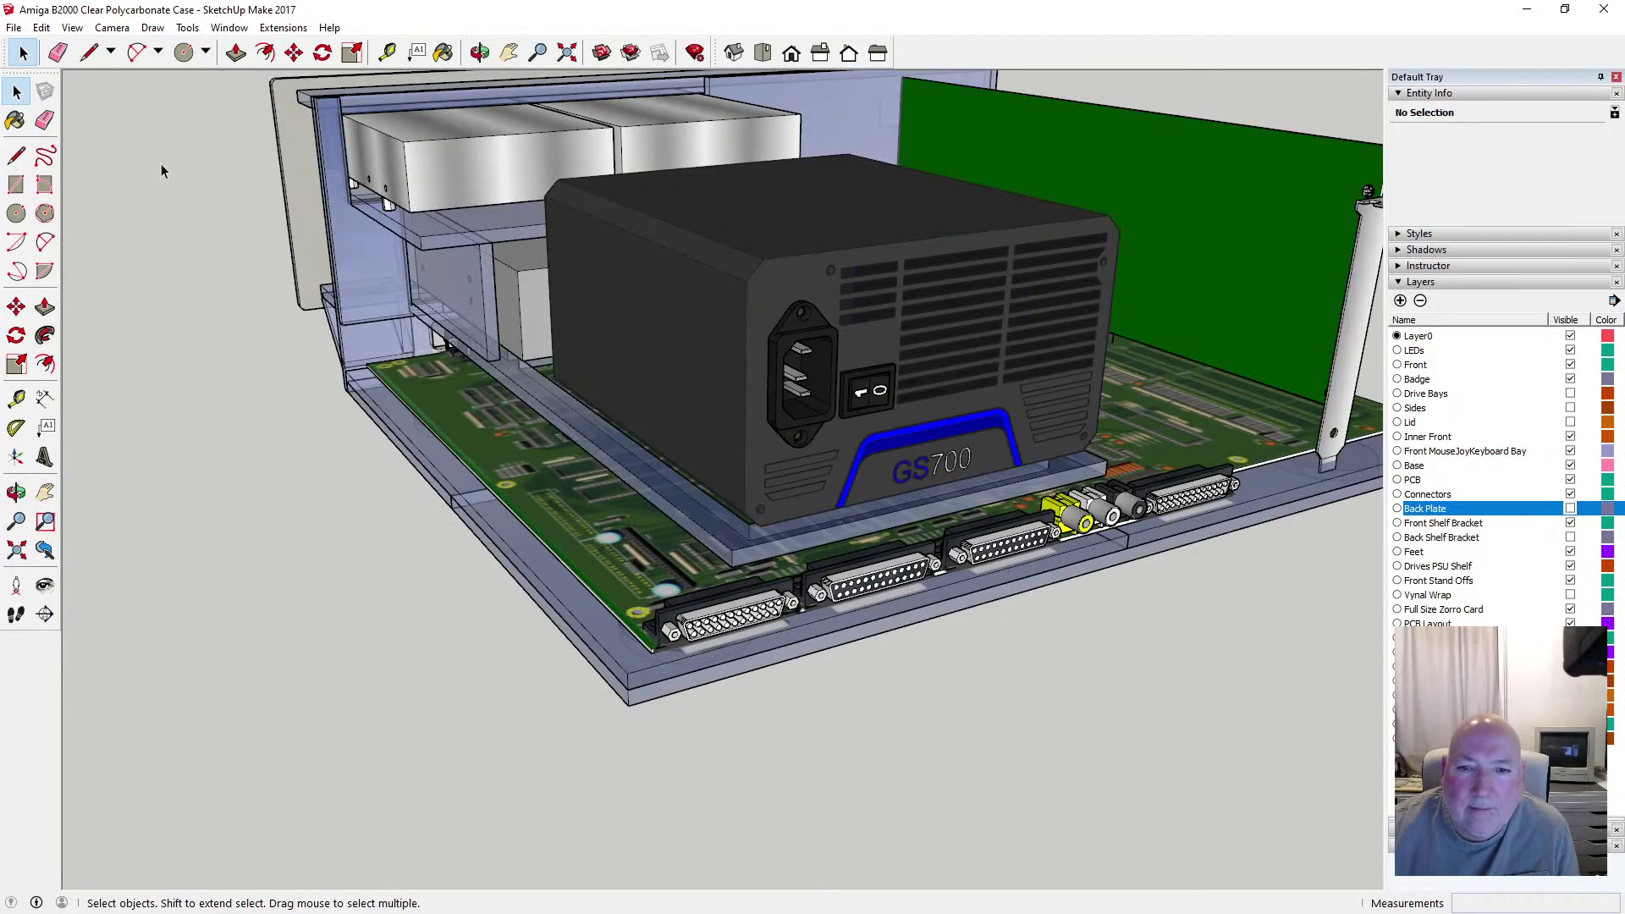
pyautogui.click(44, 29)
pyautogui.moveTo(71, 32)
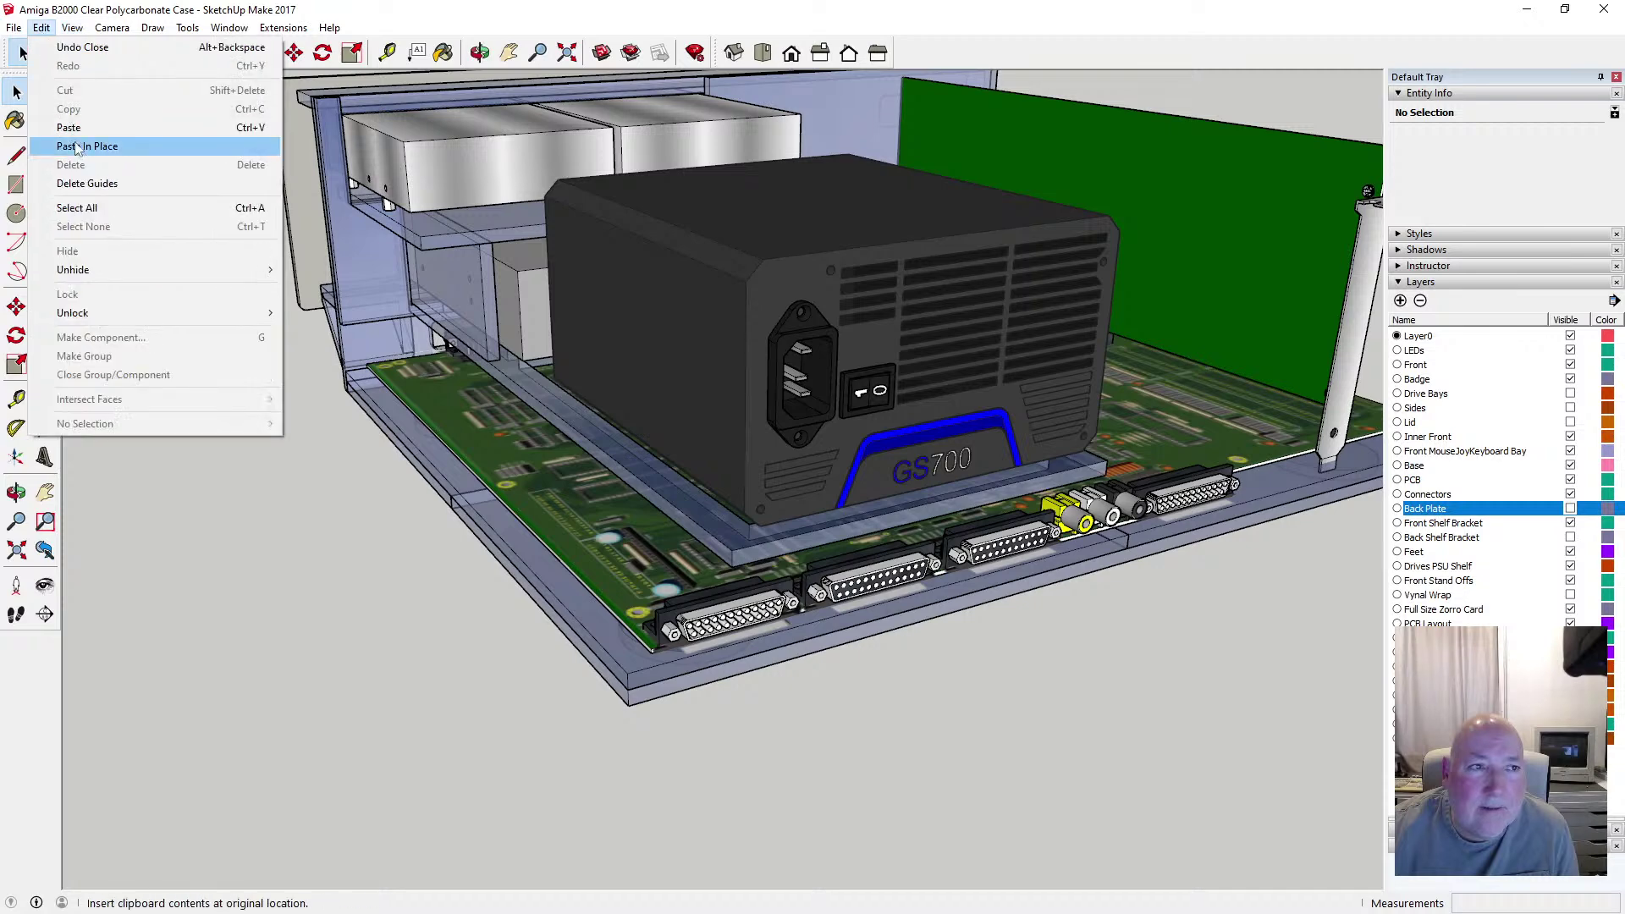
pyautogui.click(81, 147)
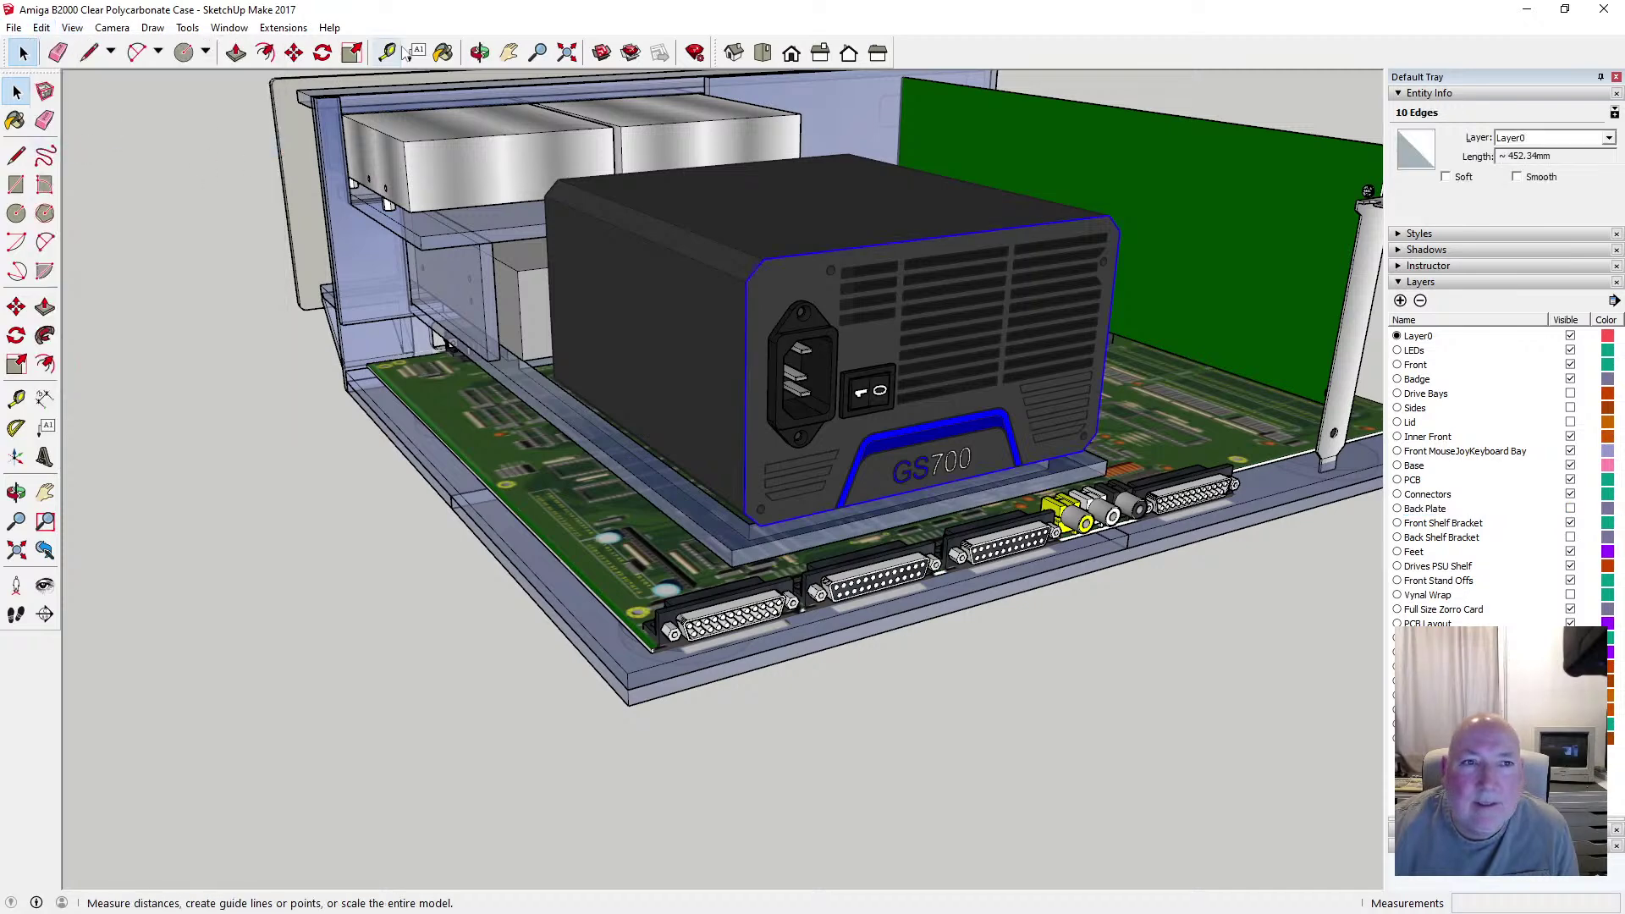
# Hide the power supply's layer and show the Back Plate layer, with the pasted outline in view from inside the case
pyautogui.click(480, 53)
pyautogui.moveTo(325, 181); pyautogui.dragTo(558, 209)
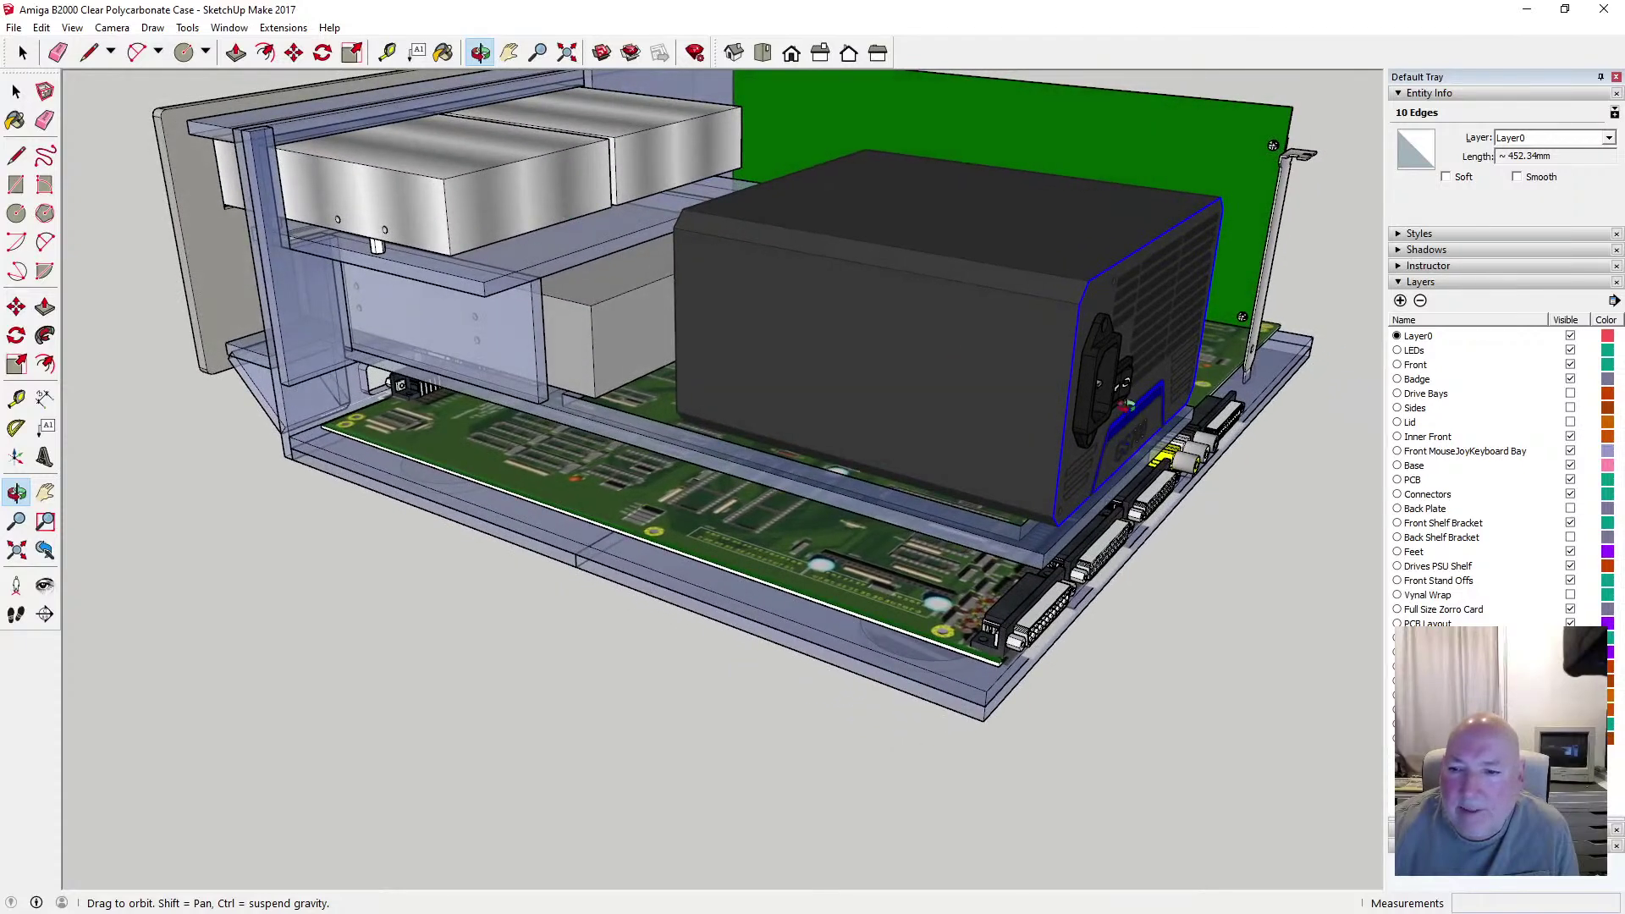
pyautogui.click(1571, 738)
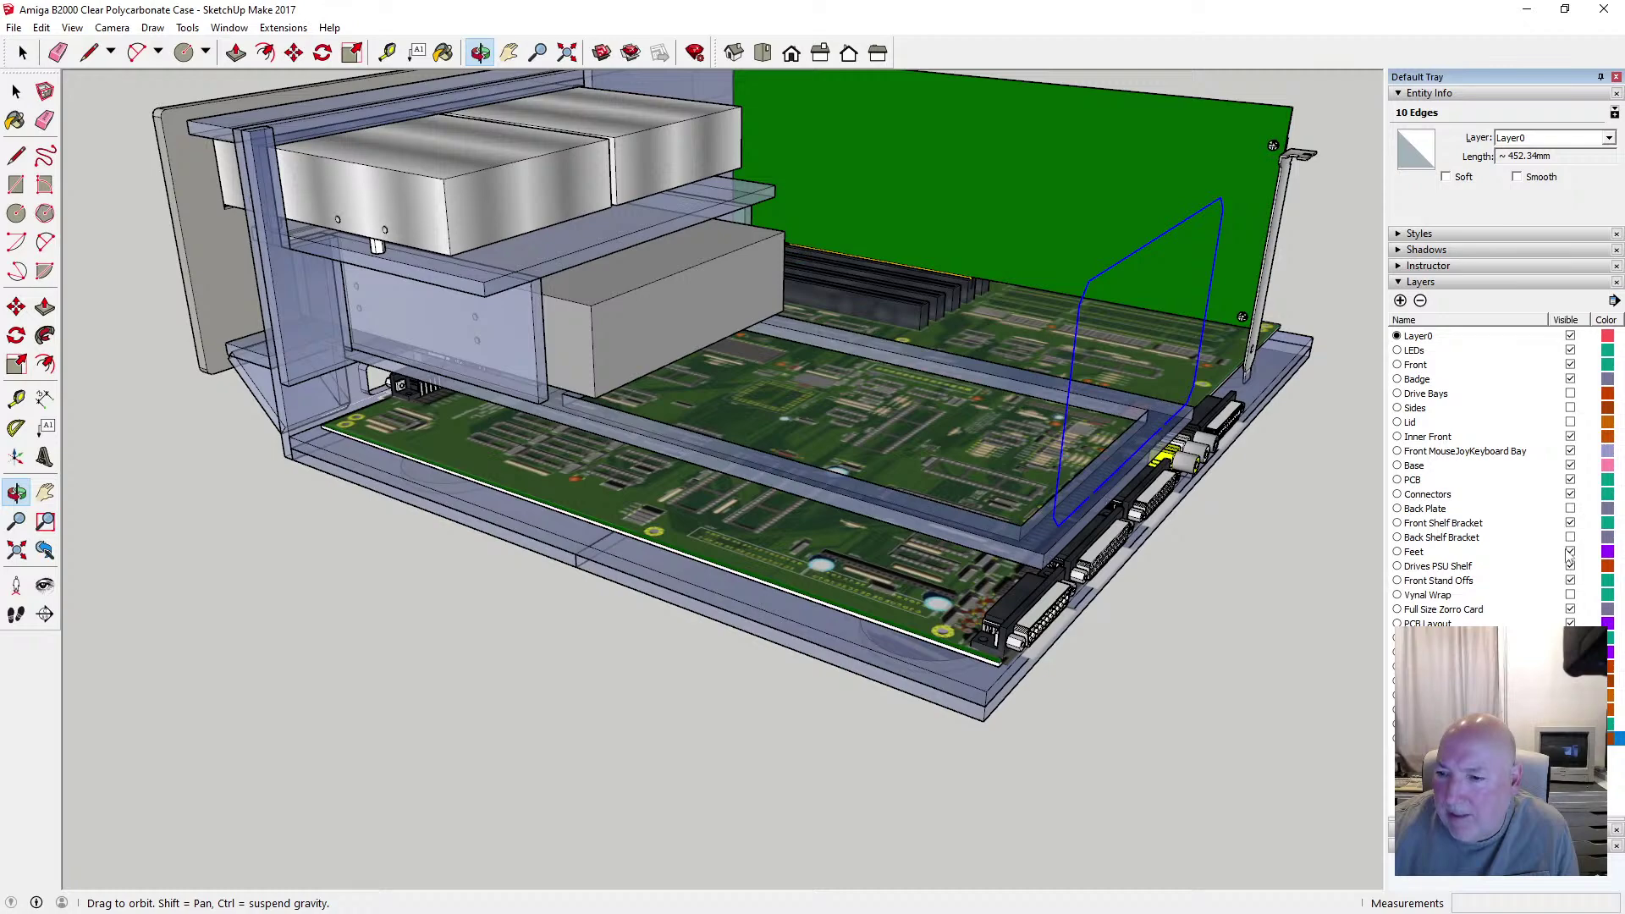
pyautogui.click(1571, 509)
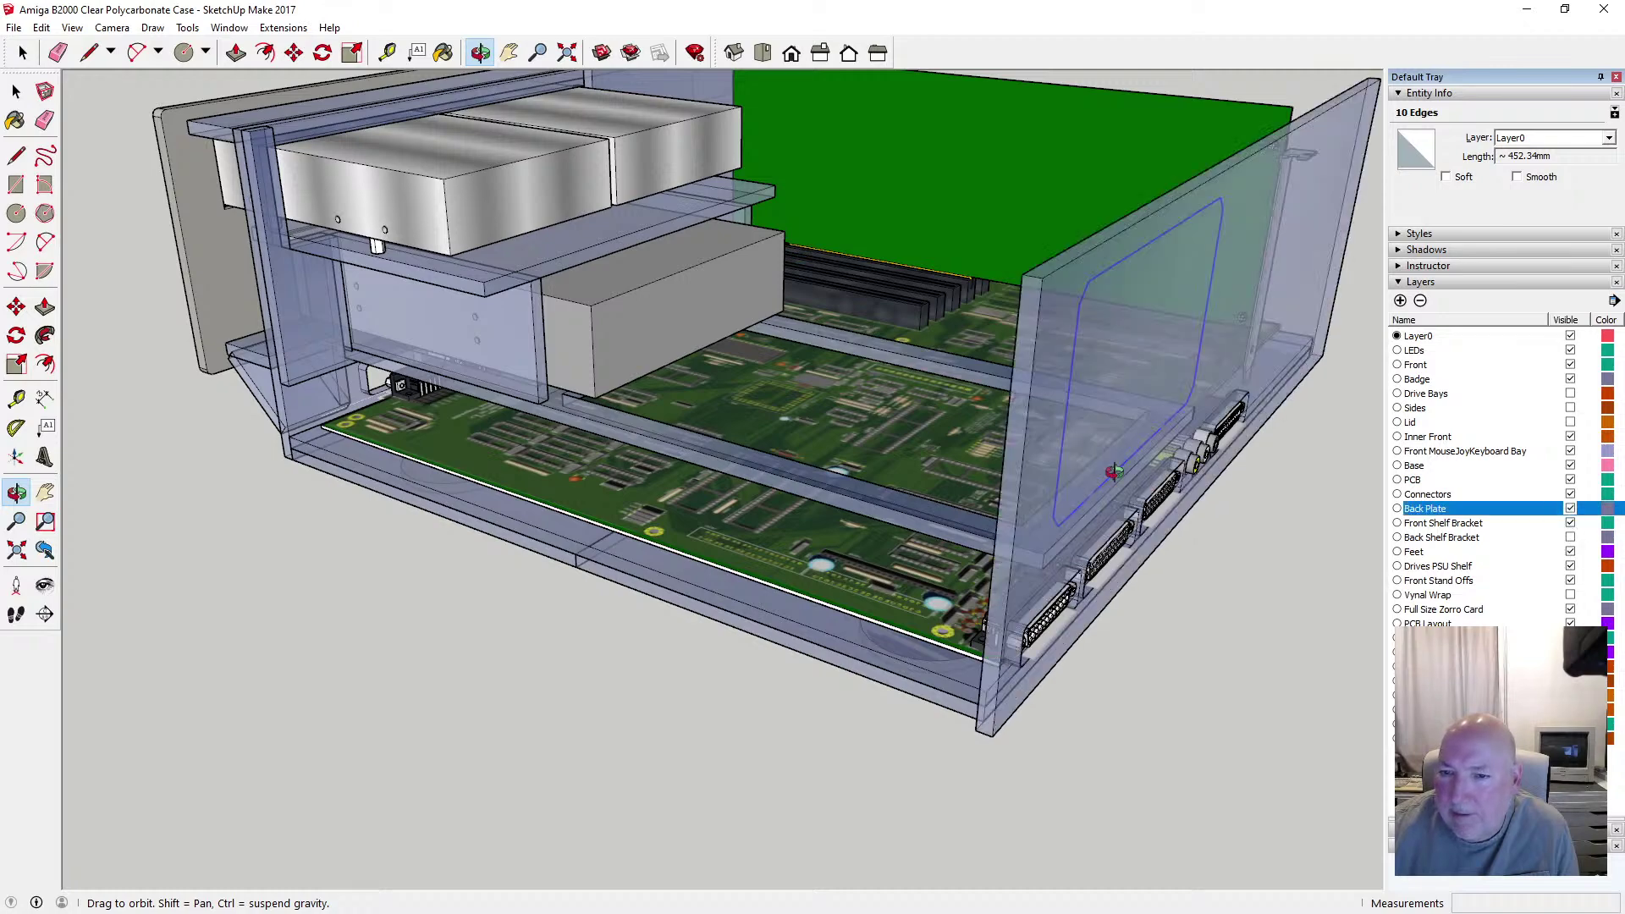
pyautogui.moveTo(1114, 472); pyautogui.dragTo(1173, 379)
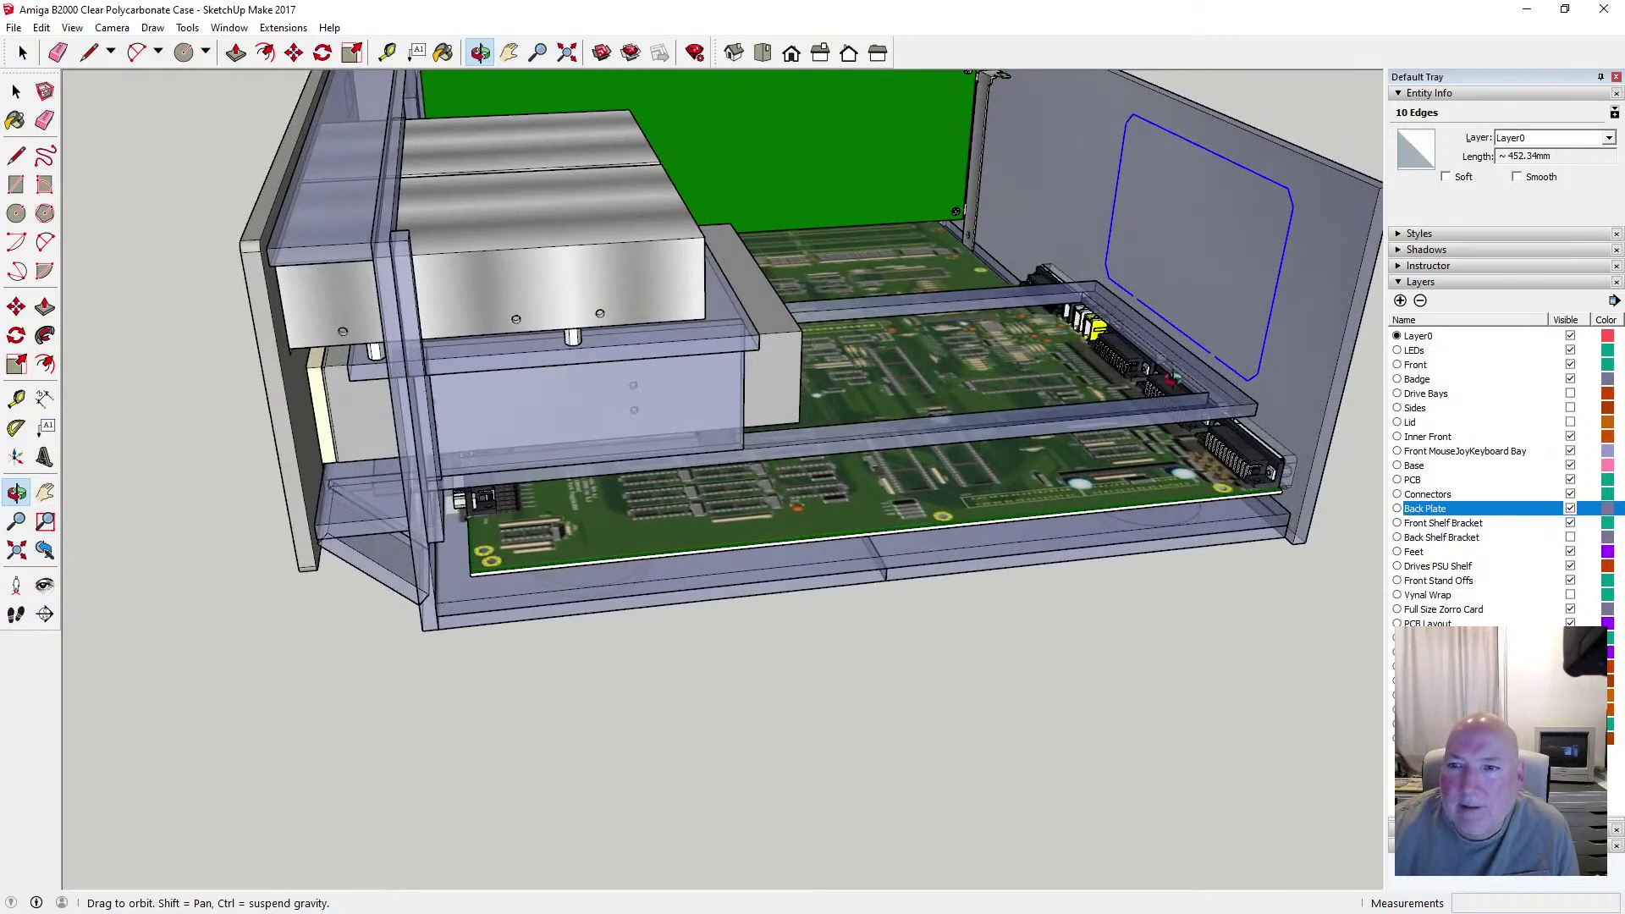
pyautogui.scroll(5, 1216, 233)
pyautogui.scroll(-2, 1217, 232)
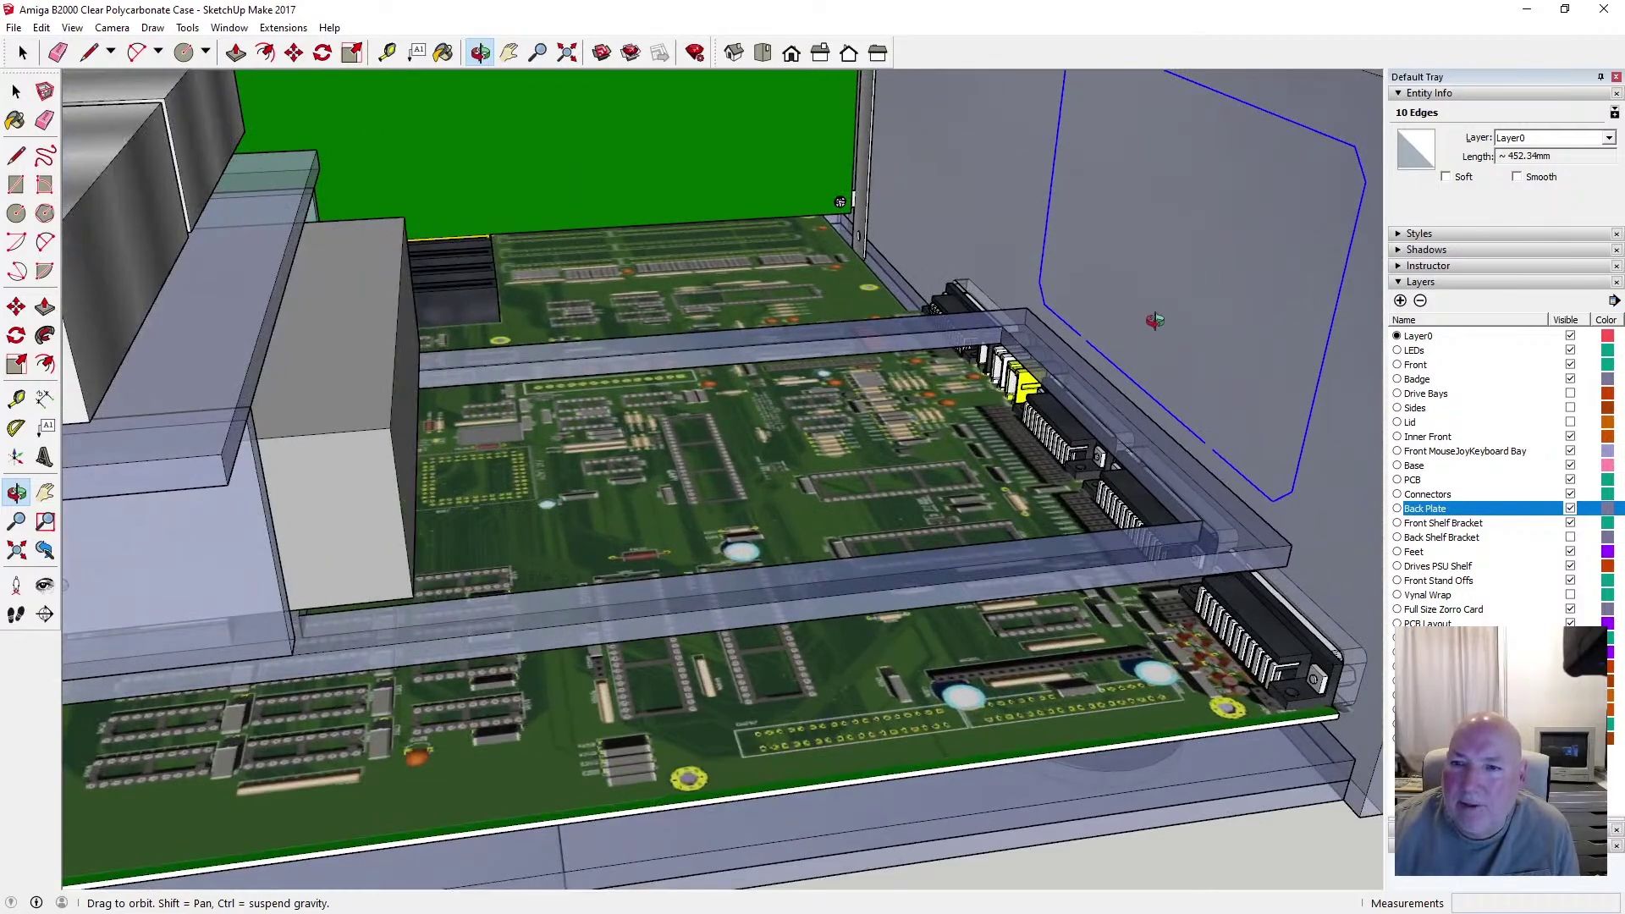
pyautogui.scroll(-3, 1154, 316)
pyautogui.scroll(5, 1227, 231)
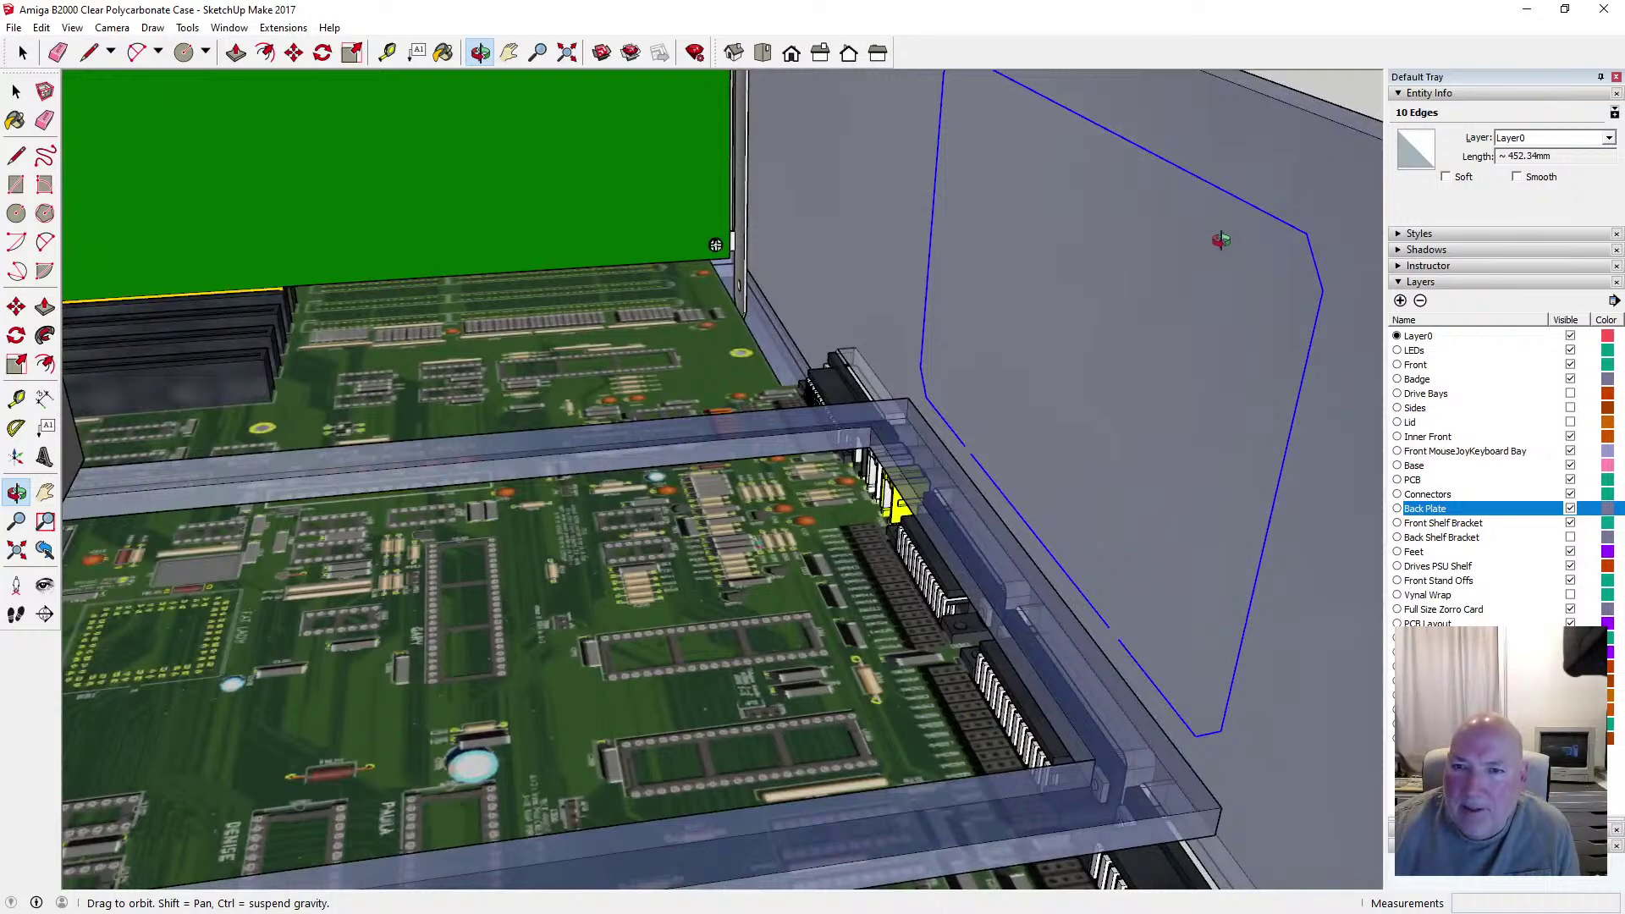
pyautogui.scroll(-2, 1221, 240)
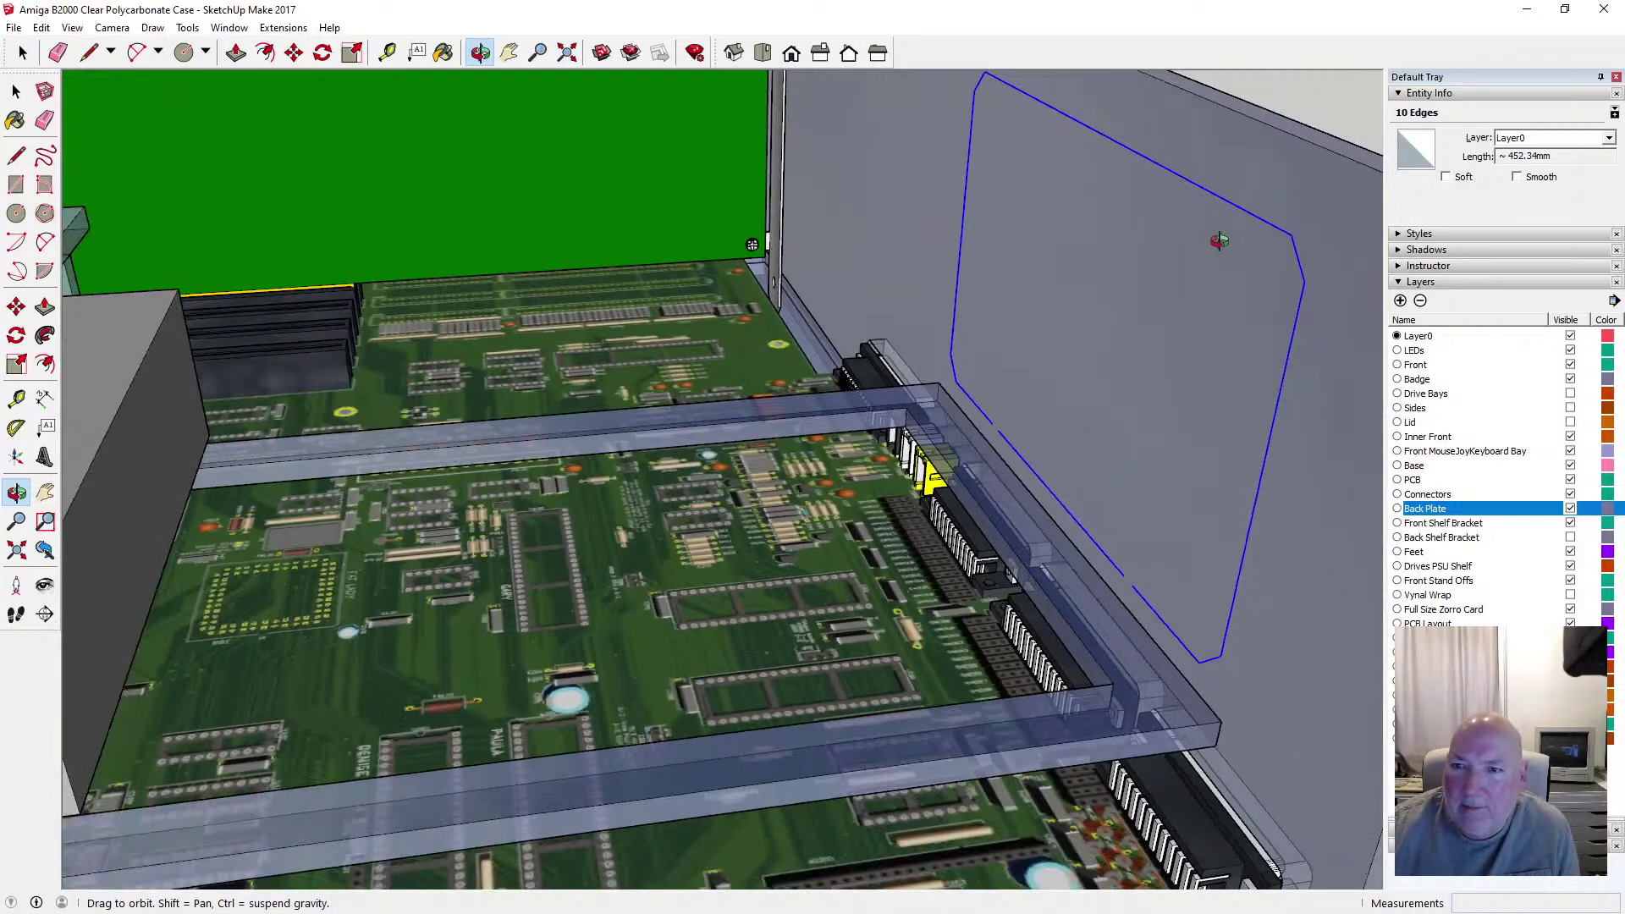
# Bridge the two gaps in the pasted outline's lower edge with short lines so that it forms a closed face
pyautogui.click(266, 54)
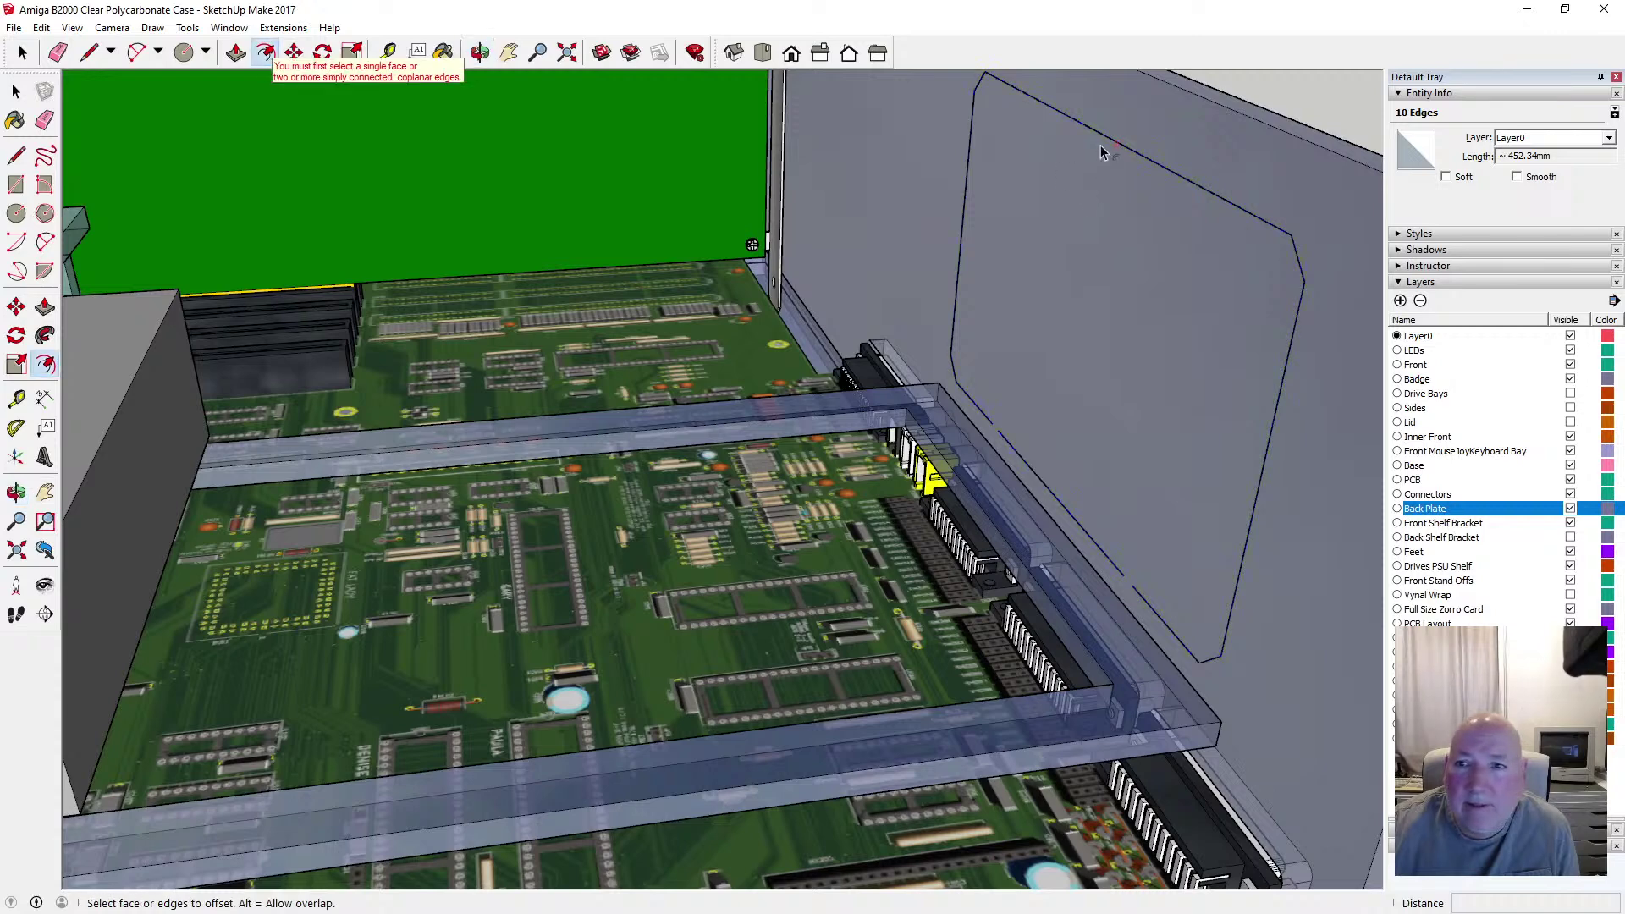
pyautogui.press('l')
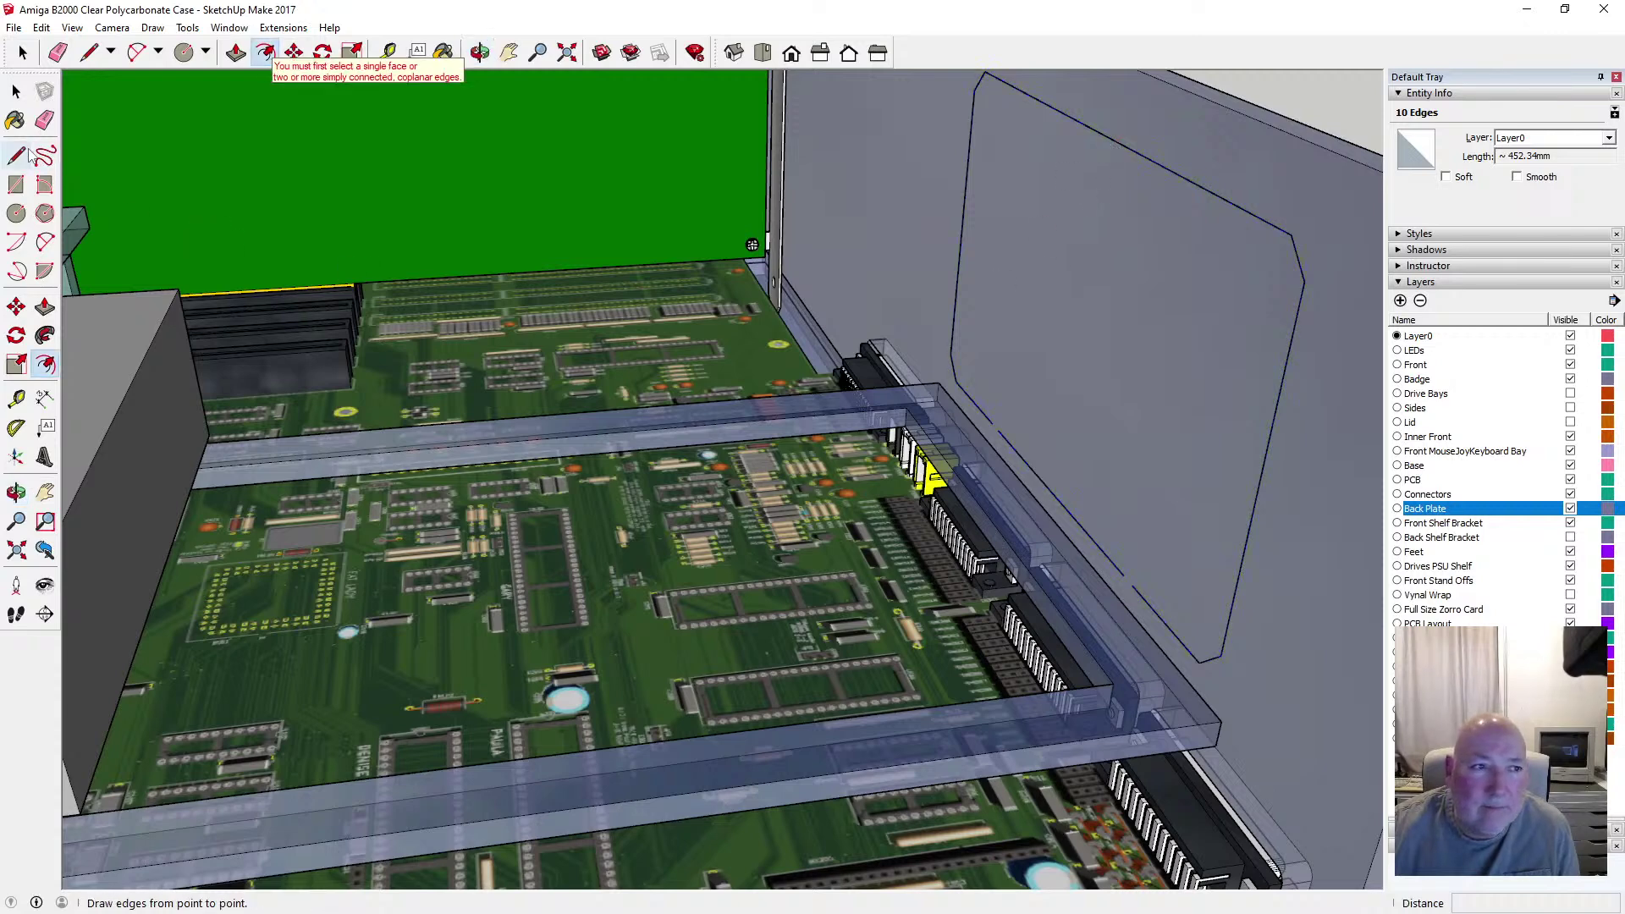
pyautogui.scroll(2, 1071, 409)
pyautogui.click(974, 428)
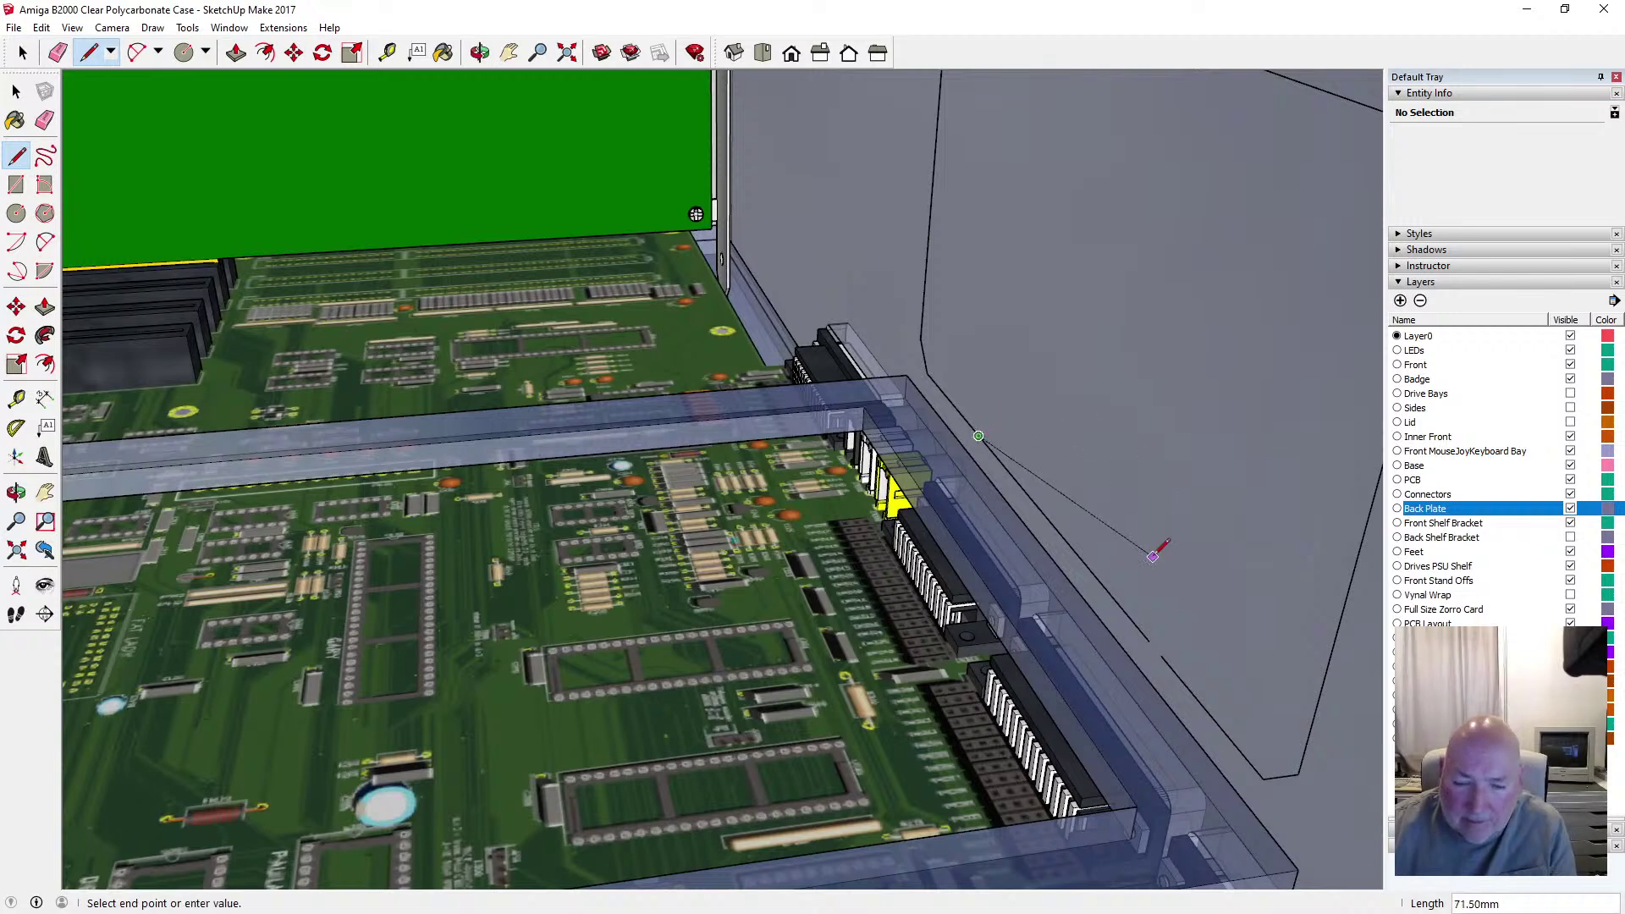
pyautogui.press('Escape')
pyautogui.click(1150, 641)
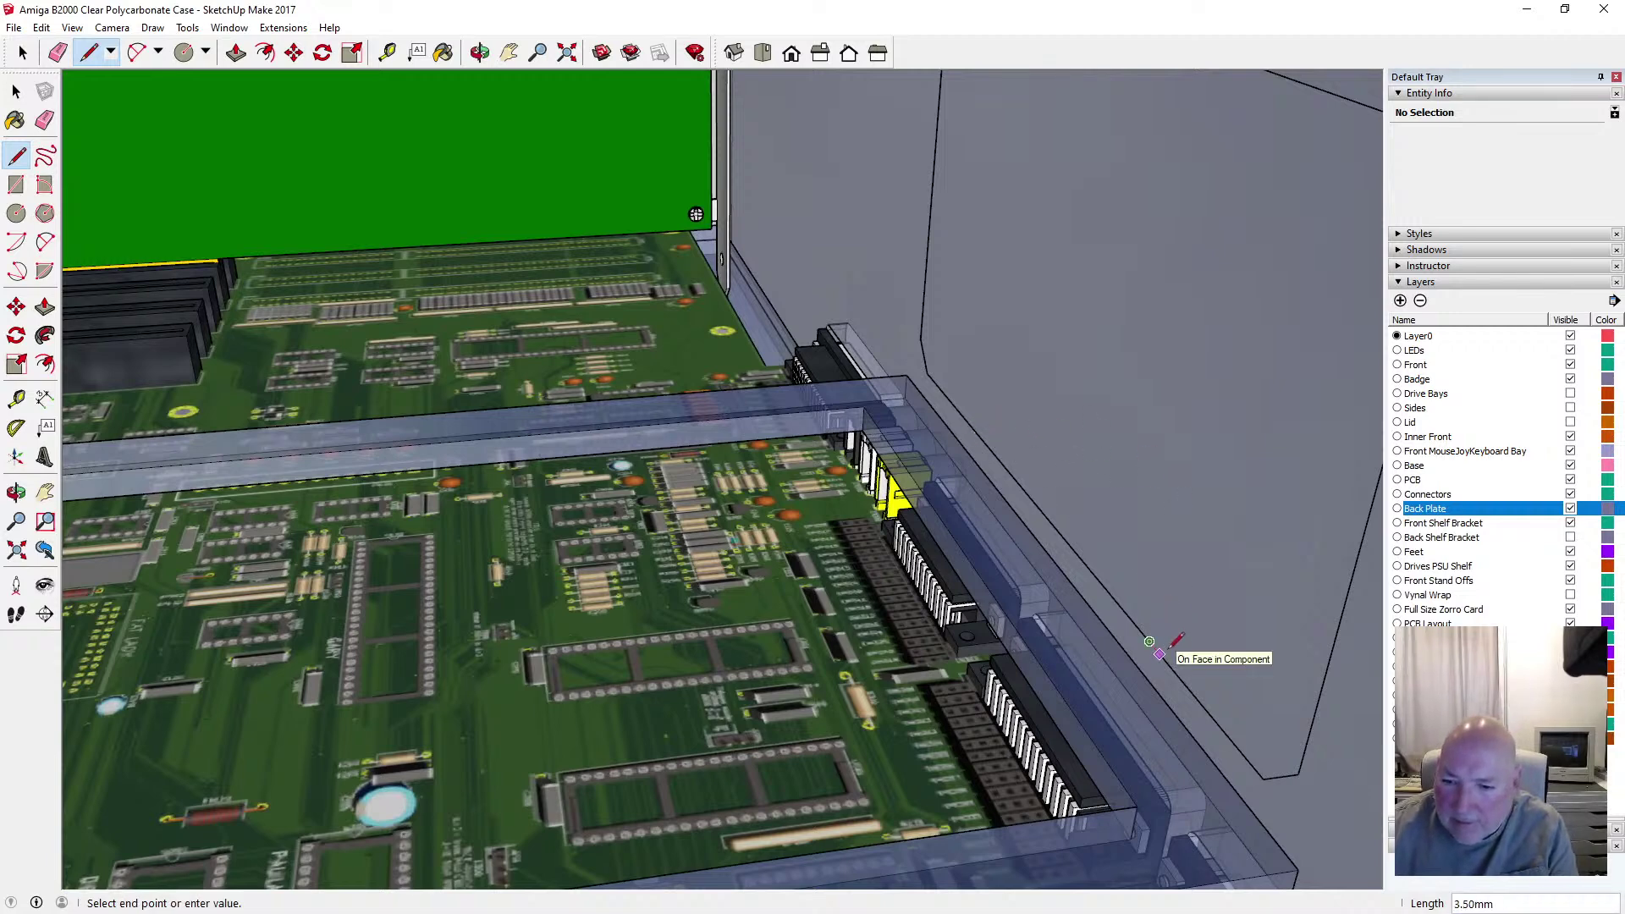
pyautogui.click(1160, 655)
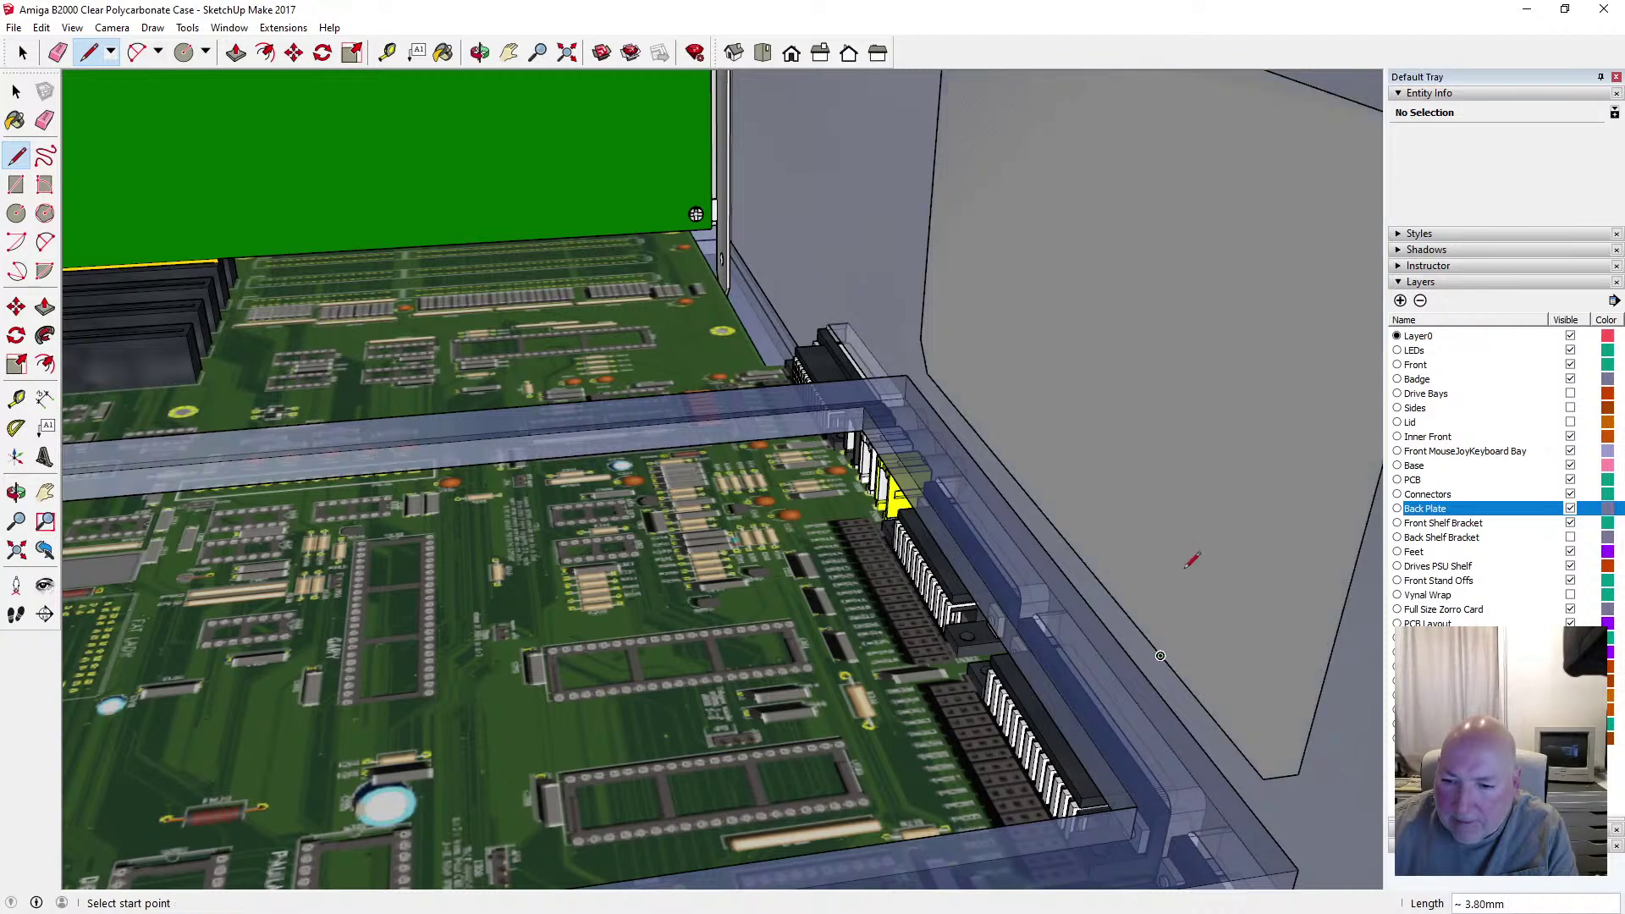
pyautogui.scroll(-3, 1115, 572)
pyautogui.press('space')
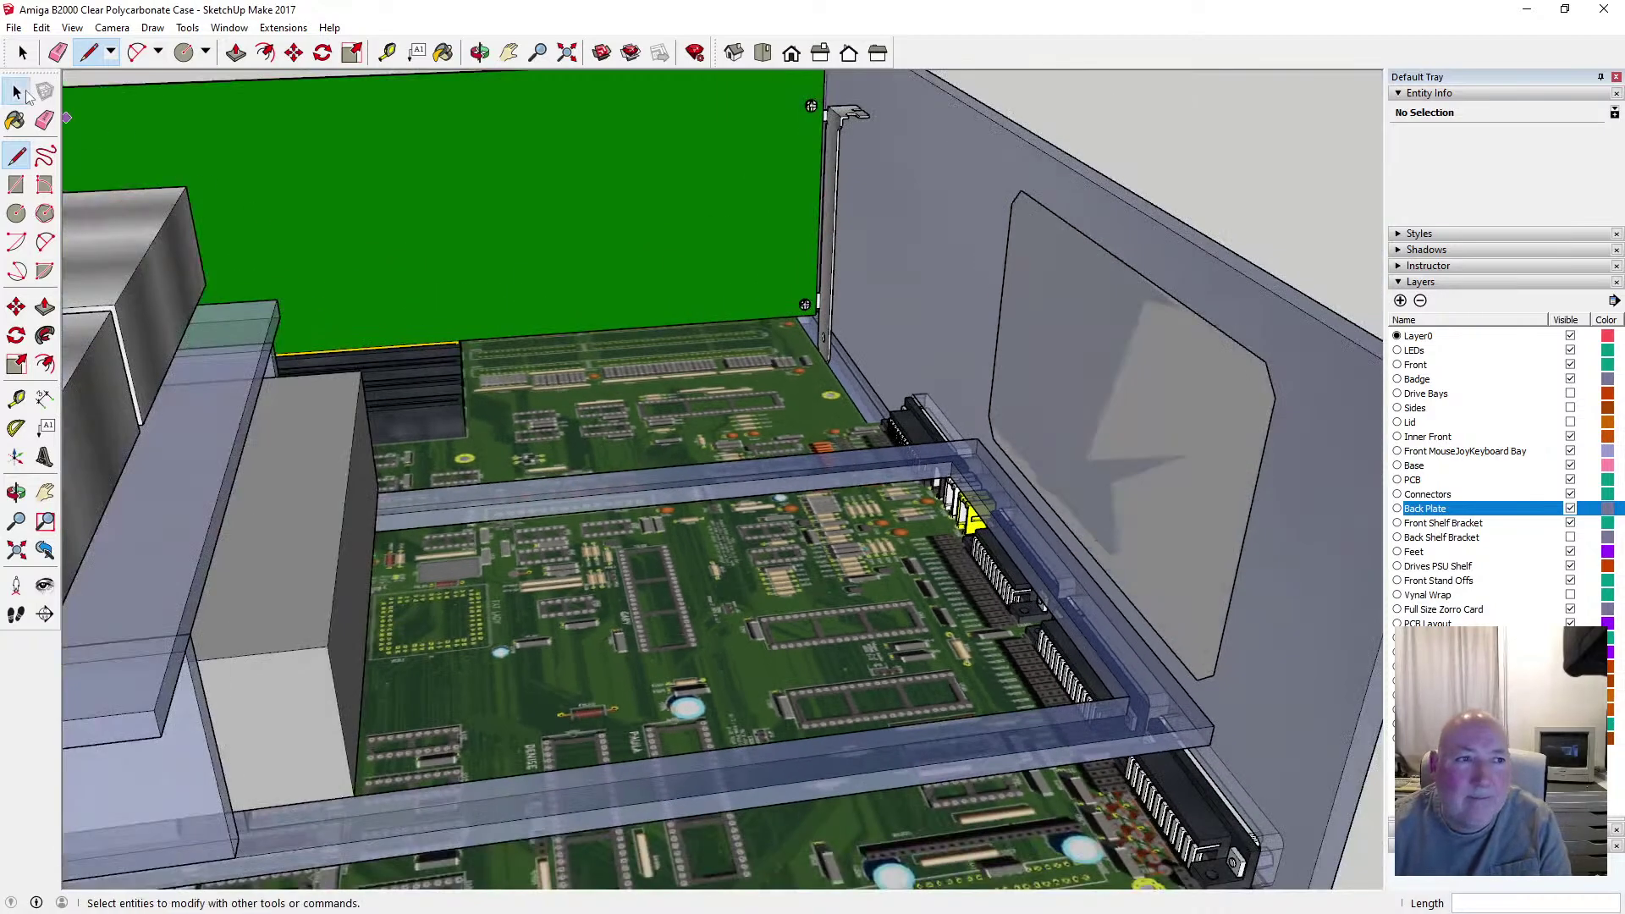
# Offset the outline of the closed face inward to create a smaller inner outline on the back plate
pyautogui.scroll(-2, 674, 474)
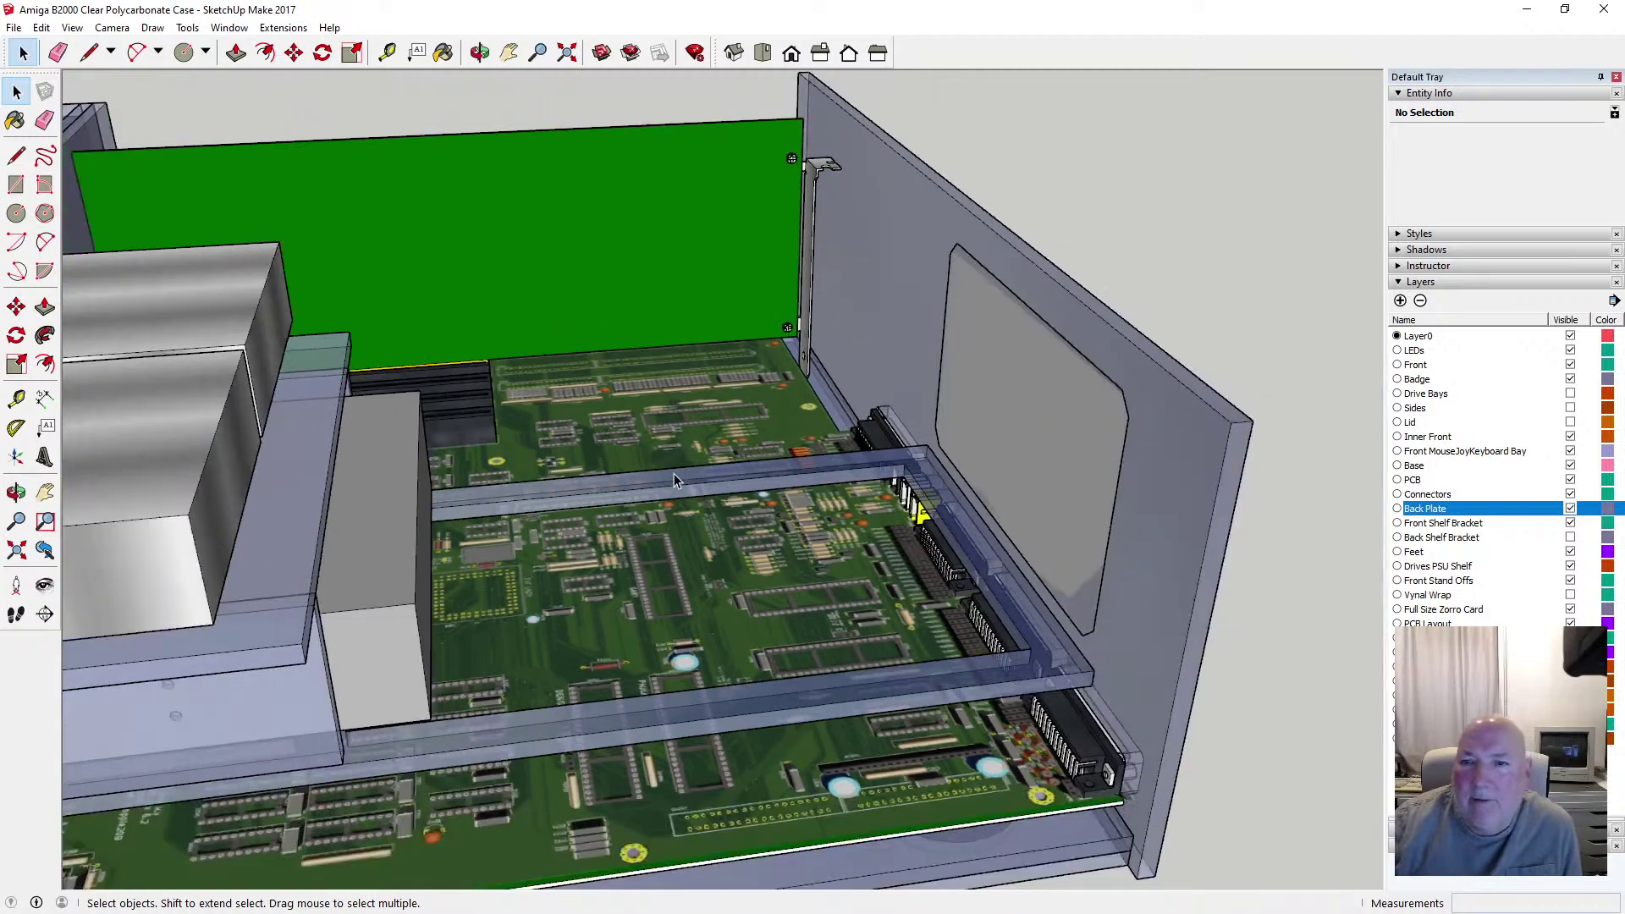
pyautogui.scroll(3, 1070, 457)
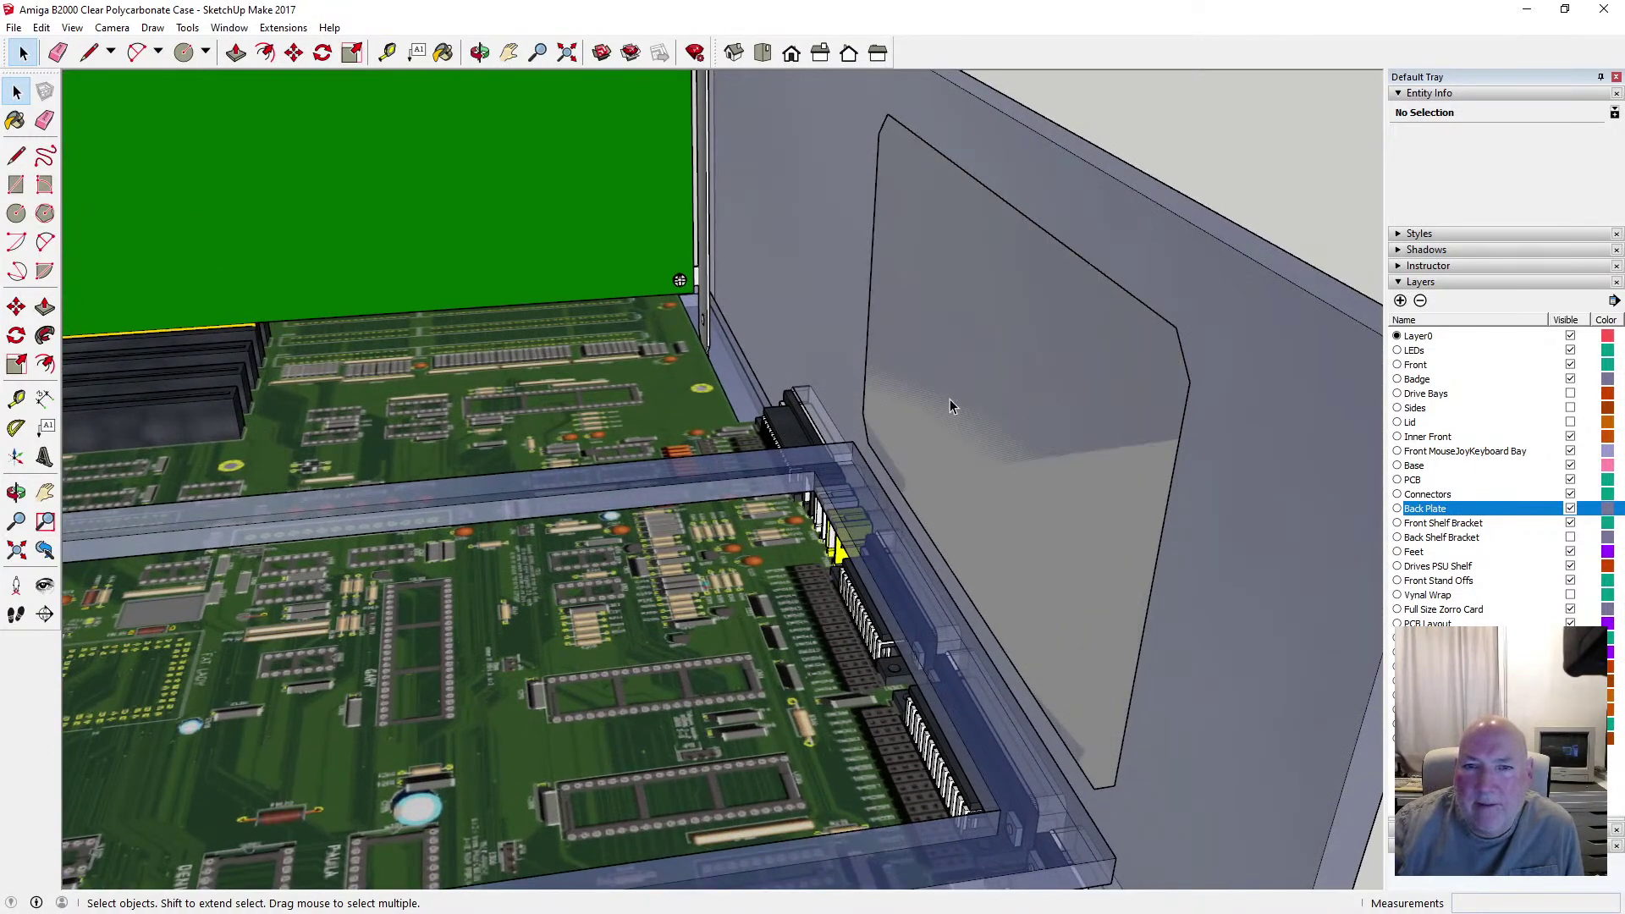
pyautogui.click(265, 53)
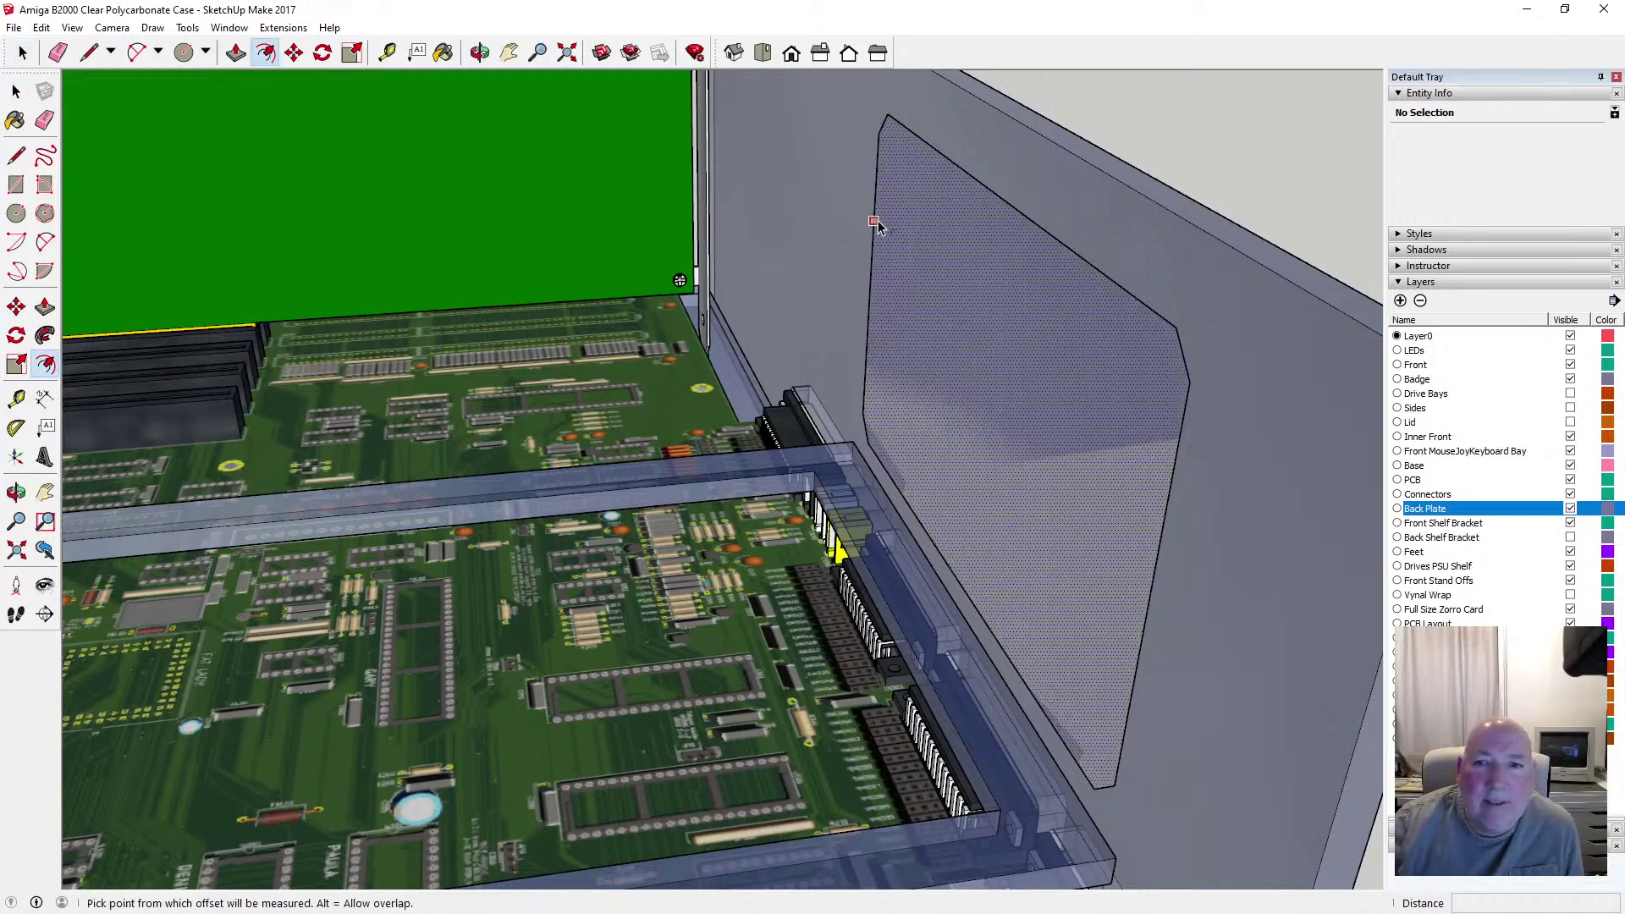
pyautogui.click(946, 159)
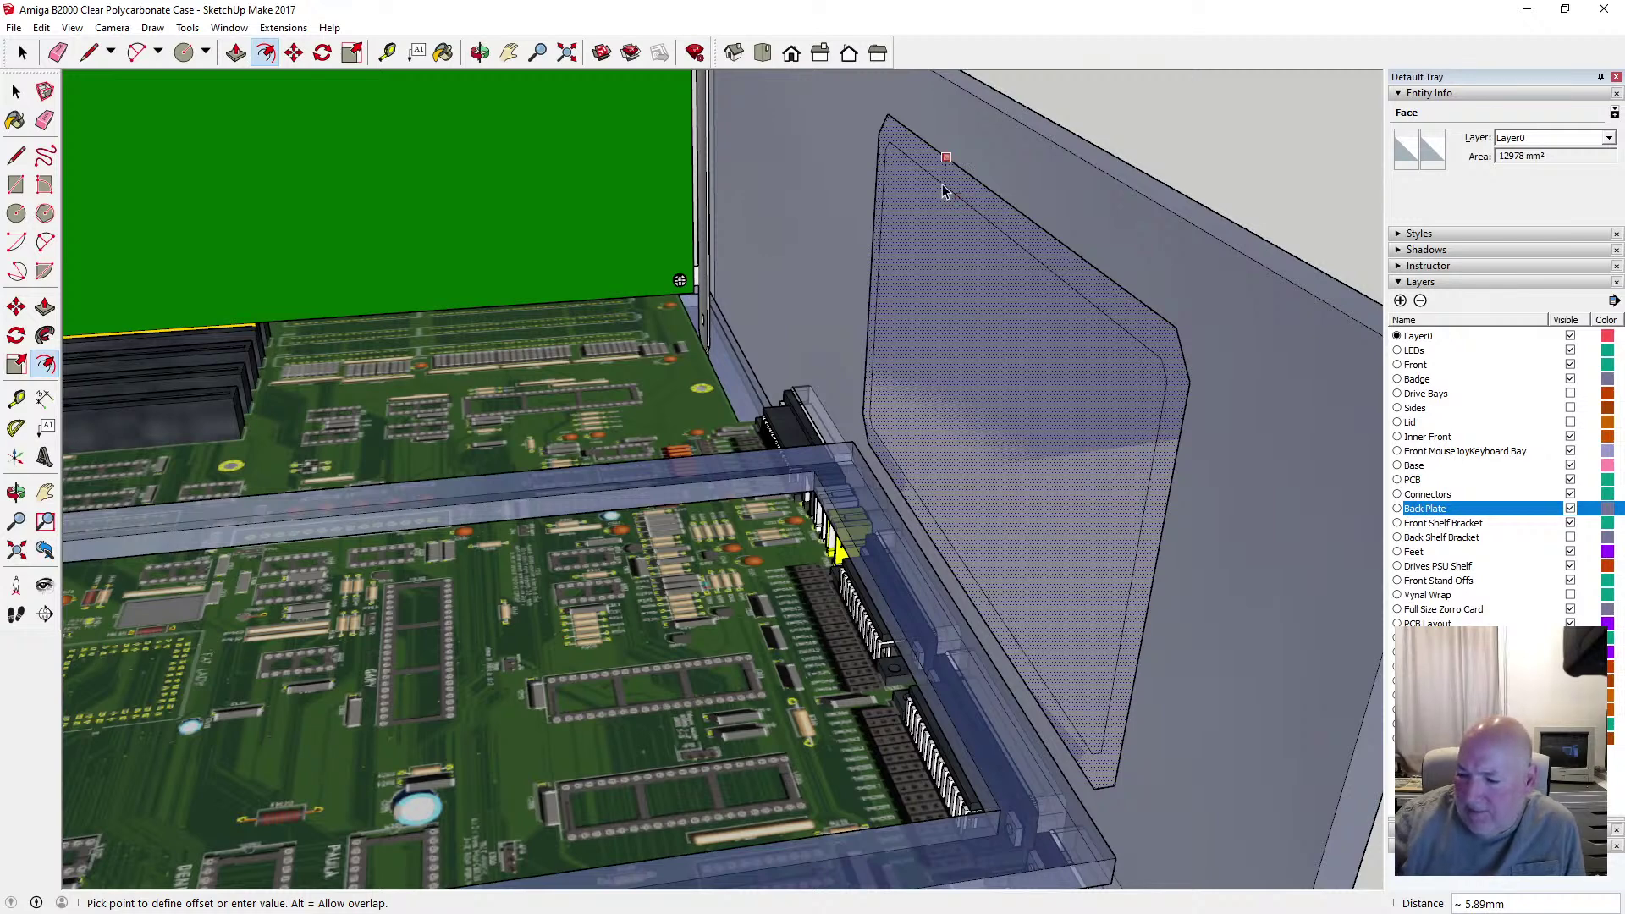
pyautogui.press('Return')
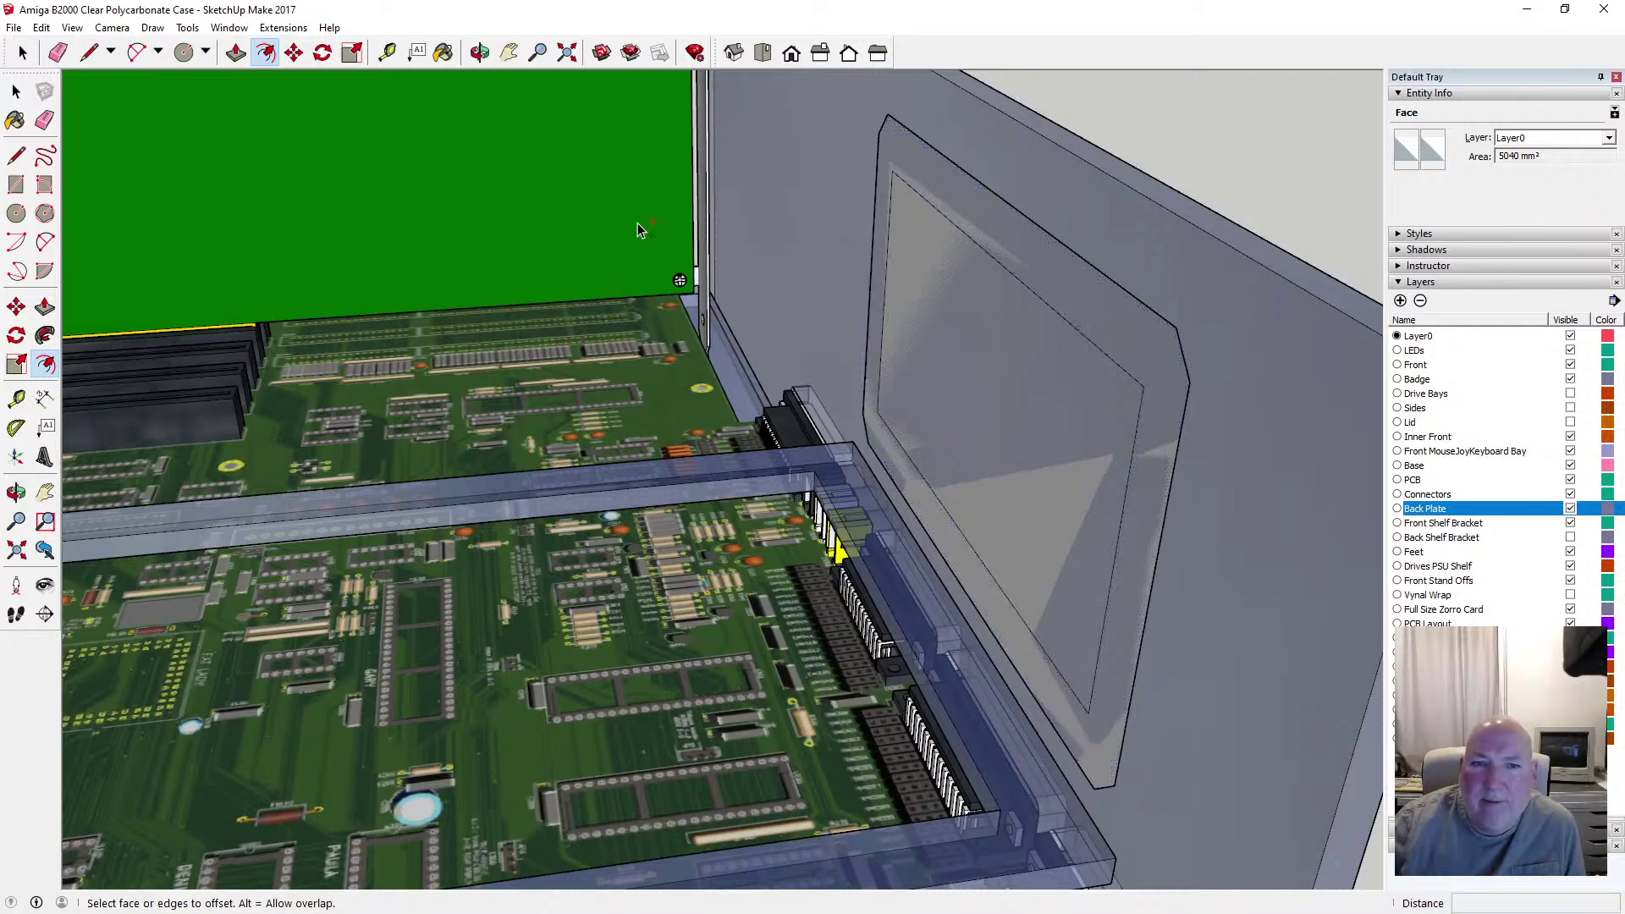
pyautogui.click(15, 90)
# Show the power supply's layer again and compare the inner outline with its socket, switch and vents from behind the case
pyautogui.click(480, 54)
pyautogui.moveTo(1013, 191); pyautogui.dragTo(872, 225)
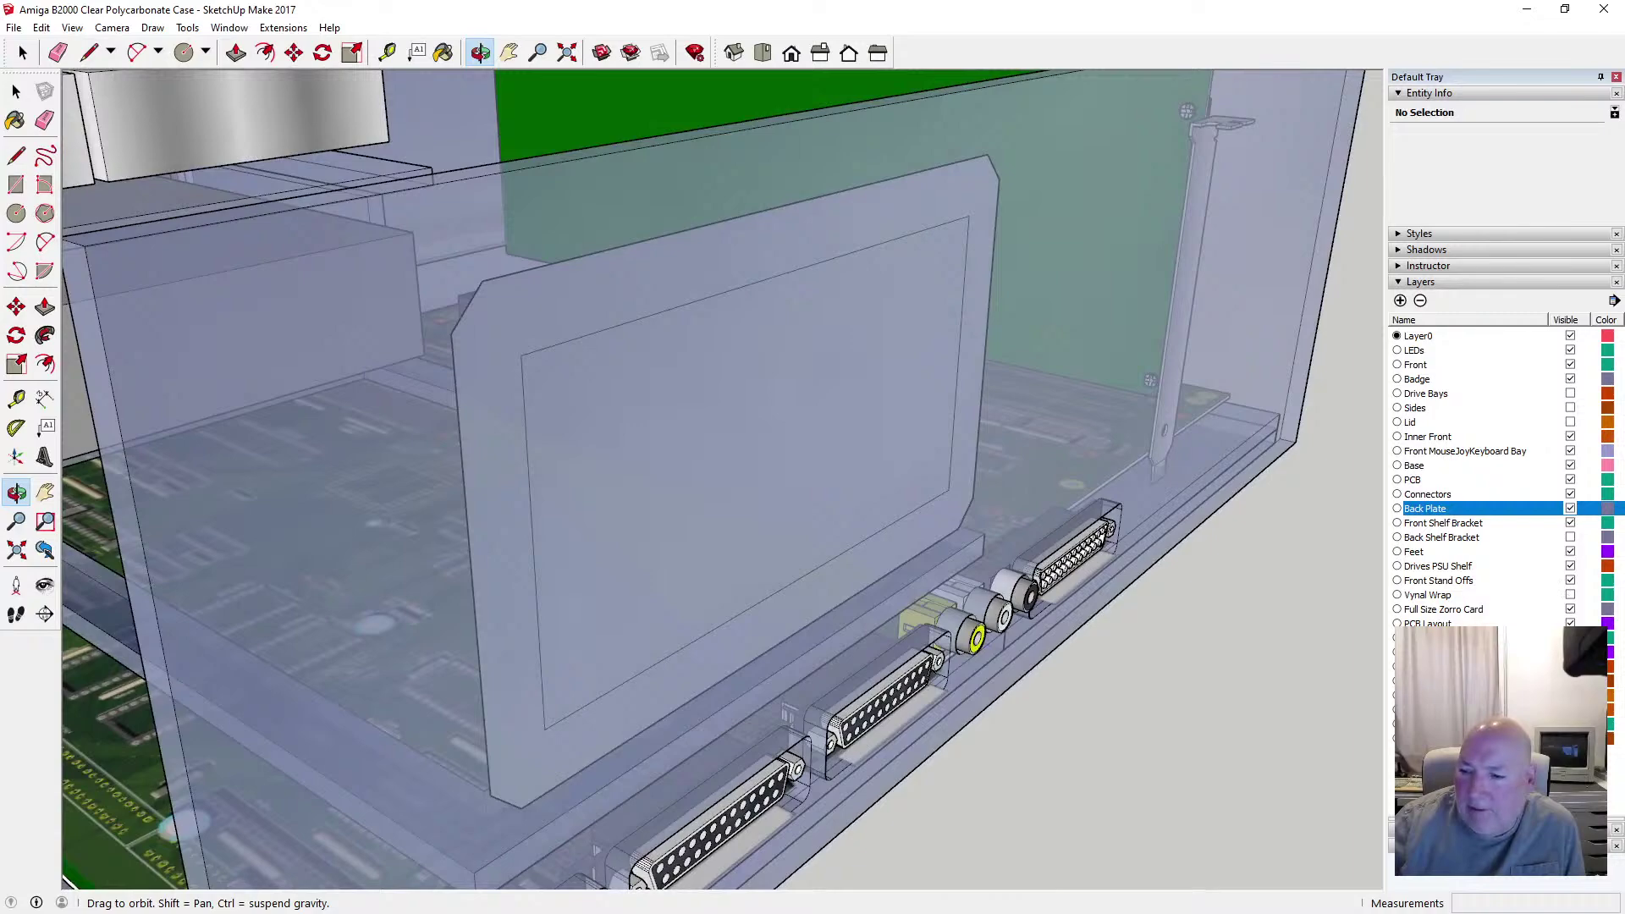
pyautogui.click(1570, 739)
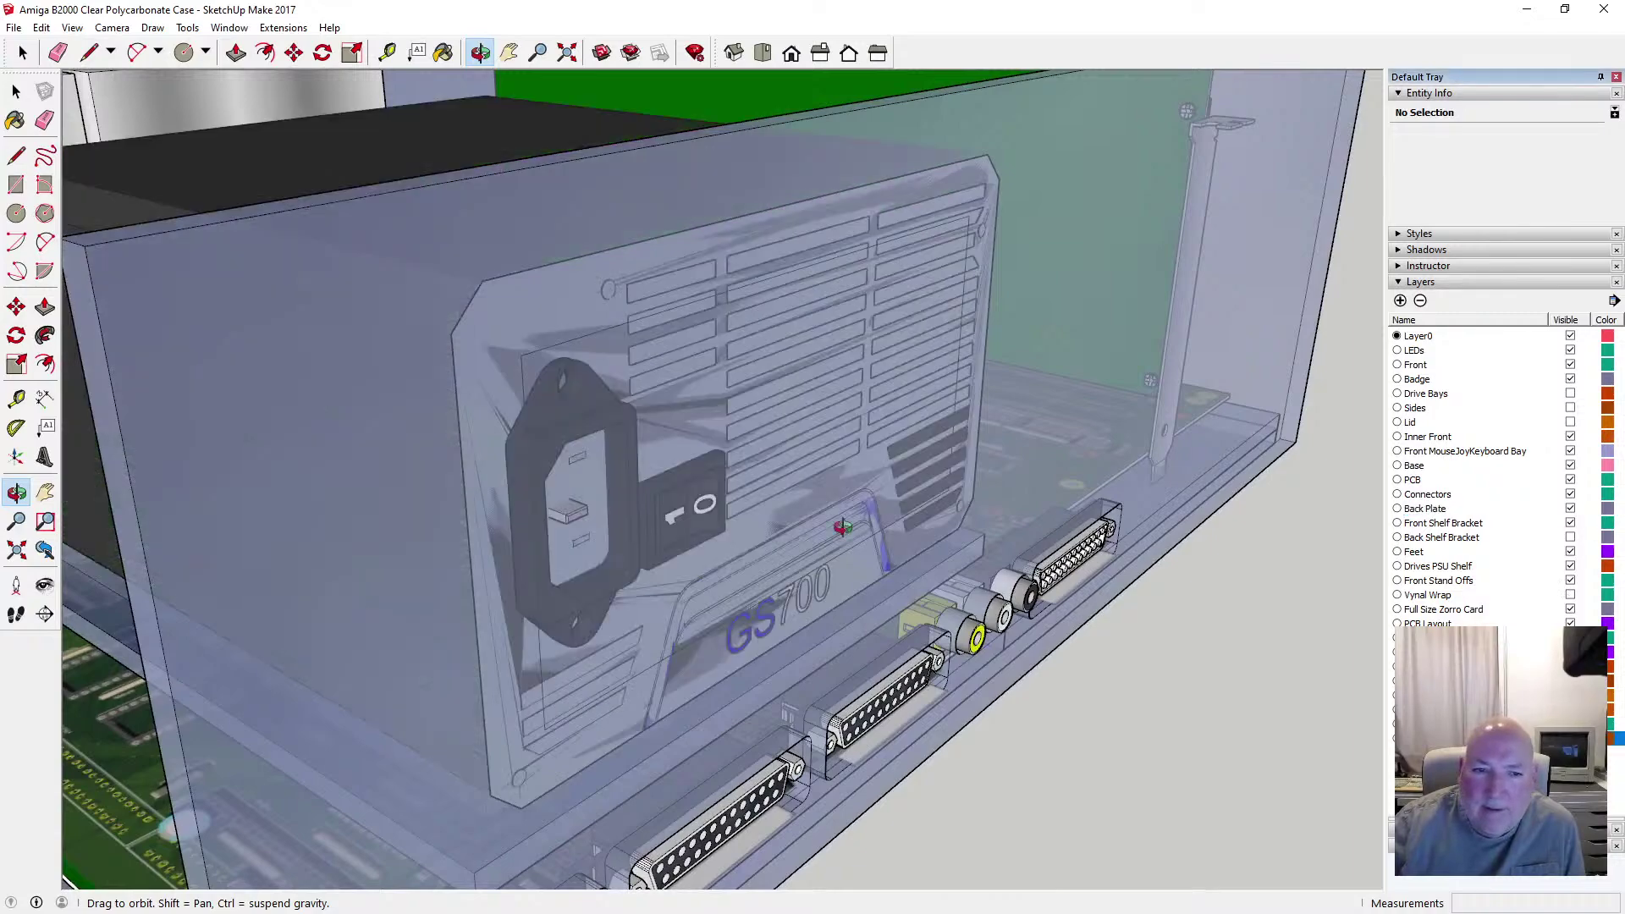
pyautogui.moveTo(792, 526); pyautogui.dragTo(704, 490)
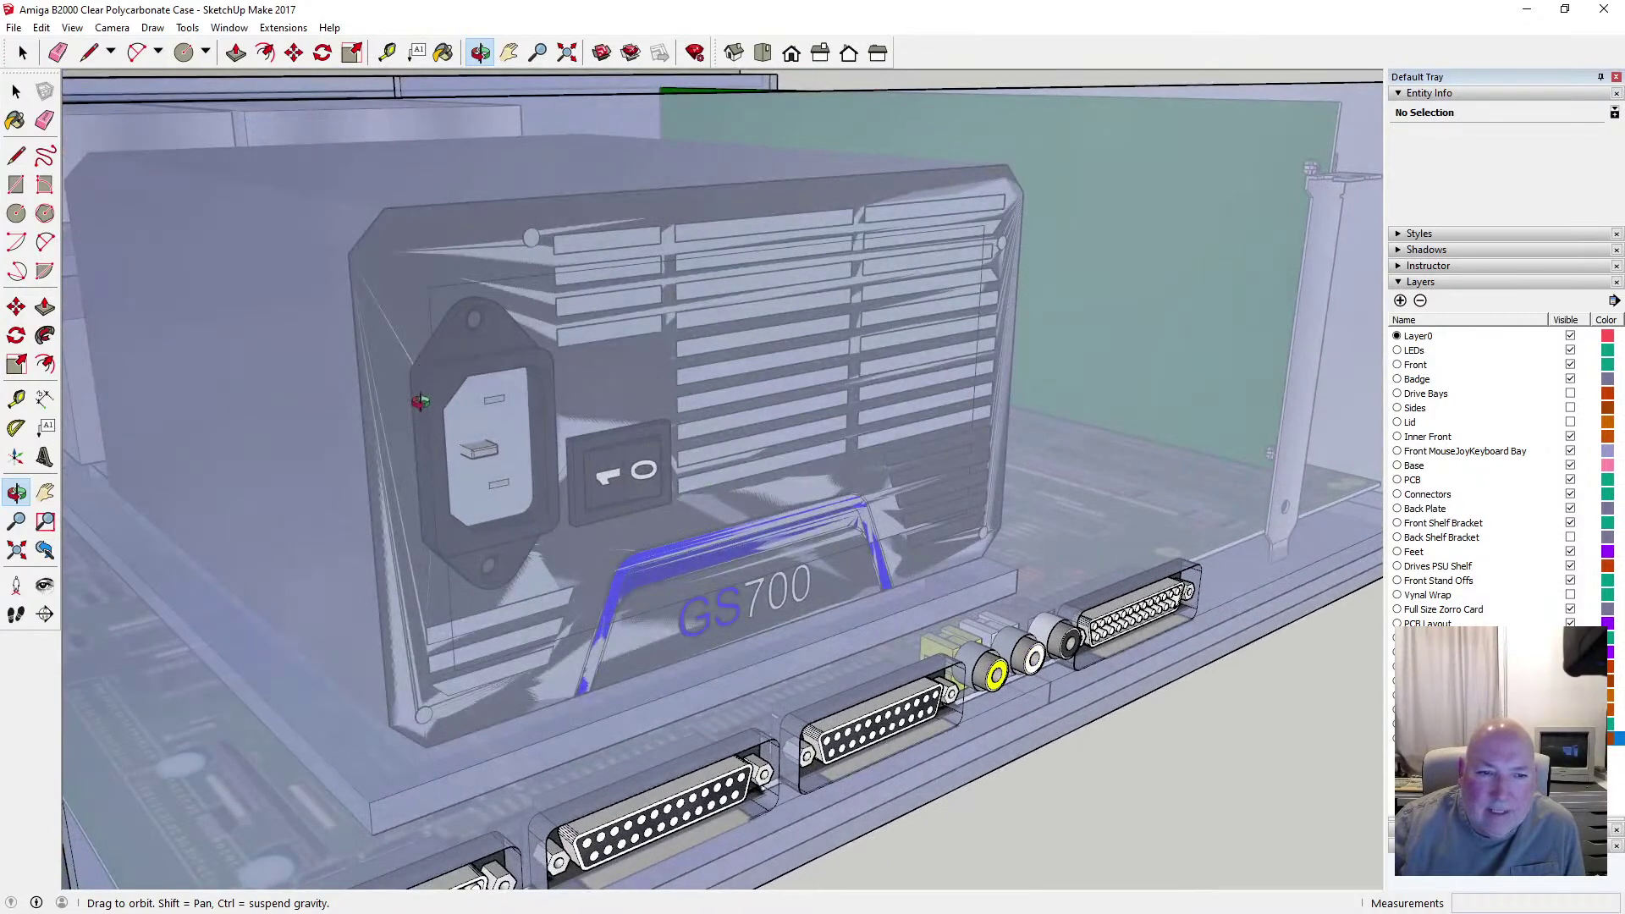
# Hide the power supply's layer and undo the inward offset of the outline on the inside of the back plate
pyautogui.moveTo(421, 401)
pyautogui.mouseDown()
pyautogui.moveTo(319, 373)
pyautogui.moveTo(420, 404)
pyautogui.mouseUp()
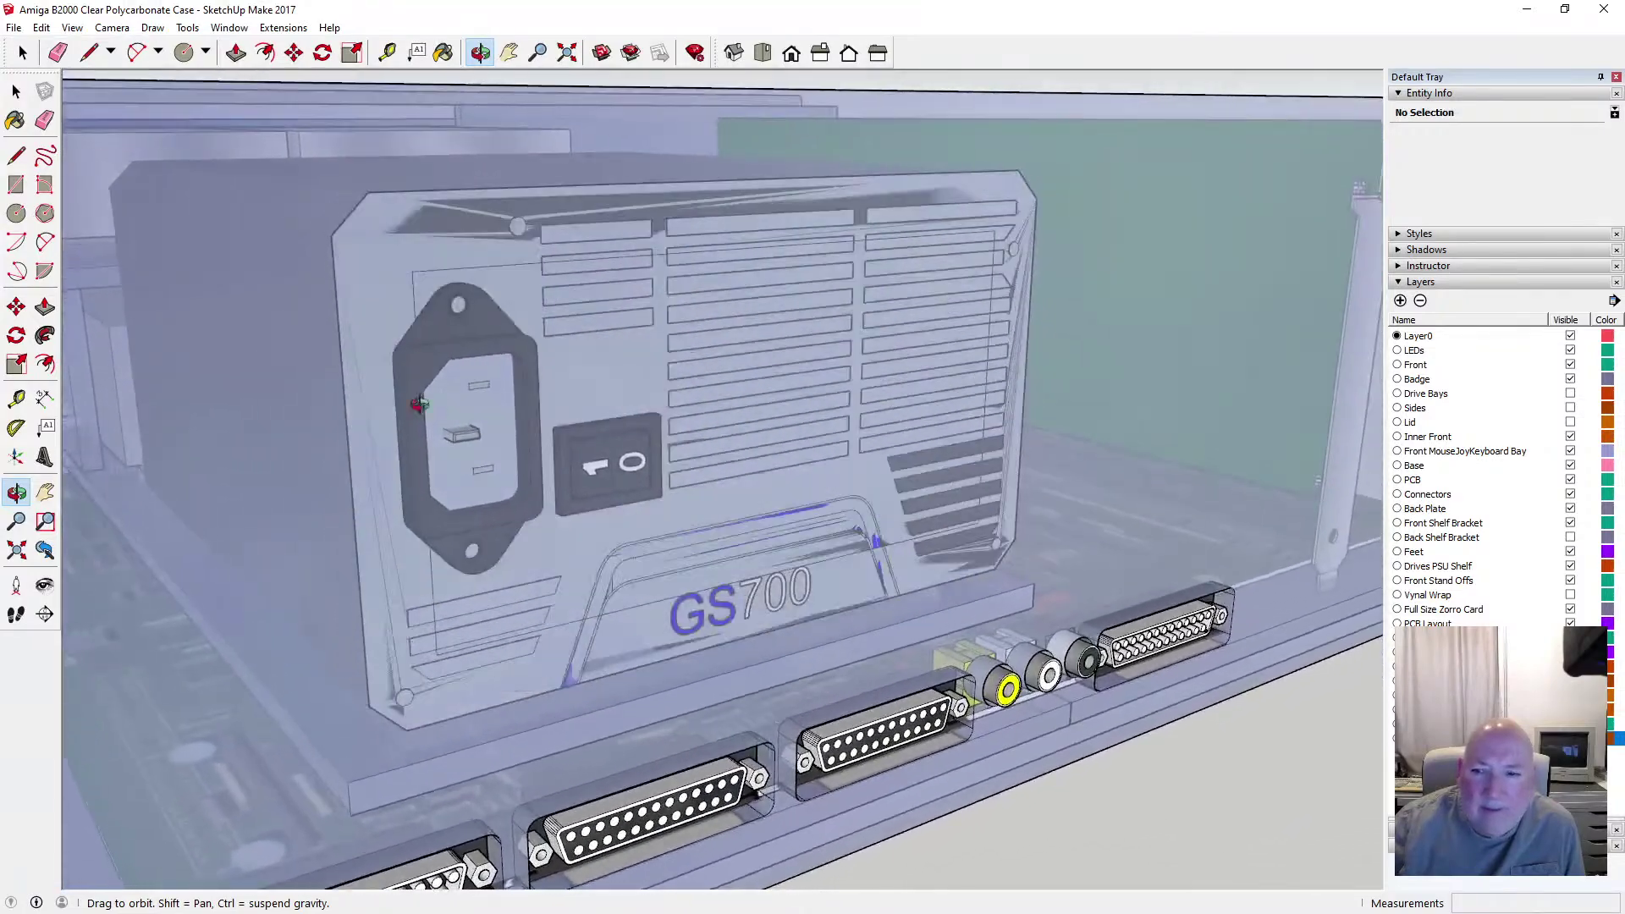
pyautogui.click(1570, 738)
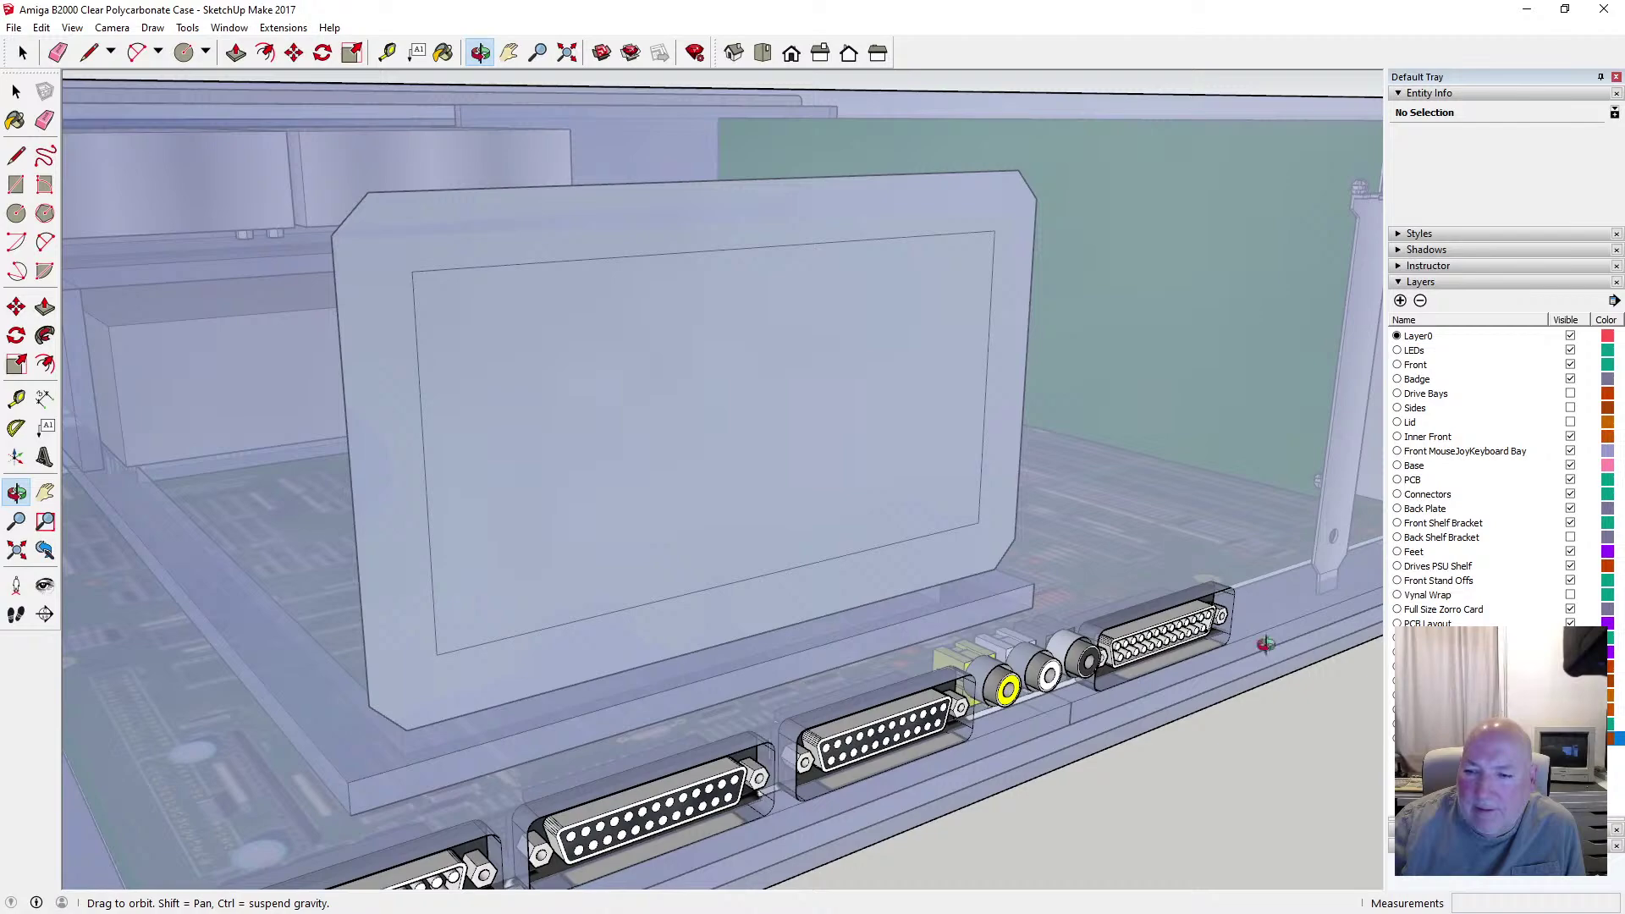
pyautogui.moveTo(504, 421); pyautogui.dragTo(903, 384)
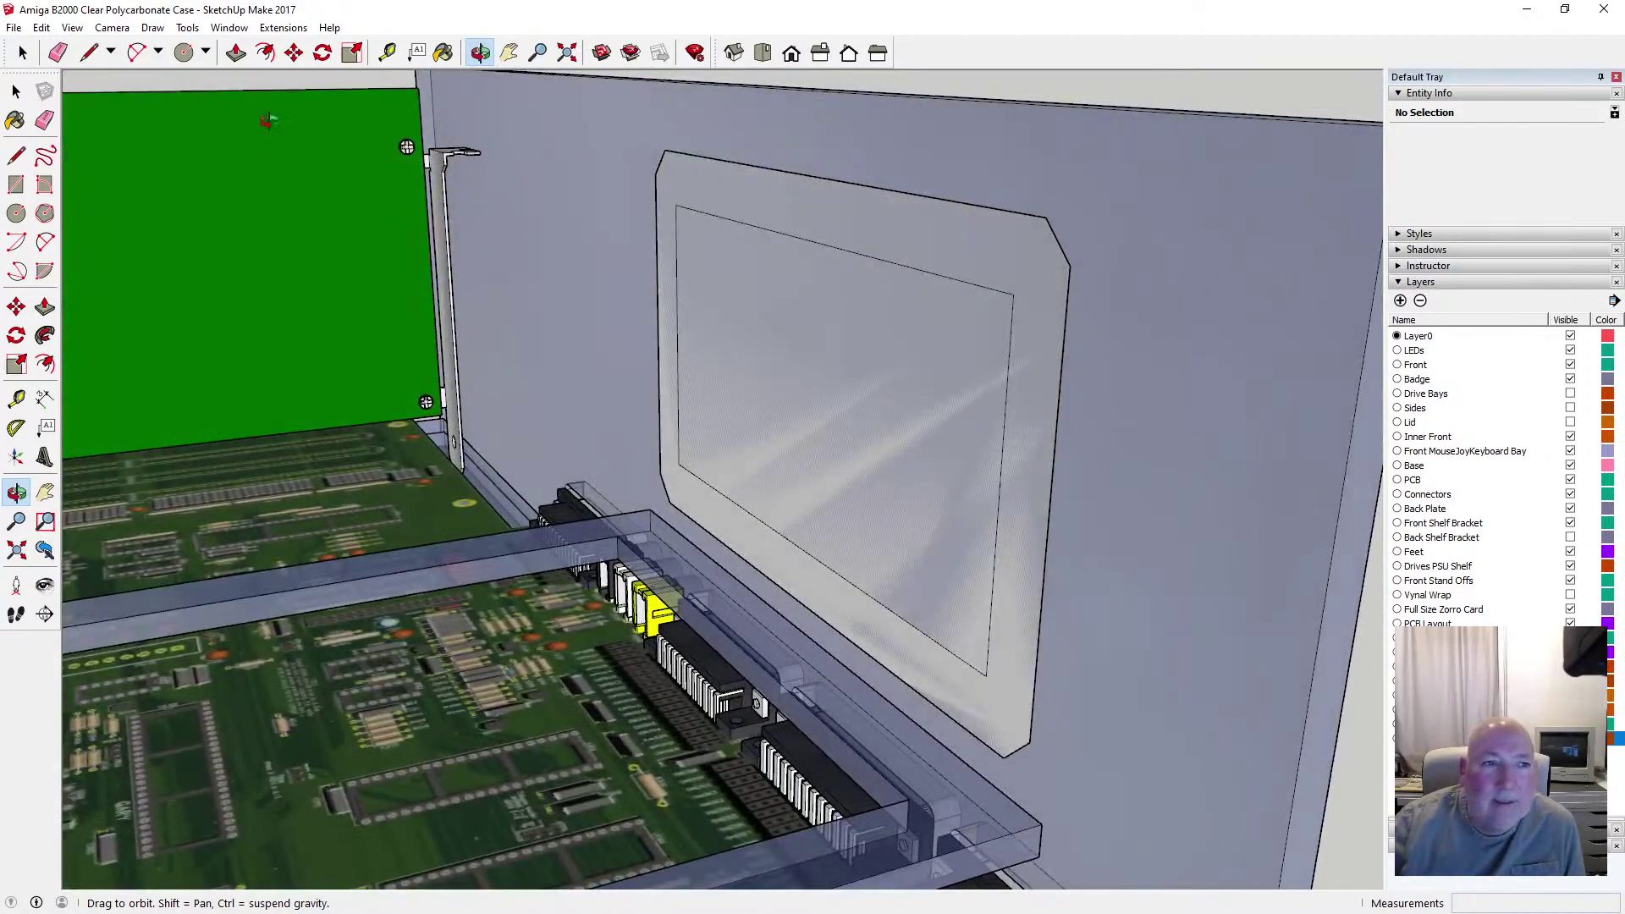
pyautogui.click(42, 27)
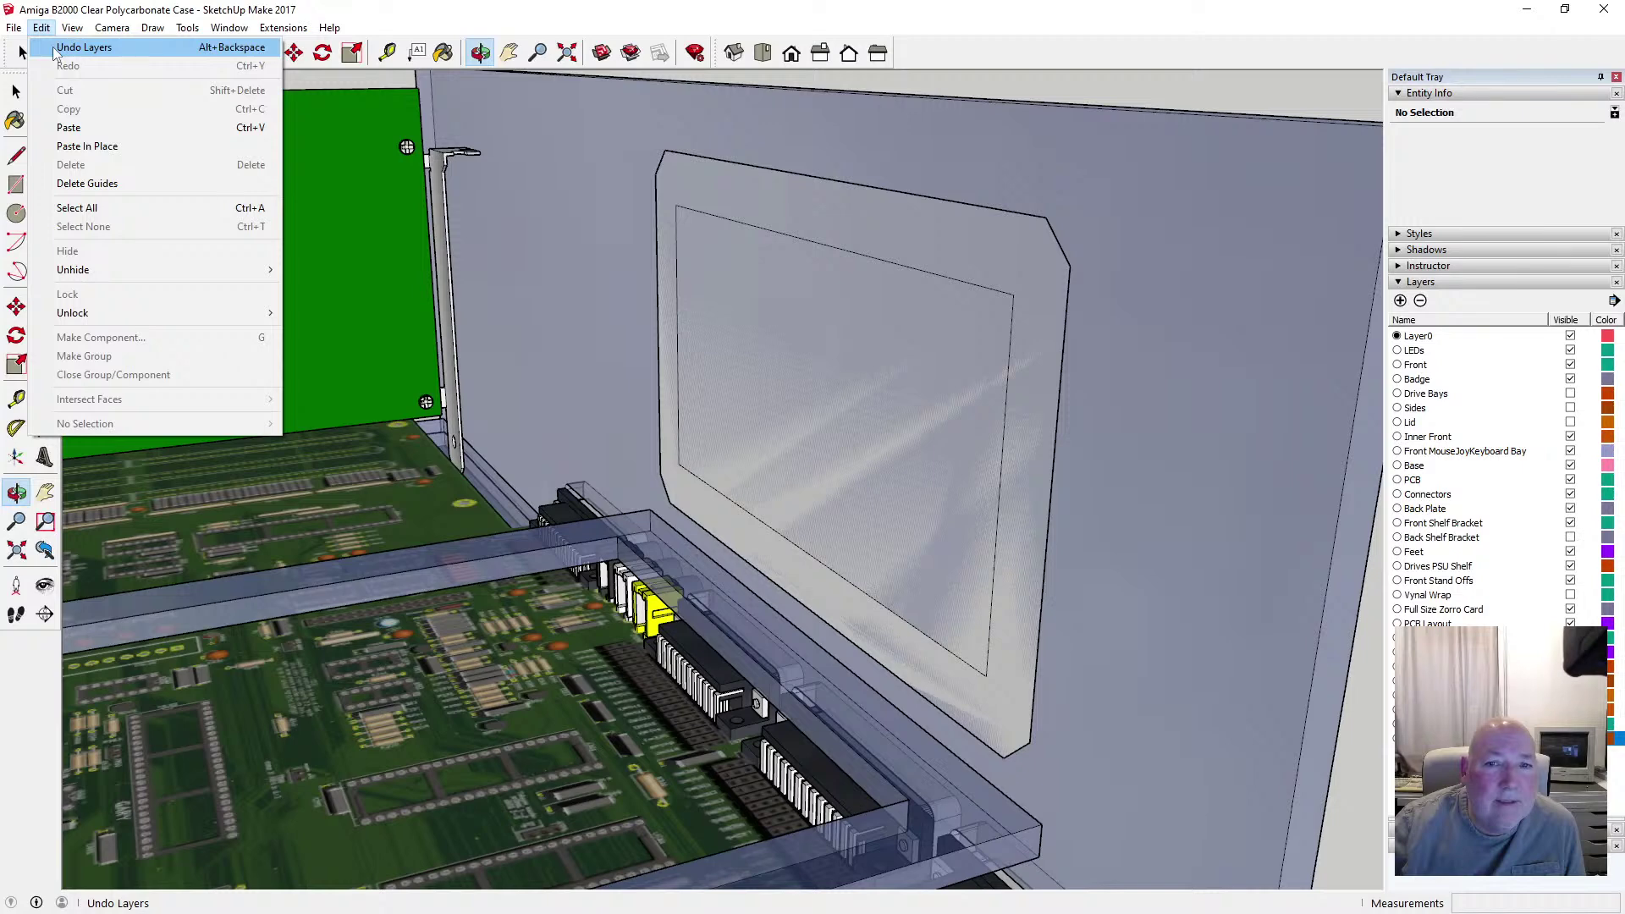
pyautogui.click(55, 48)
pyautogui.click(42, 27)
pyautogui.click(59, 48)
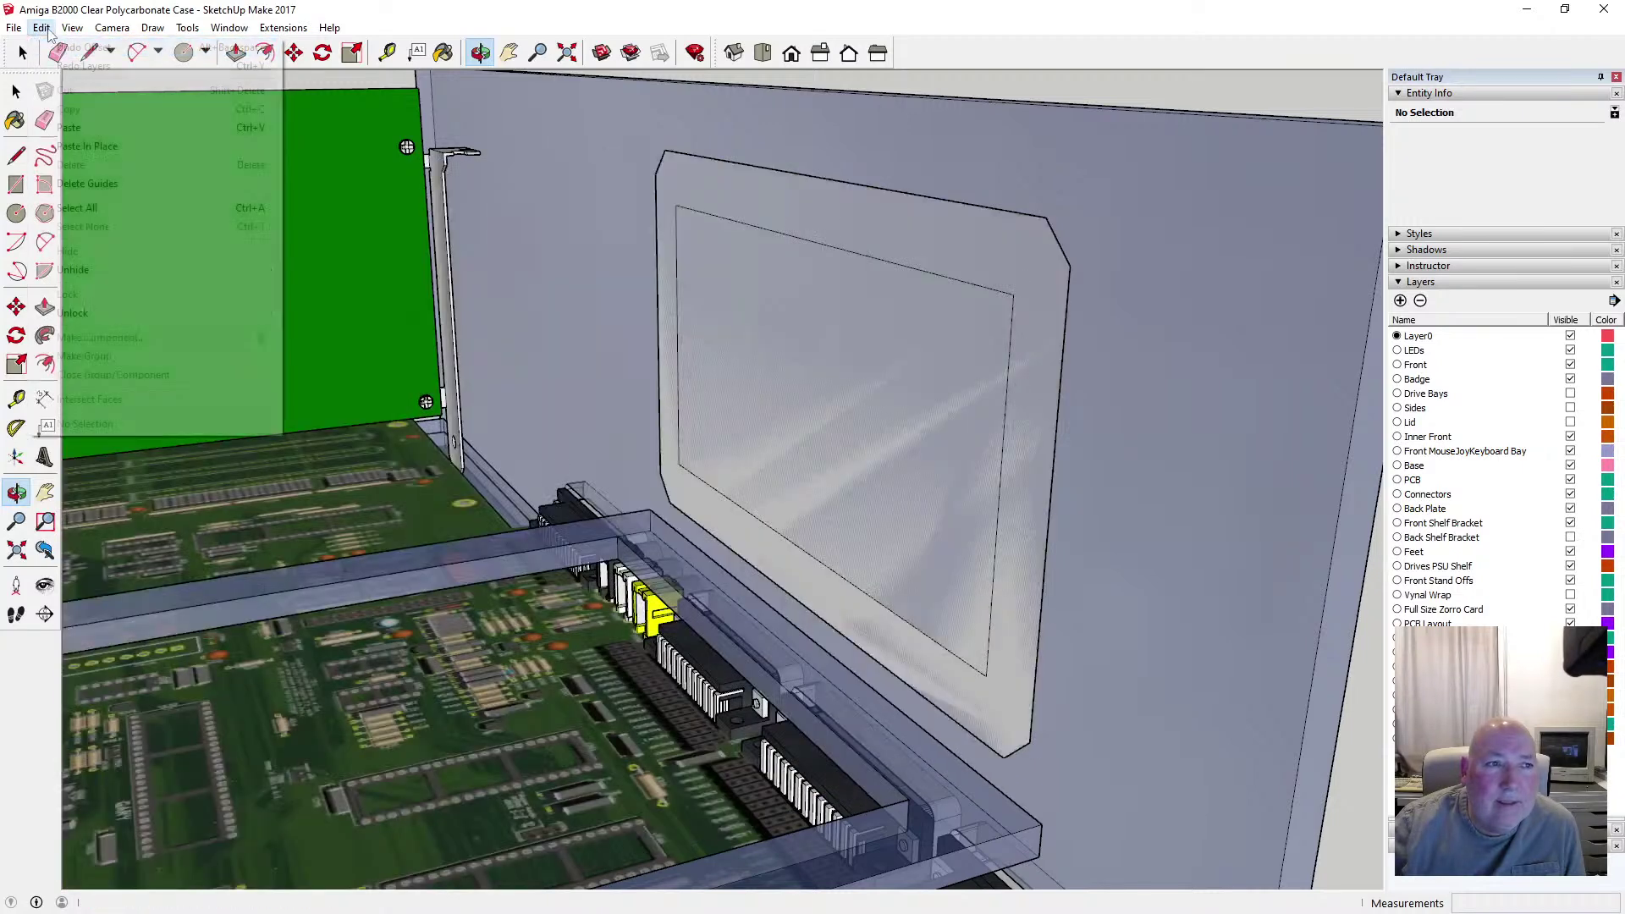
pyautogui.click(41, 27)
pyautogui.click(59, 49)
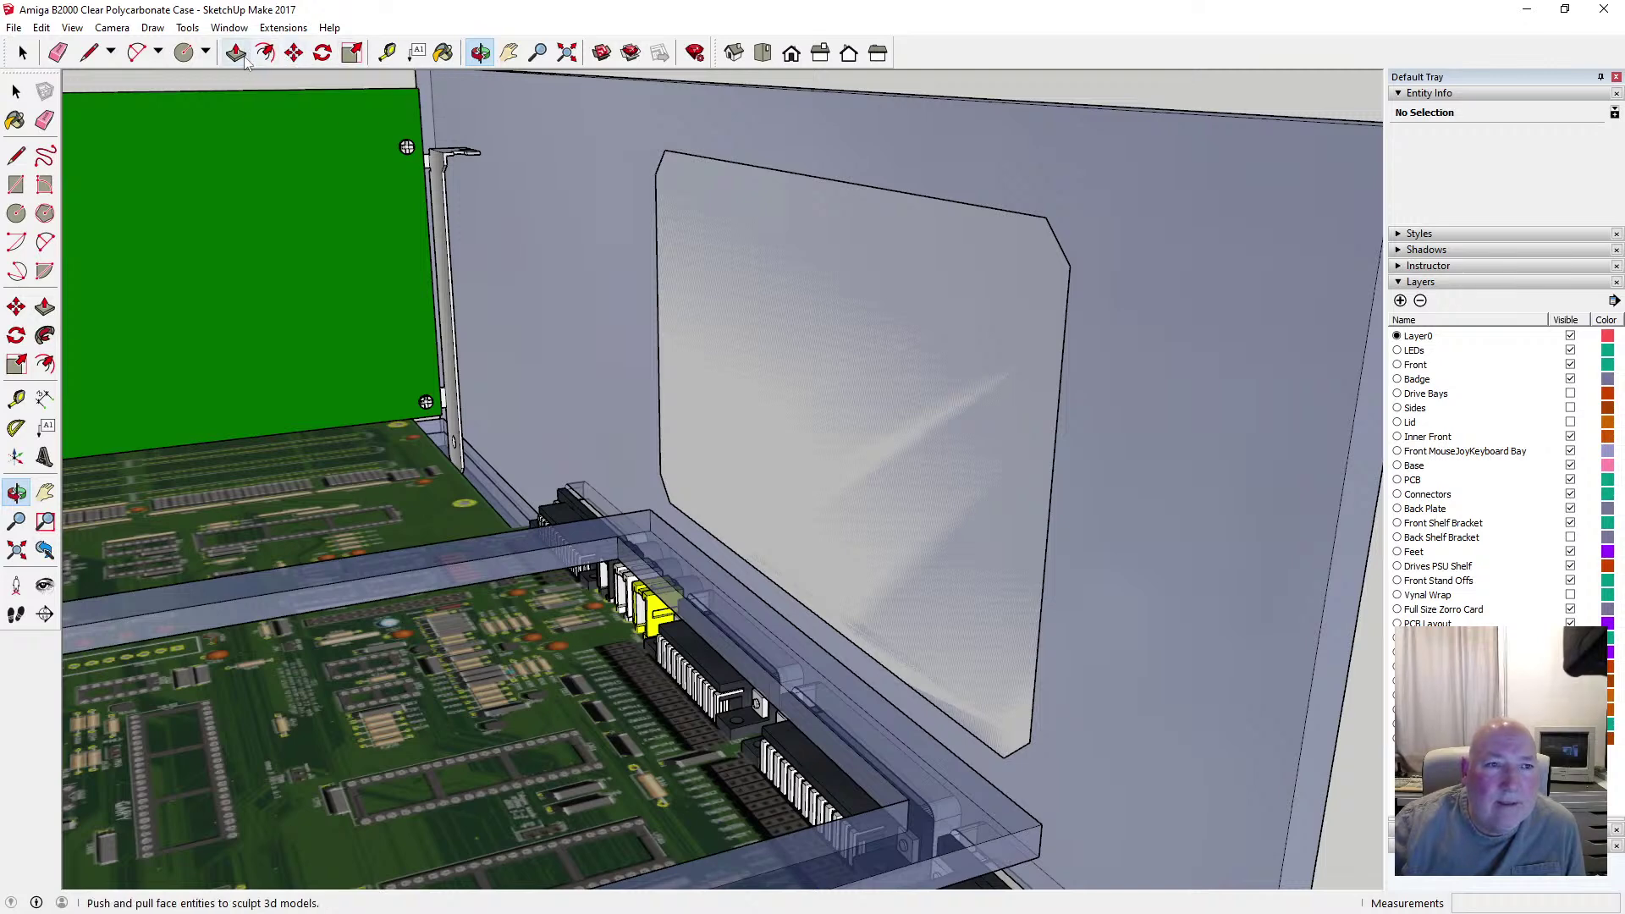
# Offset the power supply outline 6 mm inward on the back plate
pyautogui.click(265, 52)
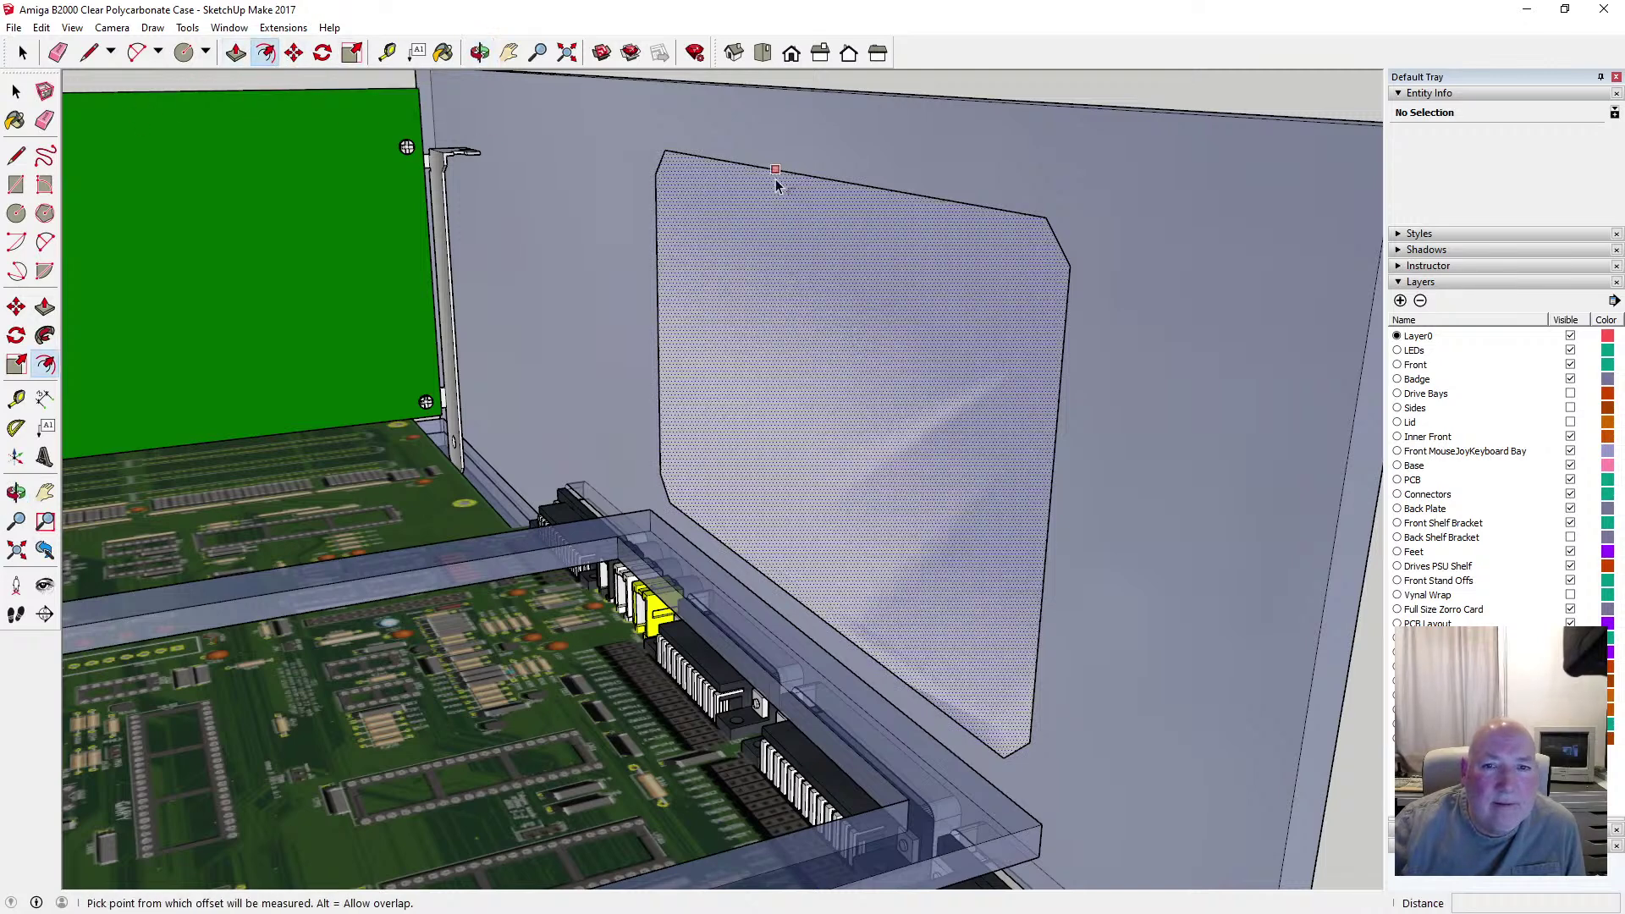
pyautogui.click(775, 180)
pyautogui.write('6')
pyautogui.press('Return')
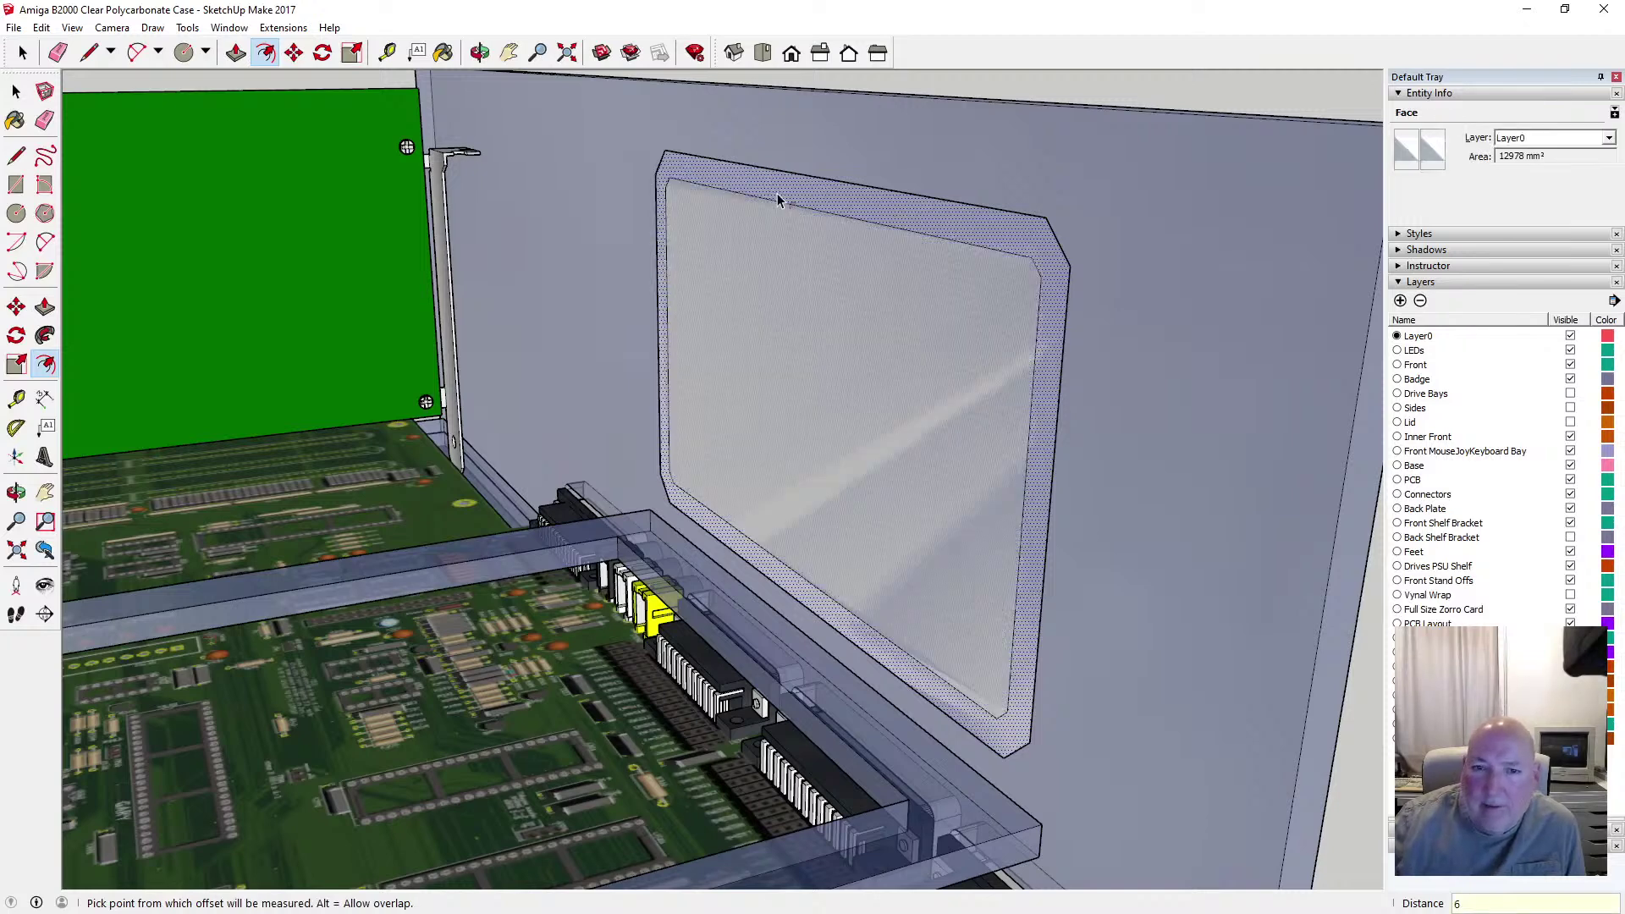
pyautogui.press('space')
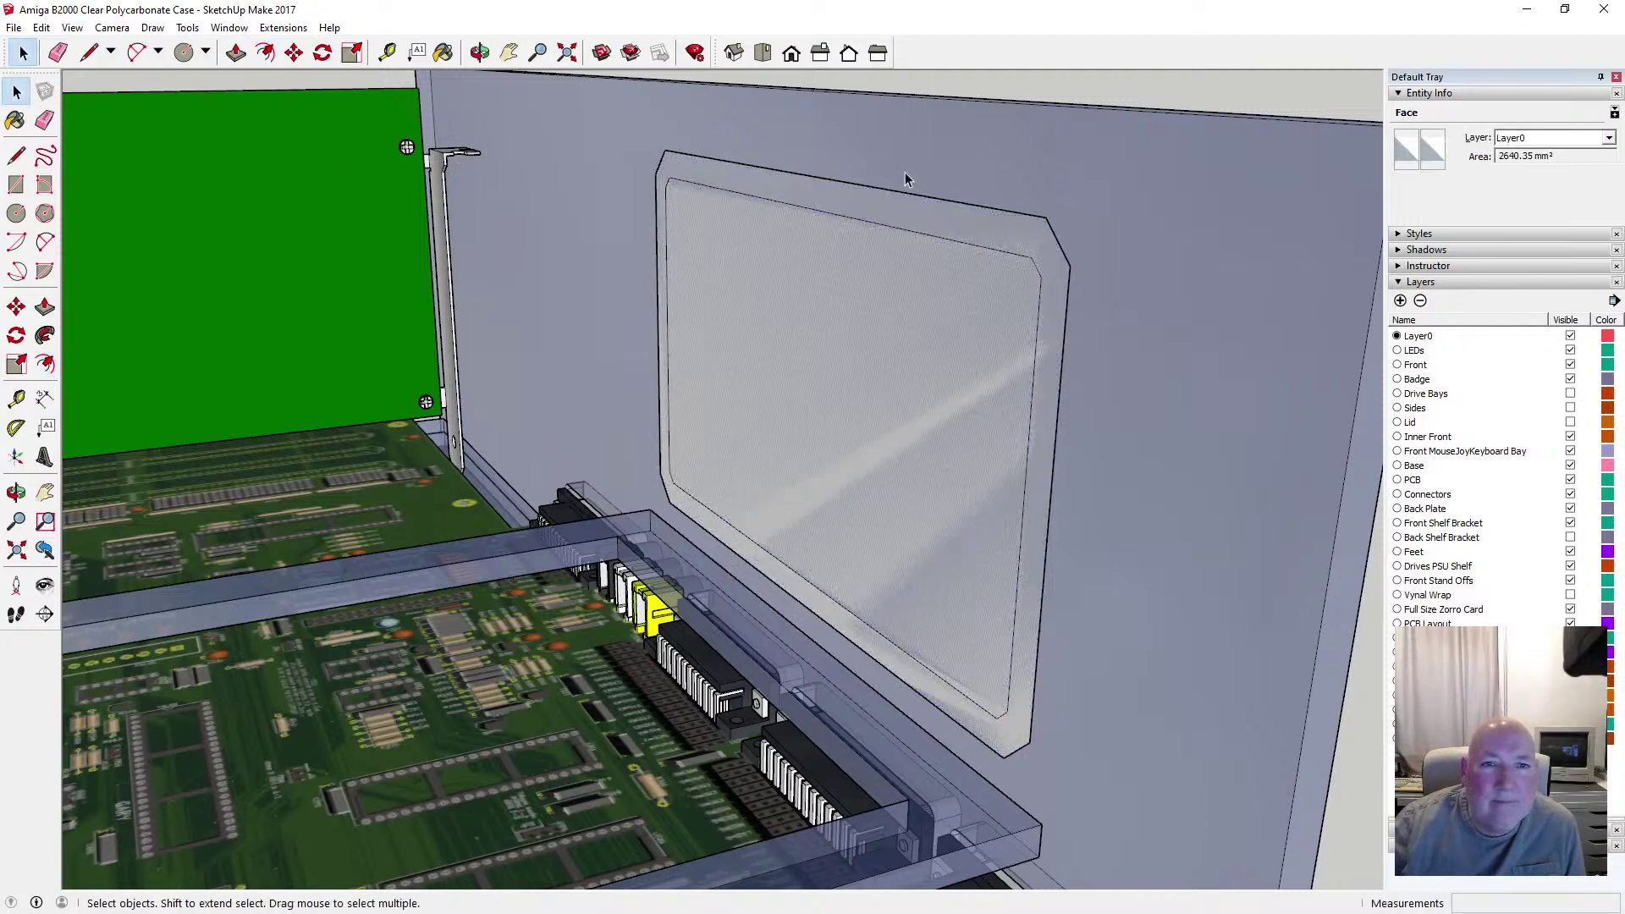
# Show the power supply's layer and compare the new inner outline with its socket, switch, vents and corner screws from behind the case
pyautogui.click(1571, 740)
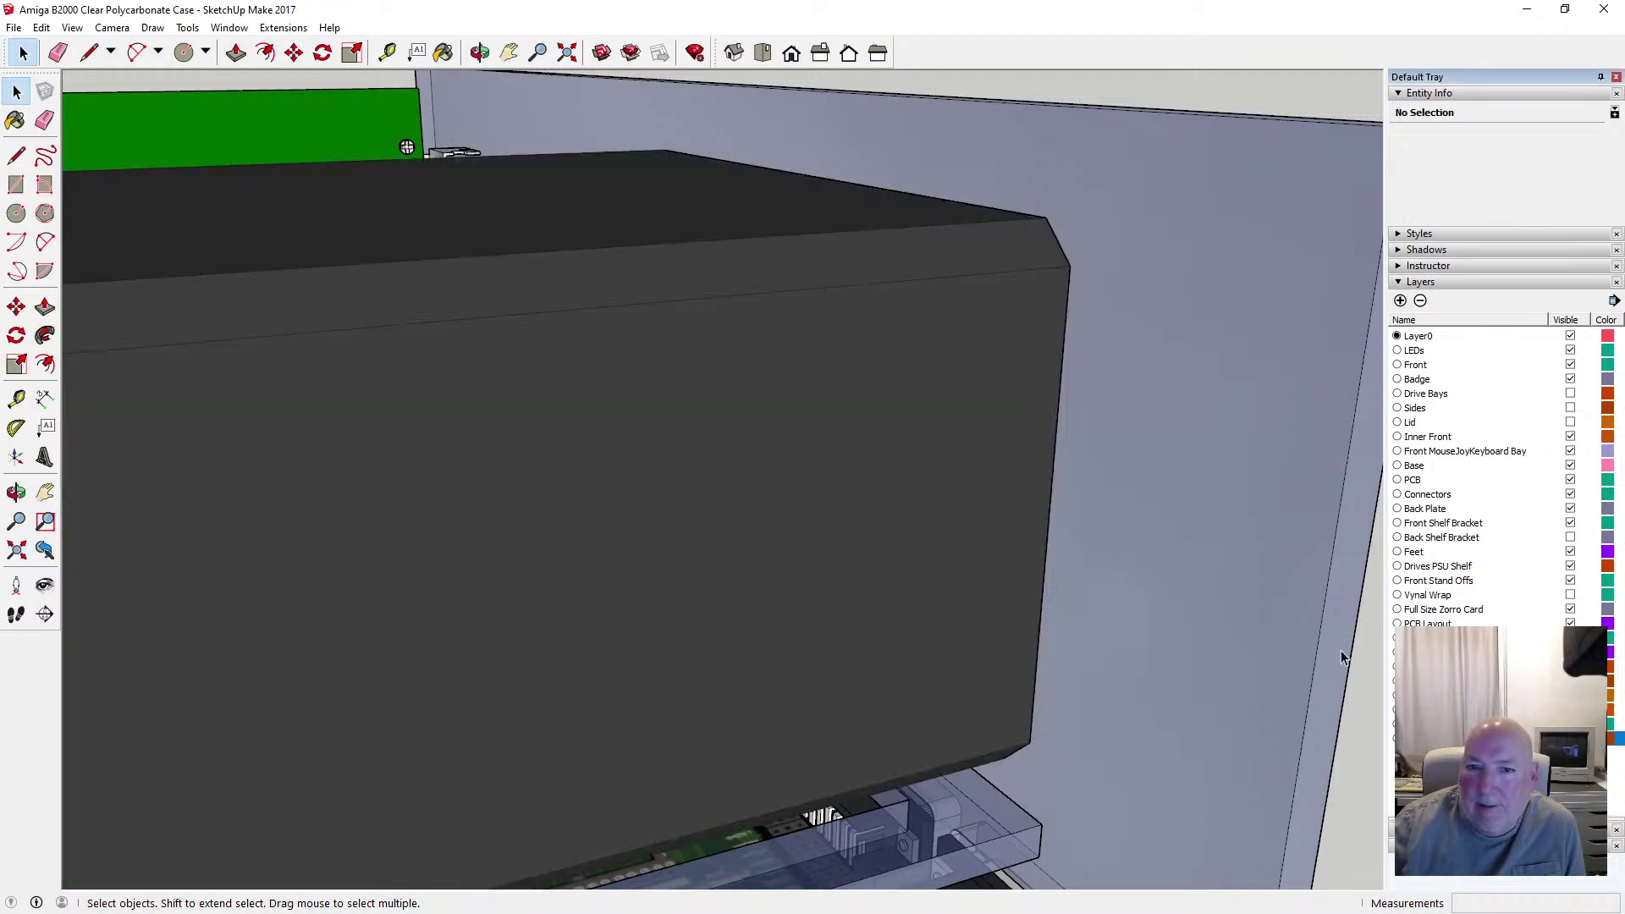
pyautogui.click(480, 52)
pyautogui.moveTo(689, 113); pyautogui.dragTo(442, 212)
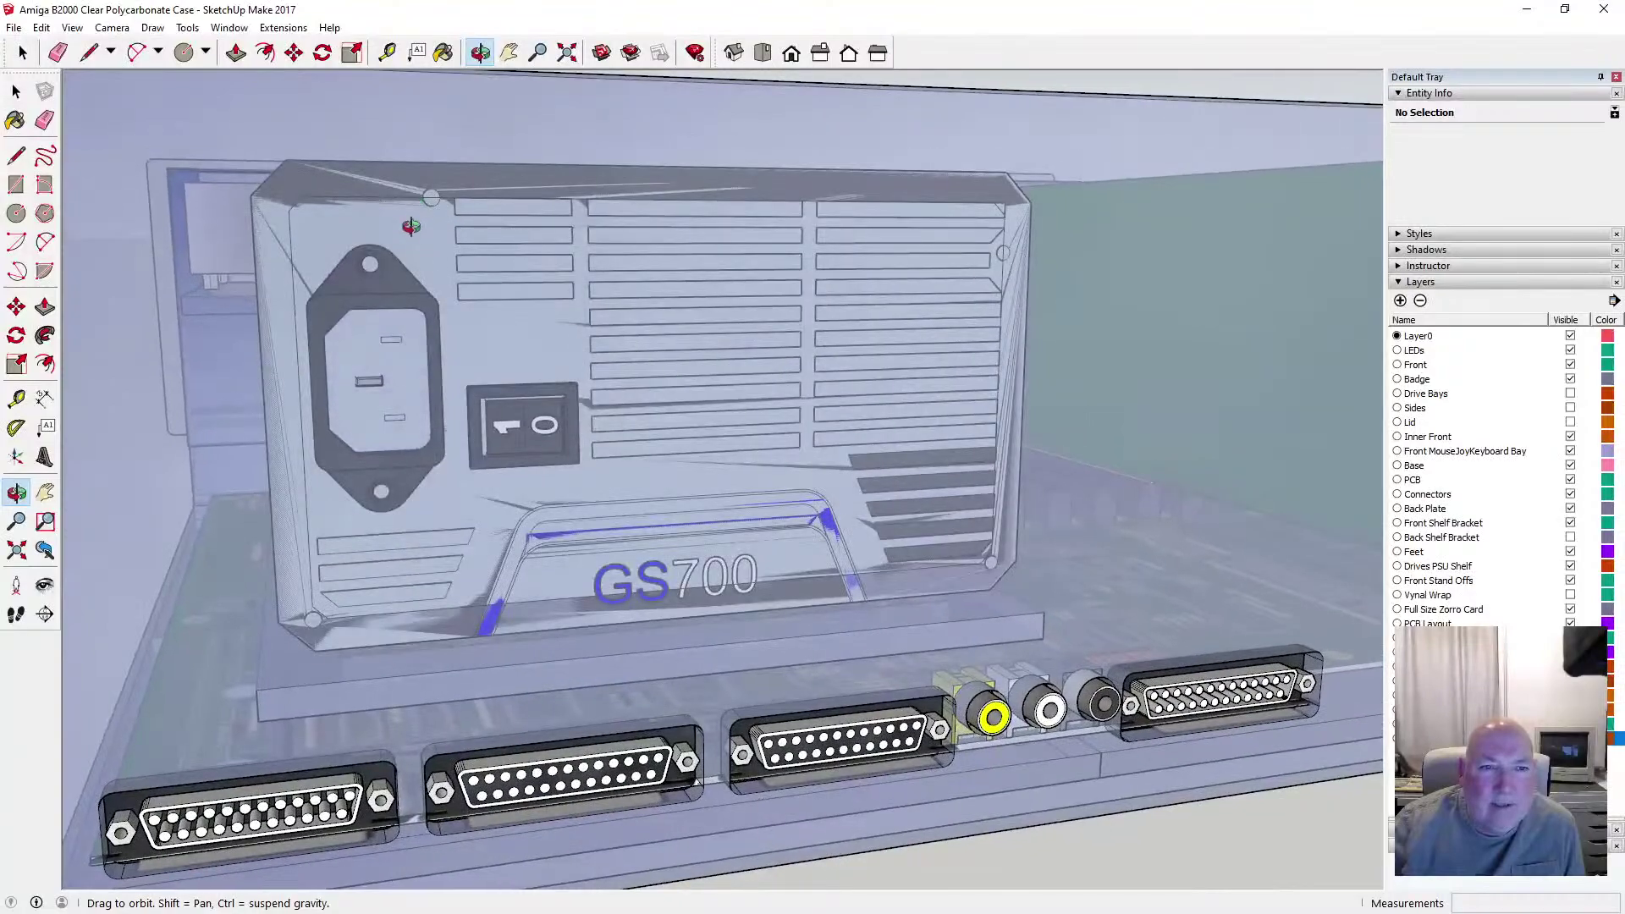
pyautogui.moveTo(335, 637); pyautogui.dragTo(295, 601)
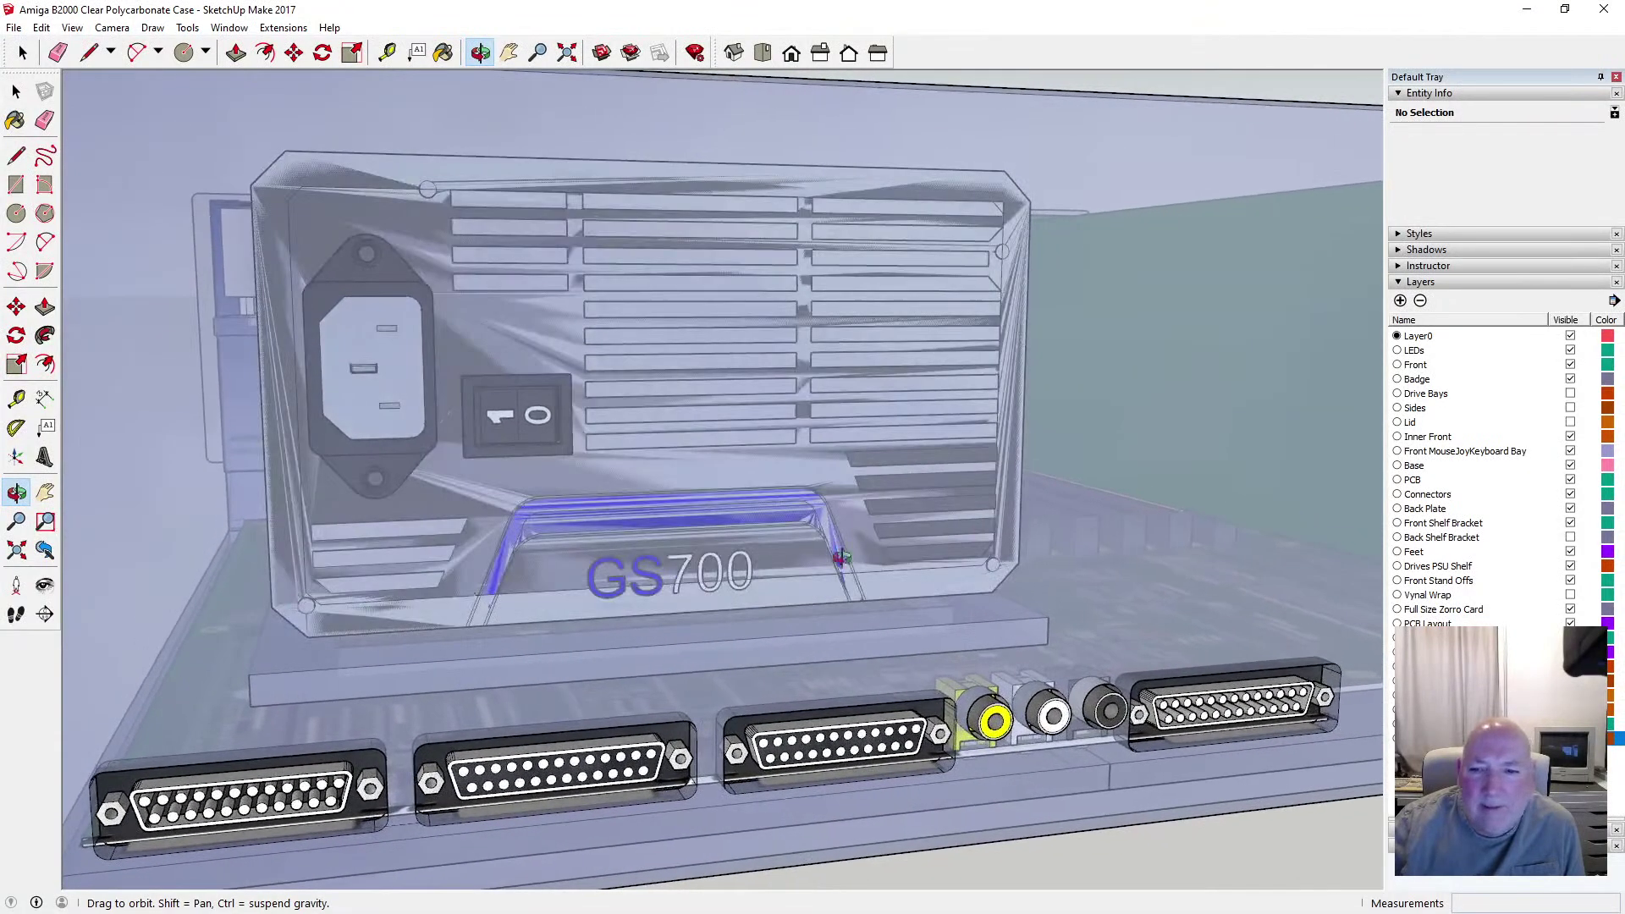
pyautogui.moveTo(840, 558); pyautogui.dragTo(936, 576)
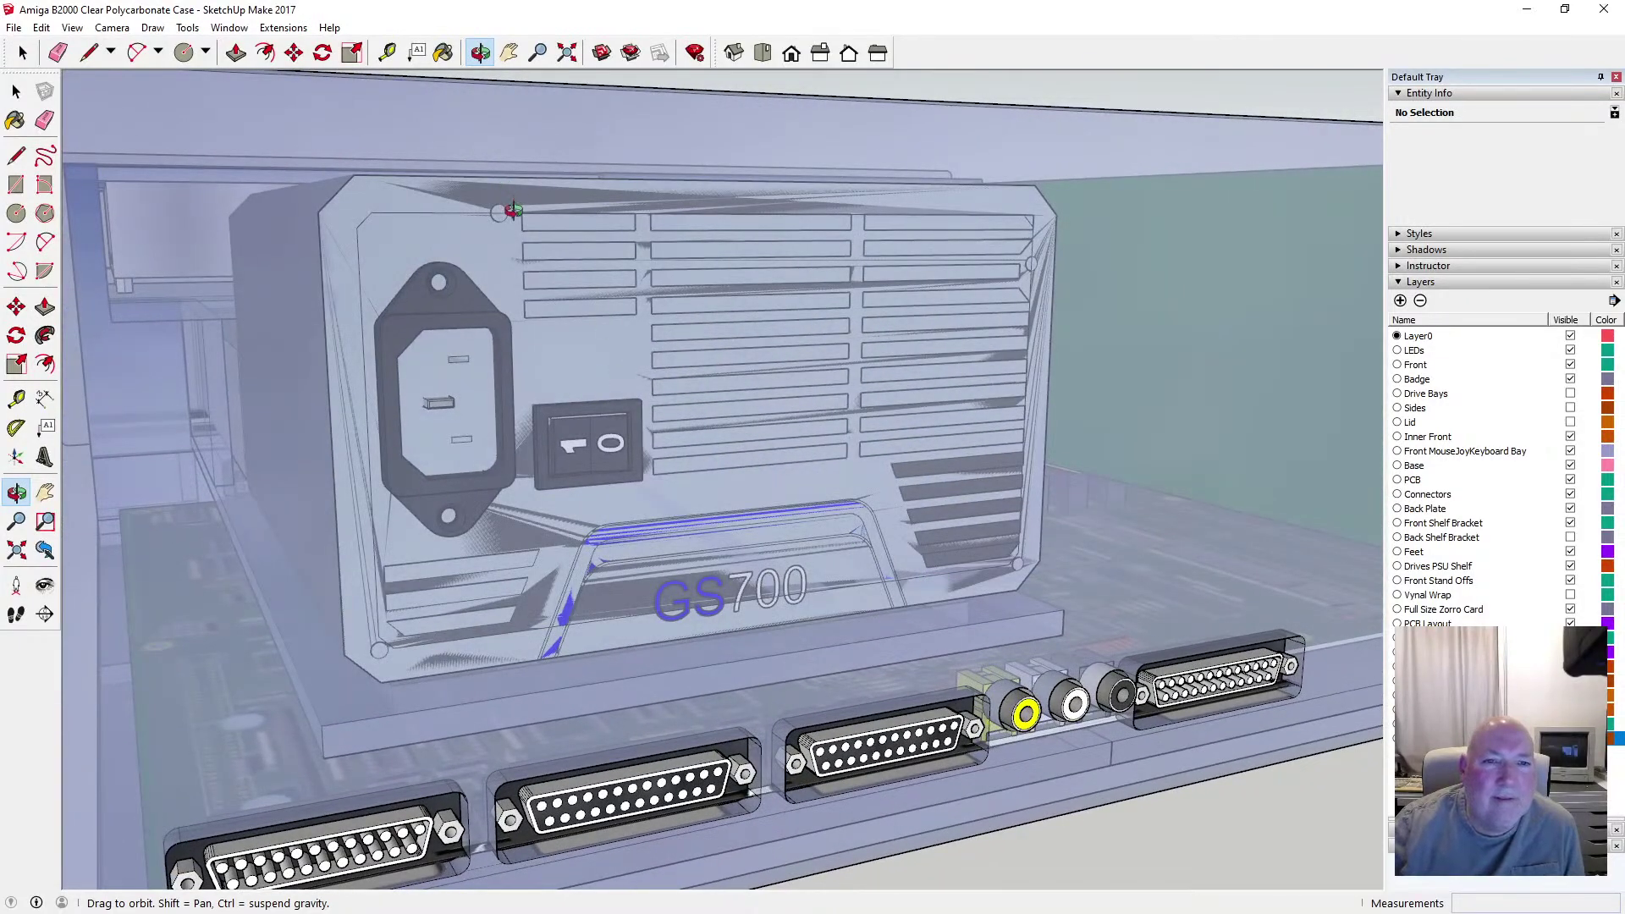
pyautogui.scroll(3, 511, 210)
pyautogui.scroll(1, 511, 210)
pyautogui.scroll(-5, 511, 210)
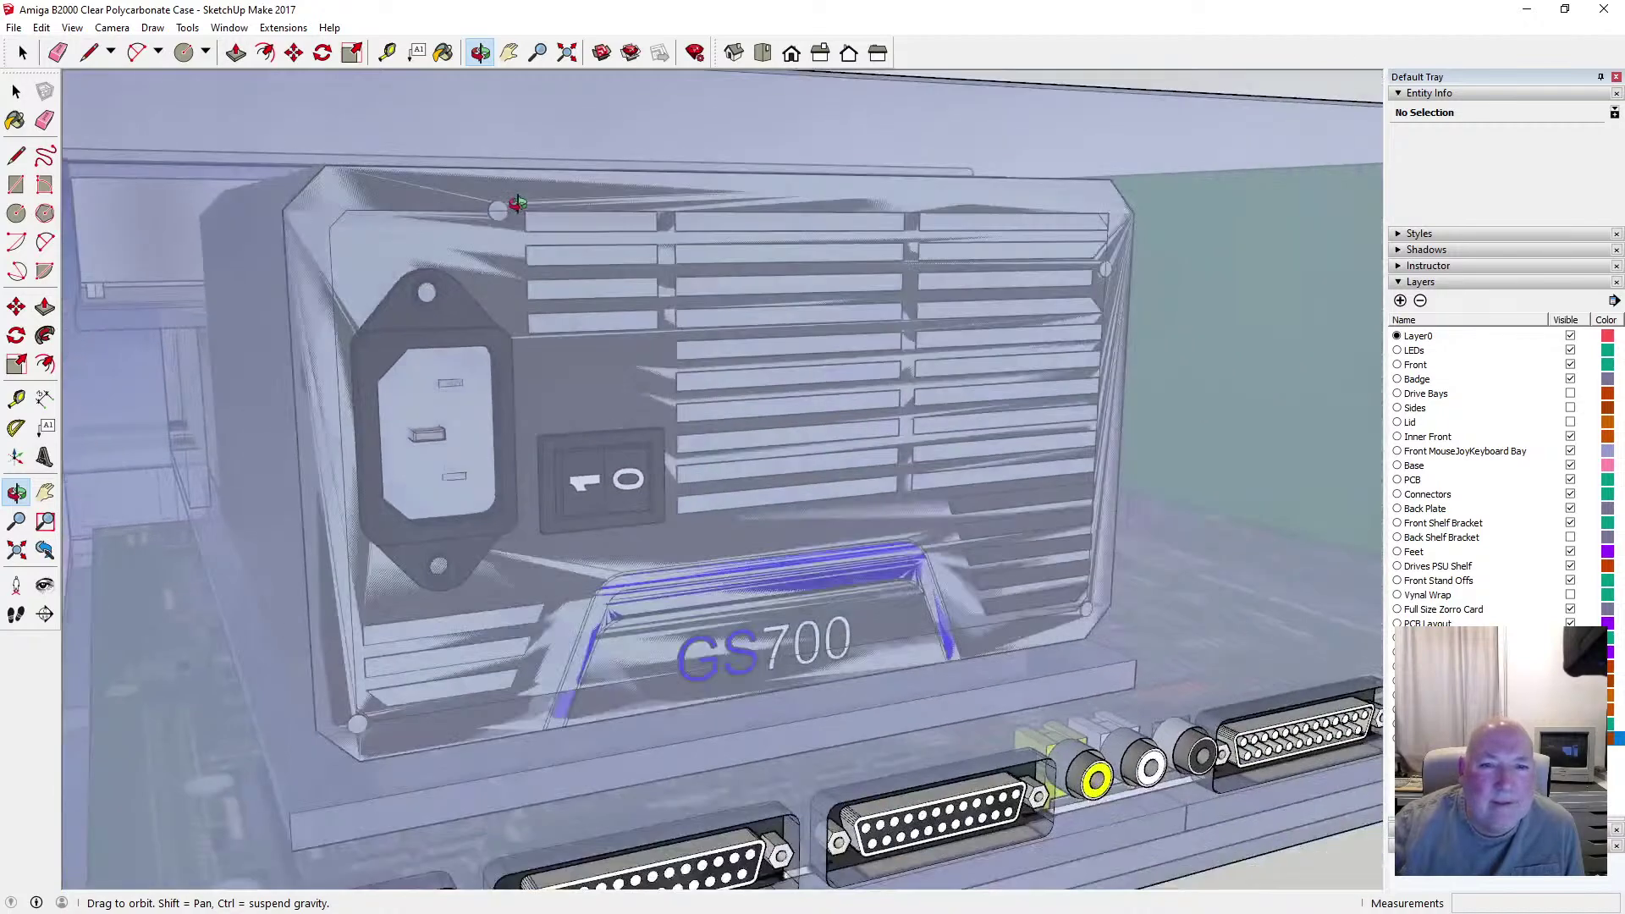
pyautogui.scroll(-2, 516, 204)
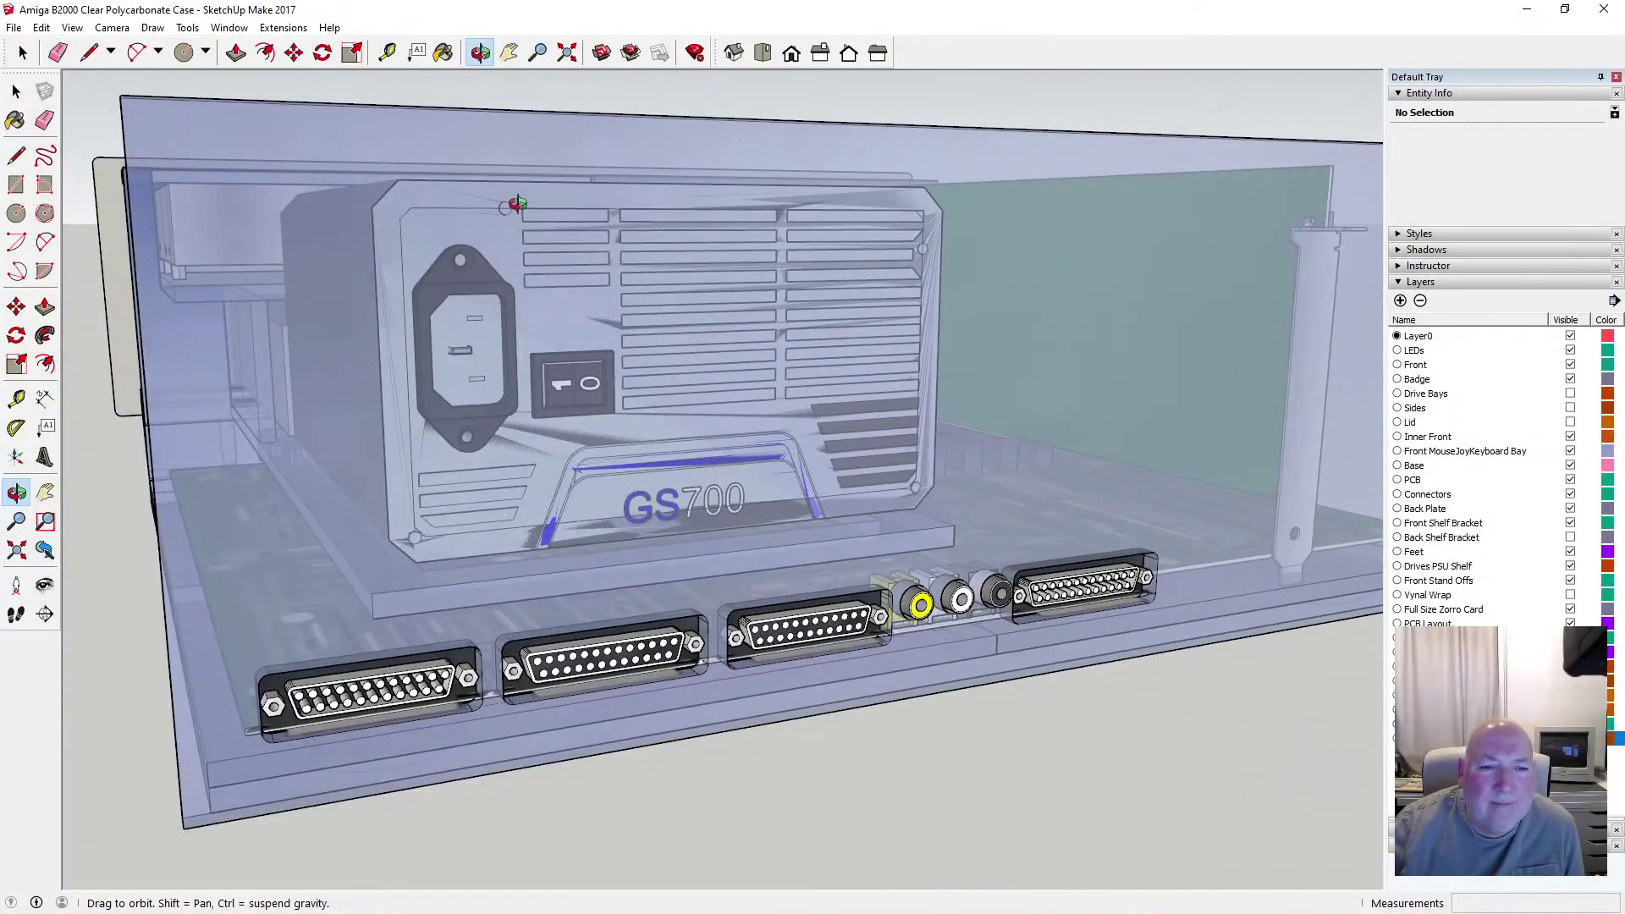
# Hide the Back Plate and power supply layers, then delete the outer outline and the border face around the inner outline
pyautogui.click(1570, 508)
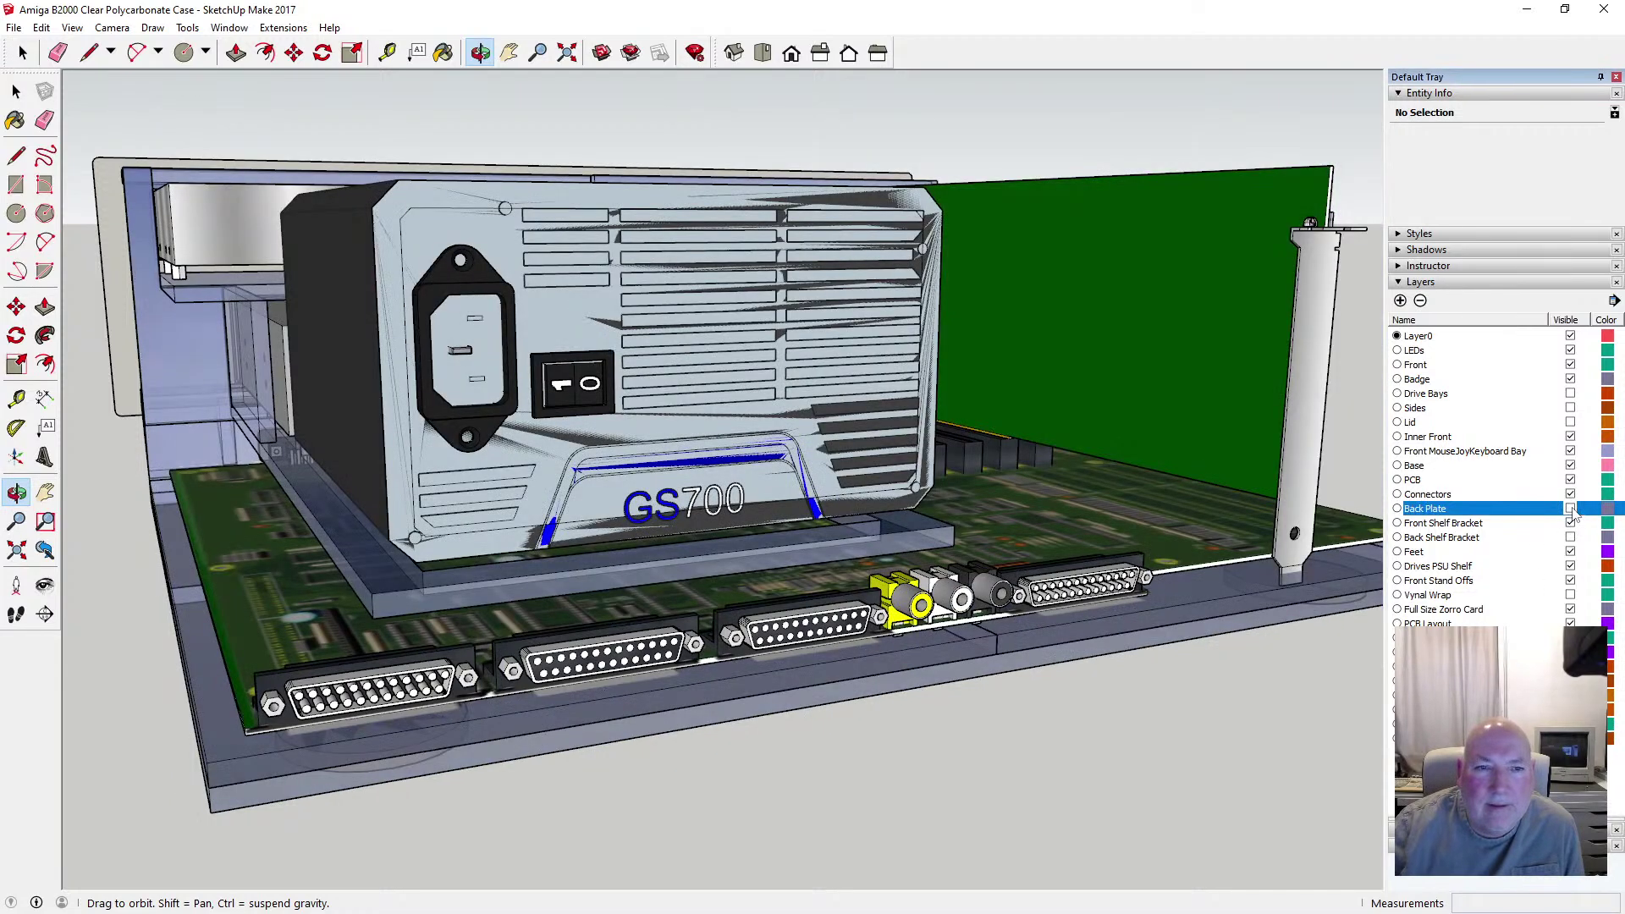
pyautogui.moveTo(560, 451); pyautogui.dragTo(654, 485)
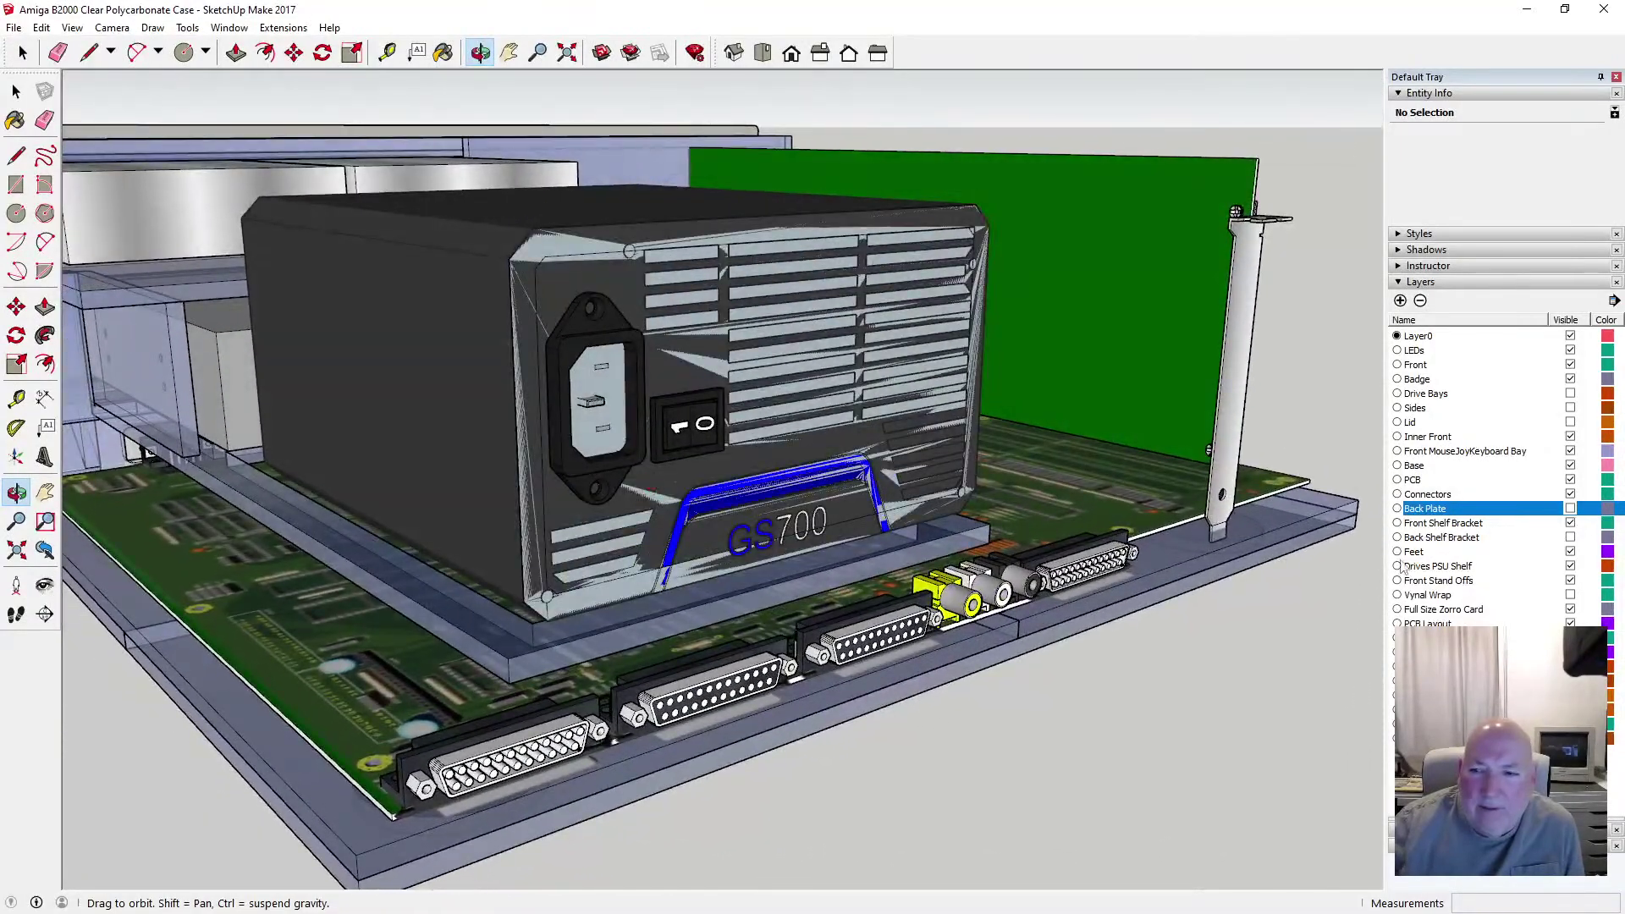
pyautogui.click(1570, 739)
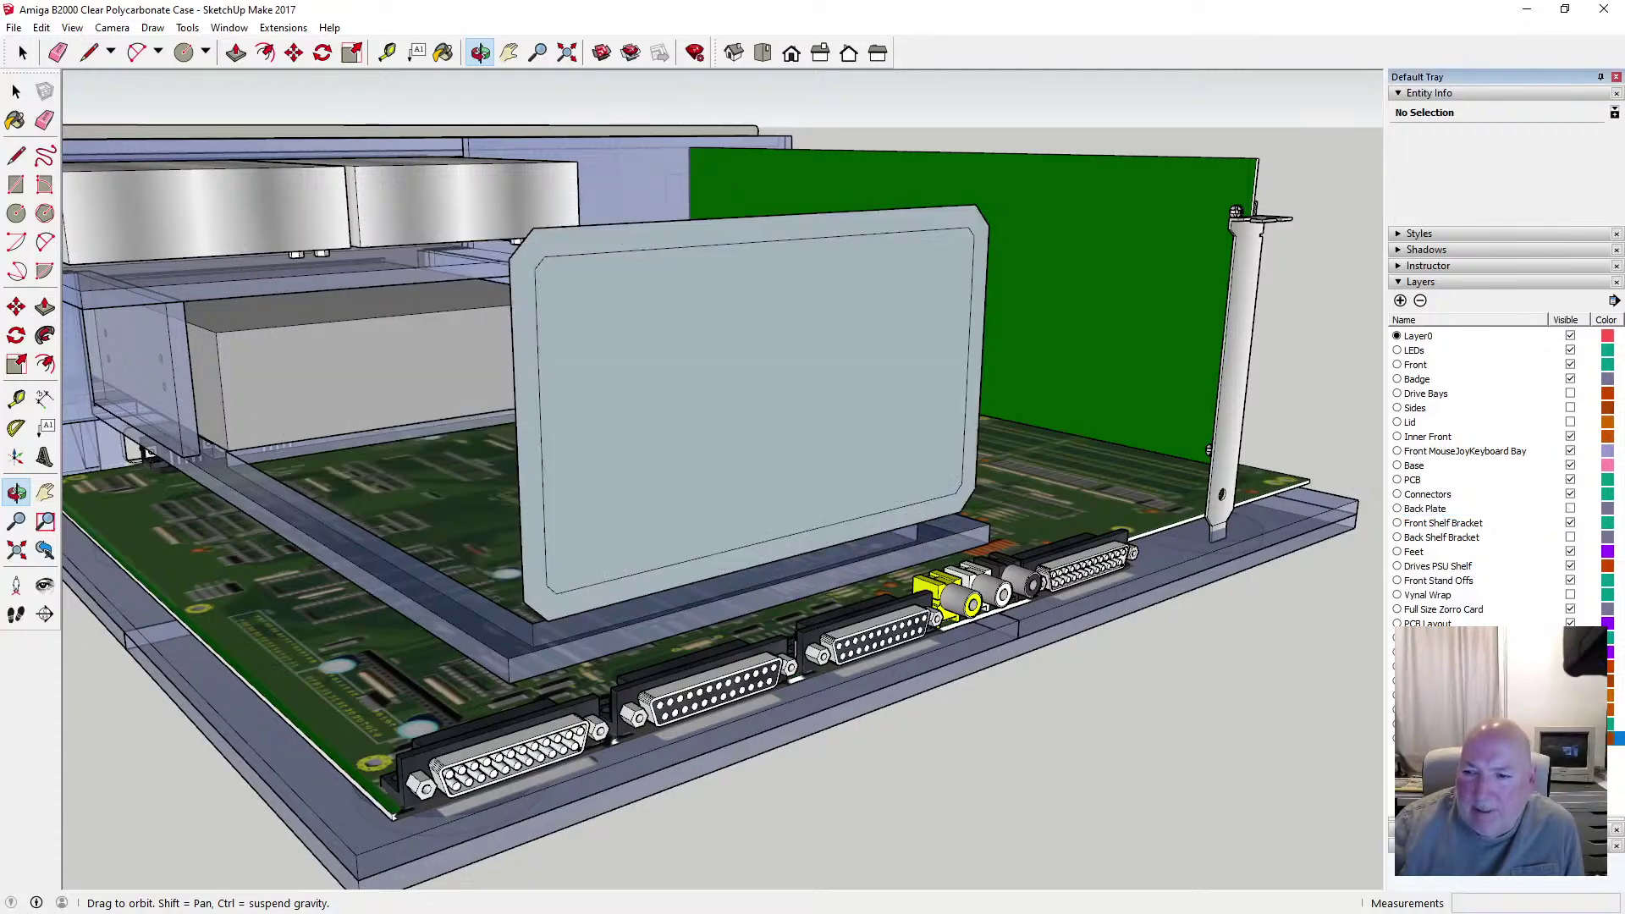
pyautogui.moveTo(577, 355); pyautogui.dragTo(1002, 363)
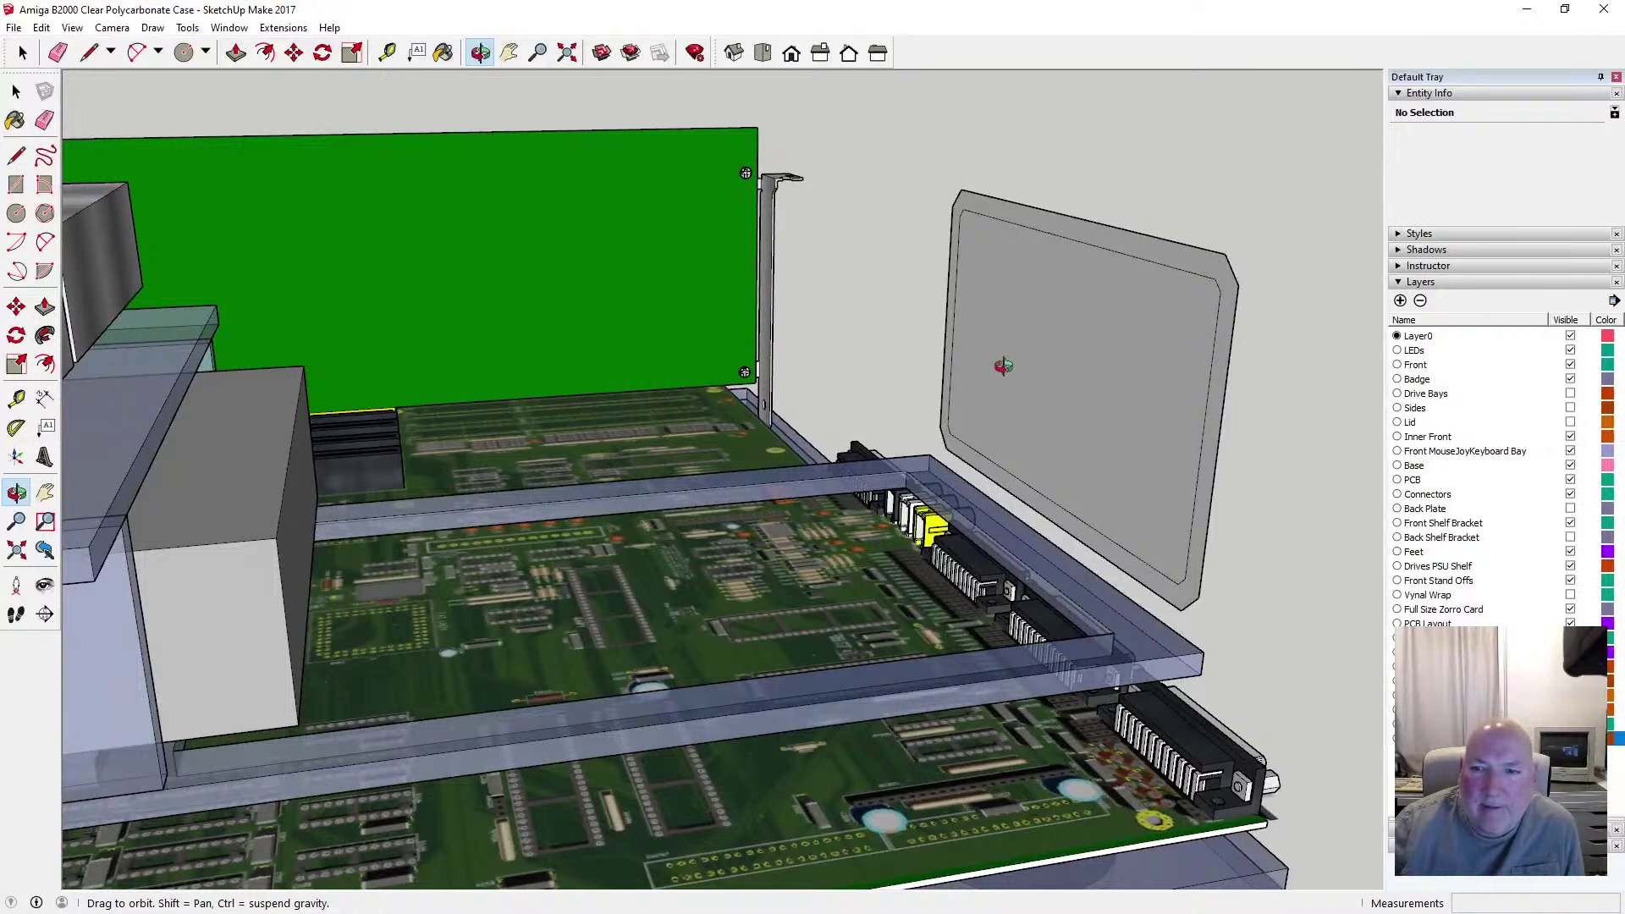
pyautogui.press('space')
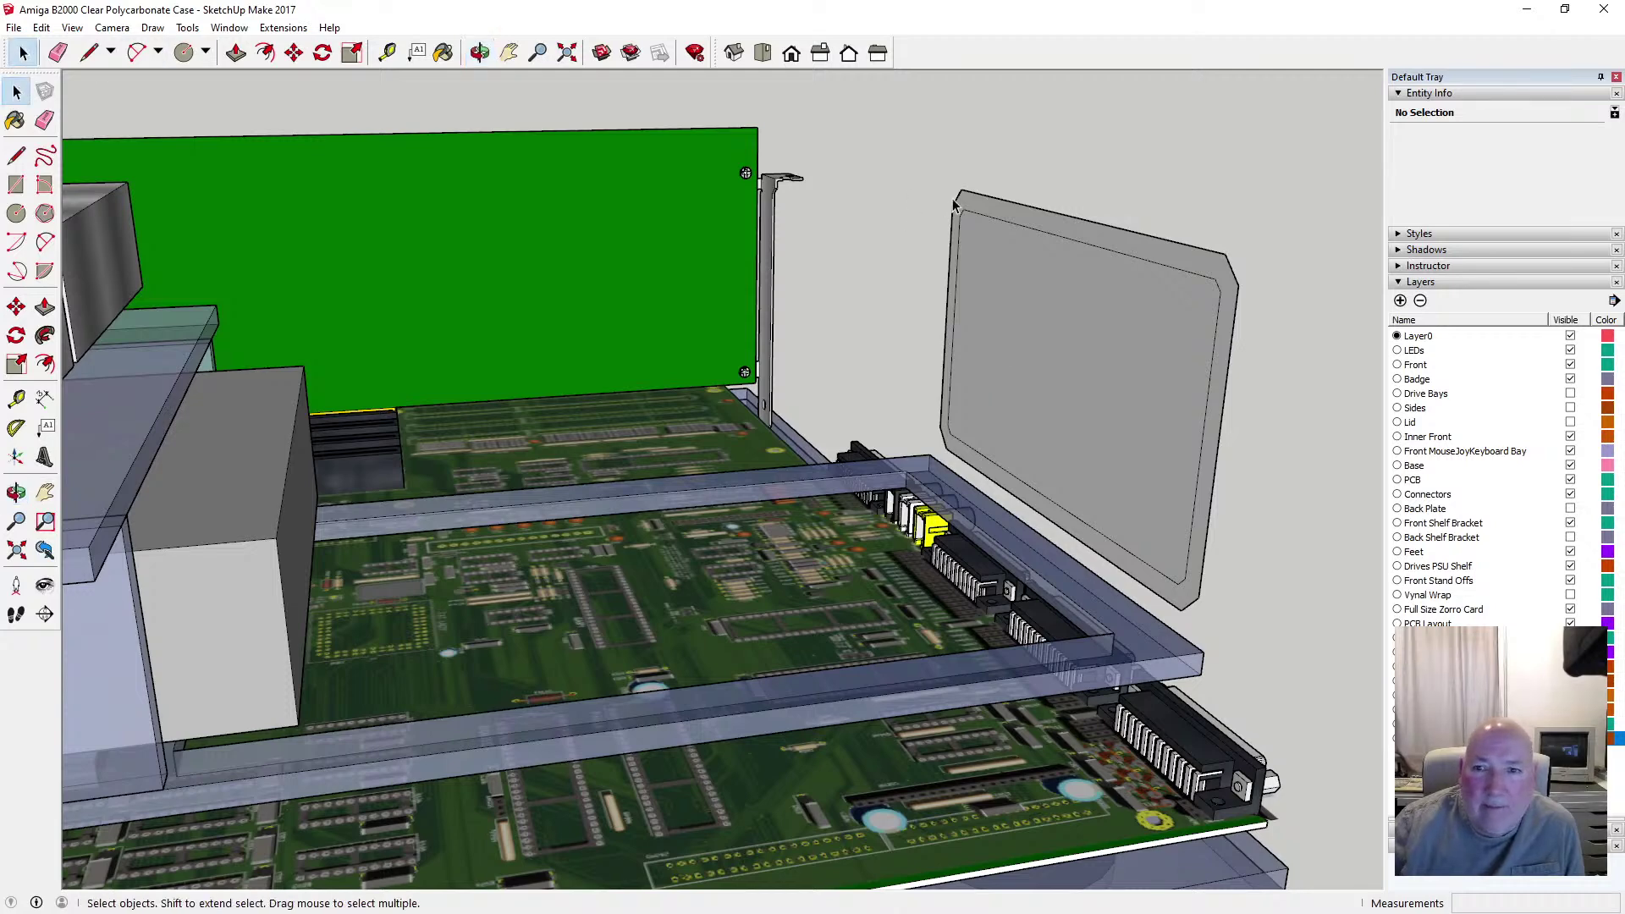
pyautogui.click(972, 202)
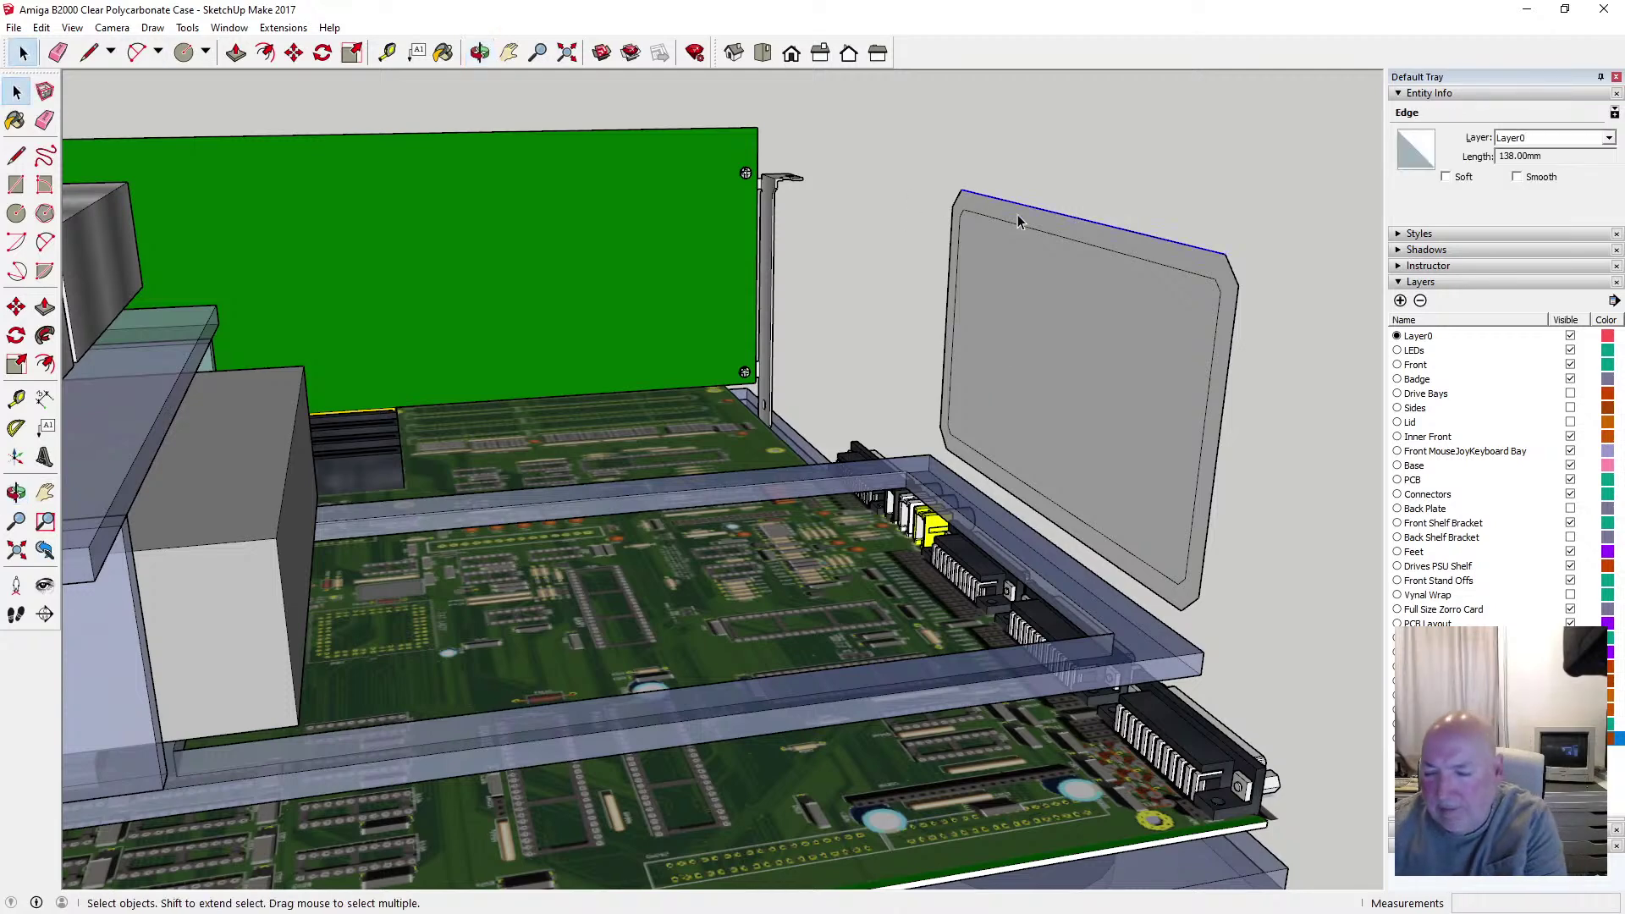
pyautogui.click(962, 203)
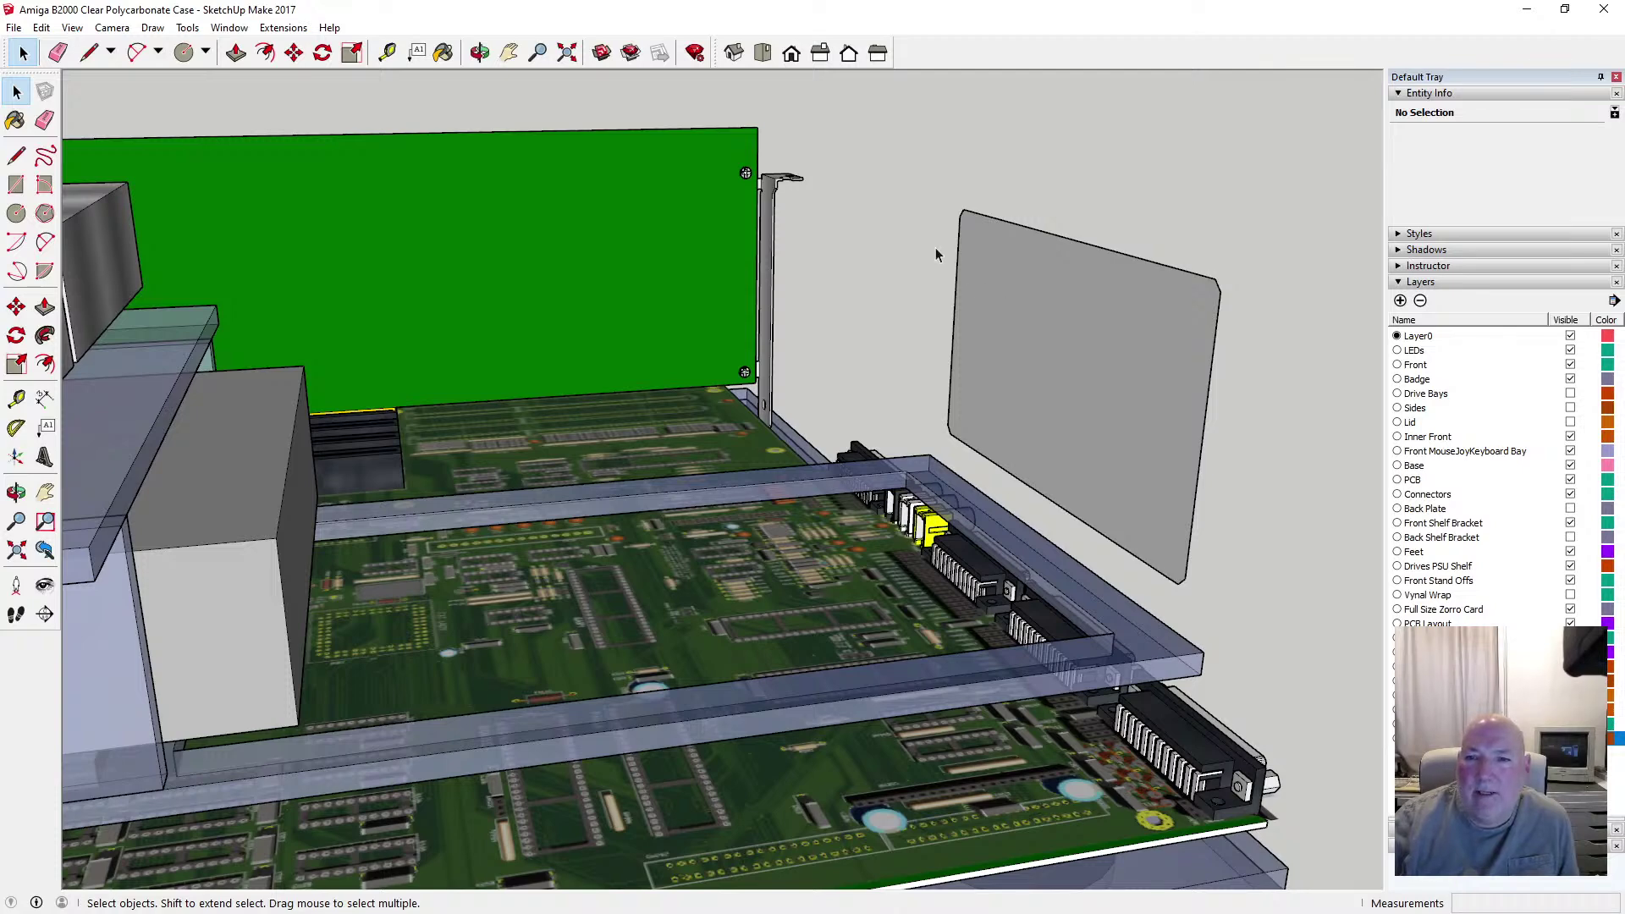
# Cut the remaining inner face with its edges, show the Back Plate layer and paste it in place inside the back plate group
pyautogui.moveTo(905, 180); pyautogui.dragTo(1251, 582)
pyautogui.moveTo(1255, 601); pyautogui.dragTo(1253, 592)
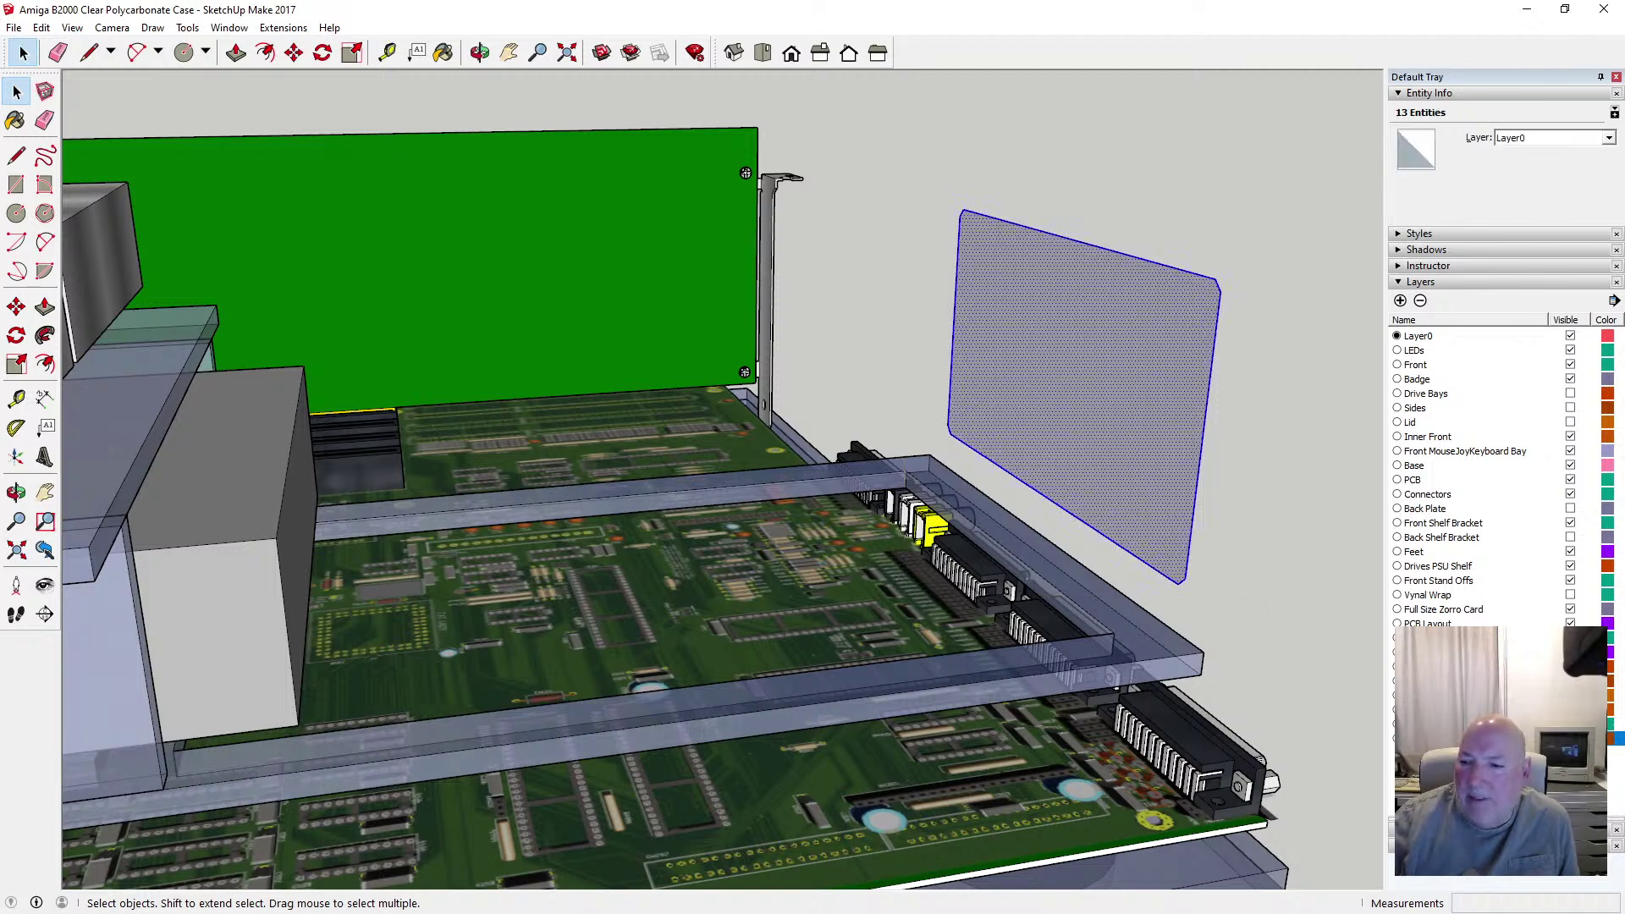
pyautogui.click(1571, 510)
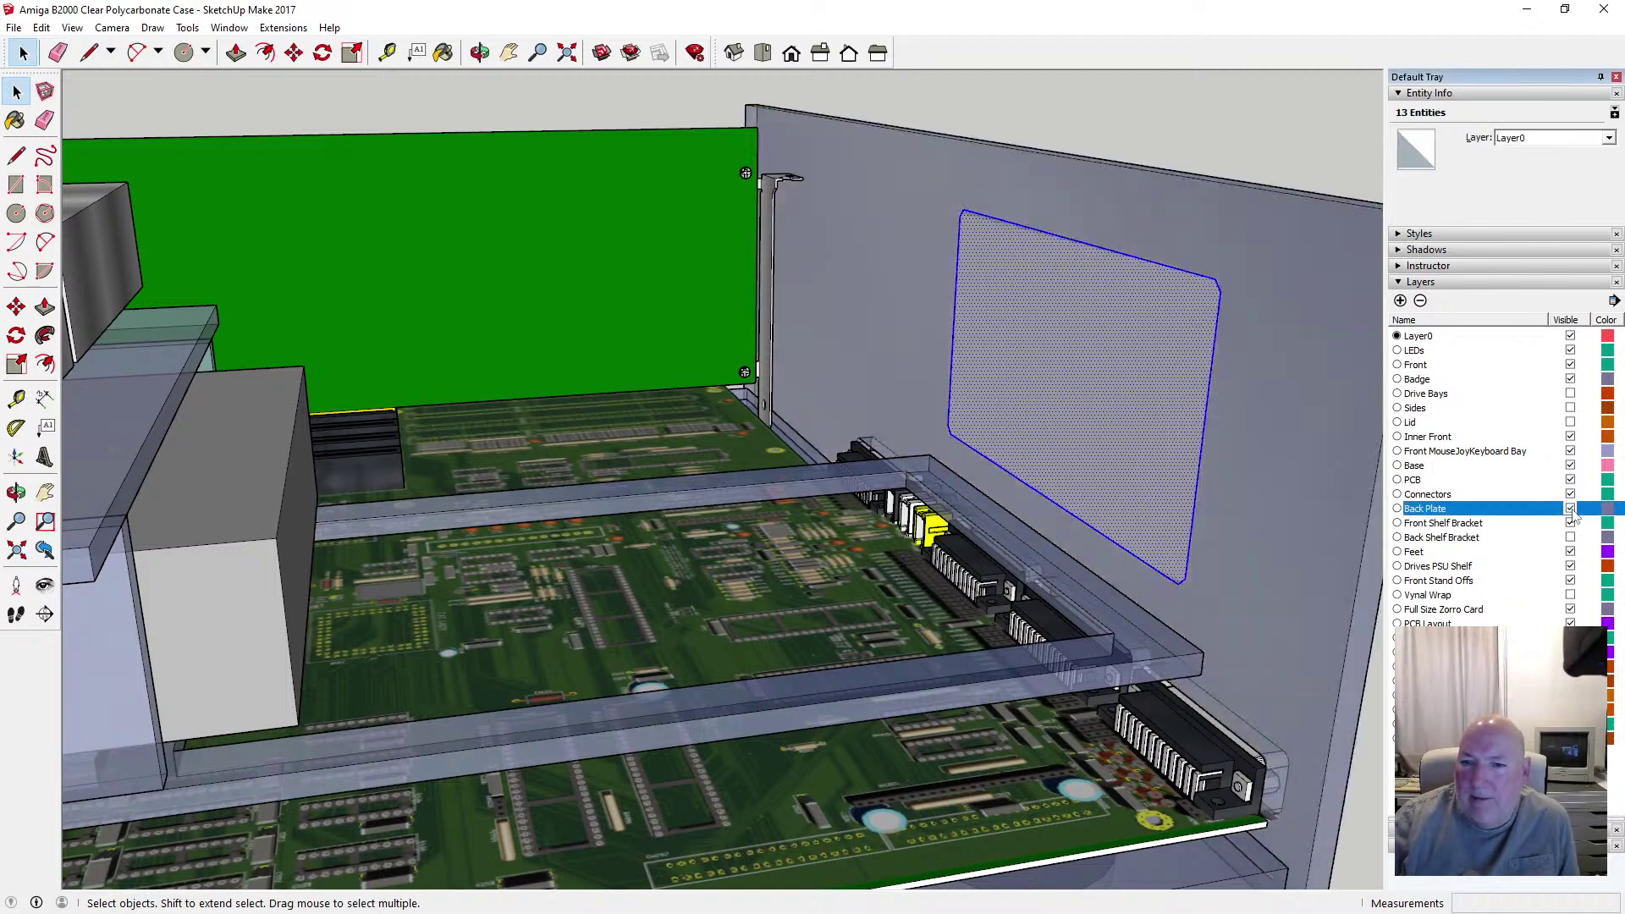
pyautogui.click(42, 27)
pyautogui.click(68, 264)
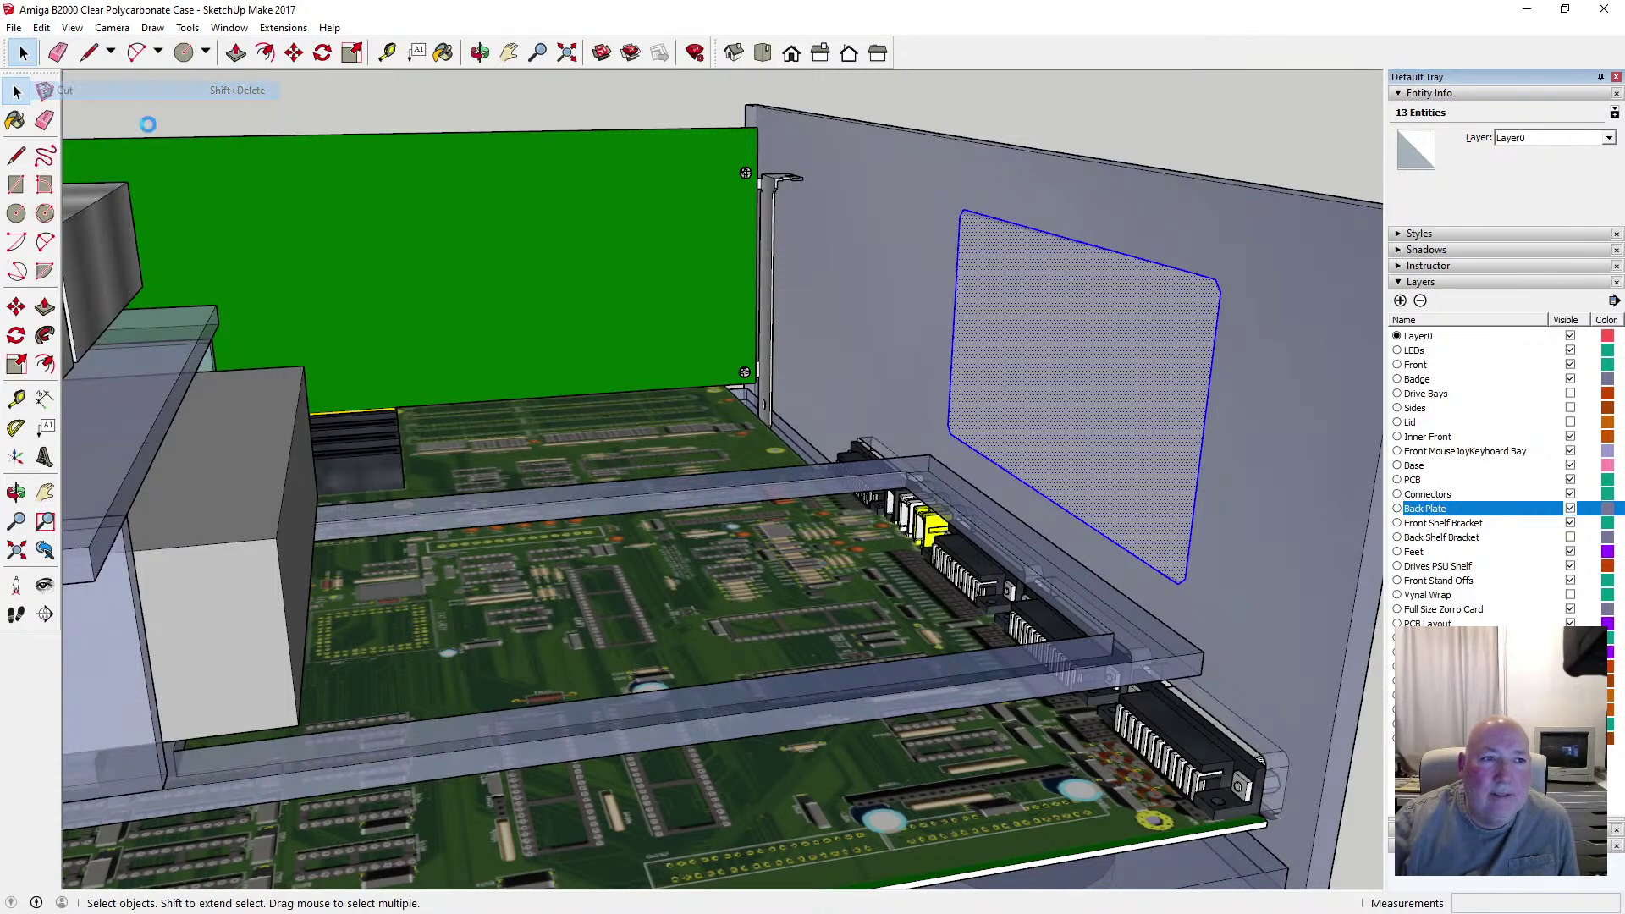
pyautogui.doubleClick(927, 288)
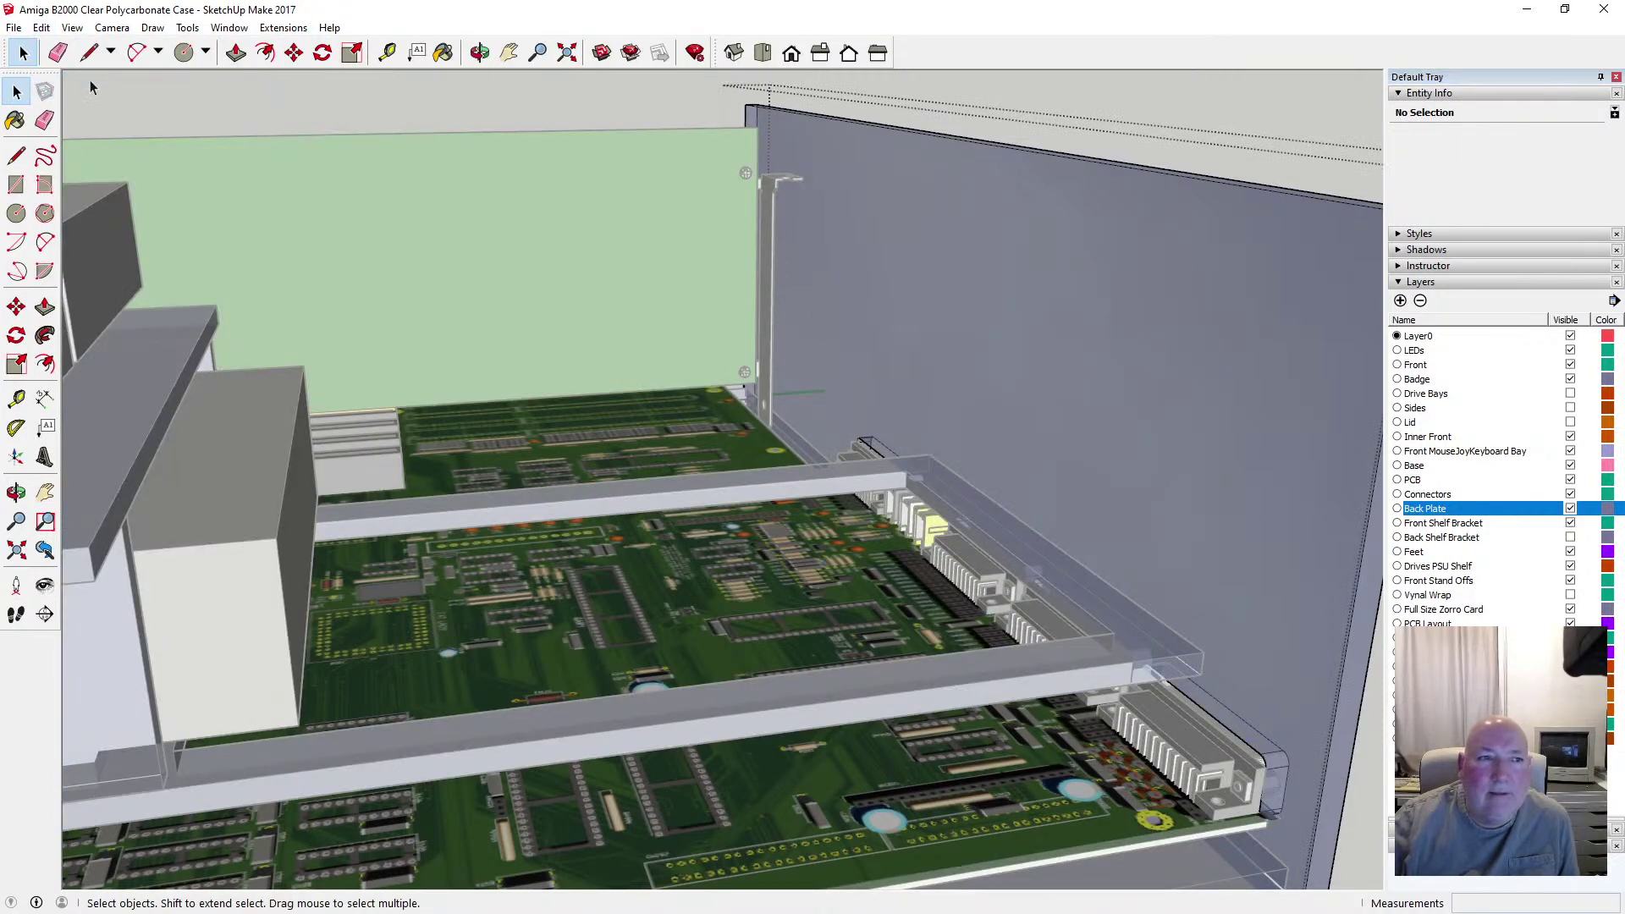
pyautogui.click(42, 27)
pyautogui.click(128, 146)
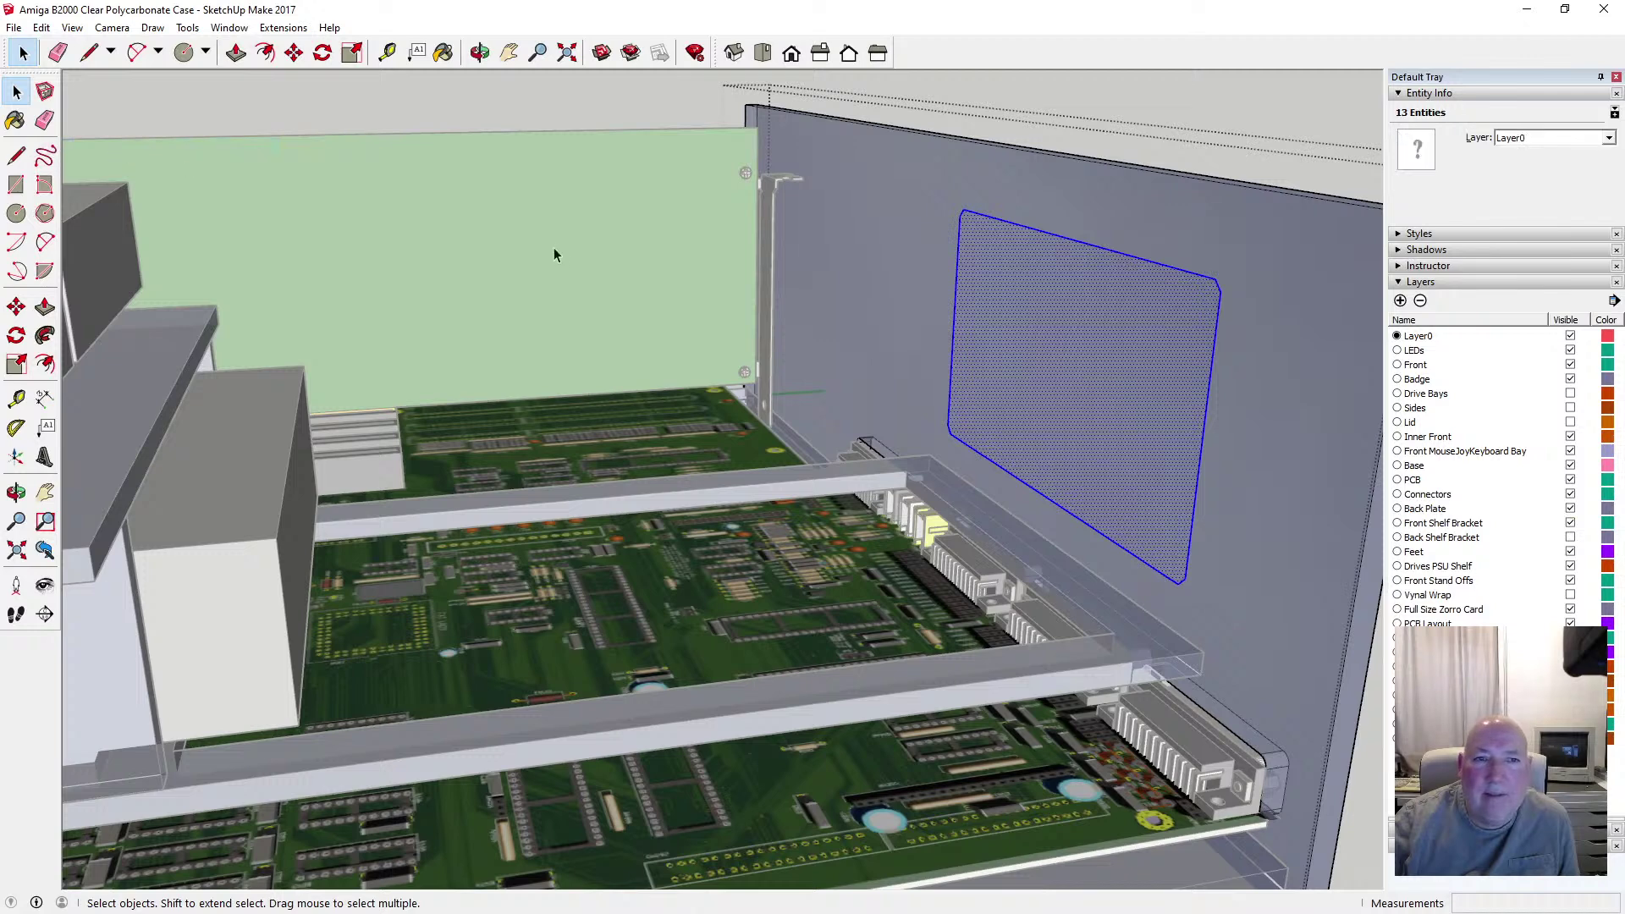
# Push the pasted face 6 mm through the back plate to cut the power supply opening, and leave the group
pyautogui.click(236, 52)
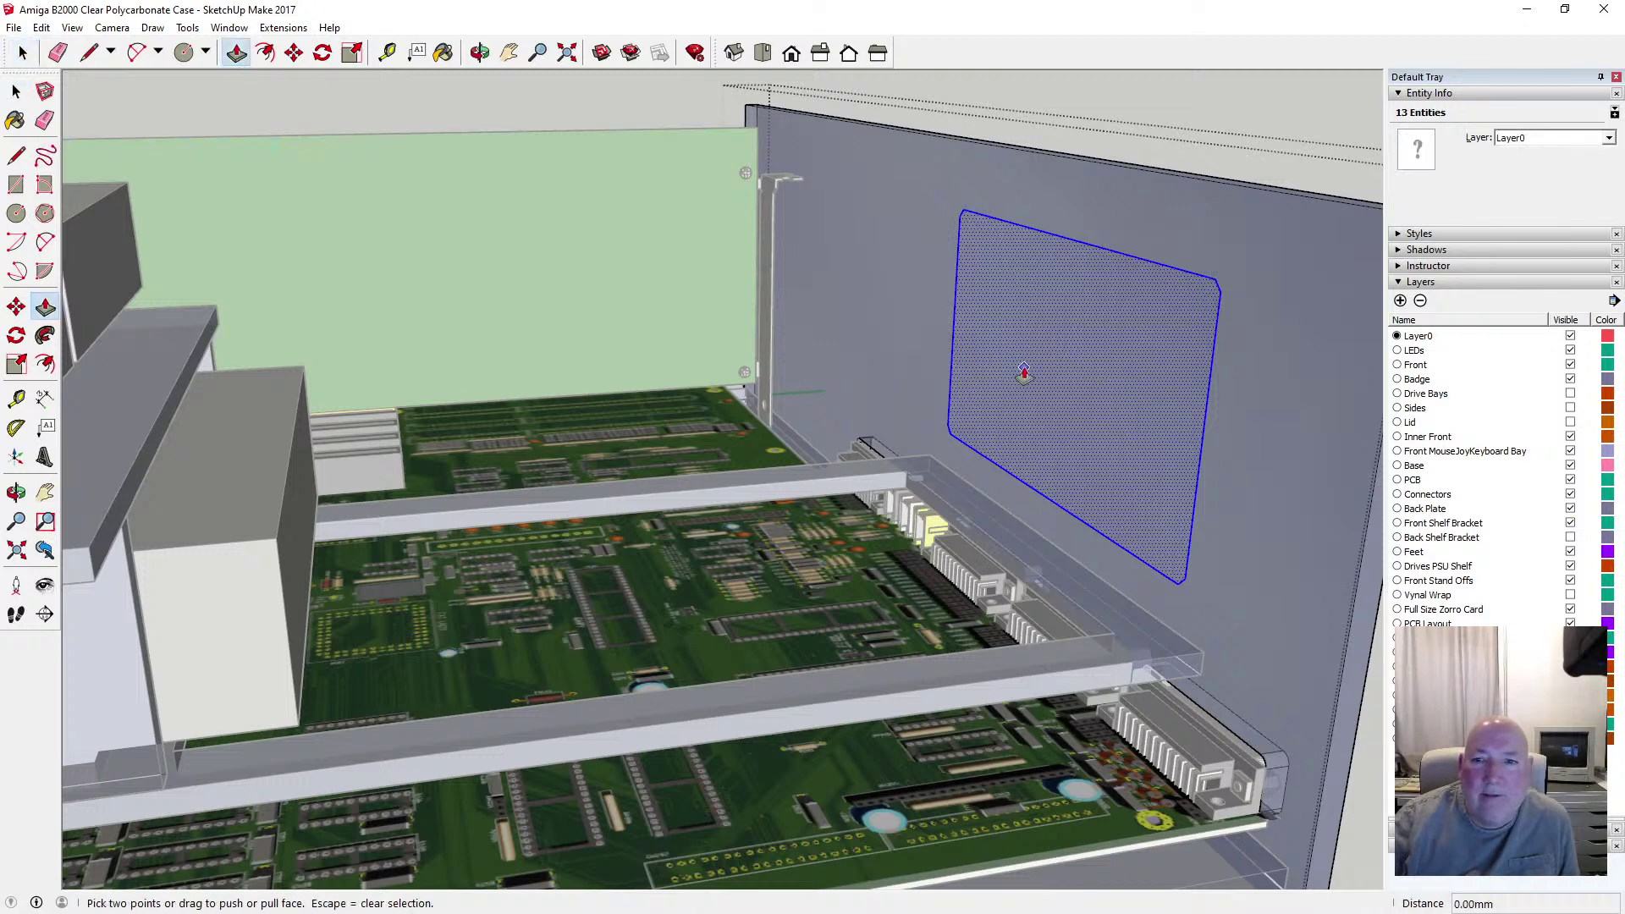
pyautogui.click(1049, 241)
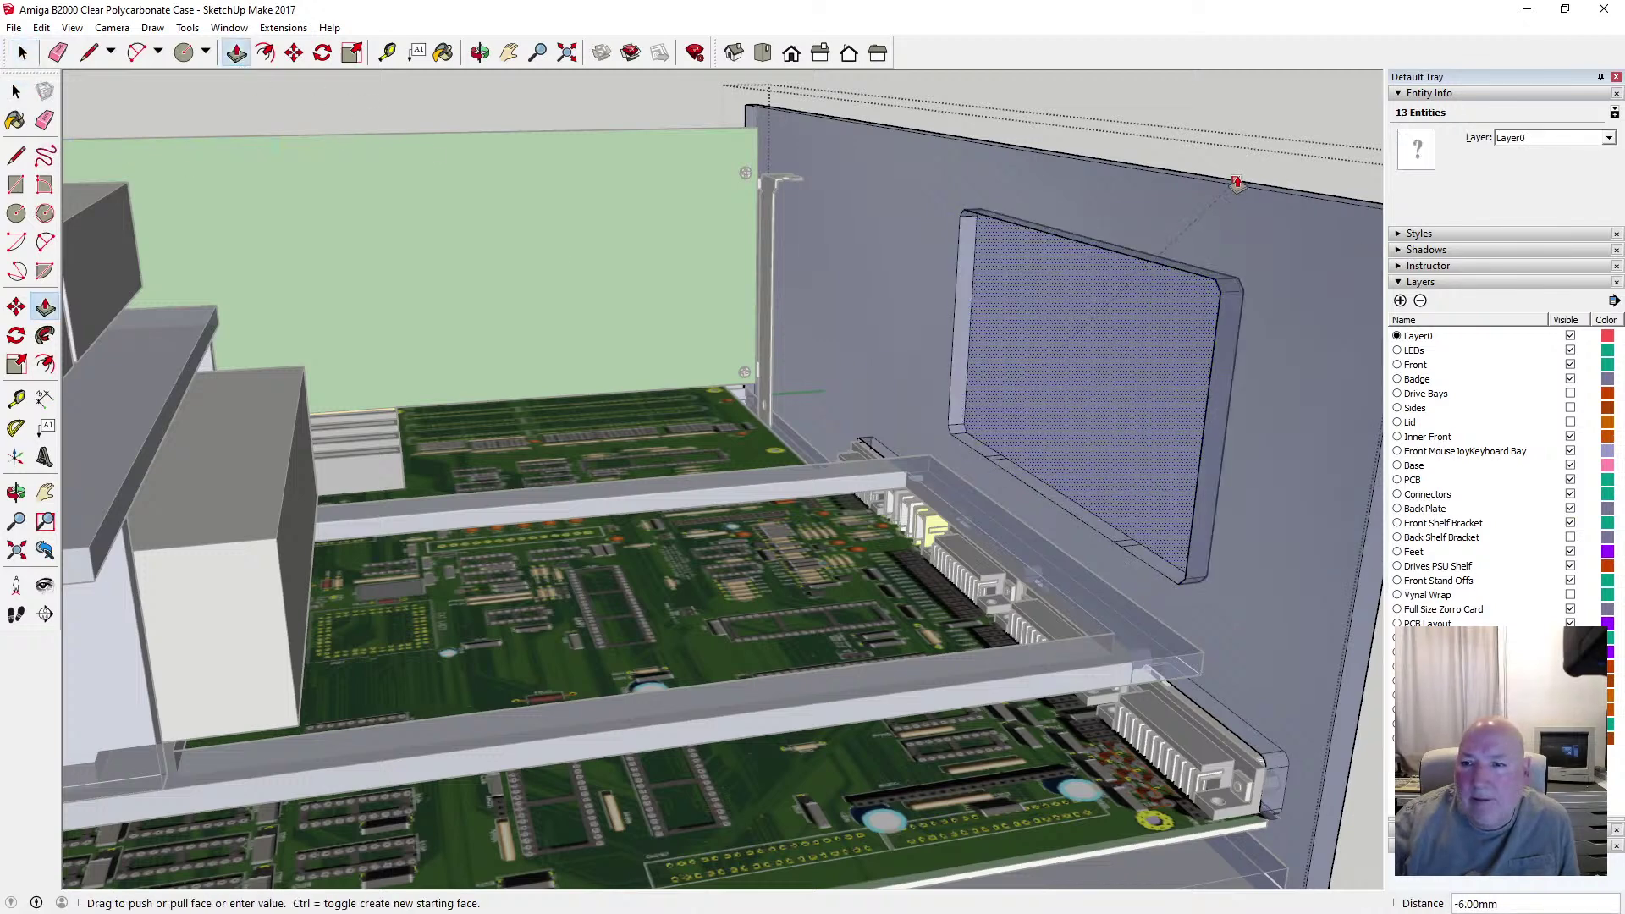
pyautogui.click(1237, 183)
pyautogui.click(16, 90)
pyautogui.click(200, 108)
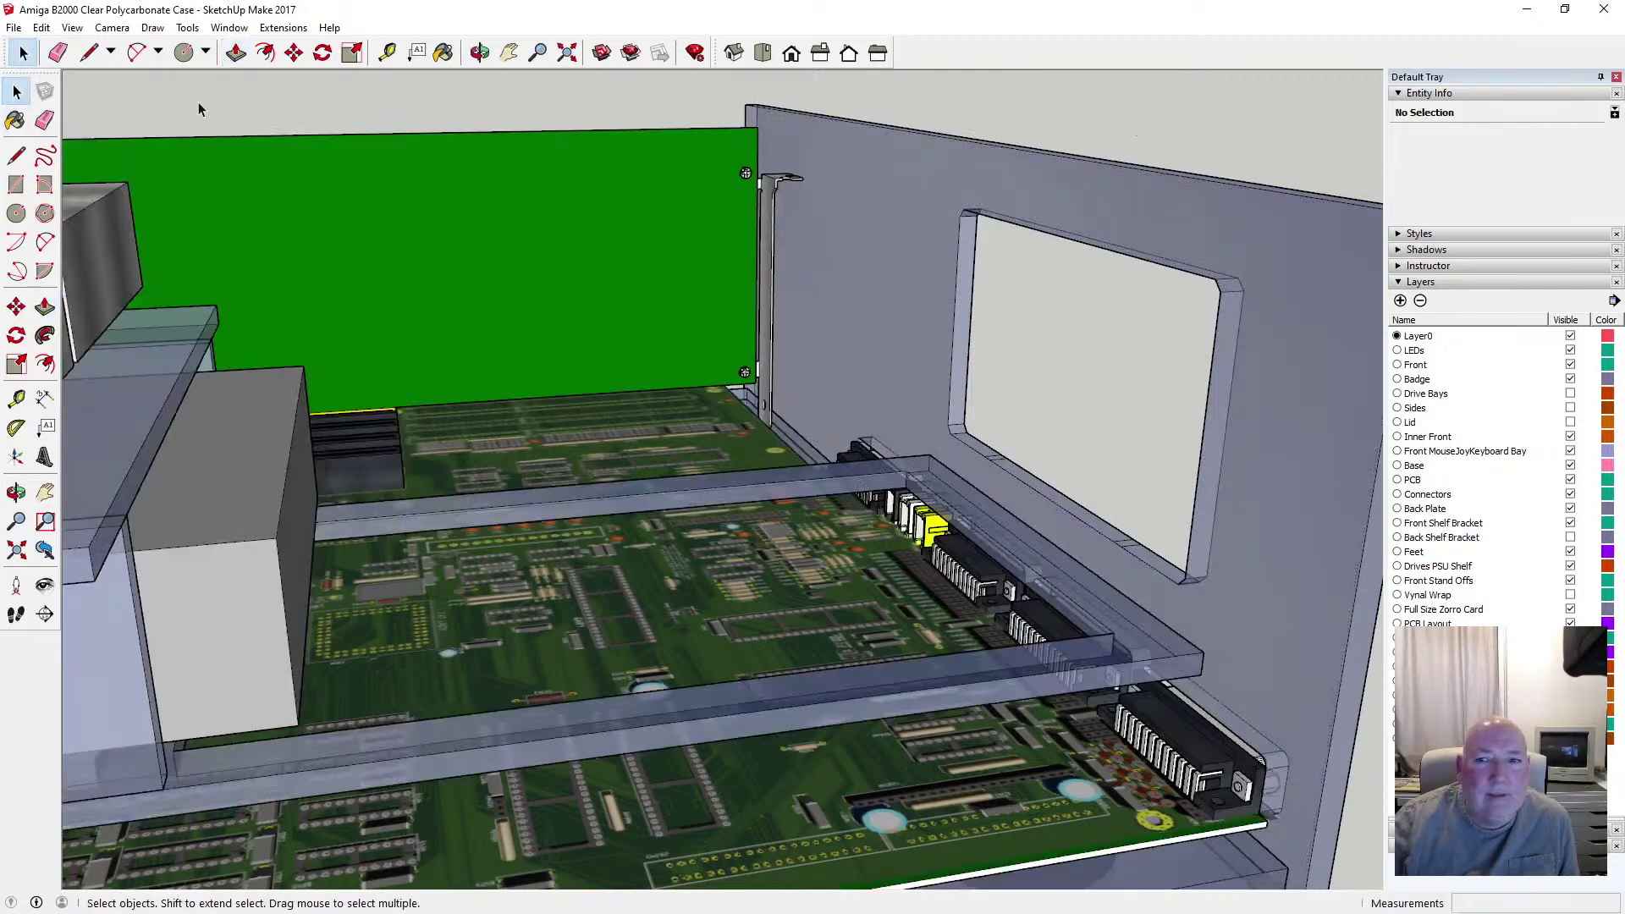
# Show the power supply's layer and inspect how its rear face sits in the back plate opening, from inside and behind the case
pyautogui.click(480, 52)
pyautogui.moveTo(745, 237); pyautogui.dragTo(606, 226)
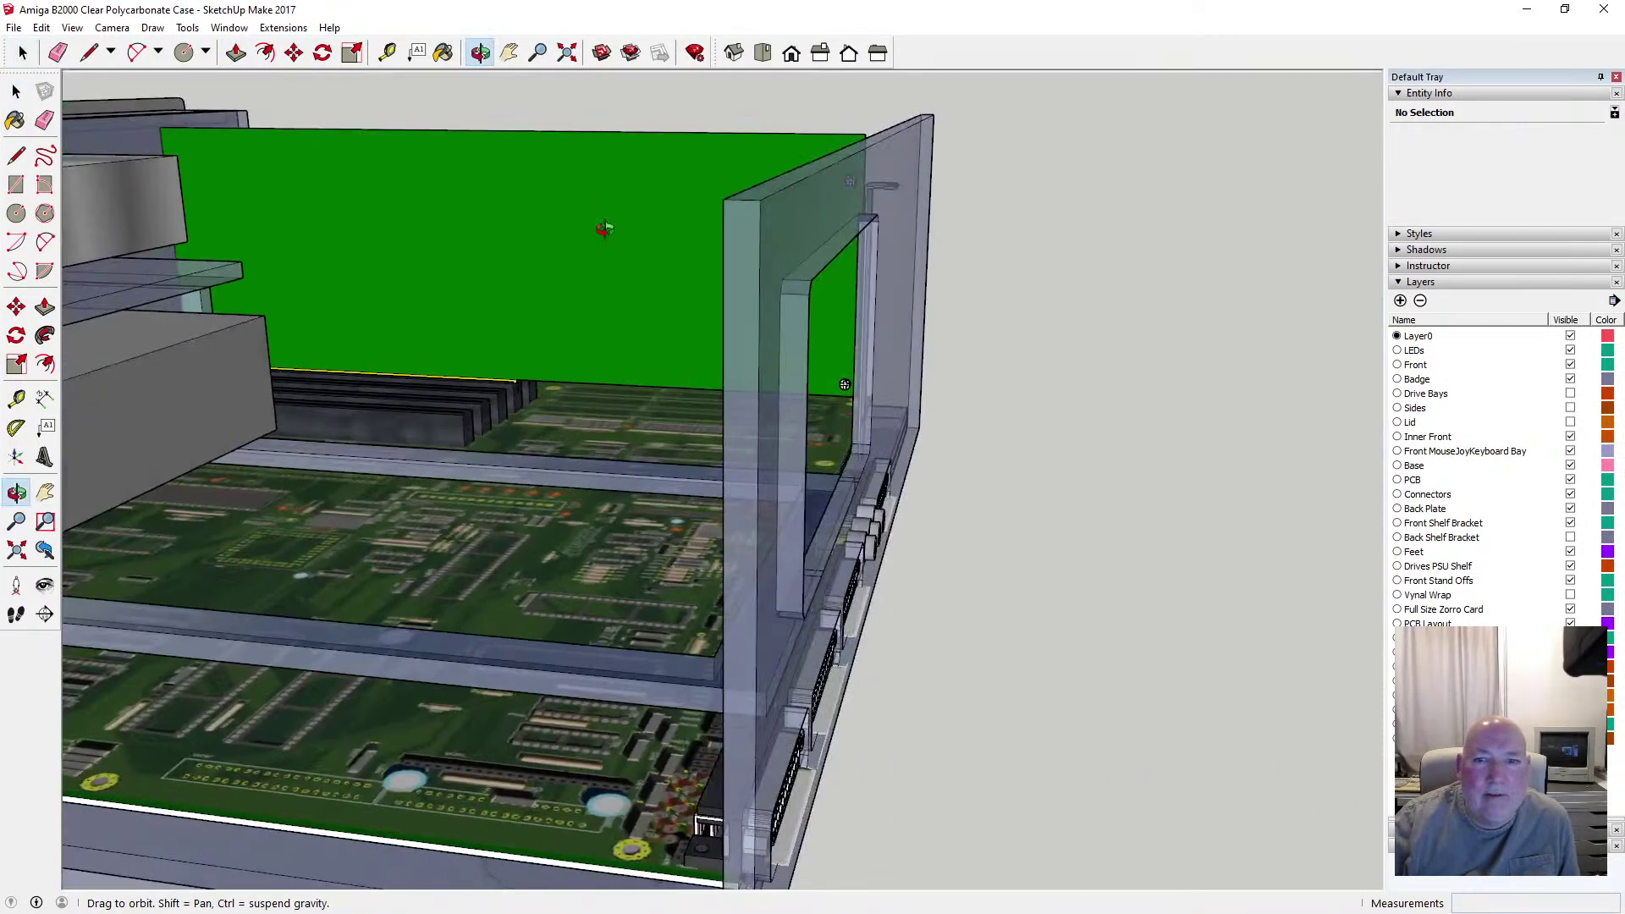
pyautogui.moveTo(776, 405); pyautogui.dragTo(1153, 494)
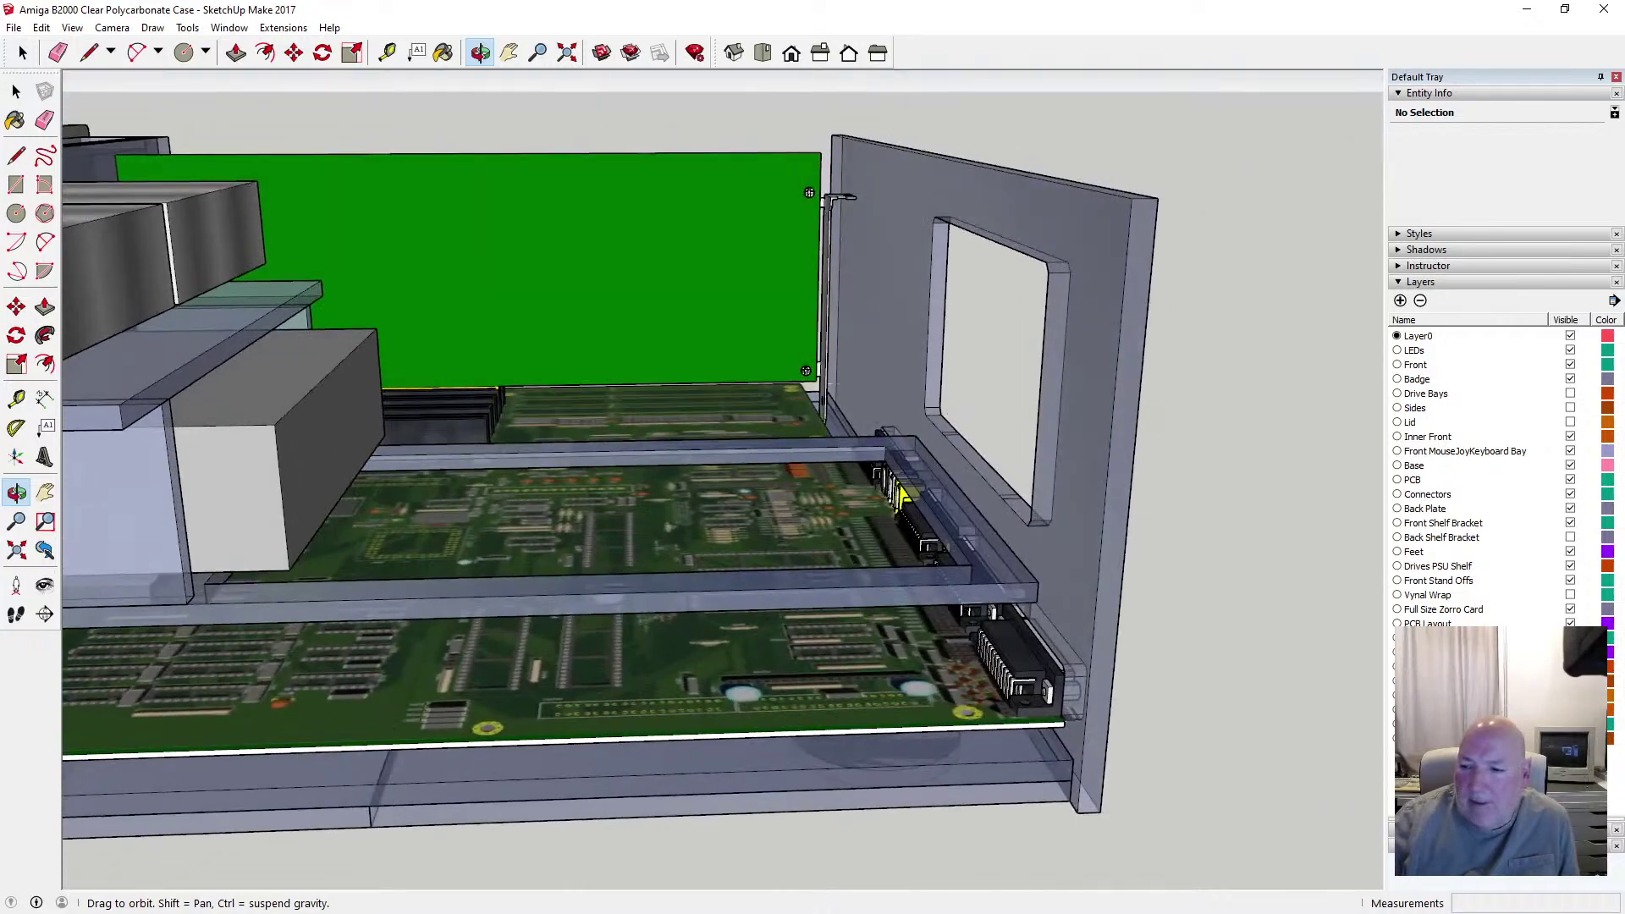
pyautogui.click(1571, 739)
pyautogui.moveTo(1108, 483); pyautogui.dragTo(840, 464)
pyautogui.scroll(-3, 762, 506)
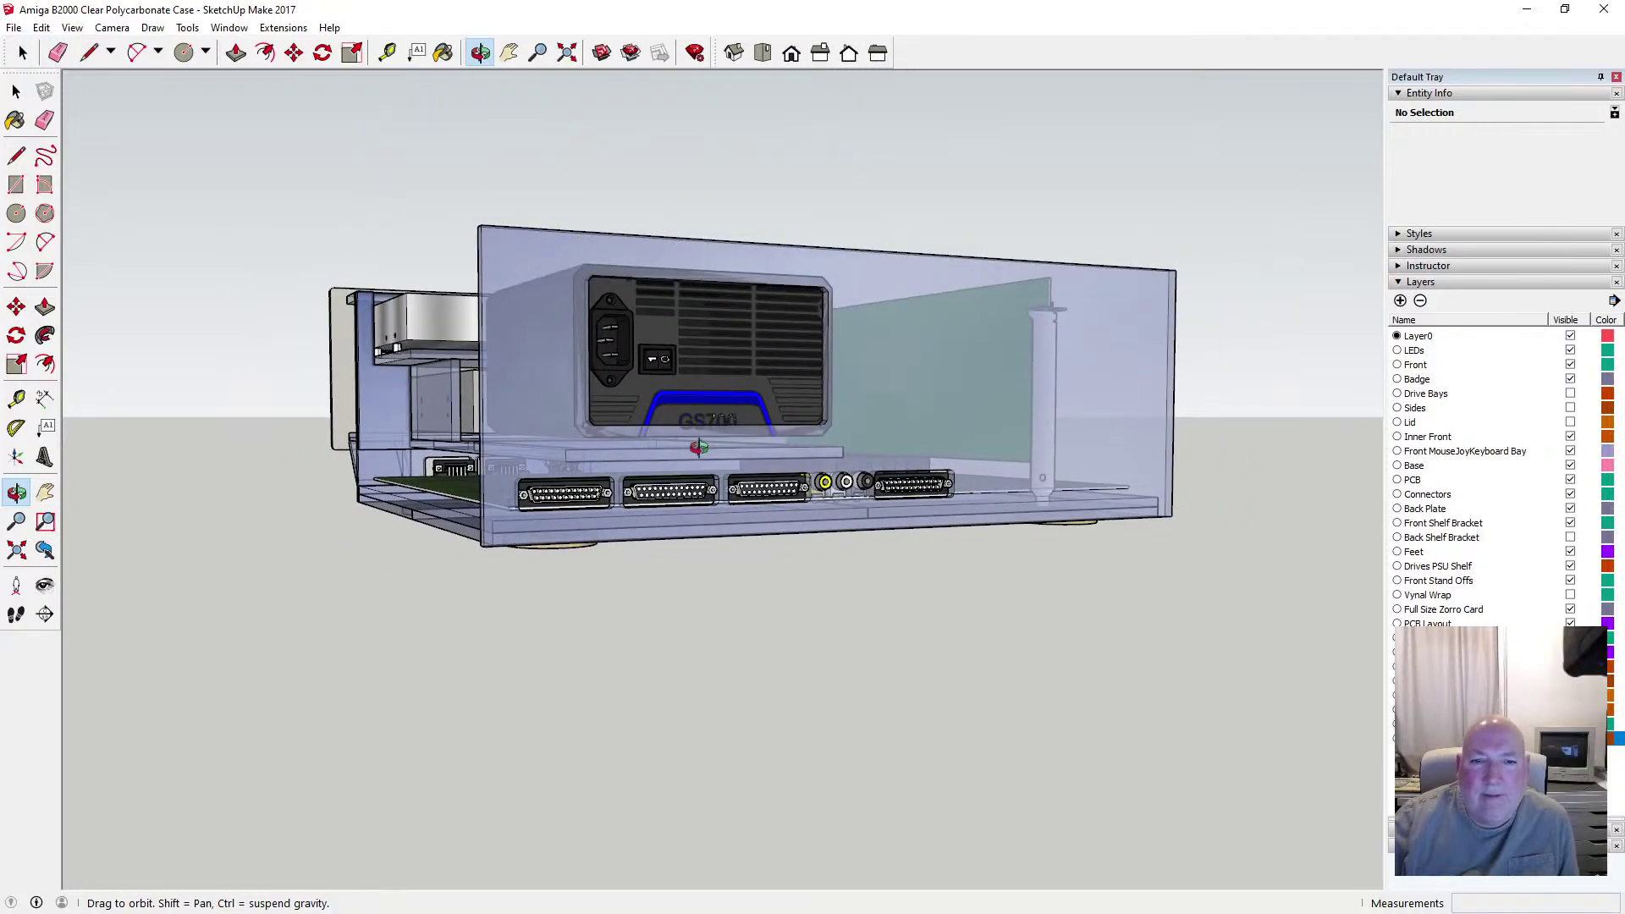
pyautogui.scroll(6, 699, 447)
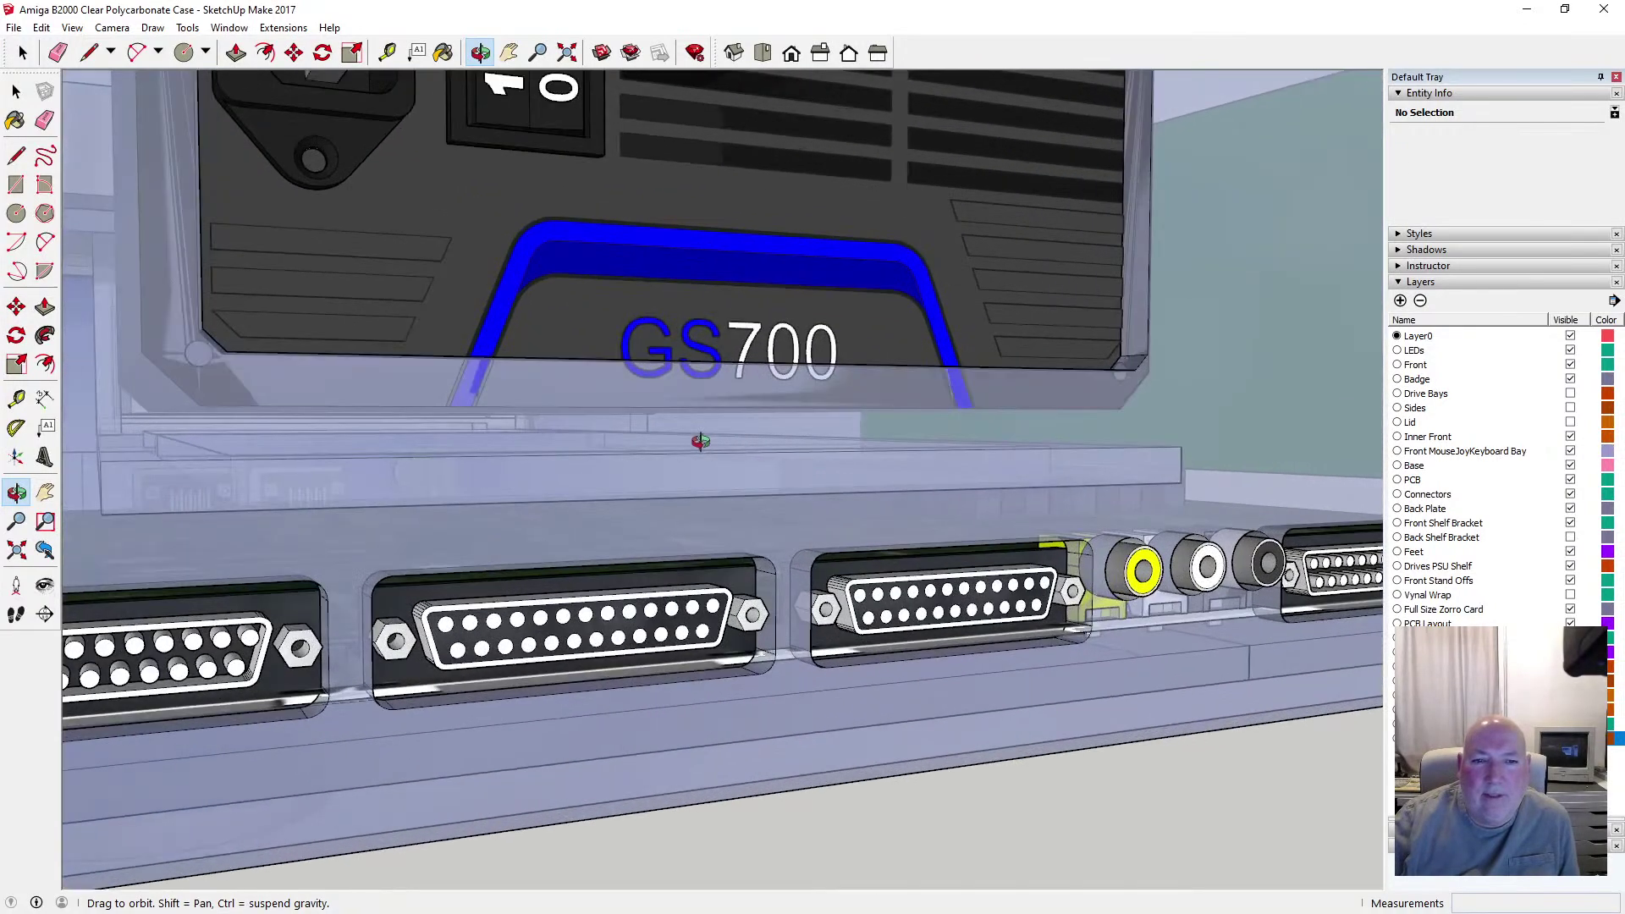
pyautogui.moveTo(516, 380); pyautogui.dragTo(439, 430)
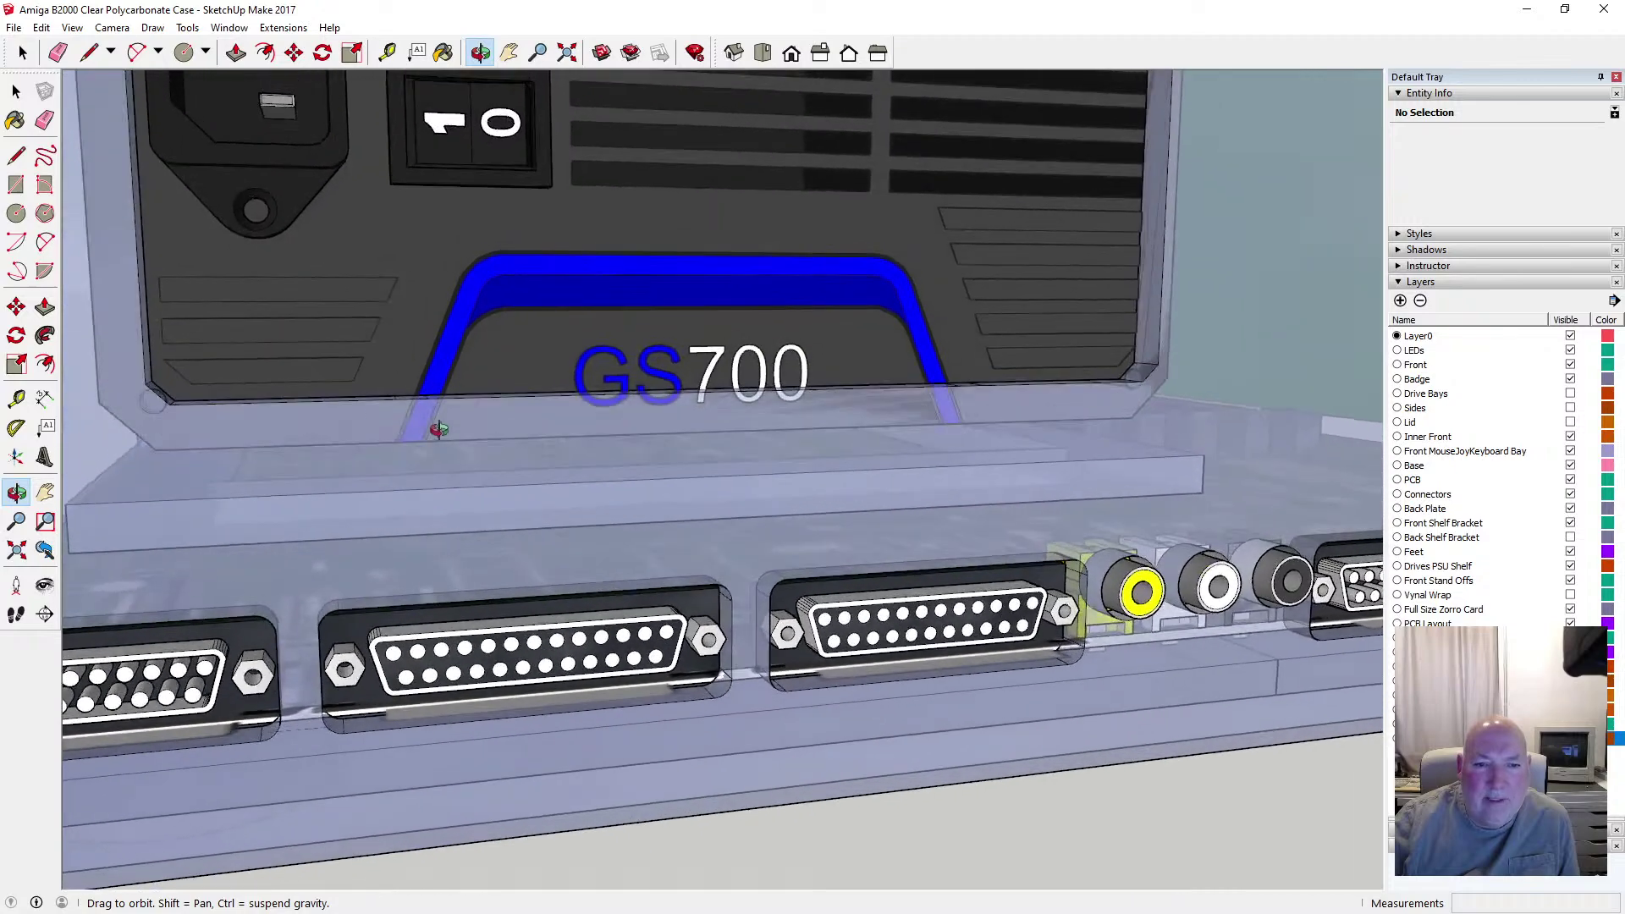
# Inspect the corners of the back plate opening around the power supply's rear face, especially near the mounting holes
pyautogui.moveTo(727, 430); pyautogui.dragTo(836, 454)
pyautogui.scroll(-8, 835, 457)
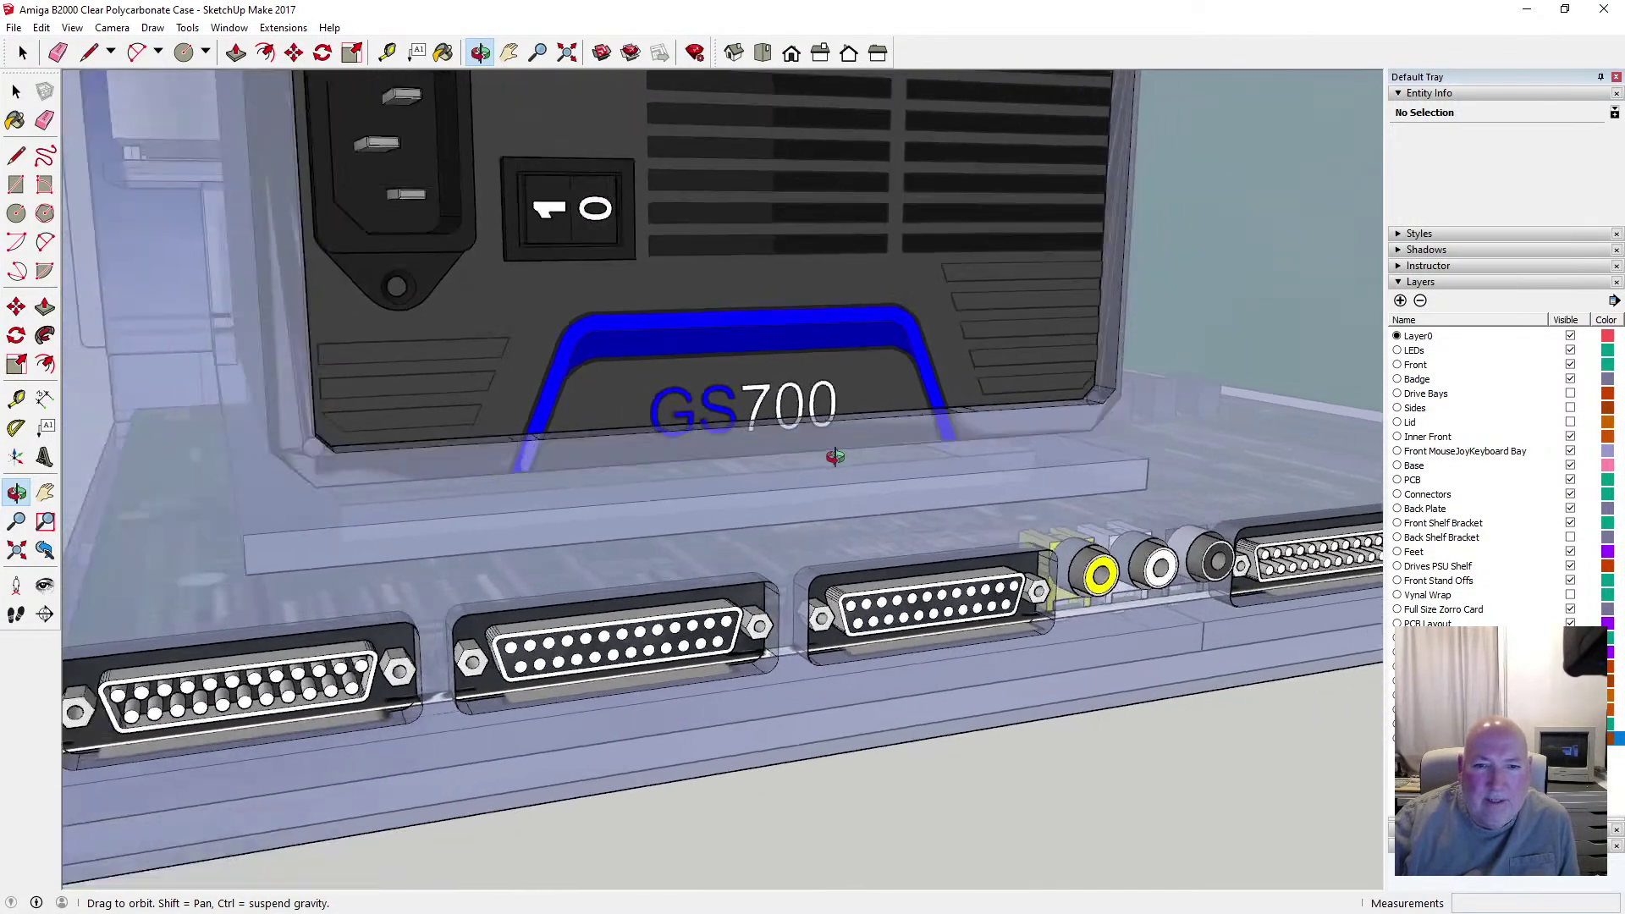
pyautogui.moveTo(648, 350); pyautogui.dragTo(557, 267)
pyautogui.moveTo(888, 175); pyautogui.dragTo(898, 149)
pyautogui.scroll(6, 878, 176)
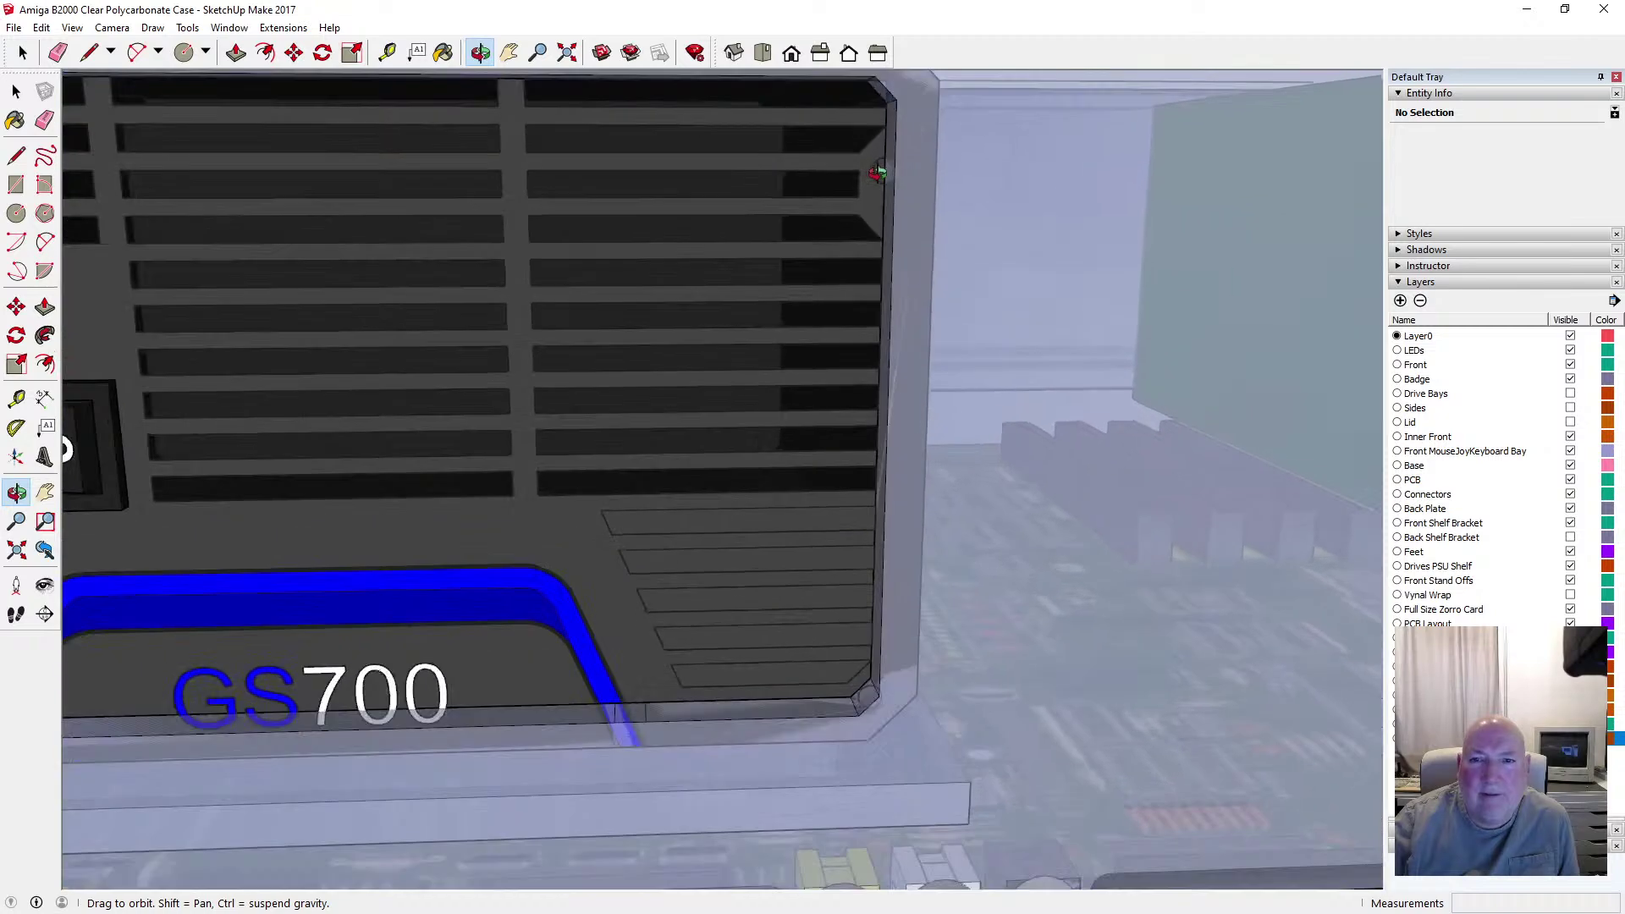
pyautogui.scroll(-4, 878, 170)
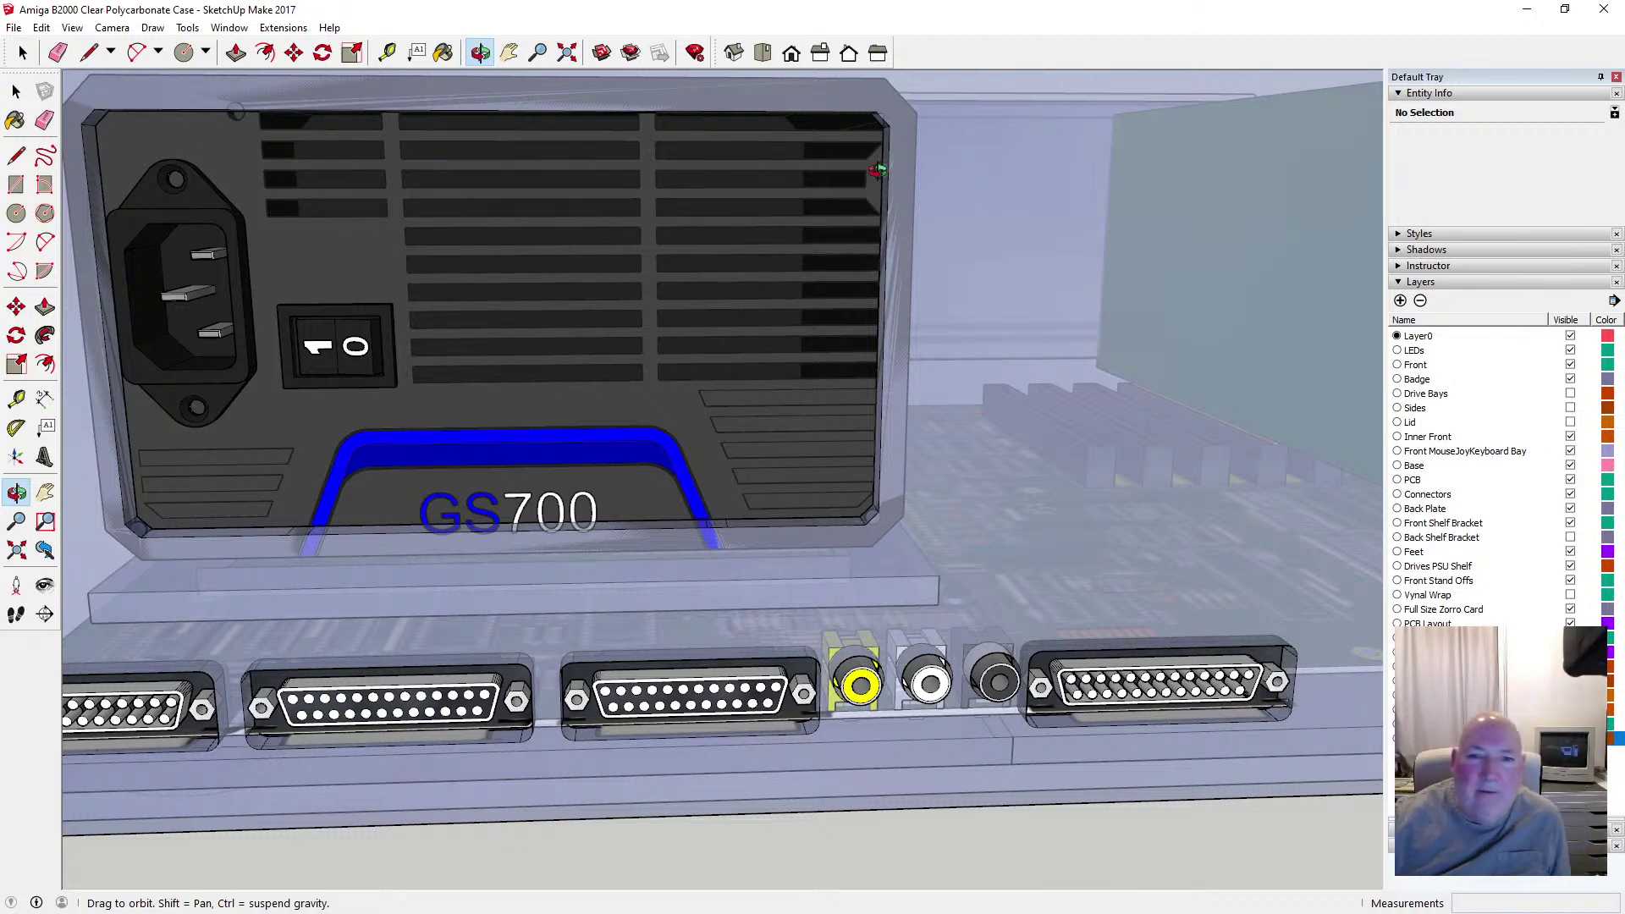
pyautogui.moveTo(651, 420); pyautogui.dragTo(755, 357)
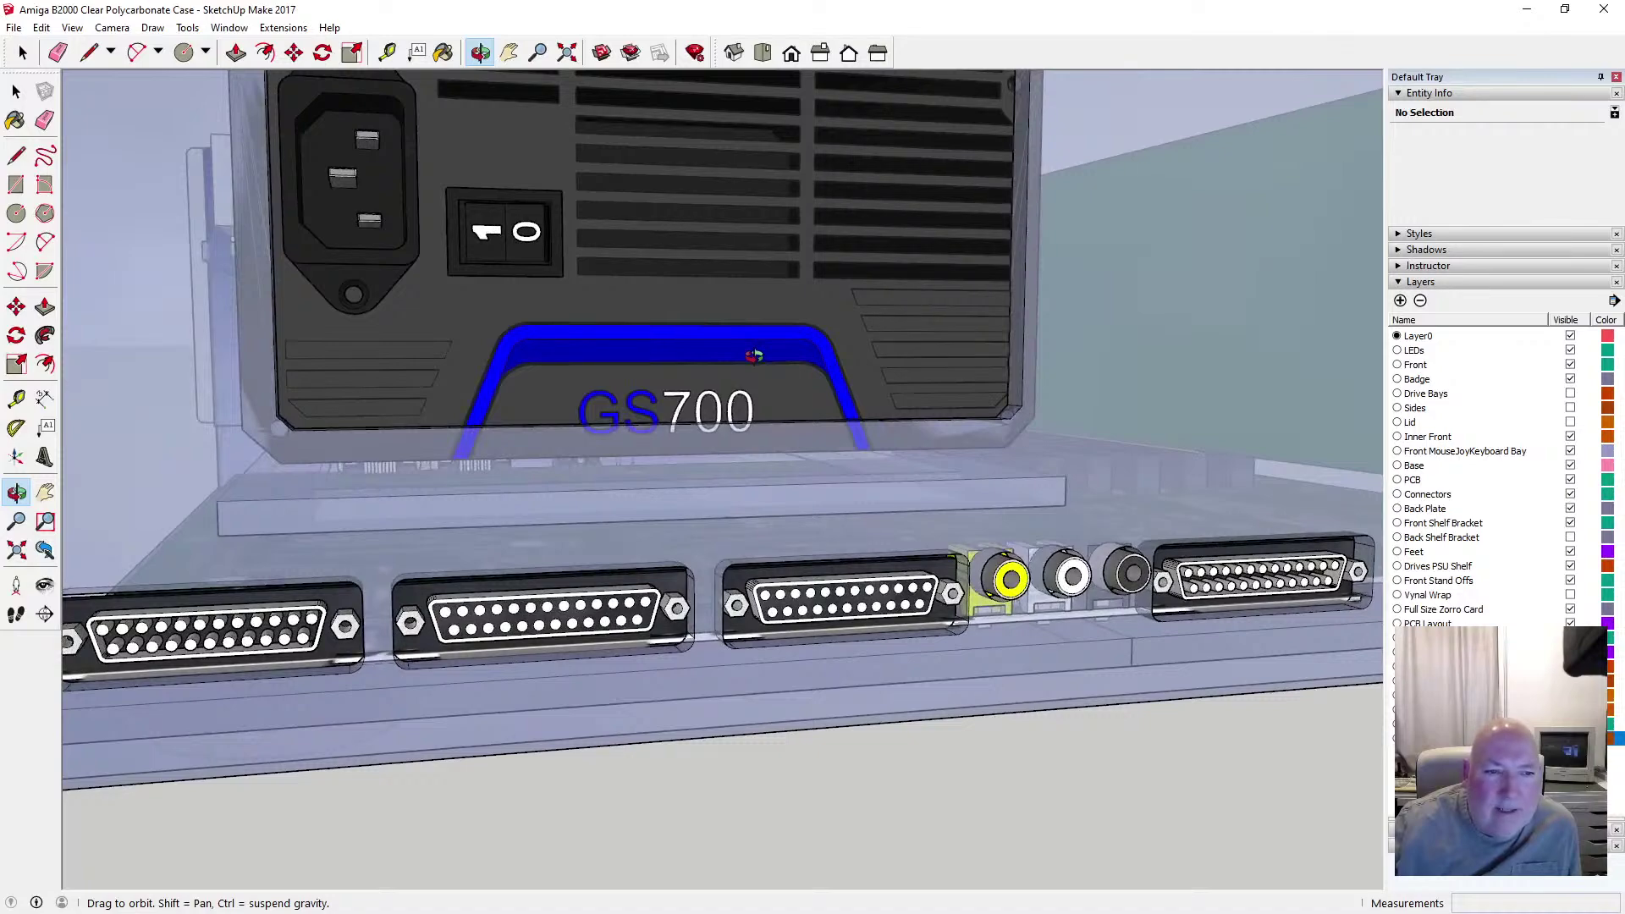
pyautogui.scroll(5, 318, 422)
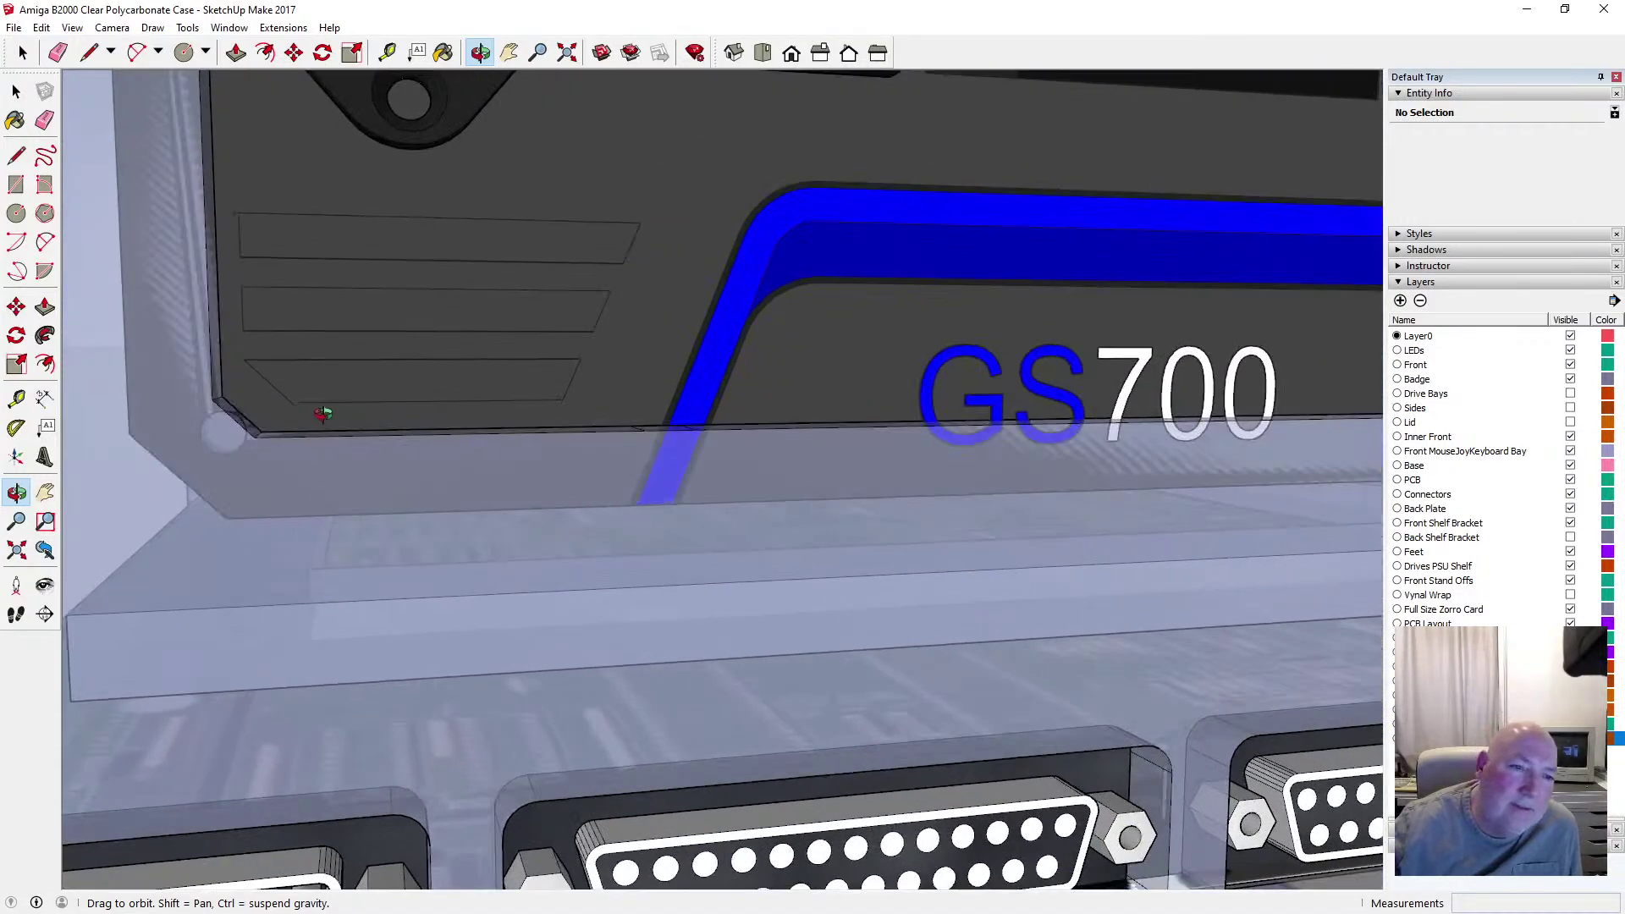
pyautogui.scroll(-4, 421, 391)
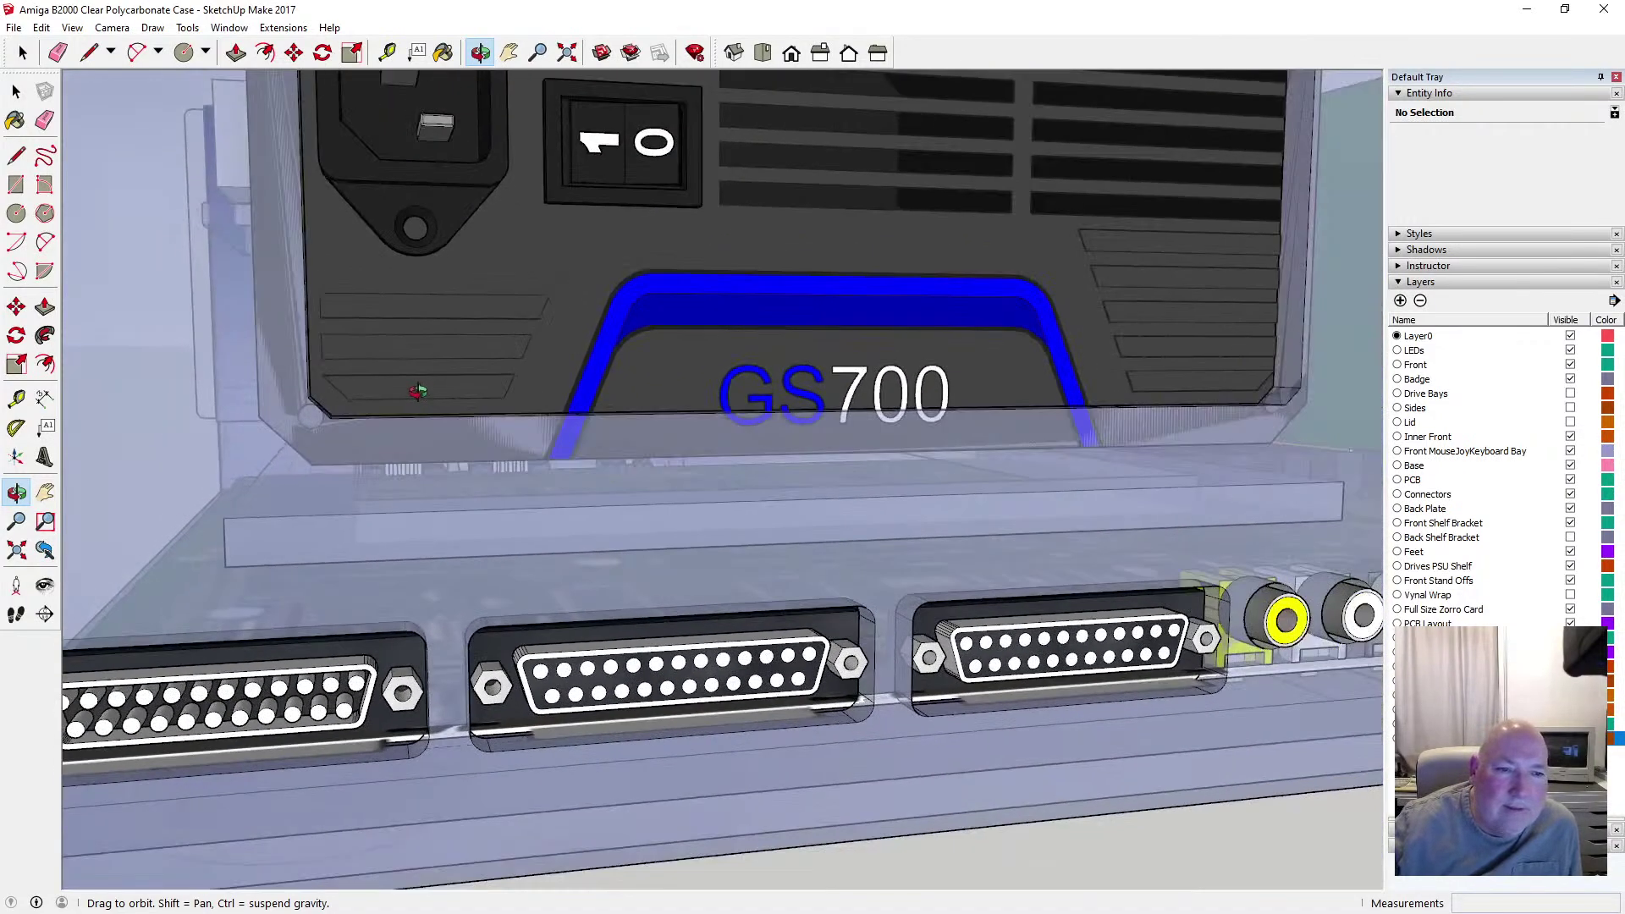
pyautogui.scroll(2, 347, 411)
pyautogui.scroll(2, 347, 411)
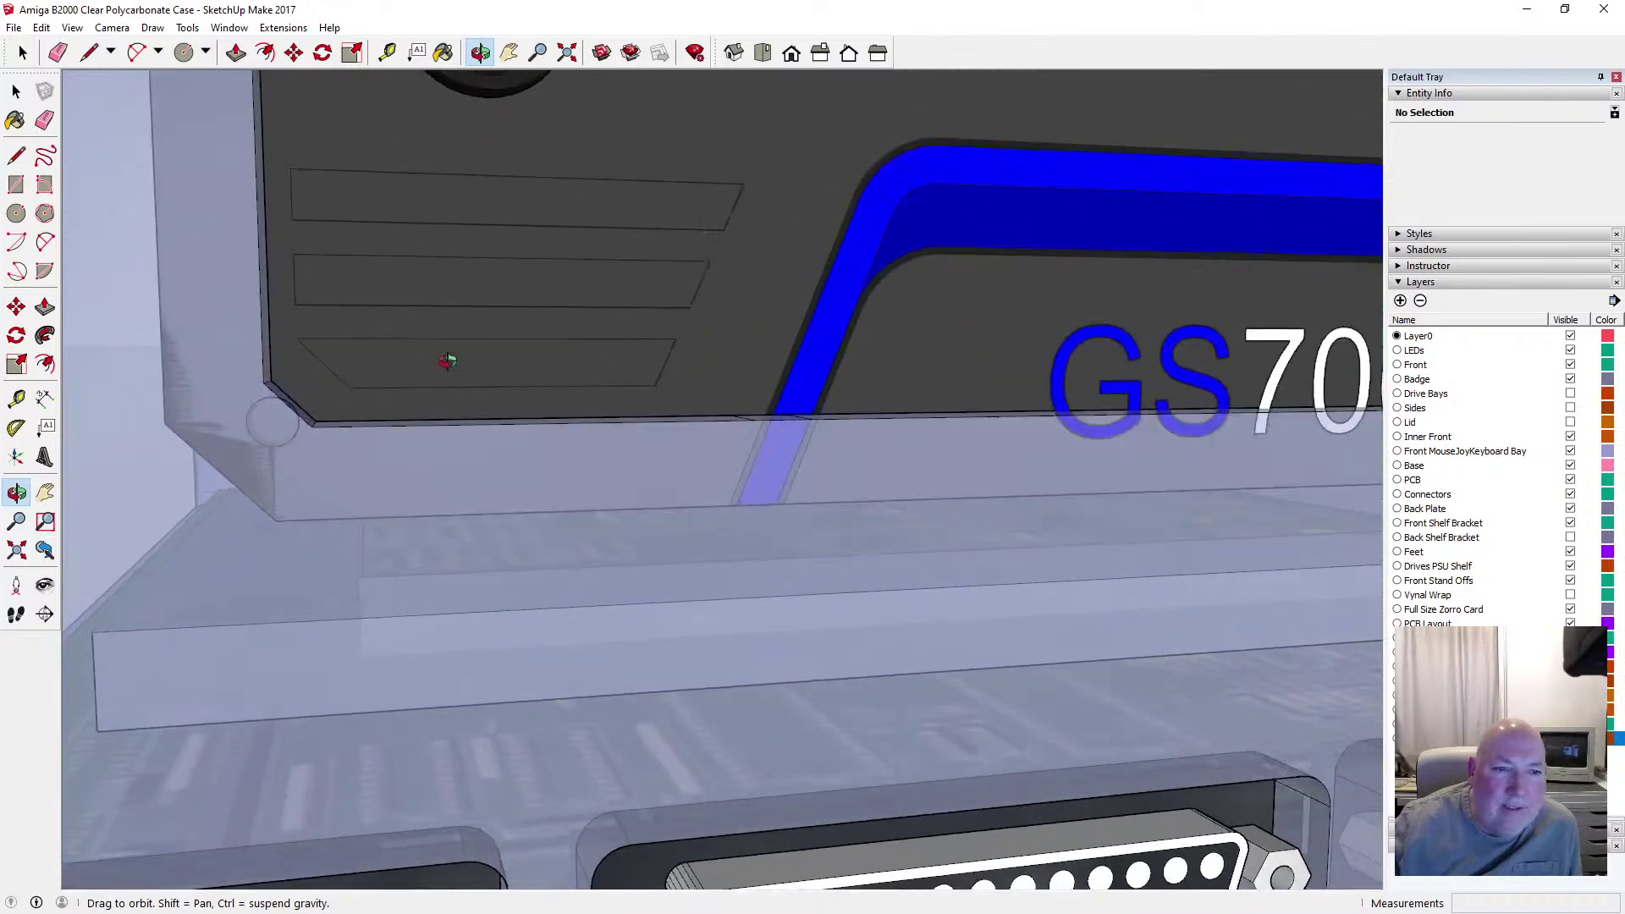
# Open the back plate group and move the upper edge of the opening's lower-left chamfer 3 mm up along the blue axis
pyautogui.click(16, 92)
pyautogui.doubleClick(198, 236)
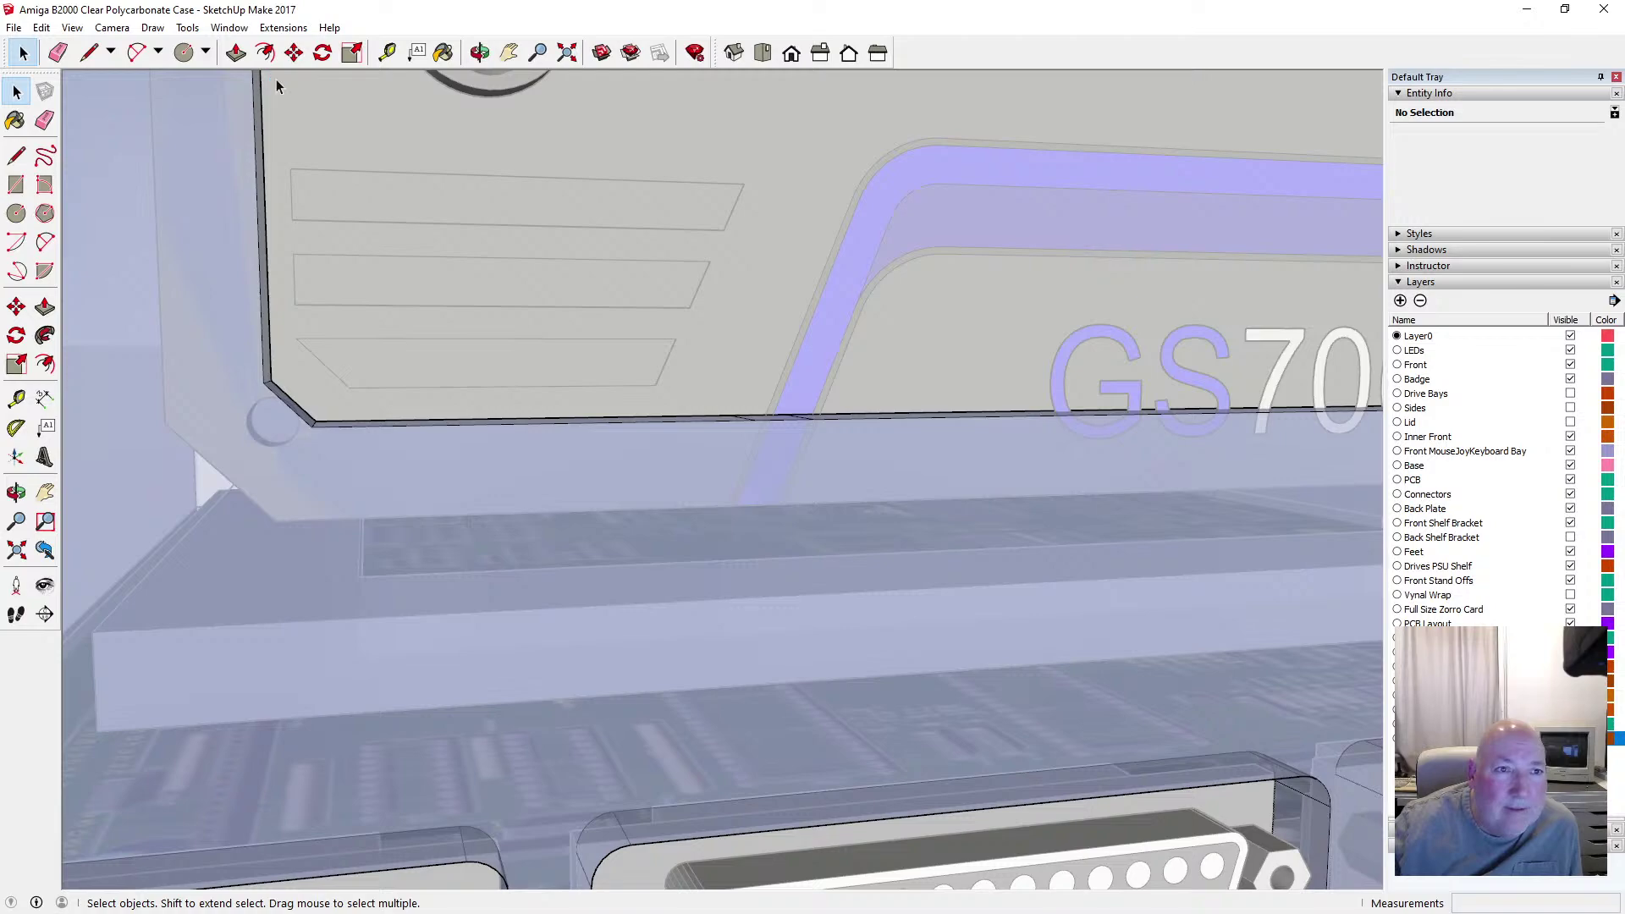
pyautogui.click(294, 52)
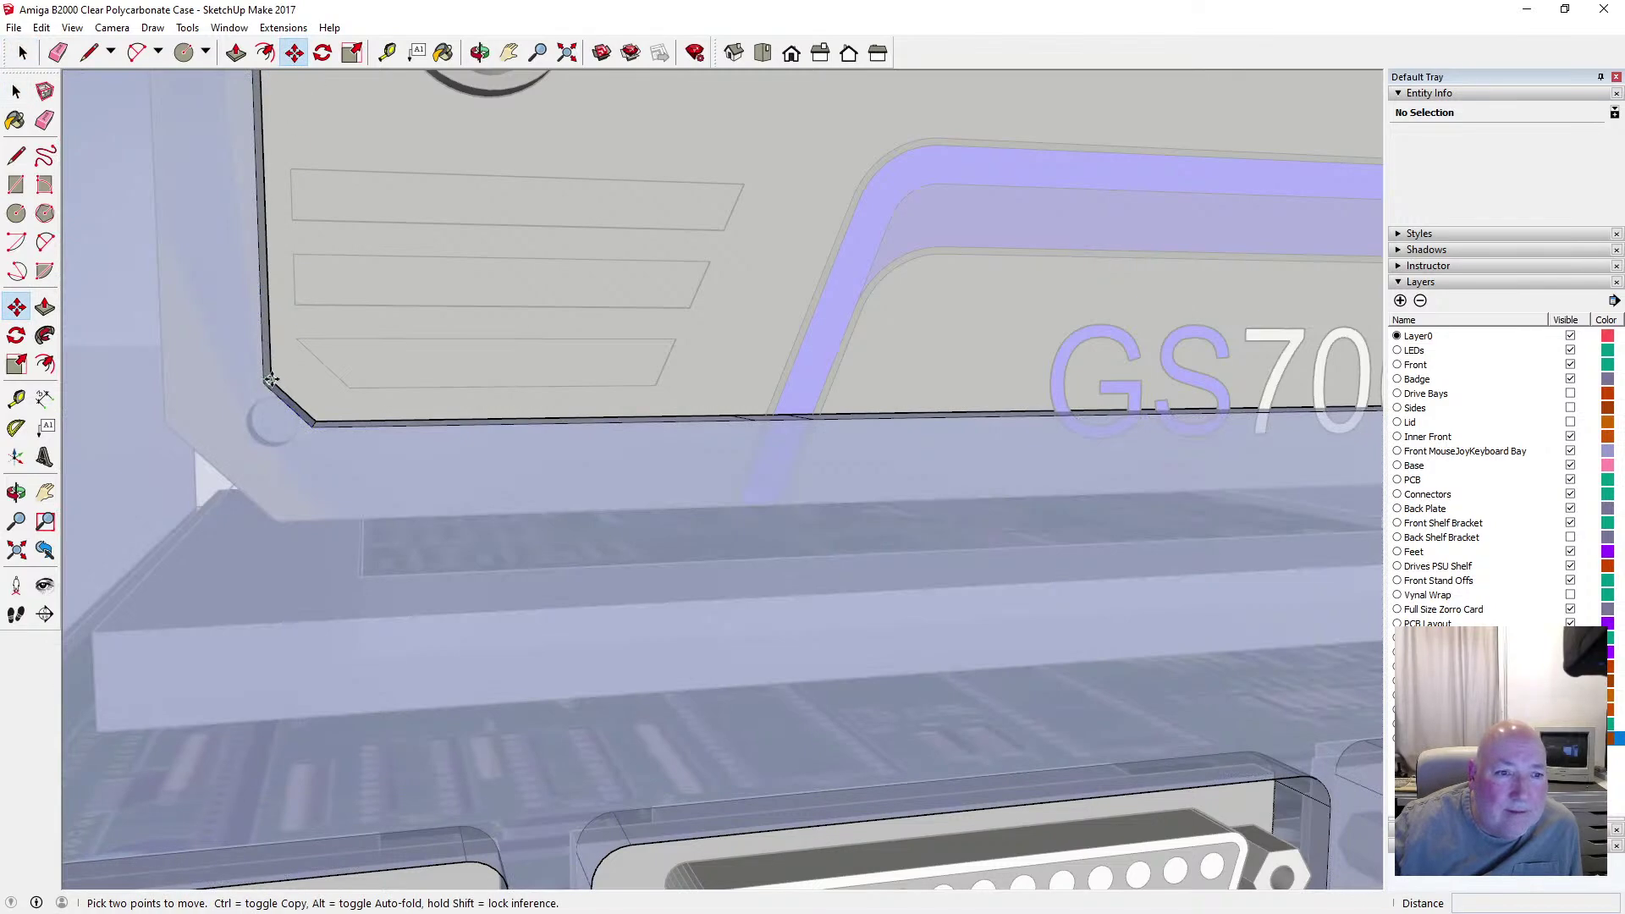
pyautogui.scroll(3, 269, 378)
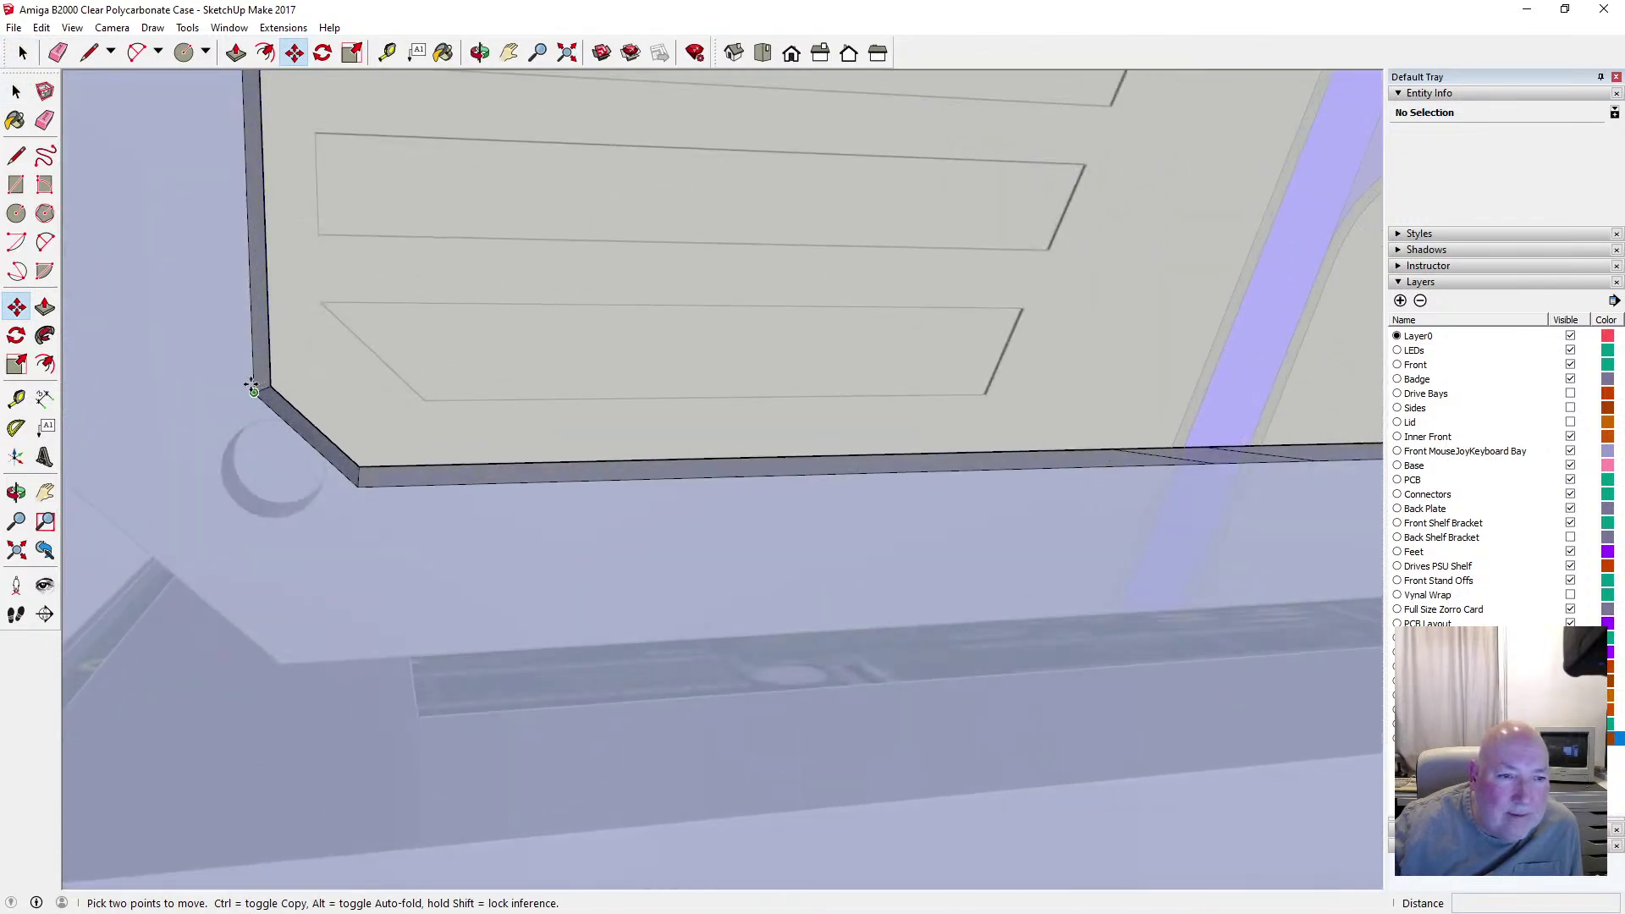
pyautogui.scroll(2, 252, 385)
pyautogui.press('space')
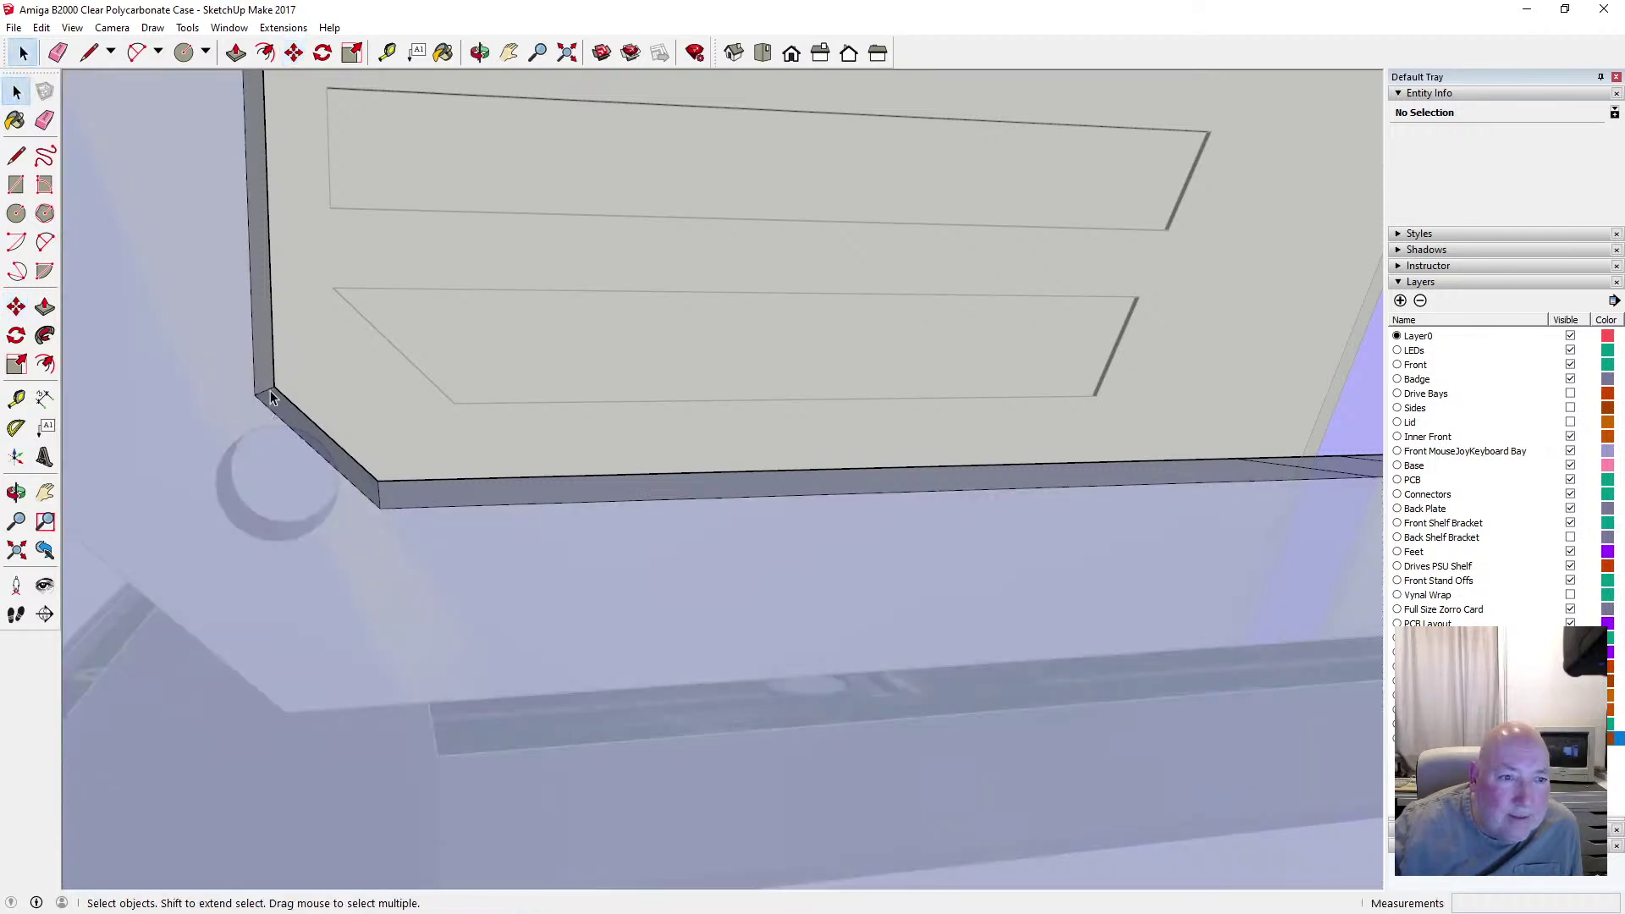
pyautogui.click(270, 391)
pyautogui.click(294, 53)
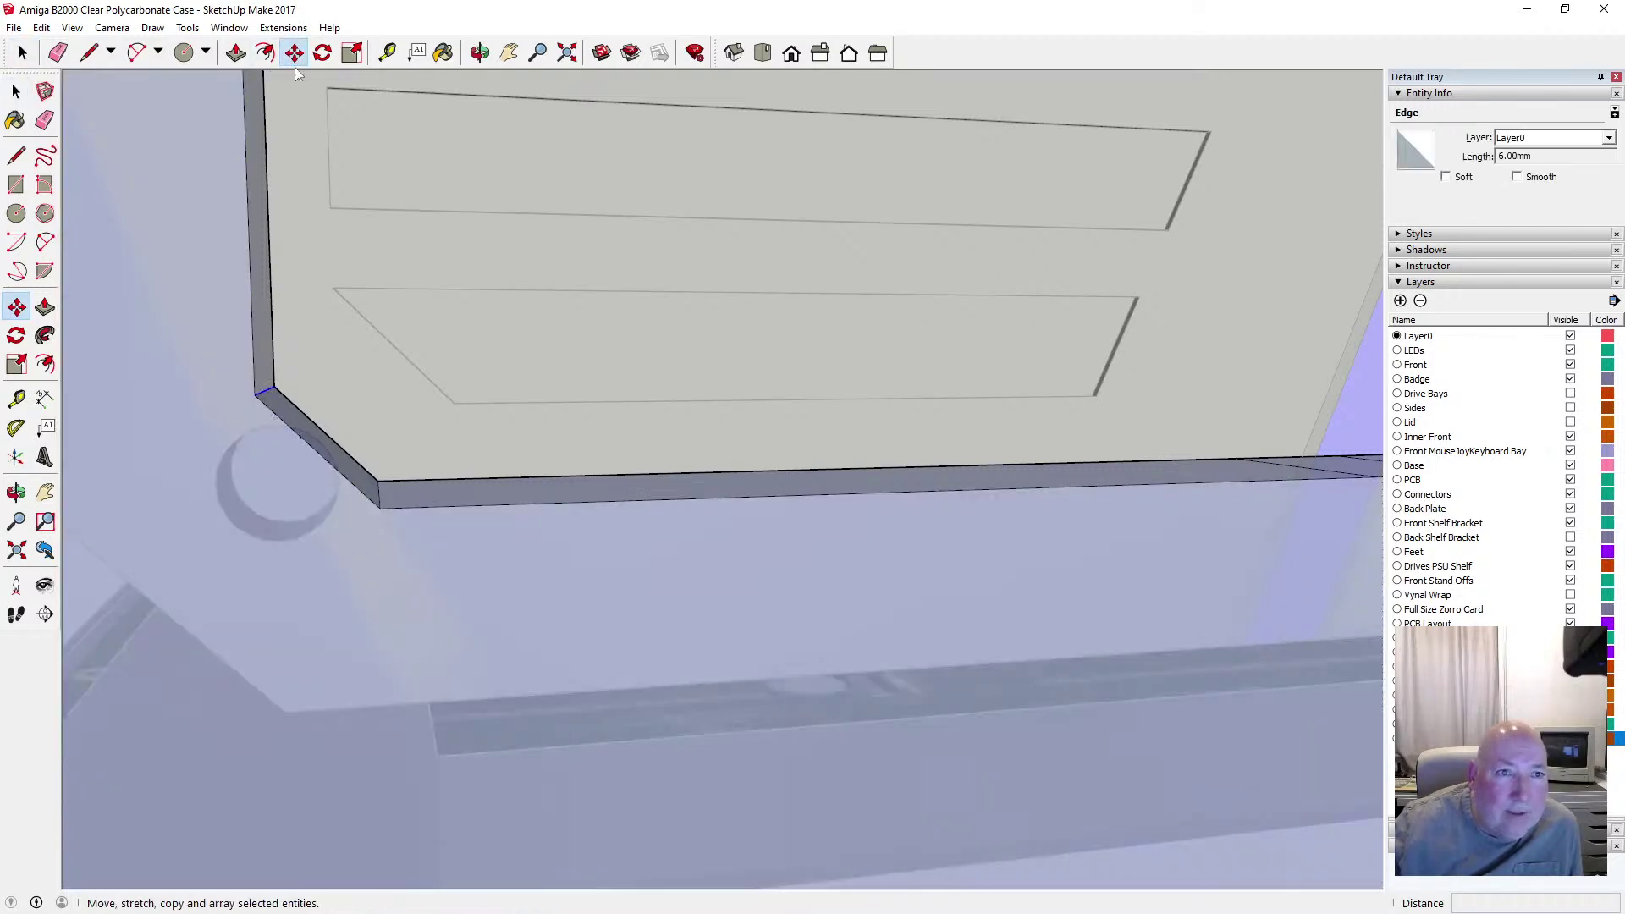
pyautogui.click(268, 394)
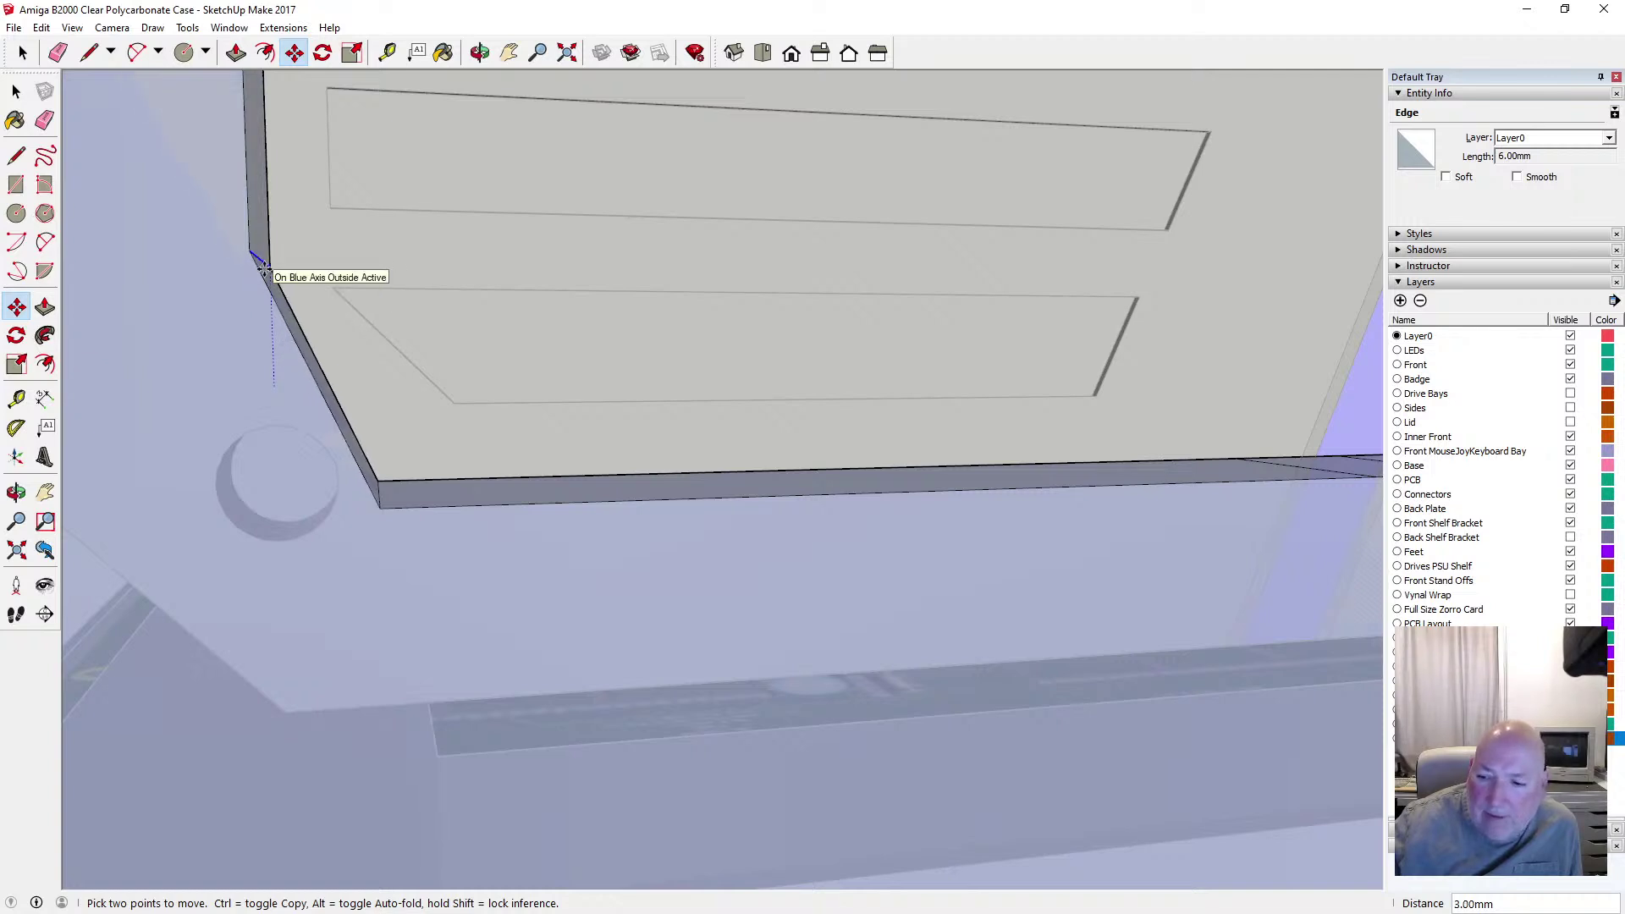
pyautogui.click(264, 269)
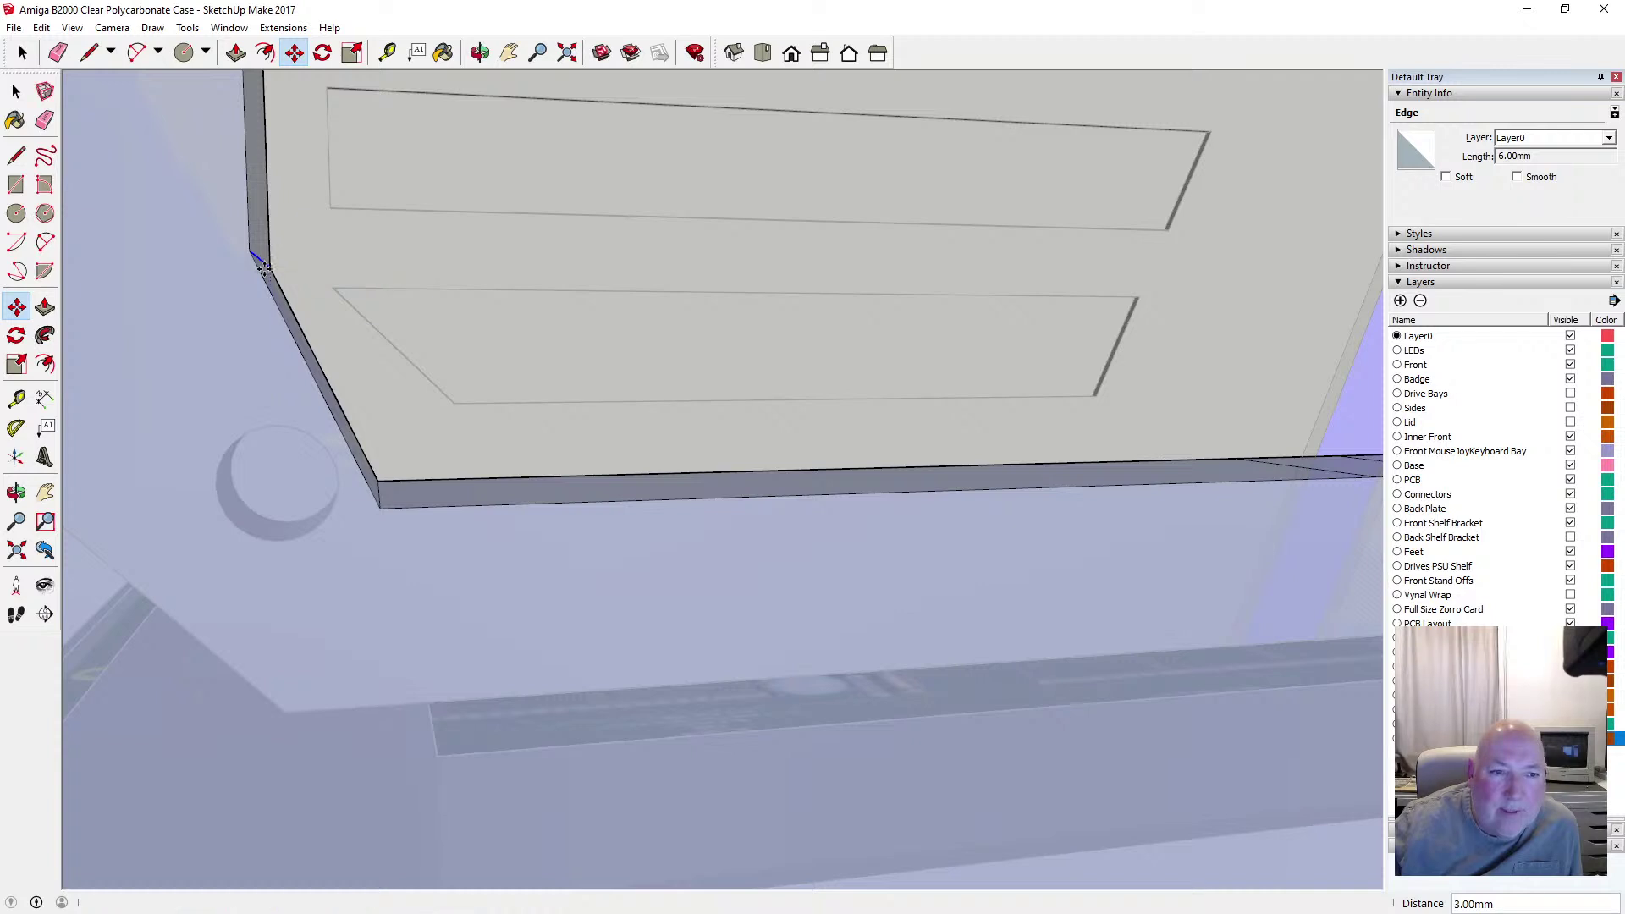
# Move the lower edge of the opening's lower-left chamfer 3 mm inward along the red axis
pyautogui.press('space')
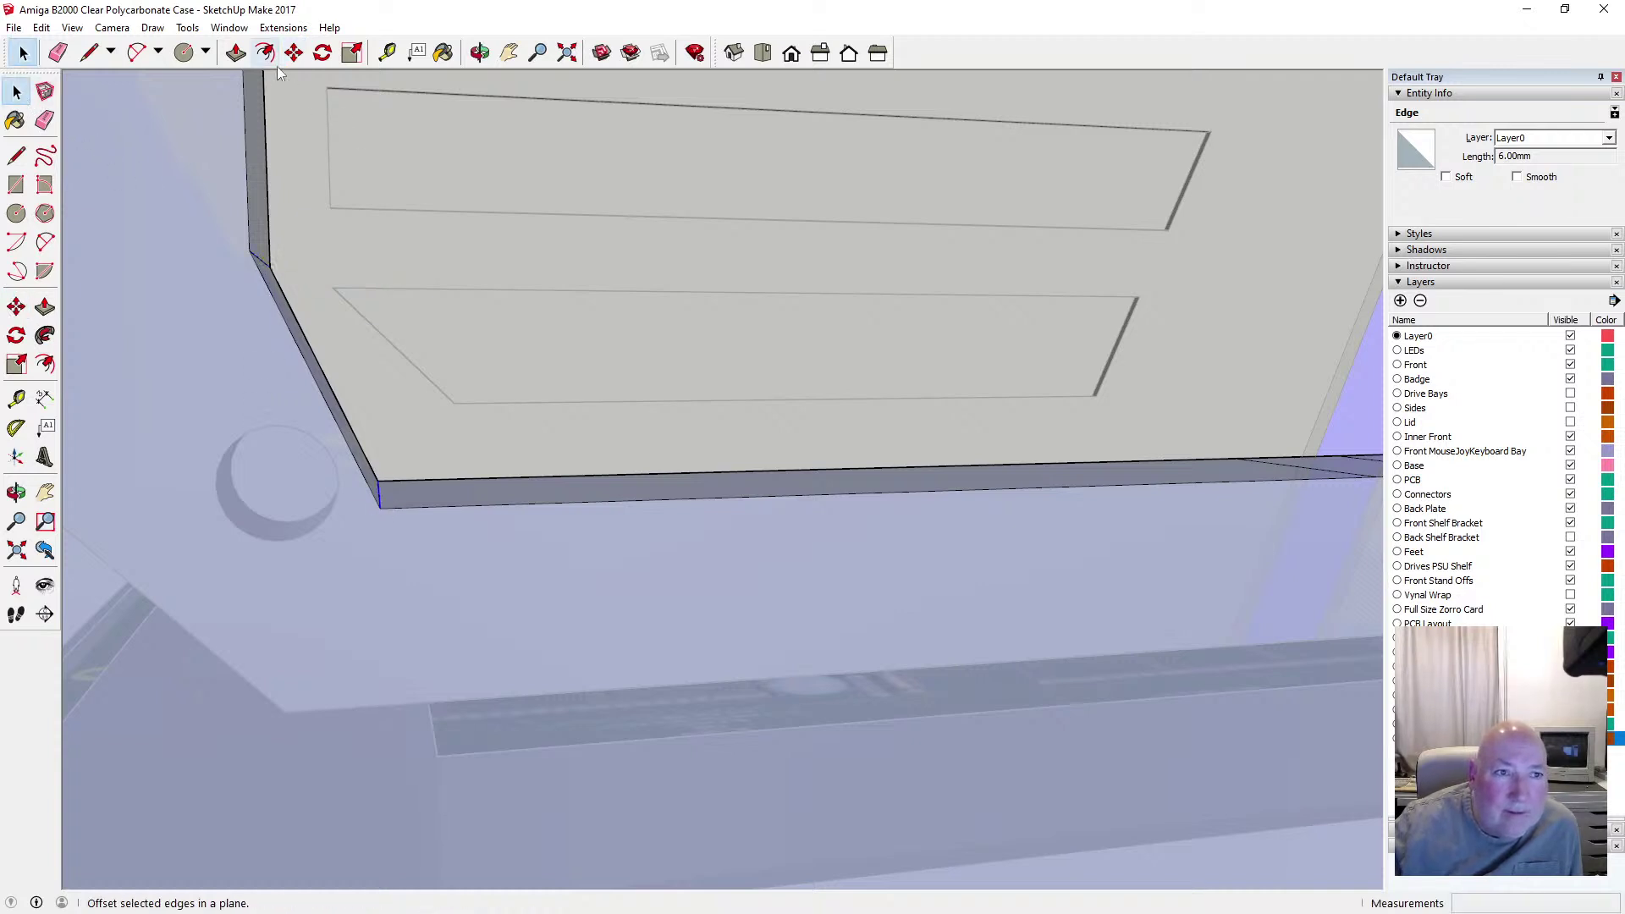
pyautogui.click(294, 52)
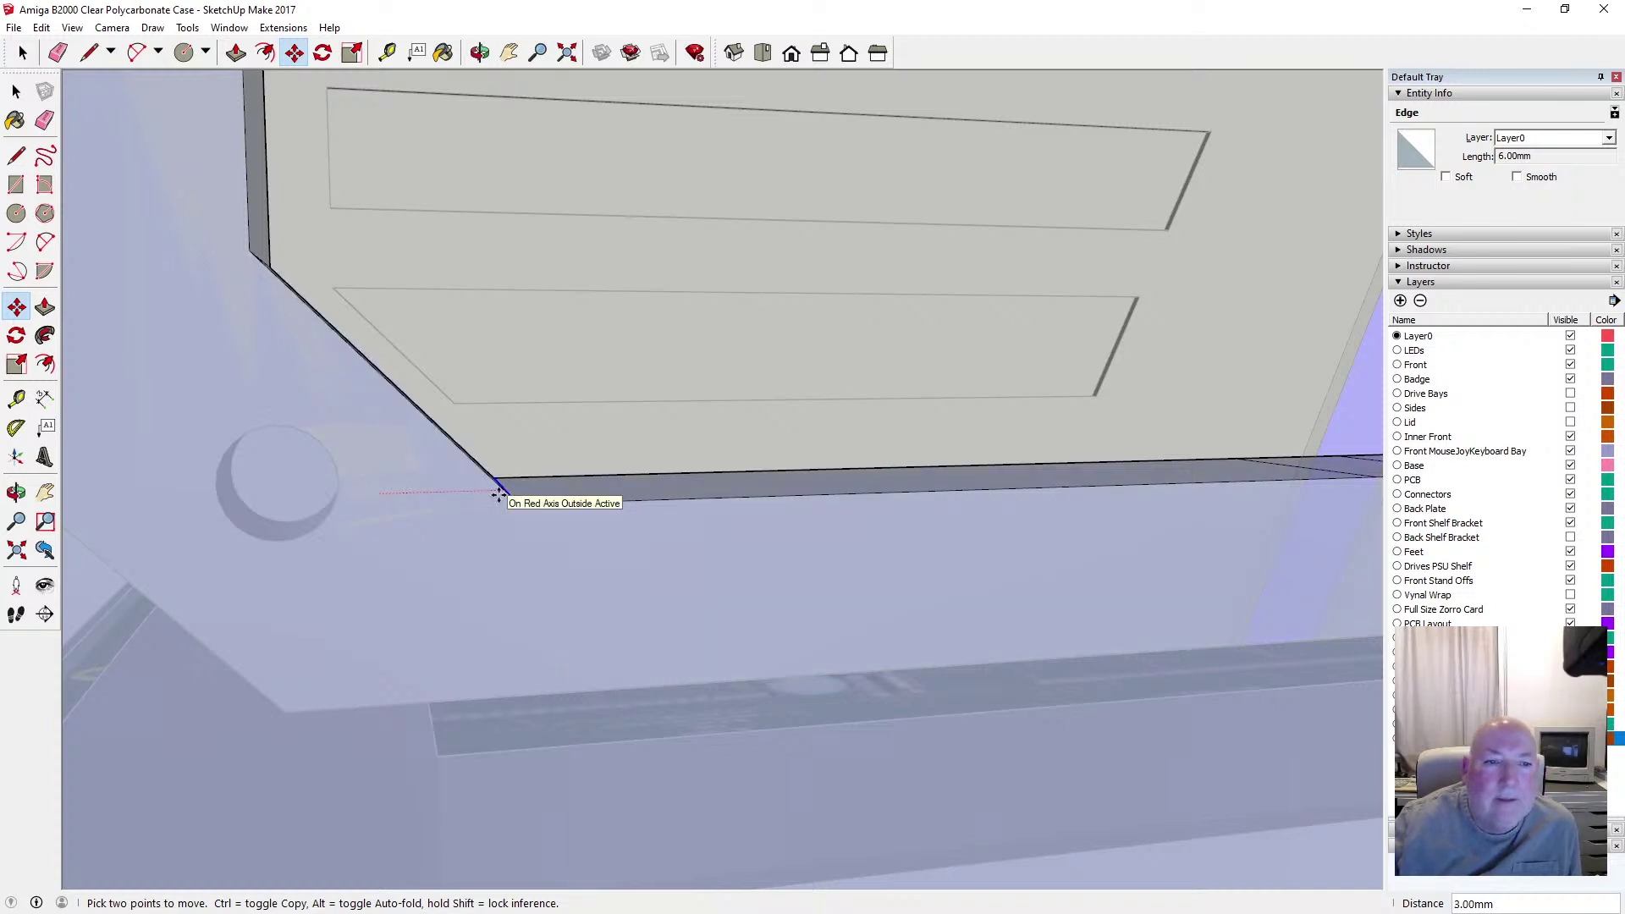
pyautogui.click(500, 495)
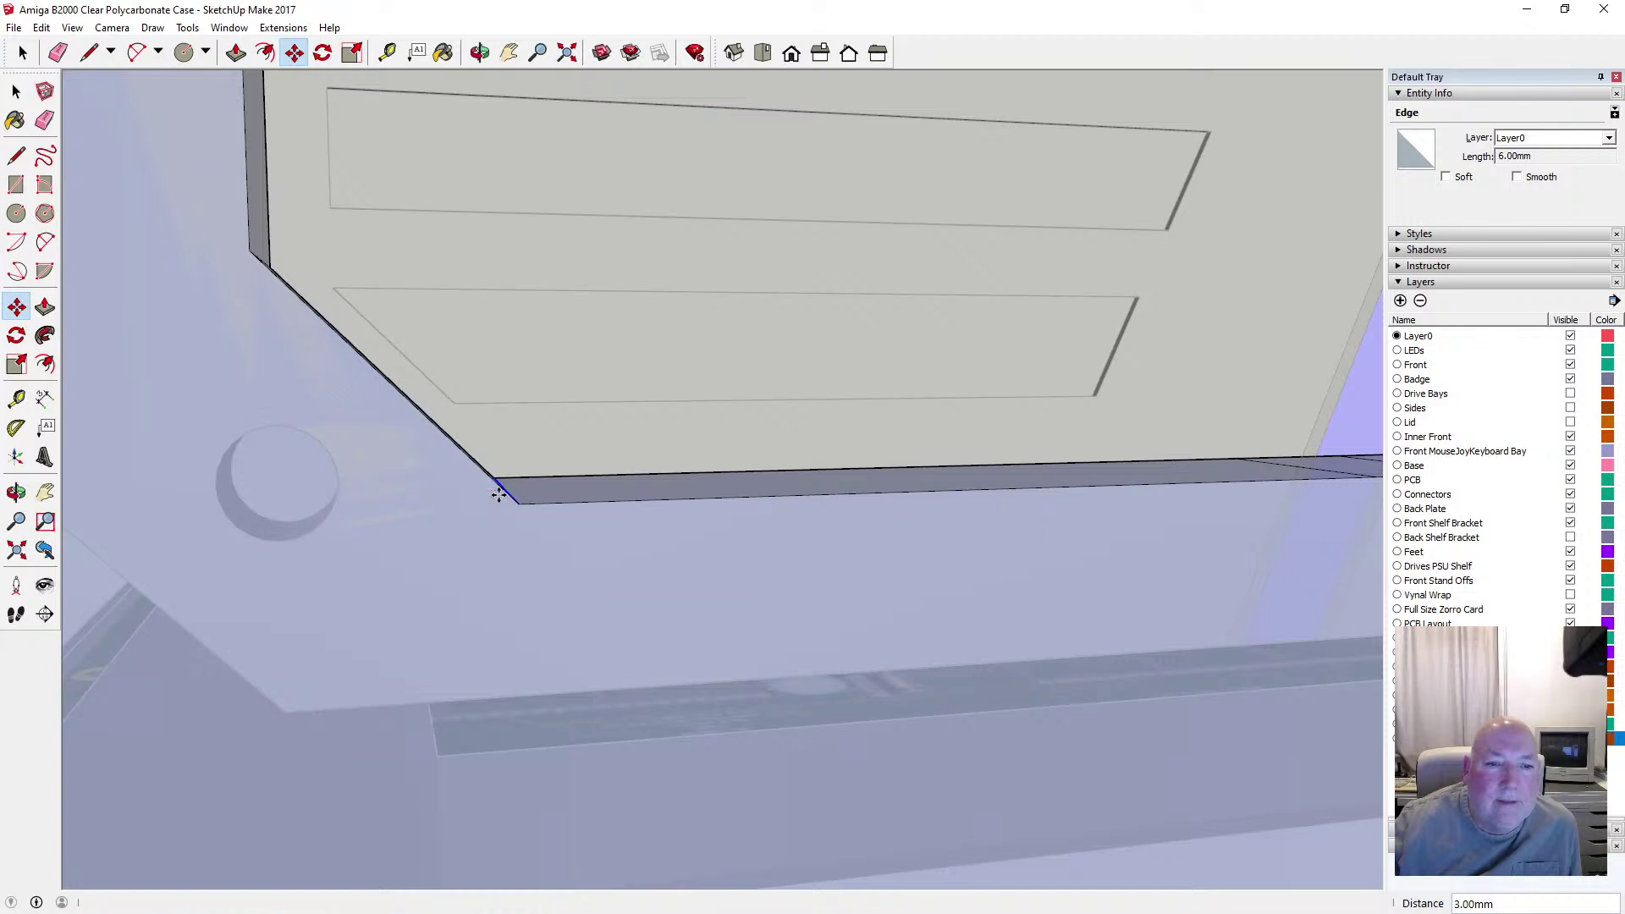
# Move the upper edge of the opening's lower-right chamfer 3 mm up along the blue axis
pyautogui.click(480, 53)
pyautogui.moveTo(563, 111); pyautogui.dragTo(468, 159)
pyautogui.scroll(-4, 460, 232)
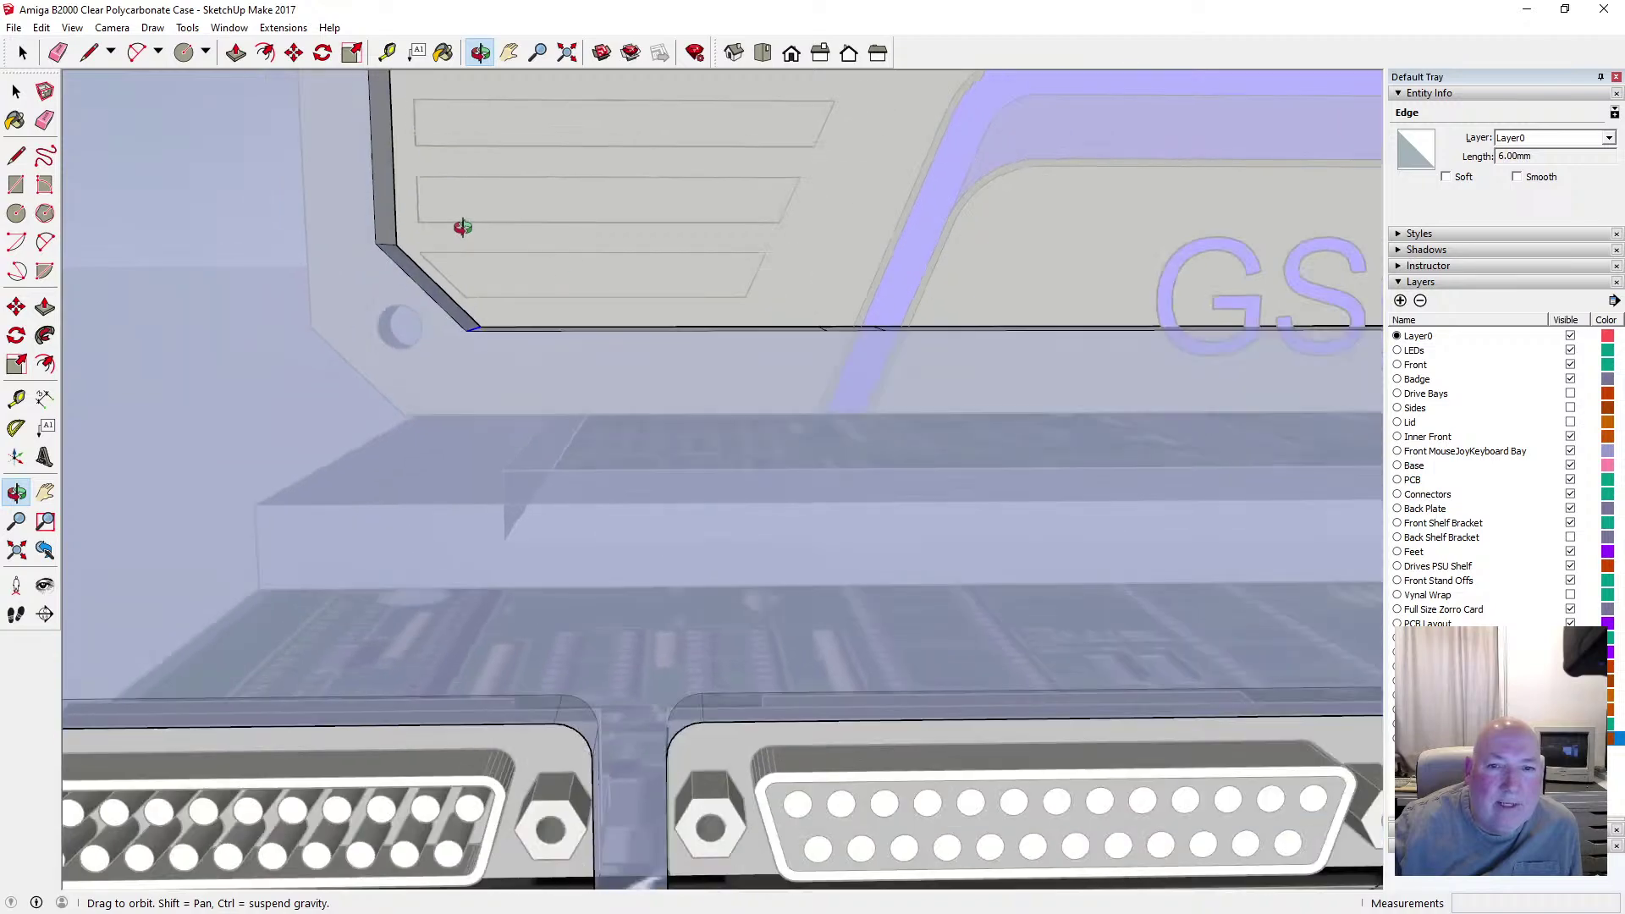
pyautogui.moveTo(617, 263); pyautogui.dragTo(468, 318)
pyautogui.scroll(-10, 467, 318)
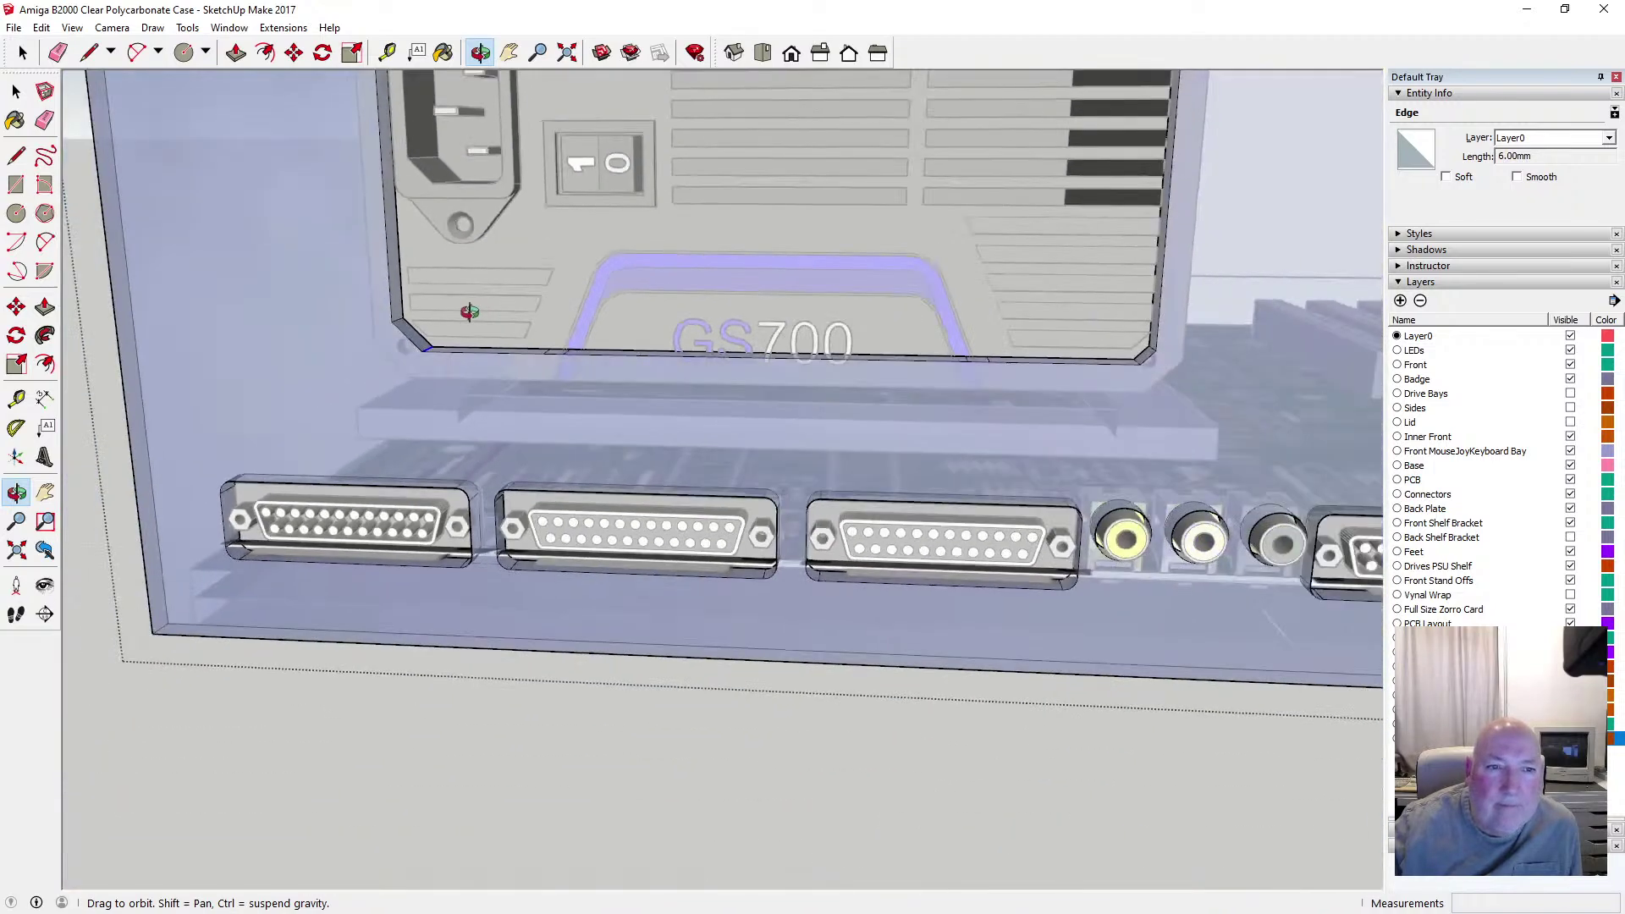
pyautogui.scroll(10, 780, 328)
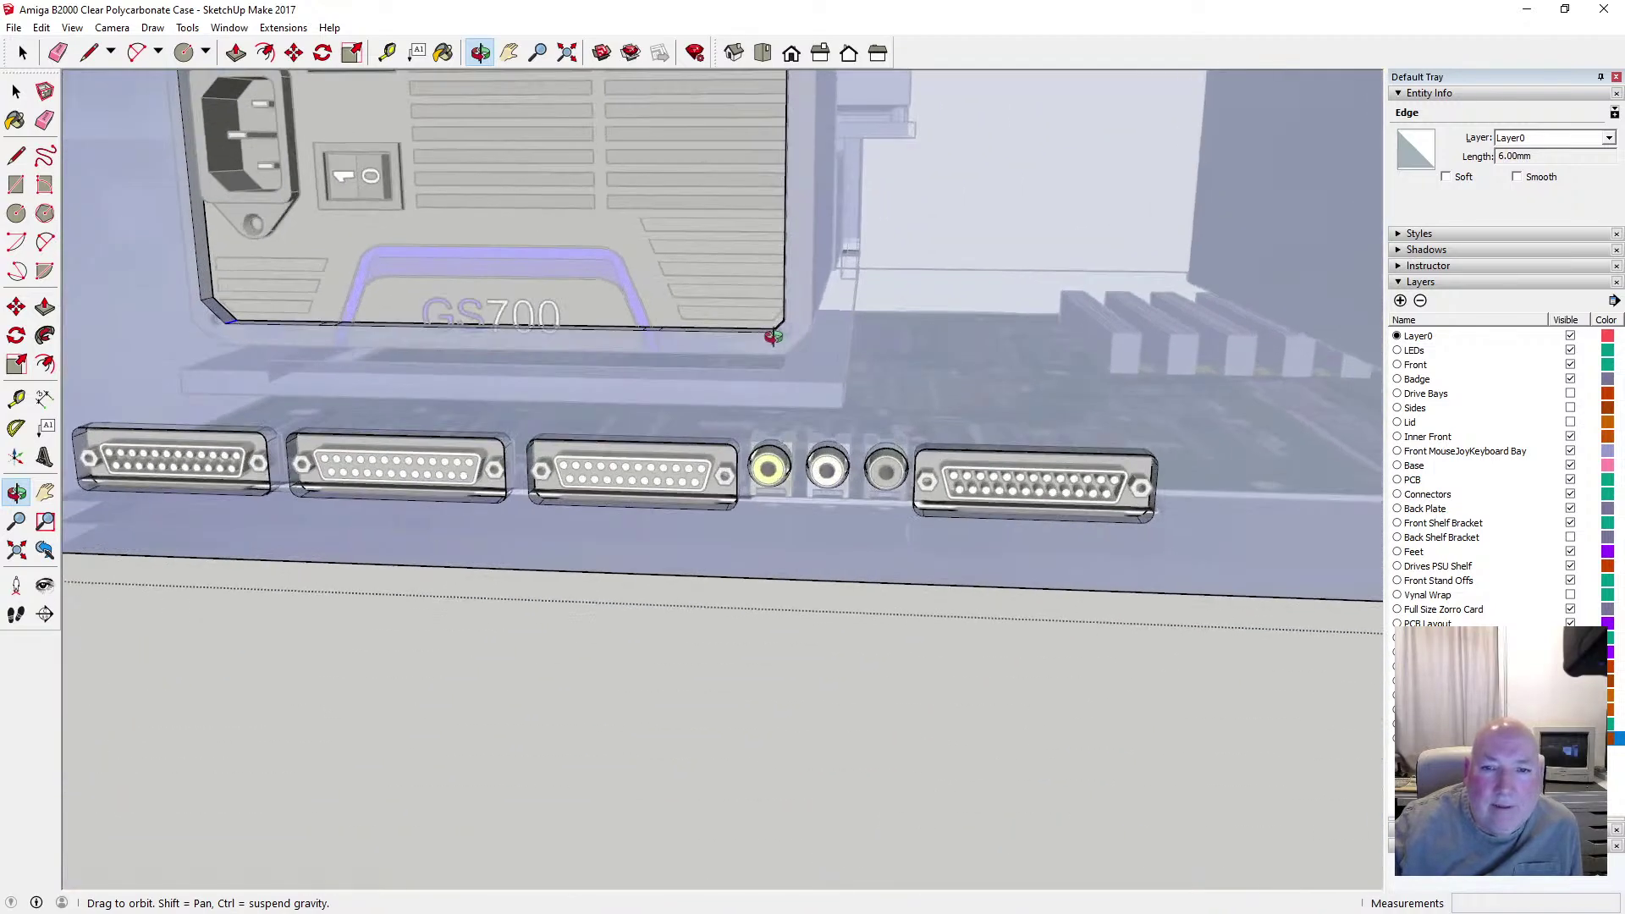
pyautogui.scroll(6, 780, 324)
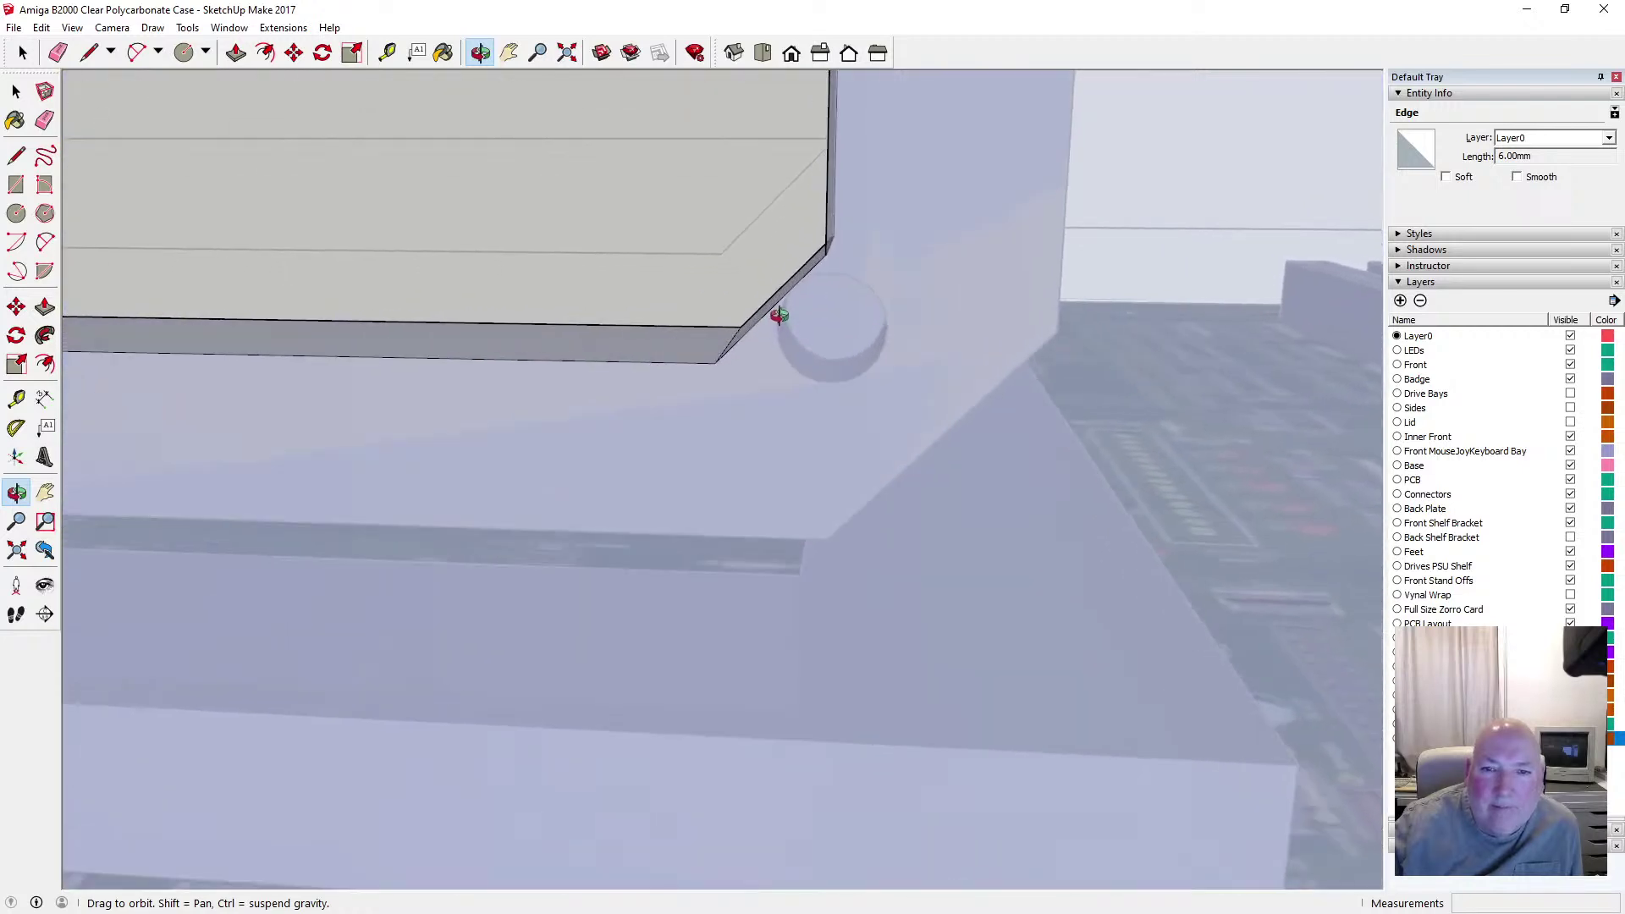
pyautogui.click(16, 91)
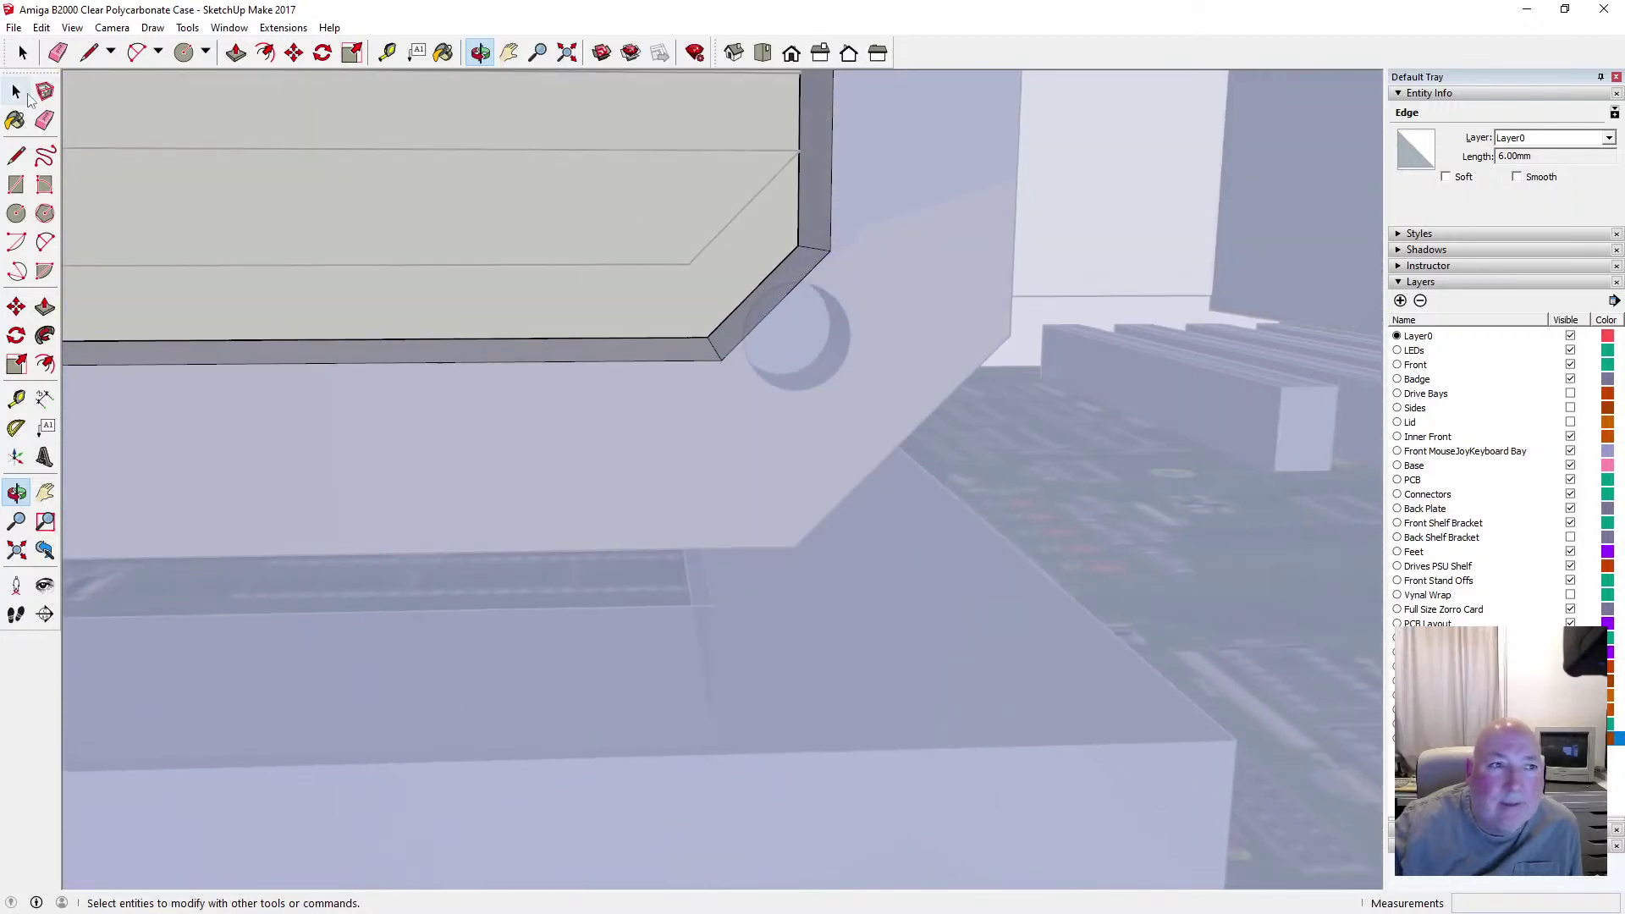
pyautogui.click(294, 53)
pyautogui.click(800, 245)
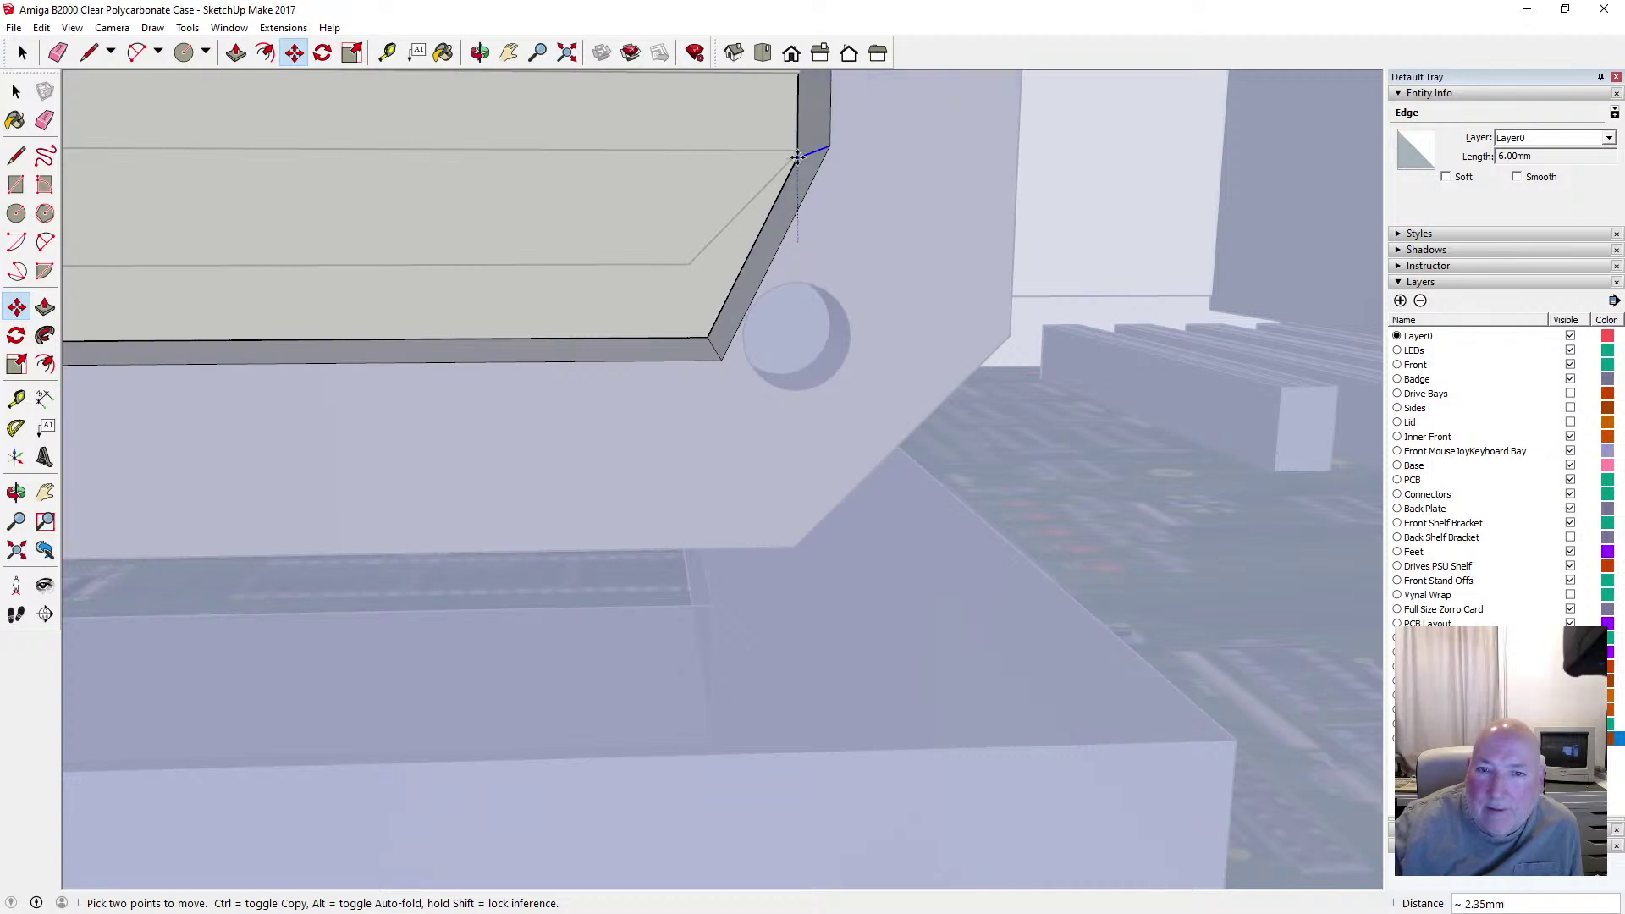
pyautogui.moveTo(798, 156); pyautogui.dragTo(823, 258, button='middle')
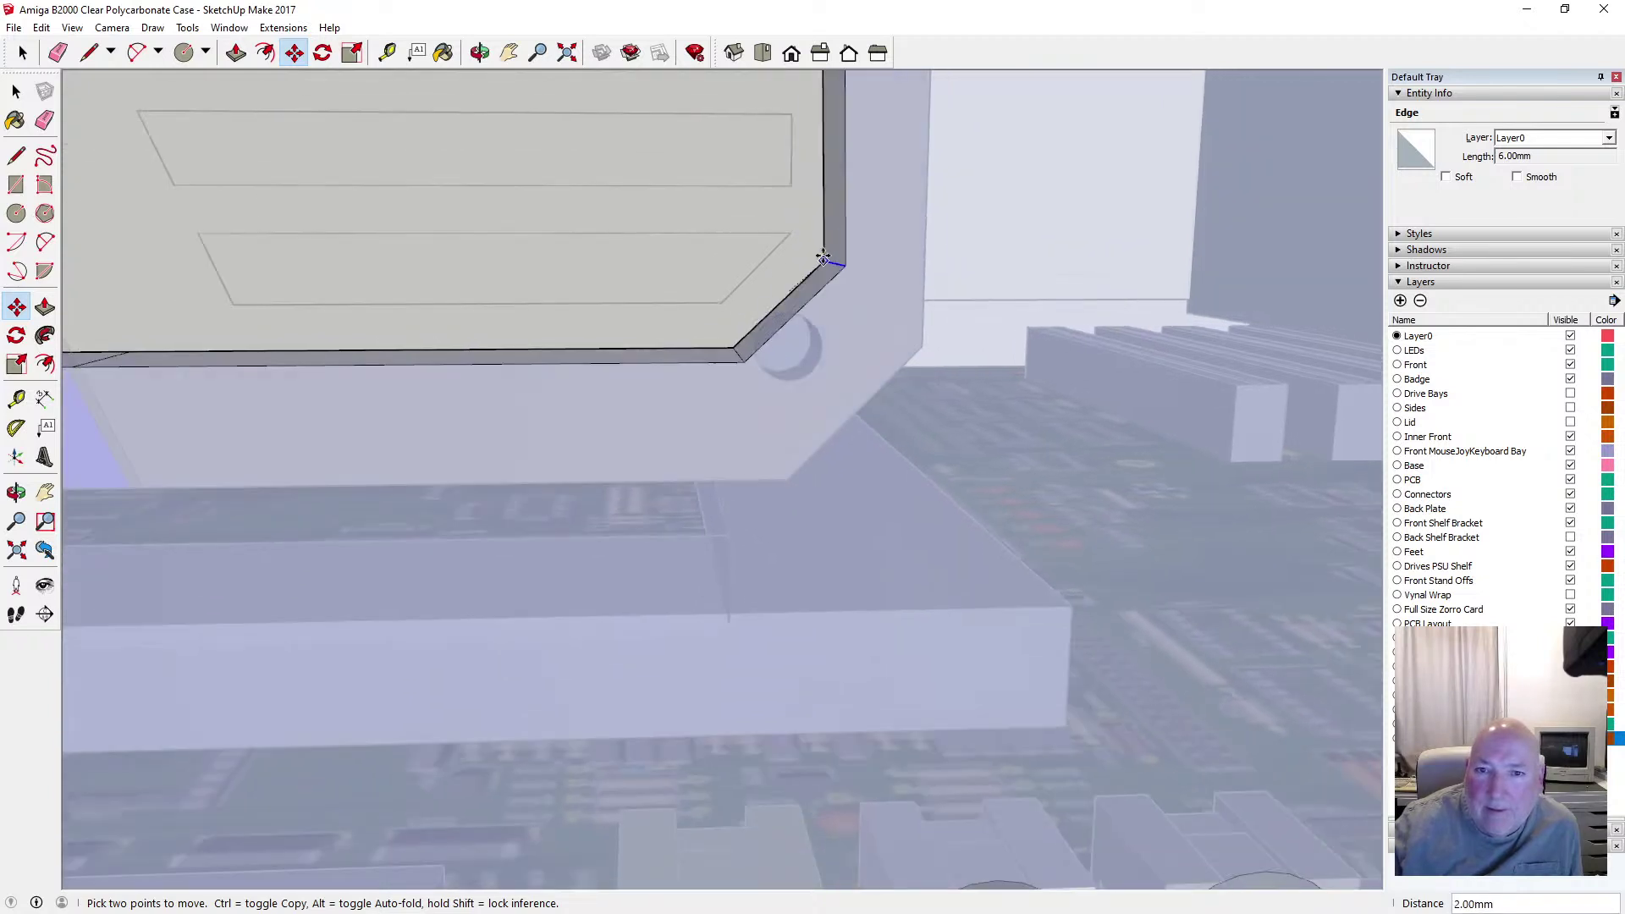
pyautogui.moveTo(800, 461); pyautogui.dragTo(806, 426, button='middle')
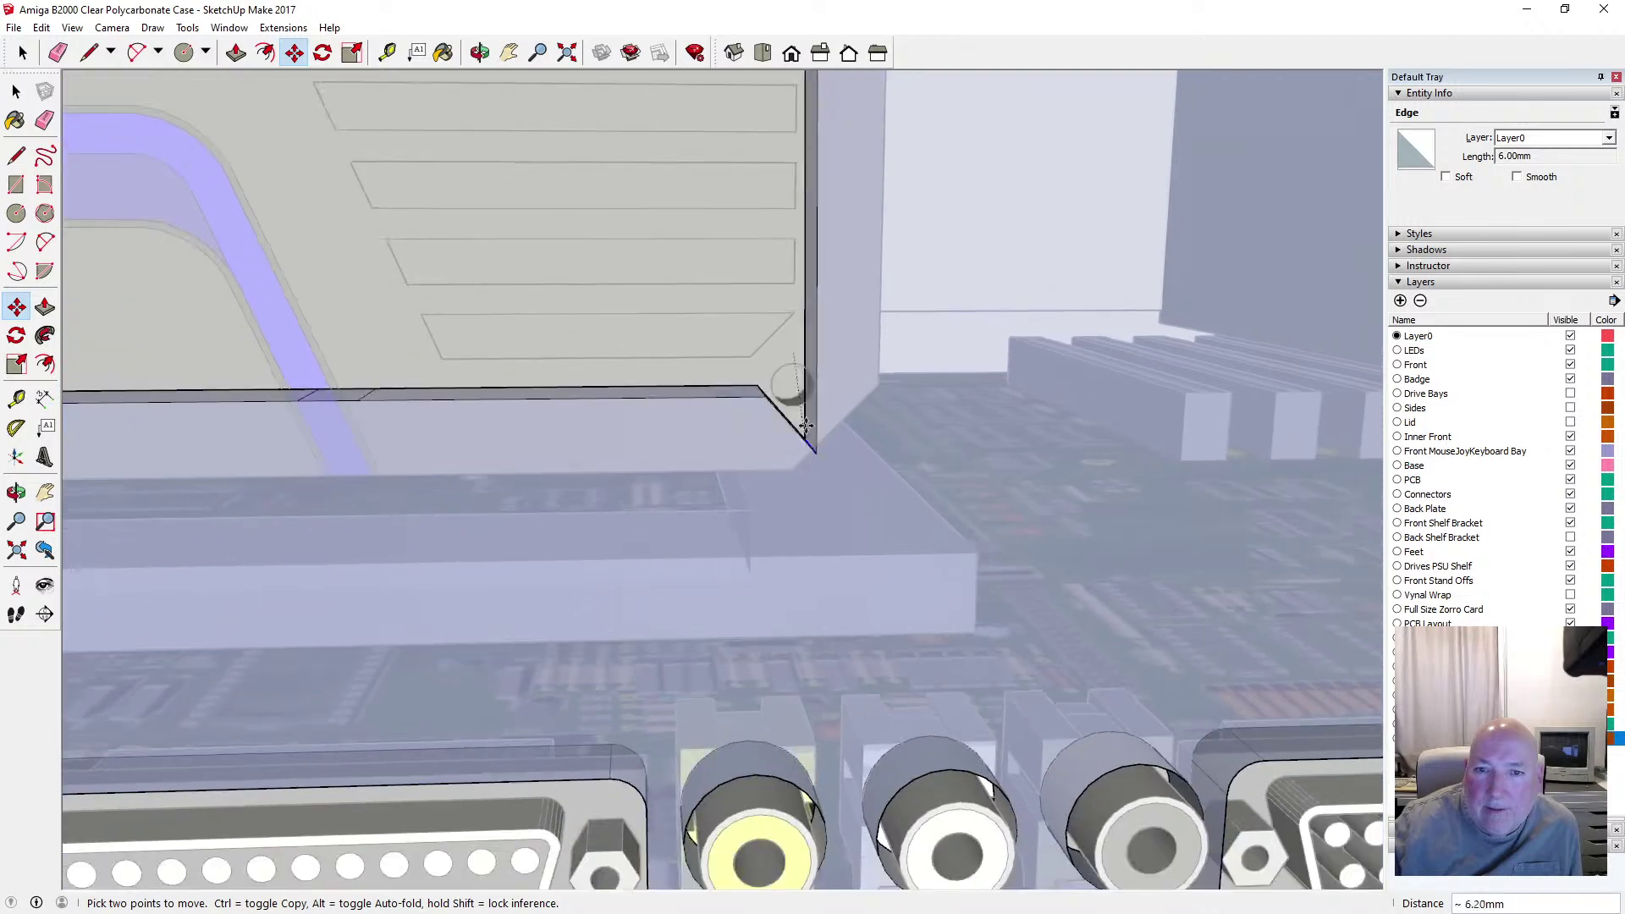
pyautogui.click(811, 360)
pyautogui.scroll(3, 811, 345)
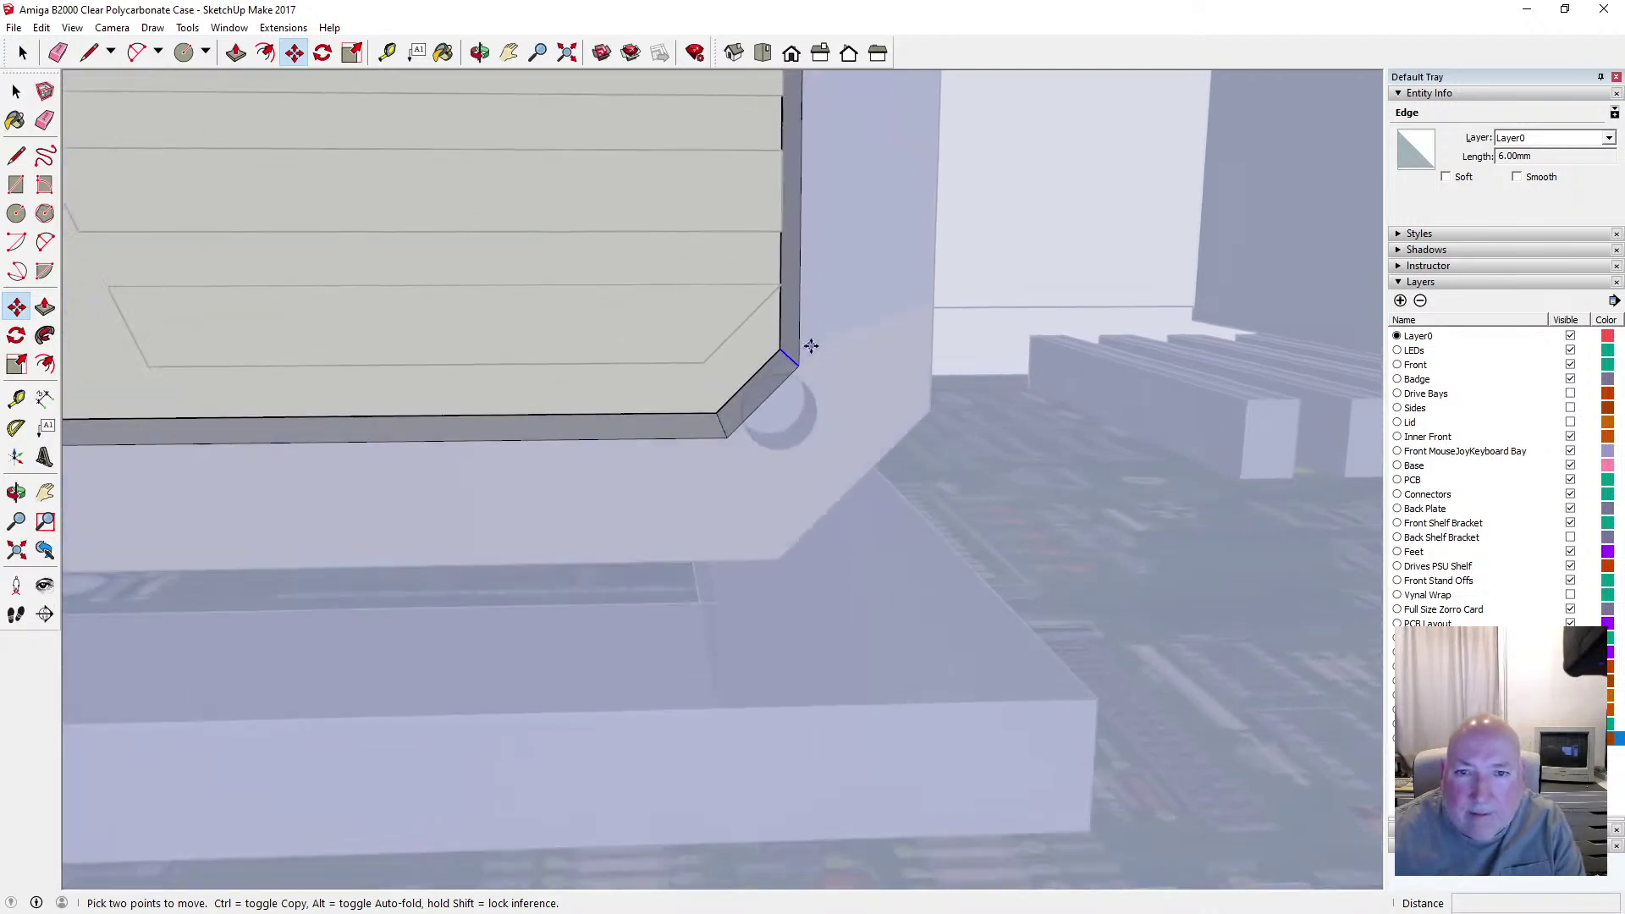
pyautogui.scroll(1, 811, 345)
pyautogui.click(787, 360)
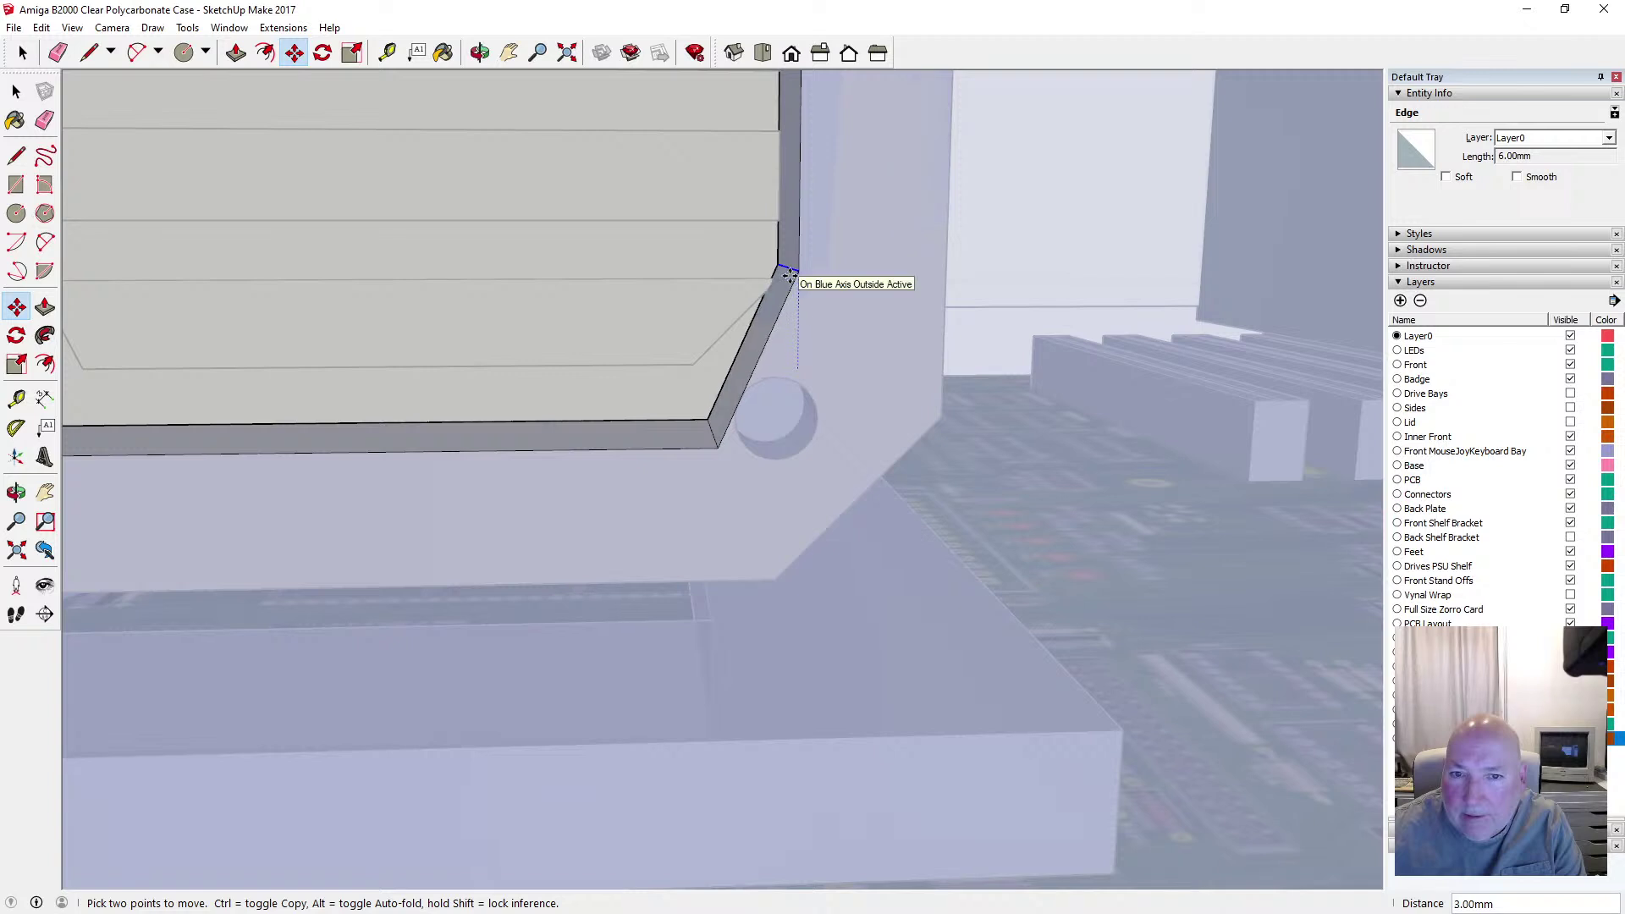
pyautogui.click(789, 275)
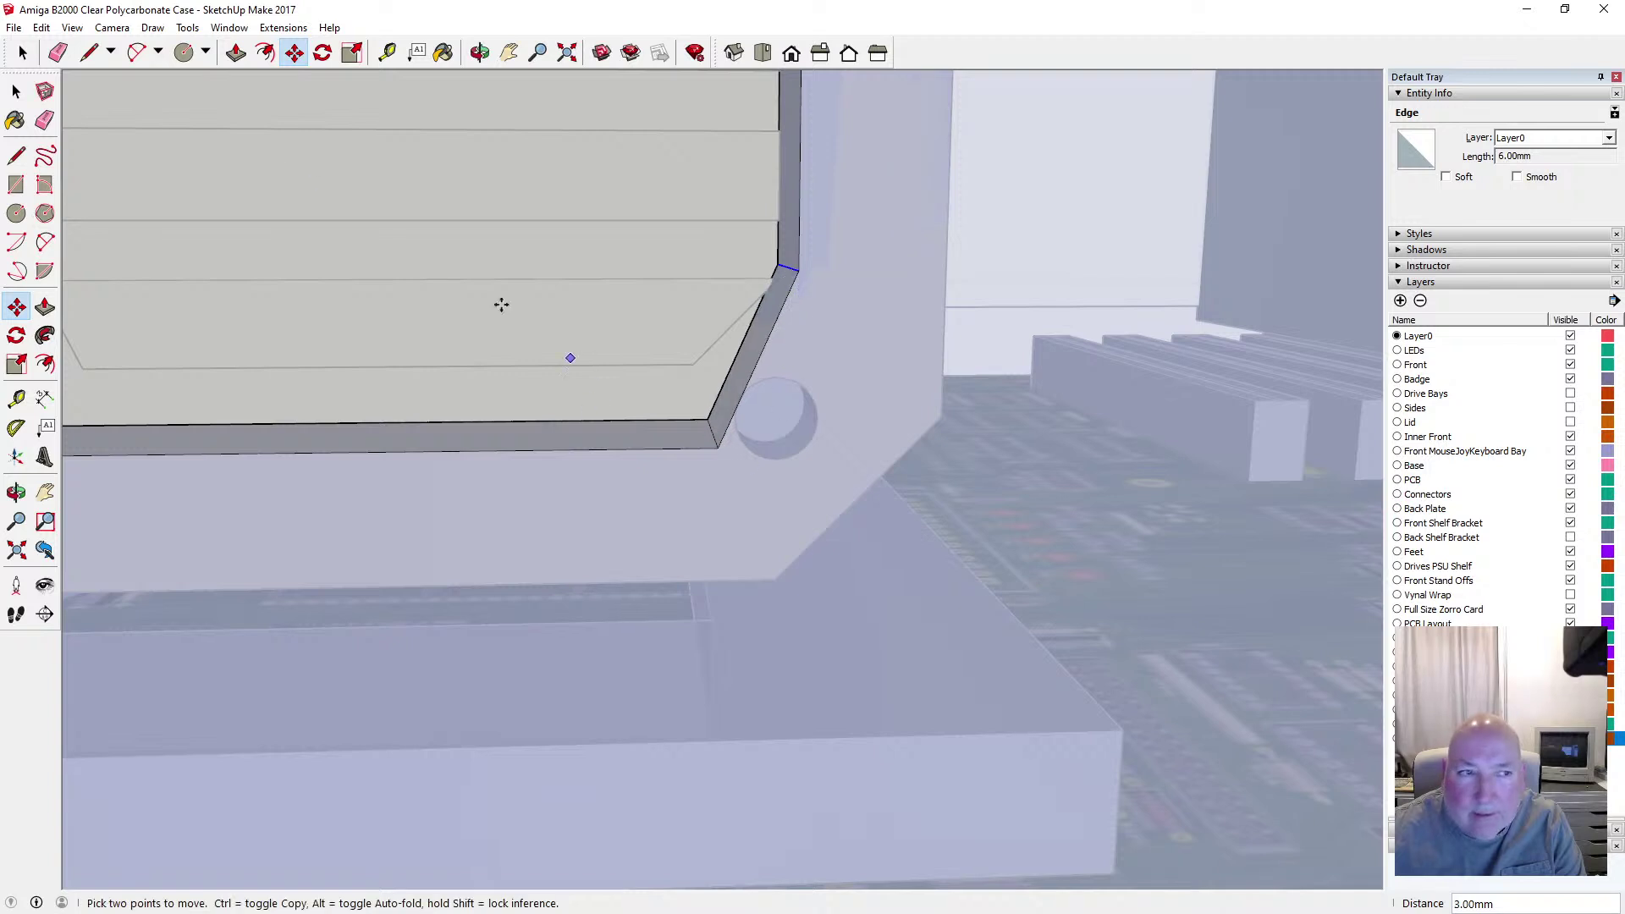
# Move the lower edge of the opening's lower-right chamfer 3 mm inward along the red axis
pyautogui.click(18, 93)
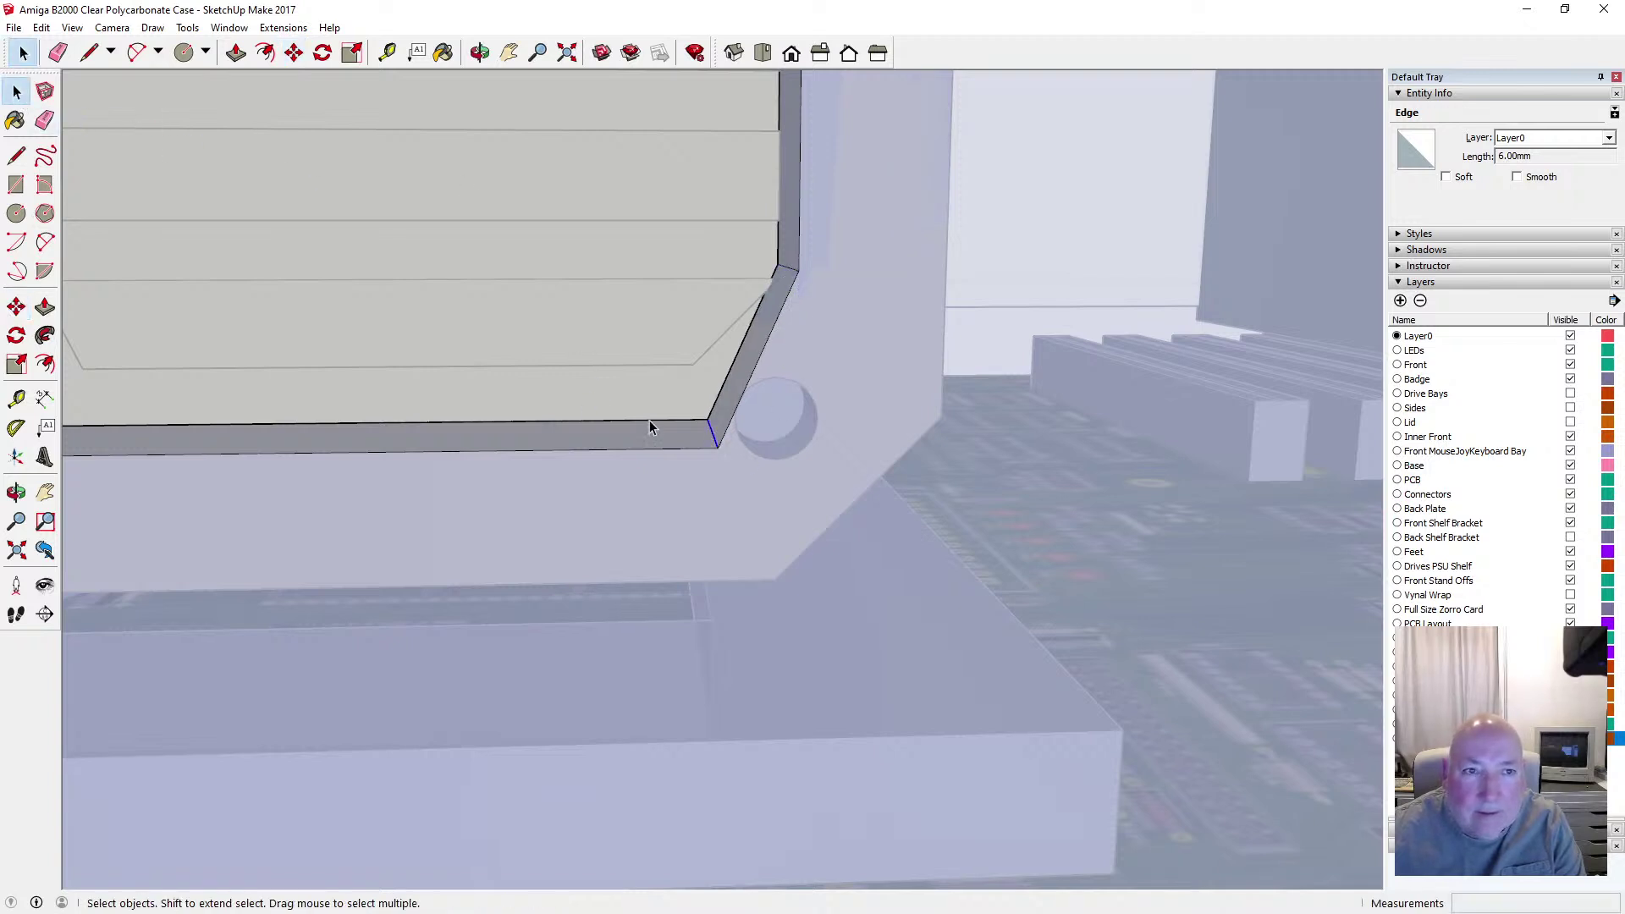
pyautogui.press('m')
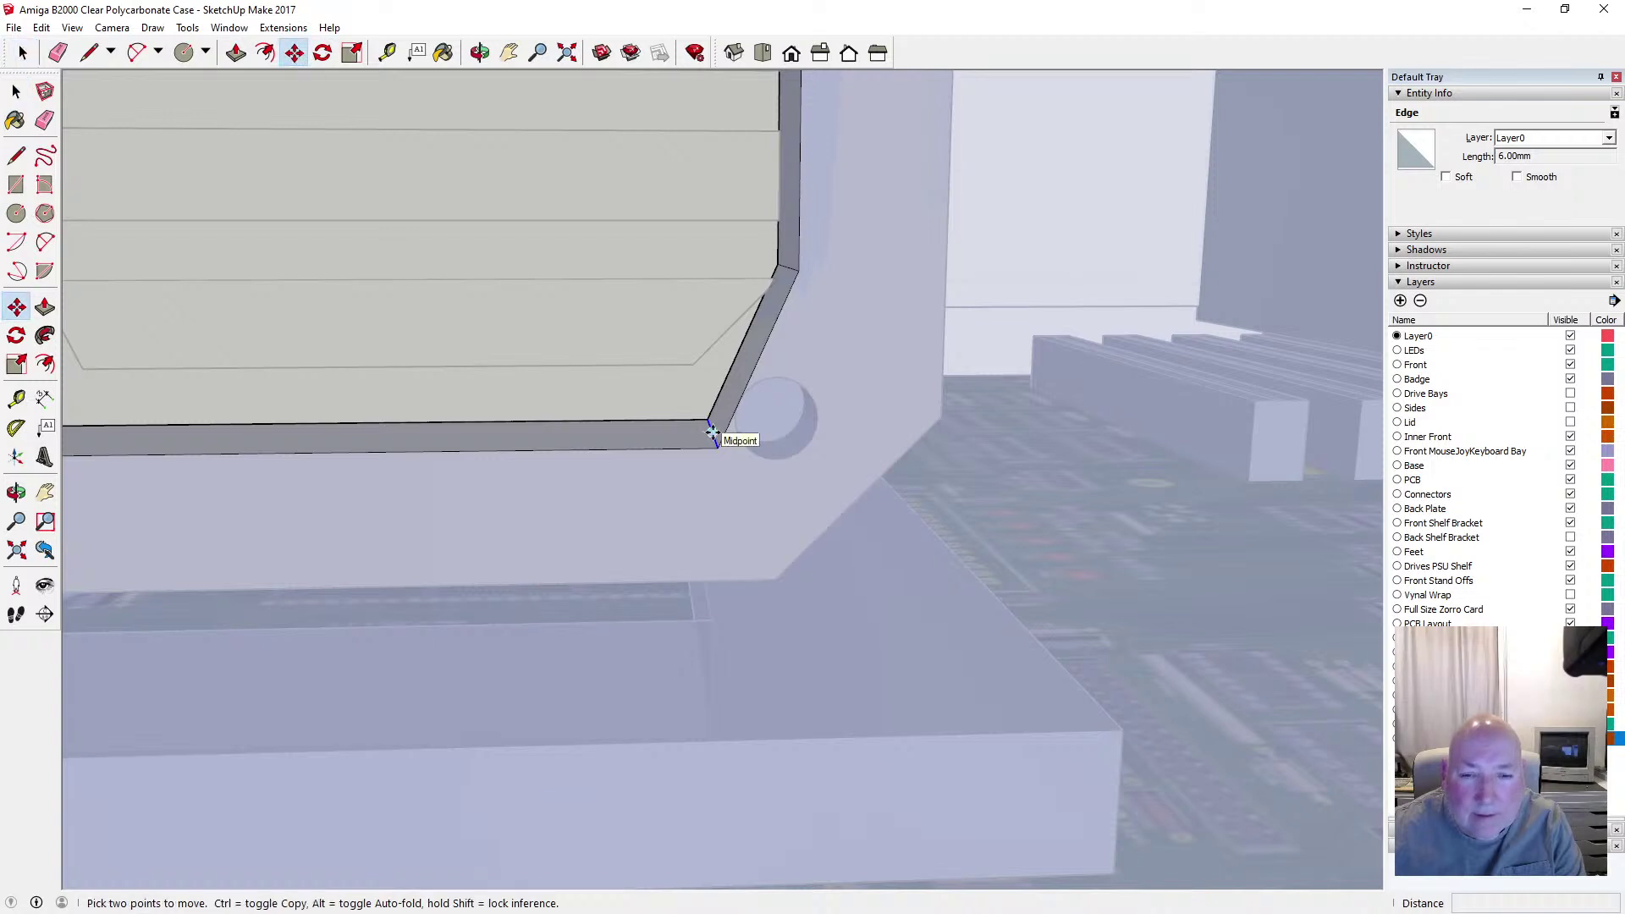
pyautogui.click(708, 433)
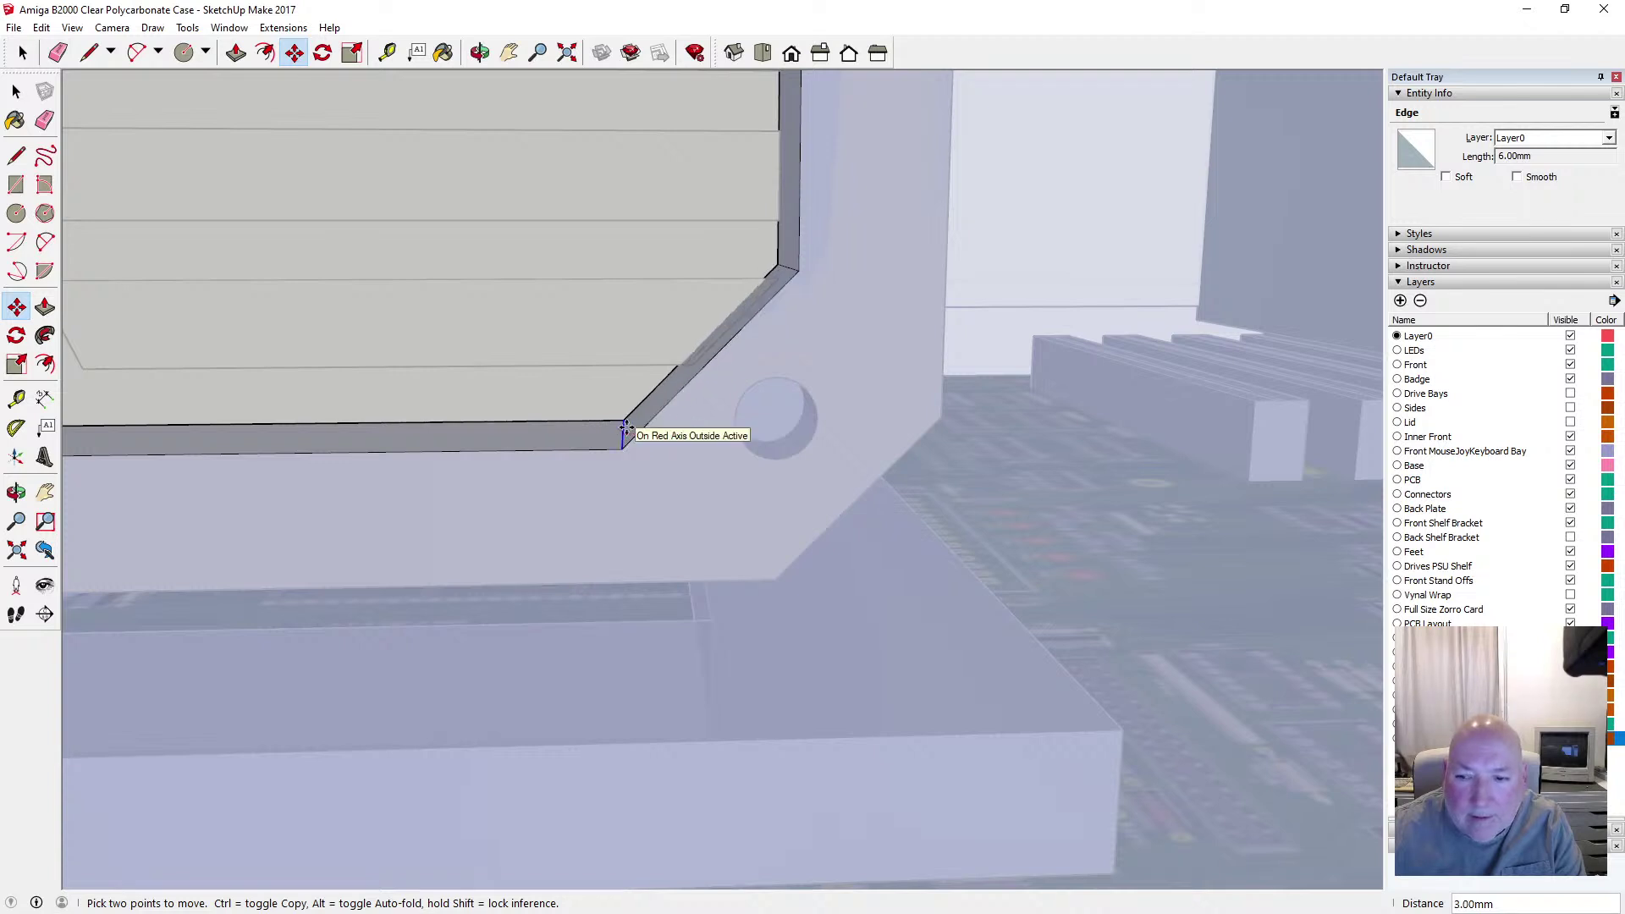
pyautogui.click(625, 433)
pyautogui.press('space')
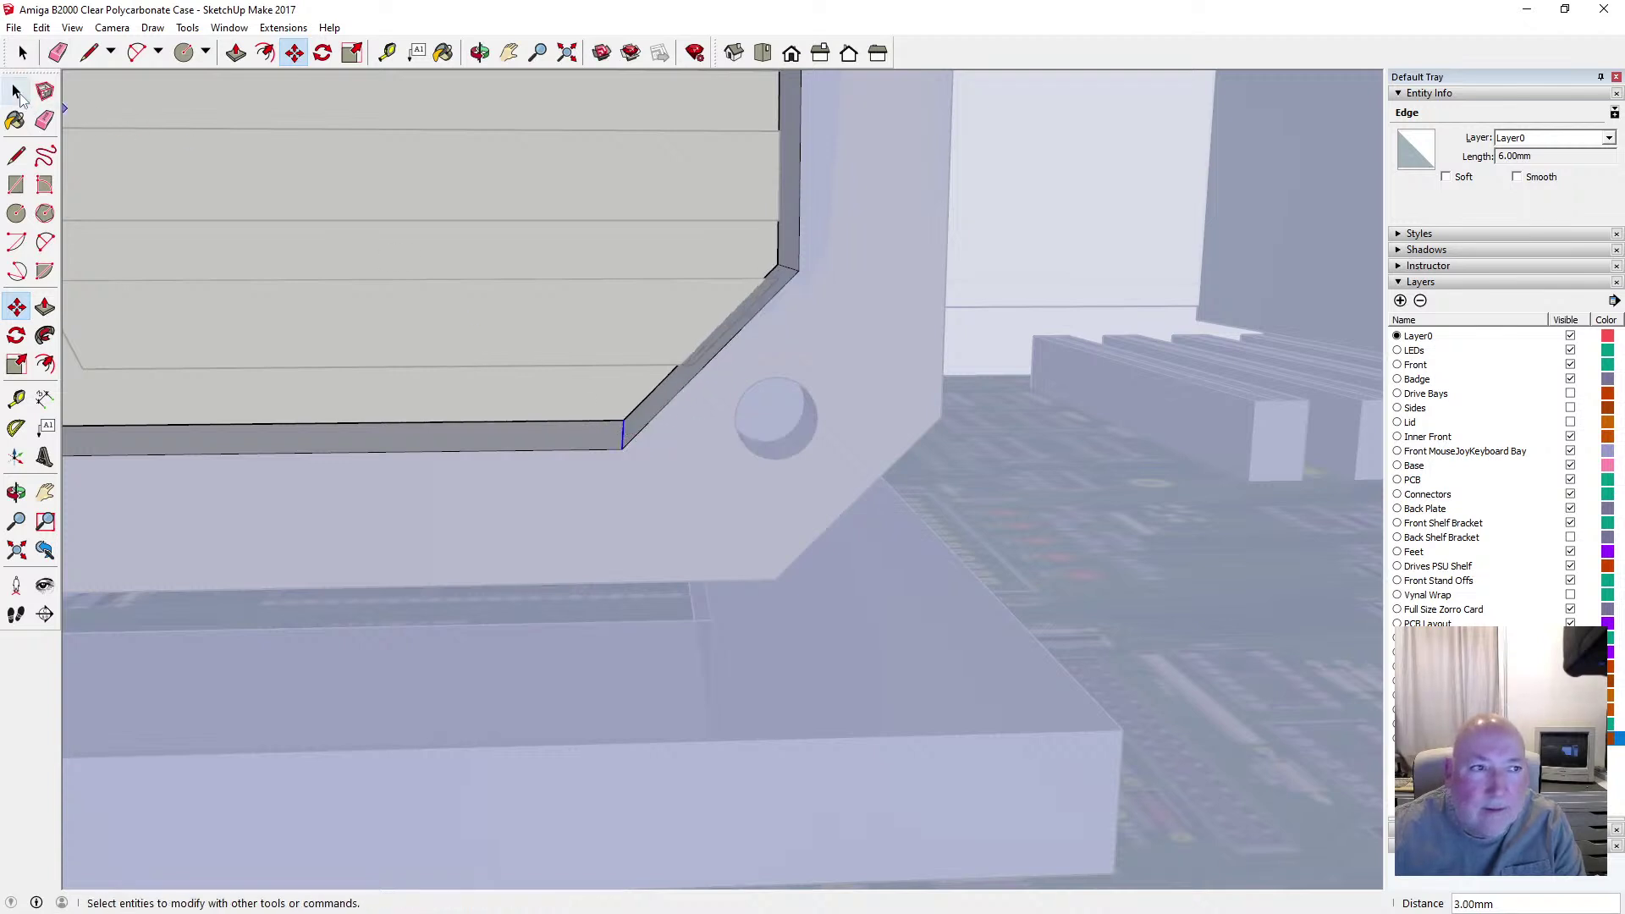
# Check both lower chamfers of the power supply opening from behind the case
pyautogui.moveTo(566, 315); pyautogui.dragTo(660, 330, button='middle')
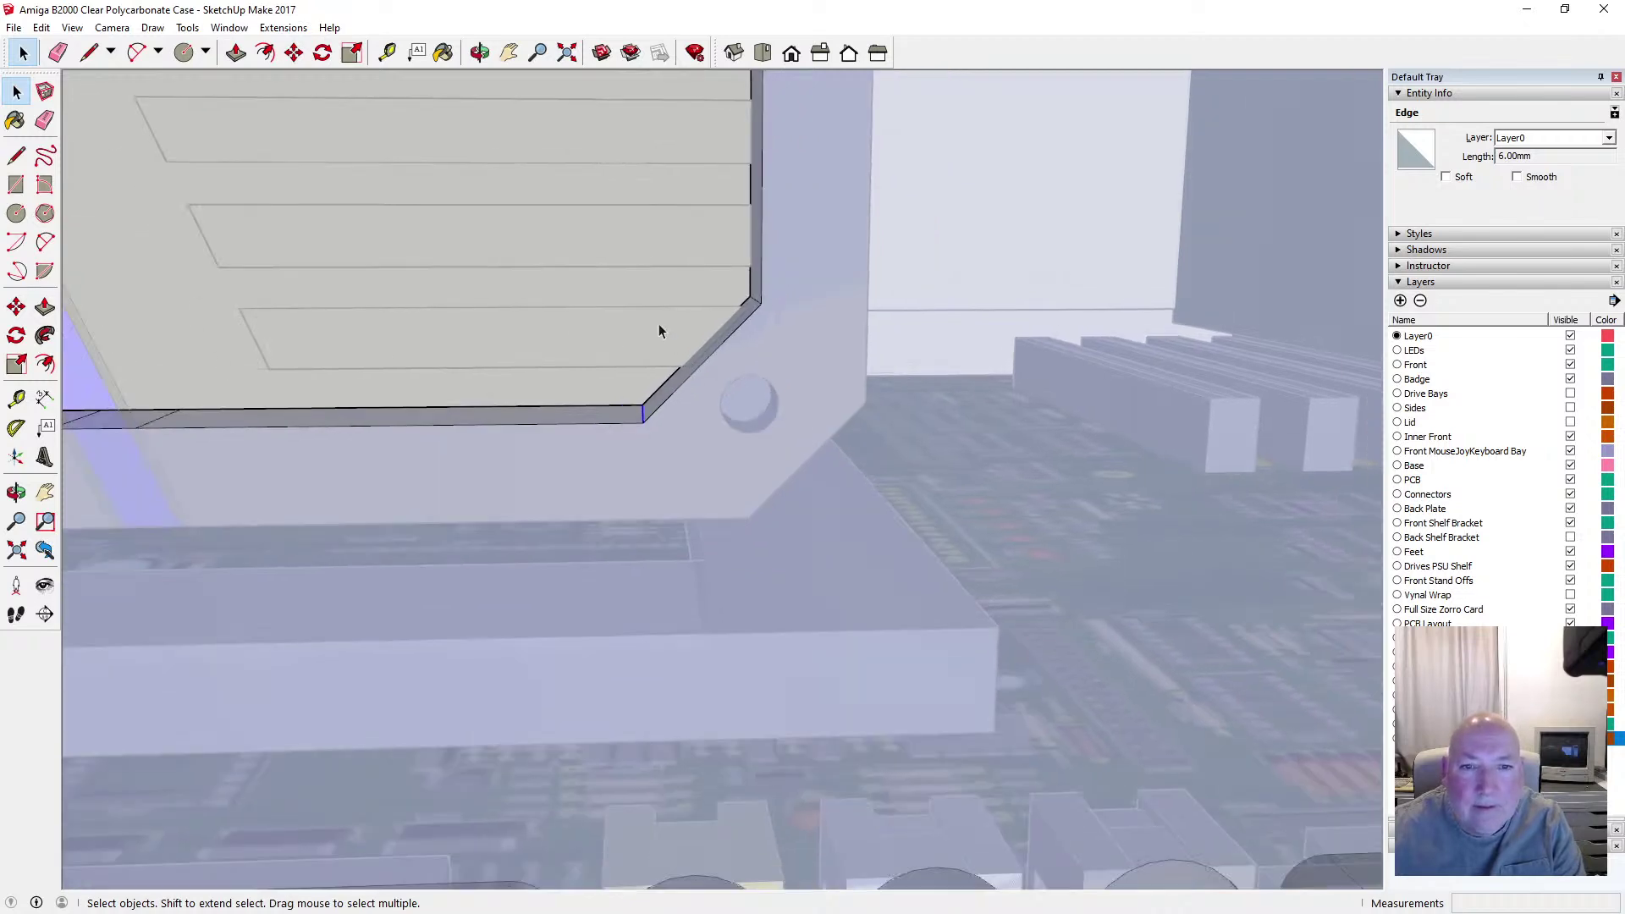
pyautogui.press('o')
pyautogui.moveTo(617, 208); pyautogui.dragTo(780, 271)
pyautogui.scroll(-5, 780, 271)
pyautogui.moveTo(773, 537); pyautogui.dragTo(657, 269)
pyautogui.scroll(-5, 661, 266)
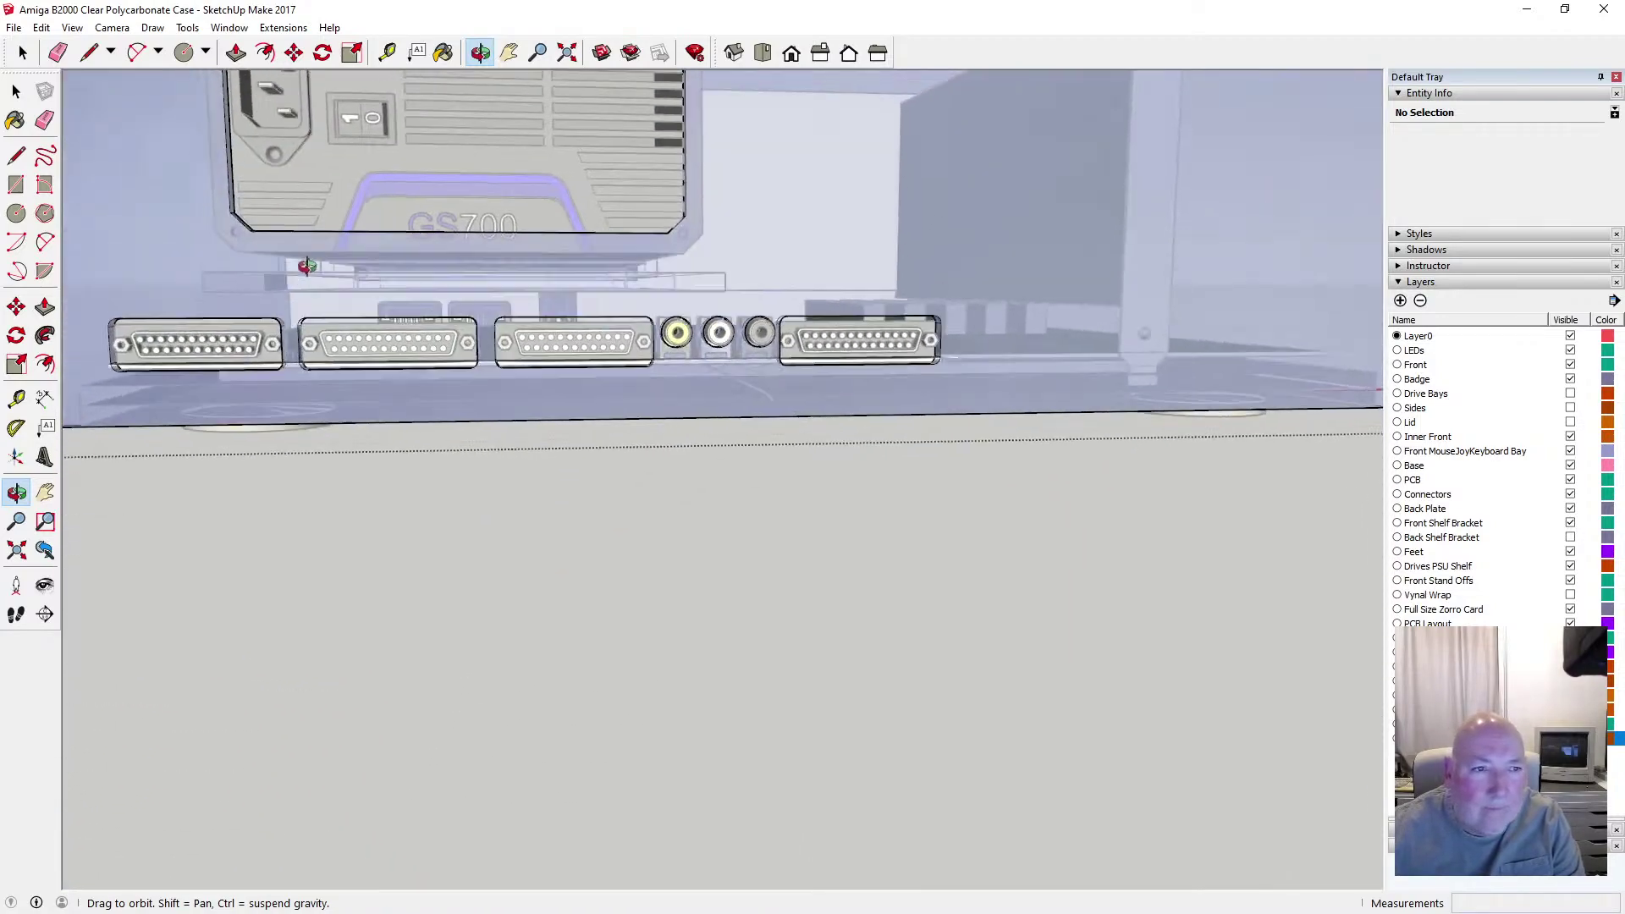
pyautogui.moveTo(313, 304); pyautogui.dragTo(348, 378)
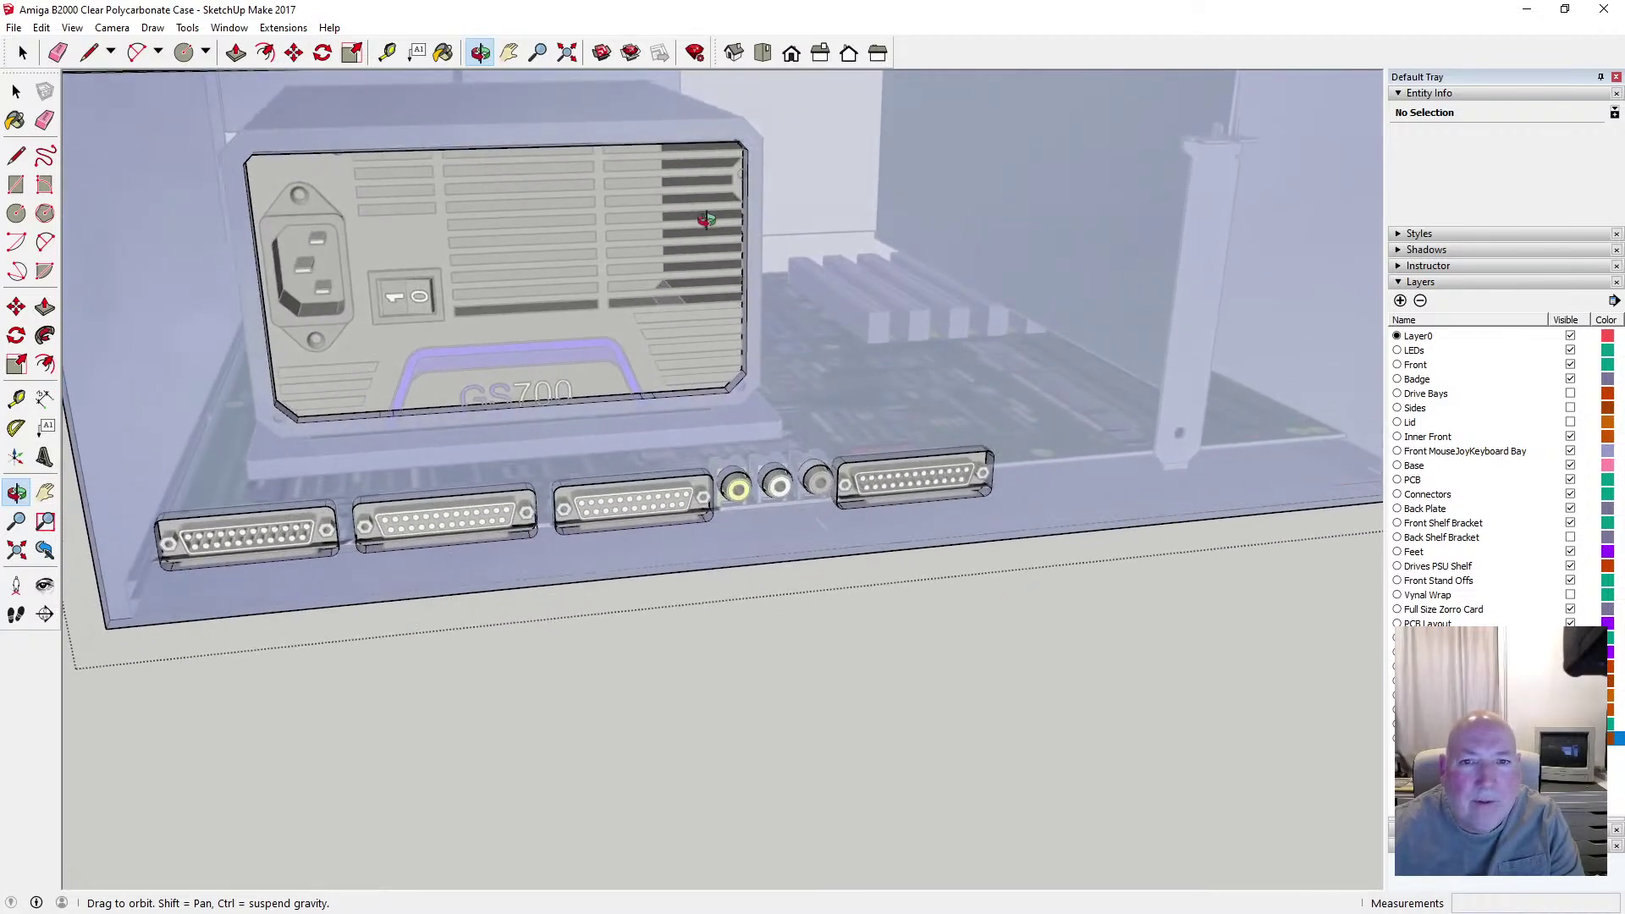
# Draw two 6 mm lines across the opening's right inner face, at the outer corners of the tab around the upper-right mounting hole
pyautogui.scroll(8, 745, 160)
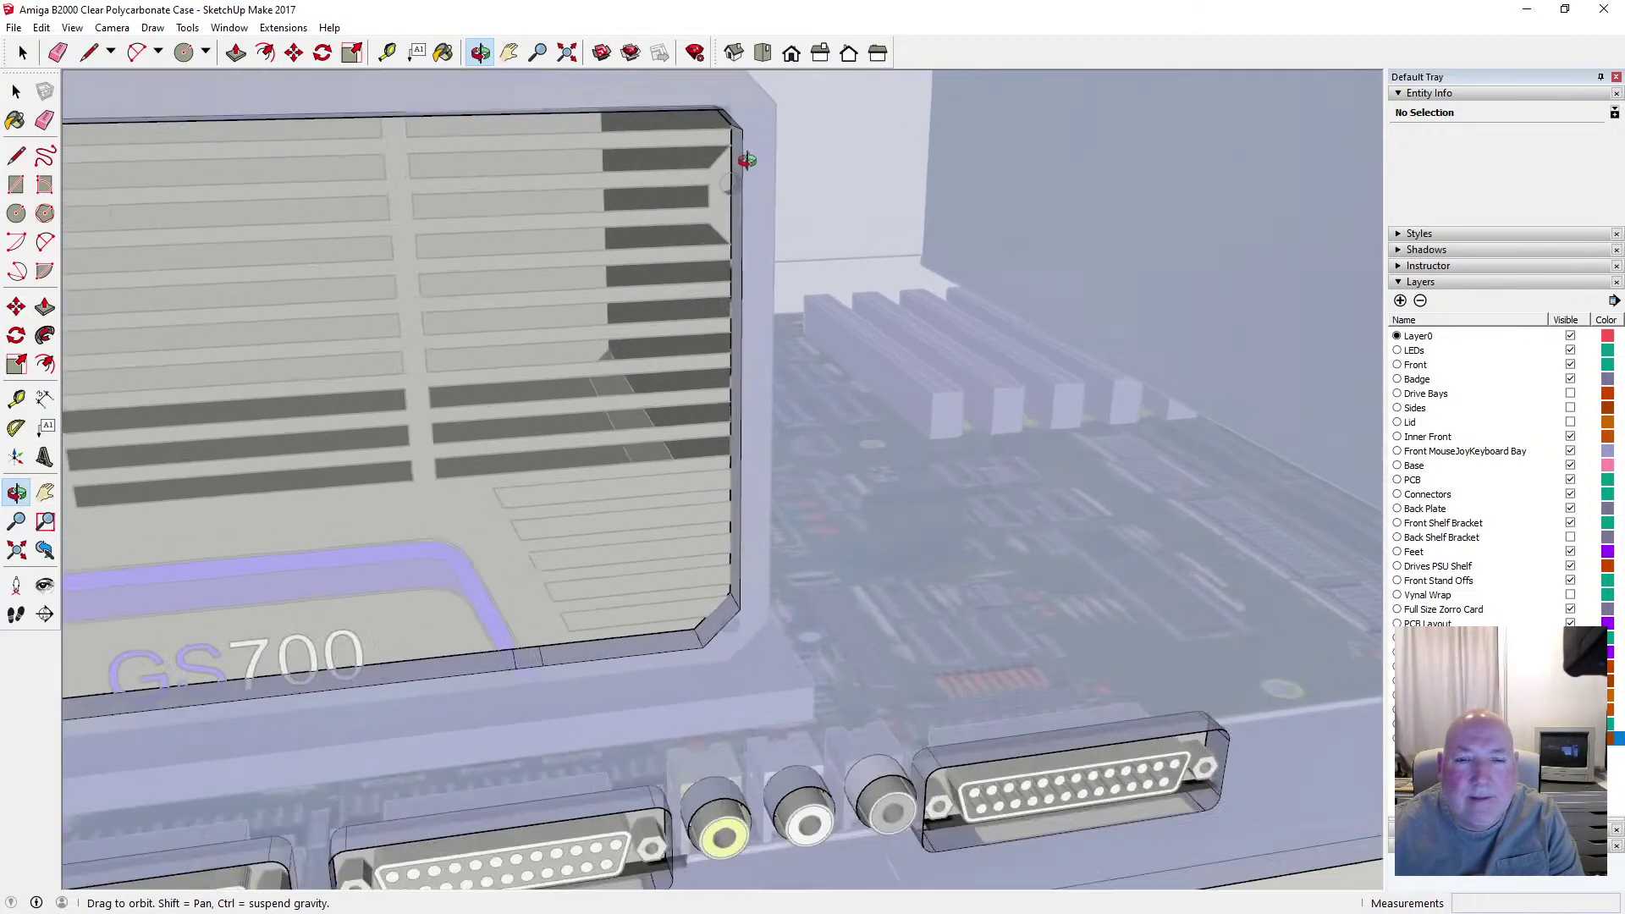
pyautogui.scroll(2, 748, 160)
pyautogui.scroll(-1, 680, 176)
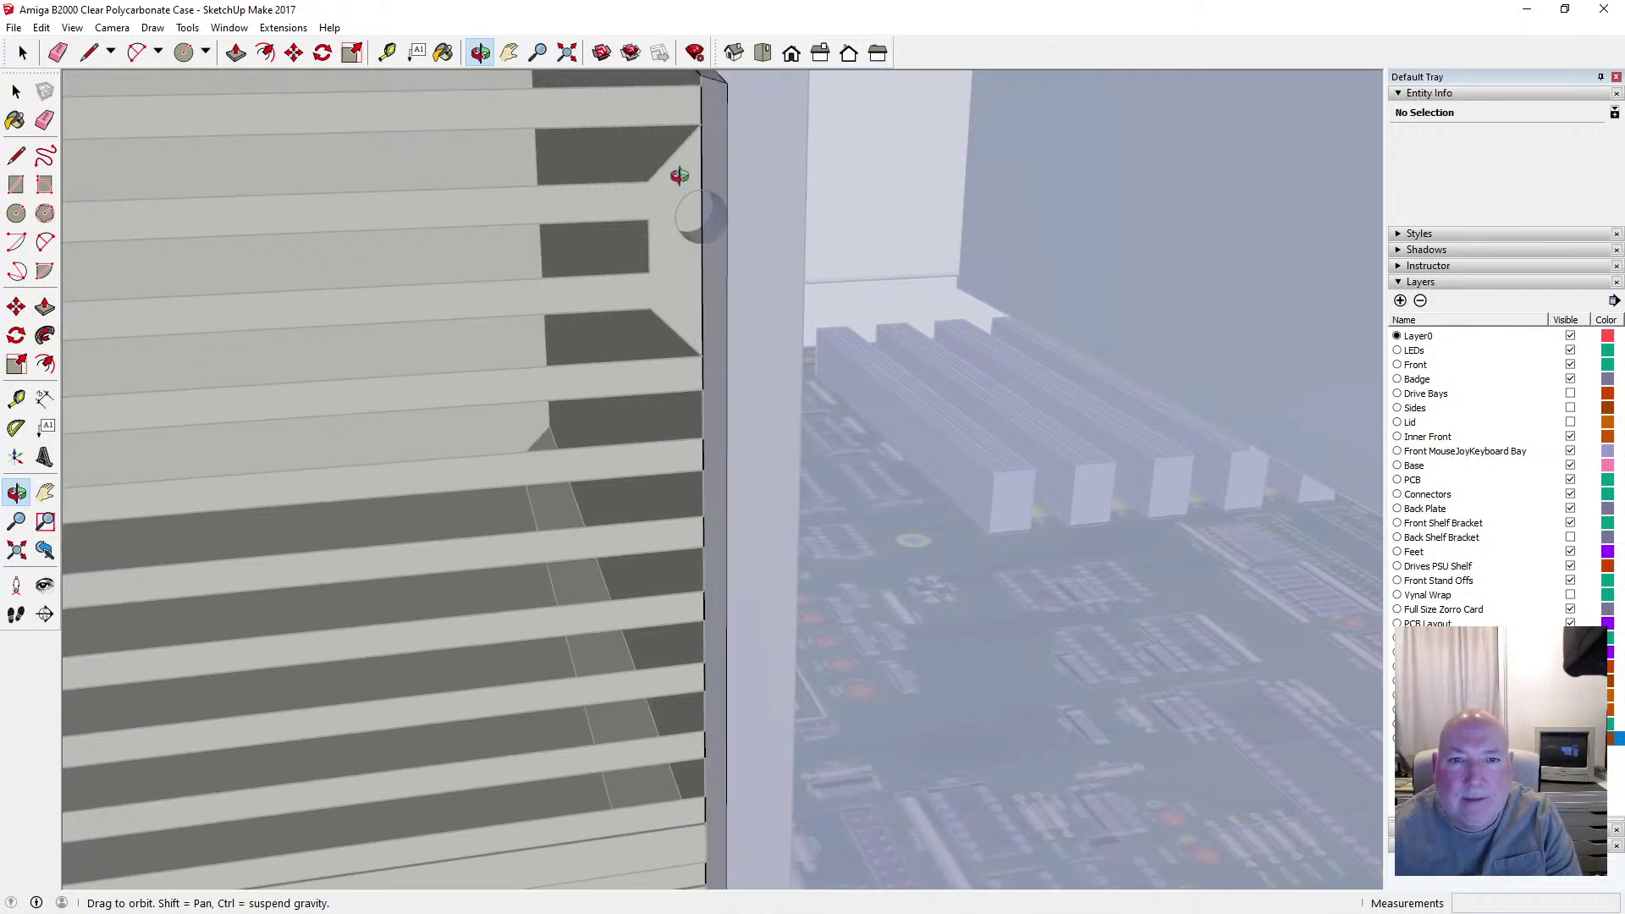
pyautogui.press('l')
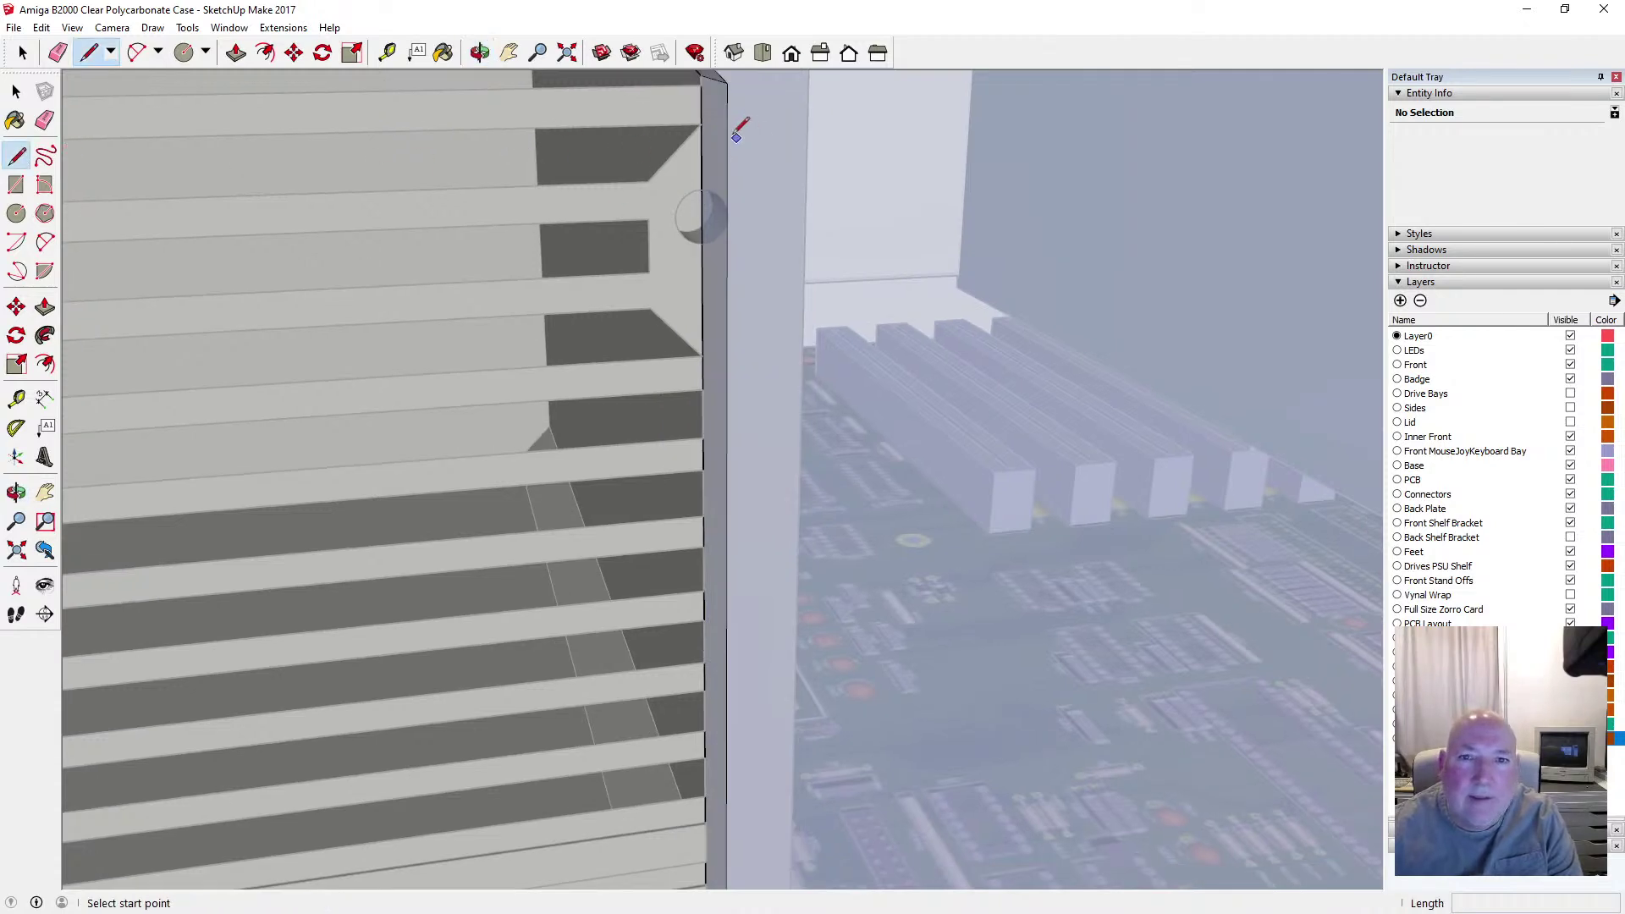
pyautogui.click(701, 124)
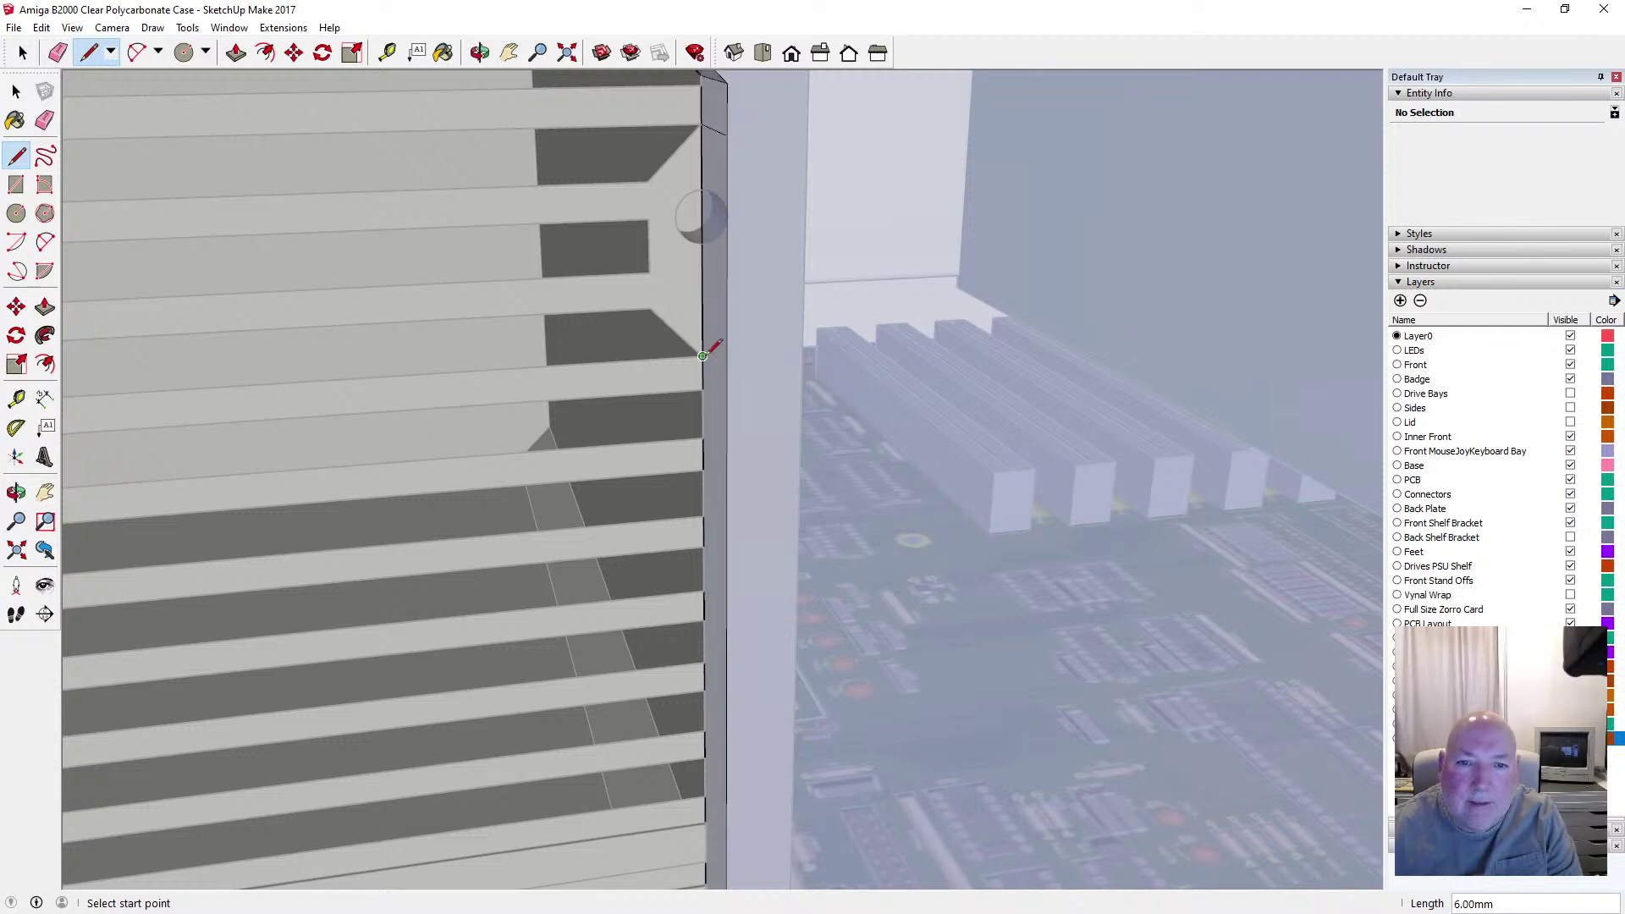
pyautogui.click(727, 383)
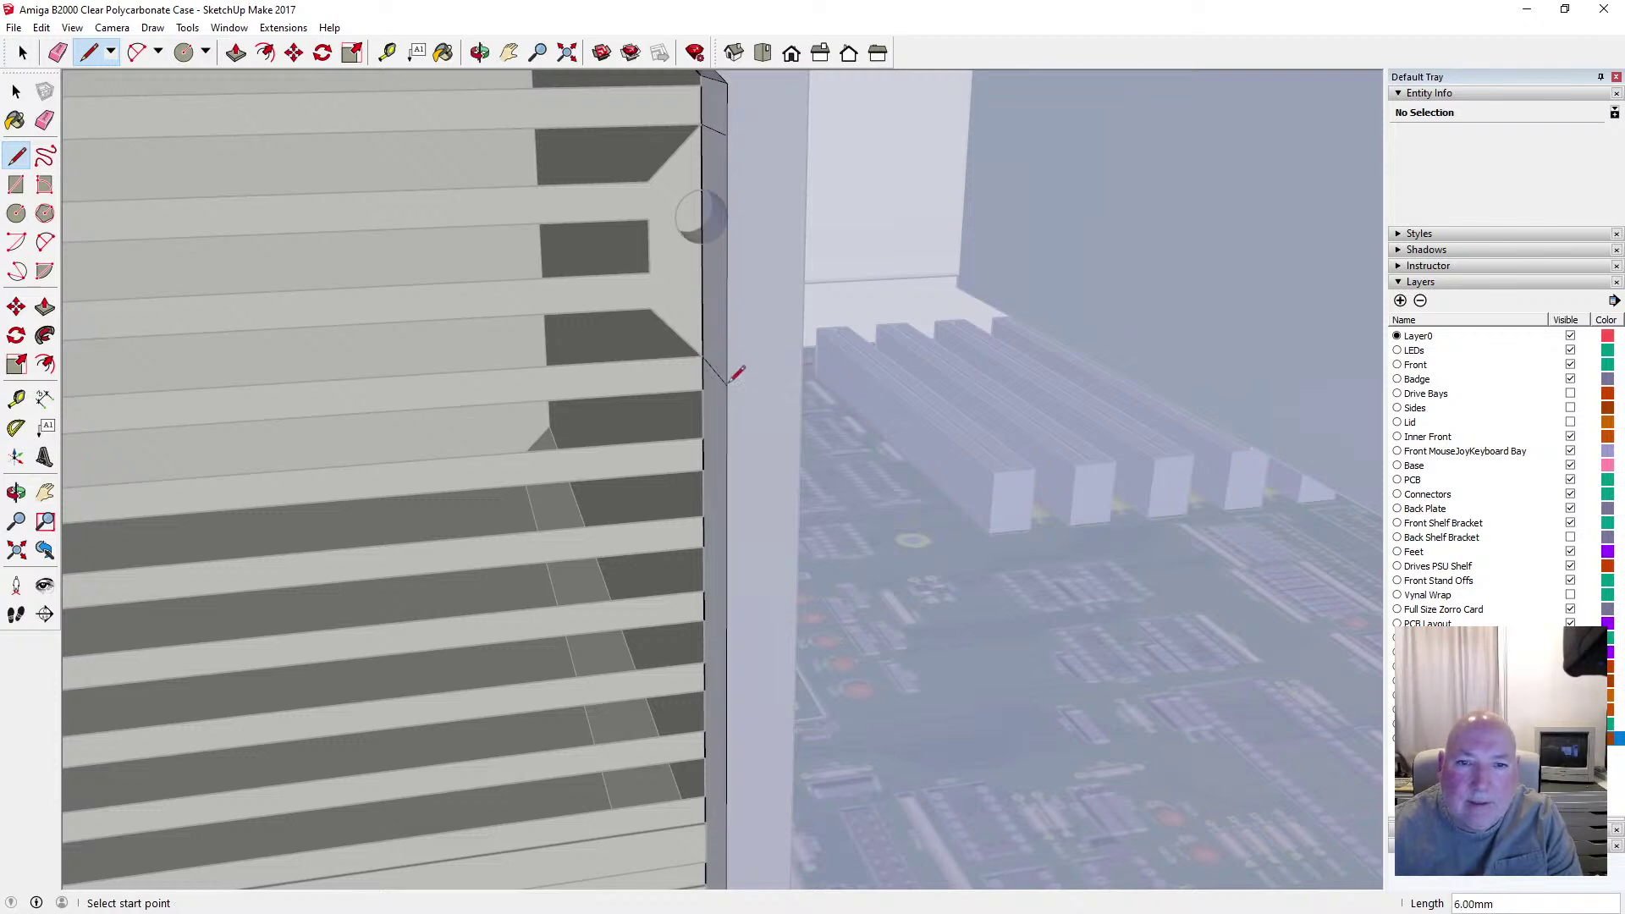
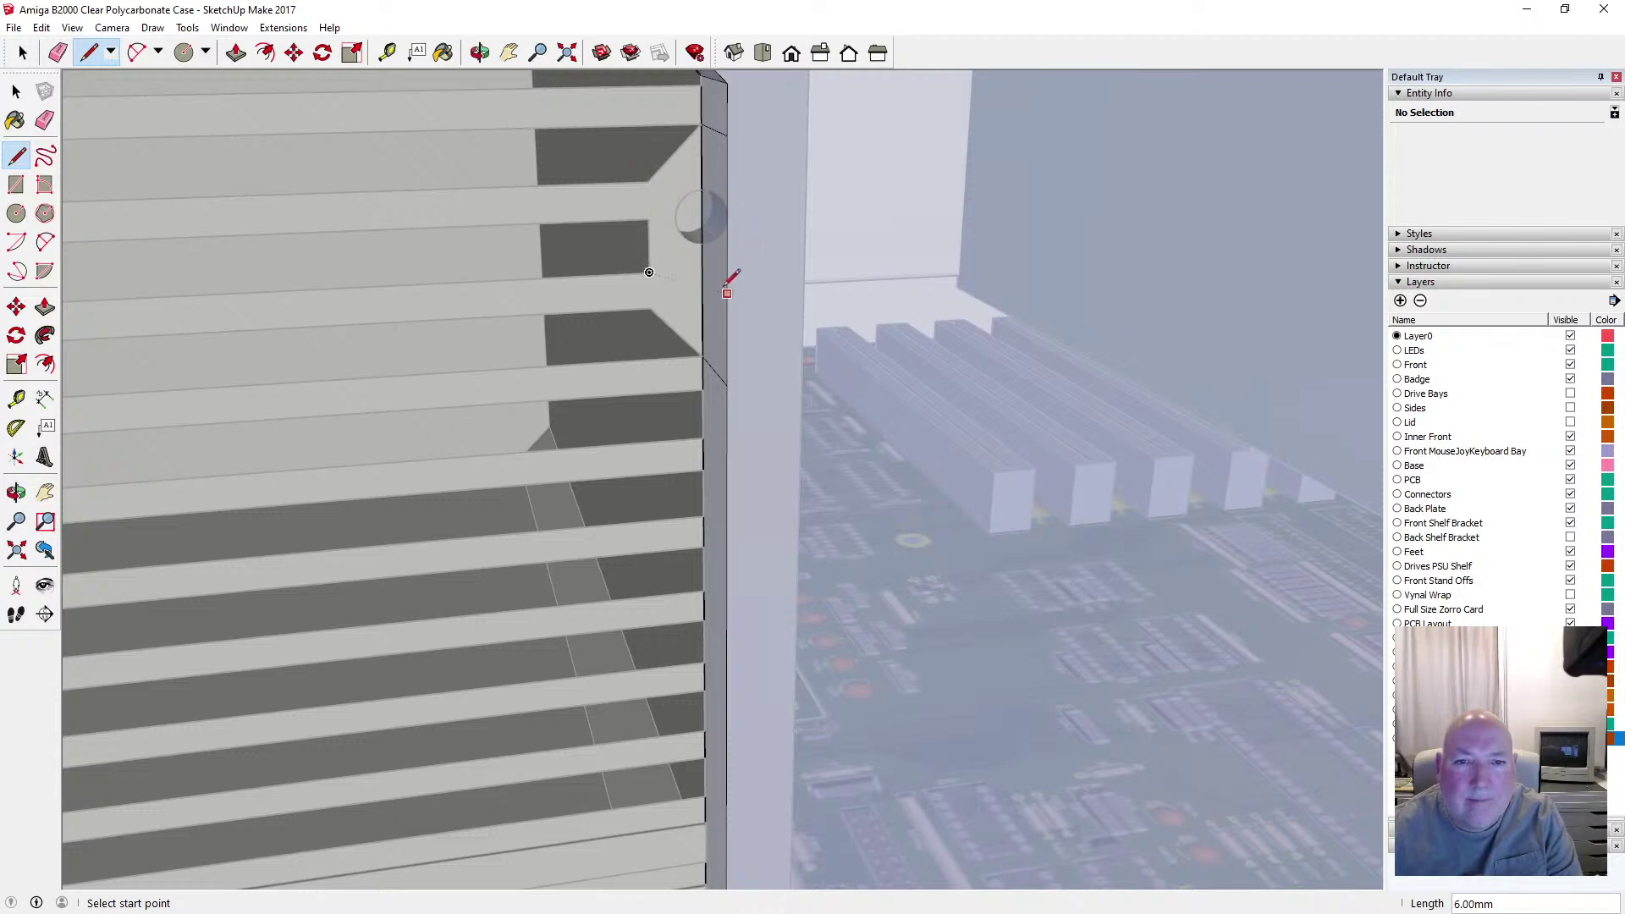
# Draw two more 6 mm lines across the opening's right inner face, just above and below the upper-right mounting hole
pyautogui.click(481, 52)
pyautogui.moveTo(524, 136)
pyautogui.mouseDown()
pyautogui.moveTo(544, 170)
pyautogui.moveTo(462, 108)
pyautogui.moveTo(496, 103)
pyautogui.moveTo(489, 165)
pyautogui.moveTo(435, 200)
pyautogui.moveTo(432, 161)
pyautogui.moveTo(474, 167)
pyautogui.mouseUp()
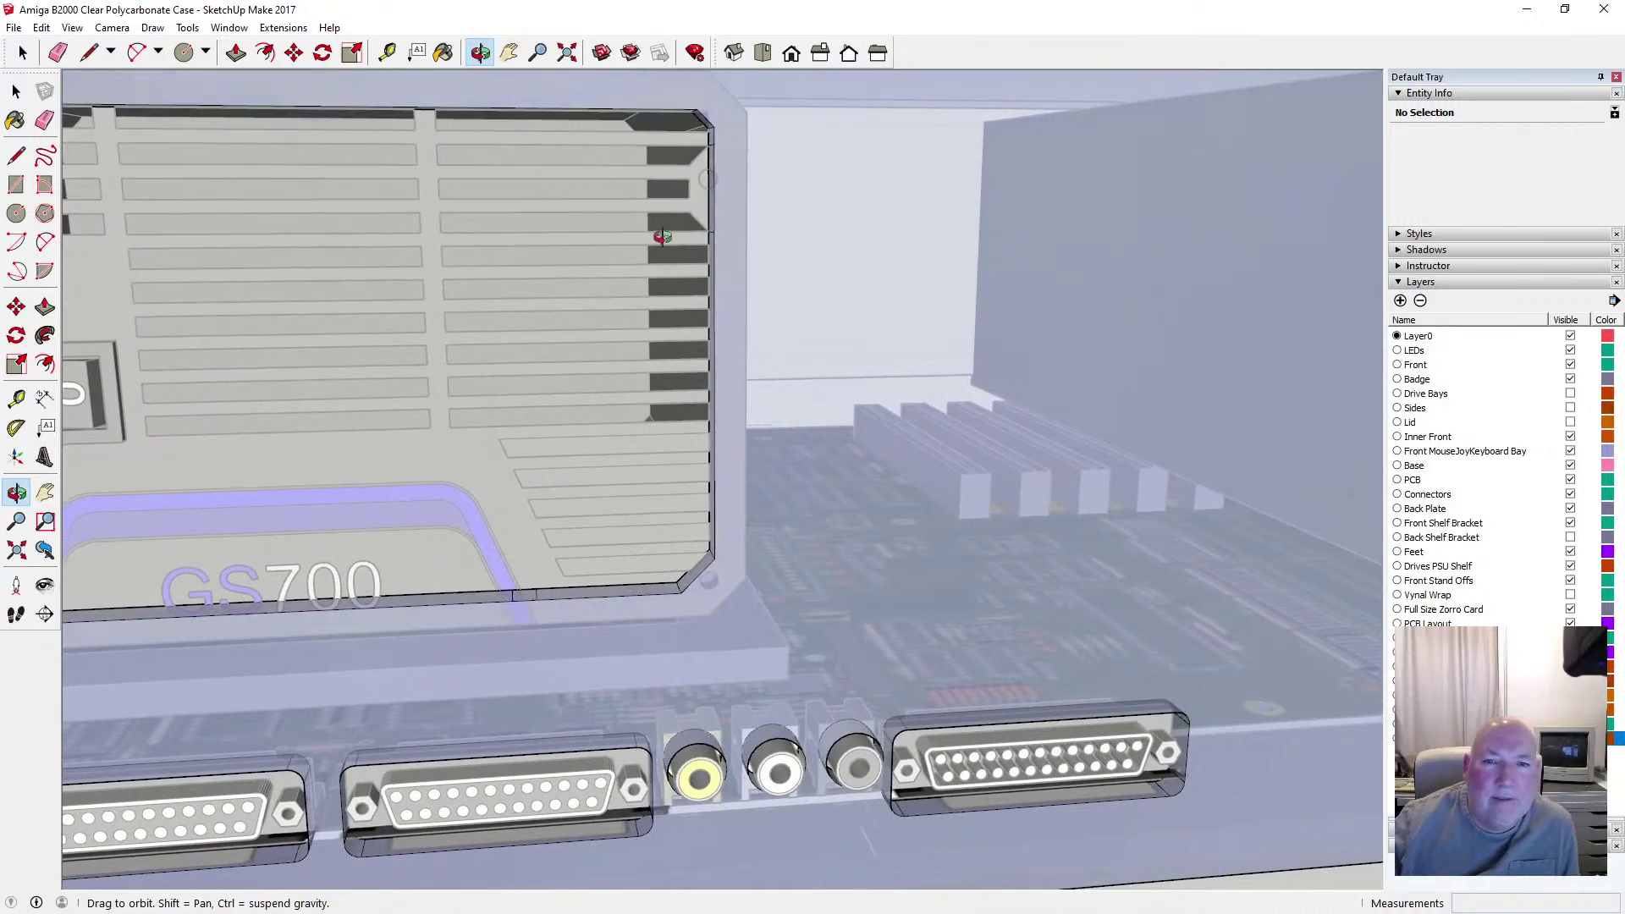
pyautogui.scroll(6, 674, 218)
pyautogui.scroll(-5, 688, 211)
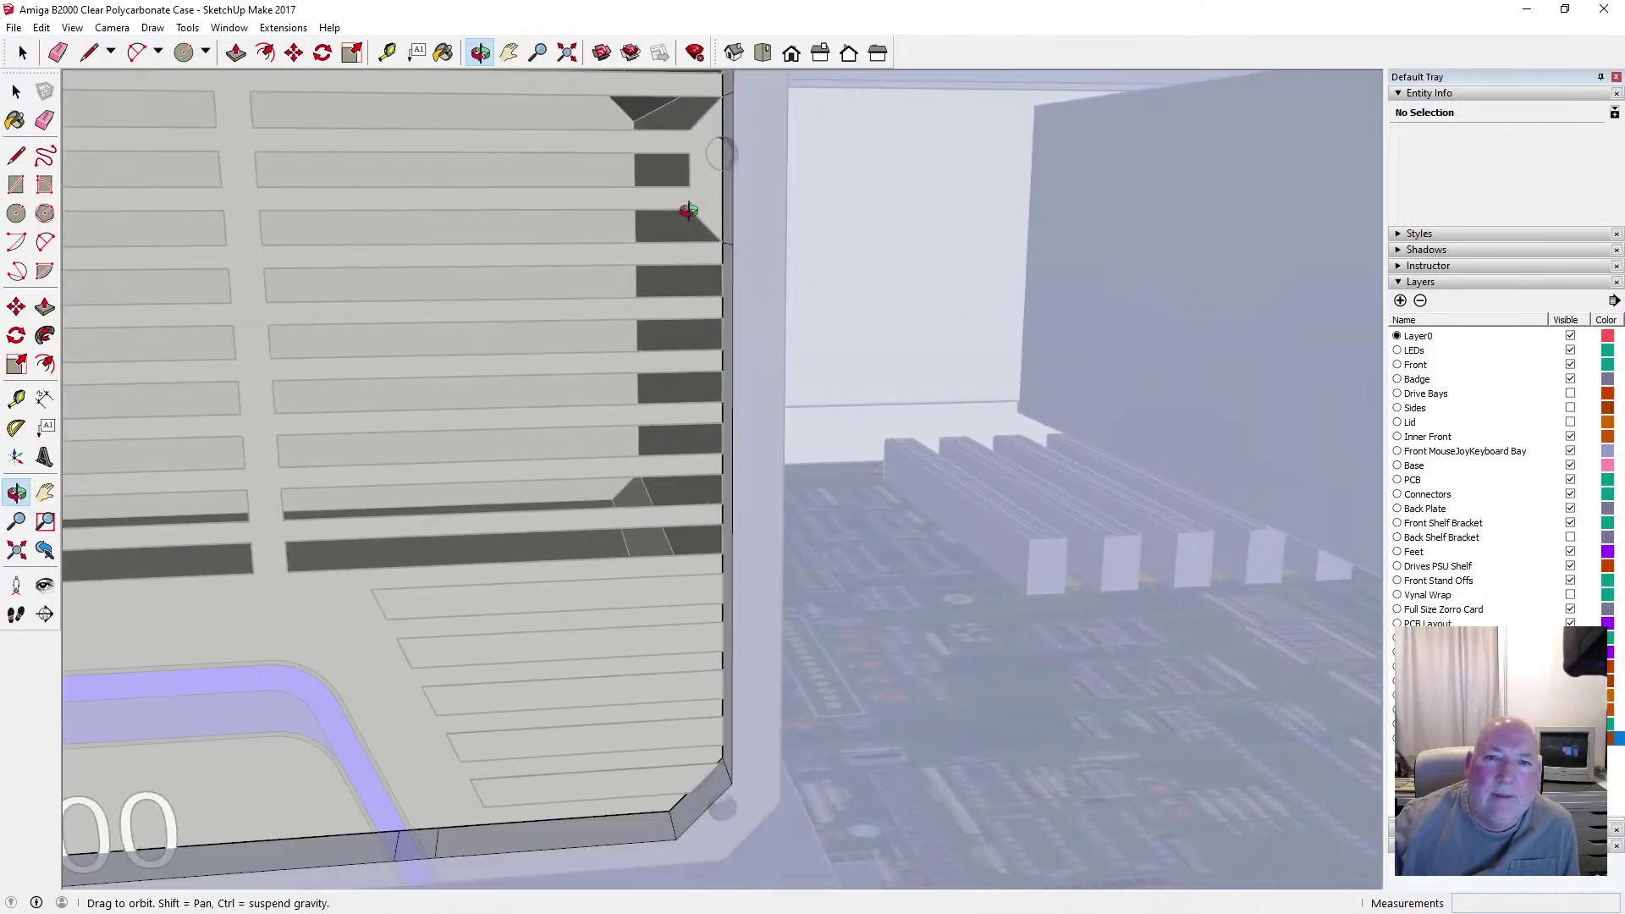
pyautogui.moveTo(702, 201); pyautogui.dragTo(679, 239)
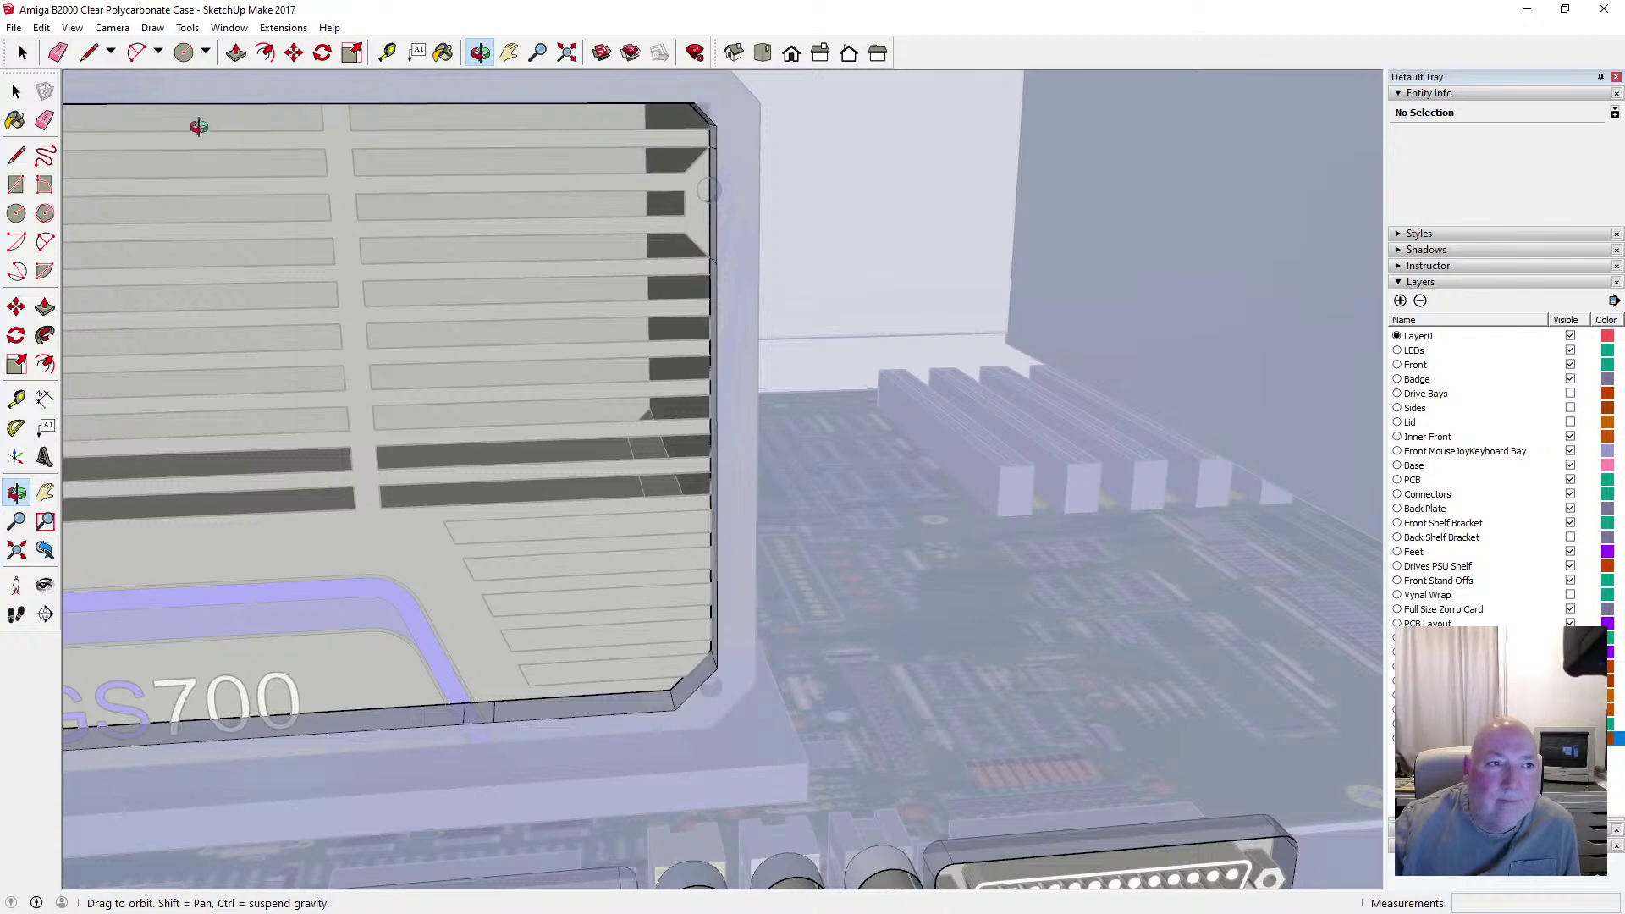
pyautogui.click(16, 155)
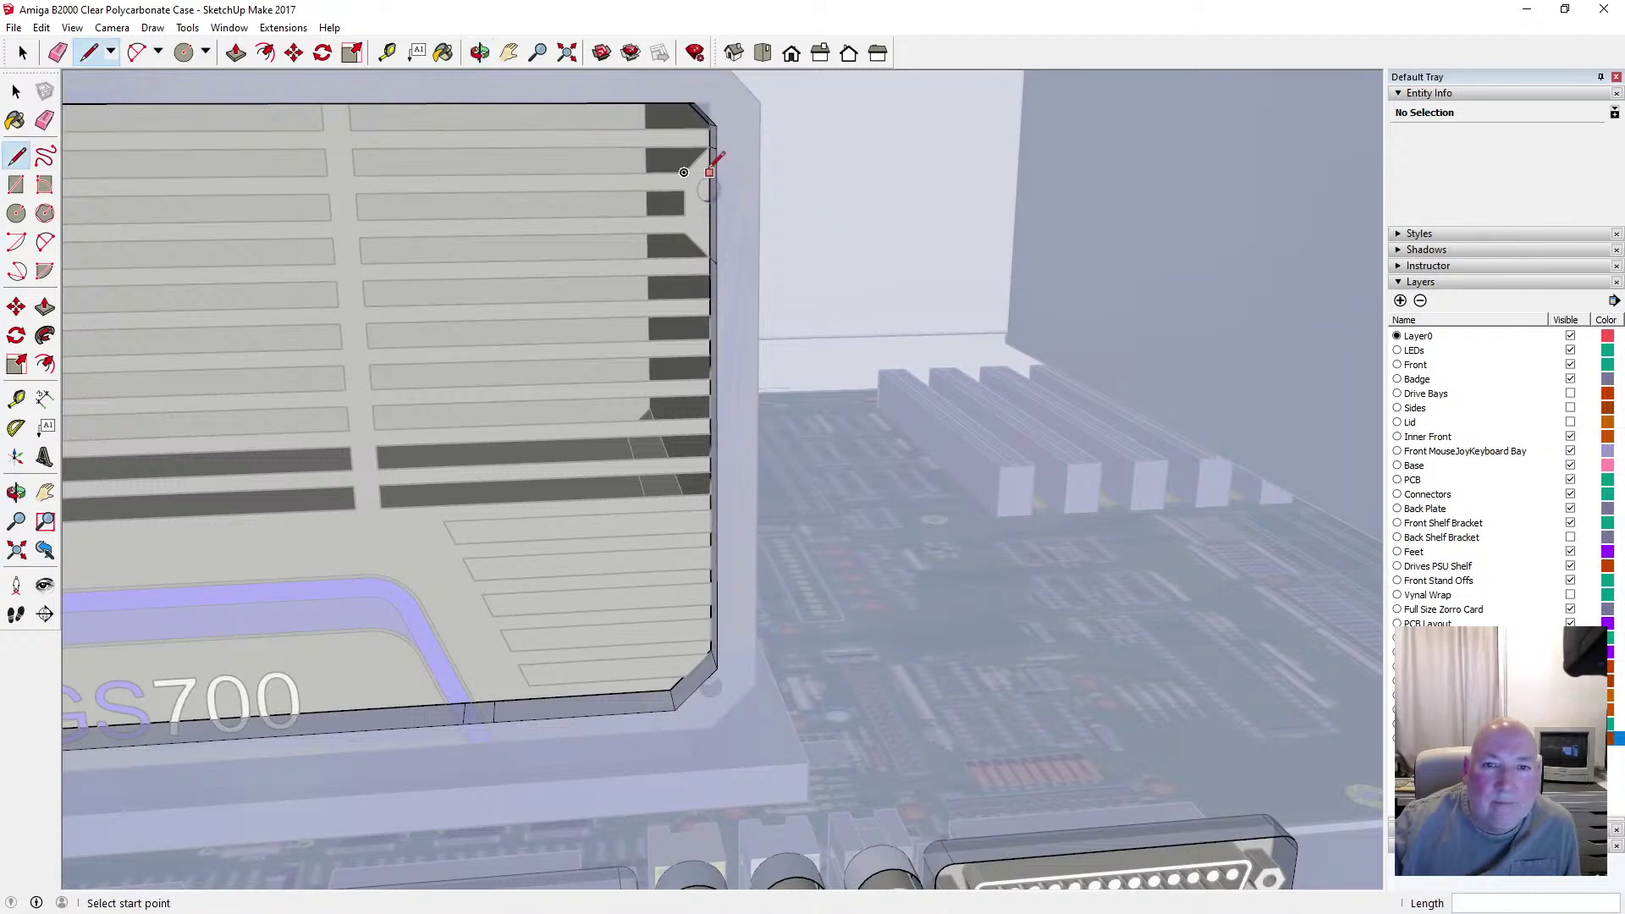
pyautogui.click(711, 168)
pyautogui.press('Escape')
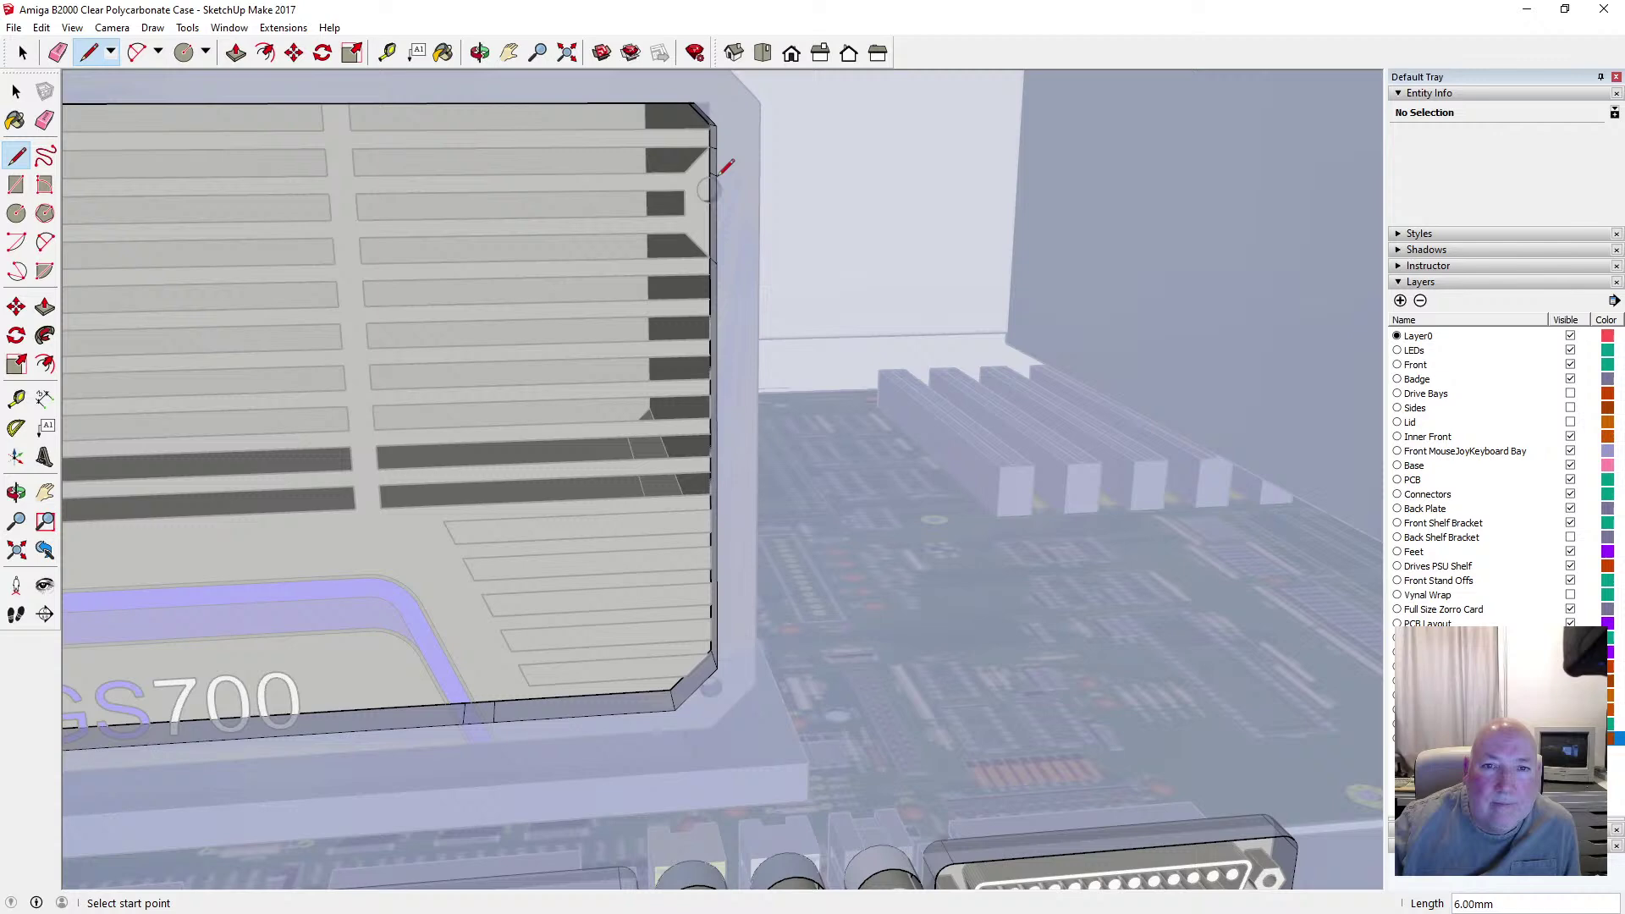
pyautogui.click(717, 231)
pyautogui.press('space')
# Move the four edges of the face segment beside the upper-right mounting hole 3 mm into the opening to form a tapered tab
pyautogui.scroll(3, 728, 208)
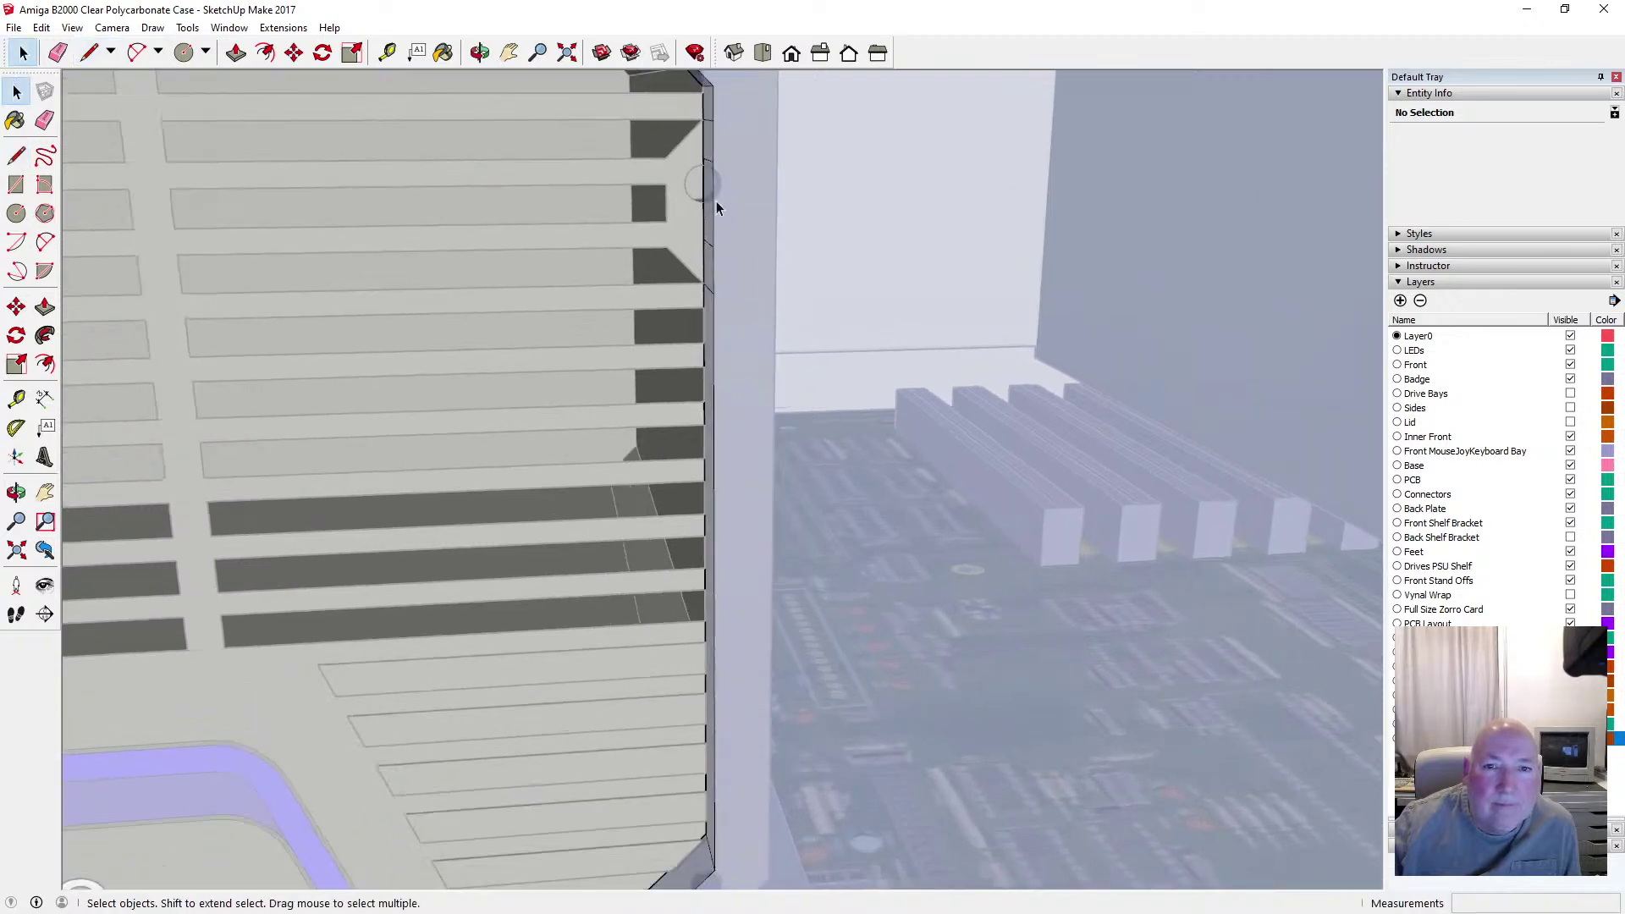
pyautogui.click(703, 211)
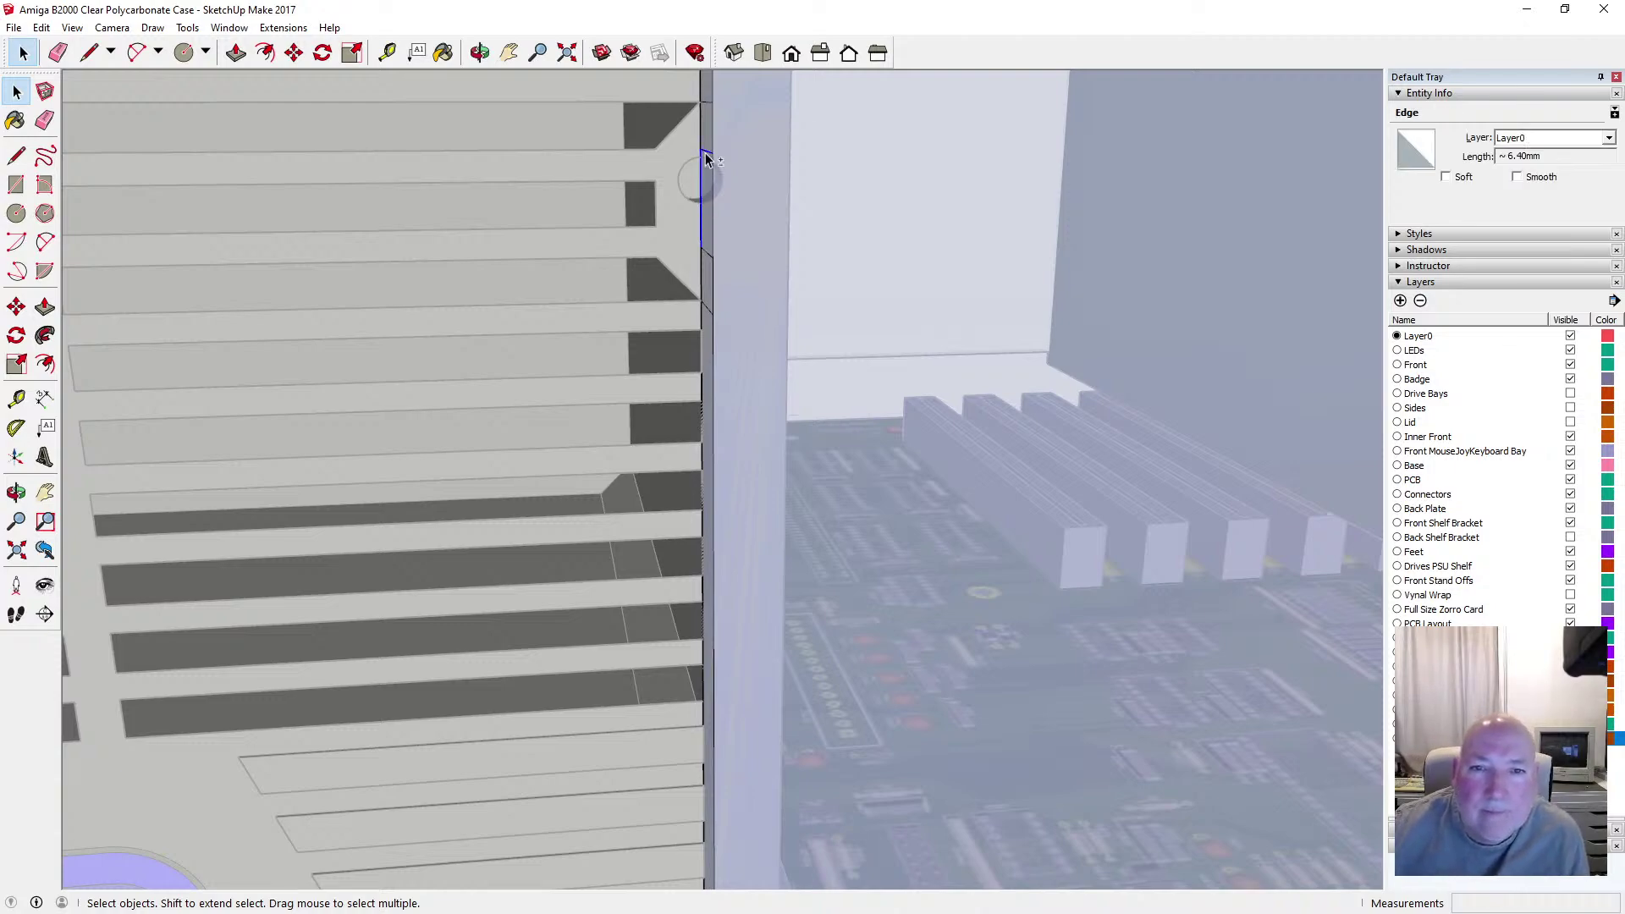
pyautogui.keyDown('shift'); pyautogui.click(718, 237); pyautogui.keyUp('shift')
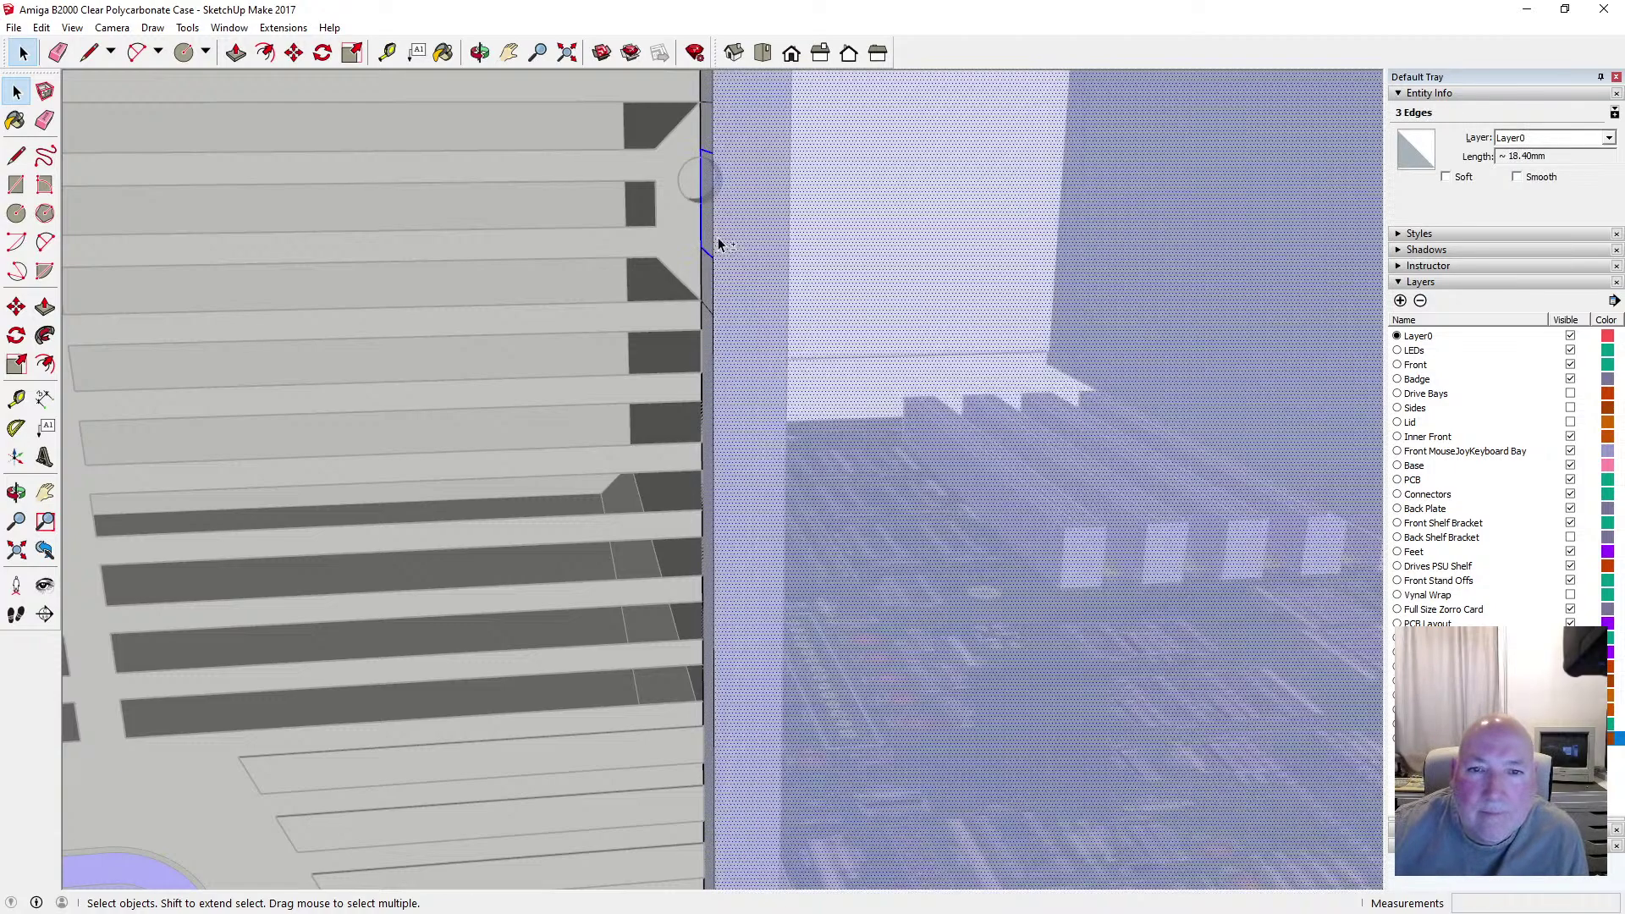
pyautogui.keyDown('shift'); pyautogui.click(719, 229); pyautogui.keyUp('shift')
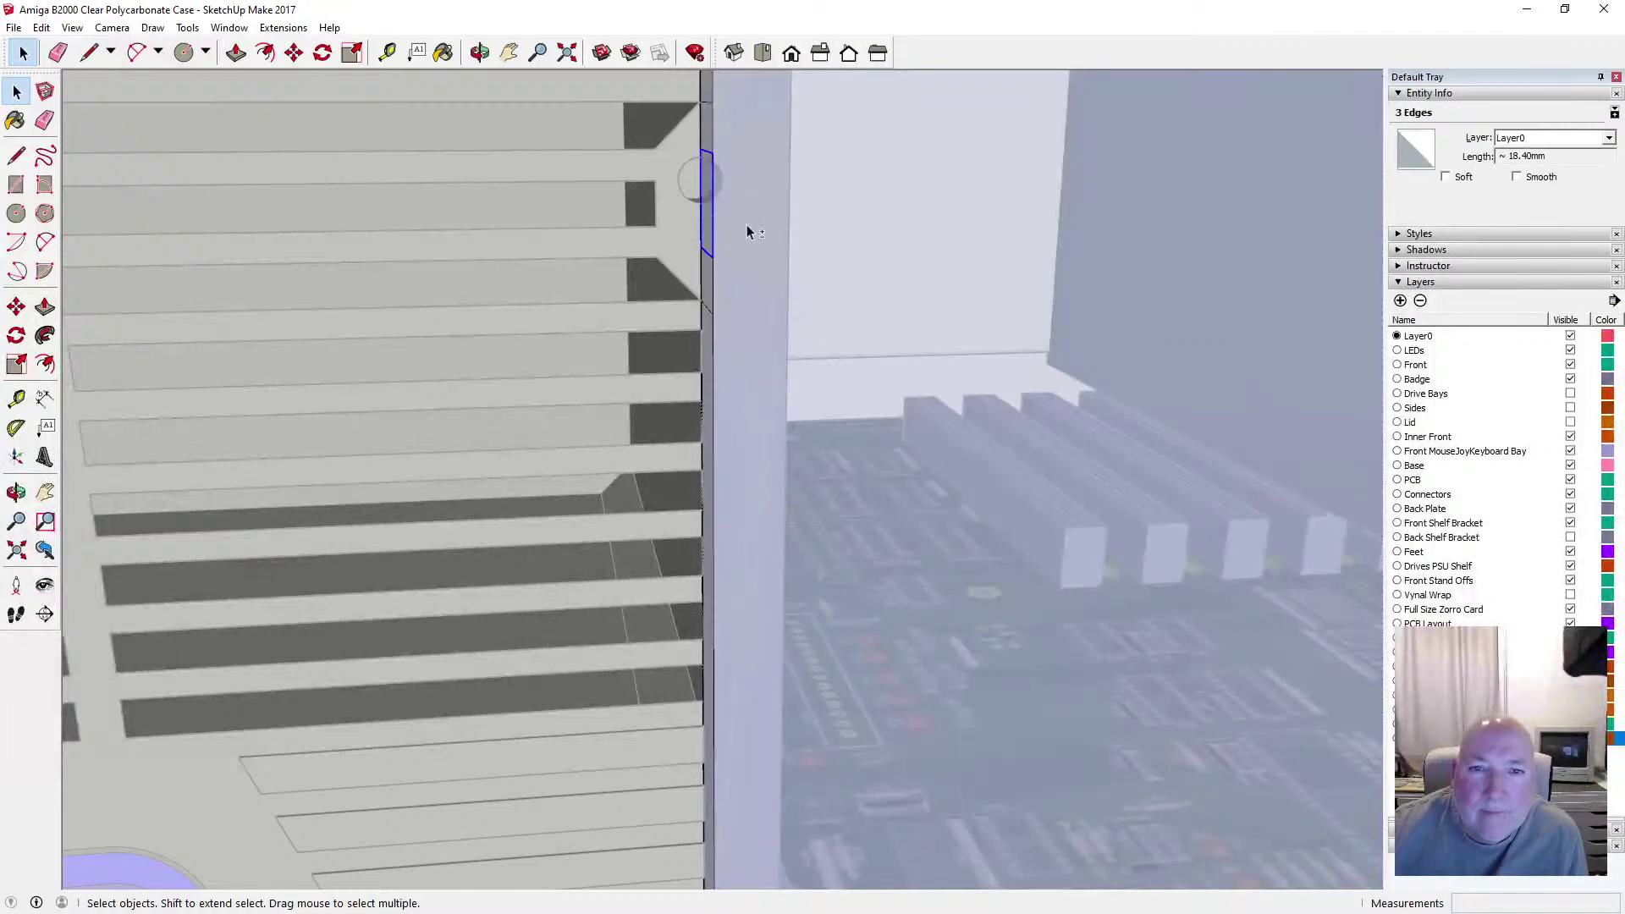
pyautogui.press('m')
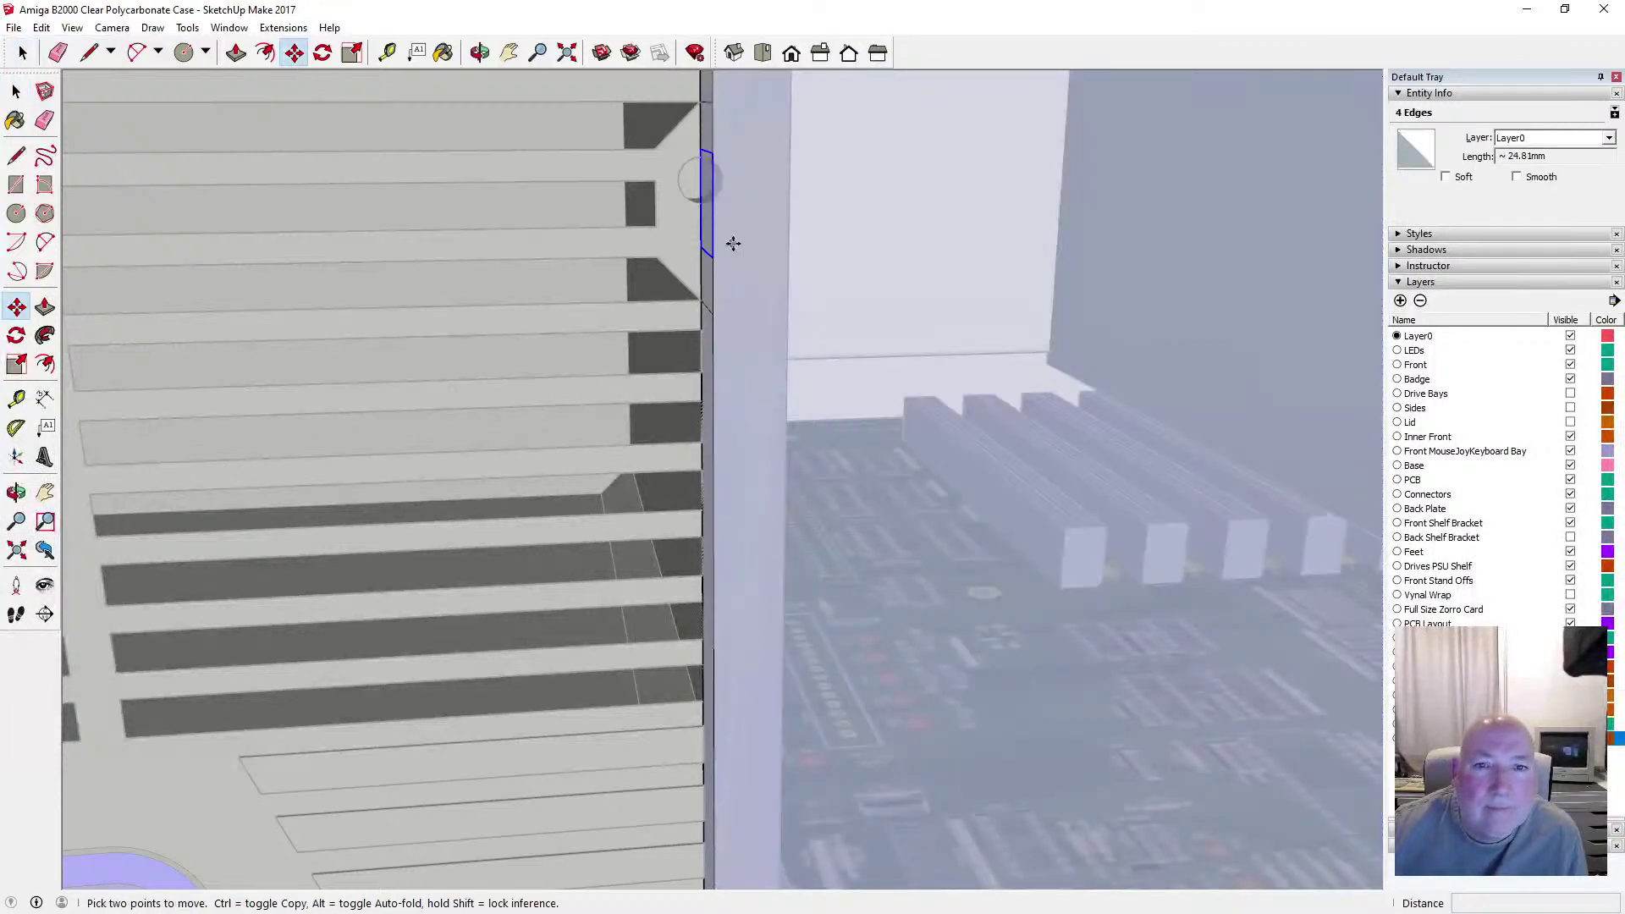
pyautogui.click(699, 213)
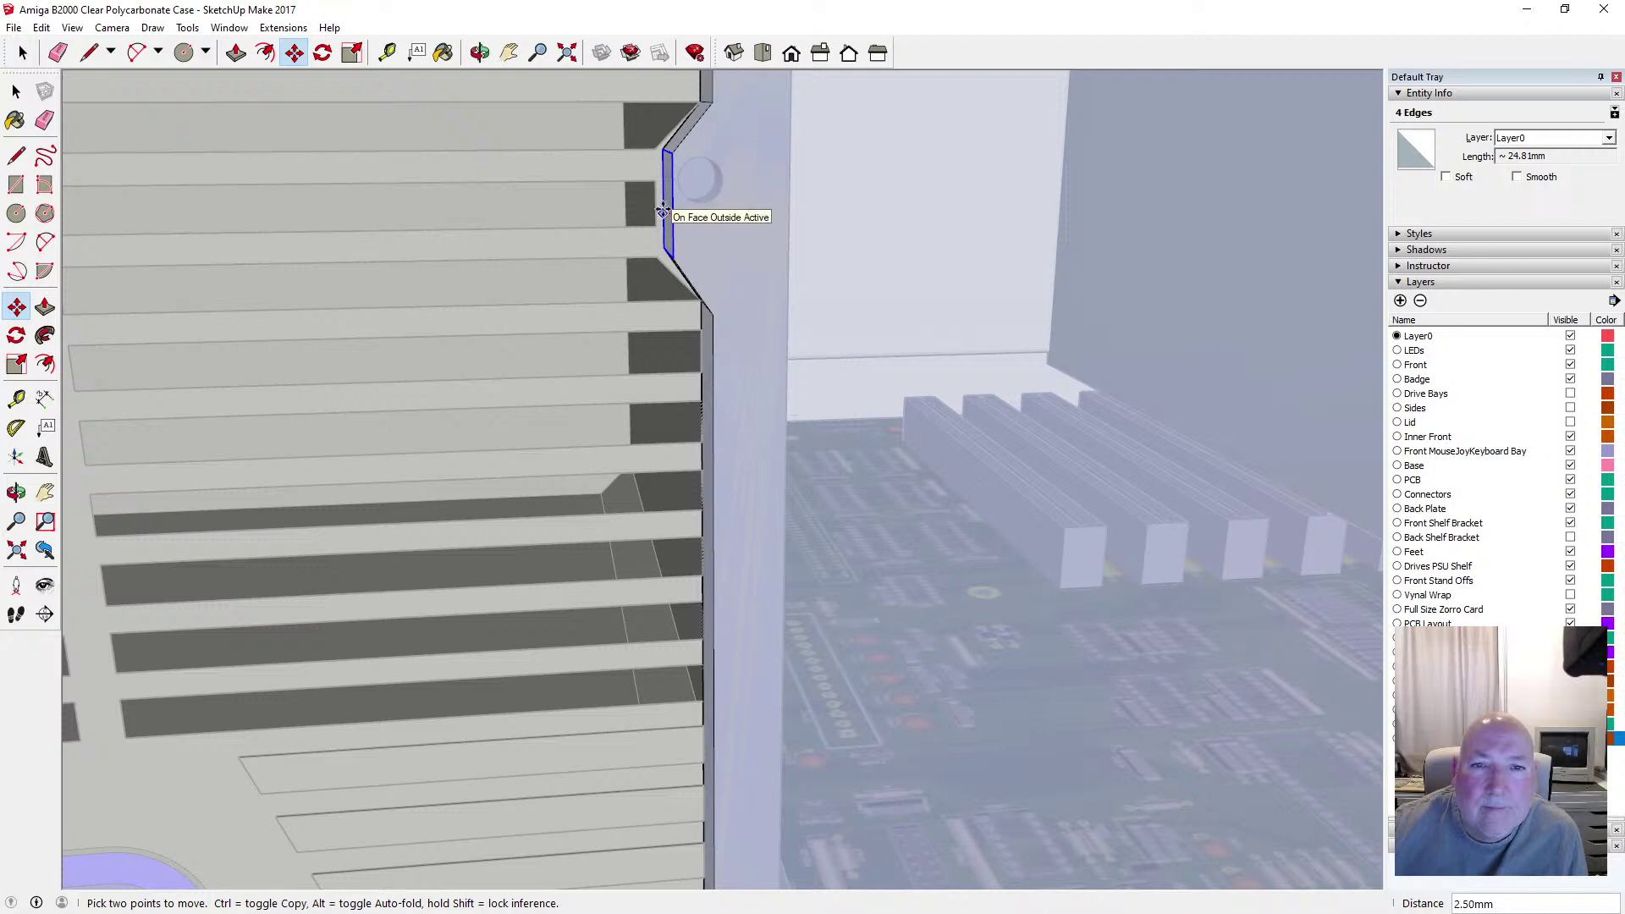
pyautogui.click(657, 212)
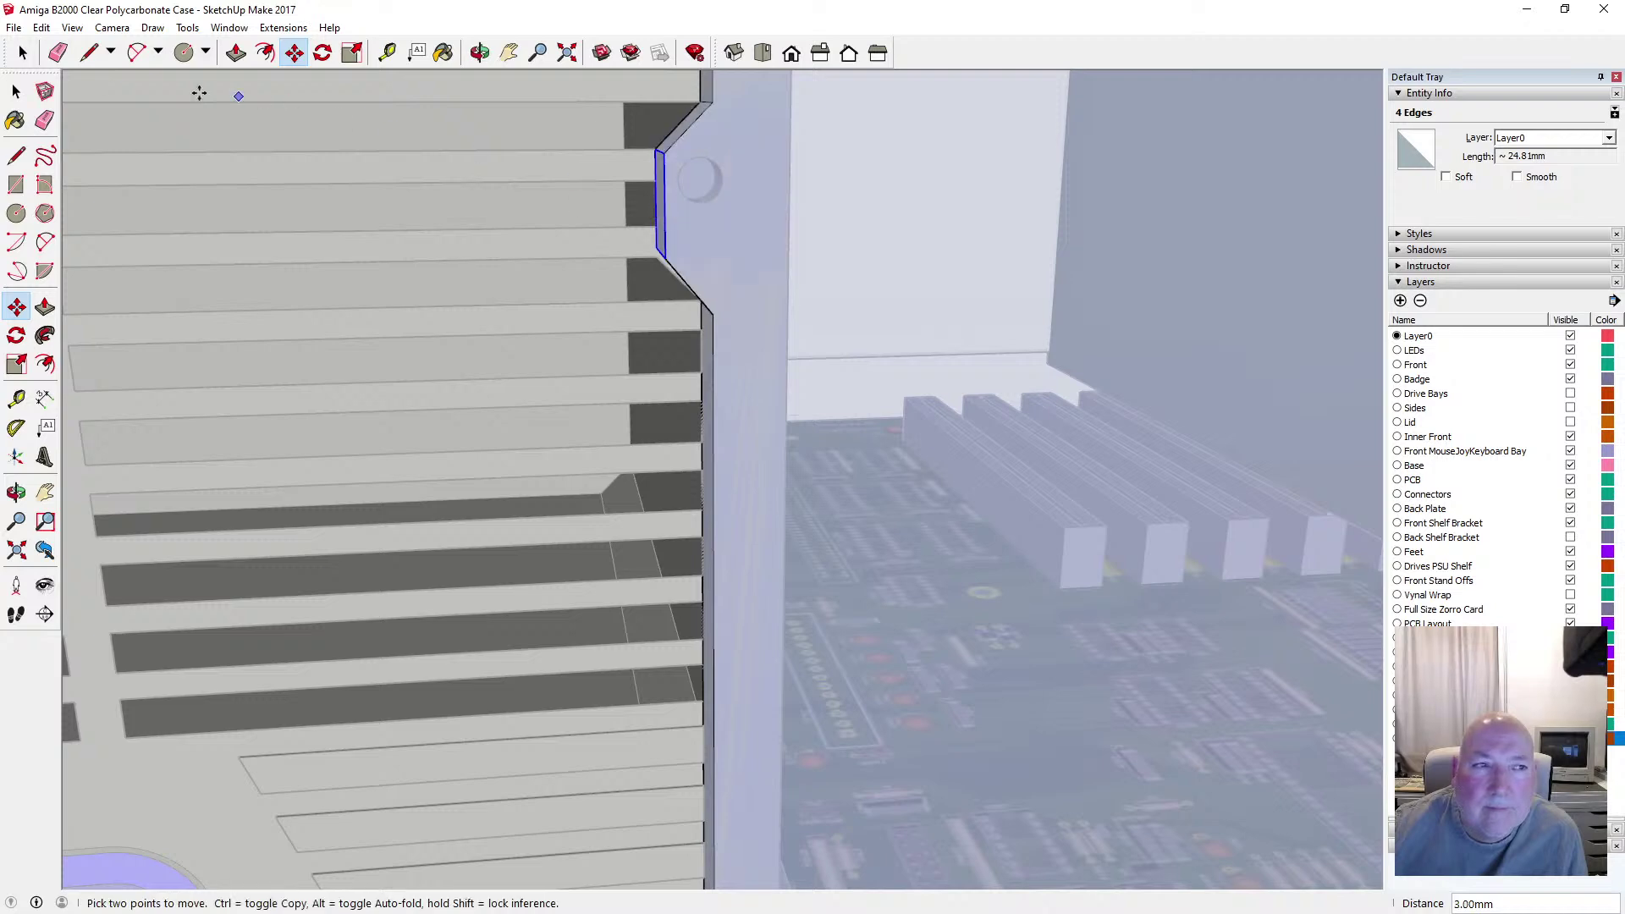
pyautogui.press('space')
pyautogui.scroll(-4, 579, 302)
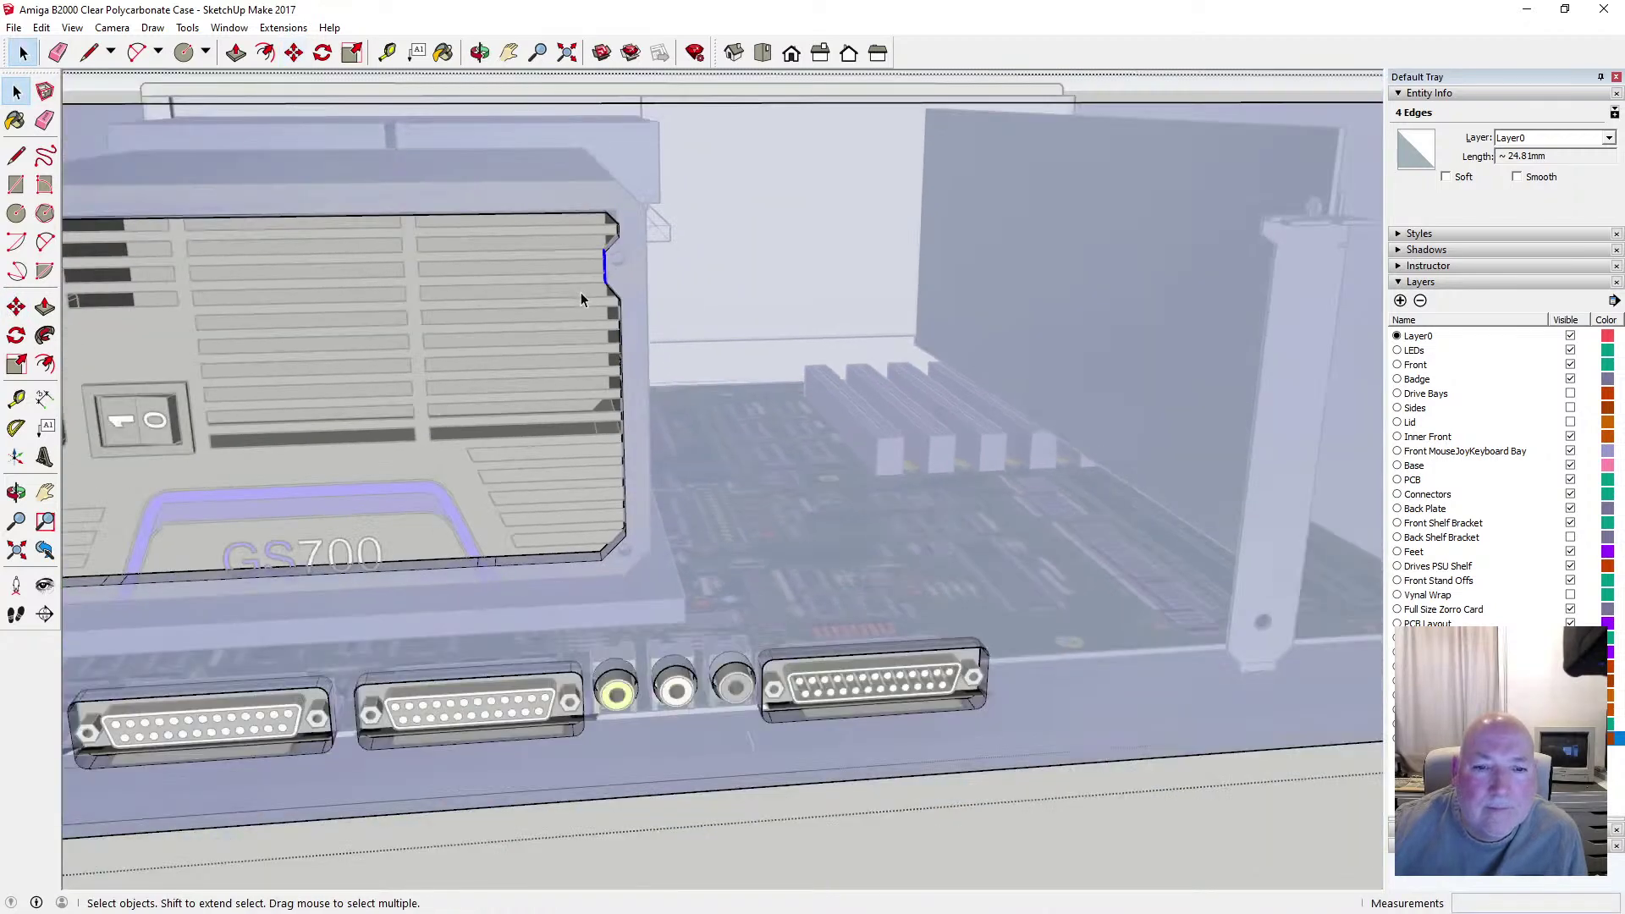
# Draw a 6 mm line across the opening's upper inner face, just left of the upper-left mounting hole
pyautogui.scroll(-6, 850, 339)
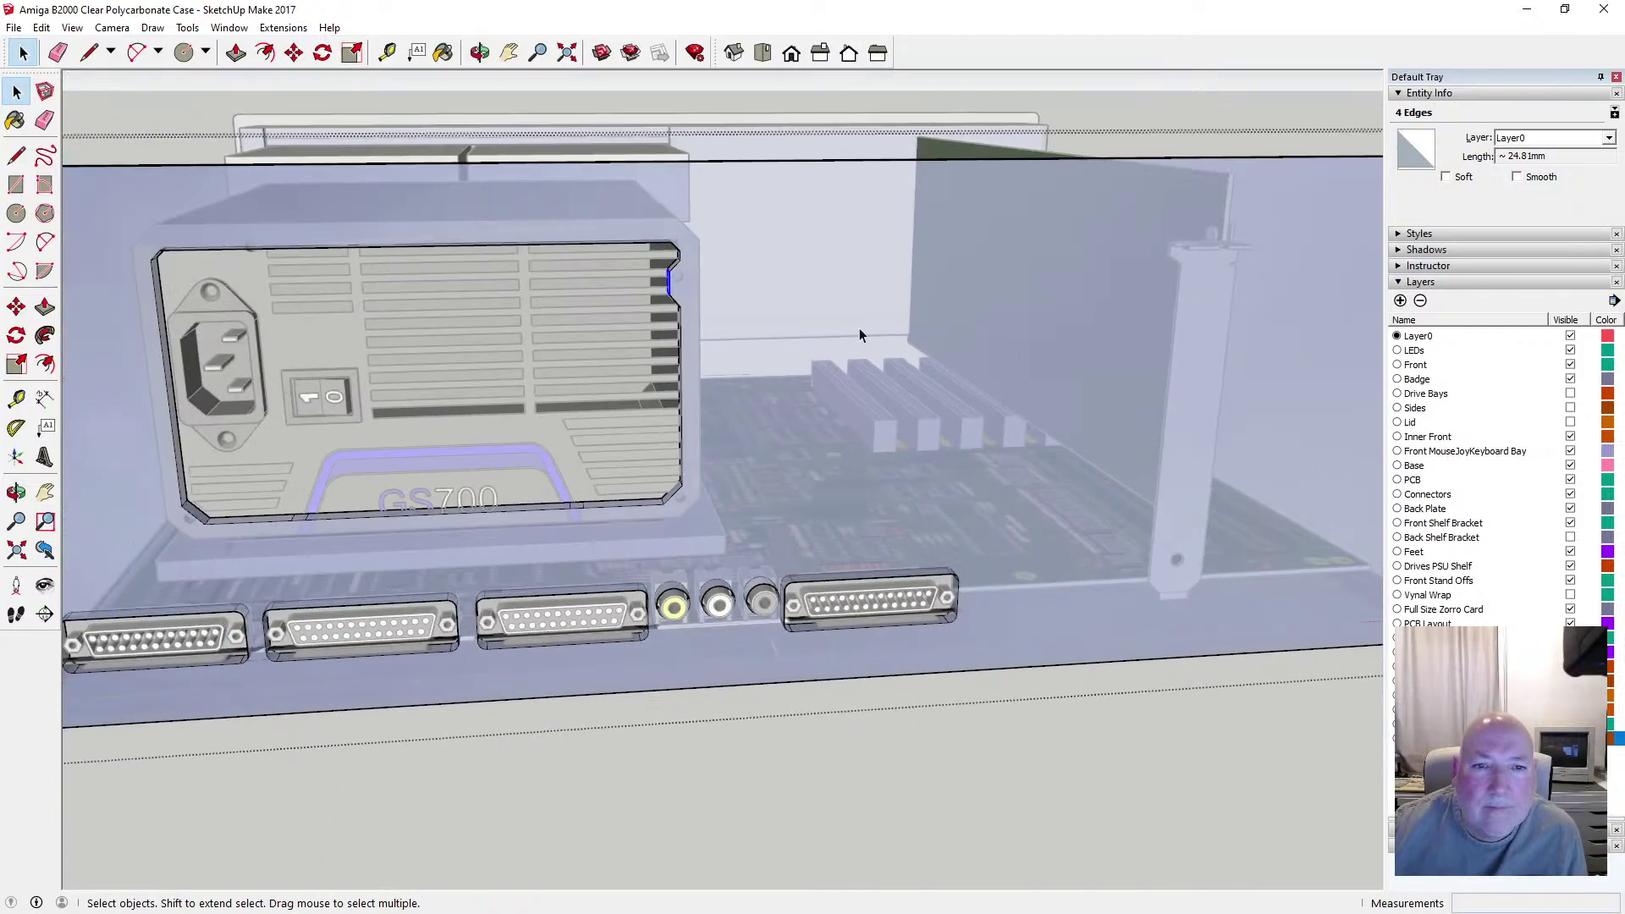
pyautogui.scroll(8, 360, 269)
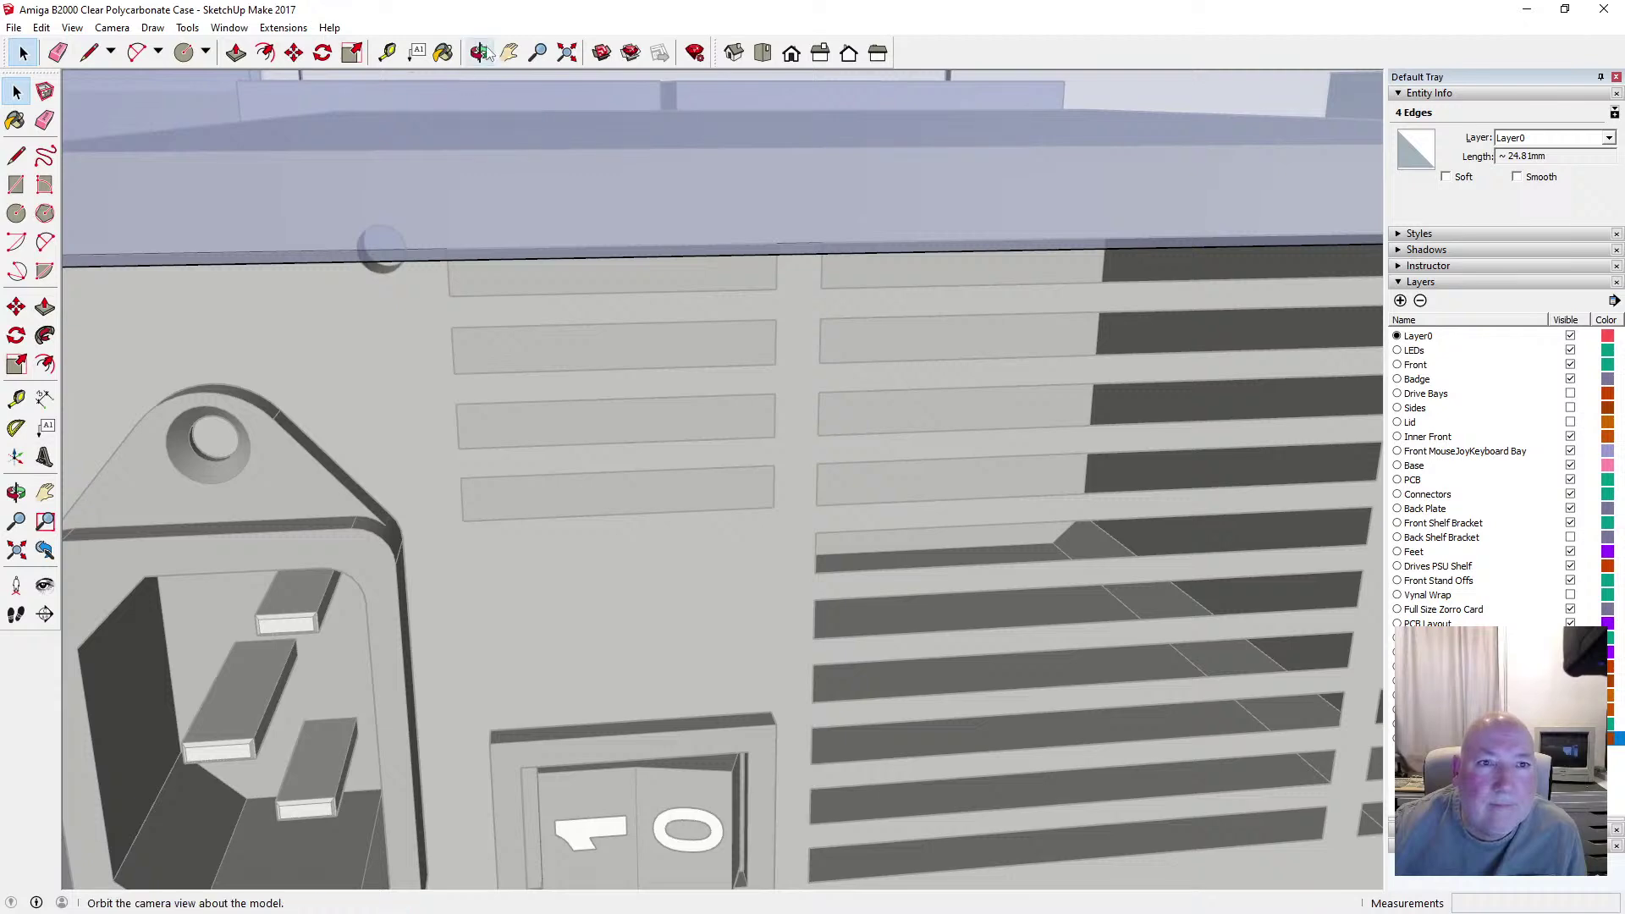
pyautogui.moveTo(472, 137)
pyautogui.mouseDown(button='middle')
pyautogui.moveTo(442, 101)
pyautogui.moveTo(351, 166)
pyautogui.mouseUp(button='middle')
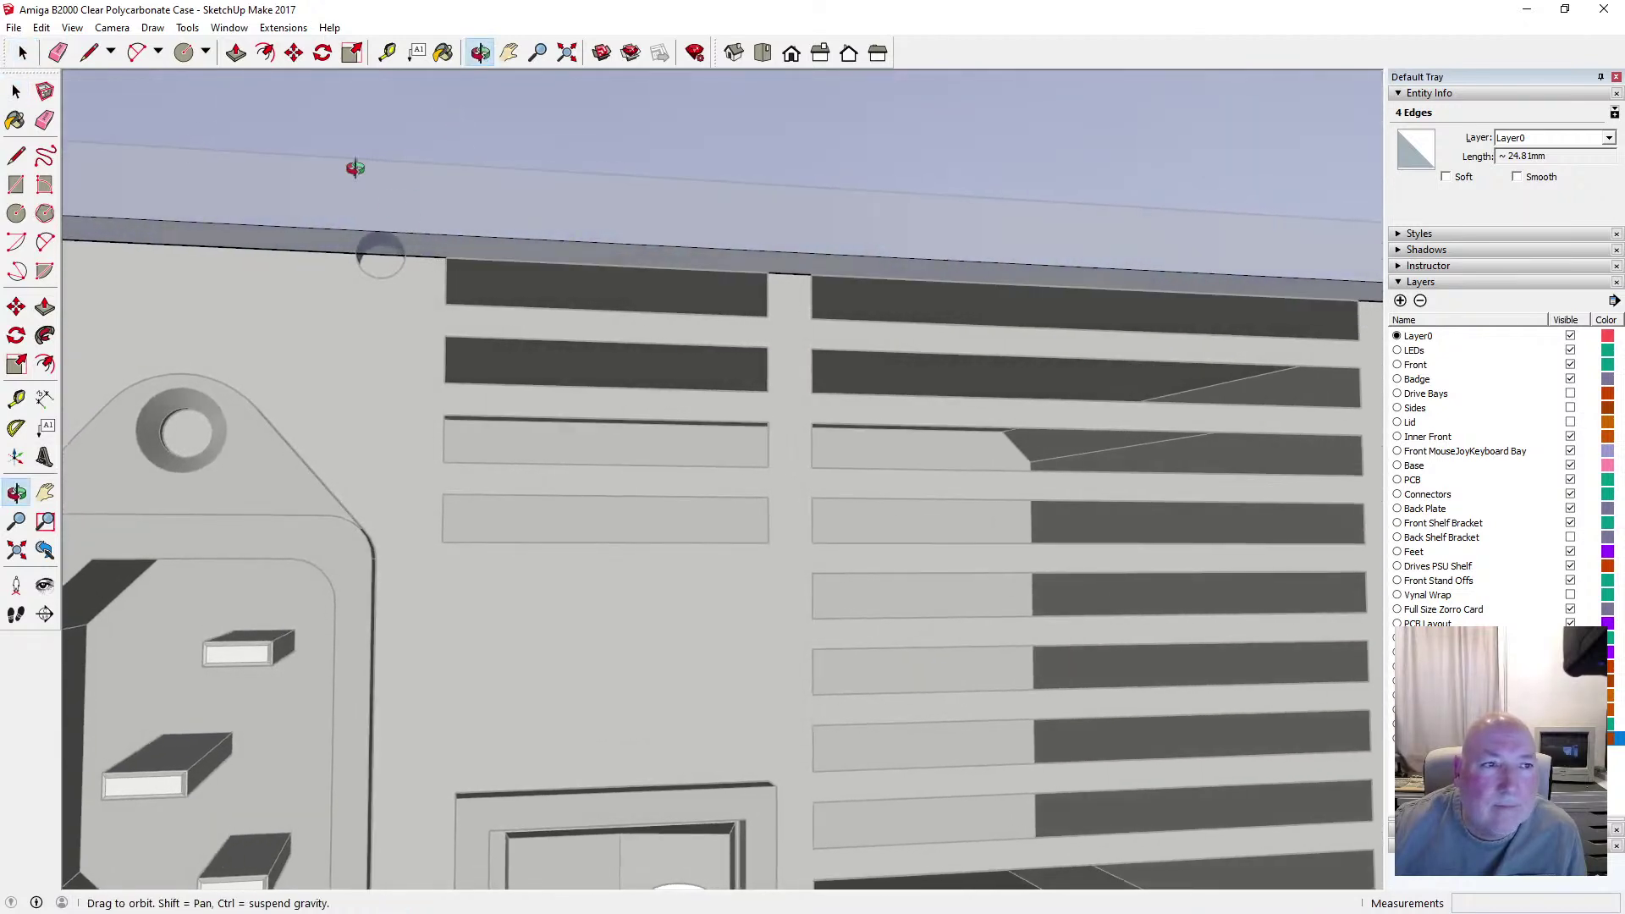
pyautogui.press('l')
pyautogui.click(324, 251)
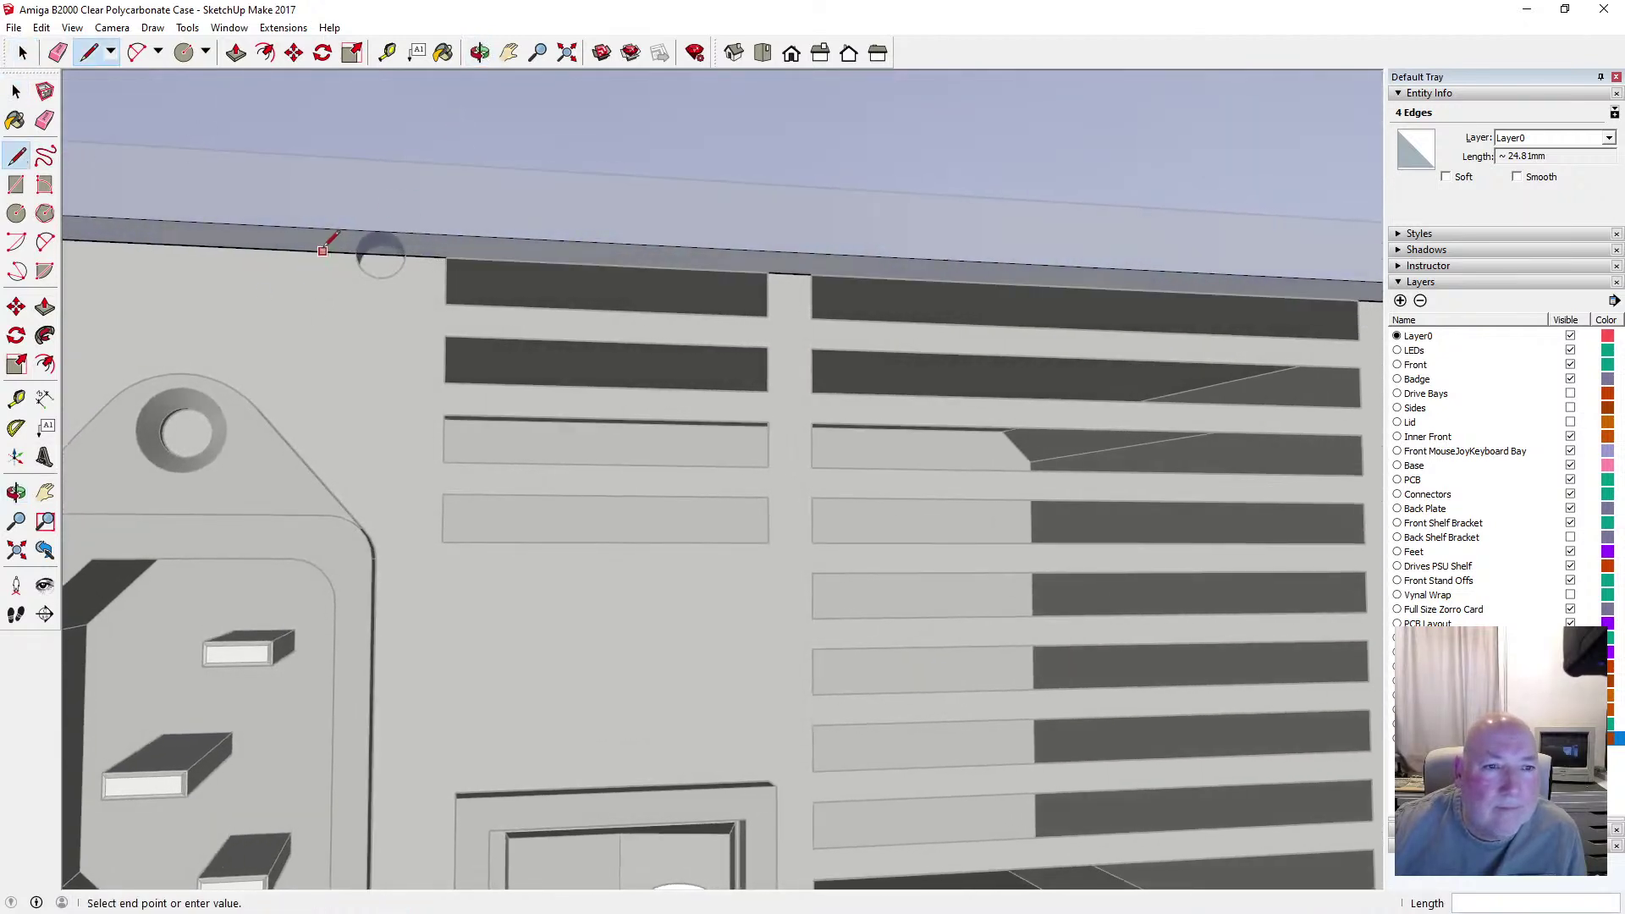
pyautogui.click(325, 233)
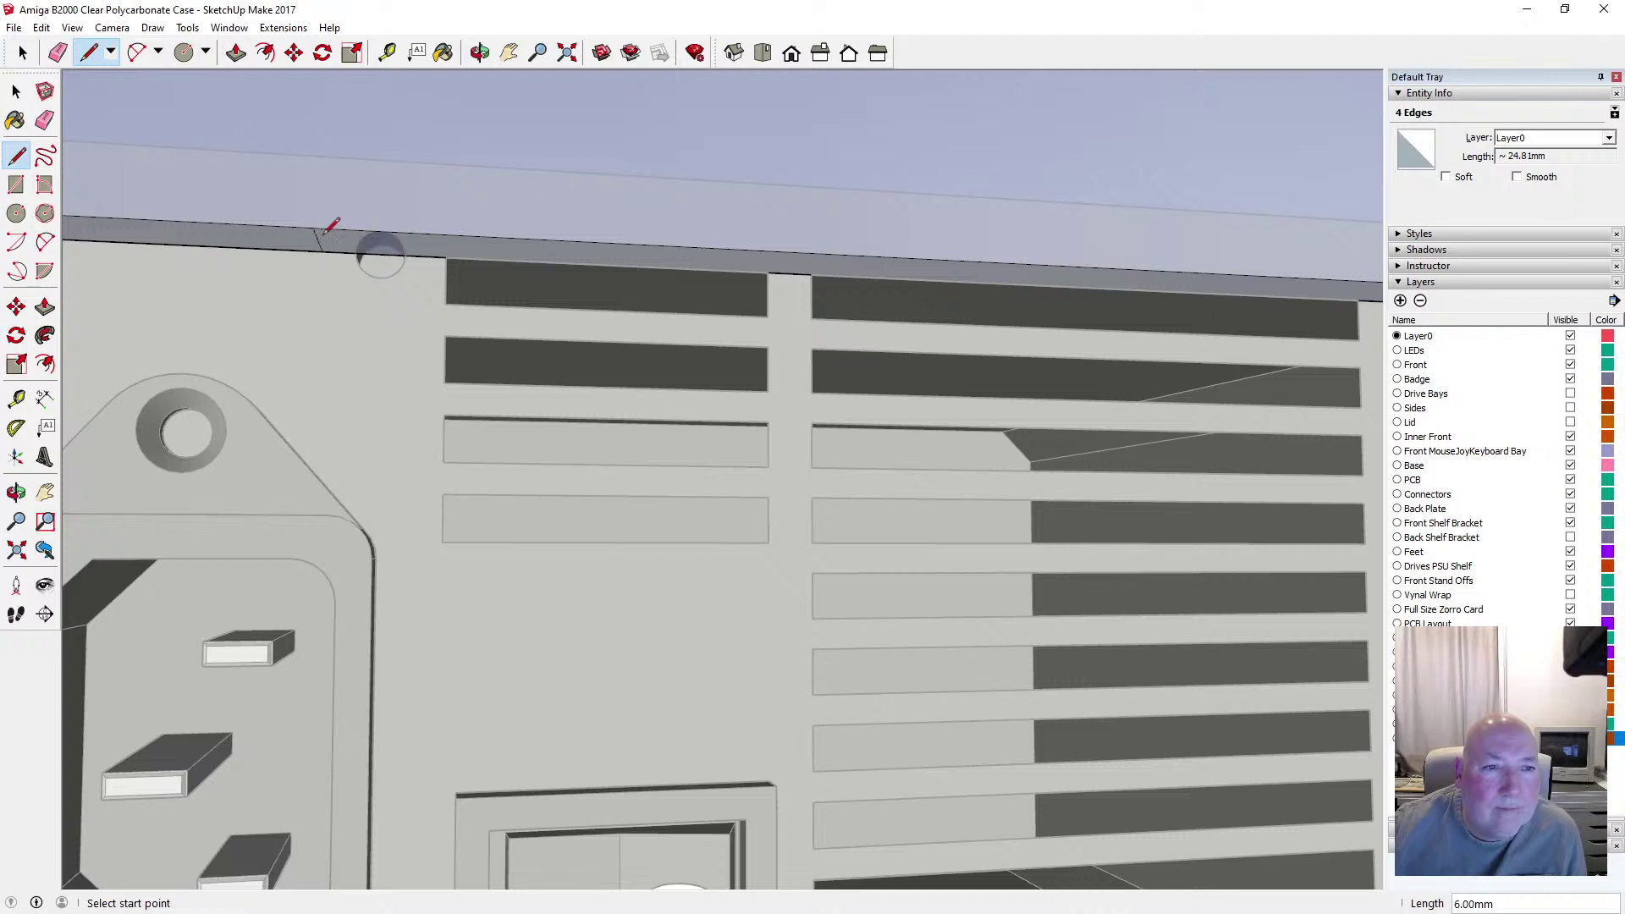
pyautogui.click(435, 256)
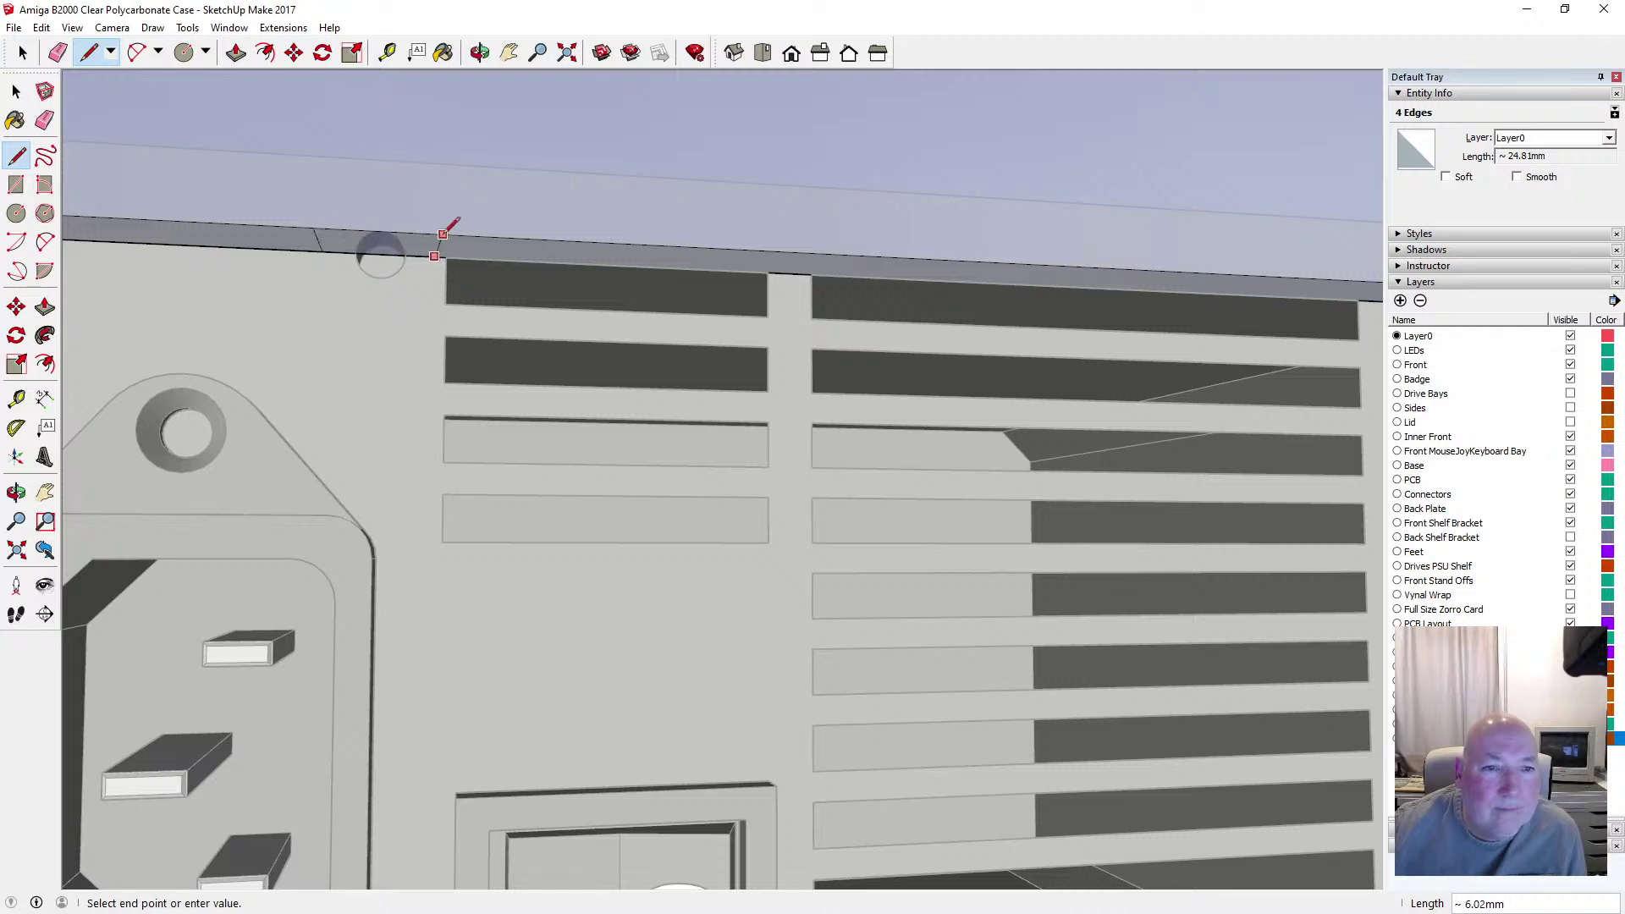
pyautogui.click(435, 234)
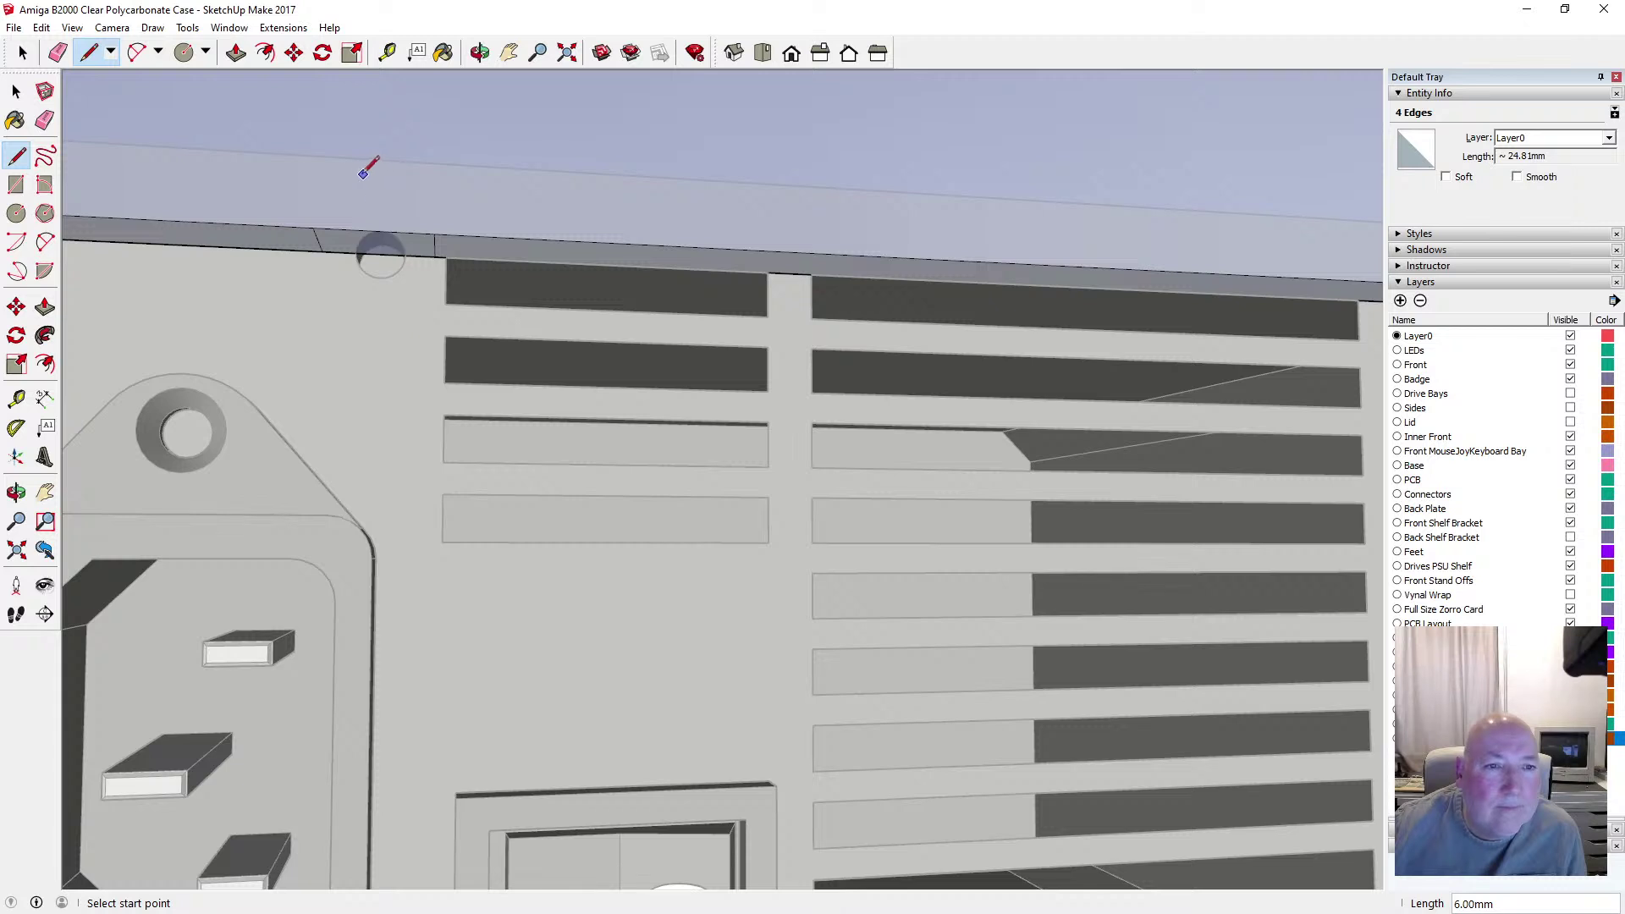
pyautogui.click(42, 27)
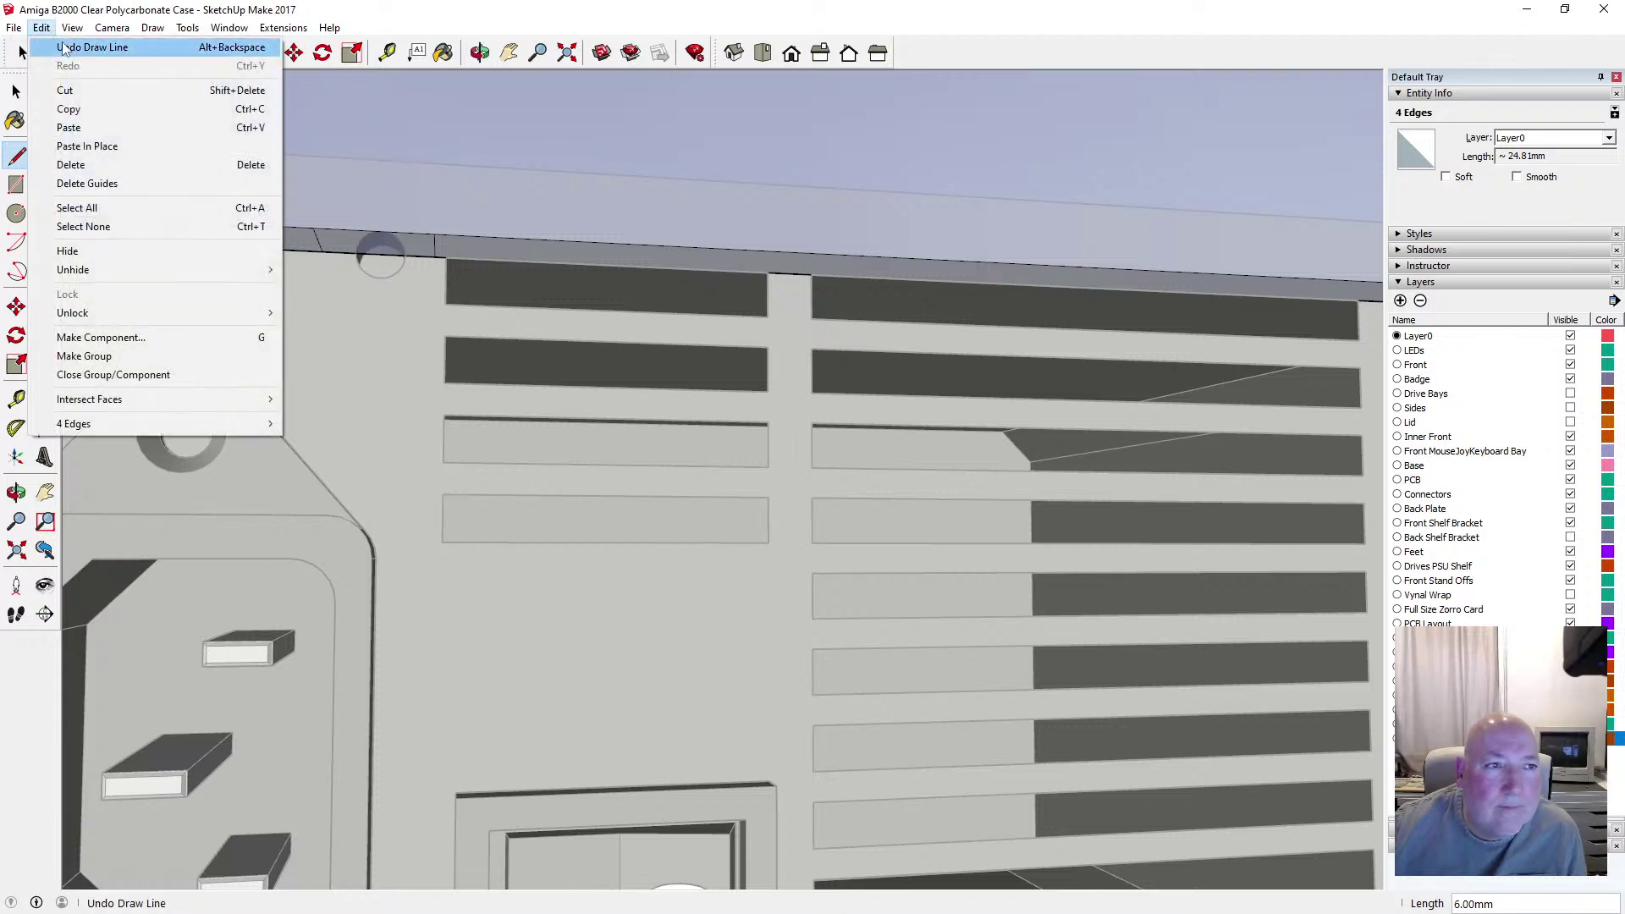
pyautogui.click(63, 43)
# Draw a 6 mm line across the opening's upper inner face, right of the upper-left mounting hole and just past the first vent slot's corner
pyautogui.click(458, 234)
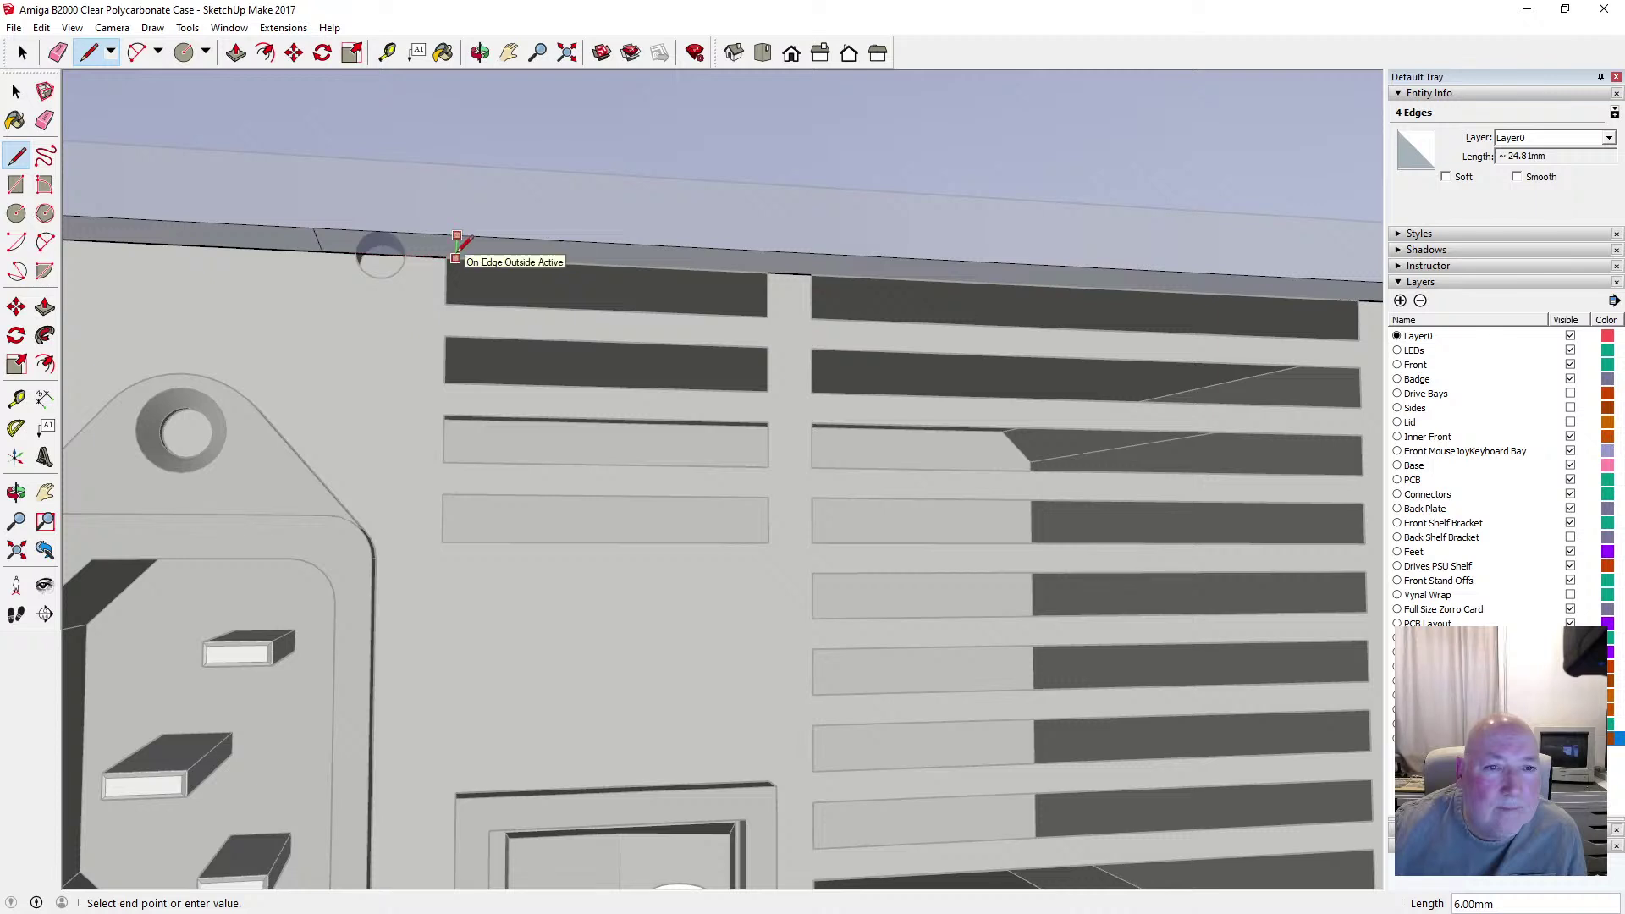
pyautogui.click(456, 258)
pyautogui.press('space')
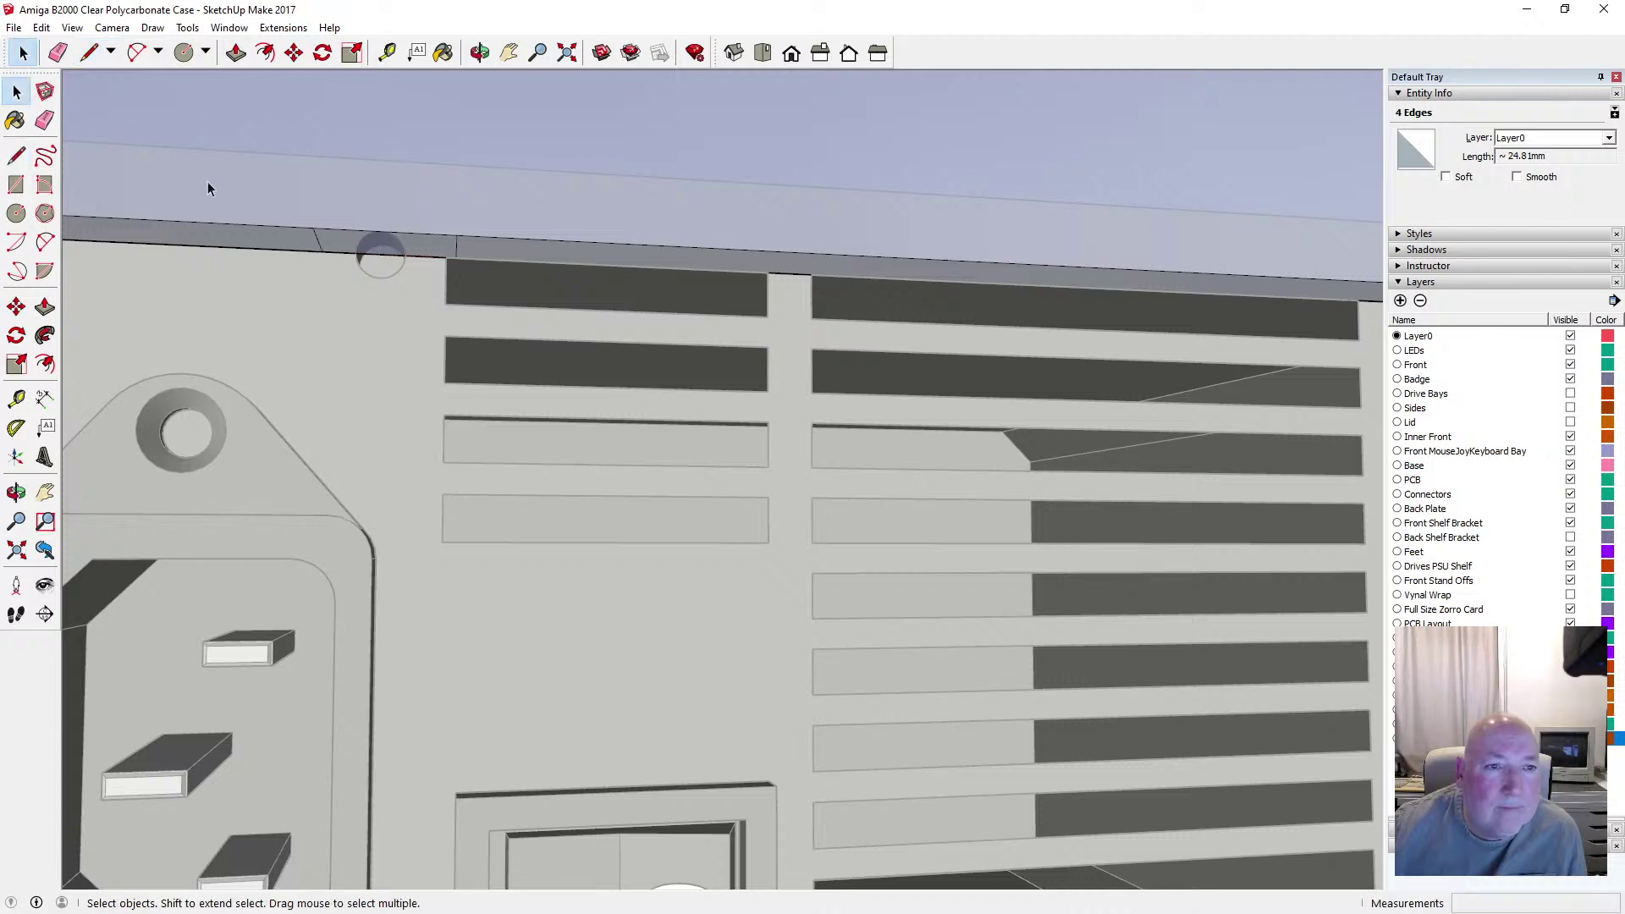
pyautogui.click(336, 243)
pyautogui.keyDown('shift'); pyautogui.click(450, 257); pyautogui.keyUp('shift')
pyautogui.scroll(3, 464, 266)
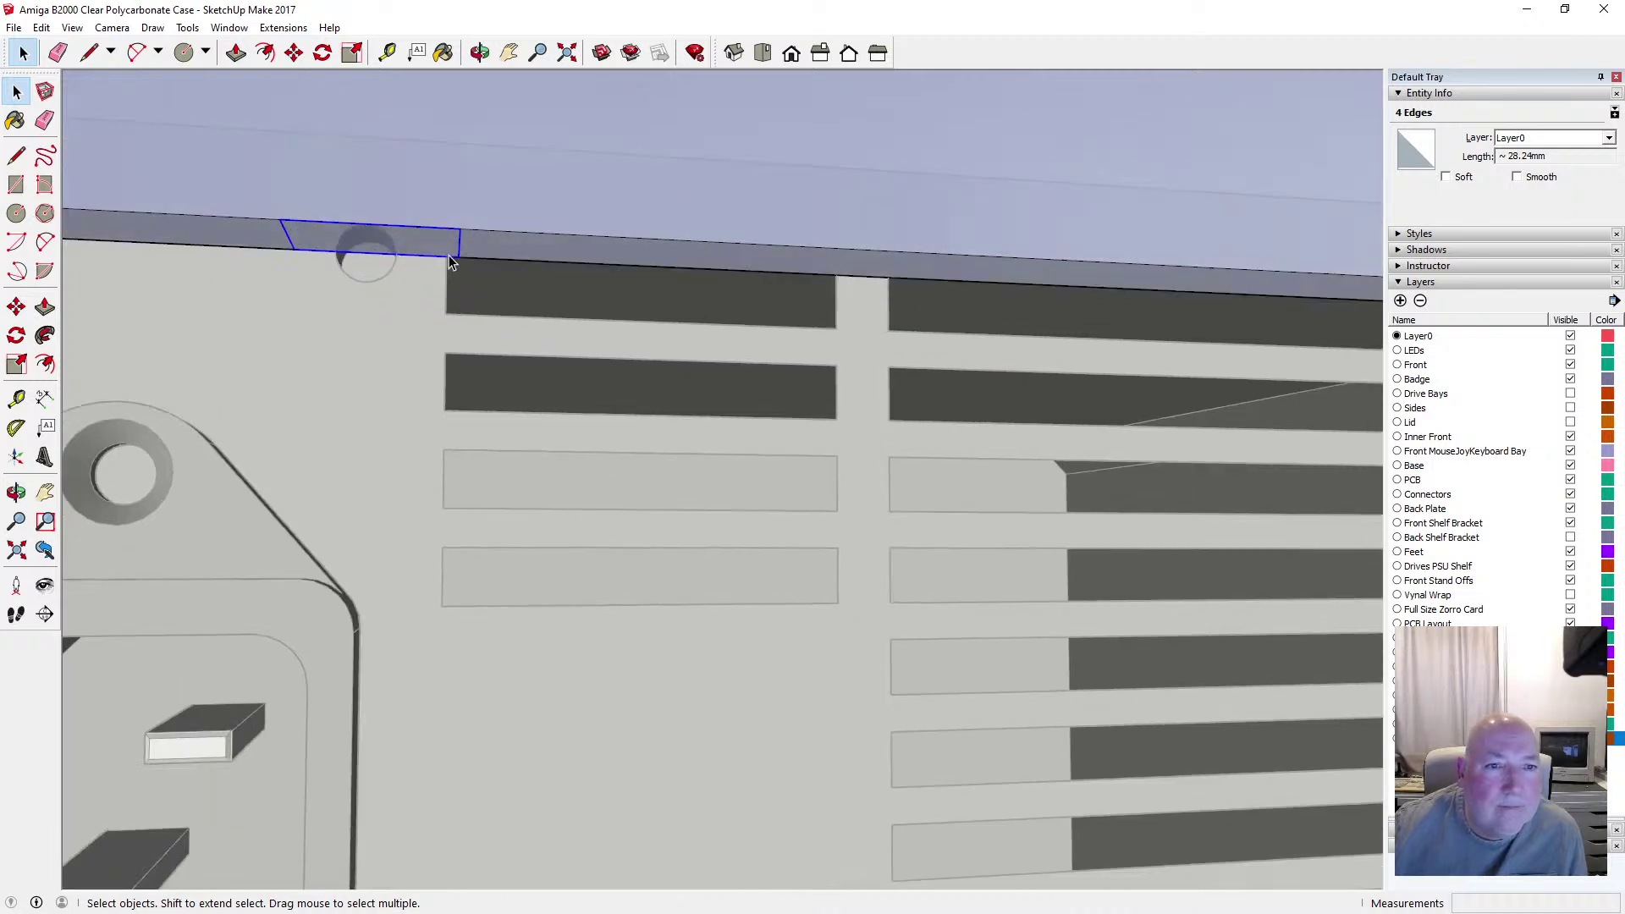
pyautogui.click(292, 55)
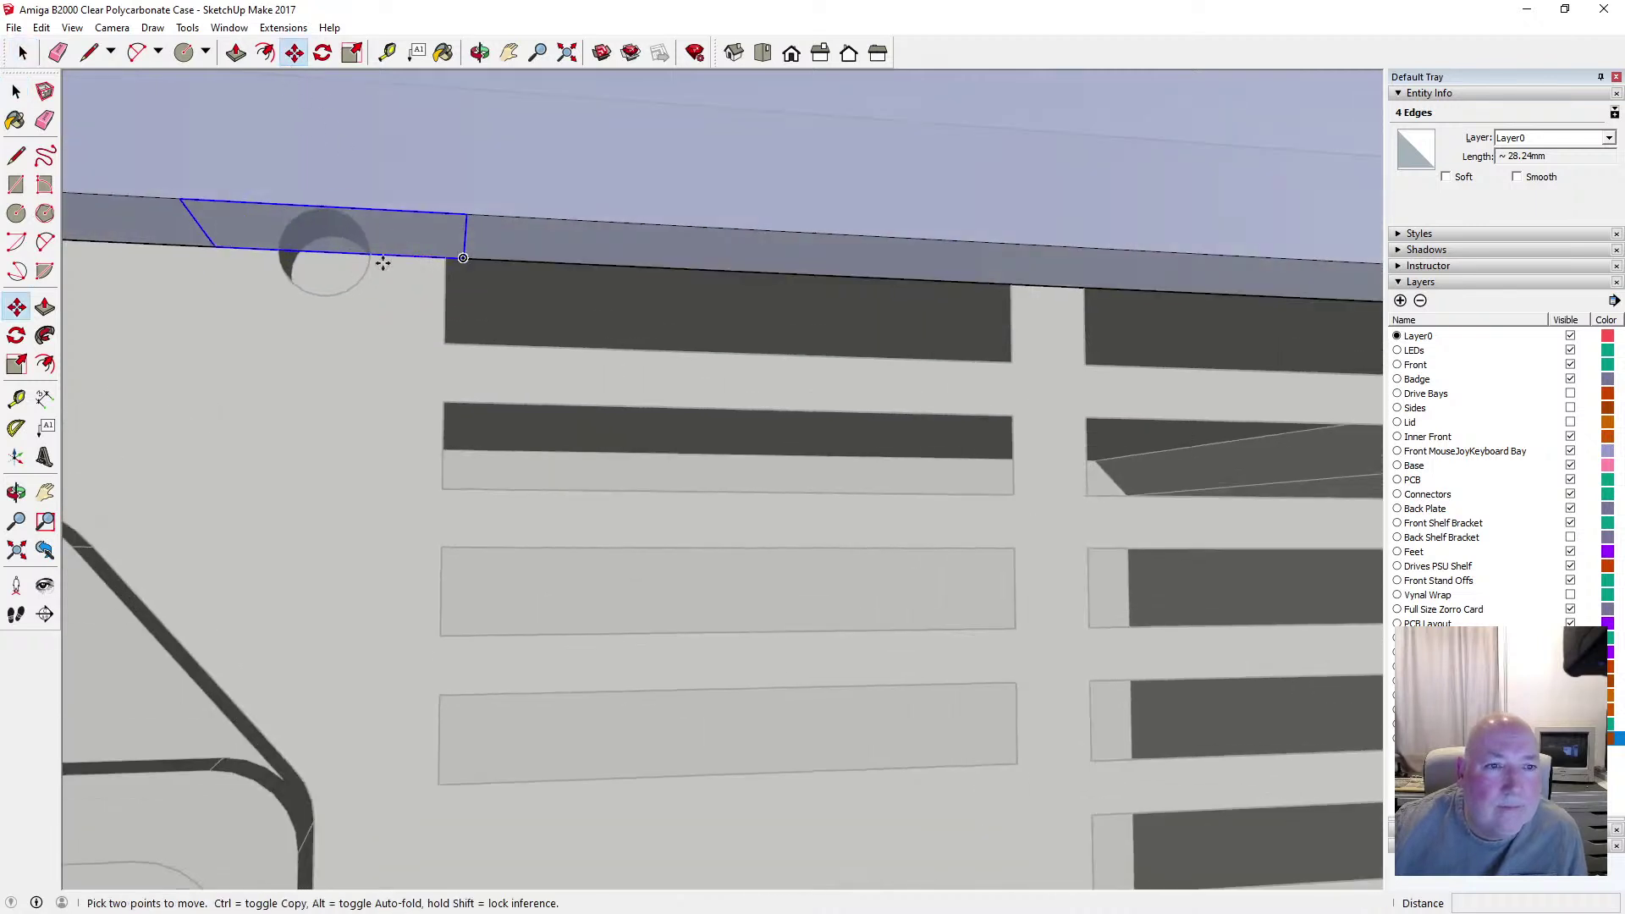
pyautogui.click(381, 266)
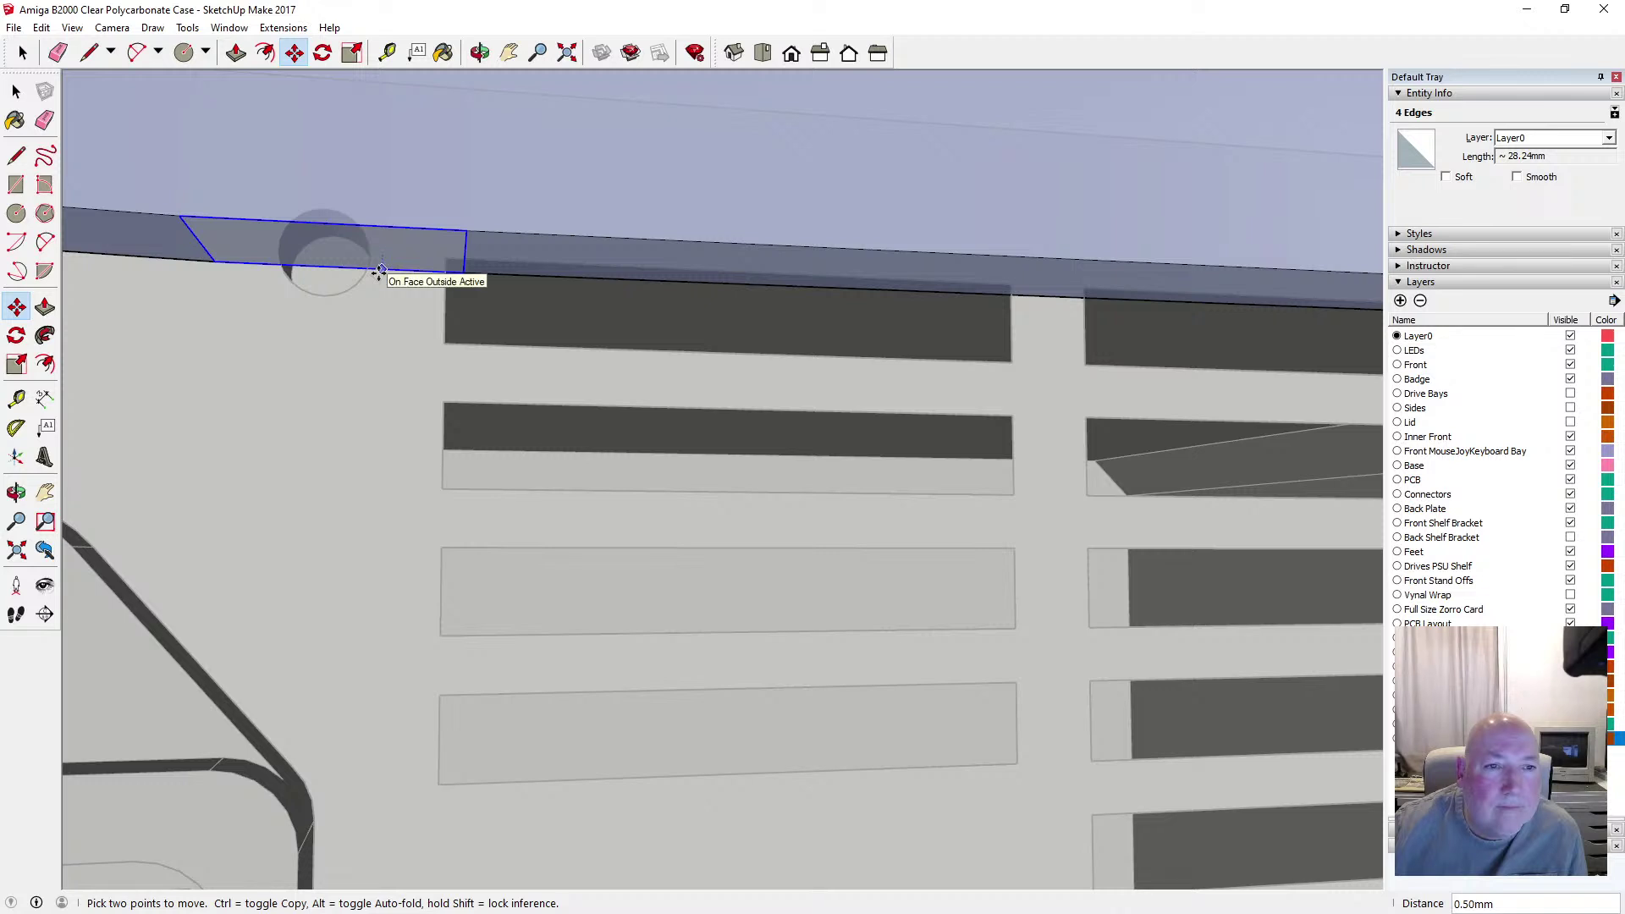
pyautogui.press('Escape')
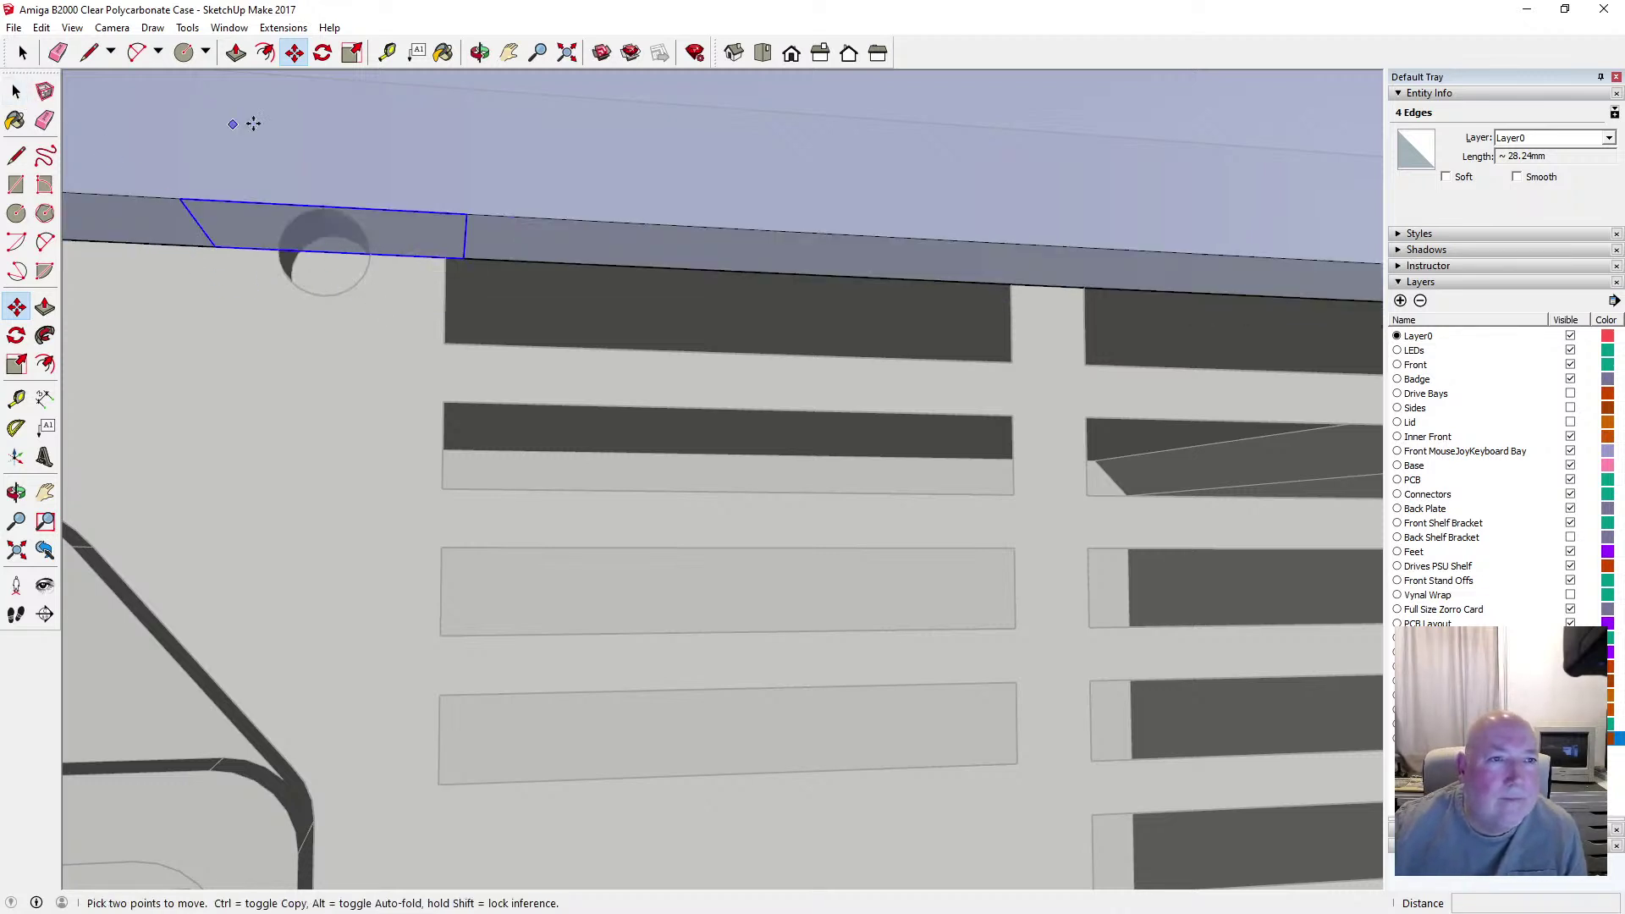
# Draw two 6 mm lines across the opening's upper inner face, just outside each end of the segment beside the upper-left mounting hole
pyautogui.click(15, 156)
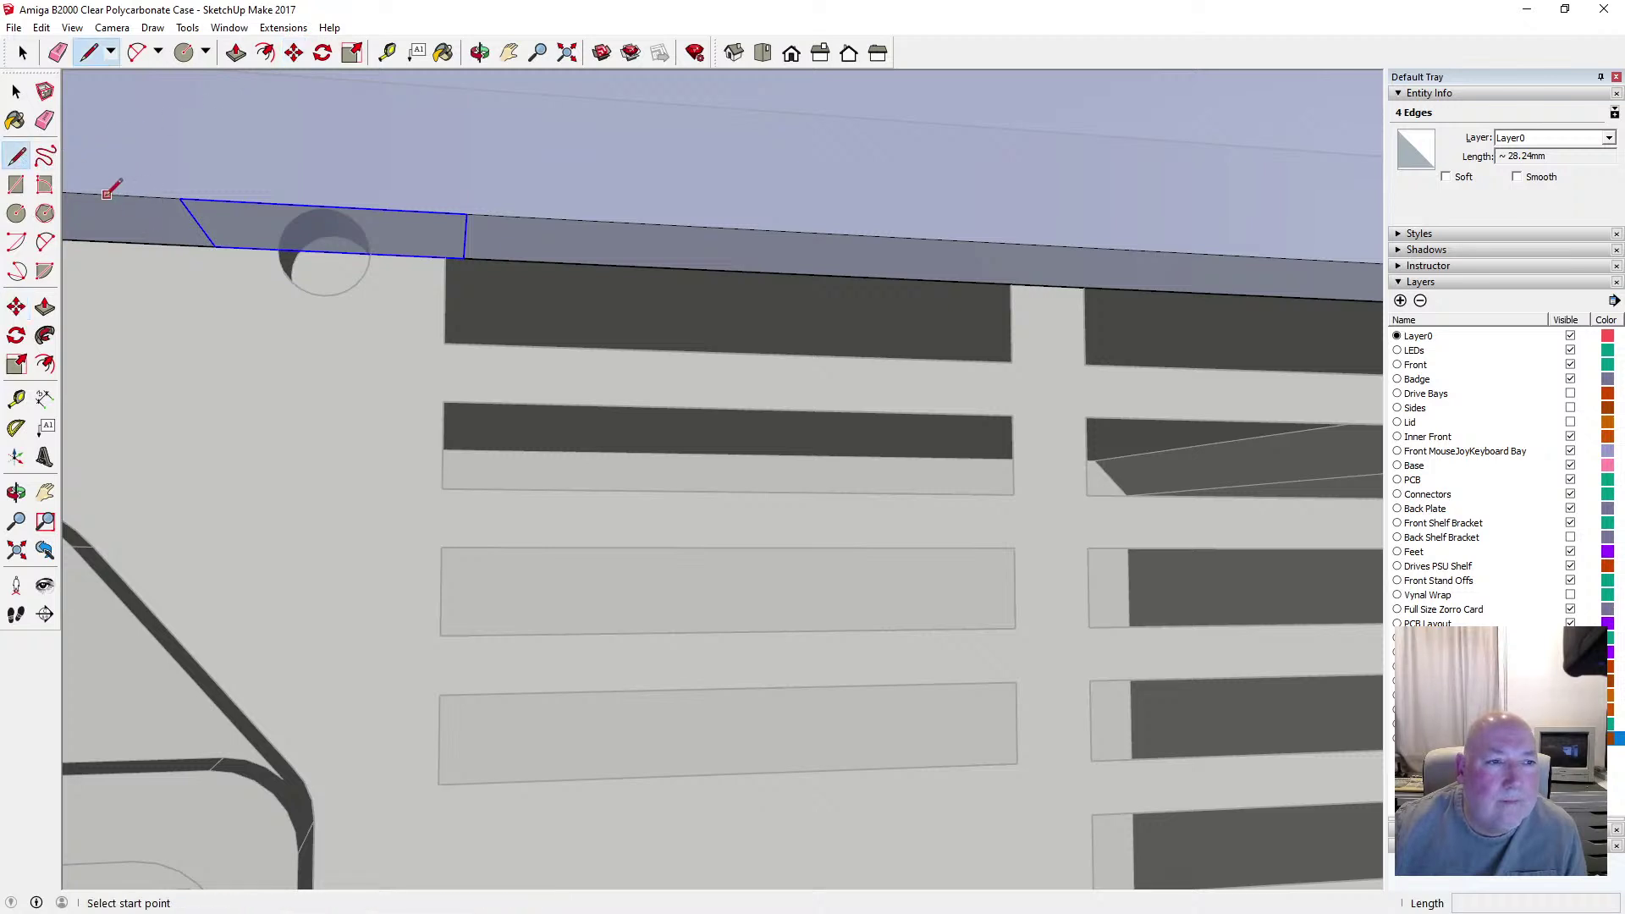
pyautogui.click(106, 195)
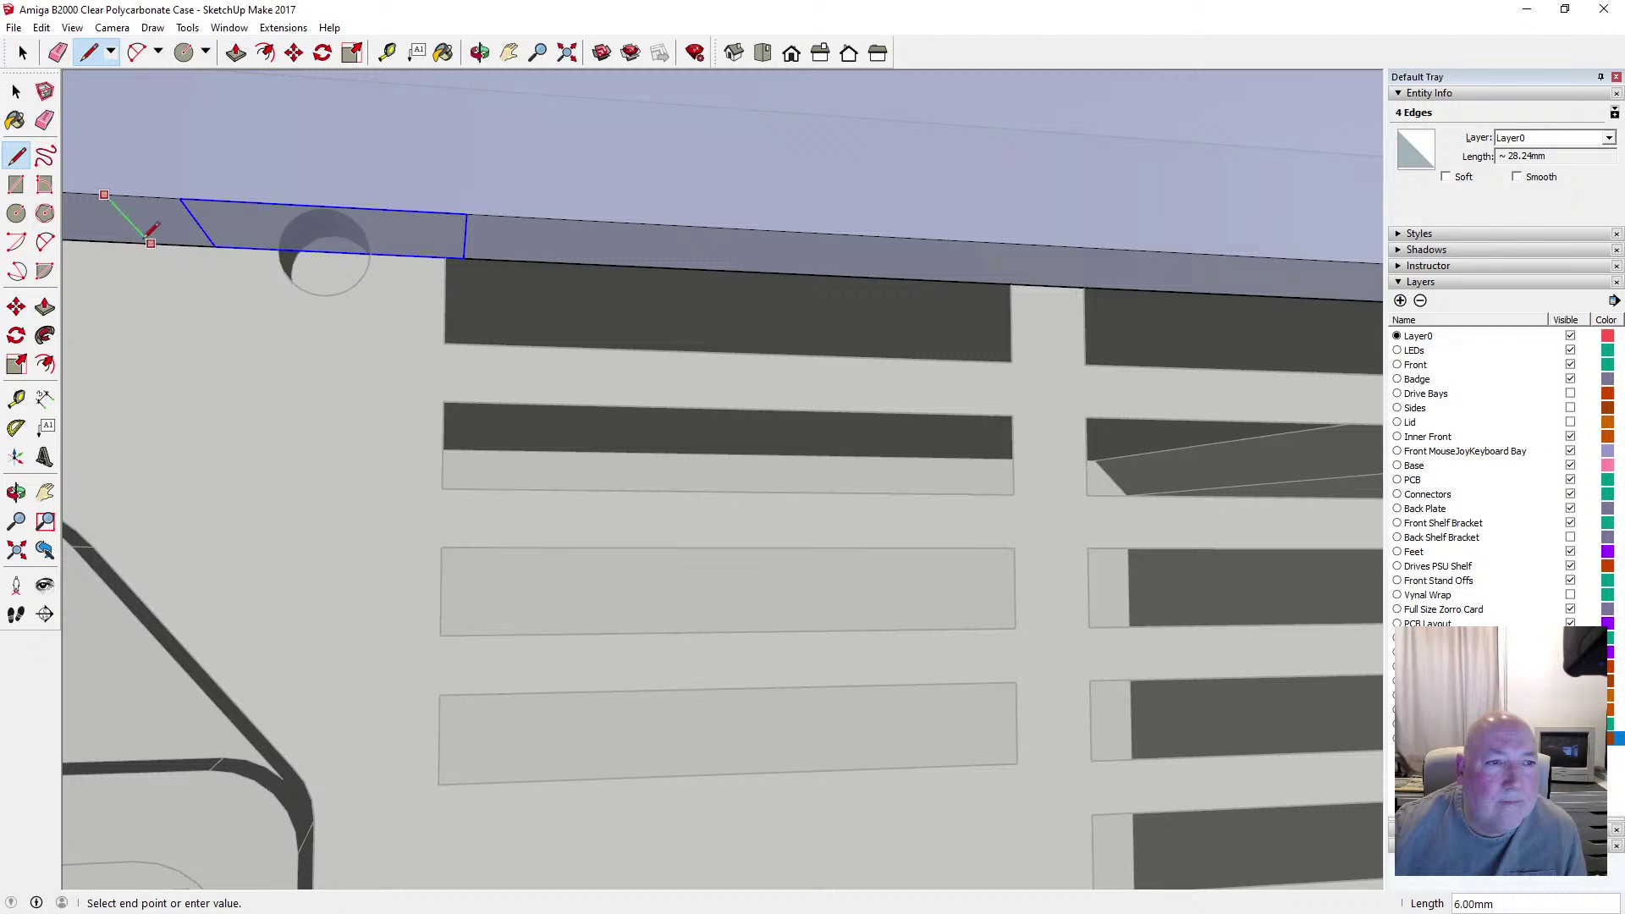
pyautogui.click(145, 239)
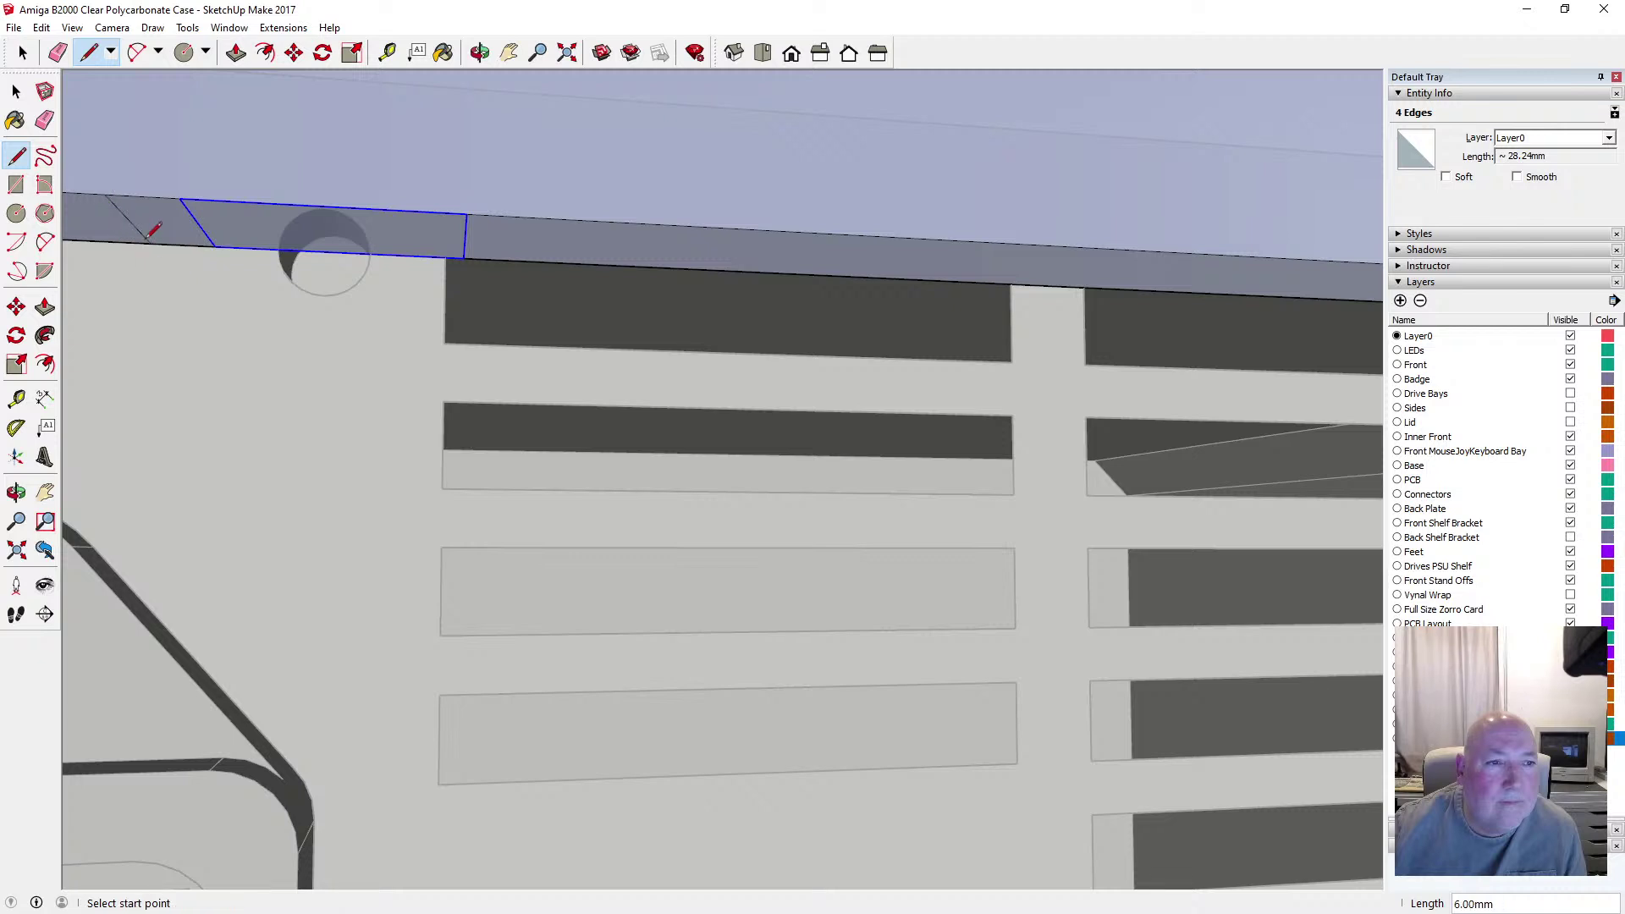
pyautogui.click(523, 217)
pyautogui.click(512, 260)
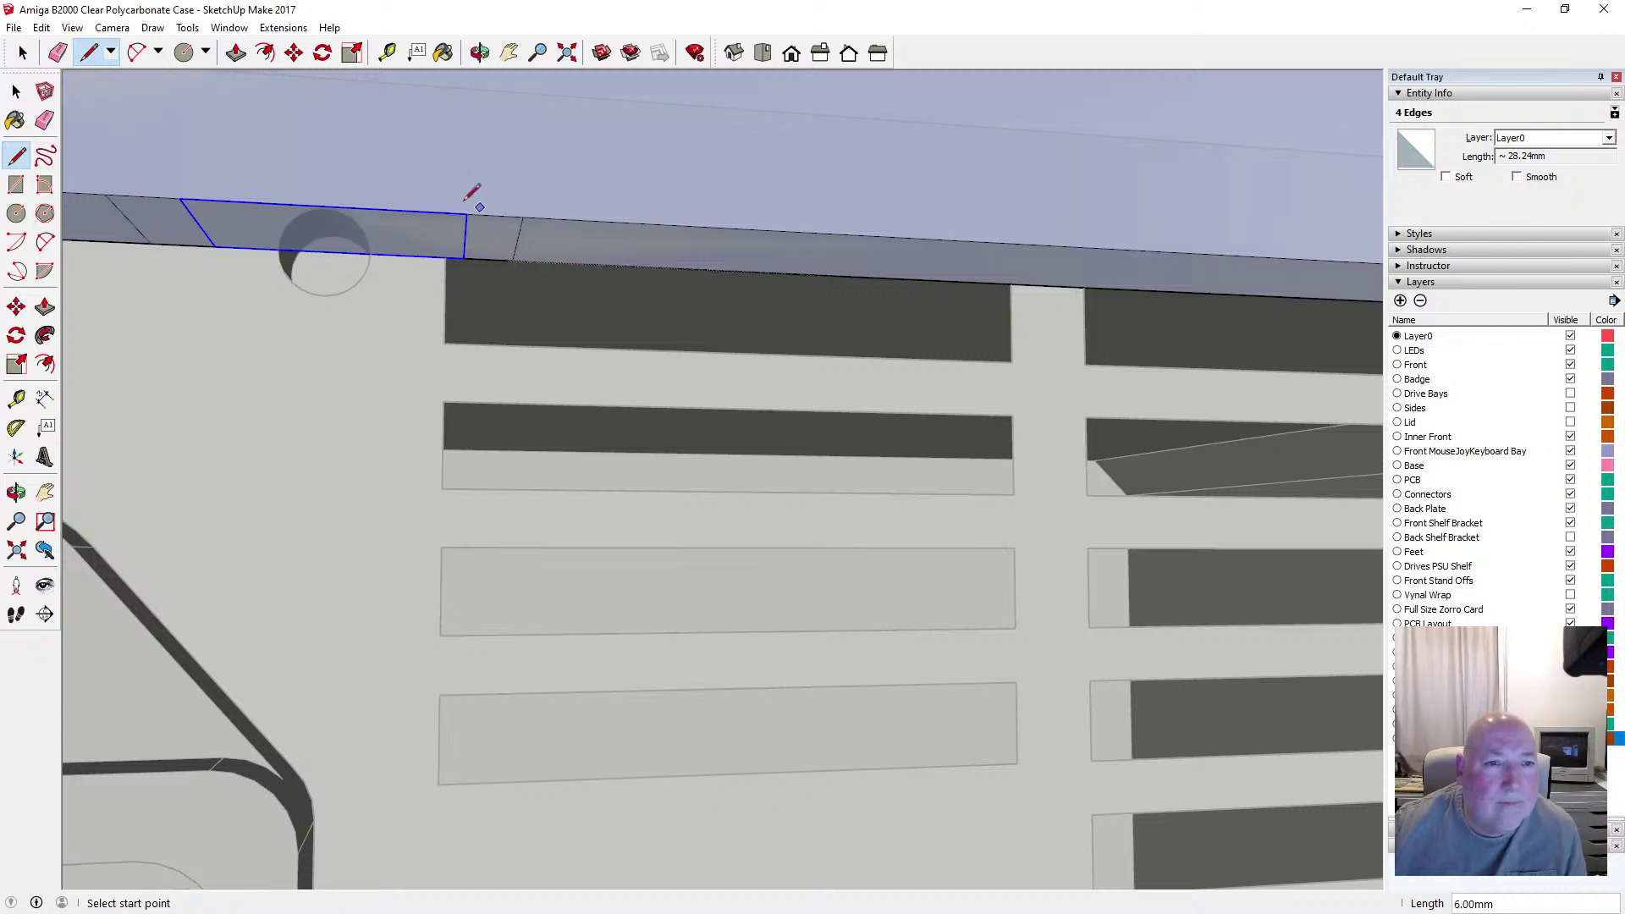
# Move the four edges of the face segment beside the upper-left mounting hole 2.5 mm down into the opening to form a tapered tab
pyautogui.click(16, 91)
pyautogui.click(294, 53)
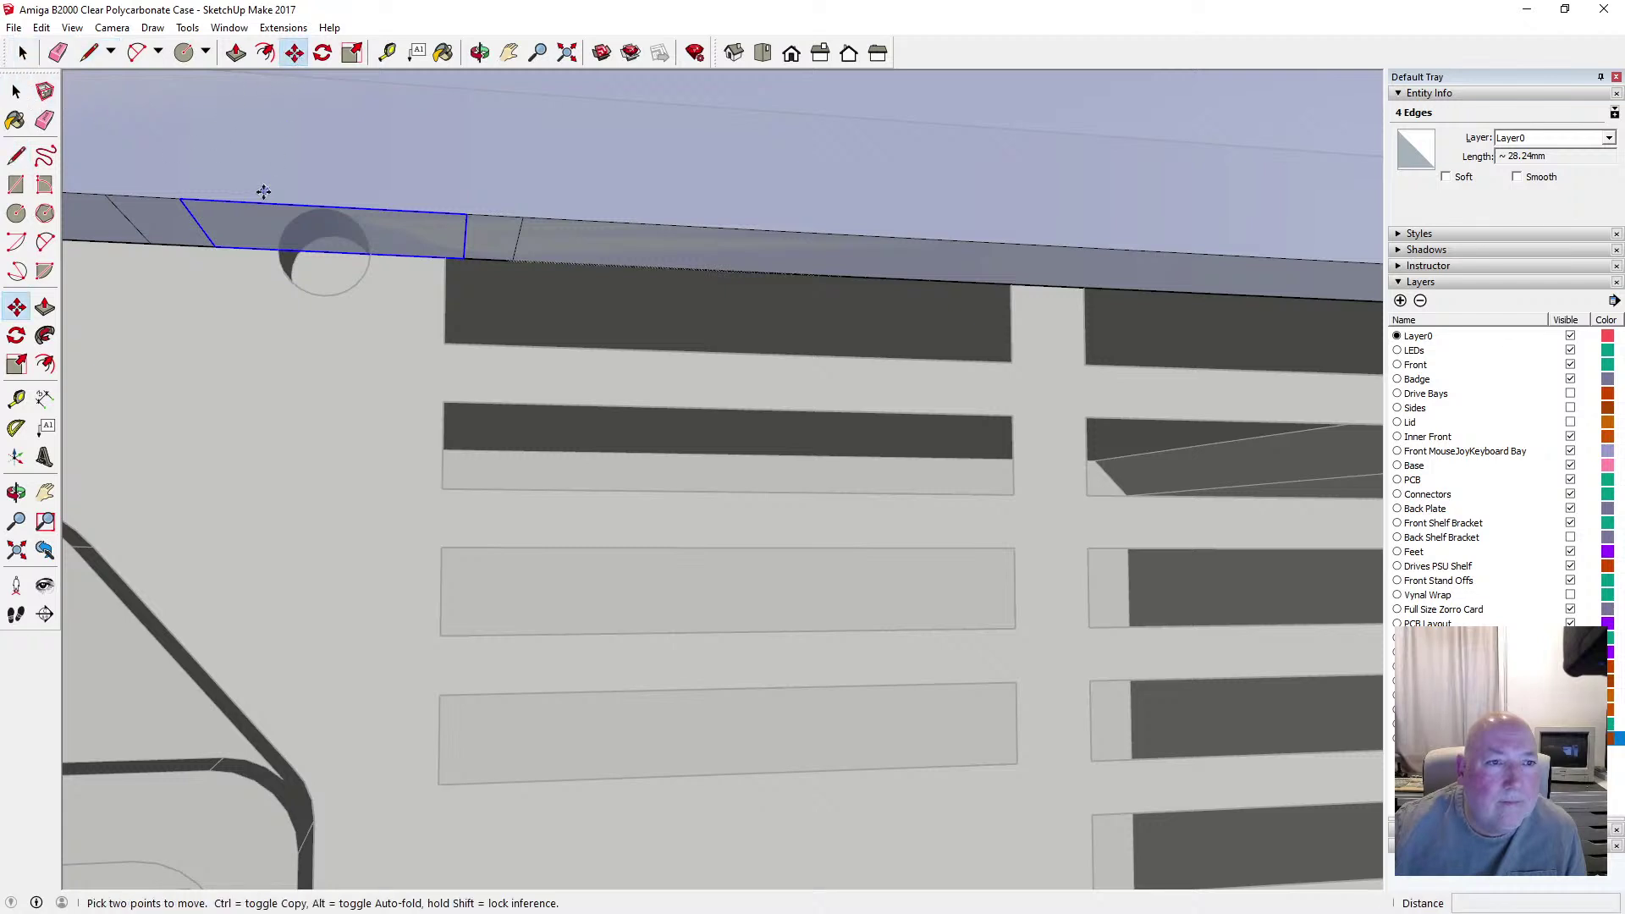
pyautogui.click(258, 203)
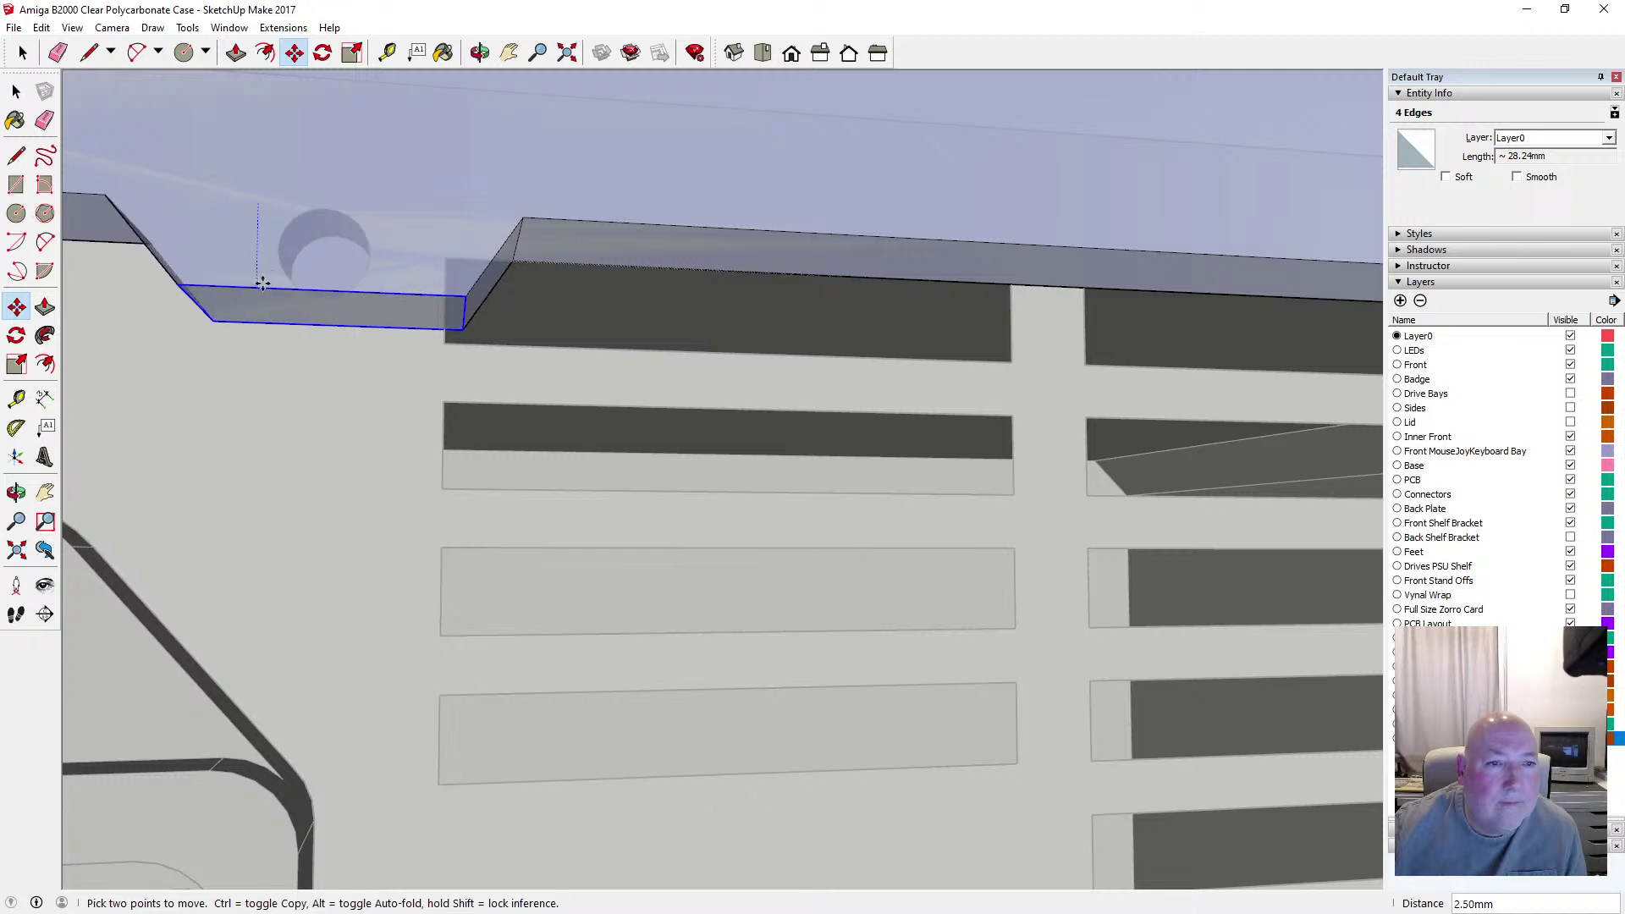
pyautogui.click(262, 283)
pyautogui.scroll(-4, 338, 245)
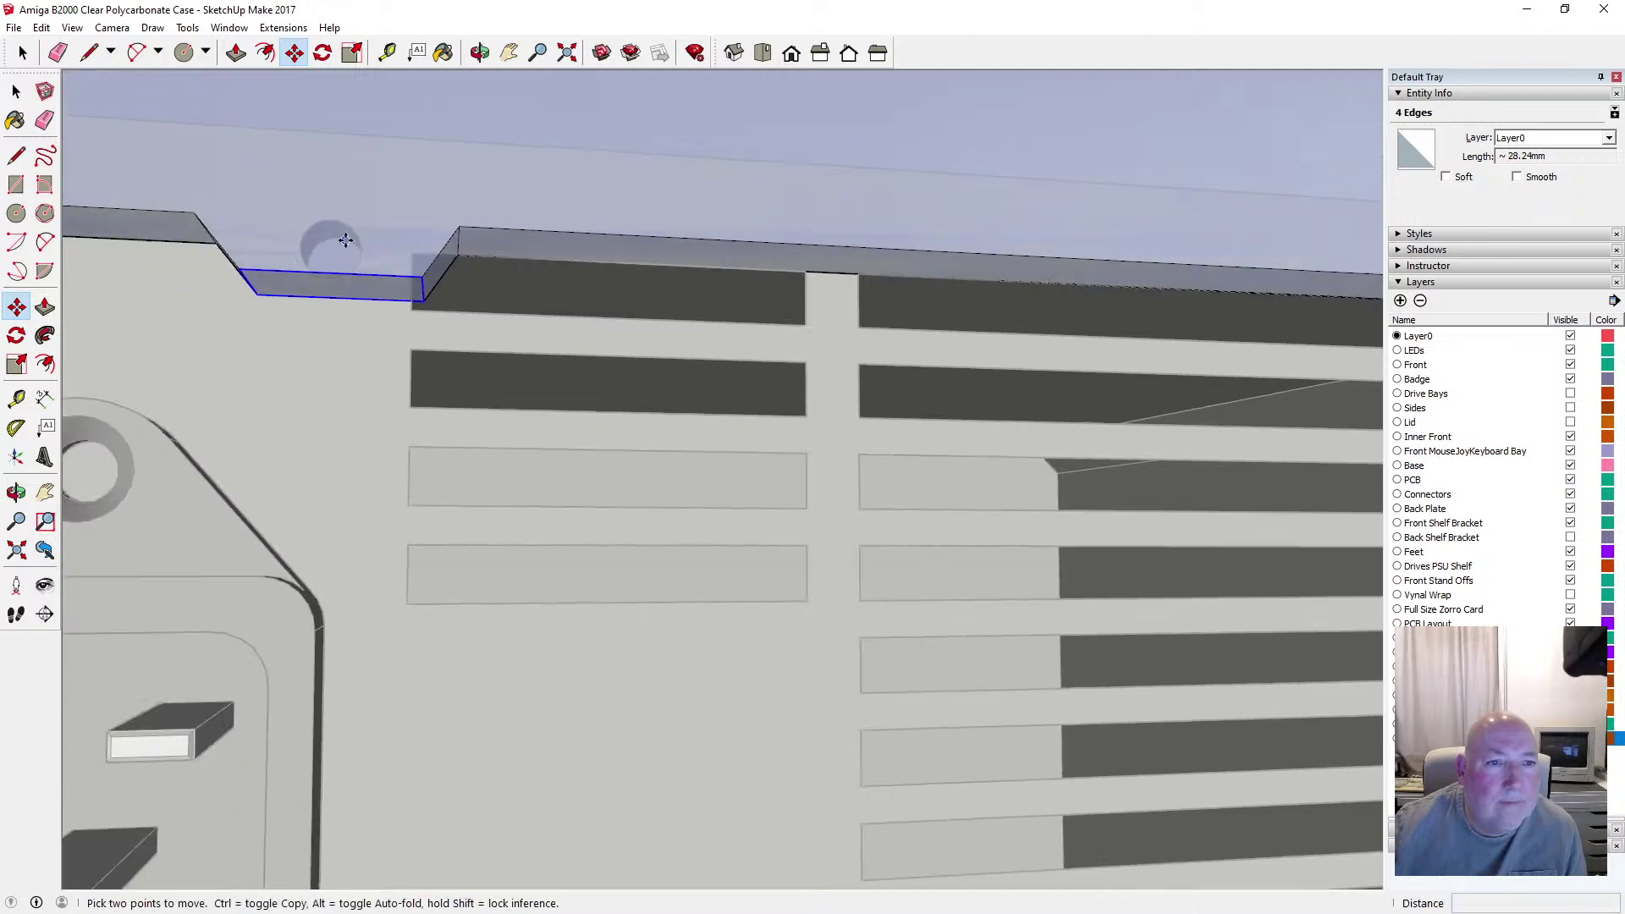
pyautogui.scroll(-2, 346, 241)
pyautogui.press('space')
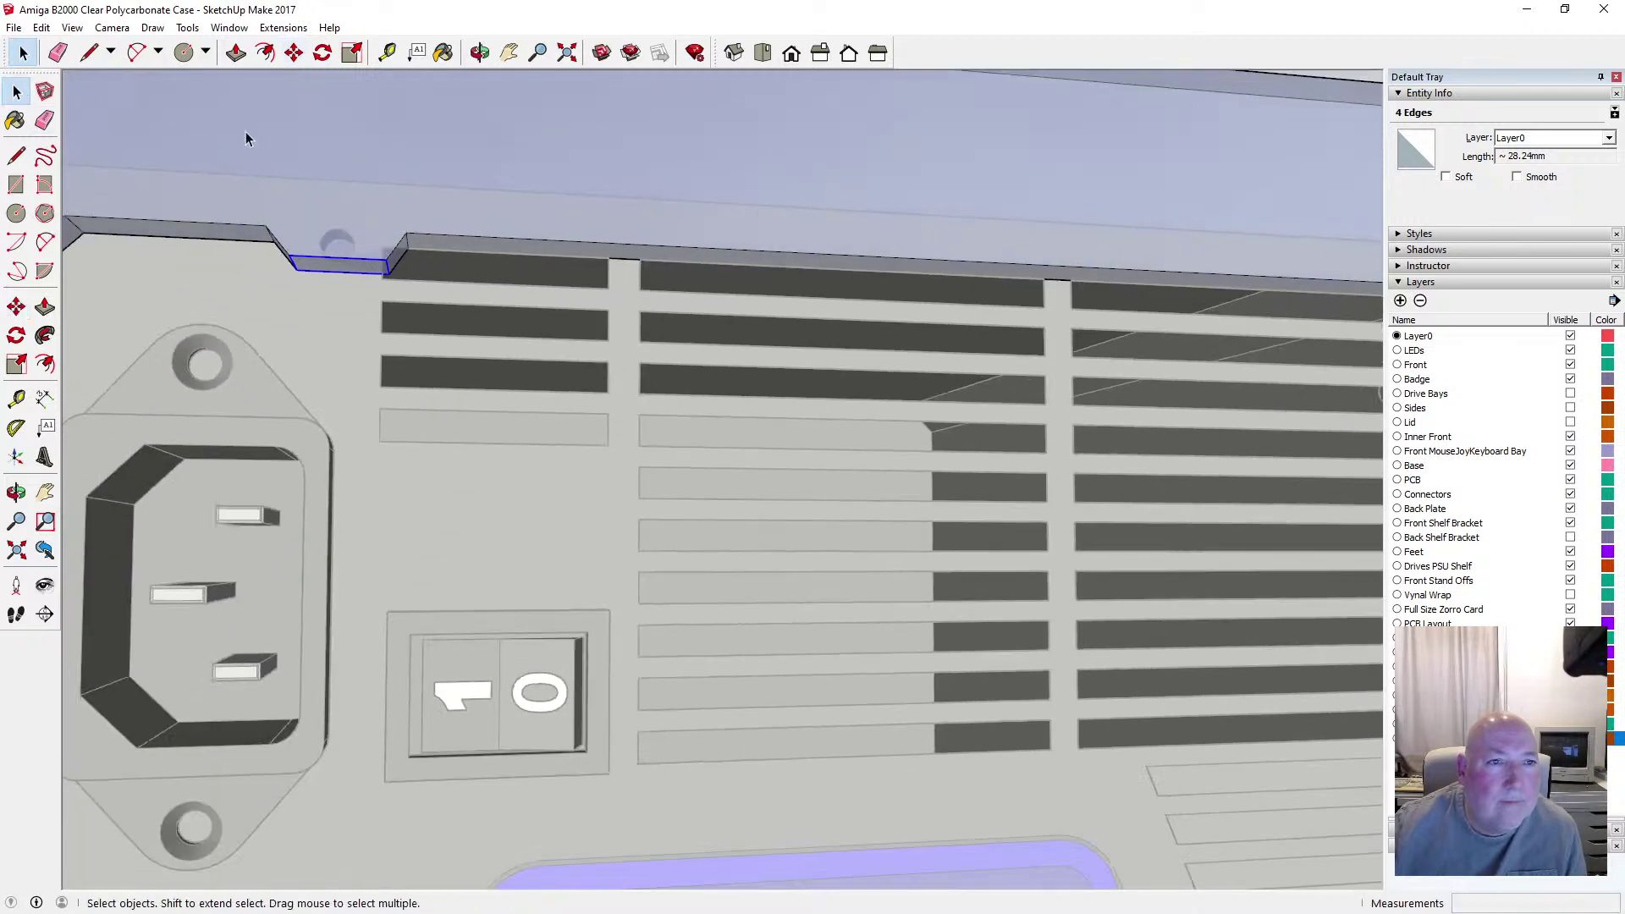
pyautogui.click(414, 118)
pyautogui.scroll(-5, 457, 166)
pyautogui.press('o')
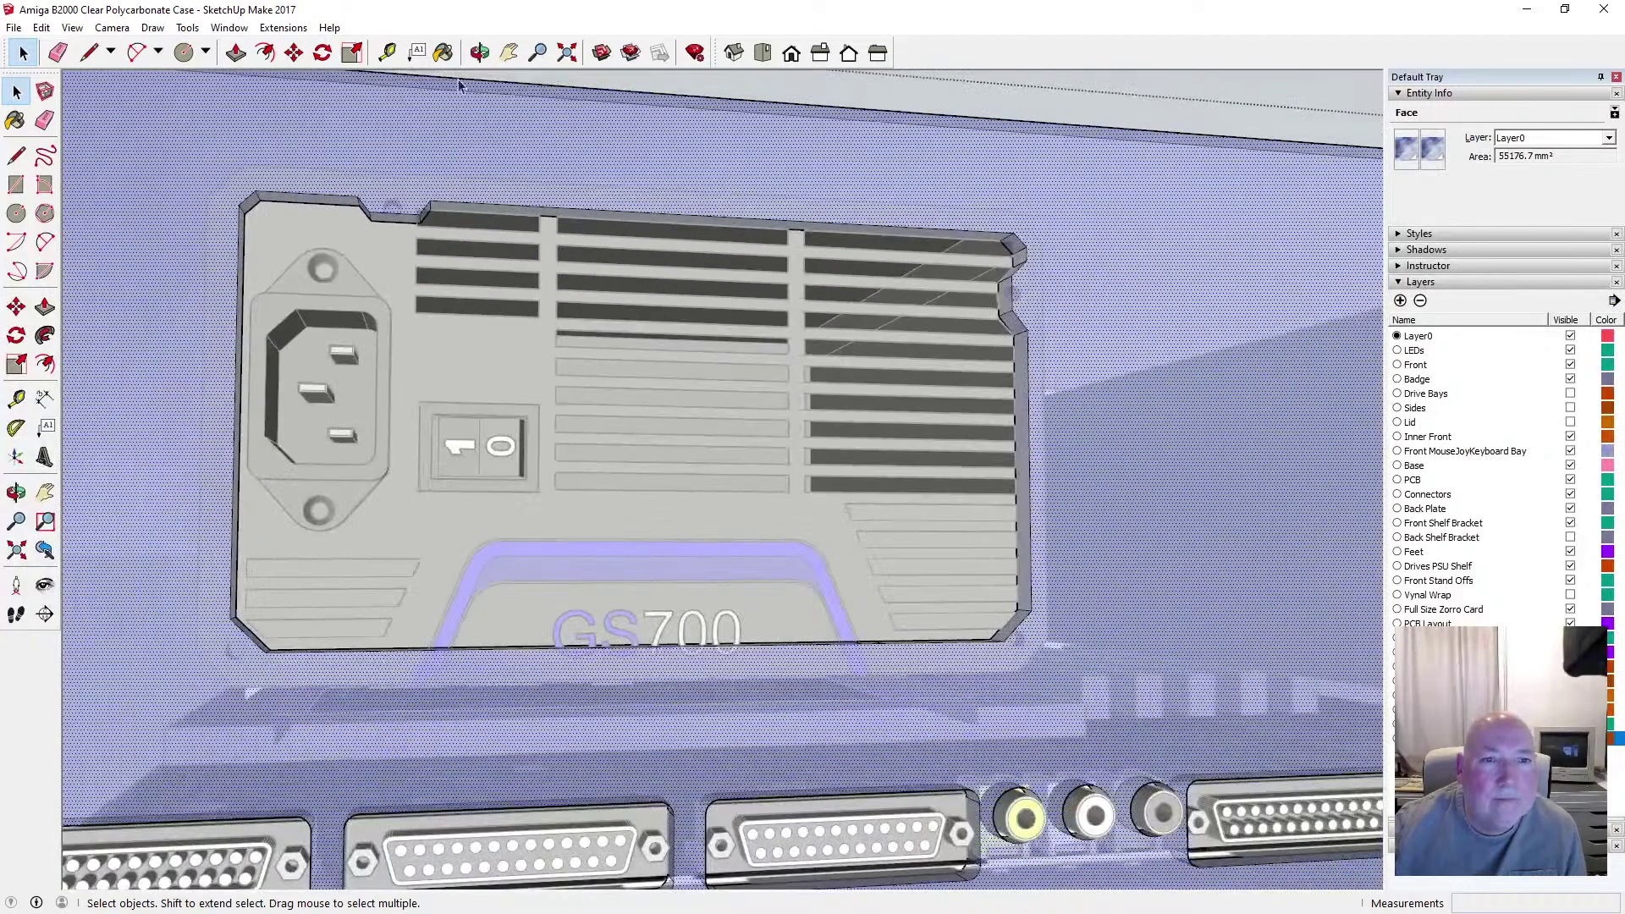
# Reselect the four end edges of the upper-left tab and move them a further 1 mm down into the opening
pyautogui.click(479, 52)
pyautogui.moveTo(475, 85); pyautogui.dragTo(419, 136)
pyautogui.scroll(5, 377, 210)
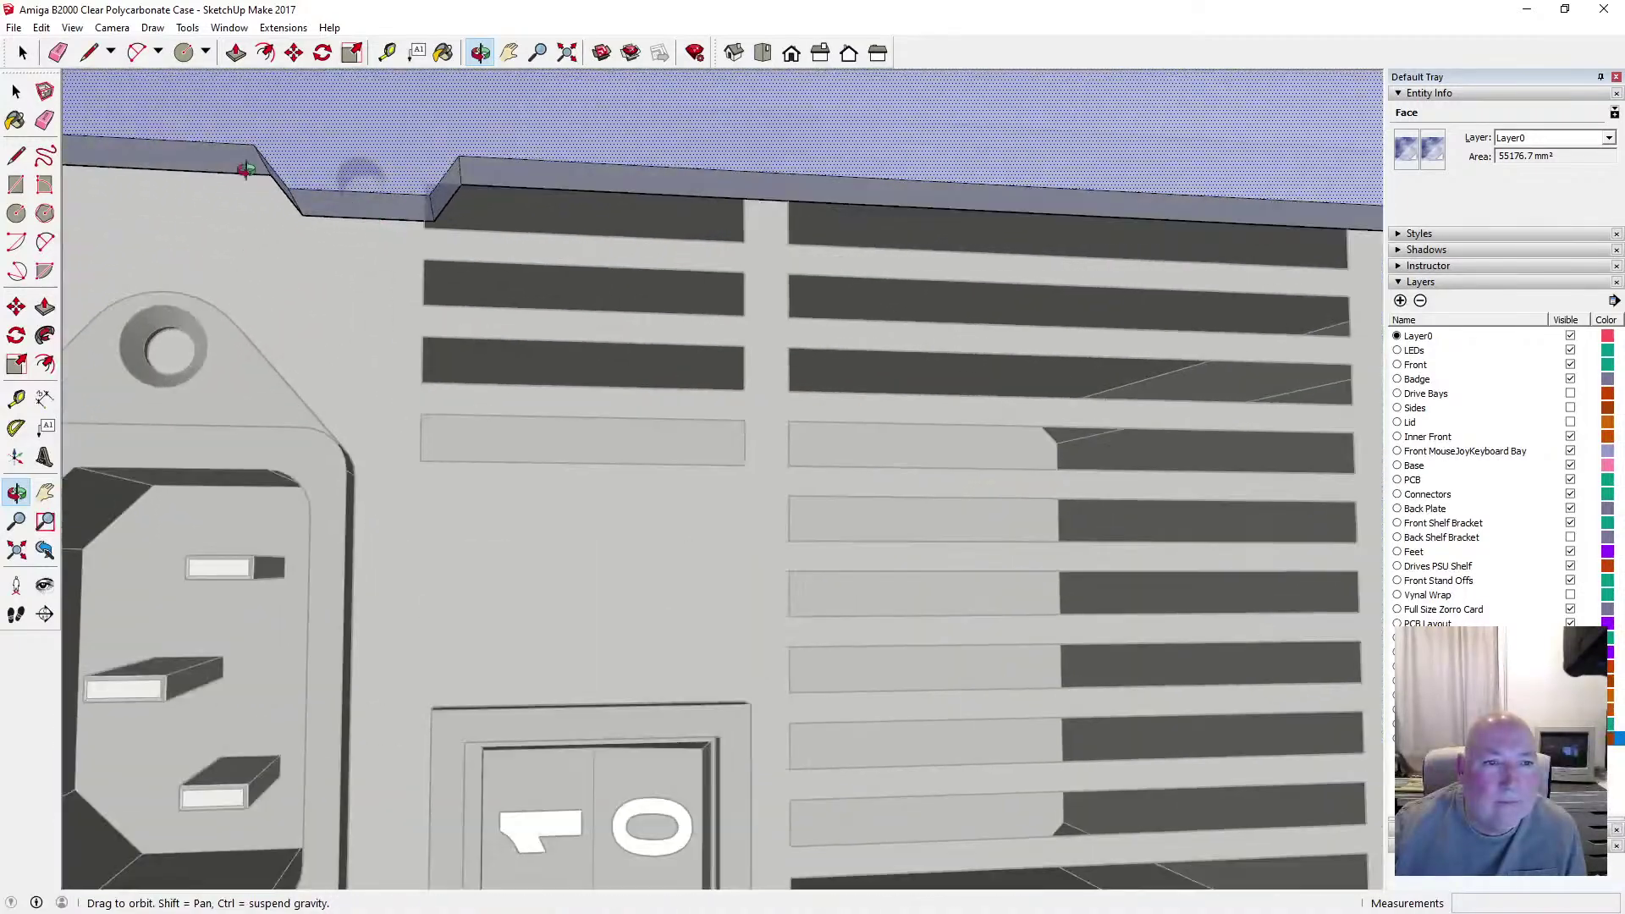
pyautogui.click(16, 91)
pyautogui.click(308, 192)
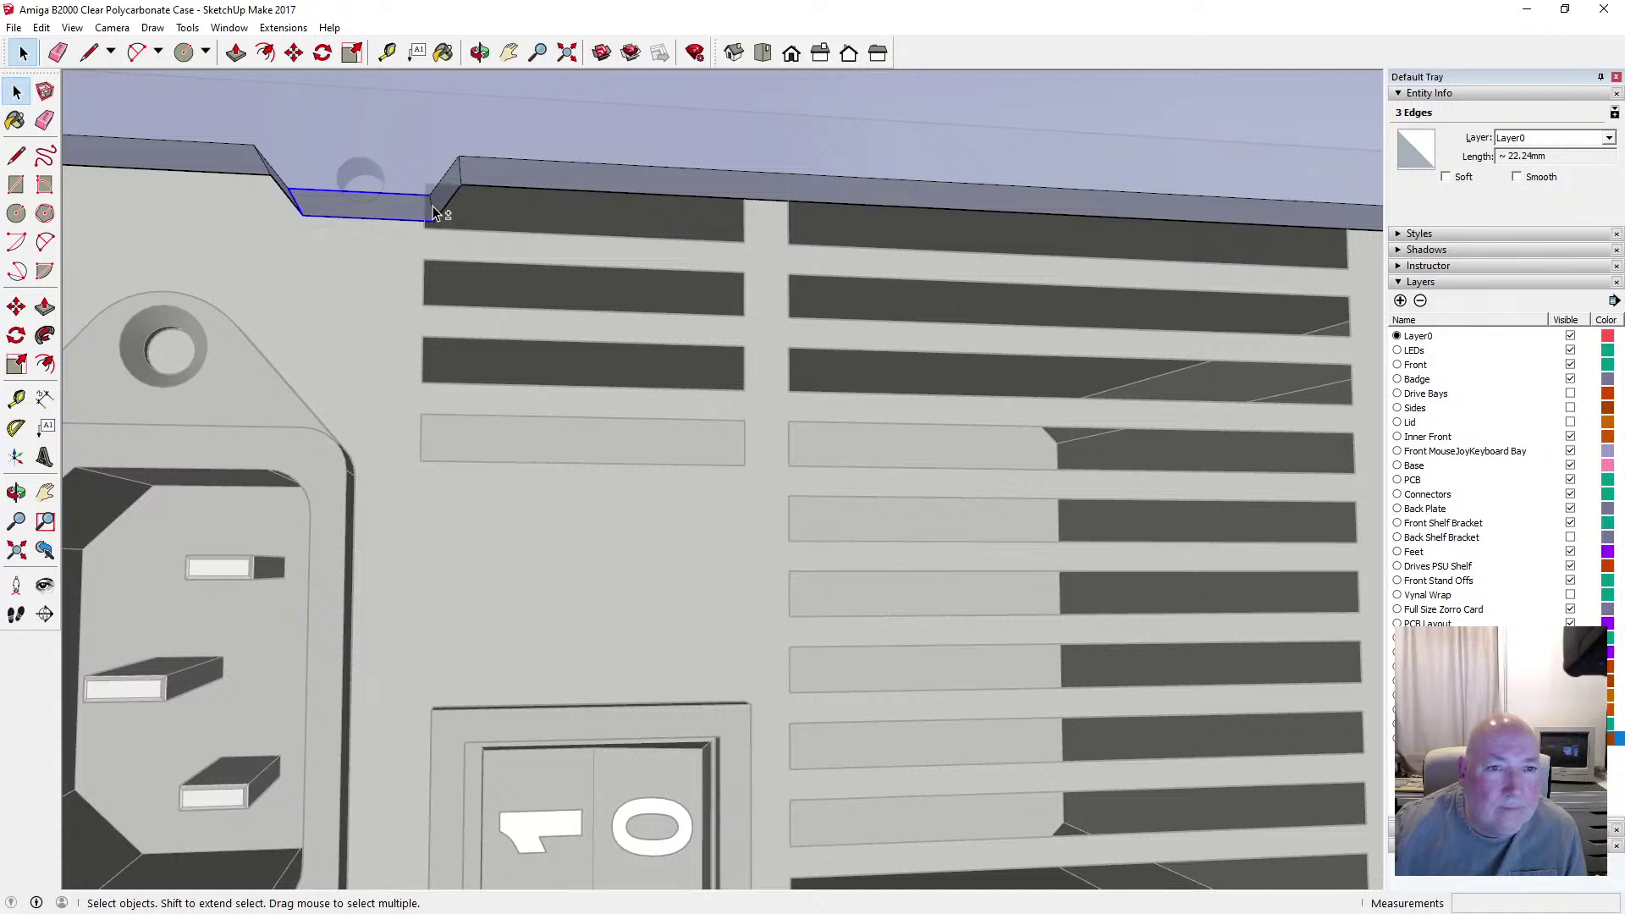
pyautogui.keyDown('shift'); pyautogui.click(354, 217); pyautogui.keyUp('shift')
pyautogui.press('m')
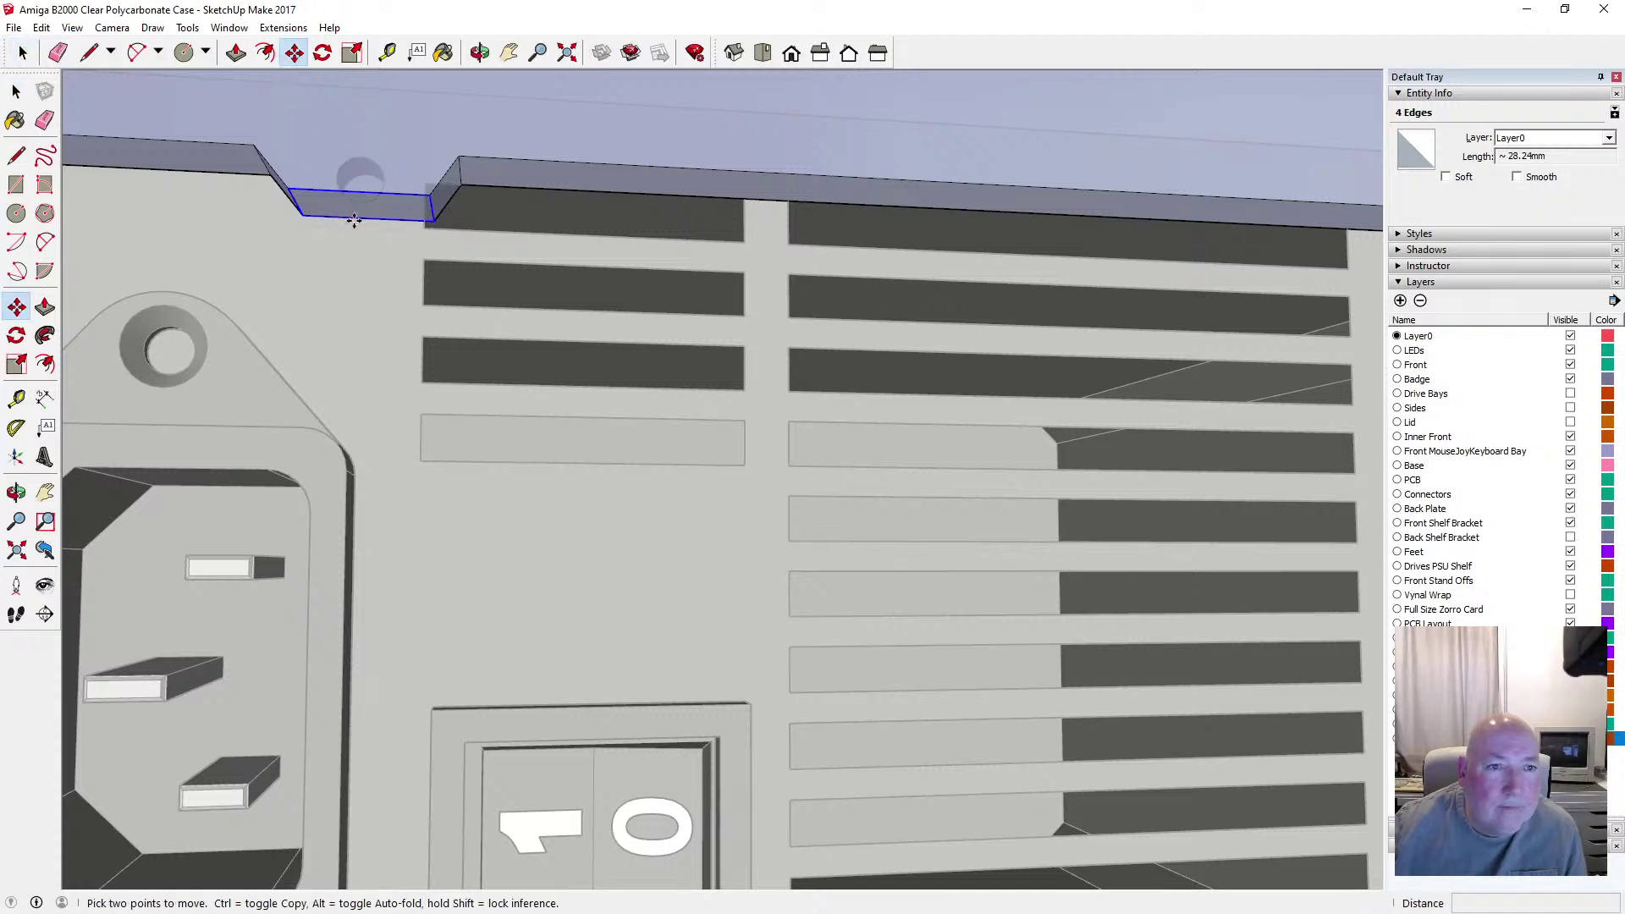
pyautogui.click(354, 220)
pyautogui.click(351, 231)
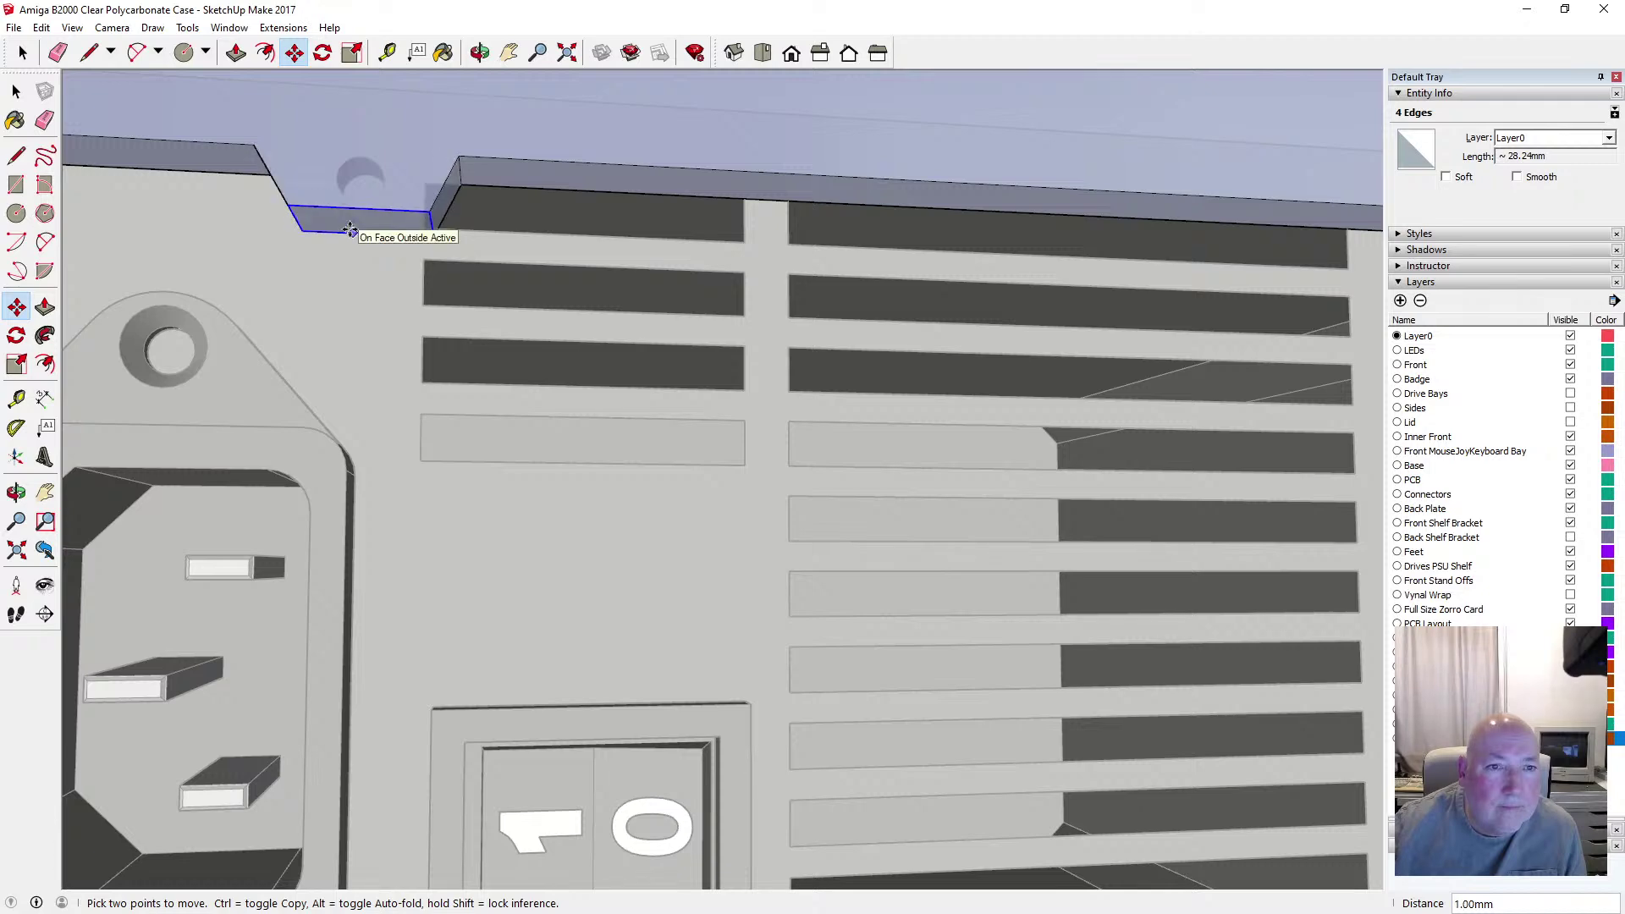
pyautogui.press('space')
# Examine the opening's tabs and the divided lower inner face beneath the GS700 logo from several angles
pyautogui.scroll(-2, 372, 251)
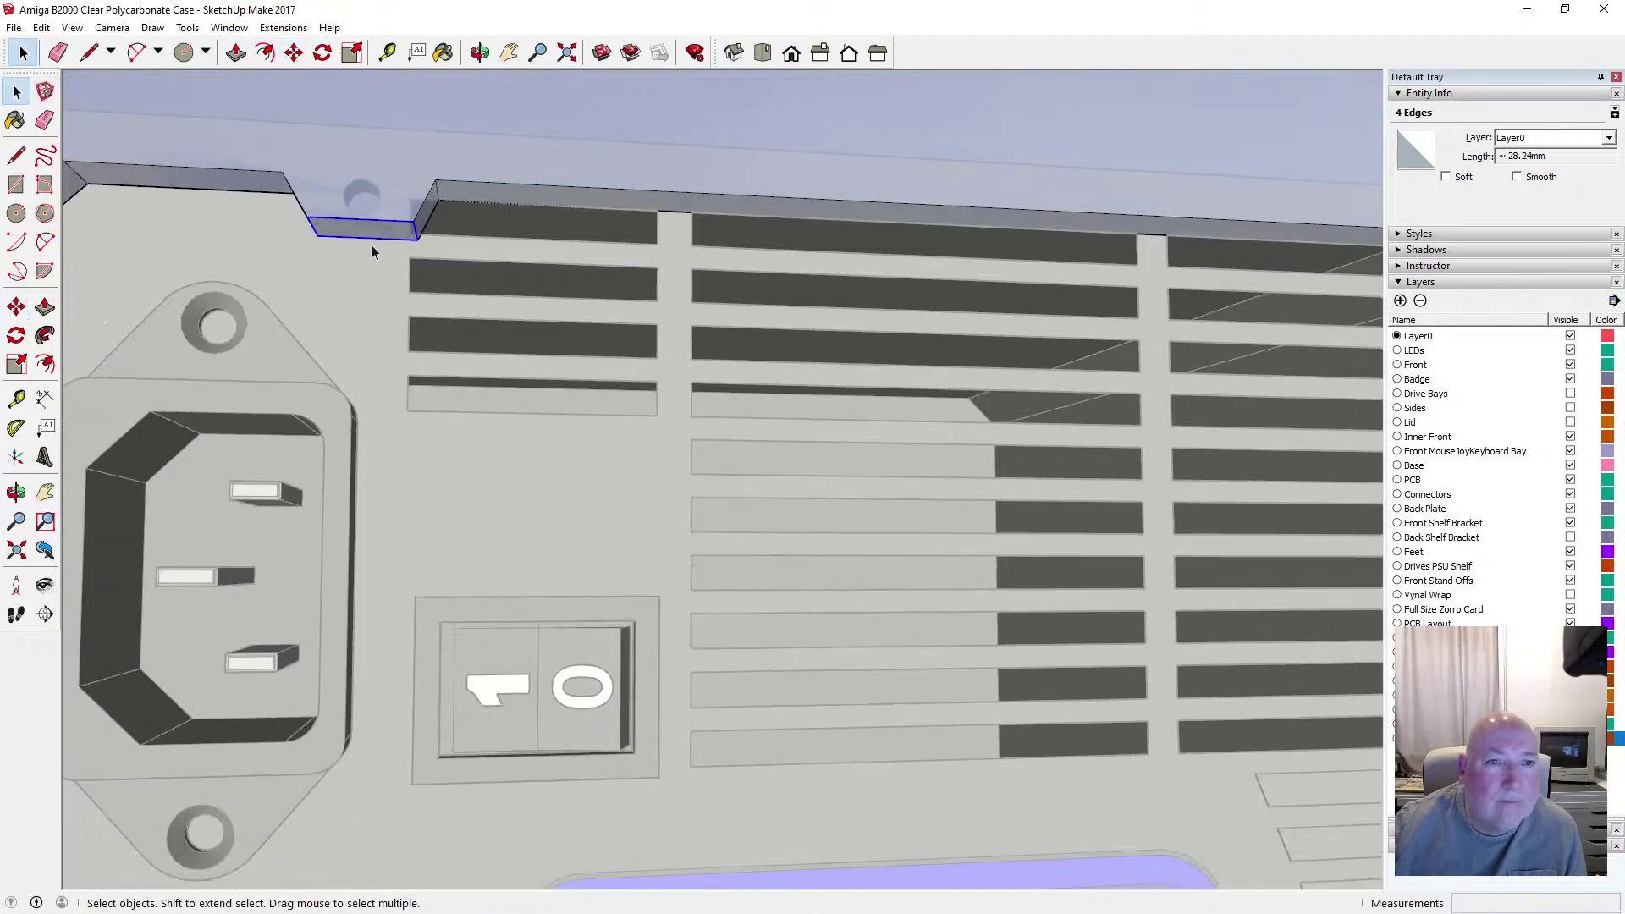
pyautogui.scroll(-3, 373, 244)
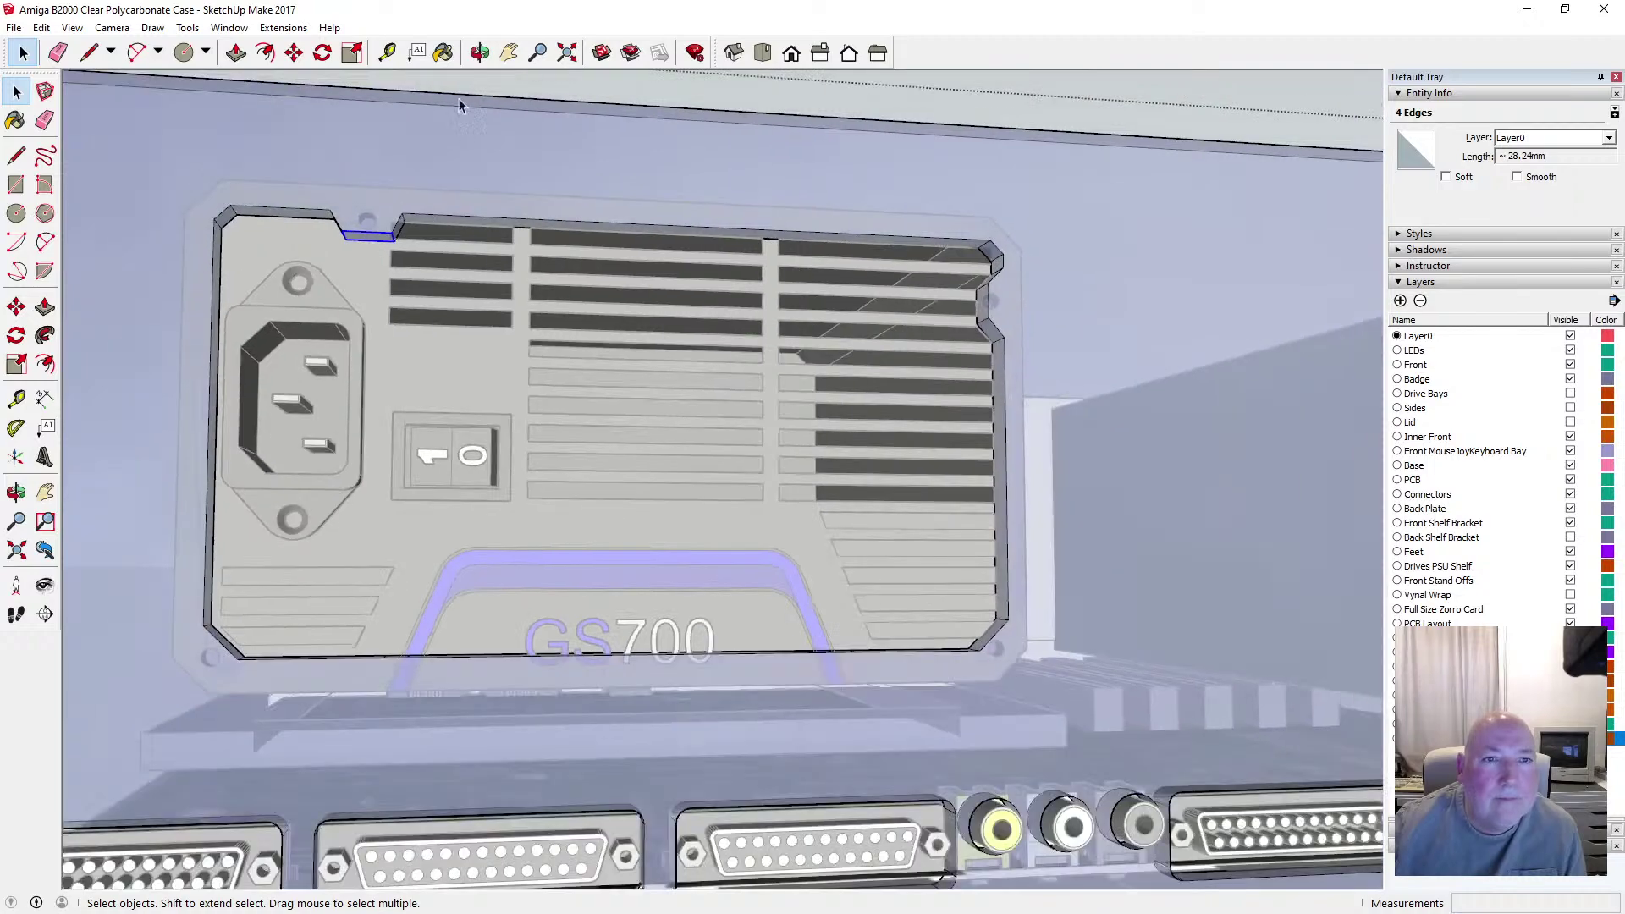
pyautogui.moveTo(459, 104); pyautogui.dragTo(517, 134, button='middle')
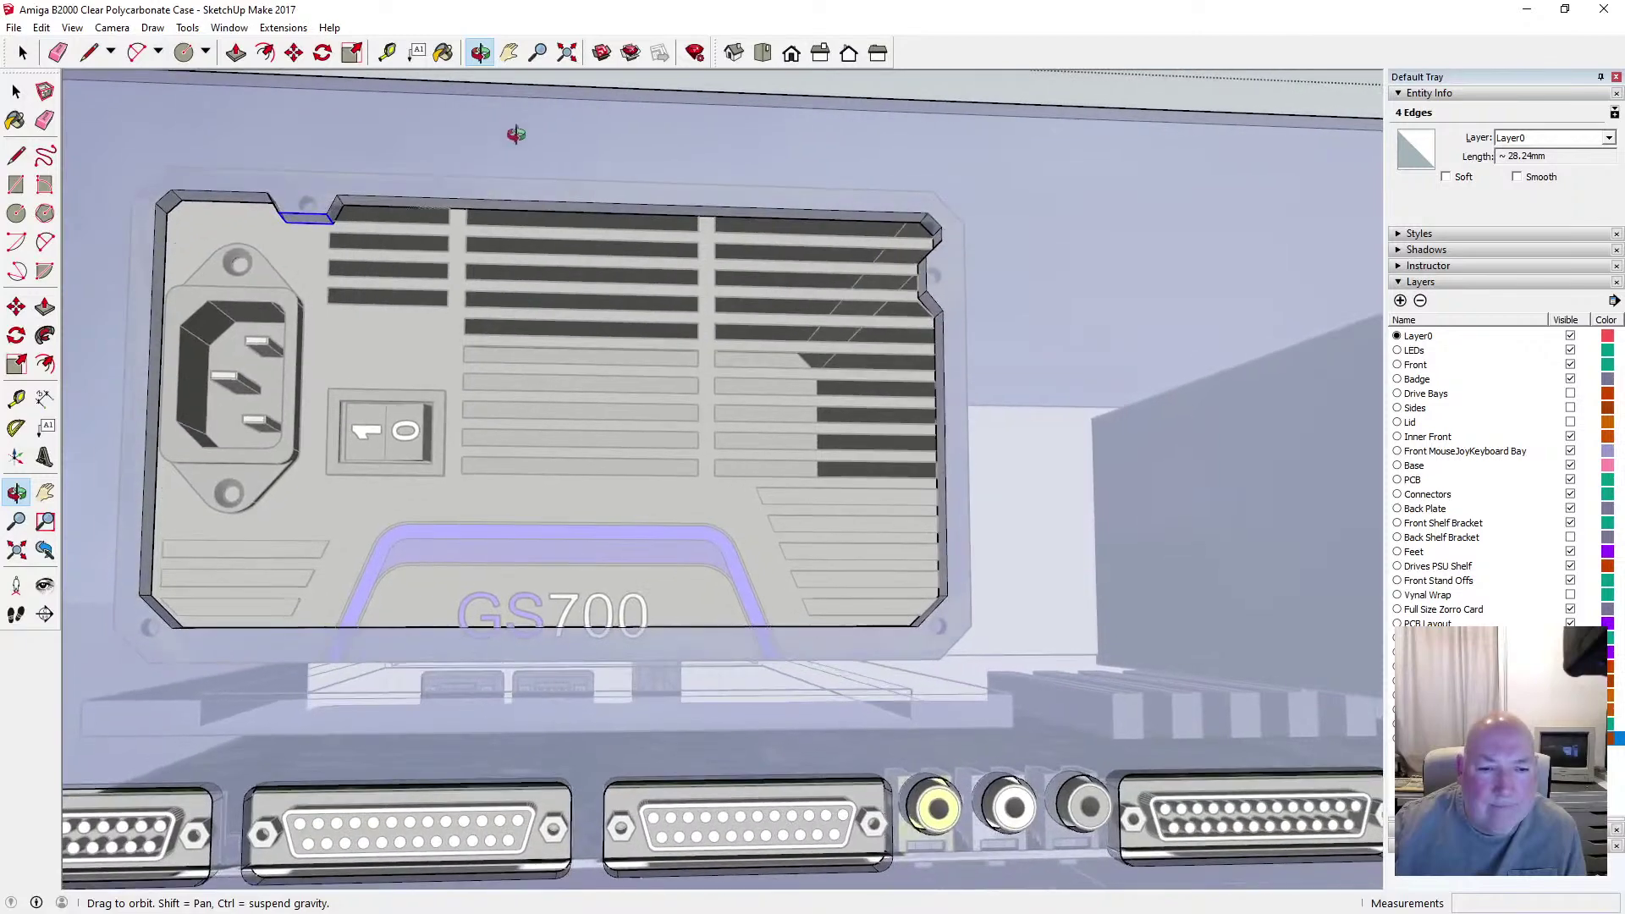
pyautogui.scroll(-2, 511, 403)
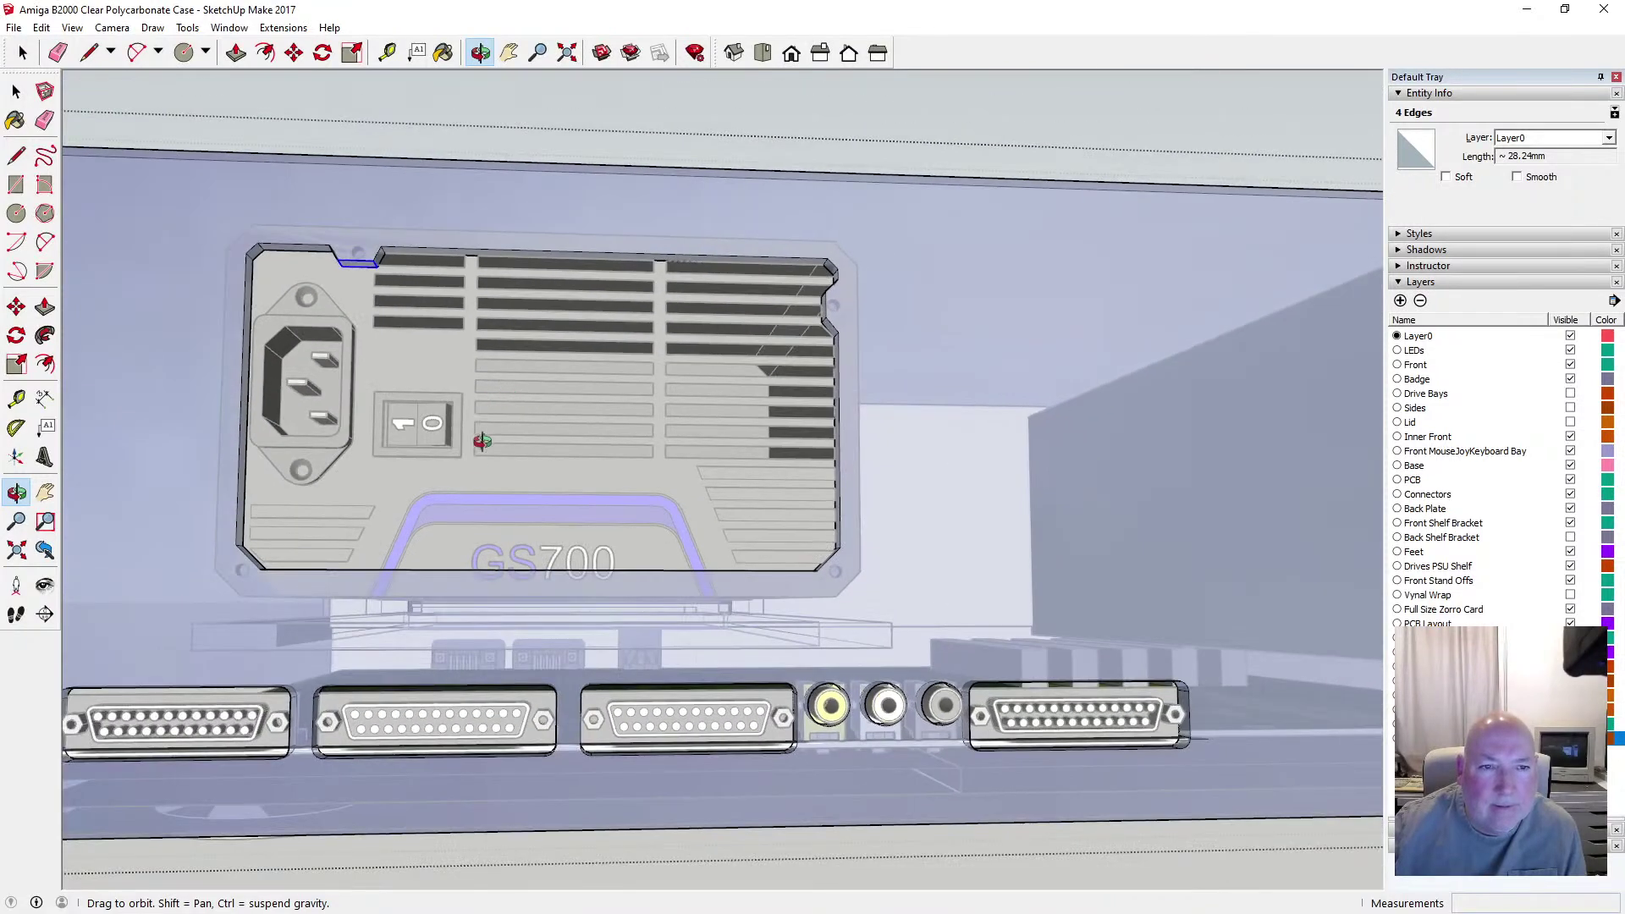
pyautogui.scroll(3, 410, 566)
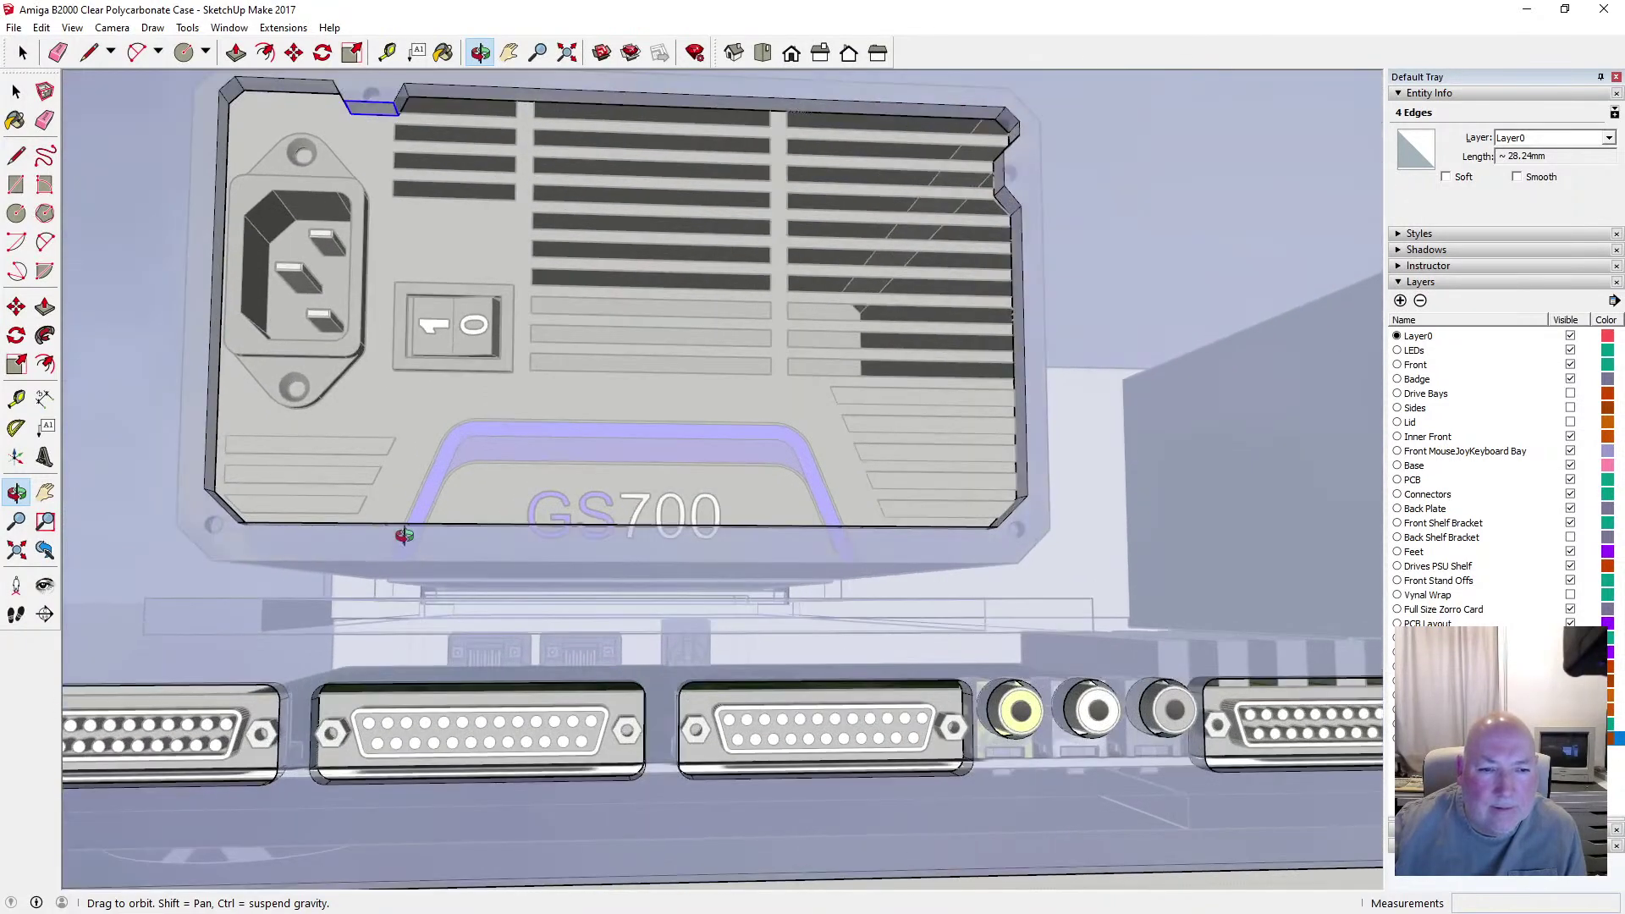
pyautogui.scroll(-4, 405, 535)
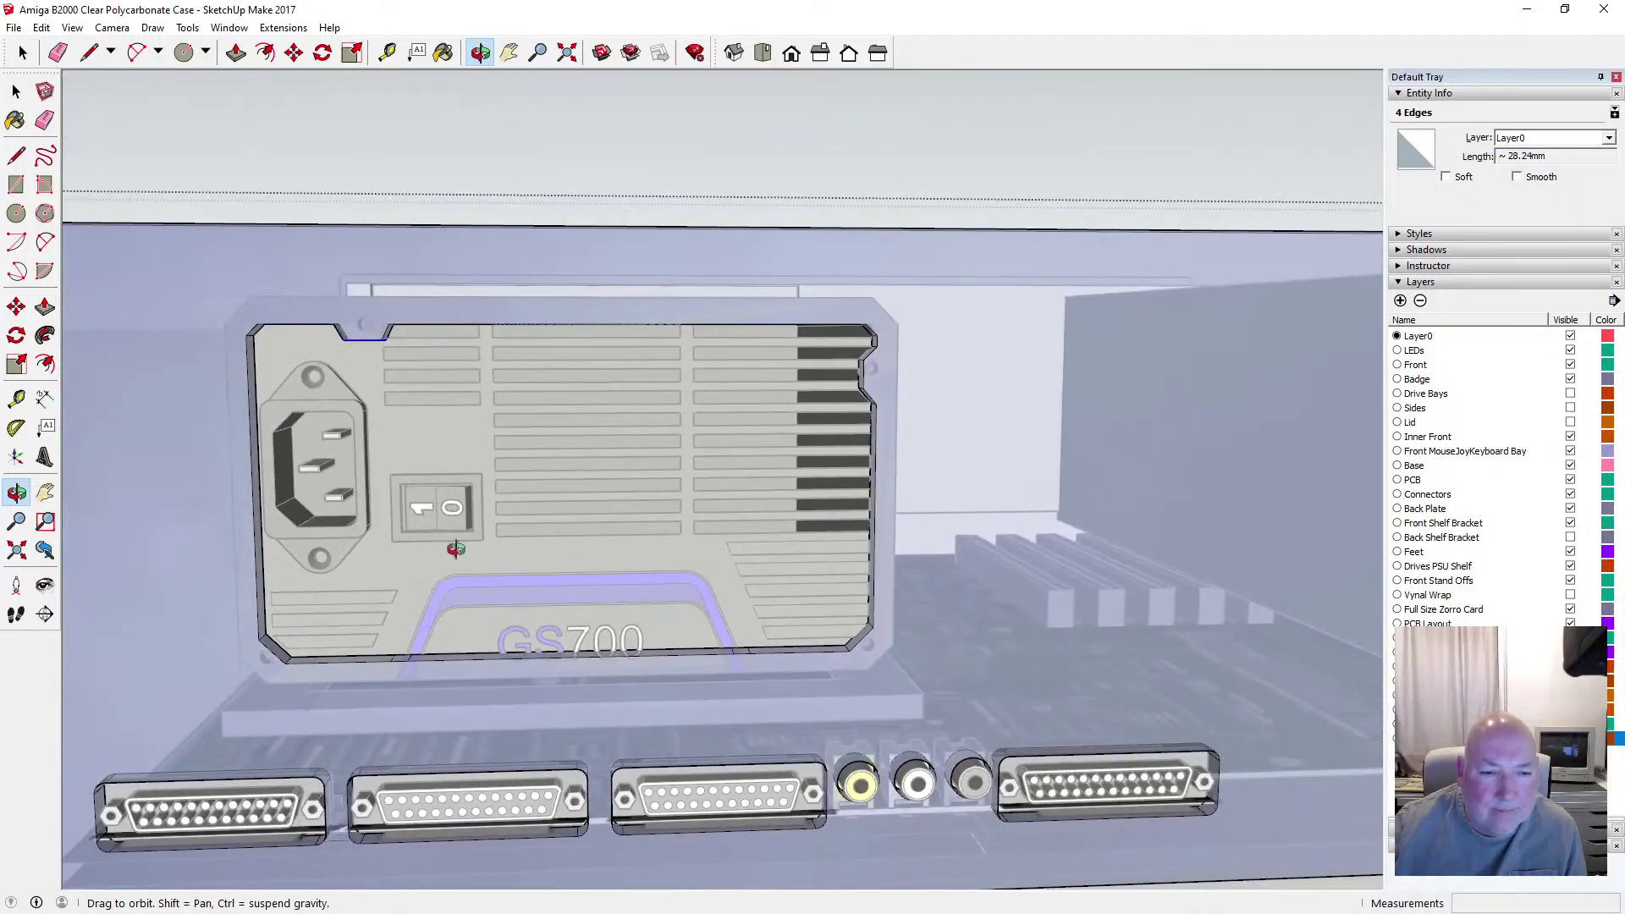
pyautogui.scroll(5, 389, 707)
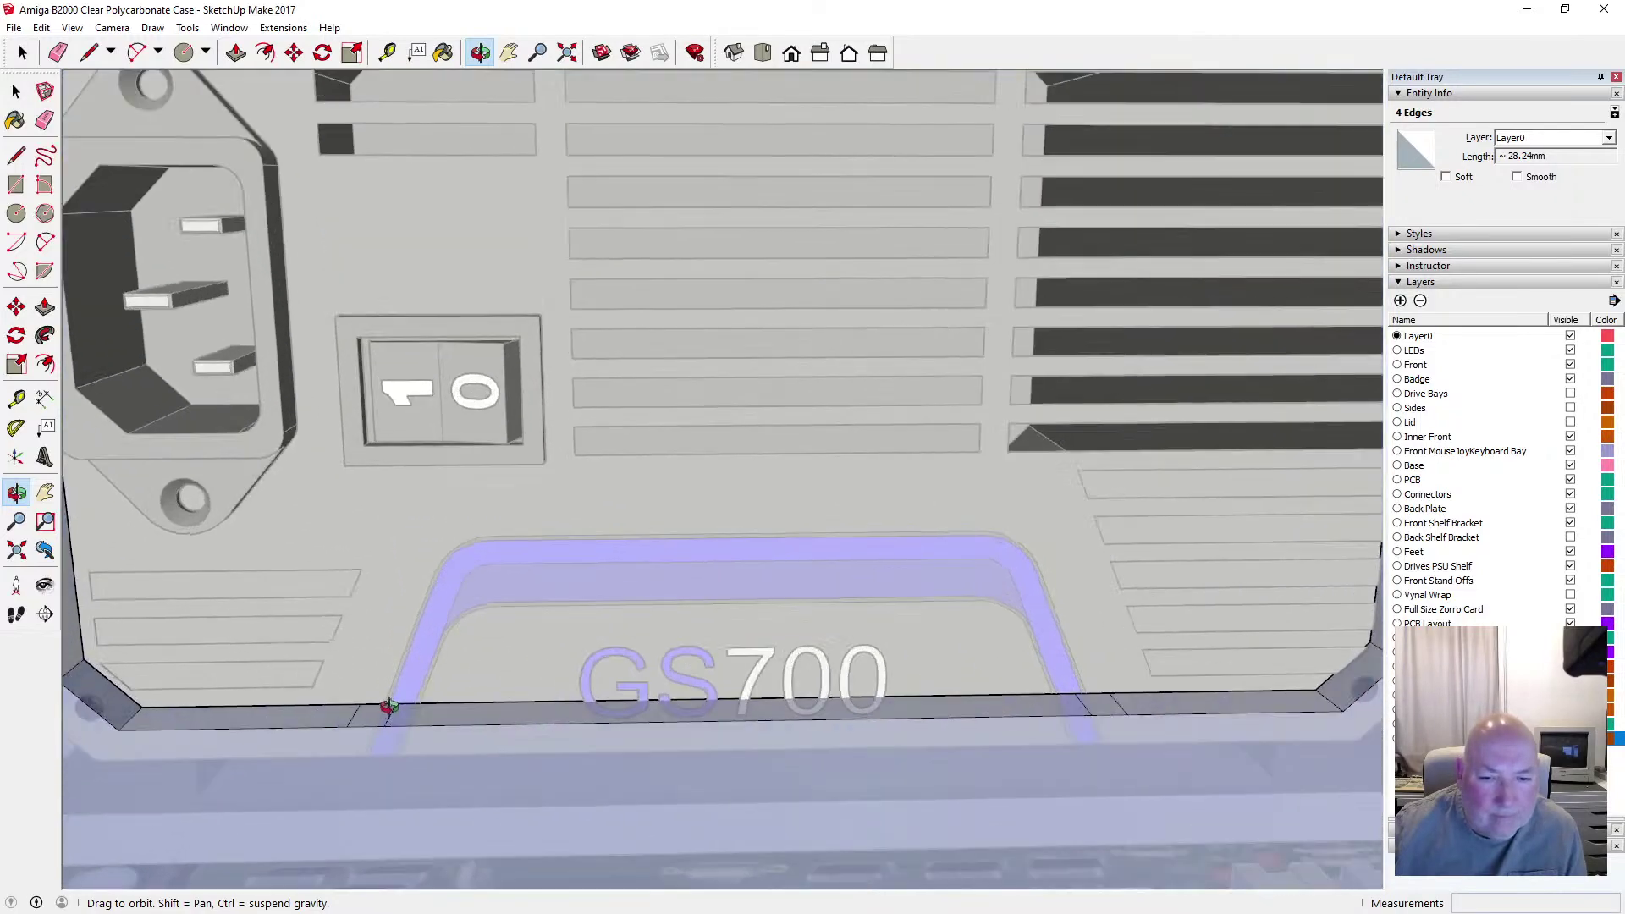
pyautogui.scroll(-6, 389, 707)
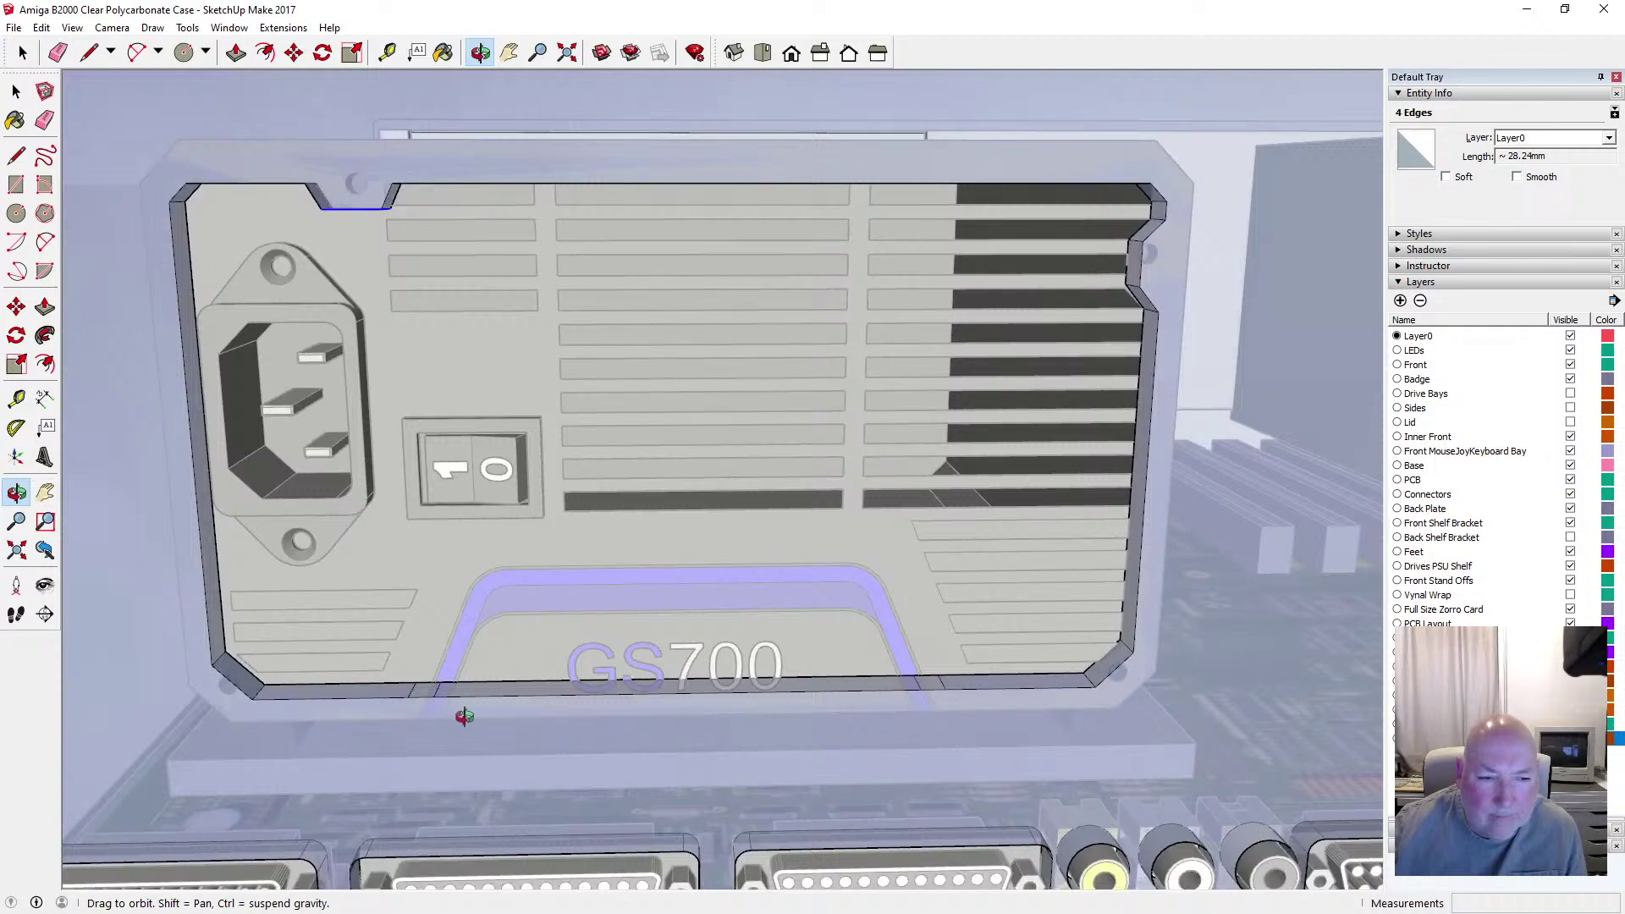
pyautogui.scroll(5, 463, 716)
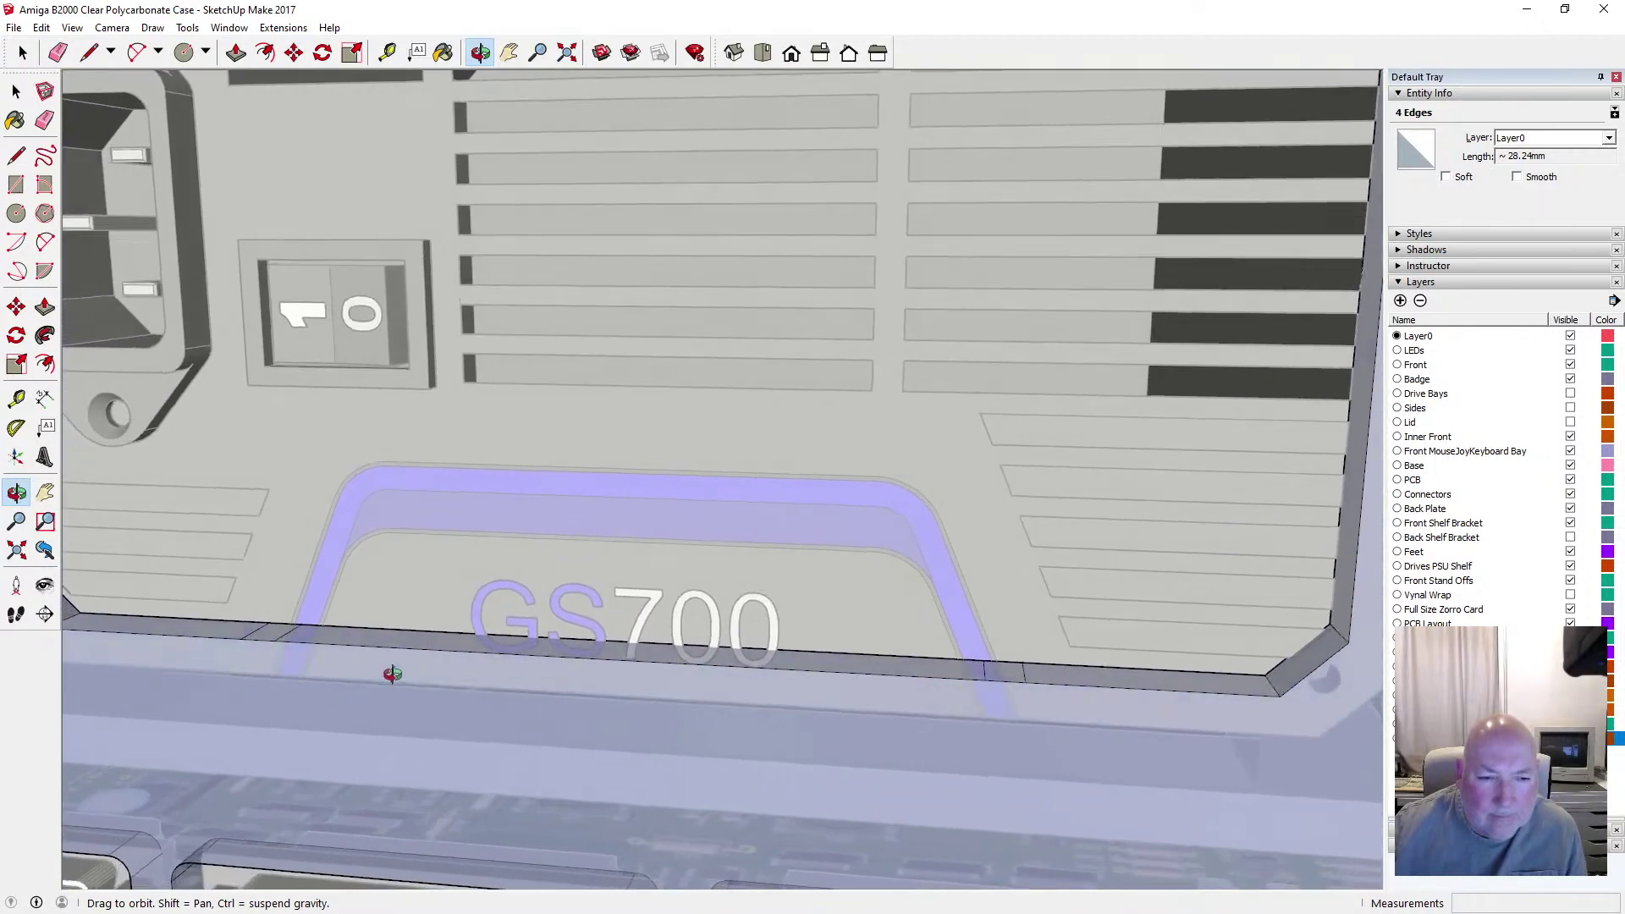
pyautogui.scroll(3, 432, 675)
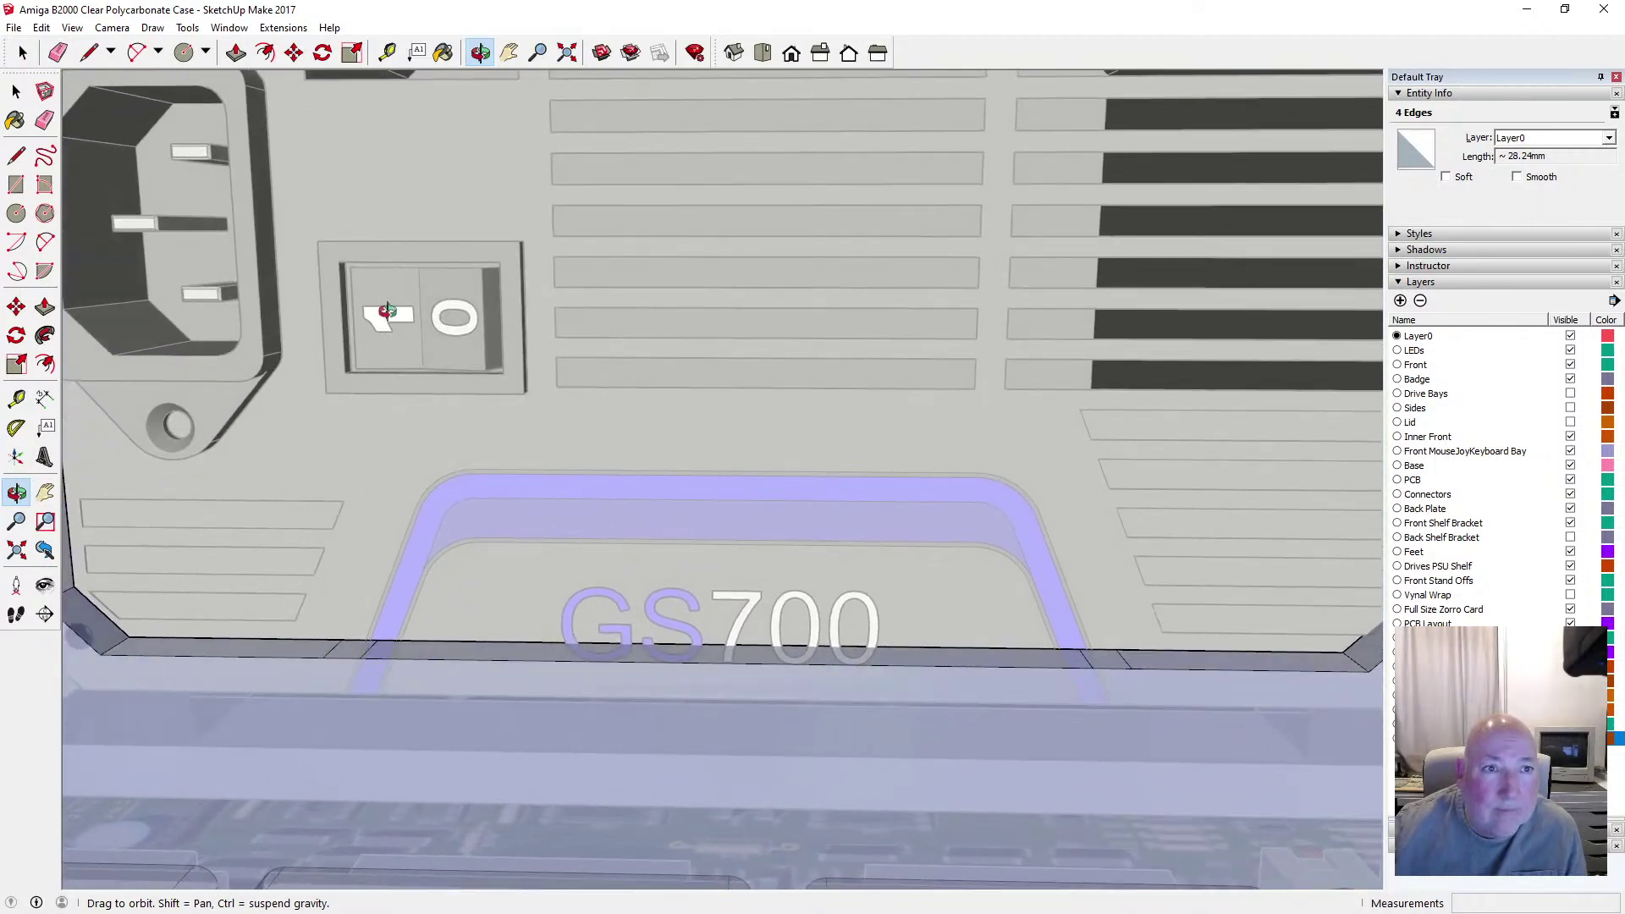
# Move the four edges of the lower inner face's central segment about 2.58 mm downward, widening the opening below the GS700 logo
pyautogui.click(294, 52)
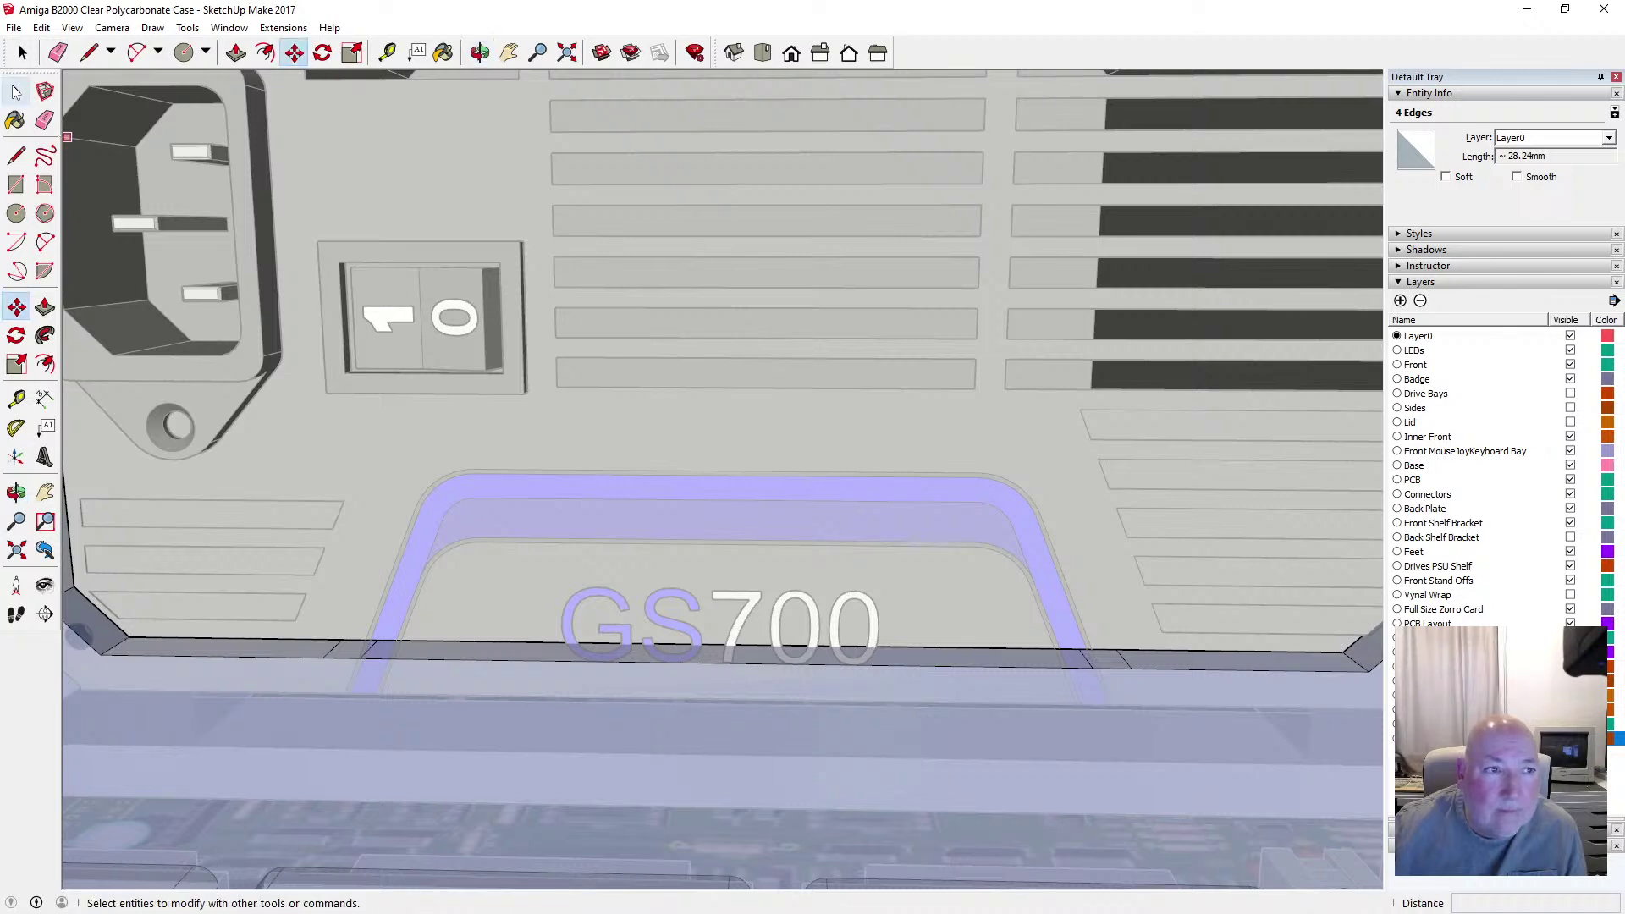
pyautogui.press('space')
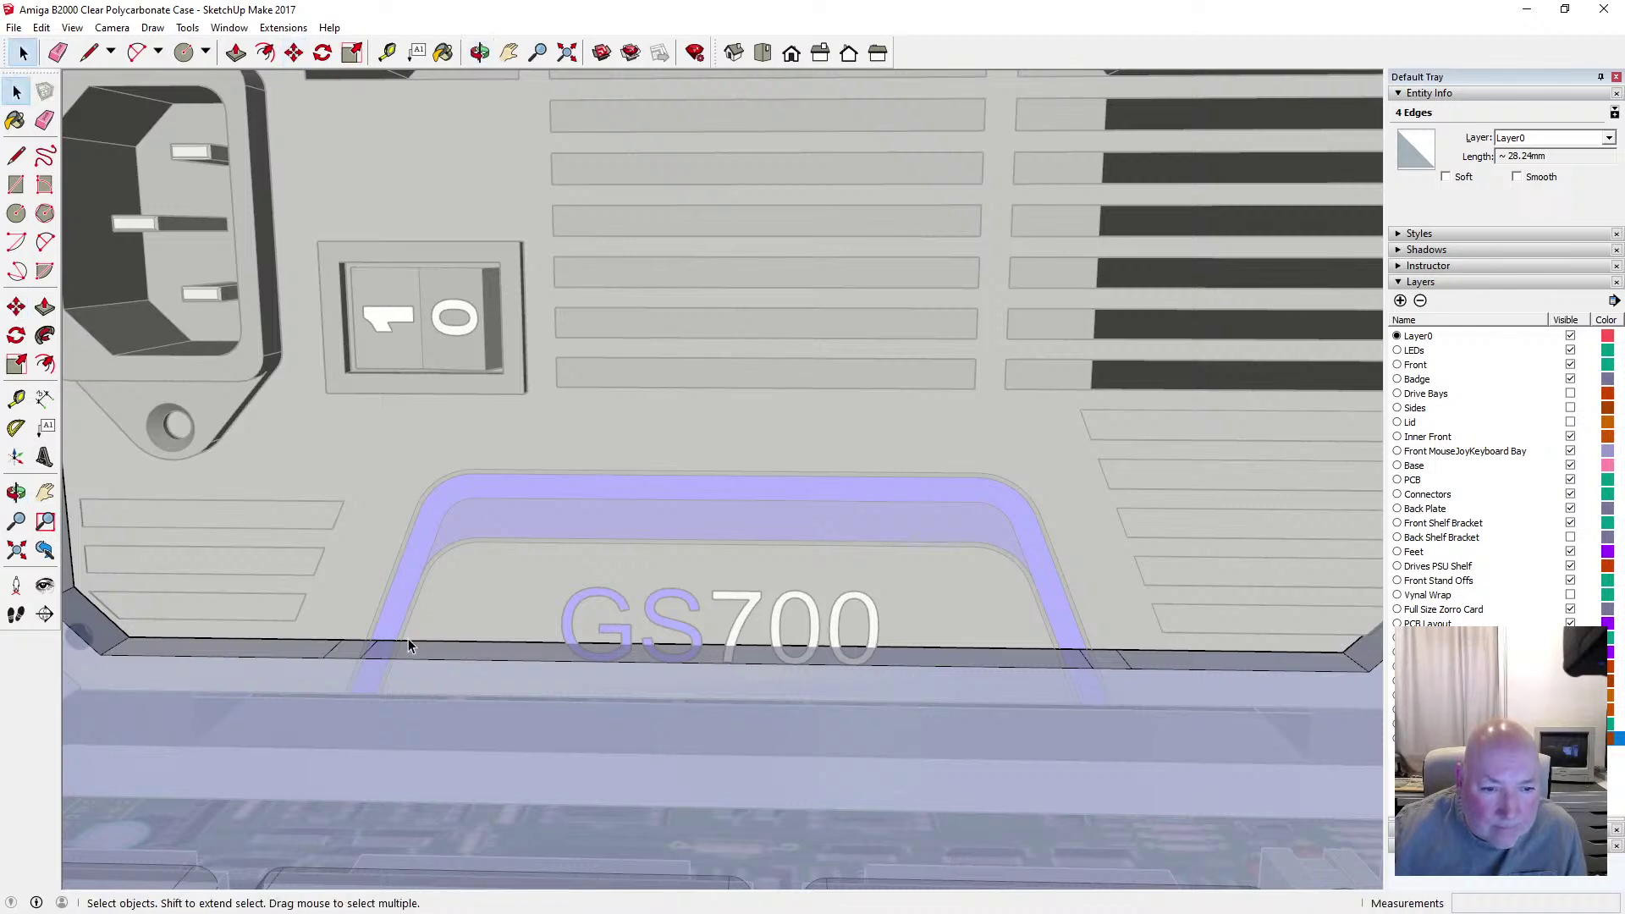
pyautogui.click(408, 643)
pyautogui.click(374, 647)
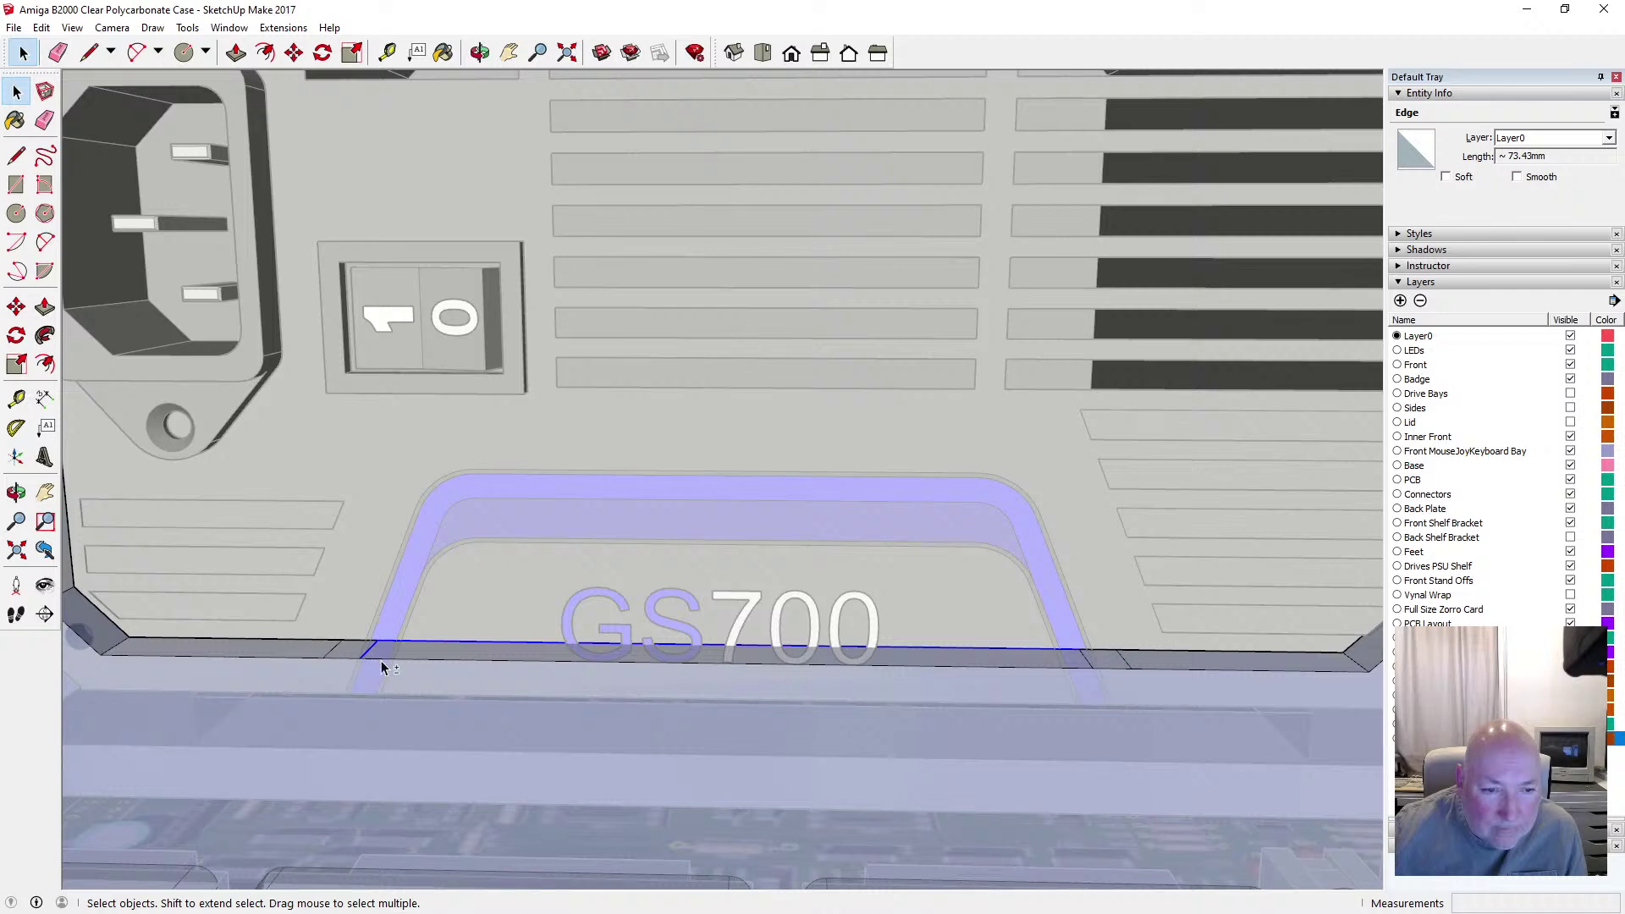
pyautogui.keyDown('shift'); pyautogui.click(382, 667); pyautogui.keyUp('shift')
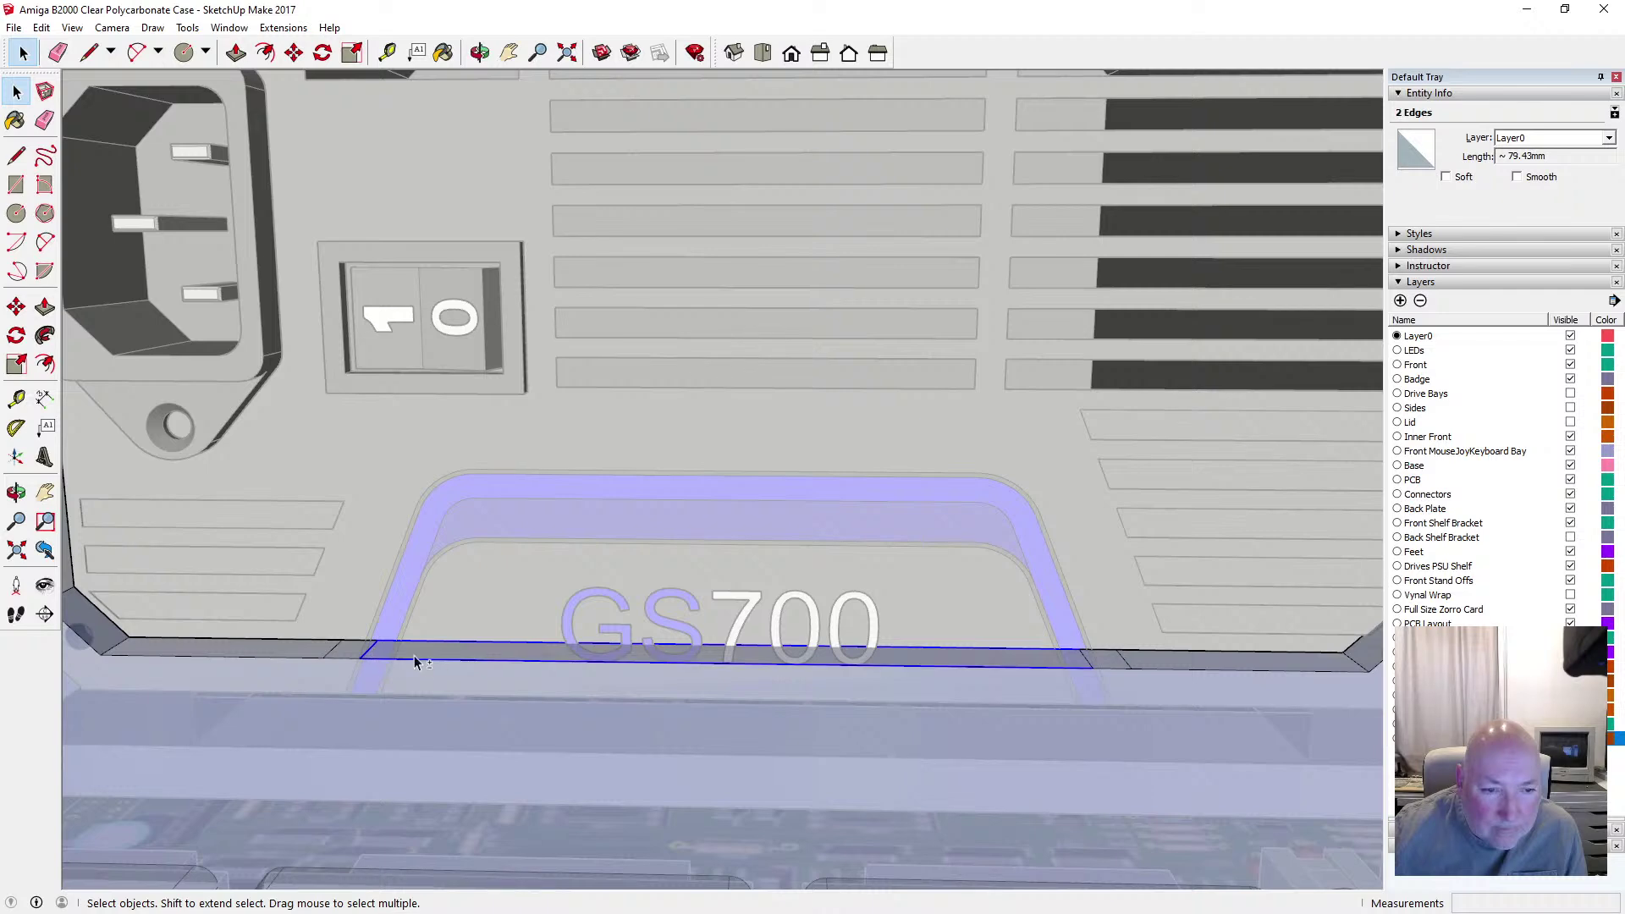
pyautogui.keyDown('shift'); pyautogui.click(867, 533); pyautogui.keyUp('shift')
pyautogui.click(293, 53)
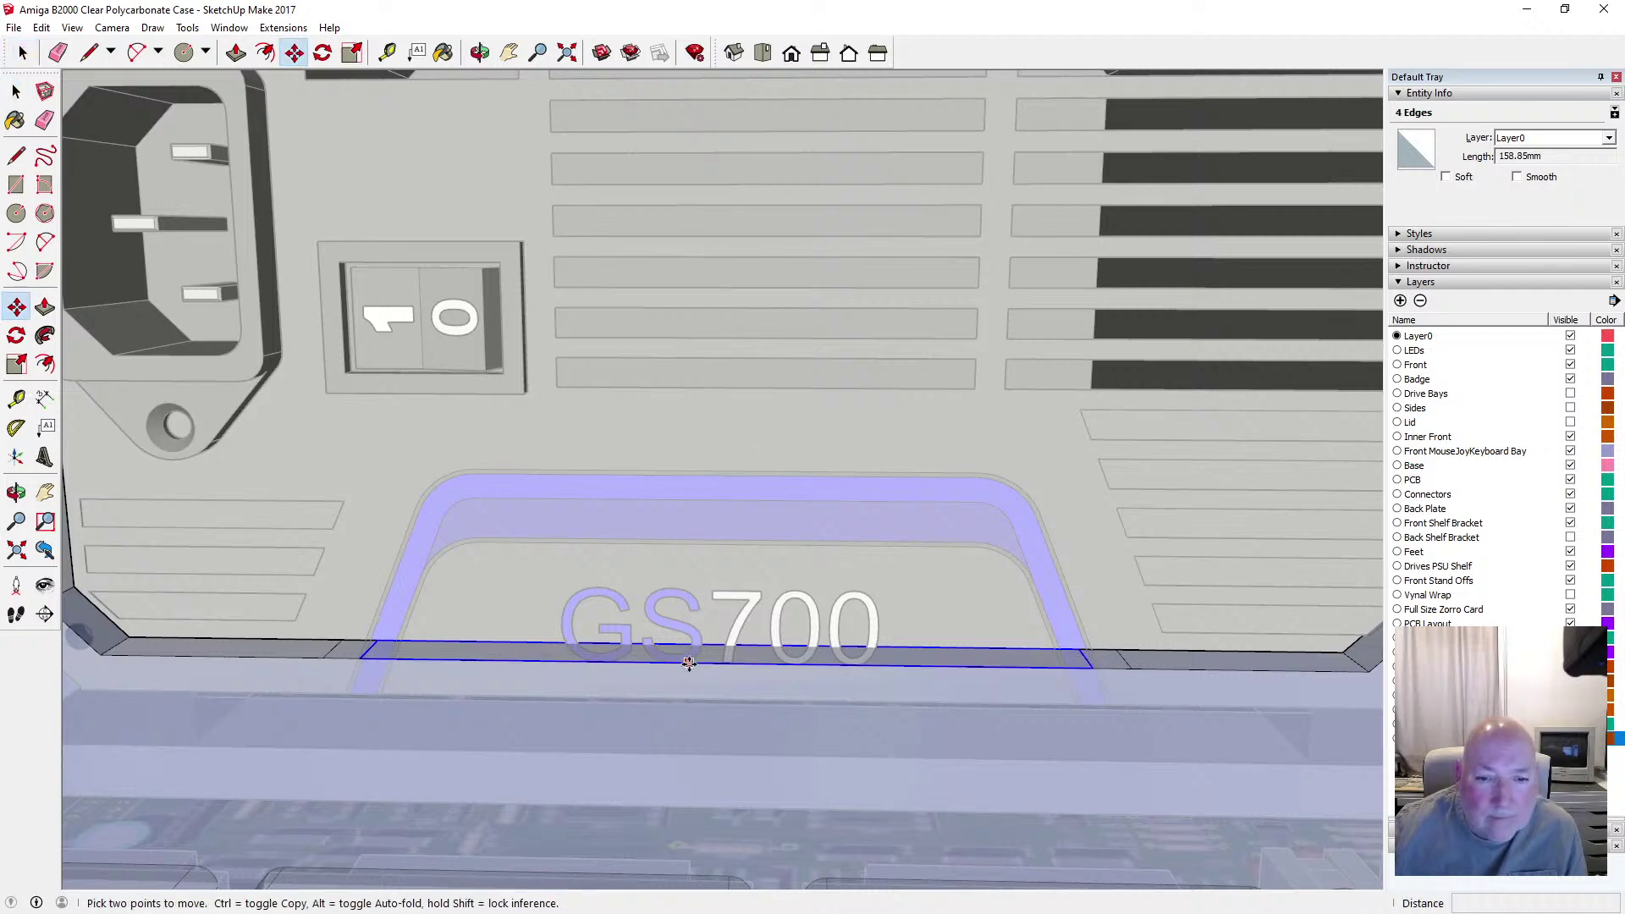
pyautogui.click(689, 664)
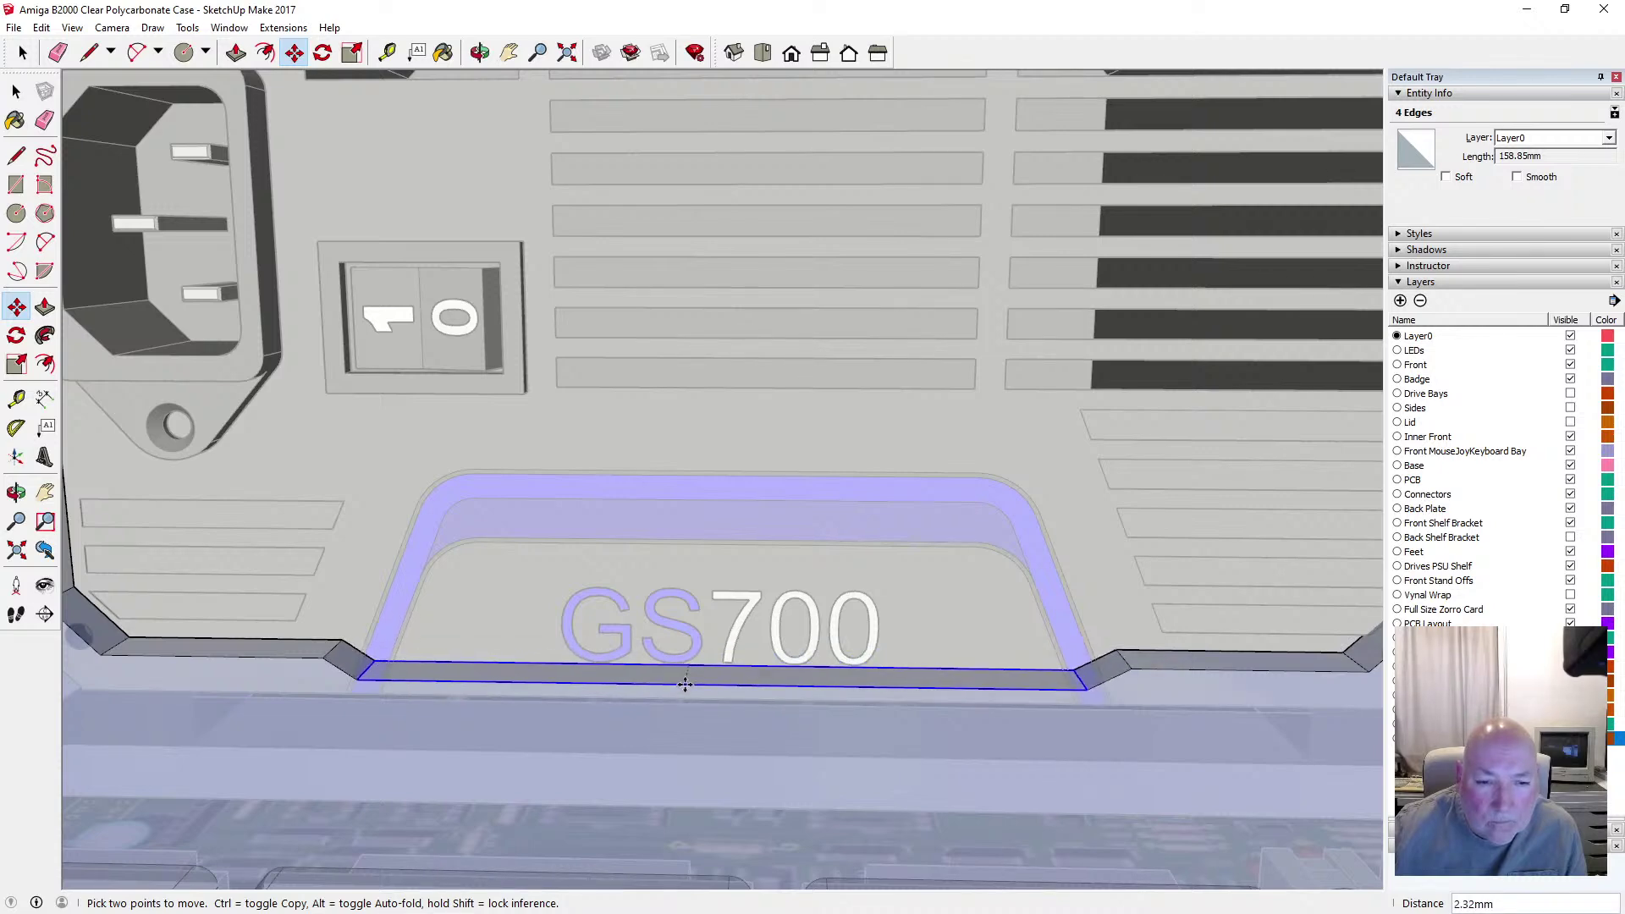
pyautogui.click(685, 688)
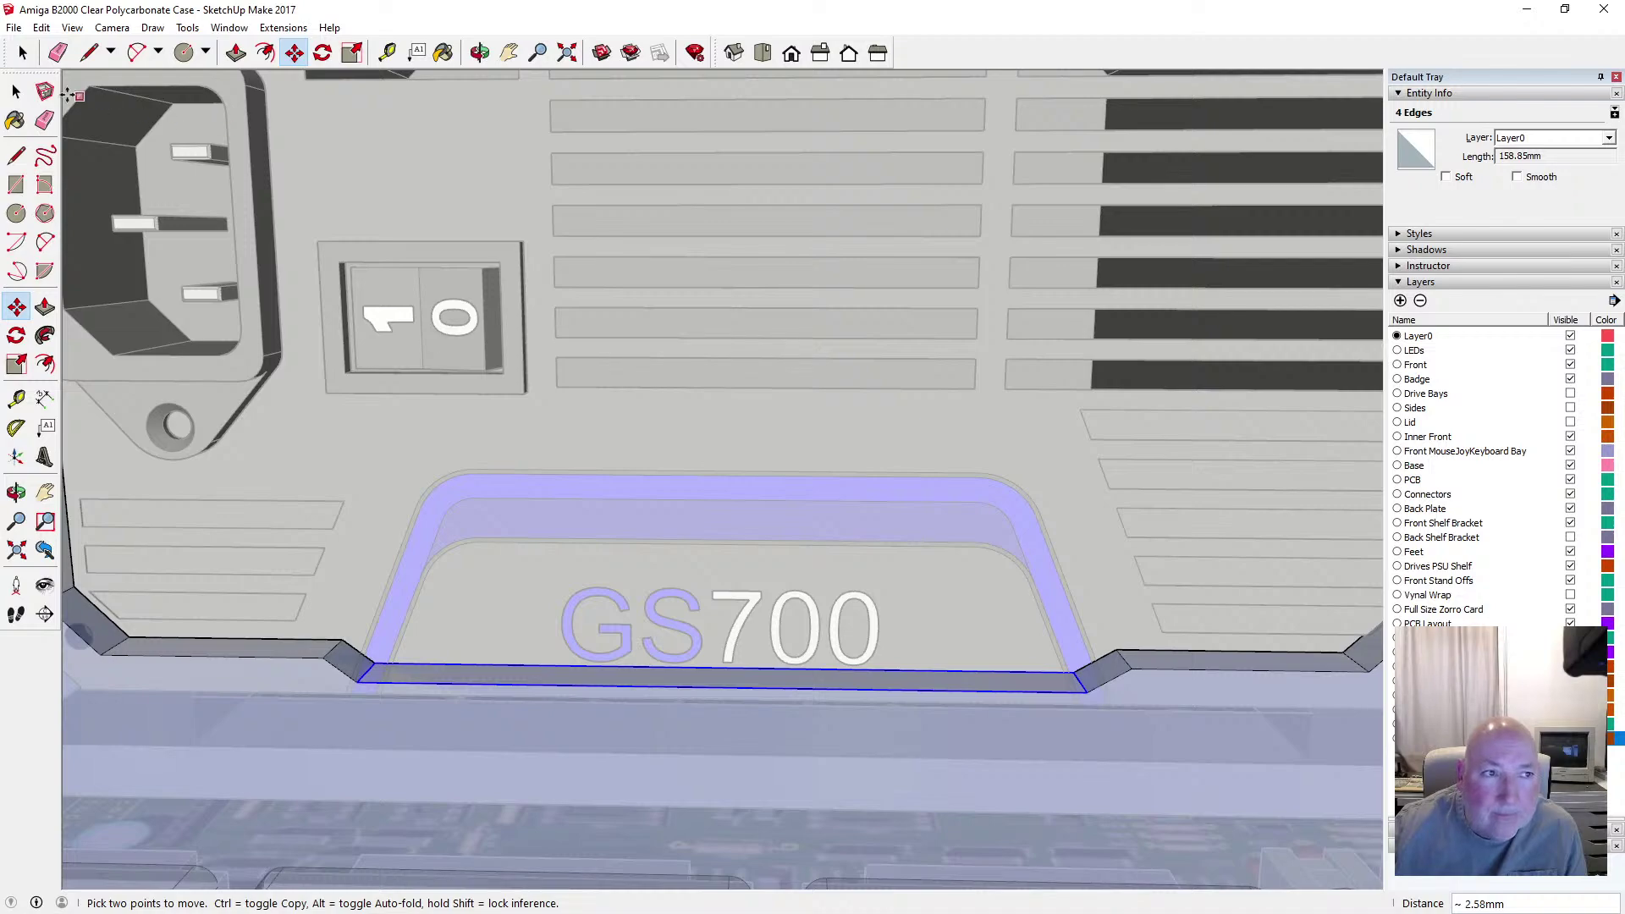
pyautogui.click(16, 91)
# Leave back plate editing, clear the selection, and examine the opening's fit around the power supply from the rear
pyautogui.scroll(-4, 695, 435)
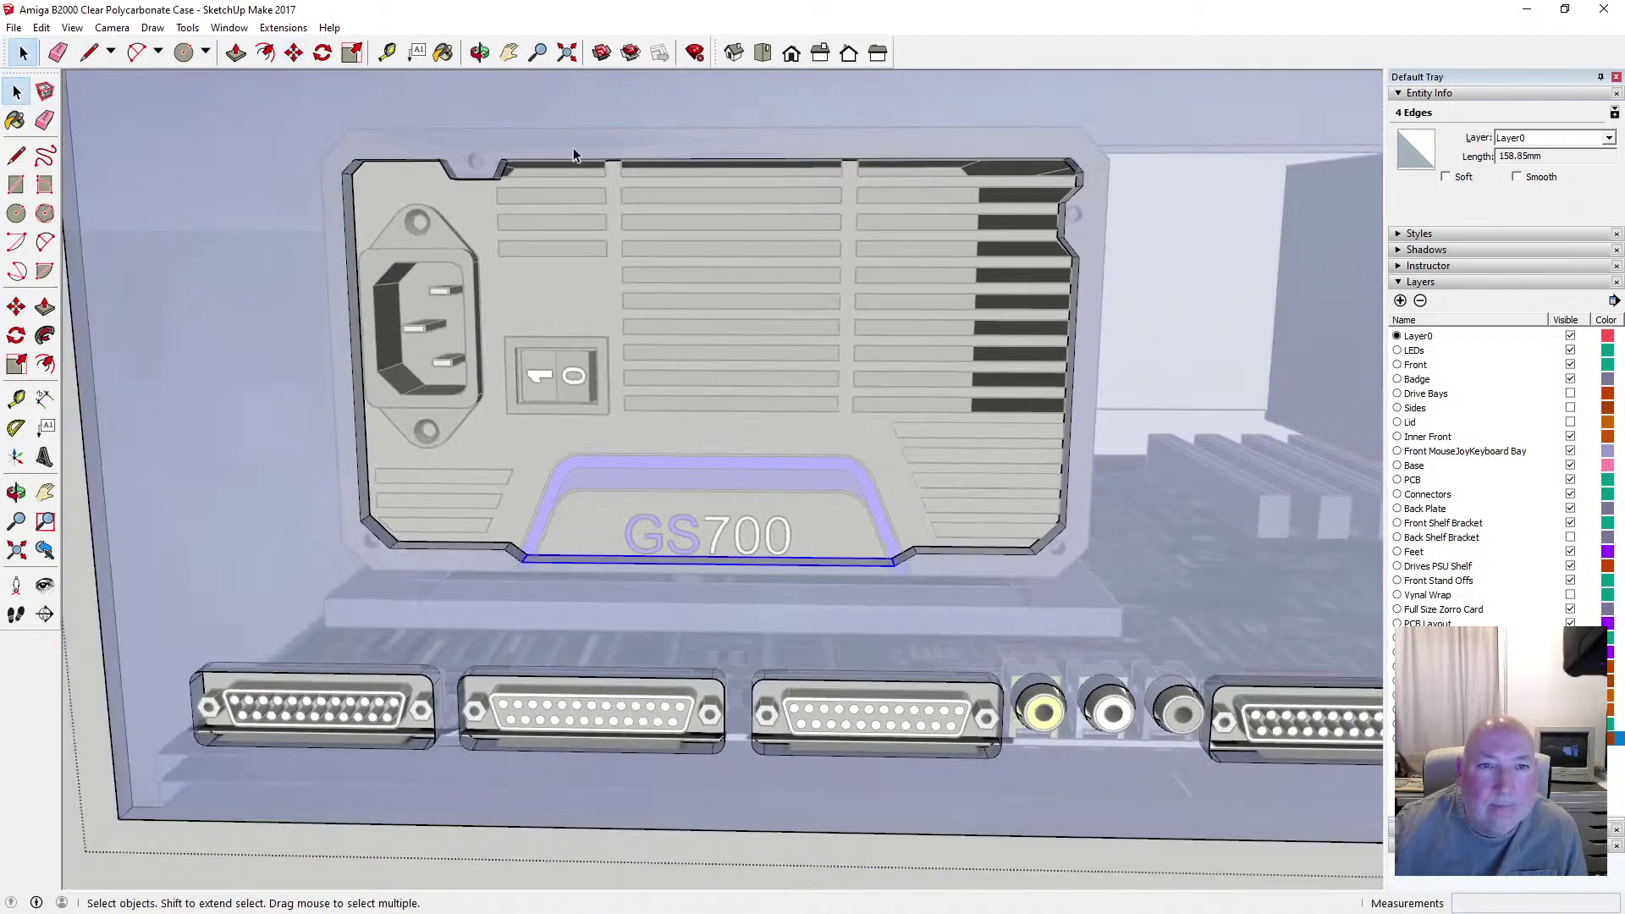
pyautogui.scroll(-5, 603, 468)
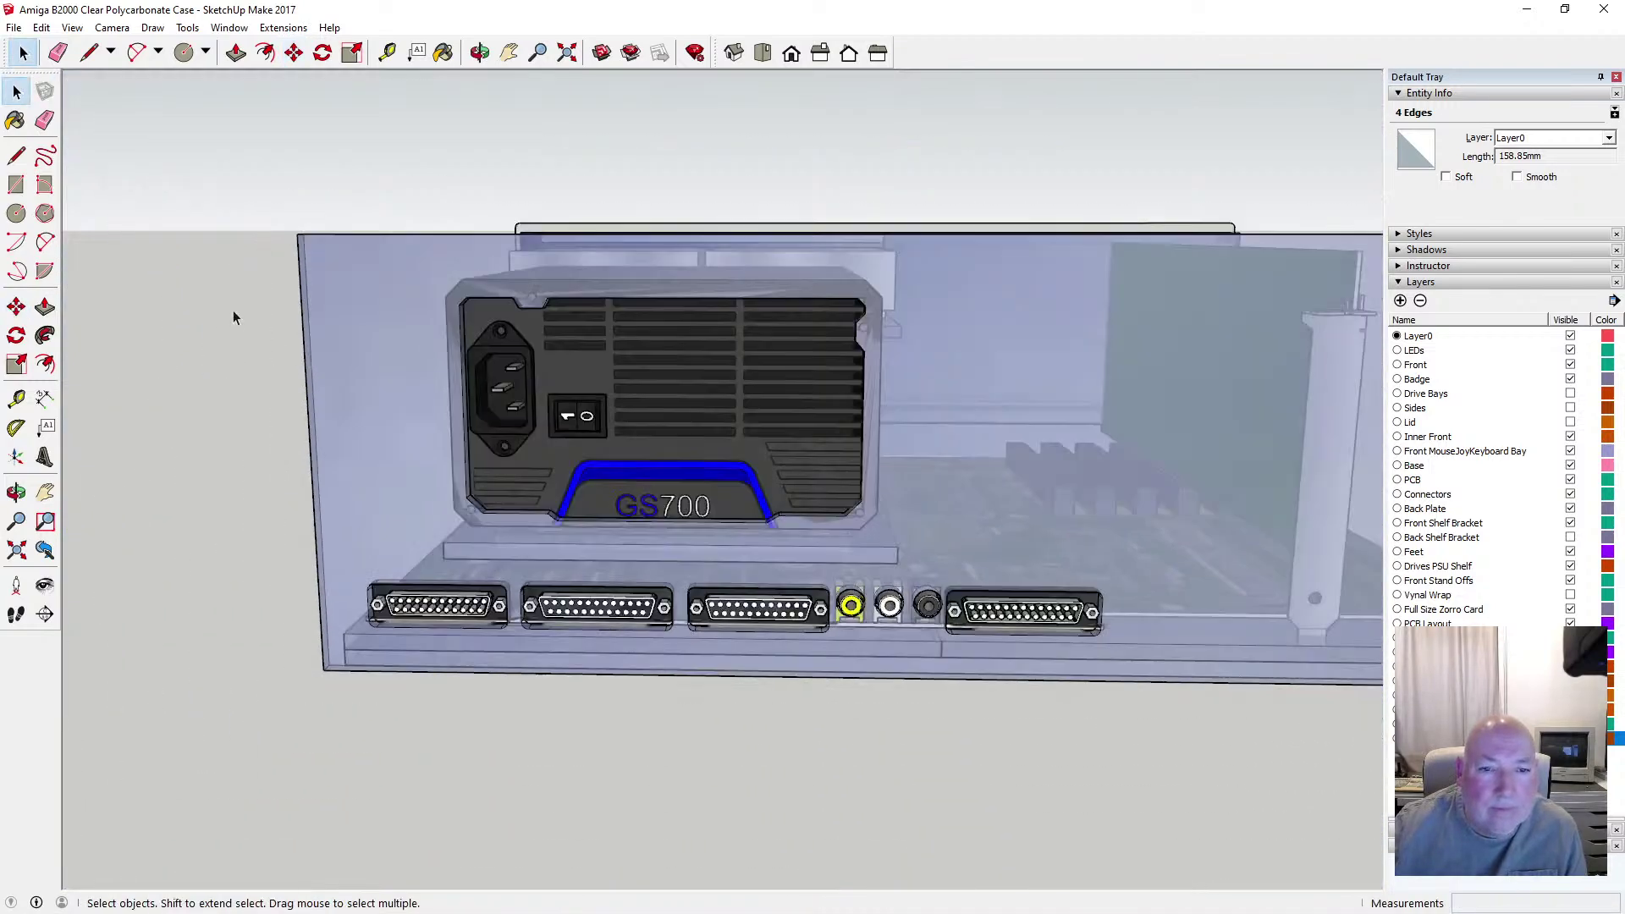
pyautogui.click(225, 311)
pyautogui.press('o')
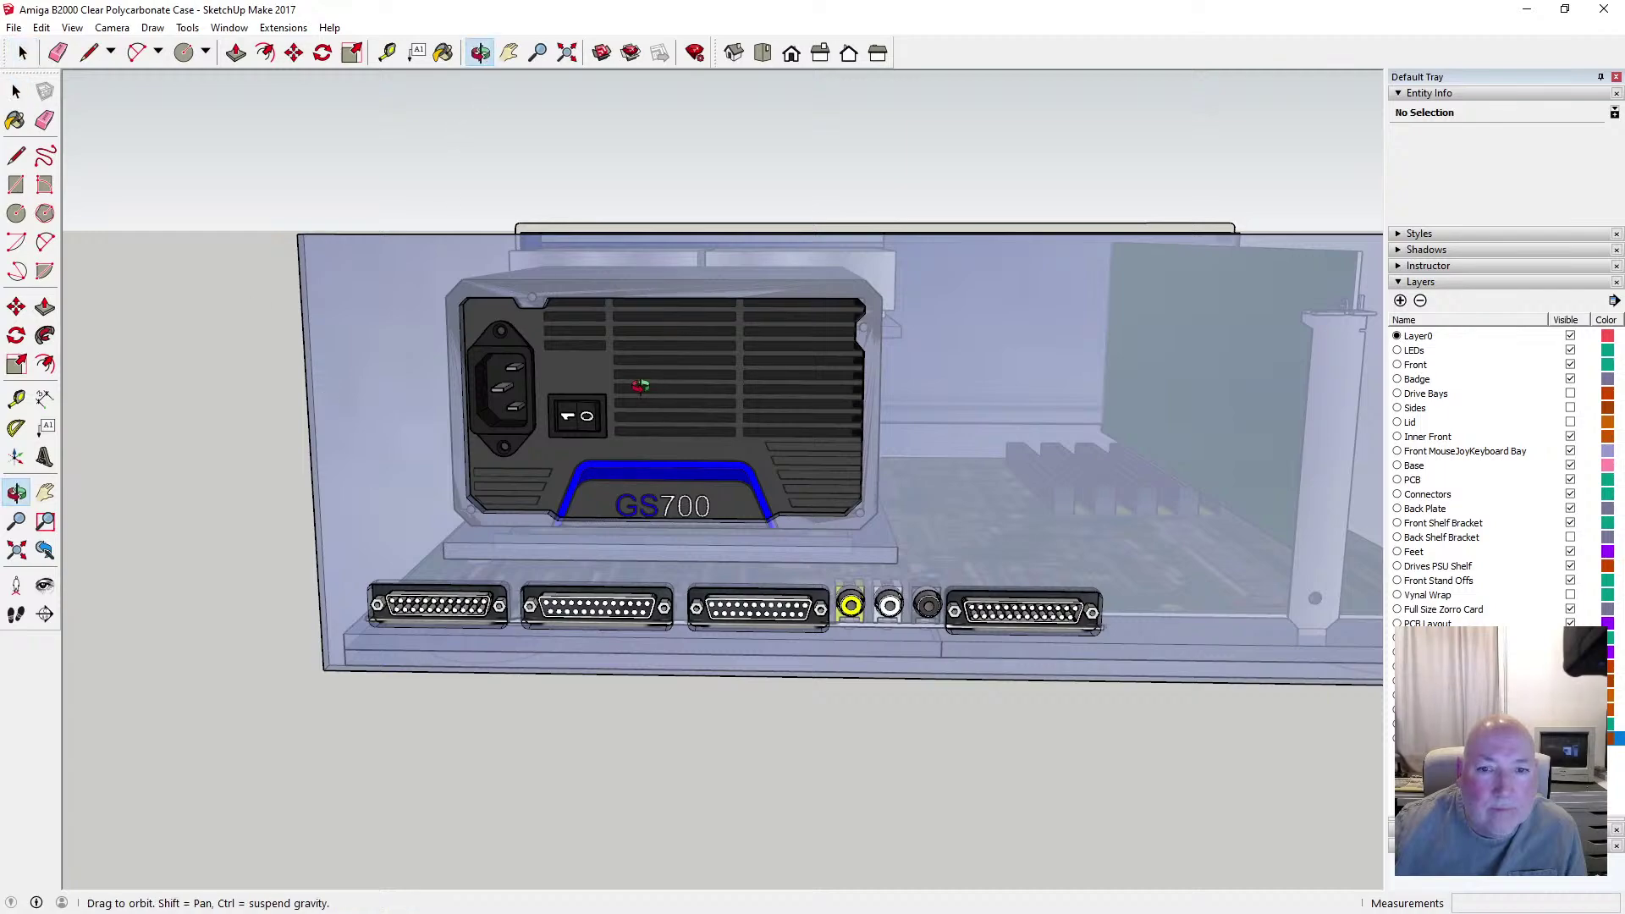
pyautogui.moveTo(646, 377); pyautogui.dragTo(647, 330)
pyautogui.scroll(5, 652, 424)
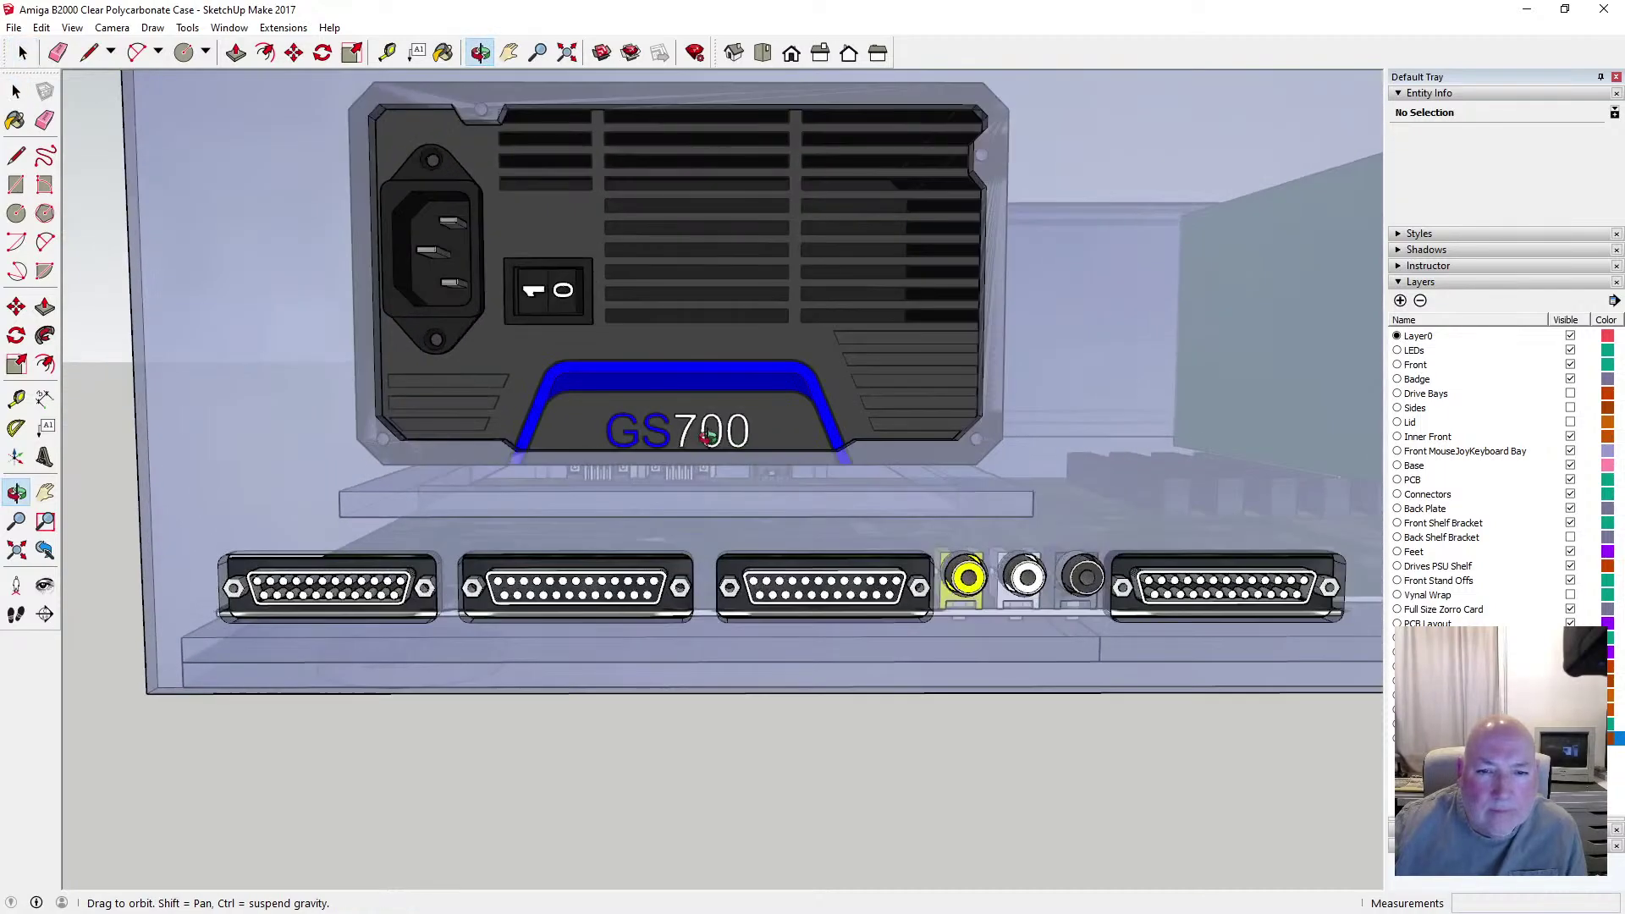
pyautogui.moveTo(717, 415); pyautogui.dragTo(763, 496)
pyautogui.scroll(-5, 763, 497)
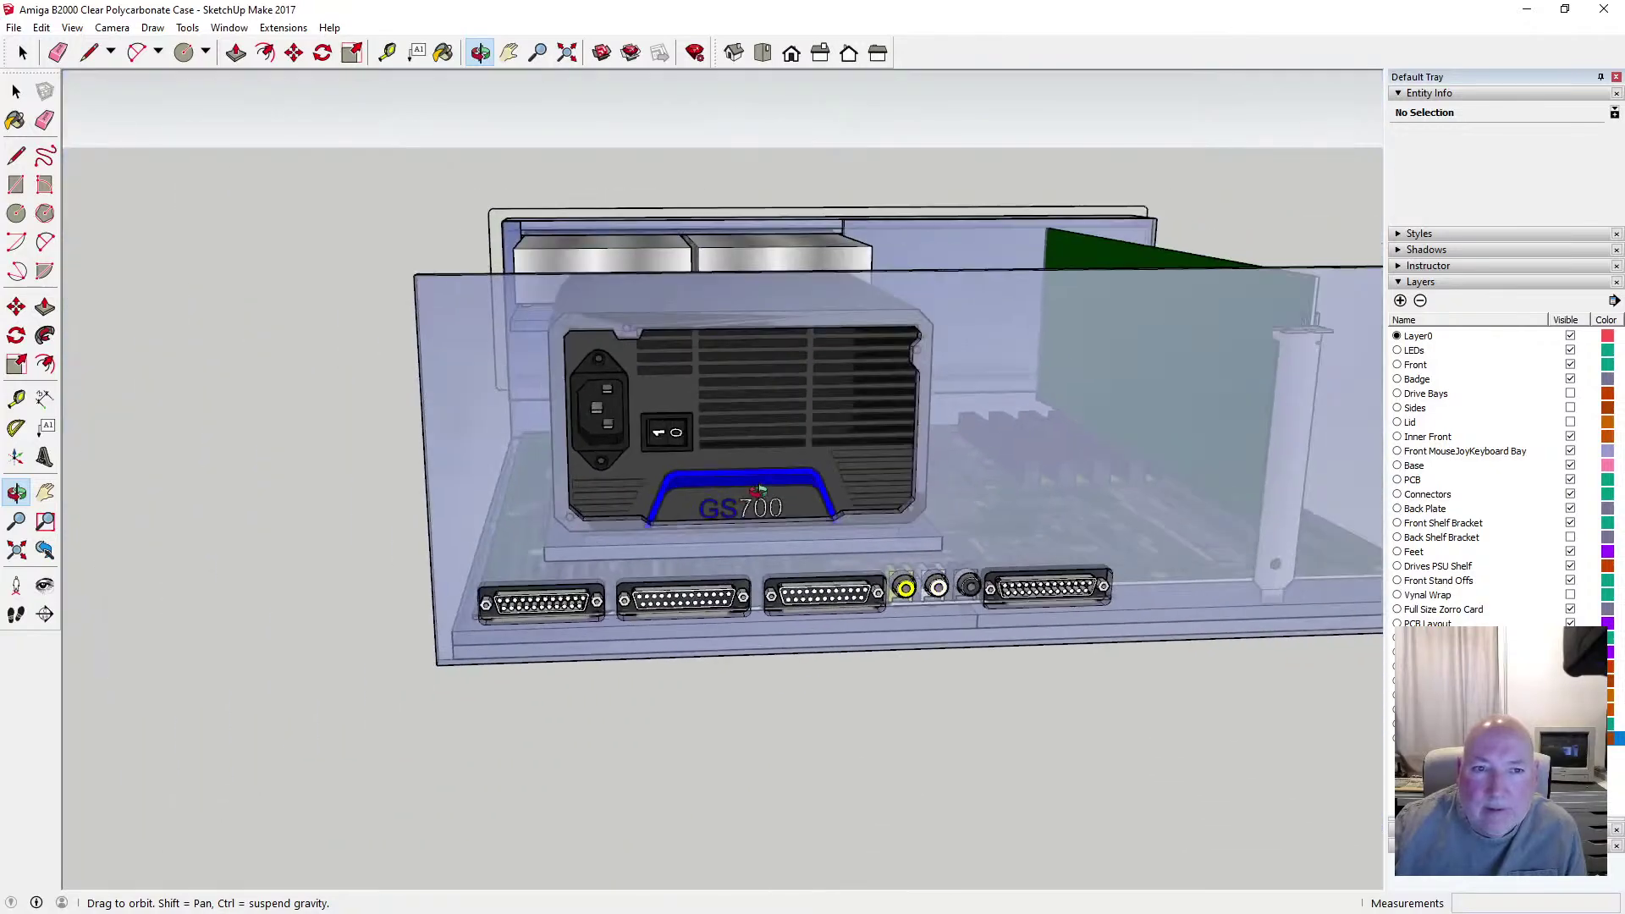
# Move the GS700 power supply 0.1 mm along the green axis, away from the back plate, and clear the selection
pyautogui.press('space')
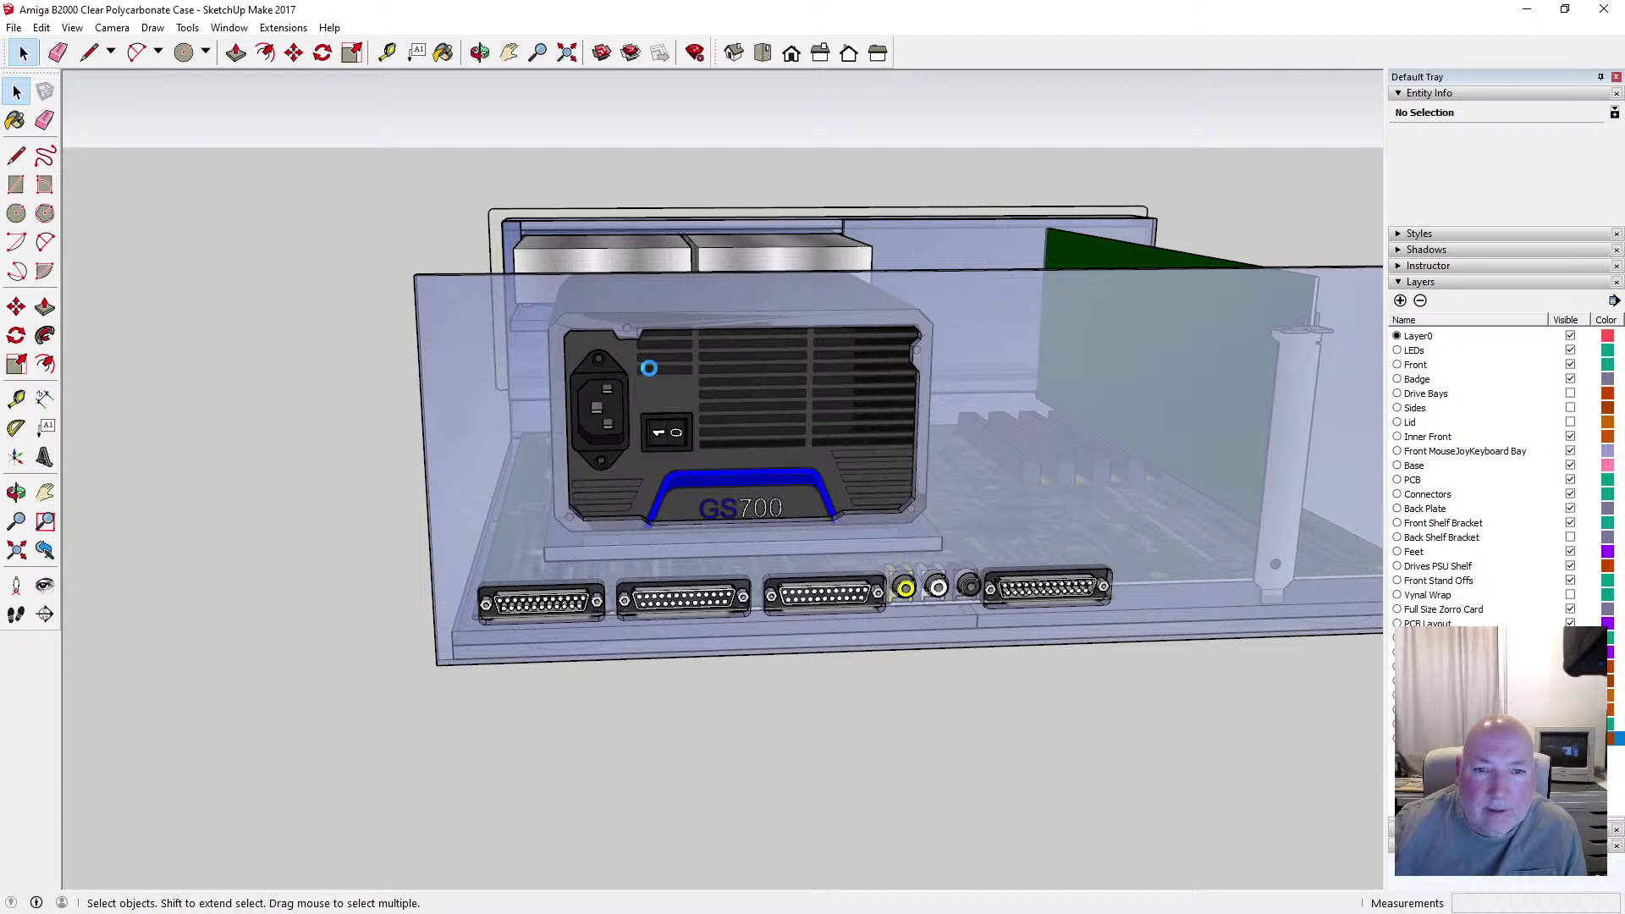
pyautogui.press('o')
pyautogui.moveTo(428, 188); pyautogui.dragTo(581, 205)
pyautogui.click(16, 90)
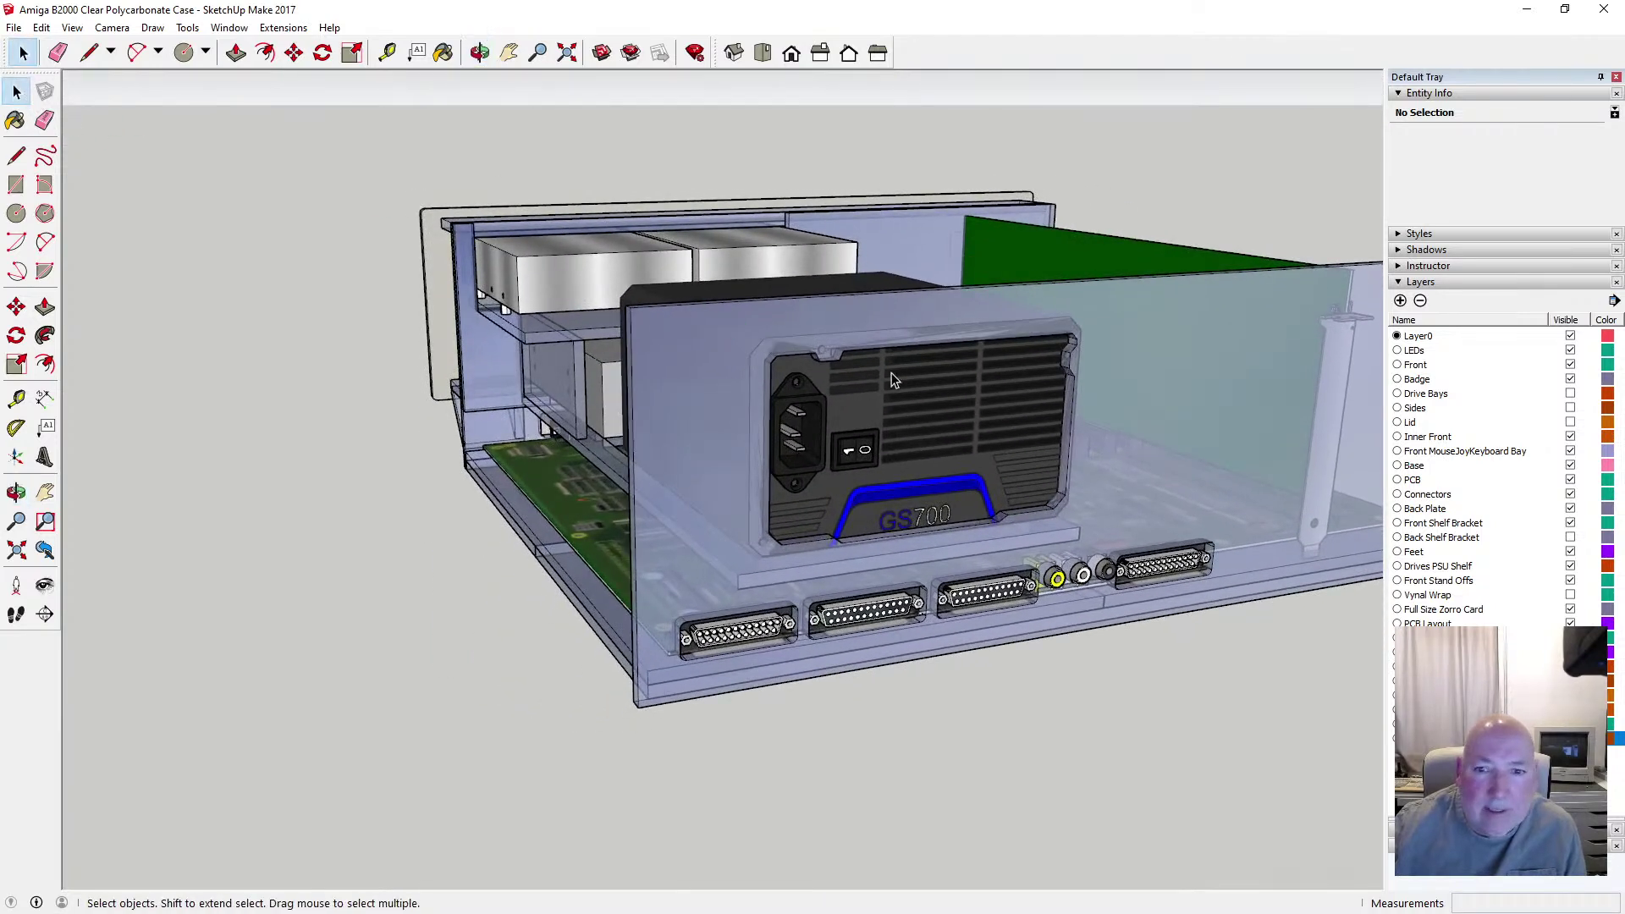
pyautogui.click(847, 389)
pyautogui.press('m')
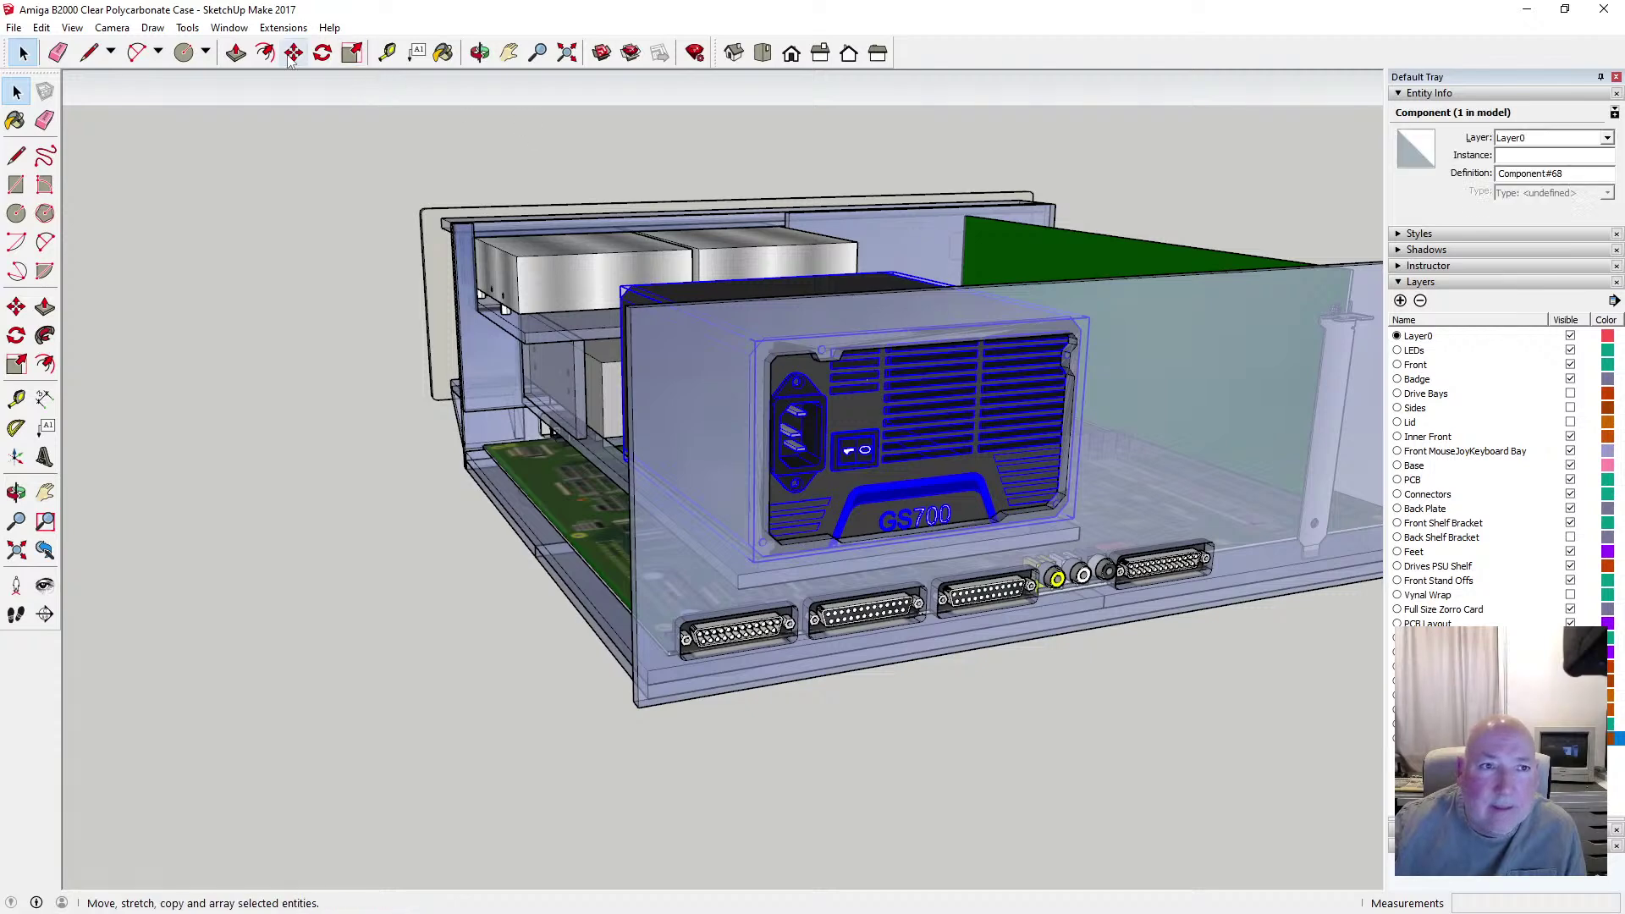
pyautogui.click(627, 285)
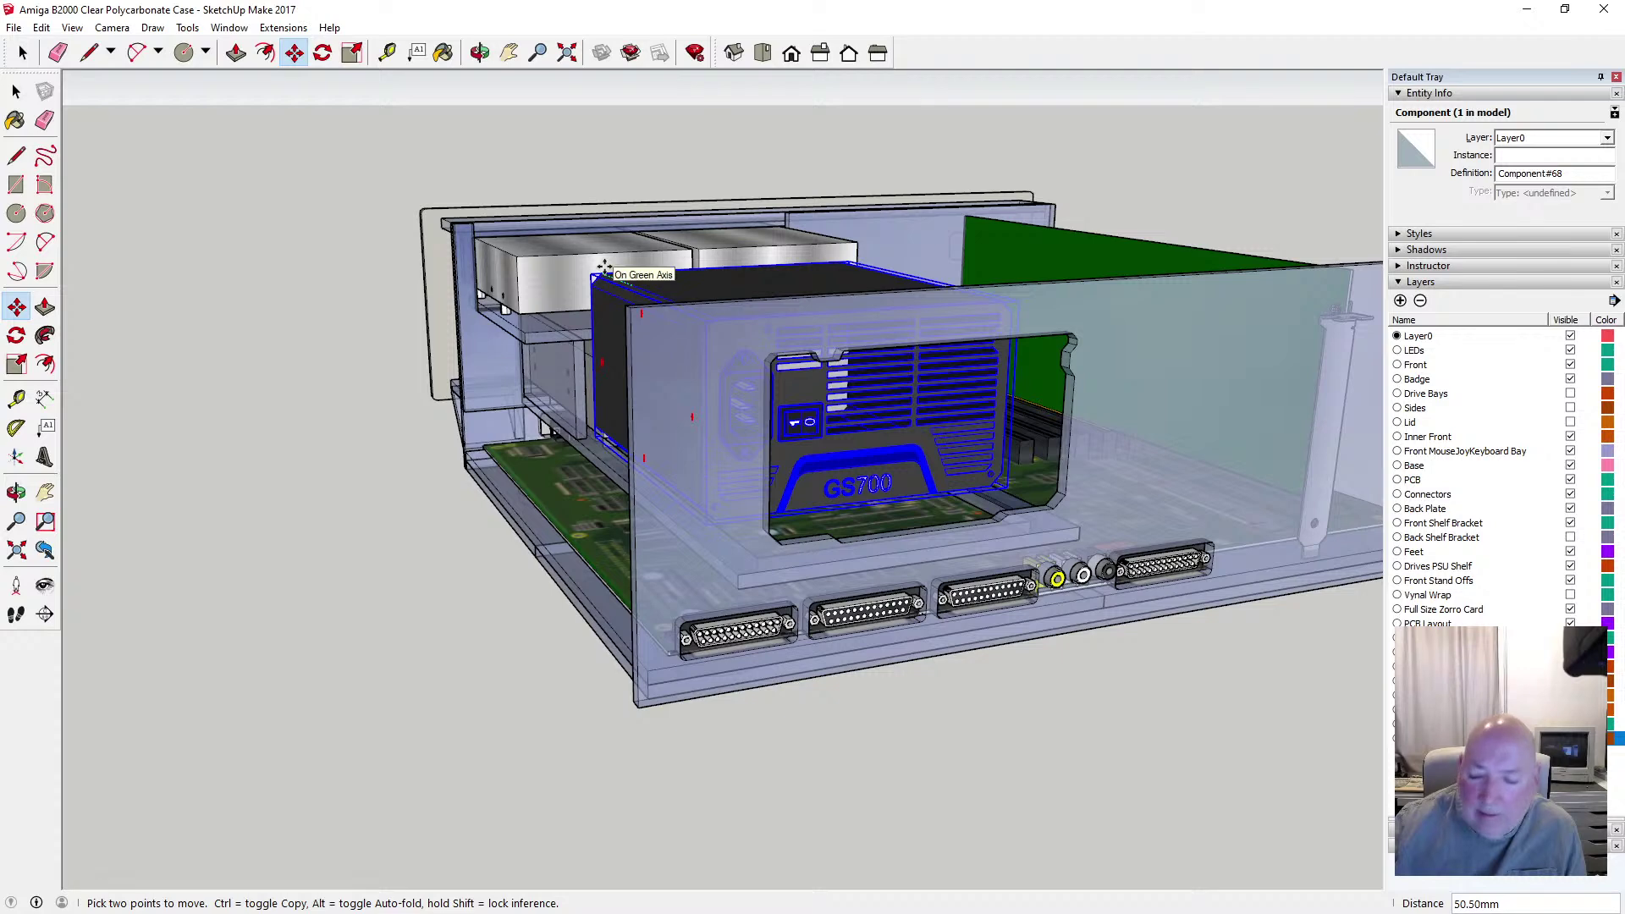
pyautogui.press('Return')
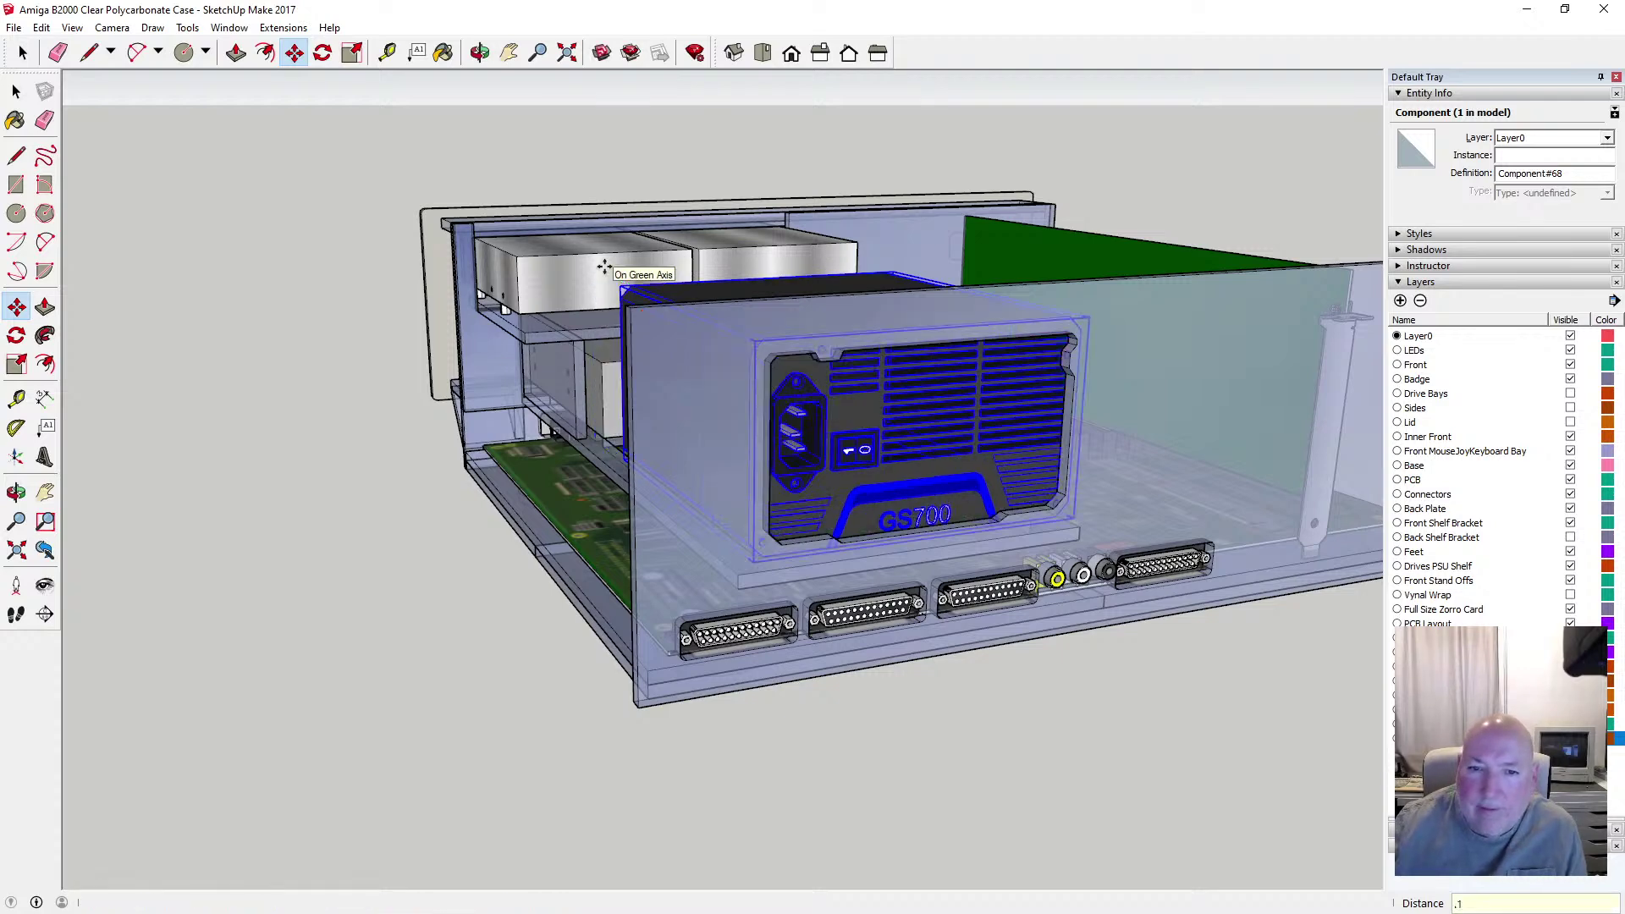
pyautogui.click(14, 91)
pyautogui.click(160, 140)
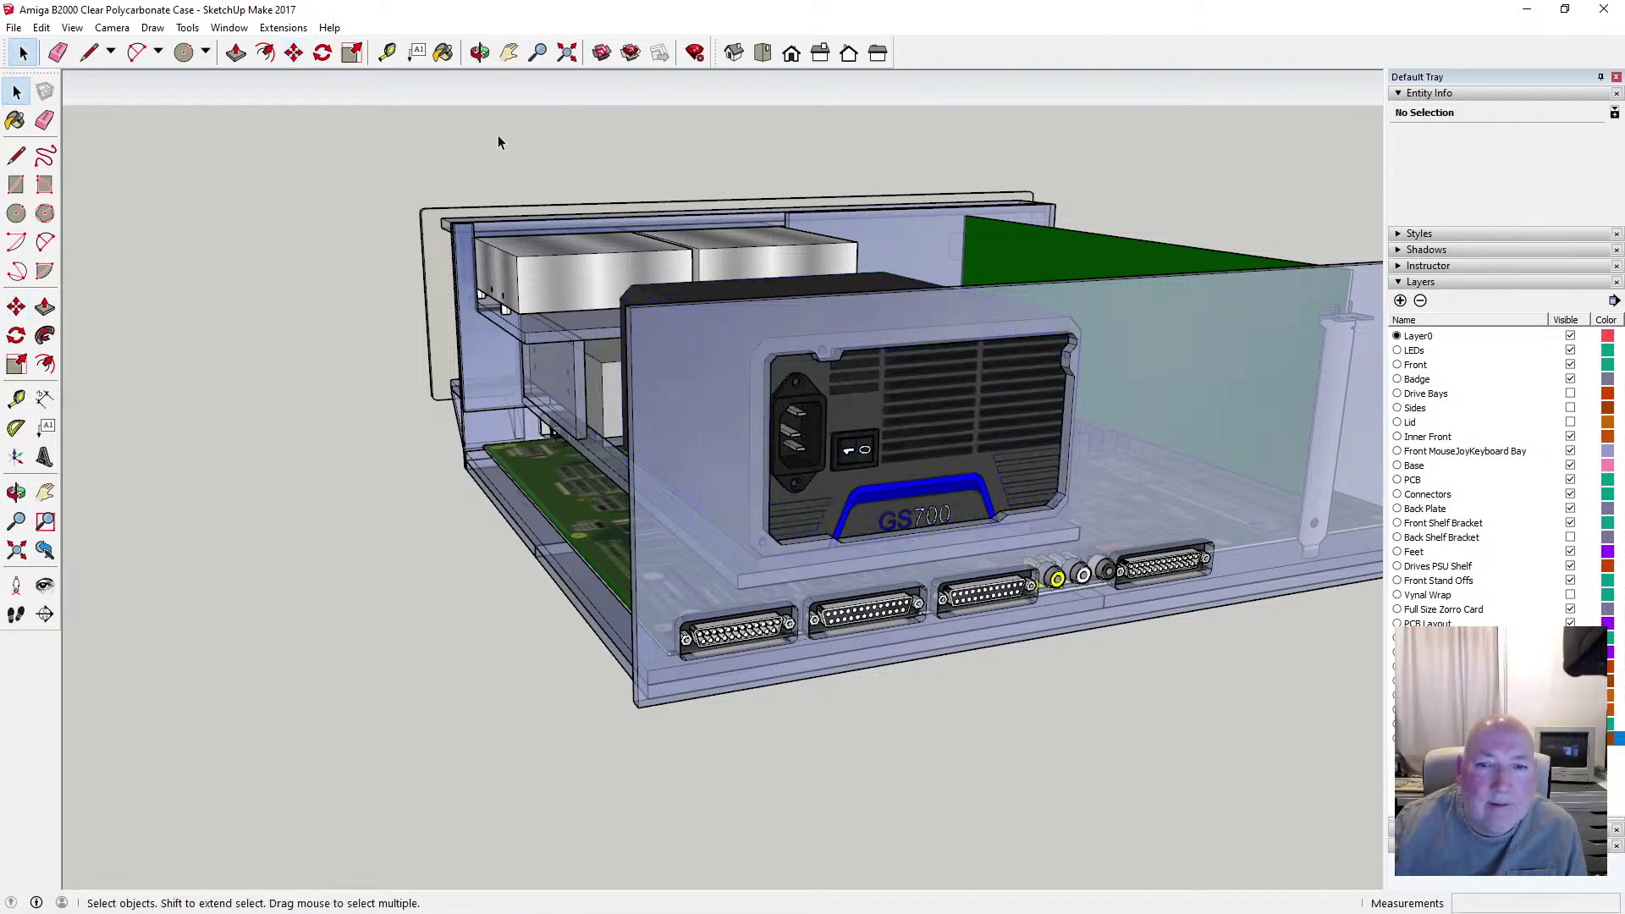
# Examine the power supply's position against the back plate, shelf and drives from the rear, side and front
pyautogui.click(479, 52)
pyautogui.moveTo(825, 258); pyautogui.dragTo(648, 271)
pyautogui.scroll(-2, 667, 333)
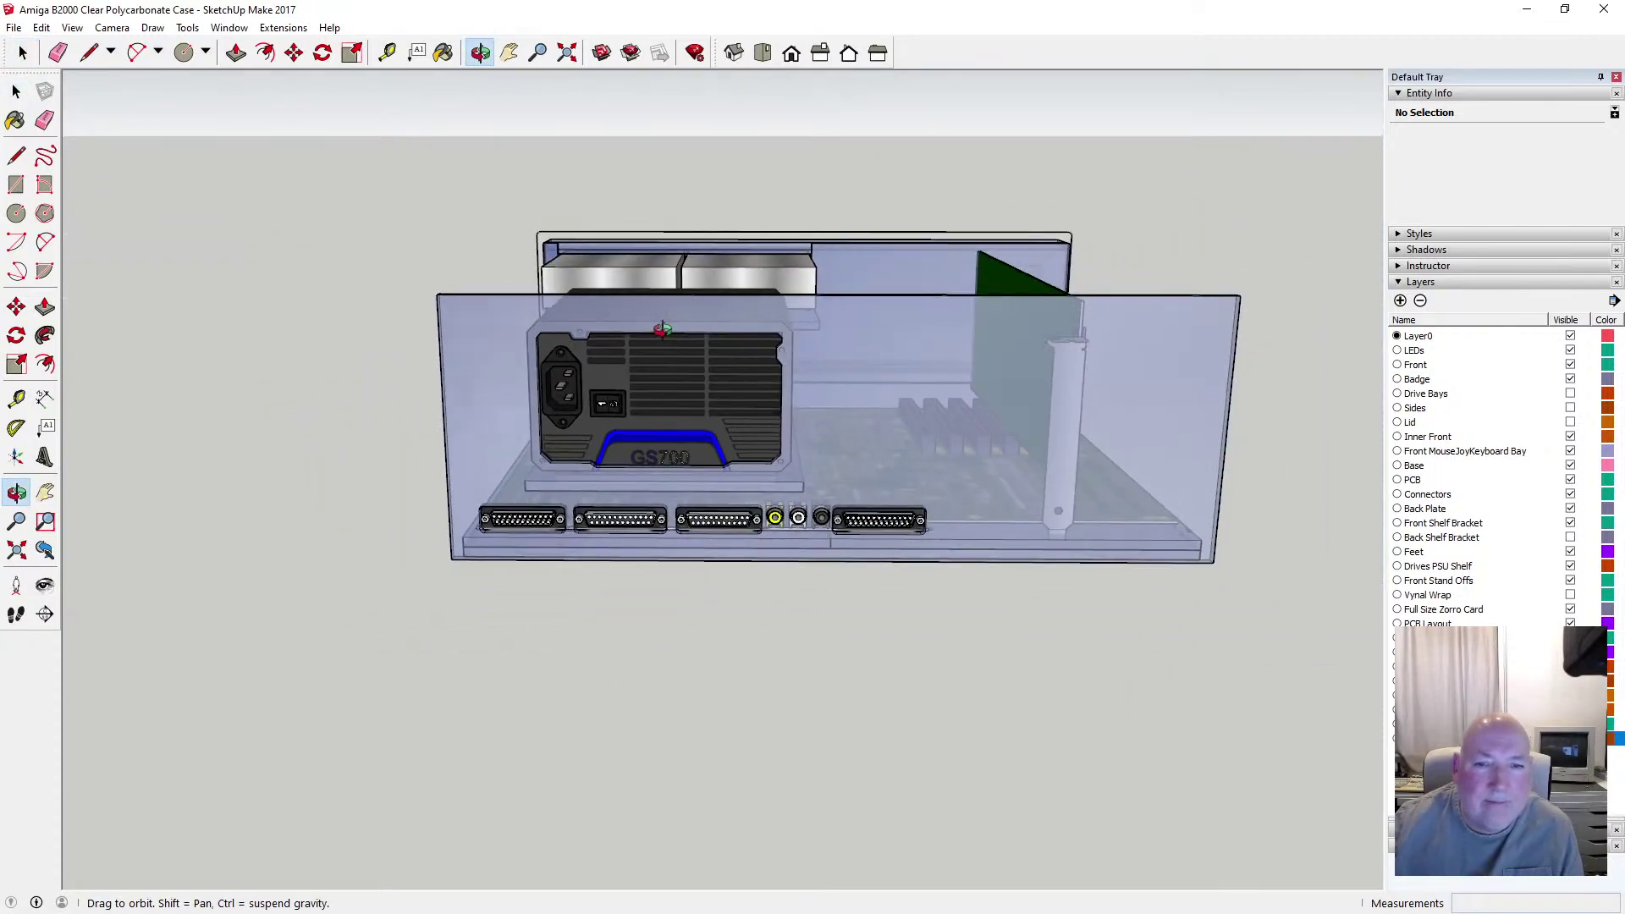
pyautogui.moveTo(635, 375); pyautogui.dragTo(902, 268)
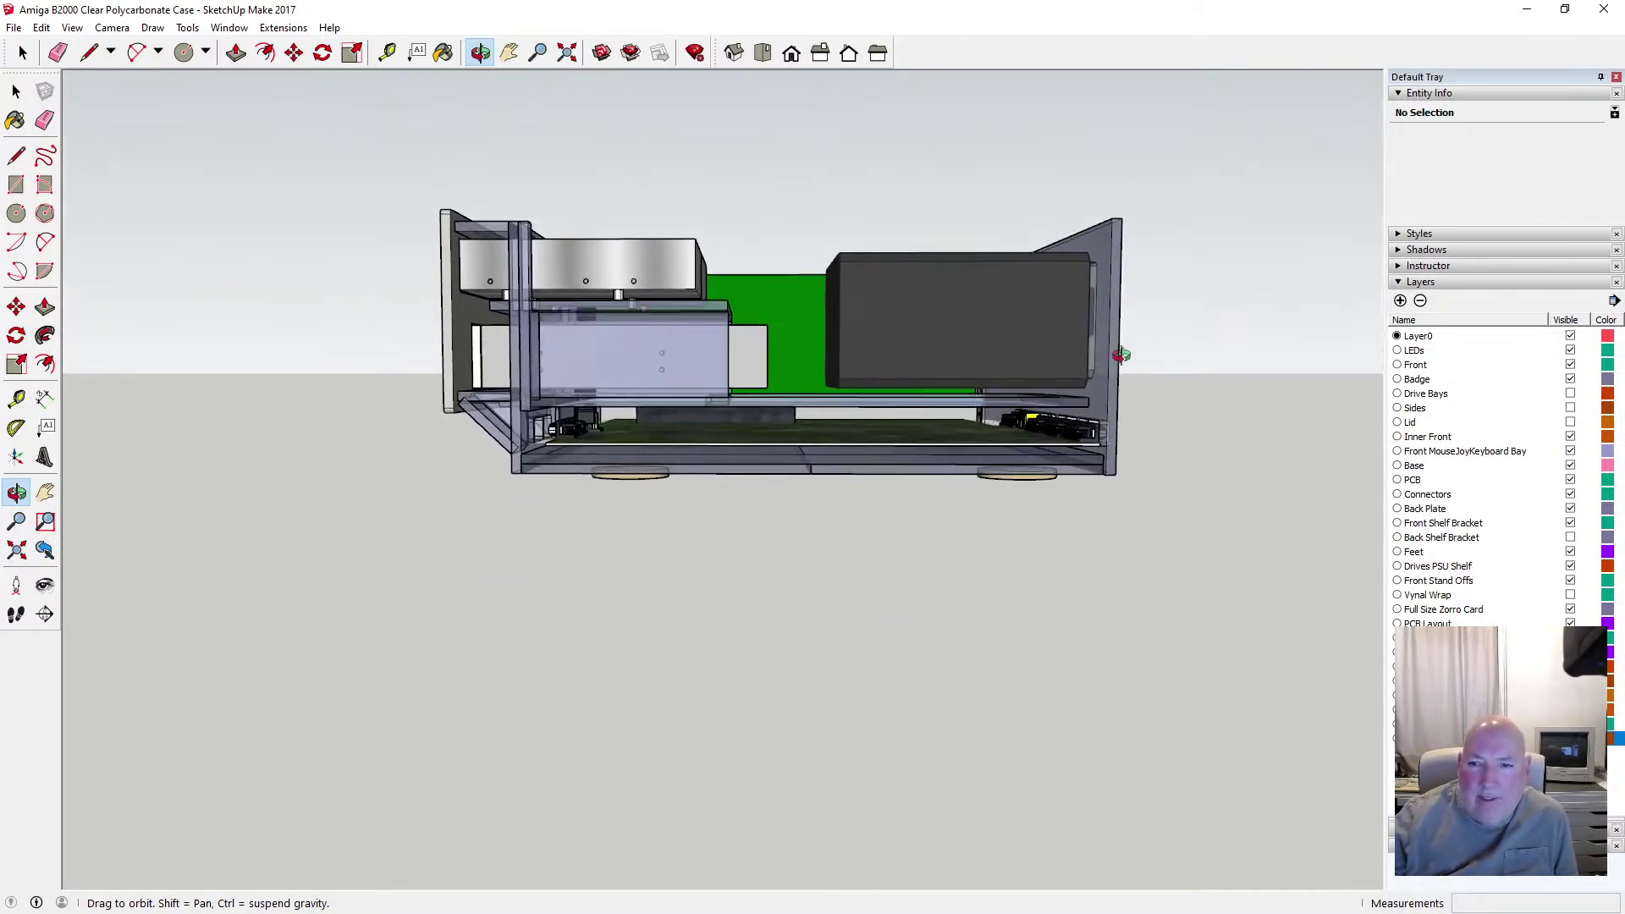
pyautogui.scroll(6, 1118, 351)
pyautogui.moveTo(1006, 362); pyautogui.dragTo(756, 392)
pyautogui.scroll(-5, 756, 392)
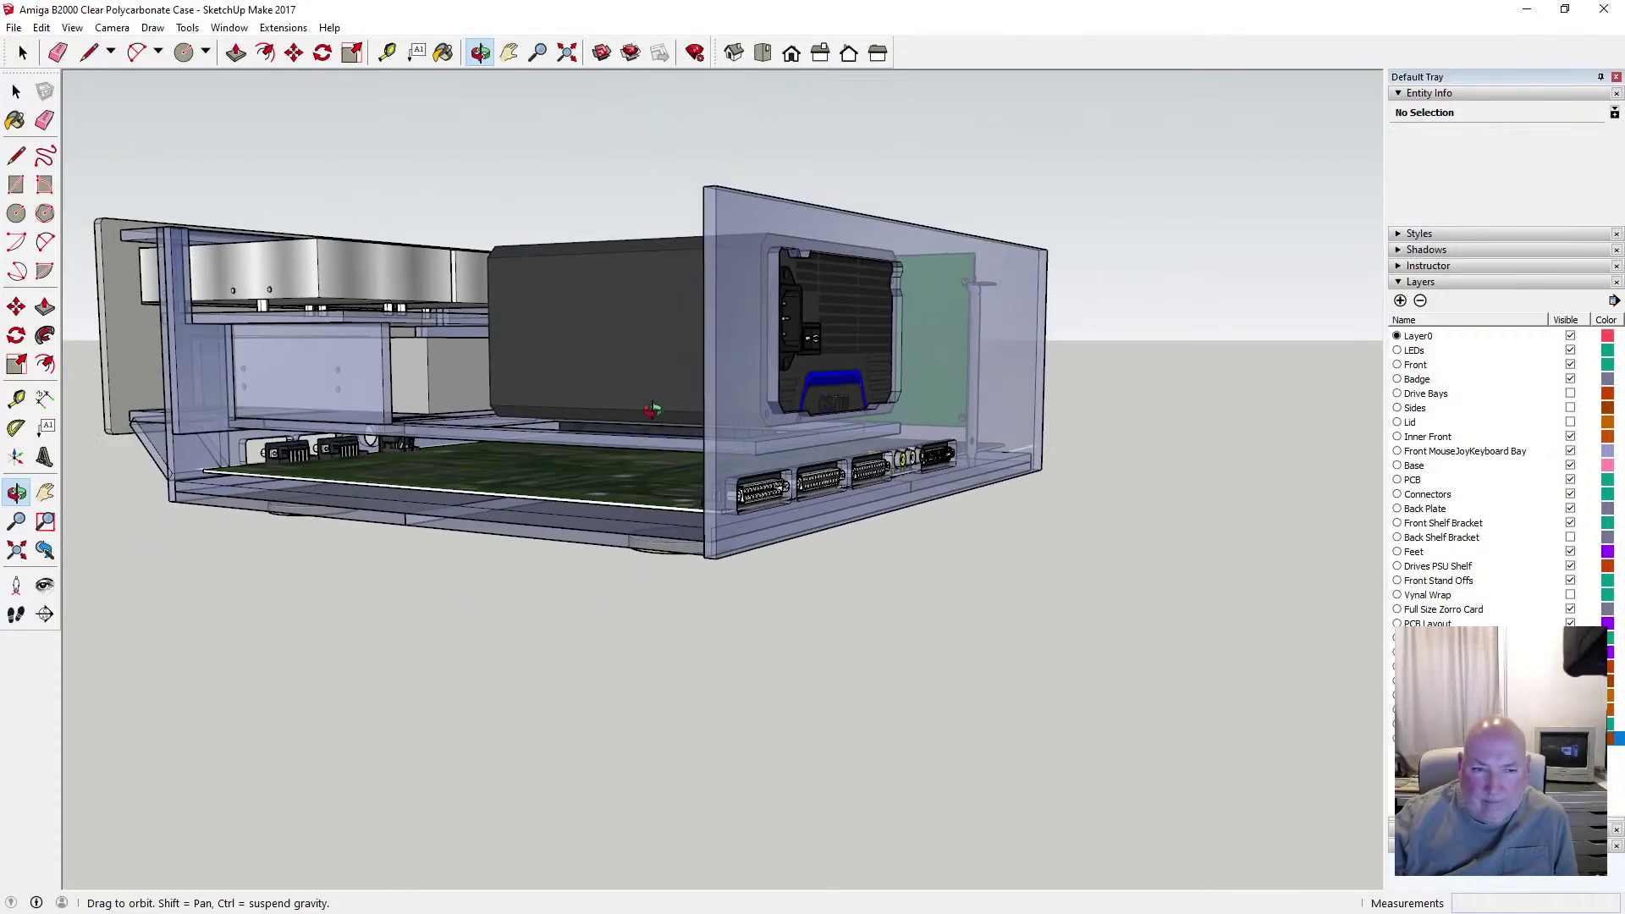
pyautogui.moveTo(652, 409); pyautogui.dragTo(896, 421)
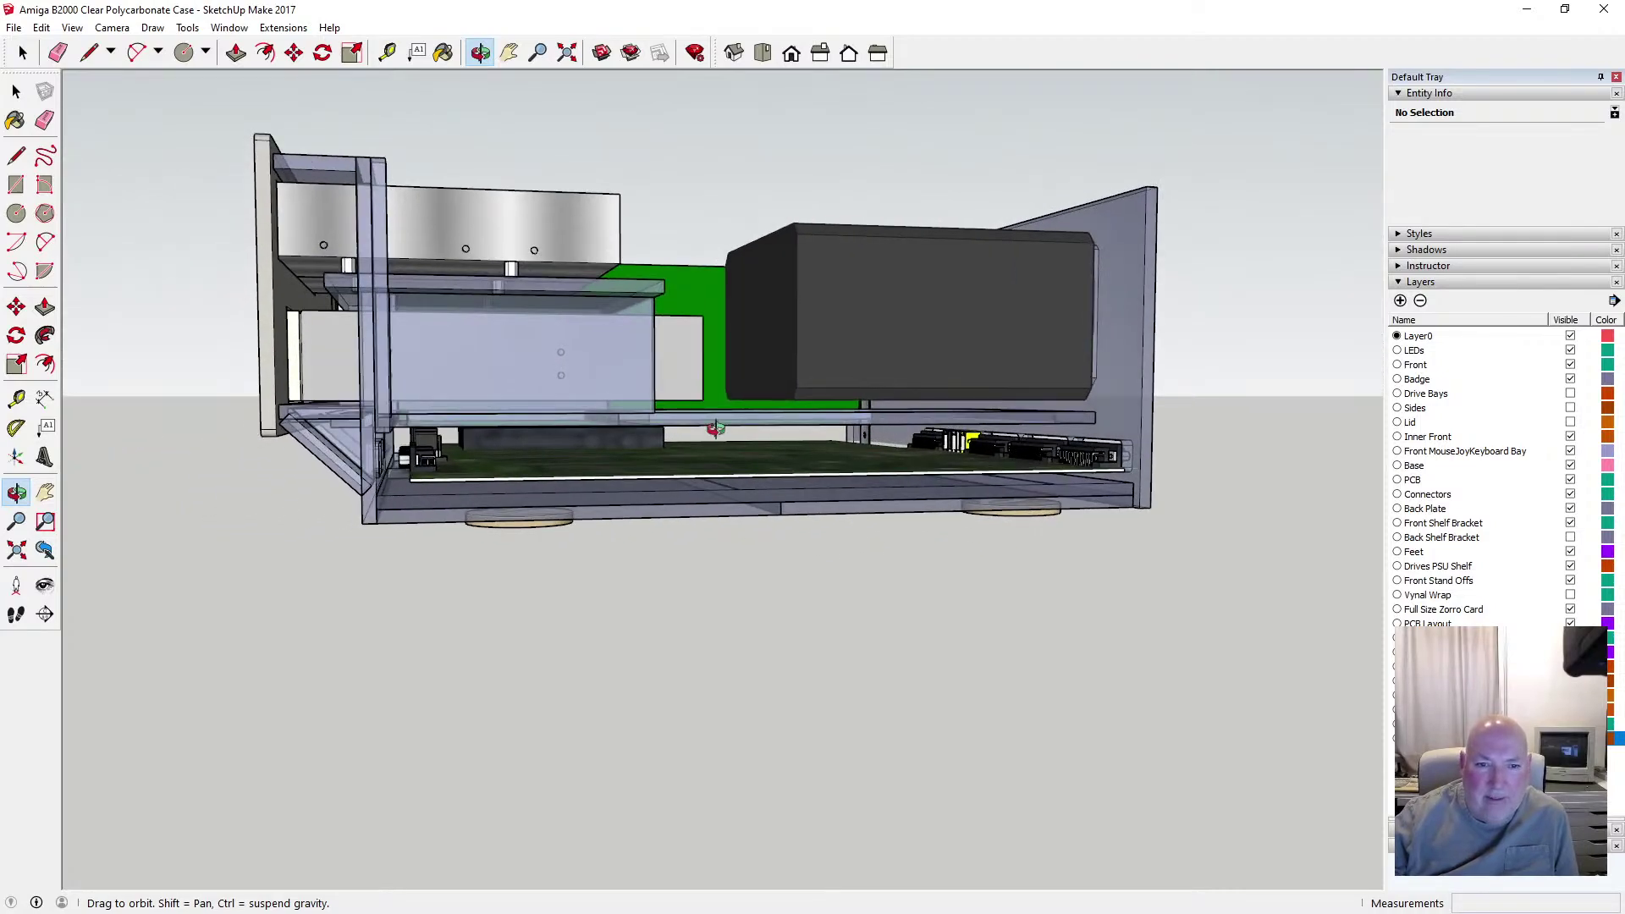
pyautogui.scroll(5, 715, 429)
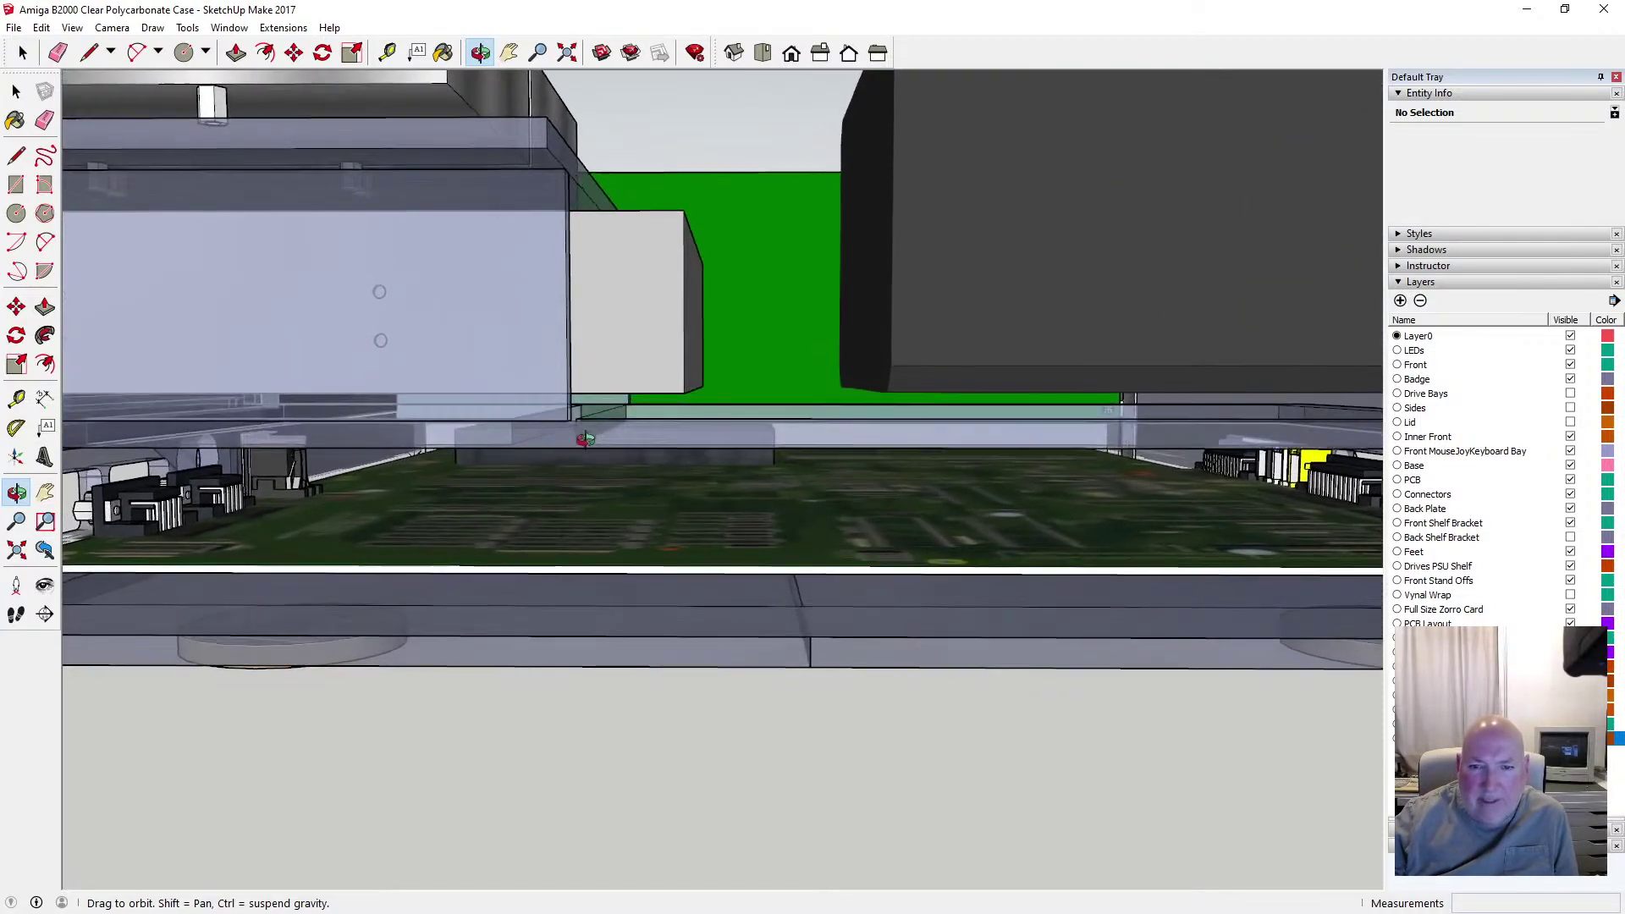
pyautogui.scroll(-6, 585, 438)
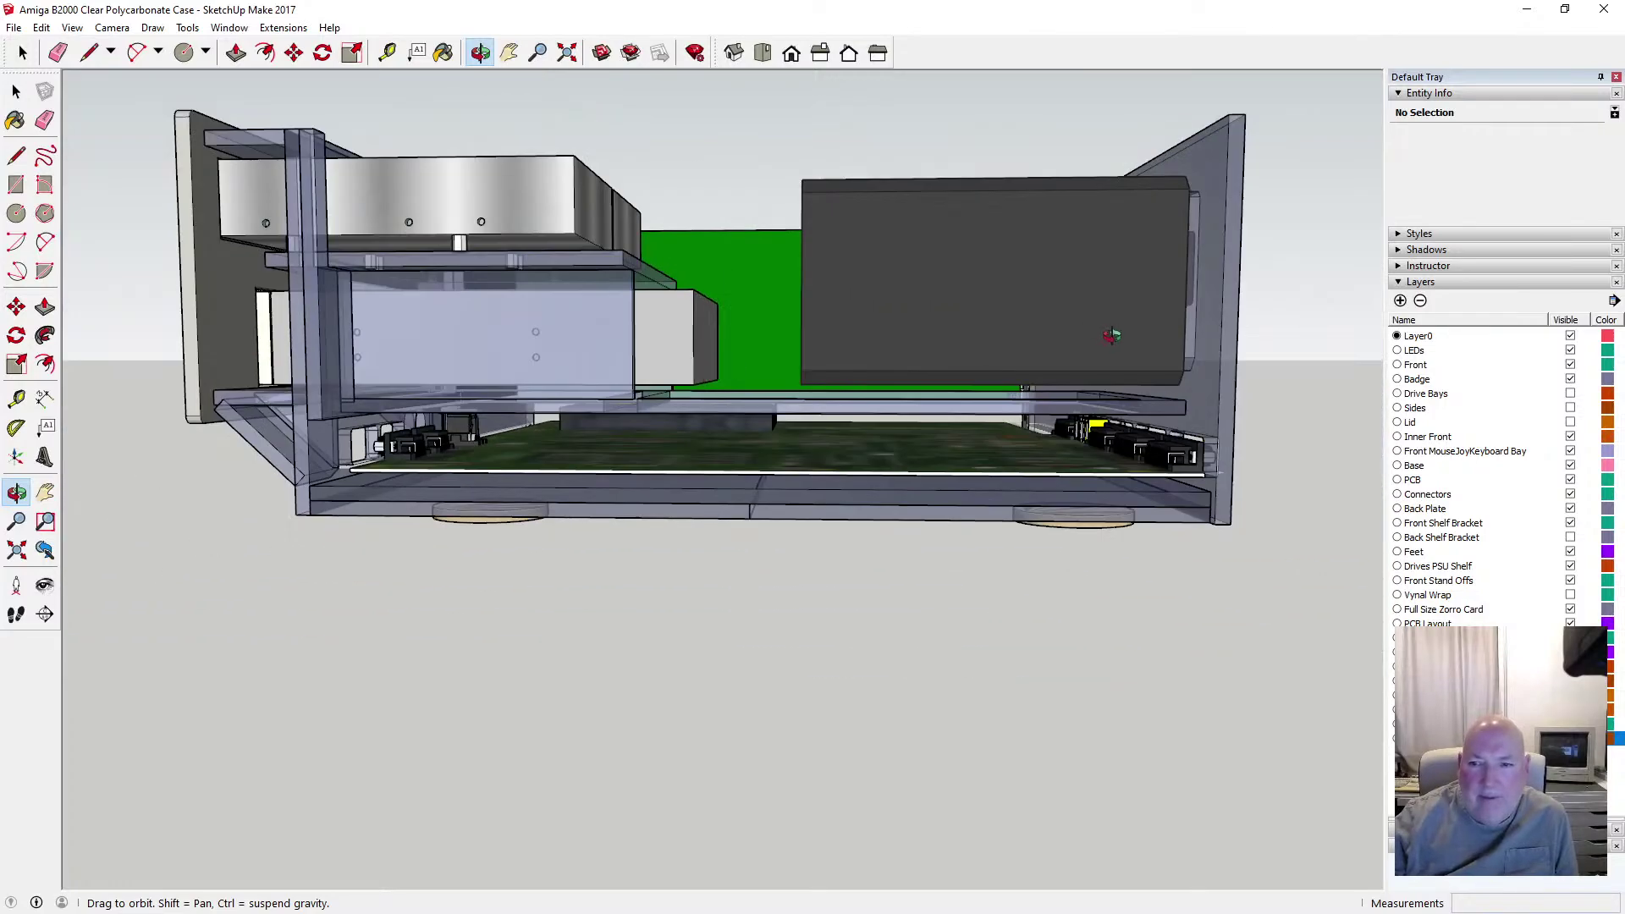
pyautogui.moveTo(1114, 333); pyautogui.dragTo(904, 403)
pyautogui.scroll(-4, 759, 370)
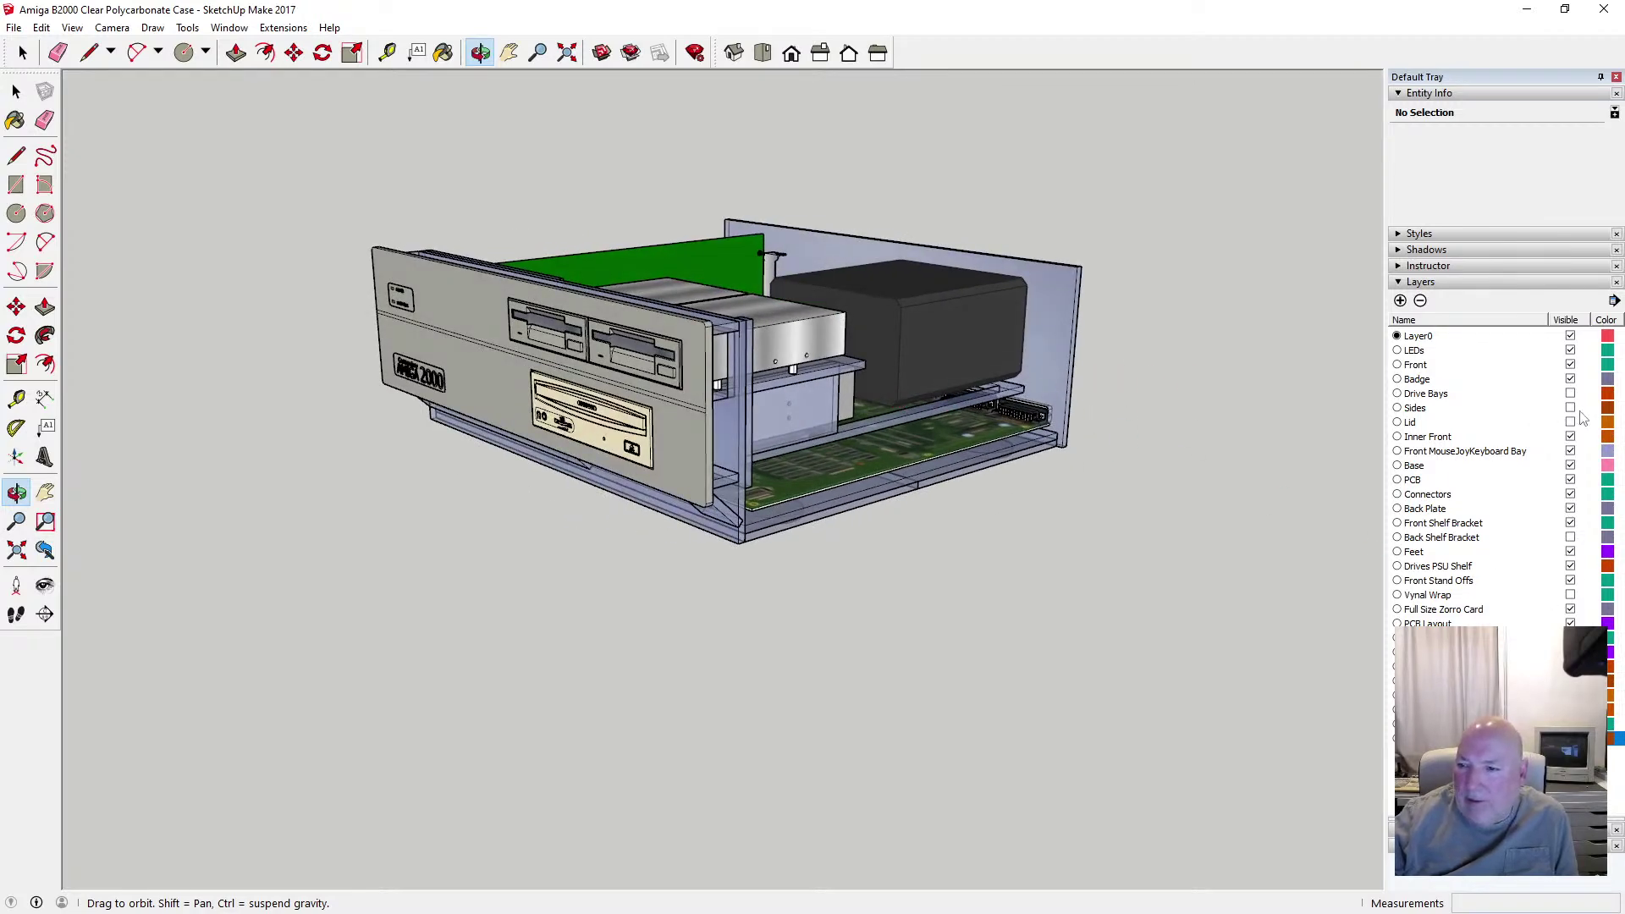
# Make the Sides and Lid layers visible to close up the case, and save the model
pyautogui.click(1571, 408)
pyautogui.click(1572, 422)
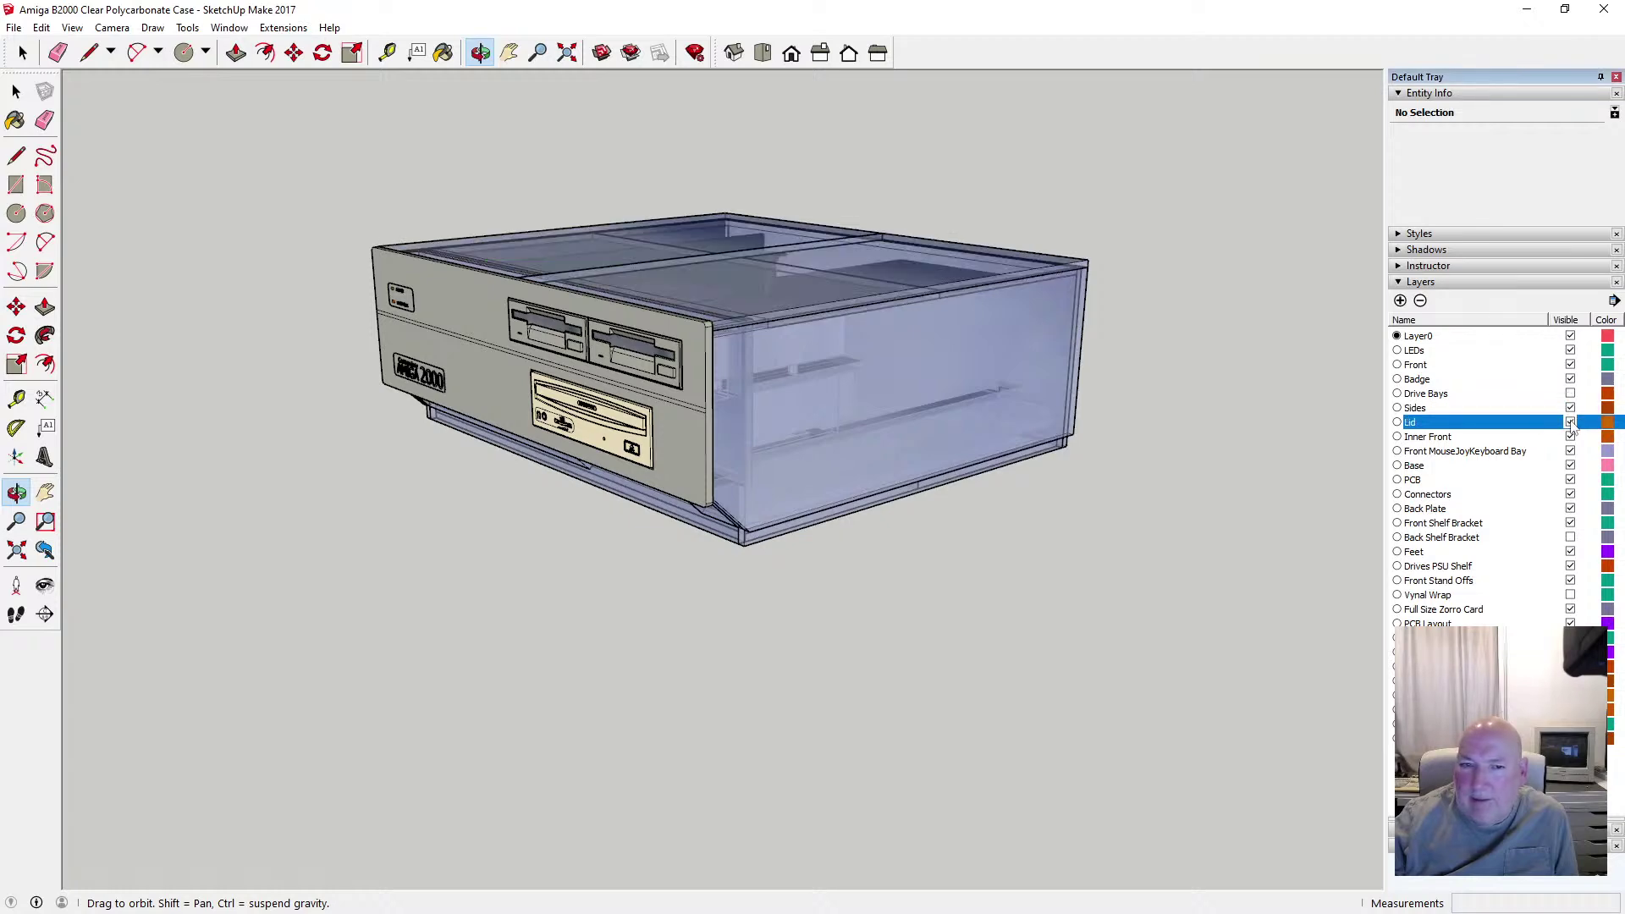
pyautogui.moveTo(456, 372); pyautogui.dragTo(1177, 455)
pyautogui.moveTo(834, 419); pyautogui.dragTo(707, 346)
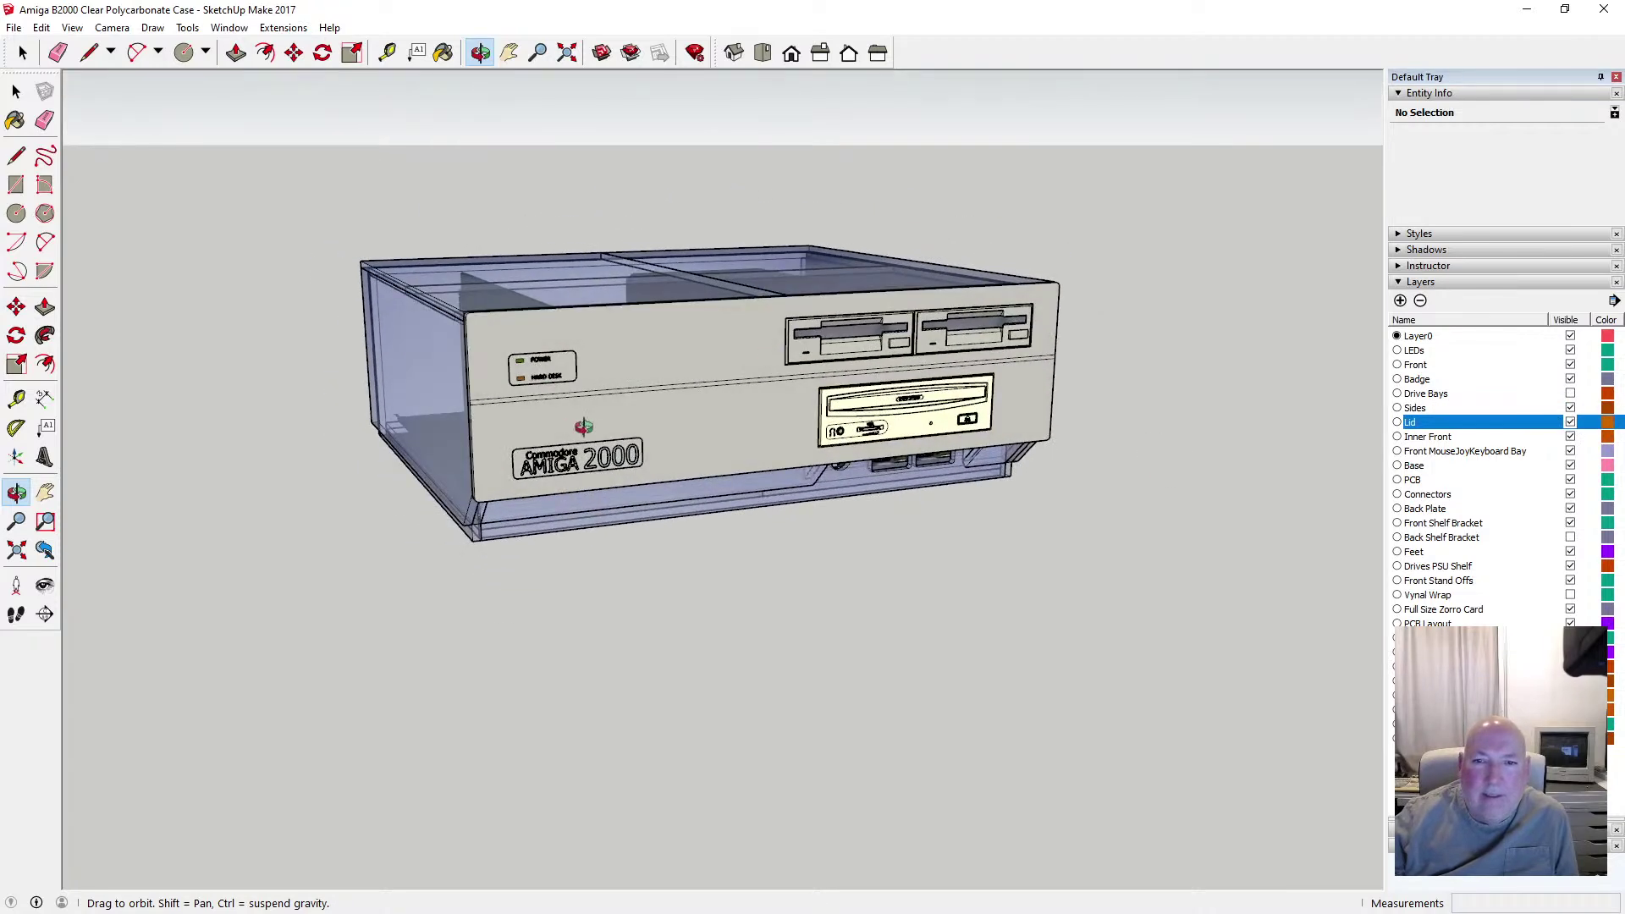
pyautogui.click(14, 28)
pyautogui.click(42, 88)
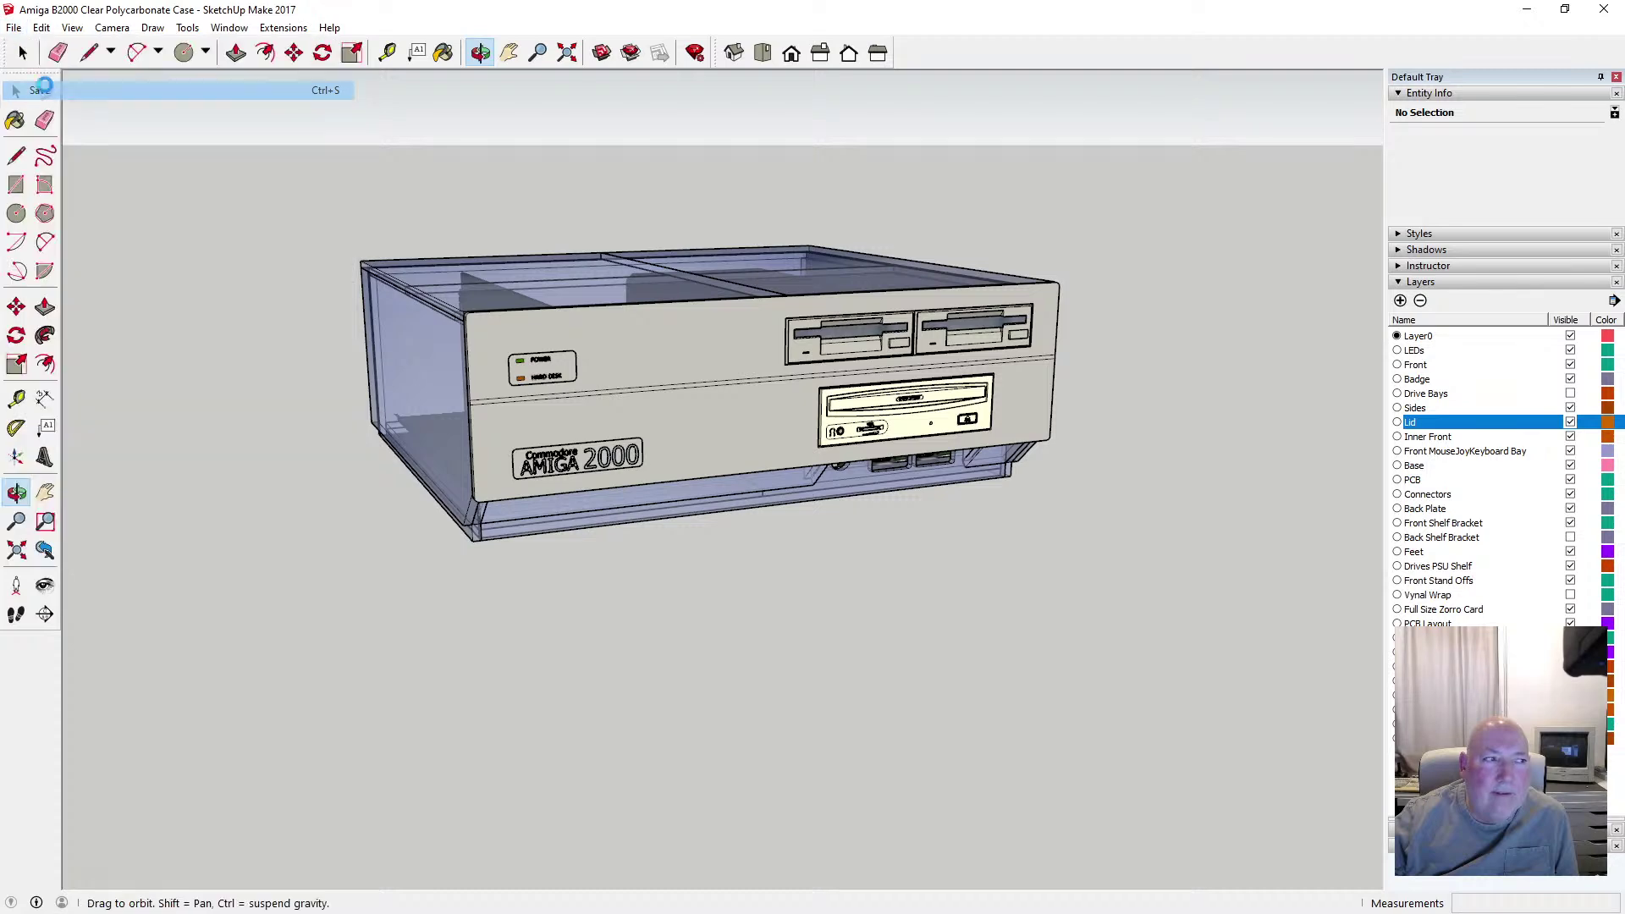
# Examine the closed case's front panel, rear power supply opening and connectors from several angles
pyautogui.moveTo(716, 500); pyautogui.dragTo(777, 412)
pyautogui.scroll(5, 777, 411)
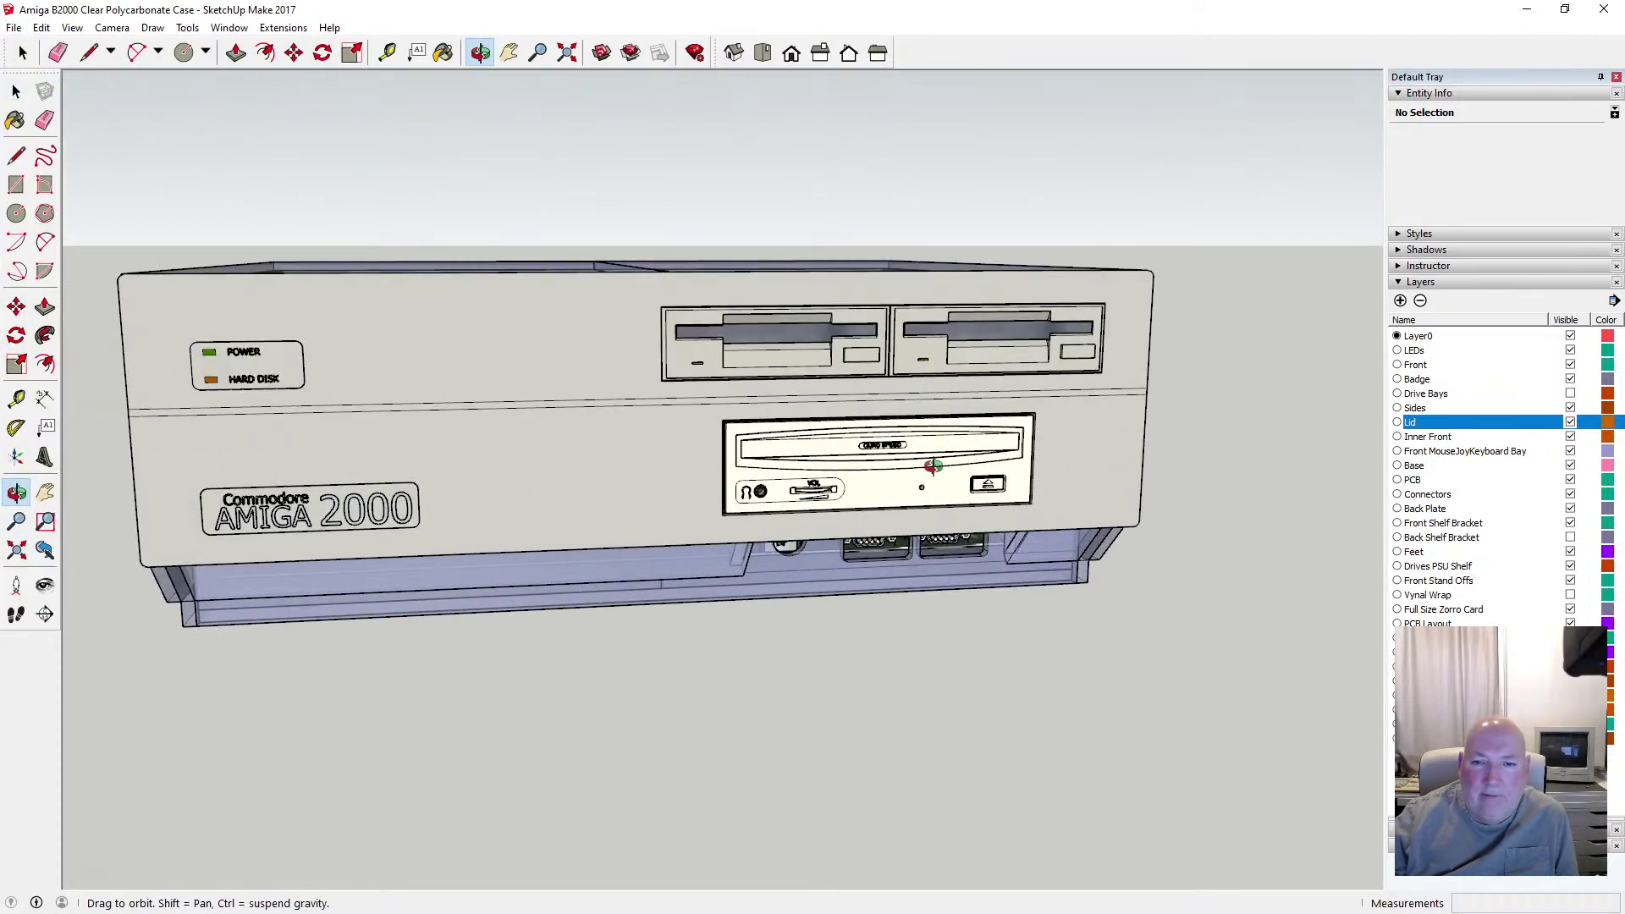
pyautogui.moveTo(932, 465); pyautogui.dragTo(626, 454)
pyautogui.scroll(3, 627, 455)
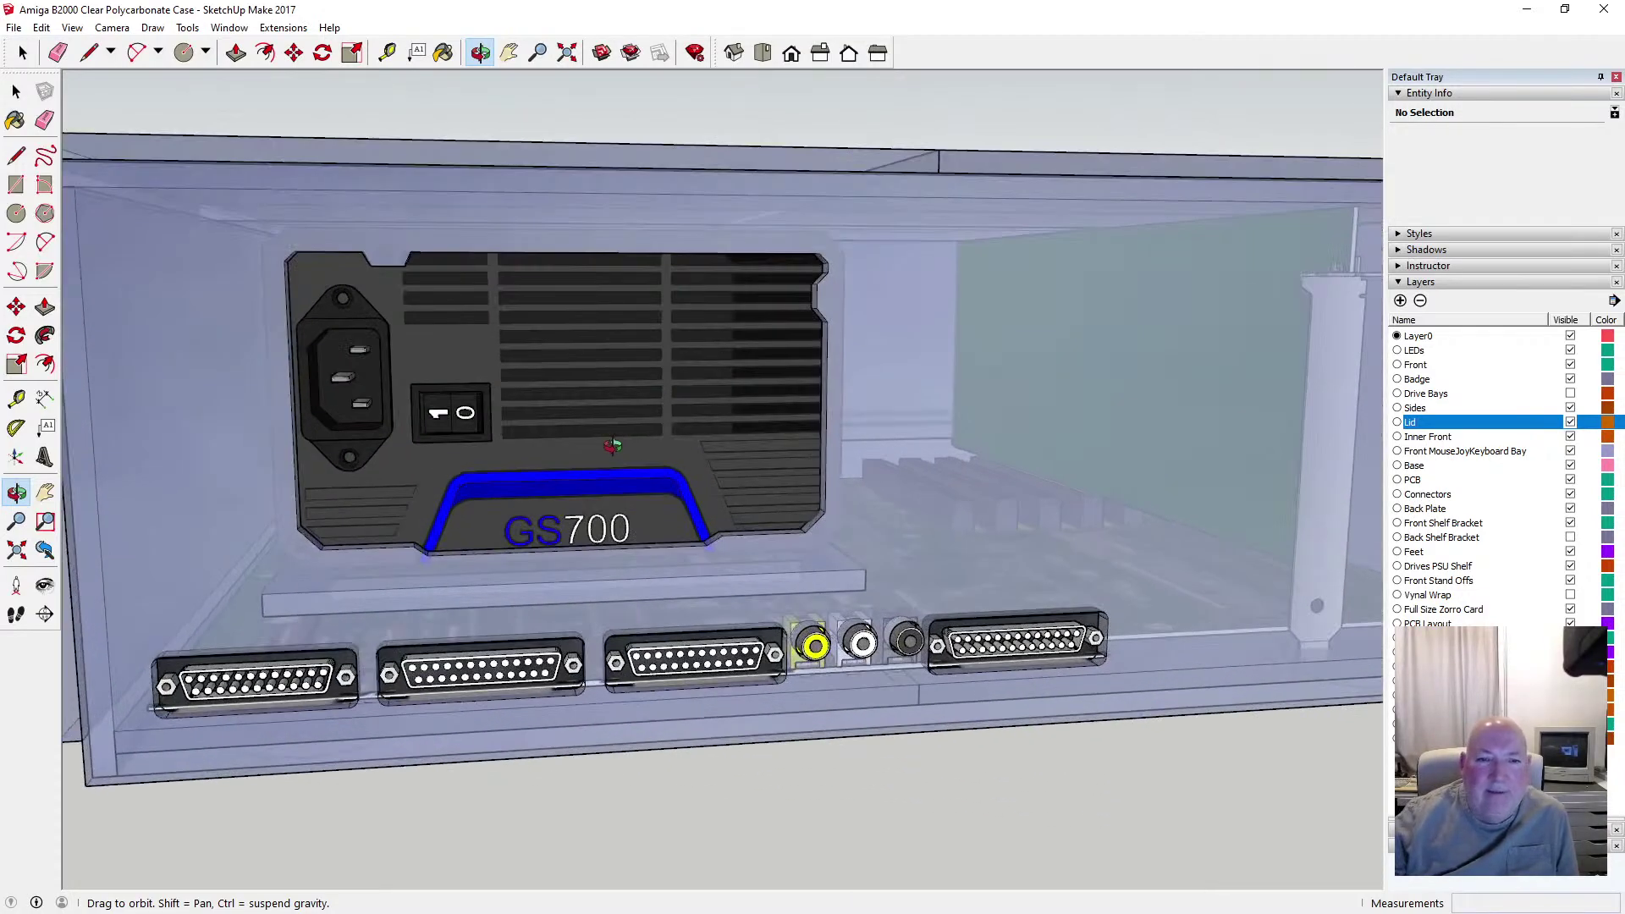
pyautogui.scroll(-5, 613, 445)
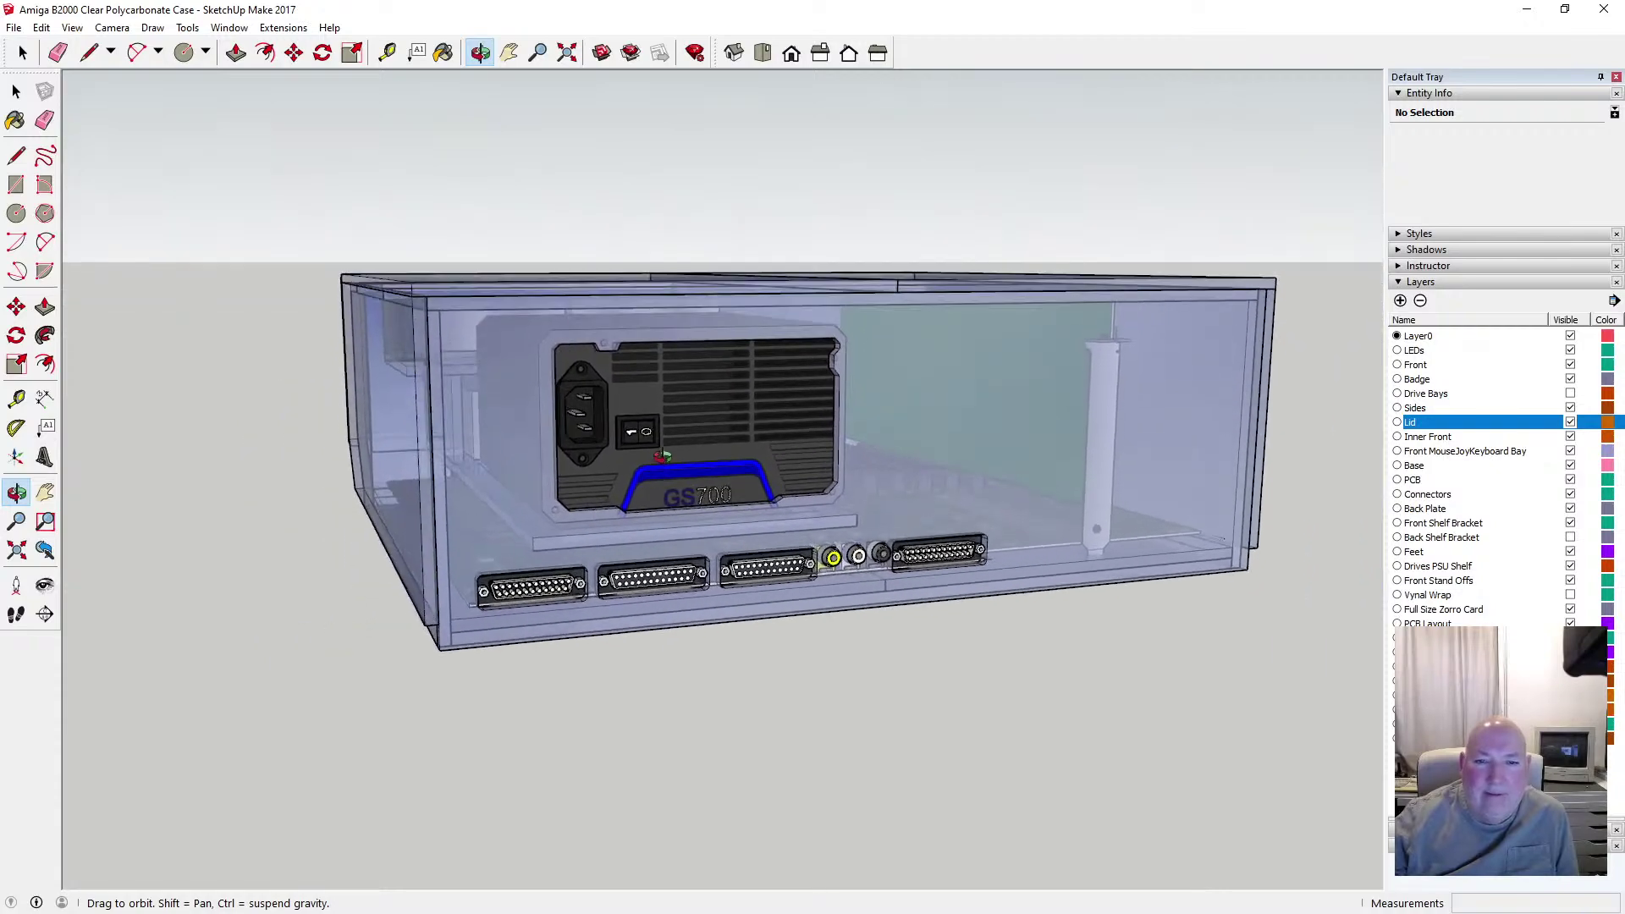
pyautogui.moveTo(663, 457); pyautogui.dragTo(343, 497)
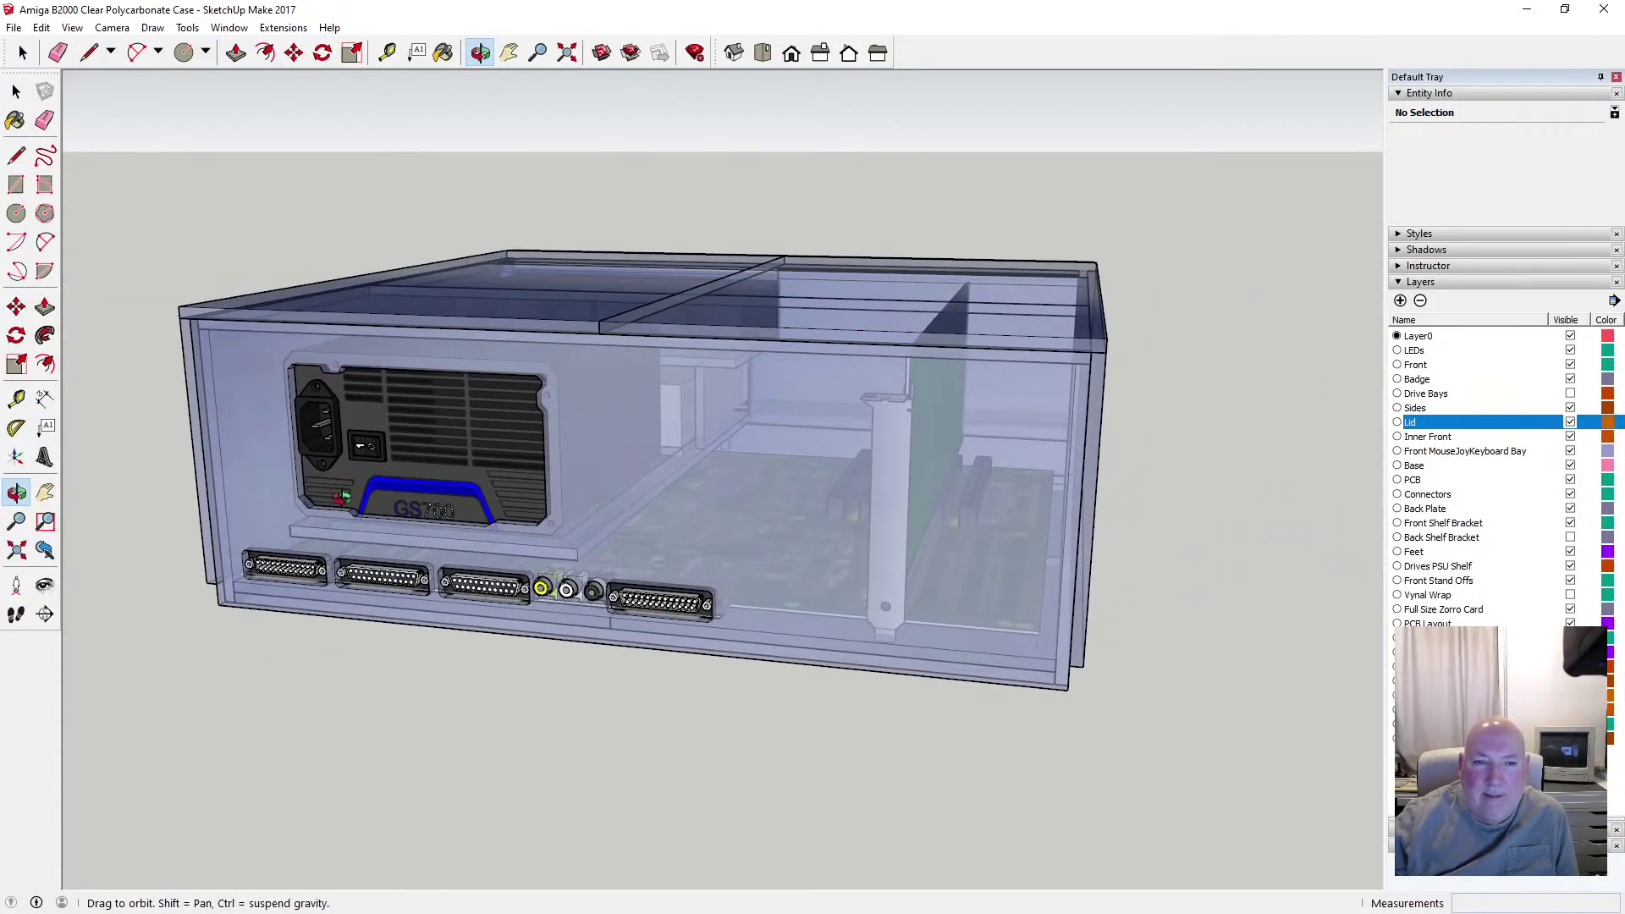
# Inspect the power supply and case interior from the rear in X-ray face style, and switch X-ray off again
pyautogui.click(72, 27)
pyautogui.moveTo(153, 251)
pyautogui.click(247, 254)
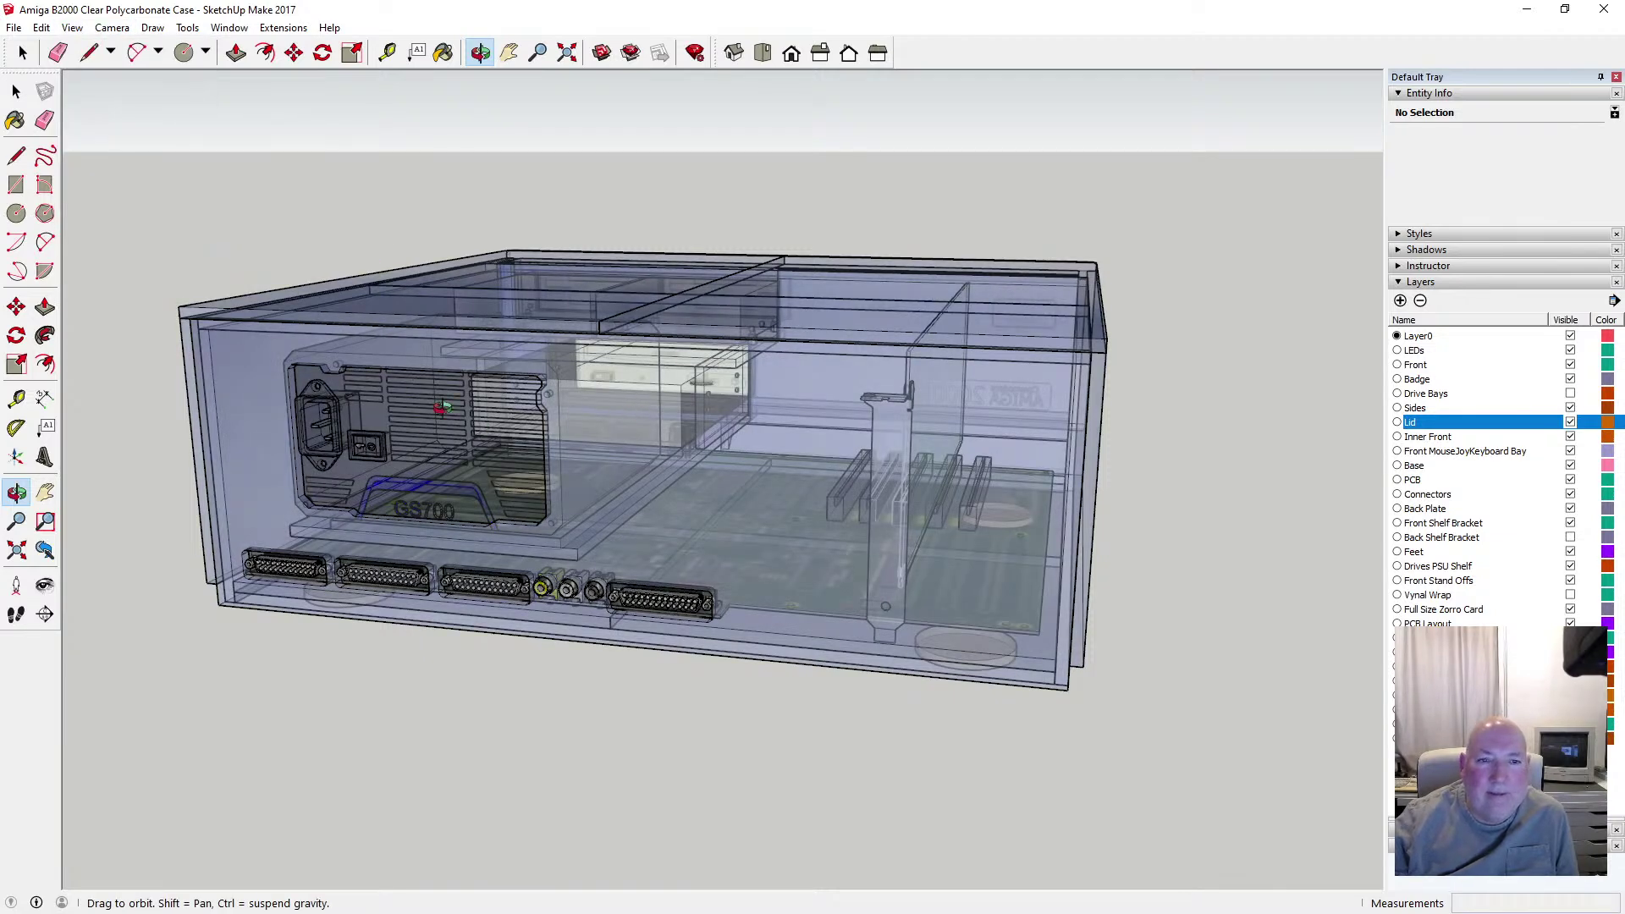
pyautogui.scroll(5, 442, 407)
pyautogui.moveTo(441, 407); pyautogui.dragTo(254, 100)
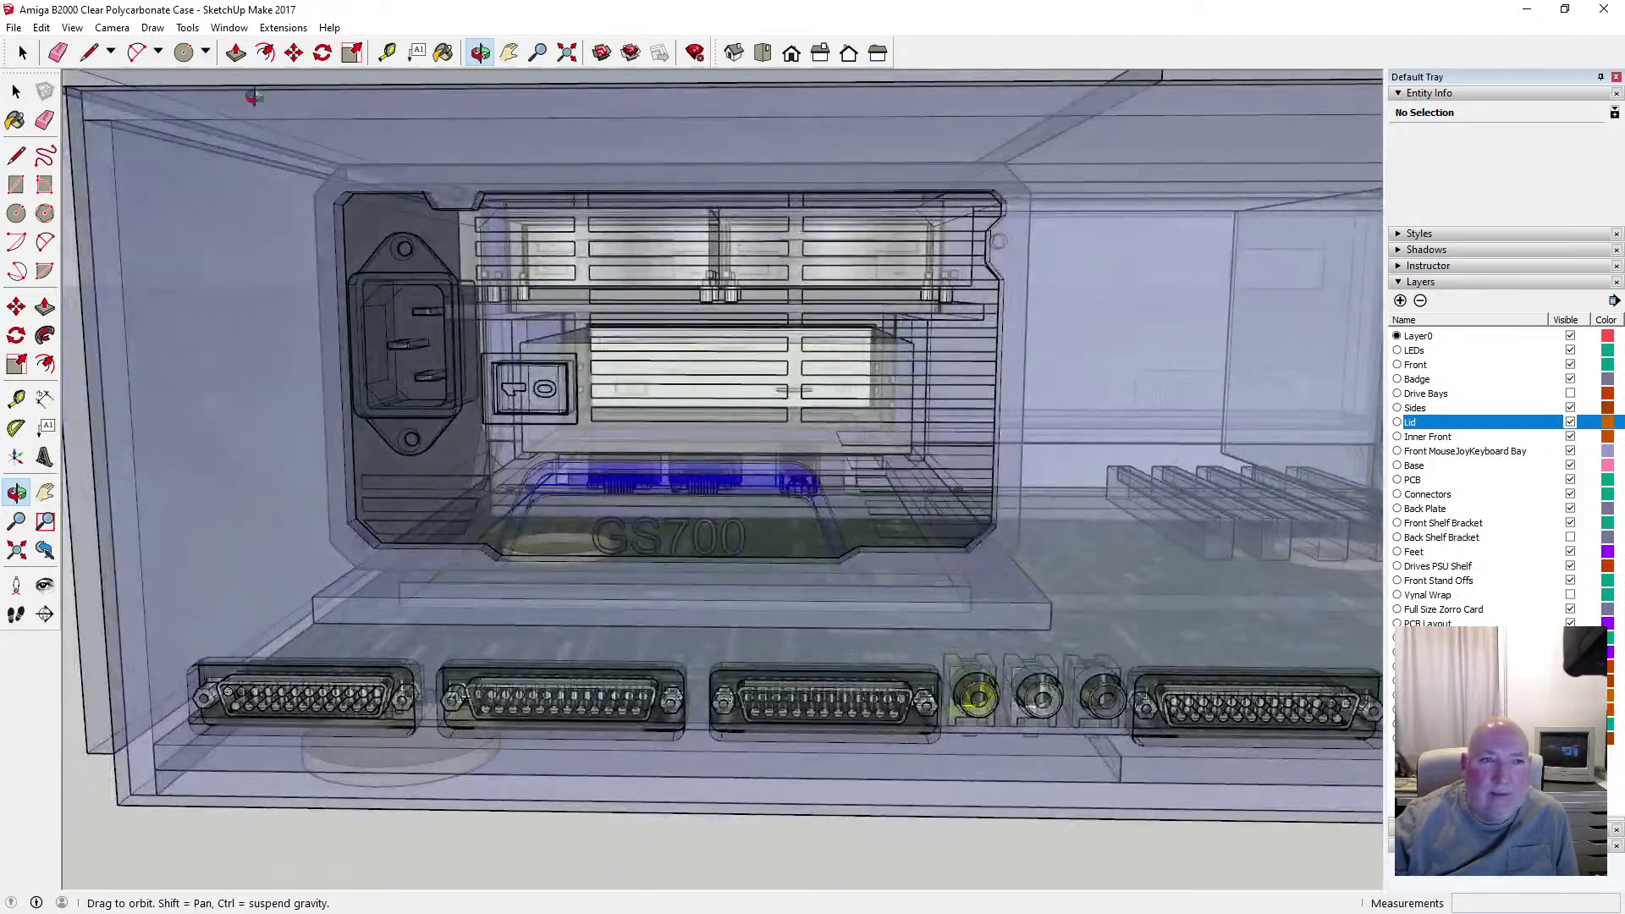
pyautogui.click(72, 27)
pyautogui.moveTo(100, 30)
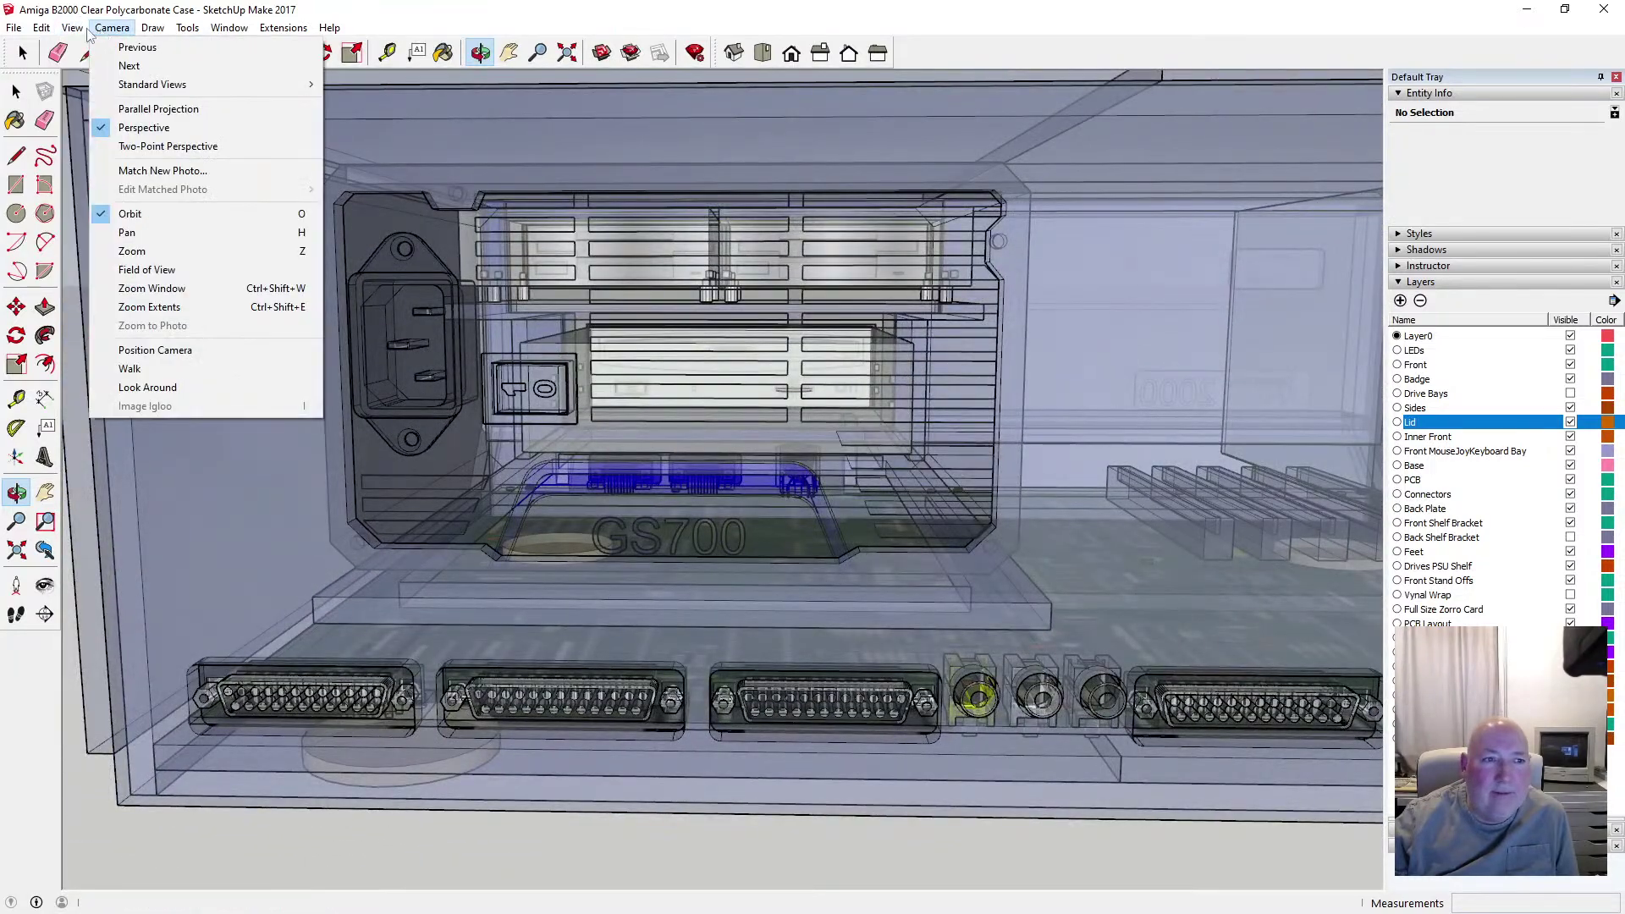
pyautogui.moveTo(140, 246)
pyautogui.click(254, 245)
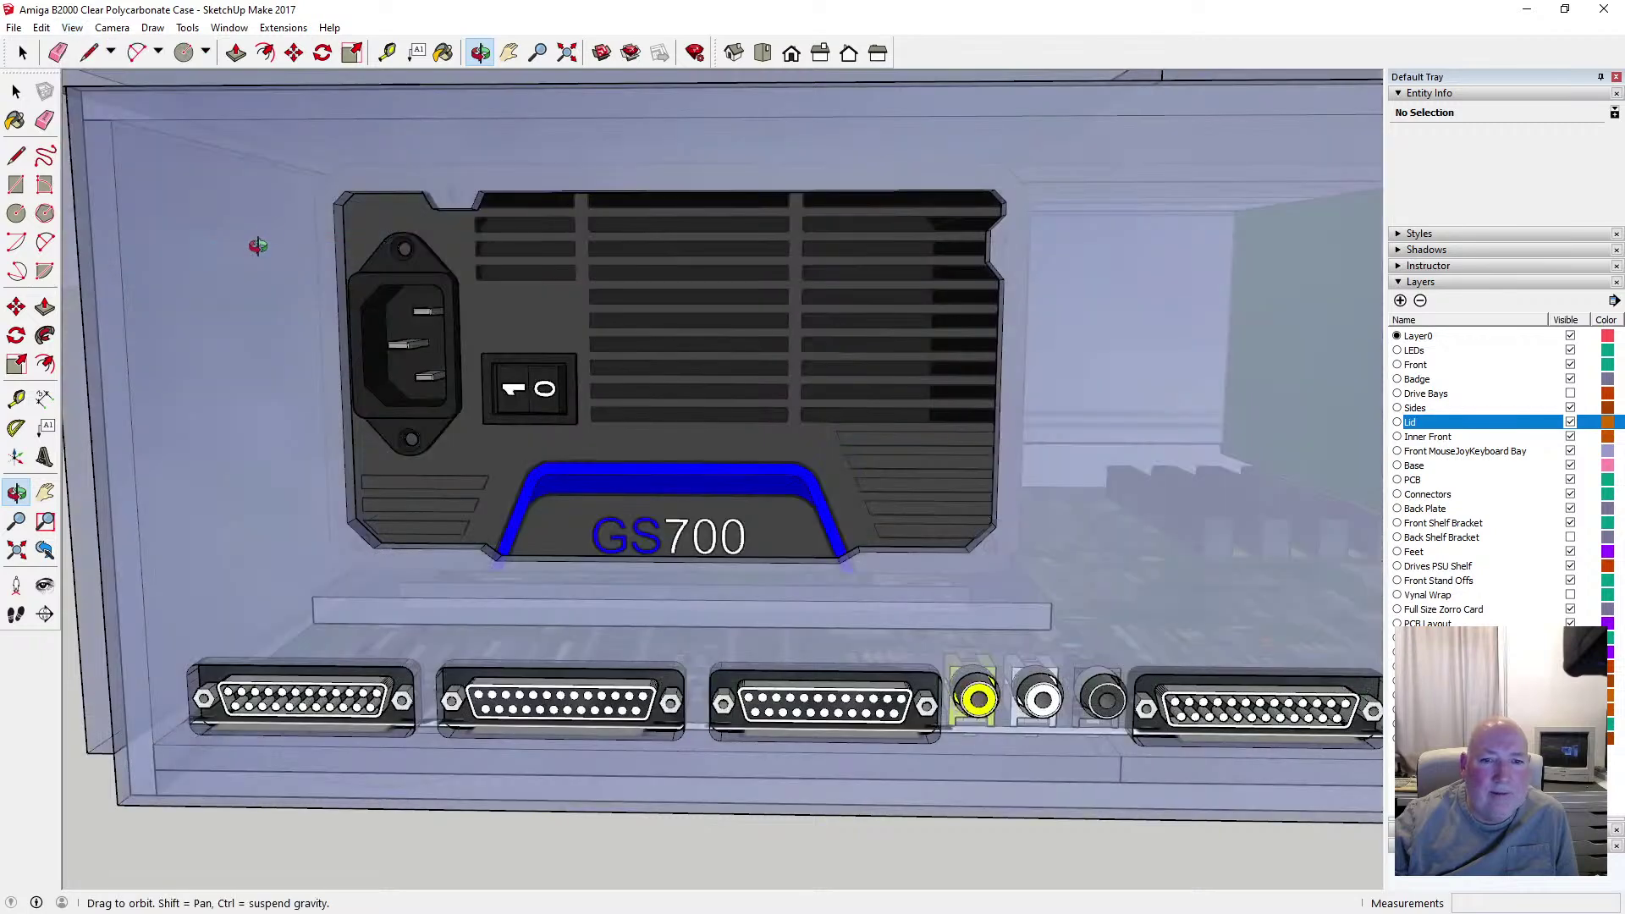
# Examine the GS700 power supply's fit in the back plate opening close up and across the whole closed case
pyautogui.scroll(-4, 467, 372)
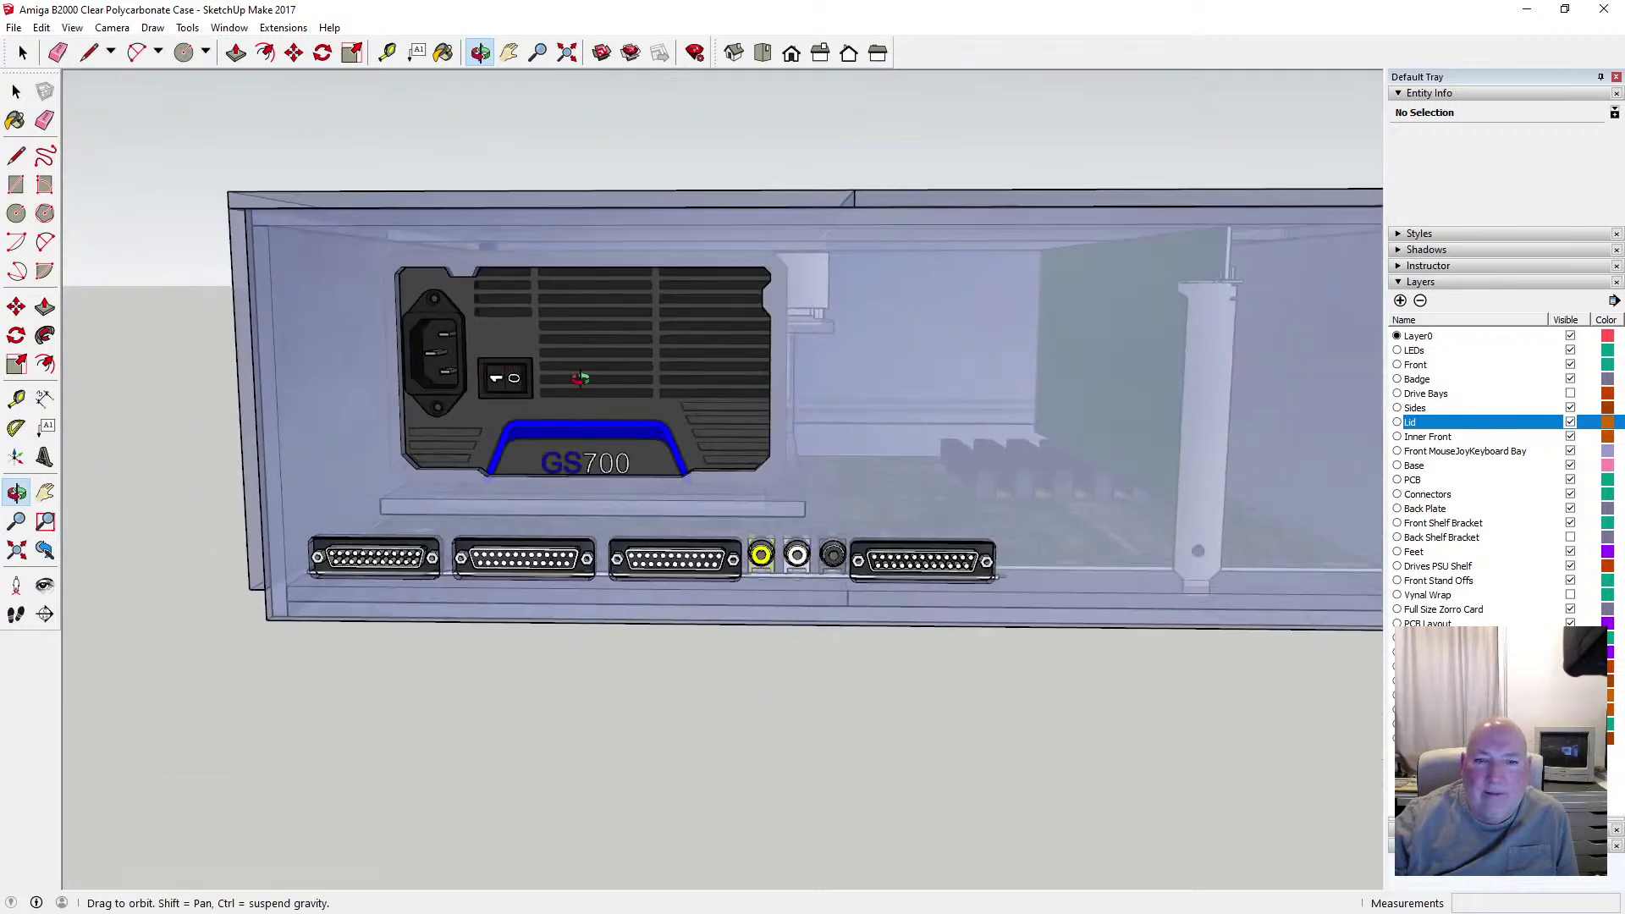
pyautogui.moveTo(580, 379); pyautogui.dragTo(544, 402)
pyautogui.moveTo(948, 489); pyautogui.dragTo(933, 444)
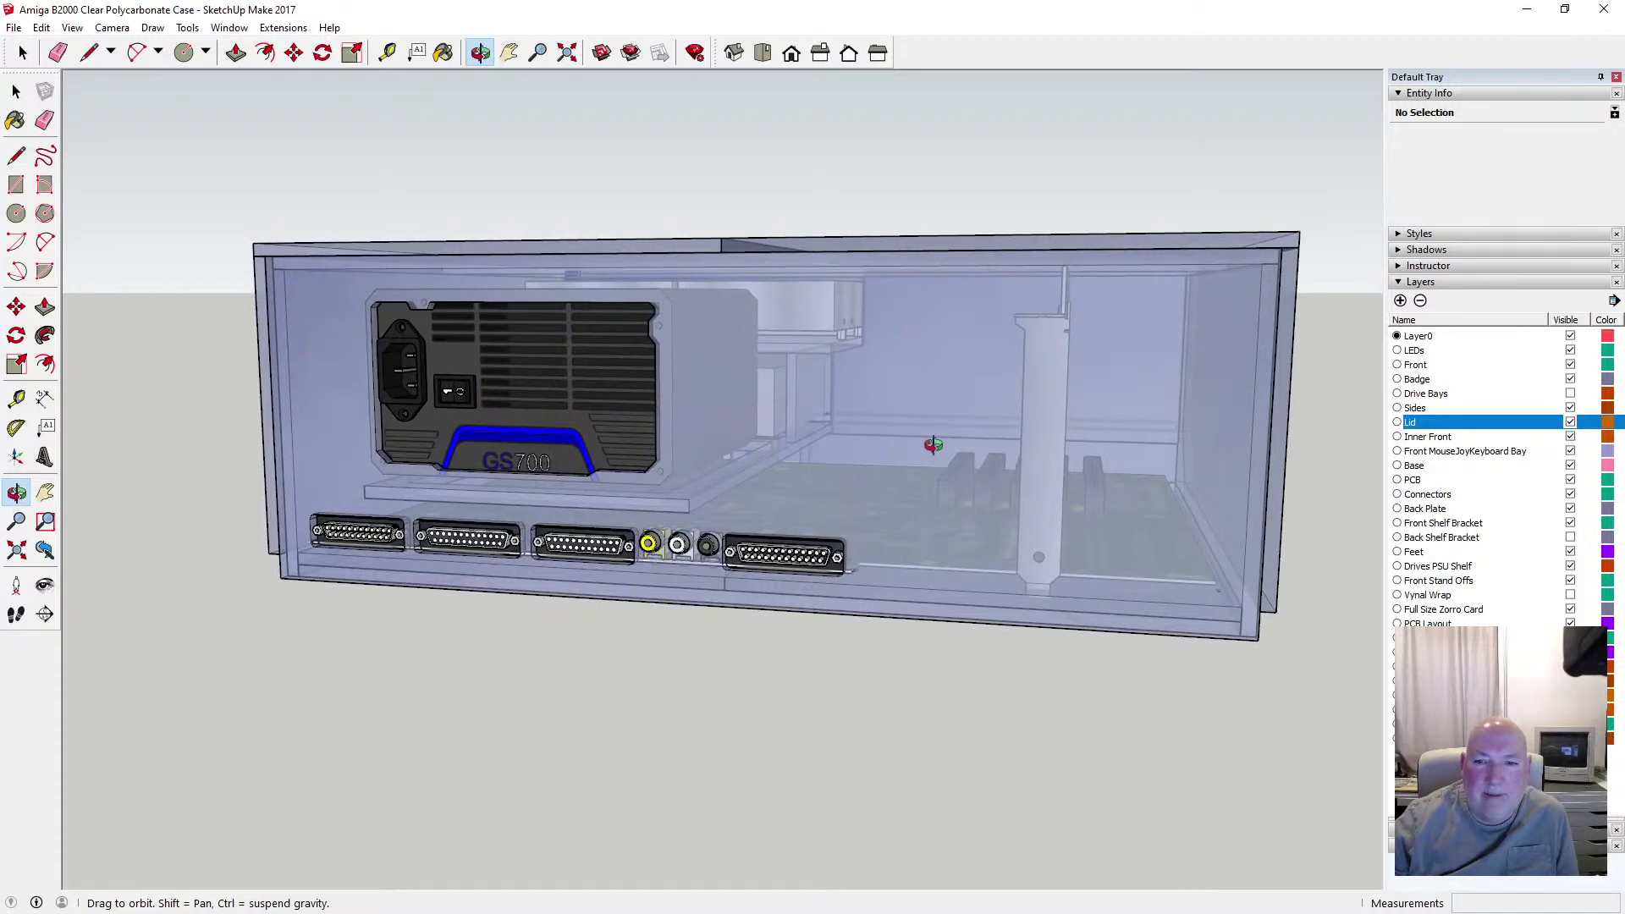
pyautogui.moveTo(643, 444); pyautogui.dragTo(610, 467)
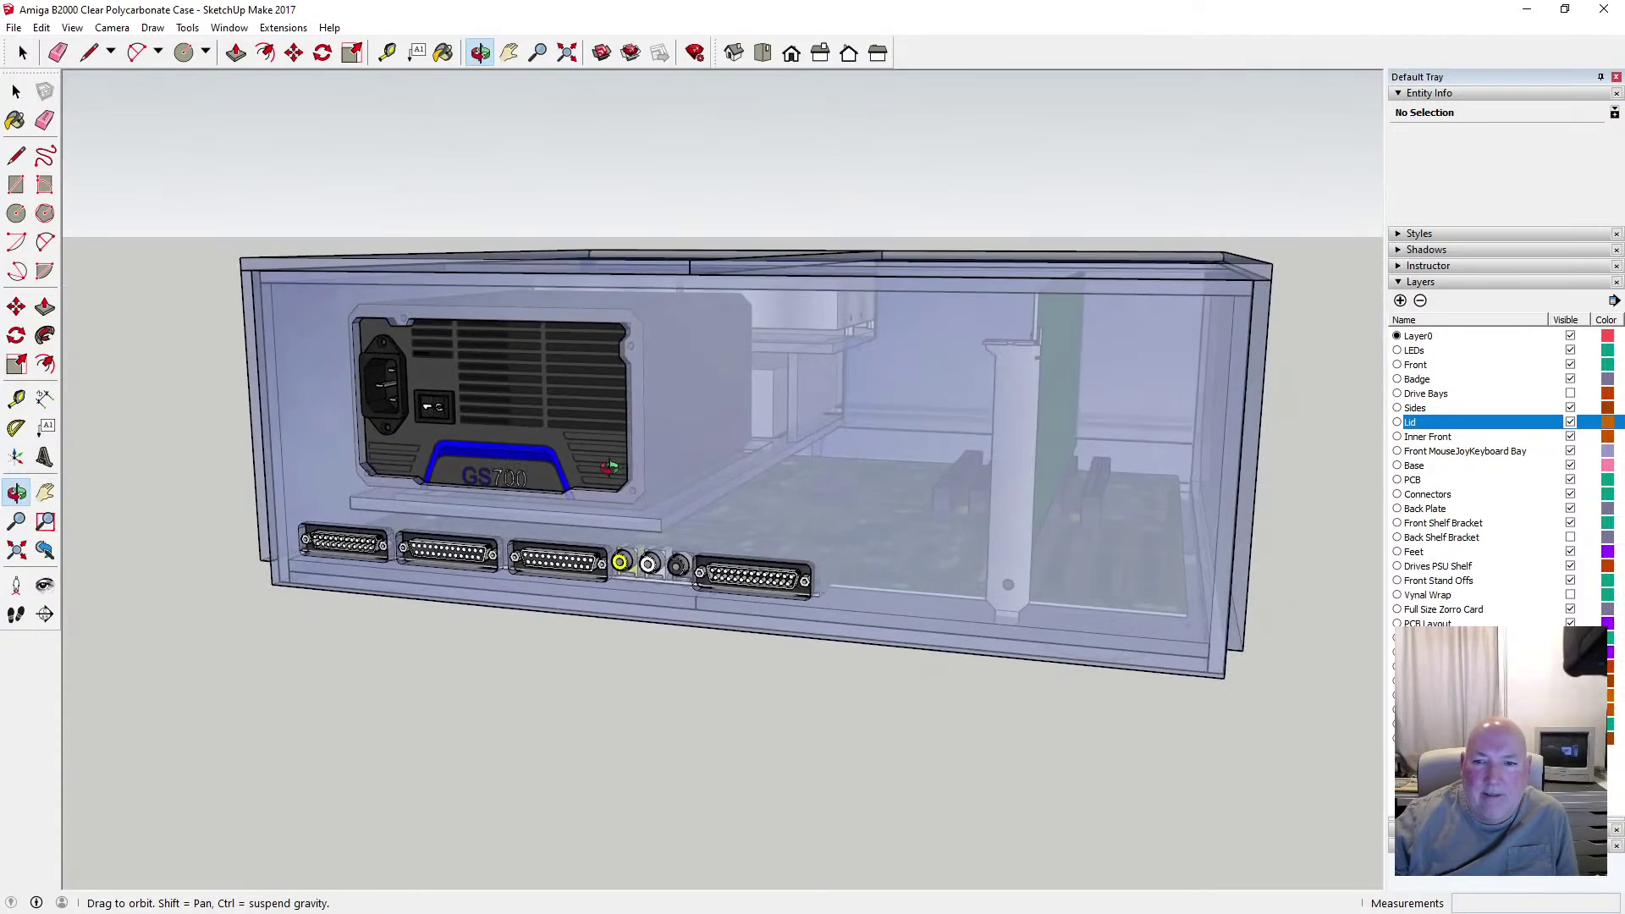
pyautogui.scroll(3, 439, 462)
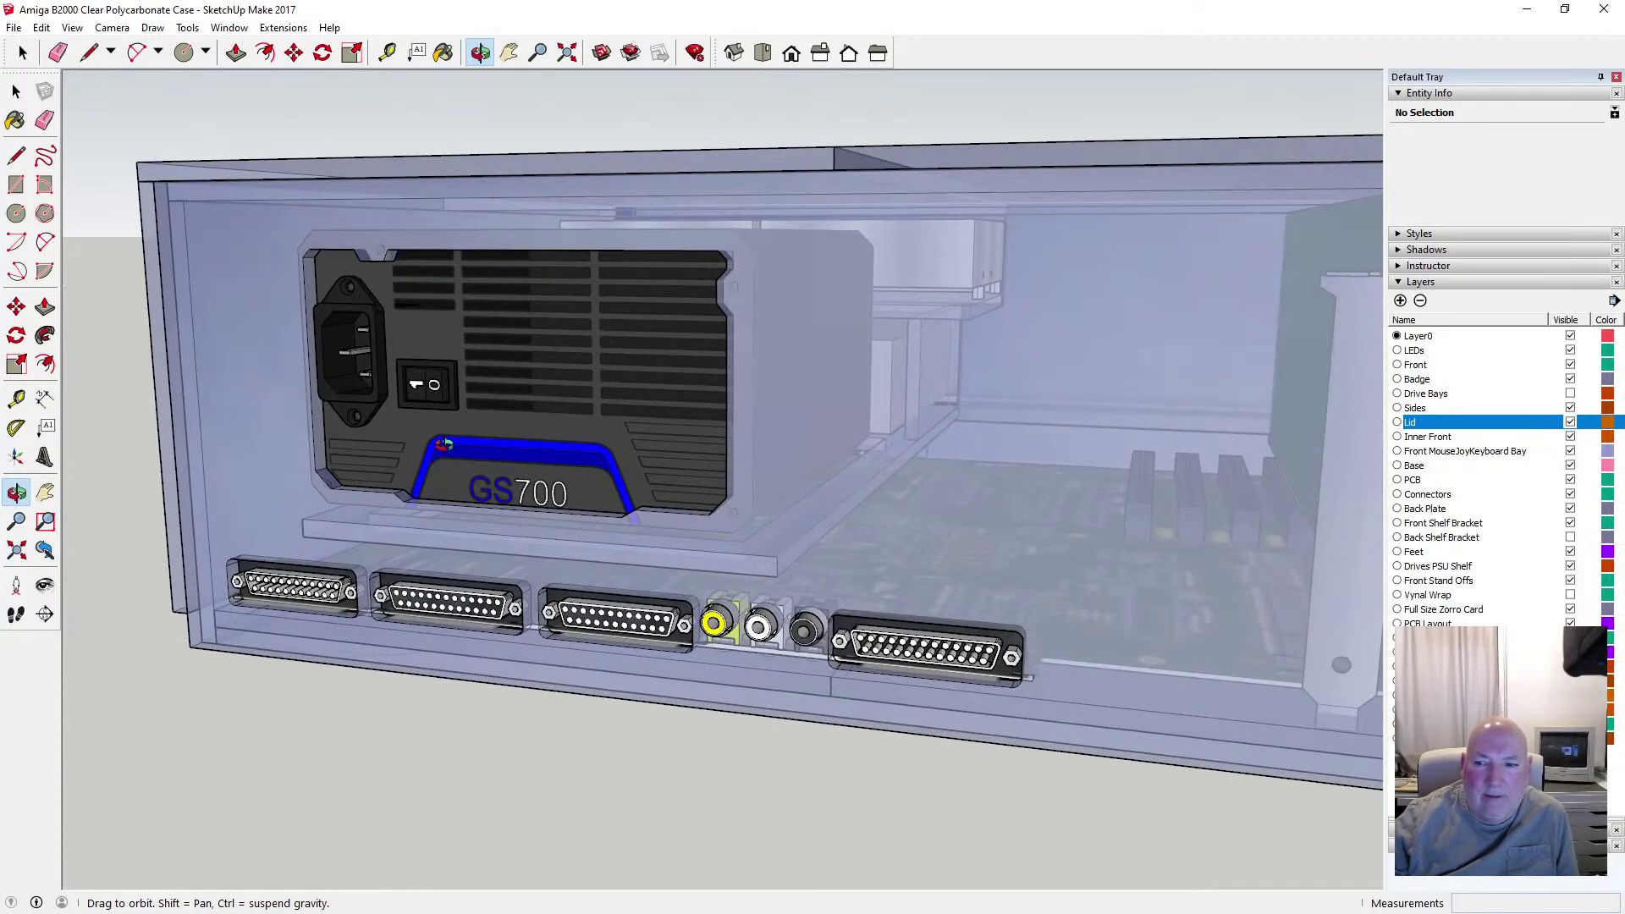
pyautogui.moveTo(444, 445); pyautogui.dragTo(444, 398)
pyautogui.scroll(-2, 503, 438)
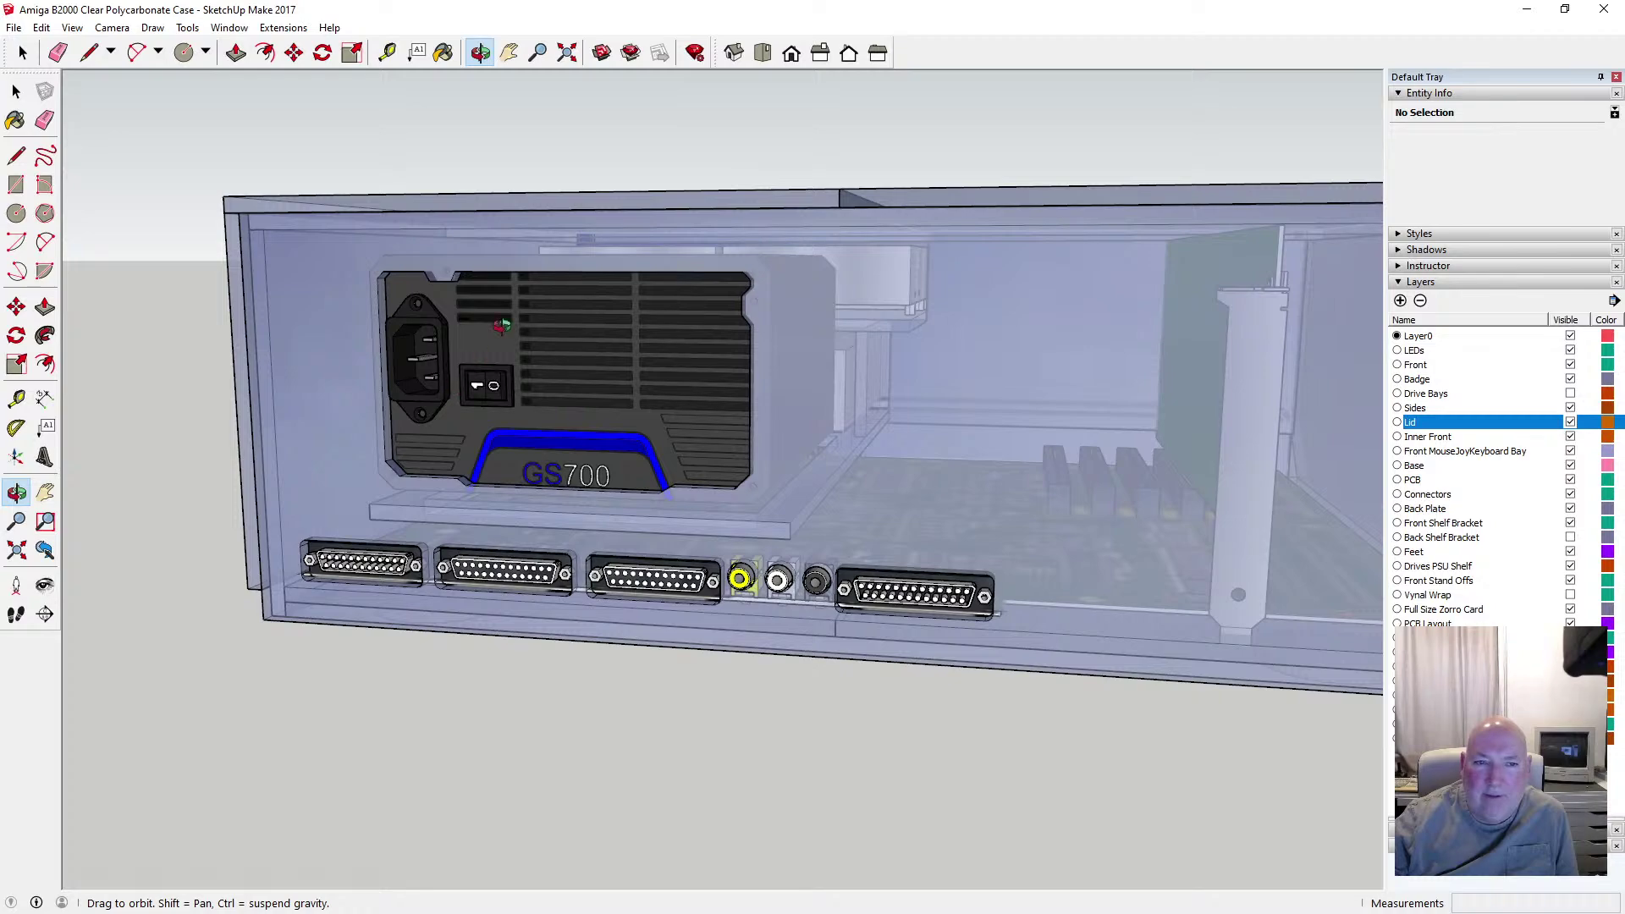
pyautogui.scroll(5, 502, 326)
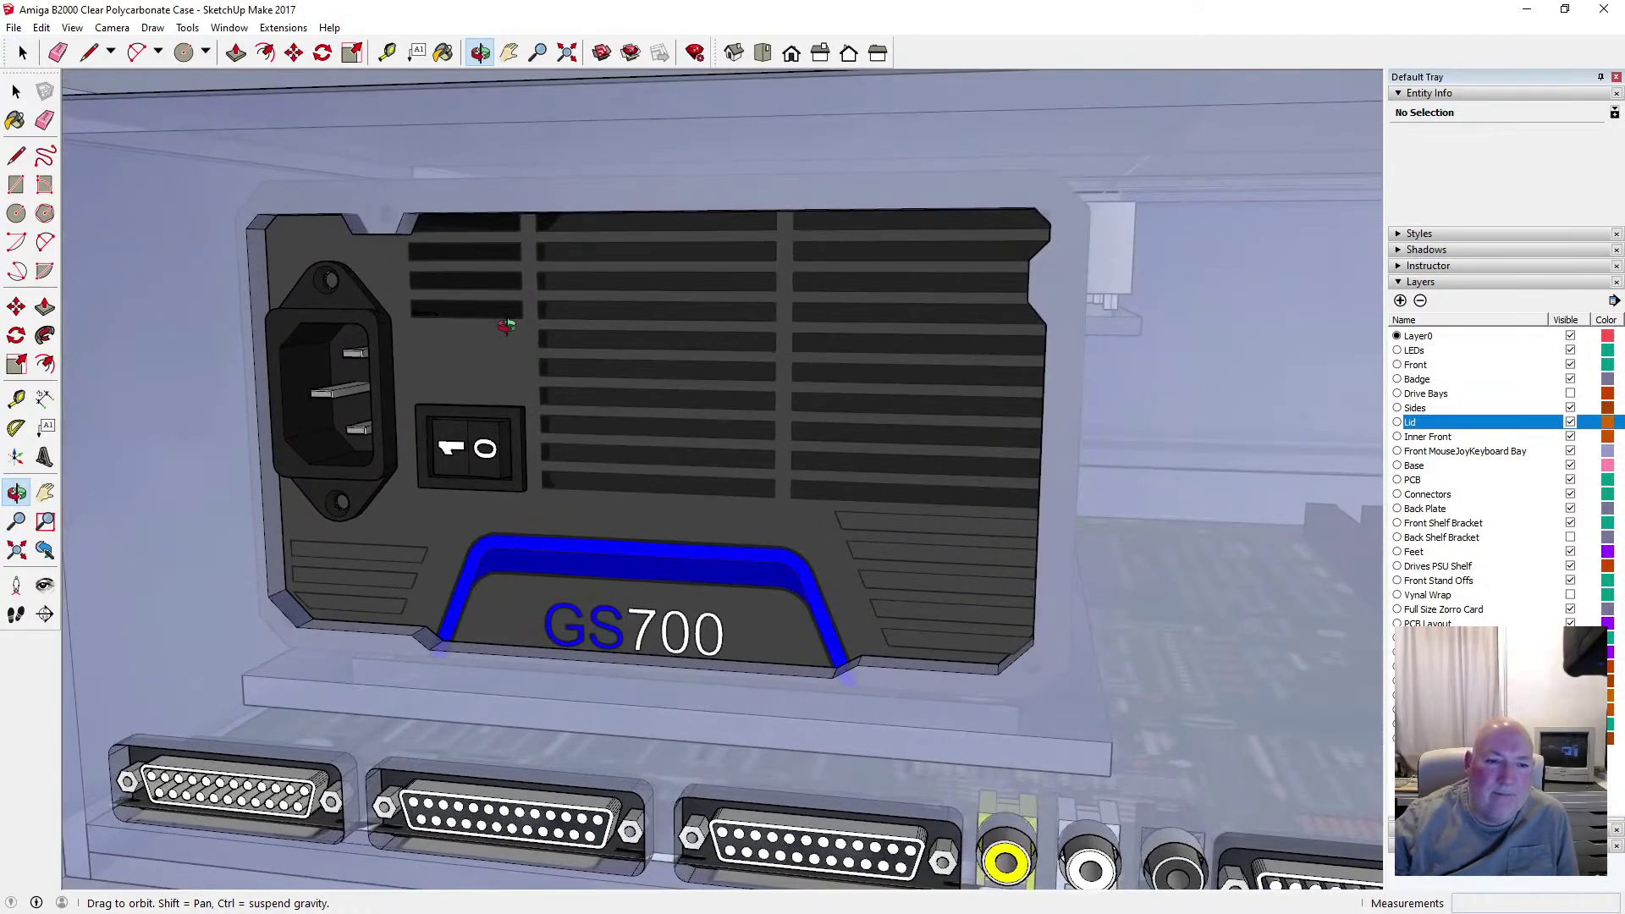
pyautogui.scroll(-3, 506, 325)
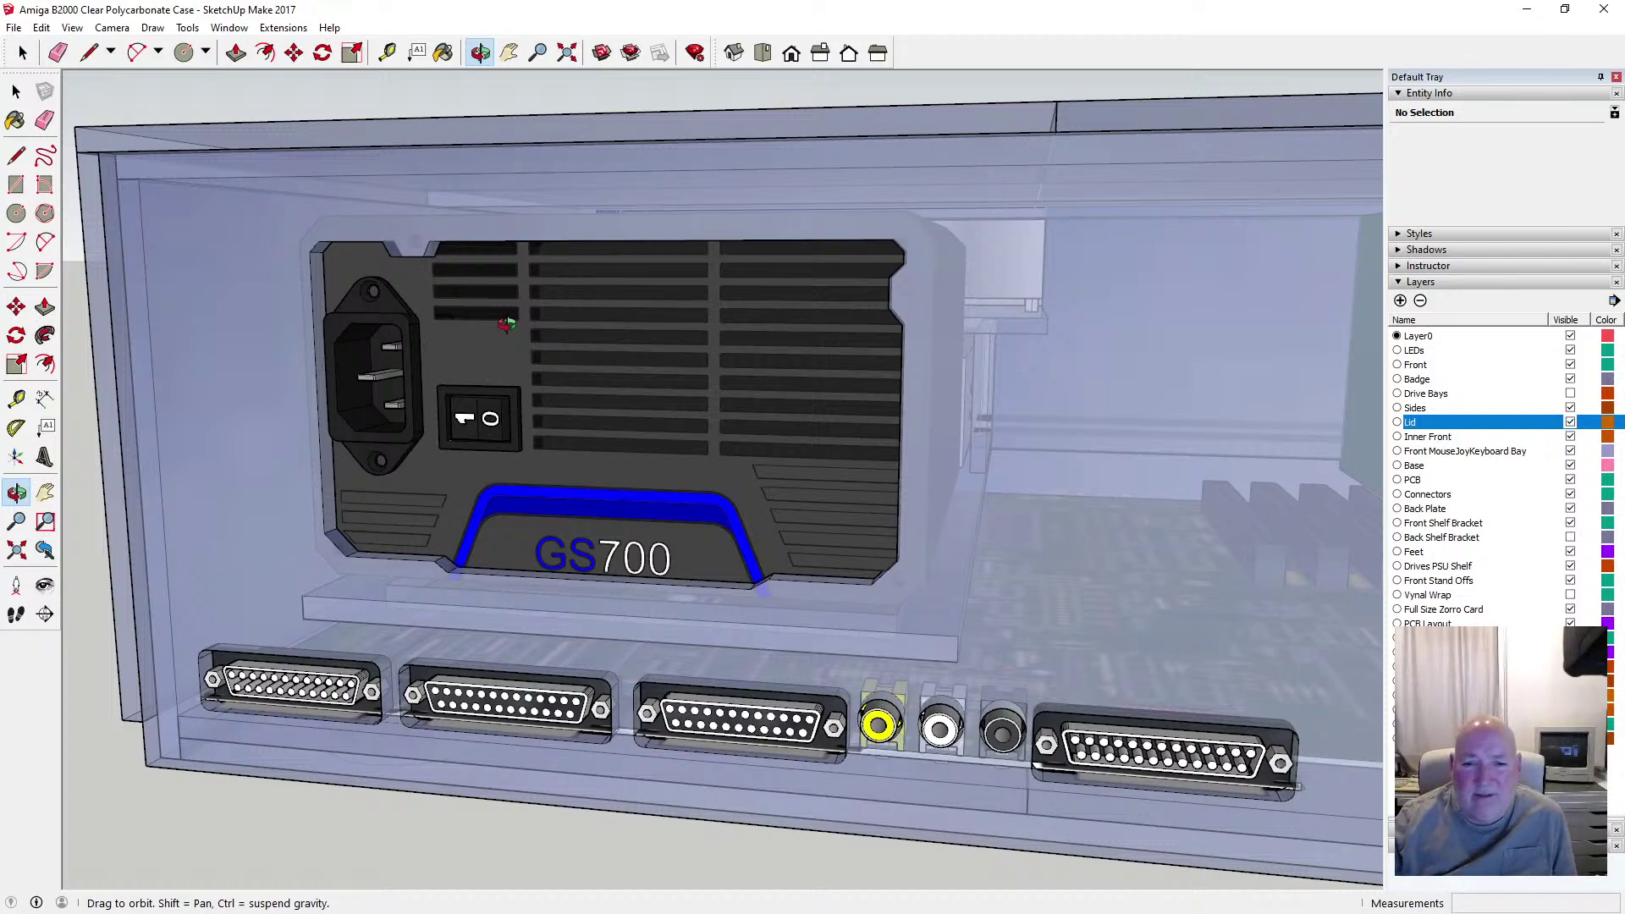
pyautogui.scroll(-3, 507, 325)
pyautogui.scroll(2, 504, 347)
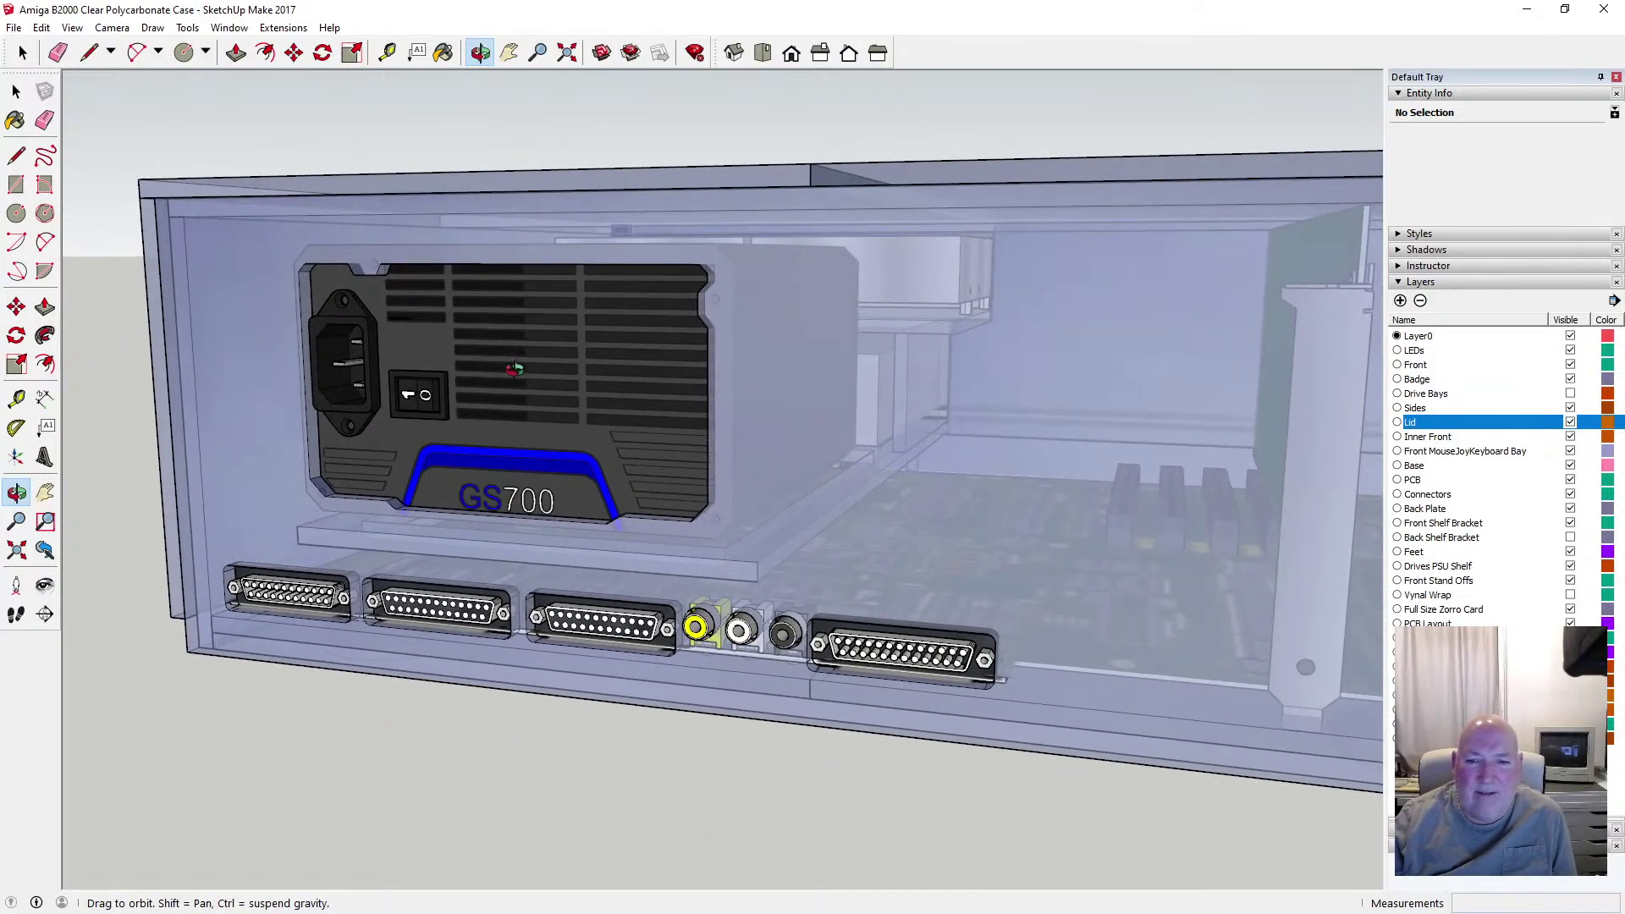
pyautogui.scroll(-2, 515, 369)
pyautogui.moveTo(662, 358); pyautogui.dragTo(667, 427)
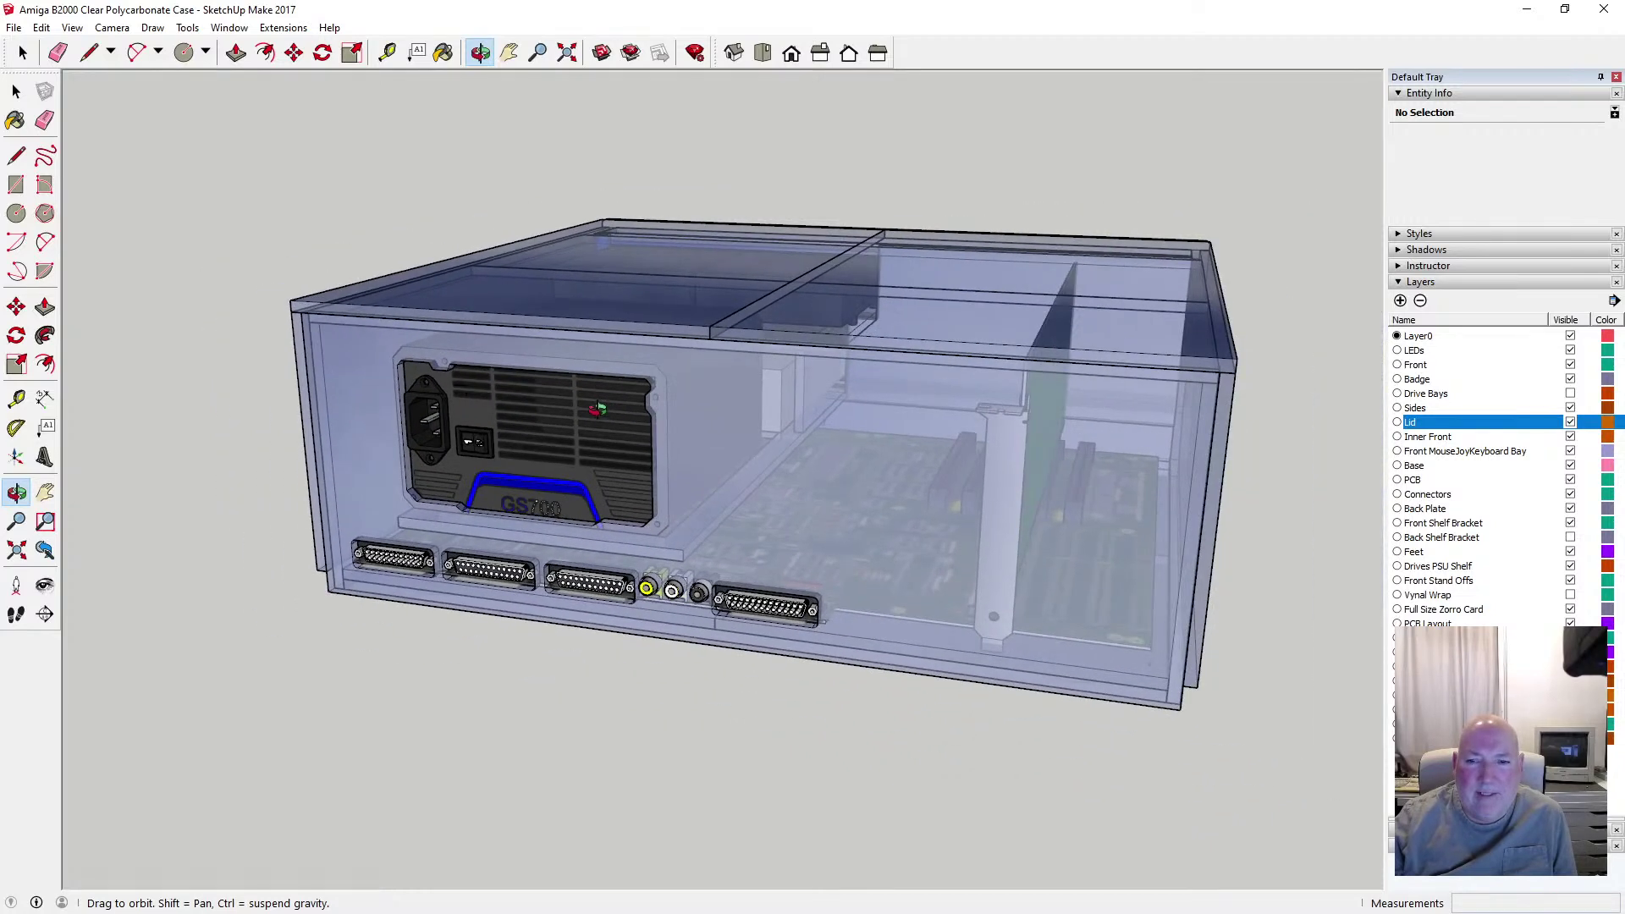
pyautogui.scroll(3, 607, 409)
pyautogui.scroll(-2, 608, 415)
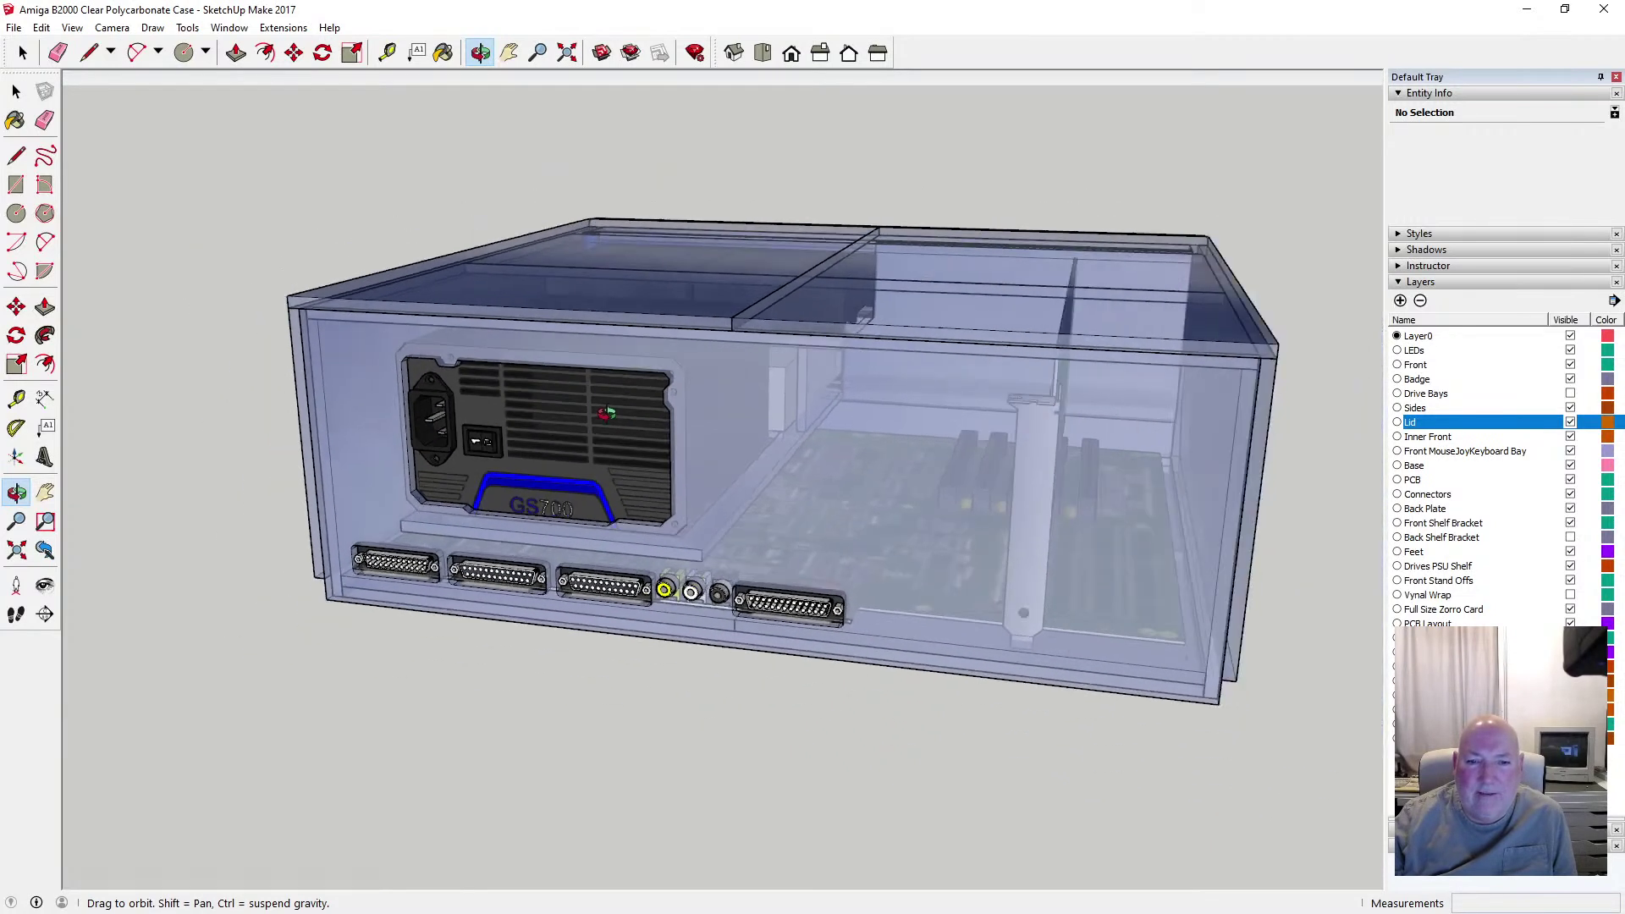
pyautogui.click(566, 53)
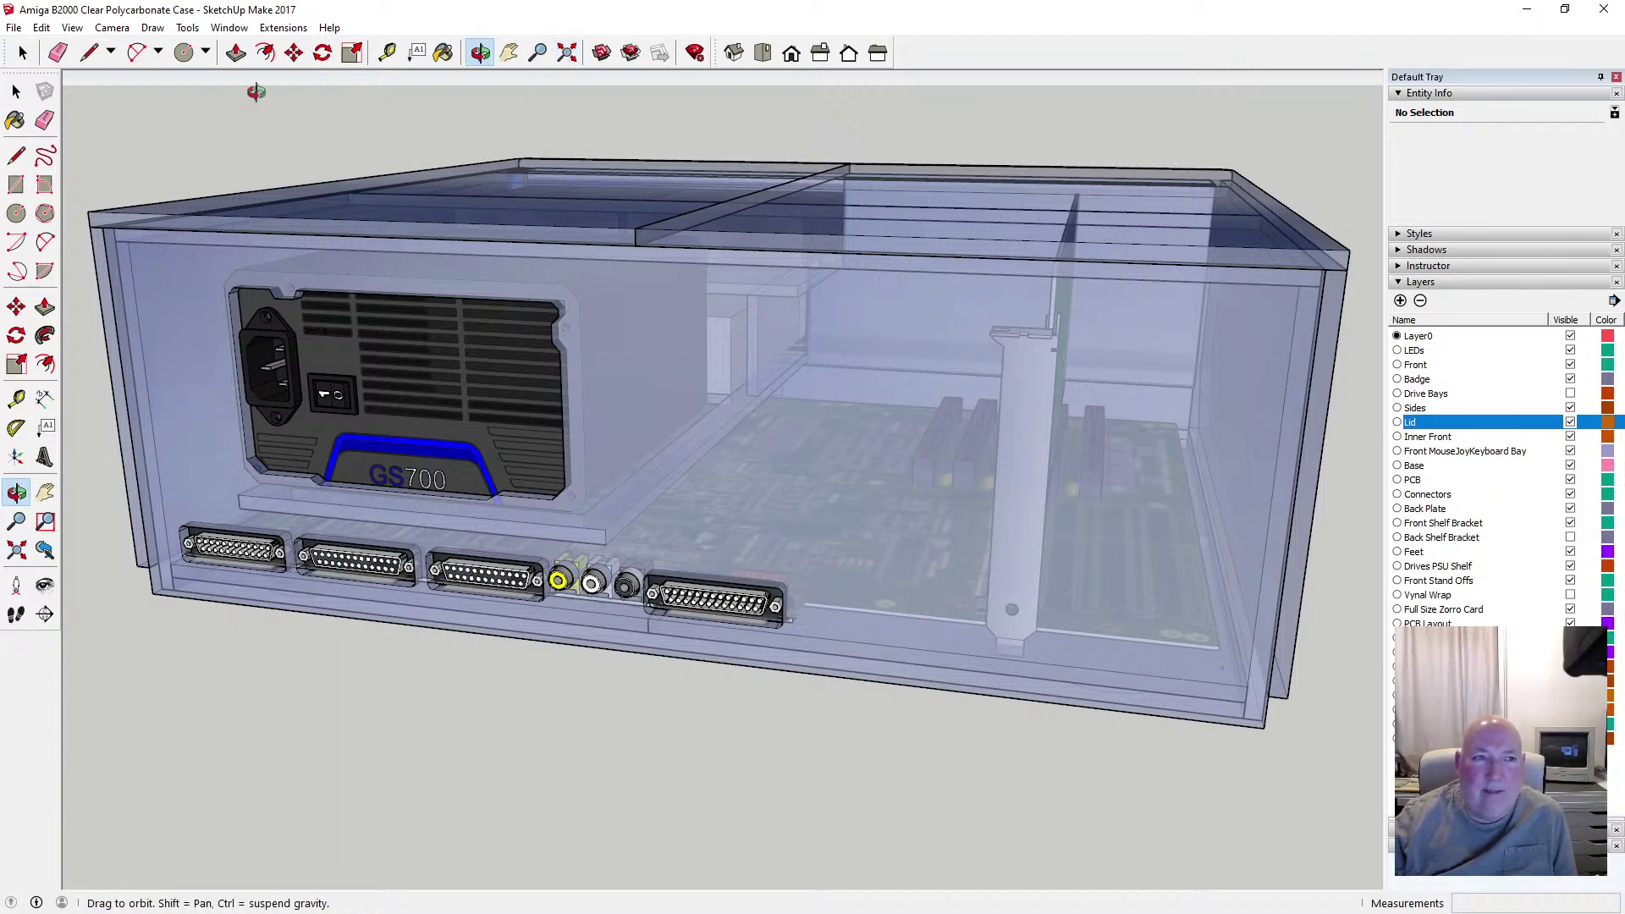
# Save the Amiga B2000 case model
pyautogui.click(14, 28)
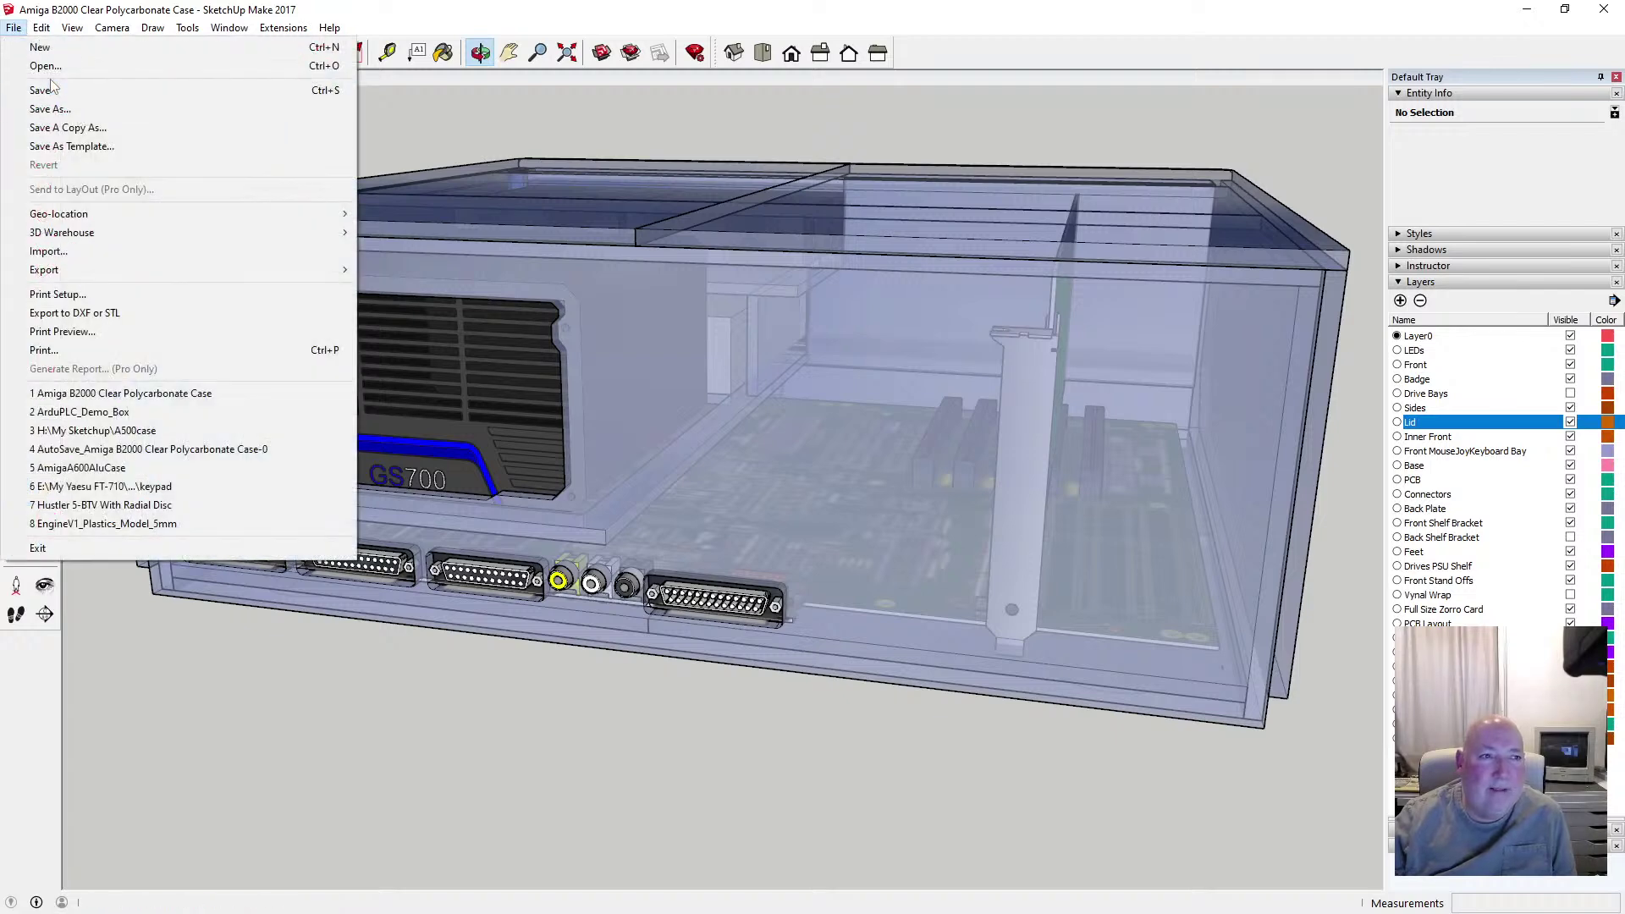
pyautogui.click(42, 90)
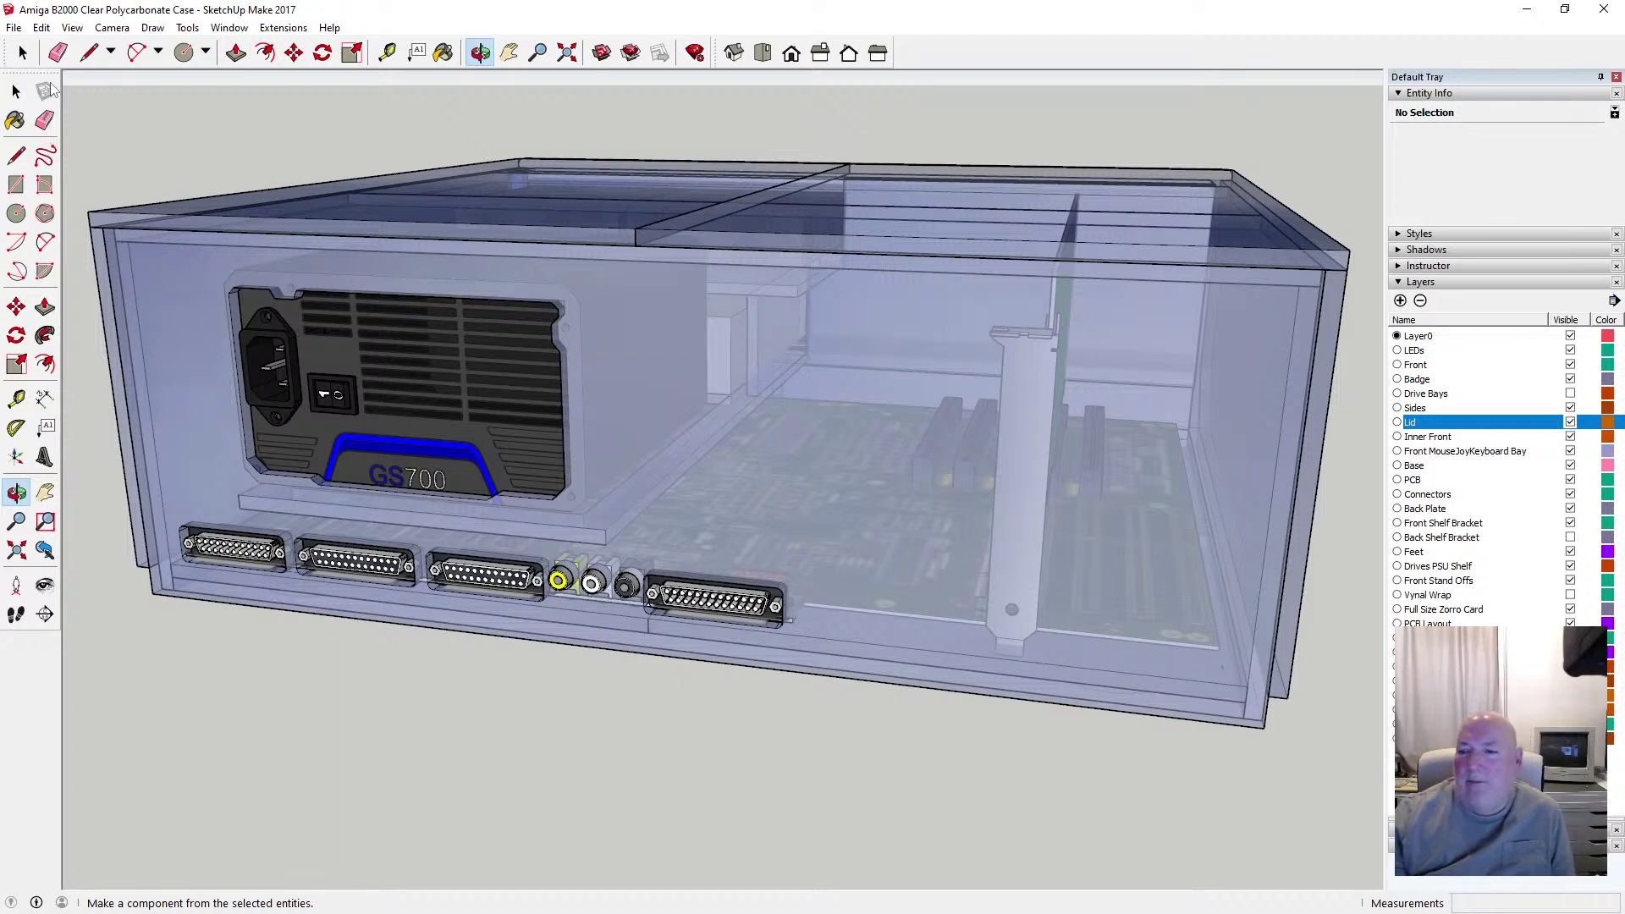
pyautogui.click(14, 28)
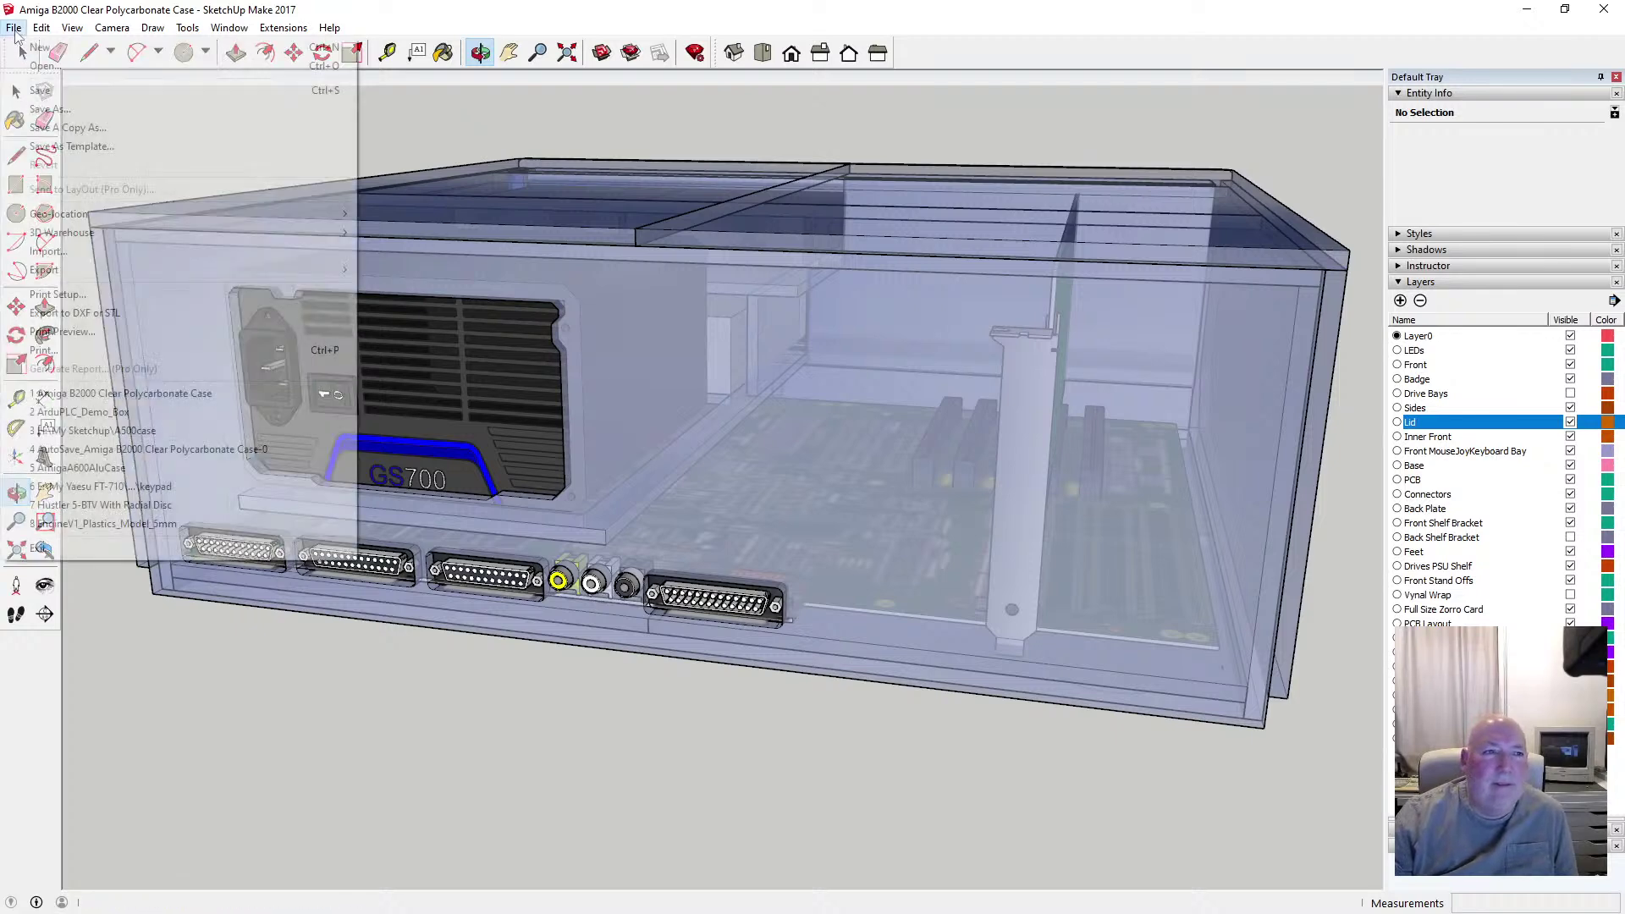
pyautogui.click(46, 90)
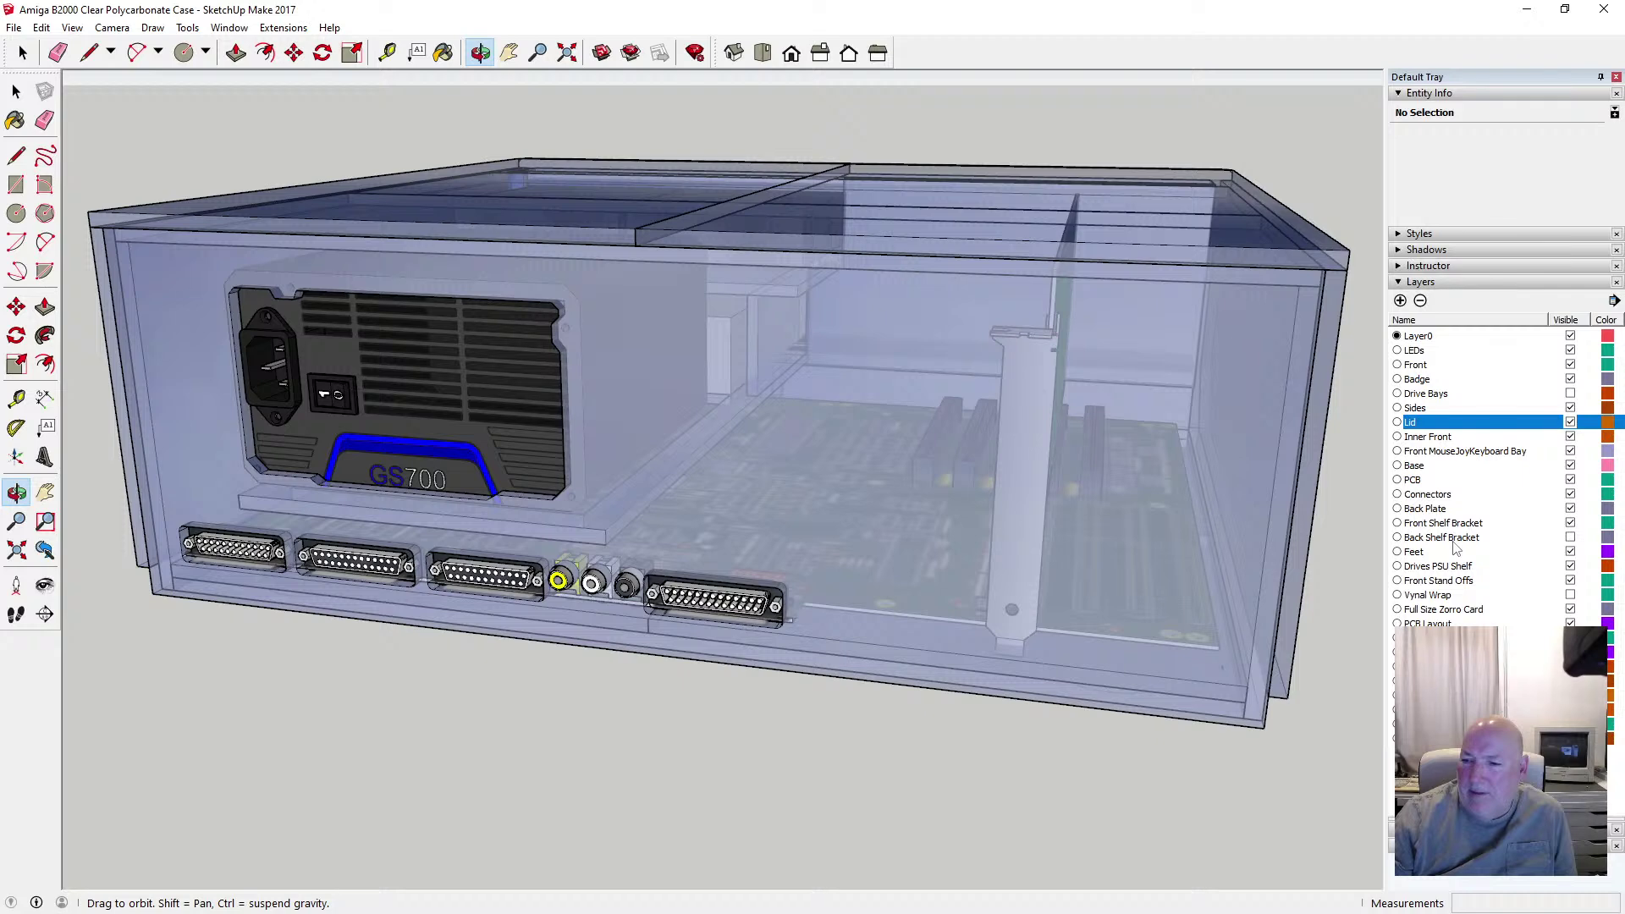
# Toggle the visibility of the Back Shelf Bracket and Back Plate layers to compare the case's rear with and without each part
pyautogui.click(1571, 539)
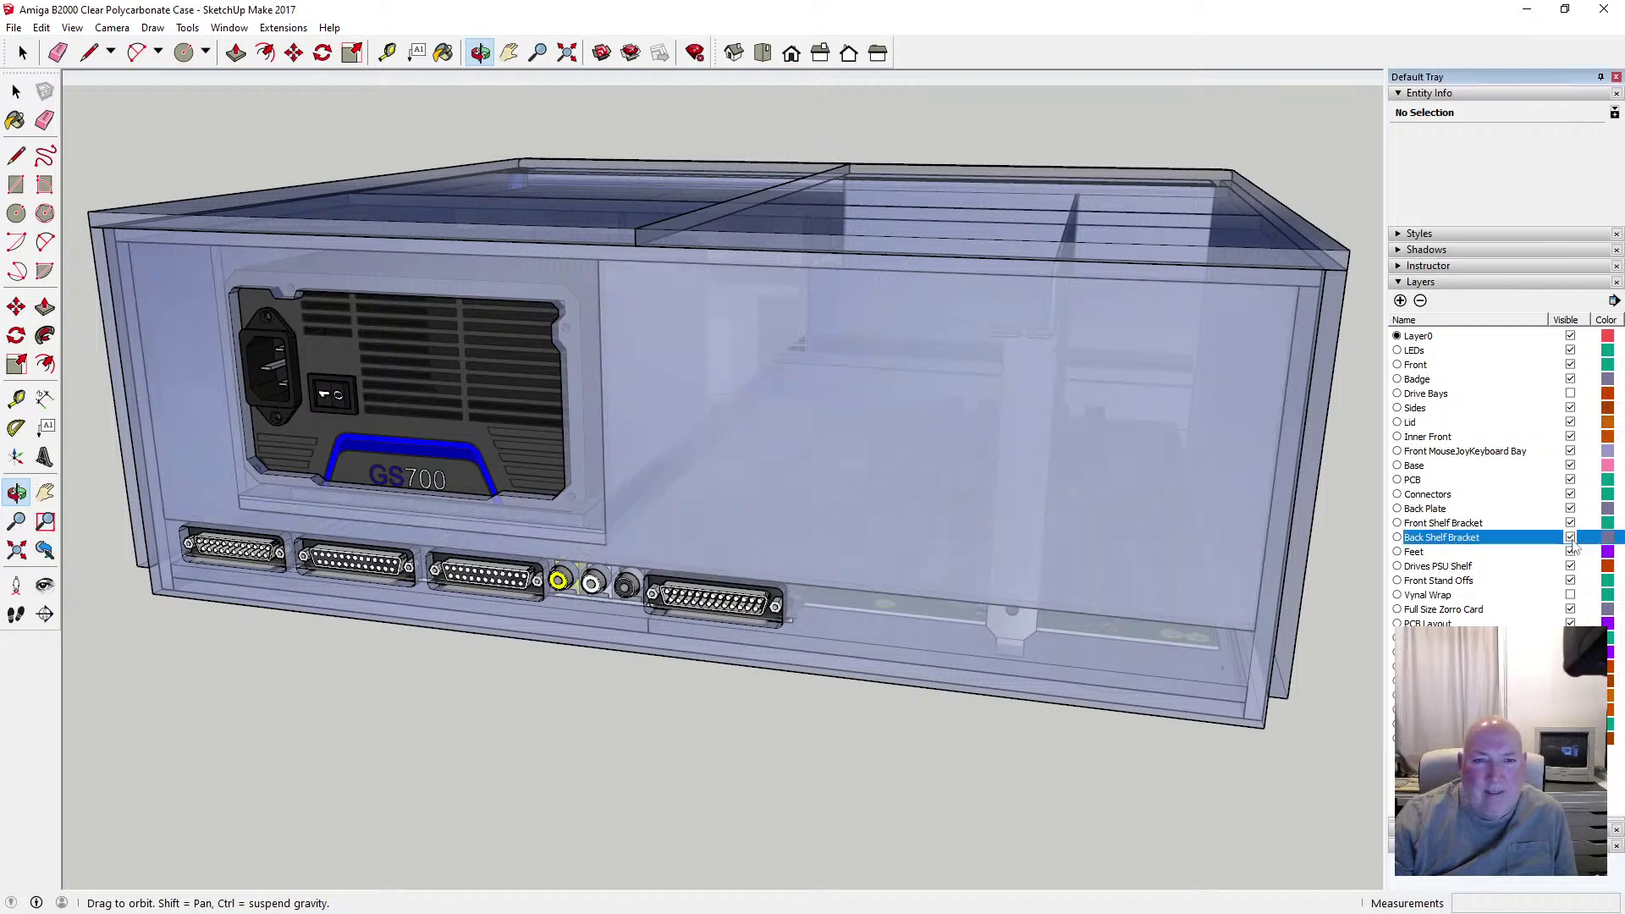
pyautogui.click(1571, 539)
pyautogui.click(1571, 539)
pyautogui.click(1571, 539)
pyautogui.click(1571, 539)
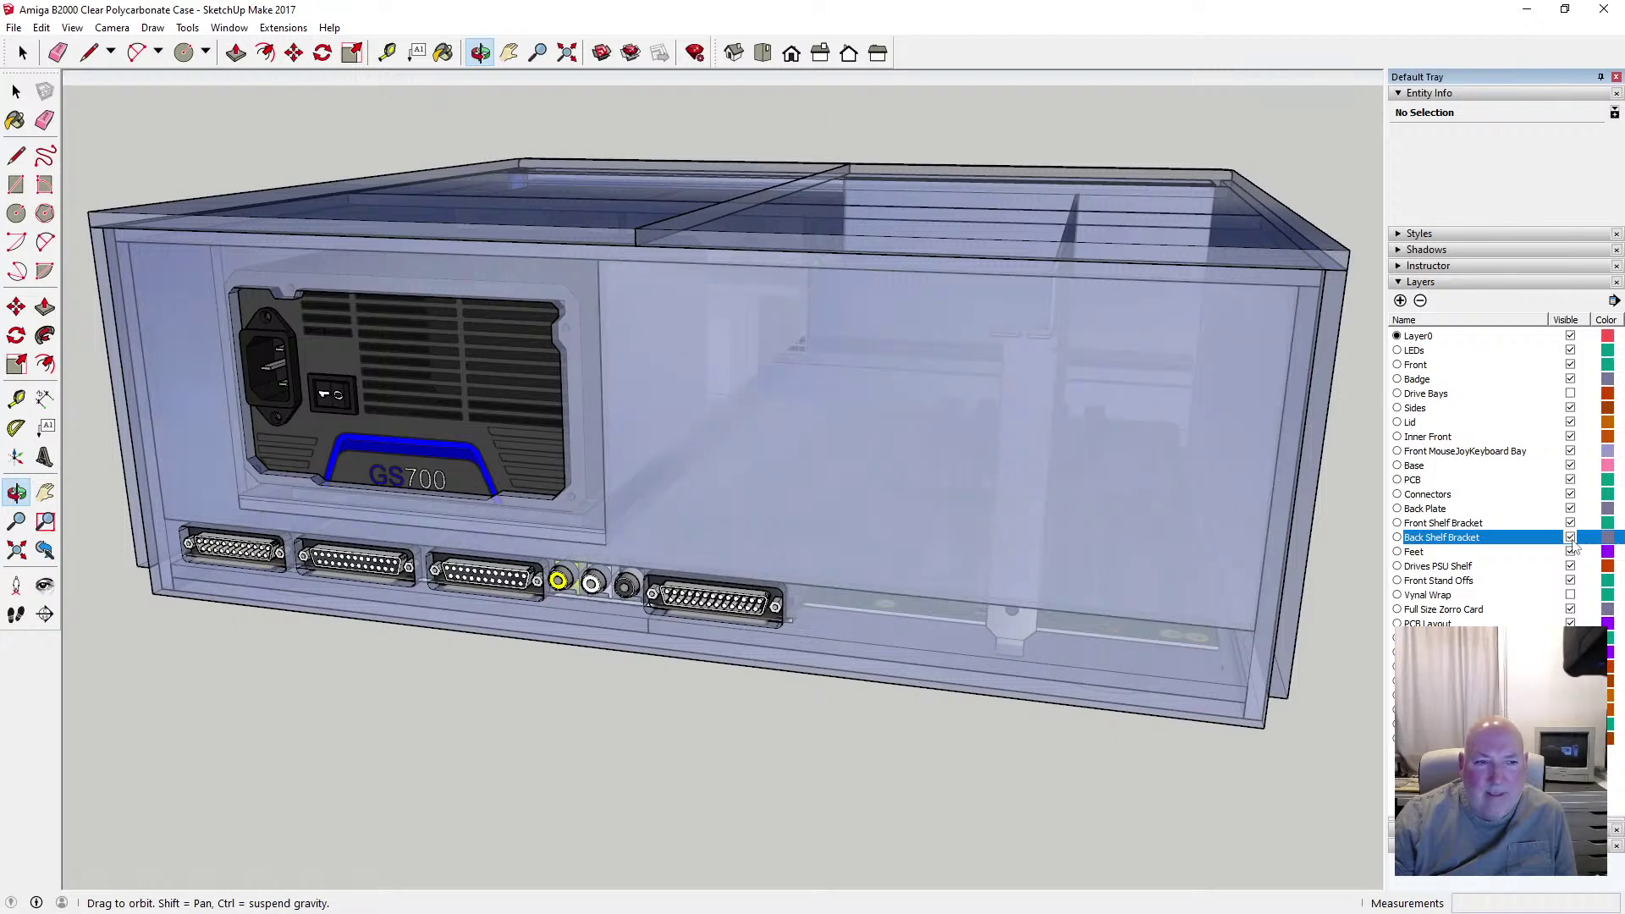
pyautogui.click(1571, 538)
pyautogui.click(1571, 538)
pyautogui.click(1572, 538)
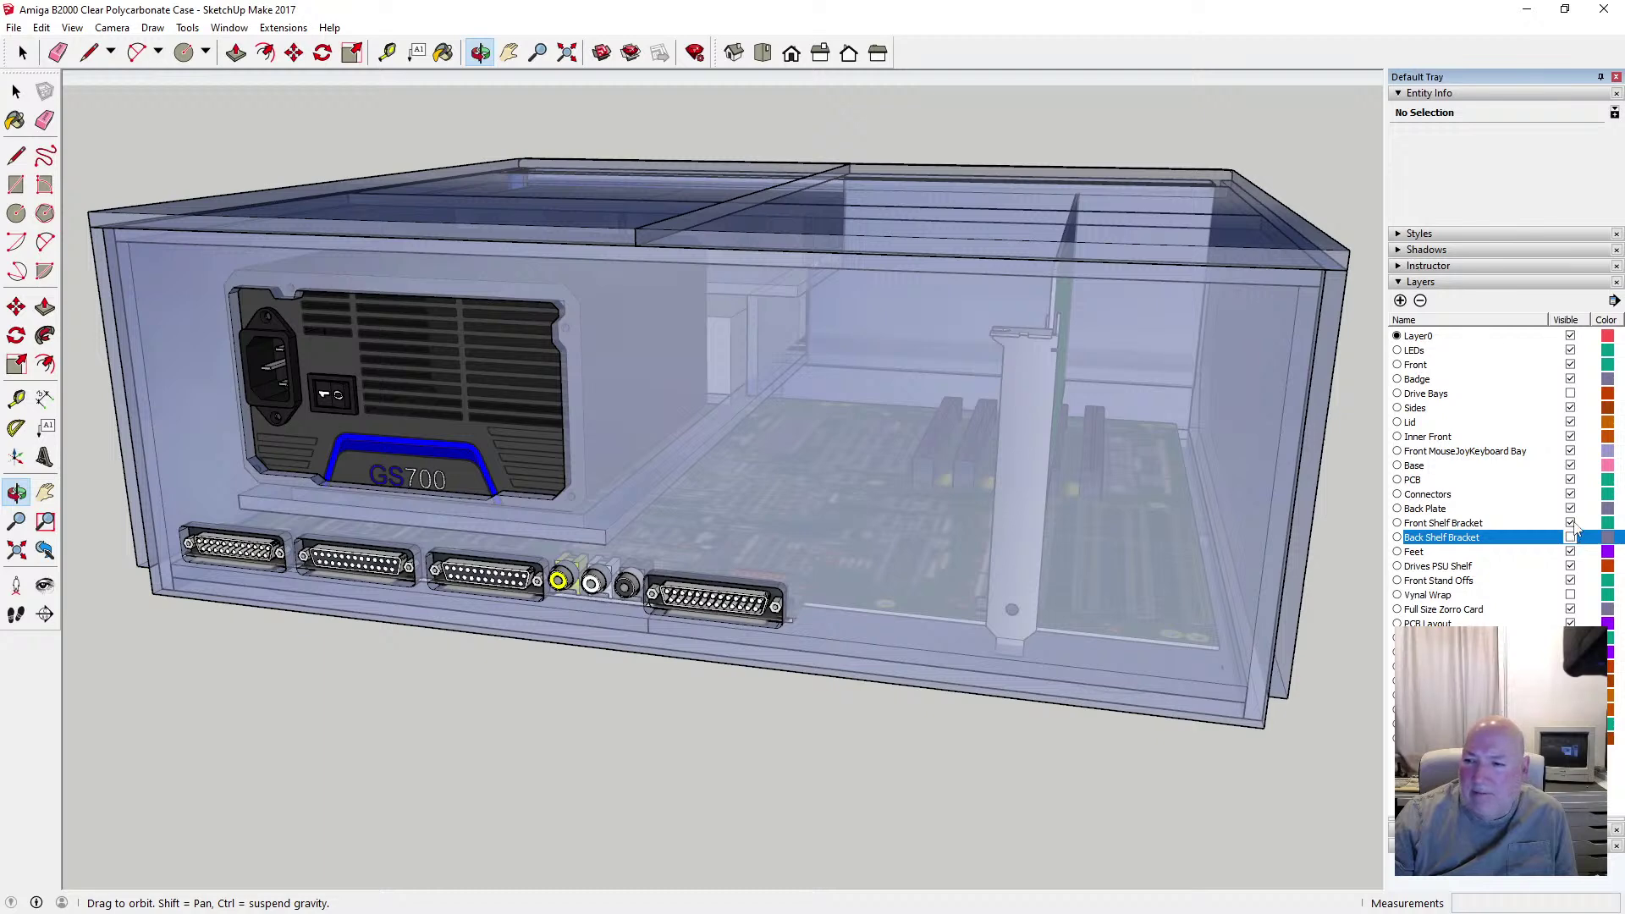
pyautogui.click(1571, 508)
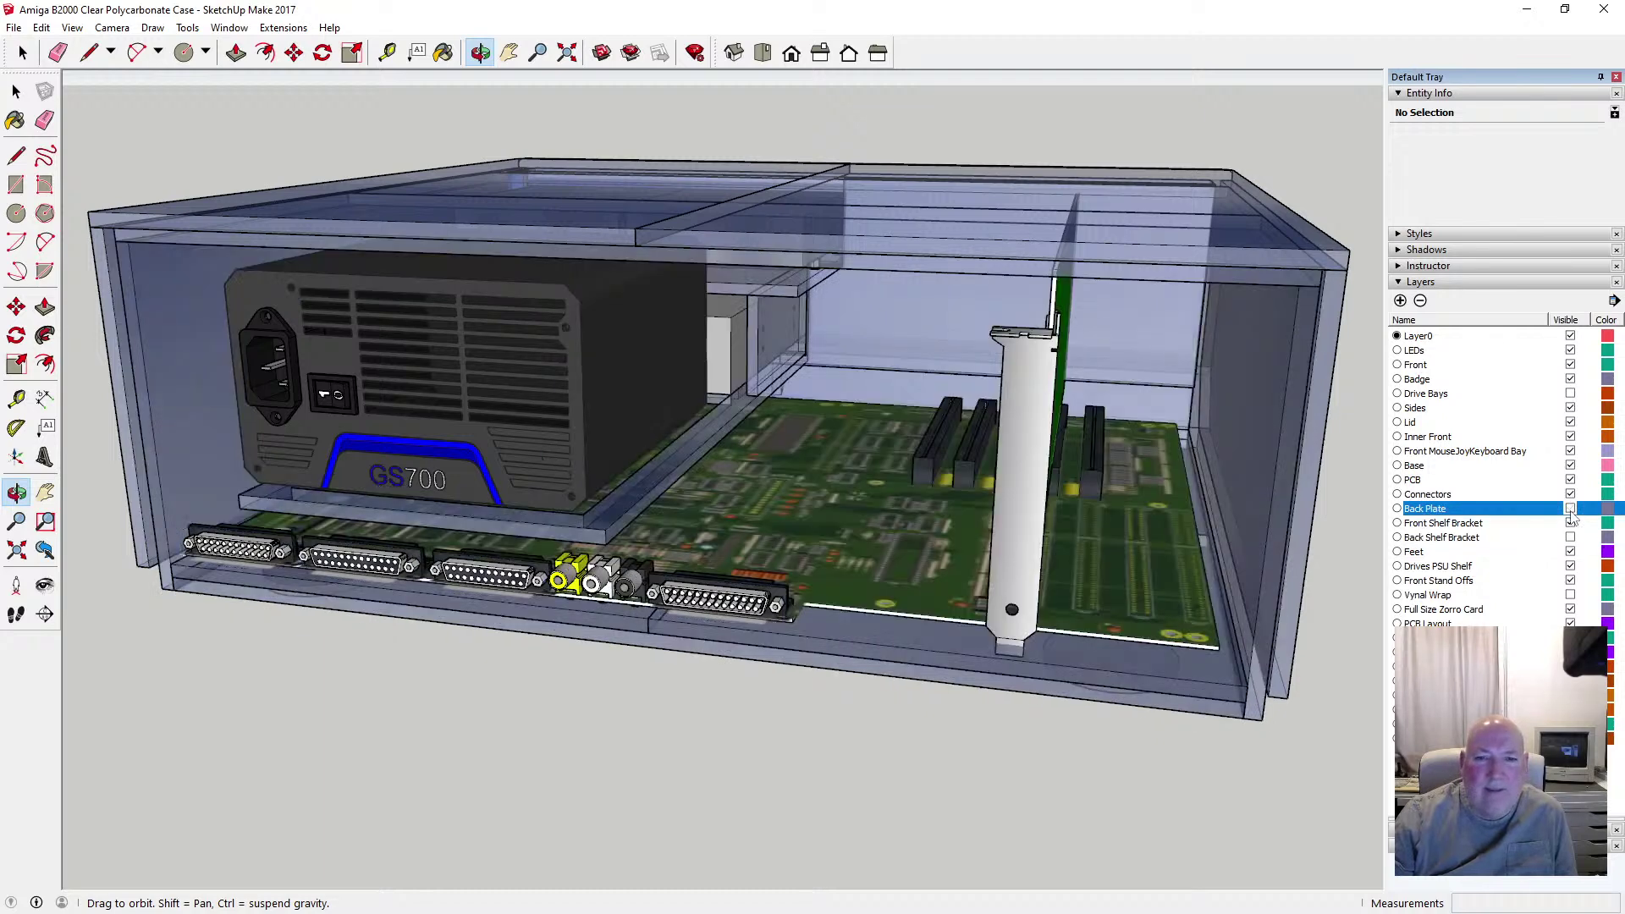
pyautogui.click(1571, 509)
# Make the Back Shelf Bracket layer visible, and save the model with the rear of the whole case in view
pyautogui.click(1571, 539)
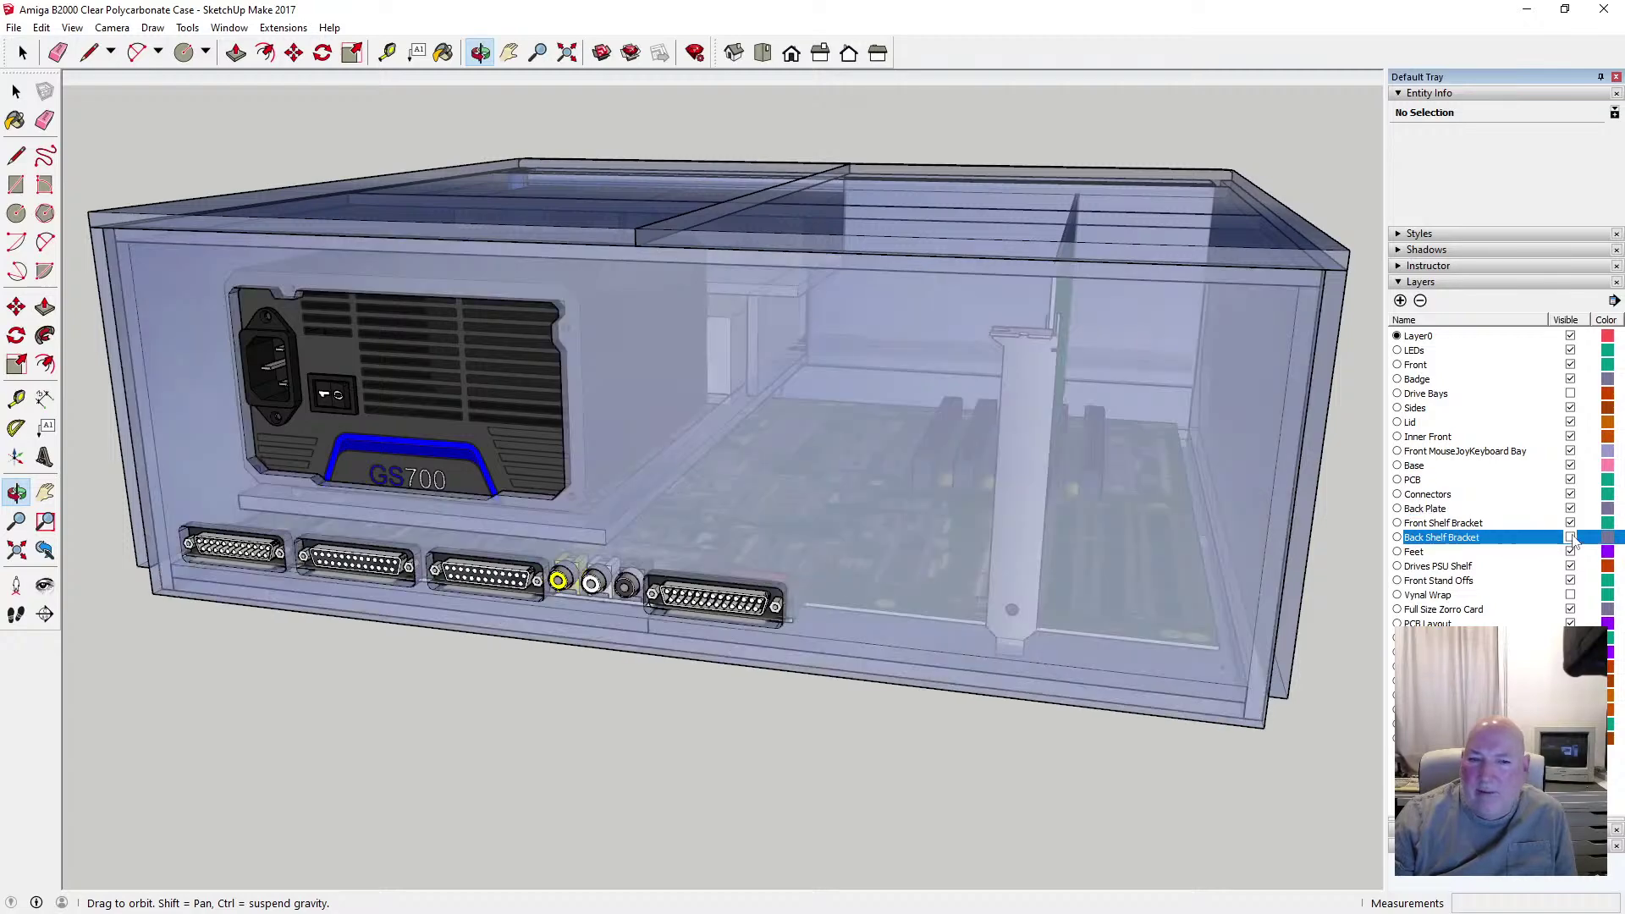
pyautogui.moveTo(1142, 578); pyautogui.dragTo(944, 527)
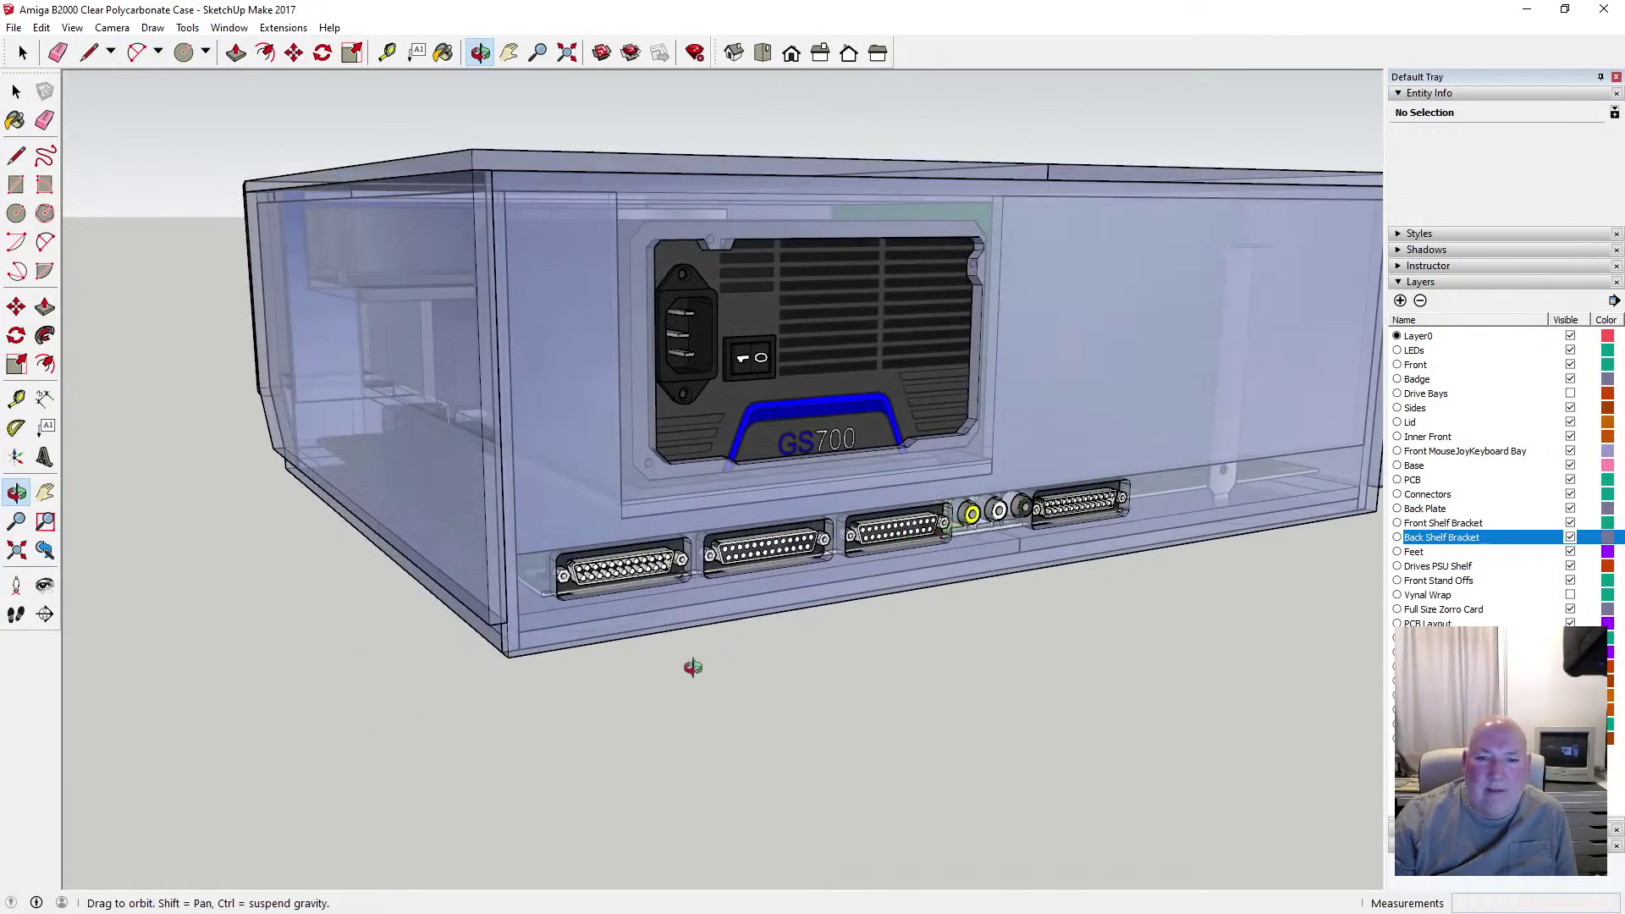
pyautogui.moveTo(693, 668); pyautogui.dragTo(729, 621)
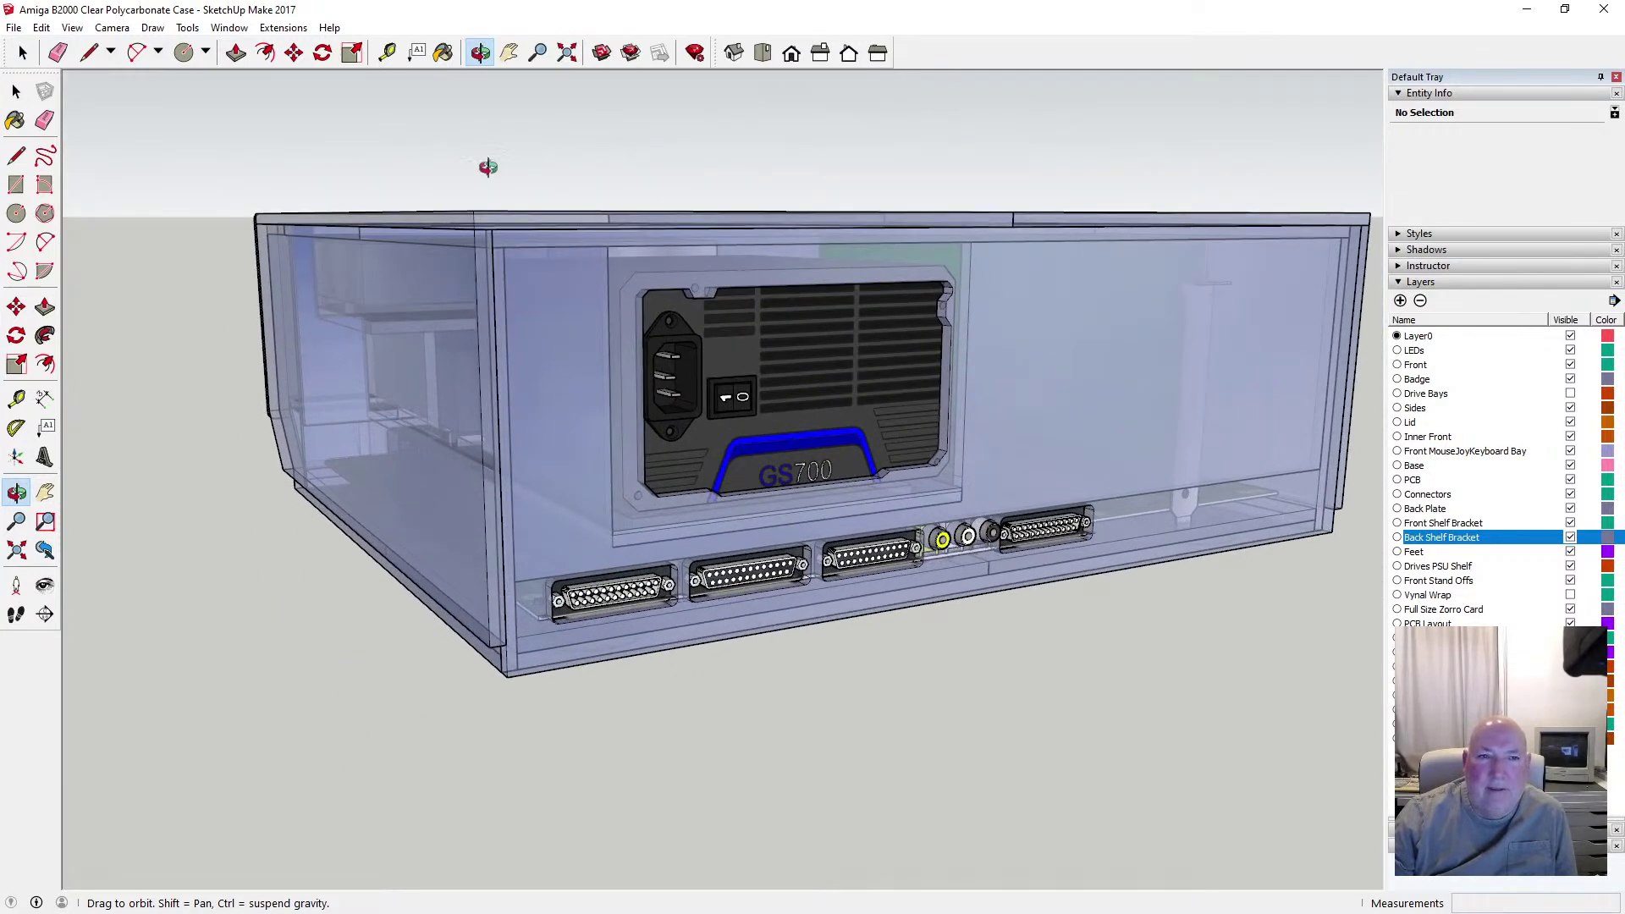
pyautogui.click(568, 54)
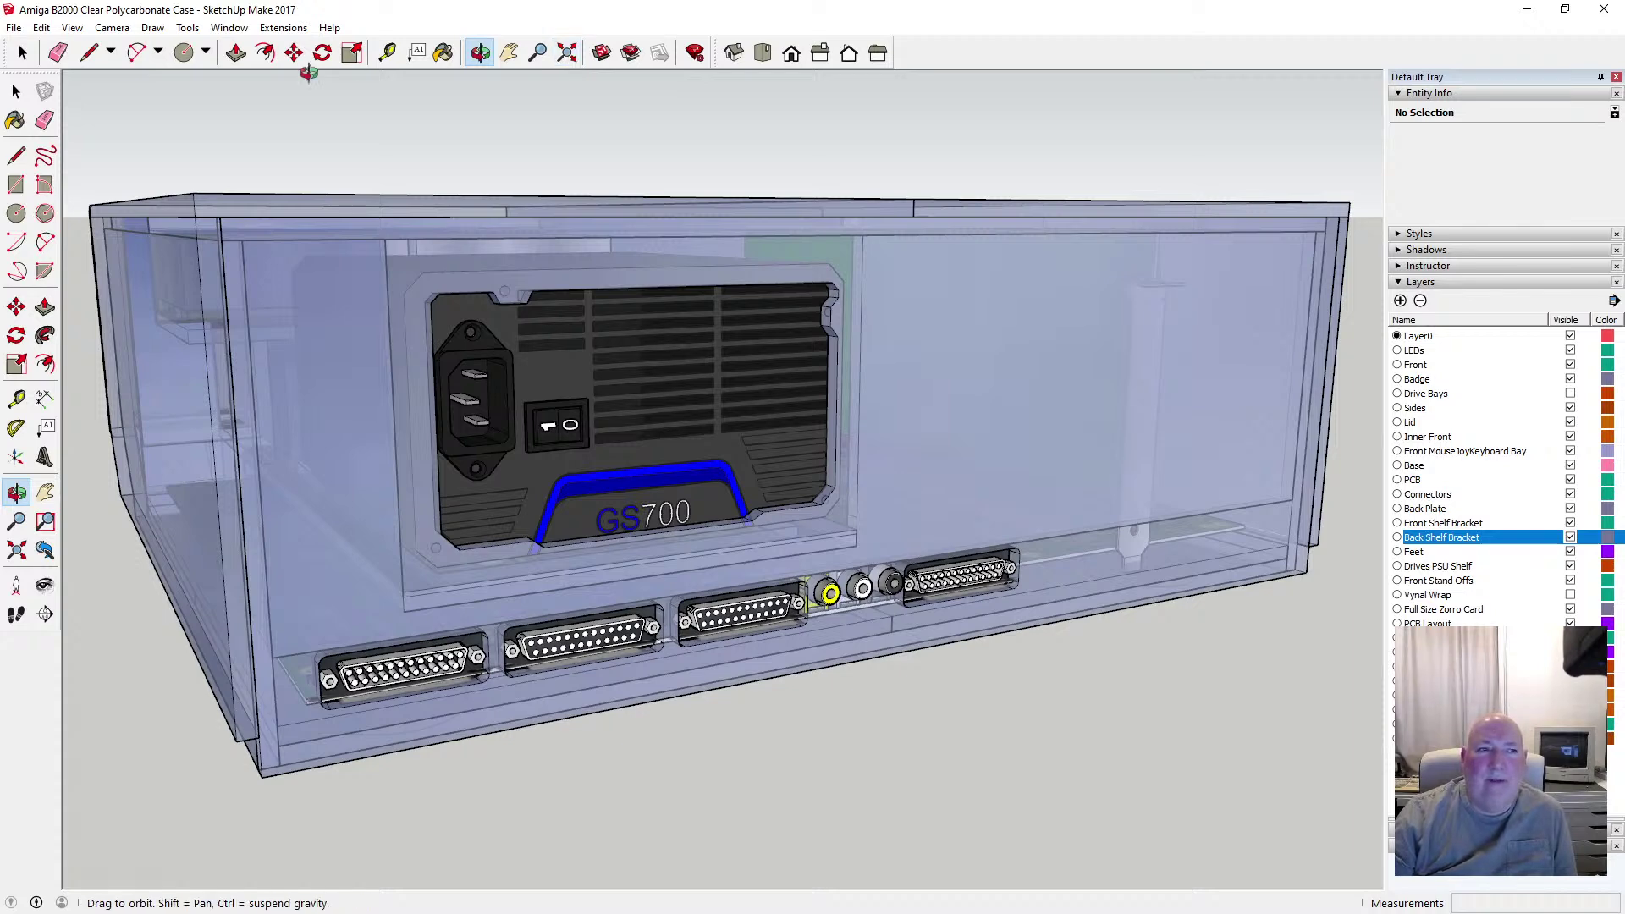
pyautogui.click(13, 27)
pyautogui.click(42, 90)
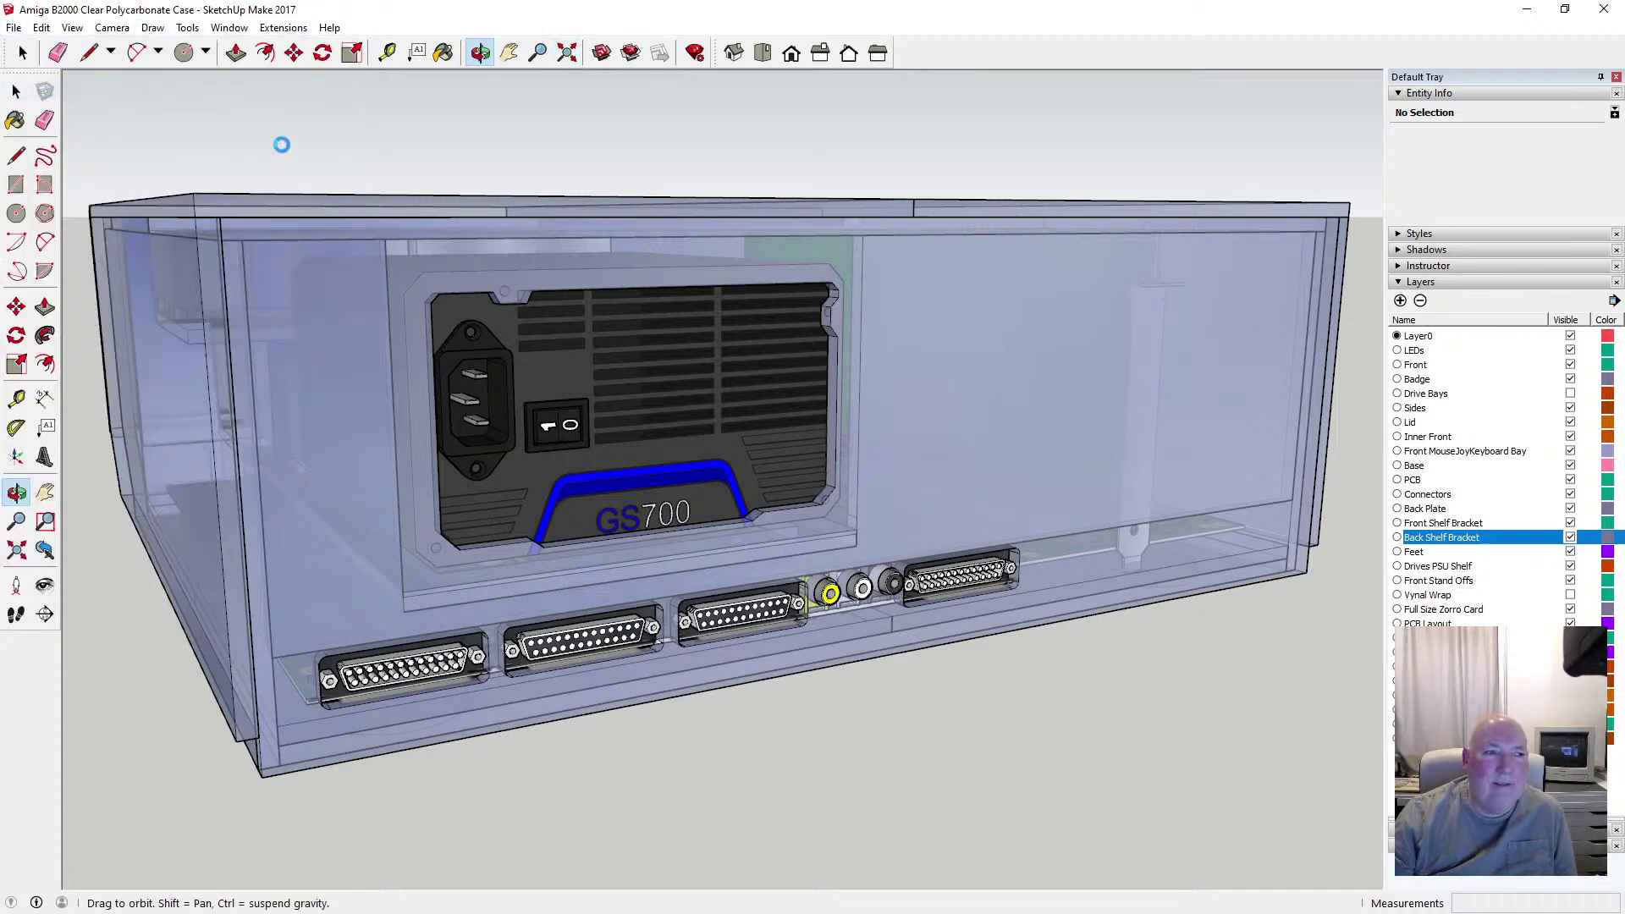